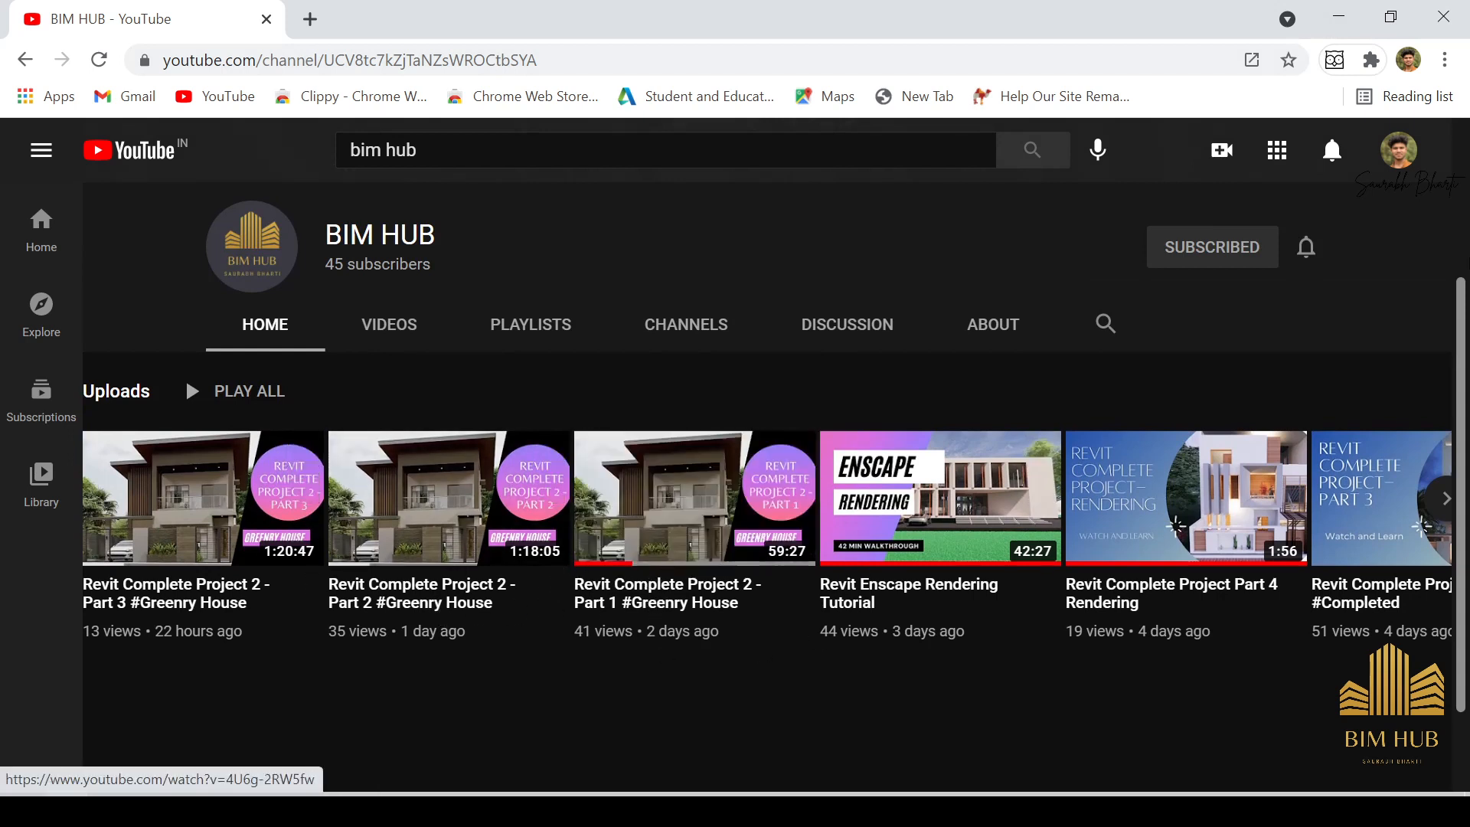
Switch to the reference house image and examine its slatted wall, side windows with canopies, and pool area.
{"action": "left_click", "coordinate": [1337, 10]}
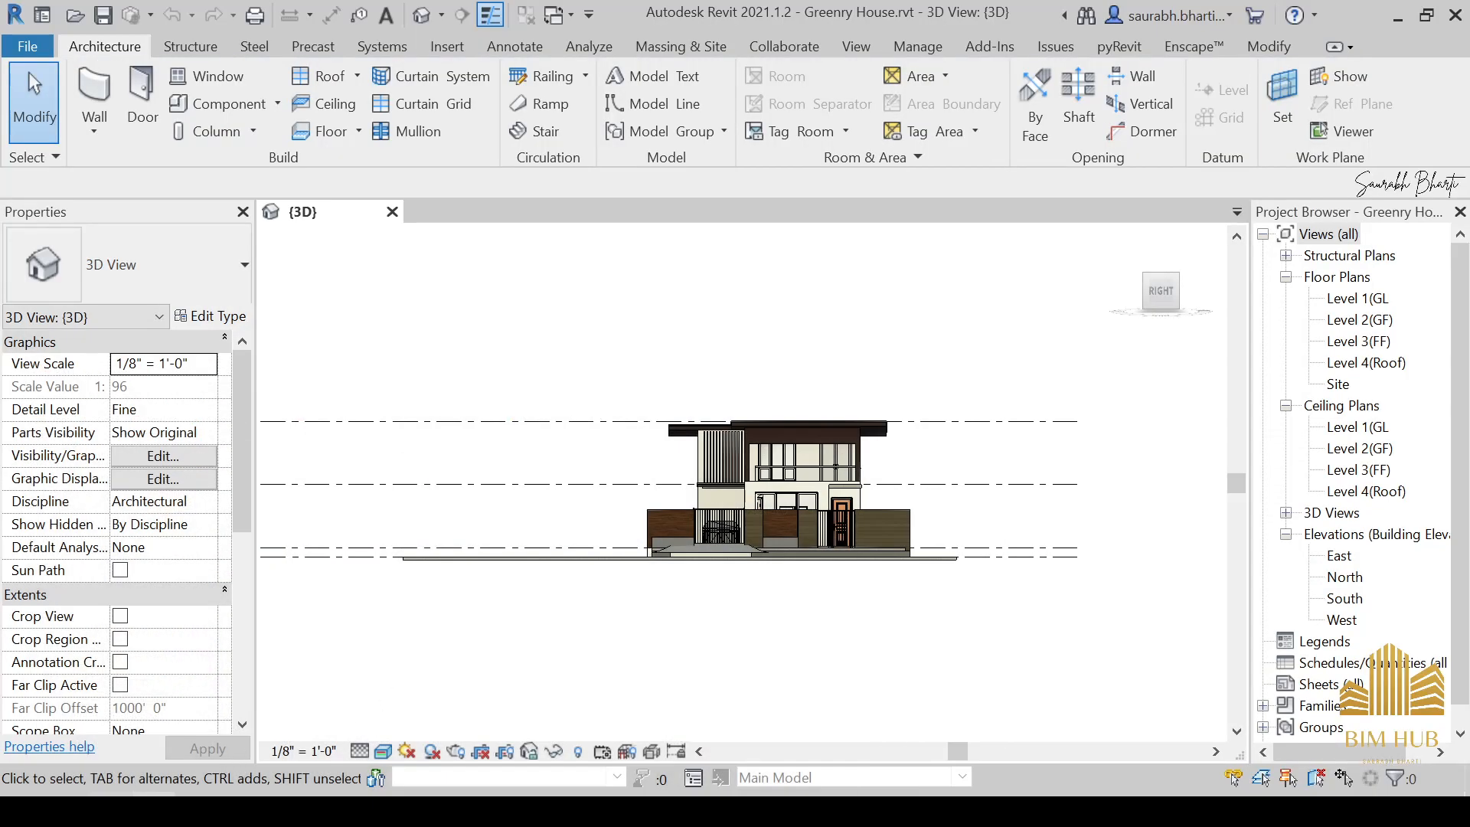
{"action": "left_click", "coordinate": [111, 812]}
{"action": "scroll", "coordinate": [766, 477], "scroll_direction": "up", "scroll_amount": 3}
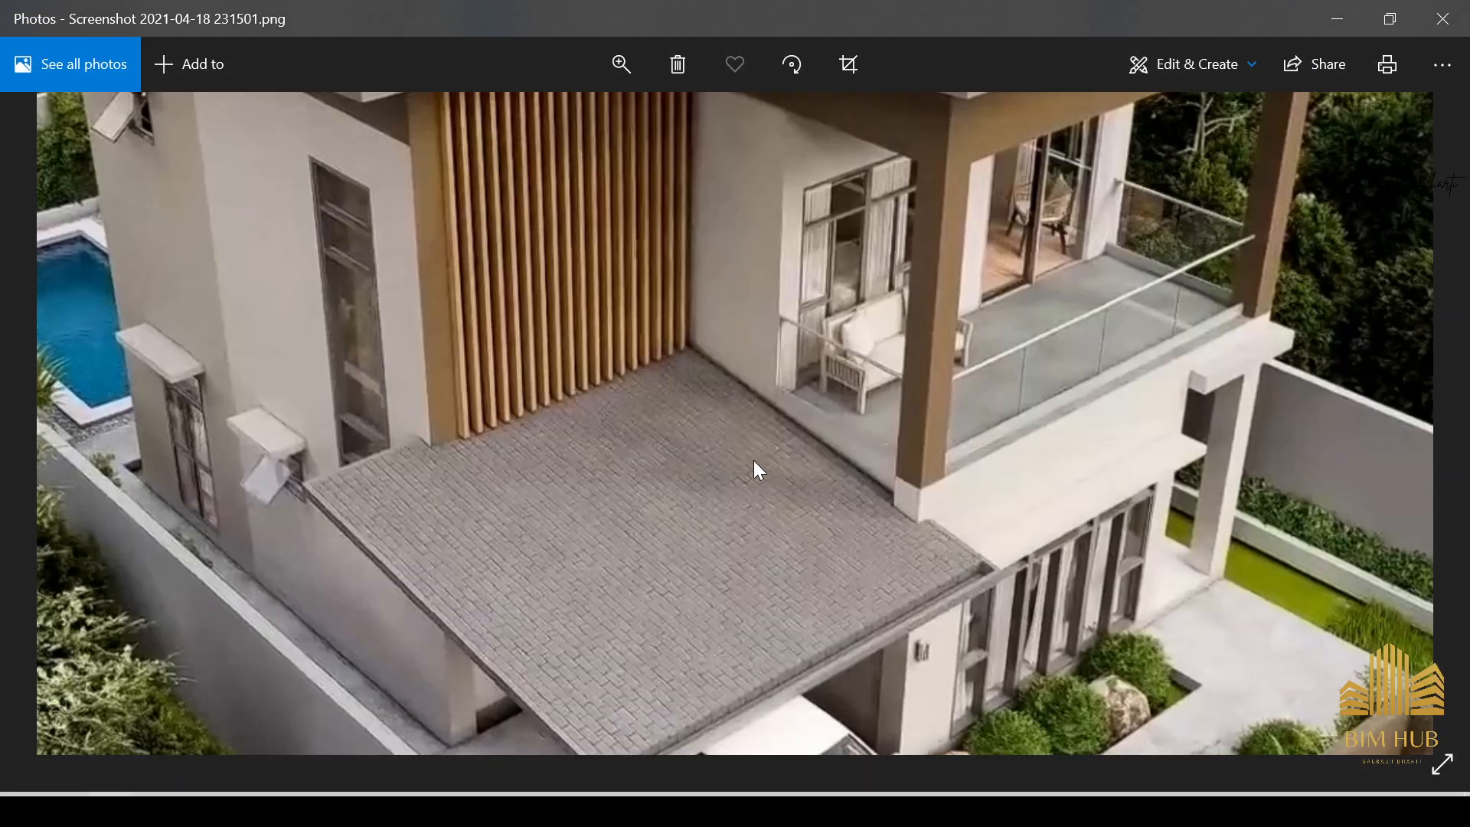
{"action": "left_click_drag", "start_coordinate": [509, 558], "coordinate": [1017, 559]}
{"action": "scroll", "coordinate": [1008, 558], "scroll_direction": "down", "scroll_amount": 3}
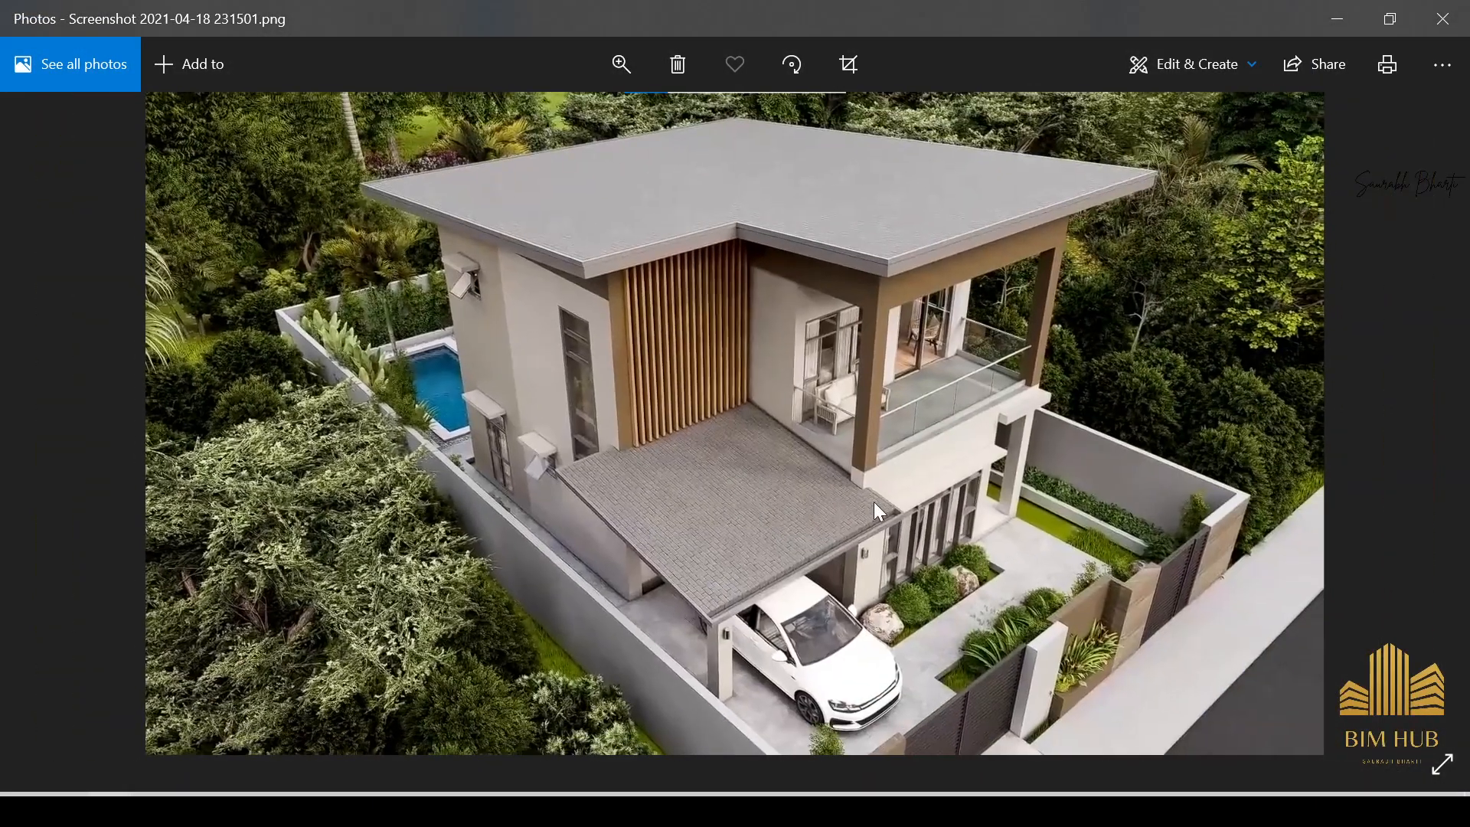
{"action": "scroll", "coordinate": [717, 439], "scroll_direction": "up", "scroll_amount": 3}
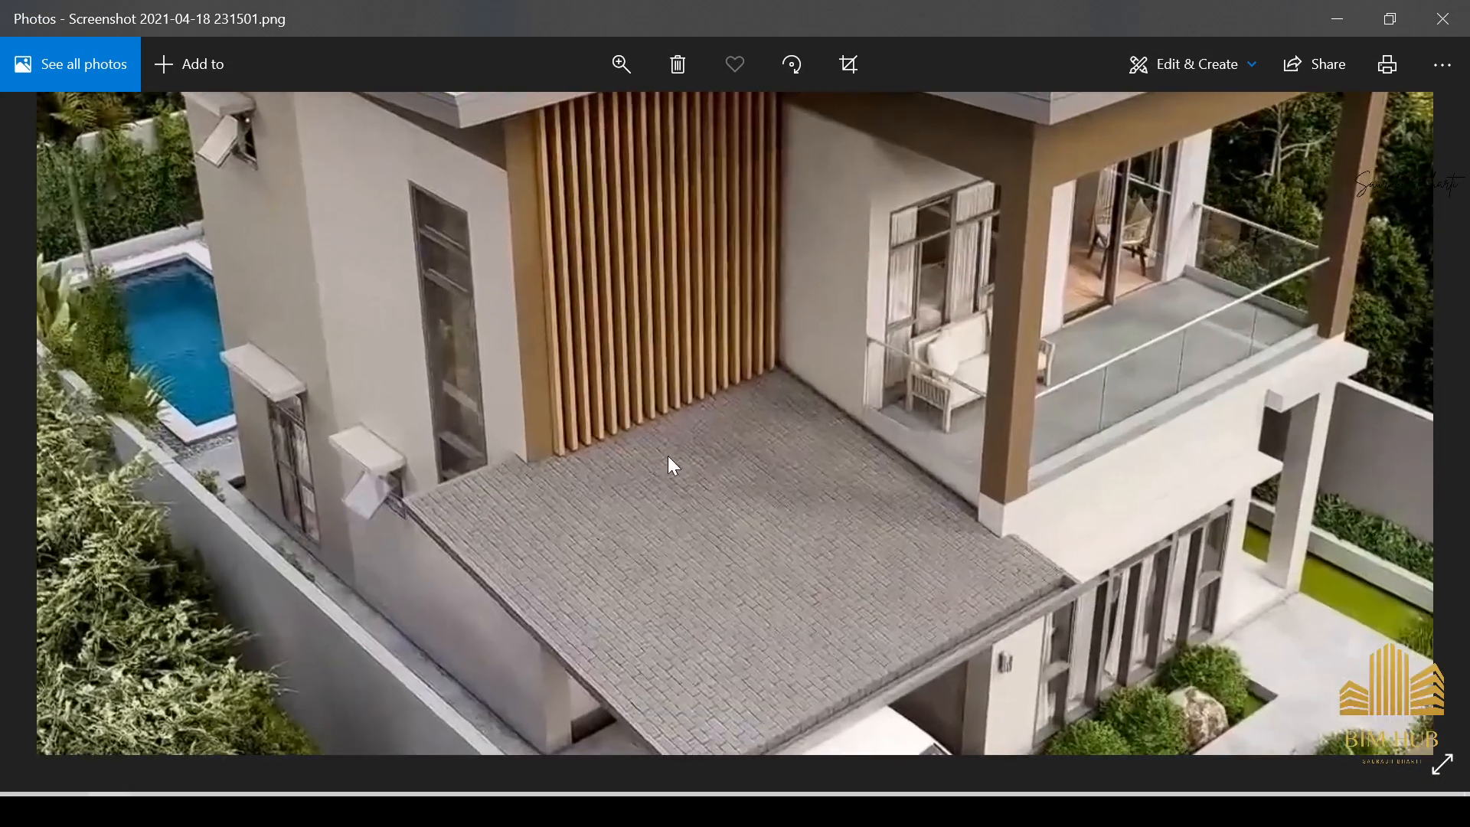
{"action": "left_click_drag", "start_coordinate": [667, 457], "coordinate": [857, 699]}
{"action": "left_click_drag", "start_coordinate": [772, 557], "coordinate": [828, 578]}
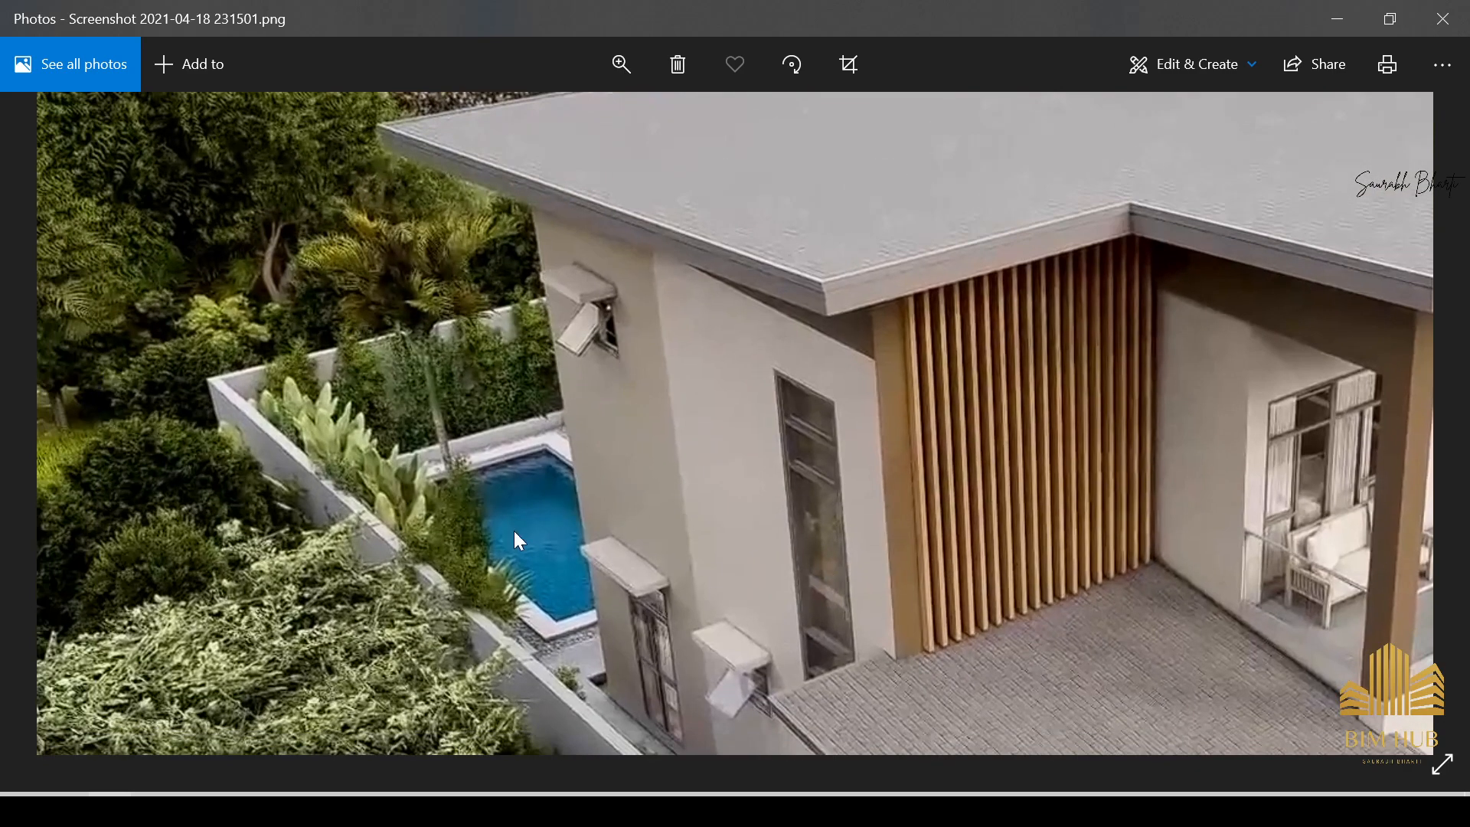
{"action": "left_click_drag", "start_coordinate": [516, 517], "coordinate": [209, 356]}
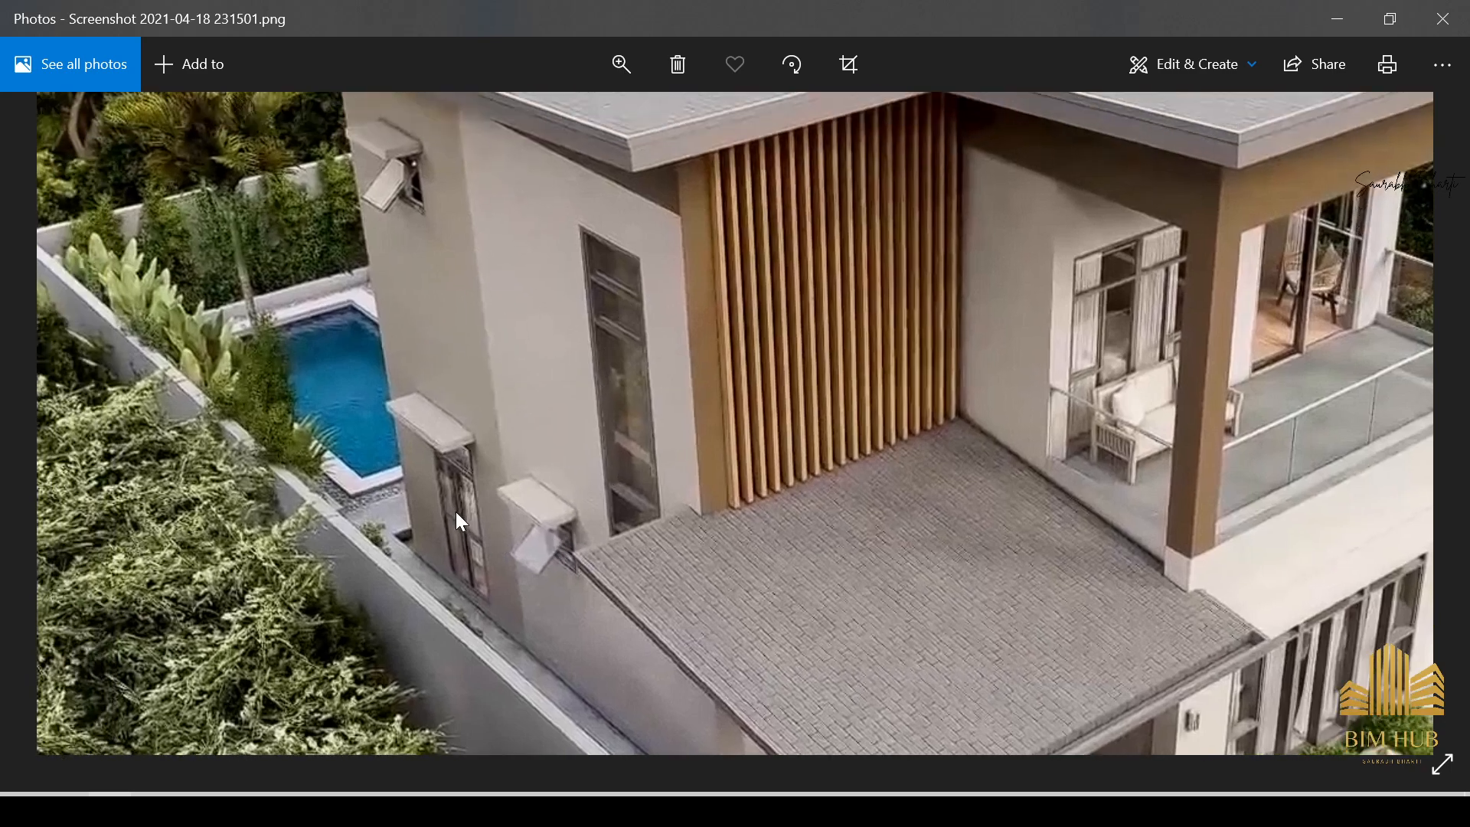
{"action": "left_click_drag", "start_coordinate": [458, 513], "coordinate": [457, 534]}
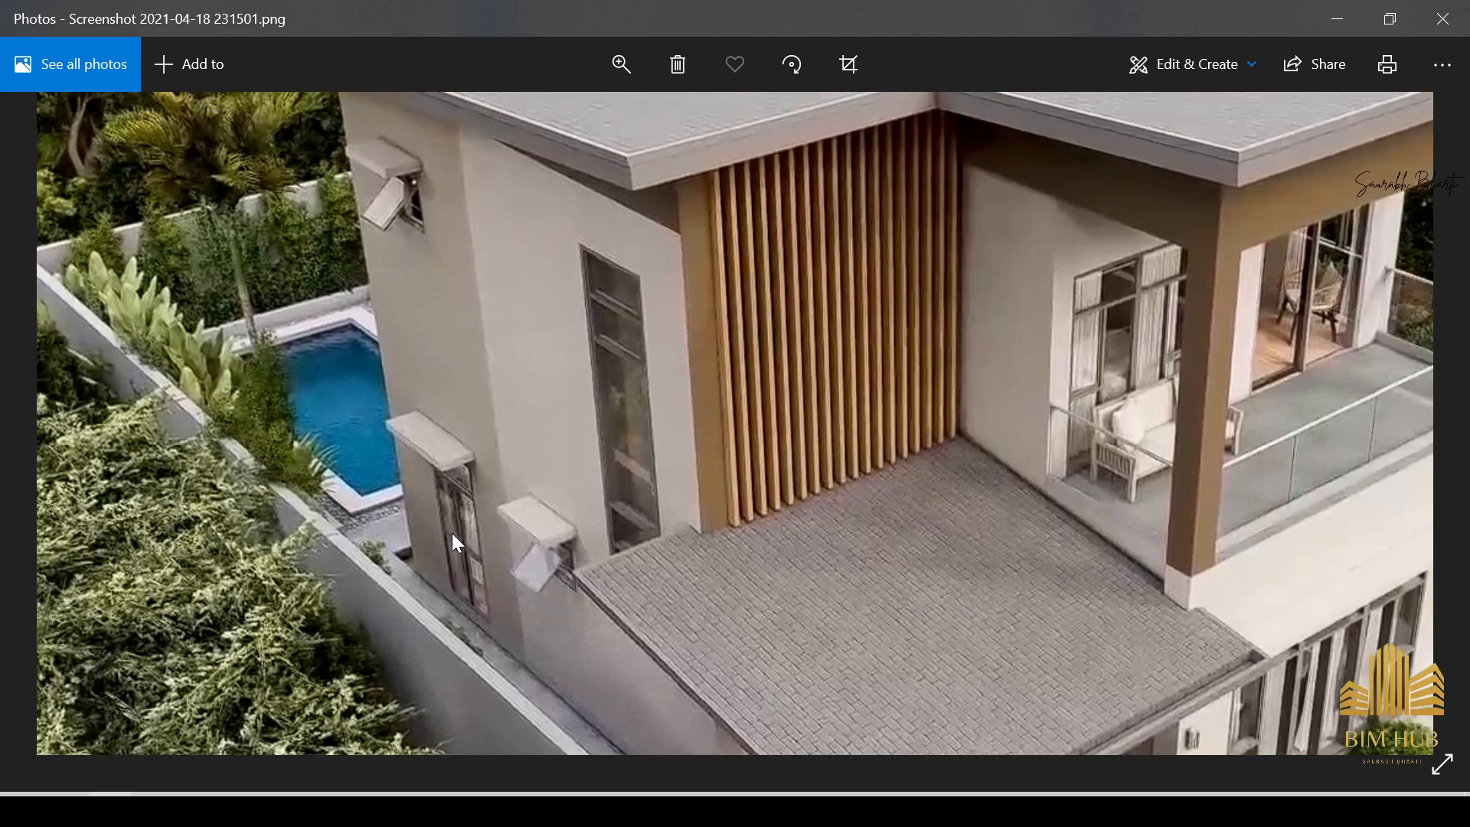
{"action": "scroll", "coordinate": [467, 282], "scroll_direction": "down", "scroll_amount": 3}
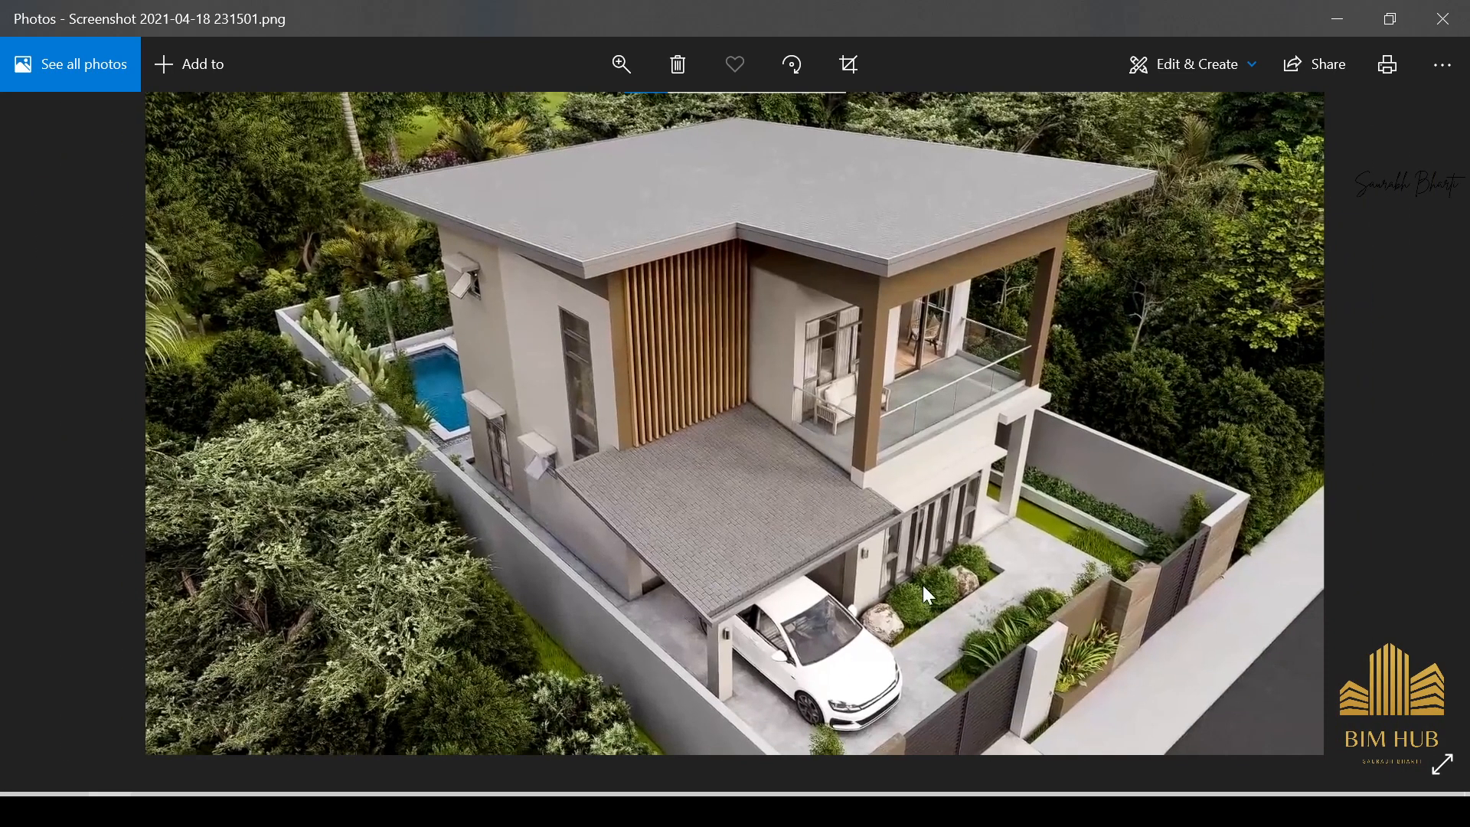
Examine the reference image's front windows, carport, planting and gate, and return to the Revit model.
{"action": "scroll", "coordinate": [934, 524], "scroll_direction": "up", "scroll_amount": 2}
{"action": "scroll", "coordinate": [934, 512], "scroll_direction": "down", "scroll_amount": 2}
{"action": "scroll", "coordinate": [934, 513], "scroll_direction": "up", "scroll_amount": 3}
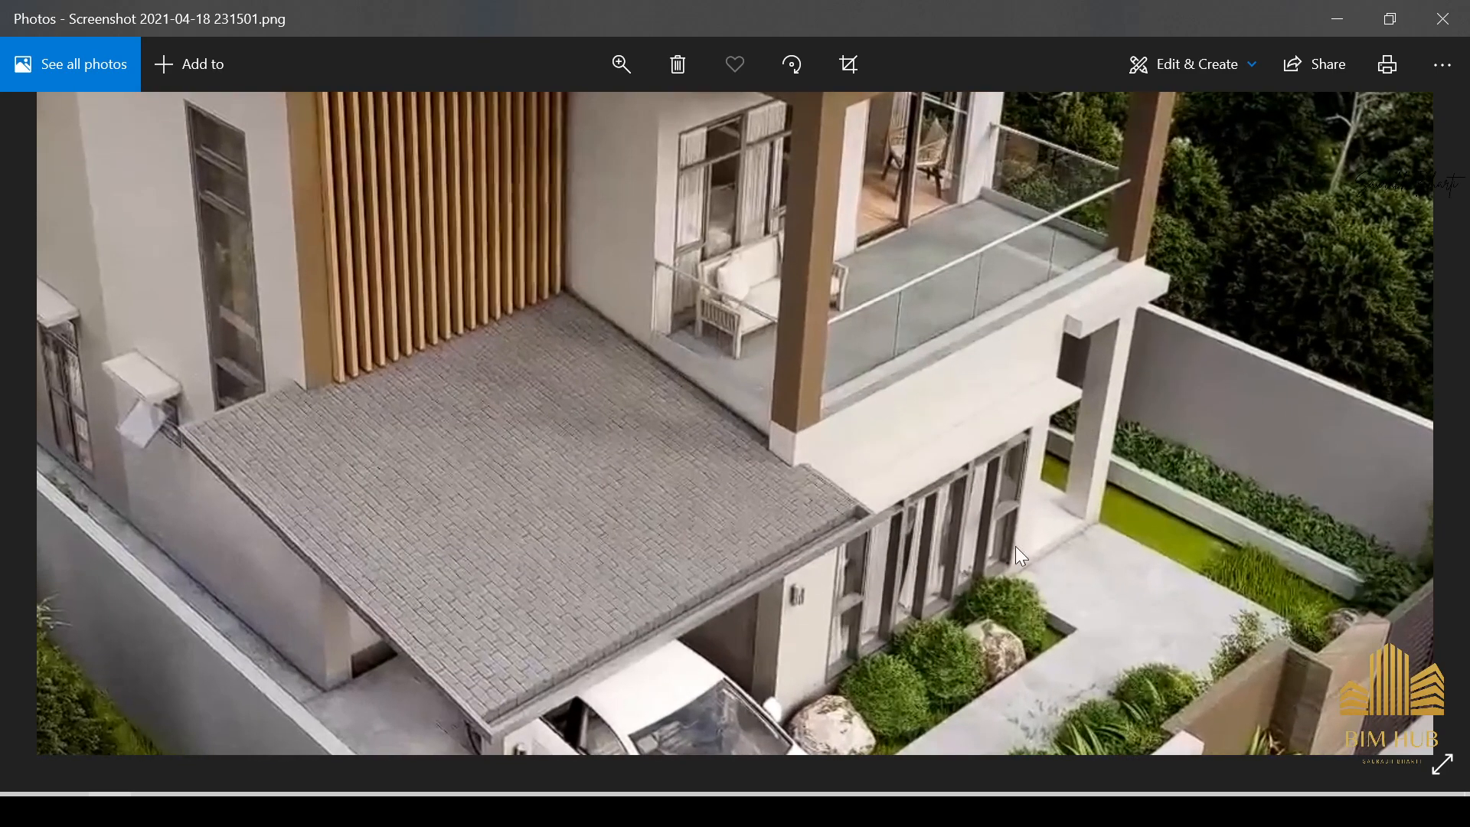
{"action": "scroll", "coordinate": [811, 566], "scroll_direction": "down", "scroll_amount": 2}
{"action": "scroll", "coordinate": [920, 553], "scroll_direction": "up", "scroll_amount": 2}
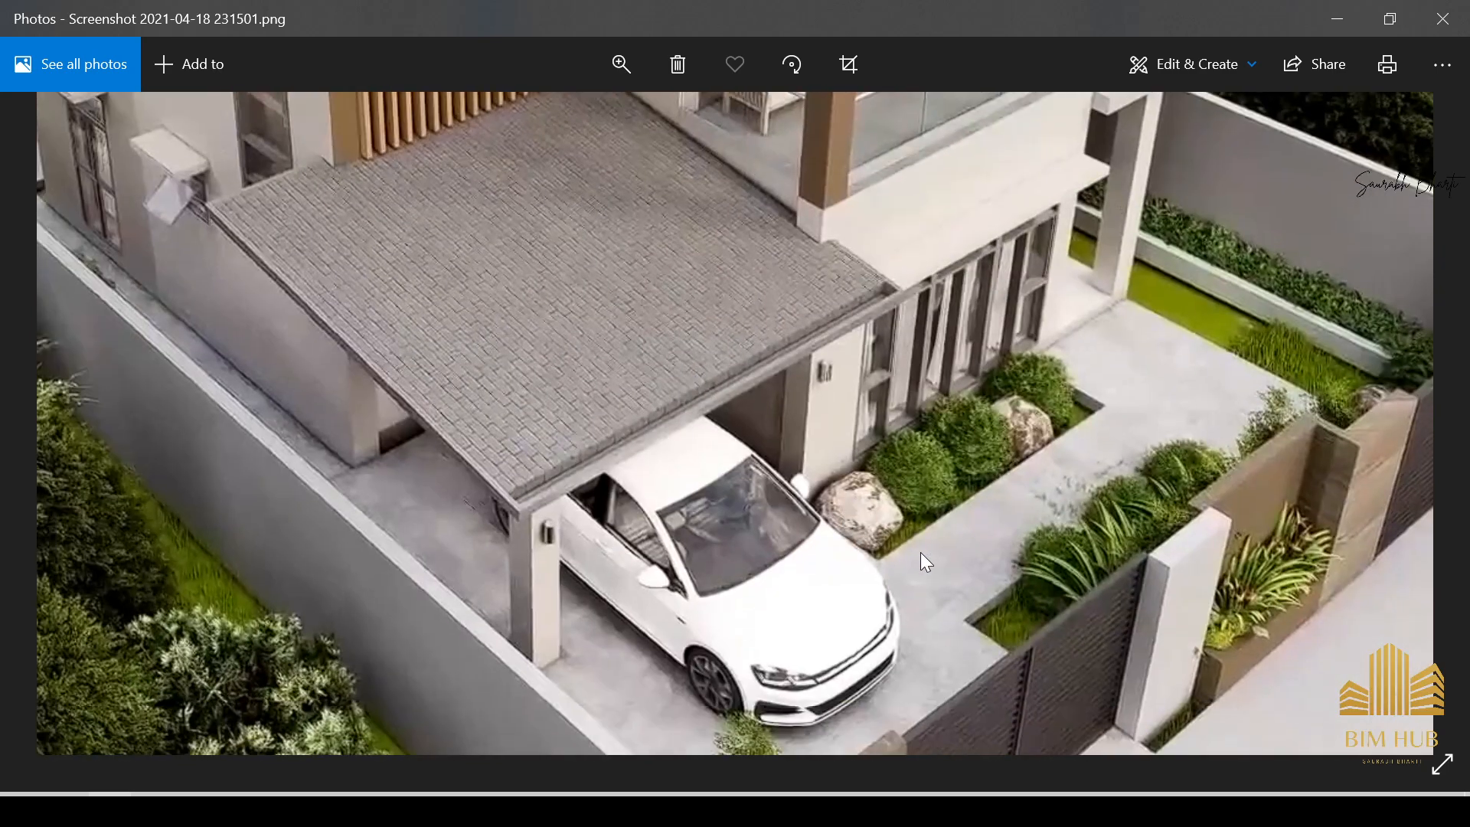
{"action": "scroll", "coordinate": [900, 672], "scroll_direction": "down", "scroll_amount": 2}
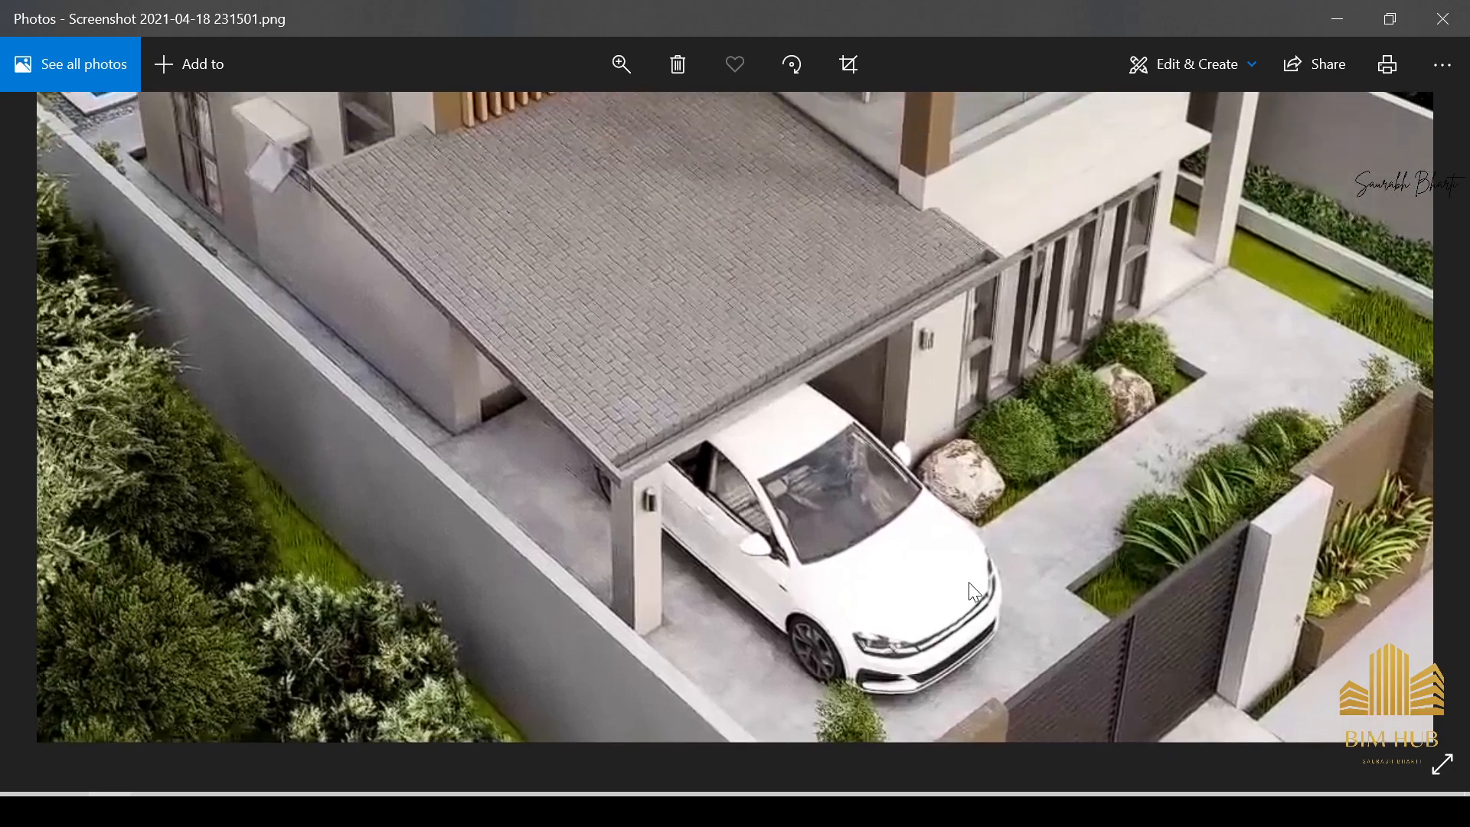
{"action": "scroll", "coordinate": [544, 506], "scroll_direction": "up", "scroll_amount": 2}
{"action": "scroll", "coordinate": [492, 468], "scroll_direction": "down", "scroll_amount": 3}
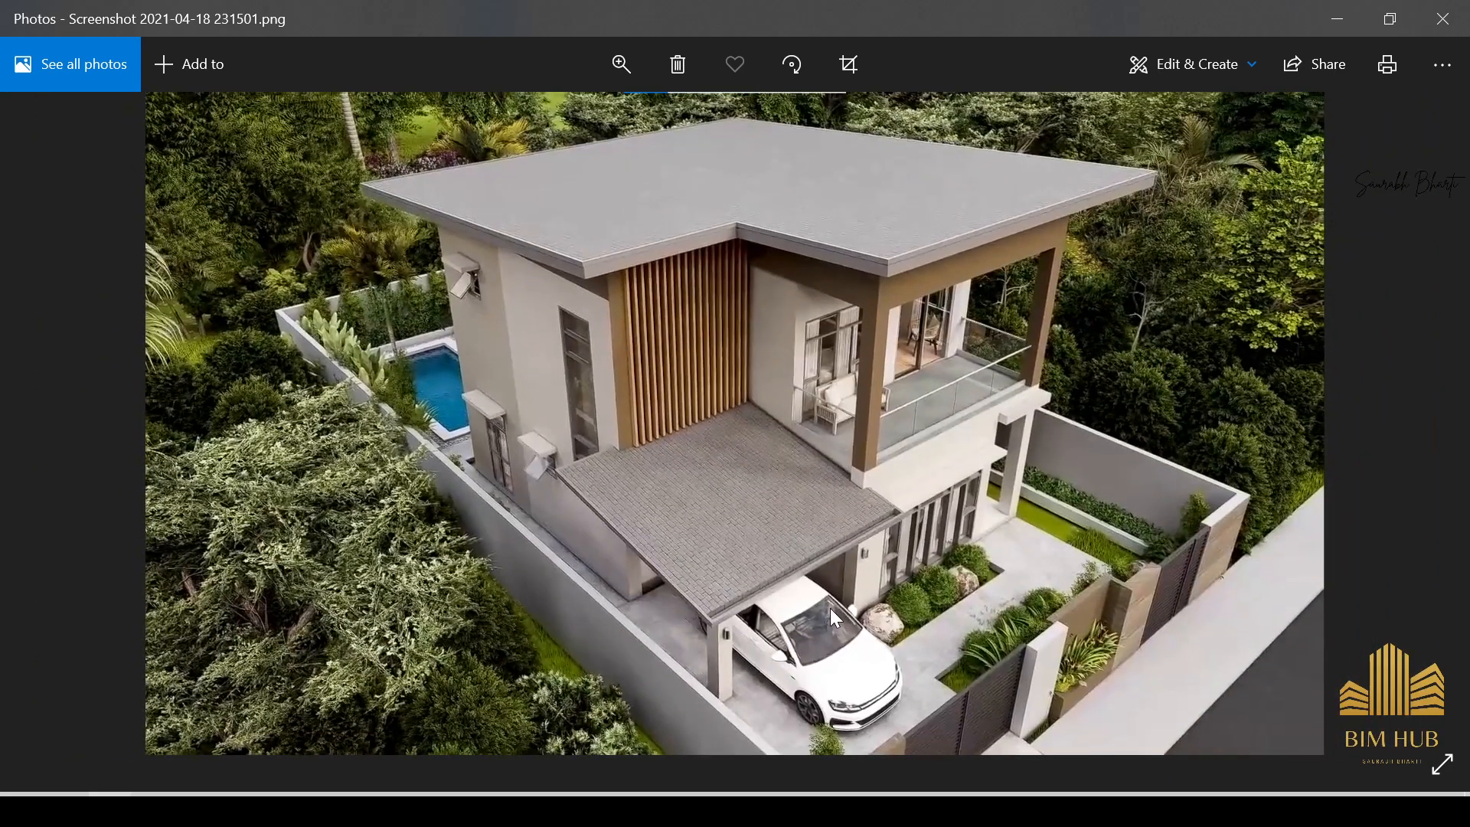
{"action": "scroll", "coordinate": [830, 608], "scroll_direction": "up", "scroll_amount": 2}
{"action": "scroll", "coordinate": [894, 609], "scroll_direction": "down", "scroll_amount": 2}
{"action": "left_click", "coordinate": [1338, 18]}
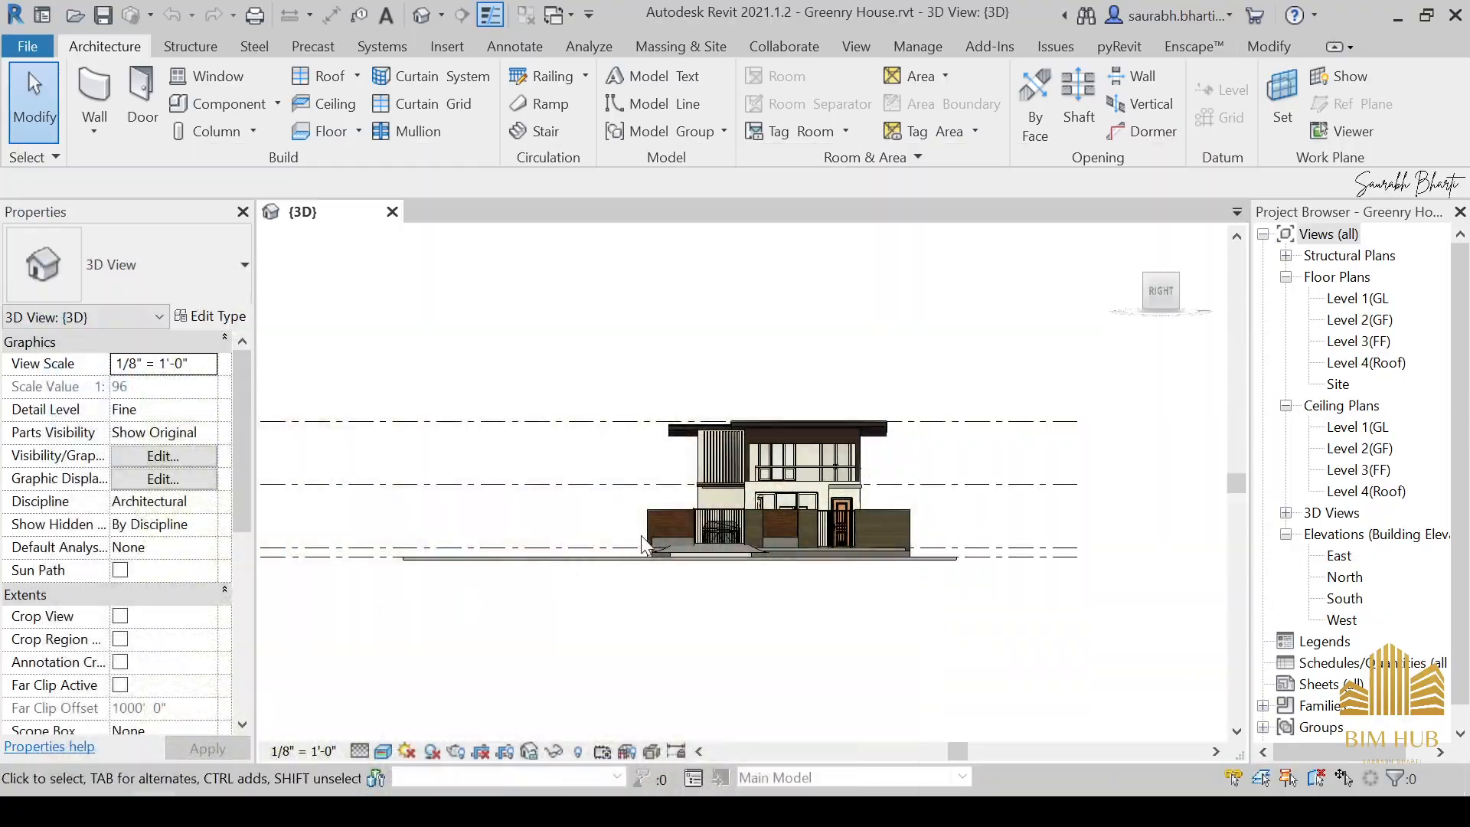
Inspect the modelled Greenry House in 3D from the street side and the rear side with its upper windows.
{"action": "scroll", "coordinate": [755, 523], "scroll_direction": "up", "scroll_amount": 5}
{"action": "middle_click_drag", "start_coordinate": [683, 548], "coordinate": [826, 692], "text": "shift"}
{"action": "scroll", "coordinate": [668, 594], "scroll_direction": "down", "scroll_amount": 4}
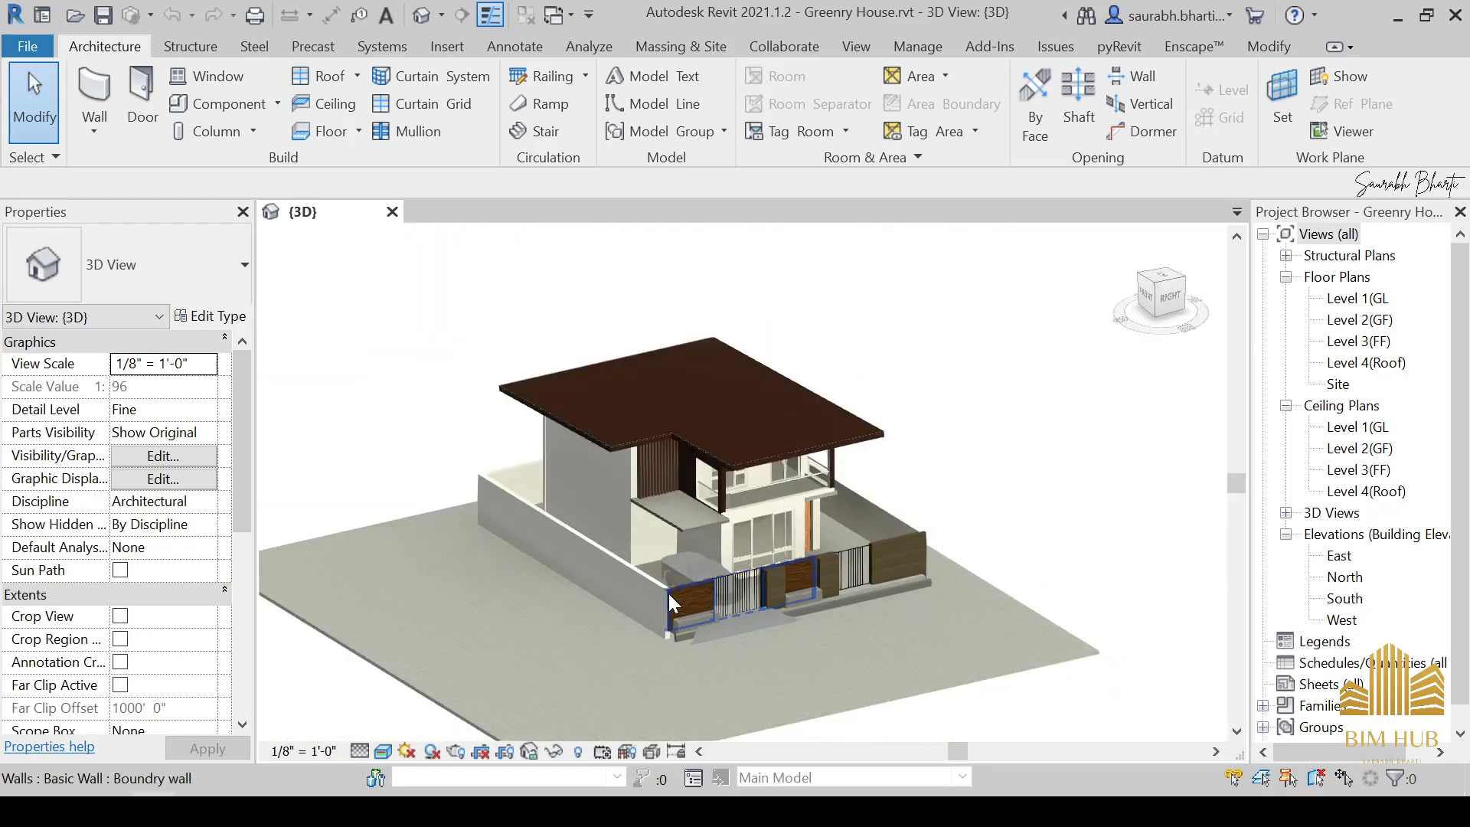
{"action": "middle_click_drag", "start_coordinate": [669, 594], "coordinate": [735, 536], "text": "shift"}
{"action": "scroll", "coordinate": [789, 490], "scroll_direction": "up", "scroll_amount": 3}
{"action": "middle_click_drag", "start_coordinate": [788, 490], "coordinate": [843, 567], "text": "shift"}
{"action": "scroll", "coordinate": [849, 572], "scroll_direction": "up", "scroll_amount": 3}
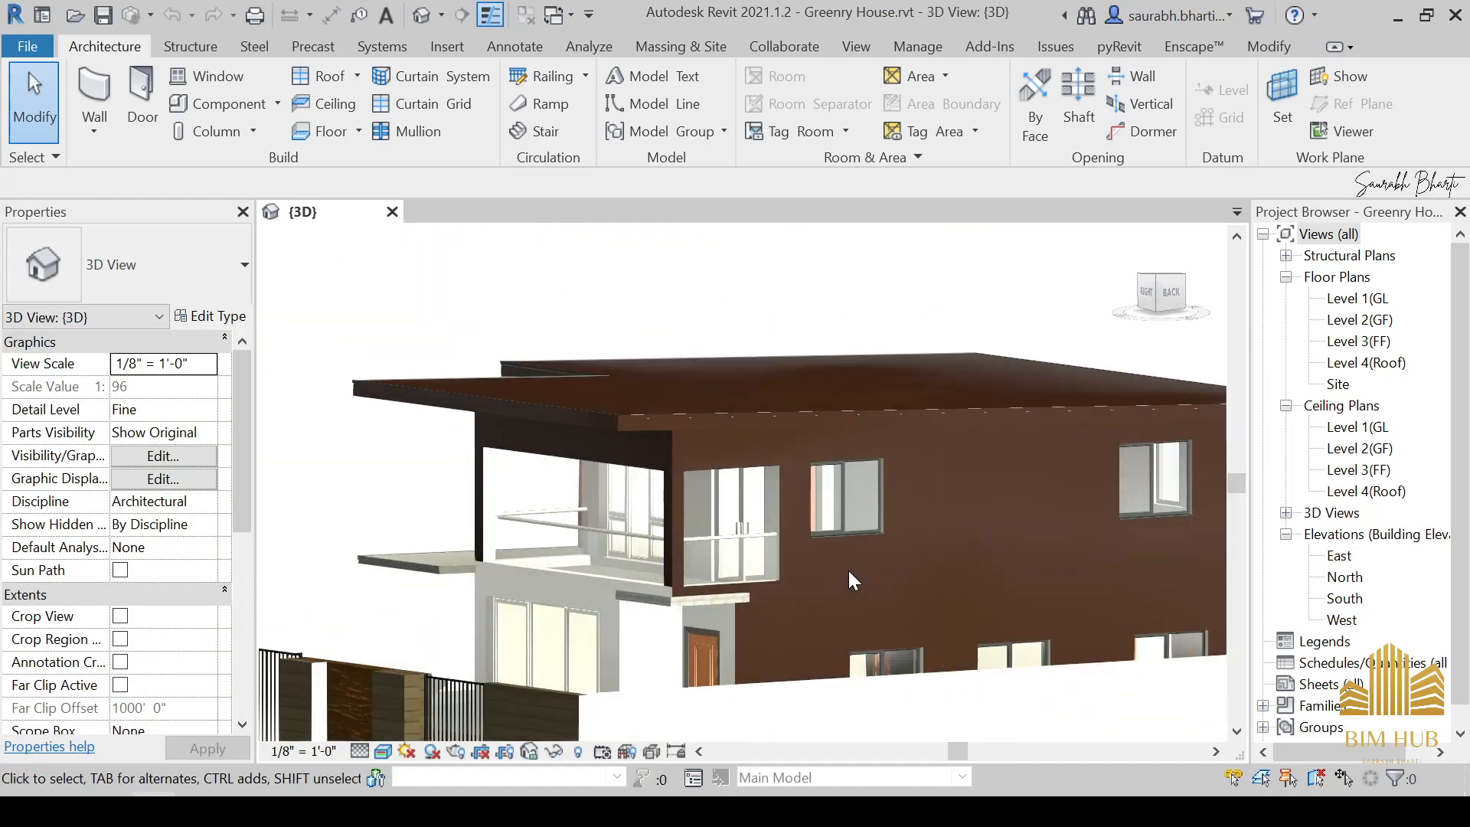
{"action": "scroll", "coordinate": [811, 456], "scroll_direction": "down", "scroll_amount": 2}
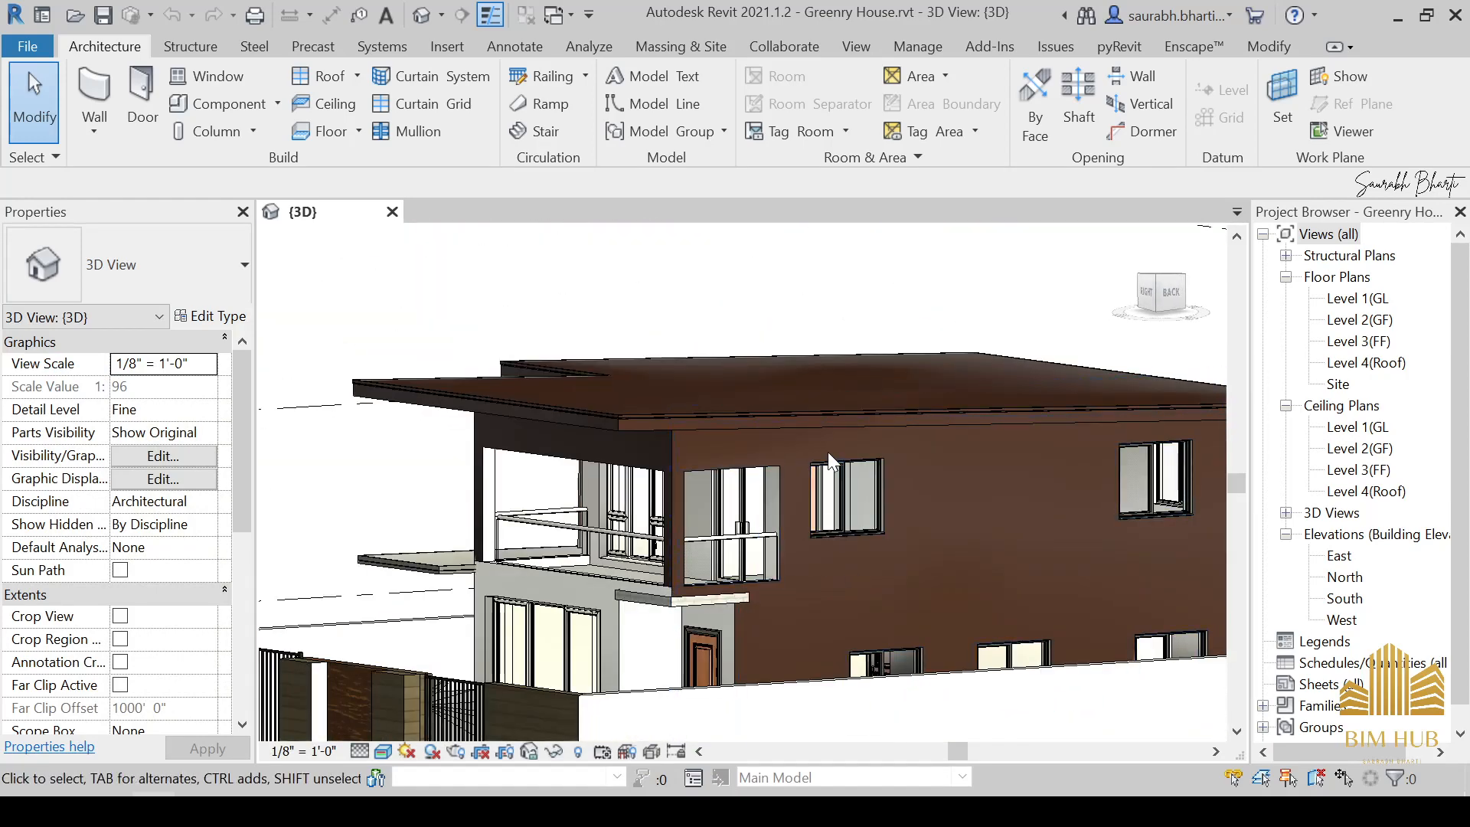
{"action": "scroll", "coordinate": [807, 462], "scroll_direction": "down", "scroll_amount": 3}
{"action": "middle_click_drag", "start_coordinate": [538, 615], "coordinate": [842, 713], "text": "shift"}
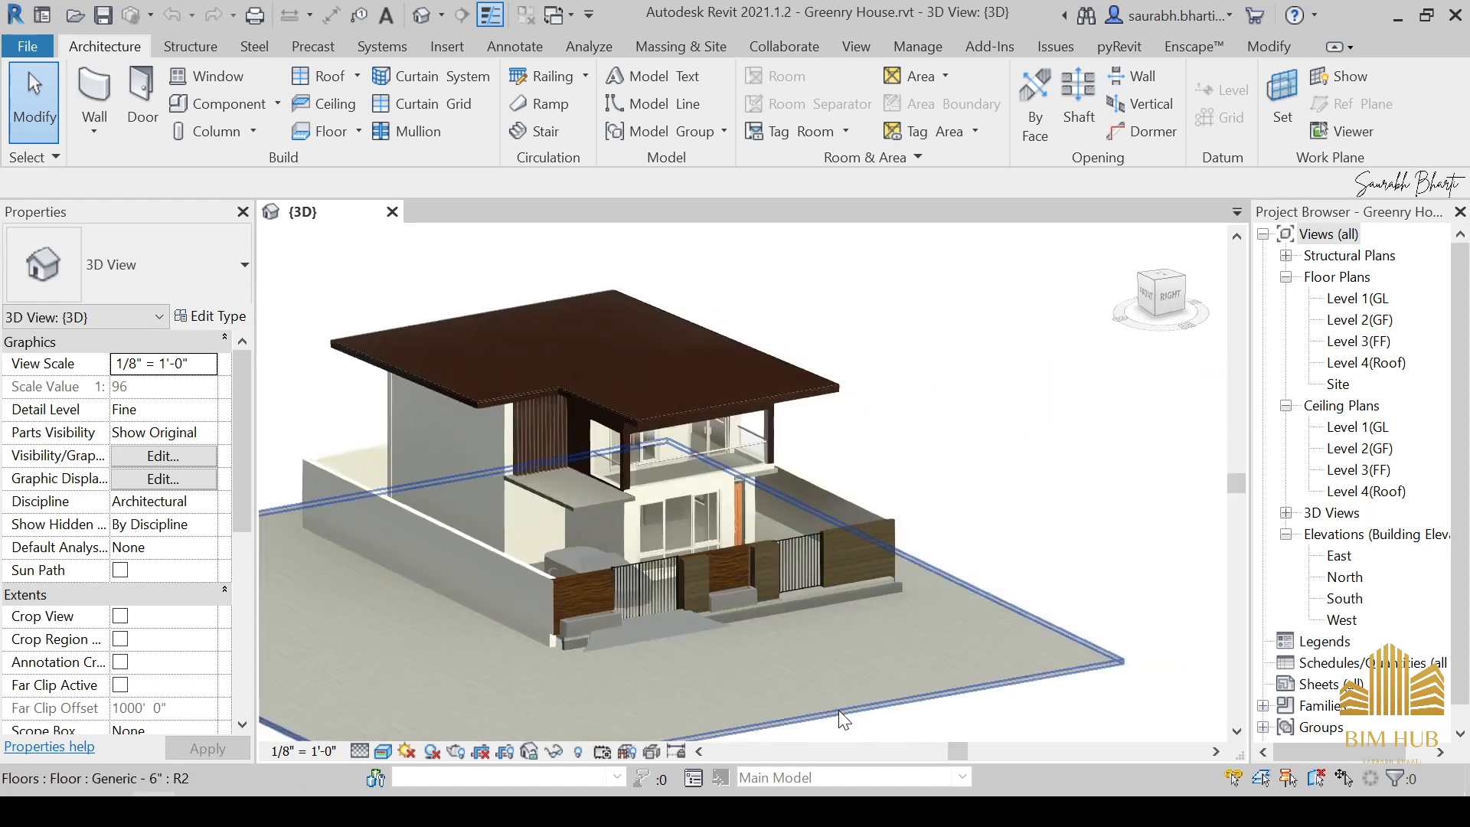
Temporarily hide the side boundary wall next to the parked car in the 3D view.
{"action": "middle_click_drag", "start_coordinate": [375, 635], "coordinate": [586, 650], "text": "shift"}
{"action": "left_click", "coordinate": [536, 550]}
{"action": "key", "text": "h"}
{"action": "key", "text": "h"}
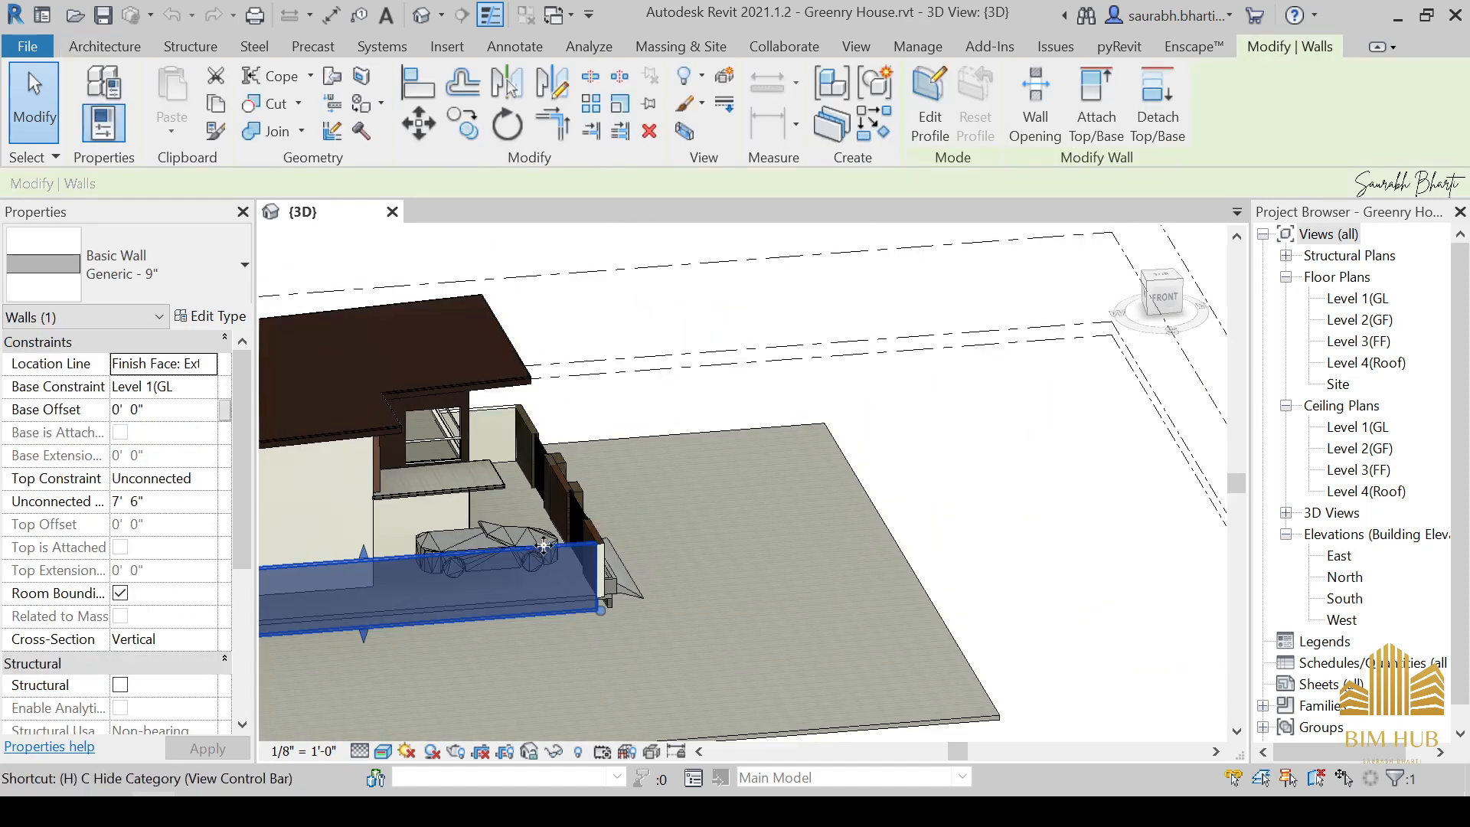
Set the 3D view to the Front orientation and frame the blank side wall of the house.
{"action": "middle_click_drag", "start_coordinate": [537, 549], "coordinate": [1064, 498], "text": "shift"}
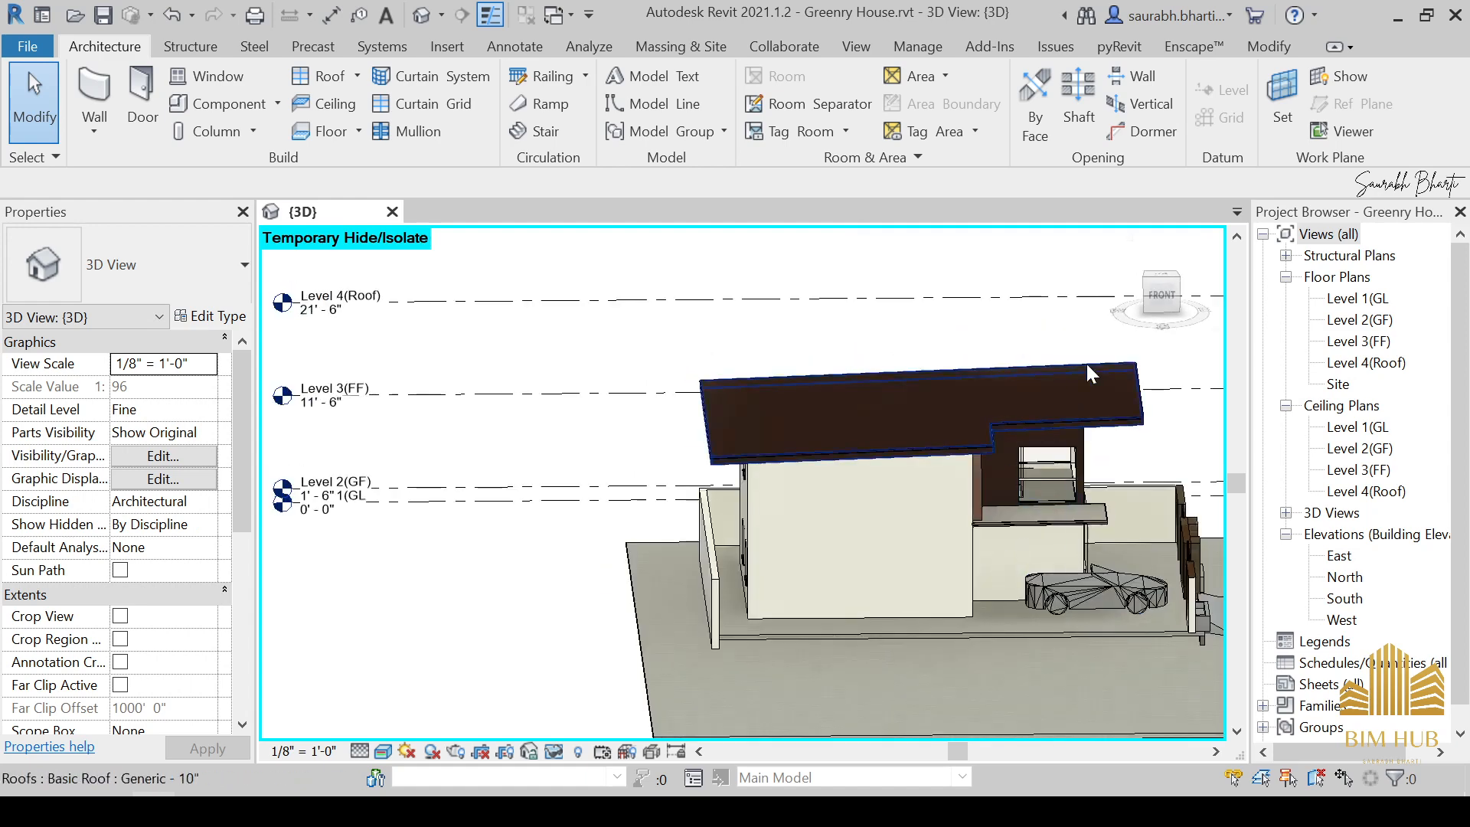
{"action": "left_click", "coordinate": [1161, 297]}
{"action": "scroll", "coordinate": [1018, 490], "scroll_direction": "down", "scroll_amount": 4}
{"action": "middle_click_drag", "start_coordinate": [928, 607], "coordinate": [436, 675]}
{"action": "scroll", "coordinate": [978, 544], "scroll_direction": "up", "scroll_amount": 7}
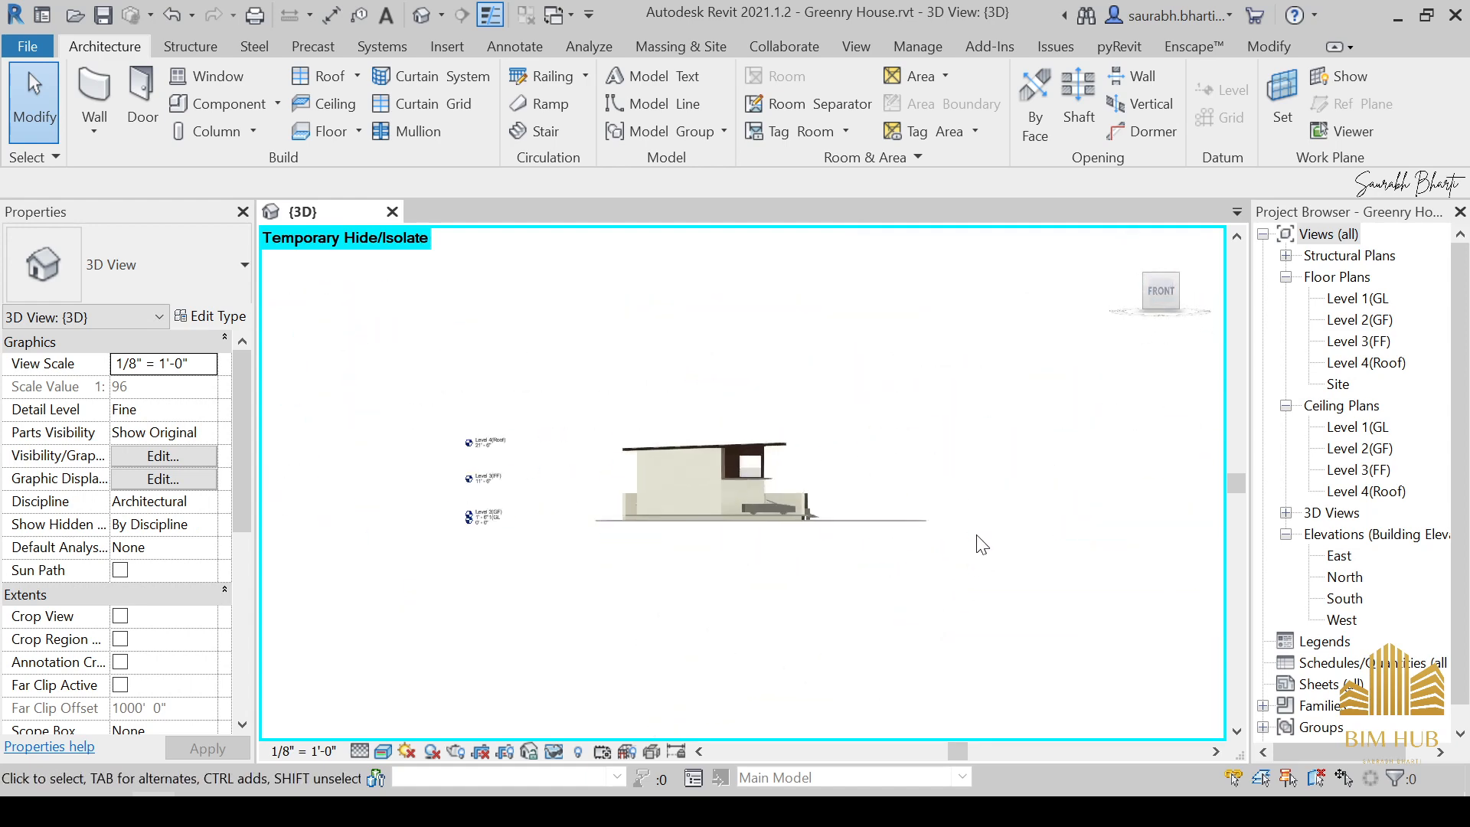
{"action": "middle_click_drag", "start_coordinate": [453, 488], "coordinate": [718, 554]}
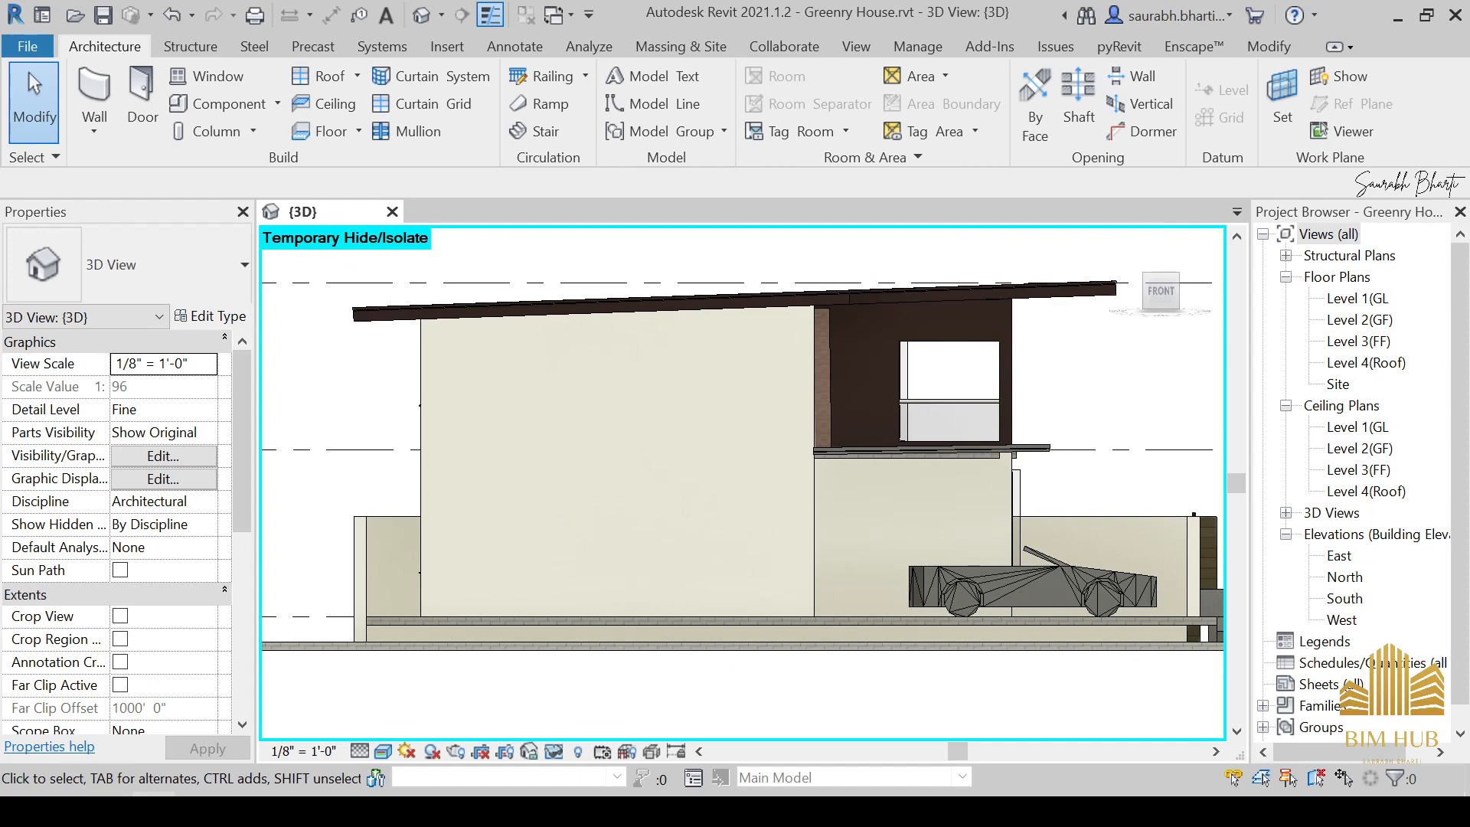
Check the tall window and the small canopied windows on the side wall in the reference image.
{"action": "key", "text": "alt+Tab"}
{"action": "scroll", "coordinate": [526, 370], "scroll_direction": "up", "scroll_amount": 2}
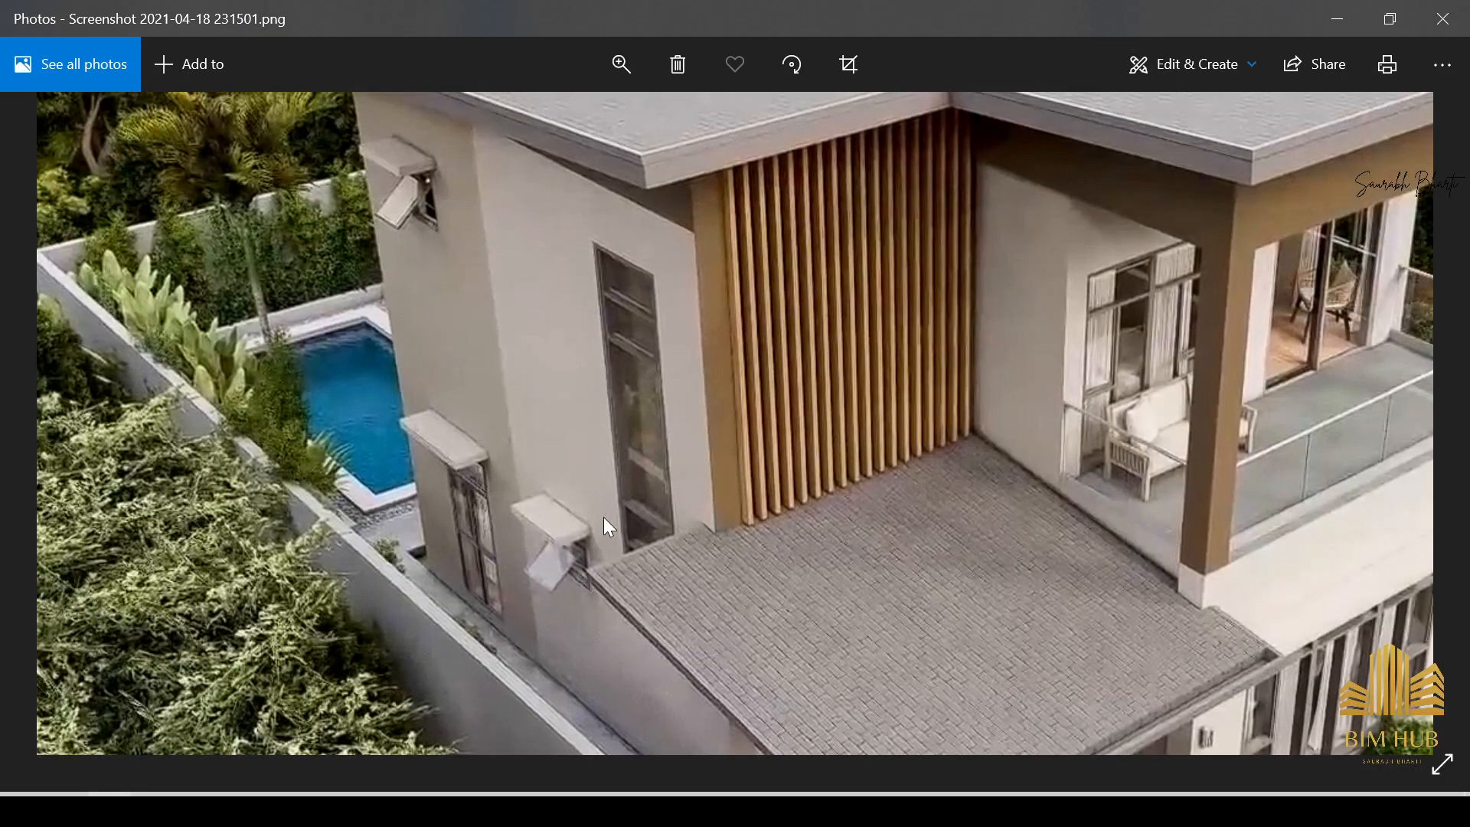
{"action": "left_click", "coordinate": [1336, 18]}
{"action": "scroll", "coordinate": [733, 566], "scroll_direction": "down", "scroll_amount": 5}
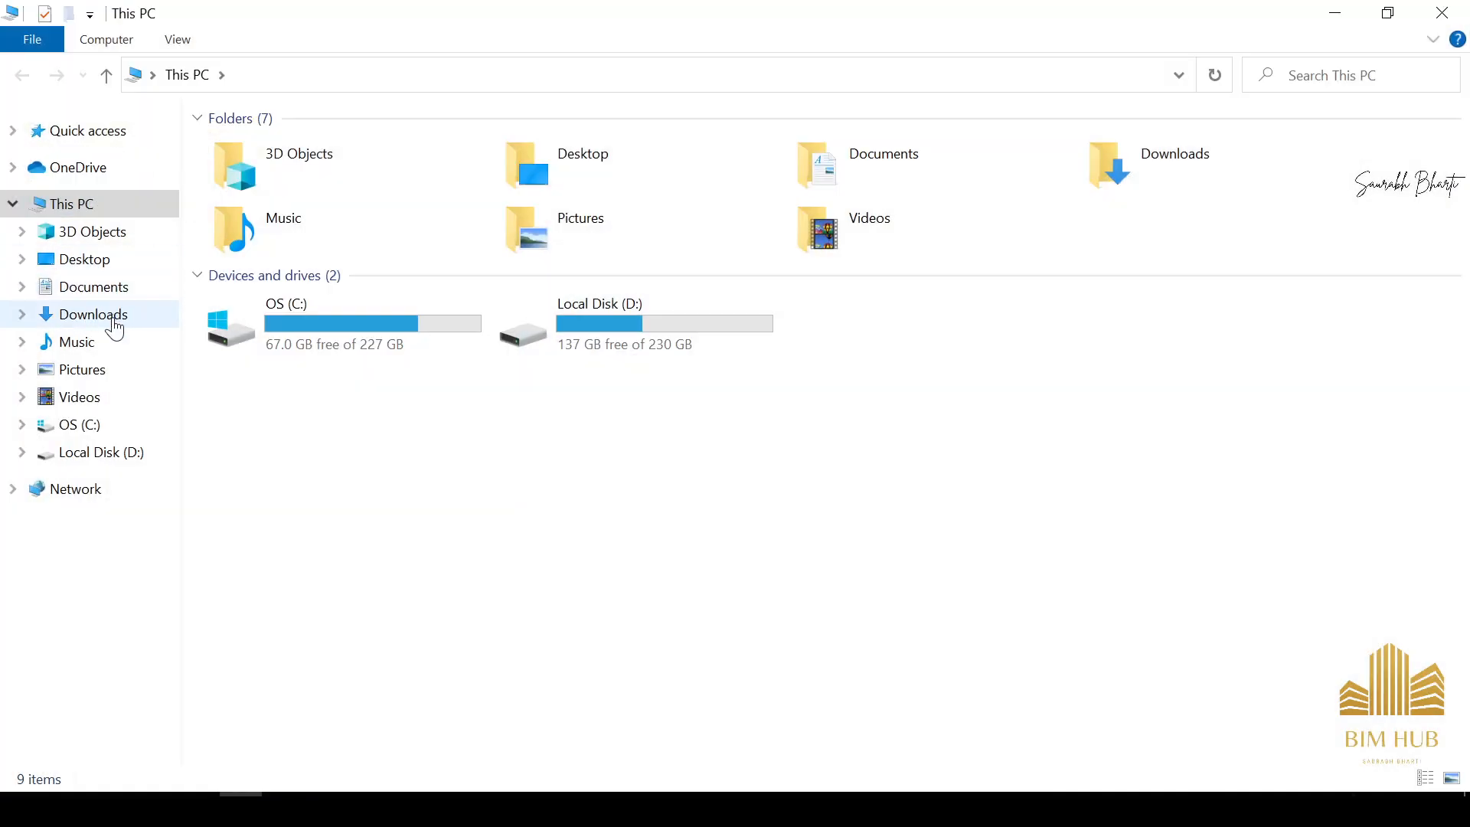
In File Explorer's Downloads folder, select the six window zip archives and put them on the clipboard.
{"action": "left_click", "coordinate": [114, 317]}
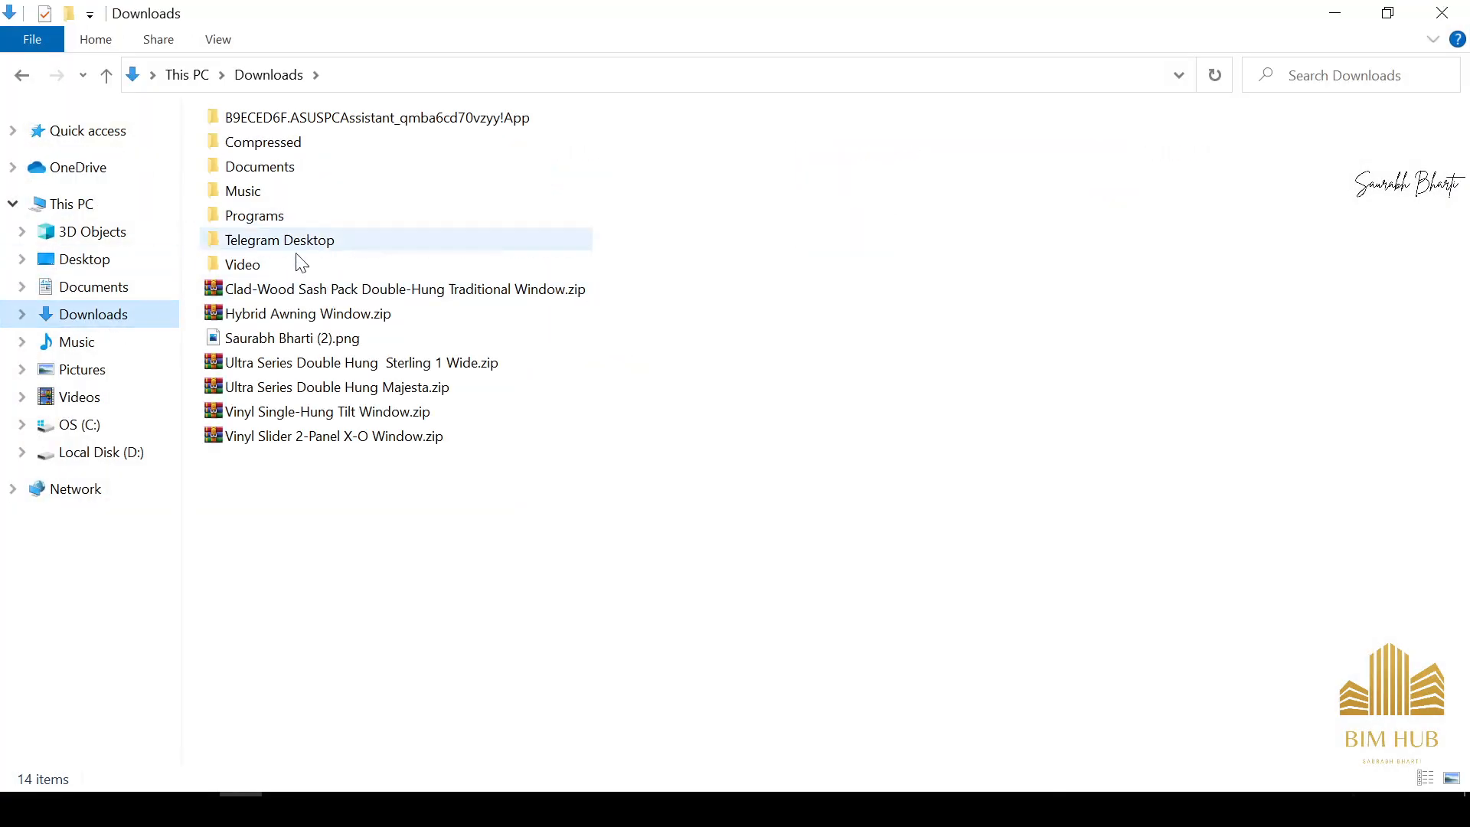
{"action": "left_click", "coordinate": [330, 362]}
{"action": "left_click", "coordinate": [329, 387], "text": "ctrl"}
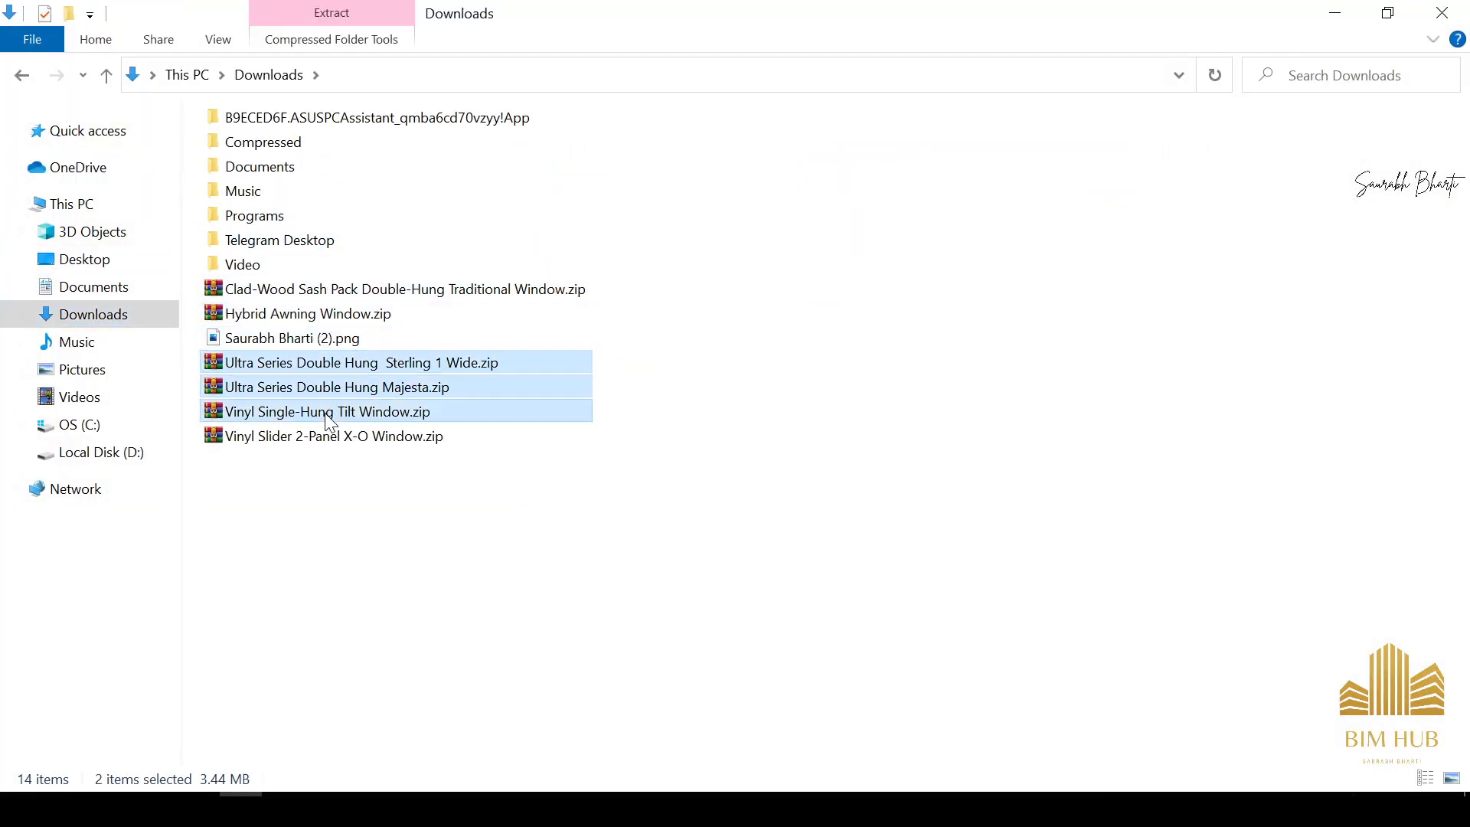
{"action": "left_click", "coordinate": [324, 412], "text": "ctrl"}
{"action": "left_click", "coordinate": [320, 435], "text": "ctrl"}
{"action": "left_click", "coordinate": [371, 313], "text": "ctrl"}
{"action": "left_click", "coordinate": [342, 290], "text": "ctrl"}
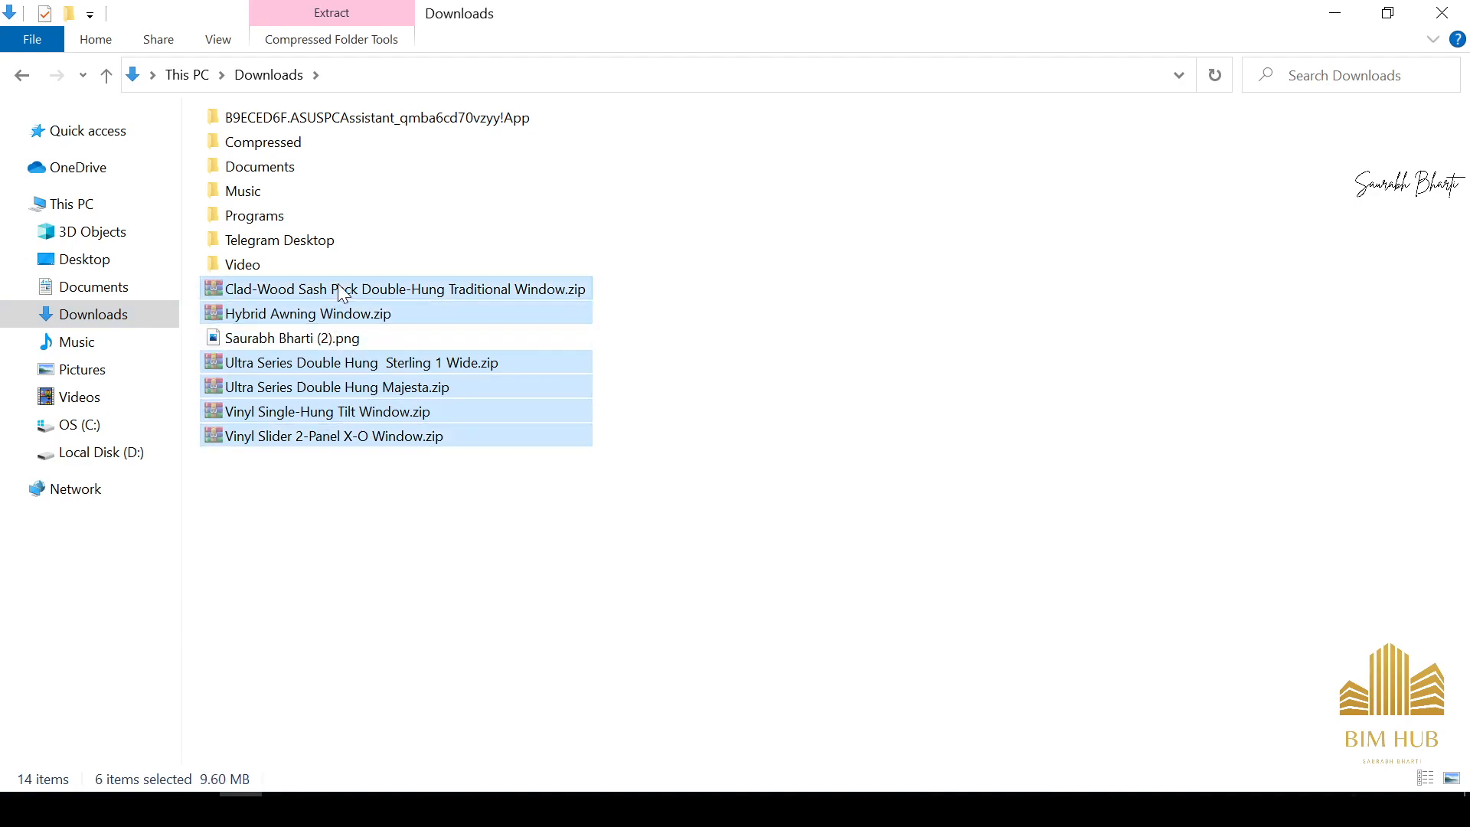
Create a new folder on the desktop, keeping the default name.
{"action": "key", "text": "super+d"}
{"action": "right_click", "coordinate": [438, 260]}
{"action": "mouse_move", "coordinate": [643, 475]}
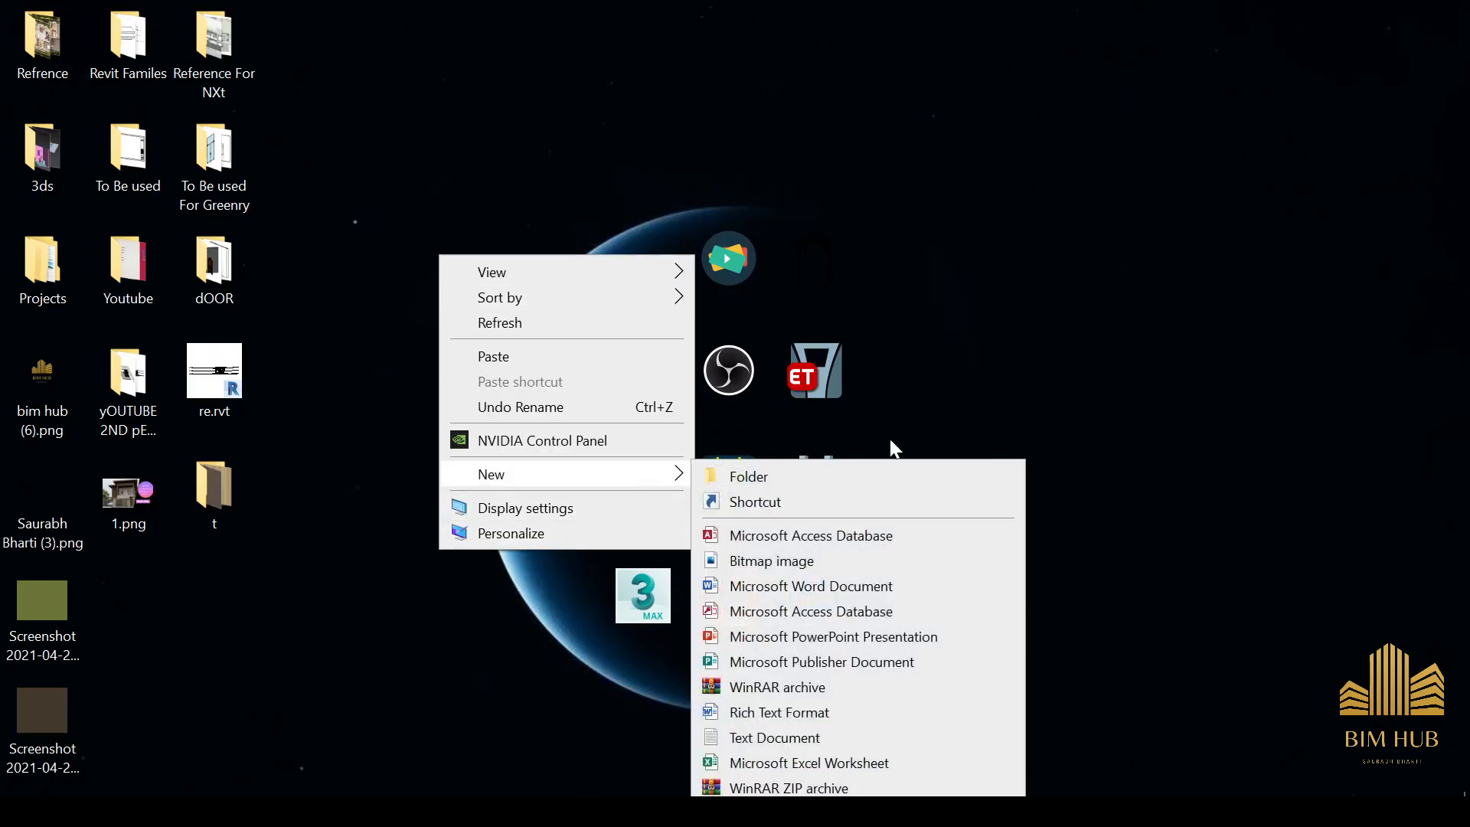
{"action": "left_click", "coordinate": [860, 477]}
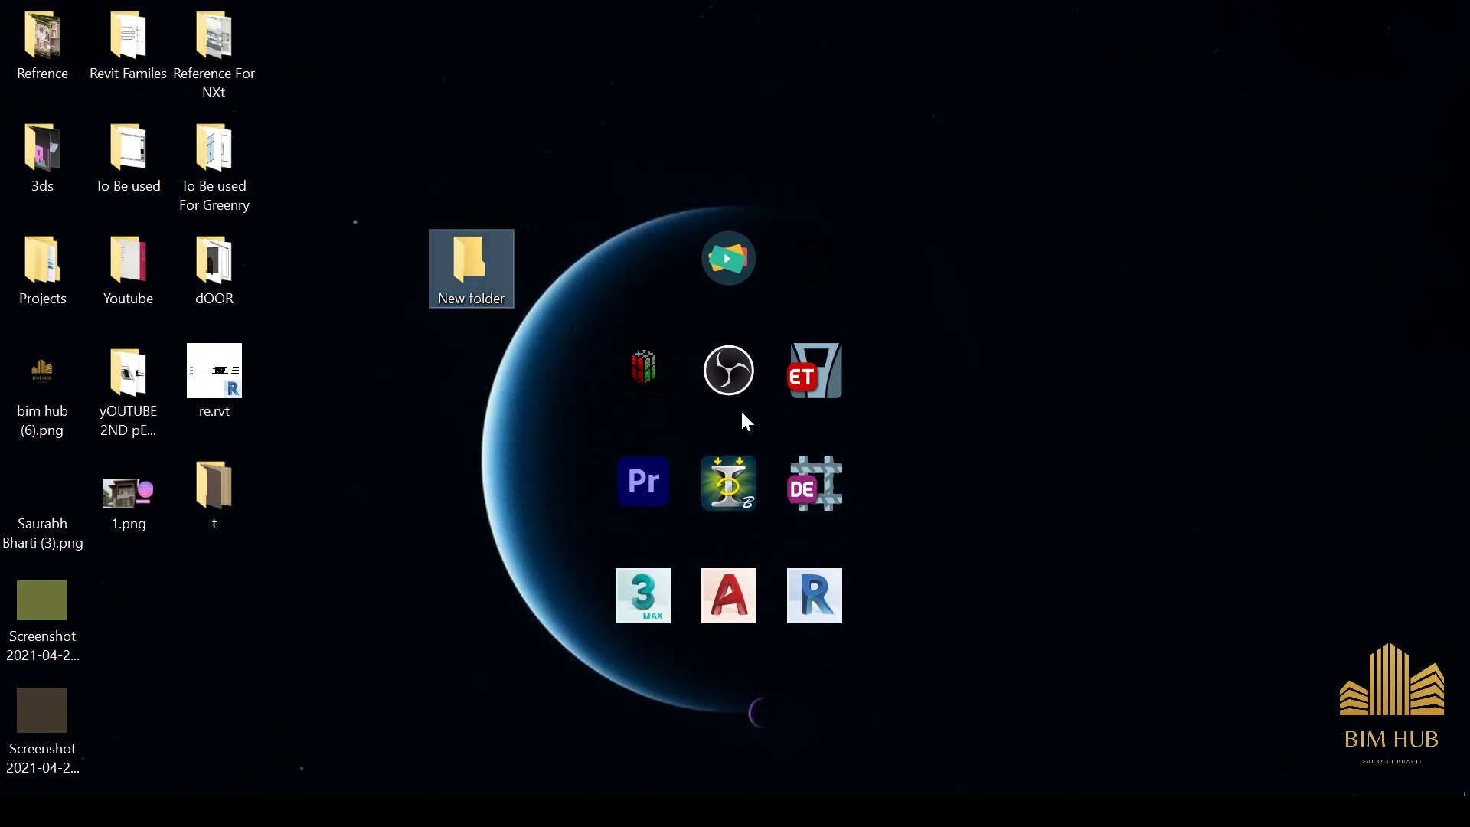
Paste the six window archives into the new desktop folder and extract them all in place.
{"action": "key", "text": "Return"}
{"action": "key", "text": "ctrl+v"}
{"action": "right_click", "coordinate": [564, 252]}
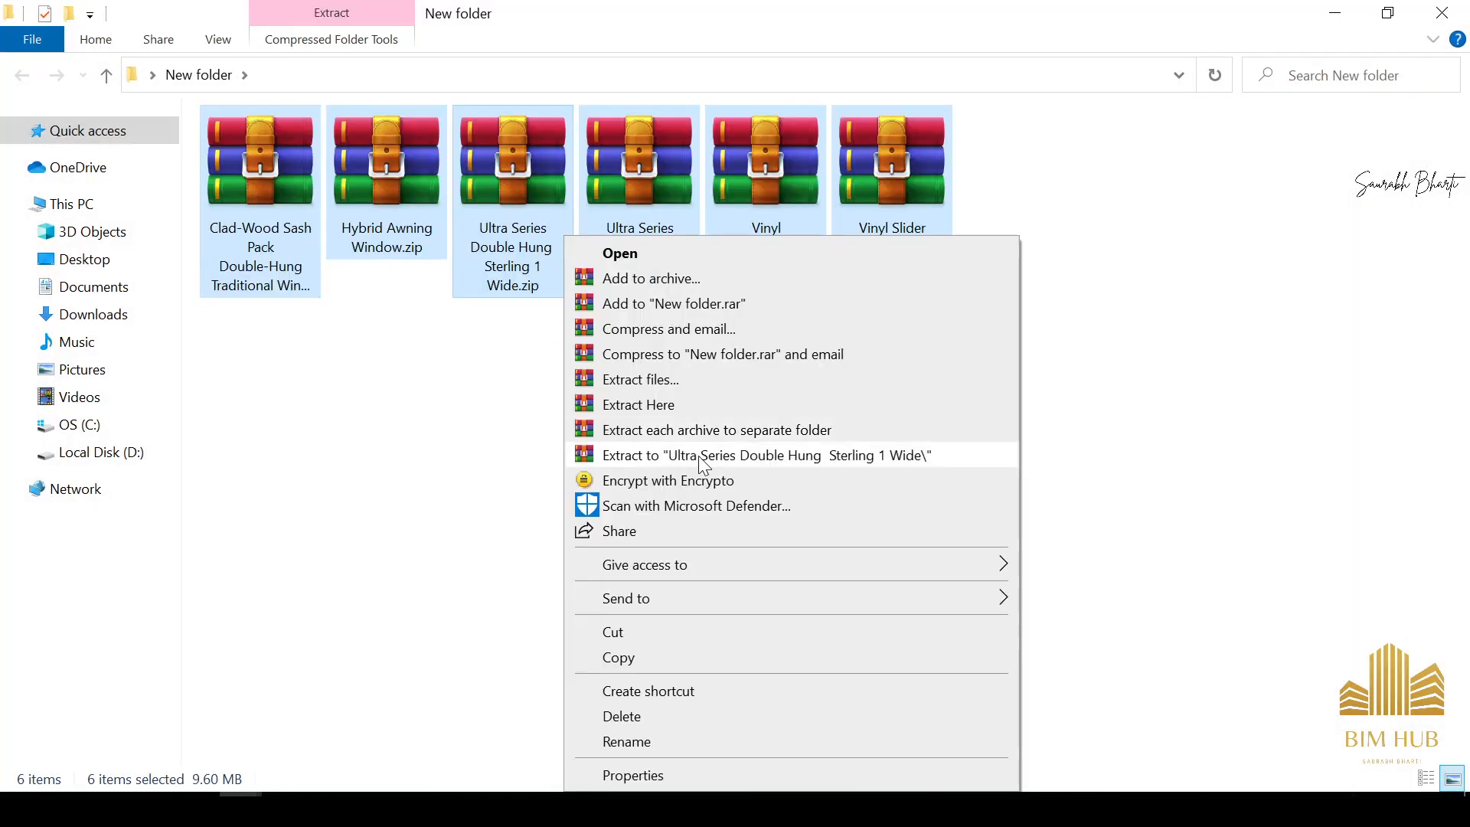
{"action": "left_click", "coordinate": [749, 406]}
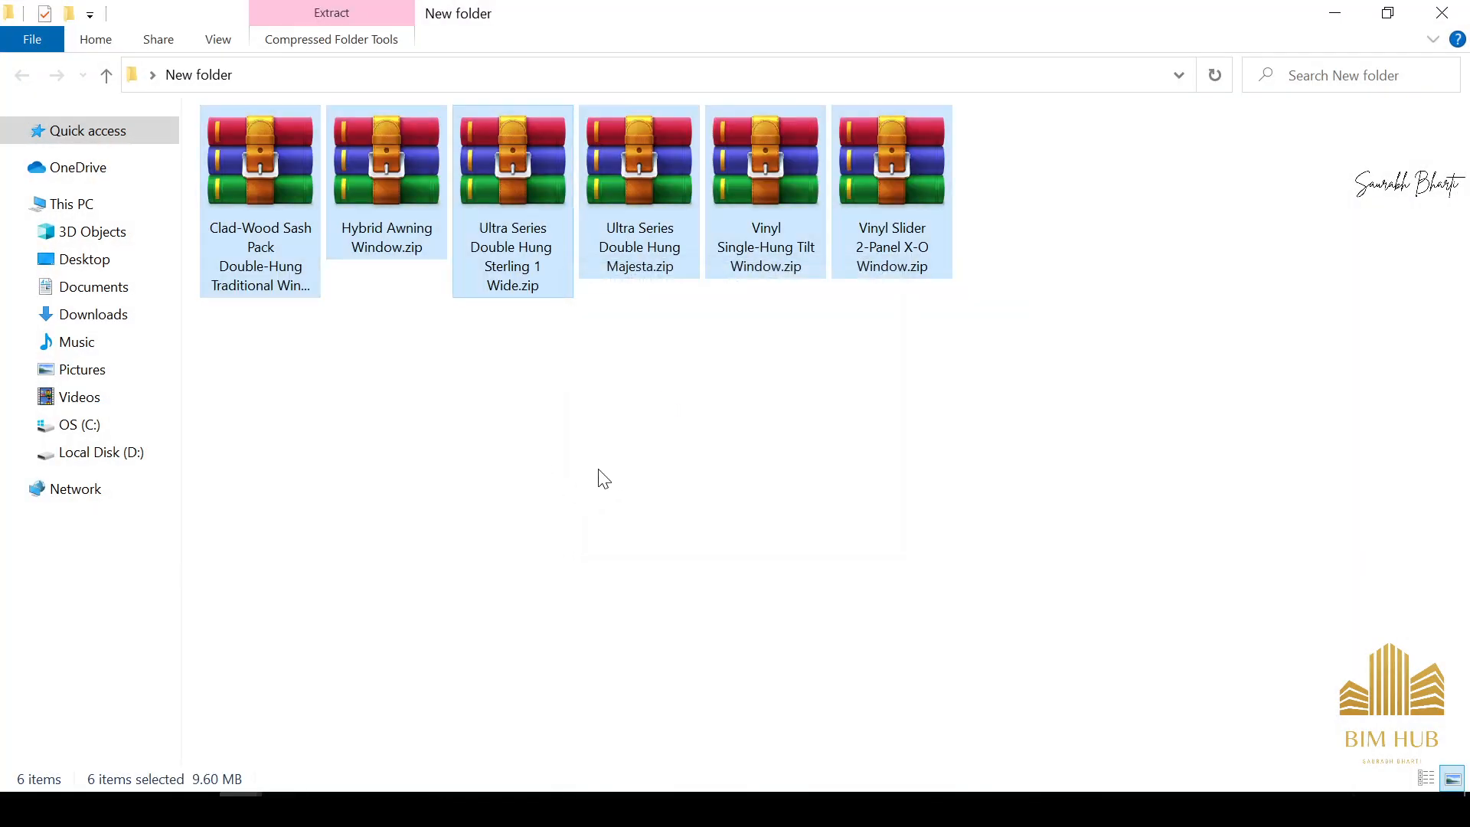
Permanently delete the five extracted txt files from the new folder.
{"action": "left_click", "coordinate": [1019, 359]}
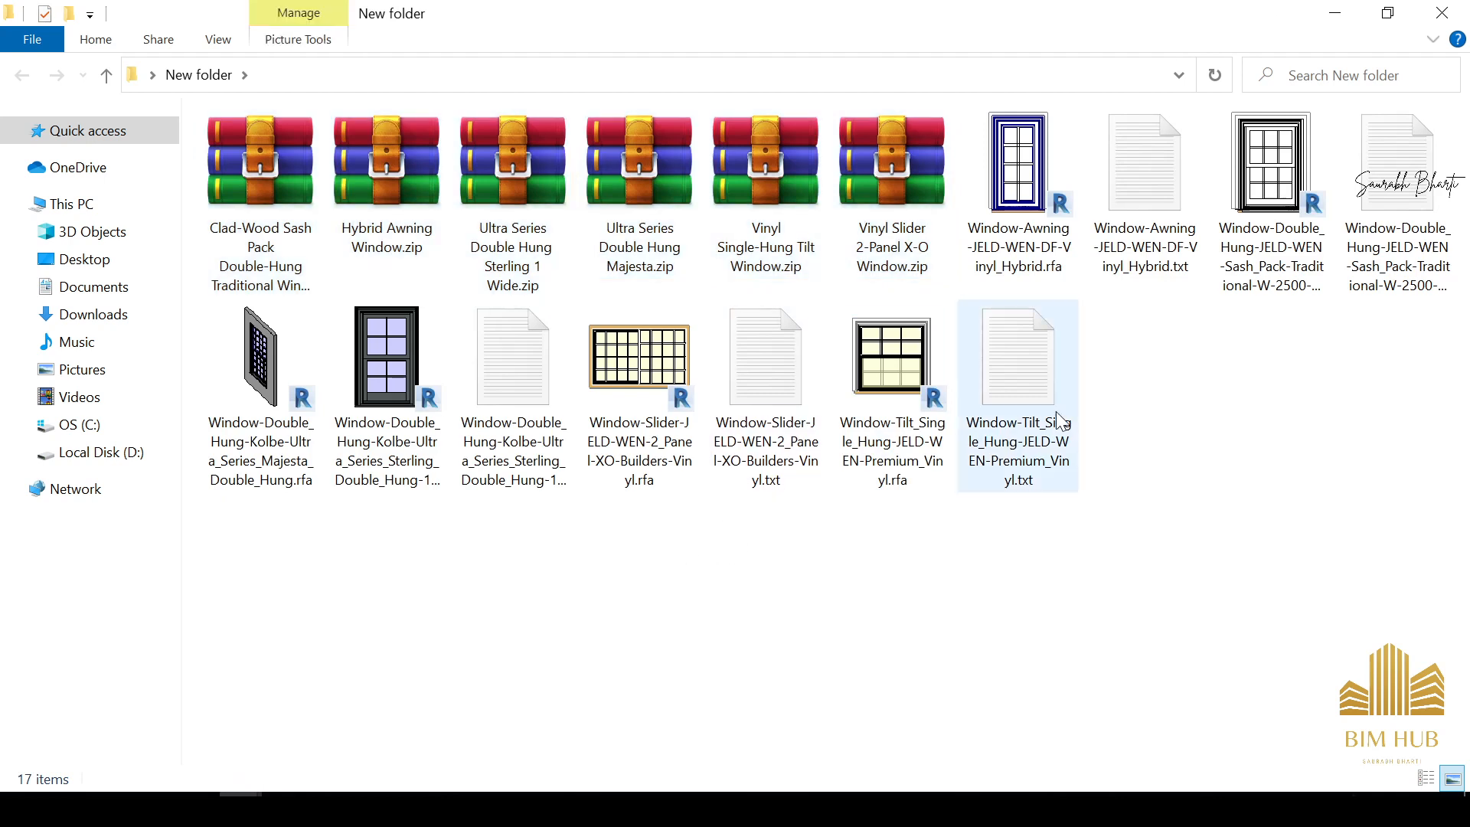
{"action": "left_click", "coordinate": [513, 359], "text": "ctrl"}
{"action": "left_click", "coordinate": [766, 359], "text": "ctrl"}
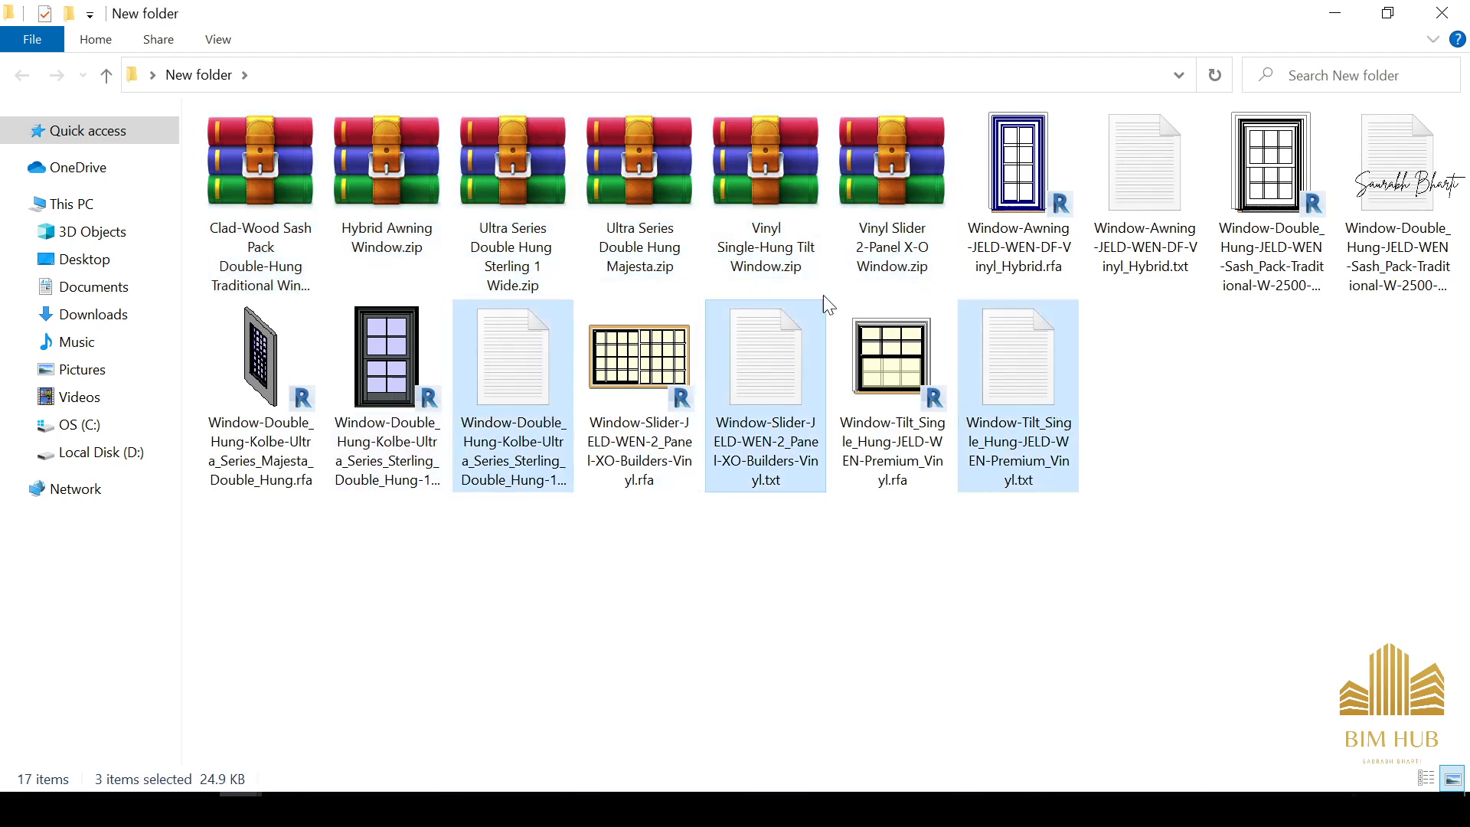
{"action": "left_click", "coordinate": [1145, 191], "text": "ctrl"}
{"action": "left_click", "coordinate": [1418, 205], "text": "ctrl"}
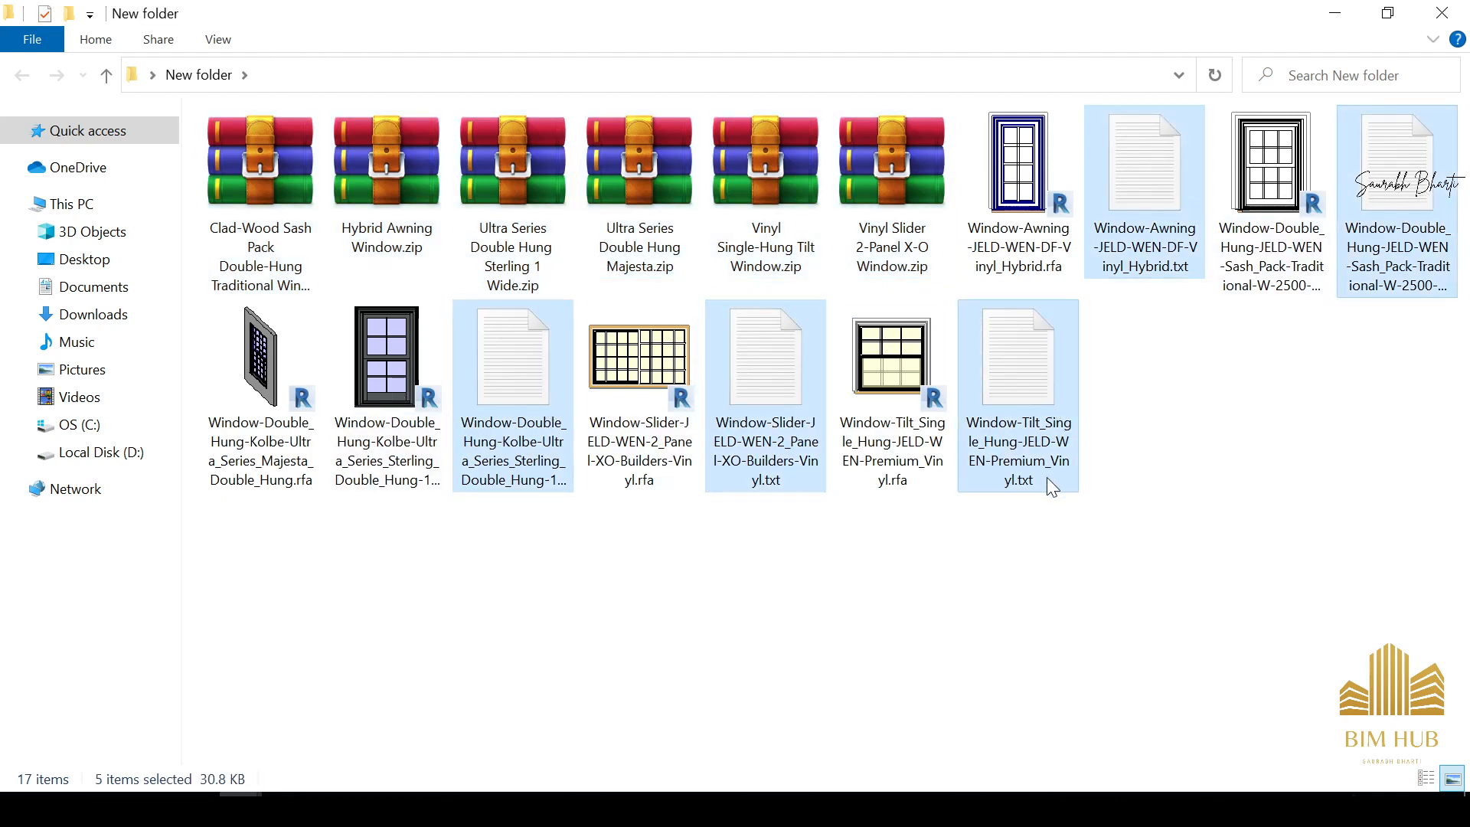
{"action": "key", "text": "shift+Delete"}
{"action": "key", "text": "Return"}
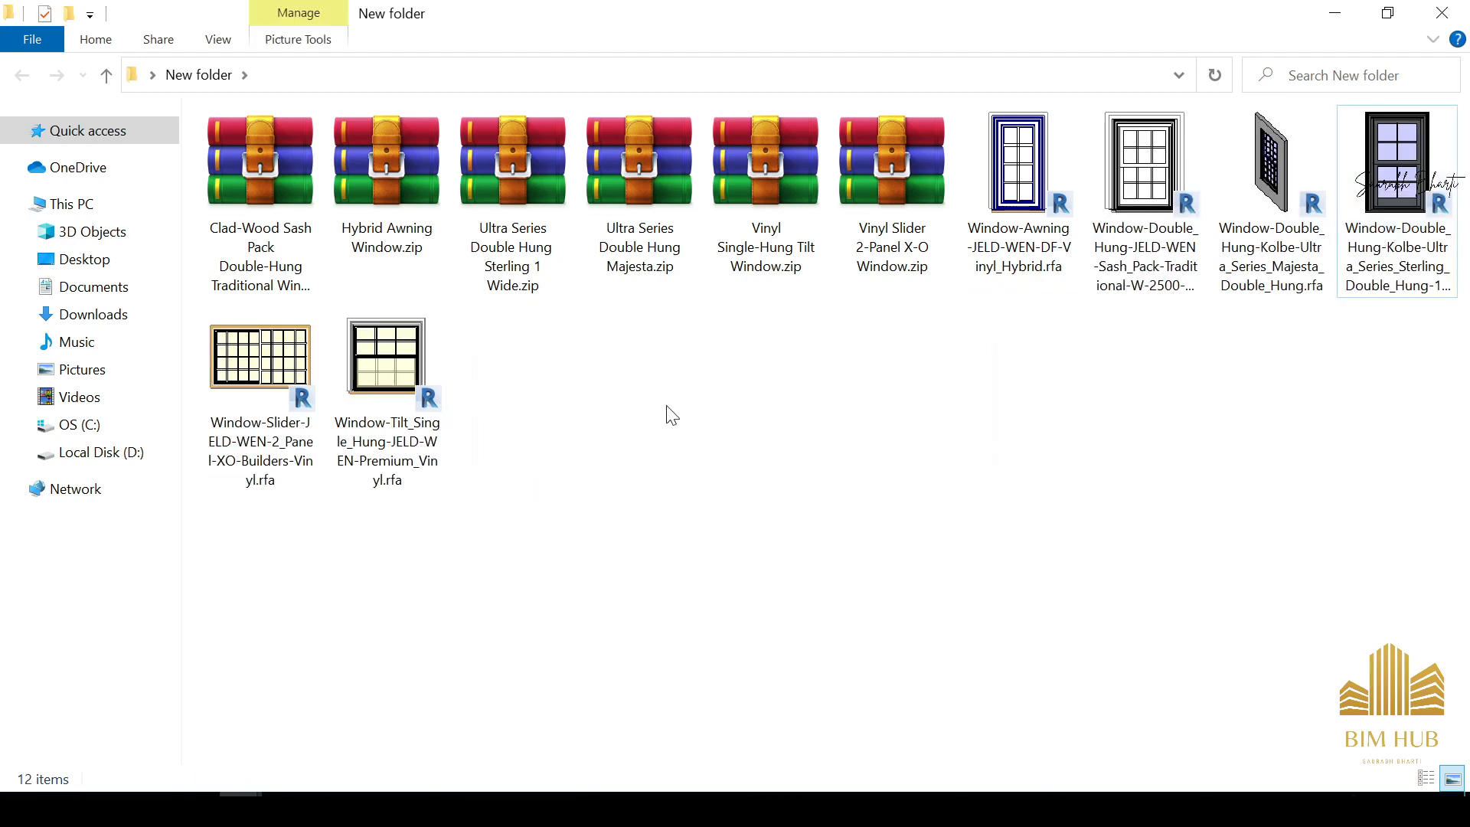
Load the Window-Tilt_Single_Hung-JELD-WEN-Premium_Vinyl family from the new folder into the Greenry House project in Revit.
{"action": "left_click", "coordinate": [1145, 191]}
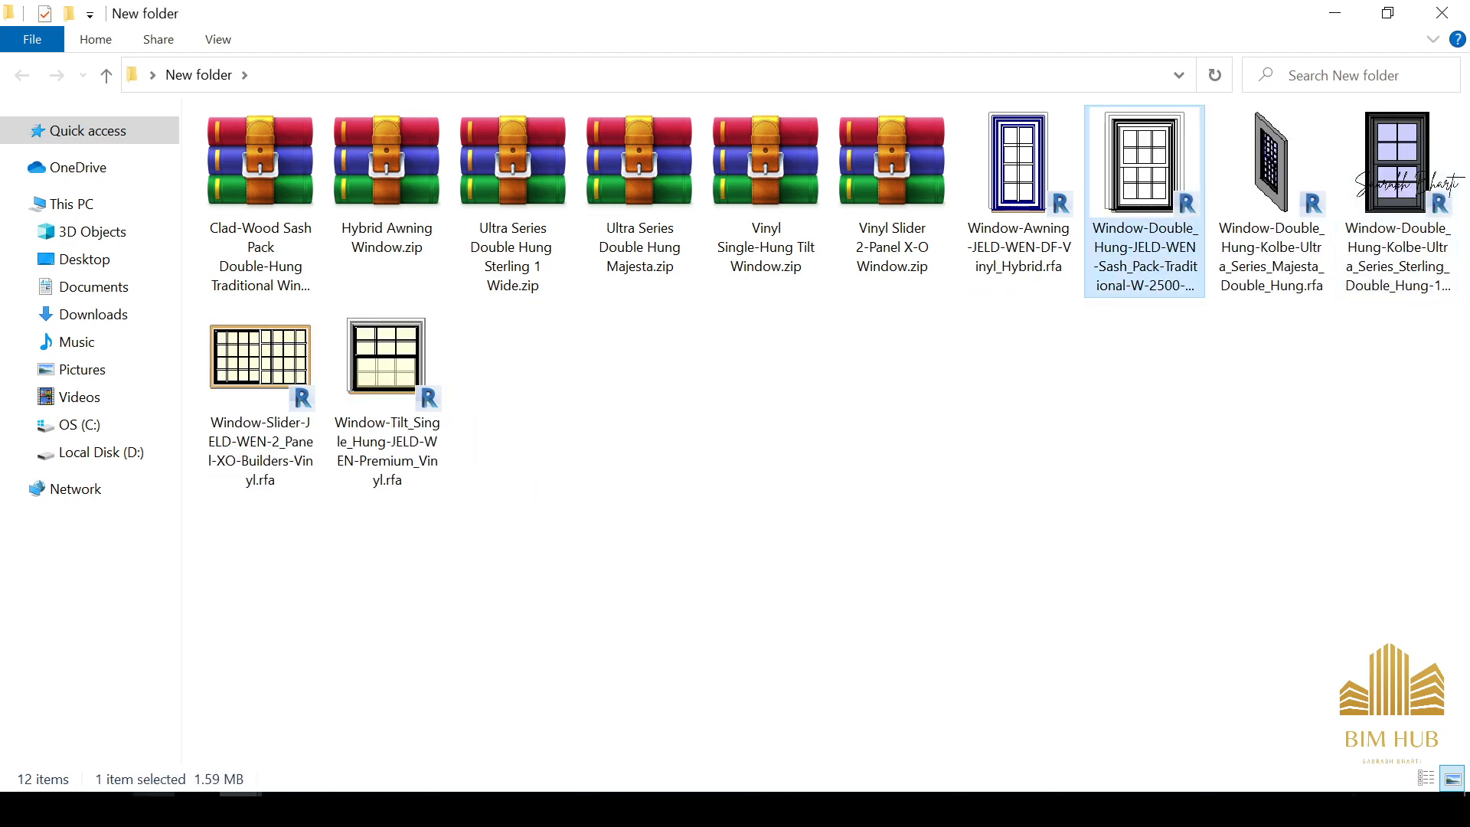
{"action": "left_click", "coordinate": [1411, 170]}
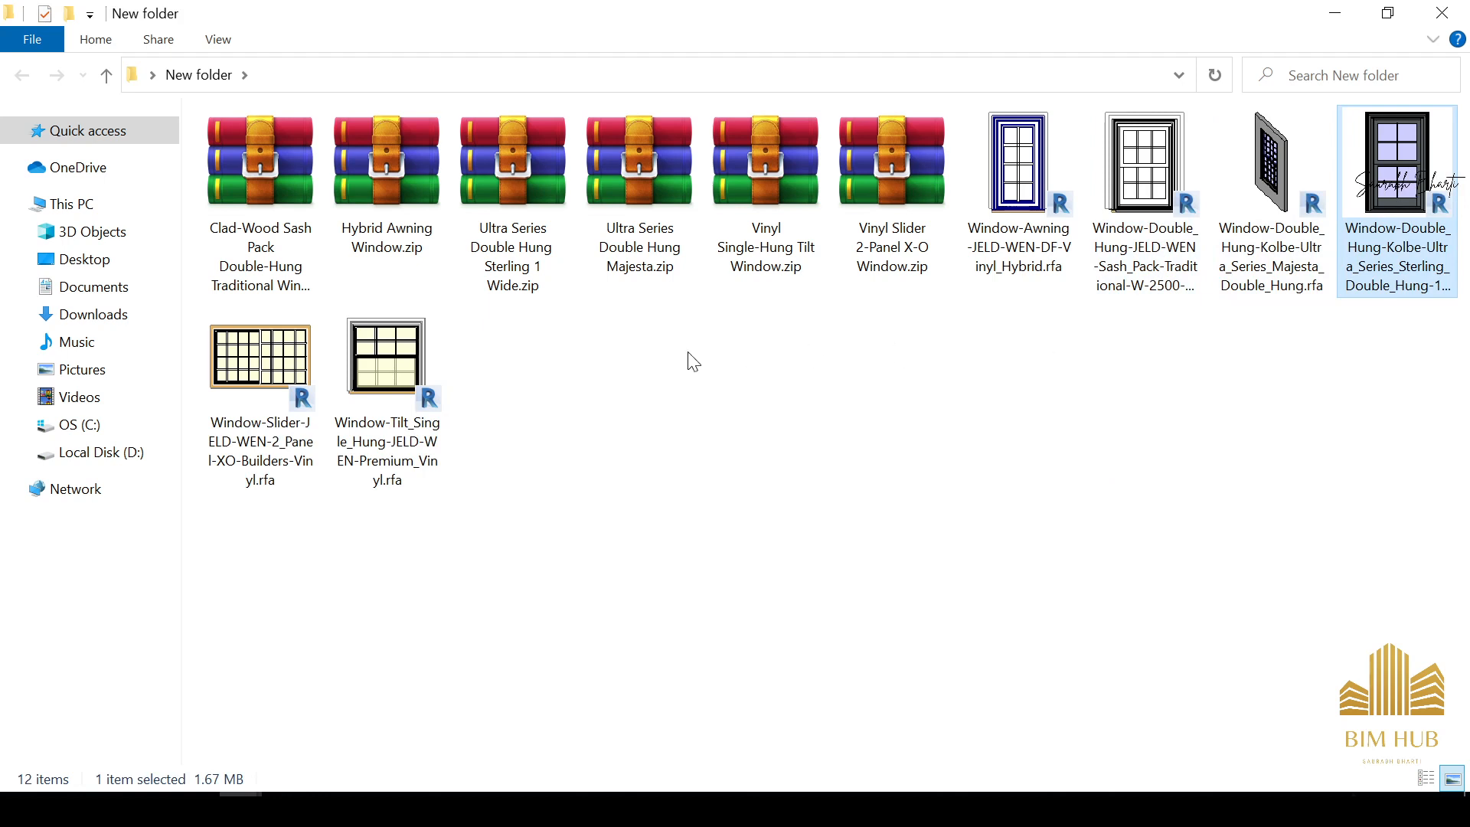
{"action": "left_click", "coordinate": [382, 372]}
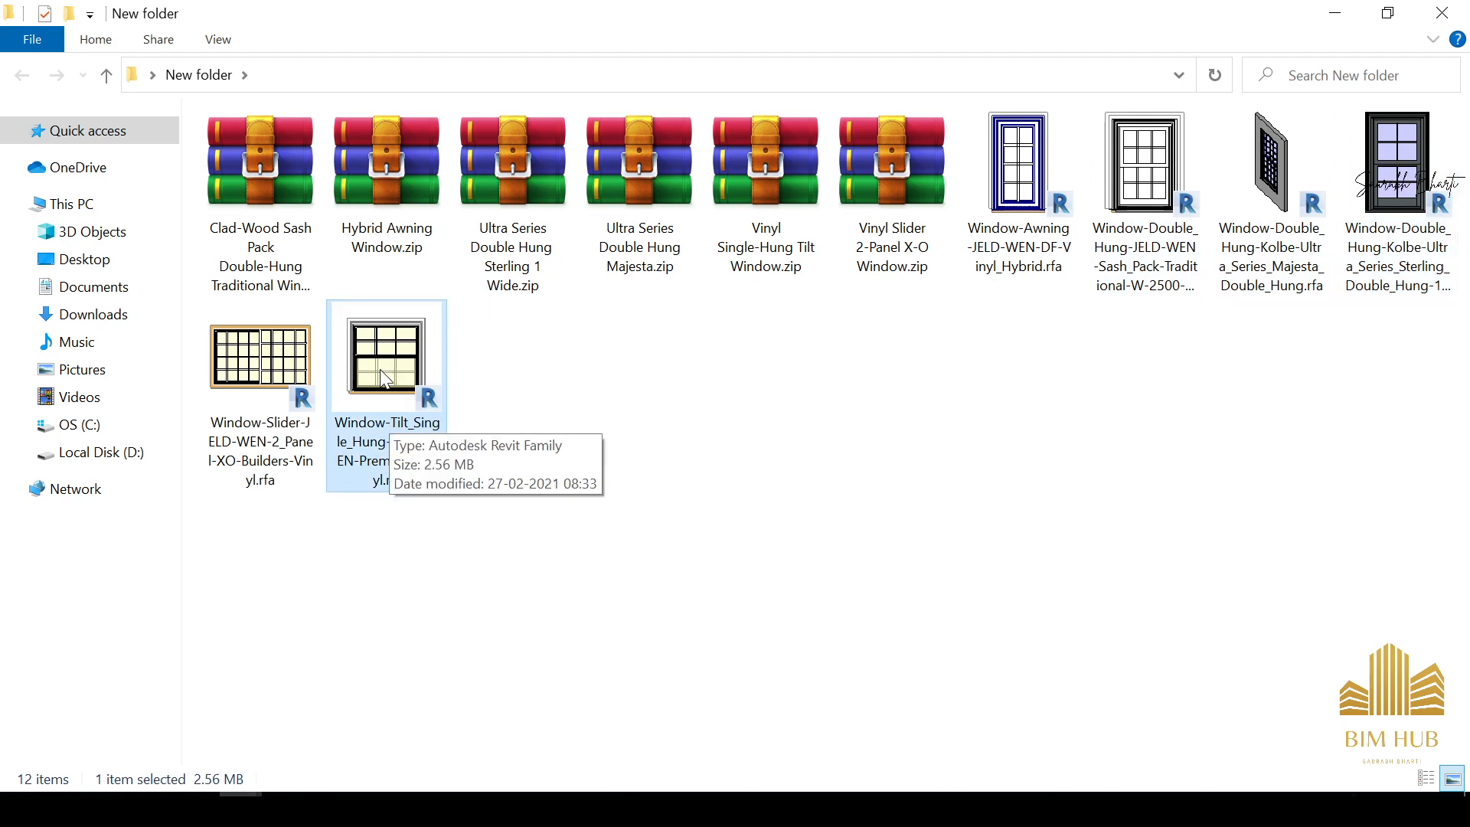
{"action": "left_click_drag", "start_coordinate": [375, 423], "coordinate": [513, 536]}
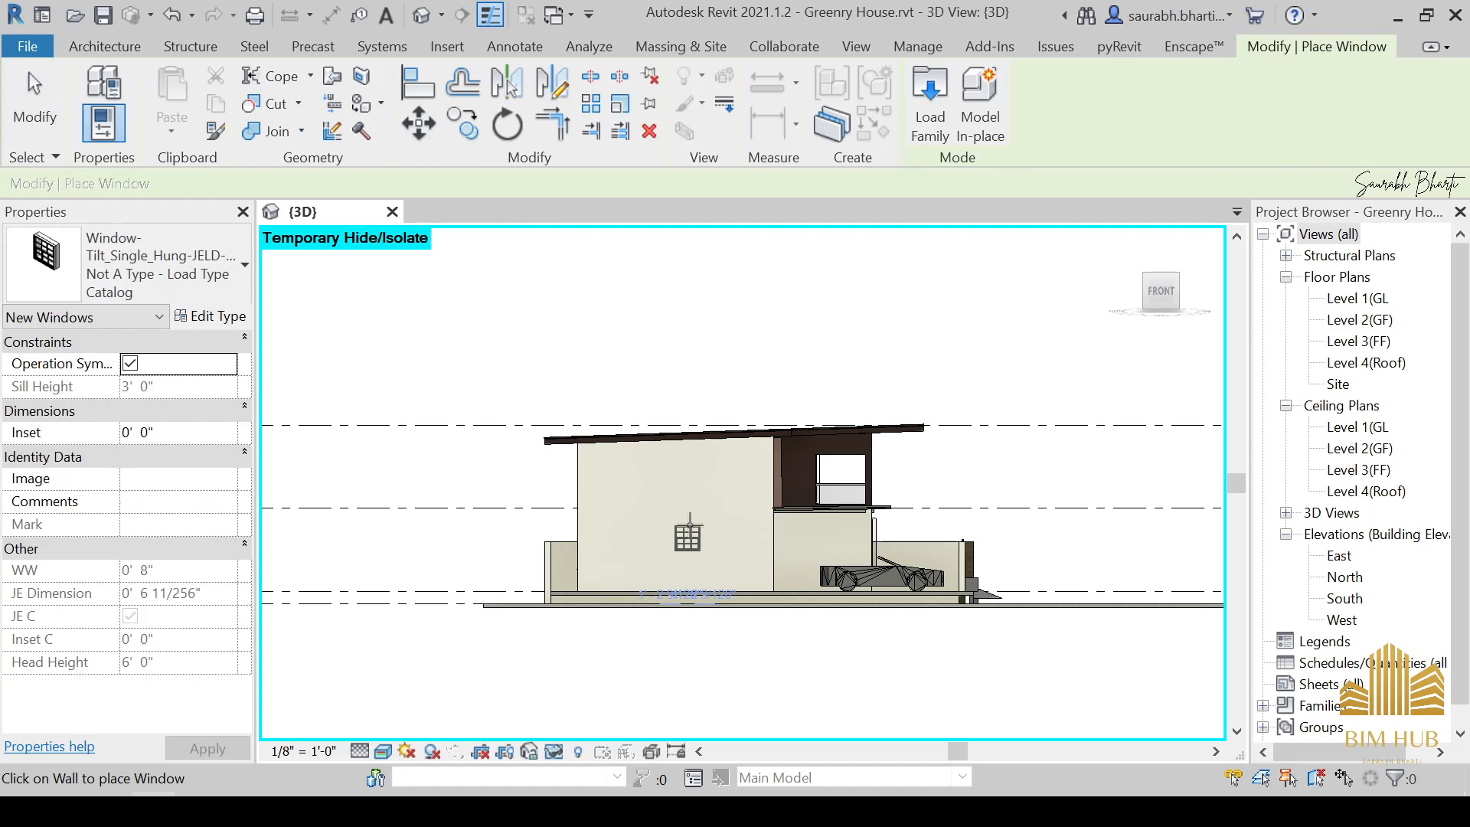
{"action": "key", "text": "Escape"}
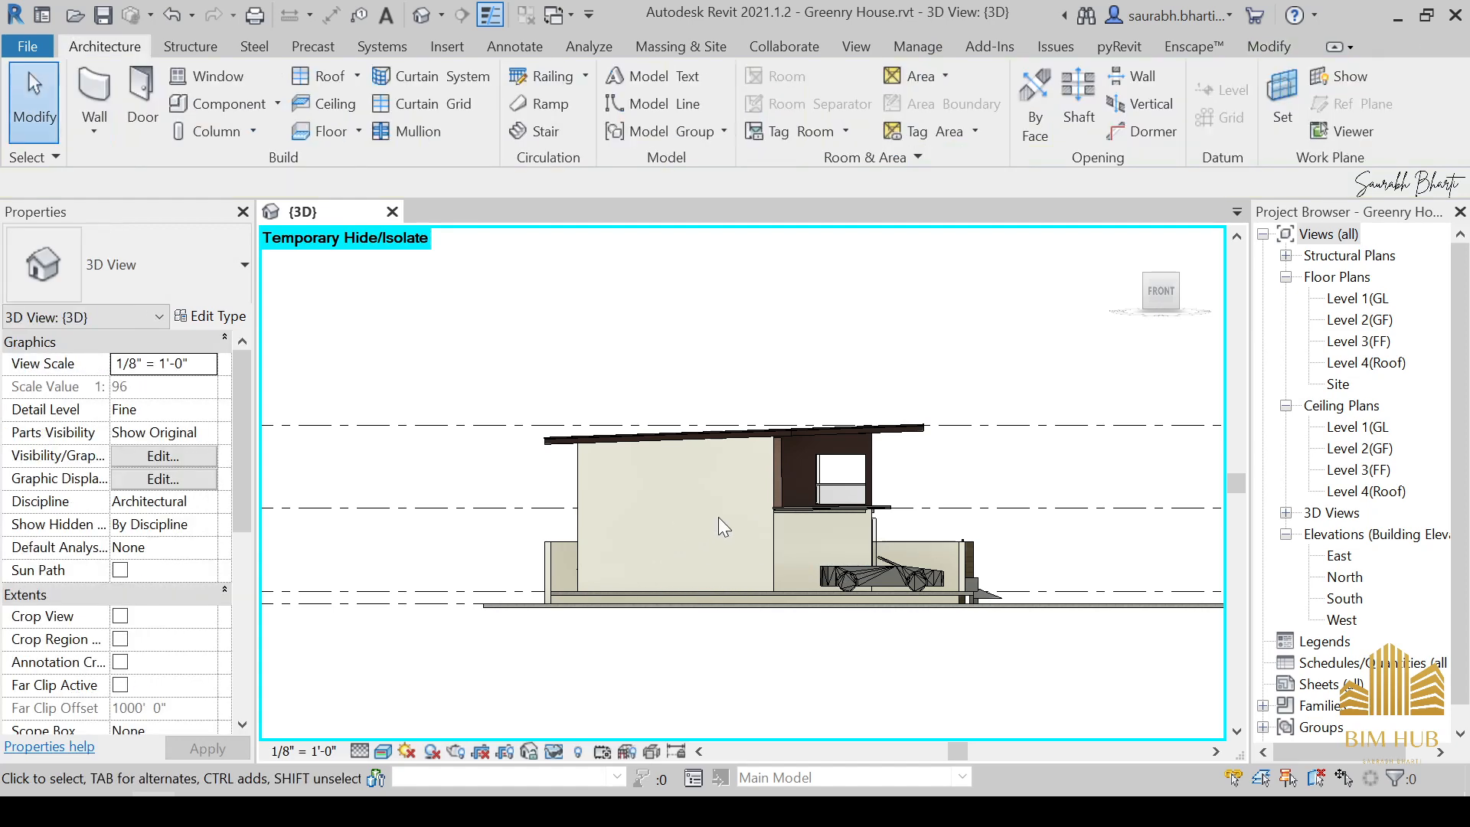
Open the Level 2(GF) floor plan at the bathroom beside the stairs.
{"action": "double_click", "coordinate": [1374, 325]}
{"action": "scroll", "coordinate": [680, 460], "scroll_direction": "up", "scroll_amount": 4}
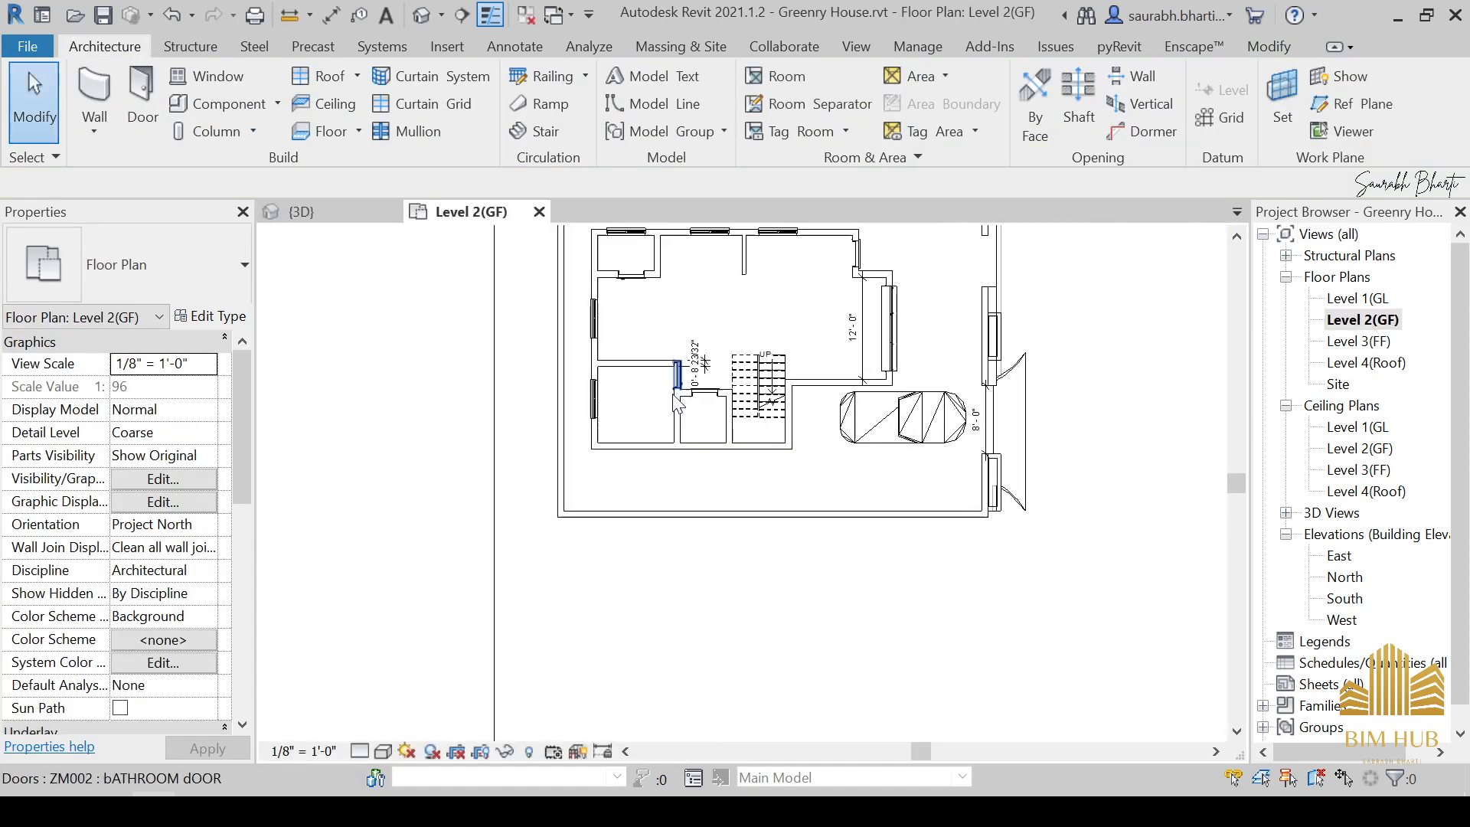
{"action": "scroll", "coordinate": [676, 404], "scroll_direction": "up", "scroll_amount": 2}
{"action": "key", "text": "w"}
{"action": "key", "text": "n"}
{"action": "scroll", "coordinate": [682, 382], "scroll_direction": "up", "scroll_amount": 2}
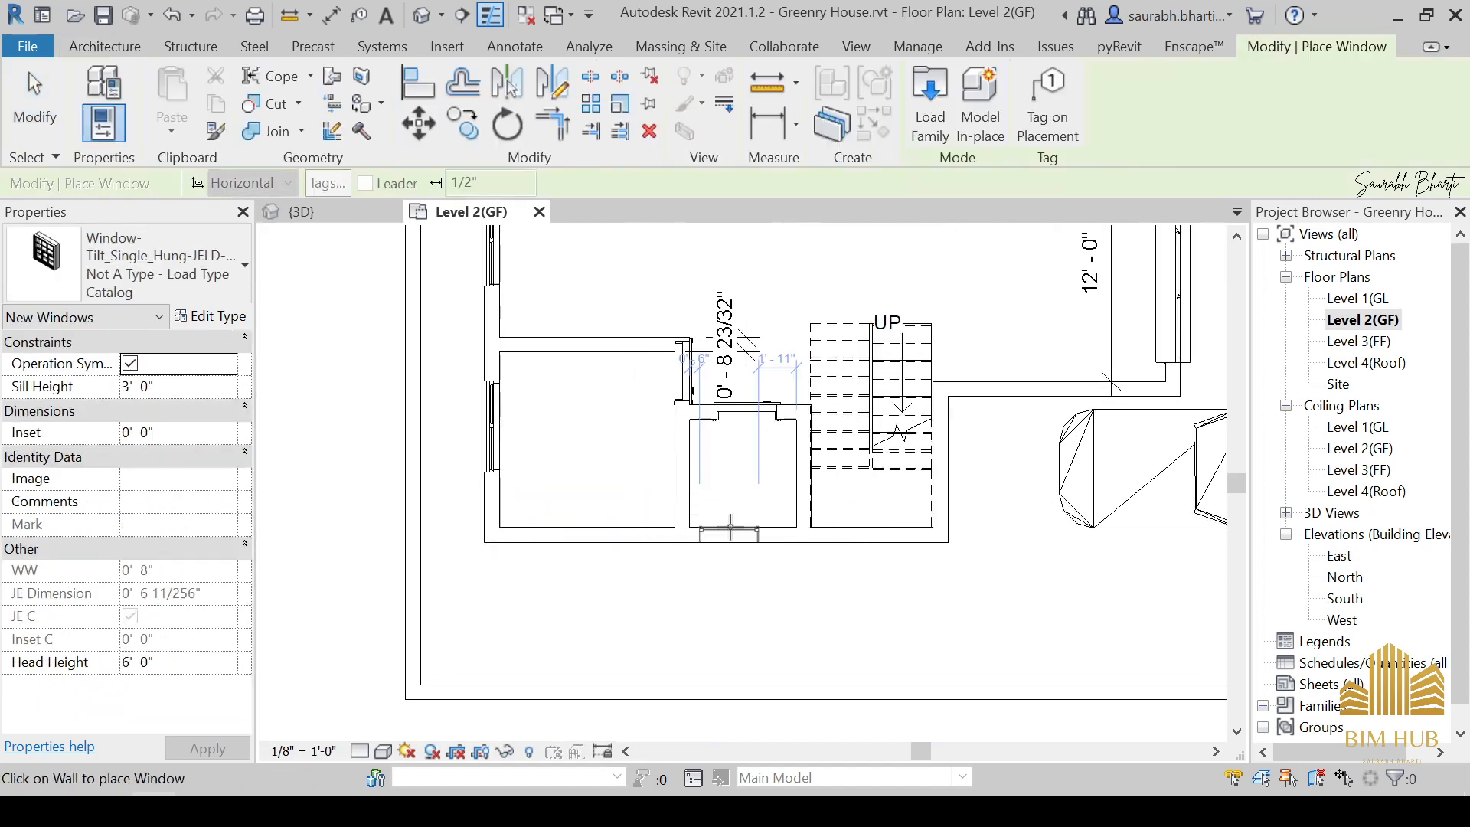
{"action": "scroll", "coordinate": [729, 527], "scroll_direction": "up", "scroll_amount": 2}
{"action": "scroll", "coordinate": [754, 538], "scroll_direction": "up", "scroll_amount": 1}
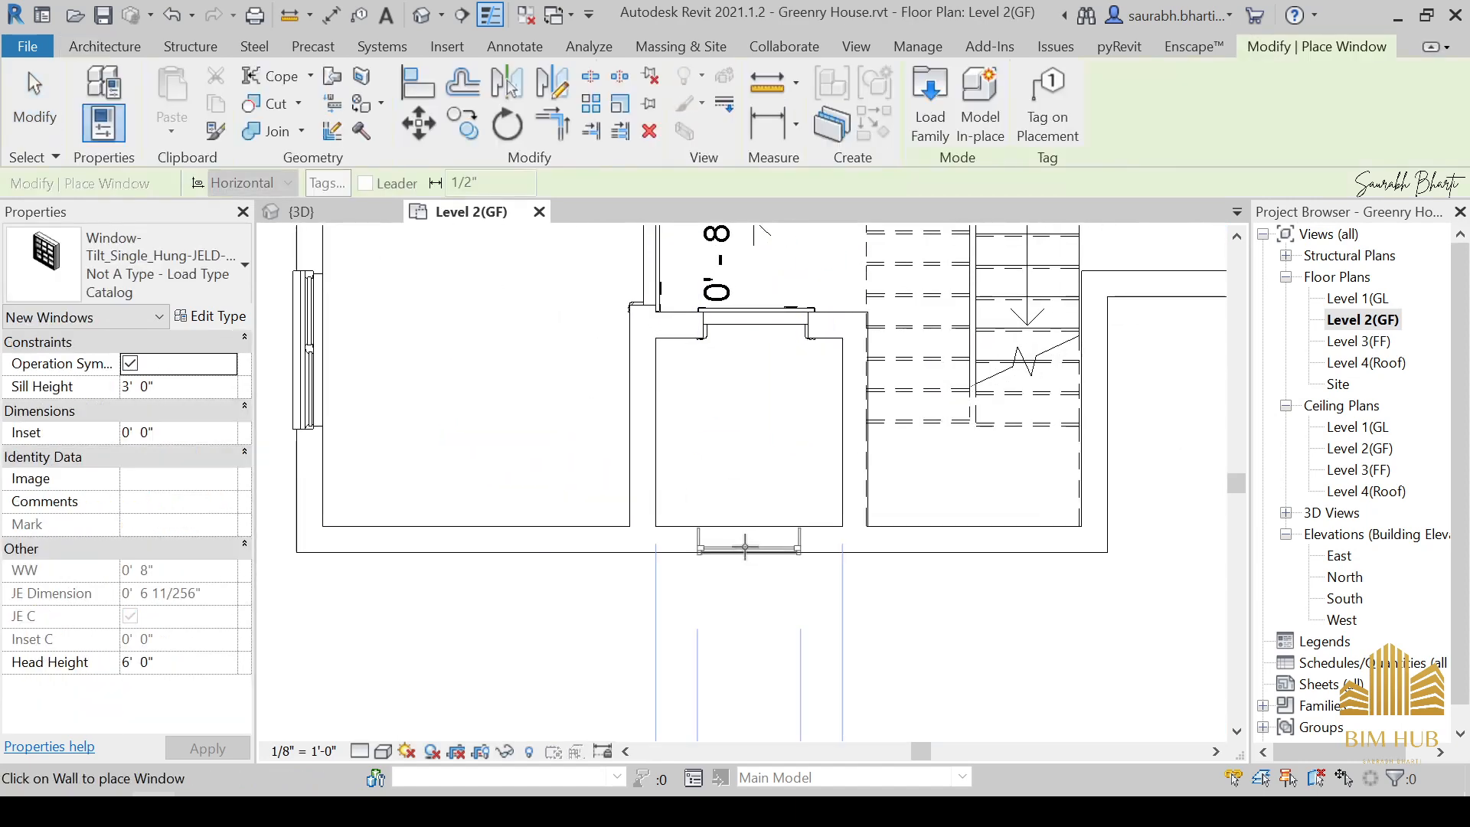
{"action": "key", "text": "Escape"}
{"action": "key", "text": "Escape"}
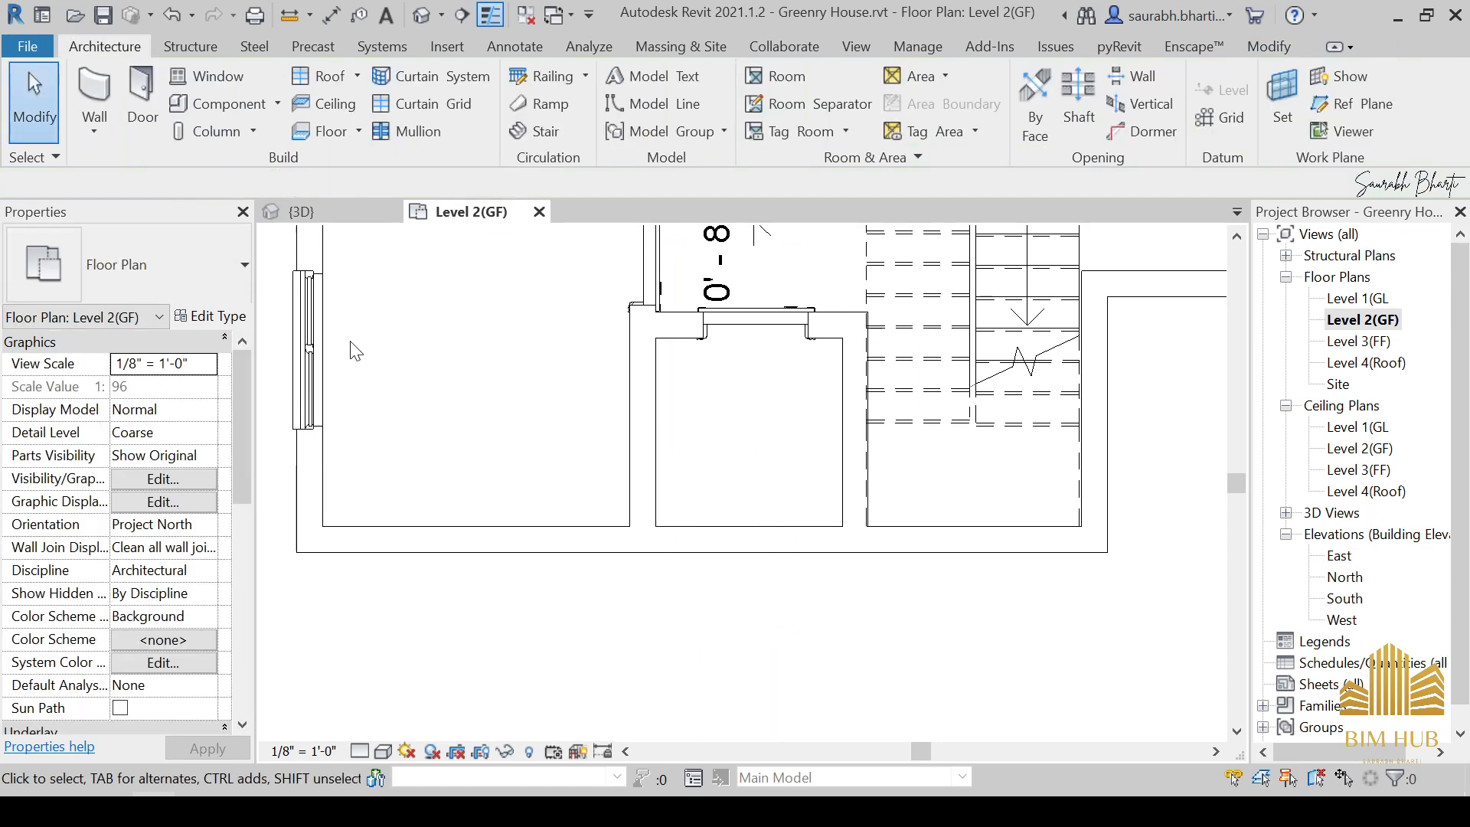
Start placing the tilt single-hung window and set its type height to 2' 0".
{"action": "key", "text": "w"}
{"action": "key", "text": "n"}
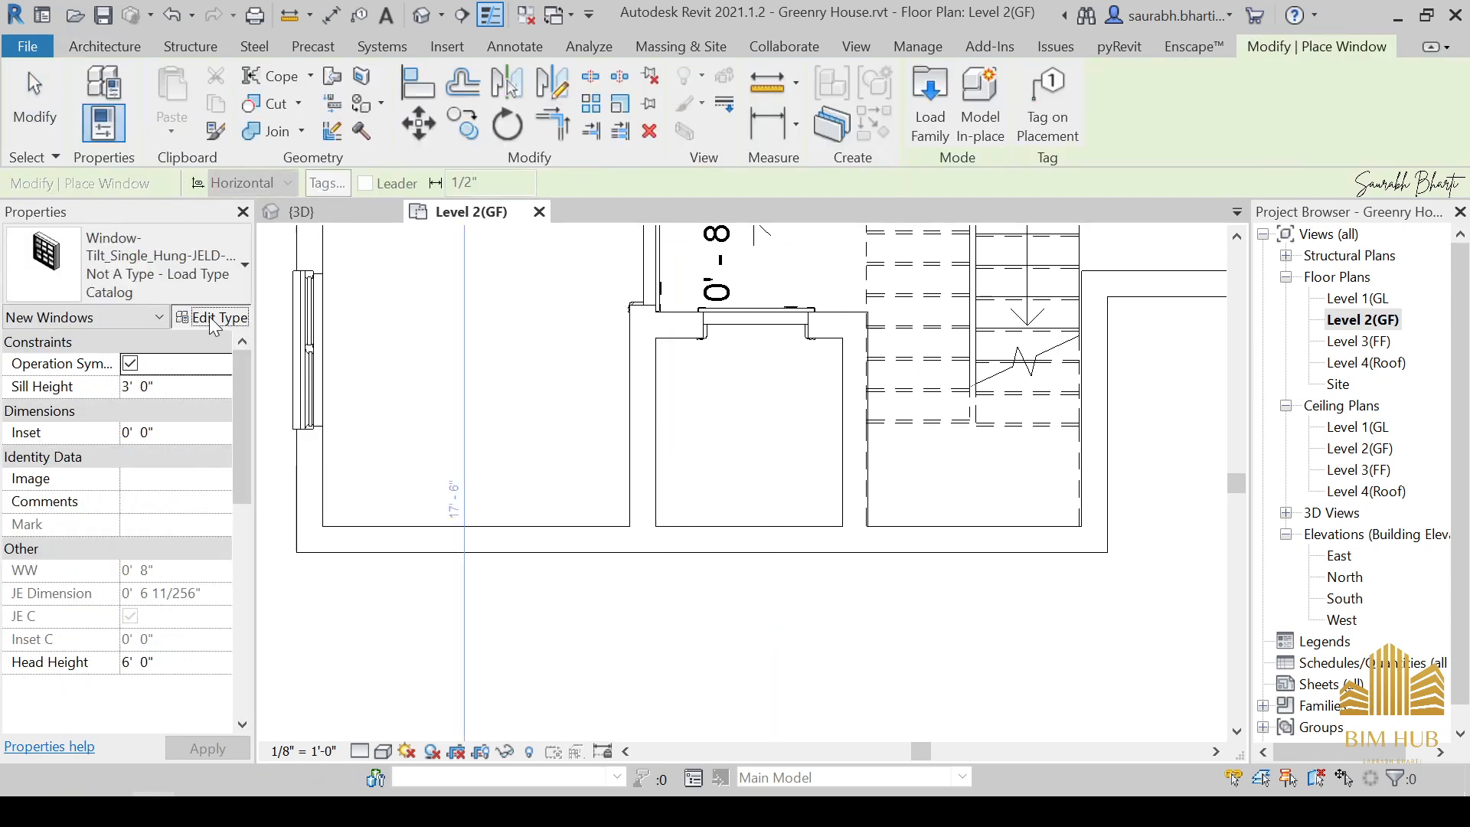
{"action": "left_click", "coordinate": [206, 316]}
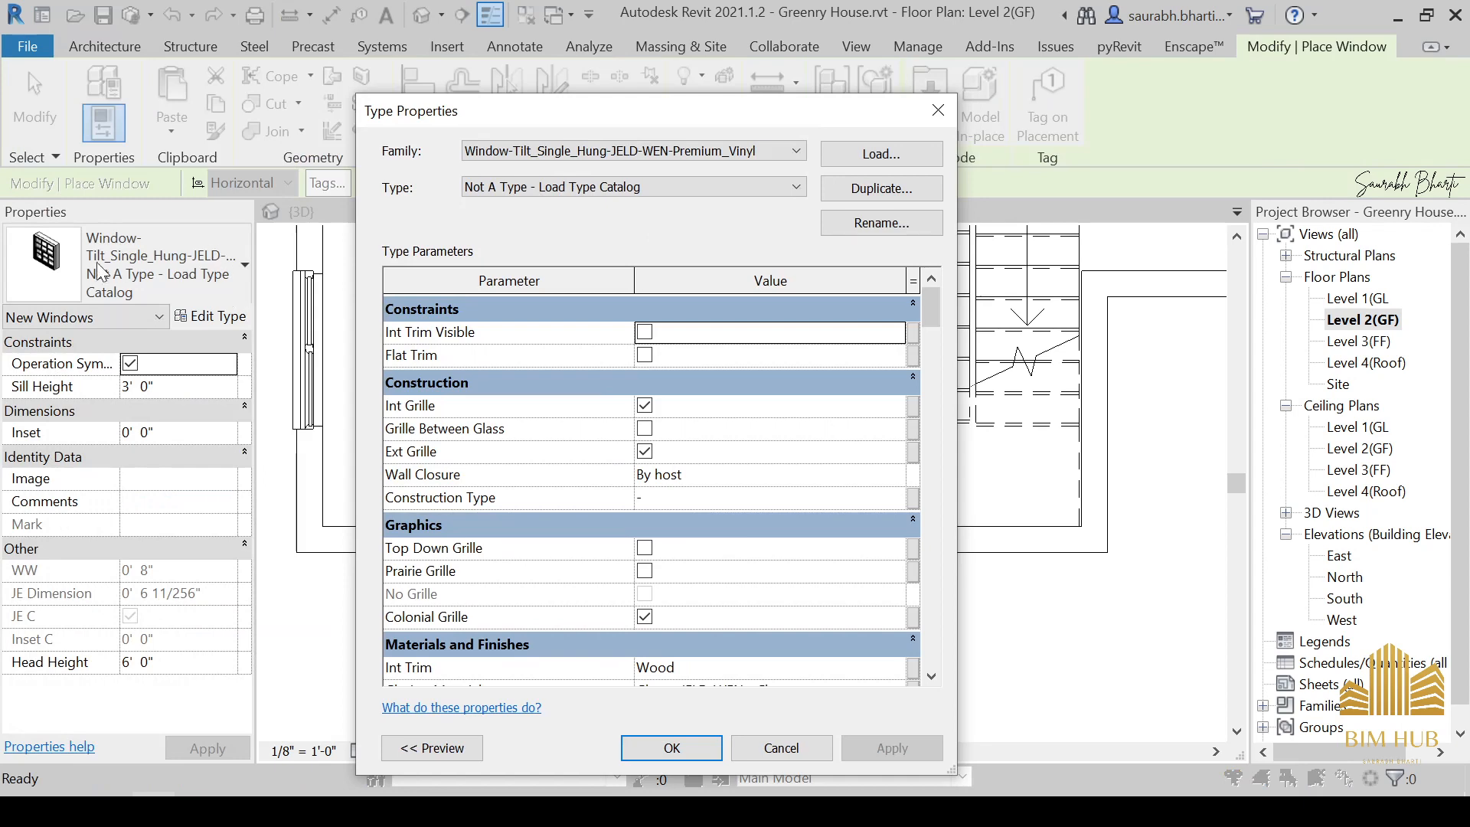
{"action": "left_click_drag", "start_coordinate": [760, 123], "coordinate": [793, 45]}
{"action": "scroll", "coordinate": [869, 486], "scroll_direction": "down", "scroll_amount": 3}
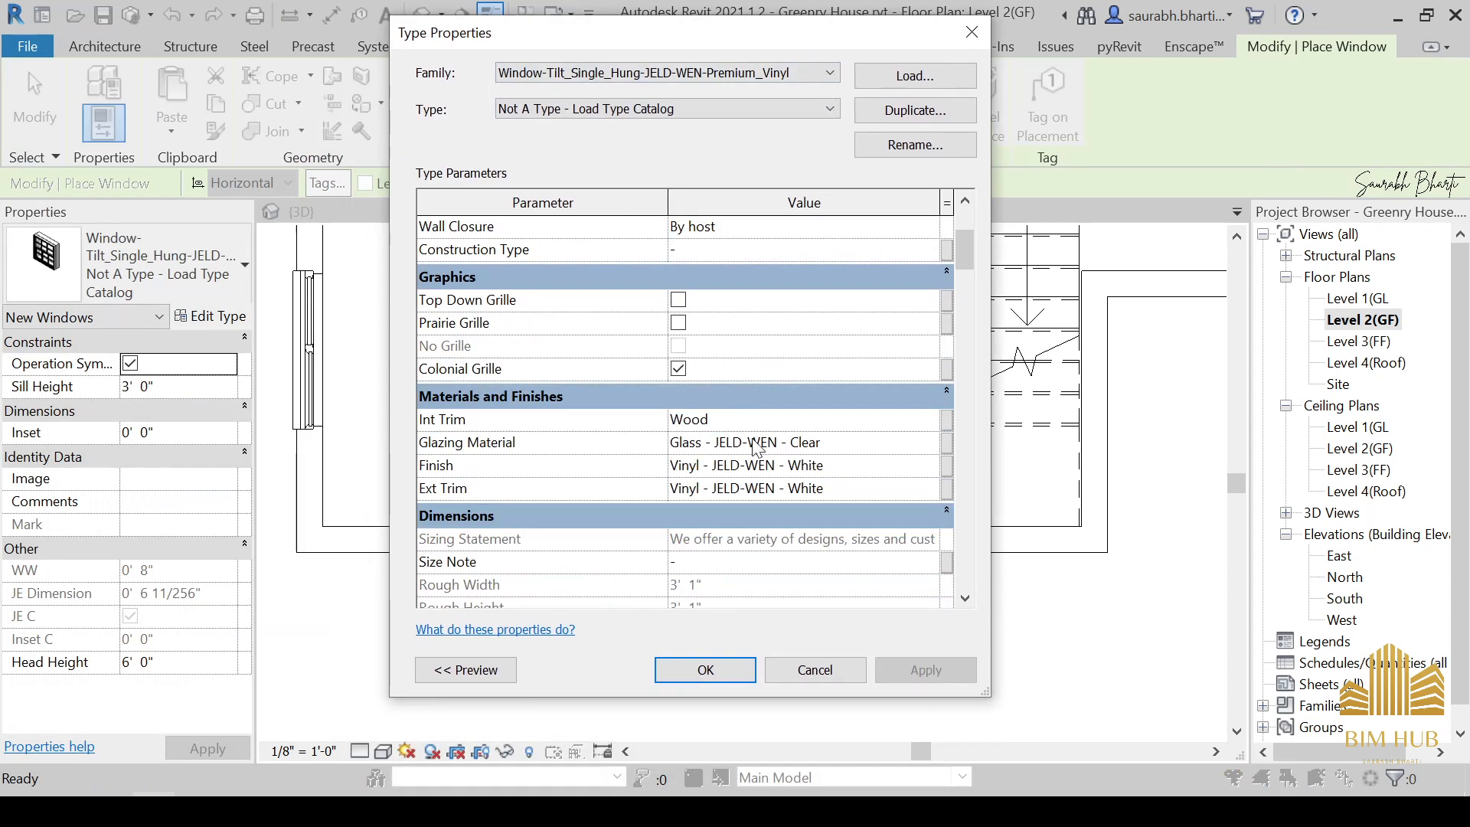
{"action": "scroll", "coordinate": [869, 486], "scroll_direction": "down", "scroll_amount": 3}
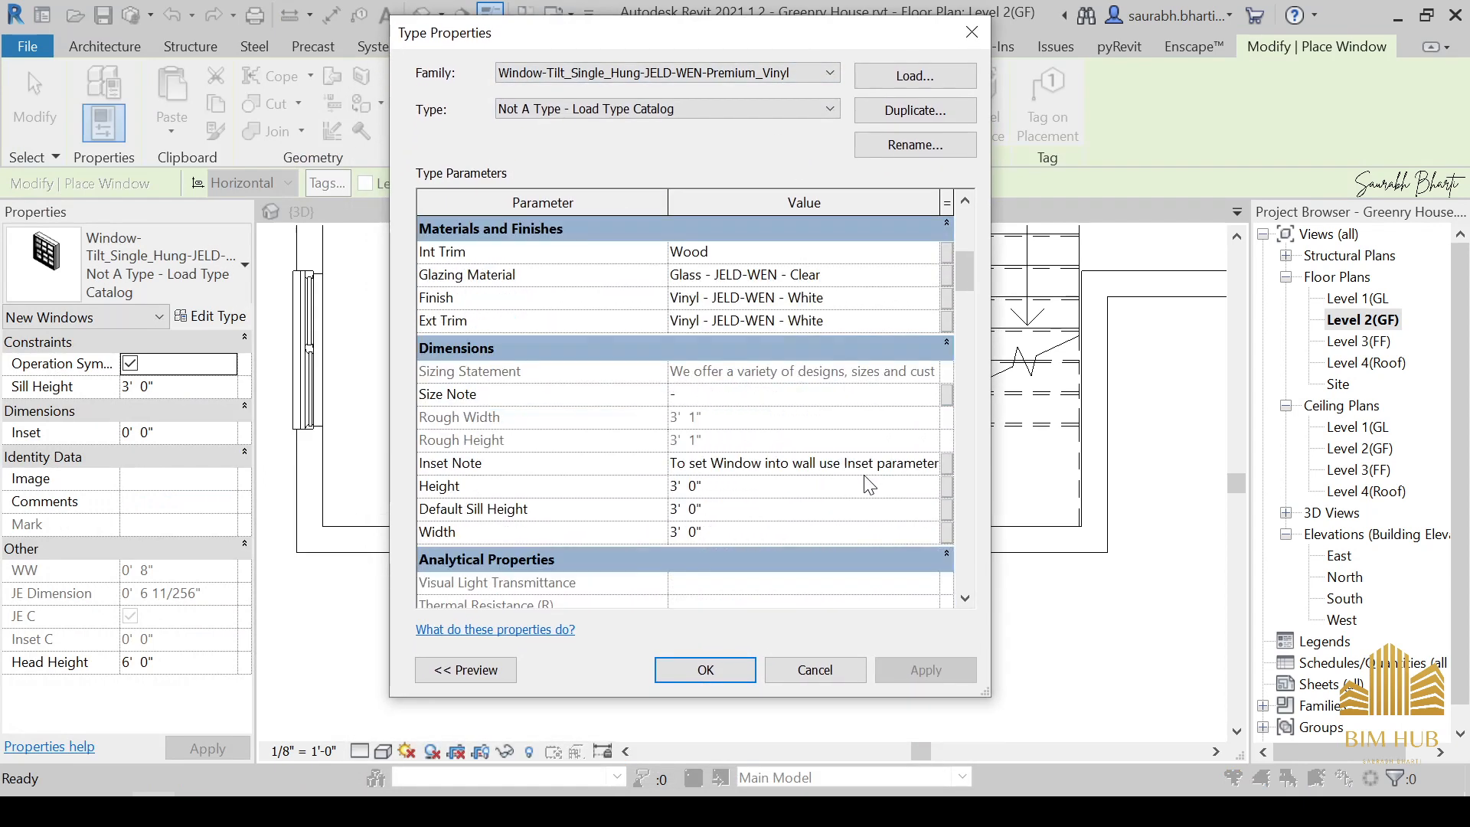
{"action": "left_click", "coordinate": [761, 488]}
{"action": "left_click", "coordinate": [721, 487]}
{"action": "left_click_drag", "start_coordinate": [721, 487], "coordinate": [669, 487]}
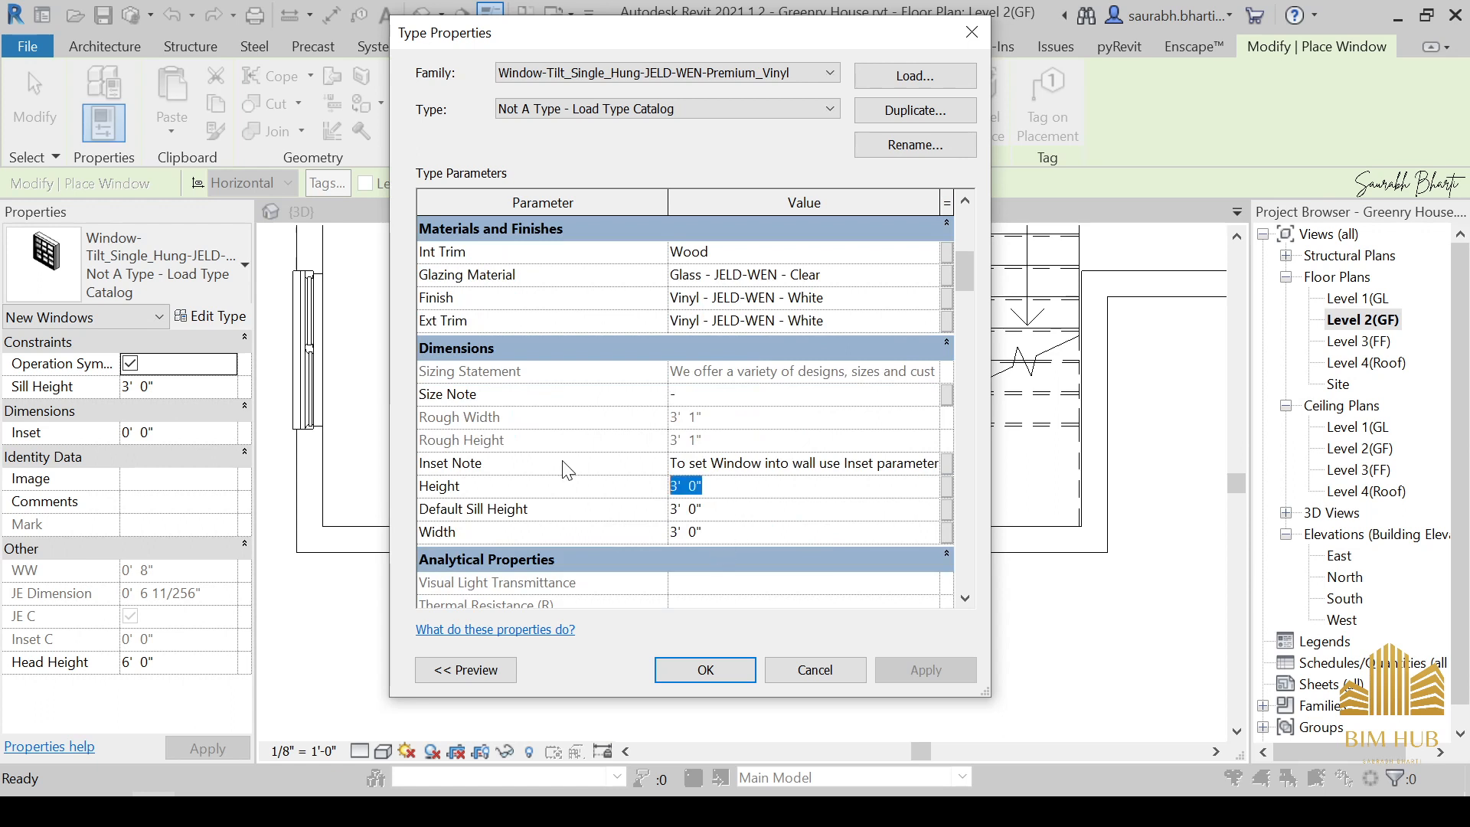
{"action": "type", "text": "2"}
Set the window type's width to 2' 6" and accept the type properties.
{"action": "left_click", "coordinate": [774, 536]}
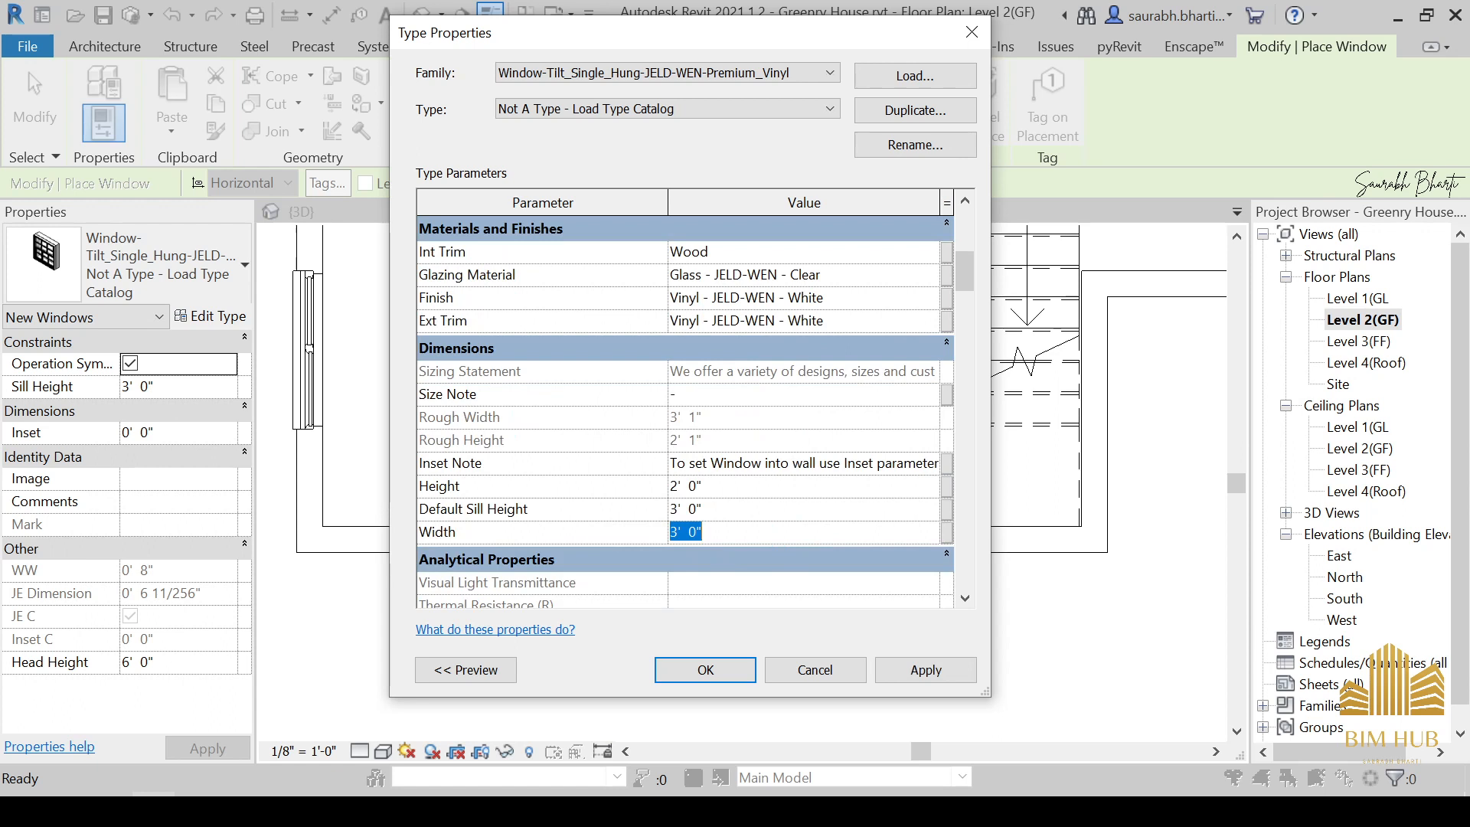
{"action": "type", "text": "2'6"}
{"action": "key", "text": "shift+Tab"}
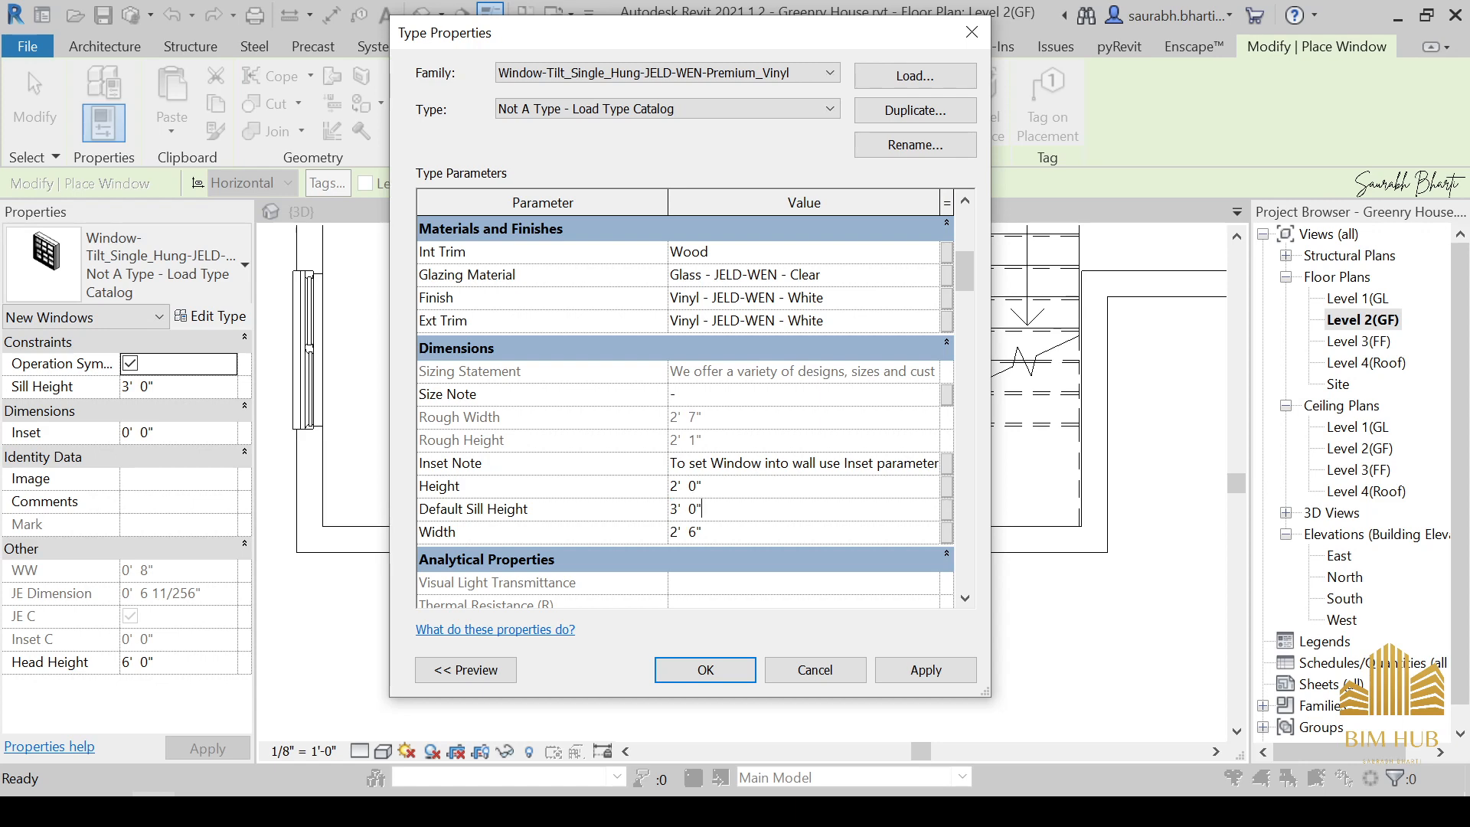
{"action": "scroll", "coordinate": [810, 448], "scroll_direction": "up", "scroll_amount": 5}
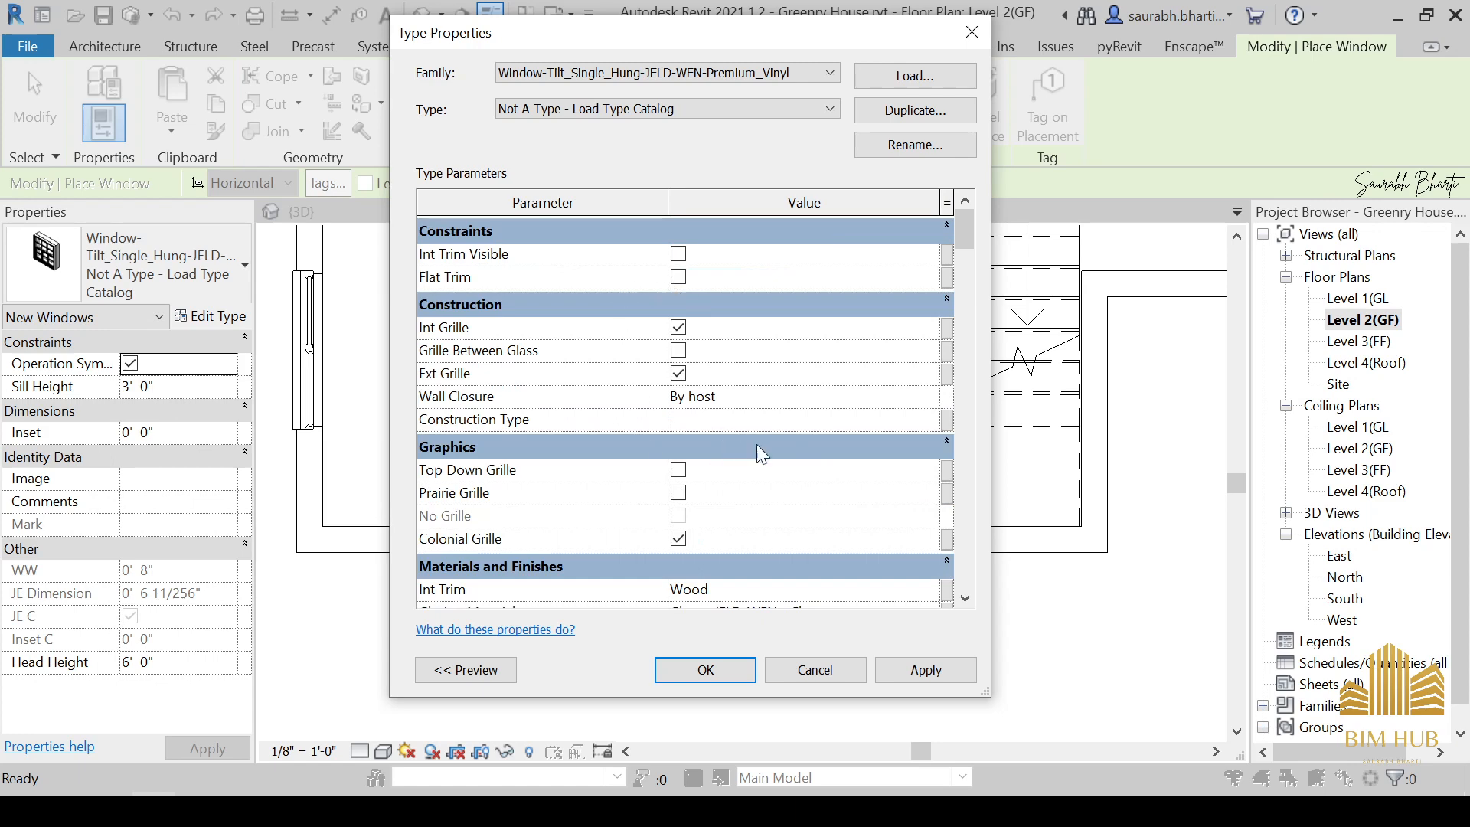
{"action": "scroll", "coordinate": [788, 455], "scroll_direction": "down", "scroll_amount": 1}
{"action": "scroll", "coordinate": [743, 550], "scroll_direction": "down", "scroll_amount": 2}
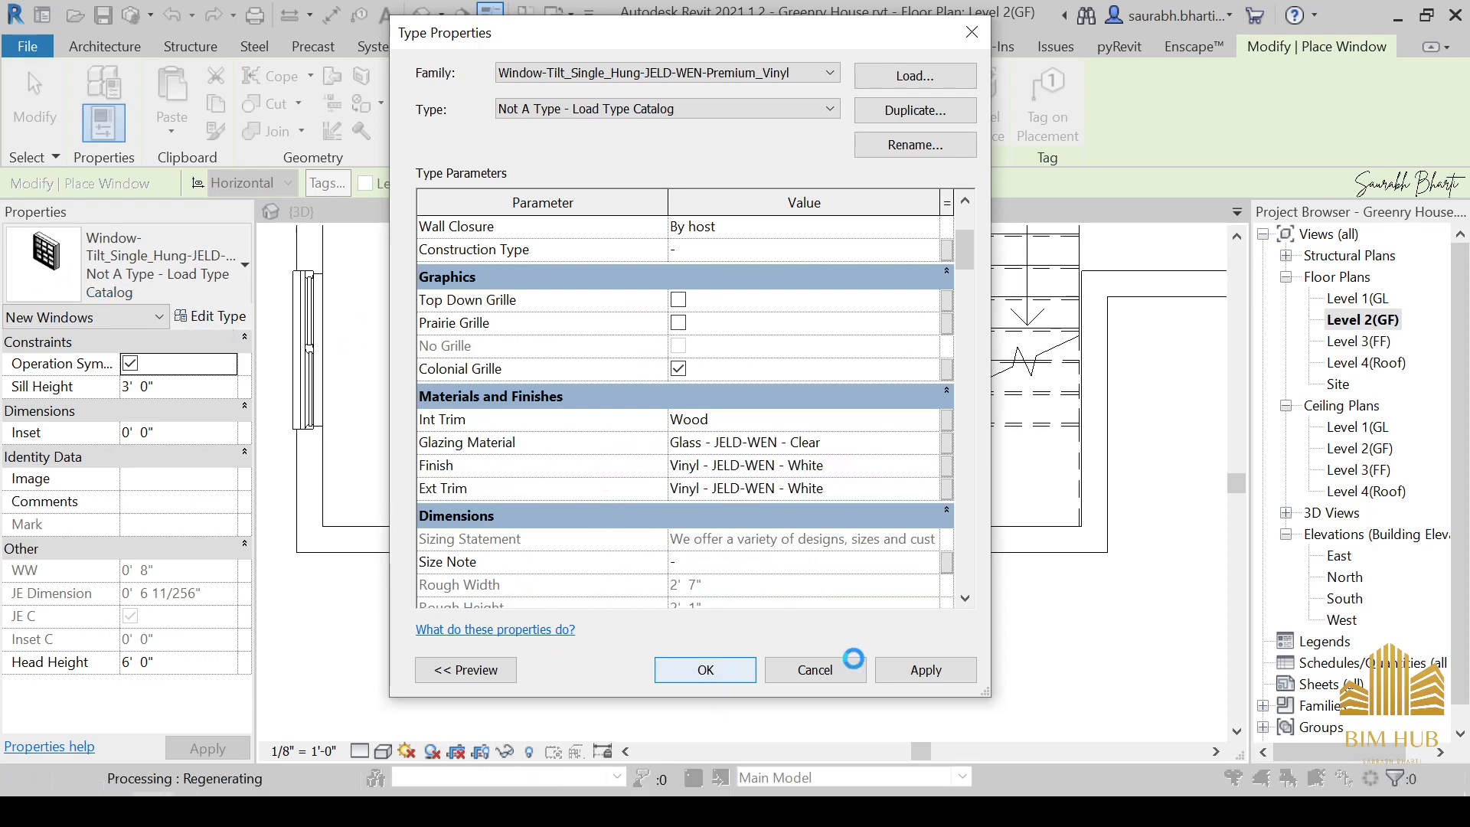
Place the window centred in the outer wall of the small bathroom beside the stairs, 1' 5 1/2" from each side wall.
{"action": "scroll", "coordinate": [757, 561], "scroll_direction": "up", "scroll_amount": 3}
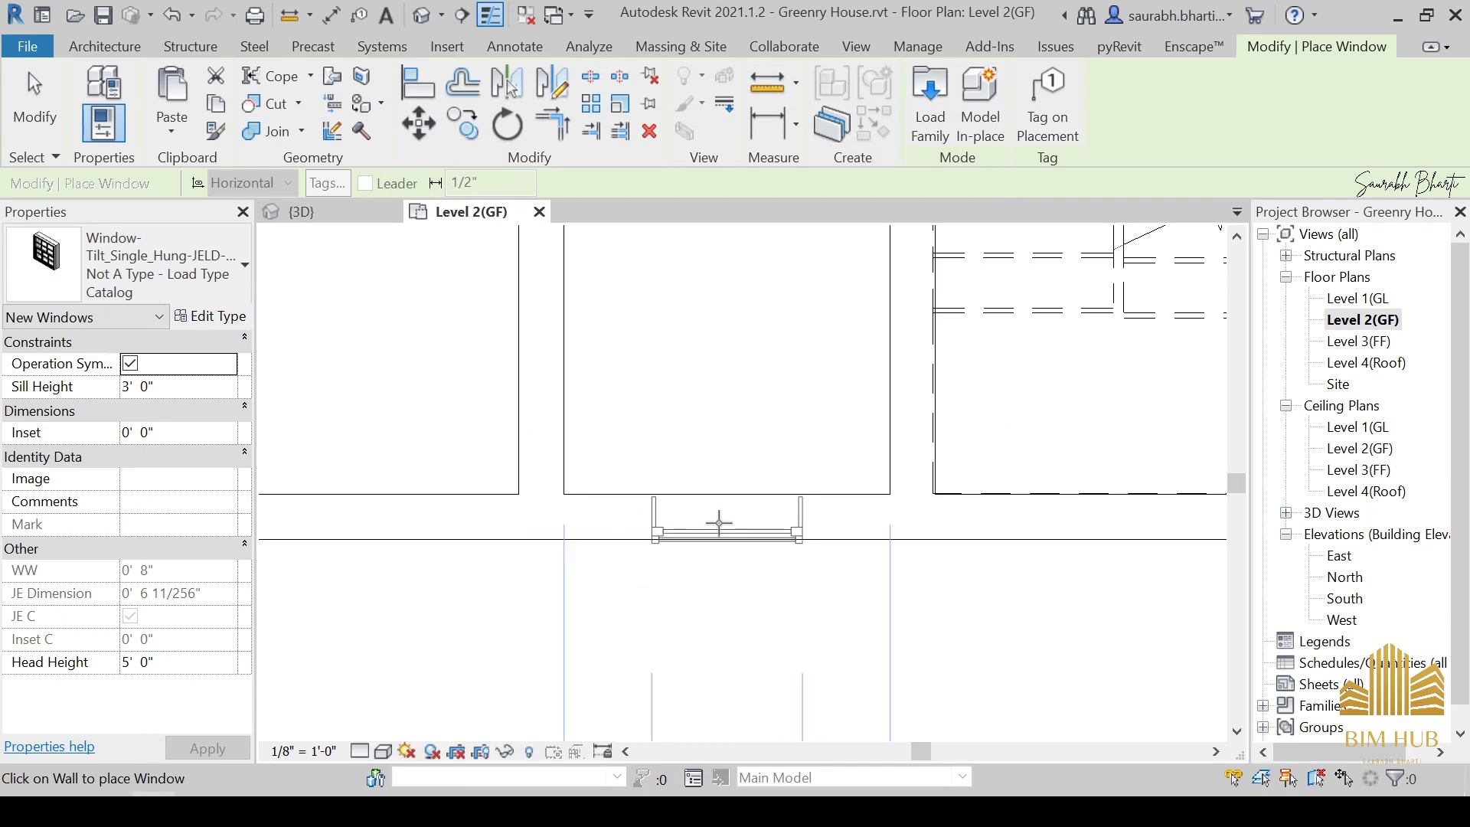
{"action": "scroll", "coordinate": [719, 524], "scroll_direction": "down", "scroll_amount": 4}
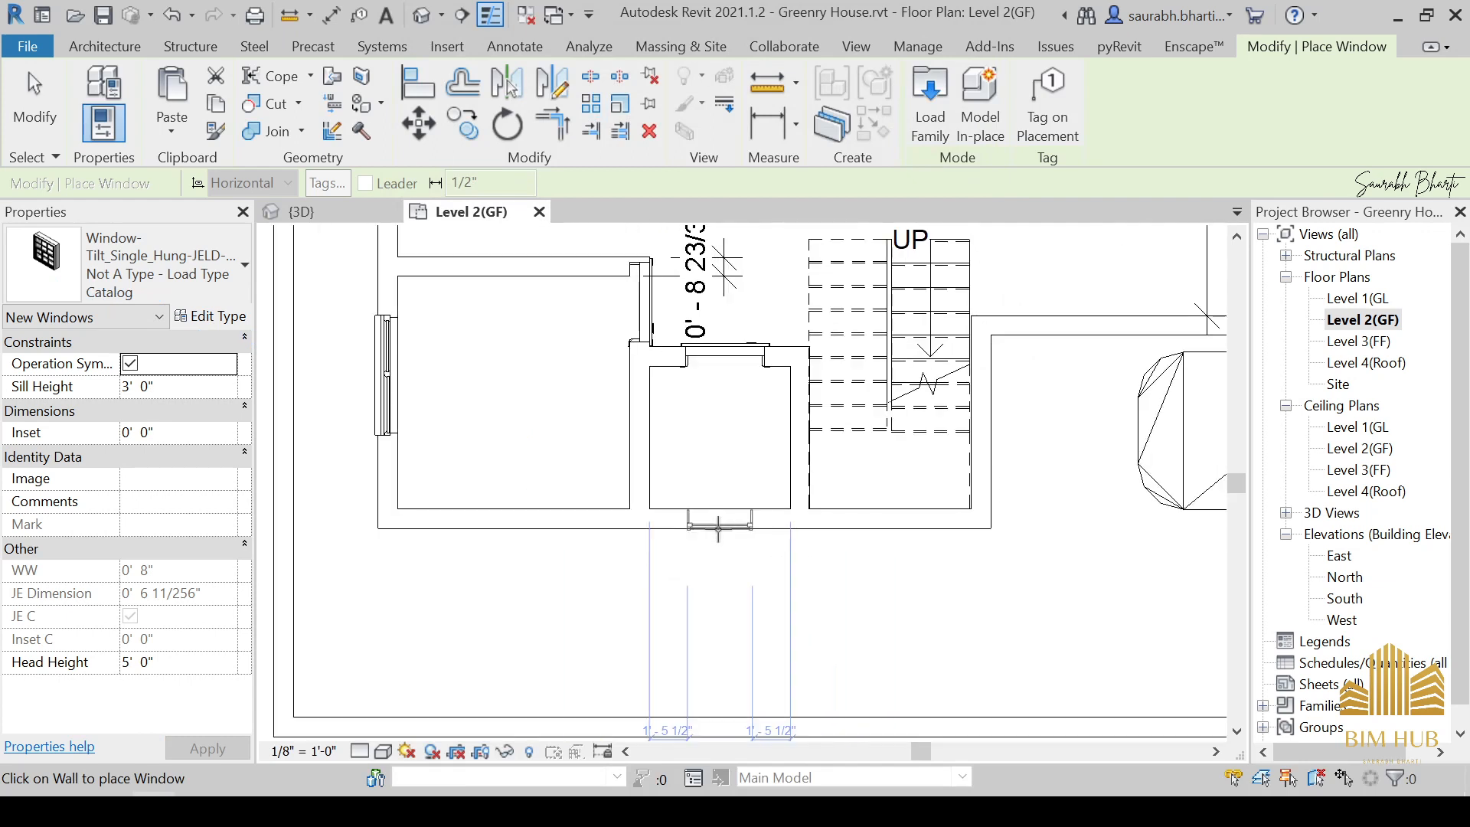
{"action": "left_click", "coordinate": [718, 527]}
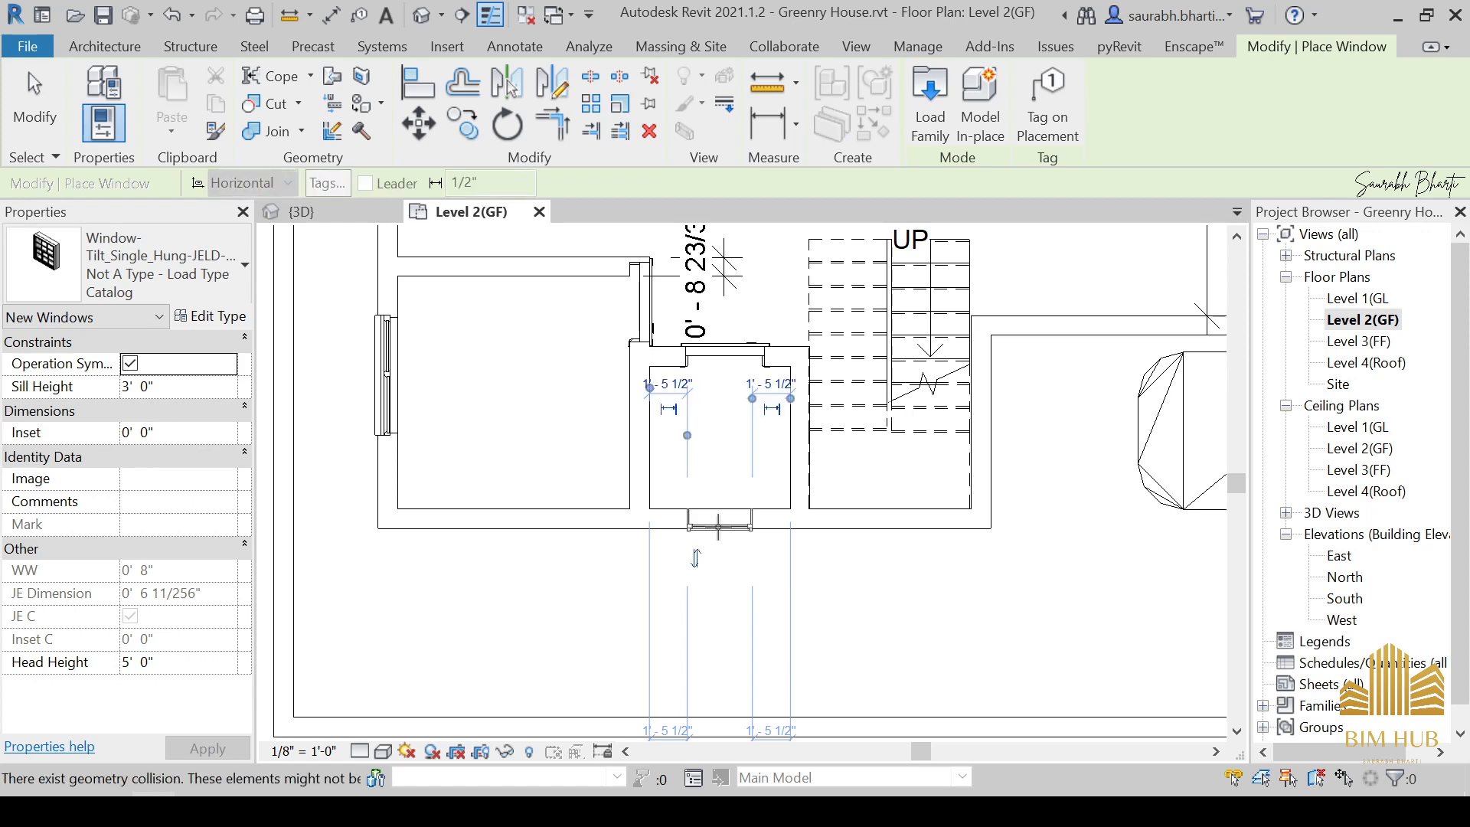
{"action": "key", "text": "Escape"}
Open the placed window's family for editing and examine the small side-wall window in the reference photo.
{"action": "left_click", "coordinate": [725, 527]}
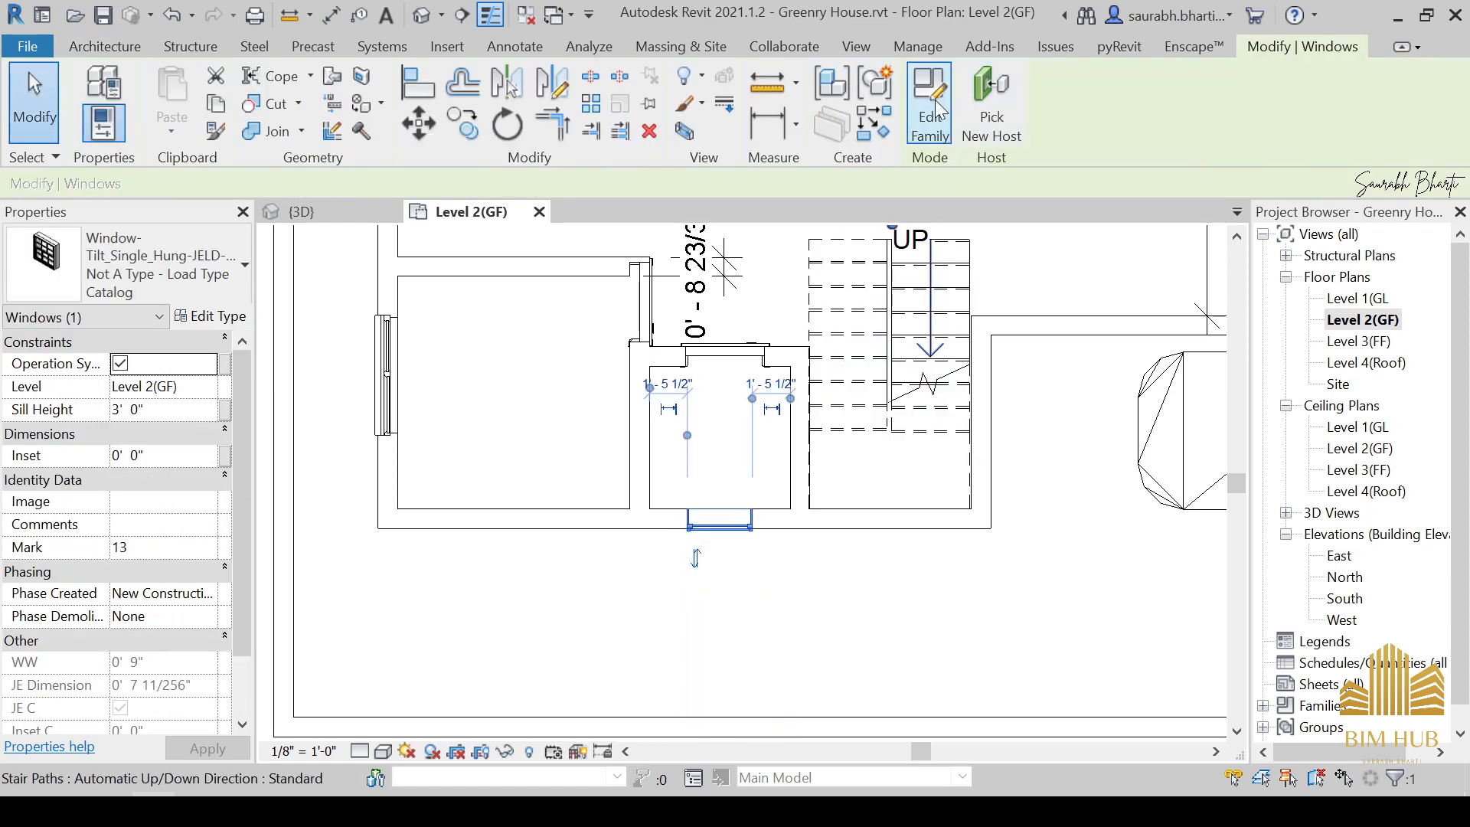
{"action": "left_click", "coordinate": [922, 122]}
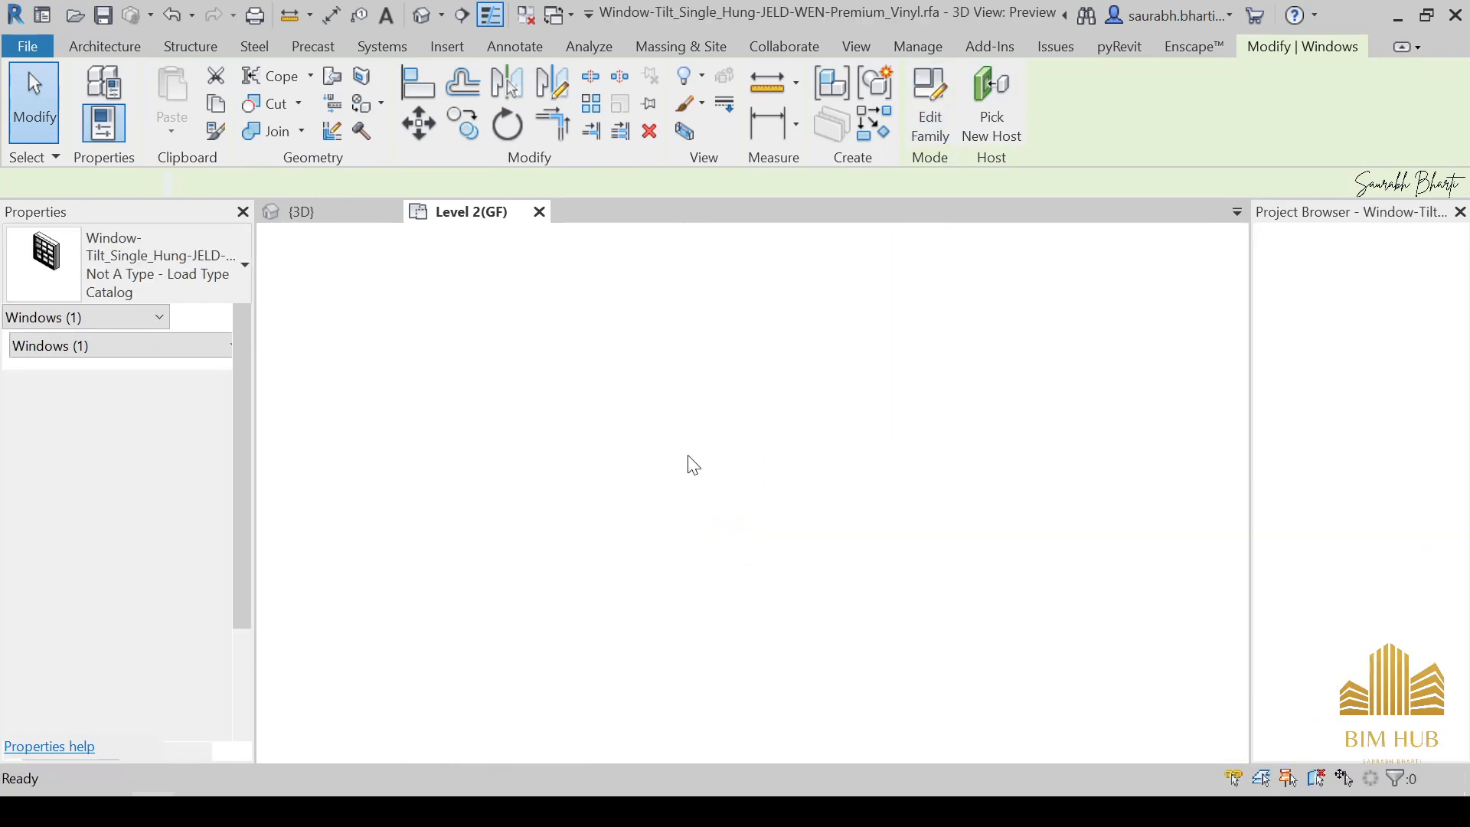
{"action": "scroll", "coordinate": [715, 531], "scroll_direction": "up", "scroll_amount": 3}
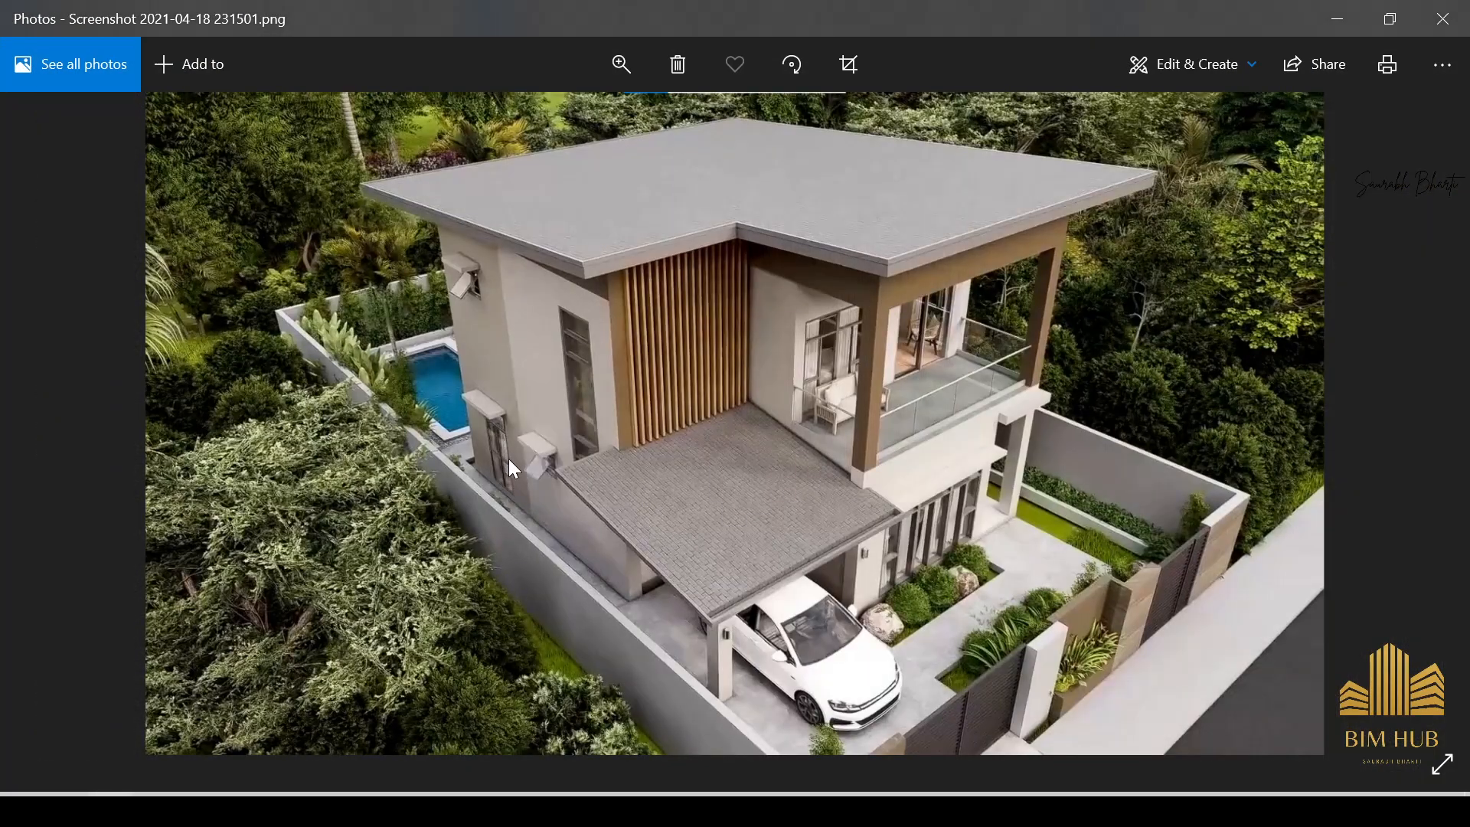
{"action": "scroll", "coordinate": [541, 484], "scroll_direction": "up", "scroll_amount": 2}
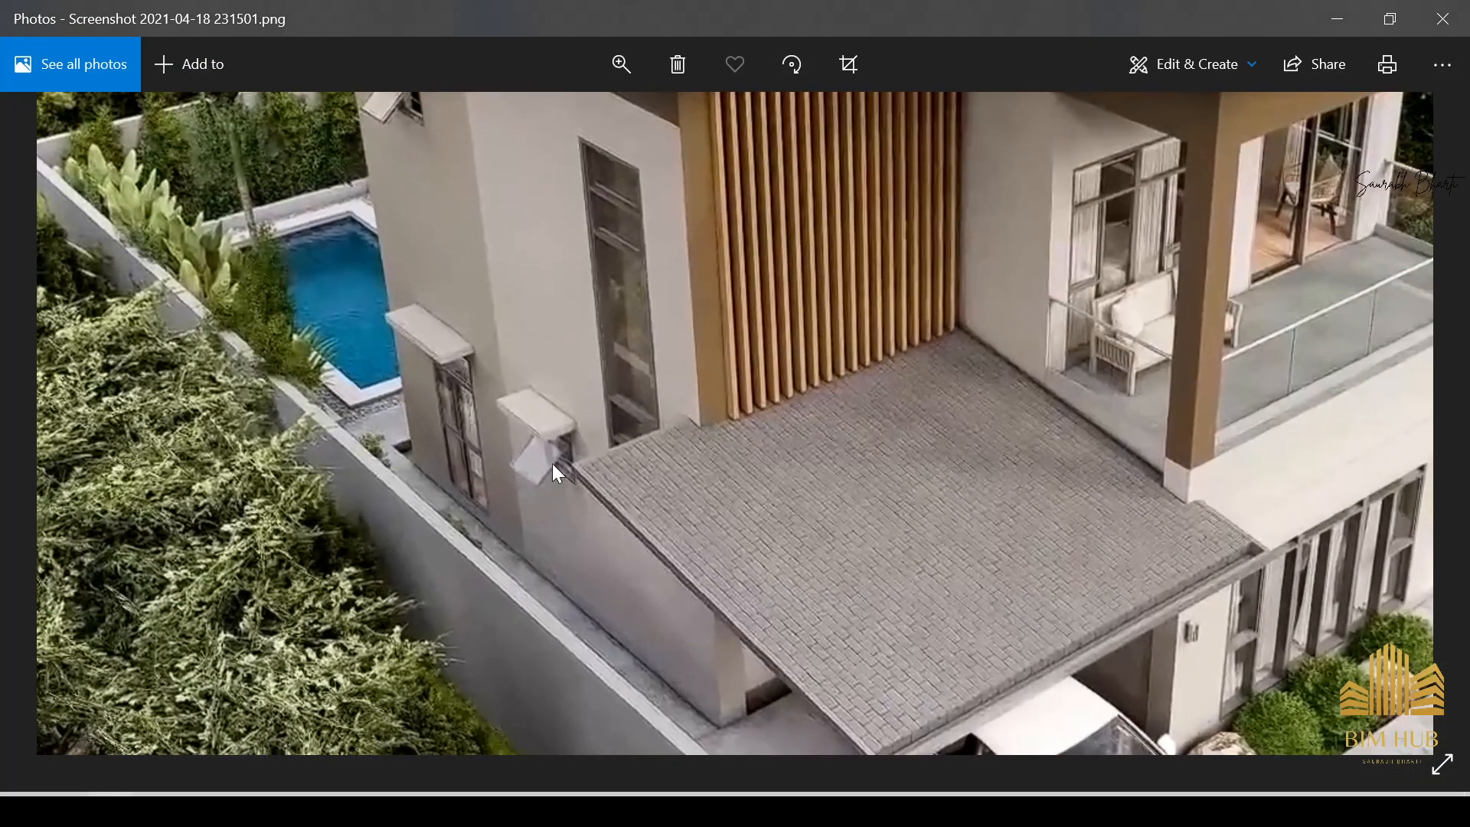
{"action": "left_click_drag", "start_coordinate": [548, 473], "coordinate": [627, 537]}
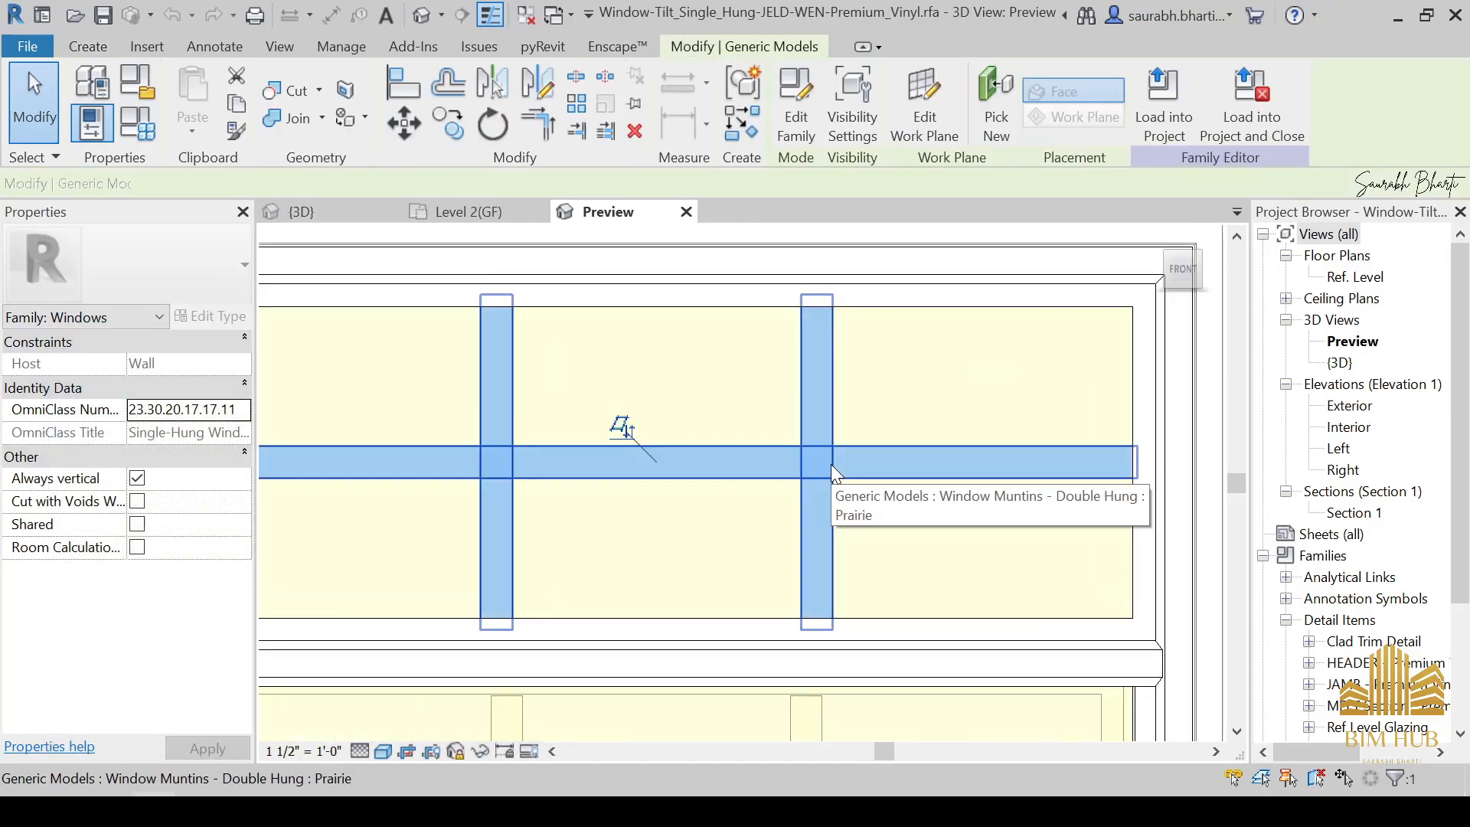
Delete the muntins from the upper and lower sashes and load the family into the project, overwriting the existing version.
{"action": "scroll", "coordinate": [831, 467], "scroll_direction": "down", "scroll_amount": 5}
{"action": "key", "text": "Escape"}
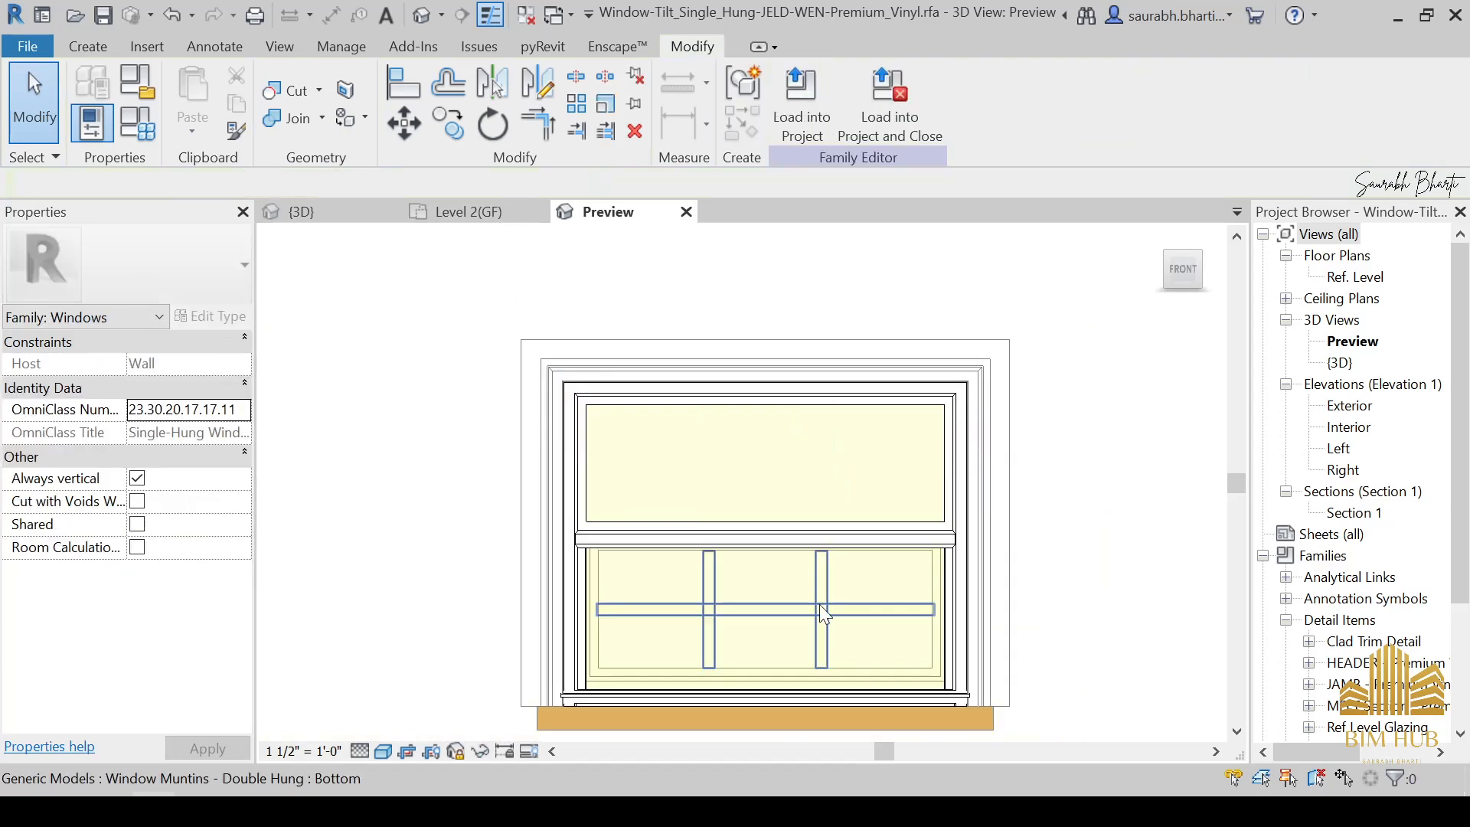
{"action": "left_click", "coordinate": [819, 605]}
{"action": "key", "text": "Delete"}
{"action": "scroll", "coordinate": [822, 502], "scroll_direction": "down", "scroll_amount": 5}
{"action": "scroll", "coordinate": [804, 387], "scroll_direction": "up", "scroll_amount": 1}
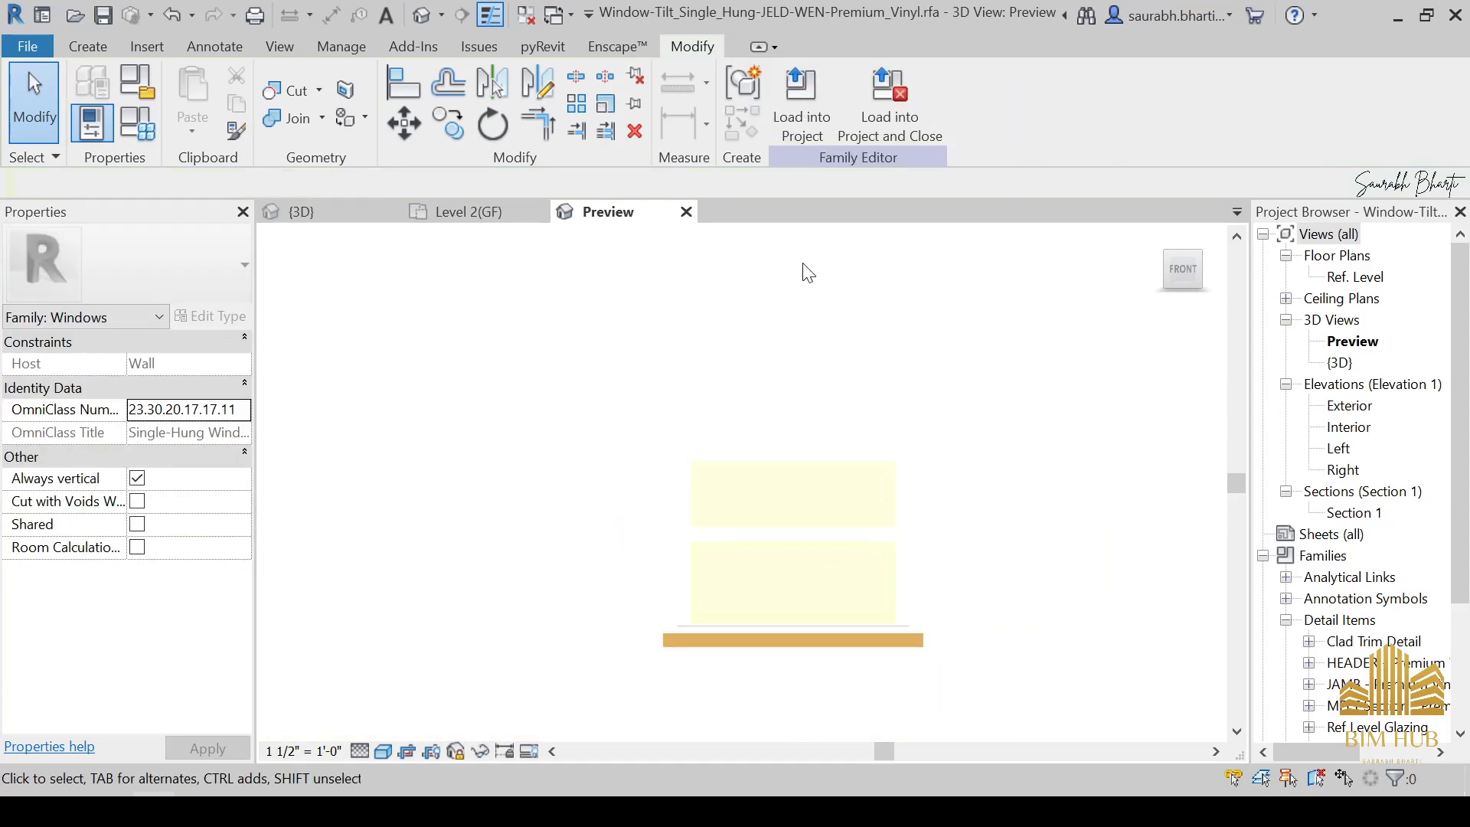
{"action": "left_click", "coordinate": [802, 107]}
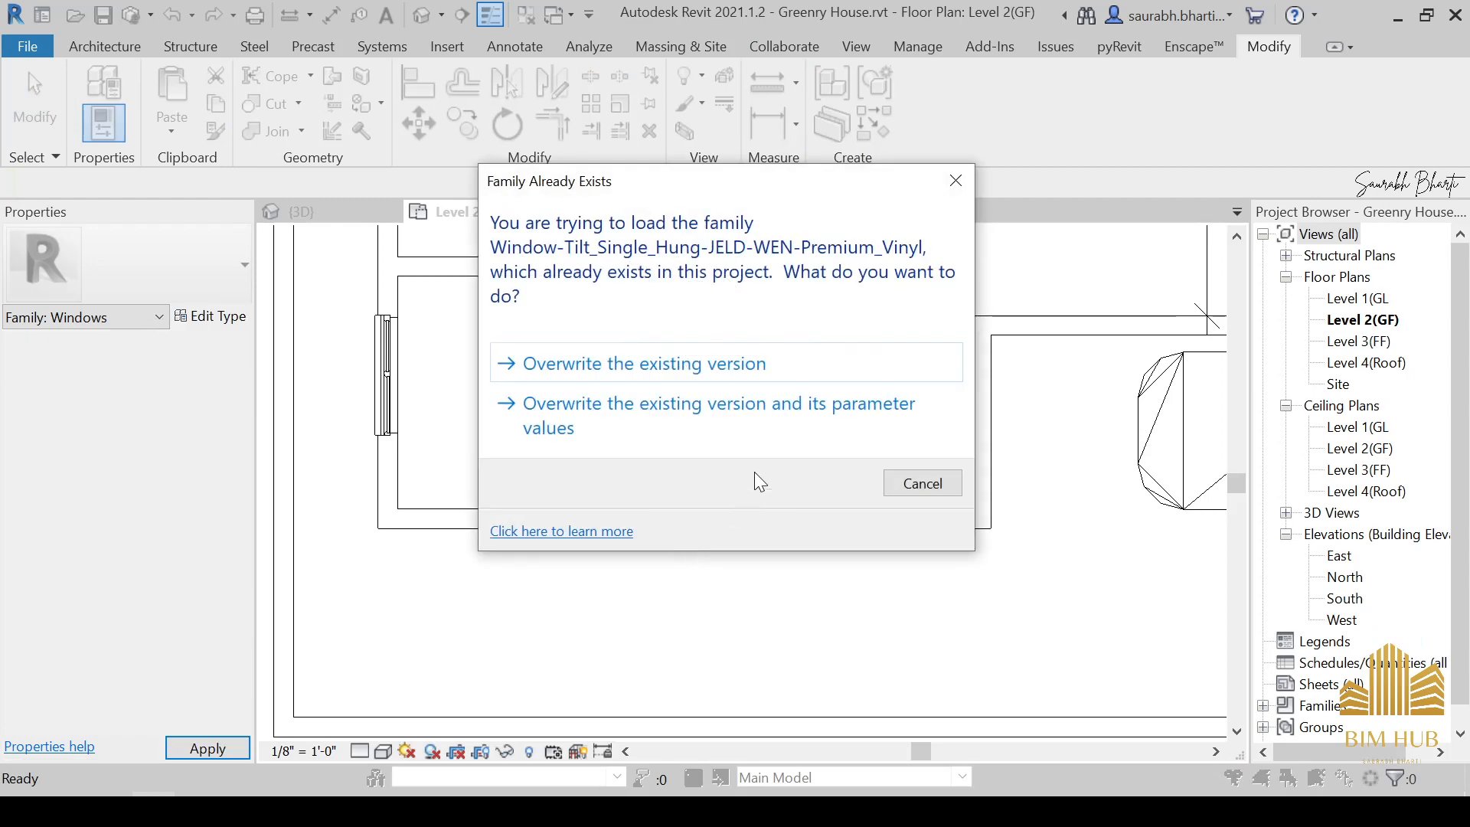
{"action": "left_click", "coordinate": [717, 365]}
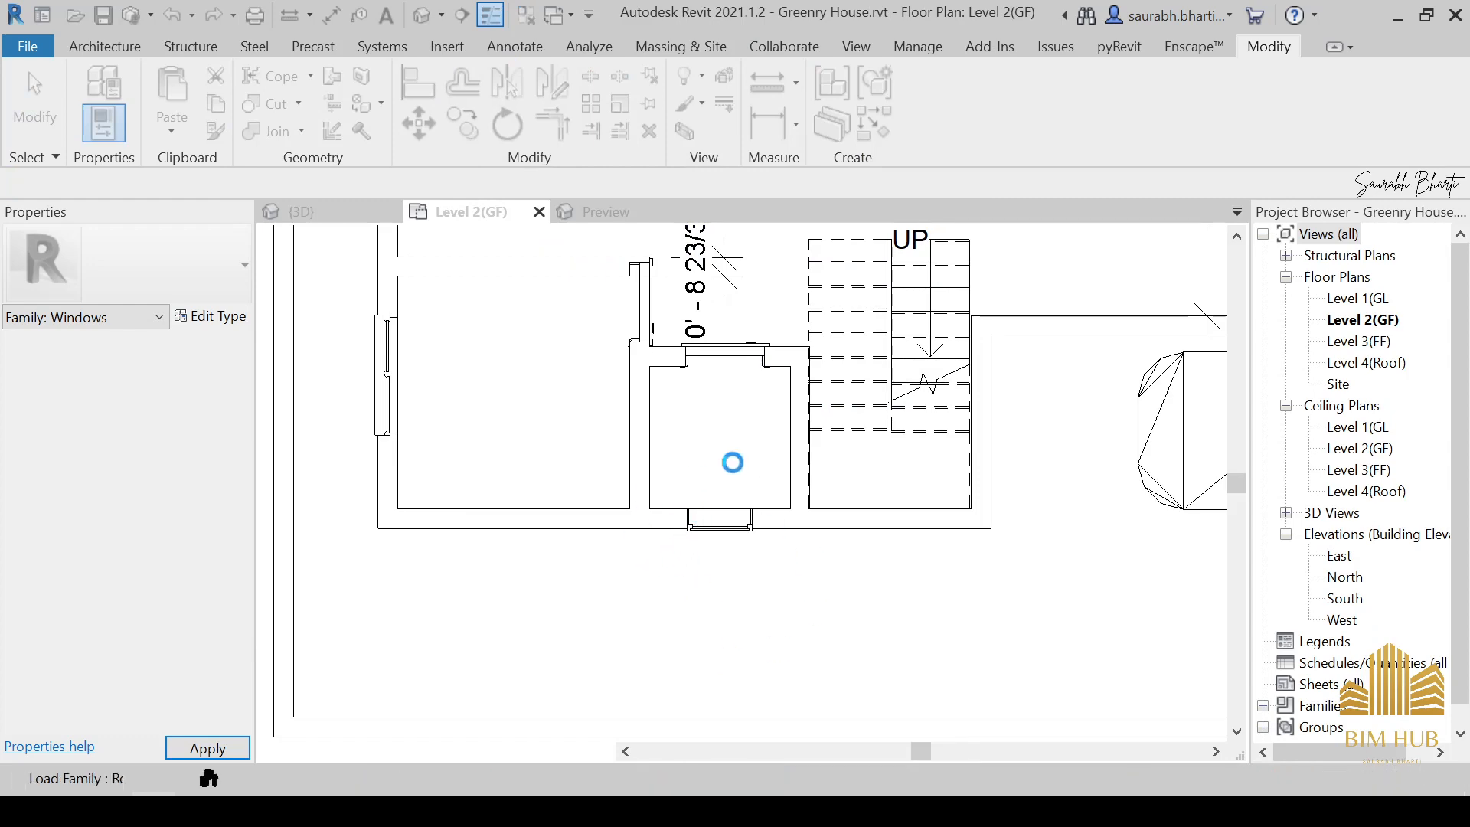
In the project's 3D view, set the sill height of the new bathroom window to 5' 0".
{"action": "left_click", "coordinate": [429, 21]}
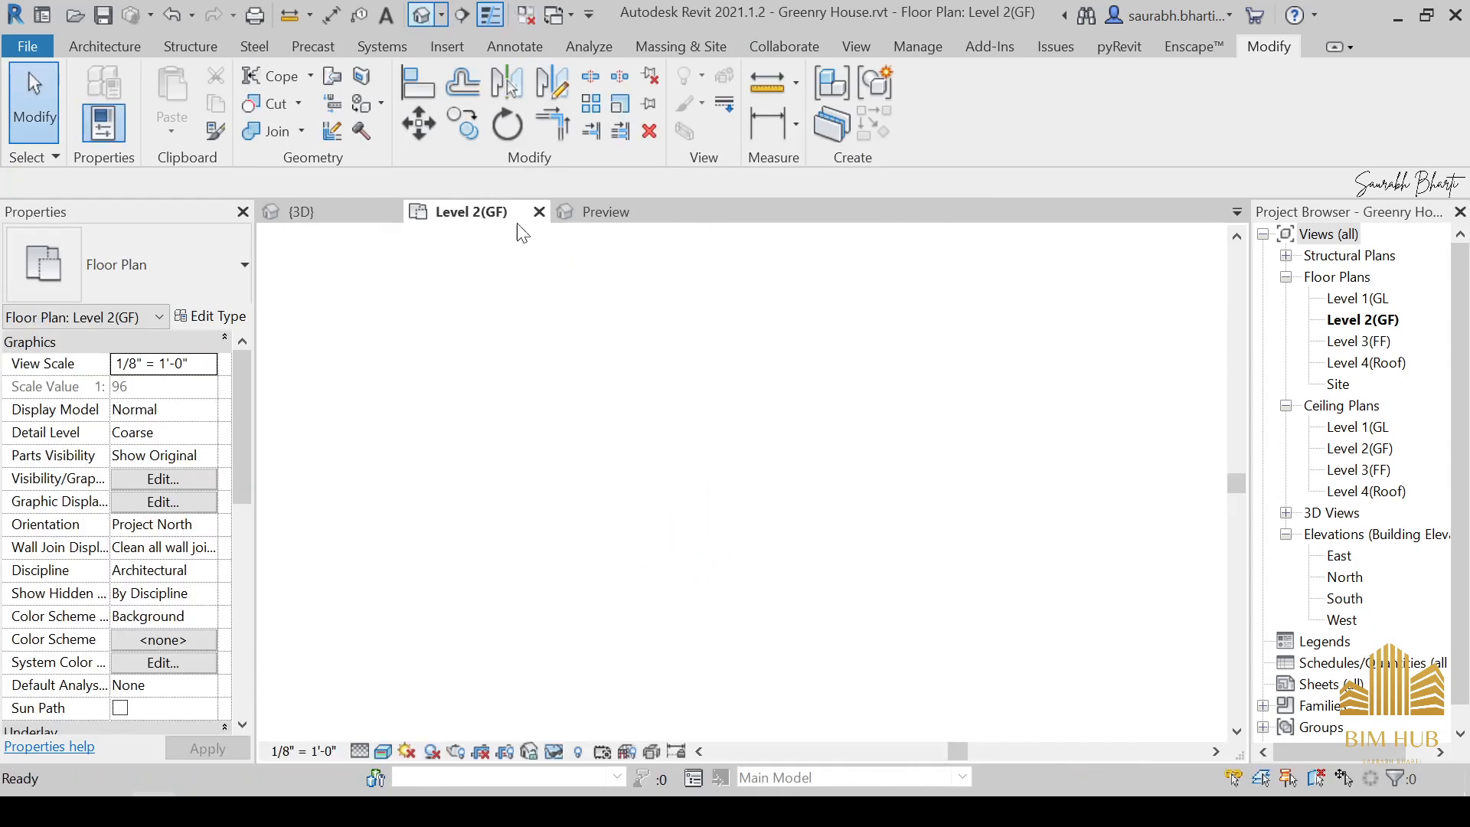
{"action": "scroll", "coordinate": [609, 554], "scroll_direction": "up", "scroll_amount": 5}
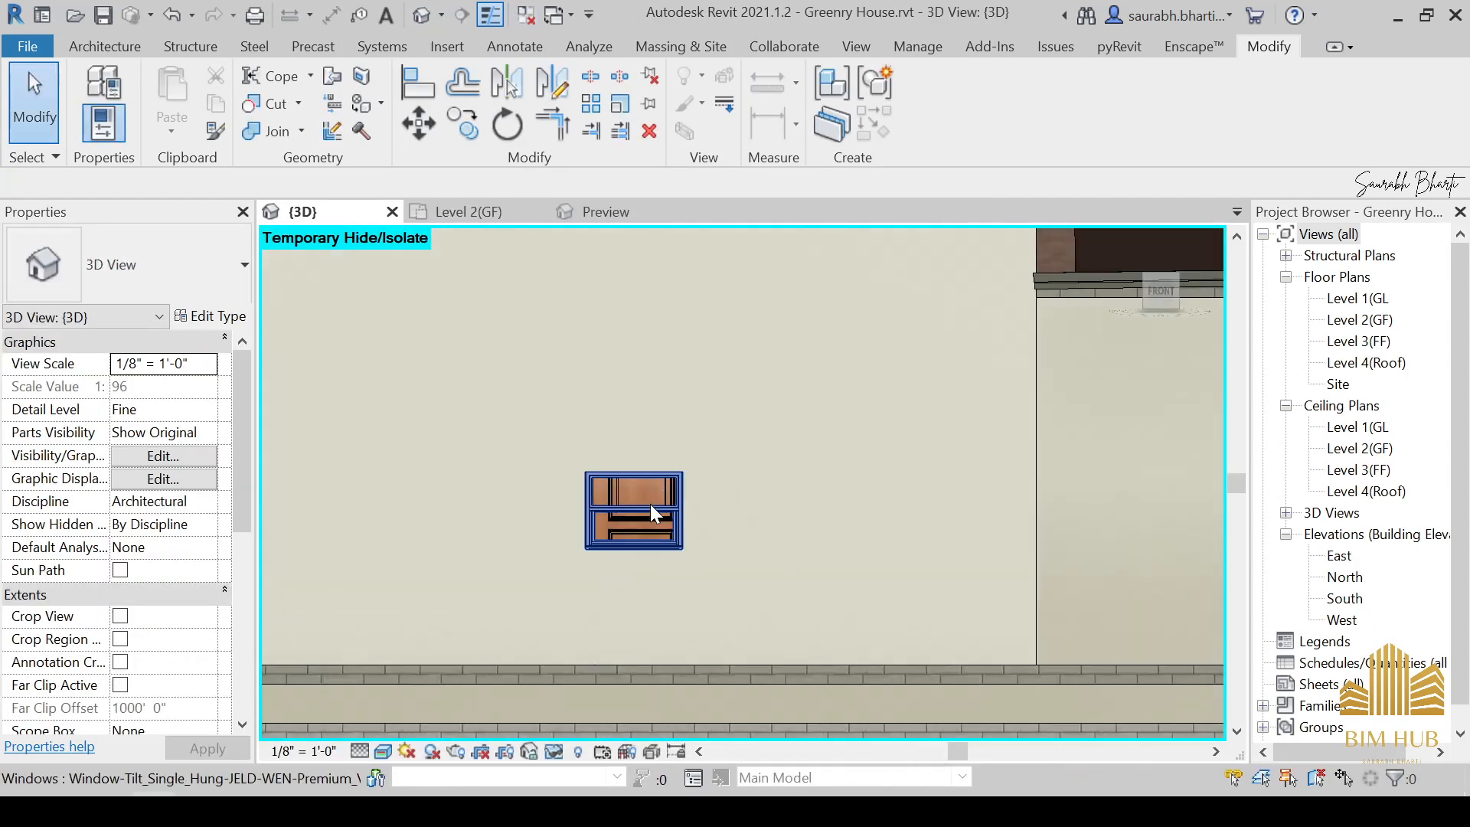
{"action": "left_click", "coordinate": [650, 504]}
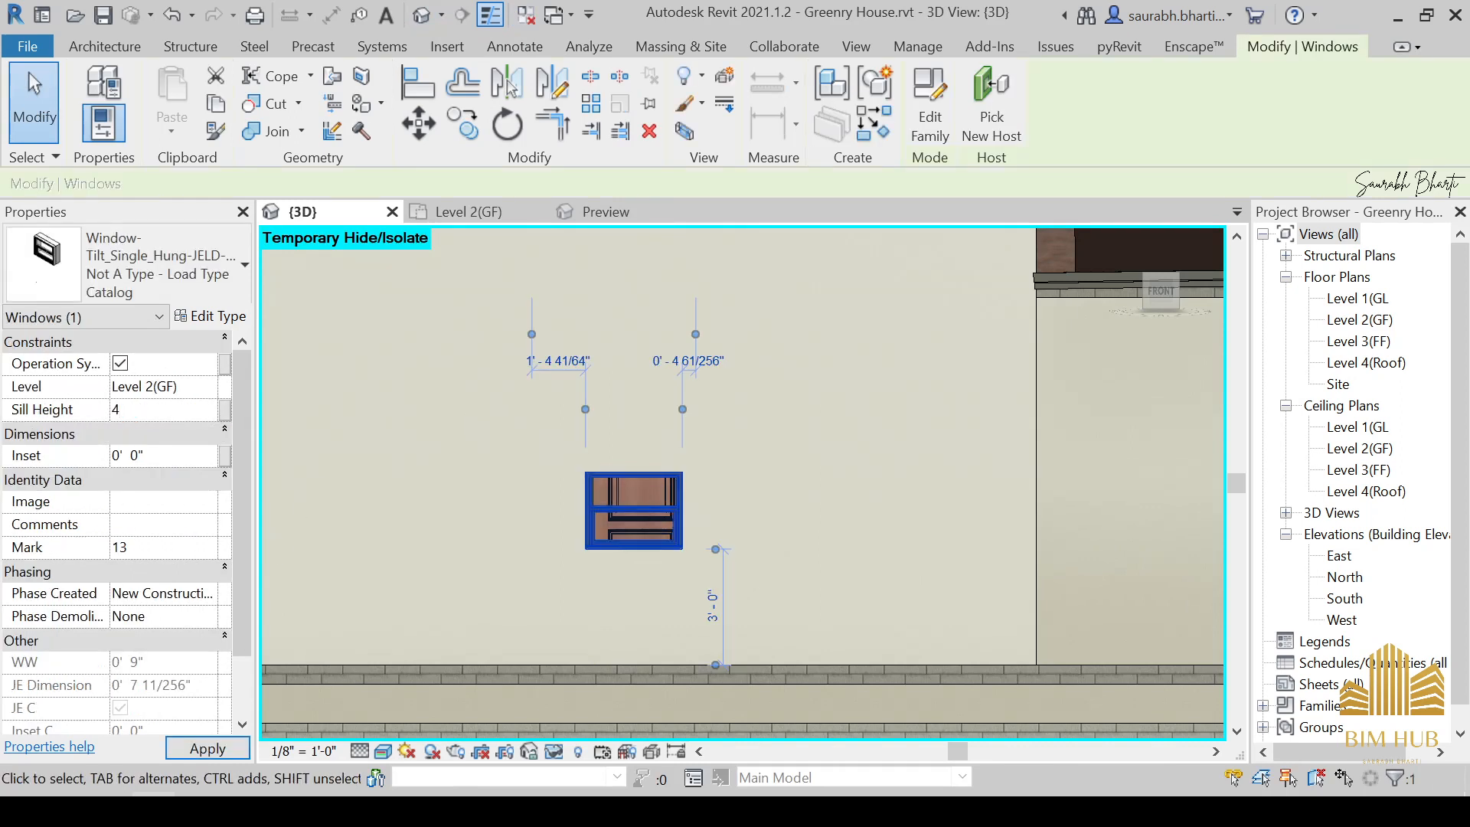
{"action": "type", "text": "5'"}
{"action": "key", "text": "Return"}
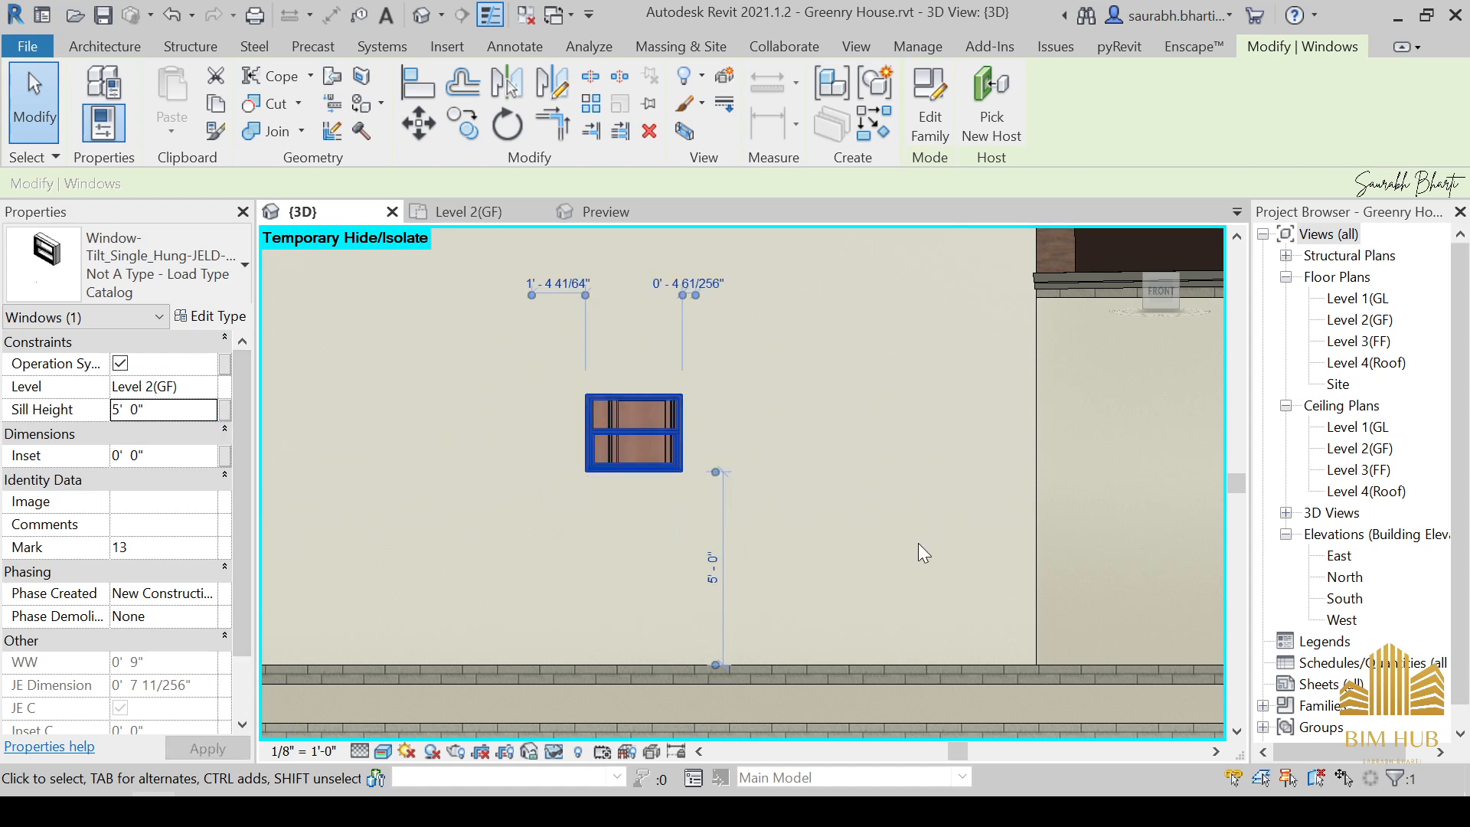
{"action": "middle_click_drag", "start_coordinate": [919, 545], "coordinate": [982, 584], "text": "shift"}
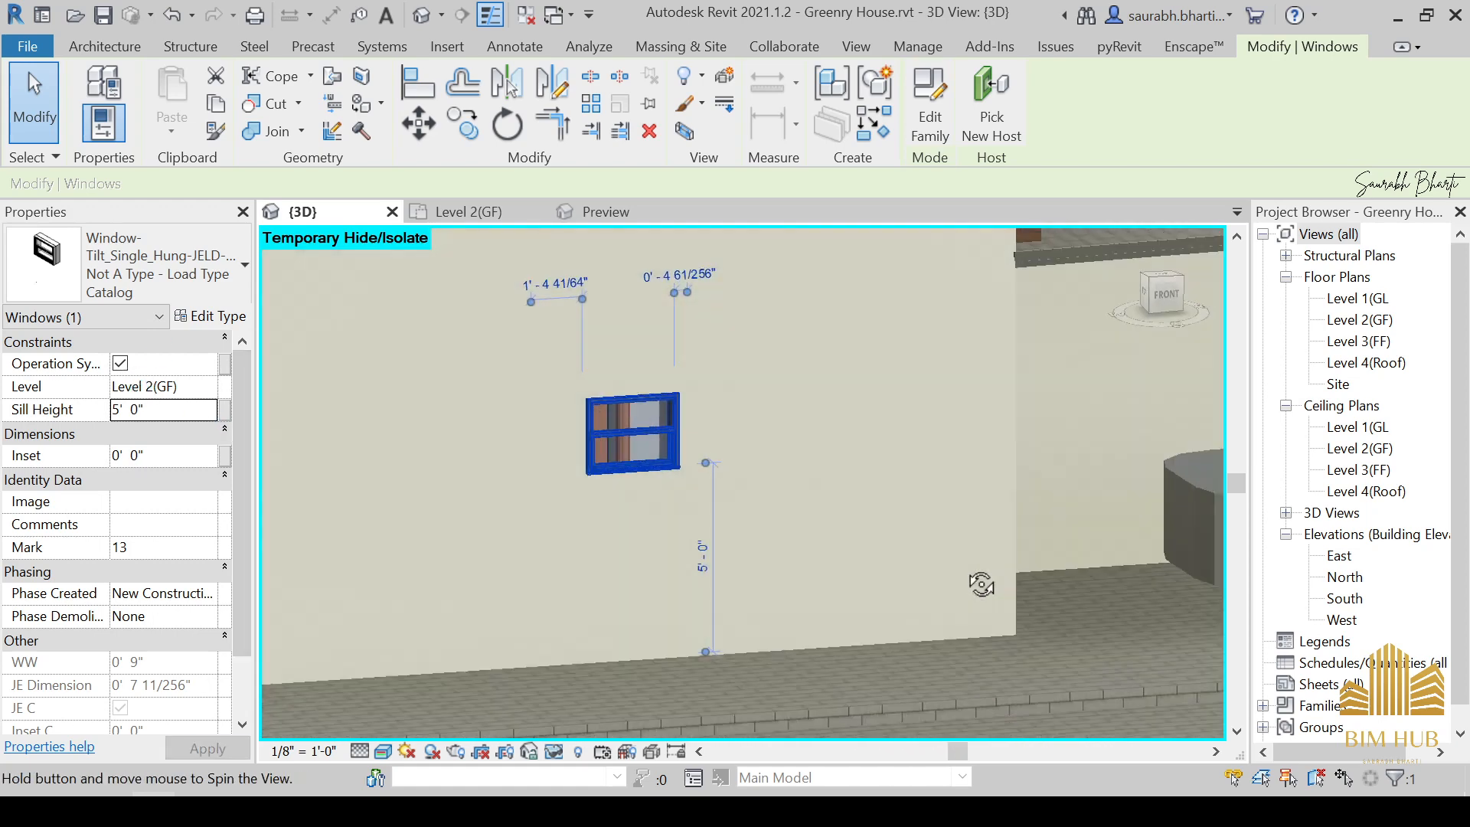
Set the sill height of the small bathroom's side-wall window to 6' 0".
{"action": "middle_click_drag", "start_coordinate": [643, 460], "coordinate": [645, 525], "text": "shift"}
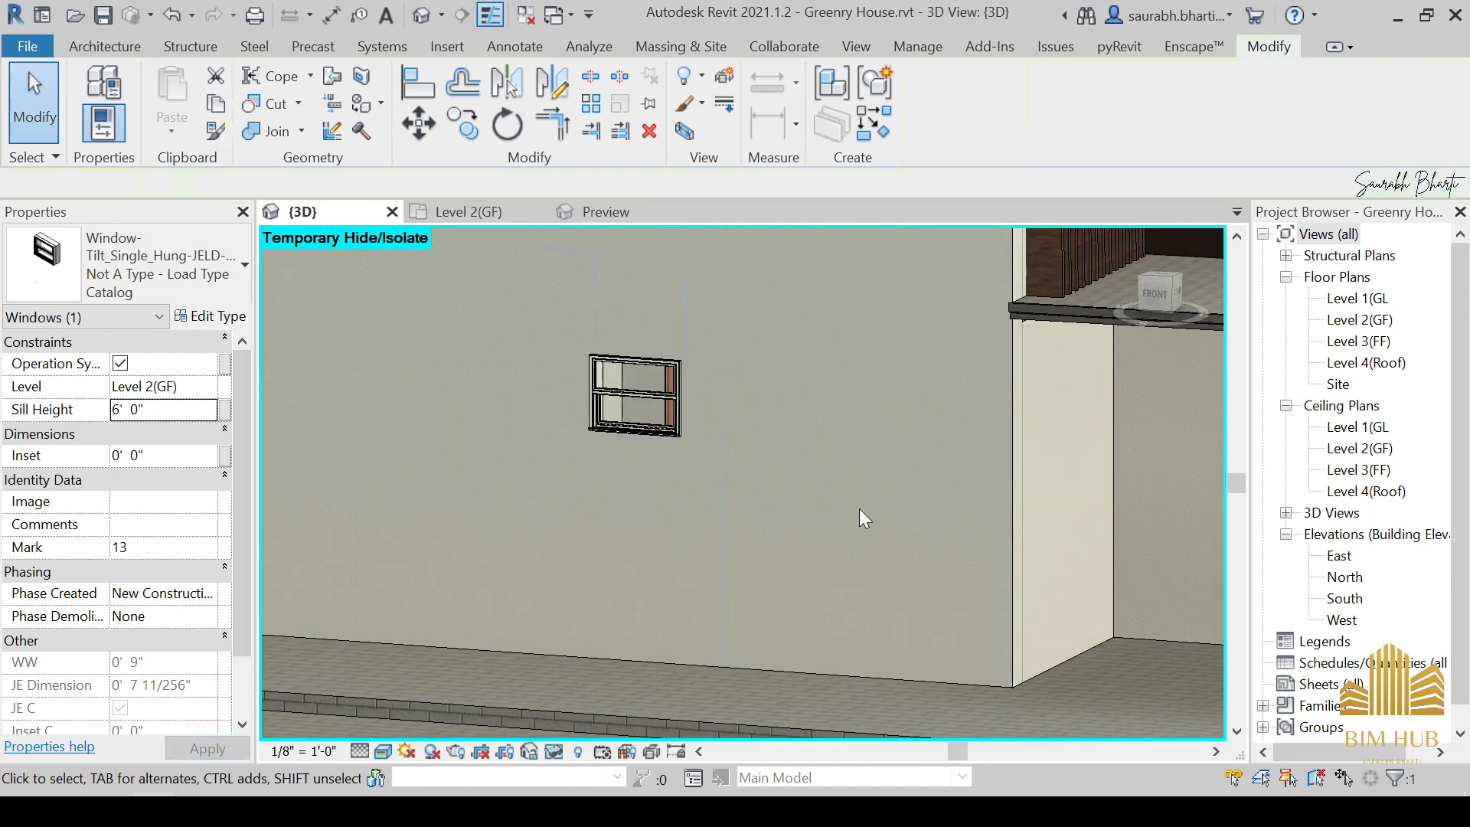
{"action": "key", "text": "Escape"}
Try to align the head of the bathroom window with the top of the front door.
{"action": "middle_click_drag", "start_coordinate": [859, 509], "coordinate": [880, 531], "text": "shift"}
{"action": "key", "text": "a"}
{"action": "key", "text": "l"}
{"action": "scroll", "coordinate": [906, 517], "scroll_direction": "up", "scroll_amount": 5}
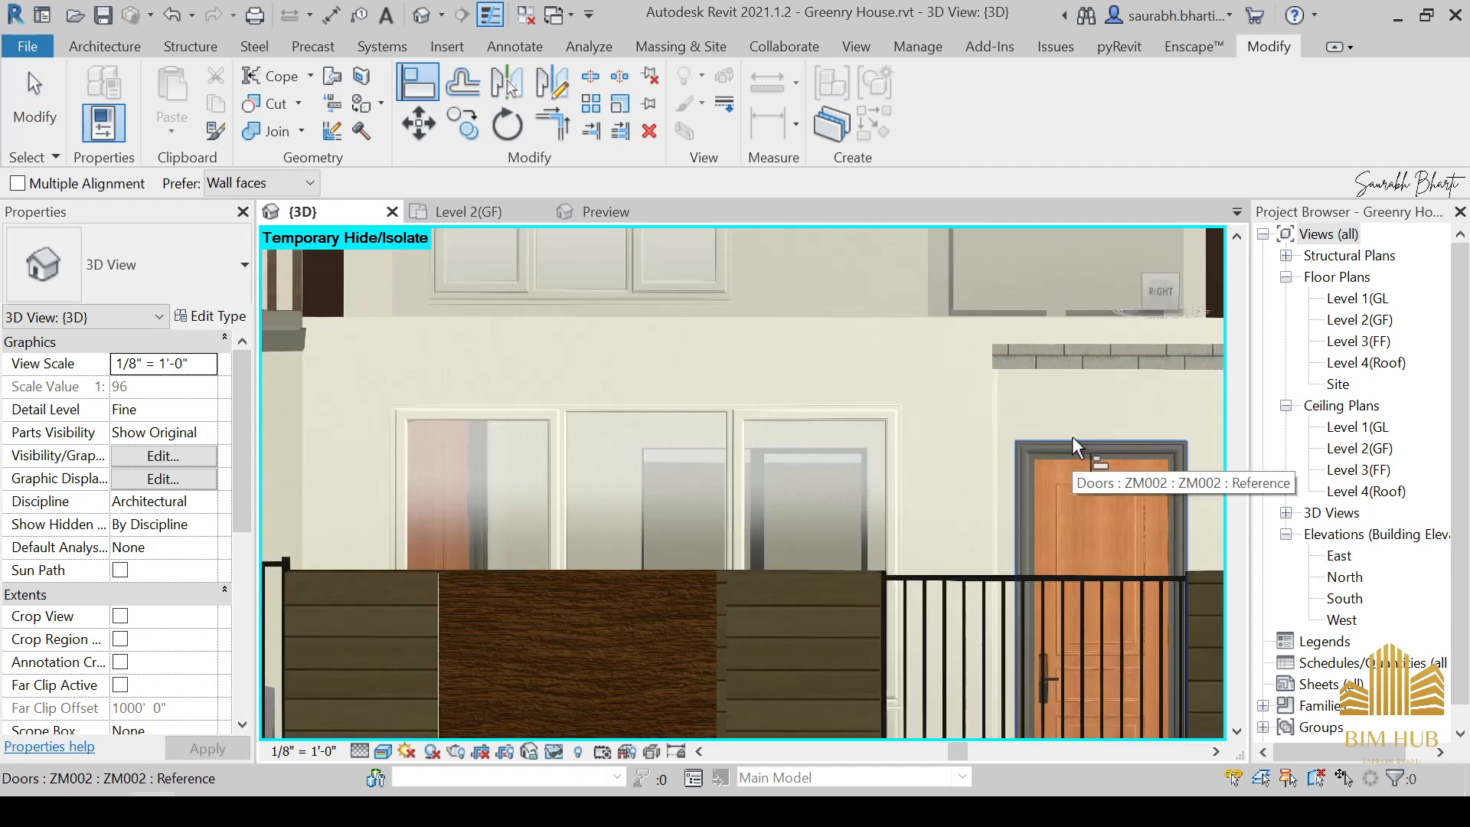
{"action": "left_click", "coordinate": [1072, 438]}
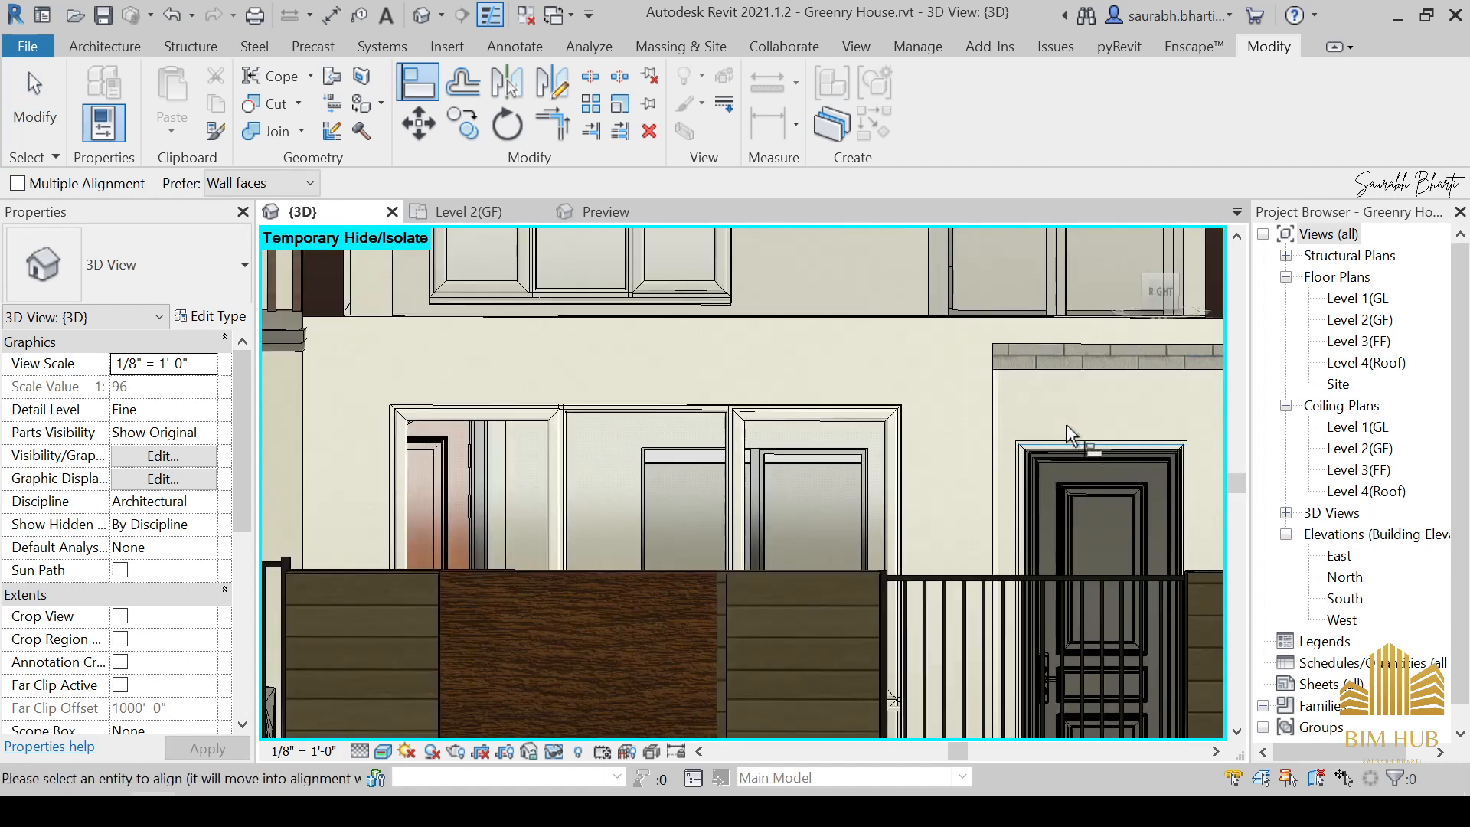
{"action": "middle_click_drag", "start_coordinate": [1079, 447], "coordinate": [685, 525], "text": "shift"}
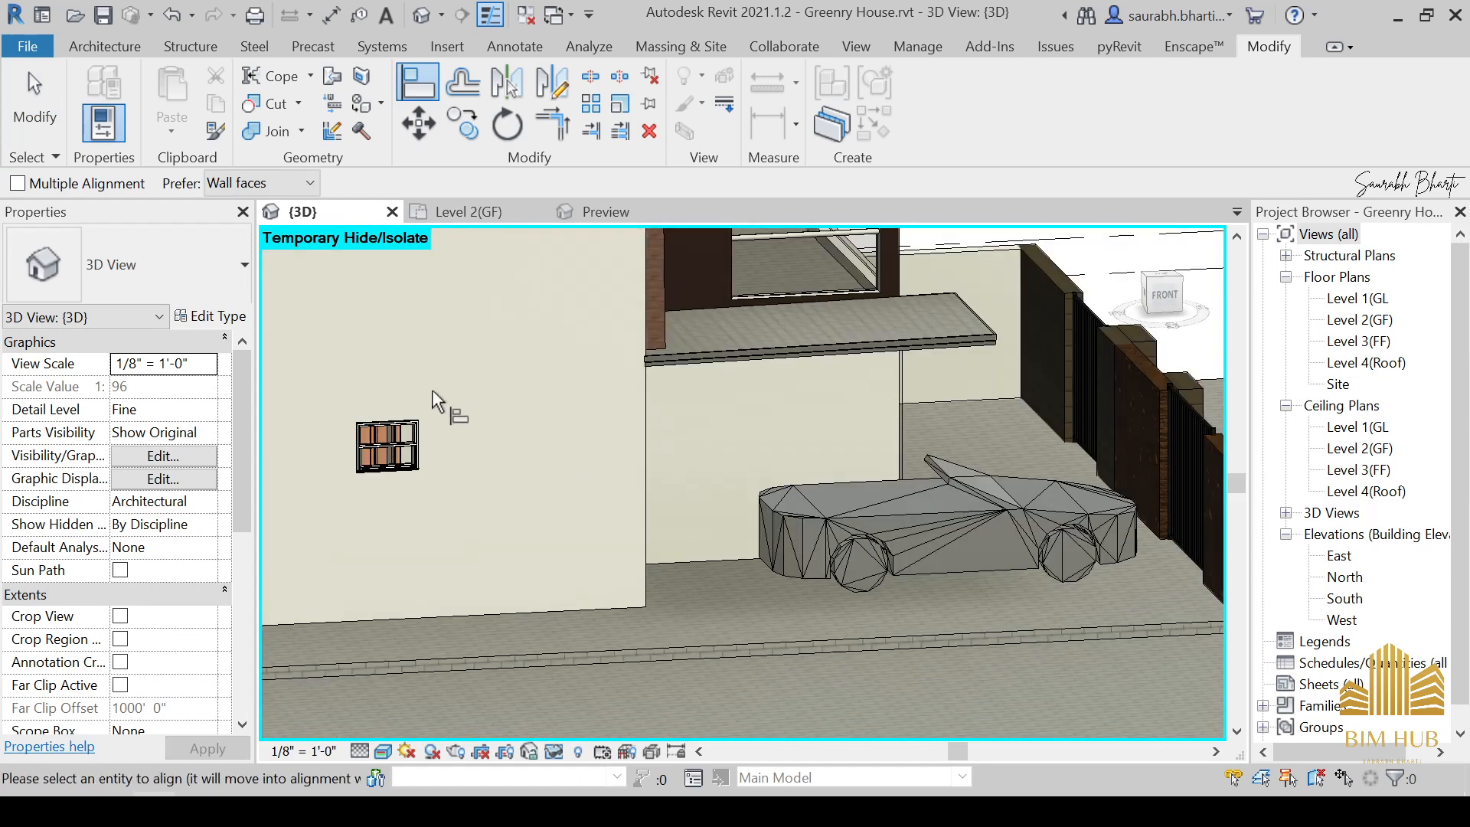
{"action": "scroll", "coordinate": [414, 425], "scroll_direction": "up", "scroll_amount": 3}
{"action": "scroll", "coordinate": [382, 437], "scroll_direction": "up", "scroll_amount": 4}
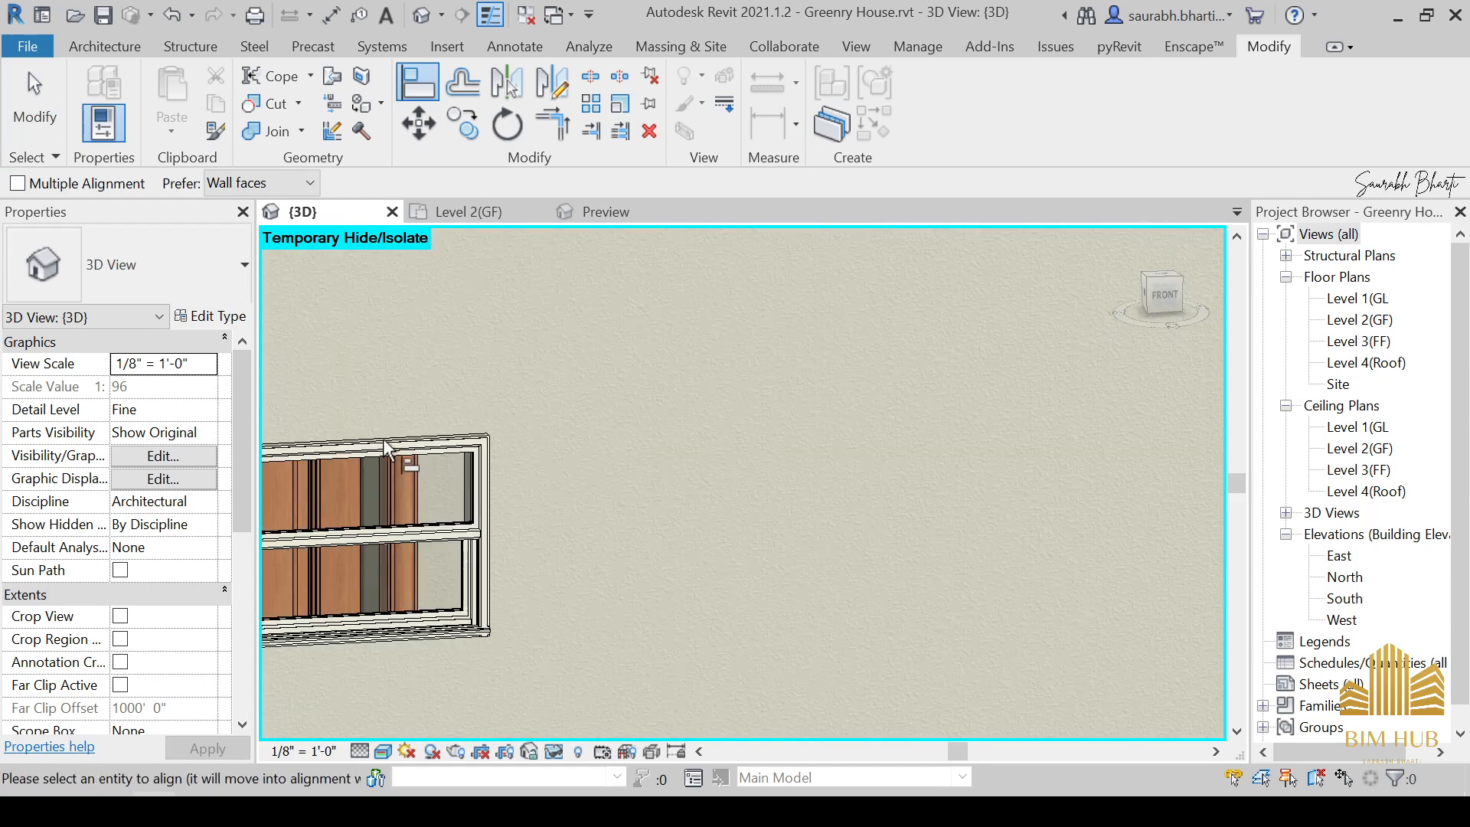
{"action": "middle_click_drag", "start_coordinate": [385, 443], "coordinate": [598, 440]}
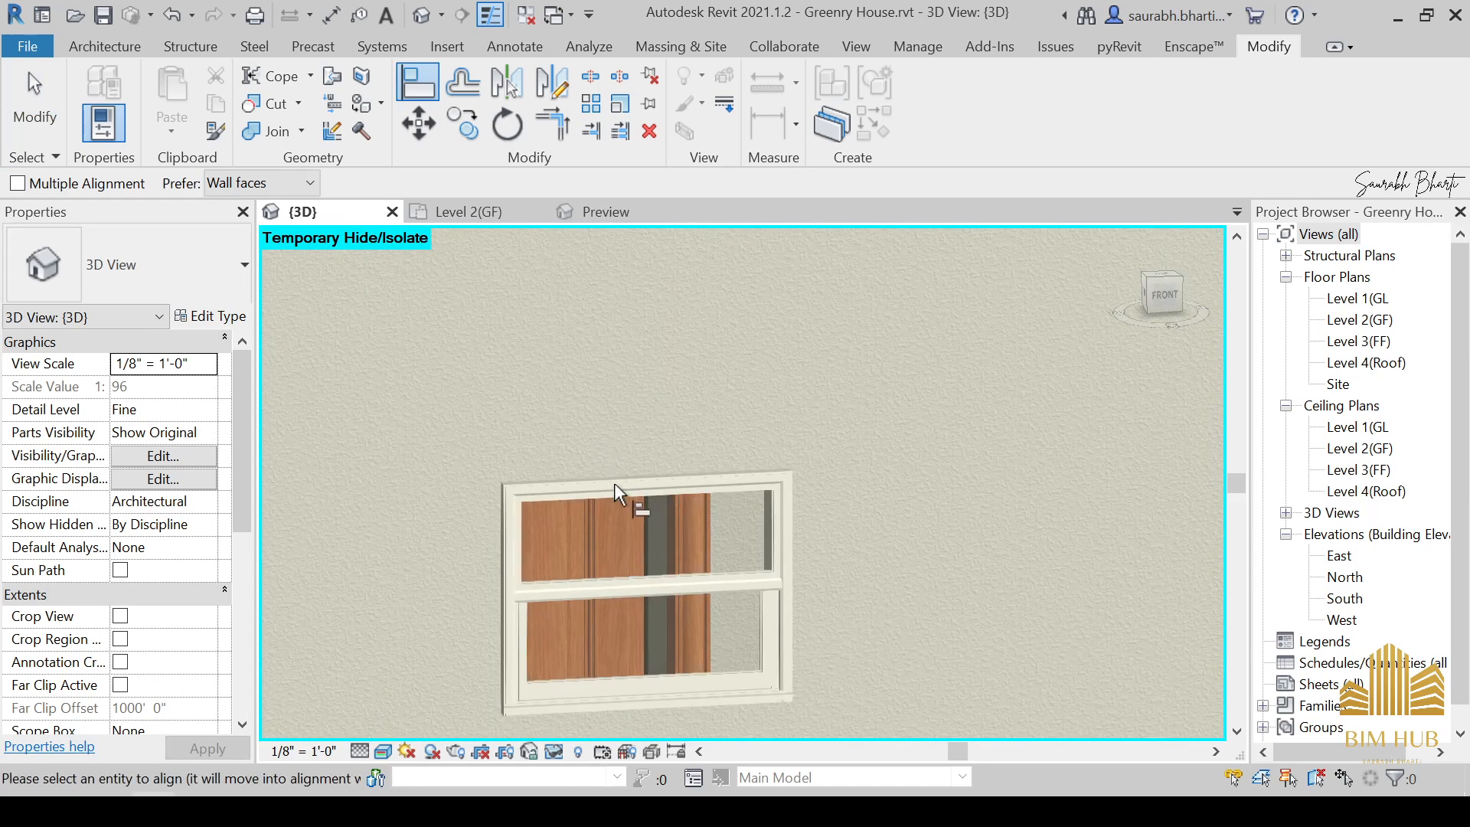
{"action": "key", "text": "Escape"}
Retry the Align command, picking the reference just above the front door frame as the target for the bathroom window's head.
{"action": "scroll", "coordinate": [617, 475], "scroll_direction": "down", "scroll_amount": 5}
{"action": "middle_click_drag", "start_coordinate": [832, 498], "coordinate": [666, 540], "text": "shift"}
{"action": "middle_click_drag", "start_coordinate": [720, 548], "coordinate": [475, 490]}
{"action": "scroll", "coordinate": [1026, 536], "scroll_direction": "up", "scroll_amount": 2}
{"action": "middle_click_drag", "start_coordinate": [1026, 536], "coordinate": [787, 534]}
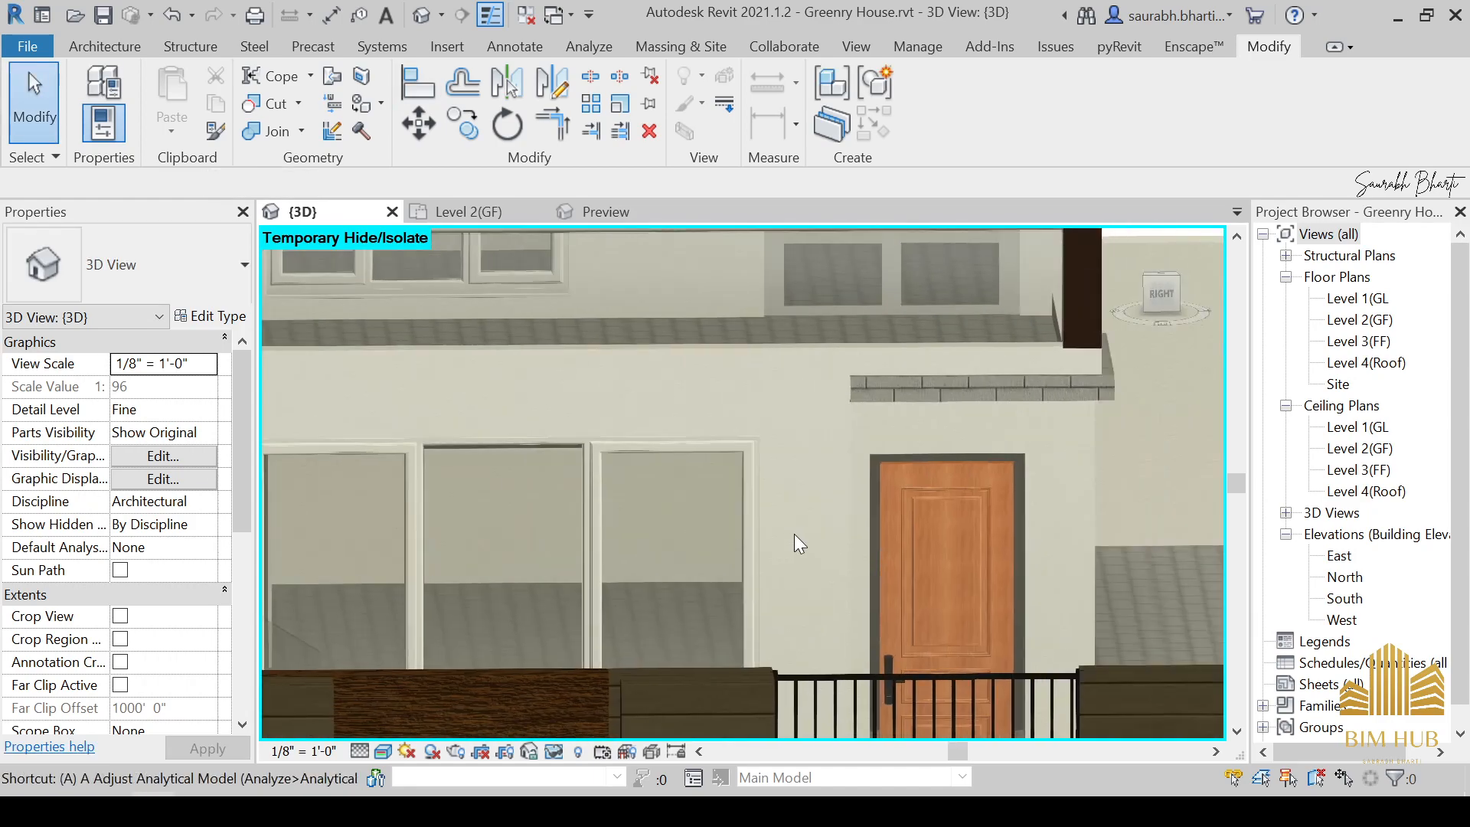
{"action": "key", "text": "l"}
{"action": "scroll", "coordinate": [922, 379], "scroll_direction": "up", "scroll_amount": 5}
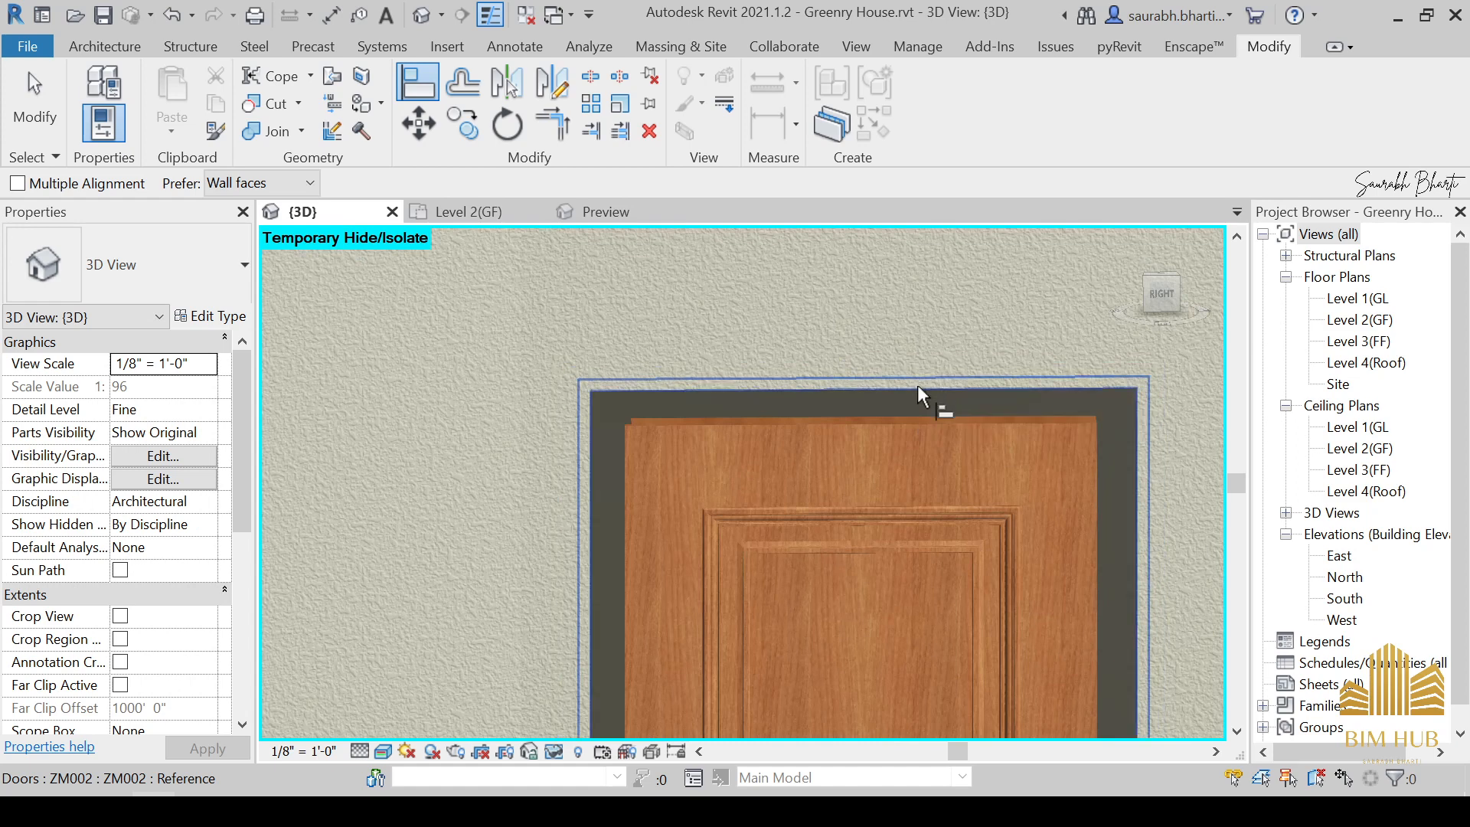
{"action": "left_click", "coordinate": [917, 377]}
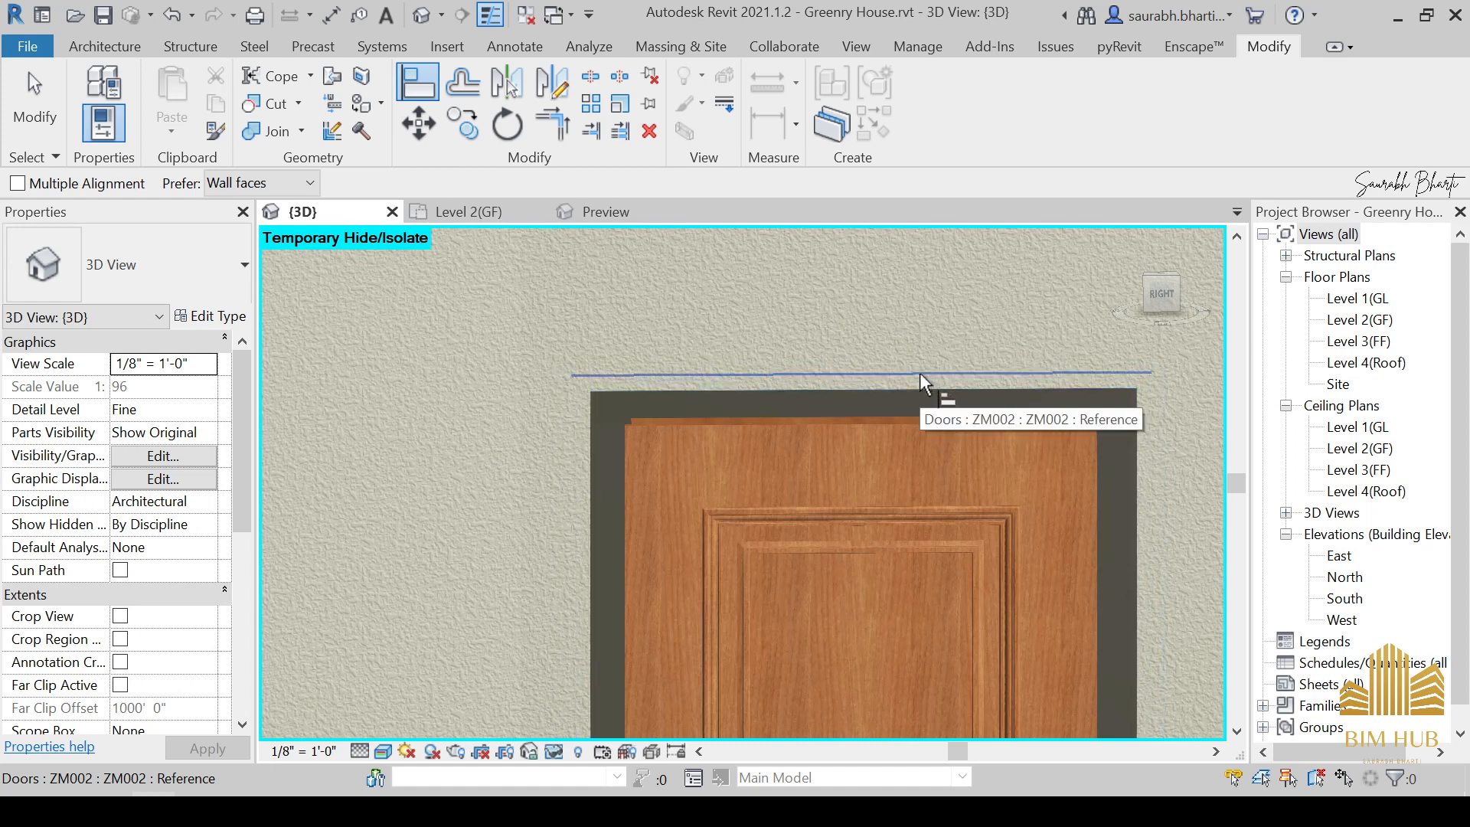
{"action": "scroll", "coordinate": [920, 373], "scroll_direction": "down", "scroll_amount": 8}
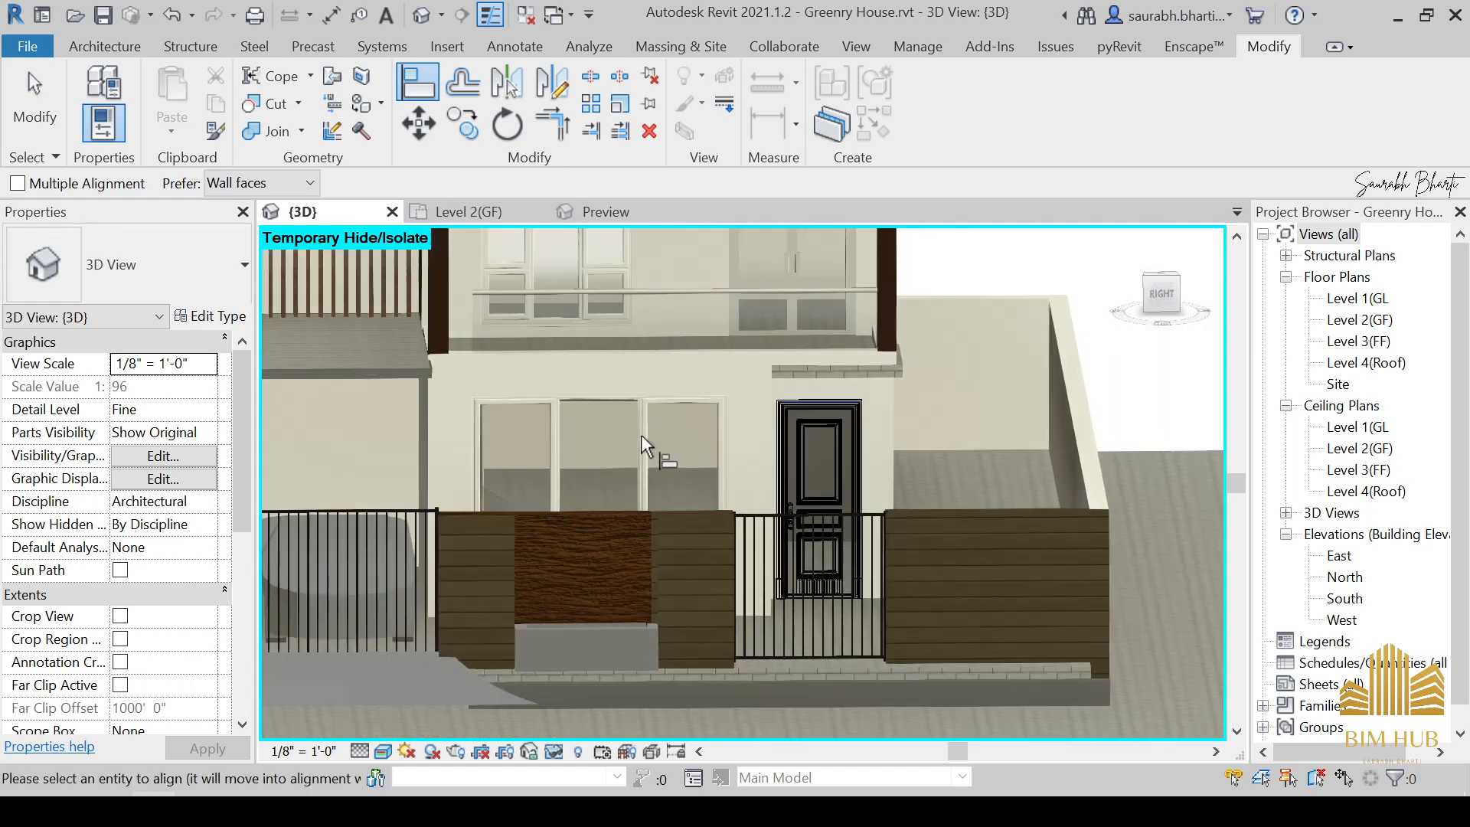
{"action": "middle_click_drag", "start_coordinate": [641, 434], "coordinate": [957, 498], "text": "shift"}
{"action": "scroll", "coordinate": [374, 393], "scroll_direction": "up", "scroll_amount": 5}
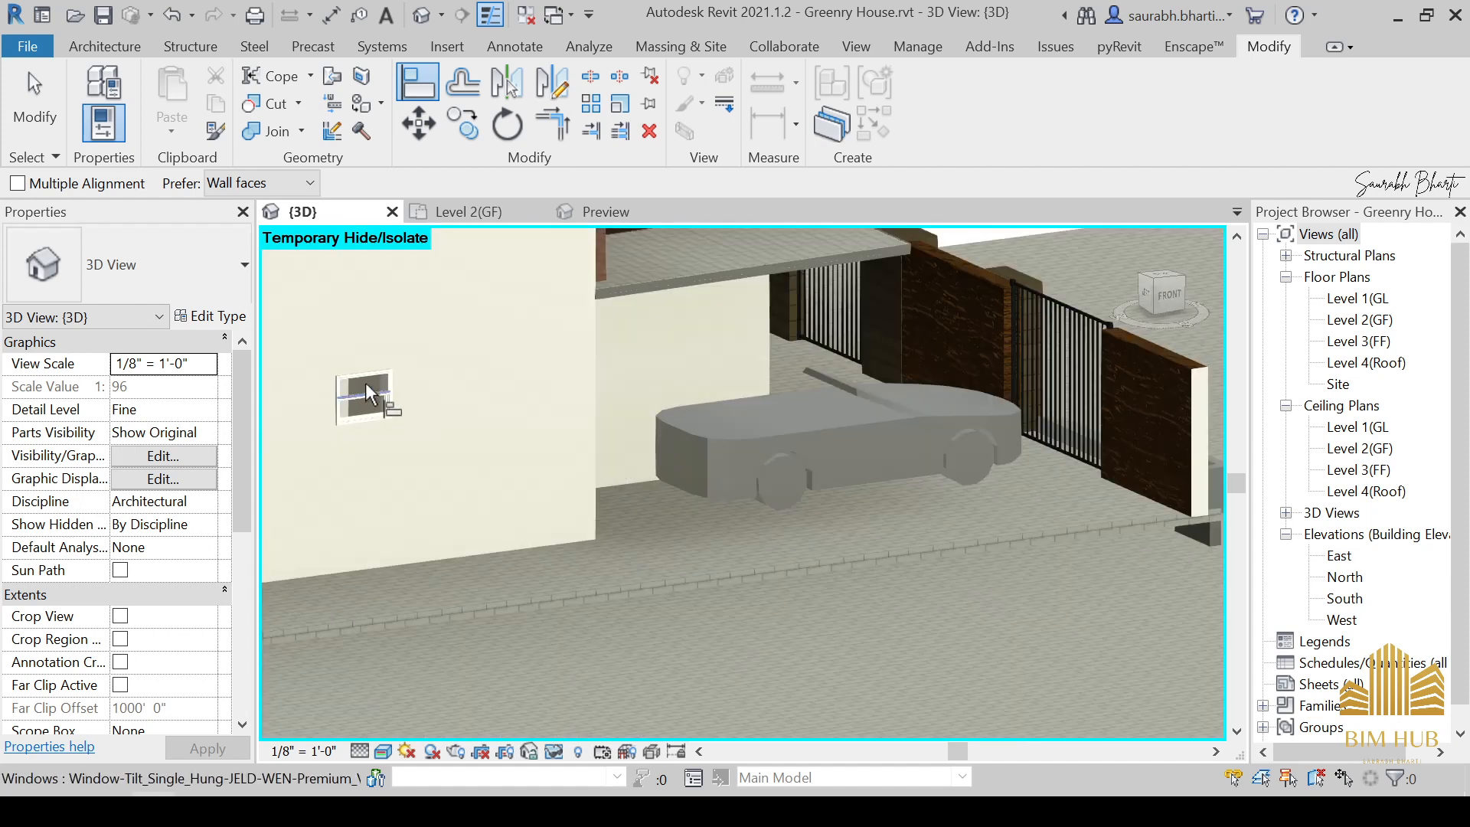
{"action": "middle_click_drag", "start_coordinate": [417, 398], "coordinate": [946, 437]}
{"action": "scroll", "coordinate": [1081, 434], "scroll_direction": "up", "scroll_amount": 2}
{"action": "scroll", "coordinate": [945, 423], "scroll_direction": "up", "scroll_amount": 2}
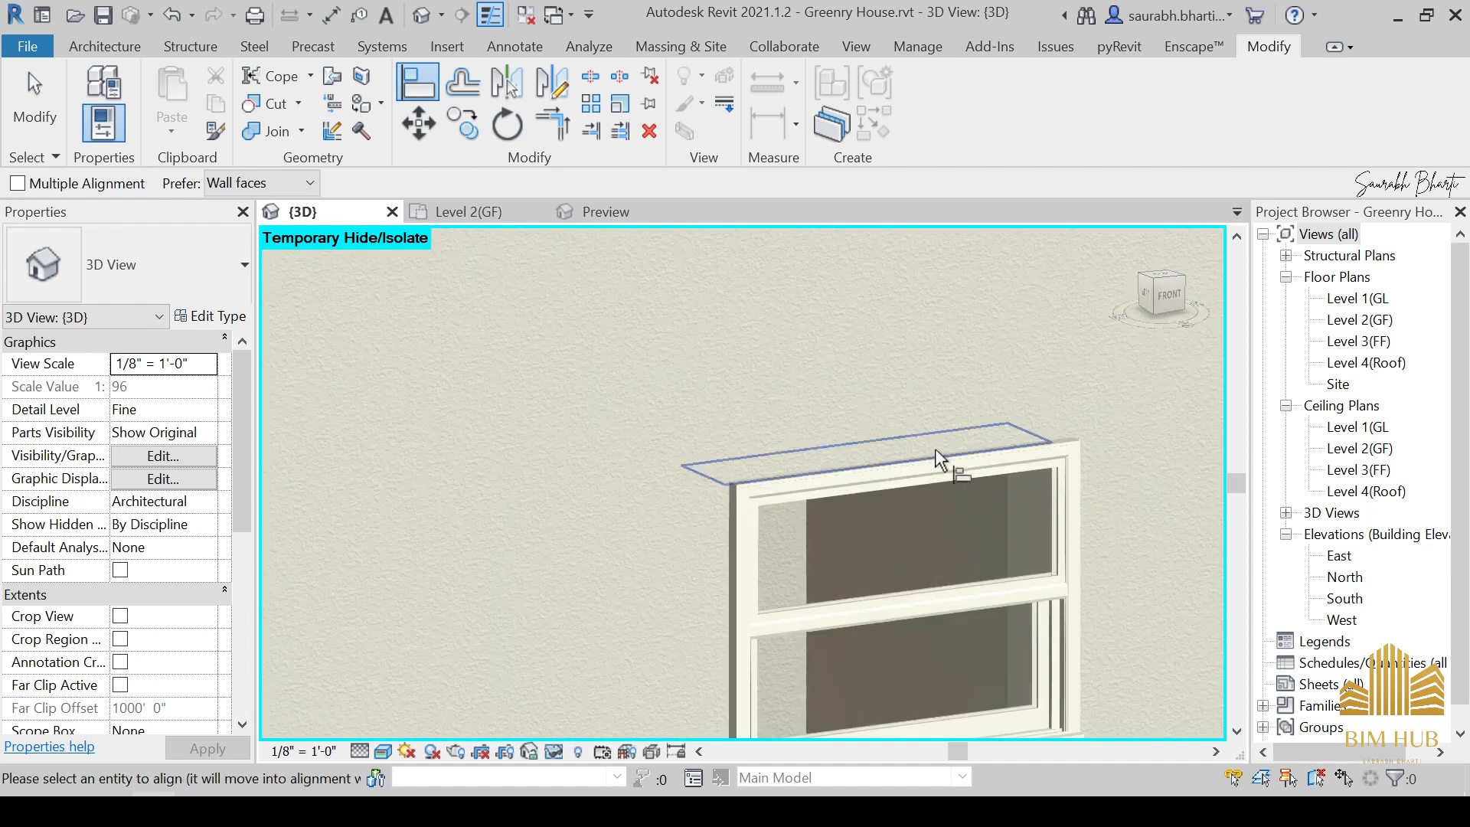
{"action": "scroll", "coordinate": [935, 450], "scroll_direction": "down", "scroll_amount": 4}
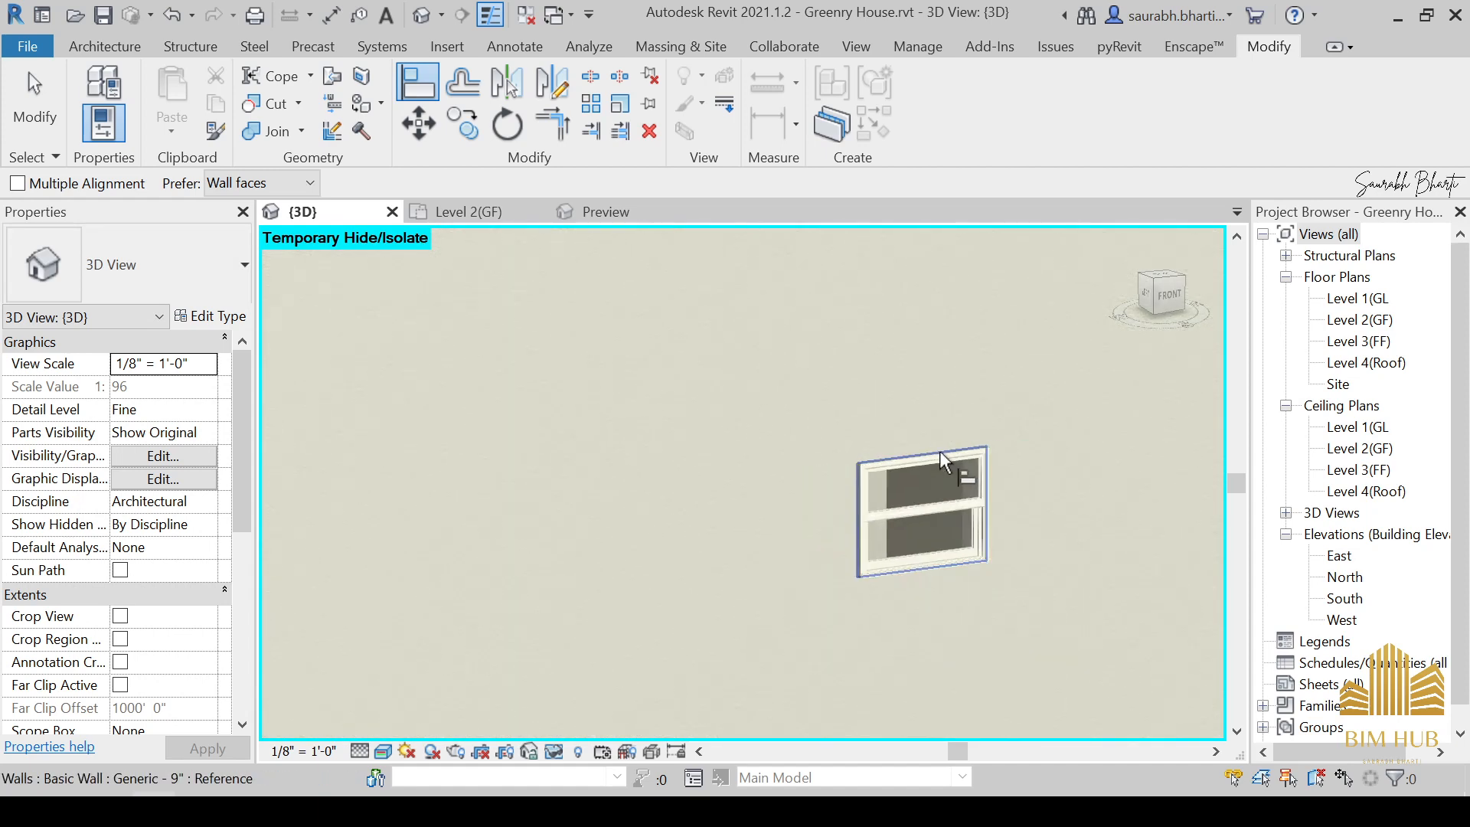
{"action": "scroll", "coordinate": [965, 475], "scroll_direction": "down", "scroll_amount": 5}
{"action": "mouse_move", "coordinate": [1030, 507]}
{"action": "middle_mouse_down", "text": "shift"}
{"action": "mouse_move", "coordinate": [990, 506]}
{"action": "mouse_move", "coordinate": [1030, 507]}
{"action": "middle_mouse_up", "text": "shift"}
{"action": "key", "text": "Escape"}
On the Level 3(FF) floor plan, place the tilt single-hung window centred in the corner room's outer side wall, 3' 3" from each adjoining wall.
{"action": "scroll", "coordinate": [1004, 504], "scroll_direction": "up", "scroll_amount": 1}
{"action": "scroll", "coordinate": [982, 512], "scroll_direction": "down", "scroll_amount": 2}
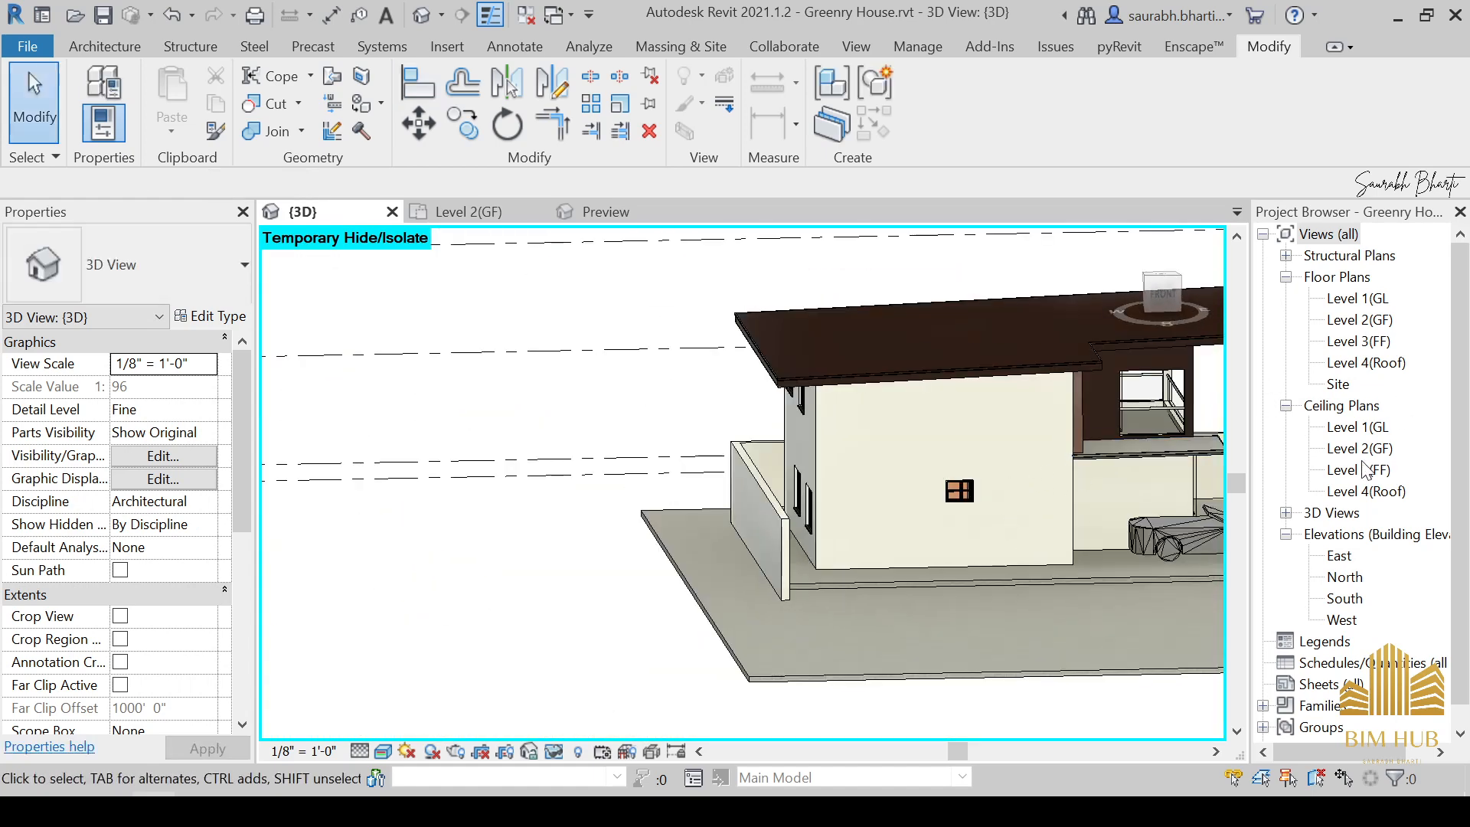
{"action": "left_click", "coordinate": [1368, 322]}
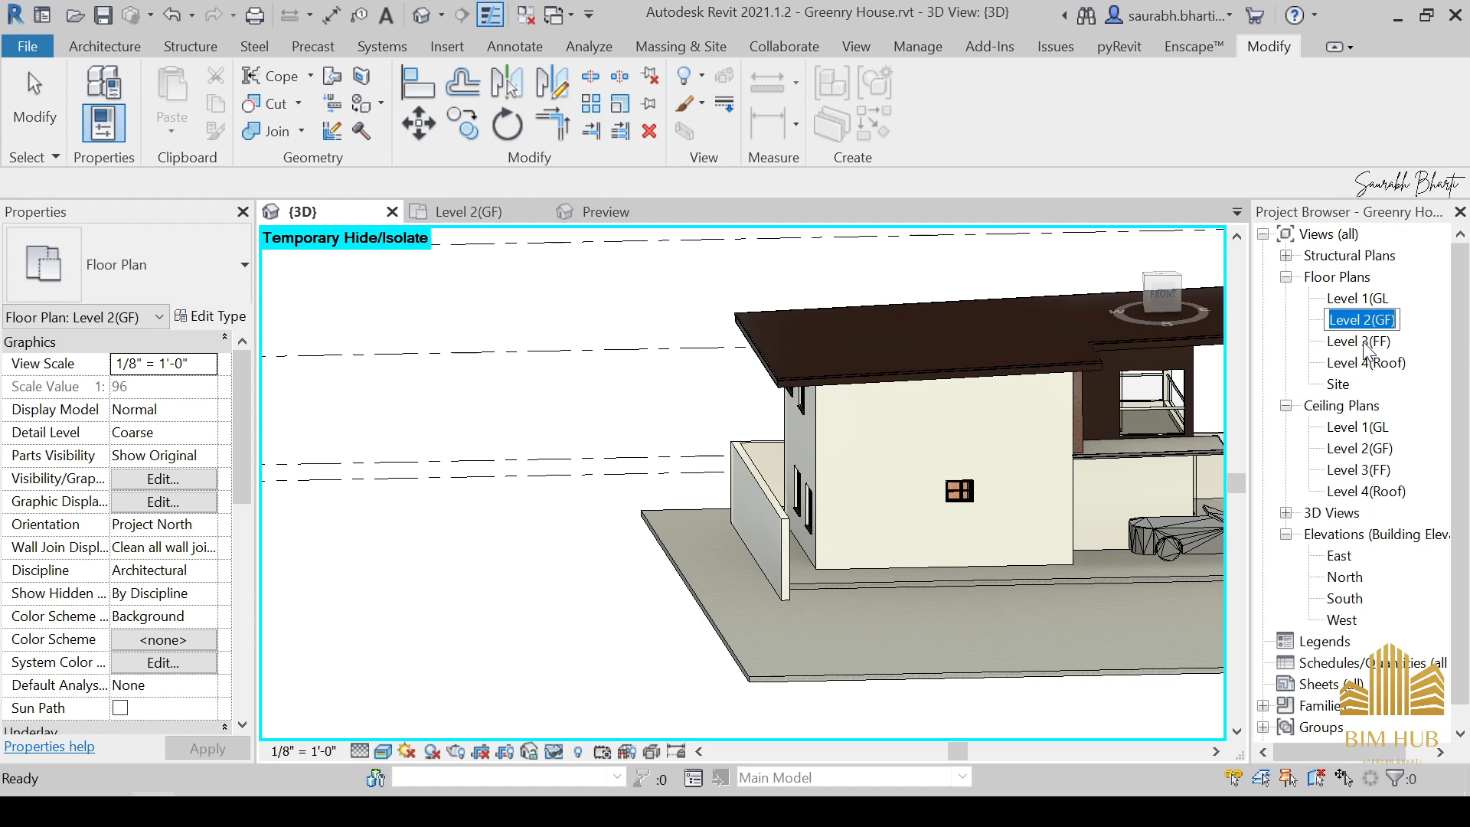
{"action": "double_click", "coordinate": [1367, 342]}
{"action": "scroll", "coordinate": [719, 474], "scroll_direction": "up", "scroll_amount": 4}
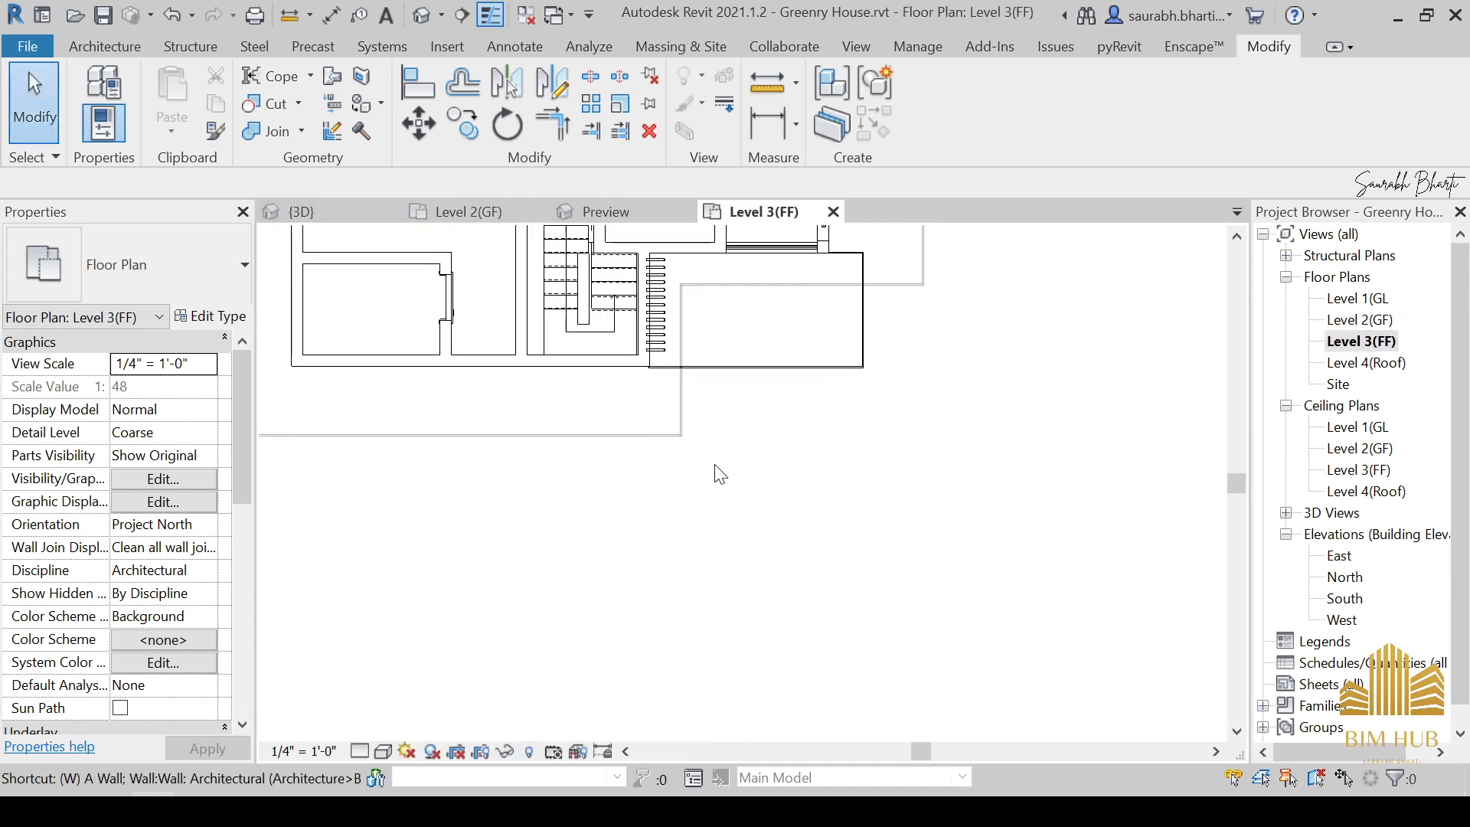
{"action": "key", "text": "n"}
{"action": "scroll", "coordinate": [616, 386], "scroll_direction": "up", "scroll_amount": 2}
{"action": "middle_click_drag", "start_coordinate": [631, 384], "coordinate": [1146, 512]}
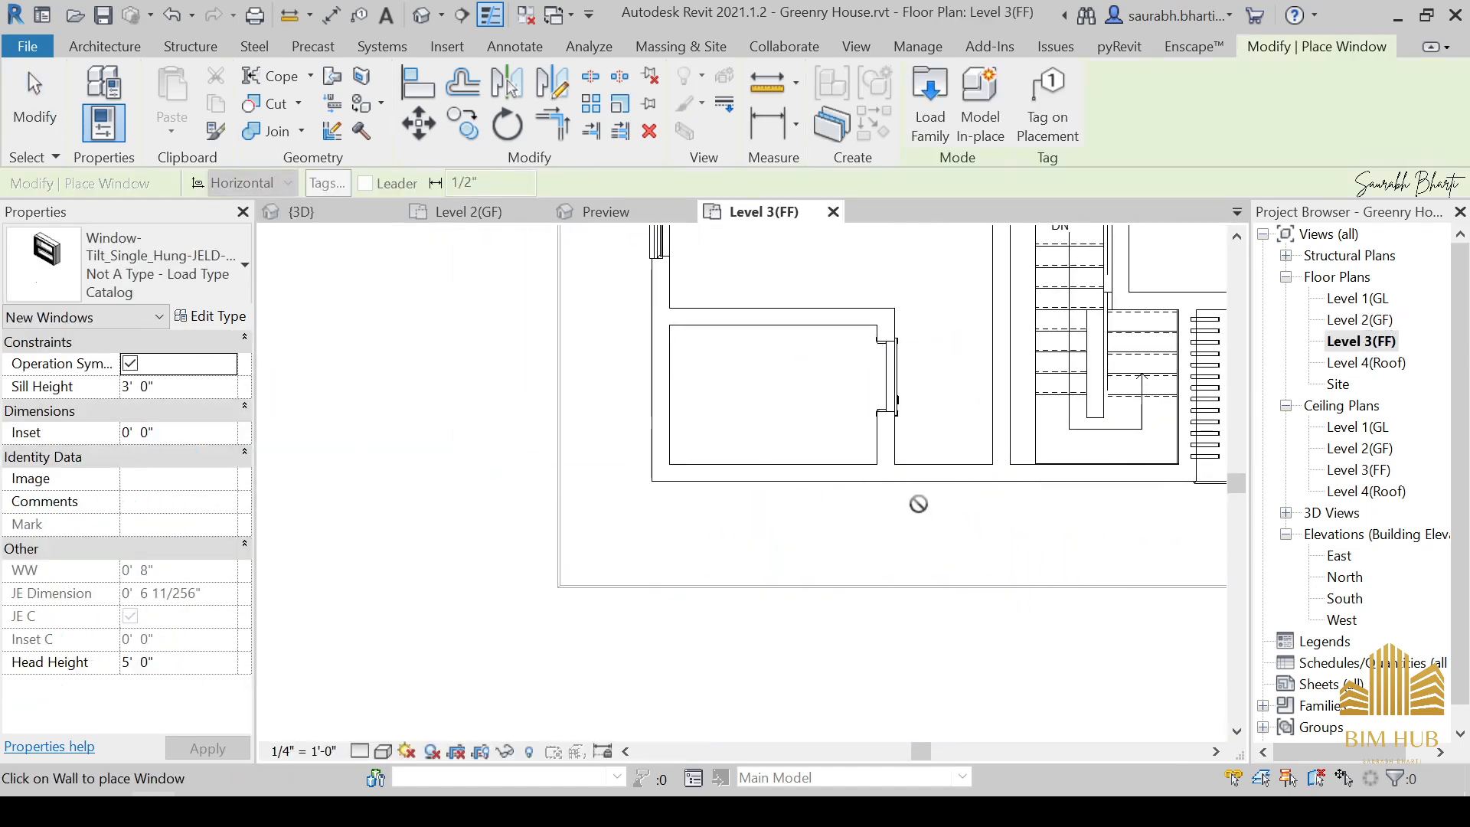
{"action": "scroll", "coordinate": [753, 478], "scroll_direction": "up", "scroll_amount": 2}
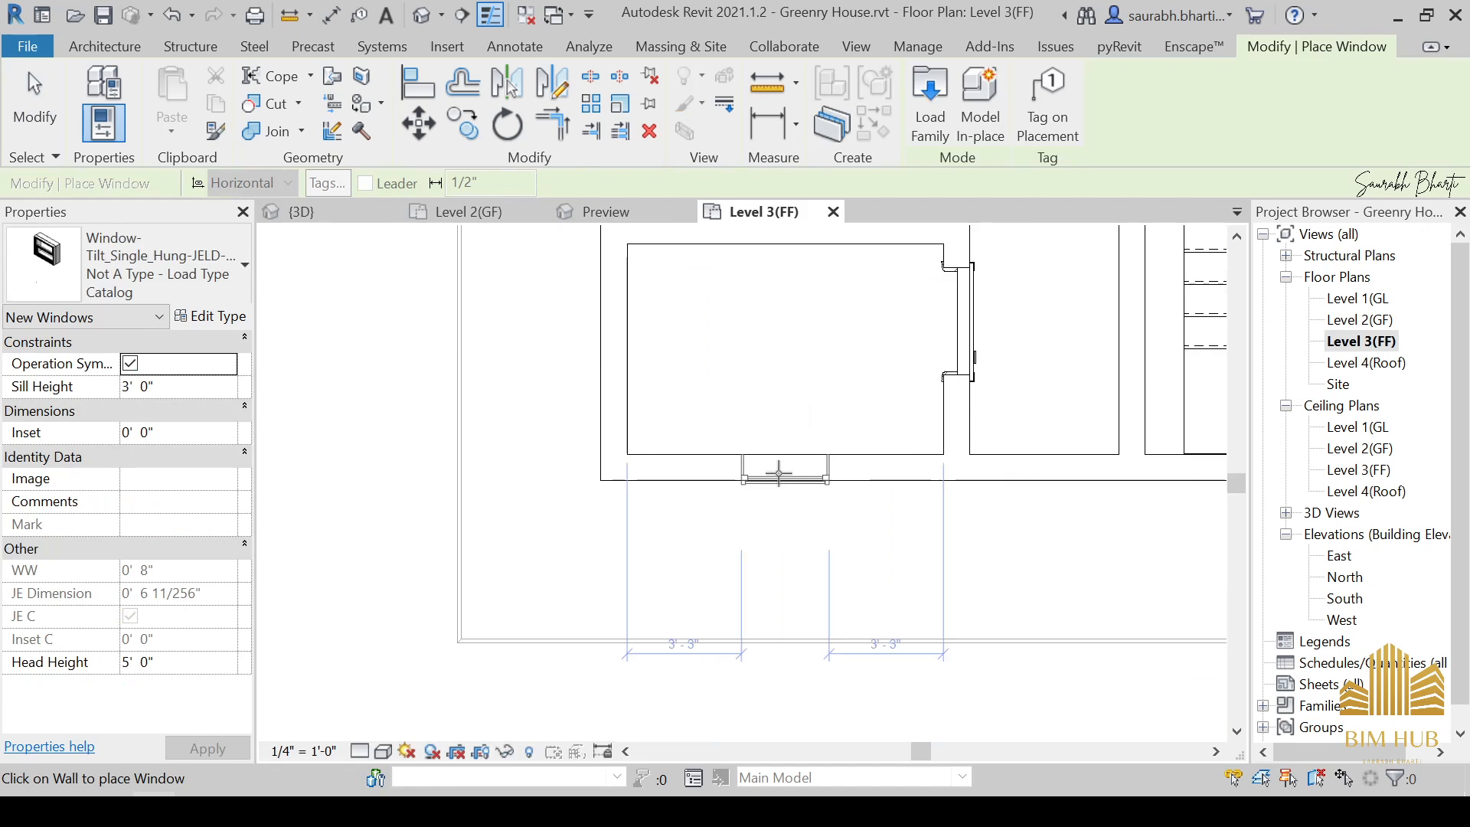
{"action": "left_click", "coordinate": [781, 473]}
{"action": "key", "text": "Escape"}
{"action": "key", "text": "Escape"}
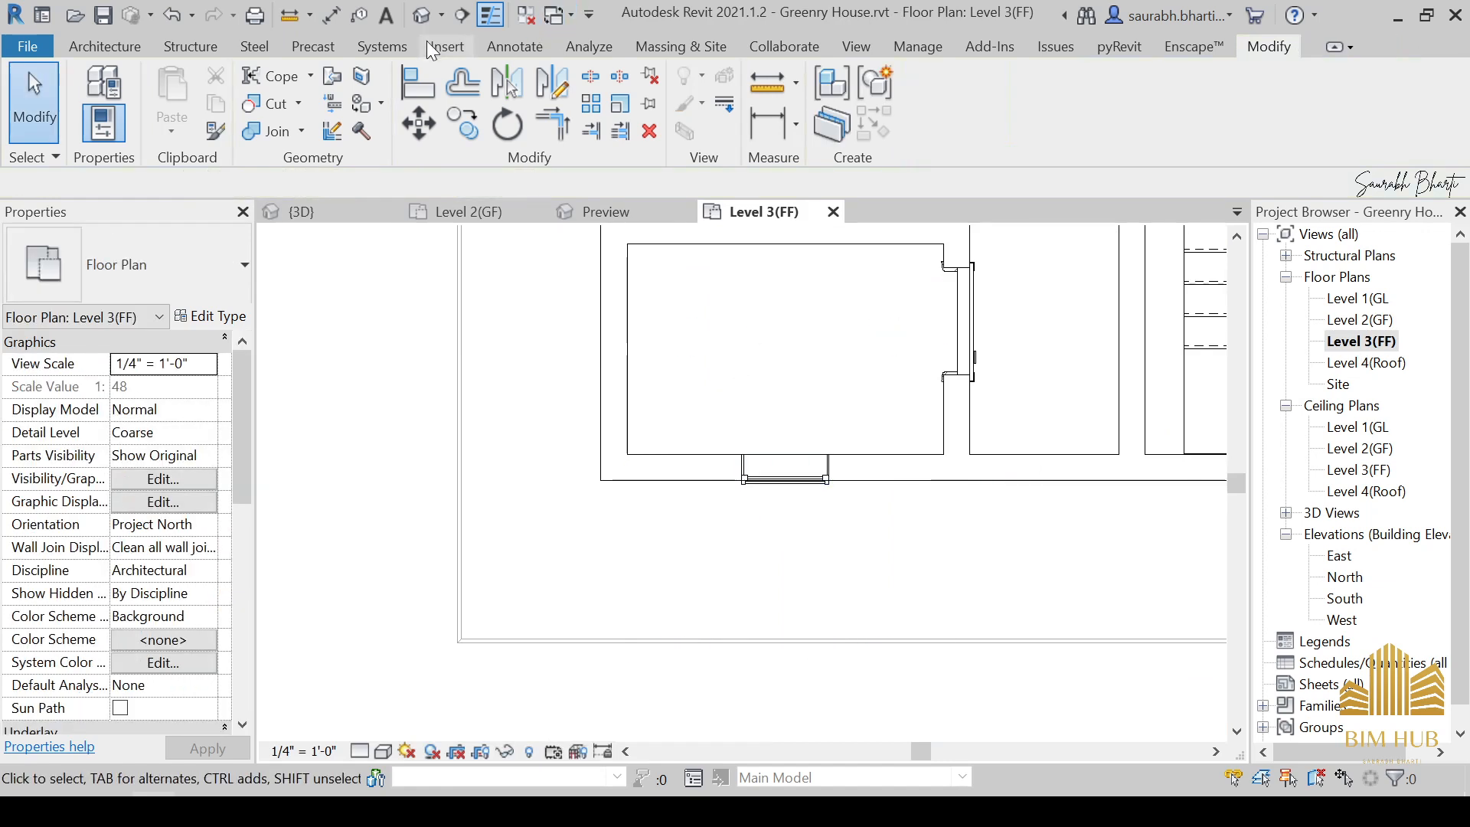
Open the project's 3D view facing the side wall with the new upper-floor window.
{"action": "left_click", "coordinate": [422, 16]}
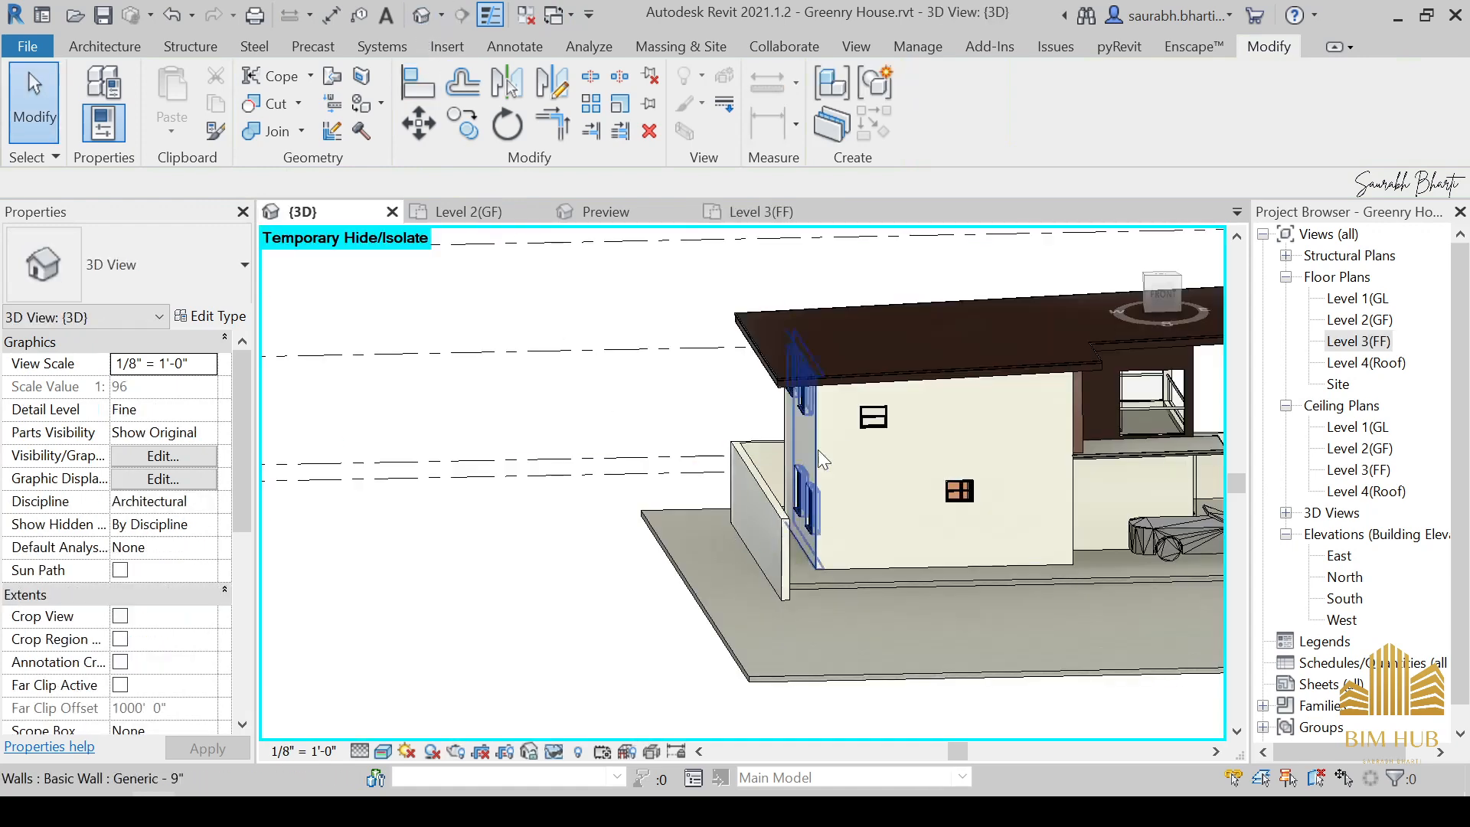
{"action": "middle_click_drag", "start_coordinate": [969, 463], "coordinate": [909, 424], "text": "shift"}
{"action": "scroll", "coordinate": [905, 420], "scroll_direction": "up", "scroll_amount": 2}
{"action": "key", "text": "a"}
{"action": "key", "text": "l"}
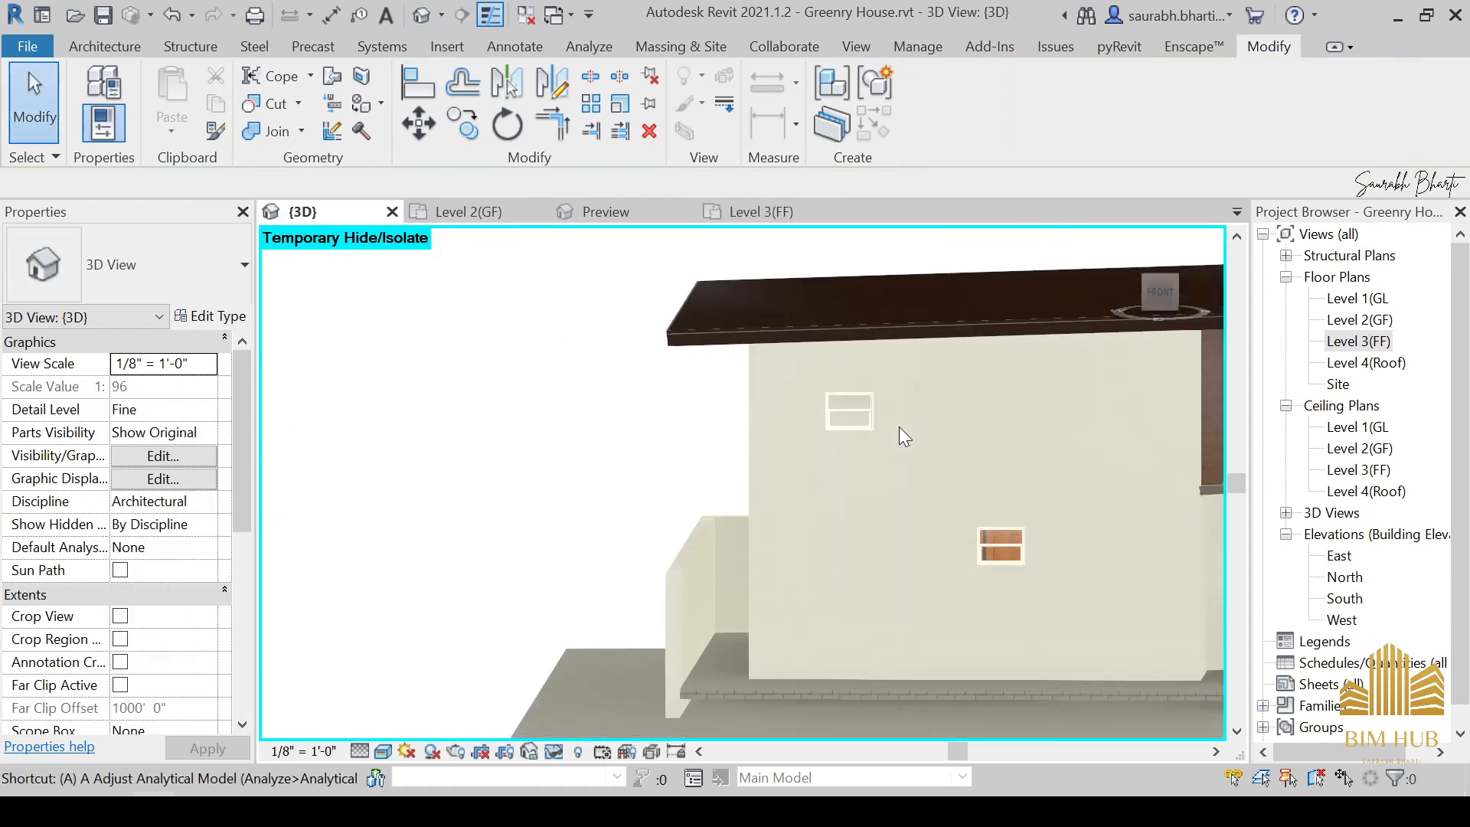
{"action": "scroll", "coordinate": [1037, 522], "scroll_direction": "up", "scroll_amount": 3}
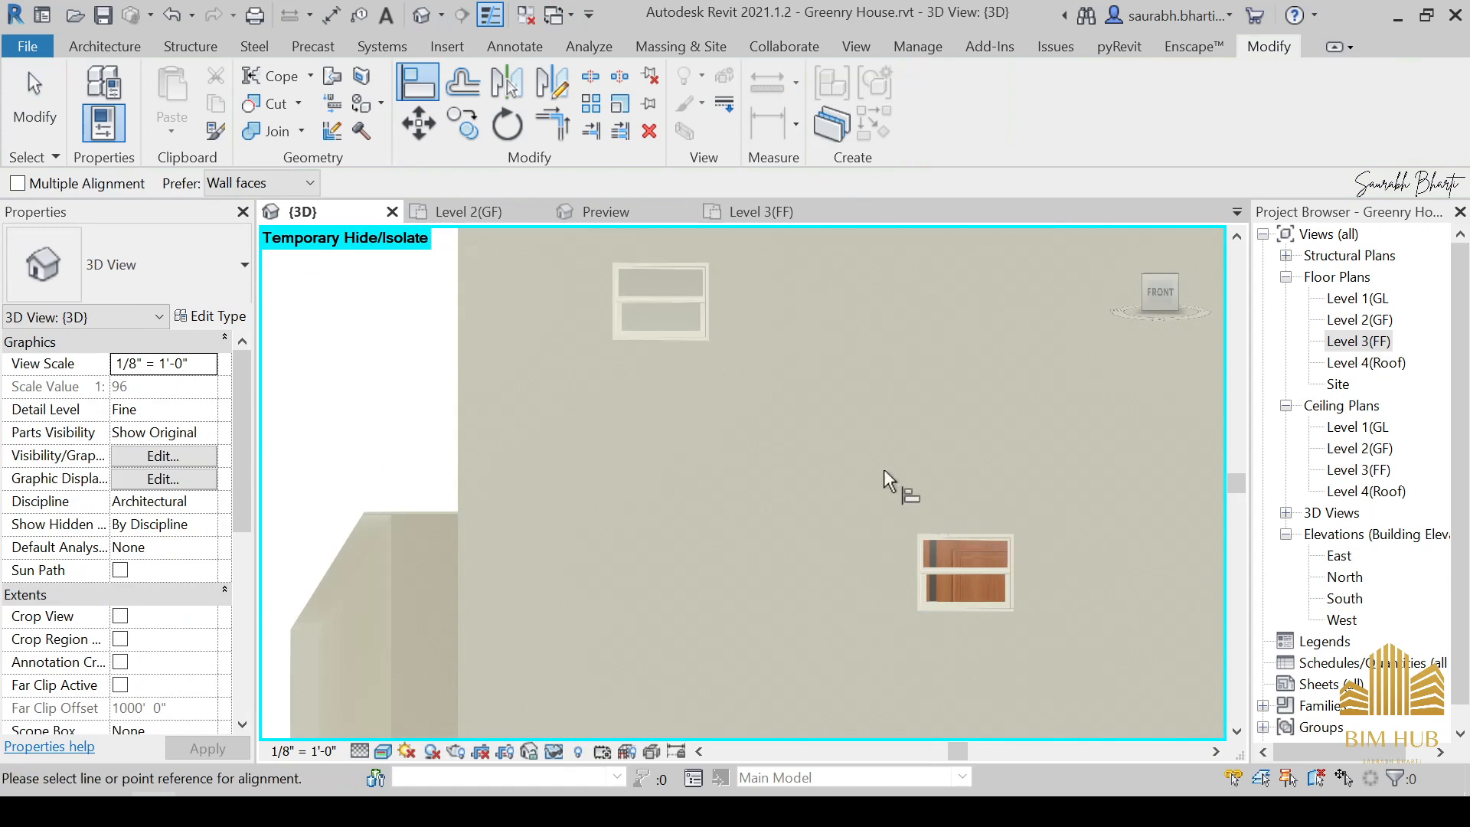
{"action": "key", "text": "Escape"}
Set the sill height of the new Level 3(FF) side-wall window to 6' 0", matching the ground-floor window.
{"action": "left_click", "coordinate": [953, 538]}
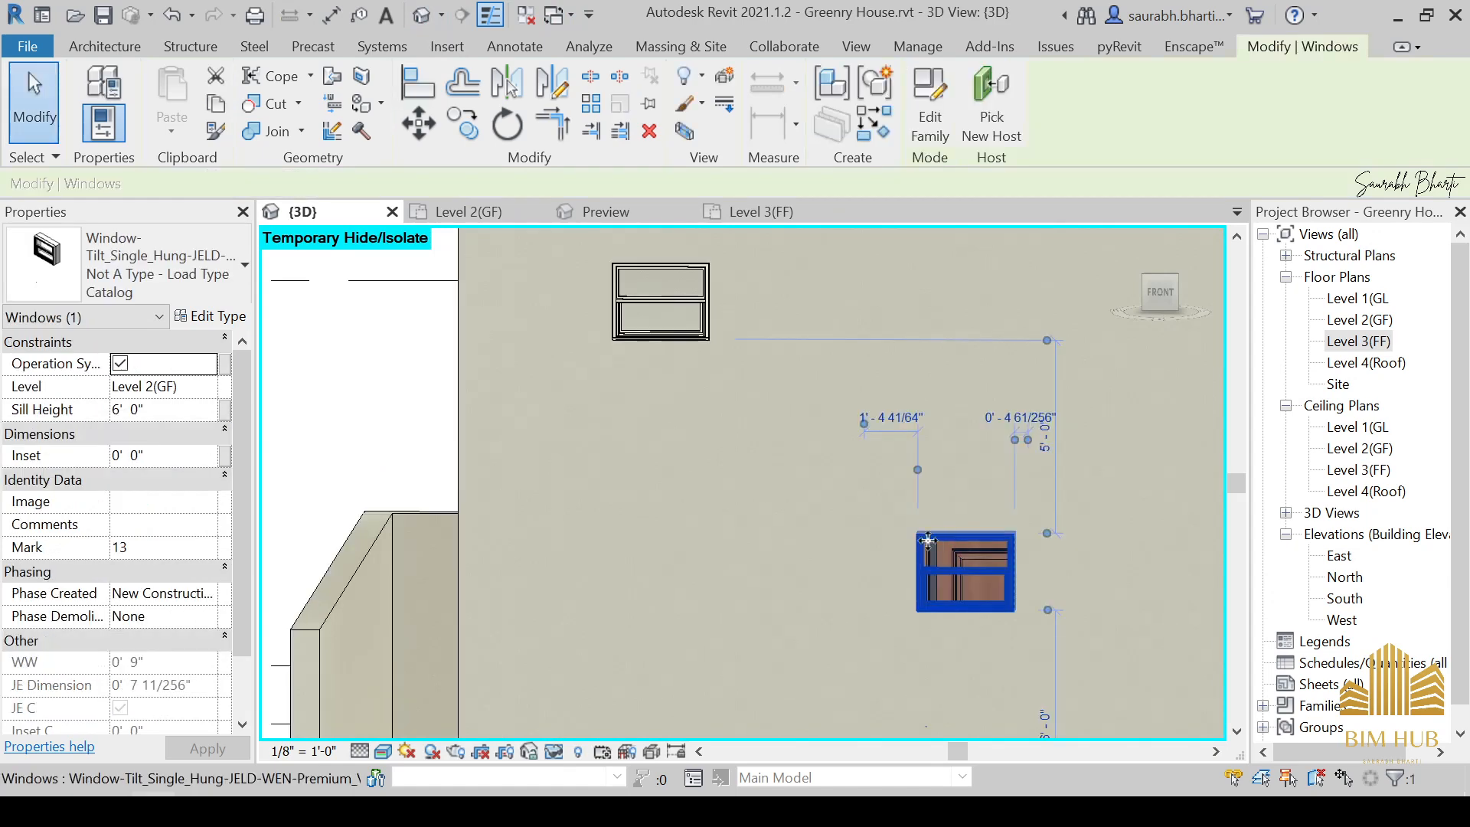
{"action": "left_click", "coordinate": [677, 269]}
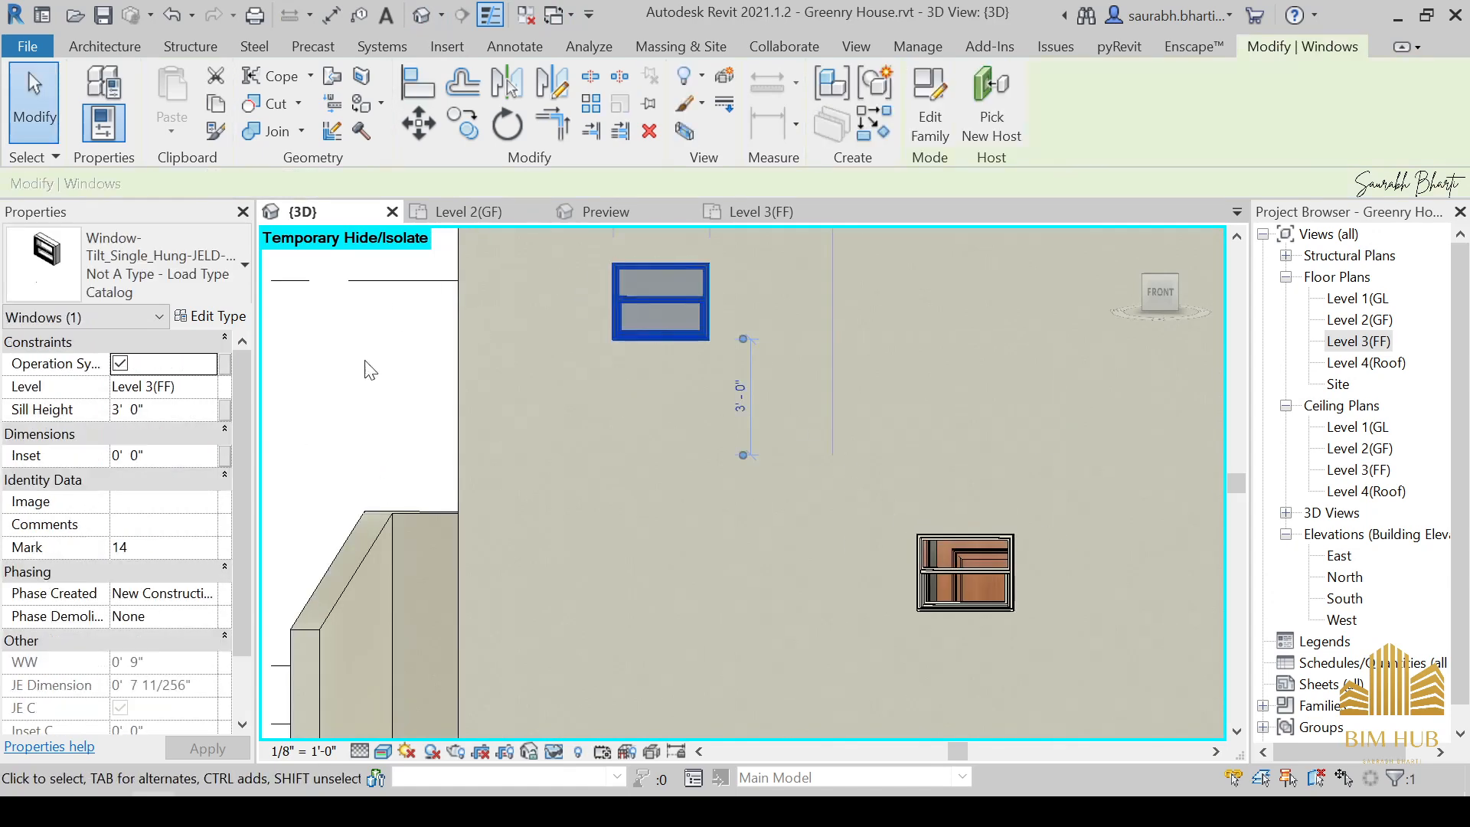
{"action": "key", "text": "Return"}
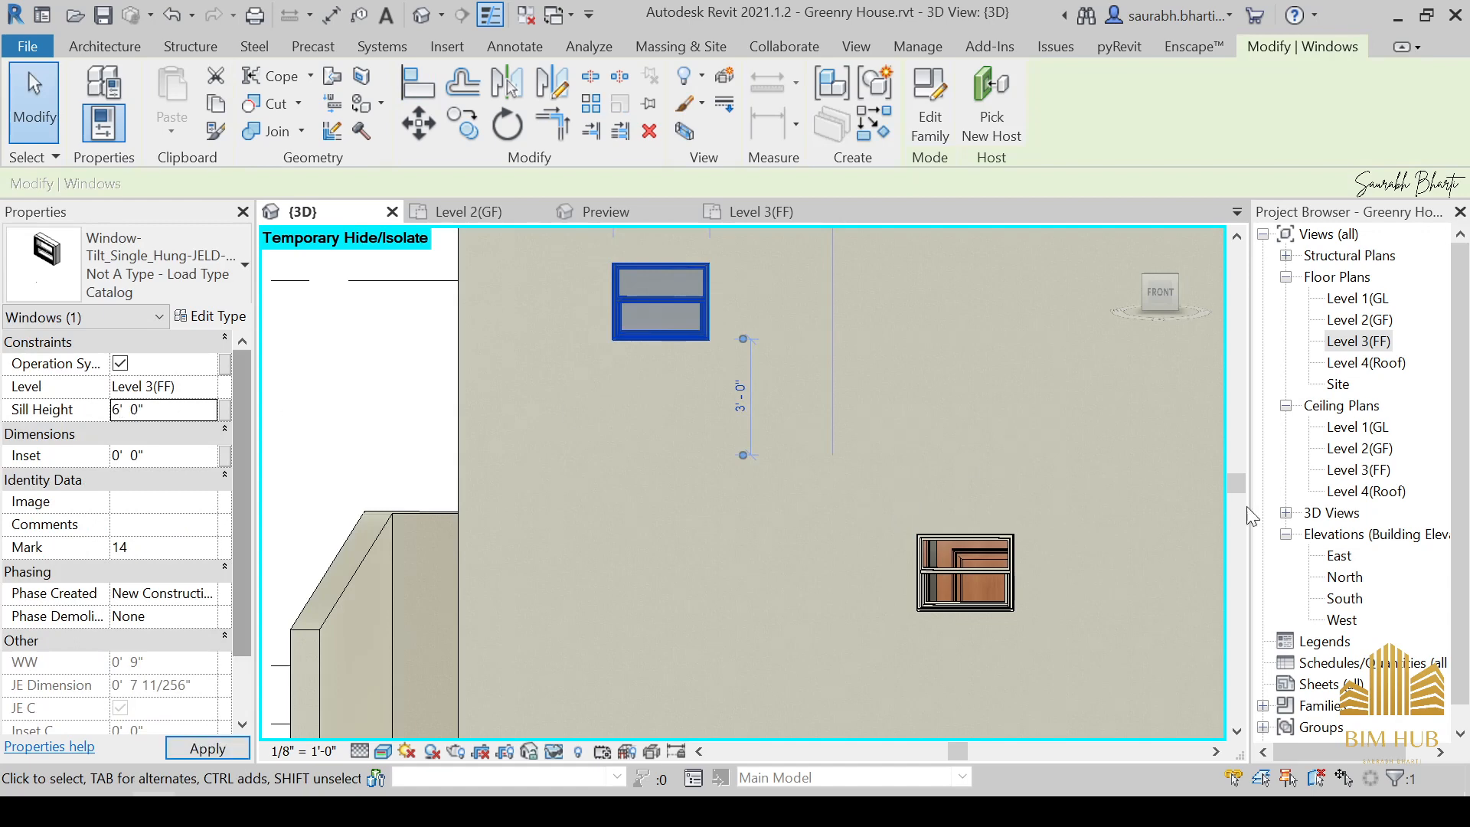
{"action": "scroll", "coordinate": [880, 456], "scroll_direction": "down", "scroll_amount": 5}
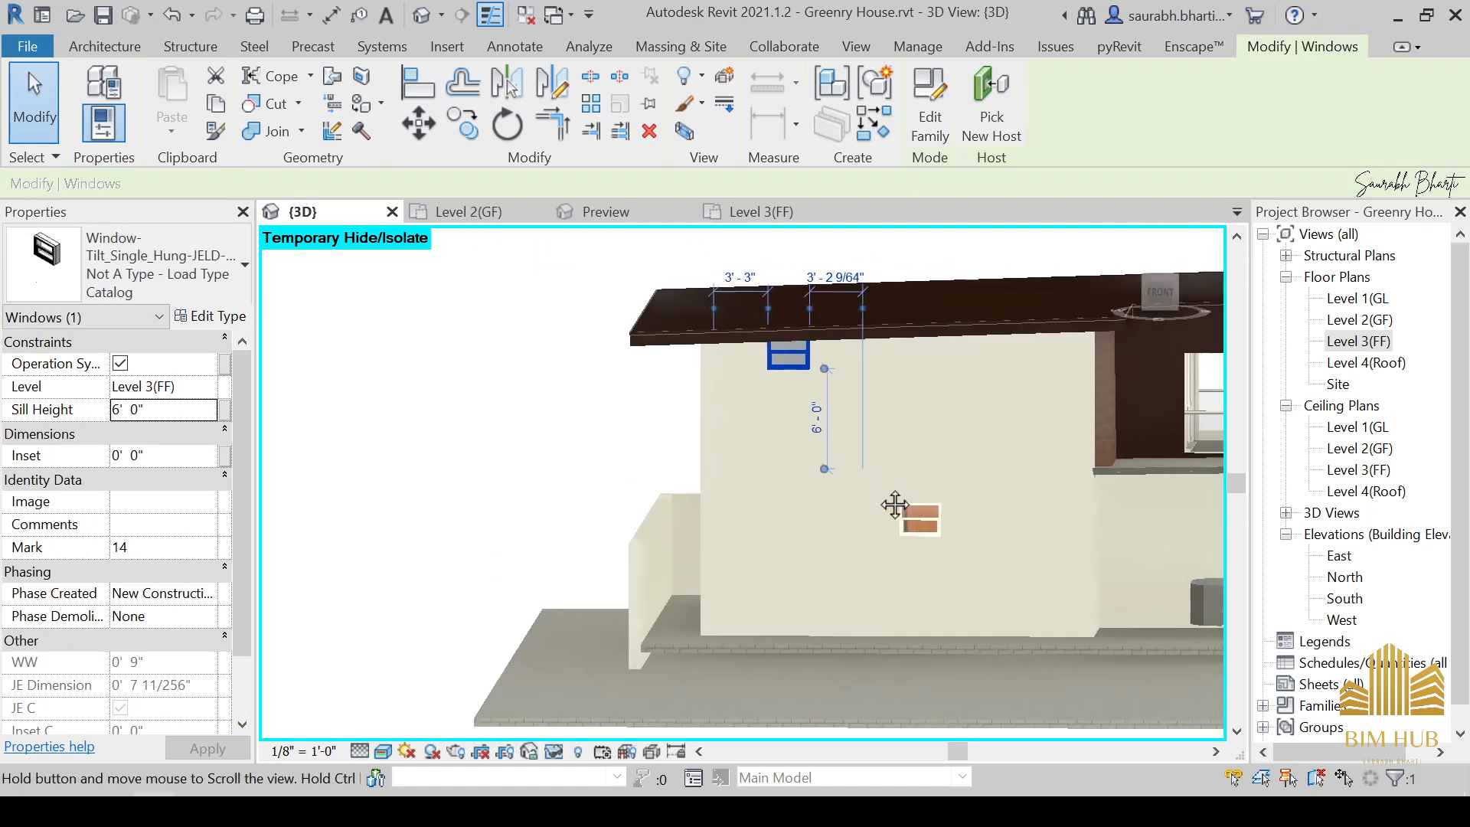
{"action": "key", "text": "Escape"}
Check the side-wall windows in the reference photo and load Window-Awning-JELD-WEN-DF-Vinyl_Hybrid.rfa from File Explorer's New folder into the Revit project for placement.
{"action": "middle_click_drag", "start_coordinate": [858, 430], "coordinate": [429, 720], "text": "shift"}
{"action": "scroll", "coordinate": [730, 500], "scroll_direction": "down", "scroll_amount": 3}
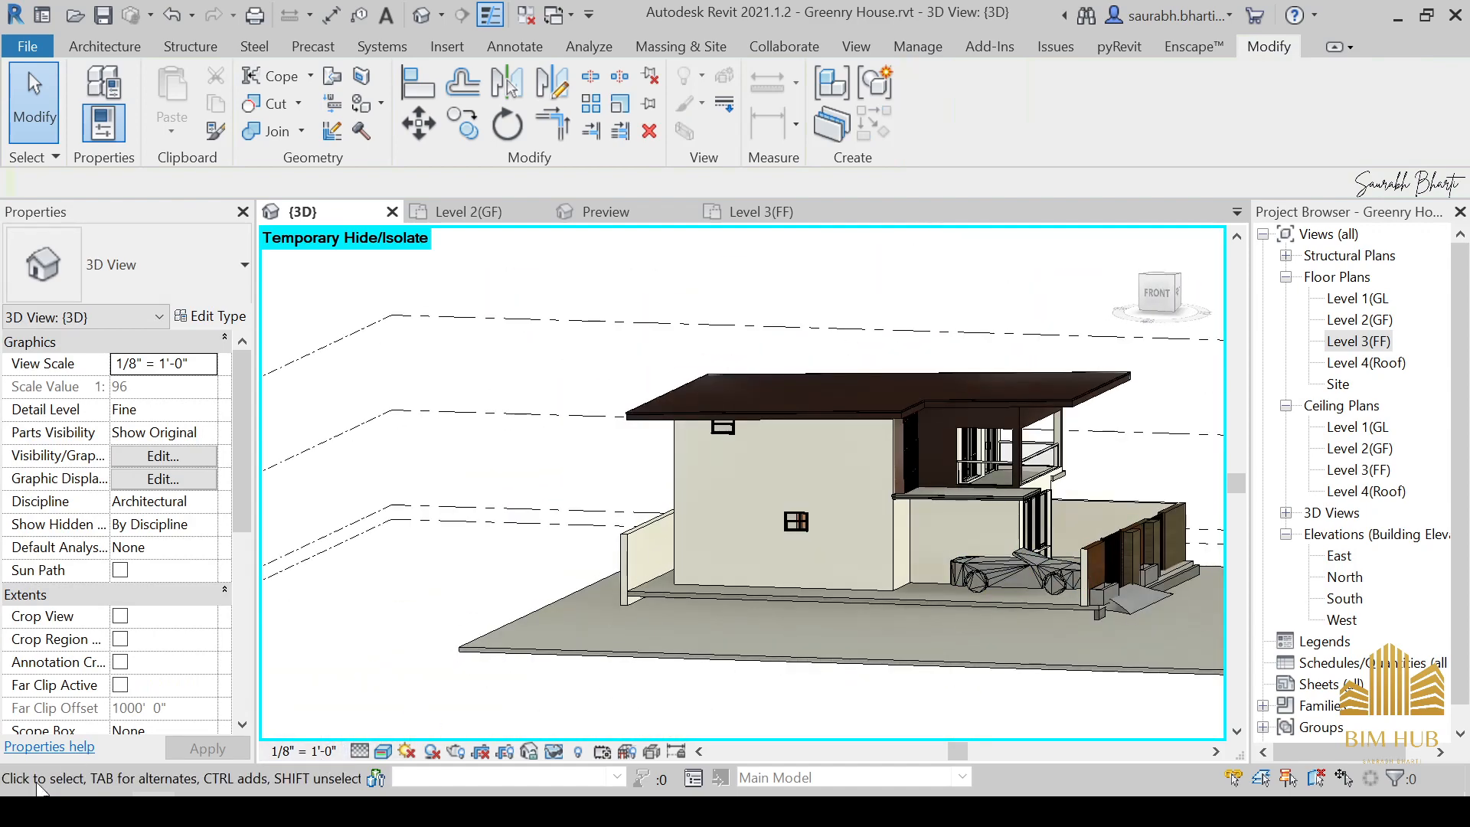
{"action": "left_click", "coordinate": [110, 810]}
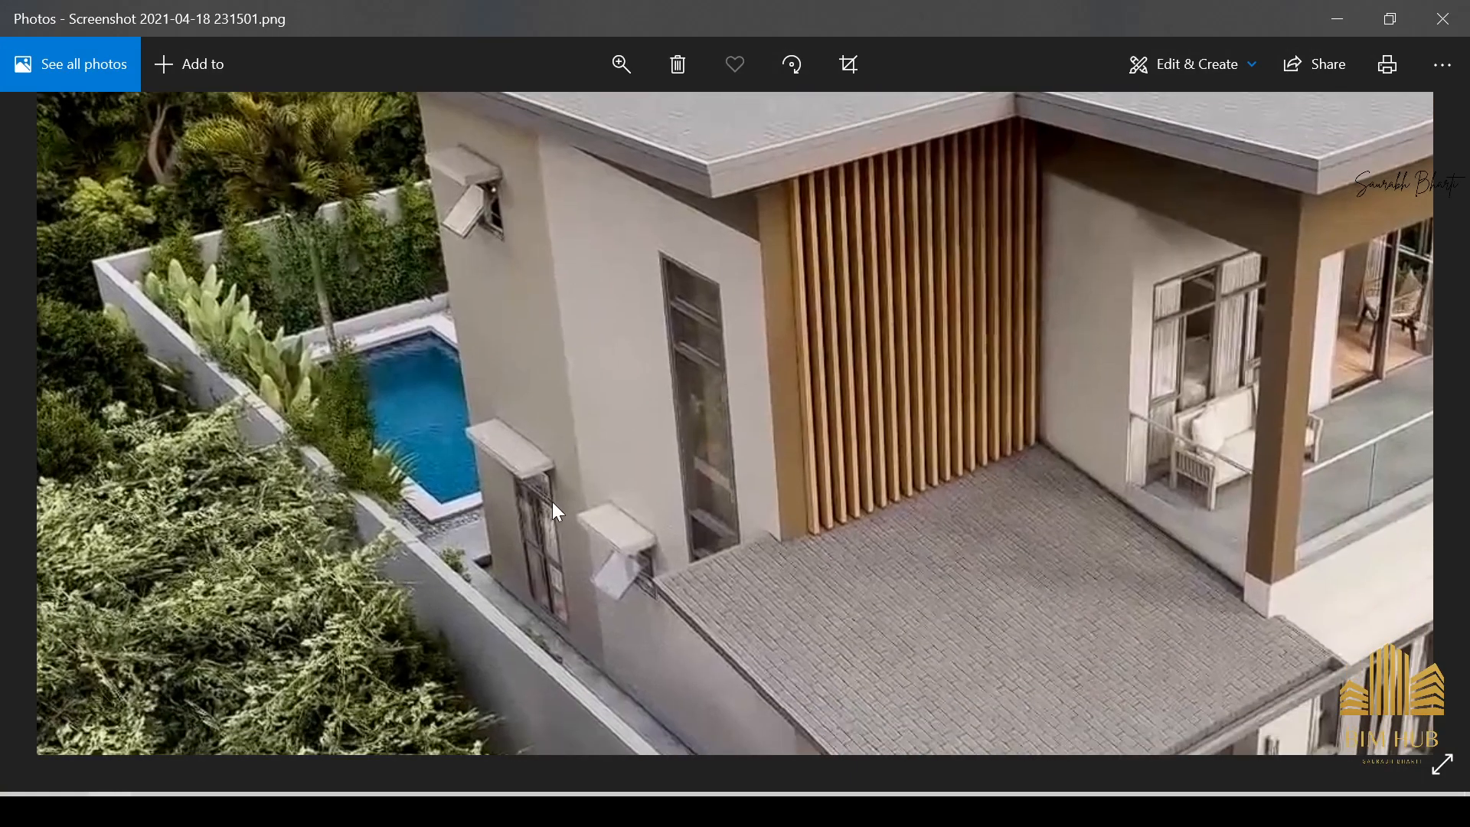
{"action": "left_click", "coordinate": [1320, 11]}
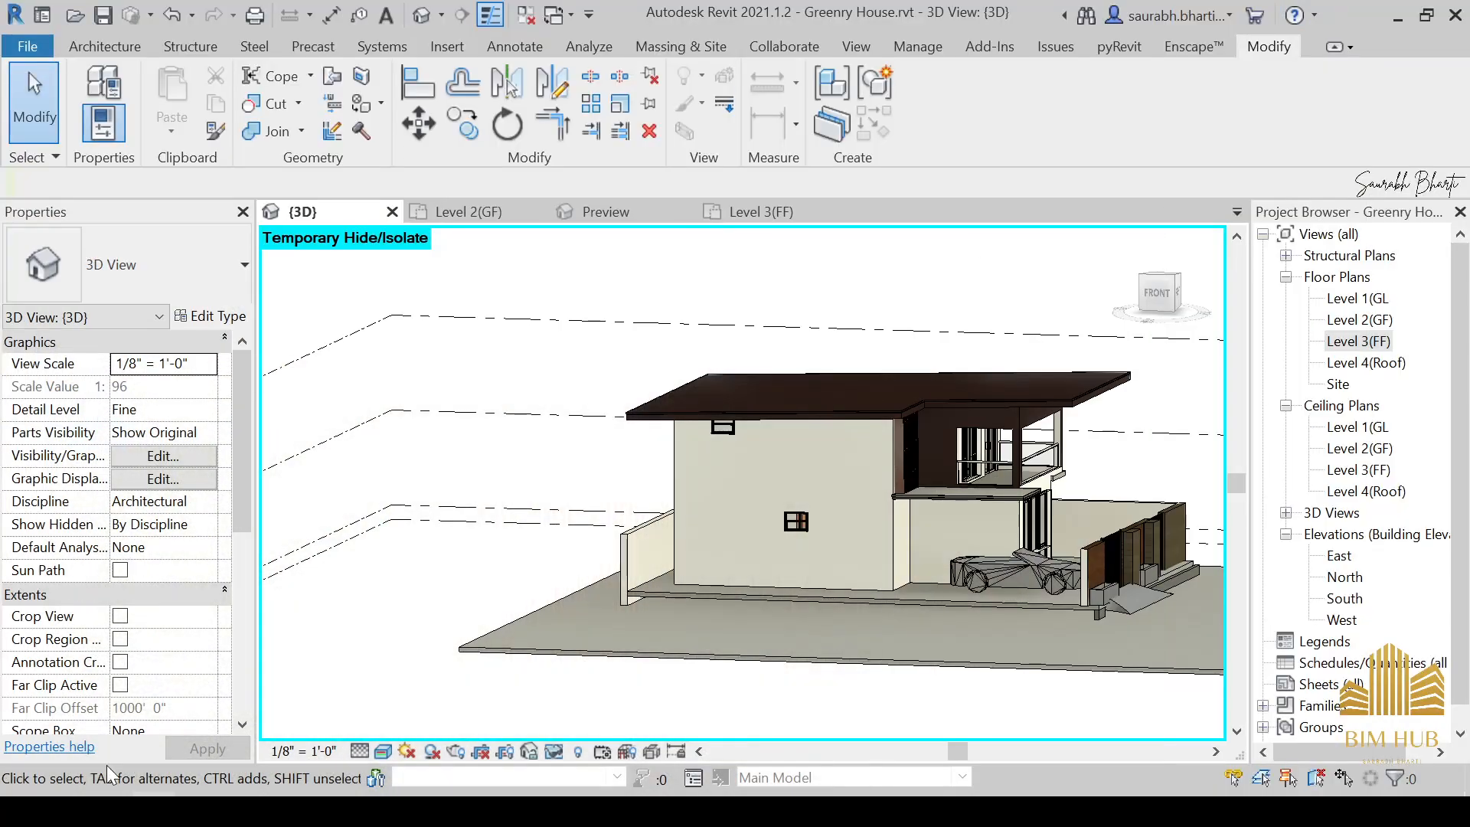
{"action": "left_click", "coordinate": [386, 731]}
{"action": "left_click", "coordinate": [876, 389]}
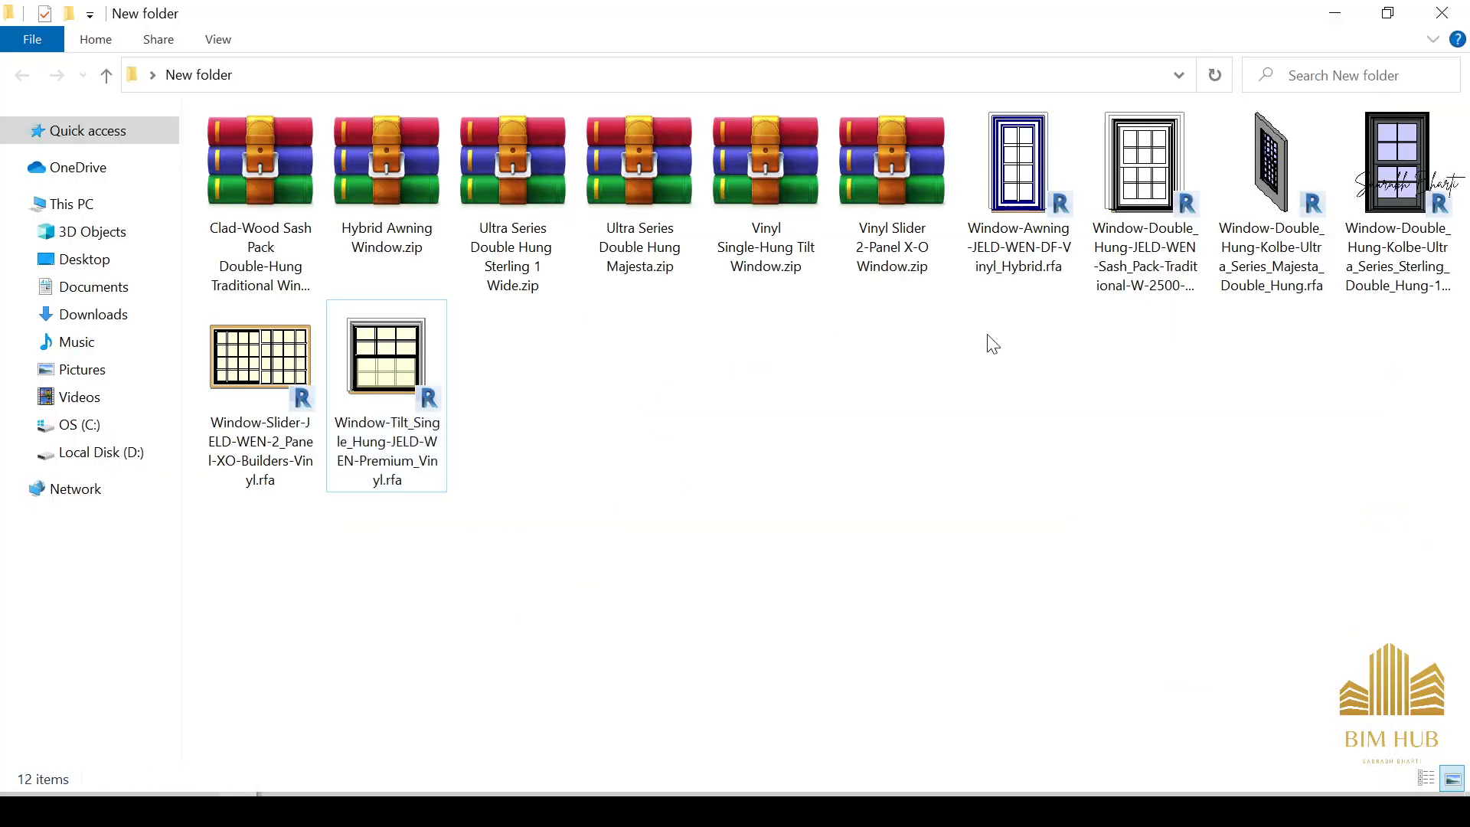
{"action": "left_click", "coordinate": [1053, 168]}
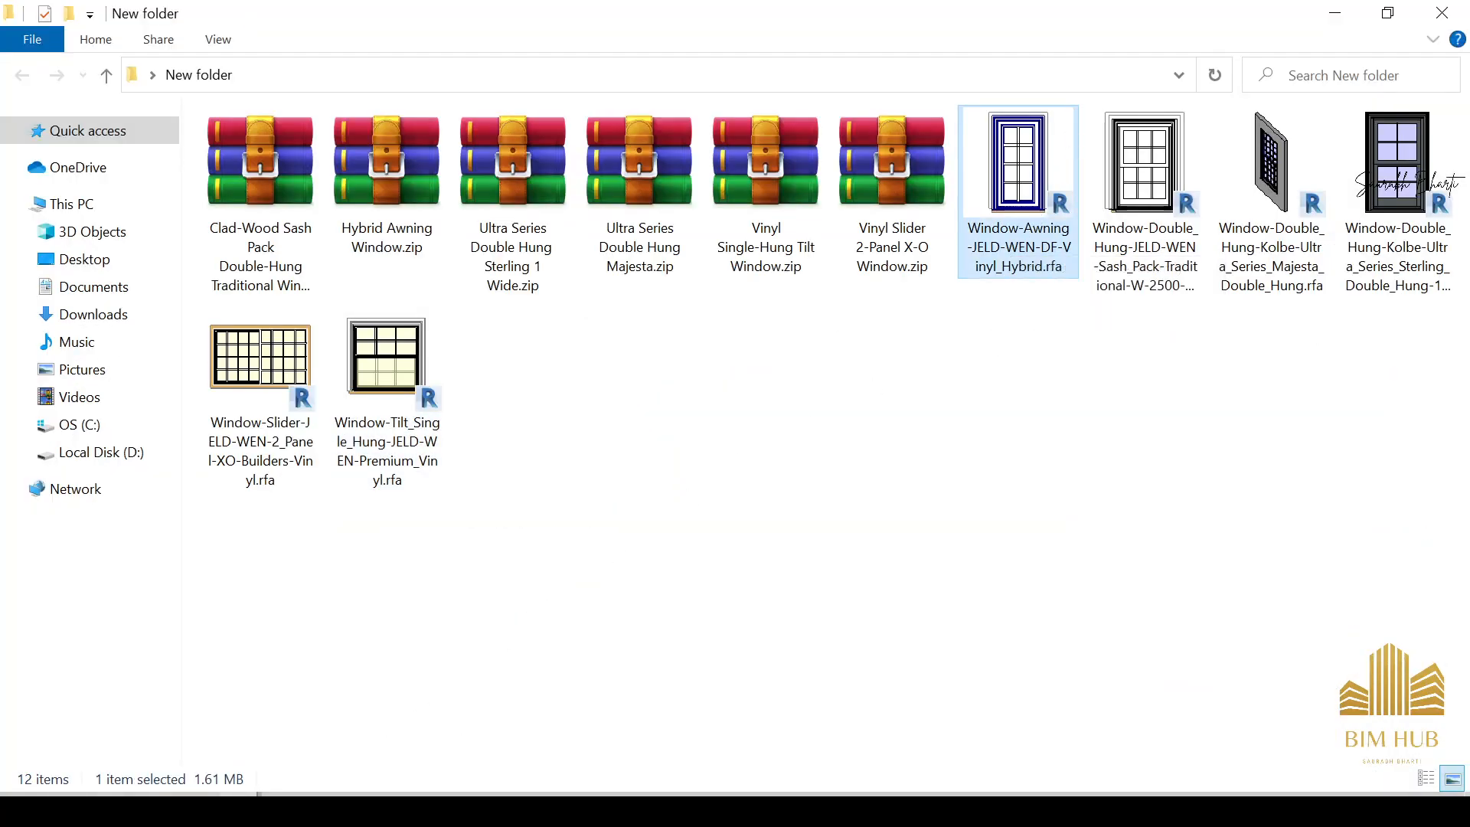
{"action": "left_click", "coordinate": [414, 810]}
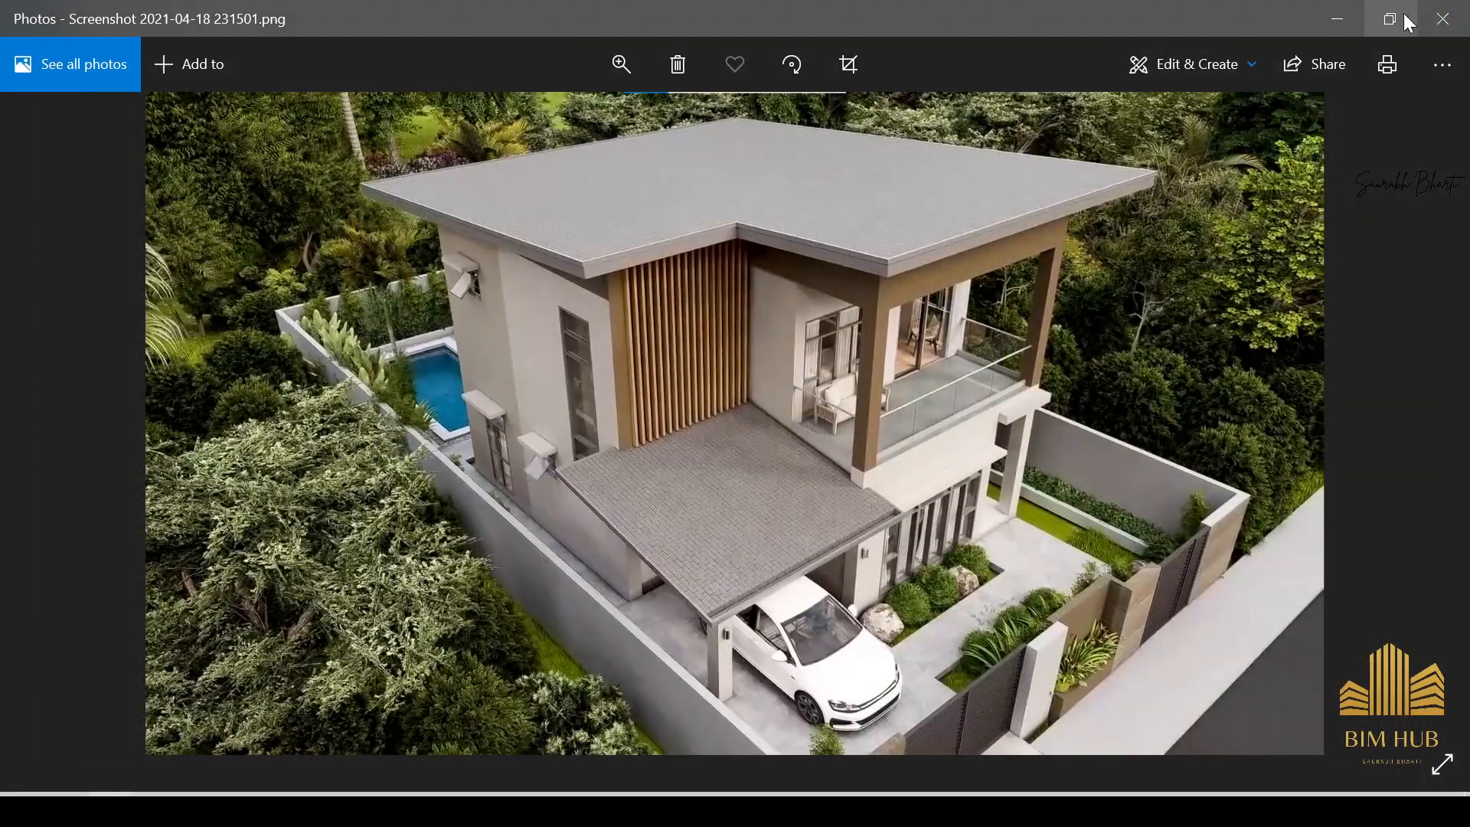
{"action": "left_click", "coordinate": [1347, 17]}
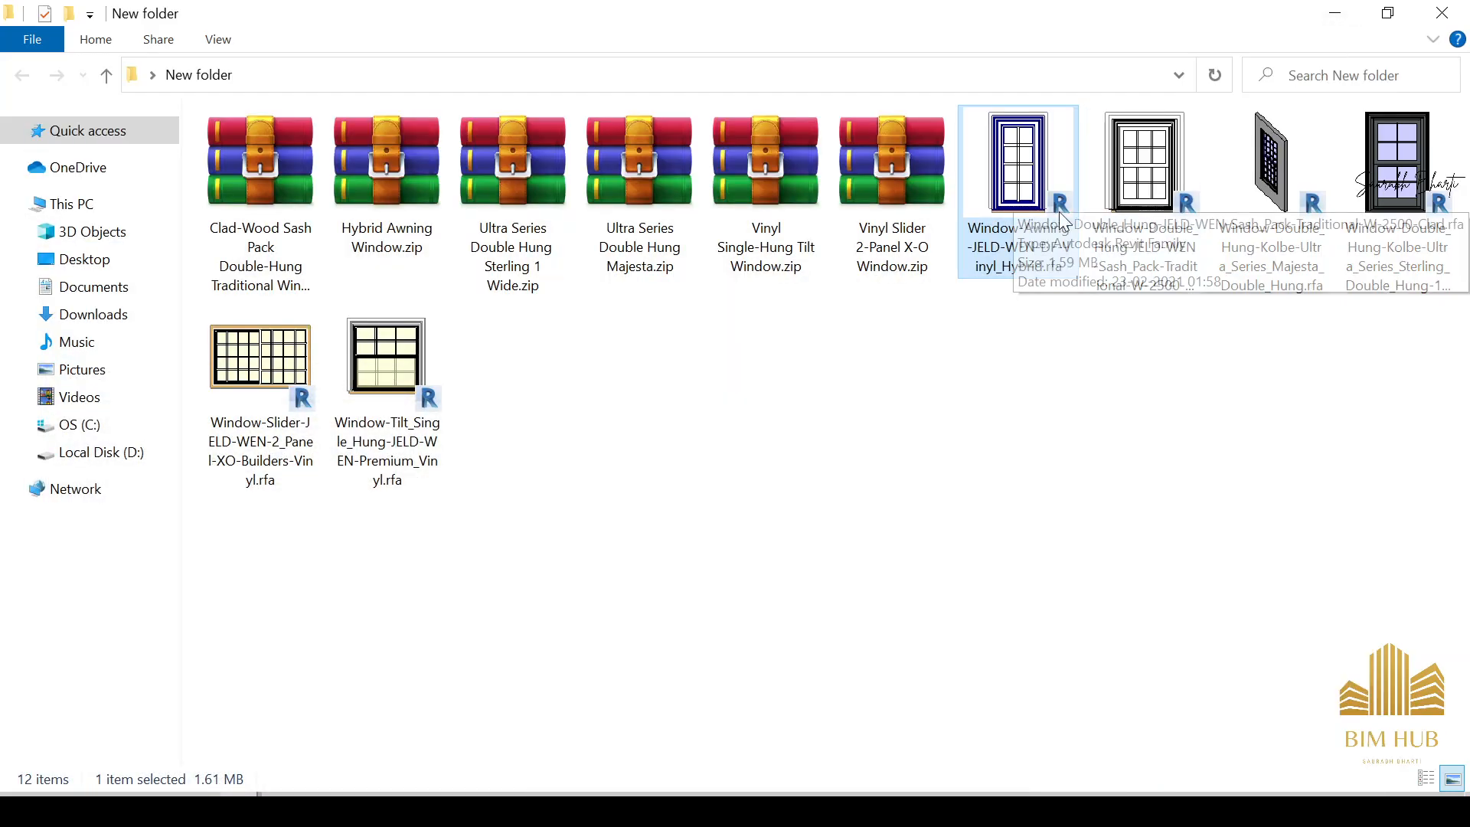
{"action": "left_click_drag", "start_coordinate": [1018, 203], "coordinate": [806, 458]}
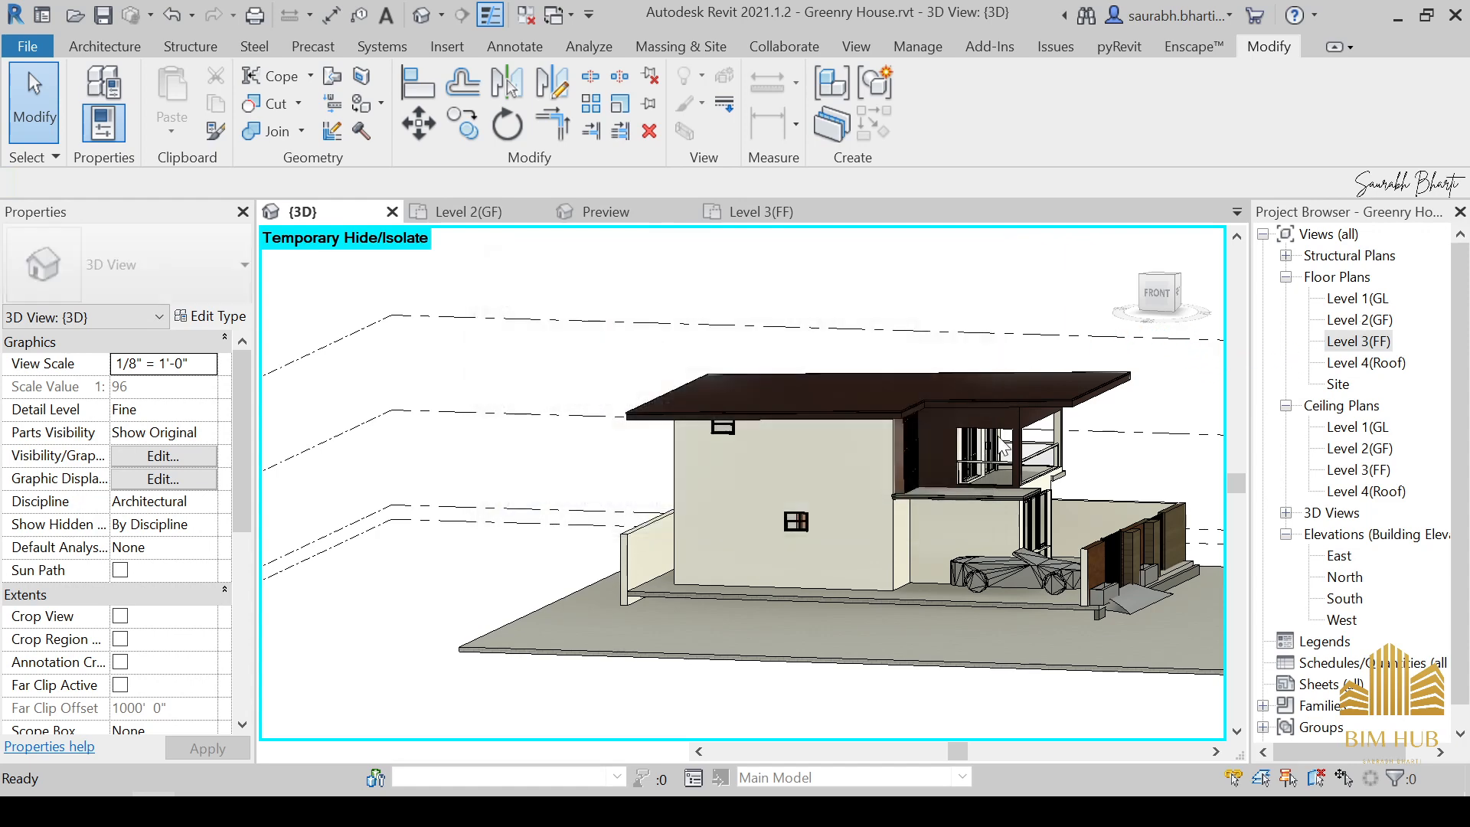
{"action": "middle_click_drag", "start_coordinate": [907, 500], "coordinate": [1192, 292], "text": "shift"}
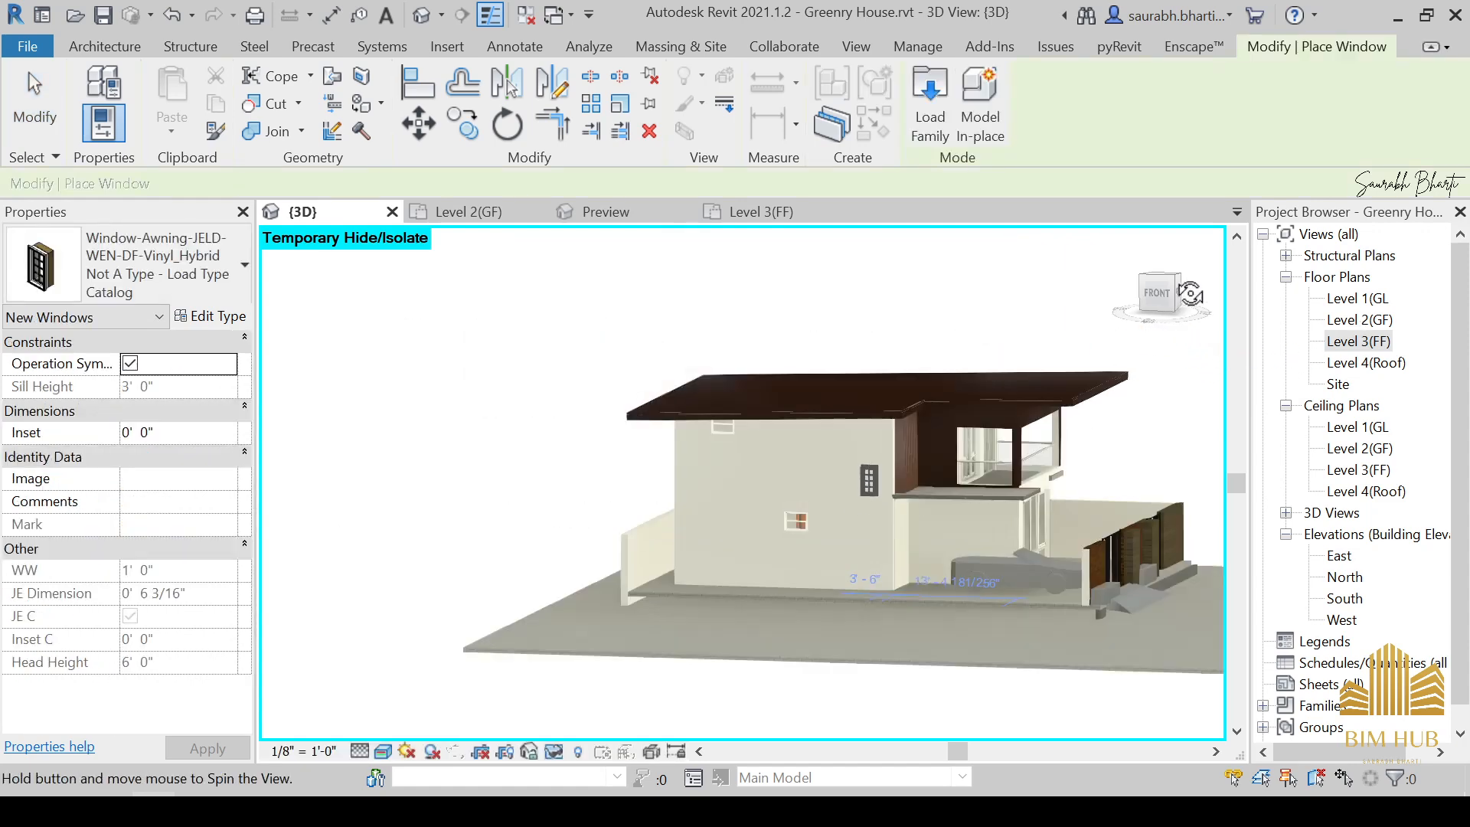
Place the Window-Awning-JELD-WEN-DF-Vinyl_Hybrid window on the upper side wall near the brick-clad corner, using the front-facing 3D view.
{"action": "key", "text": "Escape"}
{"action": "left_click", "coordinate": [1158, 295]}
{"action": "scroll", "coordinate": [941, 460], "scroll_direction": "down", "scroll_amount": 4}
{"action": "scroll", "coordinate": [708, 489], "scroll_direction": "up", "scroll_amount": 8}
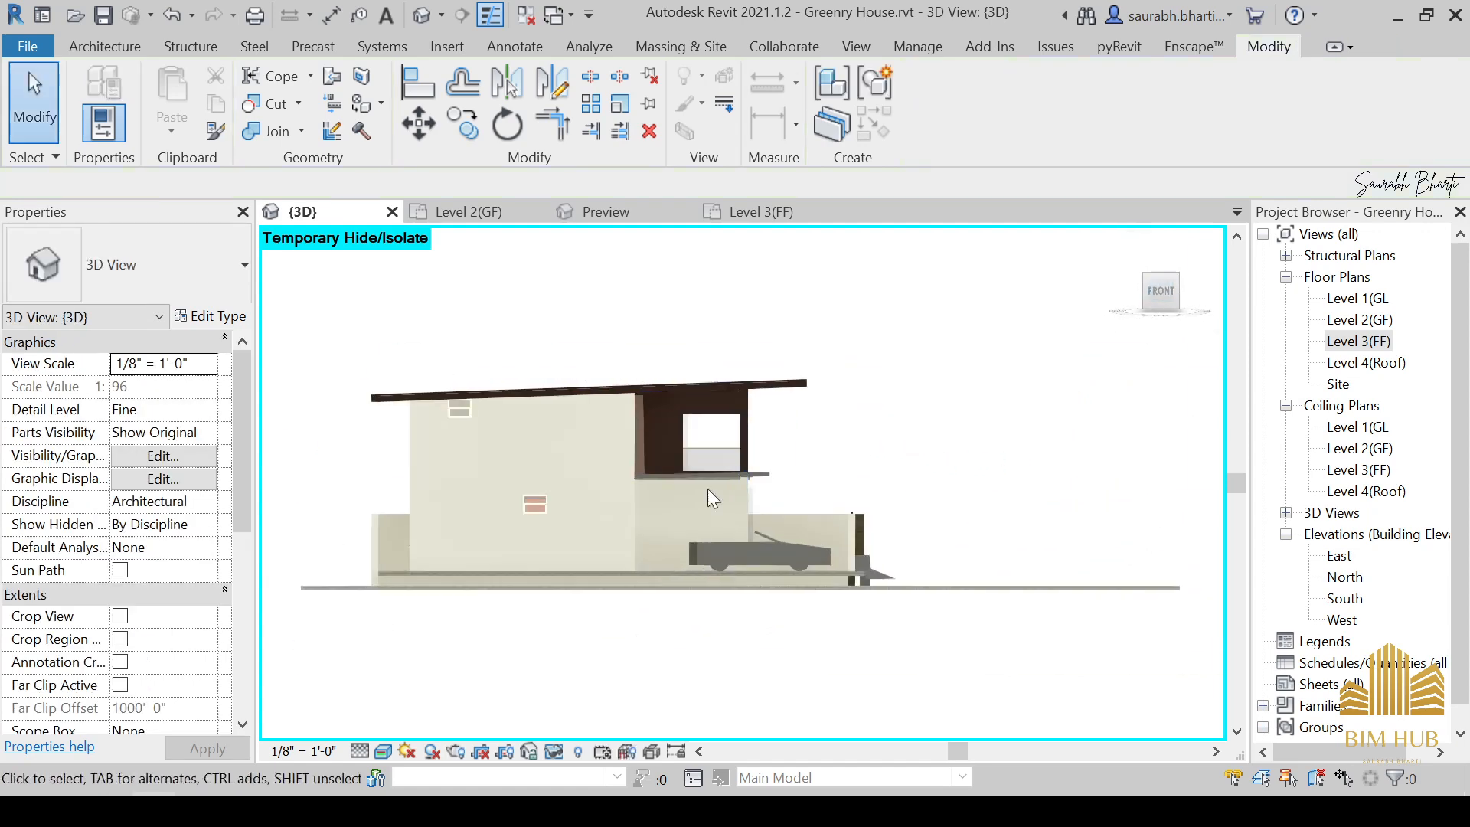
{"action": "key", "text": "w"}
{"action": "key", "text": "n"}
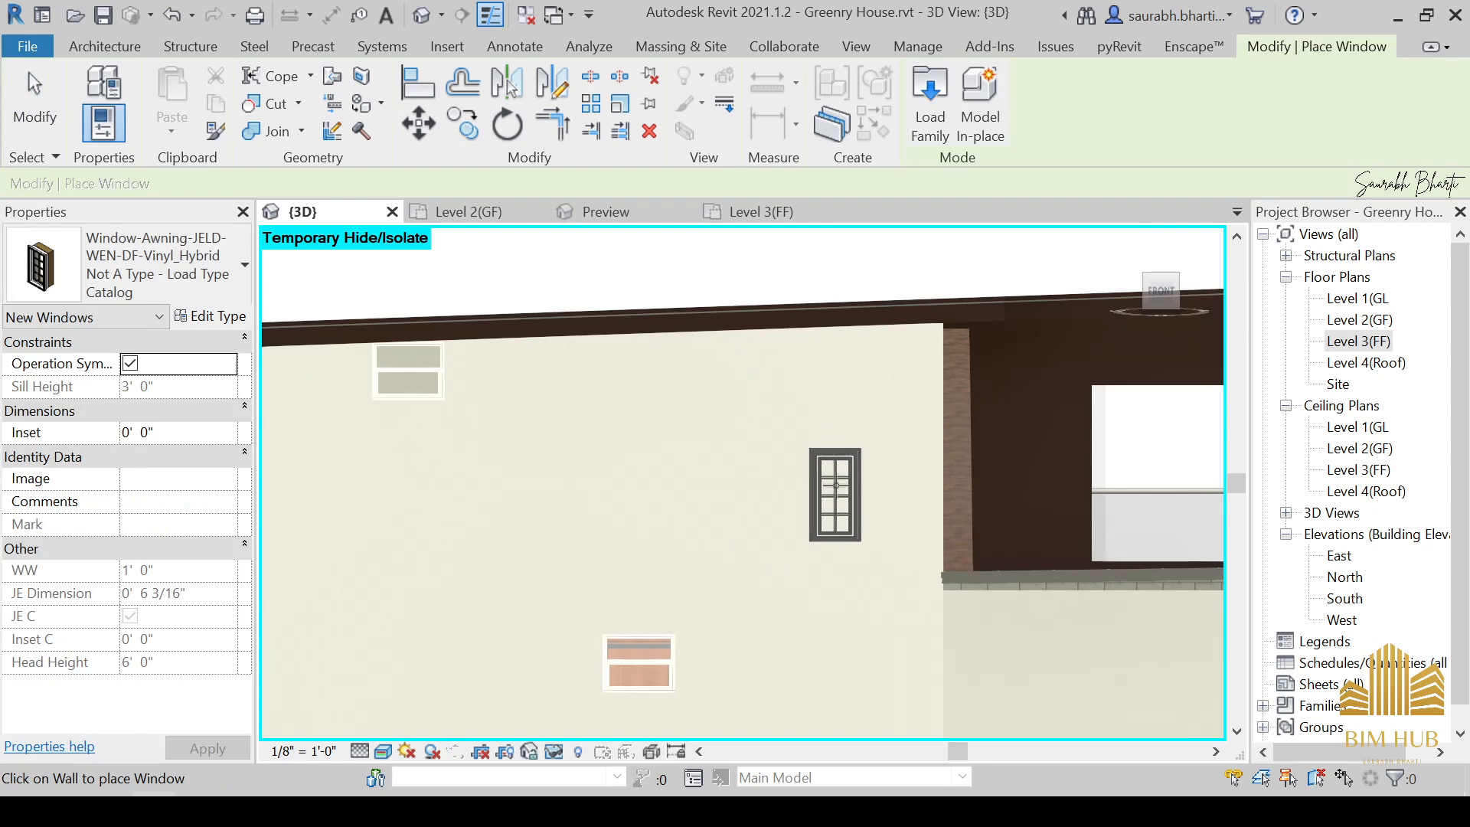
{"action": "left_click", "coordinate": [842, 533]}
{"action": "key", "text": "Escape"}
{"action": "key", "text": "Escape"}
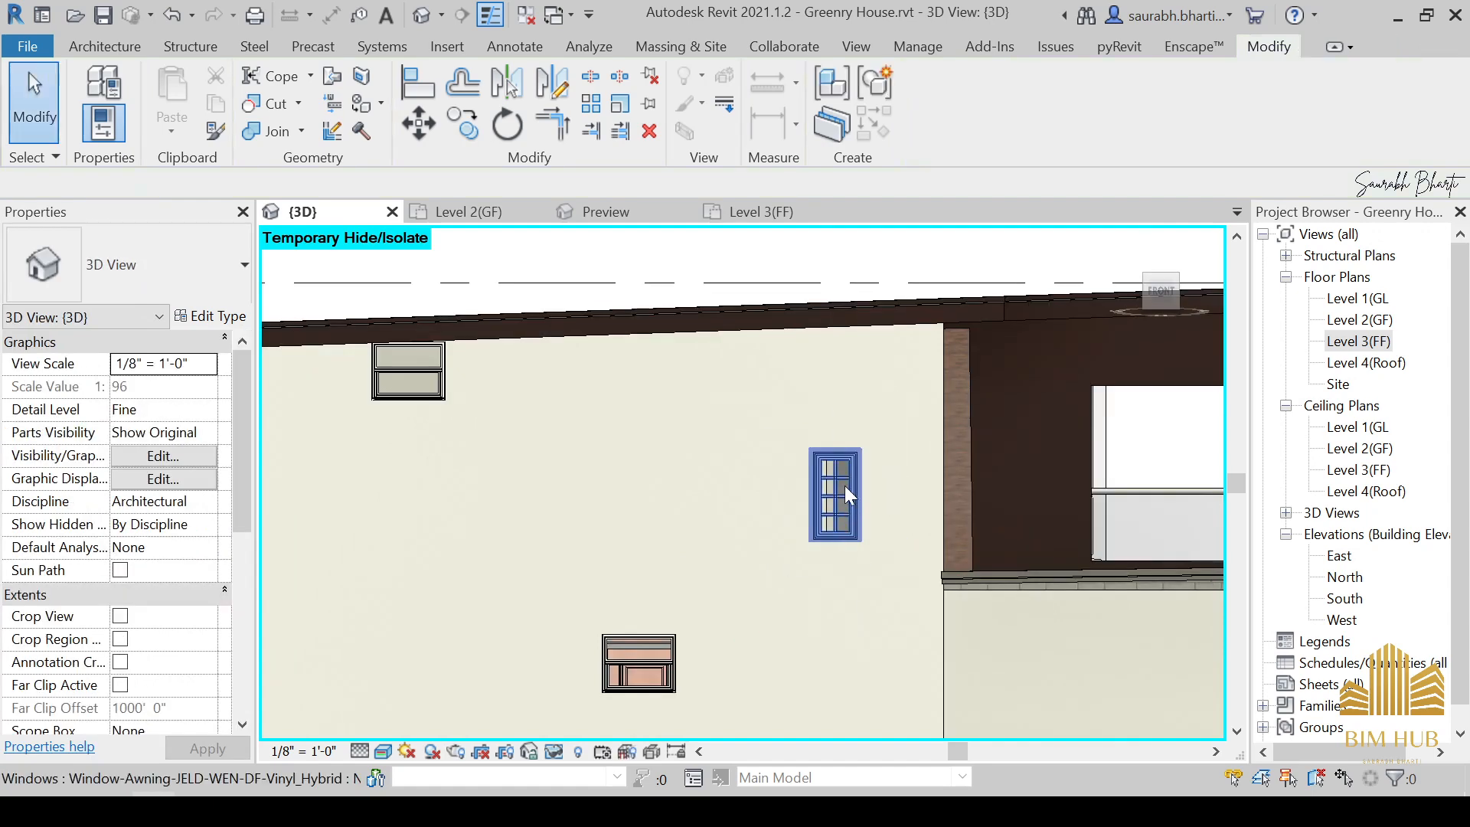
Duplicate the awning window's type as "Side window" and increase its height to form a tall, narrow window.
{"action": "left_click", "coordinate": [844, 485]}
{"action": "left_click", "coordinate": [210, 316]}
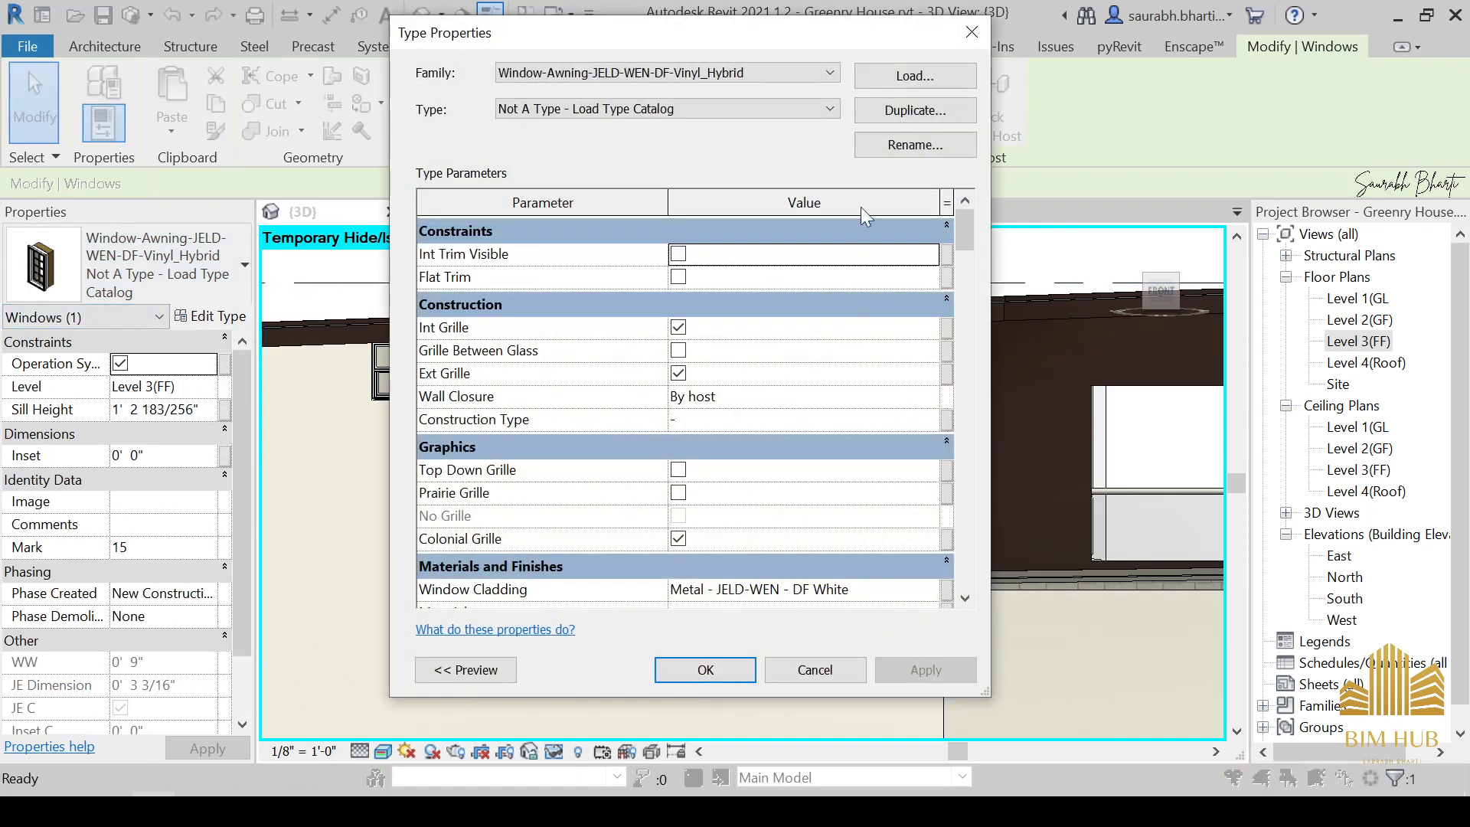
{"action": "left_click", "coordinate": [910, 111]}
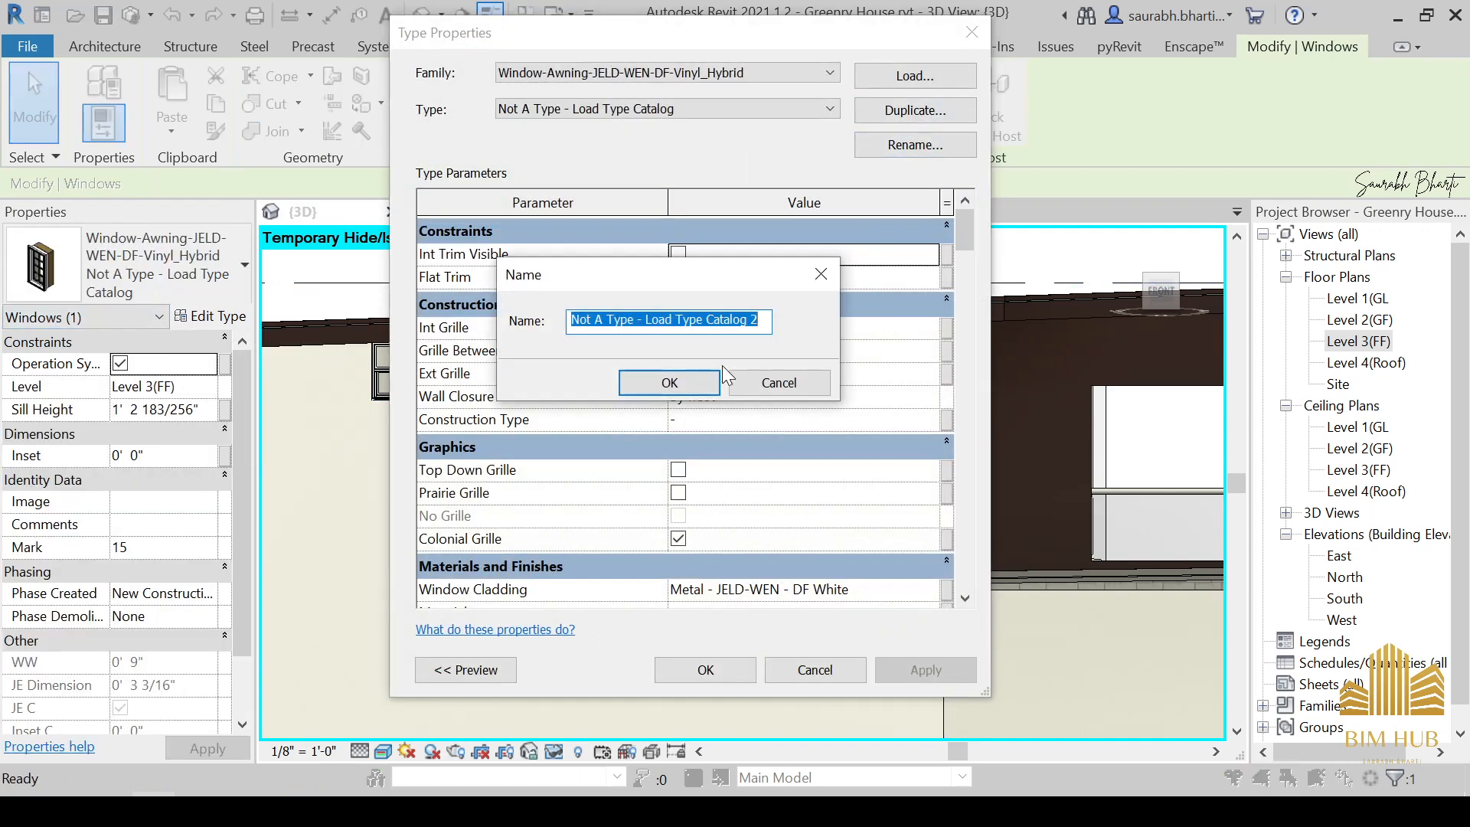
{"action": "type", "text": "Side"}
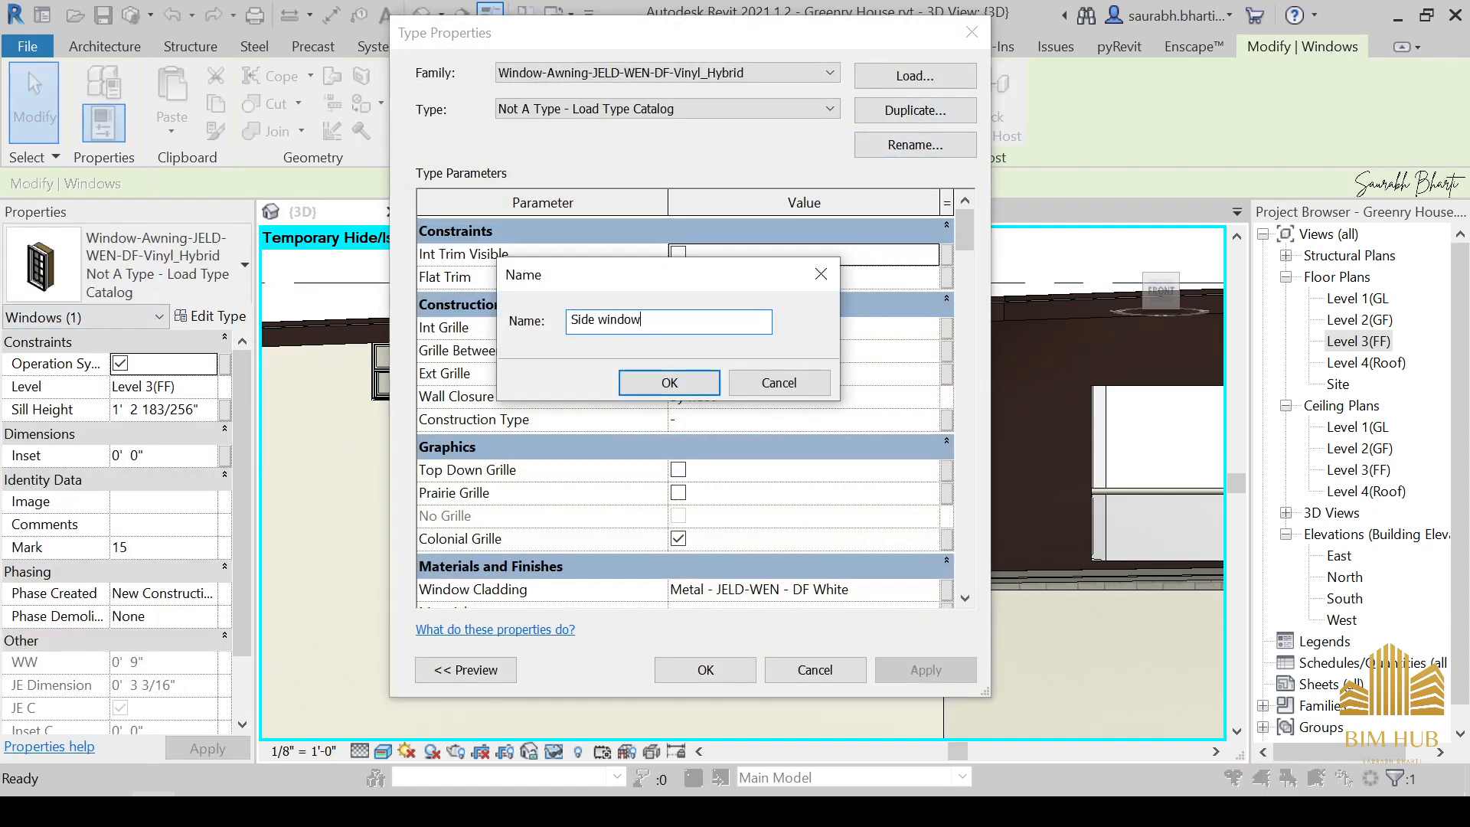
{"action": "type", "text": " window"}
{"action": "key", "text": "Return"}
{"action": "scroll", "coordinate": [754, 434], "scroll_direction": "down", "scroll_amount": 7}
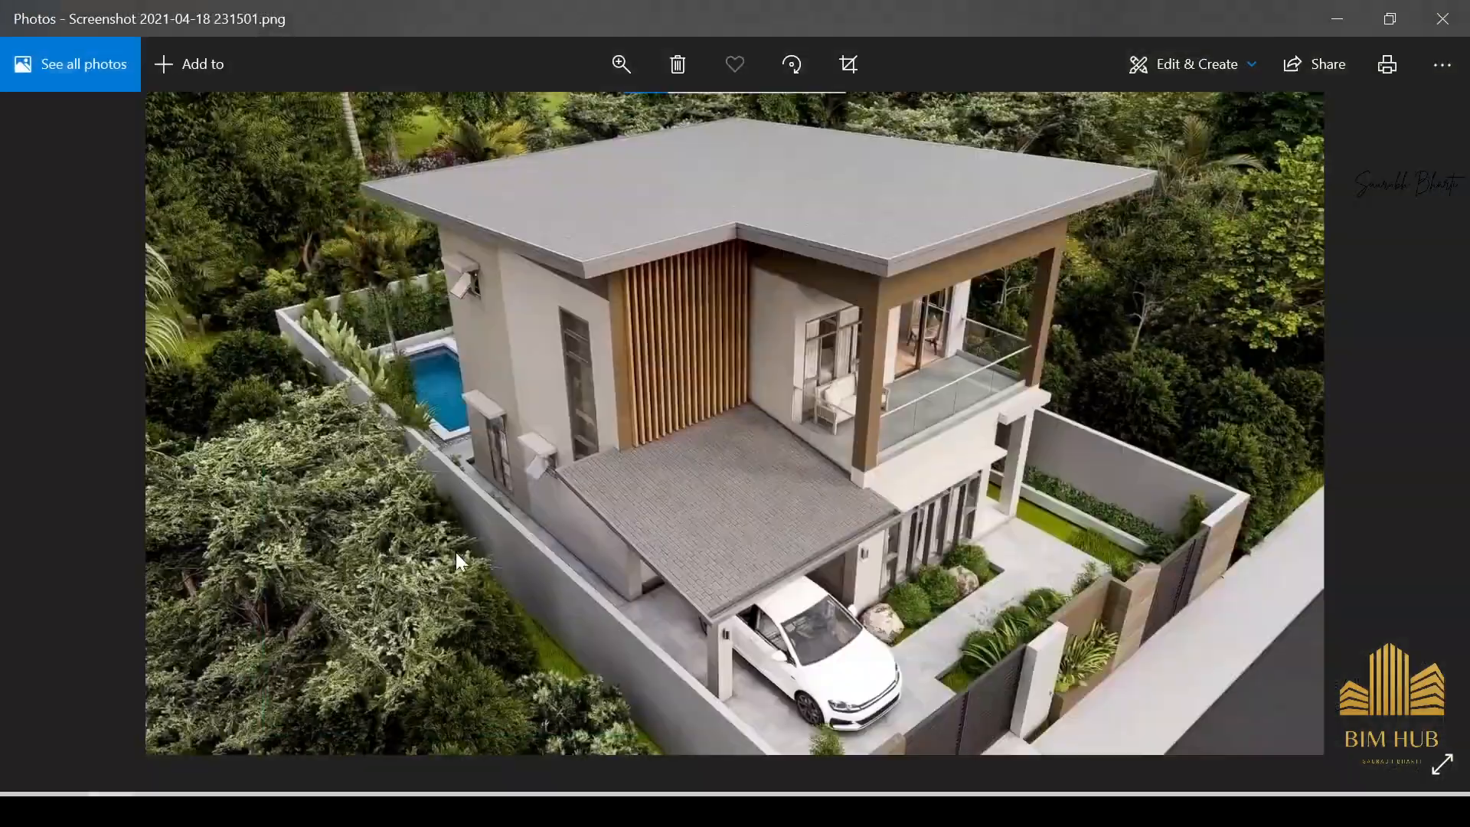
Check the tall window in the reference photo and nudge the Side window below the roof and towards the brick-clad corner, sill at about -4' 3".
{"action": "scroll", "coordinate": [576, 345], "scroll_direction": "up", "scroll_amount": 5, "text": "ctrl"}
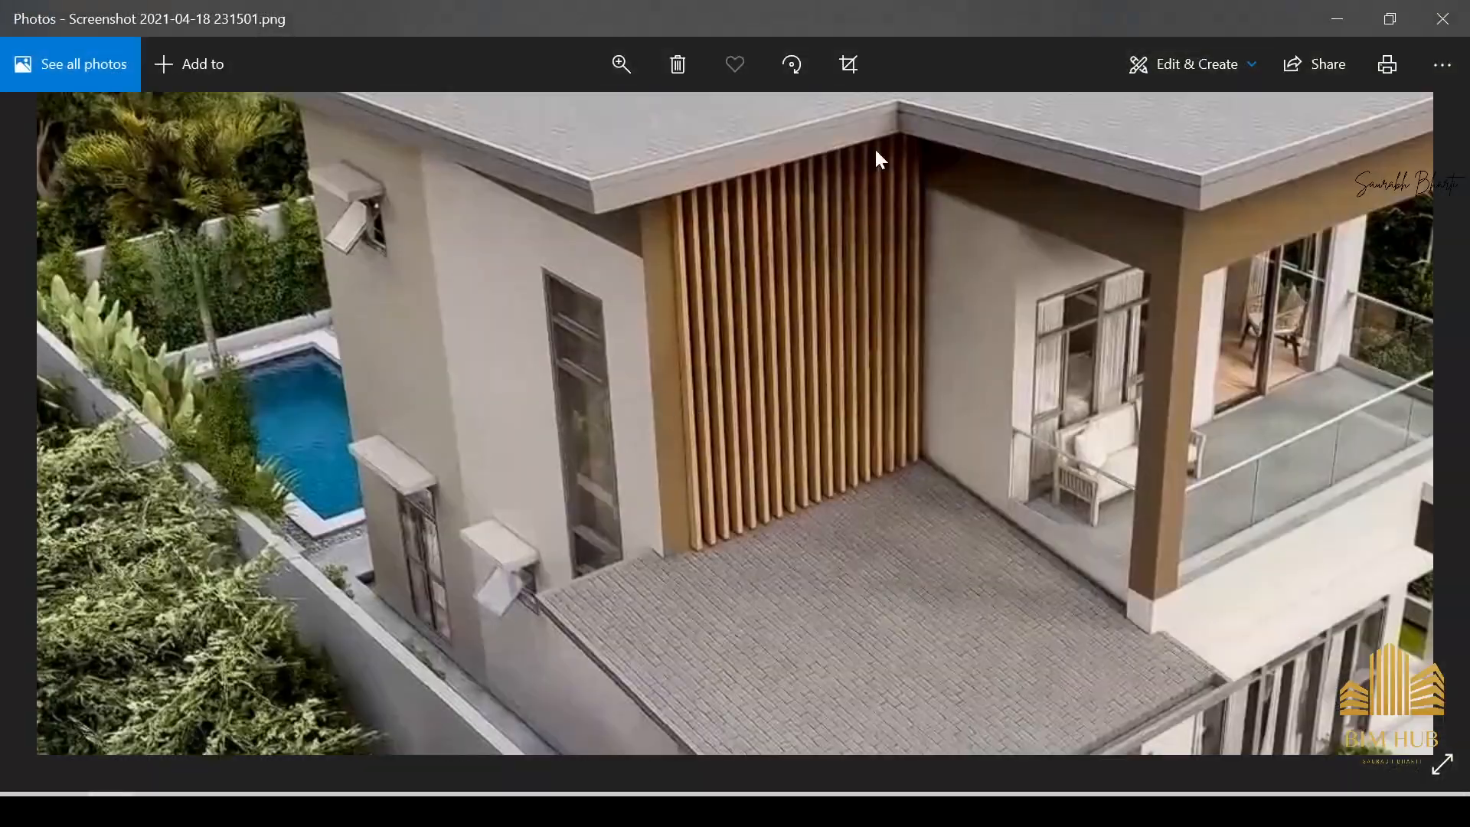
{"action": "left_click", "coordinate": [1341, 17]}
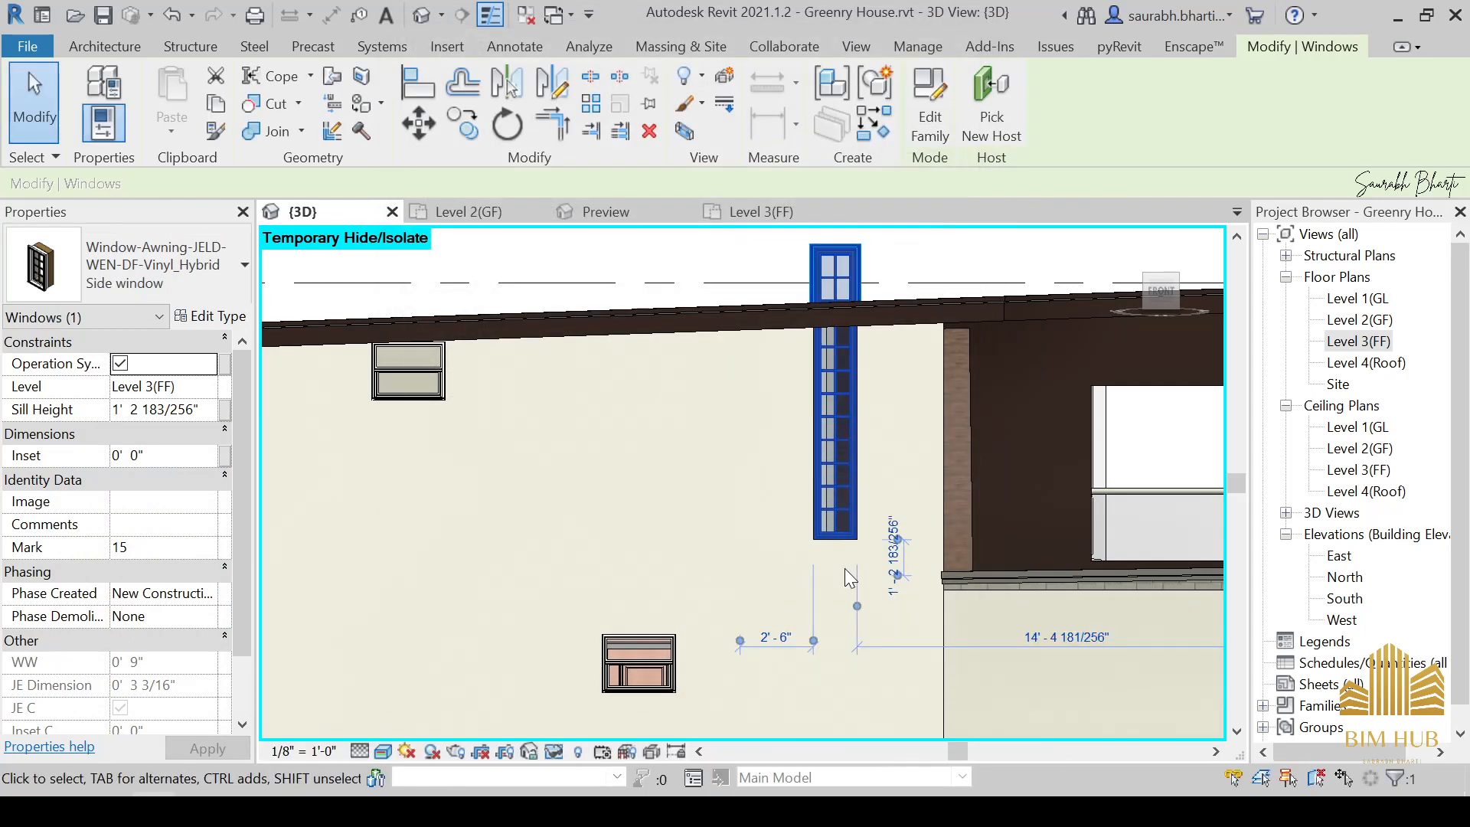
{"action": "middle_click_drag", "start_coordinate": [861, 510], "coordinate": [829, 436]}
{"action": "scroll", "coordinate": [876, 439], "scroll_direction": "down", "scroll_amount": 3}
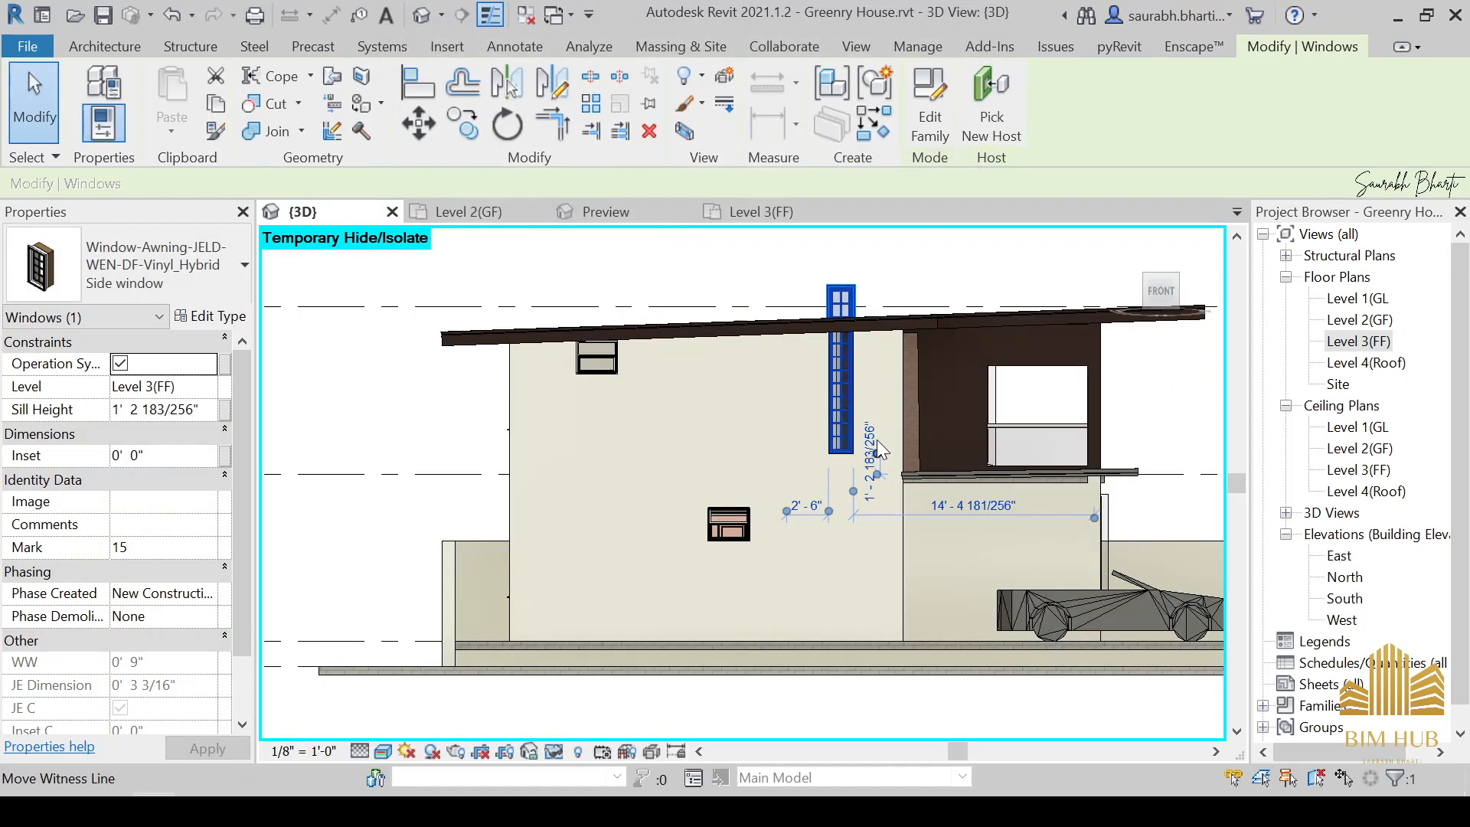
{"action": "key", "text": "Down"}
{"action": "key", "text": "Down"}
{"action": "key", "text": "Down"}
{"action": "key", "text": "Down"}
{"action": "key", "text": "Down"}
{"action": "key", "text": "Down"}
{"action": "key", "text": "Down"}
{"action": "key", "text": "Down"}
{"action": "key", "text": "Down"}
{"action": "key", "text": "Down"}
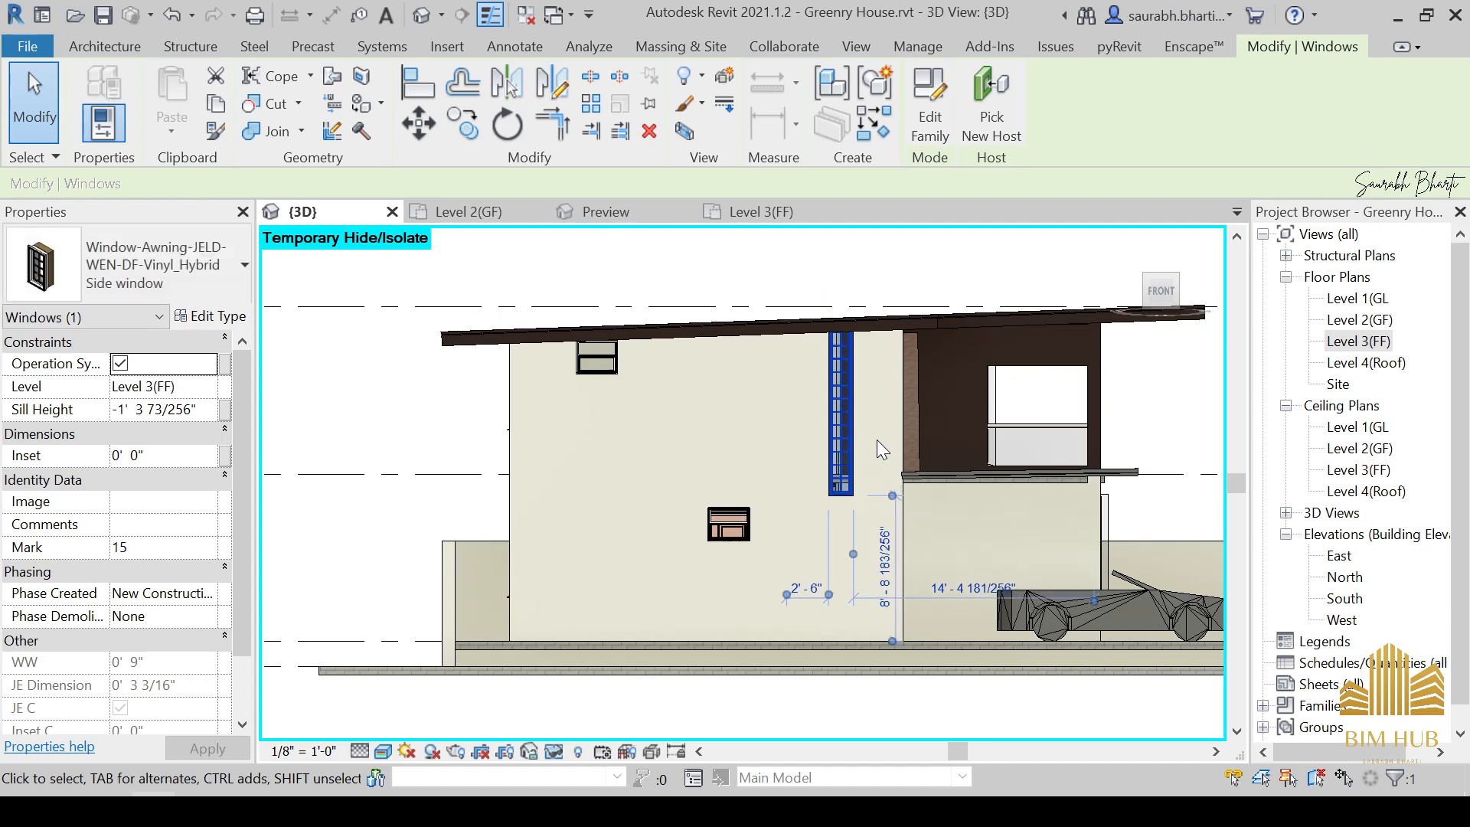
{"action": "key", "text": "Right"}
{"action": "key", "text": "Right"}
{"action": "key", "text": "Right"}
{"action": "key", "text": "Right"}
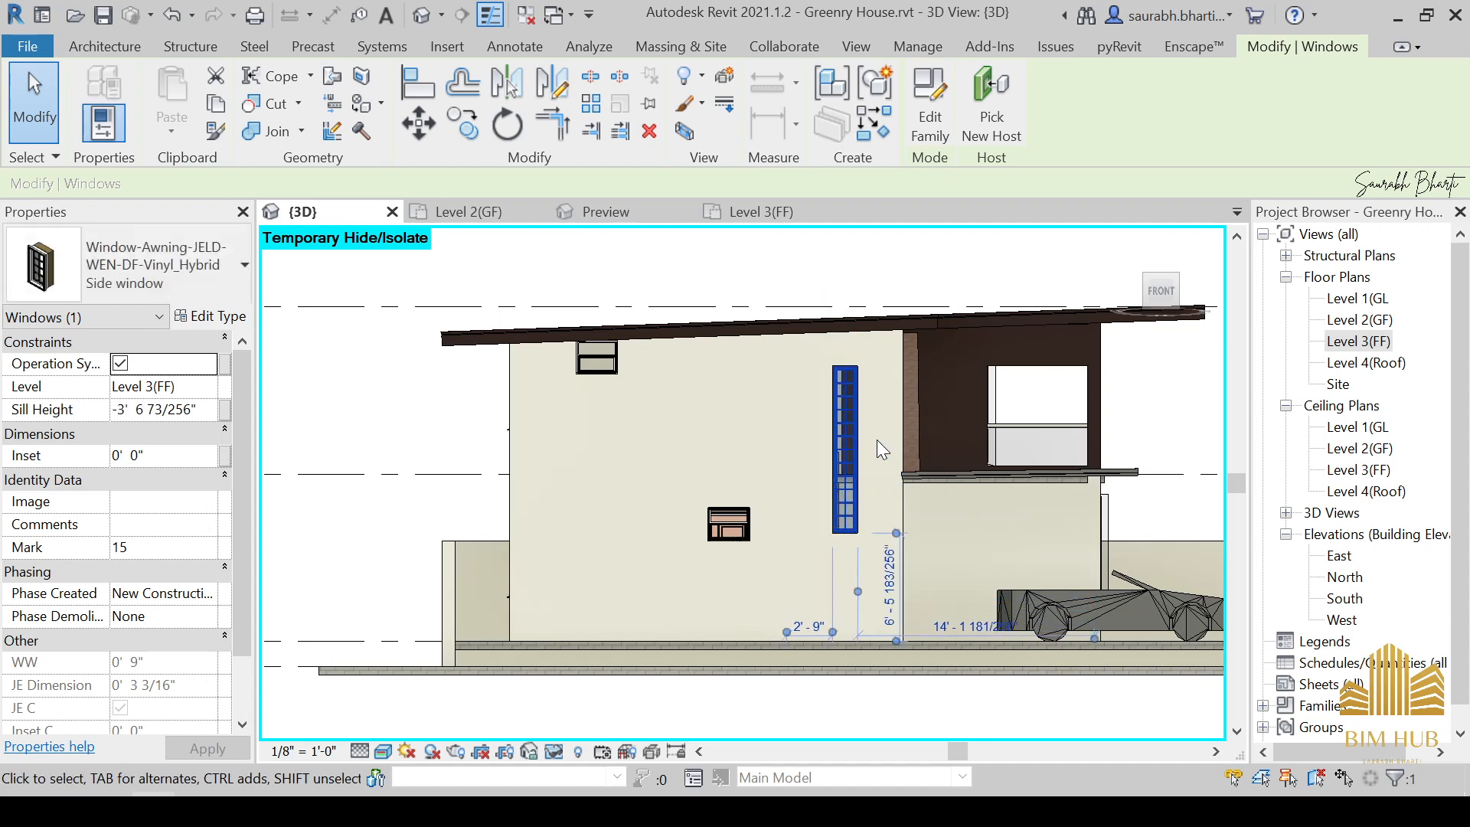
{"action": "key", "text": "Down"}
{"action": "key", "text": "Down"}
{"action": "key", "text": "Down"}
{"action": "key", "text": "Down"}
{"action": "key", "text": "Down"}
{"action": "key", "text": "Down"}
{"action": "key", "text": "Down"}
{"action": "key", "text": "Escape"}
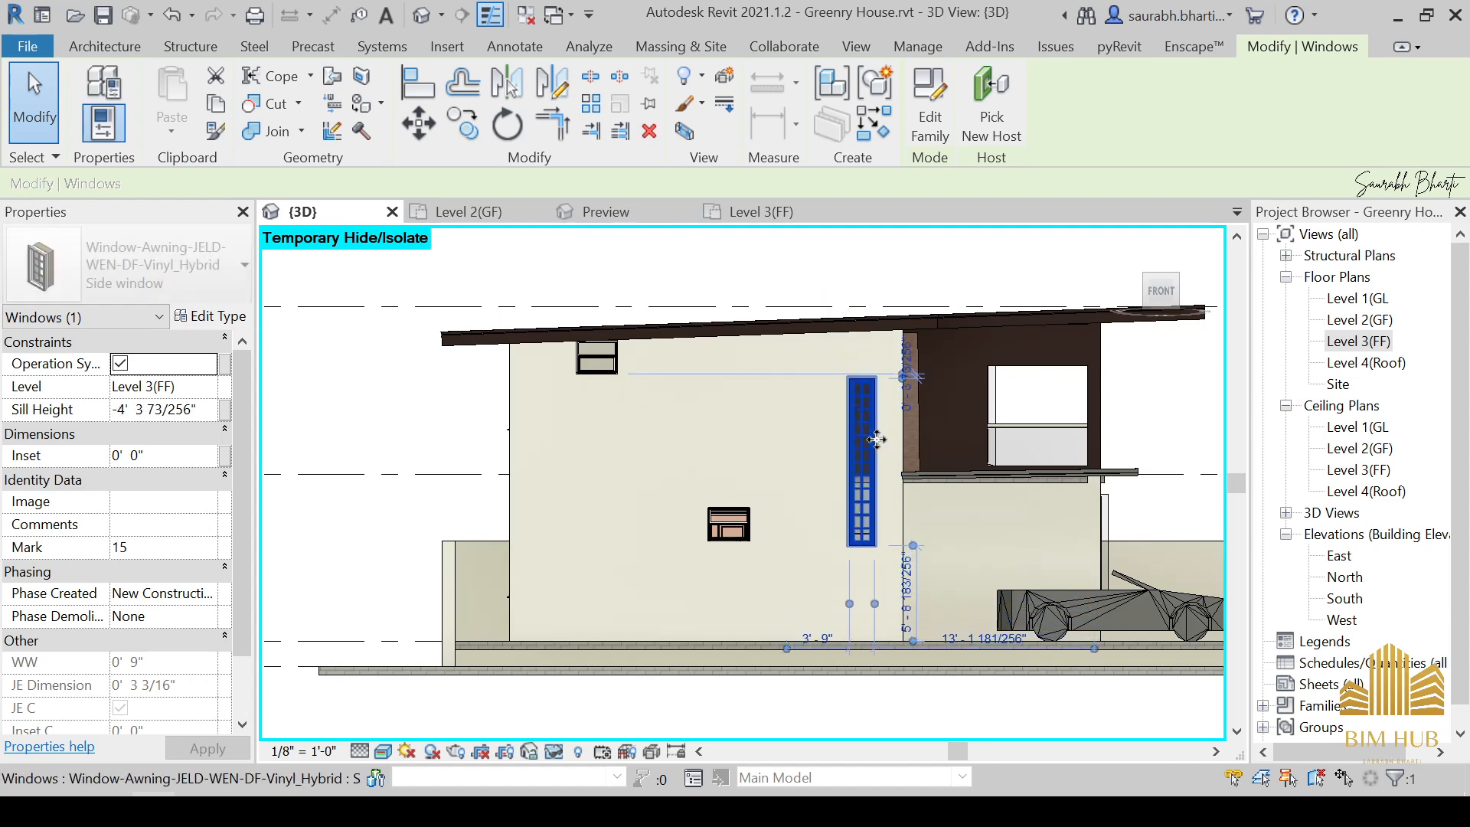
Compare window positions in the reference photo and align the tall Side window's bottom edge with the bottom of the ground-floor window.
{"action": "scroll", "coordinate": [867, 452], "scroll_direction": "up", "scroll_amount": 2}
{"action": "scroll", "coordinate": [859, 467], "scroll_direction": "up", "scroll_amount": 2}
{"action": "left_click", "coordinate": [864, 463]}
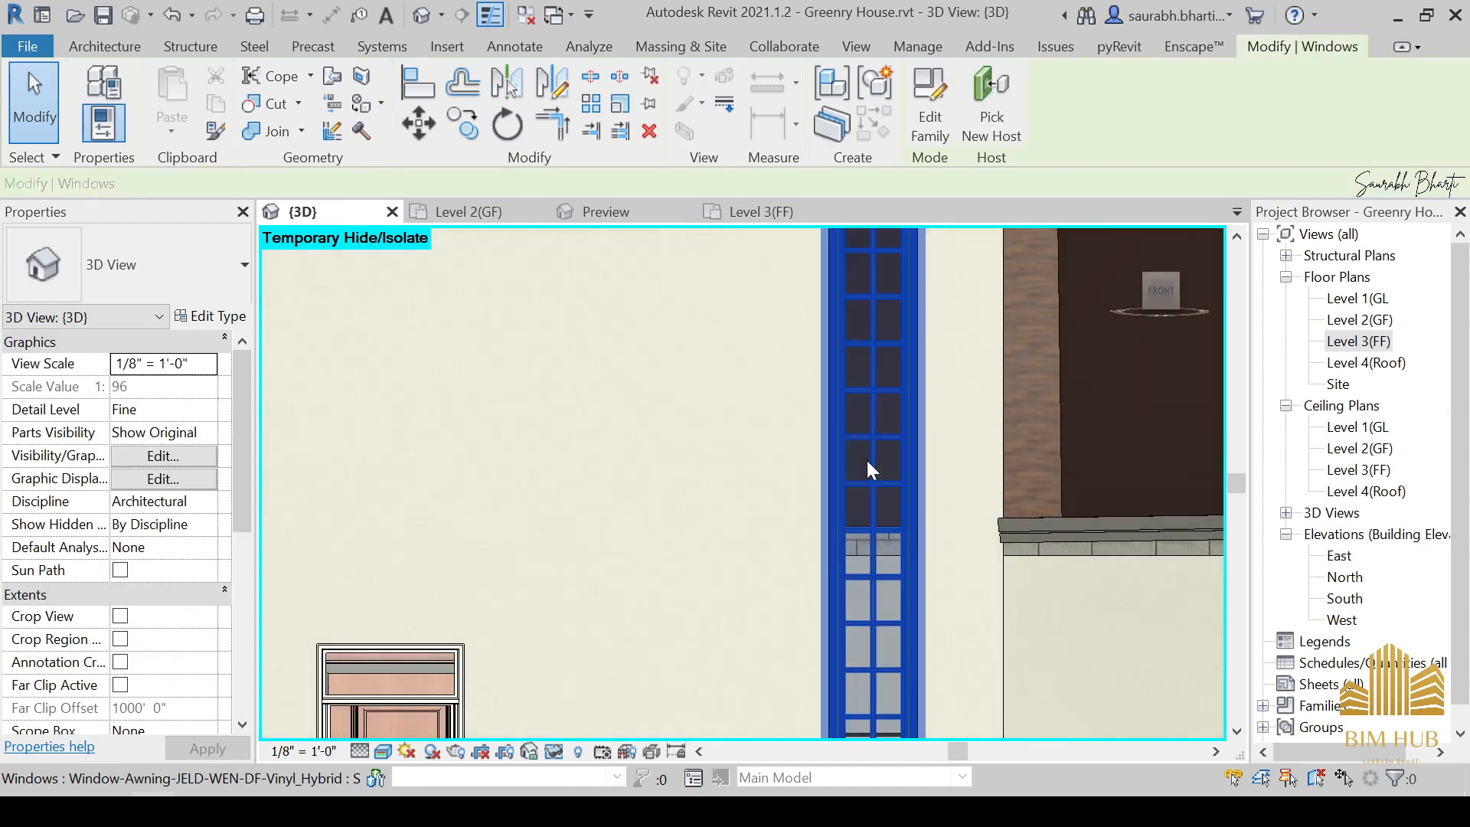
{"action": "scroll", "coordinate": [814, 542], "scroll_direction": "down", "scroll_amount": 3}
{"action": "scroll", "coordinate": [840, 551], "scroll_direction": "up", "scroll_amount": 1}
{"action": "scroll", "coordinate": [681, 460], "scroll_direction": "down", "scroll_amount": 3}
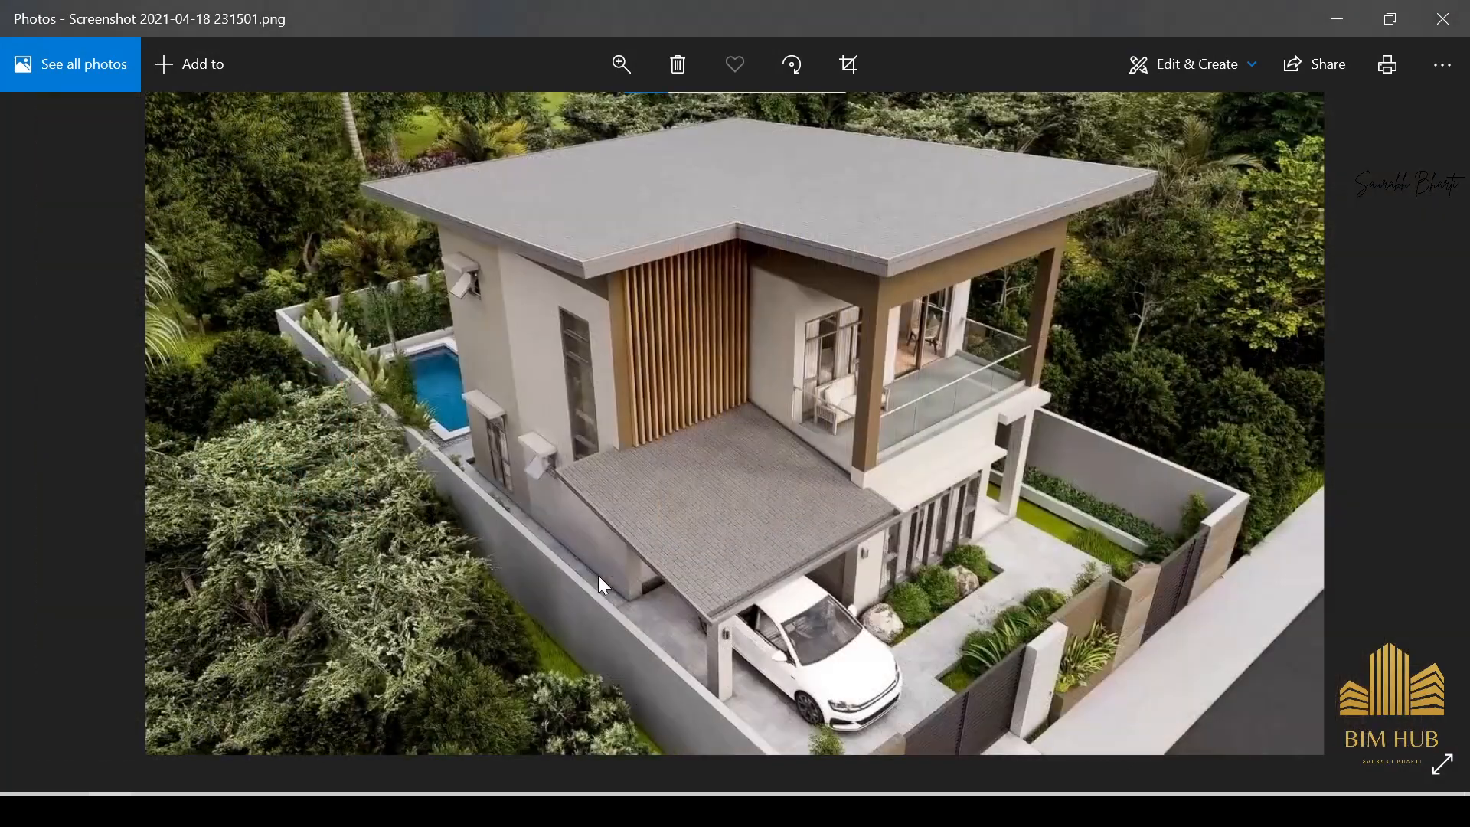
{"action": "scroll", "coordinate": [576, 460], "scroll_direction": "up", "scroll_amount": 3, "text": "ctrl"}
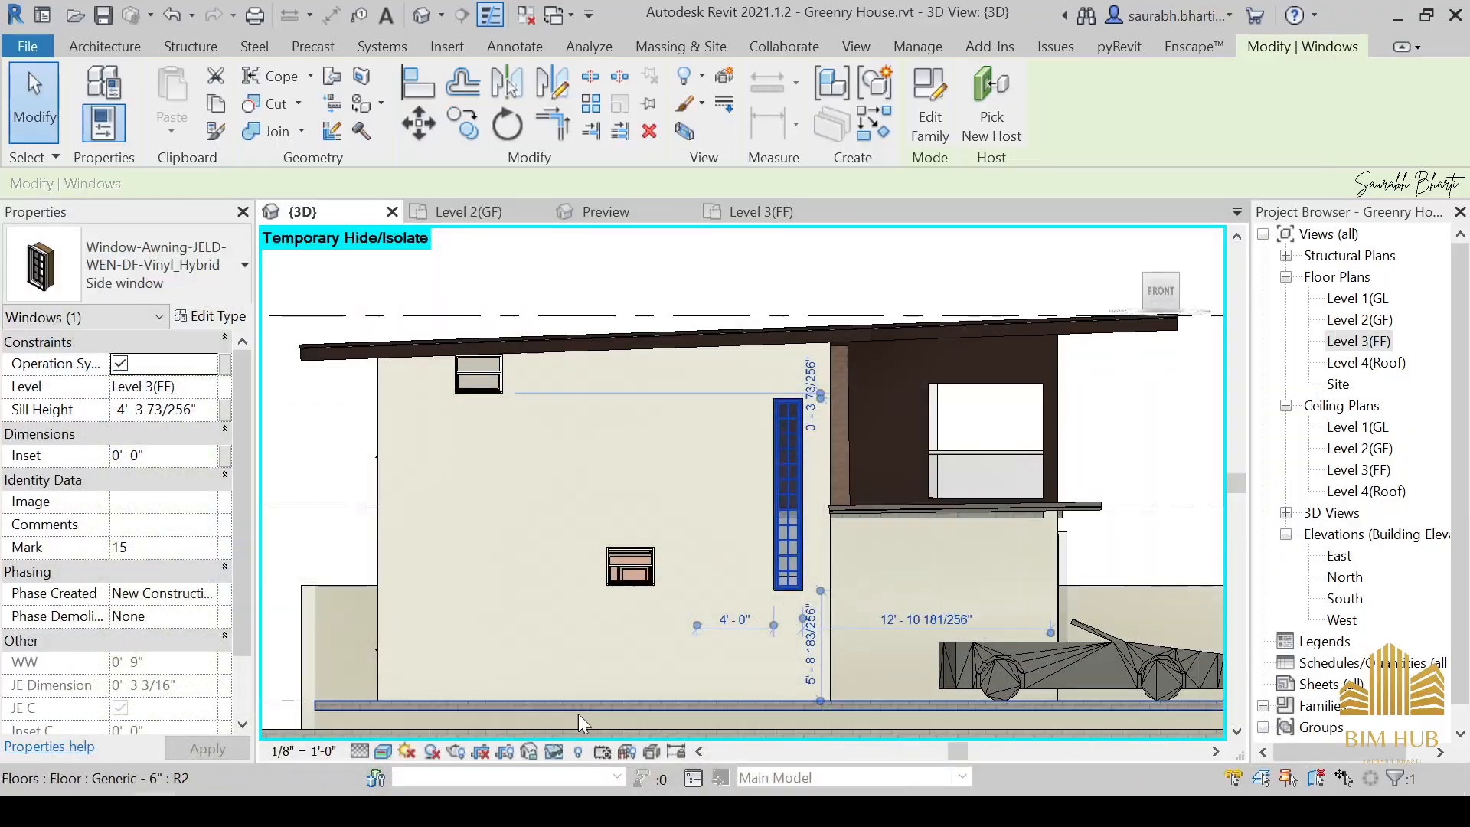
{"action": "key", "text": "Escape"}
{"action": "scroll", "coordinate": [660, 614], "scroll_direction": "up", "scroll_amount": 3}
{"action": "key", "text": "a"}
{"action": "key", "text": "l"}
{"action": "scroll", "coordinate": [663, 616], "scroll_direction": "up", "scroll_amount": 3}
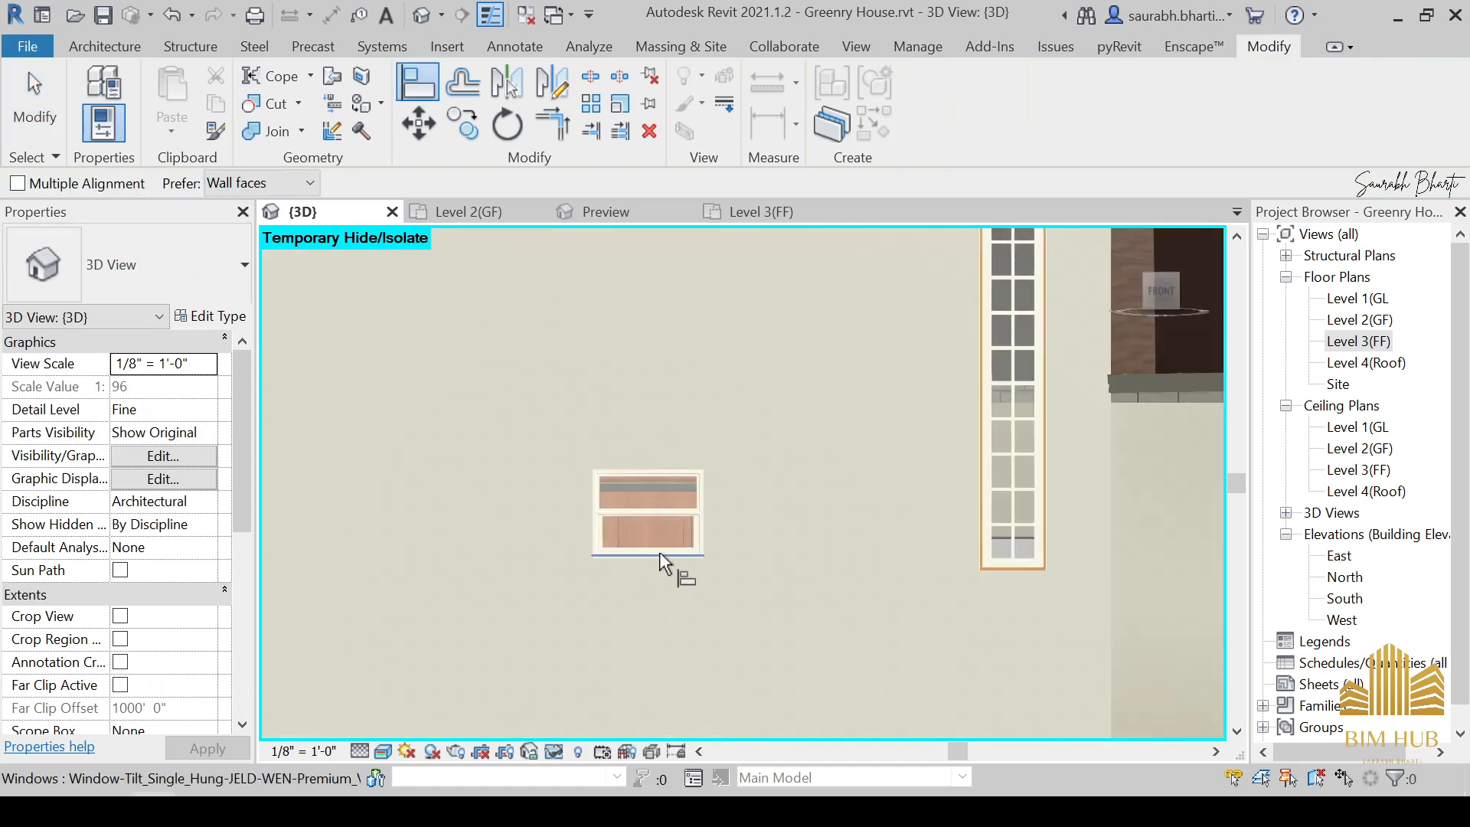
{"action": "left_click", "coordinate": [659, 562]}
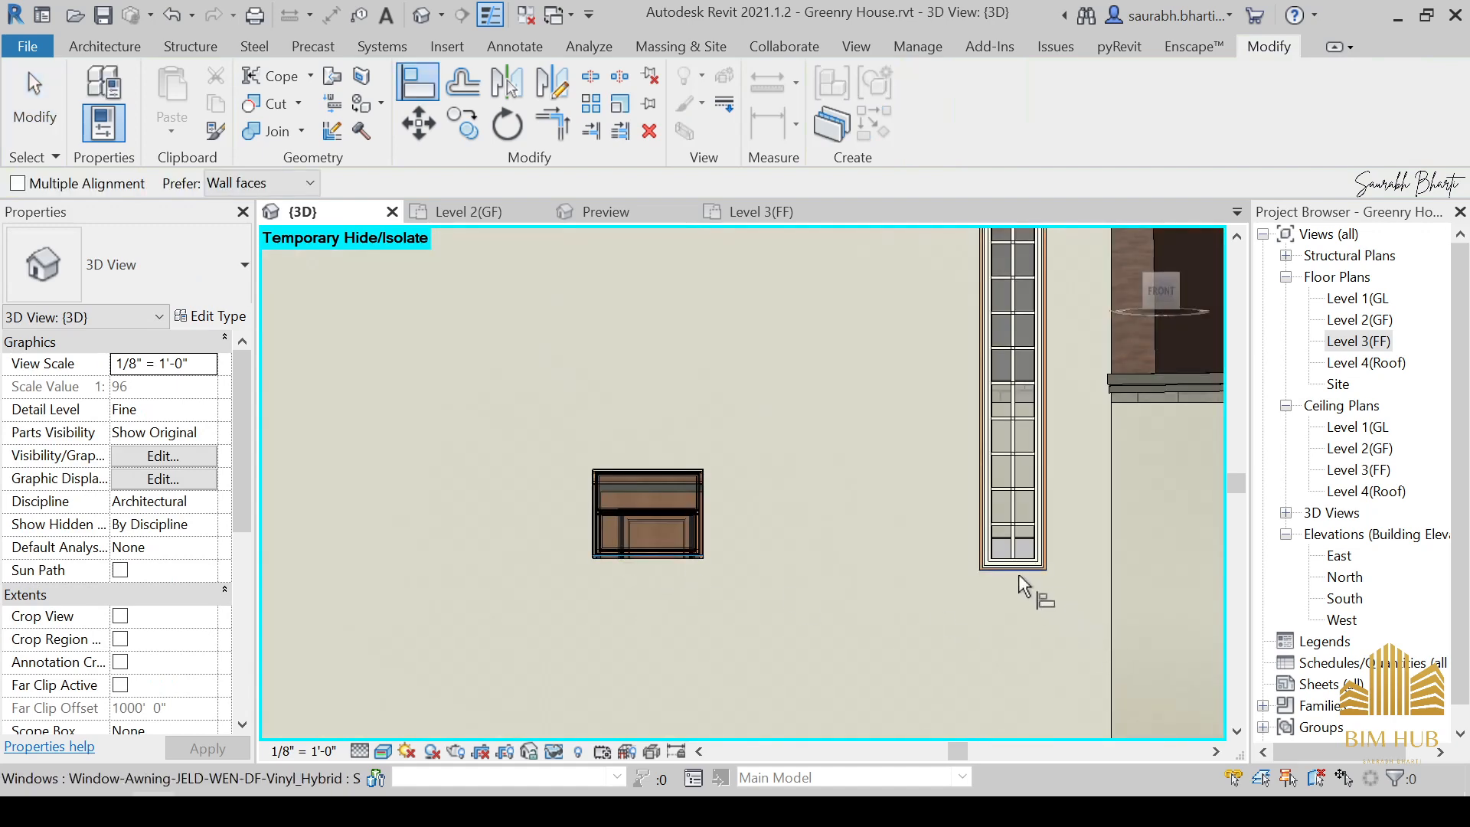
{"action": "scroll", "coordinate": [949, 588], "scroll_direction": "down", "scroll_amount": 3}
{"action": "middle_click_drag", "start_coordinate": [948, 588], "coordinate": [859, 617]}
Open the tall awning window's family for editing and delete its Window Muntins grille.
{"action": "left_click", "coordinate": [900, 490]}
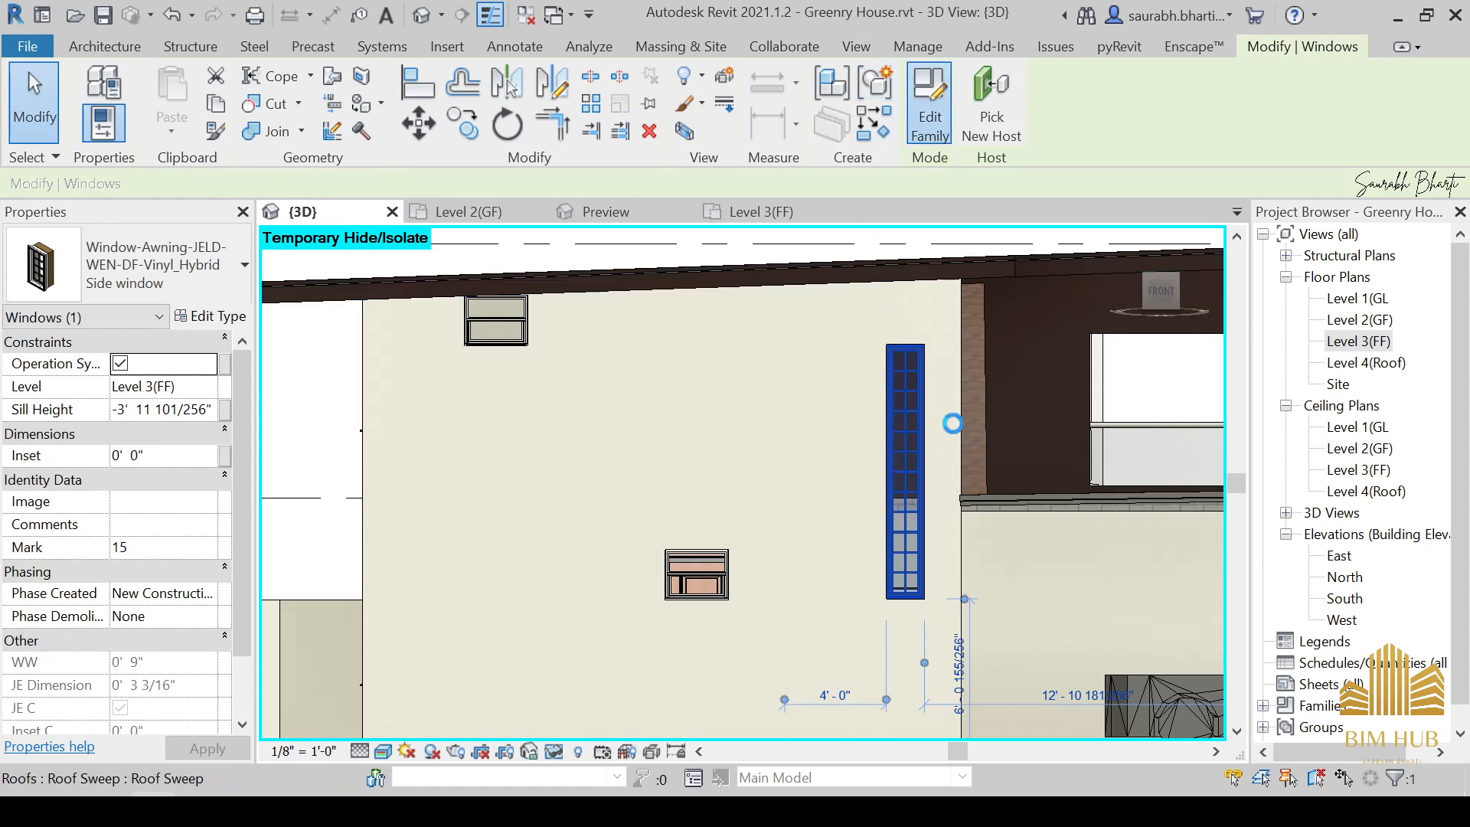
{"action": "left_click", "coordinate": [817, 481]}
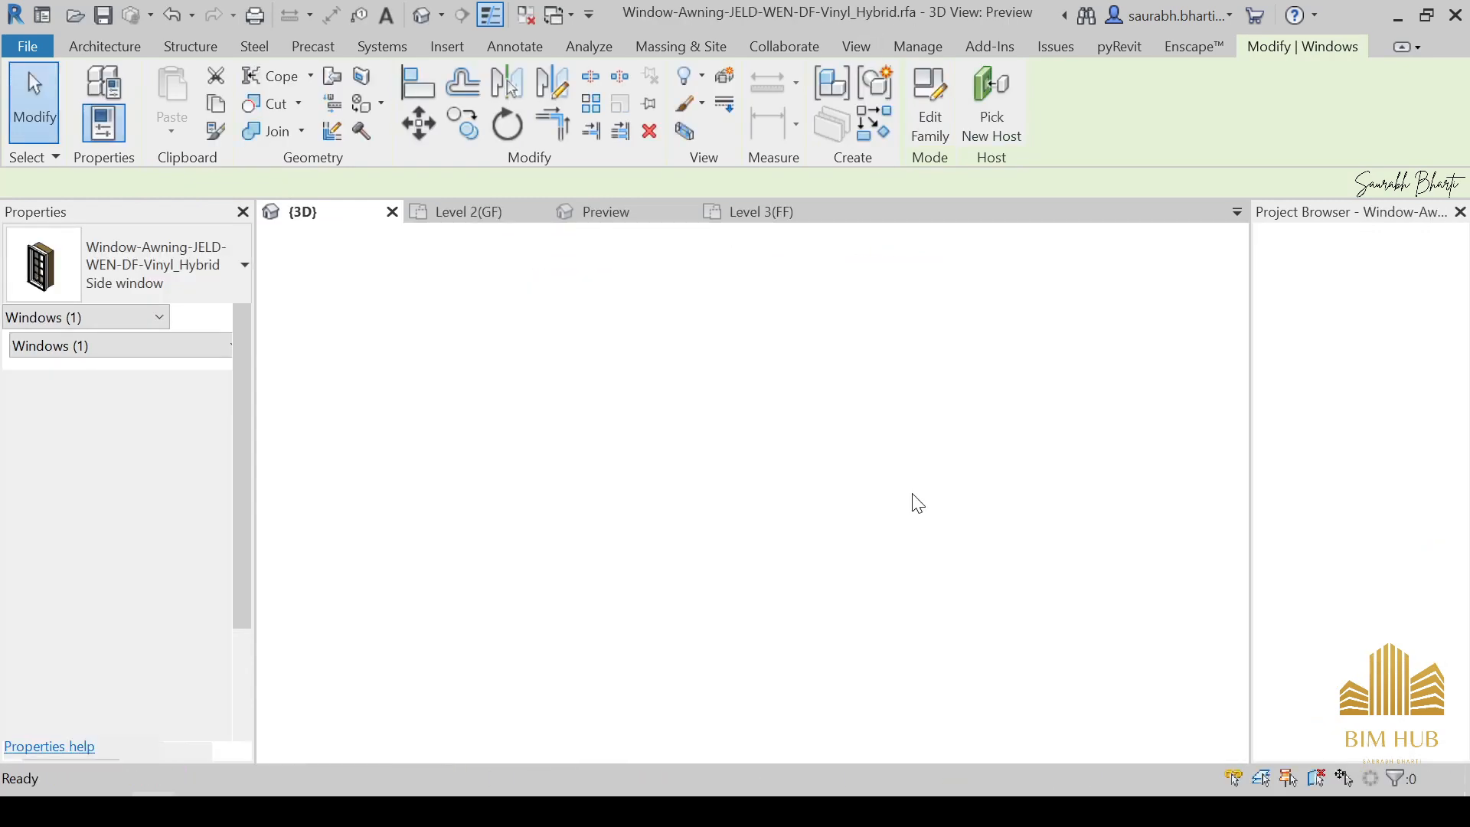
{"action": "left_click", "coordinate": [750, 473]}
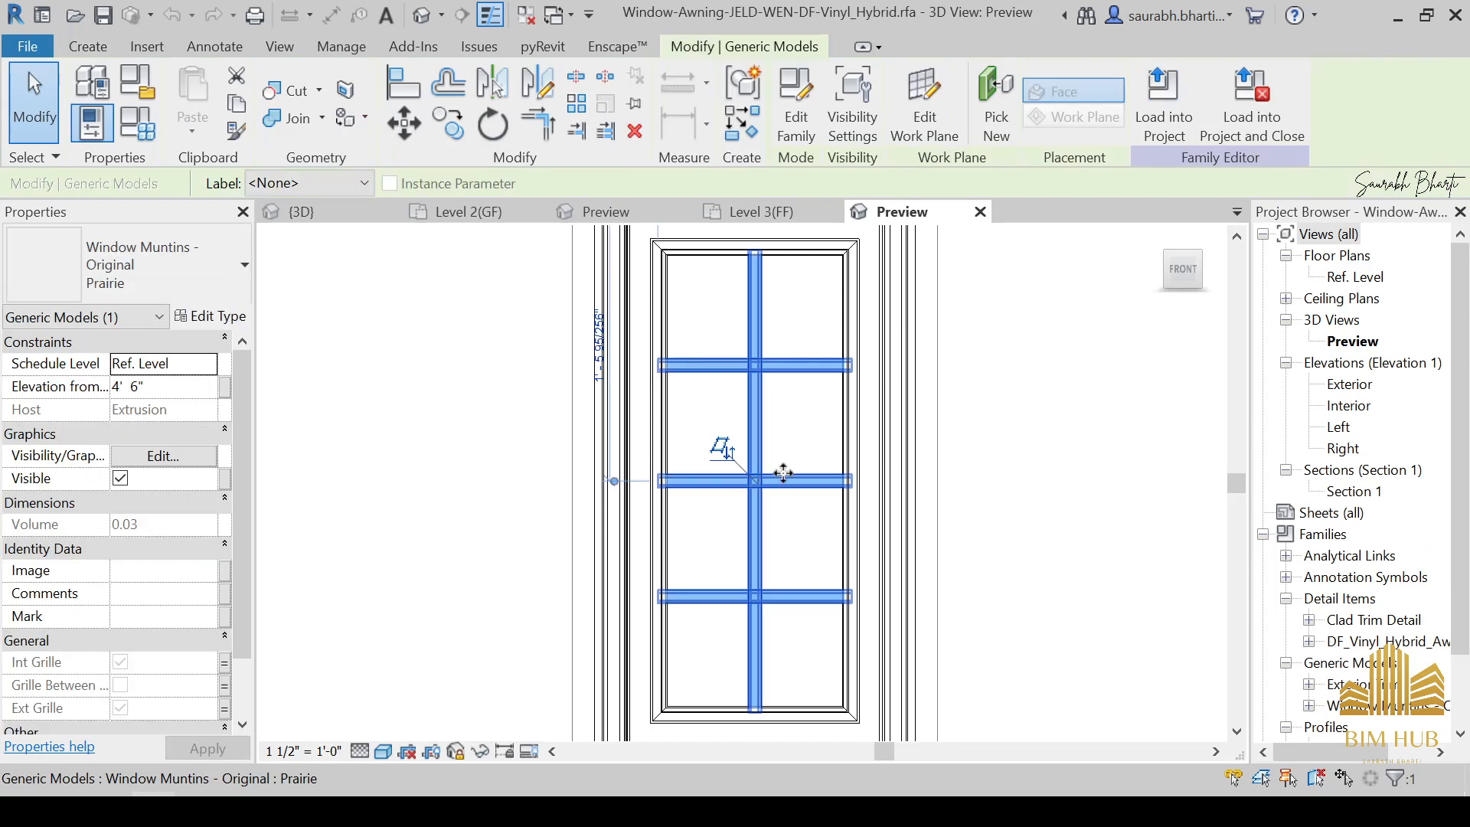
{"action": "key", "text": "Delete"}
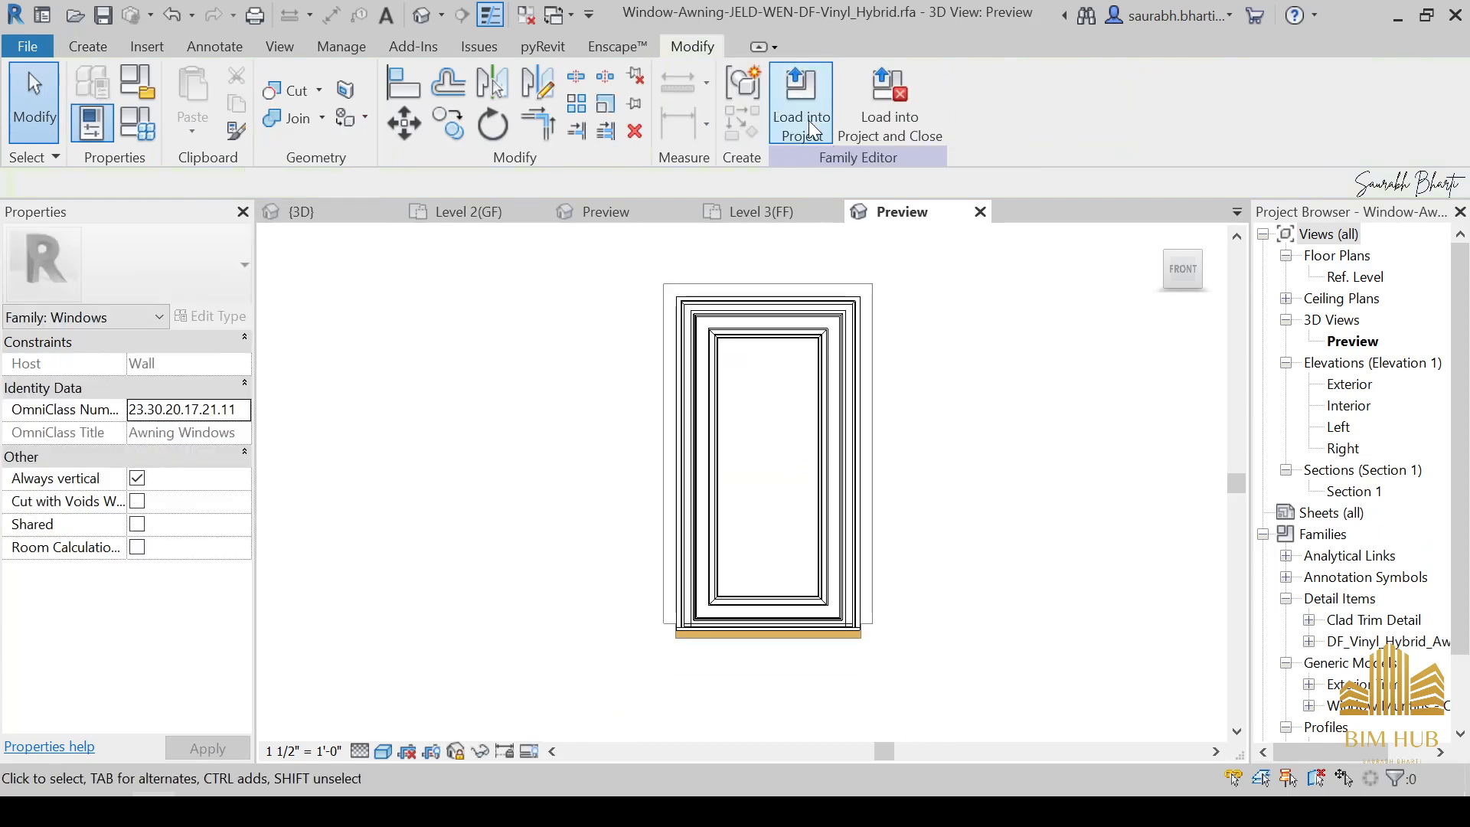
Load the edited awning window family into Greenry House.rvt, overwriting the existing version.
{"action": "left_click", "coordinate": [805, 116]}
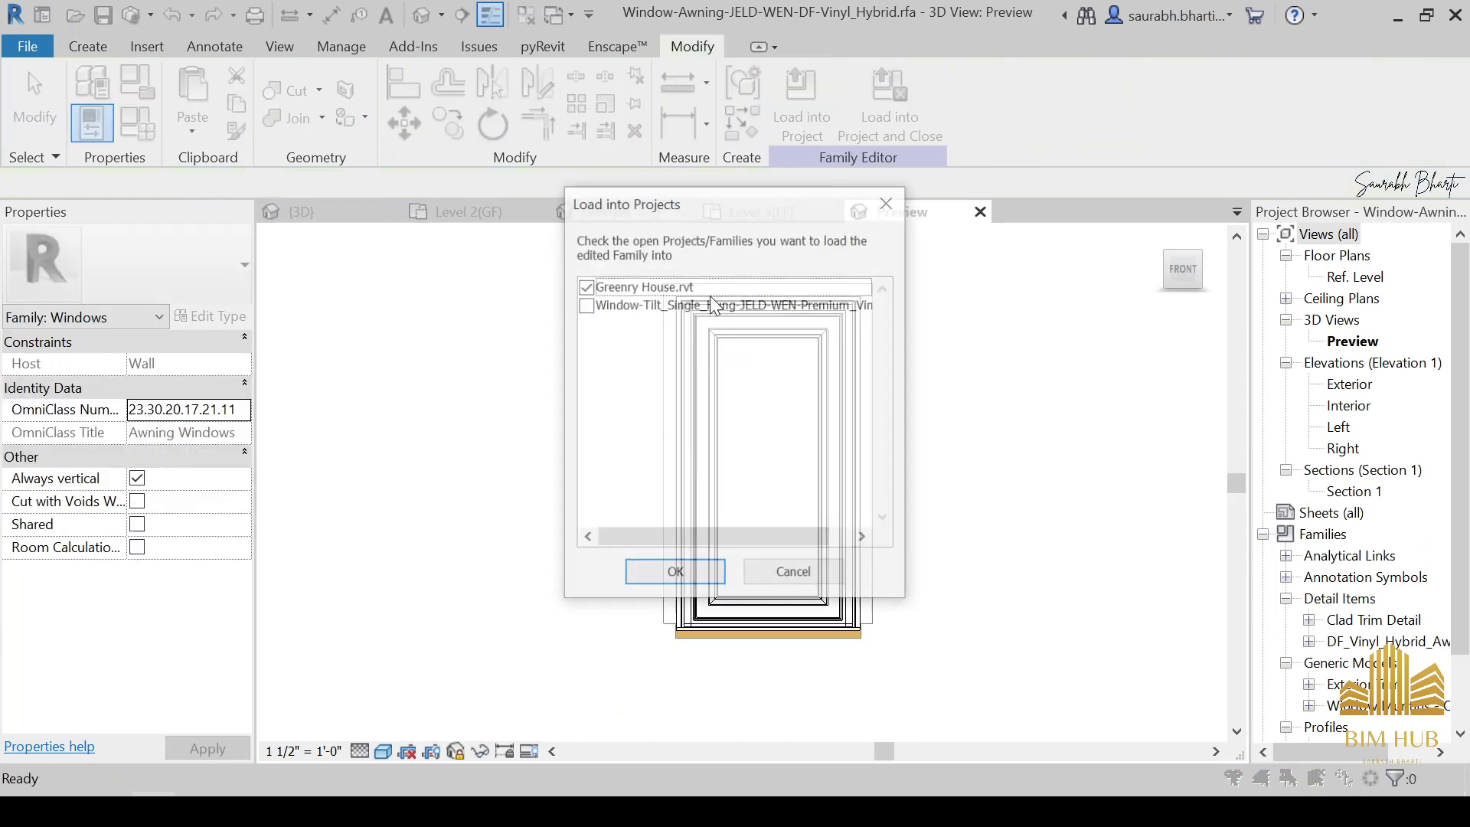
{"action": "left_click", "coordinate": [704, 571]}
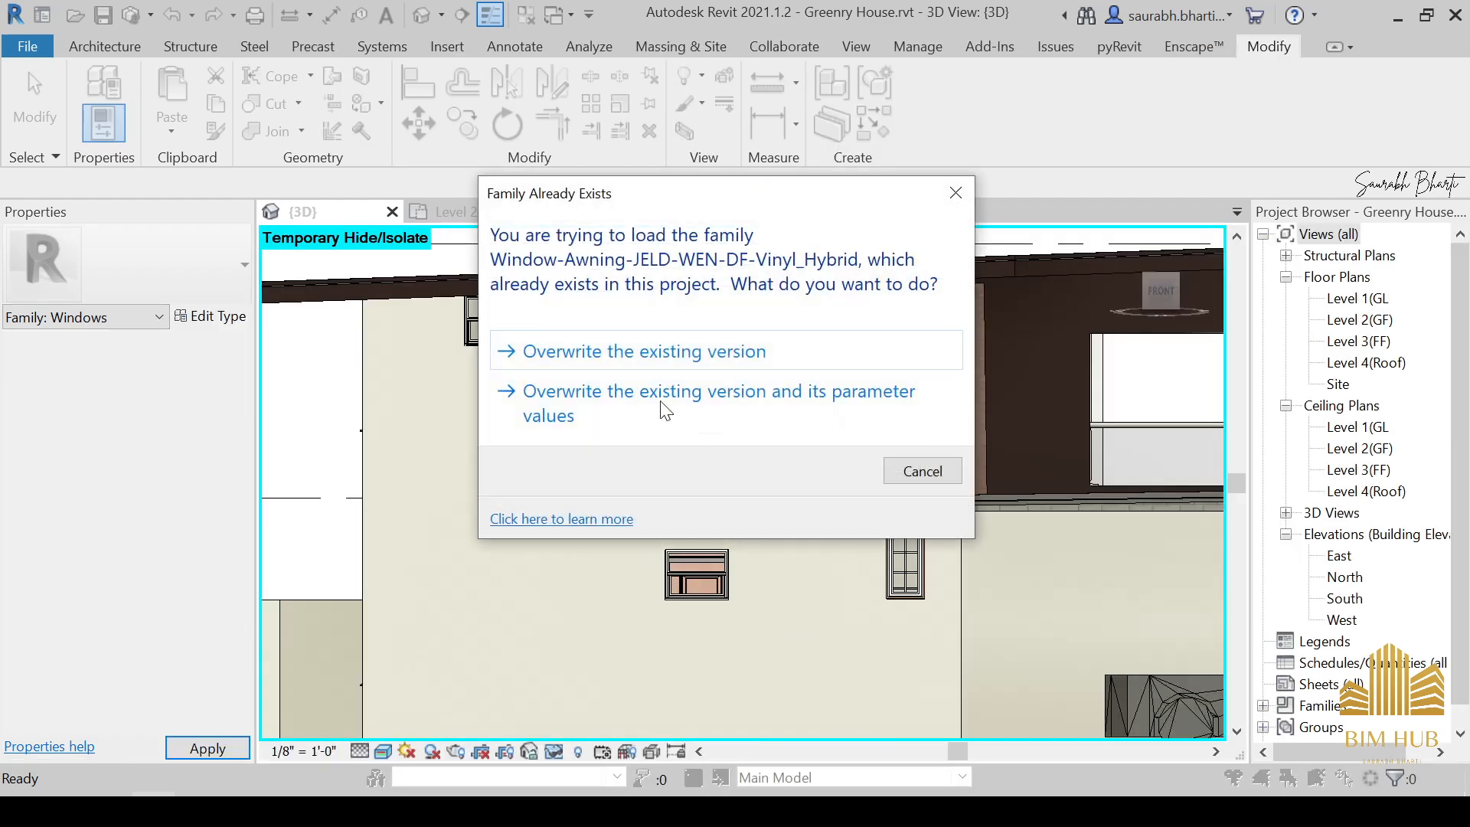
{"action": "left_click", "coordinate": [634, 361]}
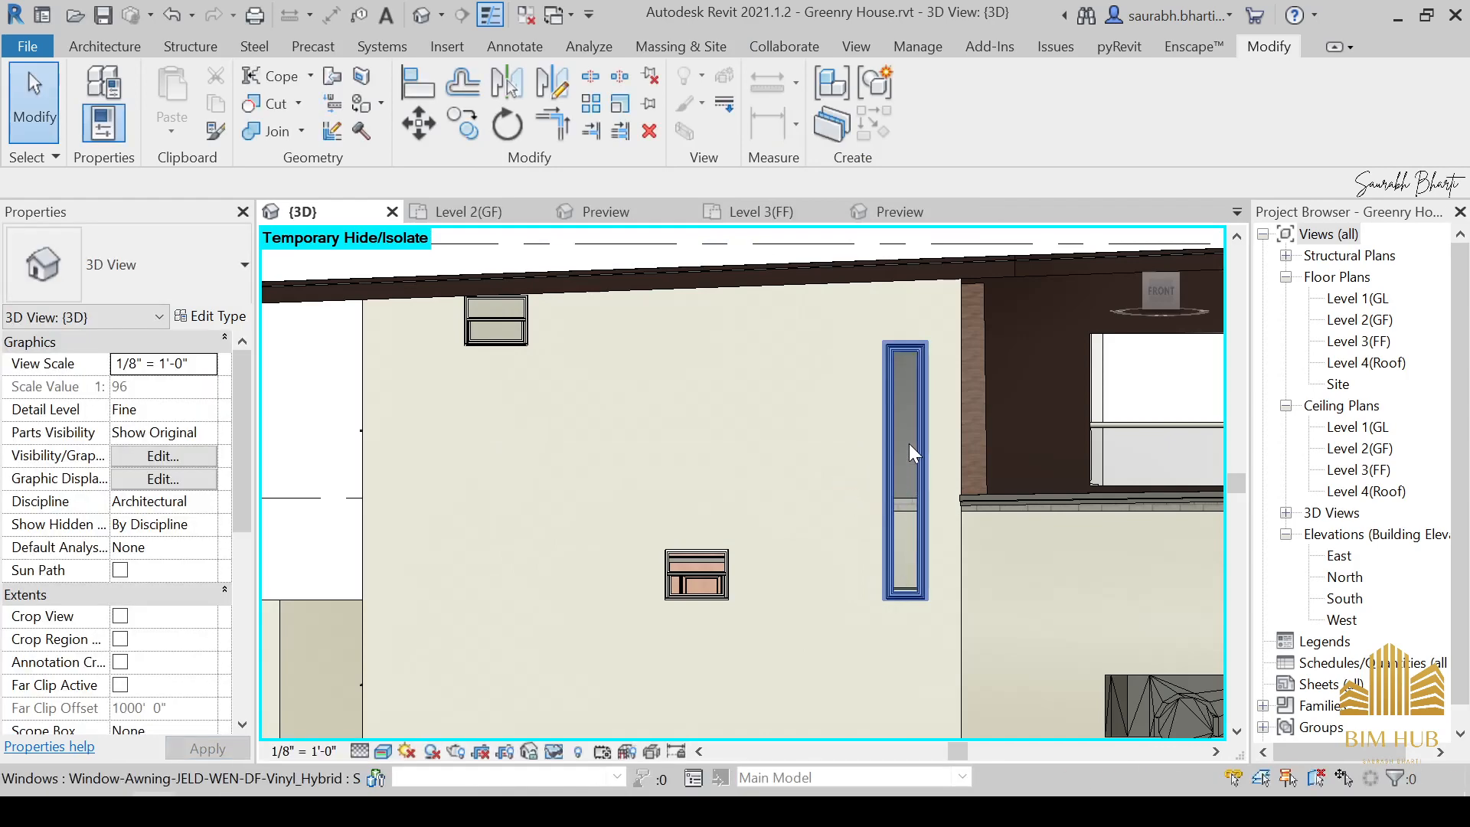
Compare the tall window with the reference photo and reopen its awning window family for editing.
{"action": "middle_click_drag", "start_coordinate": [908, 452], "coordinate": [1060, 531], "text": "shift"}
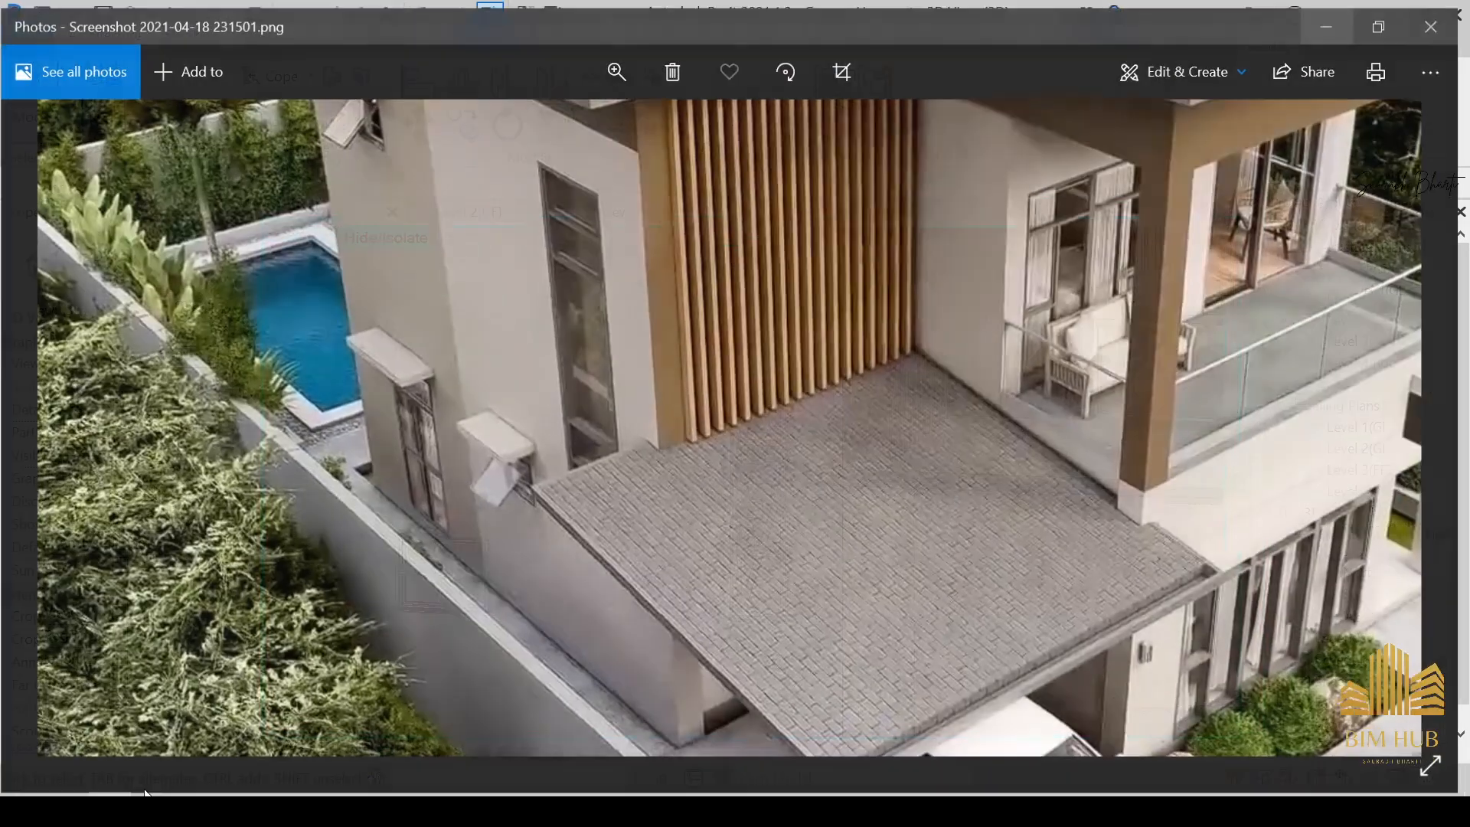
{"action": "scroll", "coordinate": [593, 402], "scroll_direction": "down", "scroll_amount": 3}
{"action": "scroll", "coordinate": [577, 401], "scroll_direction": "up", "scroll_amount": 3}
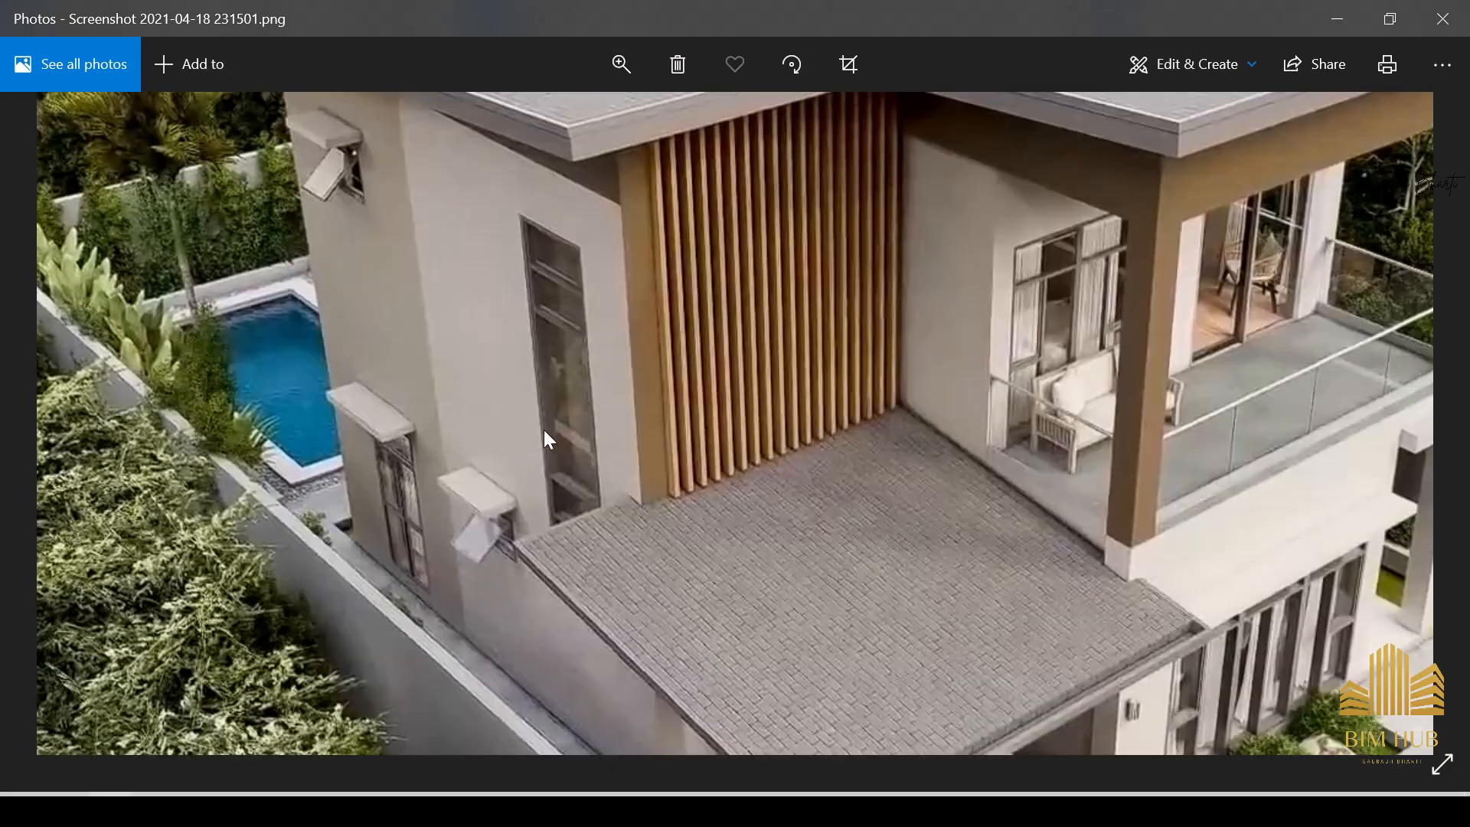
{"action": "scroll", "coordinate": [572, 295], "scroll_direction": "down", "scroll_amount": 3}
{"action": "left_click", "coordinate": [1338, 18]}
{"action": "middle_click_drag", "start_coordinate": [782, 417], "coordinate": [626, 388], "text": "shift"}
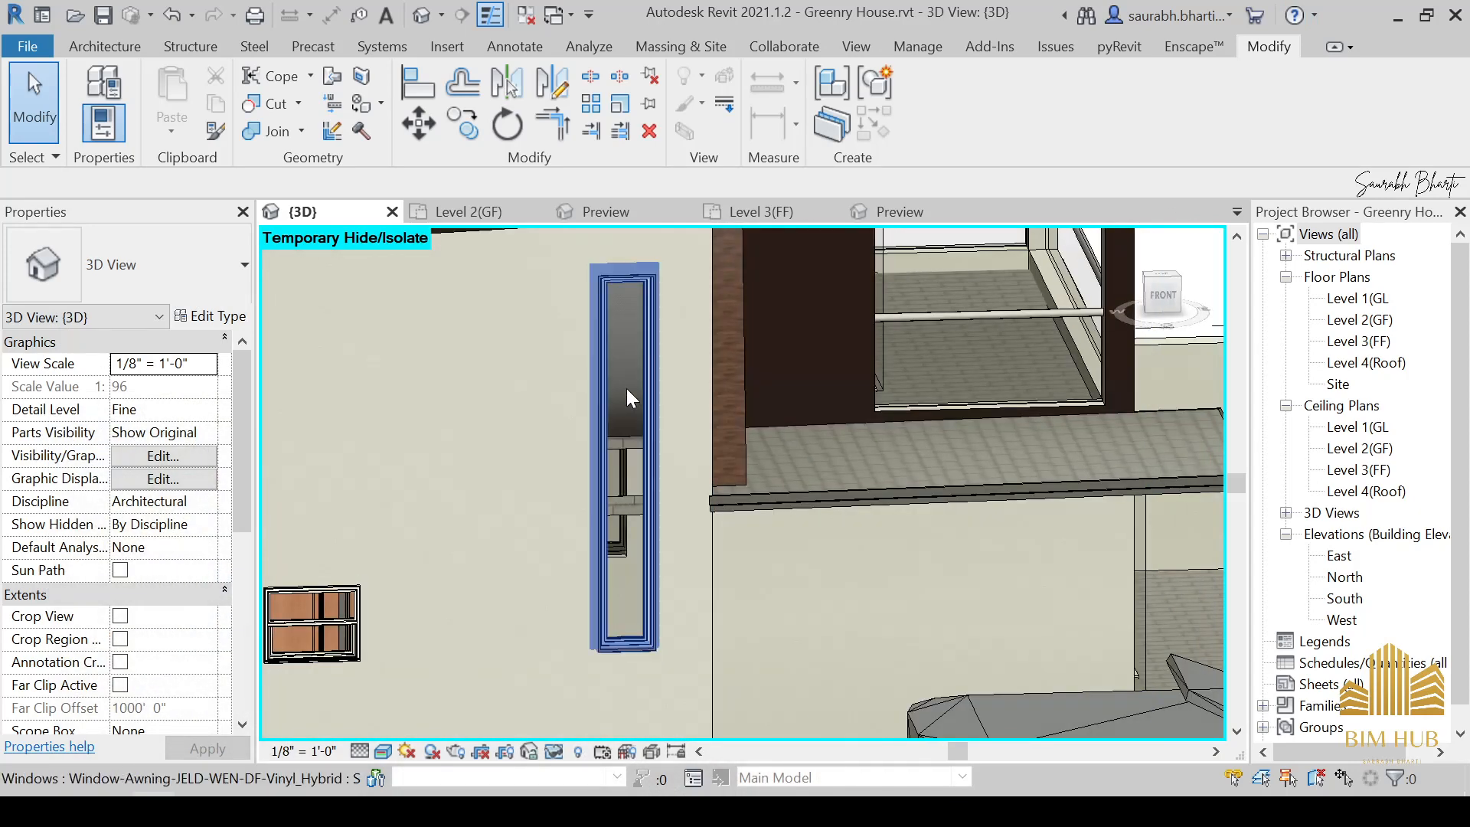
{"action": "left_click", "coordinate": [642, 375]}
{"action": "left_click", "coordinate": [903, 140]}
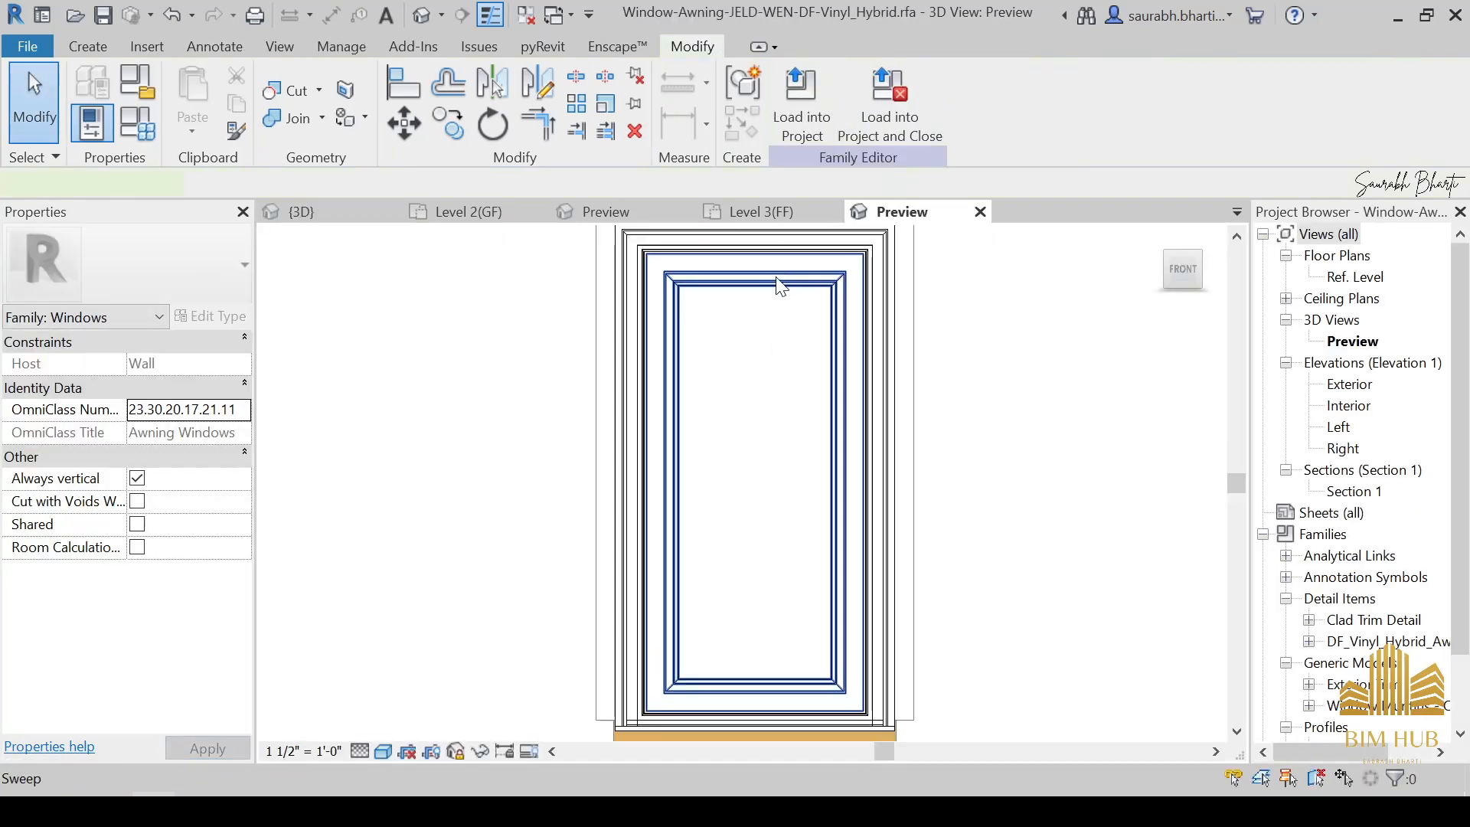
{"action": "left_click", "coordinate": [780, 286]}
{"action": "key", "text": "Escape"}
{"action": "left_click", "coordinate": [92, 47]}
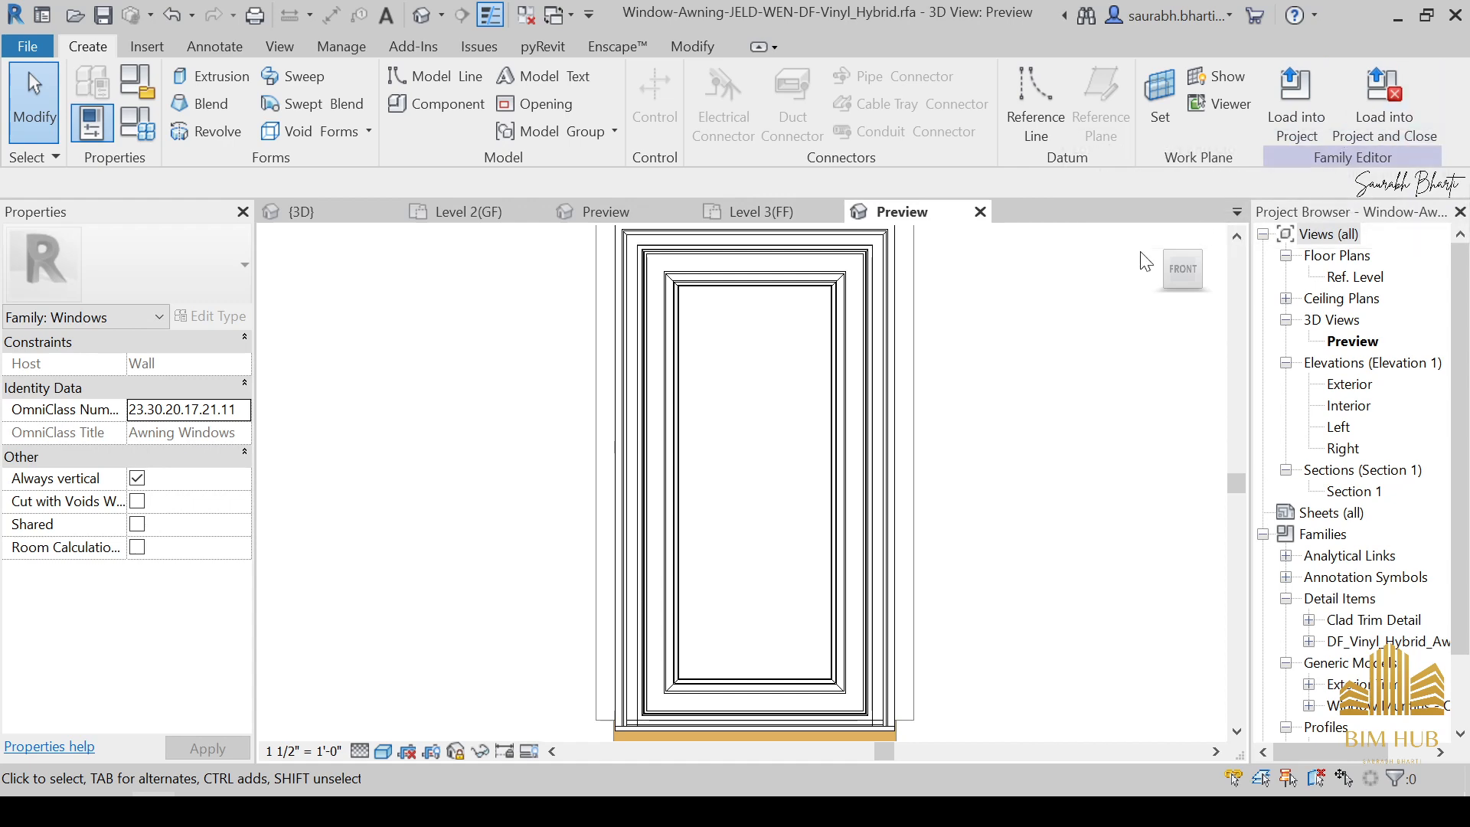
{"action": "scroll", "coordinate": [826, 395], "scroll_direction": "down", "scroll_amount": 1}
{"action": "scroll", "coordinate": [826, 397], "scroll_direction": "up", "scroll_amount": 1}
{"action": "left_click", "coordinate": [826, 397]}
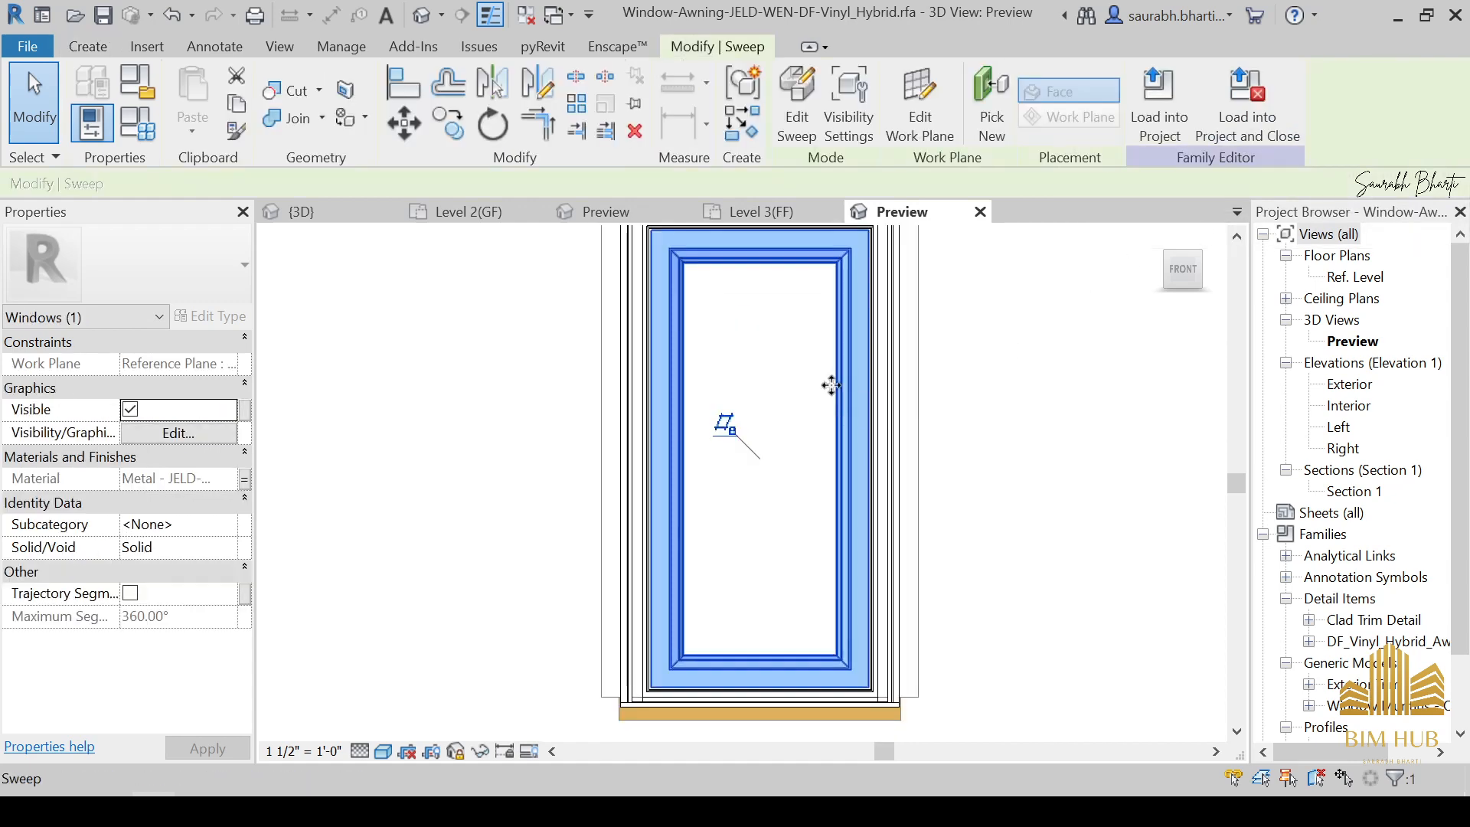
{"action": "middle_click_drag", "start_coordinate": [826, 397], "coordinate": [771, 443]}
{"action": "left_click", "coordinate": [771, 383]}
{"action": "scroll", "coordinate": [772, 383], "scroll_direction": "up", "scroll_amount": 4}
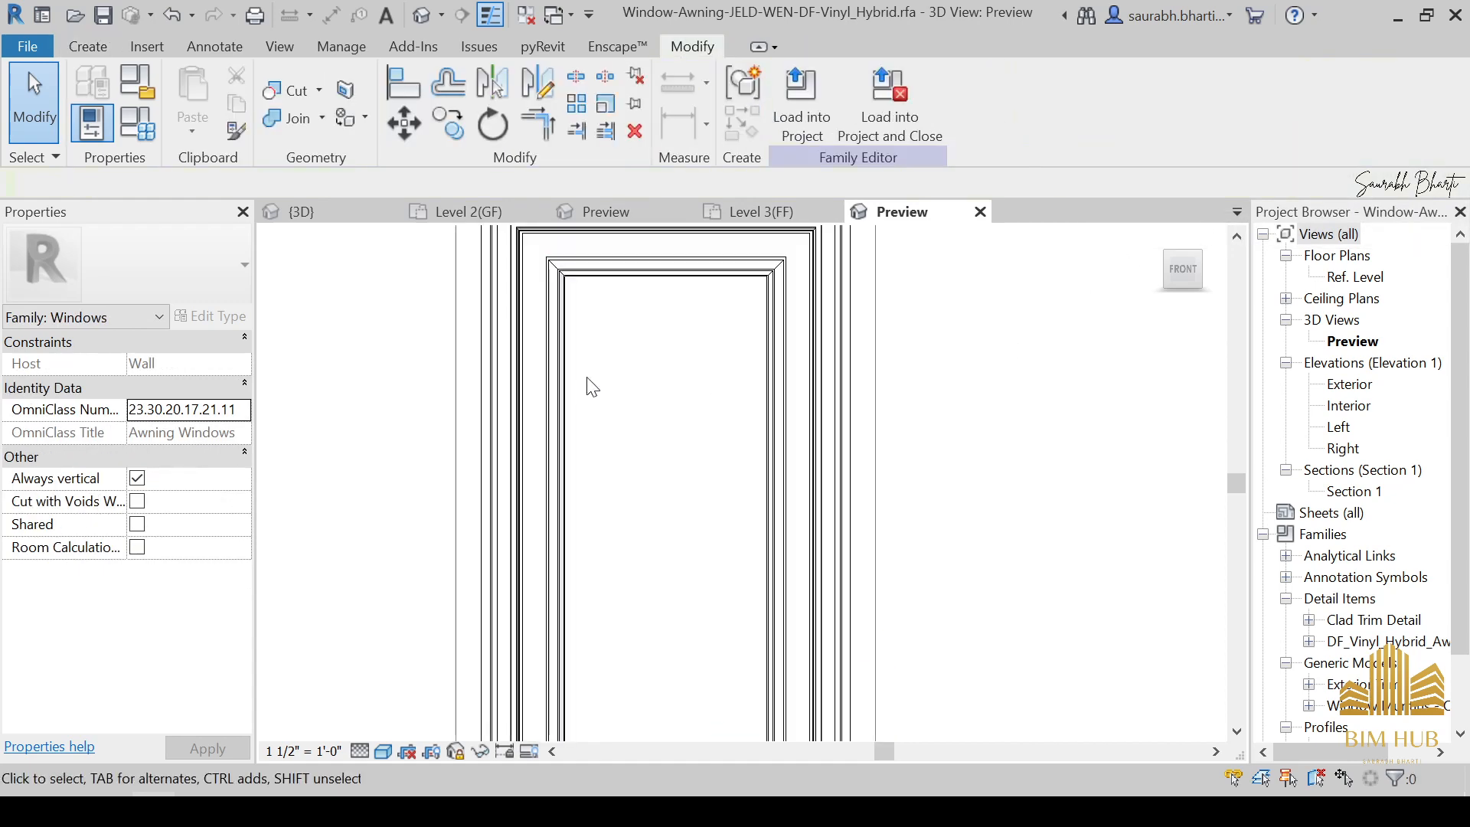
{"action": "left_click", "coordinate": [86, 48]}
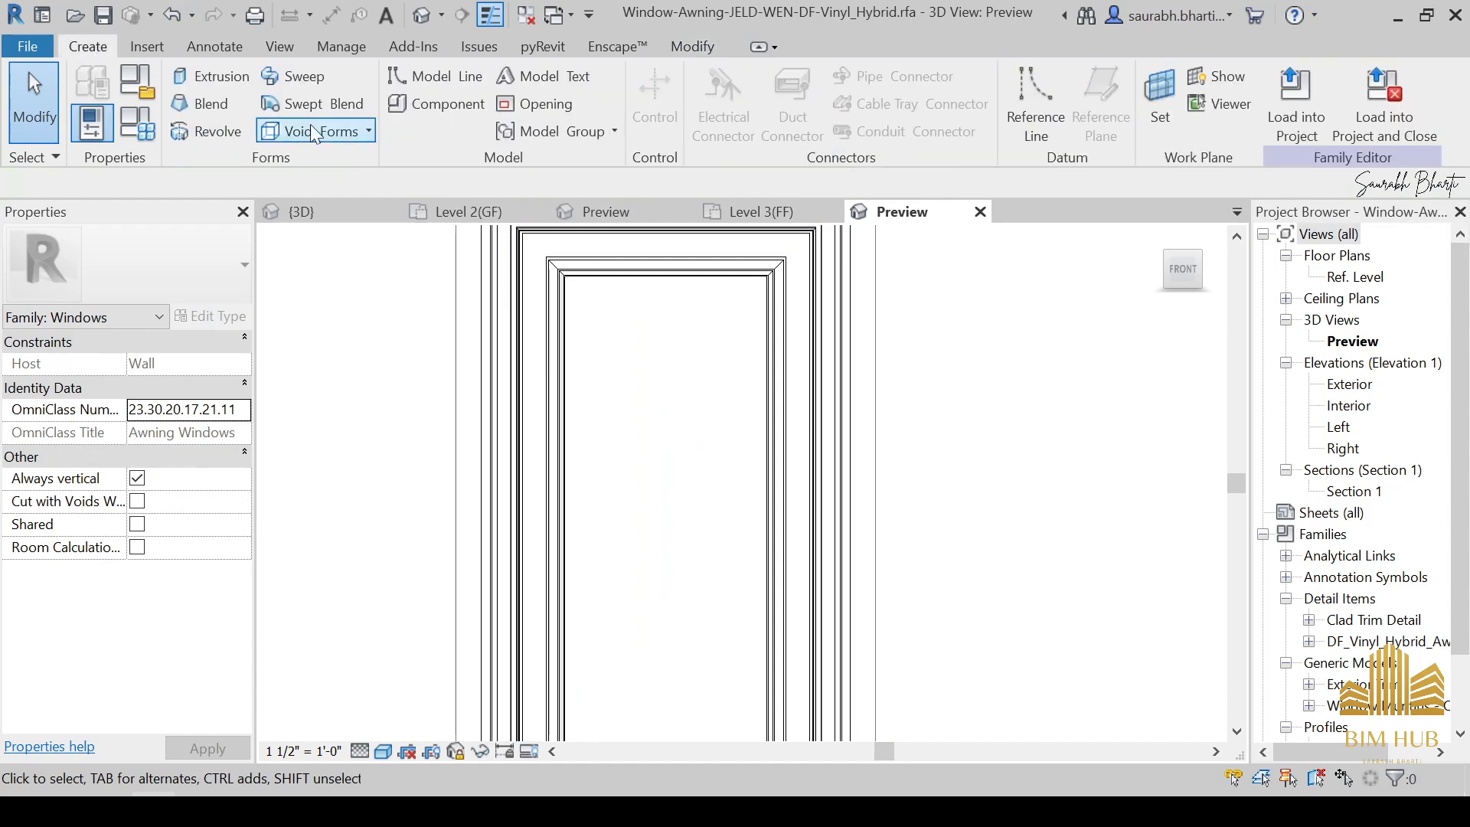
{"action": "left_click", "coordinate": [195, 80]}
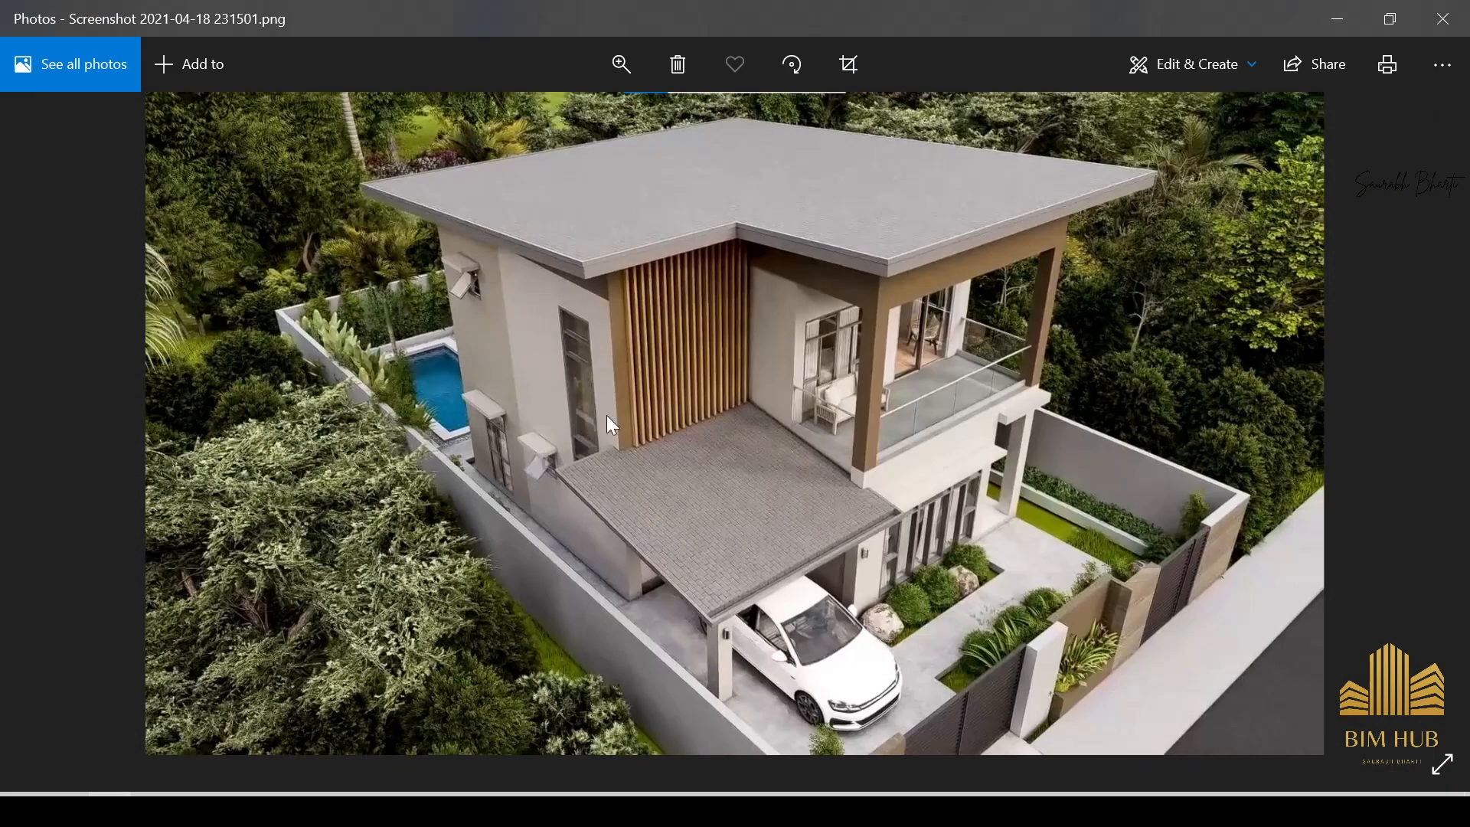
{"action": "scroll", "coordinate": [582, 452], "scroll_direction": "up", "scroll_amount": 5}
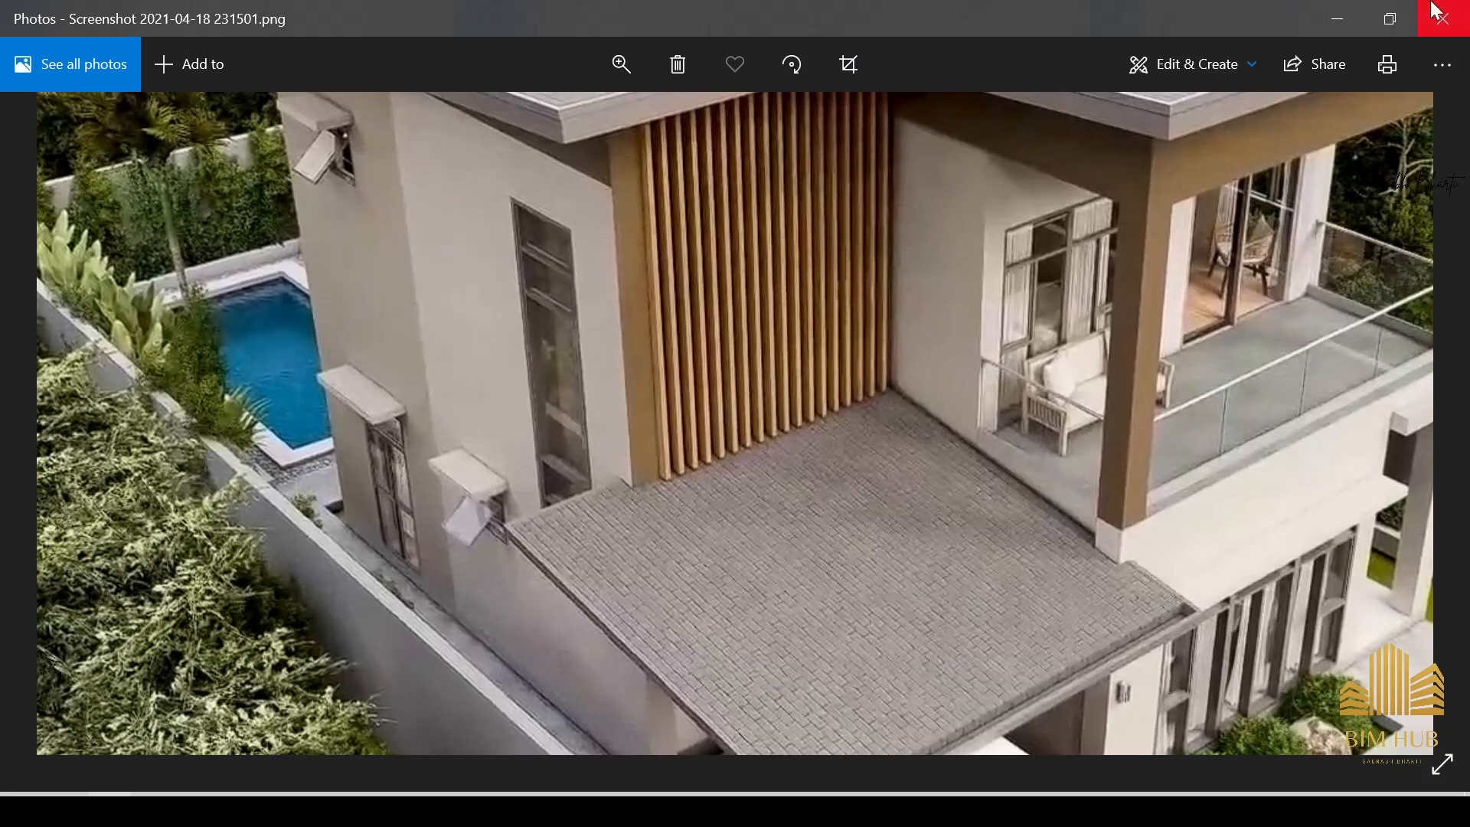
{"action": "left_click", "coordinate": [1354, 15]}
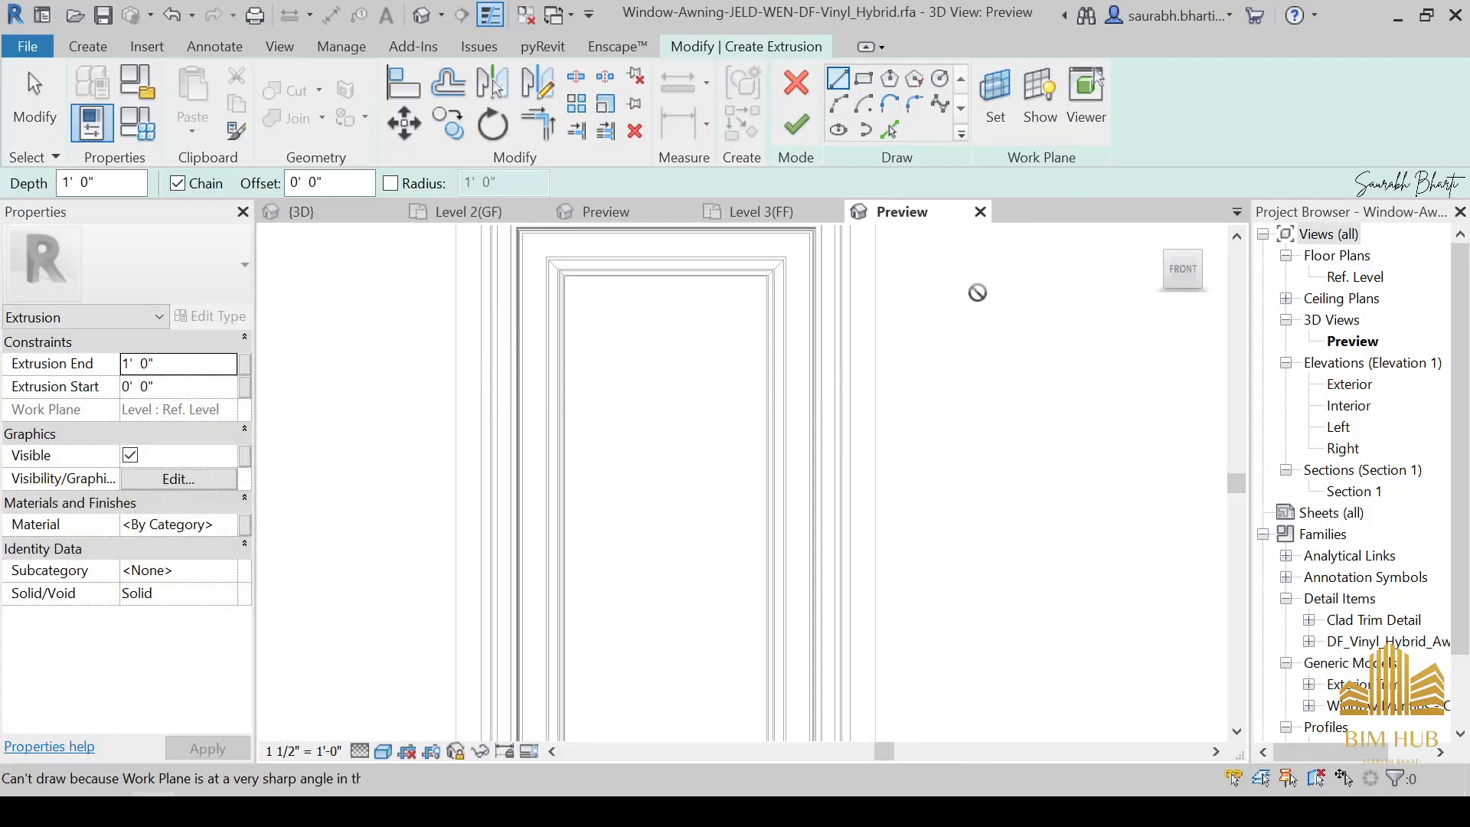
{"action": "left_click", "coordinate": [802, 84]}
Load the awning window family into Greenry House.rvt and close the family without saving it.
{"action": "left_click", "coordinate": [870, 101]}
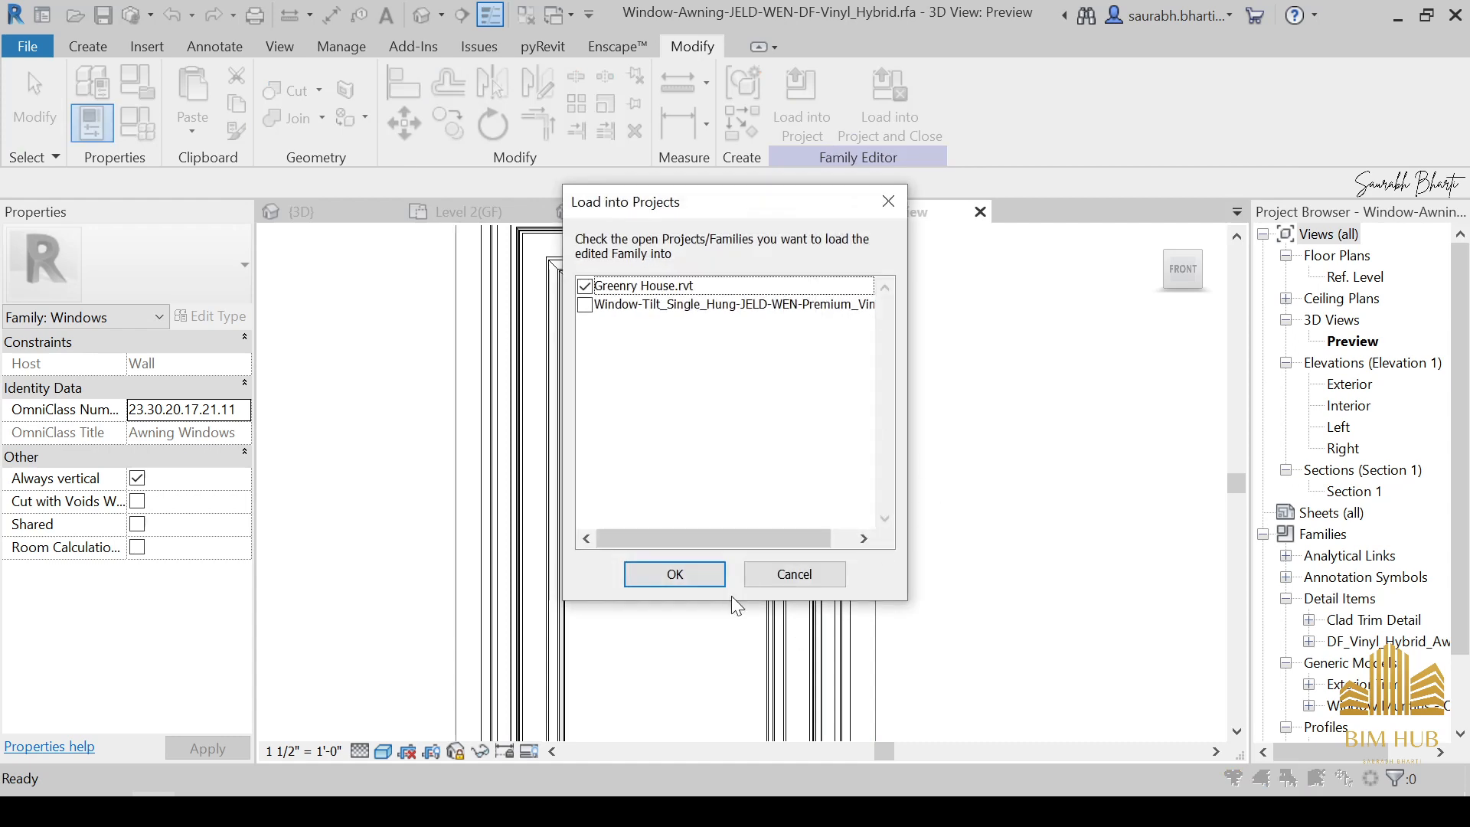
{"action": "left_click", "coordinate": [709, 573]}
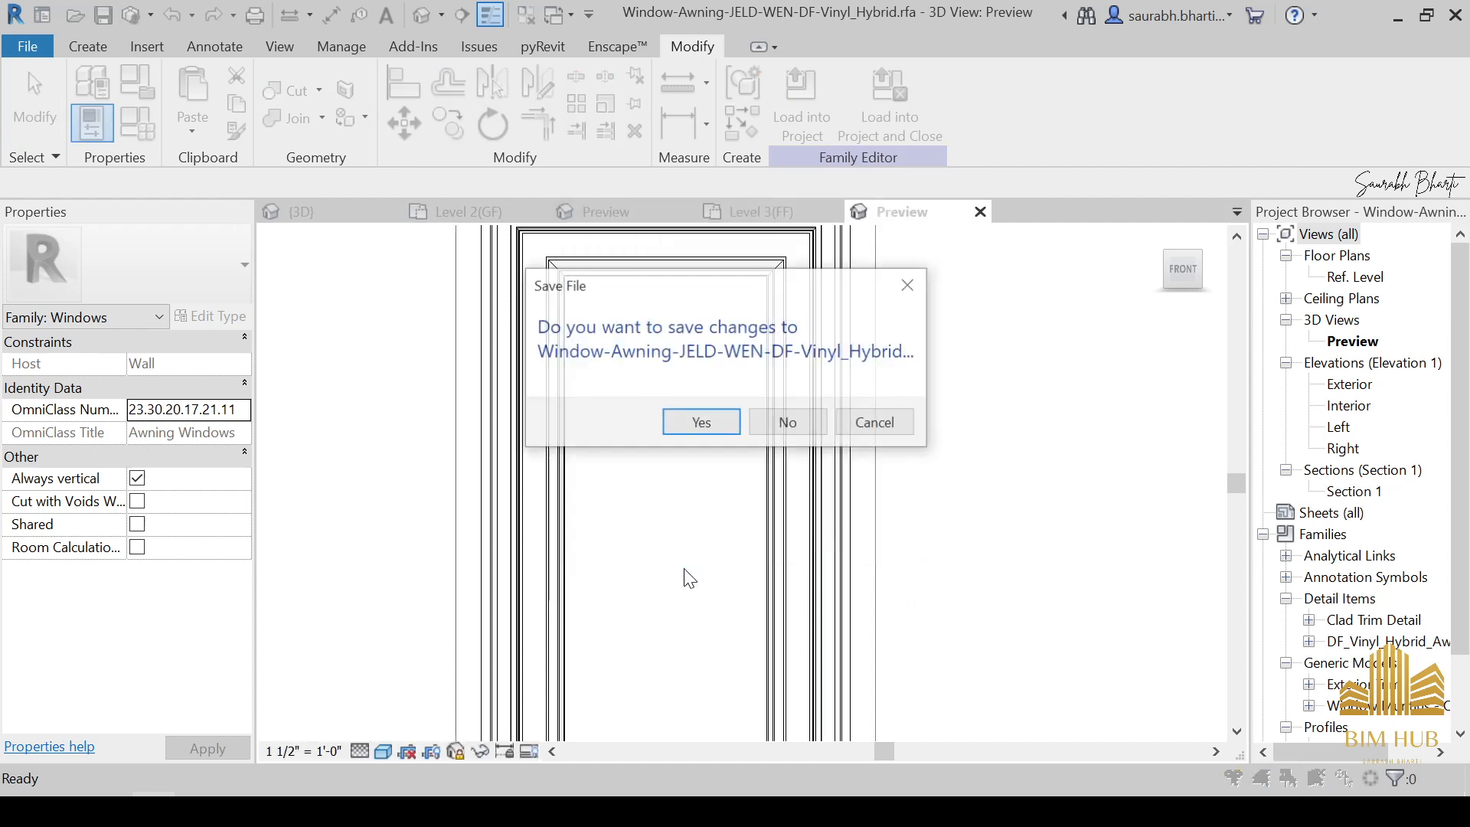
{"action": "left_click", "coordinate": [789, 425]}
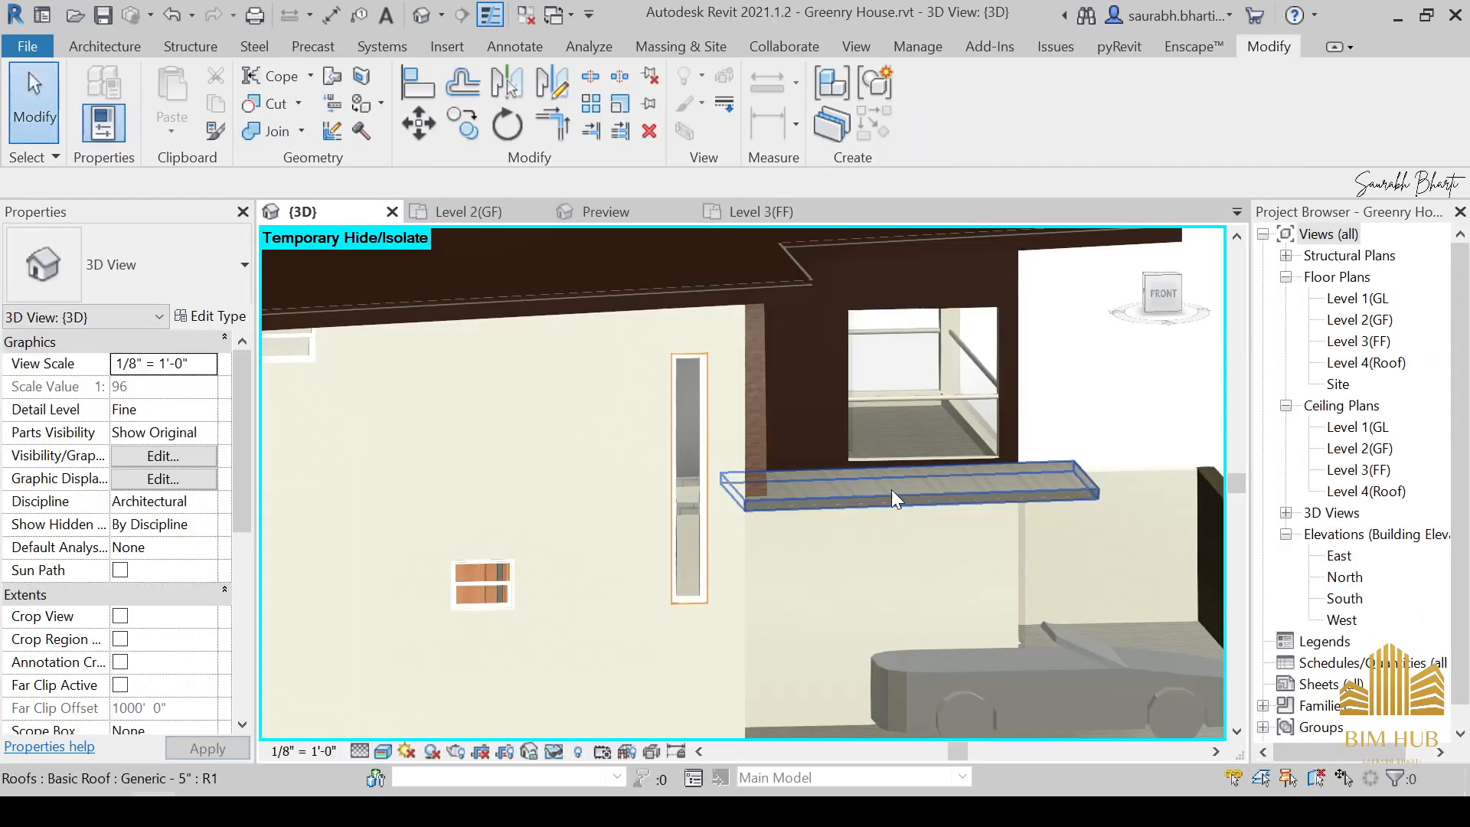
Restore the tall Side window's grille in the house model and reopen its awning window family for editing.
{"action": "middle_click_drag", "start_coordinate": [745, 576], "coordinate": [665, 572], "text": "shift"}
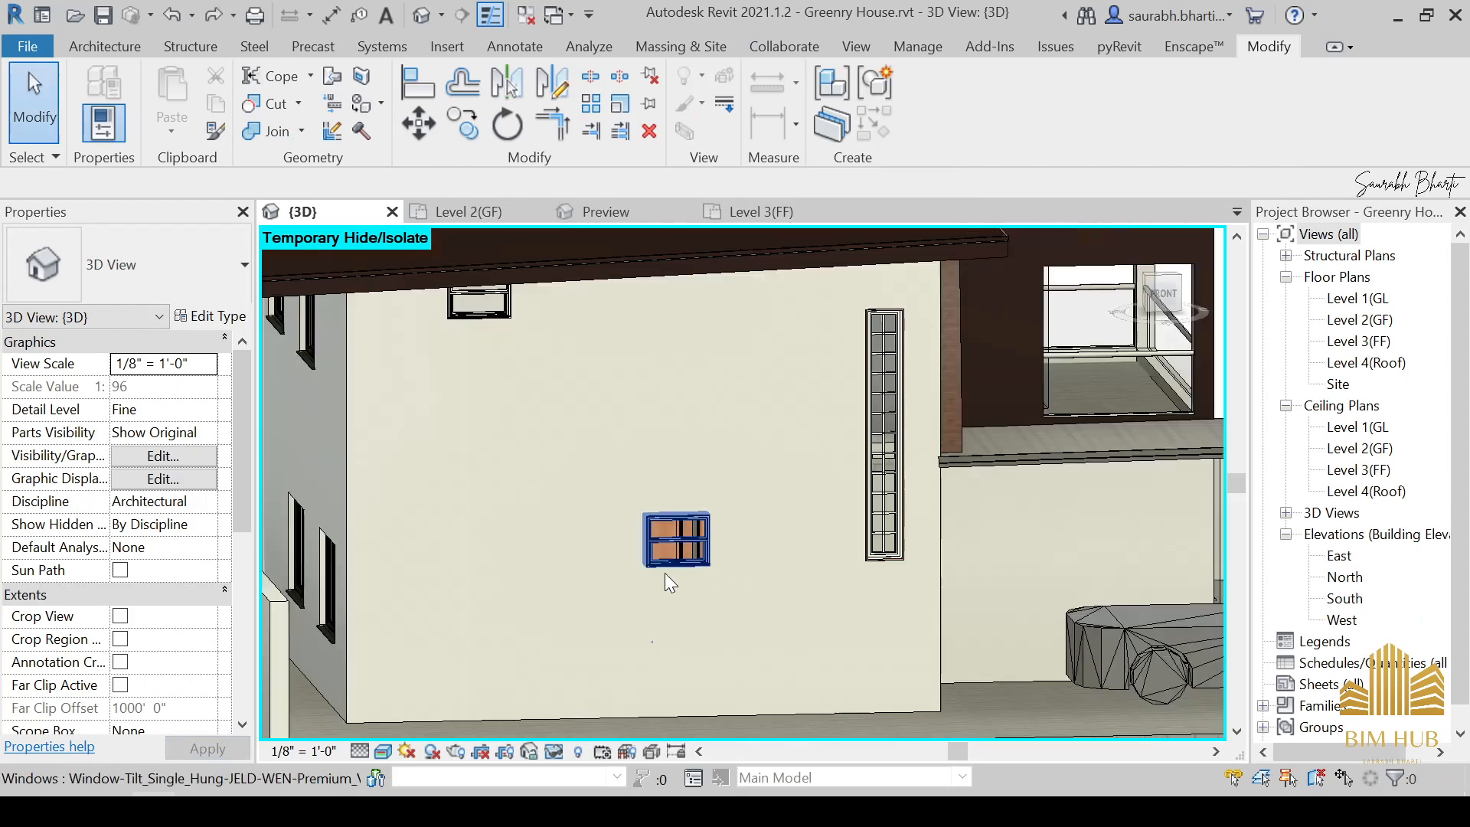
{"action": "left_click", "coordinate": [889, 410]}
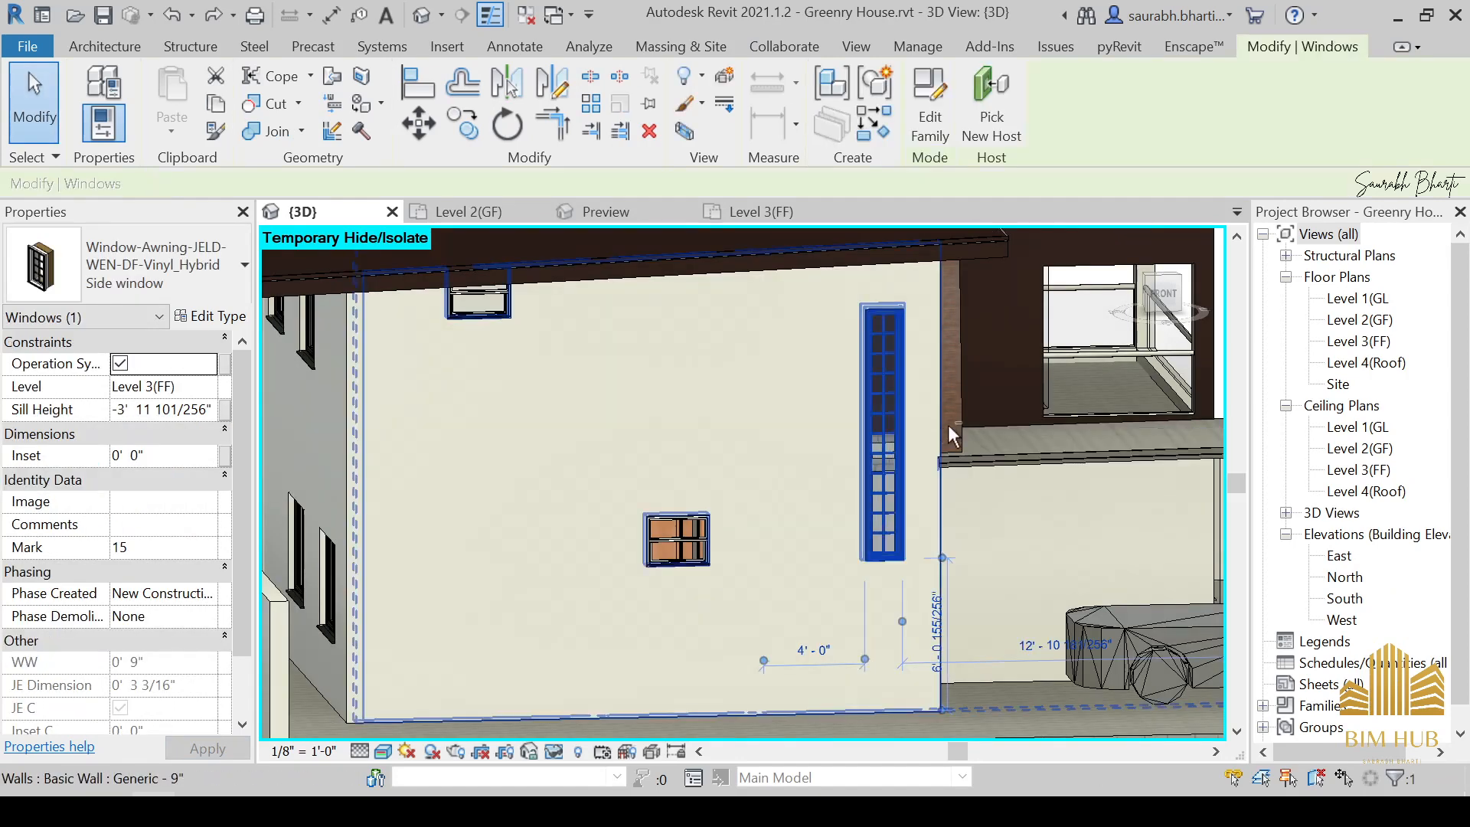
{"action": "middle_click_drag", "start_coordinate": [948, 425], "coordinate": [916, 389], "text": "shift"}
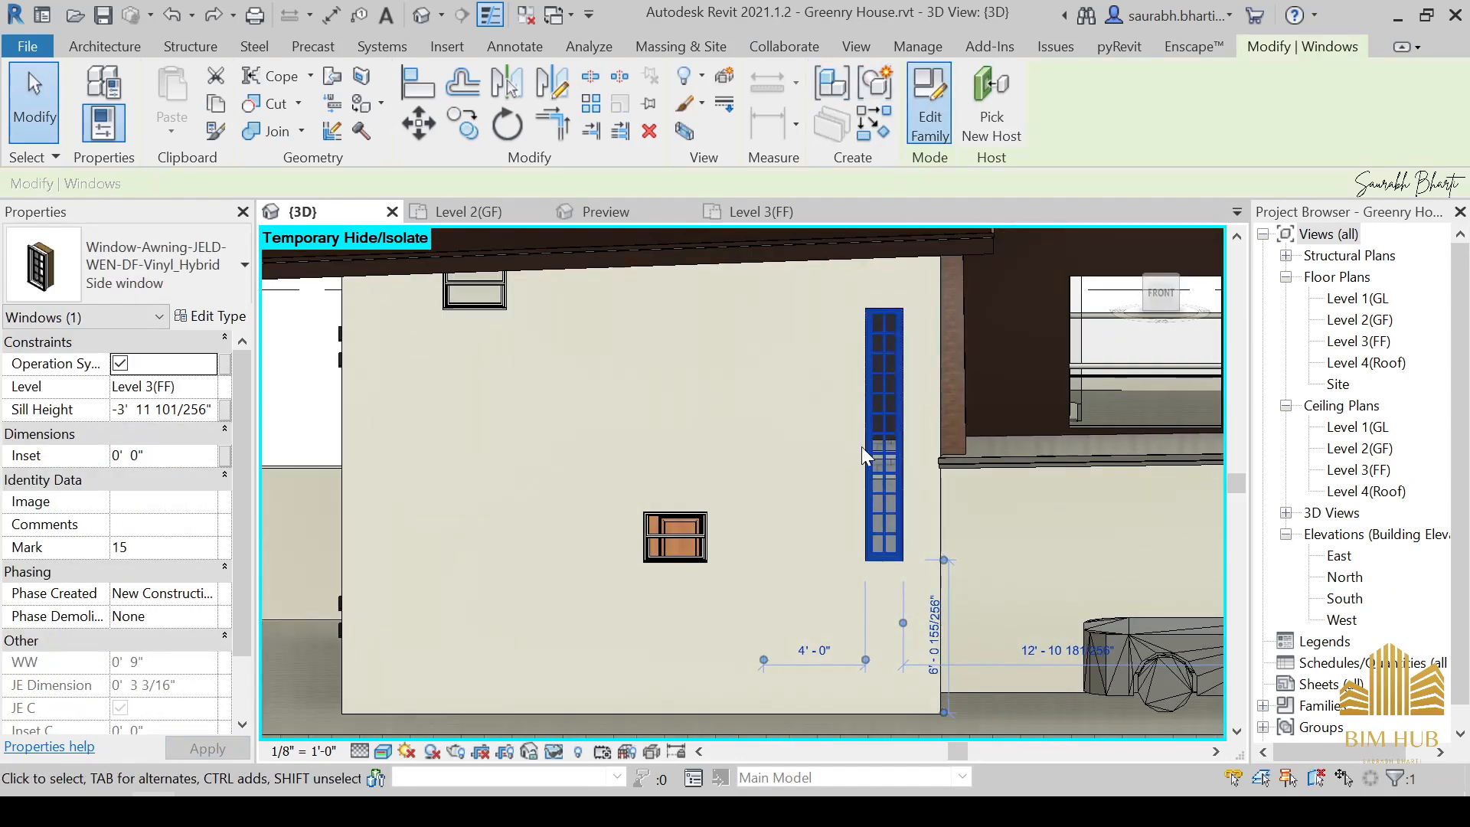
{"action": "left_click", "coordinate": [840, 478]}
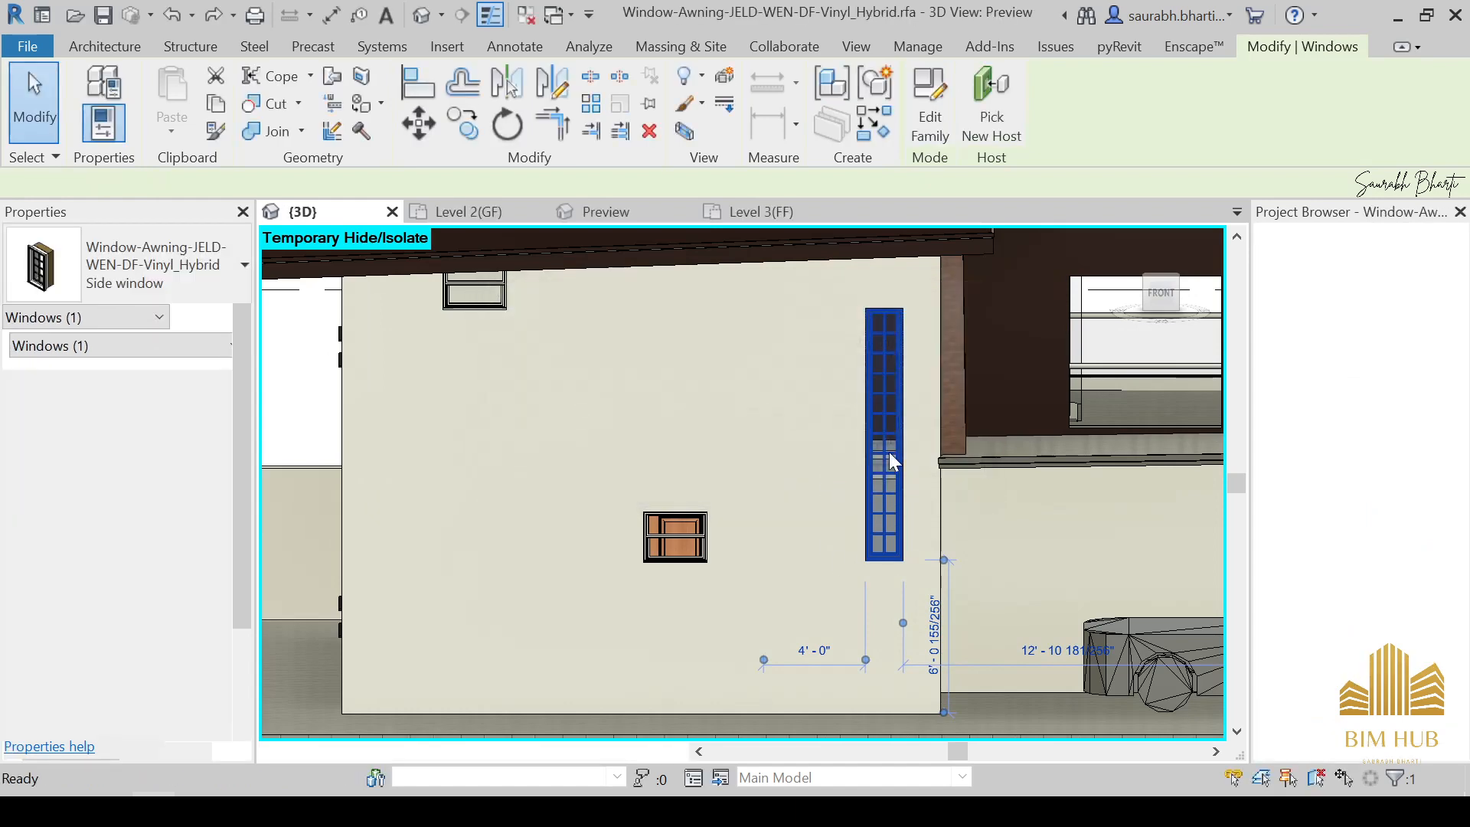
Open the nested Window Muntins family of the awning window for editing.
{"action": "left_click", "coordinate": [728, 410]}
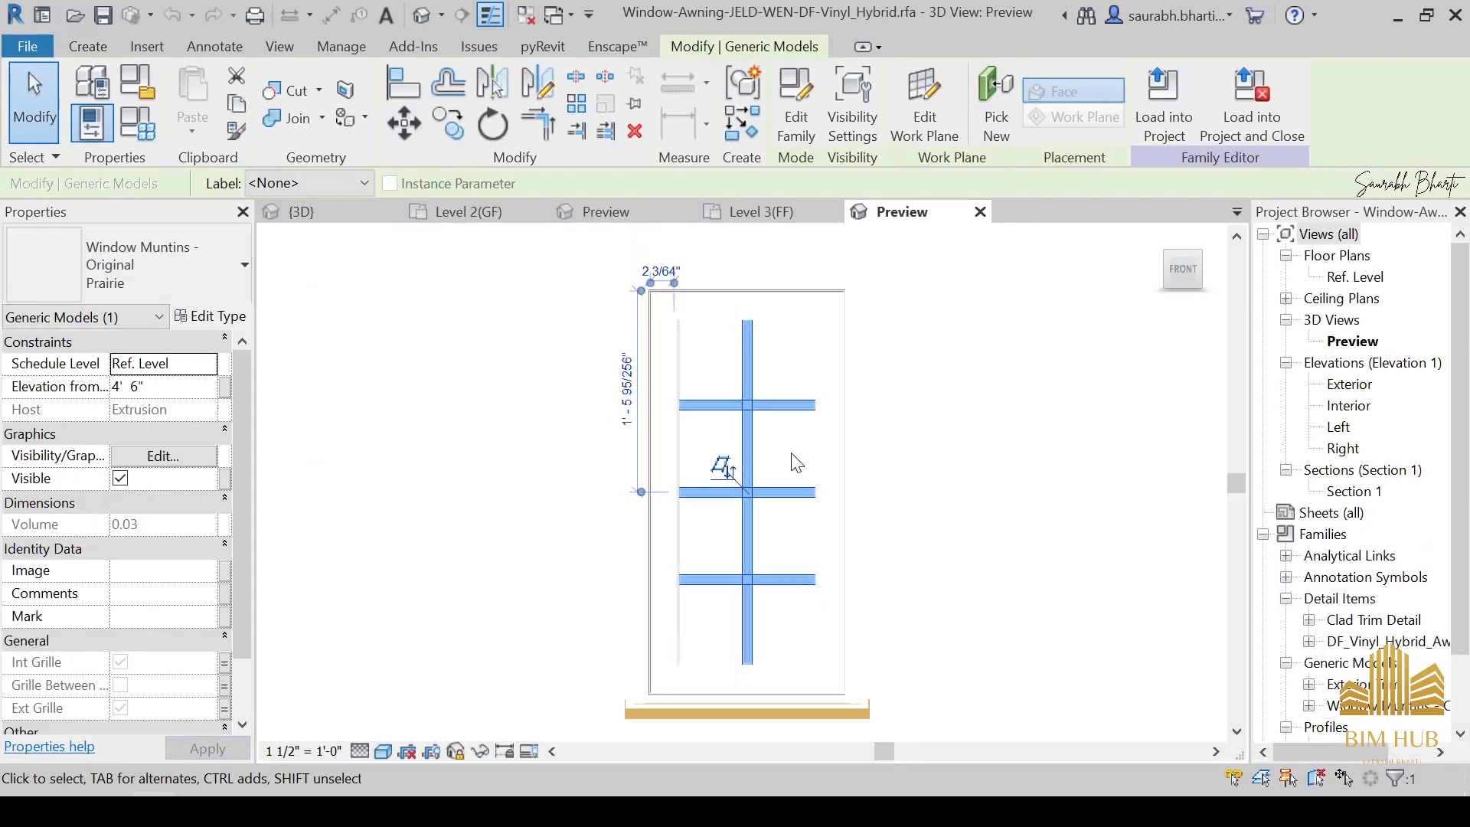
{"action": "scroll", "coordinate": [796, 463], "scroll_direction": "down", "scroll_amount": 2}
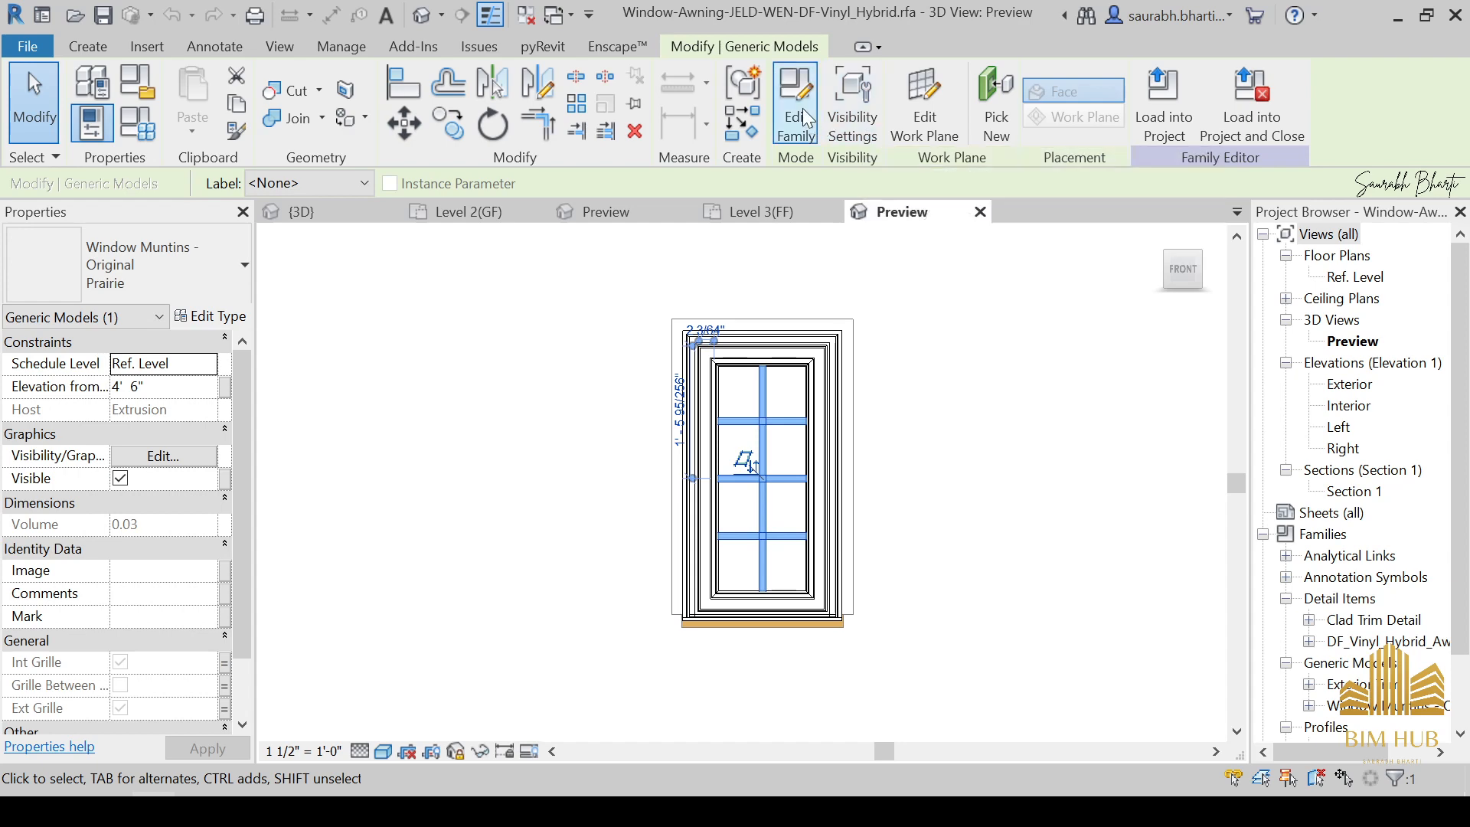
{"action": "double_click", "coordinate": [748, 446]}
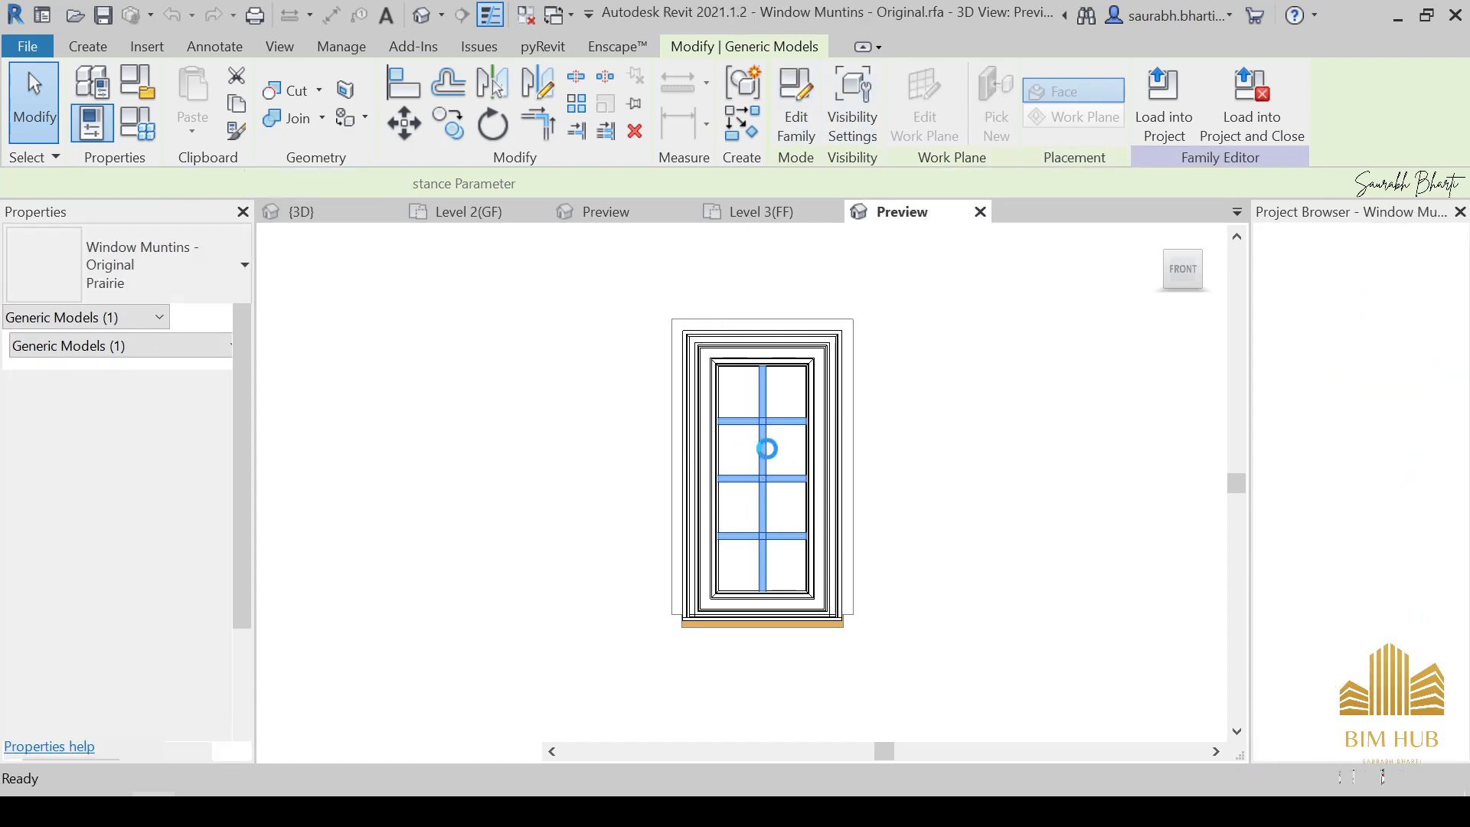
Delete the vertical bar's array group from the Window Muntins family, keeping the three horizontal bars.
{"action": "middle_click_drag", "start_coordinate": [779, 533], "coordinate": [755, 515], "text": "shift"}
{"action": "left_click", "coordinate": [723, 410]}
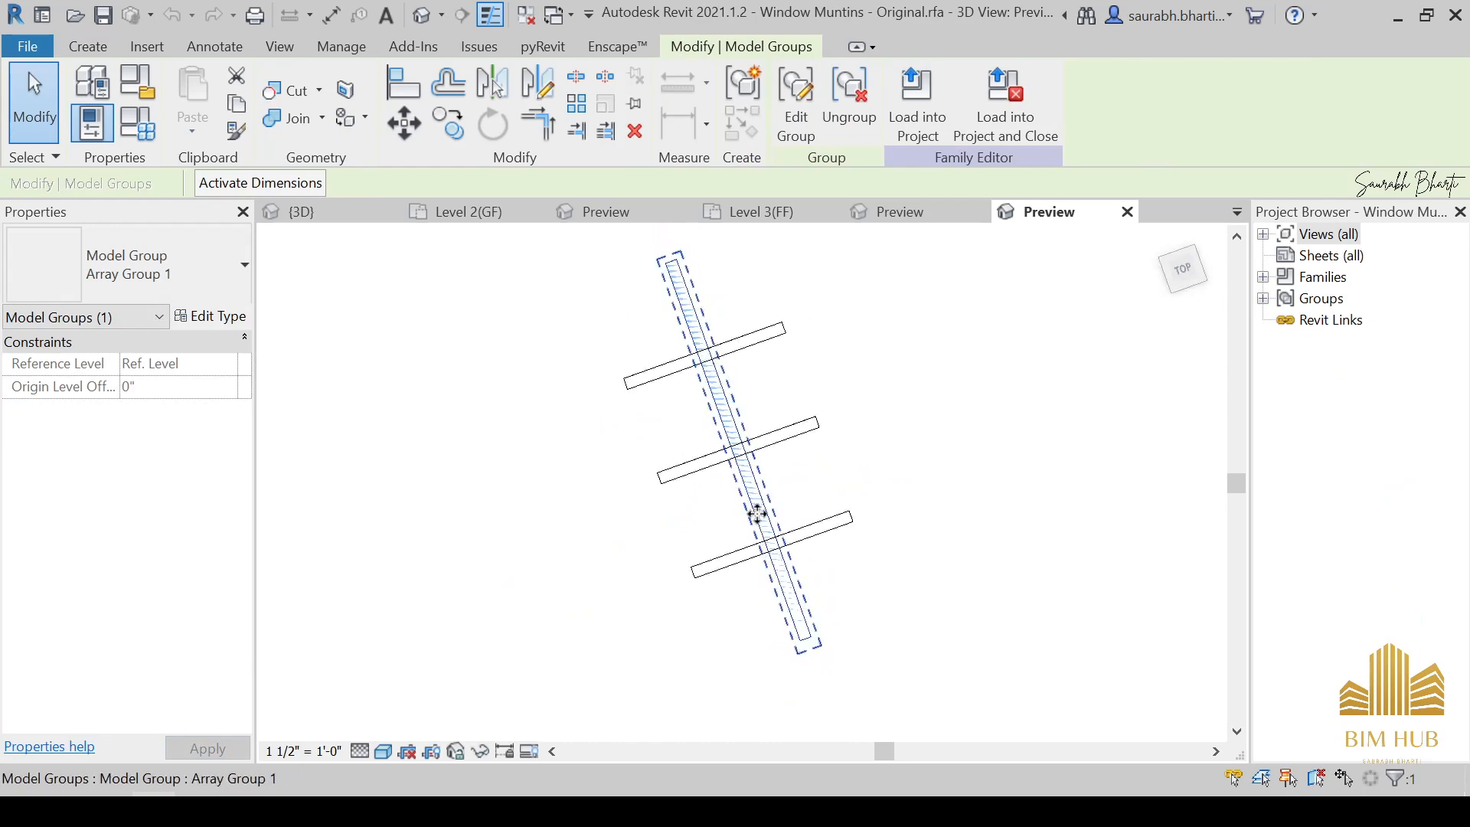
{"action": "key", "text": "Escape"}
{"action": "left_click", "coordinate": [736, 408]}
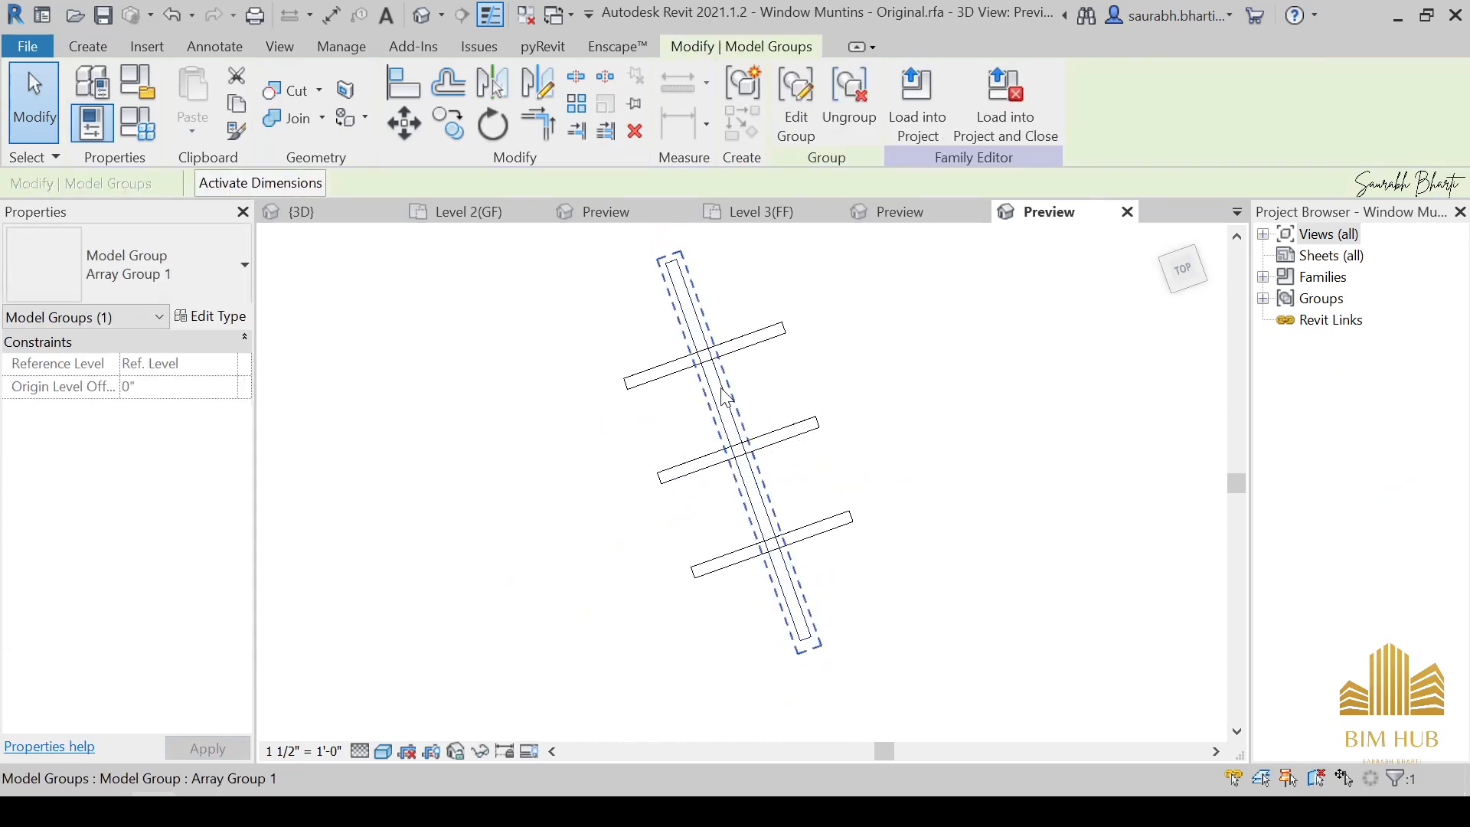
{"action": "key", "text": "Escape"}
{"action": "left_click", "coordinate": [738, 419]}
{"action": "key", "text": "Delete"}
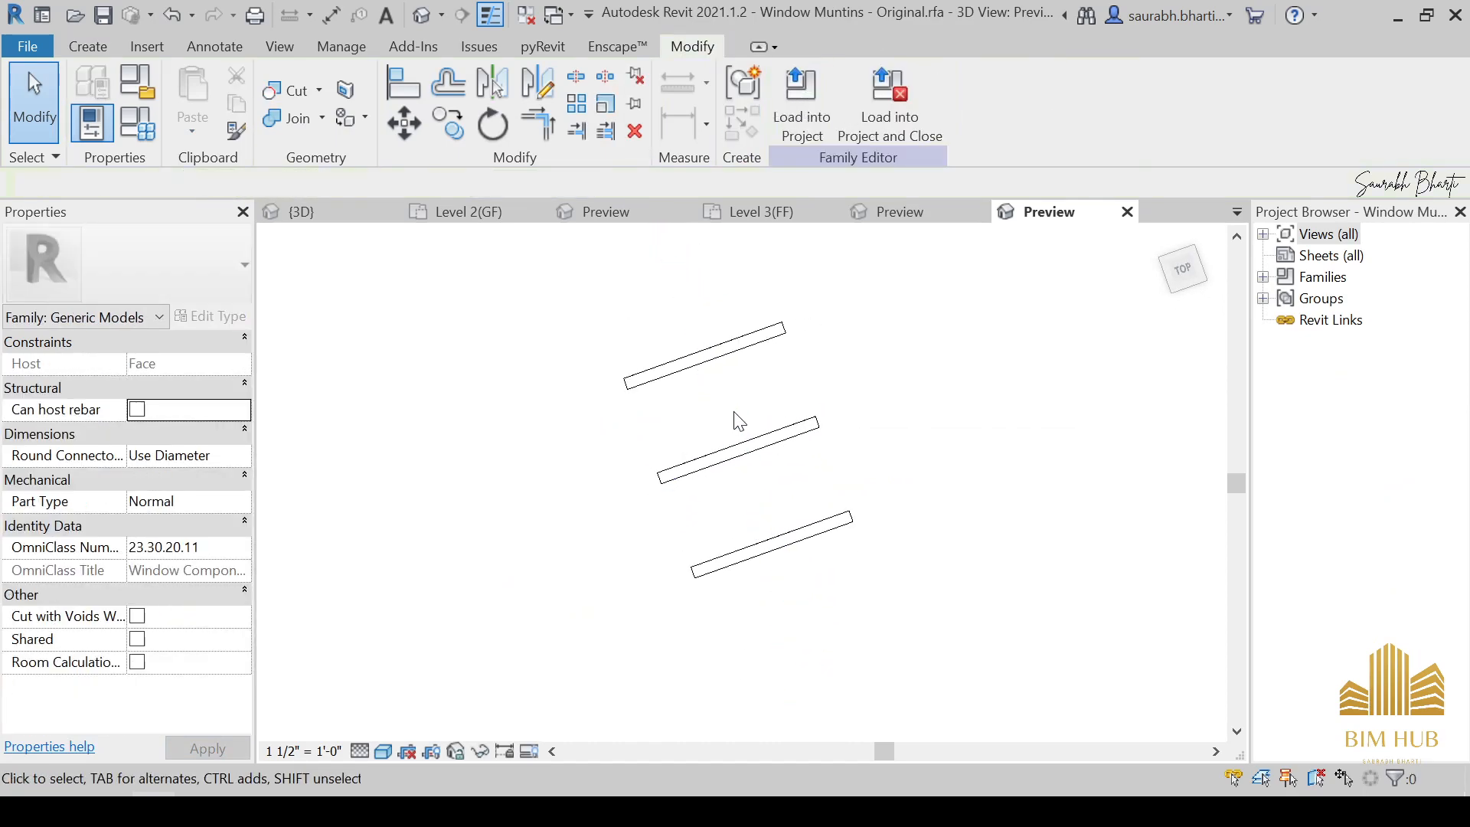
{"action": "middle_click_drag", "start_coordinate": [800, 525], "coordinate": [744, 508], "text": "shift"}
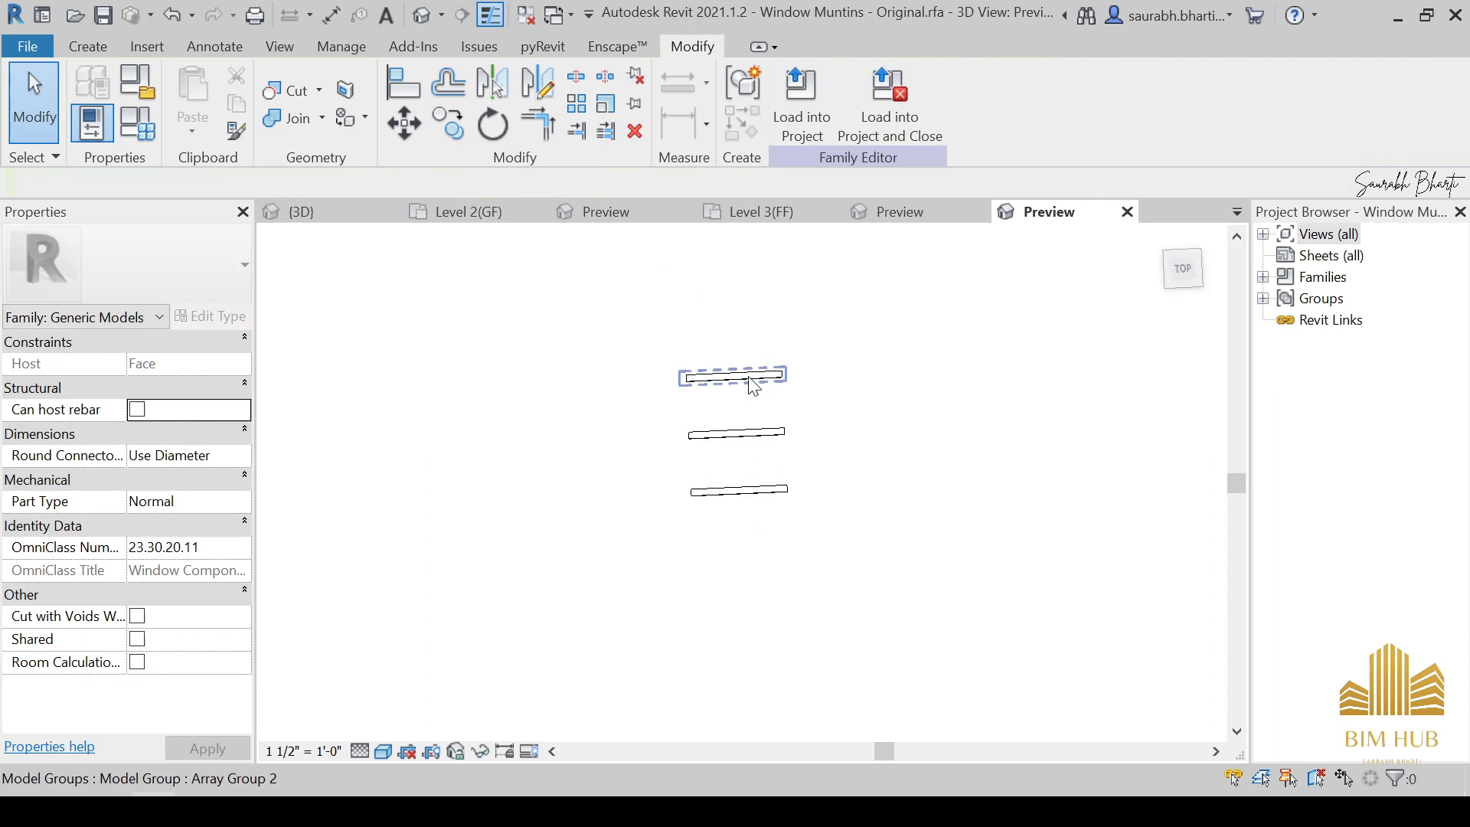
Try loading the edited Window Muntins family directly into Greenry House.rvt and cancel placing it as a component.
{"action": "left_click", "coordinate": [815, 95]}
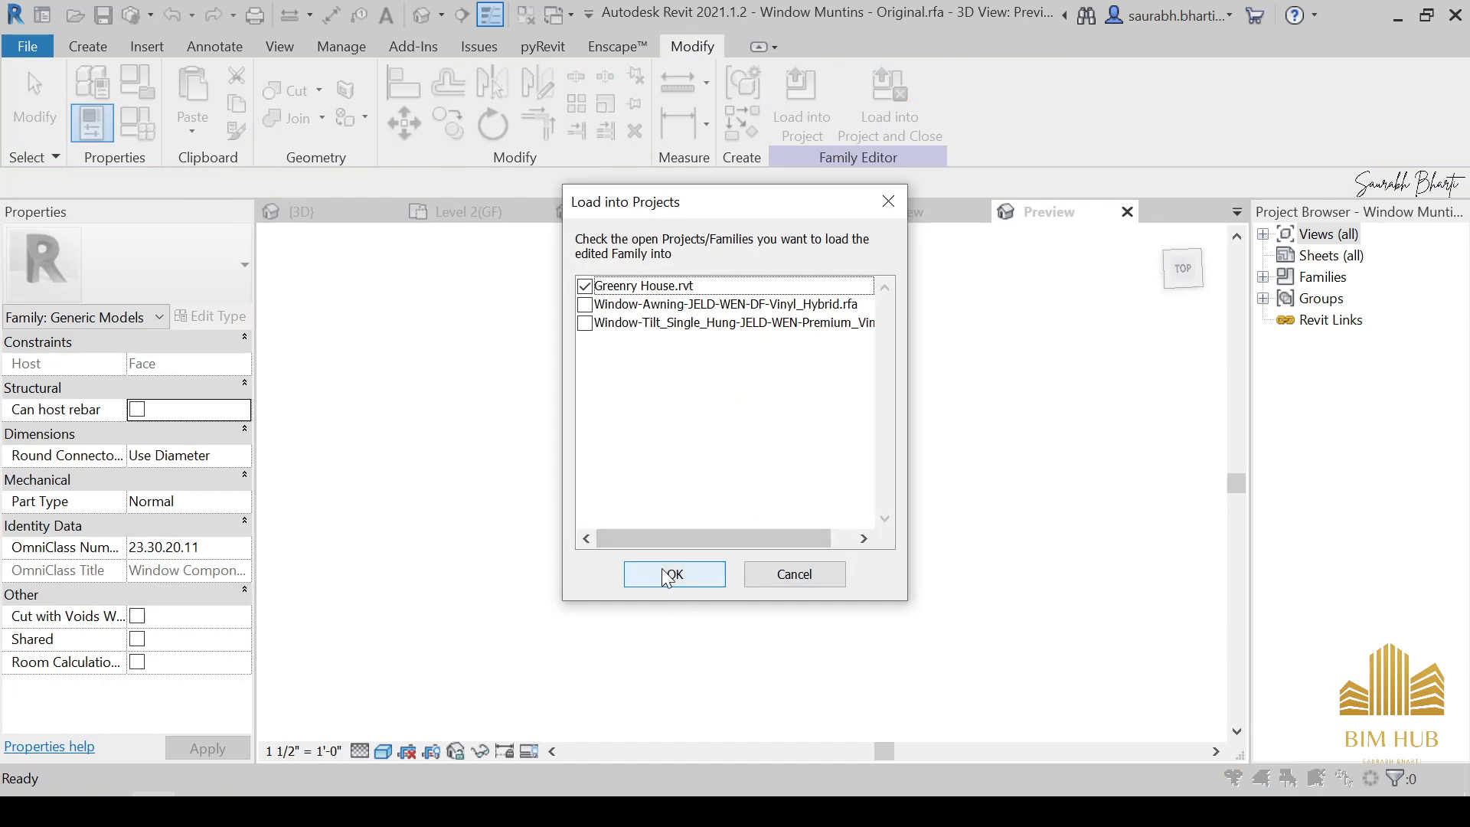
{"action": "left_click", "coordinate": [669, 576]}
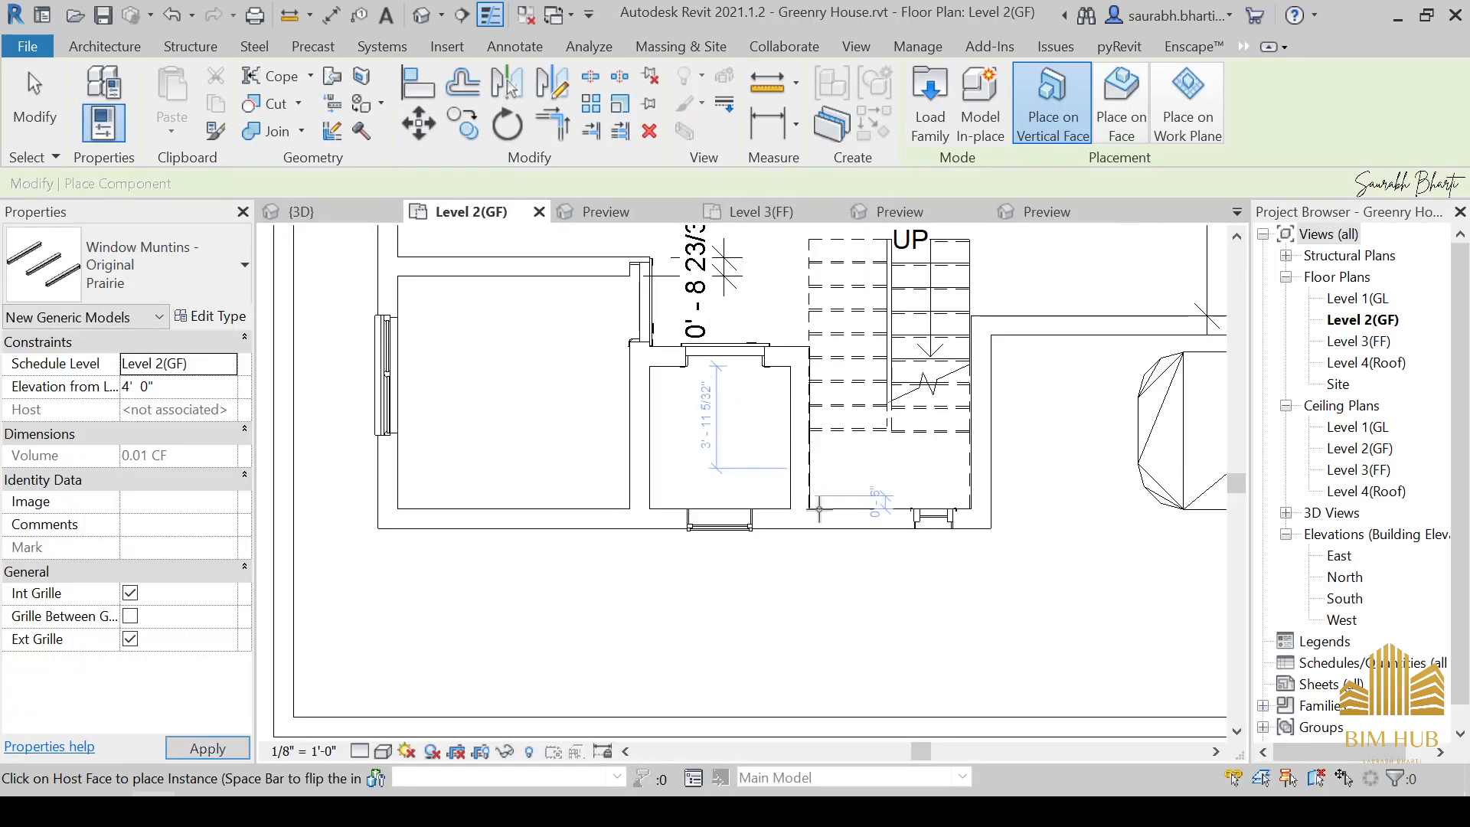
{"action": "left_click", "coordinate": [437, 16]}
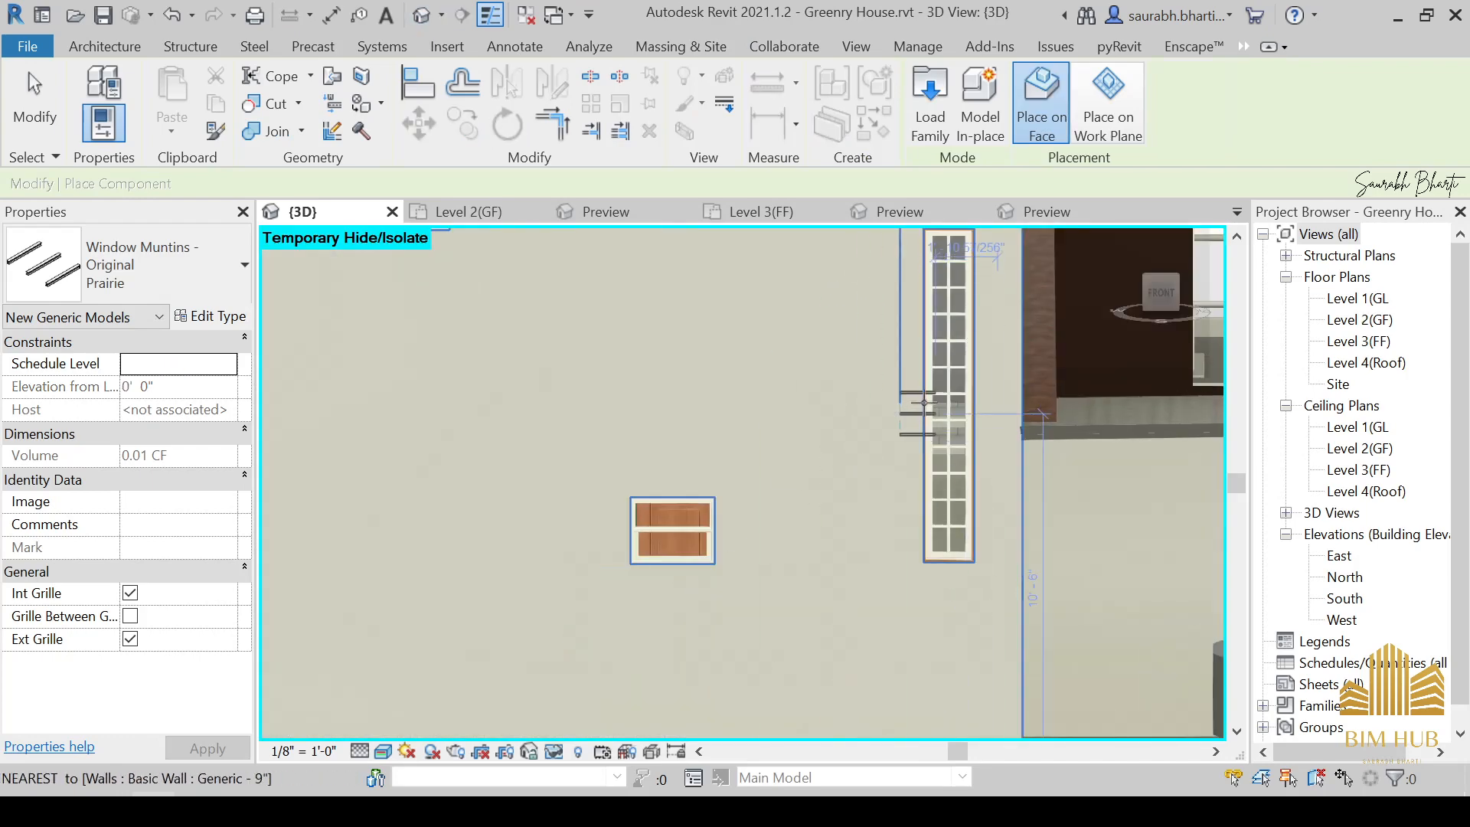
{"action": "key", "text": "Escape"}
Return to the tall window's awning family and reopen its nested Window Muntins family for editing.
{"action": "left_click", "coordinate": [951, 373]}
{"action": "left_click", "coordinate": [936, 124]}
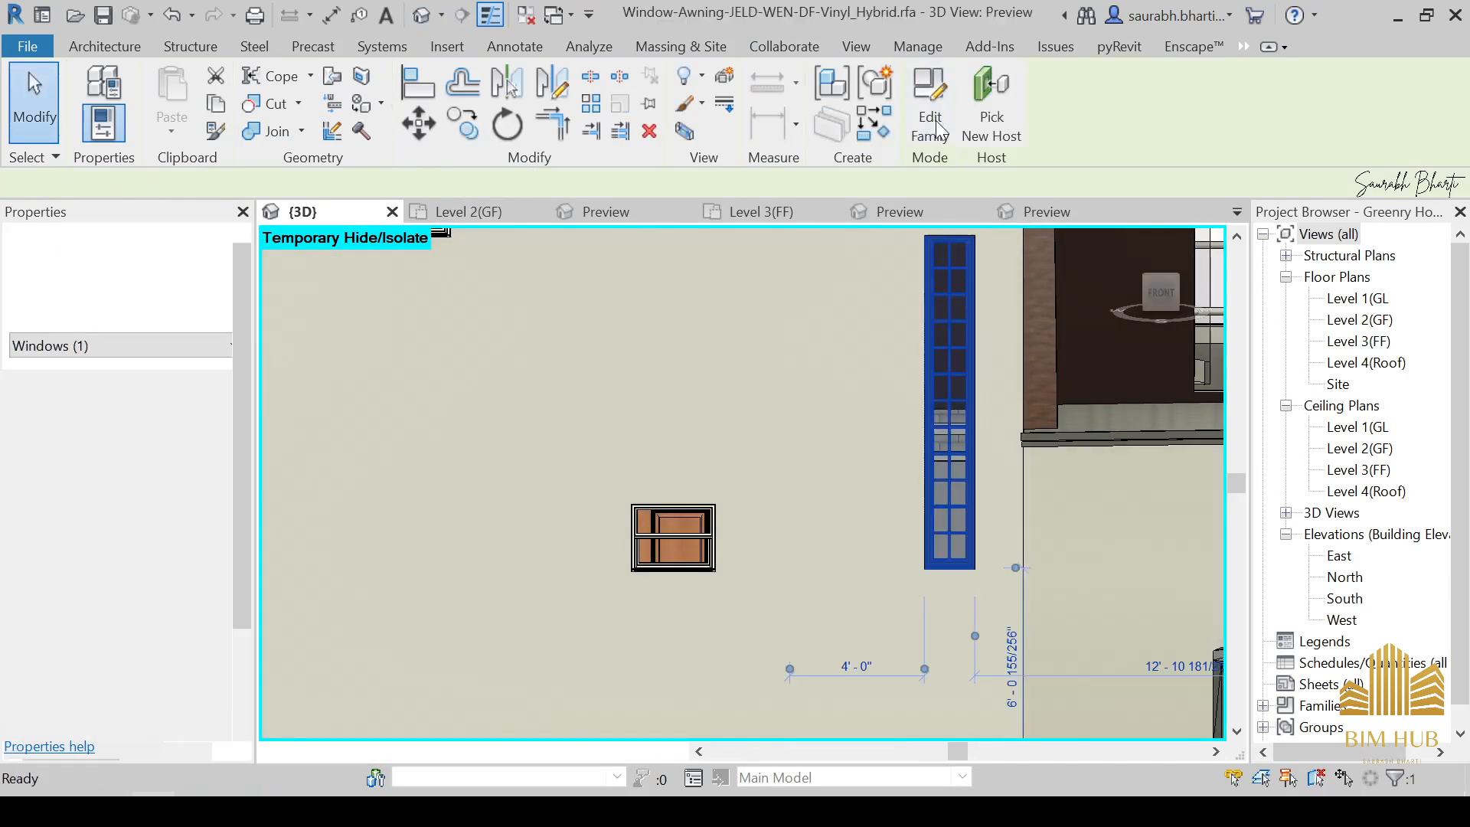
{"action": "left_click", "coordinate": [773, 478]}
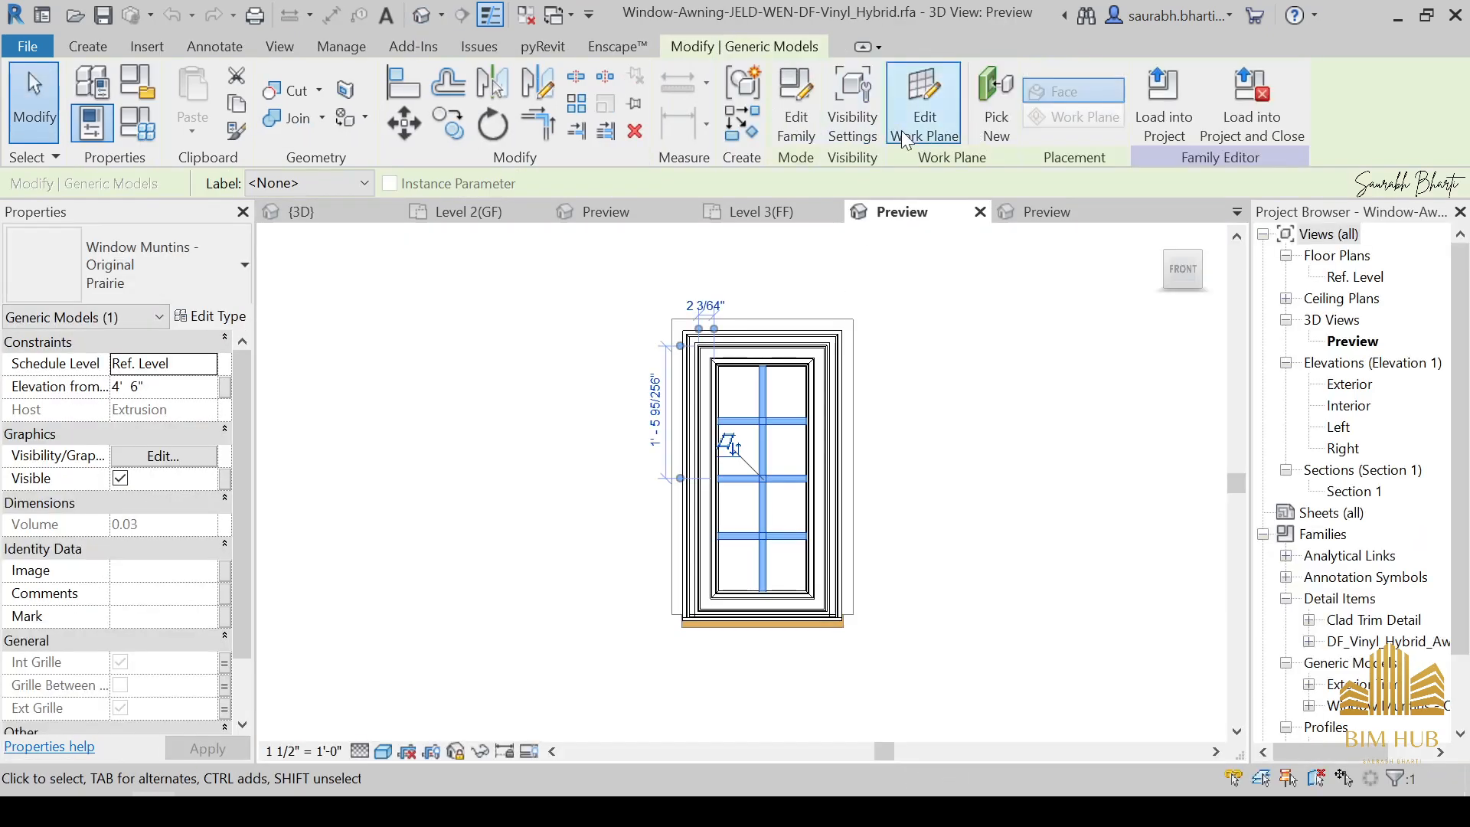
{"action": "left_click", "coordinate": [796, 107]}
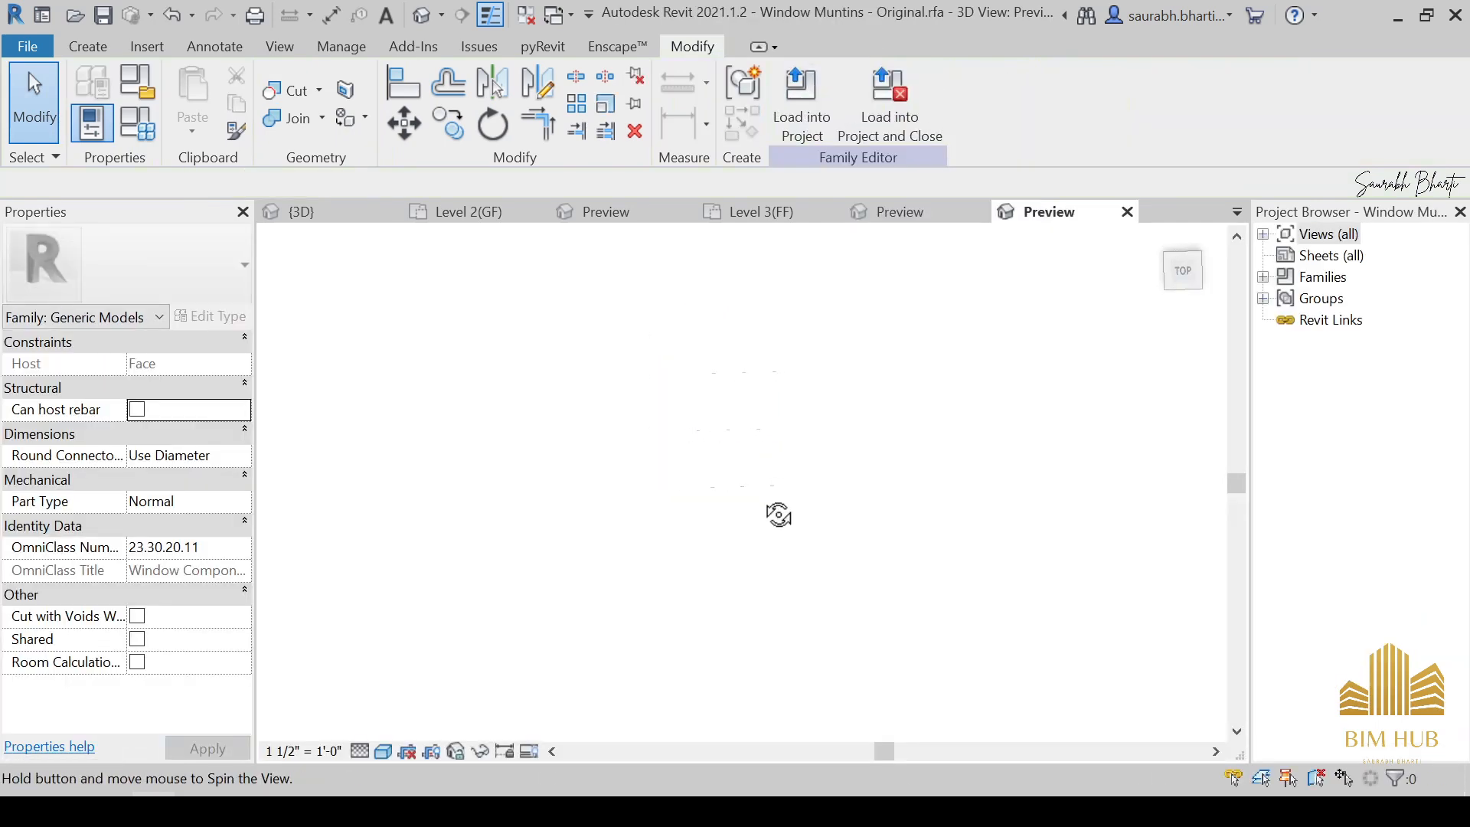
Load the edited Window Muntins family only into Window-Awning-JELD-WEN-DF-Vinyl_Hybrid.rfa, leaving Greenry House.rvt out.
{"action": "middle_click_drag", "start_coordinate": [779, 514], "coordinate": [796, 481], "text": "shift"}
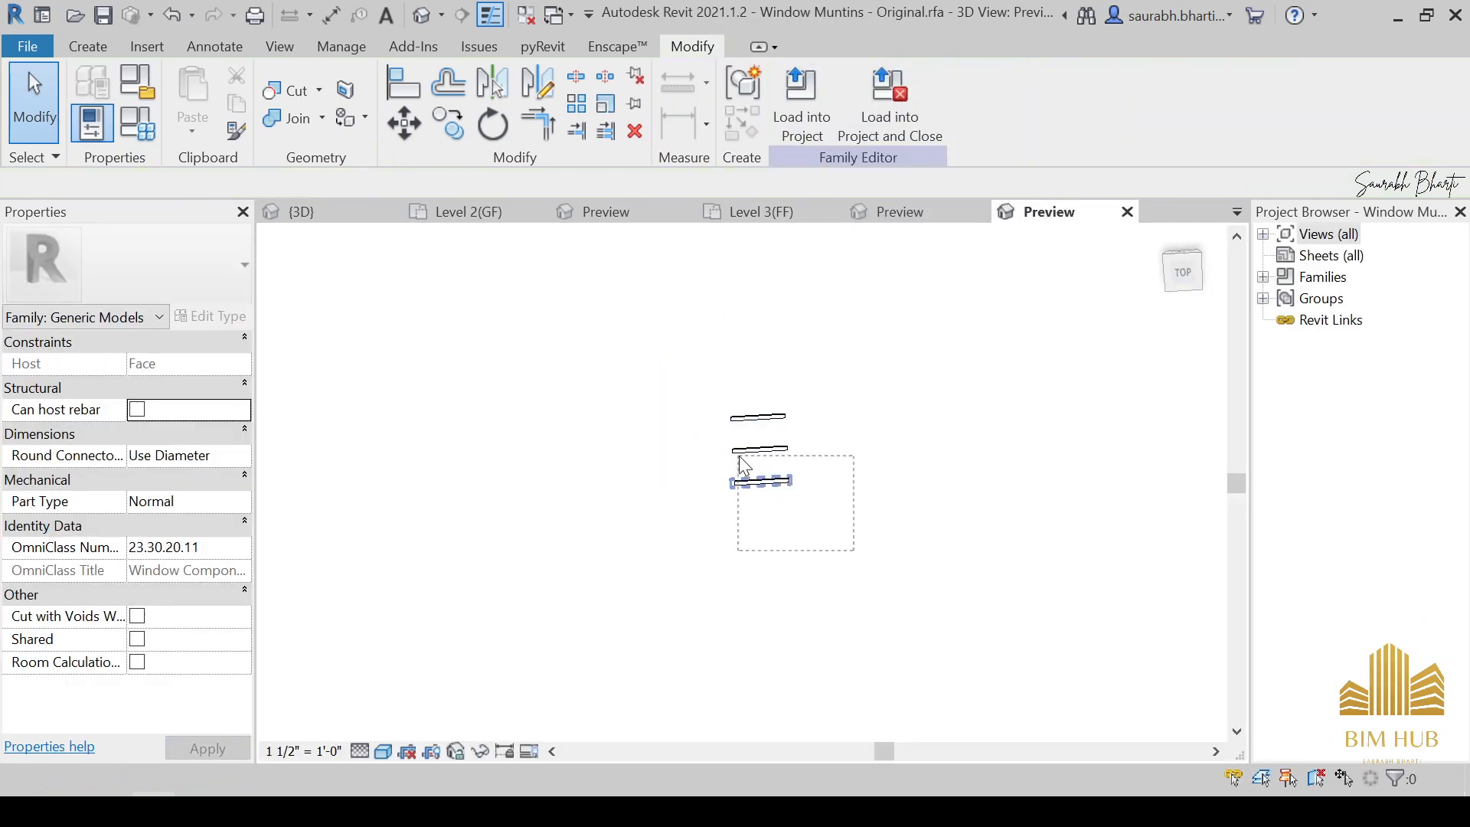
{"action": "left_click_drag", "start_coordinate": [740, 458], "coordinate": [738, 456]}
{"action": "left_click", "coordinate": [911, 94]}
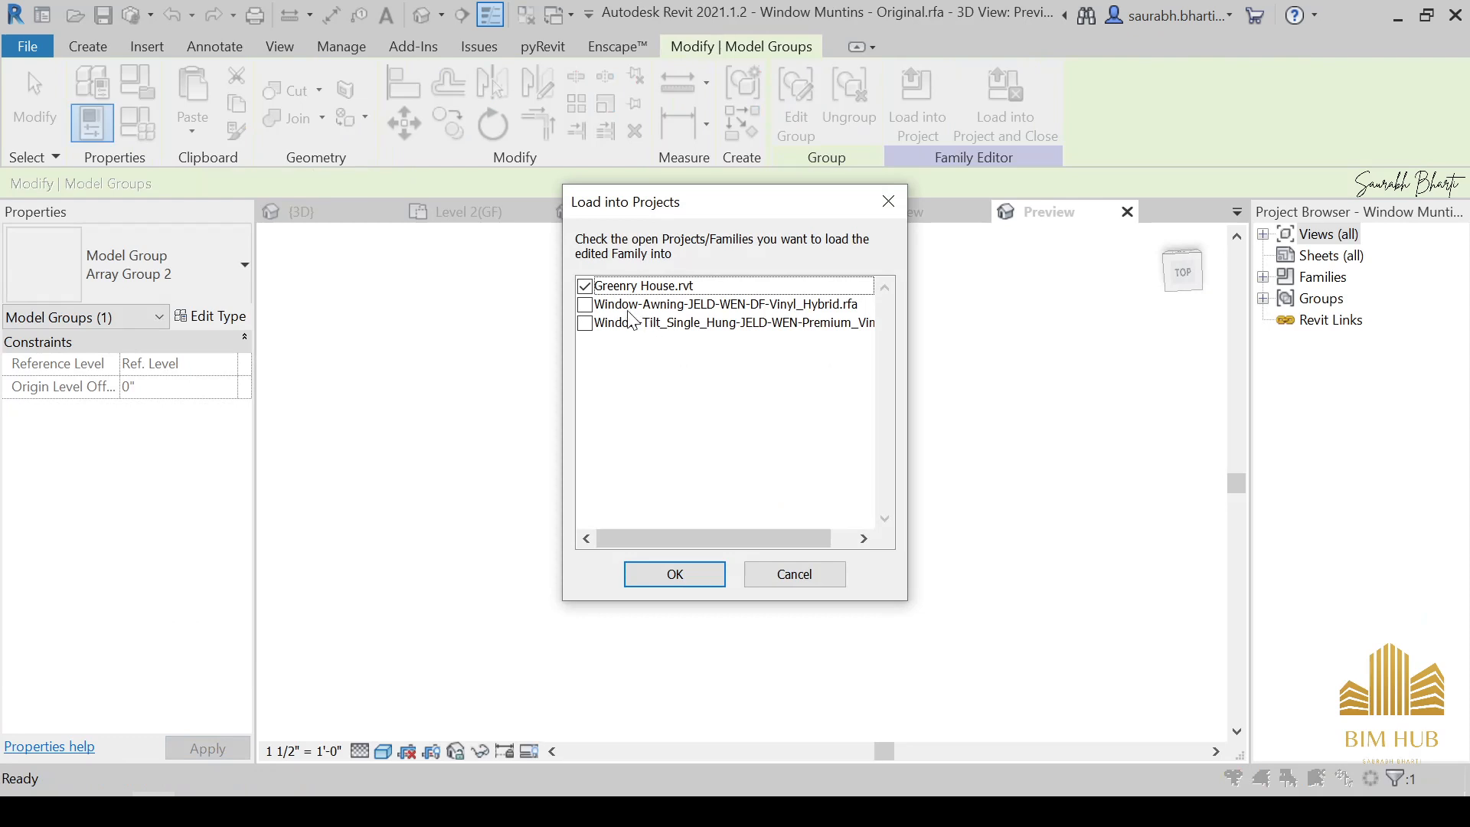
{"action": "left_click", "coordinate": [583, 300]}
{"action": "left_click", "coordinate": [584, 288]}
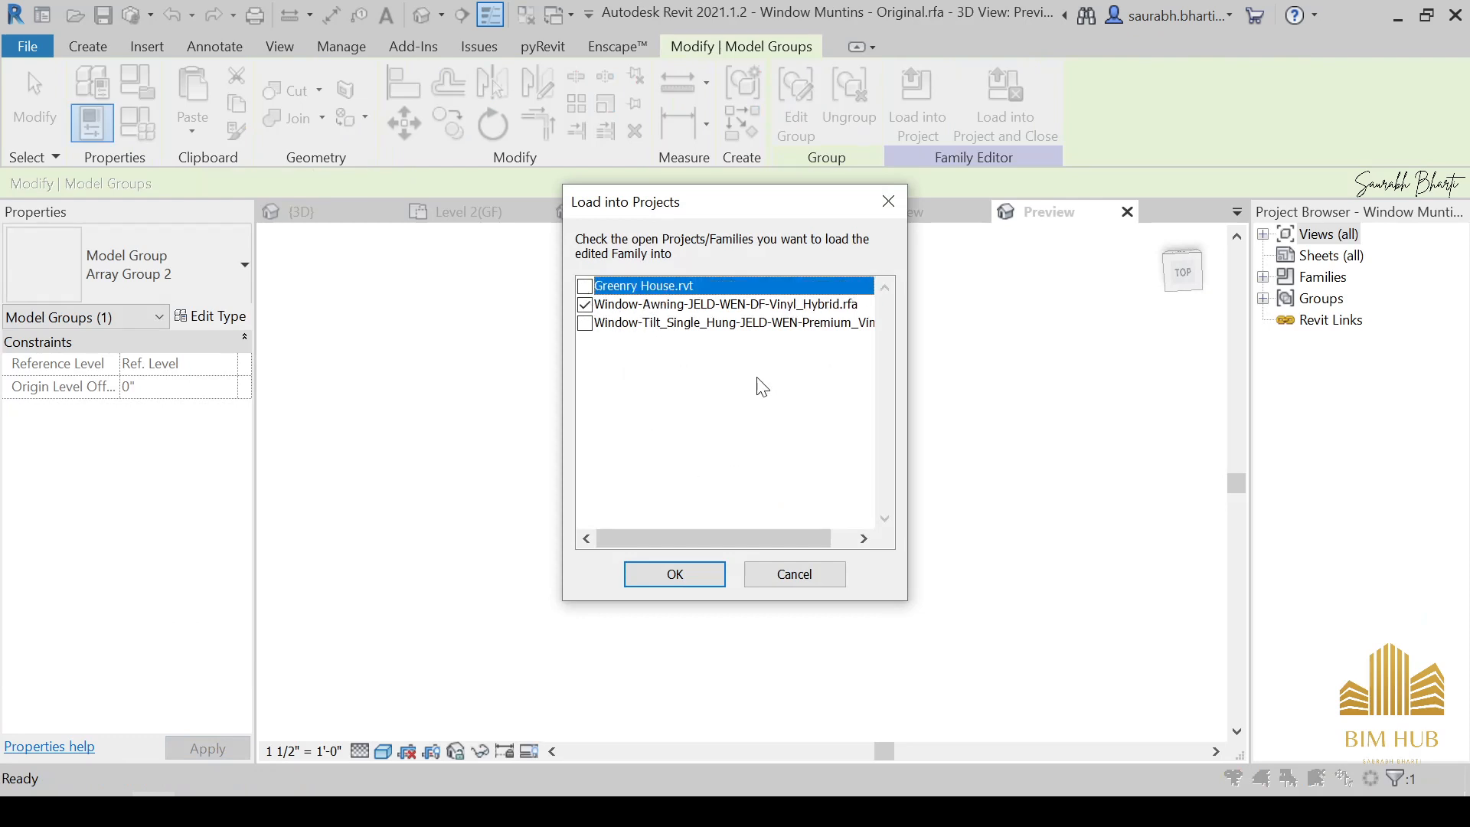
{"action": "left_click", "coordinate": [674, 575]}
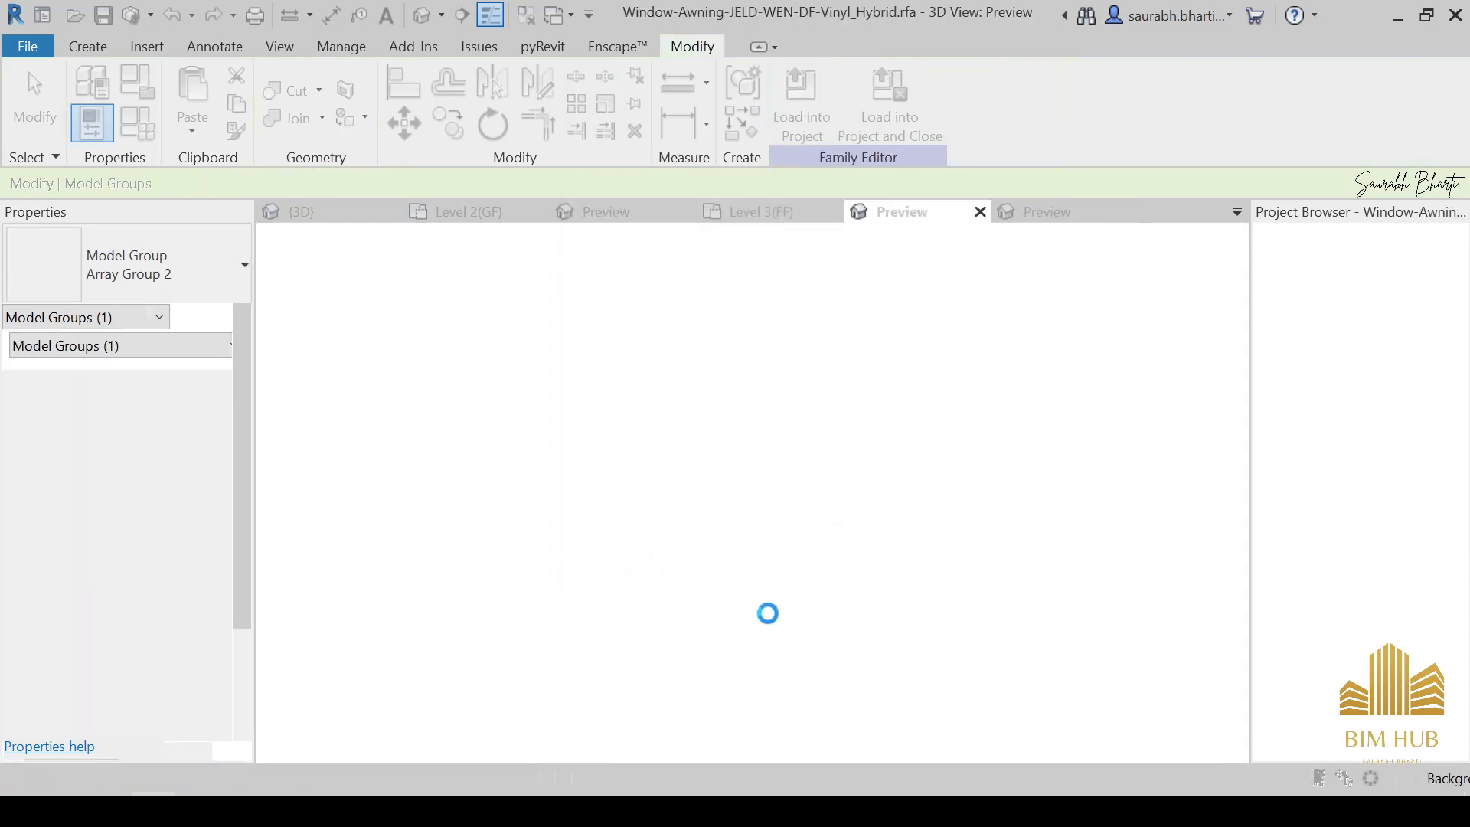
{"action": "left_click", "coordinate": [679, 350]}
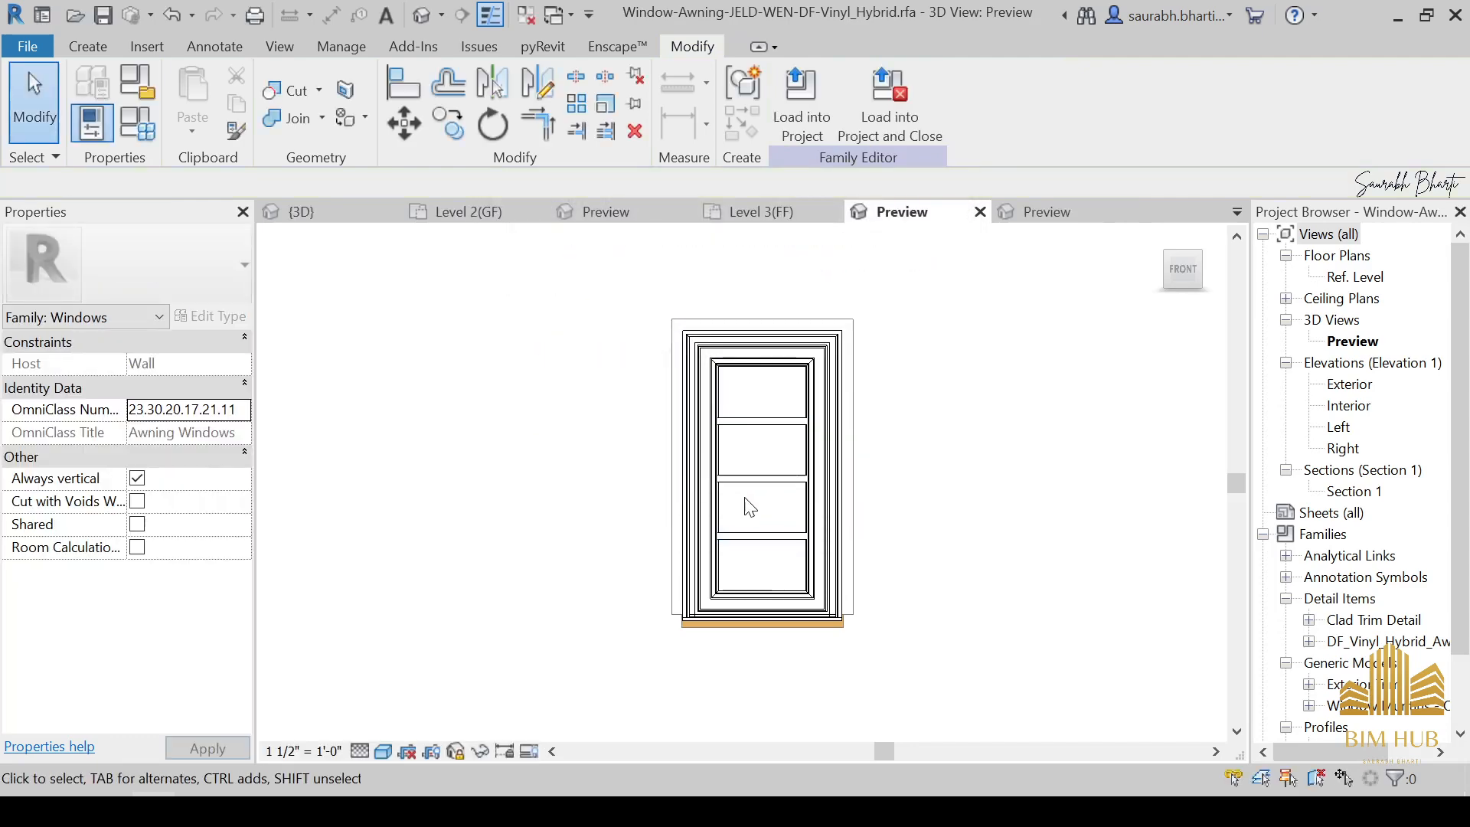
Load the updated awning window family into Greenry House.rvt, overwriting the existing version and its parameter values.
{"action": "scroll", "coordinate": [768, 469], "scroll_direction": "up", "scroll_amount": 1}
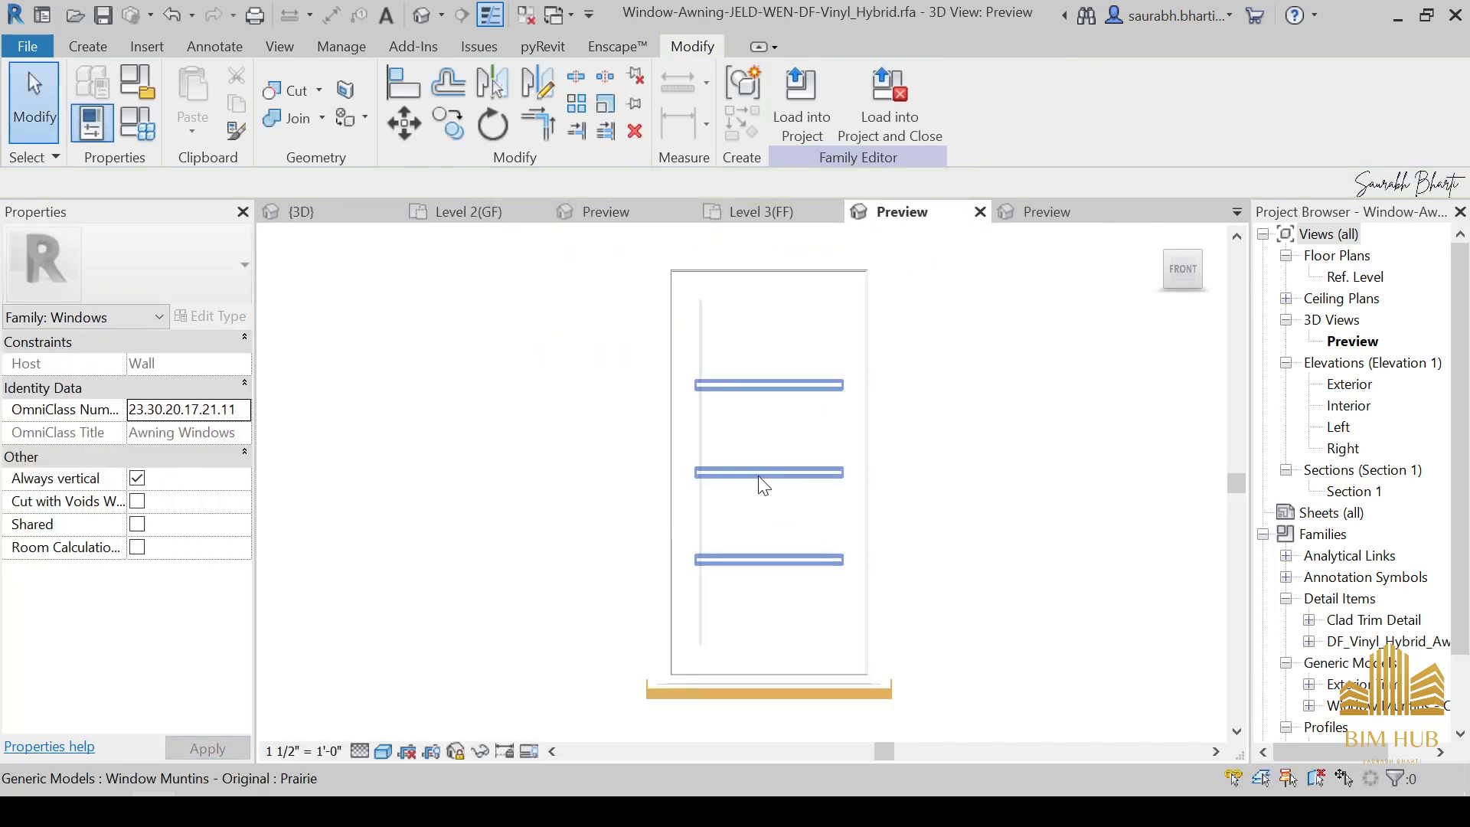
{"action": "left_click", "coordinate": [766, 475]}
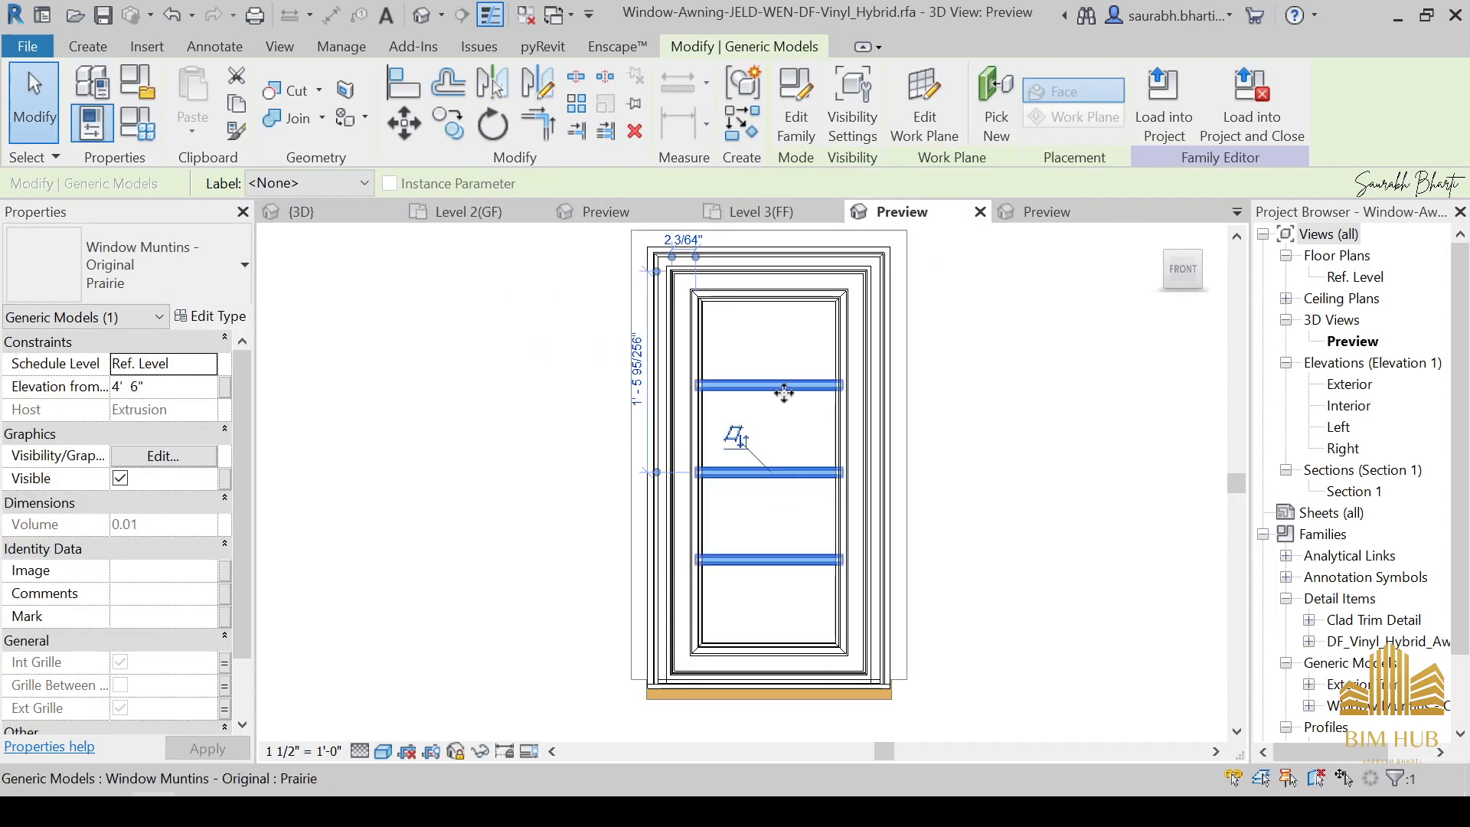
{"action": "left_click", "coordinate": [1199, 124]}
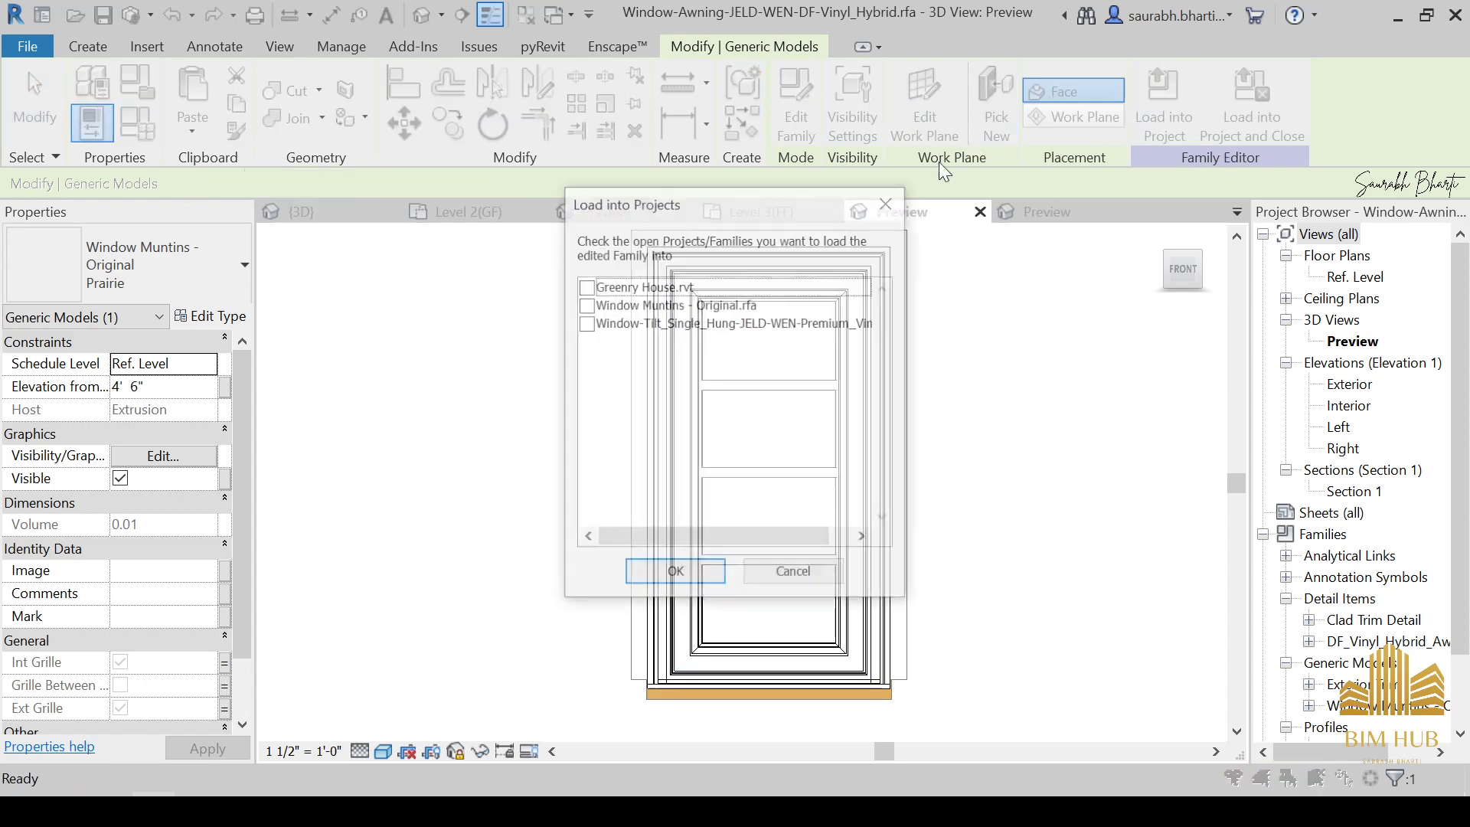
{"action": "left_click", "coordinate": [688, 287]}
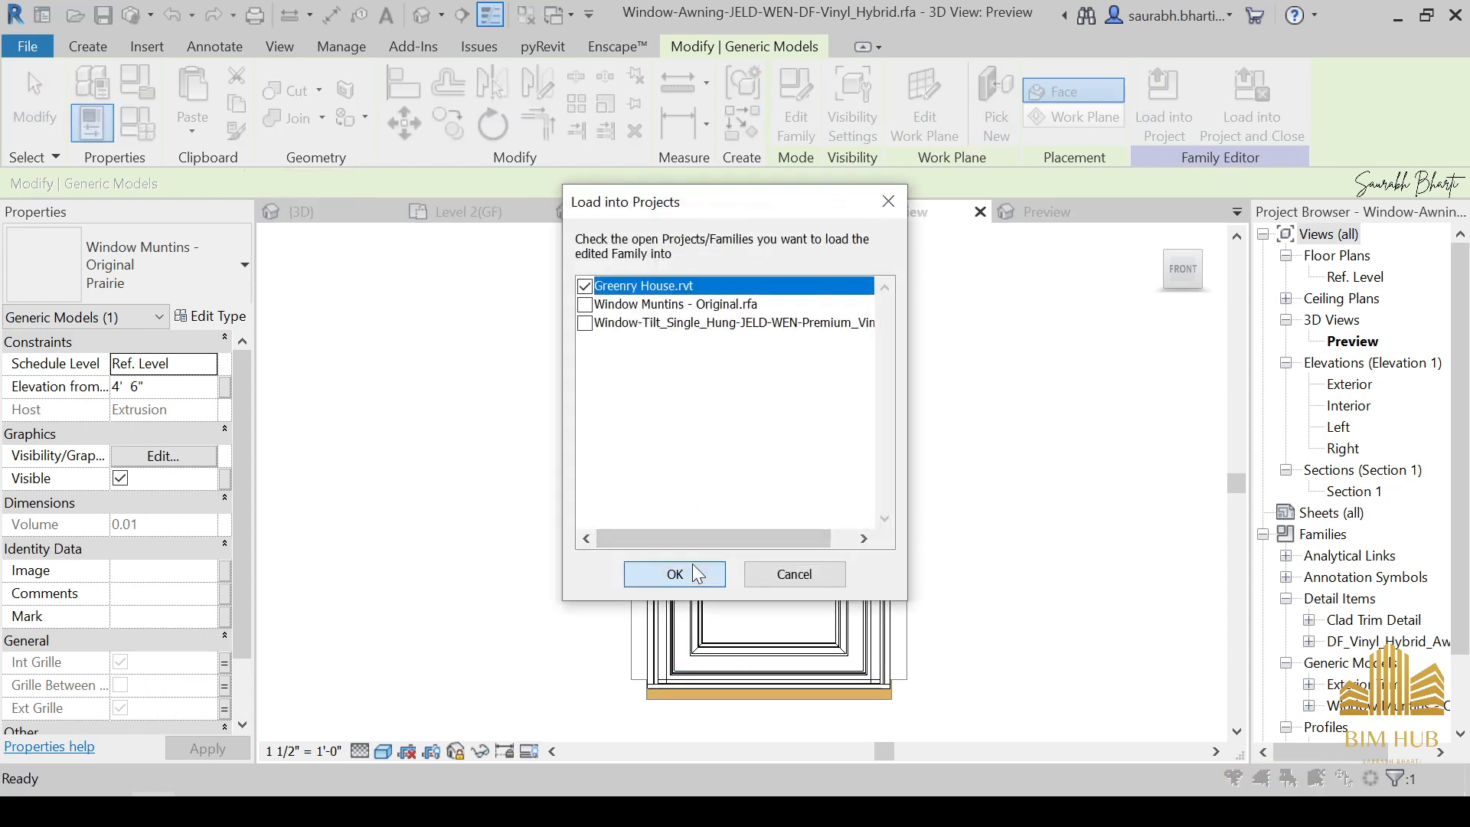
{"action": "left_click", "coordinate": [674, 574]}
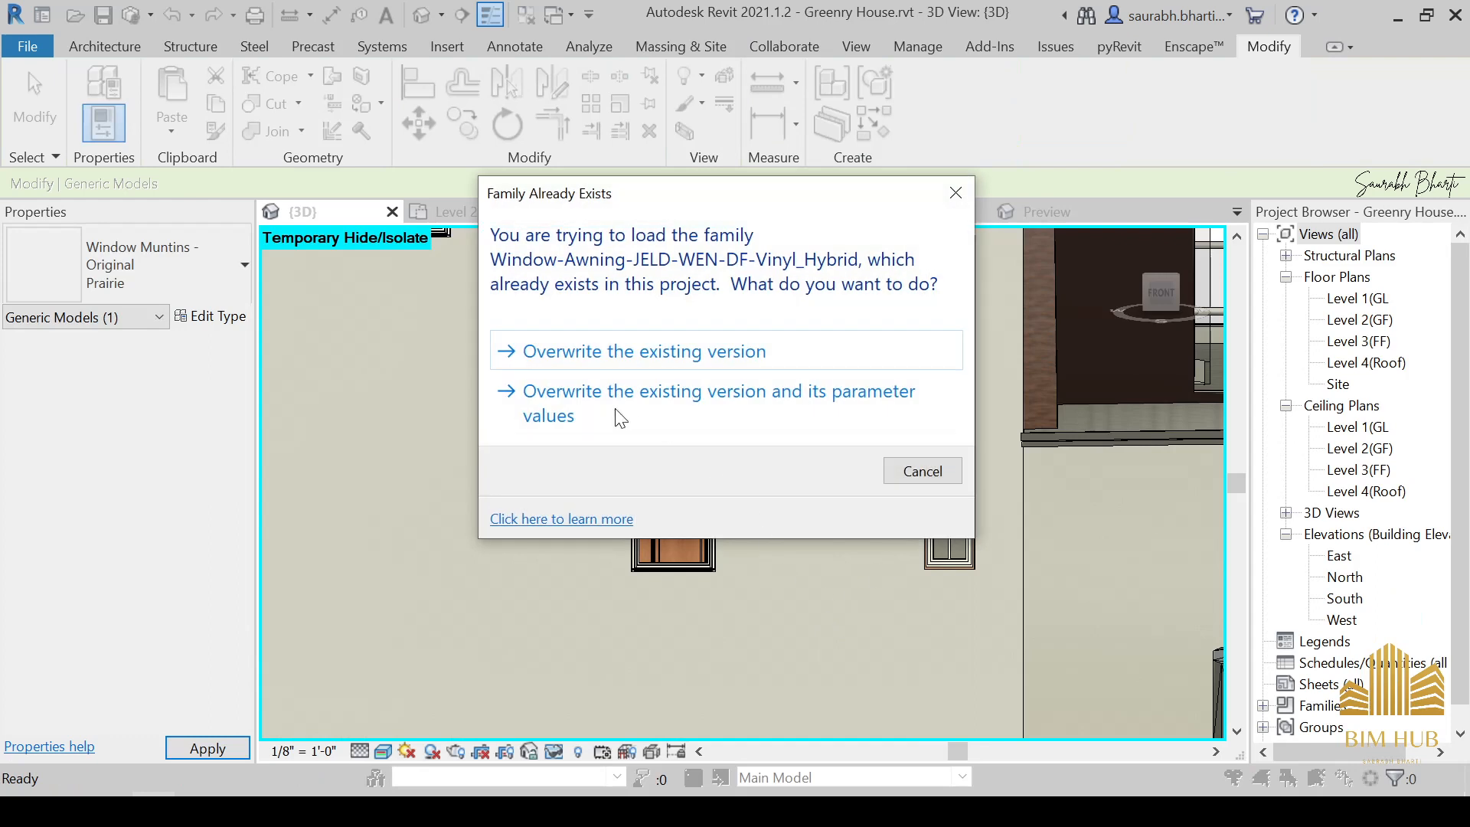
{"action": "left_click", "coordinate": [635, 383]}
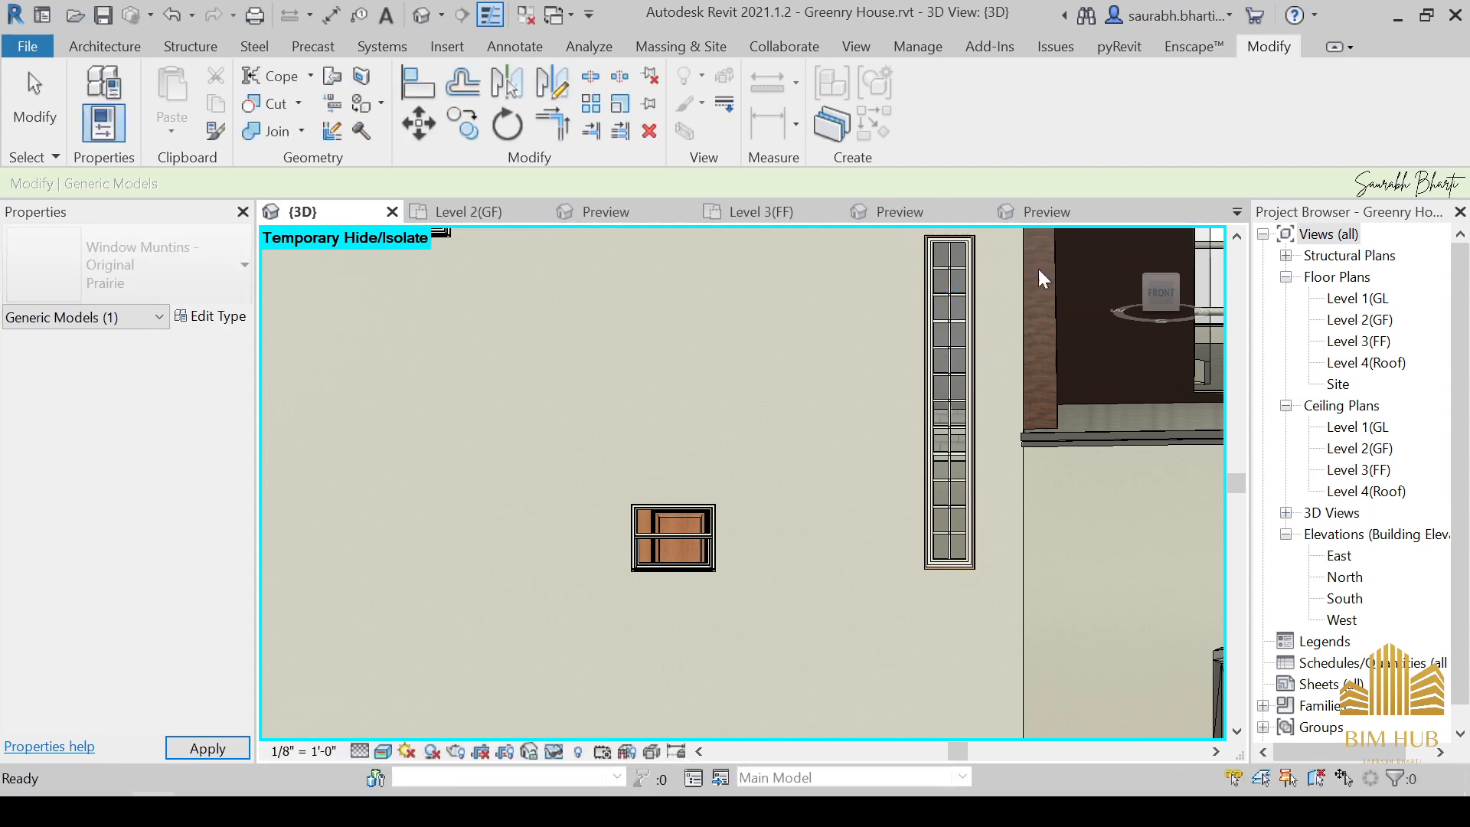
Examine the muntins of the tall side window in the project's 3D view.
{"action": "scroll", "coordinate": [860, 454], "scroll_direction": "down", "scroll_amount": 2}
{"action": "middle_click_drag", "start_coordinate": [892, 490], "coordinate": [846, 566], "text": "shift"}
{"action": "scroll", "coordinate": [903, 506], "scroll_direction": "up", "scroll_amount": 4}
{"action": "left_click", "coordinate": [936, 456]}
{"action": "scroll", "coordinate": [867, 471], "scroll_direction": "down", "scroll_amount": 2}
{"action": "middle_click_drag", "start_coordinate": [846, 567], "coordinate": [641, 633]}
{"action": "scroll", "coordinate": [807, 429], "scroll_direction": "up", "scroll_amount": 1}
{"action": "left_click", "coordinate": [746, 433]}
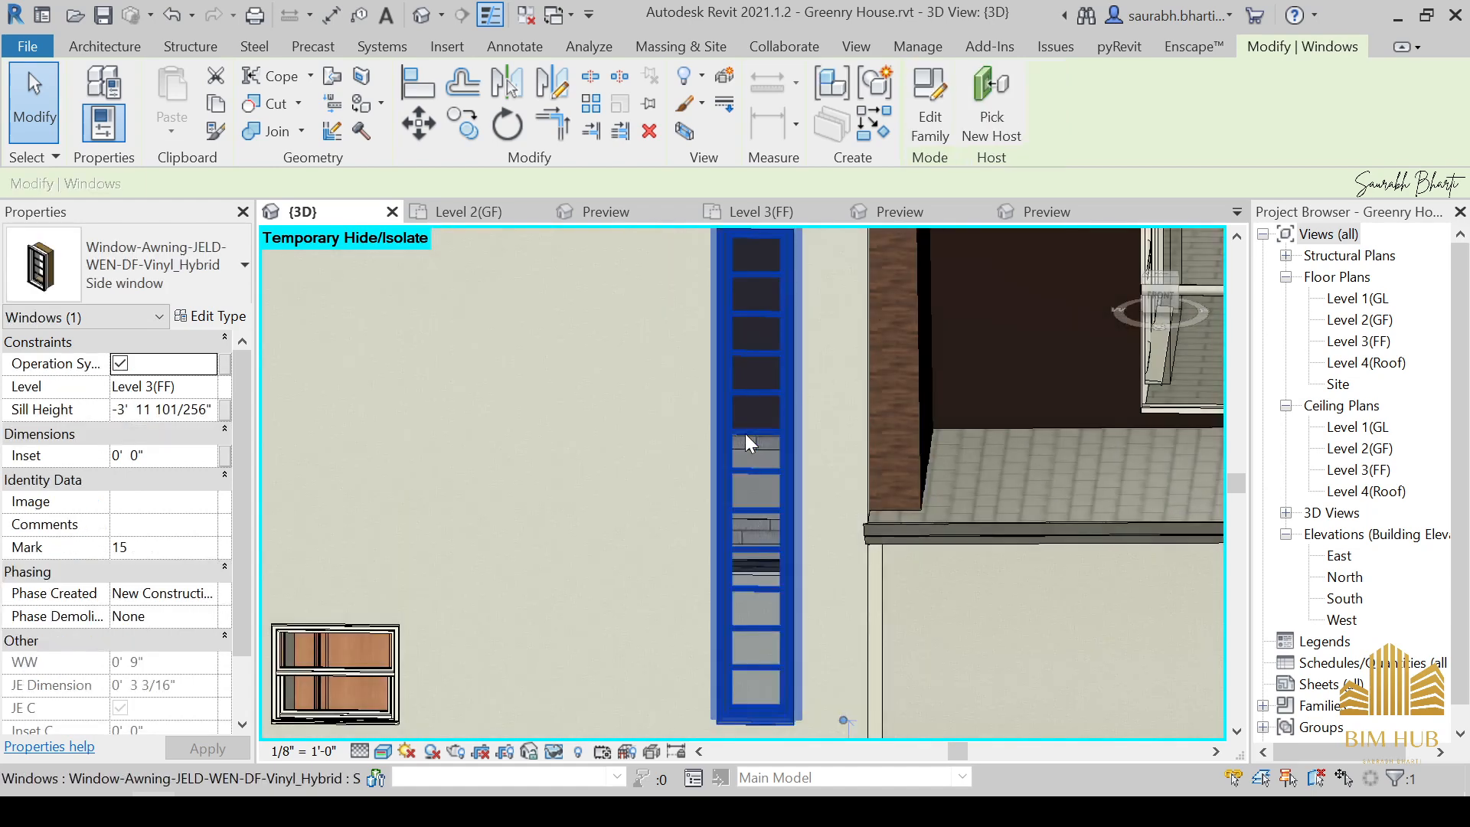
Reopen the tall window's awning family, edit its nested Window Muntins family, and select the uppermost horizontal bar group.
{"action": "double_click", "coordinate": [745, 433]}
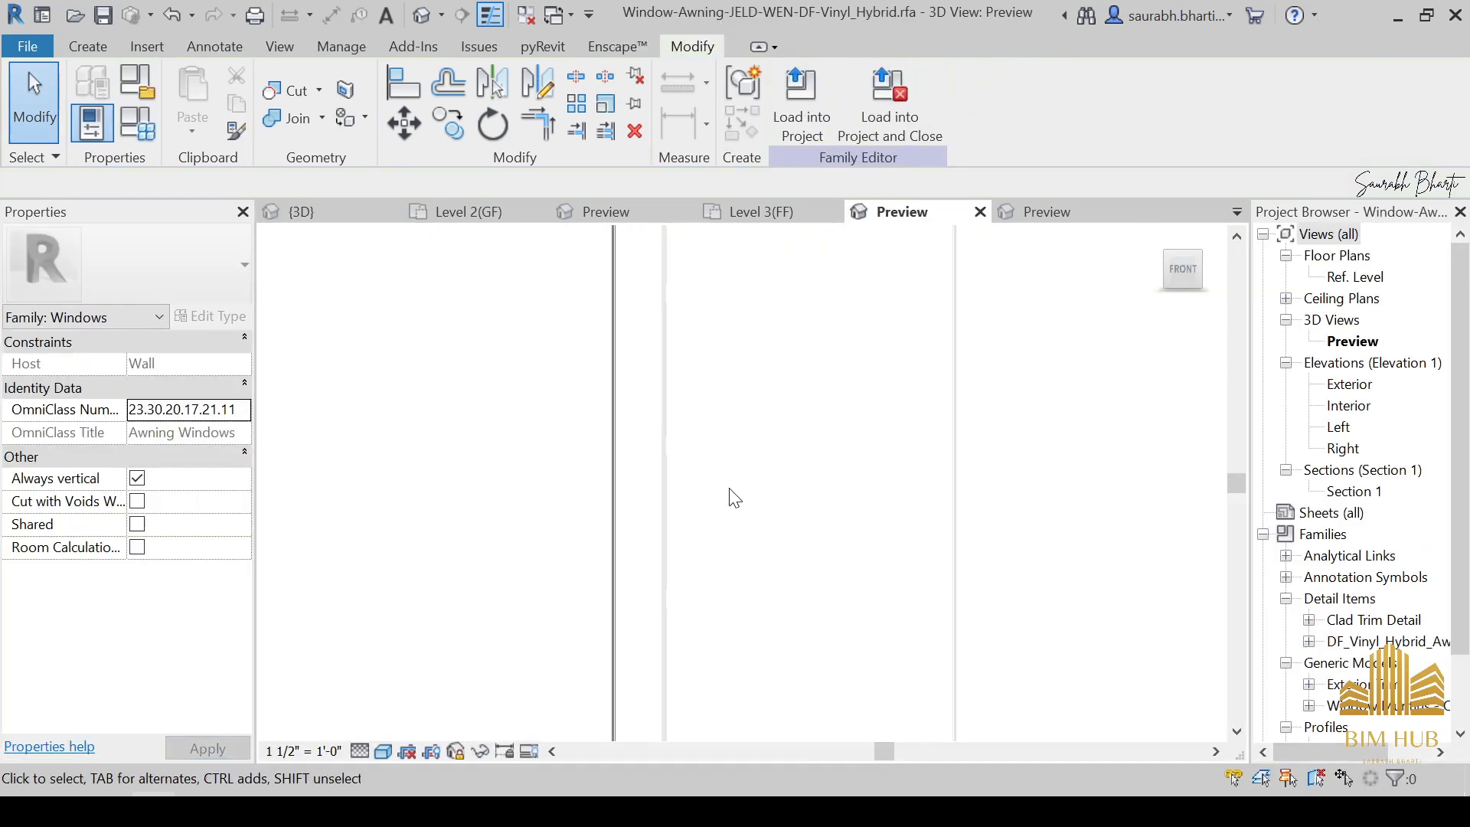
{"action": "scroll", "coordinate": [735, 490], "scroll_direction": "down", "scroll_amount": 3}
{"action": "left_click", "coordinate": [758, 458]}
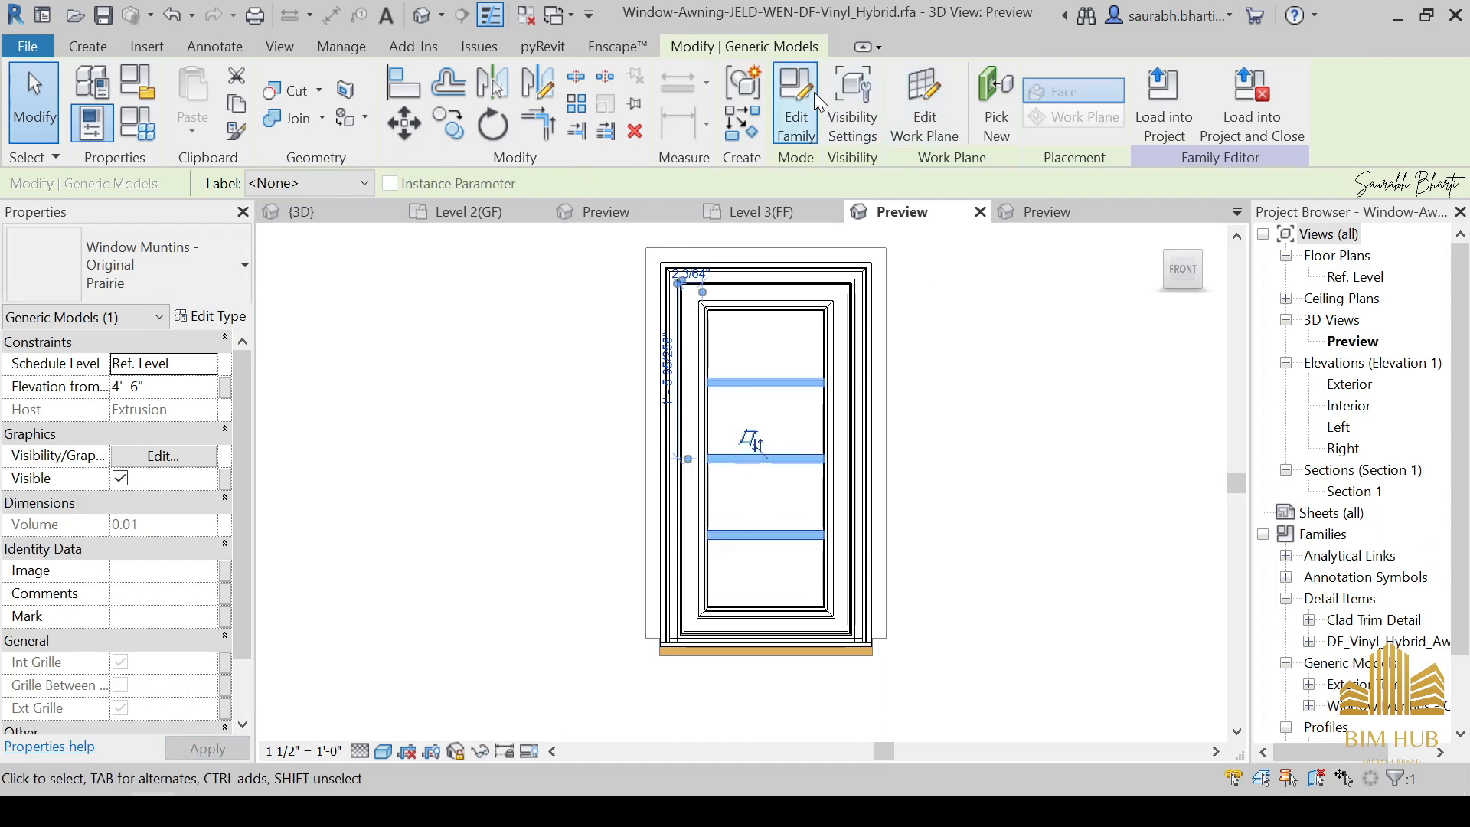
{"action": "left_click", "coordinate": [797, 107]}
{"action": "left_click", "coordinate": [806, 490]}
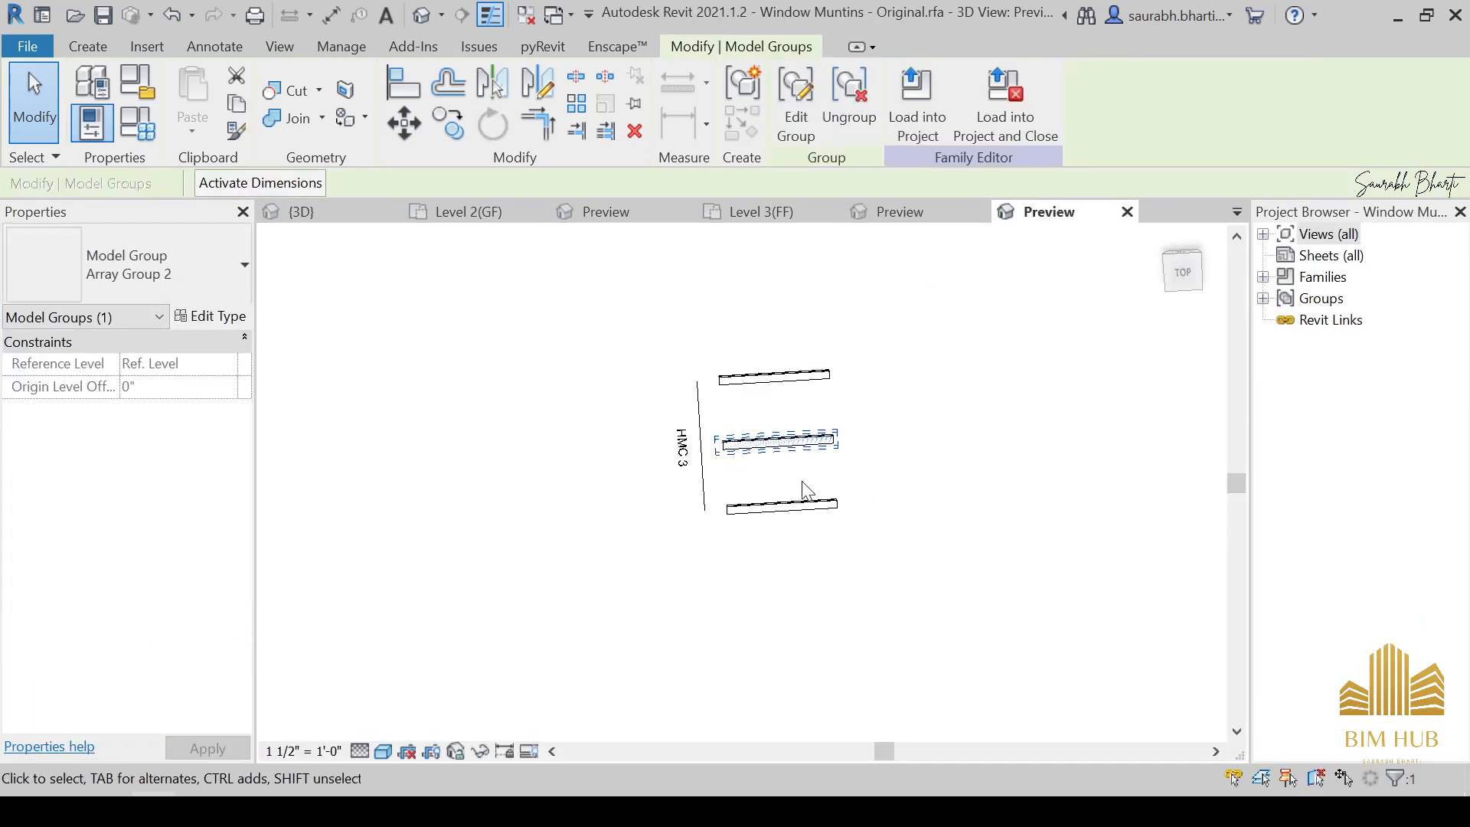
{"action": "middle_click_drag", "start_coordinate": [807, 490], "coordinate": [929, 424], "text": "shift"}
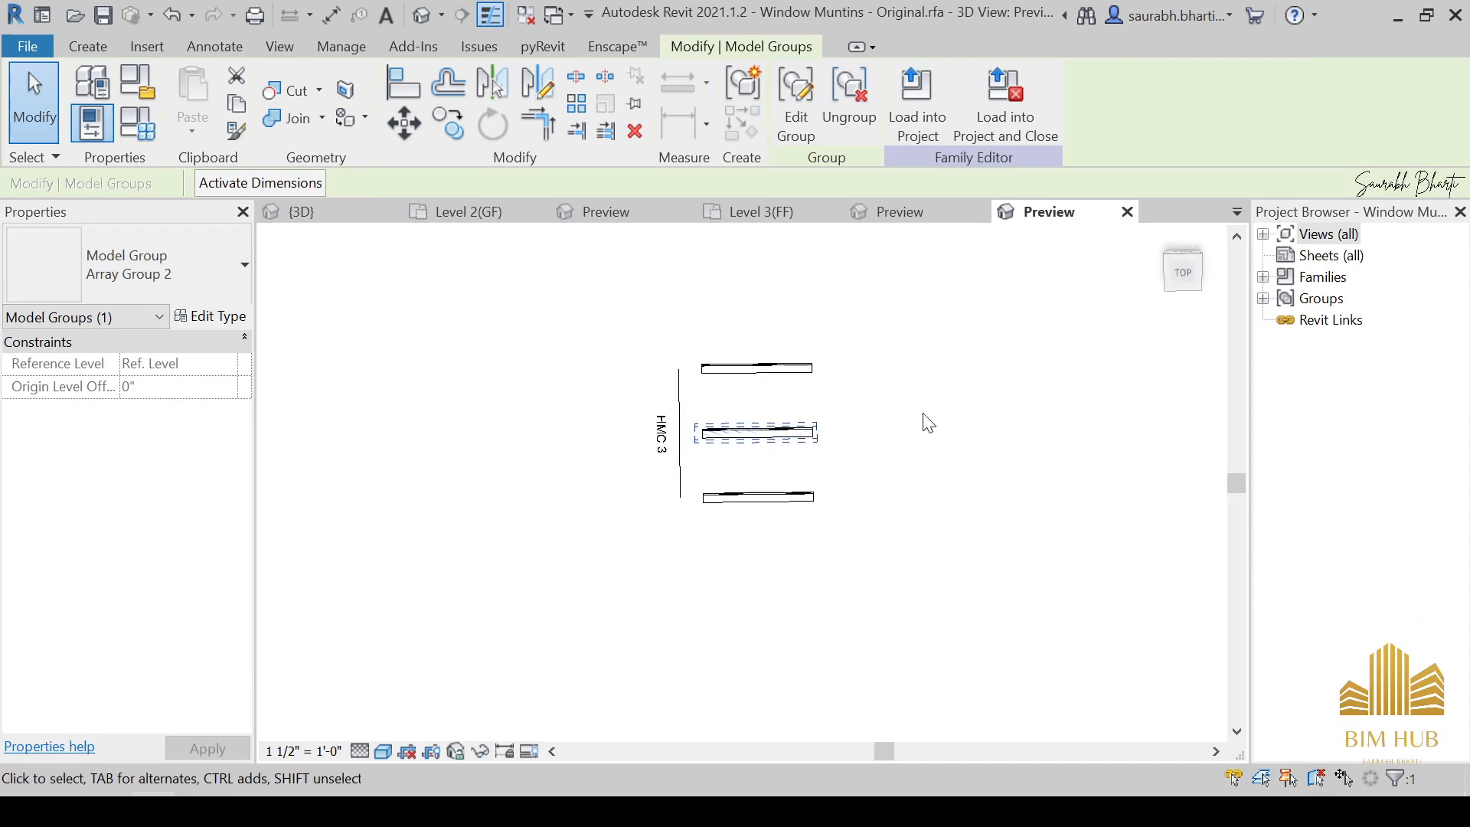
{"action": "left_click", "coordinate": [888, 383]}
{"action": "left_click", "coordinate": [758, 368]}
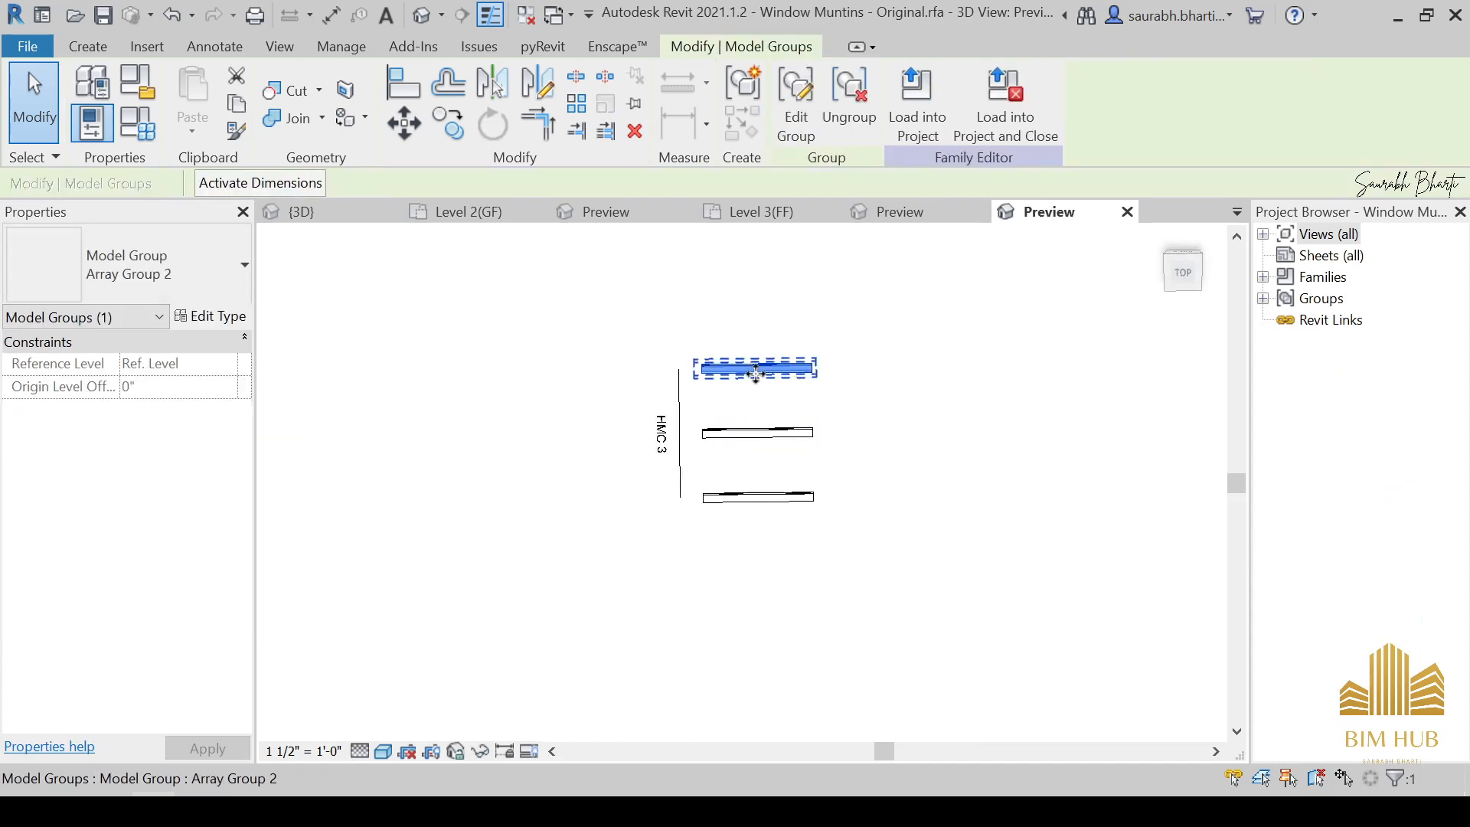
Review the Prairie type's muntin parameters and formulas in the Window Muntins family, and leave them without applying changes.
{"action": "left_click", "coordinate": [154, 134]}
{"action": "scroll", "coordinate": [496, 391], "scroll_direction": "down", "scroll_amount": 5}
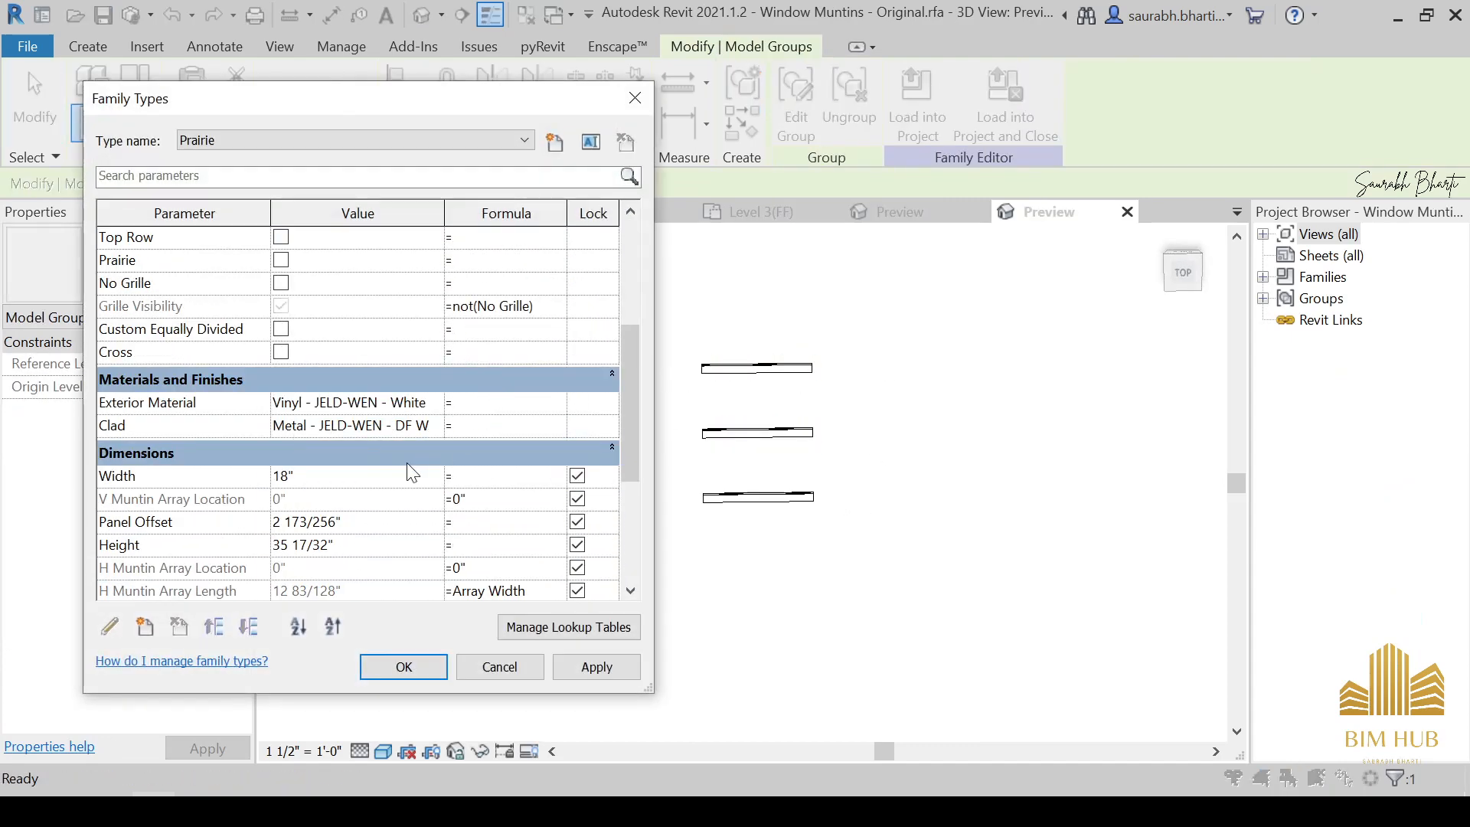
{"action": "scroll", "coordinate": [406, 462], "scroll_direction": "up", "scroll_amount": 5}
{"action": "scroll", "coordinate": [309, 423], "scroll_direction": "down", "scroll_amount": 2}
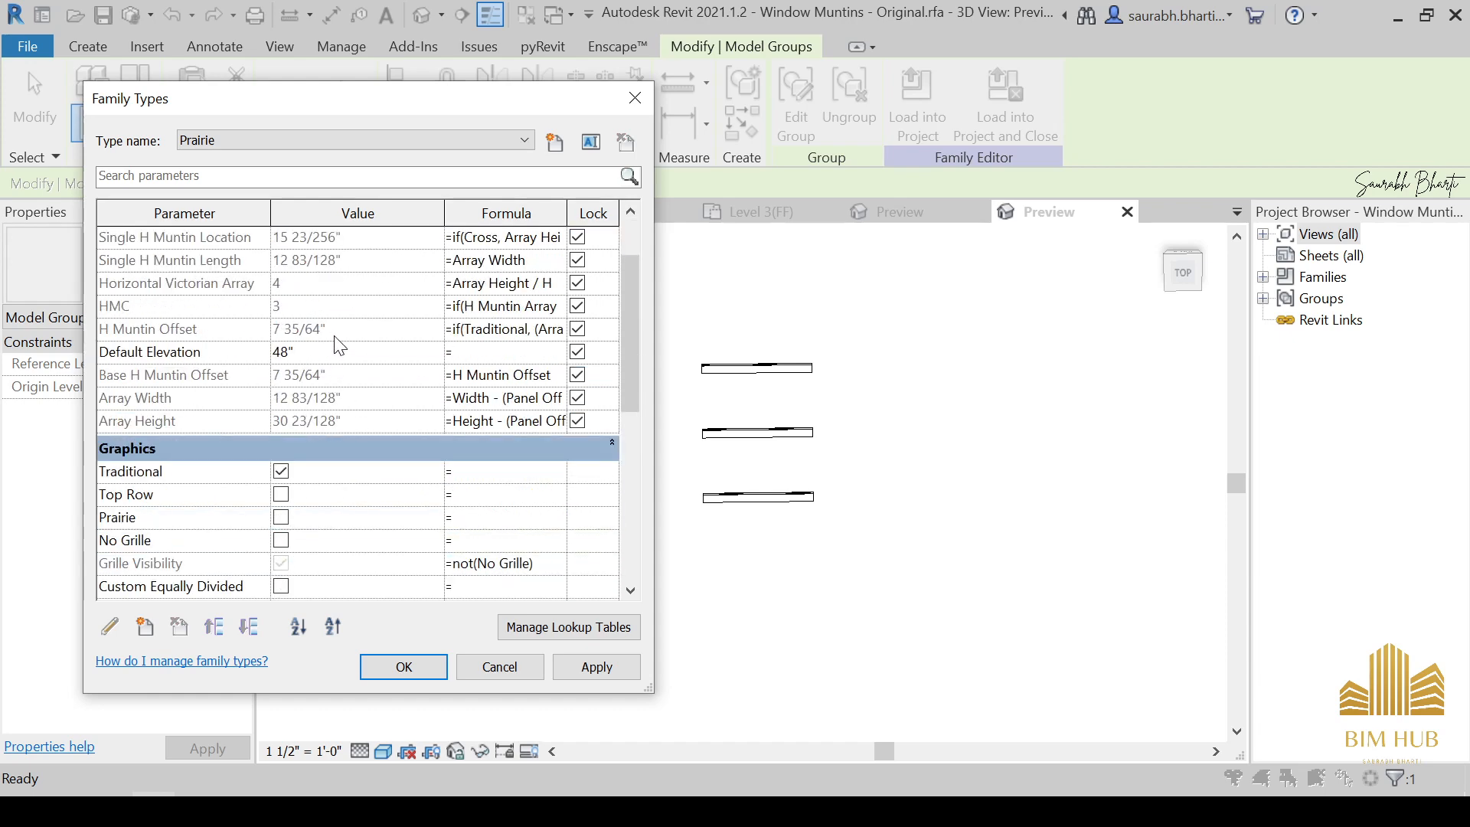
{"action": "scroll", "coordinate": [367, 406], "scroll_direction": "down", "scroll_amount": 5}
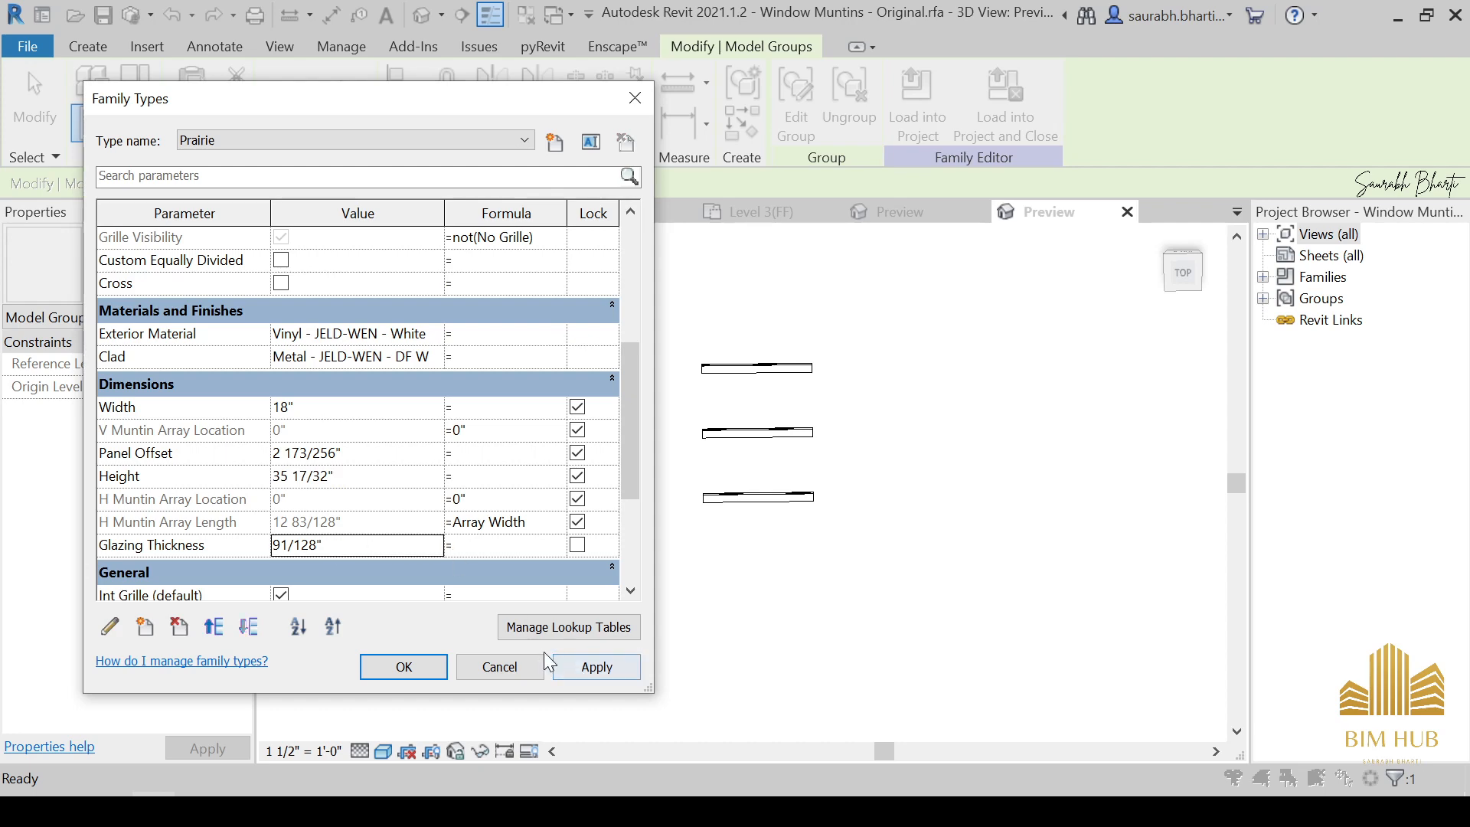
{"action": "left_click", "coordinate": [512, 665]}
Load the Window Muntins family into Greenry House.rvt and close the family without saving its changes.
{"action": "left_click", "coordinate": [801, 107]}
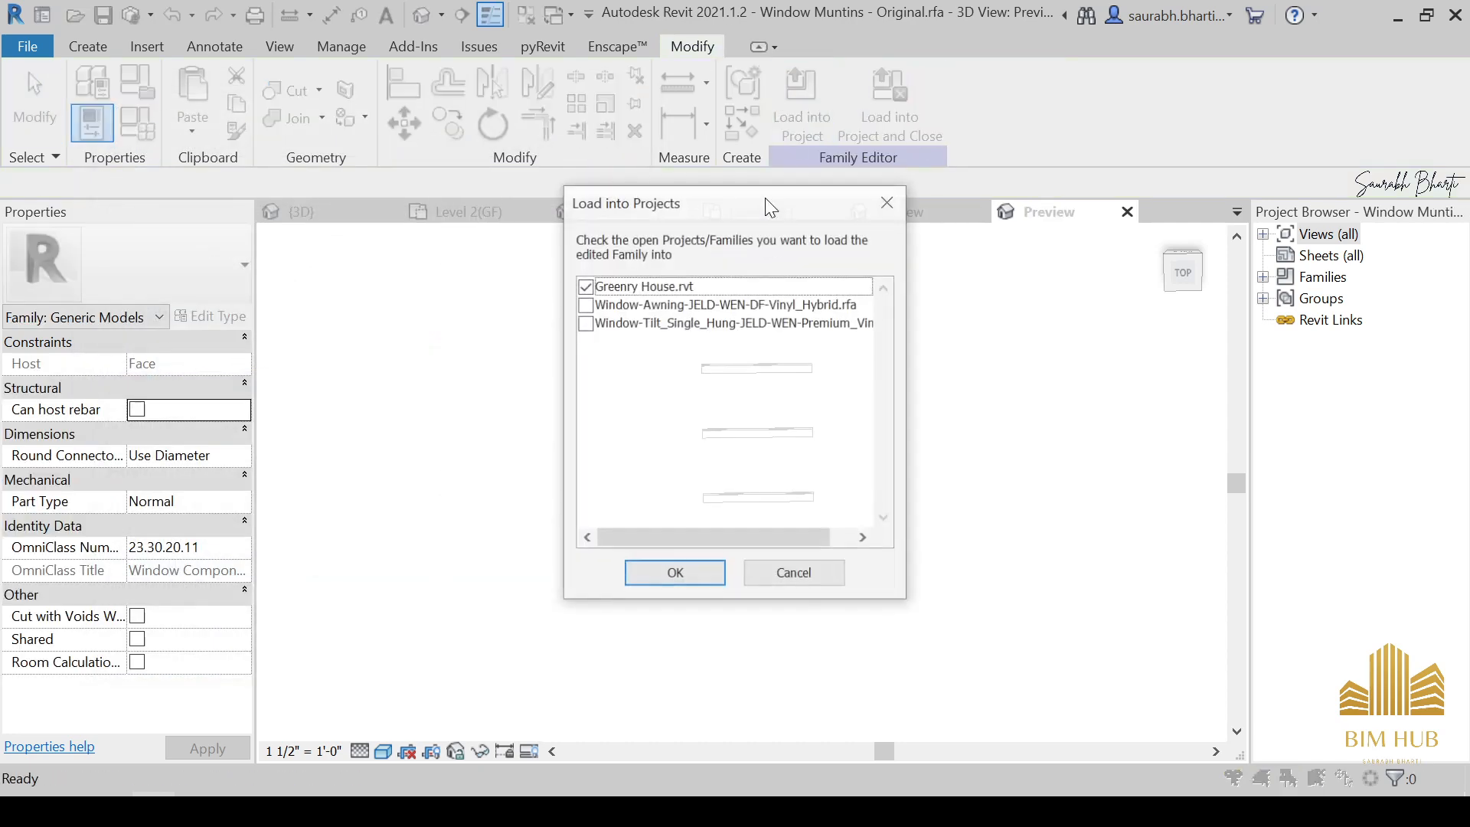
{"action": "left_click", "coordinate": [774, 576]}
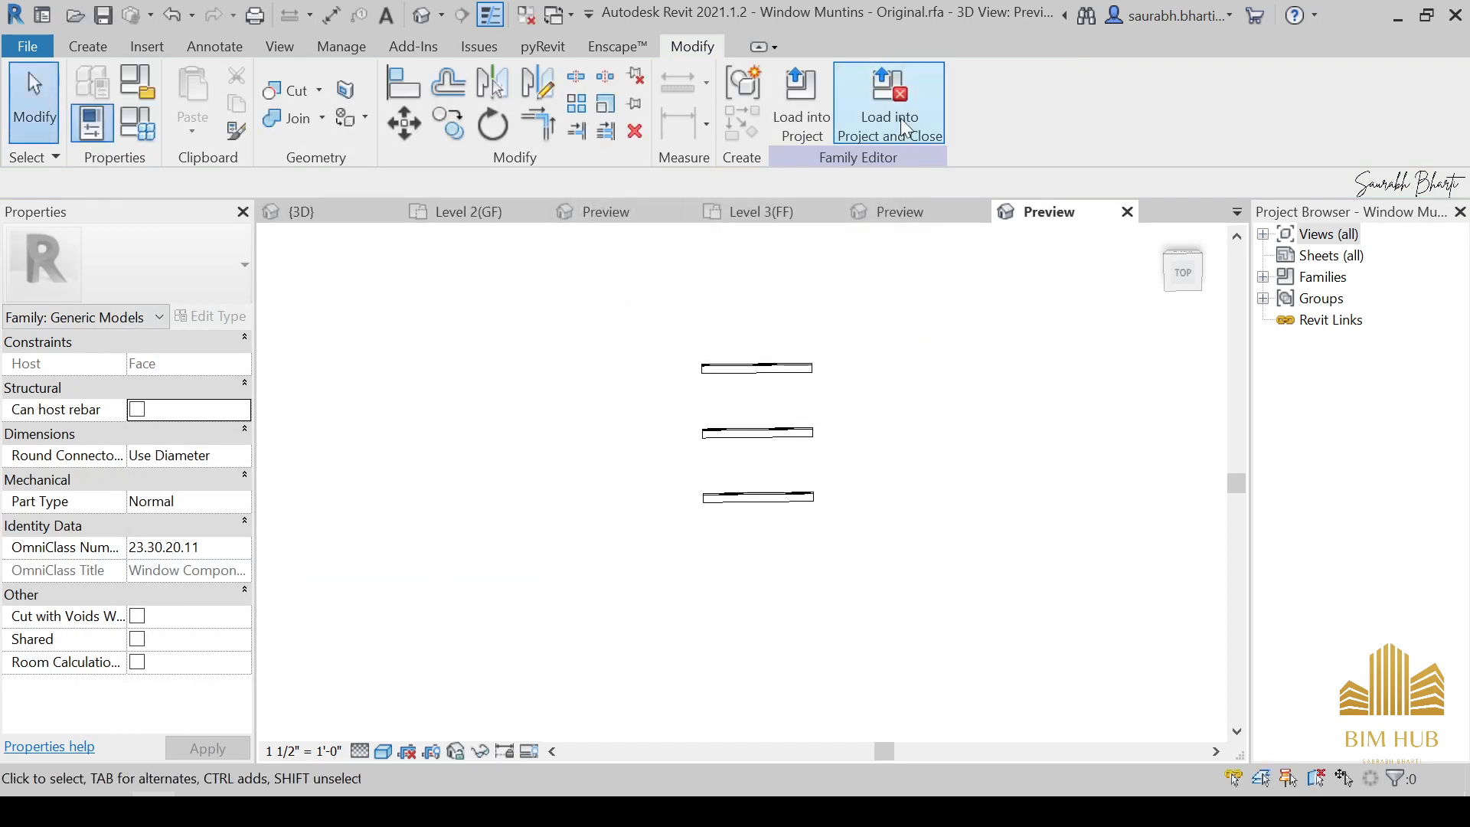
{"action": "left_click", "coordinate": [888, 107]}
{"action": "left_click", "coordinate": [688, 578]}
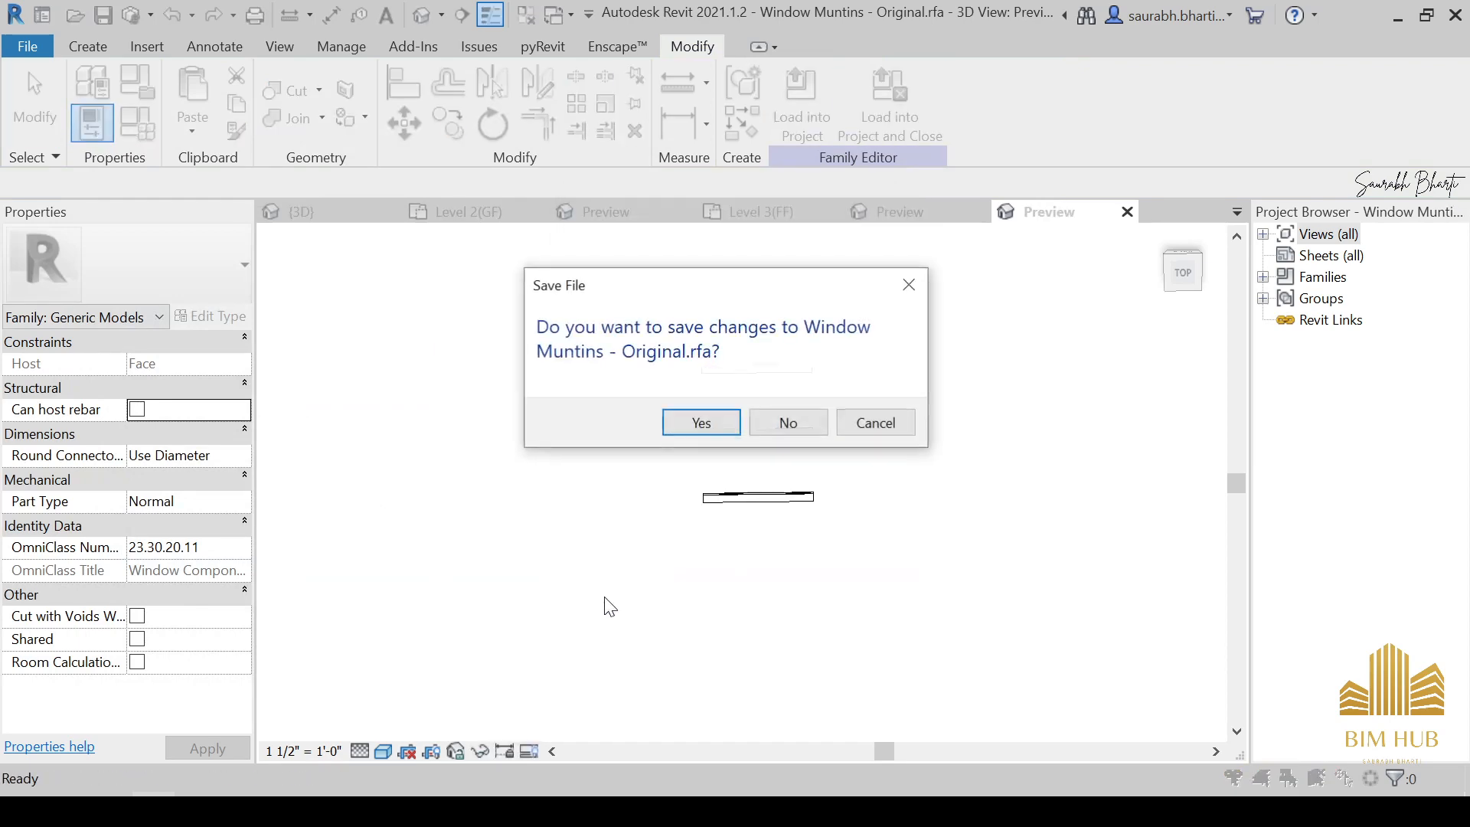
{"action": "left_click", "coordinate": [790, 423]}
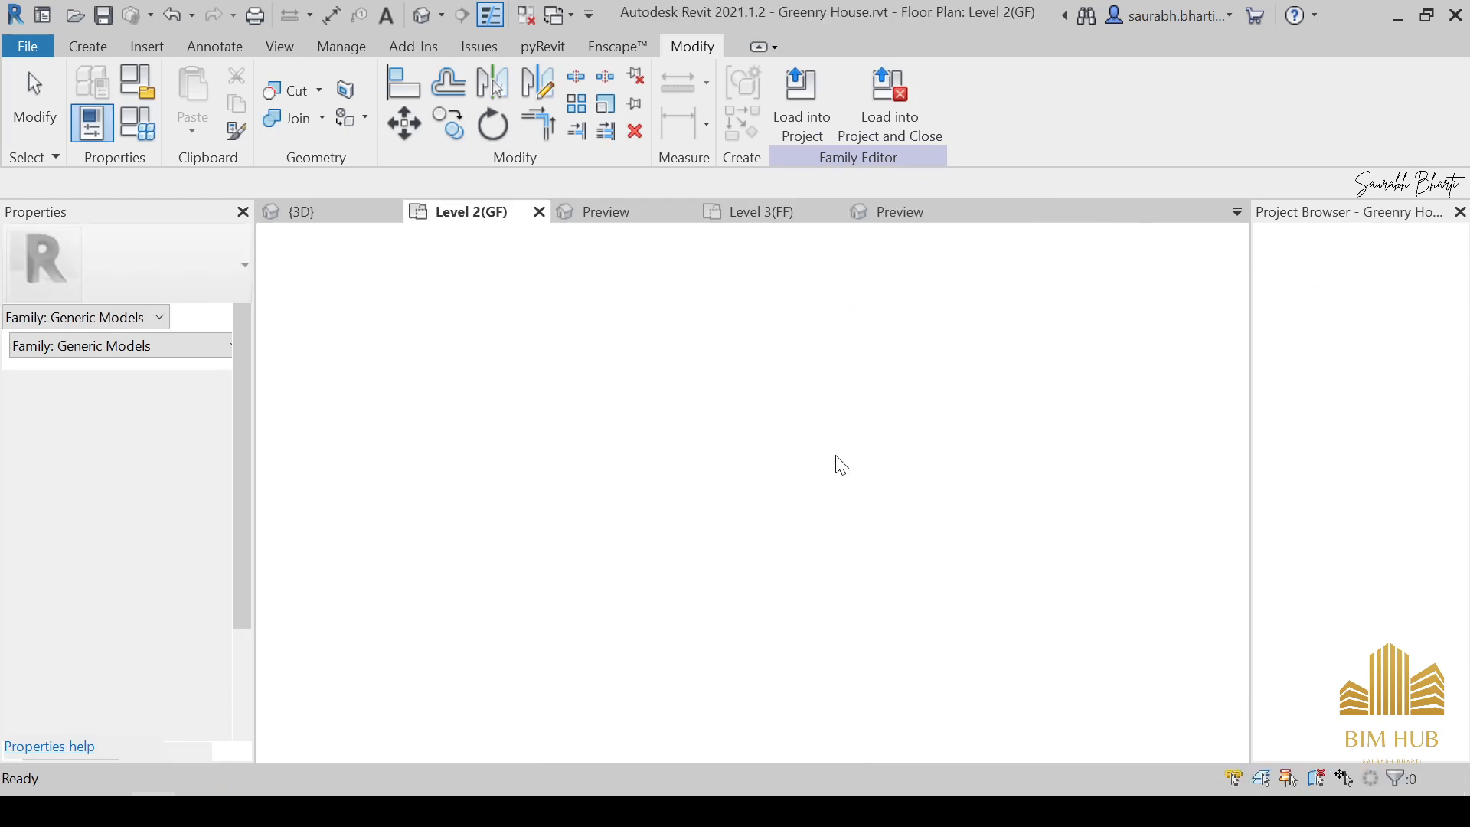
Return to the project's 3D view and examine the tall window on the side wall from different angles.
{"action": "left_click", "coordinate": [426, 17]}
{"action": "scroll", "coordinate": [712, 476], "scroll_direction": "down", "scroll_amount": 3}
{"action": "middle_click_drag", "start_coordinate": [744, 508], "coordinate": [739, 548], "text": "shift"}
{"action": "scroll", "coordinate": [698, 465], "scroll_direction": "up", "scroll_amount": 3}
{"action": "middle_click_drag", "start_coordinate": [738, 383], "coordinate": [760, 459], "text": "shift"}
{"action": "scroll", "coordinate": [803, 403], "scroll_direction": "down", "scroll_amount": 2}
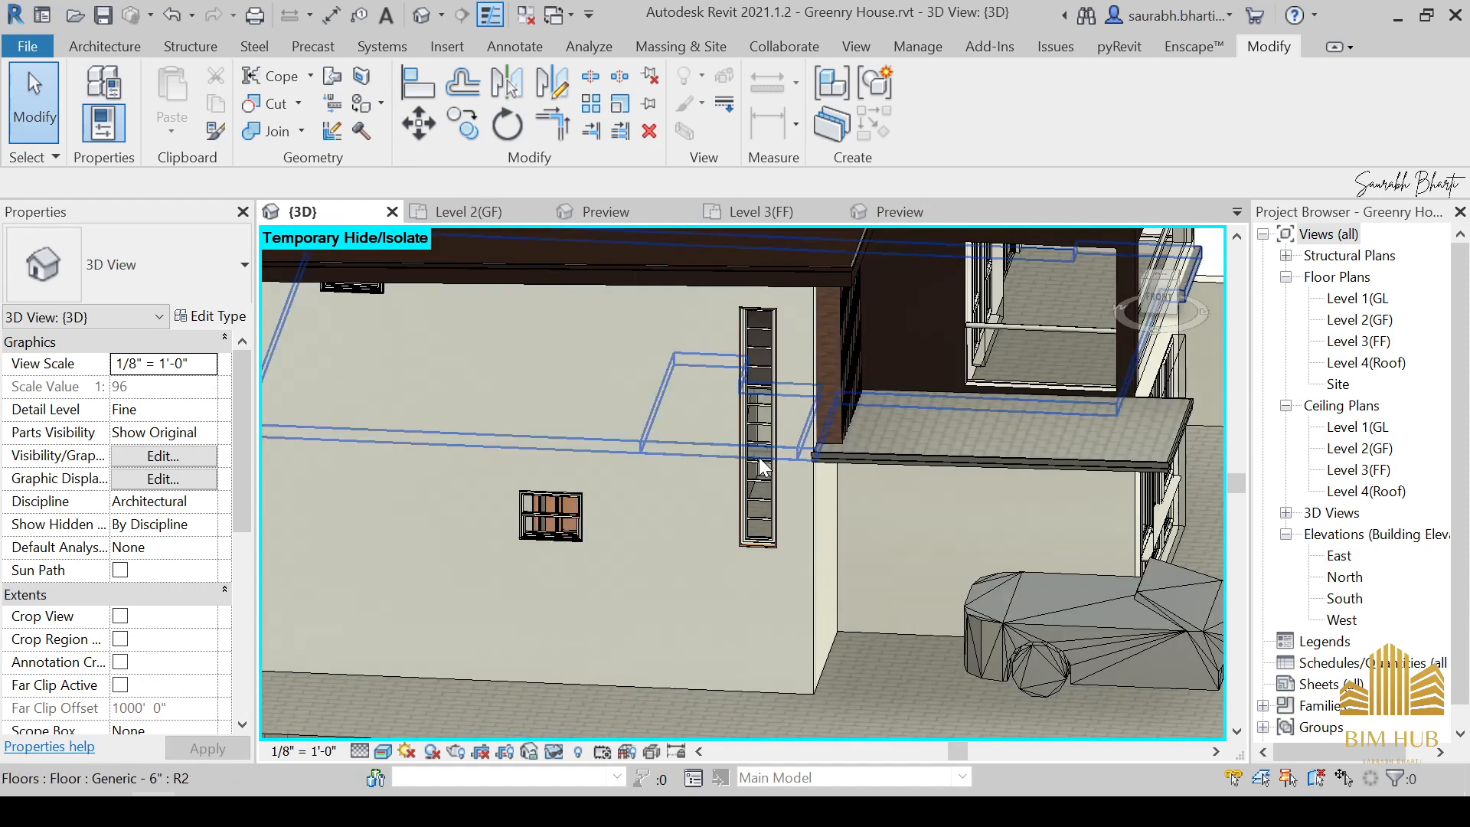
{"action": "scroll", "coordinate": [773, 467], "scroll_direction": "up", "scroll_amount": 5}
{"action": "scroll", "coordinate": [461, 424], "scroll_direction": "down", "scroll_amount": 3}
{"action": "middle_click_drag", "start_coordinate": [460, 339], "coordinate": [689, 498]}
Check the two small single-hung windows on the side wall against the tall window in the front view.
{"action": "left_click", "coordinate": [1169, 298]}
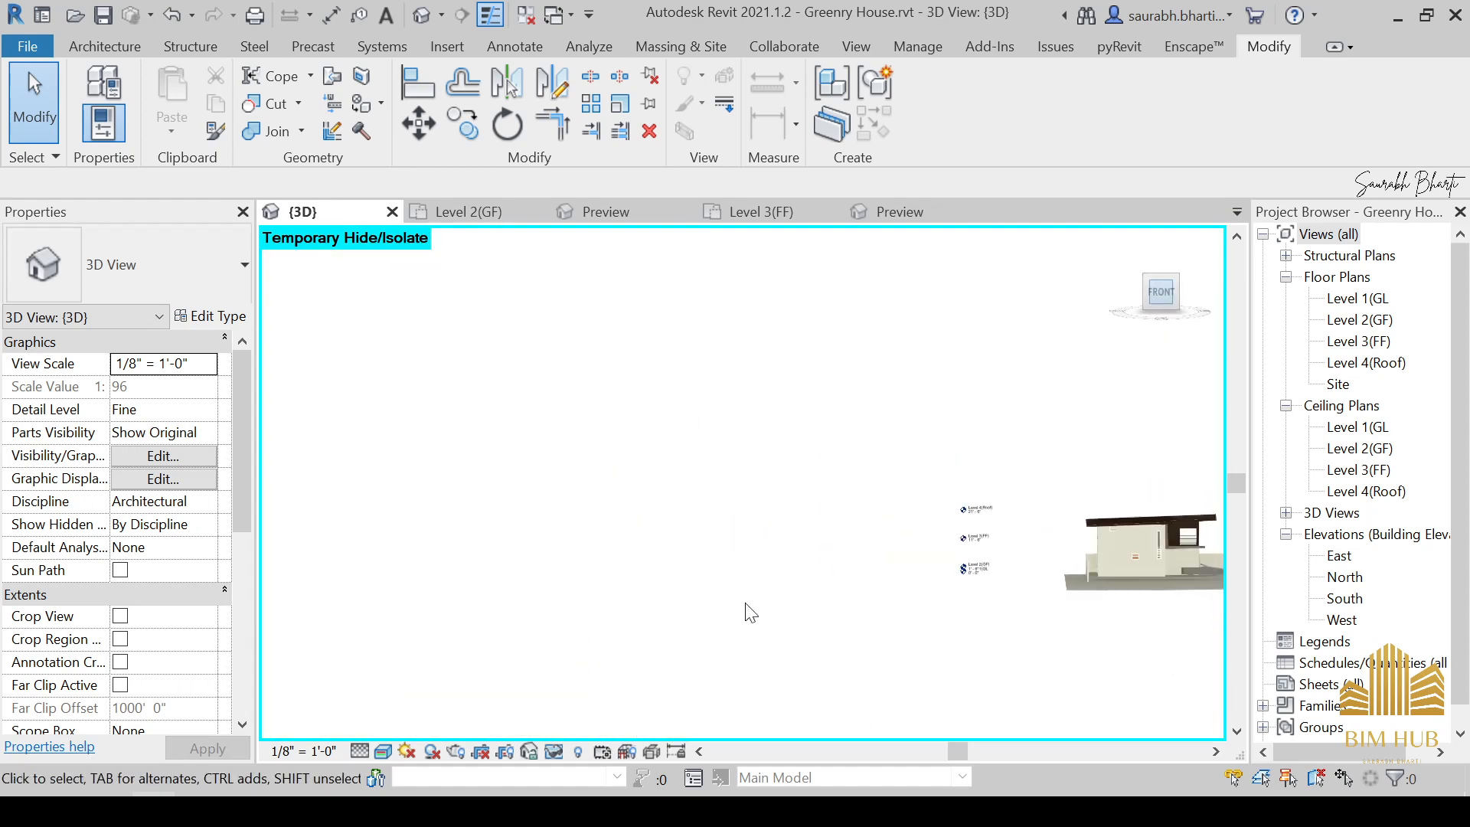
{"action": "scroll", "coordinate": [884, 510], "scroll_direction": "up", "scroll_amount": 6}
{"action": "scroll", "coordinate": [797, 453], "scroll_direction": "up", "scroll_amount": 4}
{"action": "middle_click_drag", "start_coordinate": [597, 457], "coordinate": [1030, 480]}
{"action": "middle_click_drag", "start_coordinate": [676, 528], "coordinate": [794, 431]}
{"action": "scroll", "coordinate": [631, 265], "scroll_direction": "up", "scroll_amount": 2}
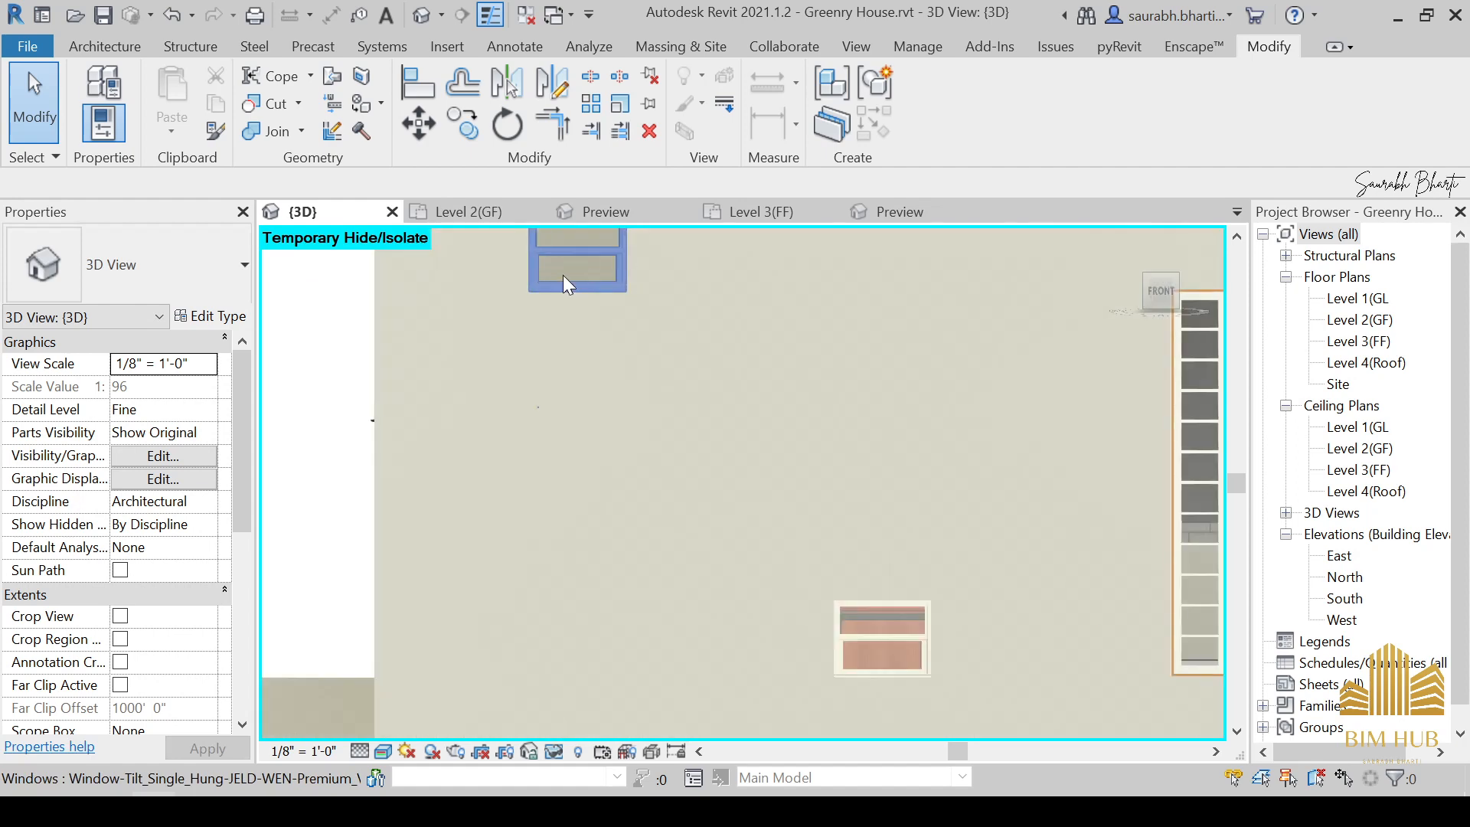
{"action": "left_click", "coordinate": [563, 274]}
{"action": "scroll", "coordinate": [611, 401], "scroll_direction": "down", "scroll_amount": 2}
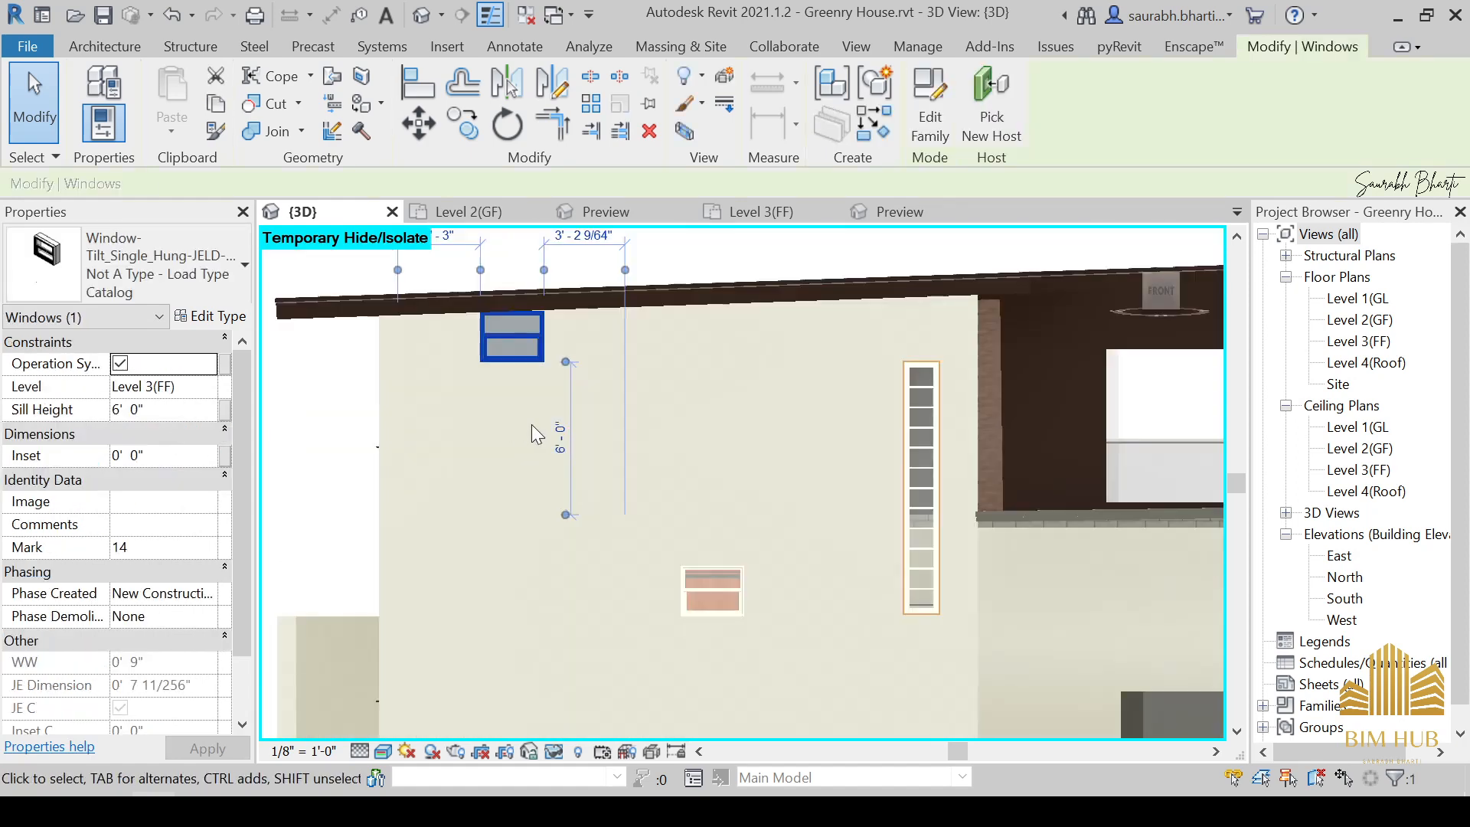
{"action": "left_click", "coordinate": [634, 504]}
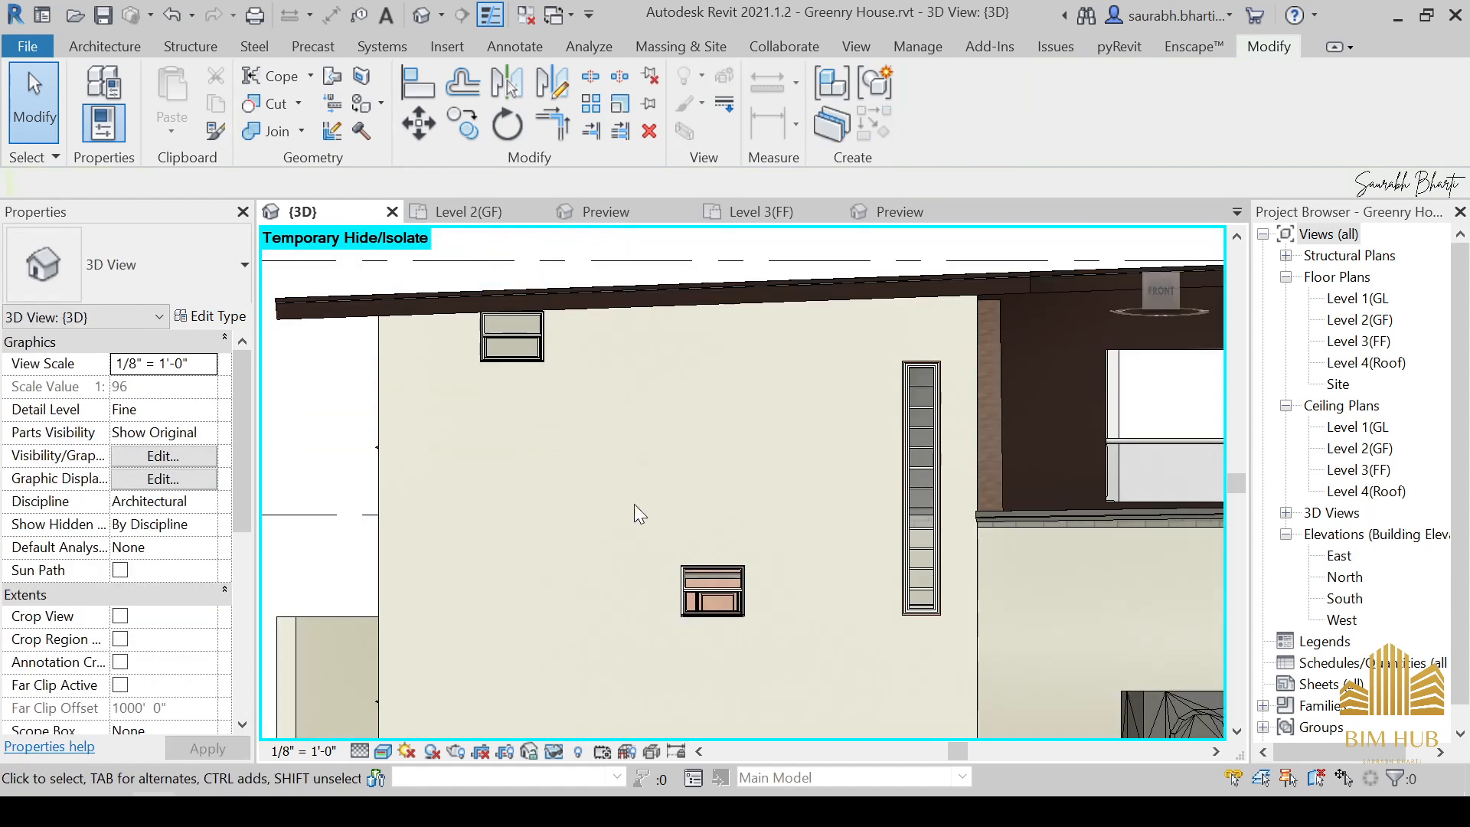
{"action": "left_click", "coordinate": [514, 358]}
{"action": "left_click", "coordinate": [718, 476]}
{"action": "left_click", "coordinate": [712, 589]}
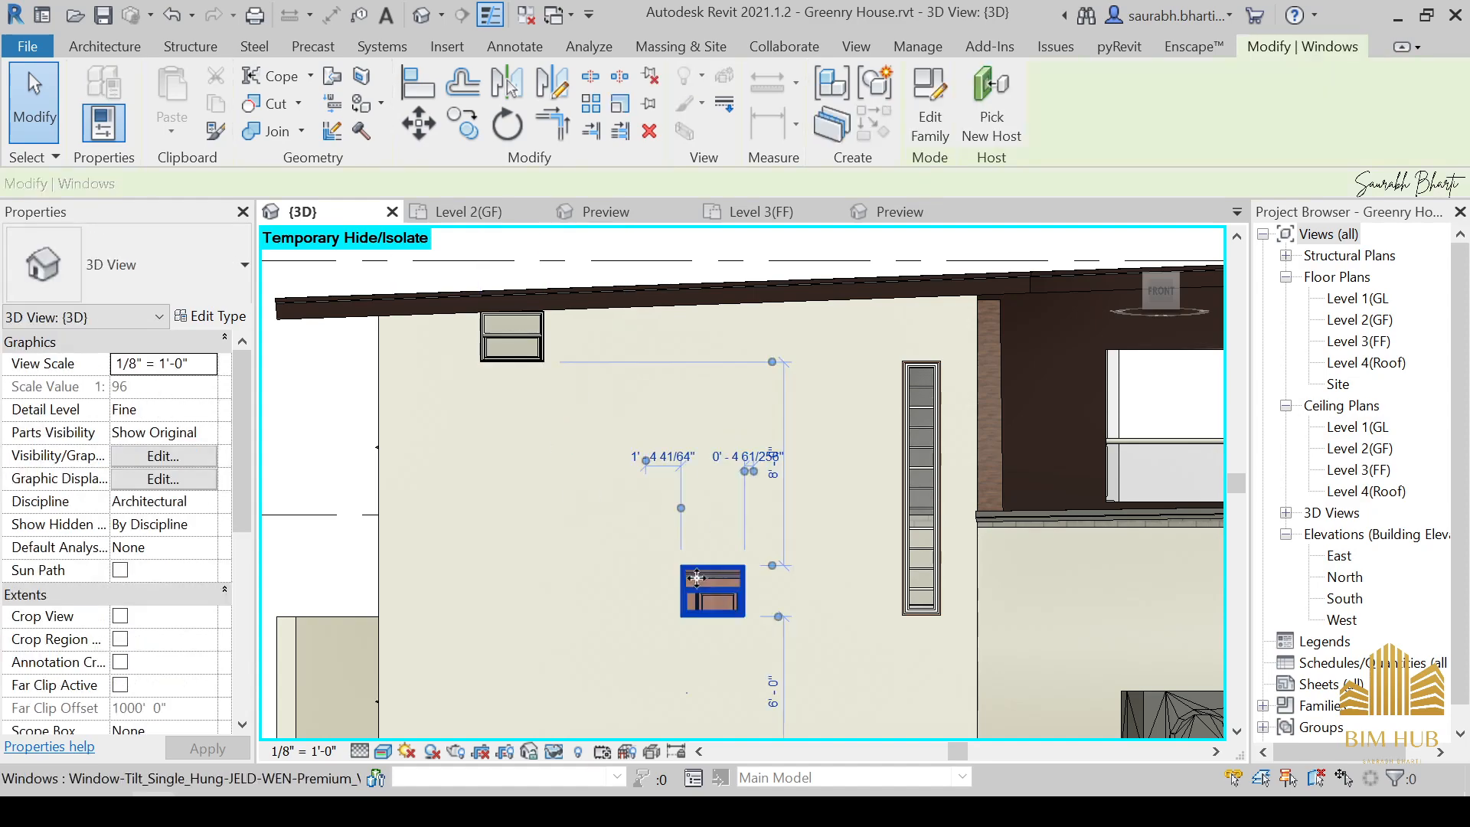
{"action": "left_click", "coordinate": [627, 480]}
Compare the house's side wall and window surrounds with the reference photo, then return to the model's front view.
{"action": "scroll", "coordinate": [505, 486], "scroll_direction": "down", "scroll_amount": 2}
{"action": "middle_click_drag", "start_coordinate": [497, 513], "coordinate": [631, 539], "text": "shift"}
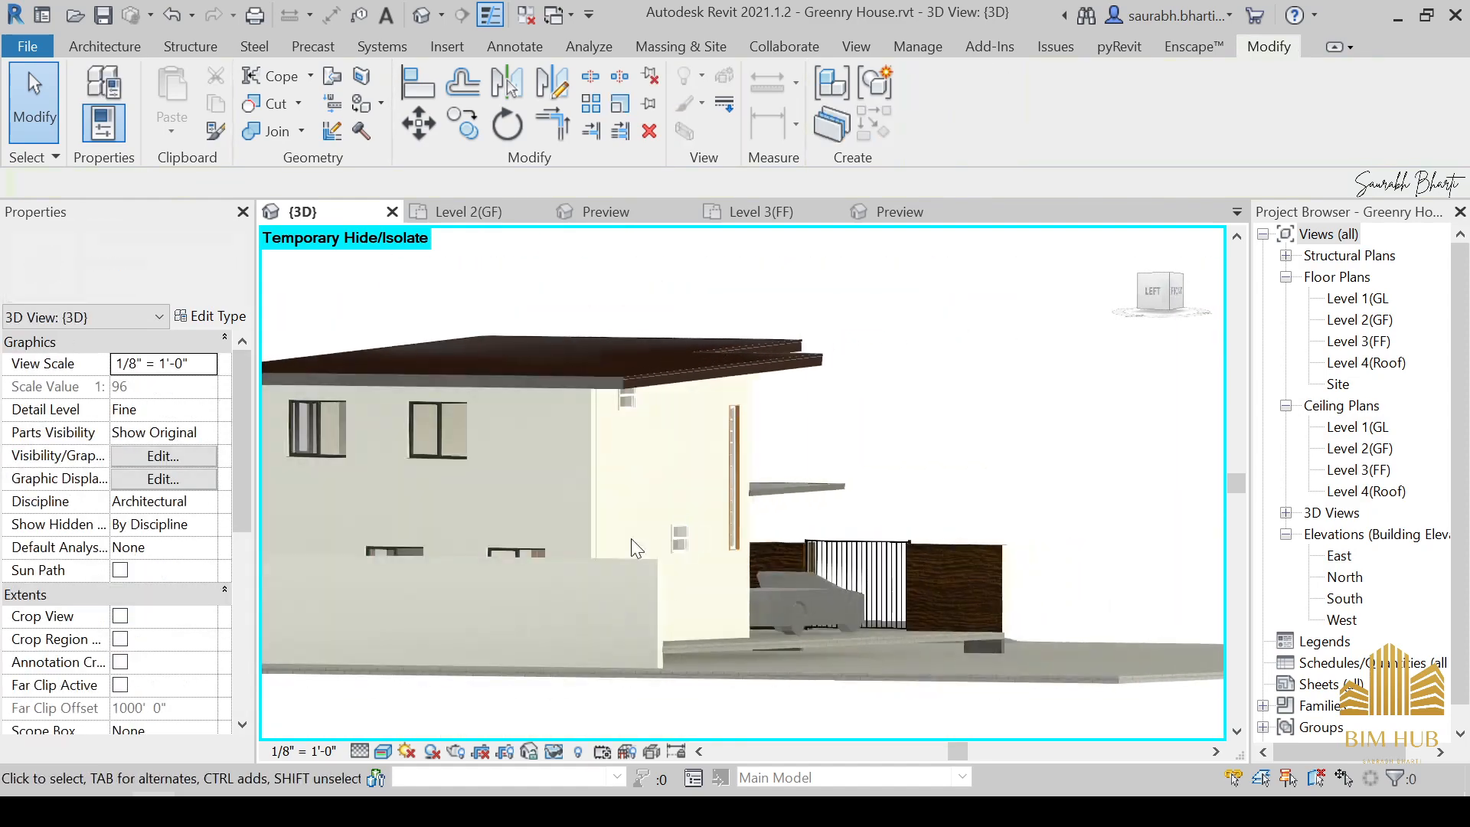
{"action": "scroll", "coordinate": [605, 539], "scroll_direction": "down", "scroll_amount": 2}
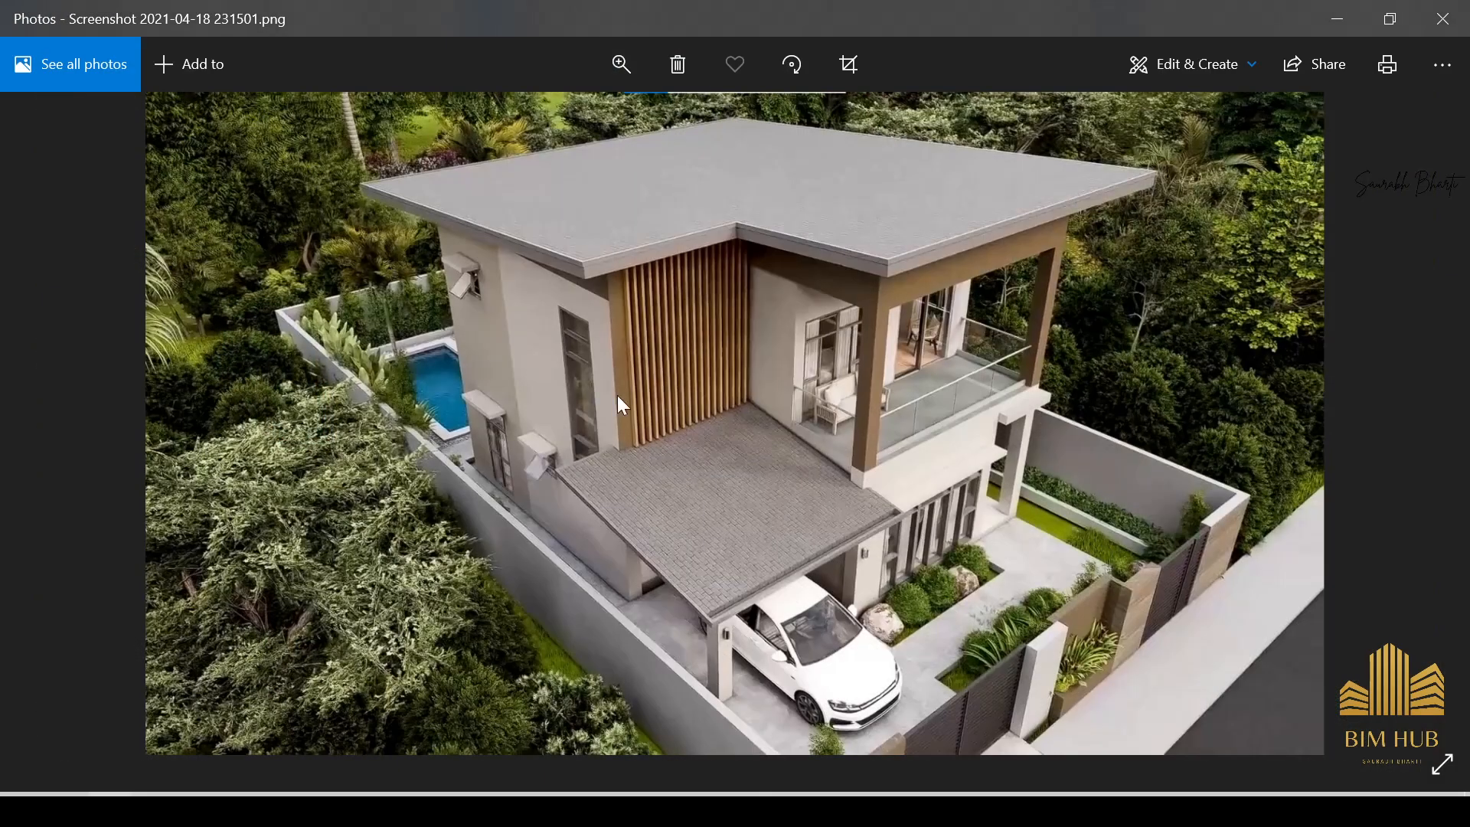
{"action": "scroll", "coordinate": [539, 393], "scroll_direction": "up", "scroll_amount": 3, "text": "ctrl"}
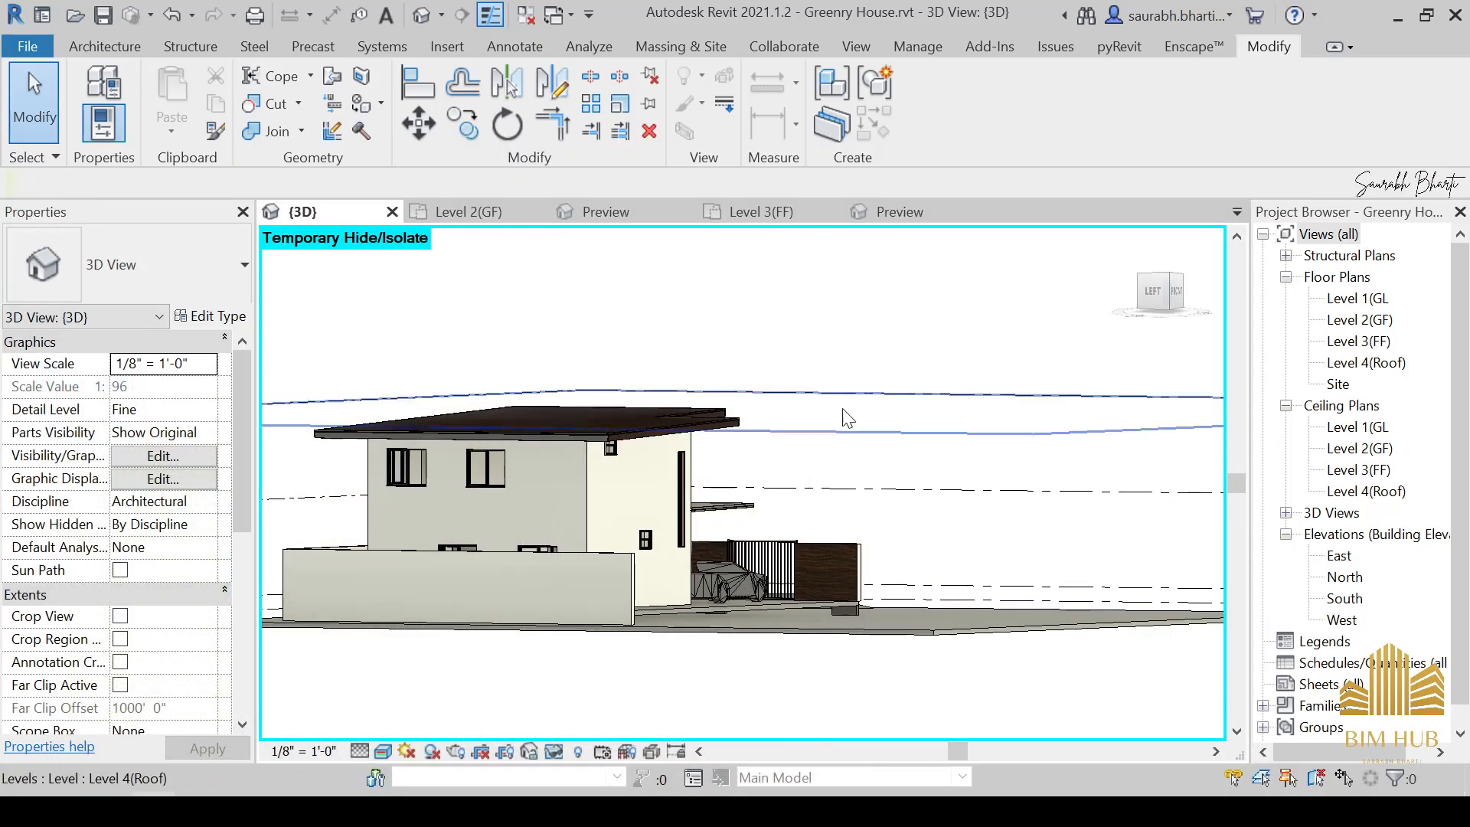
{"action": "middle_click_drag", "start_coordinate": [360, 459], "coordinate": [689, 575], "text": "shift"}
{"action": "key", "text": "Escape"}
{"action": "left_click", "coordinate": [1148, 284]}
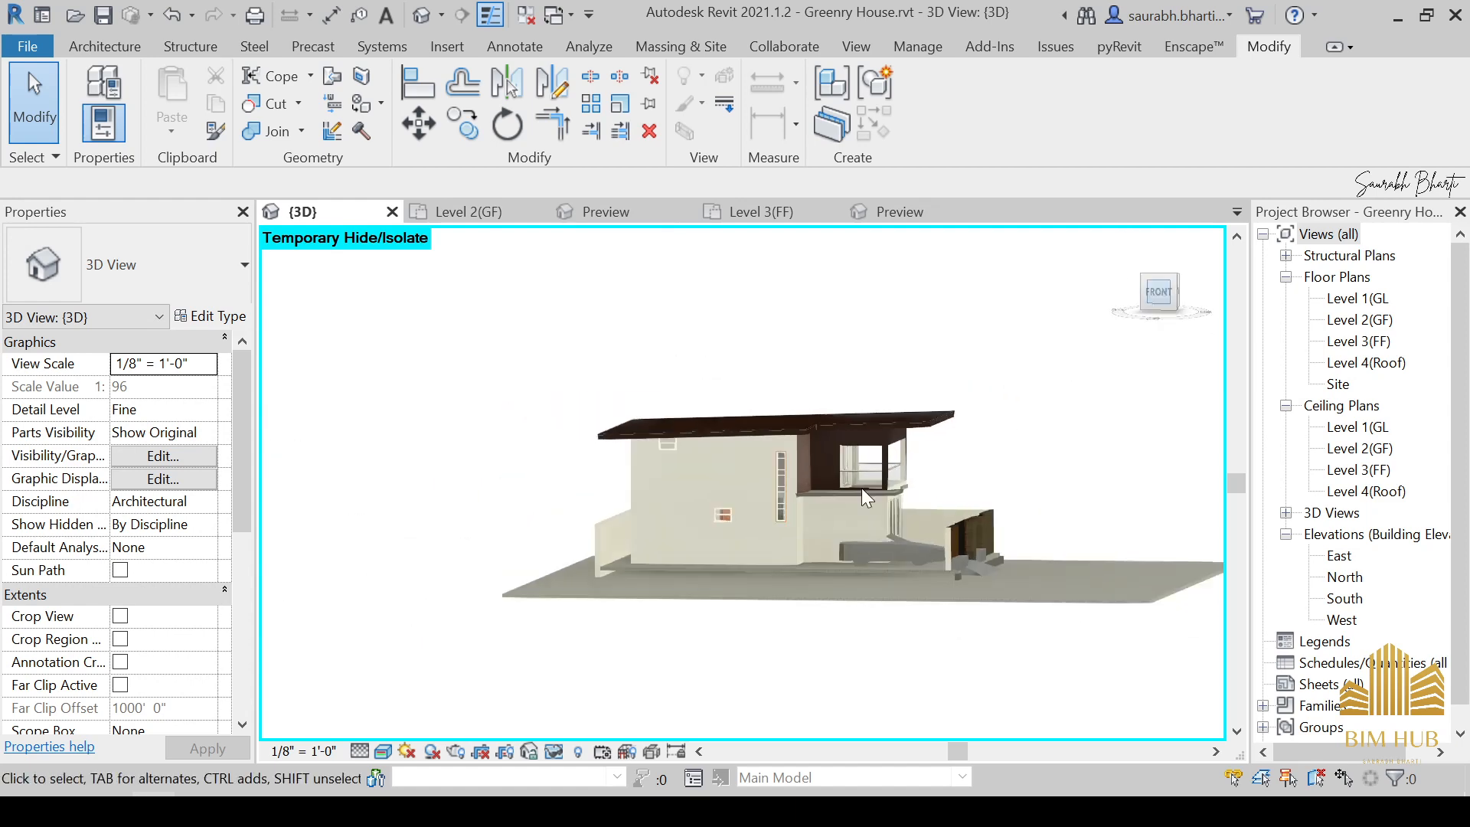
{"action": "scroll", "coordinate": [862, 489], "scroll_direction": "down", "scroll_amount": 3}
{"action": "scroll", "coordinate": [705, 490], "scroll_direction": "up", "scroll_amount": 8}
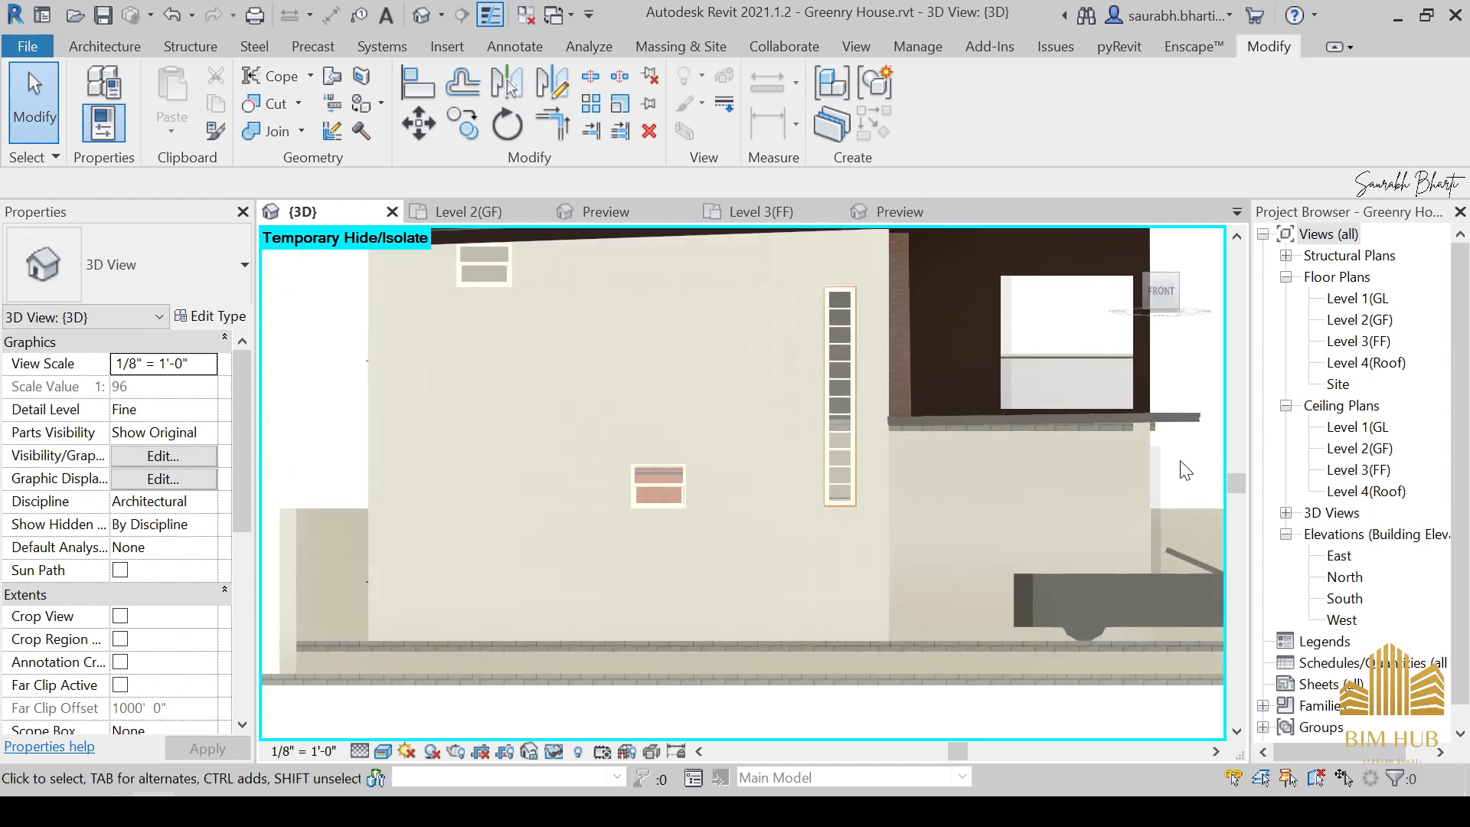
Open the Level 2(GF) floor plan and set up a new wall of type Curtain Wall 1.
{"action": "double_click", "coordinate": [1359, 319]}
{"action": "scroll", "coordinate": [712, 522], "scroll_direction": "down", "scroll_amount": 2}
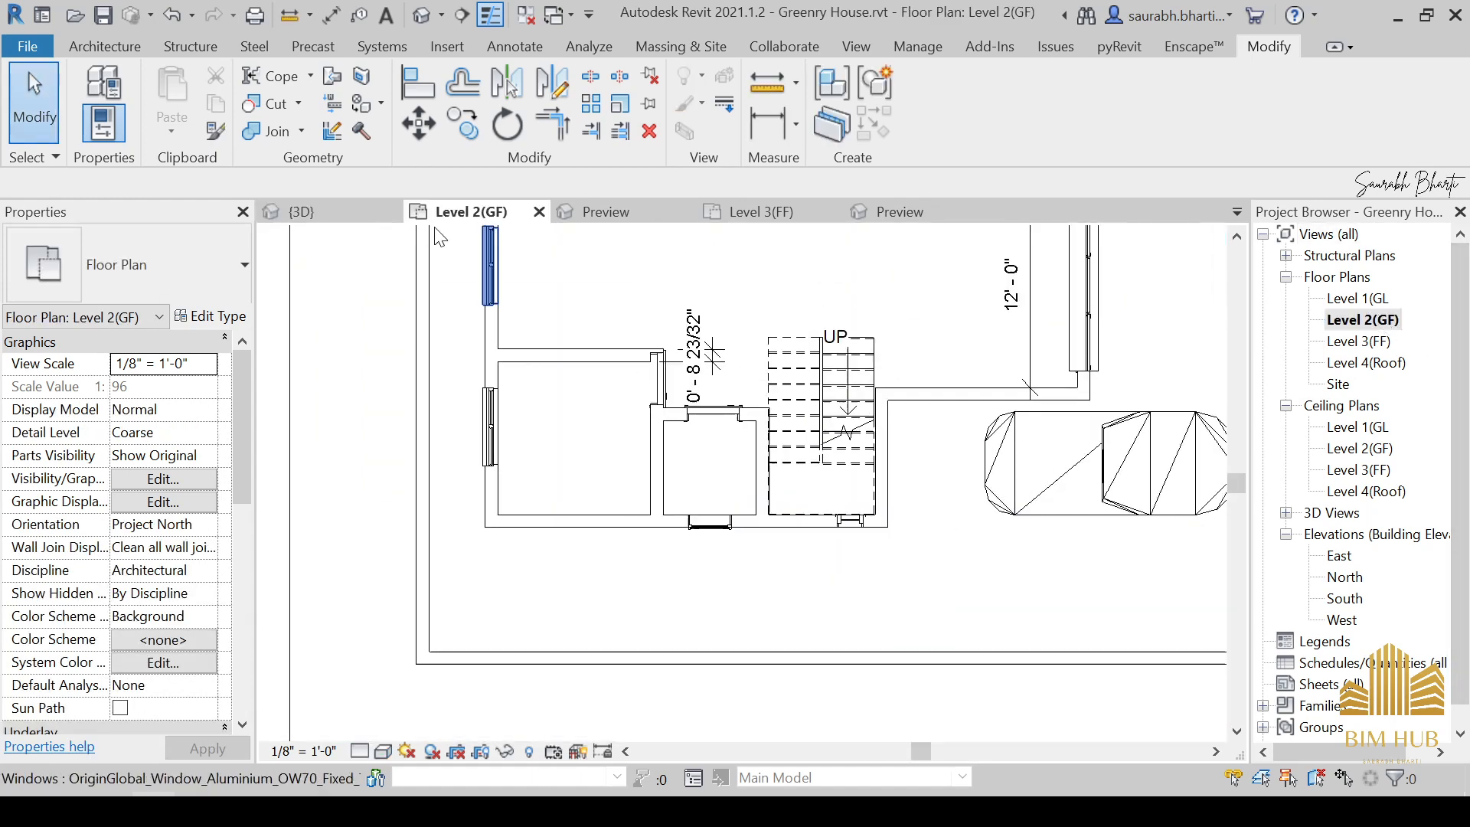
{"action": "left_click", "coordinate": [135, 44]}
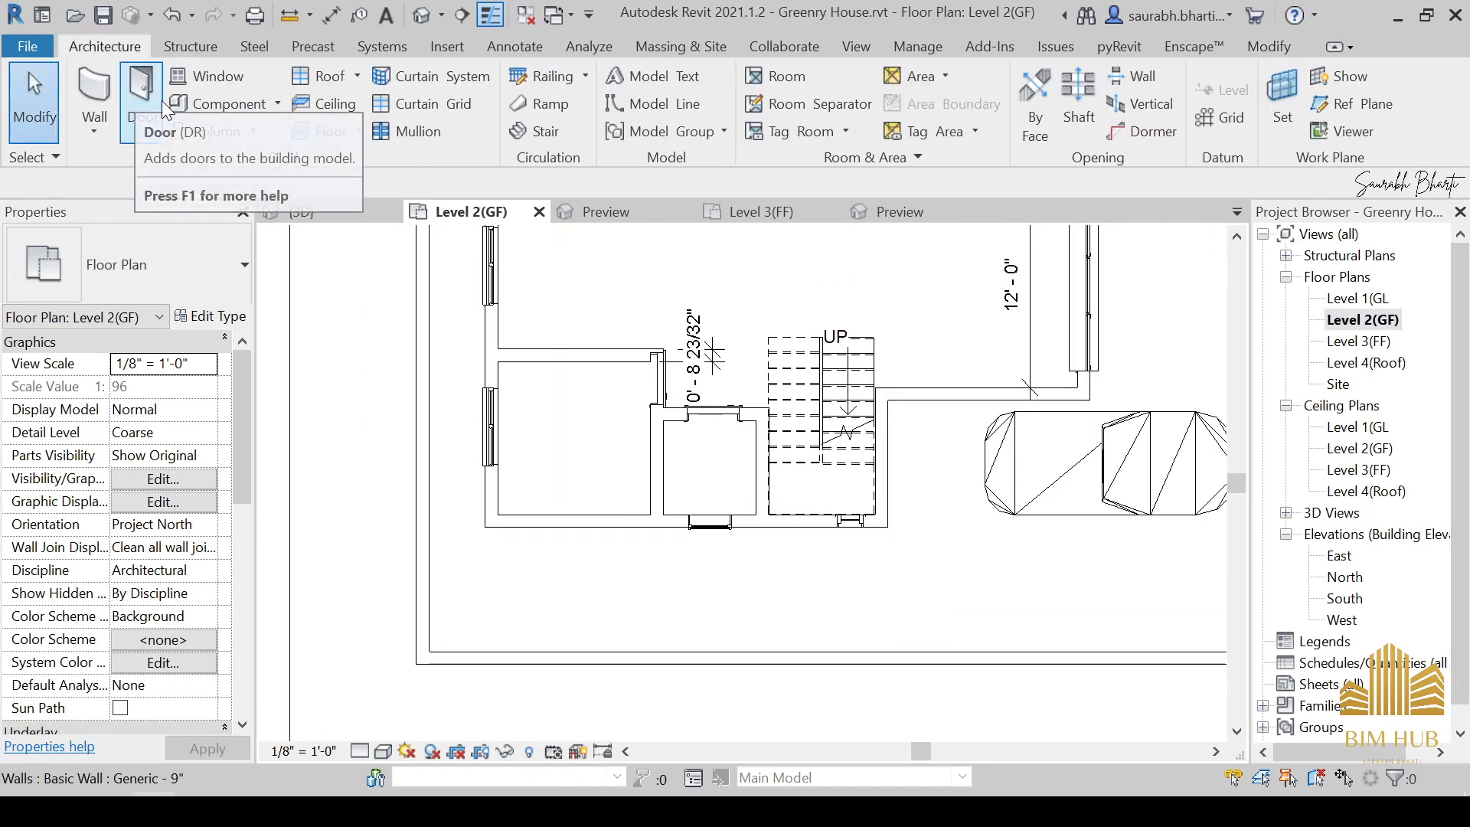
{"action": "left_click", "coordinate": [94, 90]}
{"action": "left_click", "coordinate": [123, 260]}
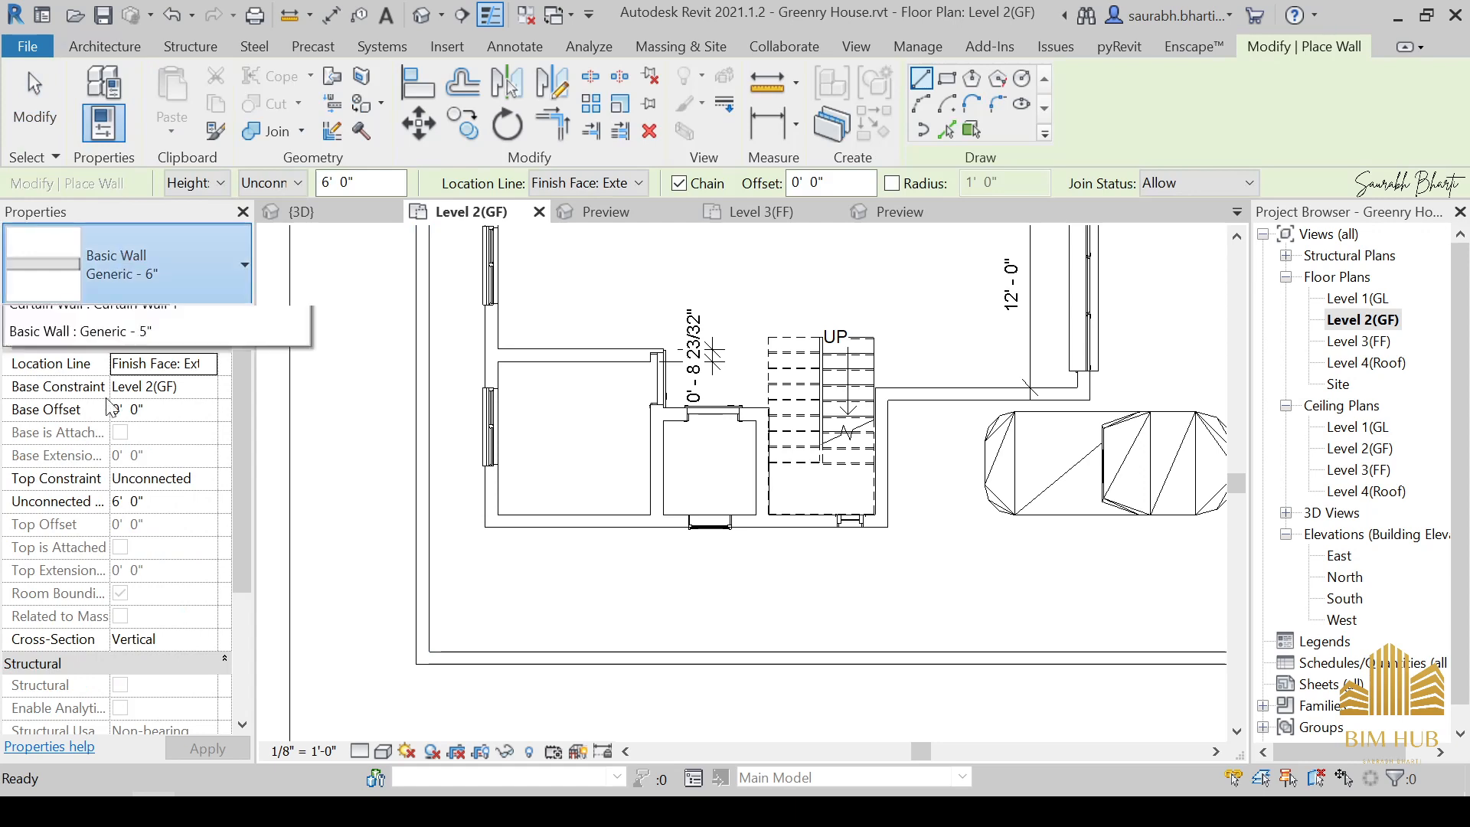
{"action": "scroll", "coordinate": [124, 410], "scroll_direction": "down", "scroll_amount": 3}
{"action": "left_click", "coordinate": [122, 382]}
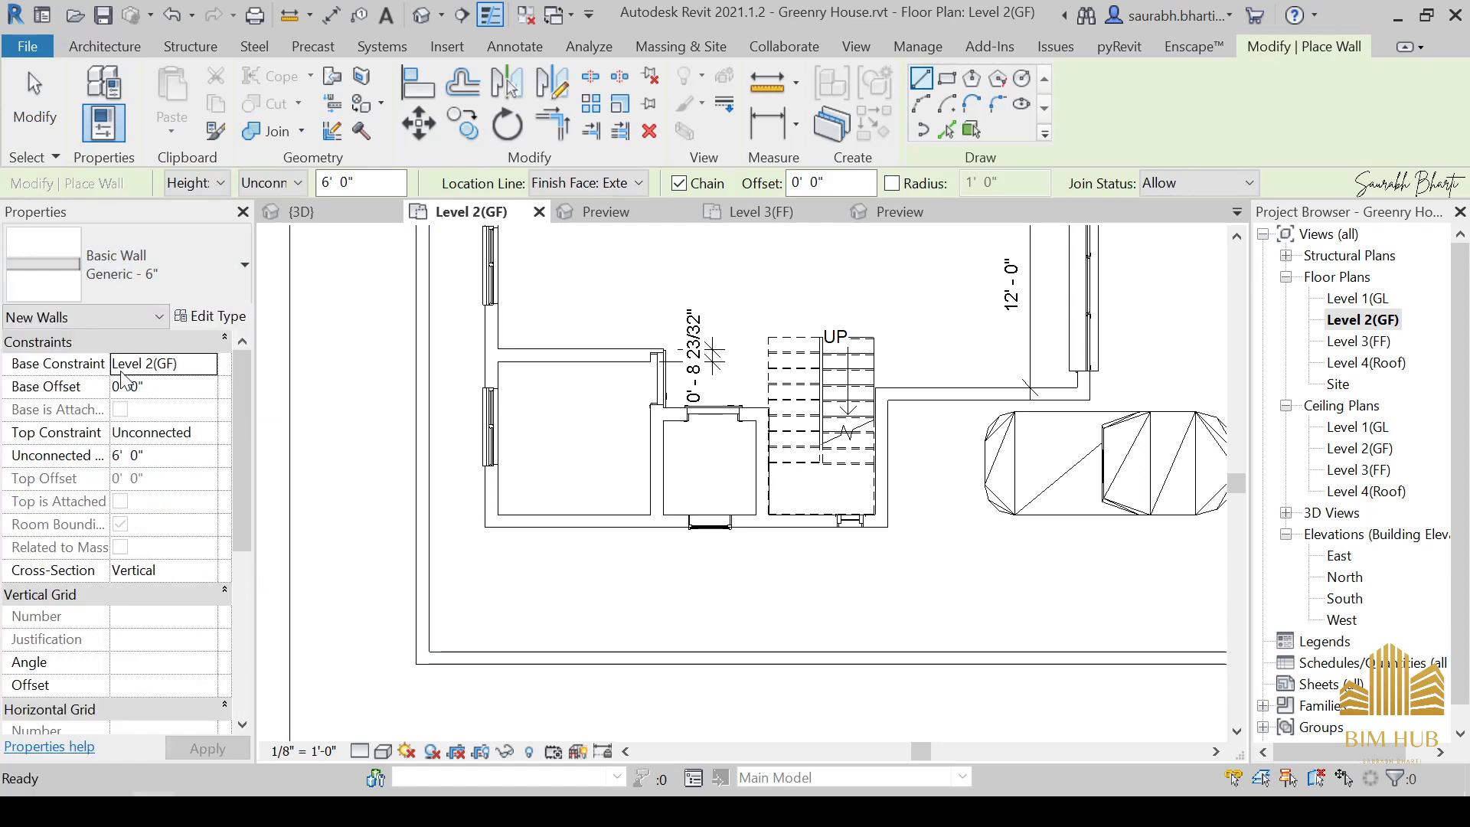
After checking the reference photo, draw a 2'-0" curtain wall inside the side wall, about 2'-1" from the room's inner corner.
{"action": "scroll", "coordinate": [551, 527], "scroll_direction": "up", "scroll_amount": 4}
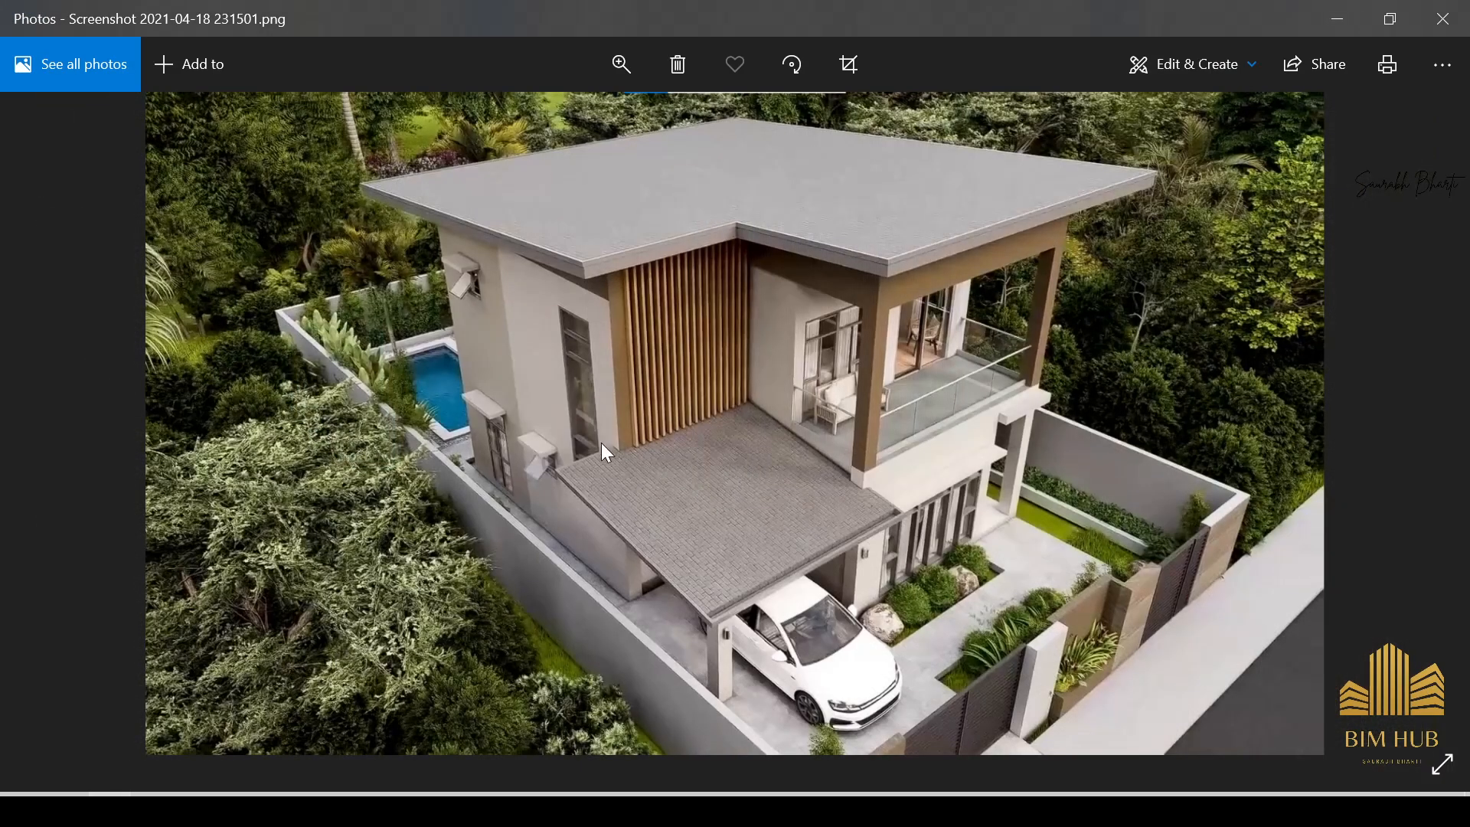
{"action": "scroll", "coordinate": [600, 442], "scroll_direction": "up", "scroll_amount": 5}
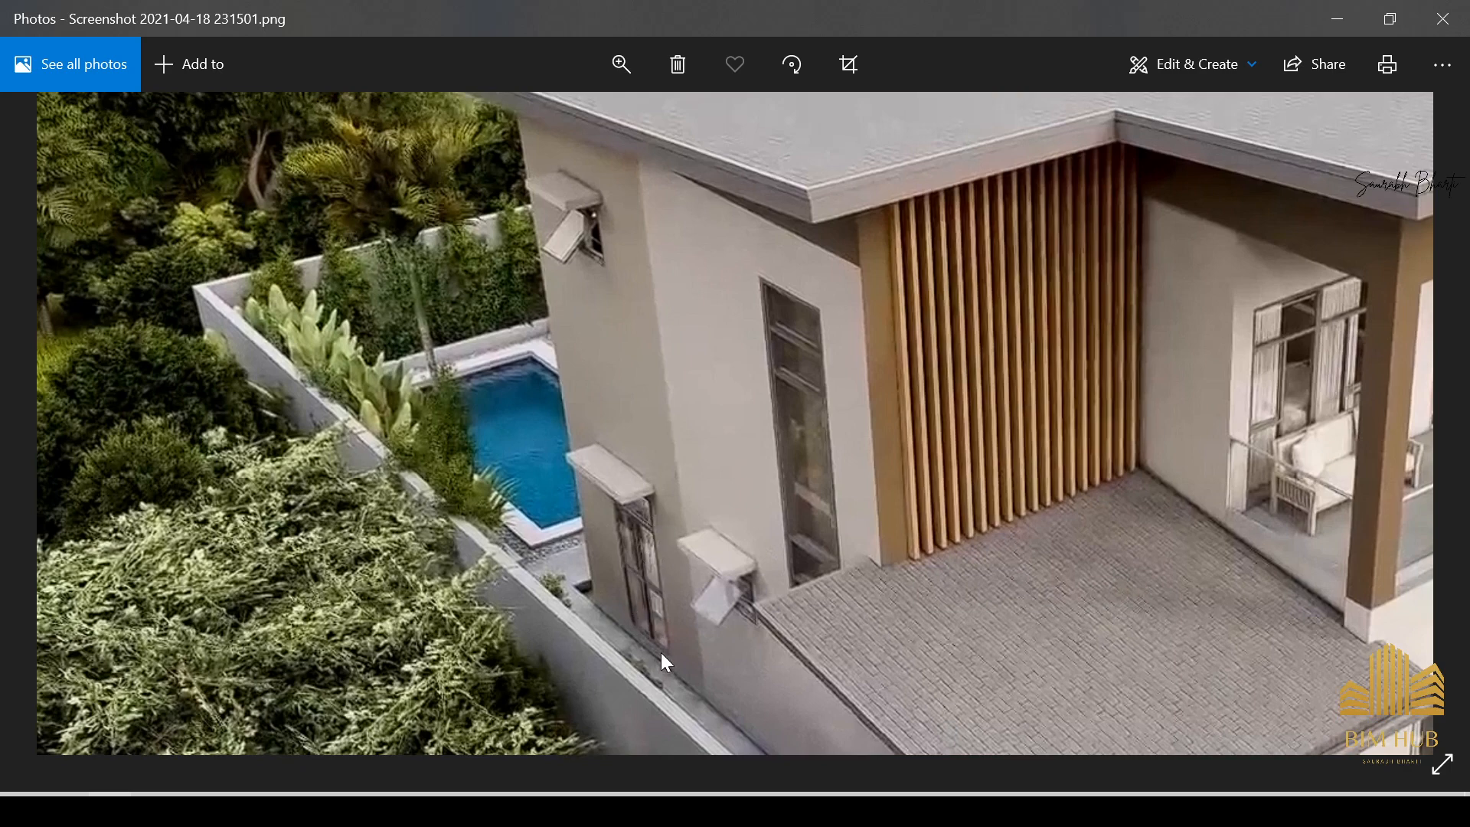
{"action": "left_click", "coordinate": [1332, 15]}
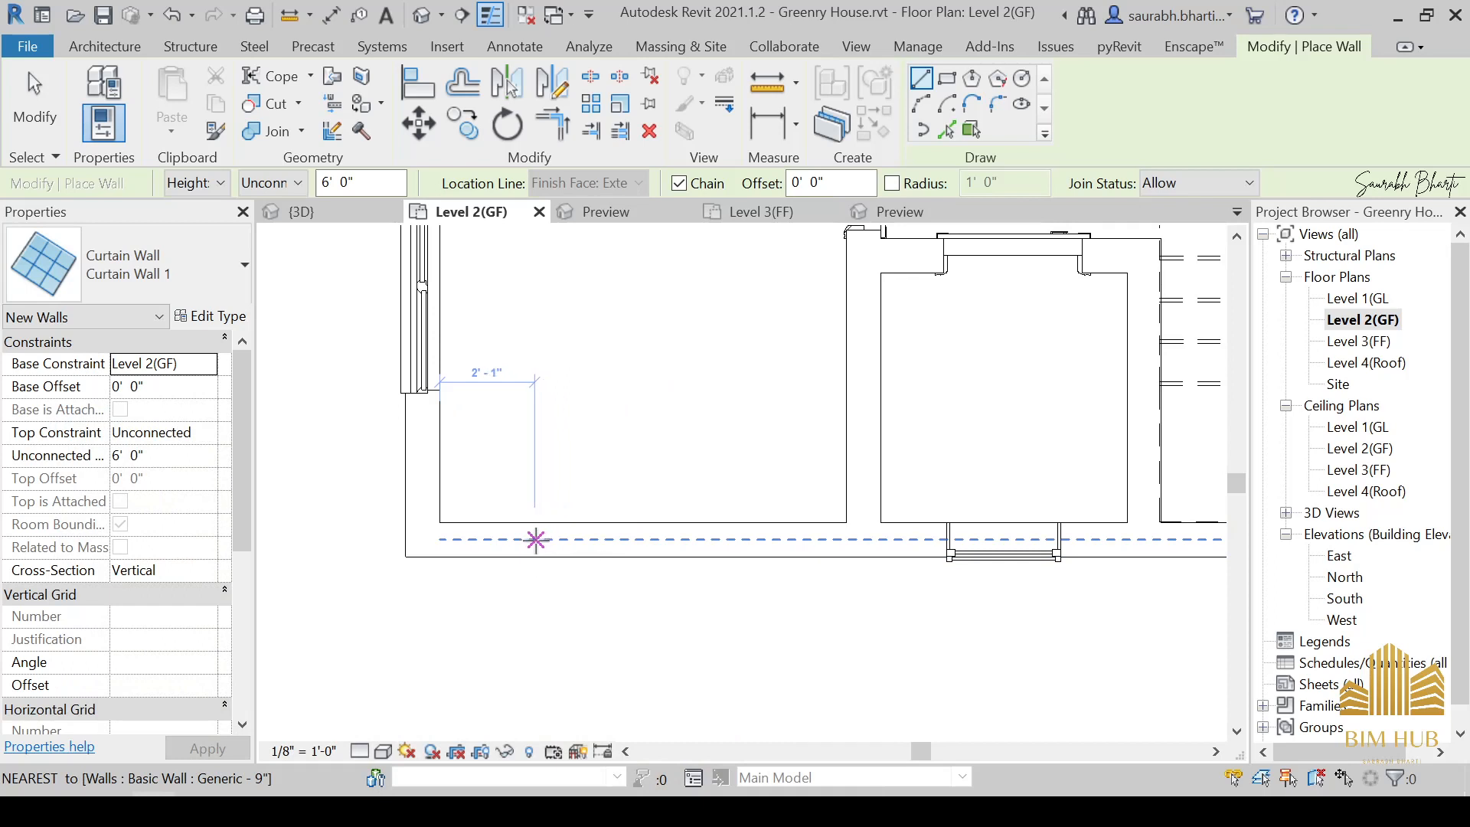
{"action": "left_click", "coordinate": [532, 540]}
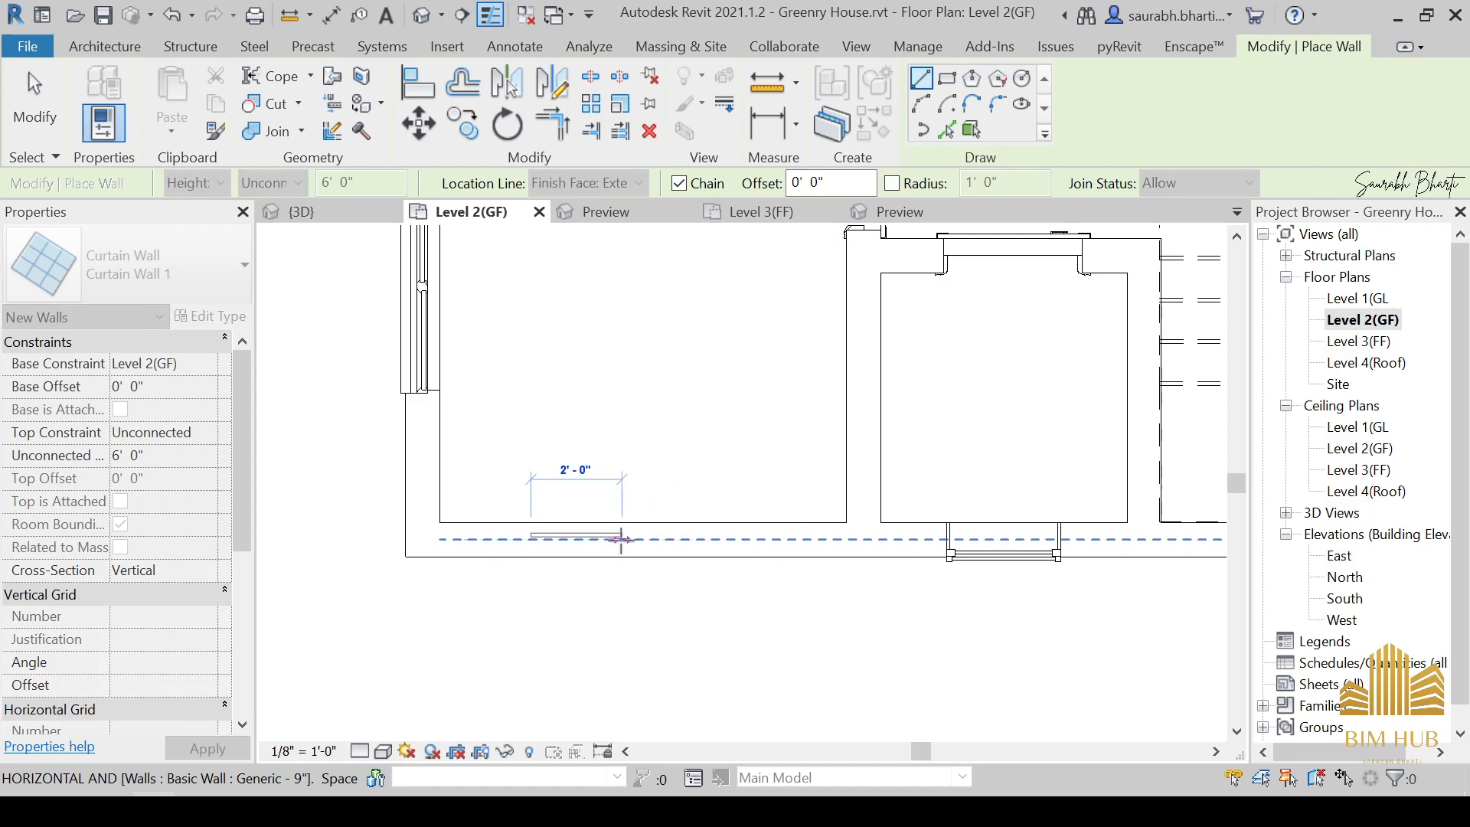
{"action": "left_click", "coordinate": [621, 540]}
{"action": "key", "text": "Escape"}
{"action": "key", "text": "Escape"}
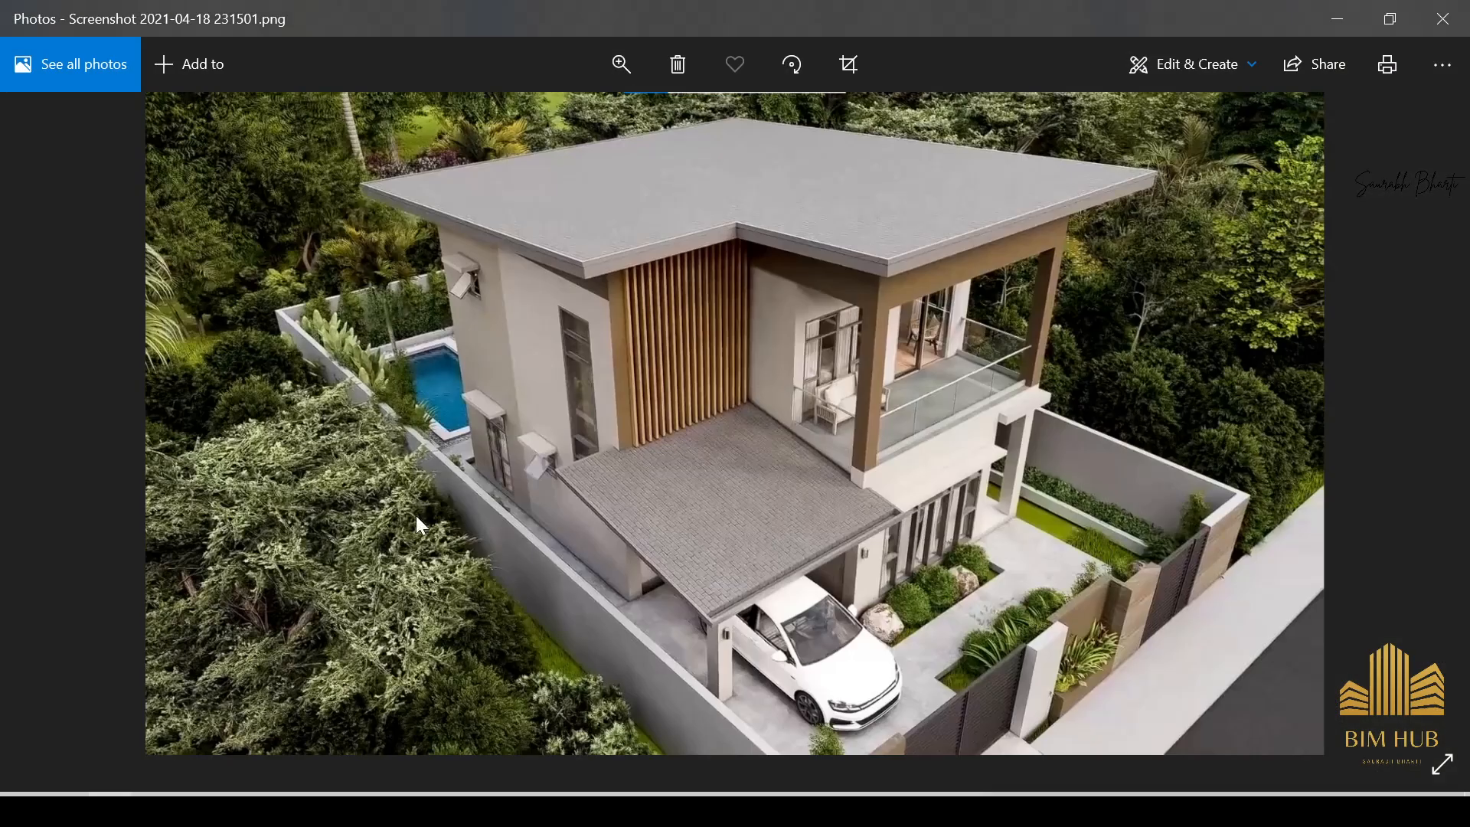
Stretch the end of the new curtain wall away from the corner to a length of about 2'-6".
{"action": "scroll", "coordinate": [535, 461], "scroll_direction": "up", "scroll_amount": 3, "text": "ctrl"}
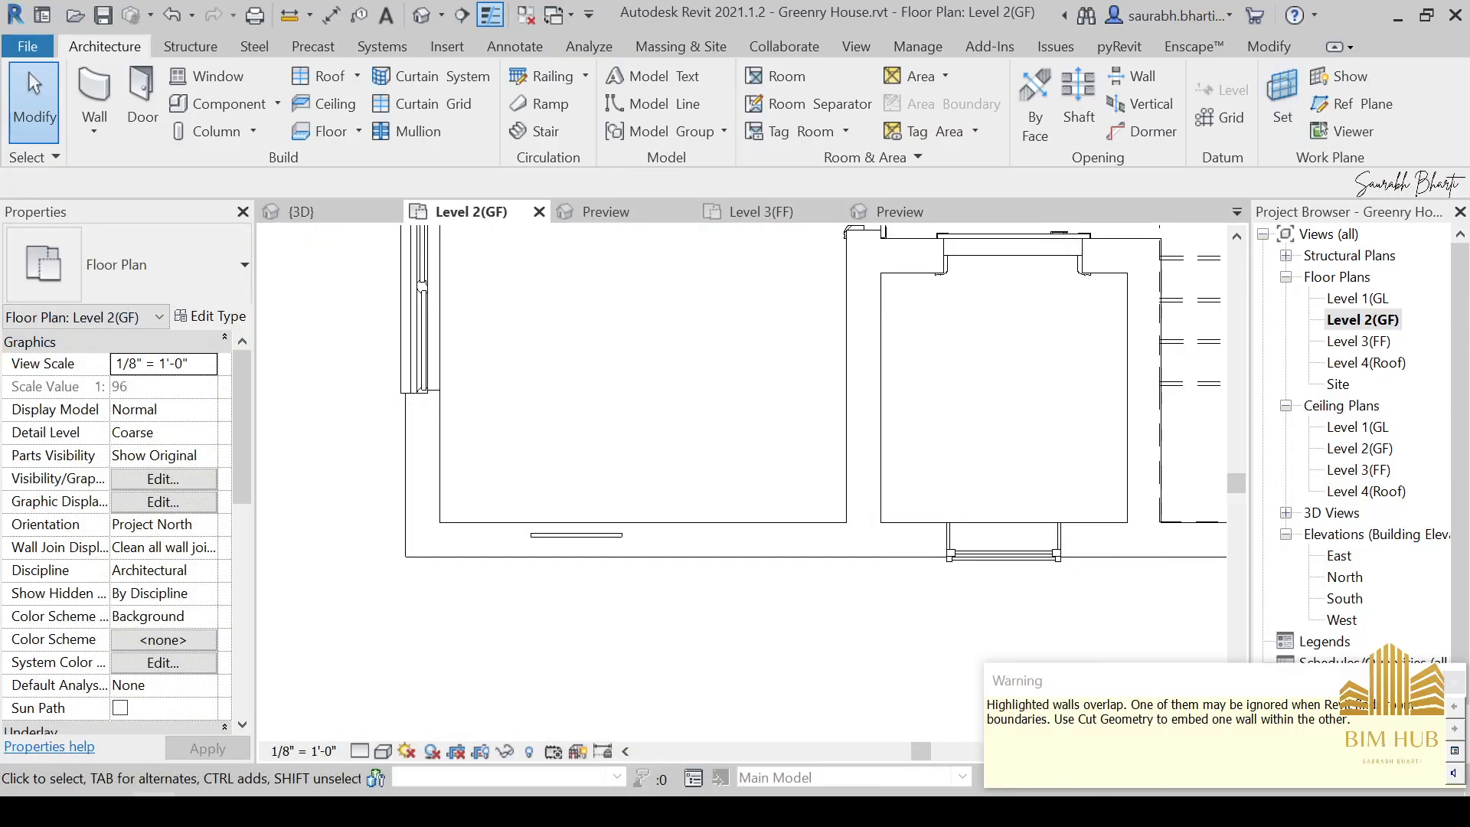
{"action": "scroll", "coordinate": [612, 551], "scroll_direction": "up", "scroll_amount": 2}
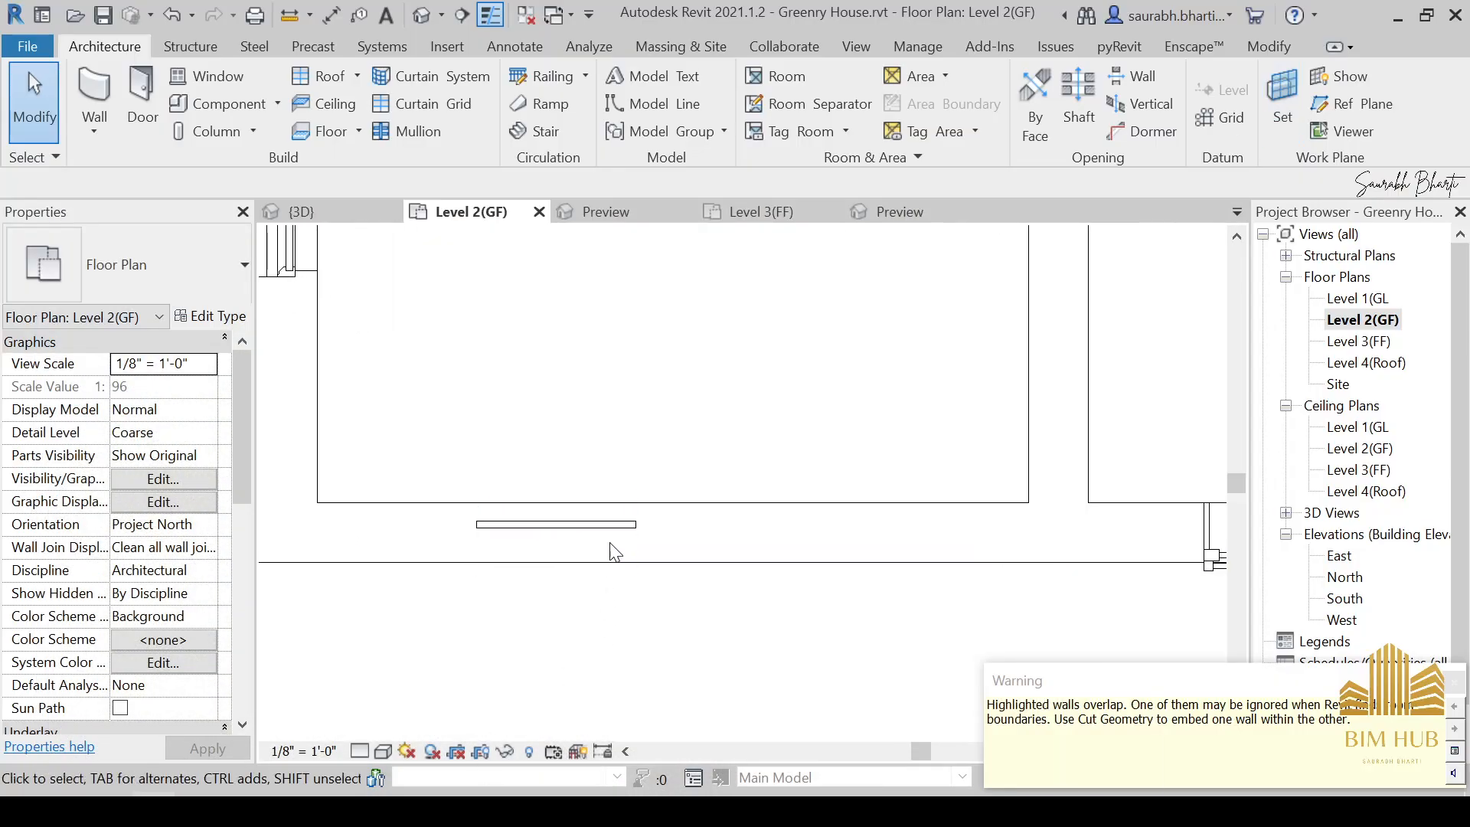
{"action": "left_click", "coordinate": [613, 526]}
{"action": "left_click_drag", "start_coordinate": [635, 528], "coordinate": [676, 532]}
{"action": "left_click", "coordinate": [624, 665]}
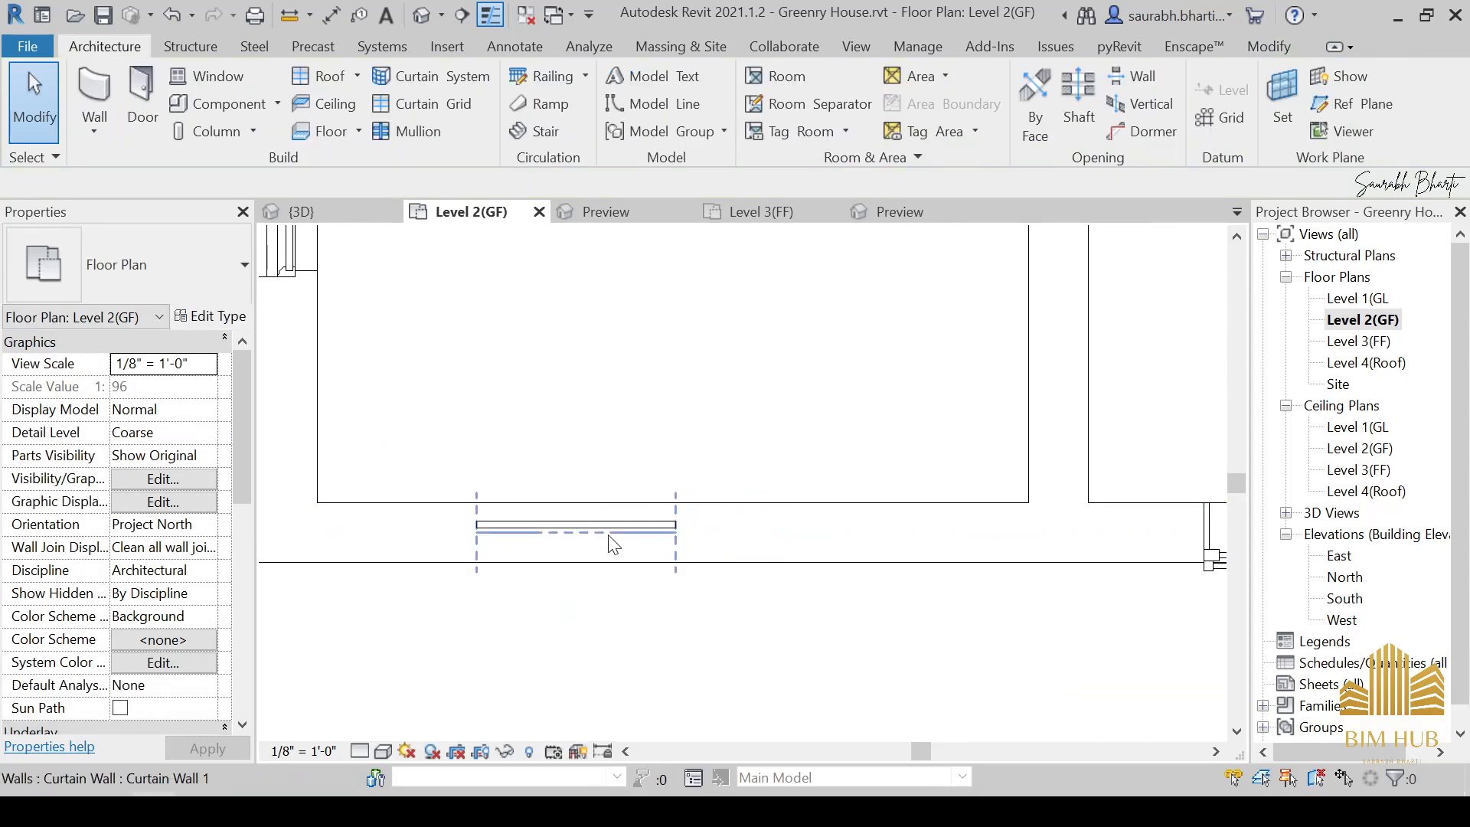
Locate the curtain wall in 3D and, in the Level 2(GF) plan, cut its opening out of the host side wall with Cut Geometry.
{"action": "left_click", "coordinate": [422, 14]}
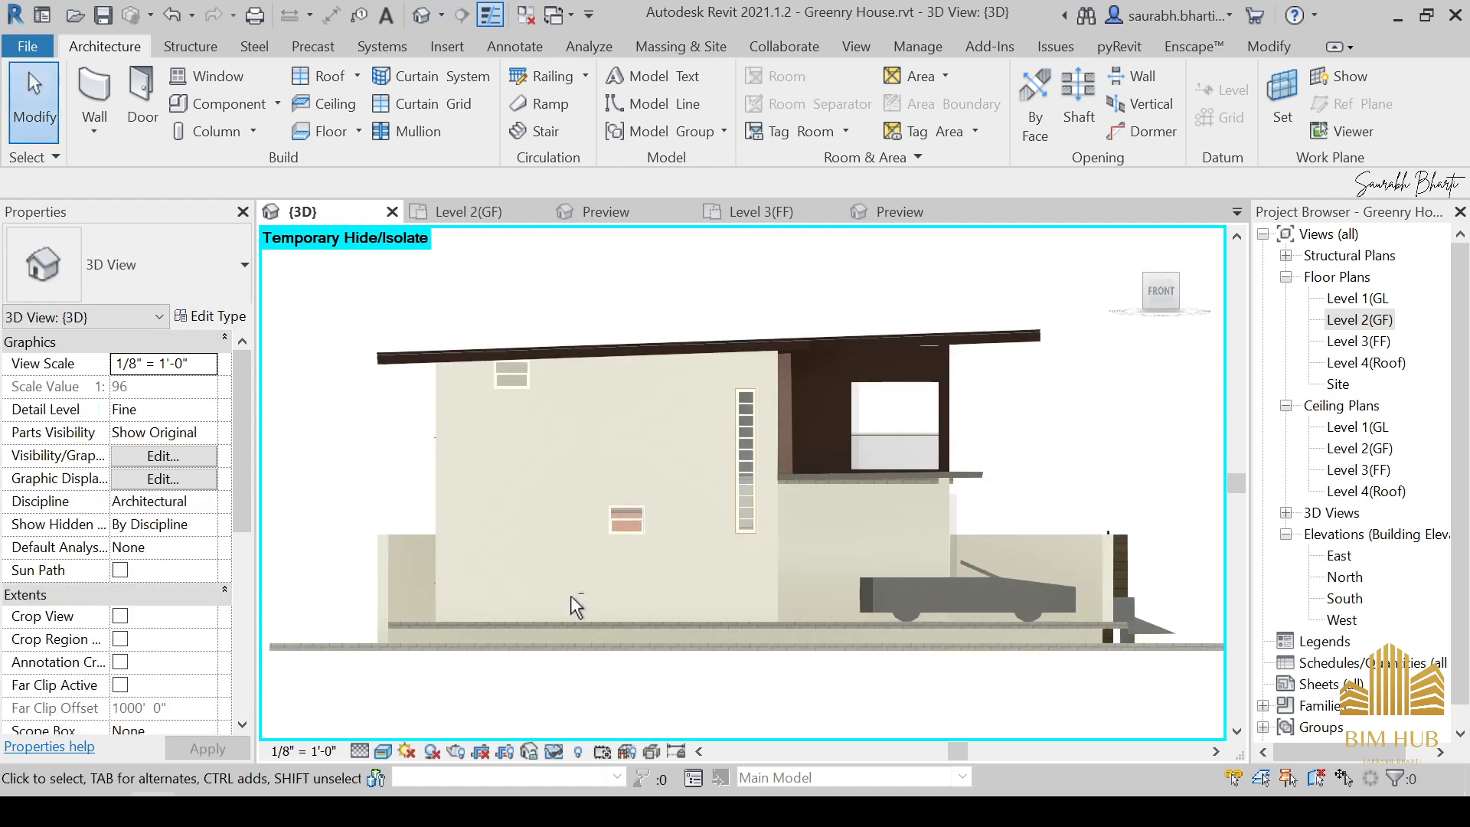
{"action": "middle_click_drag", "start_coordinate": [571, 595], "coordinate": [487, 594], "text": "shift"}
{"action": "scroll", "coordinate": [508, 573], "scroll_direction": "up", "scroll_amount": 3}
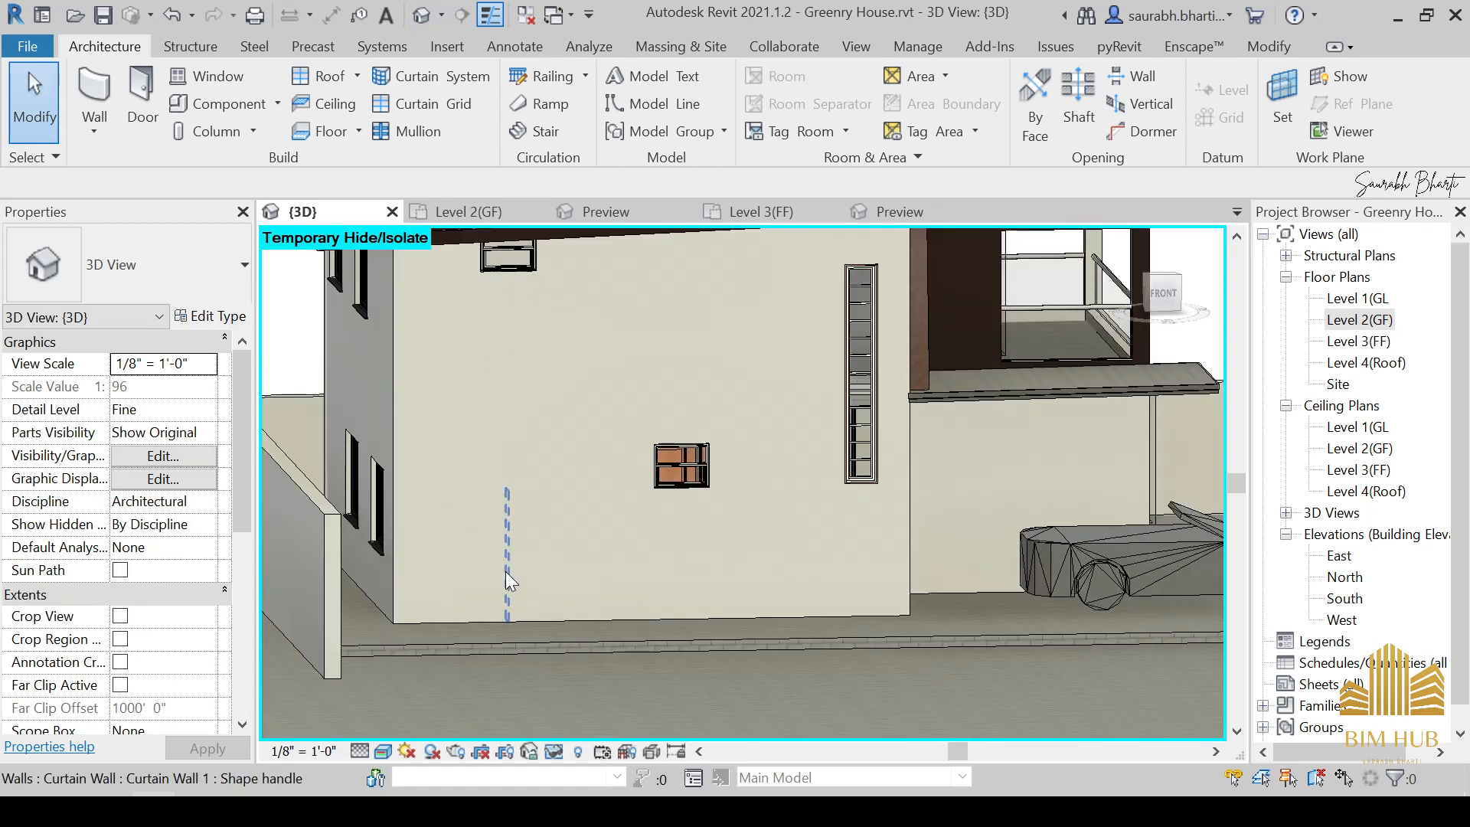
{"action": "left_click", "coordinate": [1269, 46]}
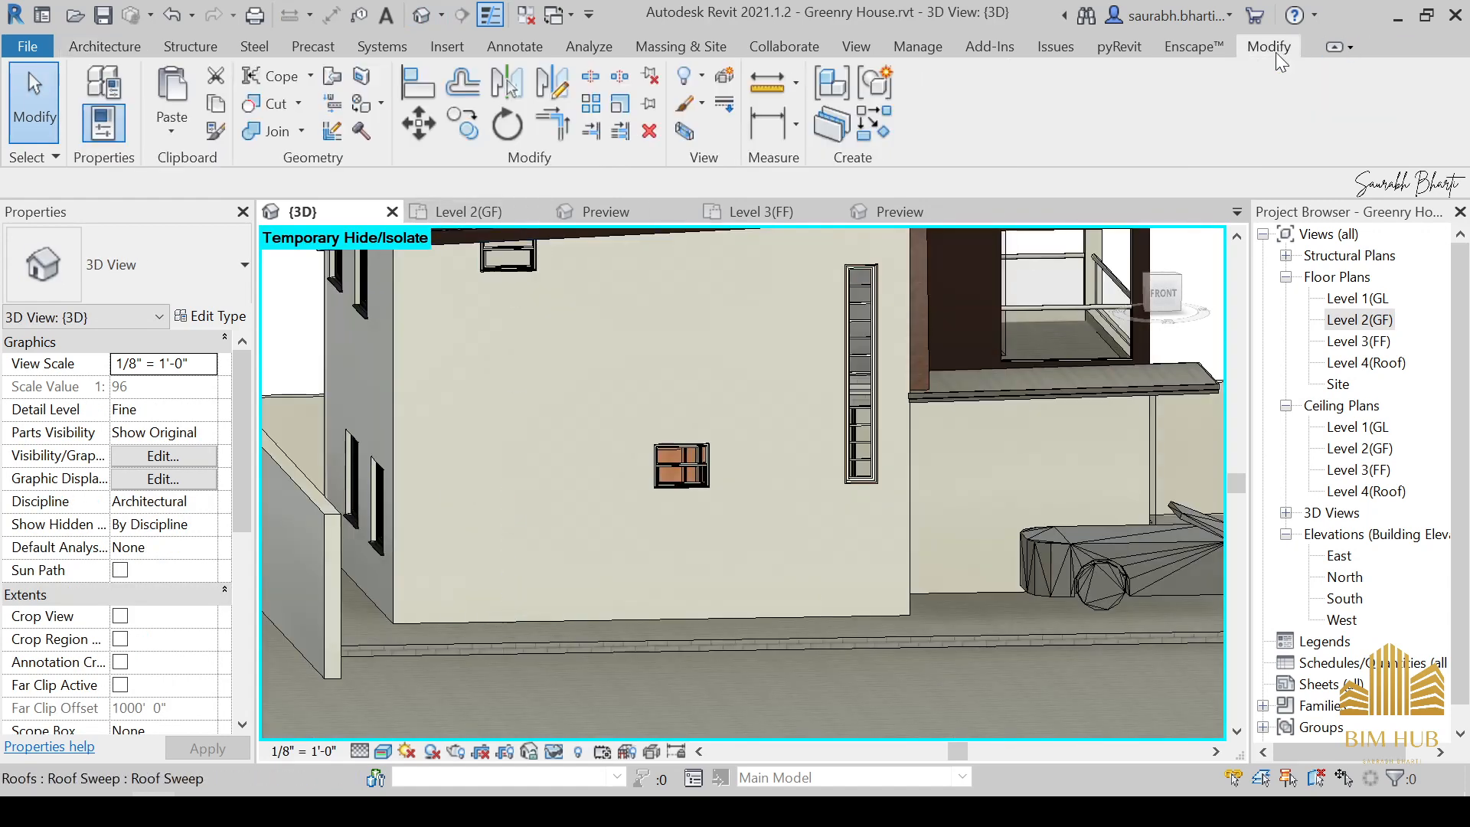
{"action": "left_click", "coordinate": [268, 104]}
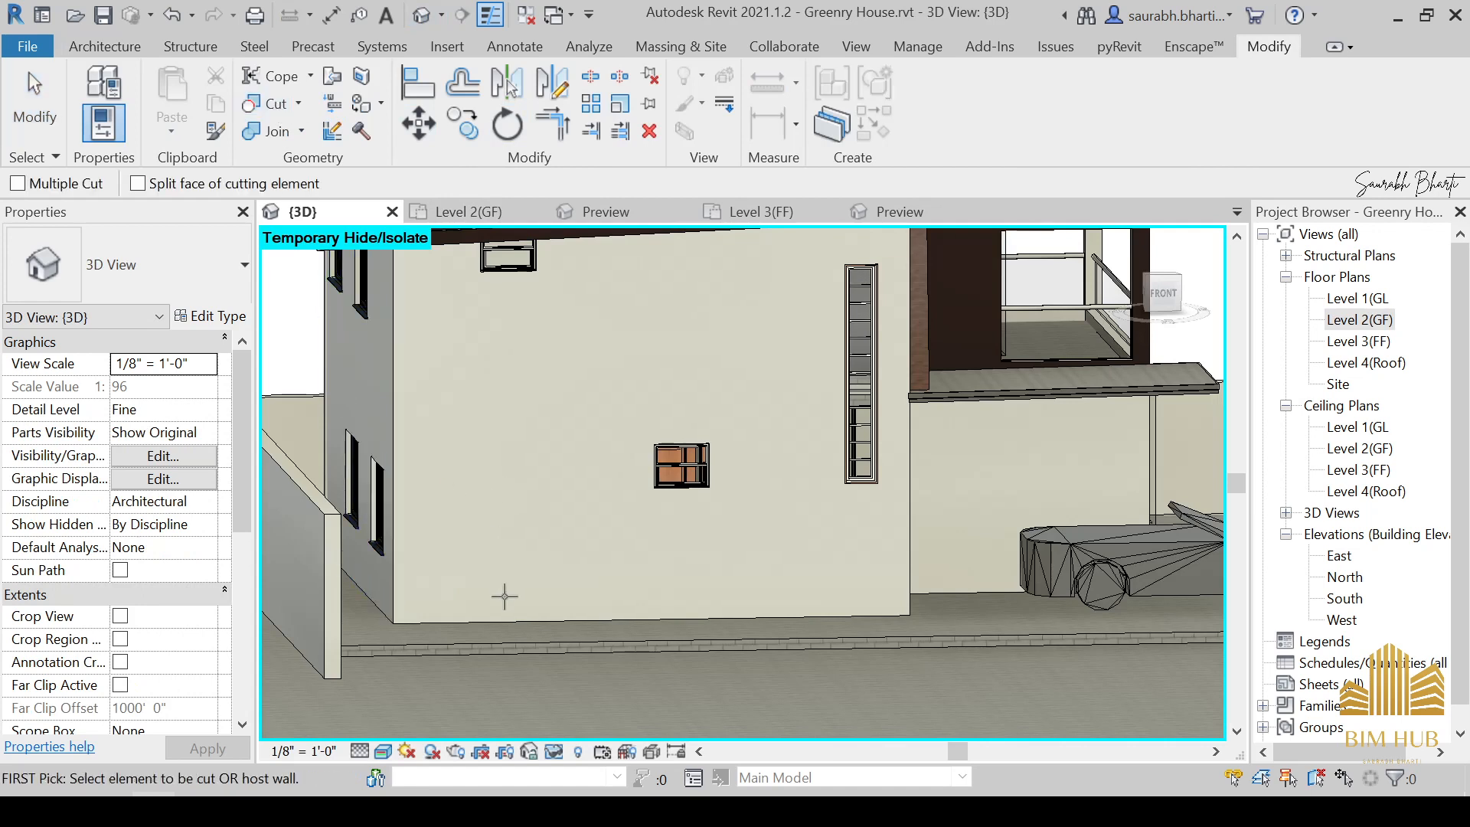
{"action": "double_click", "coordinate": [1360, 319]}
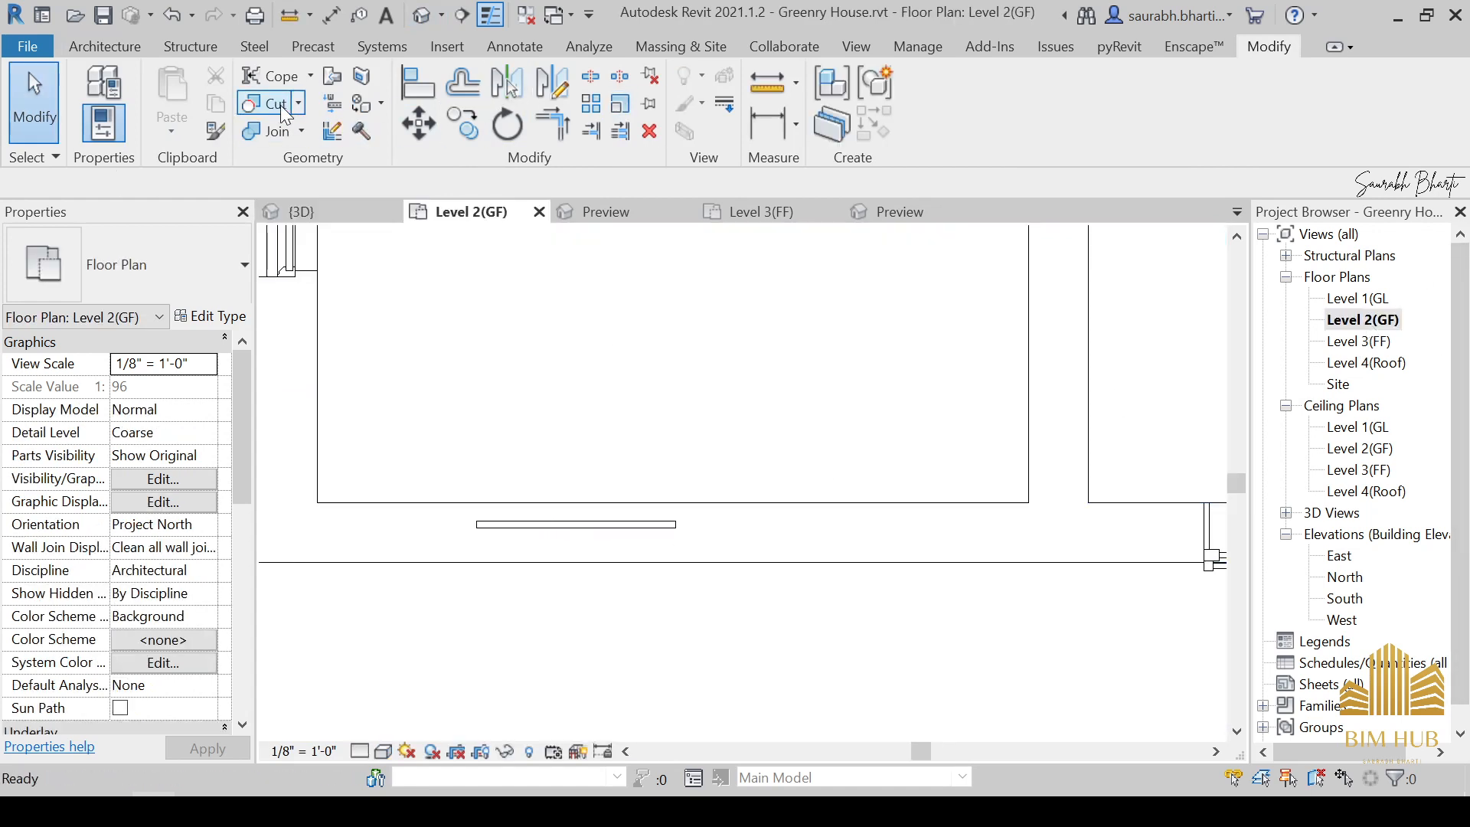
{"action": "left_click", "coordinate": [281, 104]}
{"action": "left_click", "coordinate": [549, 505]}
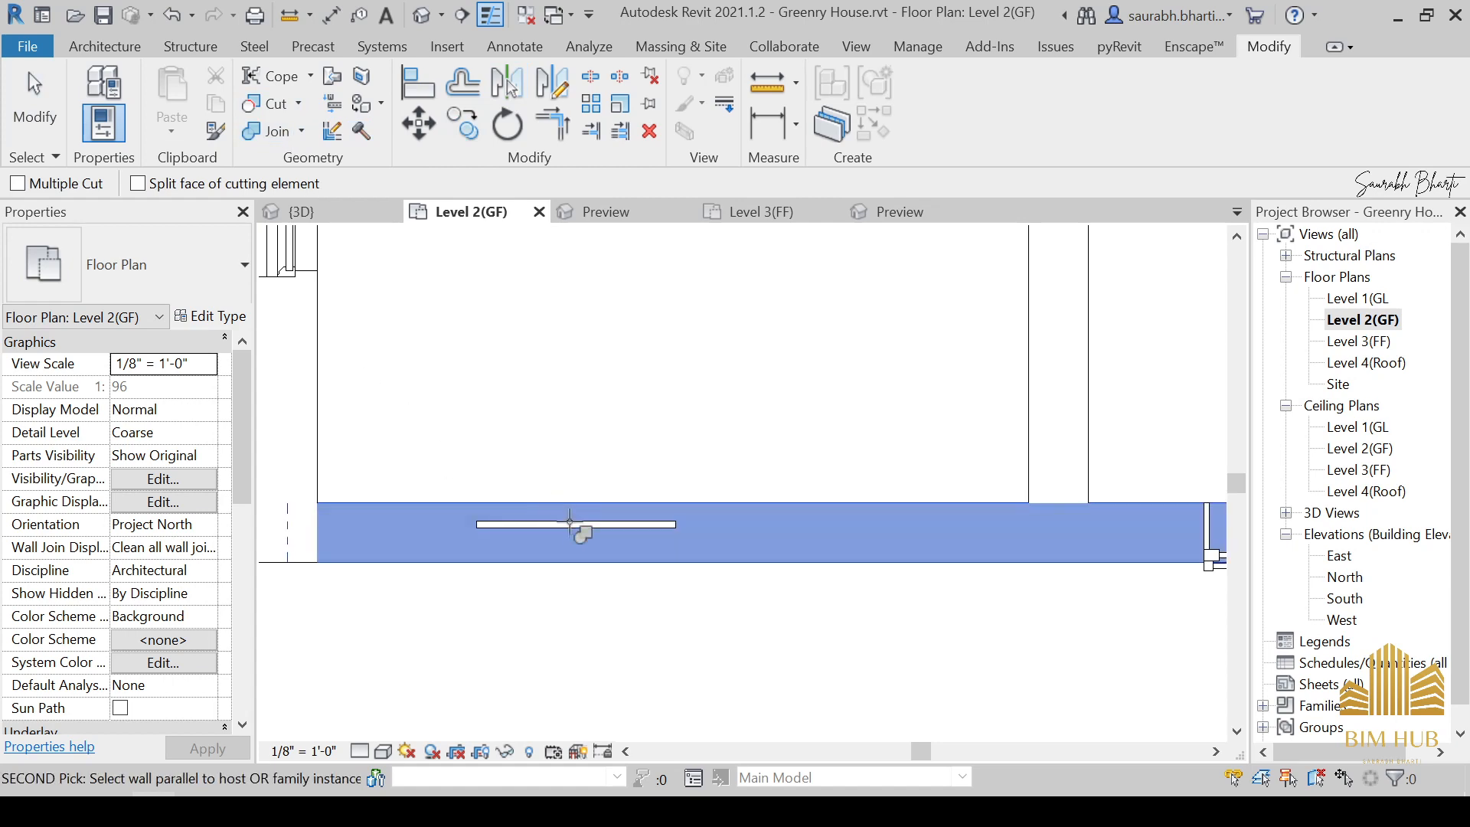
{"action": "left_click", "coordinate": [575, 525]}
{"action": "key", "text": "Escape"}
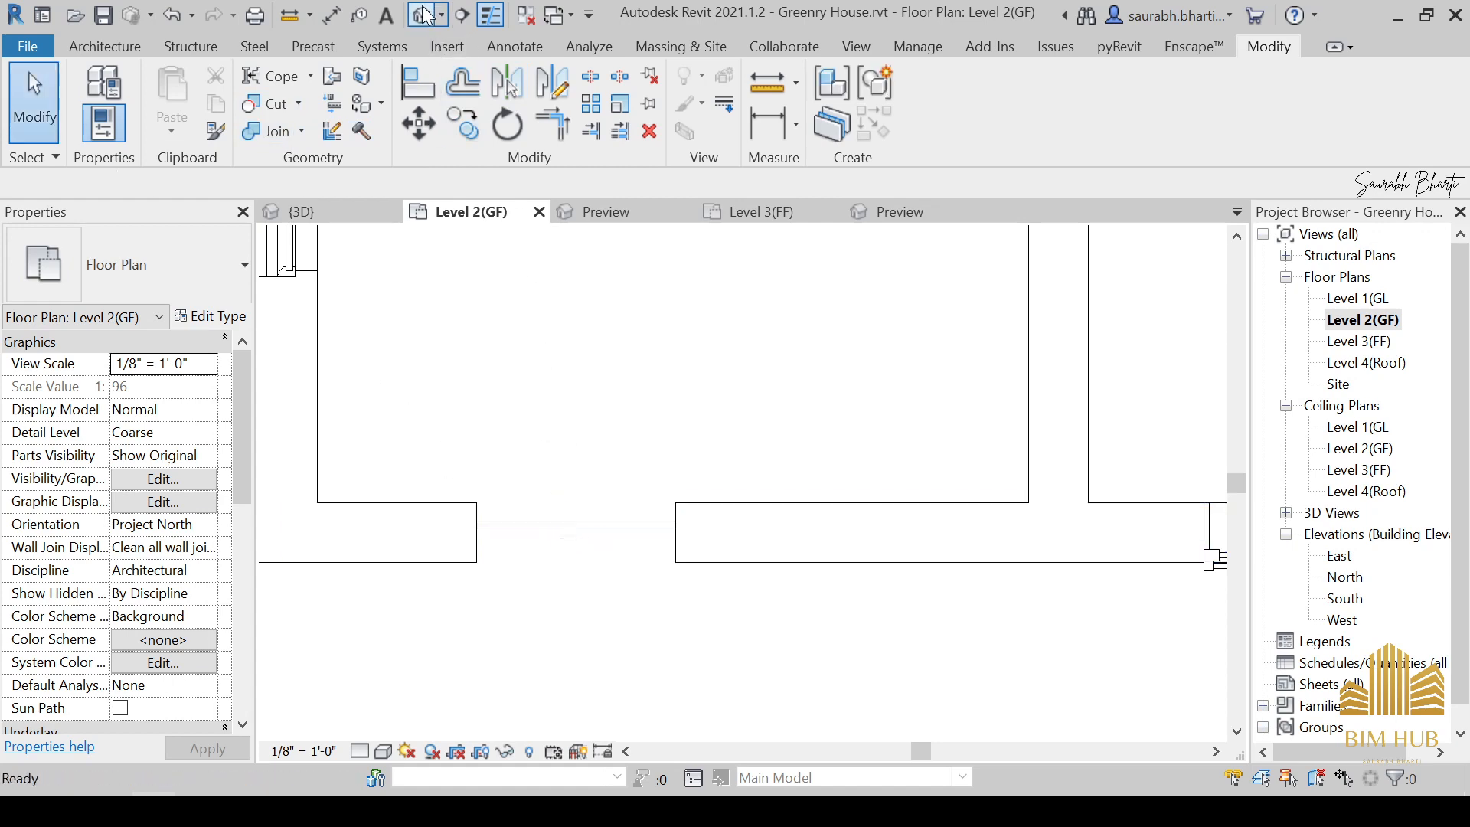
Examine the embedded curtain wall in the front 3D view and compare it with the reference photo.
{"action": "left_click", "coordinate": [426, 15]}
{"action": "scroll", "coordinate": [564, 551], "scroll_direction": "up", "scroll_amount": 5}
{"action": "left_click", "coordinate": [530, 627]}
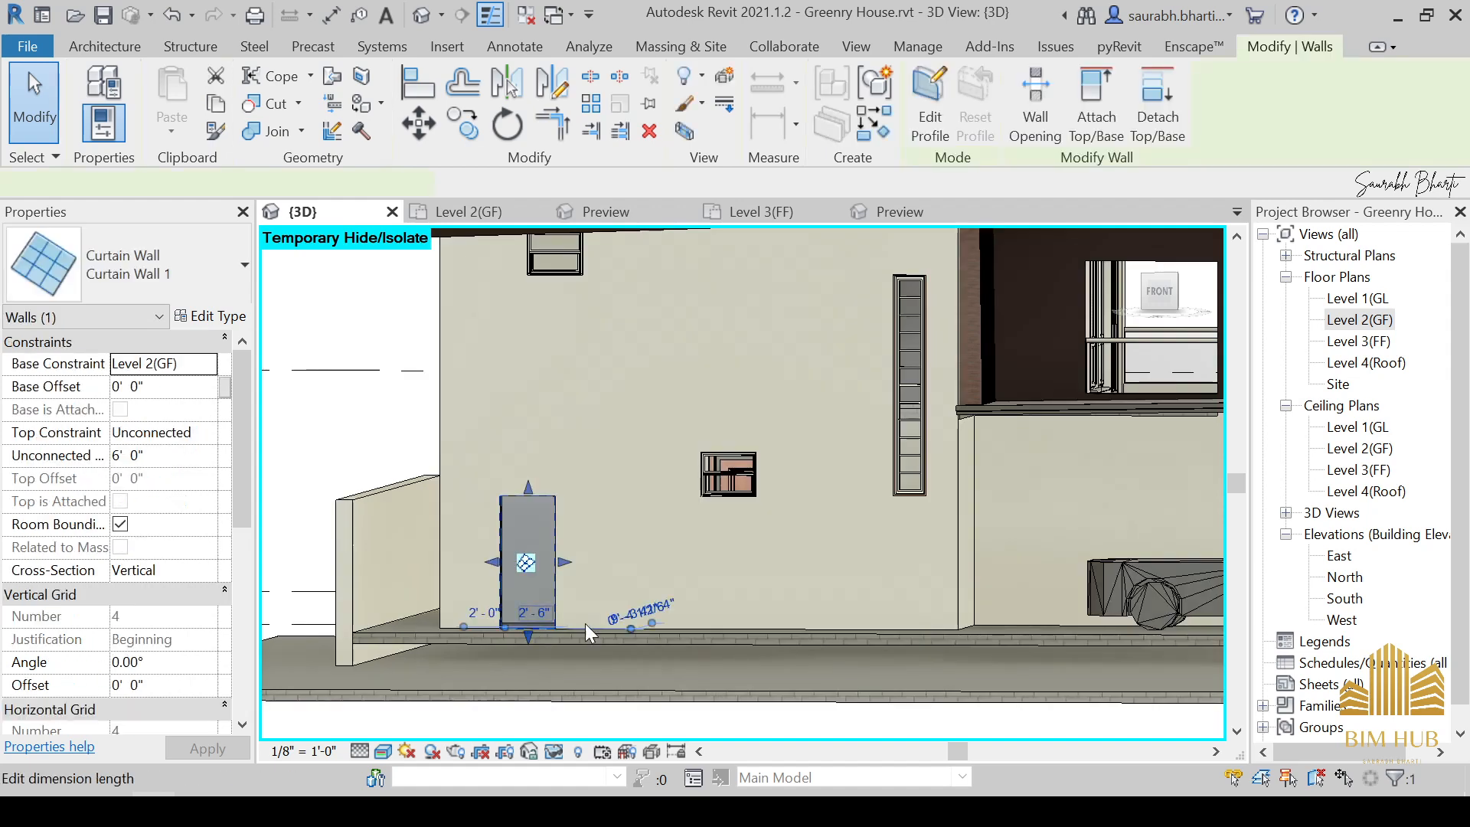
{"action": "left_click", "coordinate": [1159, 295]}
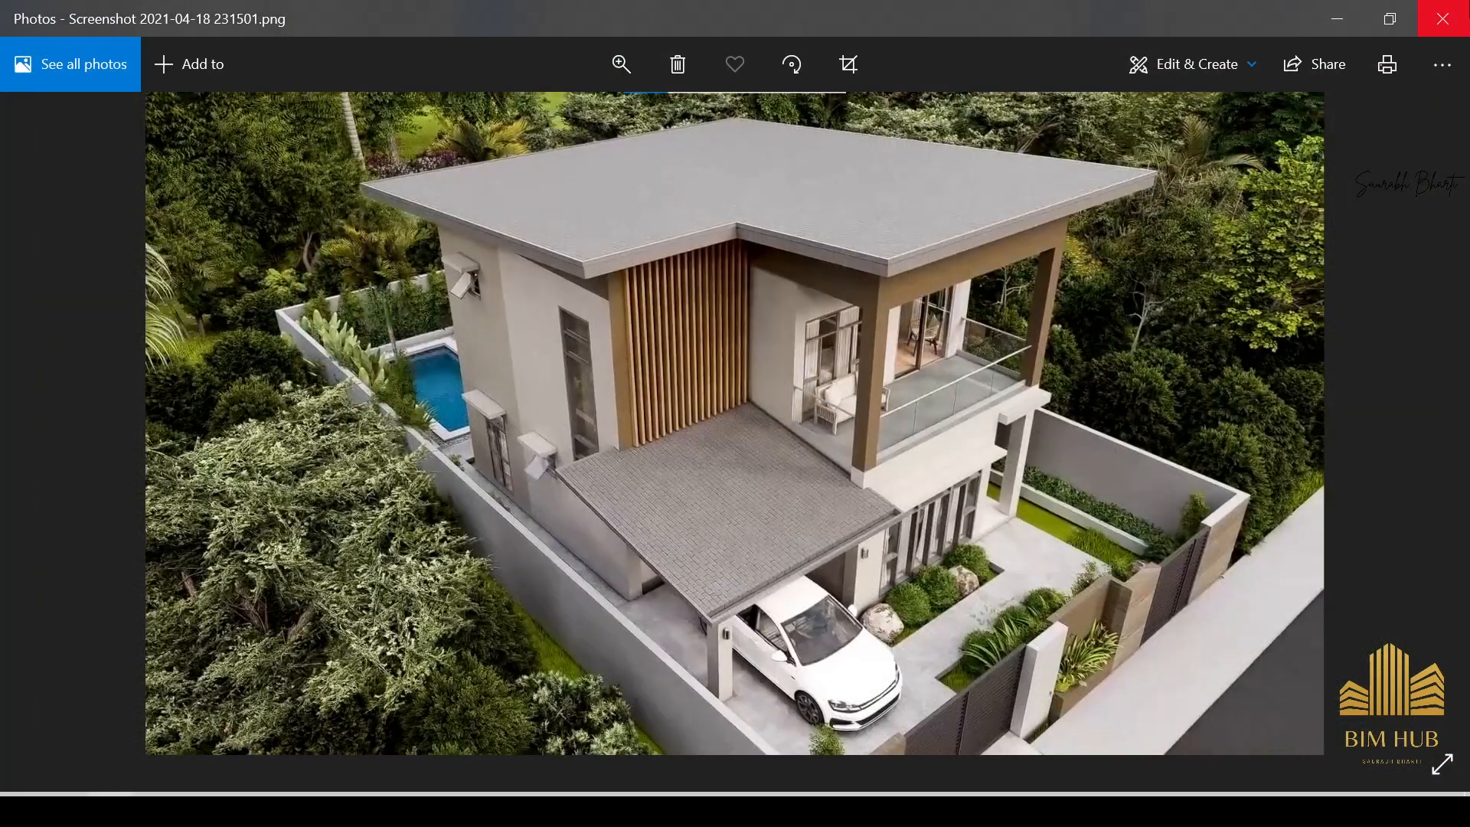
{"action": "left_click", "coordinate": [1351, 19]}
{"action": "scroll", "coordinate": [647, 565], "scroll_direction": "down", "scroll_amount": 6}
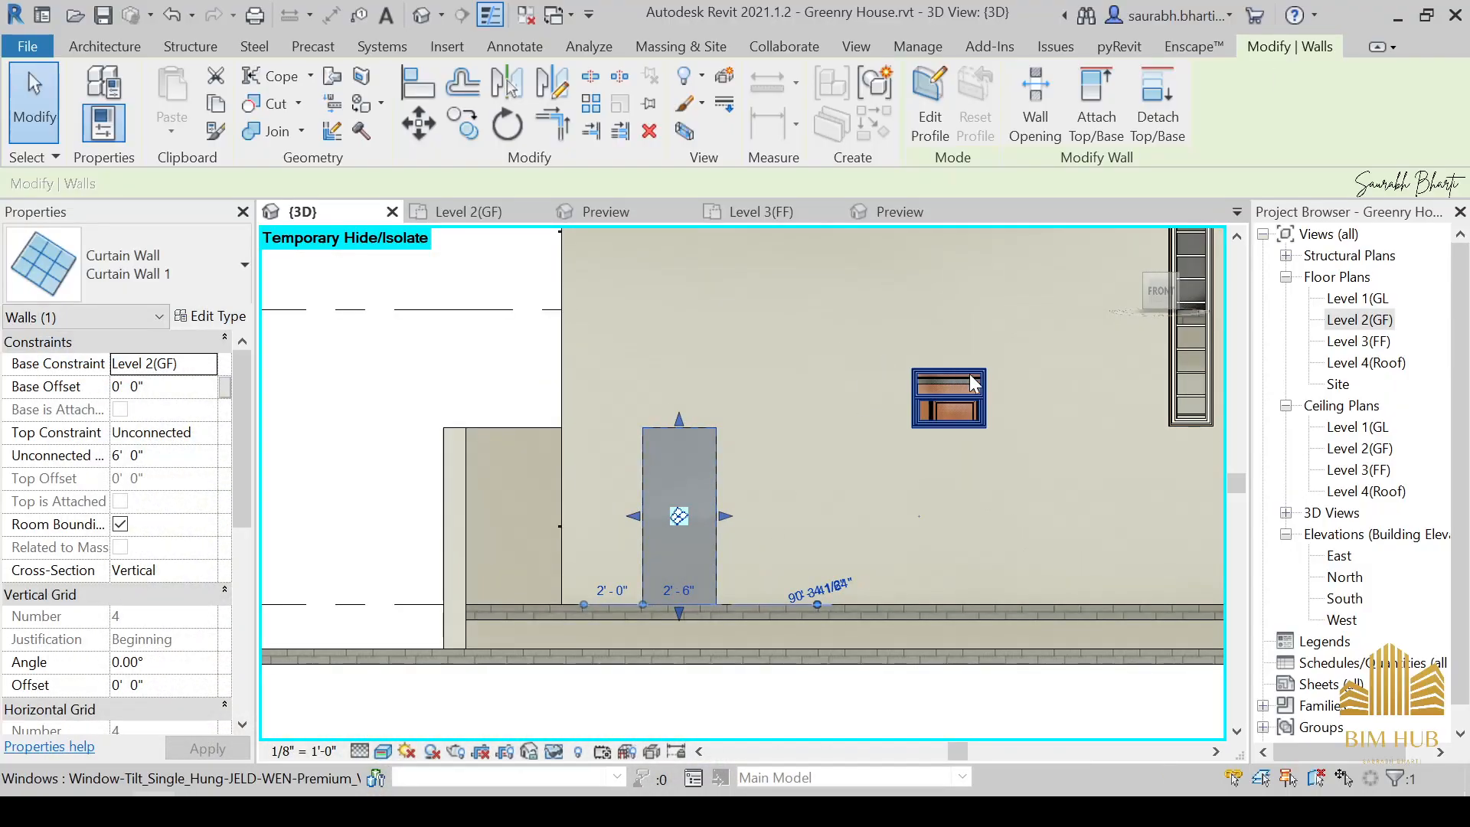
Set the sill height of the lower small single-hung window on the side wall to 5'-0".
{"action": "left_click", "coordinate": [938, 391]}
{"action": "middle_click_drag", "start_coordinate": [806, 436], "coordinate": [701, 460]}
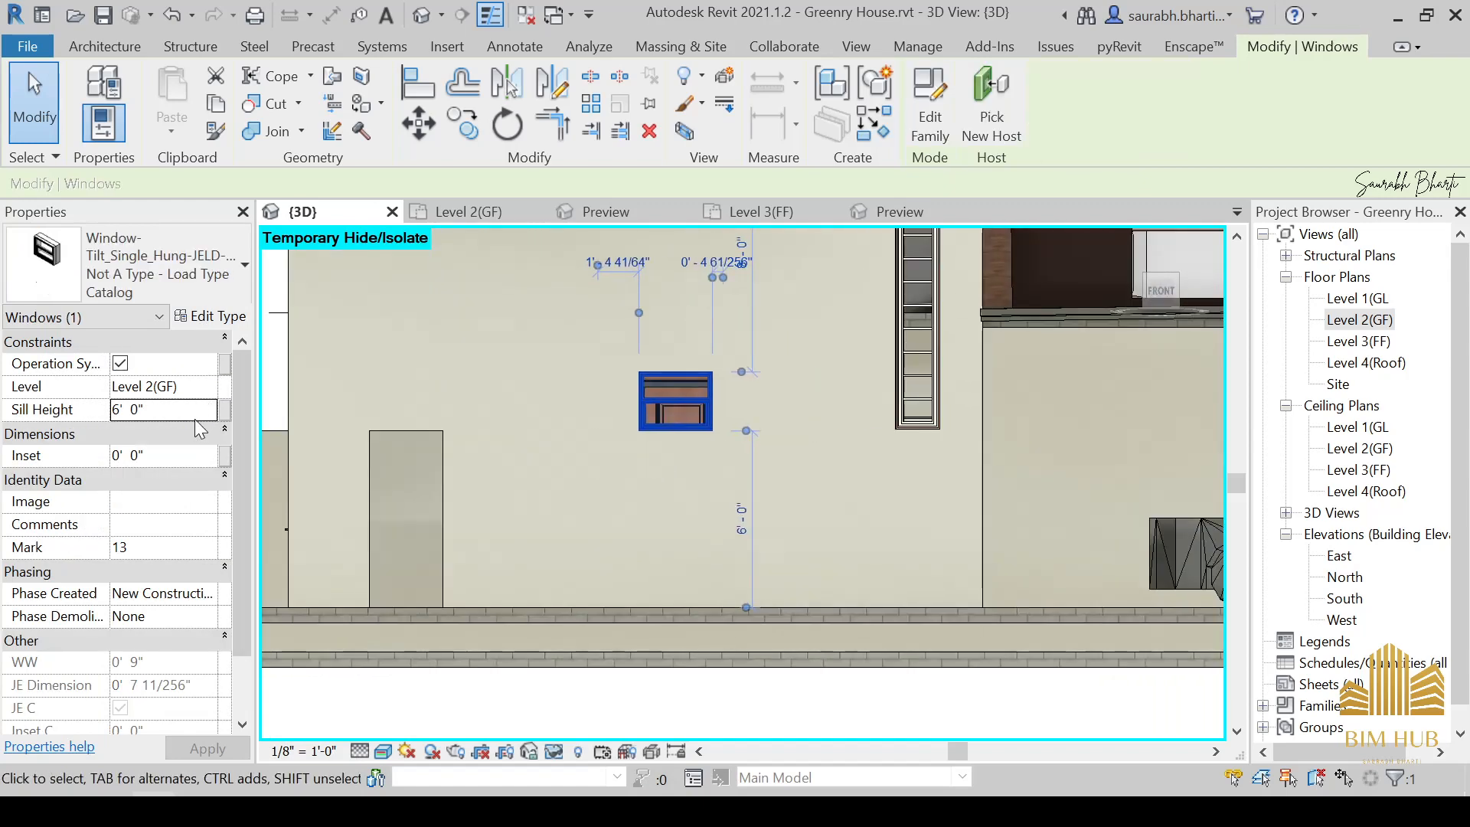
{"action": "left_click", "coordinate": [161, 409]}
{"action": "type", "text": "5"}
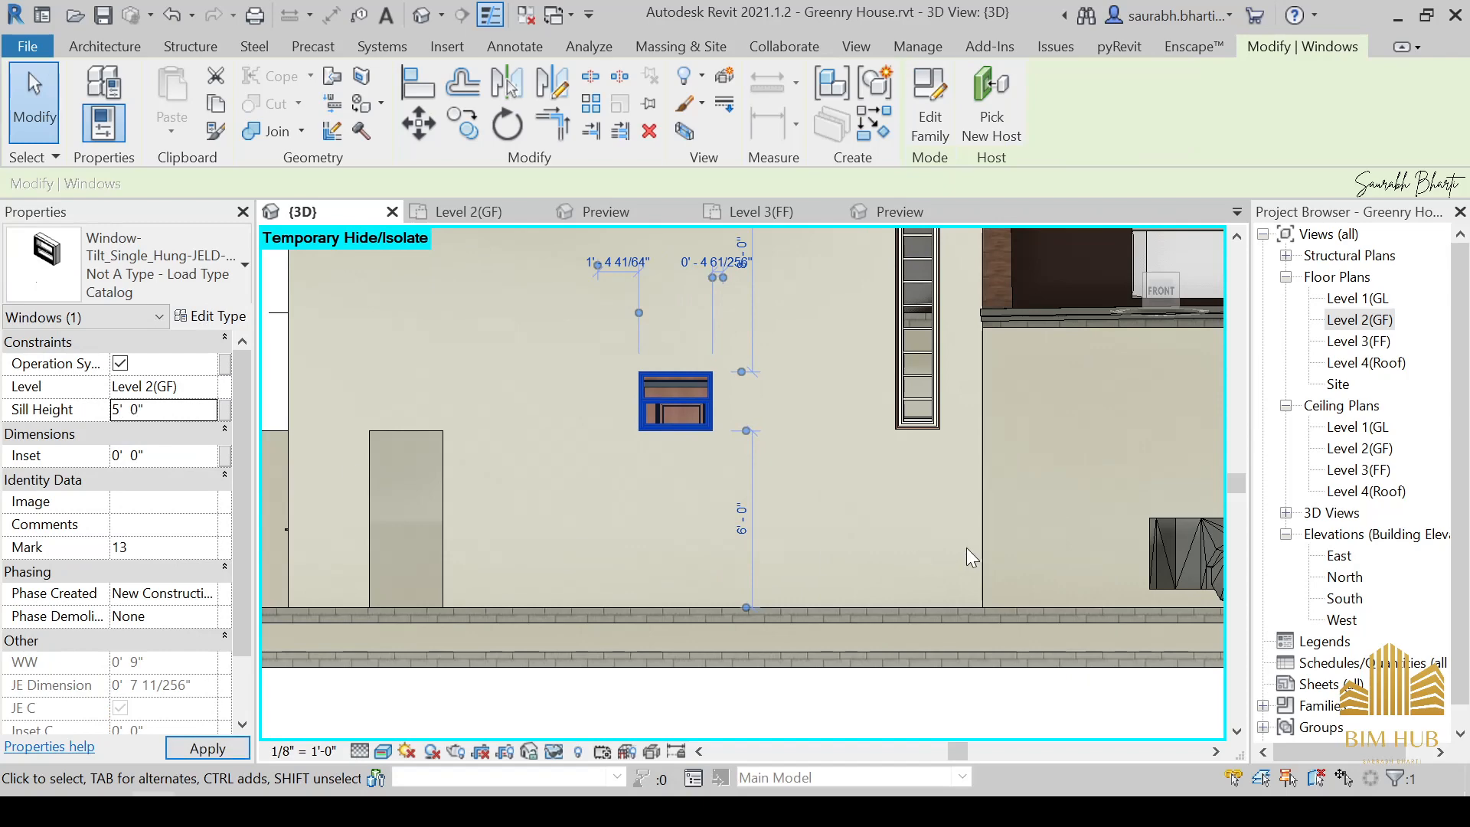
{"action": "key", "text": "Return"}
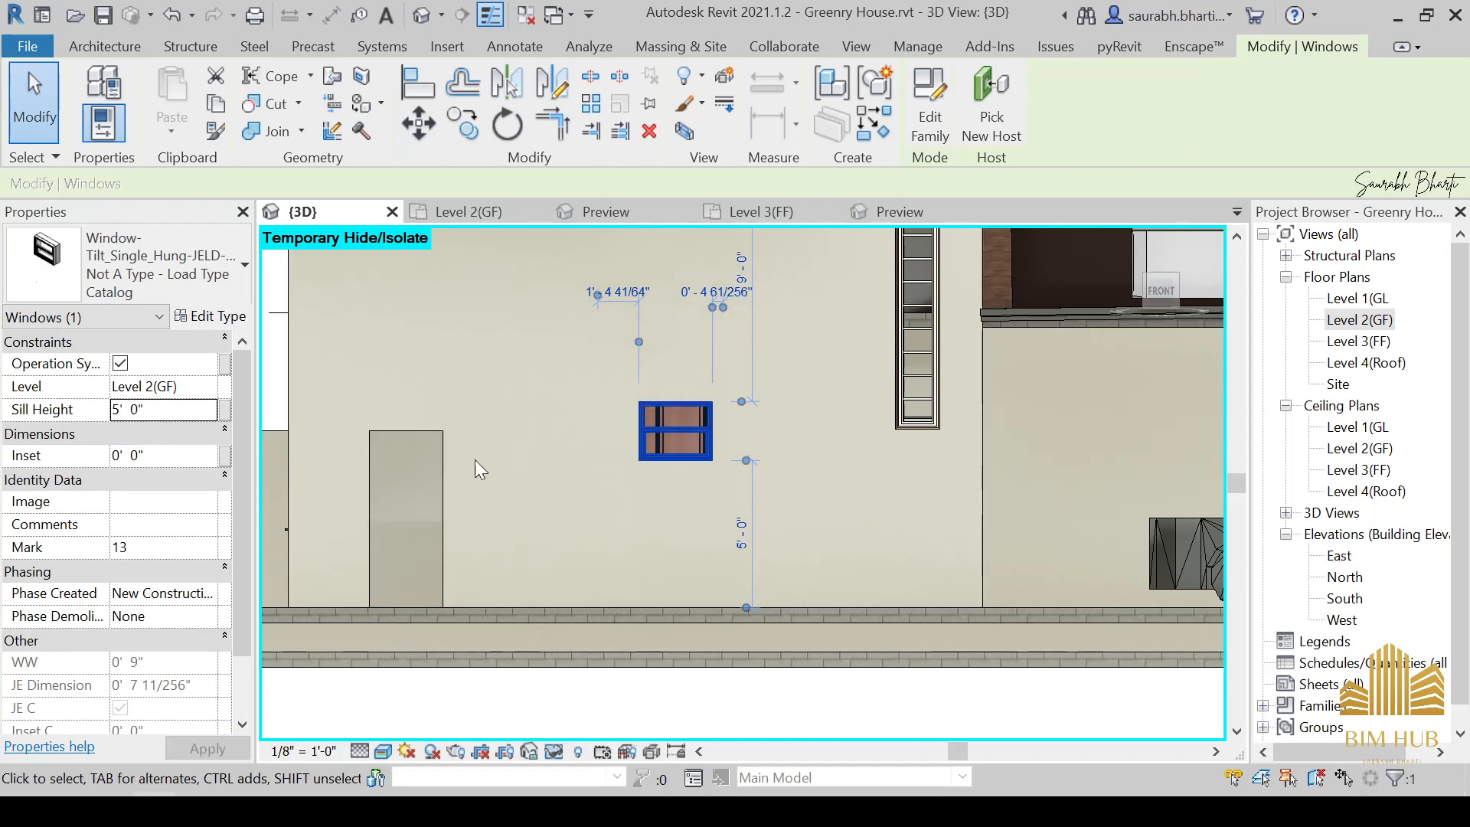
Set the lower small single-hung window's sill height to 4'-6".
{"action": "left_click", "coordinate": [399, 438]}
{"action": "left_click", "coordinate": [672, 428]}
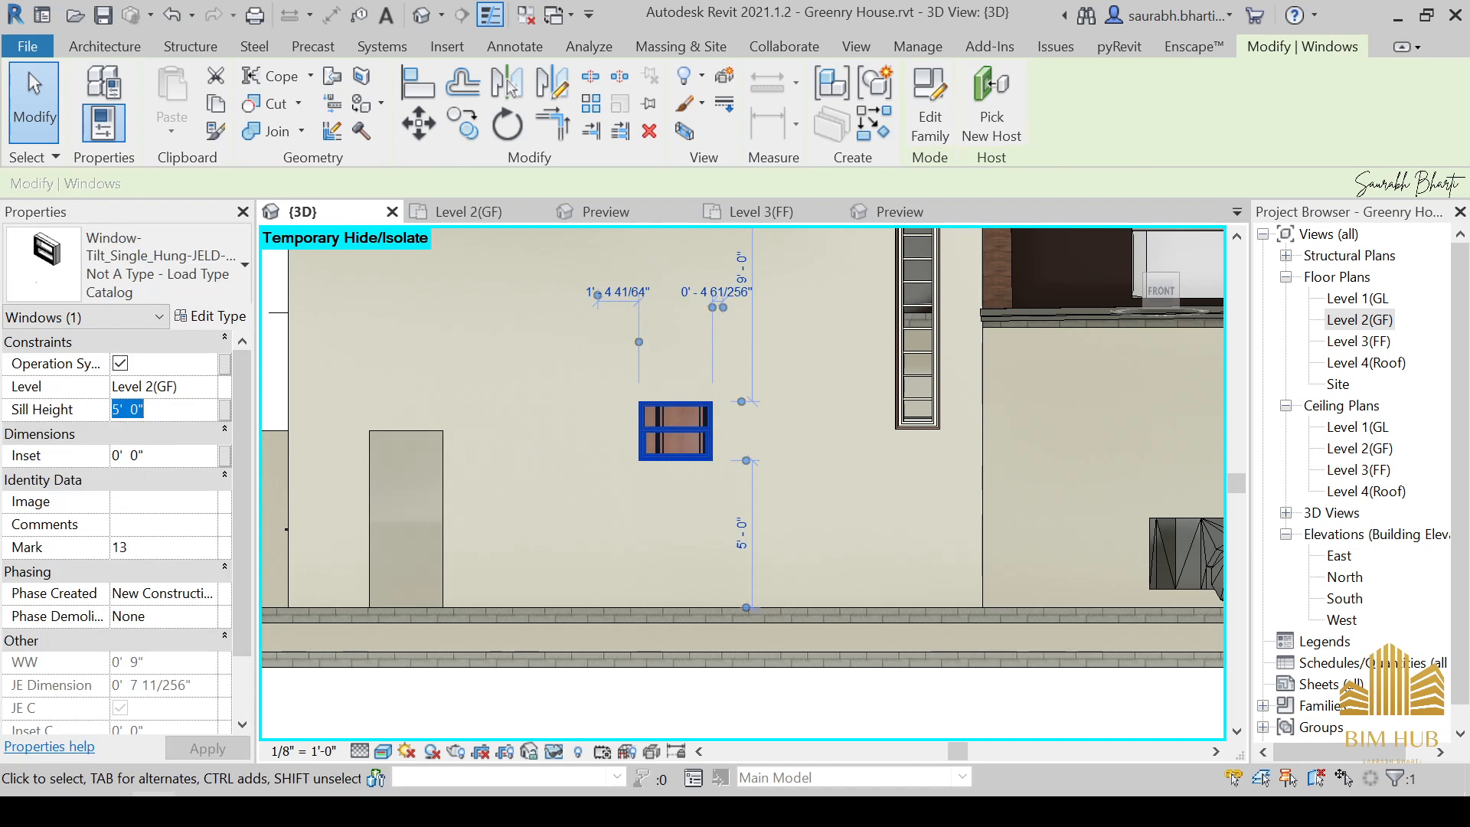
{"action": "type", "text": "4"}
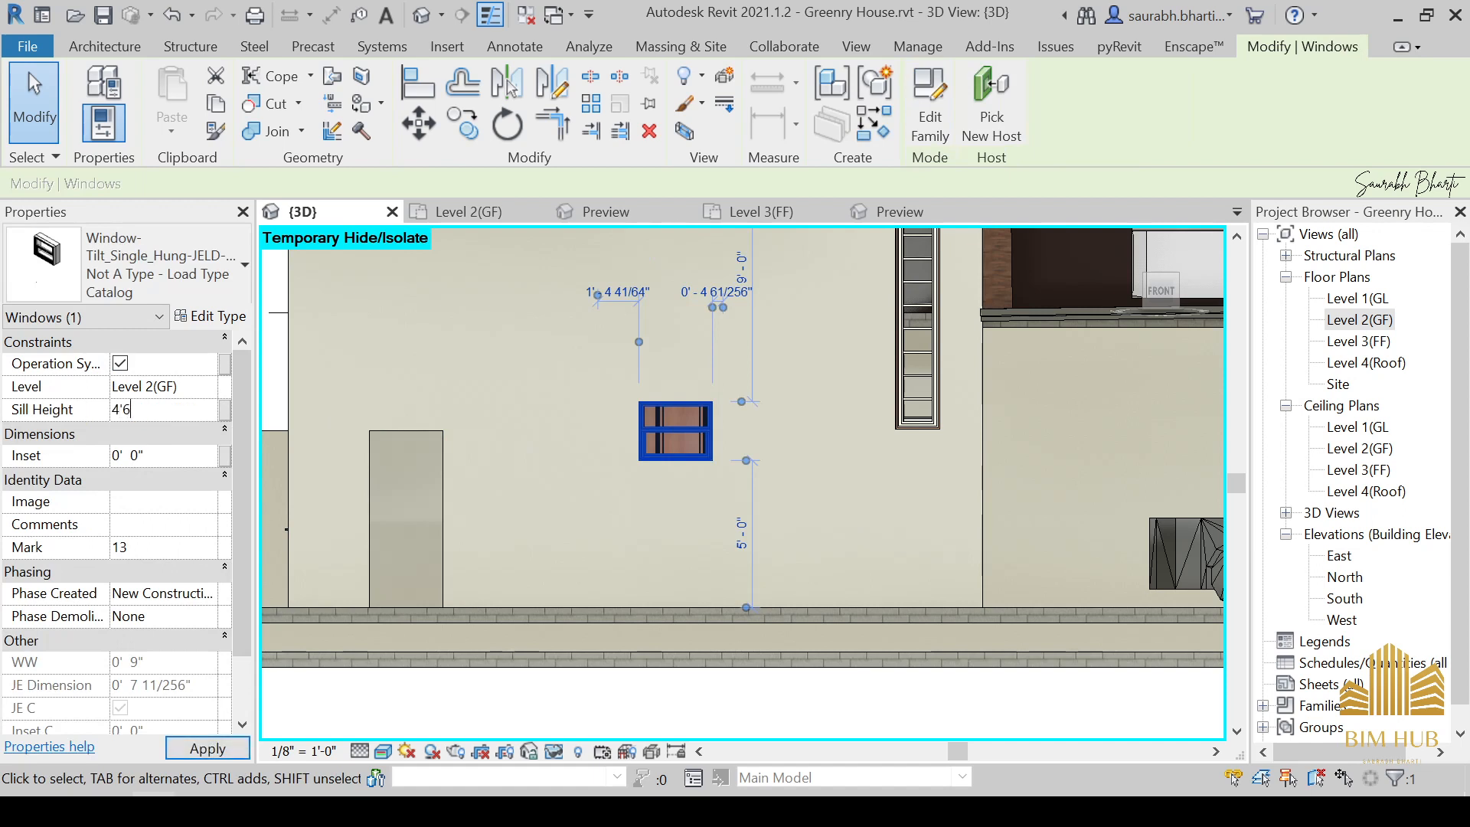
{"action": "type", "text": "'  6"}
{"action": "key", "text": "Return"}
Set the sill height of the upper small single-hung window below the roof to 4'-6".
{"action": "middle_click_drag", "start_coordinate": [637, 503], "coordinate": [768, 678]}
{"action": "left_click", "coordinate": [536, 364]}
{"action": "left_click", "coordinate": [183, 409]}
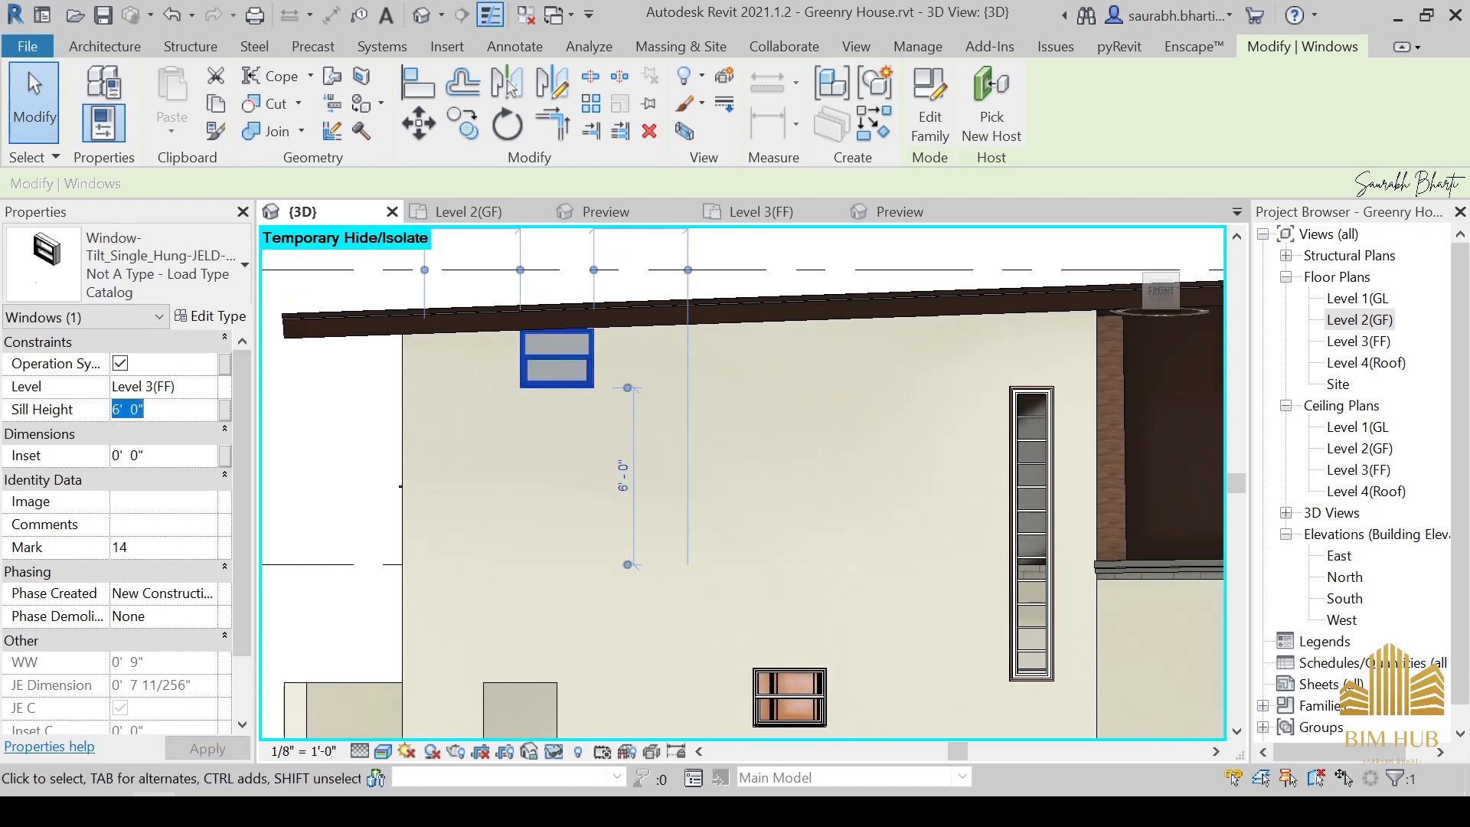
{"action": "type", "text": "4'6"}
{"action": "key", "text": "Return"}
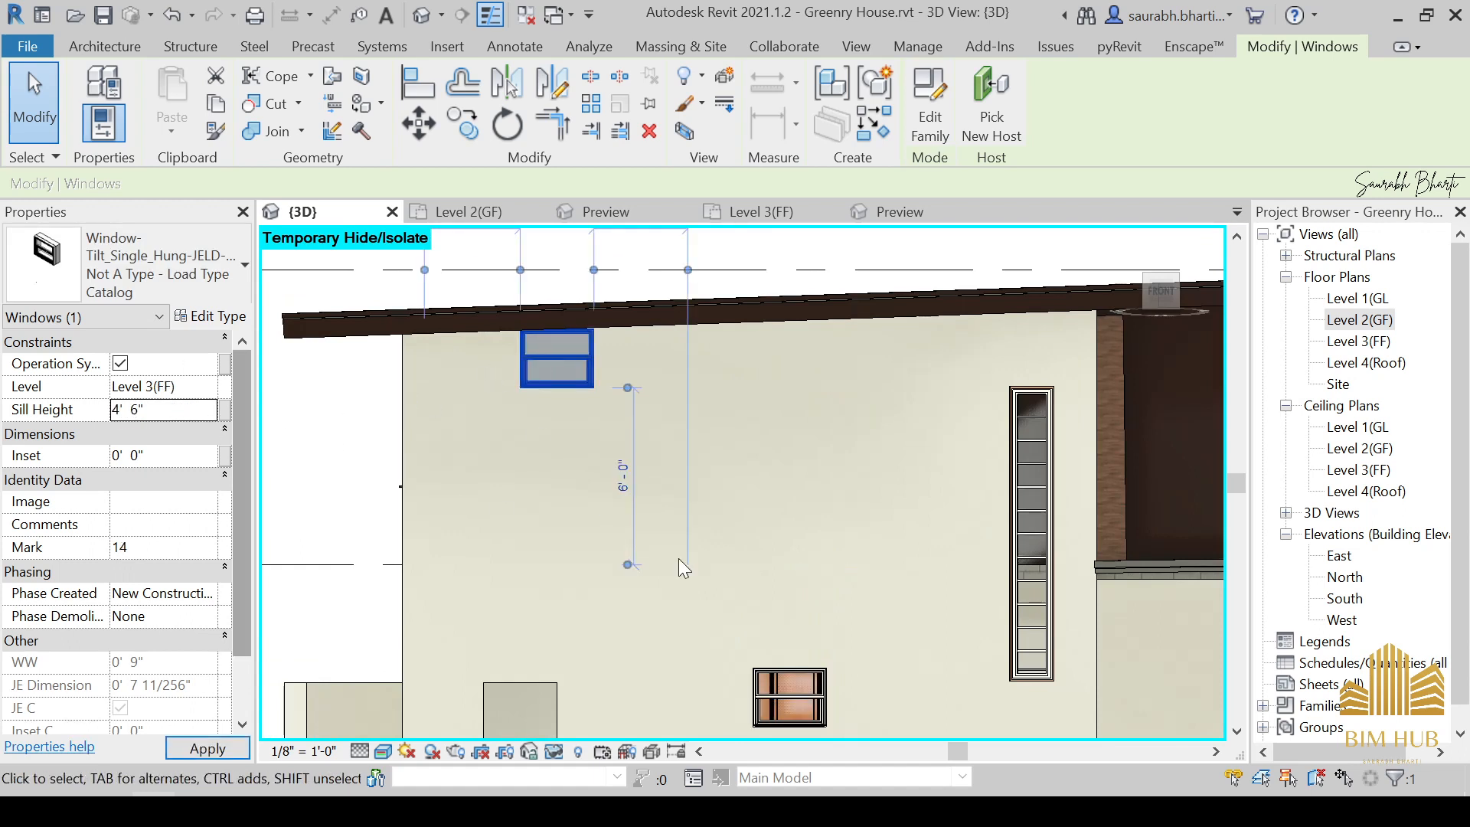
{"action": "scroll", "coordinate": [709, 570], "scroll_direction": "down", "scroll_amount": 3}
{"action": "middle_click_drag", "start_coordinate": [792, 582], "coordinate": [791, 490]}
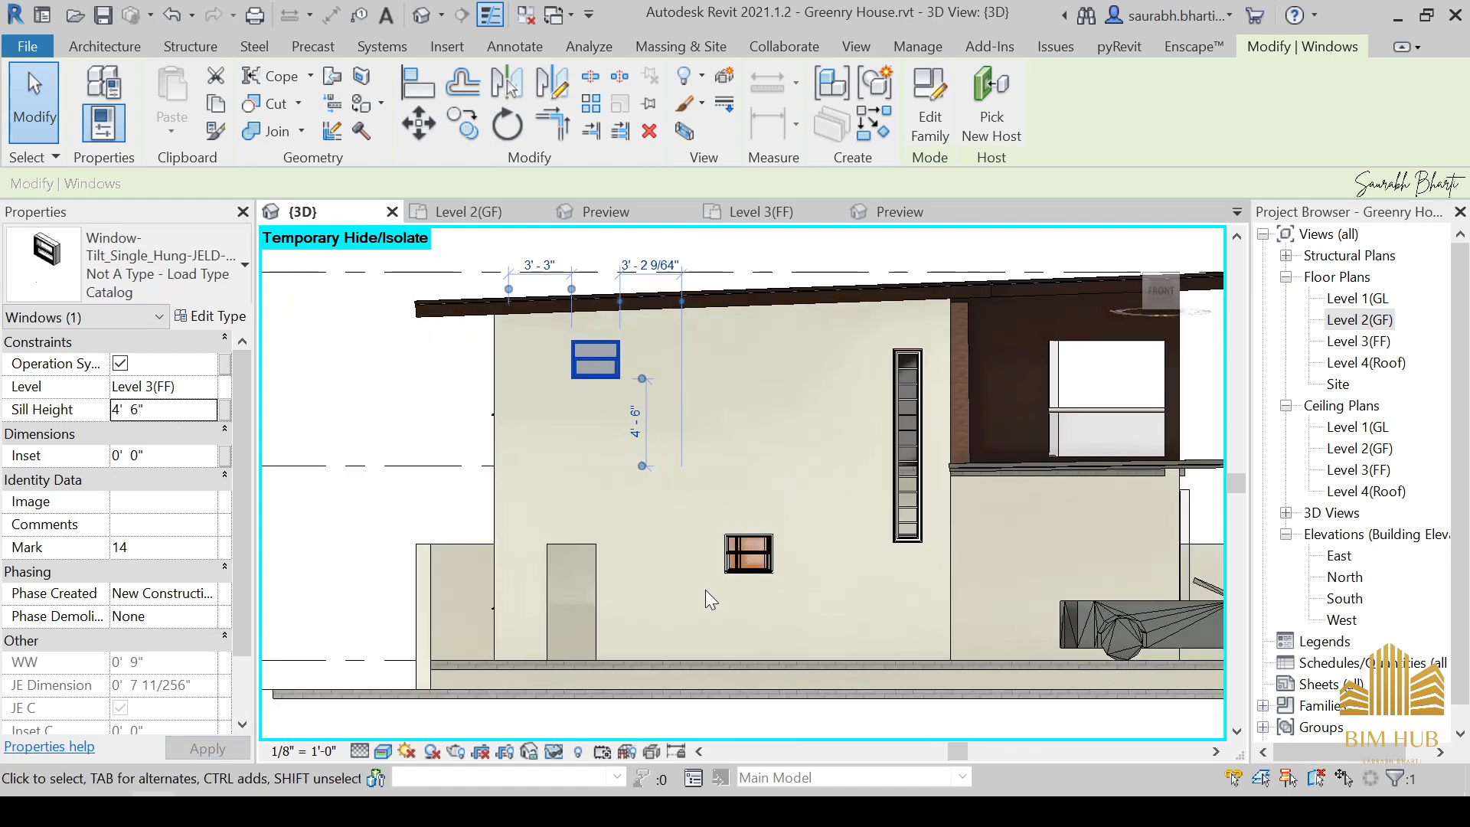
{"action": "left_click", "coordinate": [703, 589]}
Try raising the curtain wall's base edge by about 7 3/4", and stretch it back down to the floor.
{"action": "scroll", "coordinate": [668, 572], "scroll_direction": "up", "scroll_amount": 2}
{"action": "middle_click_drag", "start_coordinate": [560, 582], "coordinate": [554, 542]}
{"action": "left_click", "coordinate": [520, 555]}
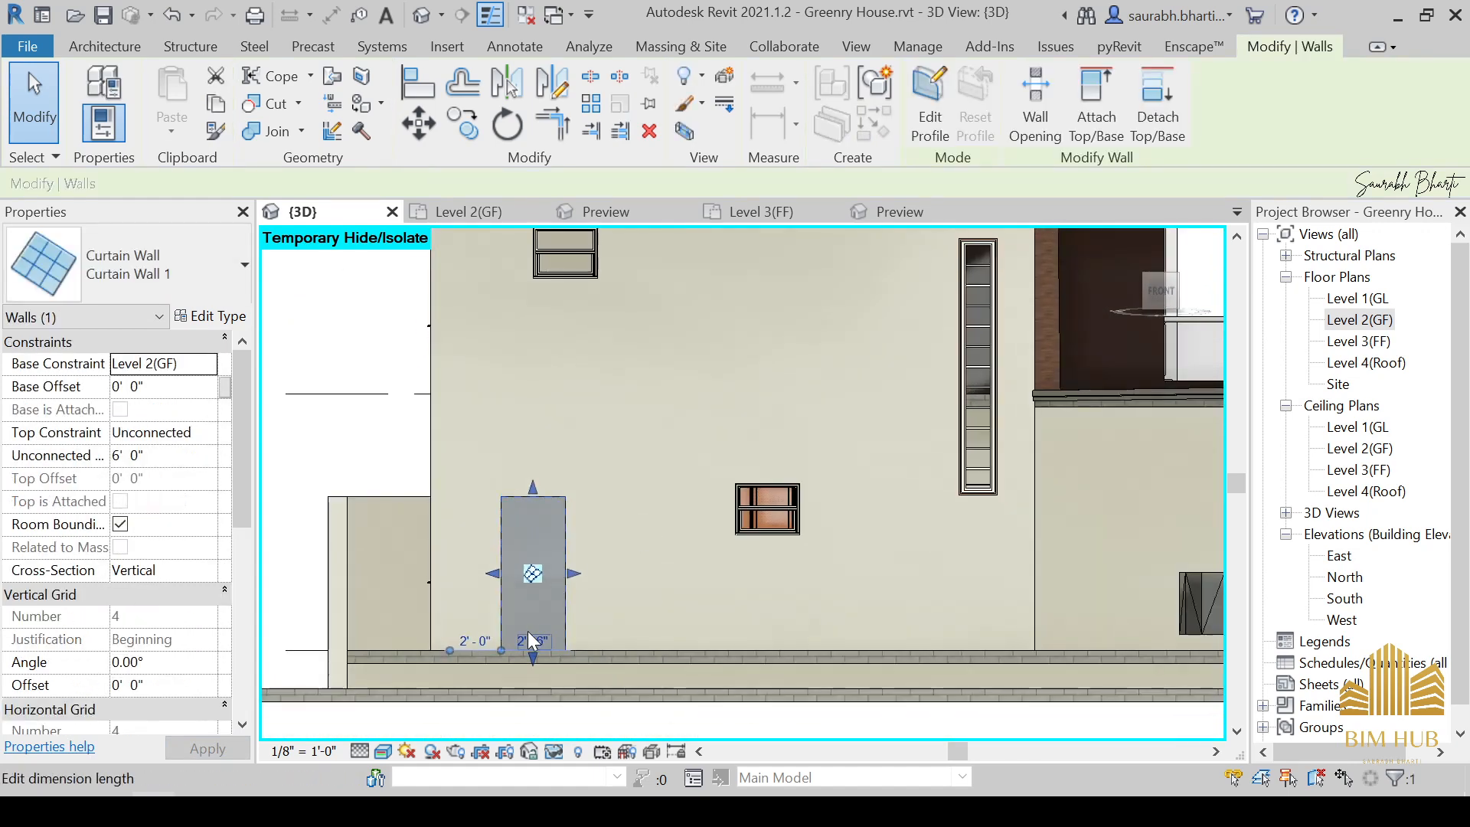
{"action": "scroll", "coordinate": [531, 655], "scroll_direction": "up", "scroll_amount": 3}
{"action": "left_click_drag", "start_coordinate": [531, 655], "coordinate": [517, 657]}
{"action": "scroll", "coordinate": [517, 651], "scroll_direction": "up", "scroll_amount": 2}
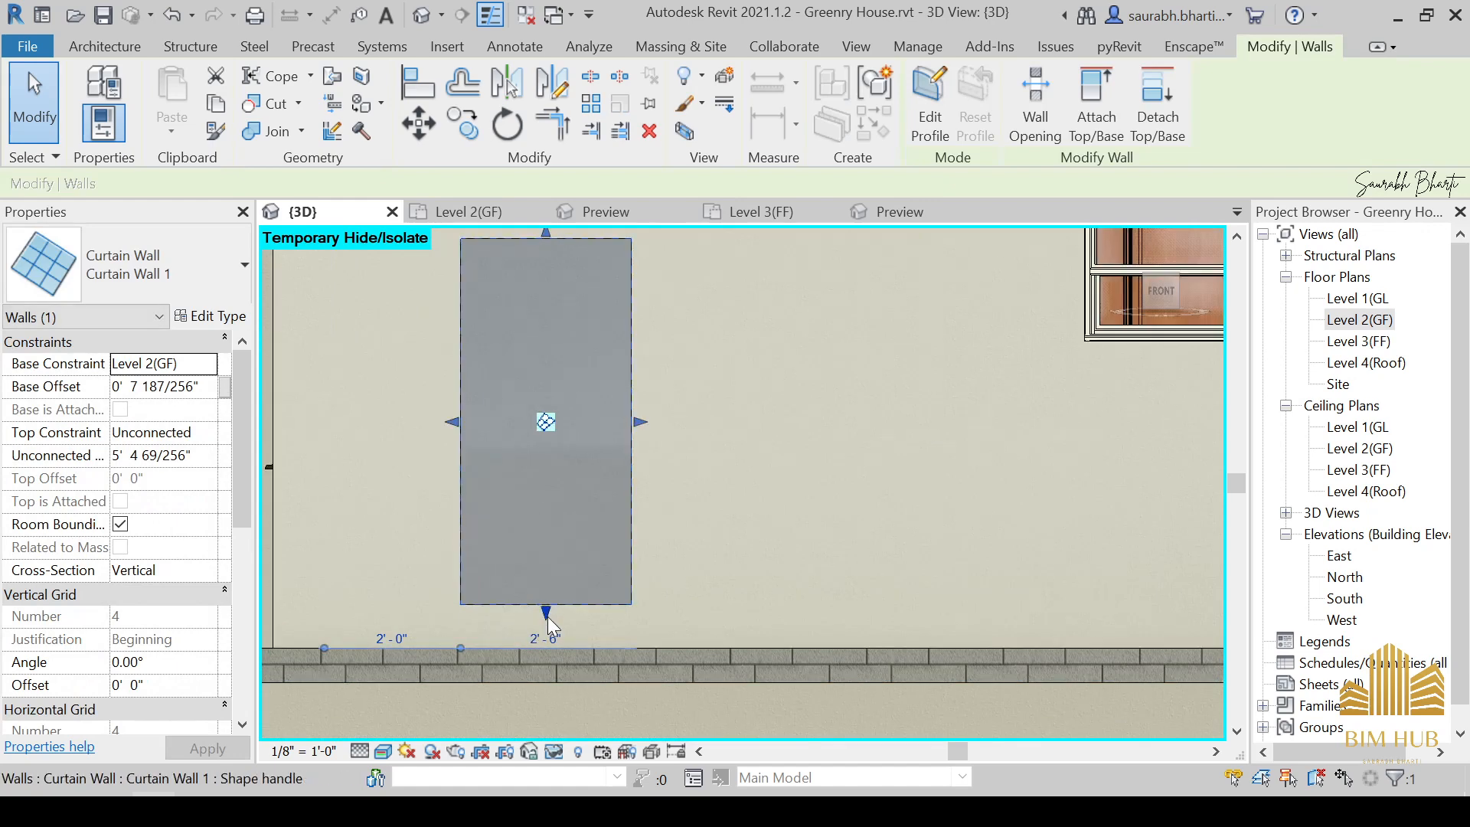
{"action": "left_click_drag", "start_coordinate": [549, 603], "coordinate": [547, 647]}
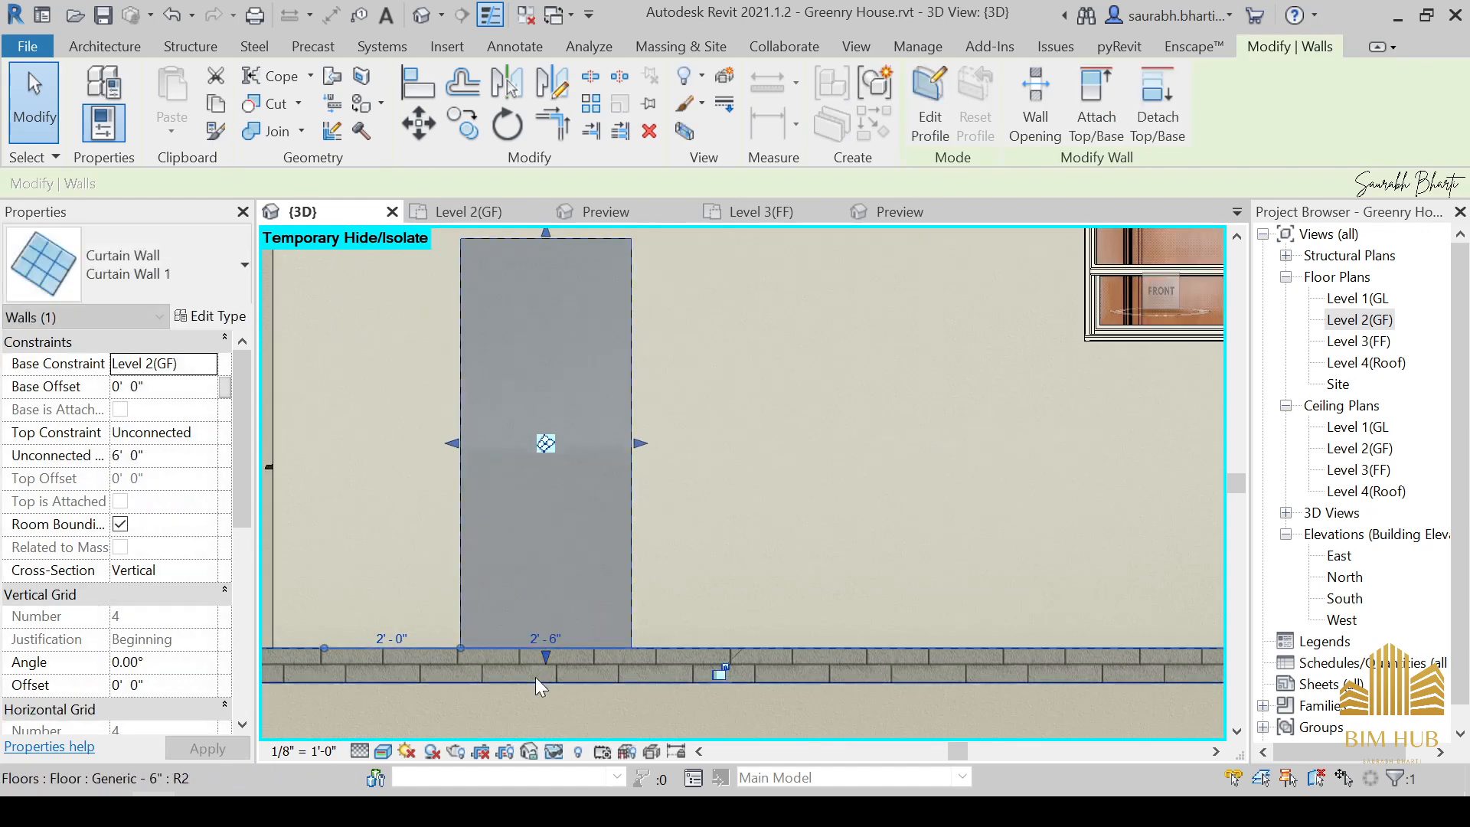
{"action": "scroll", "coordinate": [541, 640], "scroll_direction": "up", "scroll_amount": 2}
{"action": "scroll", "coordinate": [696, 503], "scroll_direction": "down", "scroll_amount": 2}
Set the curtain wall's base offset to 1'-0" above Level 2(GF).
{"action": "left_click", "coordinate": [696, 503]}
{"action": "left_click", "coordinate": [614, 529]}
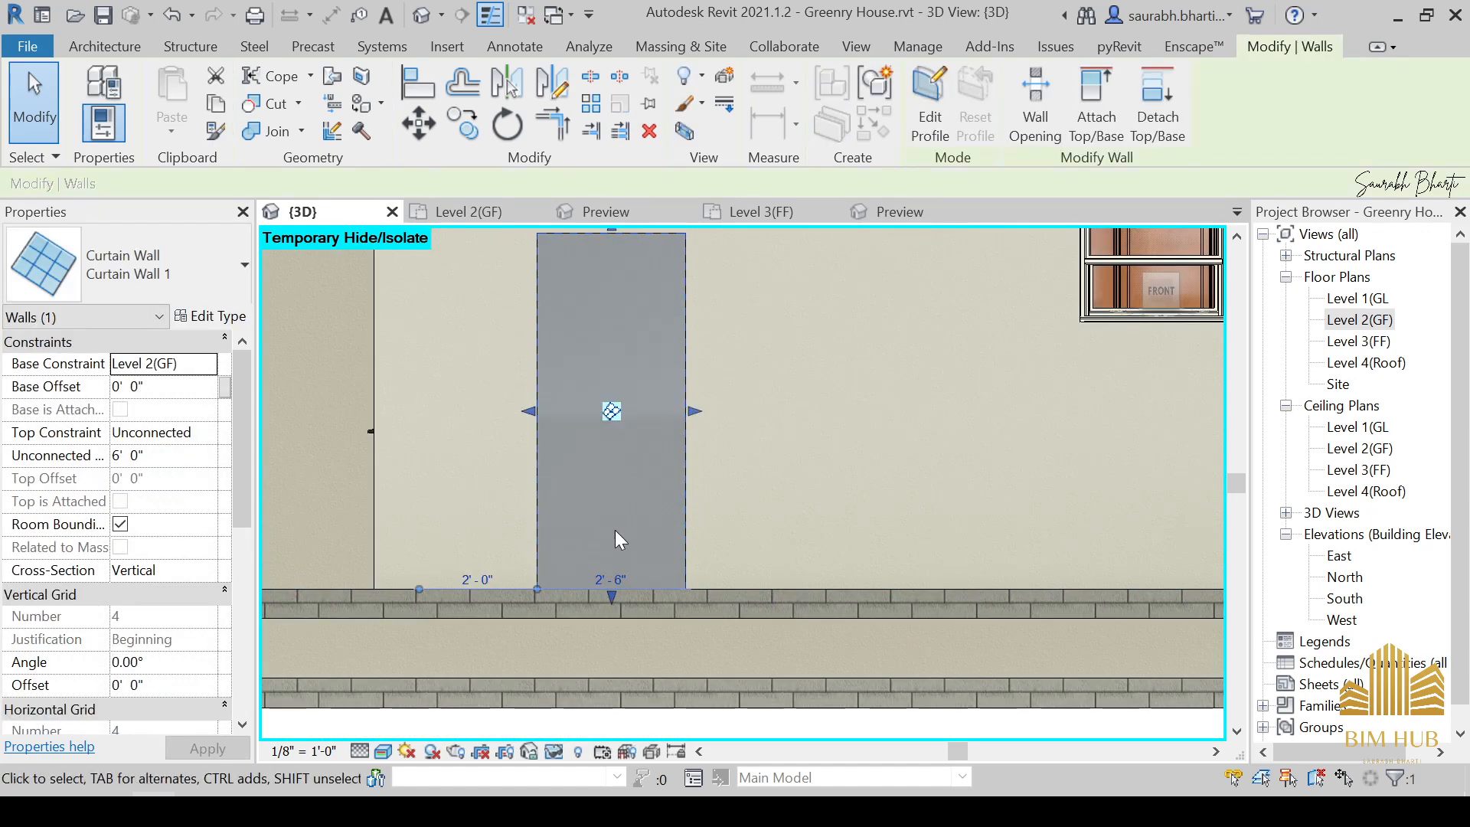
{"action": "left_click", "coordinate": [171, 392]}
{"action": "type", "text": "1'"}
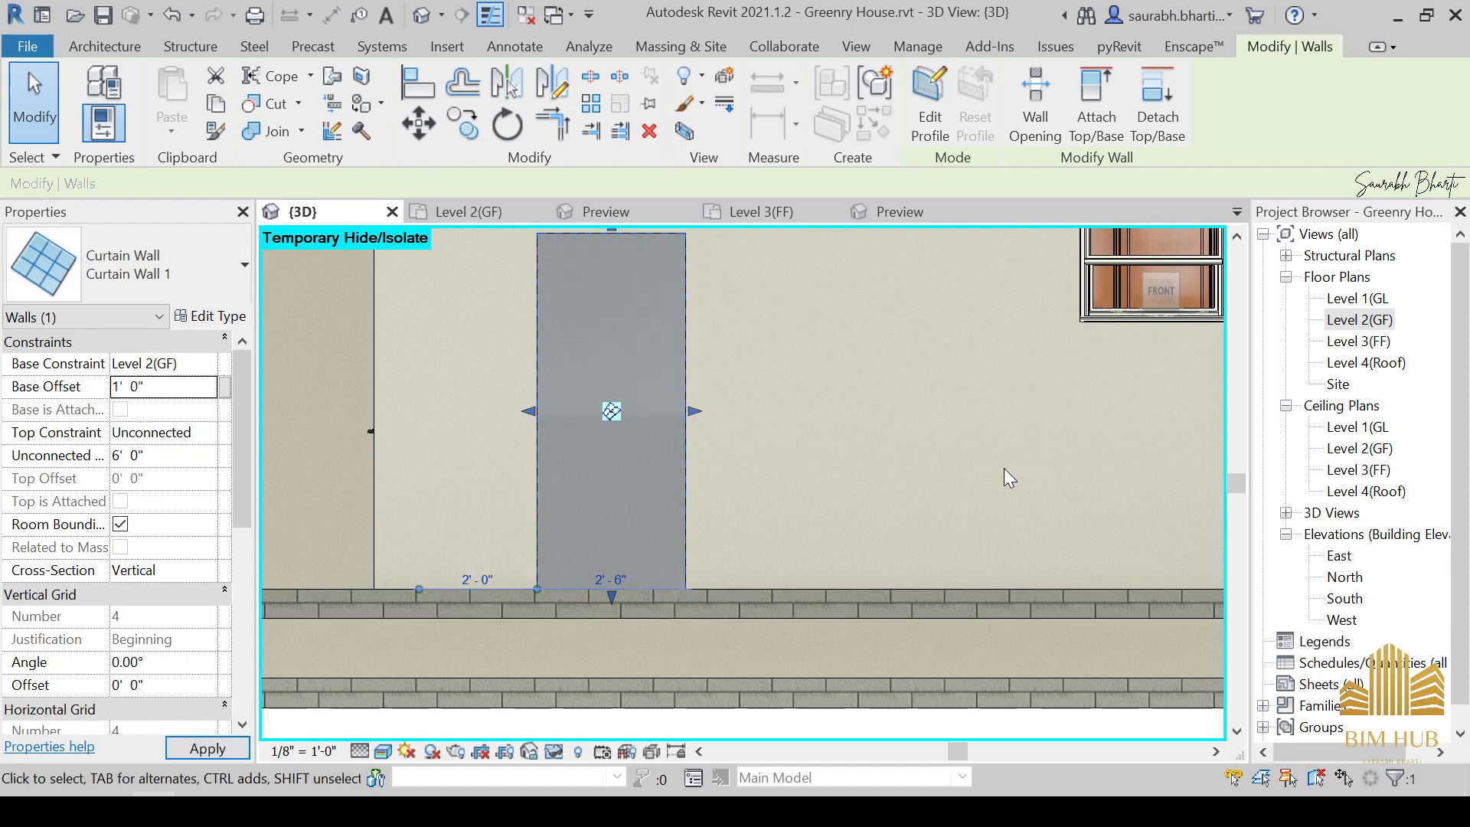
Check the house reference photo for the window layout on the side wall, and minimize the photo.
{"action": "left_click", "coordinate": [1004, 467]}
{"action": "middle_click_drag", "start_coordinate": [760, 488], "coordinate": [734, 579]}
{"action": "scroll", "coordinate": [727, 554], "scroll_direction": "down", "scroll_amount": 1}
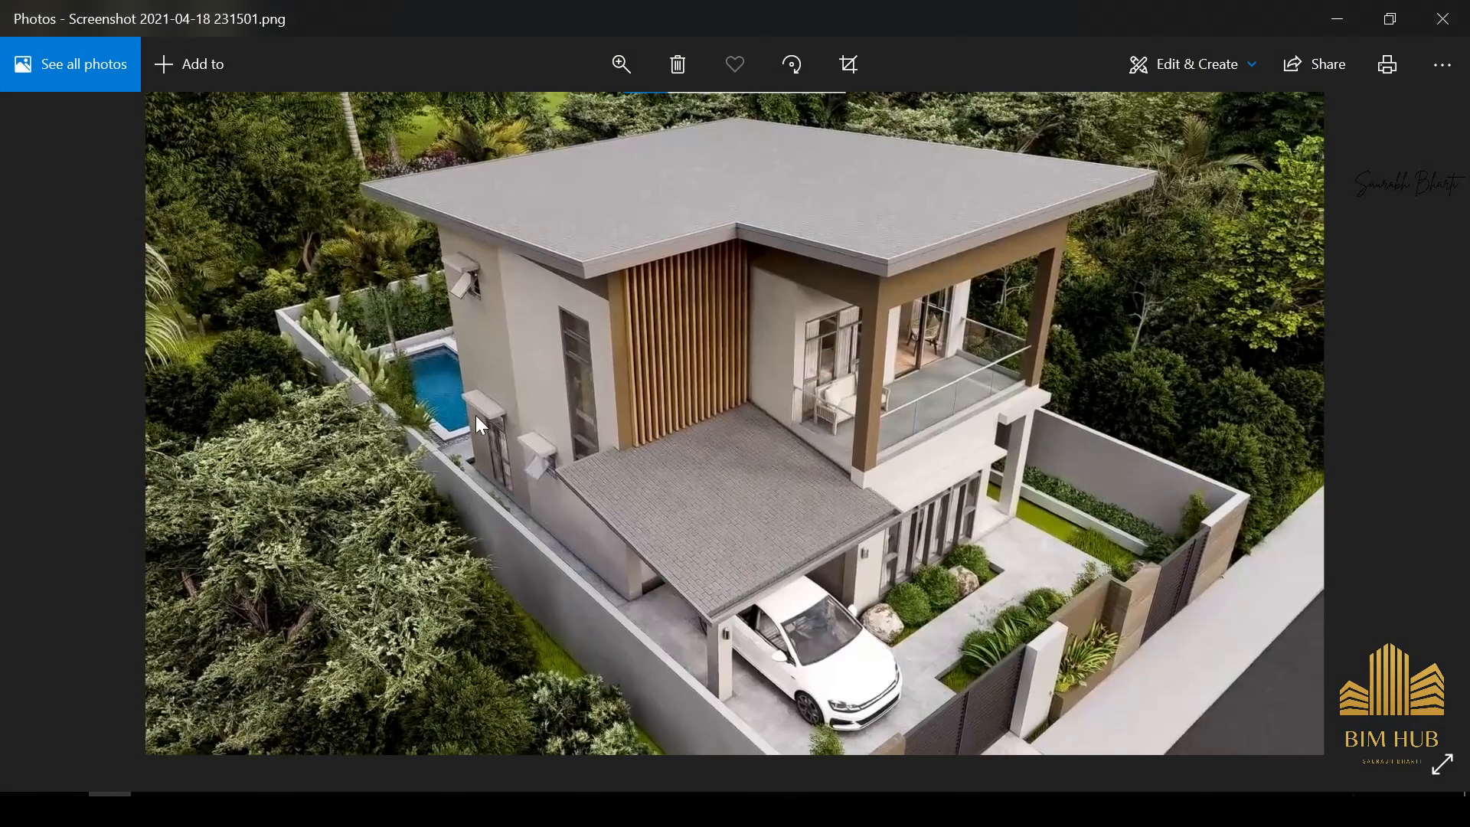
{"action": "double_click", "coordinate": [476, 411]}
{"action": "left_click", "coordinate": [1347, 17]}
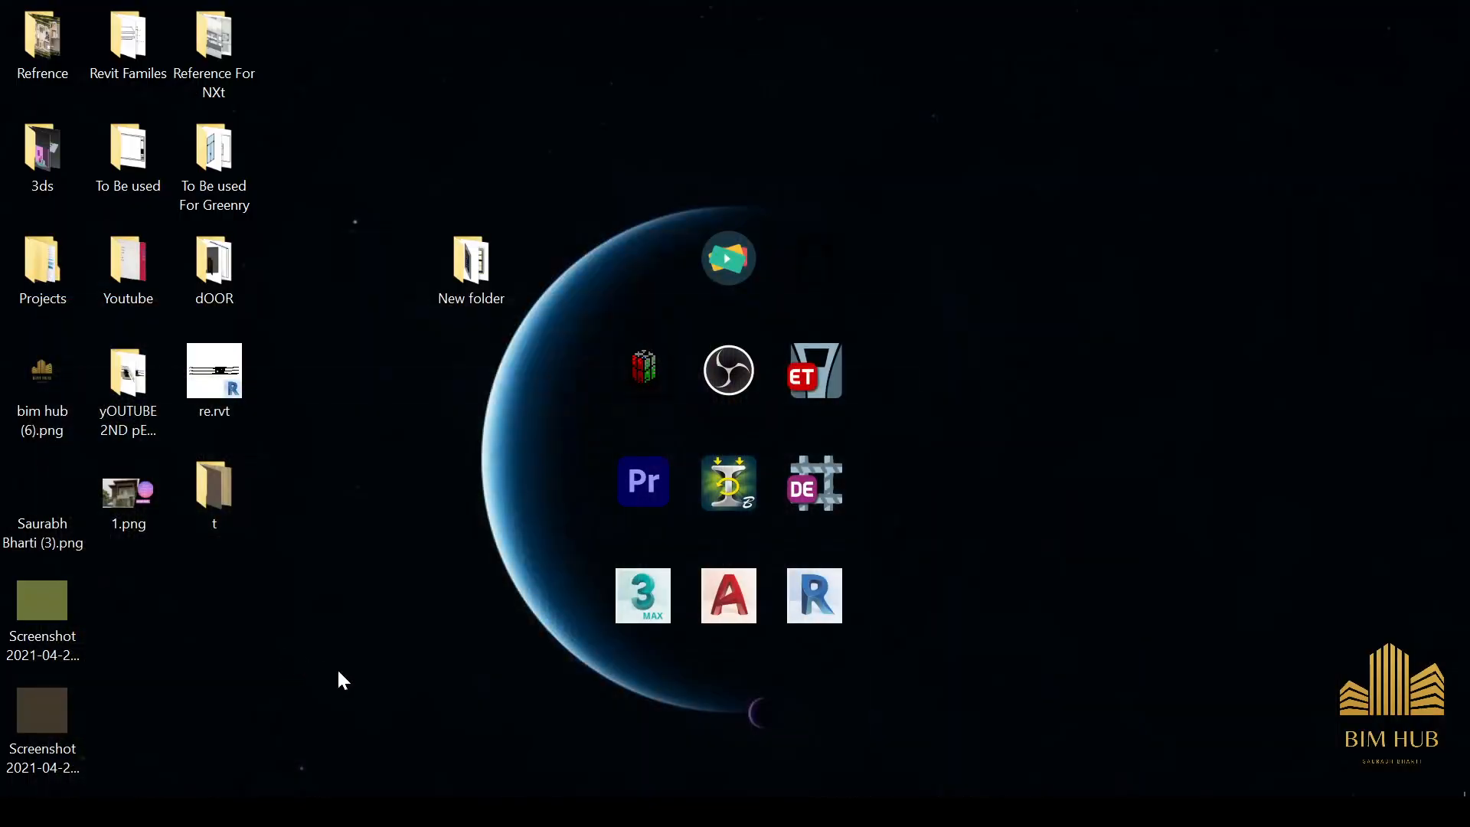
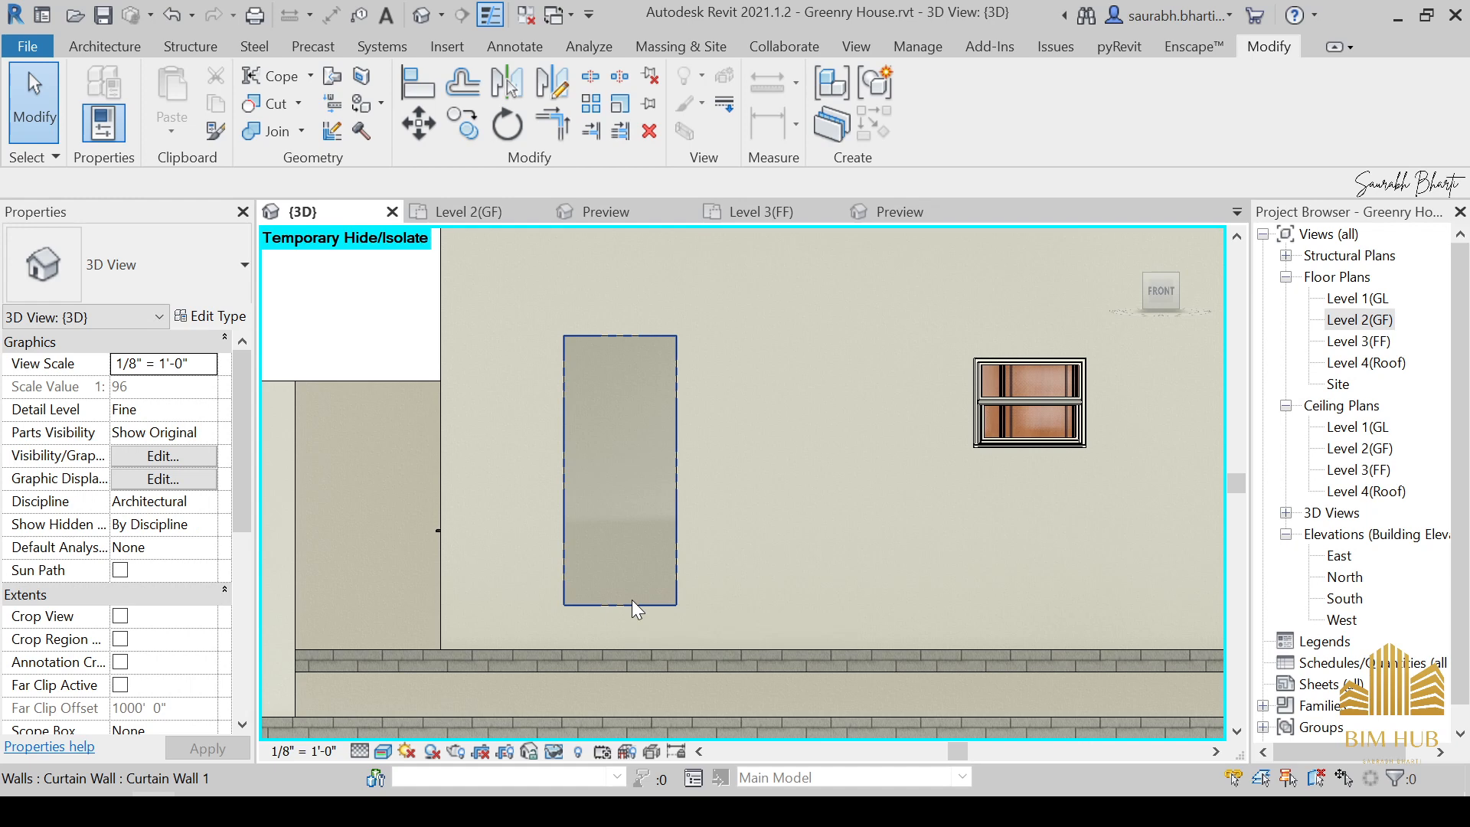
Align the curtain wall's top edge with the top of the small single-hung window beside it.
{"action": "scroll", "coordinate": [490, 458], "scroll_direction": "down", "scroll_amount": 3}
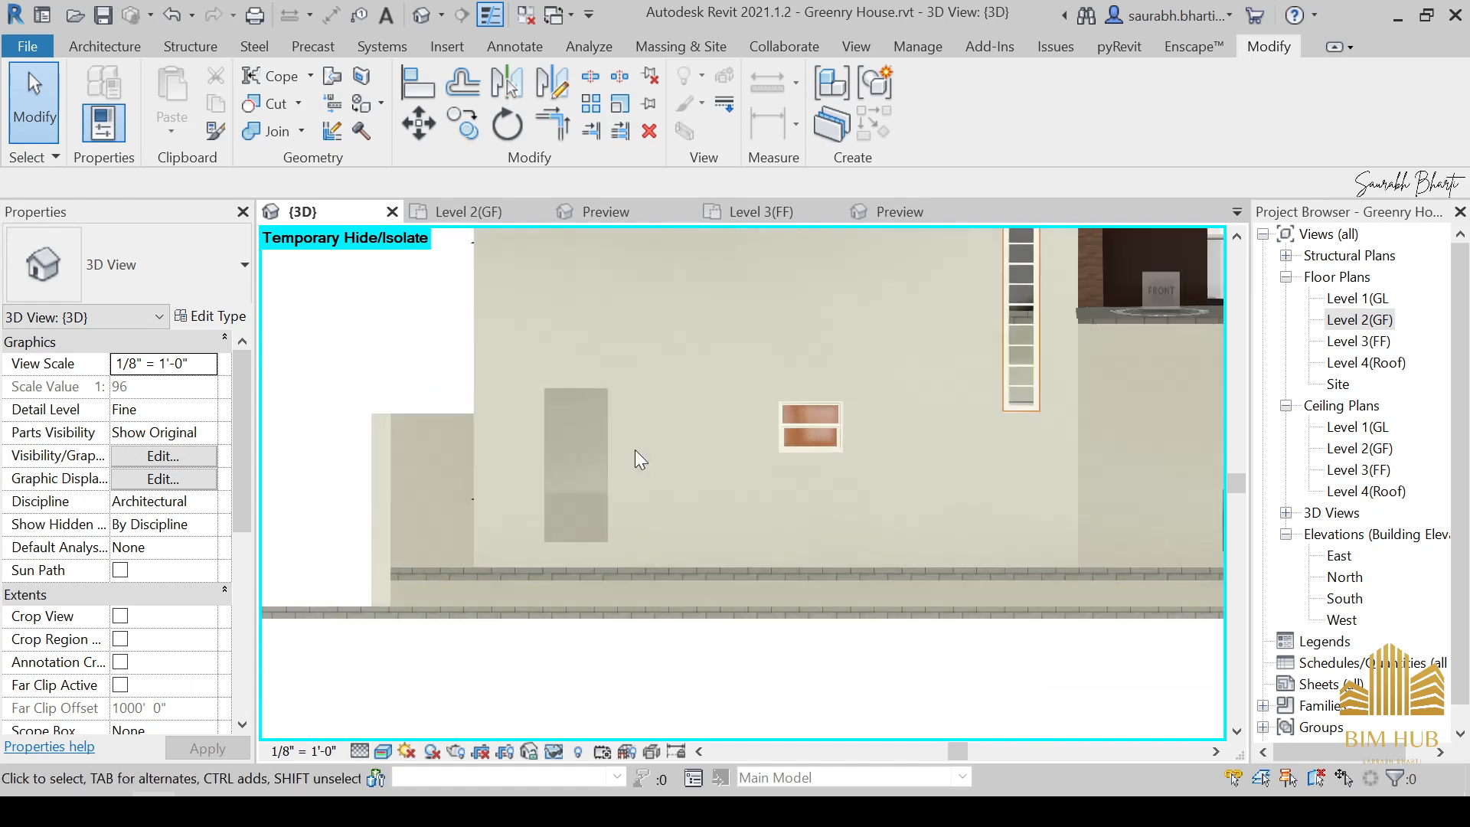
{"action": "scroll", "coordinate": [566, 433], "scroll_direction": "up", "scroll_amount": 3}
{"action": "left_click", "coordinate": [636, 494]}
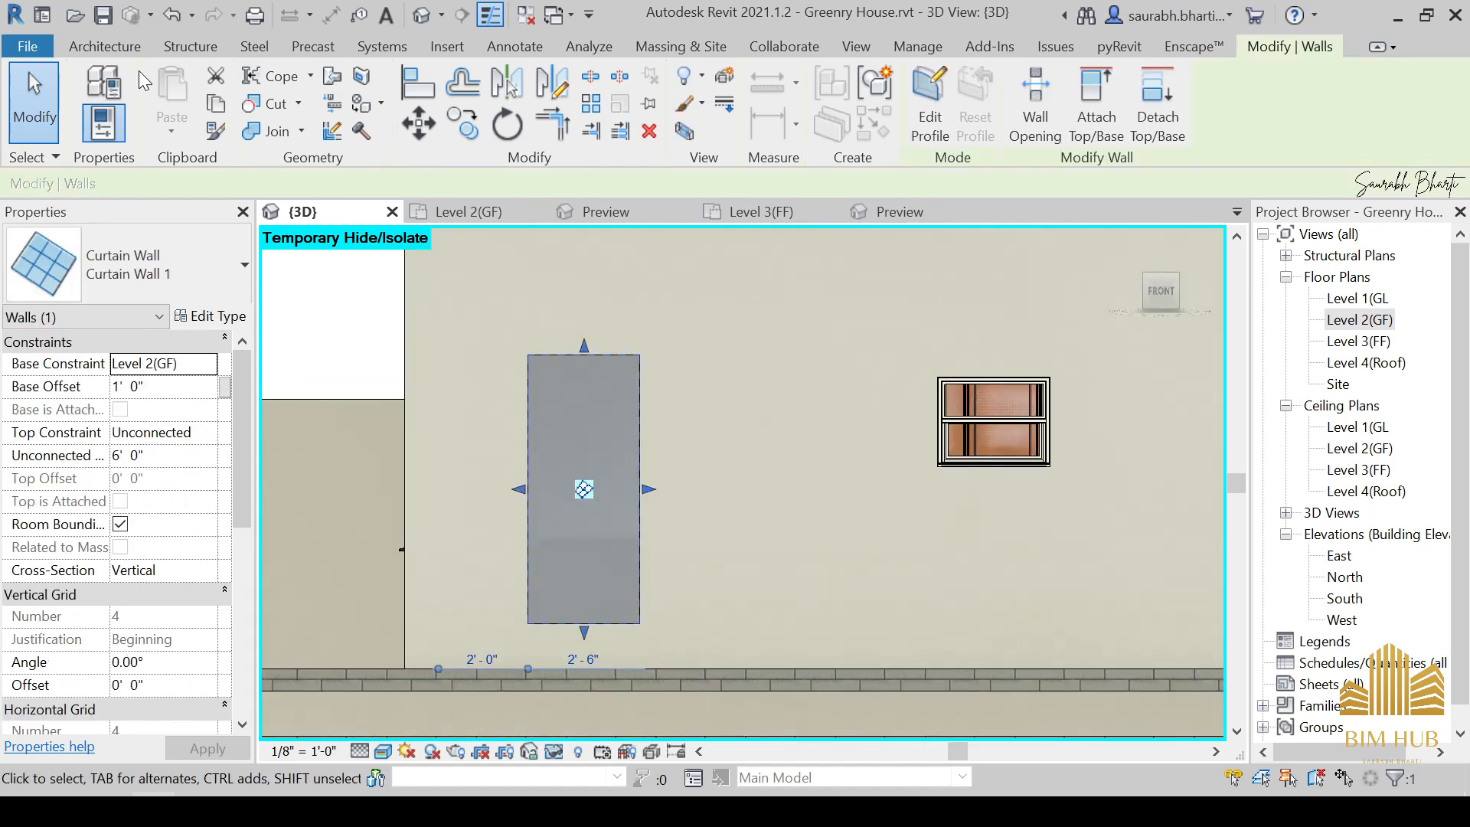
{"action": "left_click", "coordinate": [105, 46]}
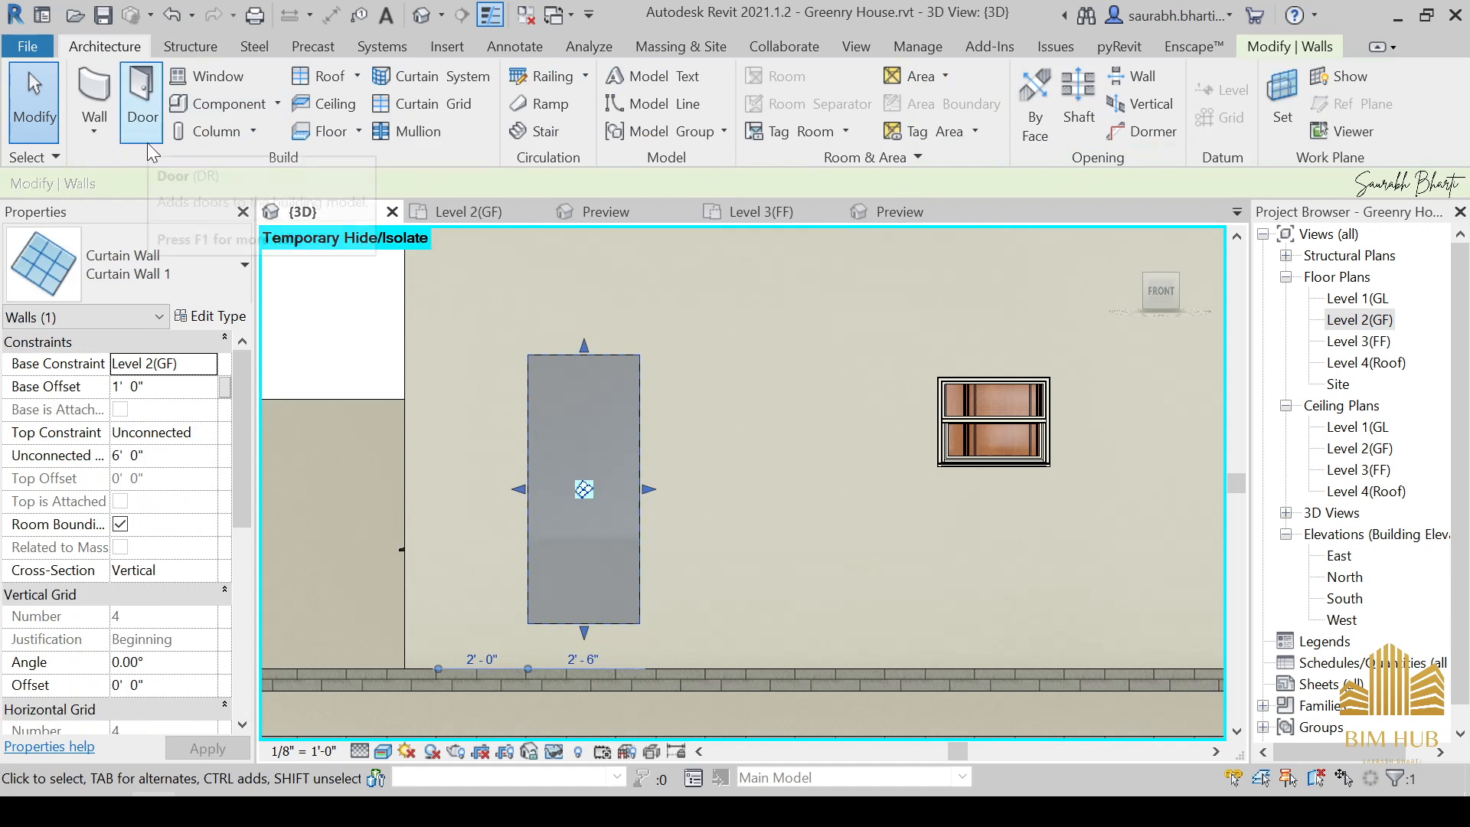
{"action": "key", "text": "Escape"}
{"action": "key", "text": "a"}
{"action": "key", "text": "l"}
{"action": "scroll", "coordinate": [950, 362], "scroll_direction": "up", "scroll_amount": 2}
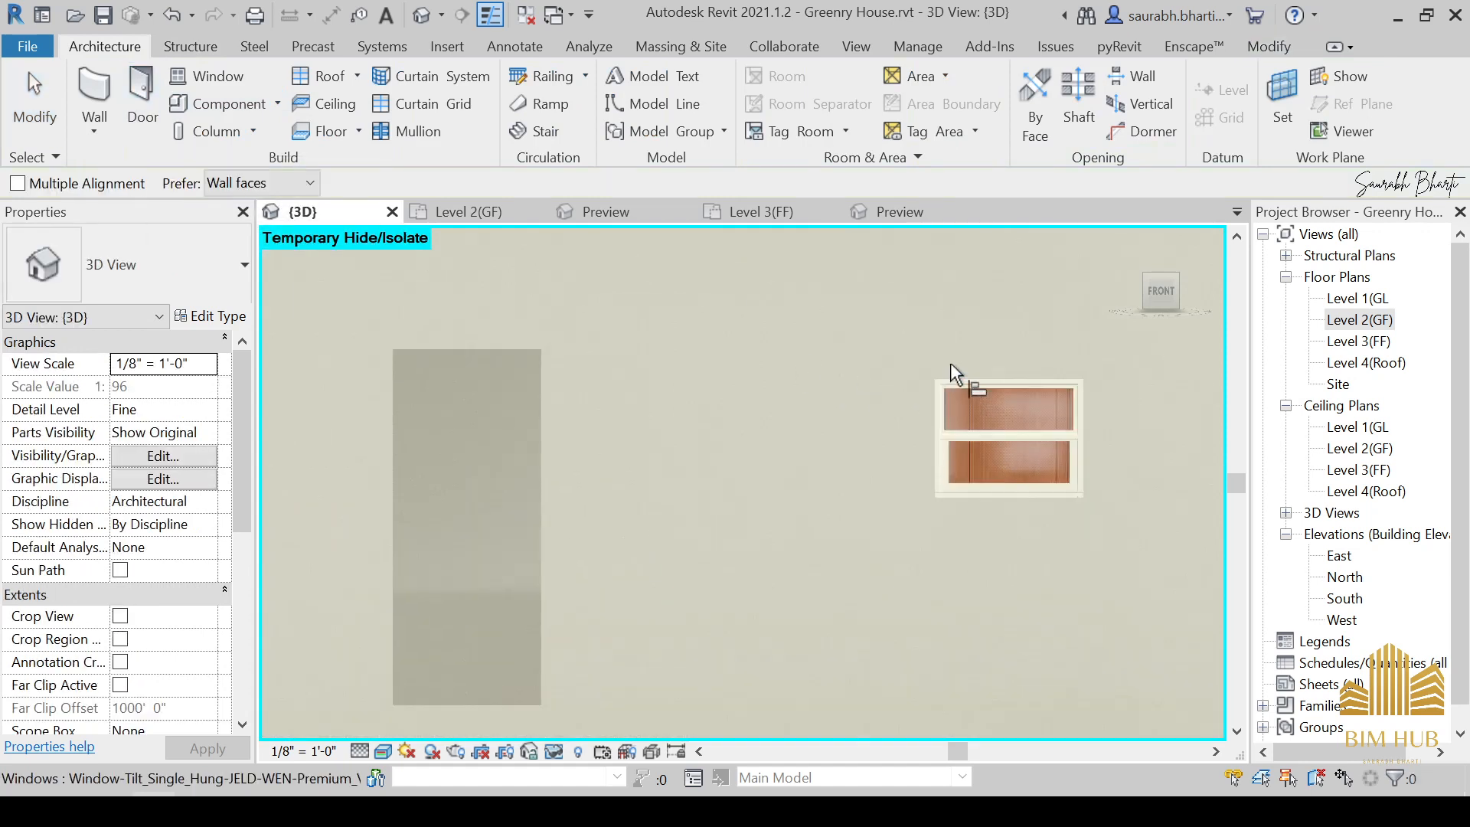
{"action": "left_click", "coordinate": [1036, 370]}
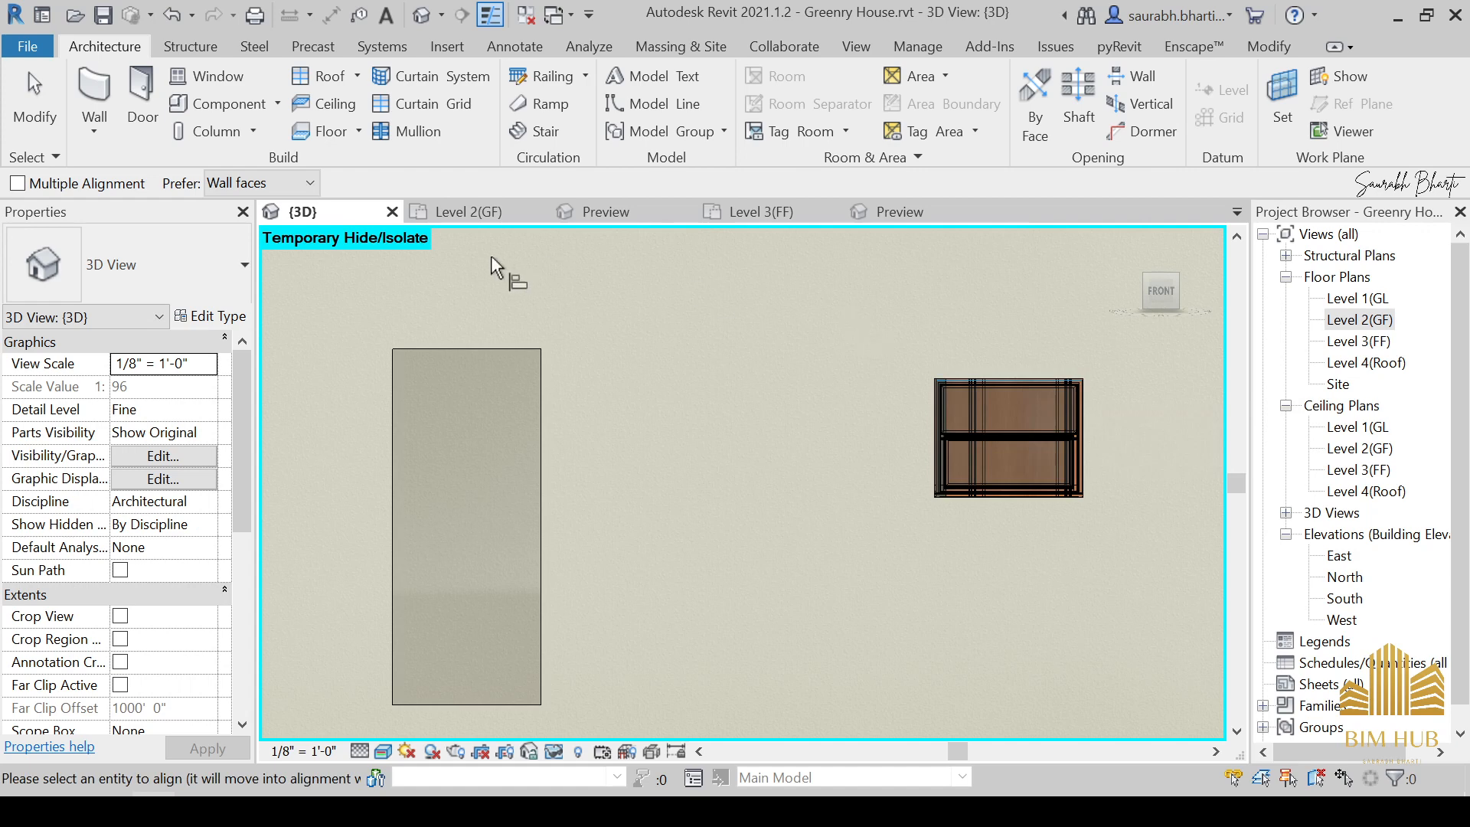
{"action": "left_click", "coordinate": [474, 339]}
{"action": "scroll", "coordinate": [476, 339], "scroll_direction": "down", "scroll_amount": 2}
{"action": "key", "text": "Escape"}
{"action": "key", "text": "Escape"}
Add a horizontal curtain grid line 1'-0" below the curtain wall's top and a vertical one at its midpoint.
{"action": "middle_click_drag", "start_coordinate": [437, 413], "coordinate": [483, 446]}
{"action": "scroll", "coordinate": [463, 430], "scroll_direction": "up", "scroll_amount": 2}
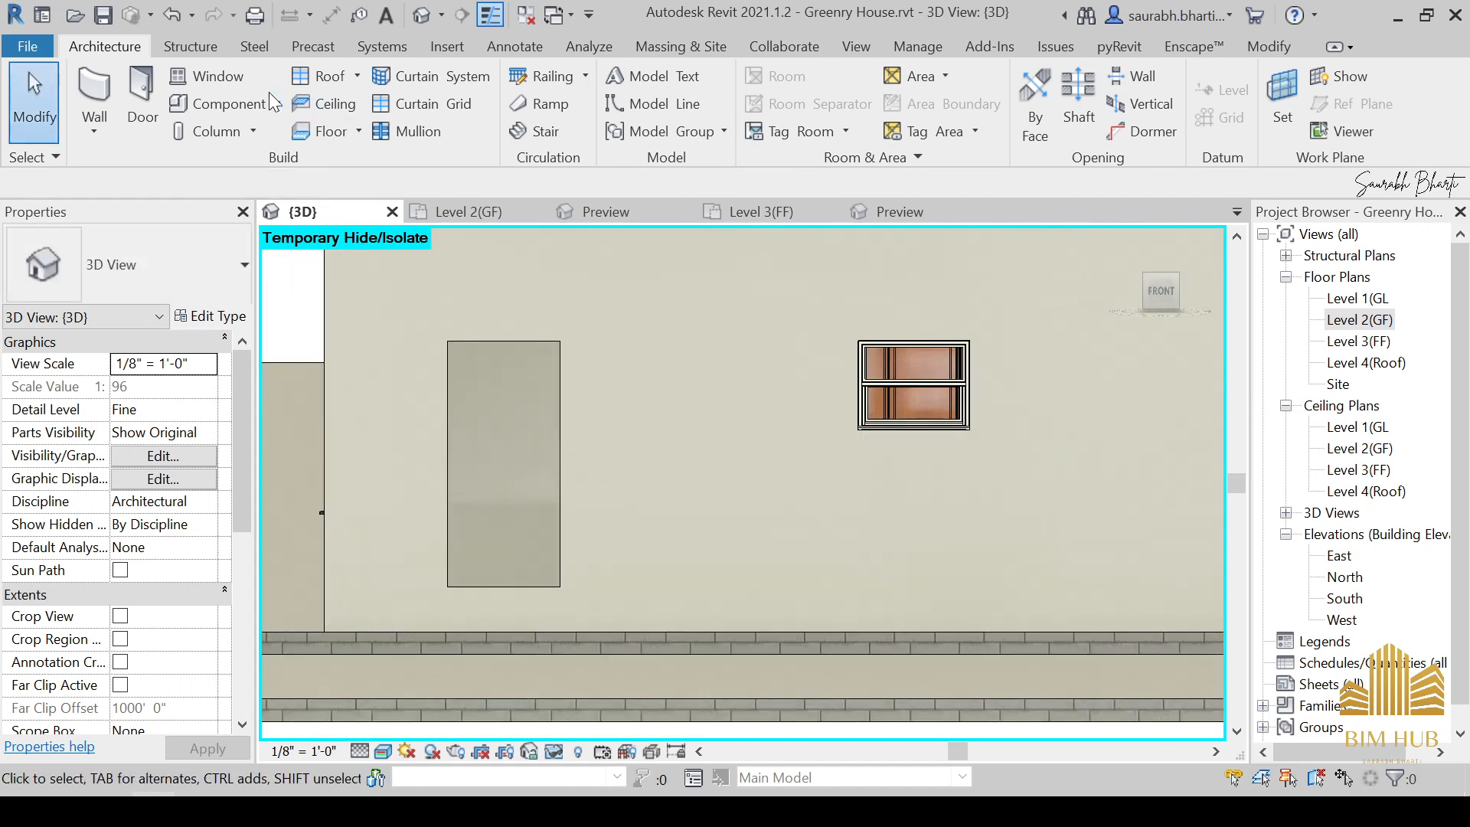
{"action": "left_click", "coordinate": [420, 104]}
{"action": "scroll", "coordinate": [470, 360], "scroll_direction": "up", "scroll_amount": 1}
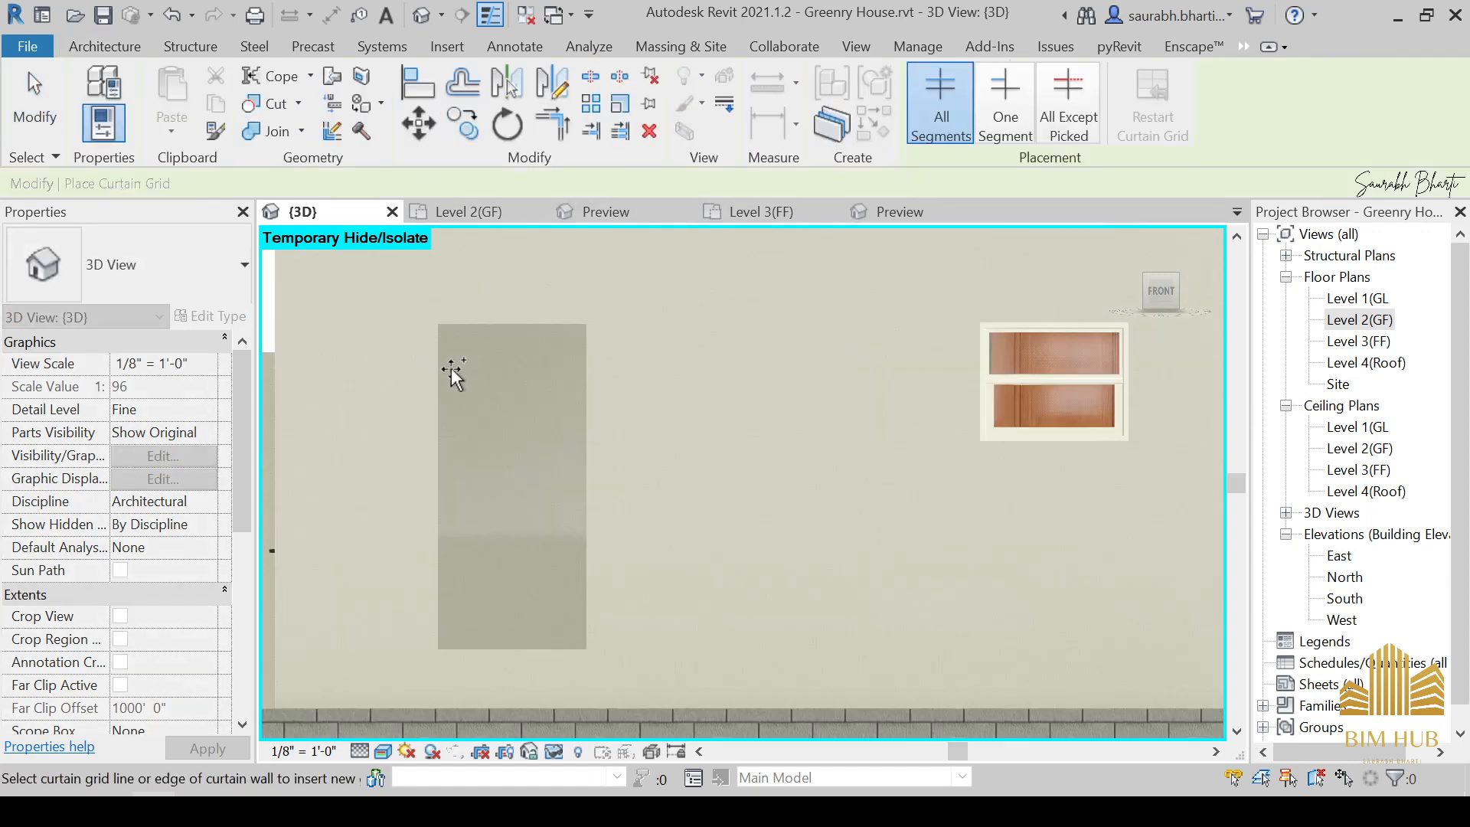
{"action": "scroll", "coordinate": [449, 383], "scroll_direction": "up", "scroll_amount": 1}
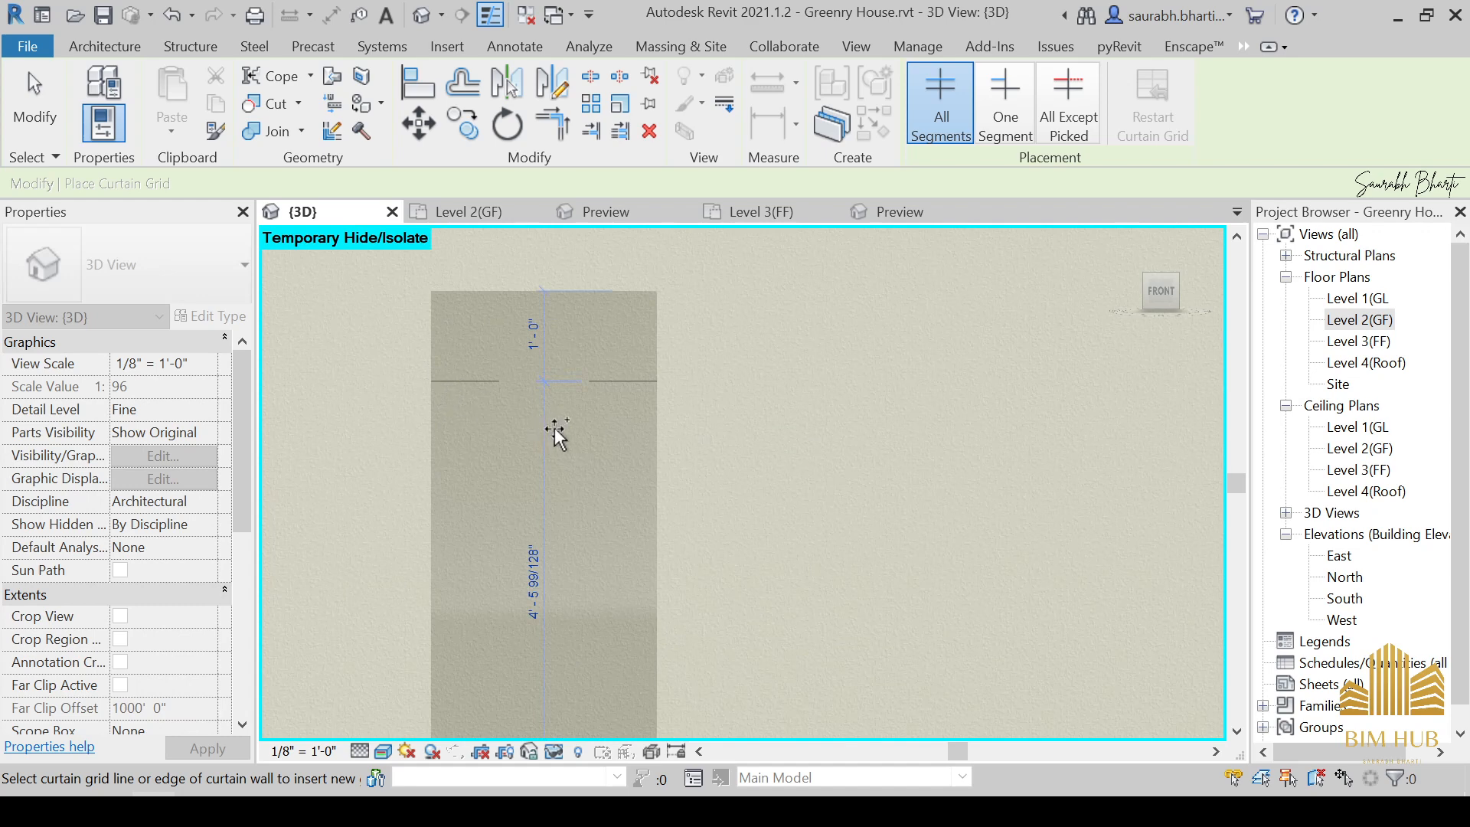
{"action": "scroll", "coordinate": [527, 414], "scroll_direction": "up", "scroll_amount": 1}
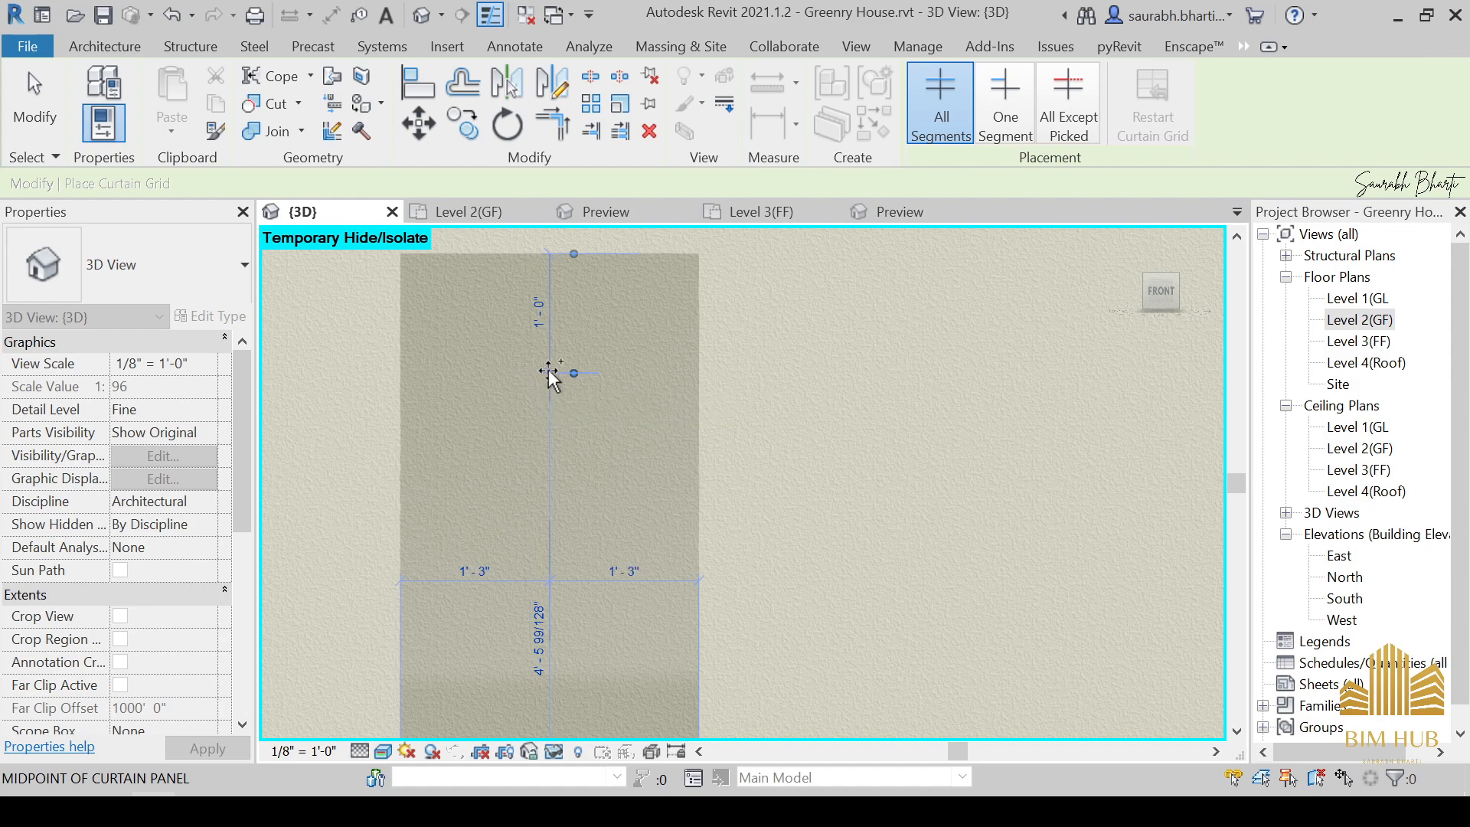
{"action": "left_click", "coordinate": [538, 392]}
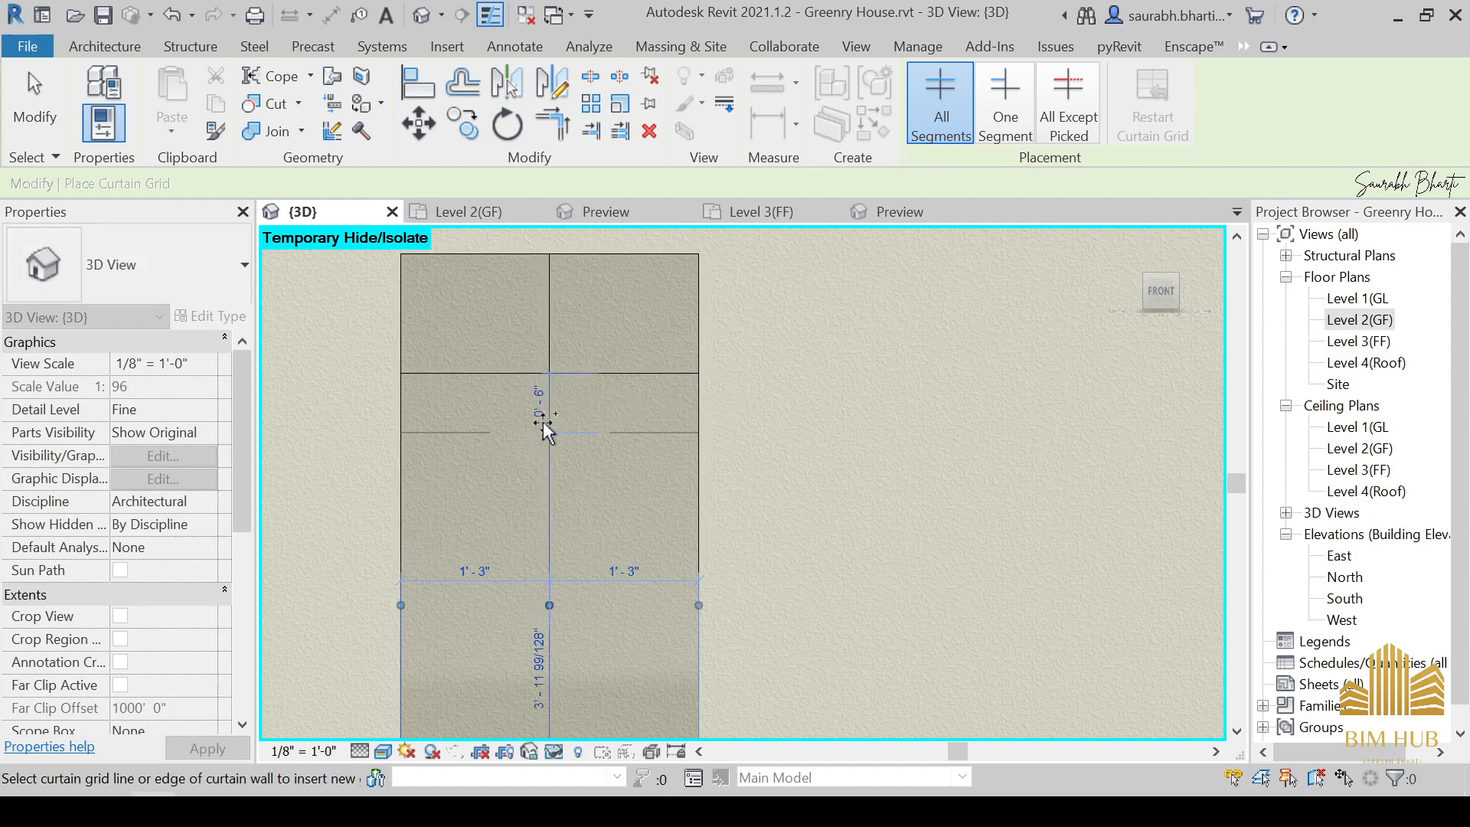
Try a vertical grid line 2" to the left of the curtain wall's centre line, and delete it.
{"action": "left_click", "coordinate": [534, 372]}
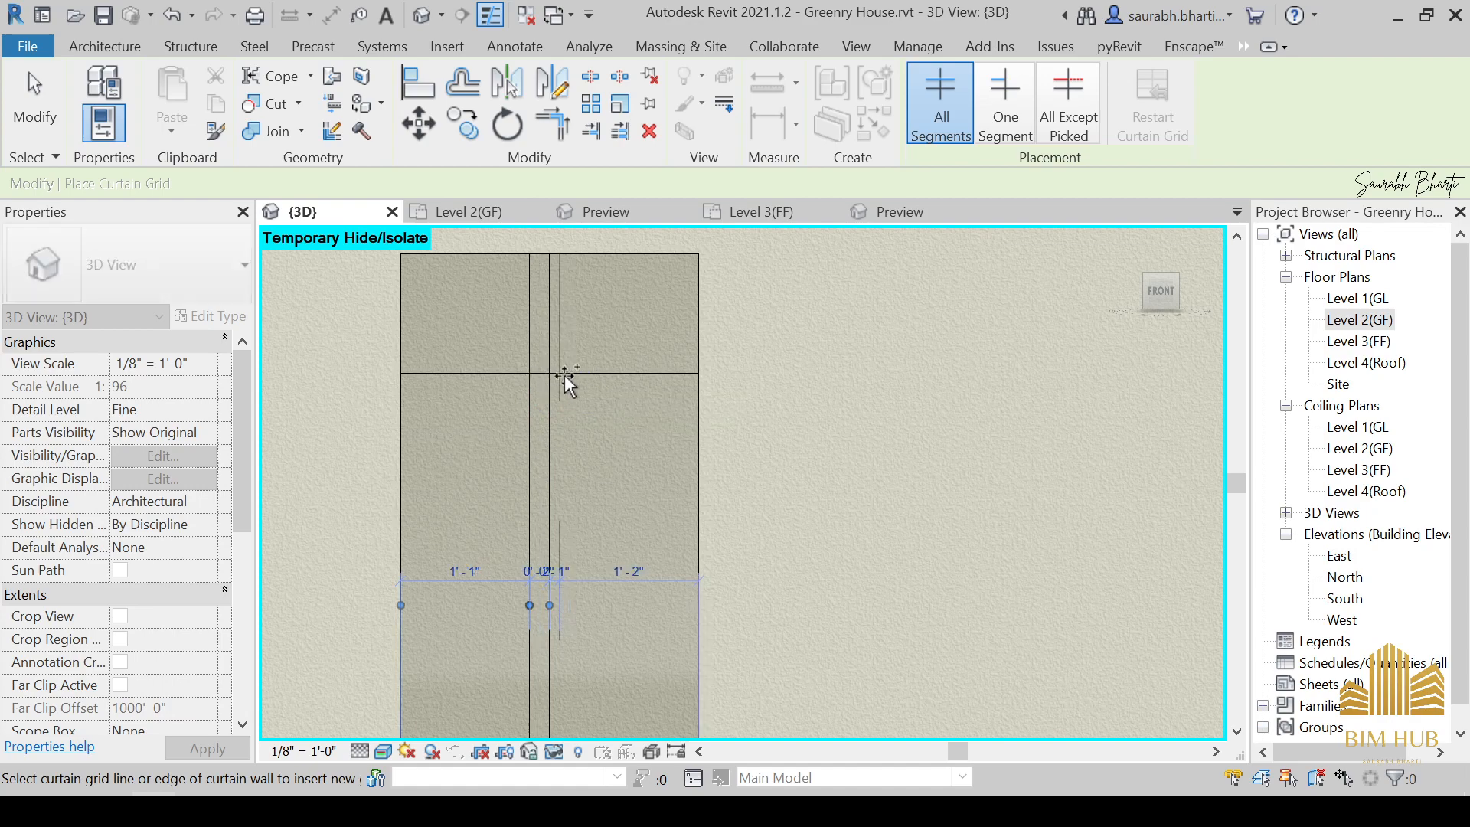
{"action": "left_click", "coordinate": [563, 374]}
{"action": "key", "text": "Escape"}
{"action": "key", "text": "Delete"}
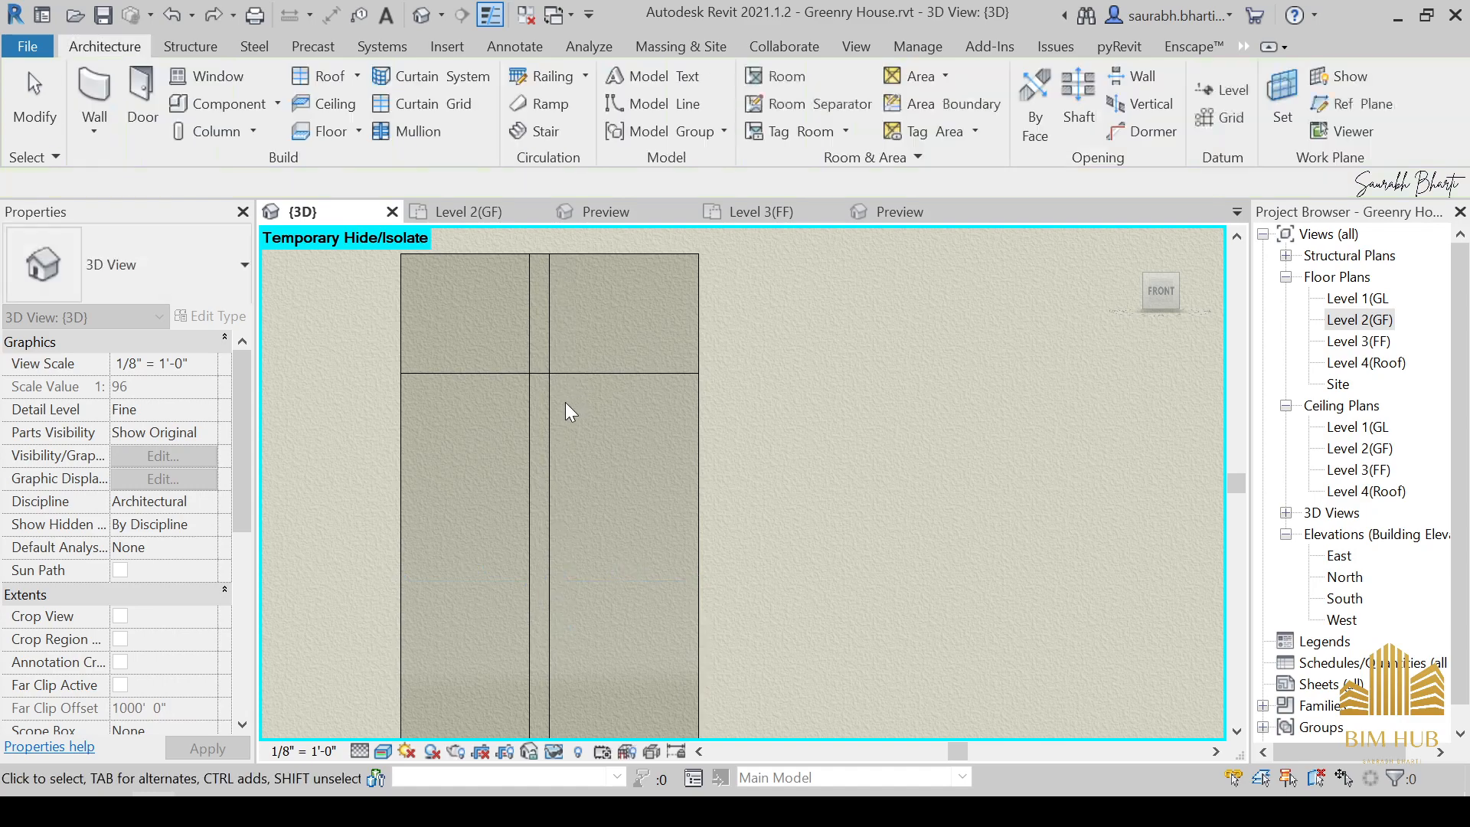
{"action": "left_click", "coordinate": [410, 108]}
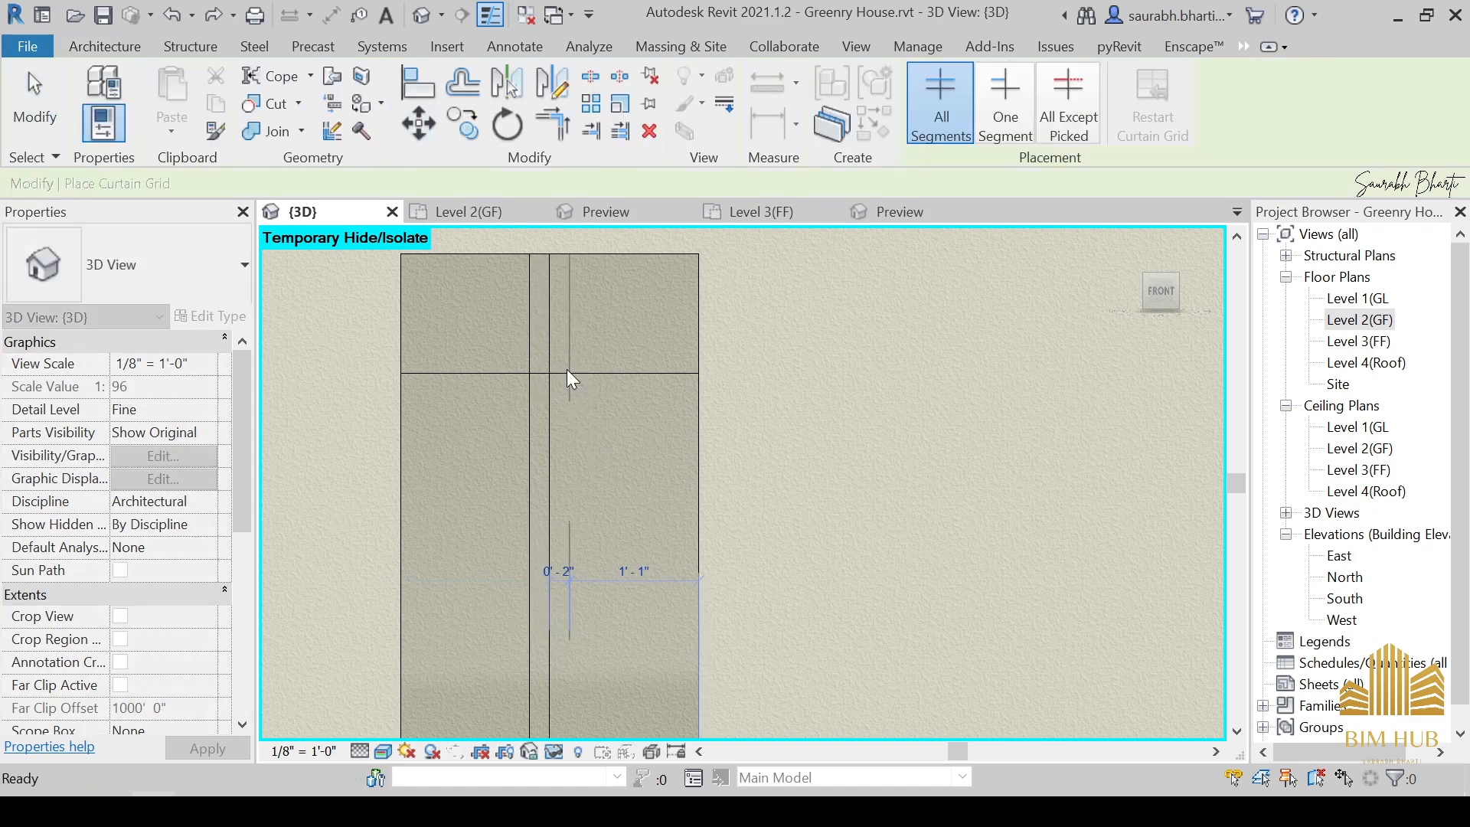
{"action": "key", "text": "Escape"}
{"action": "key", "text": "Escape"}
{"action": "left_click", "coordinate": [527, 387]}
{"action": "key", "text": "Delete"}
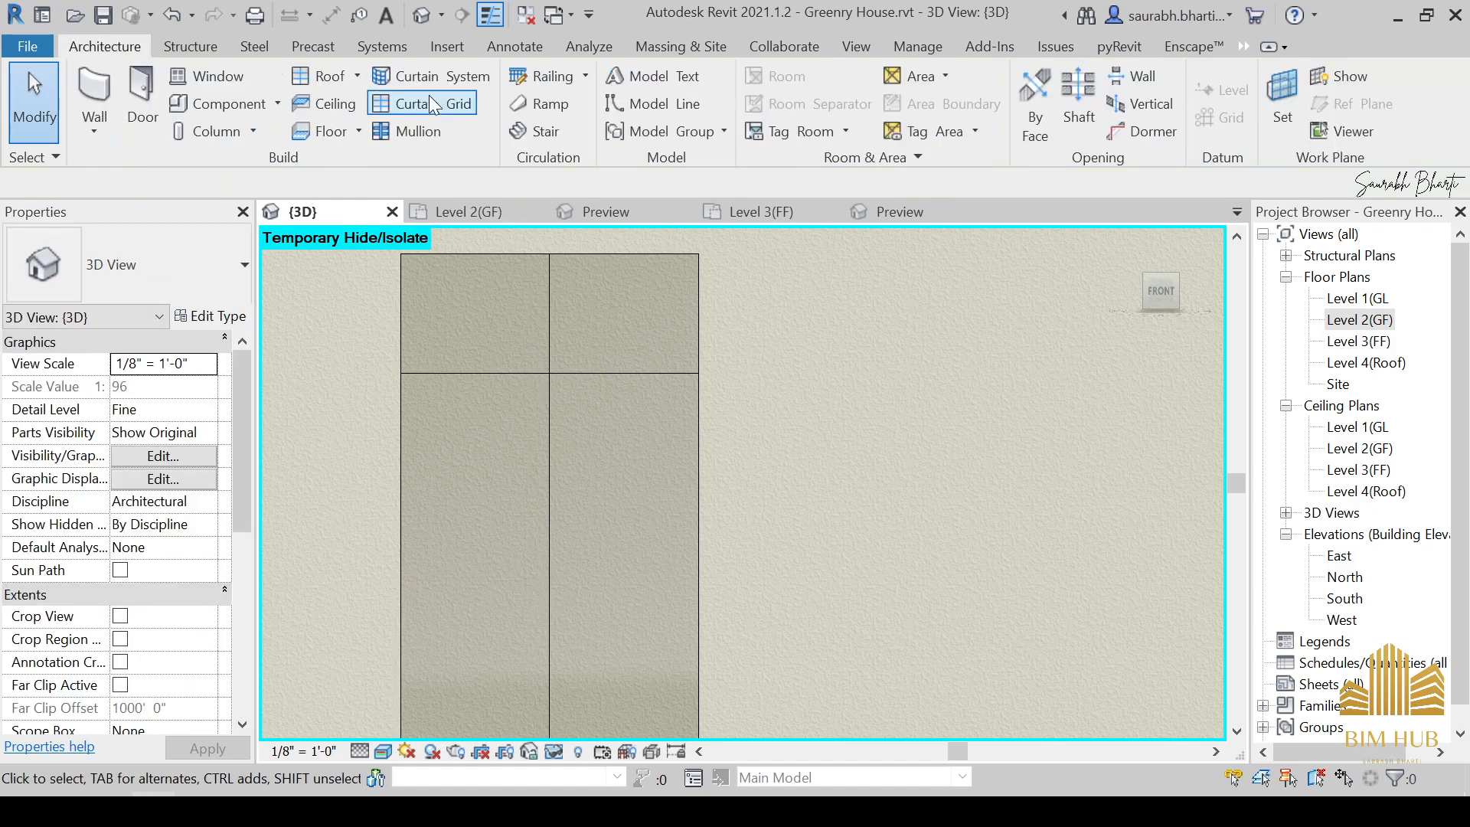
Add vertical curtain grid lines 1" to each side of the centre line, and delete the centre grid line.
{"action": "left_click", "coordinate": [418, 104]}
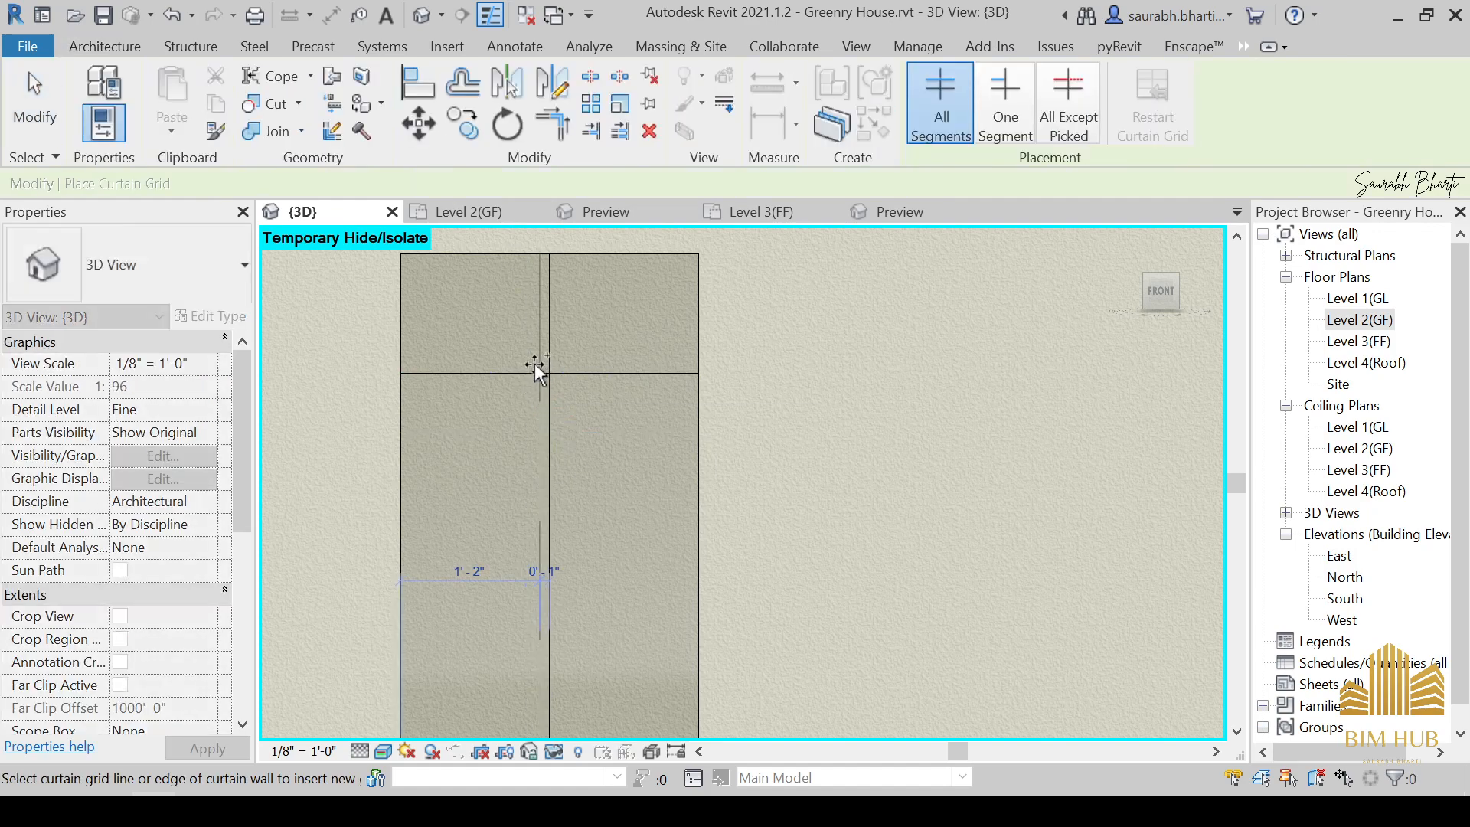
{"action": "left_click", "coordinate": [540, 371]}
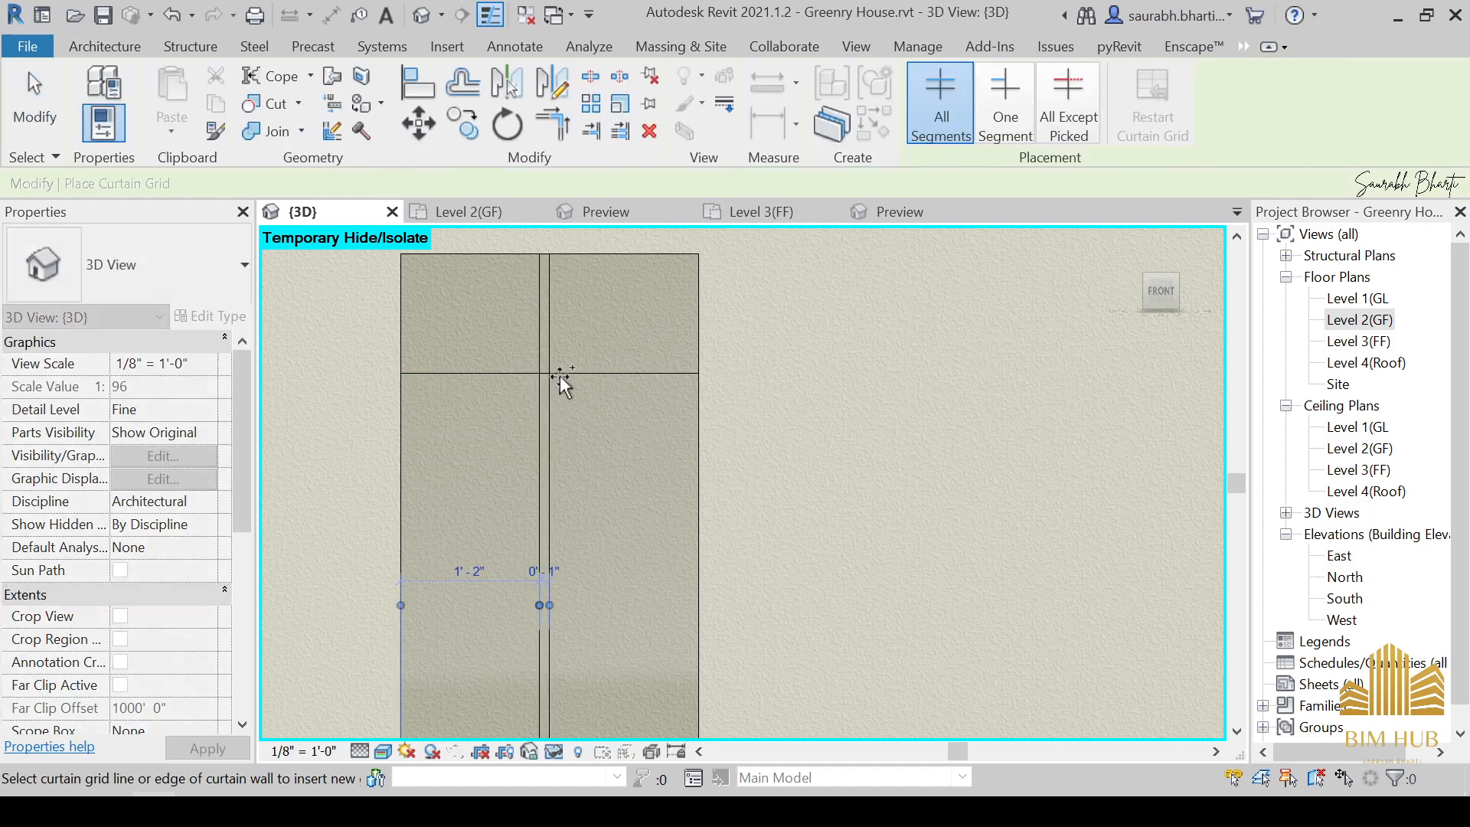
{"action": "scroll", "coordinate": [559, 377], "scroll_direction": "up", "scroll_amount": 2}
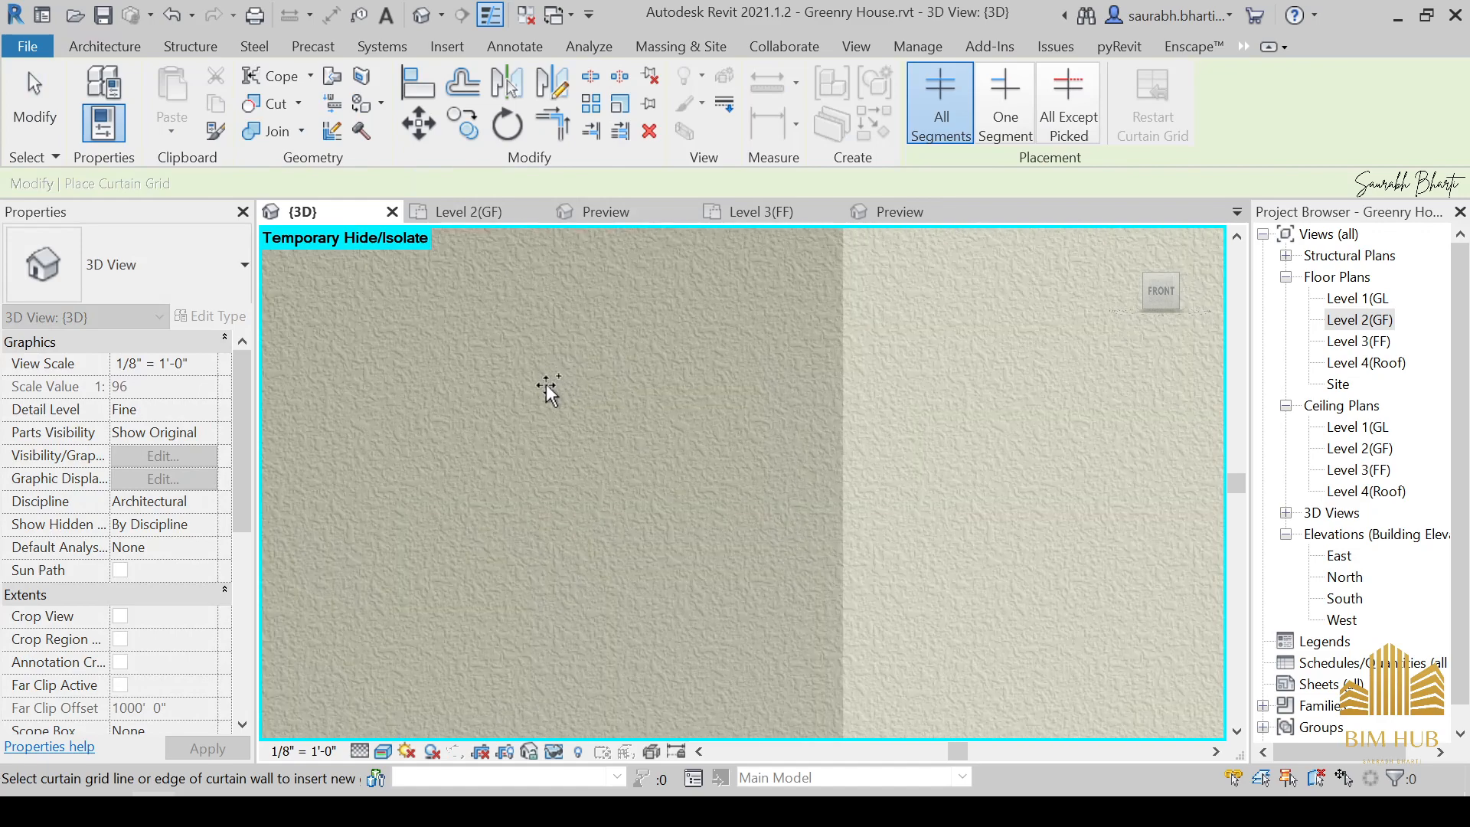
{"action": "scroll", "coordinate": [563, 406], "scroll_direction": "down", "scroll_amount": 2}
{"action": "scroll", "coordinate": [562, 411], "scroll_direction": "up", "scroll_amount": 1}
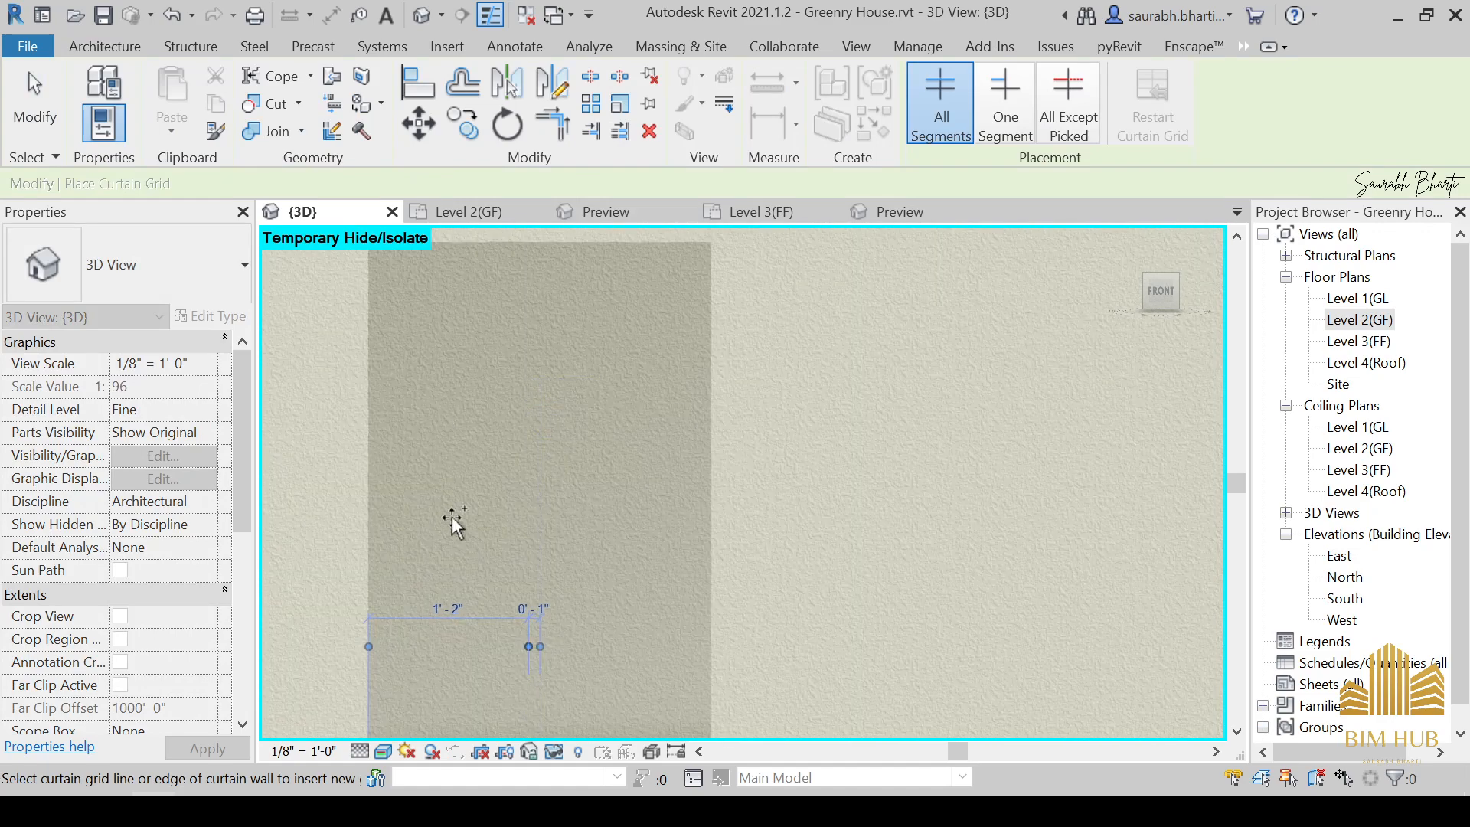
{"action": "key", "text": "Escape"}
{"action": "key", "text": "Escape"}
{"action": "left_click", "coordinate": [430, 111]}
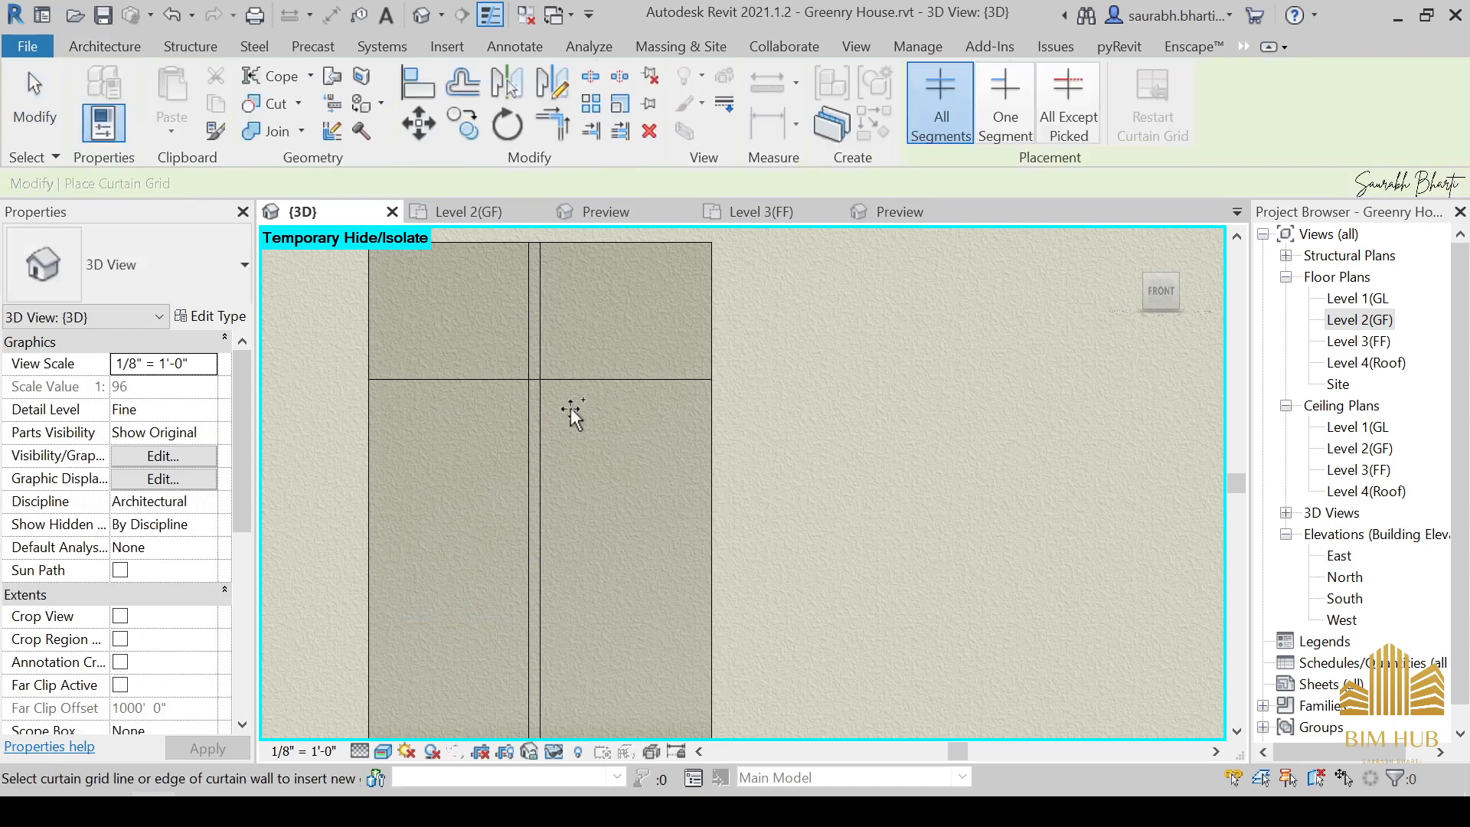
{"action": "left_click", "coordinate": [556, 381]}
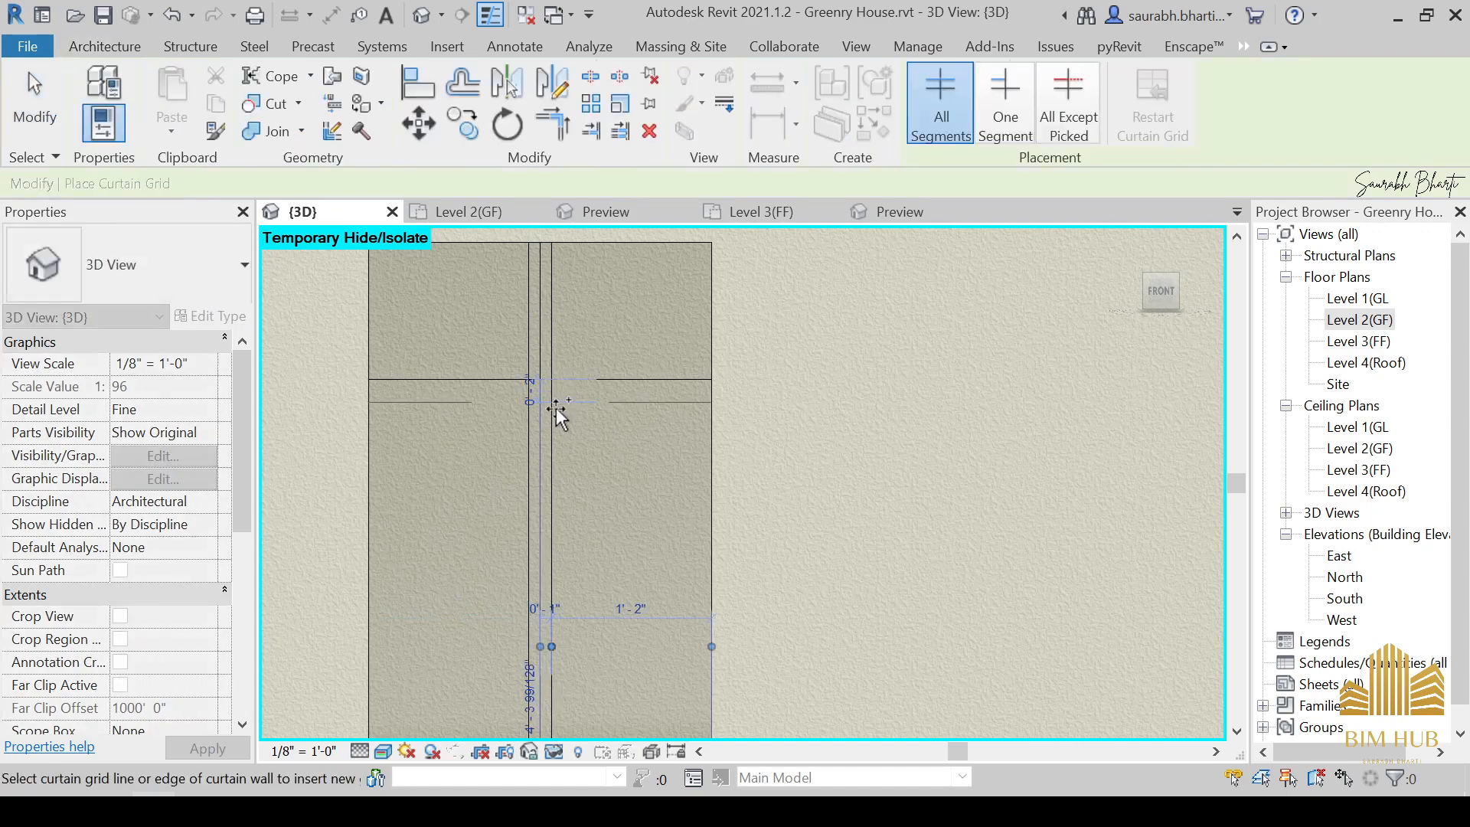
{"action": "key", "text": "Escape"}
{"action": "left_click", "coordinate": [543, 435]}
{"action": "key", "text": "Escape"}
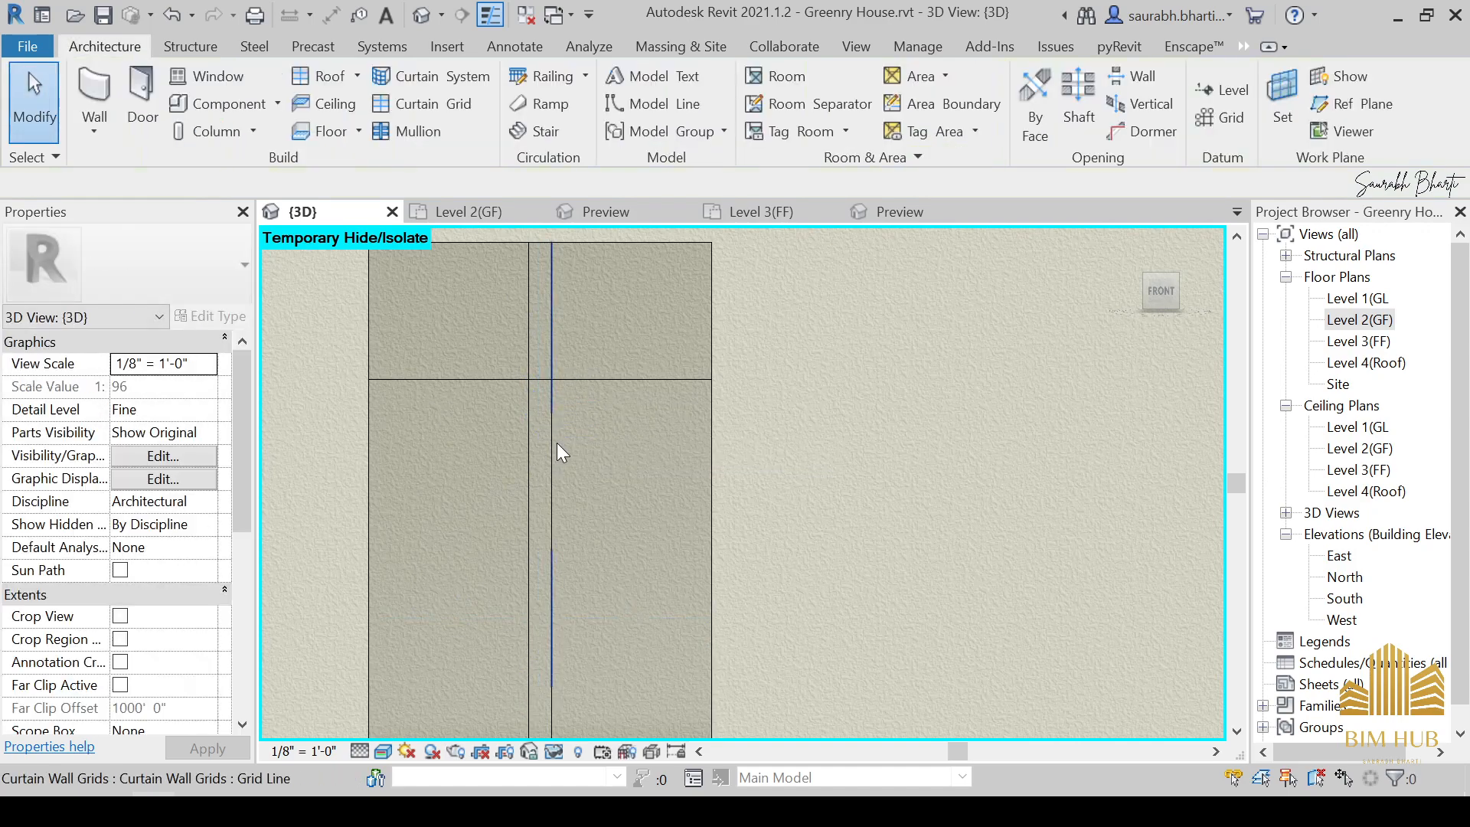
Add a horizontal curtain grid line across the lower part of the curtain wall, two-thirds down the tall panels.
{"action": "scroll", "coordinate": [548, 460], "scroll_direction": "down", "scroll_amount": 2}
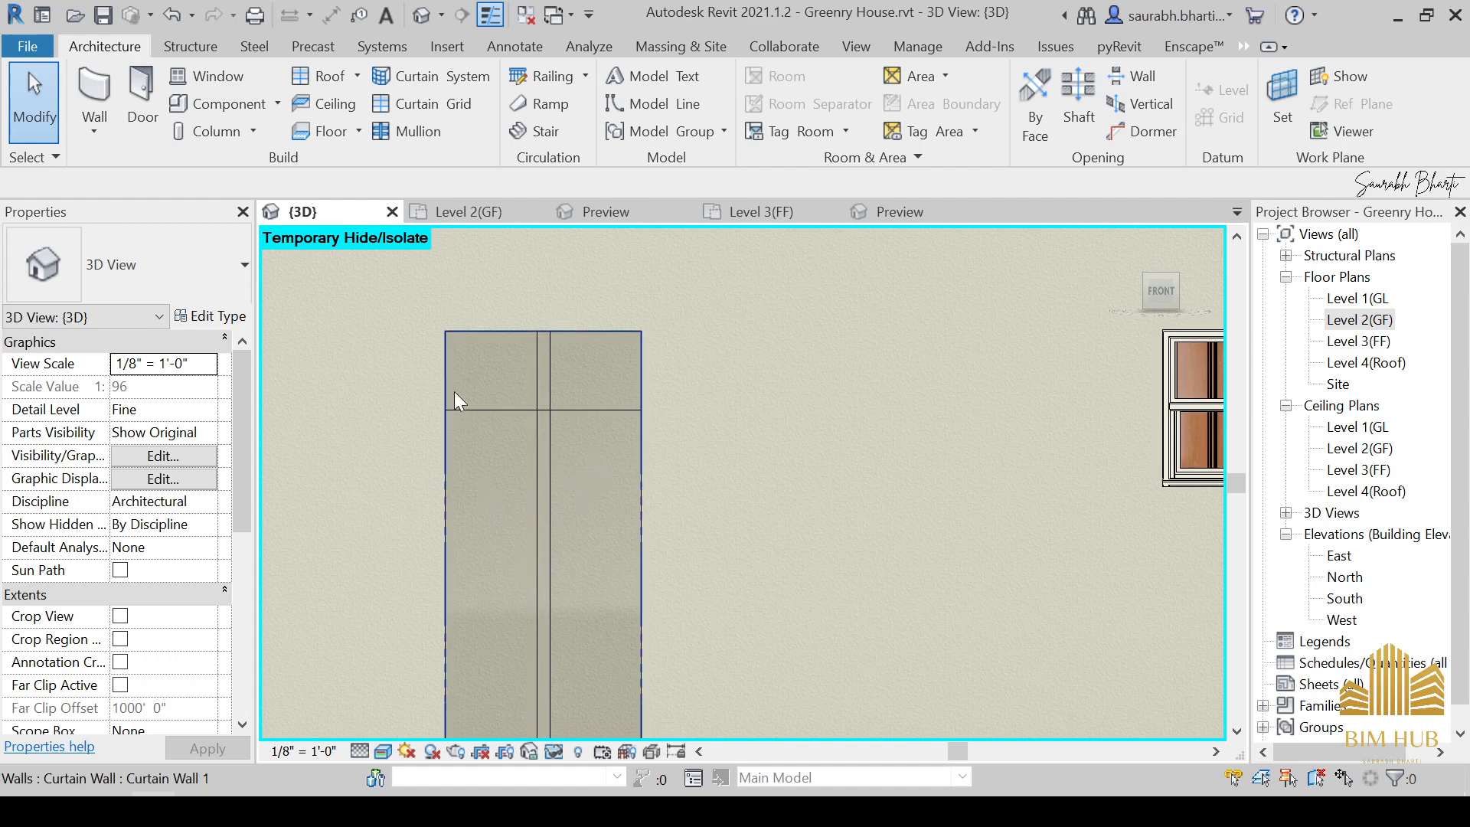
{"action": "left_click", "coordinate": [411, 109]}
{"action": "mouse_move", "coordinate": [498, 577]}
{"action": "middle_mouse_down"}
{"action": "mouse_move", "coordinate": [536, 522]}
{"action": "mouse_move", "coordinate": [499, 552]}
{"action": "middle_mouse_up"}
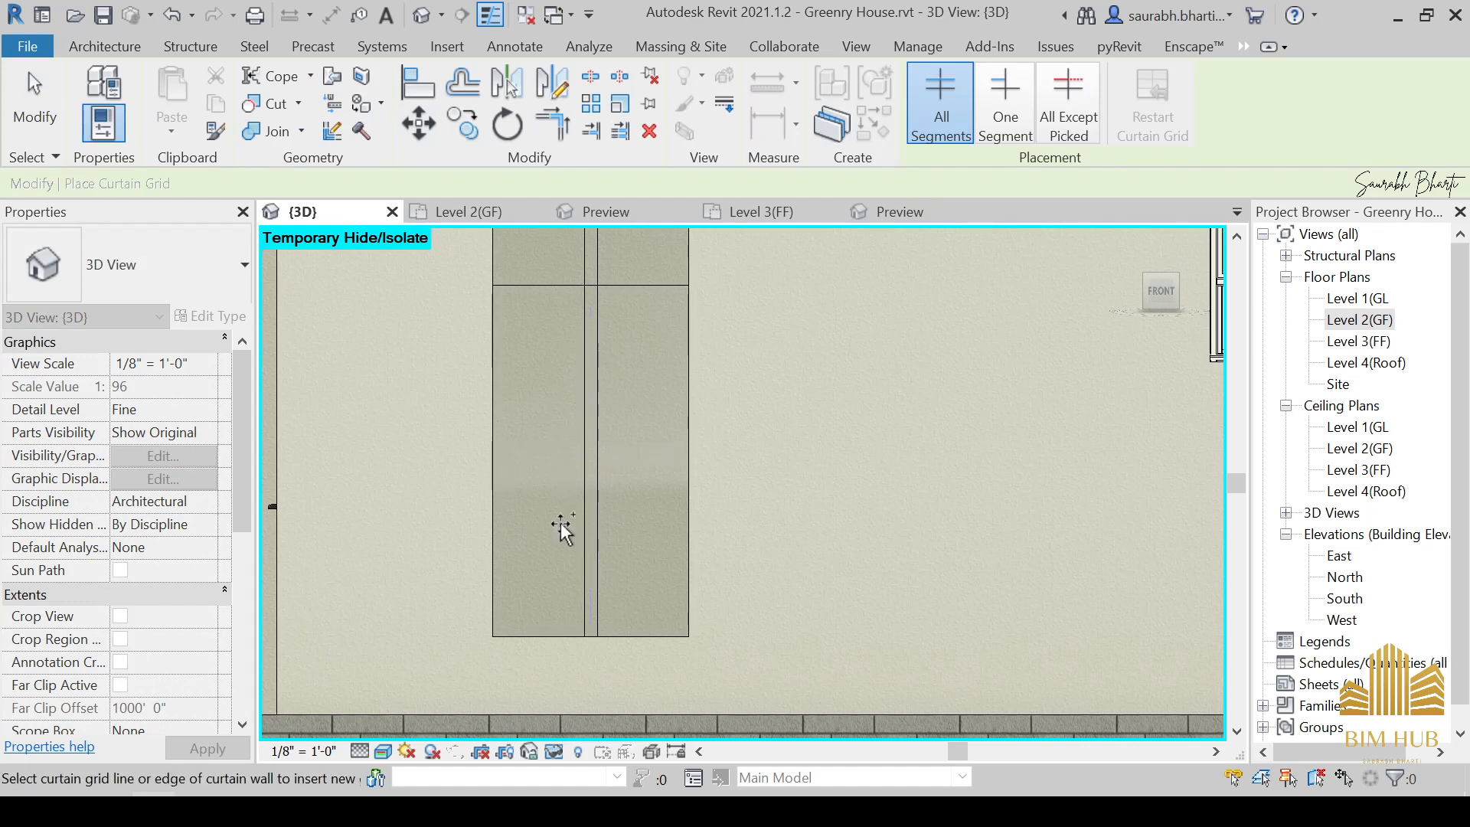
{"action": "scroll", "coordinate": [519, 527], "scroll_direction": "down", "scroll_amount": 1}
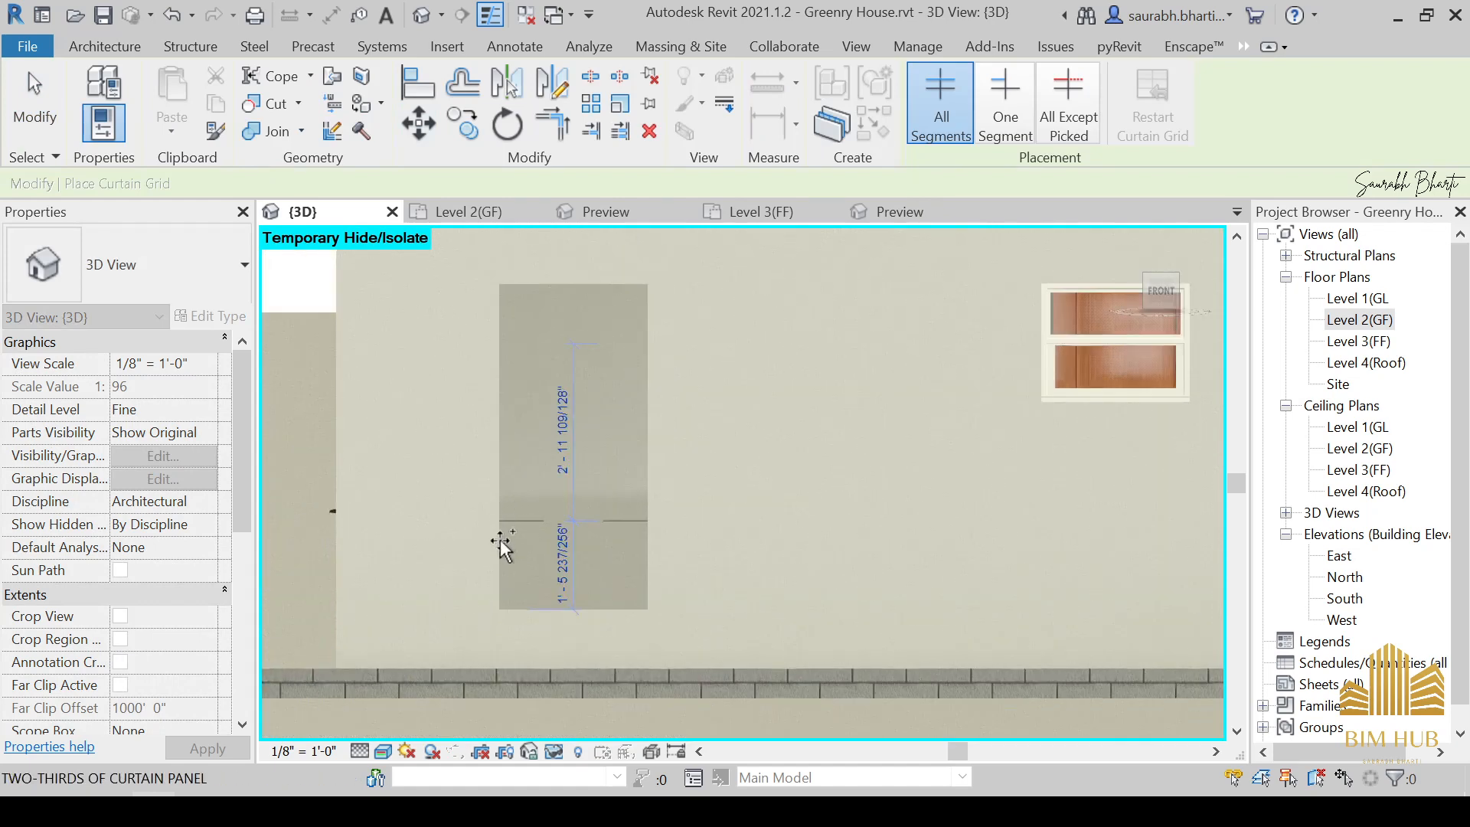
{"action": "scroll", "coordinate": [500, 527], "scroll_direction": "up", "scroll_amount": 2}
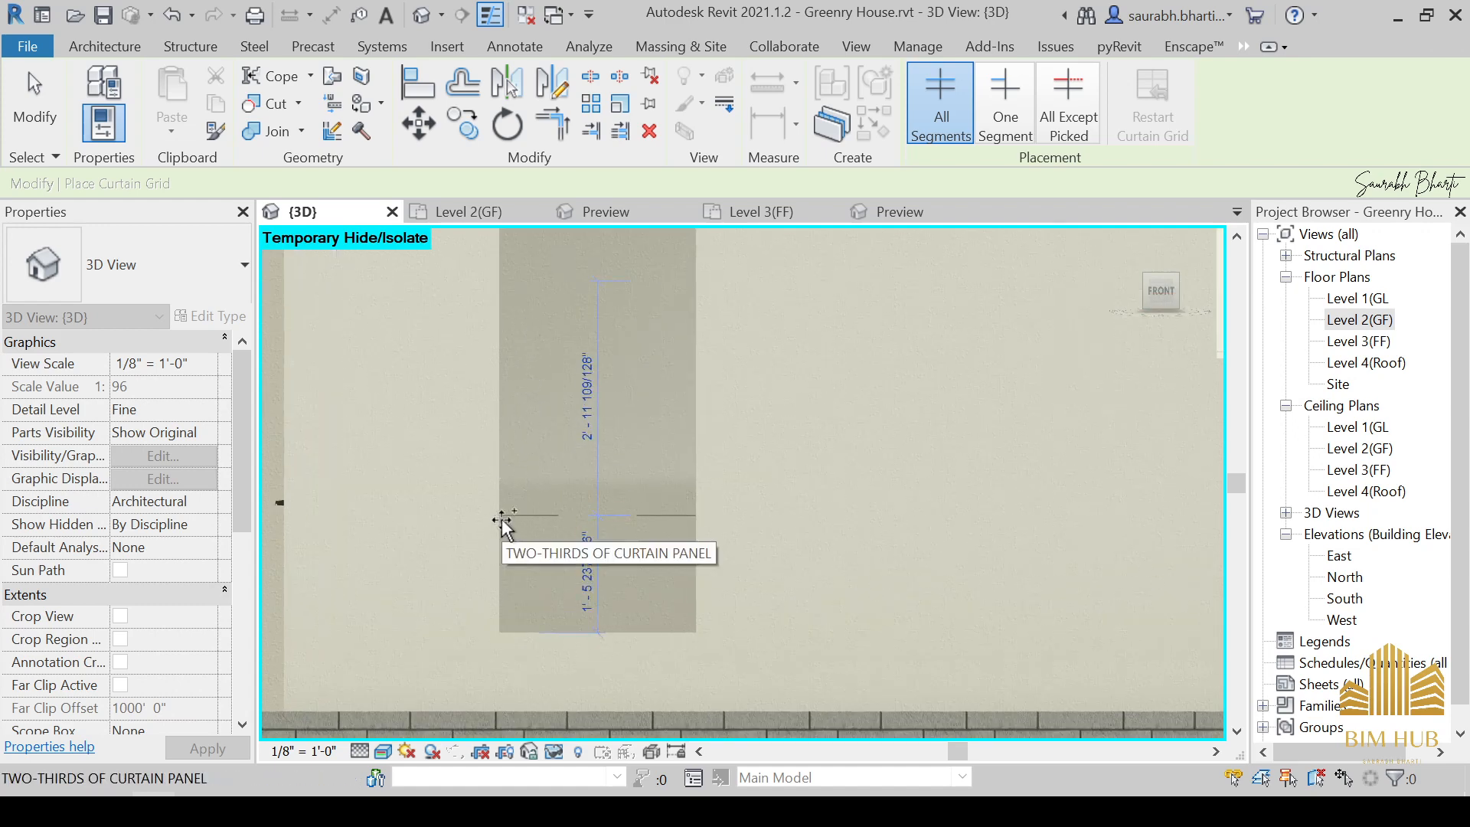
{"action": "middle_click_drag", "start_coordinate": [504, 536], "coordinate": [453, 594]}
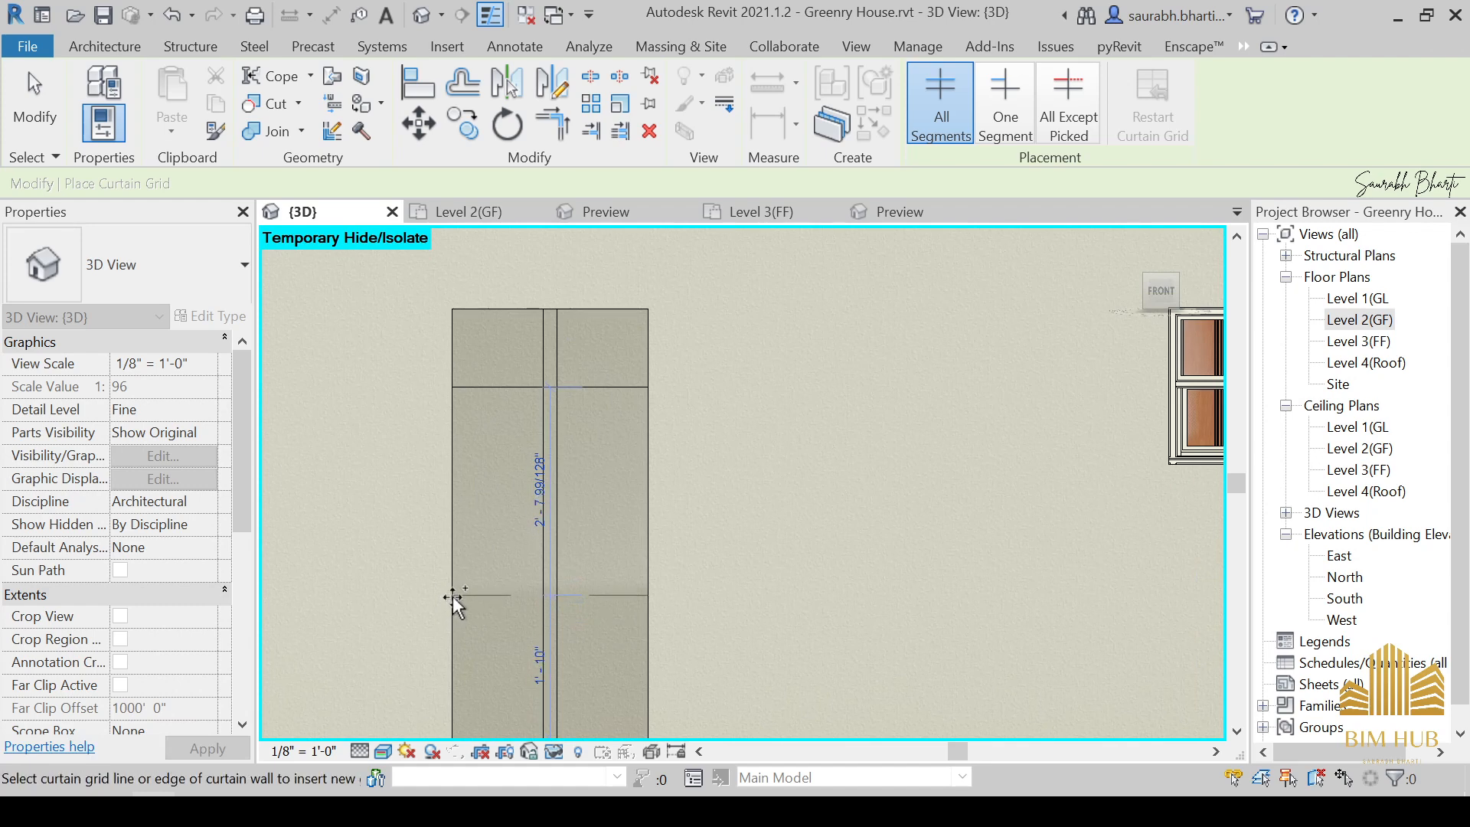
{"action": "middle_click_drag", "start_coordinate": [456, 613], "coordinate": [486, 510]}
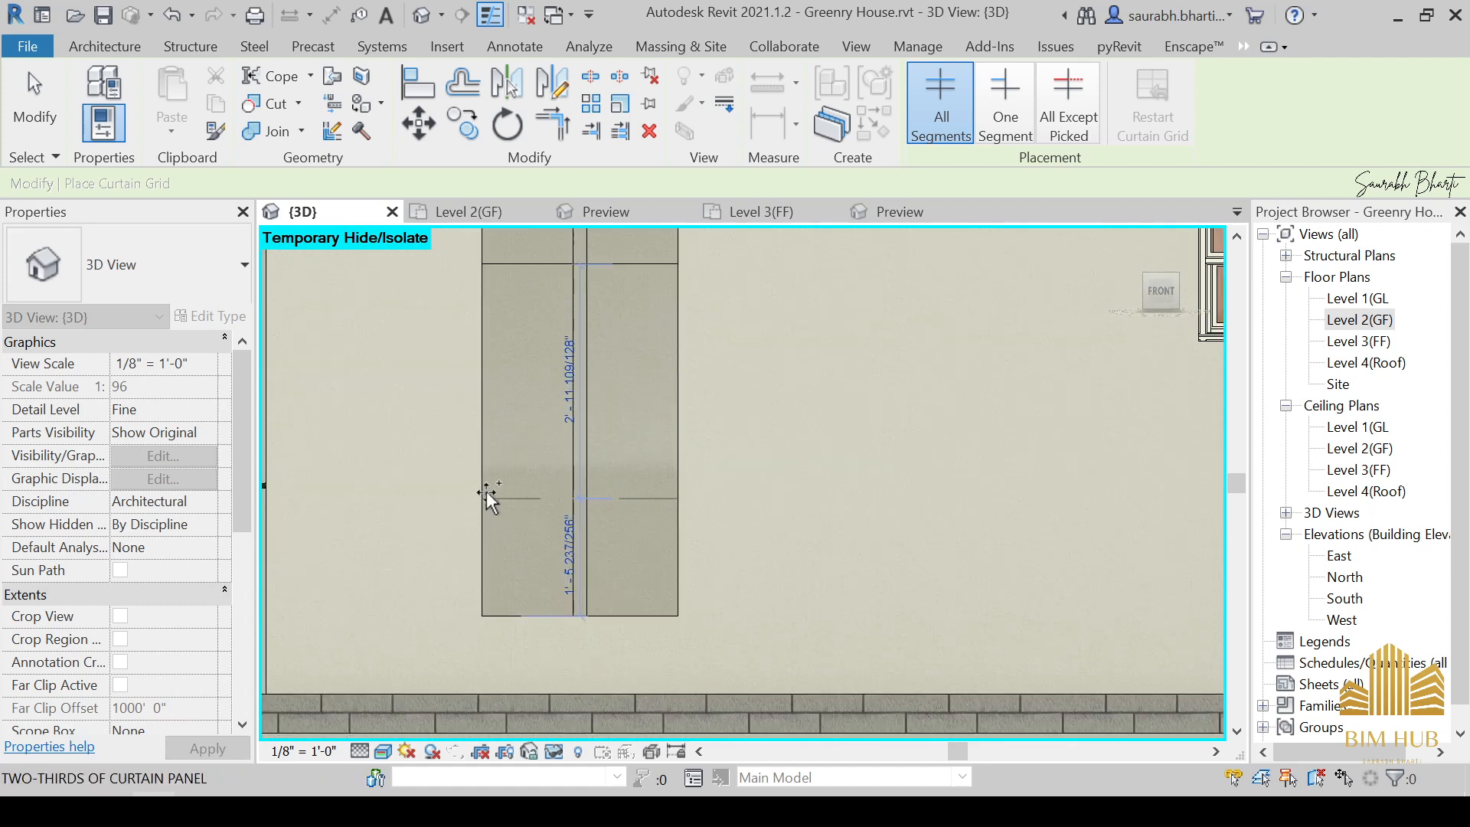
{"action": "left_click", "coordinate": [486, 499]}
{"action": "key", "text": "Escape"}
{"action": "key", "text": "Escape"}
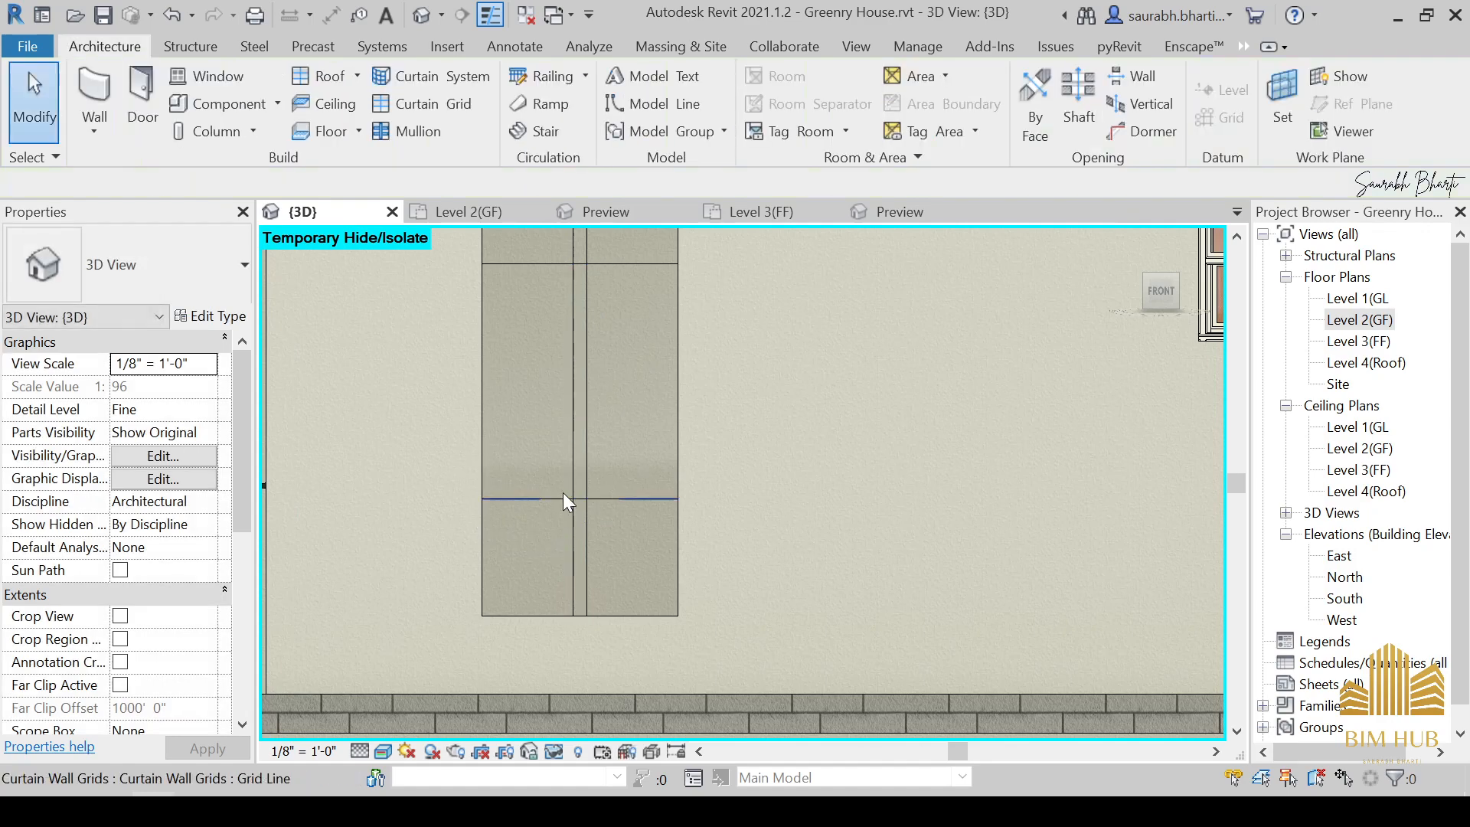
Set the lower horizontal grid line's distance from the curtain wall's base to 1'-6".
{"action": "left_click", "coordinate": [564, 498]}
{"action": "left_click", "coordinate": [573, 556]}
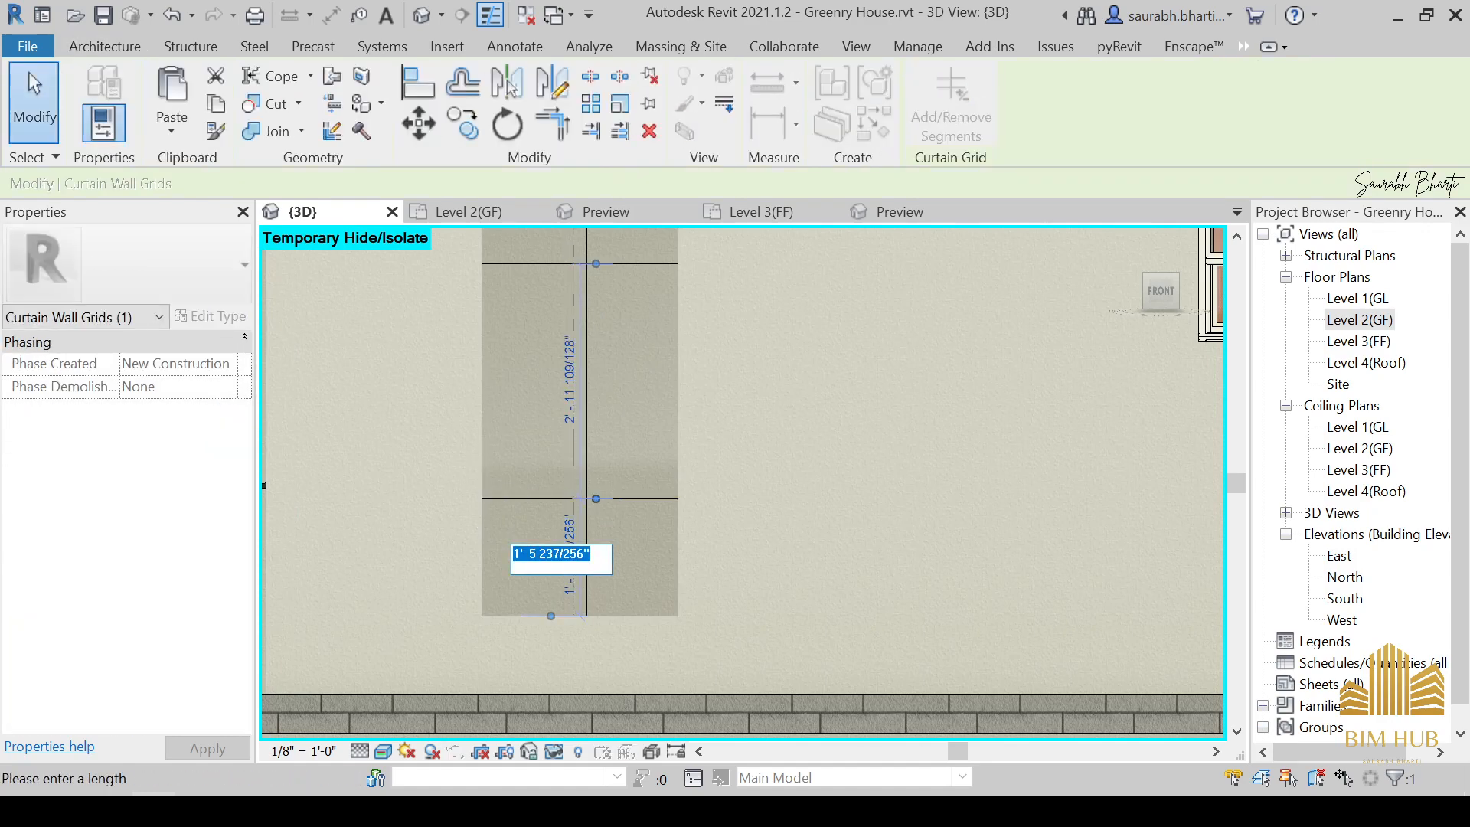
{"action": "type", "text": "6\""}
{"action": "key", "text": "Return"}
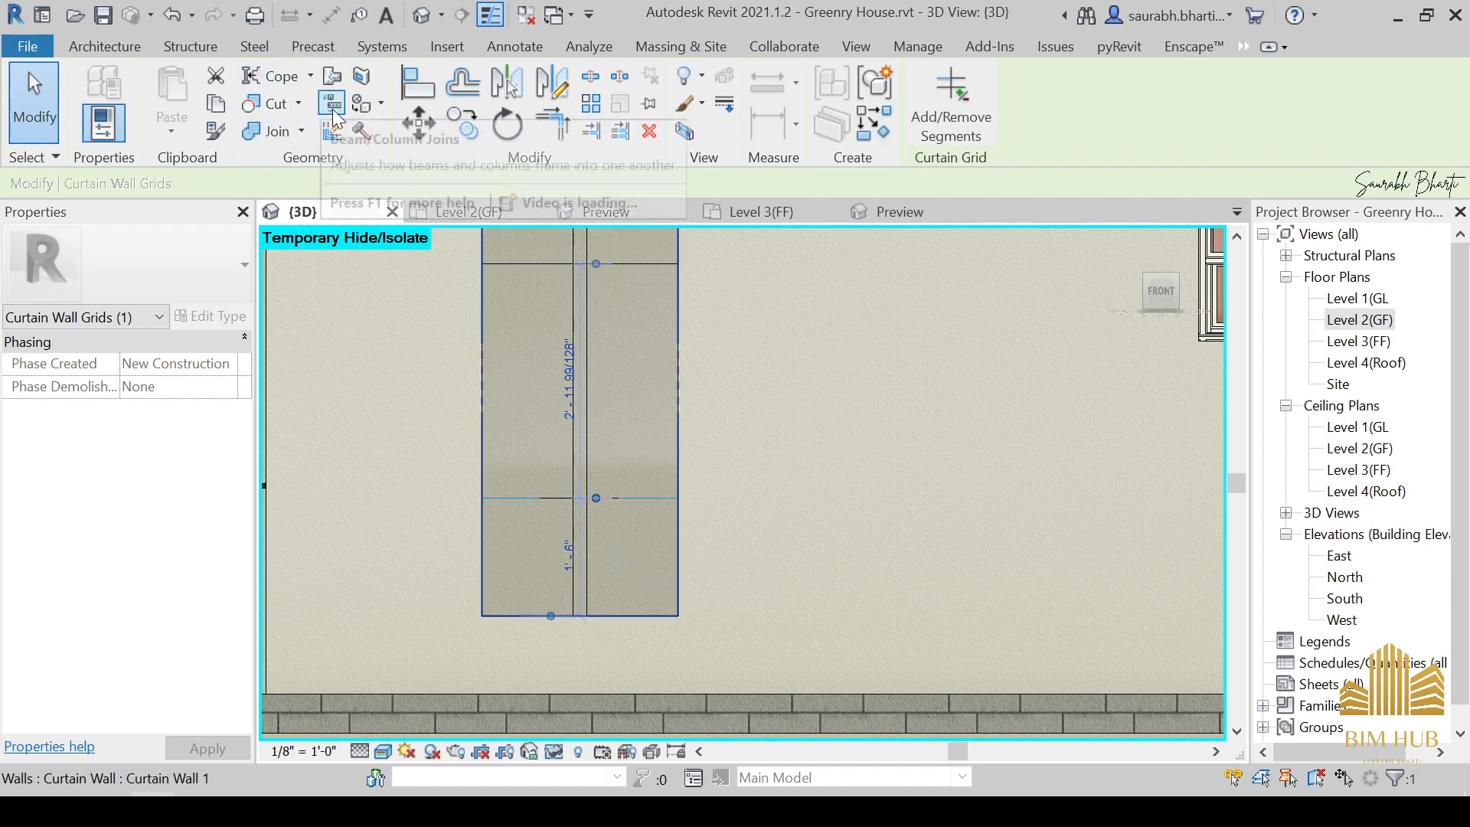
{"action": "key", "text": "Escape"}
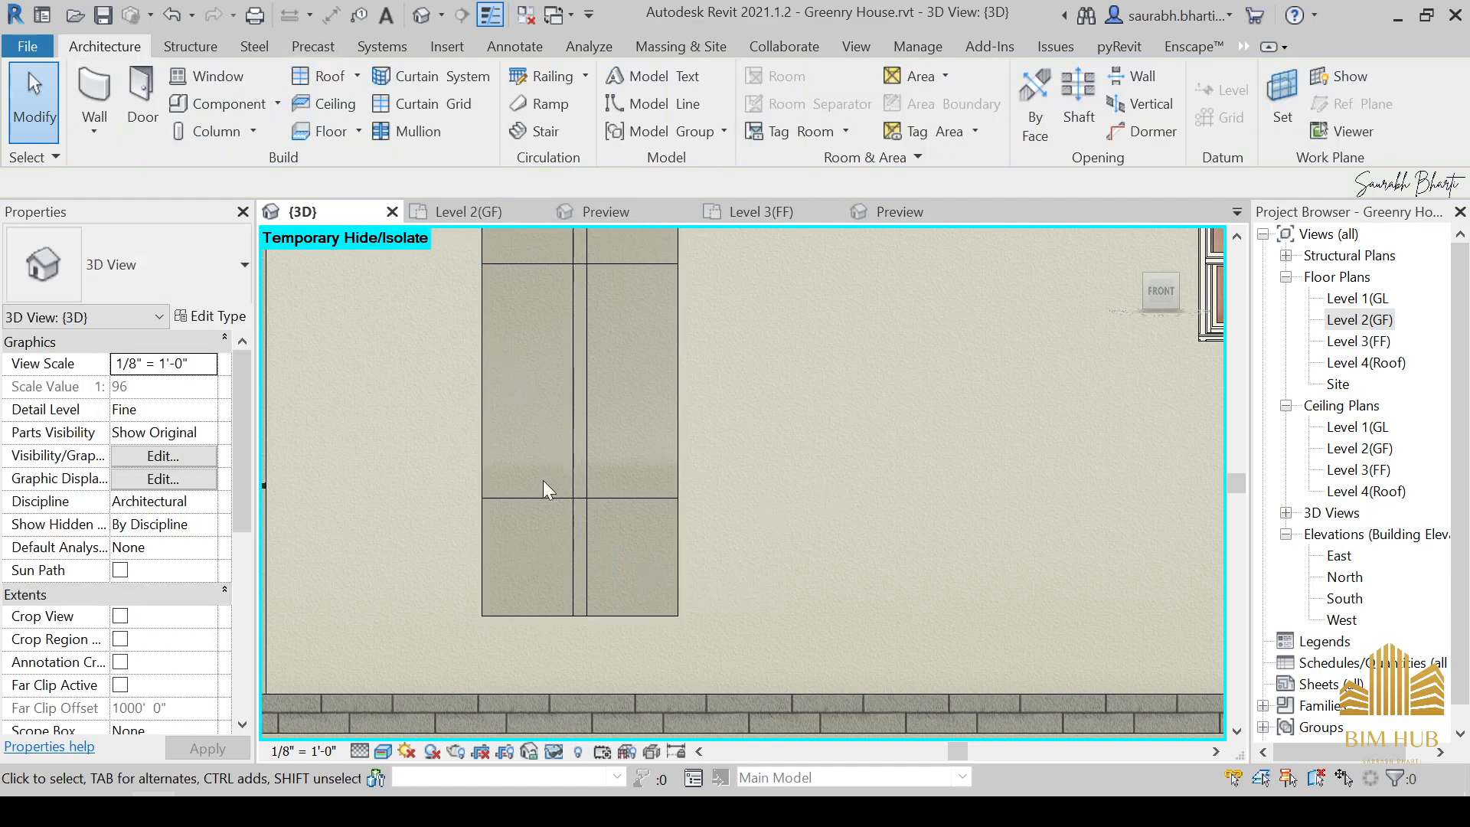
Add a horizontal curtain grid line midway between the existing two, and set its distance from the lower line to 1'-6".
{"action": "left_click", "coordinate": [447, 103]}
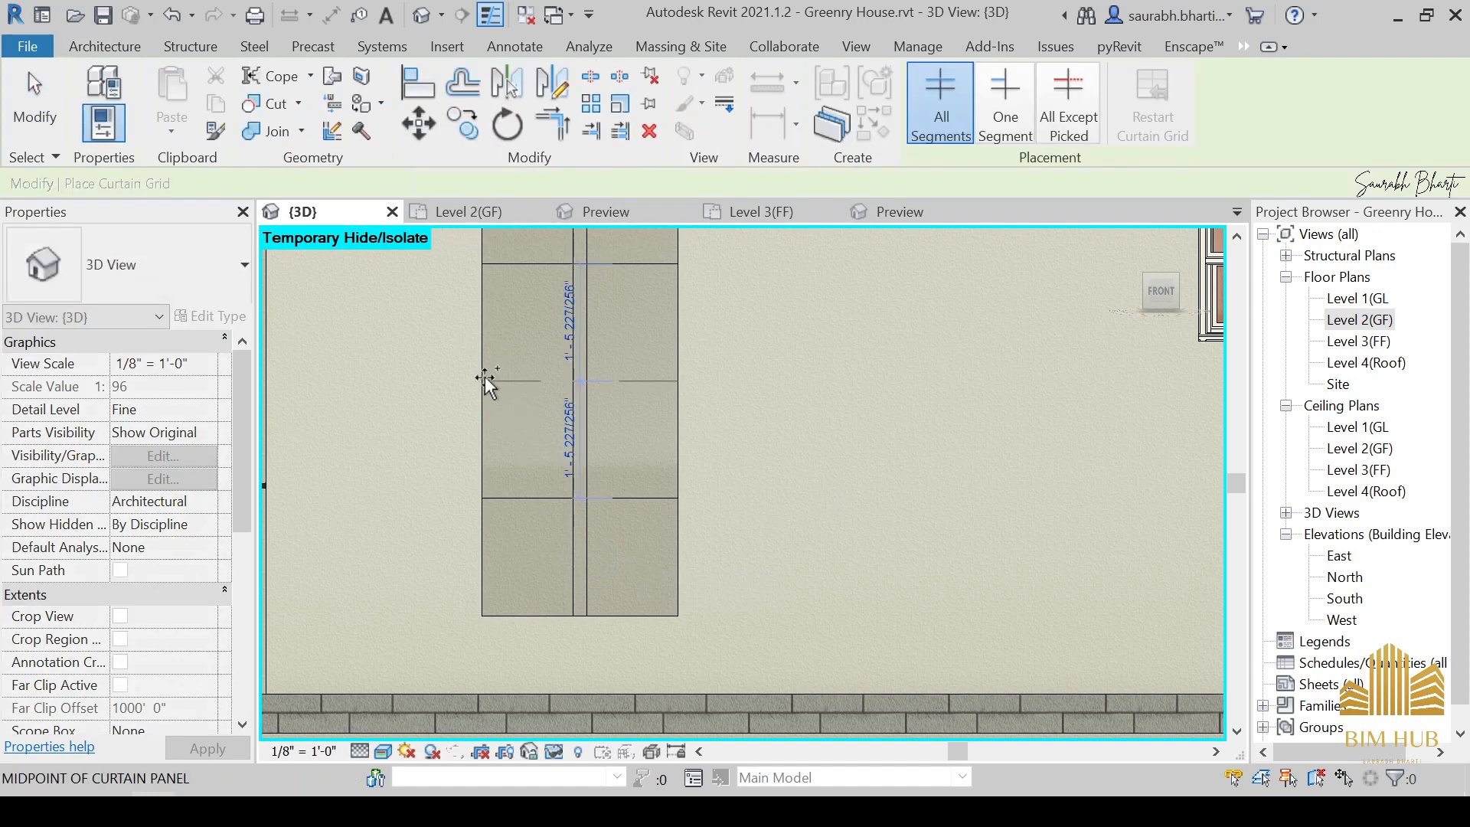
{"action": "key", "text": "Escape"}
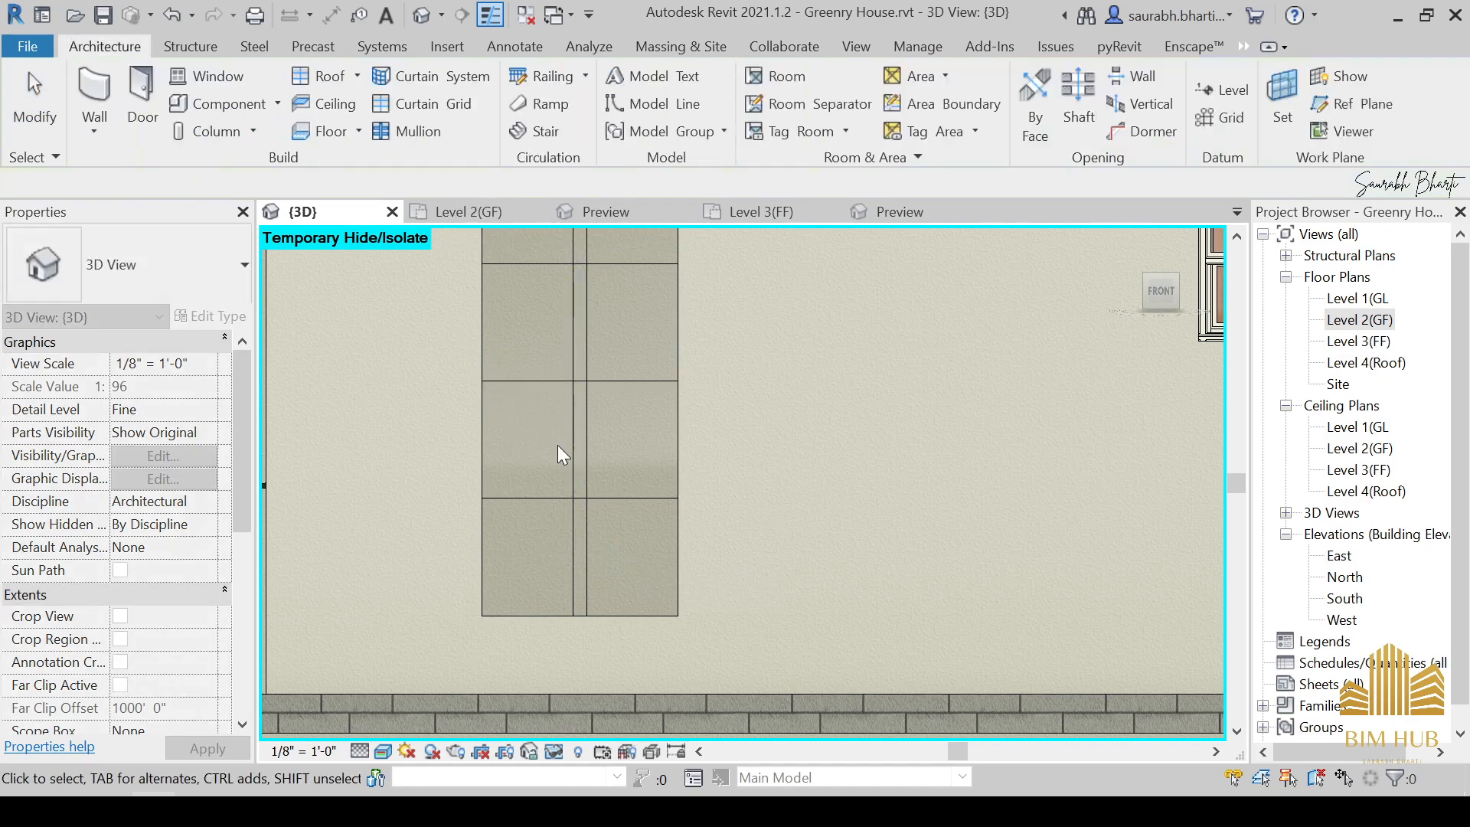
{"action": "scroll", "coordinate": [545, 421], "scroll_direction": "down", "scroll_amount": 2}
{"action": "left_click", "coordinate": [547, 431]}
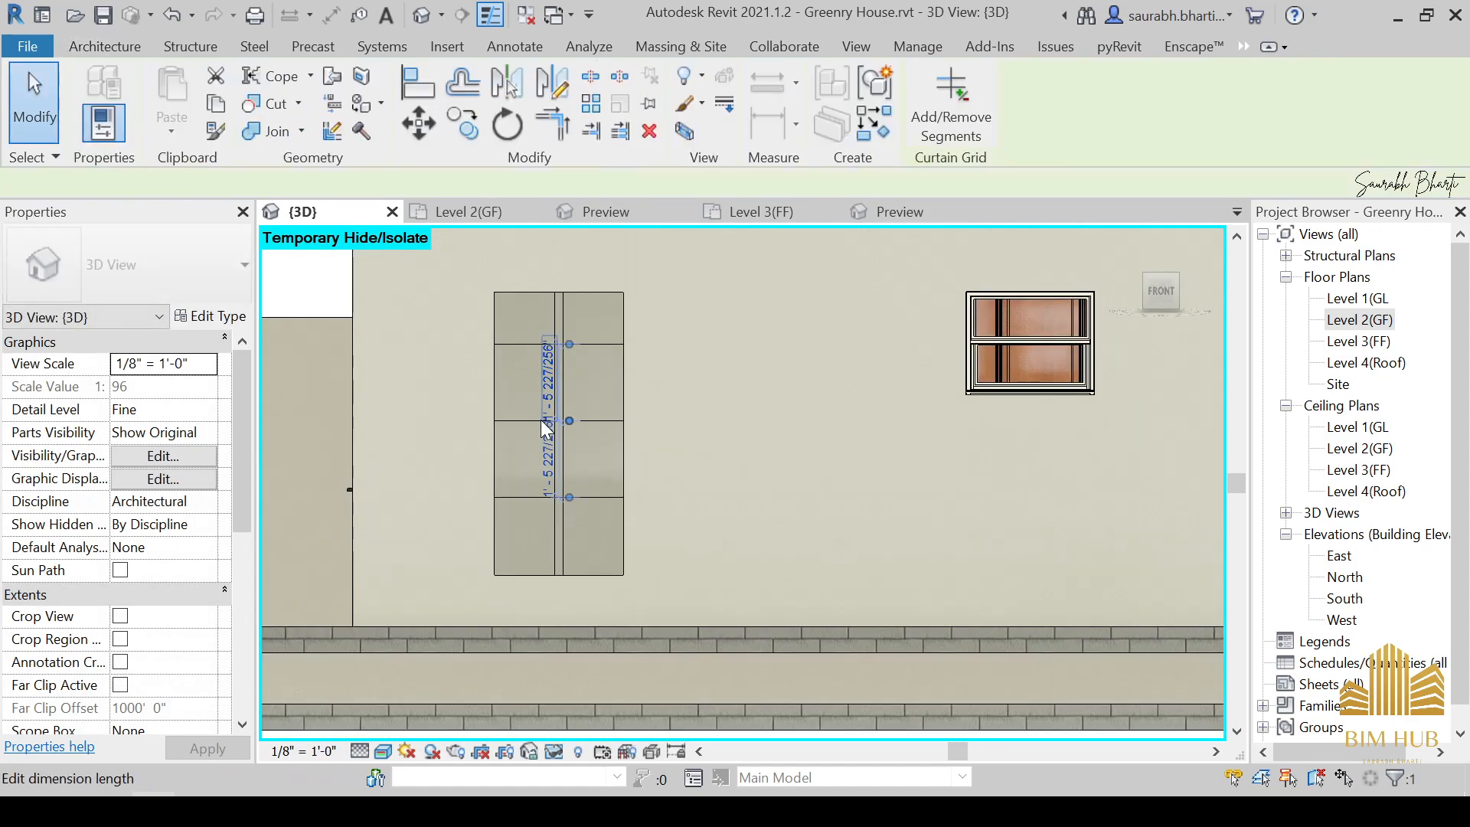
{"action": "scroll", "coordinate": [543, 443], "scroll_direction": "up", "scroll_amount": 3}
{"action": "left_click", "coordinate": [558, 448]}
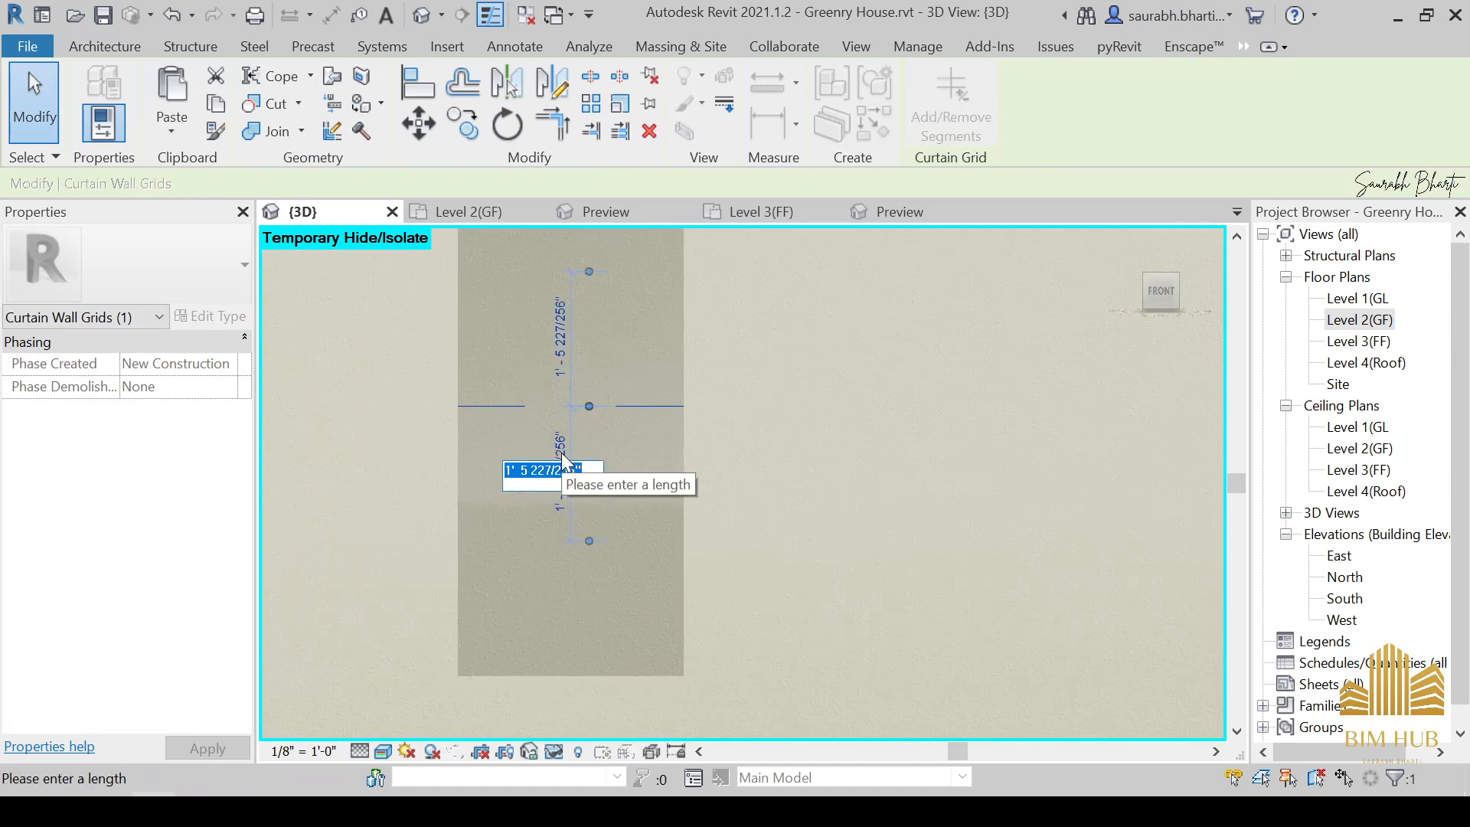
{"action": "type", "text": "1"}
{"action": "type", "text": "' - 6"}
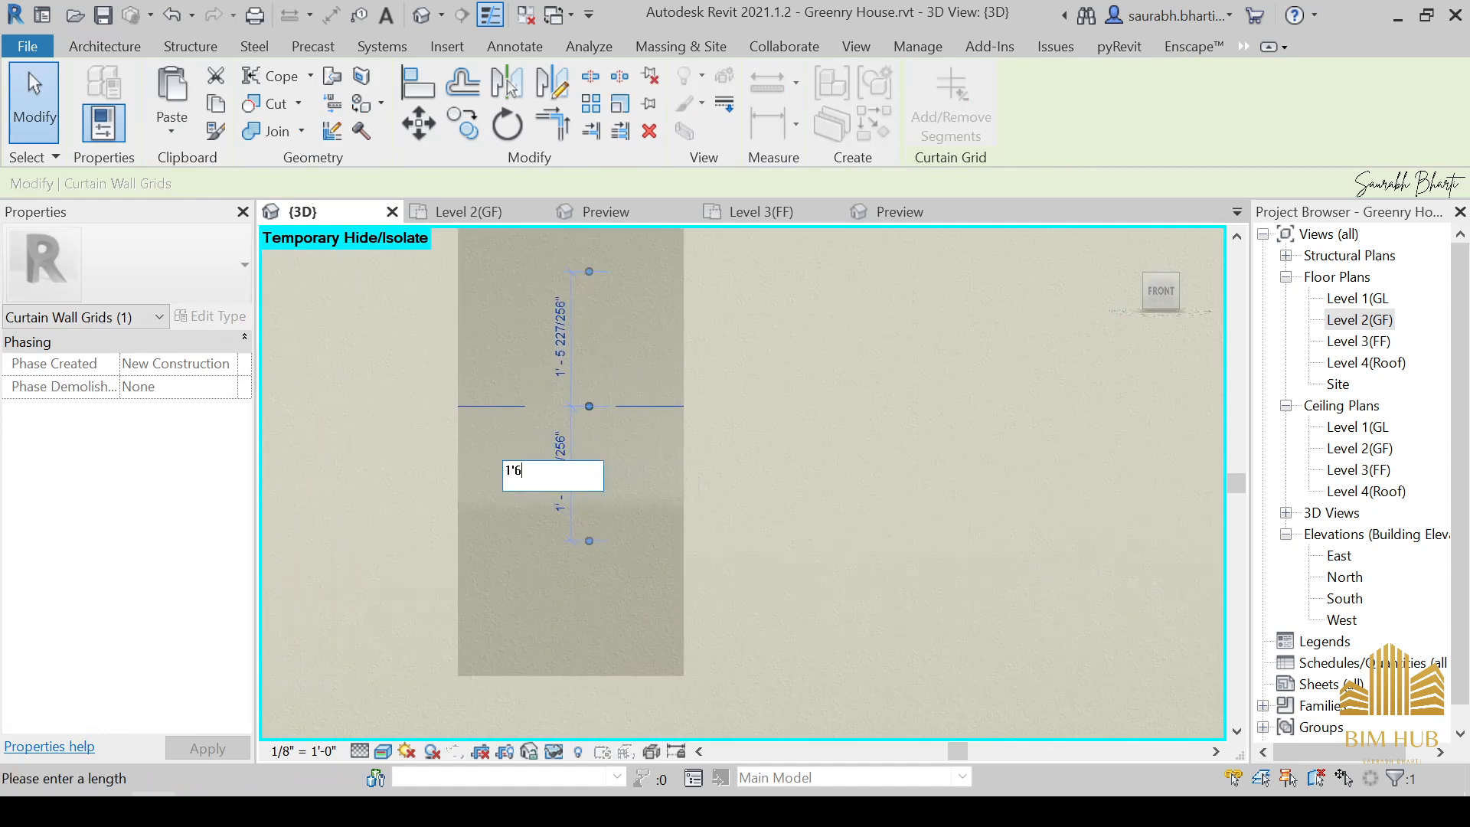
{"action": "type", "text": "\""}
{"action": "key", "text": "Return"}
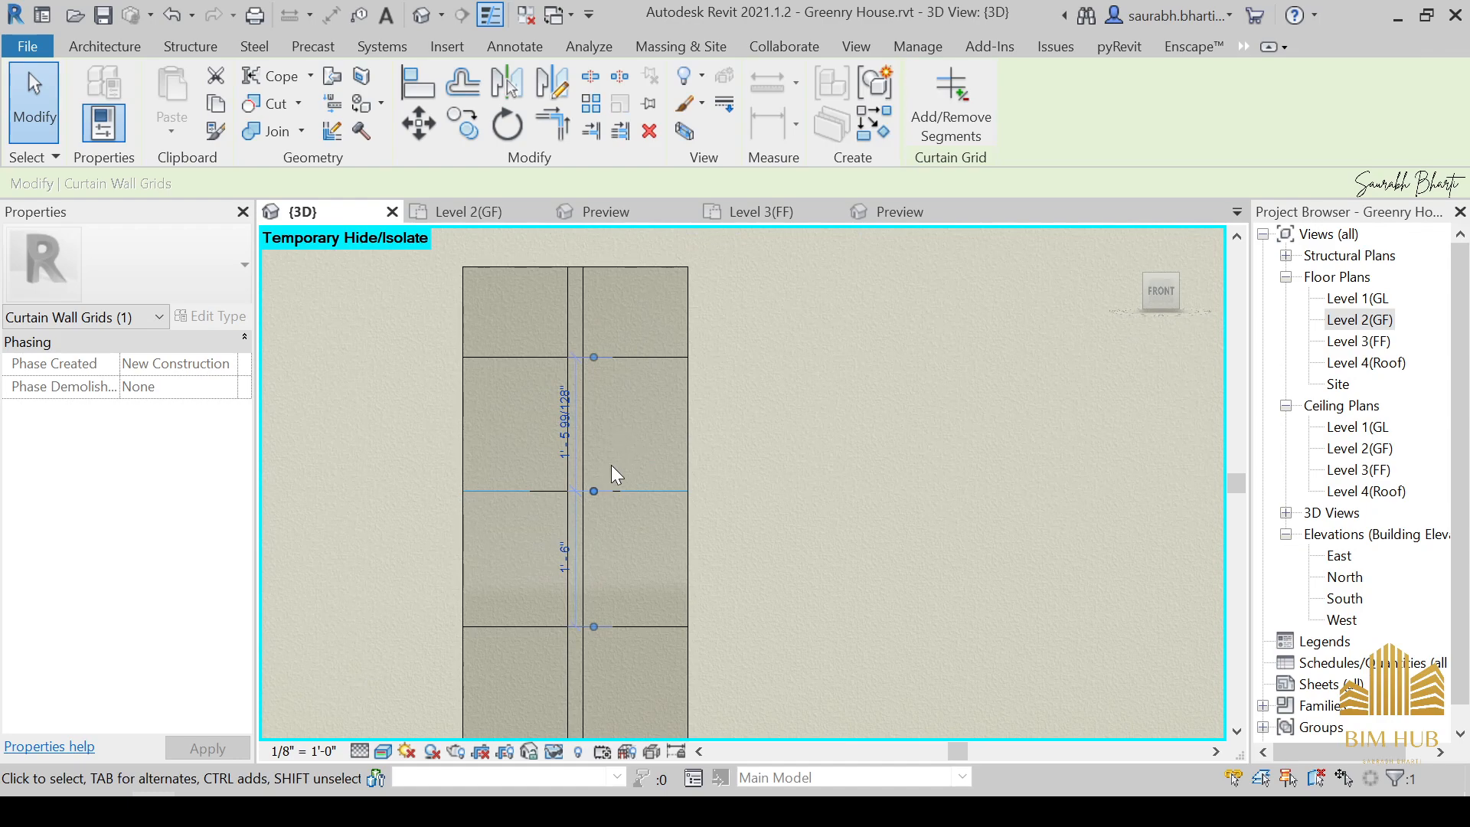
{"action": "key", "text": "Escape"}
Remove the segment of the left vertical grid line that crosses the curtain wall's top panel row.
{"action": "scroll", "coordinate": [572, 308], "scroll_direction": "up", "scroll_amount": 2}
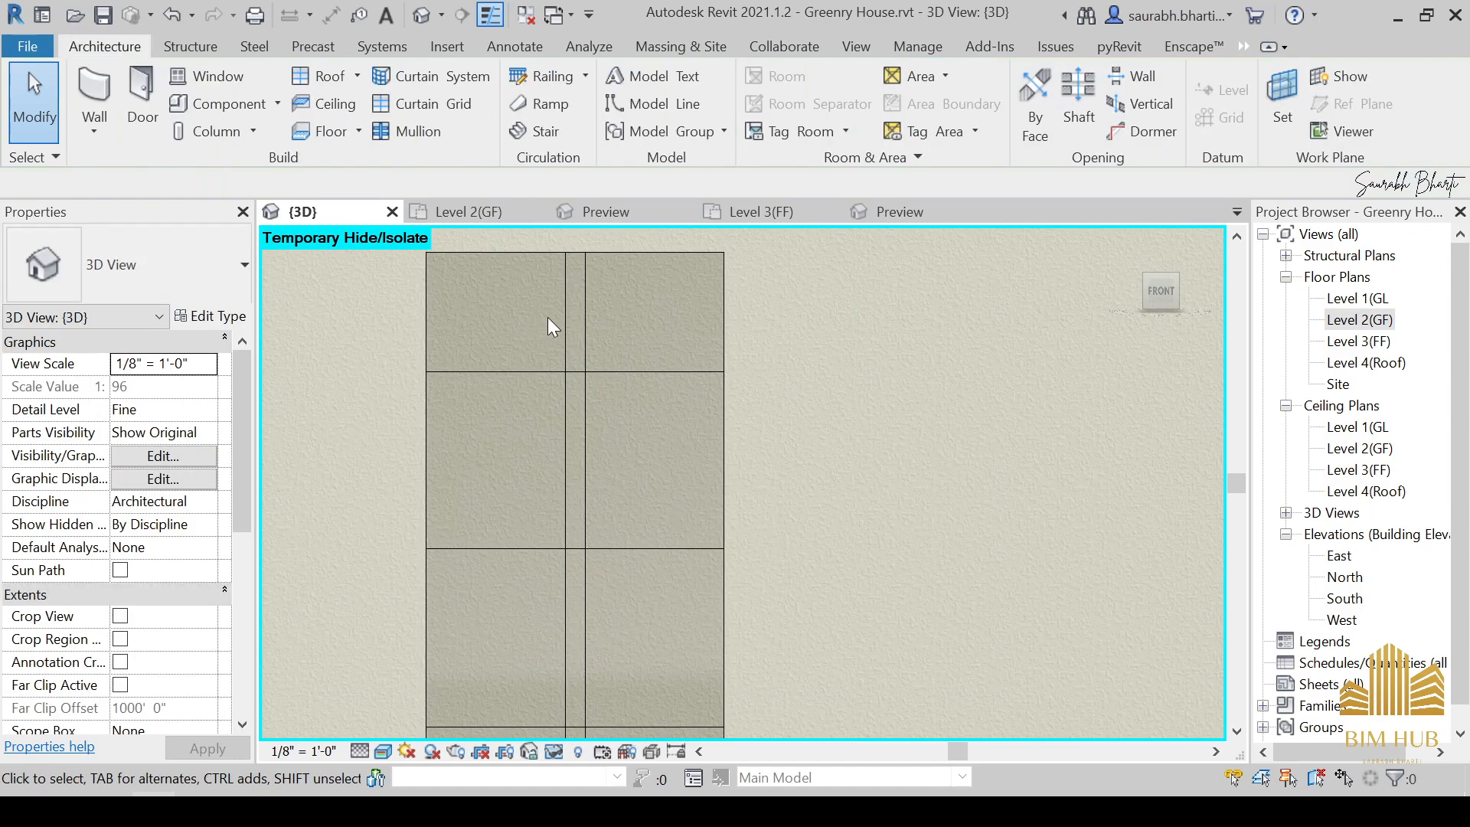
{"action": "left_click", "coordinate": [565, 312]}
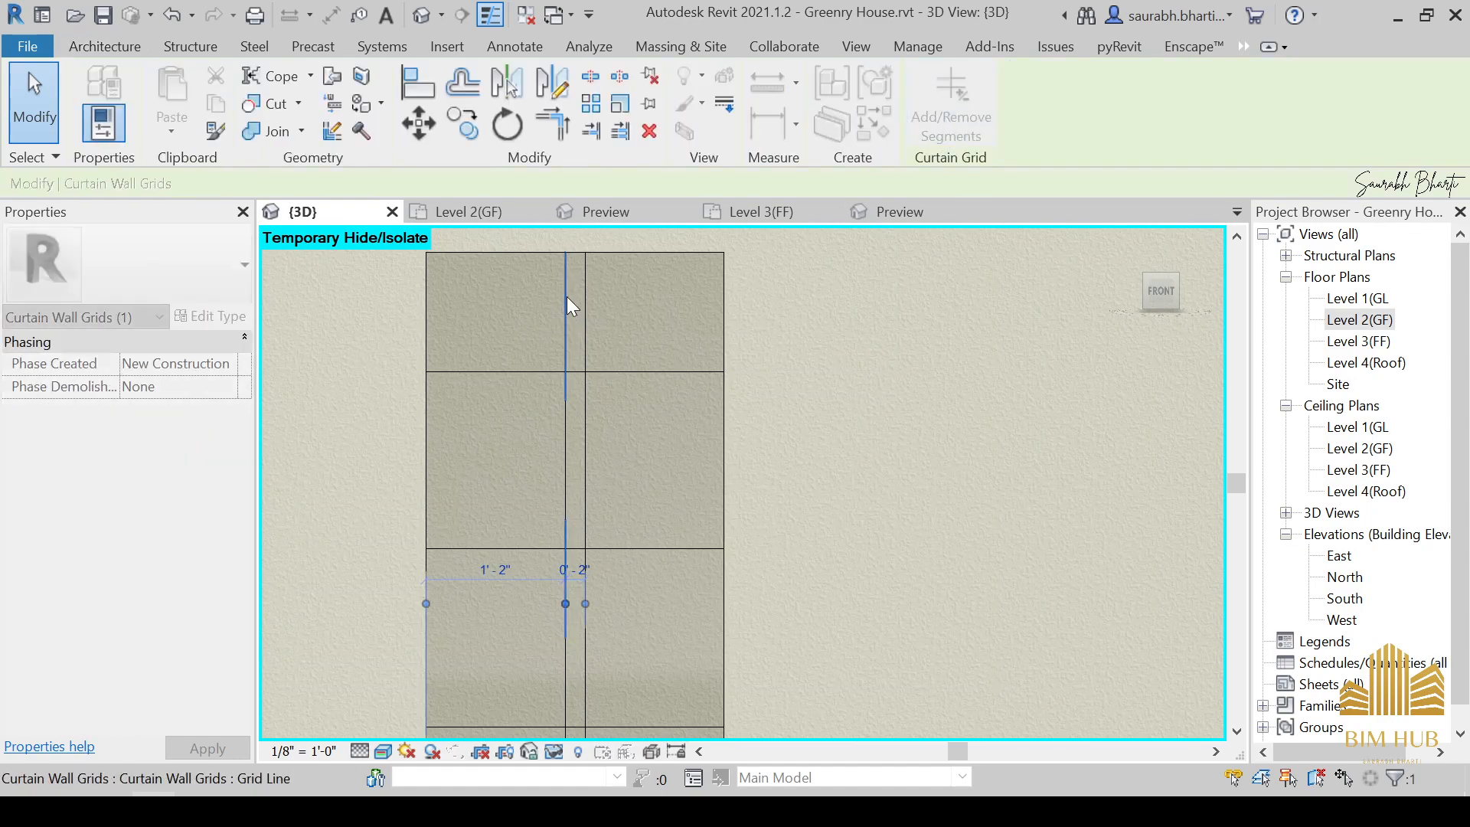
{"action": "key", "text": "Escape"}
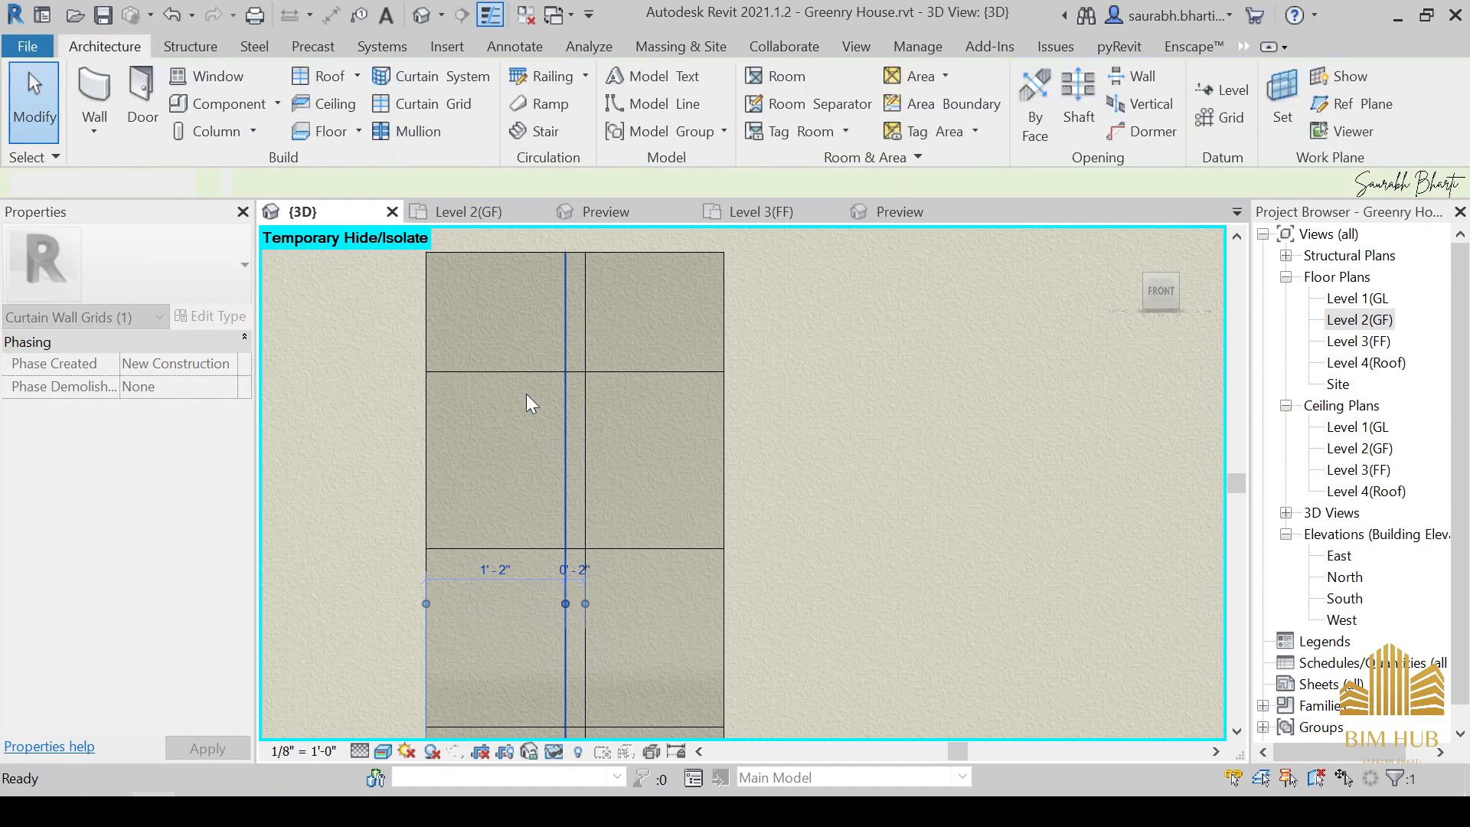
Try to remove the top-row segment of the right vertical grid line on the curtain wall.
{"action": "left_click", "coordinate": [585, 310]}
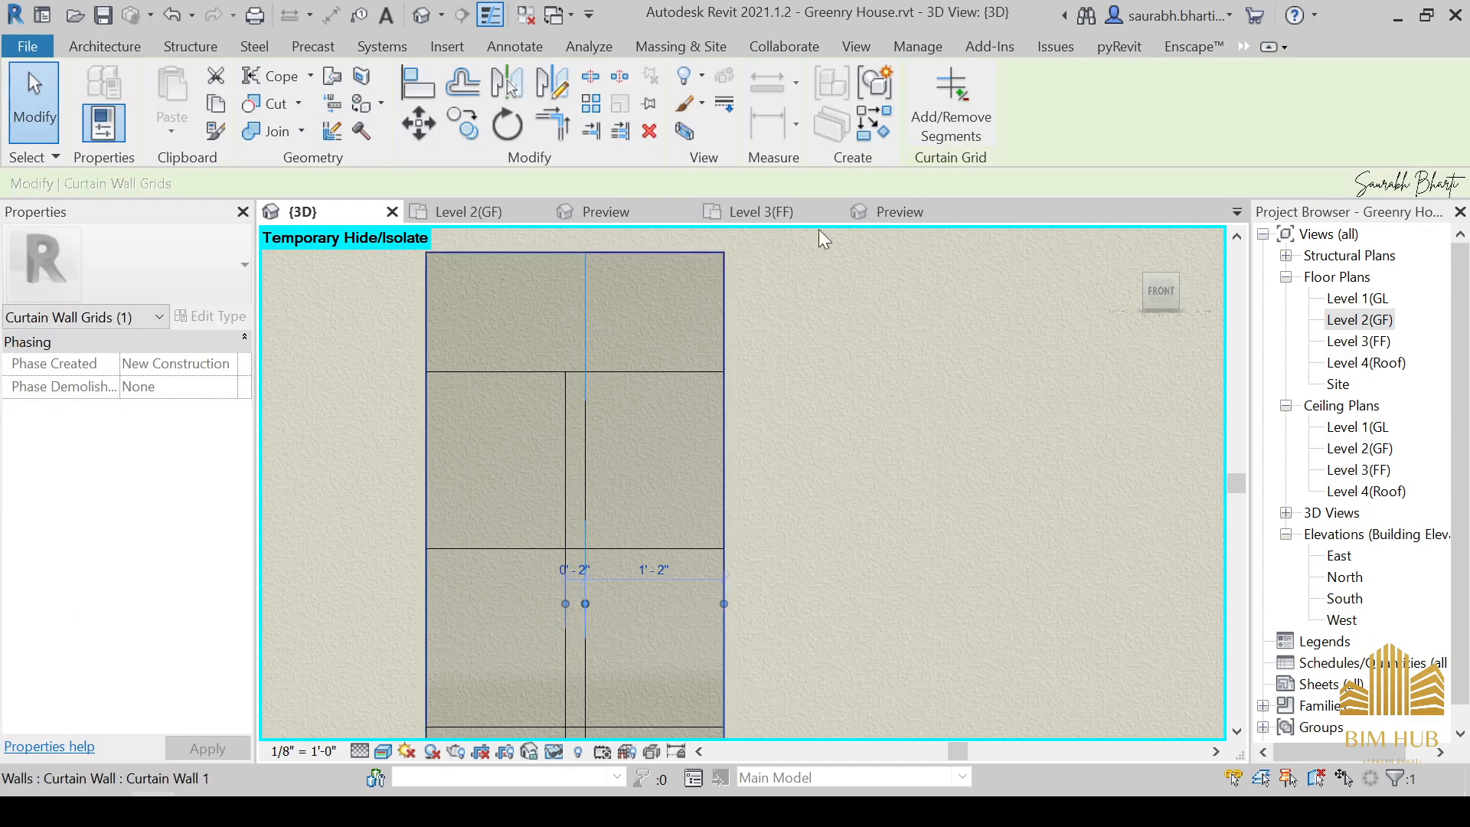
{"action": "left_click", "coordinate": [934, 108]}
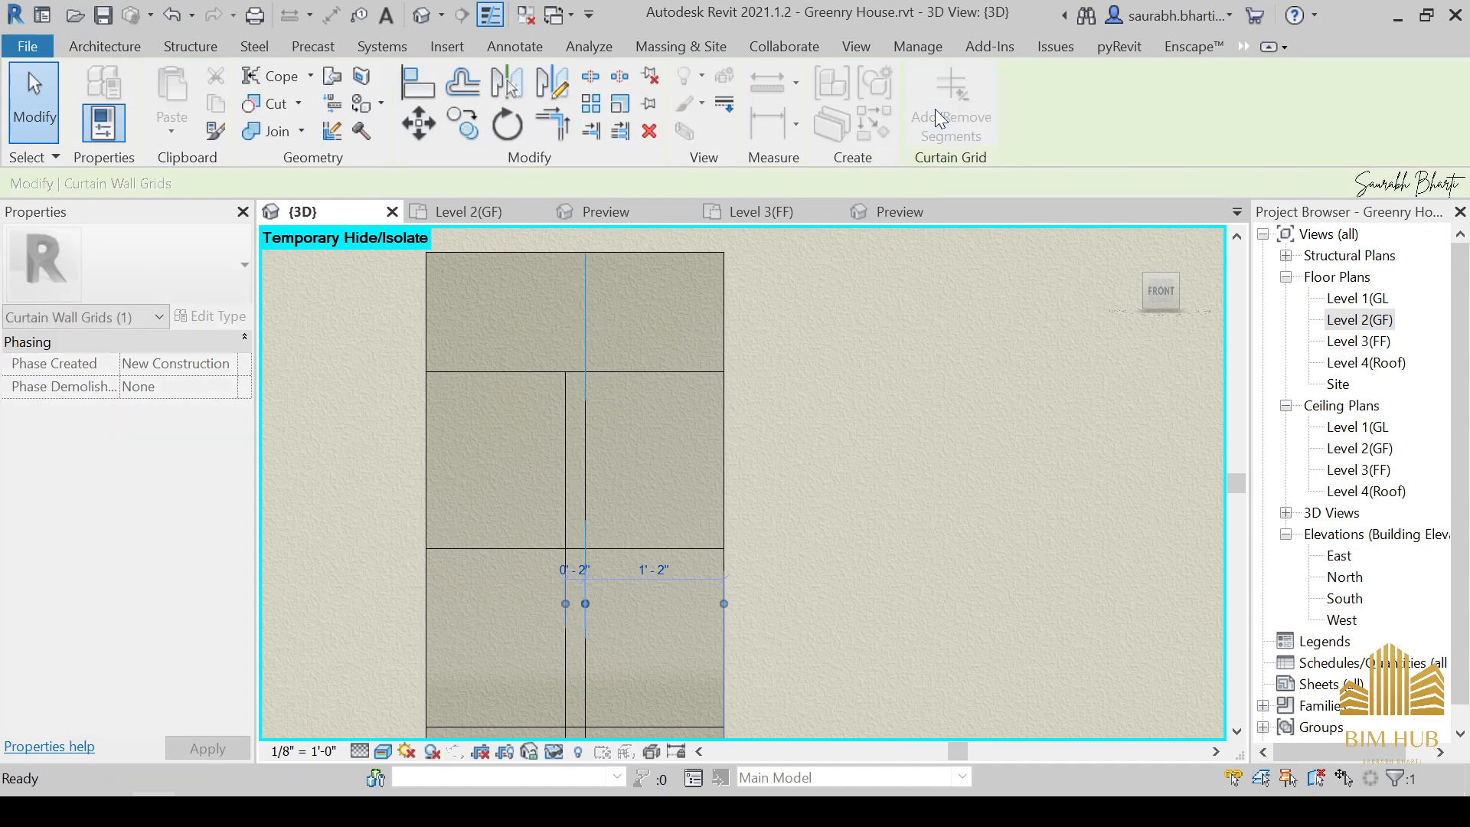
{"action": "left_click", "coordinate": [584, 305]}
{"action": "key", "text": "Escape"}
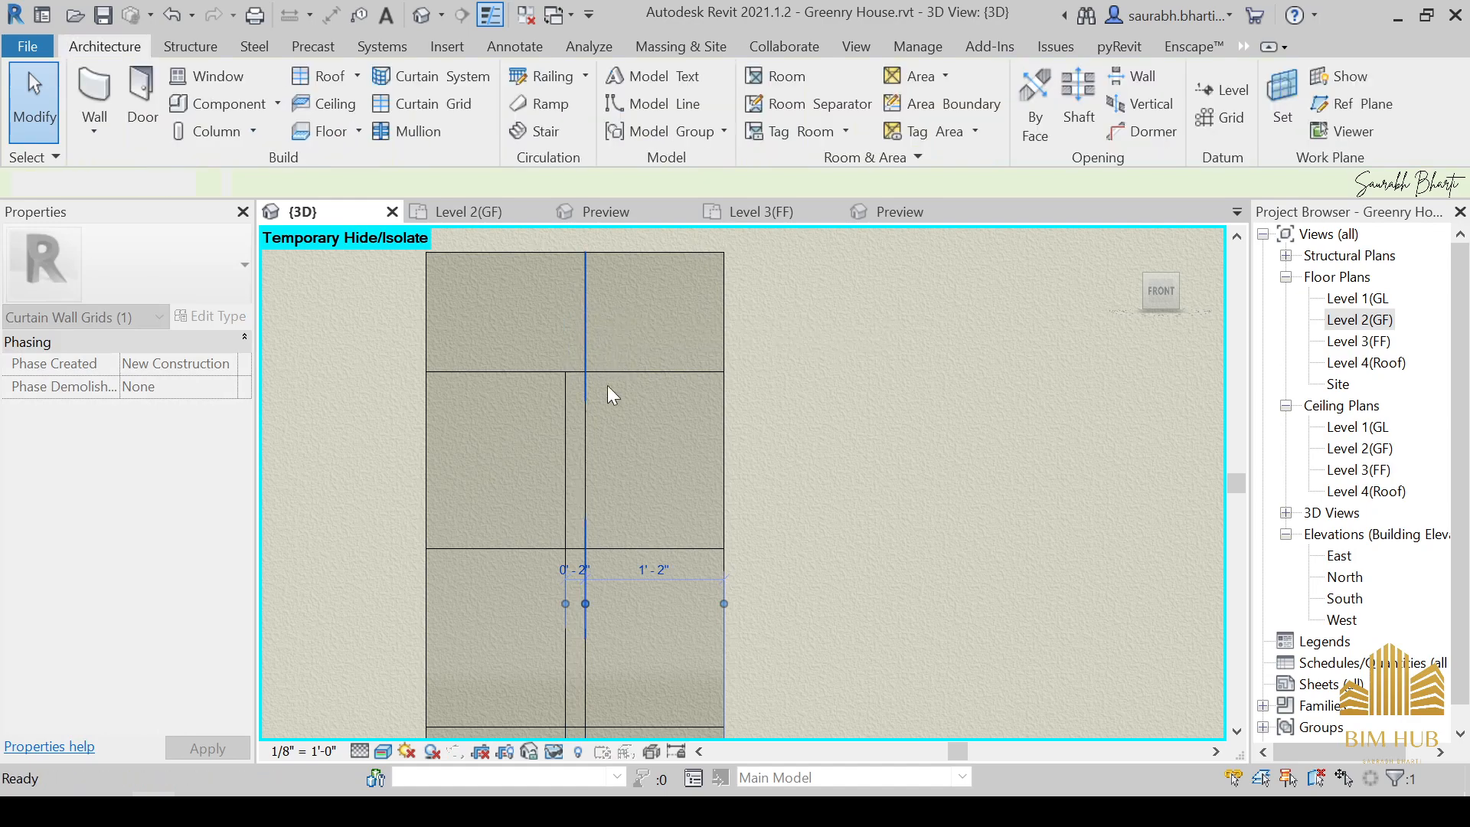
{"action": "left_click", "coordinate": [585, 315]}
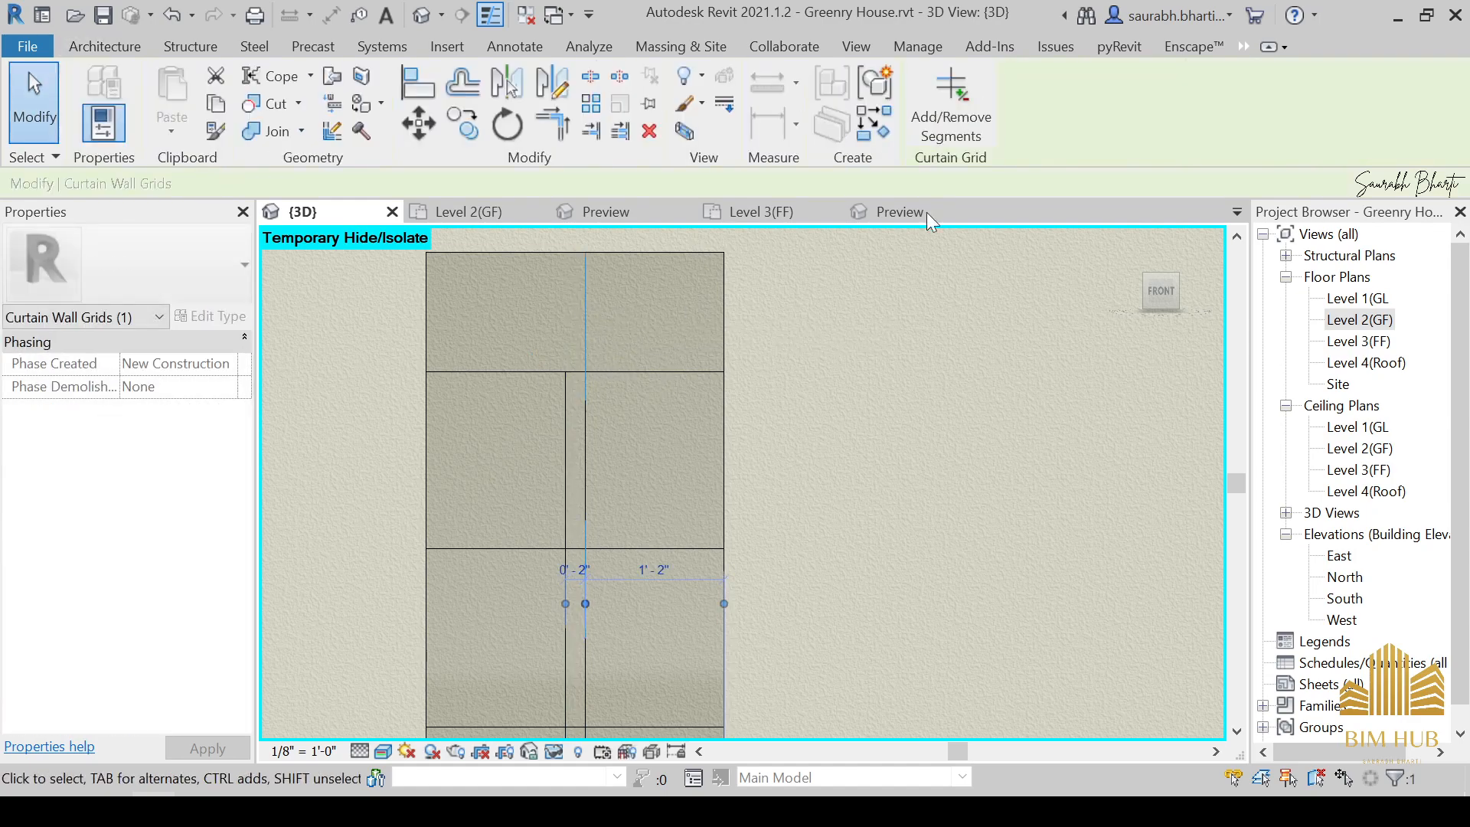
{"action": "left_click", "coordinate": [950, 109]}
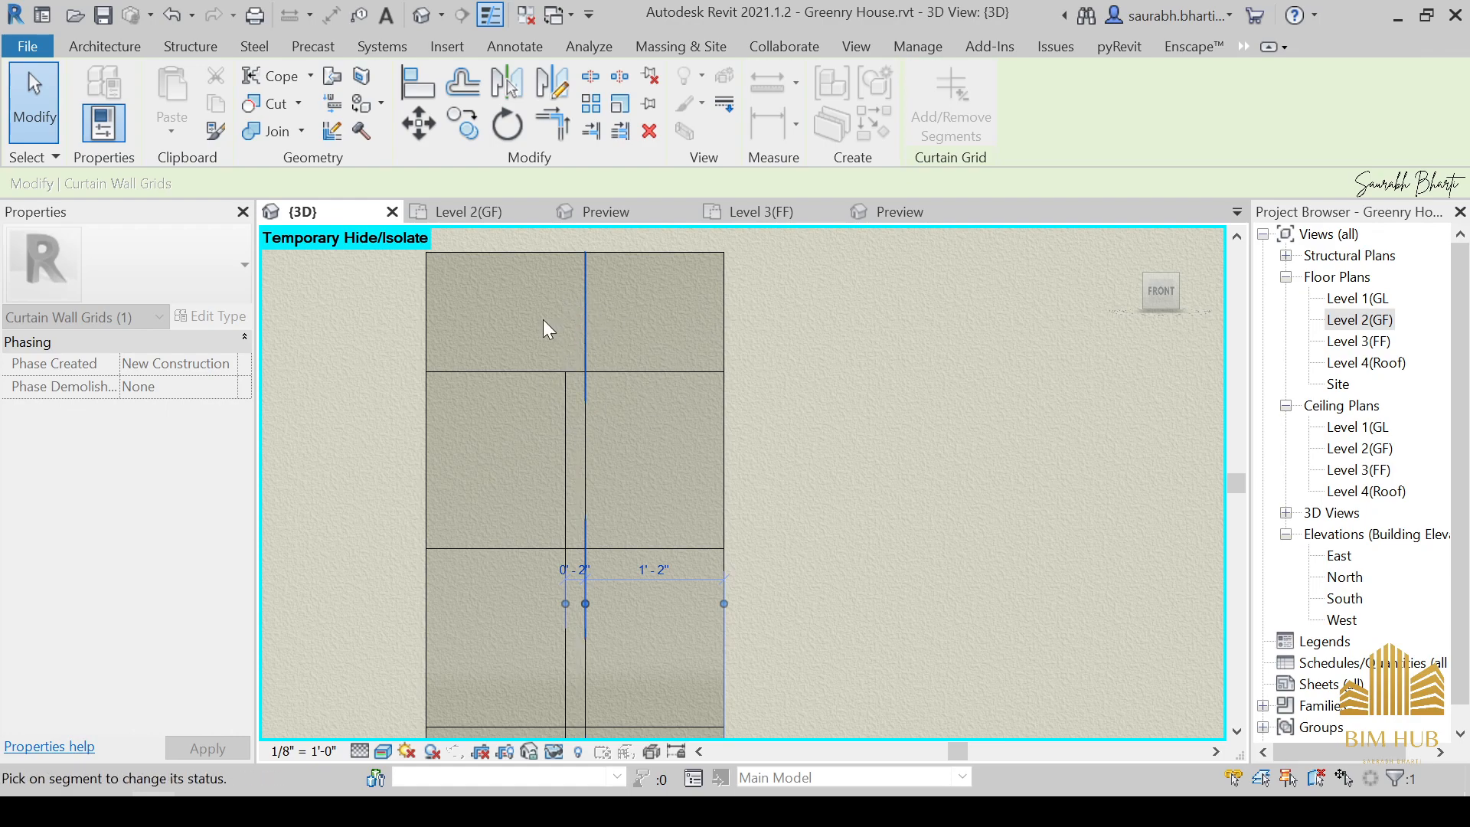
{"action": "left_click", "coordinate": [576, 438]}
{"action": "key", "text": "Escape"}
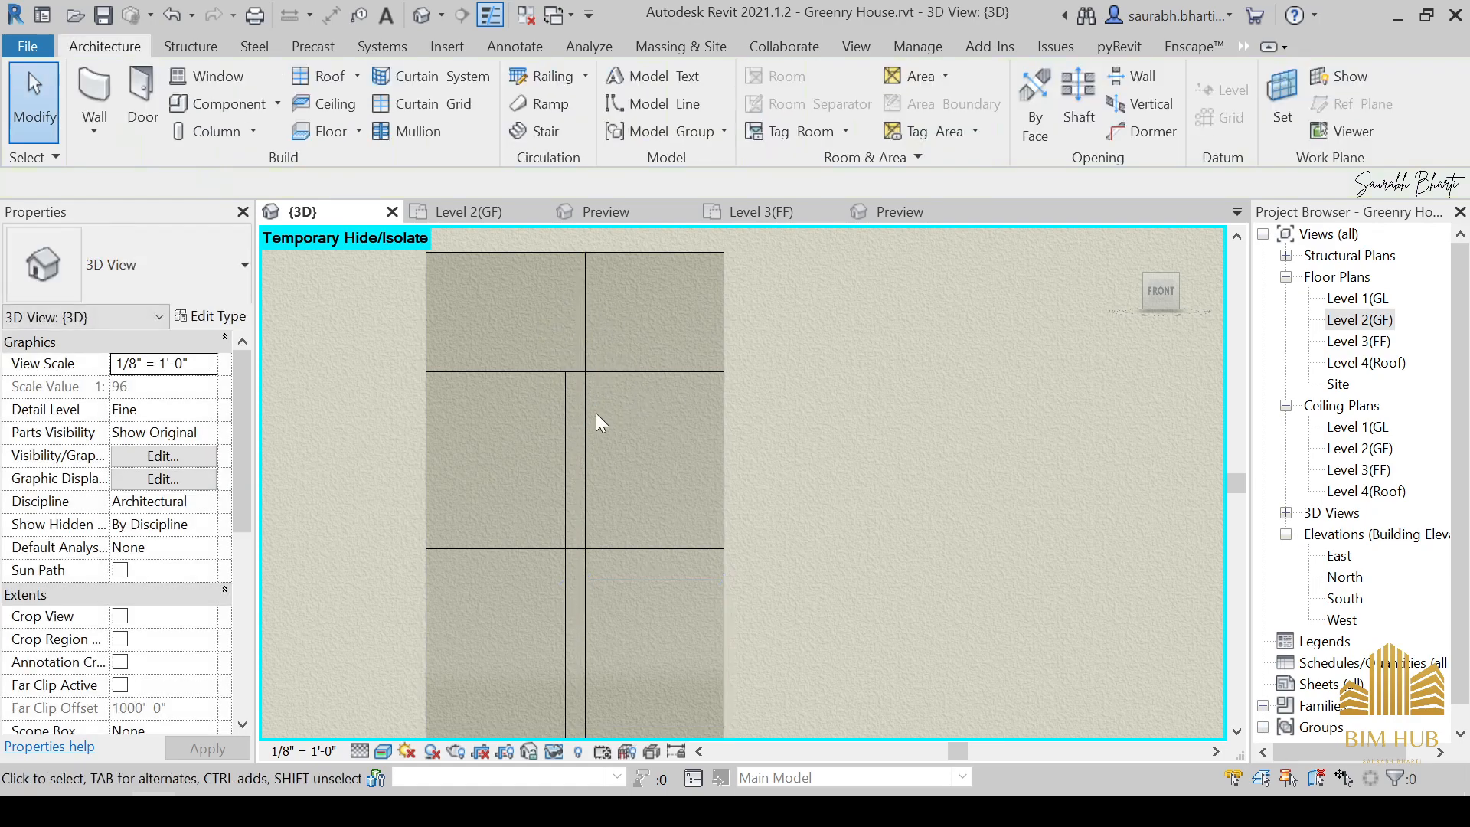
{"action": "left_click", "coordinate": [586, 413]}
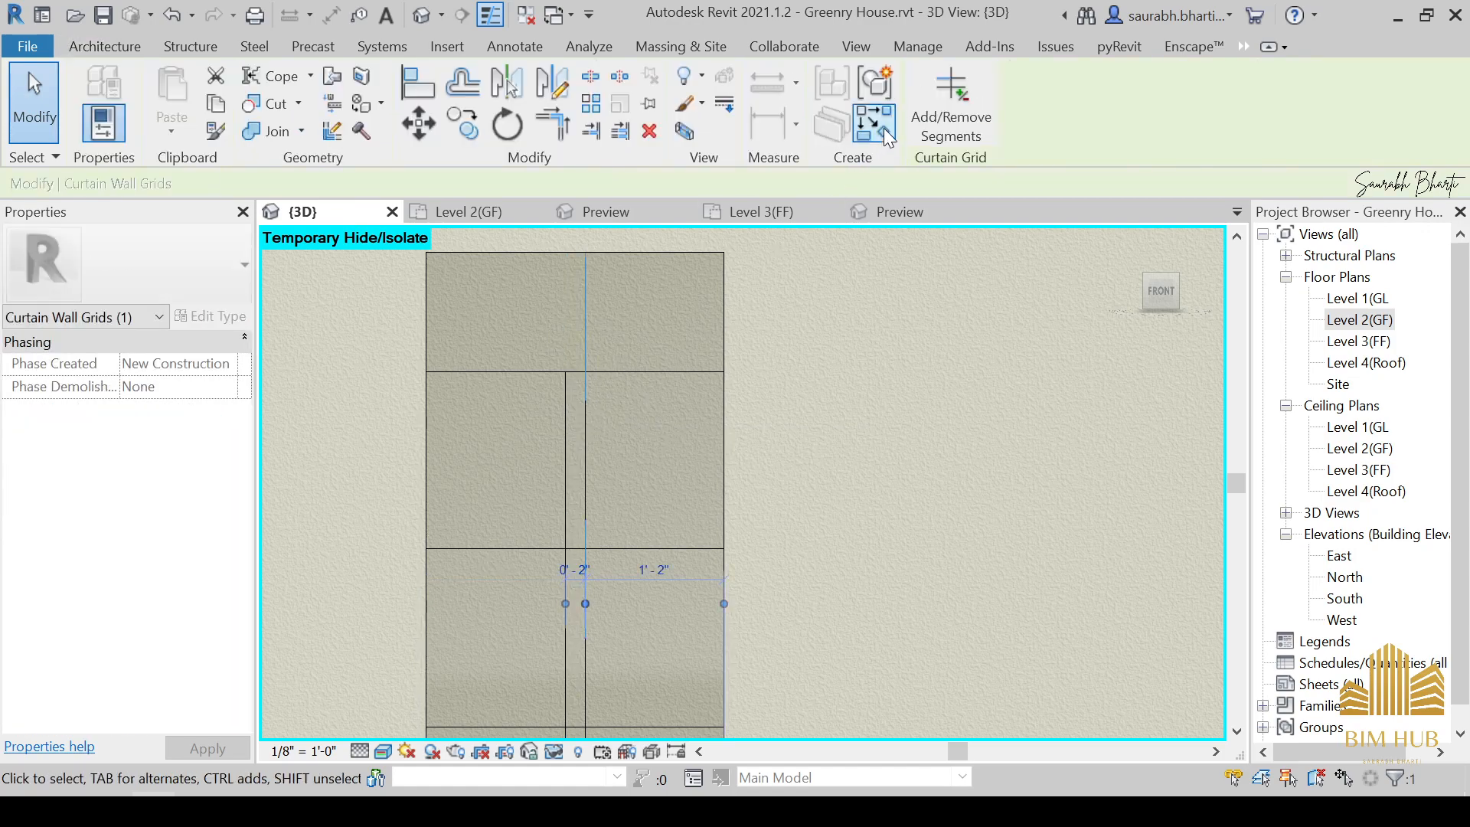
{"action": "scroll", "coordinate": [609, 295], "scroll_direction": "up", "scroll_amount": 2}
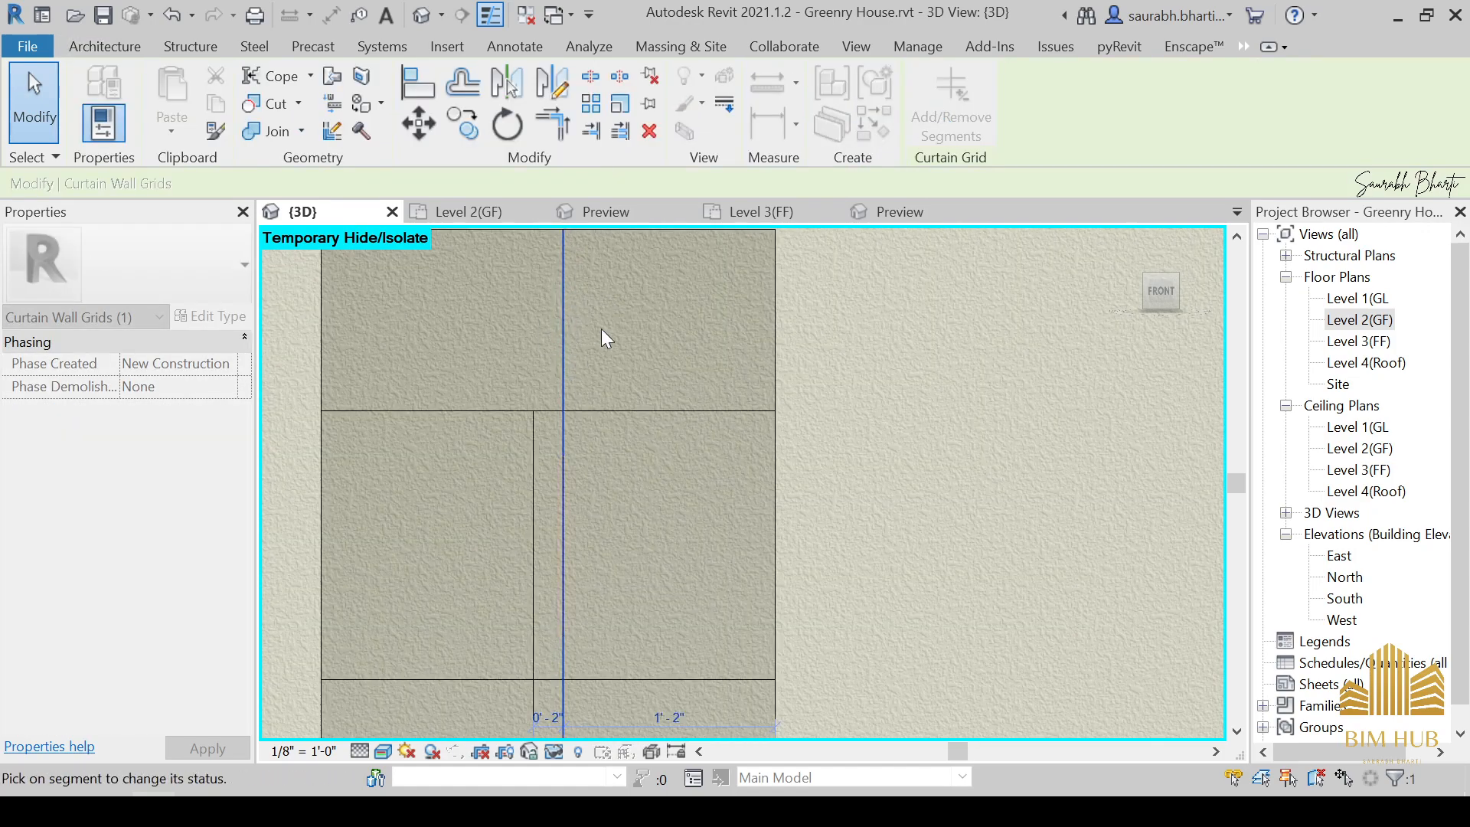
{"action": "scroll", "coordinate": [551, 364], "scroll_direction": "down", "scroll_amount": 2}
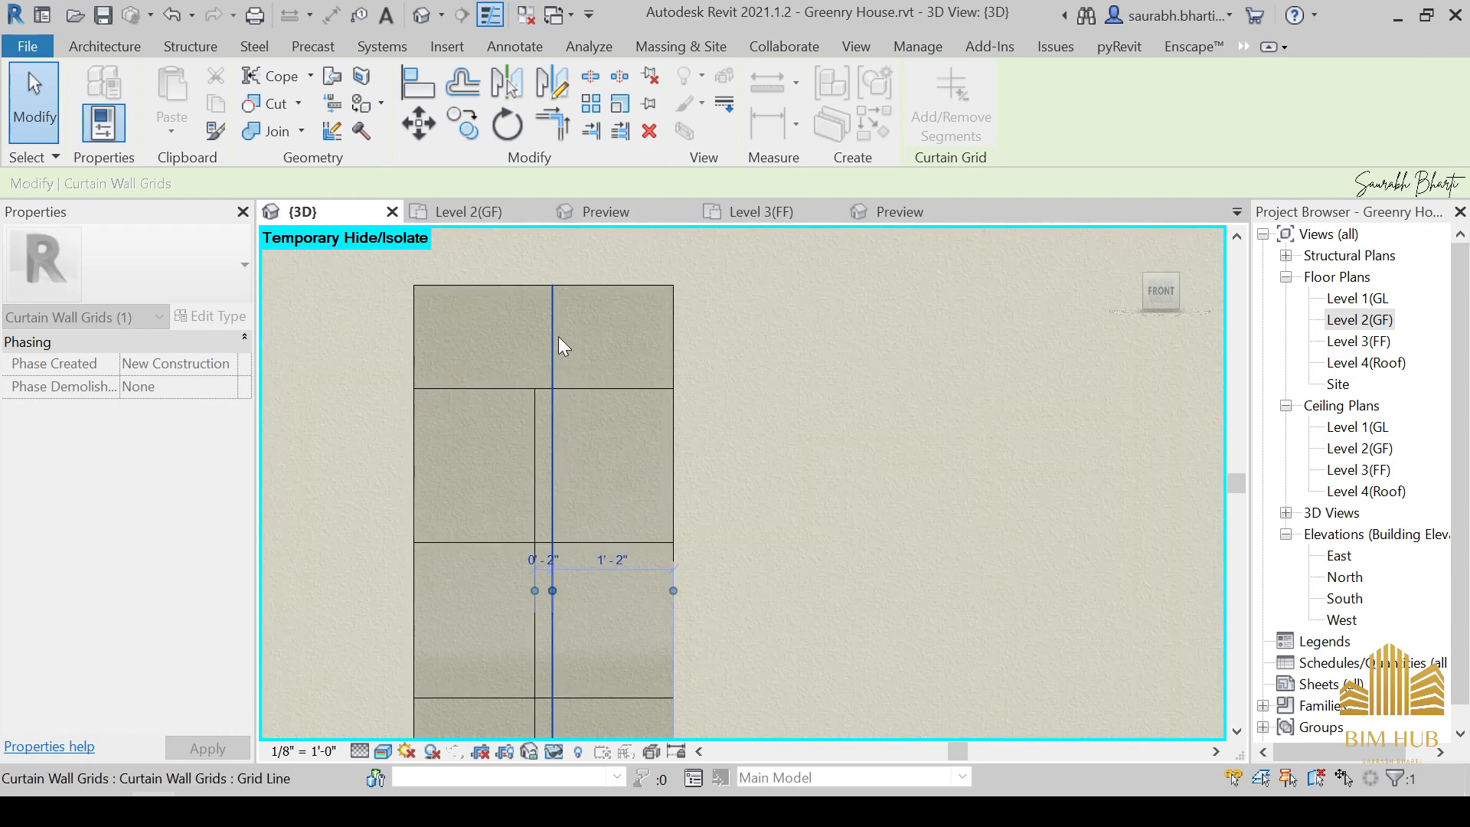
{"action": "left_click", "coordinate": [552, 452]}
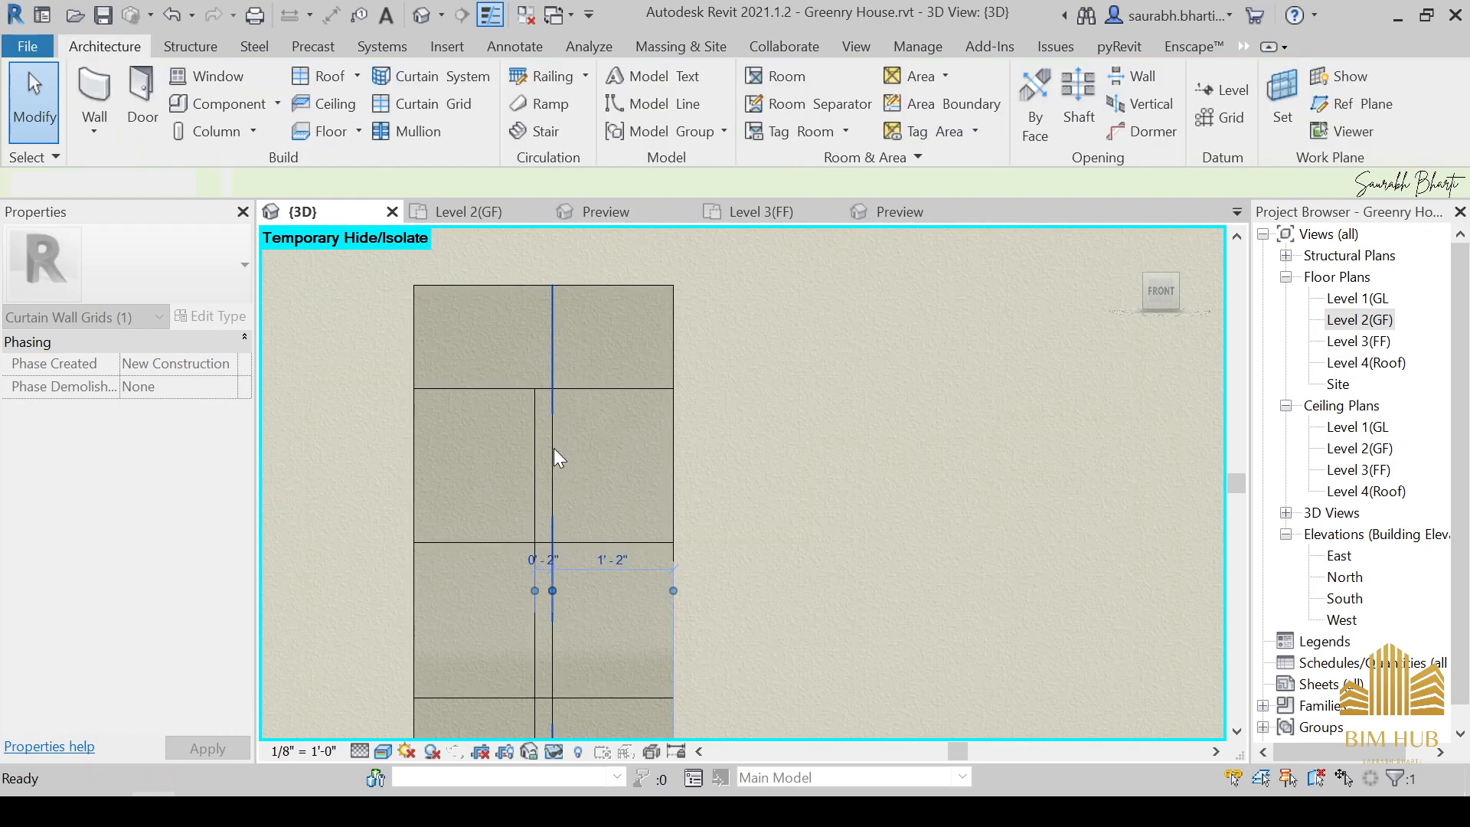
{"action": "left_click", "coordinate": [552, 342]}
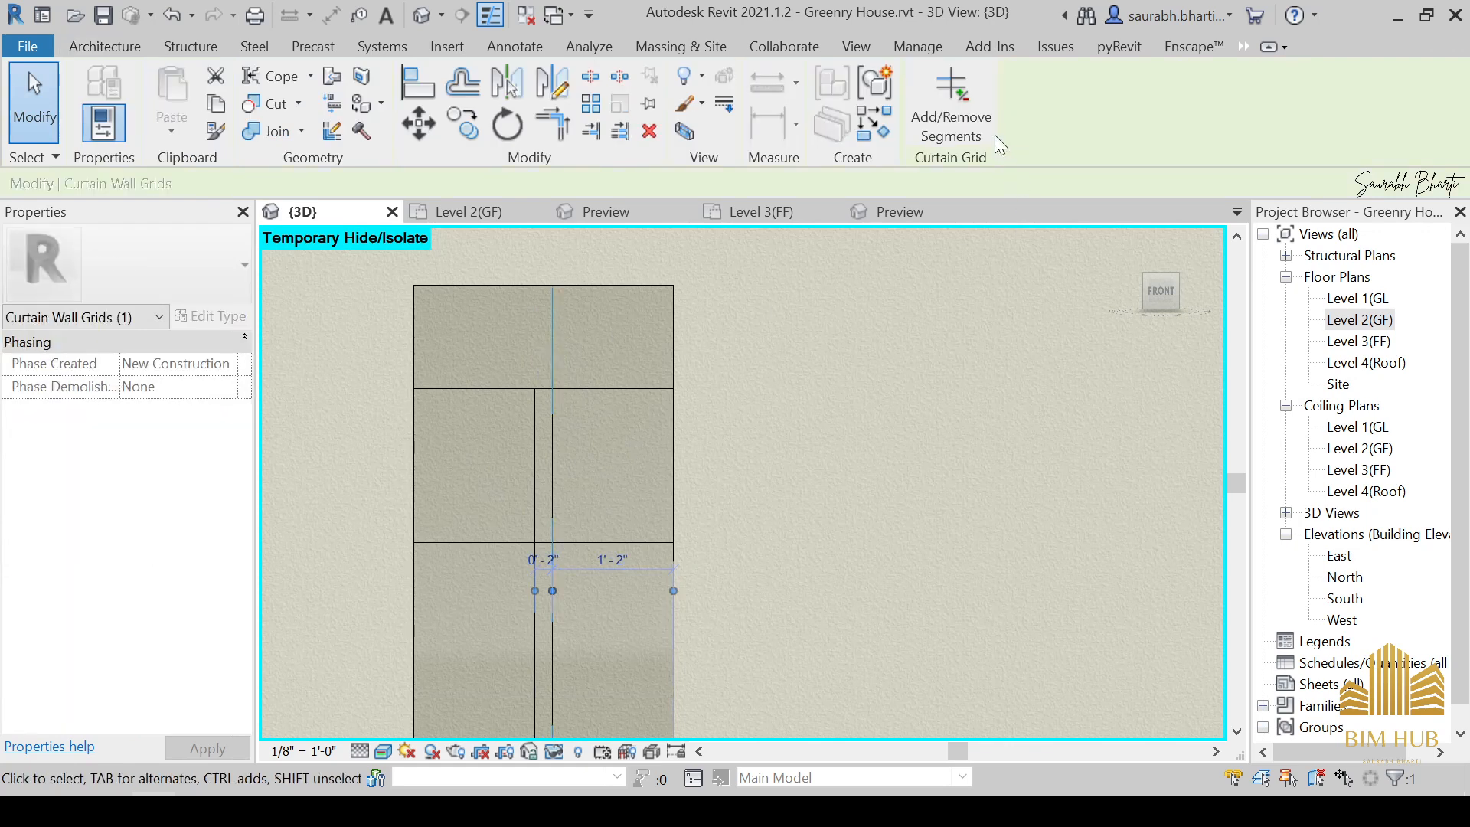
{"action": "left_click", "coordinate": [992, 132]}
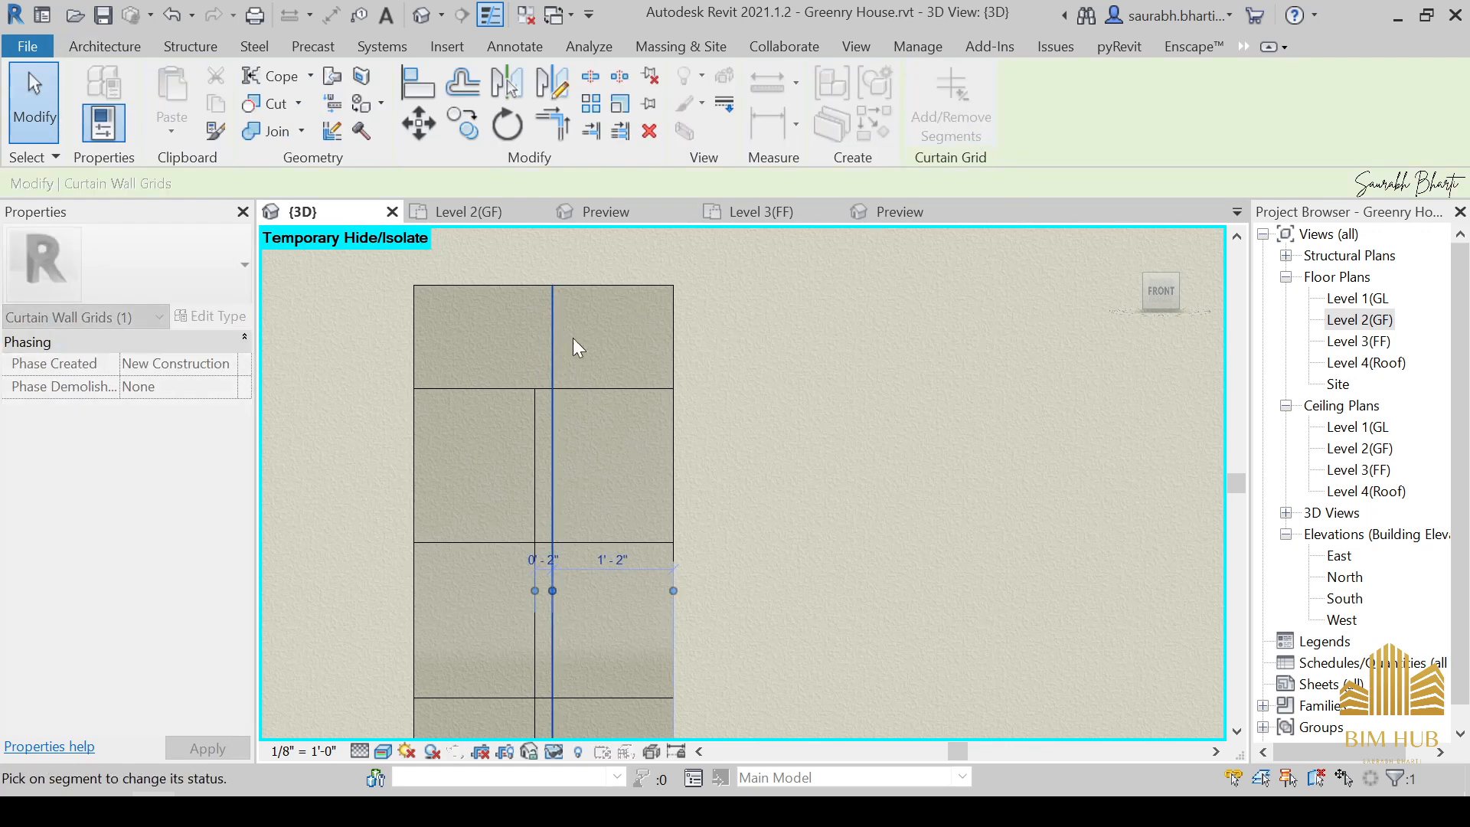
{"action": "scroll", "coordinate": [535, 333], "scroll_direction": "up", "scroll_amount": 2}
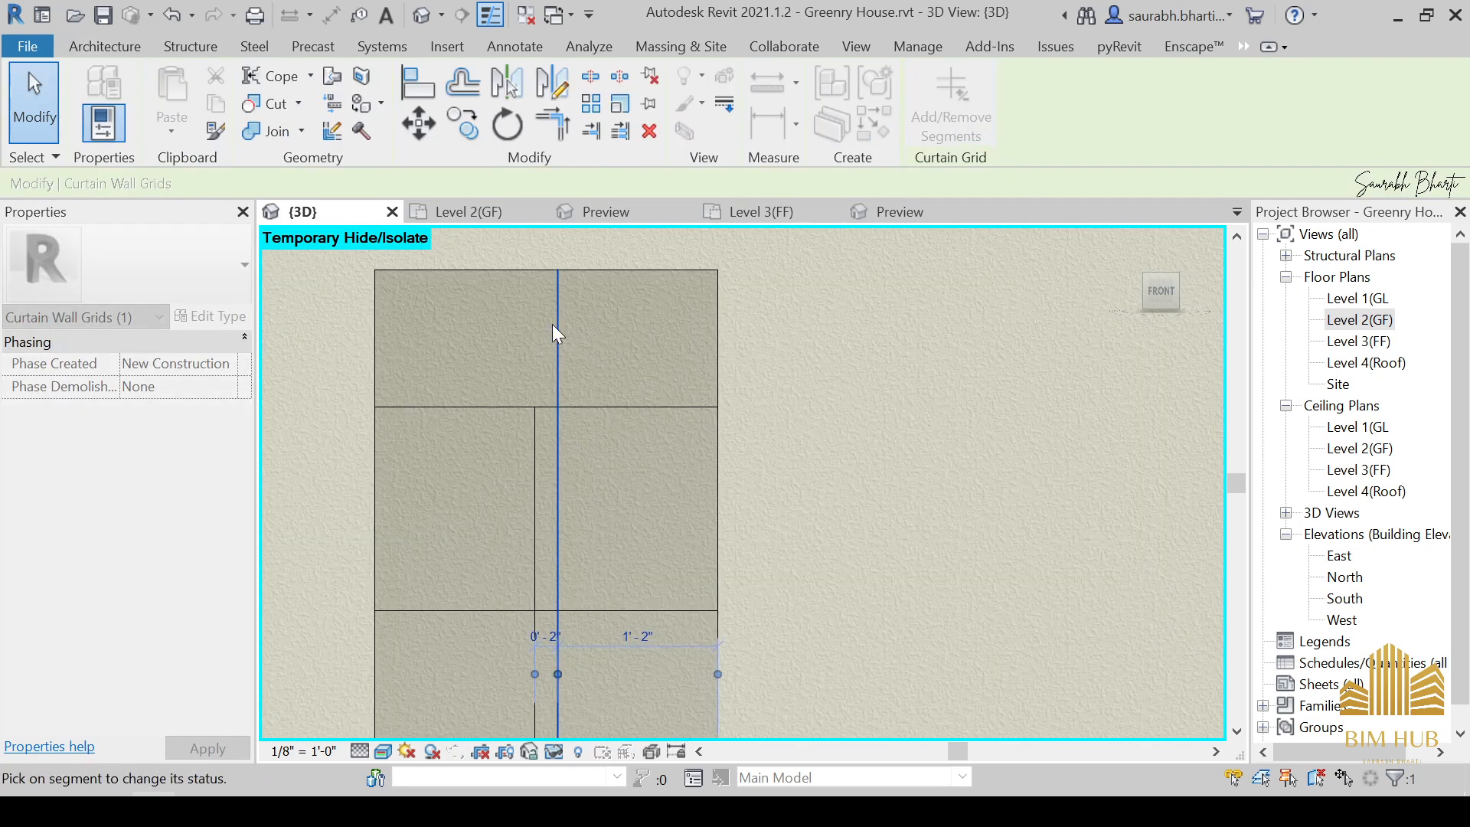
{"action": "middle_click_drag", "start_coordinate": [552, 324], "coordinate": [564, 391], "text": "shift"}
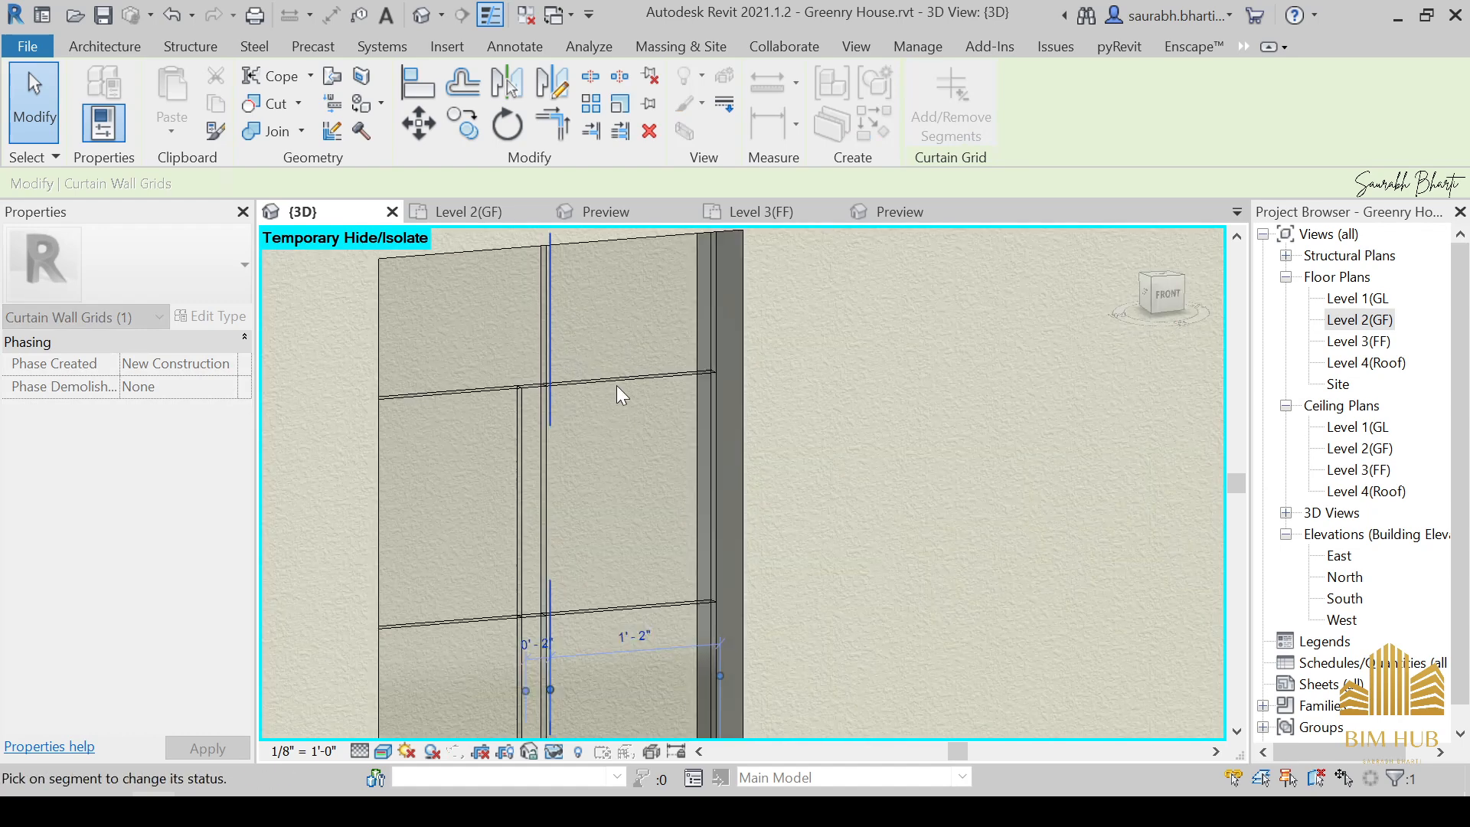
{"action": "key", "text": "Escape"}
{"action": "key", "text": "Escape"}
{"action": "scroll", "coordinate": [593, 425], "scroll_direction": "down", "scroll_amount": 2}
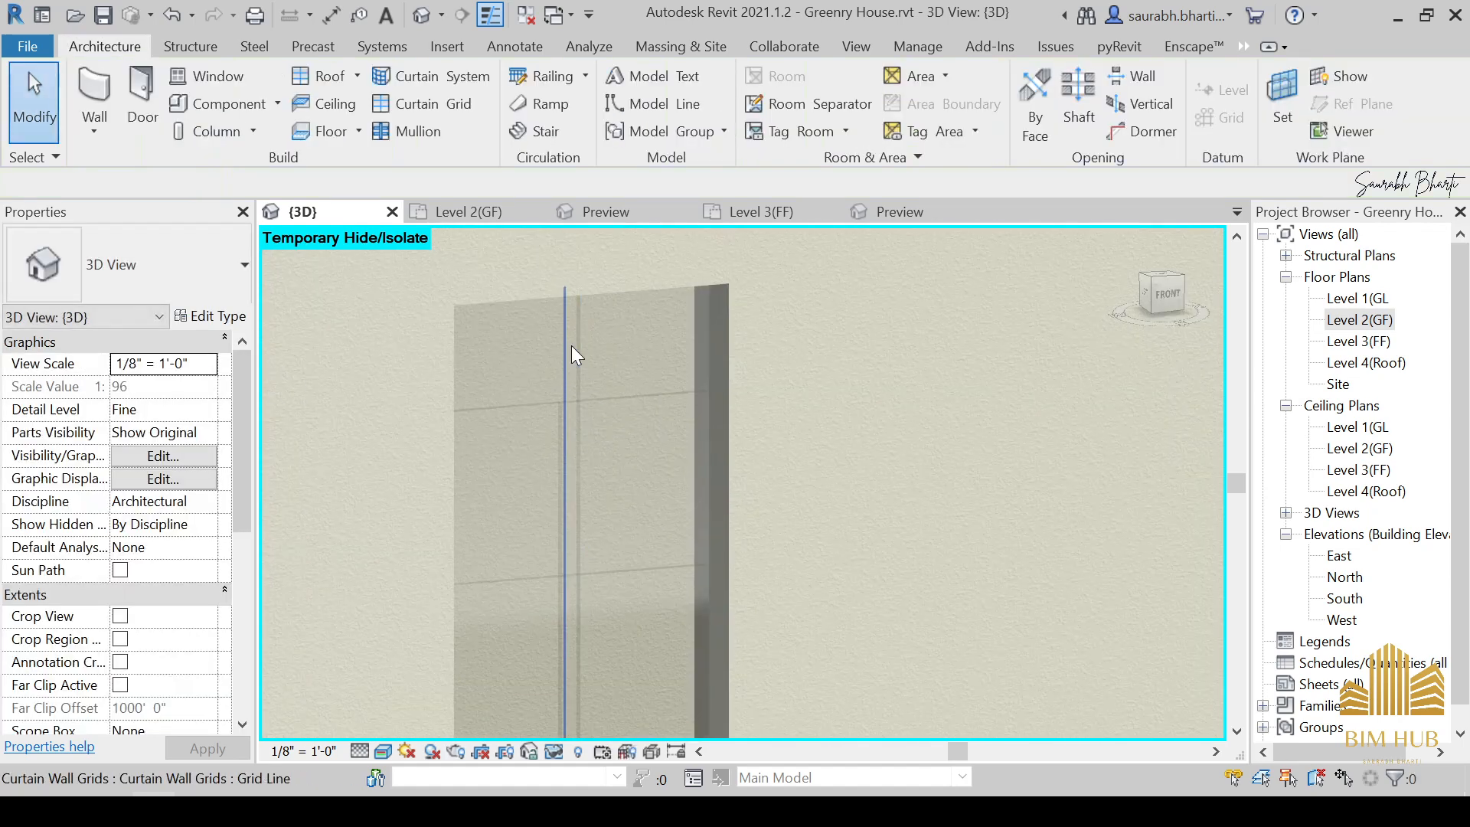
{"action": "key", "text": "Tab"}
{"action": "key", "text": "Tab"}
{"action": "key", "text": "Tab"}
{"action": "key", "text": "Tab"}
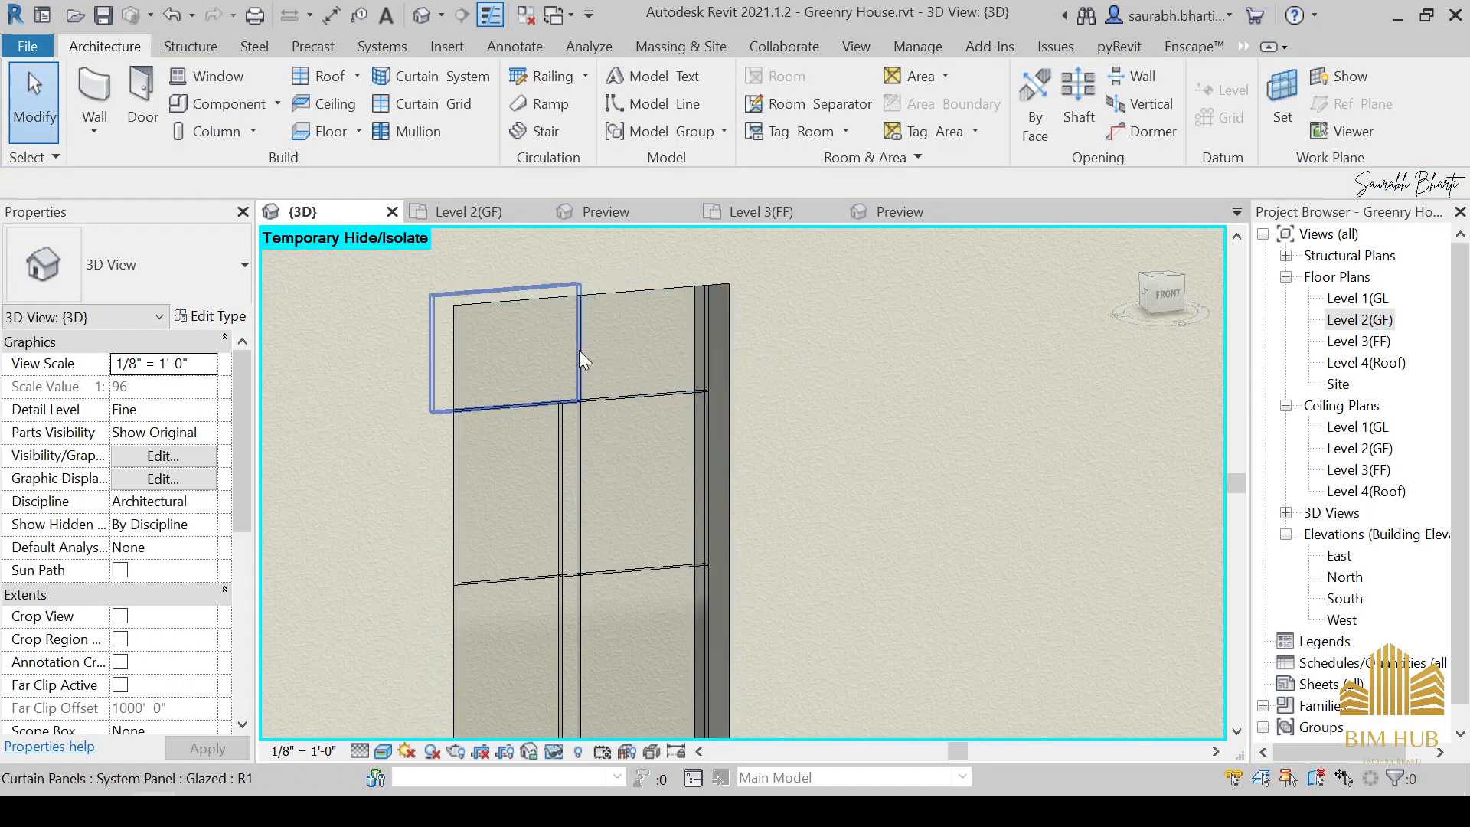
{"action": "left_click", "coordinate": [579, 351]}
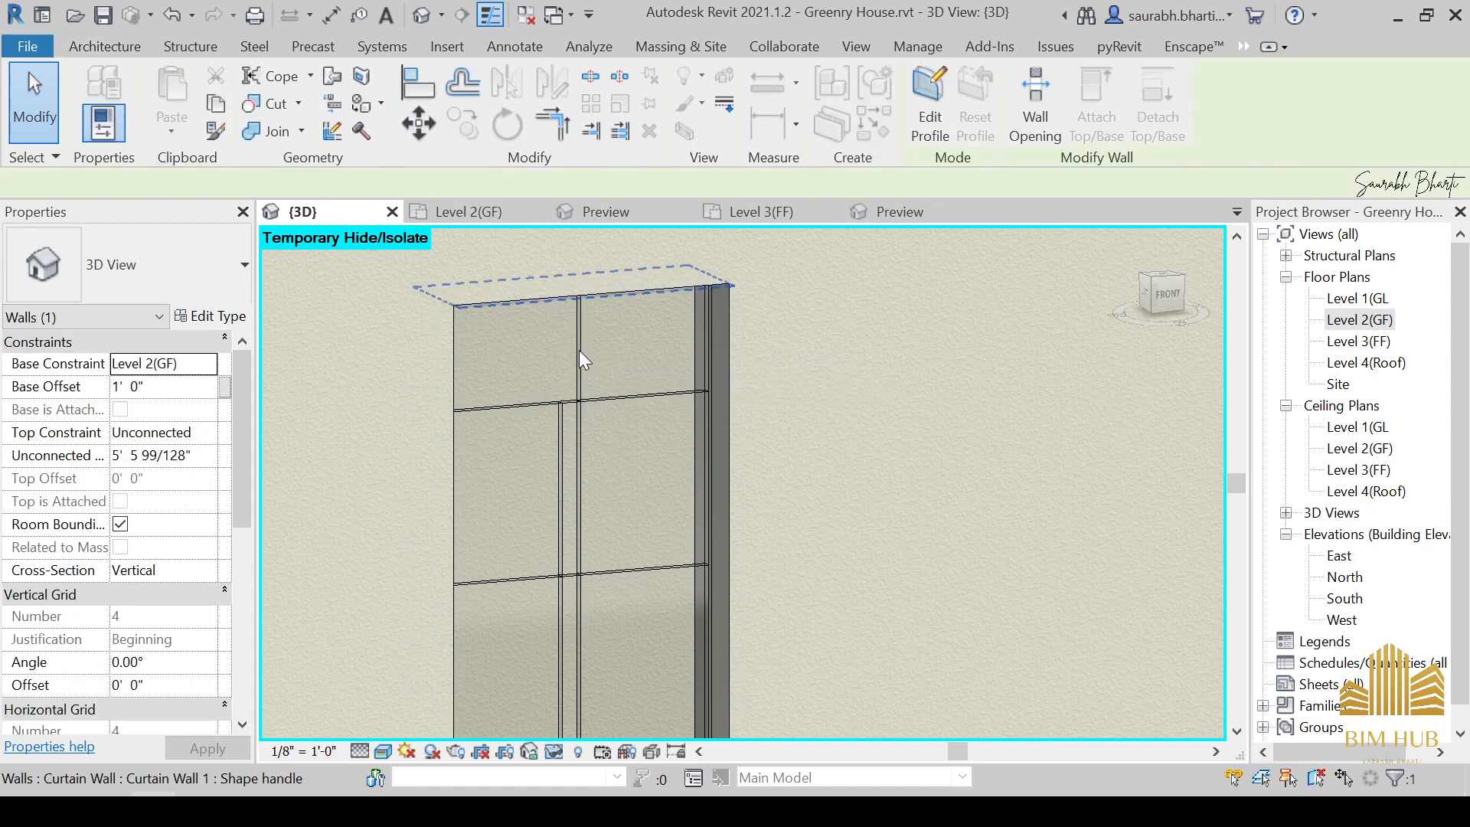
{"action": "key", "text": "Escape"}
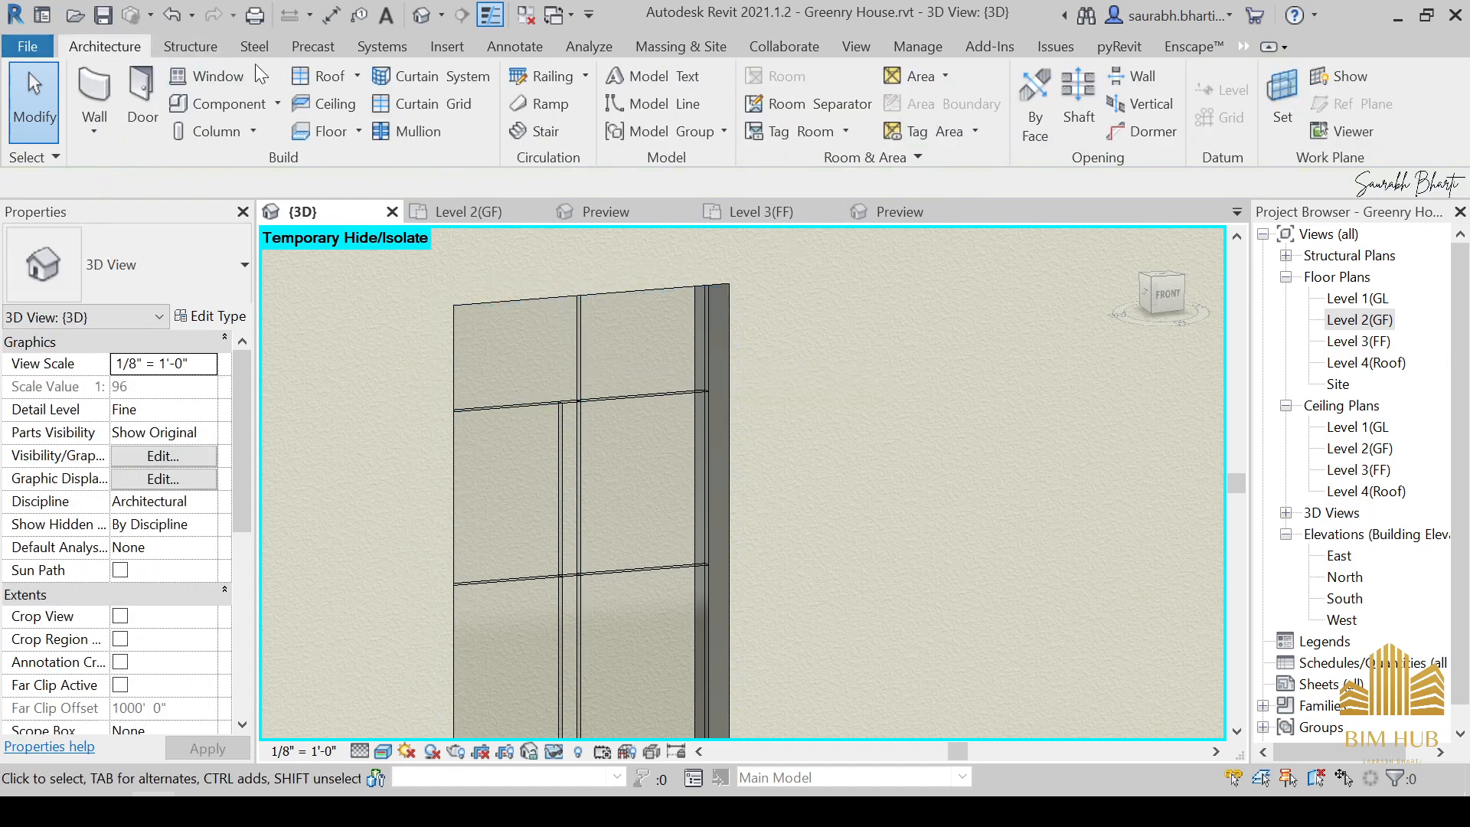
{"action": "left_click", "coordinate": [436, 104]}
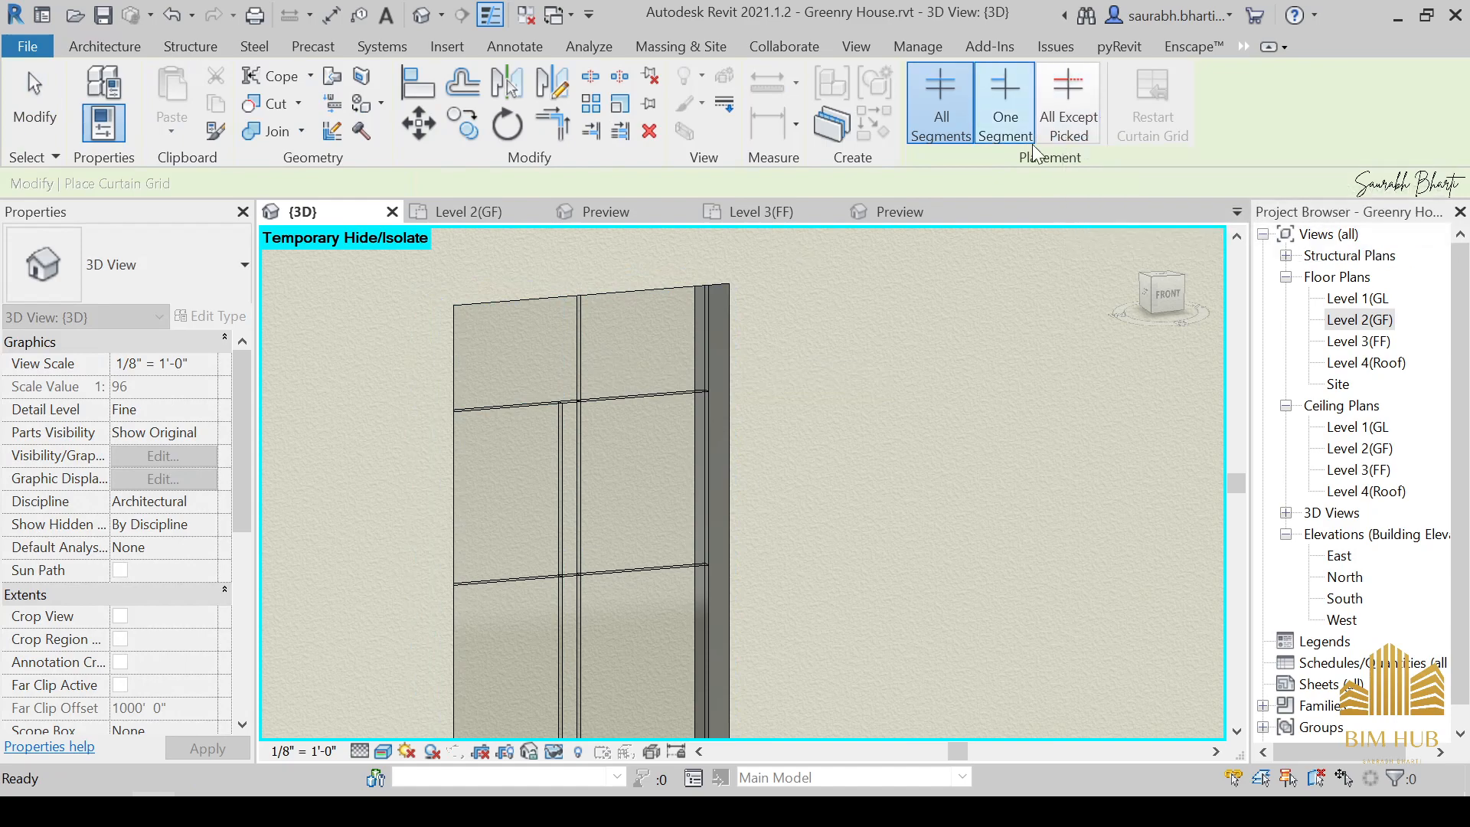
{"action": "key", "text": "Escape"}
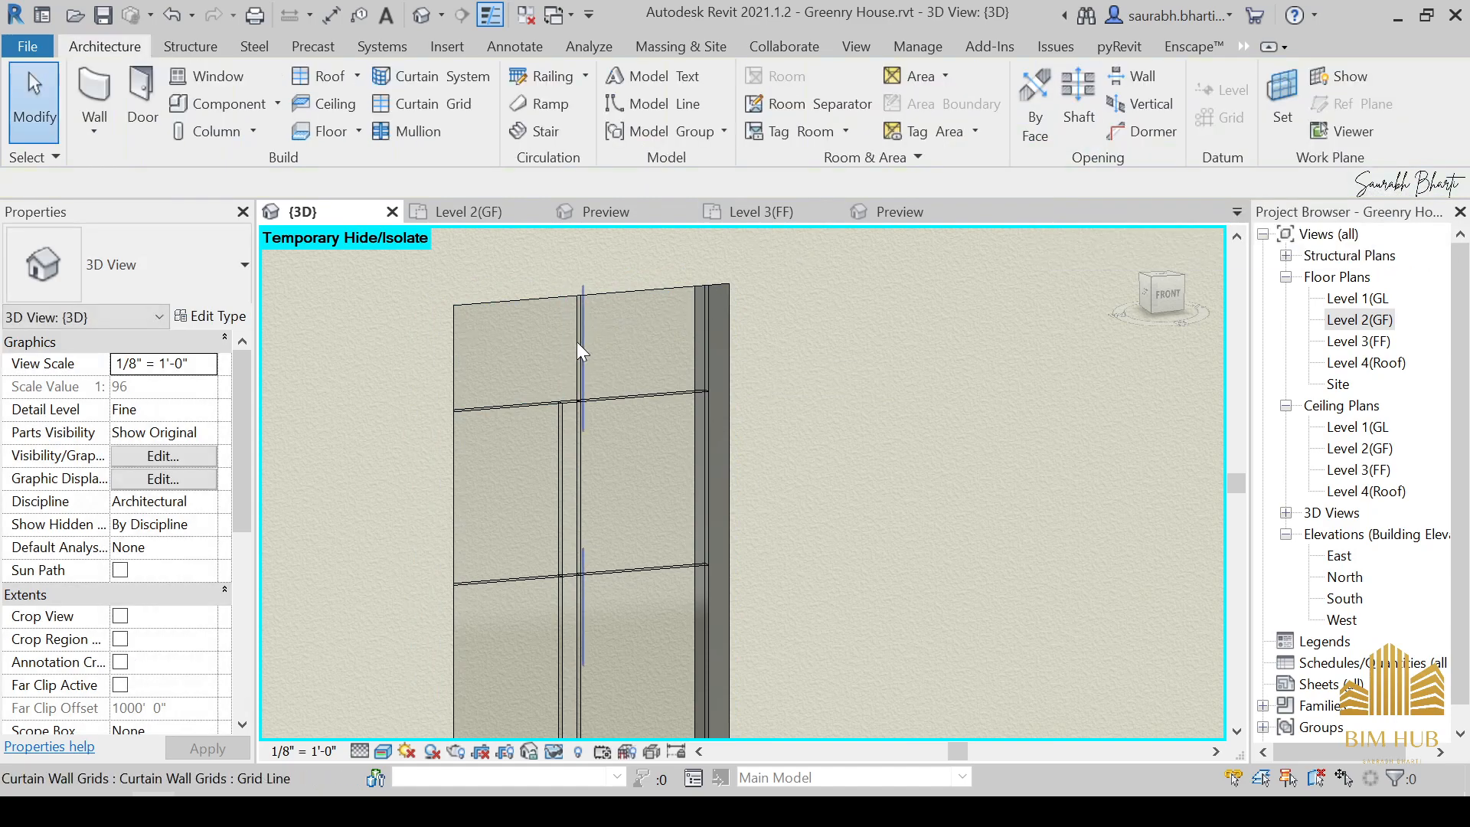
Remove the right vertical grid line's segment above the uppermost horizontal grid line, leaving one undivided top panel.
{"action": "left_click", "coordinate": [581, 345]}
{"action": "middle_click_drag", "start_coordinate": [619, 423], "coordinate": [581, 416]}
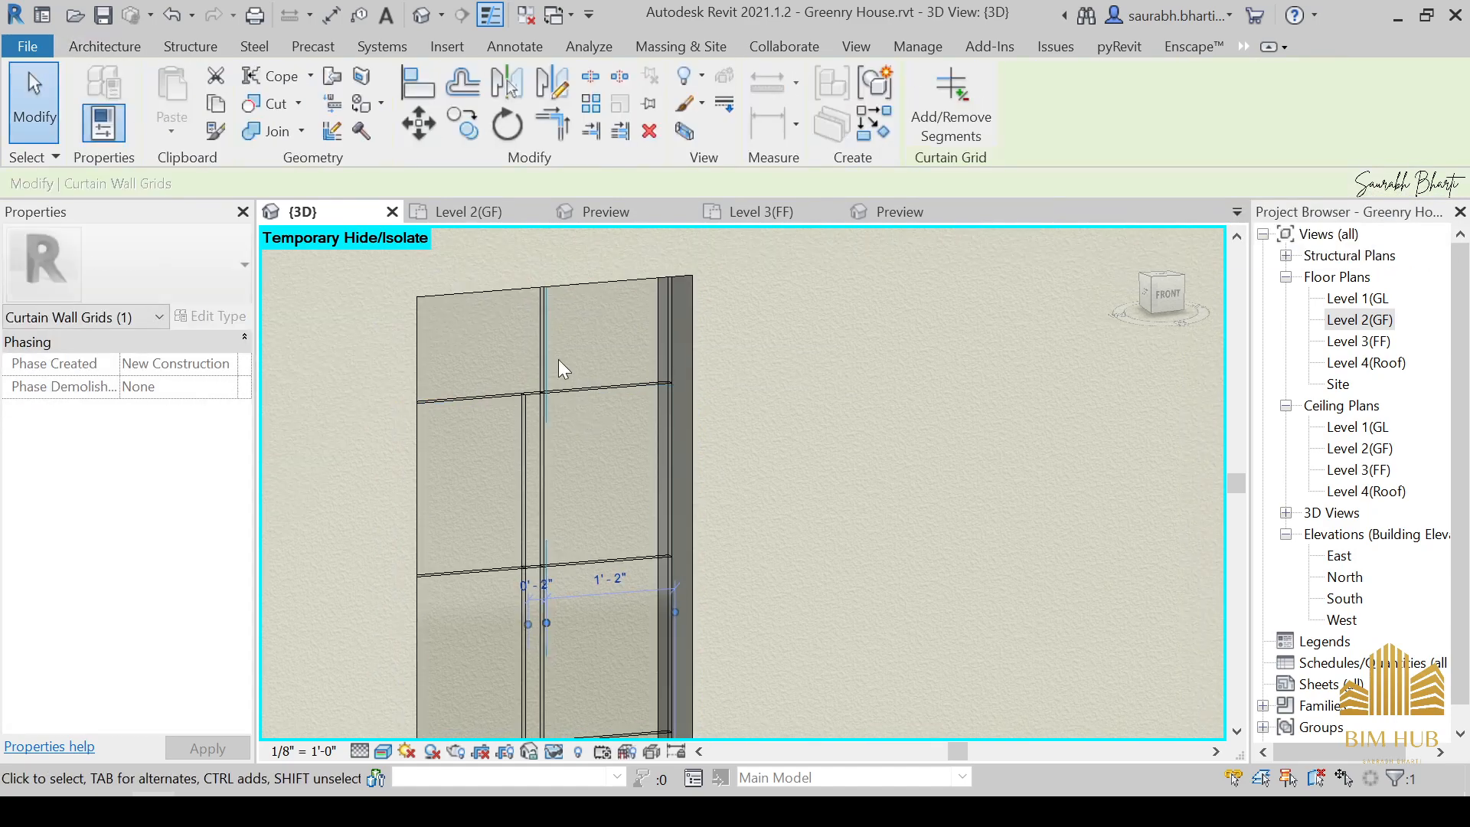
{"action": "left_click", "coordinate": [973, 109]}
{"action": "scroll", "coordinate": [668, 311], "scroll_direction": "up", "scroll_amount": 1}
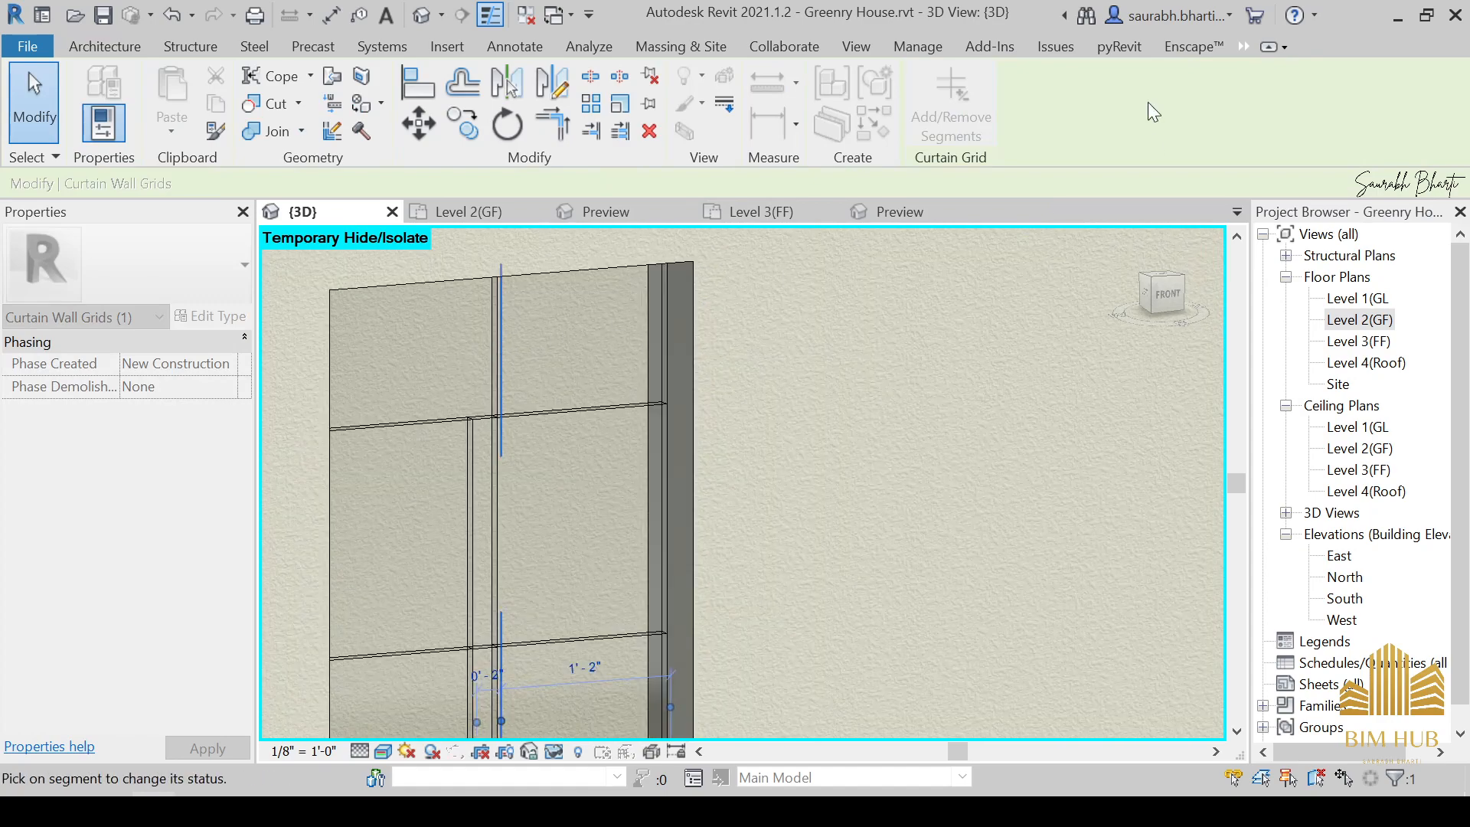
{"action": "middle_click_drag", "start_coordinate": [641, 397], "coordinate": [564, 373], "text": "shift"}
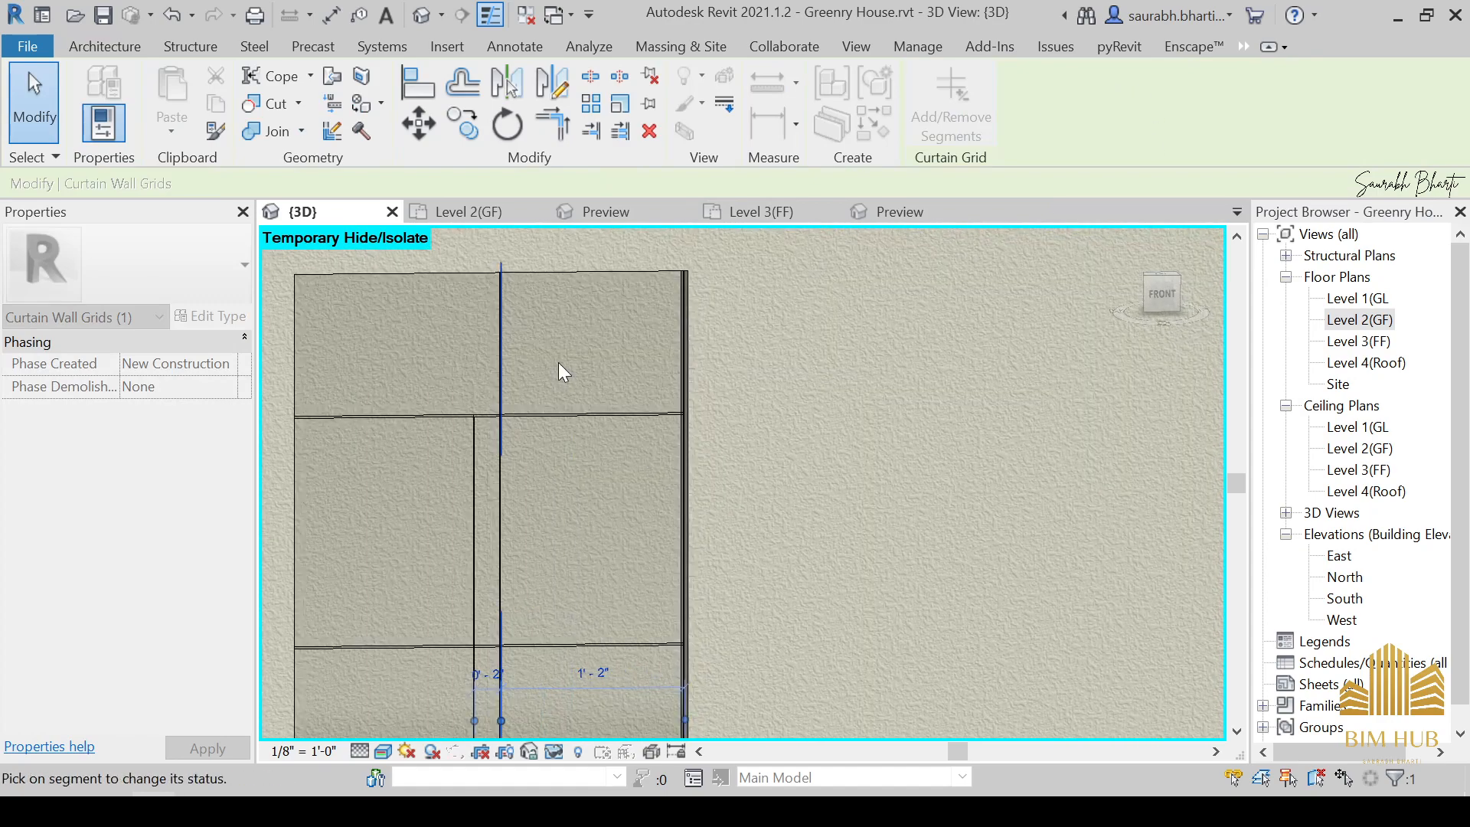
{"action": "left_click", "coordinate": [498, 327]}
{"action": "key", "text": "Escape"}
{"action": "scroll", "coordinate": [529, 372], "scroll_direction": "down", "scroll_amount": 1}
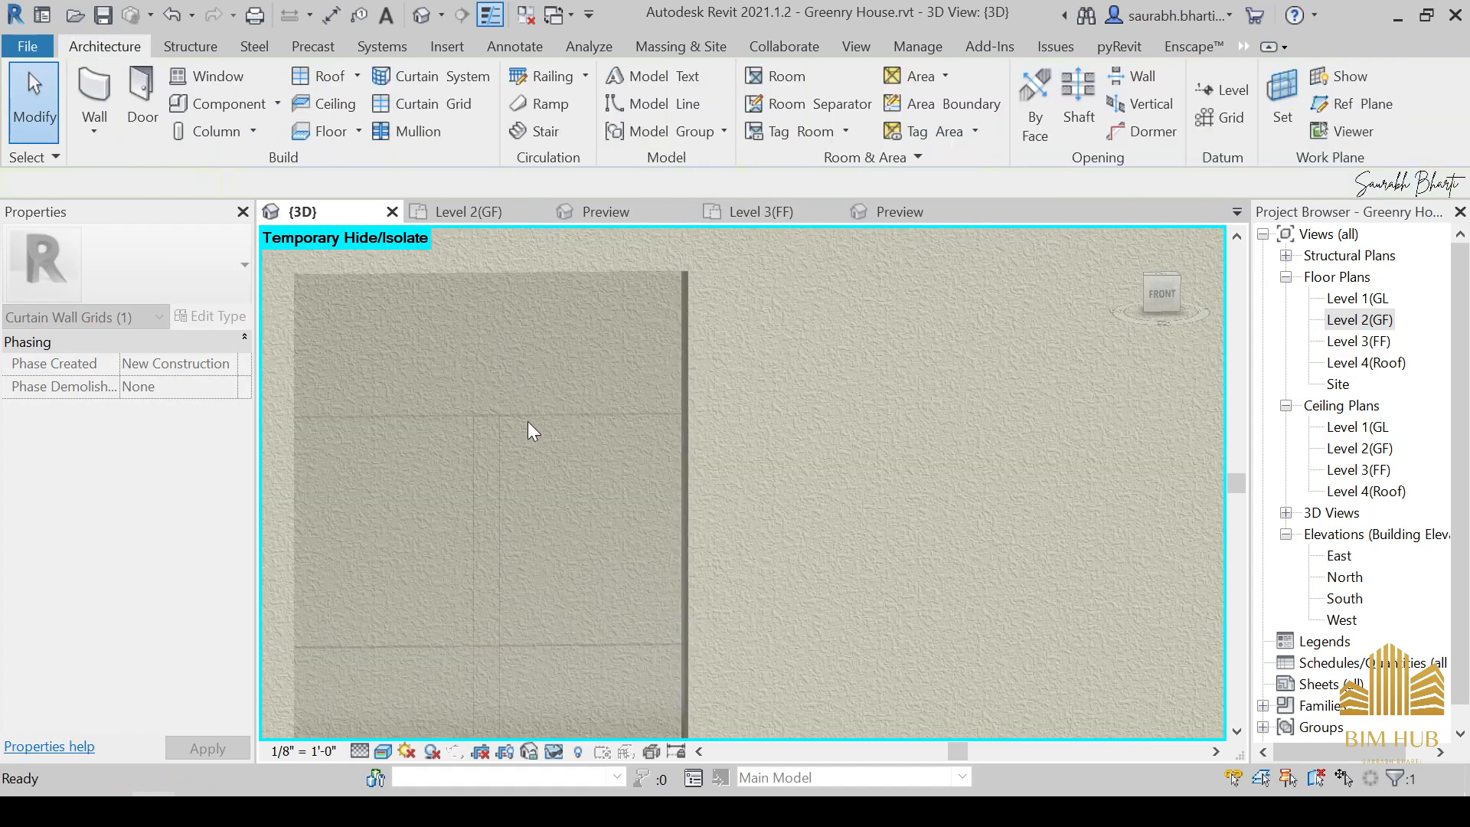
{"action": "key", "text": "Escape"}
{"action": "scroll", "coordinate": [516, 382], "scroll_direction": "down", "scroll_amount": 1}
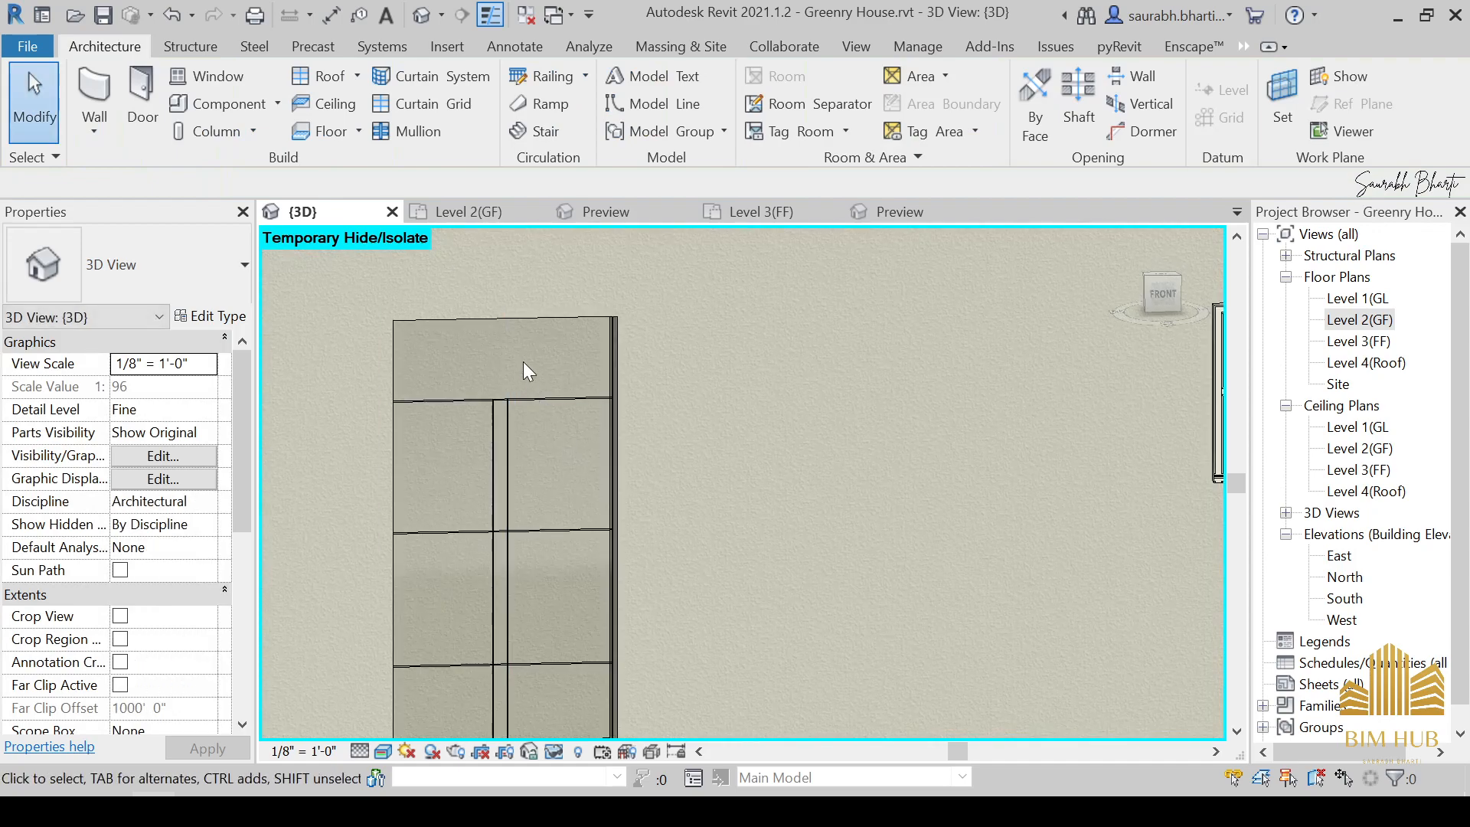
{"action": "scroll", "coordinate": [597, 444], "scroll_direction": "down", "scroll_amount": 2}
{"action": "middle_click_drag", "start_coordinate": [608, 452], "coordinate": [655, 511], "text": "shift"}
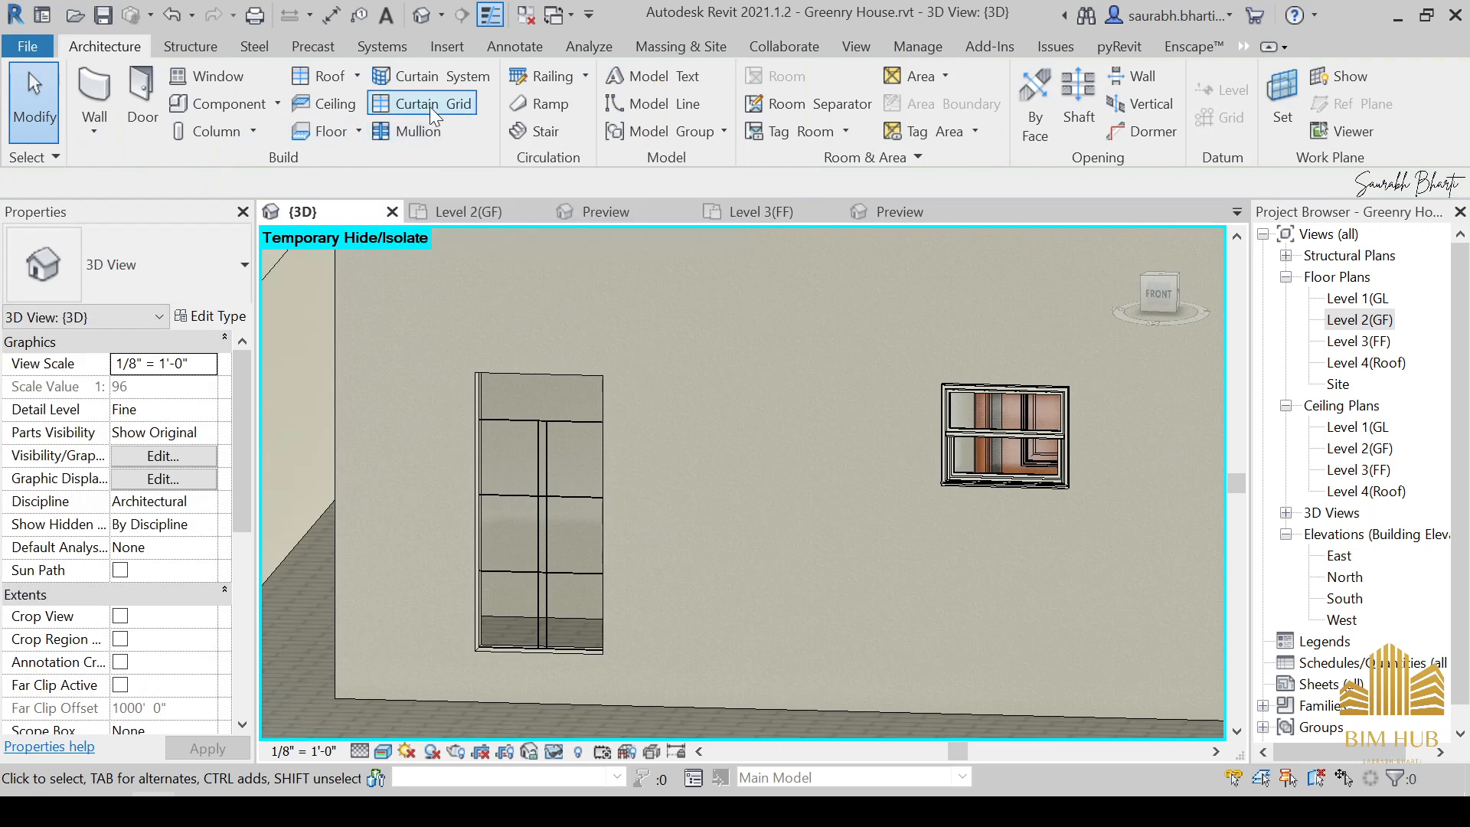
Face the side wall from the front and set the Mullion tool to the 1.5" x 2.5" rectangular type.
{"action": "left_click", "coordinate": [416, 127]}
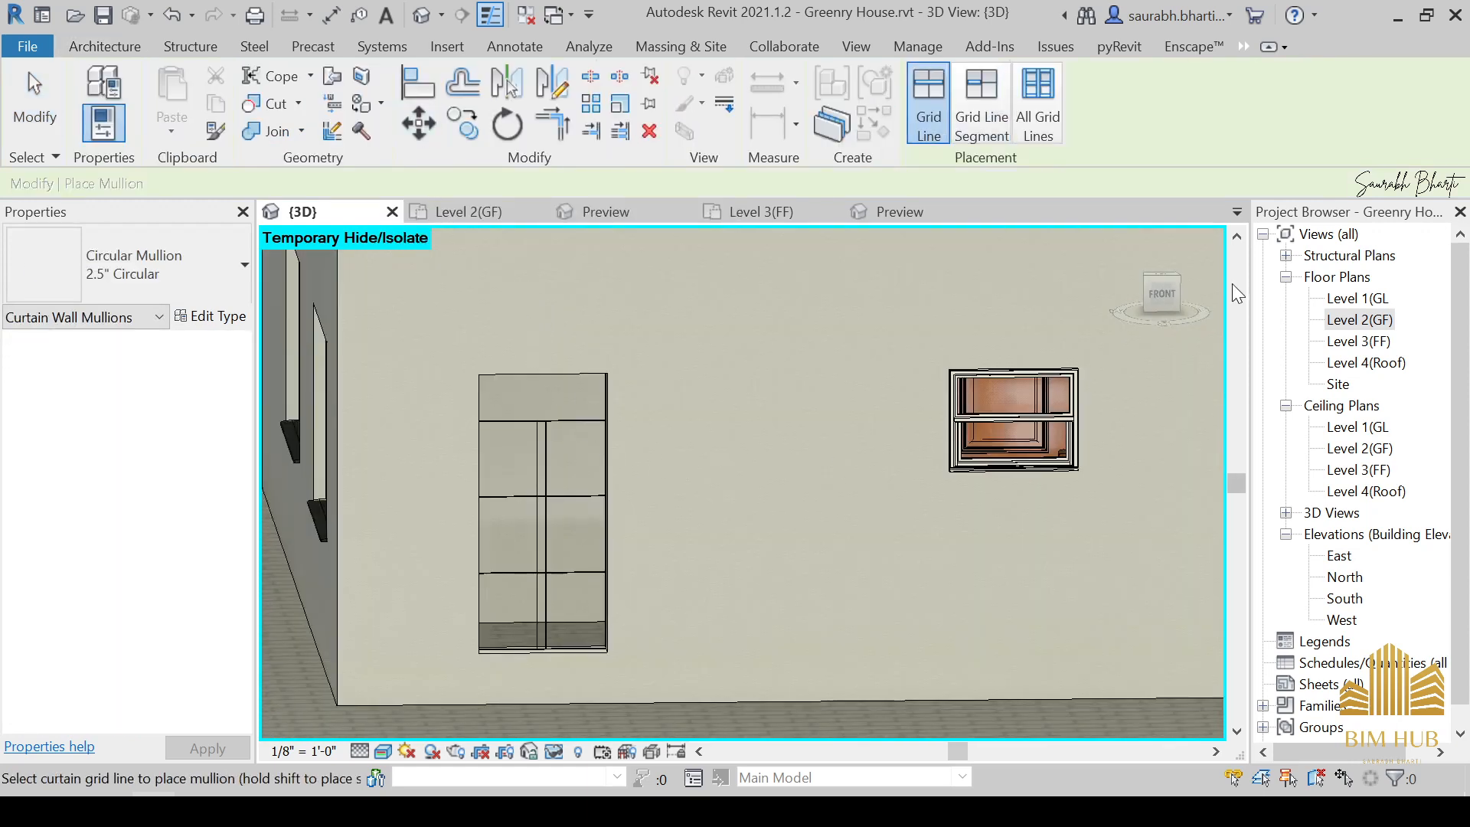
{"action": "left_click", "coordinate": [1161, 291]}
{"action": "scroll", "coordinate": [601, 512], "scroll_direction": "up", "scroll_amount": 10}
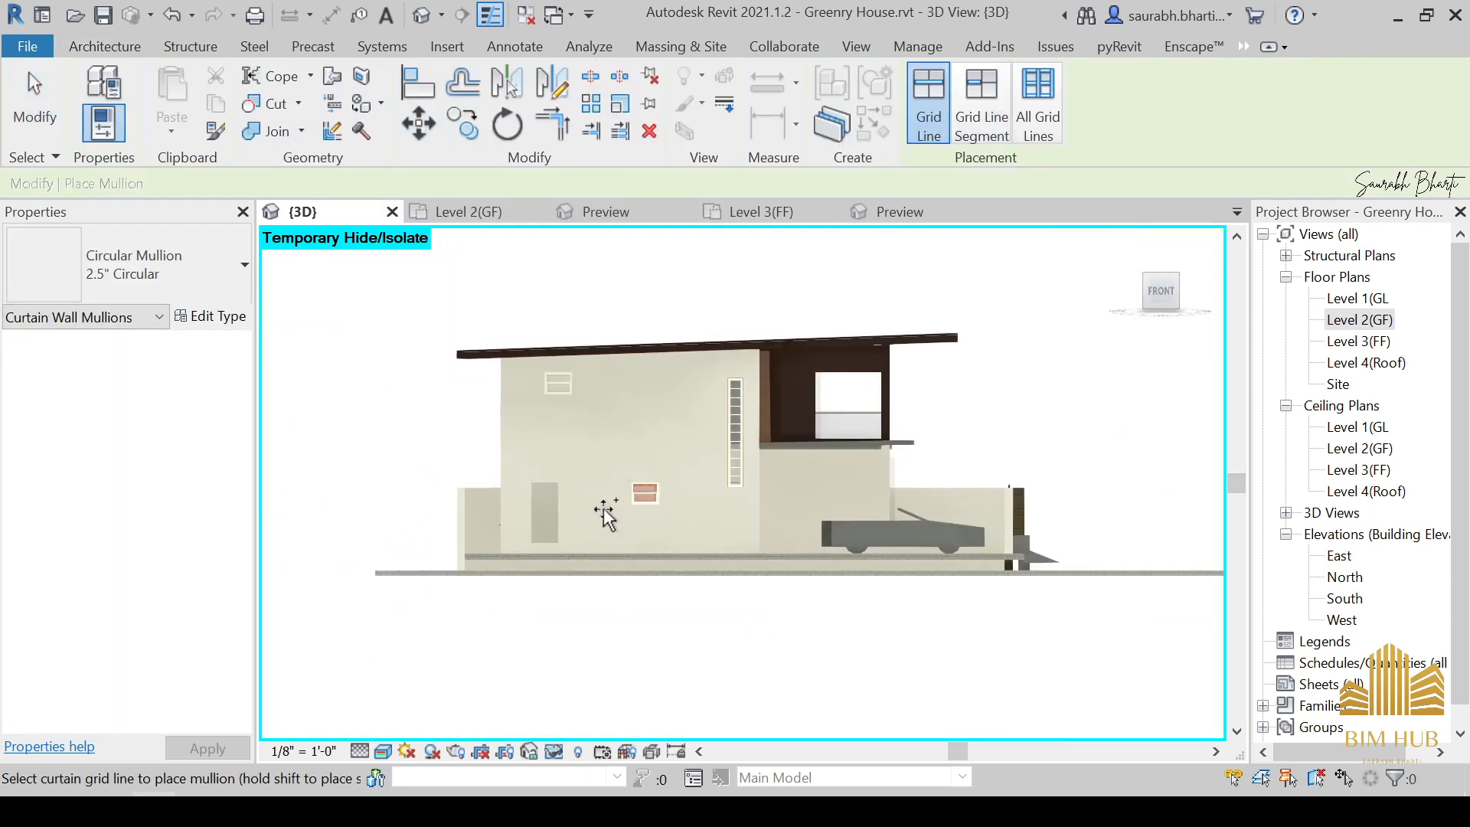
{"action": "left_click", "coordinate": [185, 294]}
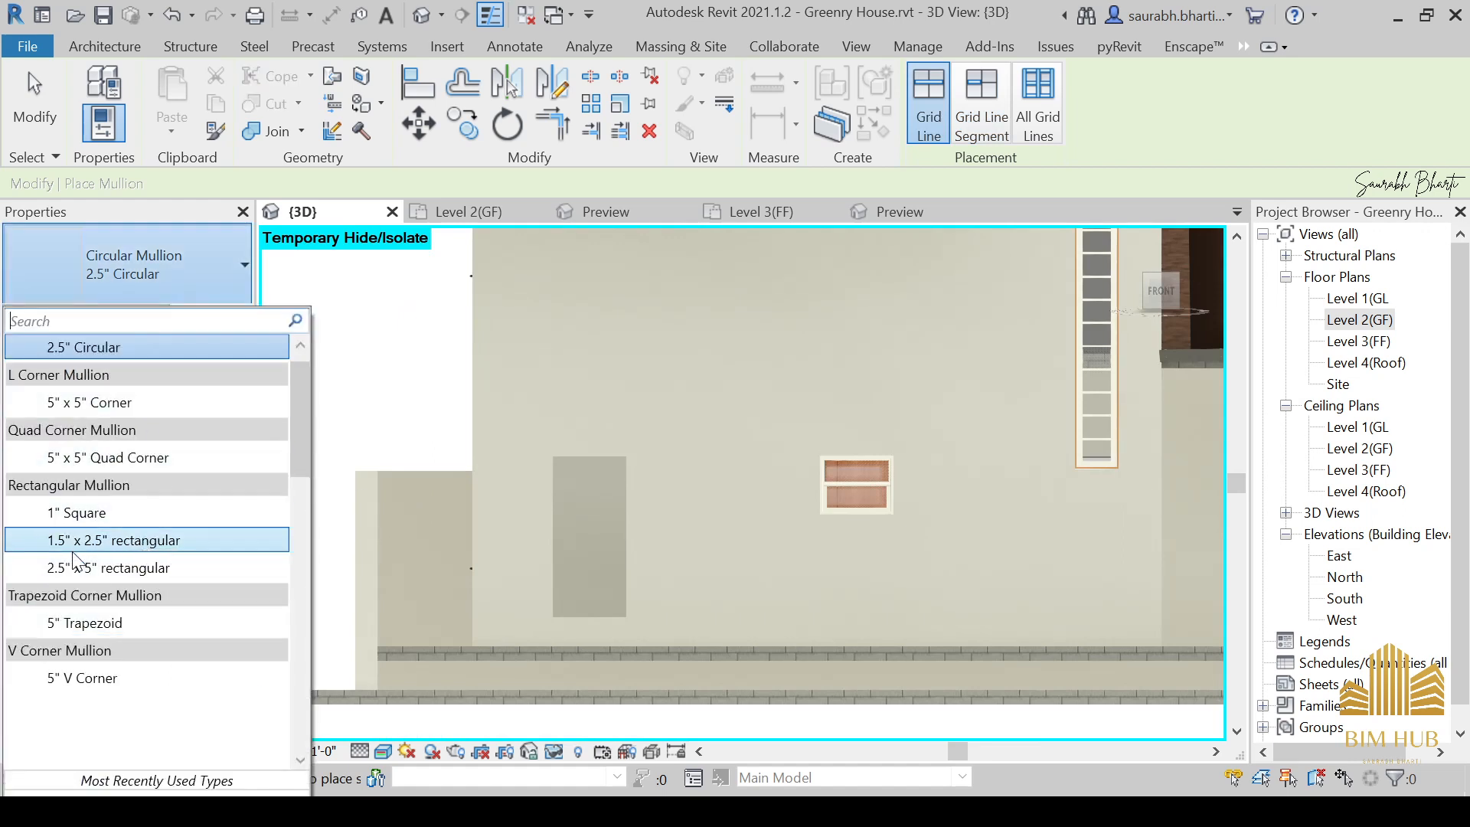
{"action": "left_click", "coordinate": [126, 540]}
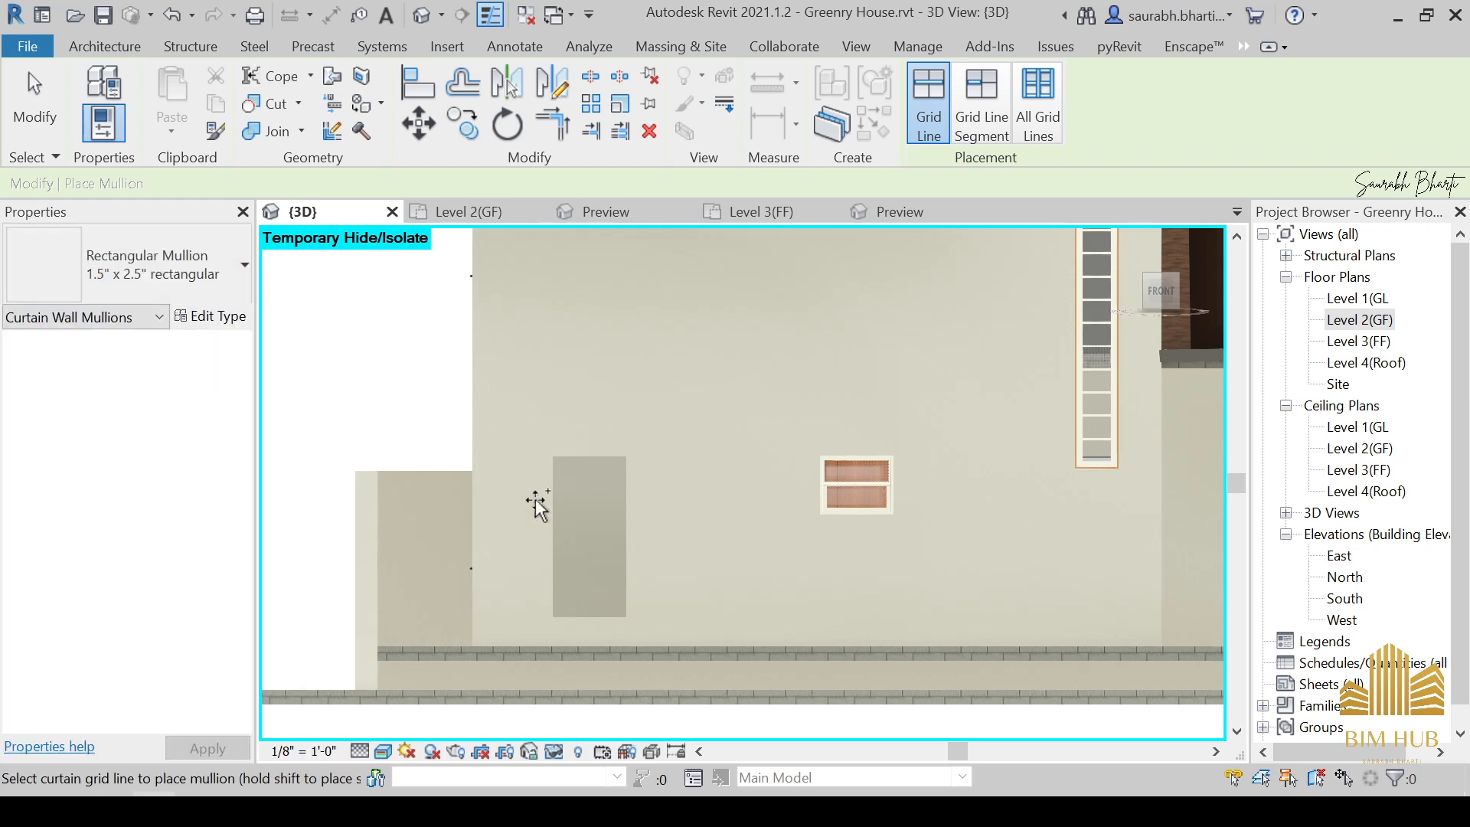
Try placing a 1.5" x 2.5" rectangular mullion on the curtain wall's central vertical grid line, and undo the placement.
{"action": "scroll", "coordinate": [539, 505], "scroll_direction": "up", "scroll_amount": 4}
{"action": "left_click", "coordinate": [609, 511]}
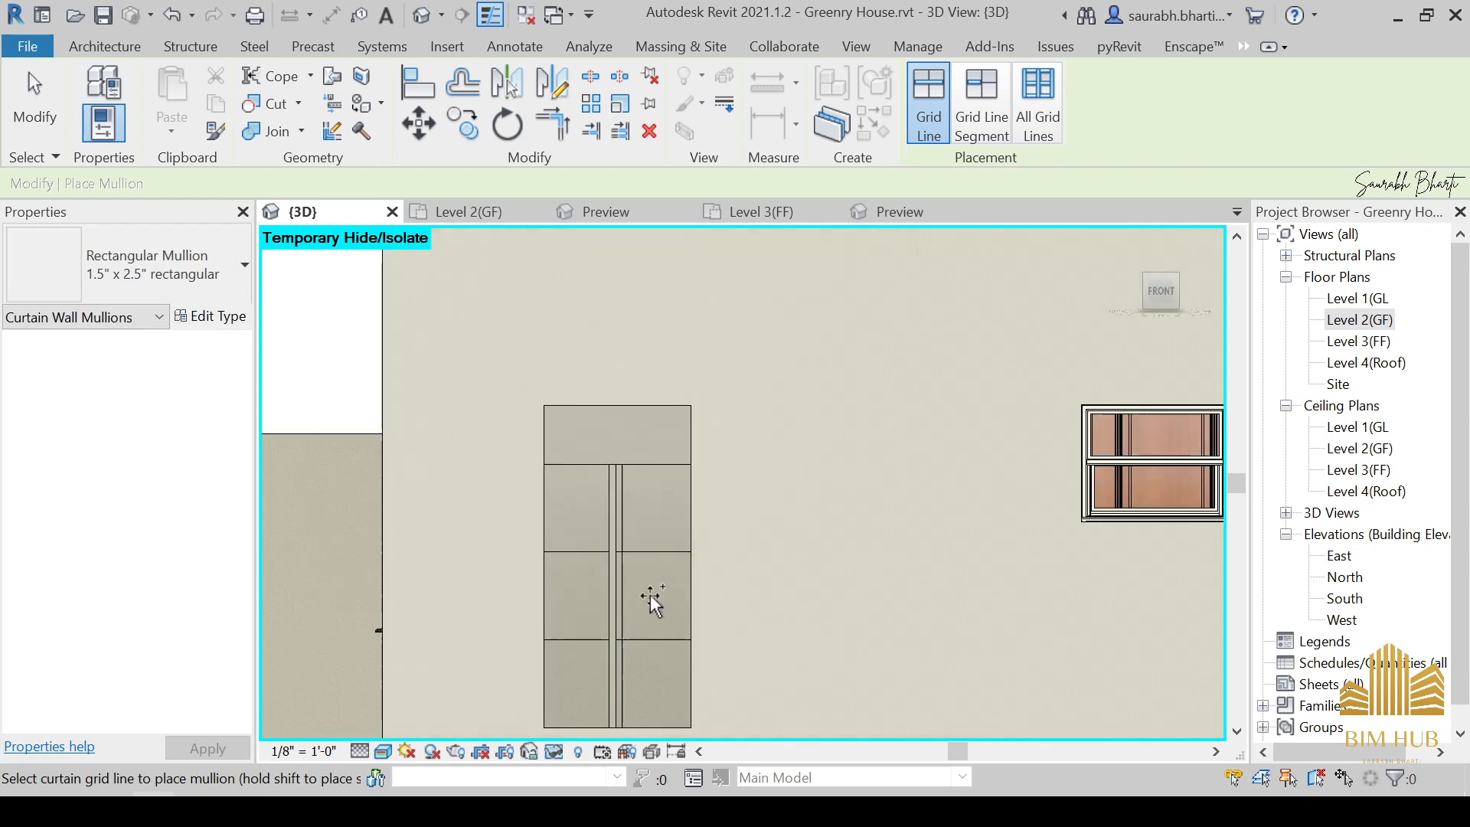
{"action": "key", "text": "Escape"}
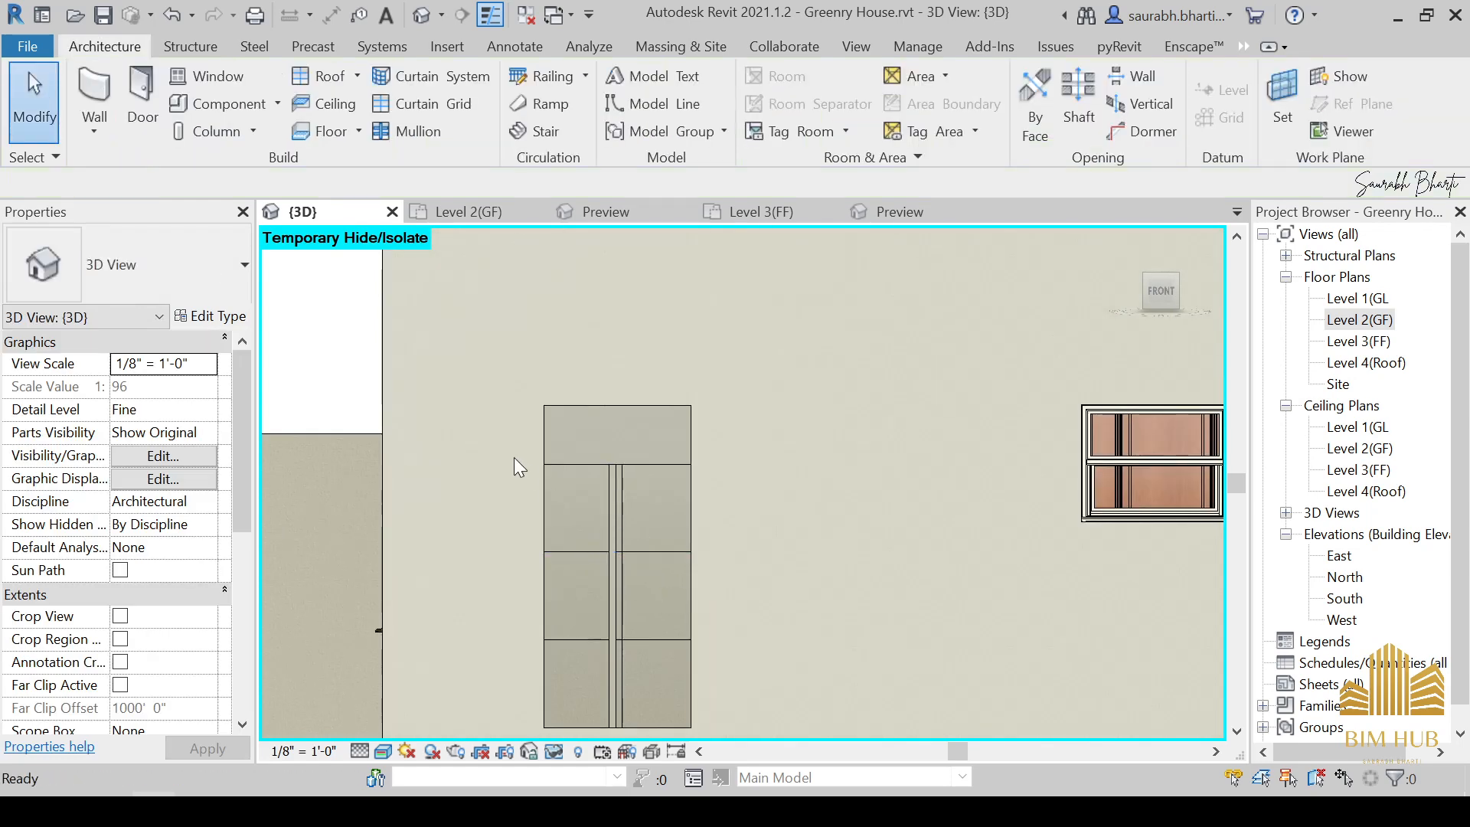
{"action": "key", "text": "ctrl+z"}
{"action": "middle_click_drag", "start_coordinate": [569, 514], "coordinate": [591, 465]}
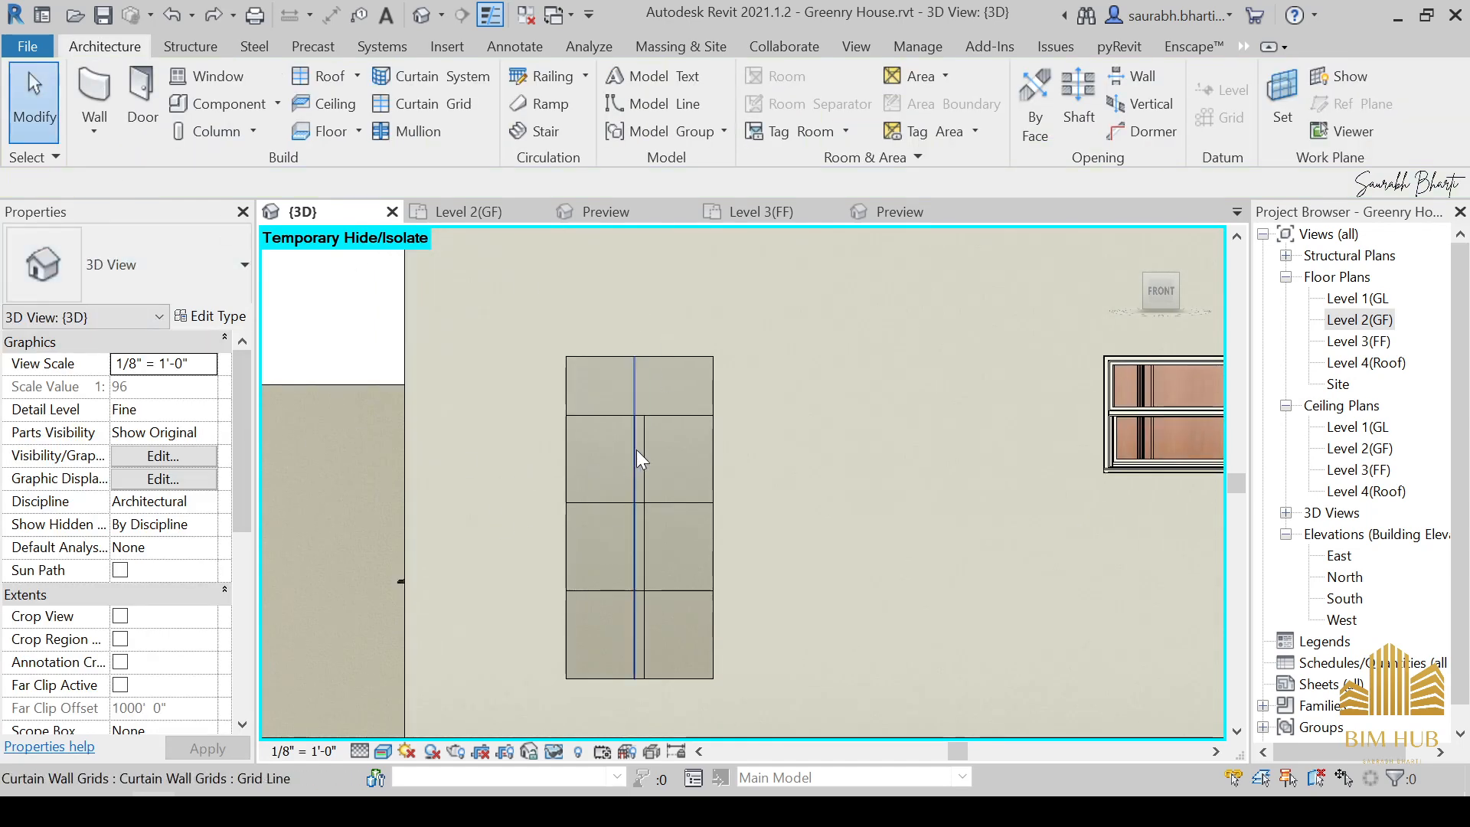
Duplicate the 1.5" x 2.5" rectangular mullion type under the name WOODEN MULLION.
{"action": "left_click", "coordinate": [406, 132]}
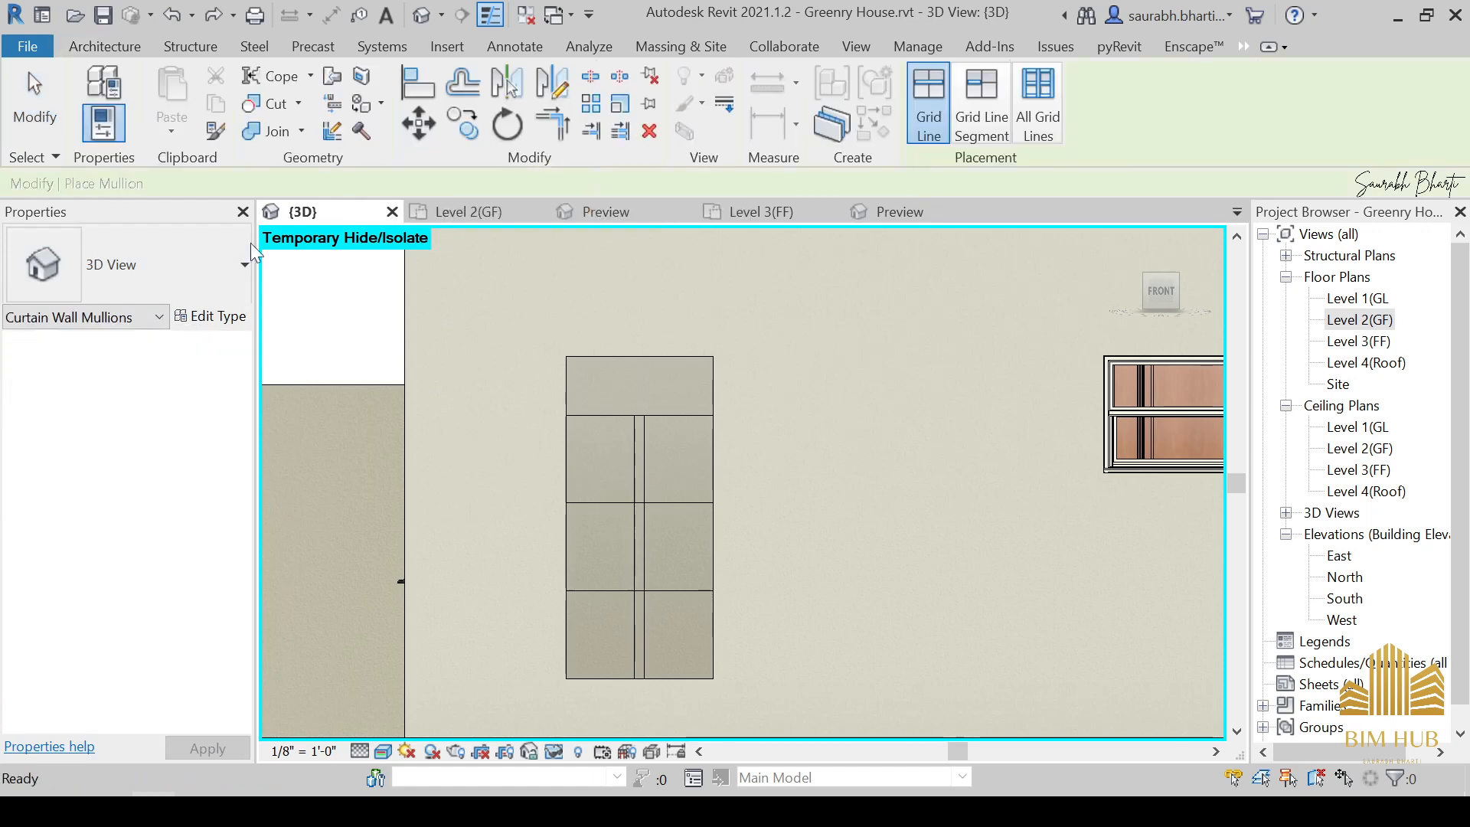
{"action": "left_click", "coordinate": [202, 317]}
{"action": "left_click", "coordinate": [906, 146]}
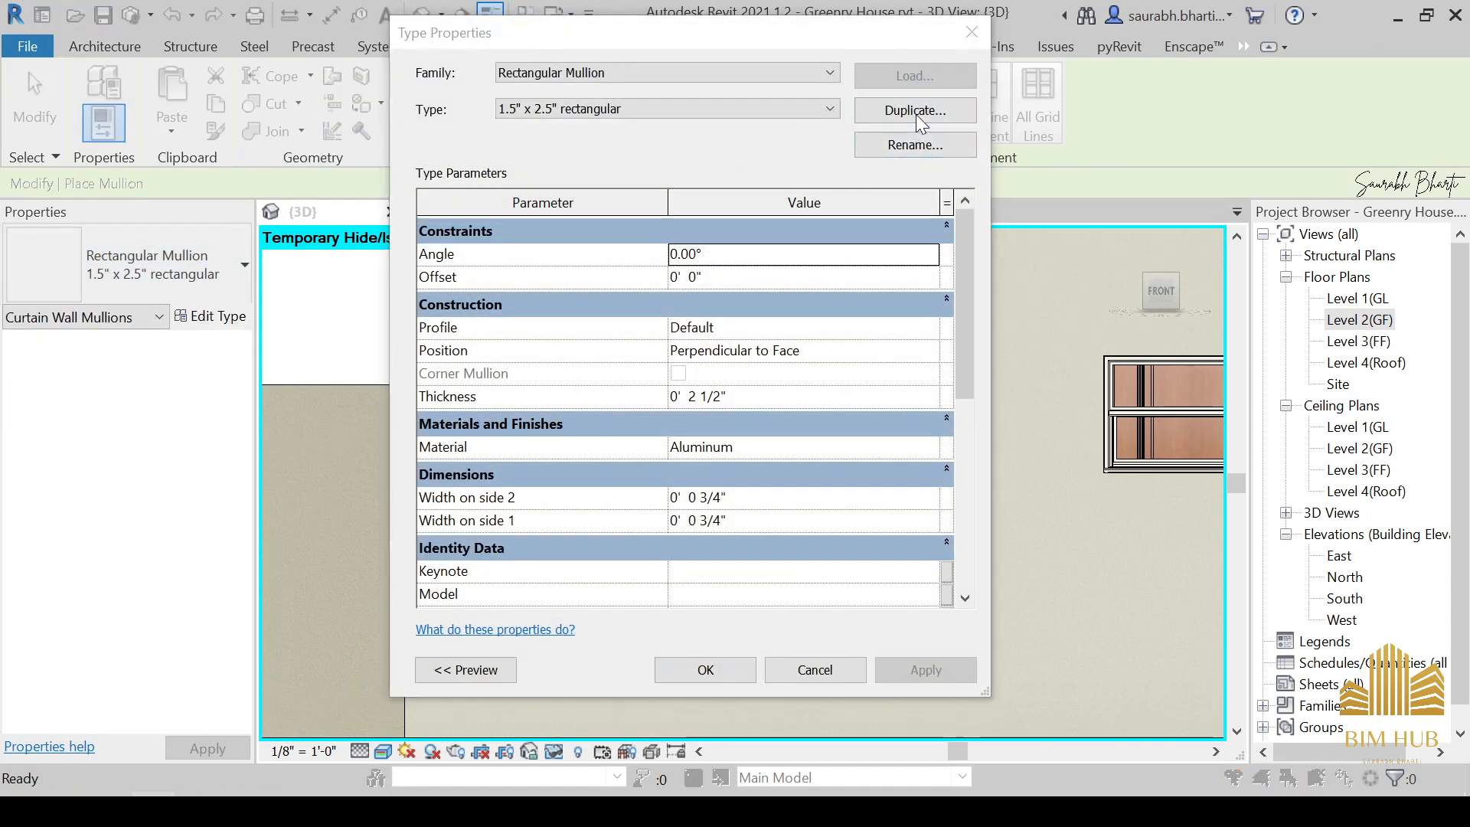
{"action": "type", "text": "WOODEN MULLION"}
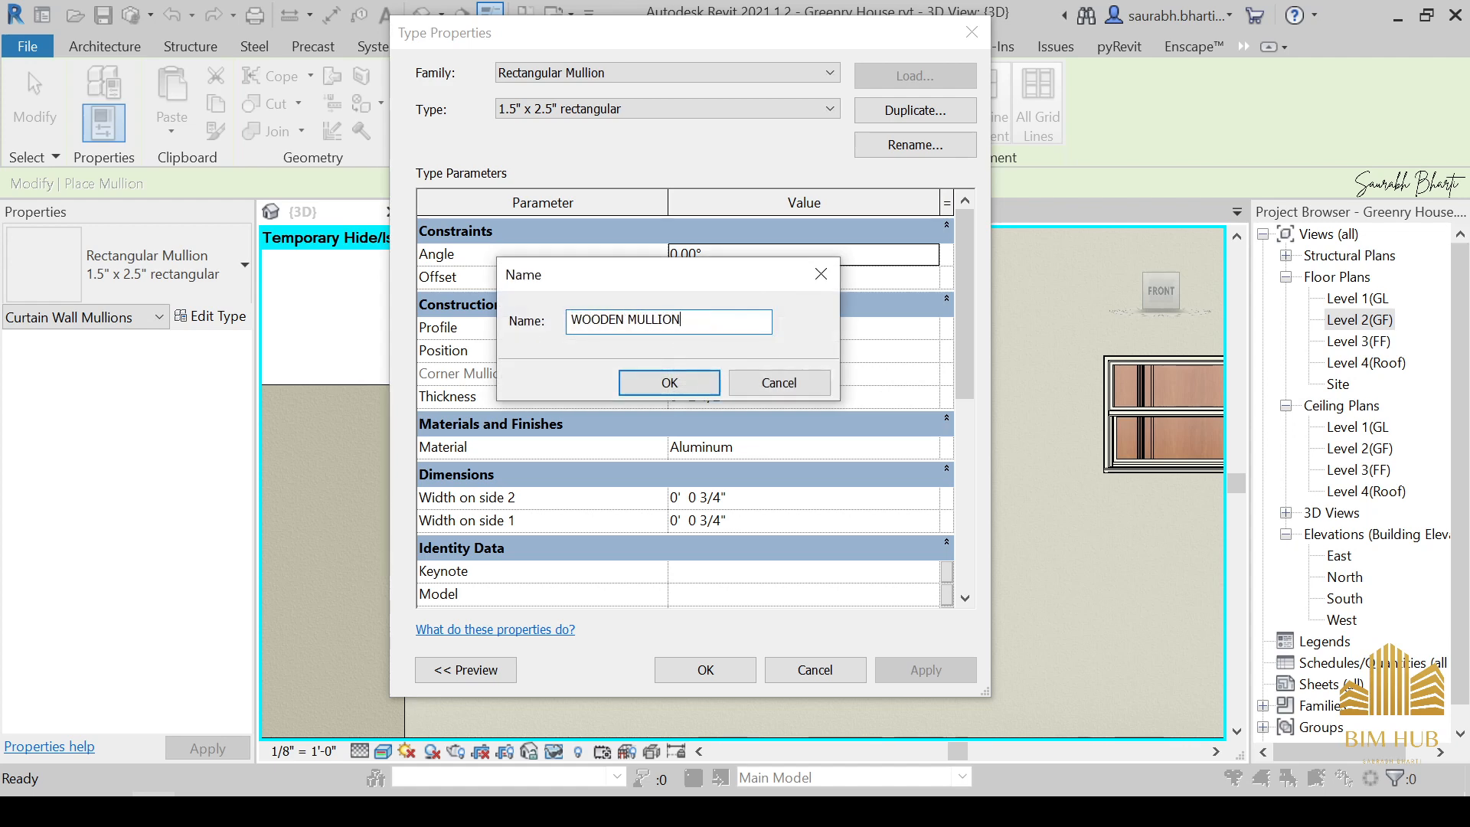
{"action": "left_click", "coordinate": [652, 376]}
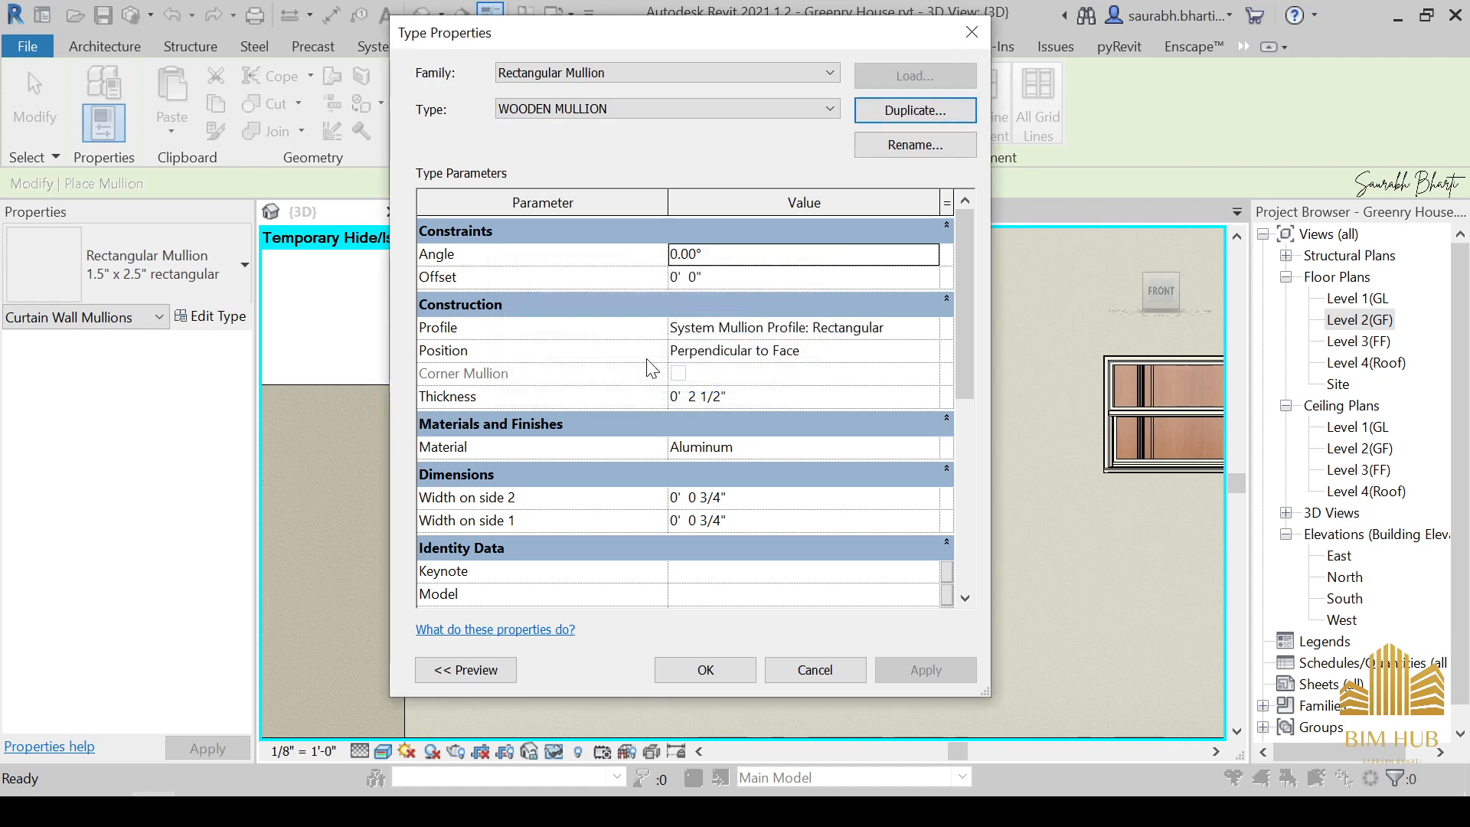
Set the WOODEN MULLION type's material to Sash and apply the type properties.
{"action": "left_click", "coordinate": [929, 453]}
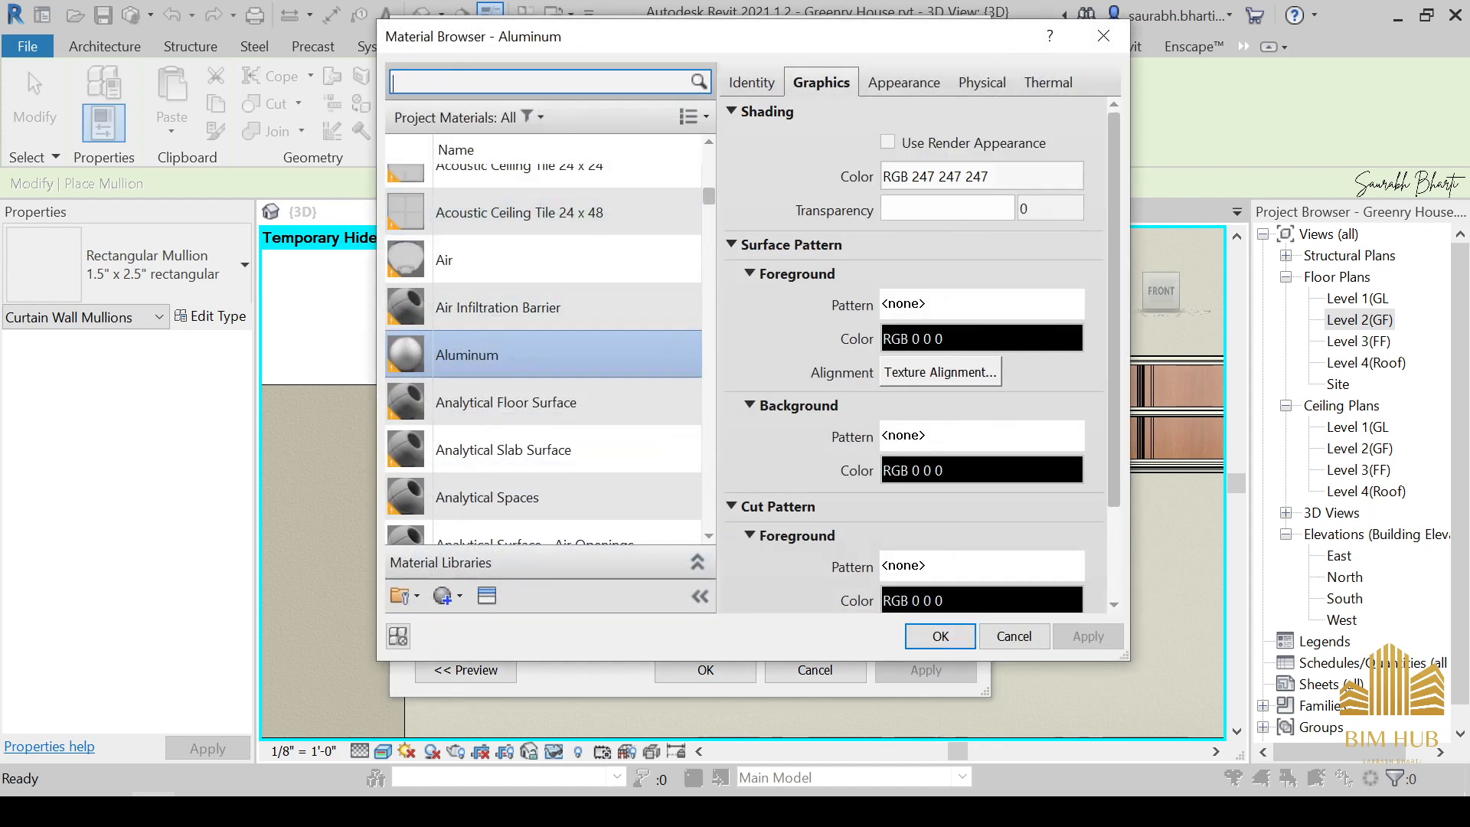
{"action": "type", "text": "WOOD"}
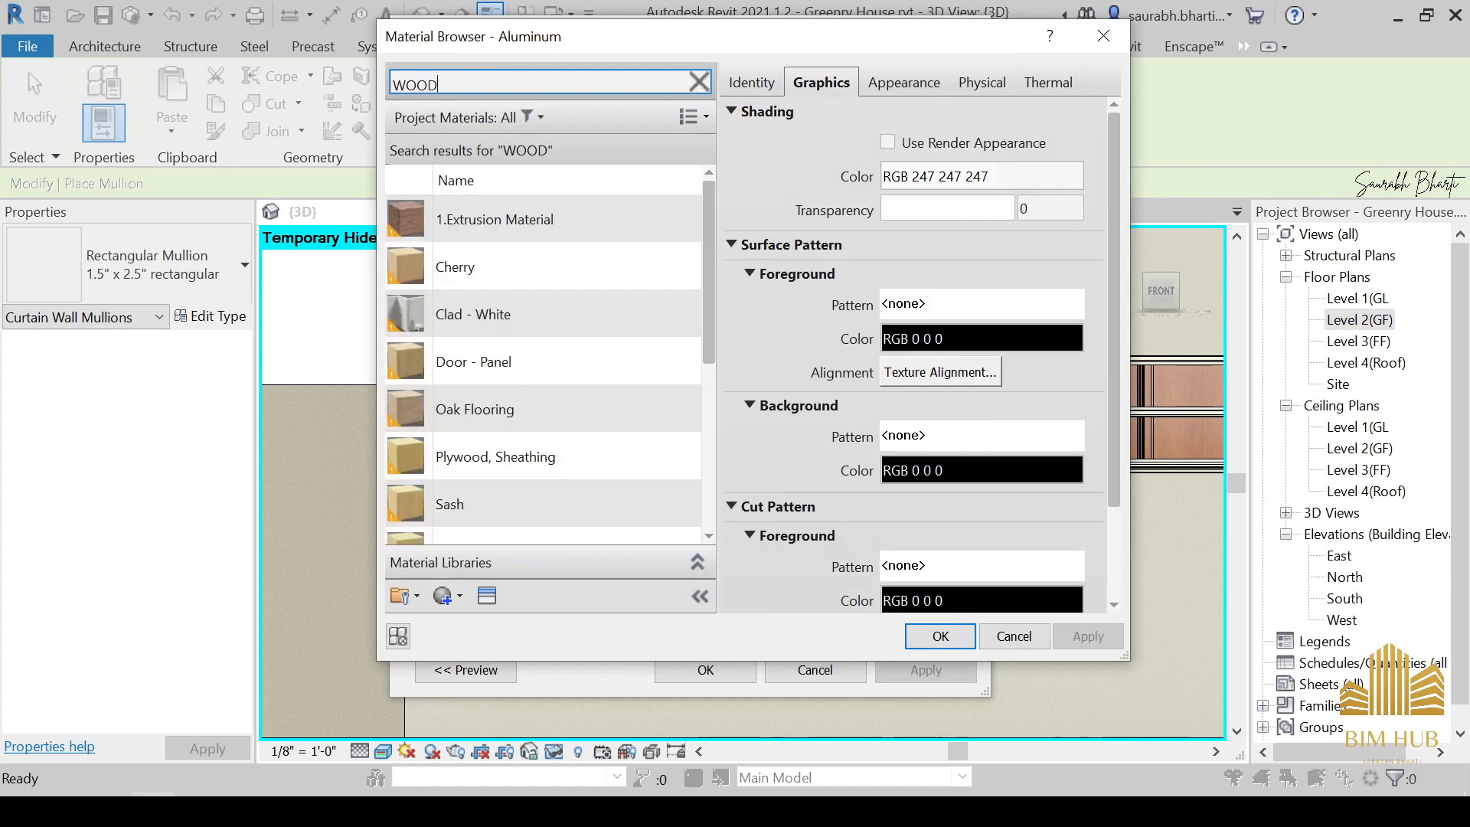
{"action": "type", "text": "aSASH"}
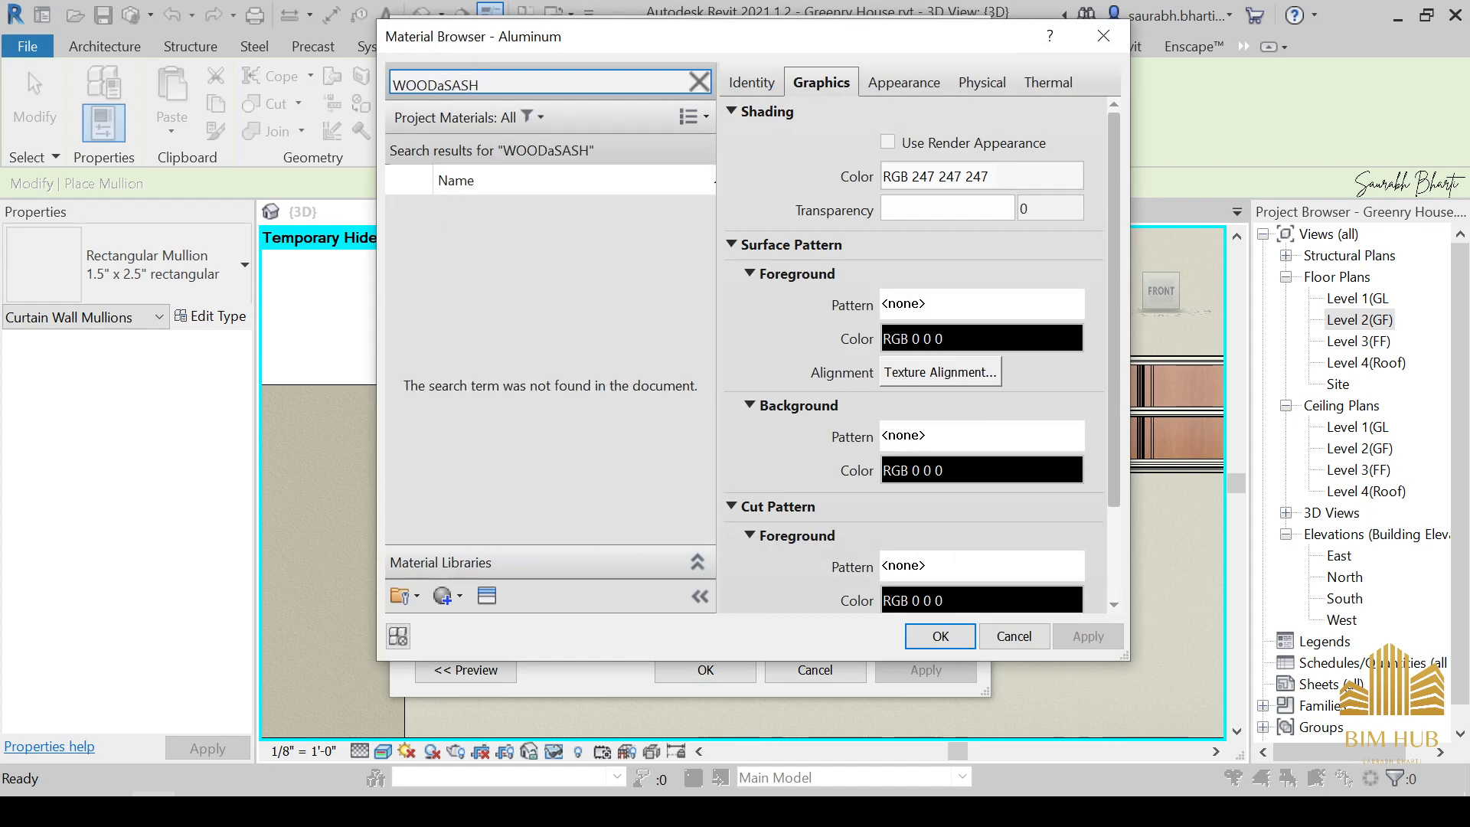
{"action": "key", "text": "ctrl+a"}
{"action": "type", "text": "SASH"}
{"action": "left_click", "coordinate": [453, 209]}
{"action": "key", "text": "Return"}
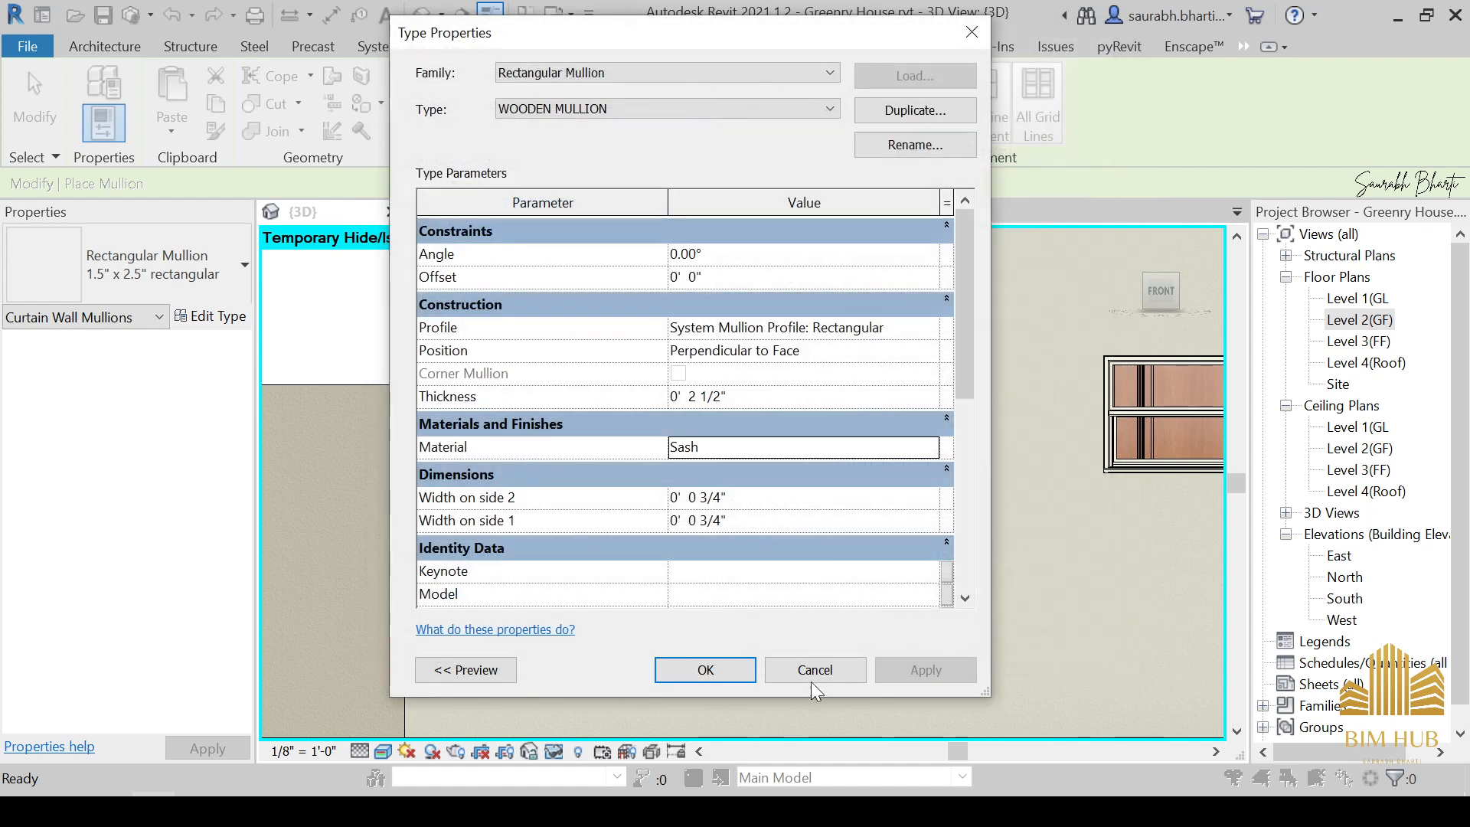
{"action": "left_click", "coordinate": [705, 670]}
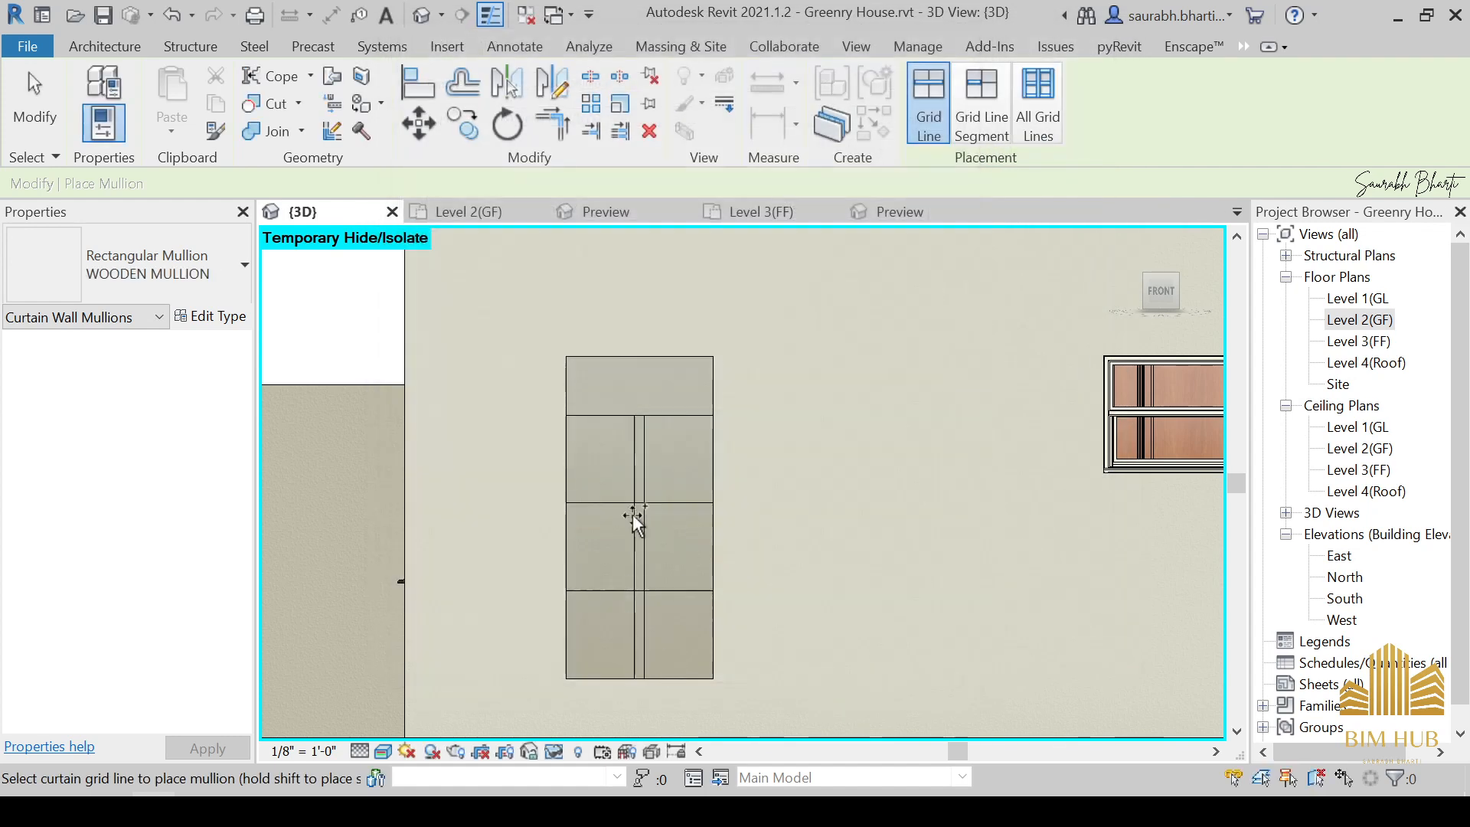
Place WOODEN MULLION members on the curtain wall's two central vertical and three horizontal inner grid lines.
{"action": "left_click", "coordinate": [645, 469]}
{"action": "left_click", "coordinate": [647, 465]}
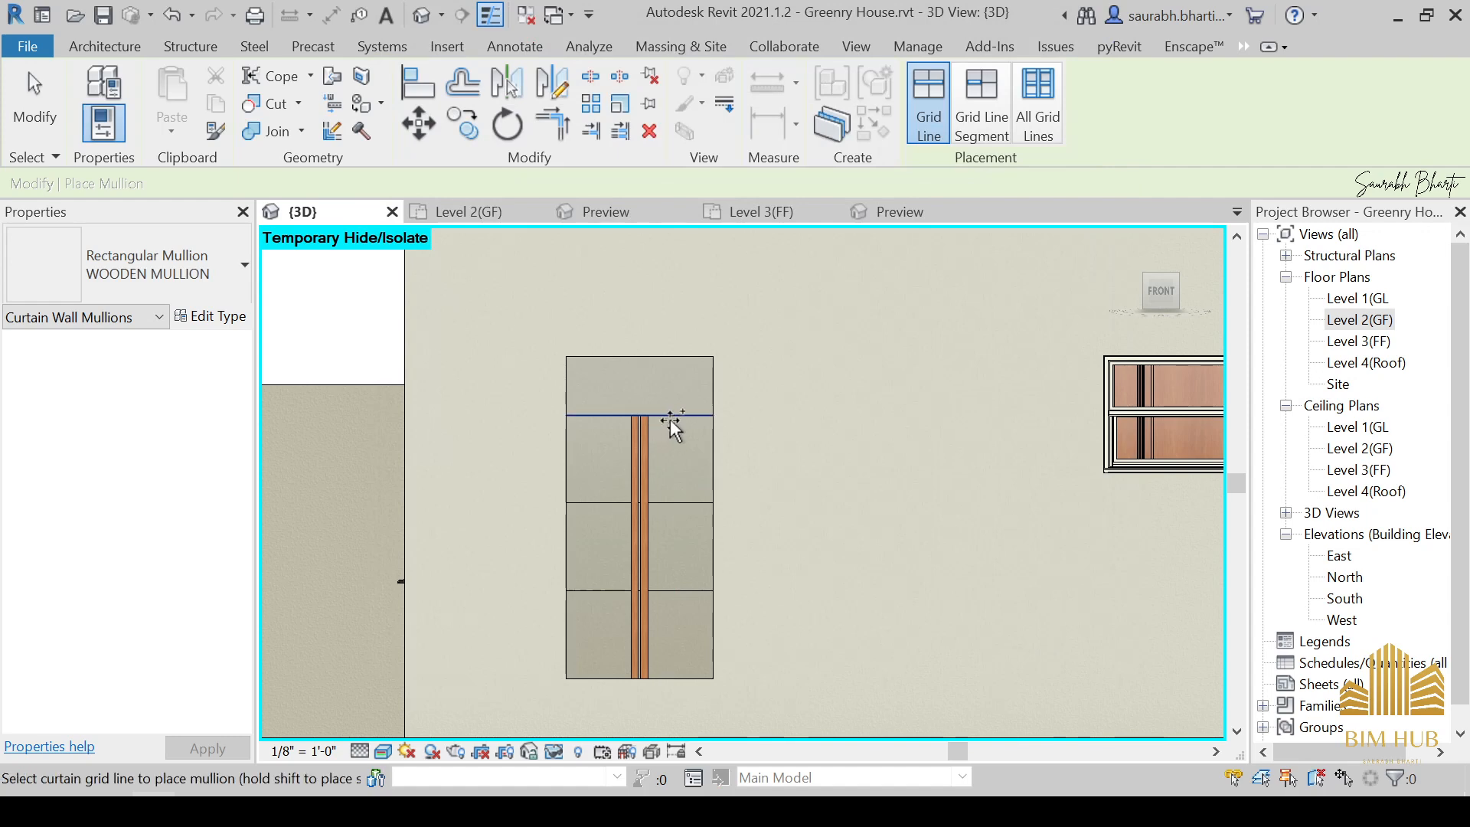
{"action": "left_click", "coordinate": [671, 416]}
{"action": "left_click", "coordinate": [677, 507]}
{"action": "left_click", "coordinate": [673, 592]}
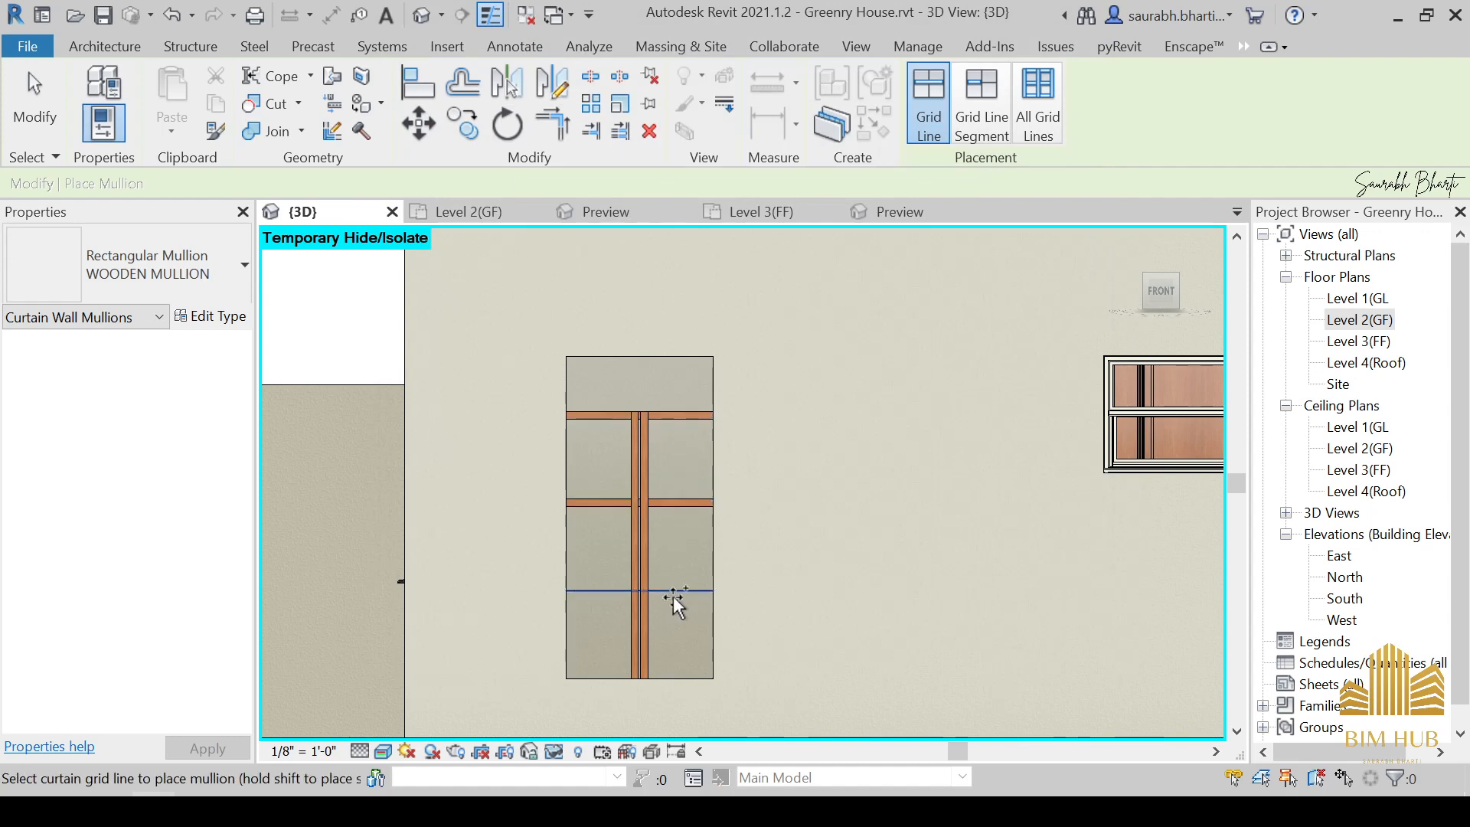
Frame the curtain-wall window with WOODEN MULLION members along all four outer edges and end the placement.
{"action": "left_click", "coordinate": [568, 535]}
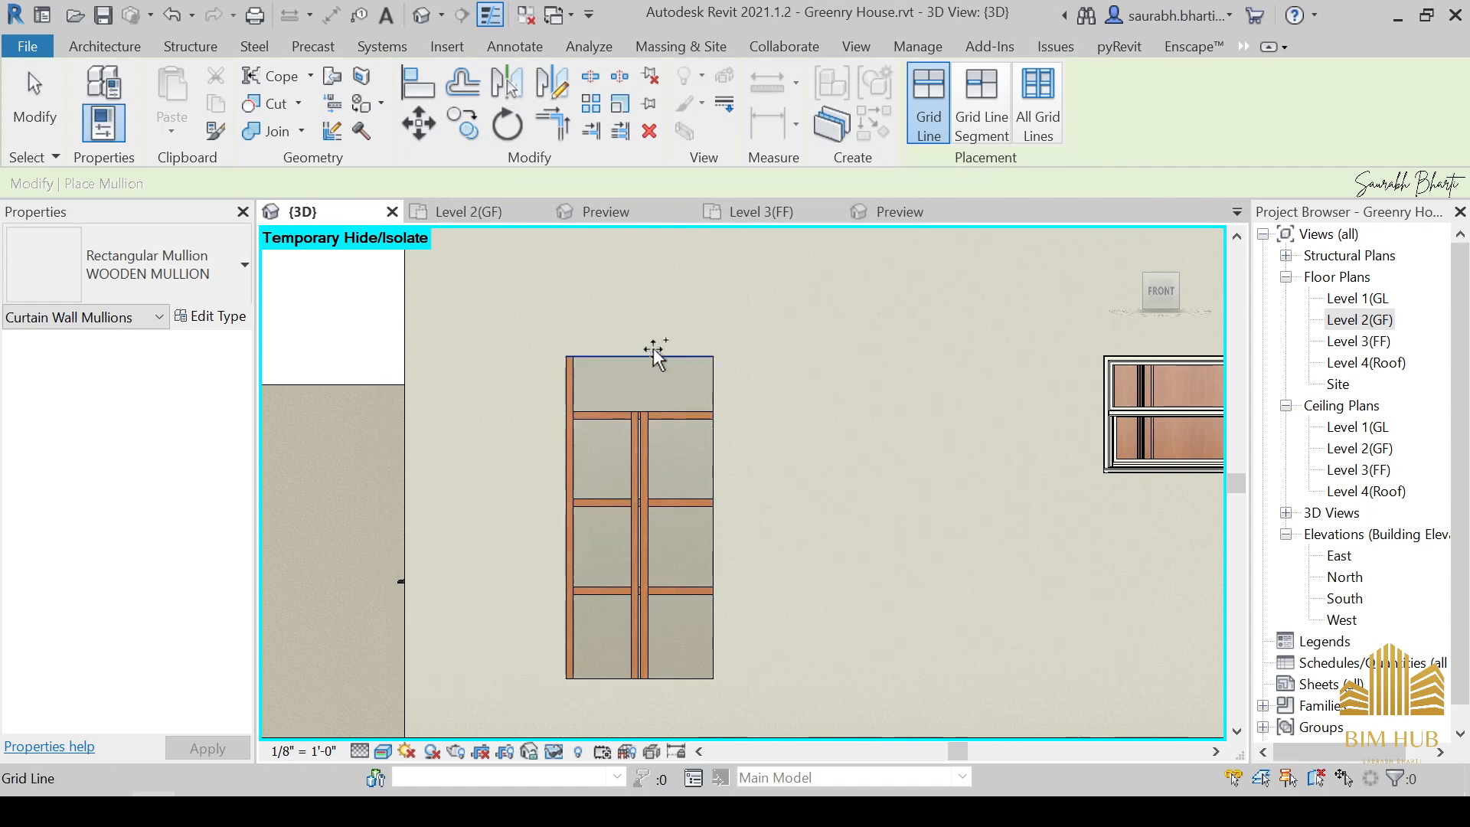
{"action": "left_click", "coordinate": [650, 361]}
{"action": "left_click", "coordinate": [713, 482]}
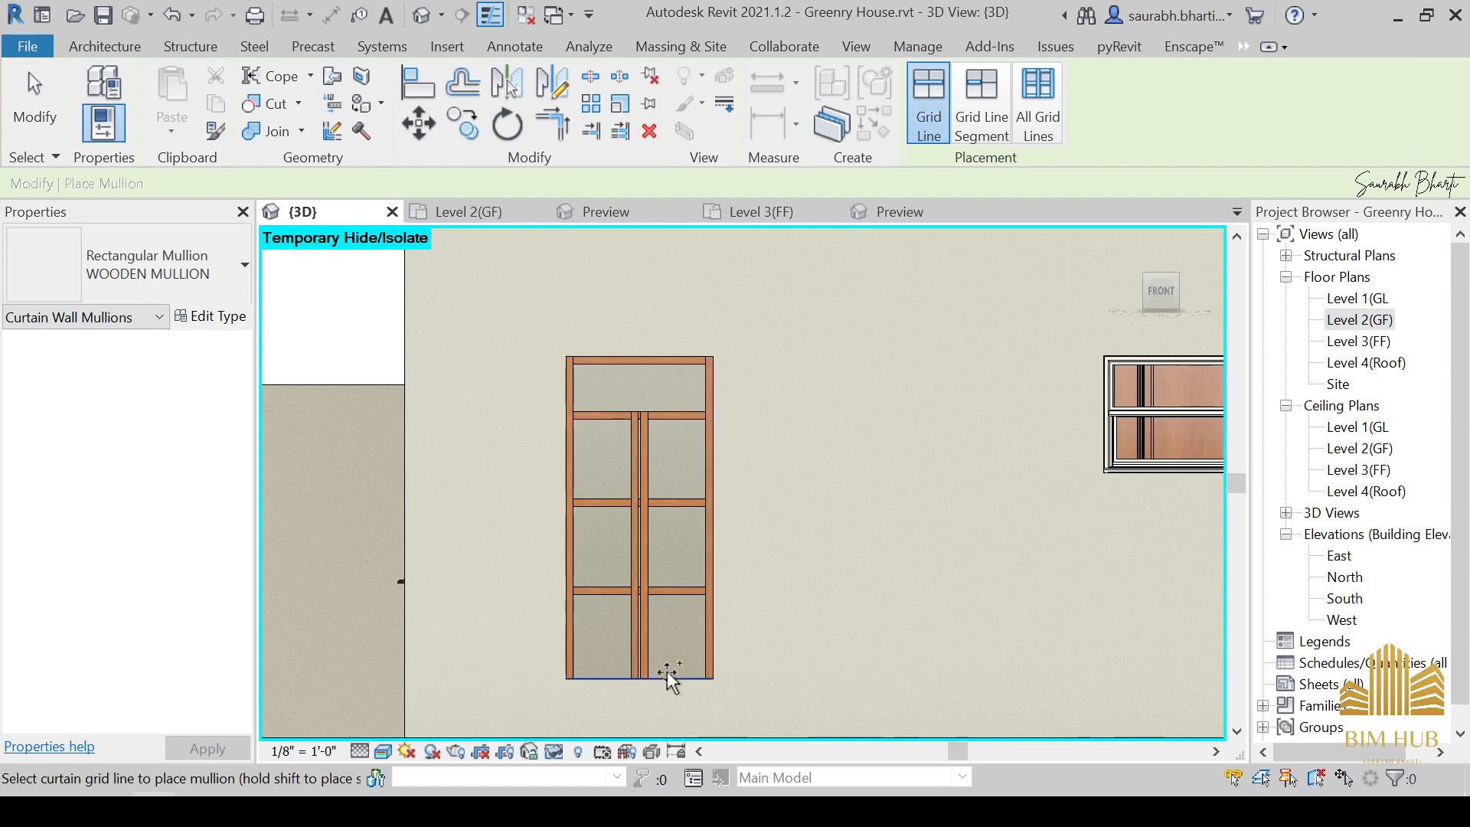
{"action": "key", "text": "Escape"}
{"action": "key", "text": "Escape"}
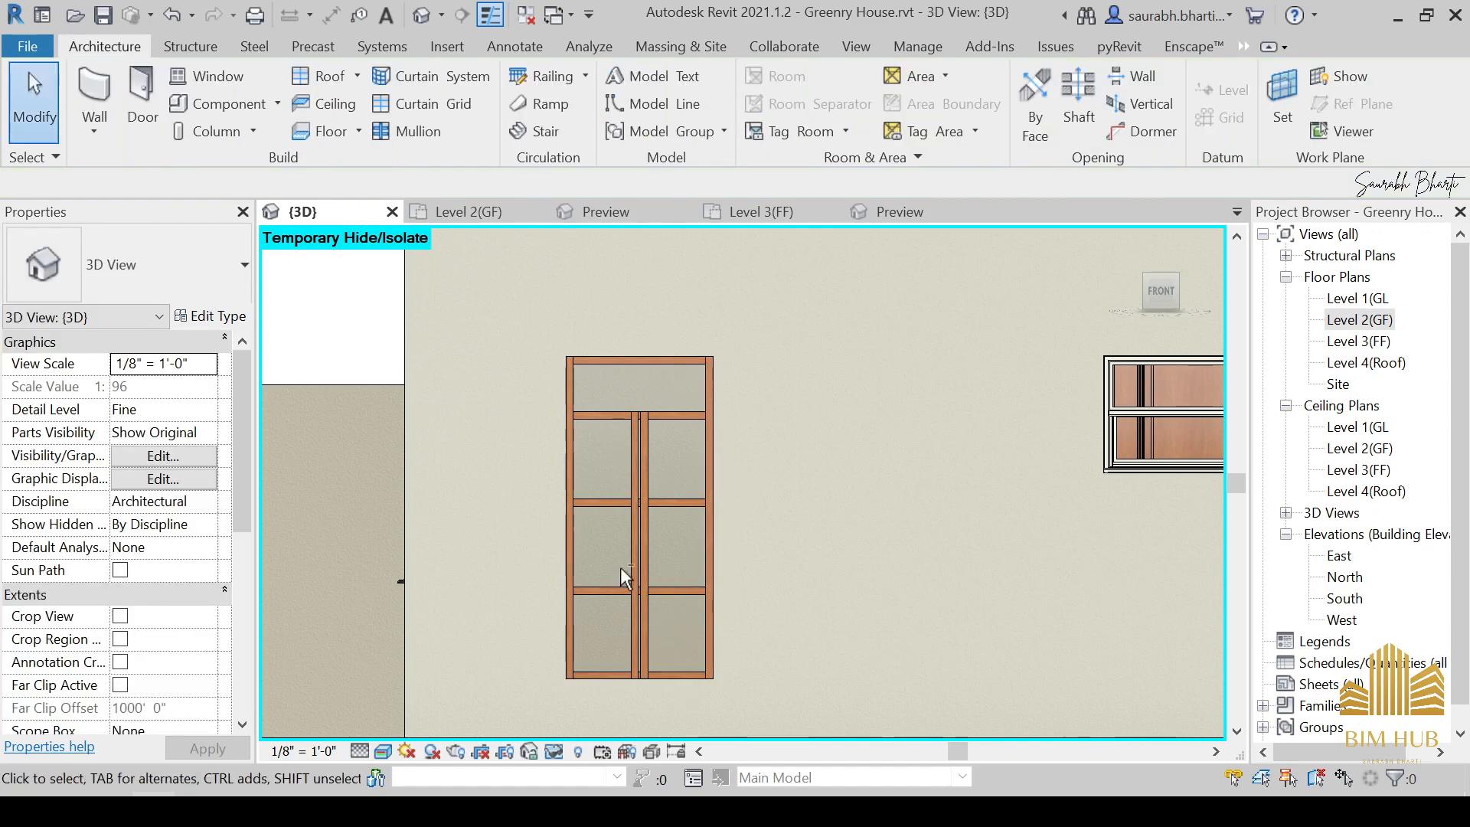
Inspect the wooden-framed curtain-wall window and the surrounding side wall at an angle and from the front.
{"action": "middle_click_drag", "start_coordinate": [621, 567], "coordinate": [557, 598], "text": "shift"}
{"action": "scroll", "coordinate": [557, 599], "scroll_direction": "up", "scroll_amount": 2}
{"action": "scroll", "coordinate": [608, 550], "scroll_direction": "down", "scroll_amount": 3}
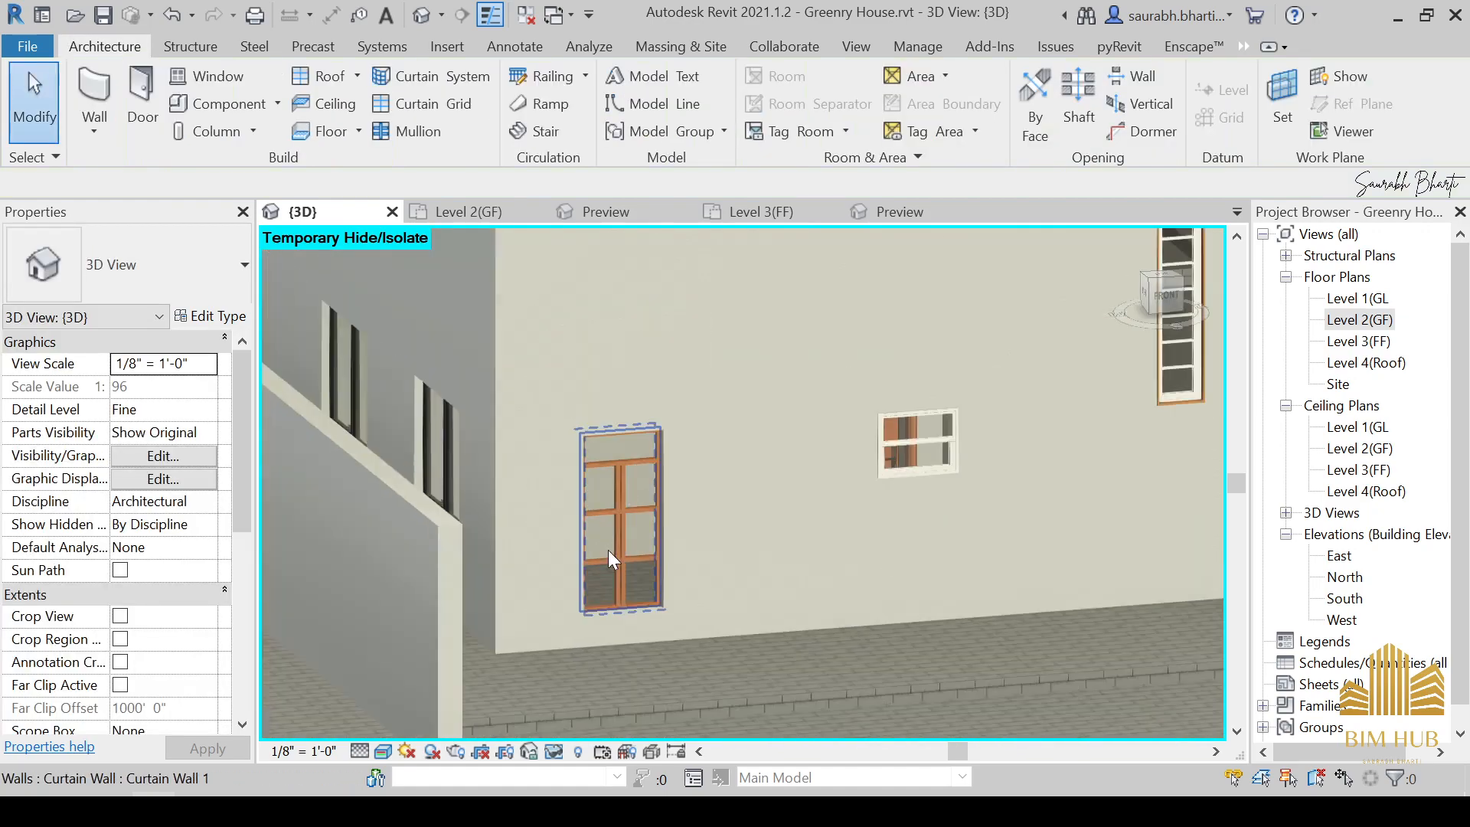
{"action": "middle_click_drag", "start_coordinate": [608, 550], "coordinate": [541, 544], "text": "shift"}
{"action": "scroll", "coordinate": [609, 513], "scroll_direction": "down", "scroll_amount": 1}
{"action": "middle_click_drag", "start_coordinate": [494, 463], "coordinate": [669, 605]}
{"action": "scroll", "coordinate": [568, 645], "scroll_direction": "down", "scroll_amount": 2}
{"action": "left_click", "coordinate": [1159, 292]}
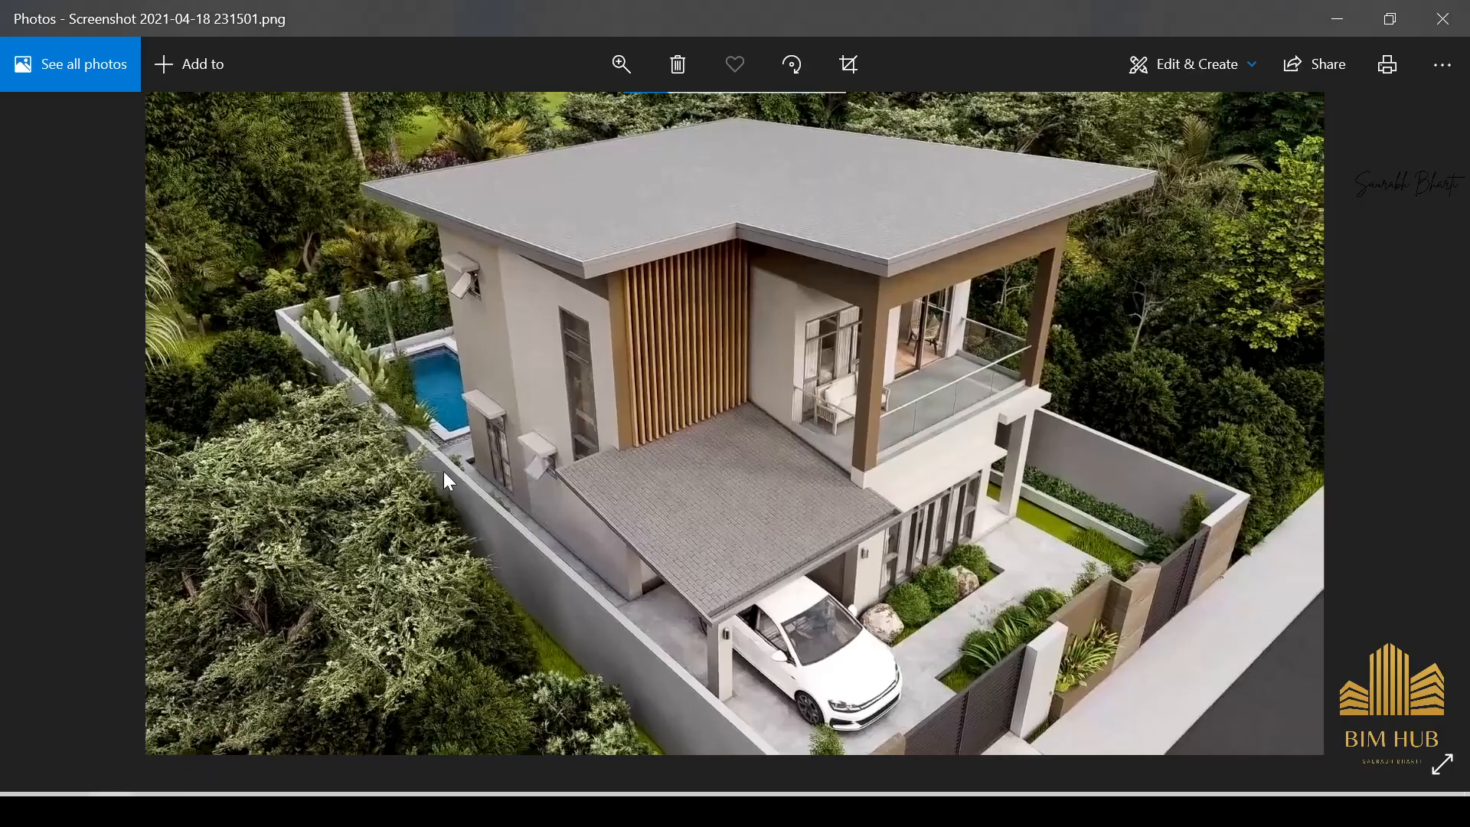
Switch to the reference photo in Photos and compare its side-wall windows and canopies with the model's upper window.
{"action": "scroll", "coordinate": [444, 471], "scroll_direction": "up", "scroll_amount": 3}
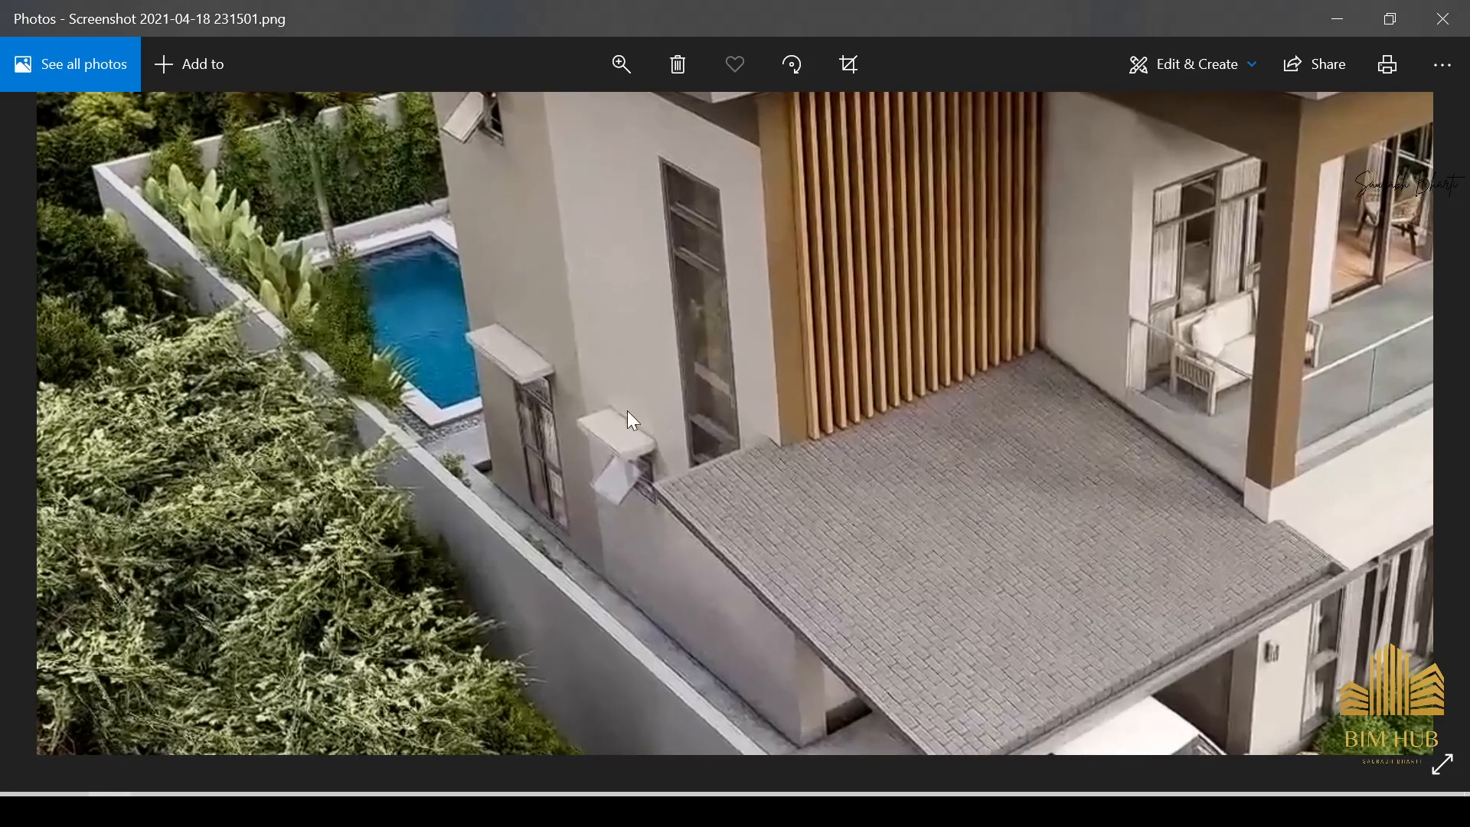
{"action": "left_click_drag", "start_coordinate": [580, 441], "coordinate": [590, 447]}
{"action": "mouse_move", "coordinate": [552, 382]}
{"action": "left_mouse_down"}
{"action": "mouse_move", "coordinate": [574, 390]}
{"action": "mouse_move", "coordinate": [539, 409]}
{"action": "left_mouse_up"}
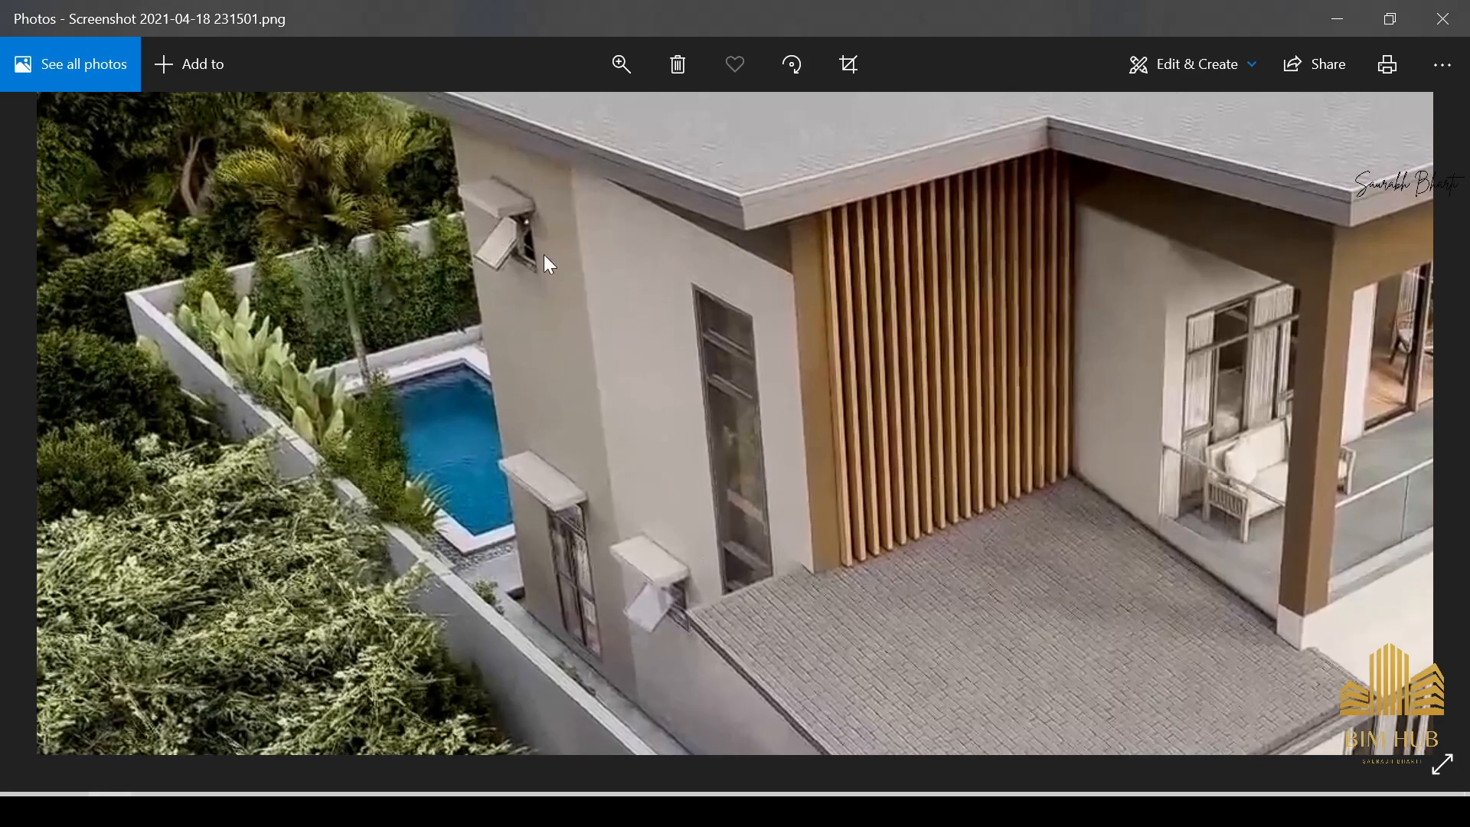
{"action": "left_click", "coordinate": [1337, 8]}
{"action": "scroll", "coordinate": [668, 613], "scroll_direction": "up", "scroll_amount": 3}
{"action": "scroll", "coordinate": [720, 392], "scroll_direction": "up", "scroll_amount": 2}
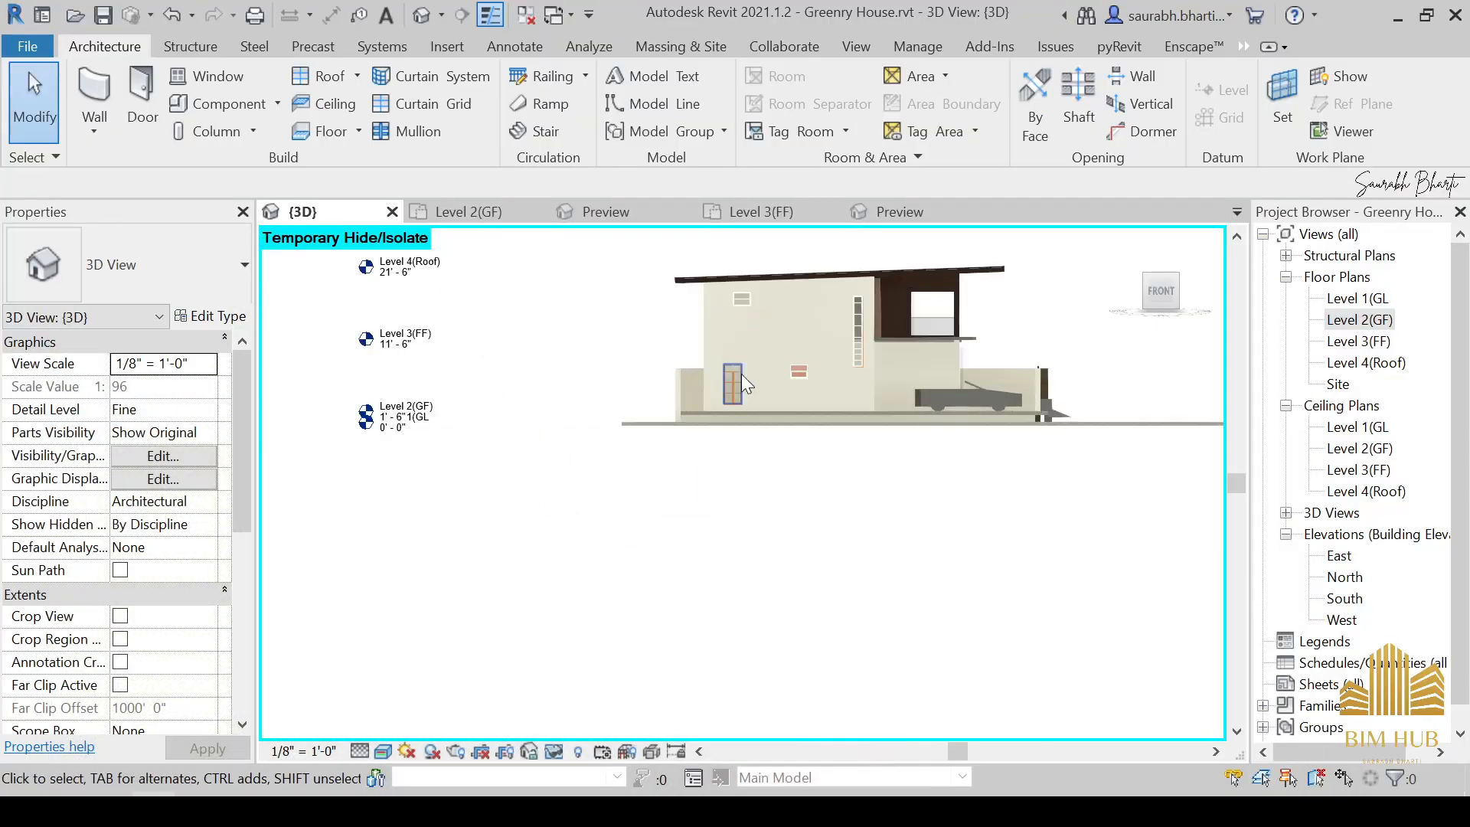
{"action": "scroll", "coordinate": [600, 444], "scroll_direction": "up", "scroll_amount": 4}
{"action": "left_click", "coordinate": [607, 356]}
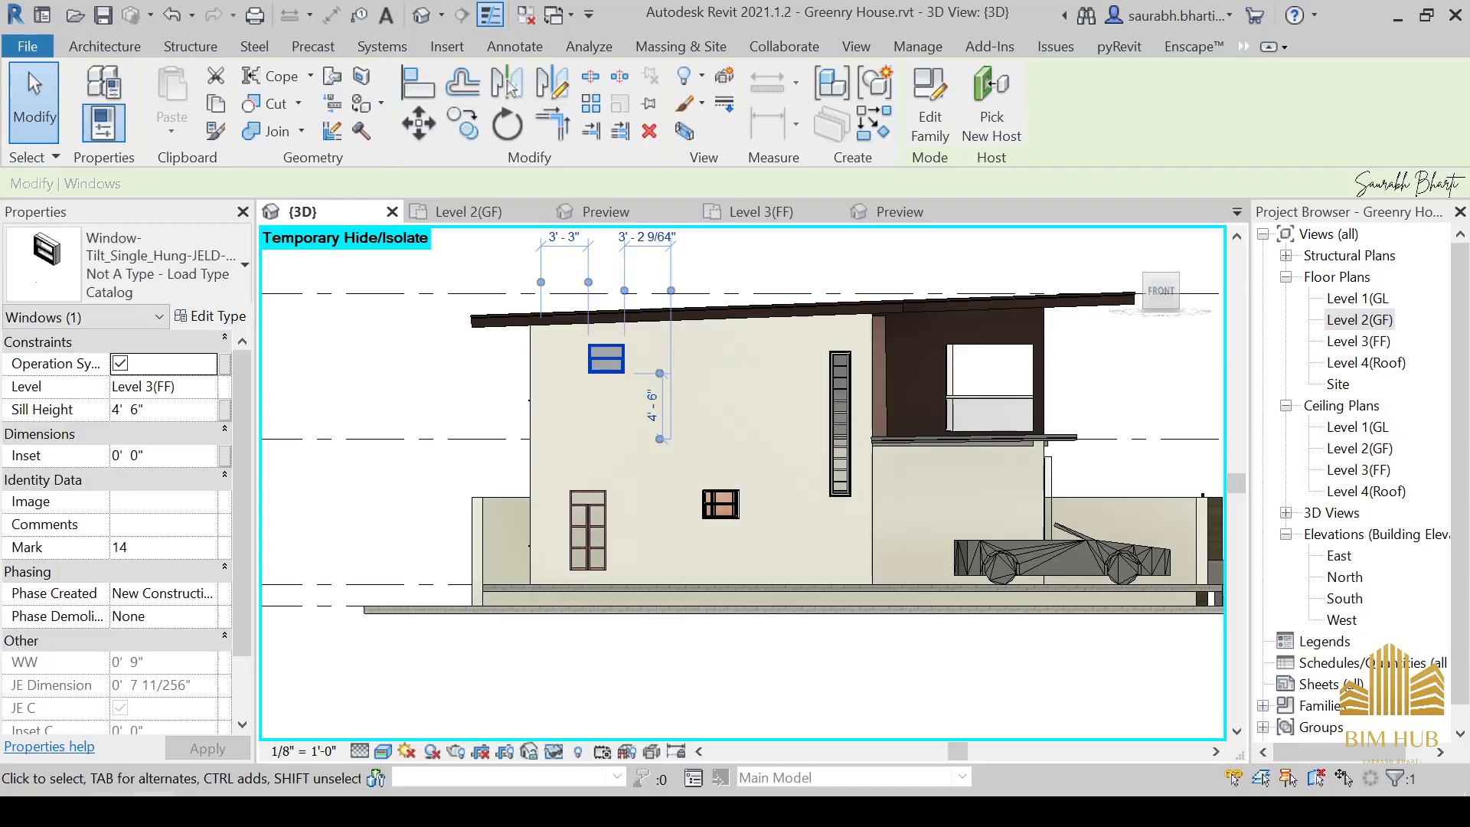
{"action": "left_click", "coordinate": [112, 812]}
{"action": "double_click", "coordinate": [476, 322]}
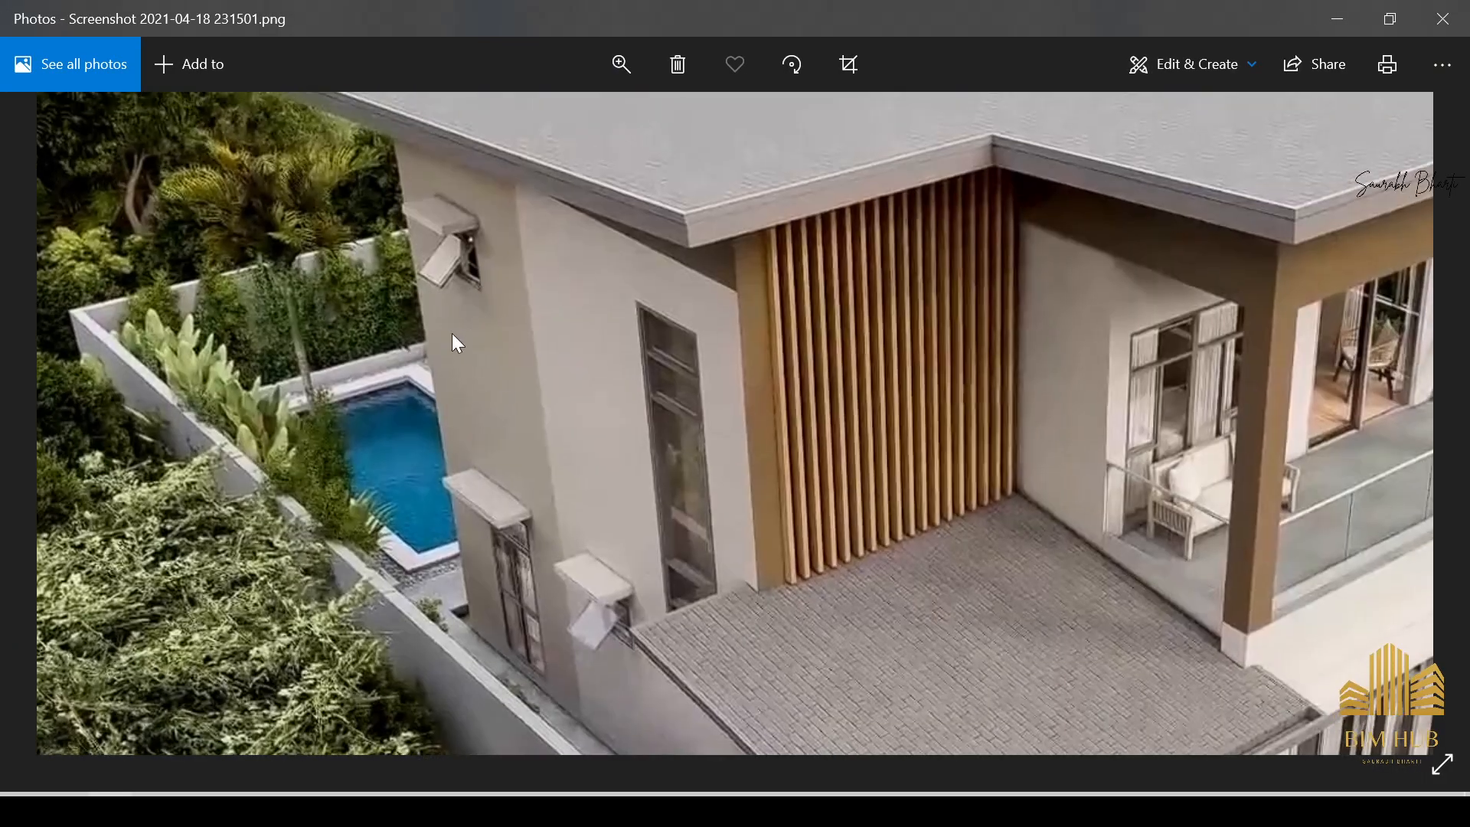
{"action": "double_click", "coordinate": [452, 334]}
{"action": "left_click", "coordinate": [1340, 18]}
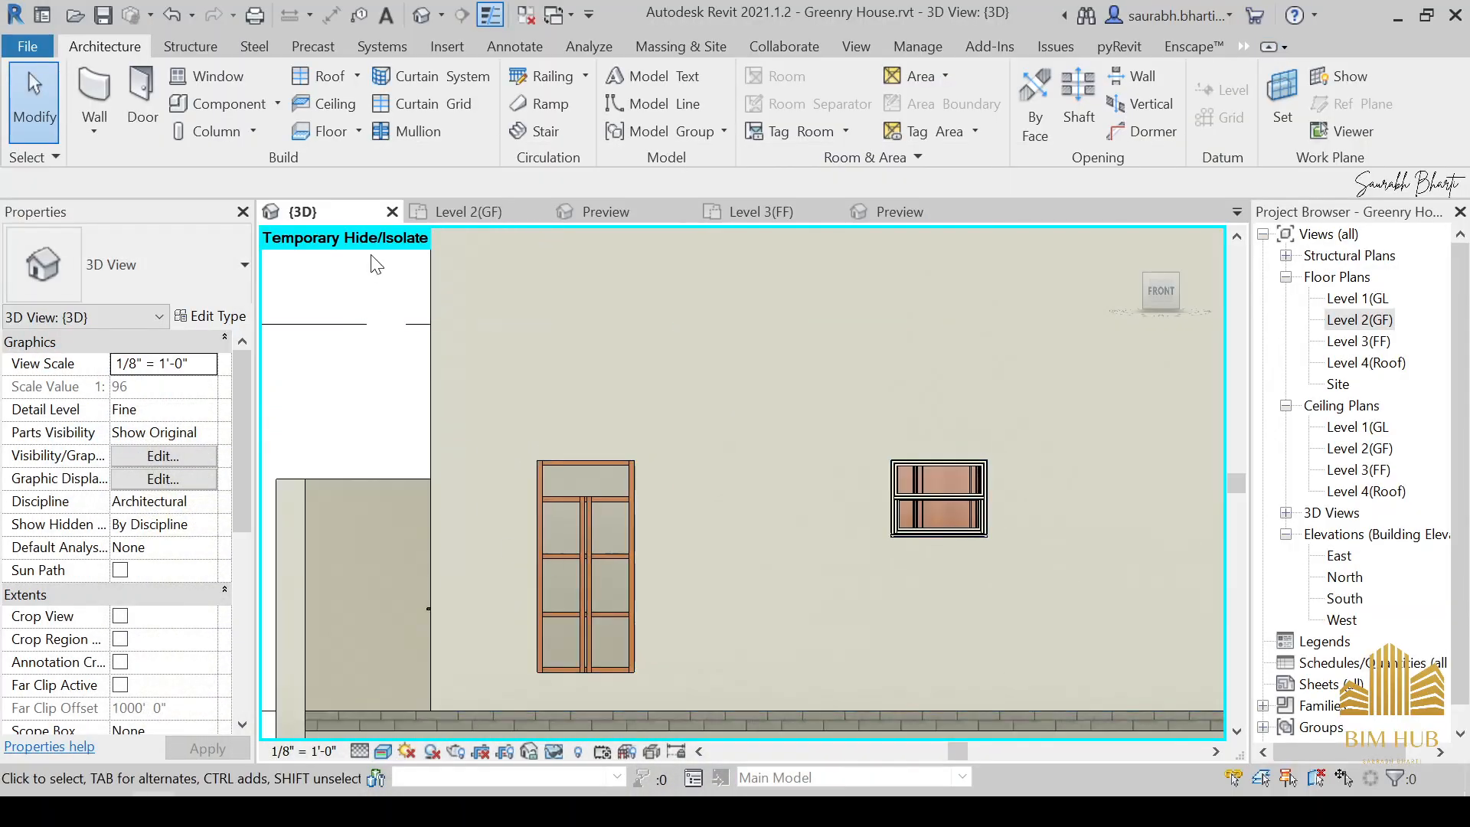
Start a new in-place component in the Windows family category.
{"action": "scroll", "coordinate": [520, 346], "scroll_direction": "down", "scroll_amount": 3}
{"action": "middle_click_drag", "start_coordinate": [521, 347], "coordinate": [375, 421]}
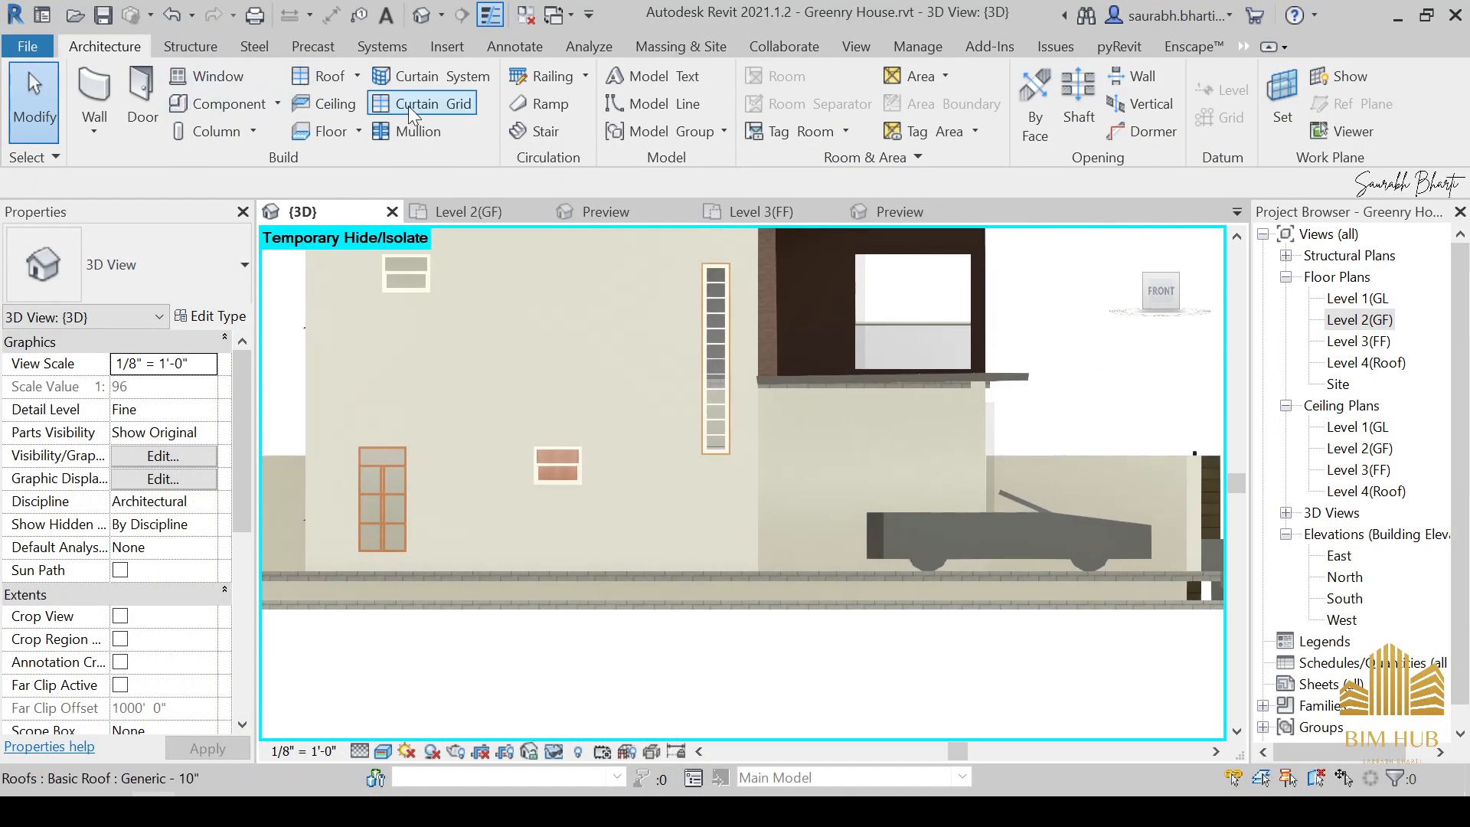
{"action": "left_click", "coordinate": [233, 107]}
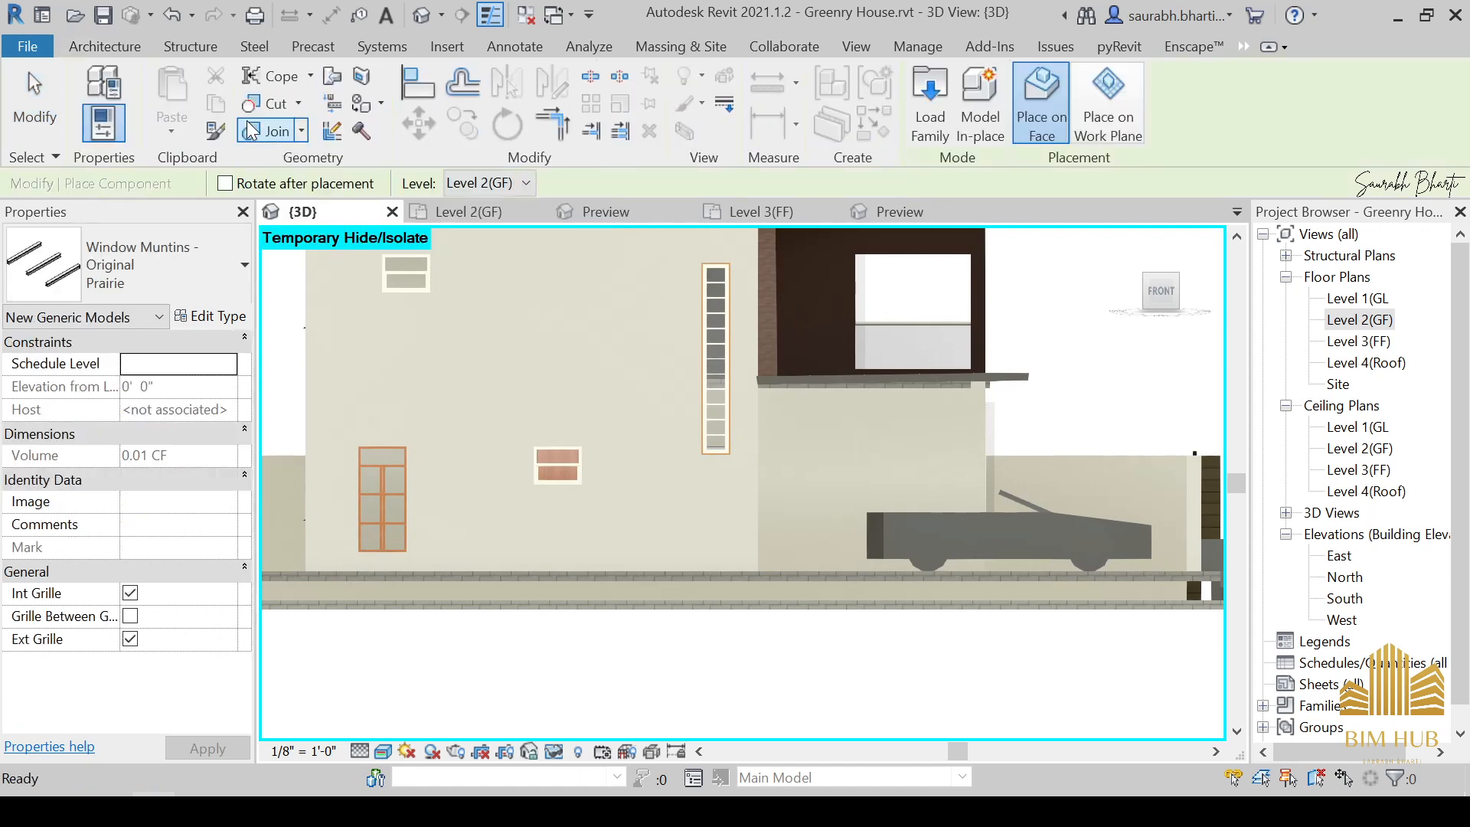
{"action": "key", "text": "Escape"}
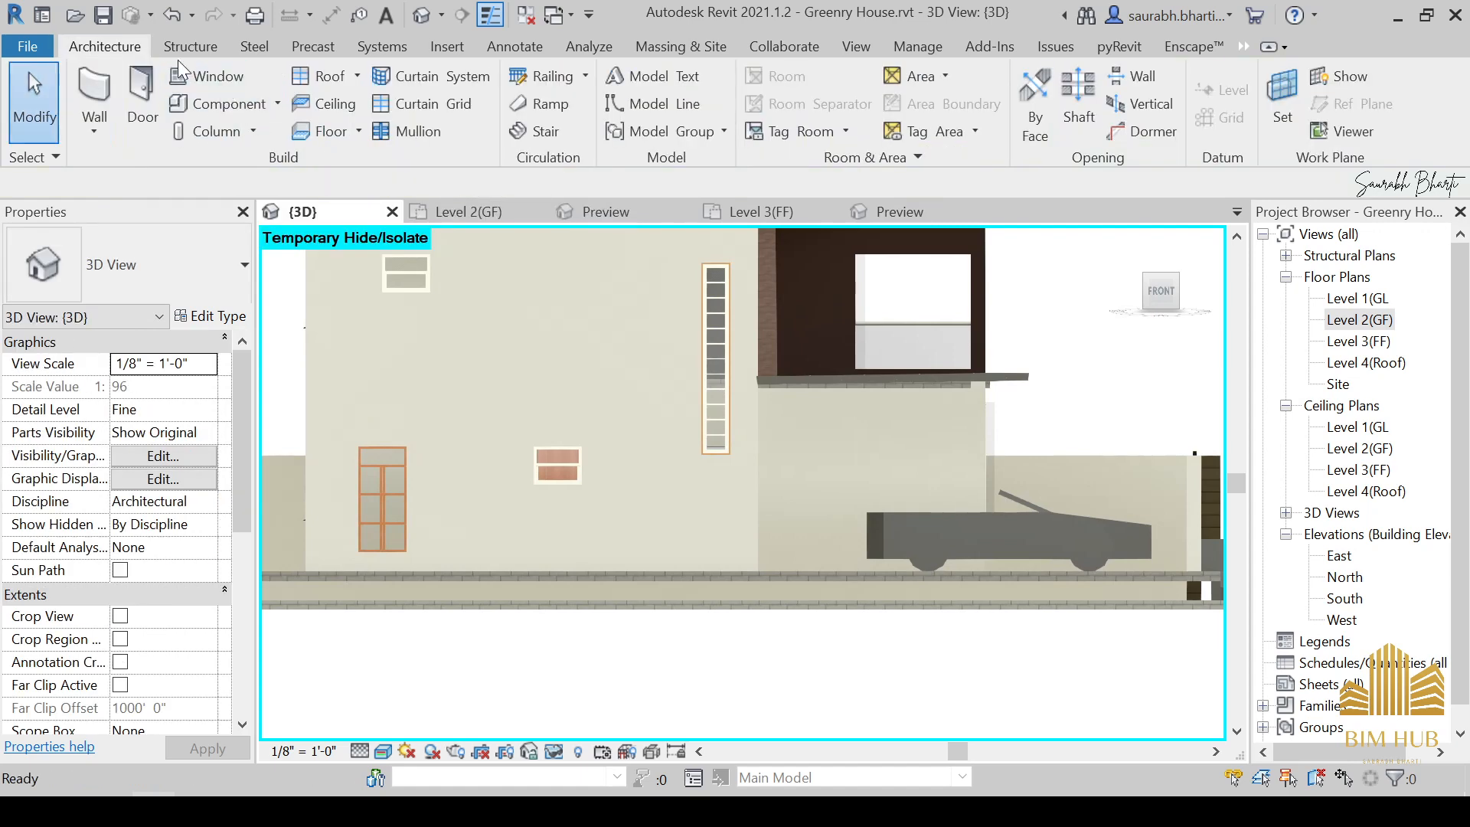
{"action": "left_click", "coordinate": [279, 104]}
{"action": "left_click", "coordinate": [260, 172]}
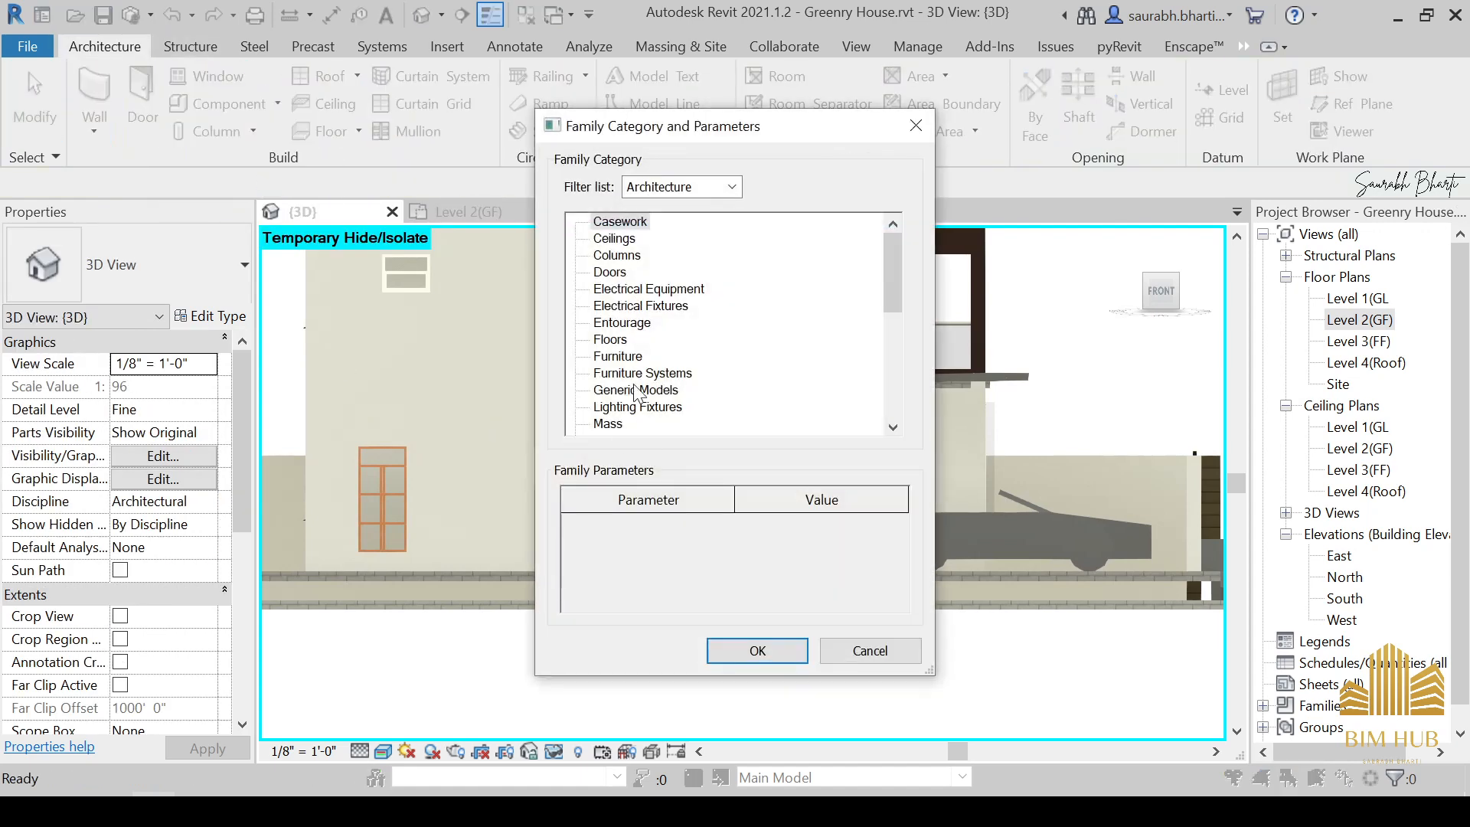
{"action": "scroll", "coordinate": [634, 392], "scroll_direction": "down", "scroll_amount": 6}
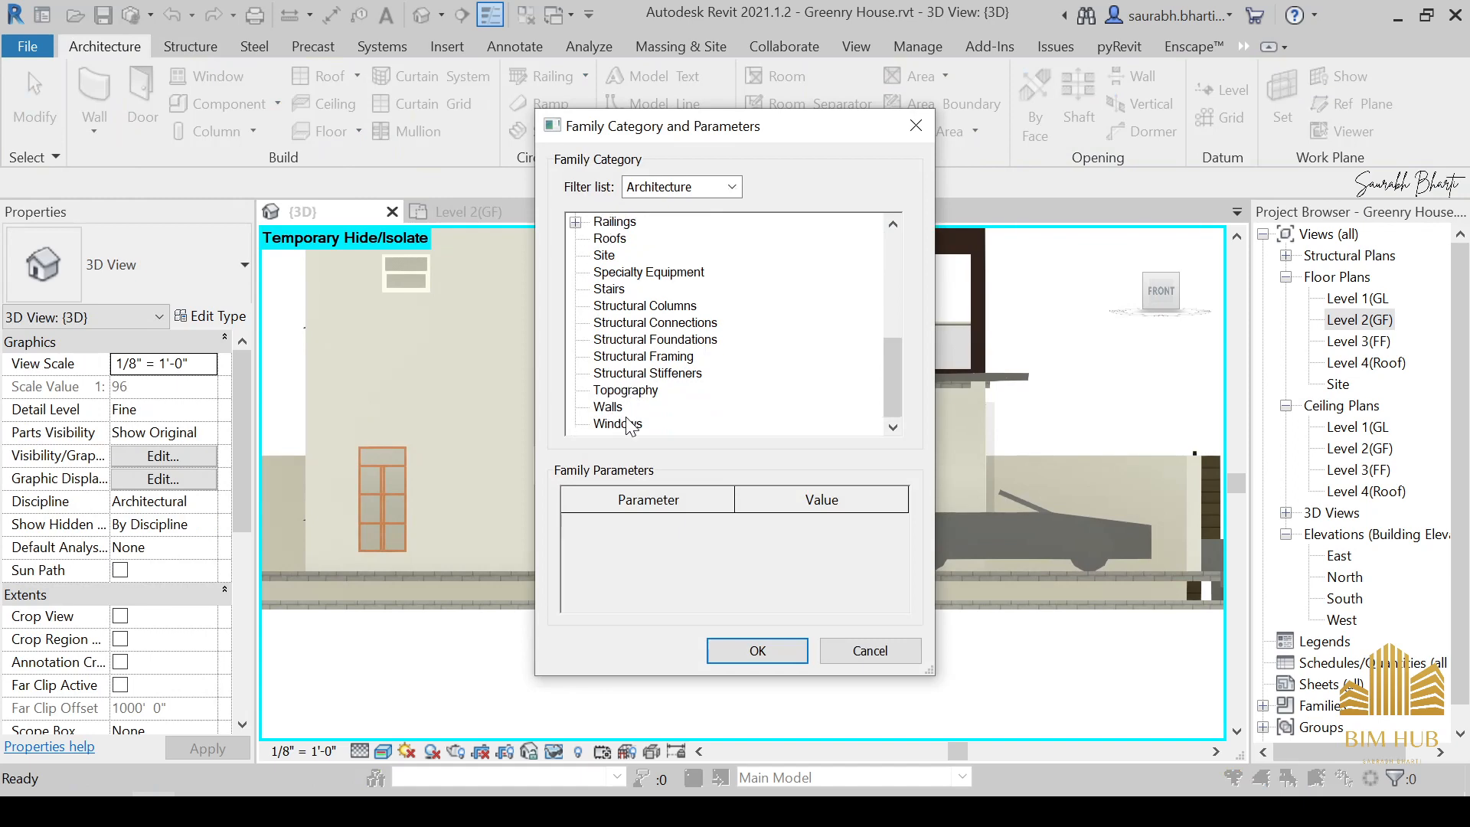
{"action": "double_click", "coordinate": [630, 425]}
Name the in-place window component Window Extruision and open its model editor.
{"action": "type", "text": "wIND"}
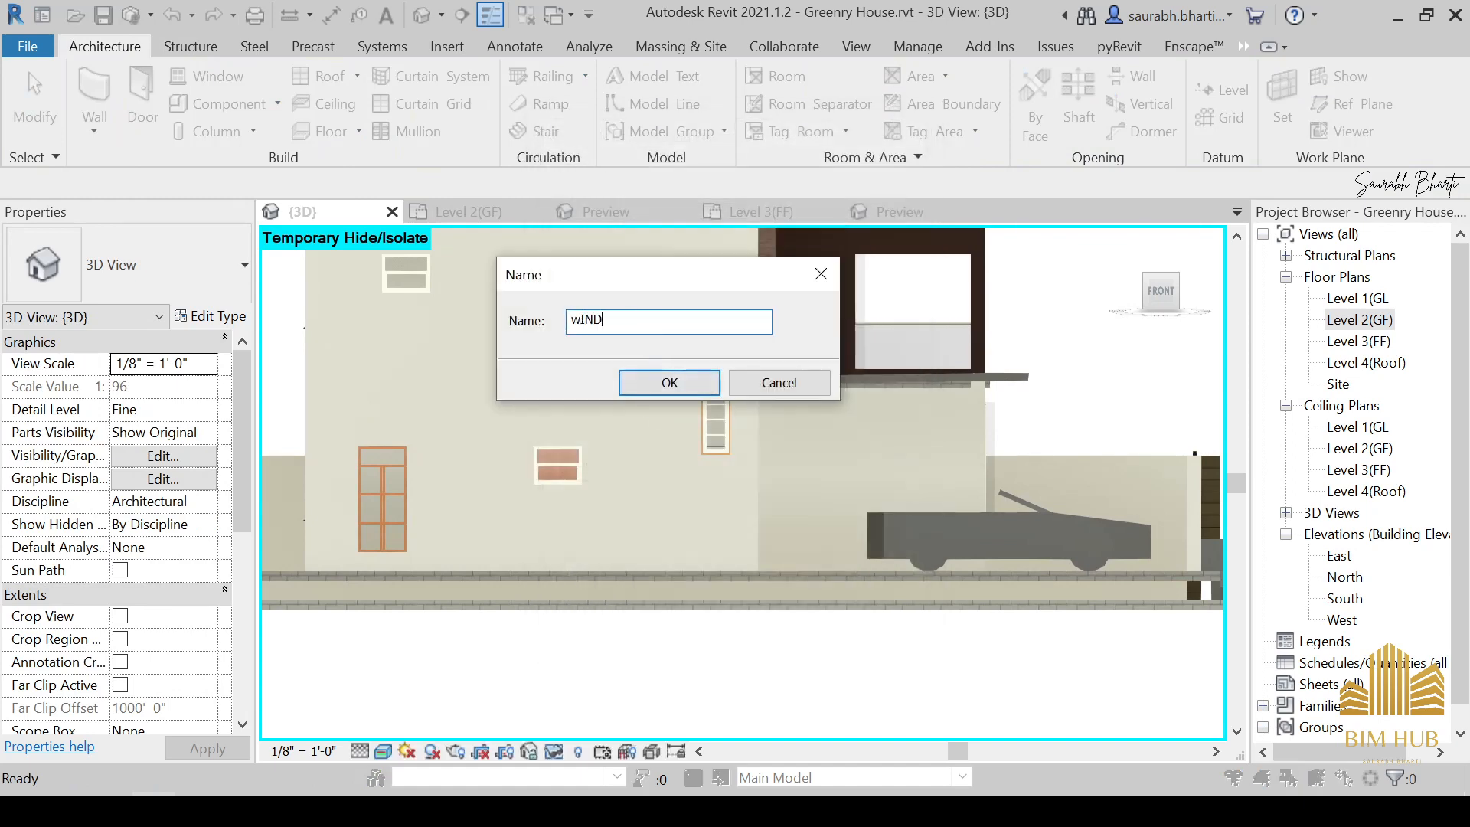
{"action": "key", "text": "BackSpace"}
{"action": "key", "text": "BackSpace"}
{"action": "key", "text": "BackSpace"}
{"action": "key", "text": "BackSpace"}
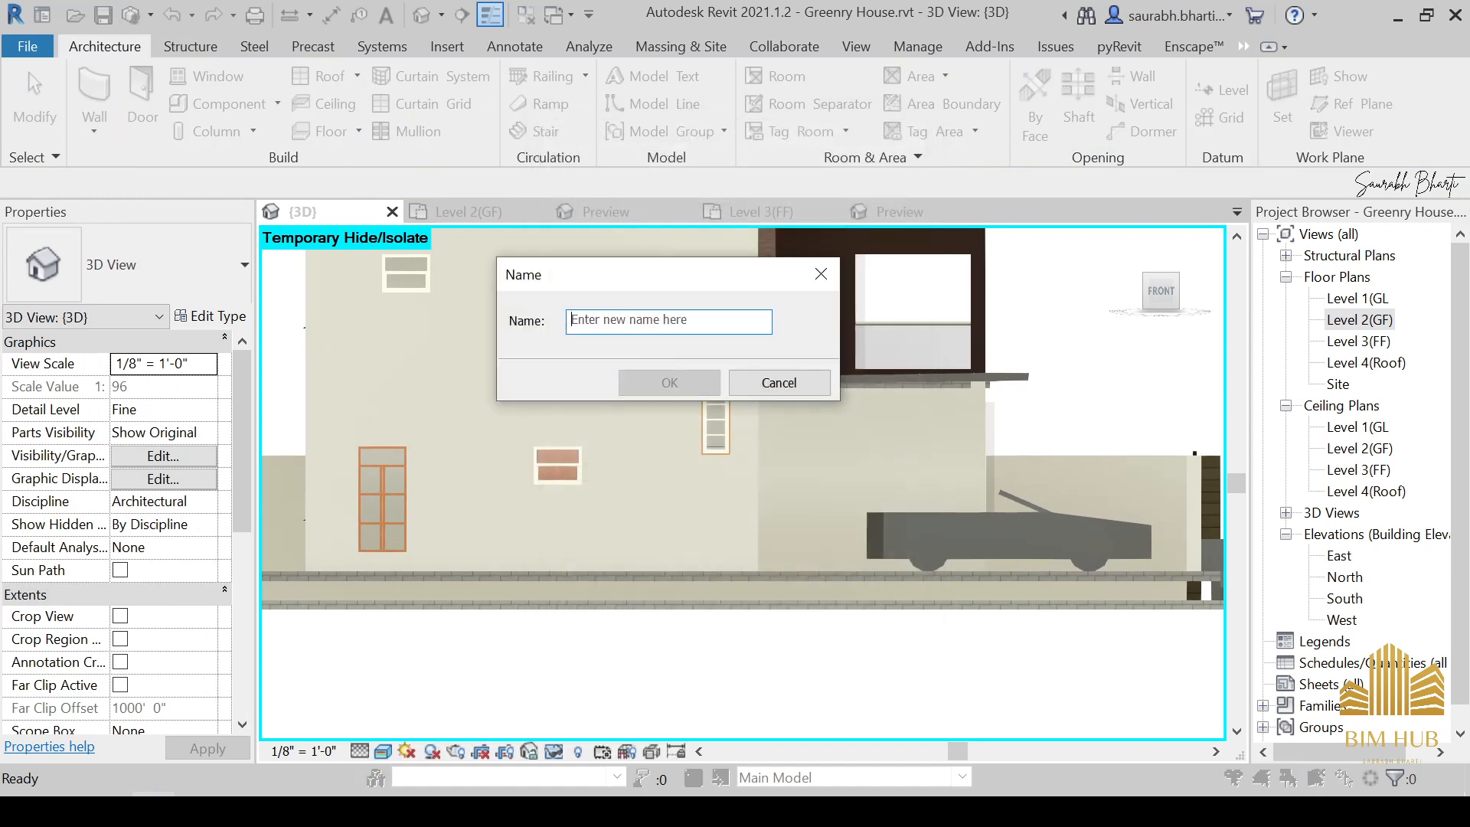
{"action": "type", "text": "Window Extruision"}
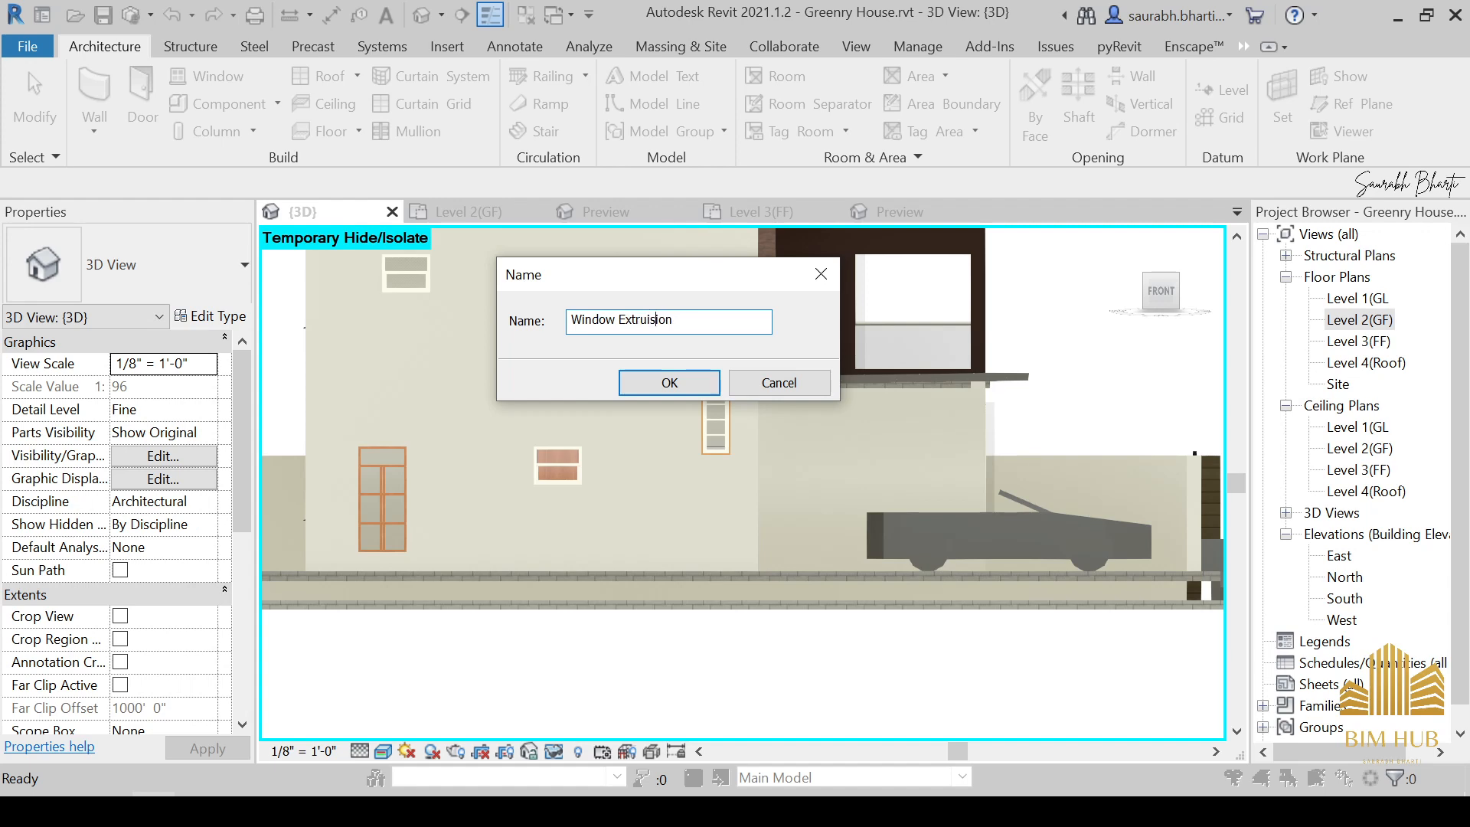
{"action": "left_click", "coordinate": [671, 383]}
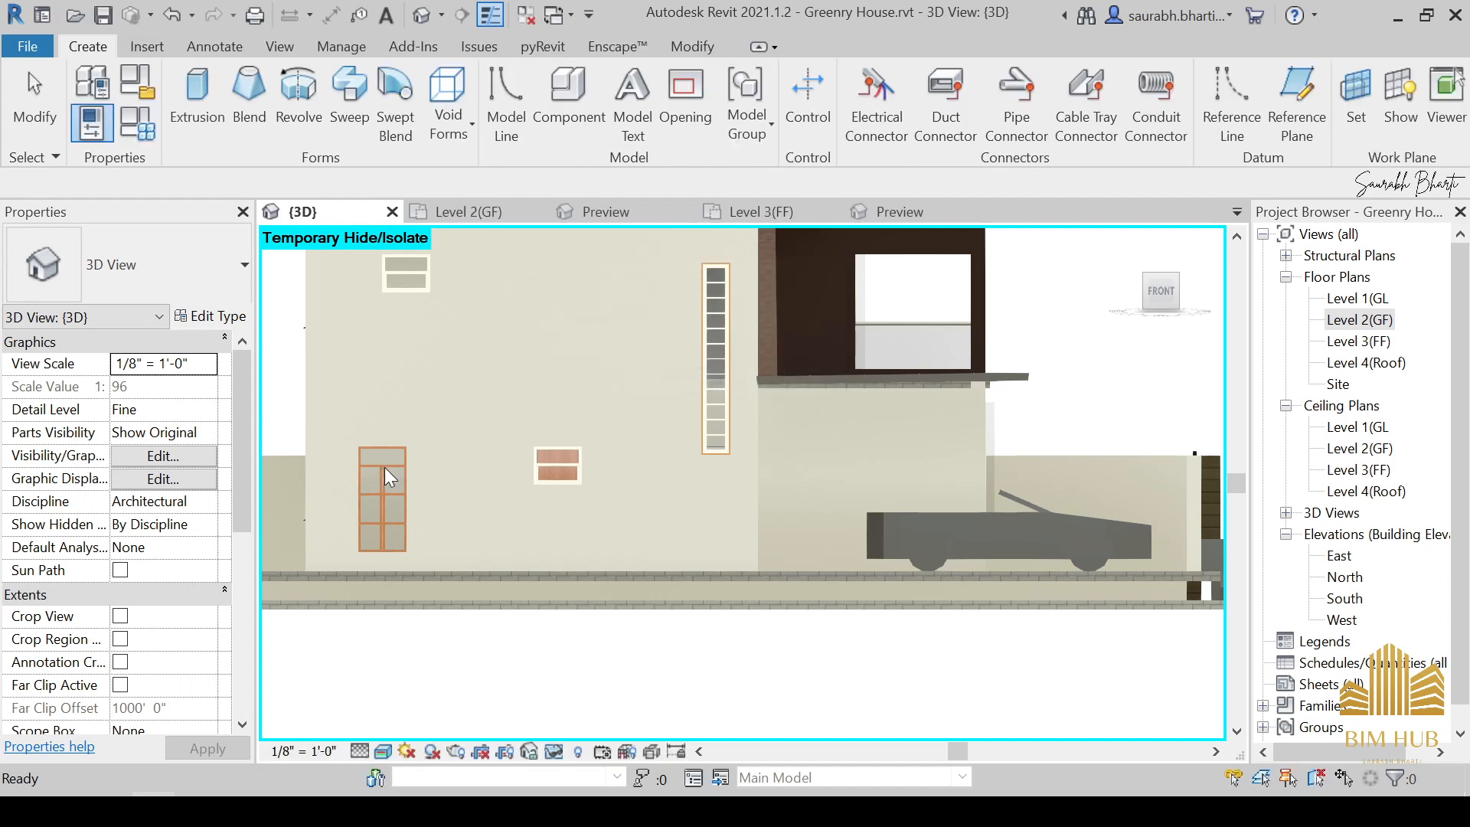
Start an extrusion and set its work plane by picking the face of the side wall.
{"action": "scroll", "coordinate": [796, 455], "scroll_direction": "down", "scroll_amount": 5}
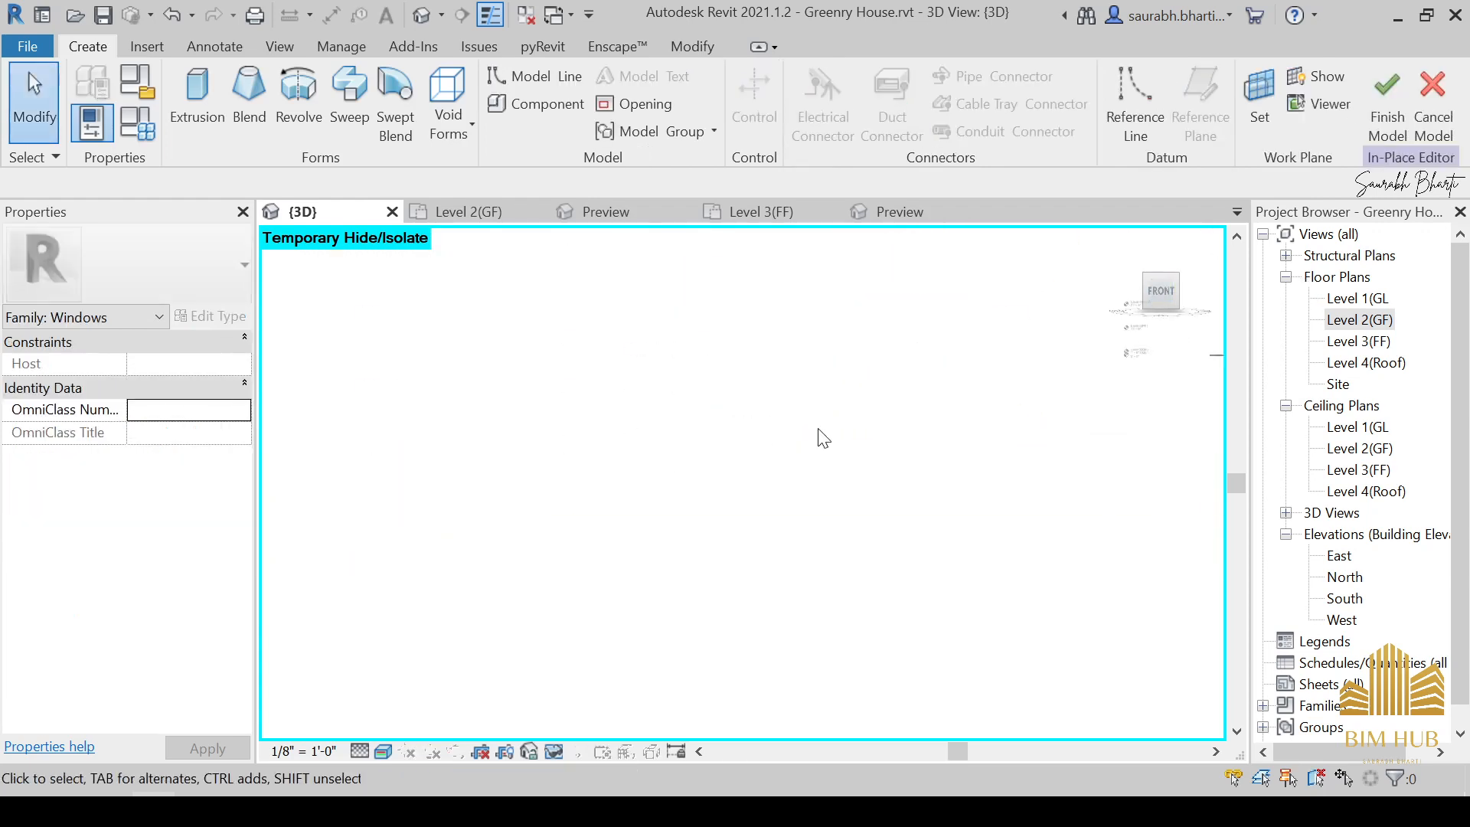
{"action": "scroll", "coordinate": [612, 474], "scroll_direction": "up", "scroll_amount": 4}
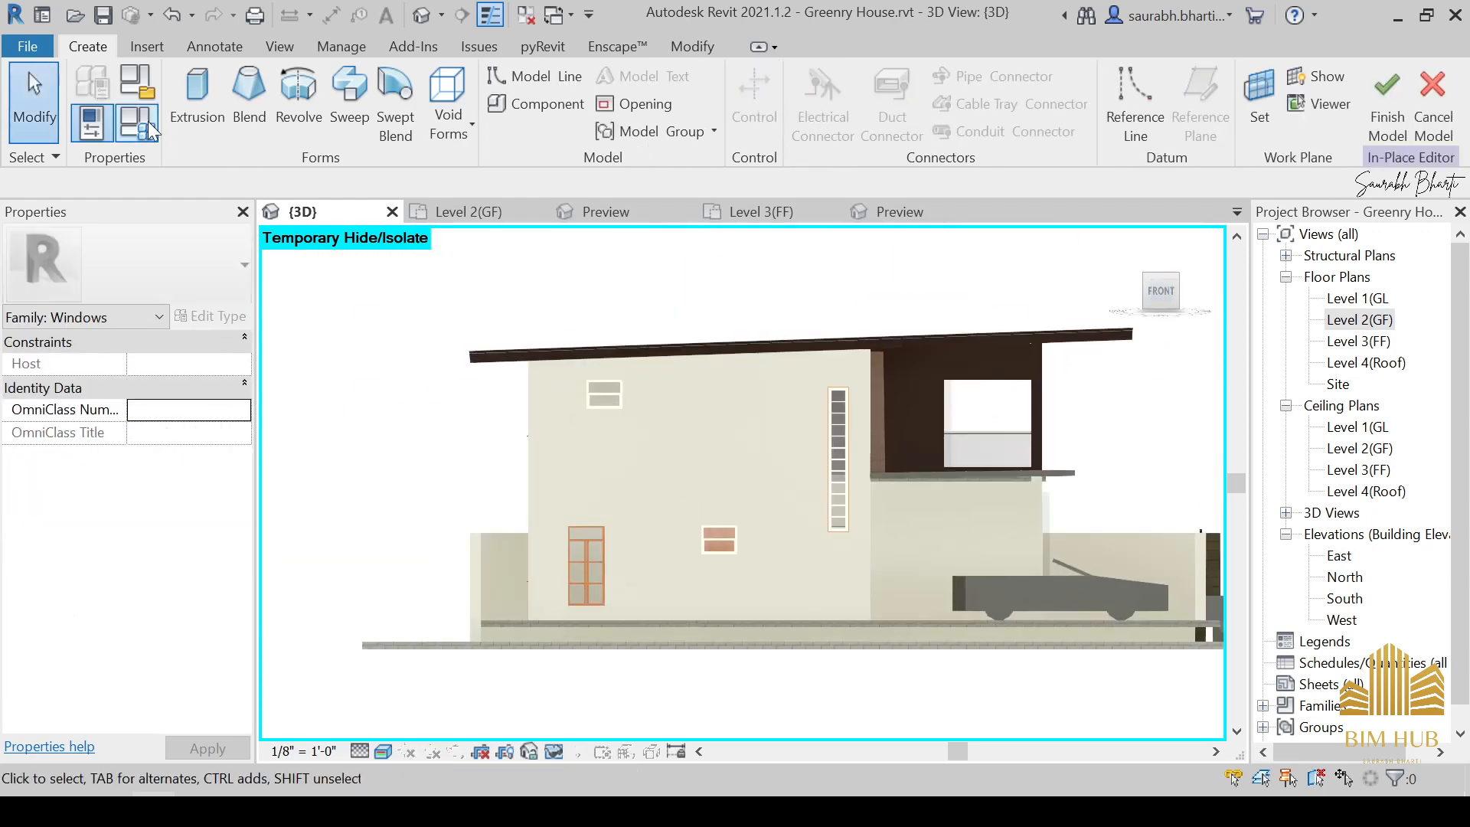
{"action": "left_click", "coordinate": [177, 141]}
{"action": "left_click", "coordinate": [993, 99]}
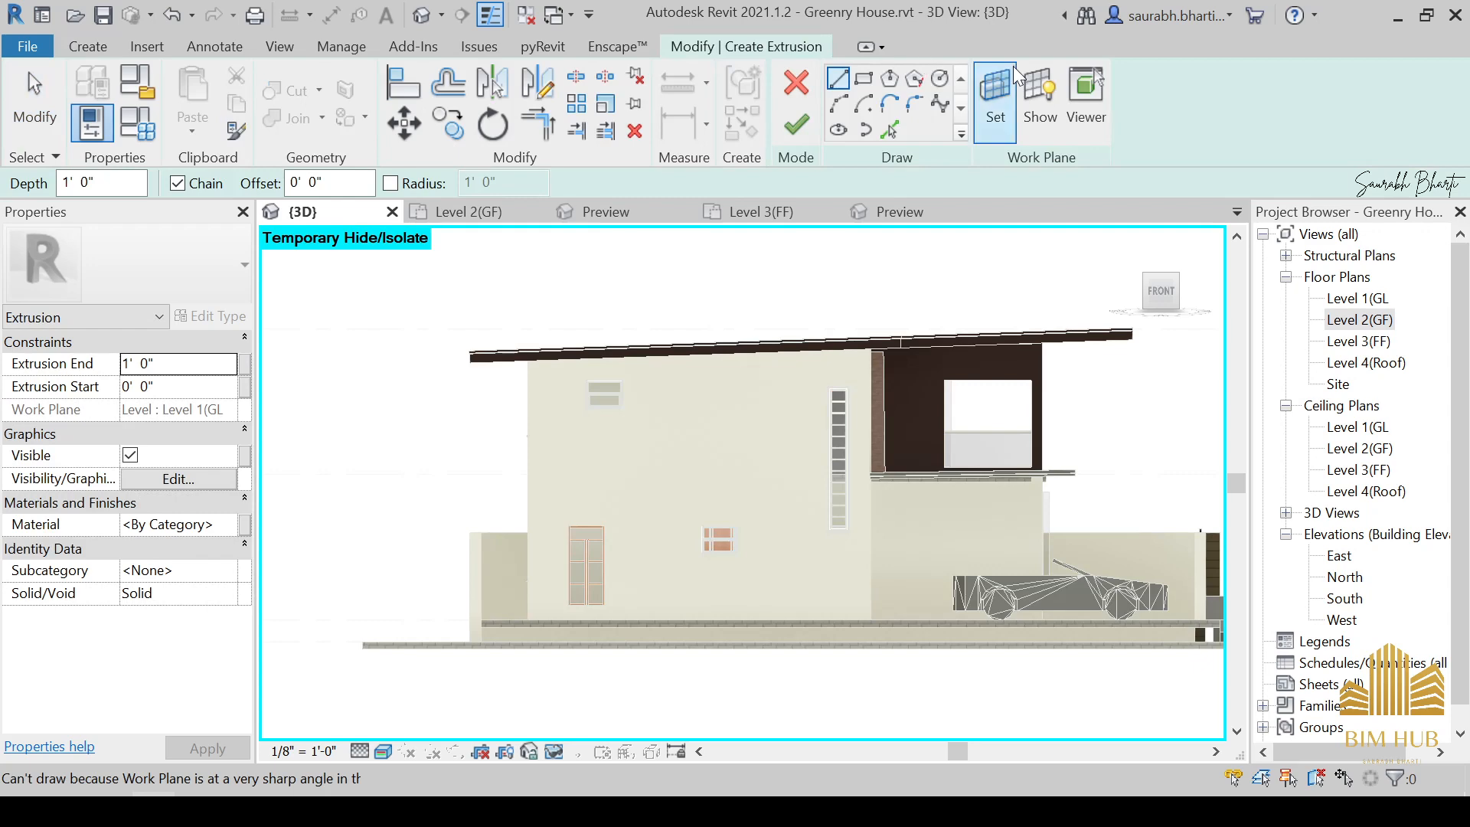
{"action": "left_click", "coordinate": [1088, 444]}
{"action": "left_click", "coordinate": [1108, 542]}
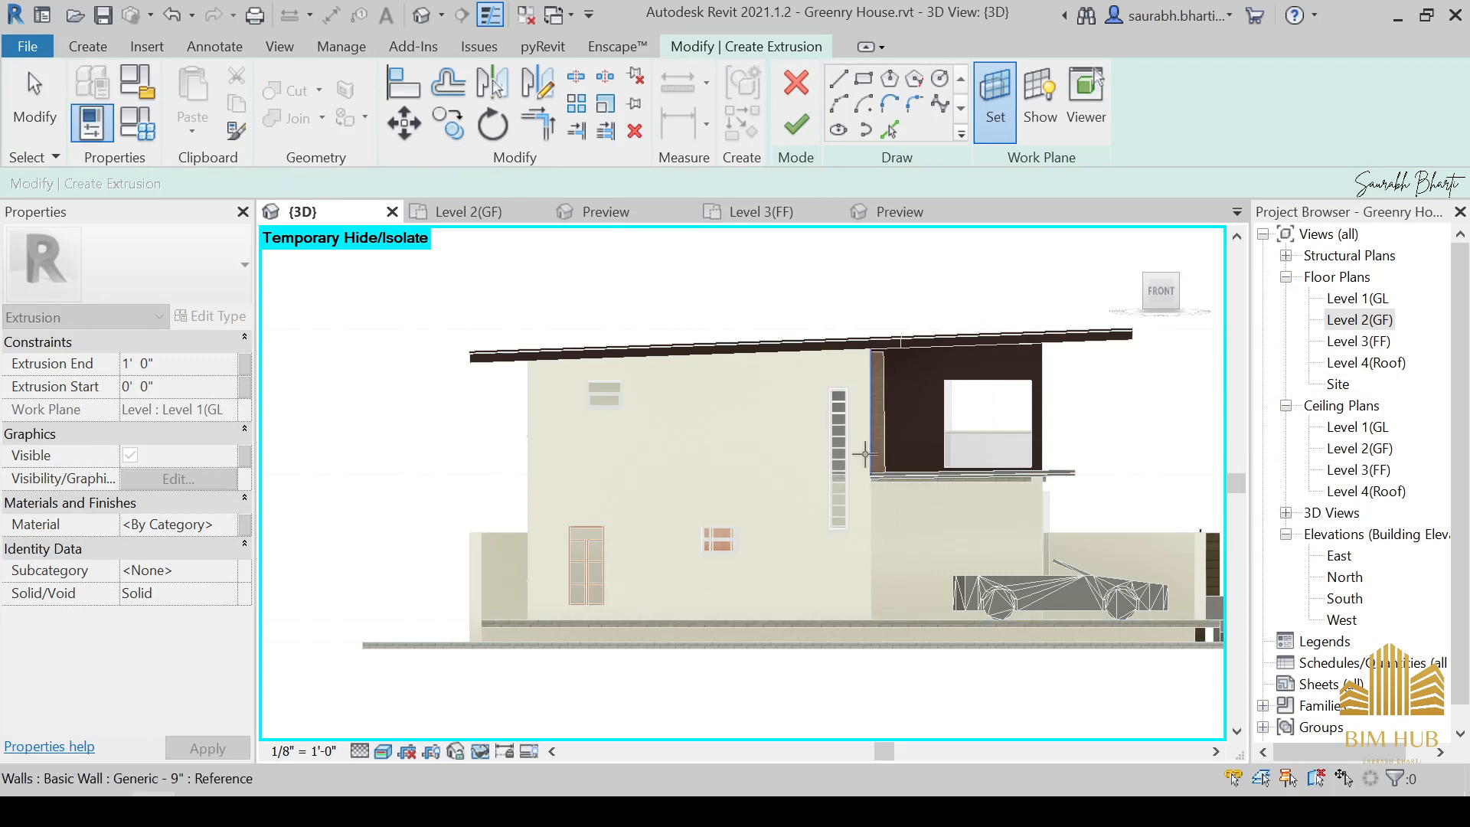
{"action": "left_click", "coordinate": [866, 433]}
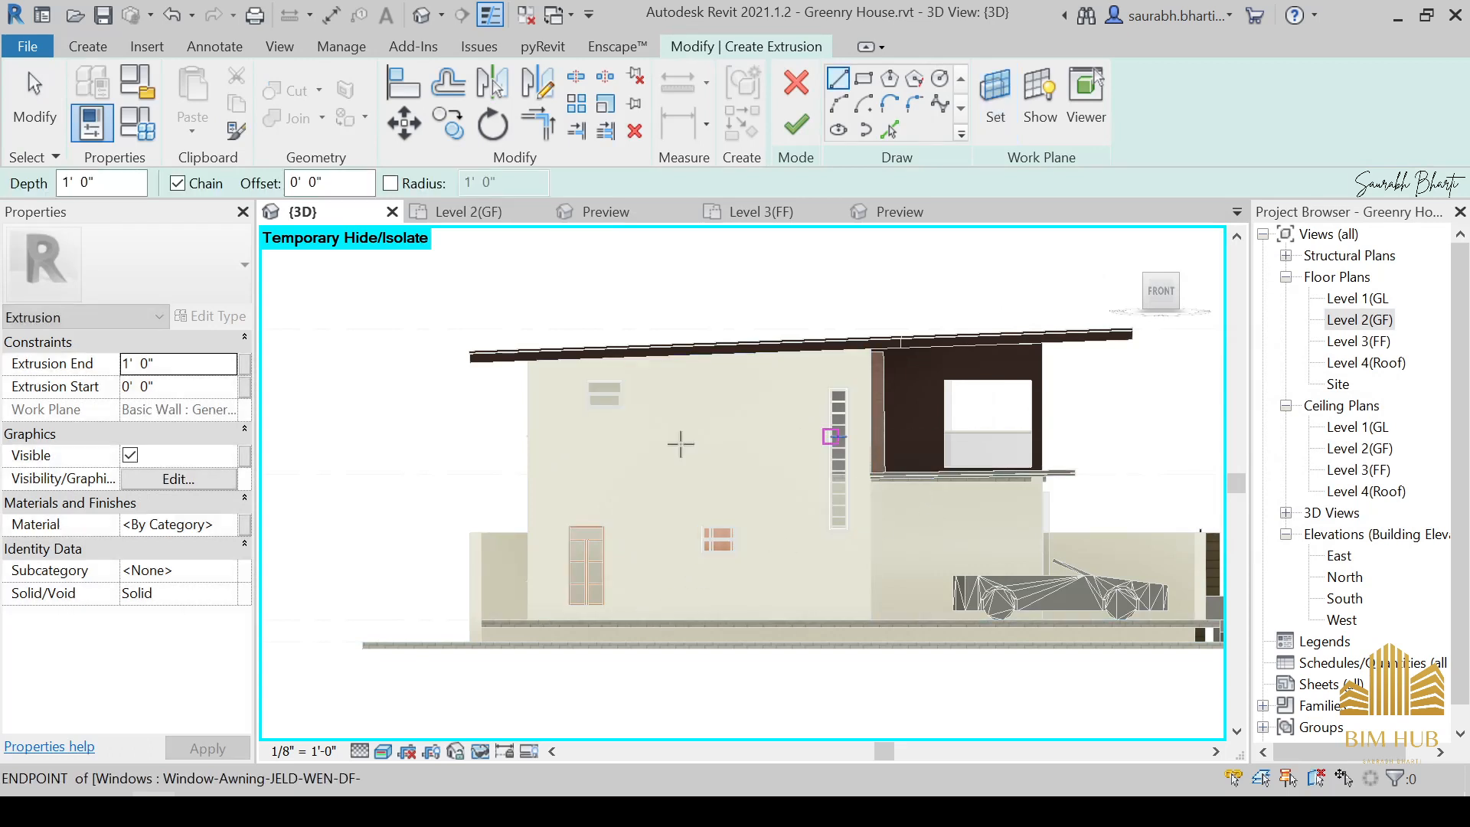
Sketch a rectangle about 2' 6" wide and 4.3" high directly on top of the curtain-wall window's frame.
{"action": "left_click", "coordinate": [864, 77]}
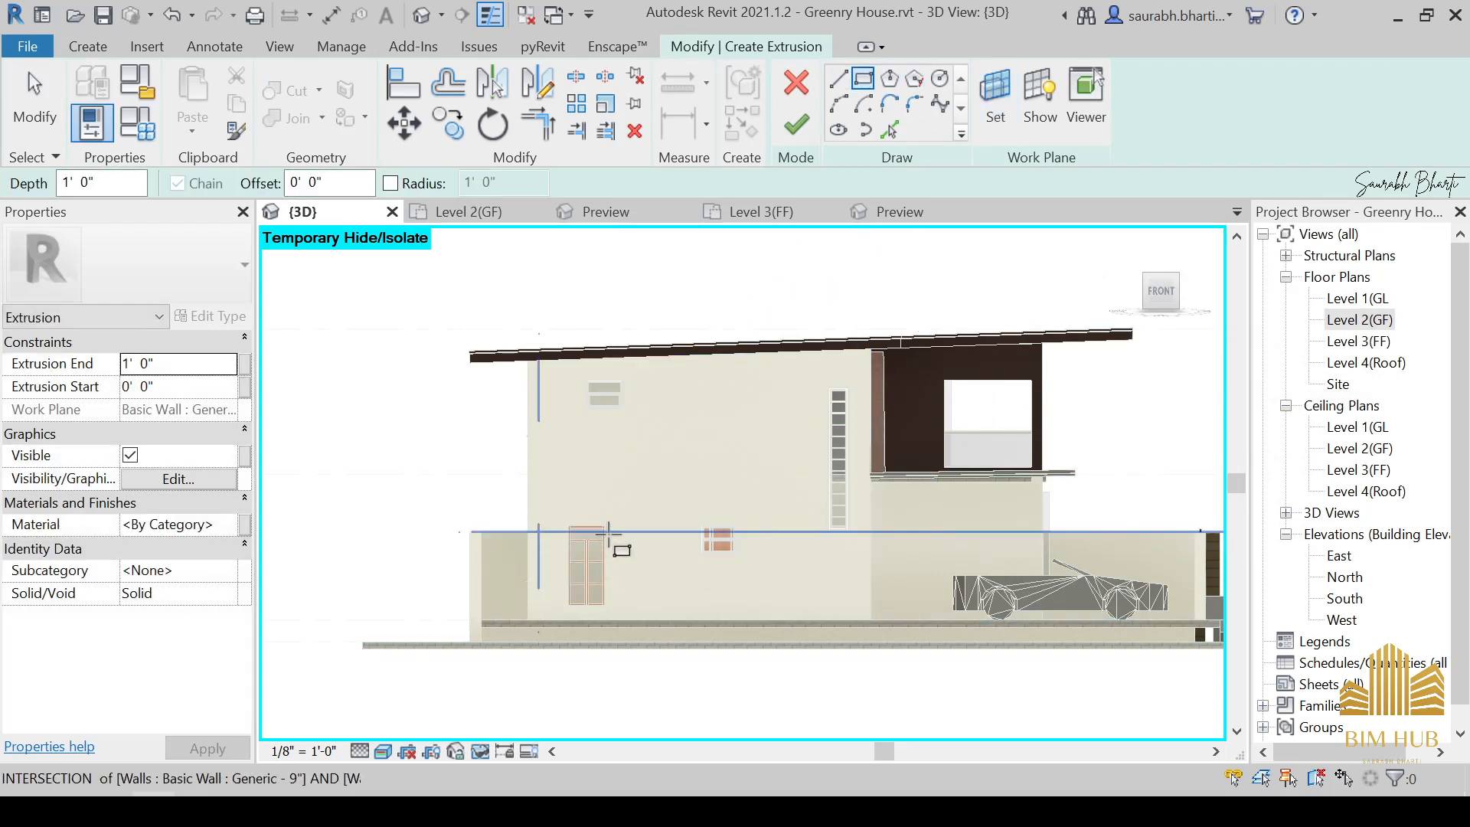
{"action": "scroll", "coordinate": [574, 528], "scroll_direction": "up", "scroll_amount": 5}
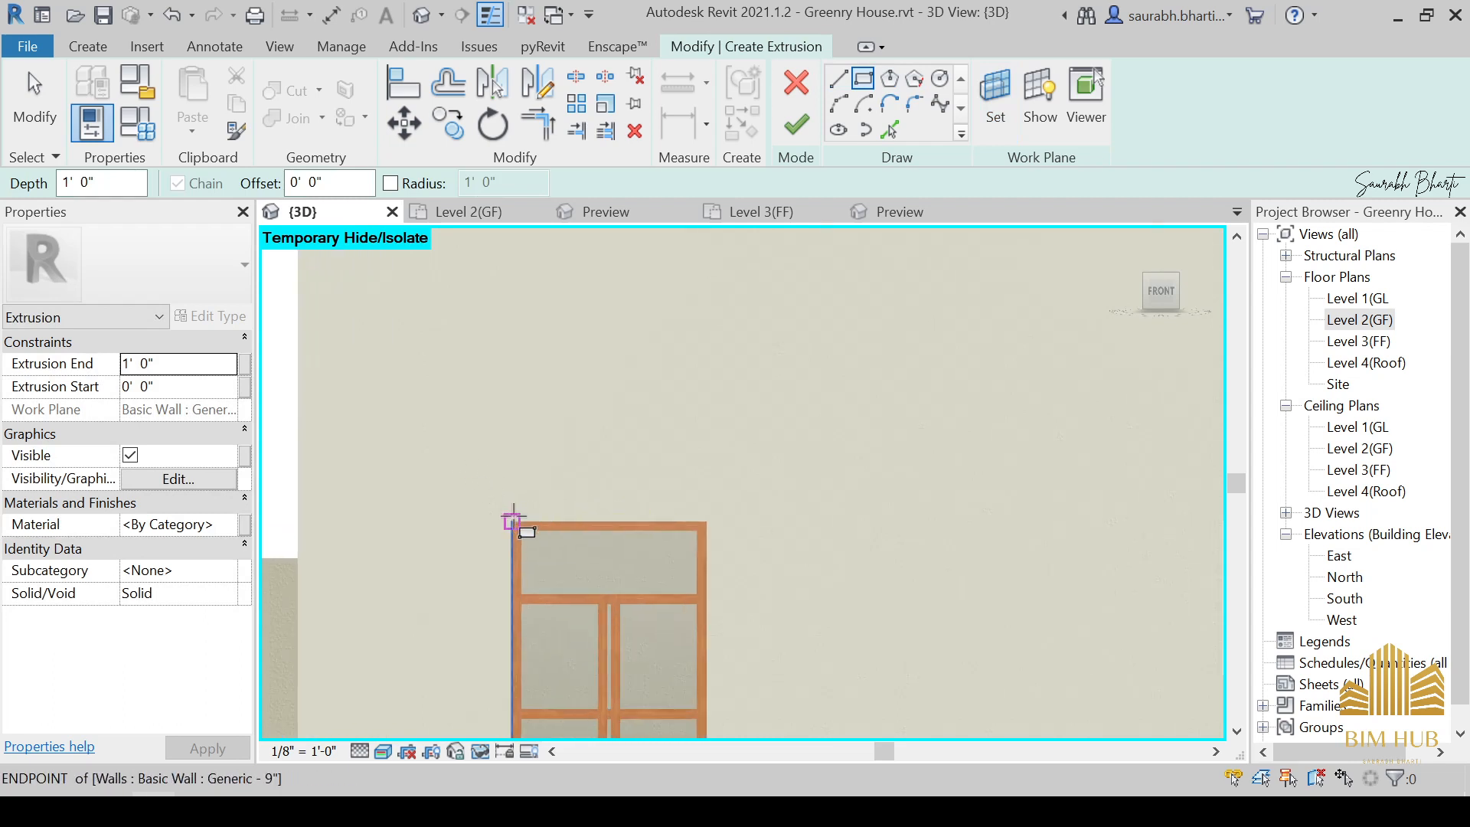
{"action": "left_click", "coordinate": [513, 522]}
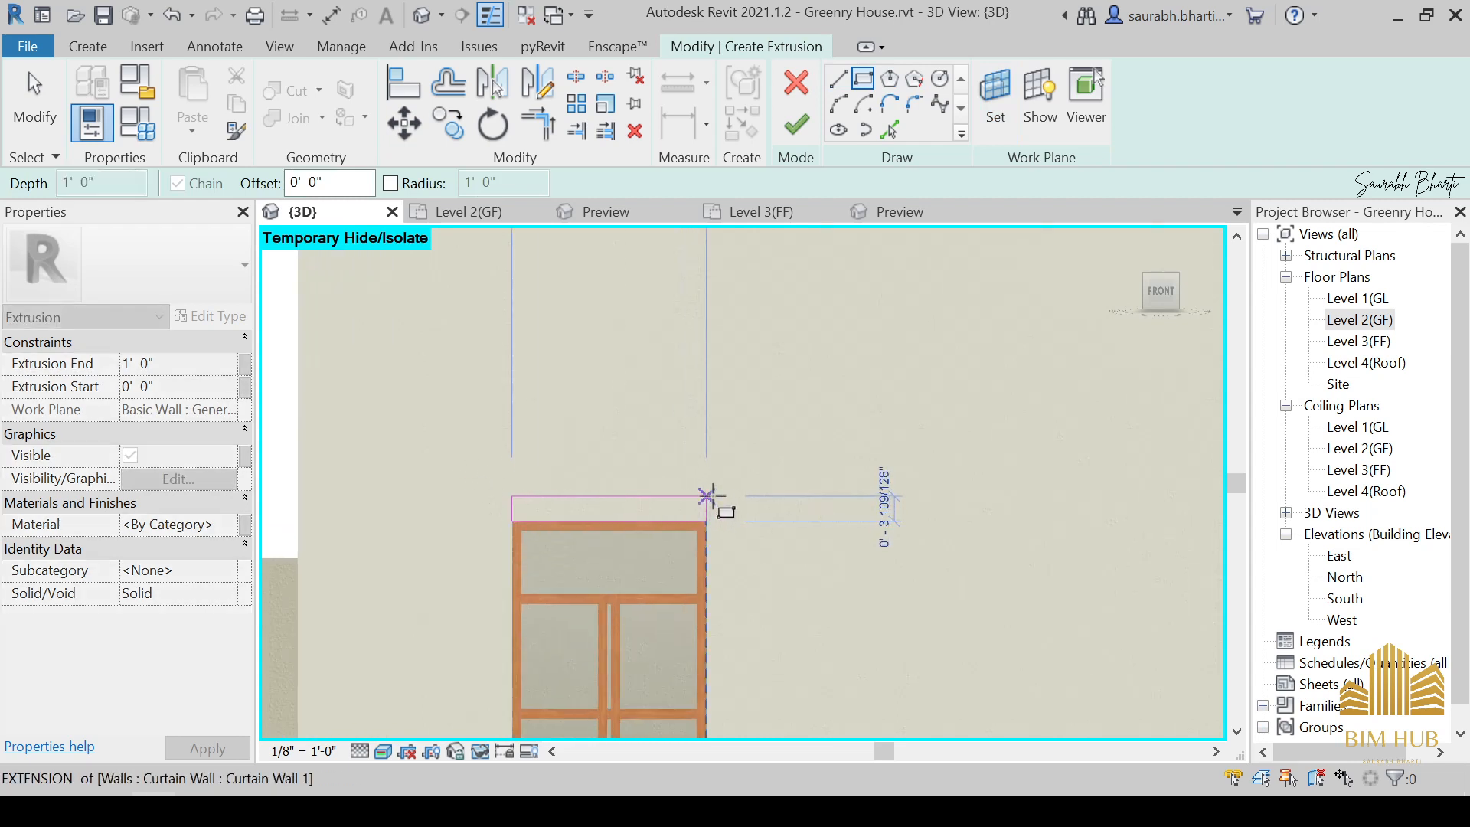
{"action": "left_click", "coordinate": [706, 493]}
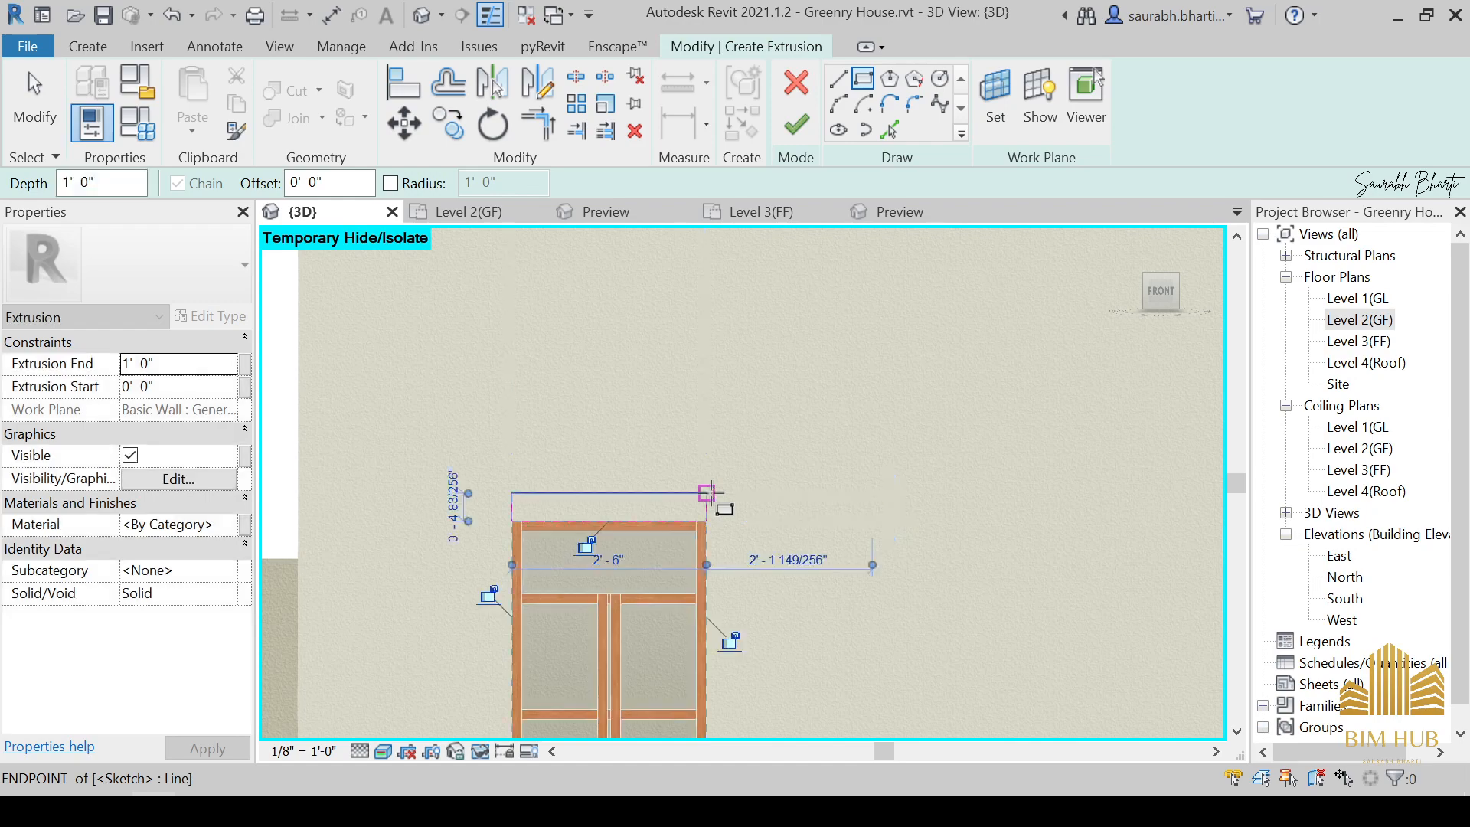
{"action": "key", "text": "Escape"}
{"action": "key", "text": "Escape"}
{"action": "left_click", "coordinate": [711, 512]}
{"action": "key", "text": "Escape"}
{"action": "scroll", "coordinate": [712, 507], "scroll_direction": "up", "scroll_amount": 1}
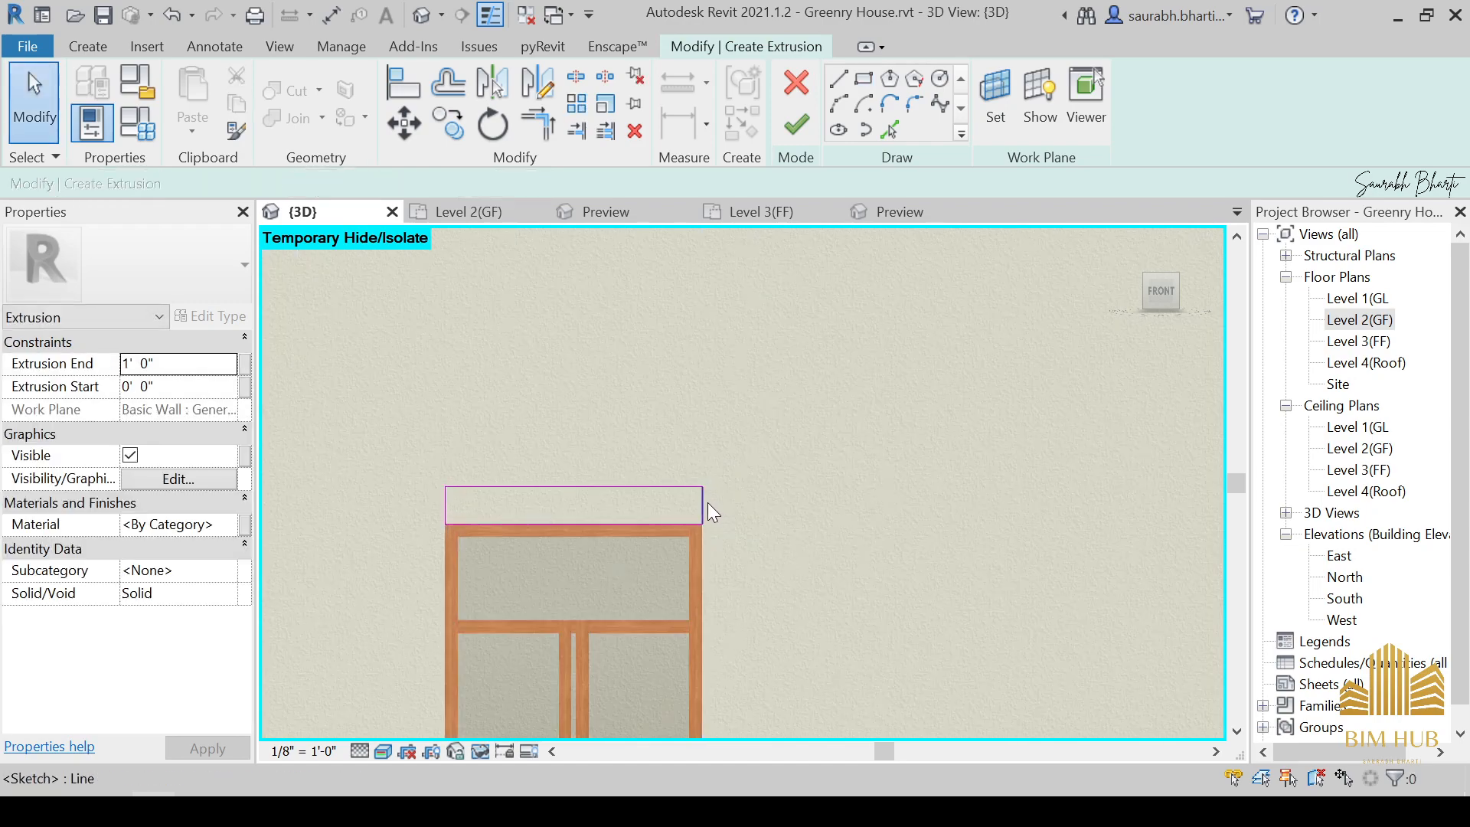
Try widening the canopy rectangle to 3' by moving its right edge.
{"action": "left_click", "coordinate": [704, 505]}
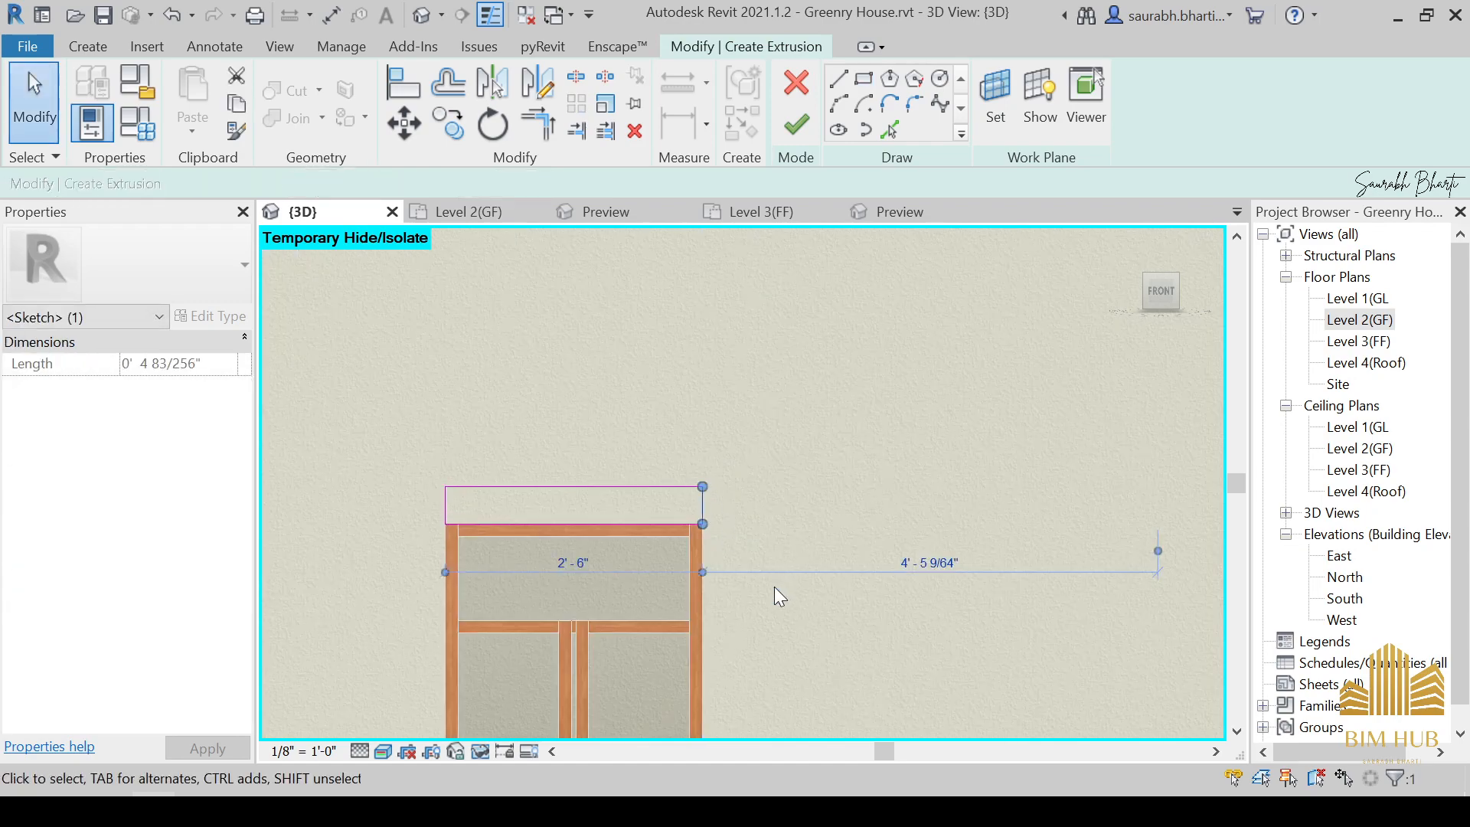
{"action": "left_click", "coordinate": [573, 567]}
{"action": "type", "text": "3"}
{"action": "key", "text": "Return"}
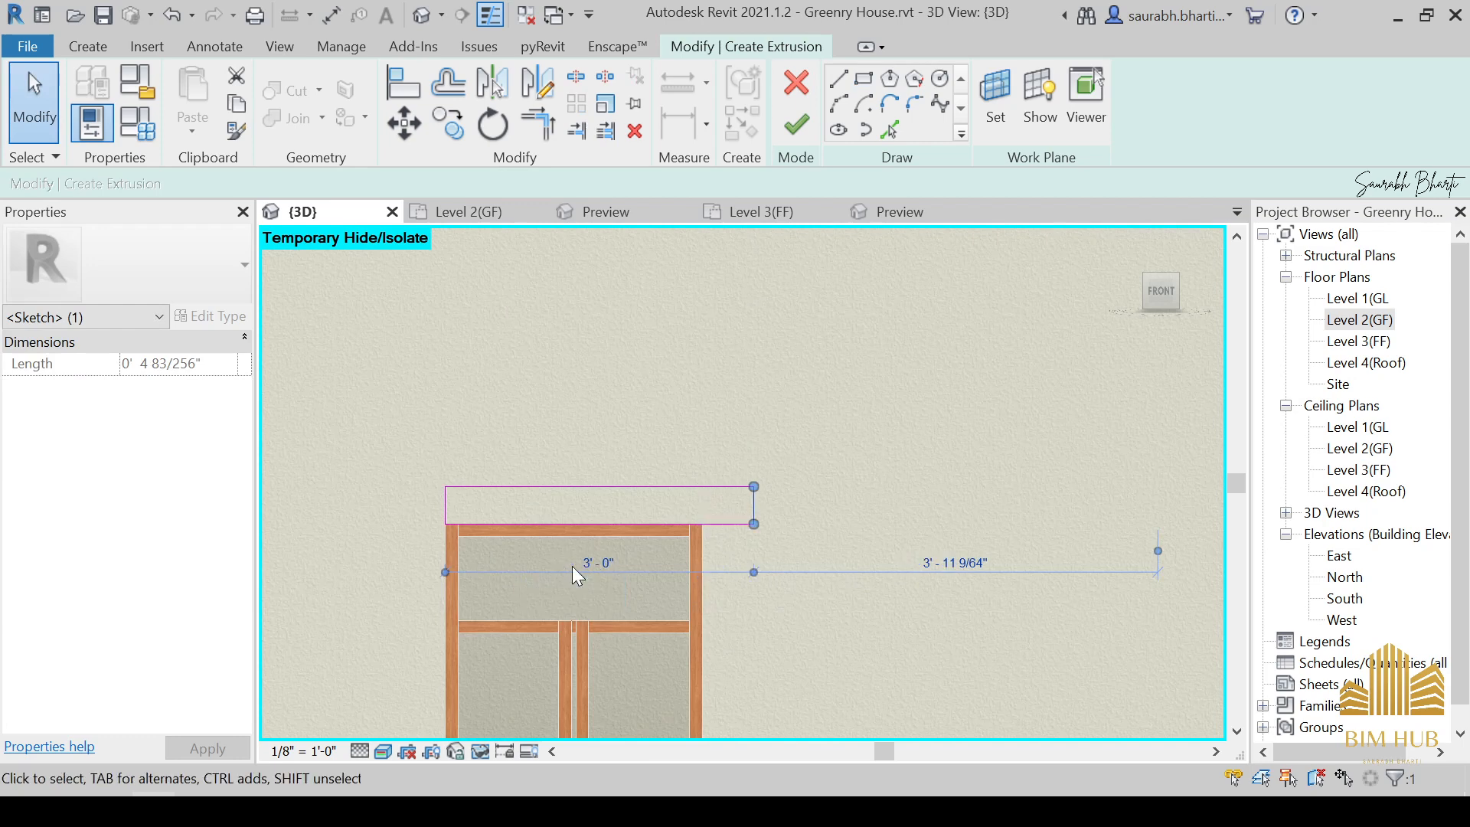
{"action": "key", "text": "Escape"}
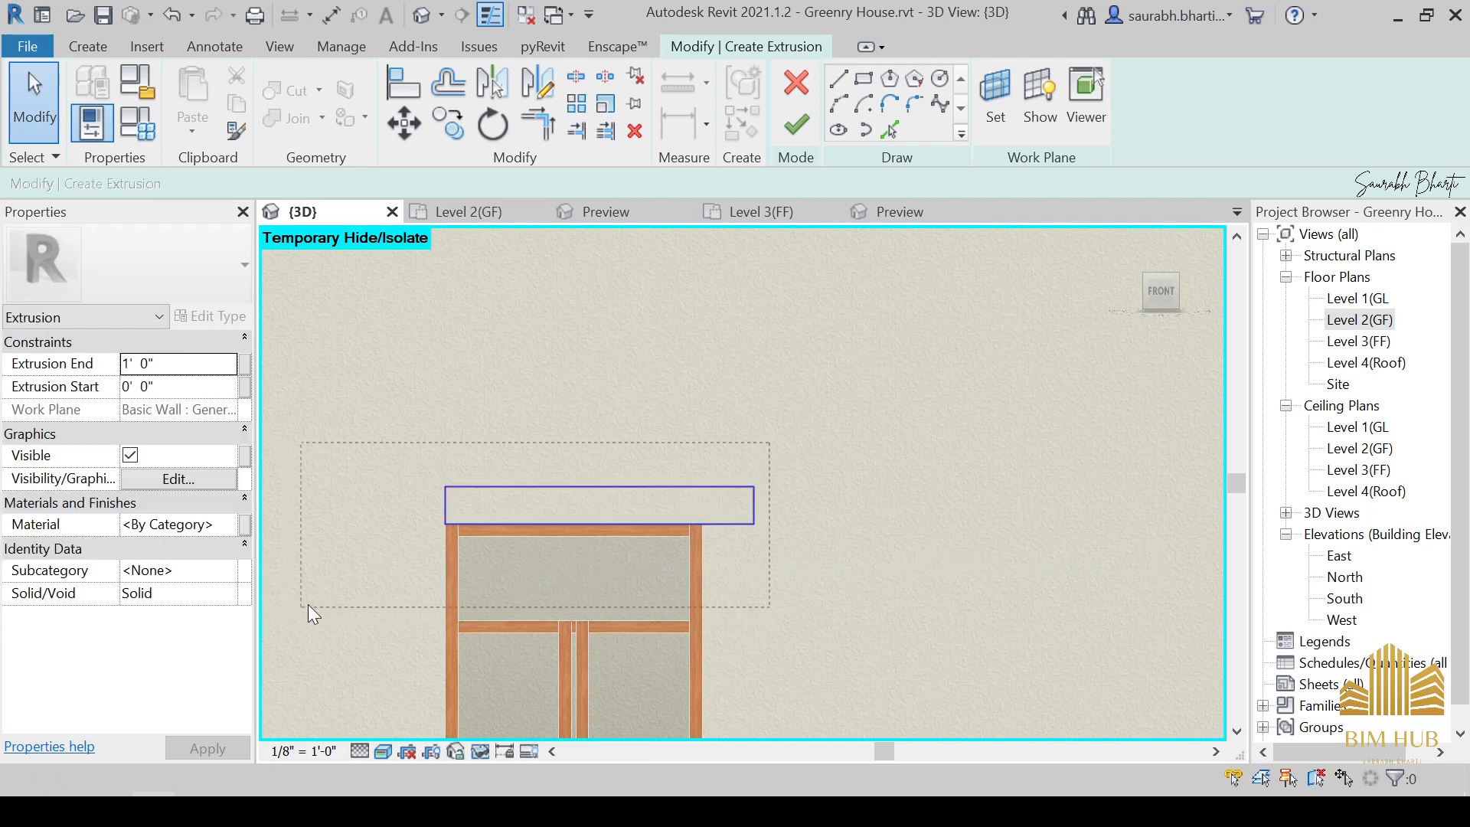
Try moving the whole rectangle to centre it over the curtain-wall window, and undo the changes to it.
{"action": "left_click_drag", "start_coordinate": [309, 606], "coordinate": [303, 608]}
{"action": "left_click_drag", "start_coordinate": [578, 483], "coordinate": [533, 468]}
{"action": "left_click", "coordinate": [411, 444]}
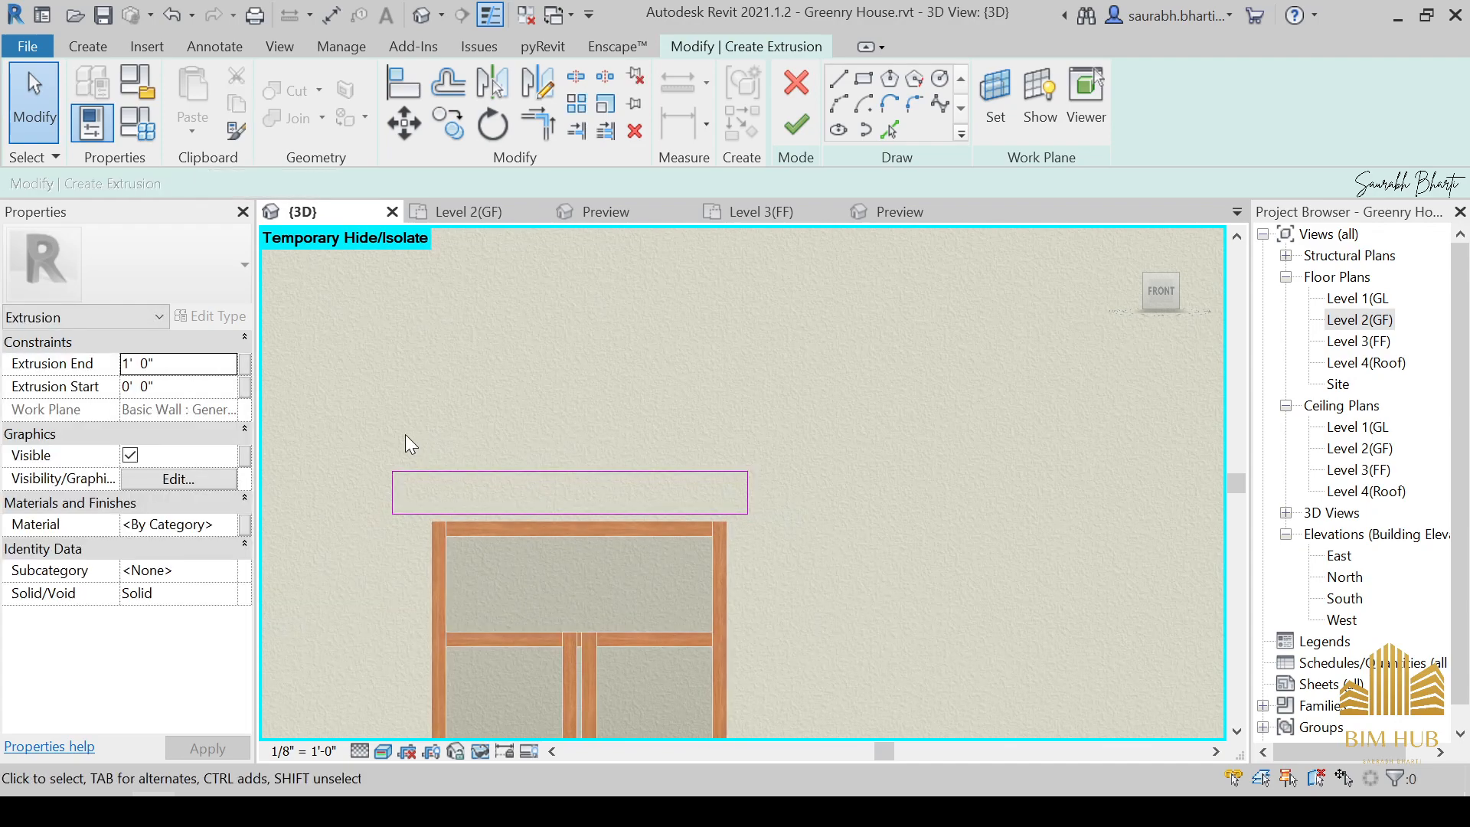
{"action": "scroll", "coordinate": [570, 513], "scroll_direction": "down", "scroll_amount": 1}
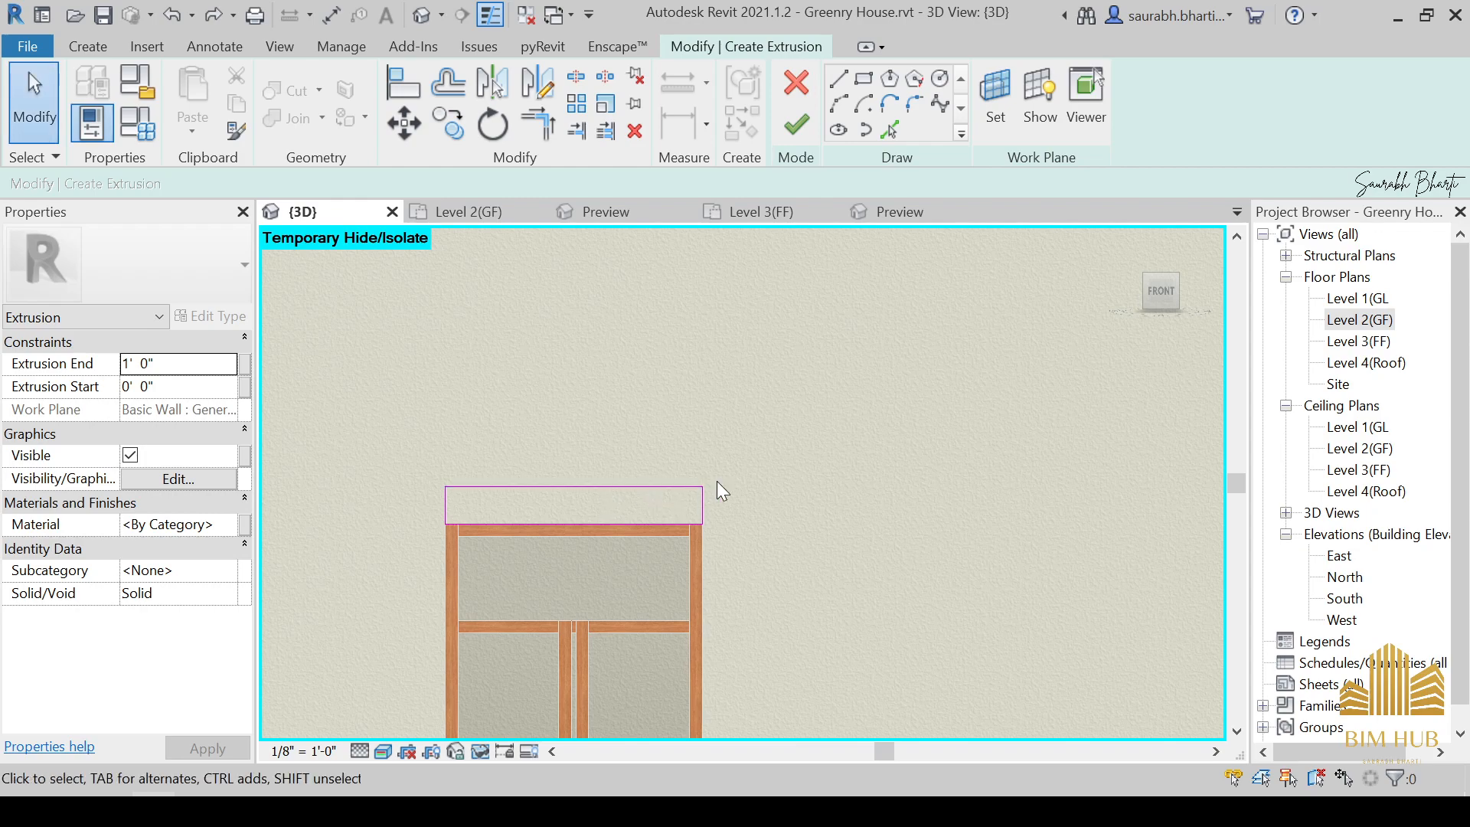
Move the right edge of the canopy rectangle so its width is 2' 9".
{"action": "left_click", "coordinate": [700, 498]}
{"action": "left_click", "coordinate": [574, 564]}
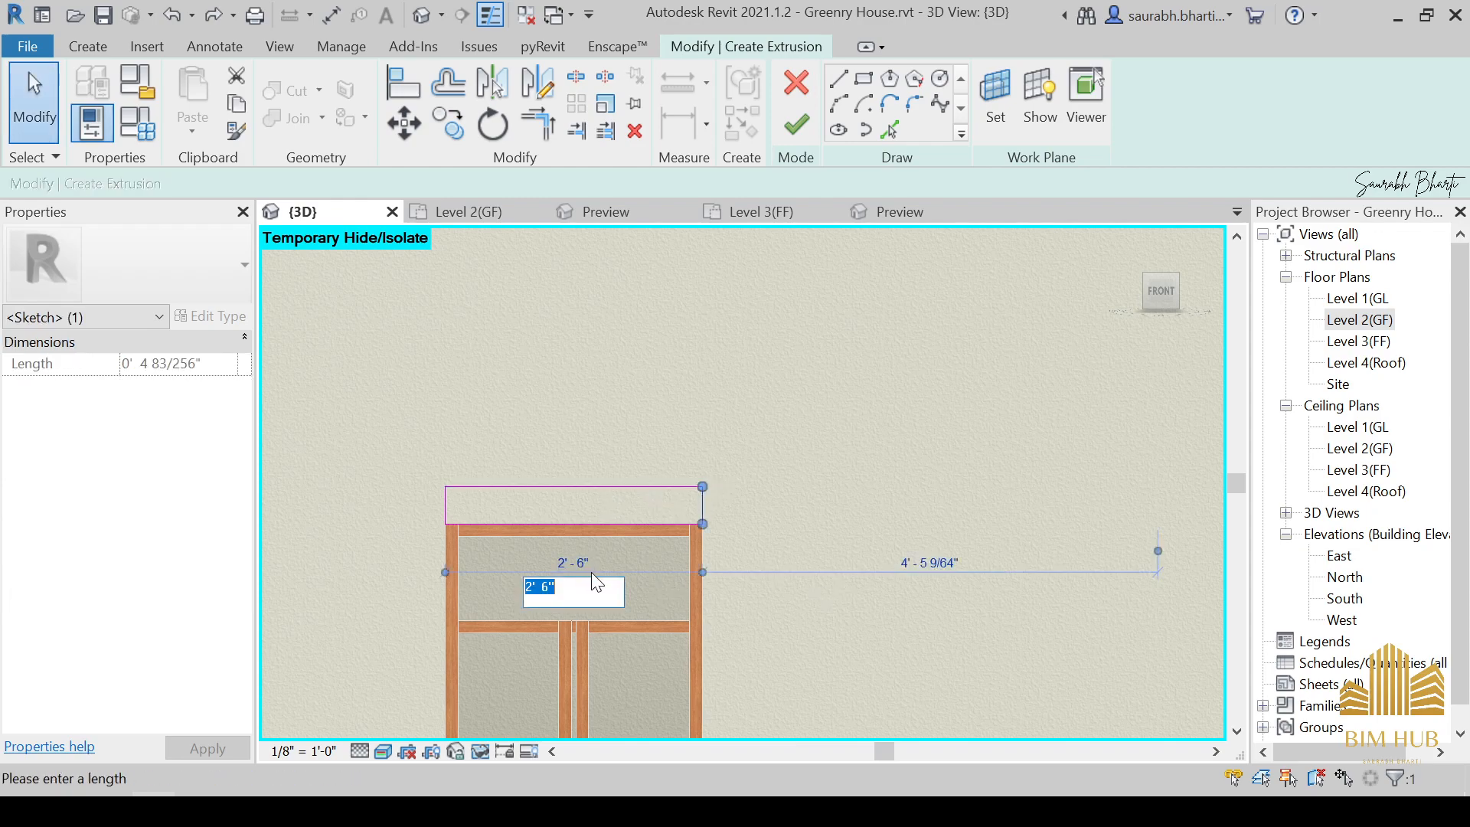
{"action": "left_click_drag", "start_coordinate": [558, 586], "coordinate": [535, 586]}
{"action": "scroll", "coordinate": [558, 584], "scroll_direction": "up", "scroll_amount": 1}
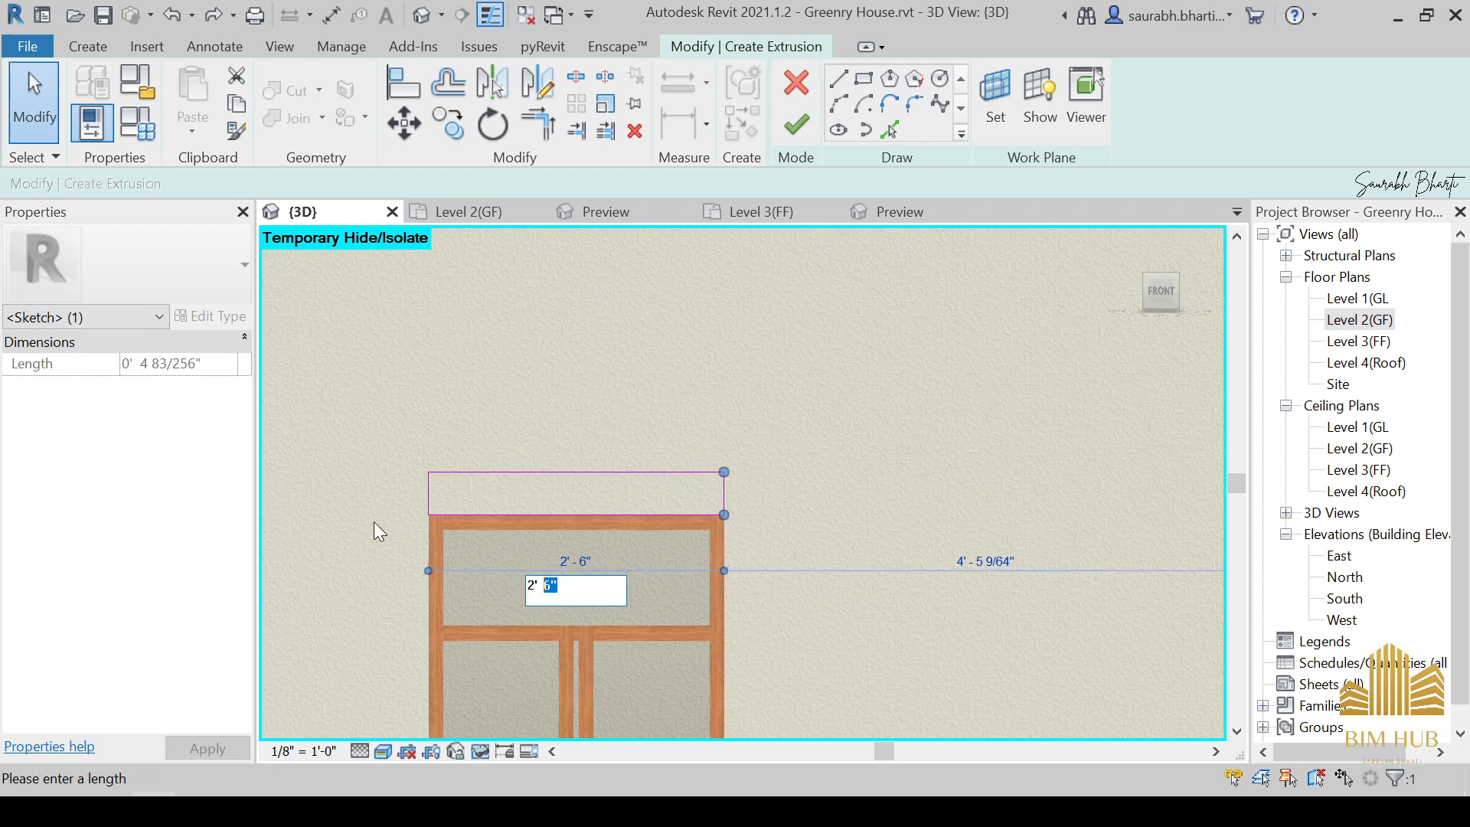
{"action": "type", "text": "6"}
{"action": "key", "text": "BackSpace"}
{"action": "type", "text": "9"}
{"action": "key", "text": "Return"}
{"action": "left_click", "coordinate": [420, 480]}
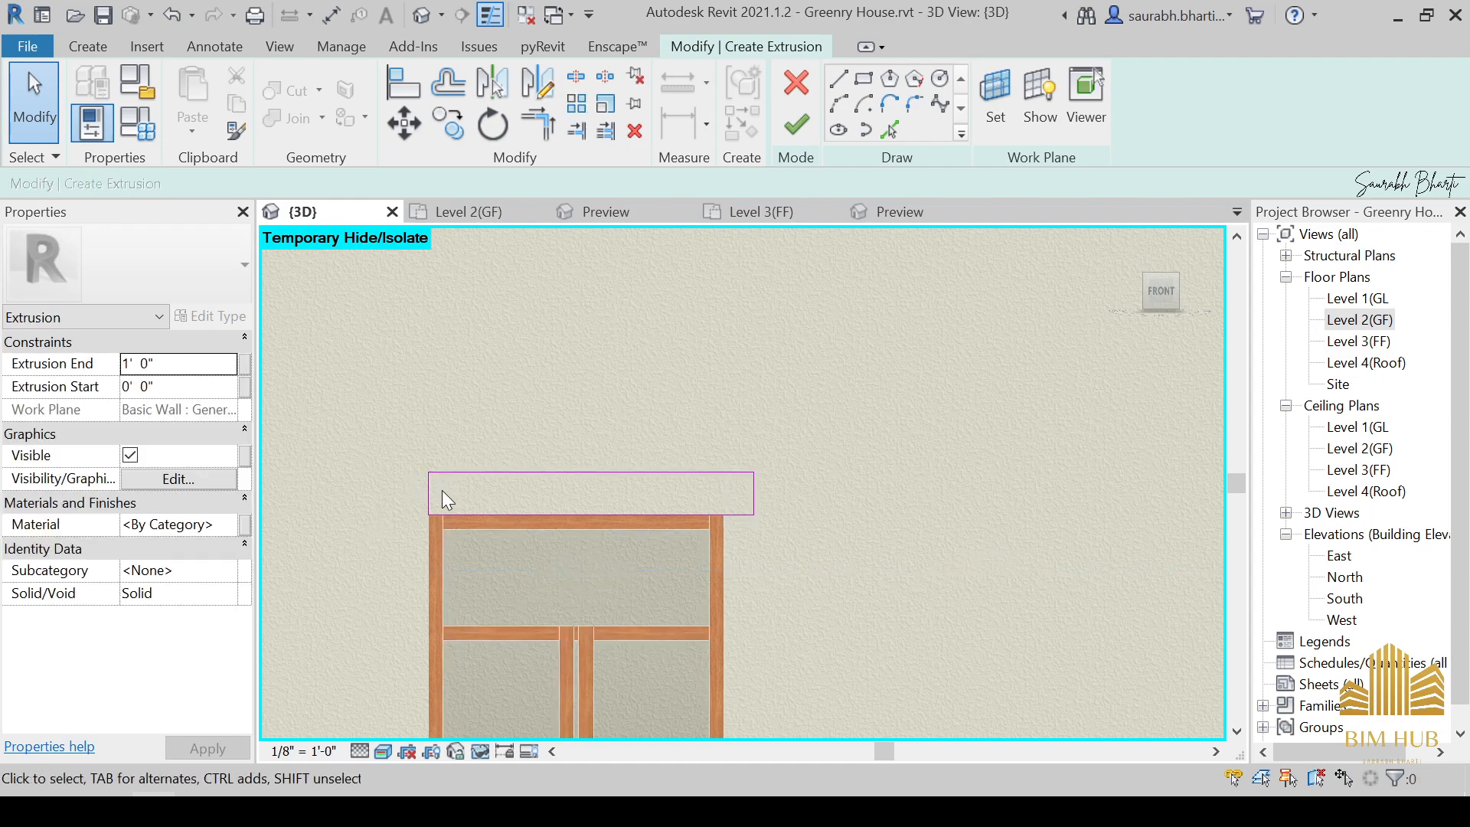
Move the left edge of the canopy rectangle outward to make it 3' wide.
{"action": "left_click", "coordinate": [430, 494]}
{"action": "left_click", "coordinate": [570, 418]}
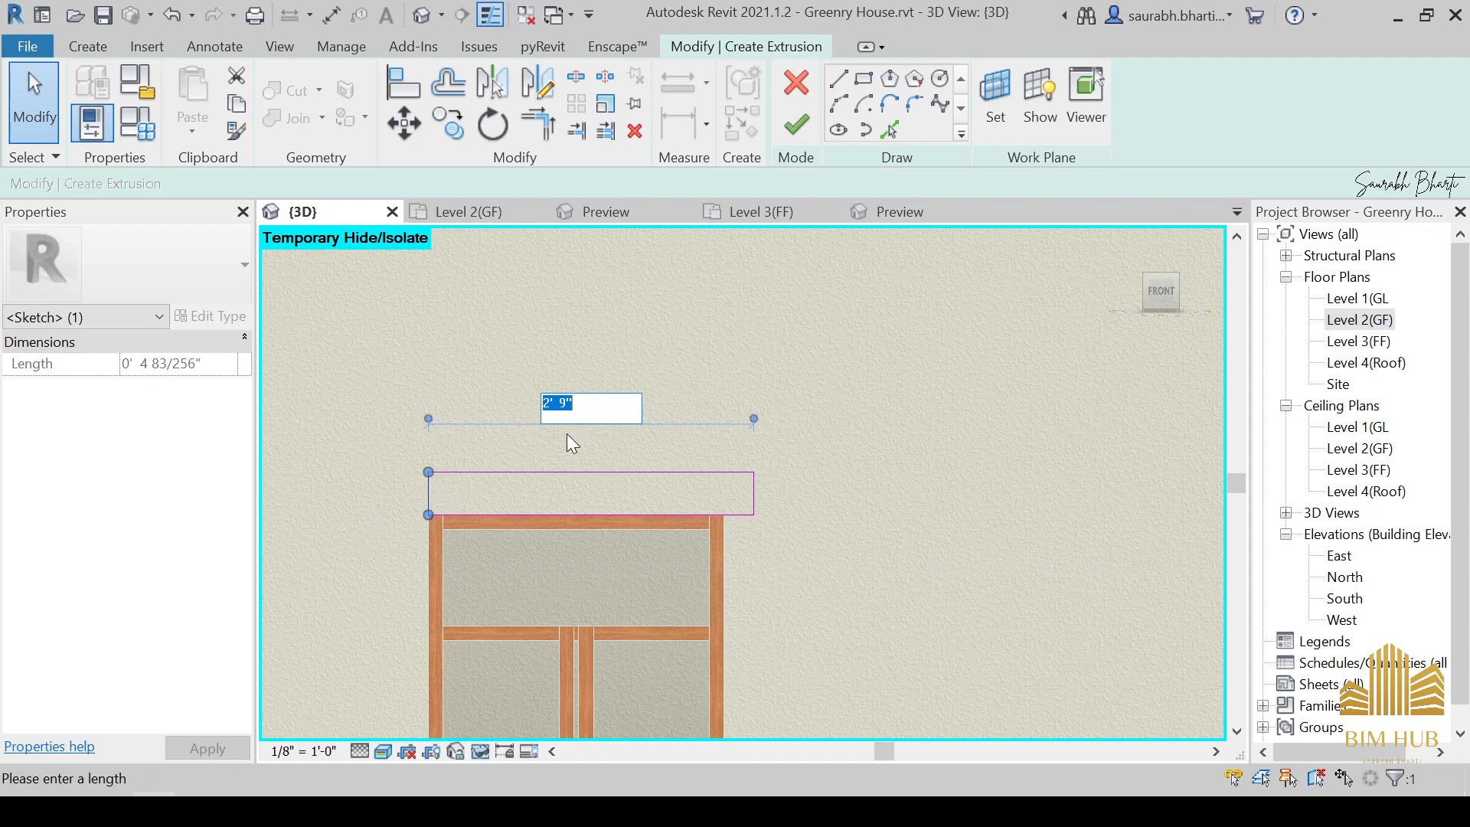
{"action": "type", "text": "3'"}
{"action": "key", "text": "Return"}
{"action": "left_click", "coordinate": [568, 436]}
{"action": "scroll", "coordinate": [528, 428], "scroll_direction": "down", "scroll_amount": 2}
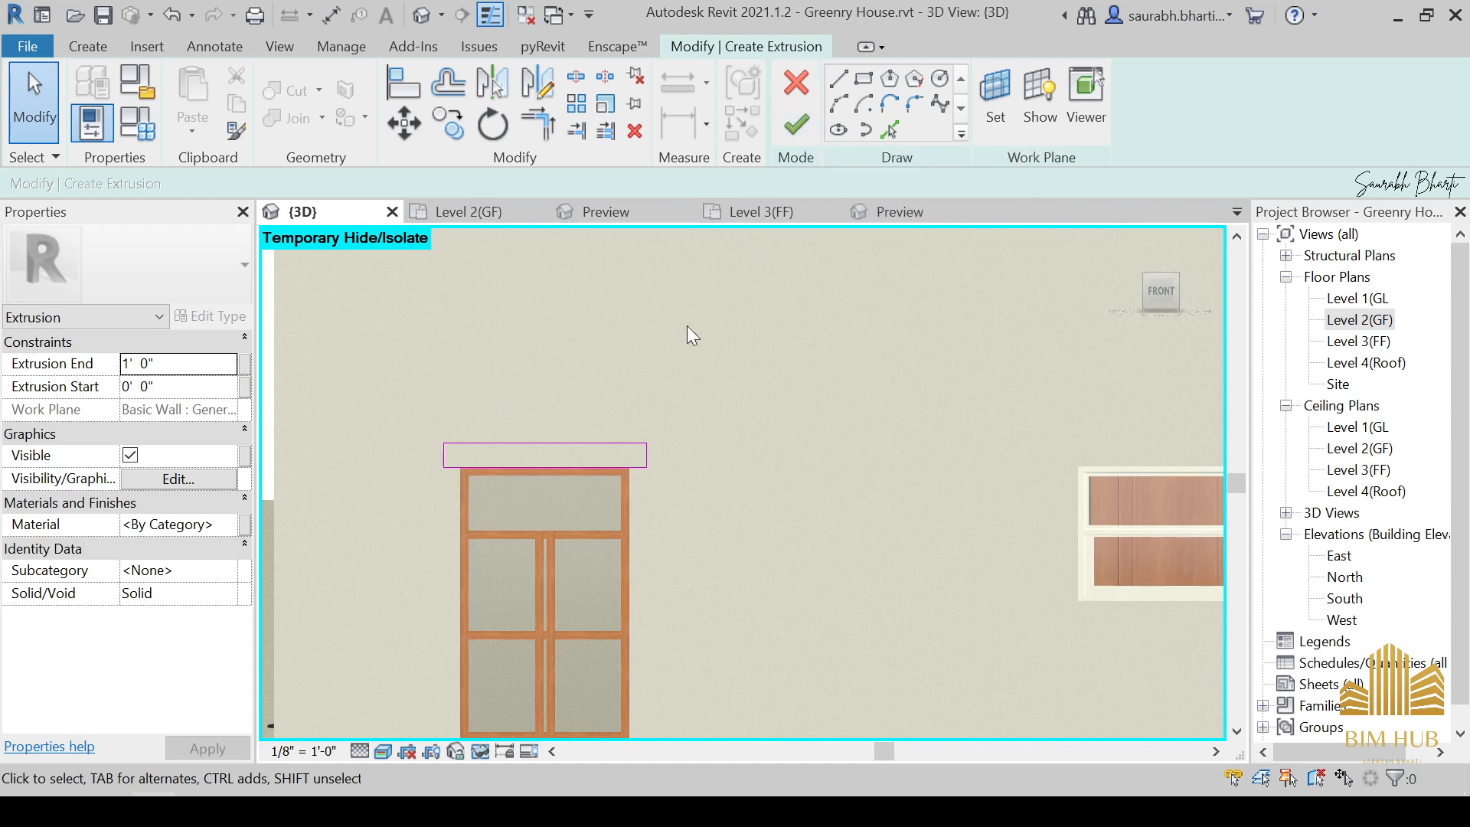
Move the right edge of the canopy rectangle inward to make it 2' 11" wide.
{"action": "left_click", "coordinate": [646, 455]}
{"action": "scroll", "coordinate": [646, 459], "scroll_direction": "up", "scroll_amount": 2}
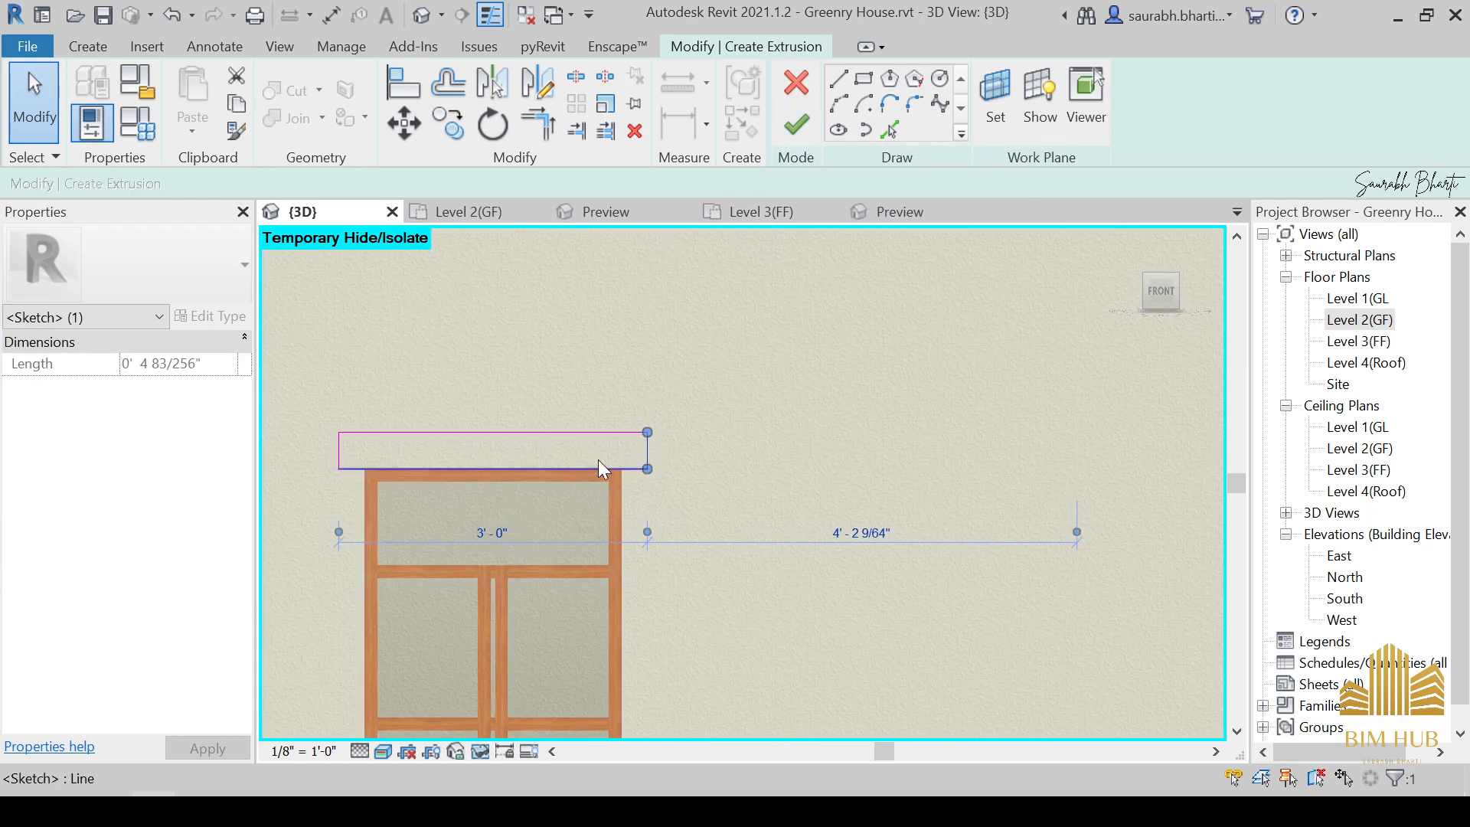
{"action": "left_click", "coordinate": [506, 534]}
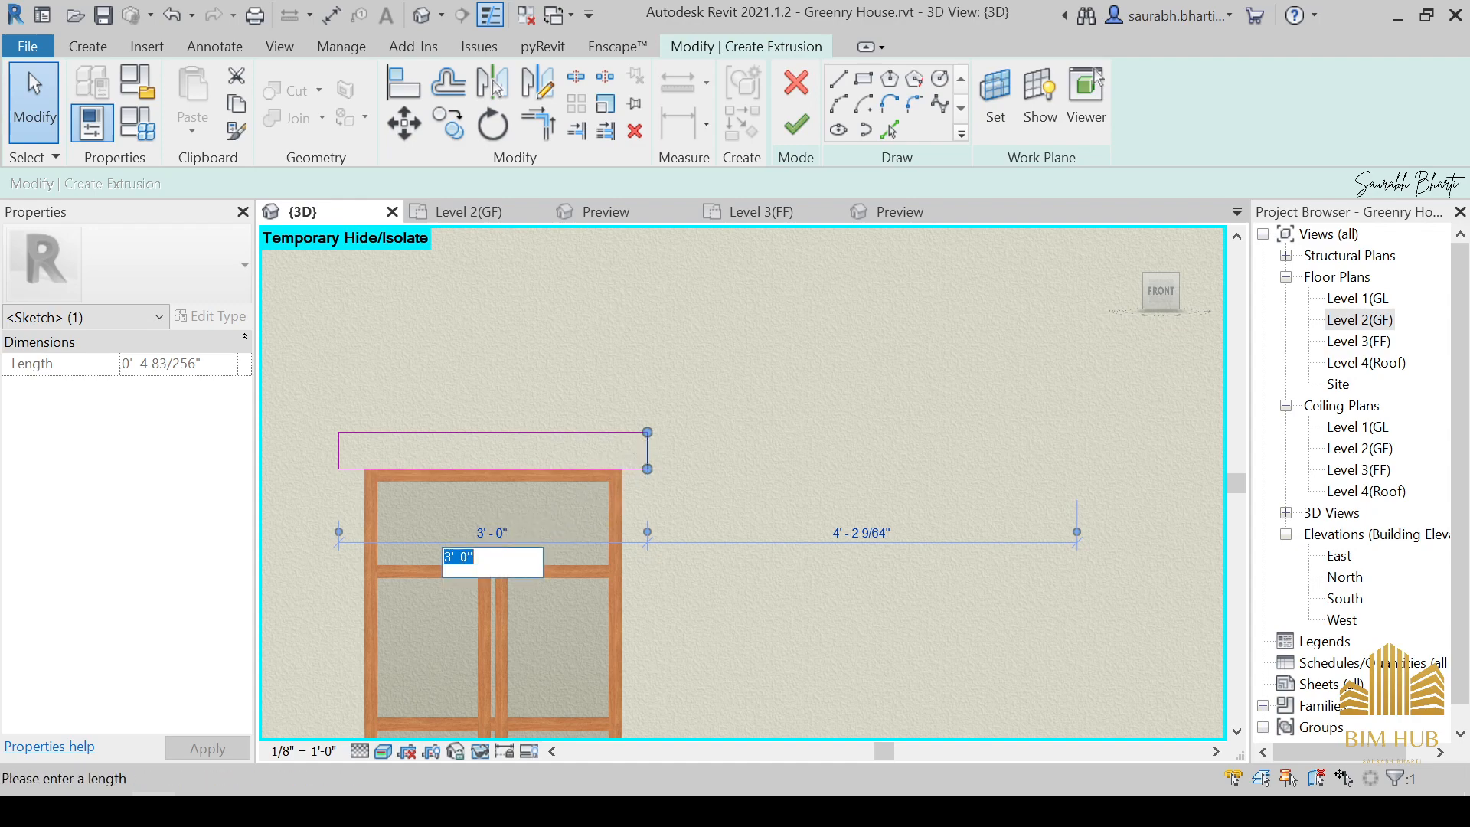
{"action": "type", "text": "2'11"}
{"action": "key", "text": "Return"}
{"action": "key", "text": "Escape"}
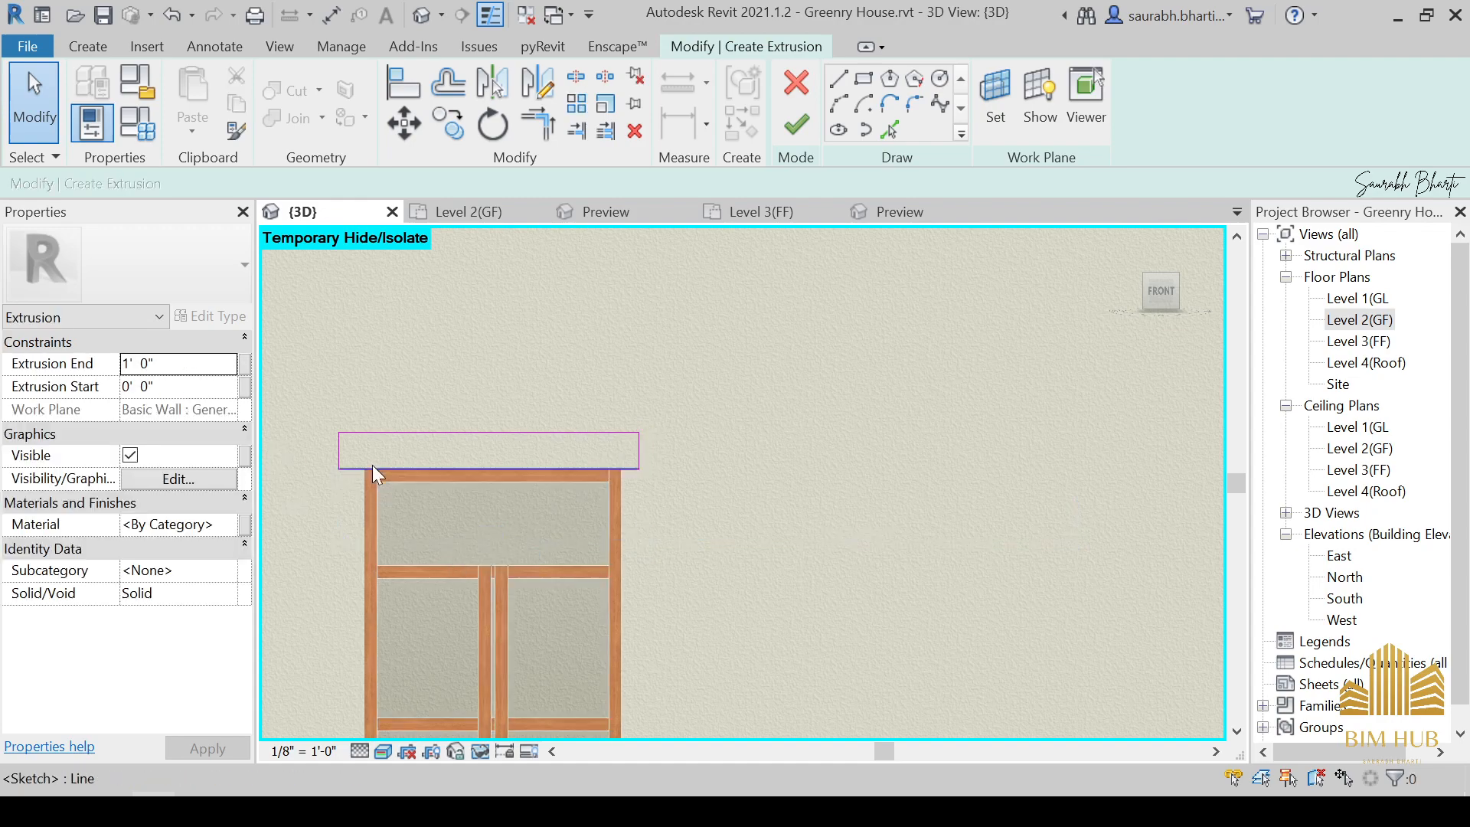
Move the left edge of the canopy rectangle inward to make it 2' 10" wide.
{"action": "left_click", "coordinate": [345, 454]}
{"action": "left_click", "coordinate": [489, 369]}
{"action": "type", "text": "10"}
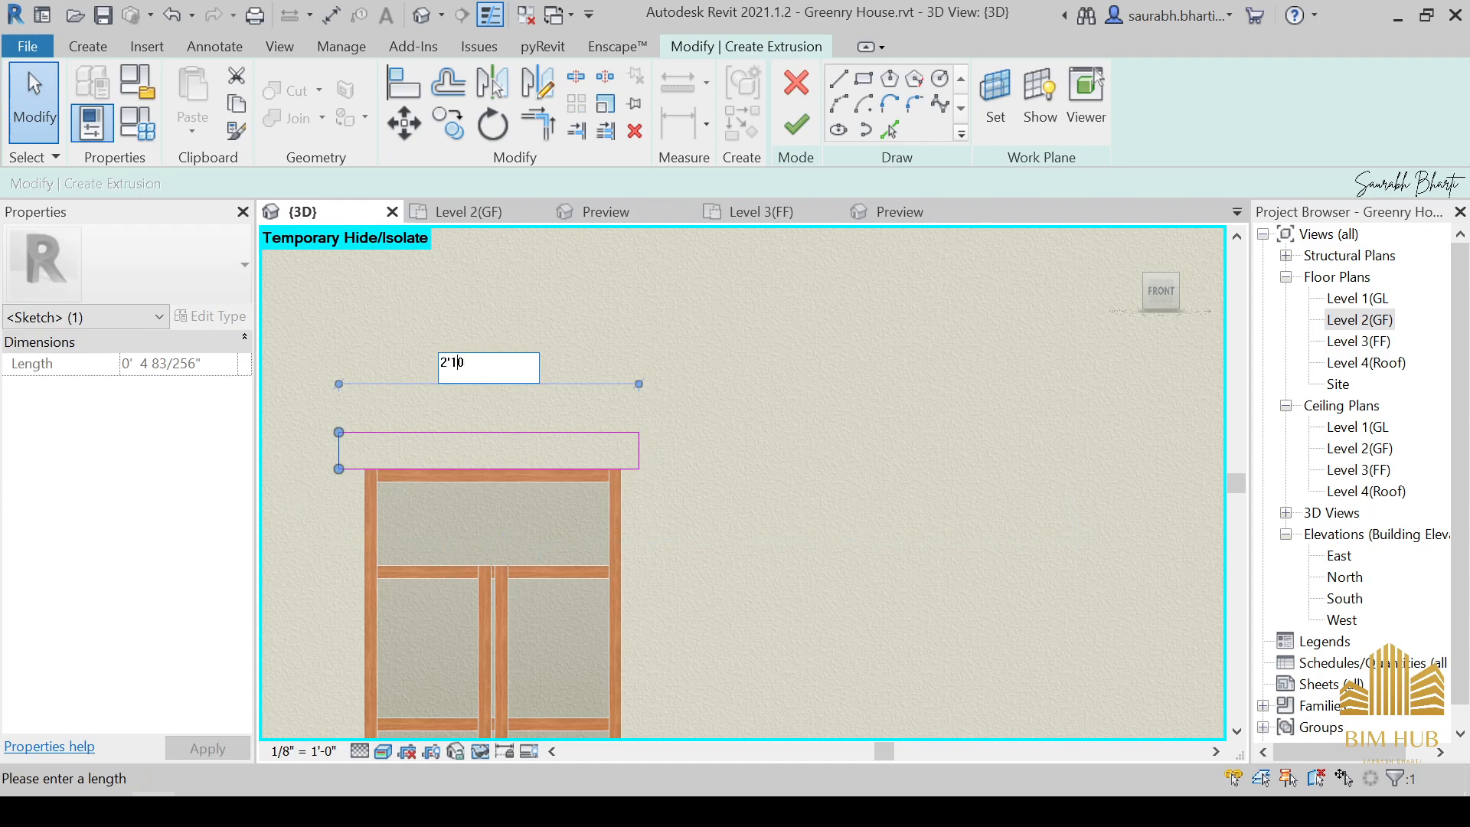
{"action": "type", "text": "'10"}
{"action": "key", "text": "Return"}
{"action": "key", "text": "Escape"}
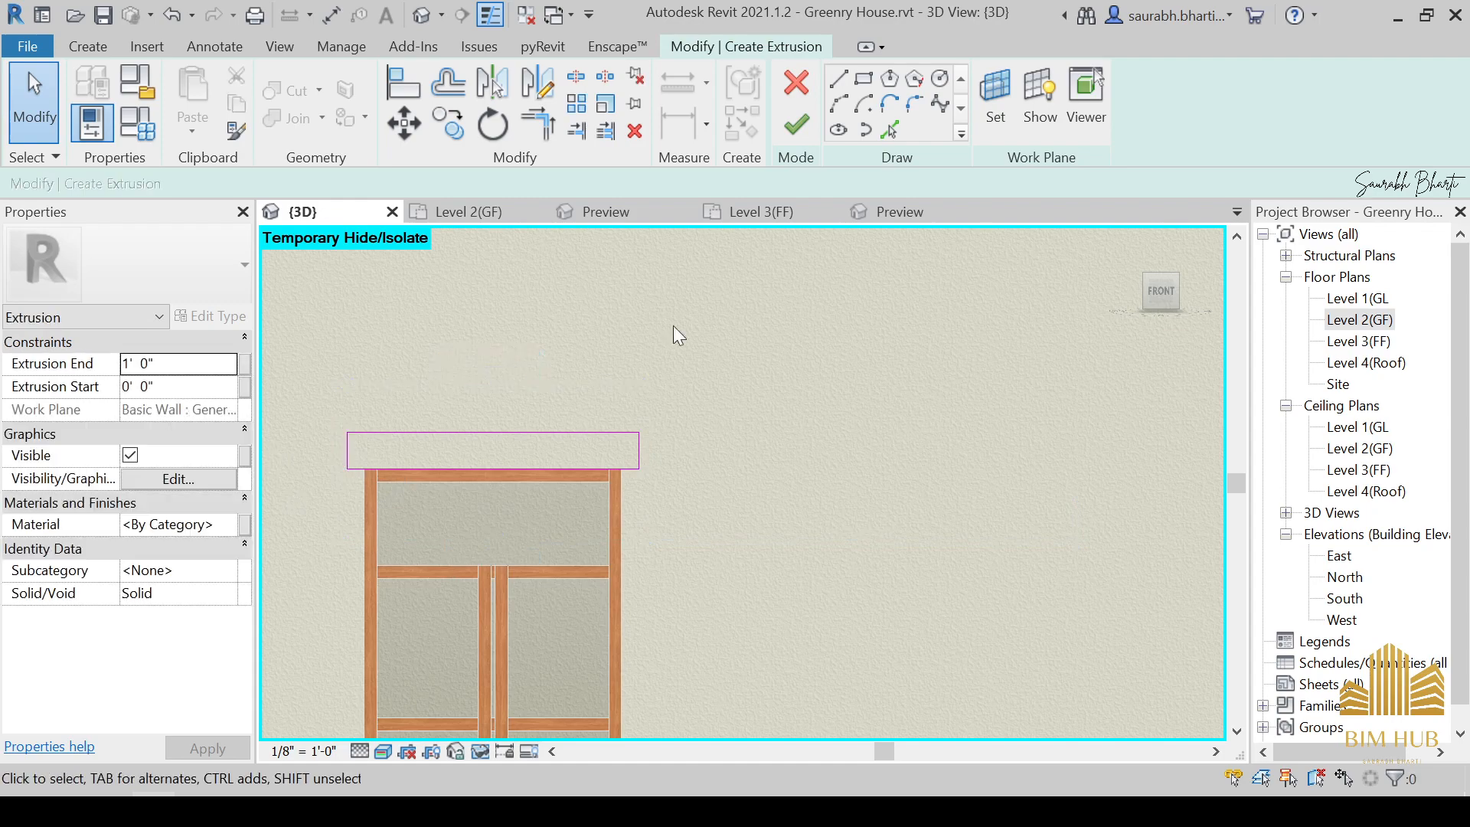
Finish the sketch to create the extruded canopy above the curtain-wall window and check it at an angle.
{"action": "left_click", "coordinate": [797, 142]}
{"action": "middle_click_drag", "start_coordinate": [720, 393], "coordinate": [590, 531], "text": "shift"}
{"action": "left_click", "coordinate": [684, 500]}
{"action": "middle_click_drag", "start_coordinate": [633, 465], "coordinate": [674, 500], "text": "shift"}
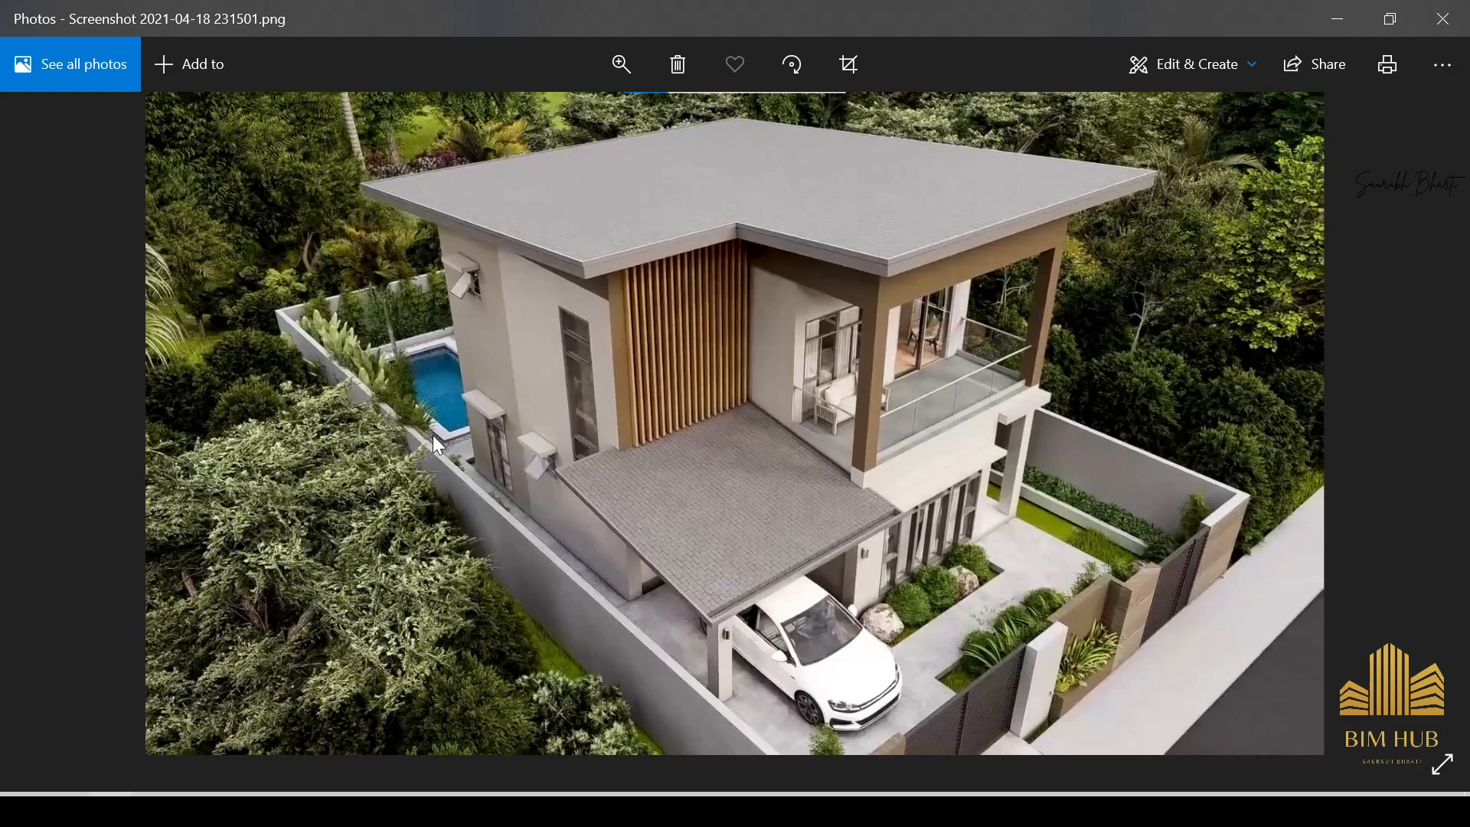
Examine the canopies above the side-wall windows in the reference photo and return to the Revit model.
{"action": "scroll", "coordinate": [459, 430], "scroll_direction": "up", "scroll_amount": 3}
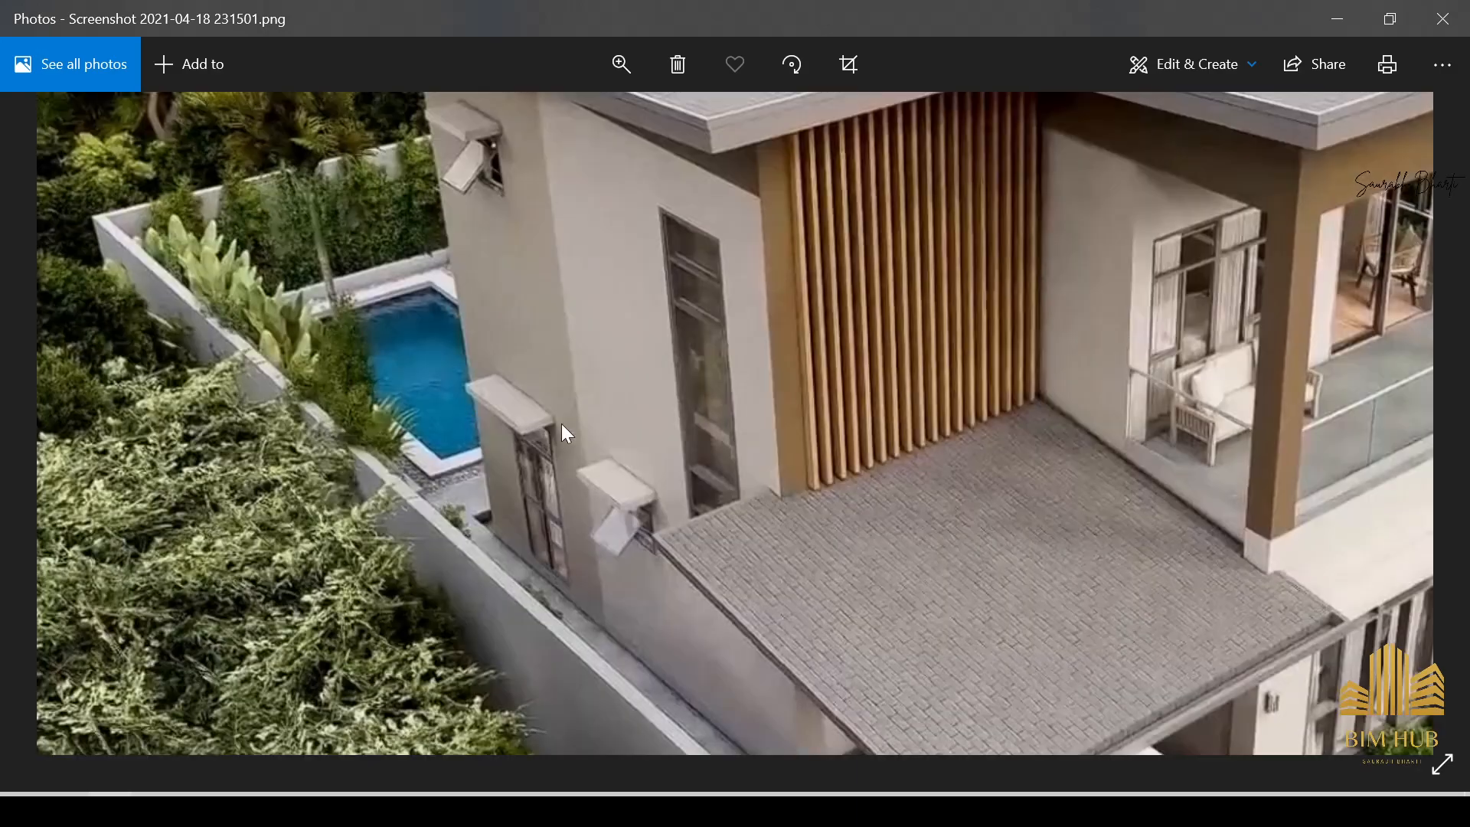
{"action": "left_click", "coordinate": [1352, 17]}
Set the extrusion end of the canopy above the wooden-mullioned window to 2' 0" and check its projection at an angle.
{"action": "left_click", "coordinate": [608, 457]}
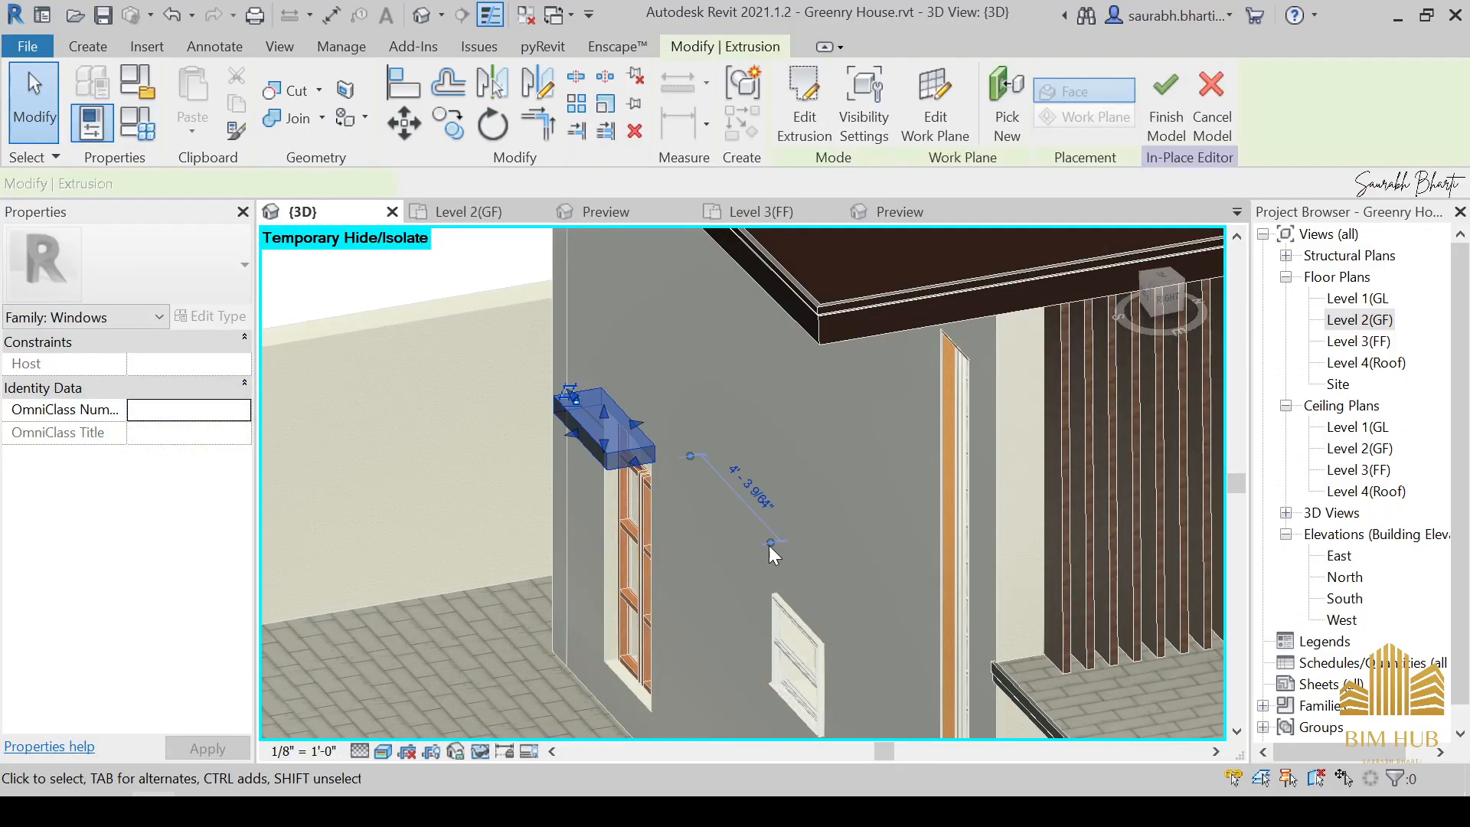
{"action": "middle_click_drag", "start_coordinate": [770, 547], "coordinate": [1204, 320], "text": "shift"}
{"action": "left_click", "coordinate": [1157, 296]}
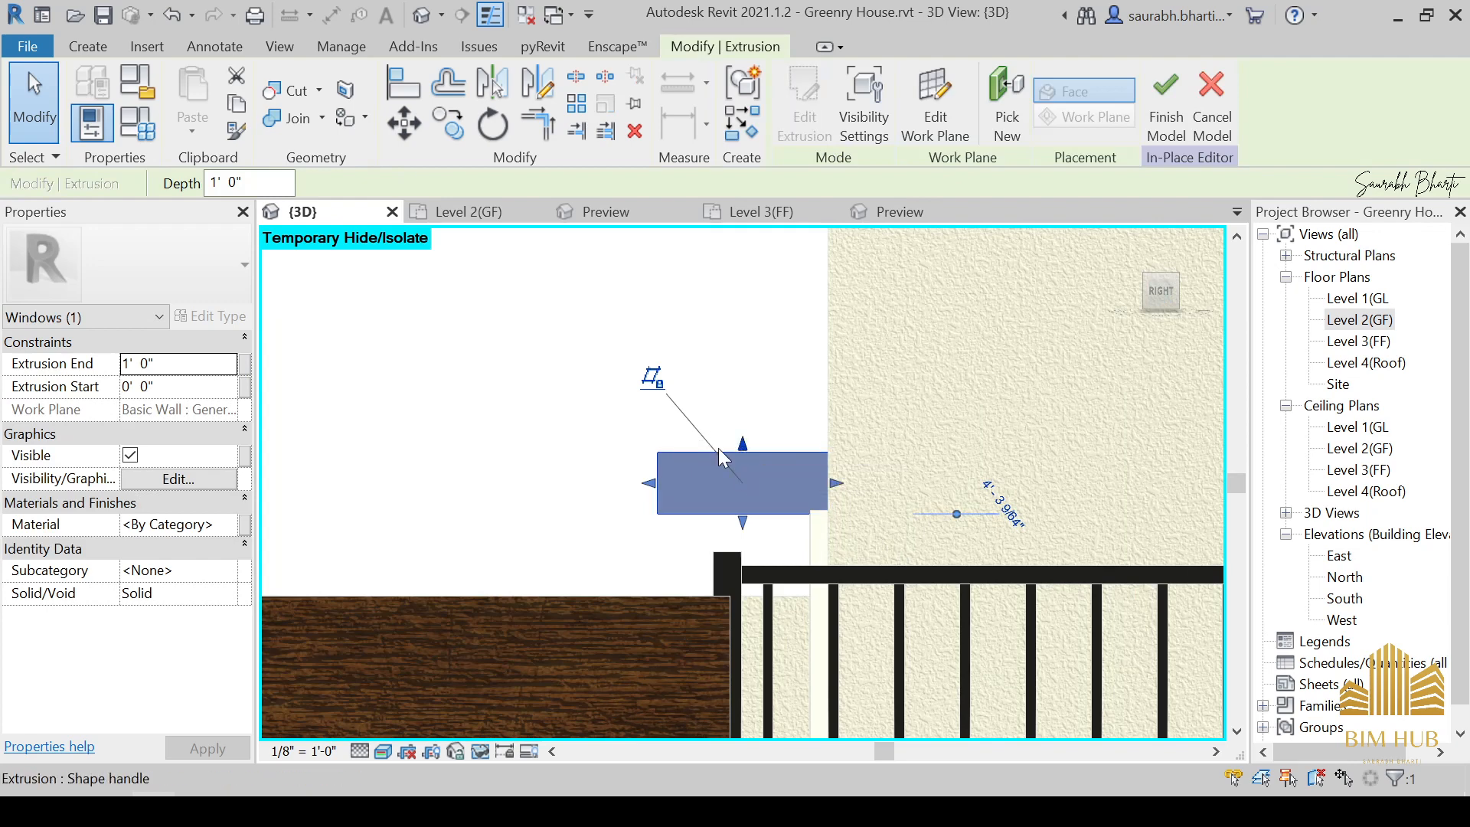
{"action": "left_click", "coordinate": [182, 383]}
{"action": "left_click", "coordinate": [182, 365]}
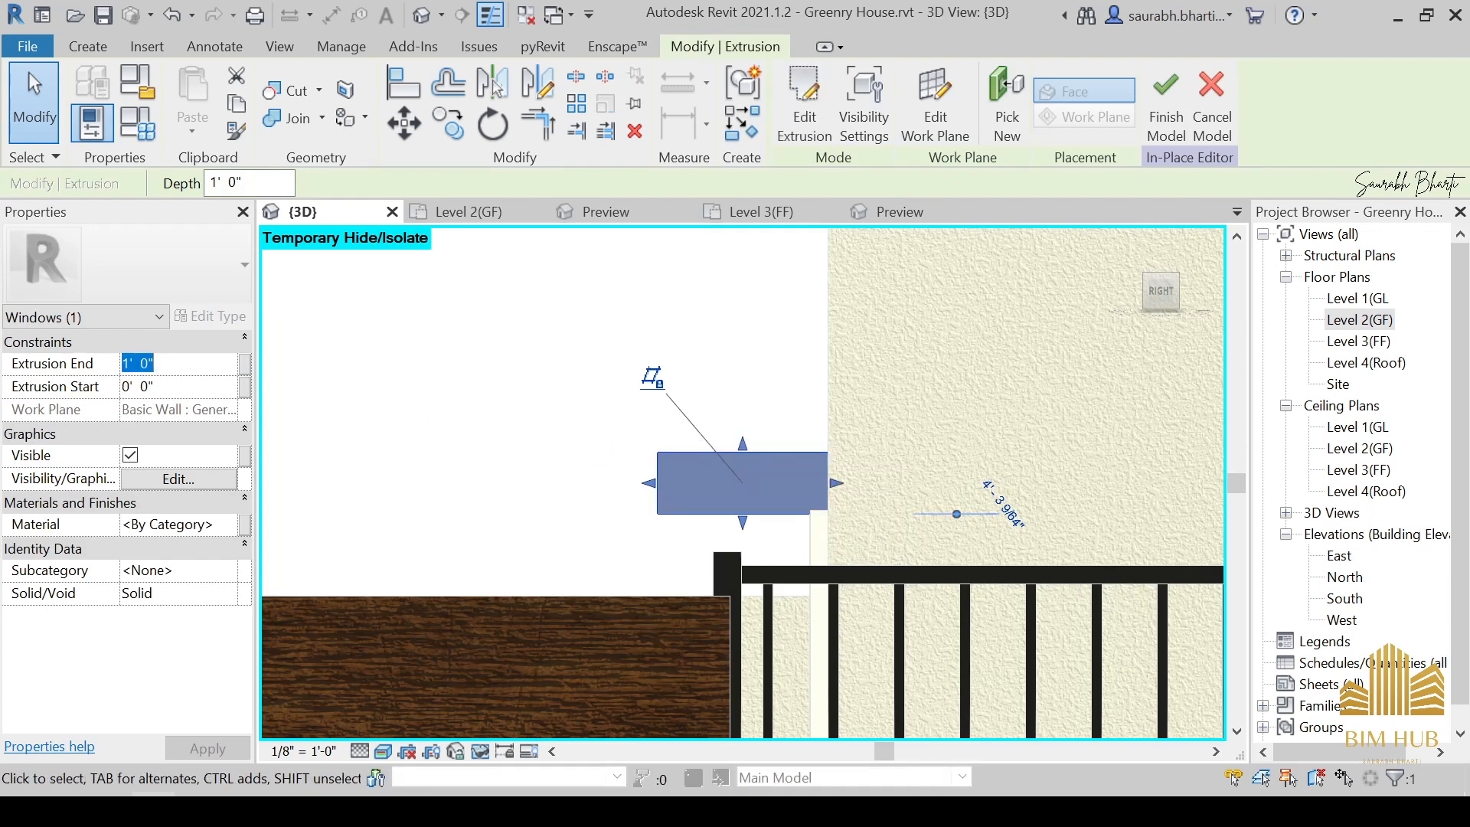
{"action": "type", "text": "2"}
{"action": "key", "text": "Return"}
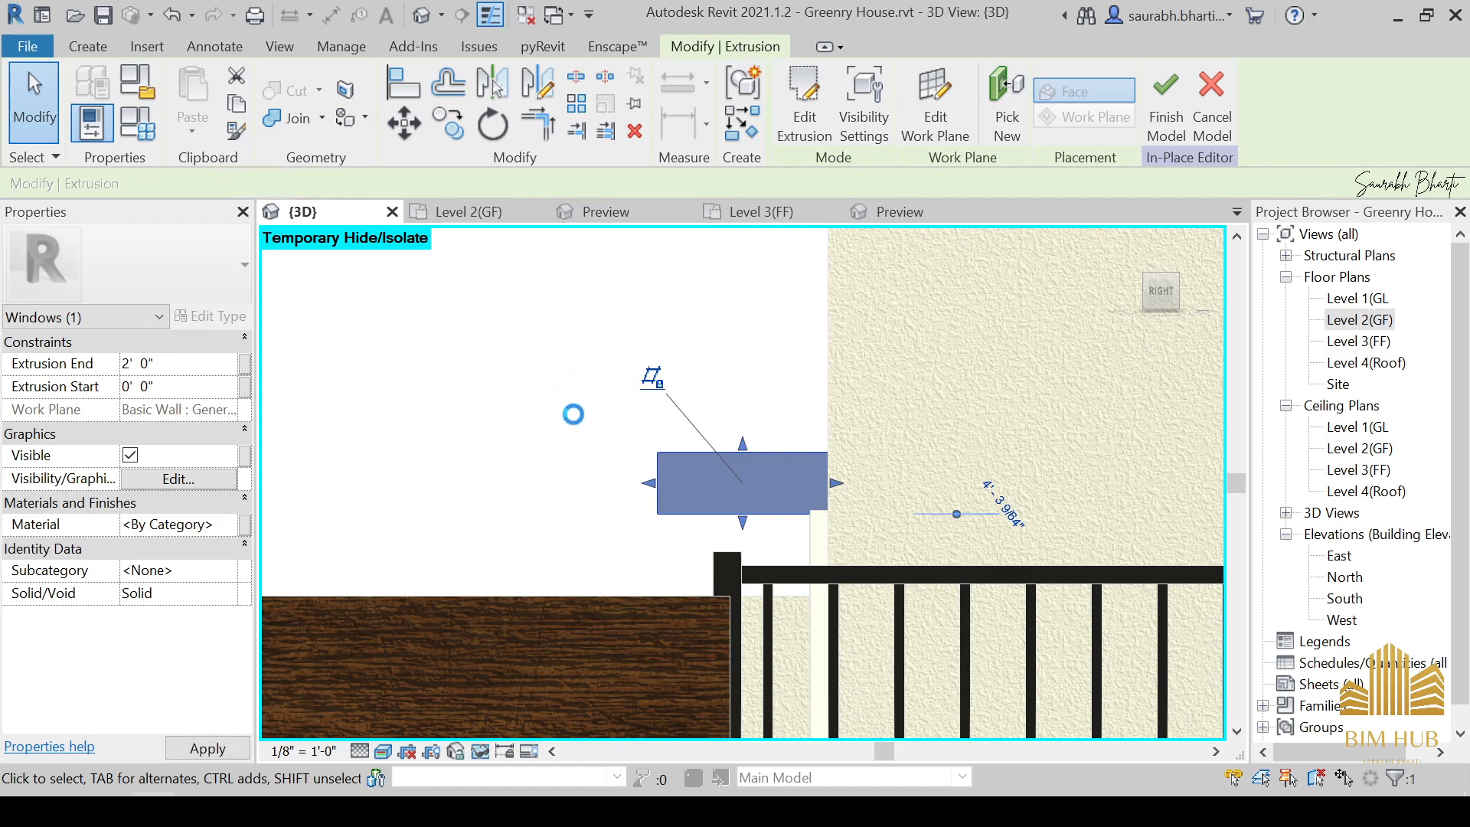
{"action": "scroll", "coordinate": [642, 406], "scroll_direction": "down", "scroll_amount": 2}
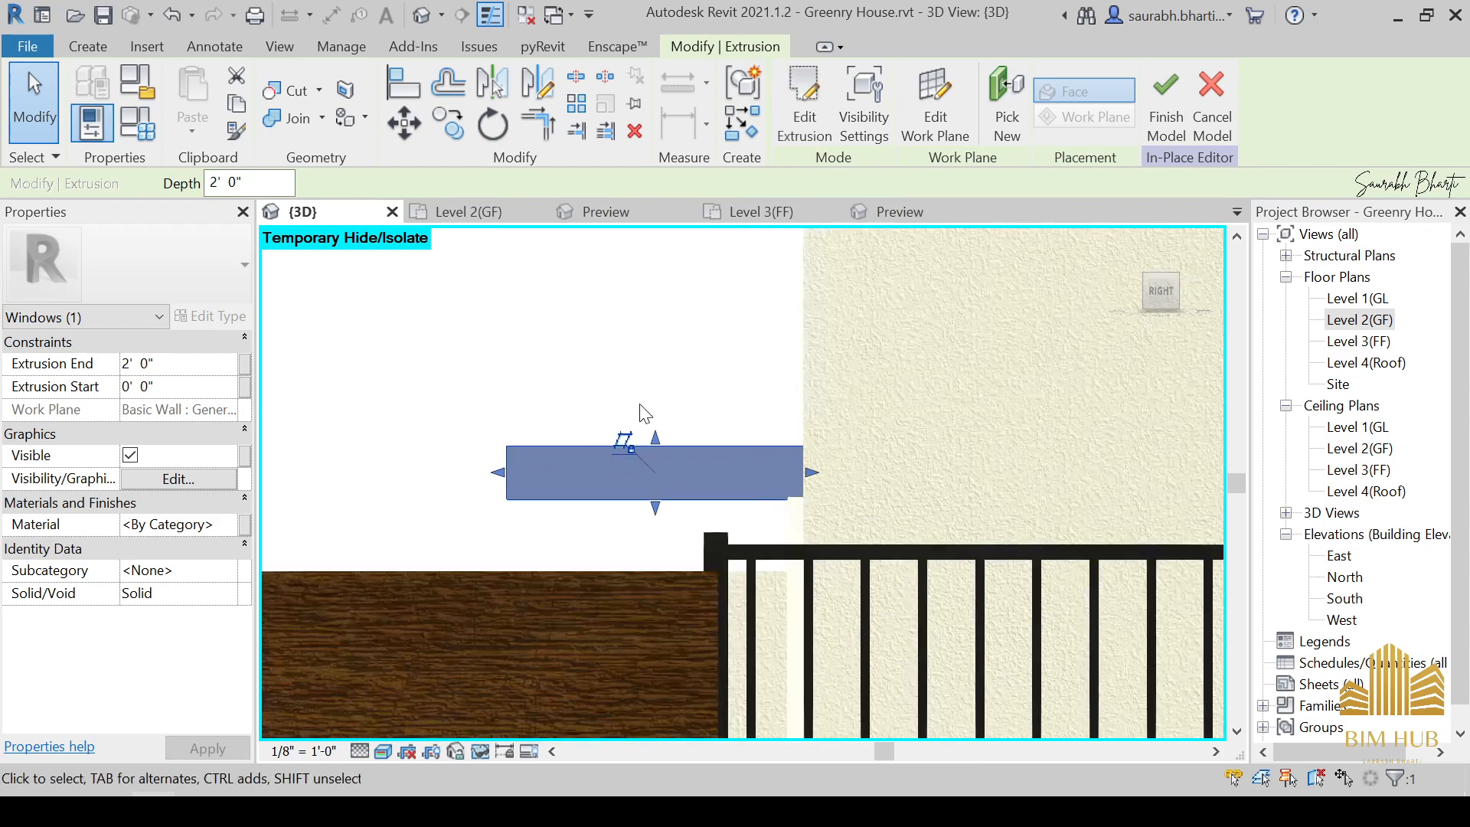
{"action": "middle_click_drag", "start_coordinate": [641, 410], "coordinate": [795, 595], "text": "shift"}
Set the extrusion end of the canopy above the wooden-mullioned window to 1' 6".
{"action": "left_click", "coordinate": [176, 366]}
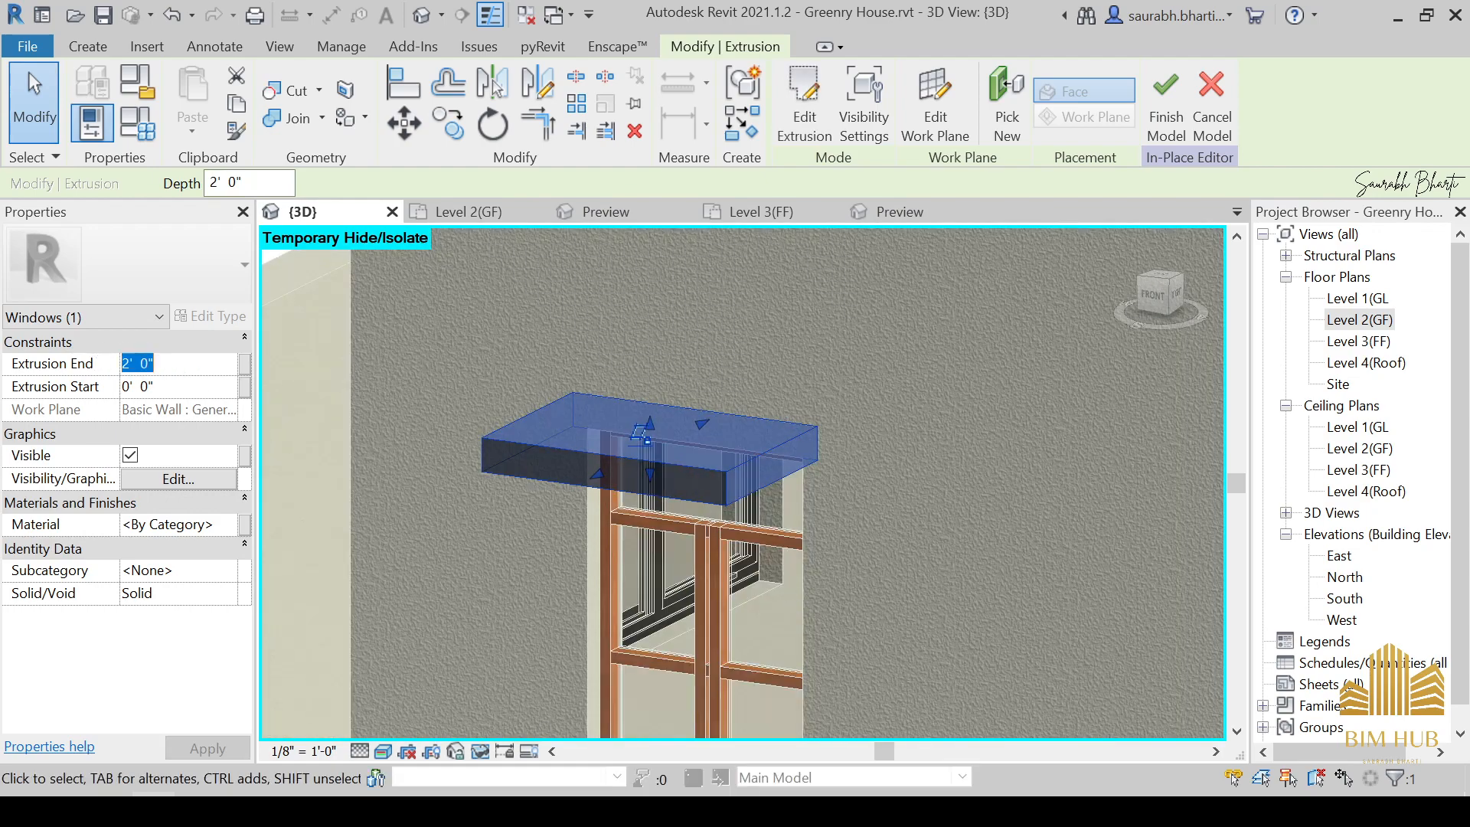
{"action": "type", "text": "1'  "}
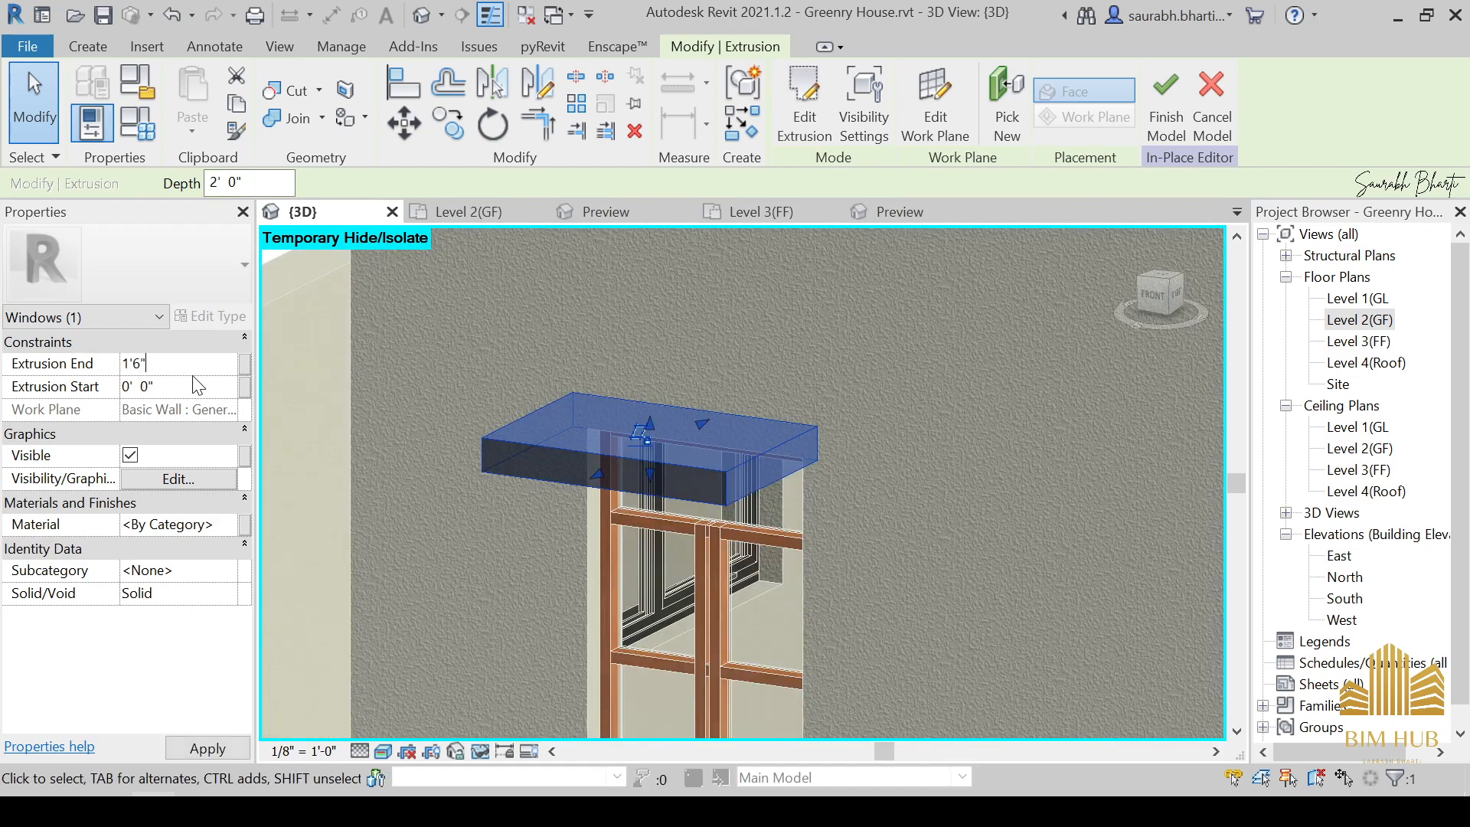
{"action": "type", "text": "6"}
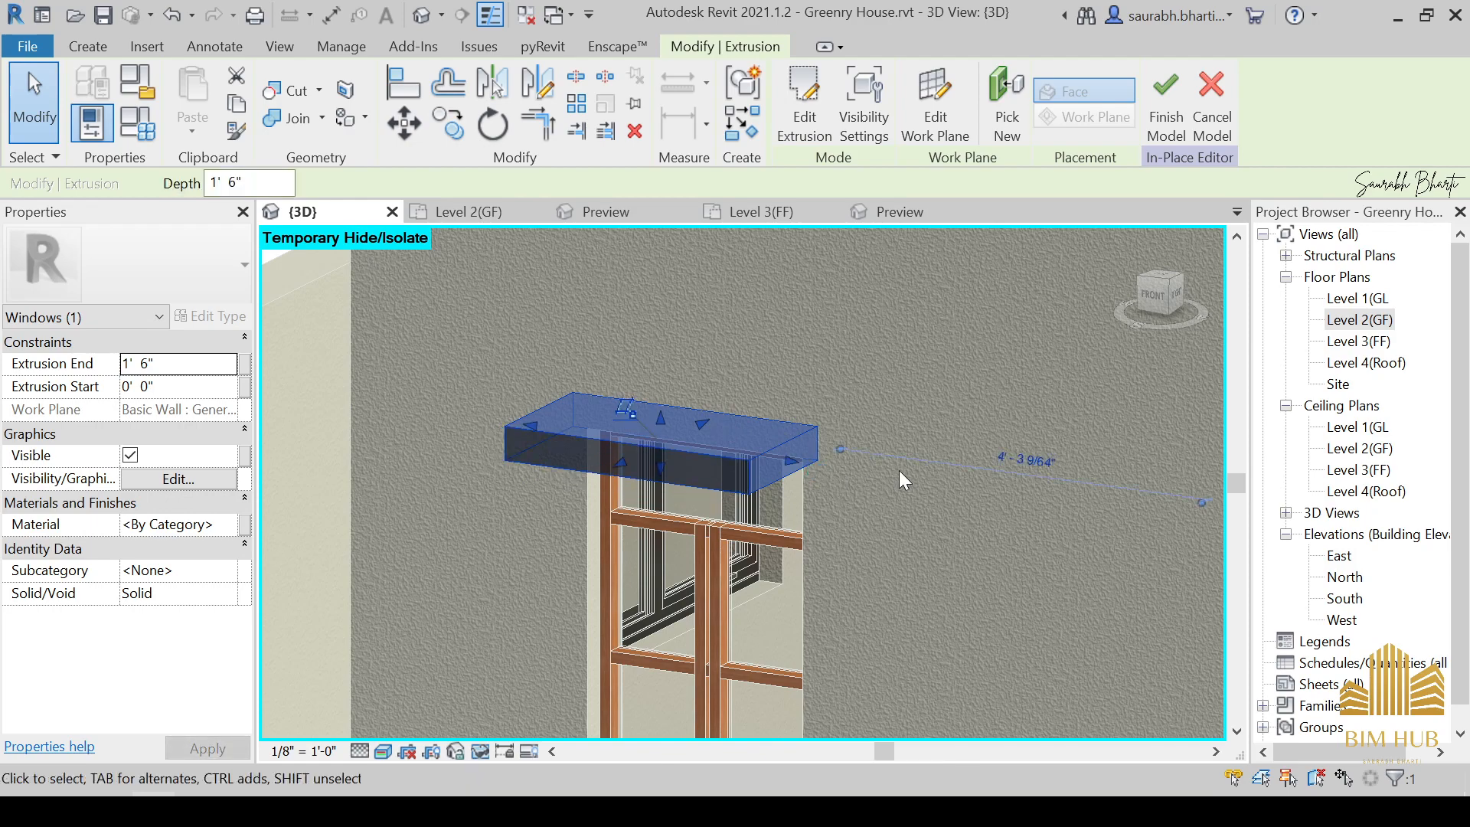
Deselect the canopy extrusion above the tall window and finish the in-place model.
{"action": "left_click", "coordinate": [899, 474]}
{"action": "middle_click_drag", "start_coordinate": [884, 559], "coordinate": [935, 549], "text": "shift"}
{"action": "left_click", "coordinate": [796, 130]}
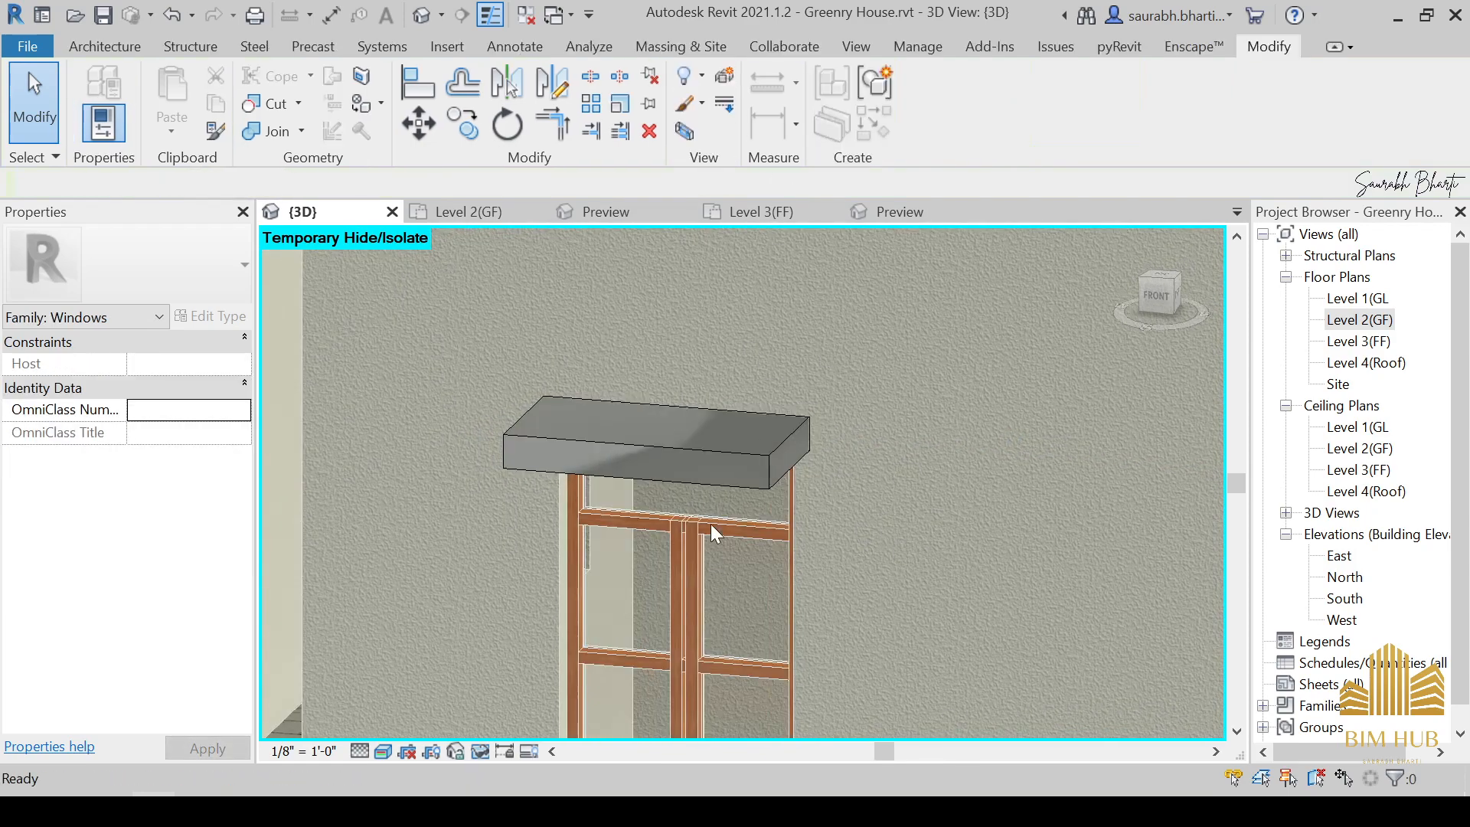
Reopen the canopy above the tall window for in-place editing.
{"action": "left_click", "coordinate": [715, 449]}
{"action": "left_click", "coordinate": [934, 114]}
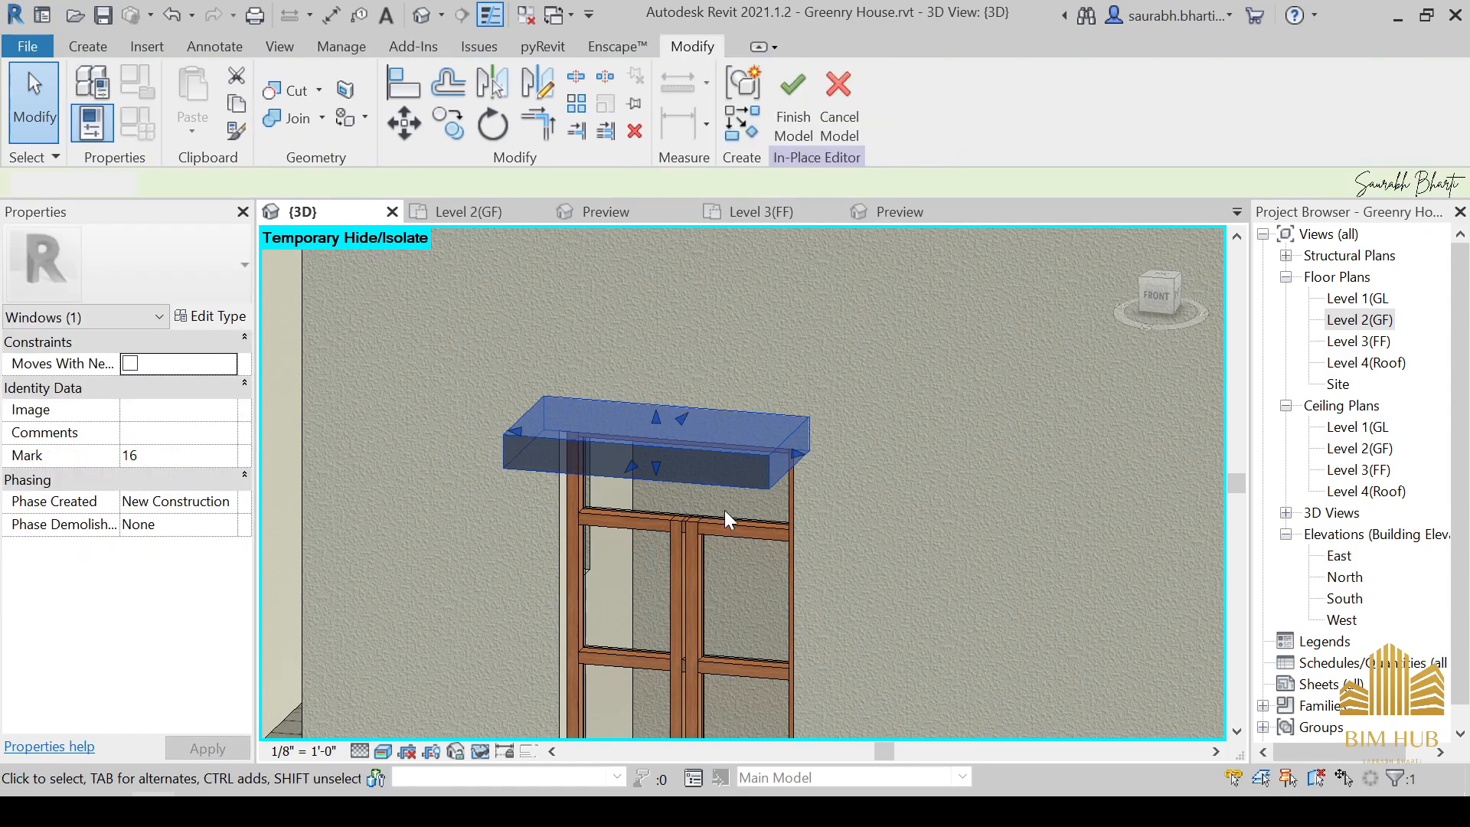
{"action": "scroll", "coordinate": [720, 497], "scroll_direction": "down", "scroll_amount": 2}
Try to change the canopy profile's height to 3 from its bottom sketch line in the extrusion sketch.
{"action": "left_click", "coordinate": [732, 481]}
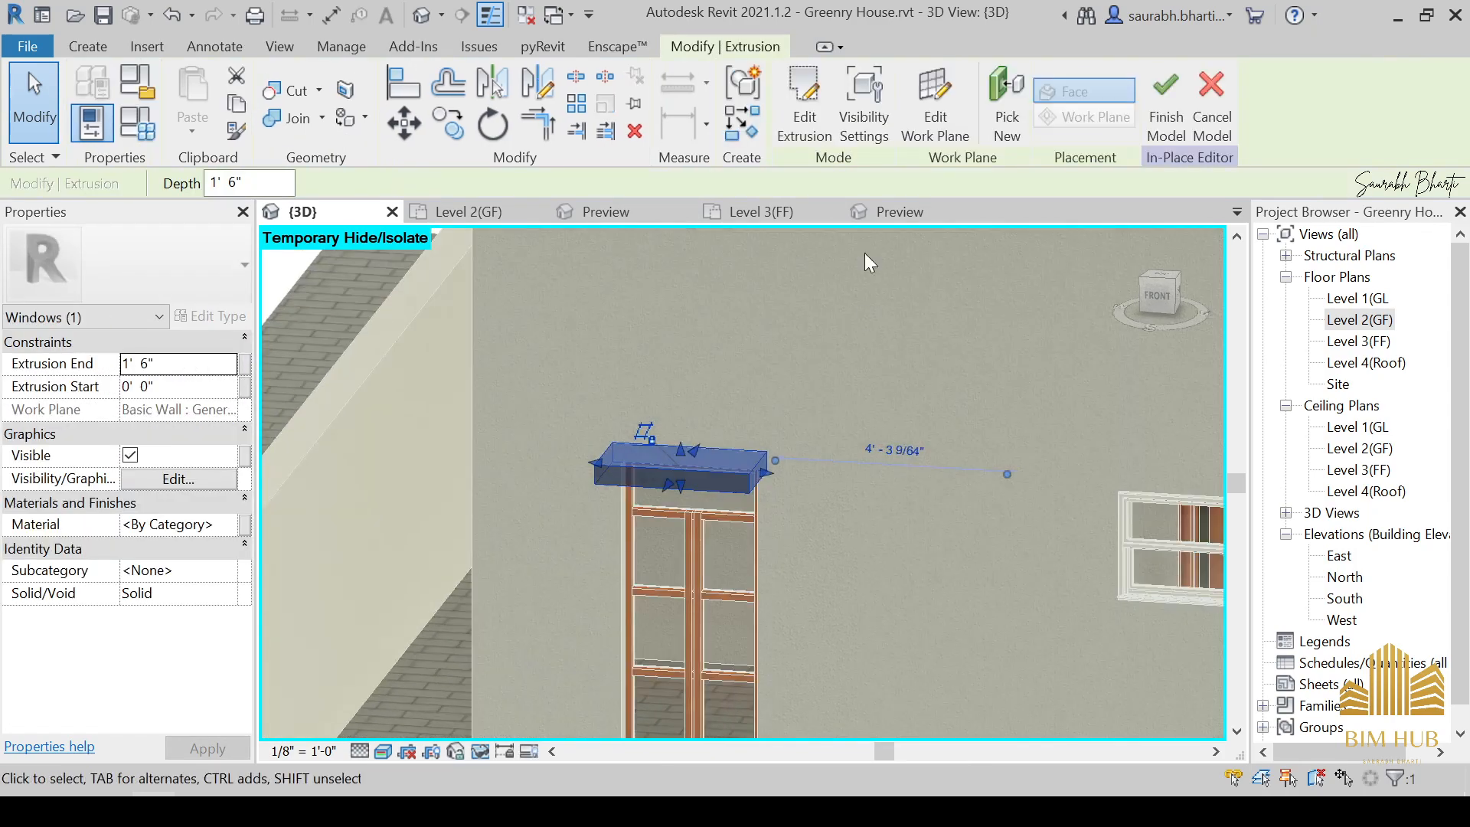
{"action": "left_click", "coordinate": [800, 122]}
{"action": "scroll", "coordinate": [692, 525], "scroll_direction": "down", "scroll_amount": 5}
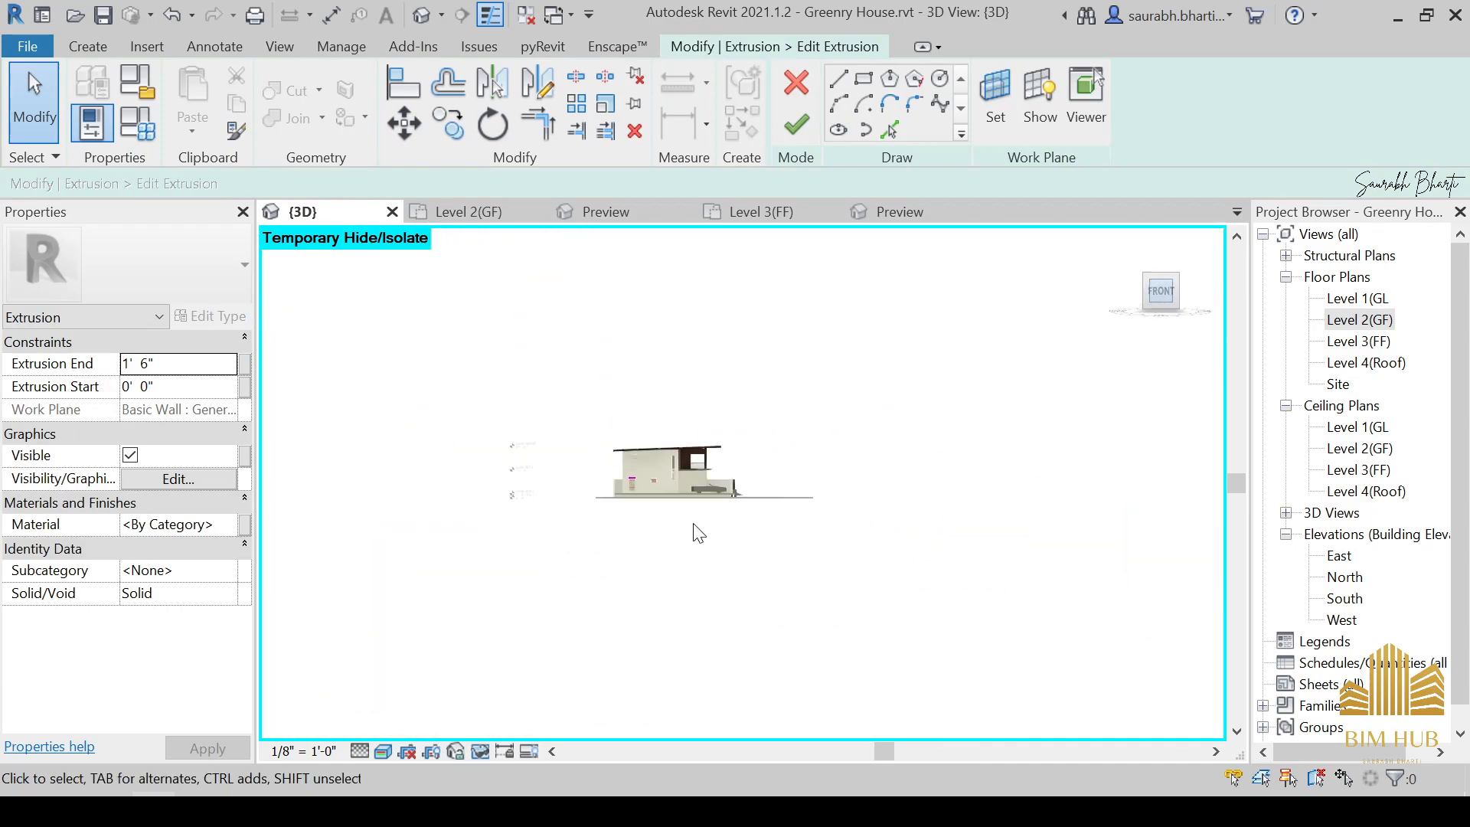
{"action": "middle_click_drag", "start_coordinate": [641, 473], "coordinate": [490, 555]}
{"action": "scroll", "coordinate": [469, 530], "scroll_direction": "up", "scroll_amount": 6}
{"action": "middle_click_drag", "start_coordinate": [750, 542], "coordinate": [1363, 529]}
{"action": "scroll", "coordinate": [878, 521], "scroll_direction": "up", "scroll_amount": 3}
{"action": "left_click", "coordinate": [811, 354]}
{"action": "scroll", "coordinate": [779, 340], "scroll_direction": "up", "scroll_amount": 1}
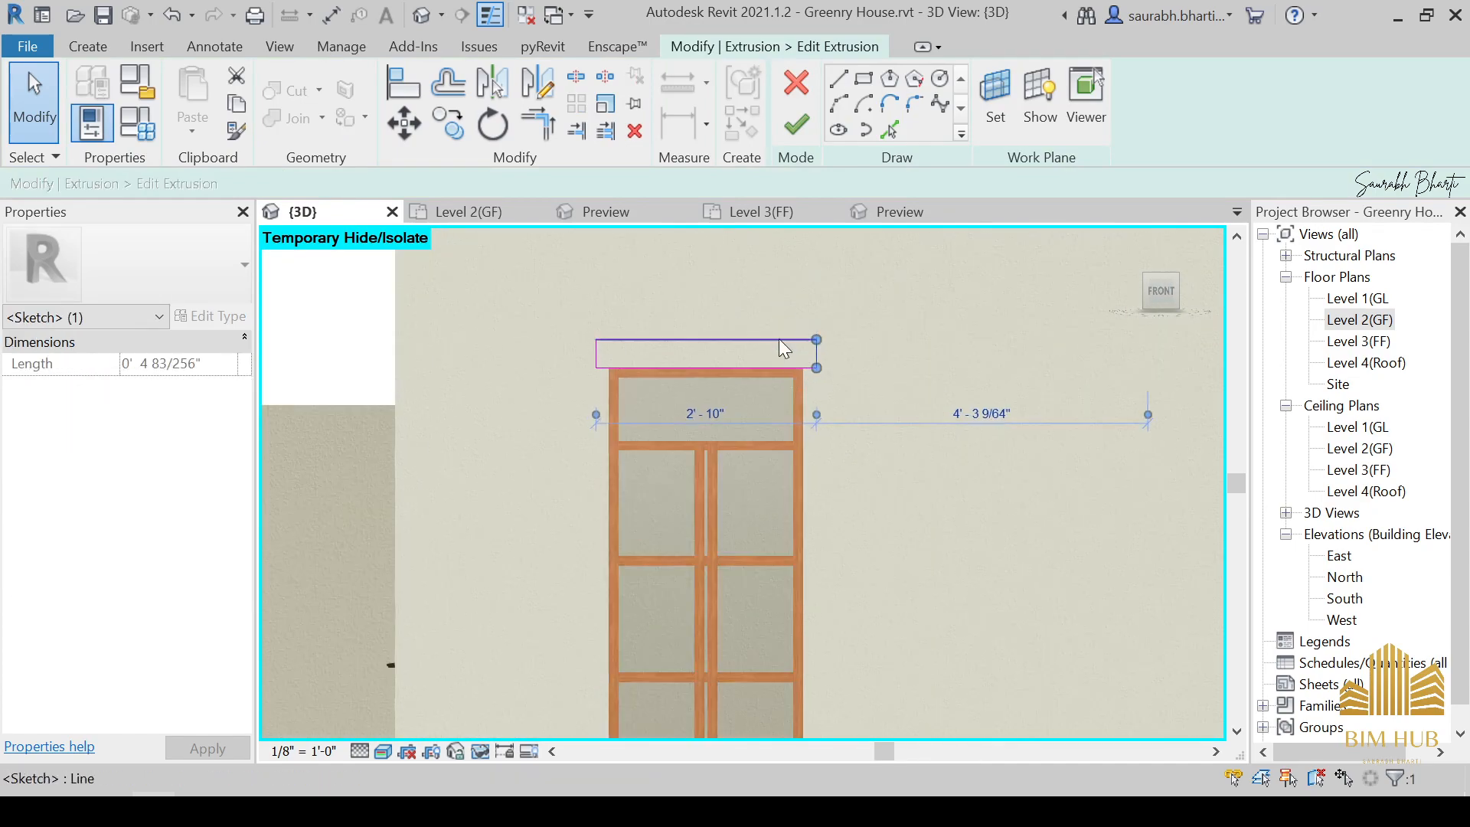
{"action": "left_click", "coordinate": [780, 382]}
{"action": "left_click", "coordinate": [787, 366]}
{"action": "scroll", "coordinate": [787, 367], "scroll_direction": "up", "scroll_amount": 5}
{"action": "middle_click_drag", "start_coordinate": [591, 373], "coordinate": [677, 410]}
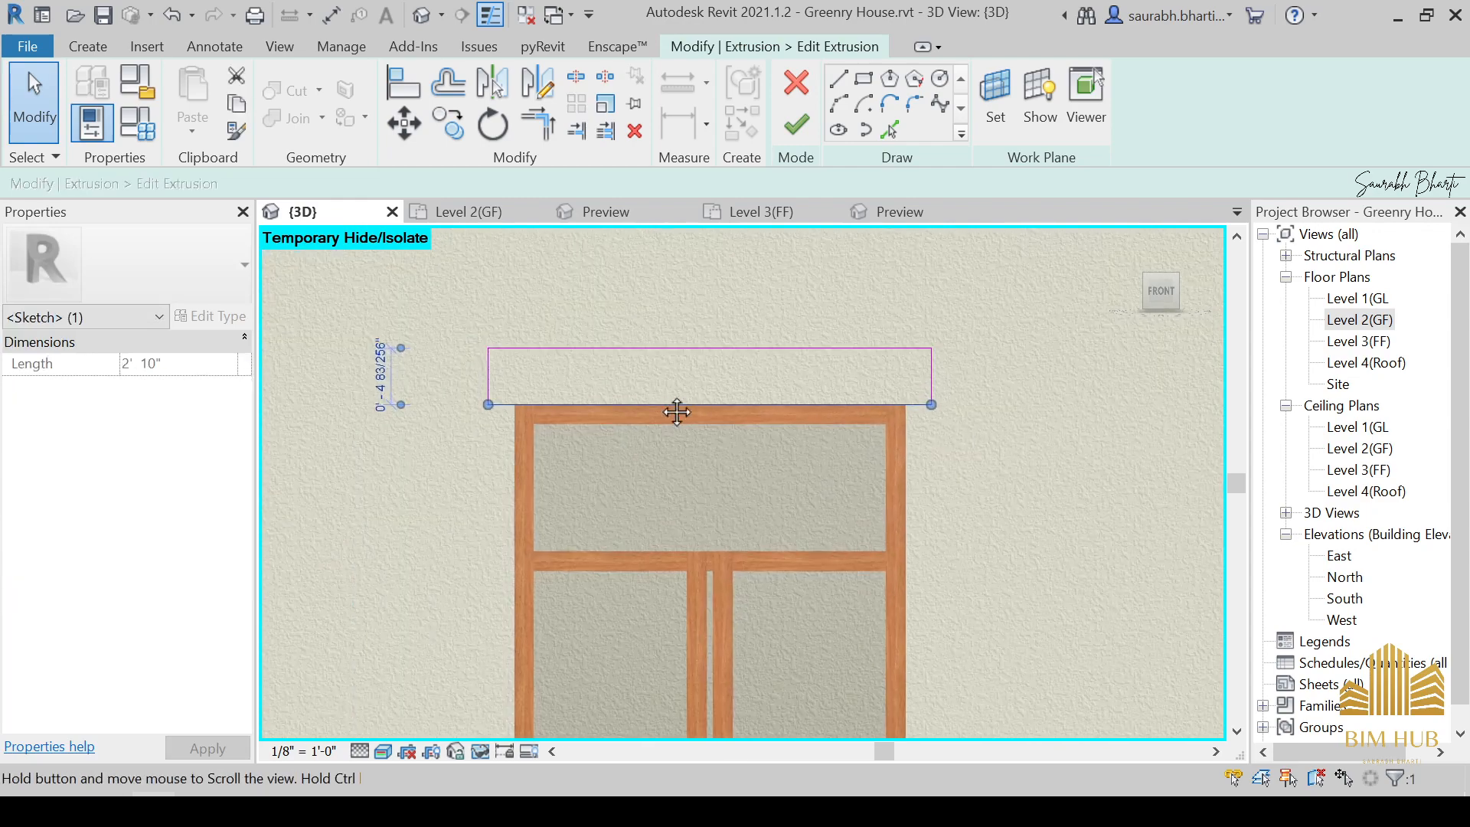
{"action": "left_click", "coordinate": [381, 375]}
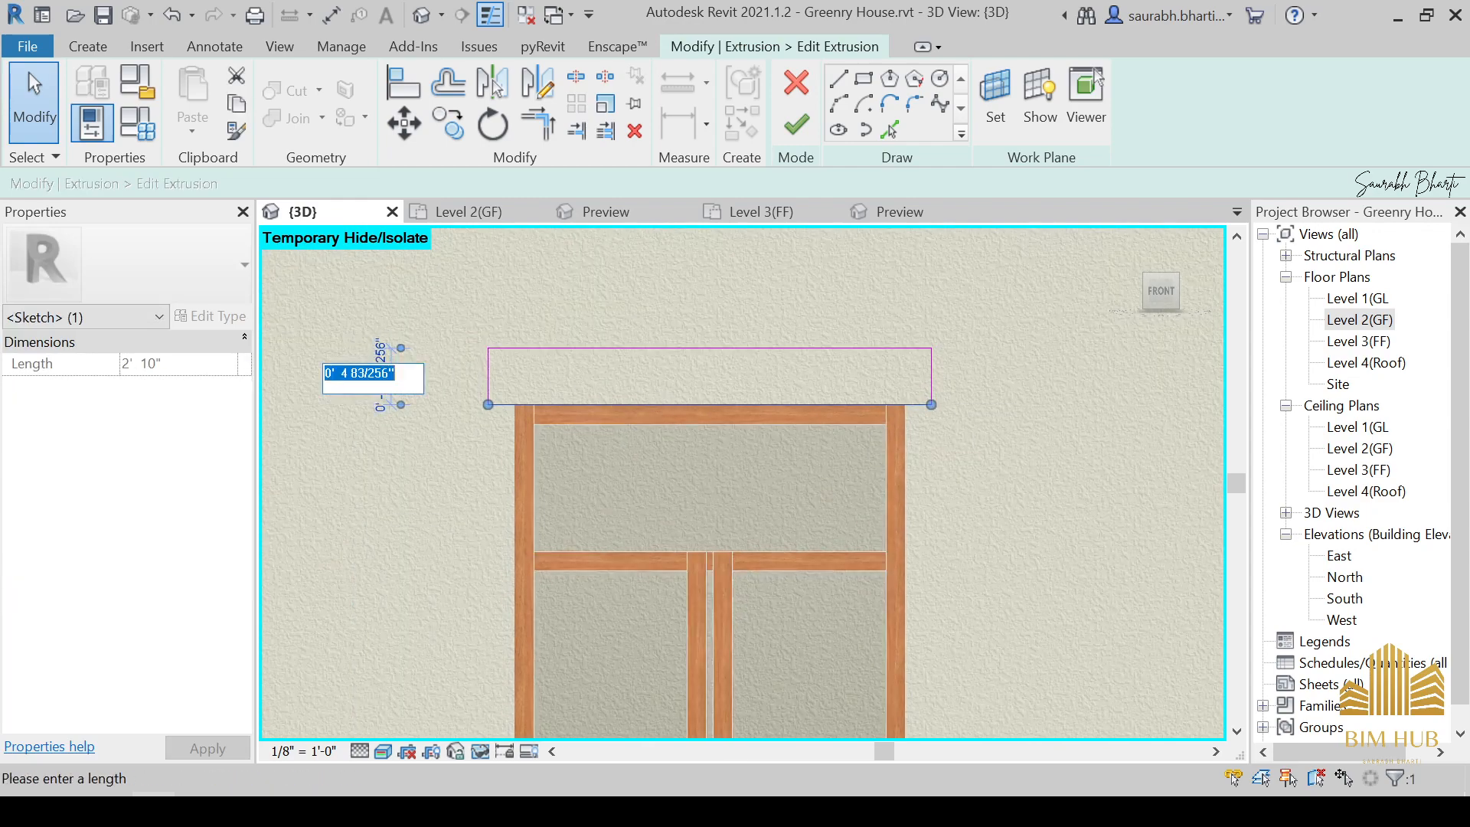
{"action": "type", "text": "3"}
{"action": "key", "text": "Return"}
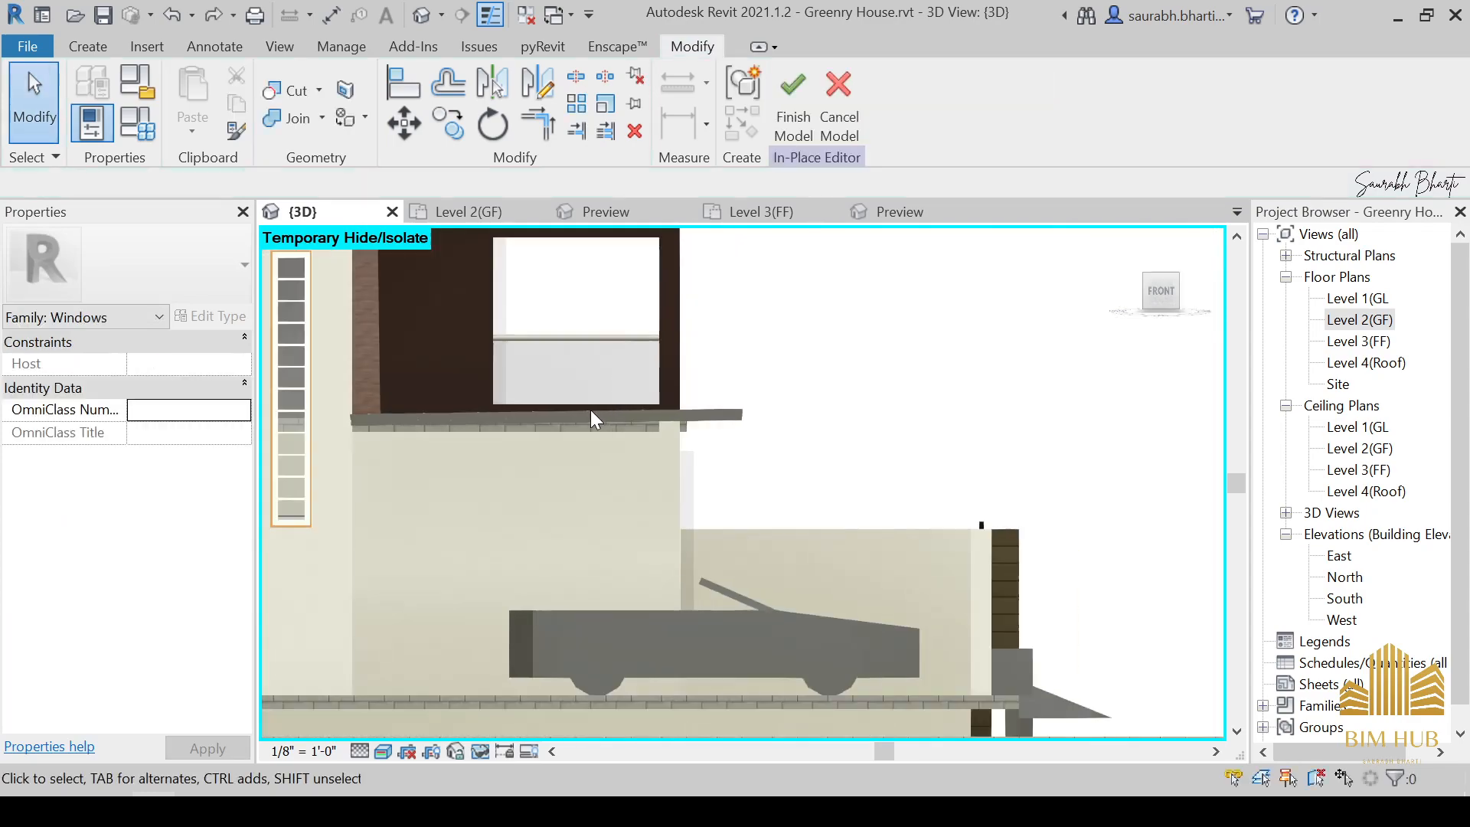
Edit the canopy's extrusion sketch, set its height to 3" from the top line, and finish the sketch and in-place model.
{"action": "middle_click_drag", "start_coordinate": [590, 410], "coordinate": [1068, 429]}
{"action": "scroll", "coordinate": [397, 493], "scroll_direction": "up", "scroll_amount": 1}
{"action": "middle_click_drag", "start_coordinate": [397, 492], "coordinate": [968, 469]}
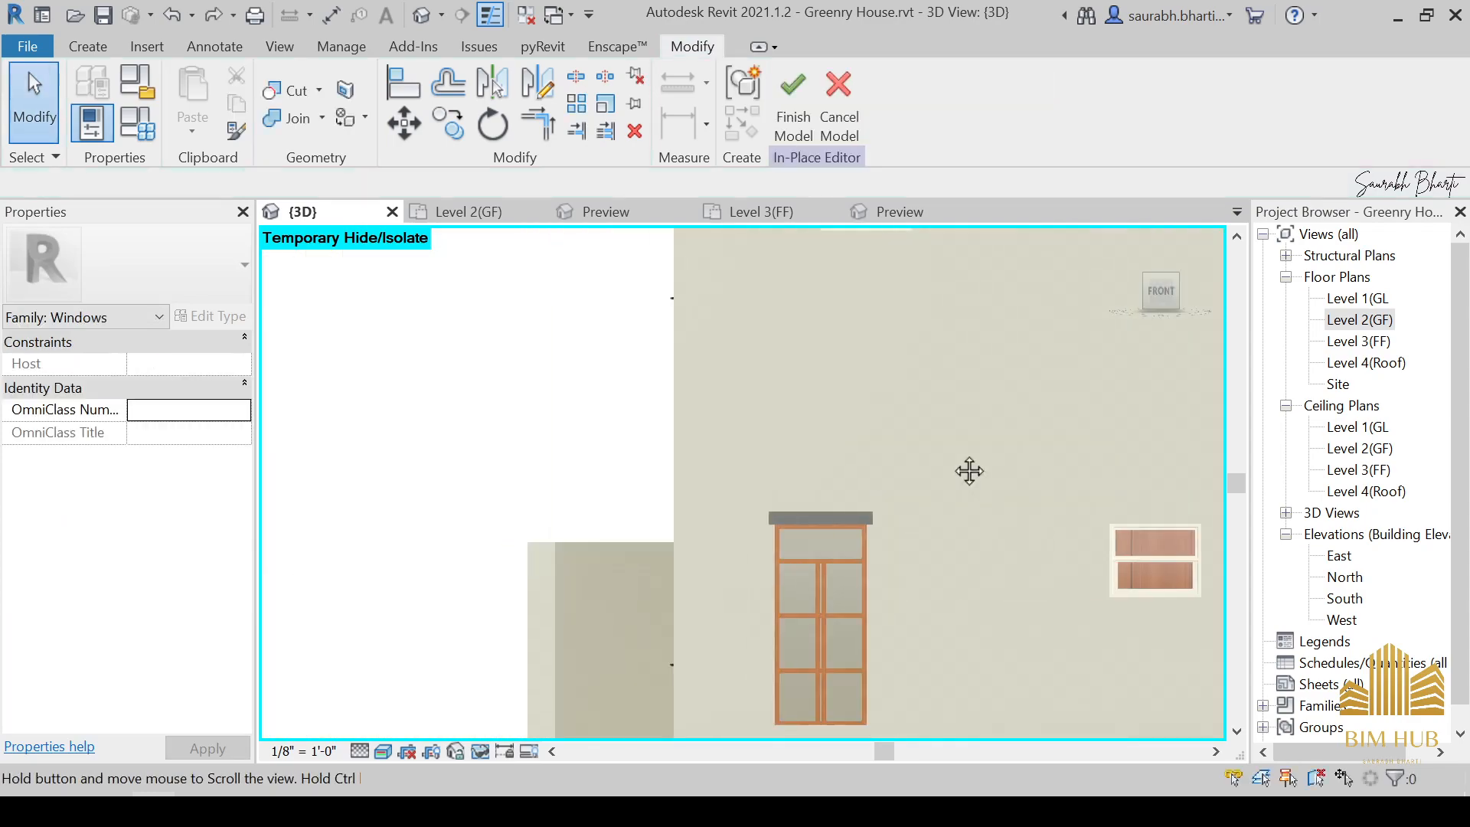
{"action": "scroll", "coordinate": [836, 474], "scroll_direction": "up", "scroll_amount": 1}
{"action": "left_click", "coordinate": [827, 511]}
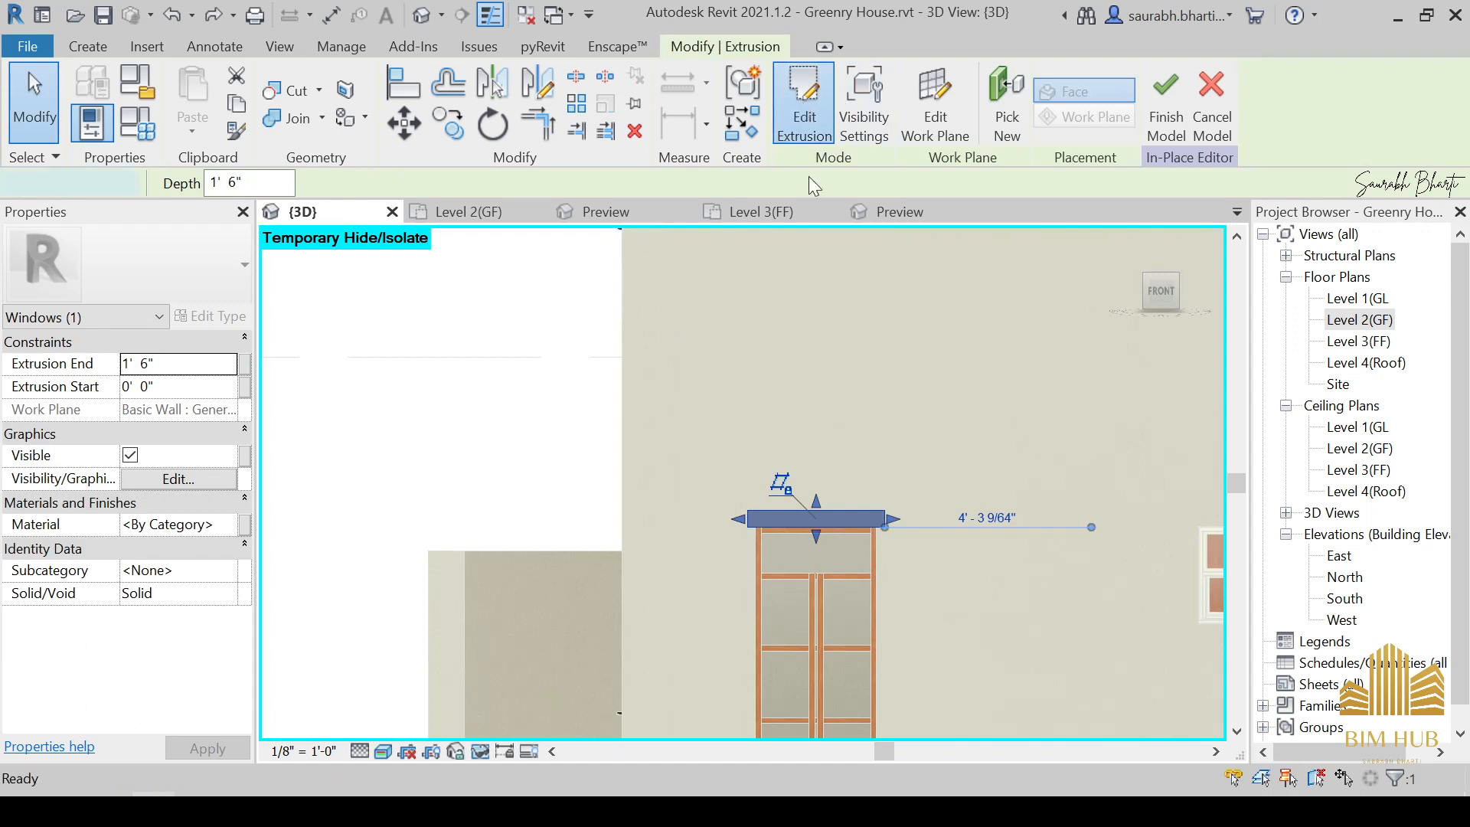
{"action": "left_click", "coordinate": [804, 107]}
{"action": "scroll", "coordinate": [827, 476], "scroll_direction": "up", "scroll_amount": 2}
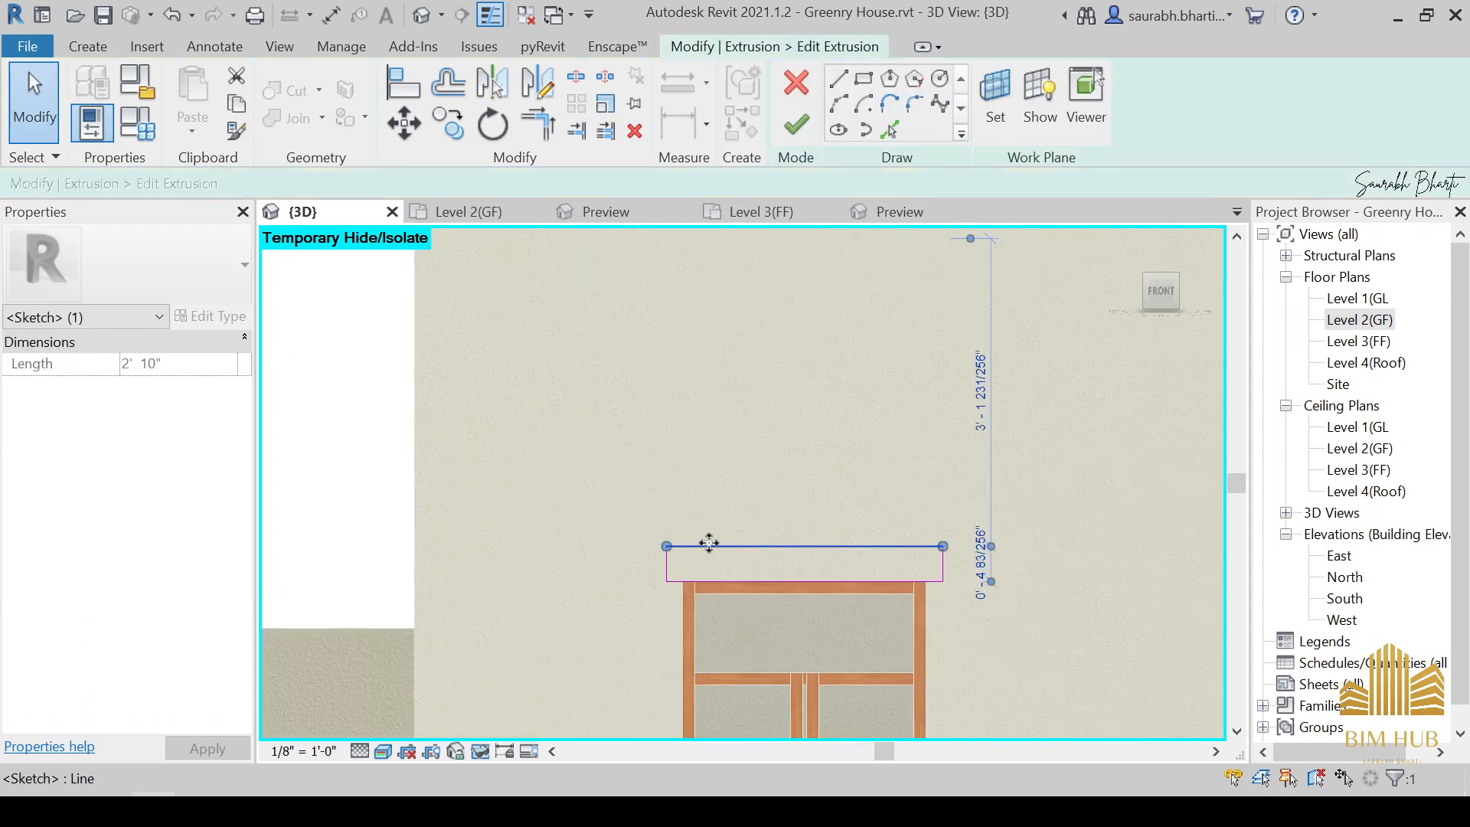
{"action": "left_click", "coordinate": [981, 563]}
{"action": "type", "text": "2"}
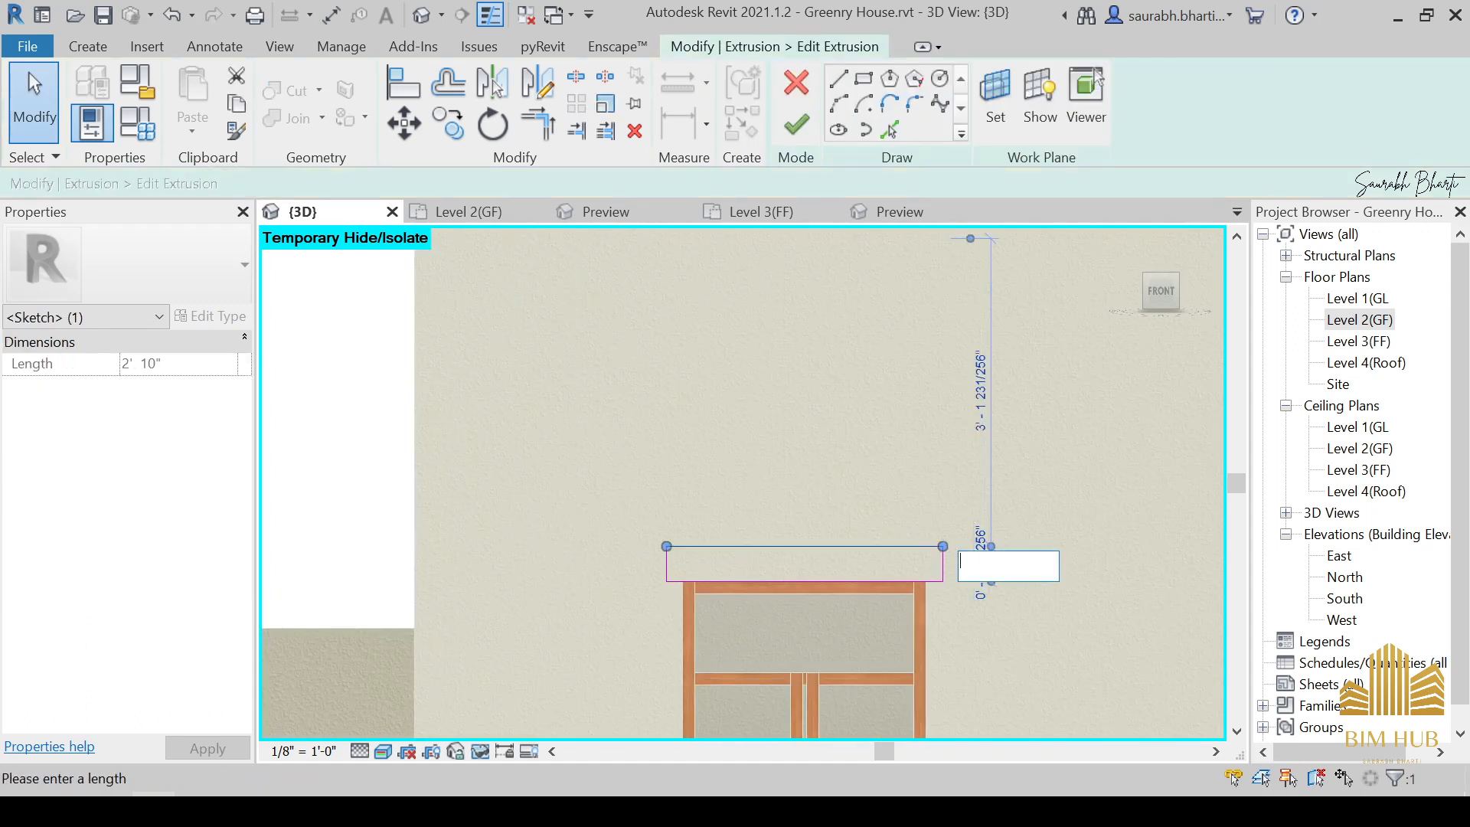
{"action": "type", "text": "\""}
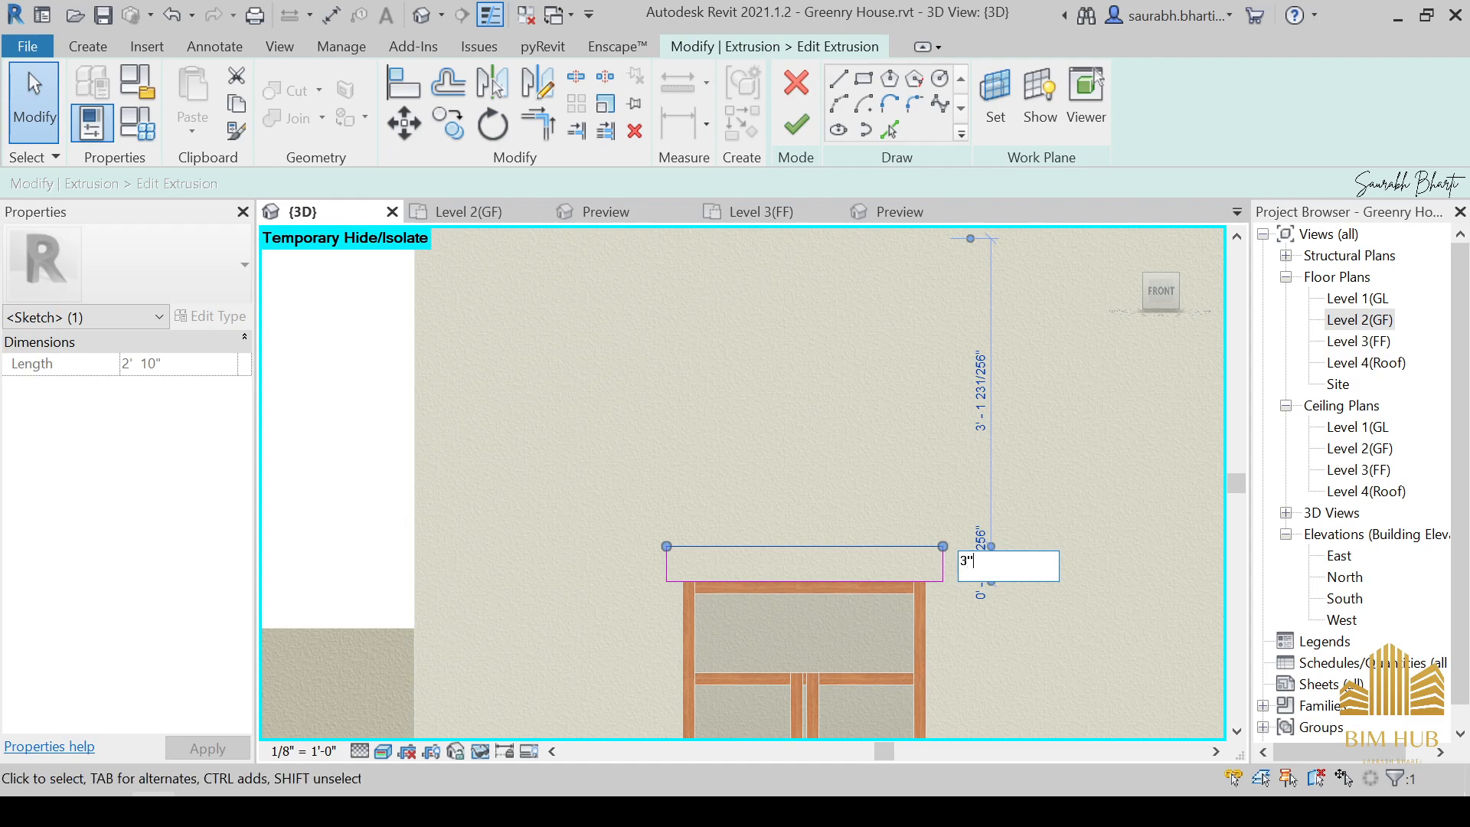
{"action": "key", "text": "Return"}
{"action": "left_click", "coordinate": [796, 125]}
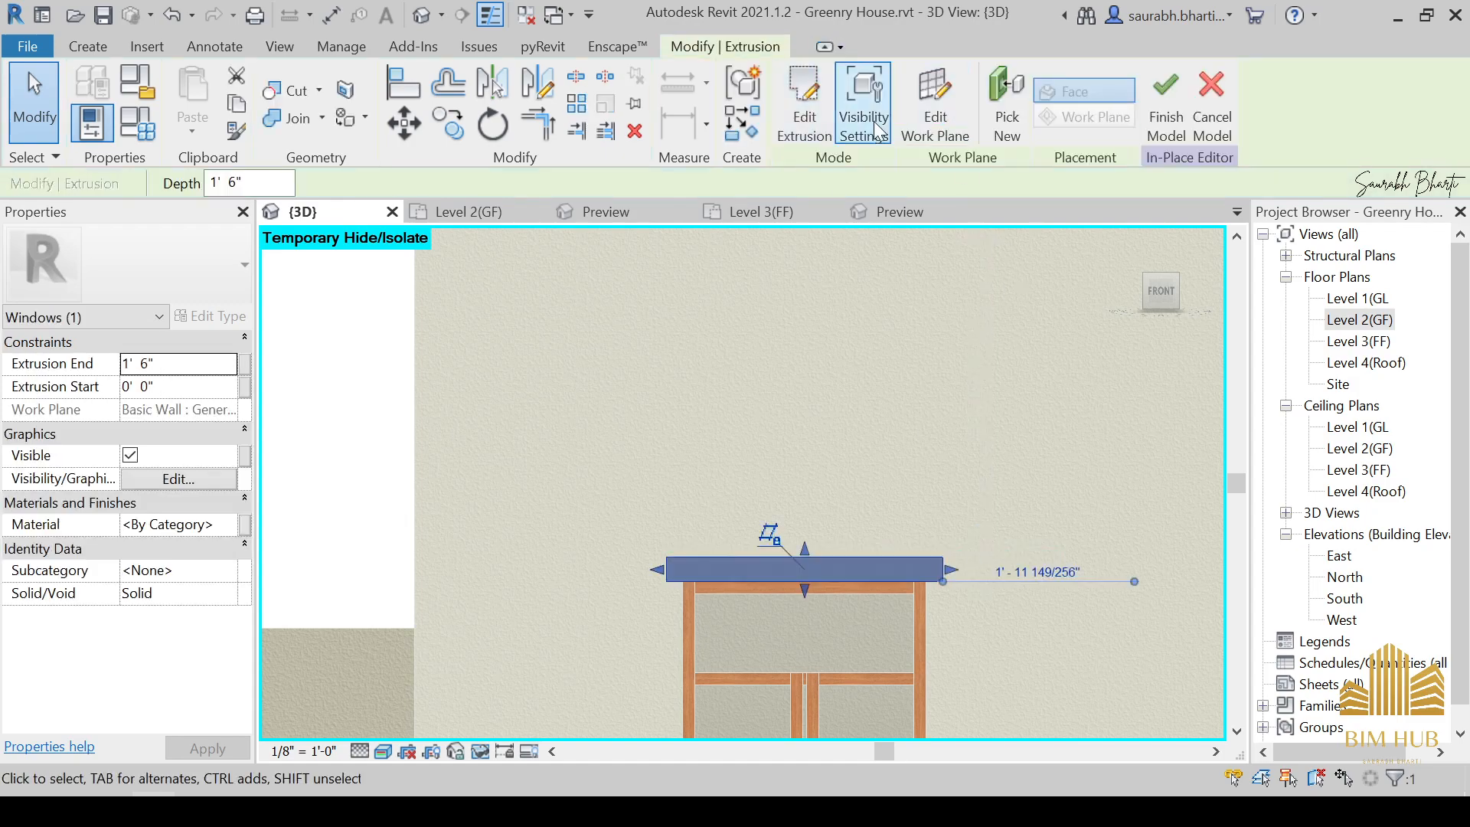
{"action": "left_click", "coordinate": [1164, 99]}
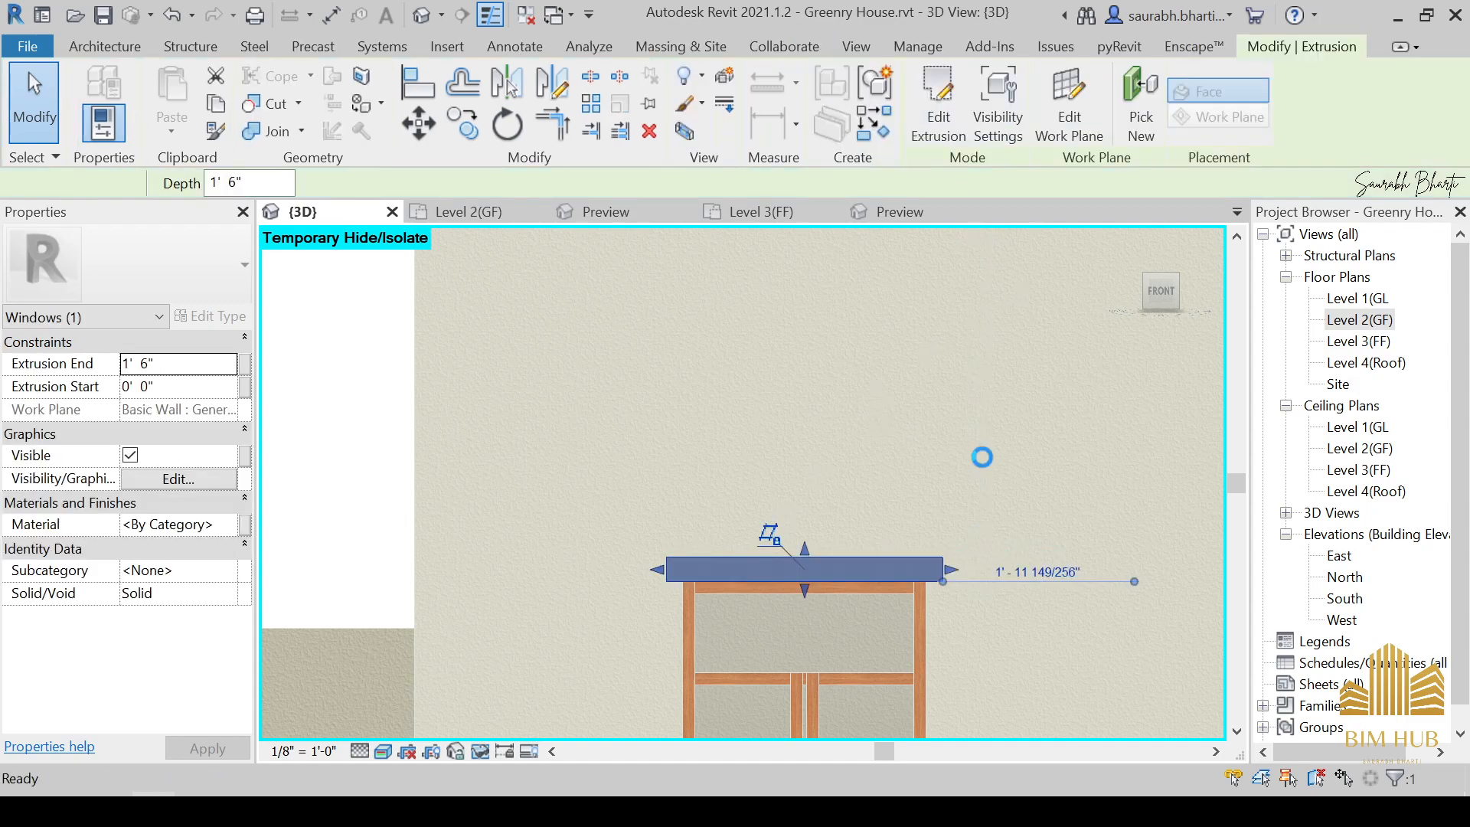
Open the canopy above the tall window for in-place editing again and select its extrusion.
{"action": "middle_click_drag", "start_coordinate": [982, 457], "coordinate": [774, 421], "text": "shift"}
{"action": "left_click", "coordinate": [623, 402]}
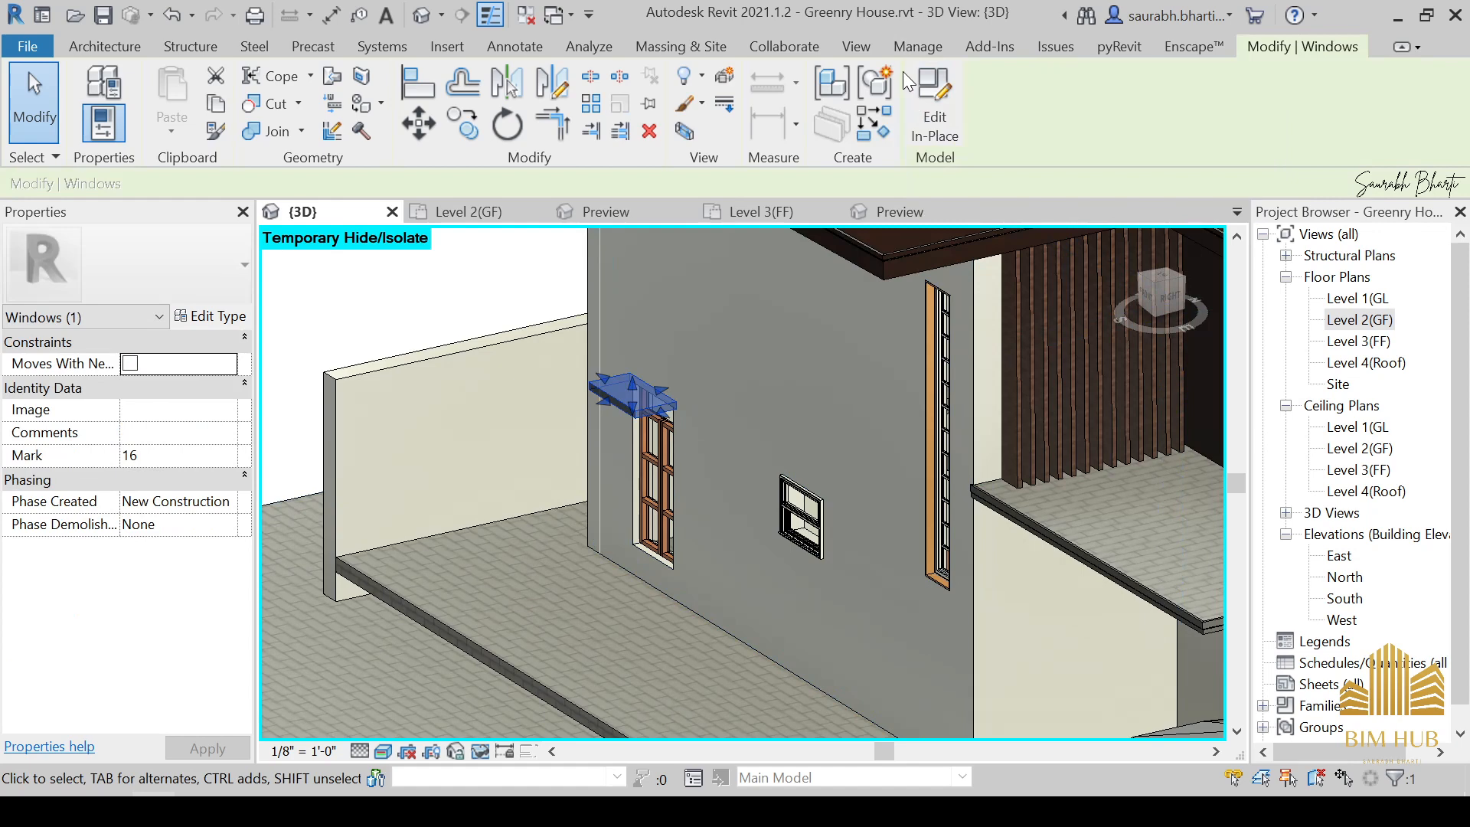
{"action": "left_click", "coordinate": [929, 93]}
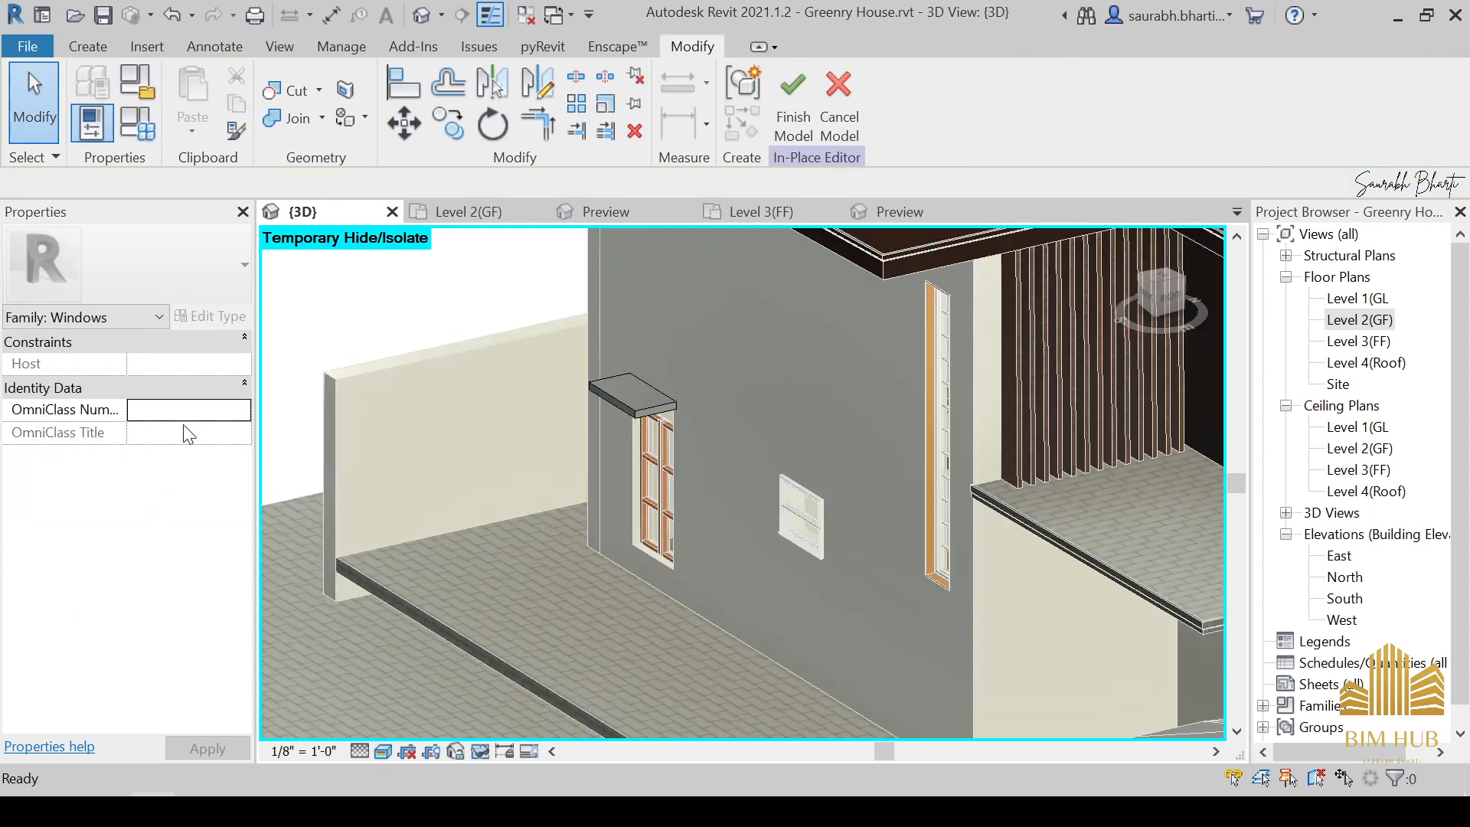
{"action": "left_click", "coordinate": [633, 410]}
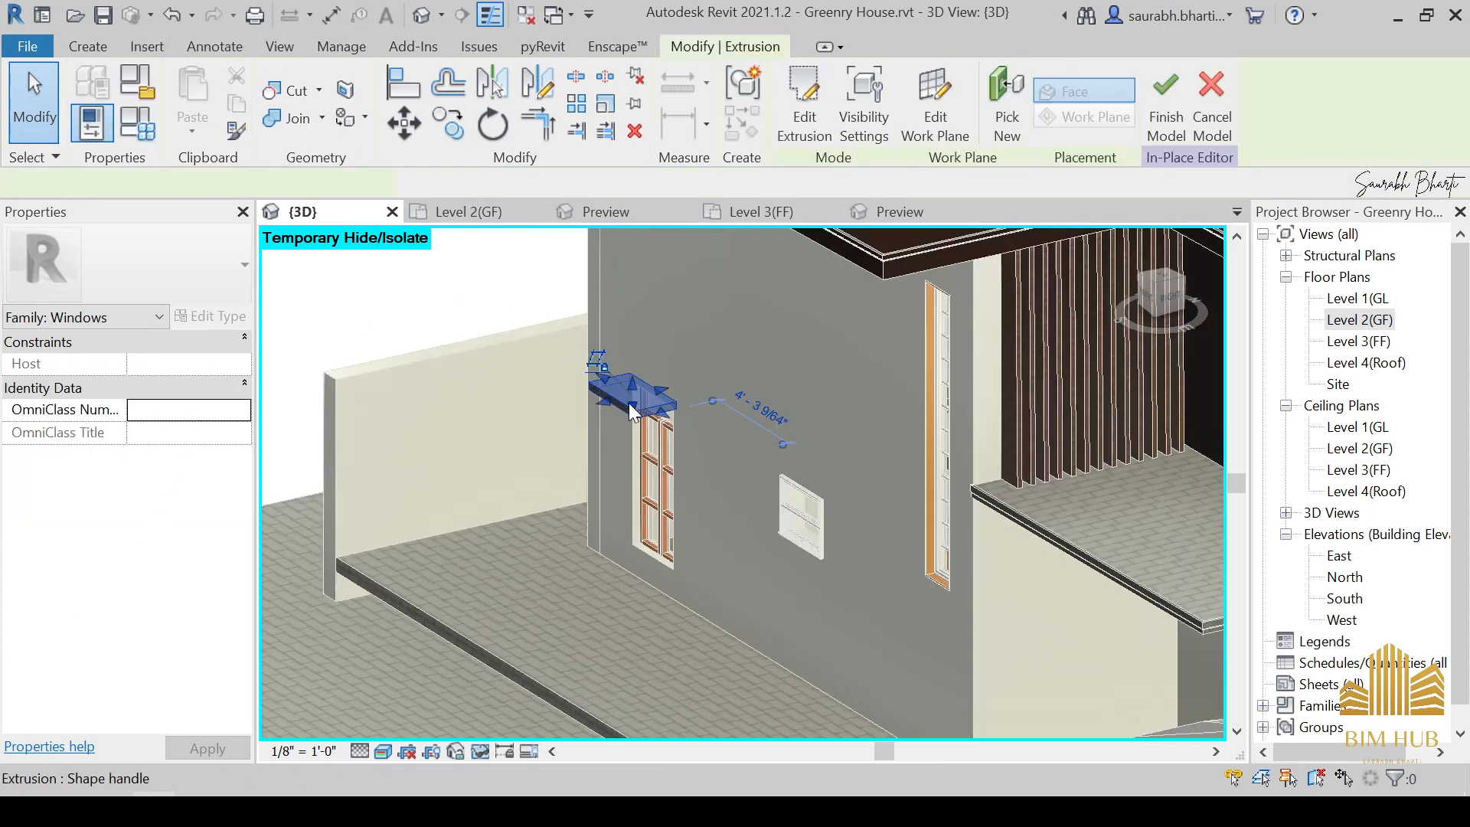
Assign the .bROWN material to the canopy extrusion and finish the in-place model.
{"action": "left_click", "coordinate": [223, 524]}
{"action": "left_click", "coordinate": [226, 525]}
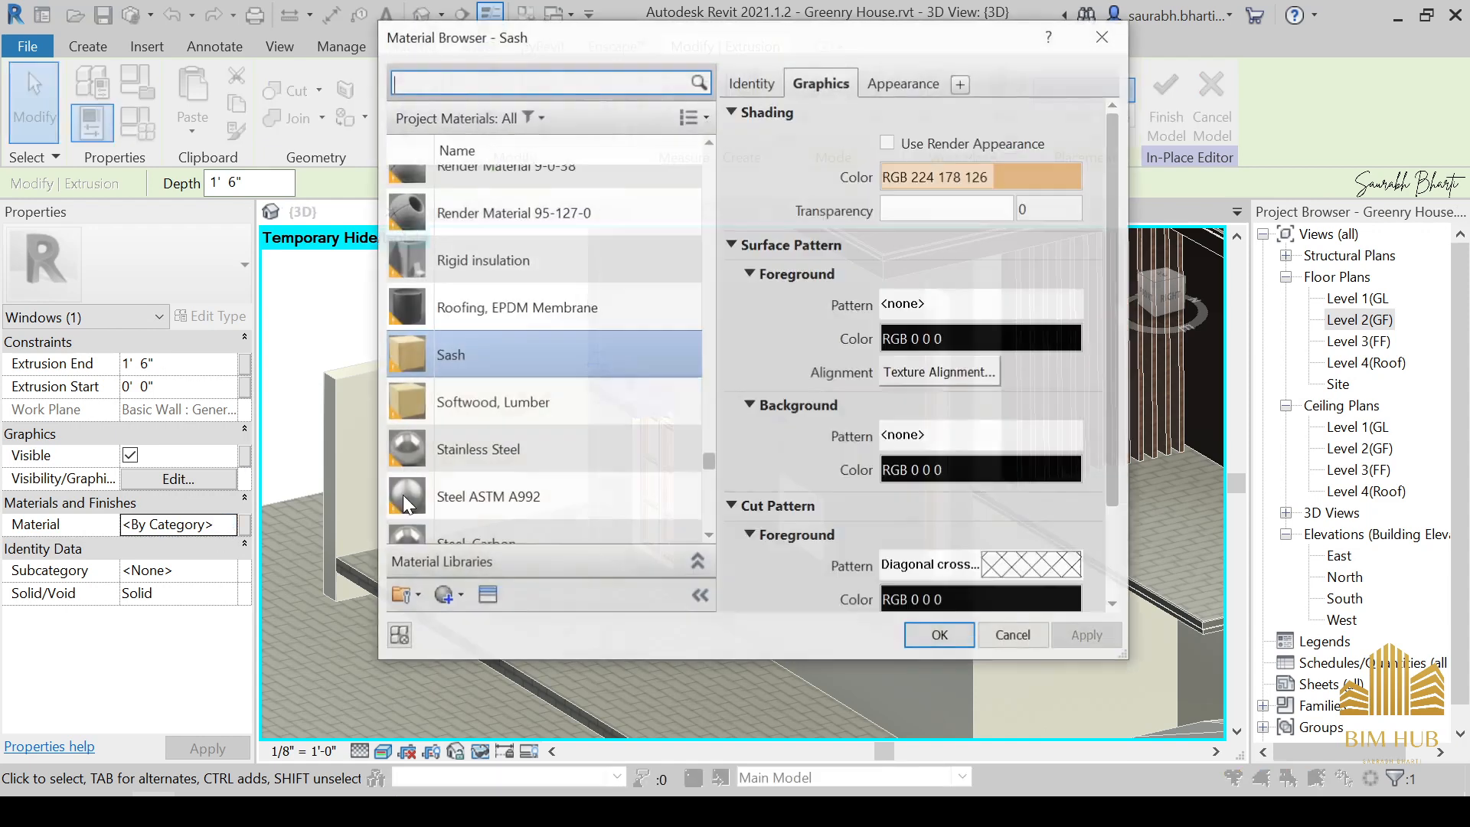
{"action": "scroll", "coordinate": [494, 322], "scroll_direction": "up", "scroll_amount": 5}
{"action": "scroll", "coordinate": [493, 348], "scroll_direction": "up", "scroll_amount": 15}
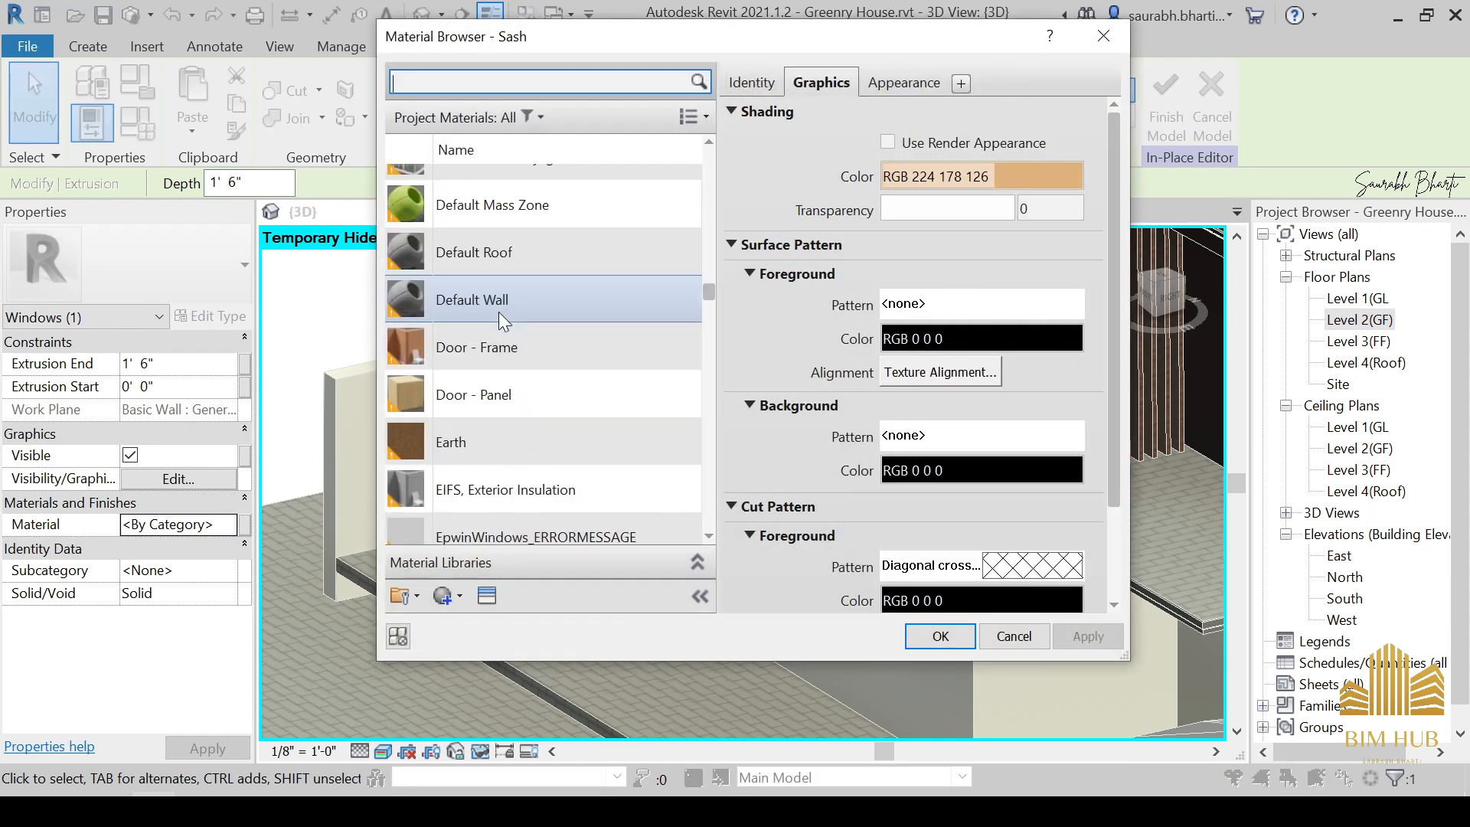
{"action": "scroll", "coordinate": [483, 391], "scroll_direction": "up", "scroll_amount": 6}
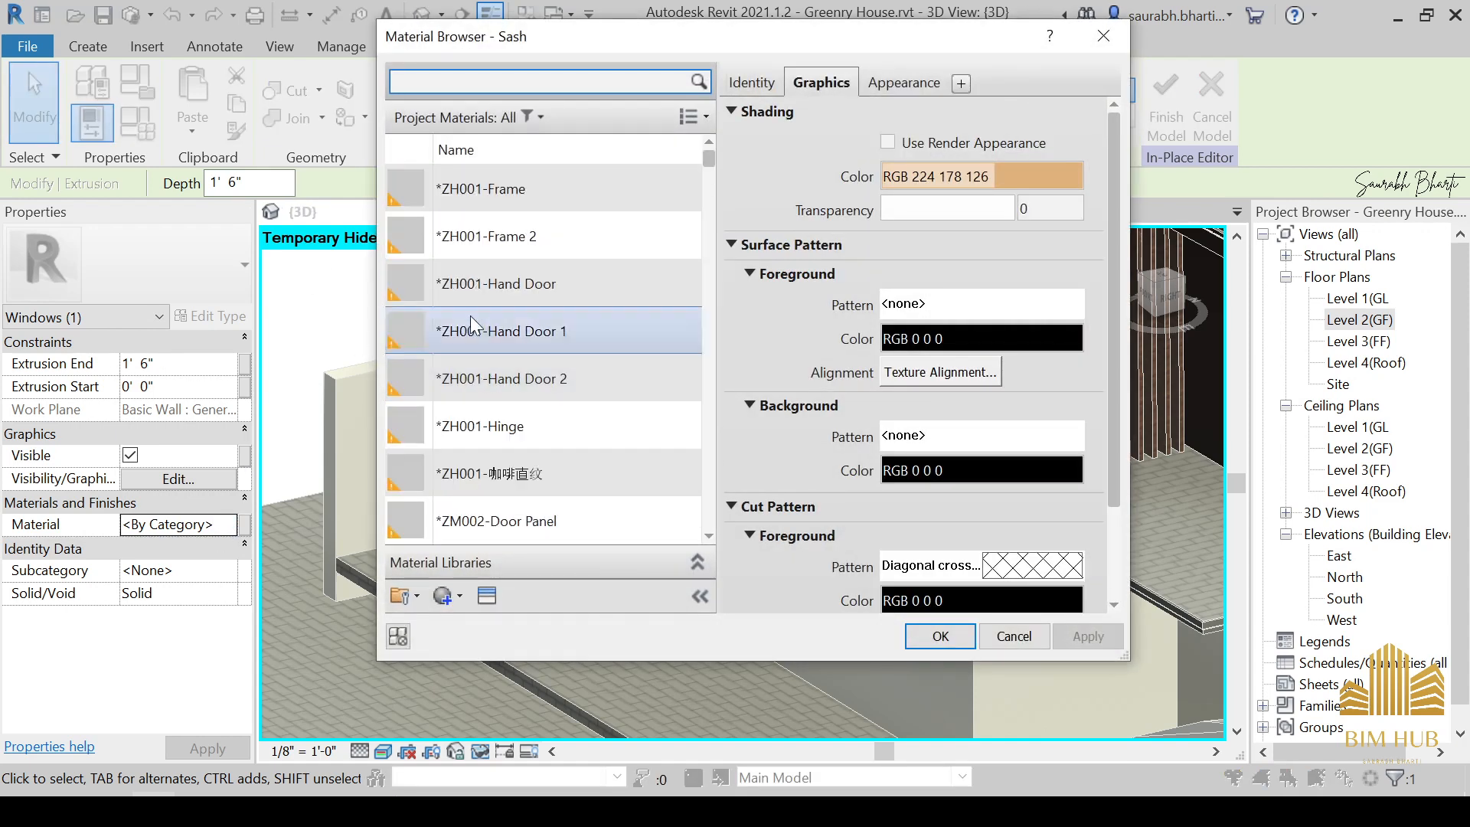
{"action": "scroll", "coordinate": [492, 319], "scroll_direction": "down", "scroll_amount": 4}
{"action": "scroll", "coordinate": [492, 319], "scroll_direction": "up", "scroll_amount": 1}
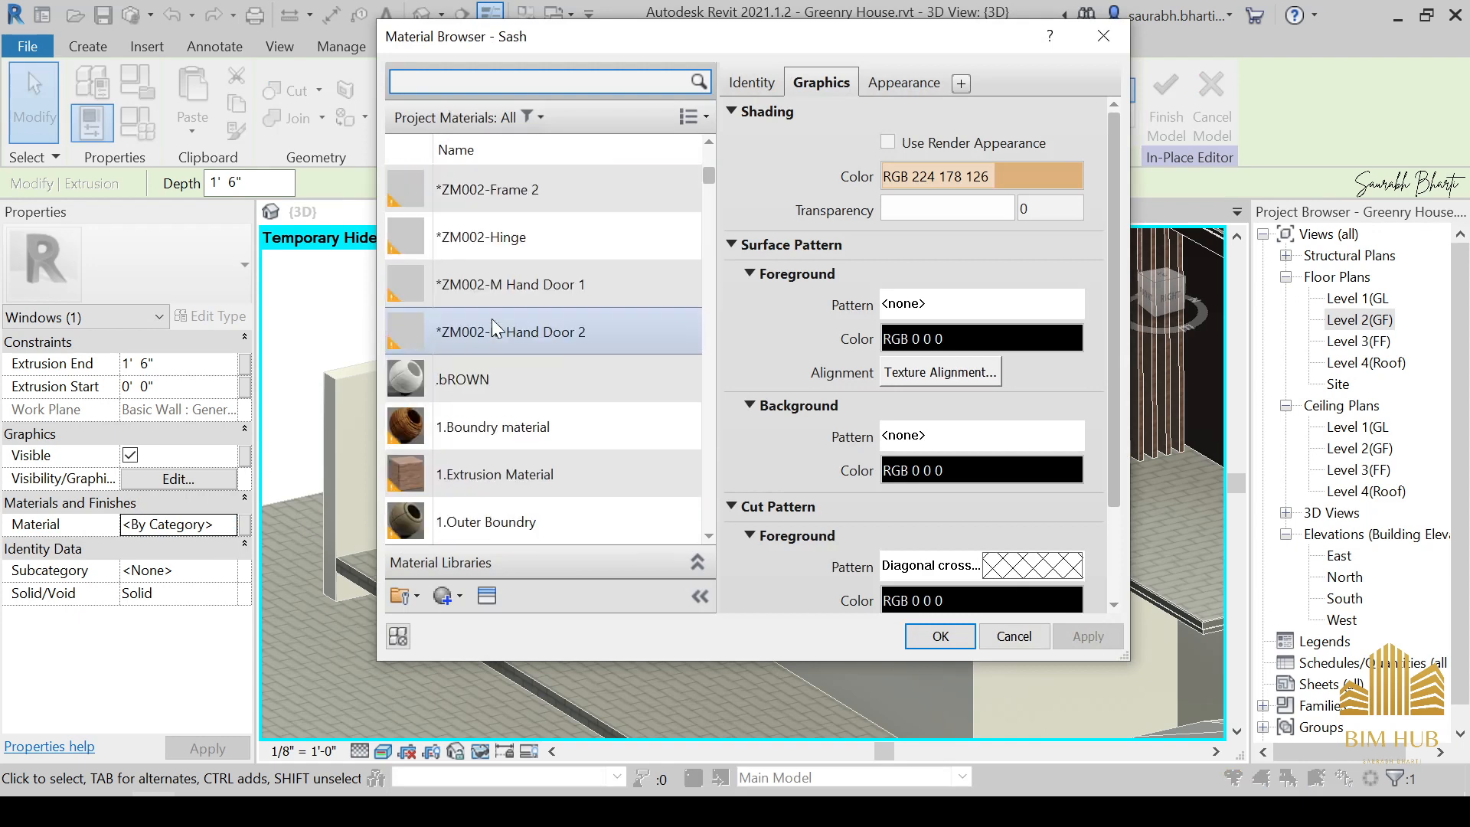
{"action": "left_click", "coordinate": [493, 379]}
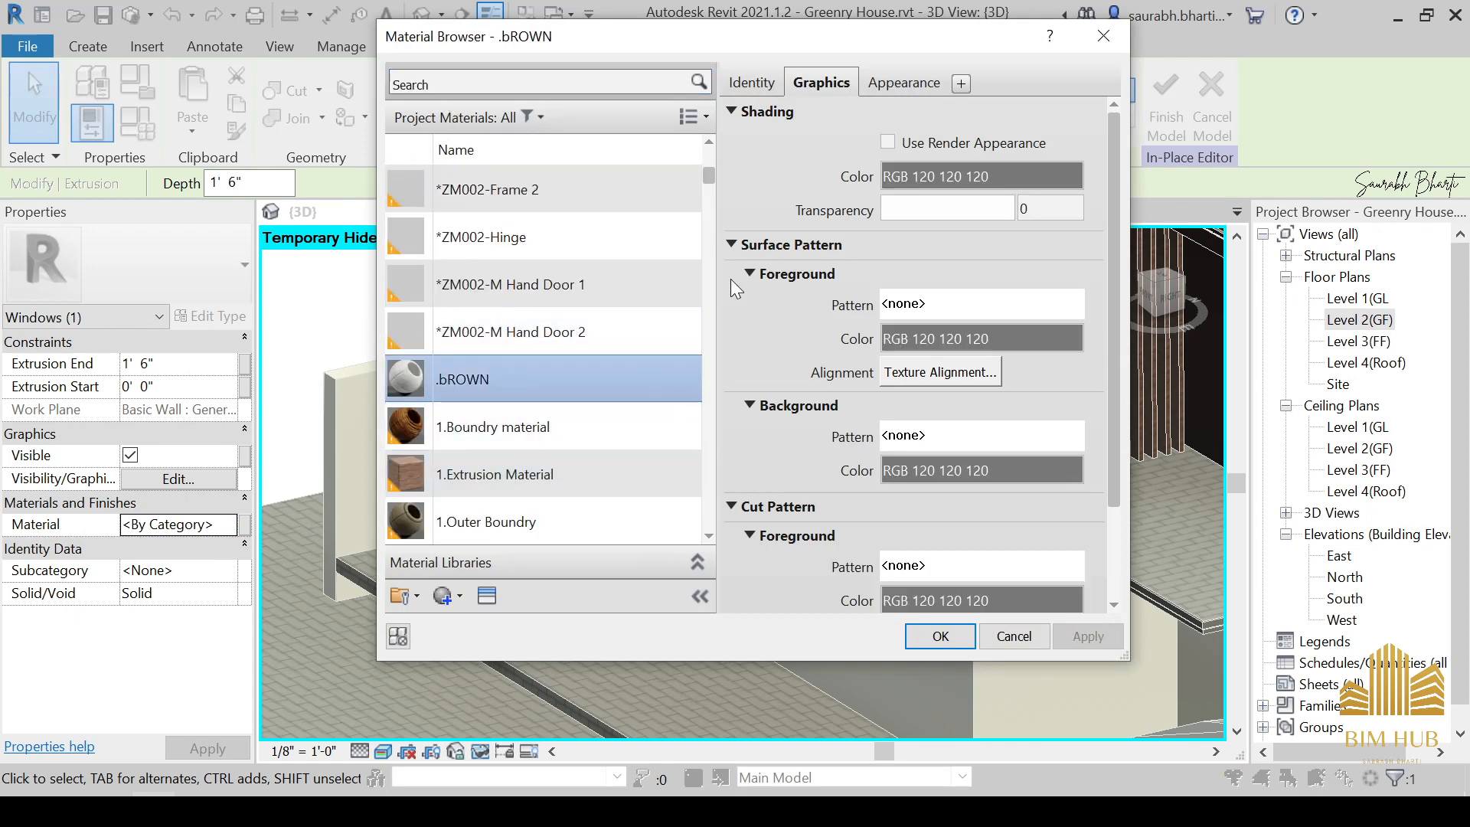
{"action": "left_click", "coordinate": [874, 83]}
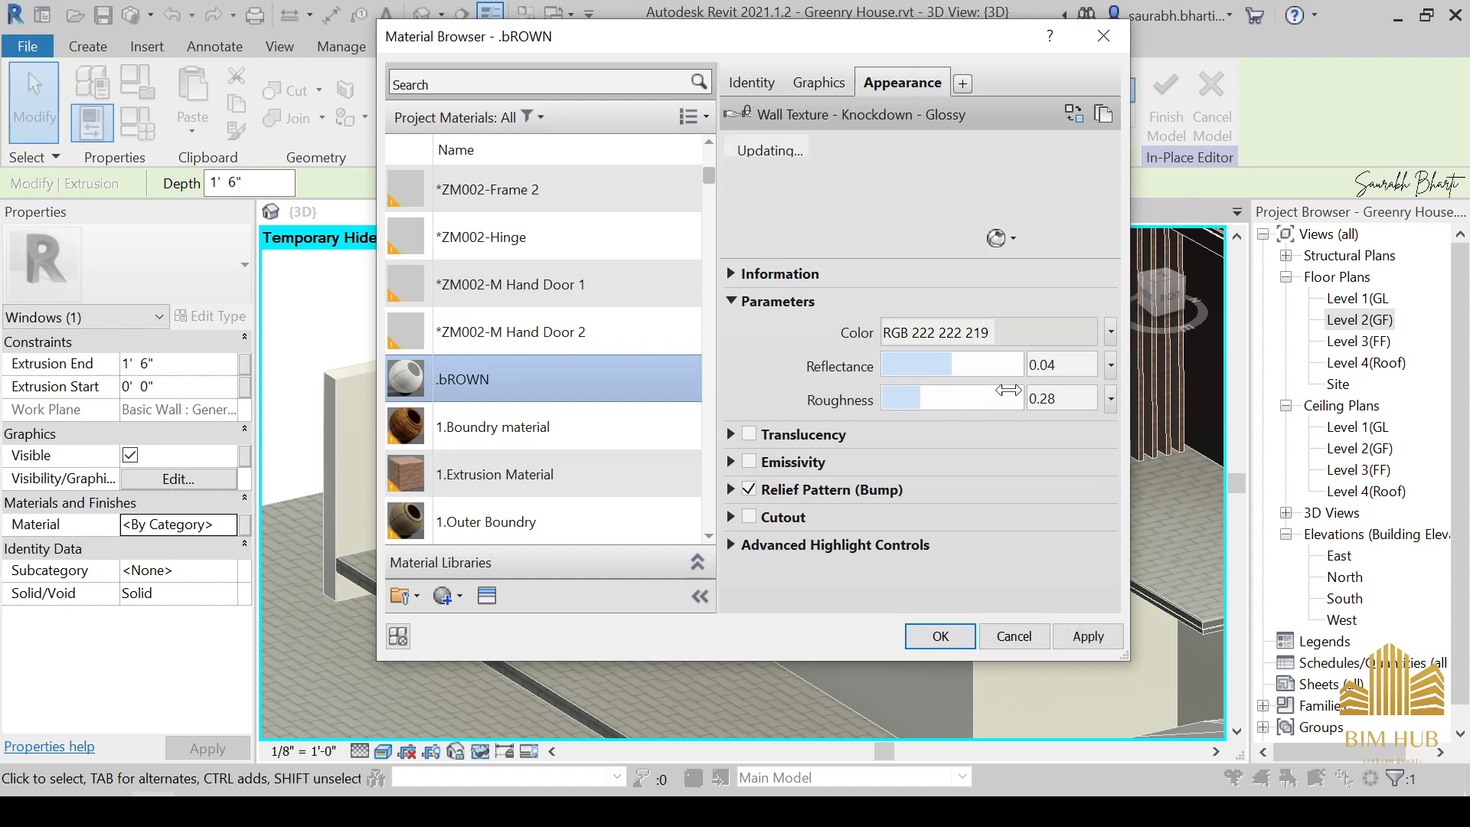
{"action": "left_click", "coordinate": [941, 637]}
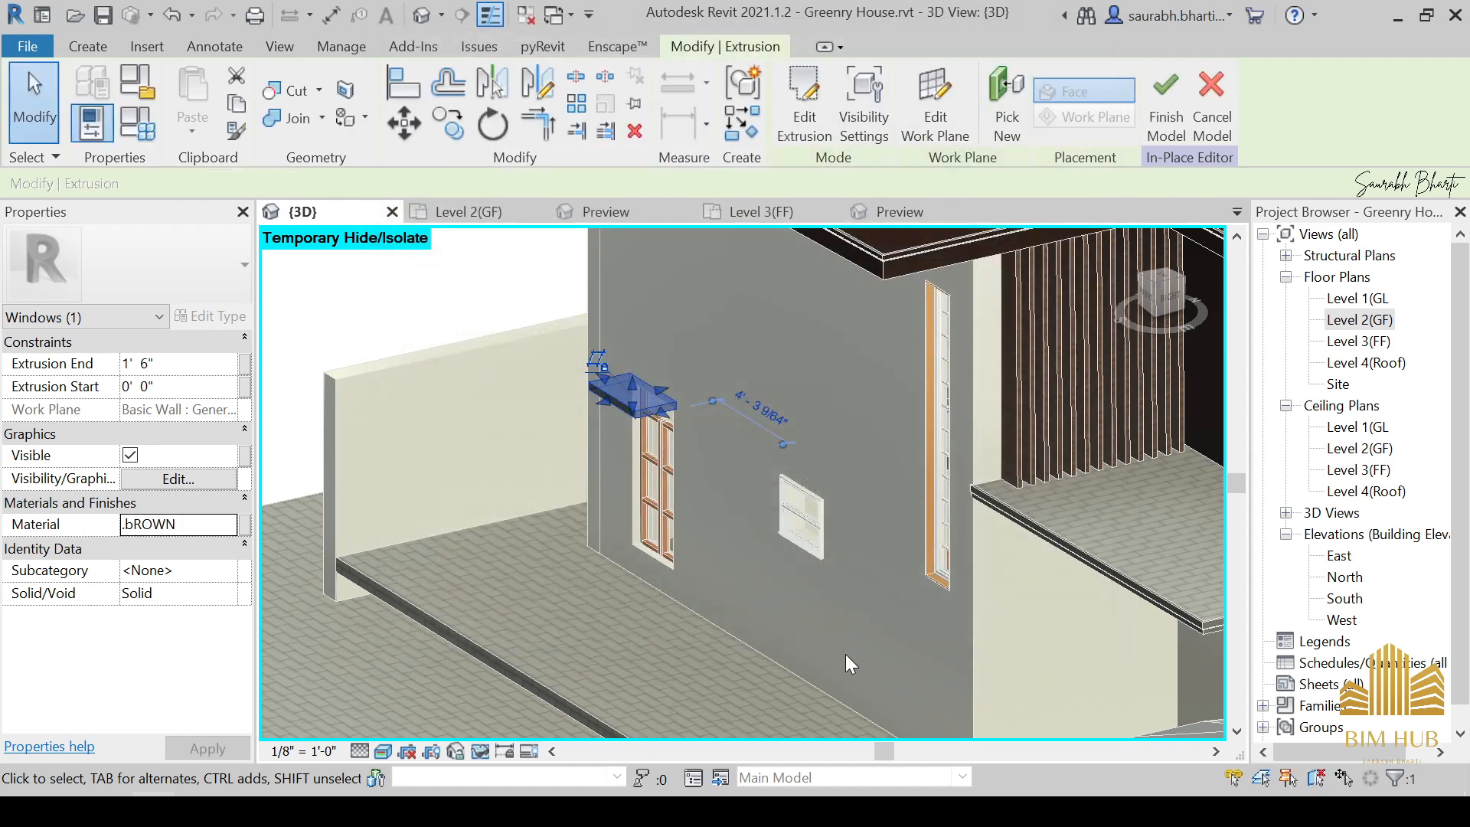
{"action": "key", "text": "Escape"}
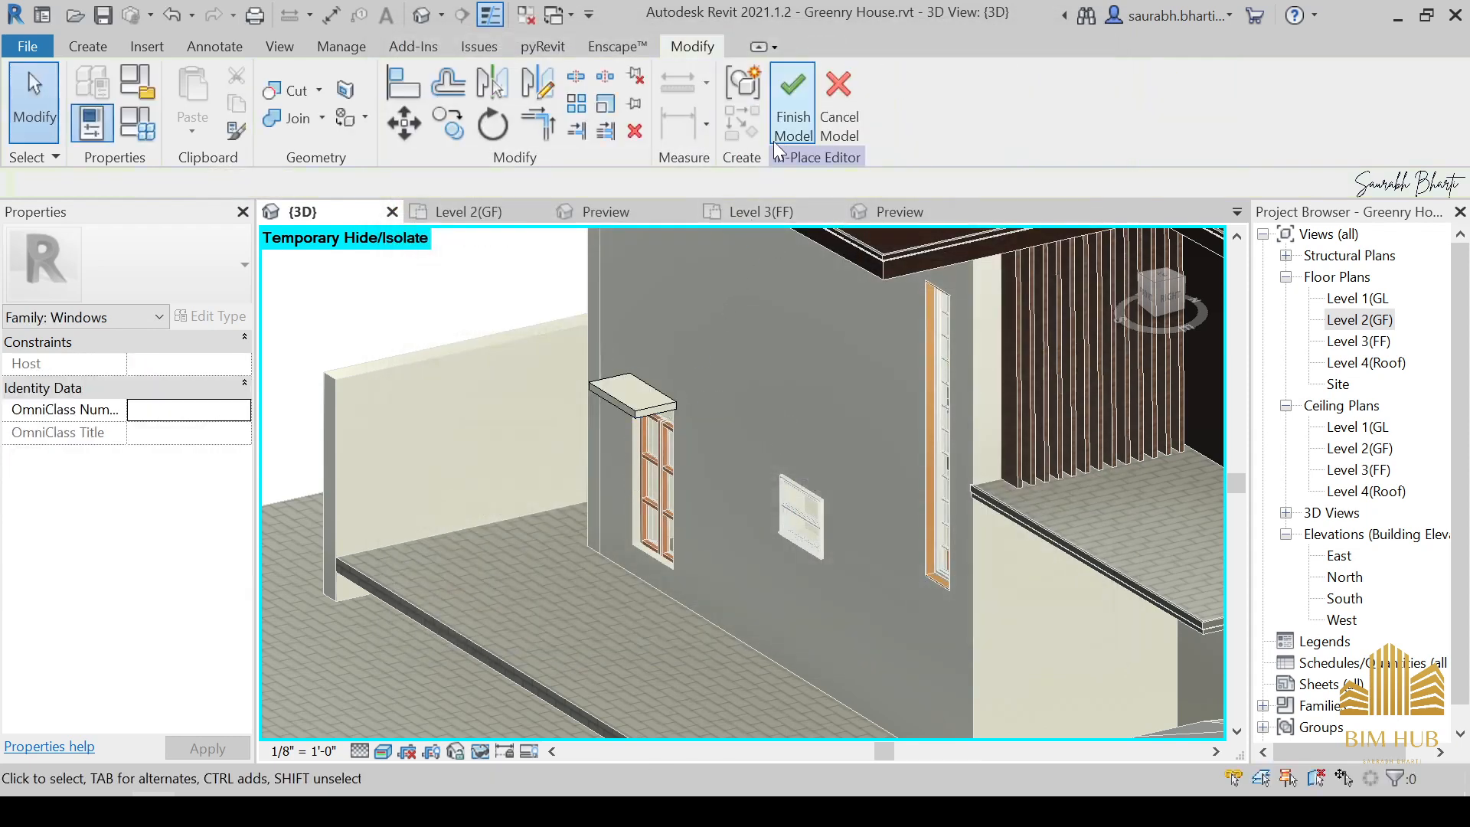
{"action": "left_click", "coordinate": [793, 106]}
In the front view, copy the tall window's canopy horizontally 9'-3" to the top corner of the small lower window.
{"action": "scroll", "coordinate": [668, 497], "scroll_direction": "down", "scroll_amount": 3}
{"action": "middle_click_drag", "start_coordinate": [661, 530], "coordinate": [857, 474], "text": "shift"}
{"action": "left_click", "coordinate": [1161, 299]}
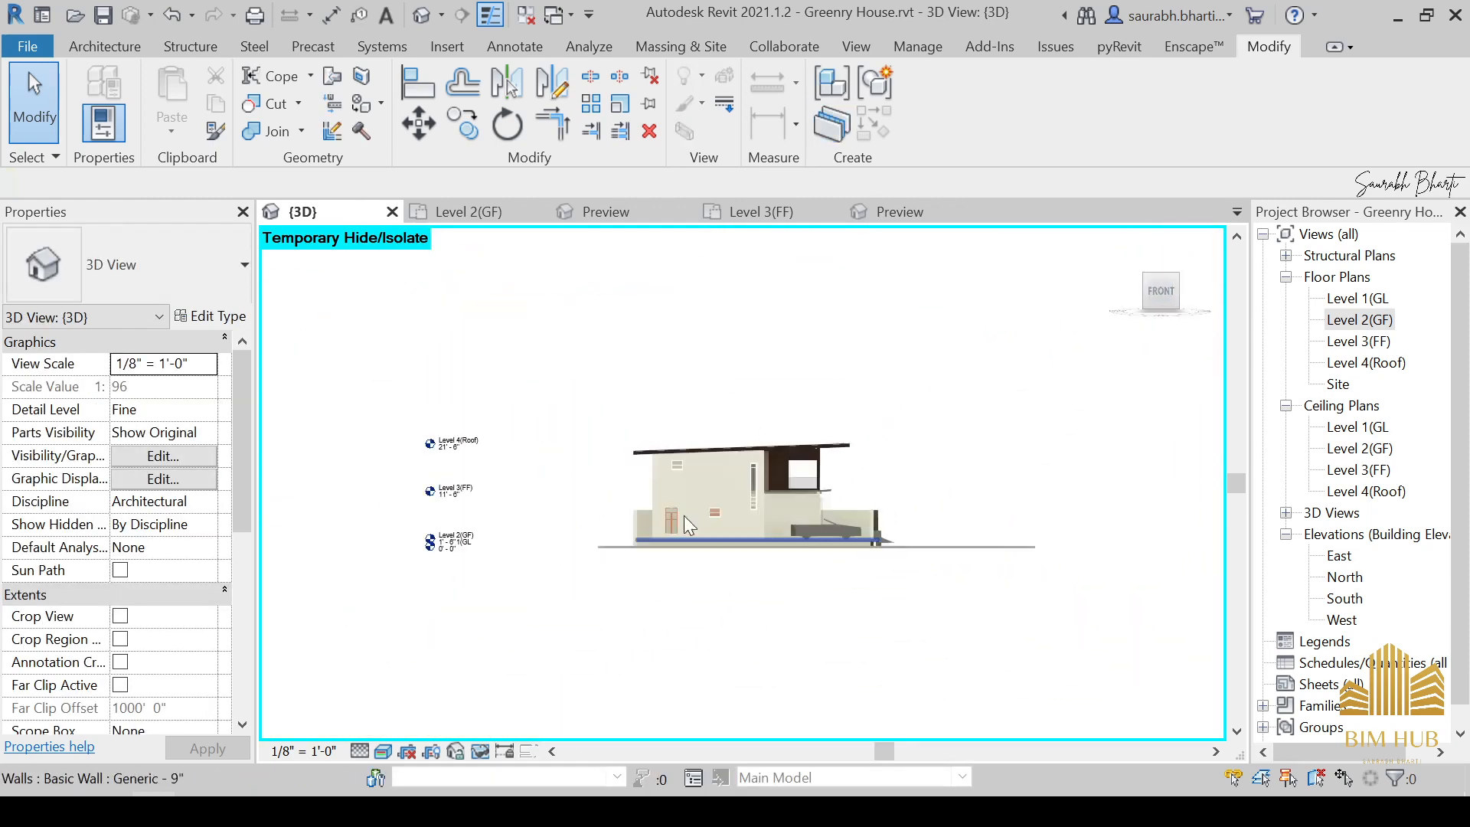
{"action": "scroll", "coordinate": [568, 545], "scroll_direction": "up", "scroll_amount": 5}
{"action": "scroll", "coordinate": [560, 554], "scroll_direction": "down", "scroll_amount": 2}
{"action": "left_click", "coordinate": [528, 517]}
{"action": "scroll", "coordinate": [623, 522], "scroll_direction": "up", "scroll_amount": 3}
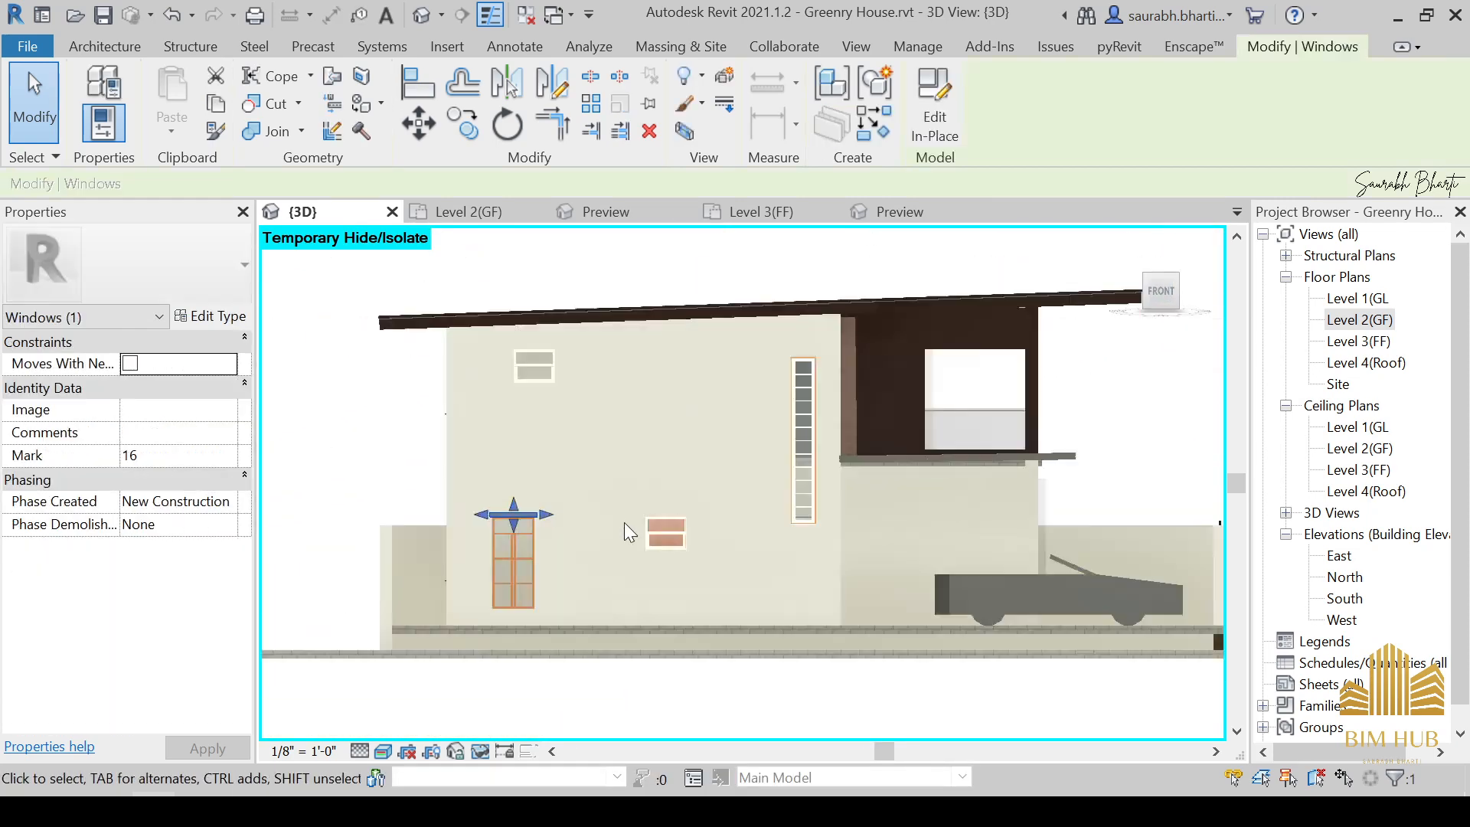
{"action": "left_click", "coordinate": [462, 123]}
{"action": "scroll", "coordinate": [434, 521], "scroll_direction": "up", "scroll_amount": 4}
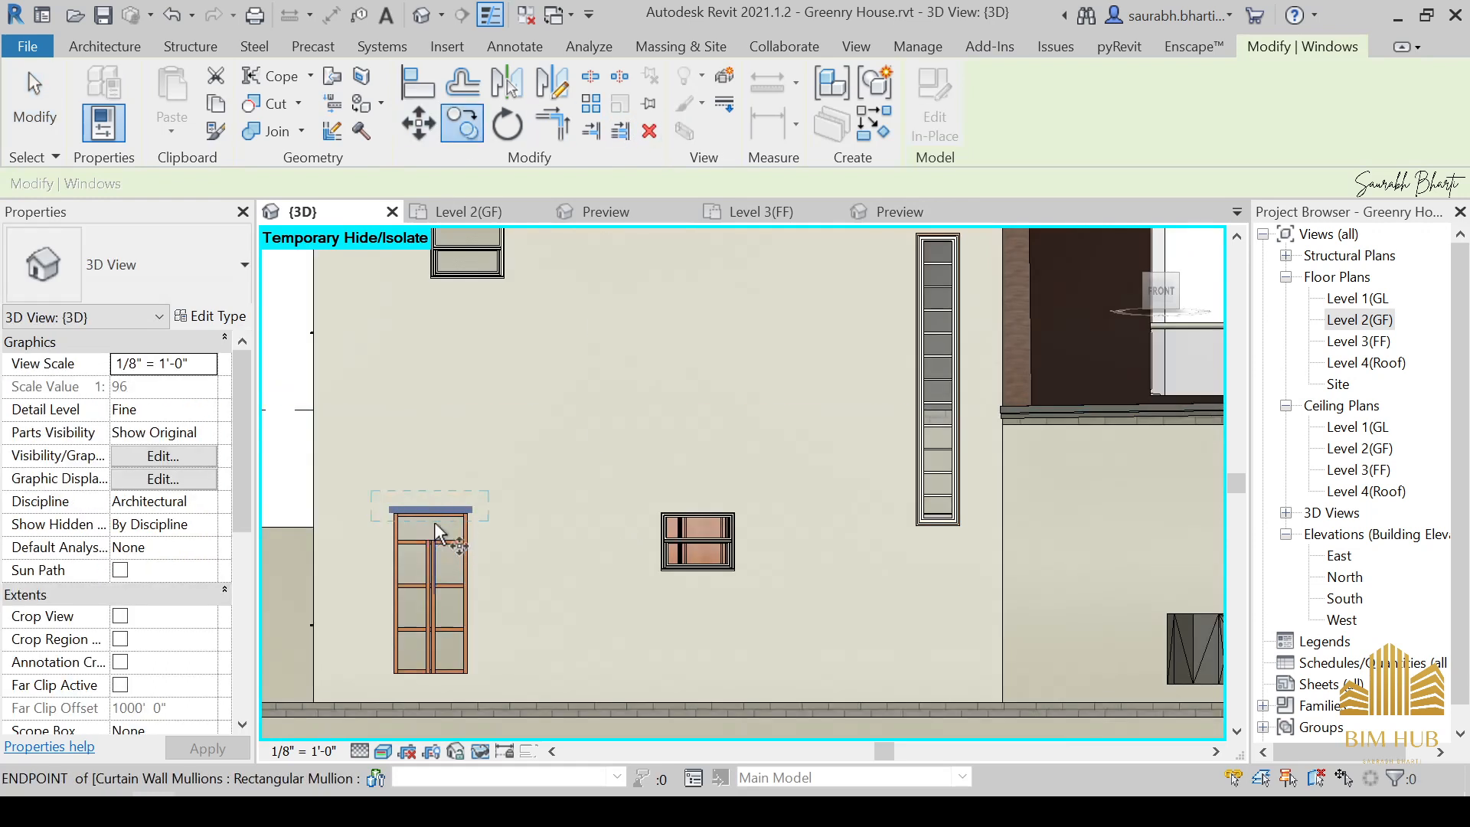
{"action": "left_click", "coordinate": [366, 507]}
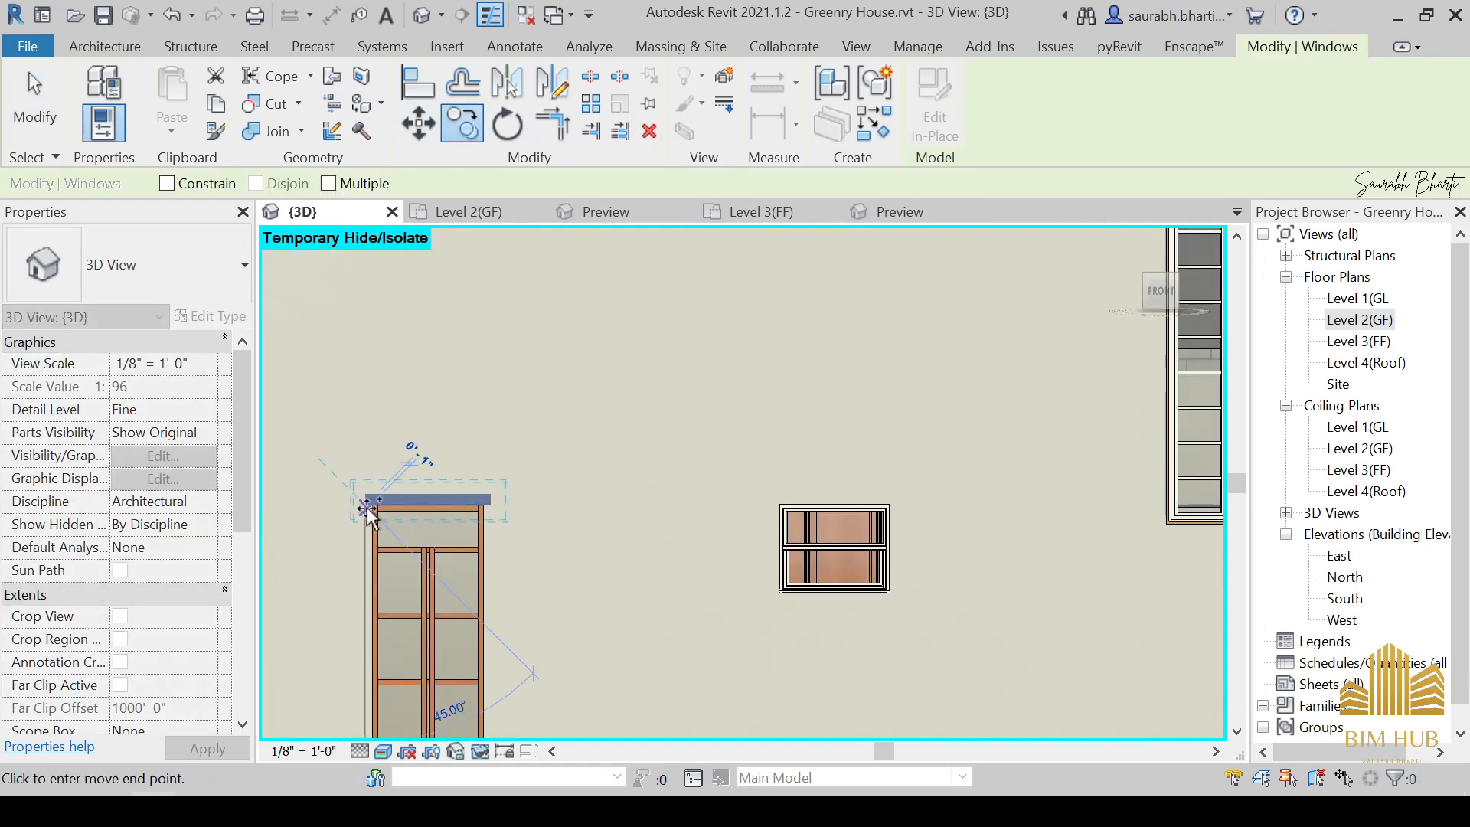
{"action": "left_click", "coordinate": [775, 505]}
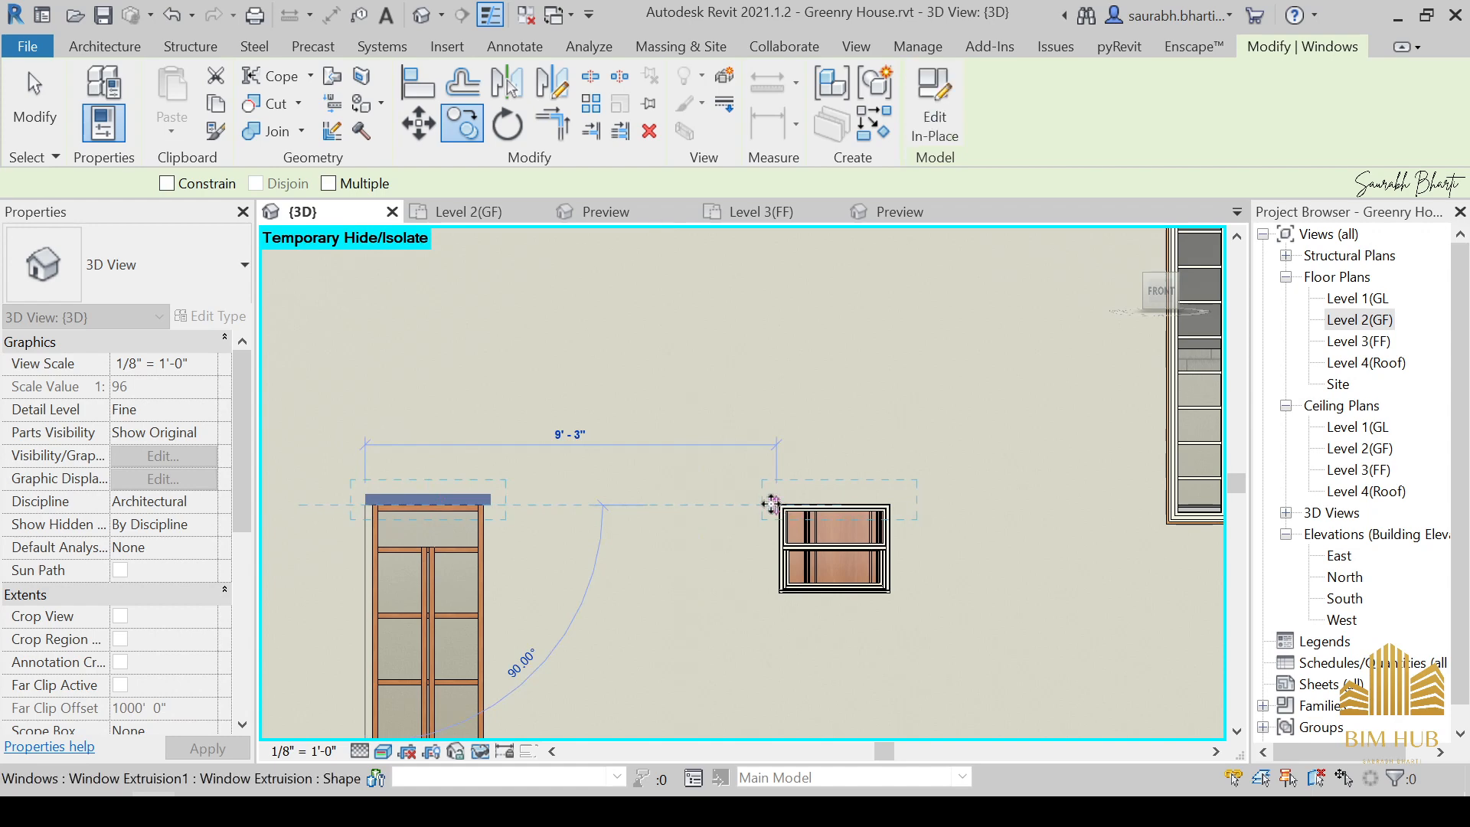
{"action": "left_click", "coordinate": [925, 565]}
Shift the copied canopy slightly left so it is centred above the small lower window.
{"action": "scroll", "coordinate": [833, 530], "scroll_direction": "up", "scroll_amount": 2}
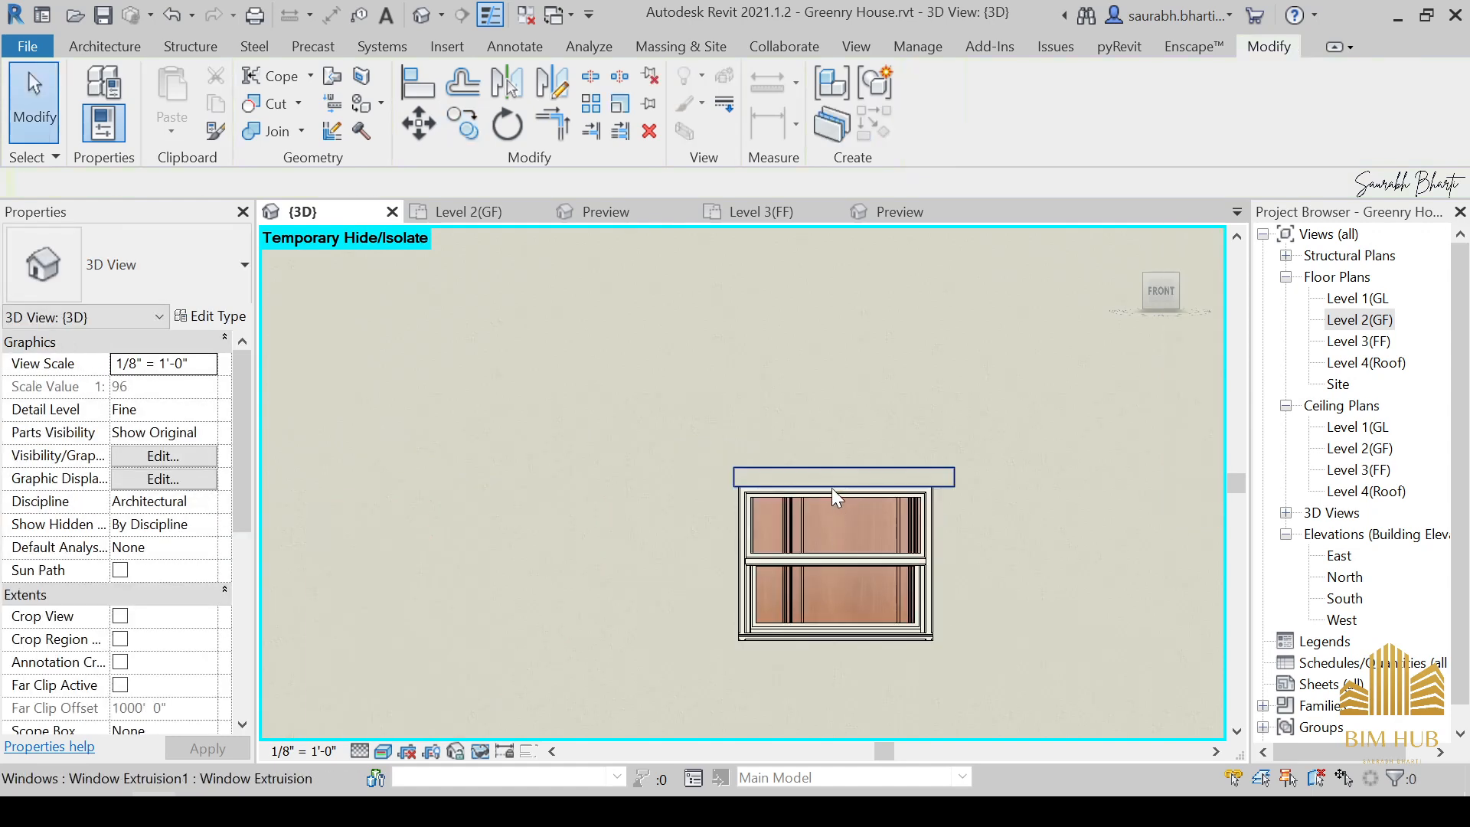
{"action": "left_click", "coordinate": [834, 482]}
{"action": "key", "text": "ctrl+z"}
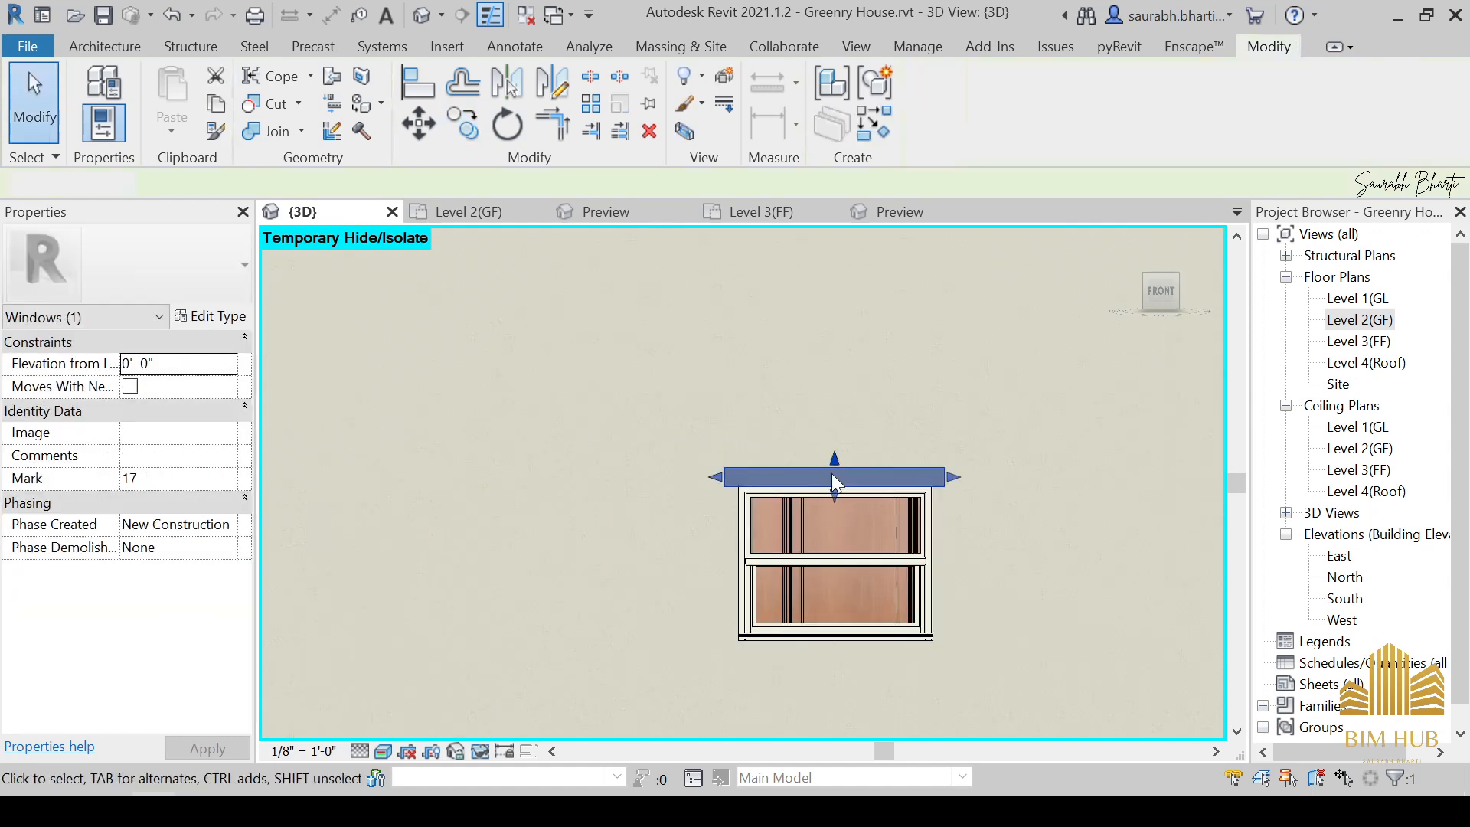
Copy the tall lower window's canopy 10'-0" straight up and position it above the small upper window.
{"action": "scroll", "coordinate": [831, 483], "scroll_direction": "down", "scroll_amount": 3}
{"action": "middle_click_drag", "start_coordinate": [795, 490], "coordinate": [651, 617]}
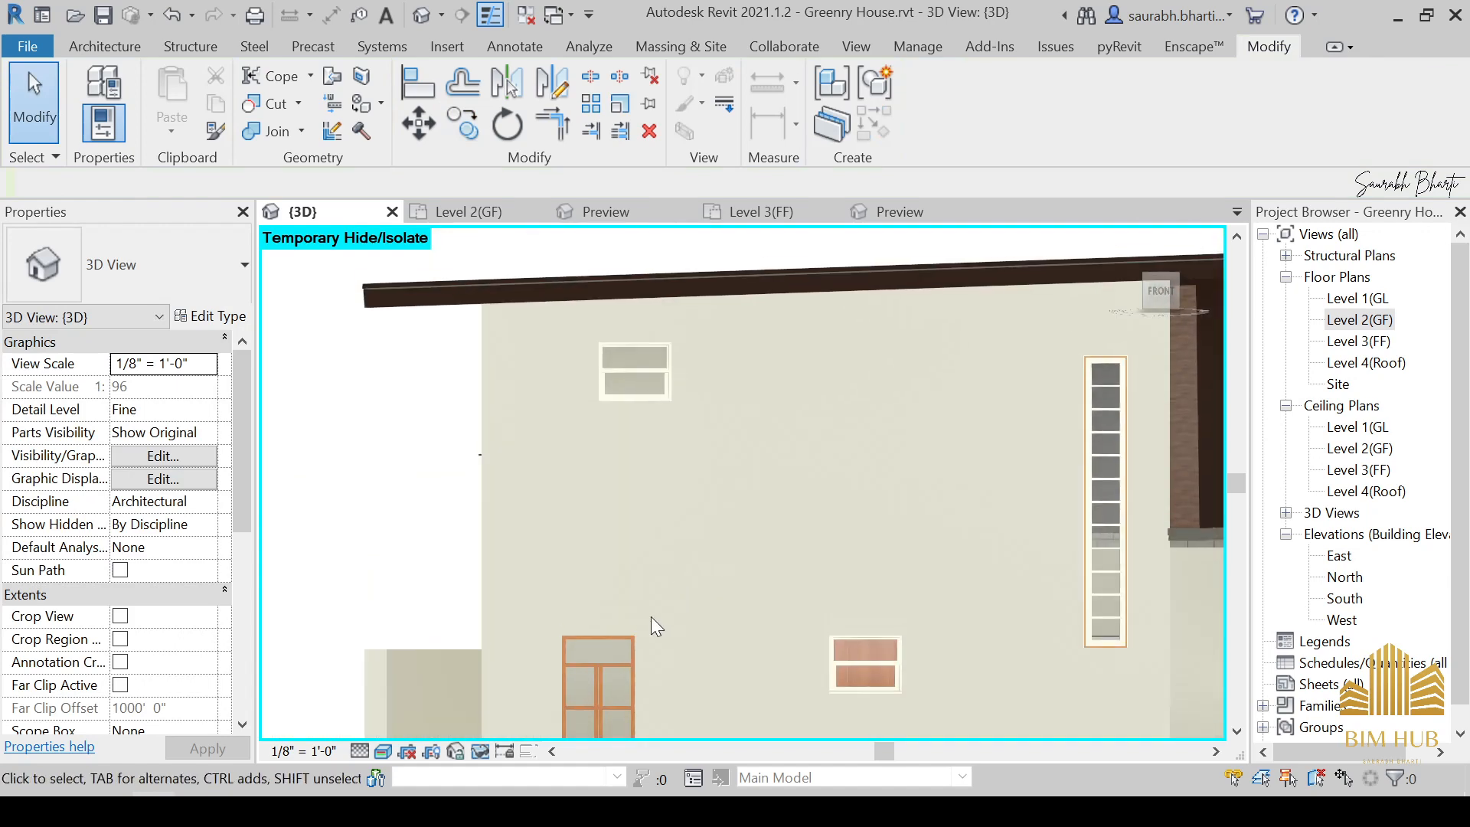
{"action": "left_click", "coordinate": [614, 632]}
{"action": "left_click", "coordinate": [481, 138]}
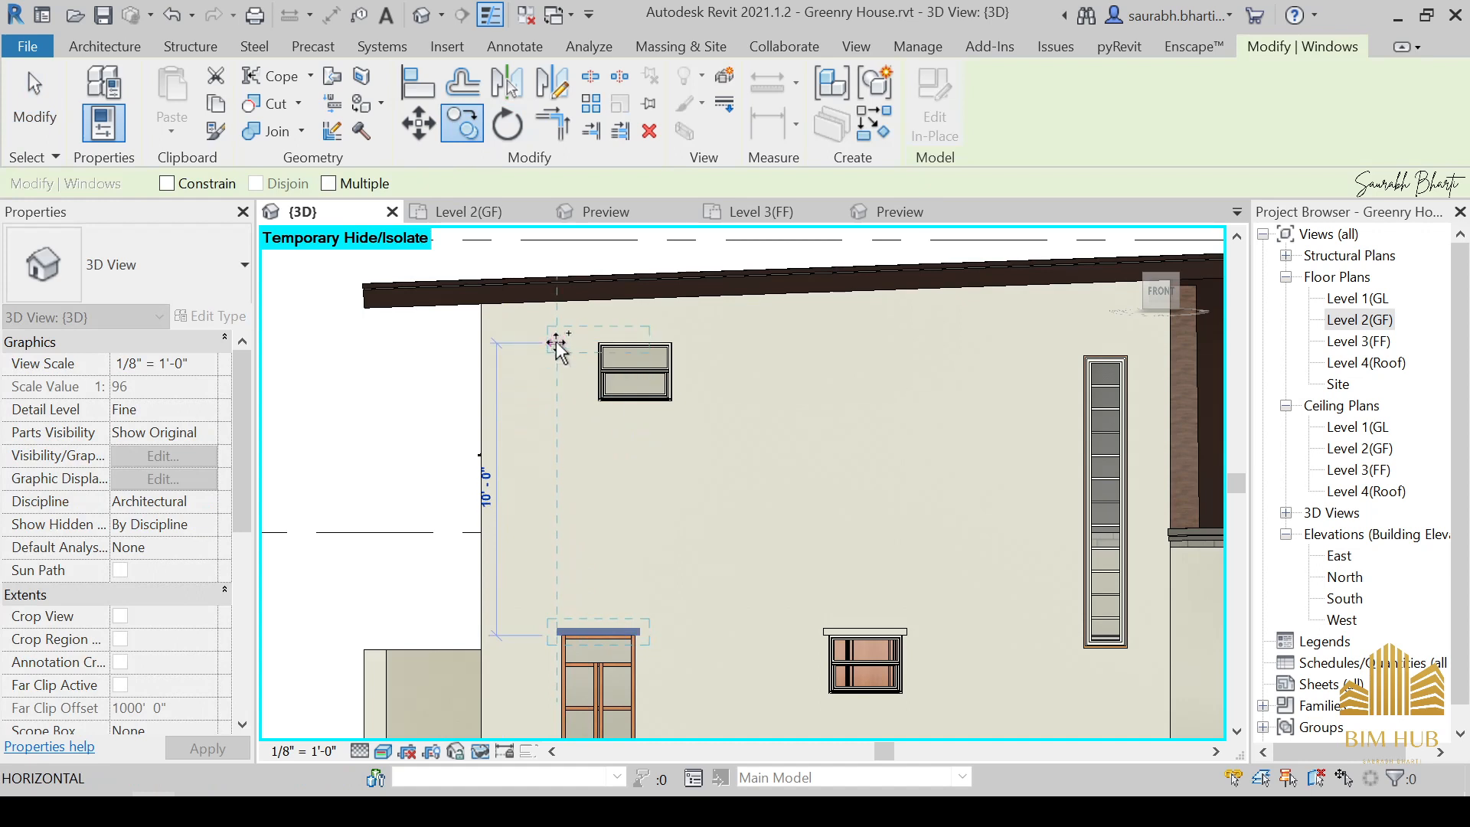
{"action": "left_click", "coordinate": [559, 342]}
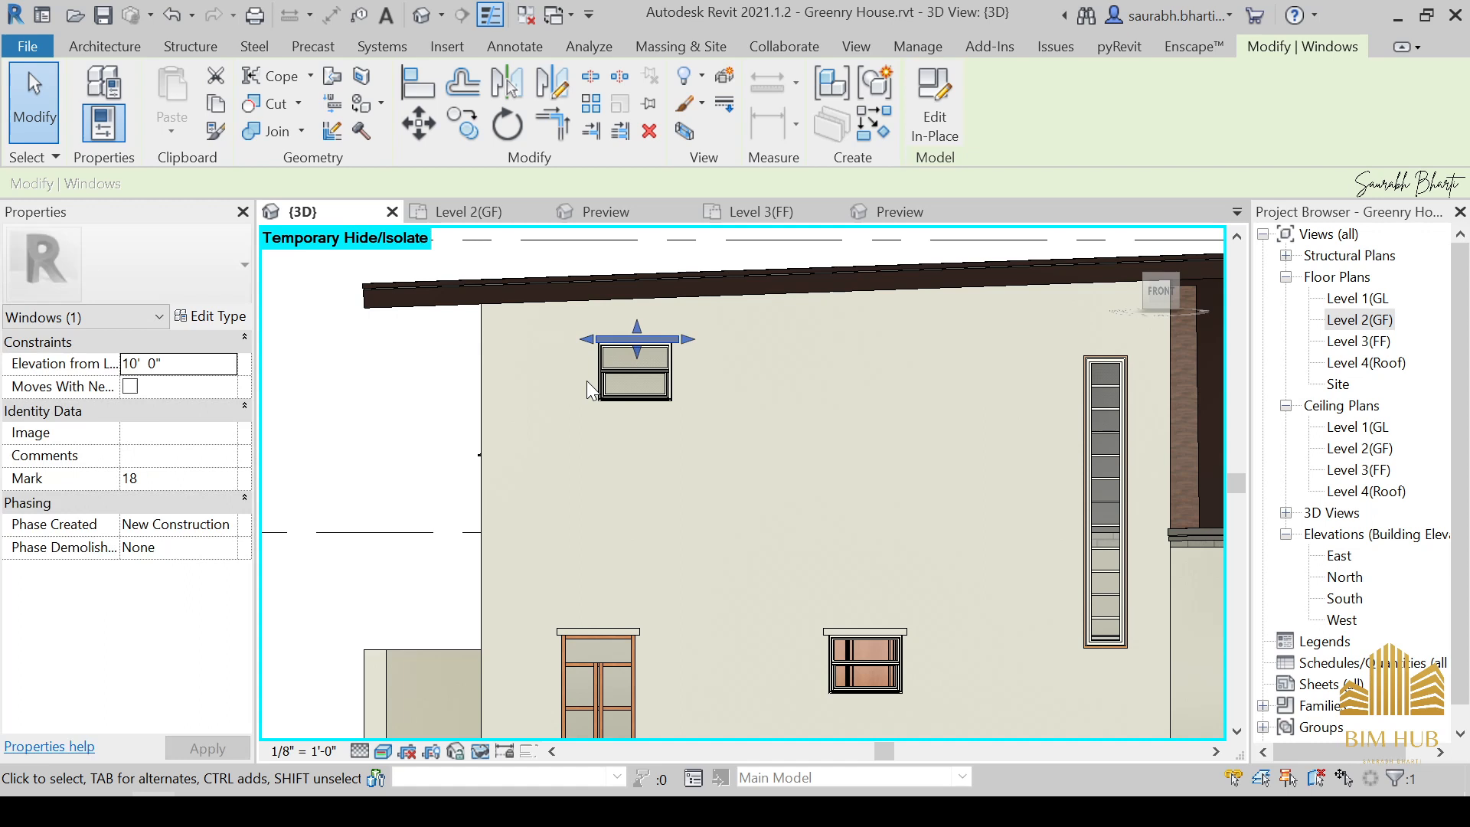
{"action": "key", "text": "Escape"}
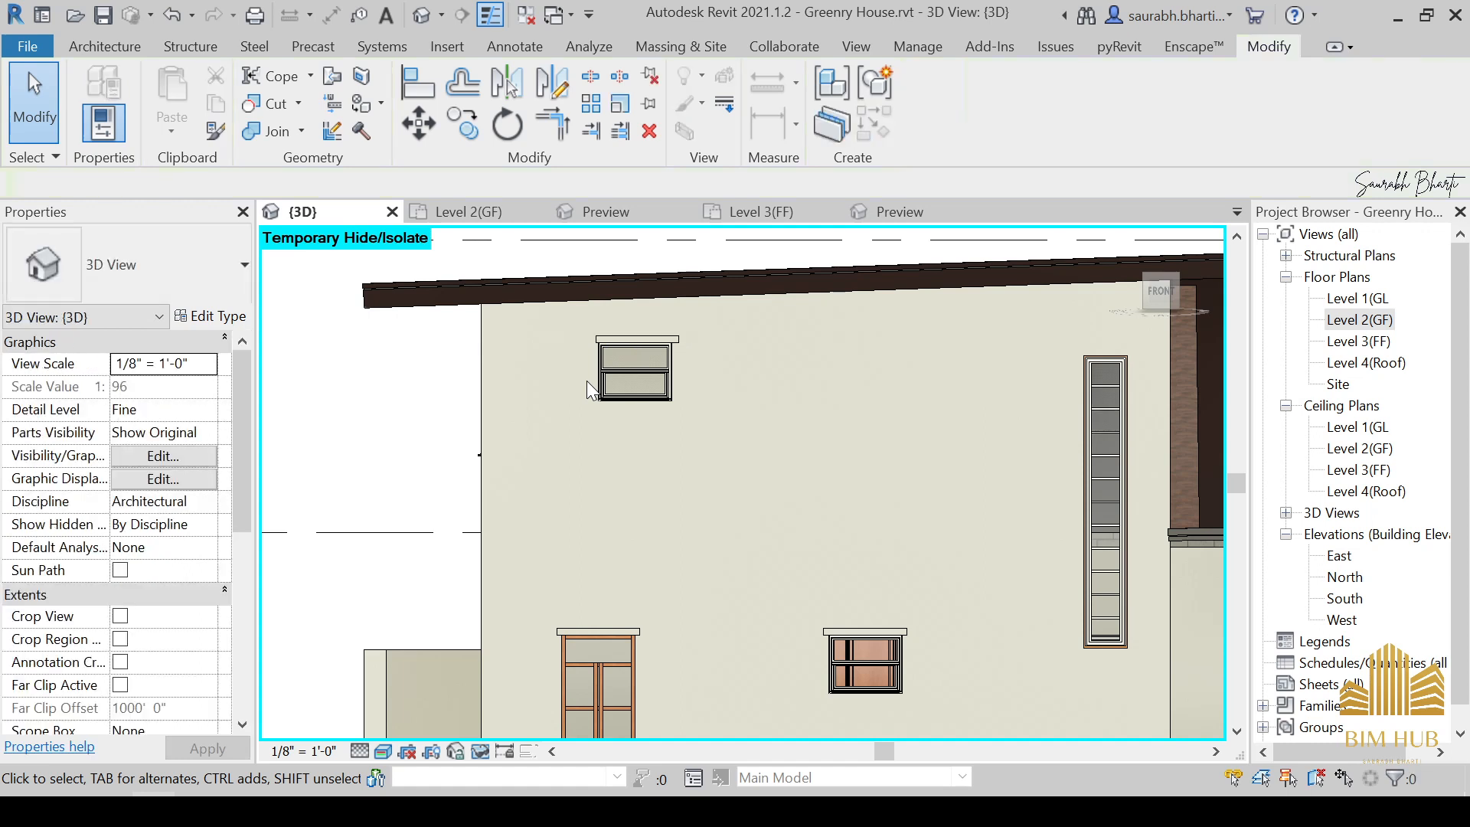
{"action": "scroll", "coordinate": [640, 346], "scroll_direction": "up", "scroll_amount": 3}
{"action": "left_click", "coordinate": [639, 346]}
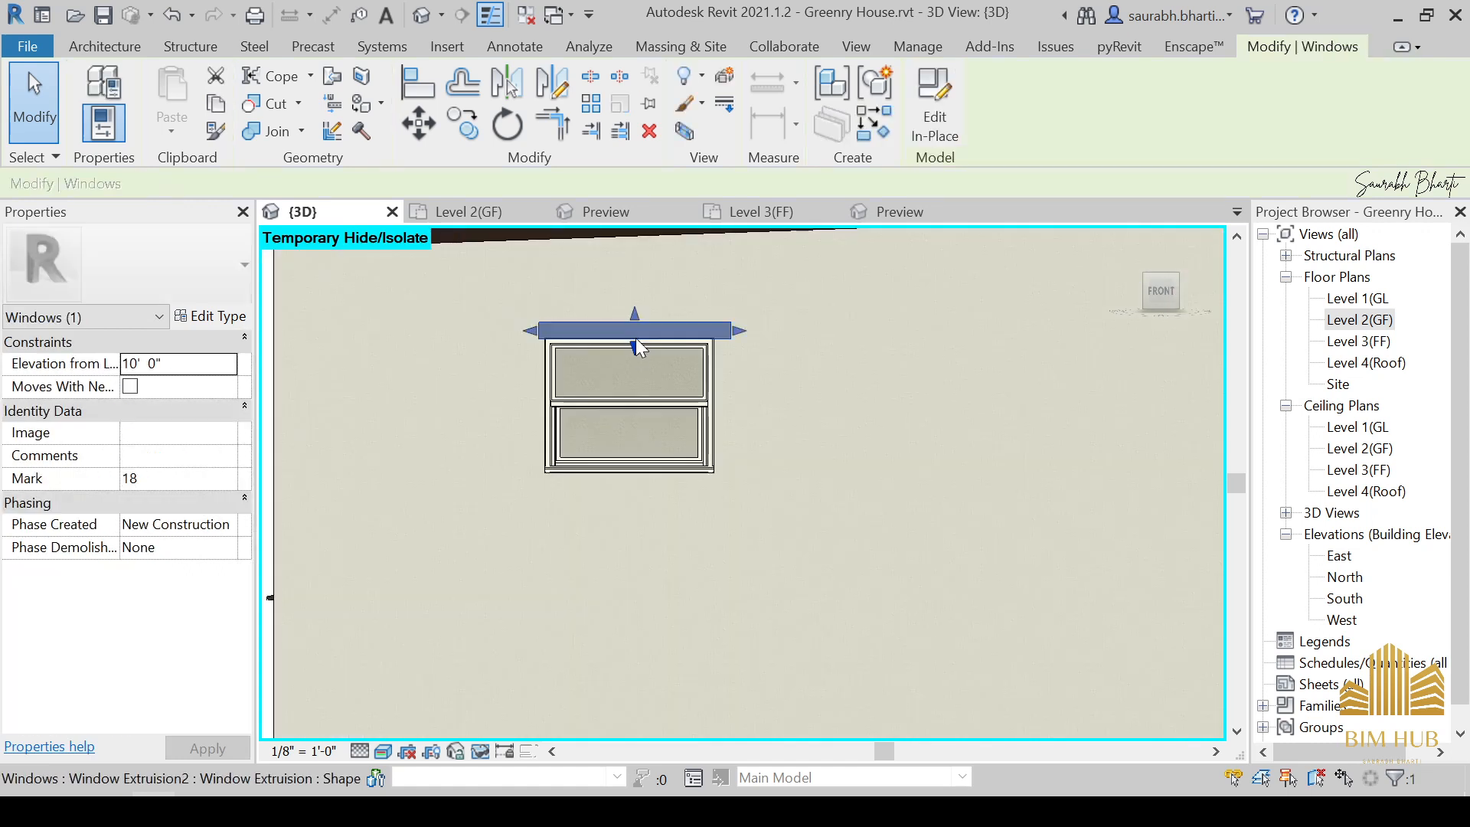
{"action": "key", "text": "Escape"}
Inspect the house's side and rear walls from several angles to review the windows and their canopies.
{"action": "middle_click_drag", "start_coordinate": [636, 338], "coordinate": [614, 525], "text": "shift"}
{"action": "scroll", "coordinate": [714, 539], "scroll_direction": "down", "scroll_amount": 5}
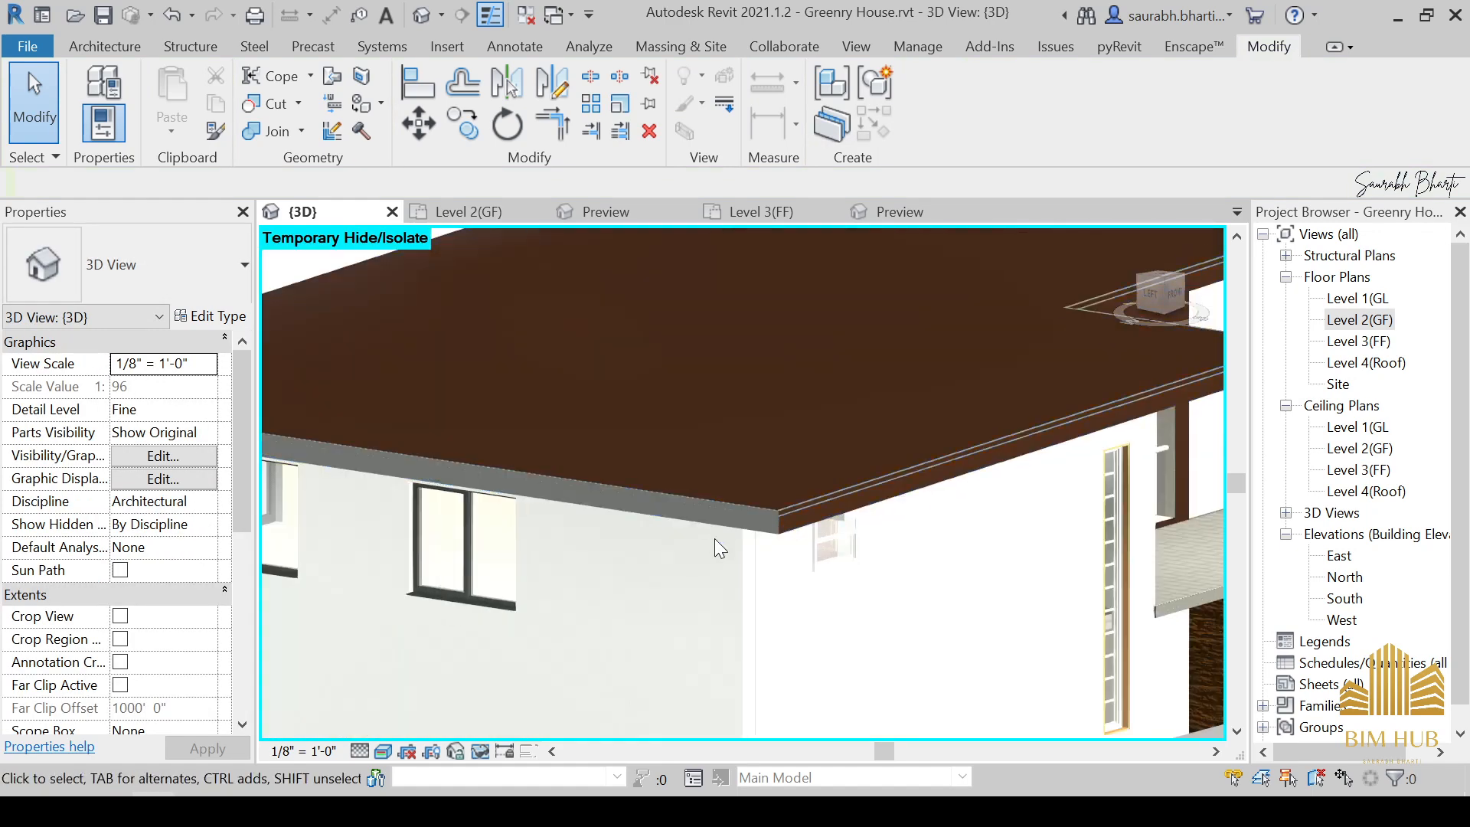
{"action": "middle_click_drag", "start_coordinate": [714, 539], "coordinate": [746, 621], "text": "shift"}
{"action": "scroll", "coordinate": [875, 645], "scroll_direction": "down", "scroll_amount": 3}
{"action": "scroll", "coordinate": [769, 619], "scroll_direction": "up", "scroll_amount": 3}
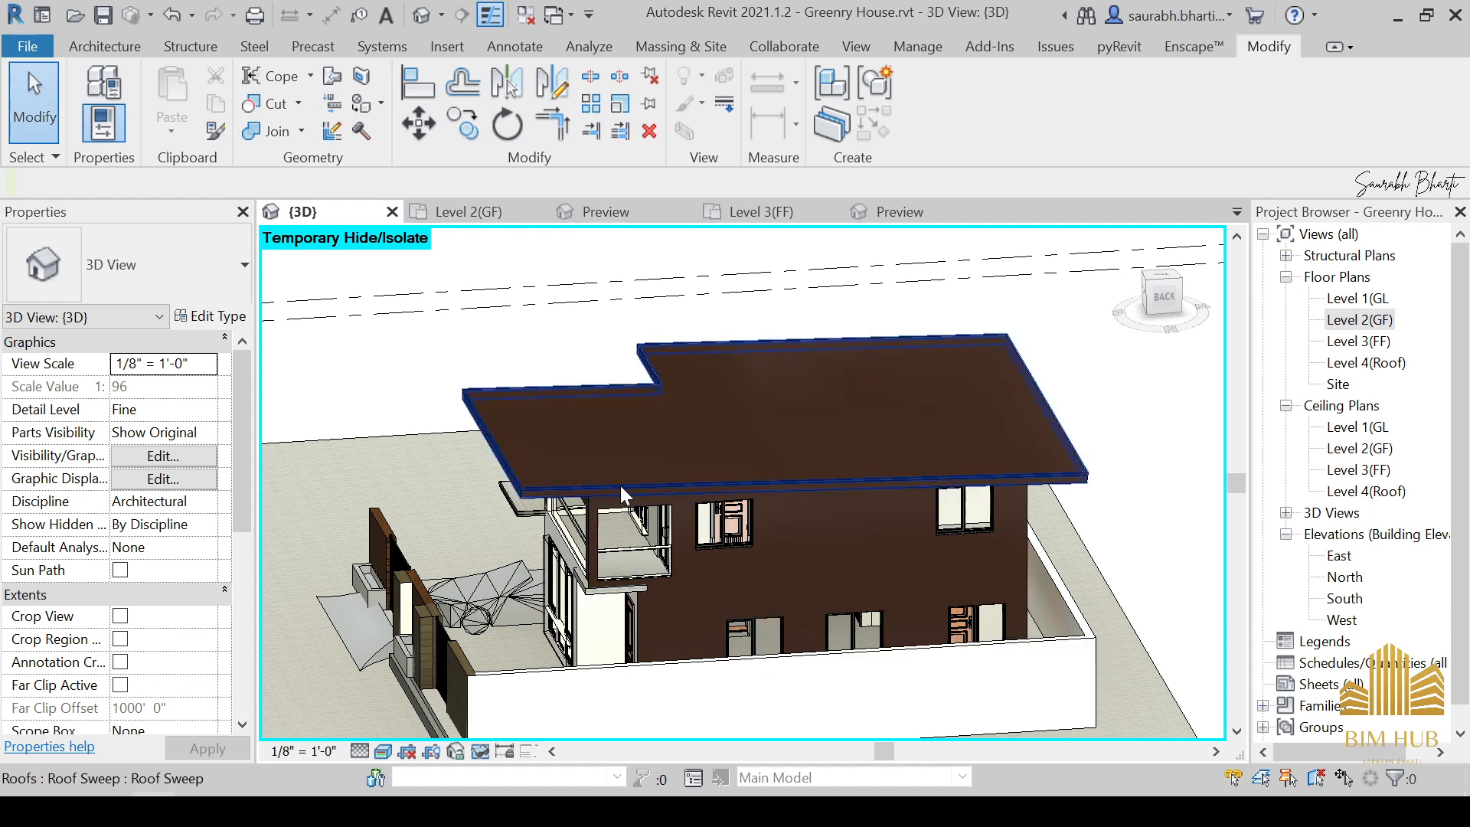
{"action": "scroll", "coordinate": [680, 519], "scroll_direction": "up", "scroll_amount": 5}
{"action": "scroll", "coordinate": [837, 562], "scroll_direction": "down", "scroll_amount": 4}
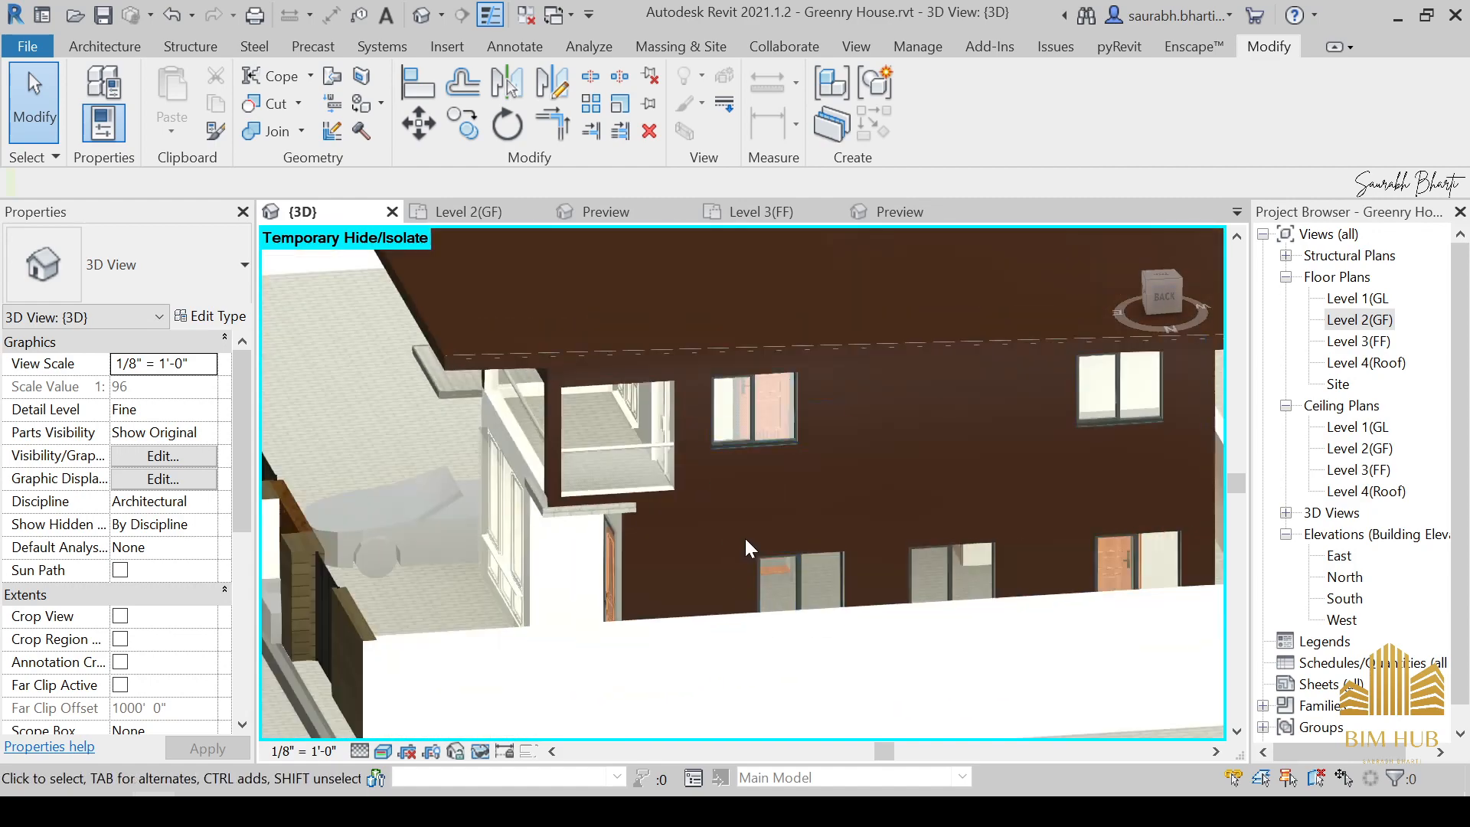
{"action": "middle_click_drag", "start_coordinate": [745, 535], "coordinate": [804, 544], "text": "shift"}
{"action": "scroll", "coordinate": [804, 544], "scroll_direction": "down", "scroll_amount": 4}
{"action": "middle_click_drag", "start_coordinate": [674, 475], "coordinate": [541, 397], "text": "shift"}
{"action": "scroll", "coordinate": [540, 396], "scroll_direction": "up", "scroll_amount": 3}
{"action": "scroll", "coordinate": [534, 429], "scroll_direction": "up", "scroll_amount": 3}
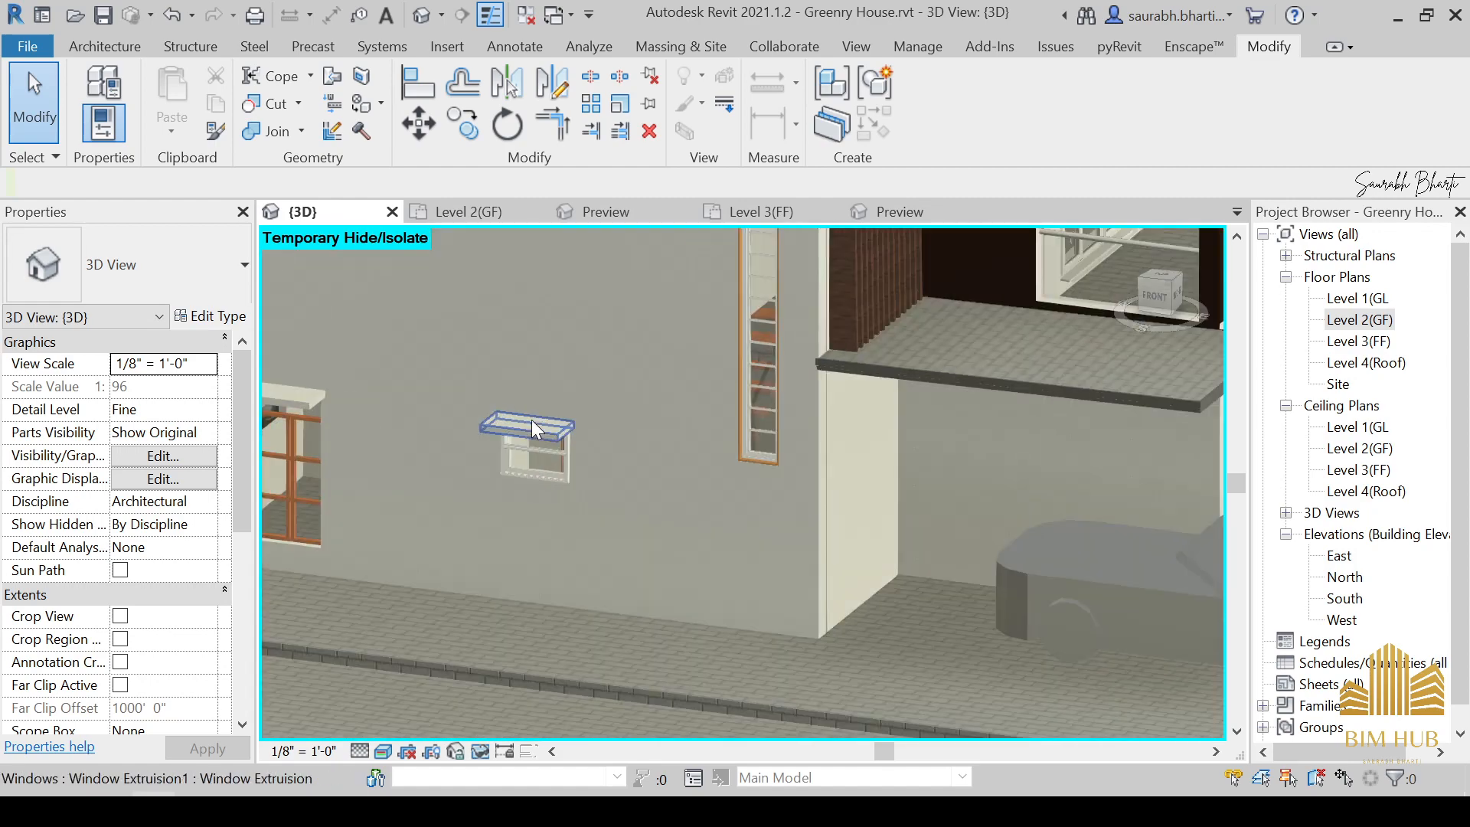
{"action": "scroll", "coordinate": [531, 420], "scroll_direction": "down", "scroll_amount": 4}
{"action": "middle_click_drag", "start_coordinate": [520, 447], "coordinate": [796, 516], "text": "shift"}
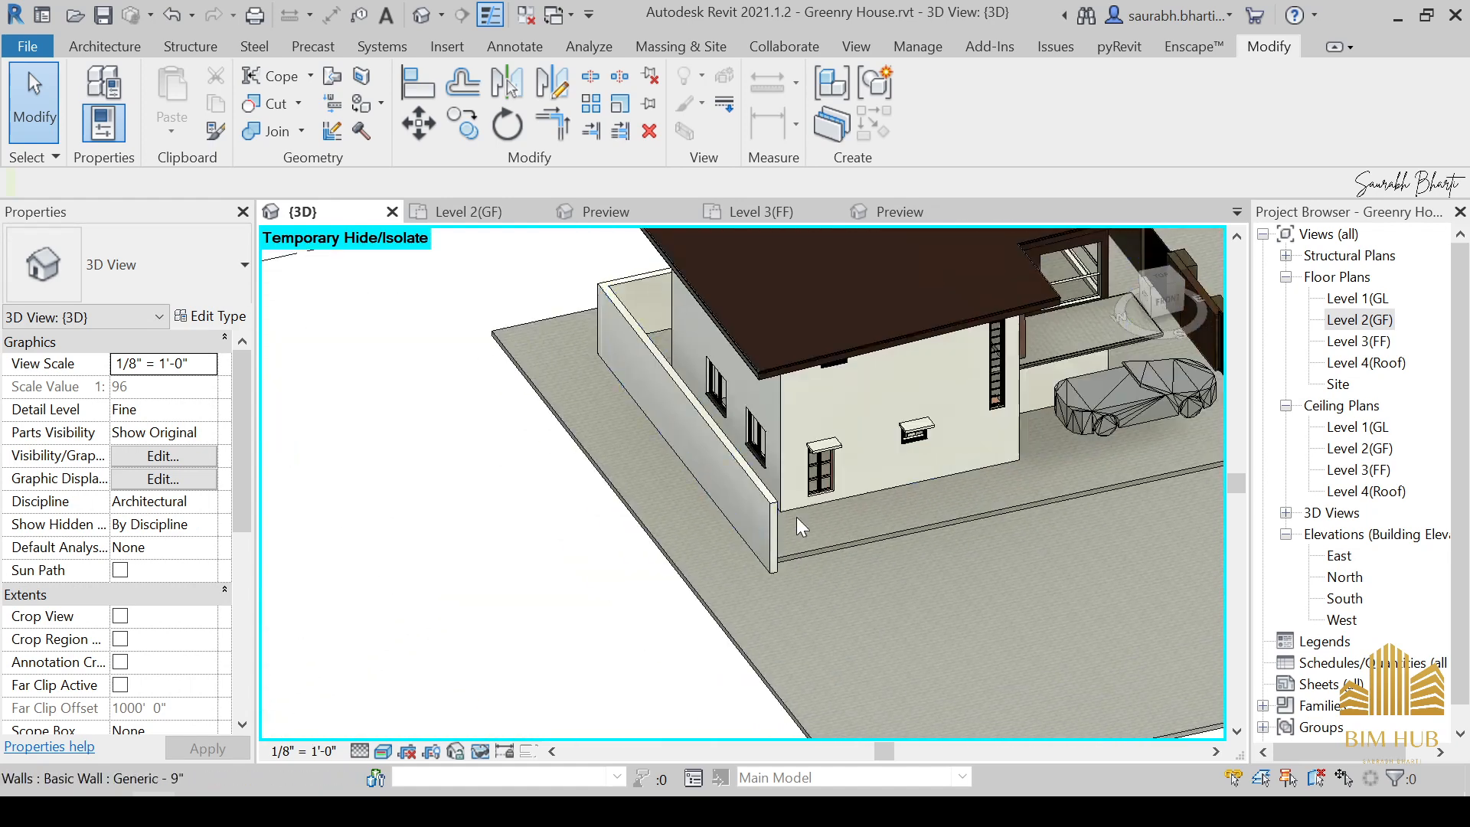
Temporarily hide the boundary wall running behind the house.
{"action": "left_click", "coordinate": [747, 490]}
{"action": "key", "text": "h"}
{"action": "key", "text": "h"}
{"action": "scroll", "coordinate": [725, 537], "scroll_direction": "down", "scroll_amount": 3}
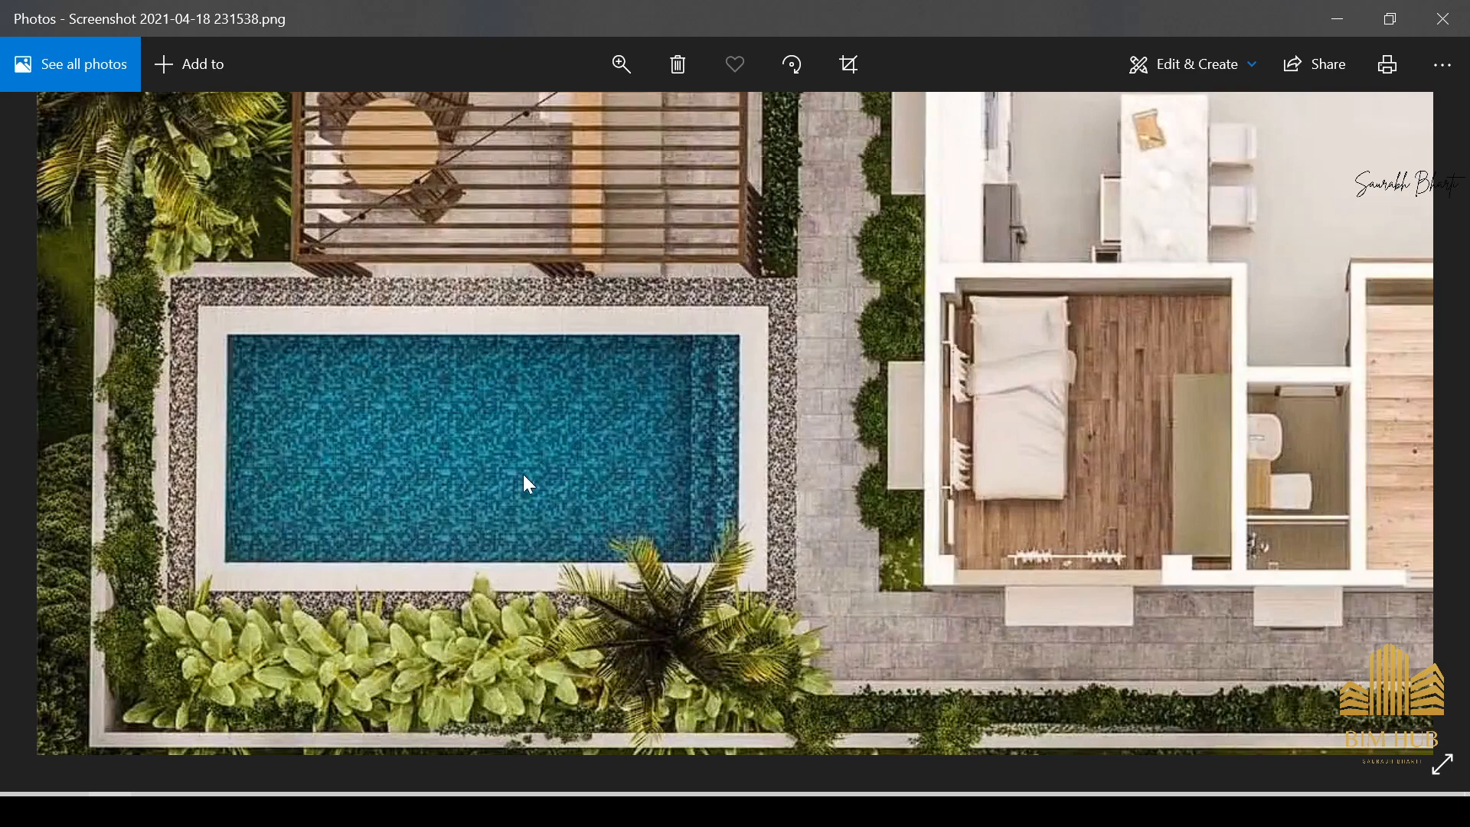
Examine the pool and pergola area in the ground floor plan image, and return to the Revit model.
{"action": "scroll", "coordinate": [621, 581], "scroll_direction": "up", "scroll_amount": 1}
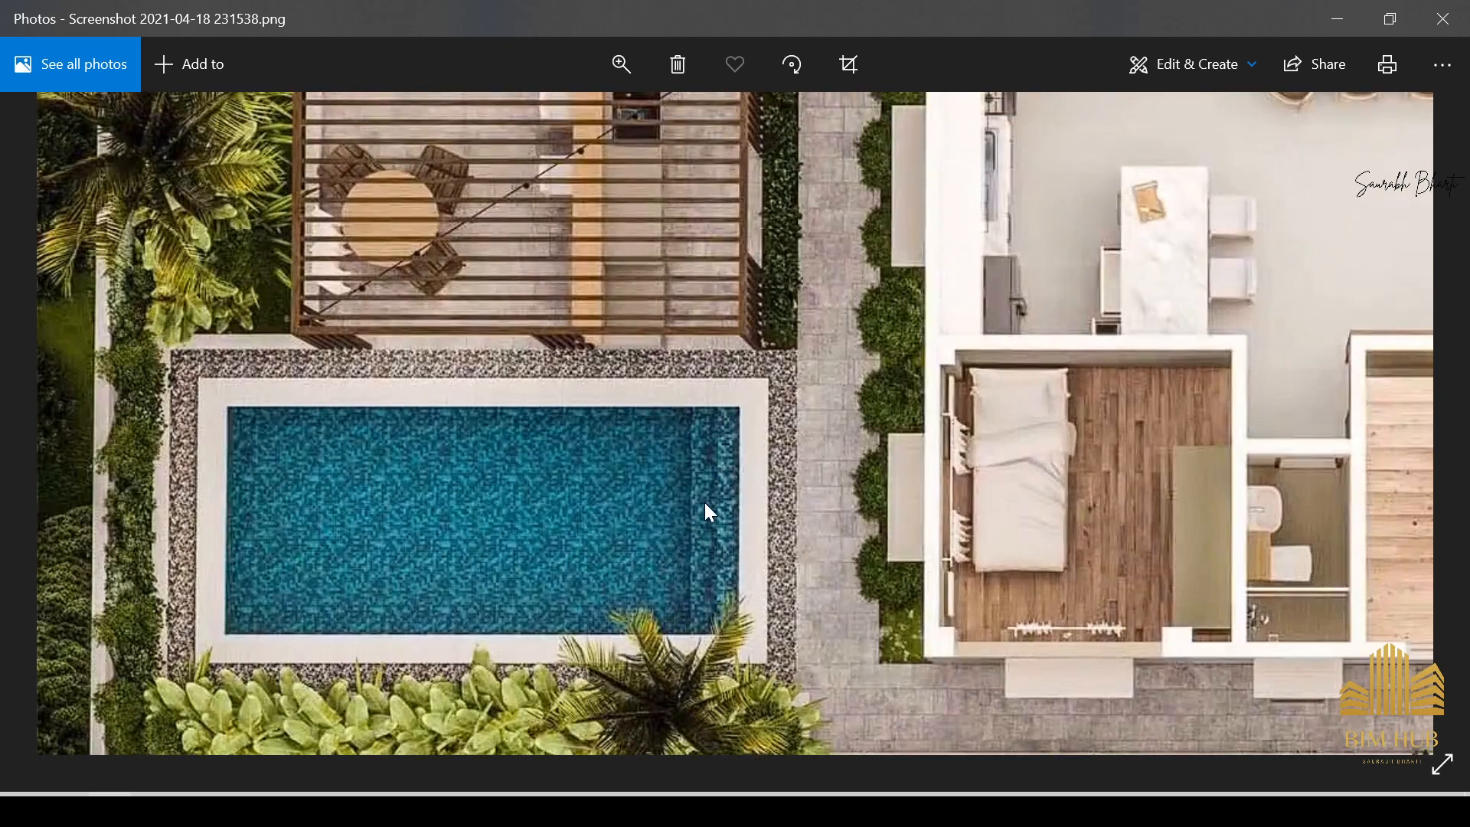
{"action": "scroll", "coordinate": [710, 512], "scroll_direction": "down", "scroll_amount": 5, "text": "ctrl"}
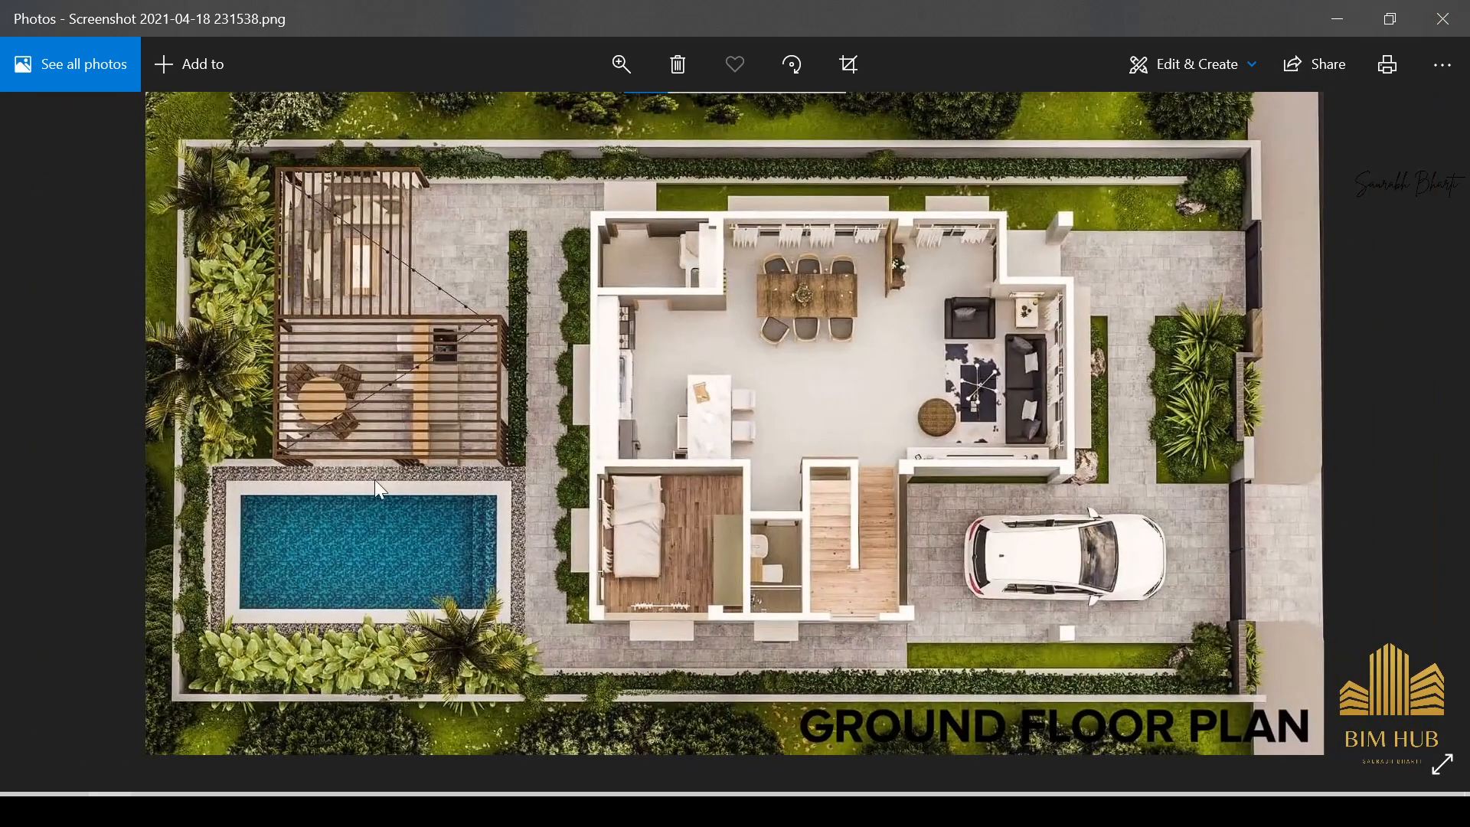
{"action": "scroll", "coordinate": [375, 481], "scroll_direction": "up", "scroll_amount": 5, "text": "ctrl"}
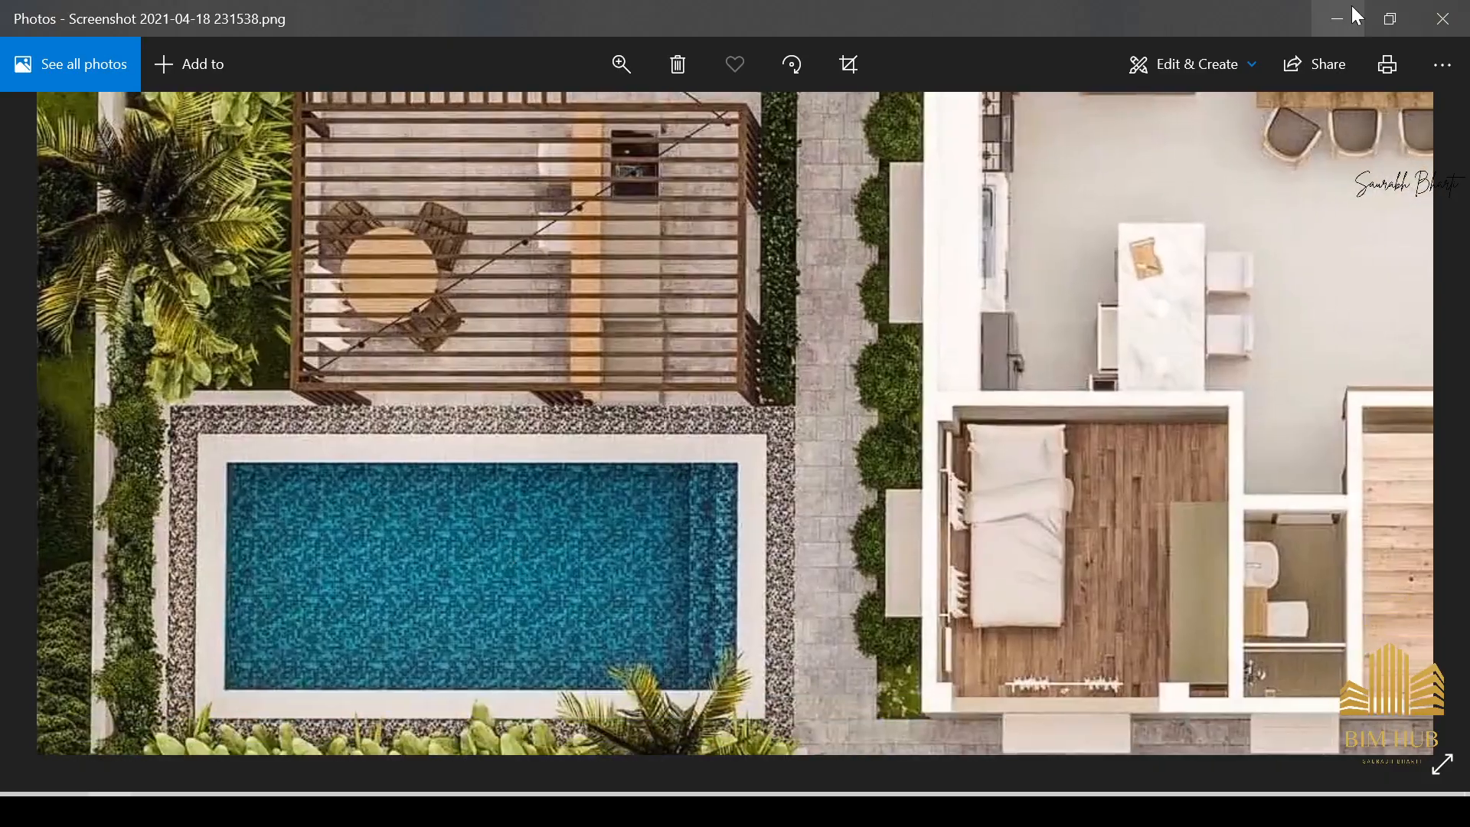
{"action": "left_click", "coordinate": [1355, 17]}
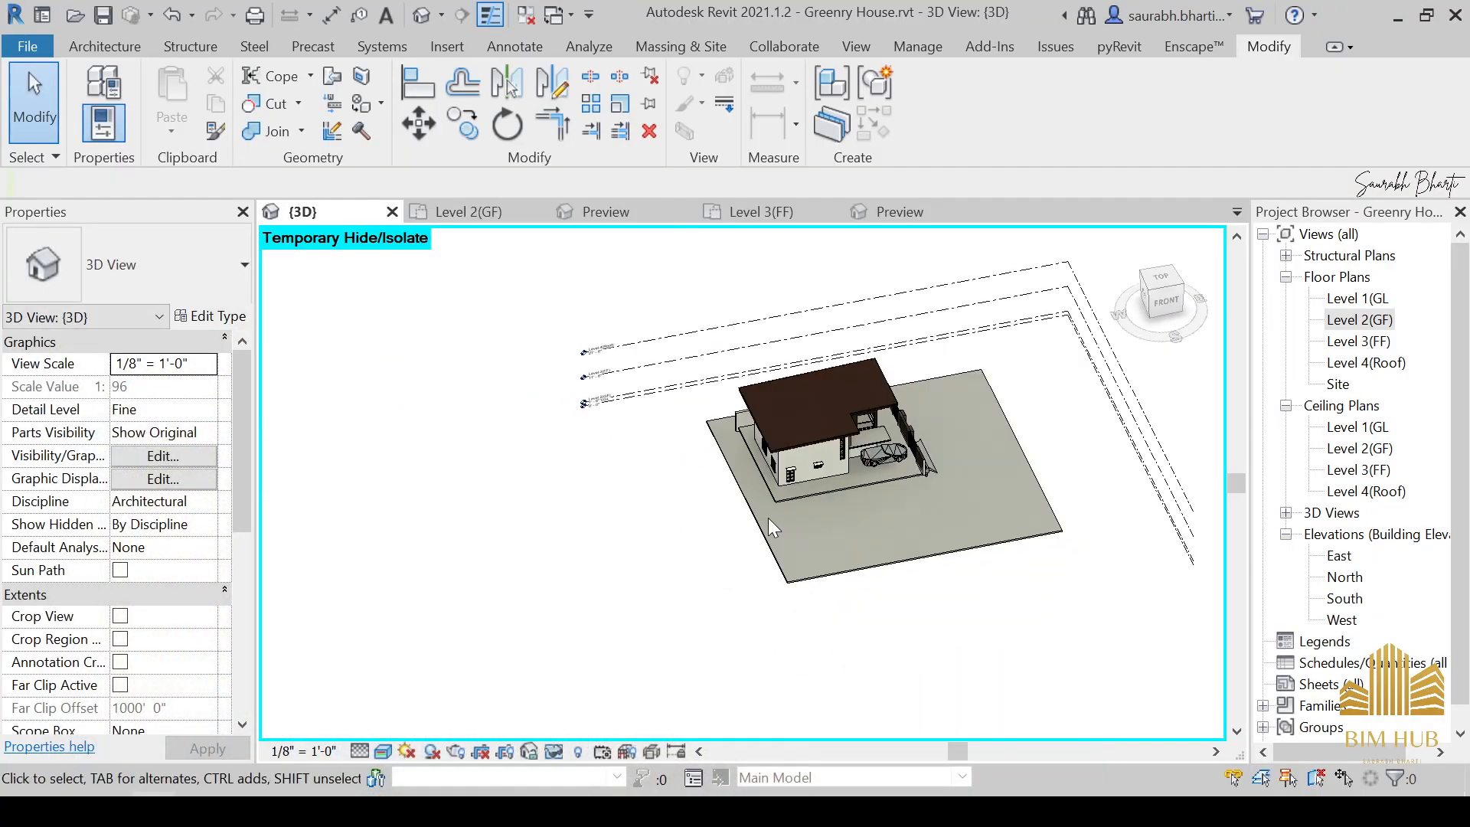
Edit the boundary of the Level 1 ground slab, stretching its west edge well outward beyond the house, and finish the sketch.
{"action": "left_click", "coordinate": [769, 518]}
{"action": "middle_click_drag", "start_coordinate": [769, 518], "coordinate": [912, 584], "text": "shift"}
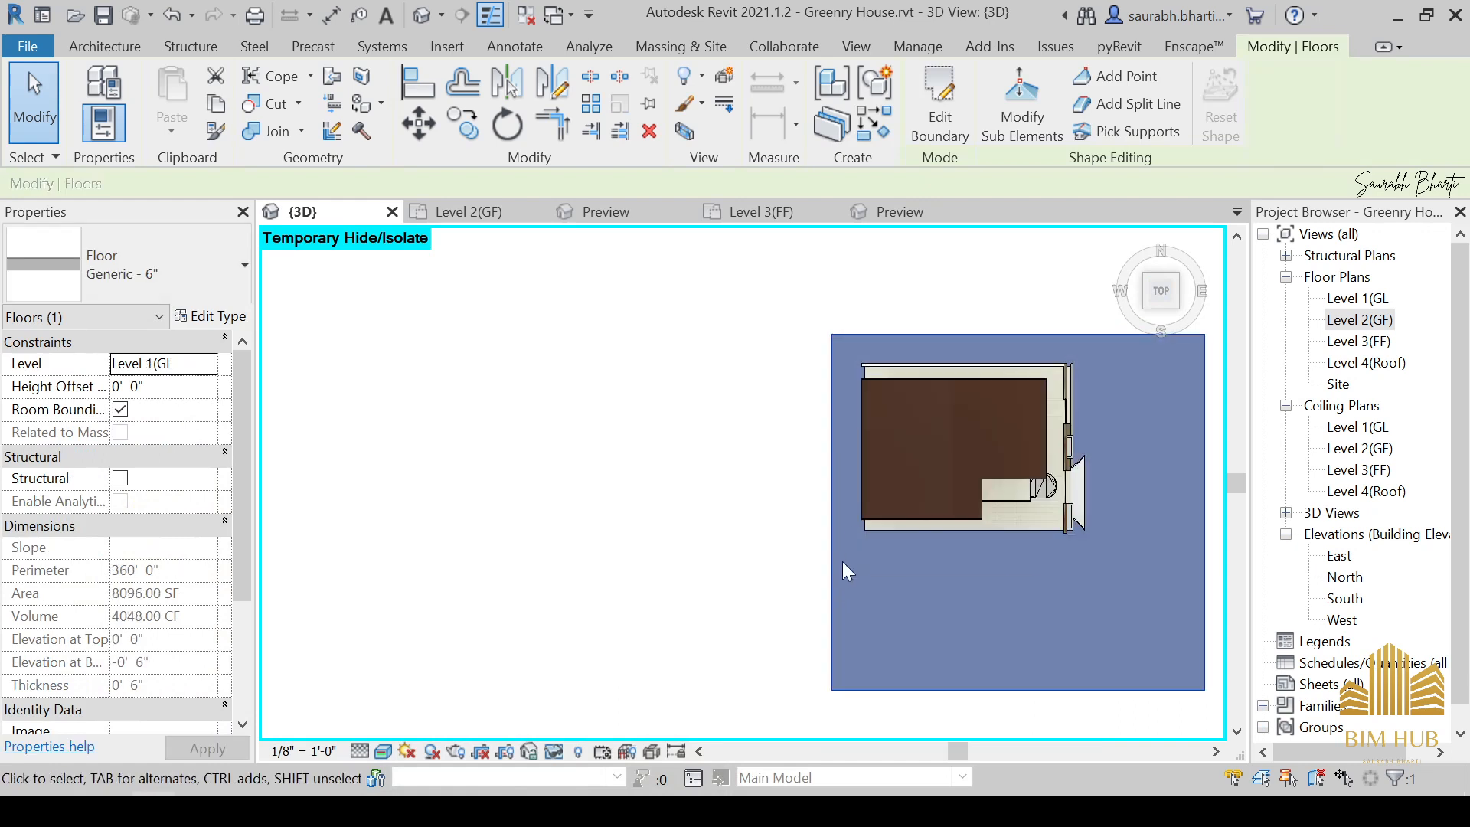
{"action": "left_click", "coordinate": [940, 98]}
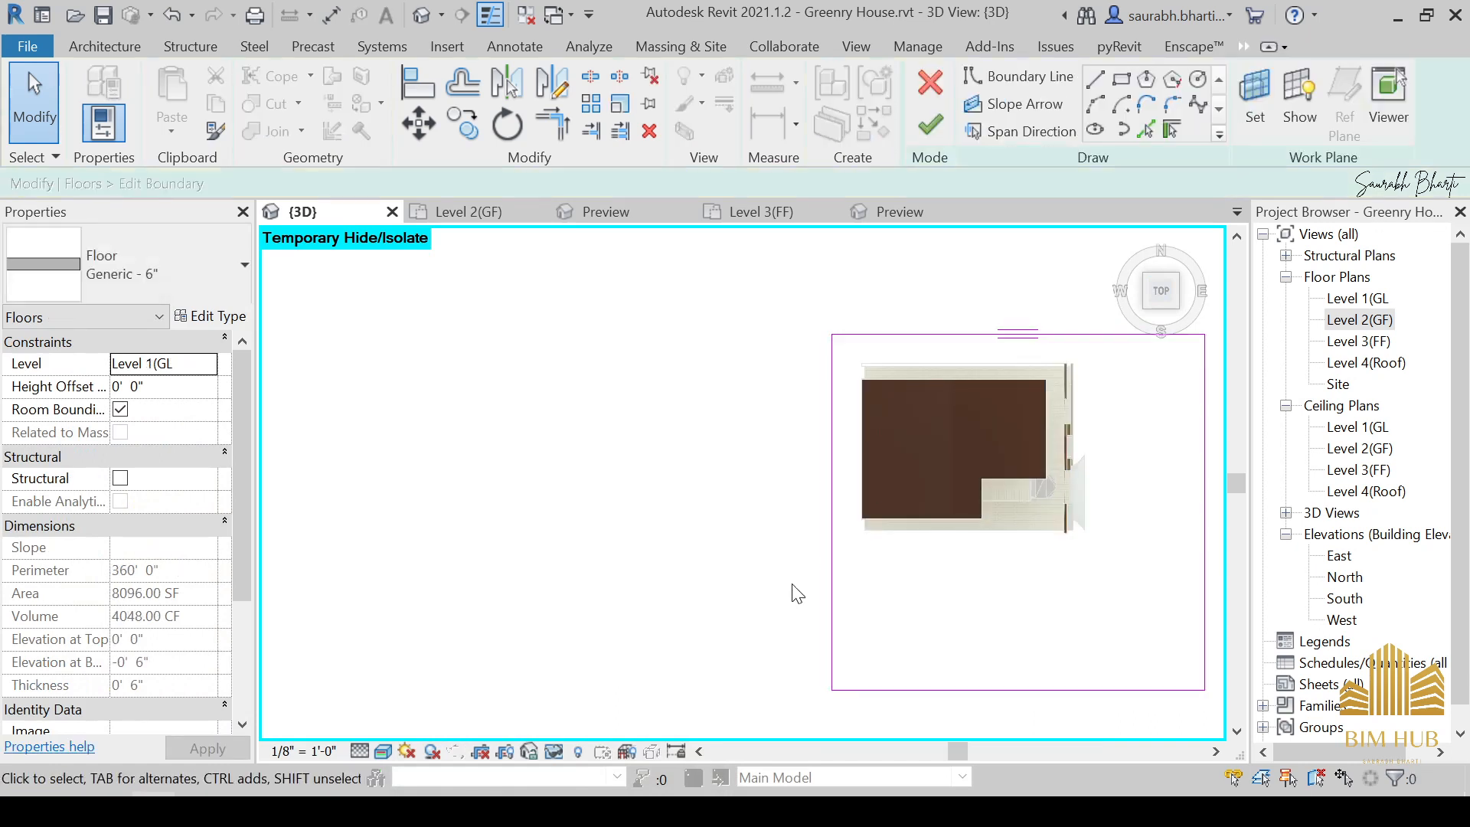
{"action": "mouse_move", "coordinate": [832, 460]}
{"action": "left_mouse_down"}
{"action": "mouse_move", "coordinate": [427, 503]}
{"action": "mouse_move", "coordinate": [619, 501]}
{"action": "left_mouse_up"}
{"action": "left_click", "coordinate": [777, 574]}
{"action": "middle_click_drag", "start_coordinate": [777, 574], "coordinate": [971, 635], "text": "shift"}
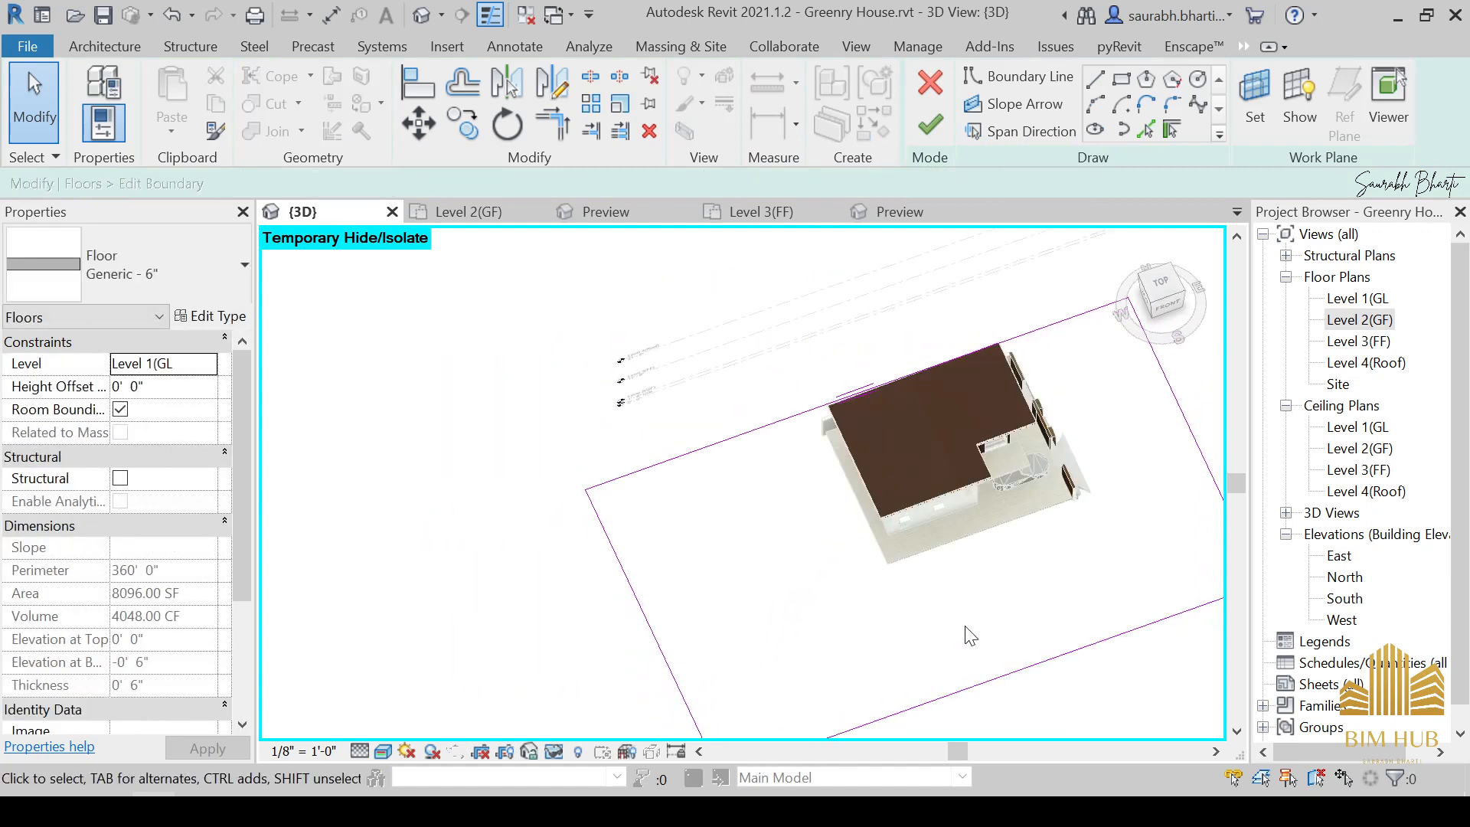
{"action": "left_click", "coordinate": [928, 140]}
{"action": "mouse_move", "coordinate": [918, 567]}
{"action": "middle_mouse_down", "text": "shift"}
{"action": "mouse_move", "coordinate": [939, 584]}
{"action": "mouse_move", "coordinate": [803, 364]}
{"action": "mouse_move", "coordinate": [899, 337]}
{"action": "mouse_move", "coordinate": [928, 387]}
{"action": "mouse_move", "coordinate": [906, 475]}
{"action": "middle_mouse_up", "text": "shift"}
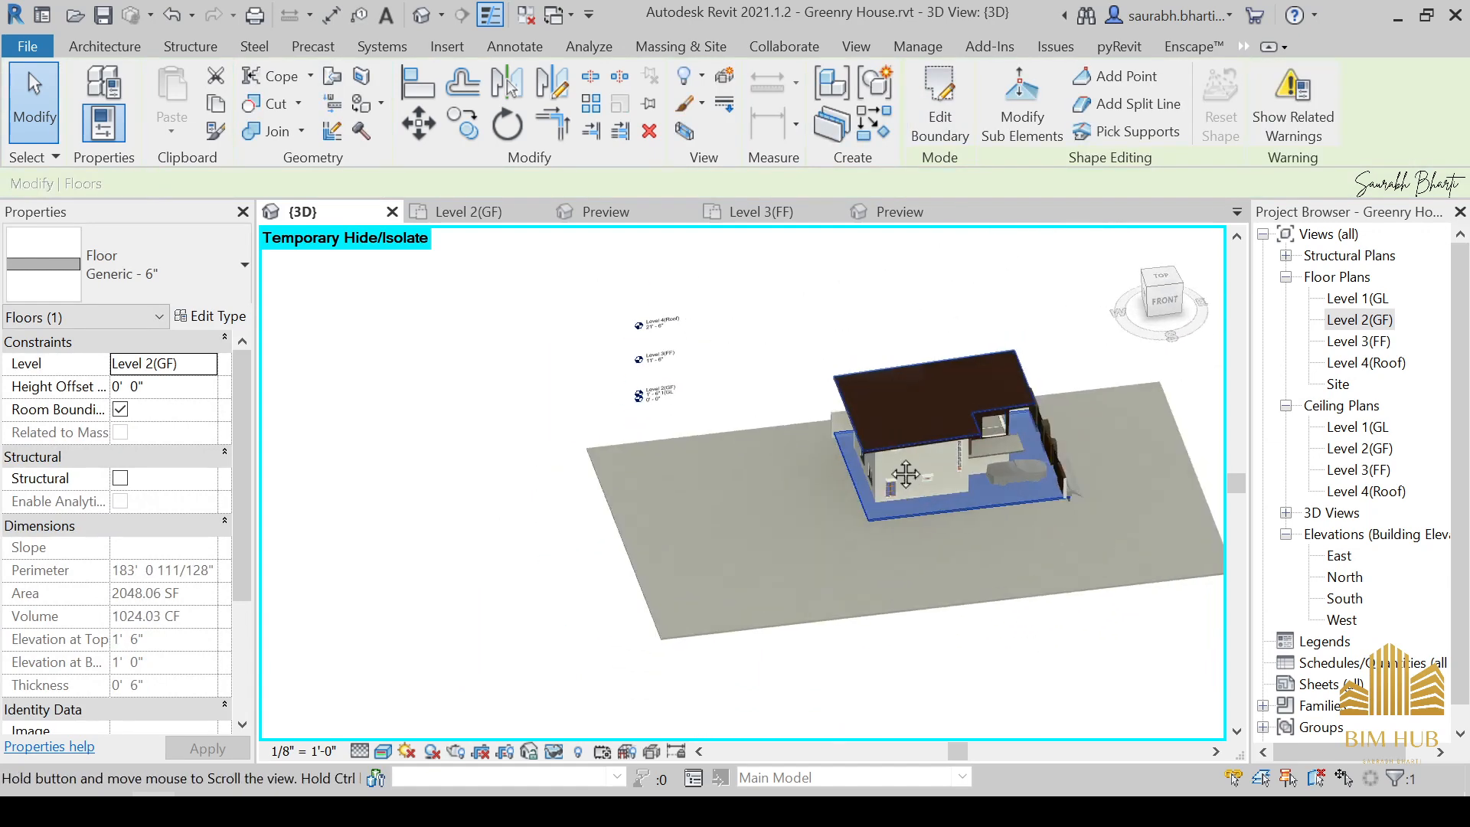
{"action": "left_click", "coordinate": [1161, 278]}
{"action": "middle_click_drag", "start_coordinate": [1018, 414], "coordinate": [749, 397]}
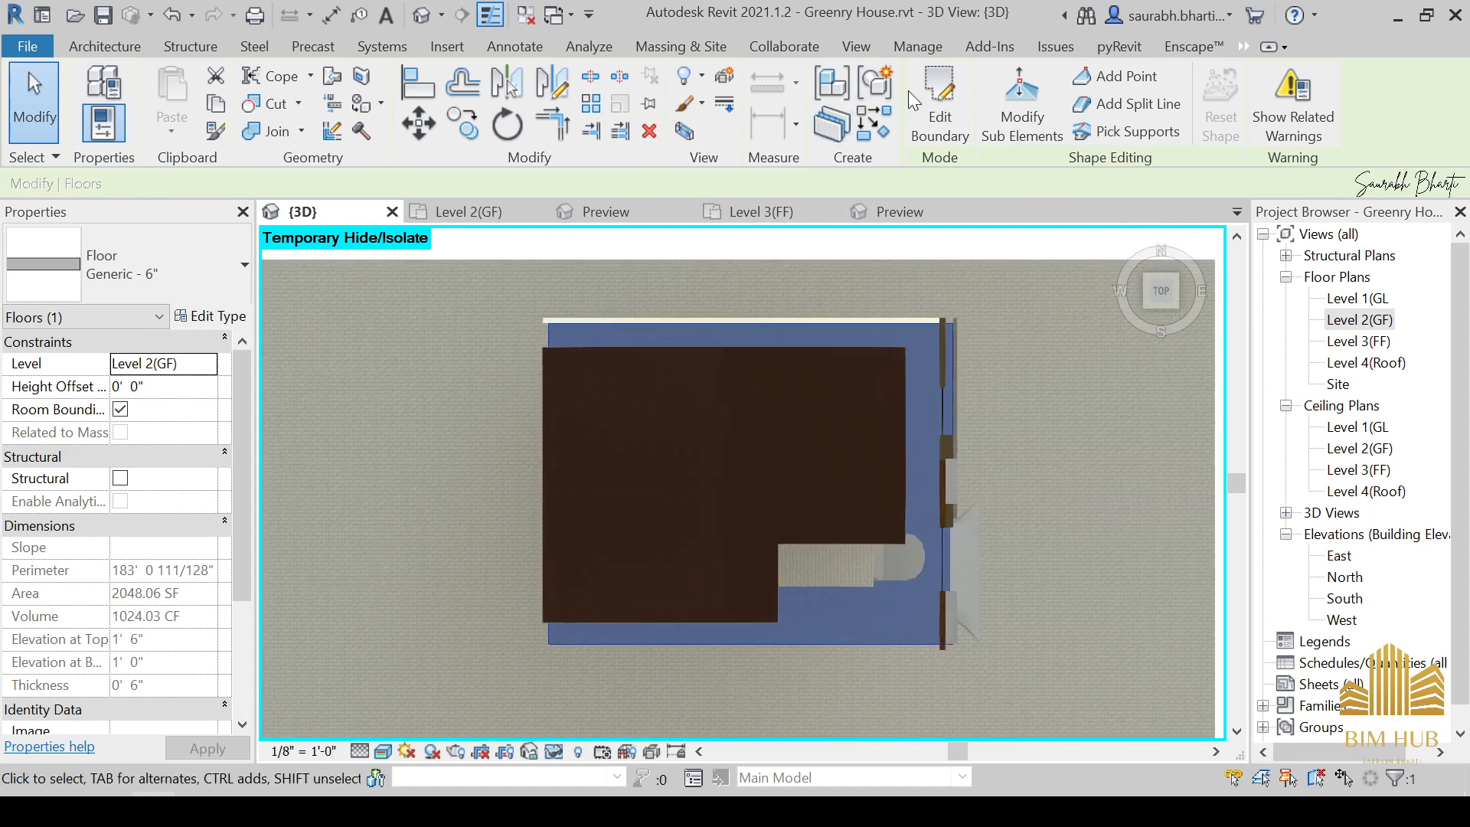
{"action": "left_click", "coordinate": [939, 104]}
{"action": "scroll", "coordinate": [626, 460], "scroll_direction": "down", "scroll_amount": 2}
{"action": "mouse_move", "coordinate": [645, 469]}
{"action": "middle_mouse_down"}
{"action": "mouse_move", "coordinate": [918, 473]}
{"action": "mouse_move", "coordinate": [849, 416]}
{"action": "mouse_move", "coordinate": [972, 278]}
{"action": "mouse_move", "coordinate": [962, 252]}
{"action": "mouse_move", "coordinate": [961, 588]}
{"action": "middle_mouse_up"}
{"action": "scroll", "coordinate": [927, 536], "scroll_direction": "up", "scroll_amount": 3}
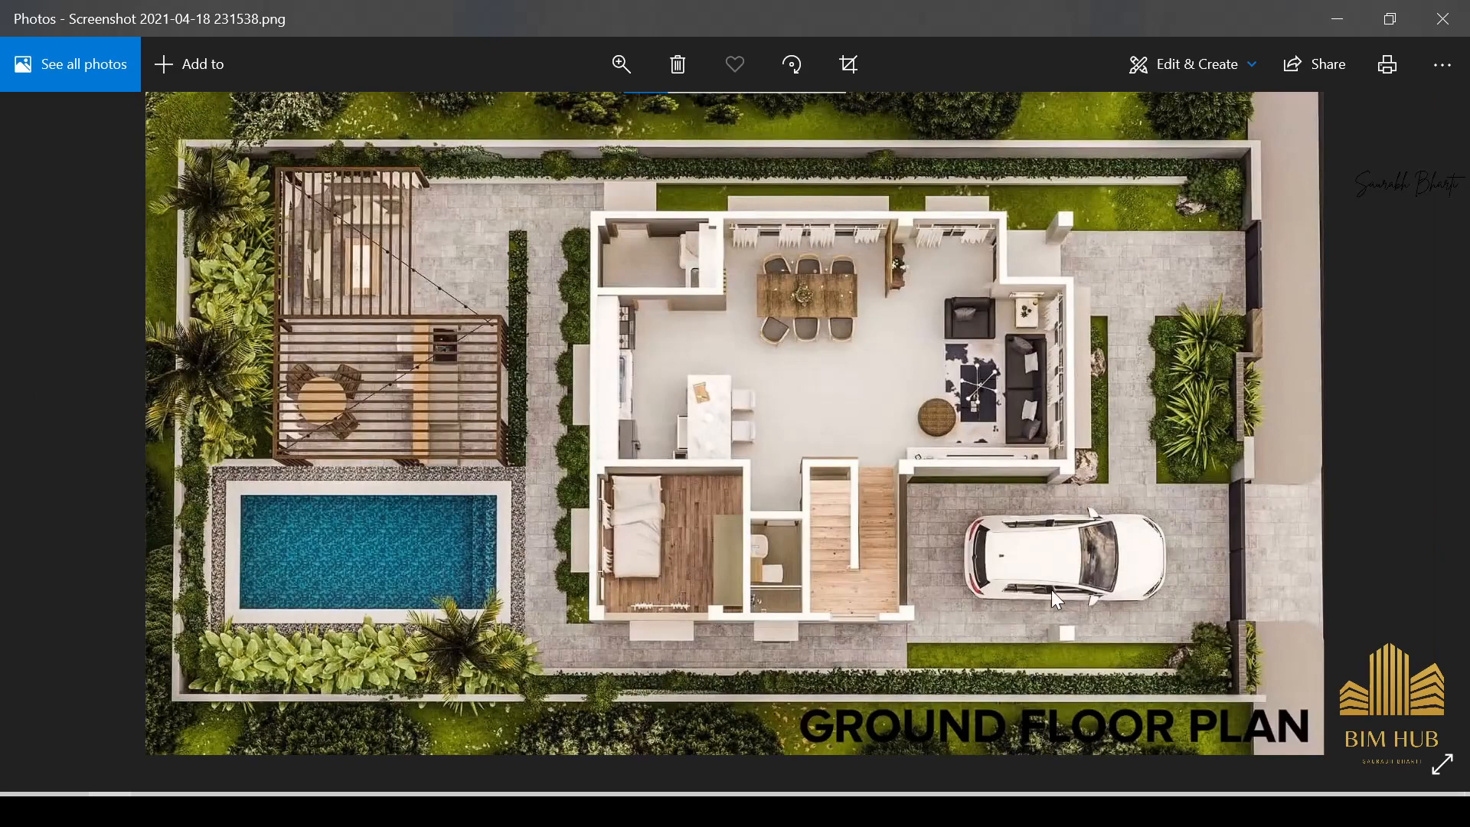
{"action": "scroll", "coordinate": [508, 568], "scroll_direction": "up", "scroll_amount": 3}
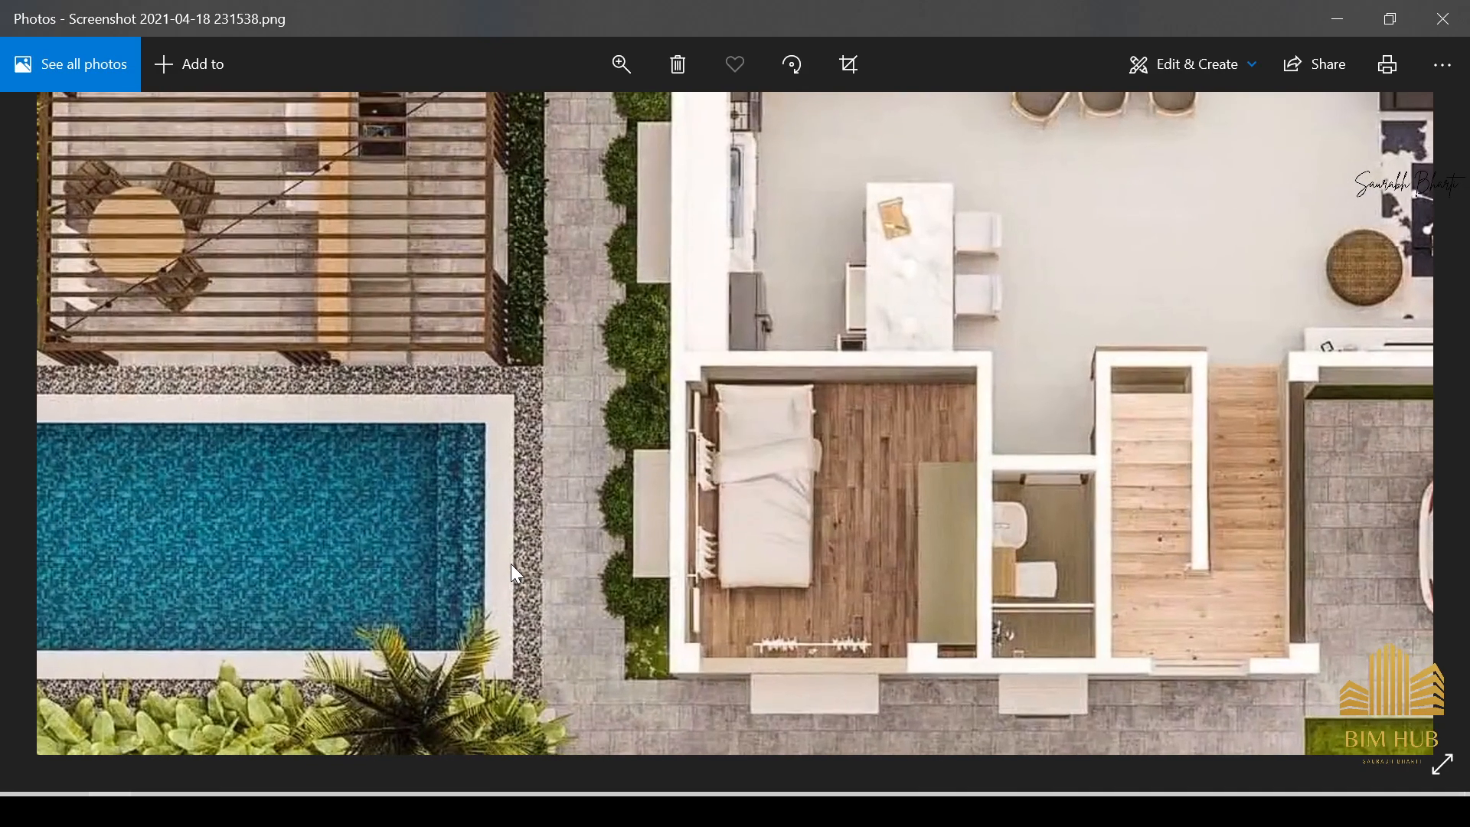
{"action": "scroll", "coordinate": [511, 564], "scroll_direction": "down", "scroll_amount": 3}
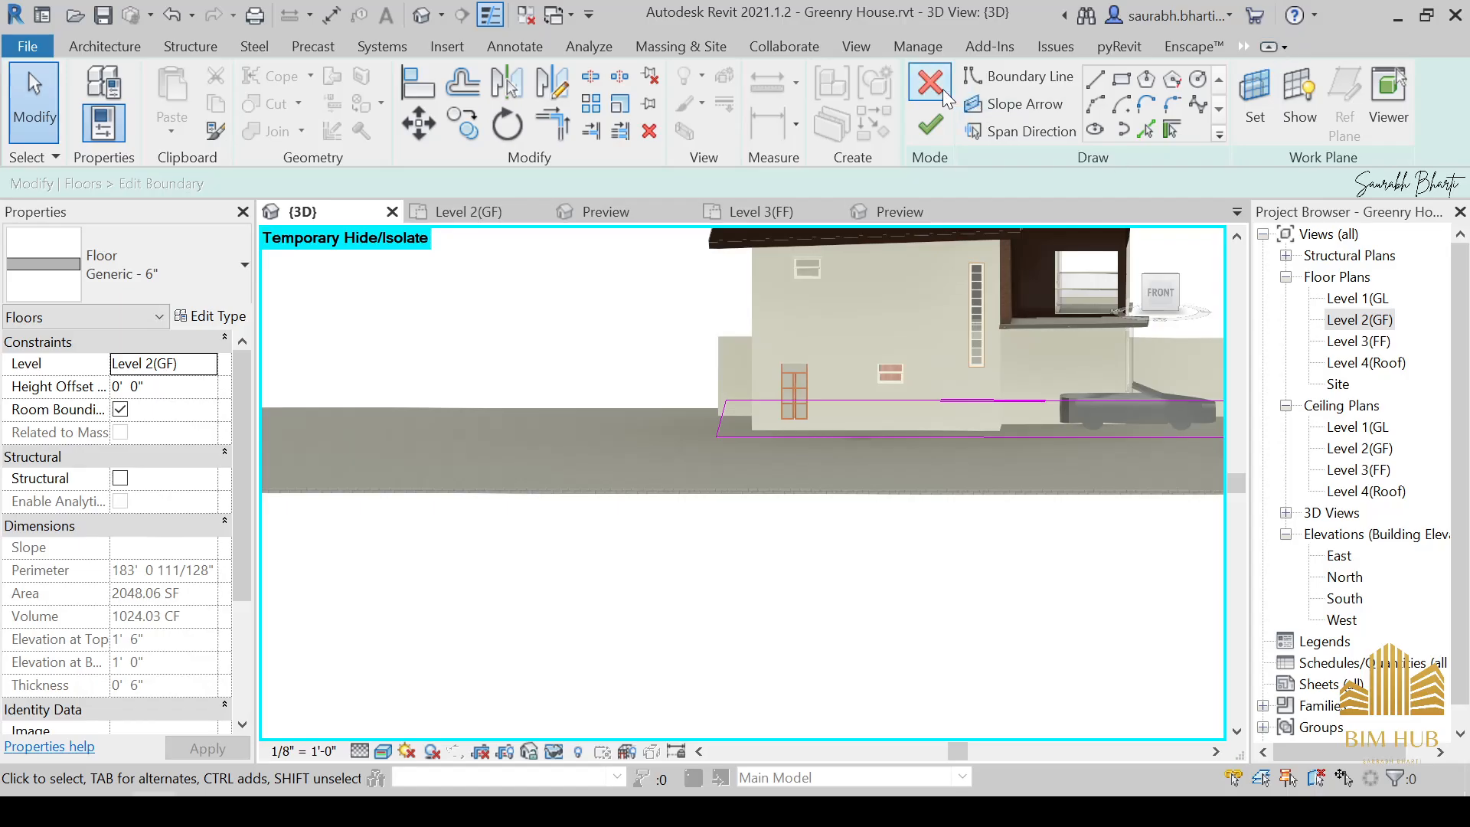
{"action": "left_click", "coordinate": [941, 89]}
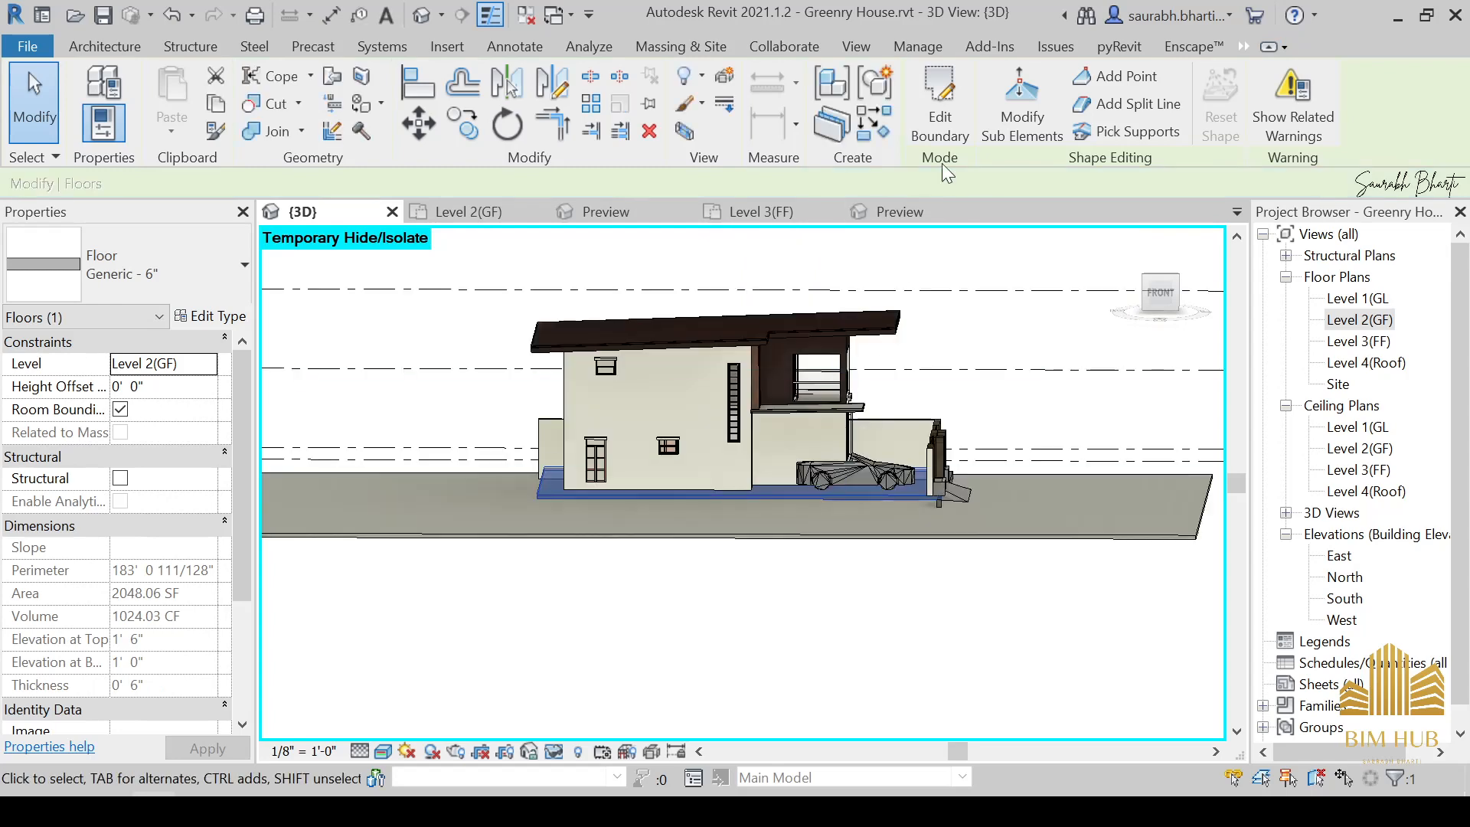
Open the enlarged Level 1 ground slab's boundary for editing in the top view.
{"action": "mouse_move", "coordinate": [700, 475]}
{"action": "middle_mouse_down", "text": "shift"}
{"action": "mouse_move", "coordinate": [712, 512]}
{"action": "mouse_move", "coordinate": [673, 651]}
{"action": "middle_mouse_up", "text": "shift"}
{"action": "left_click", "coordinate": [680, 729]}
{"action": "left_click_drag", "start_coordinate": [1184, 284], "coordinate": [1178, 295]}
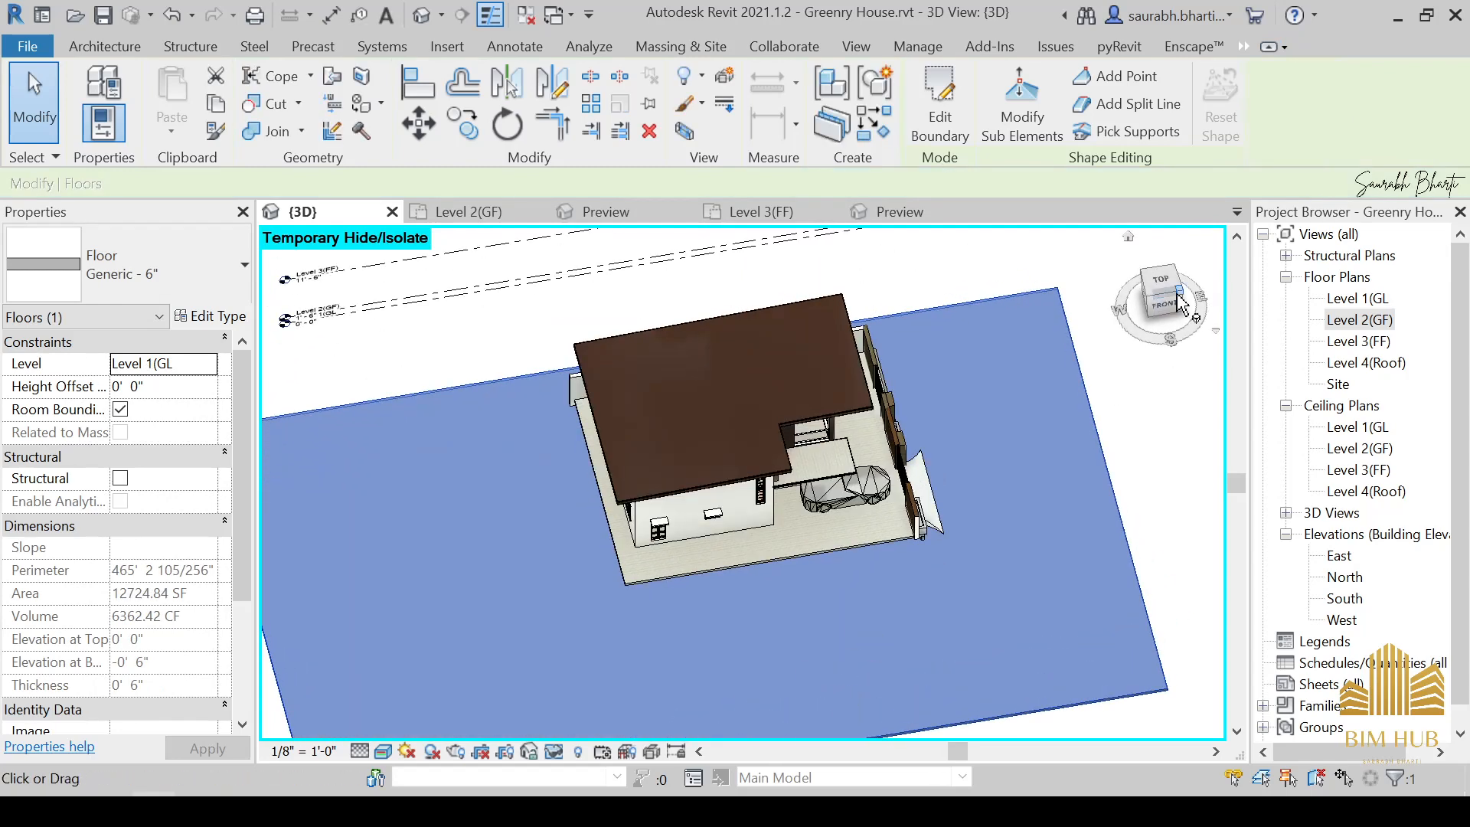
{"action": "left_click", "coordinate": [1169, 291]}
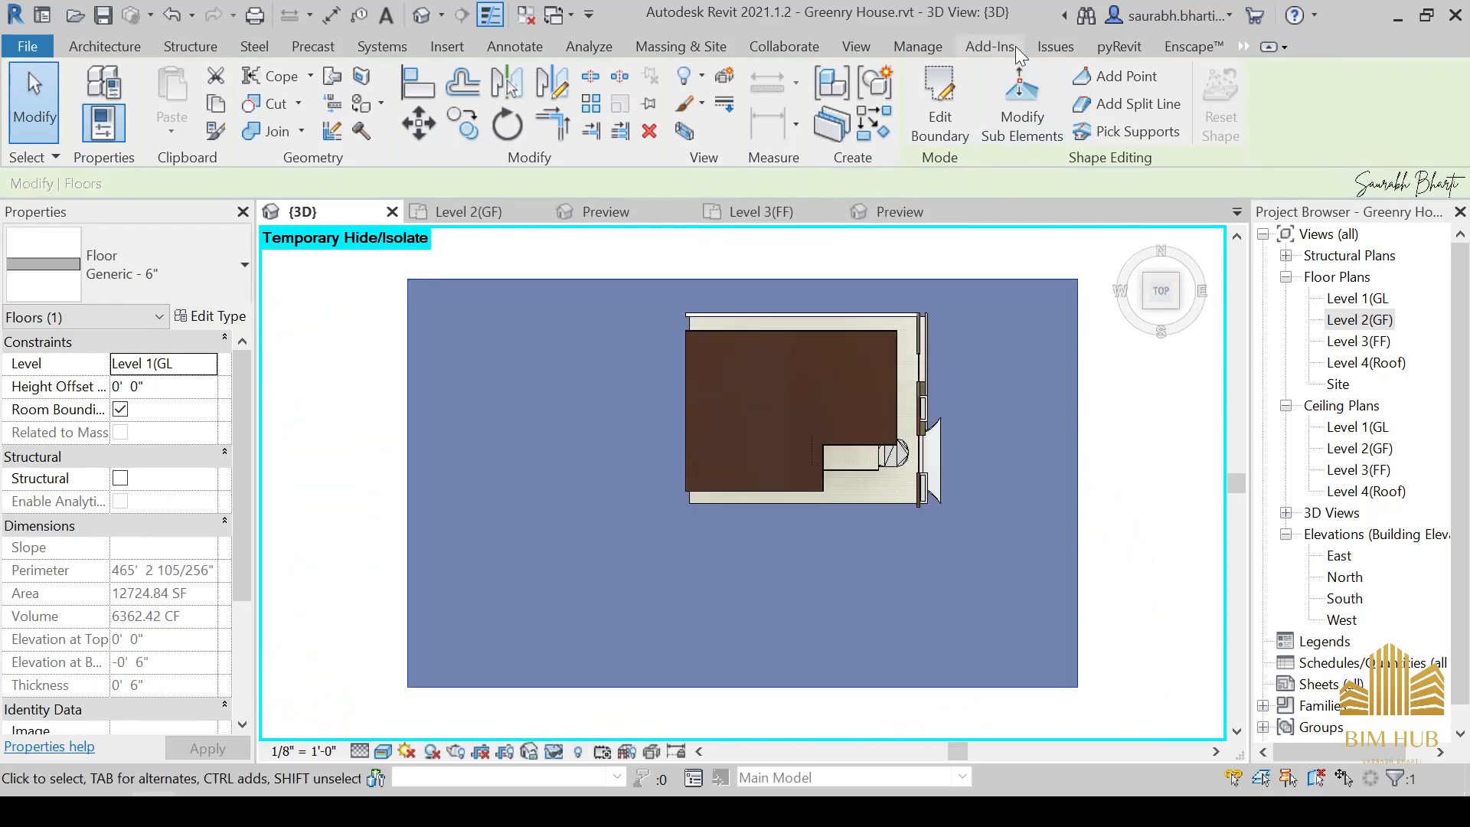
{"action": "left_click", "coordinate": [934, 99]}
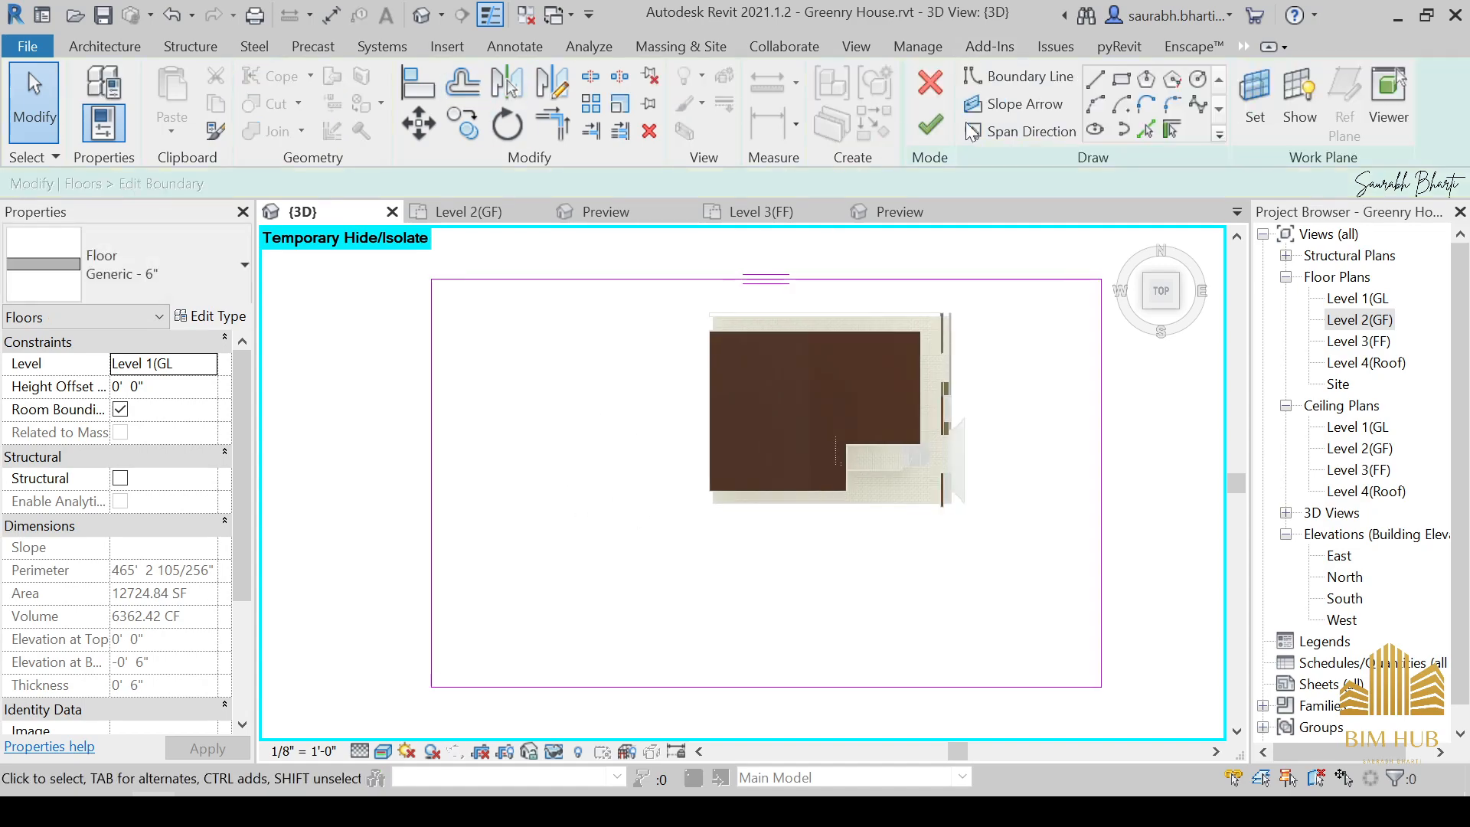
Check the pool's place in the plan image and sketch a rectangle about 37' by 16' west of the house inside the slab boundary.
{"action": "left_click", "coordinate": [1126, 78]}
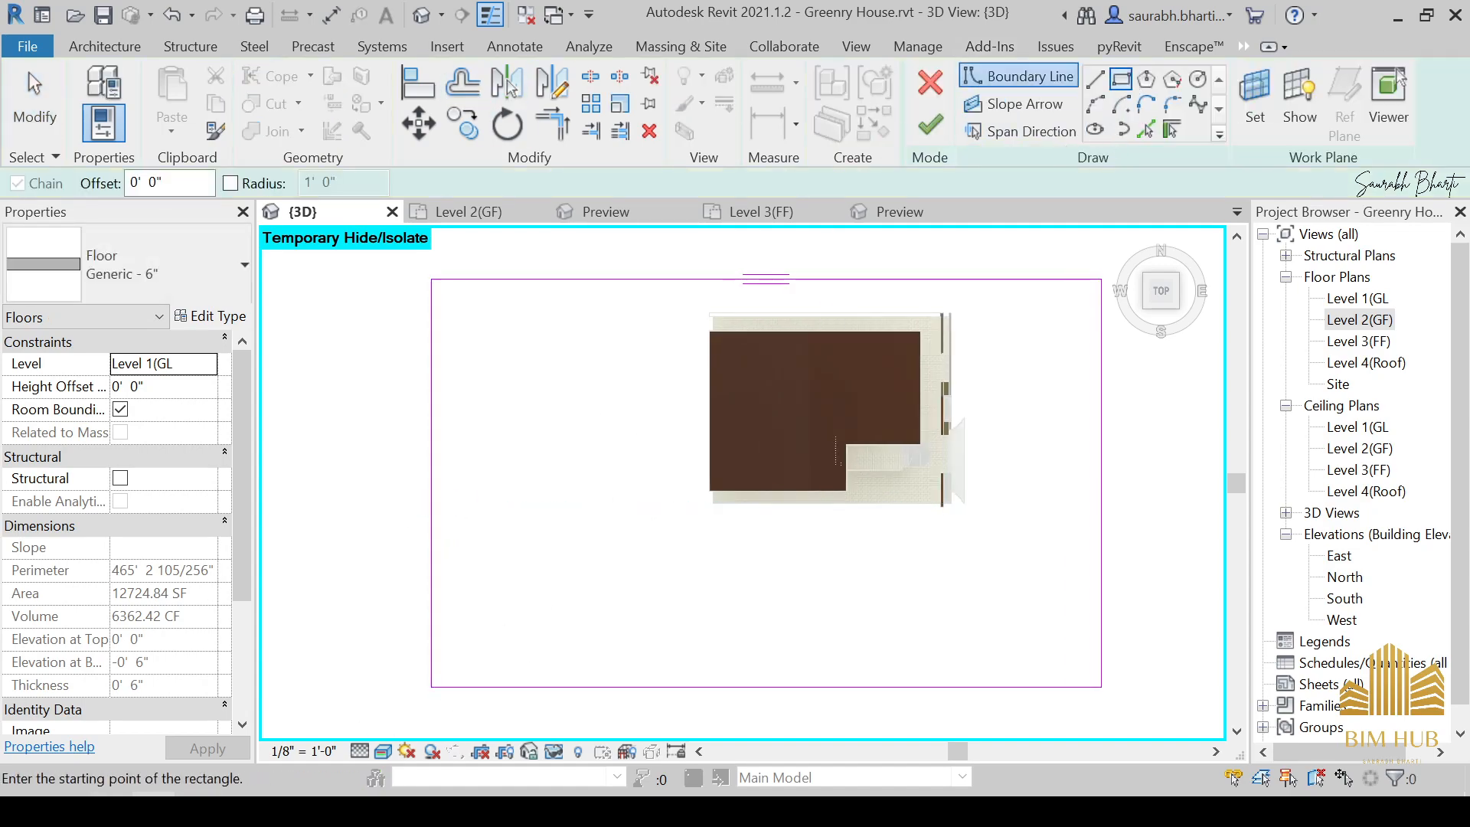
{"action": "key", "text": "alt+Tab"}
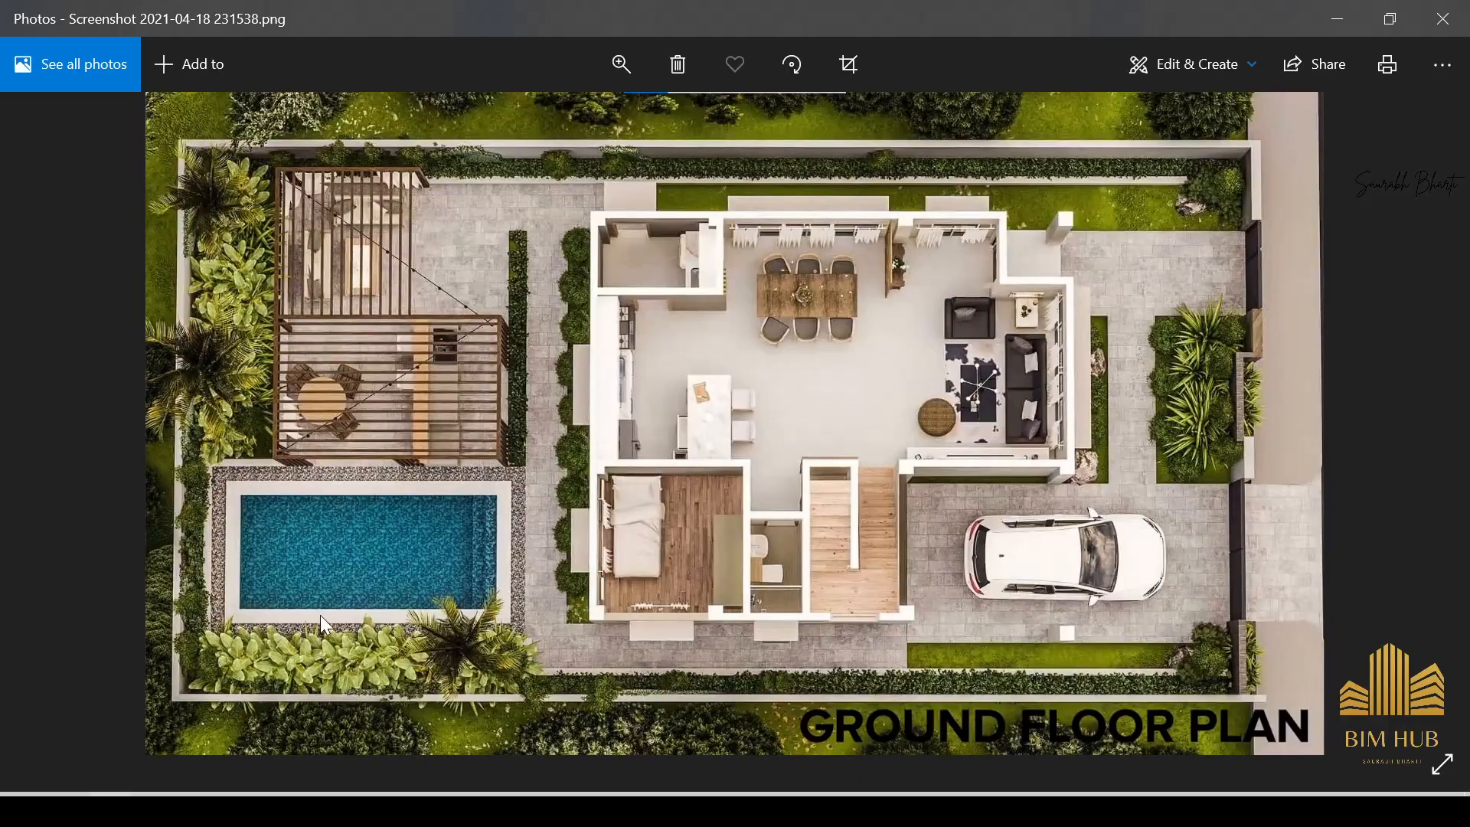
{"action": "left_click", "coordinate": [1337, 18]}
{"action": "scroll", "coordinate": [754, 550], "scroll_direction": "up", "scroll_amount": 2}
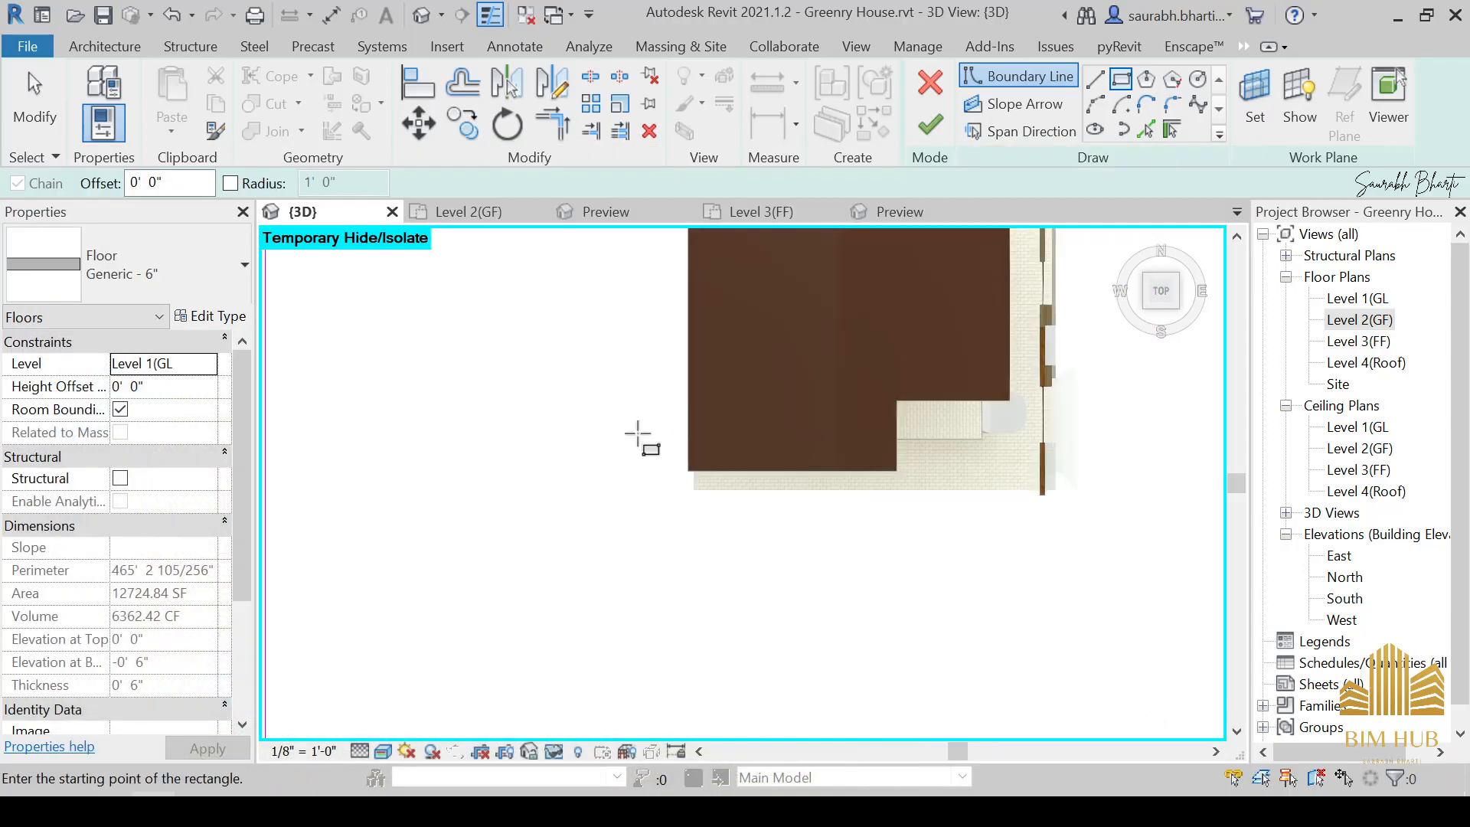
{"action": "middle_click_drag", "start_coordinate": [483, 473], "coordinate": [595, 554]}
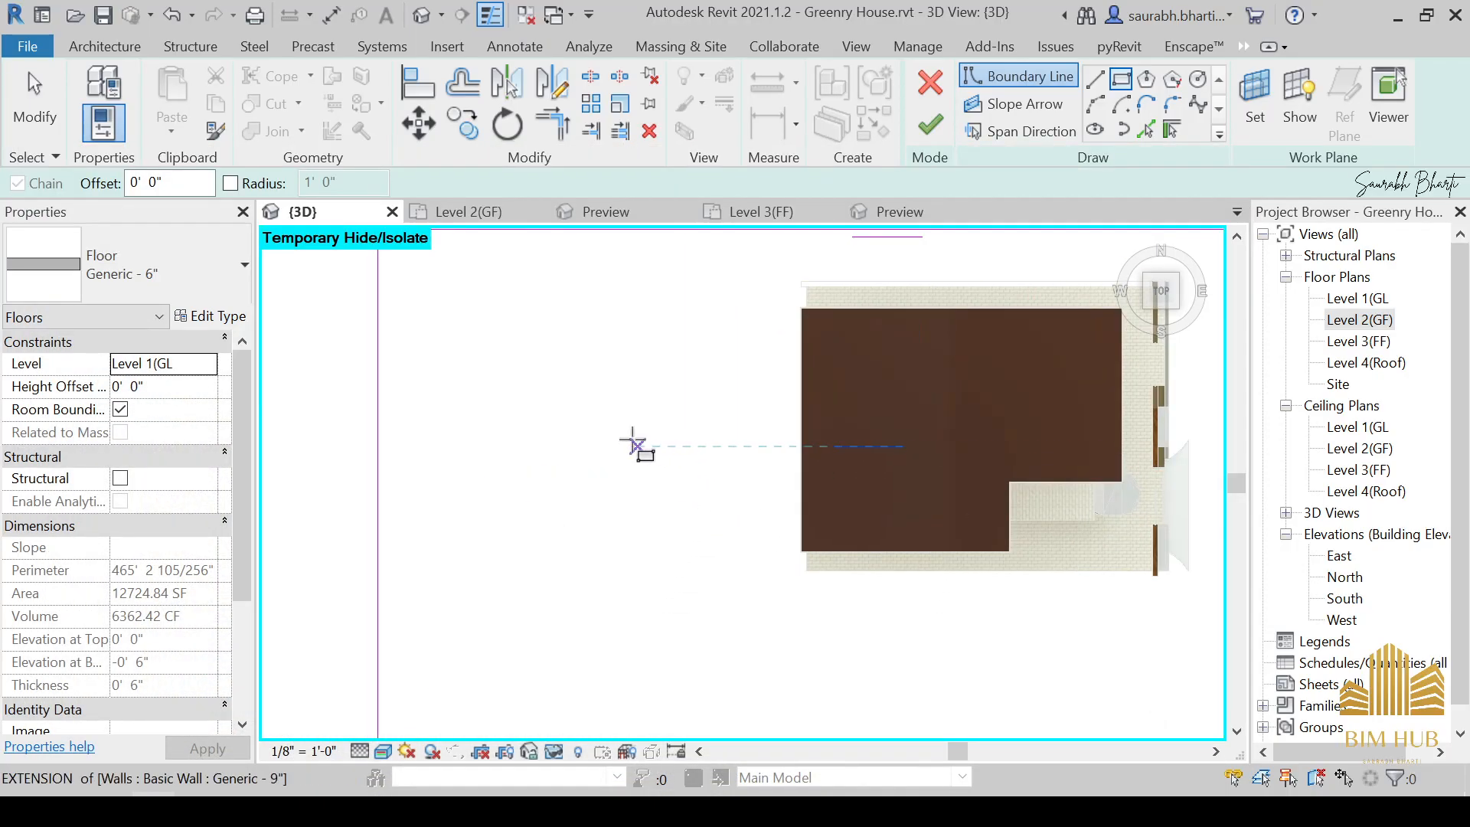
{"action": "left_click", "coordinate": [482, 457]}
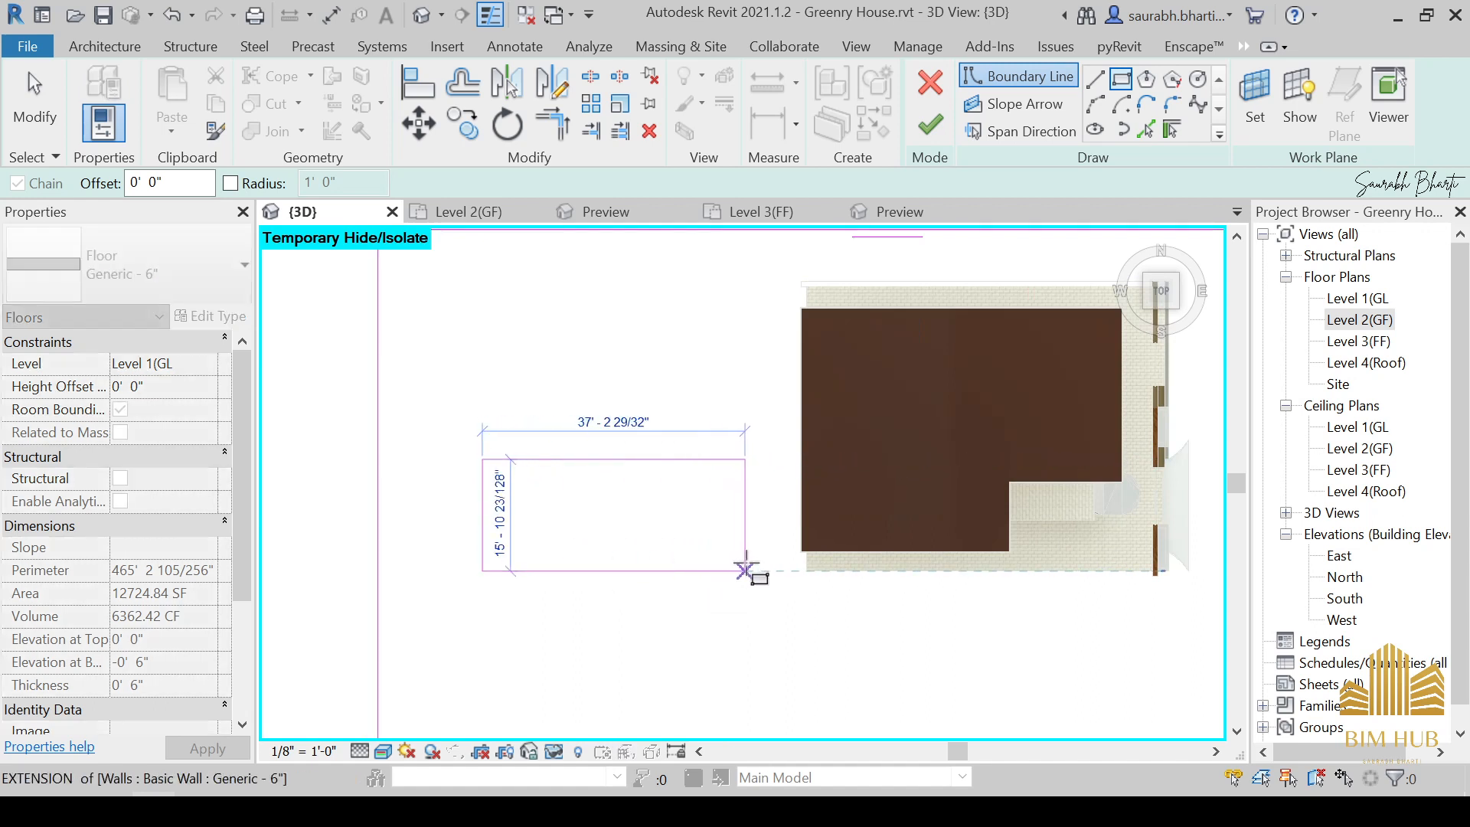
{"action": "left_click", "coordinate": [745, 571]}
{"action": "key", "text": "Escape"}
{"action": "key", "text": "Escape"}
Shrink the sketched pool rectangle by moving its west edge in to a 20' width, and set its north-south dimension to 15'.
{"action": "scroll", "coordinate": [695, 541], "scroll_direction": "up", "scroll_amount": 2}
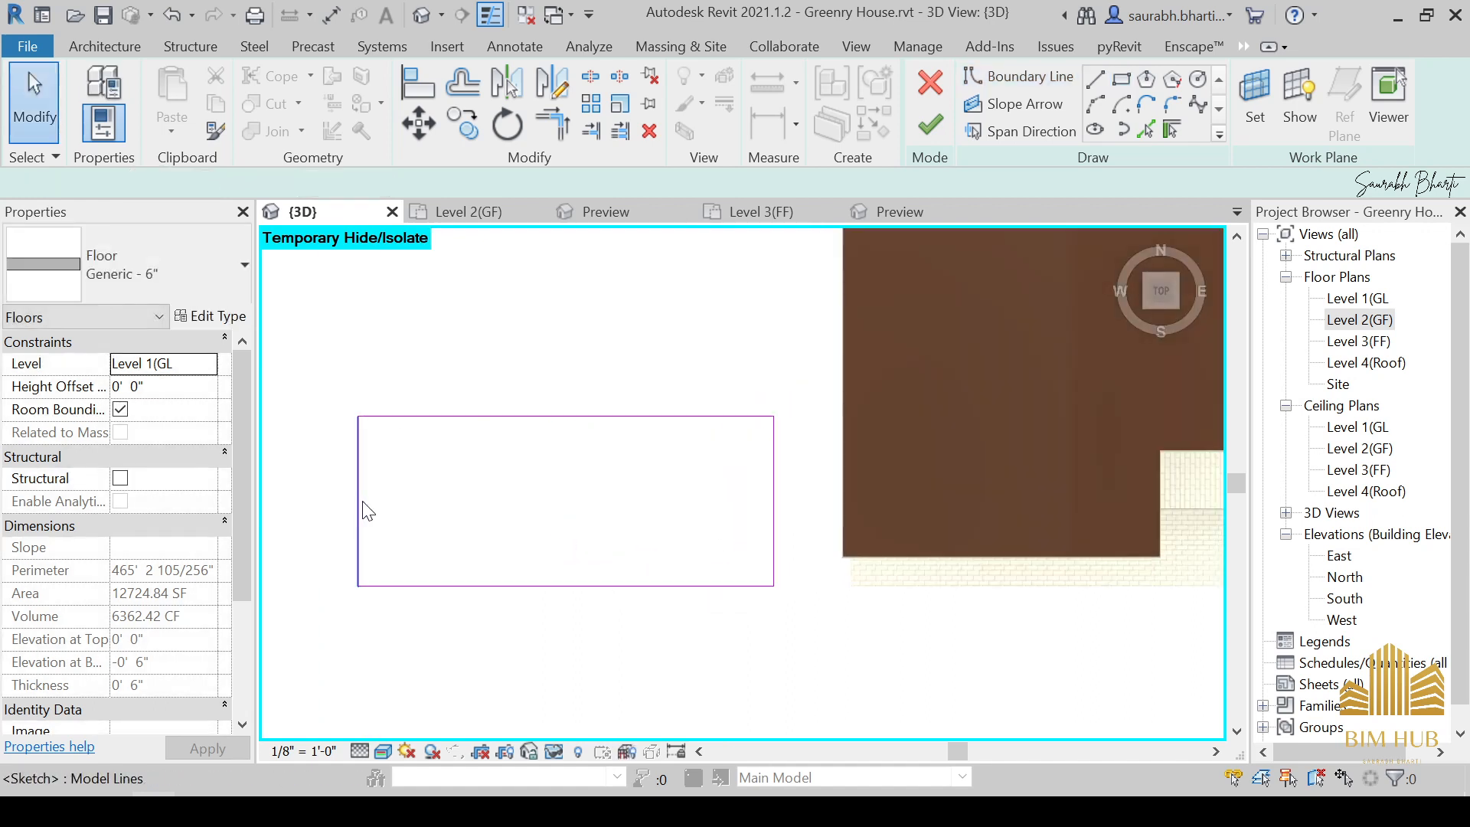
{"action": "left_click_drag", "start_coordinate": [368, 511], "coordinate": [561, 520]}
{"action": "left_click", "coordinate": [565, 505]}
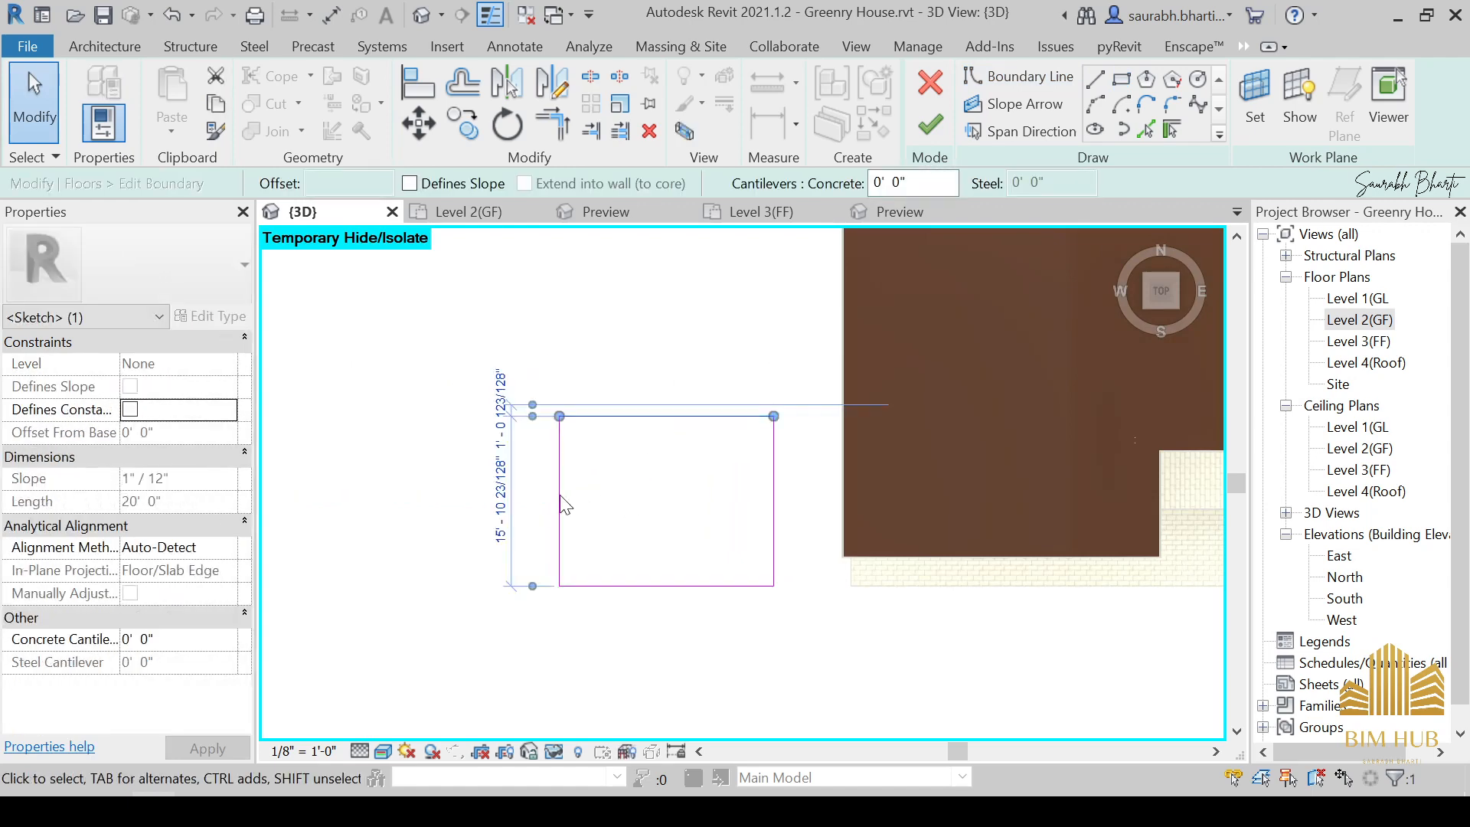
{"action": "left_click", "coordinate": [502, 498]}
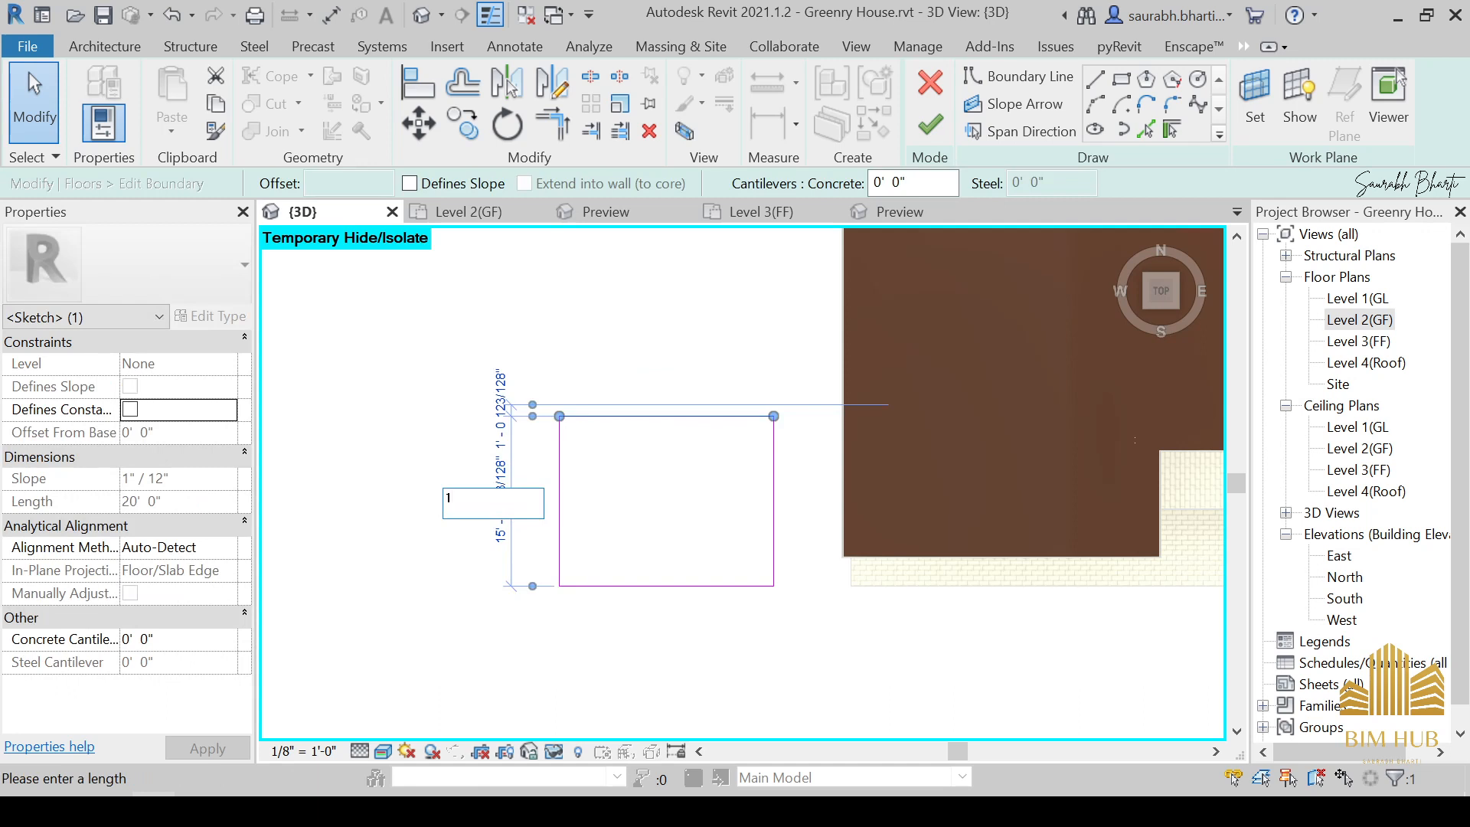
{"action": "type", "text": "15'"}
{"action": "key", "text": "Return"}
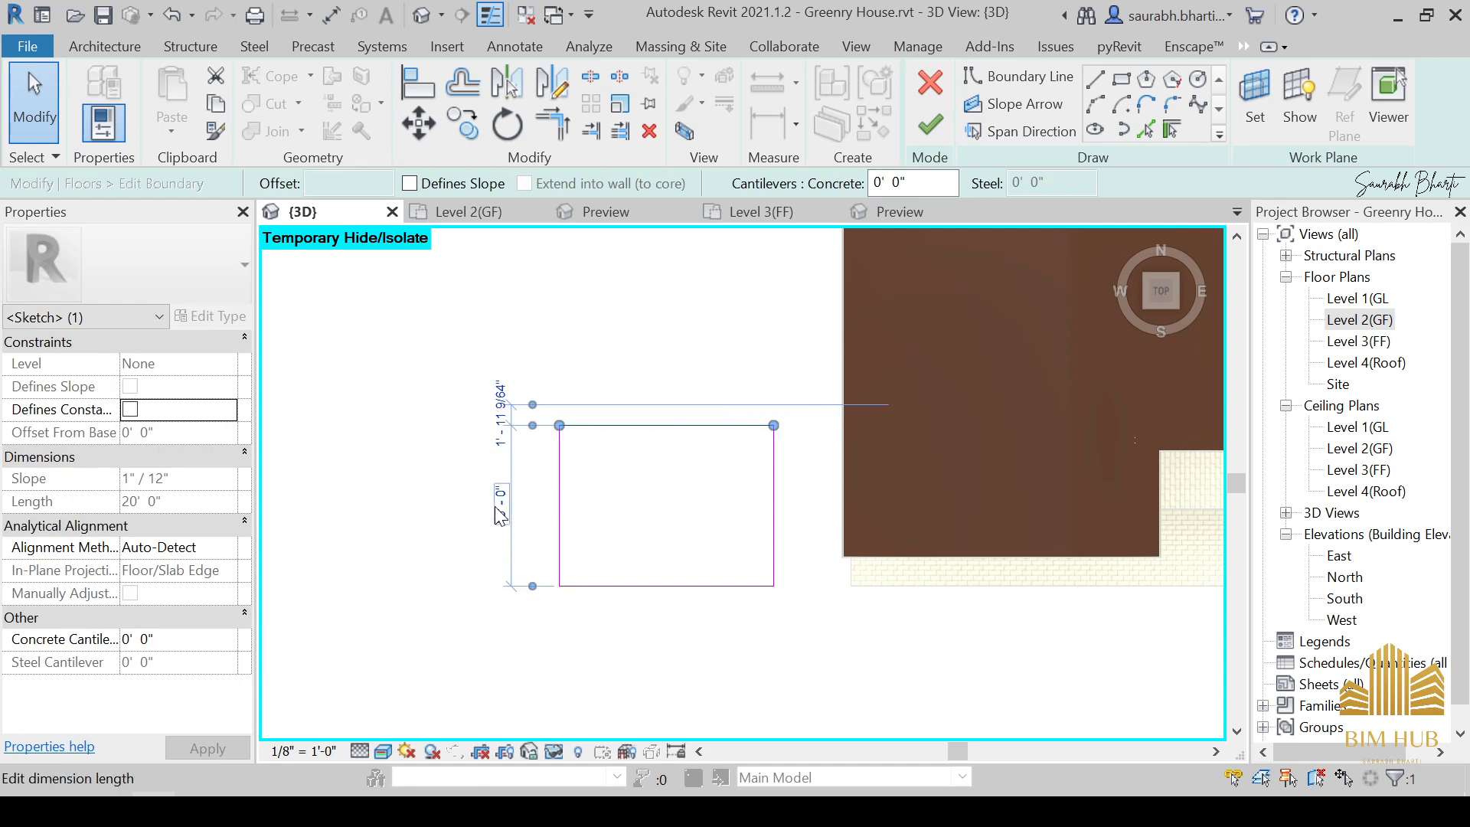
Set the pool rectangle's east-west width to 15' from its west edge.
{"action": "left_click", "coordinate": [576, 467]}
{"action": "left_click", "coordinate": [606, 427]}
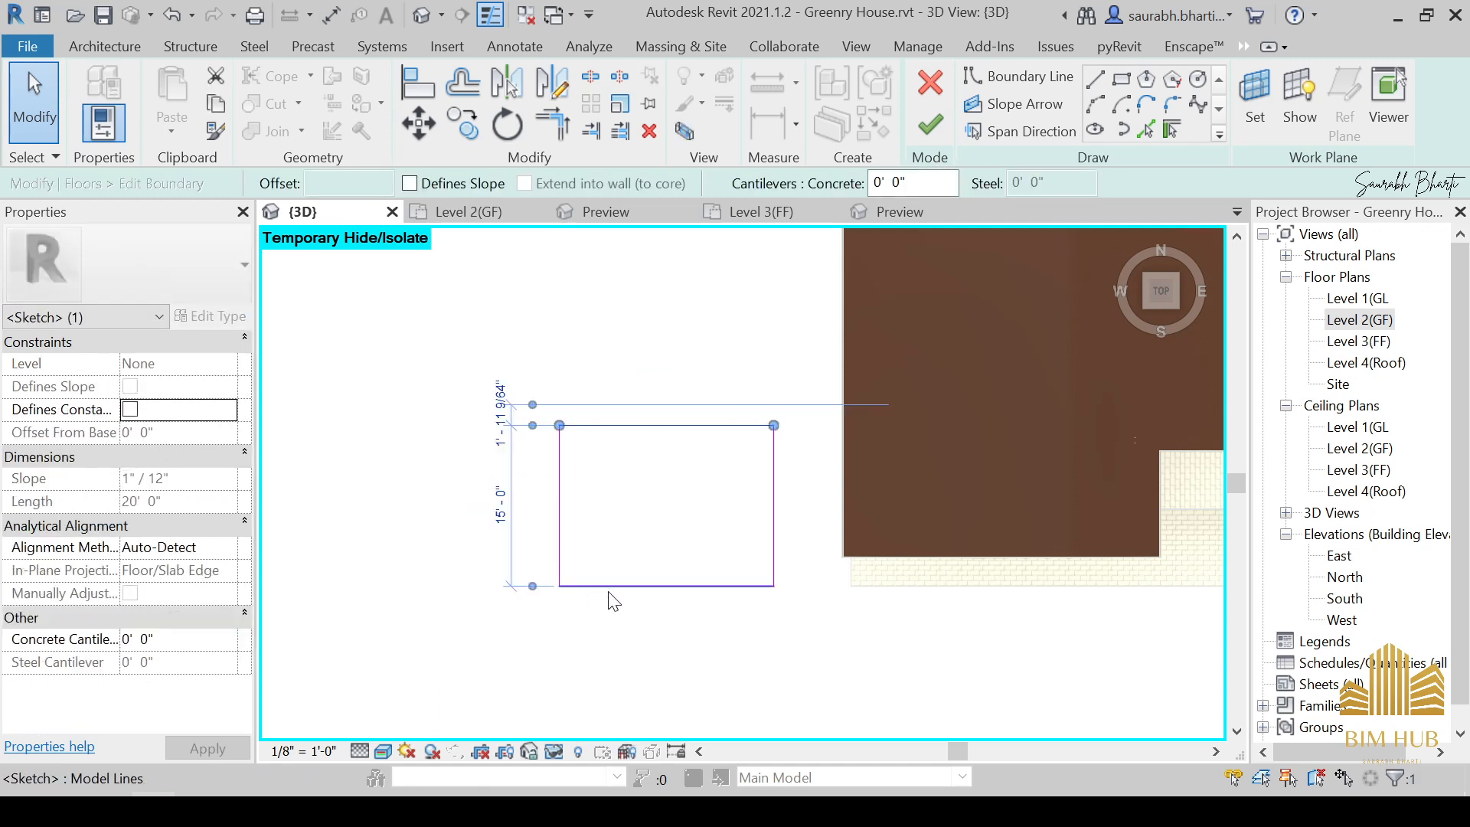
{"action": "left_click", "coordinate": [540, 501]}
{"action": "left_click", "coordinate": [559, 498]}
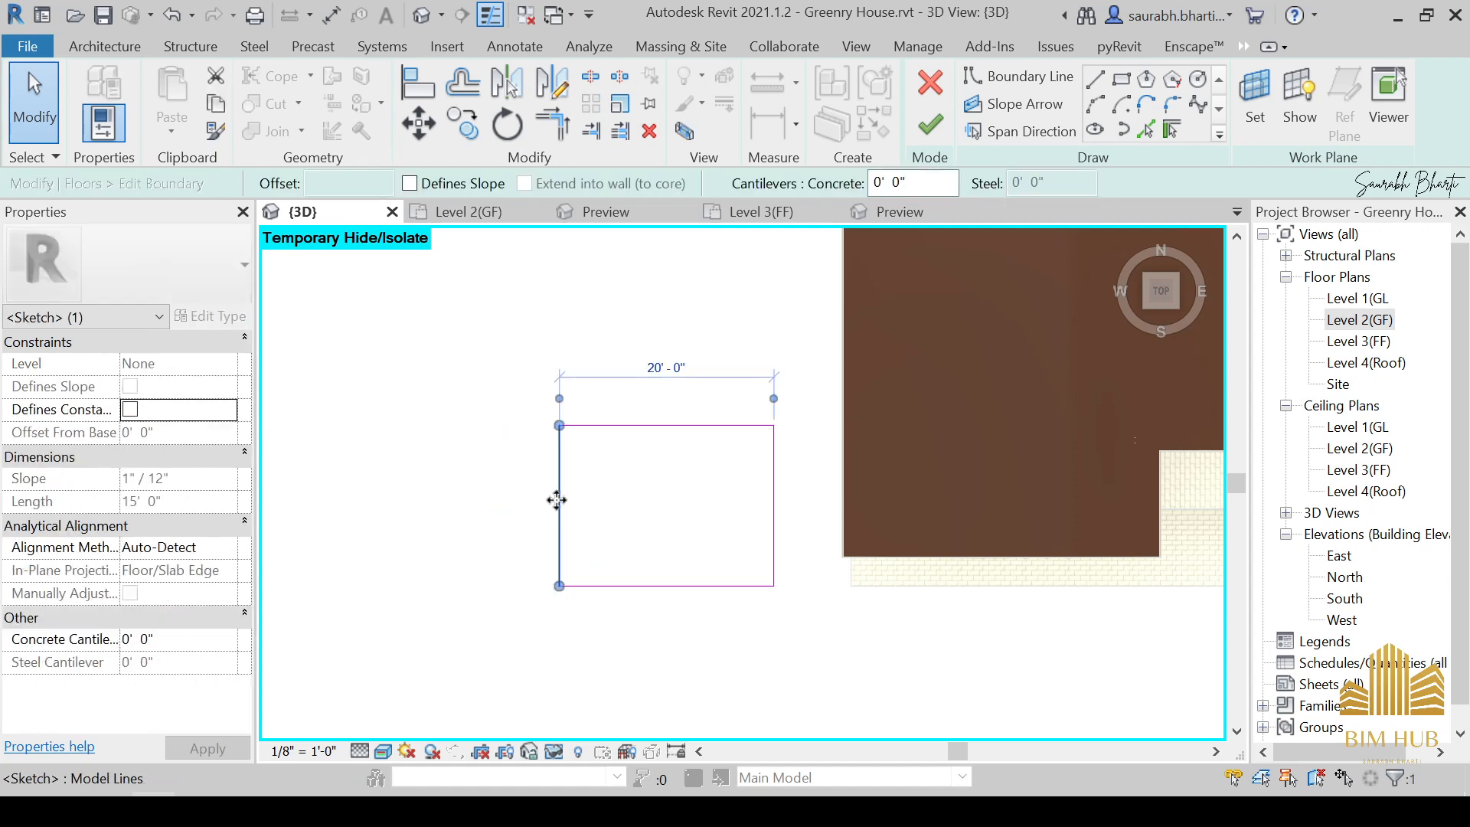
{"action": "left_click", "coordinate": [681, 368]}
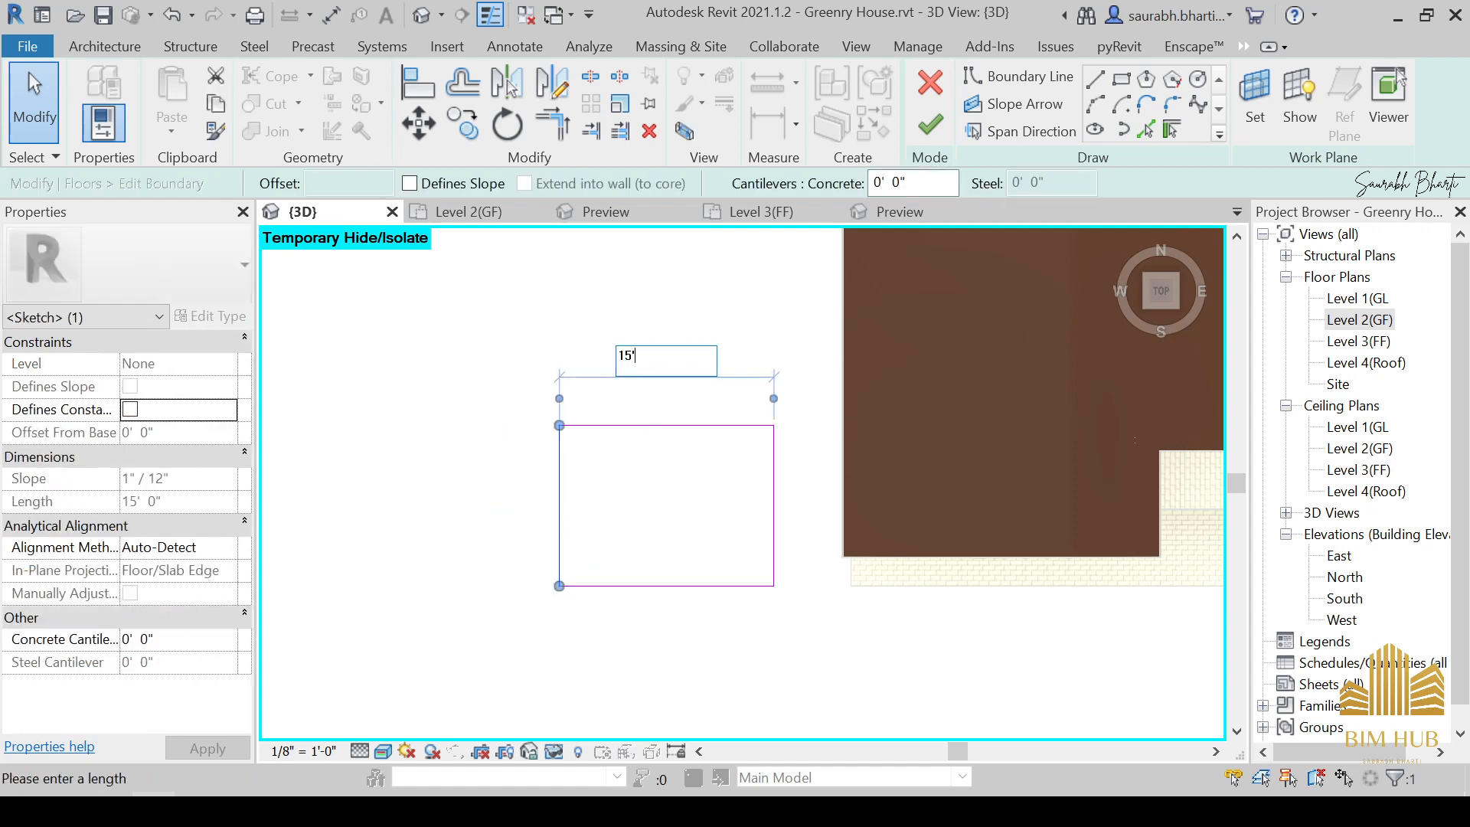
{"action": "type", "text": "15'"}
{"action": "key", "text": "Return"}
Set the pool rectangle's north-south dimension to 10' from its south edge and finish the slab boundary sketch.
{"action": "left_click", "coordinate": [689, 597]}
{"action": "left_click", "coordinate": [728, 586]}
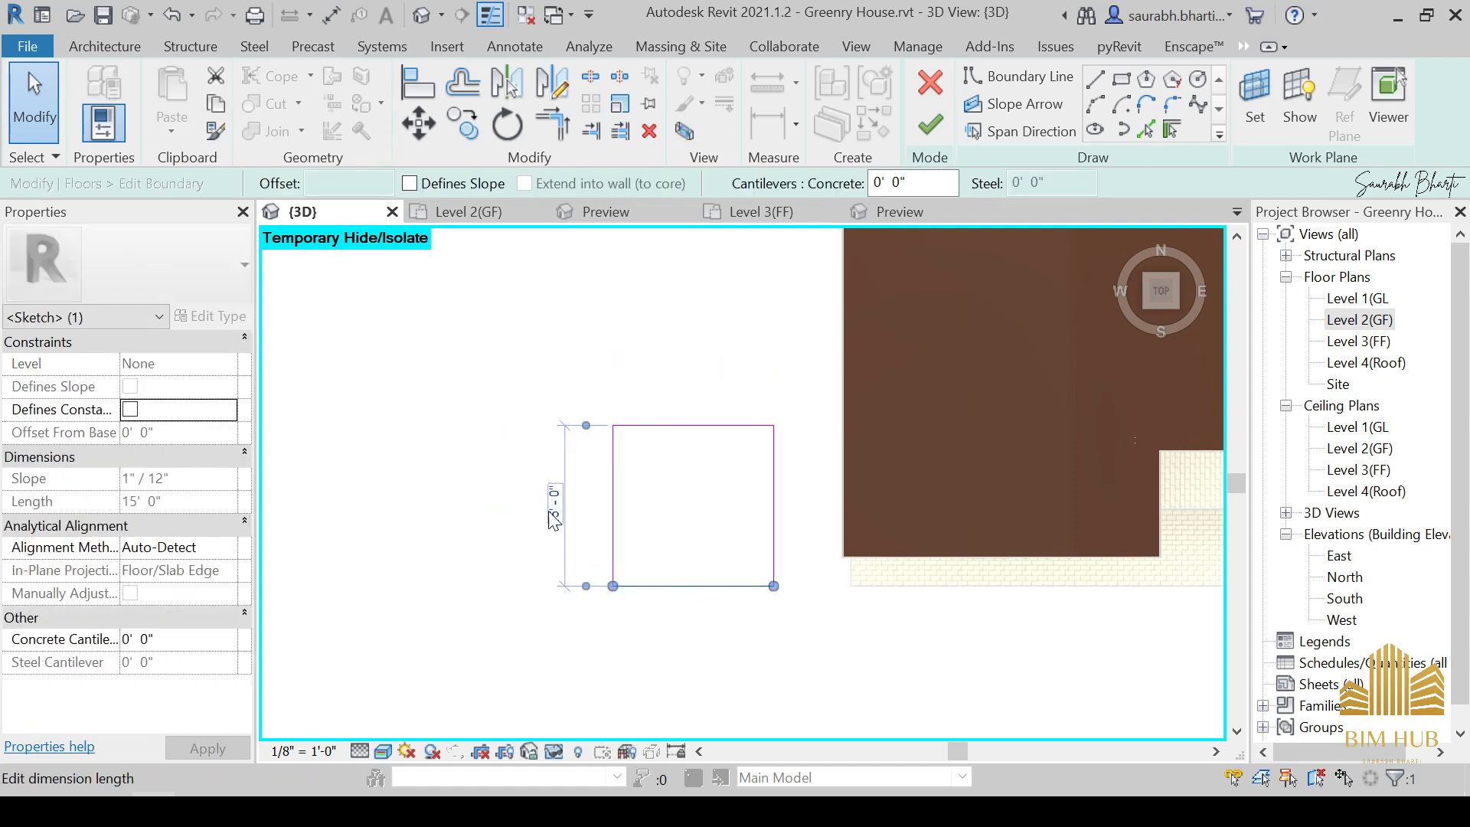
{"action": "left_click", "coordinate": [553, 515]}
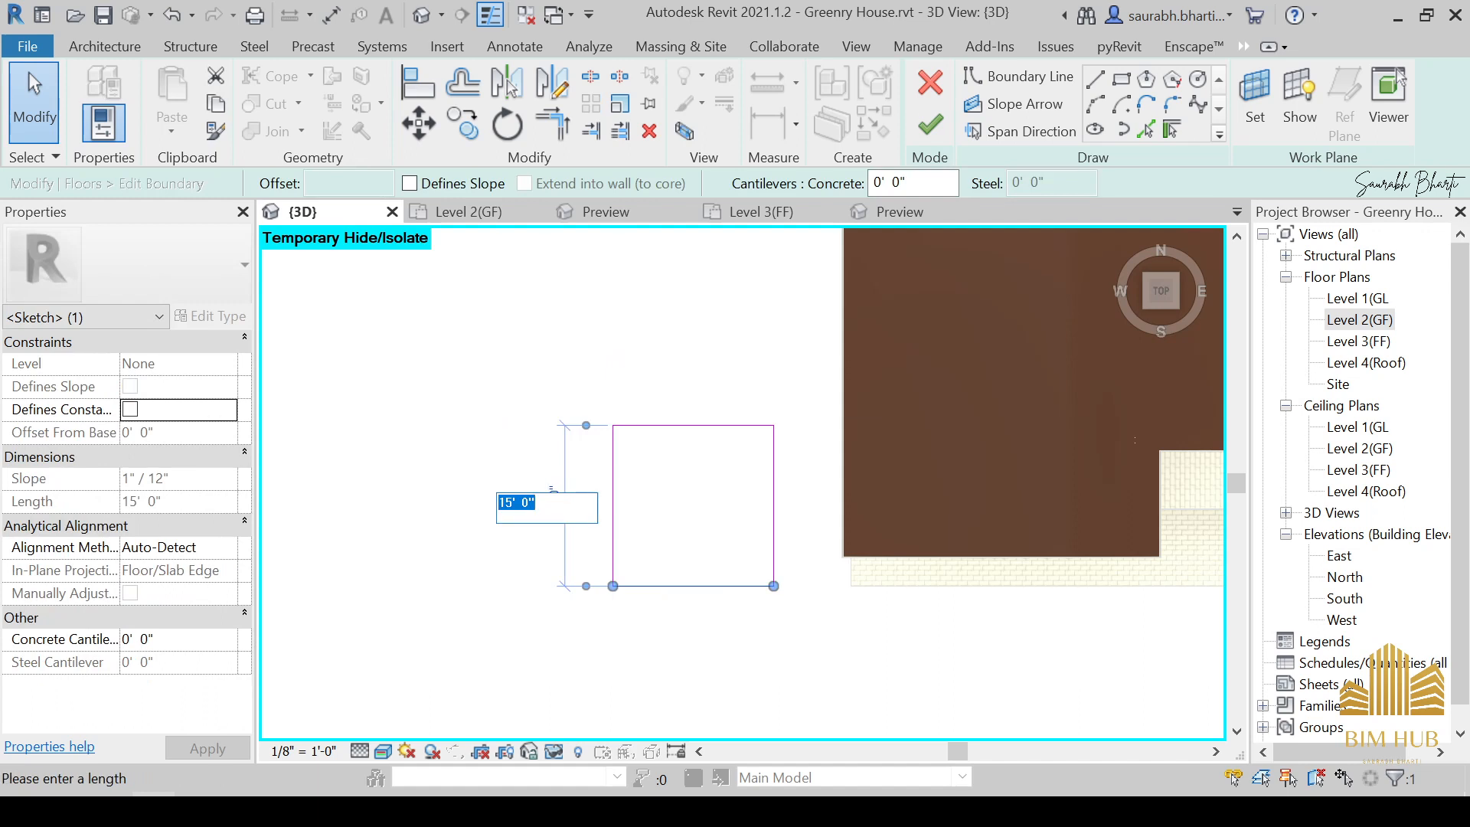
{"action": "type", "text": "10"}
{"action": "key", "text": "Return"}
{"action": "left_click", "coordinate": [644, 470]}
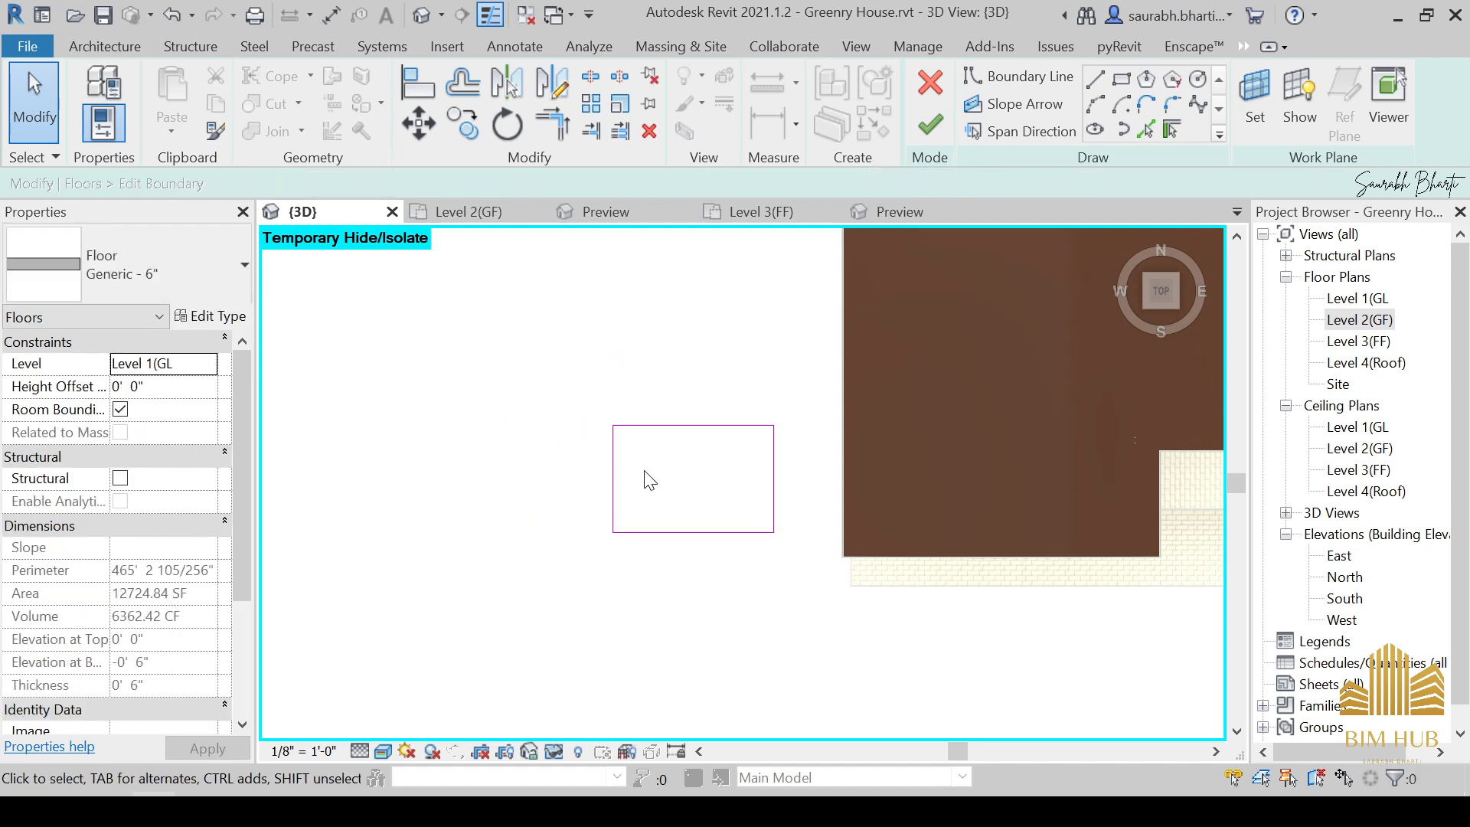
{"action": "left_click", "coordinate": [936, 129]}
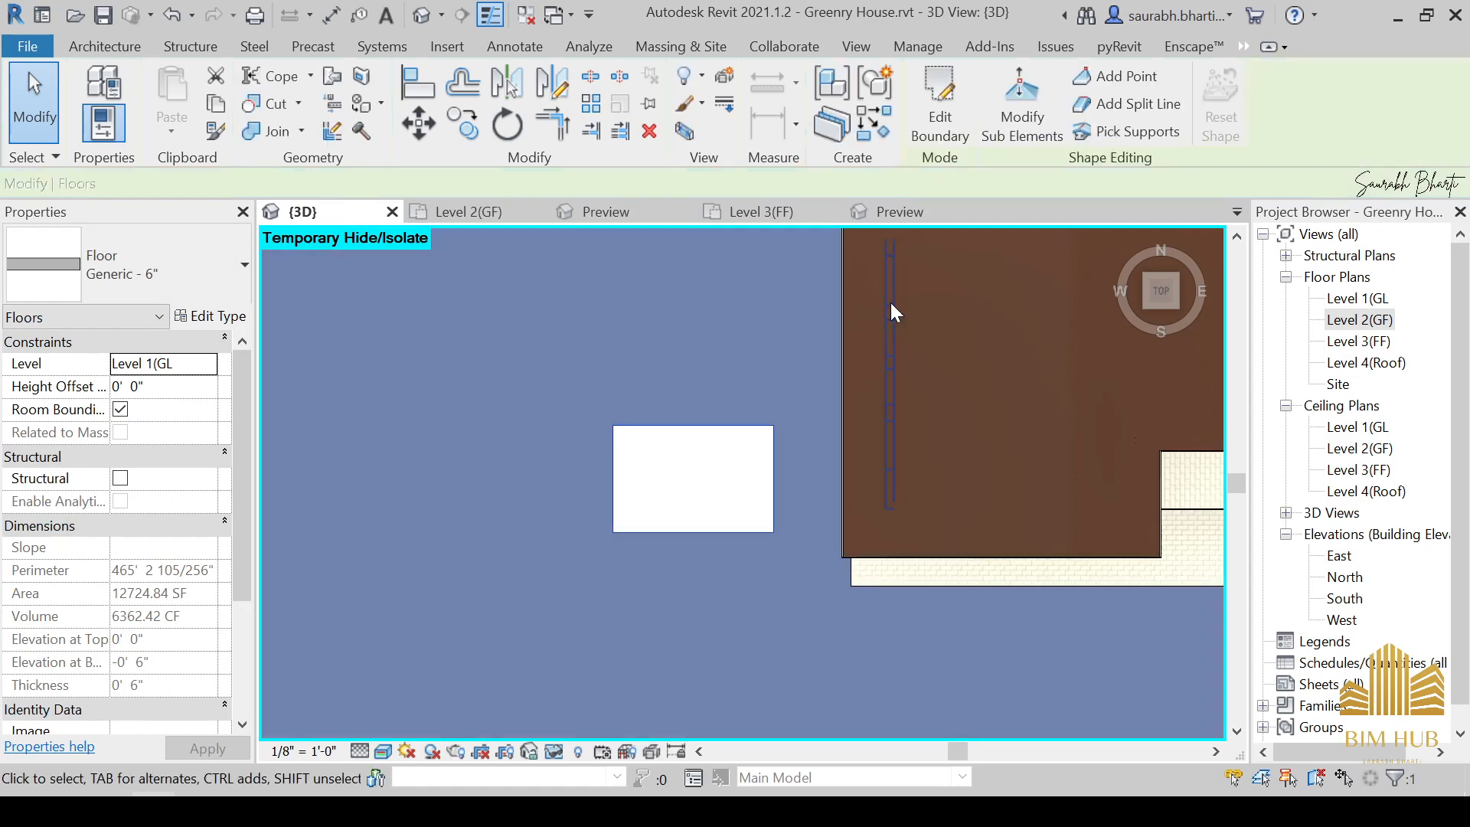
Inspect the rectangular pool opening in the ground slab from an angled 3D view.
{"action": "scroll", "coordinate": [842, 472], "scroll_direction": "down", "scroll_amount": 2}
{"action": "middle_click_drag", "start_coordinate": [856, 628], "coordinate": [799, 303], "text": "shift"}
{"action": "left_click", "coordinate": [757, 528]}
{"action": "middle_click_drag", "start_coordinate": [757, 528], "coordinate": [916, 617], "text": "shift"}
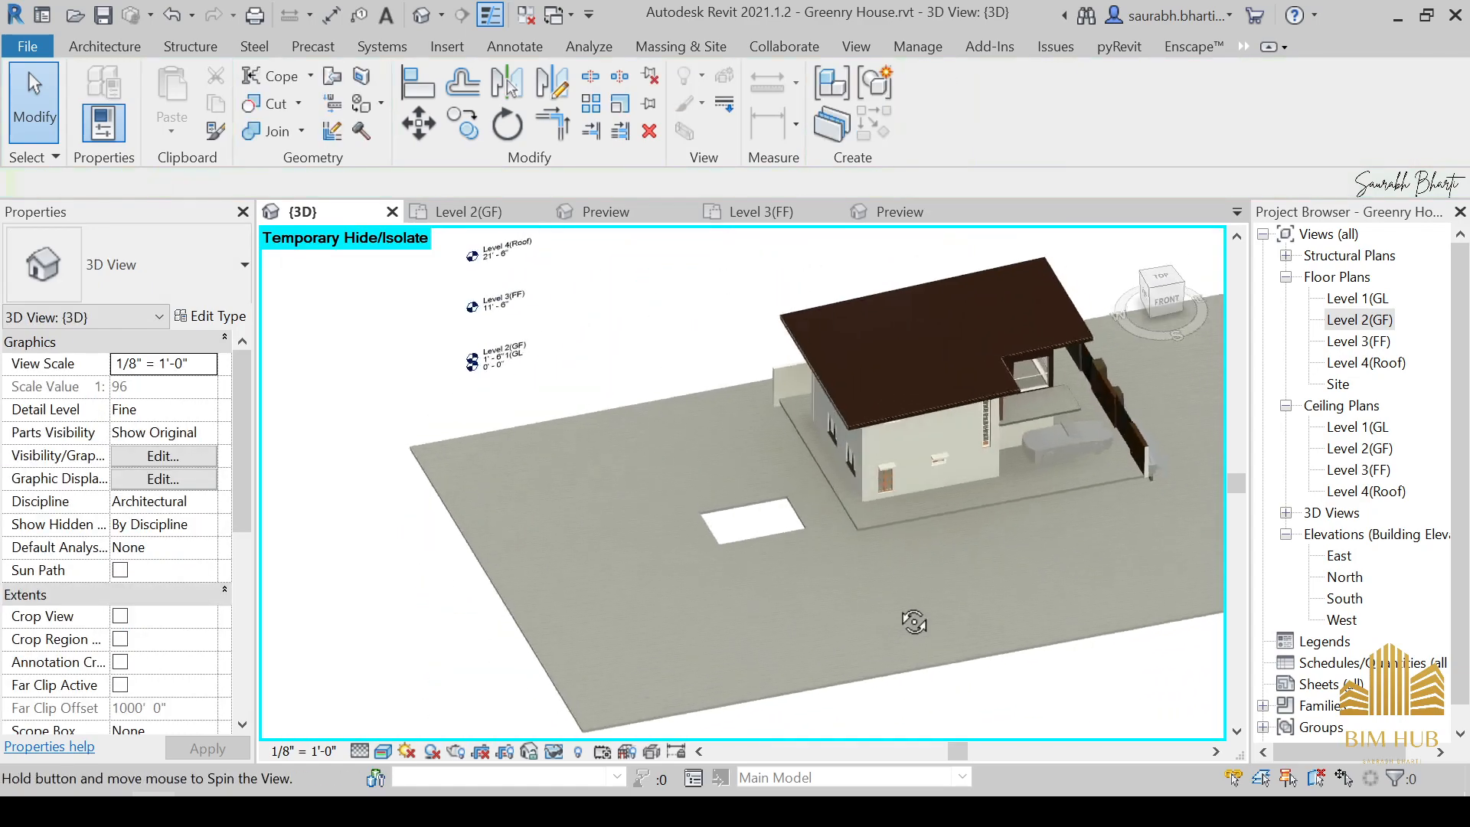
{"action": "scroll", "coordinate": [715, 527], "scroll_direction": "up", "scroll_amount": 5}
{"action": "left_click", "coordinate": [748, 541]}
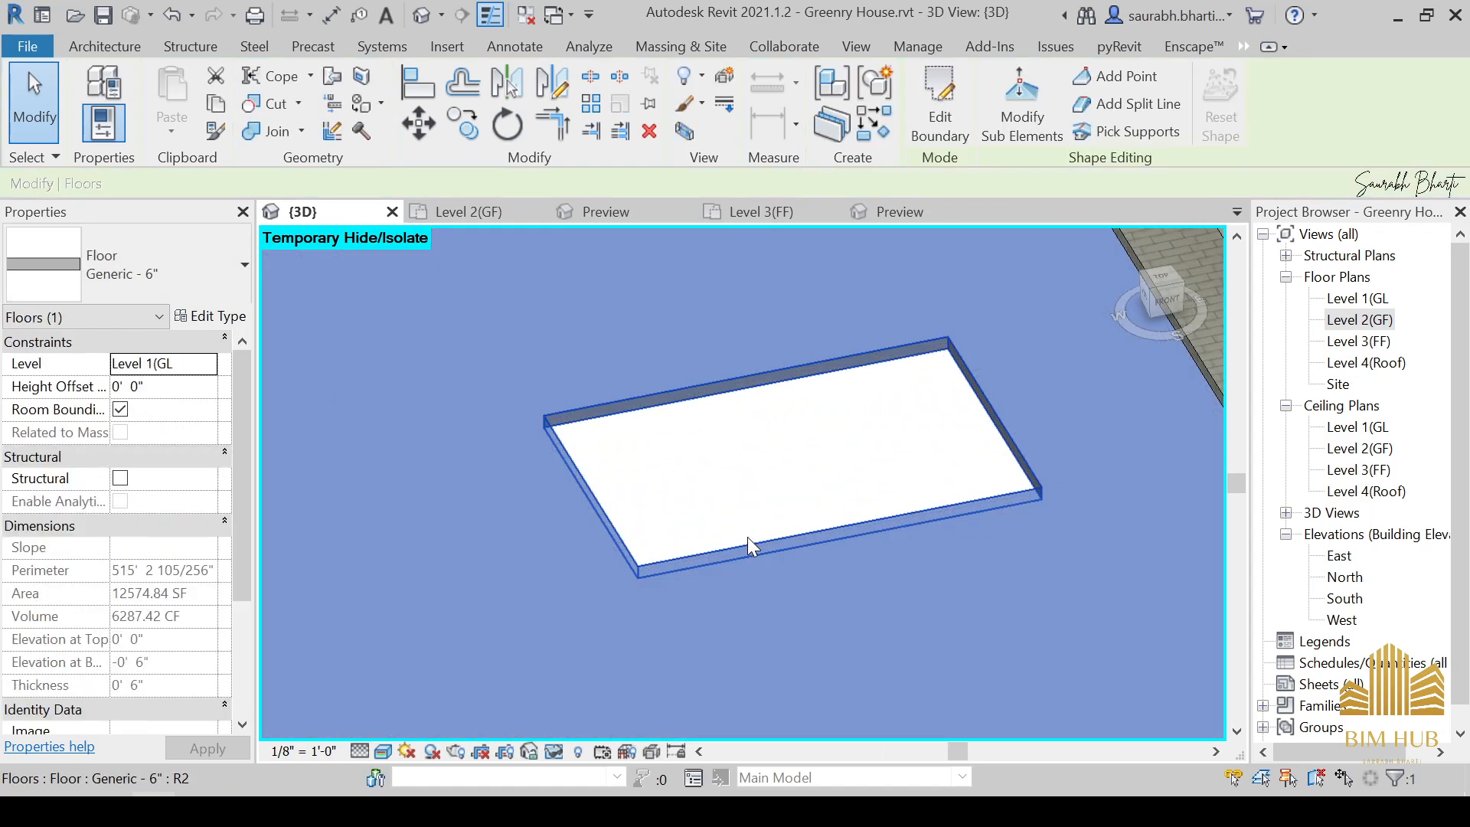
{"action": "mouse_move", "coordinate": [748, 542]}
{"action": "middle_mouse_down", "text": "shift"}
{"action": "mouse_move", "coordinate": [942, 515]}
{"action": "mouse_move", "coordinate": [860, 564]}
{"action": "mouse_move", "coordinate": [764, 548]}
{"action": "middle_mouse_up", "text": "shift"}
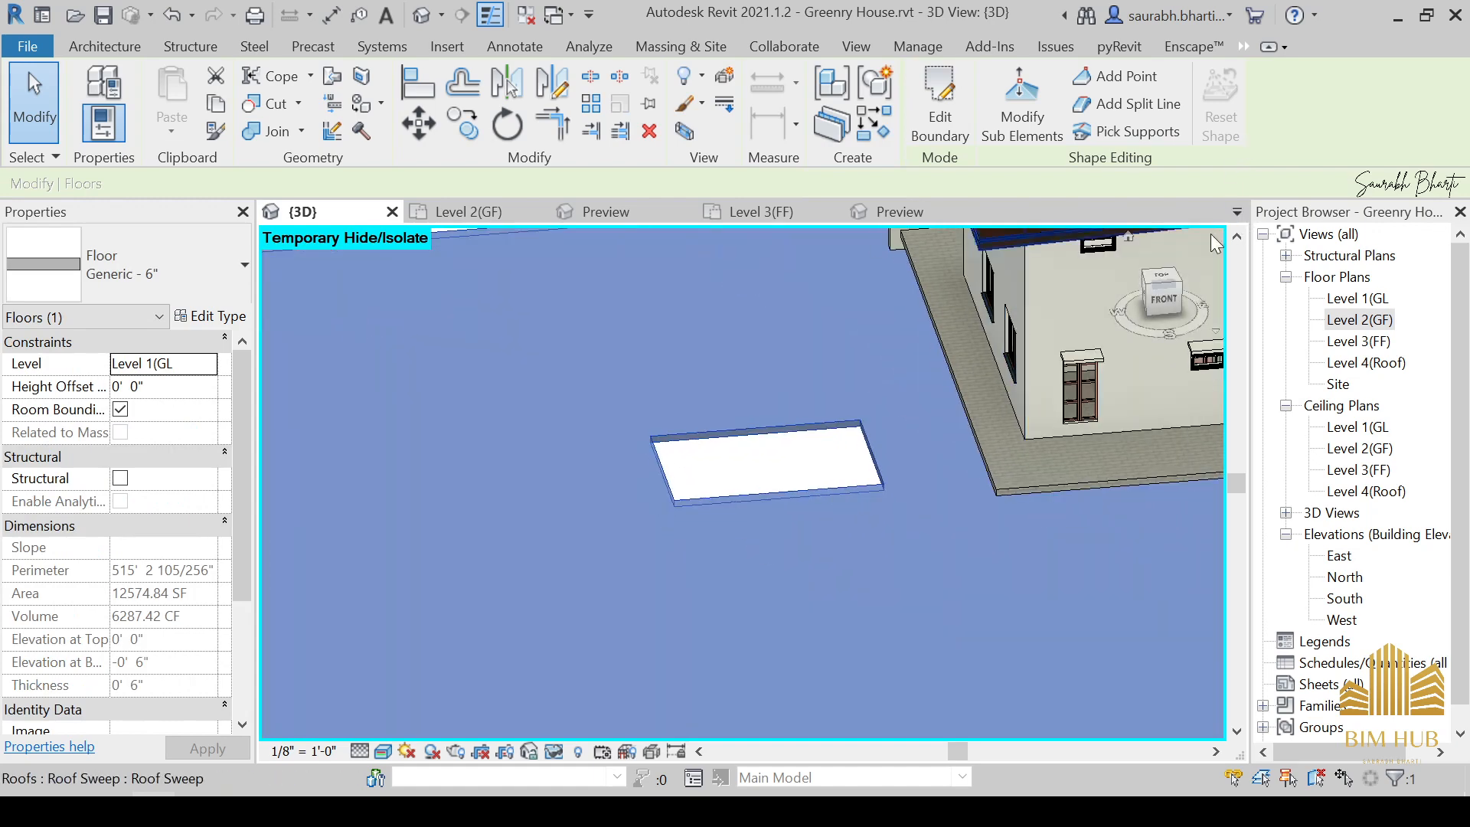
Start a new Generic - 6" floor on Level 1 in the top view and sketch a rectangular boundary matching the 15' by 10' pool opening.
{"action": "left_click", "coordinate": [1162, 277]}
{"action": "scroll", "coordinate": [974, 437], "scroll_direction": "up", "scroll_amount": 4}
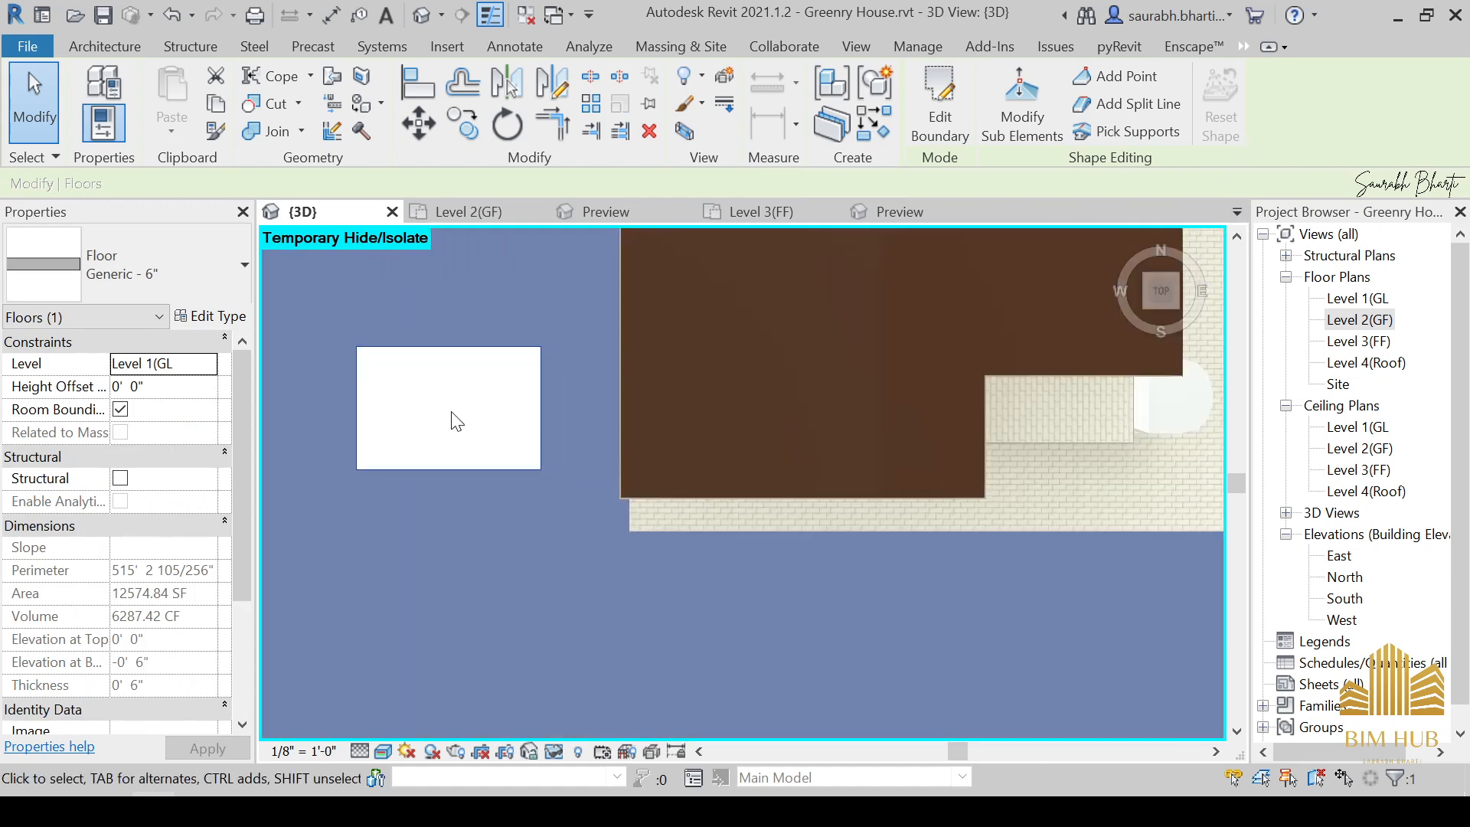
{"action": "left_click", "coordinate": [450, 414]}
{"action": "scroll", "coordinate": [459, 414], "scroll_direction": "up", "scroll_amount": 1}
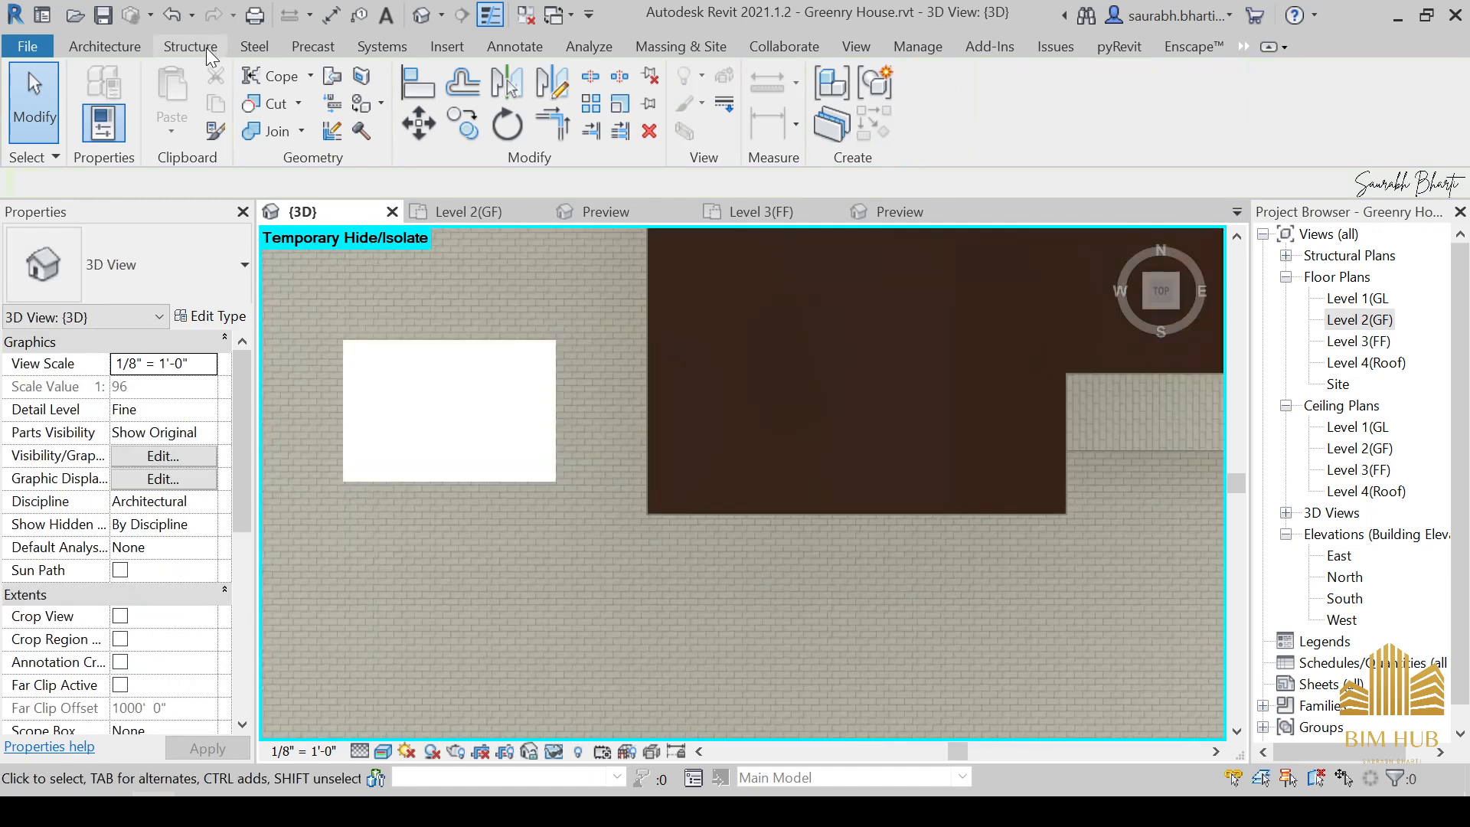
{"action": "left_click", "coordinate": [105, 47]}
{"action": "left_click", "coordinate": [318, 131]}
{"action": "scroll", "coordinate": [398, 375], "scroll_direction": "up", "scroll_amount": 2}
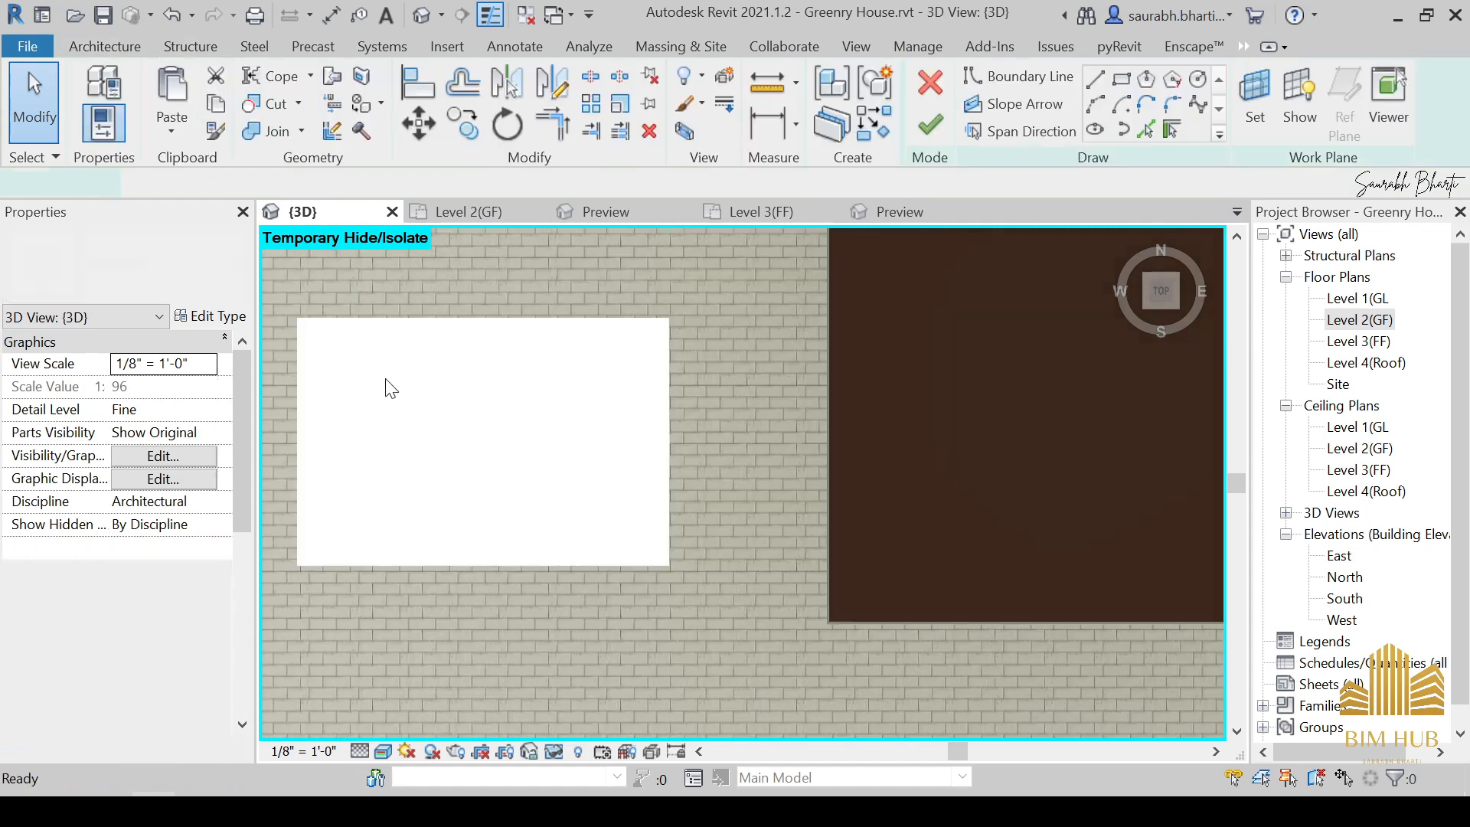
{"action": "left_click", "coordinate": [1121, 78]}
{"action": "scroll", "coordinate": [976, 429], "scroll_direction": "up", "scroll_amount": 1}
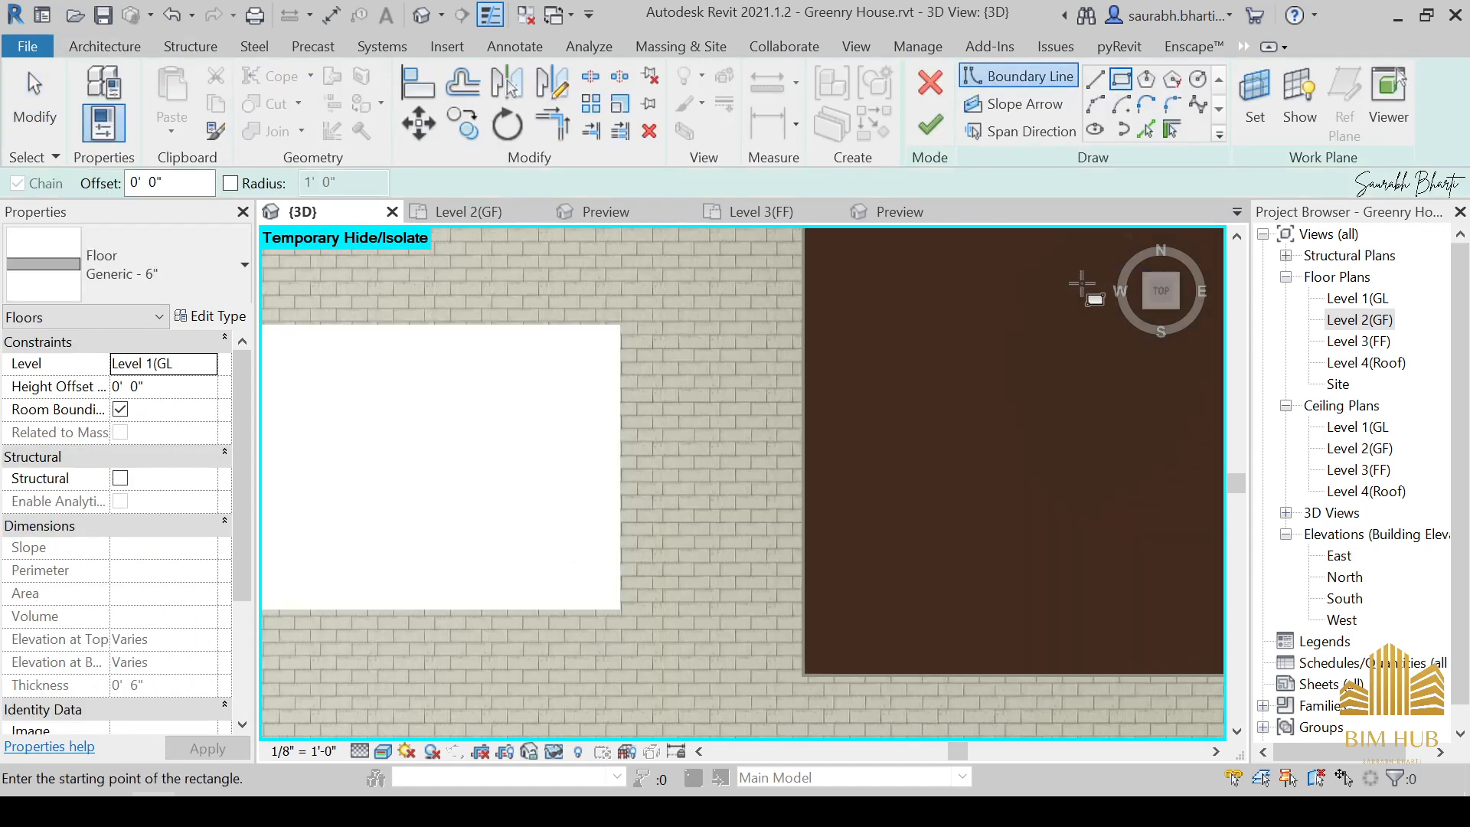
{"action": "middle_click_drag", "start_coordinate": [467, 428], "coordinate": [720, 425]}
{"action": "left_click", "coordinate": [456, 315]}
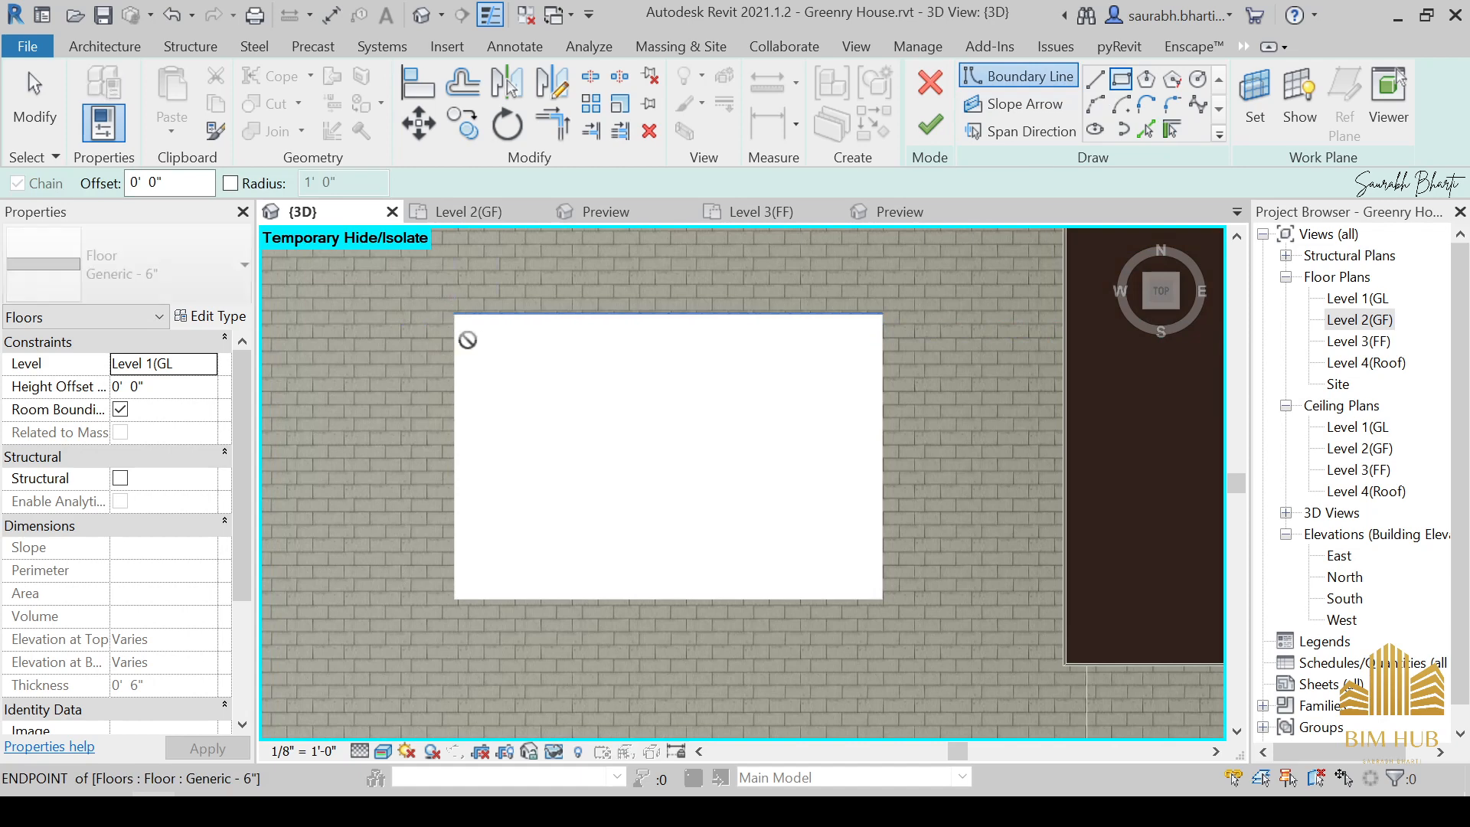
{"action": "left_click", "coordinate": [882, 600]}
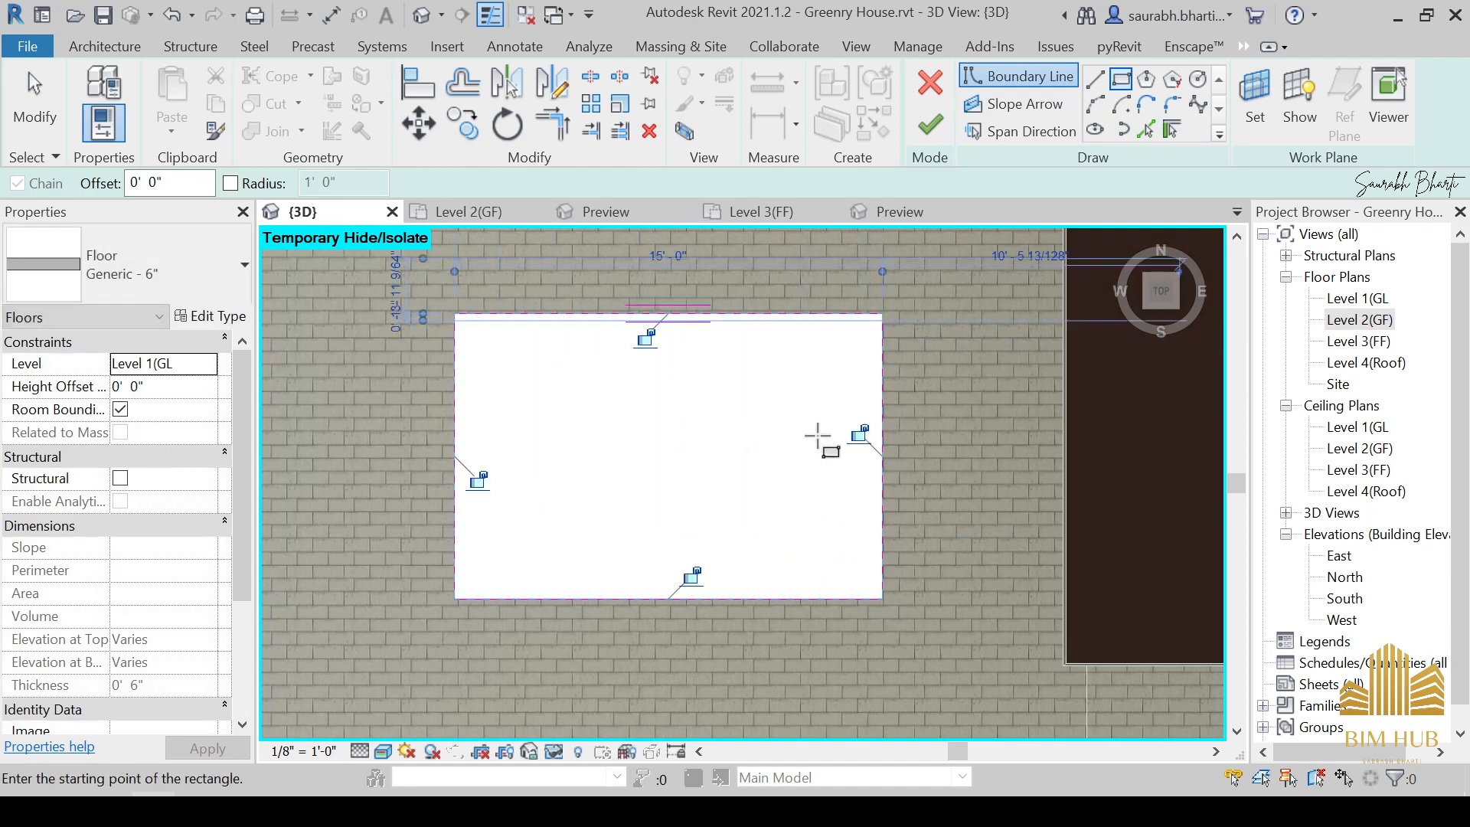
{"action": "left_click", "coordinate": [1026, 132]}
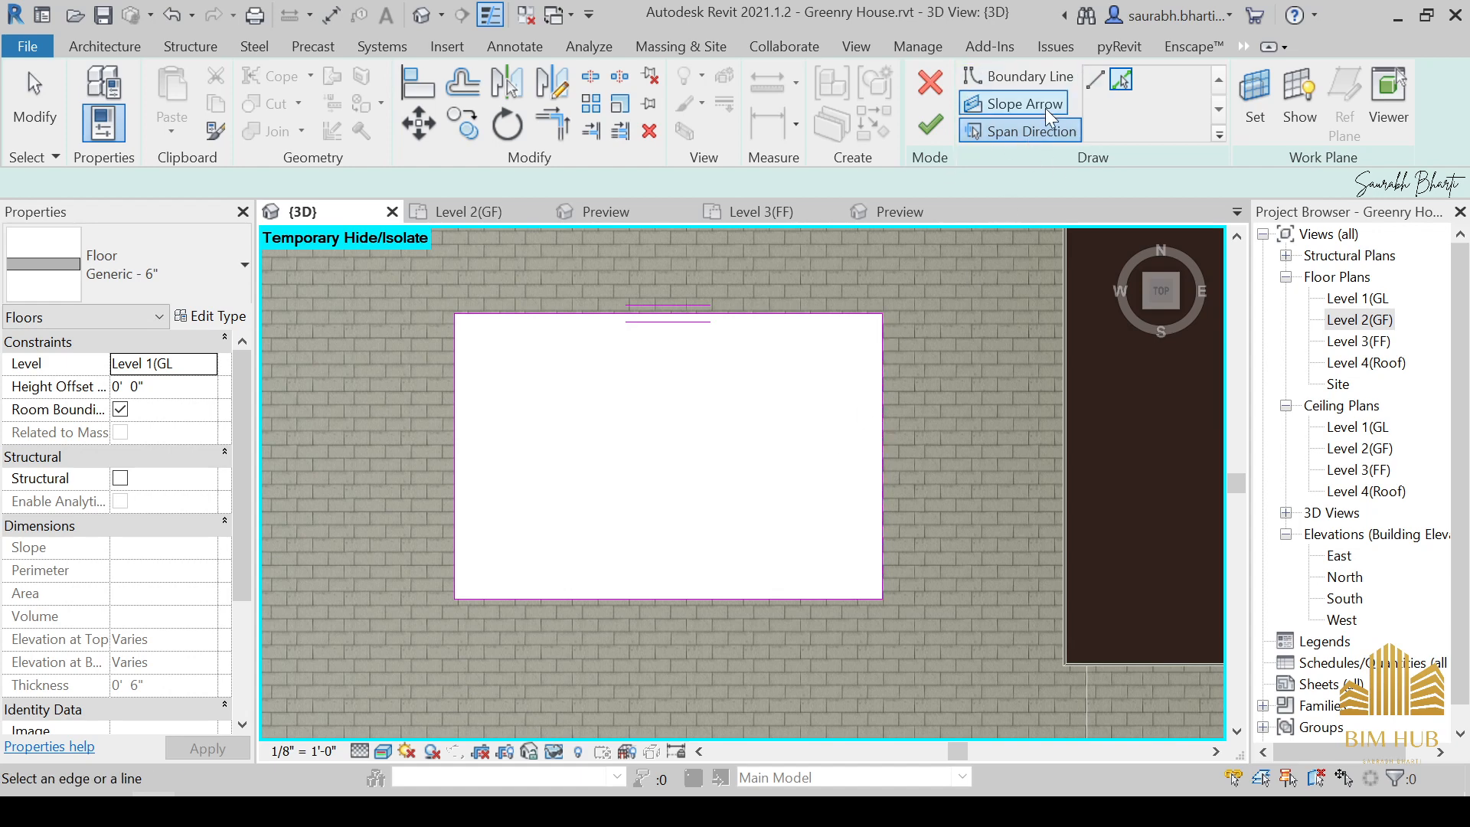
{"action": "left_click", "coordinate": [1099, 81]}
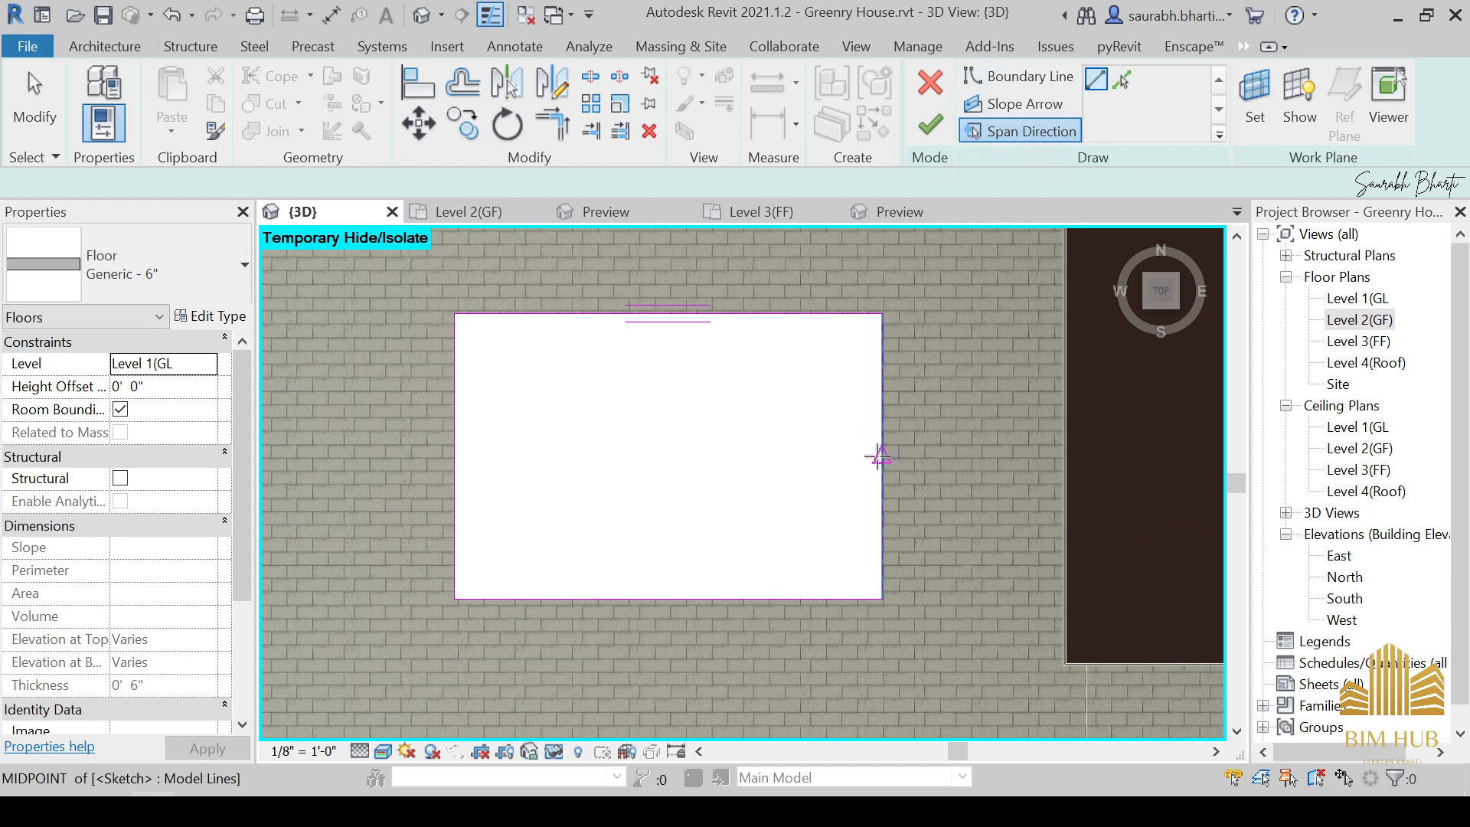
{"action": "left_click", "coordinate": [880, 457]}
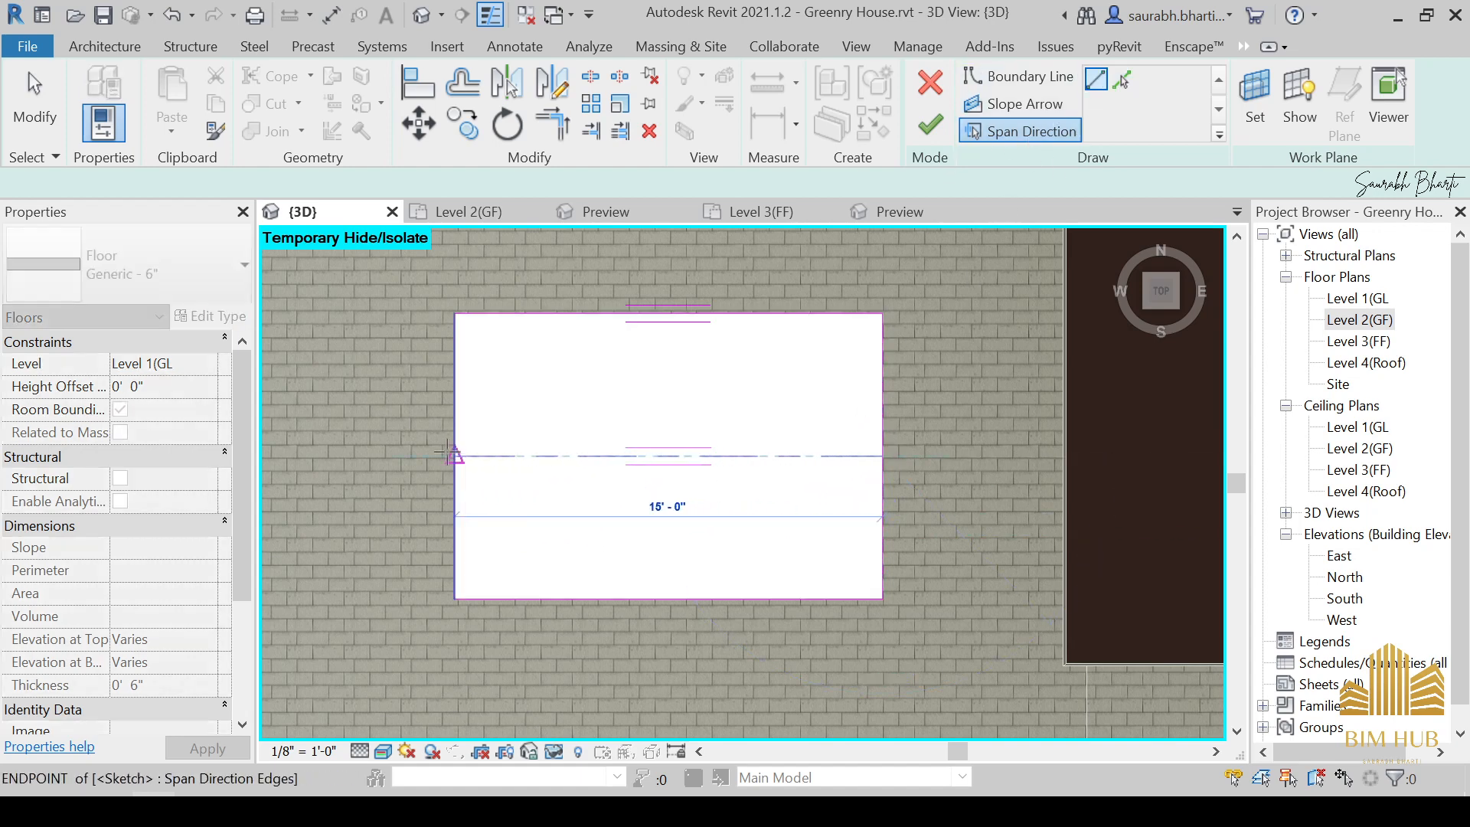
{"action": "left_click", "coordinate": [450, 454]}
{"action": "key", "text": "Escape"}
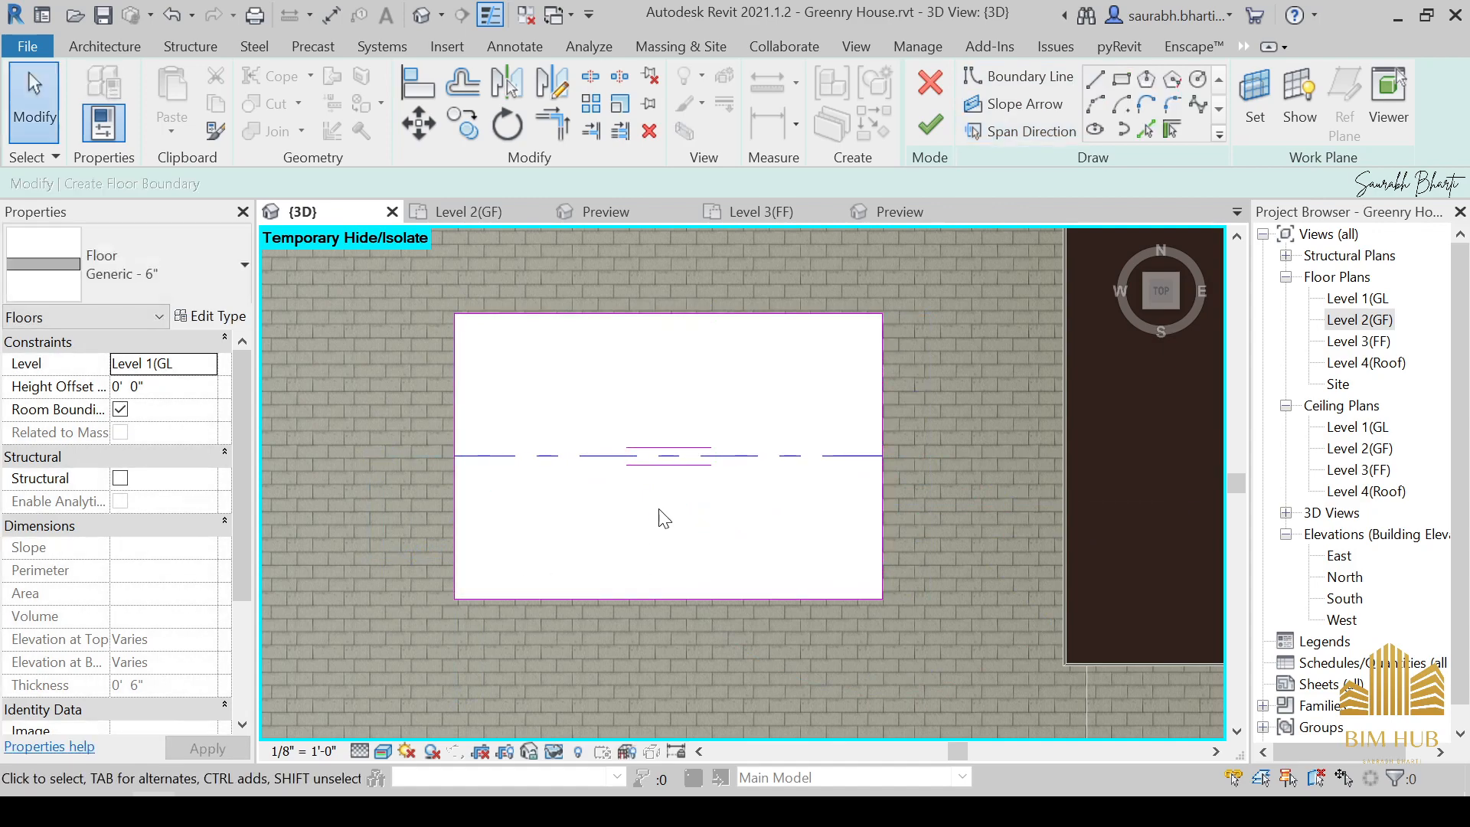
{"action": "mouse_move", "coordinate": [660, 469]}
{"action": "middle_mouse_down", "text": "shift"}
{"action": "mouse_move", "coordinate": [623, 452]}
{"action": "mouse_move", "coordinate": [798, 512]}
{"action": "mouse_move", "coordinate": [725, 449]}
{"action": "middle_mouse_up", "text": "shift"}
{"action": "mouse_move", "coordinate": [788, 540]}
{"action": "middle_mouse_down", "text": "shift"}
{"action": "mouse_move", "coordinate": [692, 447]}
{"action": "mouse_move", "coordinate": [758, 551]}
{"action": "middle_mouse_up", "text": "shift"}
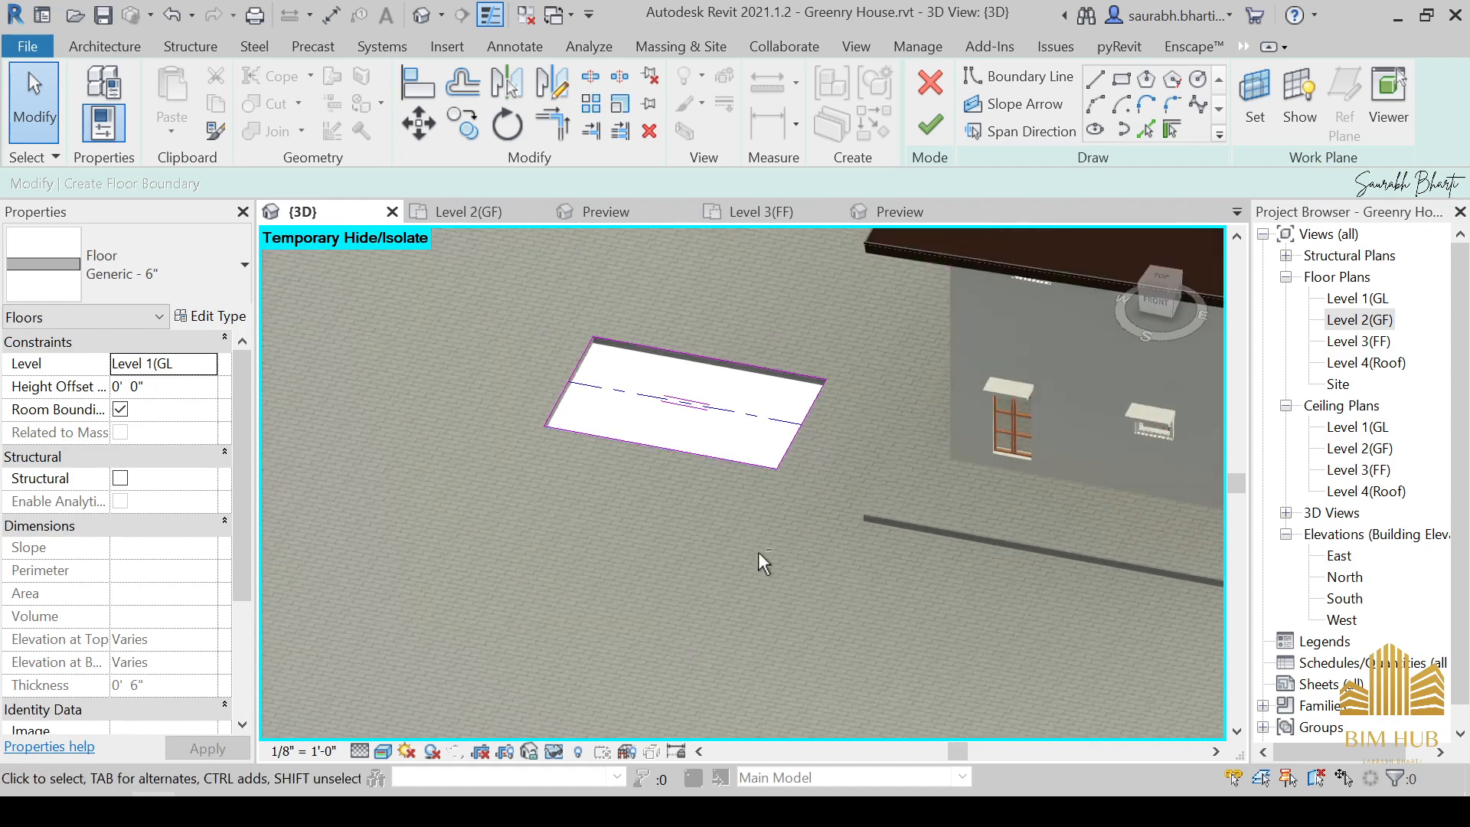
{"action": "left_click", "coordinate": [747, 414]}
{"action": "key", "text": "Delete"}
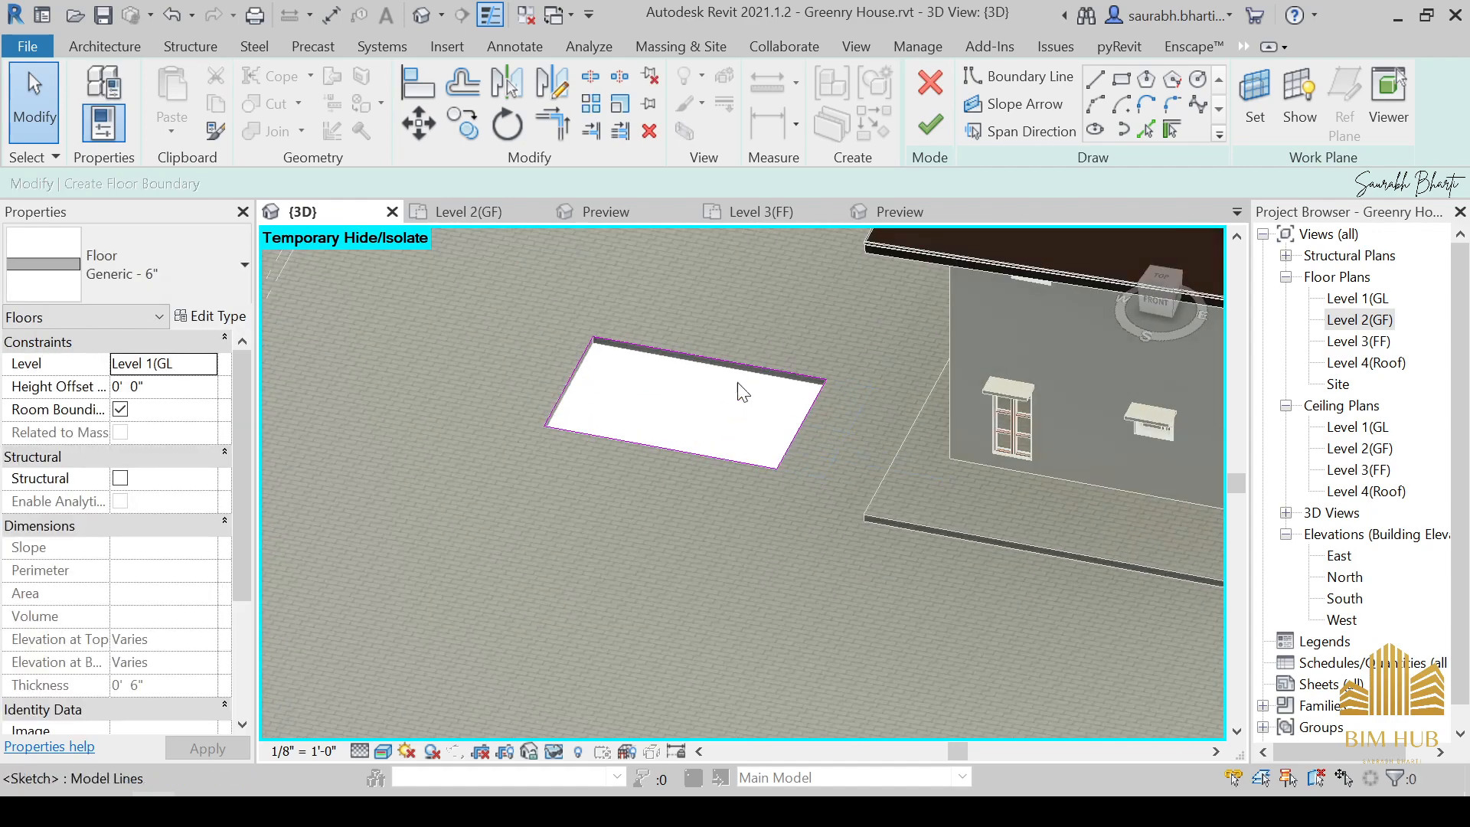
Draw a slope arrow across the pool floor sketch from the east edge's midpoint to the west edge's midpoint in the top view.
{"action": "left_click", "coordinate": [1018, 105]}
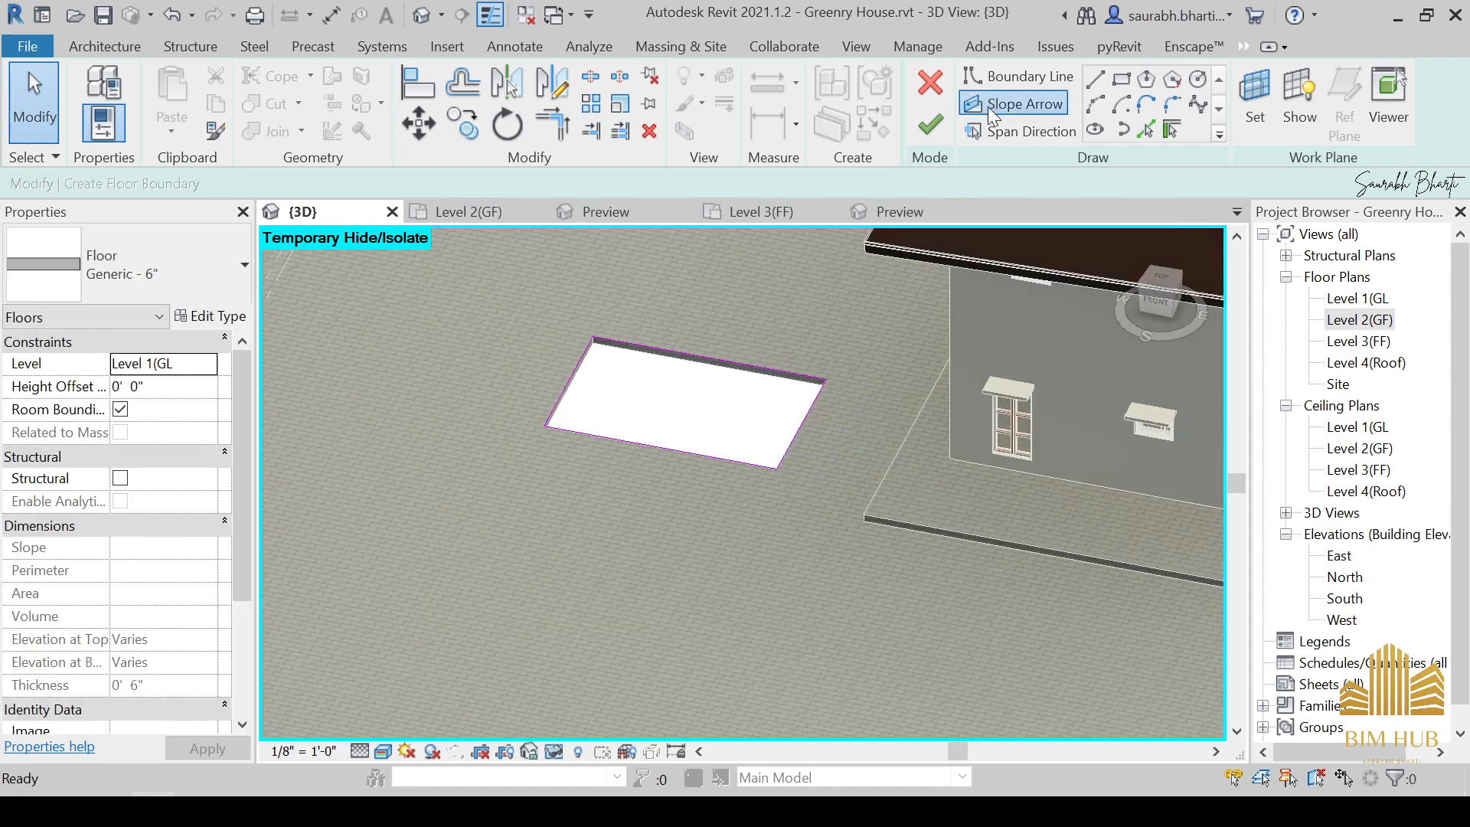
{"action": "left_click", "coordinate": [1161, 276]}
{"action": "middle_click_drag", "start_coordinate": [934, 507], "coordinate": [738, 459]}
{"action": "scroll", "coordinate": [738, 459], "scroll_direction": "up", "scroll_amount": 4}
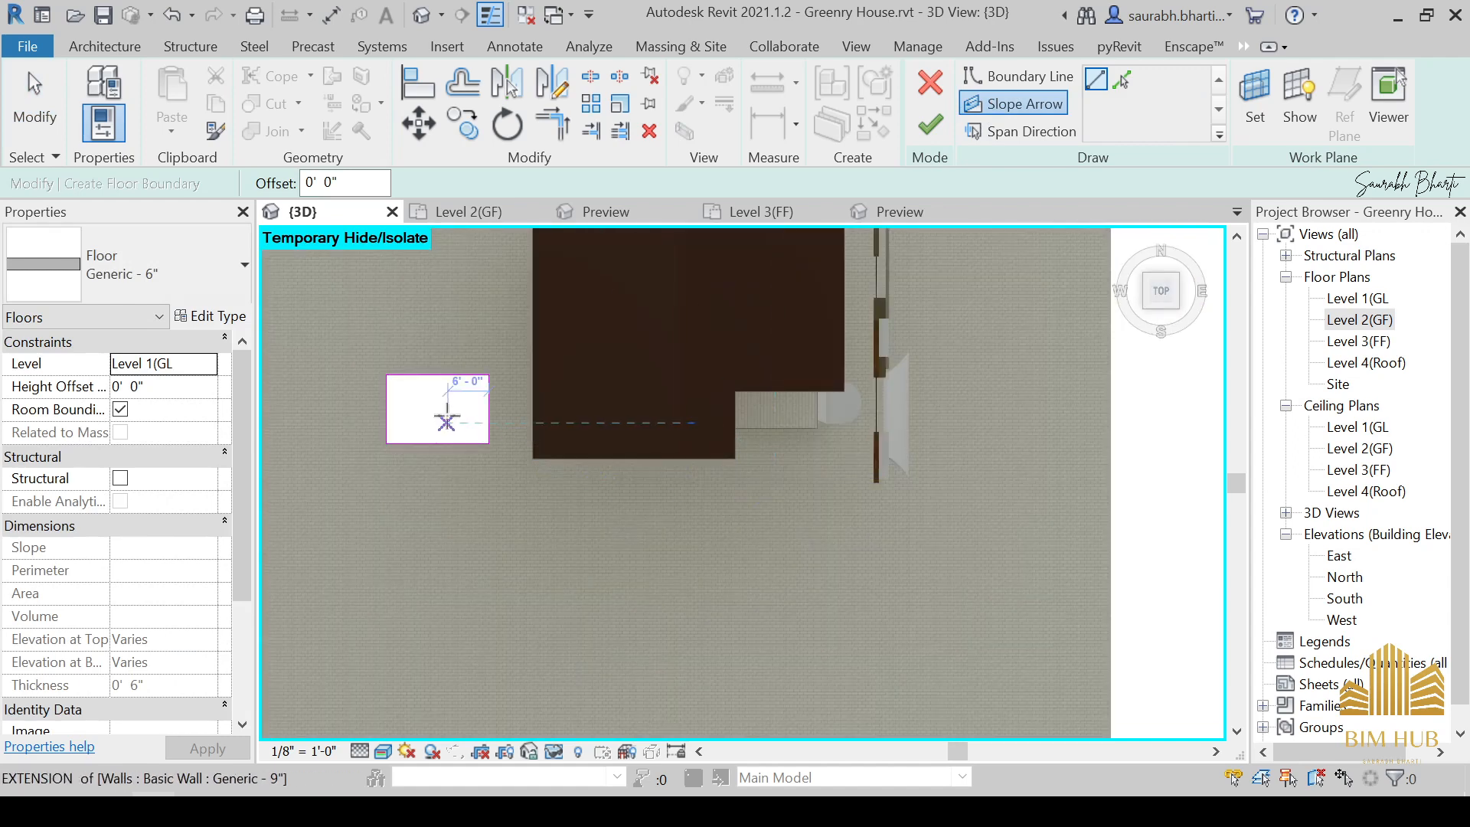
{"action": "middle_click_drag", "start_coordinate": [446, 417], "coordinate": [782, 476]}
{"action": "scroll", "coordinate": [878, 488], "scroll_direction": "up", "scroll_amount": 2}
{"action": "left_click", "coordinate": [774, 448]}
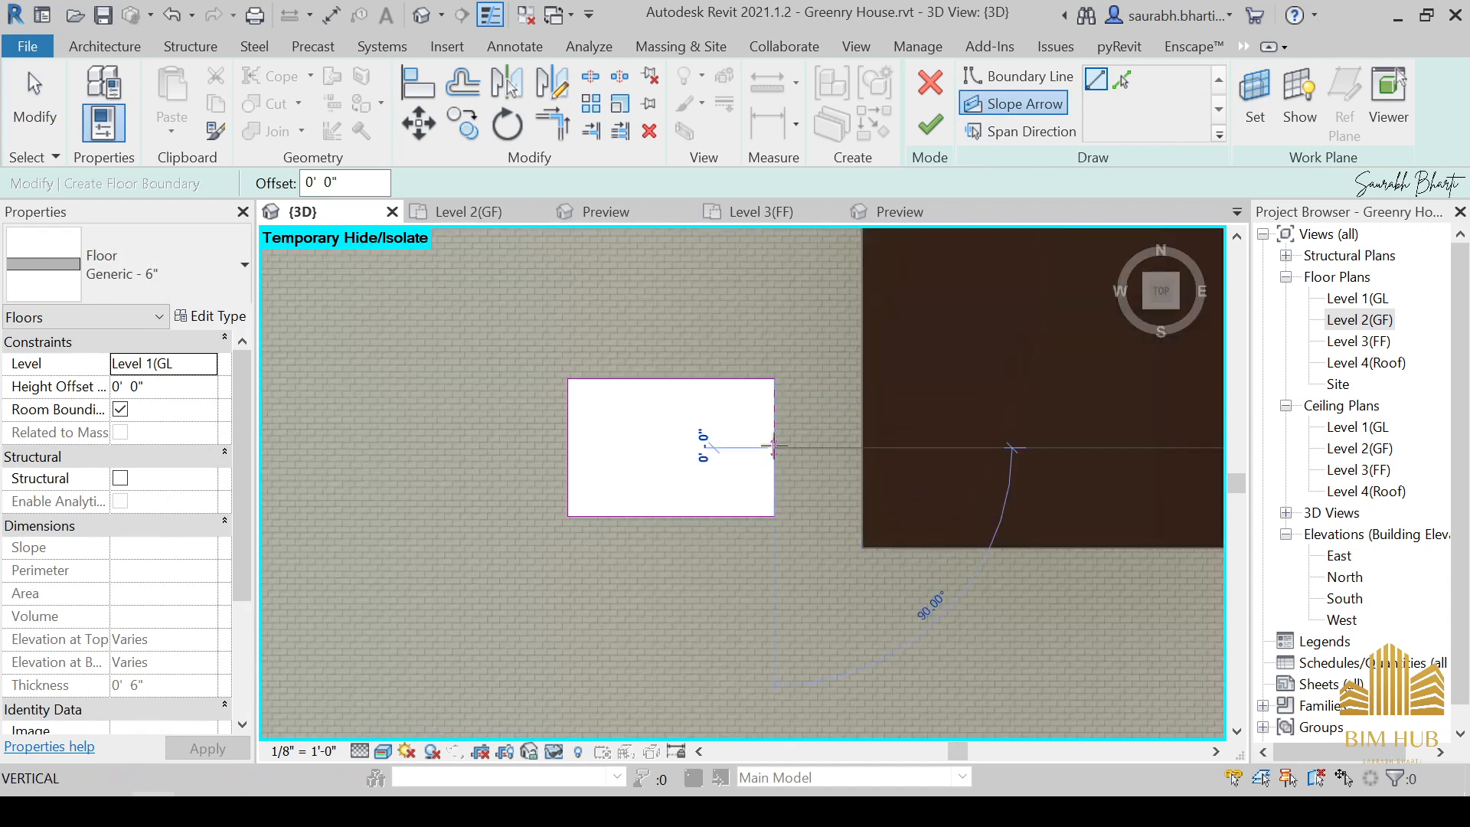
{"action": "left_click", "coordinate": [567, 448]}
{"action": "key", "text": "Escape"}
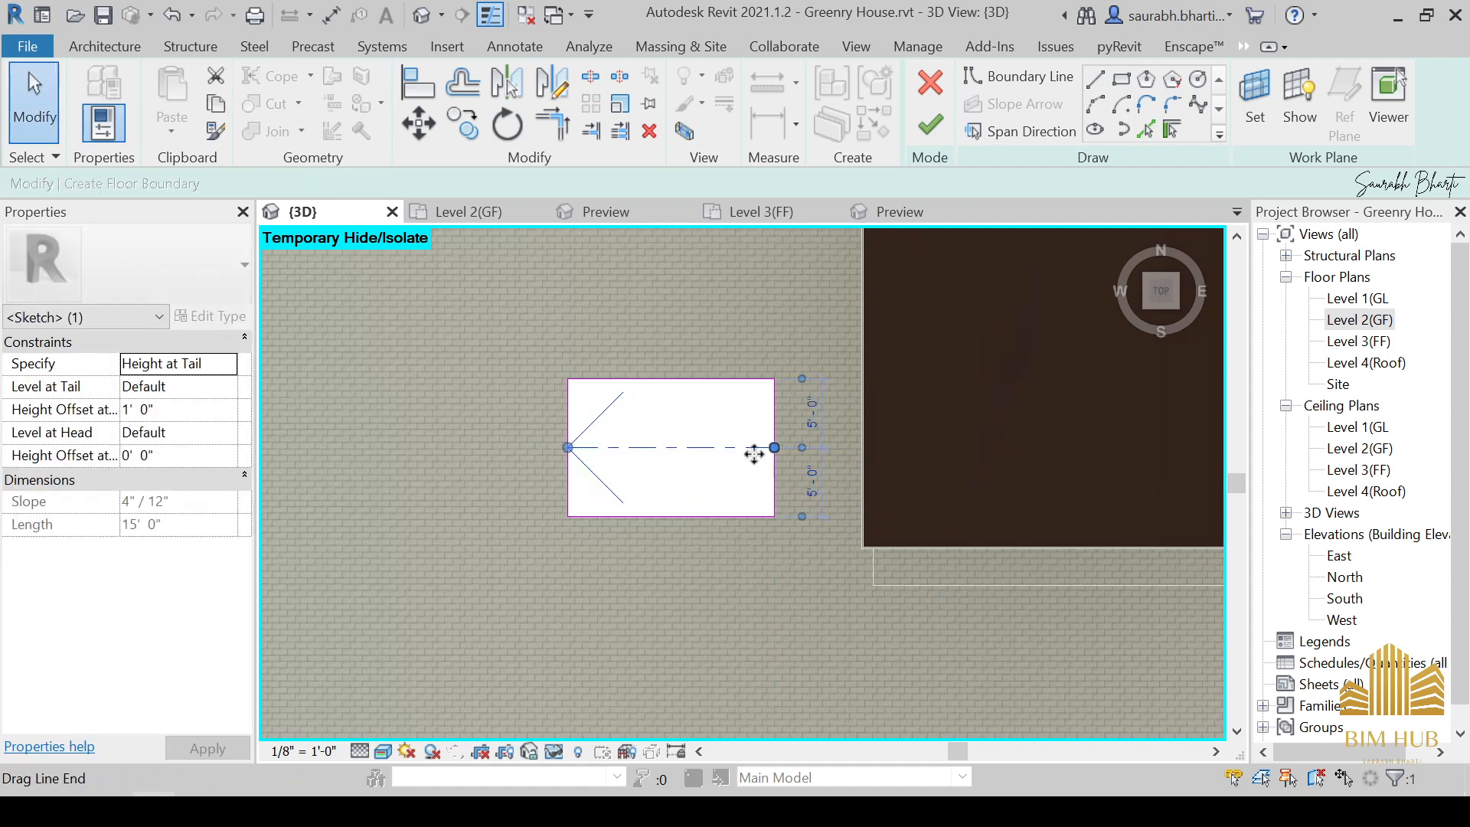
Set the pool floor slope arrow's height offset to -1' 6" at the tail and -7' 0" at the head, and finish the floor sketch.
{"action": "left_click", "coordinate": [217, 411]}
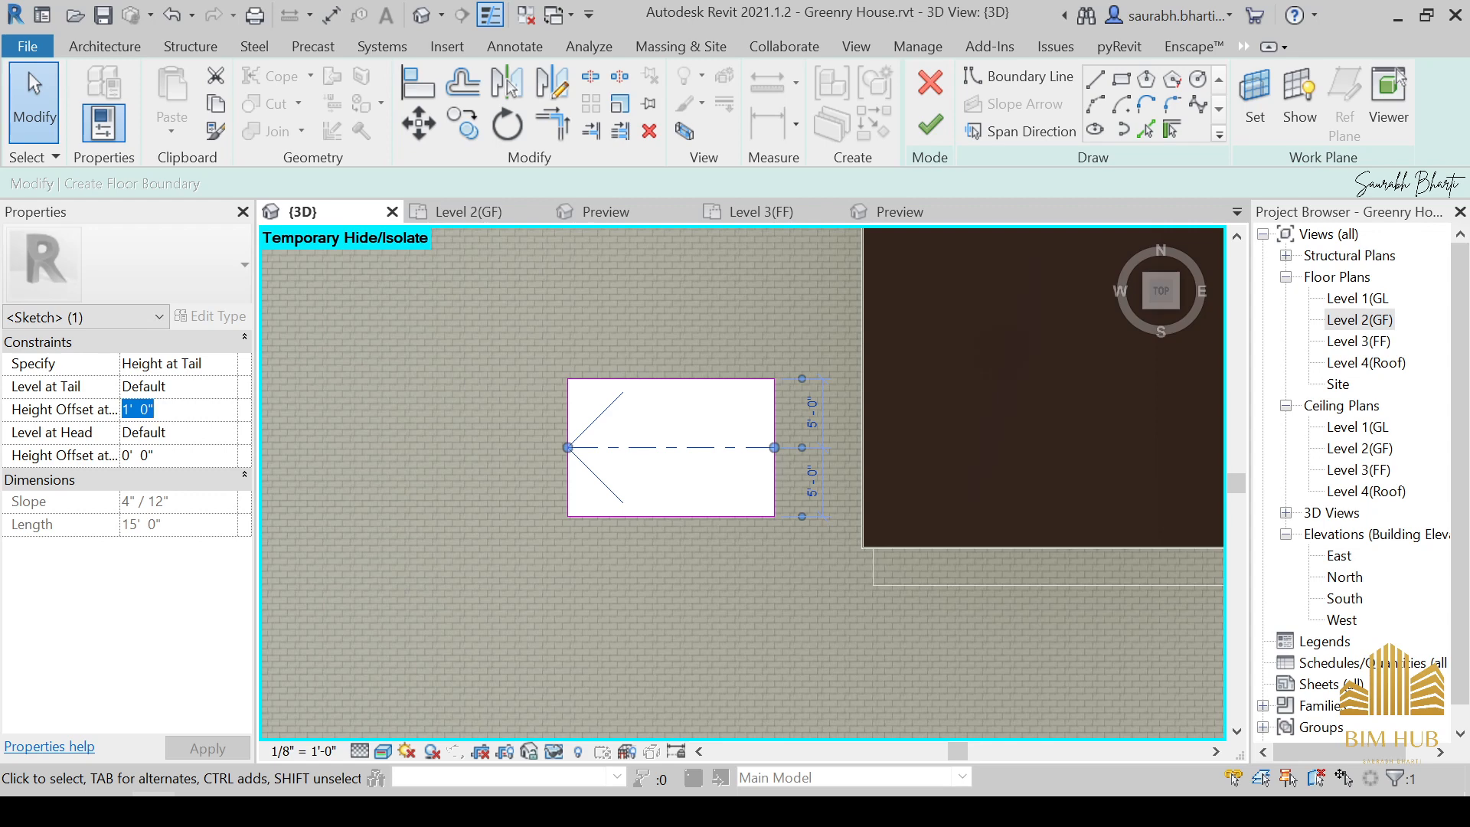
{"action": "type", "text": "-1"}
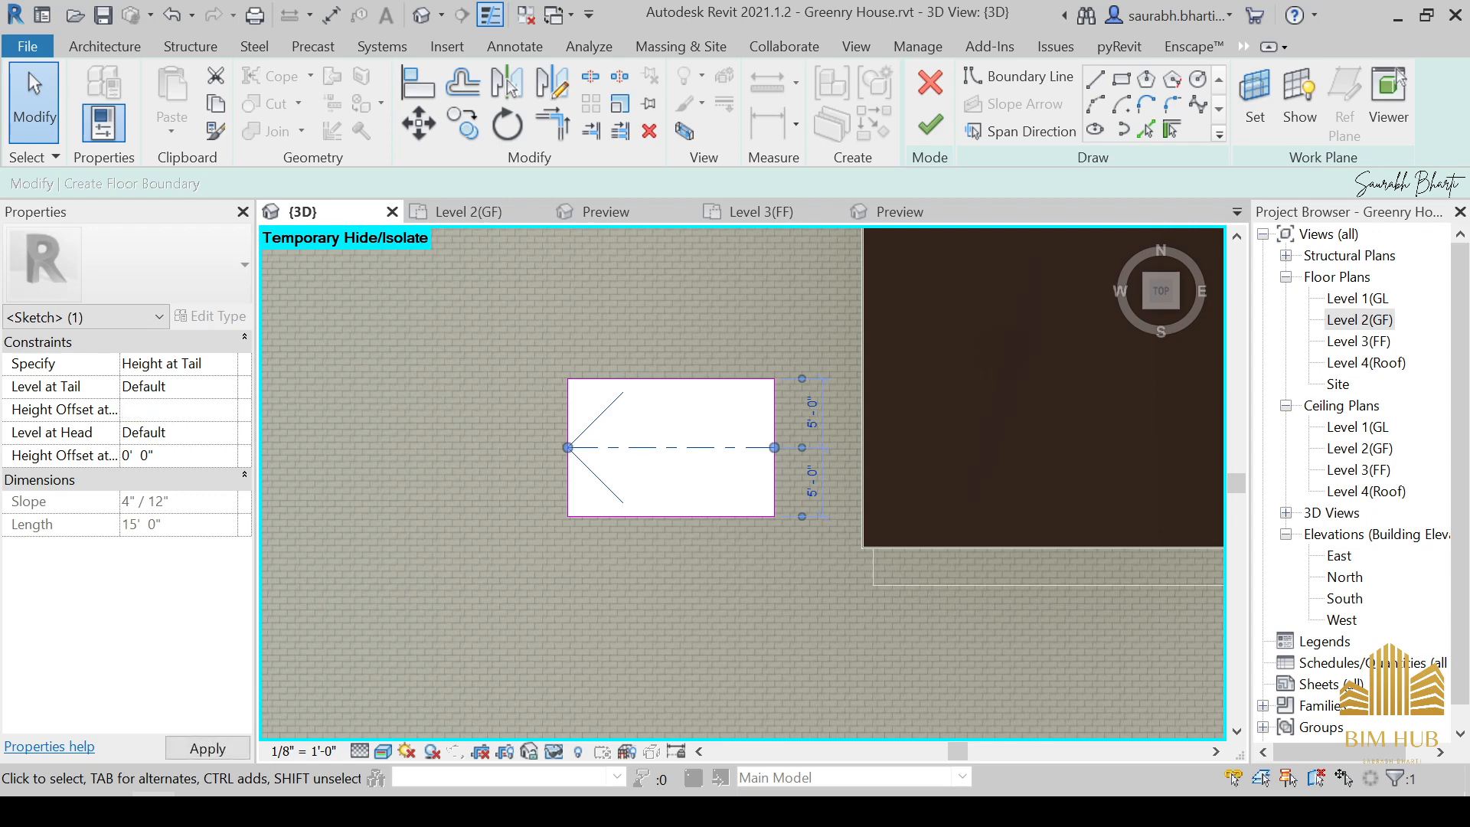
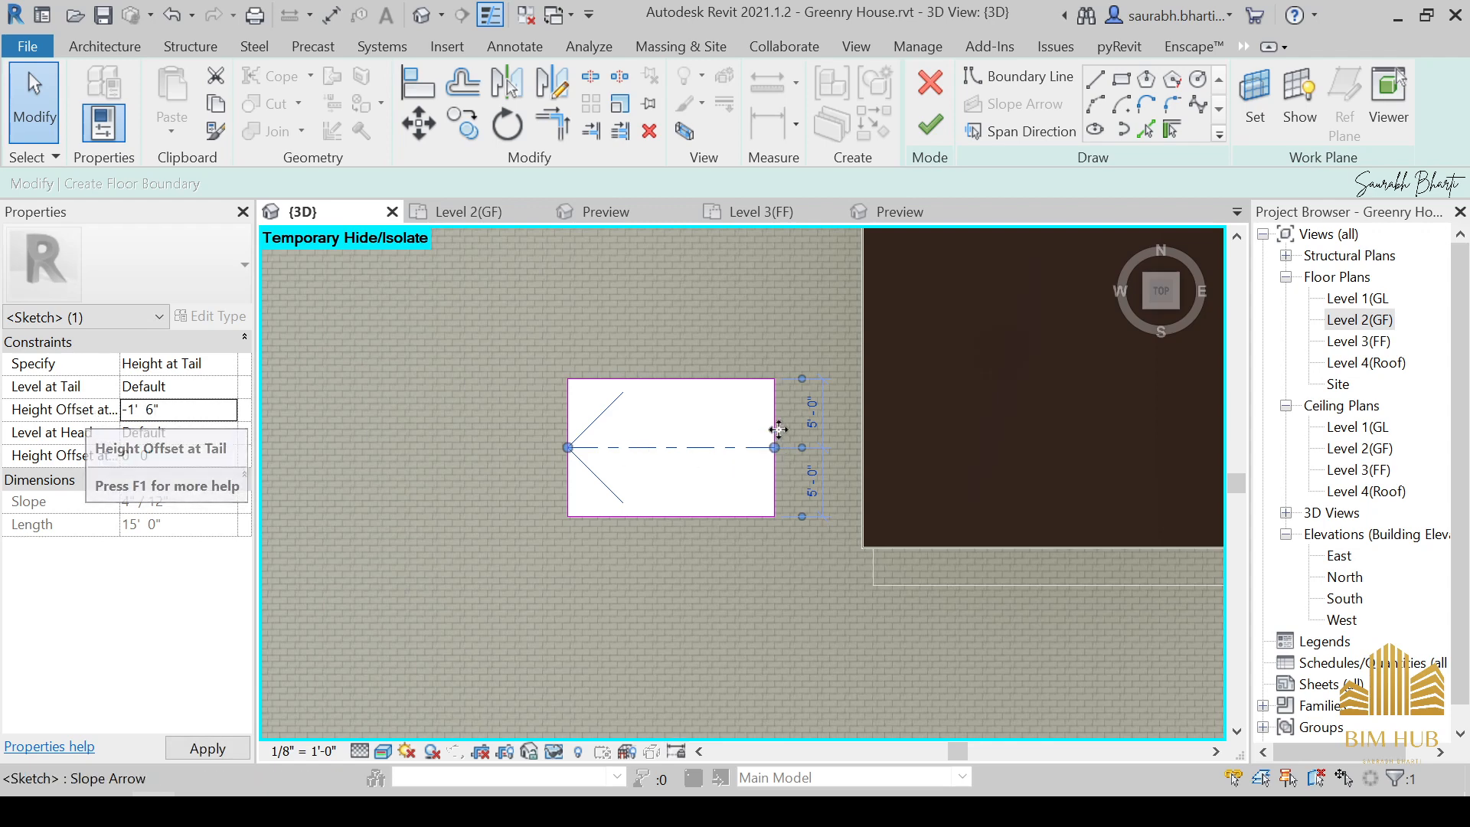
{"action": "left_click", "coordinate": [179, 454]}
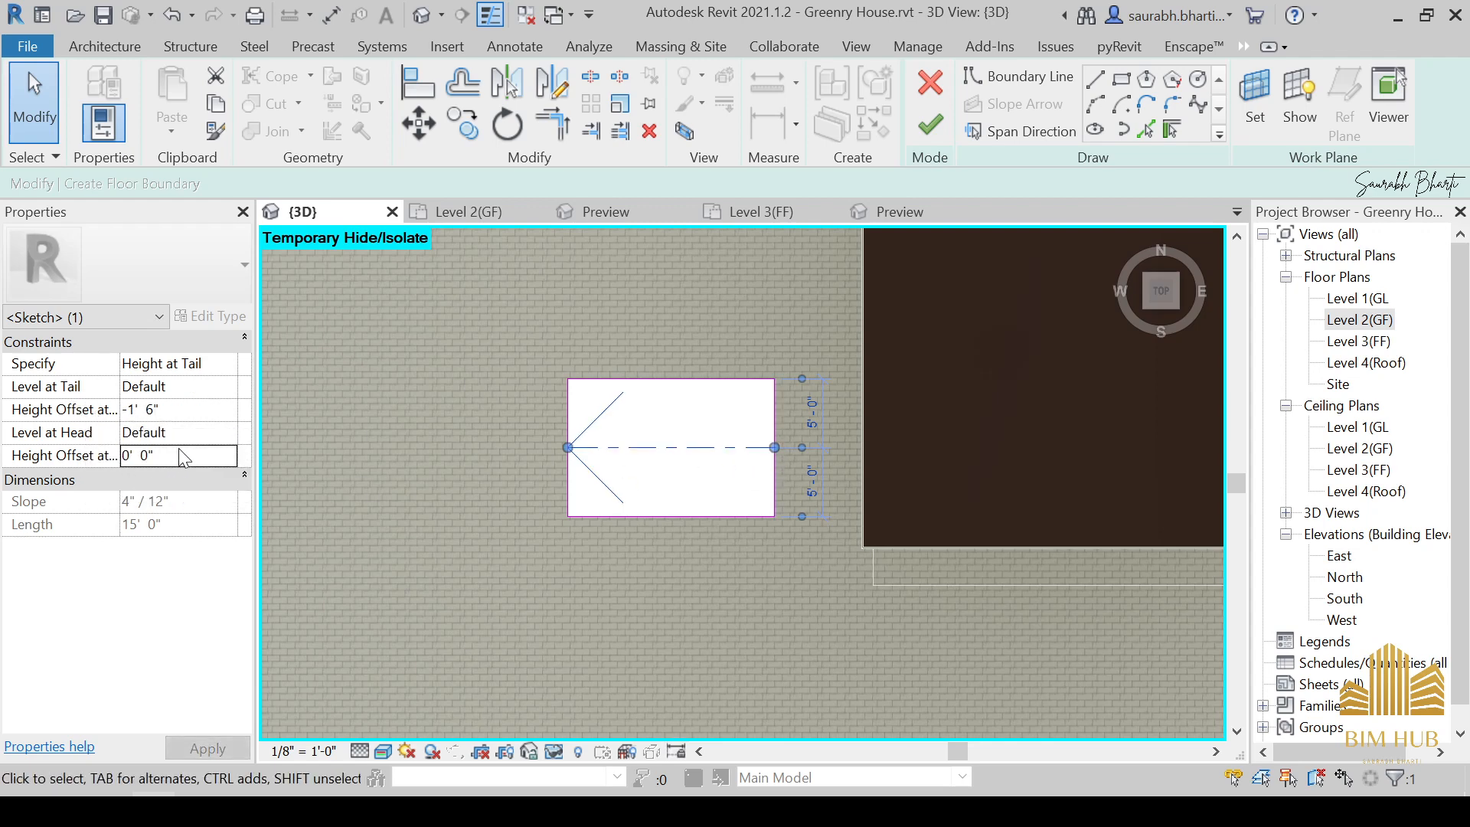
{"action": "left_click_drag", "start_coordinate": [178, 453], "coordinate": [121, 455]}
{"action": "type", "text": "'"}
{"action": "left_click_drag", "start_coordinate": [122, 454], "coordinate": [125, 456]}
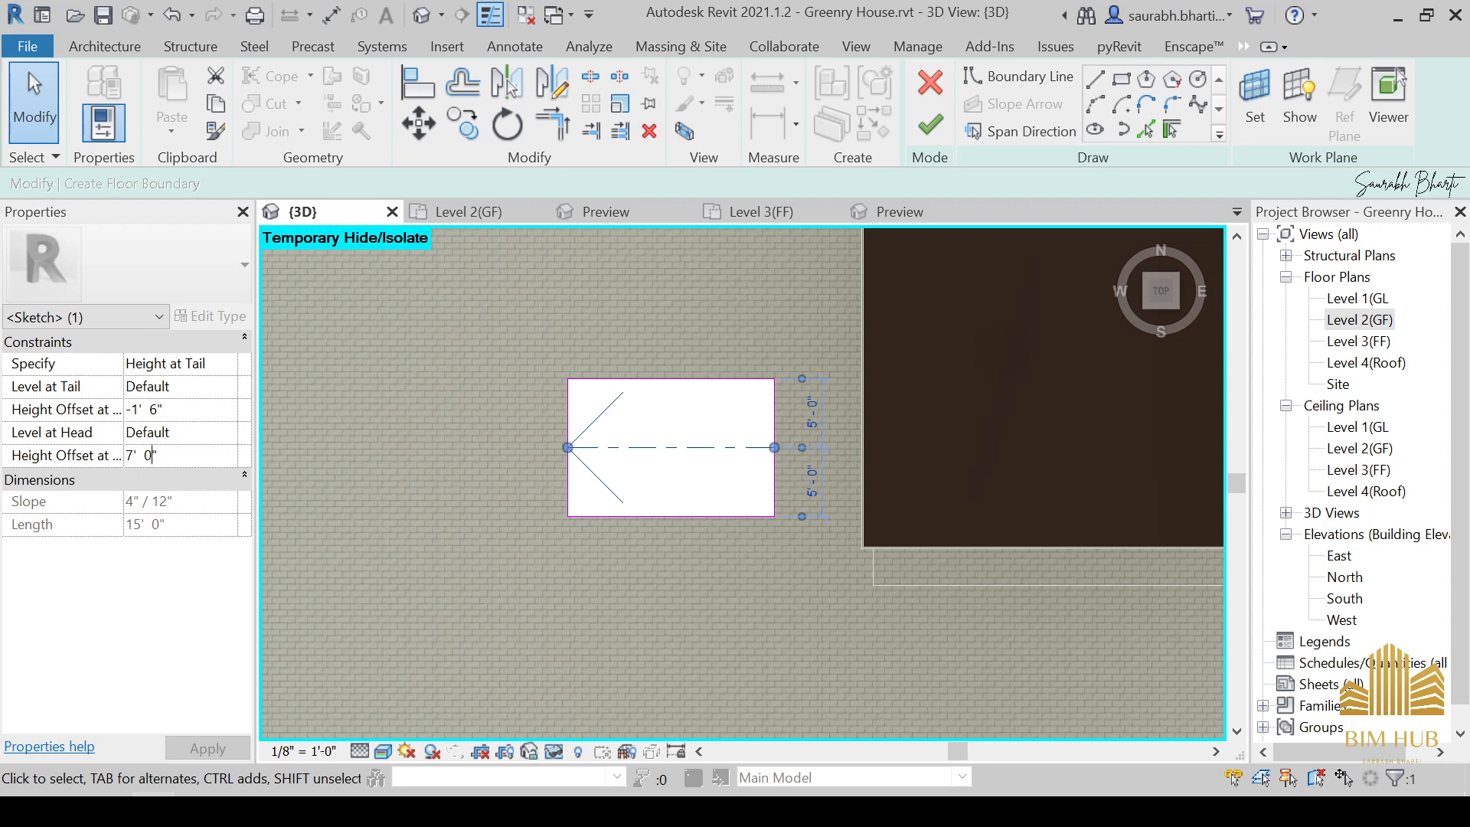
{"action": "type", "text": "-"}
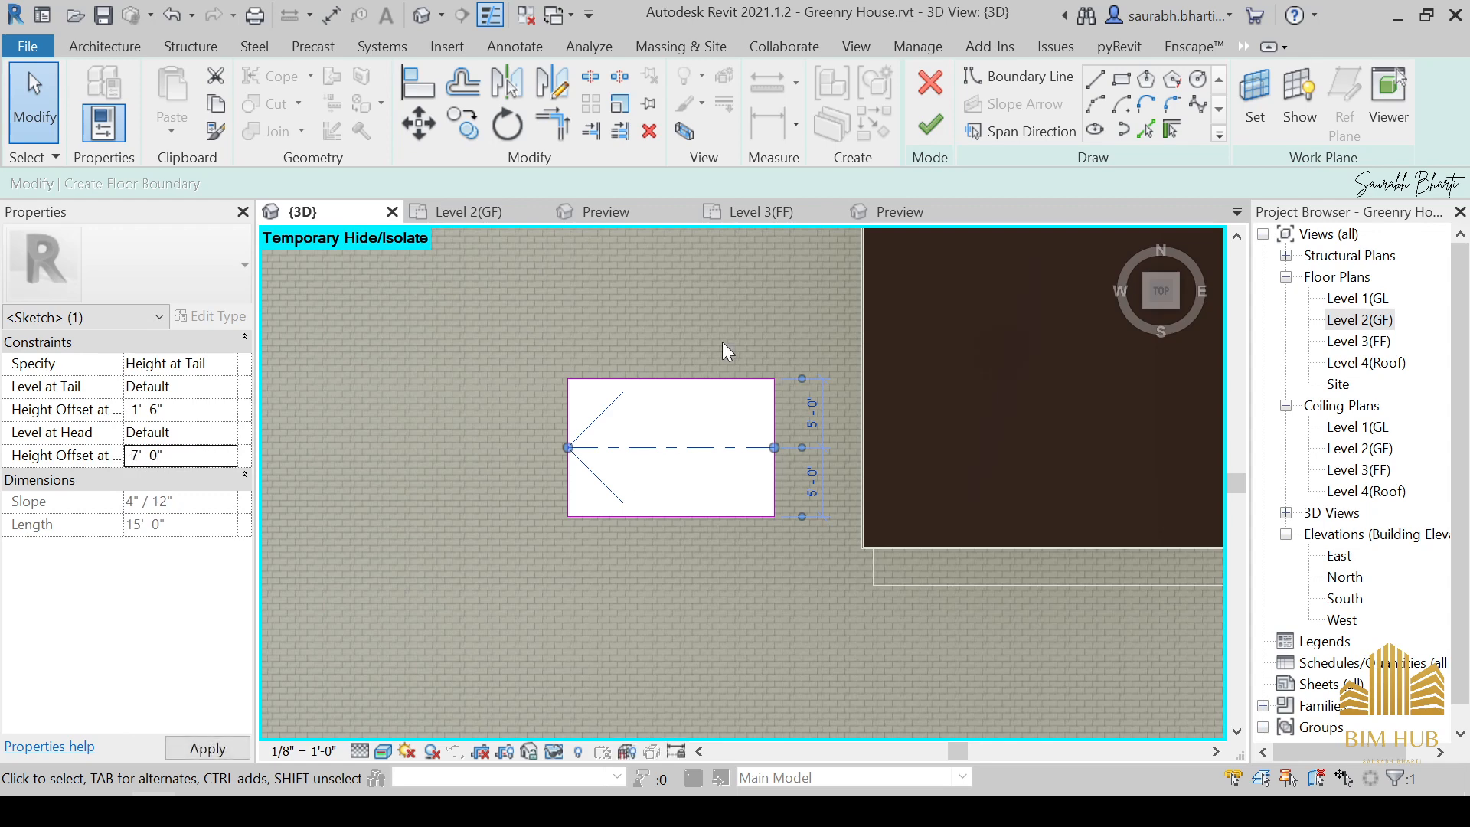
{"action": "left_click", "coordinate": [927, 126]}
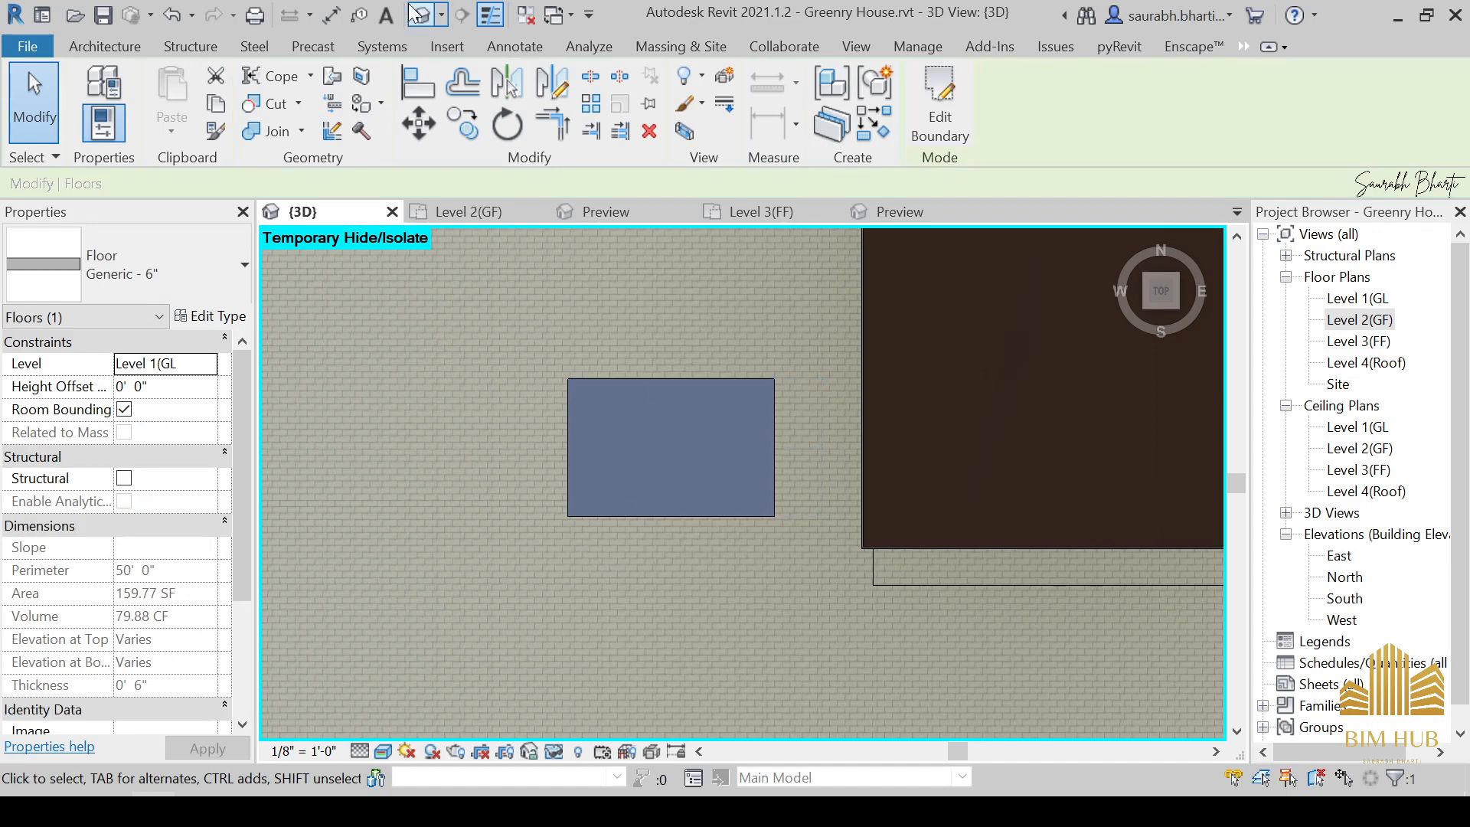
Examine the sloped pool floor beneath the slab opening from a low-angle 3D view.
{"action": "key", "text": "Escape"}
{"action": "middle_click_drag", "start_coordinate": [467, 275], "coordinate": [607, 633], "text": "shift"}
{"action": "scroll", "coordinate": [564, 531], "scroll_direction": "up", "scroll_amount": 5}
{"action": "scroll", "coordinate": [577, 354], "scroll_direction": "up", "scroll_amount": 3}
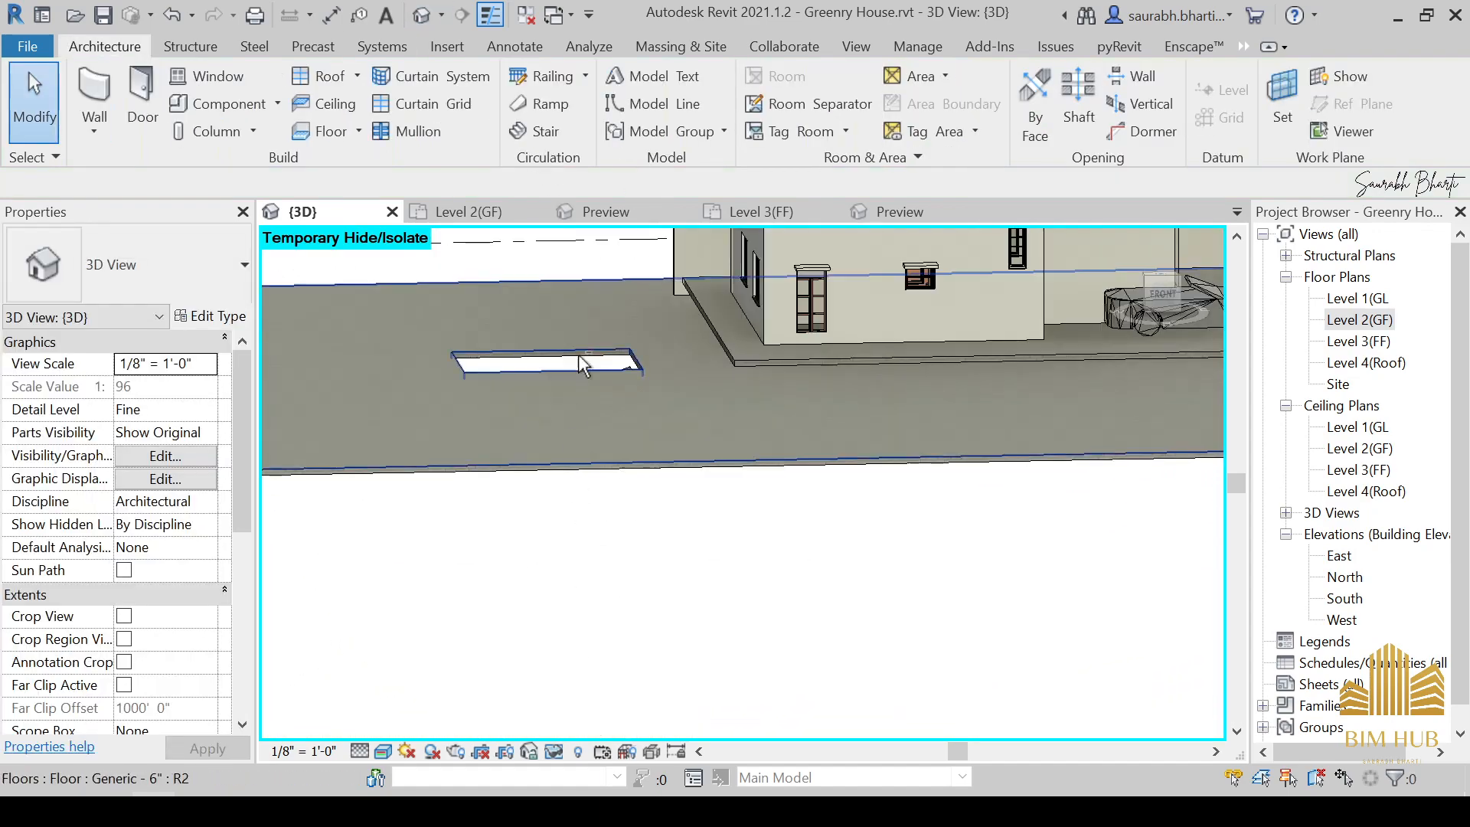
{"action": "middle_click_drag", "start_coordinate": [577, 354], "coordinate": [580, 455], "text": "shift"}
{"action": "left_click", "coordinate": [554, 429]}
Start a new wall in the top view with the Generic - 6" type and the Finish Face: Interior location line.
{"action": "left_click", "coordinate": [1160, 293]}
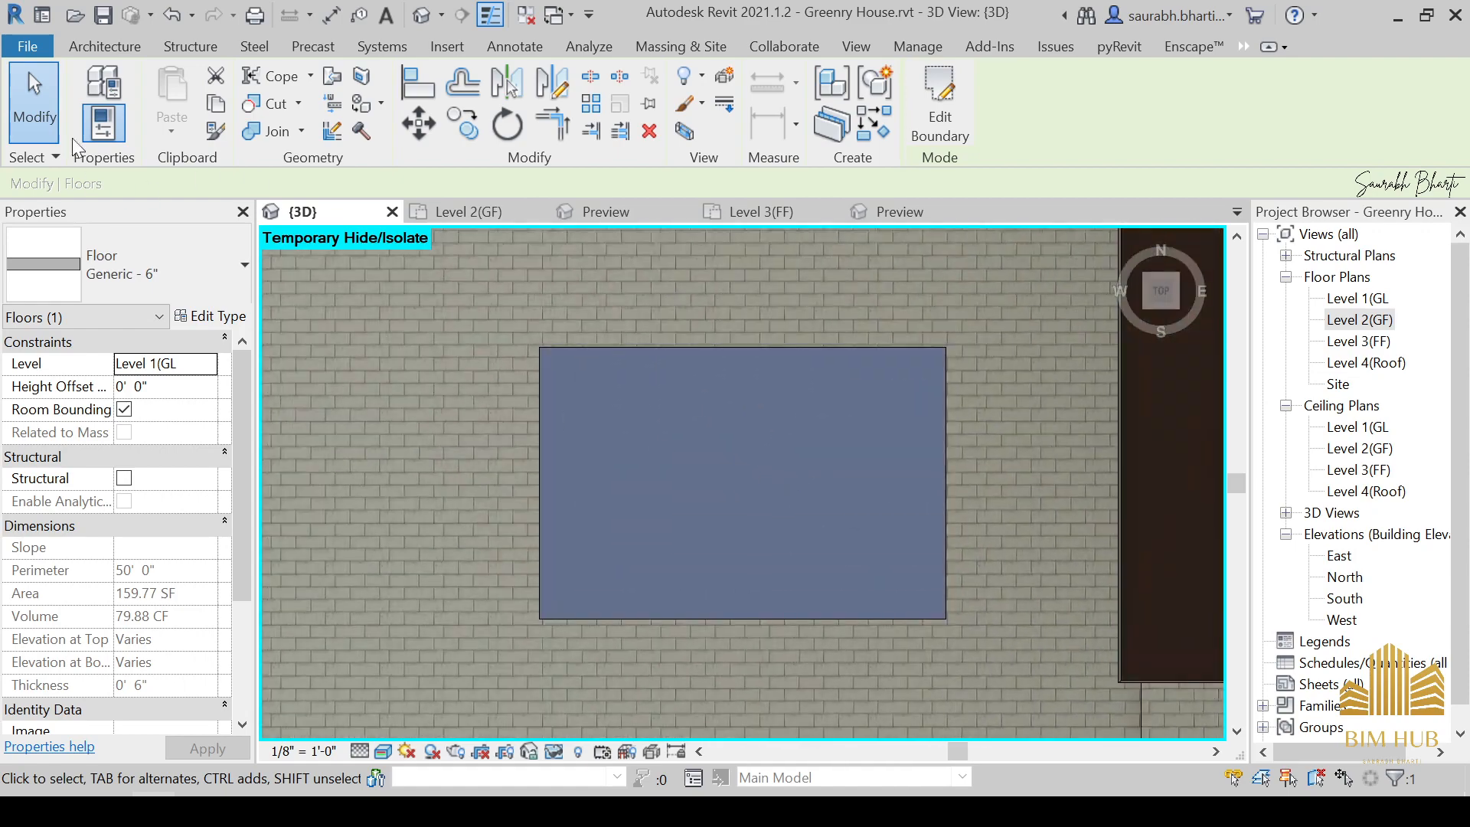
{"action": "left_click", "coordinate": [105, 46]}
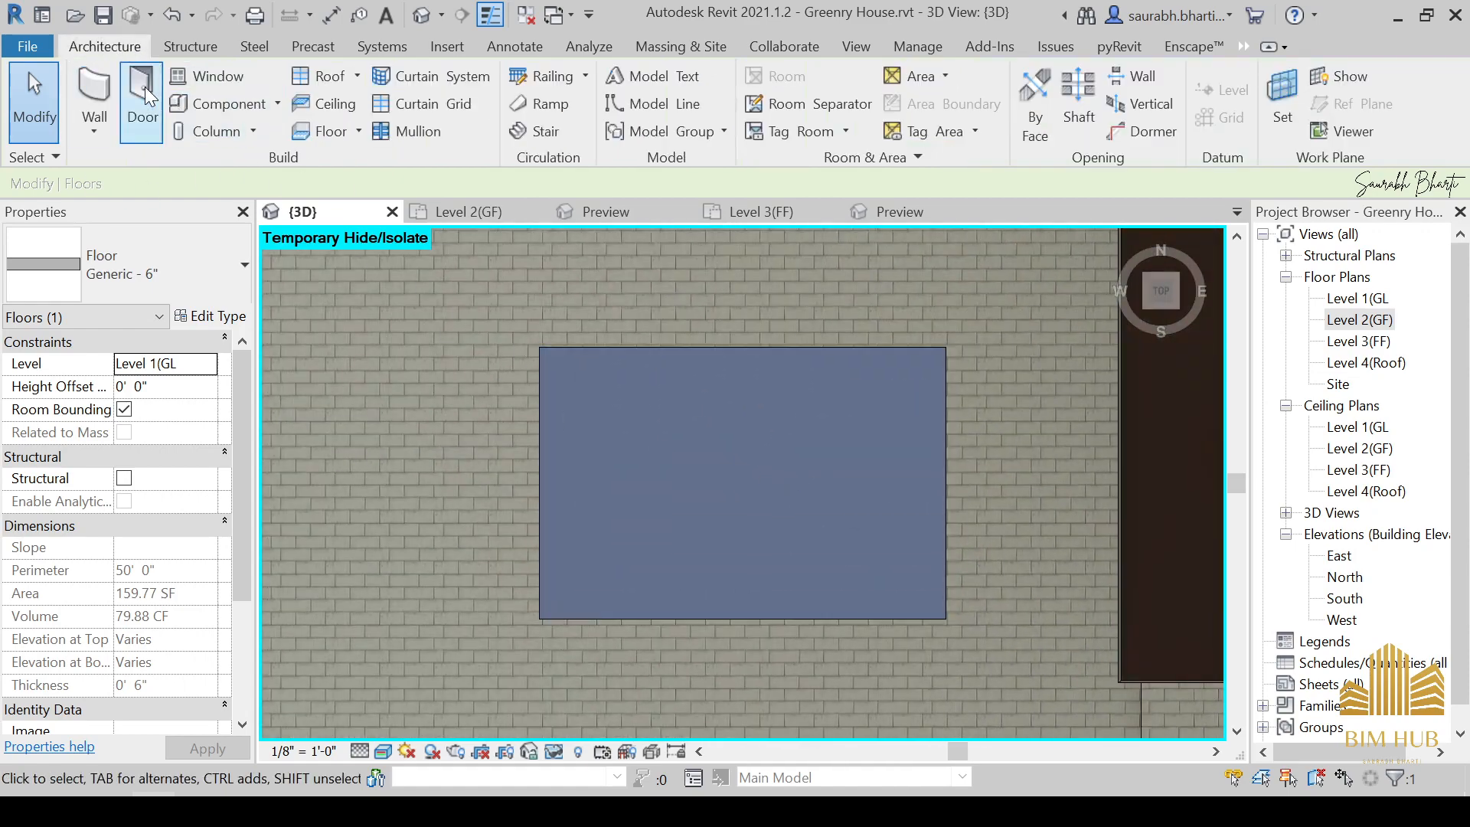
{"action": "left_click", "coordinate": [94, 91]}
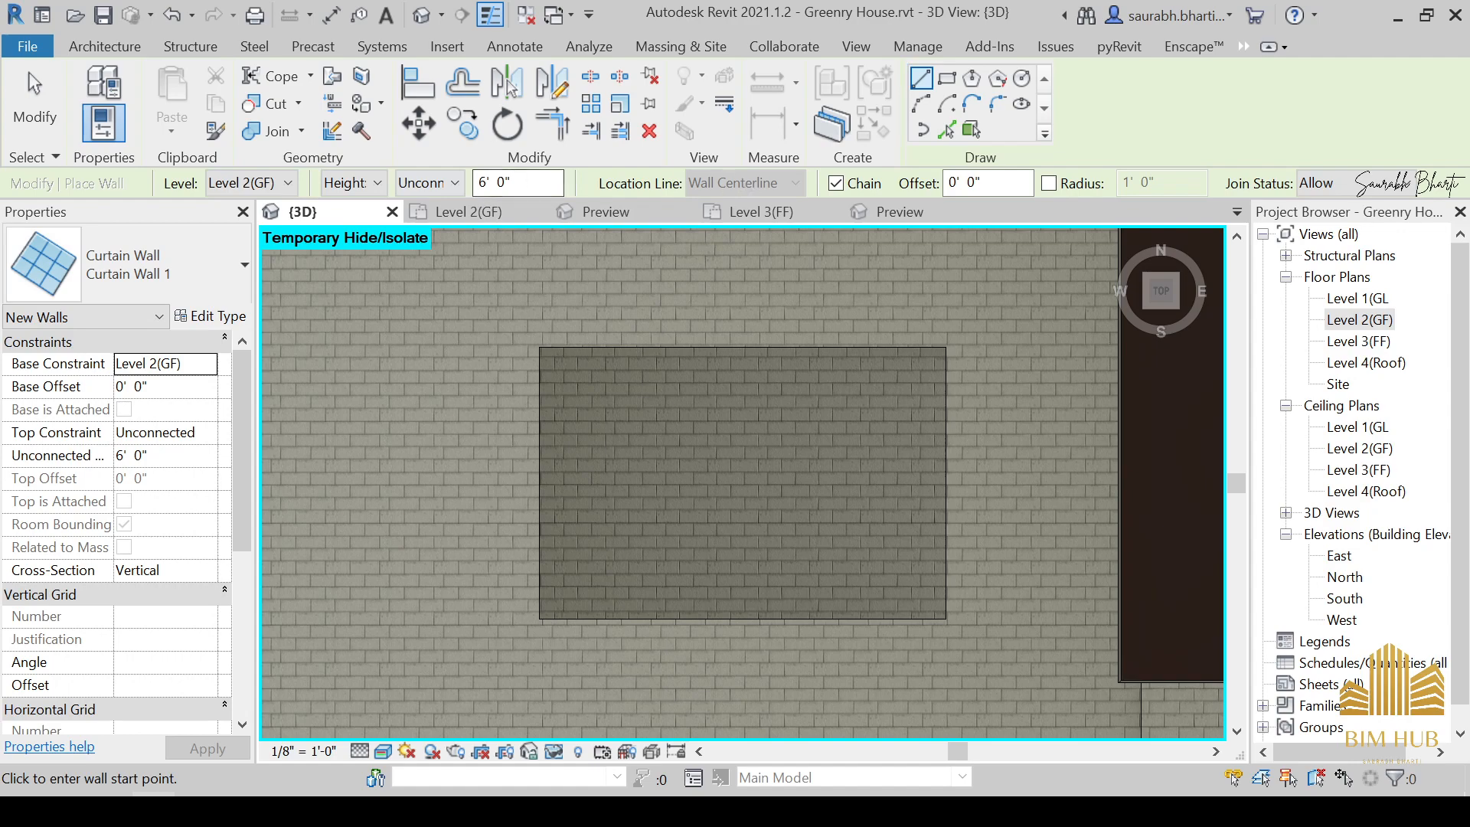
{"action": "left_click", "coordinate": [237, 260]}
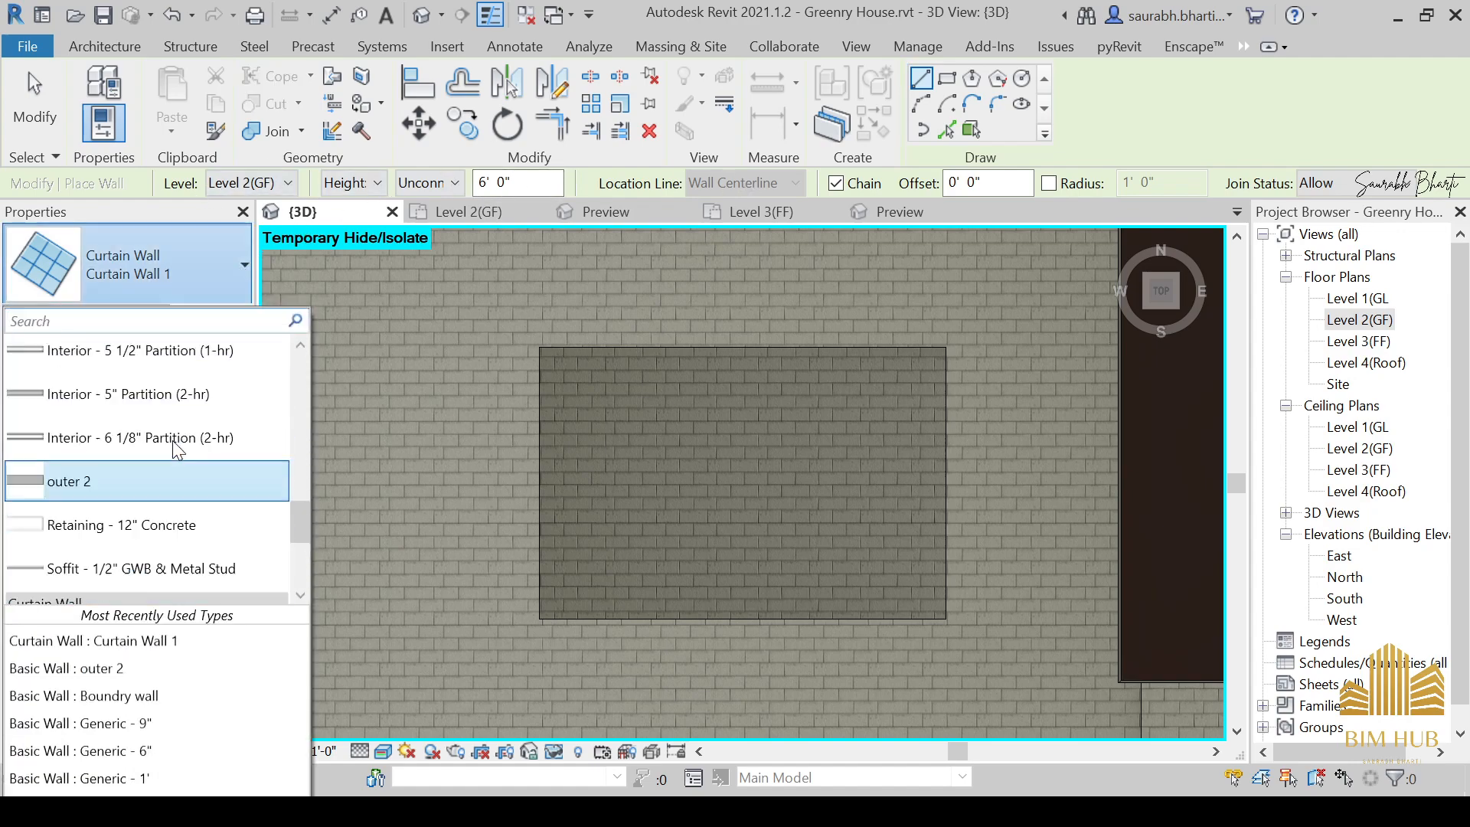
{"action": "scroll", "coordinate": [162, 462], "scroll_direction": "up", "scroll_amount": 5}
{"action": "scroll", "coordinate": [163, 477], "scroll_direction": "down", "scroll_amount": 1}
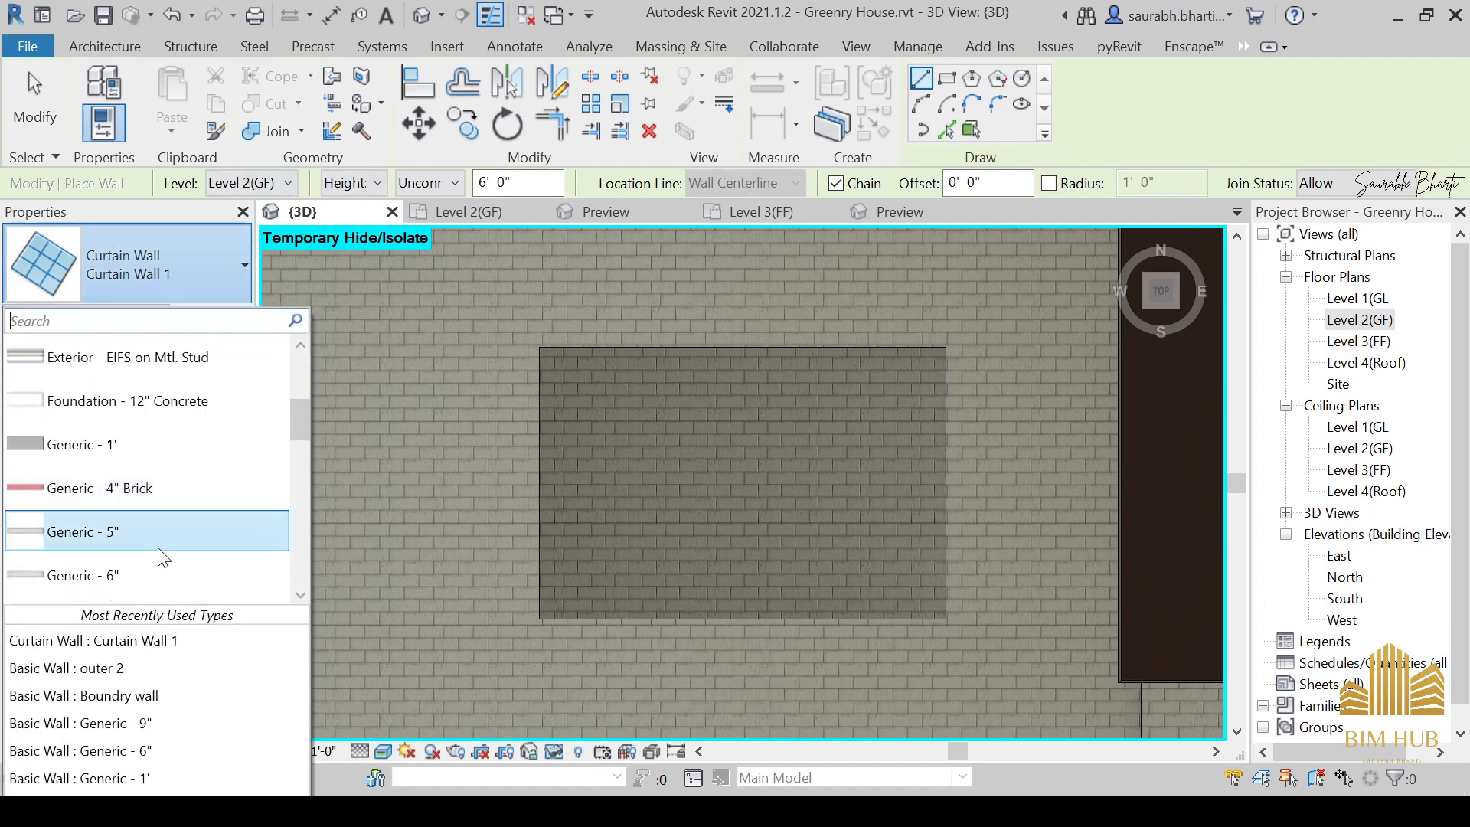
{"action": "left_click", "coordinate": [123, 566]}
{"action": "left_click", "coordinate": [781, 182]}
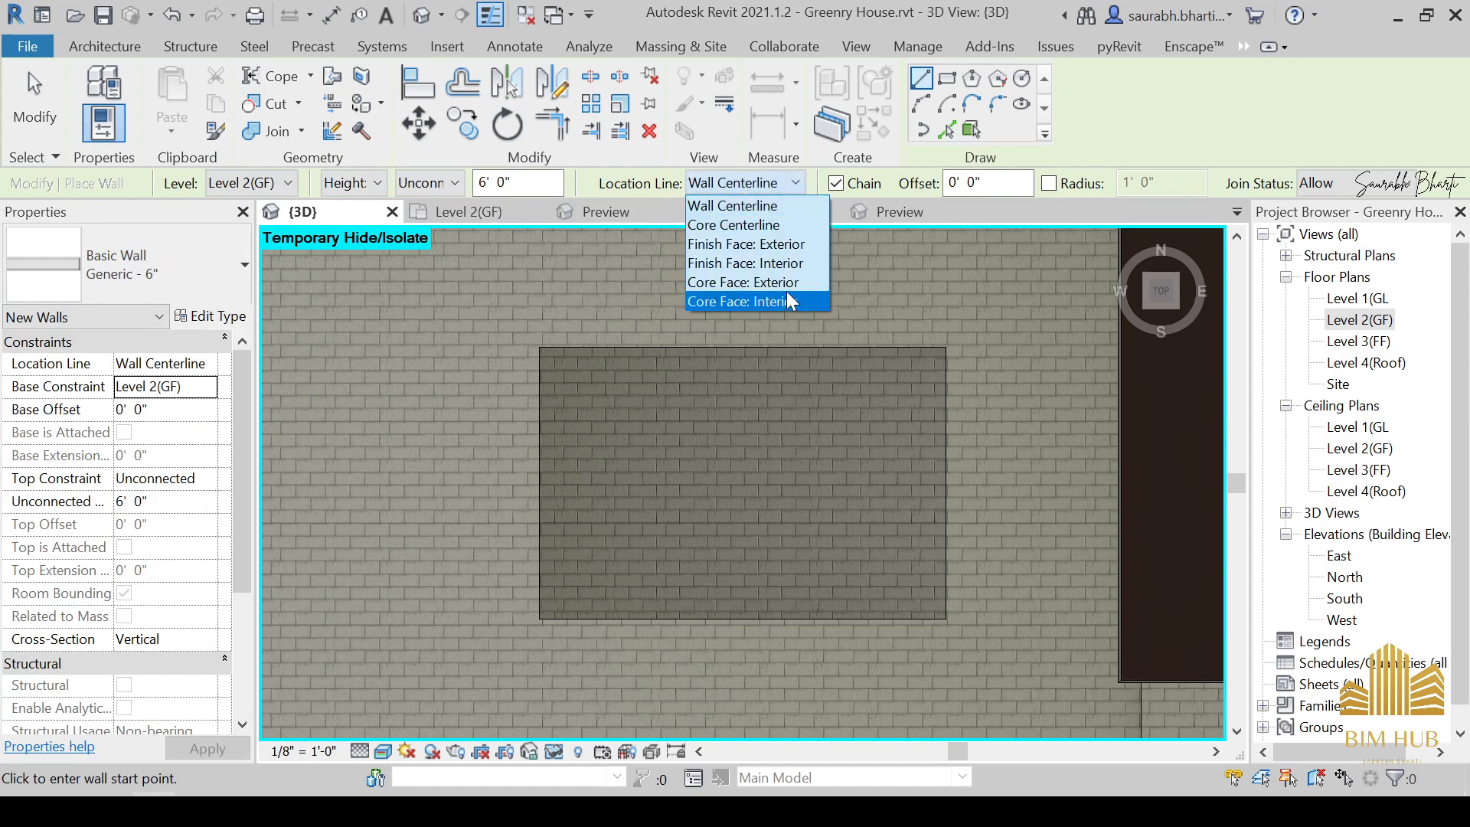
{"action": "left_click", "coordinate": [787, 261]}
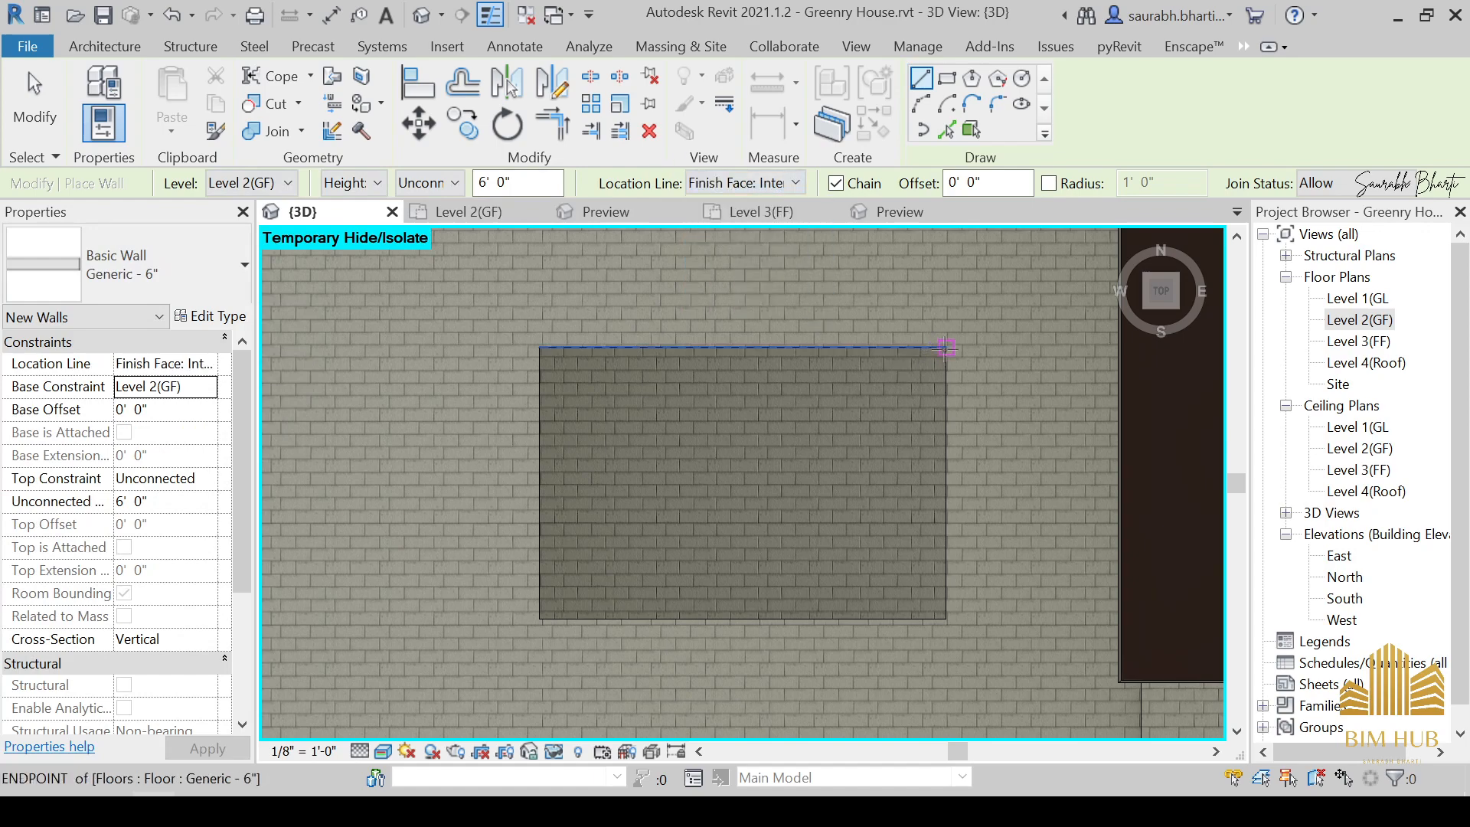
Draw four connected walls around the 15' by 10' pool floor, starting at the northeast corner and running along the north edge first.
{"action": "left_click", "coordinate": [946, 348]}
{"action": "left_click", "coordinate": [540, 348]}
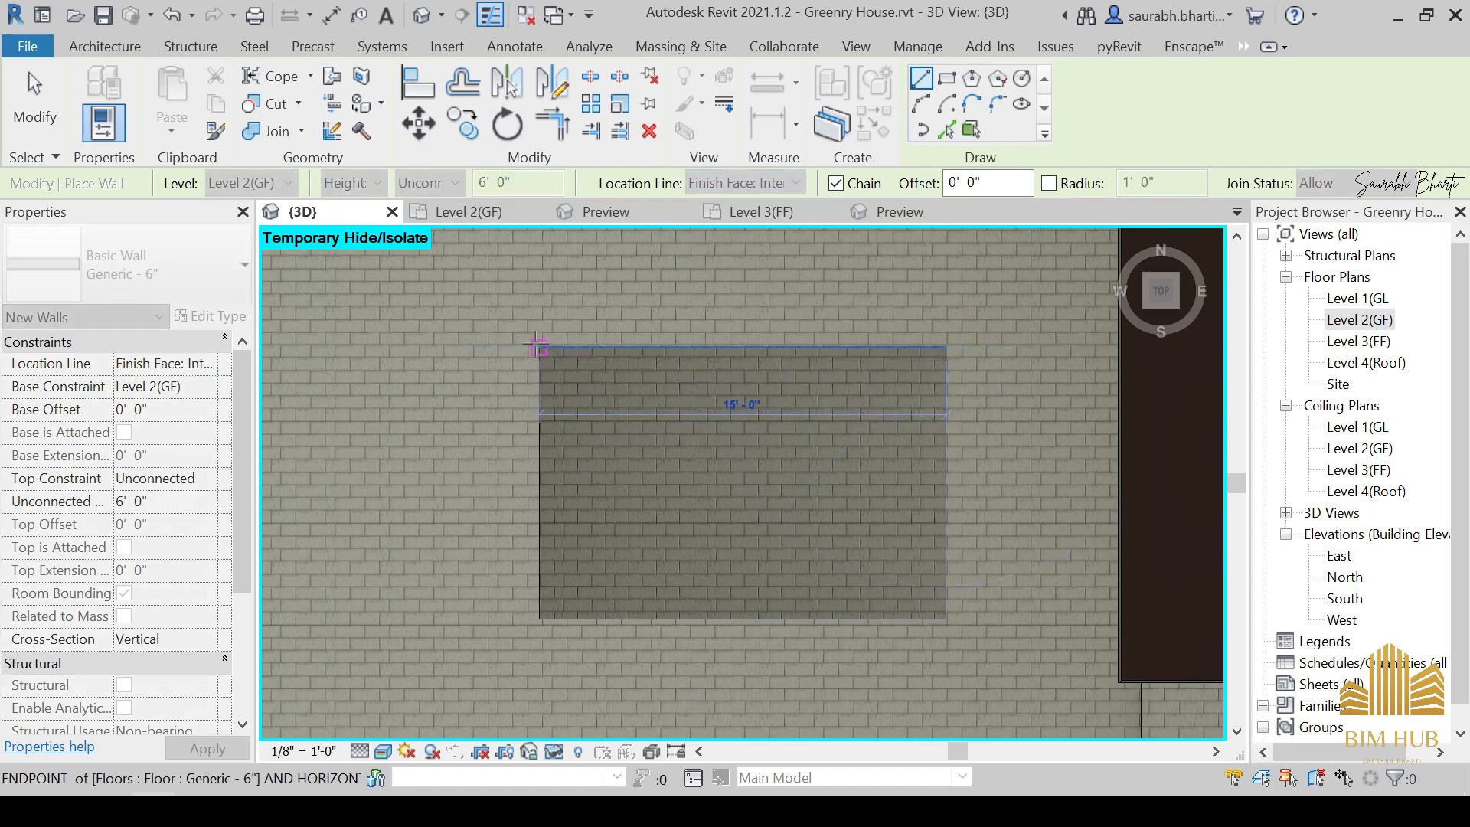
{"action": "left_click", "coordinate": [538, 618]}
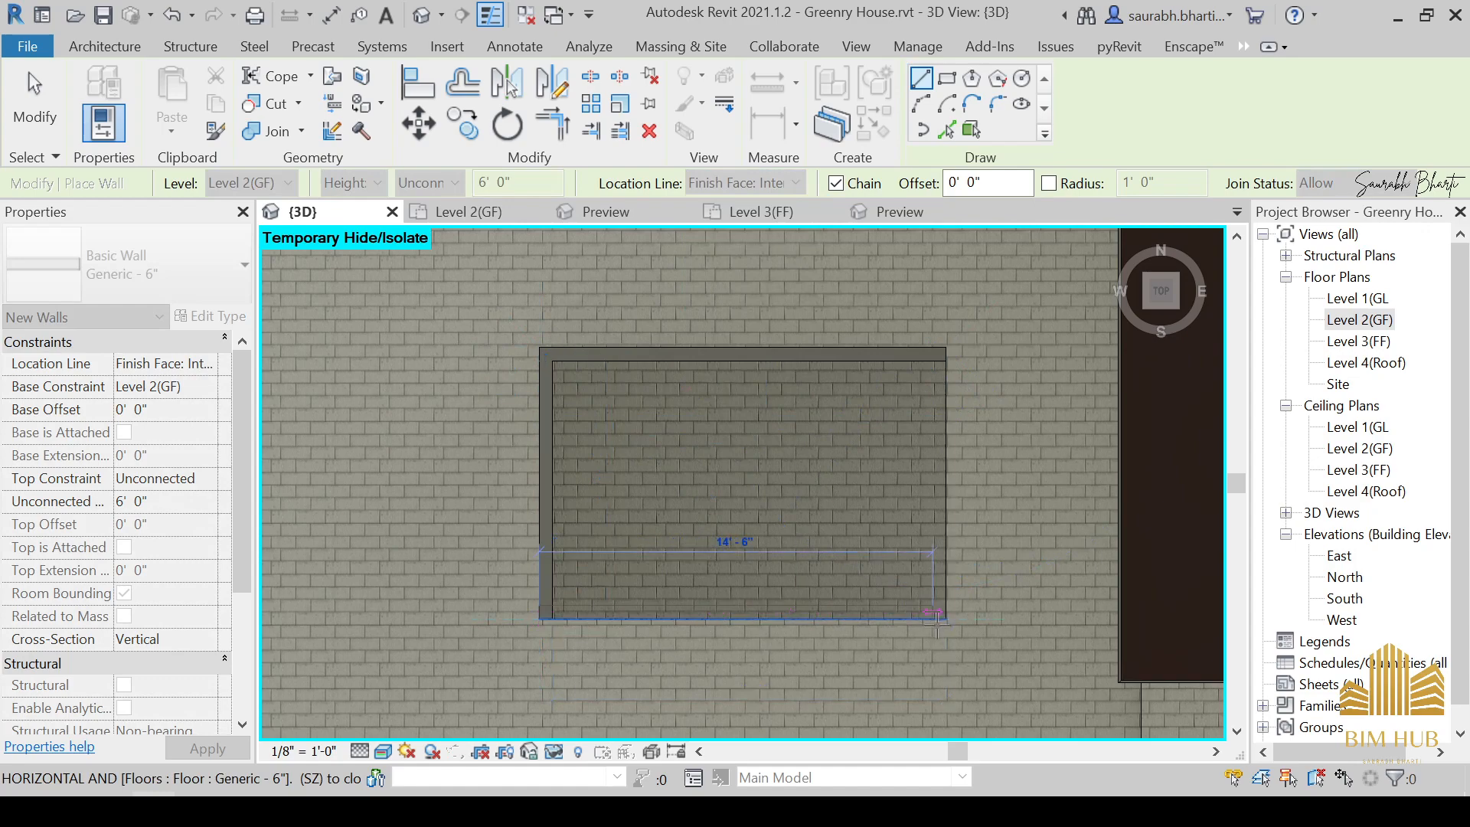
{"action": "left_click", "coordinate": [946, 618]}
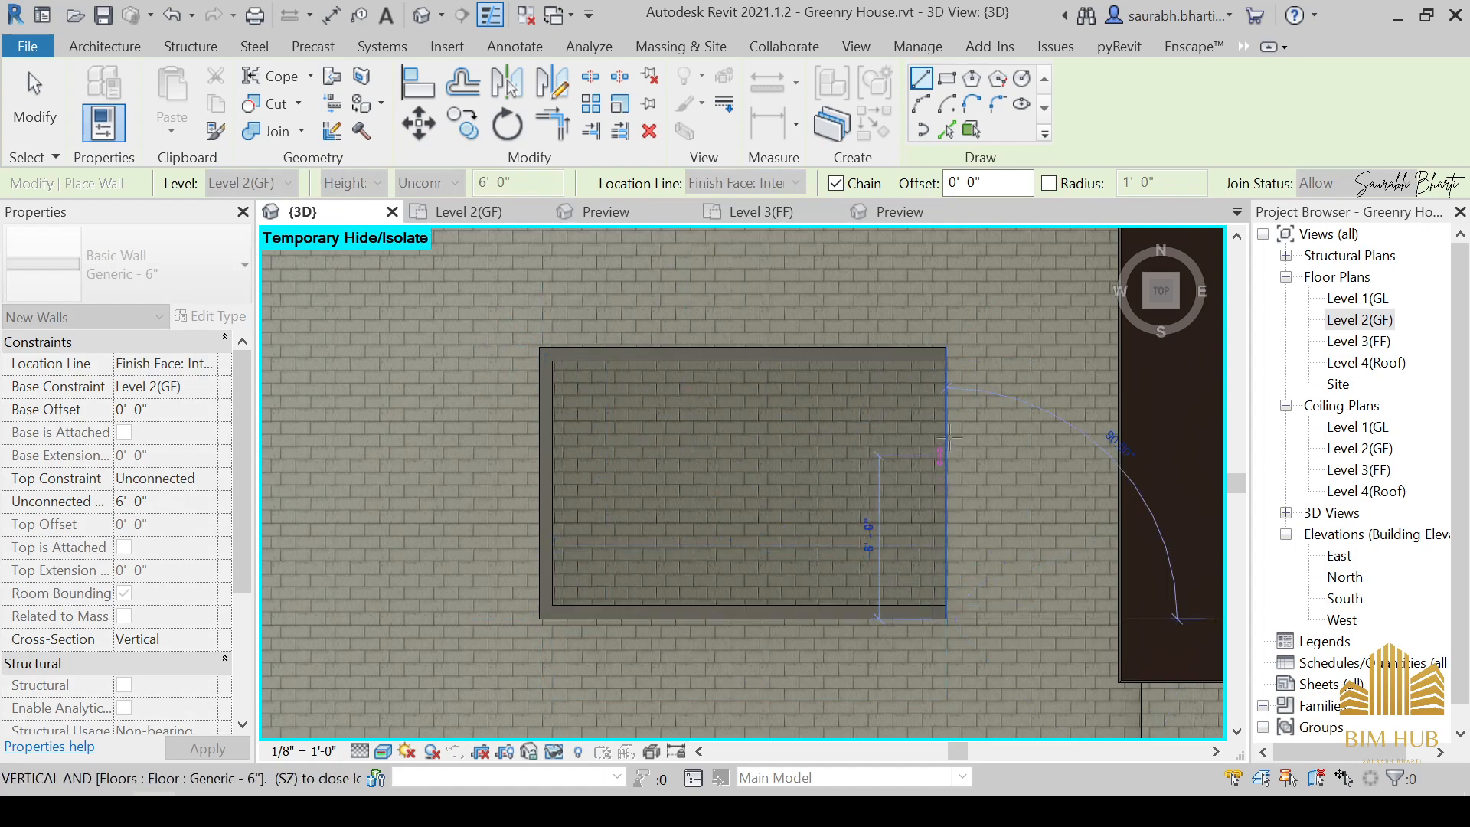
{"action": "left_click", "coordinate": [949, 357]}
{"action": "key", "text": "Escape"}
{"action": "key", "text": "Escape"}
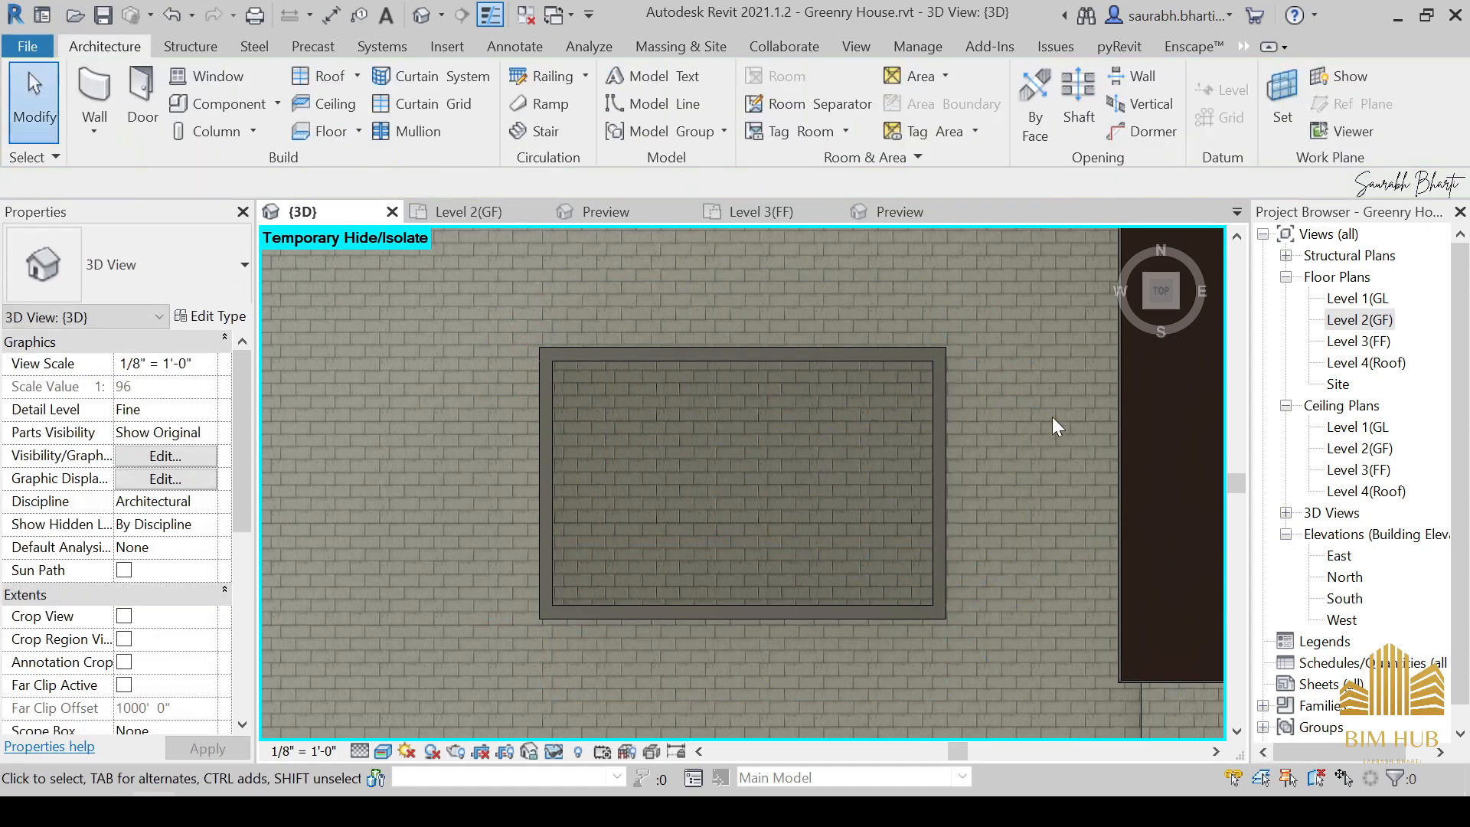
{"action": "left_click_drag", "start_coordinate": [1052, 329], "coordinate": [417, 614]}
{"action": "key", "text": "Escape"}
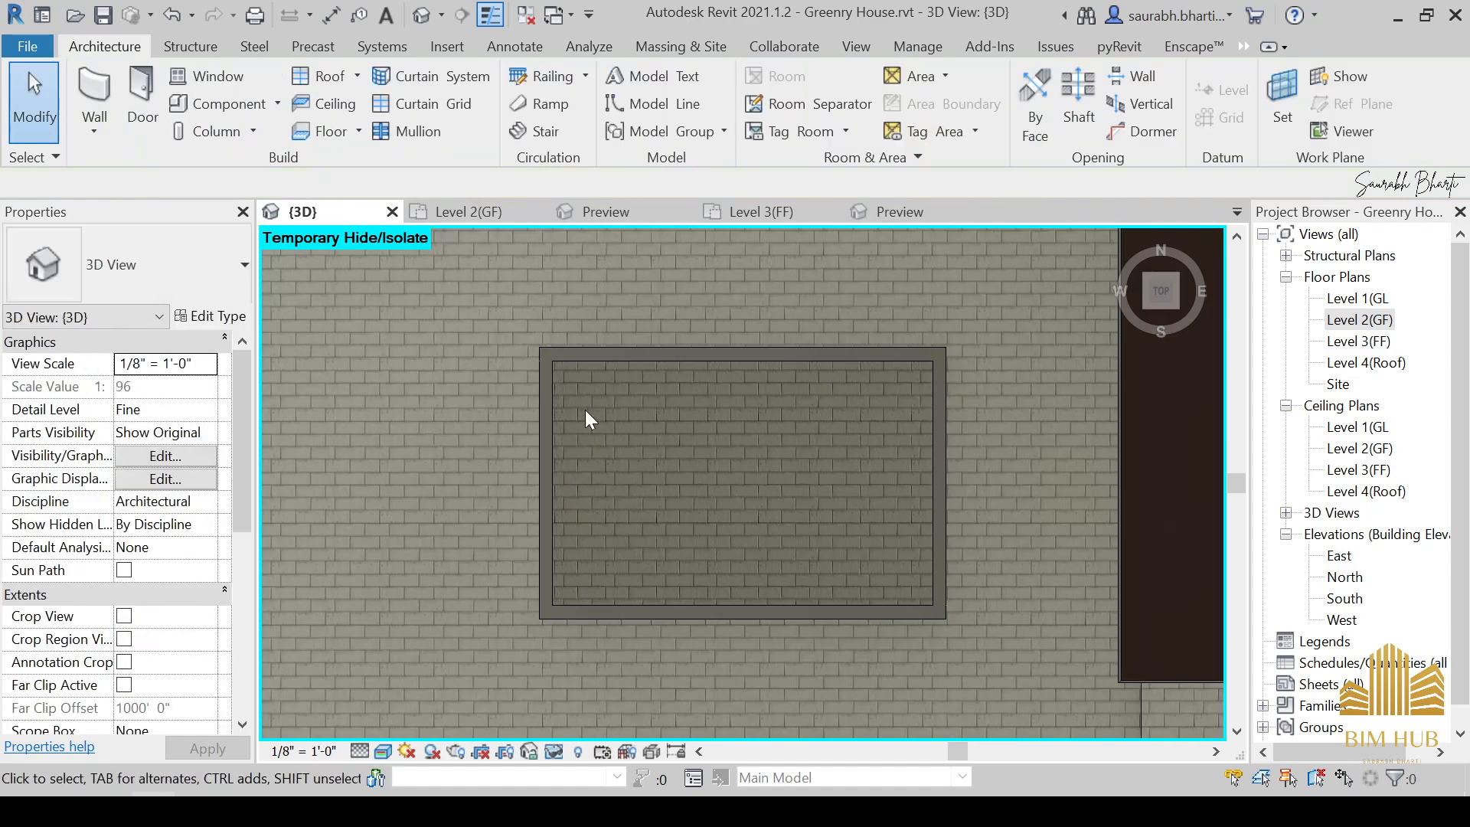
{"action": "left_click", "coordinate": [600, 363]}
{"action": "key", "text": "Tab"}
{"action": "left_click", "coordinate": [602, 369]}
{"action": "scroll", "coordinate": [610, 413], "scroll_direction": "down", "scroll_amount": 3}
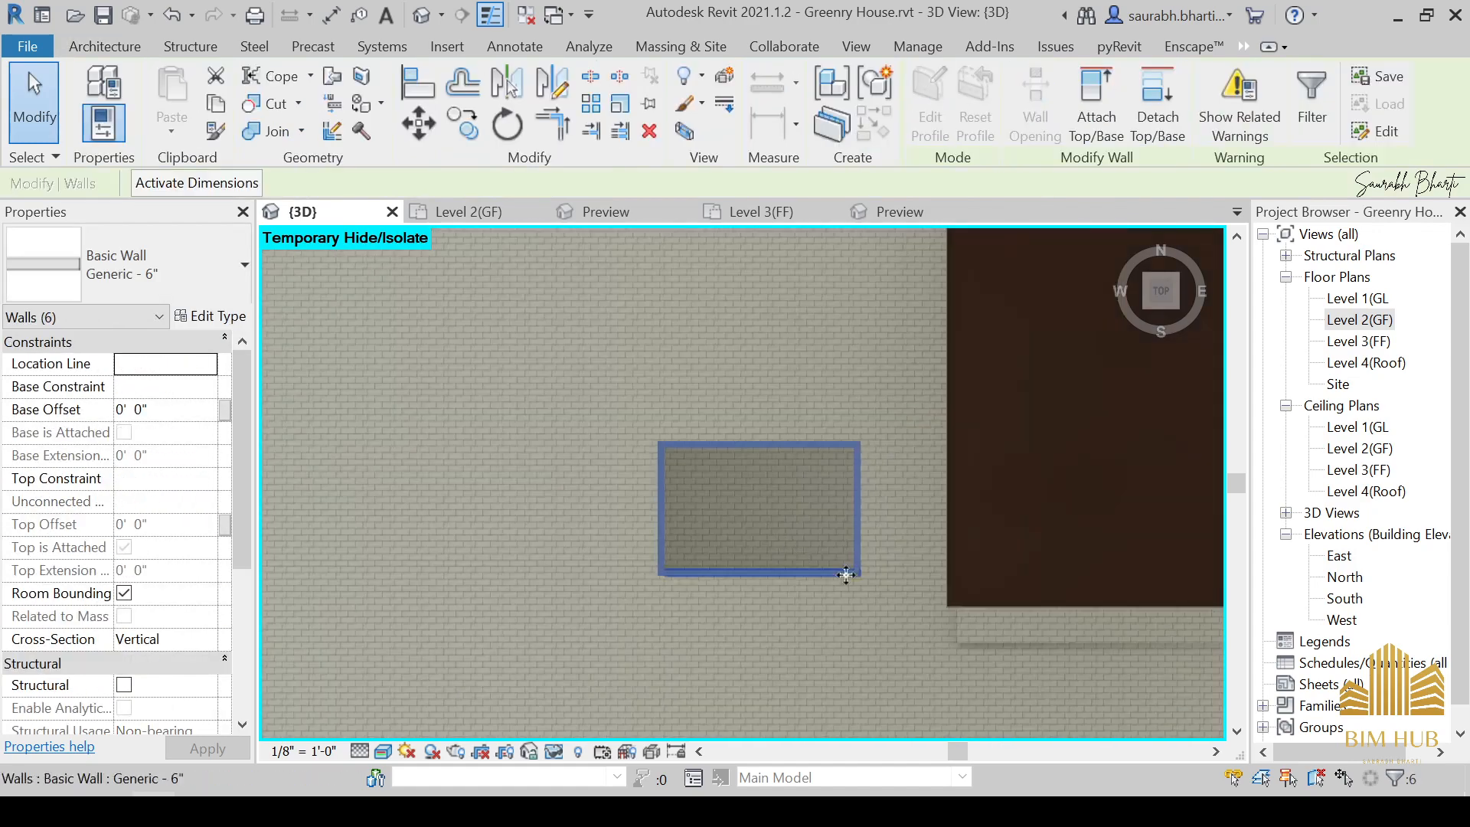
{"action": "middle_click_drag", "start_coordinate": [610, 413], "coordinate": [748, 418], "text": "shift"}
{"action": "scroll", "coordinate": [748, 418], "scroll_direction": "up", "scroll_amount": 2}
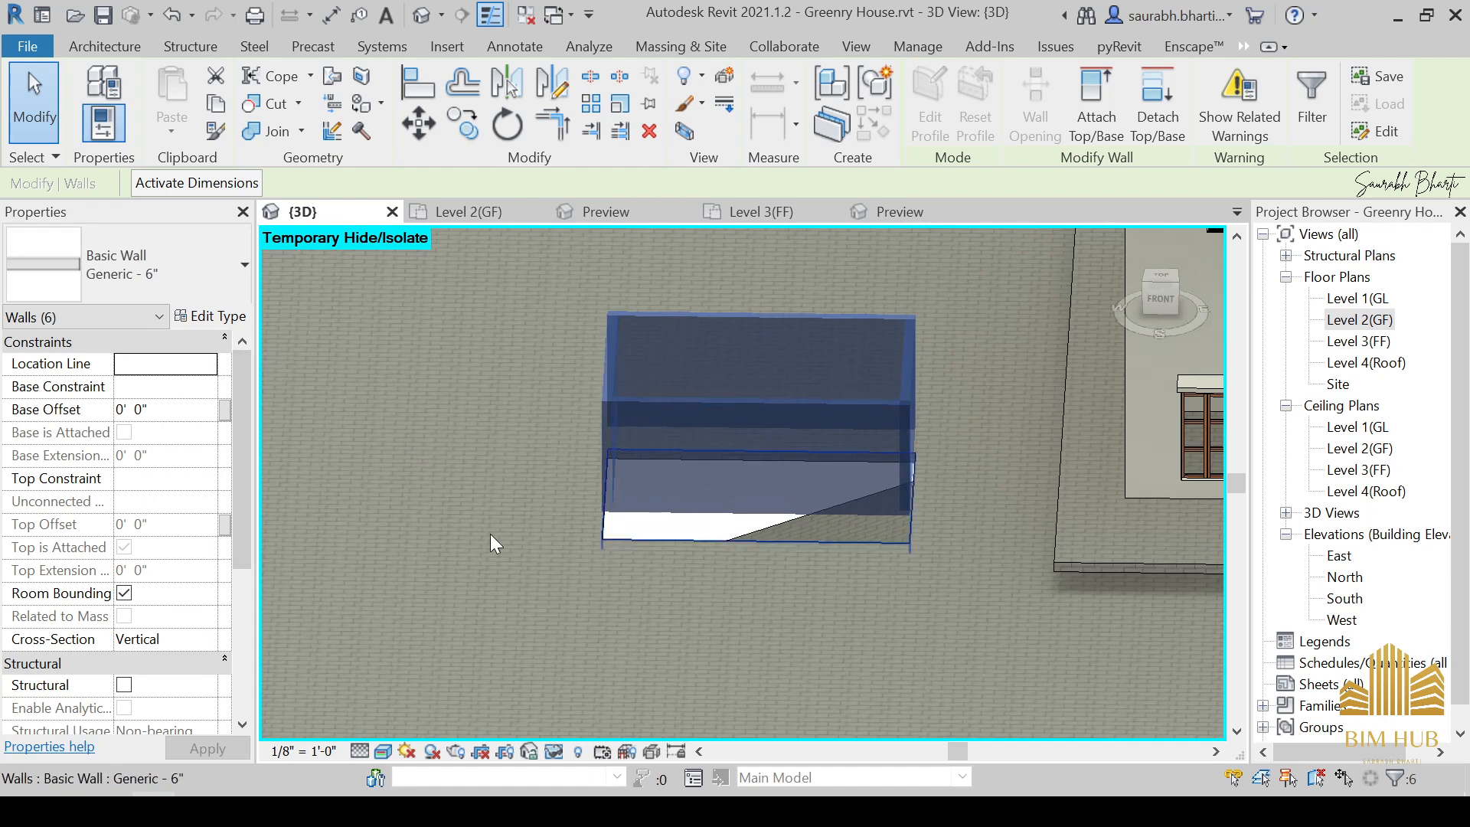
{"action": "middle_click_drag", "start_coordinate": [331, 509], "coordinate": [594, 516], "text": "shift"}
{"action": "key", "text": "Escape"}
Constrain all four pool walls from base Level 1(GL) up to Level 2(GF).
{"action": "left_click", "coordinate": [606, 370]}
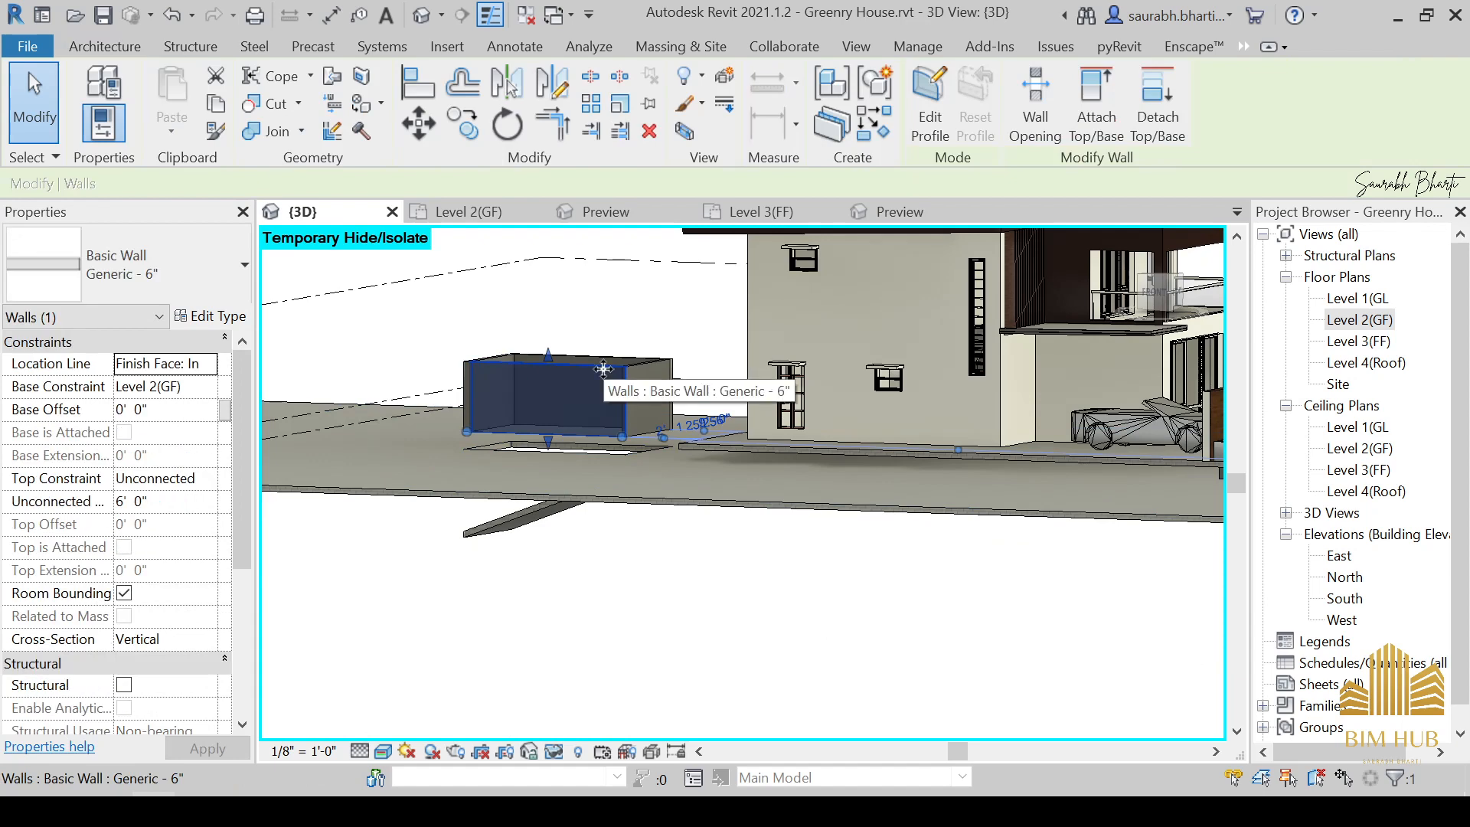
{"action": "left_click", "coordinate": [636, 374], "text": "ctrl"}
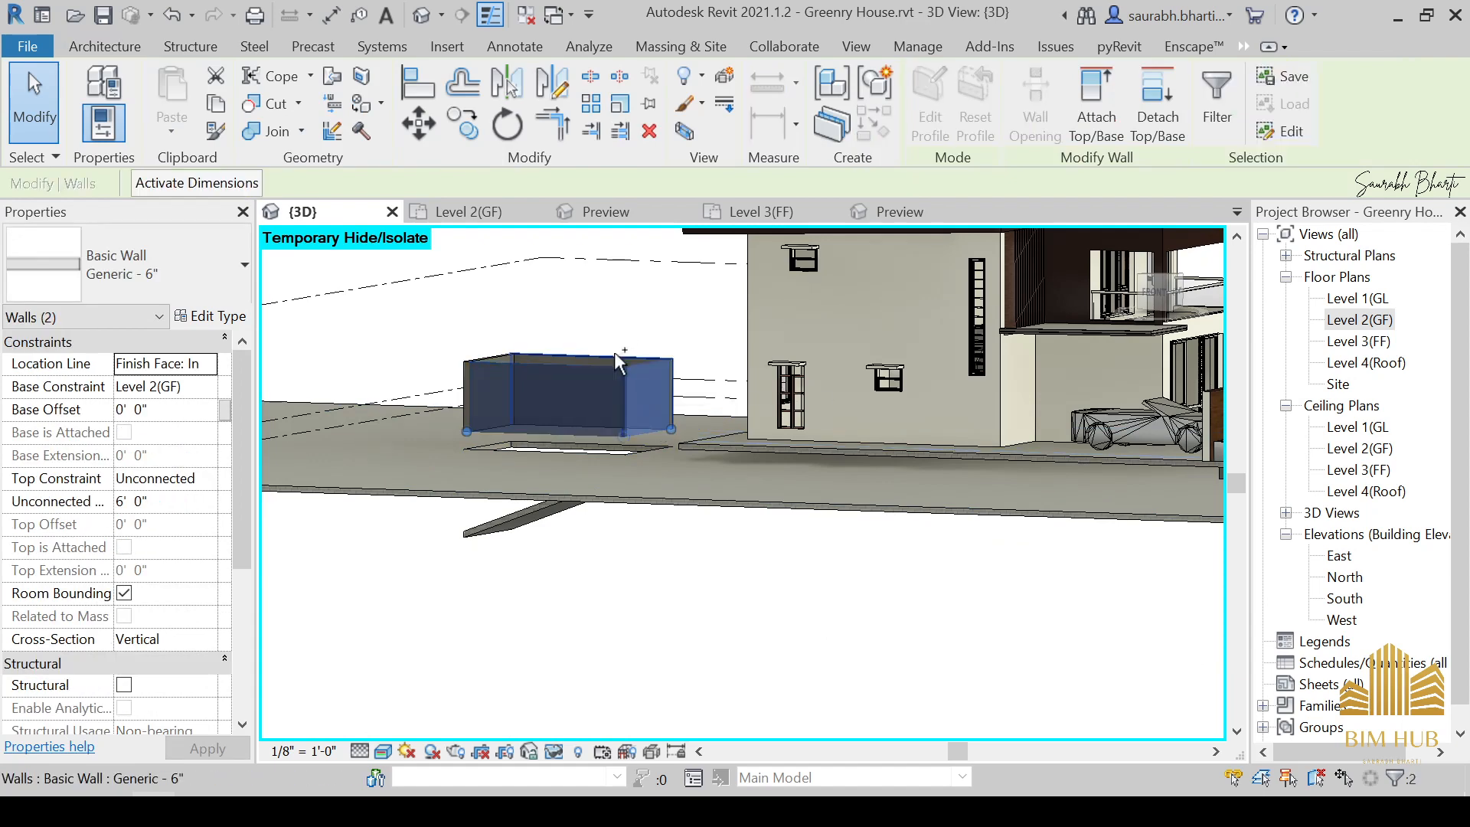
{"action": "left_click", "coordinate": [507, 354], "text": "ctrl"}
{"action": "scroll", "coordinate": [506, 340], "scroll_direction": "up", "scroll_amount": 4}
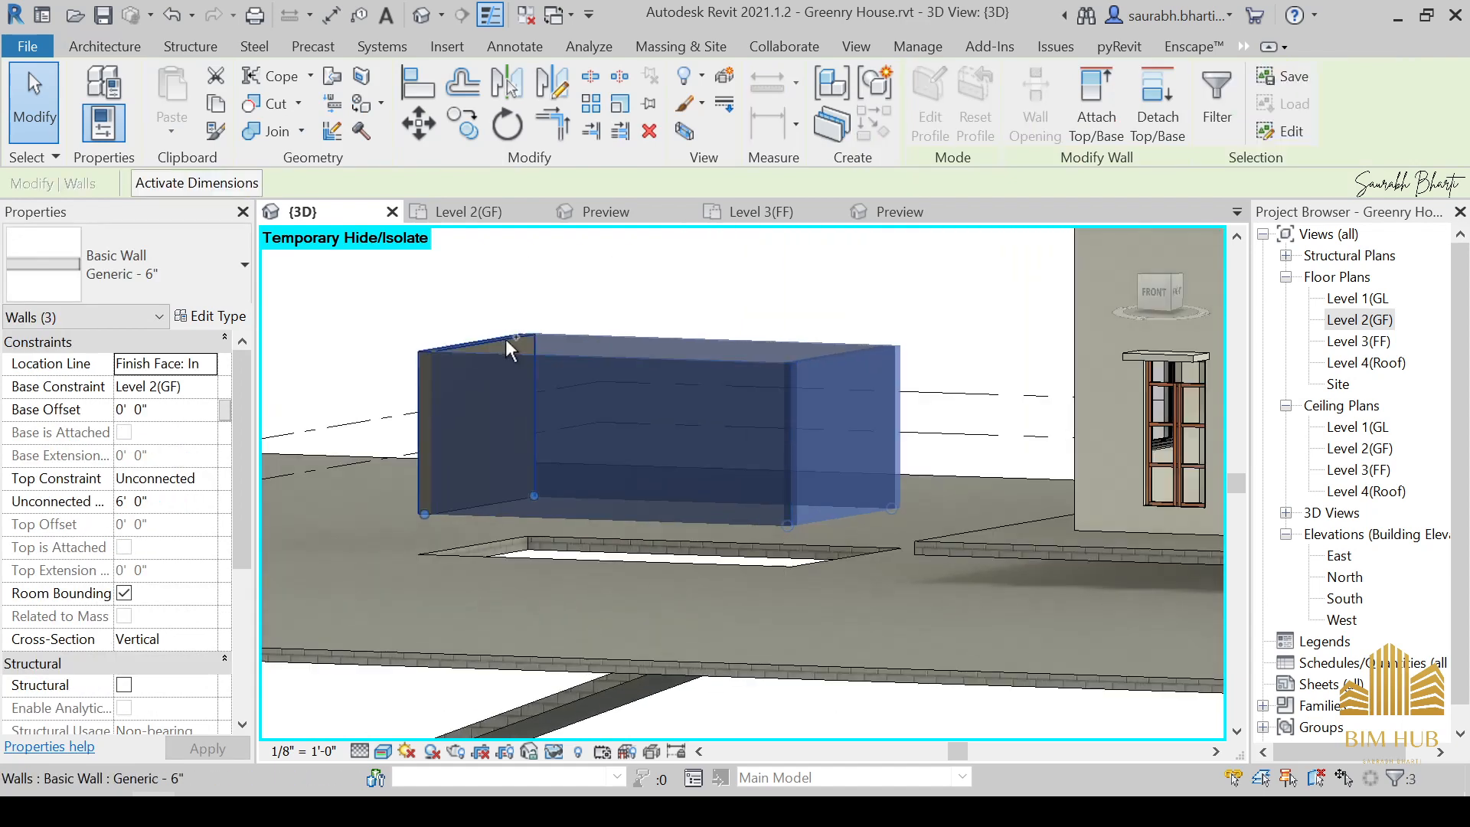
{"action": "left_click", "coordinate": [505, 339], "text": "ctrl"}
{"action": "middle_click_drag", "start_coordinate": [484, 462], "coordinate": [553, 518], "text": "shift"}
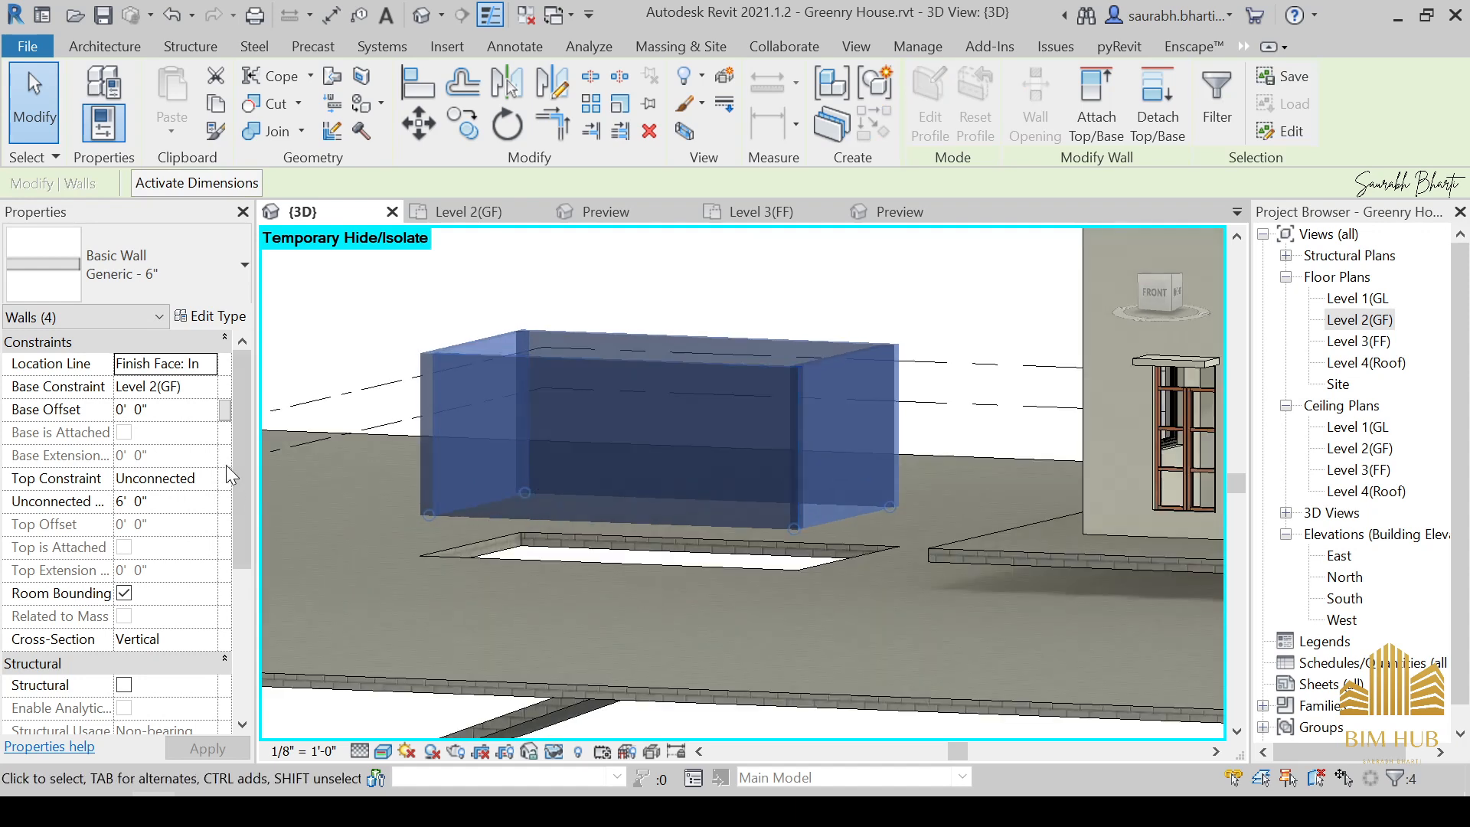
{"action": "left_click", "coordinate": [207, 386]}
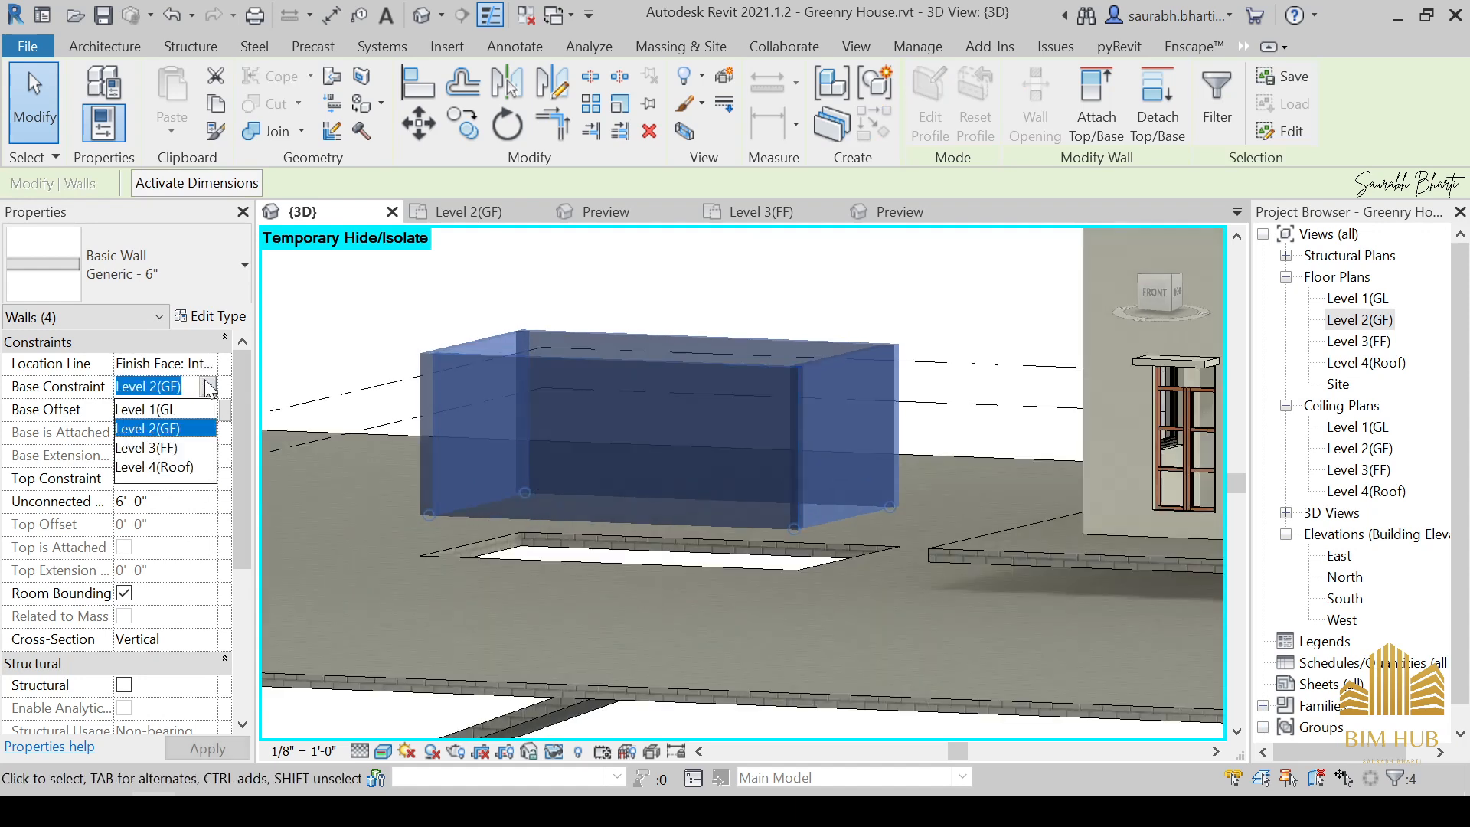
{"action": "left_click", "coordinate": [190, 411]}
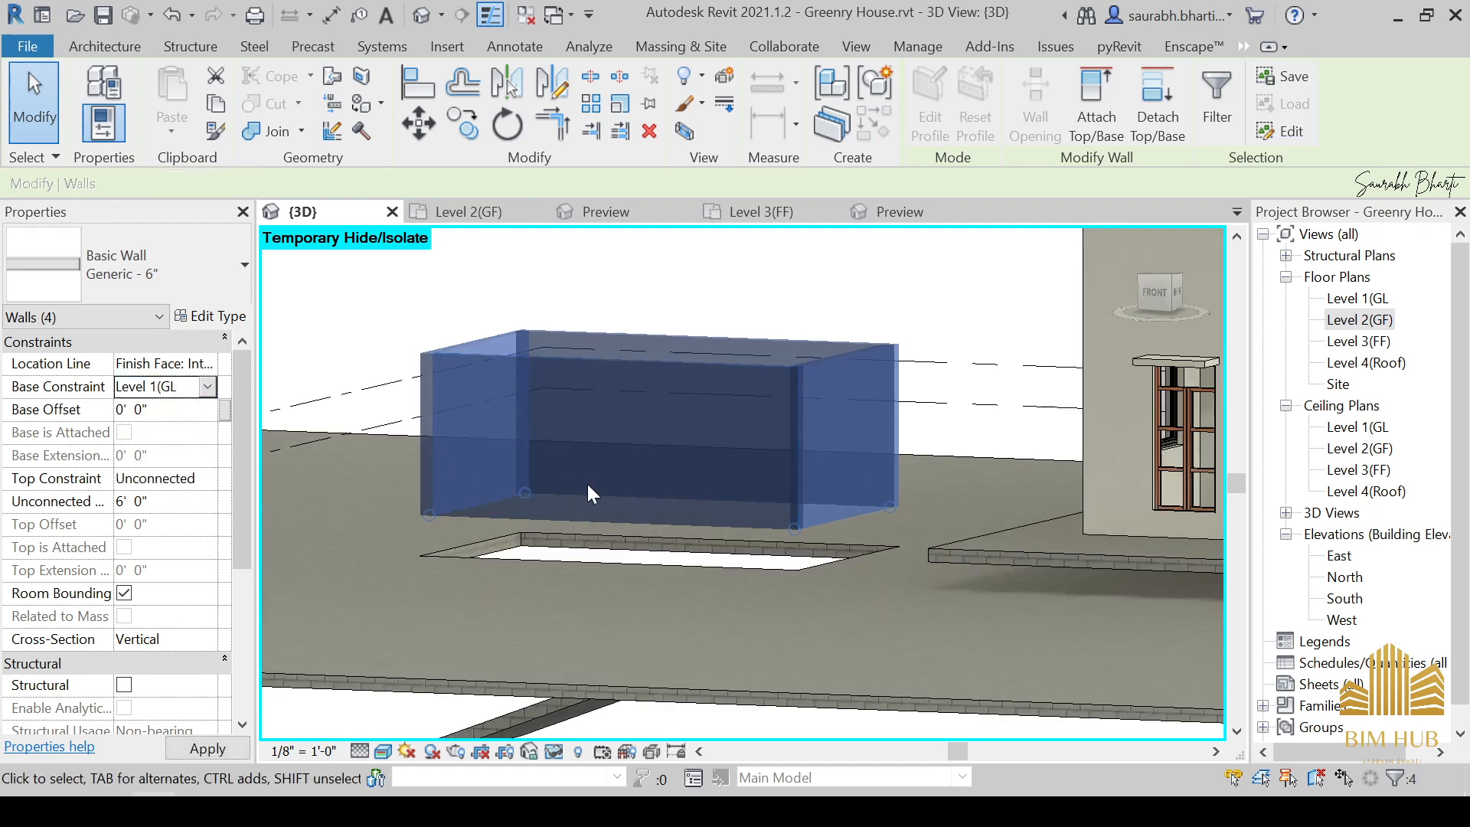
{"action": "left_click", "coordinate": [208, 477]}
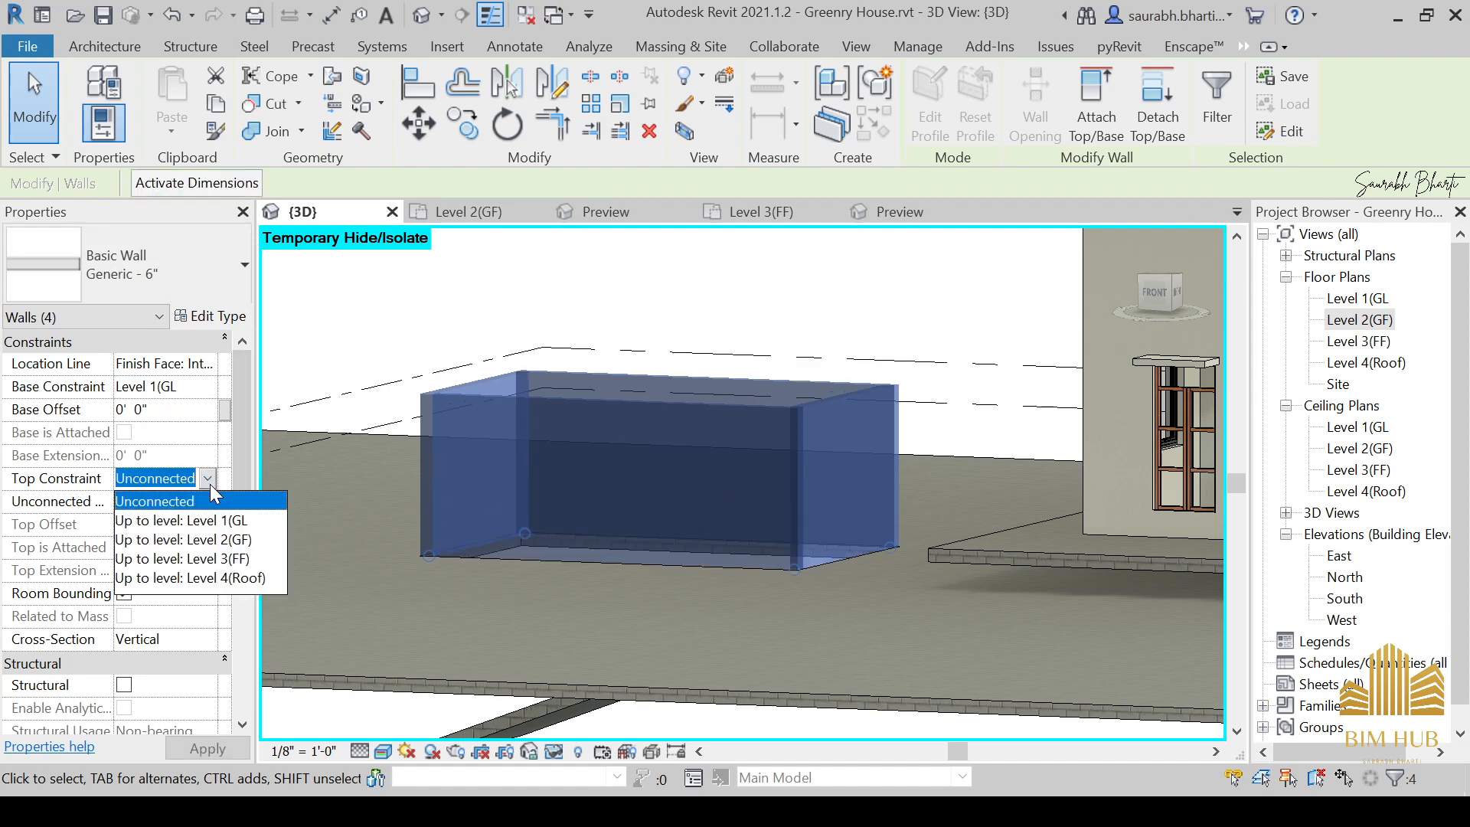
{"action": "left_click", "coordinate": [201, 539]}
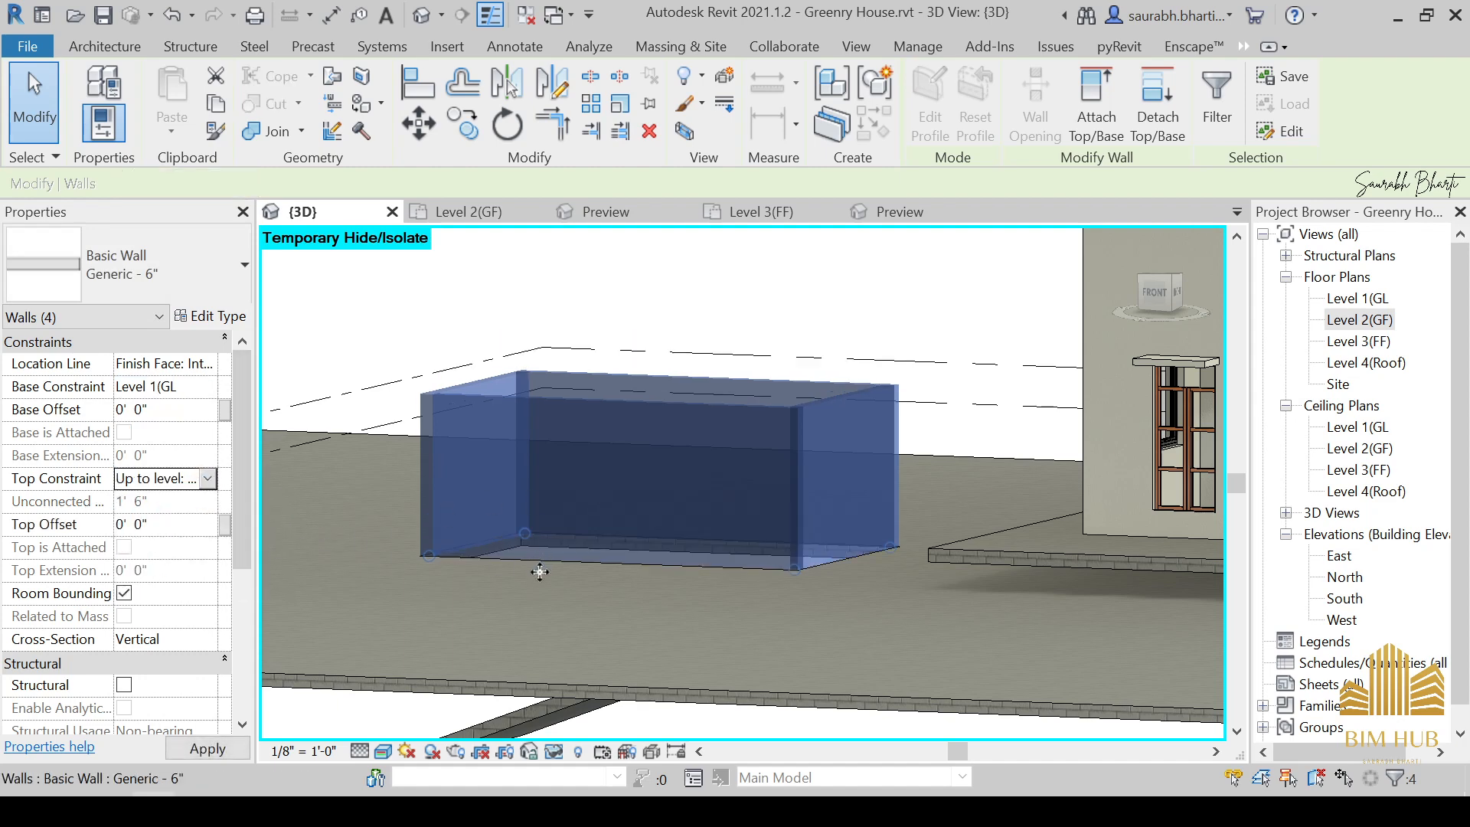
{"action": "middle_click_drag", "start_coordinate": [553, 590], "coordinate": [768, 691], "text": "shift"}
{"action": "middle_click_drag", "start_coordinate": [669, 587], "coordinate": [729, 605], "text": "shift"}
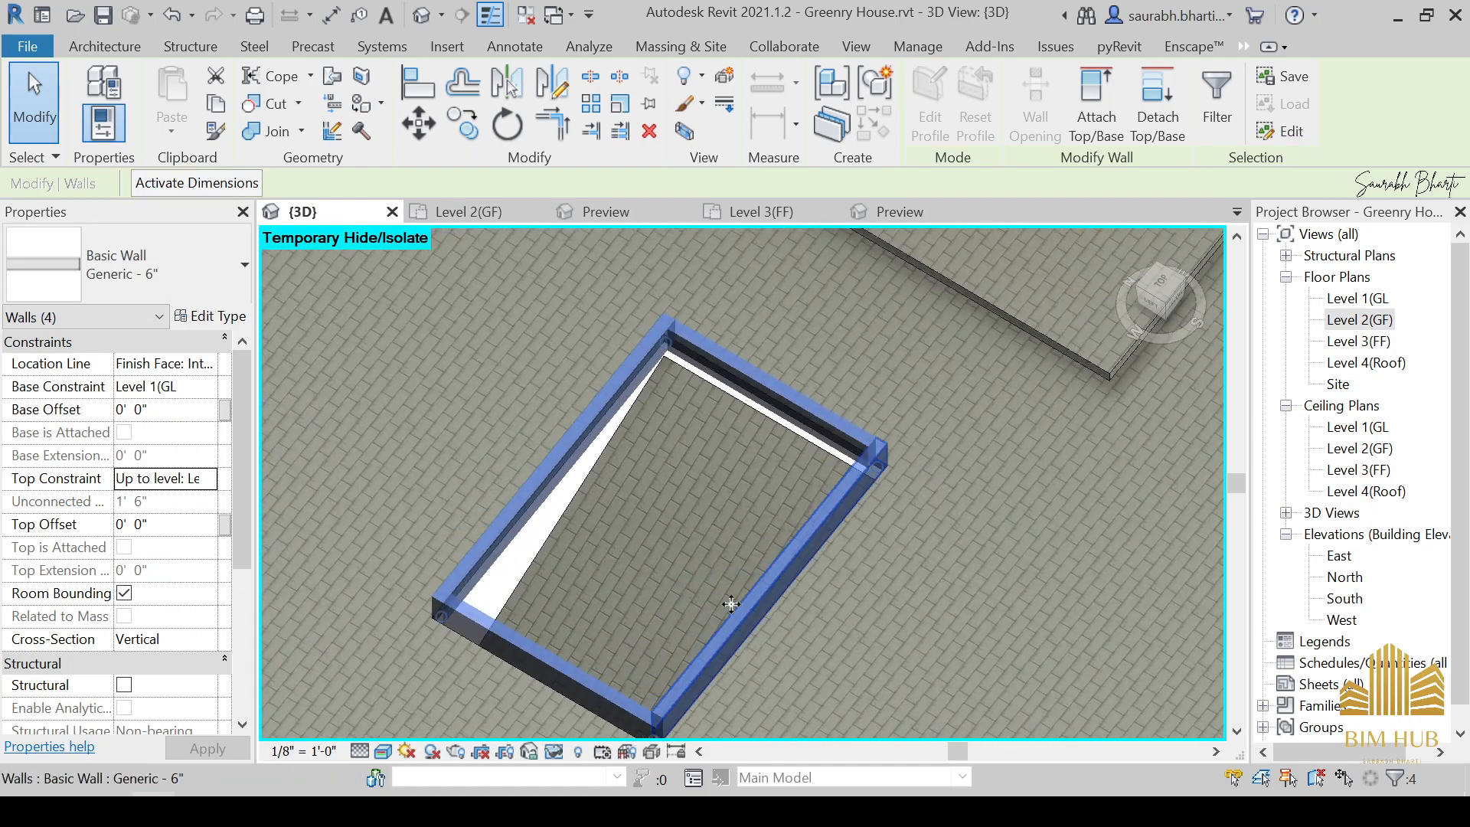
{"action": "key", "text": "Escape"}
Temporarily hide the ground slab around the pool to expose the pool walls and sloped floor.
{"action": "middle_click_drag", "start_coordinate": [710, 554], "coordinate": [680, 563], "text": "shift"}
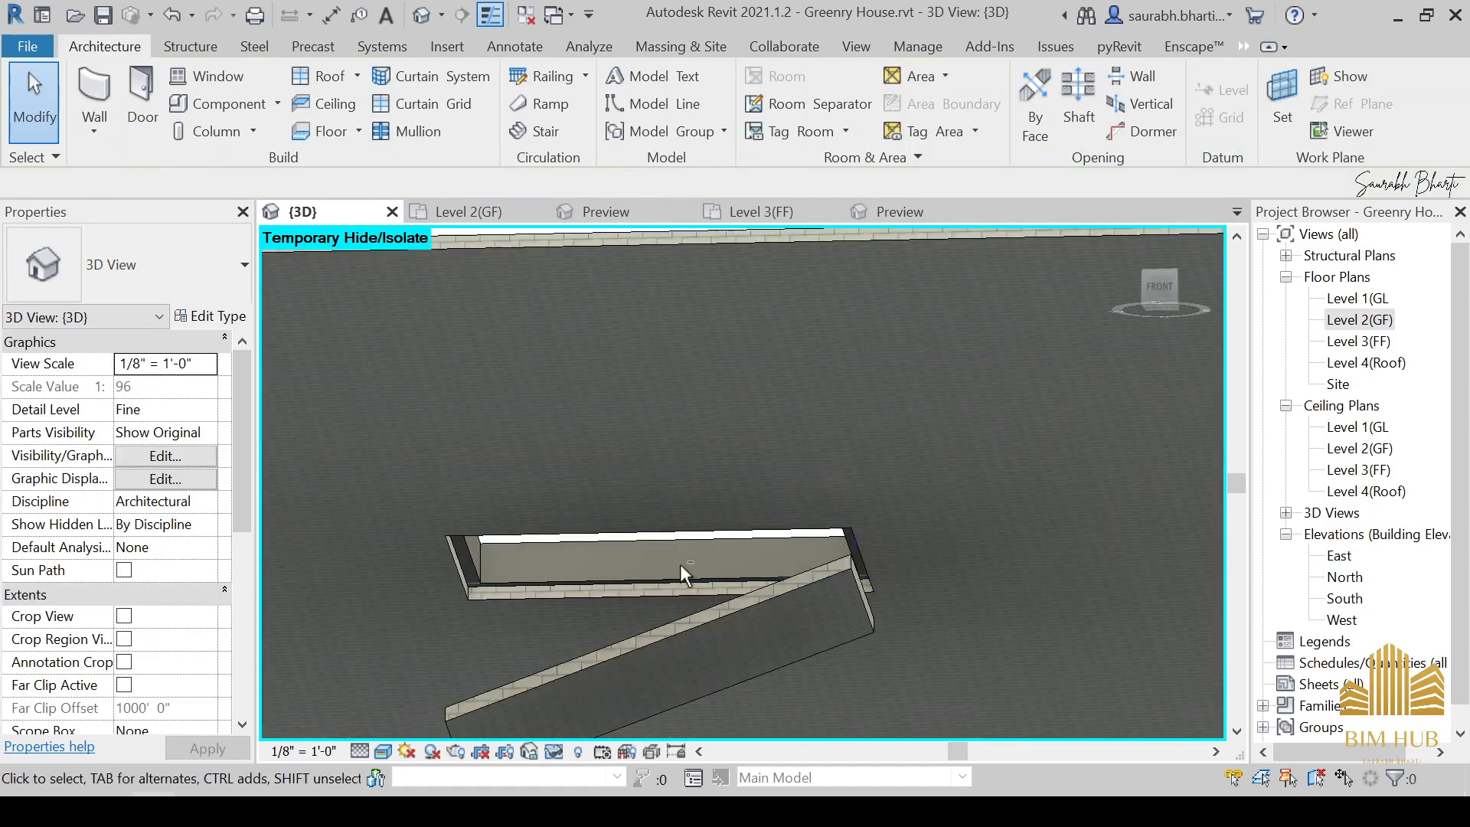
{"action": "middle_click_drag", "start_coordinate": [643, 658], "coordinate": [696, 508], "text": "shift"}
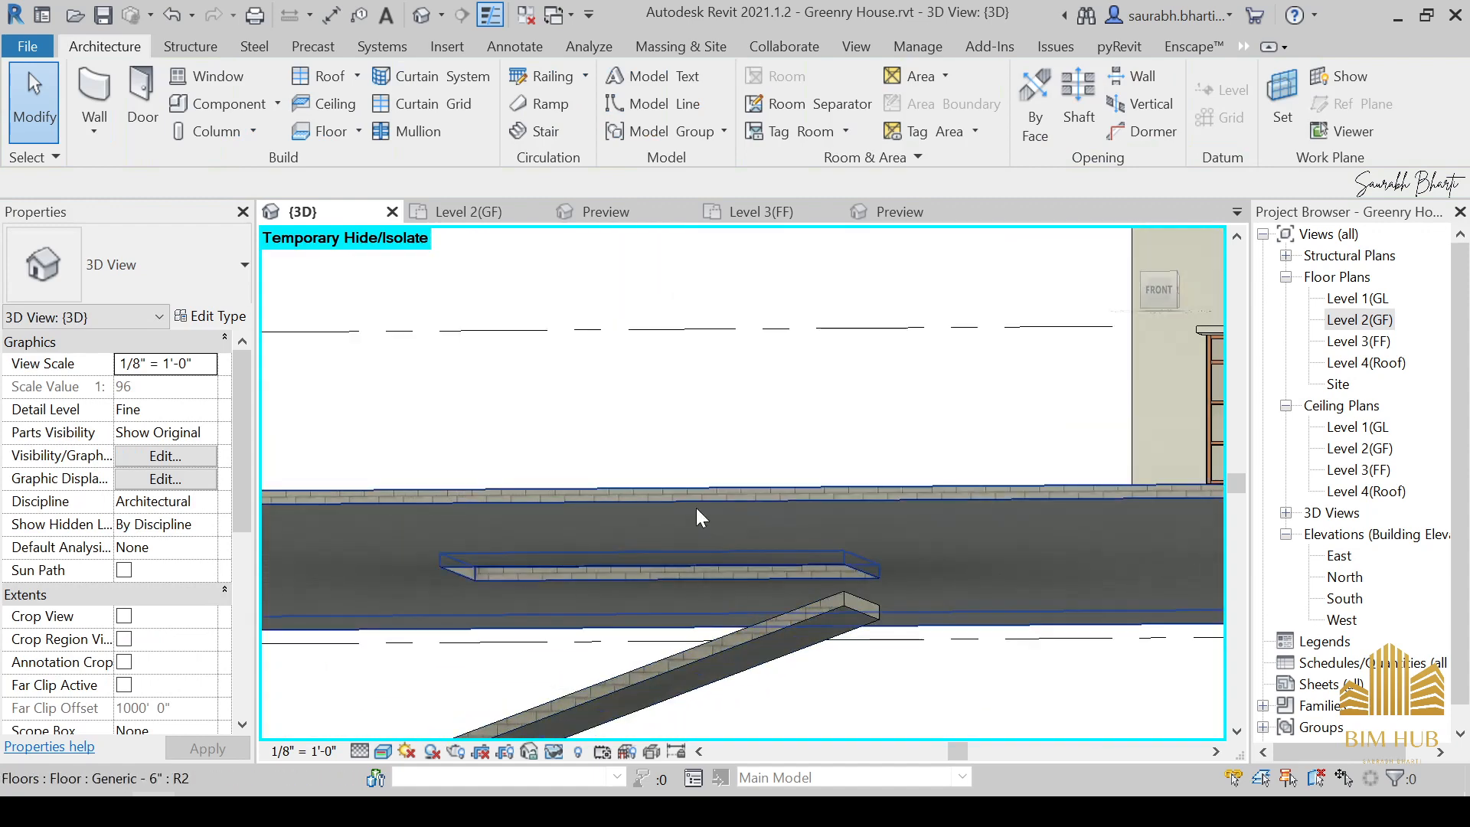
{"action": "left_click", "coordinate": [696, 502]}
{"action": "key", "text": "h"}
{"action": "key", "text": "h"}
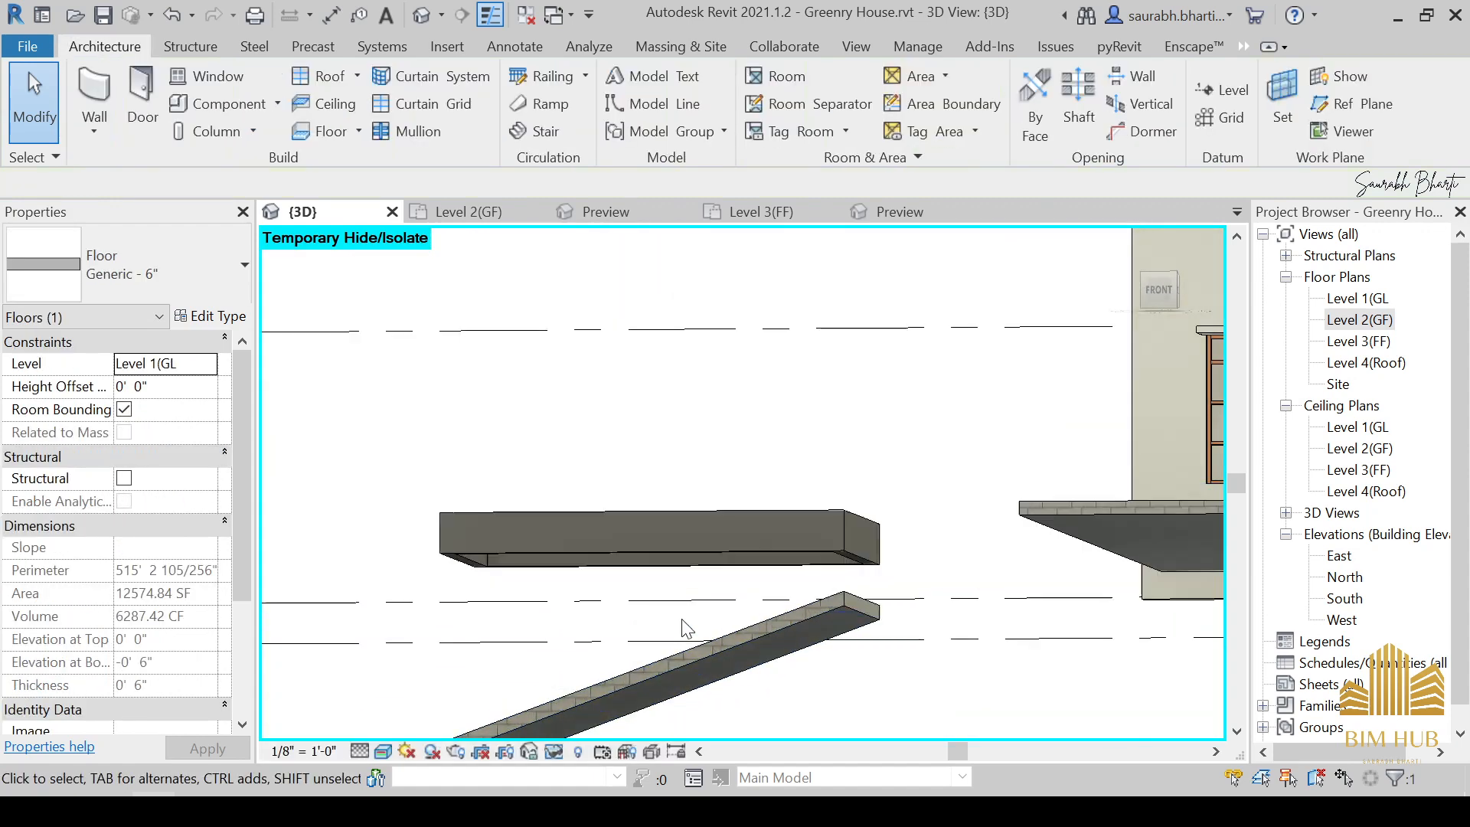
{"action": "middle_click_drag", "start_coordinate": [683, 627], "coordinate": [801, 564], "text": "shift"}
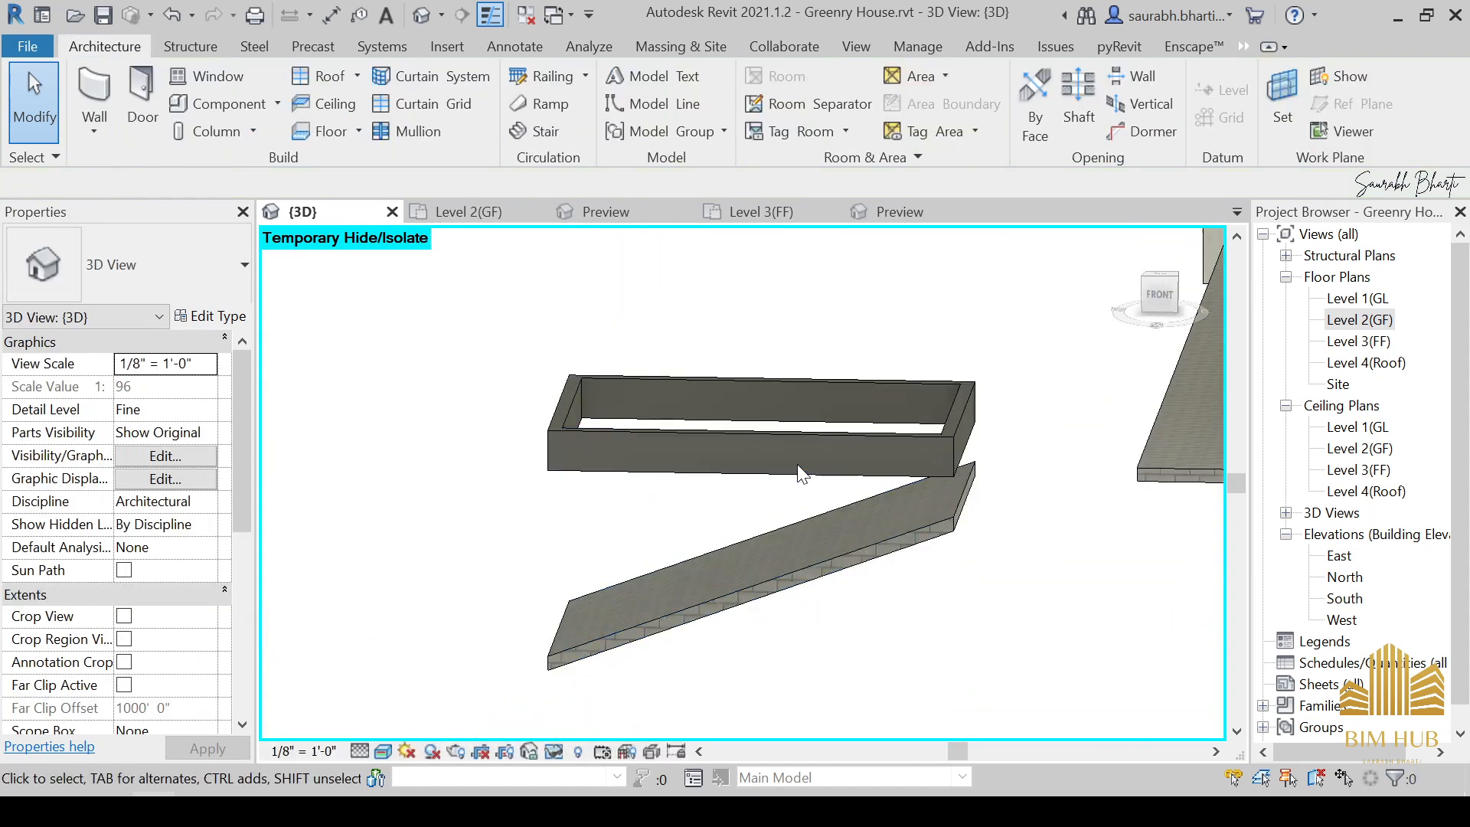
Start editing the profile of the pool's front wall in the Front view.
{"action": "left_click", "coordinate": [796, 467]}
{"action": "middle_click_drag", "start_coordinate": [796, 467], "coordinate": [817, 483], "text": "shift"}
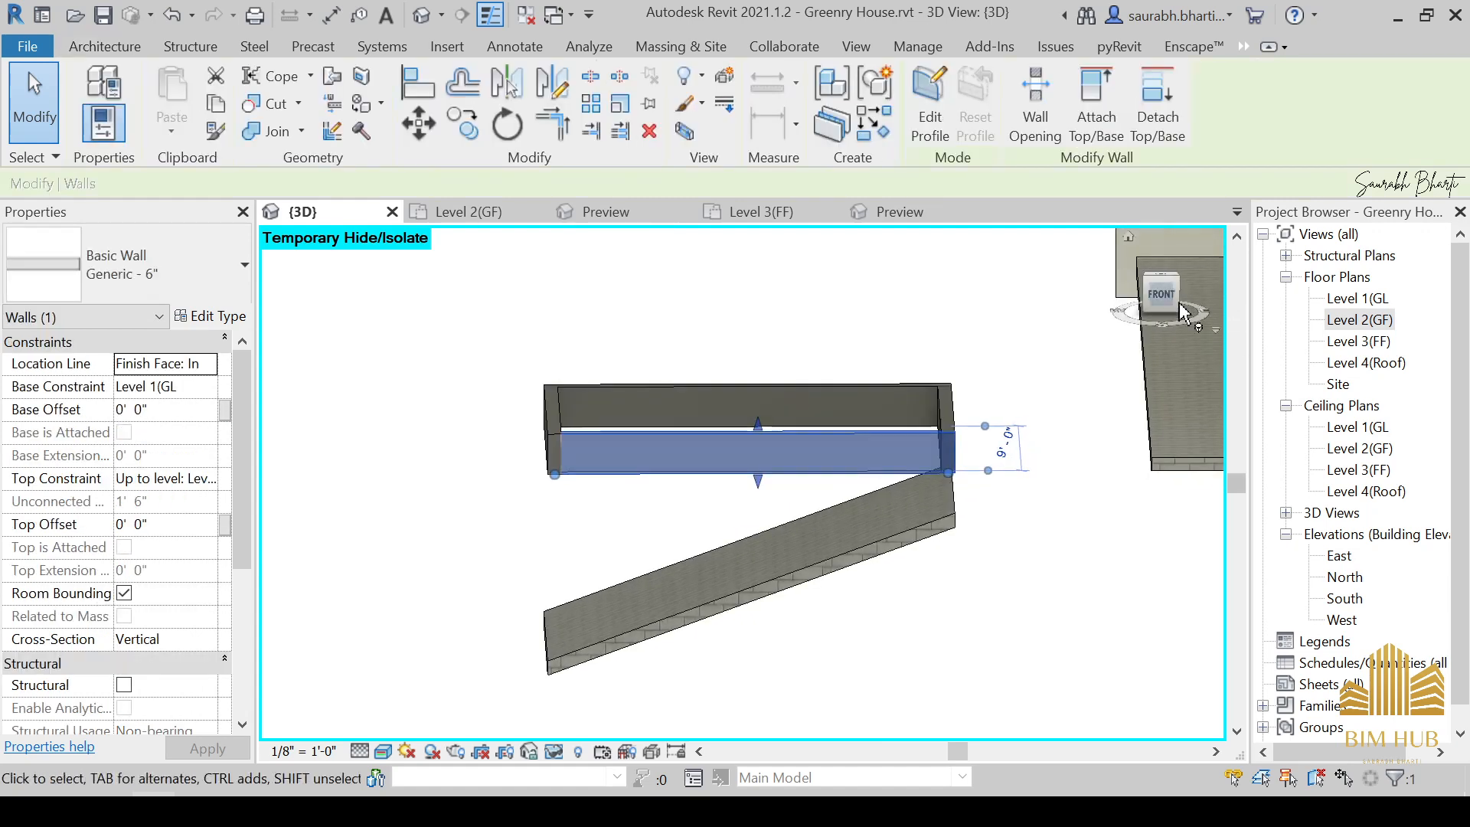
{"action": "left_click", "coordinate": [1158, 294]}
{"action": "left_click", "coordinate": [931, 107]}
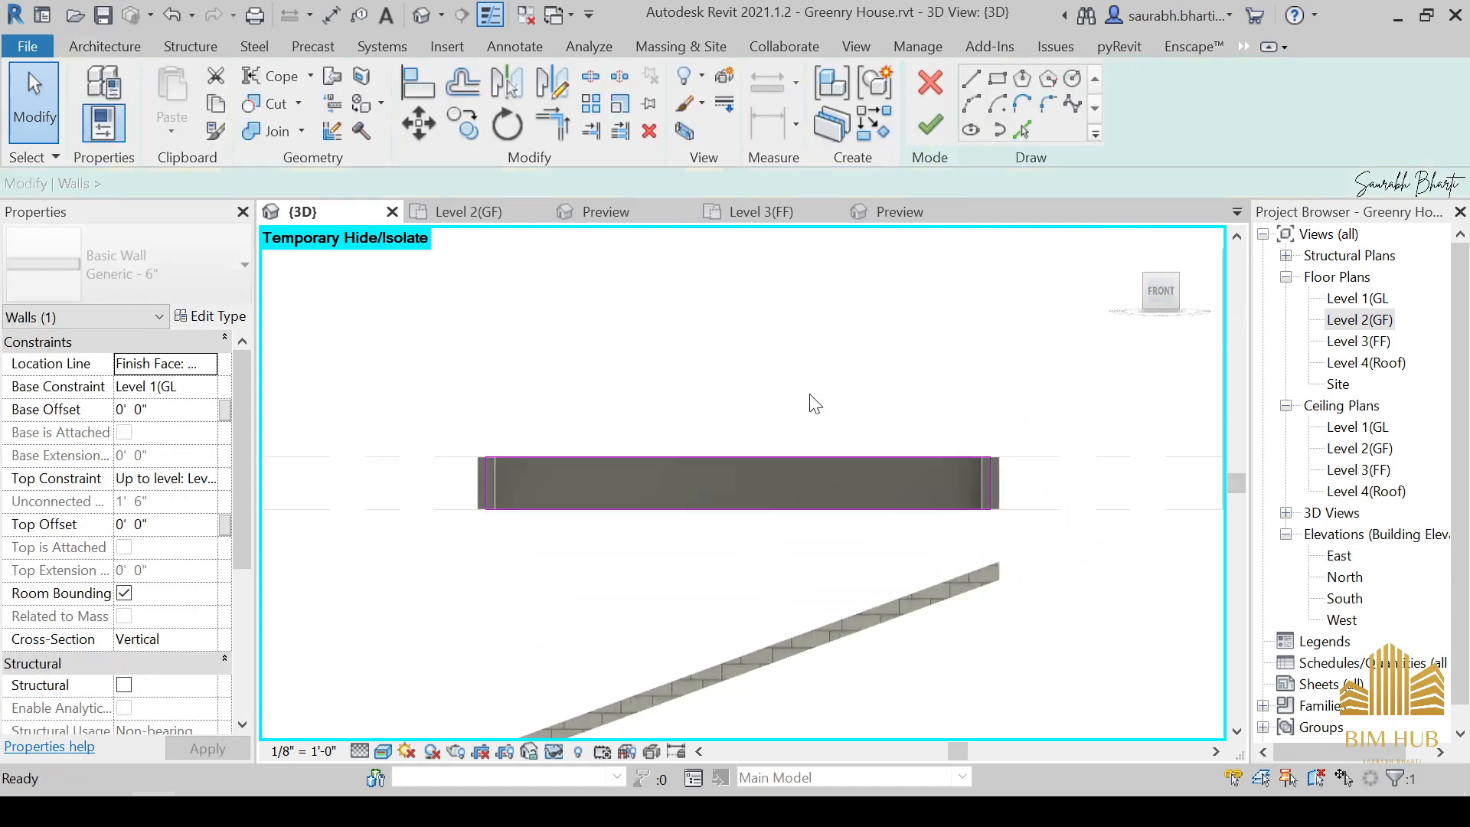
Try to pick the sloped floor's top edge as a sketch line for the front wall's profile.
{"action": "middle_click_drag", "start_coordinate": [835, 425], "coordinate": [875, 317]}
{"action": "left_click", "coordinate": [1023, 130]}
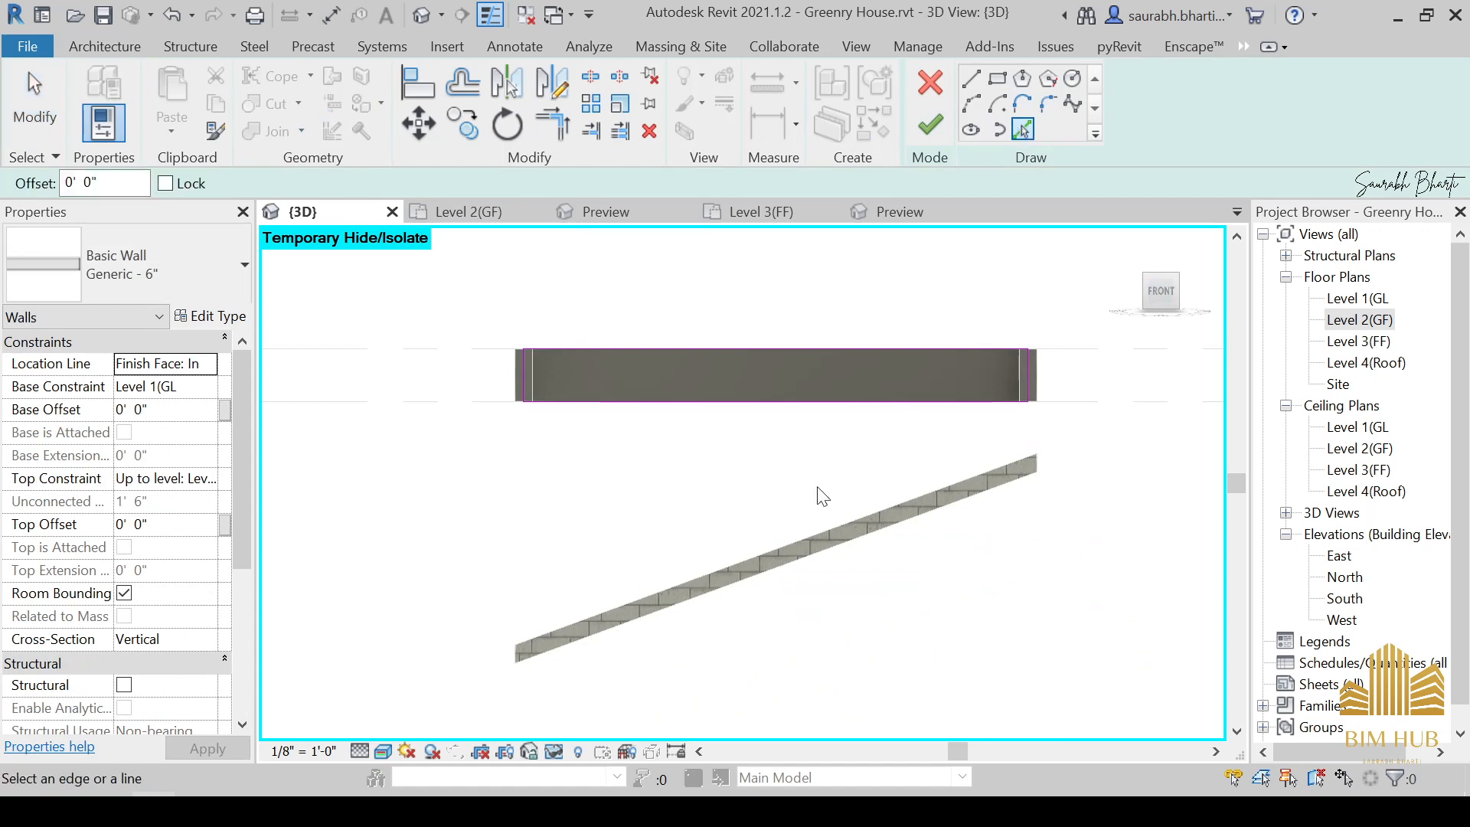
{"action": "scroll", "coordinate": [770, 492], "scroll_direction": "up", "scroll_amount": 2}
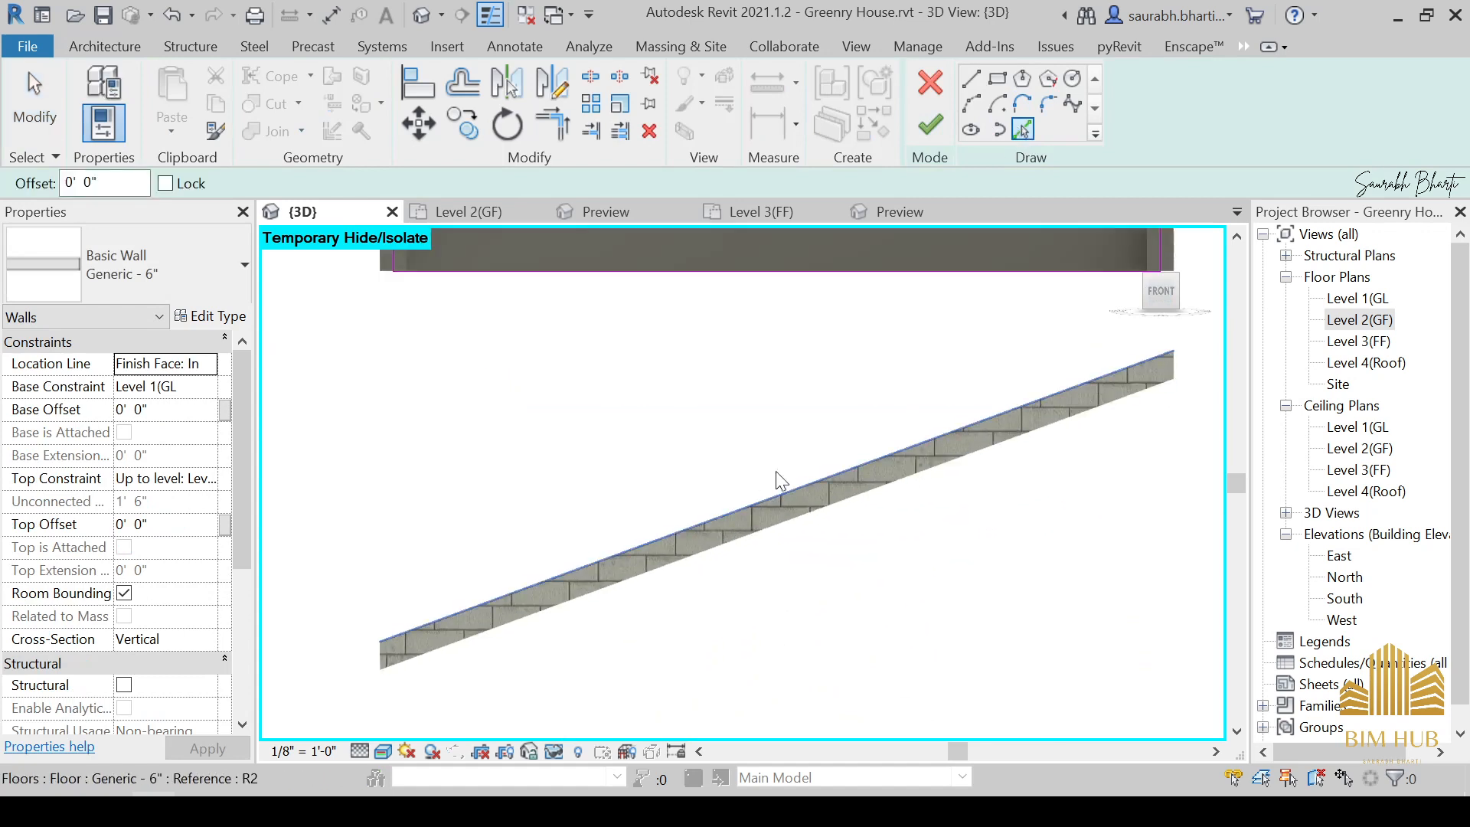
{"action": "left_click", "coordinate": [775, 470]}
{"action": "left_click", "coordinate": [791, 277]}
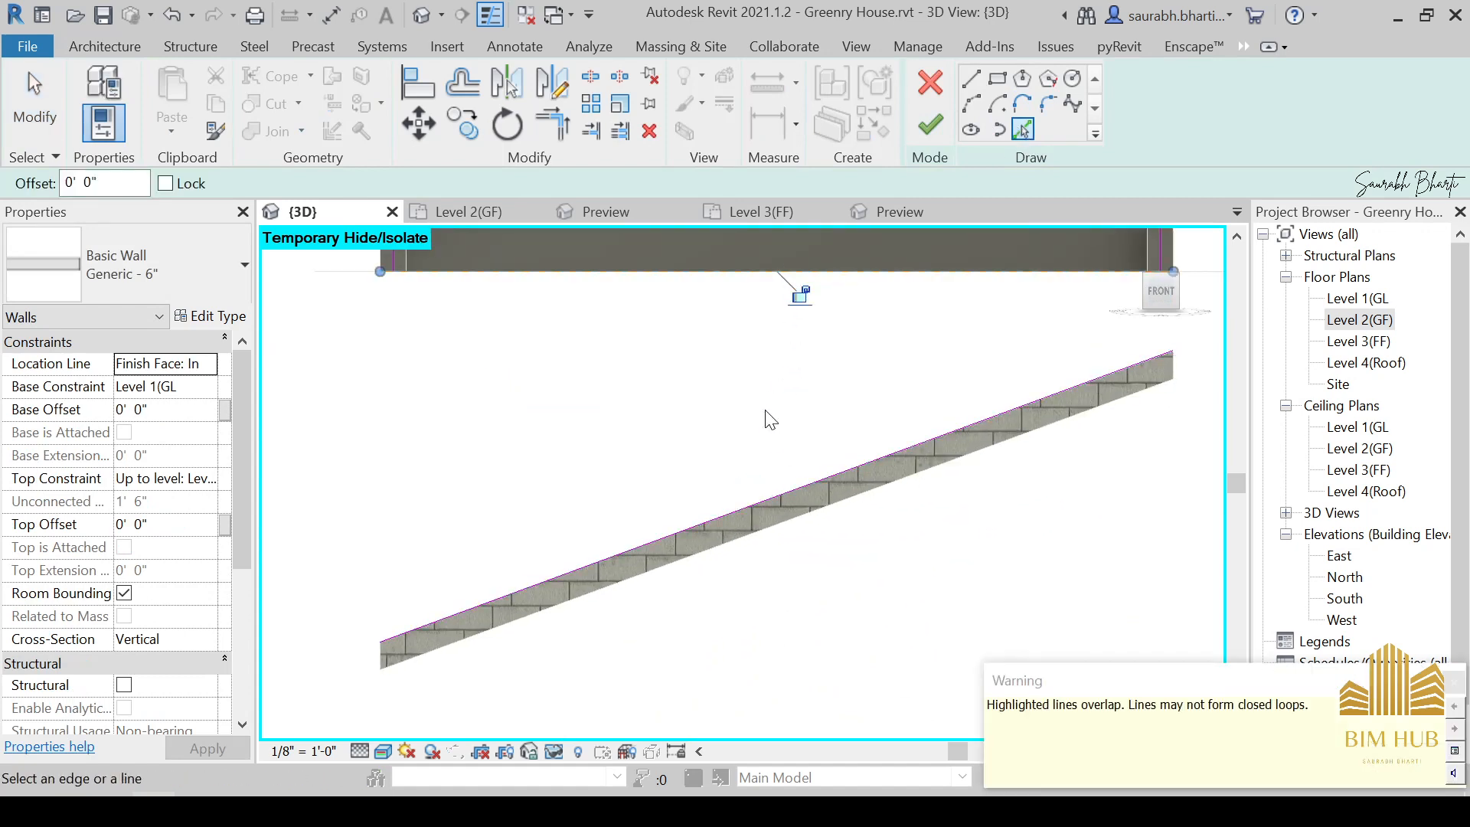
{"action": "key", "text": "Escape"}
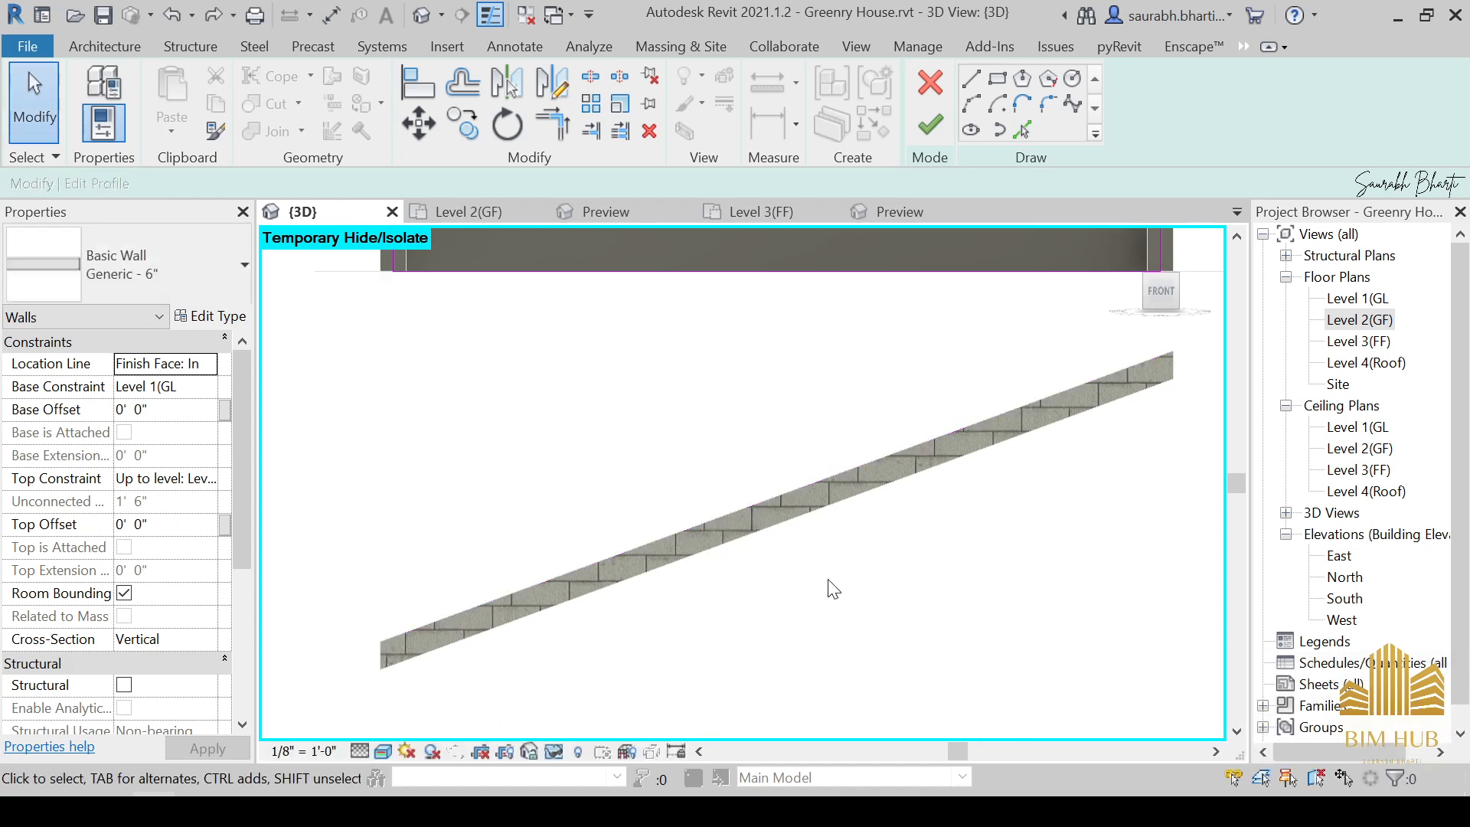
Align the front wall's bottom profile line with the sloped floor's top edge, remove the conflicting constraints, and finish the profile.
{"action": "key", "text": "a"}
{"action": "key", "text": "l"}
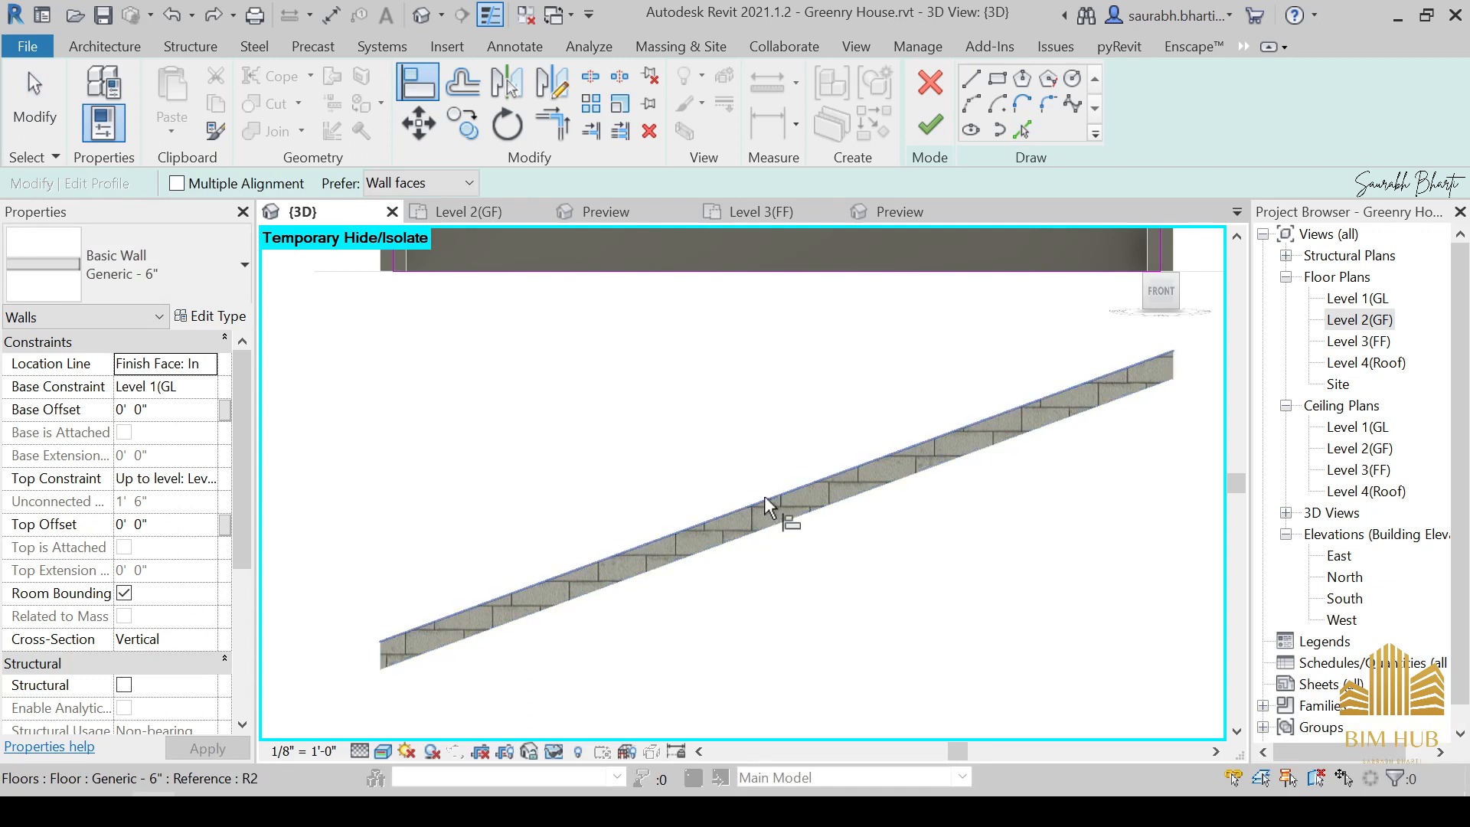
{"action": "left_click", "coordinate": [764, 502]}
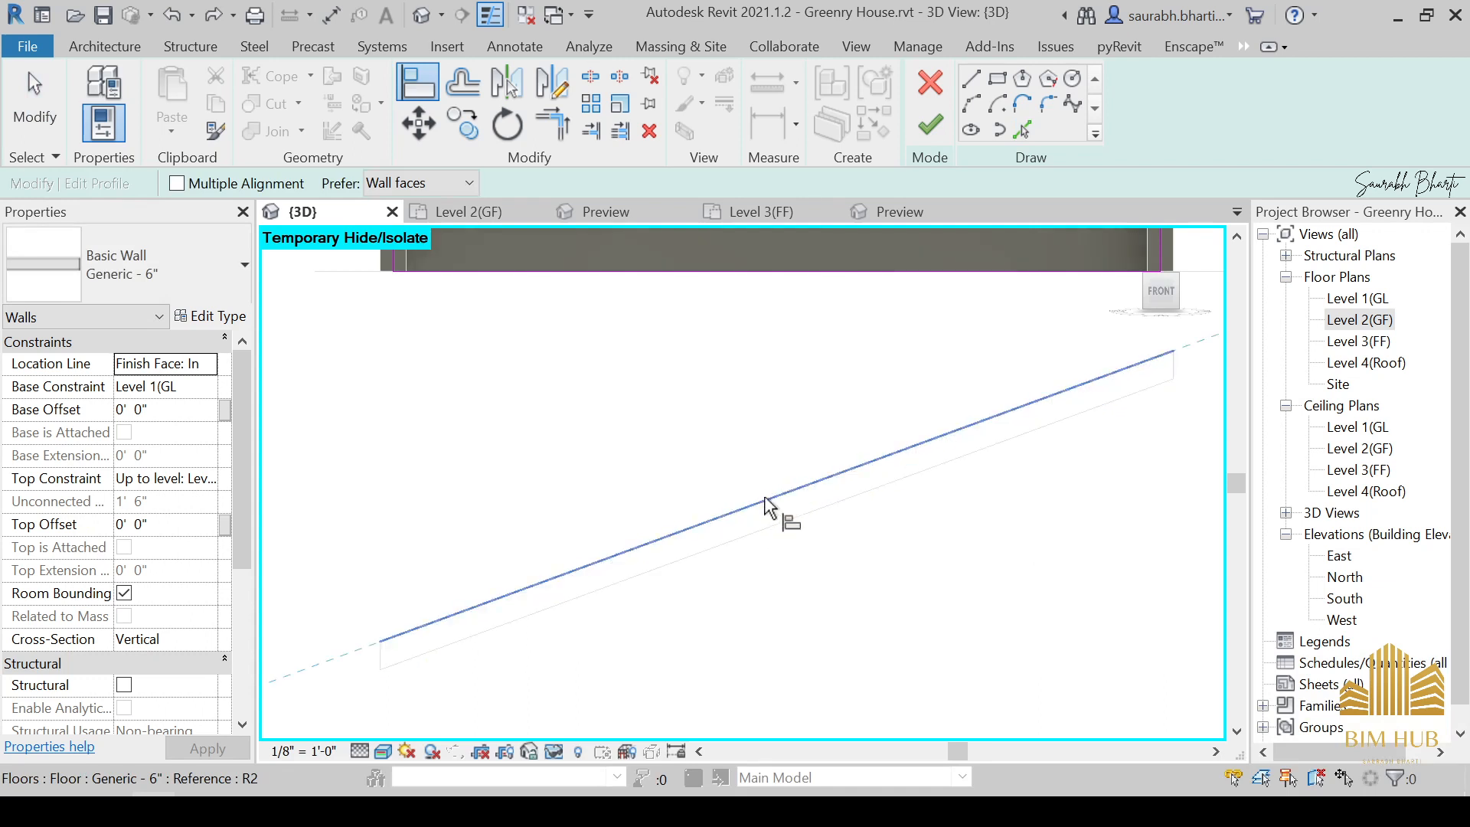
{"action": "left_click", "coordinate": [781, 272]}
{"action": "left_click", "coordinate": [1046, 767]}
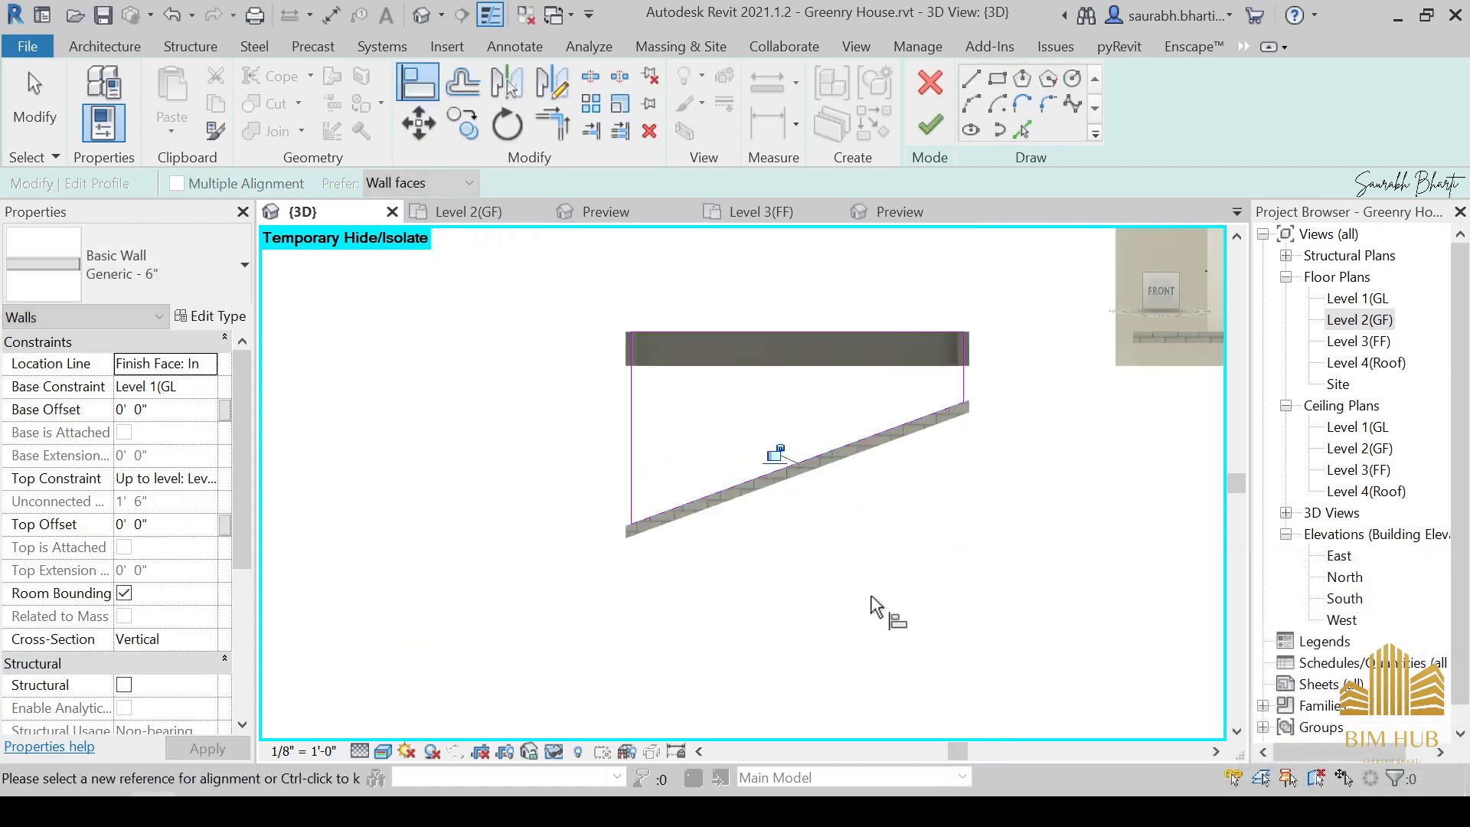
{"action": "middle_click_drag", "start_coordinate": [934, 647], "coordinate": [870, 656], "text": "shift"}
{"action": "left_click", "coordinate": [931, 124]}
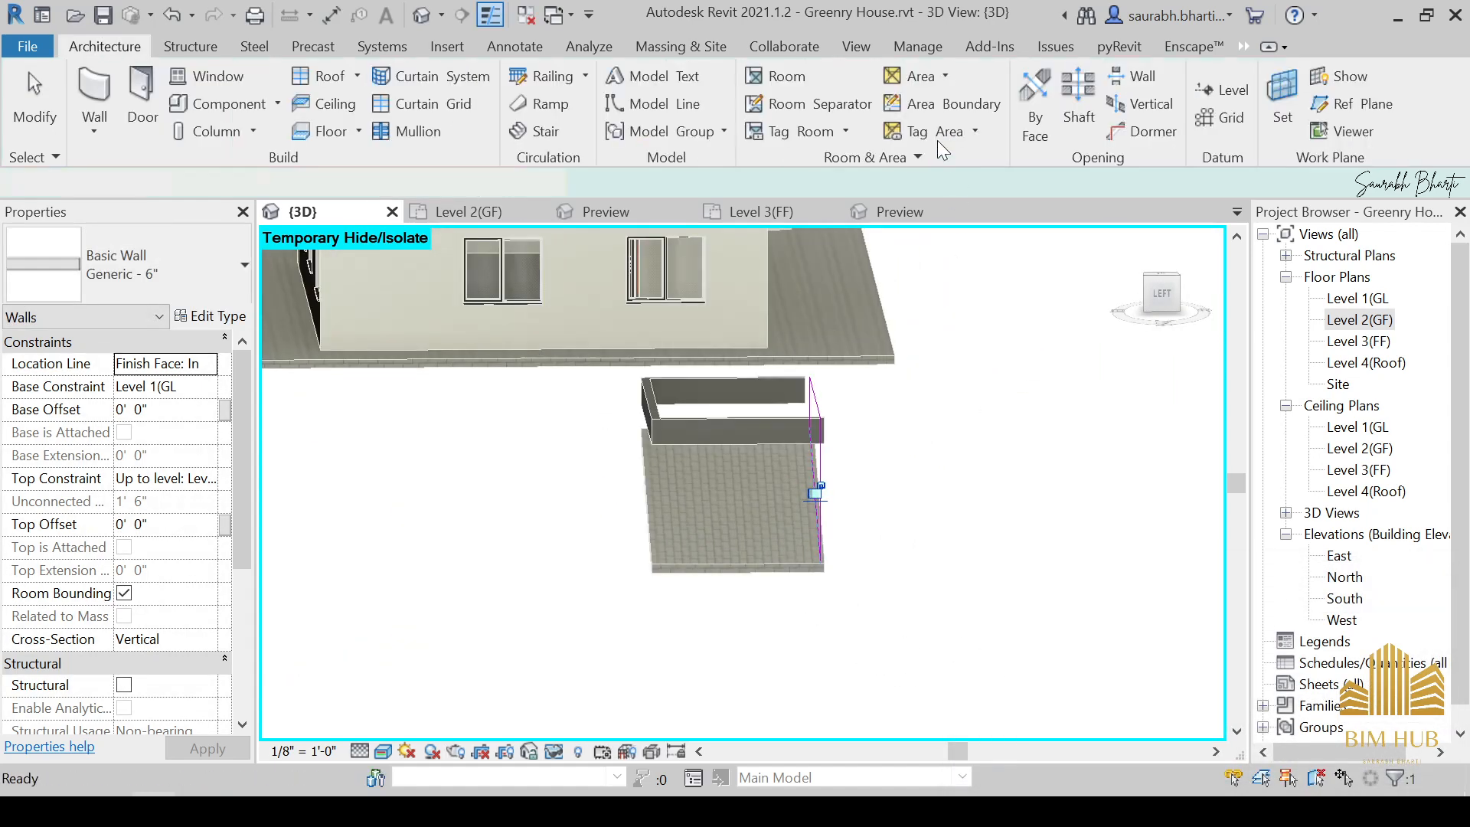
{"action": "mouse_move", "coordinate": [955, 525]}
{"action": "middle_mouse_down", "text": "shift"}
{"action": "mouse_move", "coordinate": [781, 535]}
{"action": "mouse_move", "coordinate": [835, 456]}
{"action": "middle_mouse_up", "text": "shift"}
{"action": "left_click", "coordinate": [856, 635]}
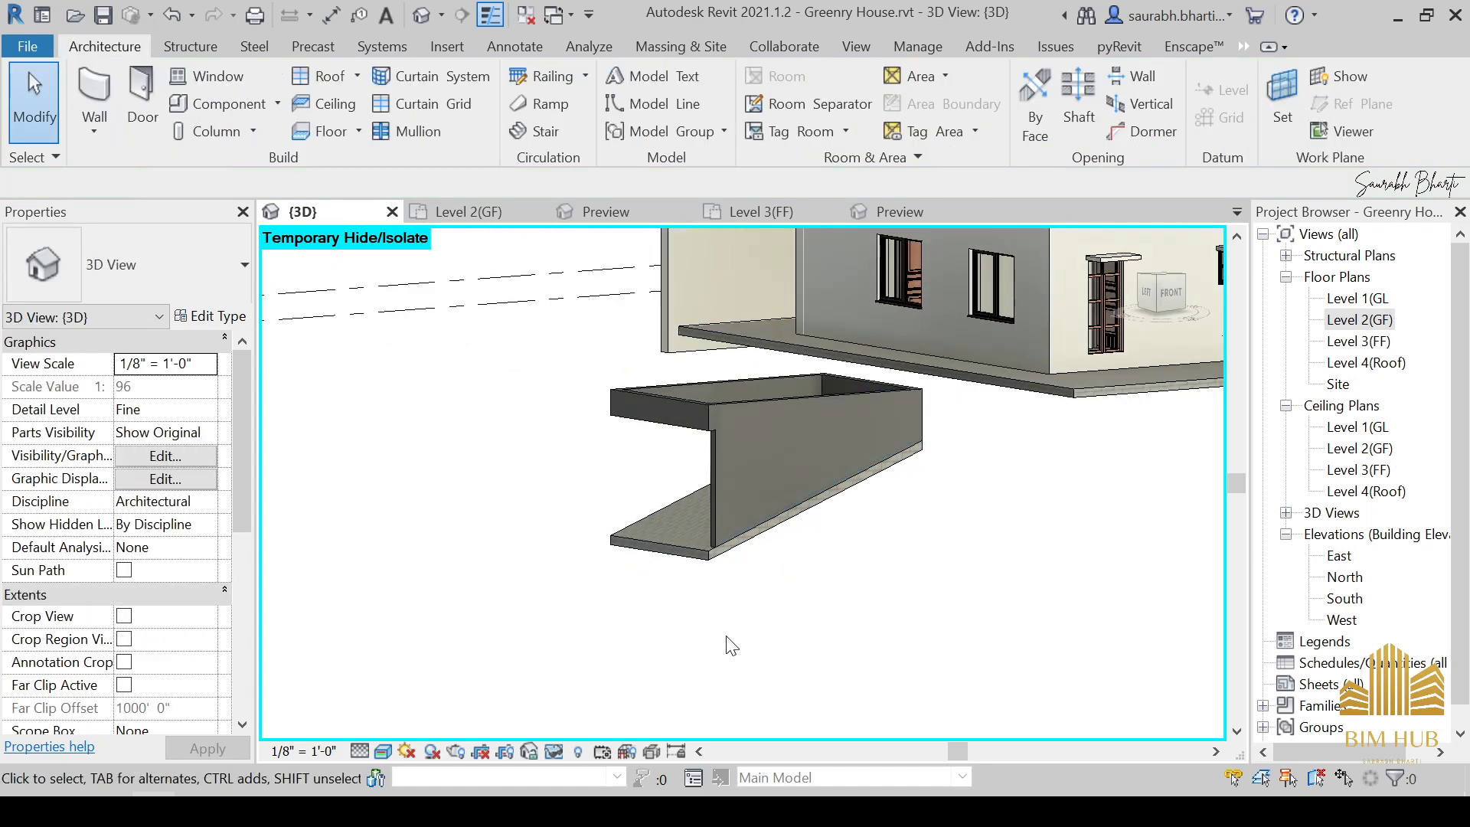
Start editing the profile of the pool wall at the deep end, seen from the Left view.
{"action": "middle_click_drag", "start_coordinate": [728, 643], "coordinate": [788, 482], "text": "shift"}
{"action": "left_click", "coordinate": [747, 438]}
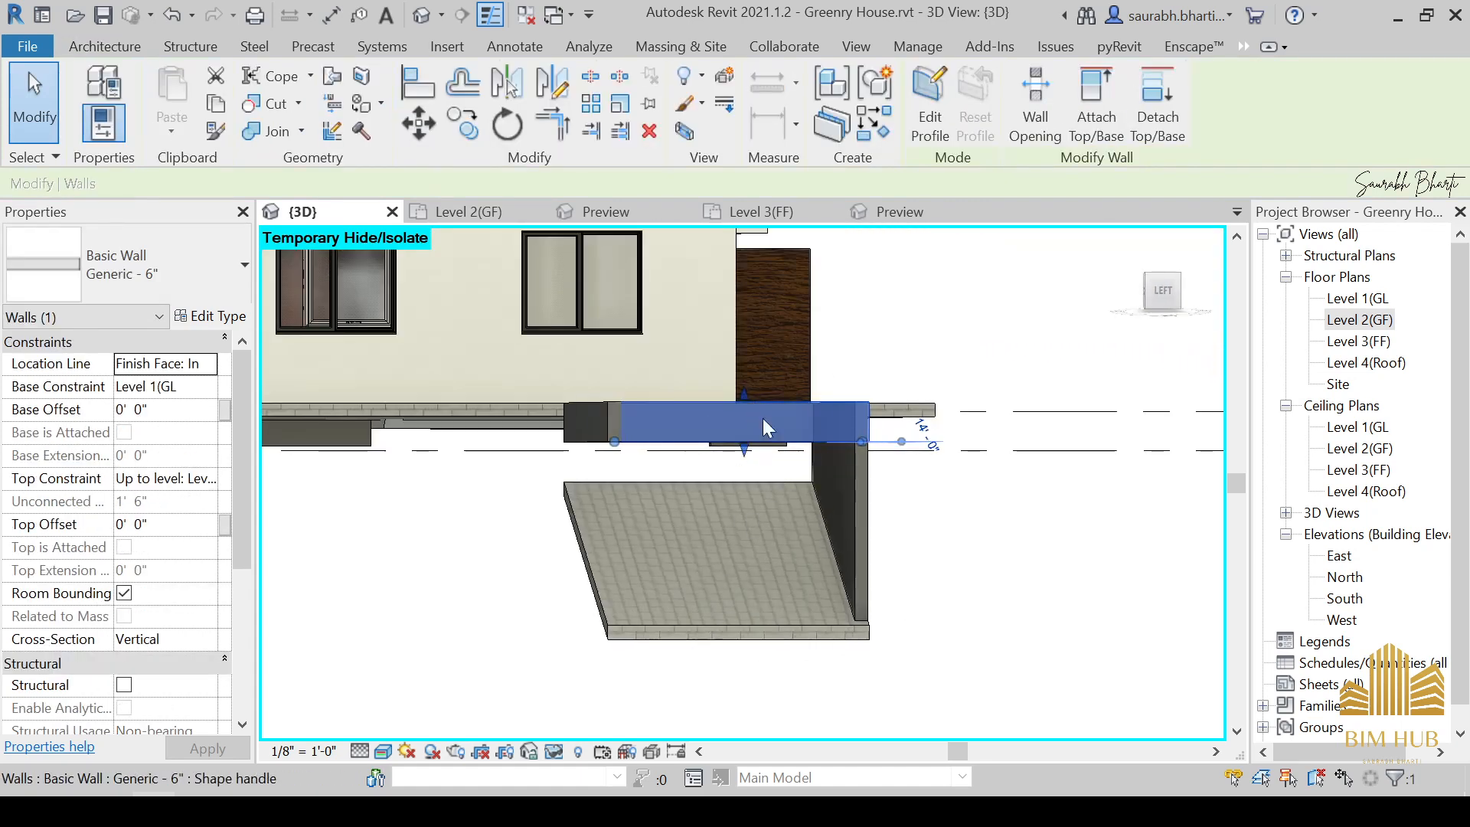
{"action": "left_click", "coordinate": [930, 107]}
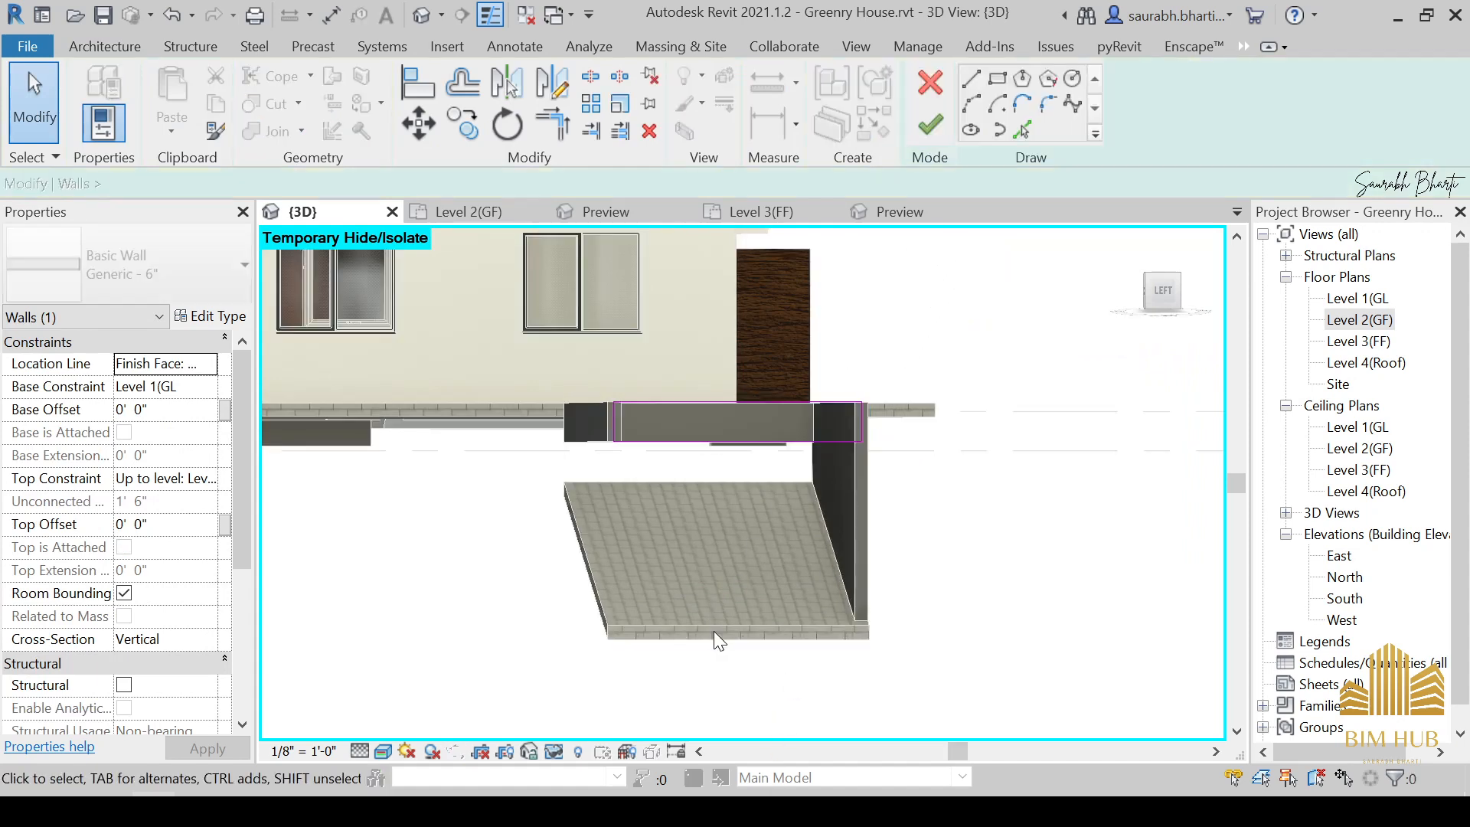
{"action": "key", "text": "a"}
{"action": "key", "text": "l"}
{"action": "scroll", "coordinate": [712, 663], "scroll_direction": "up", "scroll_amount": 3}
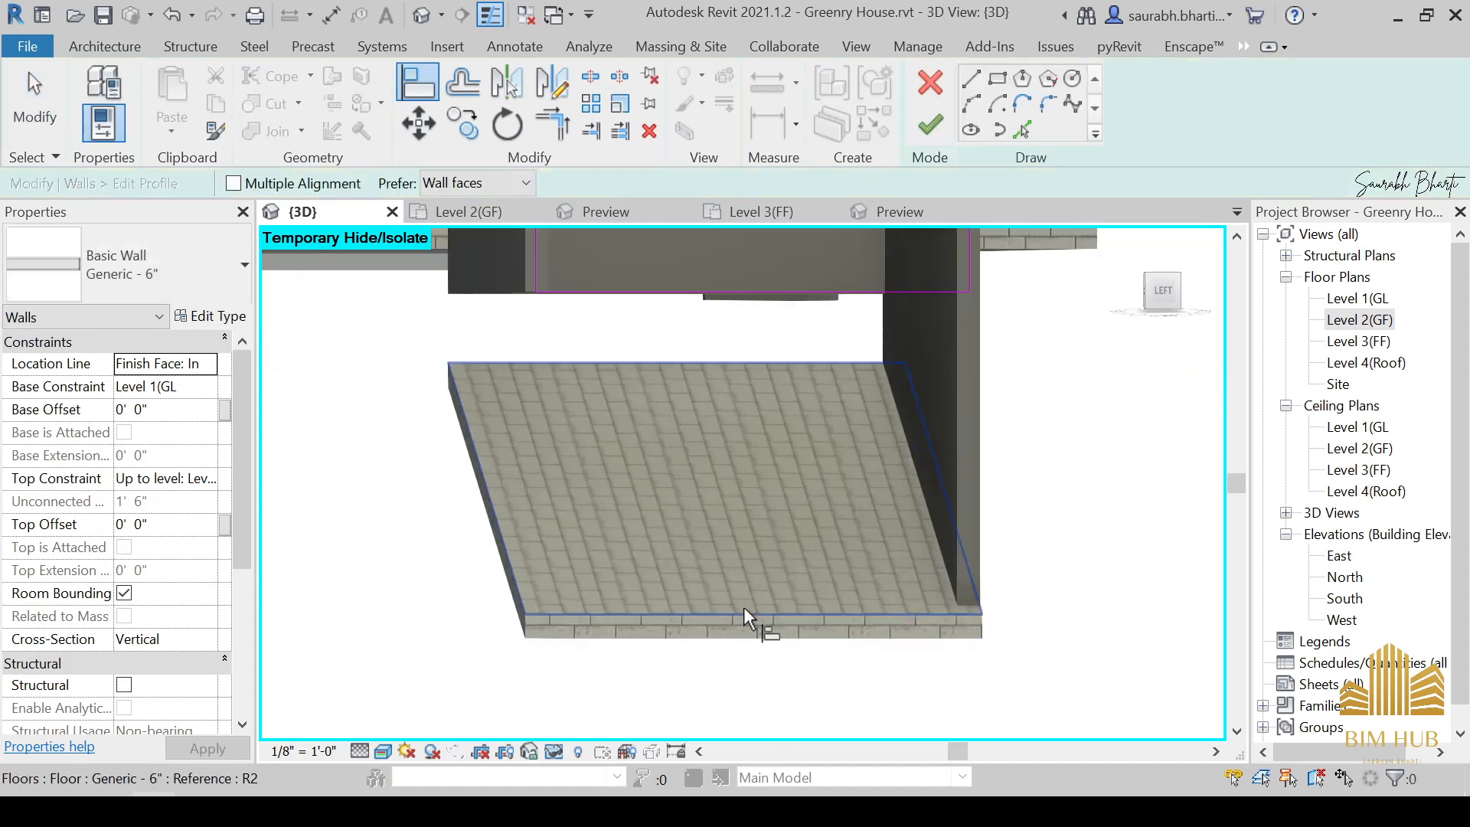
{"action": "left_click", "coordinate": [743, 606]}
{"action": "key", "text": "Escape"}
{"action": "key", "text": "Escape"}
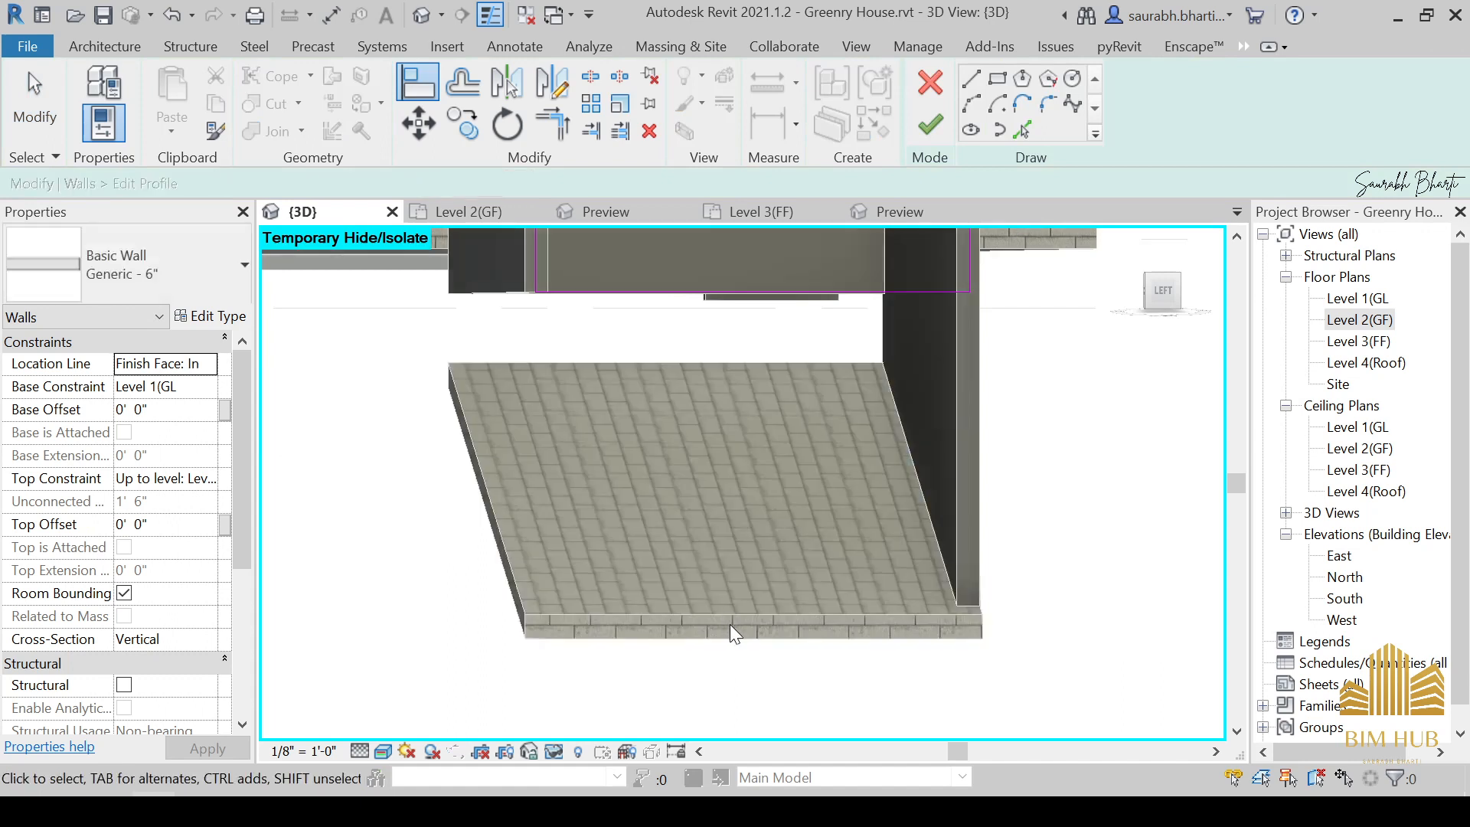
Restart the Align command and set the 3D view's visual style to Hidden Line.
{"action": "key", "text": "l"}
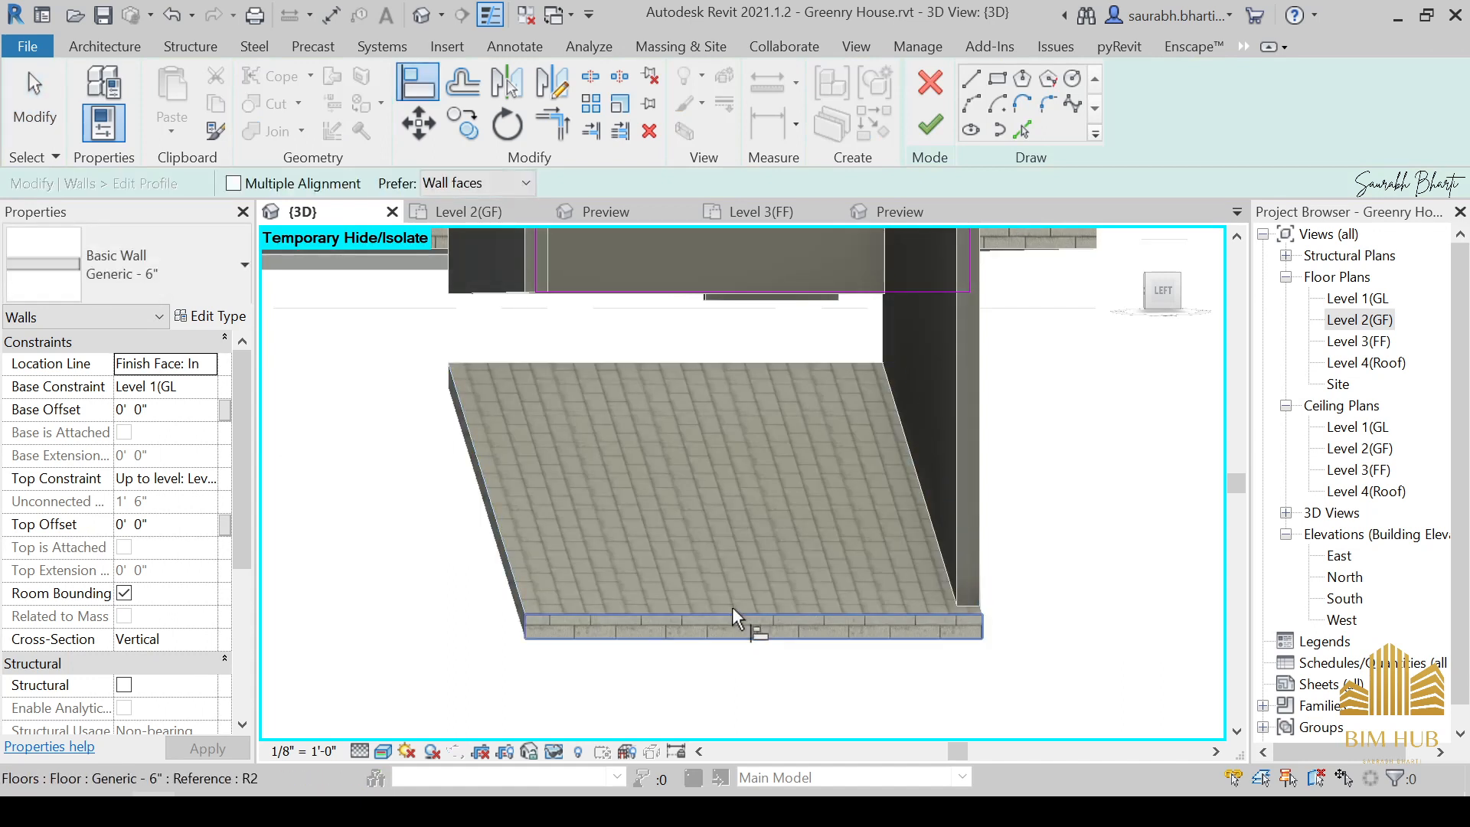
{"action": "left_click", "coordinate": [383, 751]}
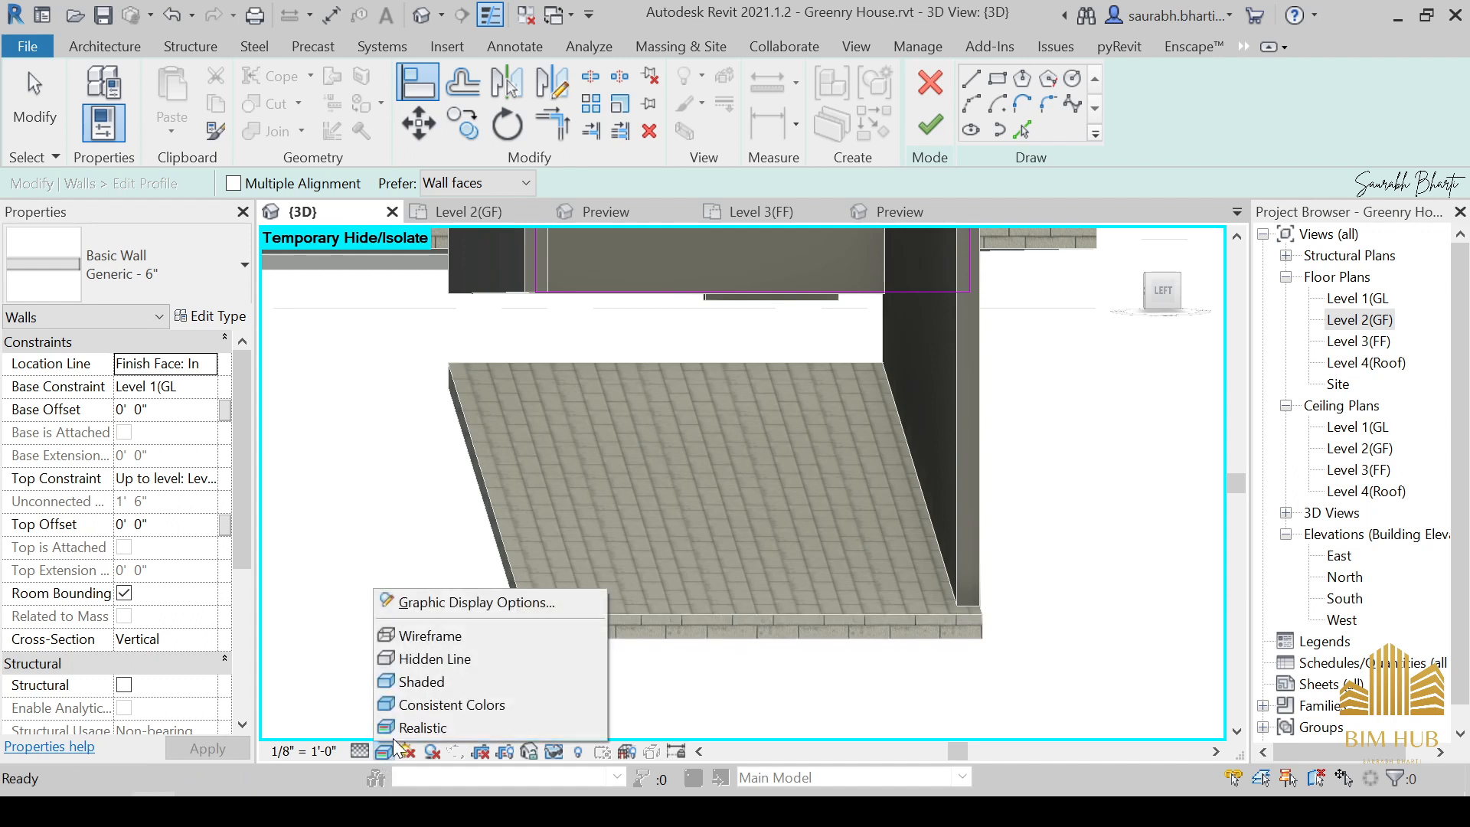
{"action": "left_click", "coordinate": [418, 657]}
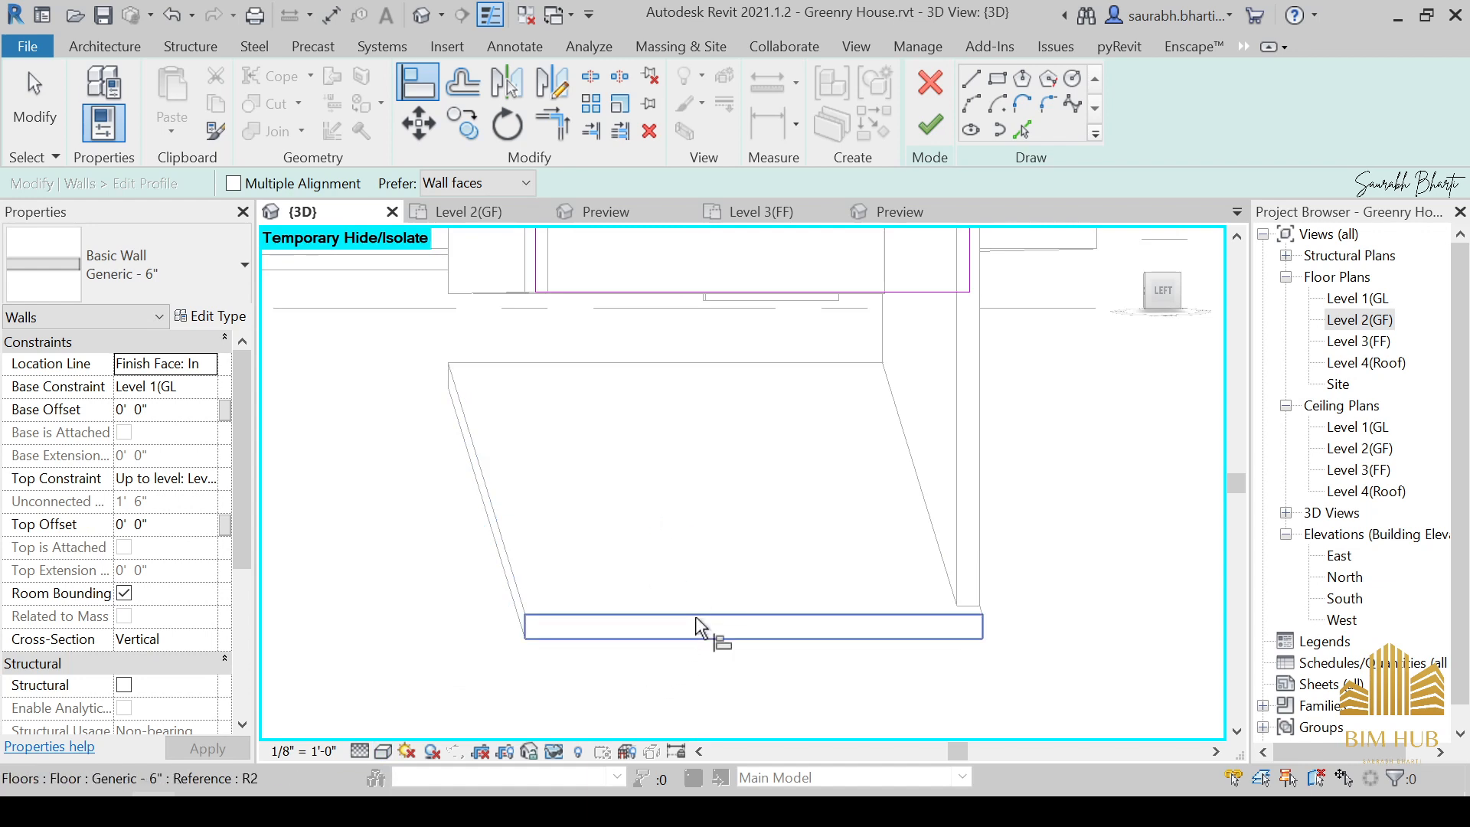
Align the deep-end wall's bottom profile line with the floor's top edge, remove the conflicting constraints, and finish the profile.
{"action": "key", "text": "Tab"}
{"action": "key", "text": "Tab"}
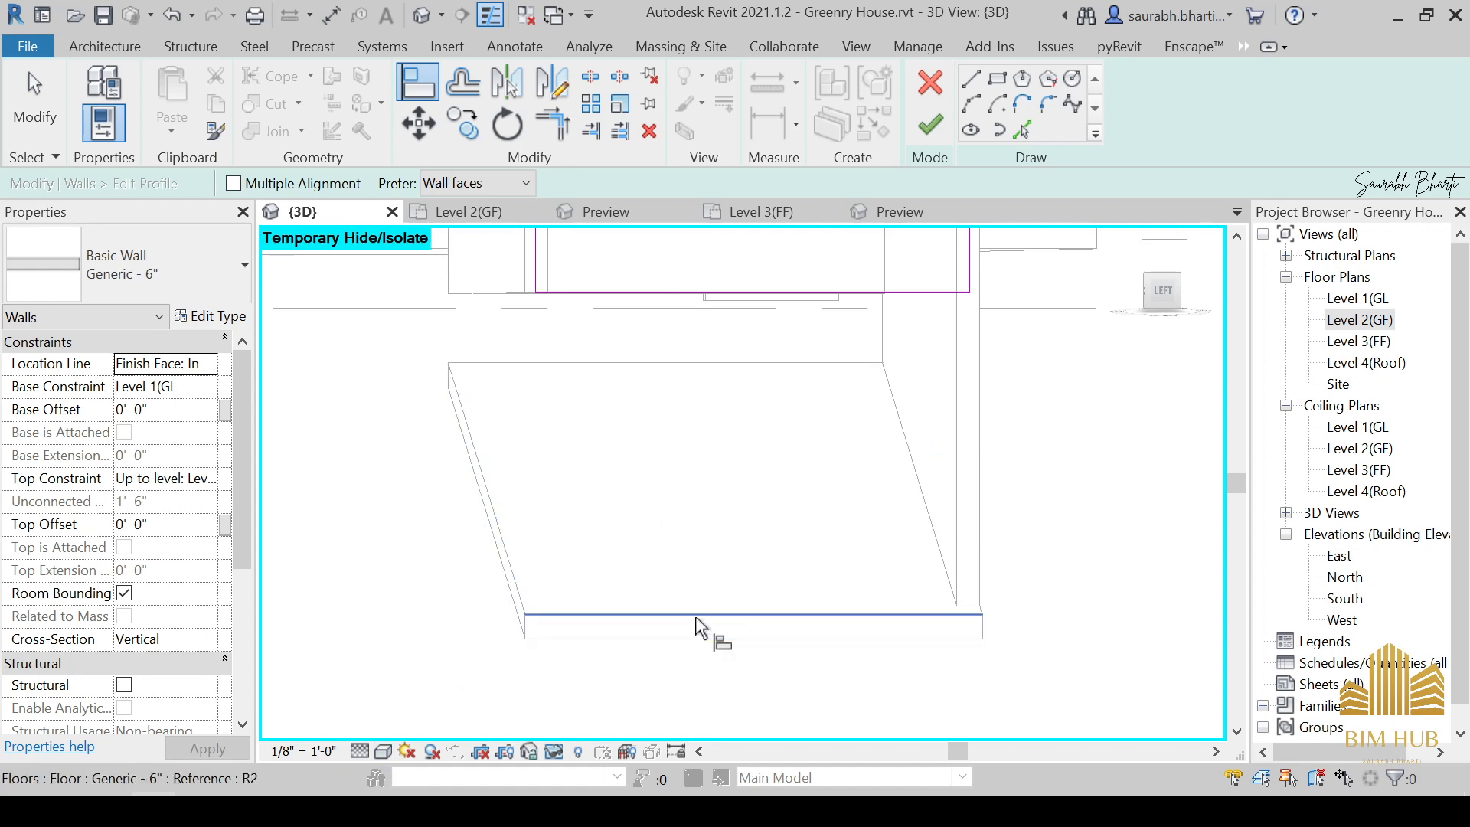
{"action": "left_click", "coordinate": [698, 626]}
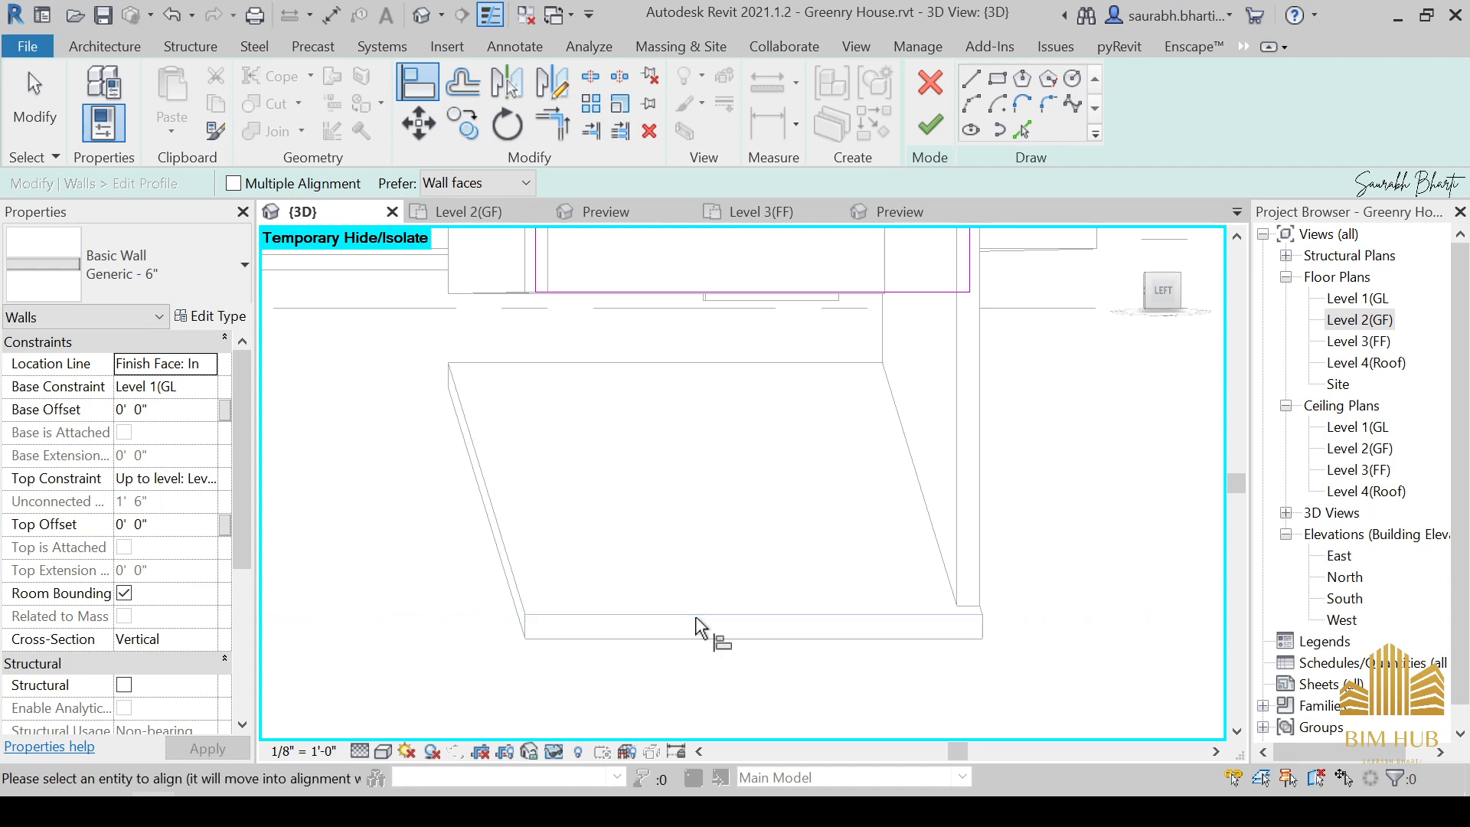
{"action": "middle_click_drag", "start_coordinate": [699, 623], "coordinate": [633, 672]}
{"action": "left_click", "coordinate": [685, 352]}
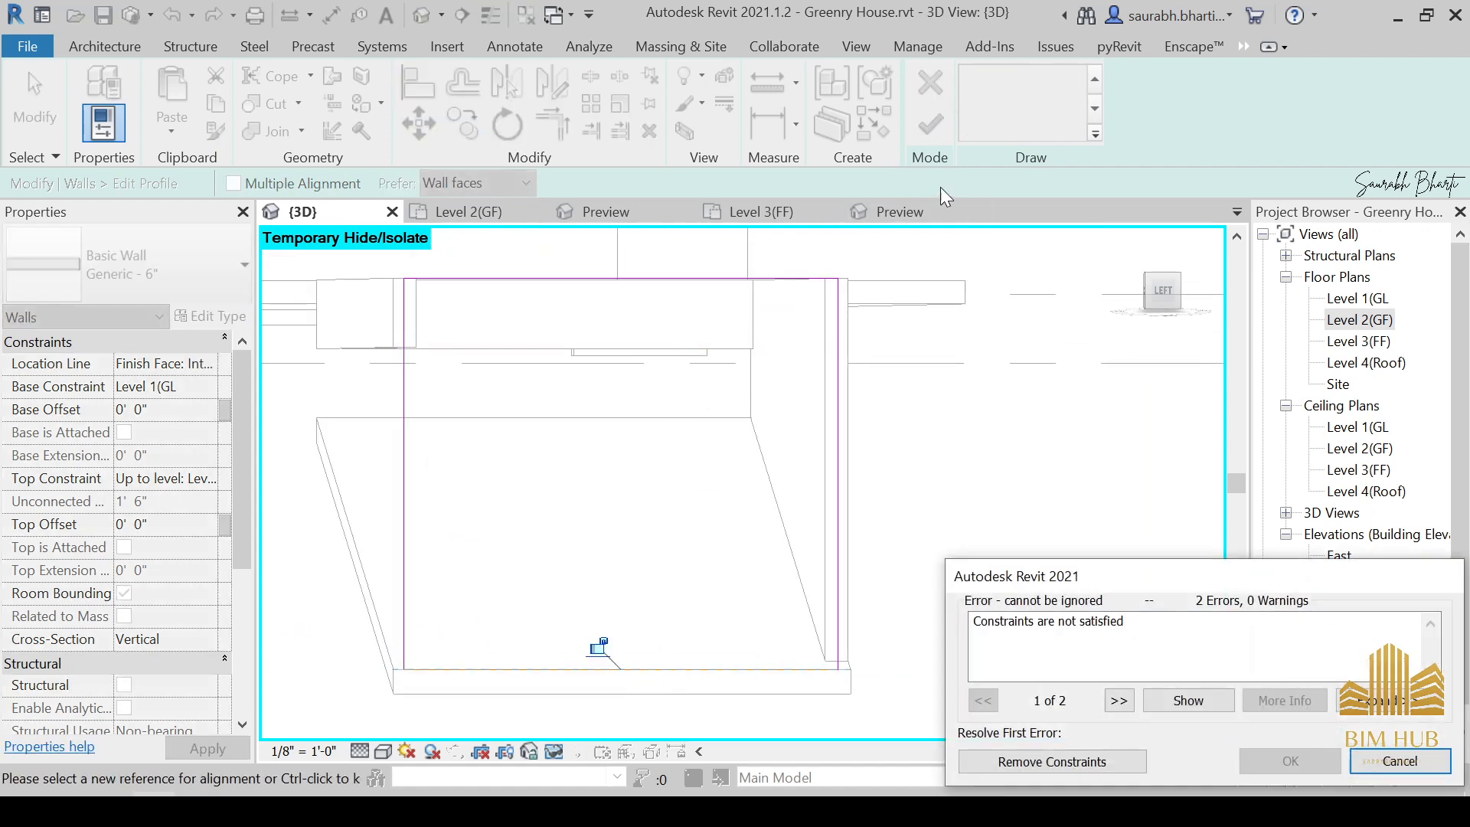
{"action": "left_click", "coordinate": [1047, 766]}
{"action": "left_click", "coordinate": [930, 124]}
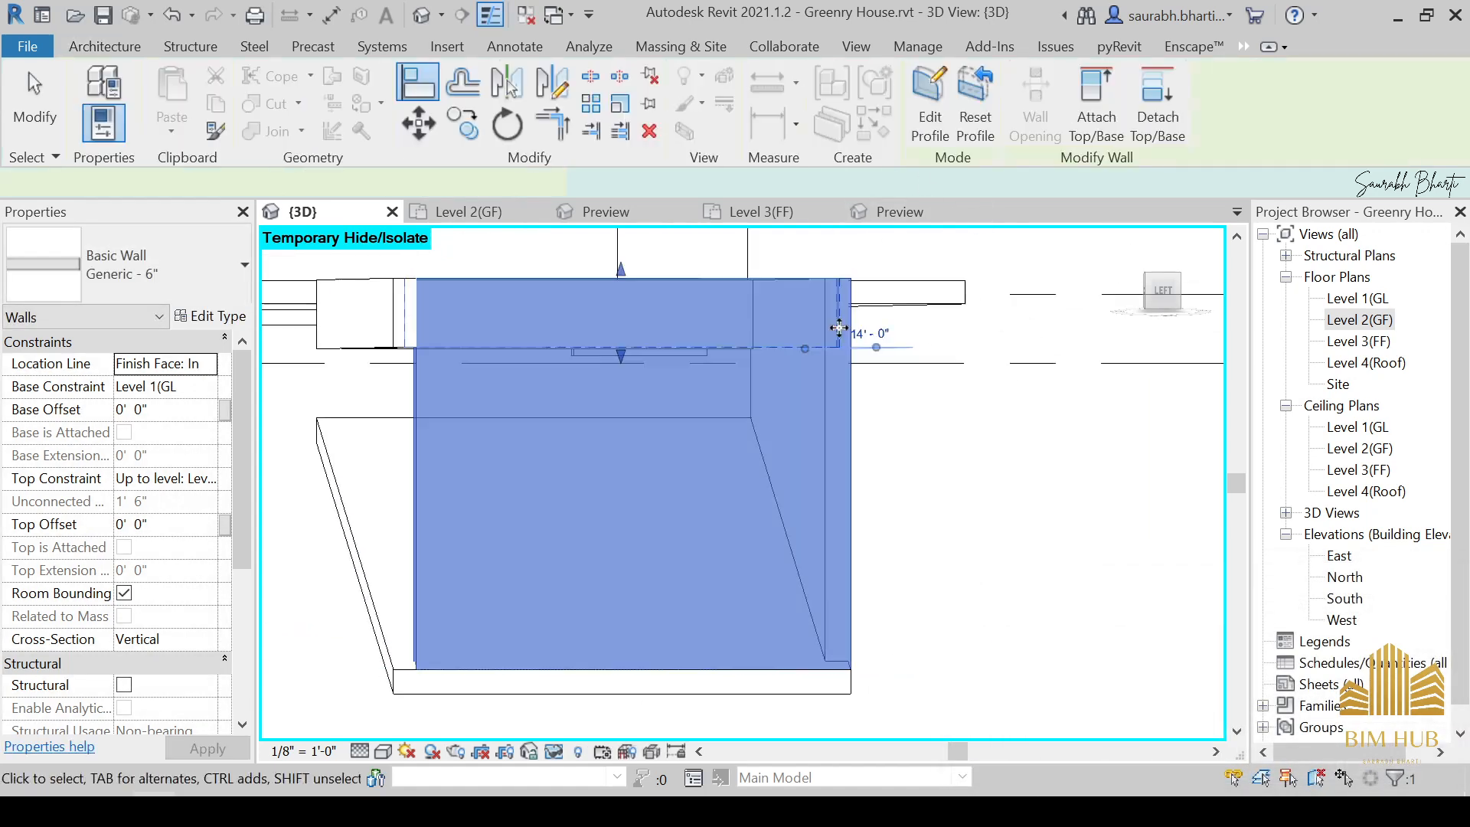
Start editing the profile of the pool's back wall in the Back view.
{"action": "middle_click_drag", "start_coordinate": [643, 594], "coordinate": [585, 583], "text": "shift"}
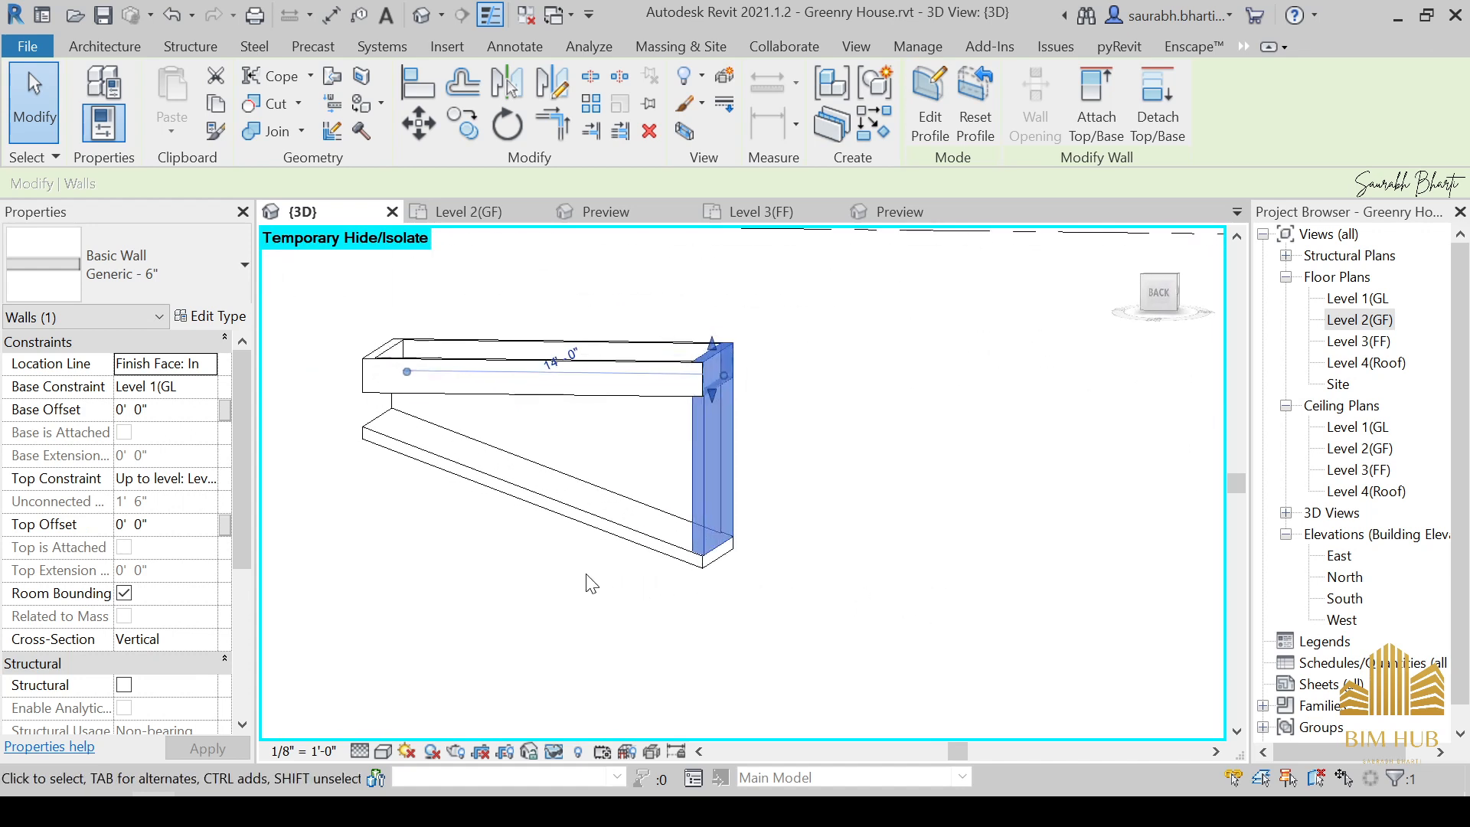
{"action": "left_click", "coordinate": [1157, 294]}
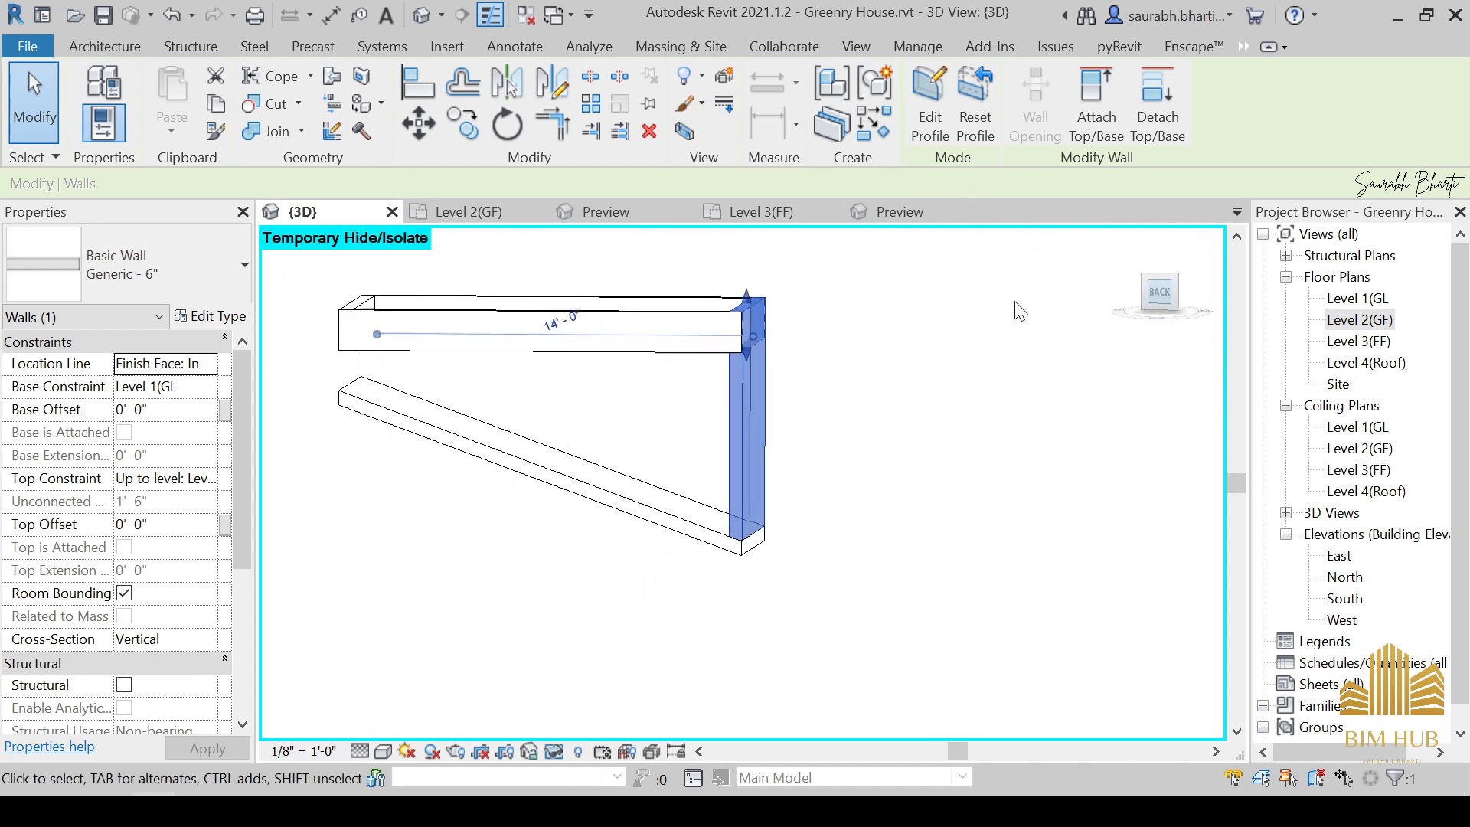
{"action": "middle_click_drag", "start_coordinate": [926, 482], "coordinate": [1195, 474]}
{"action": "left_click", "coordinate": [930, 103]}
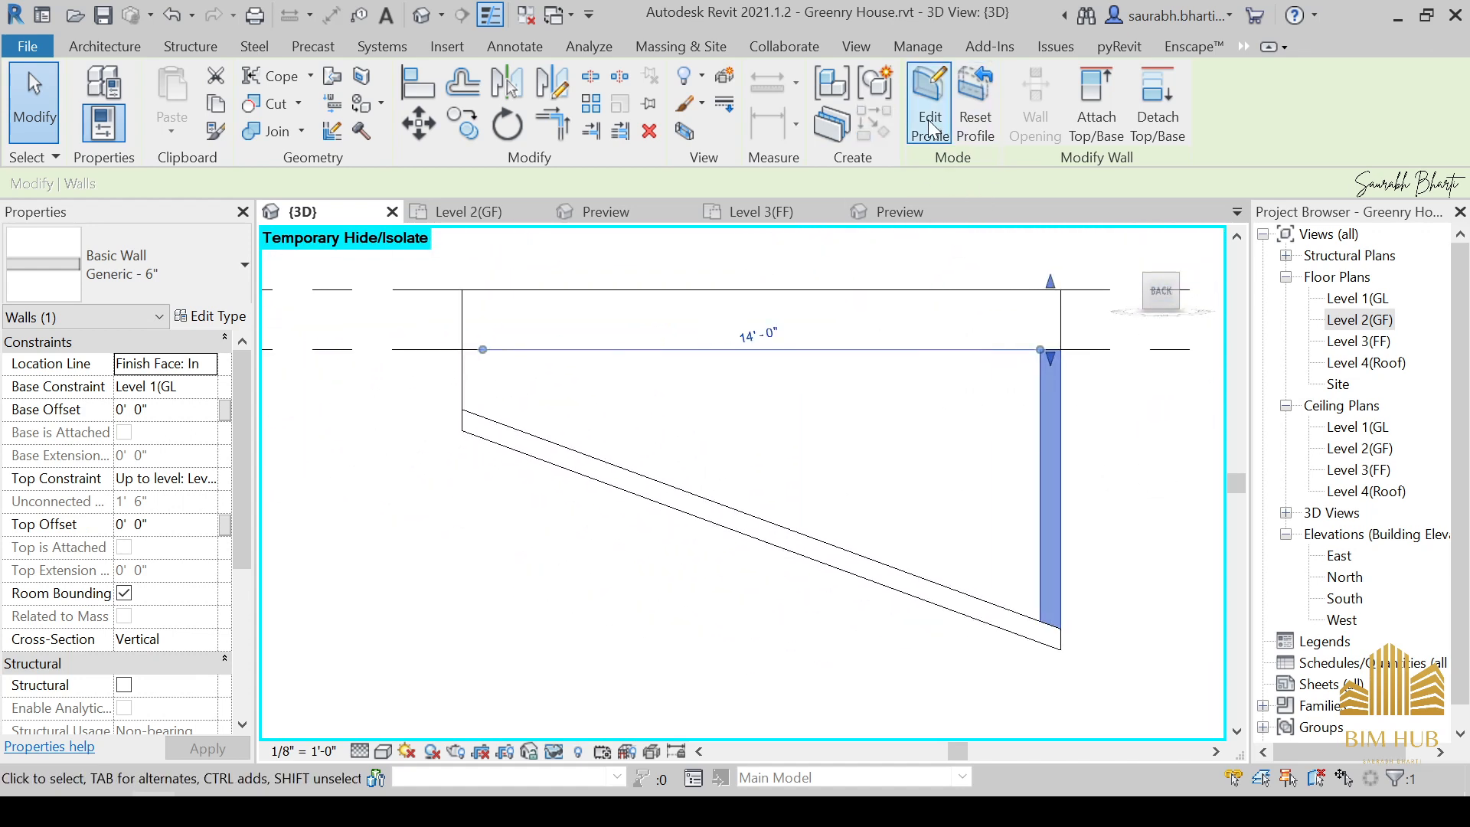
{"action": "left_click", "coordinate": [930, 83]}
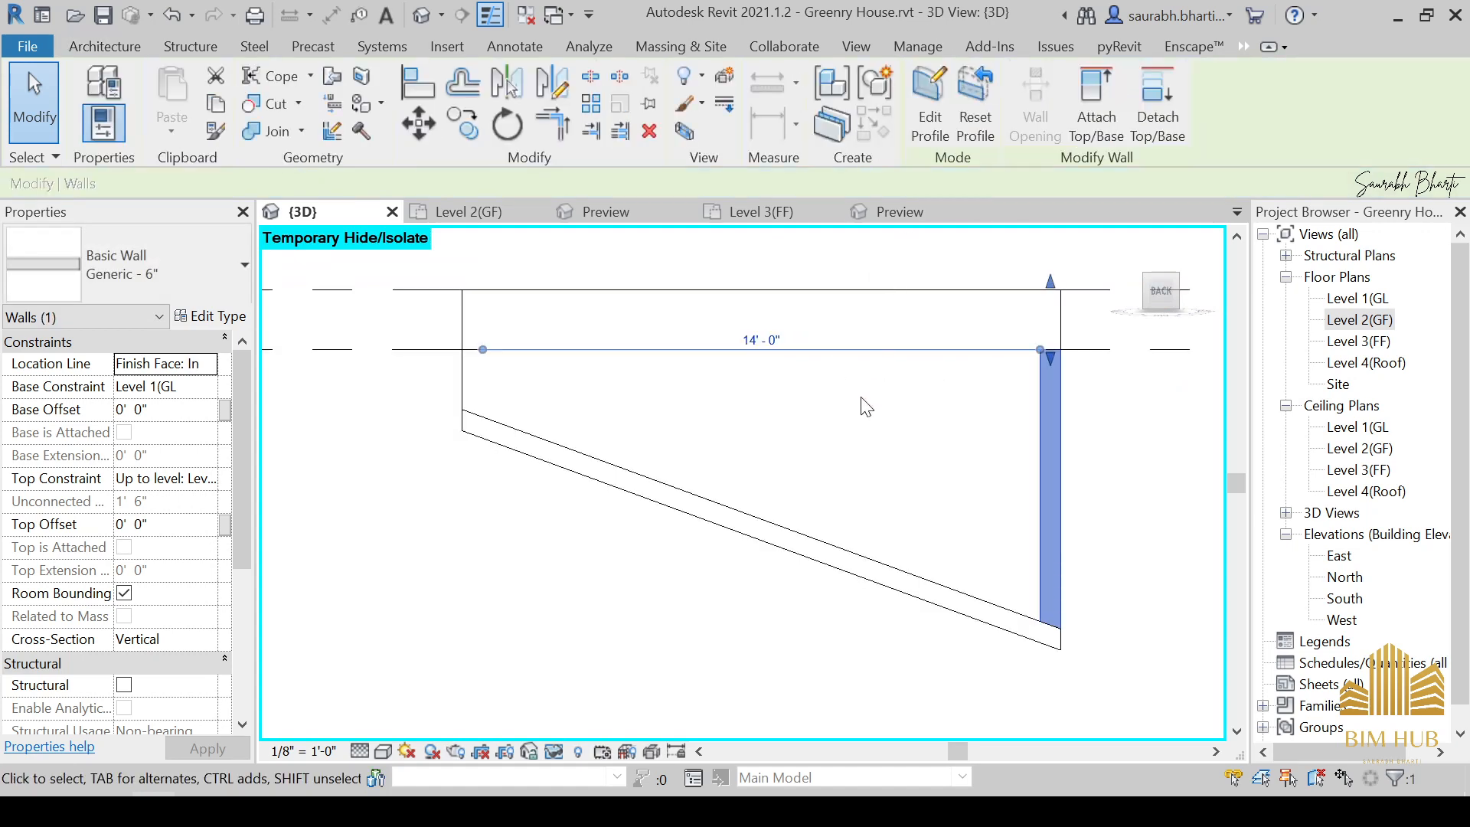
{"action": "left_click", "coordinate": [843, 321]}
{"action": "left_click", "coordinate": [930, 103]}
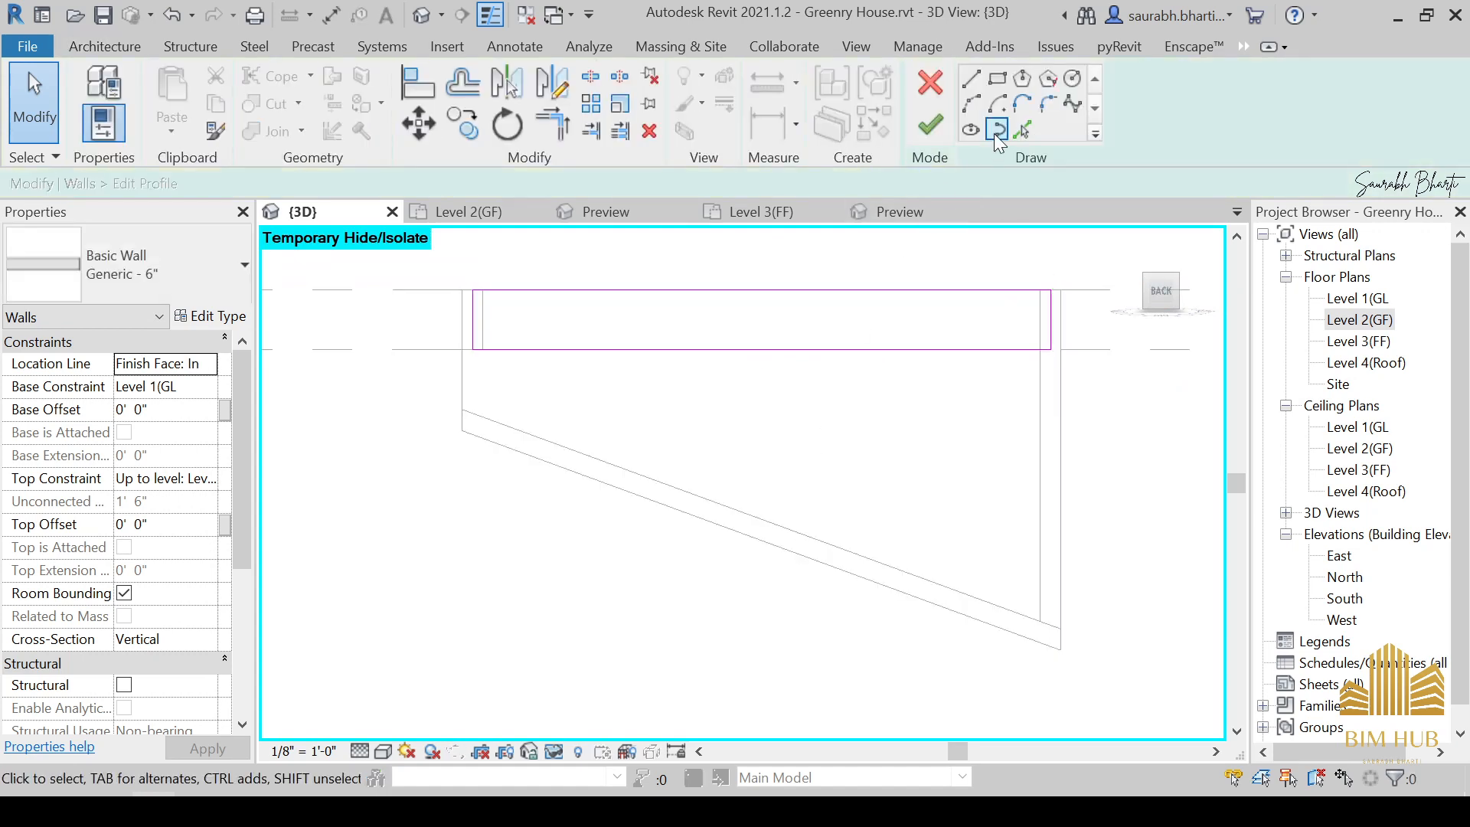
Align the back wall's bottom profile line with the sloped floor's top edge, remove the conflicting constraints, and finish the profile.
{"action": "key", "text": "a"}
{"action": "key", "text": "l"}
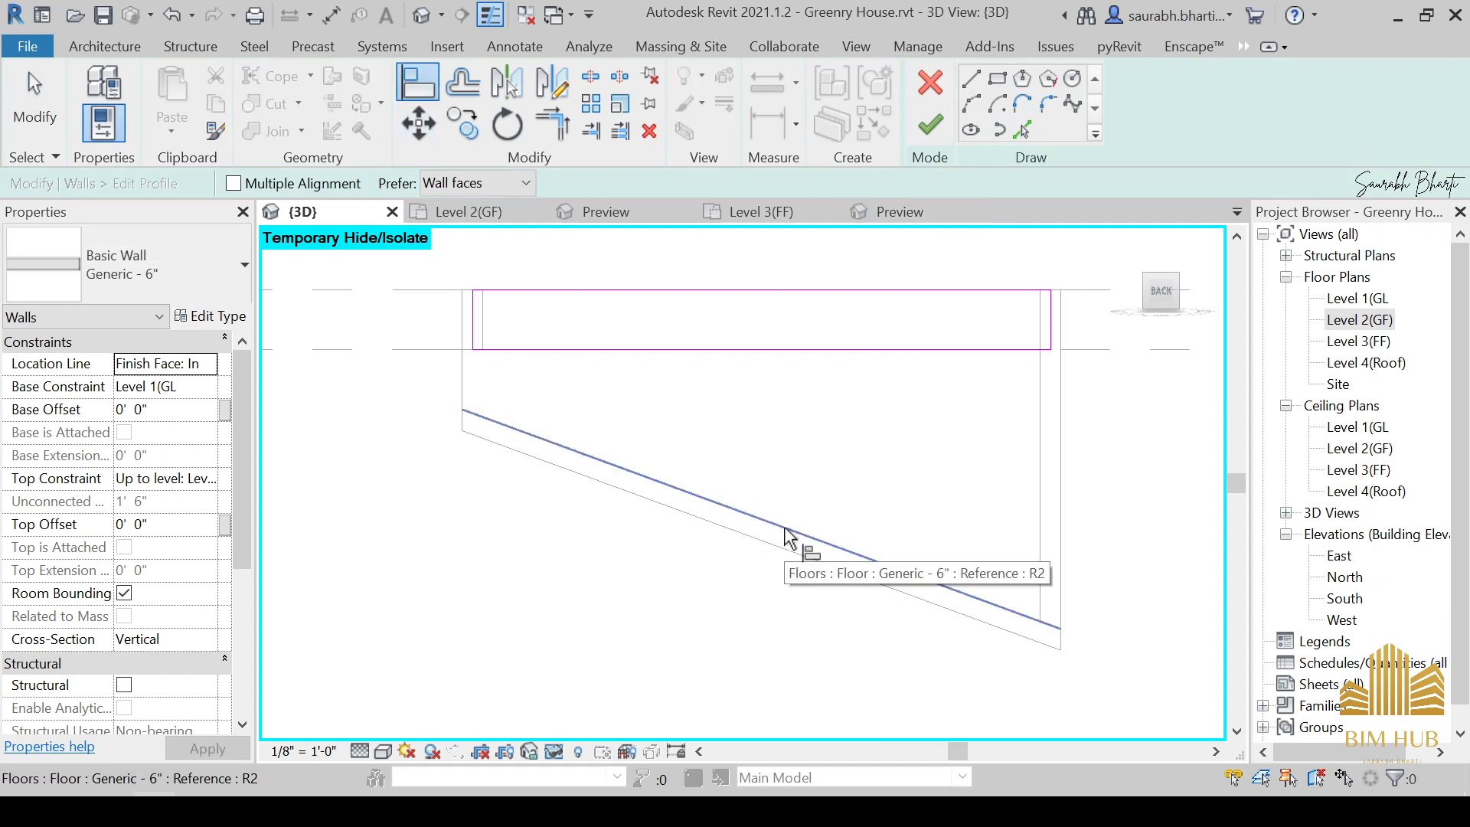
{"action": "left_click", "coordinate": [789, 536]}
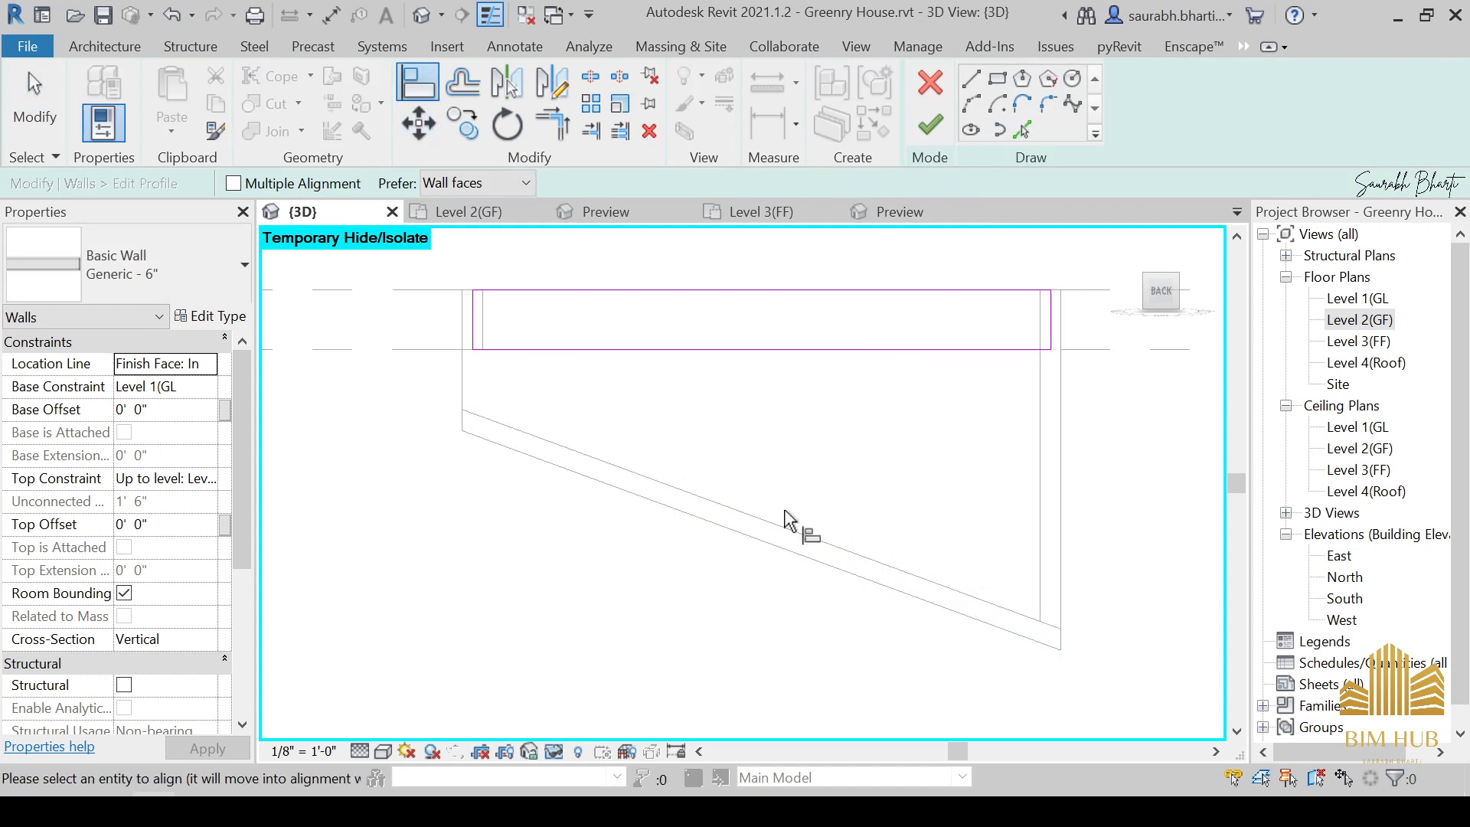
{"action": "left_click", "coordinate": [796, 356]}
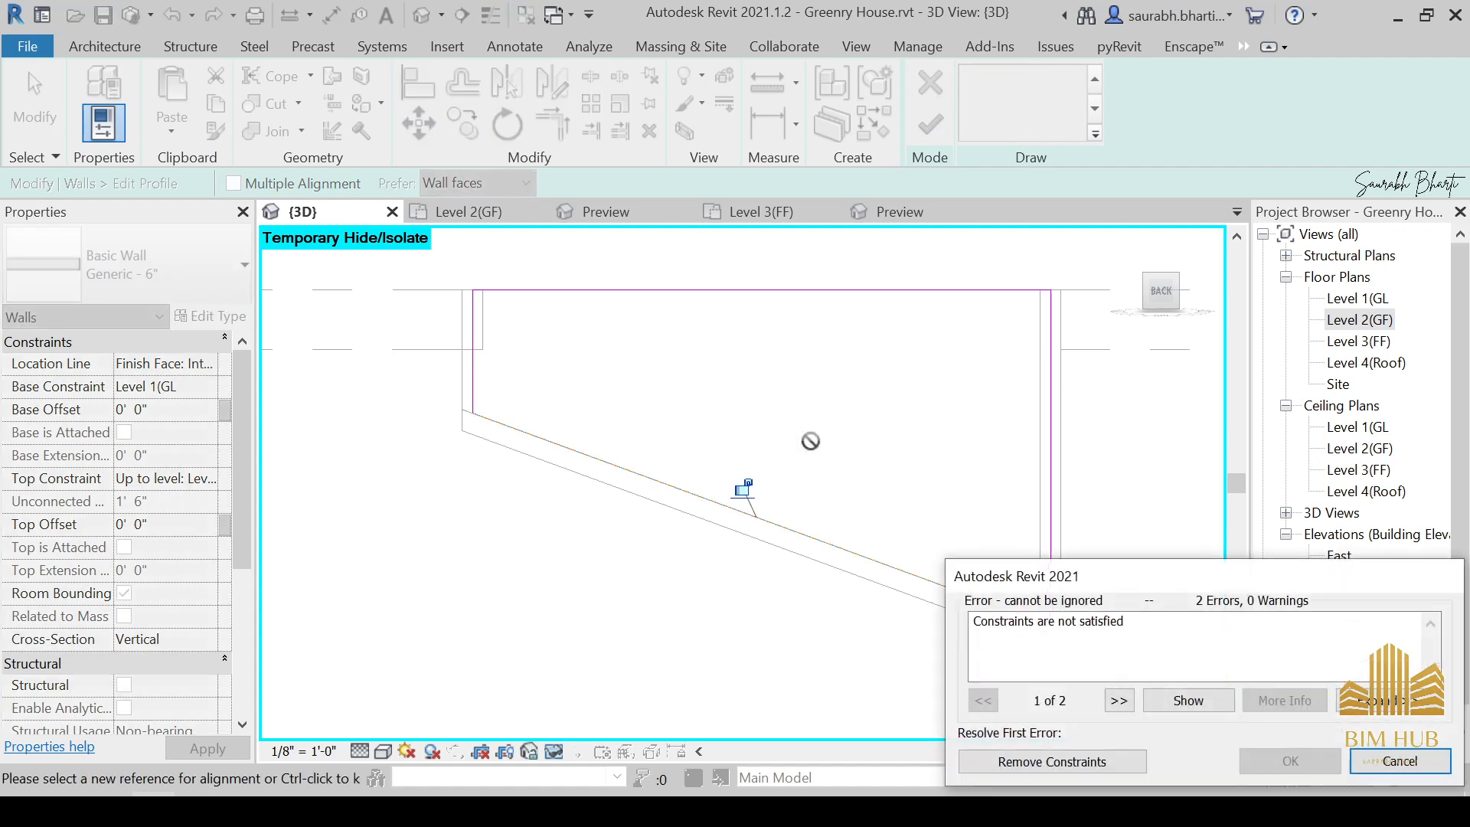
{"action": "left_click", "coordinate": [1047, 760]}
{"action": "middle_click_drag", "start_coordinate": [971, 709], "coordinate": [741, 648], "text": "shift"}
{"action": "left_click", "coordinate": [931, 126]}
Edit the shallow-end wall's profile, aligning its bottom line with the floor's top edge and removing the conflicting constraints.
{"action": "mouse_move", "coordinate": [729, 555]}
{"action": "middle_mouse_down", "text": "shift"}
{"action": "mouse_move", "coordinate": [787, 553]}
{"action": "mouse_move", "coordinate": [723, 505]}
{"action": "mouse_move", "coordinate": [731, 559]}
{"action": "middle_mouse_up", "text": "shift"}
{"action": "left_click", "coordinate": [718, 502]}
{"action": "scroll", "coordinate": [720, 498], "scroll_direction": "up", "scroll_amount": 2}
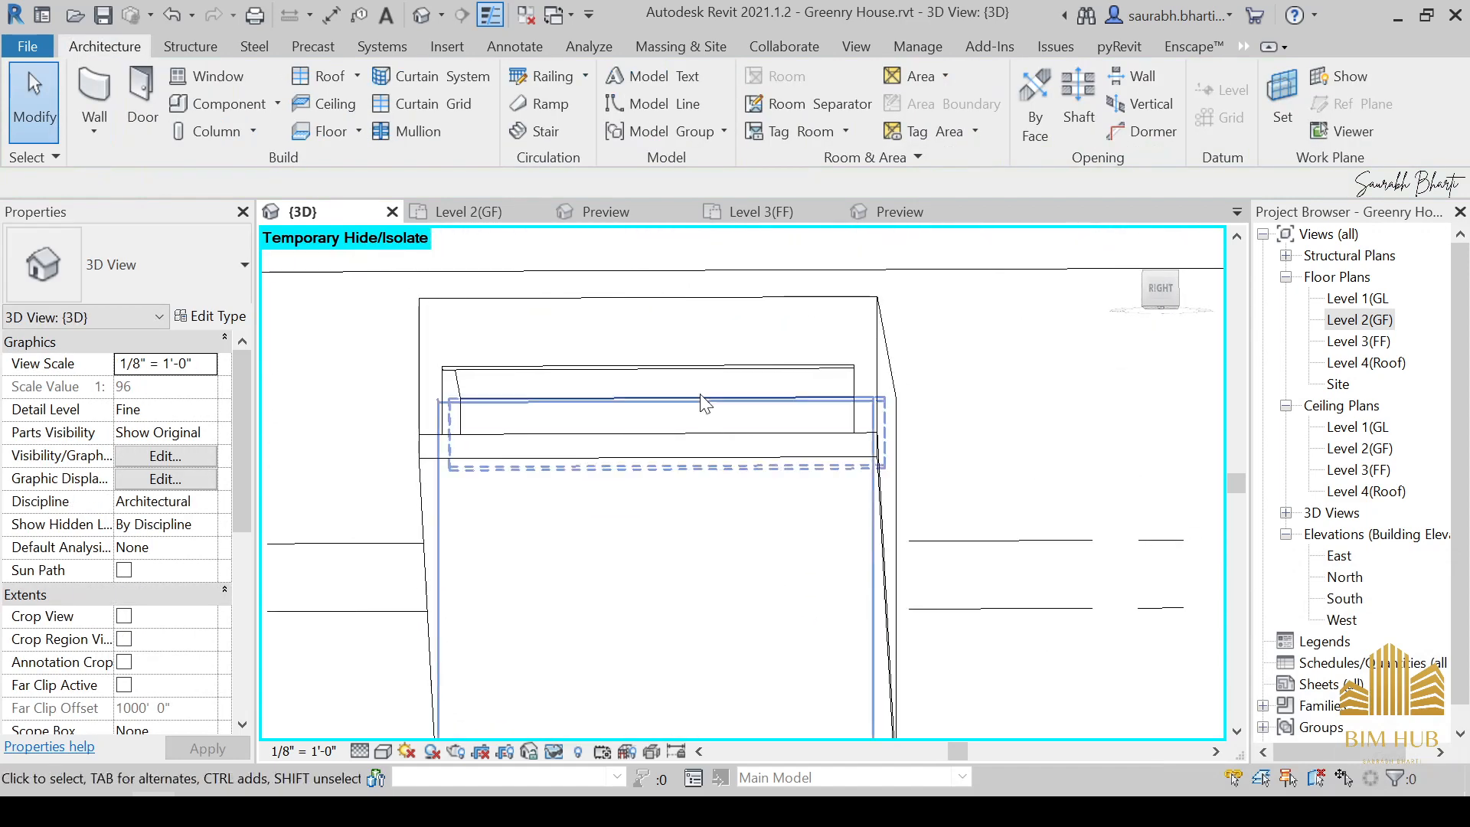
{"action": "mouse_move", "coordinate": [704, 403]}
{"action": "middle_mouse_down", "text": "shift"}
{"action": "mouse_move", "coordinate": [699, 384]}
{"action": "mouse_move", "coordinate": [677, 486]}
{"action": "middle_mouse_up", "text": "shift"}
{"action": "left_click", "coordinate": [699, 379]}
{"action": "left_click", "coordinate": [930, 103]}
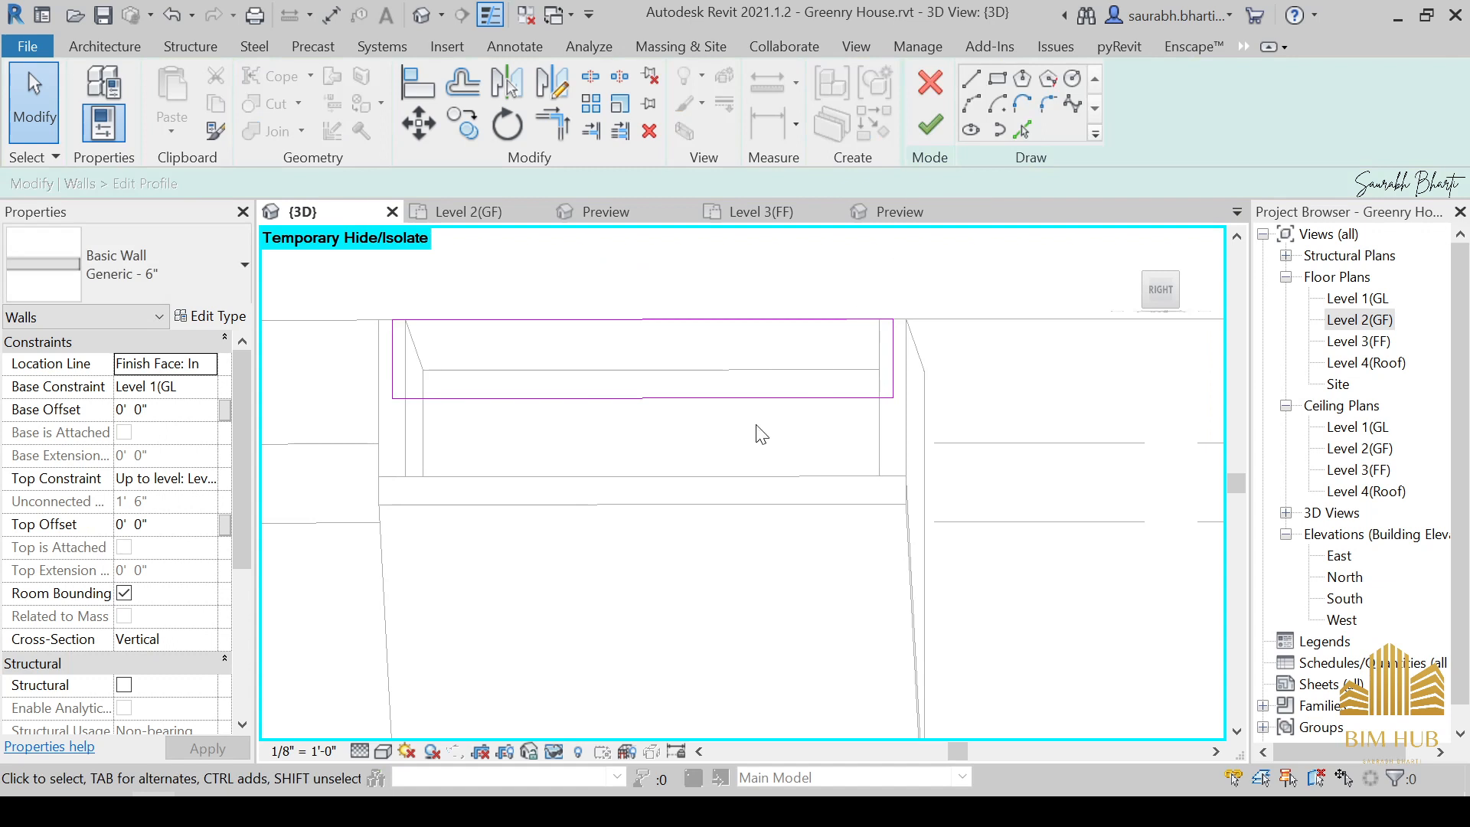
{"action": "key", "text": "l"}
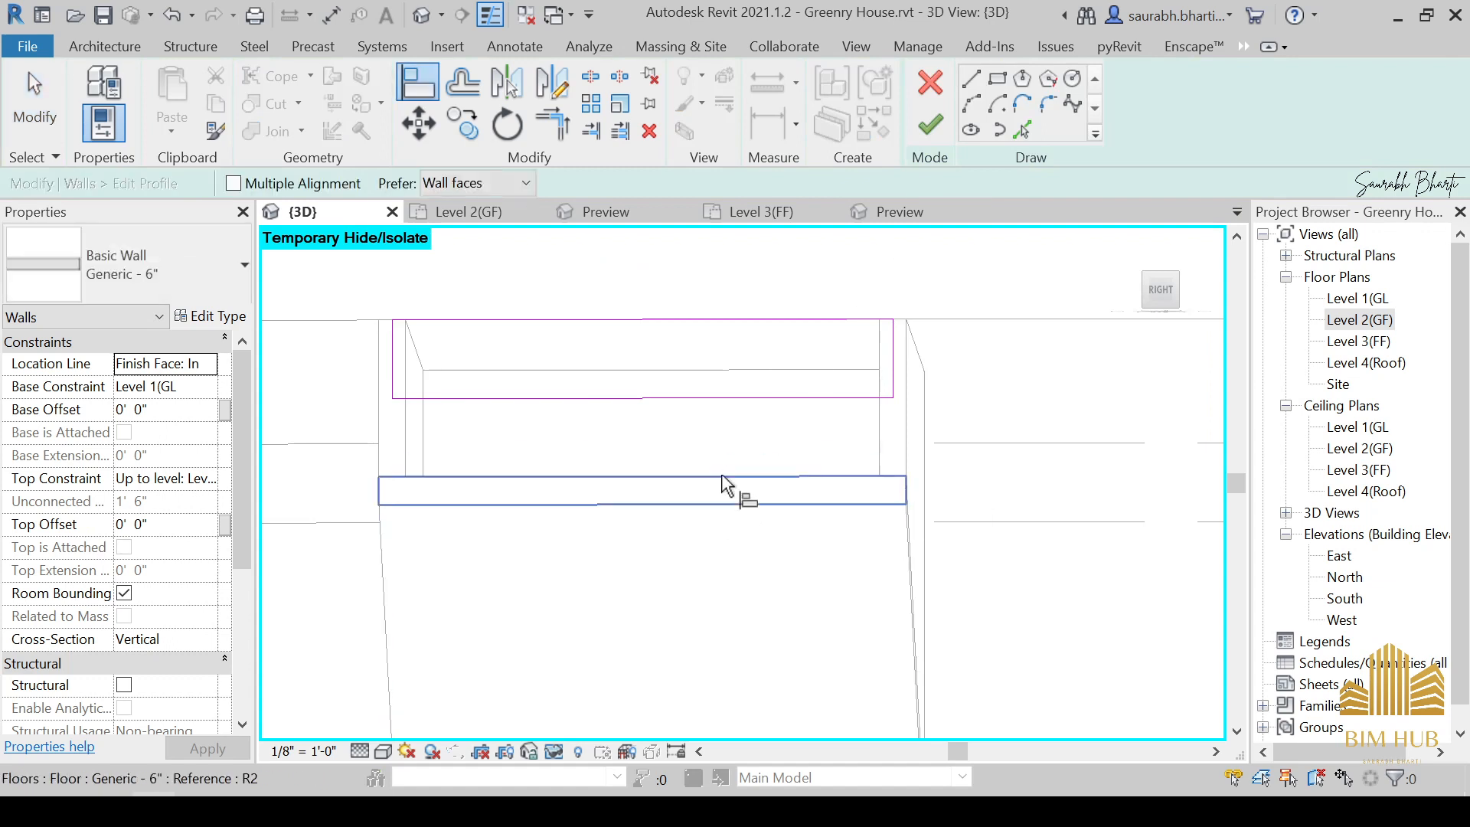
{"action": "left_click", "coordinate": [722, 398]}
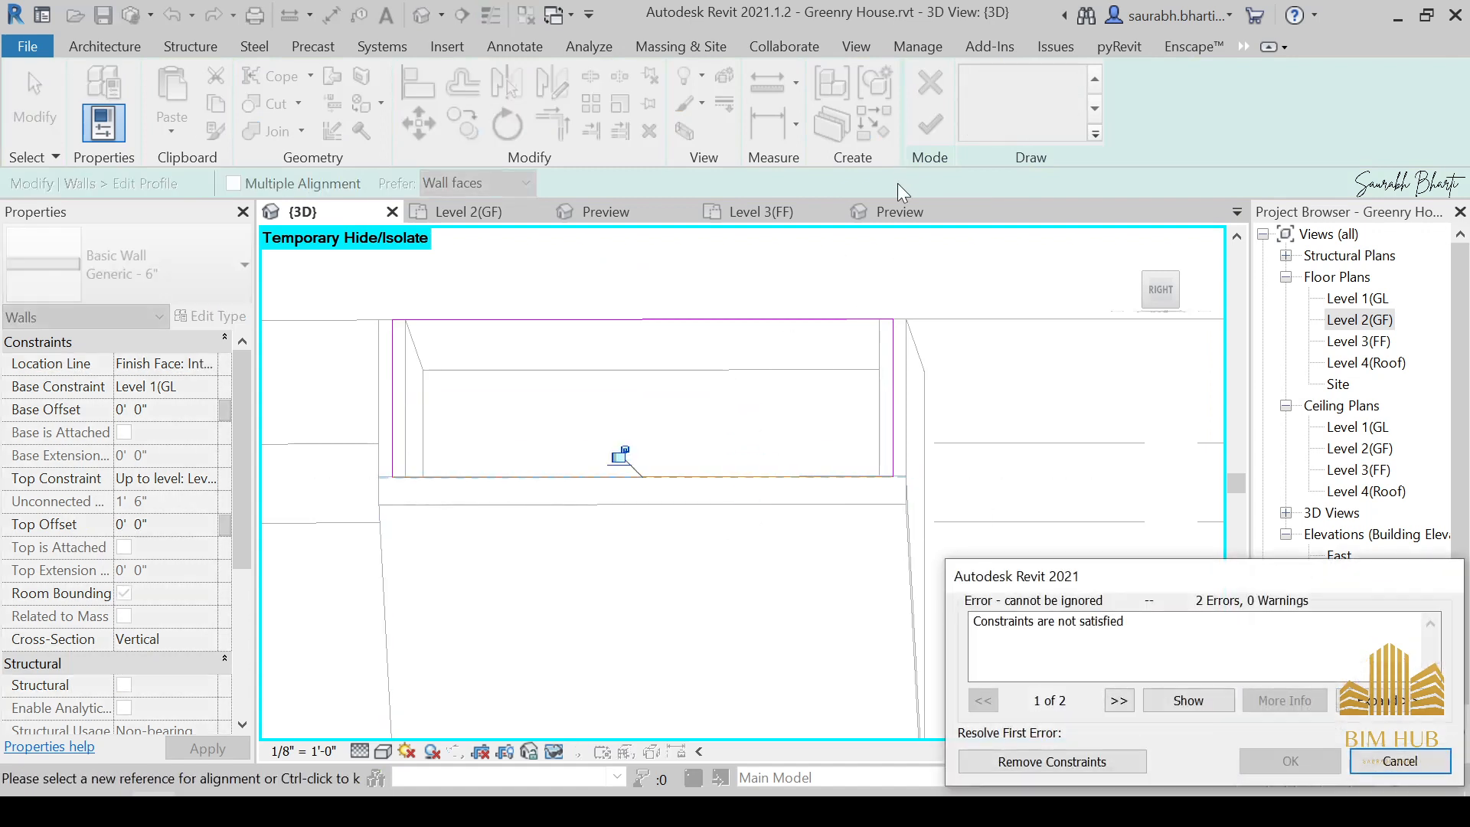
{"action": "left_click", "coordinate": [1012, 758]}
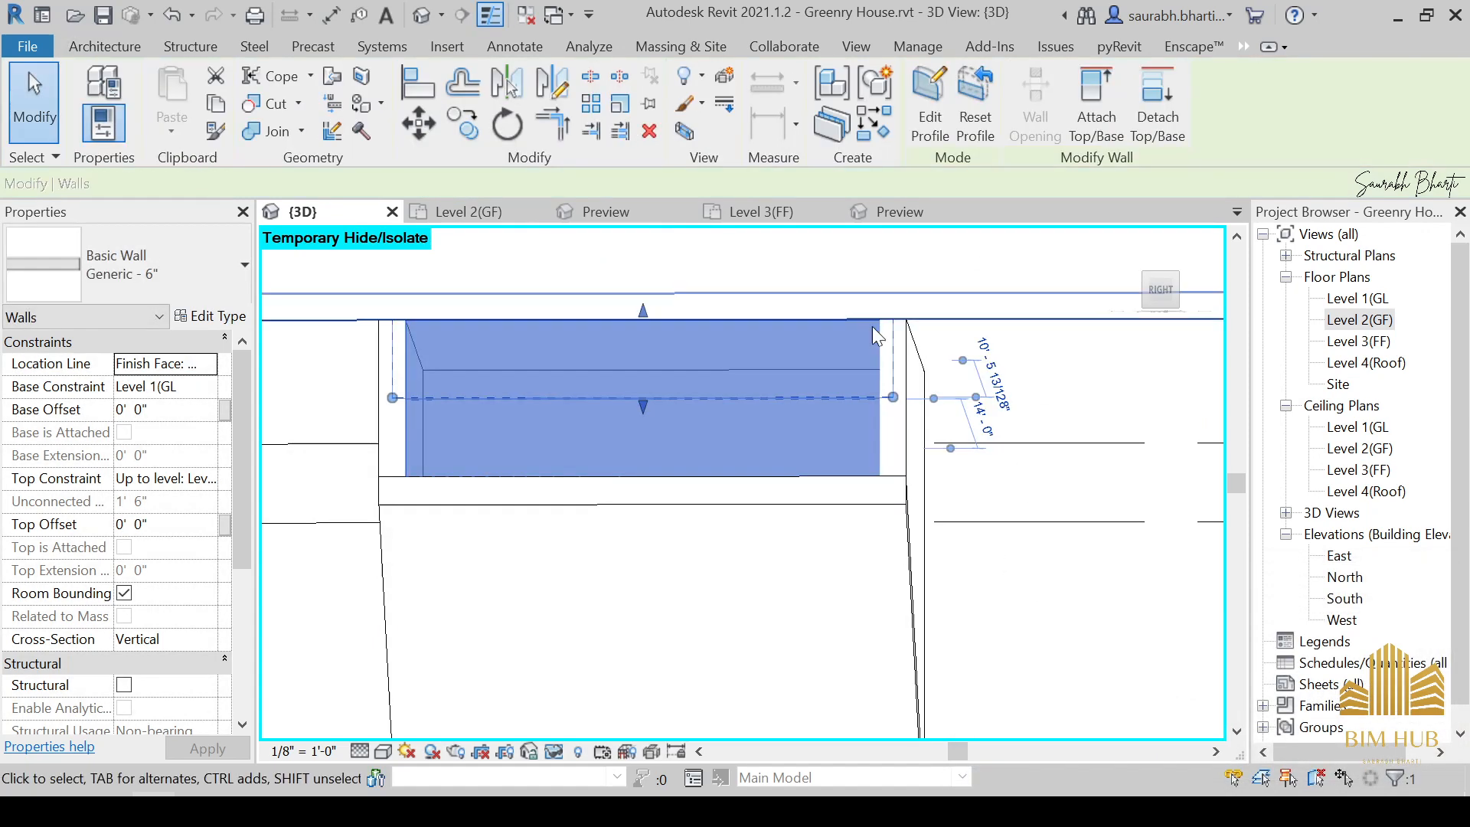
Clear the selection and reset the temporary isolation so the whole model is displayed around the pool.
{"action": "middle_click_drag", "start_coordinate": [888, 456], "coordinate": [650, 704], "text": "shift"}
{"action": "left_click", "coordinate": [787, 694]}
{"action": "middle_click_drag", "start_coordinate": [785, 507], "coordinate": [758, 605]}
{"action": "key", "text": "h"}
{"action": "key", "text": "r"}
{"action": "scroll", "coordinate": [783, 503], "scroll_direction": "down", "scroll_amount": 5}
{"action": "scroll", "coordinate": [653, 594], "scroll_direction": "up", "scroll_amount": 3}
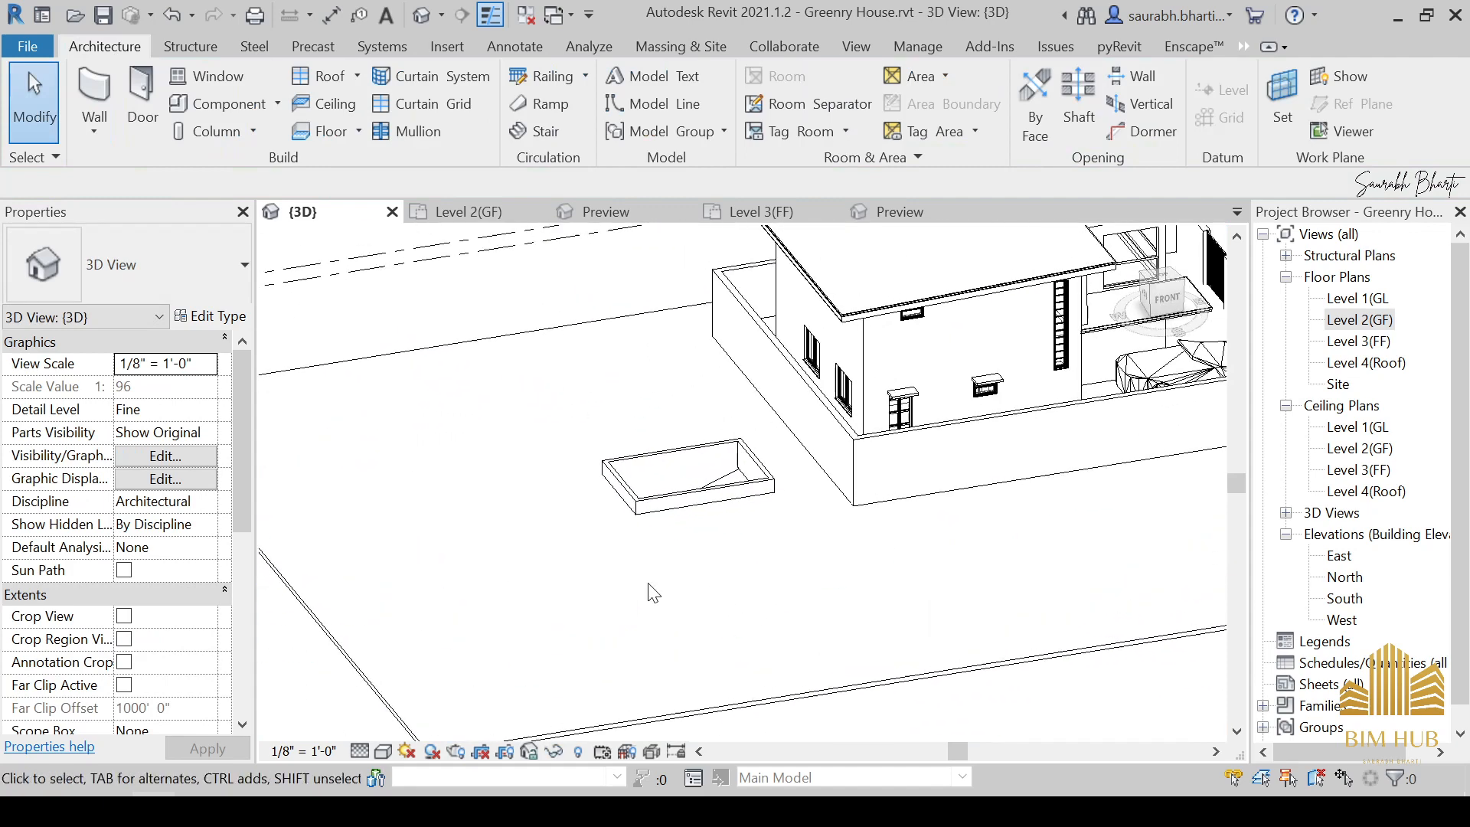
Edit the pool's back wall profile, lowering its top line to the ground slab's edge, remove the conflicting constraints, and finish the profile.
{"action": "left_click", "coordinate": [698, 486]}
{"action": "middle_click_drag", "start_coordinate": [658, 528], "coordinate": [486, 367], "text": "shift"}
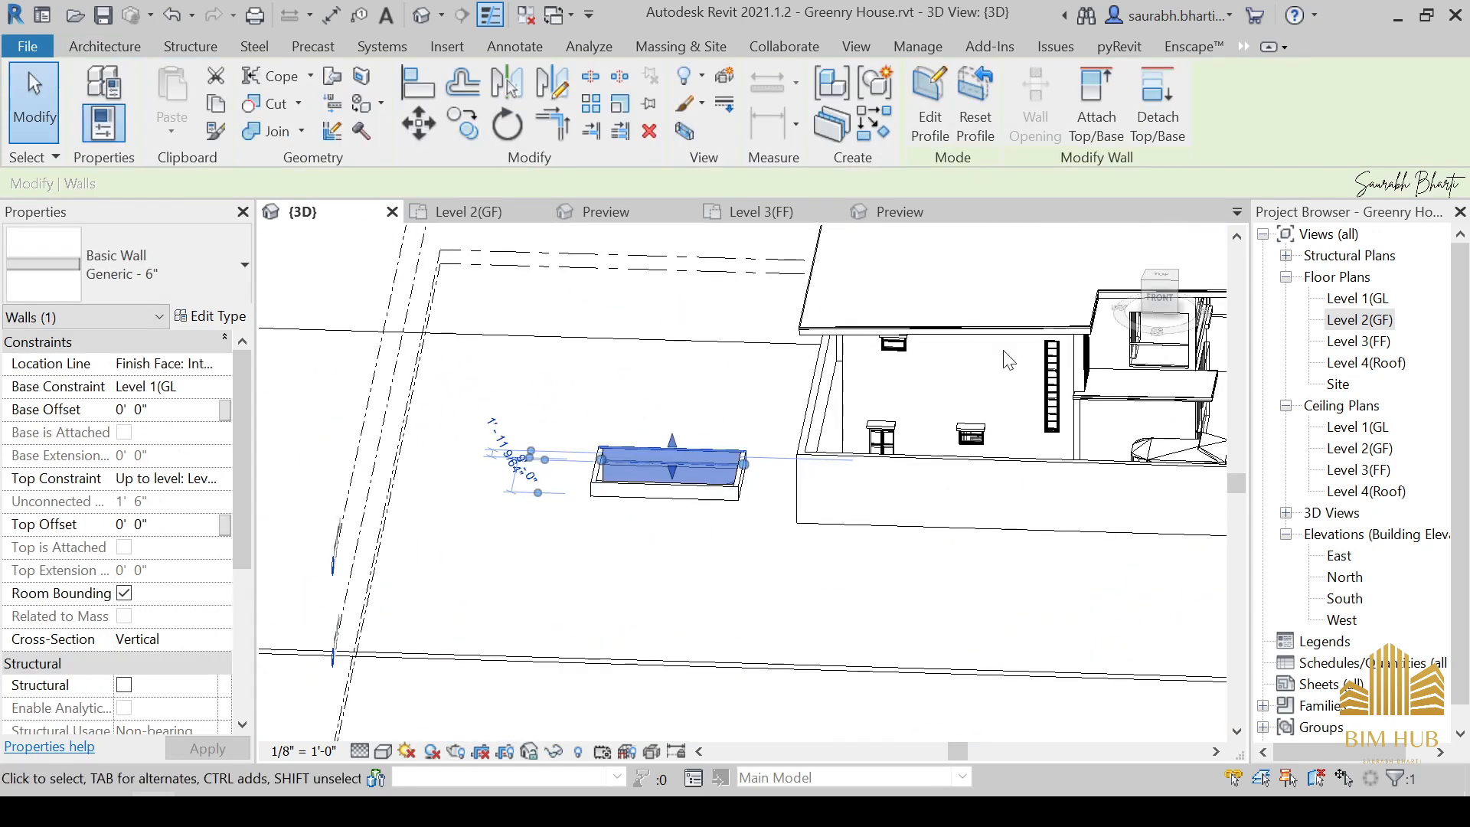
{"action": "left_click", "coordinate": [1154, 305]}
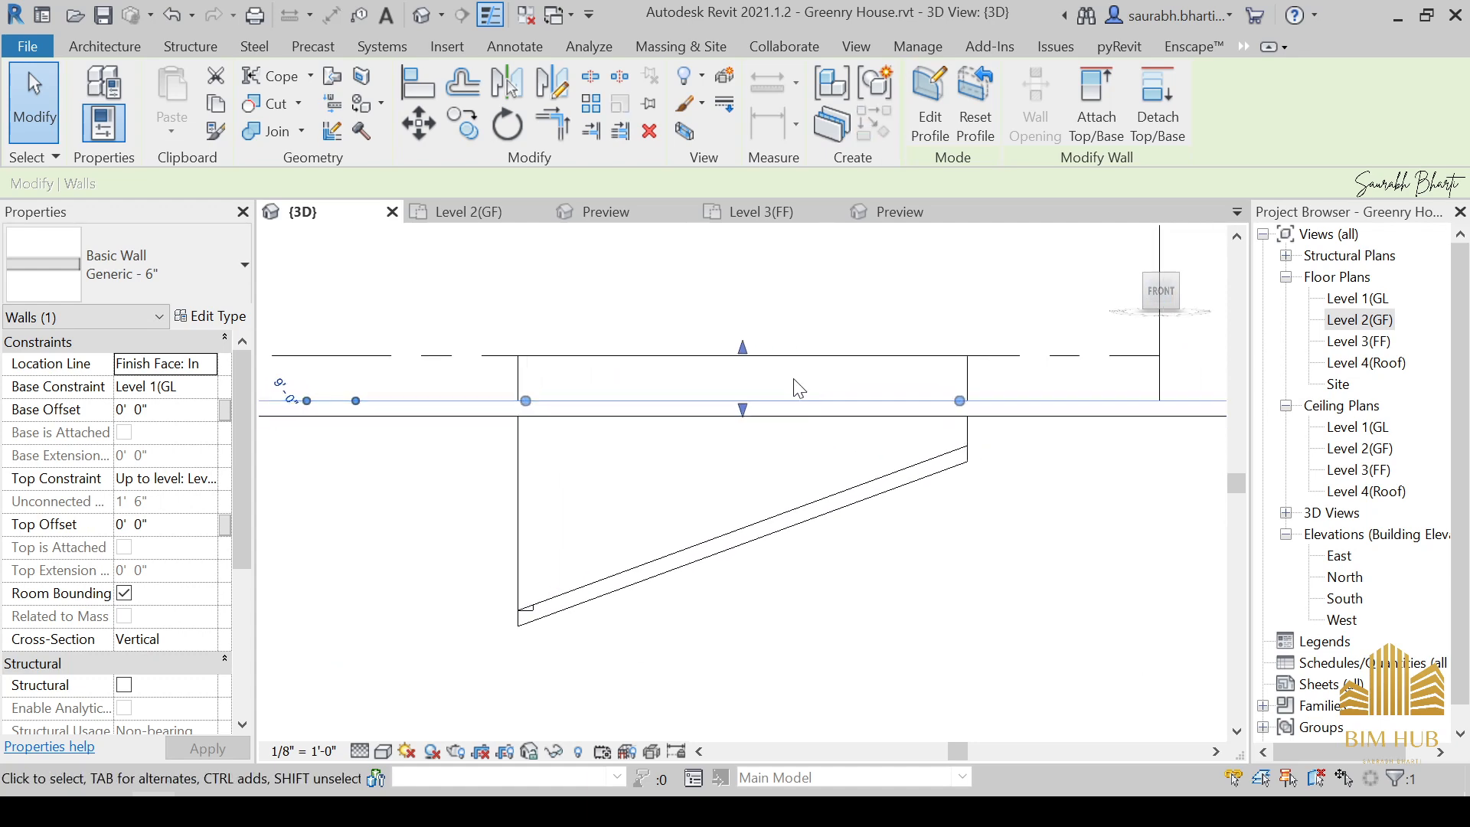
{"action": "middle_click_drag", "start_coordinate": [797, 391], "coordinate": [744, 363], "text": "shift"}
{"action": "scroll", "coordinate": [743, 362], "scroll_direction": "up", "scroll_amount": 2}
{"action": "left_click_drag", "start_coordinate": [751, 375], "coordinate": [796, 483]}
{"action": "key", "text": "Escape"}
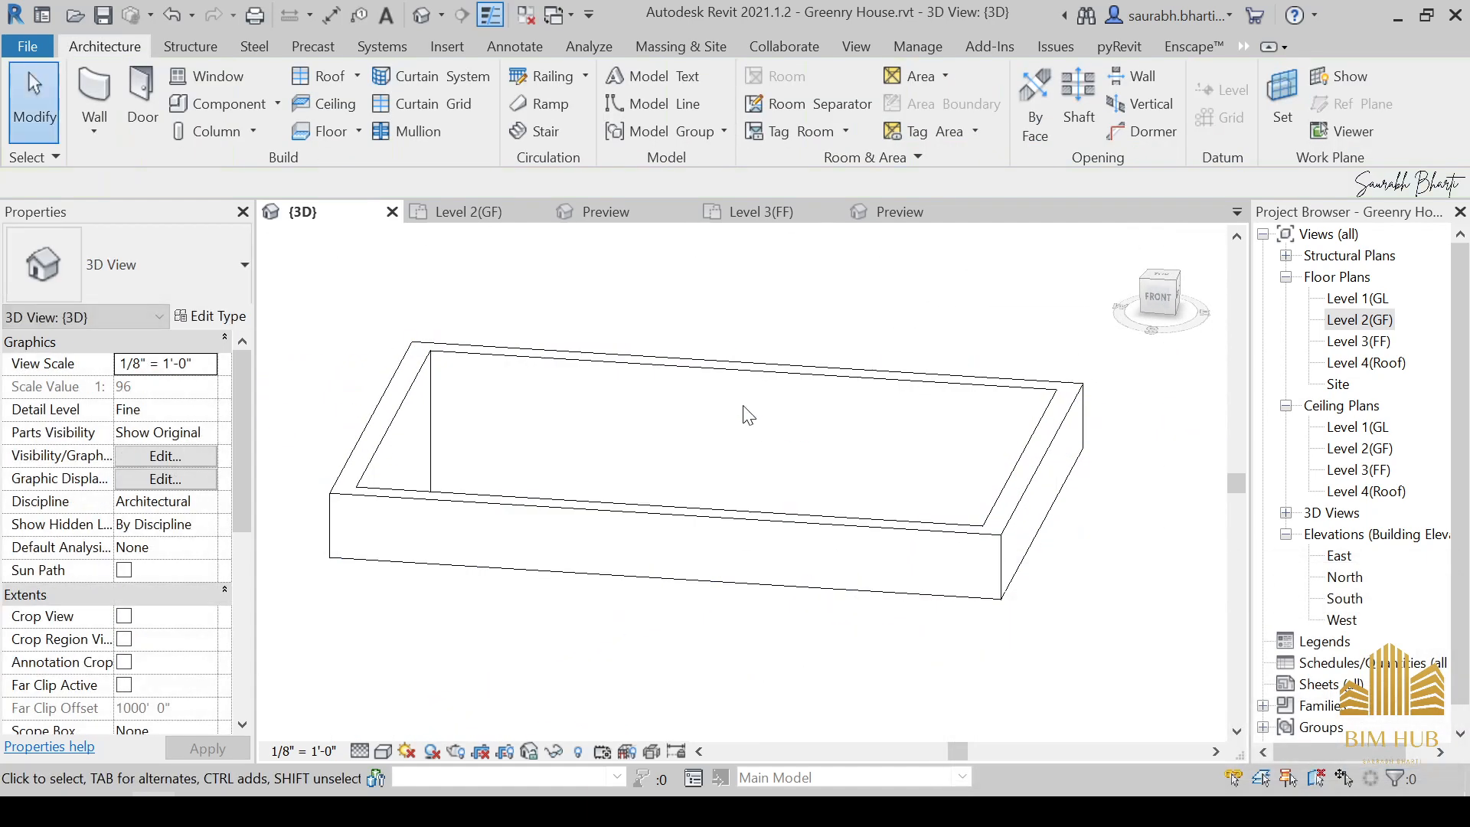
{"action": "left_click", "coordinate": [797, 412]}
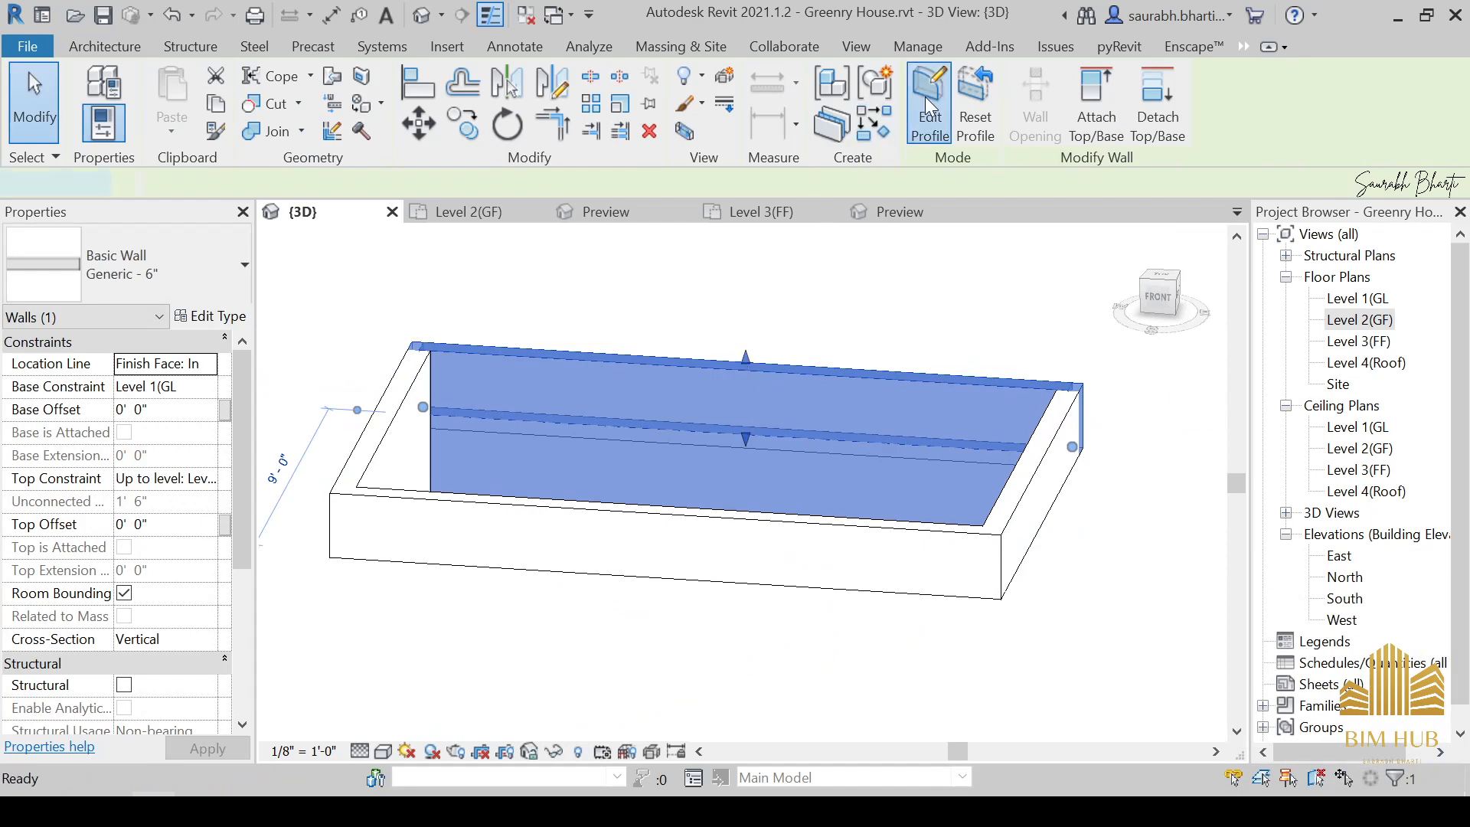
{"action": "left_click", "coordinate": [931, 105]}
{"action": "left_click_drag", "start_coordinate": [742, 374], "coordinate": [723, 423]}
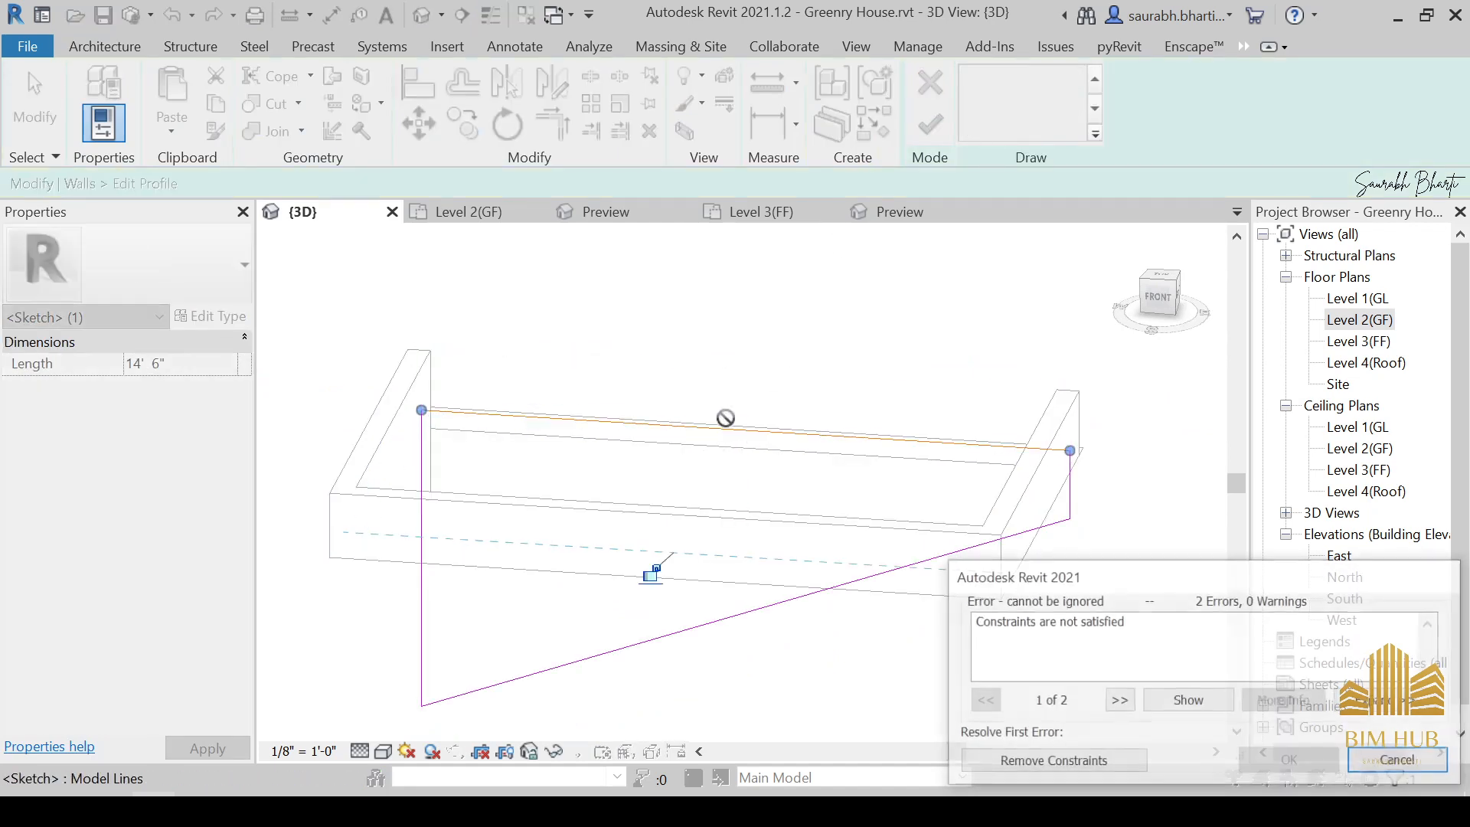
{"action": "middle_click_drag", "start_coordinate": [726, 417], "coordinate": [826, 623], "text": "shift"}
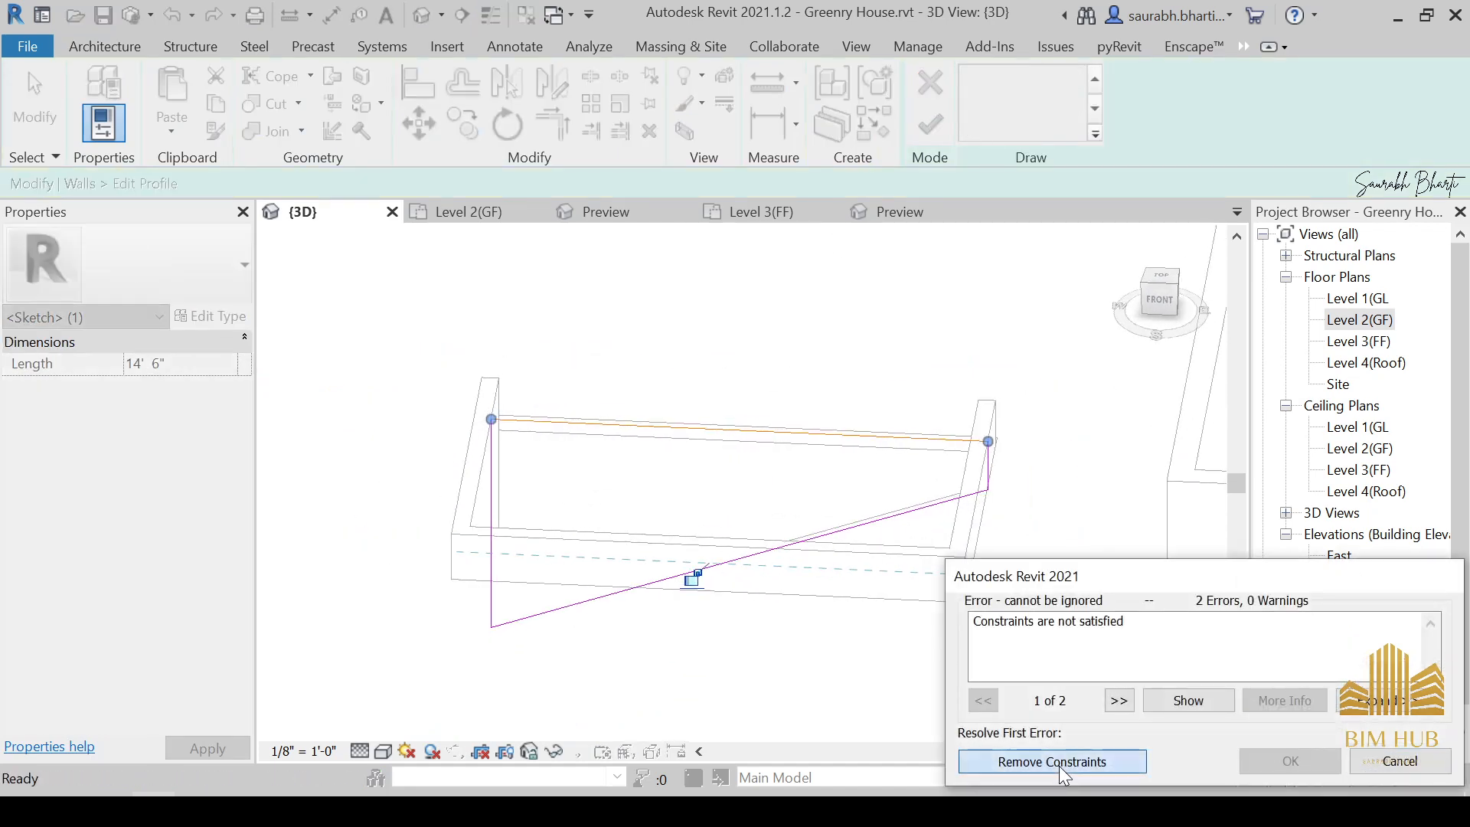
{"action": "left_click", "coordinate": [1052, 762]}
{"action": "left_click", "coordinate": [940, 135]}
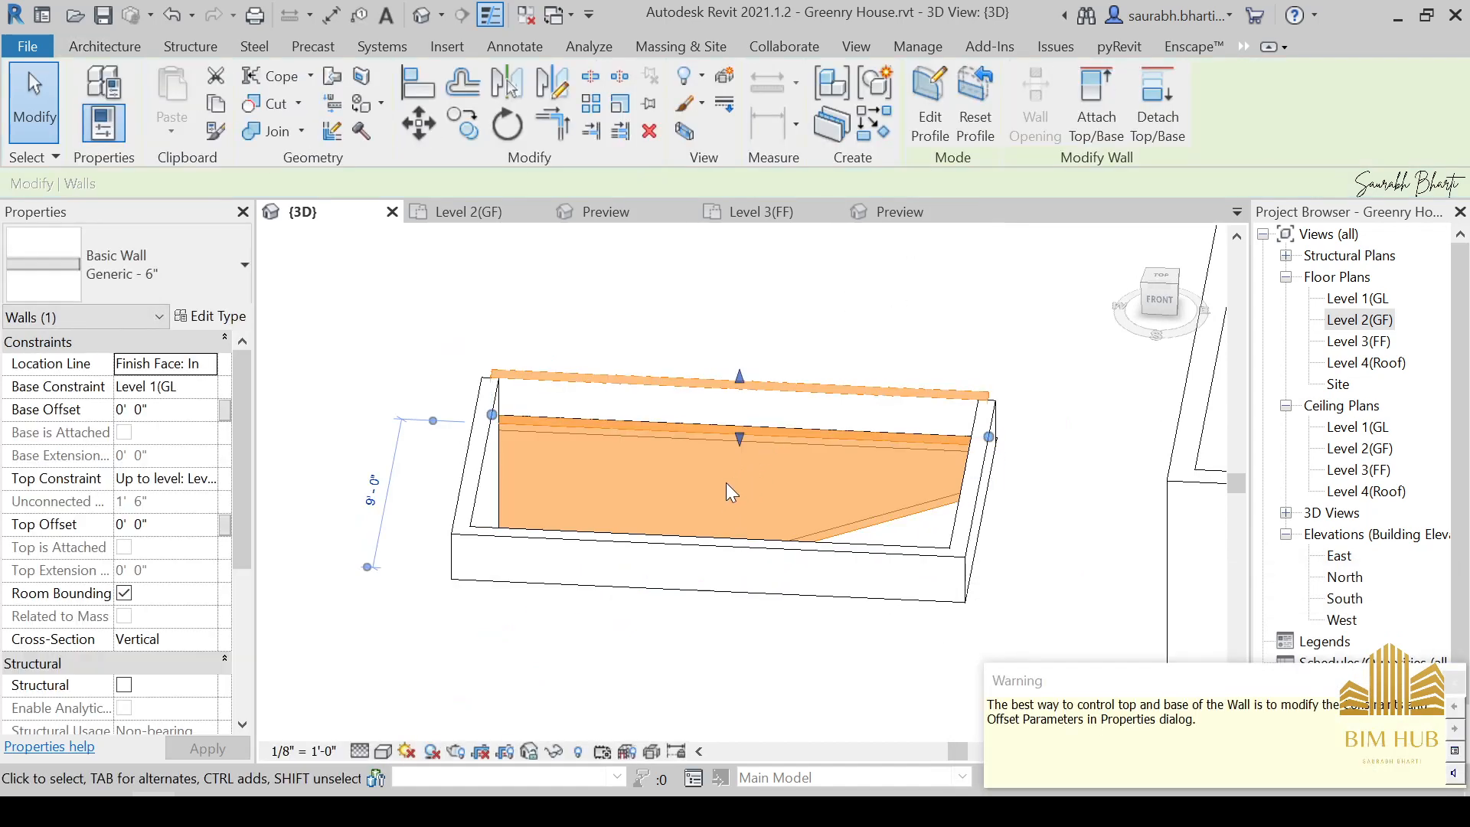
{"action": "key", "text": "Escape"}
Switch the 3D view's visual style to Realistic.
{"action": "middle_click_drag", "start_coordinate": [731, 482], "coordinate": [735, 582], "text": "shift"}
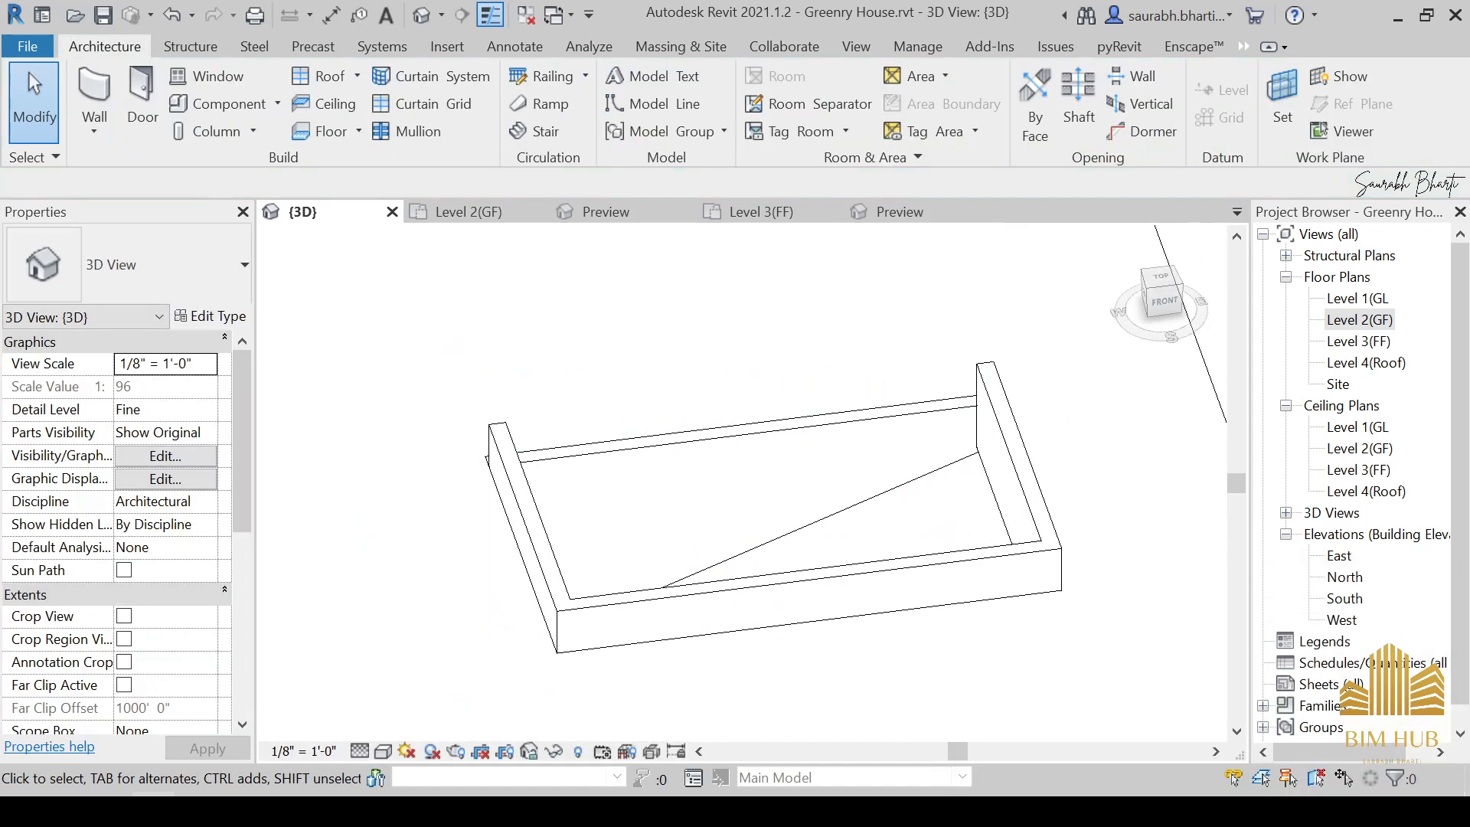
{"action": "left_click", "coordinate": [383, 751]}
{"action": "left_click", "coordinate": [428, 725]}
{"action": "middle_click_drag", "start_coordinate": [663, 628], "coordinate": [731, 553], "text": "shift"}
Edit the back wall's profile again, snapping its top line to the ground slab's bottom edge, and finish the profile.
{"action": "left_click", "coordinate": [754, 442]}
{"action": "middle_click_drag", "start_coordinate": [754, 441], "coordinate": [855, 142], "text": "shift"}
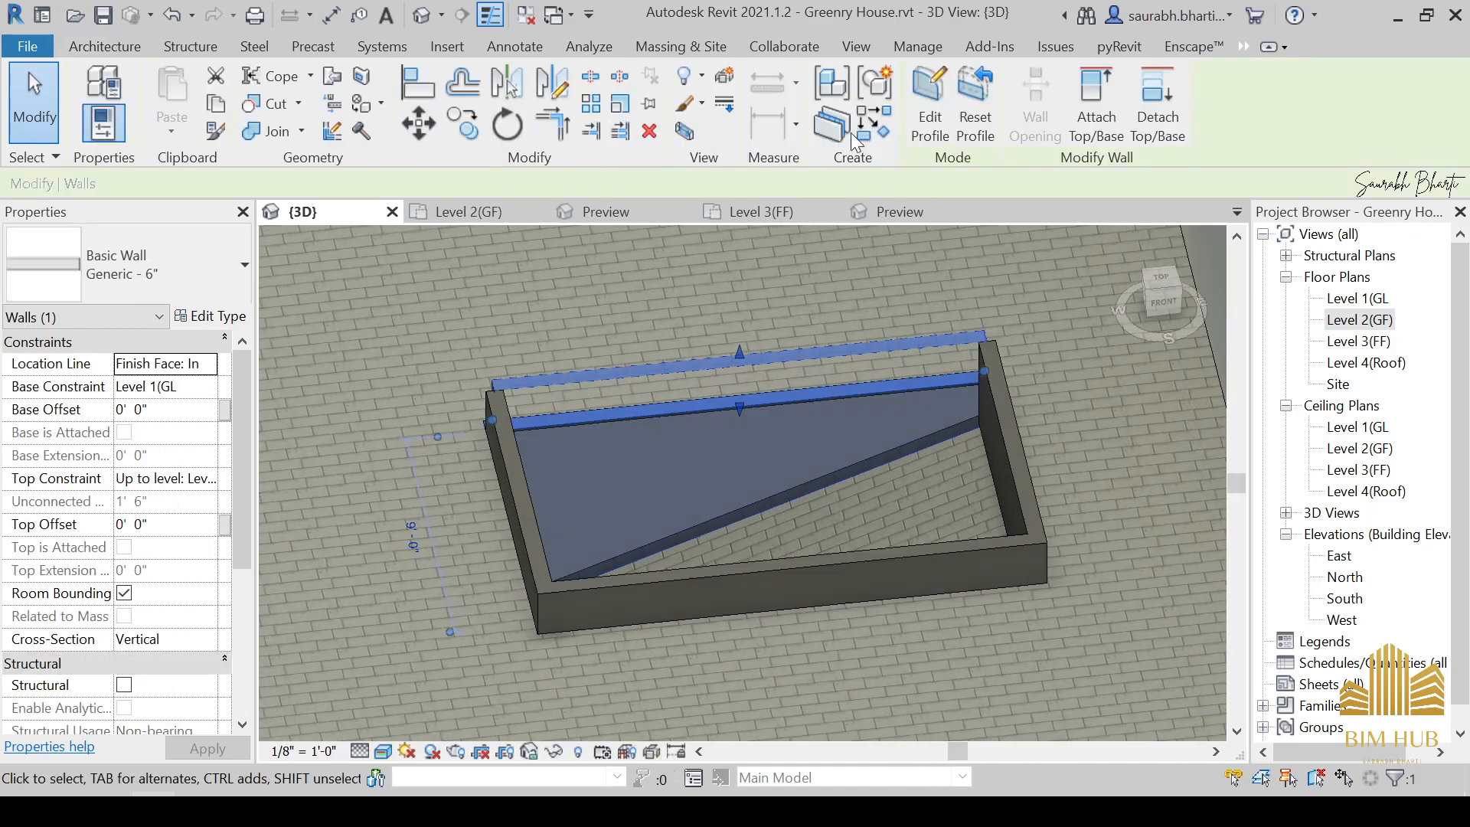
{"action": "left_click", "coordinate": [911, 96]}
{"action": "middle_click_drag", "start_coordinate": [783, 438], "coordinate": [752, 417], "text": "shift"}
{"action": "scroll", "coordinate": [752, 414], "scroll_direction": "up", "scroll_amount": 3}
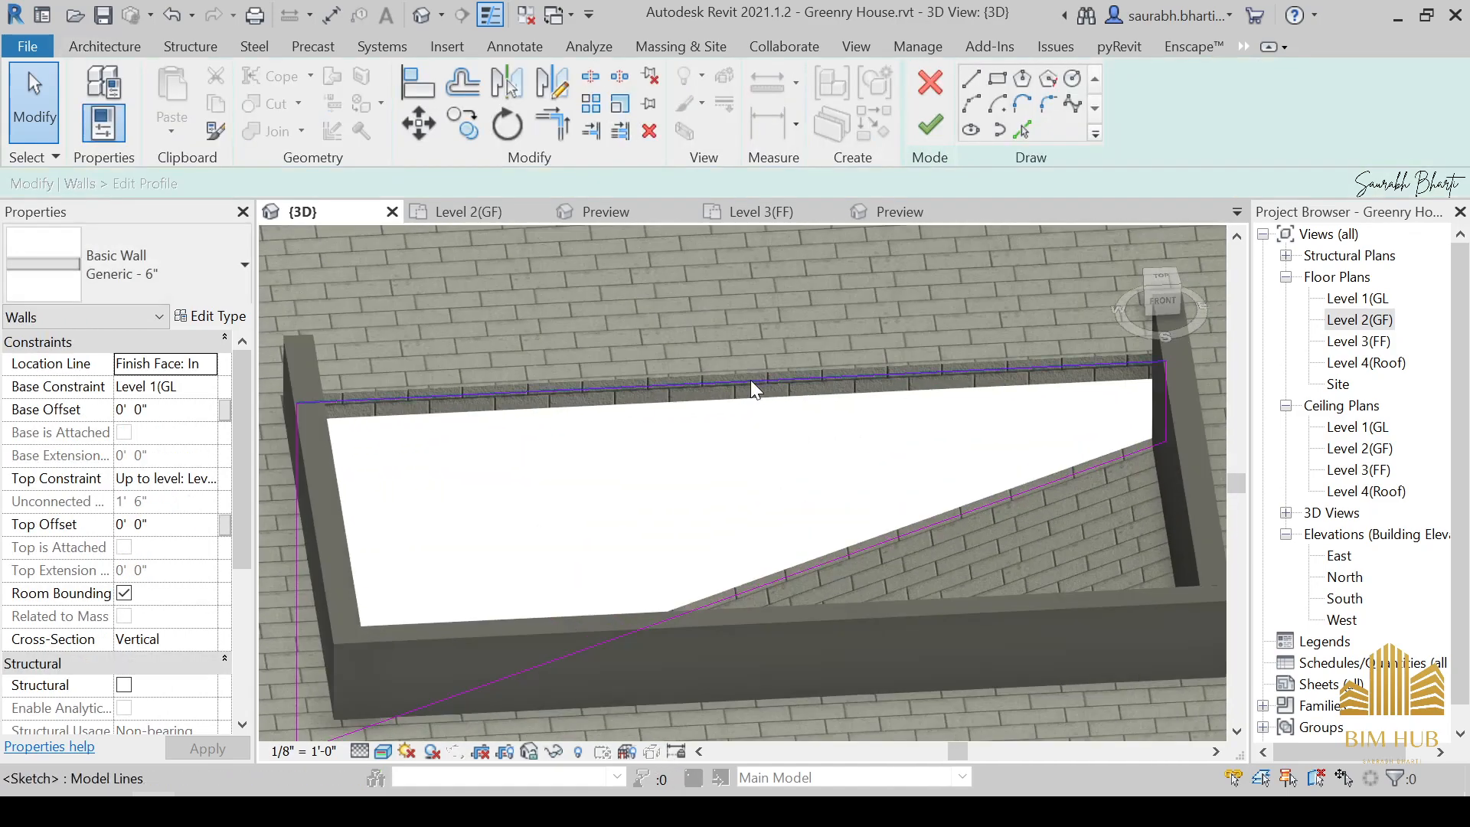
{"action": "left_click_drag", "start_coordinate": [754, 391], "coordinate": [764, 412]}
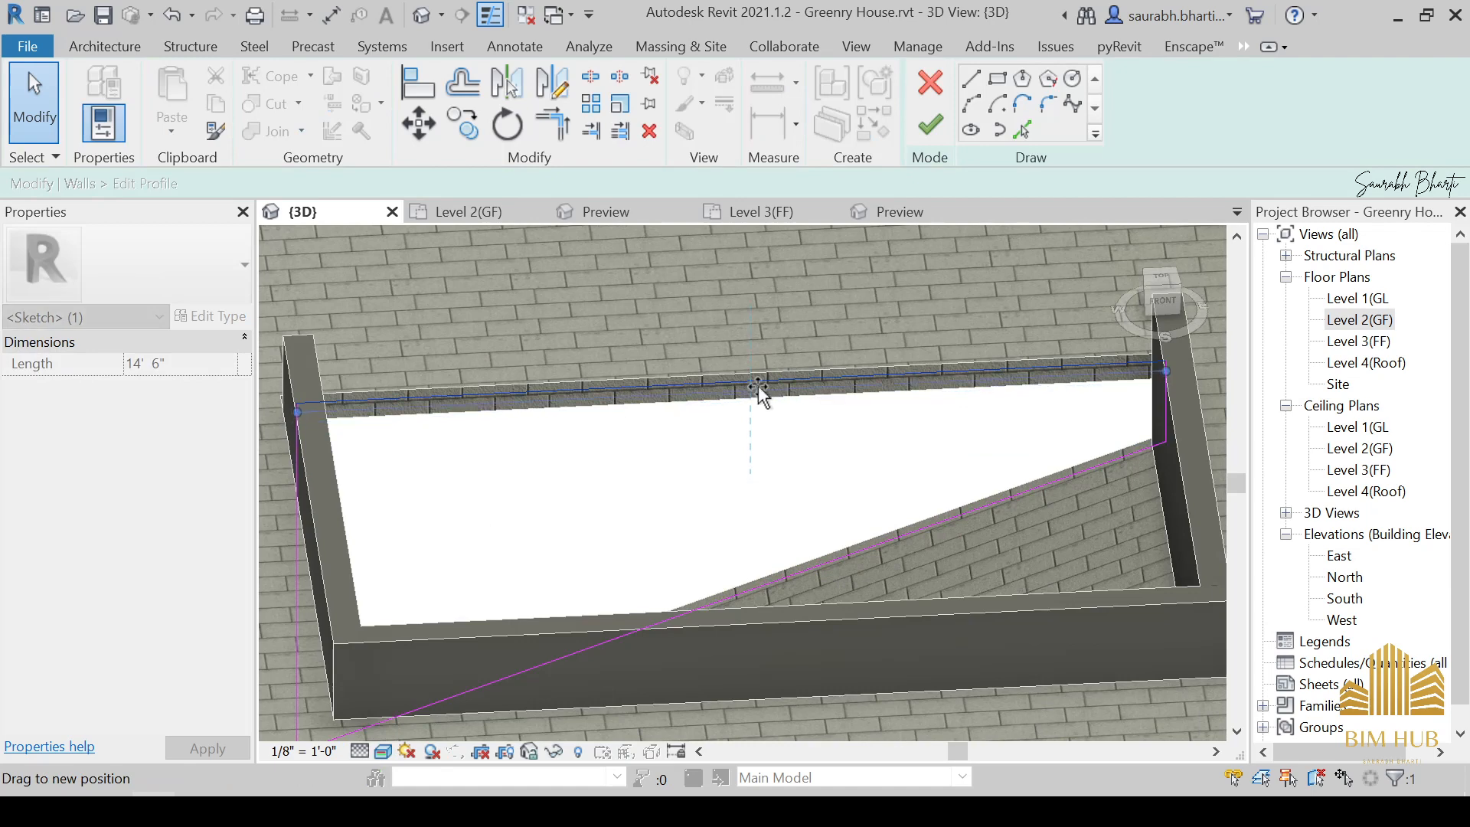
{"action": "scroll", "coordinate": [758, 390], "scroll_direction": "up", "scroll_amount": 2}
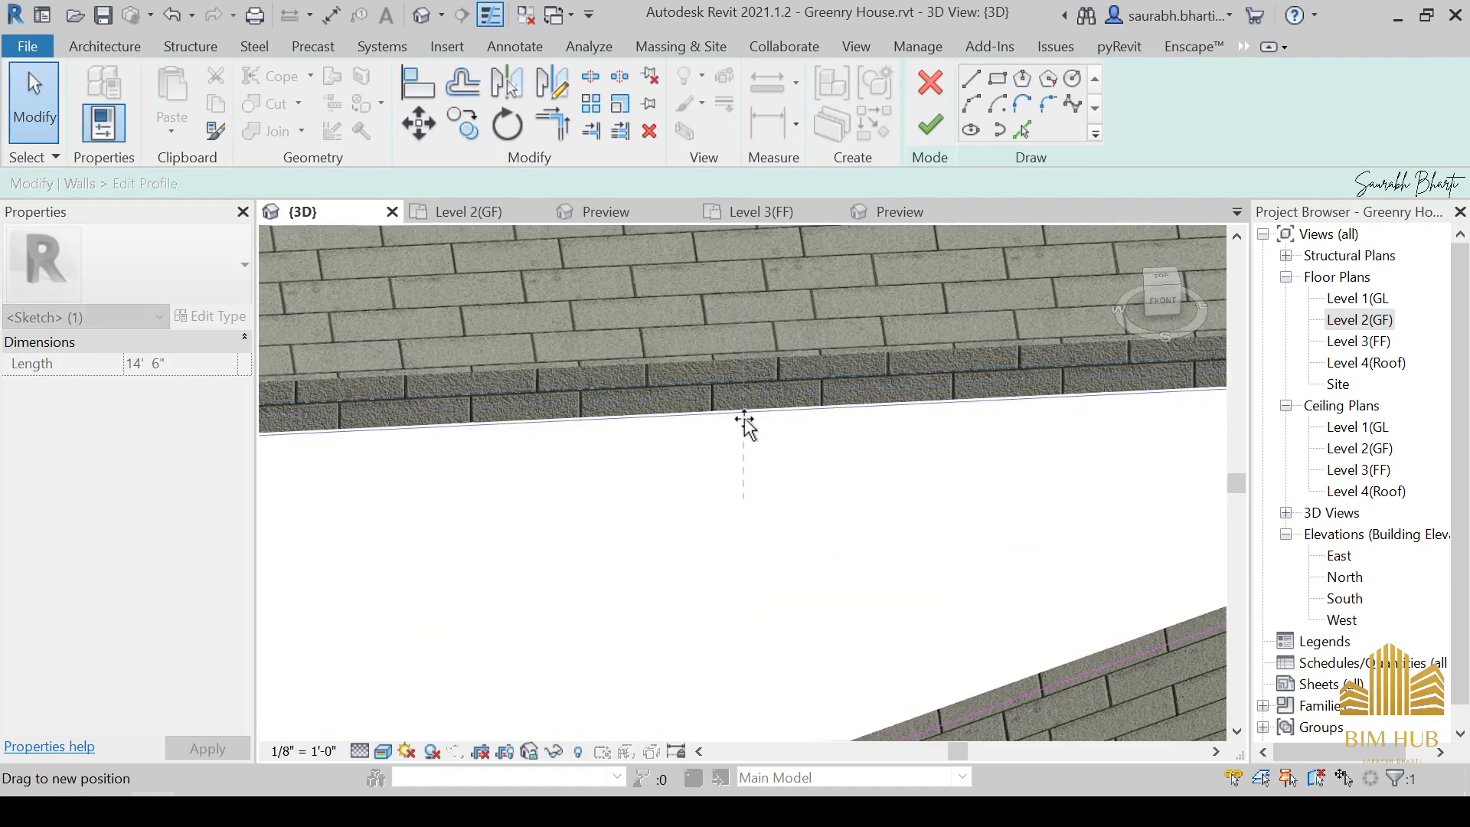
{"action": "left_click_drag", "start_coordinate": [744, 417], "coordinate": [744, 418]}
{"action": "left_click", "coordinate": [928, 126]}
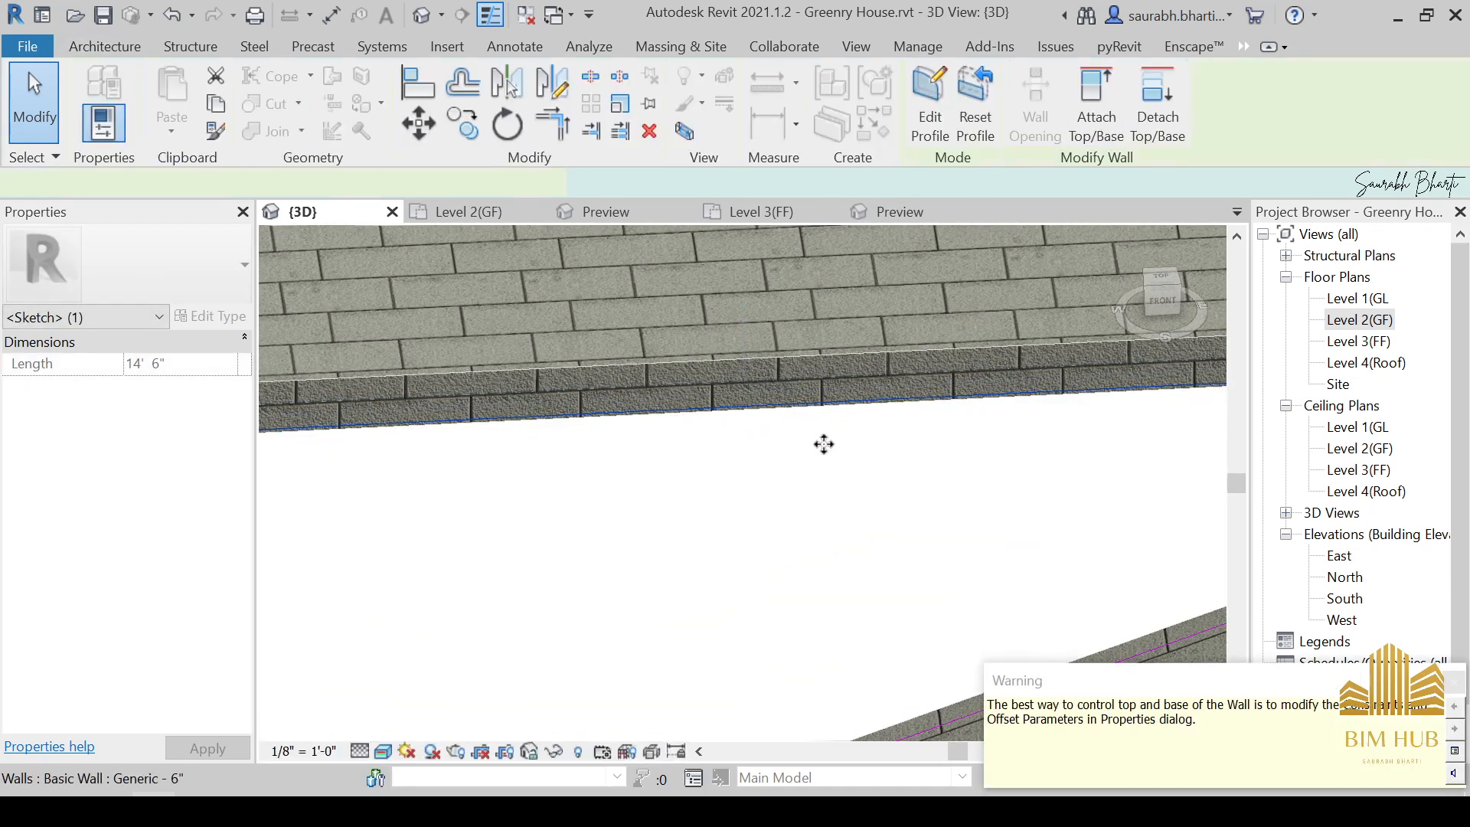
{"action": "key", "text": "Escape"}
Edit the pool's front wall profile, lowering its top line to the ground slab's bottom edge, remove the conflicting constraints, and finish.
{"action": "scroll", "coordinate": [751, 546], "scroll_direction": "down", "scroll_amount": 5}
{"action": "middle_click_drag", "start_coordinate": [752, 570], "coordinate": [984, 551], "text": "shift"}
{"action": "scroll", "coordinate": [731, 508], "scroll_direction": "up", "scroll_amount": 3}
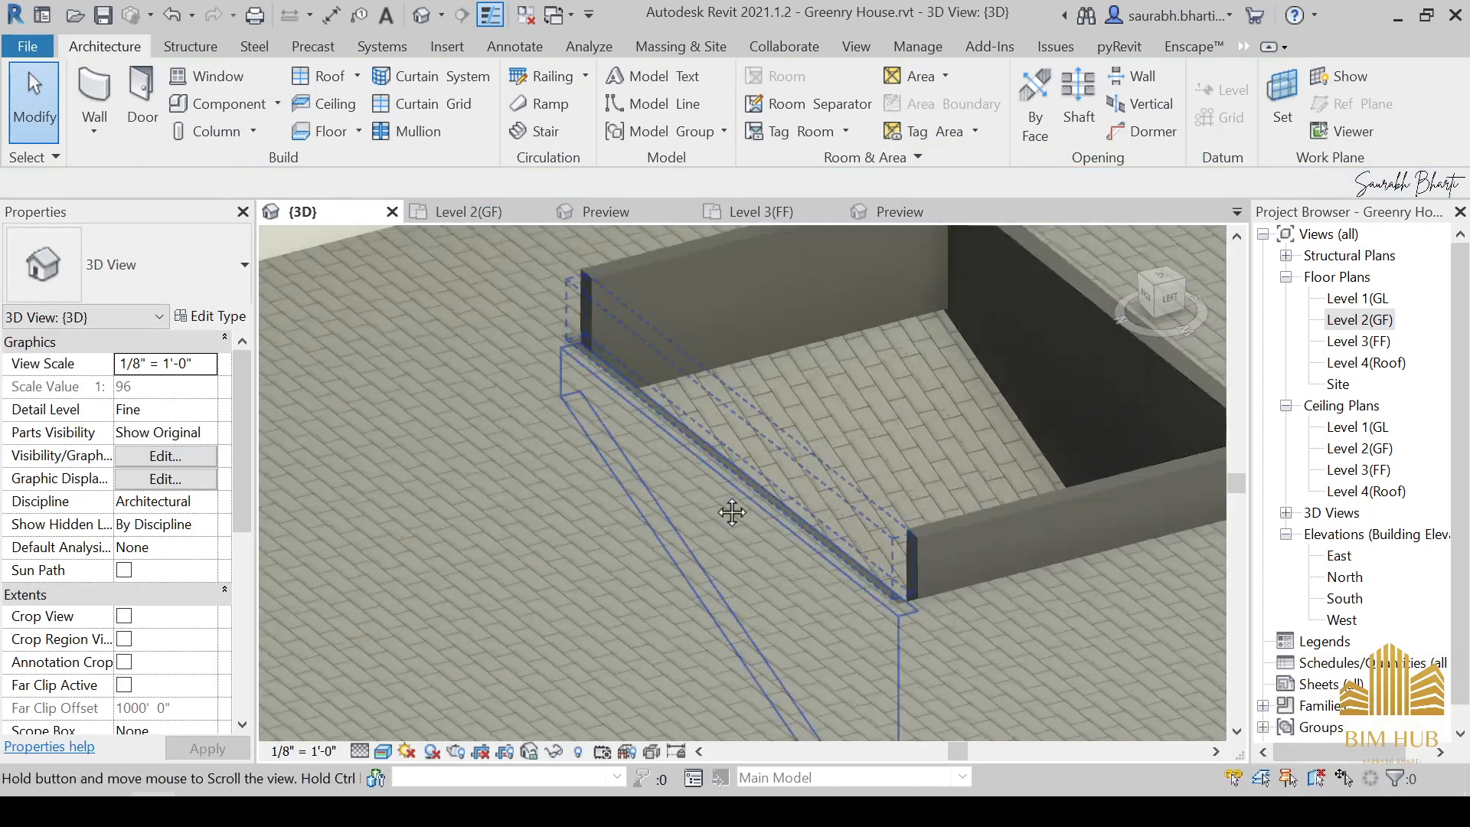
{"action": "middle_click_drag", "start_coordinate": [728, 508], "coordinate": [1082, 584], "text": "shift"}
{"action": "scroll", "coordinate": [741, 387], "scroll_direction": "up", "scroll_amount": 3}
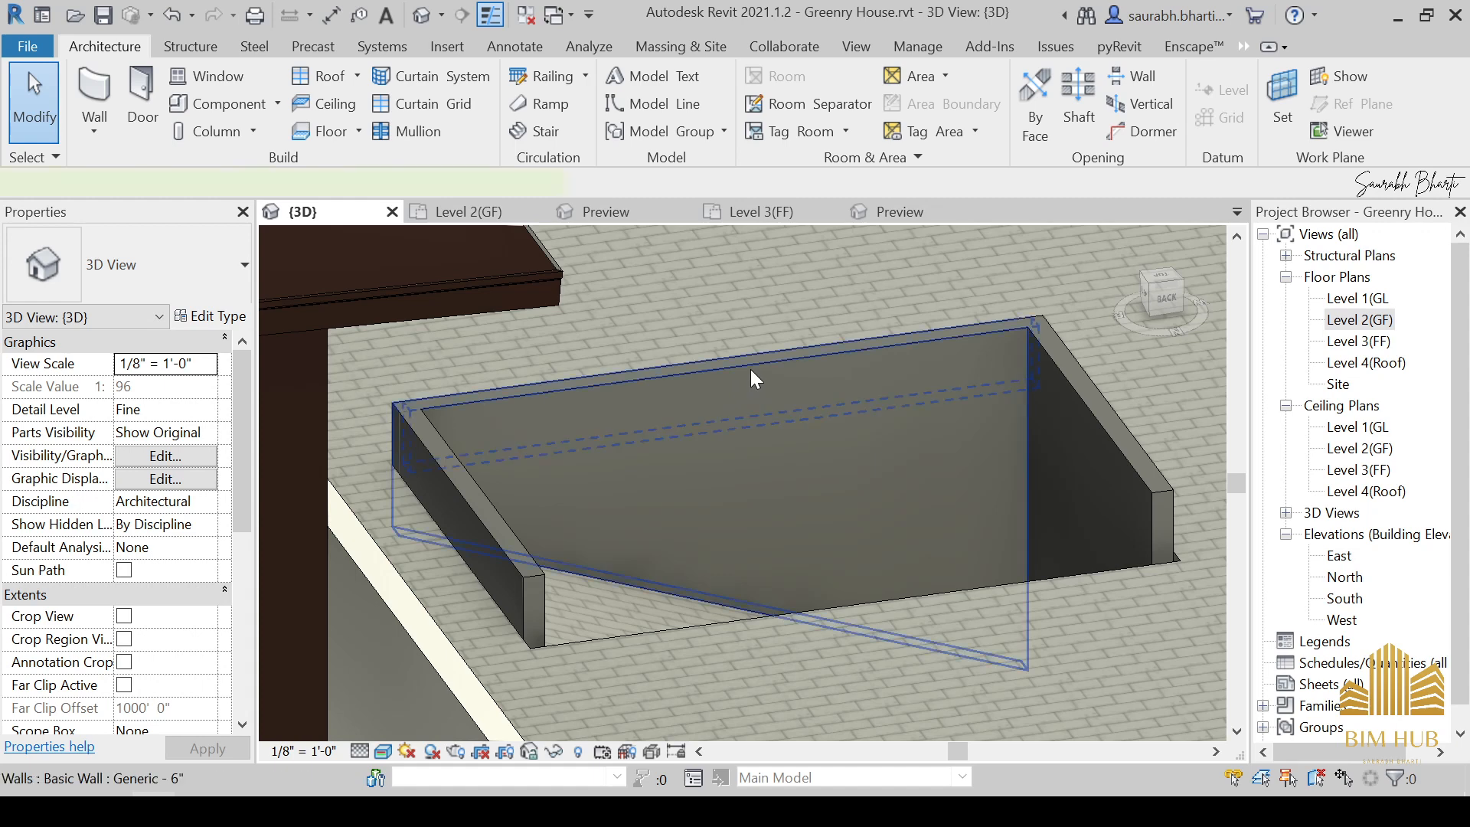
{"action": "left_click", "coordinate": [755, 378]}
{"action": "middle_click_drag", "start_coordinate": [755, 378], "coordinate": [788, 452], "text": "shift"}
{"action": "left_click", "coordinate": [930, 107]}
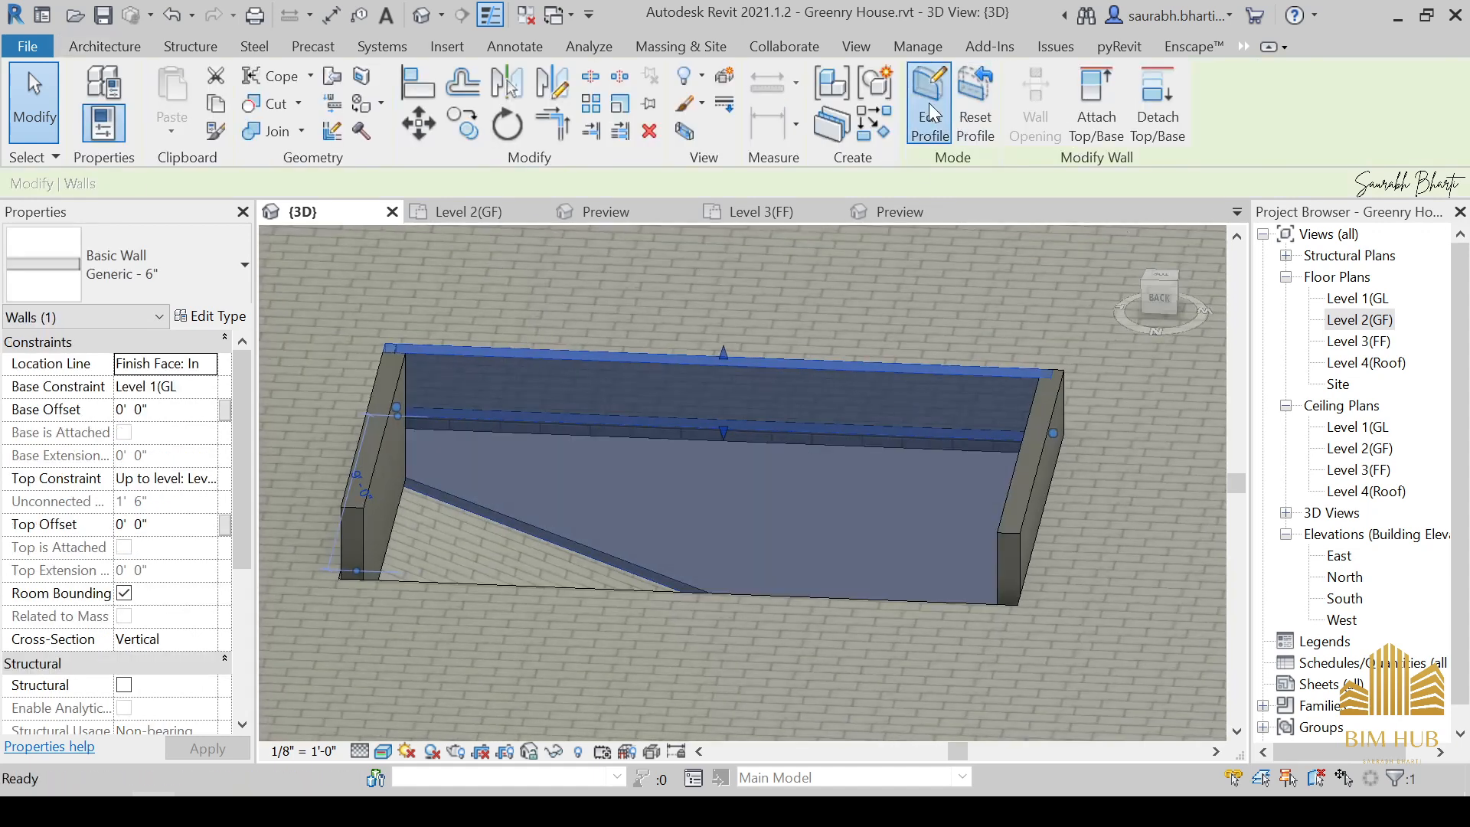
{"action": "scroll", "coordinate": [777, 377], "scroll_direction": "up", "scroll_amount": 3}
{"action": "mouse_move", "coordinate": [748, 487]}
{"action": "left_mouse_down"}
{"action": "mouse_move", "coordinate": [751, 470]}
{"action": "mouse_move", "coordinate": [942, 470]}
{"action": "left_mouse_up"}
{"action": "left_click", "coordinate": [1078, 776]}
{"action": "mouse_move", "coordinate": [919, 590]}
{"action": "middle_mouse_down", "text": "shift"}
{"action": "mouse_move", "coordinate": [1106, 623]}
{"action": "mouse_move", "coordinate": [891, 140]}
{"action": "middle_mouse_up", "text": "shift"}
{"action": "left_click", "coordinate": [929, 124]}
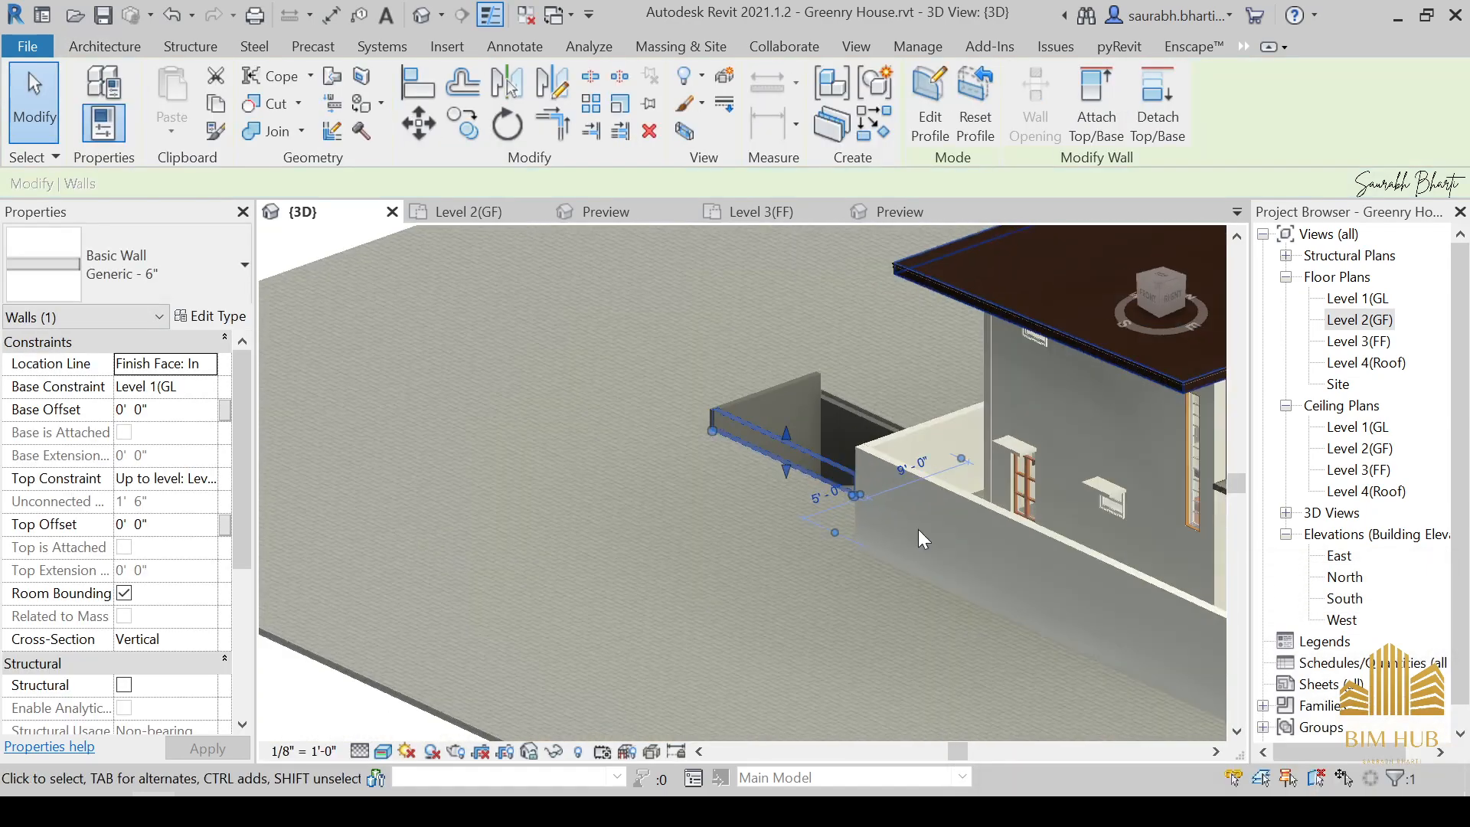
{"action": "left_click", "coordinate": [918, 530]}
Edit the deep-end wall's profile, lowering its top line to the ground slab's bottom edge, remove the conflicting constraints, and finish.
{"action": "scroll", "coordinate": [817, 390], "scroll_direction": "up", "scroll_amount": 3}
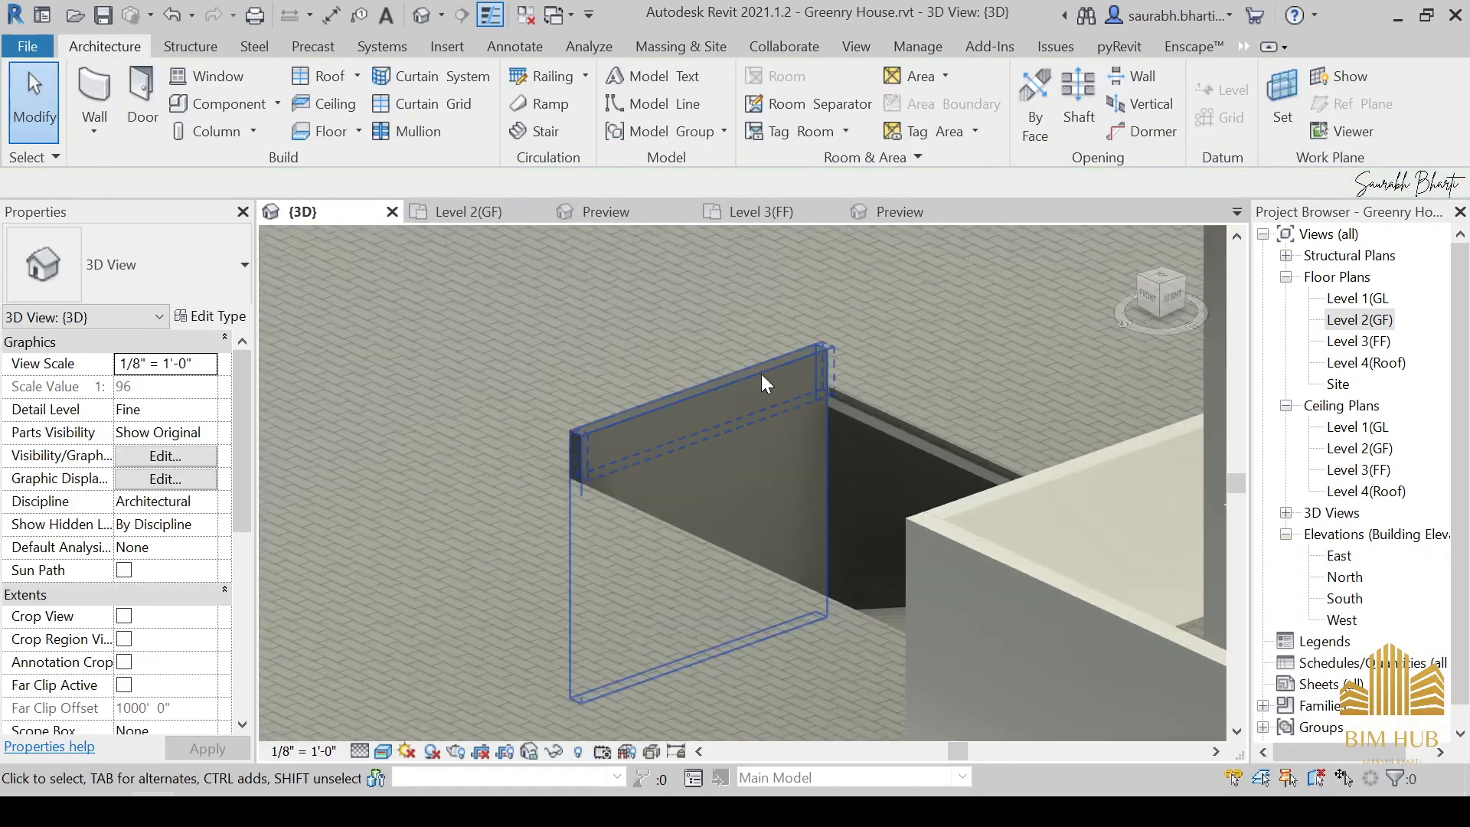
{"action": "left_click", "coordinate": [761, 373]}
{"action": "middle_click_drag", "start_coordinate": [781, 482], "coordinate": [897, 134], "text": "shift"}
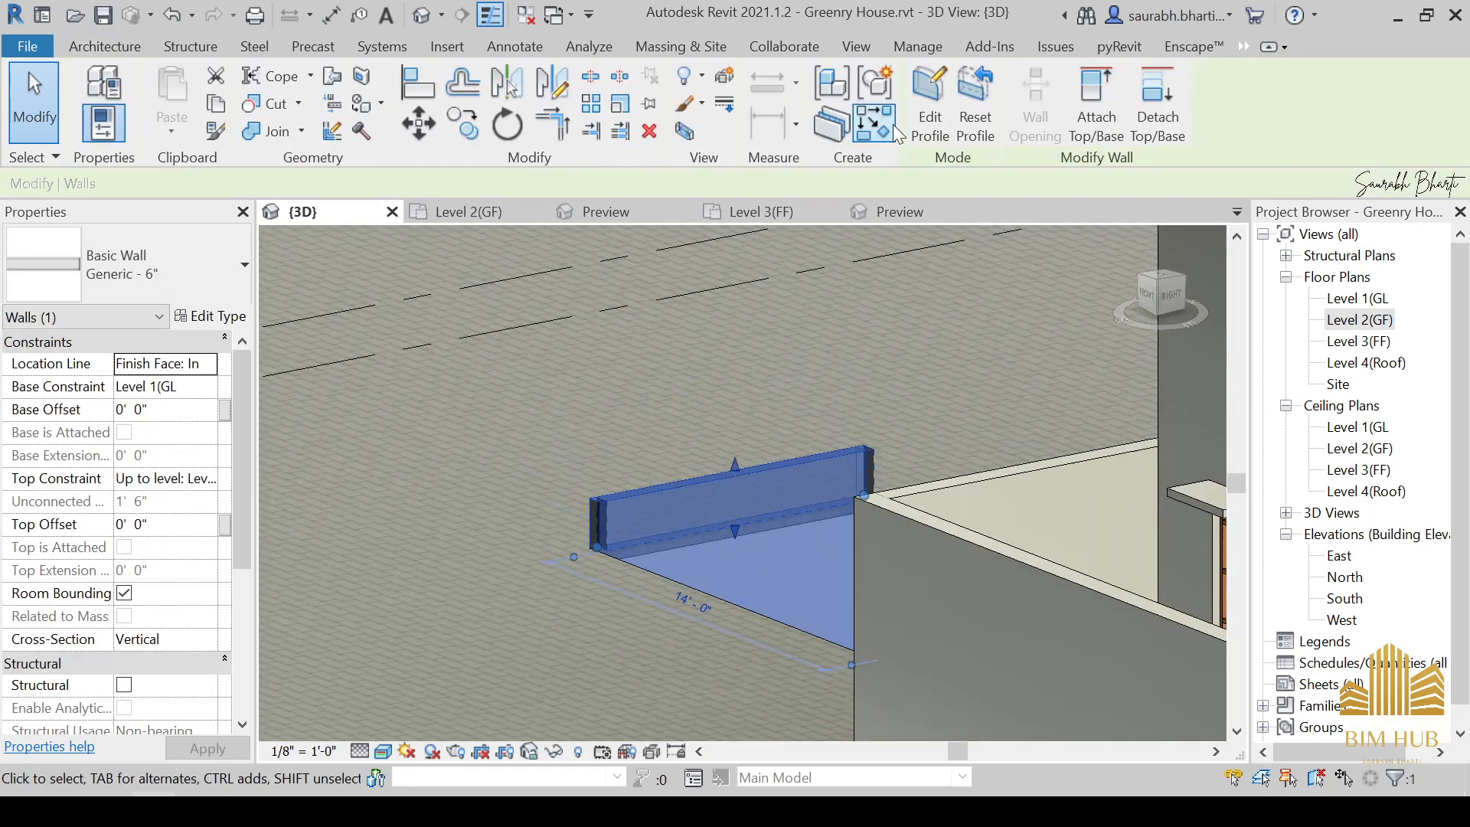
{"action": "left_click", "coordinate": [930, 121]}
{"action": "left_click", "coordinate": [727, 600]}
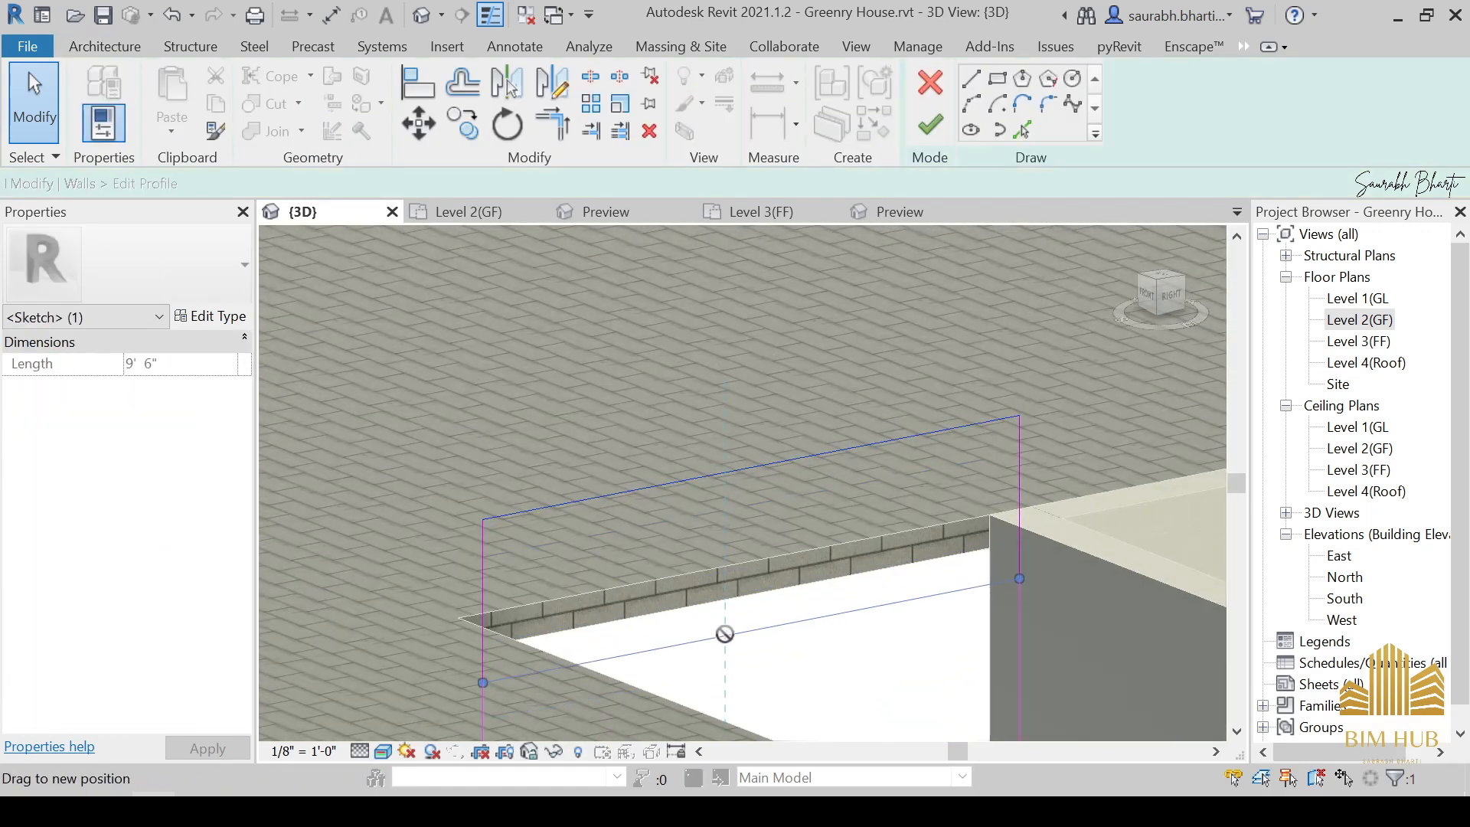
{"action": "left_click_drag", "start_coordinate": [737, 596], "coordinate": [737, 596]}
{"action": "left_click", "coordinate": [1042, 737]}
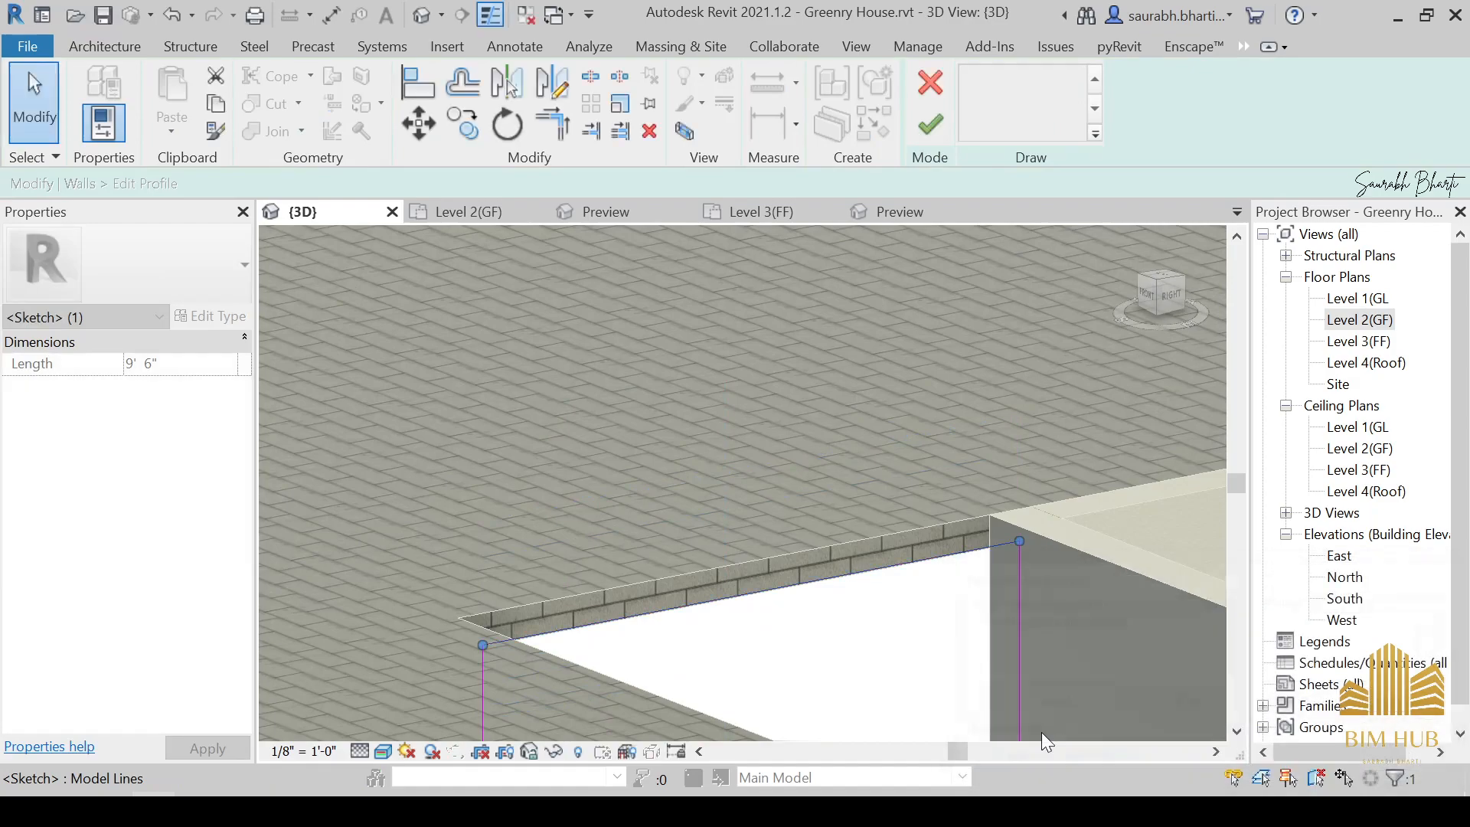
{"action": "left_click", "coordinate": [931, 125]}
Edit the shallow-end wall's profile, lowering its top line to the ground slab's bottom edge, remove the conflicting constraints, and finish.
{"action": "middle_click_drag", "start_coordinate": [647, 581], "coordinate": [803, 382], "text": "shift"}
{"action": "left_click", "coordinate": [732, 370]}
{"action": "left_click", "coordinate": [944, 93]}
{"action": "middle_click_drag", "start_coordinate": [795, 434], "coordinate": [818, 347], "text": "shift"}
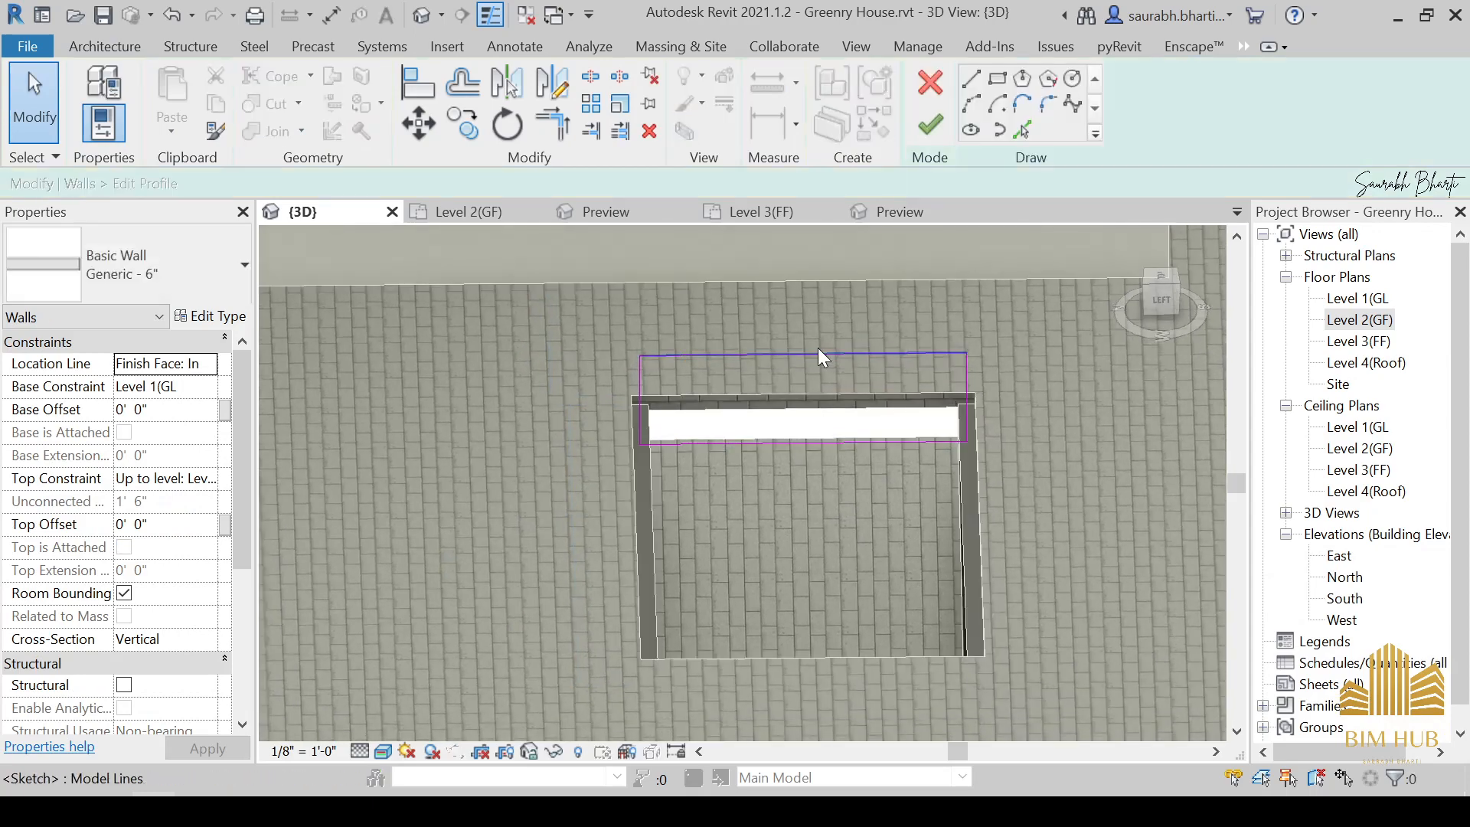
{"action": "left_click", "coordinate": [817, 413]}
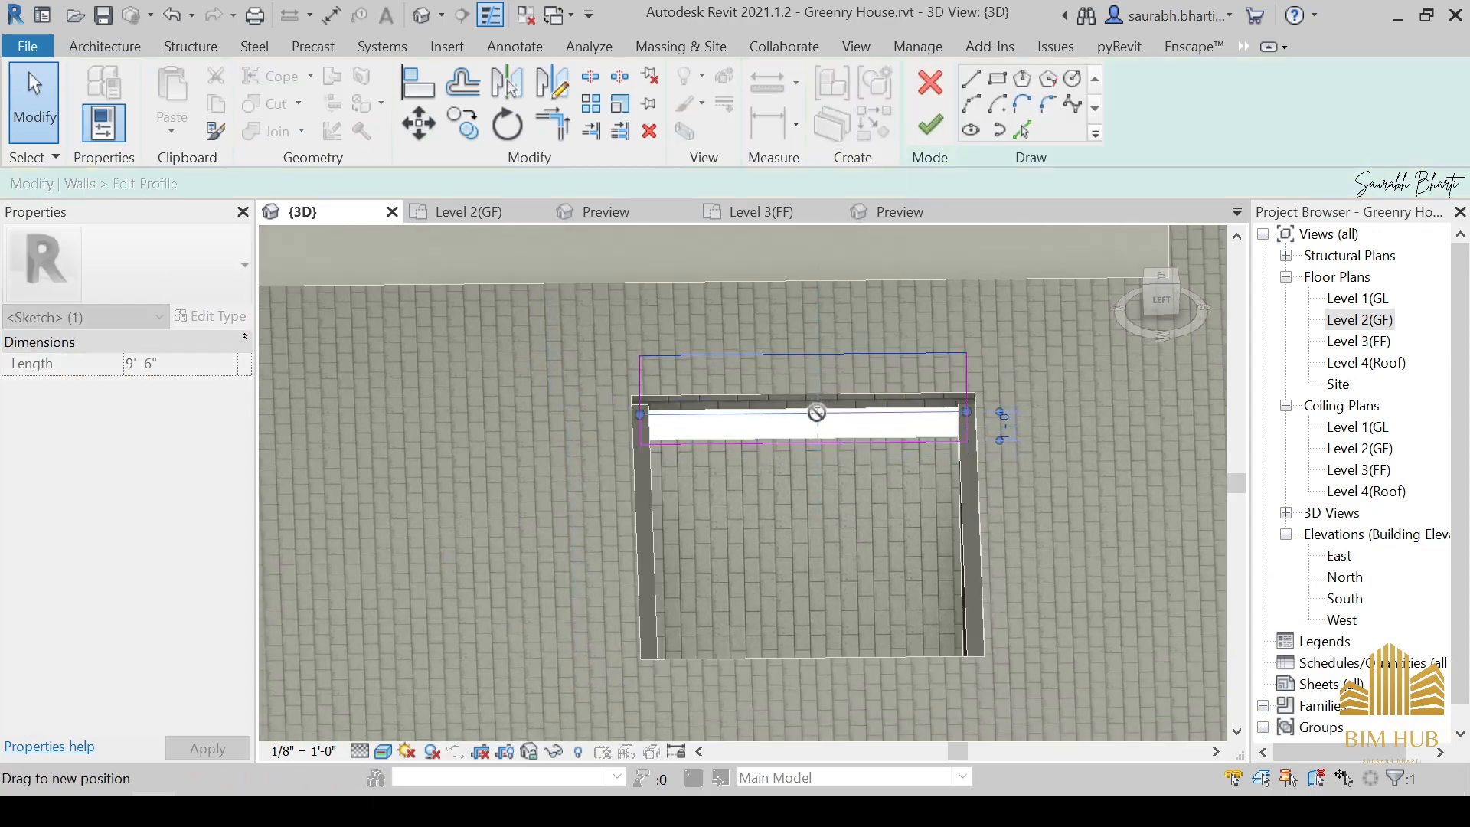
{"action": "scroll", "coordinate": [817, 414], "scroll_direction": "up", "scroll_amount": 3}
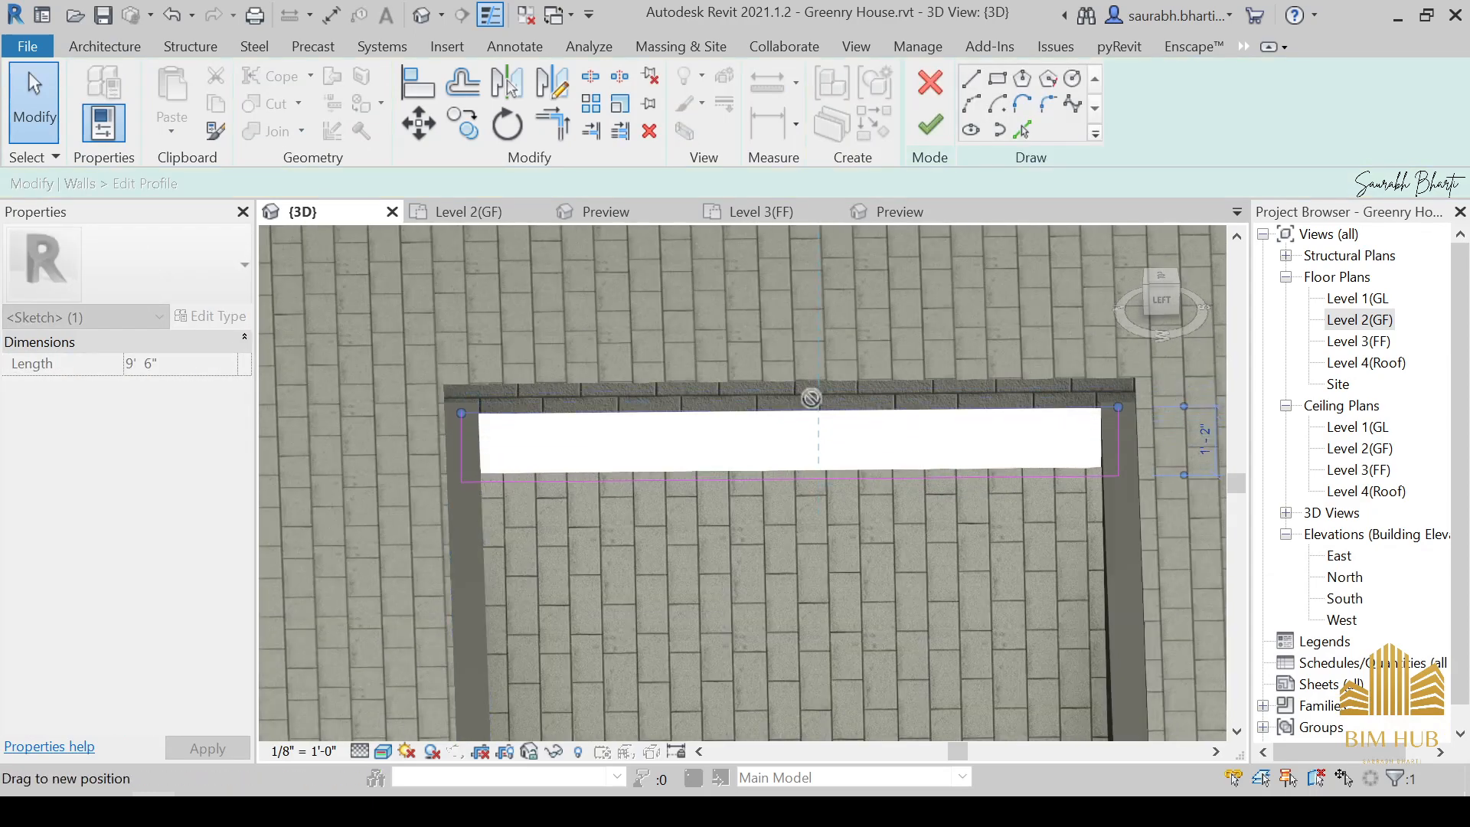
{"action": "left_click_drag", "start_coordinate": [812, 398], "coordinate": [812, 392]}
{"action": "left_click", "coordinate": [1051, 762]}
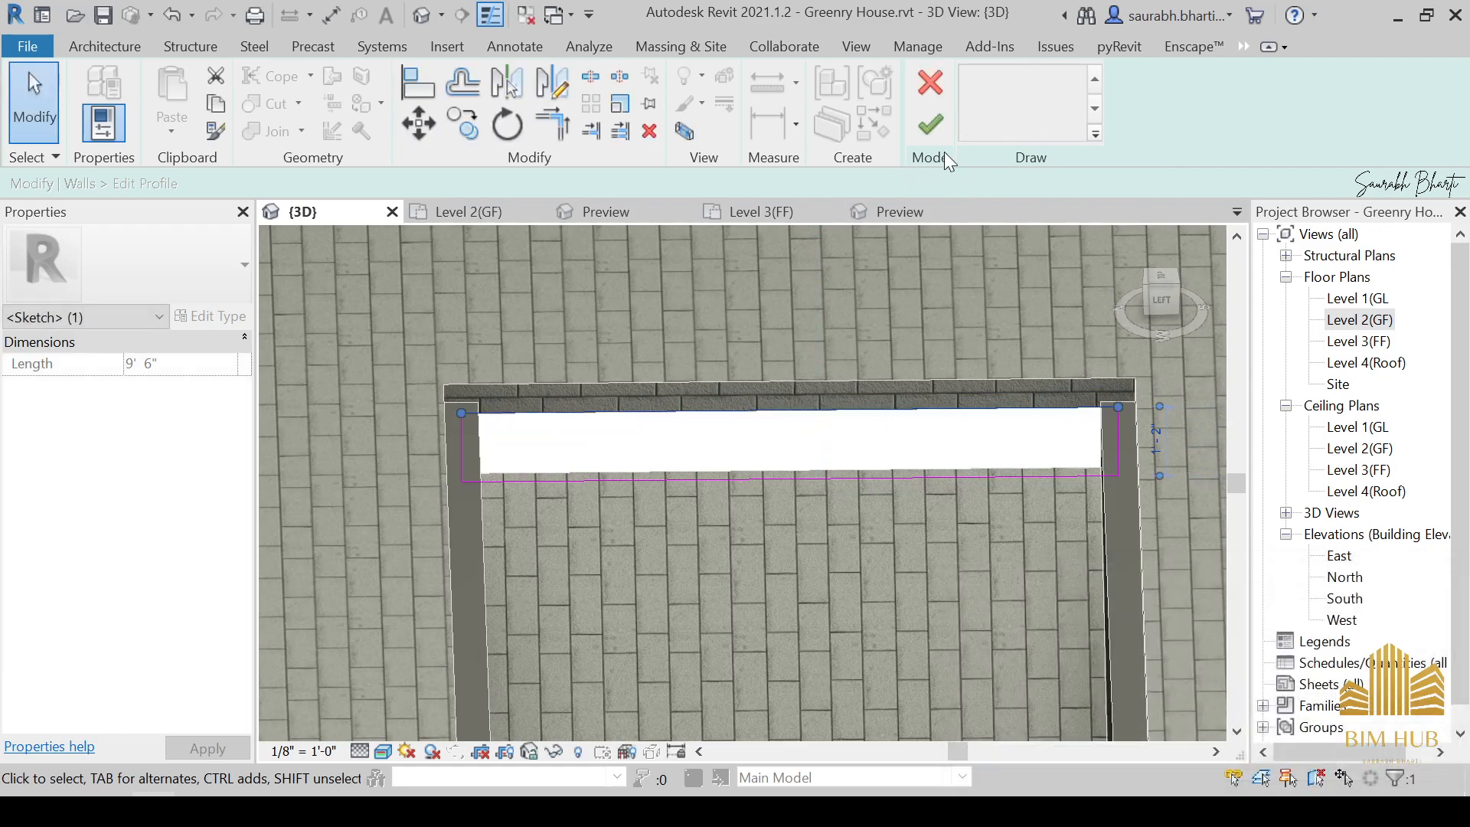
{"action": "left_click", "coordinate": [930, 124]}
{"action": "scroll", "coordinate": [779, 582], "scroll_direction": "down", "scroll_amount": 3}
{"action": "key", "text": "Escape"}
{"action": "scroll", "coordinate": [780, 623], "scroll_direction": "down", "scroll_amount": 3}
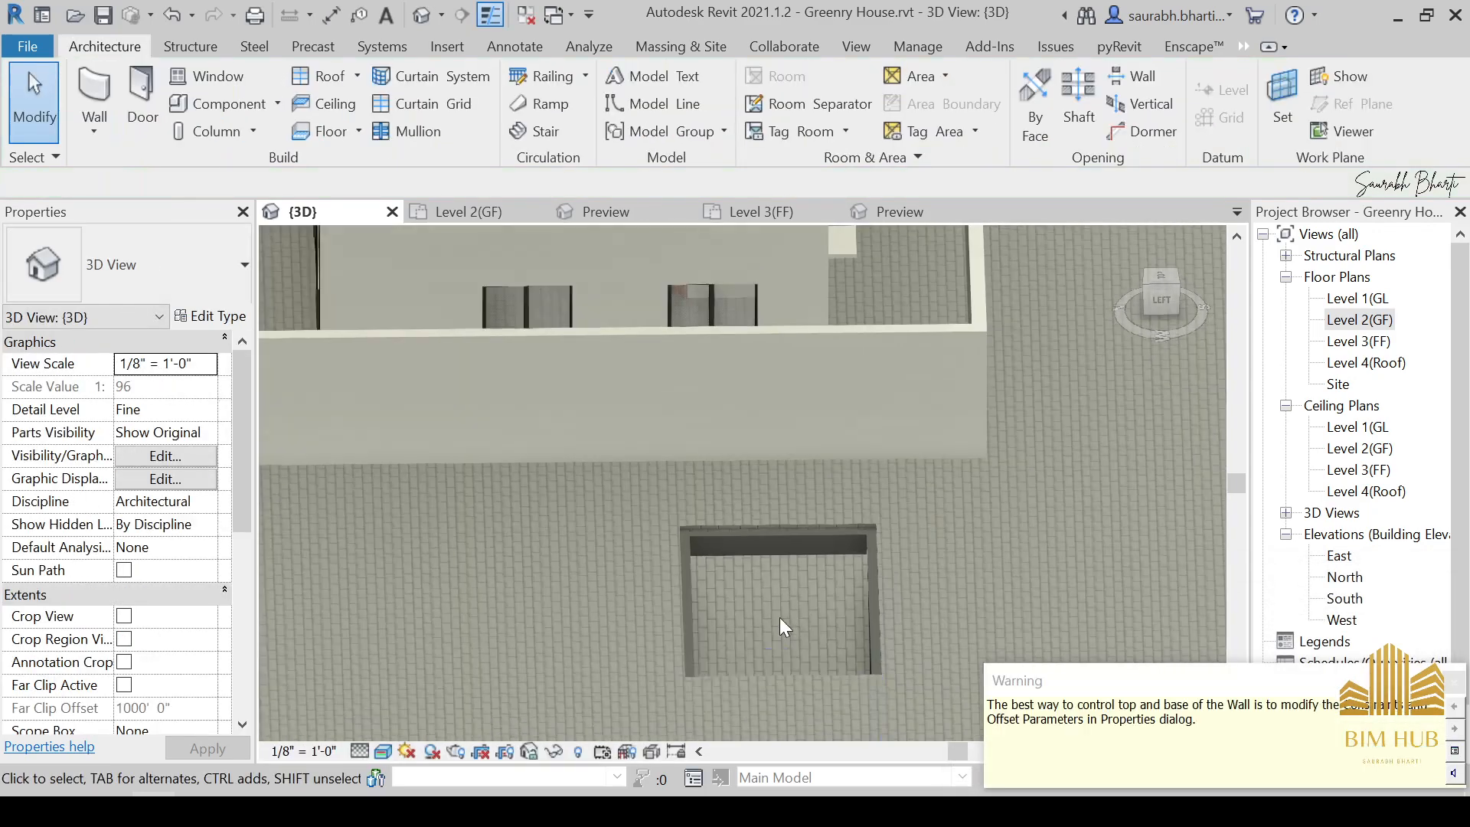
Select the ground slab, switch to the Top view, and start editing its boundary.
{"action": "left_click", "coordinate": [889, 628]}
{"action": "key", "text": "Escape"}
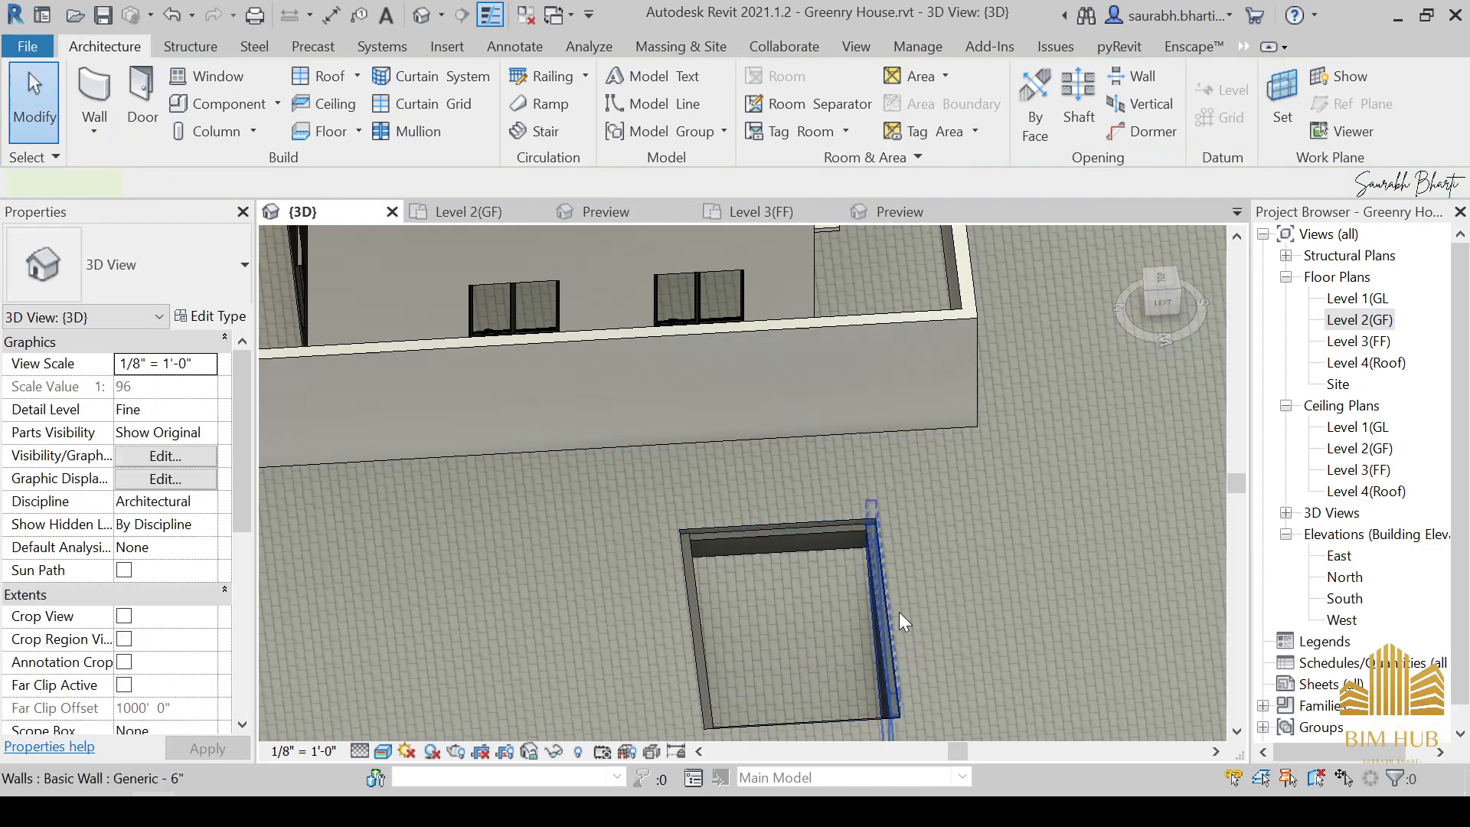
{"action": "left_click", "coordinate": [899, 620]}
{"action": "middle_click_drag", "start_coordinate": [908, 649], "coordinate": [633, 479], "text": "shift"}
{"action": "key", "text": "Escape"}
{"action": "left_click", "coordinate": [632, 476]}
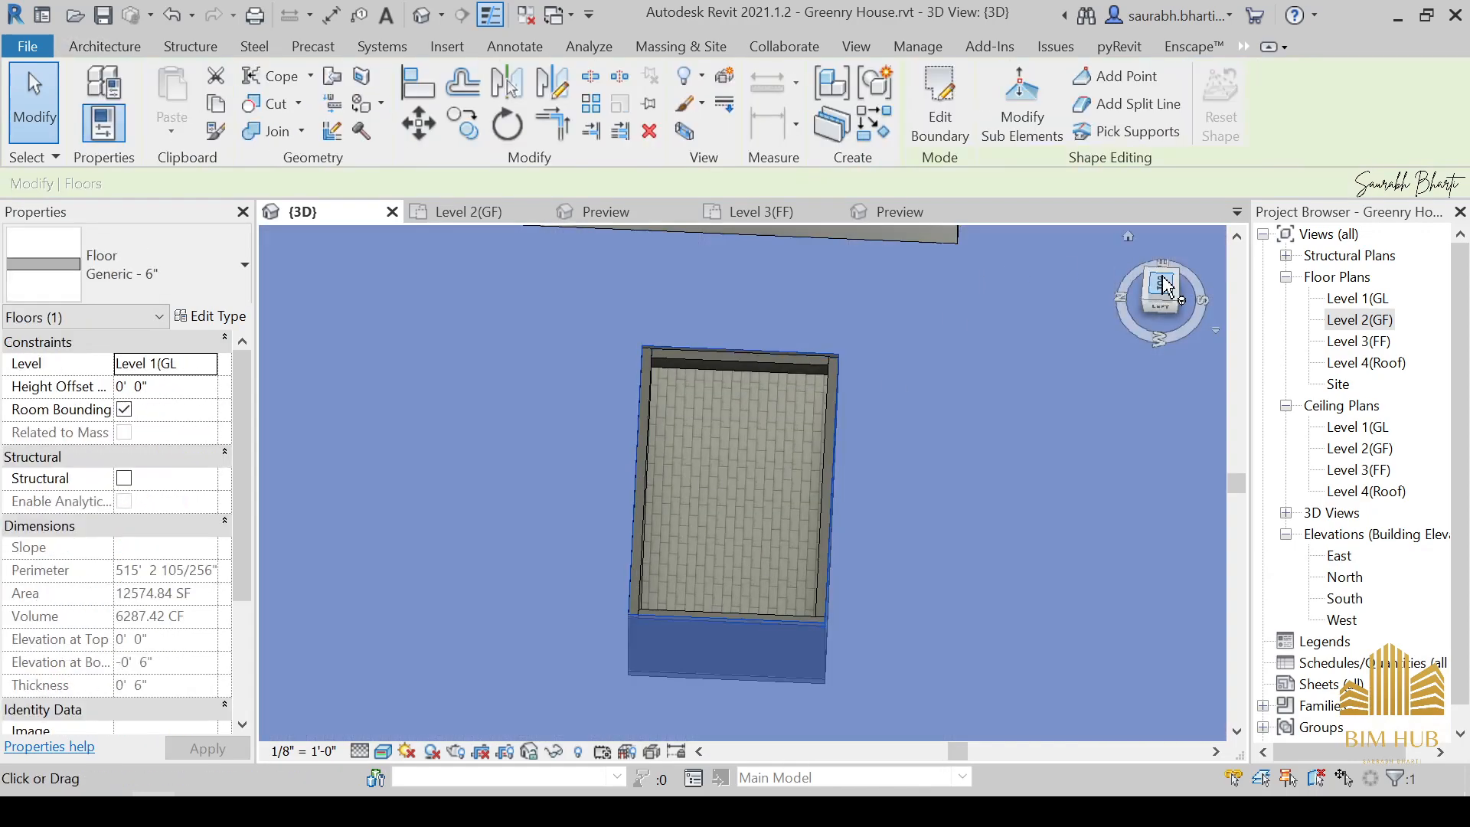
{"action": "left_click", "coordinate": [1161, 292]}
{"action": "left_click", "coordinate": [940, 107]}
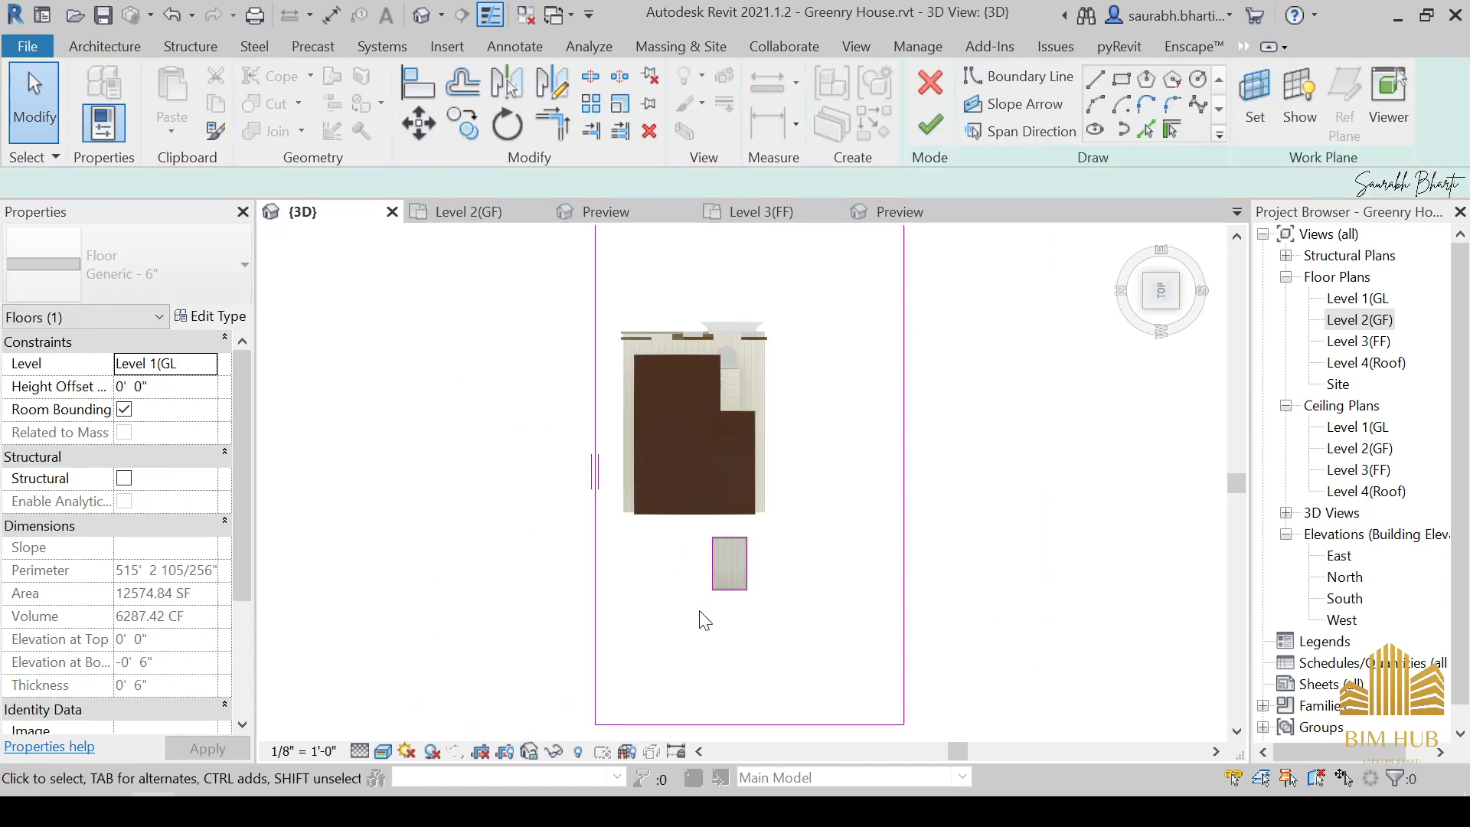
Move the four boundary lines of the slab's pool opening 6" inward to the walls' inner faces and finish the boundary.
{"action": "scroll", "coordinate": [729, 528], "scroll_direction": "up", "scroll_amount": 4}
{"action": "left_click", "coordinate": [764, 527]}
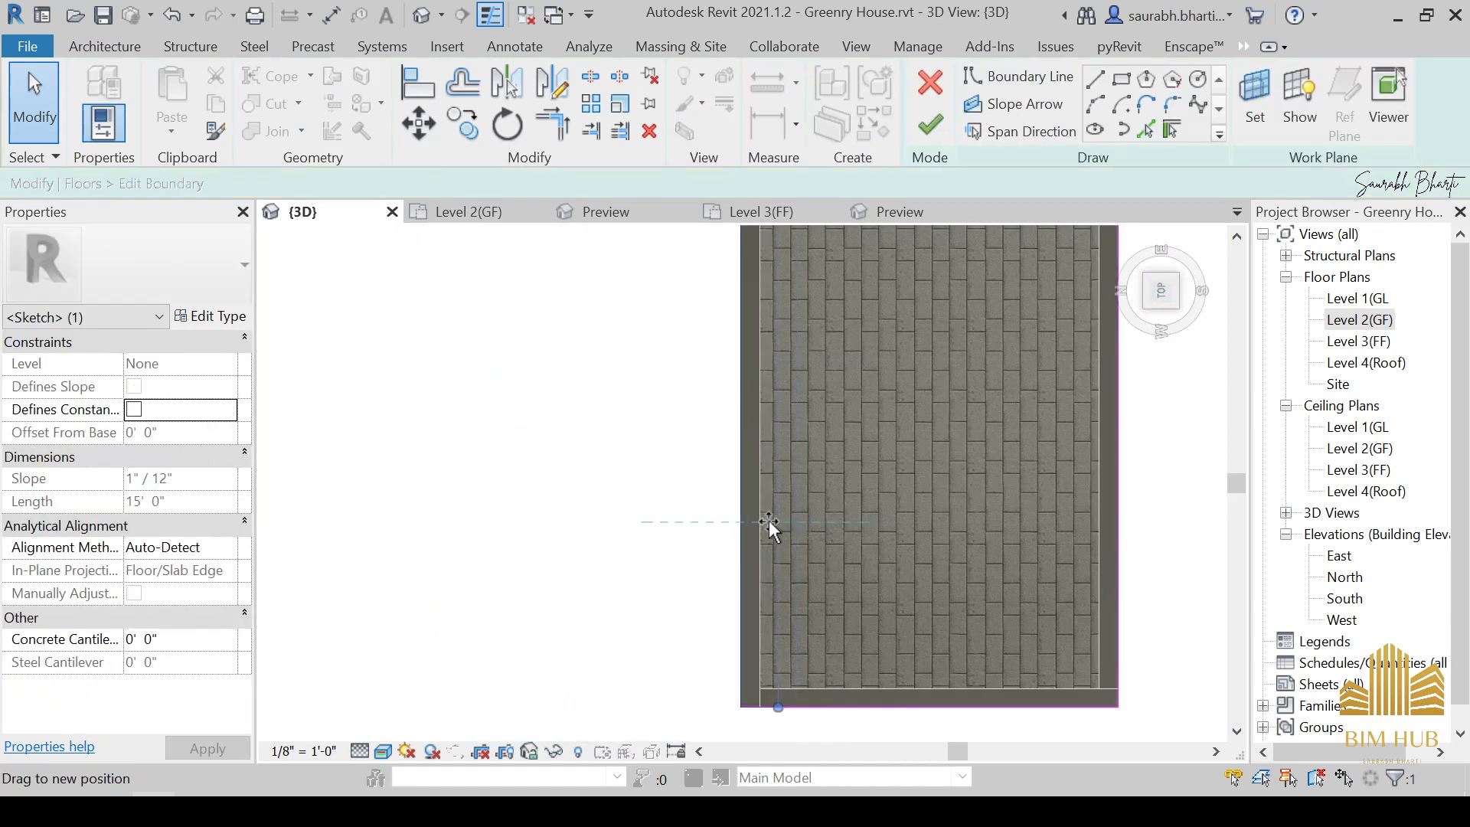
{"action": "mouse_move", "coordinate": [916, 703]}
{"action": "left_mouse_down"}
{"action": "mouse_move", "coordinate": [927, 672]}
{"action": "mouse_move", "coordinate": [920, 685]}
{"action": "left_mouse_up"}
{"action": "middle_click_drag", "start_coordinate": [958, 612], "coordinate": [675, 692]}
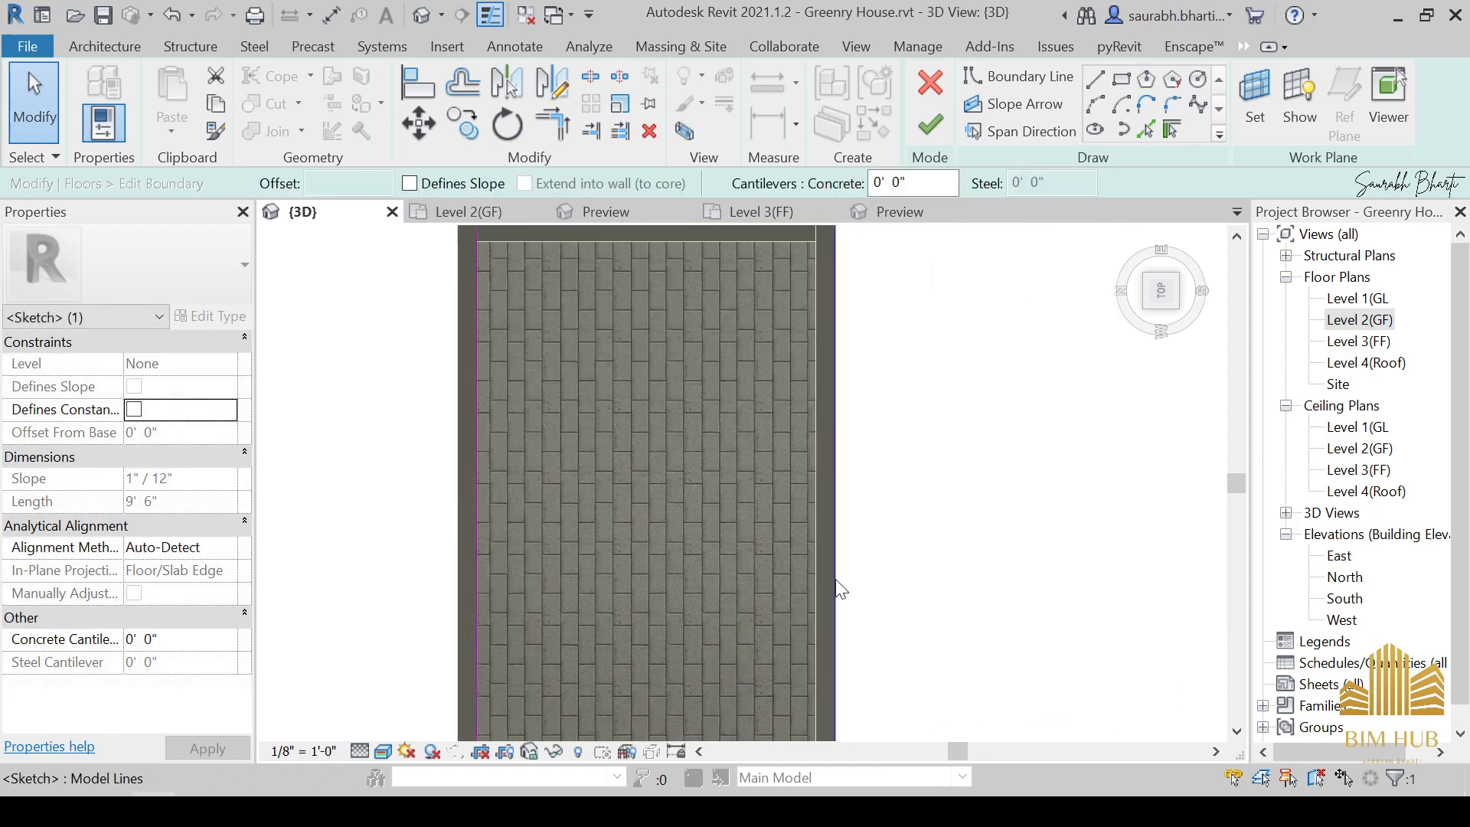
{"action": "mouse_move", "coordinate": [841, 590]}
{"action": "left_mouse_down"}
{"action": "mouse_move", "coordinate": [758, 605]}
{"action": "mouse_move", "coordinate": [816, 599]}
{"action": "left_mouse_up"}
{"action": "middle_click_drag", "start_coordinate": [755, 477], "coordinate": [819, 700]}
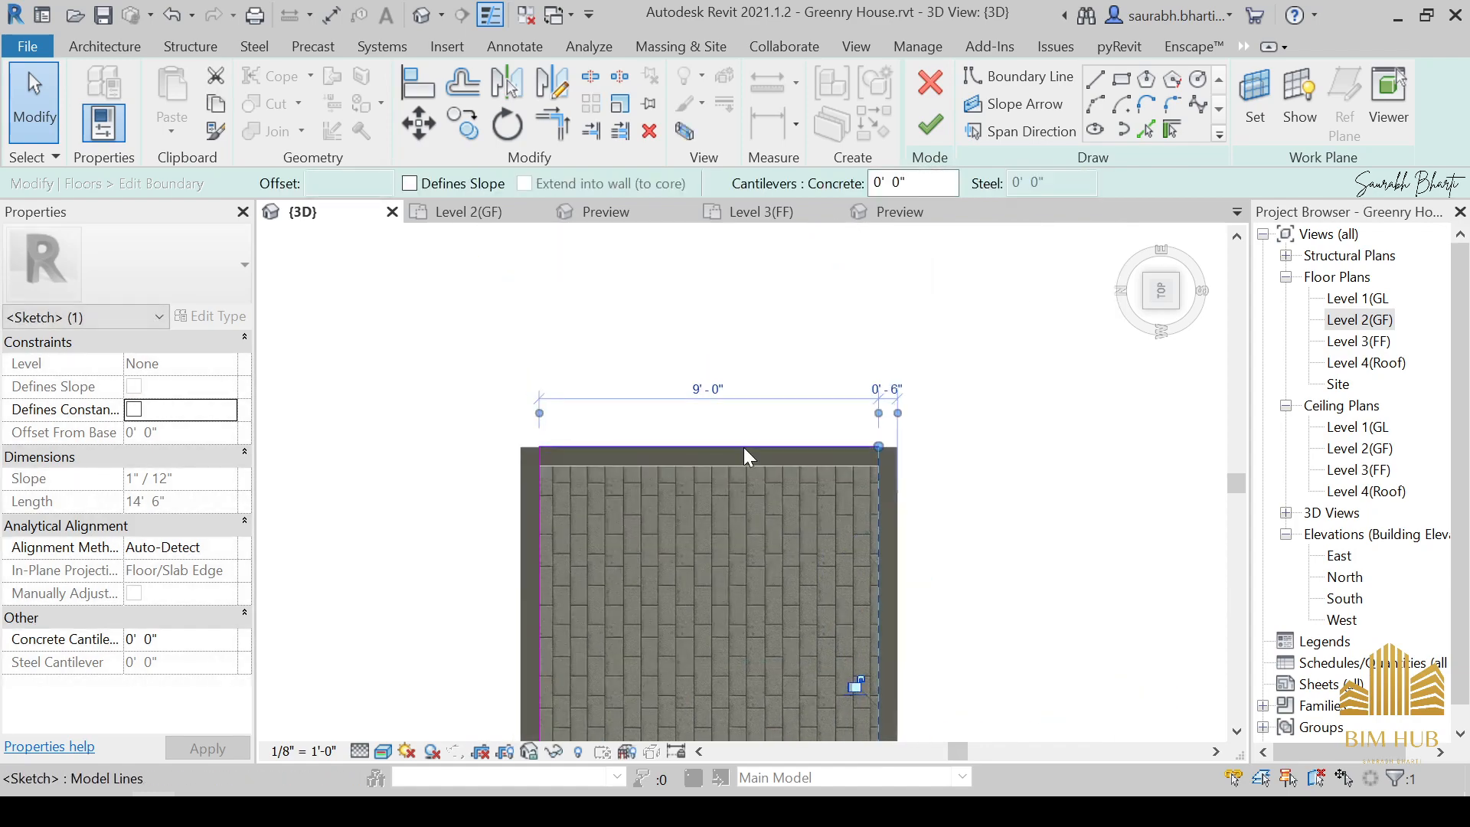
{"action": "mouse_move", "coordinate": [743, 447]}
{"action": "left_mouse_down"}
{"action": "mouse_move", "coordinate": [737, 494]}
{"action": "mouse_move", "coordinate": [737, 468]}
{"action": "left_mouse_up"}
{"action": "left_click", "coordinate": [929, 125]}
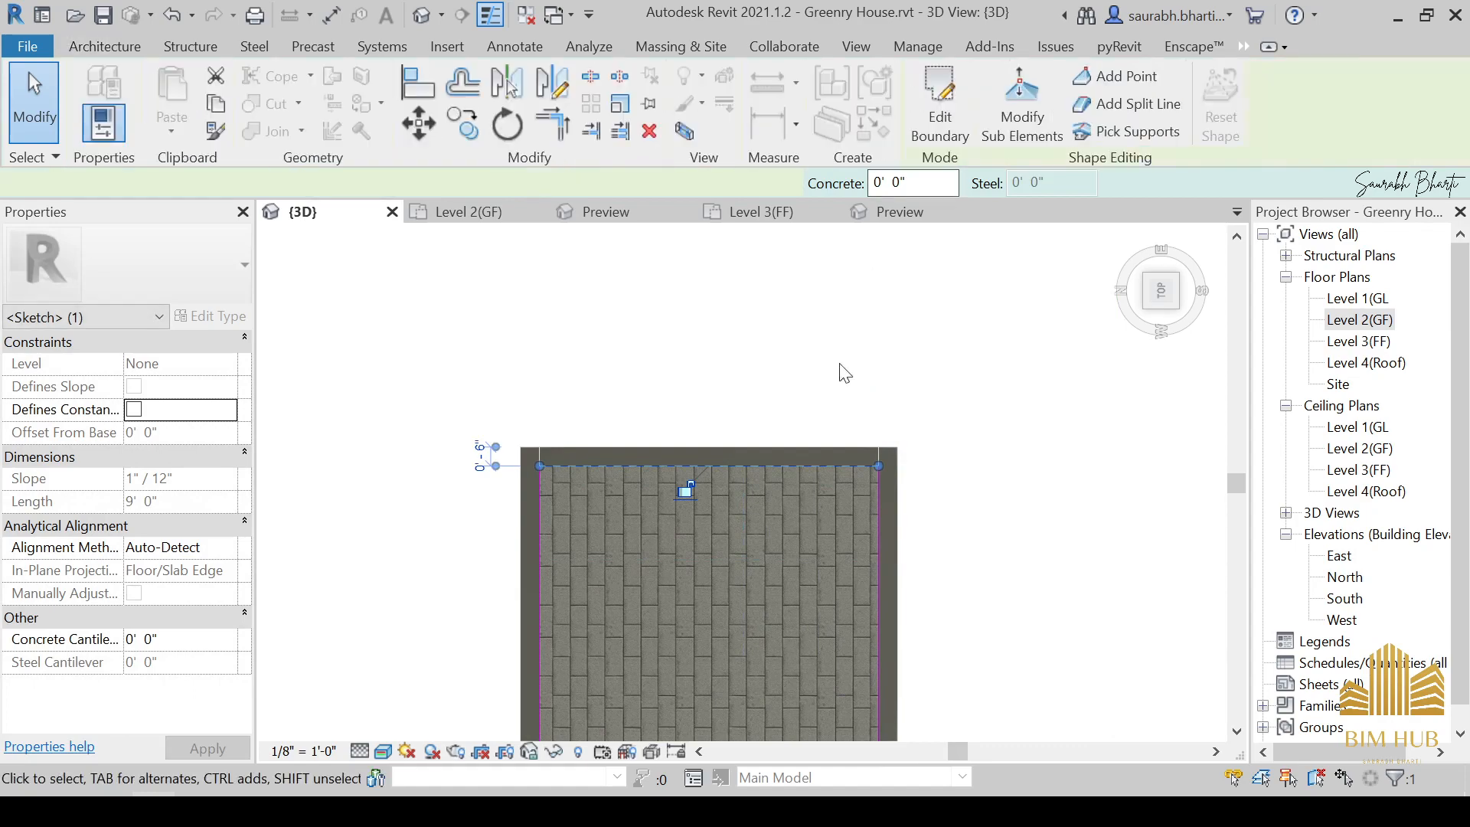
Examine the pool from several angles to check how the ground slab covers the tops of the walls.
{"action": "scroll", "coordinate": [875, 520], "scroll_direction": "down", "scroll_amount": 5}
{"action": "middle_click_drag", "start_coordinate": [963, 660], "coordinate": [855, 503], "text": "shift"}
{"action": "left_click", "coordinate": [855, 508]}
{"action": "middle_click_drag", "start_coordinate": [835, 647], "coordinate": [902, 660], "text": "shift"}
{"action": "scroll", "coordinate": [902, 660], "scroll_direction": "down", "scroll_amount": 1}
{"action": "middle_click_drag", "start_coordinate": [737, 422], "coordinate": [609, 548], "text": "shift"}
{"action": "scroll", "coordinate": [764, 558], "scroll_direction": "up", "scroll_amount": 3}
{"action": "middle_click_drag", "start_coordinate": [609, 548], "coordinate": [820, 788]}
{"action": "middle_click_drag", "start_coordinate": [865, 716], "coordinate": [774, 535]}
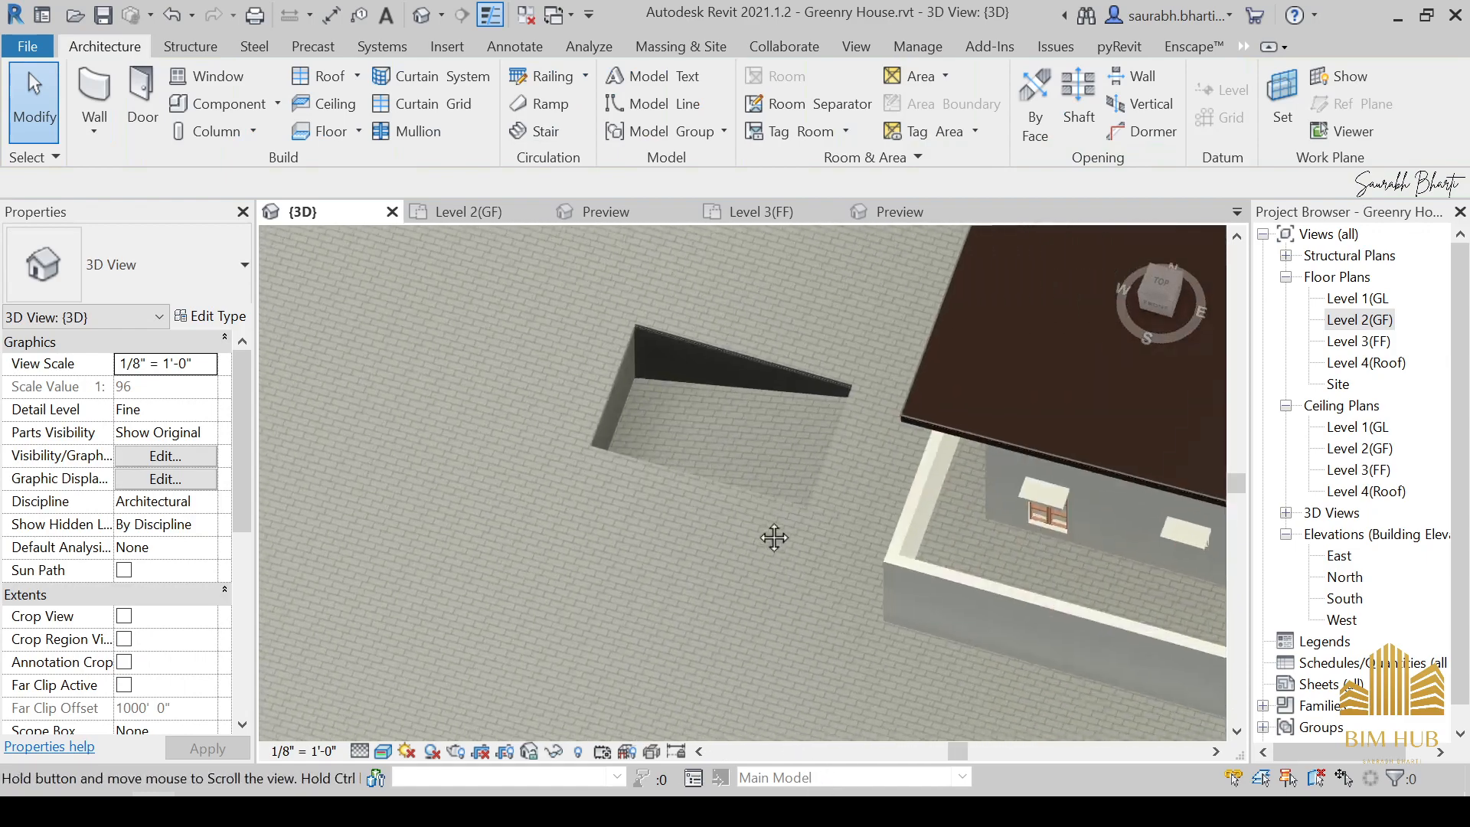
Inspect the pool opening from above and from both ends, checking how the walls and sloped floor meet the slab edge.
{"action": "scroll", "coordinate": [689, 570], "scroll_direction": "down", "scroll_amount": 2}
{"action": "middle_click_drag", "start_coordinate": [689, 574], "coordinate": [999, 524], "text": "shift"}
{"action": "left_click", "coordinate": [1179, 290]}
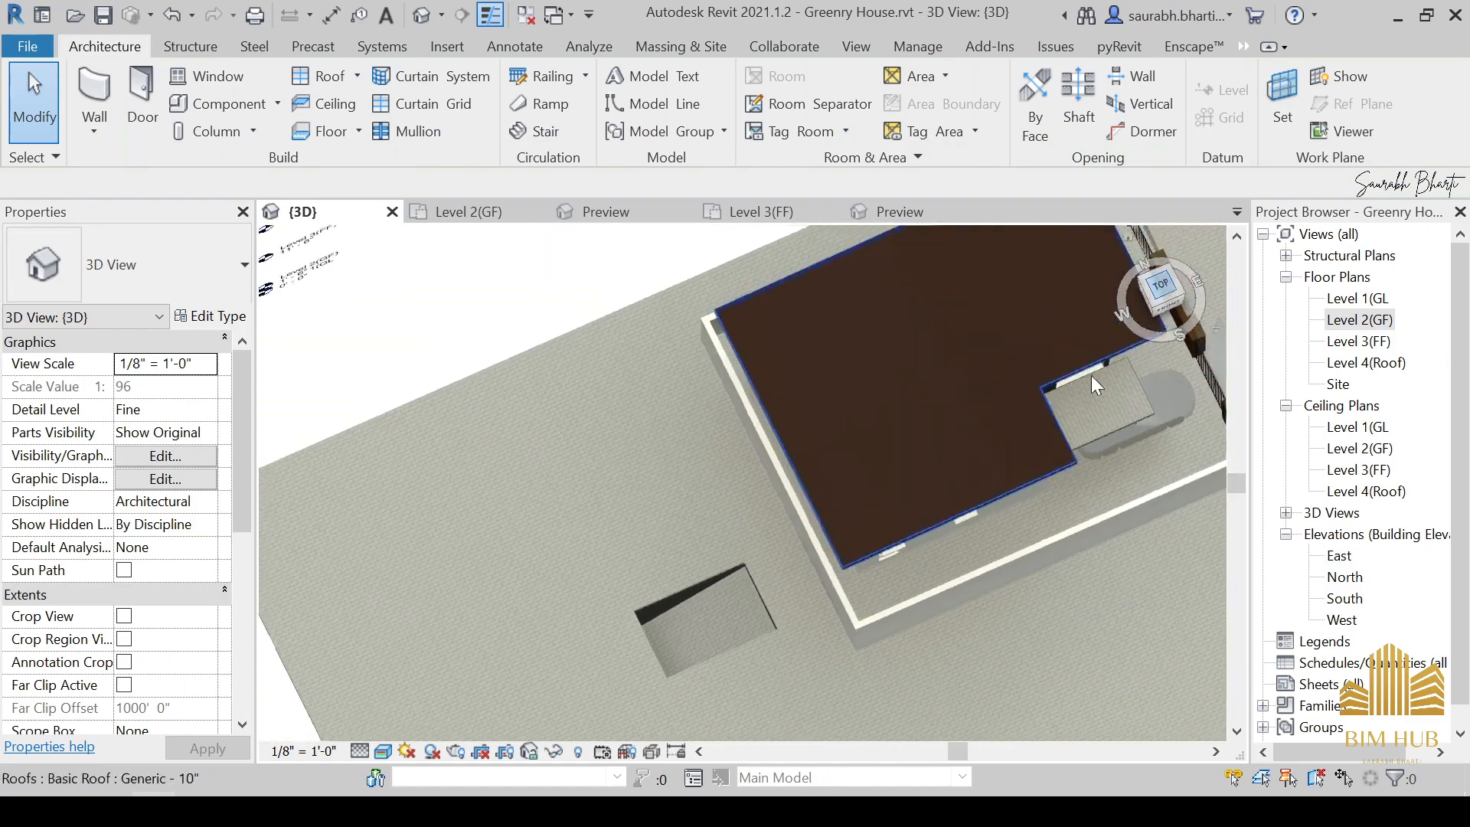
{"action": "middle_click_drag", "start_coordinate": [625, 569], "coordinate": [794, 638], "text": "shift"}
{"action": "scroll", "coordinate": [794, 637], "scroll_direction": "up", "scroll_amount": 3}
{"action": "scroll", "coordinate": [849, 662], "scroll_direction": "up", "scroll_amount": 2}
{"action": "middle_click_drag", "start_coordinate": [884, 655], "coordinate": [820, 421]}
{"action": "scroll", "coordinate": [831, 488], "scroll_direction": "up", "scroll_amount": 2}
{"action": "middle_click_drag", "start_coordinate": [816, 484], "coordinate": [1008, 585], "text": "shift"}
{"action": "left_click", "coordinate": [816, 522]}
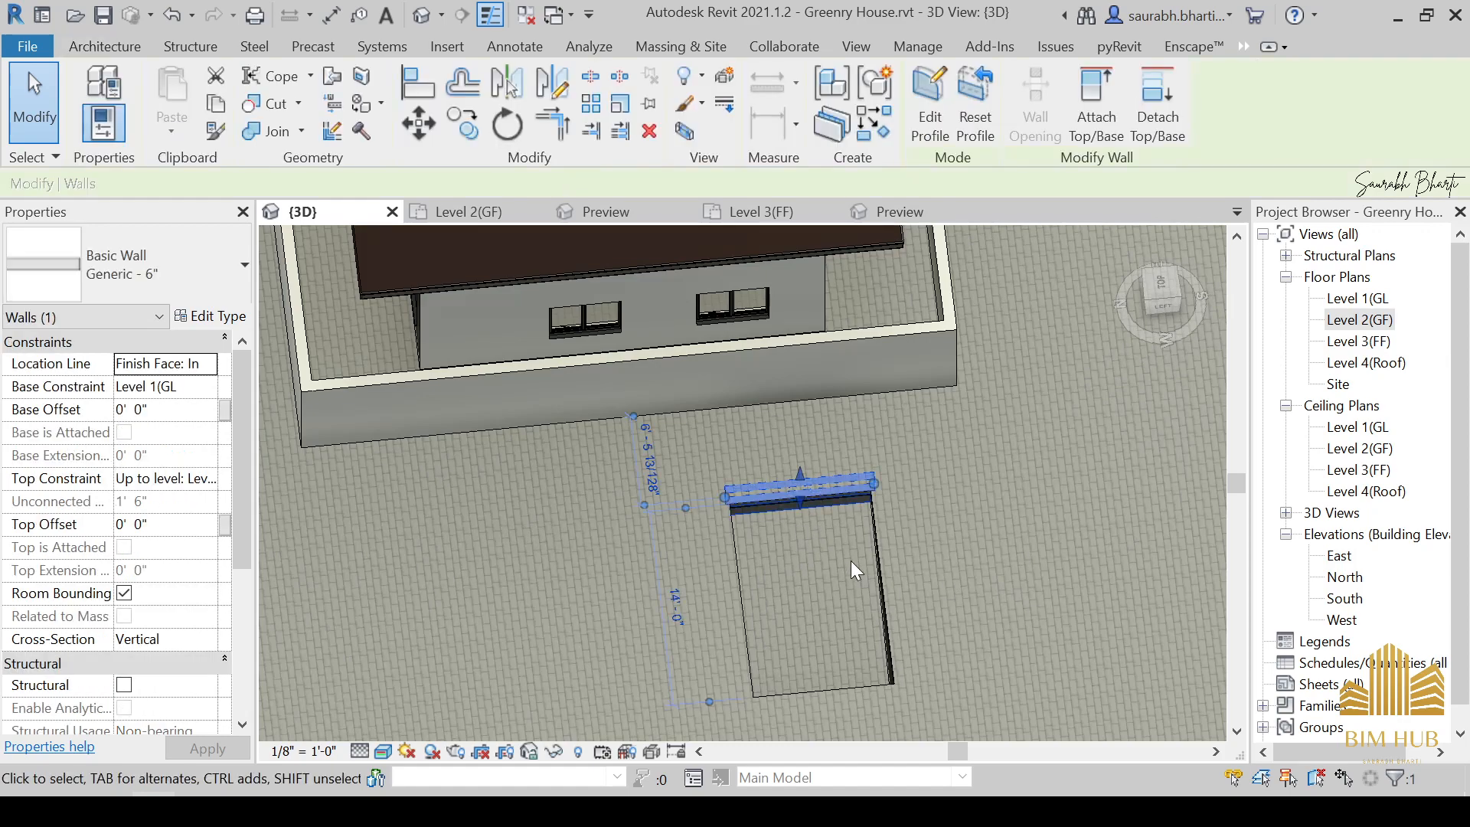
{"action": "key", "text": "Escape"}
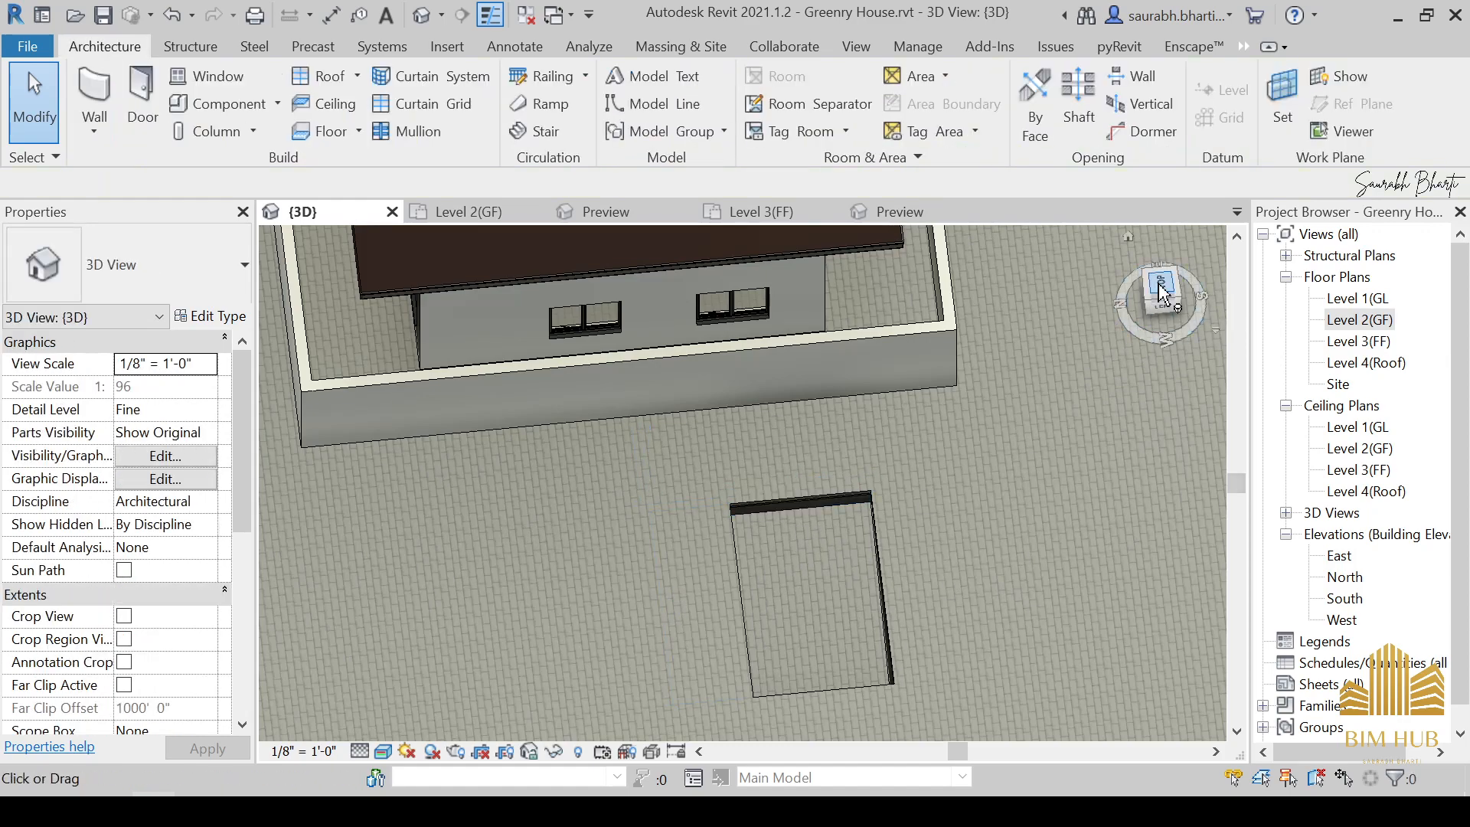
{"action": "middle_click_drag", "start_coordinate": [888, 620], "coordinate": [338, 558], "text": "shift"}
{"action": "scroll", "coordinate": [689, 406], "scroll_direction": "up", "scroll_amount": 1}
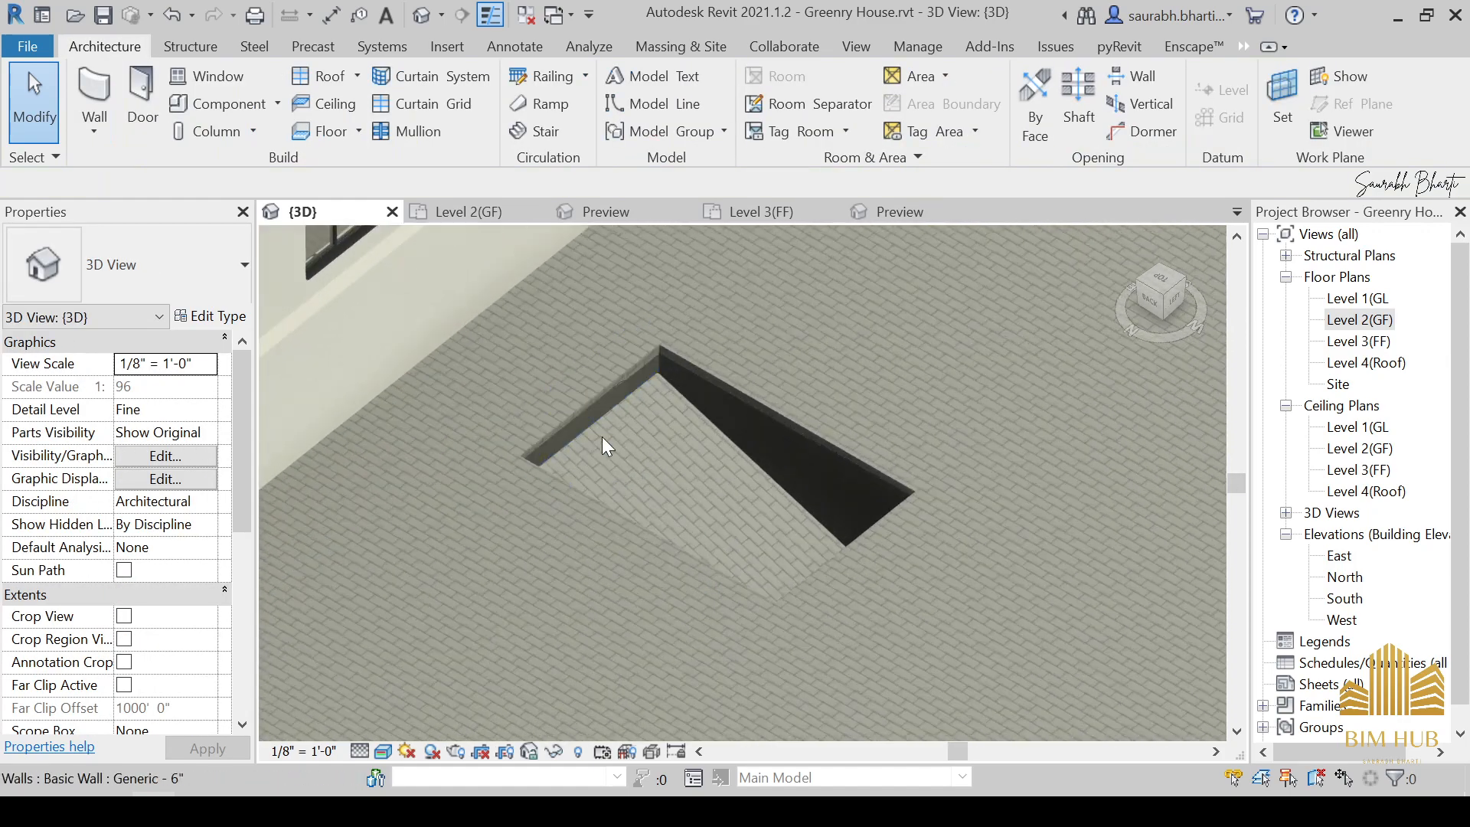
Start an in-place model in the Generic Models category for the pool water and name it "watwr".
{"action": "left_click", "coordinate": [277, 103]}
{"action": "left_click", "coordinate": [222, 190]}
{"action": "scroll", "coordinate": [687, 393], "scroll_direction": "down", "scroll_amount": 3}
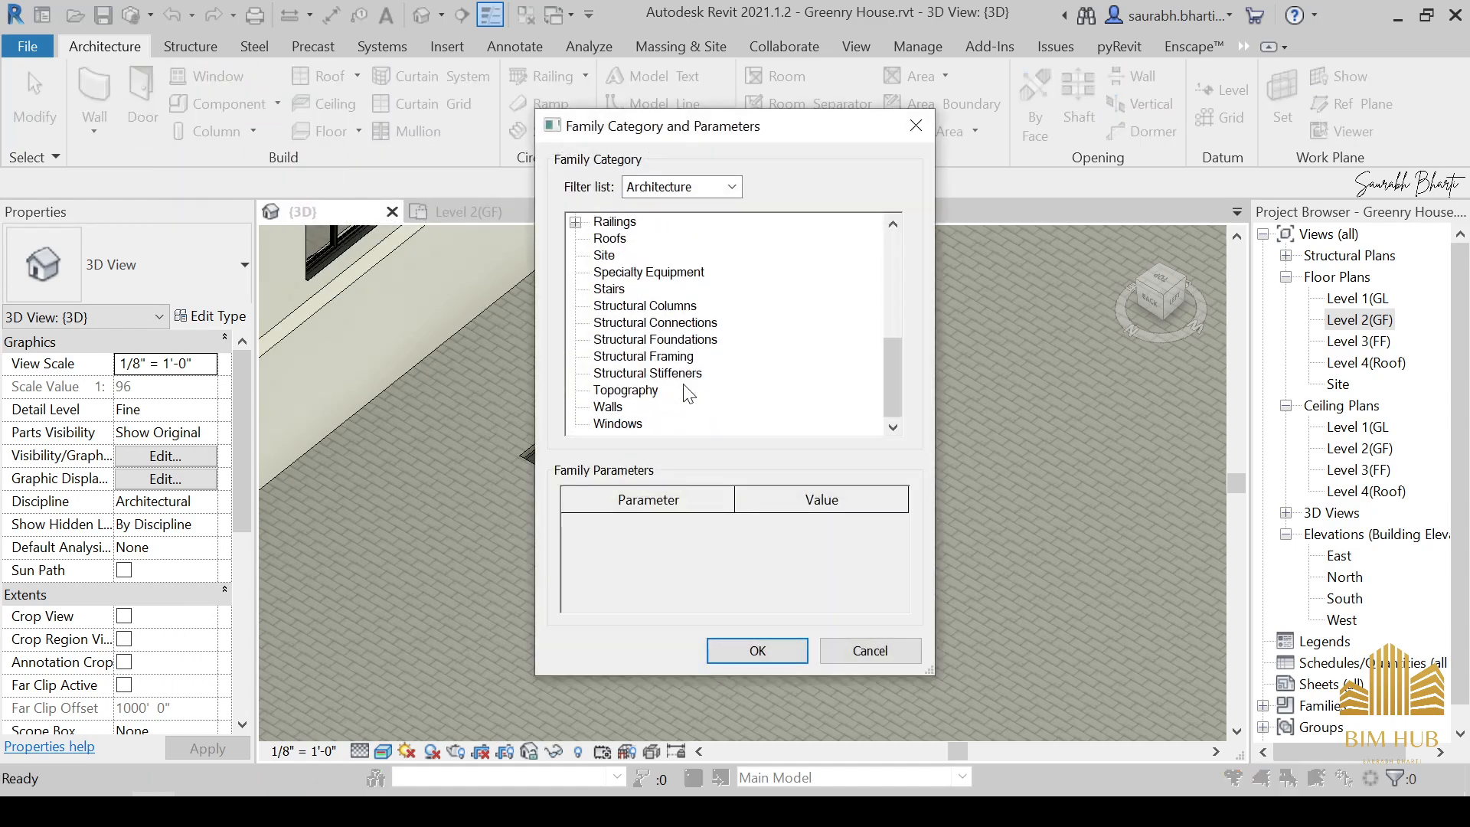
{"action": "scroll", "coordinate": [605, 329], "scroll_direction": "up", "scroll_amount": 2}
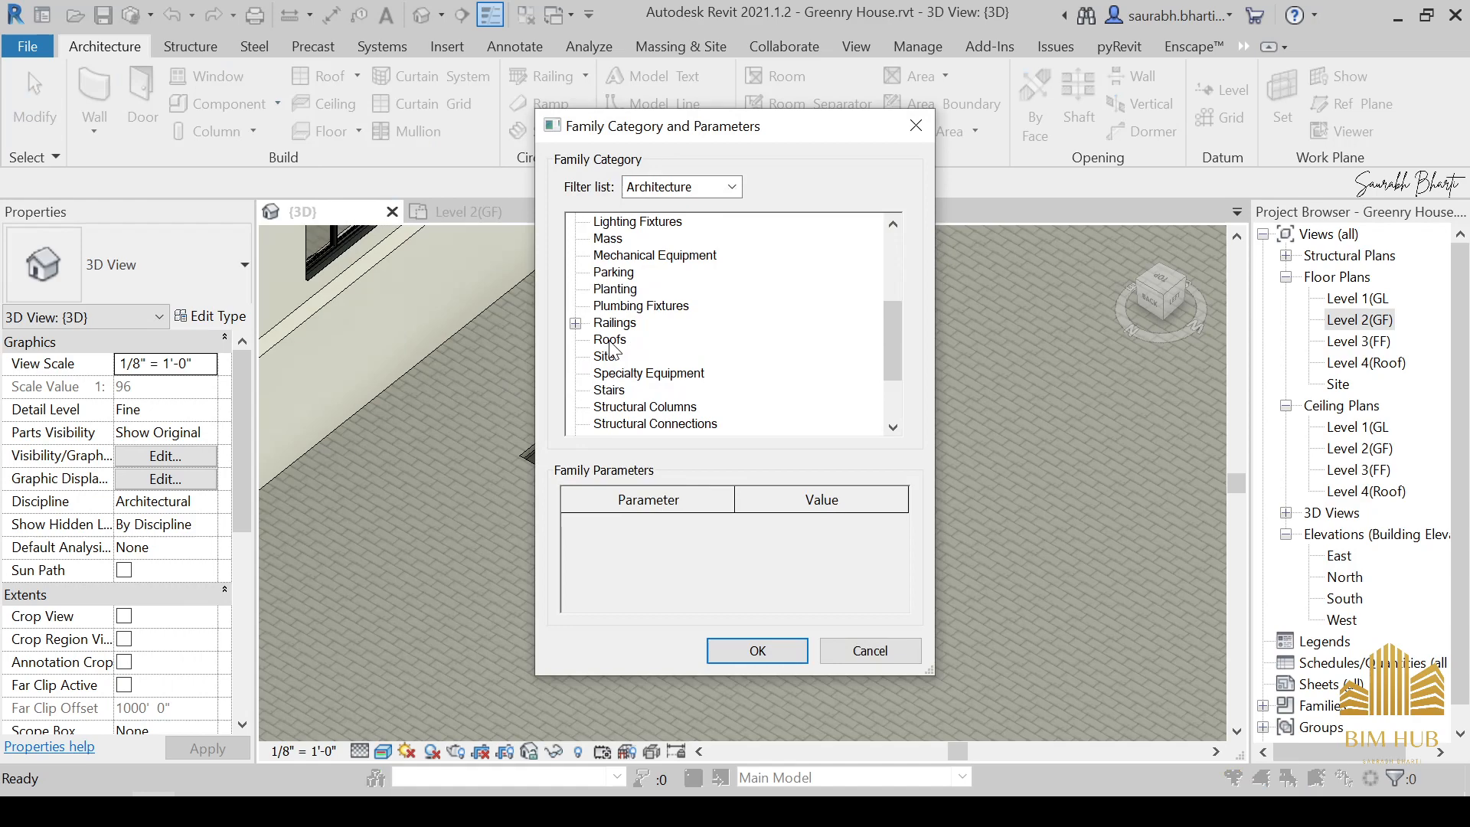
{"action": "scroll", "coordinate": [628, 329], "scroll_direction": "up", "scroll_amount": 2}
{"action": "double_click", "coordinate": [647, 291]}
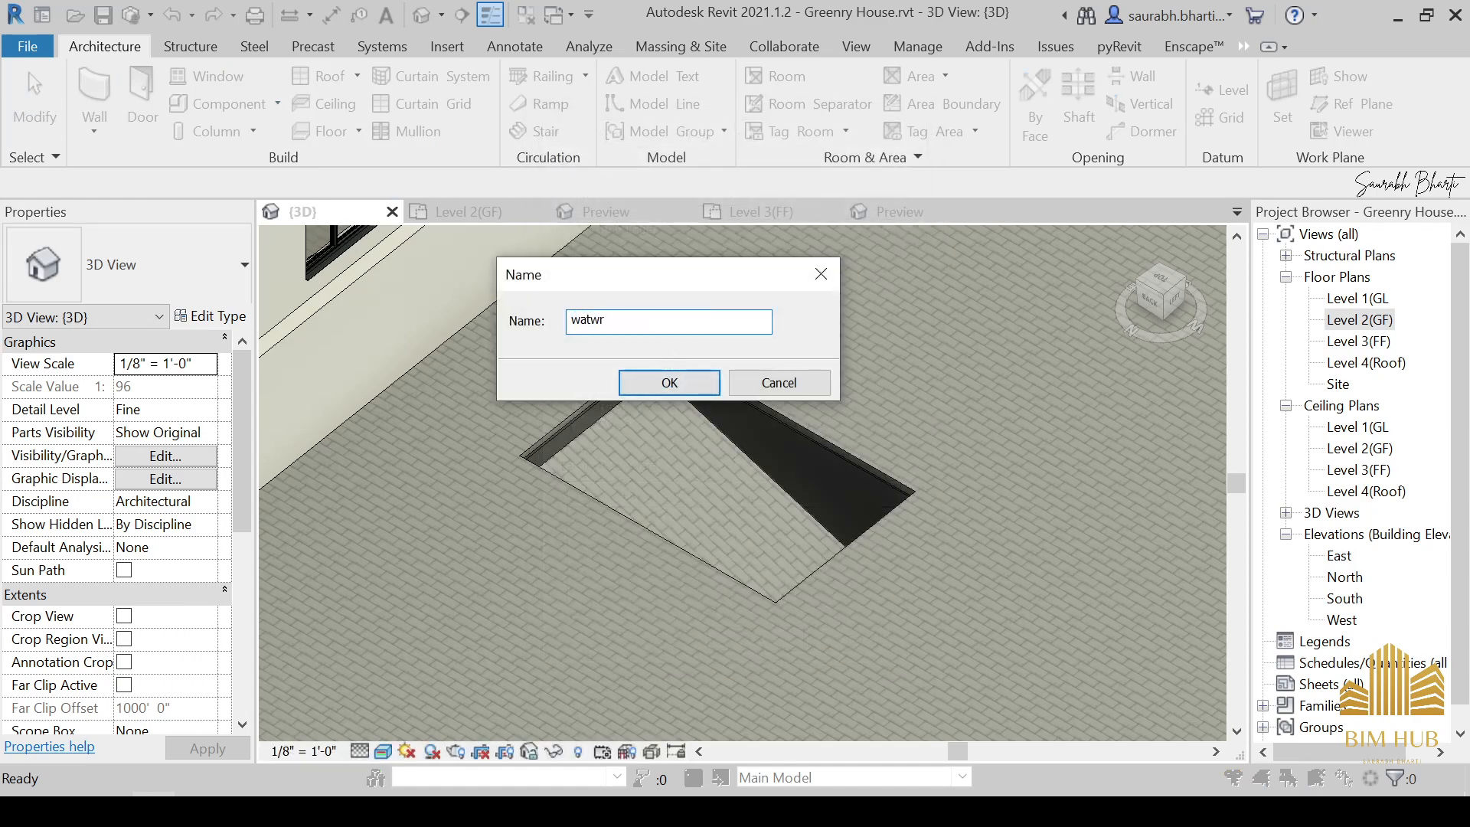
{"action": "key", "text": "Return"}
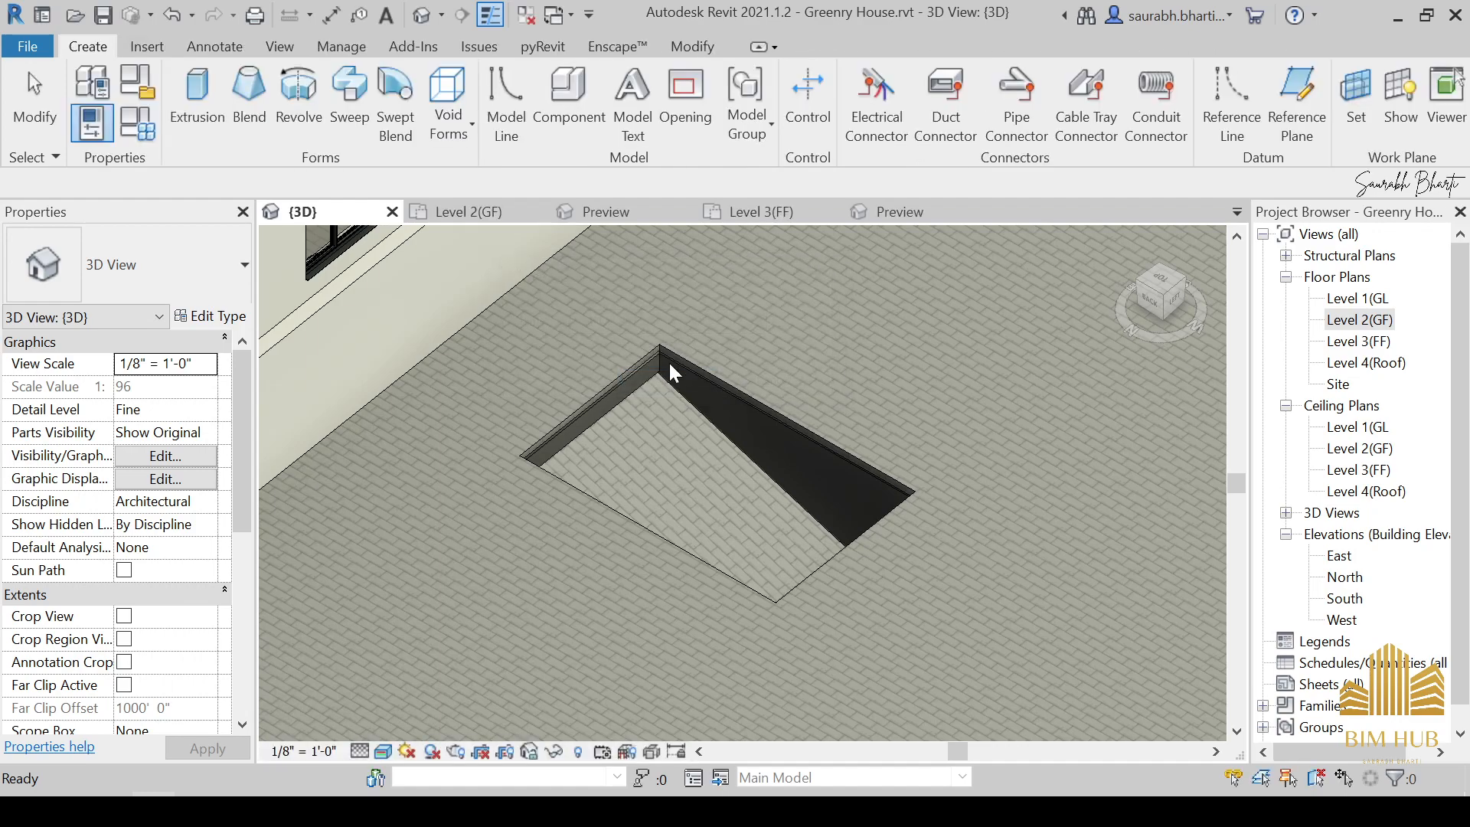
Start an extrusion and set its work plane by picking the inner face of the pool's long wall.
{"action": "left_click", "coordinate": [196, 90]}
{"action": "left_click", "coordinate": [995, 103]}
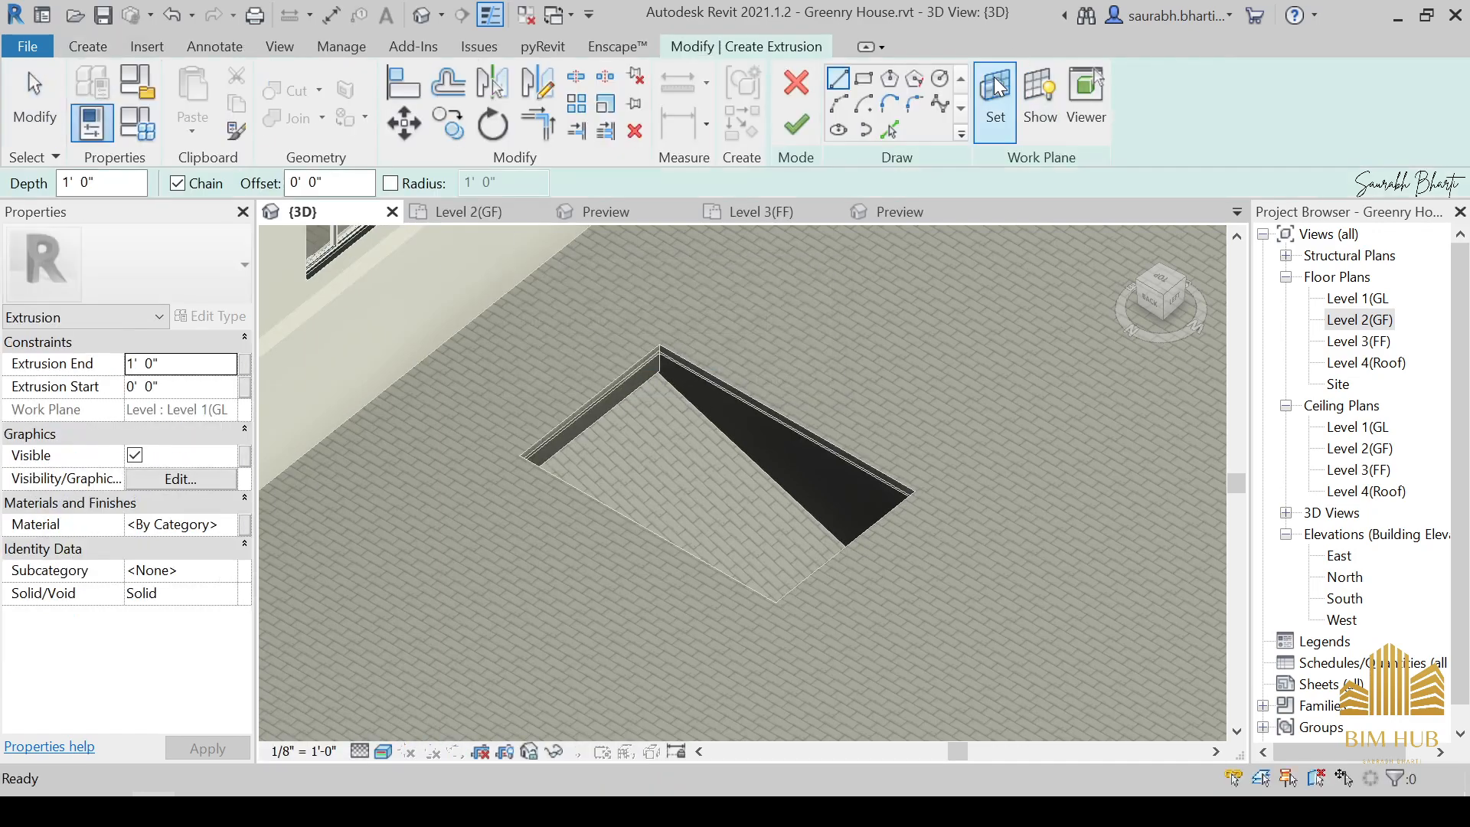
{"action": "left_click", "coordinate": [1024, 434]}
{"action": "left_click", "coordinate": [1136, 536]}
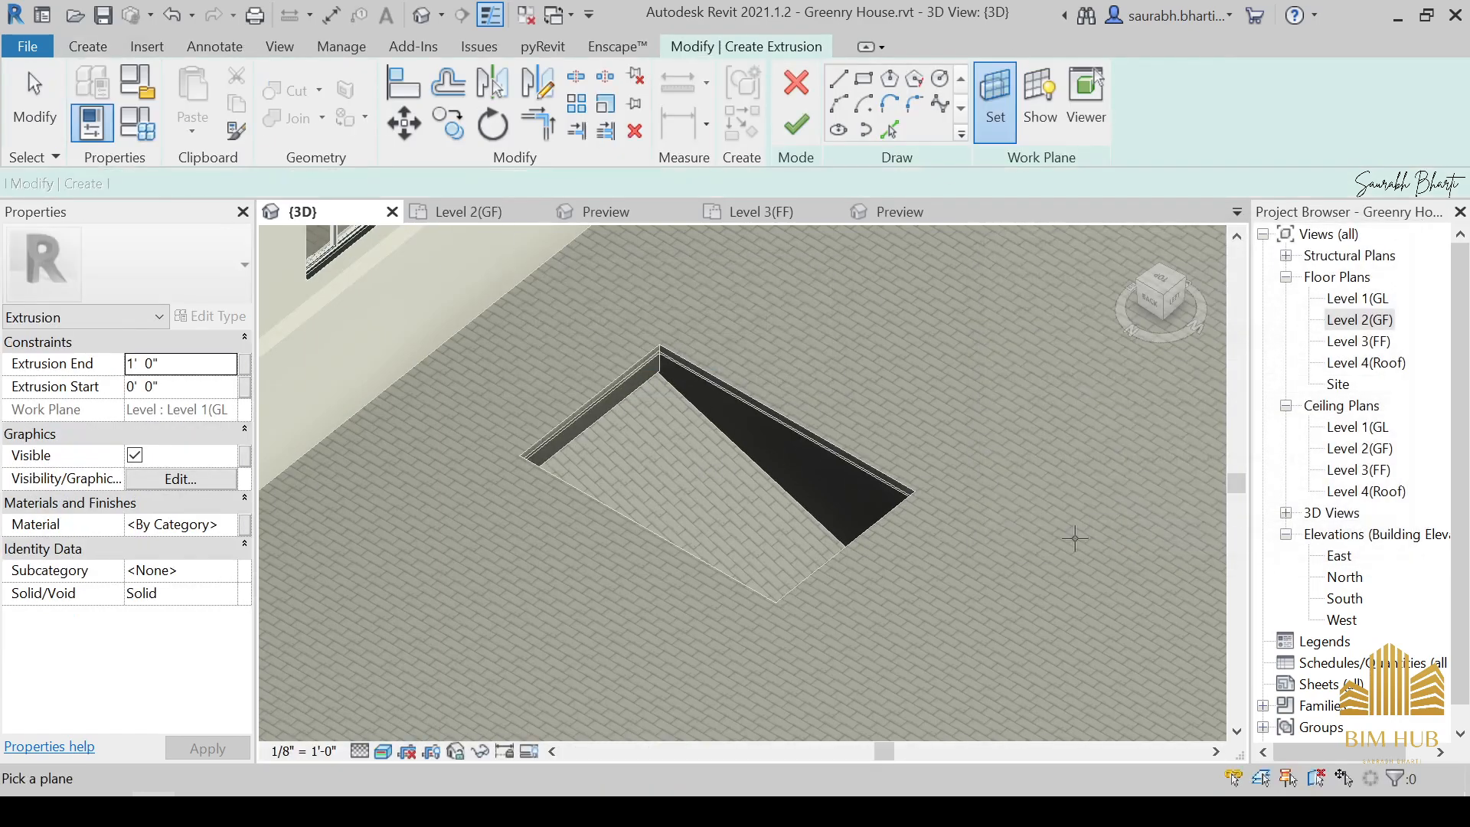
{"action": "mouse_move", "coordinate": [1073, 535]}
{"action": "middle_mouse_down", "text": "shift"}
{"action": "mouse_move", "coordinate": [699, 436]}
{"action": "mouse_move", "coordinate": [613, 517]}
{"action": "mouse_move", "coordinate": [643, 487]}
{"action": "mouse_move", "coordinate": [636, 507]}
{"action": "middle_mouse_up", "text": "shift"}
{"action": "left_click", "coordinate": [647, 481]}
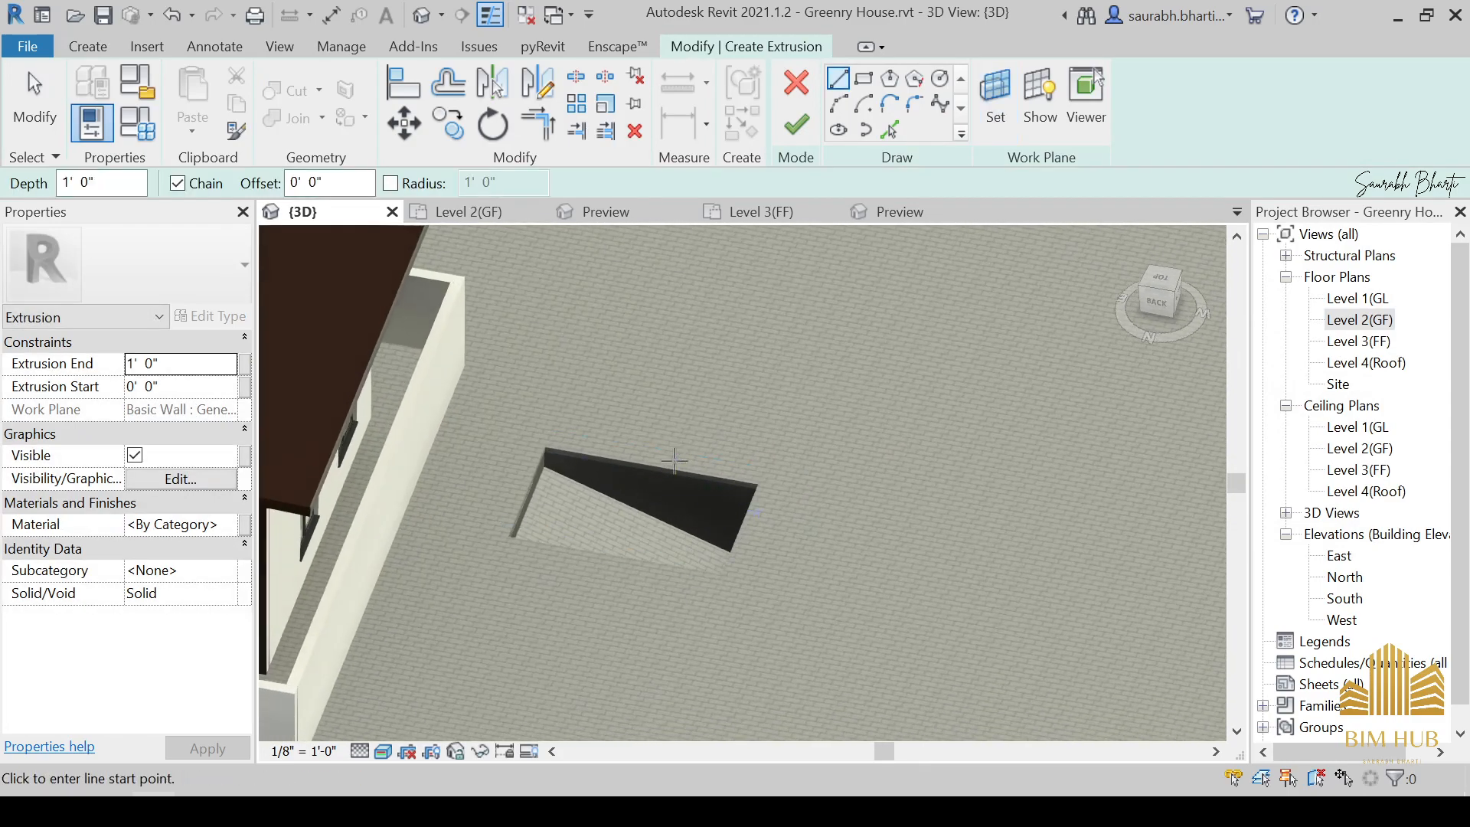
Pick the face of the pool's long wall again as the extrusion's work plane.
{"action": "middle_click_drag", "start_coordinate": [673, 460], "coordinate": [712, 452], "text": "shift"}
{"action": "left_click", "coordinate": [996, 90]}
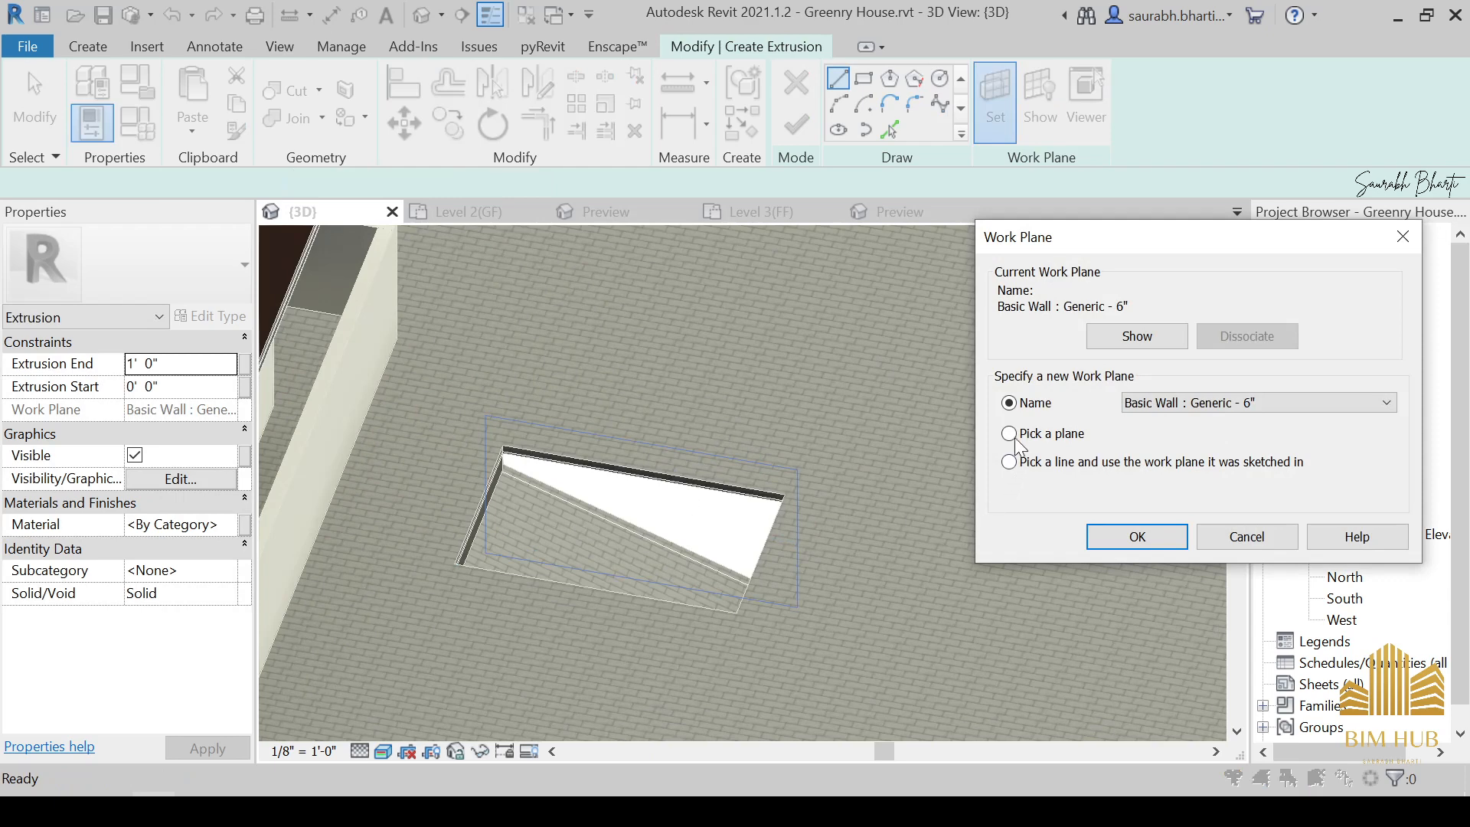
{"action": "left_click", "coordinate": [1116, 538]}
{"action": "left_click", "coordinate": [673, 486]}
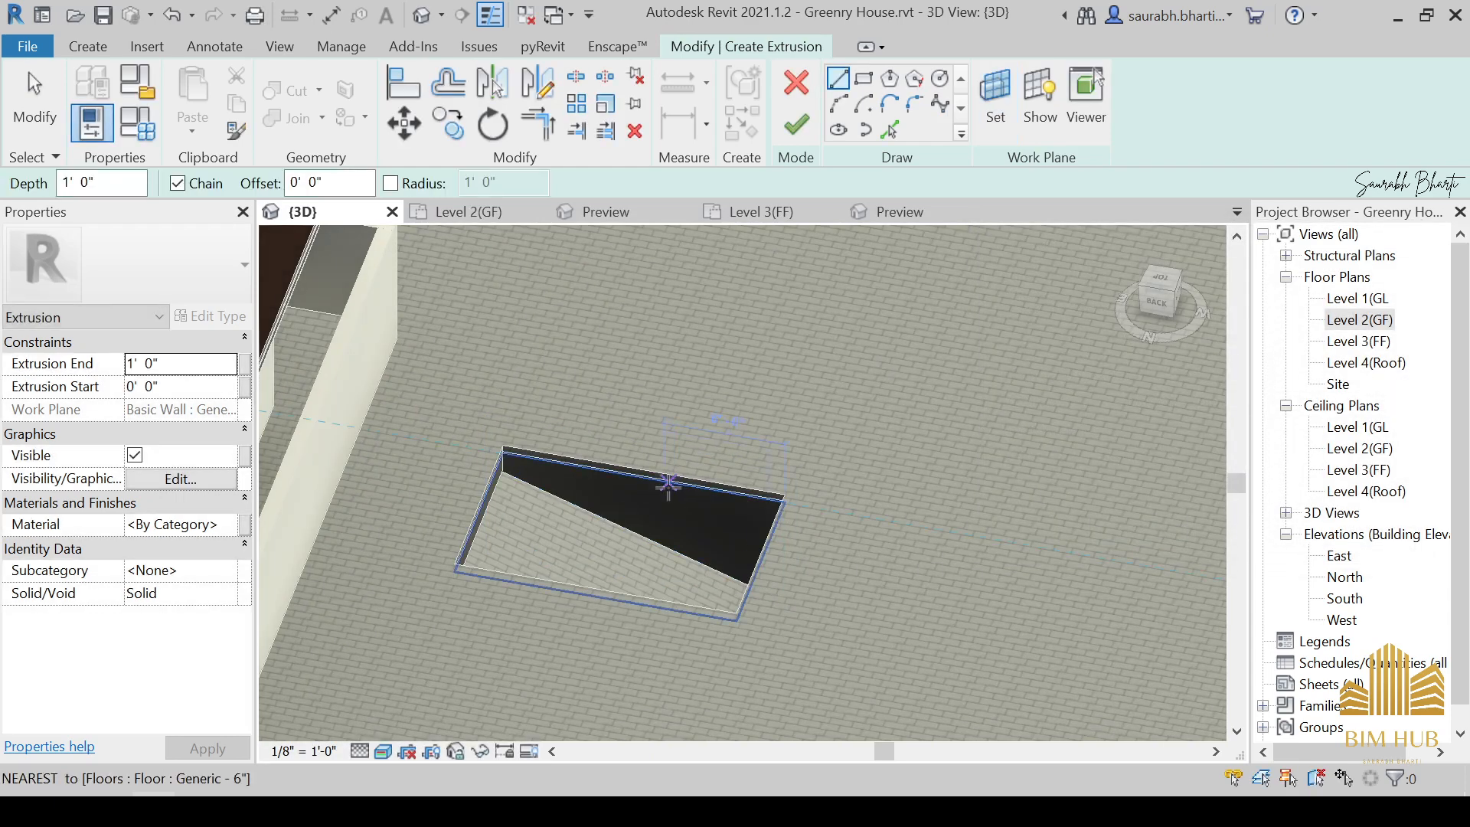
{"action": "middle_click_drag", "start_coordinate": [673, 486], "coordinate": [504, 721], "text": "shift"}
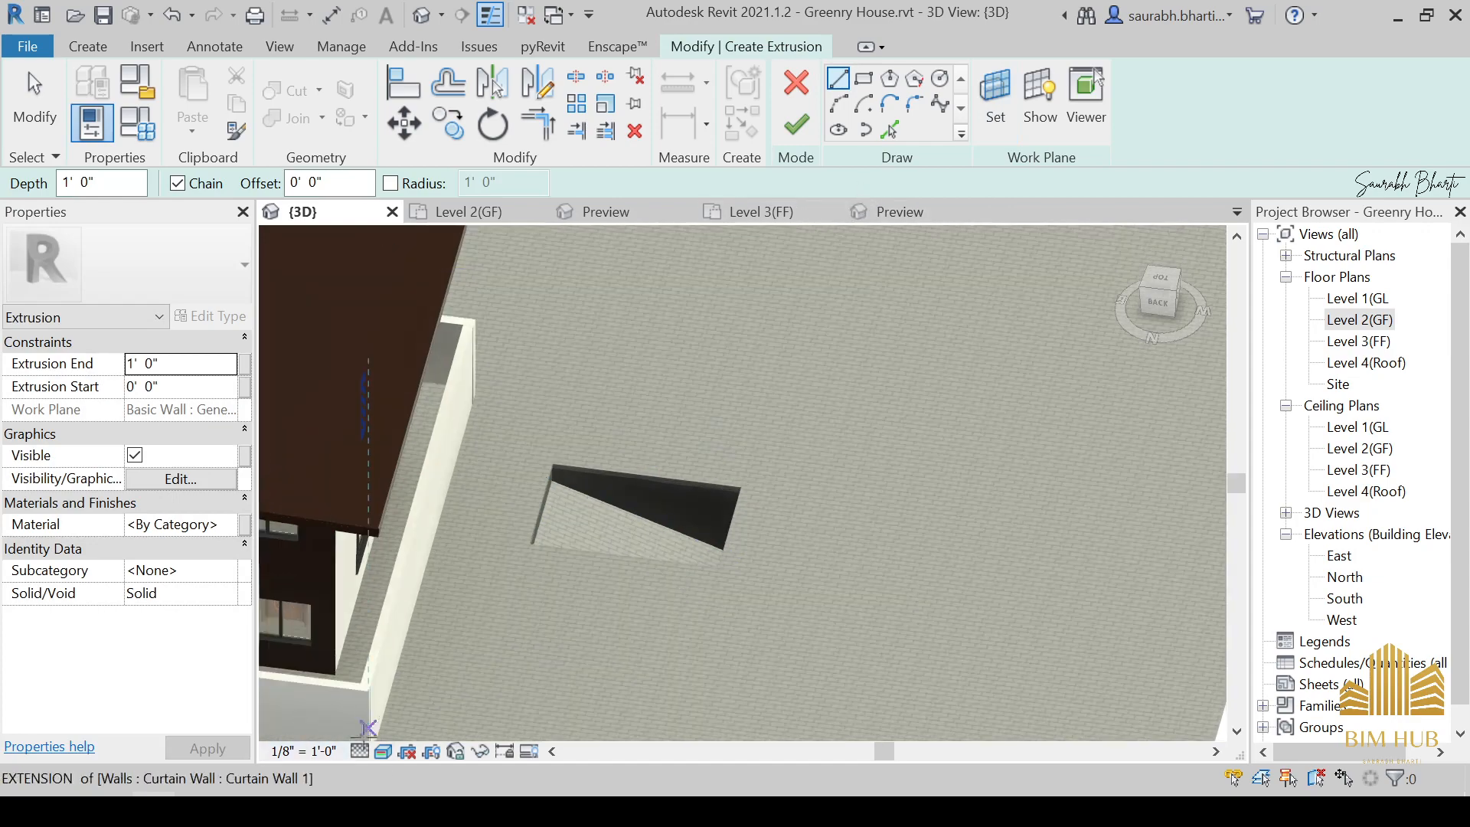
Switch the 3D view to the Hidden Line visual style and activate Pick Lines for the extrusion sketch.
{"action": "left_click", "coordinate": [383, 751]}
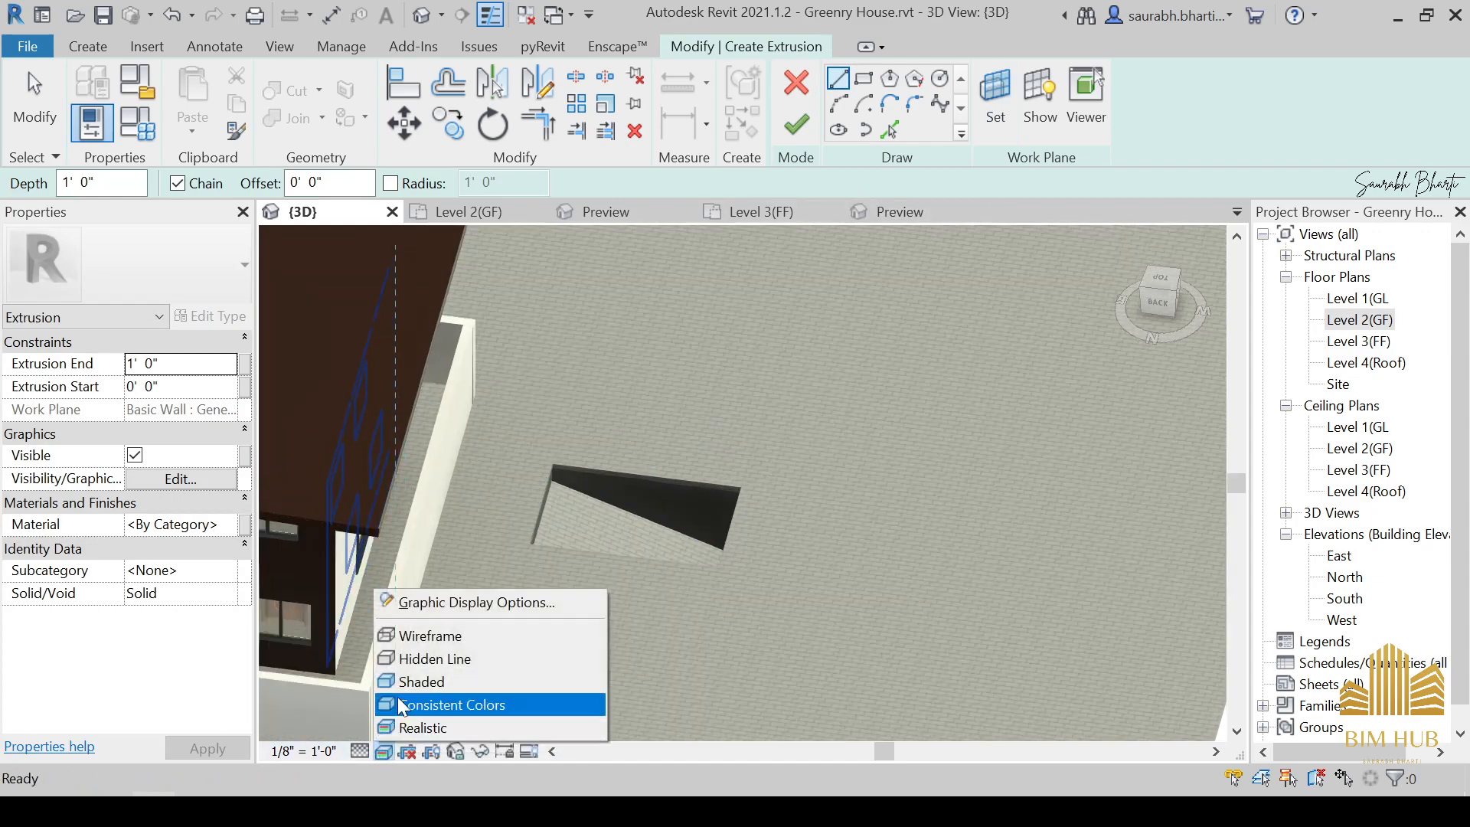
{"action": "left_click", "coordinate": [444, 653]}
{"action": "middle_click_drag", "start_coordinate": [614, 545], "coordinate": [701, 505], "text": "shift"}
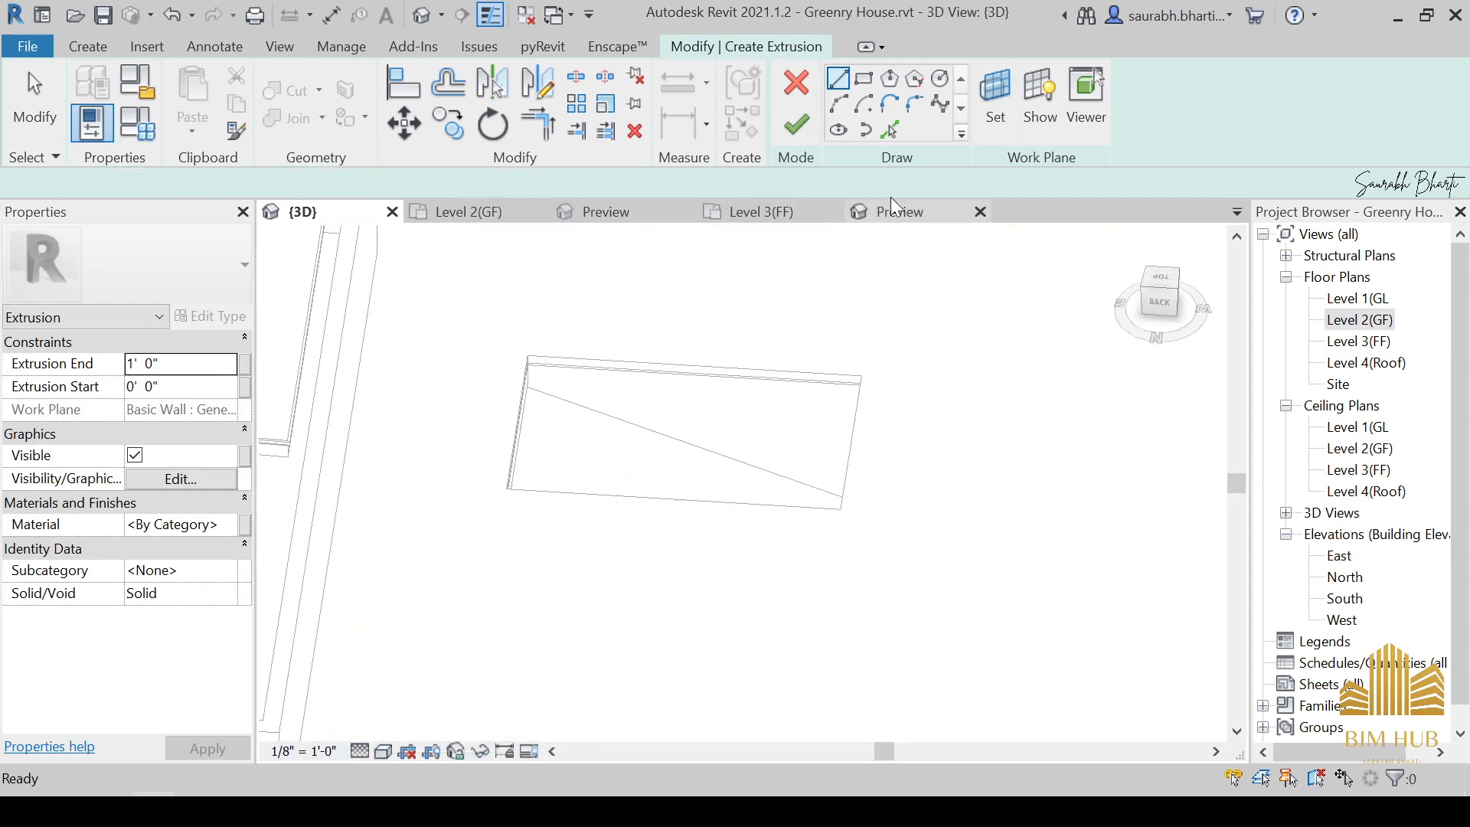
{"action": "left_click", "coordinate": [889, 128]}
{"action": "scroll", "coordinate": [674, 435], "scroll_direction": "up", "scroll_amount": 2}
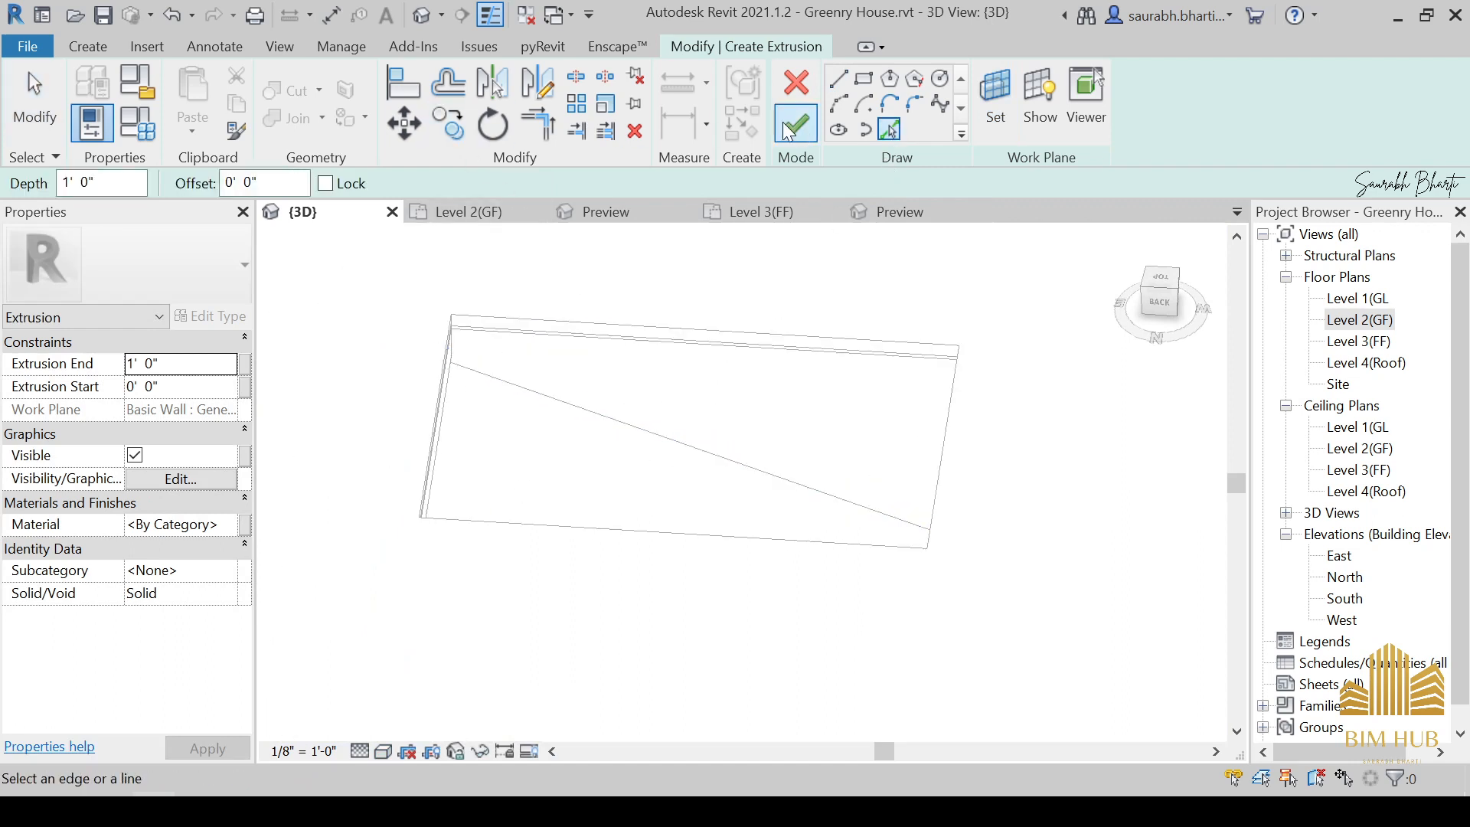
Reset the extrusion's work plane with the pick-a-plane option, using the long wall's face beside the slab edge.
{"action": "left_click", "coordinate": [106, 52]}
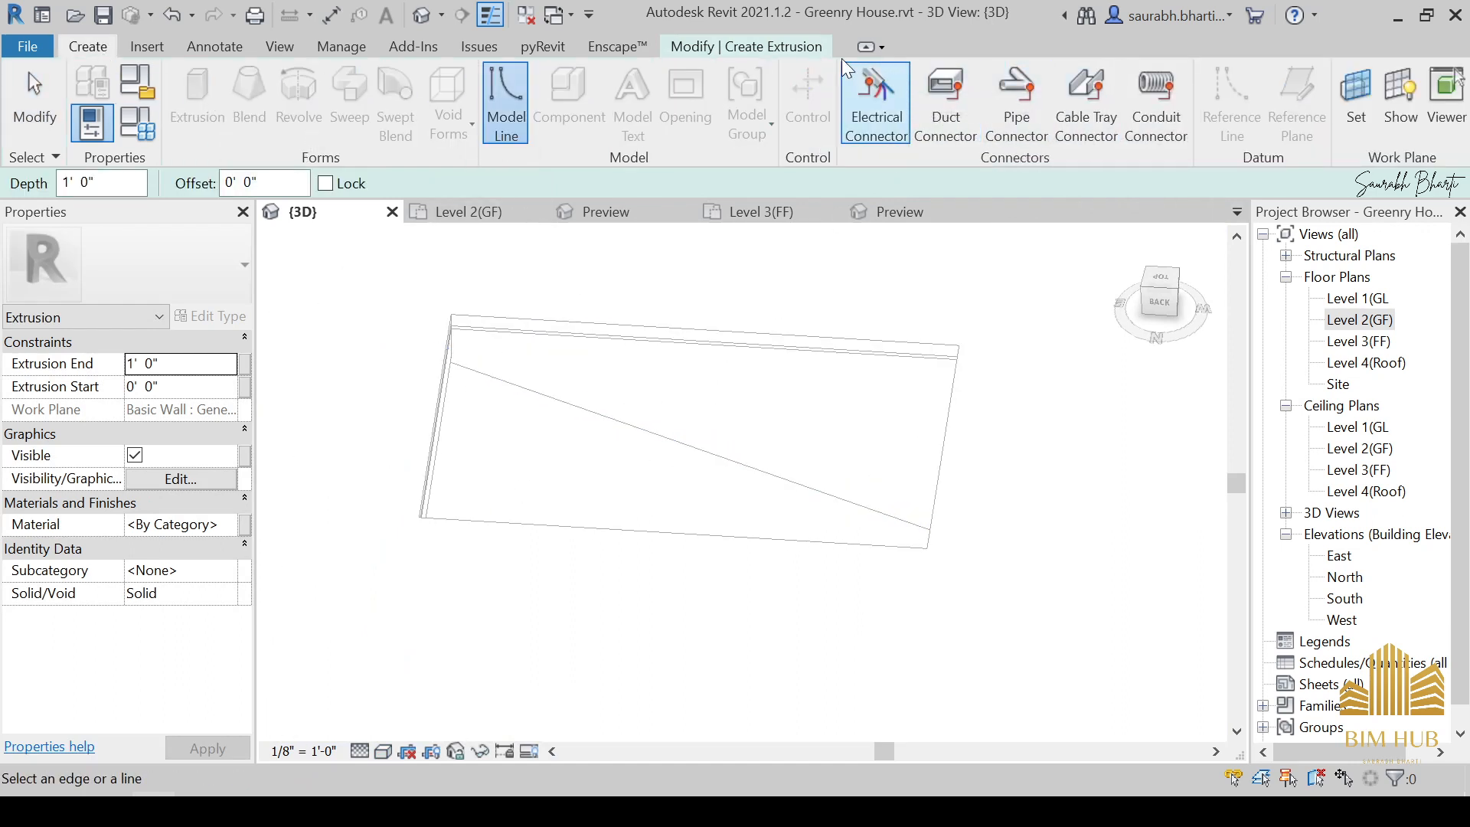
{"action": "left_click", "coordinate": [821, 50]}
{"action": "left_click", "coordinate": [995, 116]}
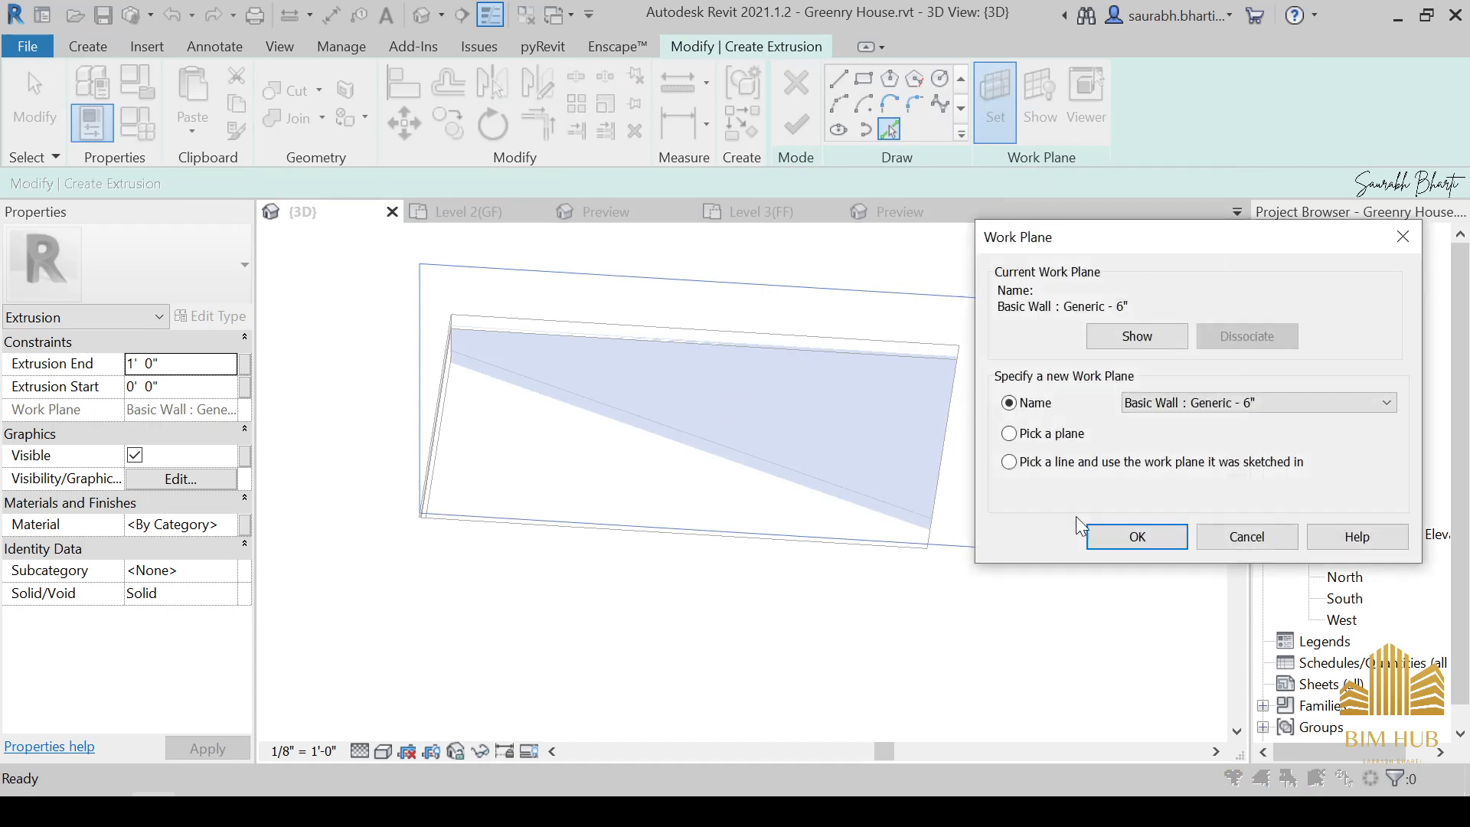
{"action": "left_click", "coordinate": [1121, 544]}
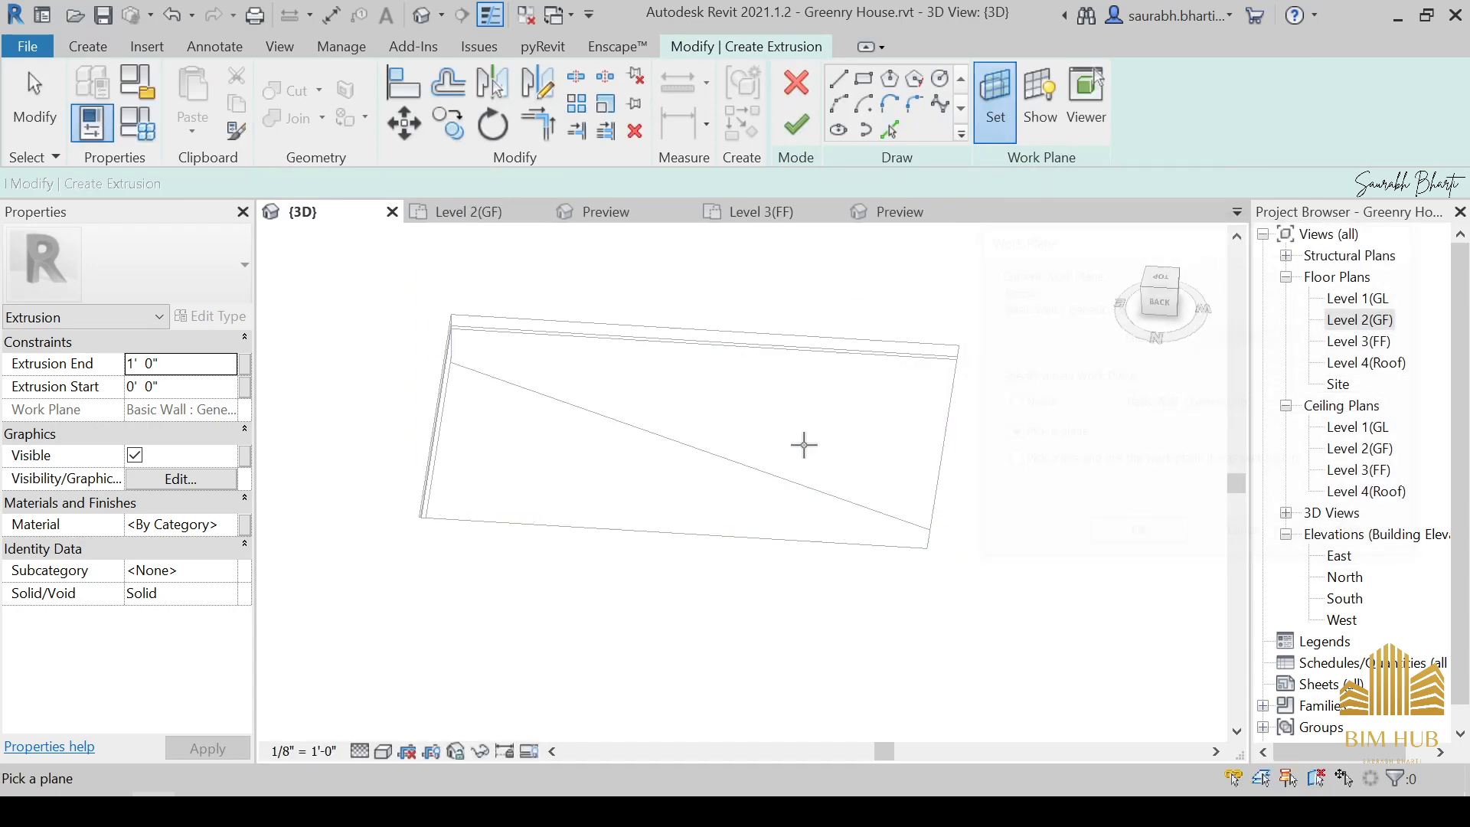
{"action": "left_click", "coordinate": [808, 354]}
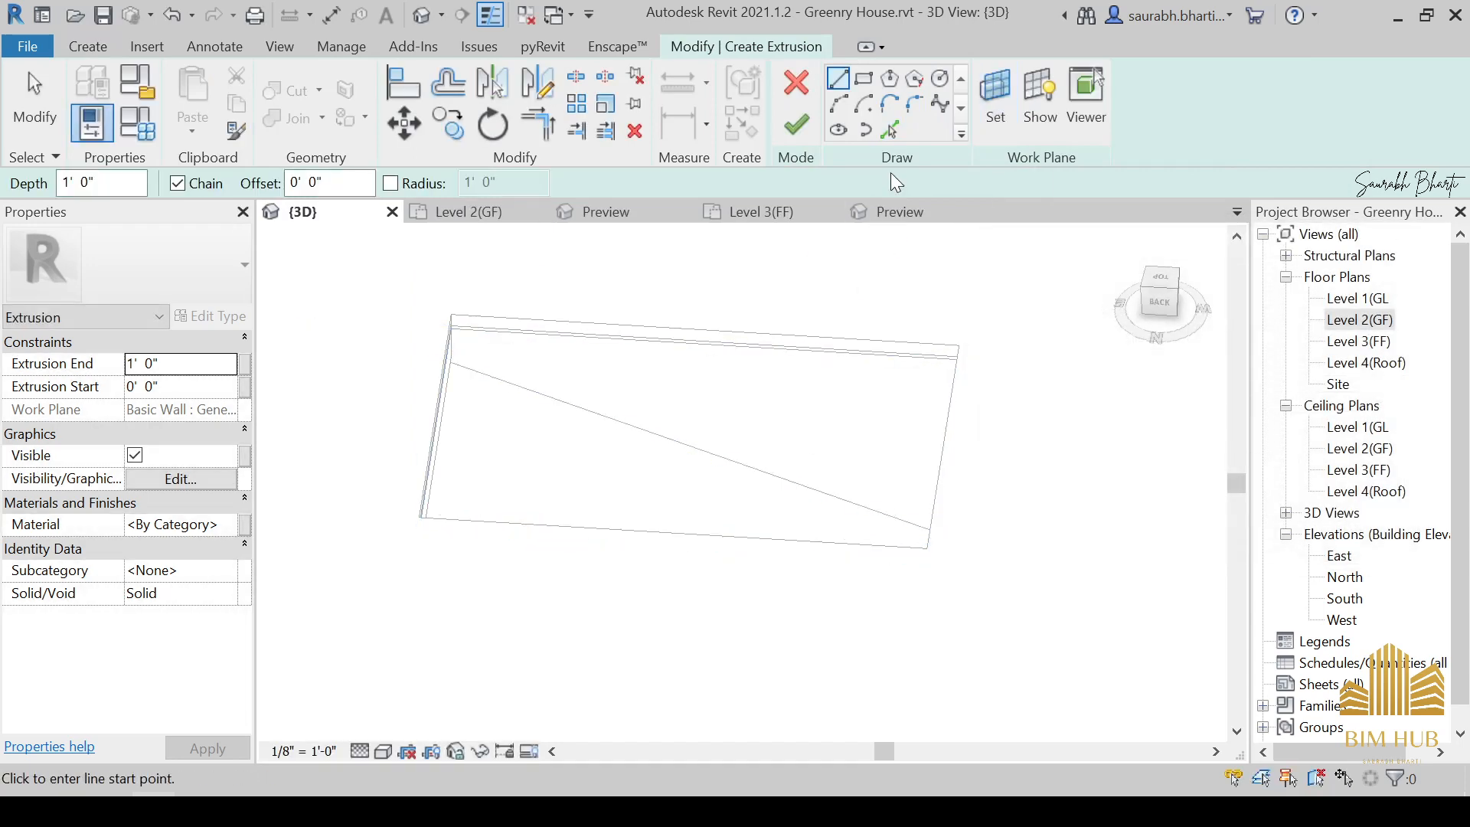
Pick the slab's lower edge, the sloped floor edge and the vertical edges at both pool ends as extrusion sketch lines.
{"action": "left_click", "coordinate": [889, 130]}
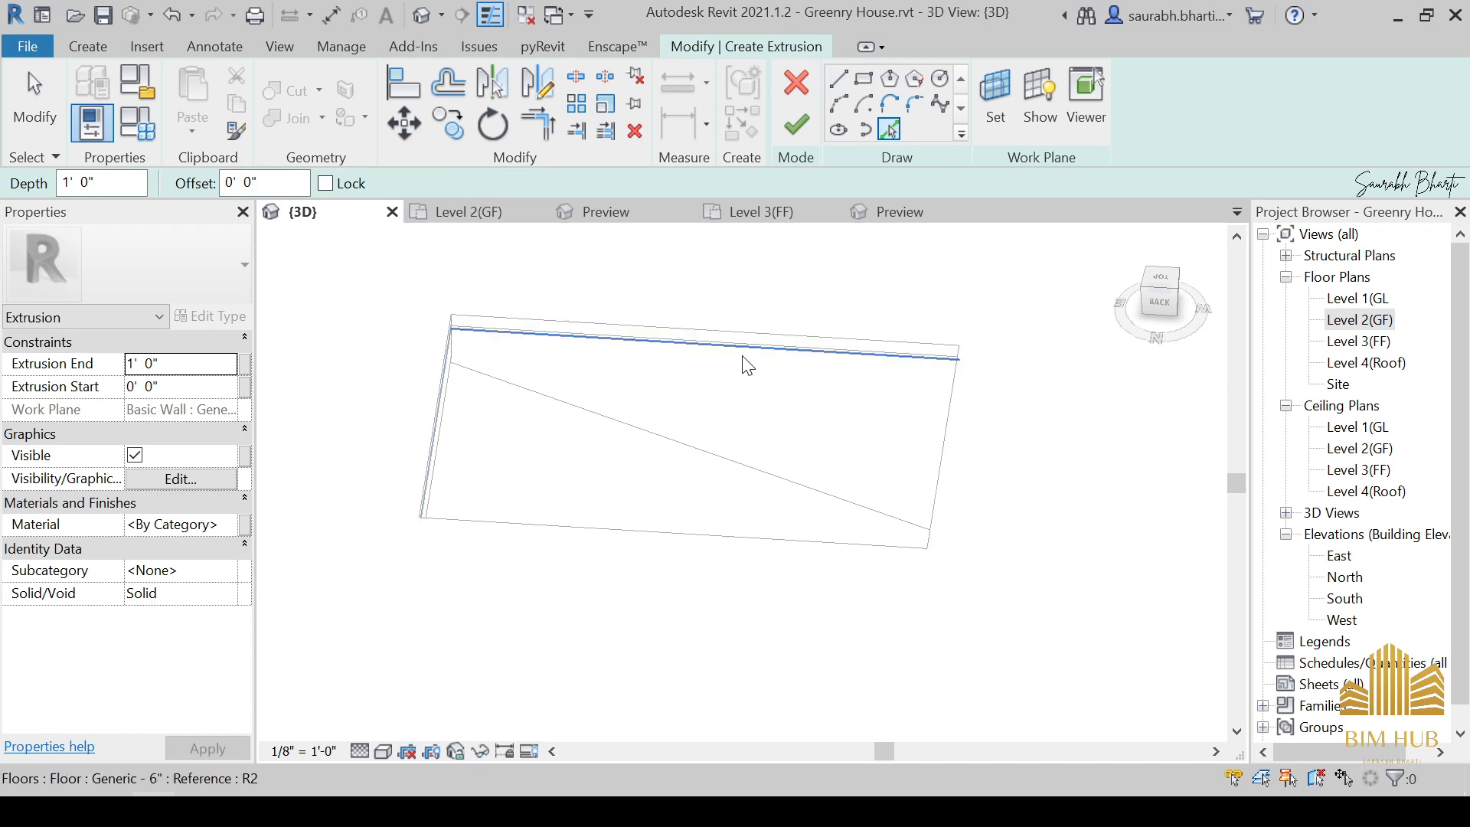
{"action": "left_click", "coordinate": [748, 366]}
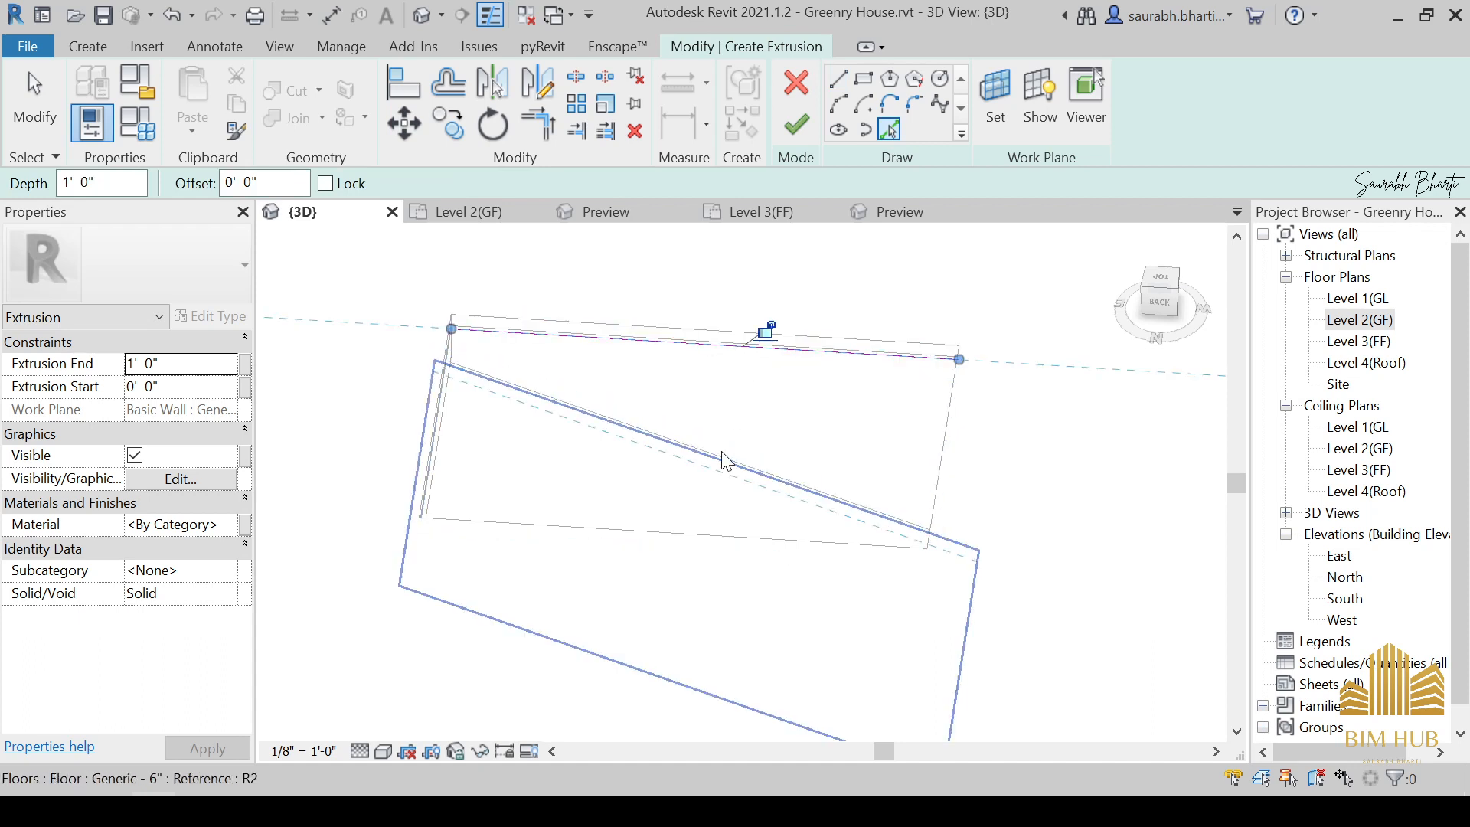
{"action": "left_click", "coordinate": [723, 461]}
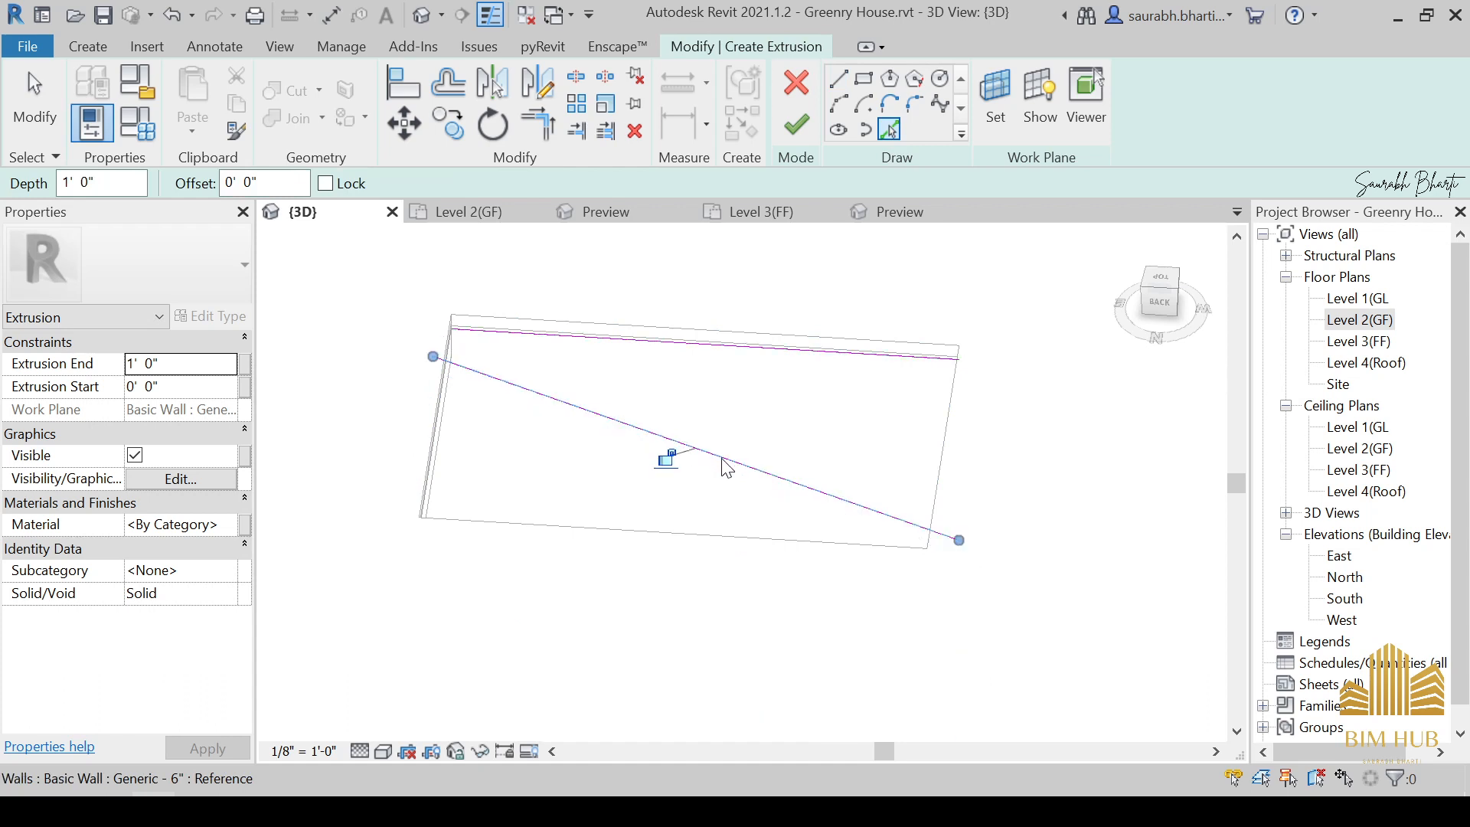
{"action": "mouse_move", "coordinate": [723, 461]}
{"action": "middle_mouse_down", "text": "shift"}
{"action": "mouse_move", "coordinate": [781, 470]}
{"action": "mouse_move", "coordinate": [1018, 406]}
{"action": "middle_mouse_up", "text": "shift"}
{"action": "left_click", "coordinate": [955, 399]}
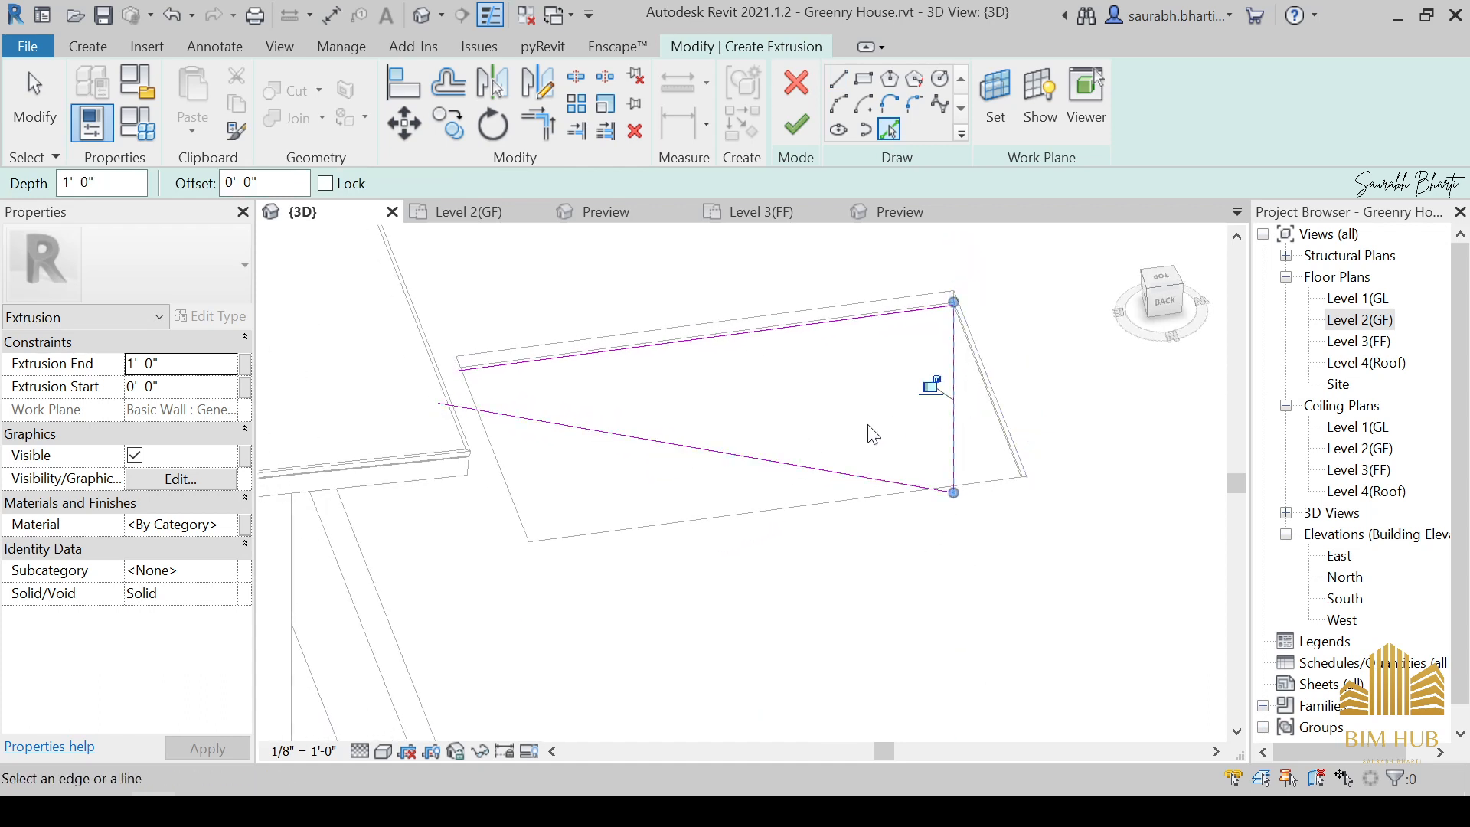
{"action": "mouse_move", "coordinate": [873, 430]}
{"action": "middle_mouse_down", "text": "shift"}
{"action": "mouse_move", "coordinate": [774, 416]}
{"action": "mouse_move", "coordinate": [499, 264]}
{"action": "mouse_move", "coordinate": [513, 325]}
{"action": "middle_mouse_up", "text": "shift"}
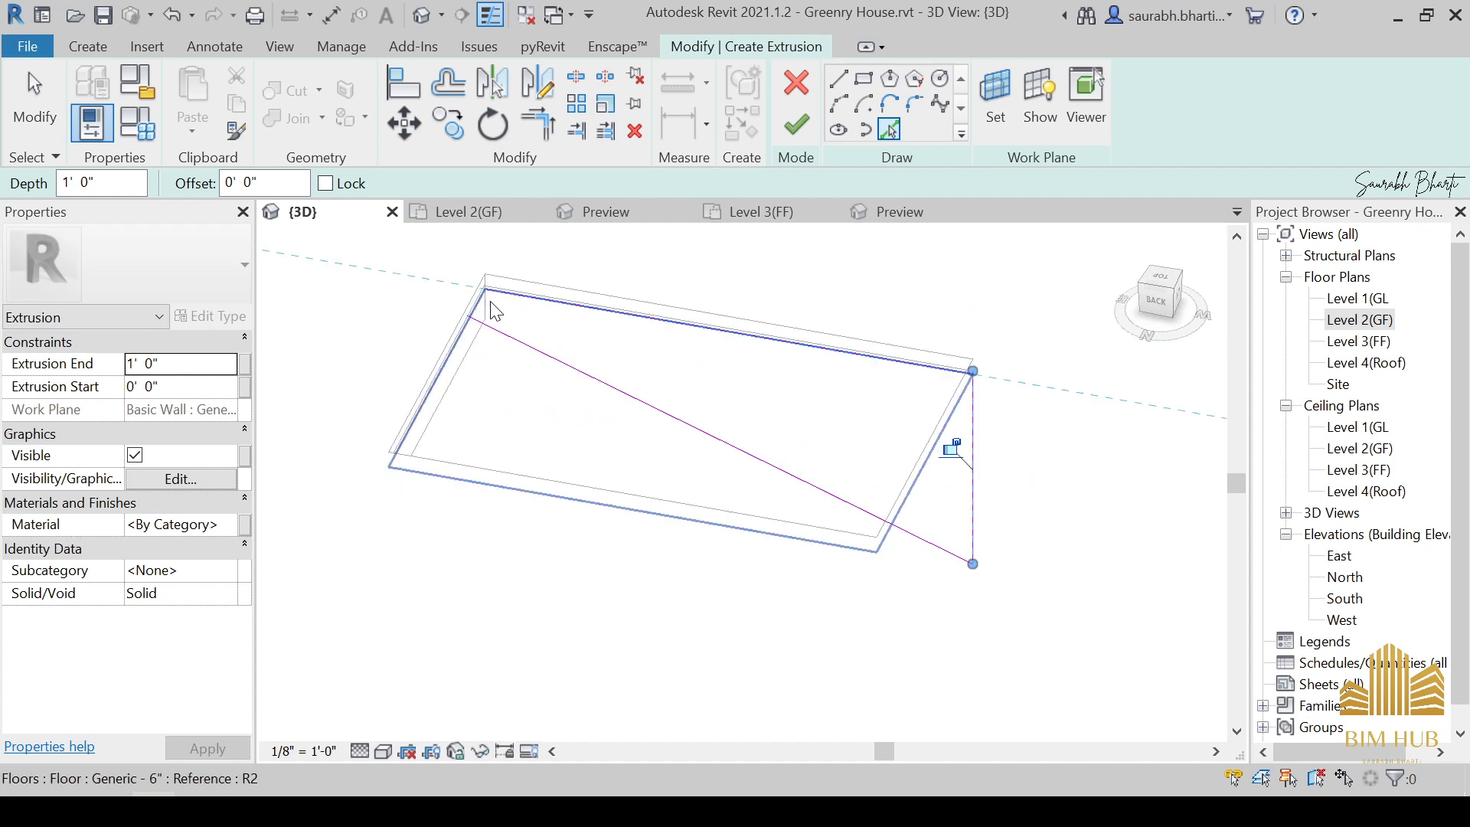
{"action": "scroll", "coordinate": [489, 298], "scroll_direction": "up", "scroll_amount": 4}
{"action": "key", "text": "Tab"}
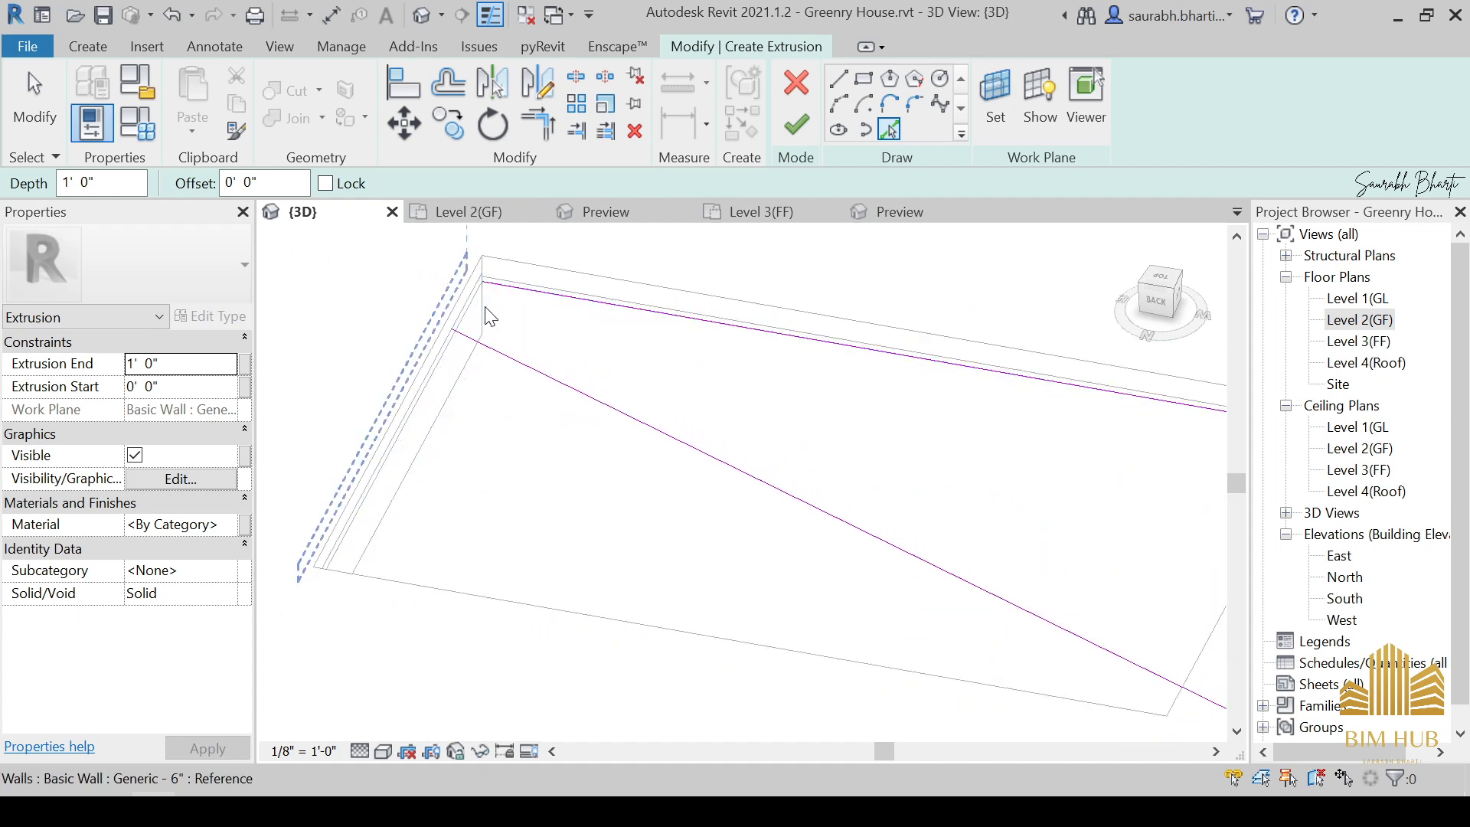
{"action": "left_click", "coordinate": [485, 314]}
{"action": "key", "text": "Escape"}
{"action": "key", "text": "Escape"}
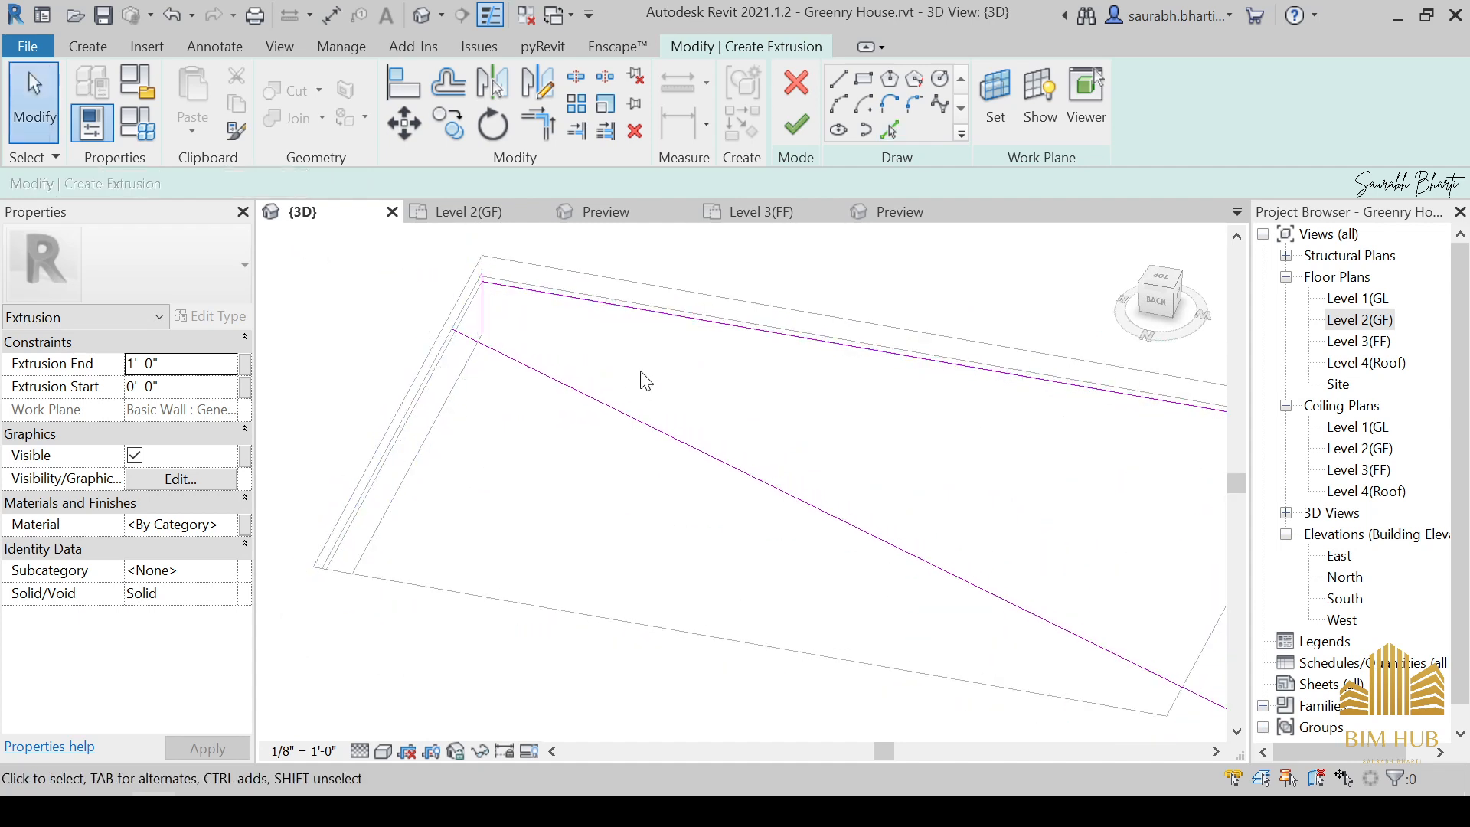
Trim the picked sketch lines to each other at the shallow and deep ends so the water profile forms a closed loop.
{"action": "key", "text": "t"}
{"action": "key", "text": "r"}
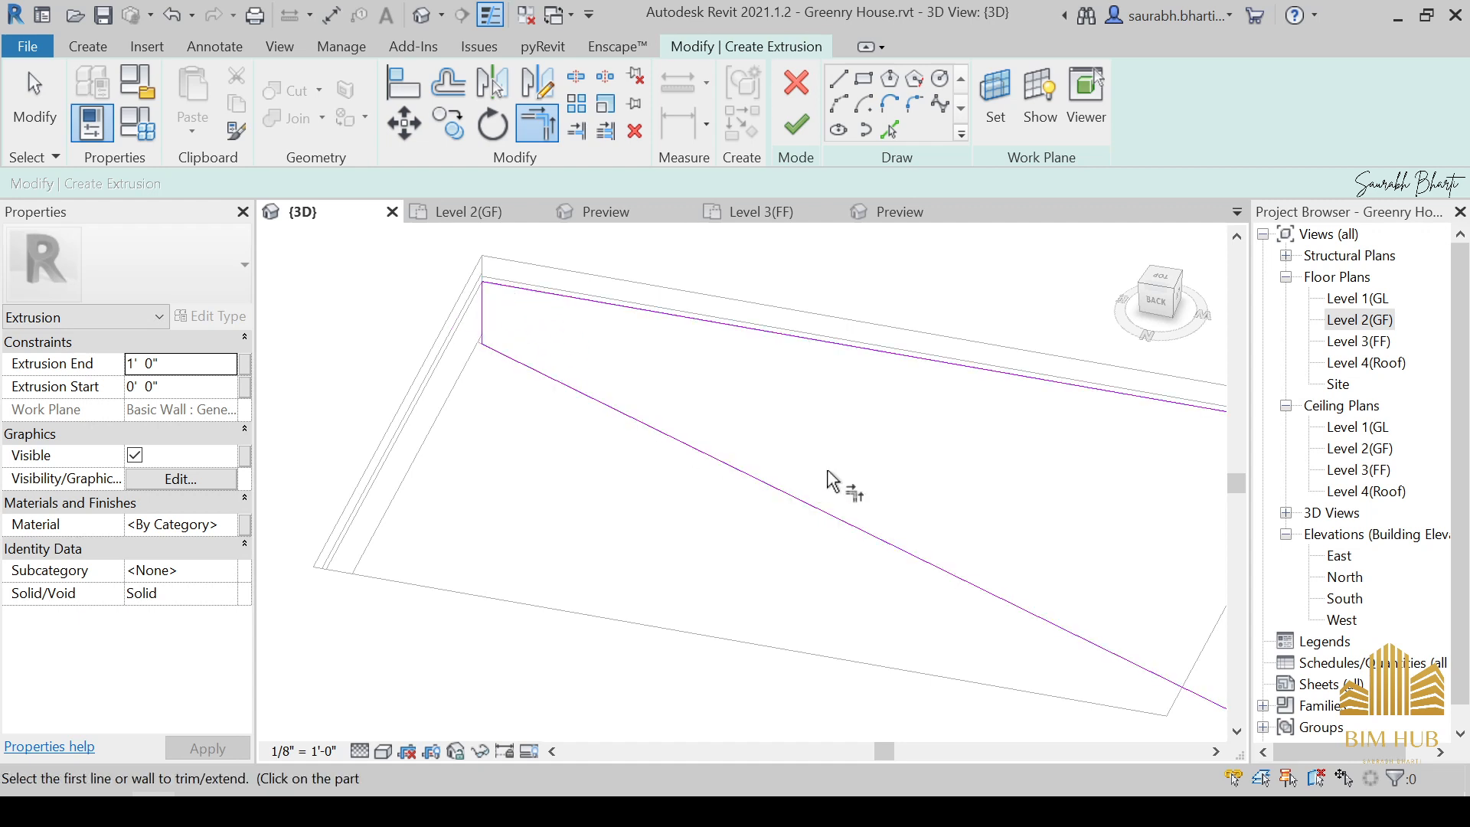
{"action": "middle_click_drag", "start_coordinate": [828, 471], "coordinate": [535, 377]}
{"action": "mouse_move", "coordinate": [1043, 480]}
{"action": "middle_mouse_down", "text": "shift"}
{"action": "mouse_move", "coordinate": [892, 519]}
{"action": "mouse_move", "coordinate": [1026, 519]}
{"action": "mouse_move", "coordinate": [1043, 405]}
{"action": "mouse_move", "coordinate": [1115, 437]}
{"action": "mouse_move", "coordinate": [1041, 384]}
{"action": "mouse_move", "coordinate": [919, 460]}
{"action": "mouse_move", "coordinate": [888, 453]}
{"action": "middle_mouse_up", "text": "shift"}
{"action": "left_click", "coordinate": [1031, 357]}
{"action": "scroll", "coordinate": [1032, 357], "scroll_direction": "down", "scroll_amount": 3}
{"action": "scroll", "coordinate": [542, 372], "scroll_direction": "up", "scroll_amount": 2}
{"action": "key", "text": "Escape"}
{"action": "key", "text": "Escape"}
Check the trimmed corner where the sloped line meets the vertical end line, and finish the extrusion sketch.
{"action": "mouse_move", "coordinate": [490, 310]}
{"action": "middle_mouse_down", "text": "shift"}
{"action": "mouse_move", "coordinate": [468, 304]}
{"action": "mouse_move", "coordinate": [469, 341]}
{"action": "middle_mouse_up", "text": "shift"}
{"action": "middle_click_drag", "start_coordinate": [469, 340], "coordinate": [535, 532]}
{"action": "scroll", "coordinate": [539, 423], "scroll_direction": "up", "scroll_amount": 4}
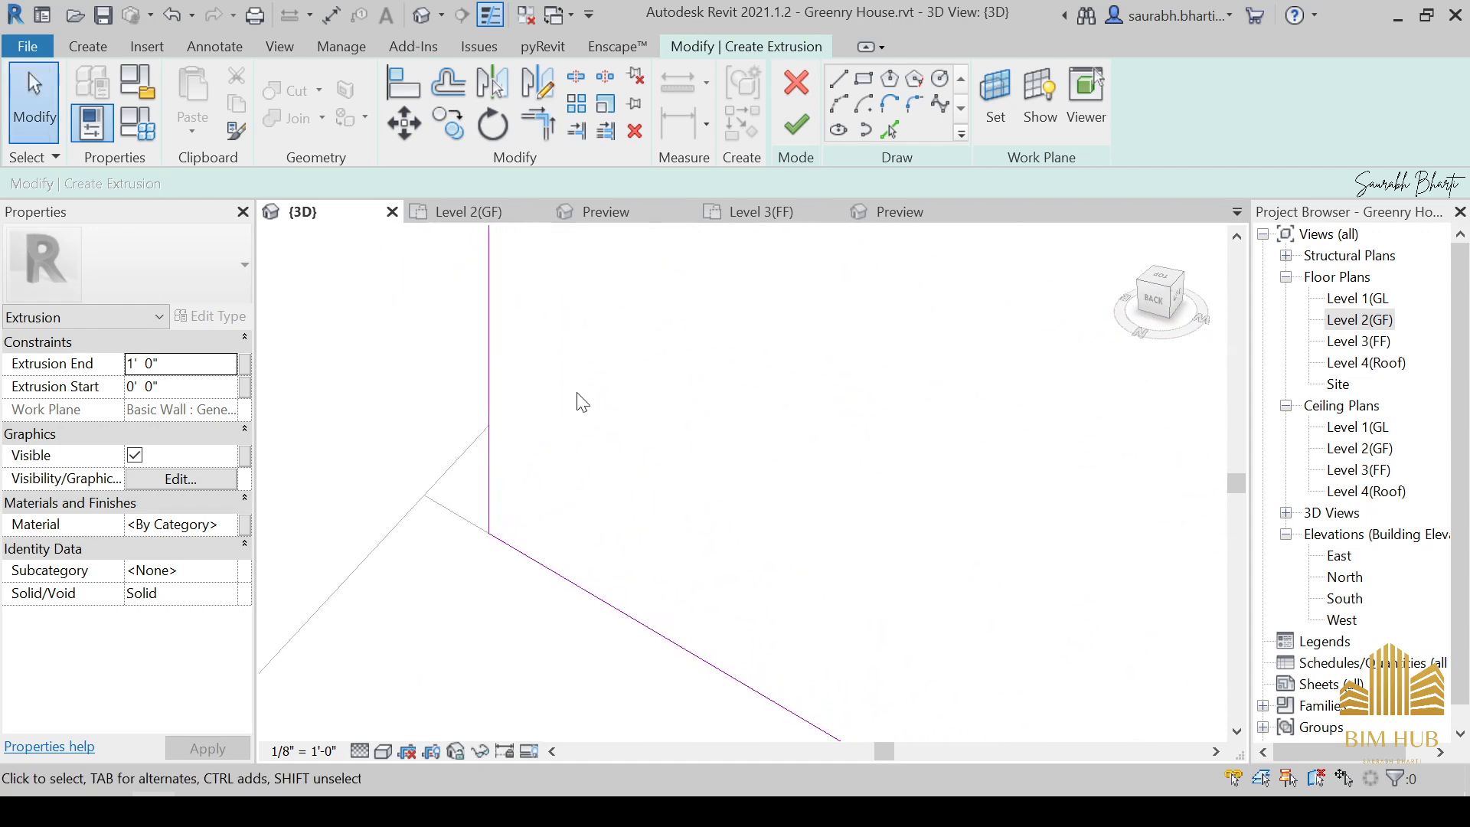
{"action": "mouse_move", "coordinate": [490, 472]}
{"action": "middle_mouse_down"}
{"action": "mouse_move", "coordinate": [554, 503]}
{"action": "mouse_move", "coordinate": [604, 463]}
{"action": "mouse_move", "coordinate": [745, 581]}
{"action": "mouse_move", "coordinate": [446, 433]}
{"action": "mouse_move", "coordinate": [253, 394]}
{"action": "middle_mouse_up"}
{"action": "left_click", "coordinate": [582, 439]}
{"action": "mouse_move", "coordinate": [285, 504]}
{"action": "middle_mouse_down", "text": "shift"}
{"action": "mouse_move", "coordinate": [842, 581]}
{"action": "mouse_move", "coordinate": [877, 270]}
{"action": "middle_mouse_up", "text": "shift"}
{"action": "left_click", "coordinate": [796, 126]}
In the Top view, stretch the water extrusion across the pool to the opposite wall, making it 9' 0" deep.
{"action": "mouse_move", "coordinate": [820, 485]}
{"action": "middle_mouse_down", "text": "shift"}
{"action": "mouse_move", "coordinate": [804, 706]}
{"action": "mouse_move", "coordinate": [656, 650]}
{"action": "mouse_move", "coordinate": [927, 476]}
{"action": "middle_mouse_up", "text": "shift"}
{"action": "left_click", "coordinate": [1163, 270]}
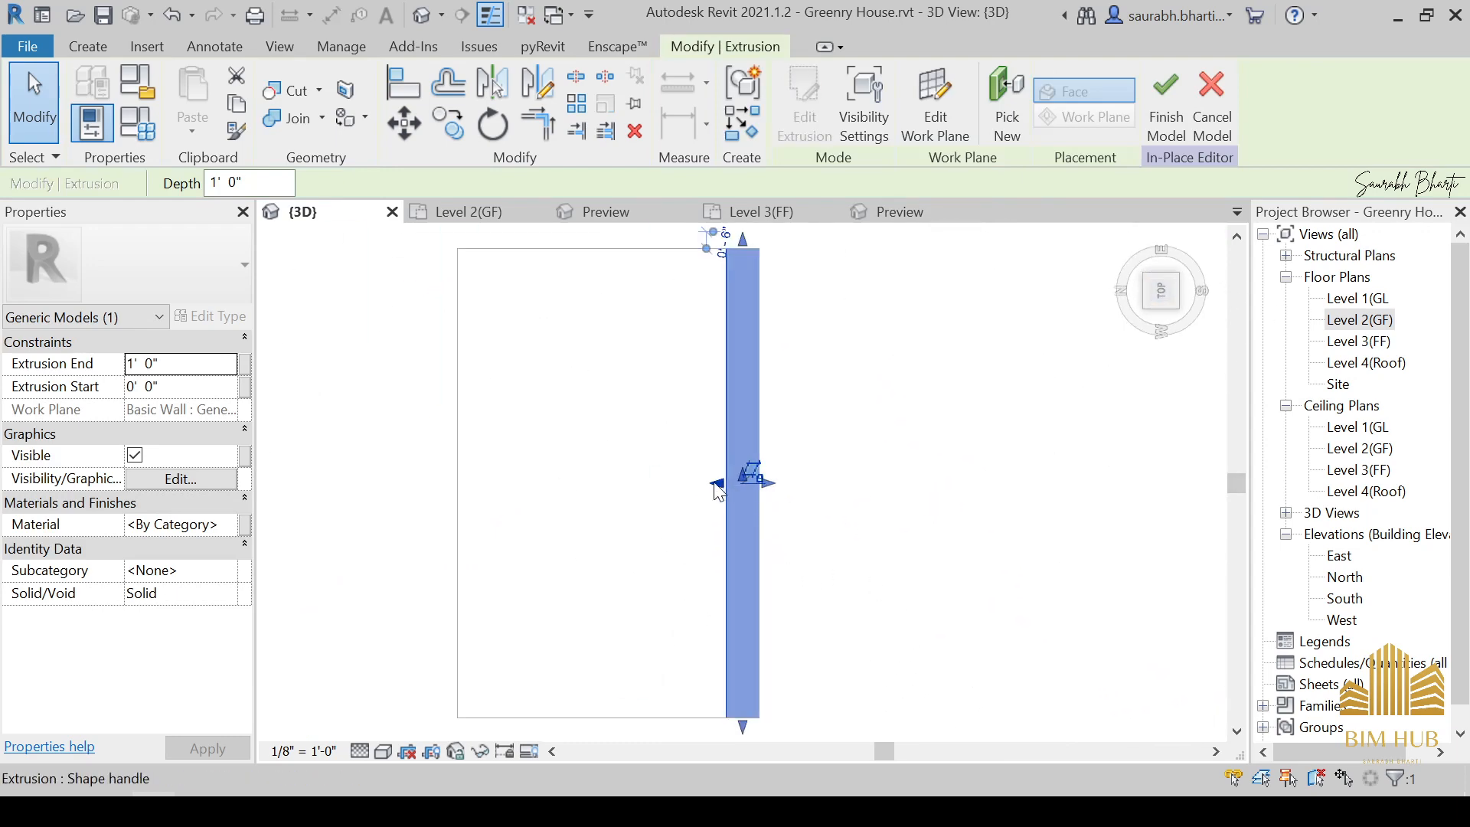
{"action": "left_click_drag", "start_coordinate": [714, 483], "coordinate": [458, 479]}
{"action": "scroll", "coordinate": [505, 478], "scroll_direction": "down", "scroll_amount": 3}
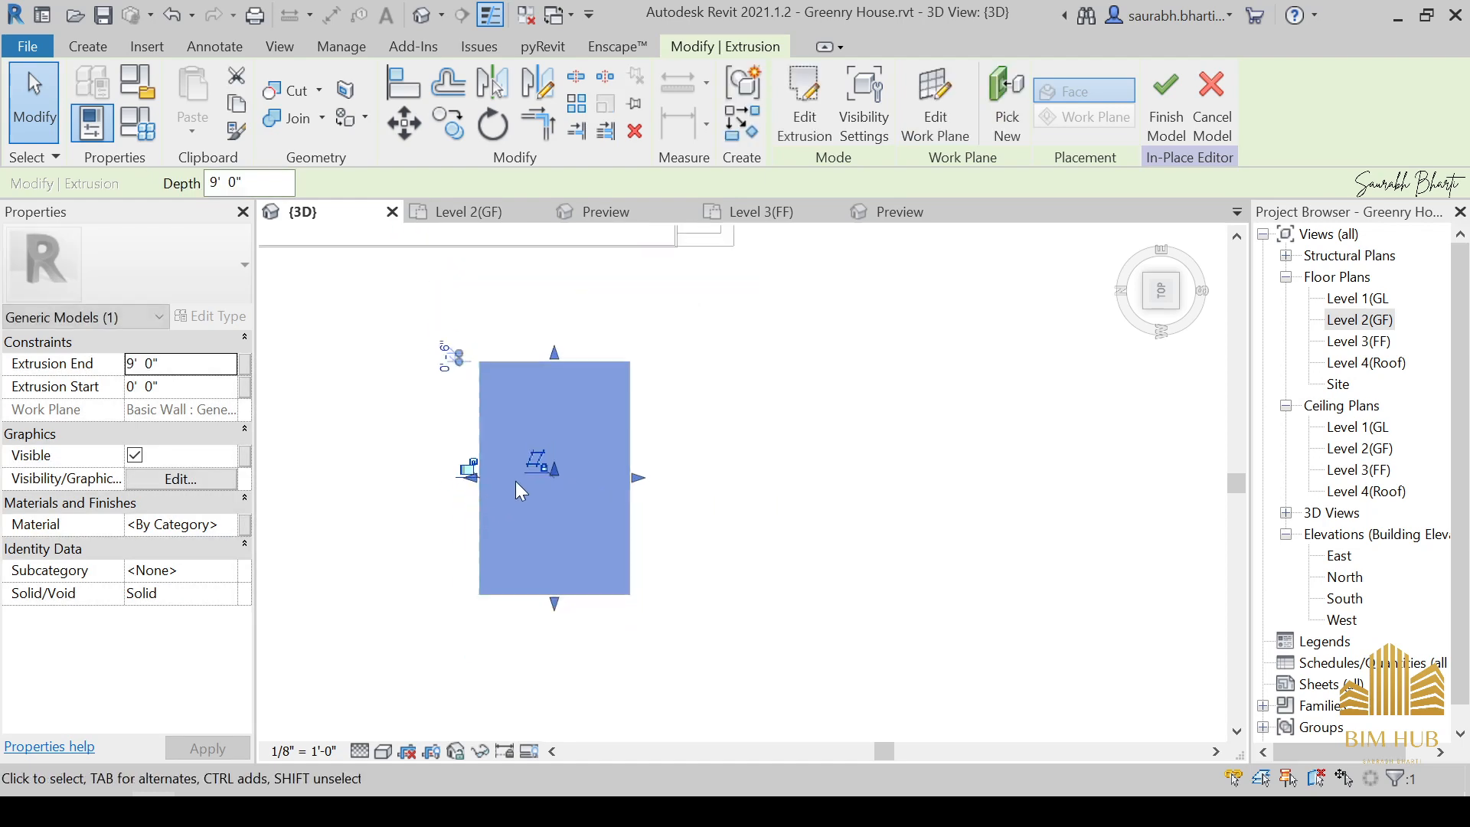
Select the water extrusion and inspect its fit between the pool walls from several angles.
{"action": "middle_click_drag", "start_coordinate": [516, 481], "coordinate": [934, 268], "text": "shift"}
{"action": "left_click", "coordinate": [675, 395]}
{"action": "middle_click_drag", "start_coordinate": [614, 451], "coordinate": [495, 425], "text": "shift"}
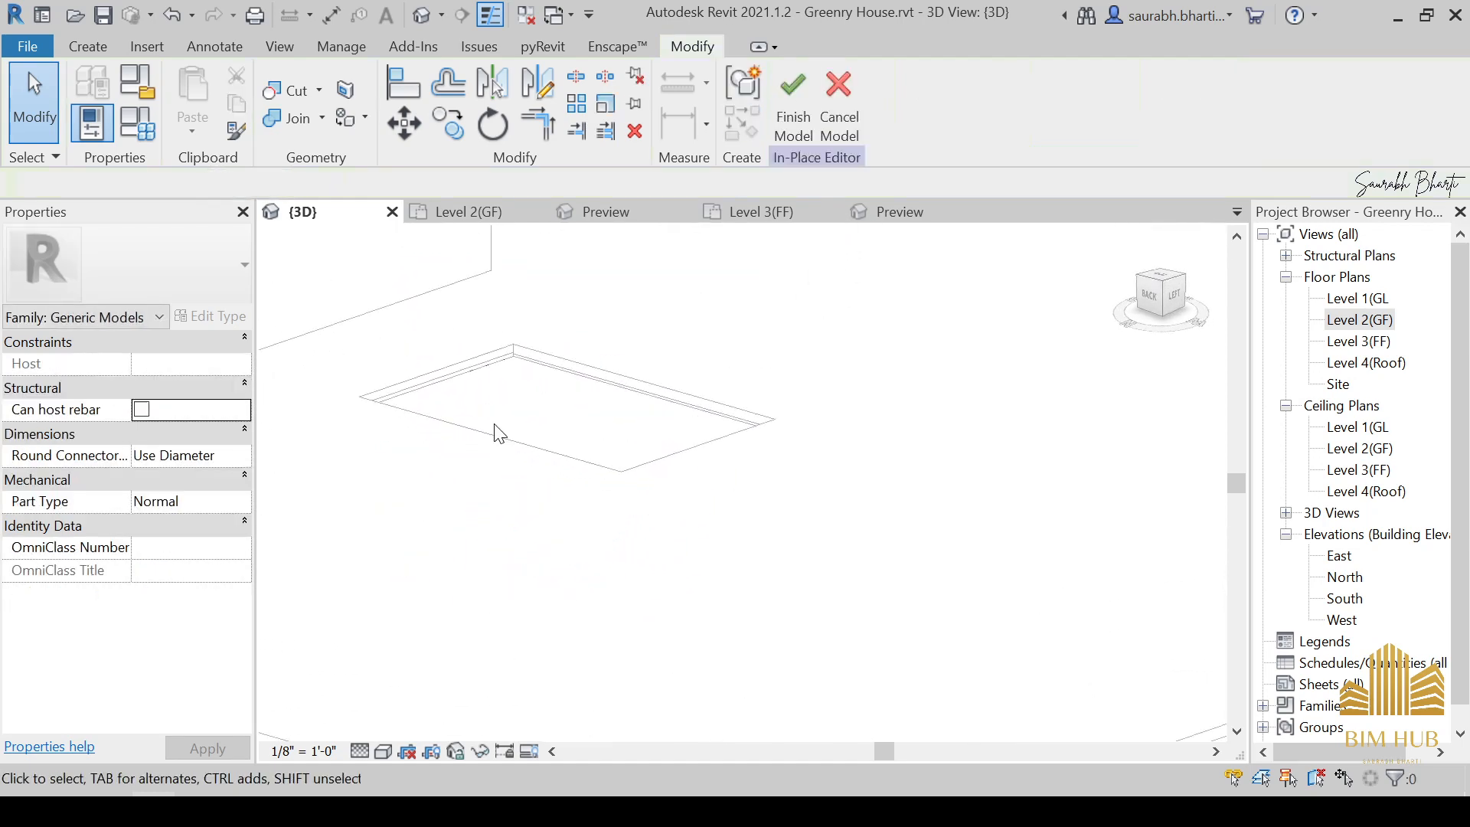
{"action": "left_click", "coordinate": [588, 381]}
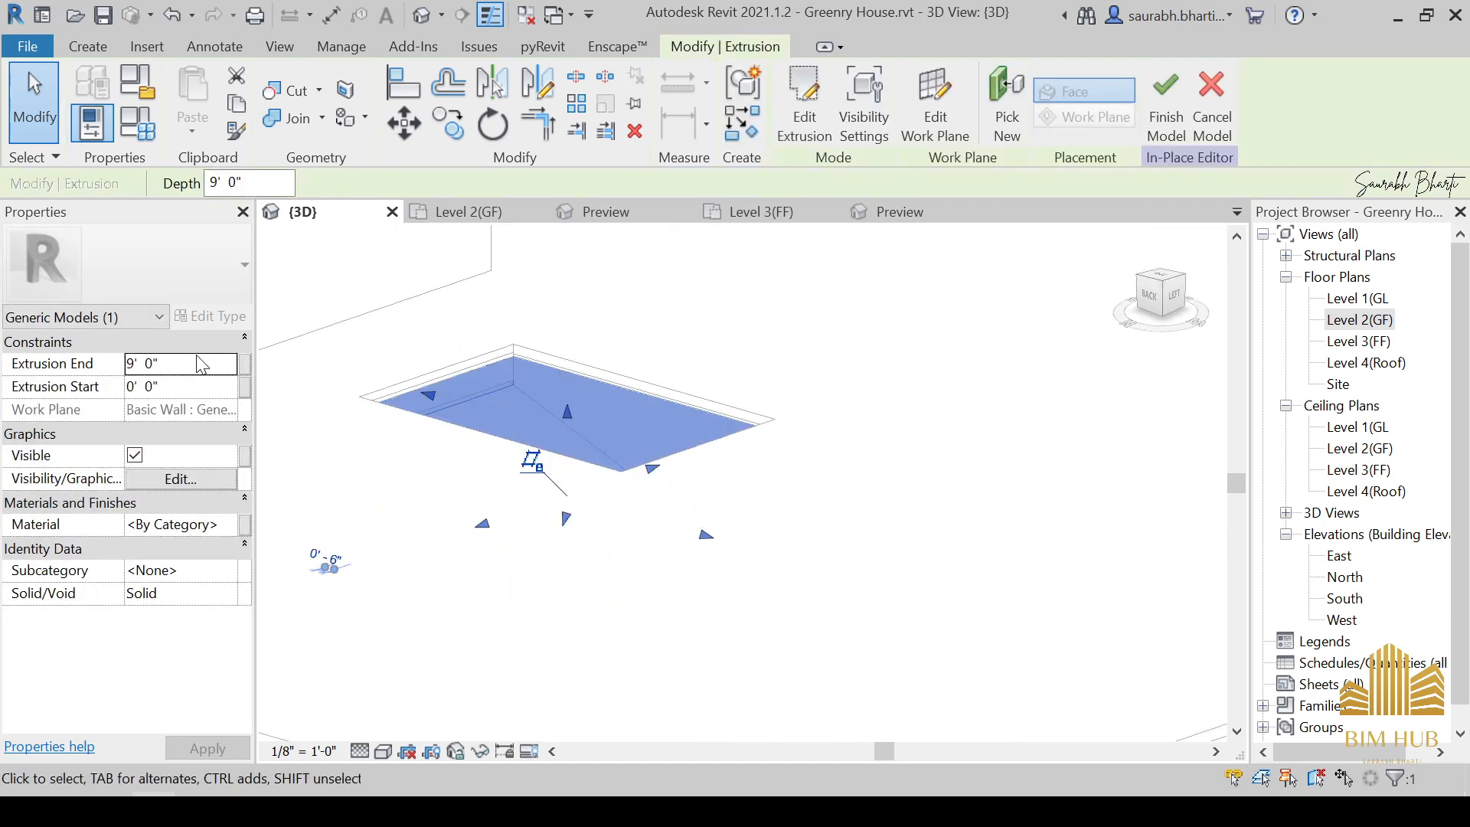
{"action": "middle_click_drag", "start_coordinate": [457, 477], "coordinate": [498, 470], "text": "shift"}
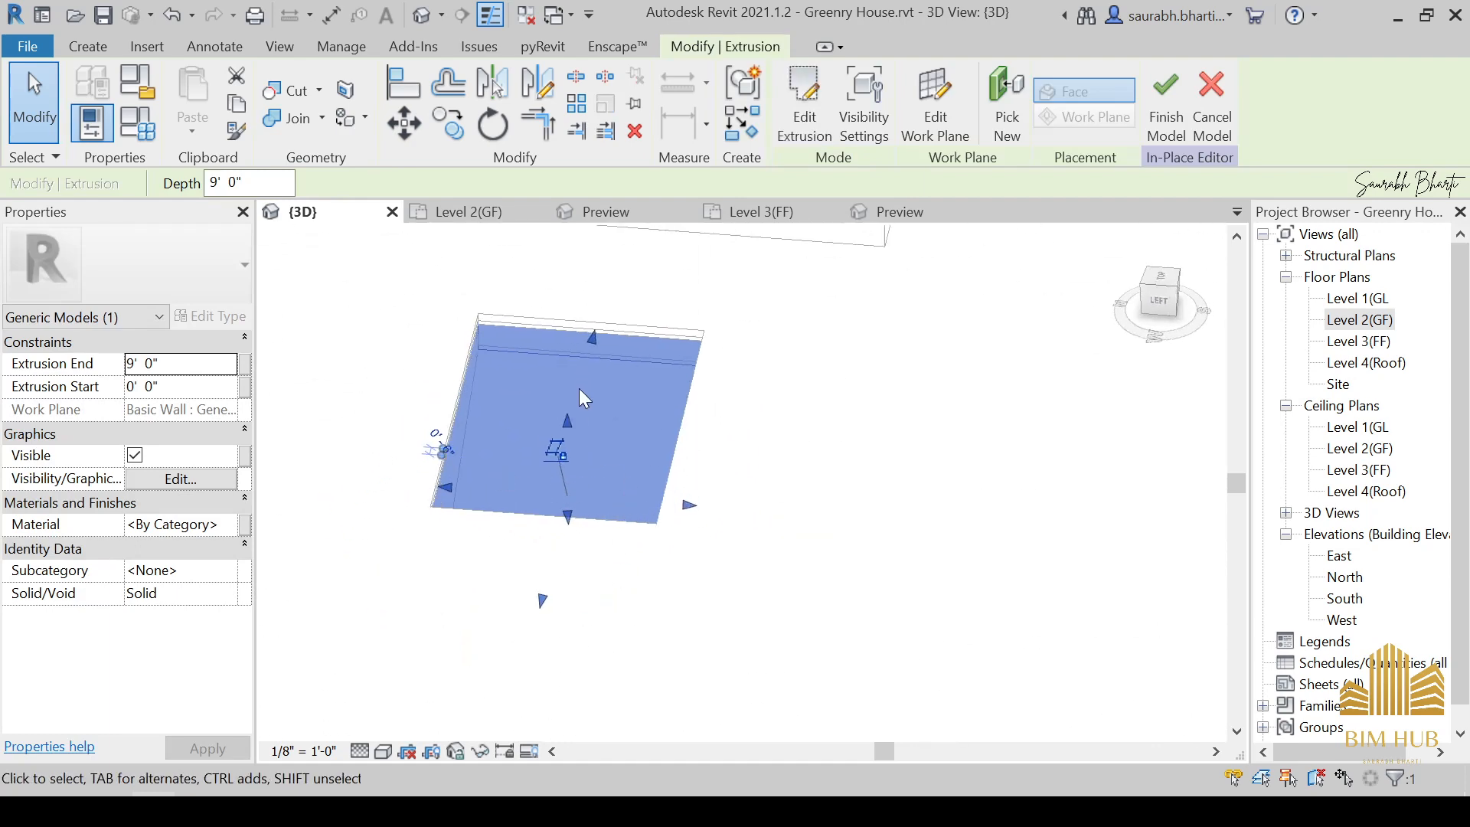
Finish the in-place water model and switch the 3D view to the Realistic visual style.
{"action": "key", "text": "Escape"}
{"action": "middle_click_drag", "start_coordinate": [617, 407], "coordinate": [765, 291], "text": "shift"}
{"action": "left_click", "coordinate": [810, 98]}
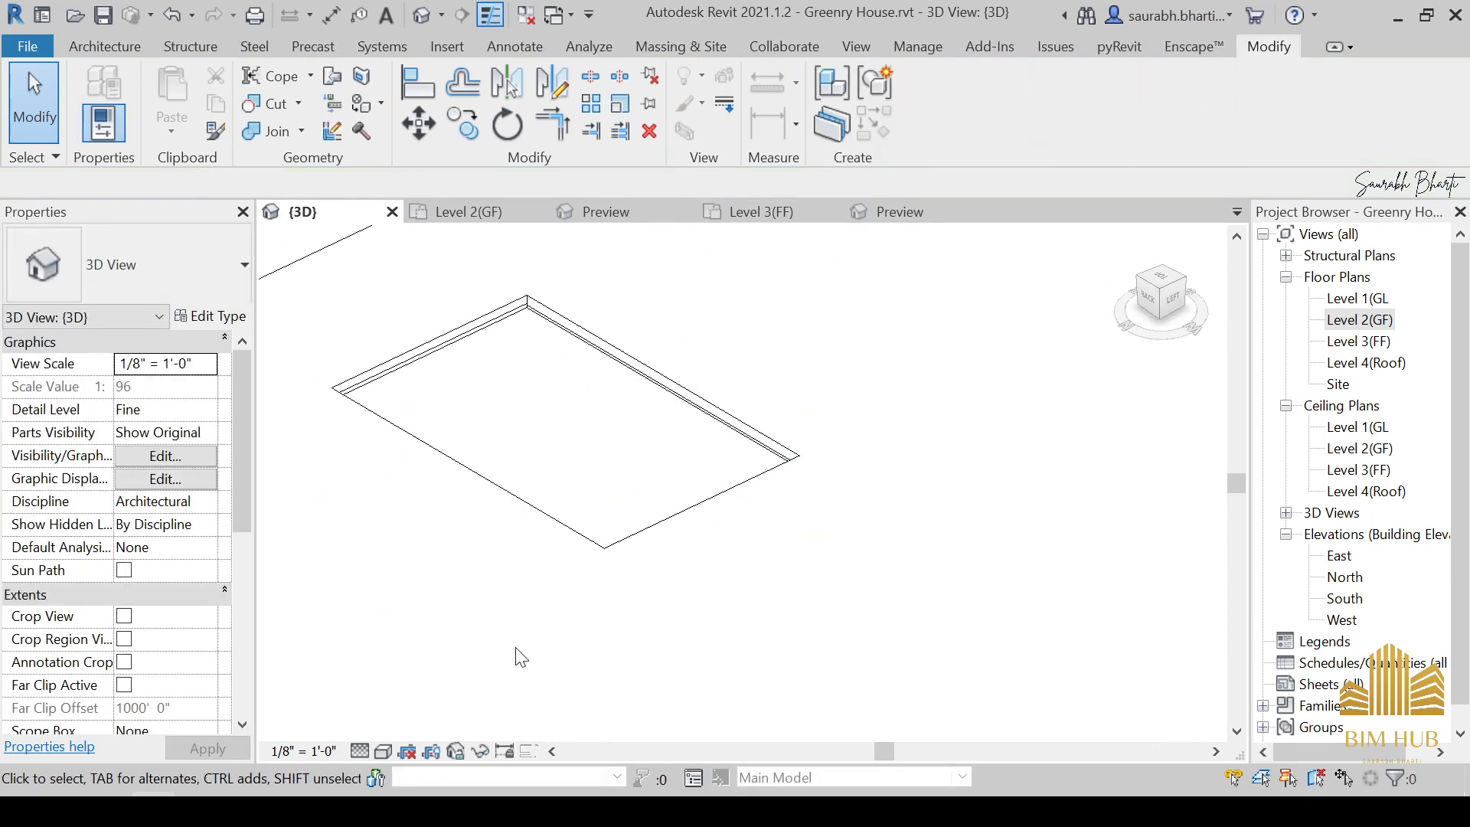
{"action": "left_click", "coordinate": [382, 751]}
{"action": "left_click", "coordinate": [405, 722]}
{"action": "middle_click_drag", "start_coordinate": [599, 524], "coordinate": [511, 481], "text": "shift"}
Reopen the in-place water model for editing and open the material choice for its extrusion.
{"action": "left_click", "coordinate": [653, 453]}
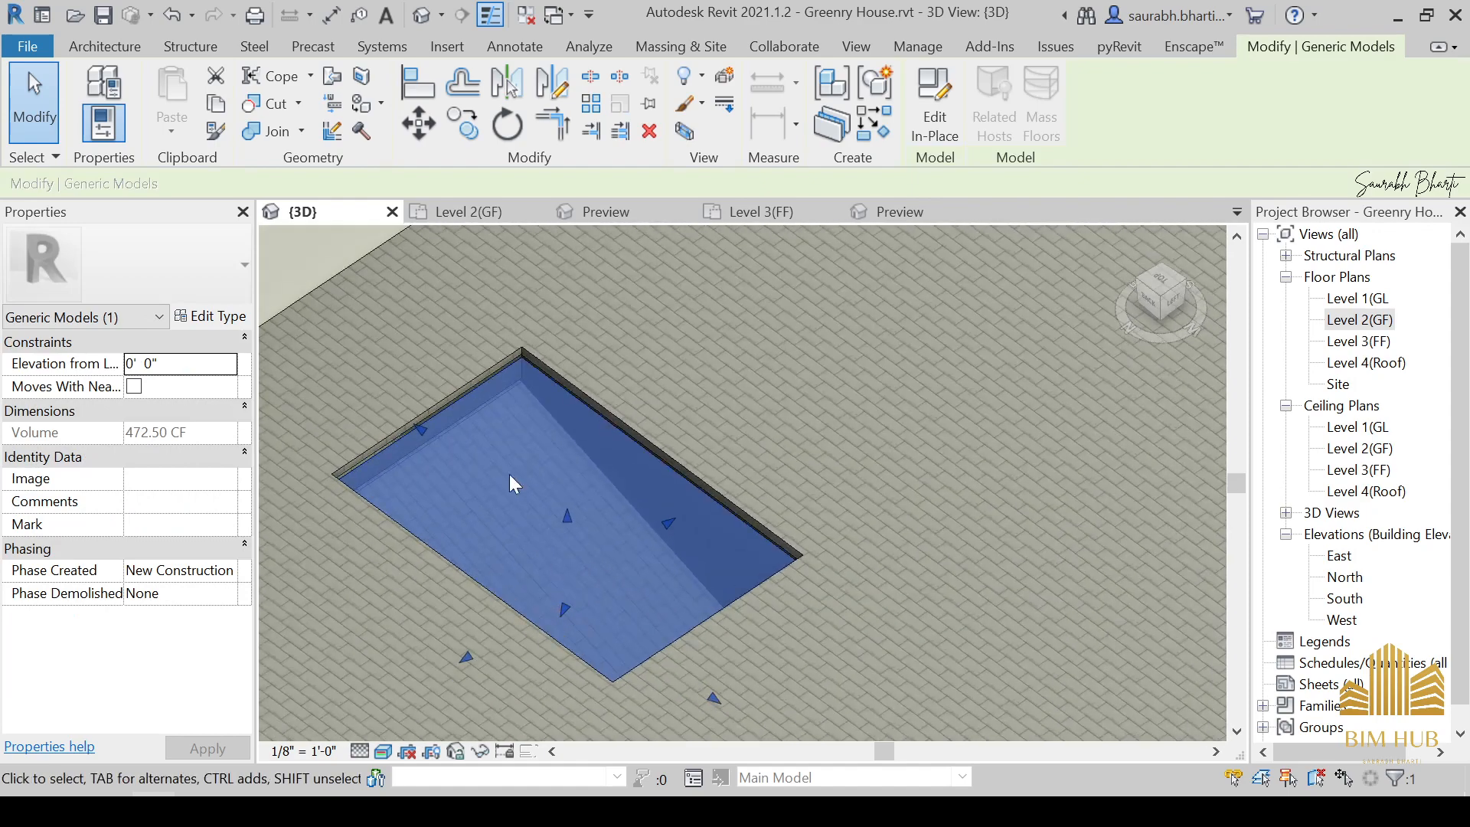
{"action": "left_click", "coordinate": [943, 122]}
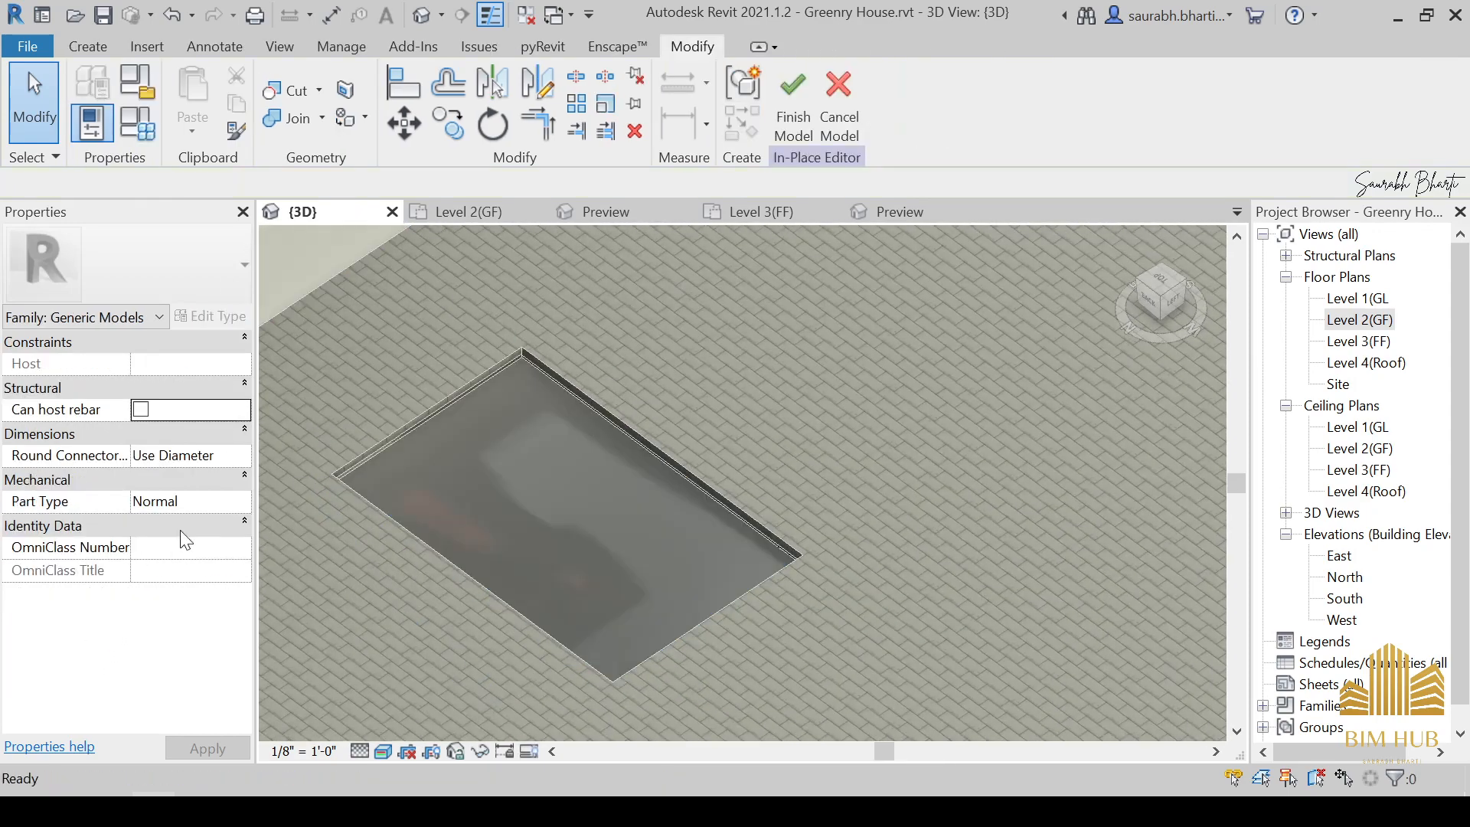
{"action": "left_click", "coordinate": [525, 366]}
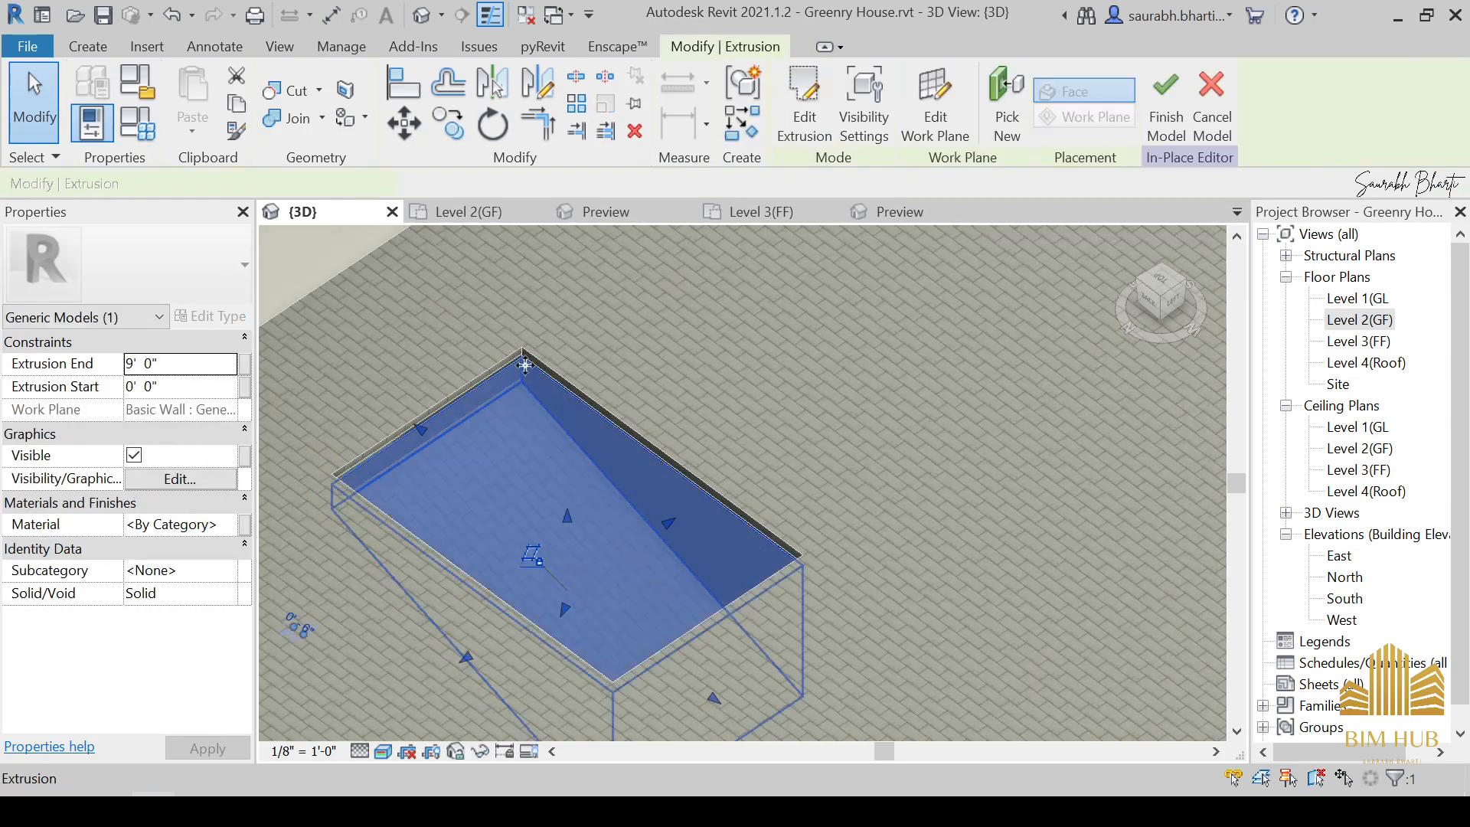
{"action": "left_click", "coordinate": [230, 524]}
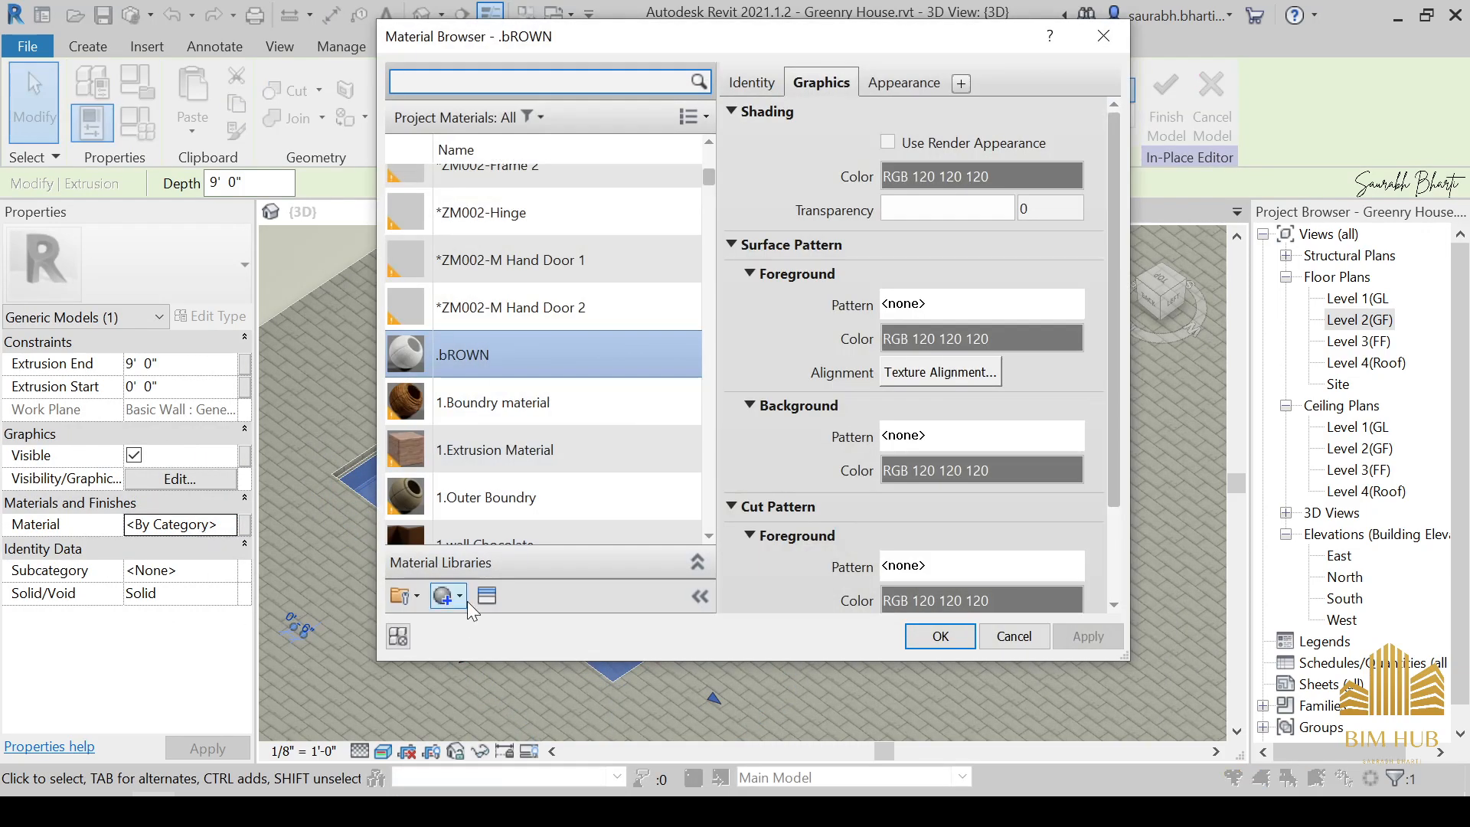
Create a new project material named 1.water and find it in the material list.
{"action": "left_click", "coordinate": [459, 598]}
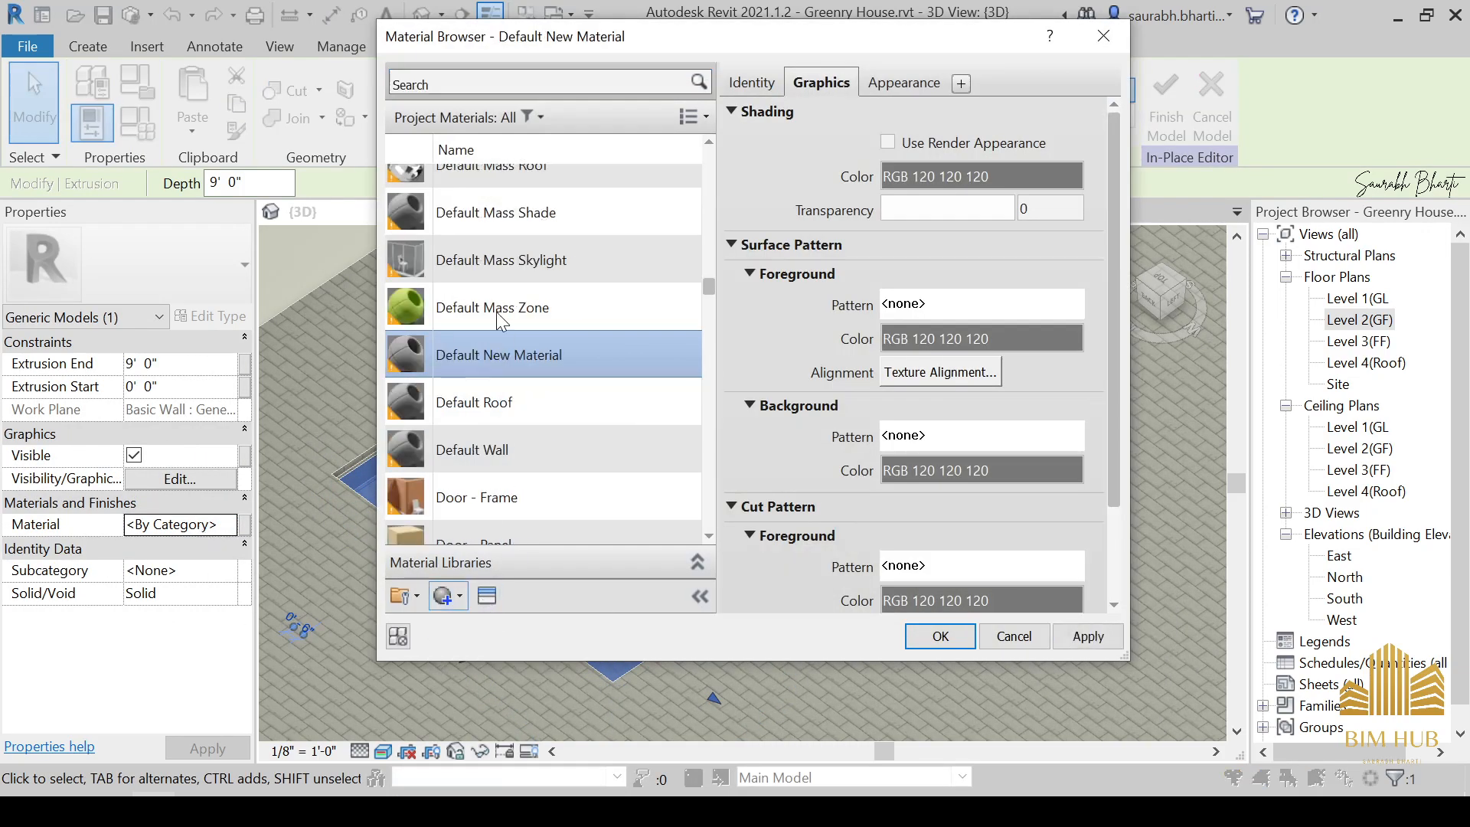
{"action": "right_click", "coordinate": [508, 355]}
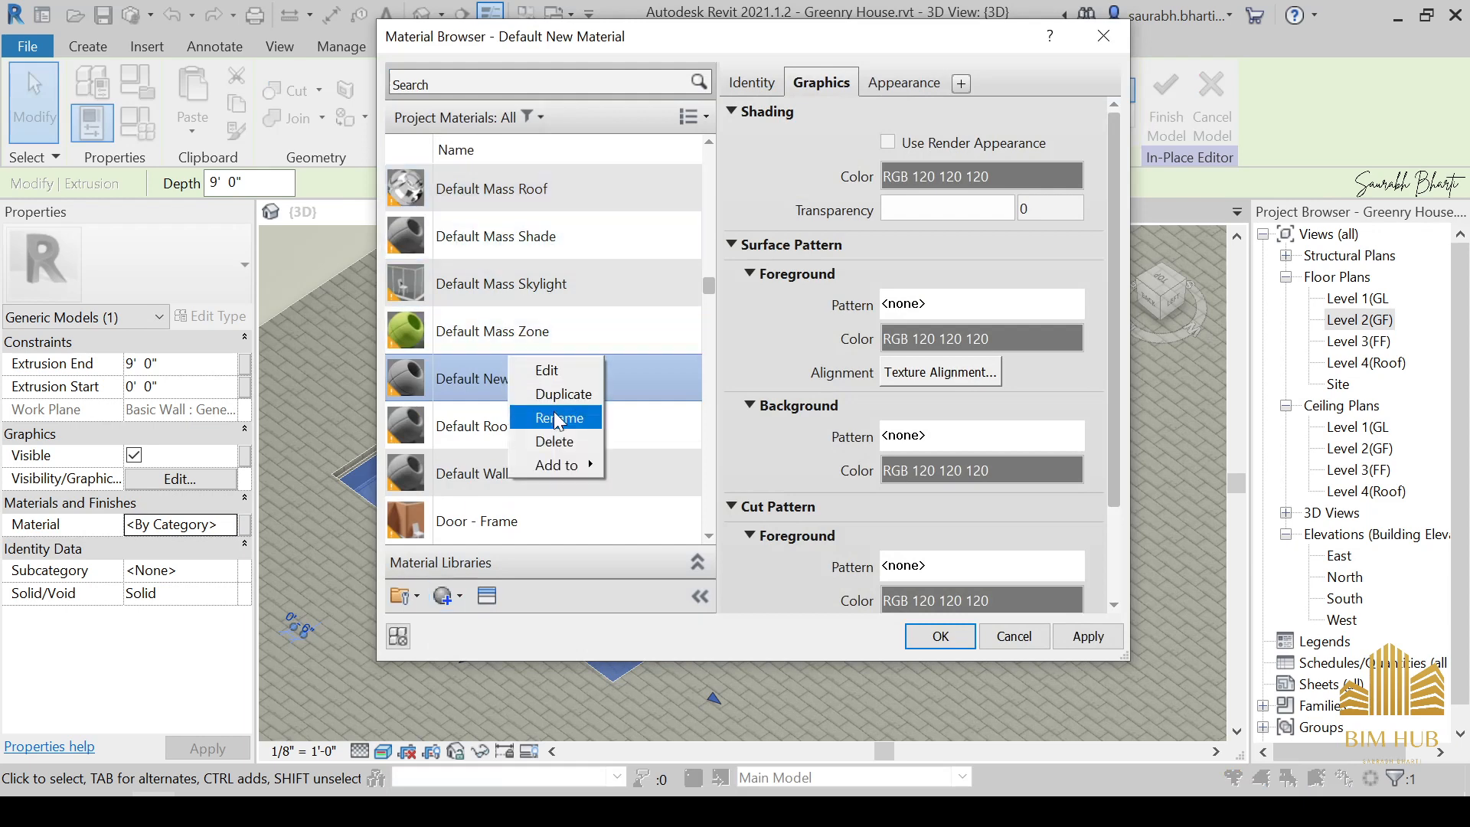
{"action": "left_click", "coordinate": [558, 417]}
{"action": "type", "text": "1.wat"}
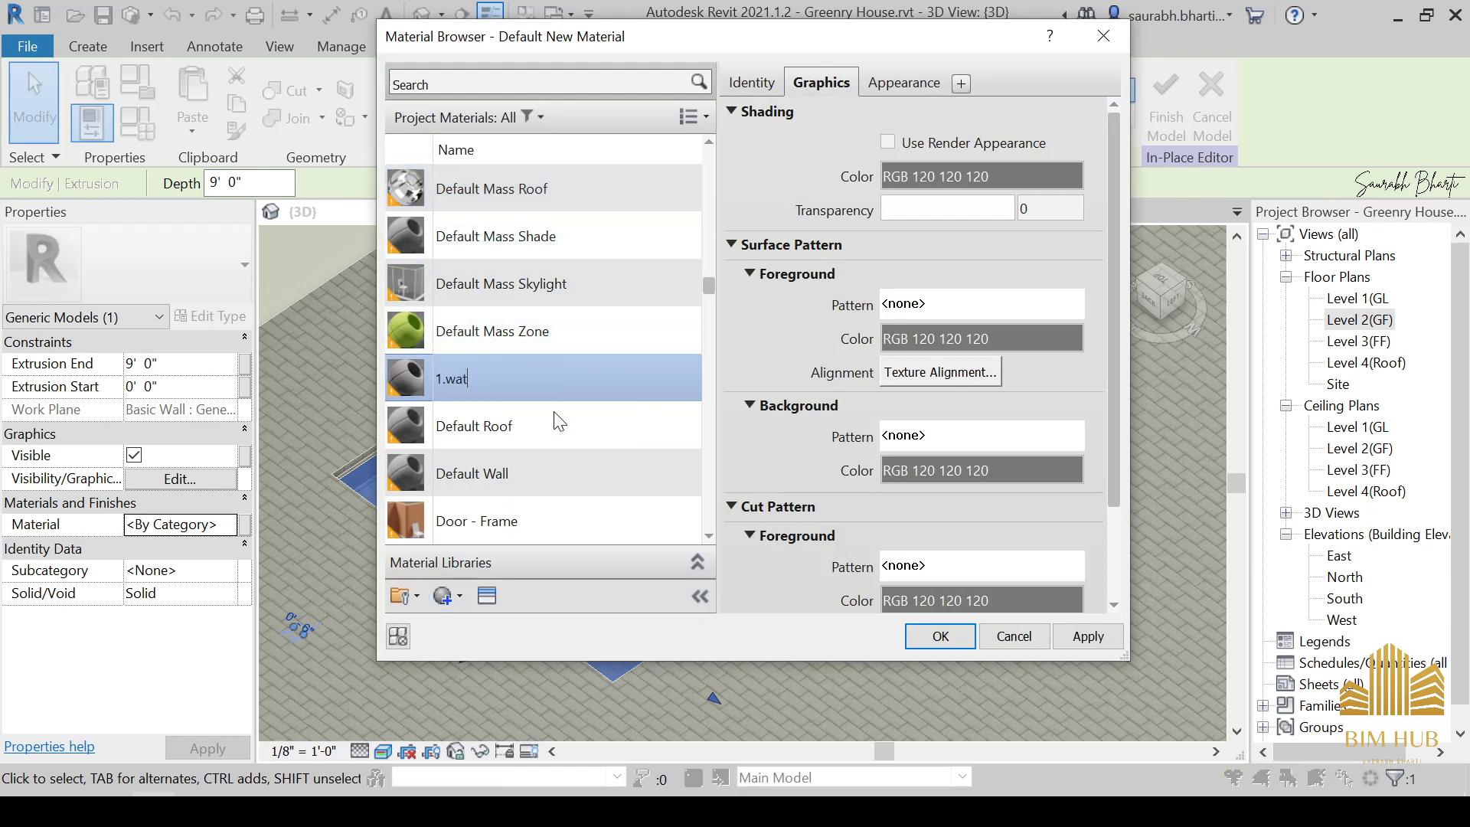
{"action": "type", "text": "er"}
{"action": "key", "text": "Return"}
{"action": "scroll", "coordinate": [534, 476], "scroll_direction": "down", "scroll_amount": 1}
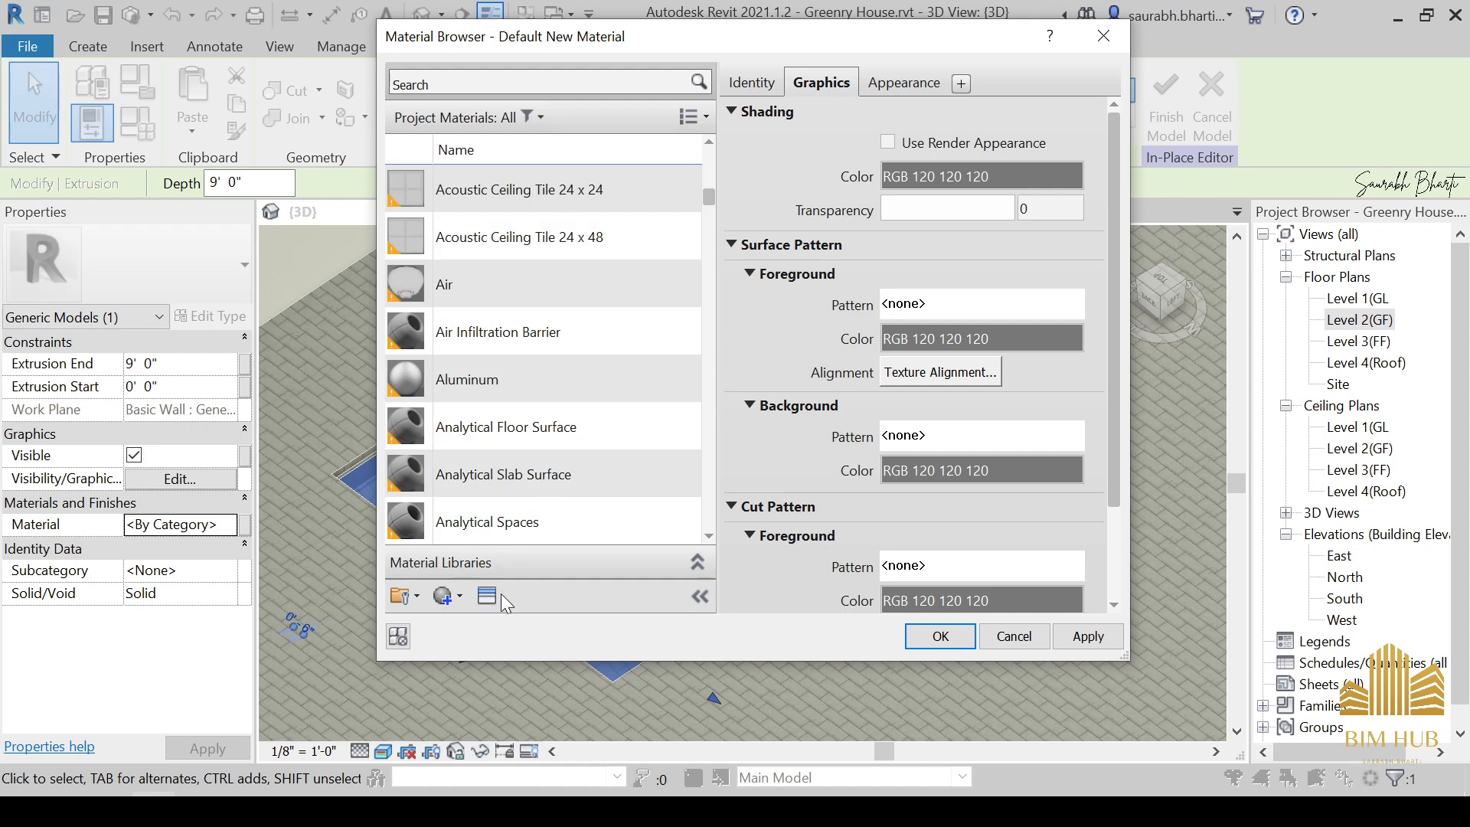
{"action": "scroll", "coordinate": [466, 297], "scroll_direction": "up", "scroll_amount": 5}
{"action": "scroll", "coordinate": [482, 300], "scroll_direction": "down", "scroll_amount": 4}
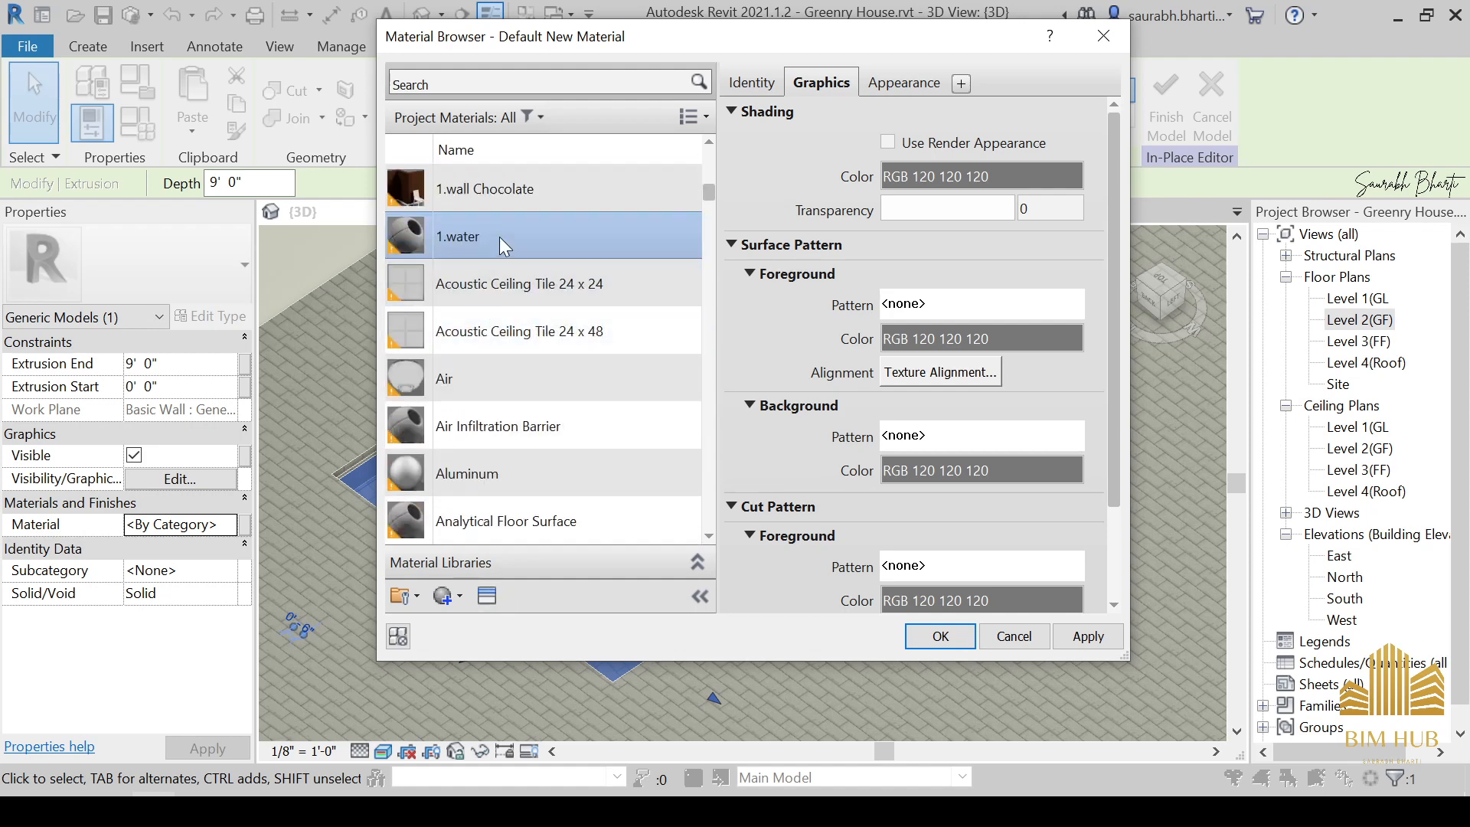
Search the appearance assets for water and replace the 1.water material's appearance with Tropical Blue.
{"action": "left_click", "coordinate": [483, 595]}
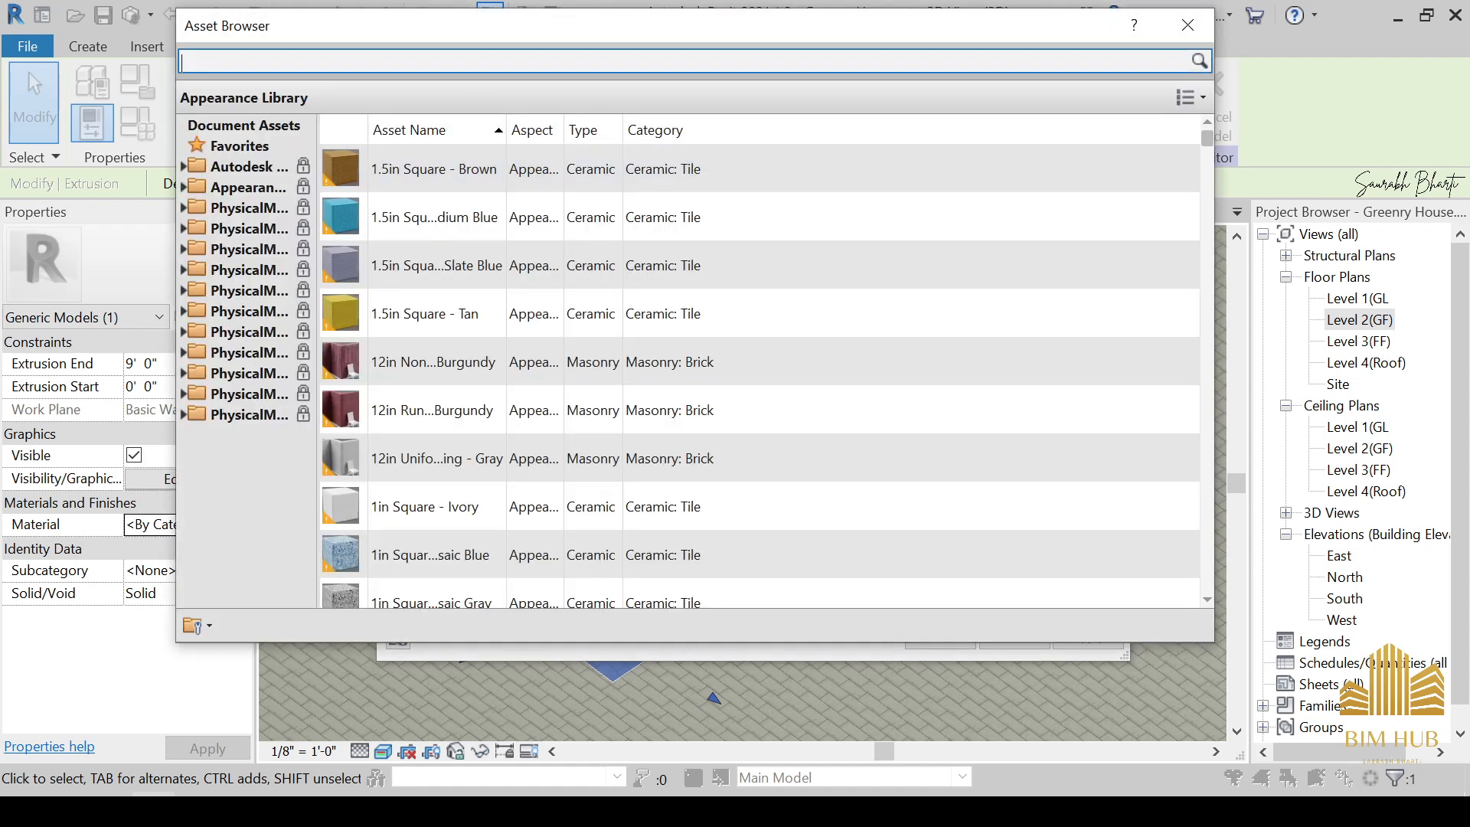
{"action": "key", "text": "Return"}
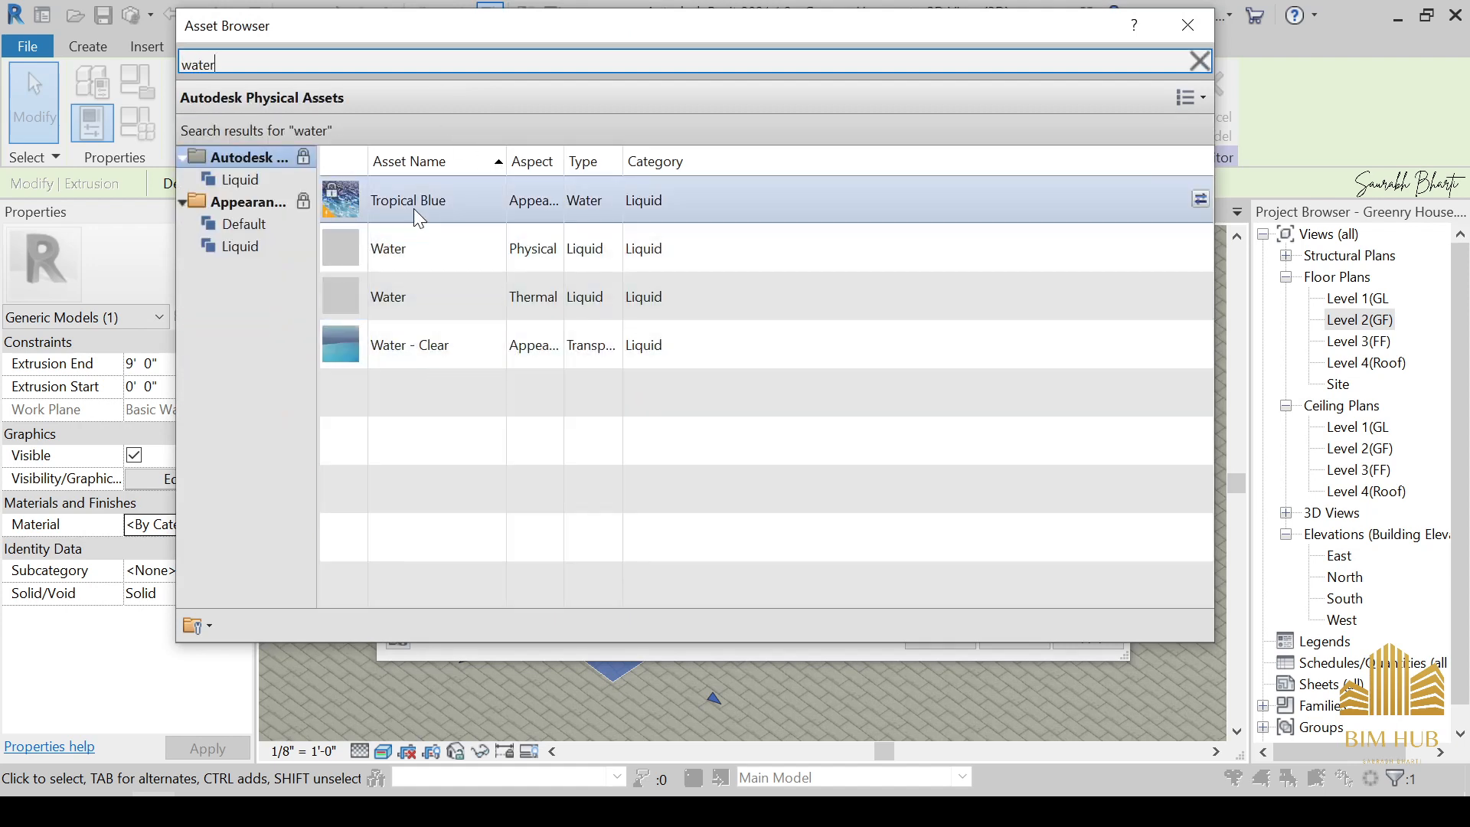
{"action": "left_click", "coordinate": [1201, 60]}
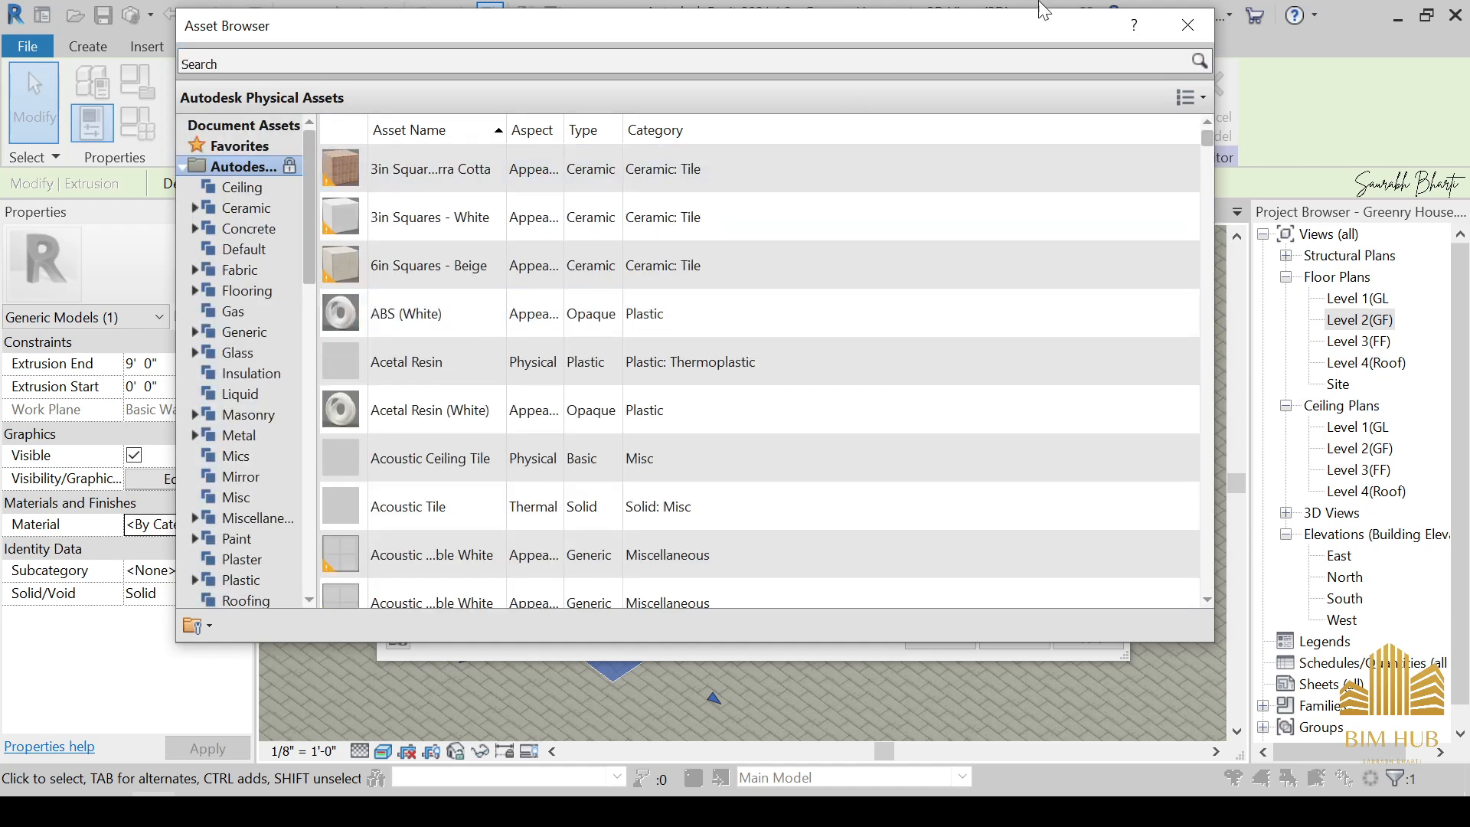
{"action": "left_click", "coordinate": [1188, 25]}
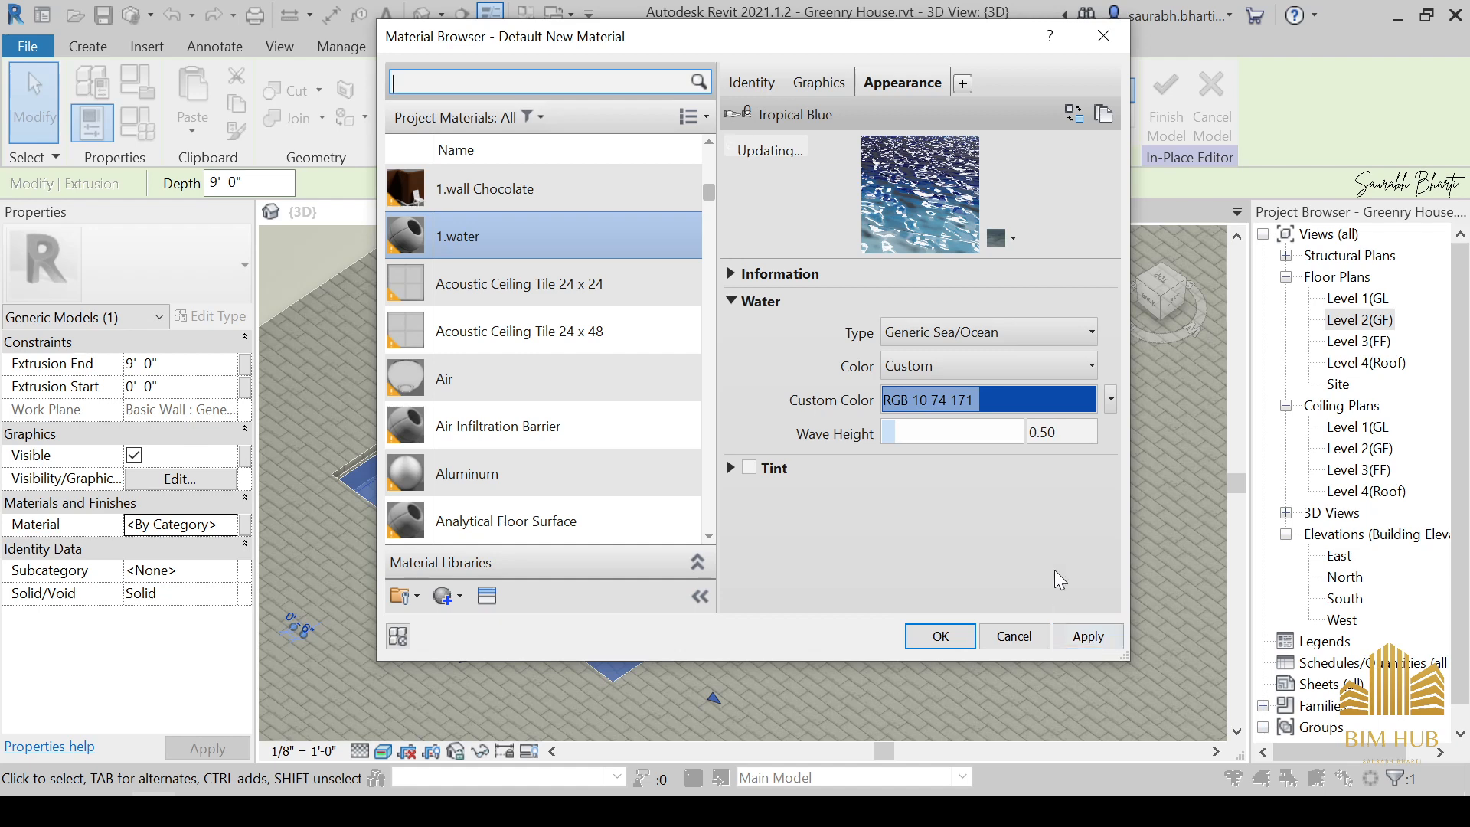
Set the 1.water appearance to the Swimming Pool water type with a wave height of 1.61.
{"action": "left_click_drag", "start_coordinate": [968, 434], "coordinate": [986, 430]}
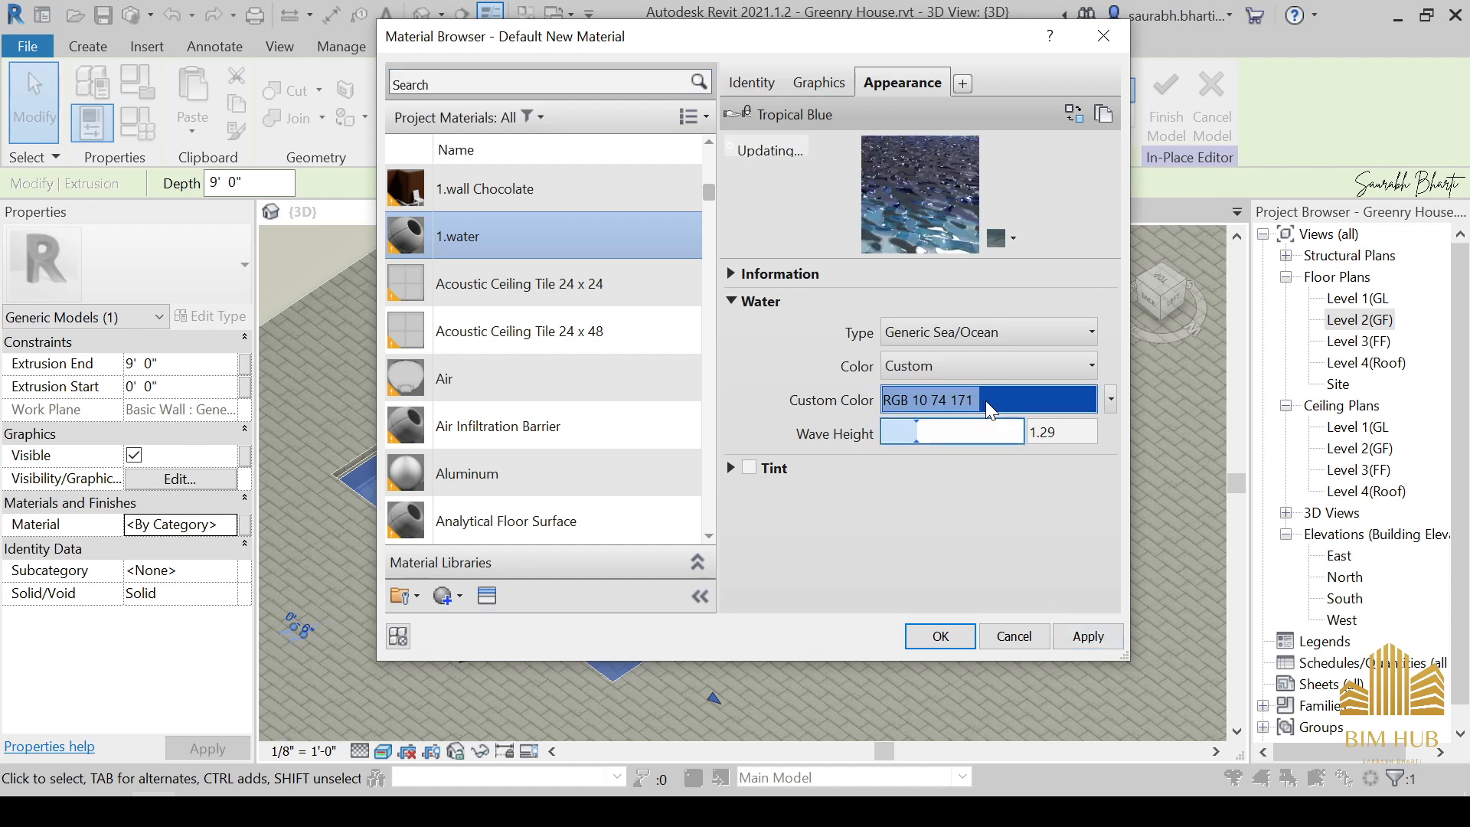
{"action": "left_click", "coordinate": [986, 375]}
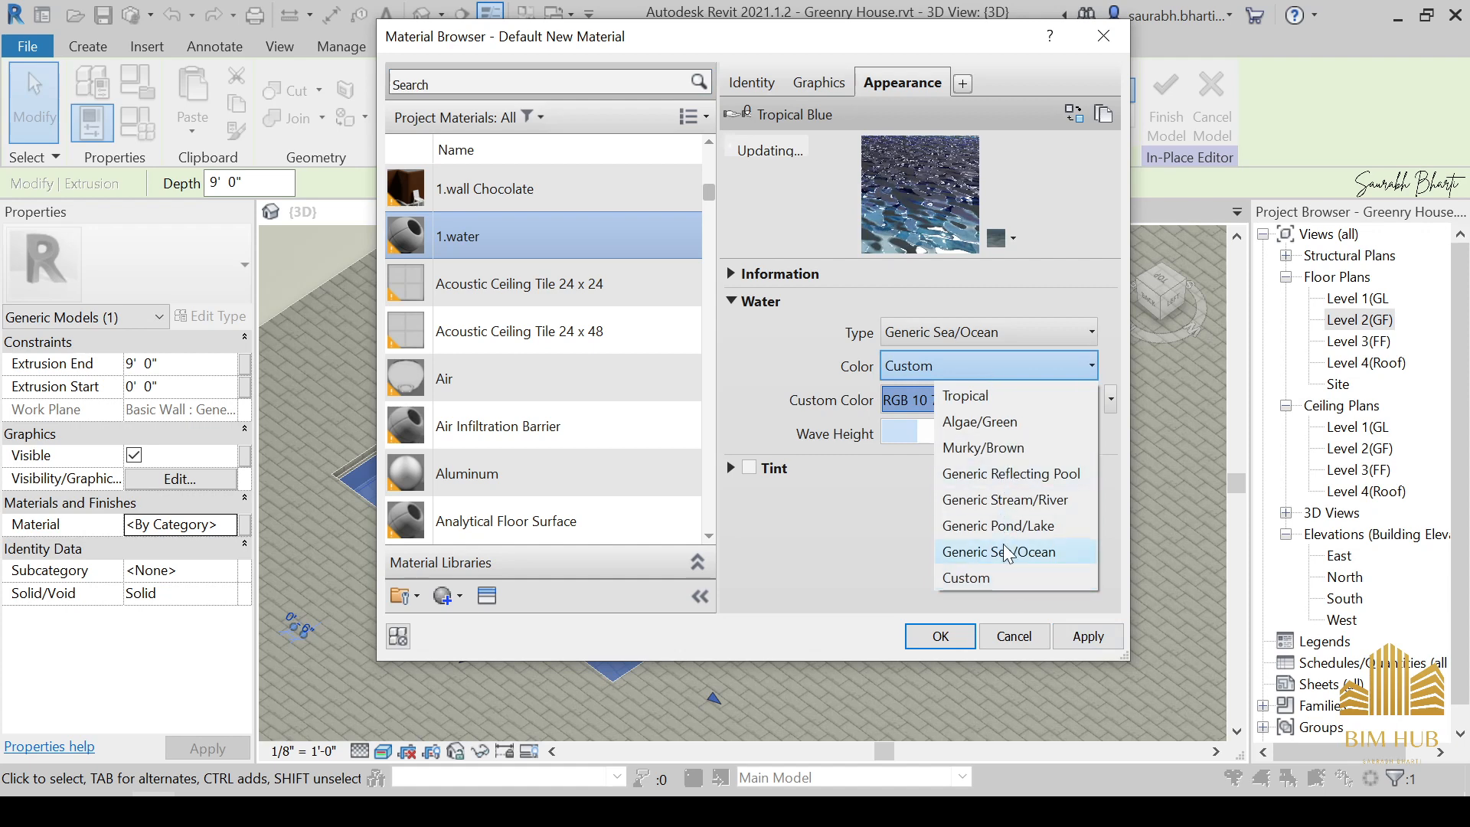
{"action": "left_click", "coordinate": [990, 373]}
{"action": "left_click", "coordinate": [995, 347]}
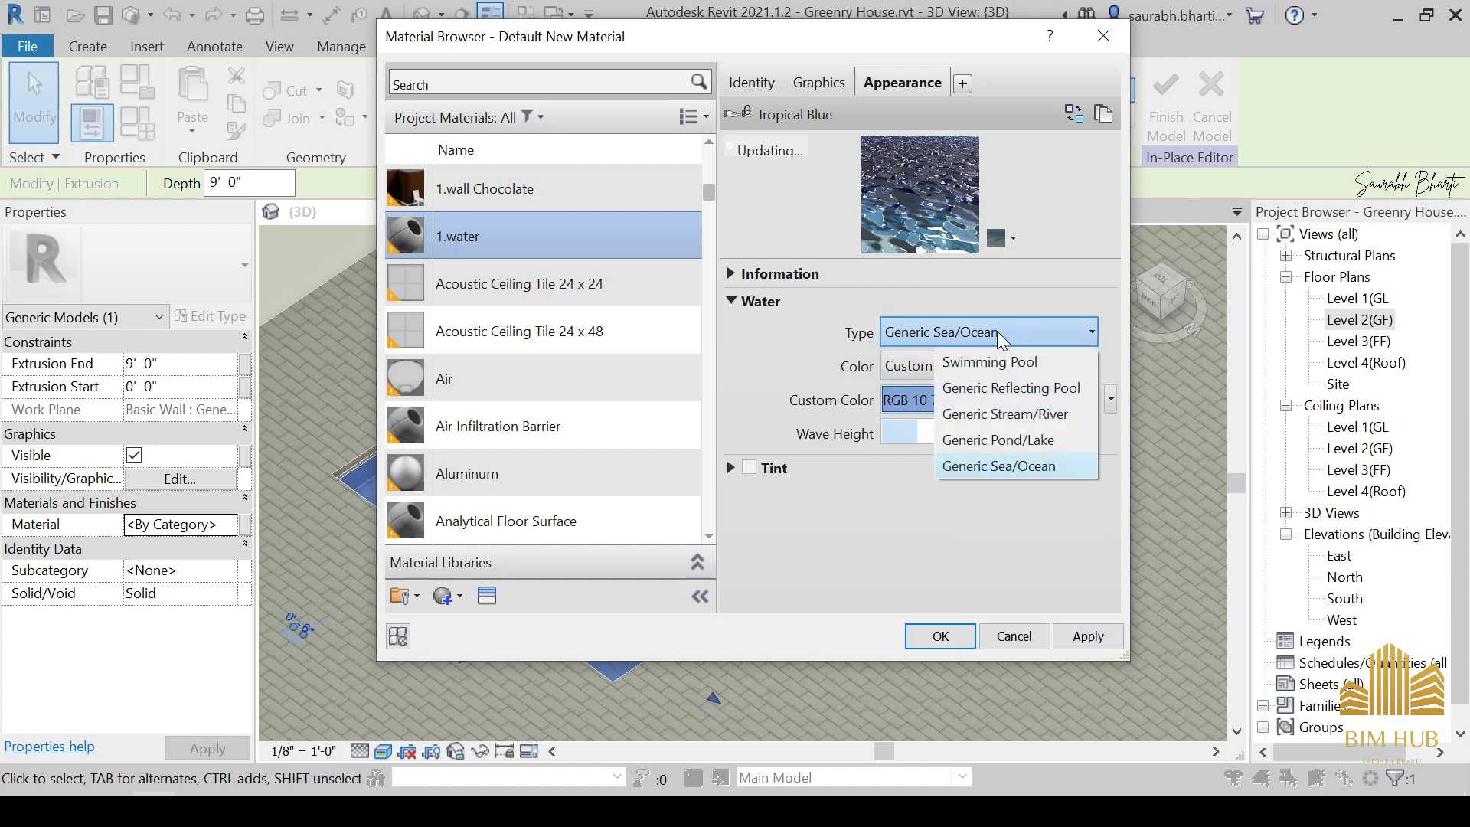
{"action": "left_click", "coordinate": [1018, 337]}
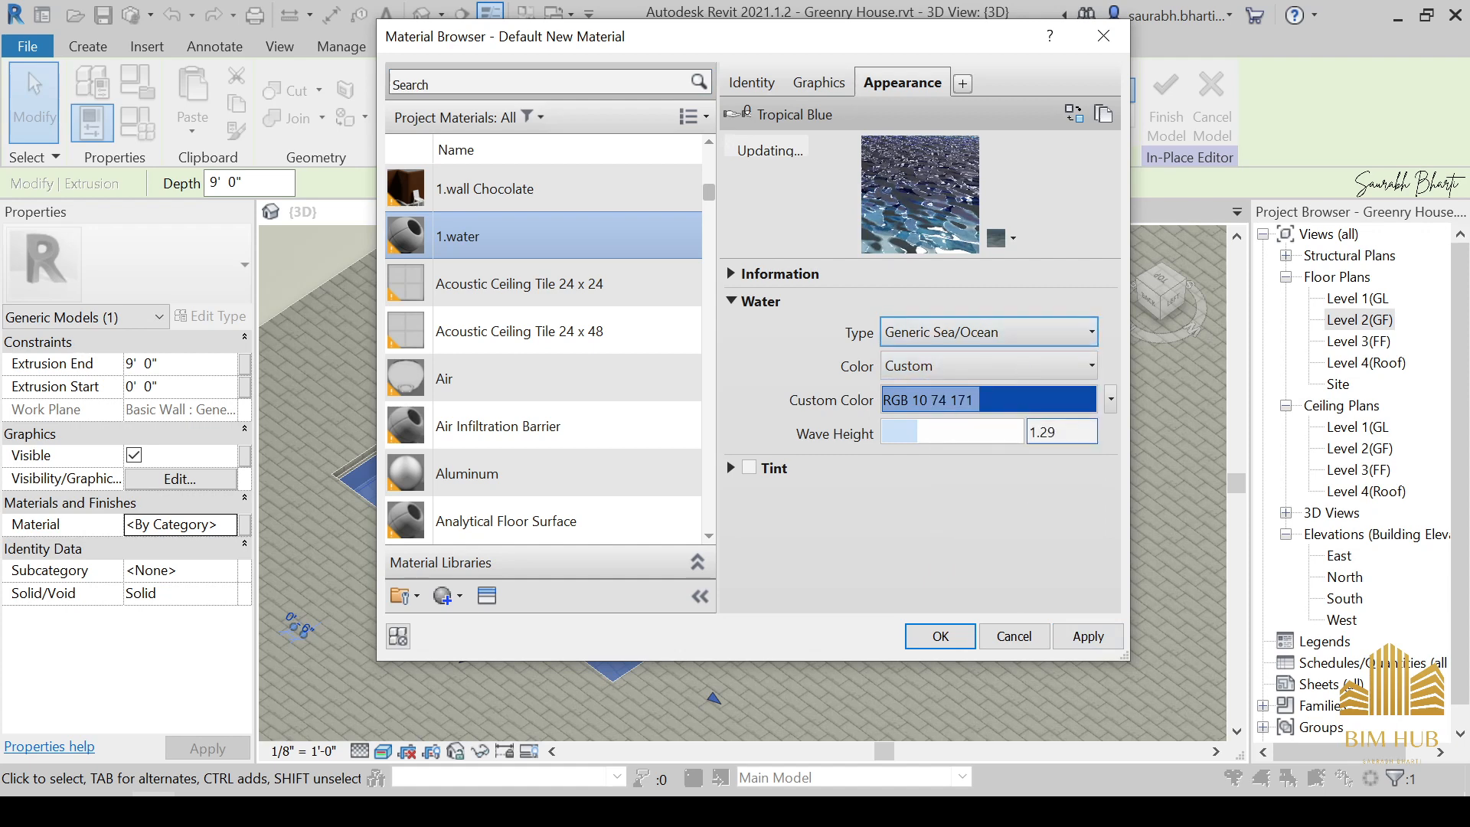
{"action": "left_click", "coordinate": [1012, 340]}
{"action": "left_click", "coordinate": [1022, 363]}
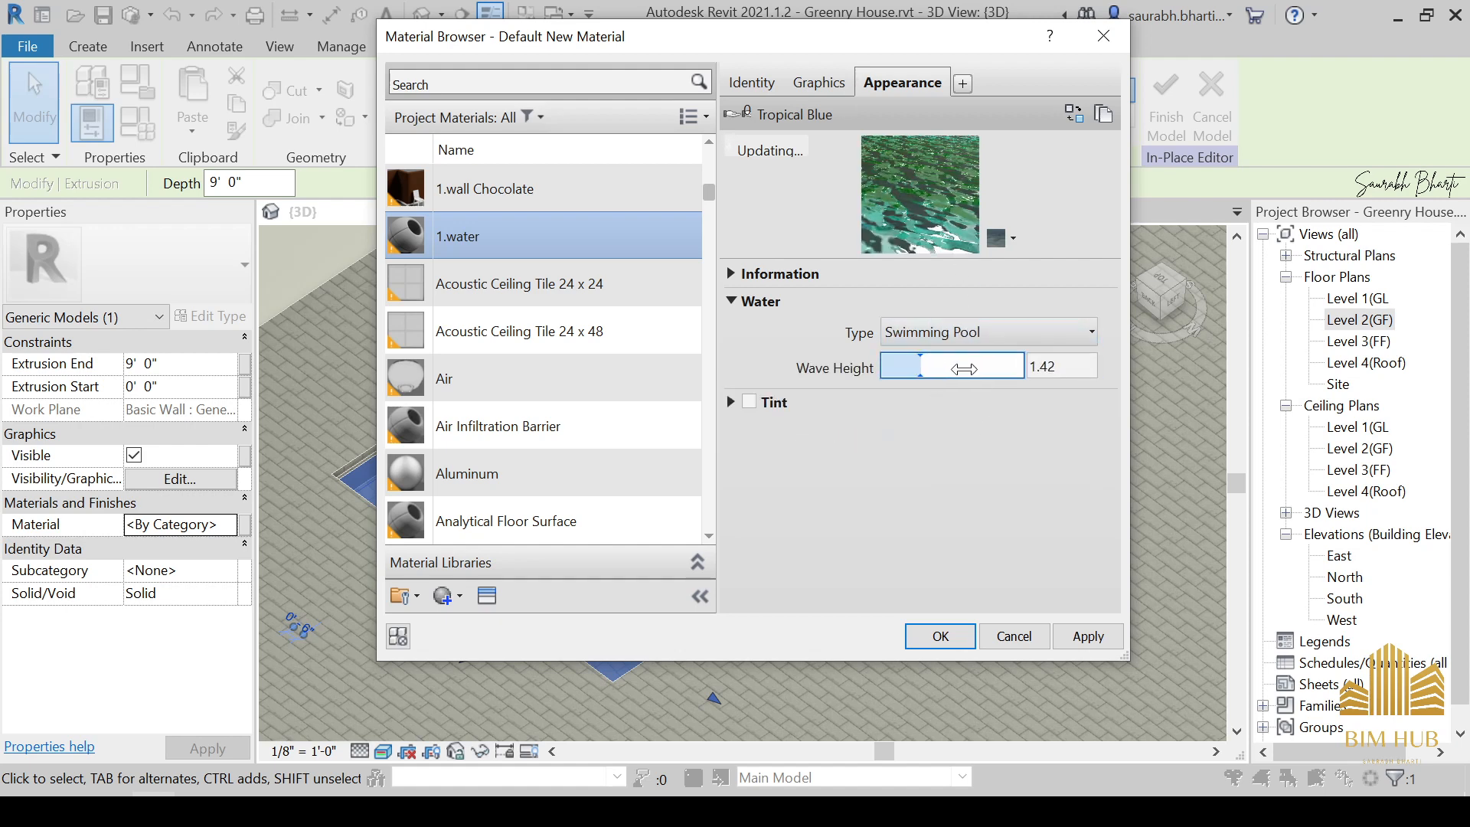
{"action": "left_click_drag", "start_coordinate": [964, 369], "coordinate": [971, 369]}
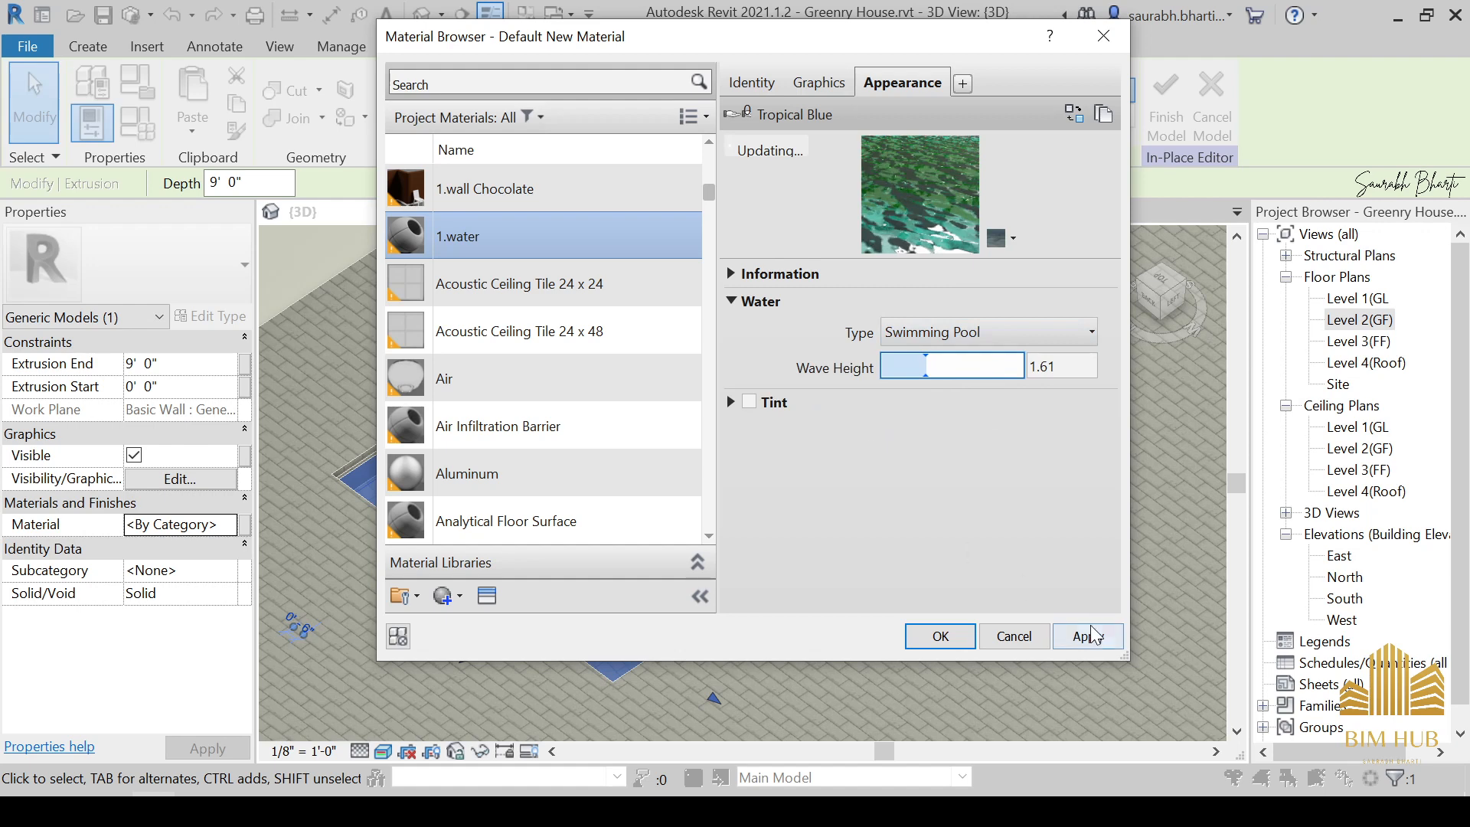
Assign the 1.water material to the pool's water extrusion and finish the in-place model.
{"action": "left_click", "coordinate": [943, 635]}
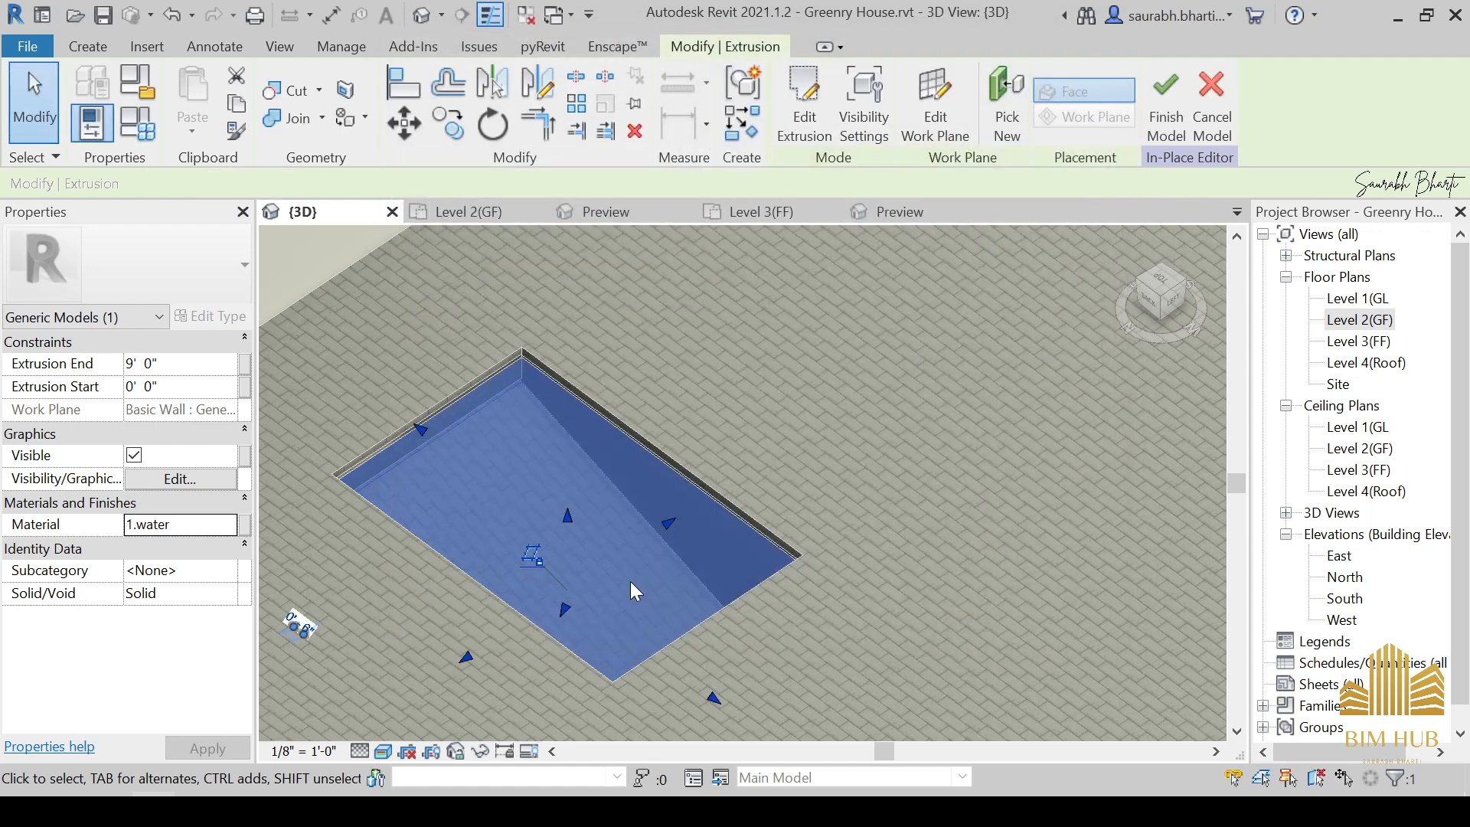
{"action": "left_click", "coordinate": [691, 438]}
{"action": "left_click", "coordinate": [793, 92]}
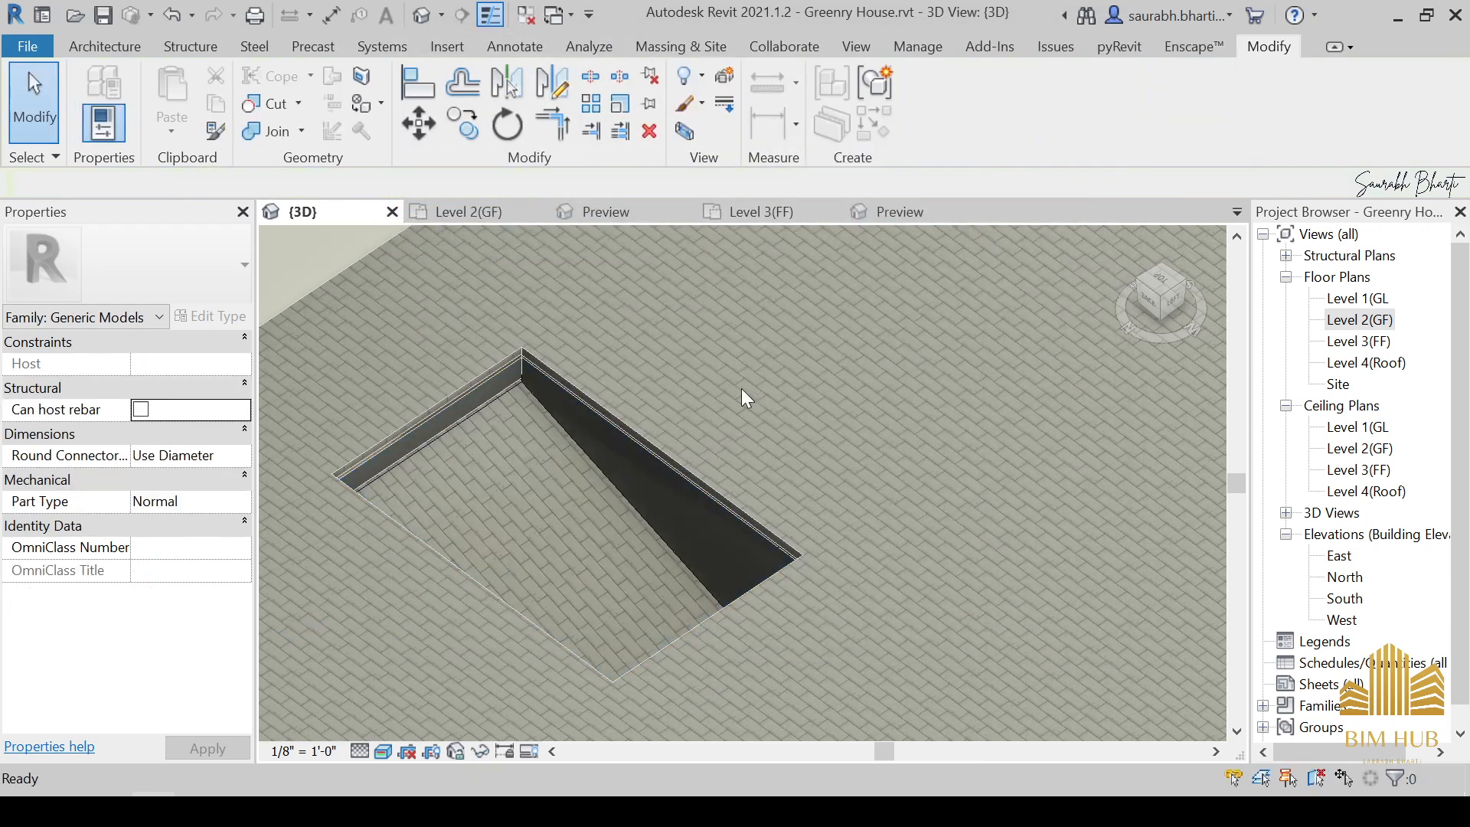
Start the Enscape rendering of the {3D} view, framed on the finished pool.
{"action": "scroll", "coordinate": [732, 450], "scroll_direction": "down", "scroll_amount": 4}
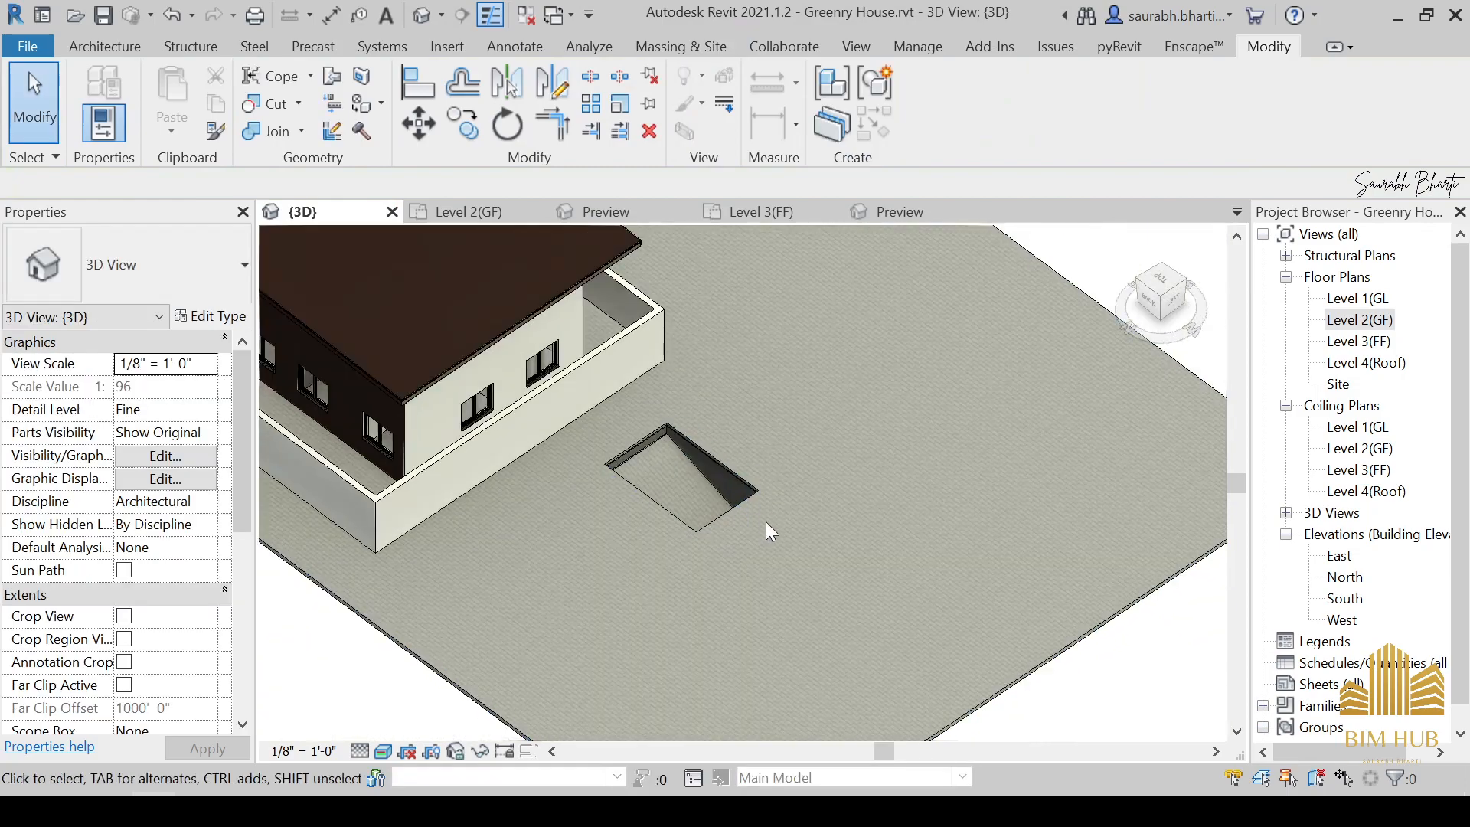
{"action": "middle_click_drag", "start_coordinate": [765, 523], "coordinate": [565, 533], "text": "shift"}
{"action": "scroll", "coordinate": [680, 506], "scroll_direction": "up", "scroll_amount": 3}
{"action": "middle_click_drag", "start_coordinate": [681, 509], "coordinate": [750, 306], "text": "shift"}
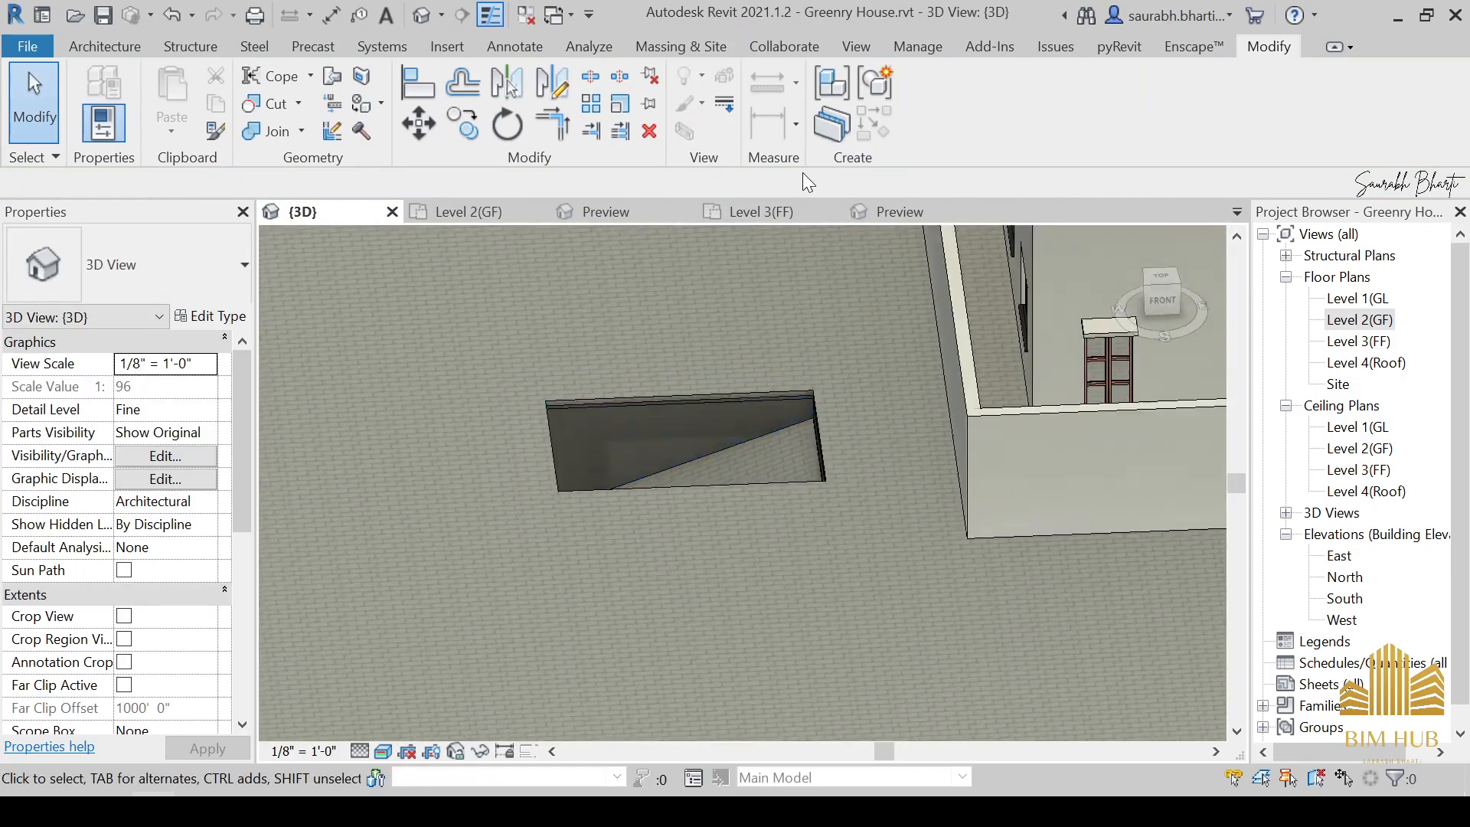
{"action": "middle_click_drag", "start_coordinate": [743, 465], "coordinate": [709, 429], "text": "shift"}
{"action": "scroll", "coordinate": [668, 442], "scroll_direction": "up", "scroll_amount": 2}
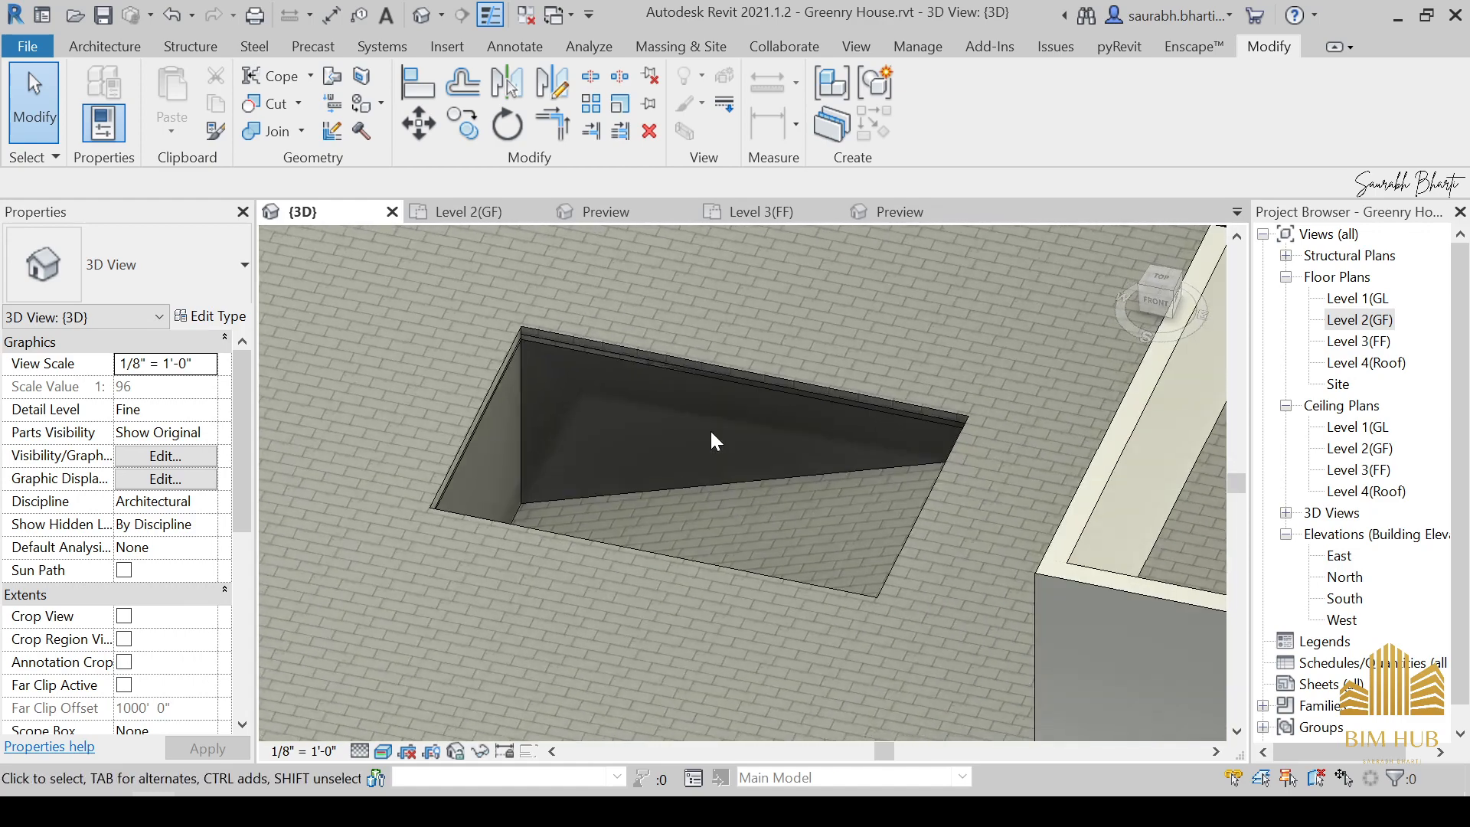
{"action": "scroll", "coordinate": [716, 442], "scroll_direction": "up", "scroll_amount": 1}
{"action": "left_click", "coordinate": [1183, 45]}
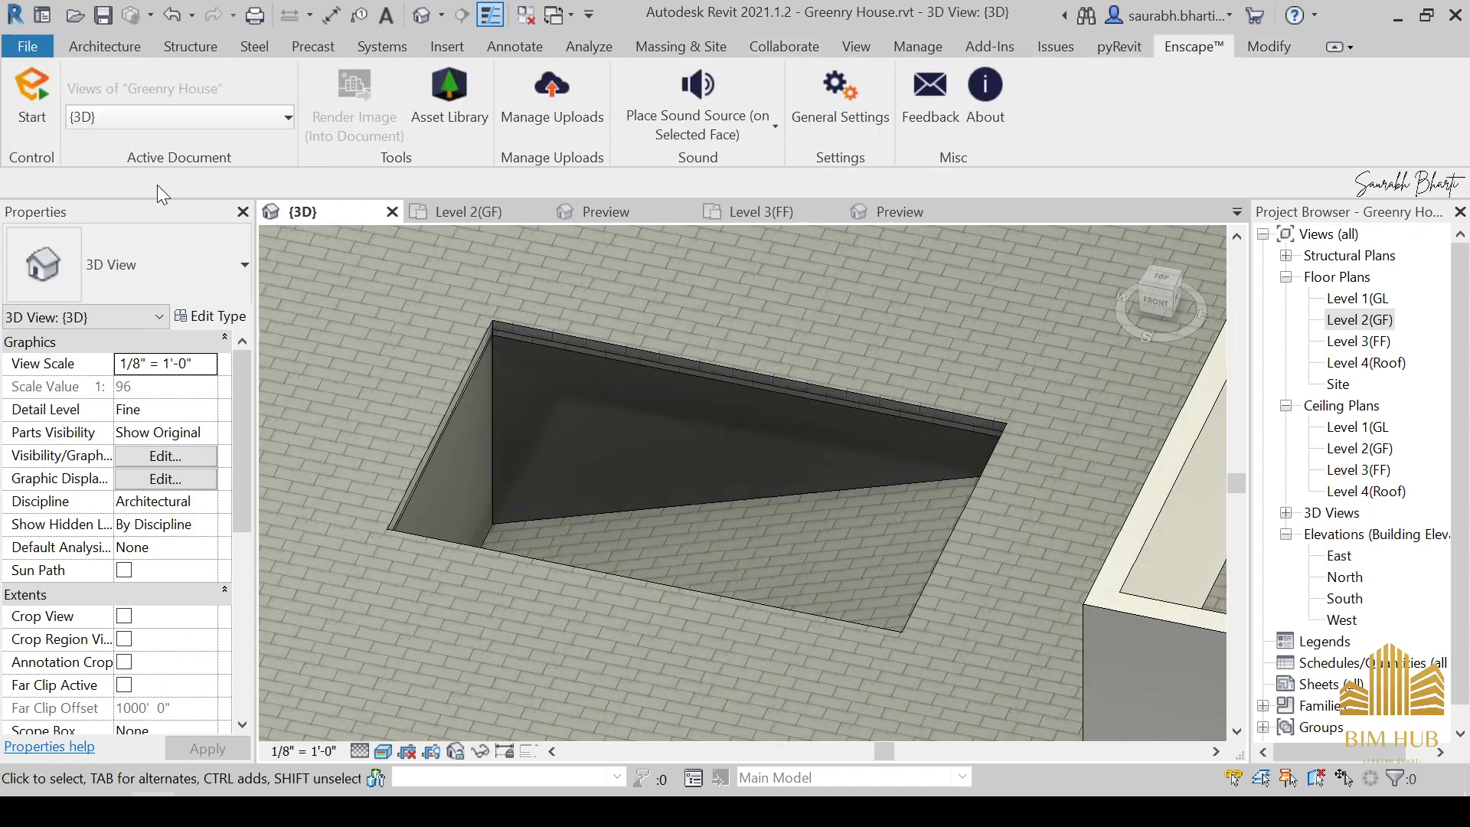
{"action": "left_click", "coordinate": [28, 103]}
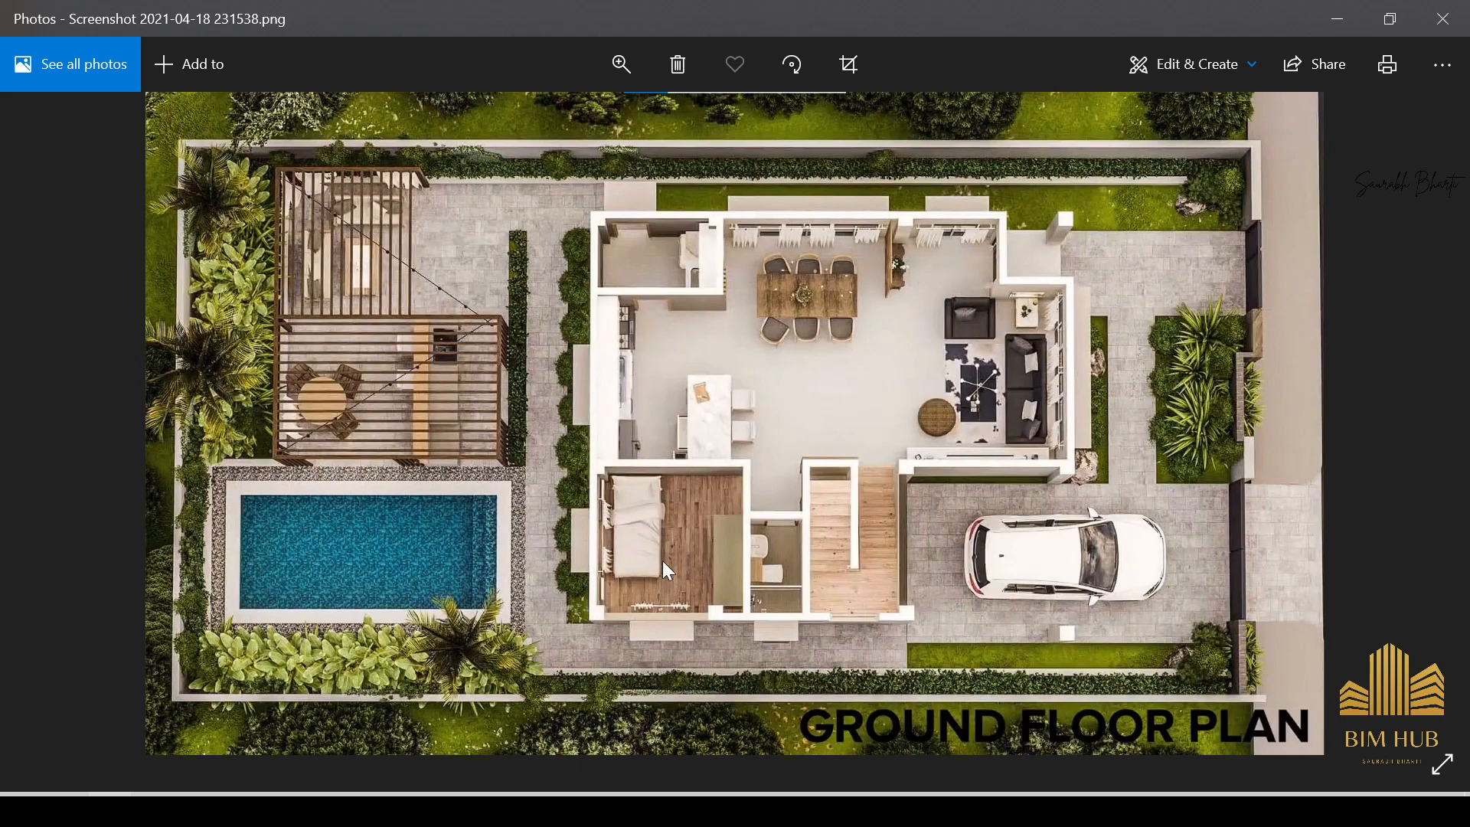
Switch to Photos and examine the room layout and furniture on the ground floor plan image.
{"action": "scroll", "coordinate": [663, 561], "scroll_direction": "up", "scroll_amount": 2}
{"action": "left_click_drag", "start_coordinate": [1169, 422], "coordinate": [948, 462]}
{"action": "left_click_drag", "start_coordinate": [1032, 399], "coordinate": [857, 654]}
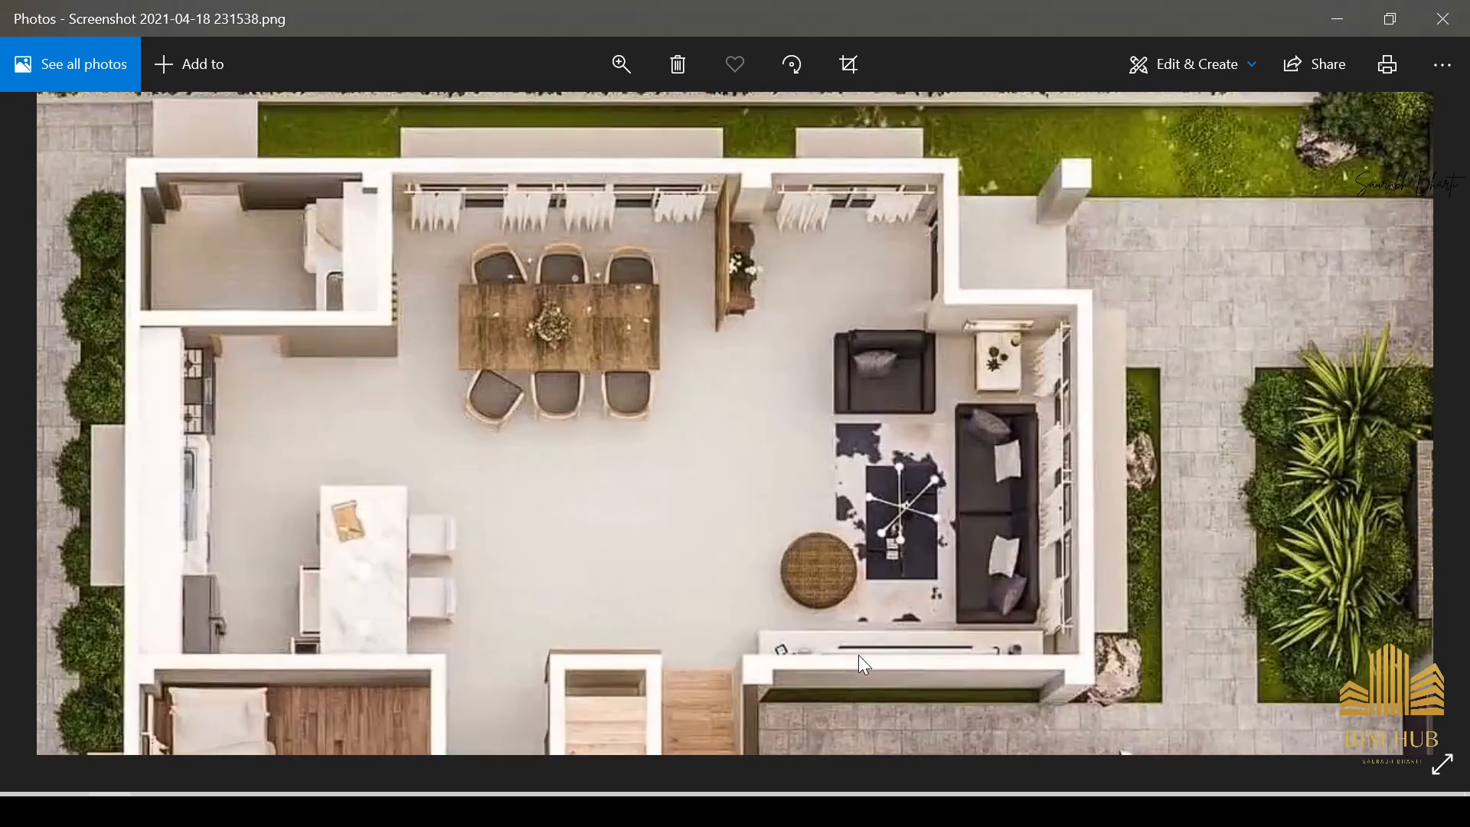
{"action": "left_click_drag", "start_coordinate": [620, 645], "coordinate": [935, 393]}
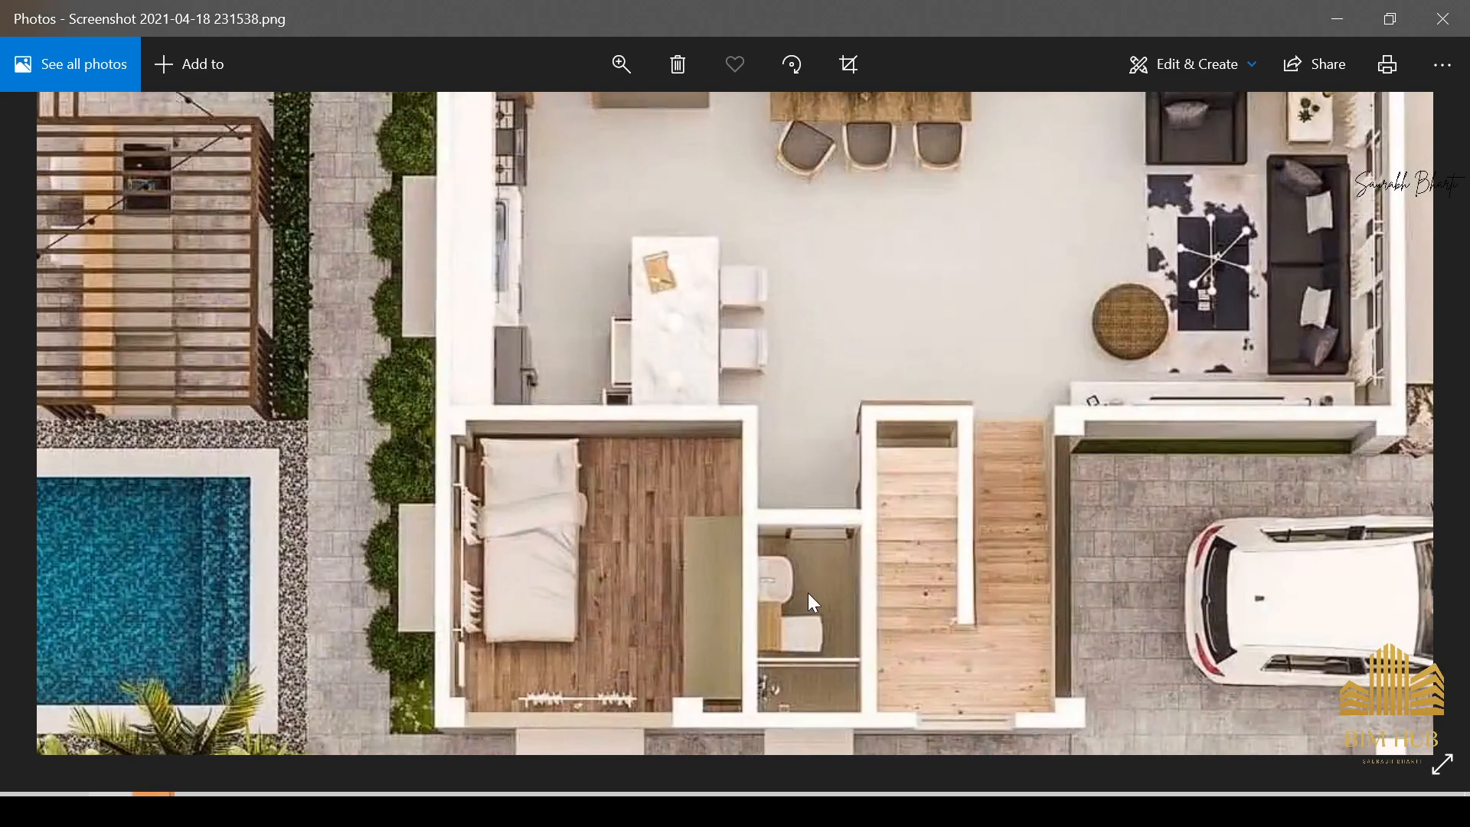
{"action": "left_click_drag", "start_coordinate": [809, 593], "coordinate": [535, 584]}
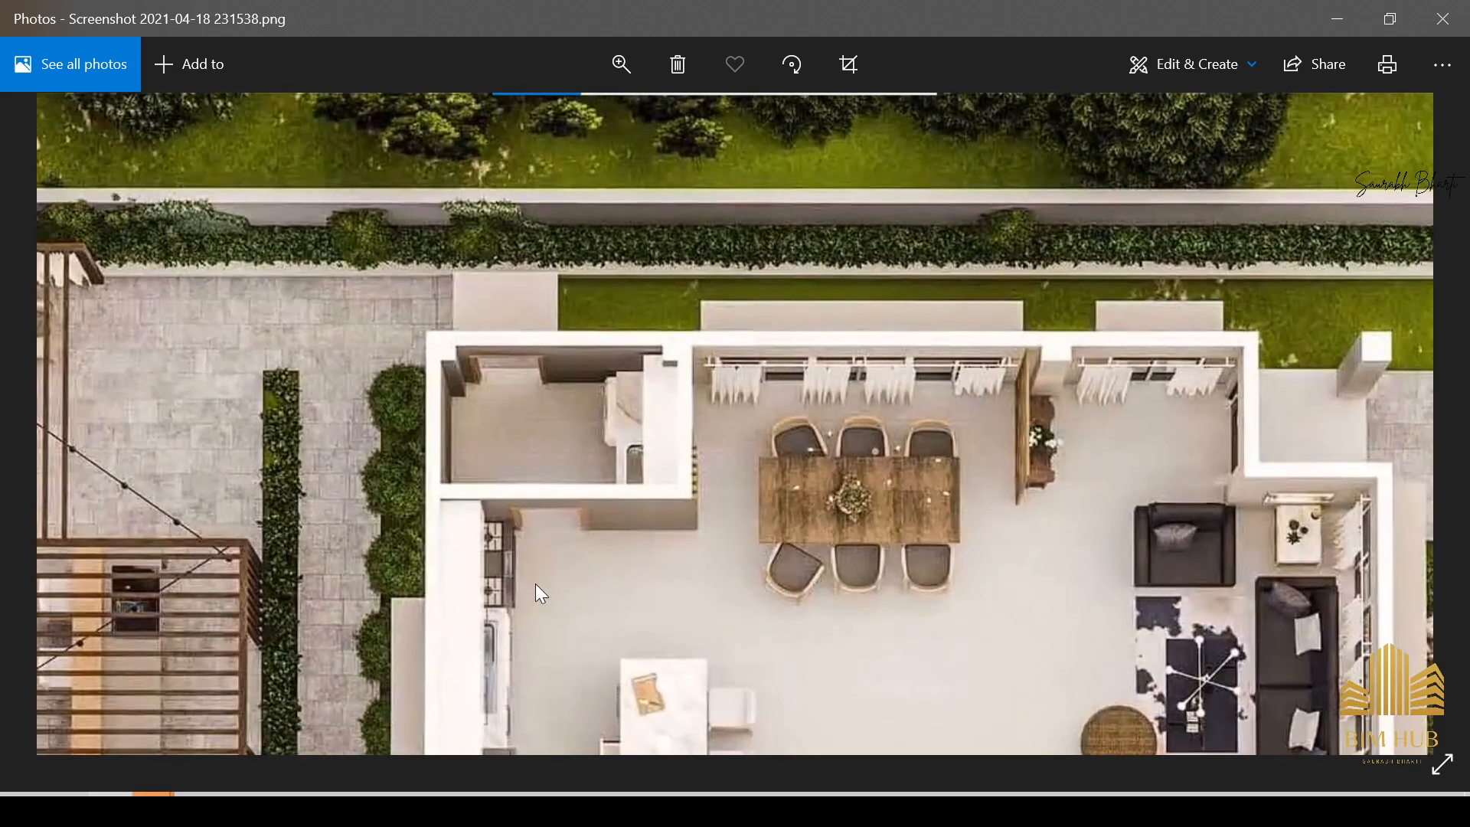
{"action": "double_click", "coordinate": [561, 441]}
Examine the bedrooms and bathrooms on the 2nd Floor.png plan and move on to the house's exterior image.
{"action": "scroll", "coordinate": [571, 429], "scroll_direction": "down", "scroll_amount": 1}
{"action": "scroll", "coordinate": [574, 448], "scroll_direction": "down", "scroll_amount": 4}
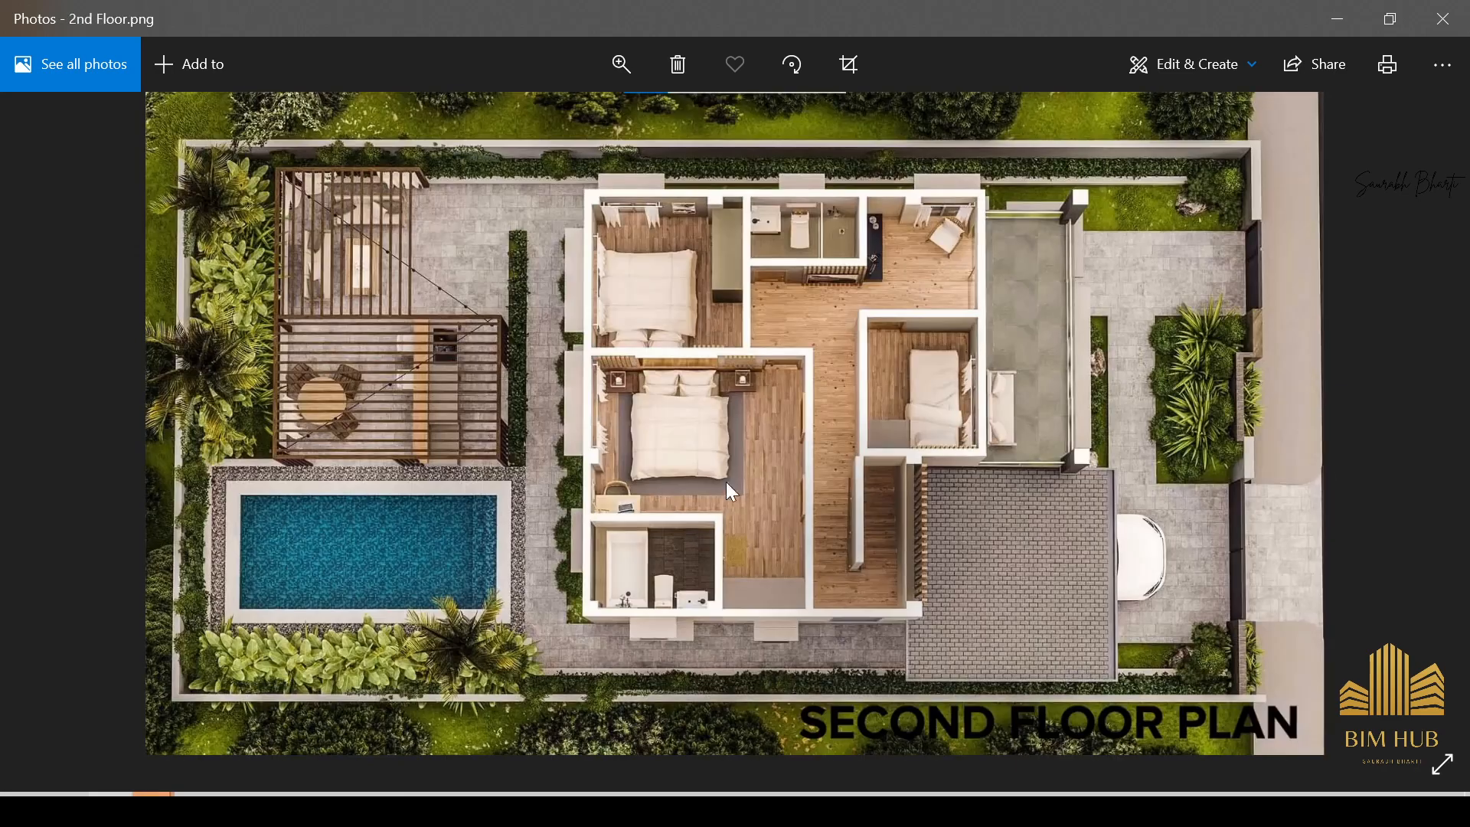
{"action": "double_click", "coordinate": [853, 388]}
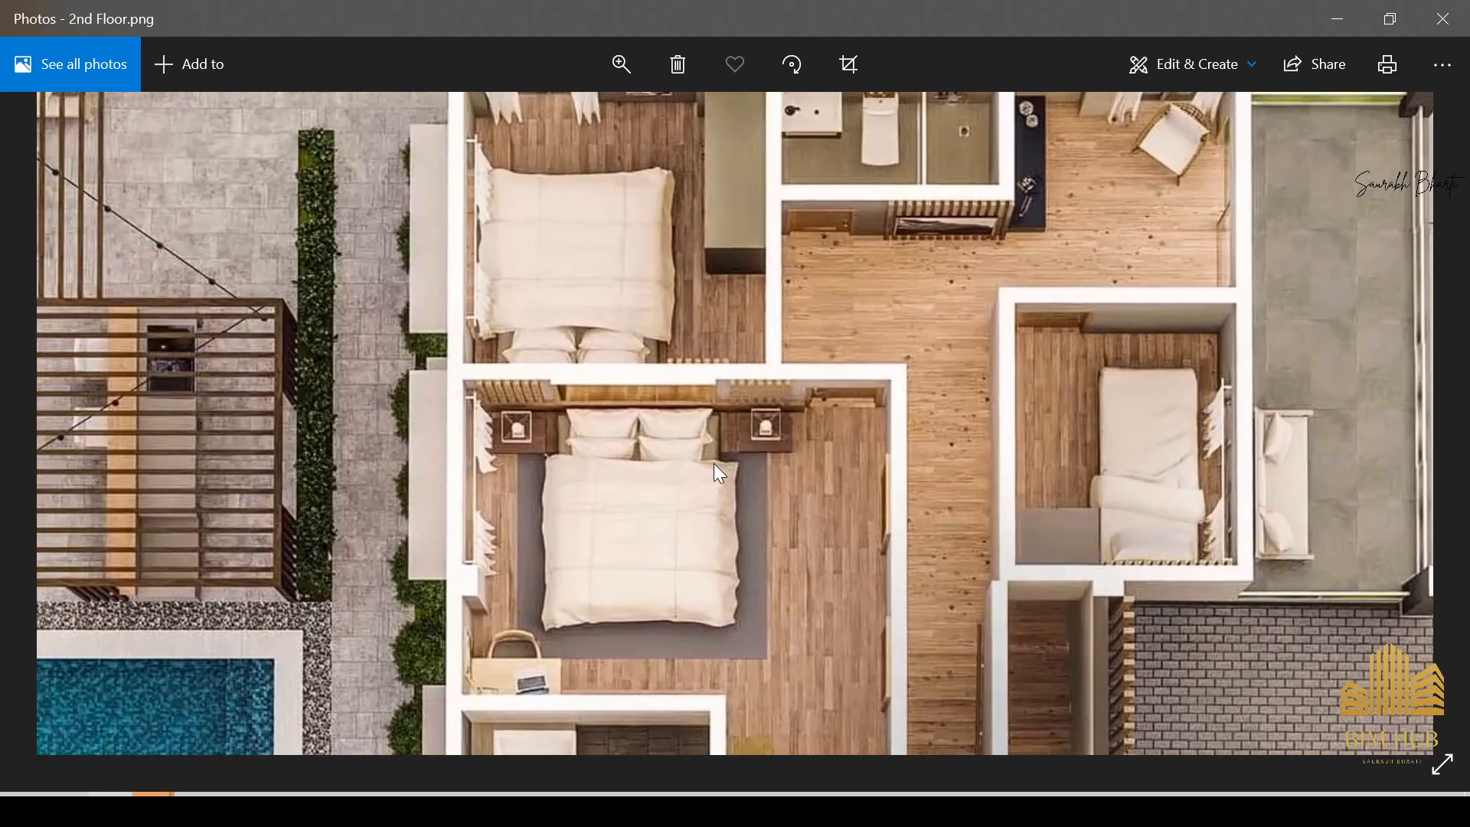
{"action": "double_click", "coordinate": [916, 584]}
{"action": "double_click", "coordinate": [680, 574]}
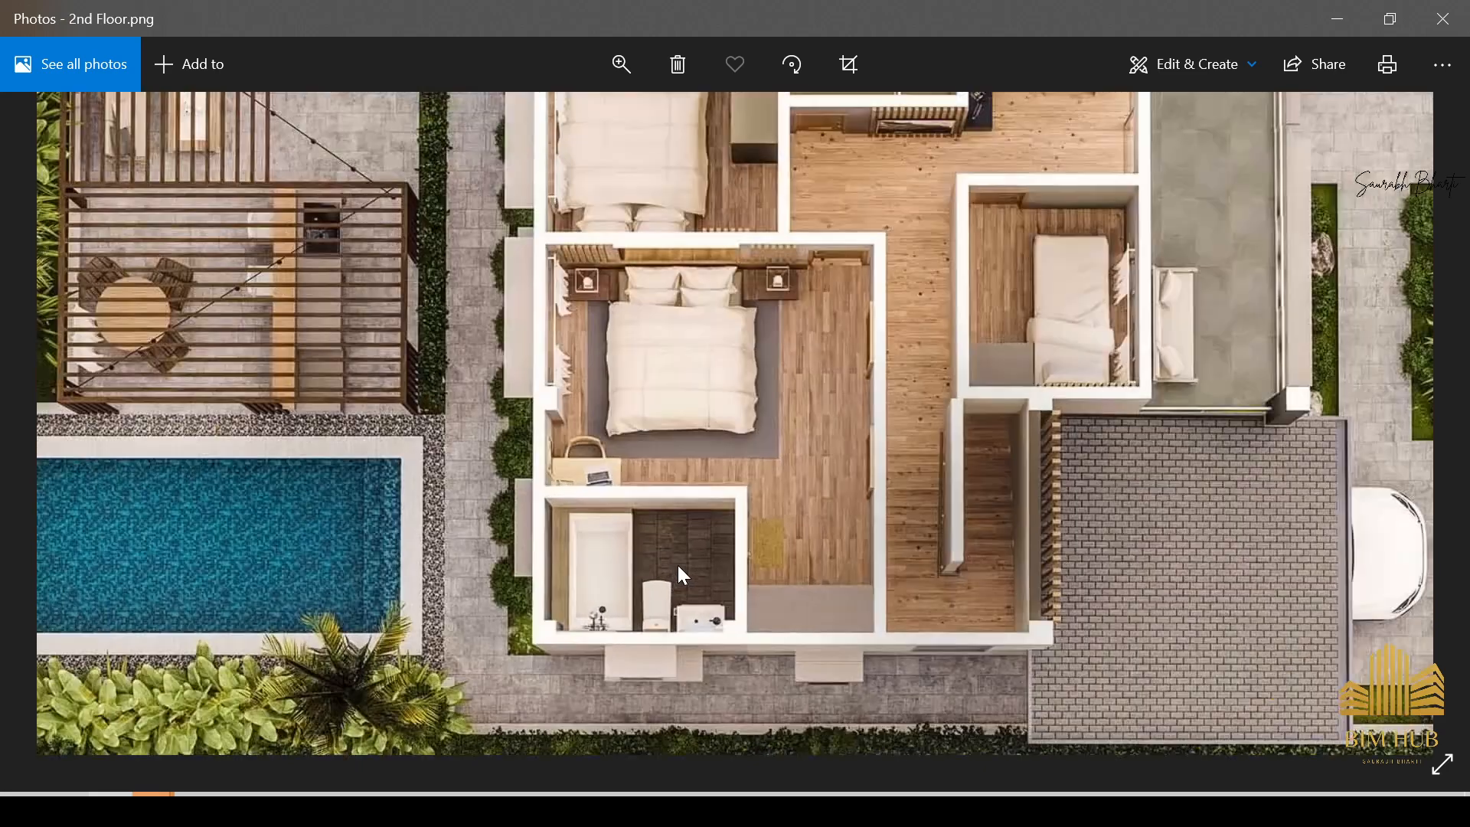
{"action": "double_click", "coordinate": [623, 546]}
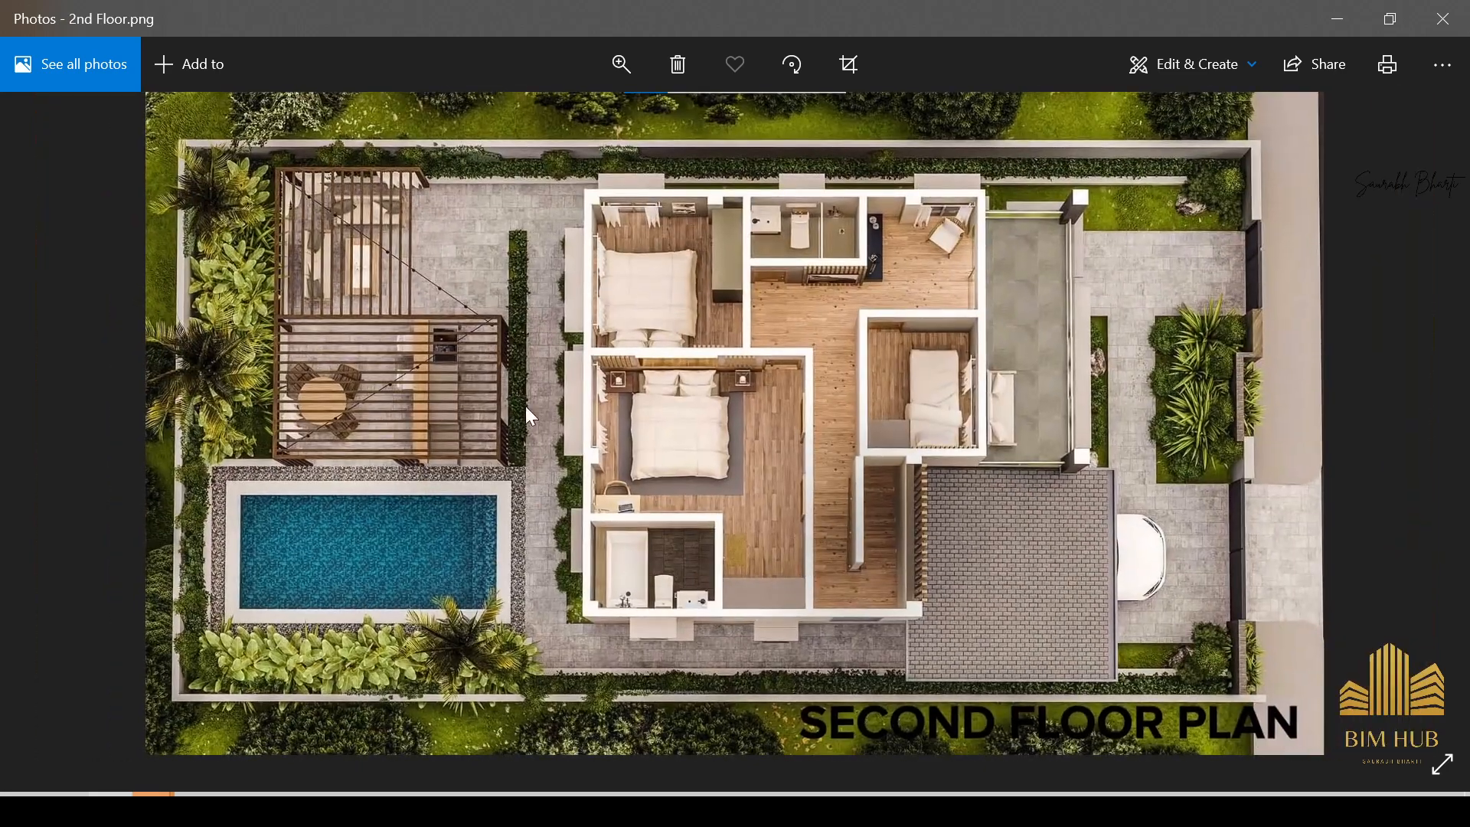
{"action": "scroll", "coordinate": [725, 493], "scroll_direction": "down", "scroll_amount": 2}
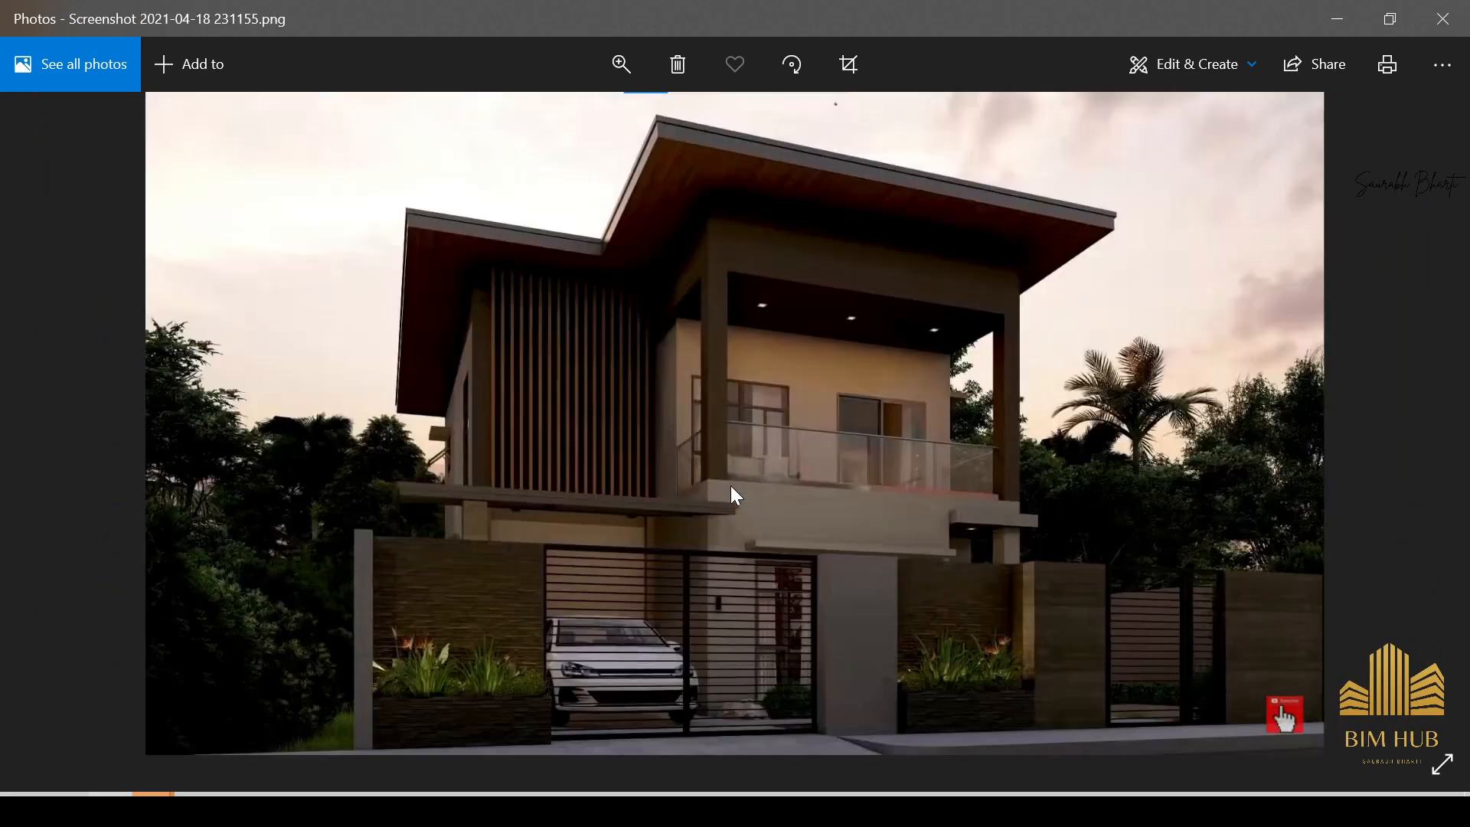
Leave the reference images and examine the pool's water, tiled floor and rim from several sides in the Enscape rendering.
{"action": "scroll", "coordinate": [731, 486], "scroll_direction": "up", "scroll_amount": 2}
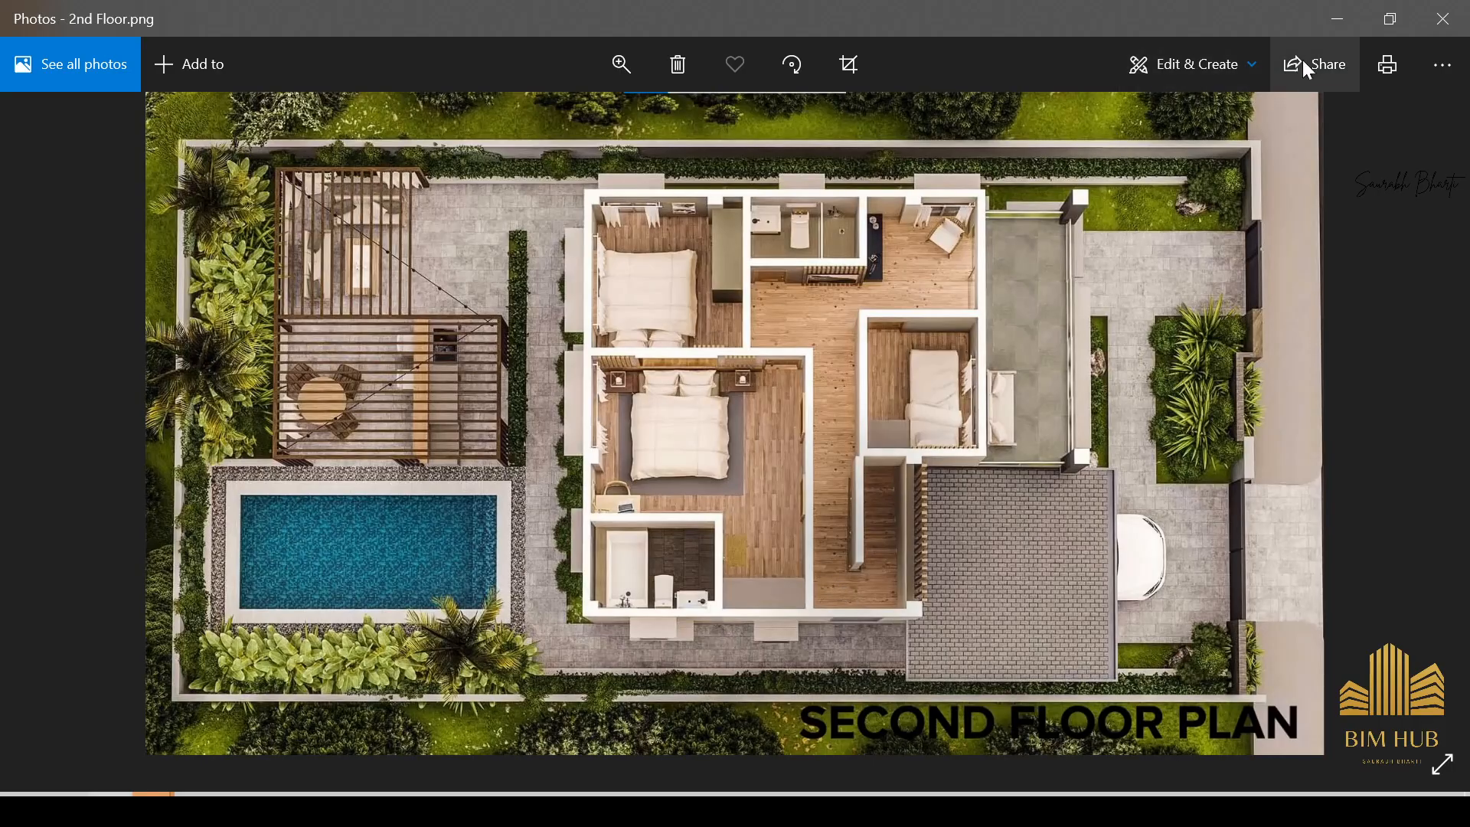
{"action": "left_click", "coordinate": [1338, 23]}
{"action": "left_click_drag", "start_coordinate": [581, 476], "coordinate": [796, 509]}
{"action": "key", "text": "w"}
{"action": "key", "text": "w"}
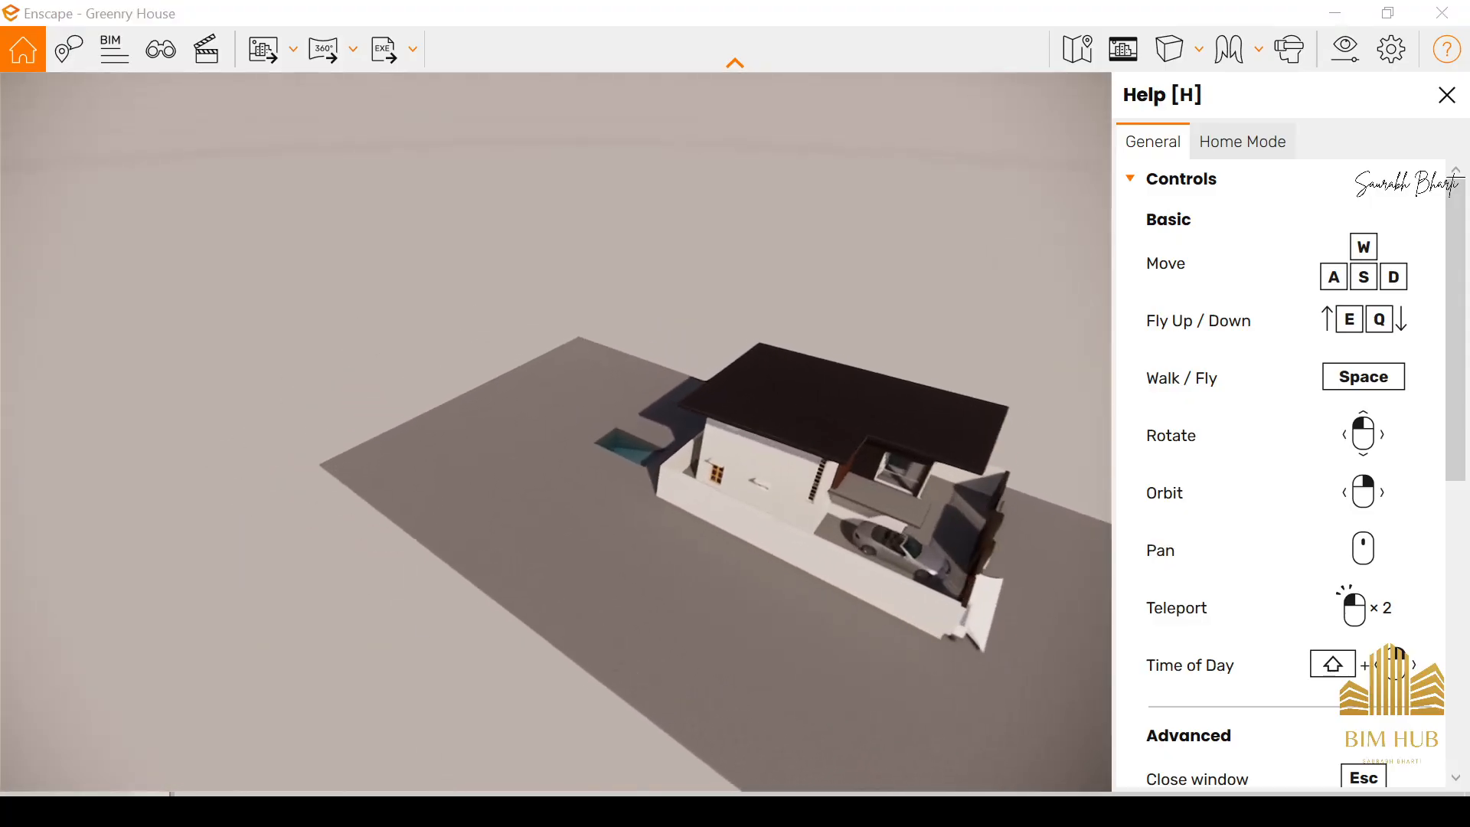
{"action": "key", "text": "w"}
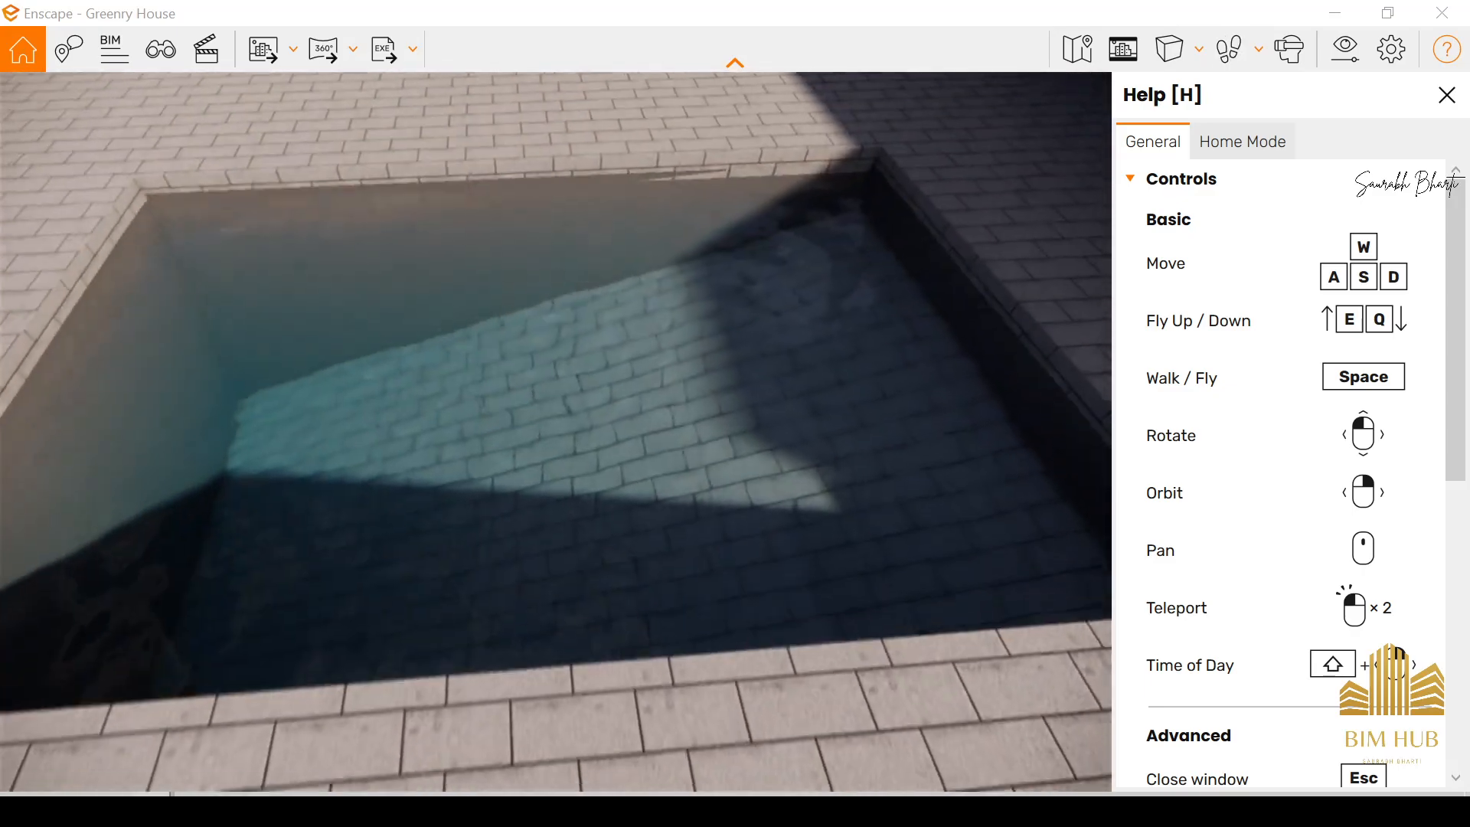
{"action": "right_click_drag", "start_coordinate": [490, 429], "coordinate": [911, 436]}
{"action": "key", "text": "w"}
{"action": "right_click_drag", "start_coordinate": [444, 460], "coordinate": [475, 536]}
{"action": "left_click_drag", "start_coordinate": [486, 513], "coordinate": [1064, 563]}
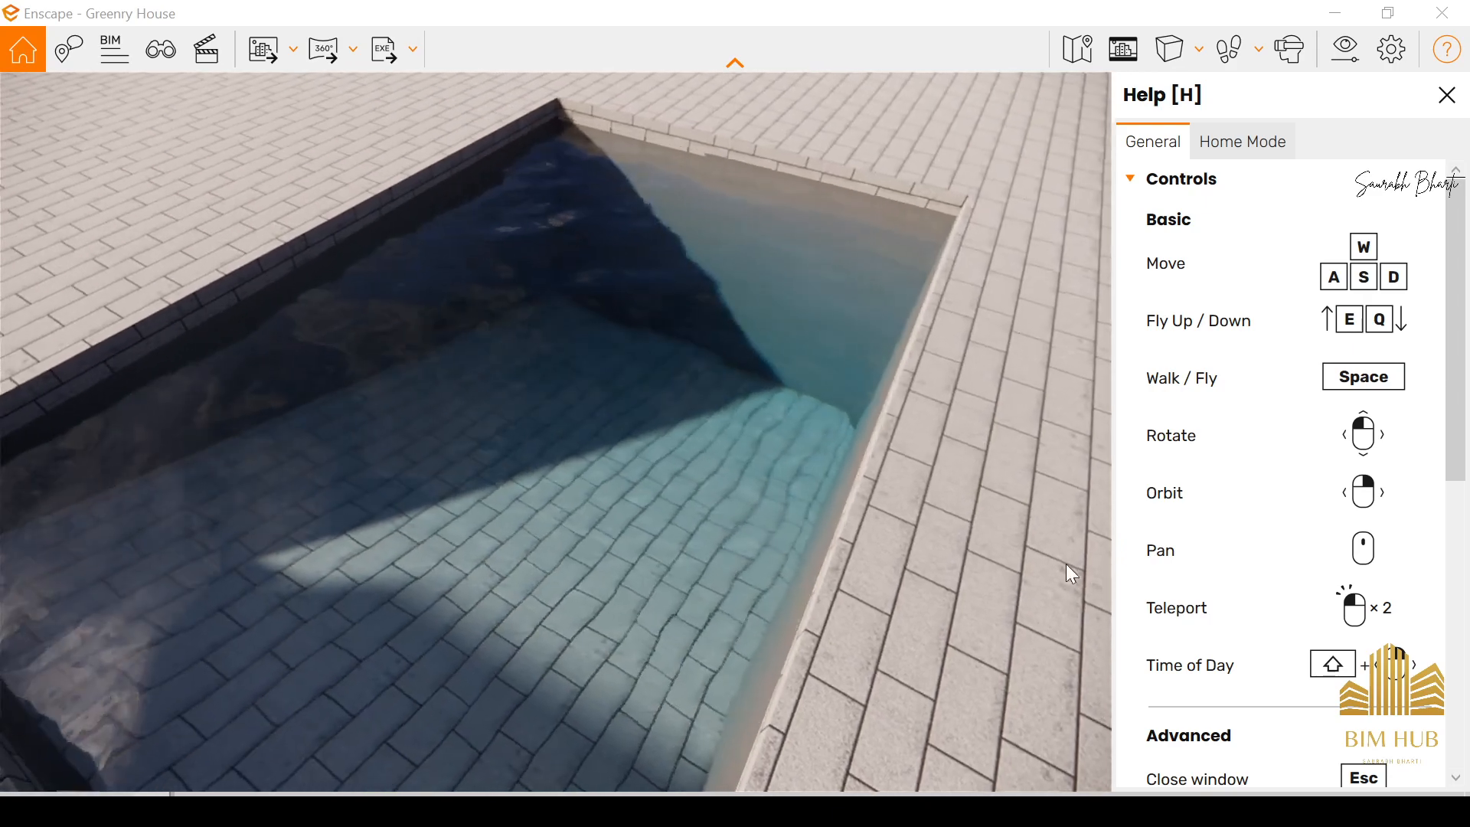
{"action": "left_click_drag", "start_coordinate": [886, 444], "coordinate": [738, 370]}
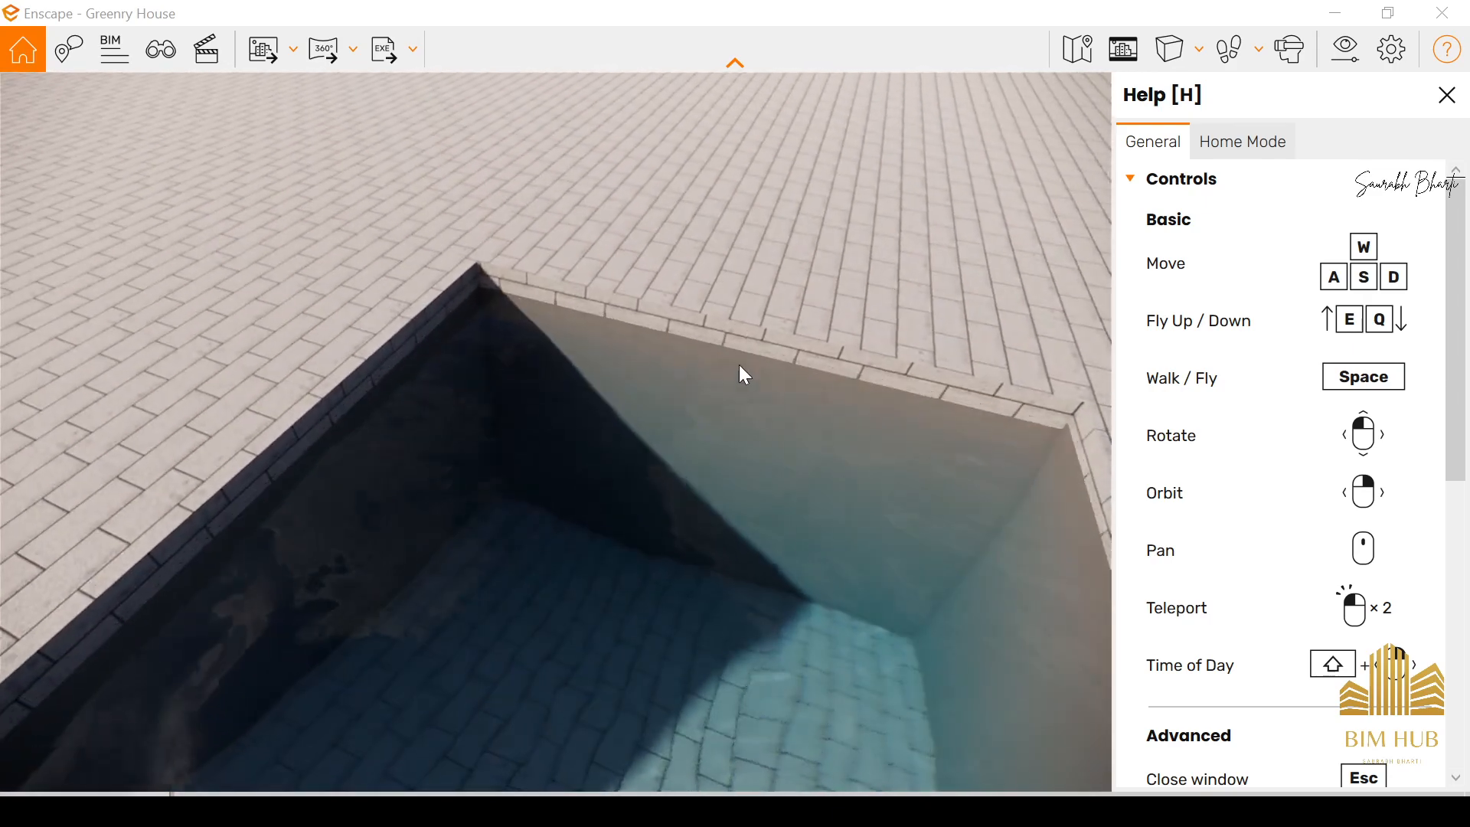
{"action": "right_click_drag", "start_coordinate": [708, 467], "coordinate": [640, 526]}
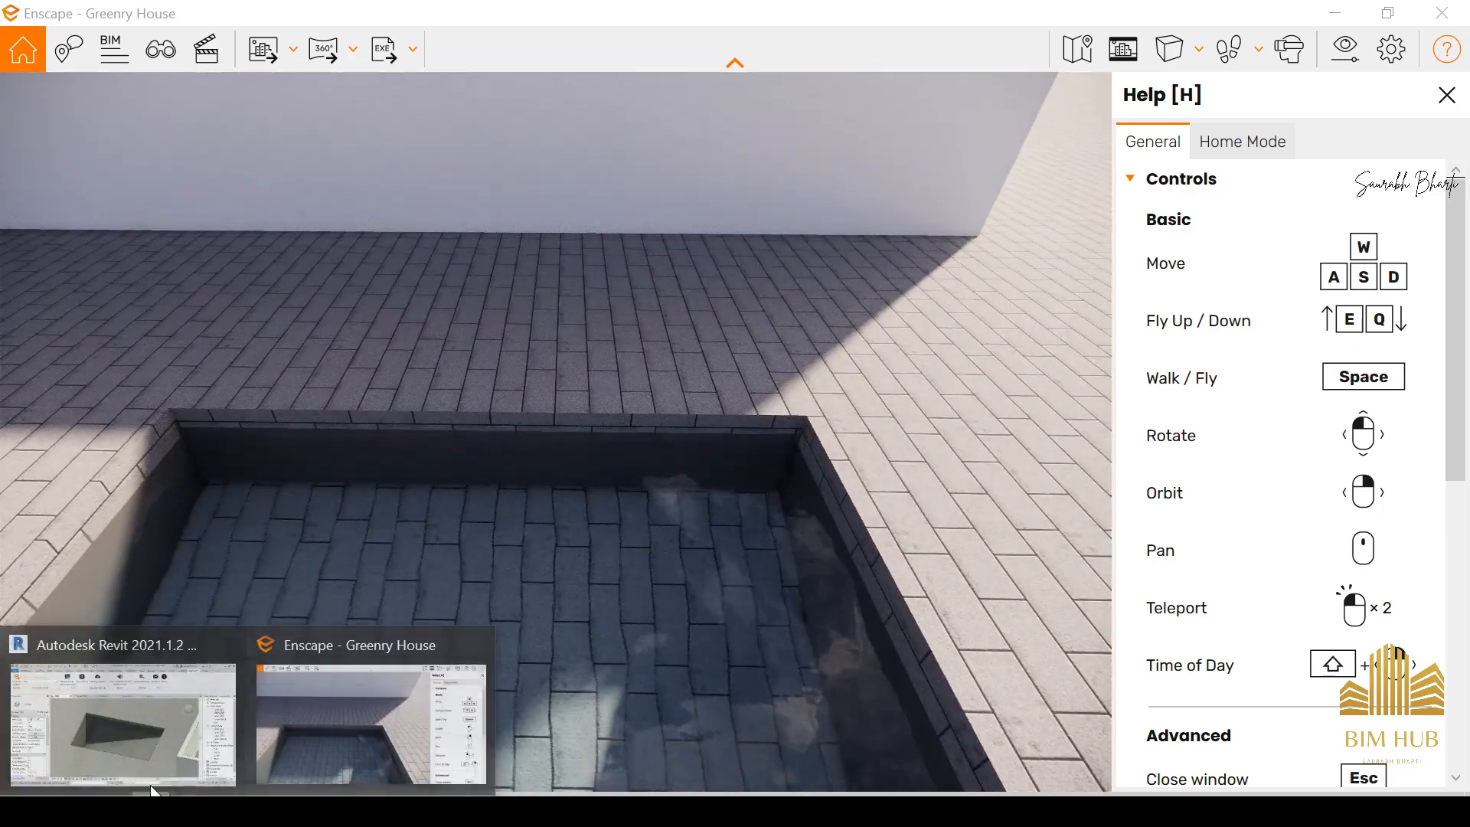
Switch to Revit and temporarily hide the pool's water model in the {3D} view.
{"action": "left_click", "coordinate": [157, 758]}
{"action": "mouse_move", "coordinate": [652, 387]}
{"action": "middle_mouse_down", "text": "shift"}
{"action": "mouse_move", "coordinate": [664, 374]}
{"action": "mouse_move", "coordinate": [633, 394]}
{"action": "middle_mouse_up", "text": "shift"}
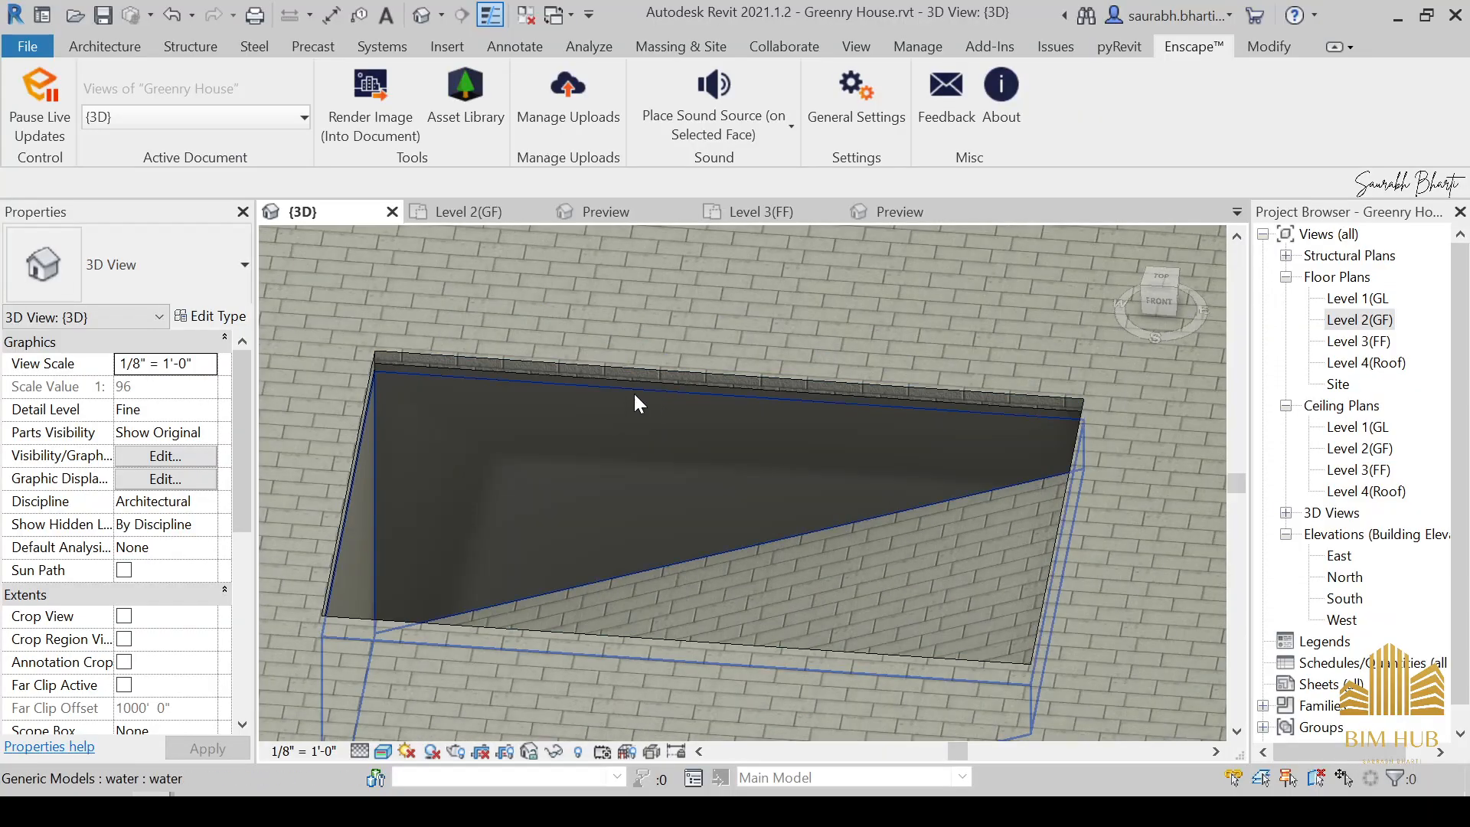
{"action": "left_click", "coordinate": [634, 394]}
{"action": "key", "text": "h"}
{"action": "key", "text": "h"}
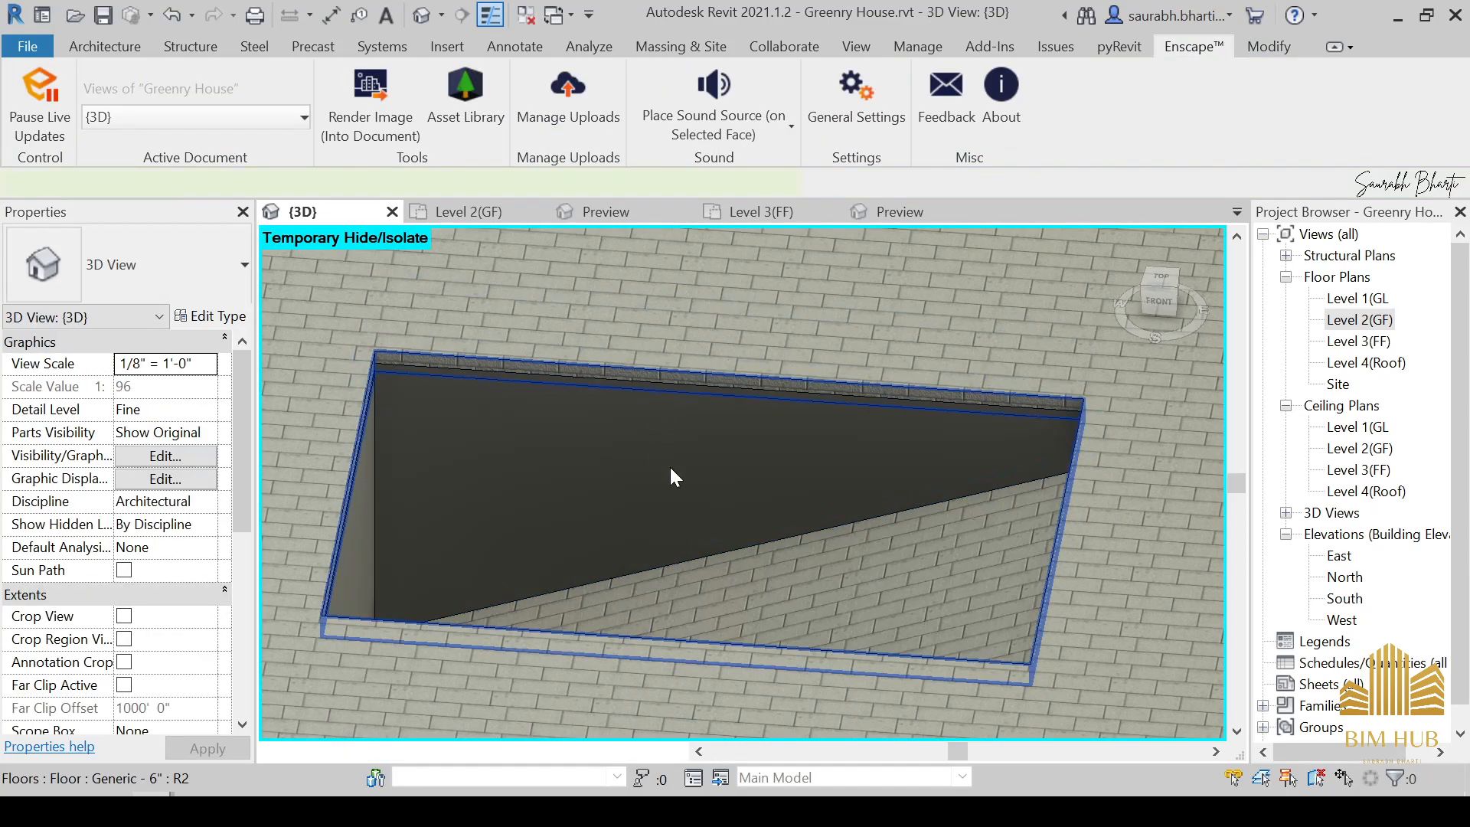
{"action": "left_click", "coordinate": [677, 339]}
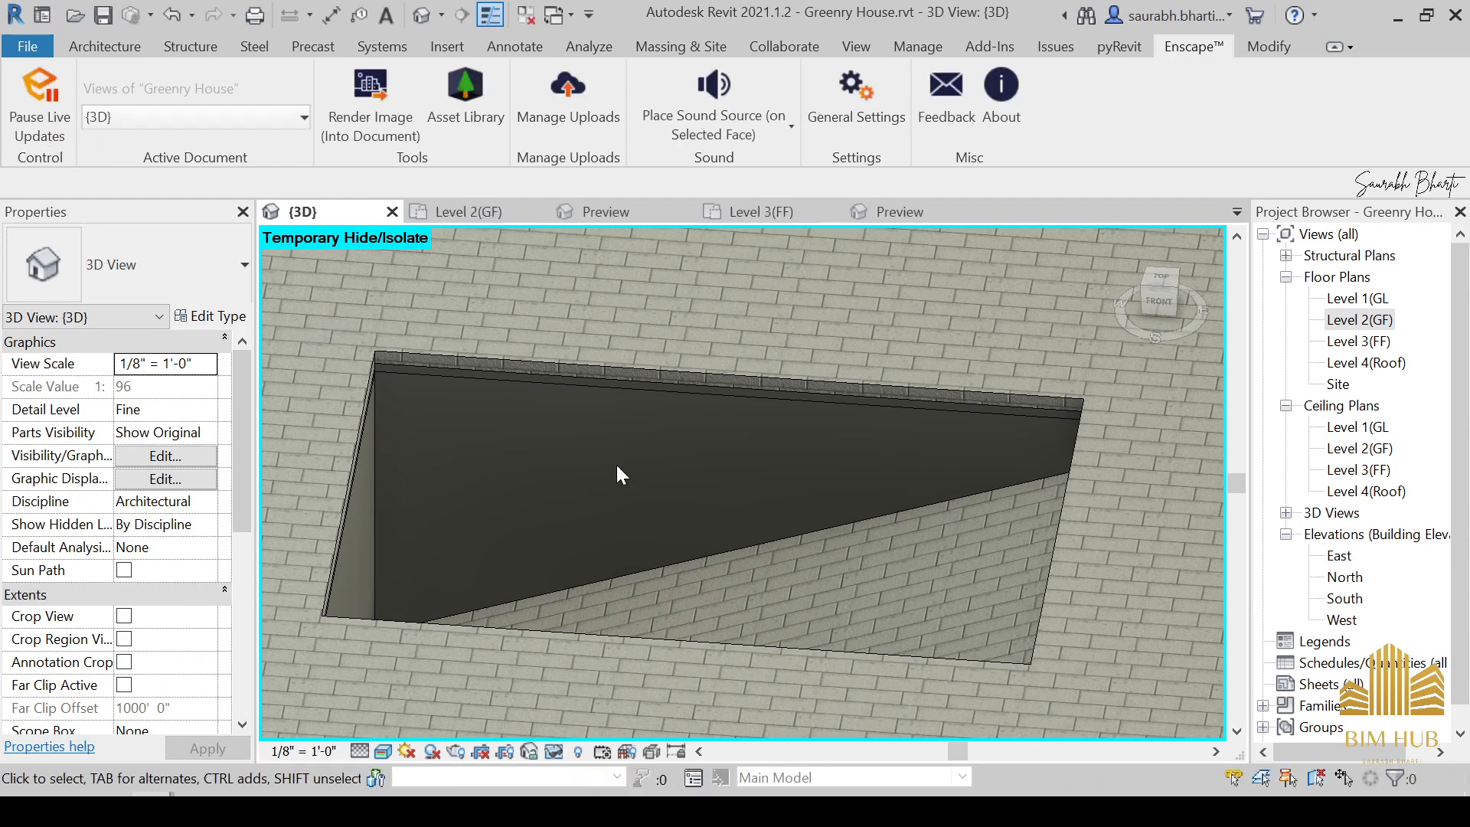
Open the back long pool wall's profile for editing and set the view's visual style to Hidden Line.
{"action": "left_click", "coordinate": [737, 397]}
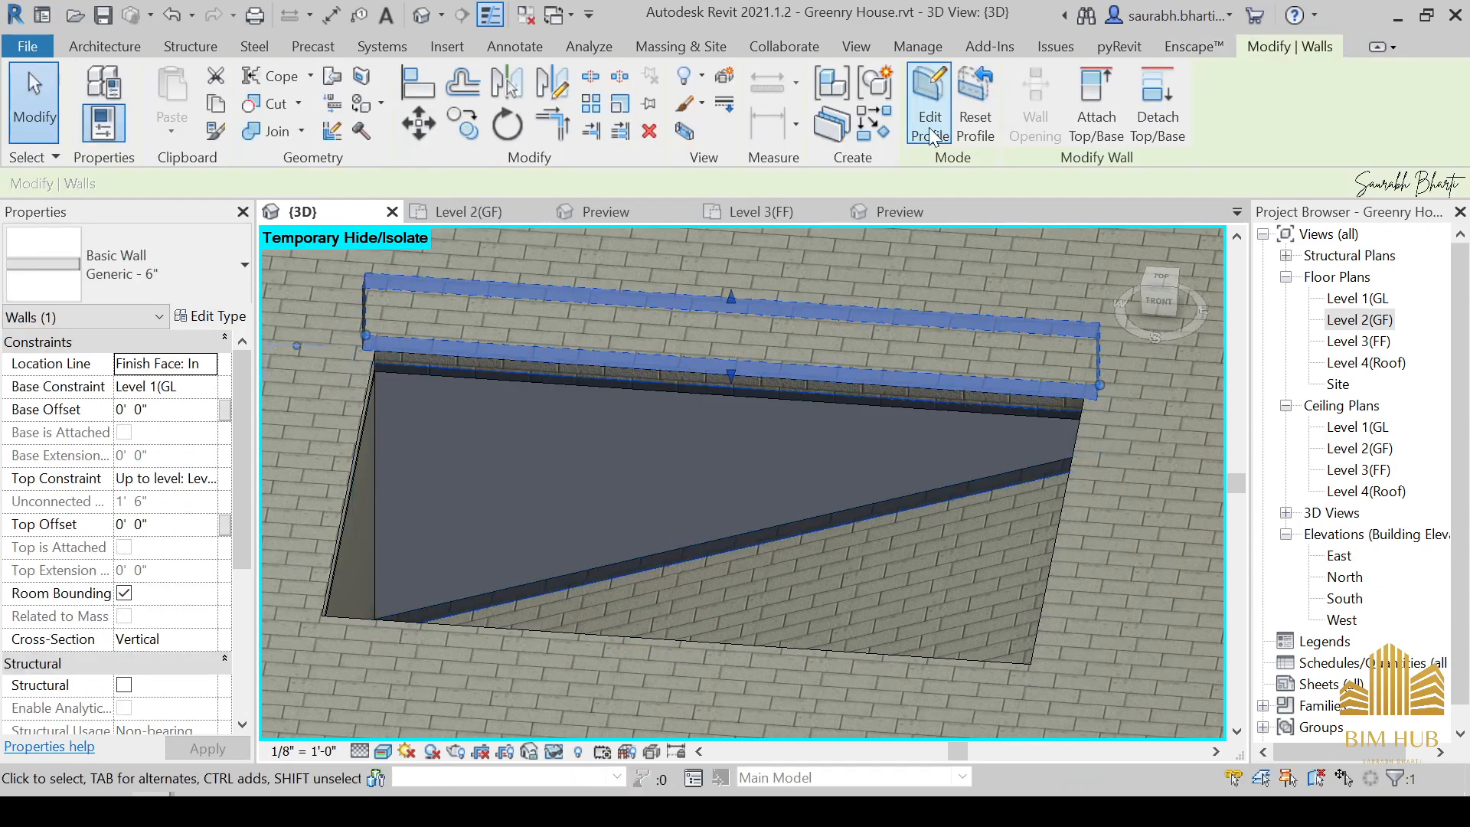
{"action": "left_click", "coordinate": [930, 136]}
{"action": "scroll", "coordinate": [766, 406], "scroll_direction": "up", "scroll_amount": 3}
{"action": "left_click", "coordinate": [736, 351]}
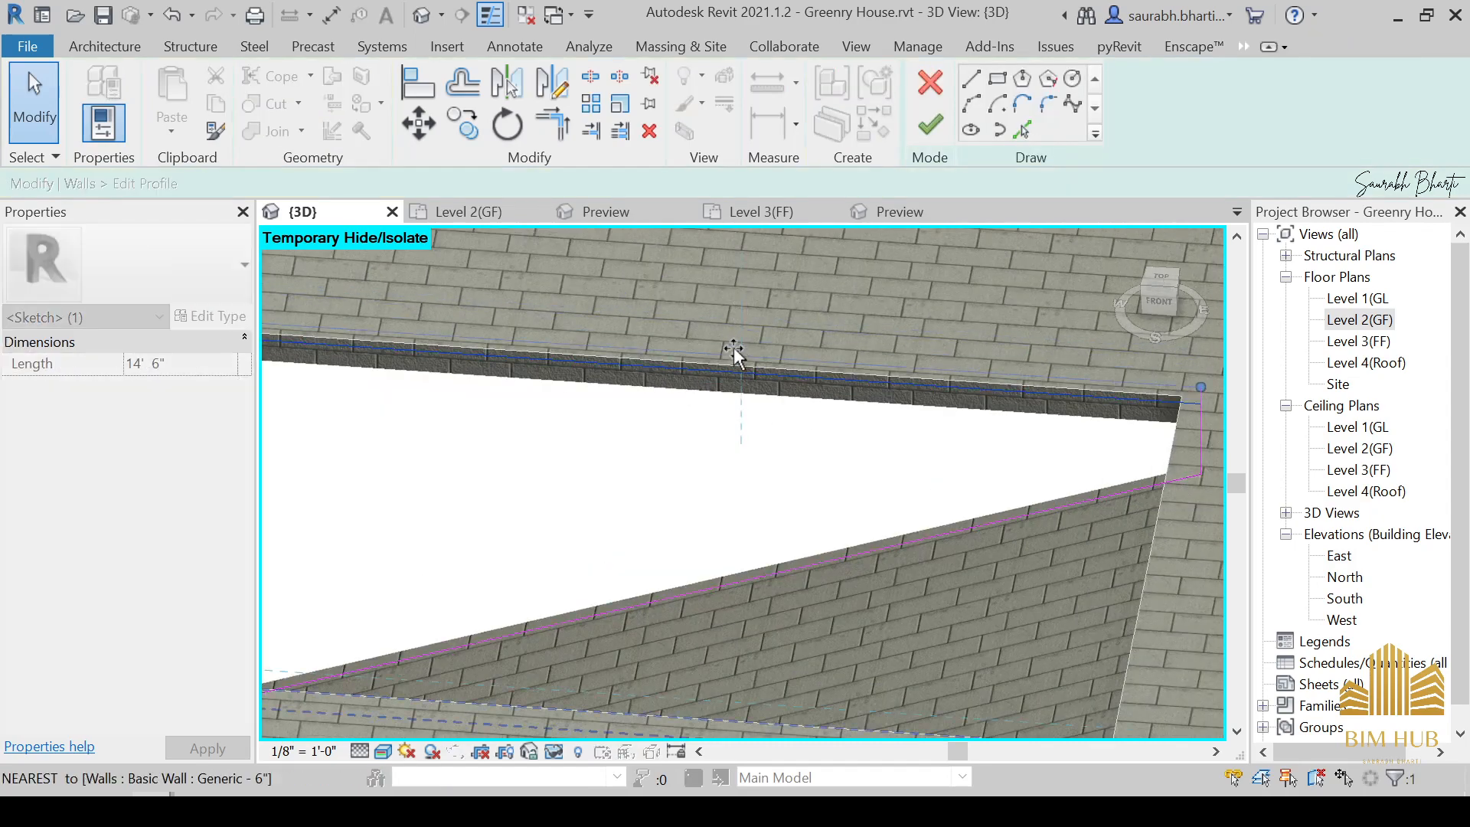
{"action": "scroll", "coordinate": [738, 405], "scroll_direction": "down", "scroll_amount": 2}
{"action": "middle_click_drag", "start_coordinate": [738, 407], "coordinate": [772, 377], "text": "shift"}
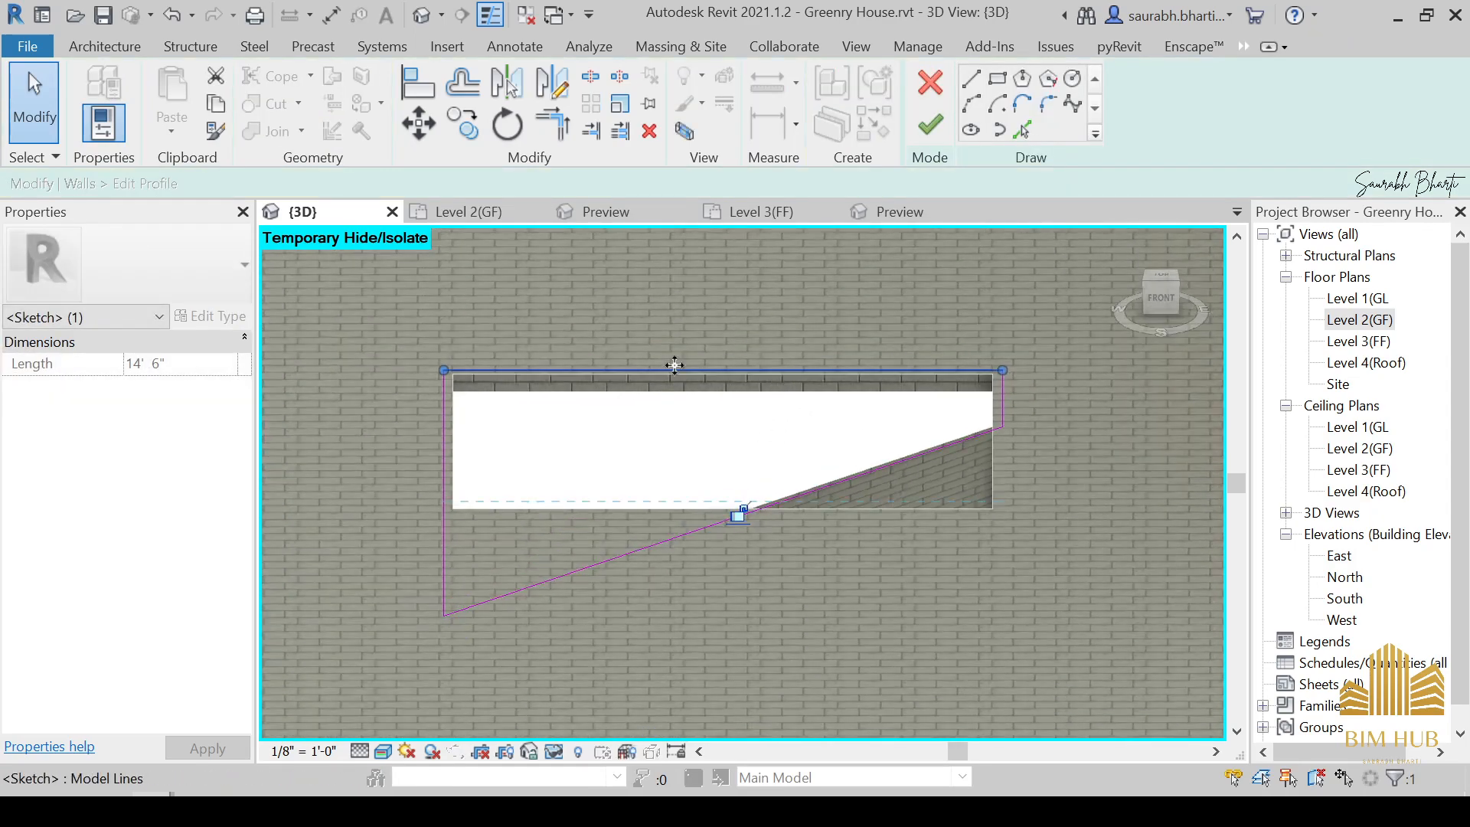
{"action": "scroll", "coordinate": [673, 375], "scroll_direction": "up", "scroll_amount": 2}
{"action": "mouse_move", "coordinate": [673, 375]}
{"action": "left_mouse_down"}
{"action": "mouse_move", "coordinate": [693, 357]}
{"action": "mouse_move", "coordinate": [701, 407]}
{"action": "left_mouse_up"}
{"action": "scroll", "coordinate": [797, 426], "scroll_direction": "down", "scroll_amount": 4}
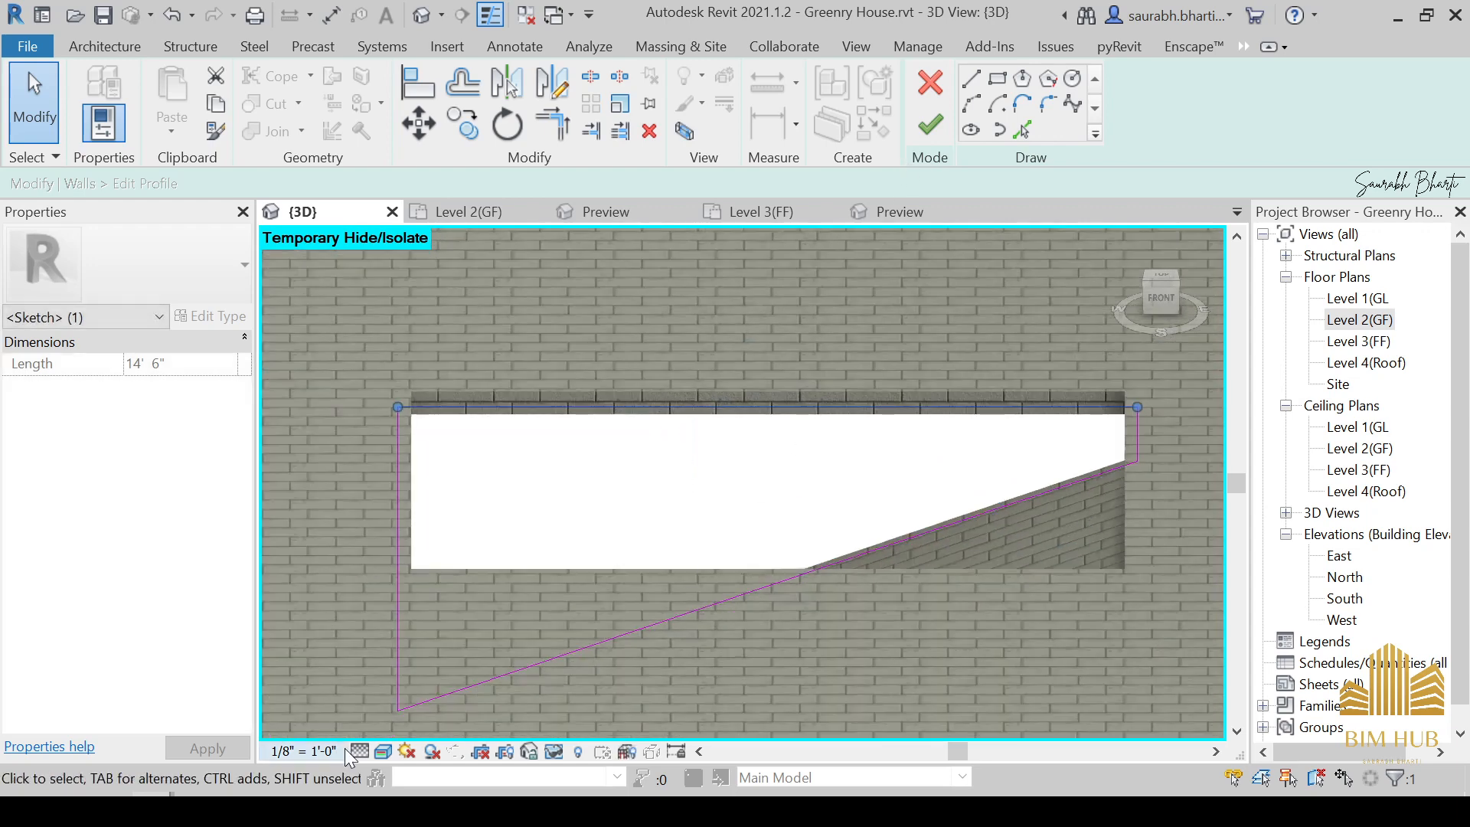
{"action": "left_click", "coordinate": [383, 751]}
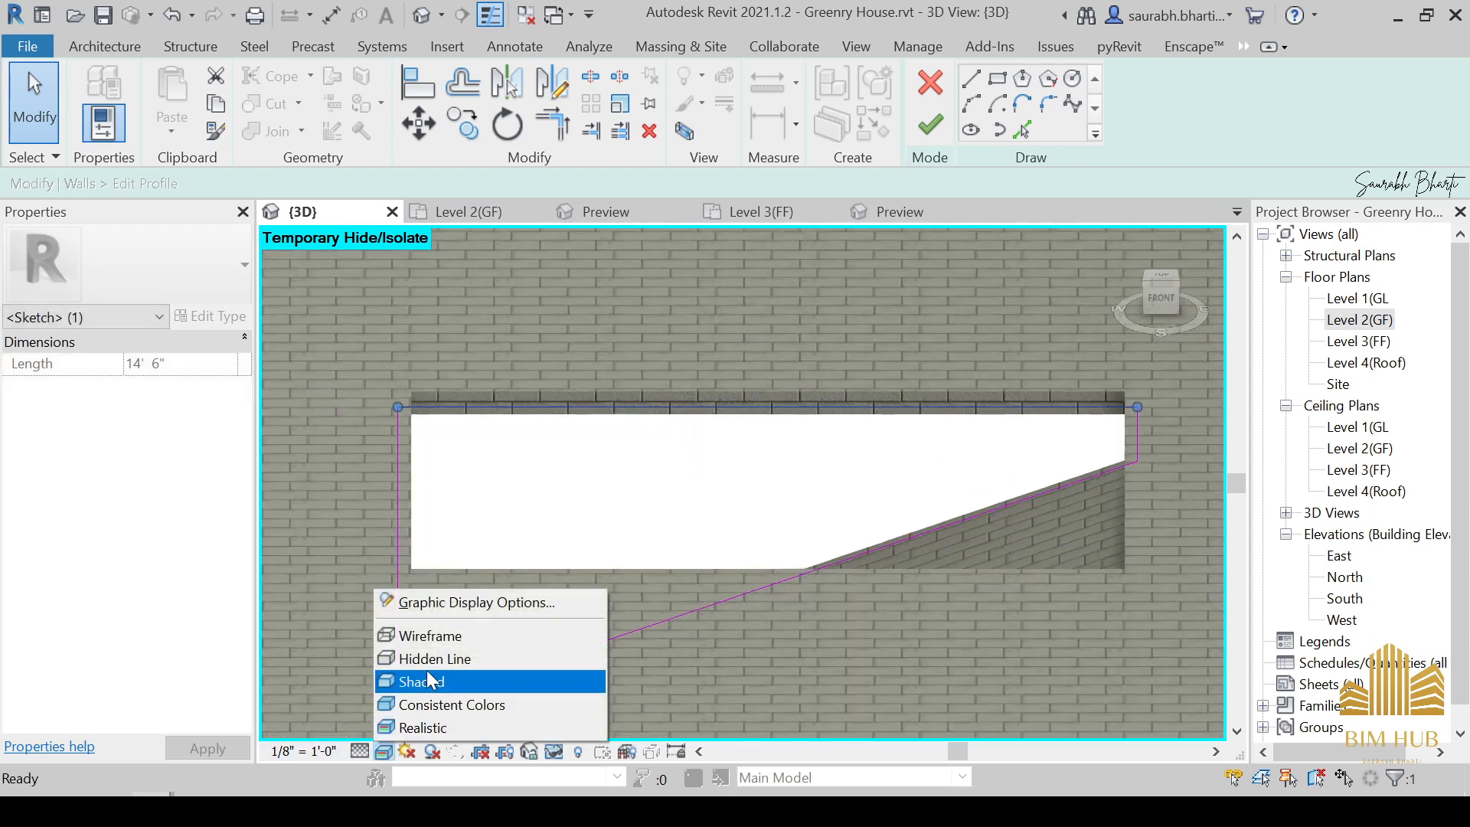
{"action": "left_click", "coordinate": [428, 659]}
Align the top line of the back long wall's profile with the surrounding floor's top edge and finish the profile edit.
{"action": "mouse_move", "coordinate": [726, 429]}
{"action": "middle_mouse_down"}
{"action": "mouse_move", "coordinate": [712, 476]}
{"action": "mouse_move", "coordinate": [655, 521]}
{"action": "middle_mouse_up"}
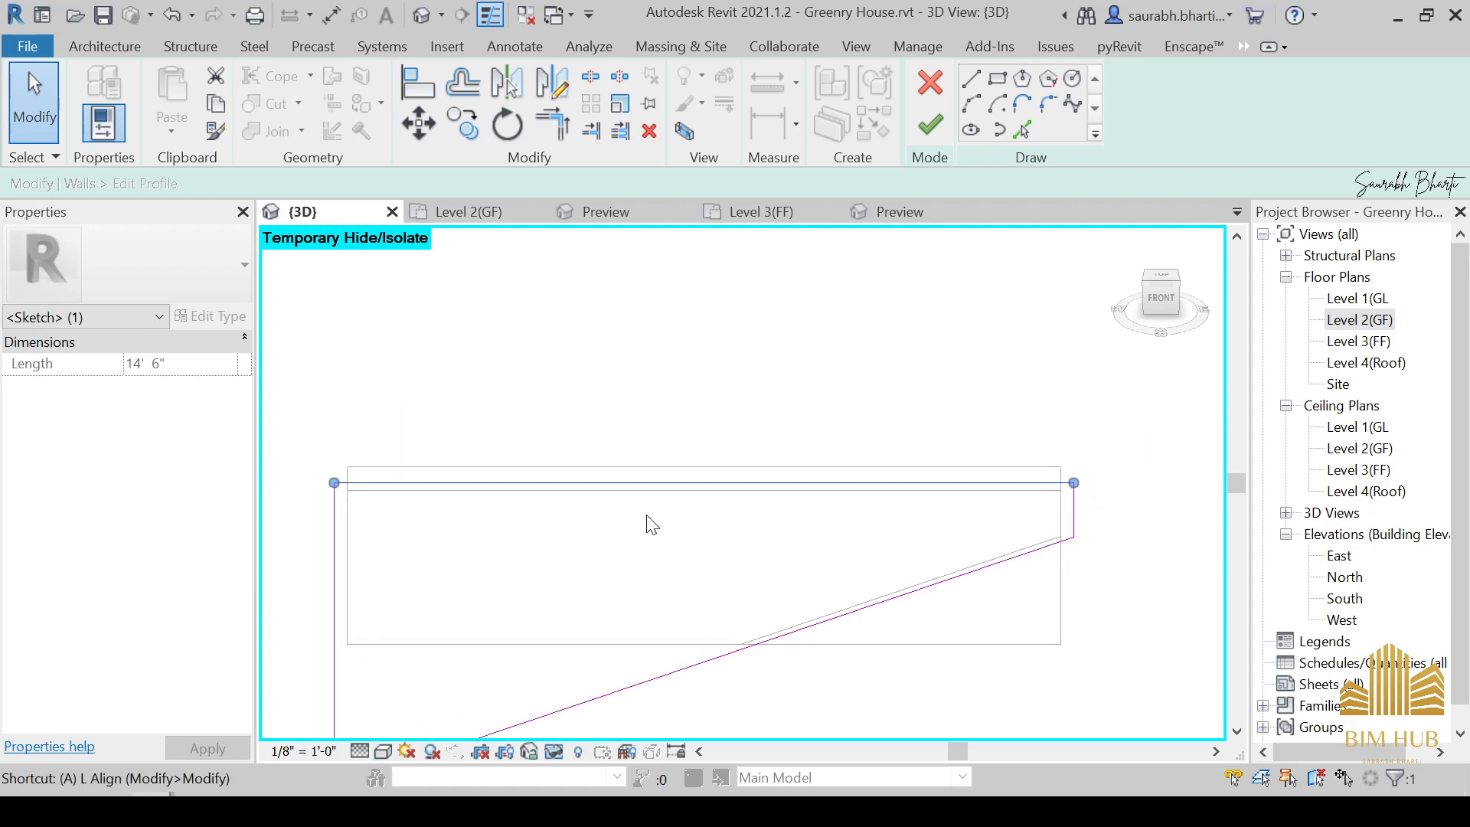
{"action": "key", "text": "l"}
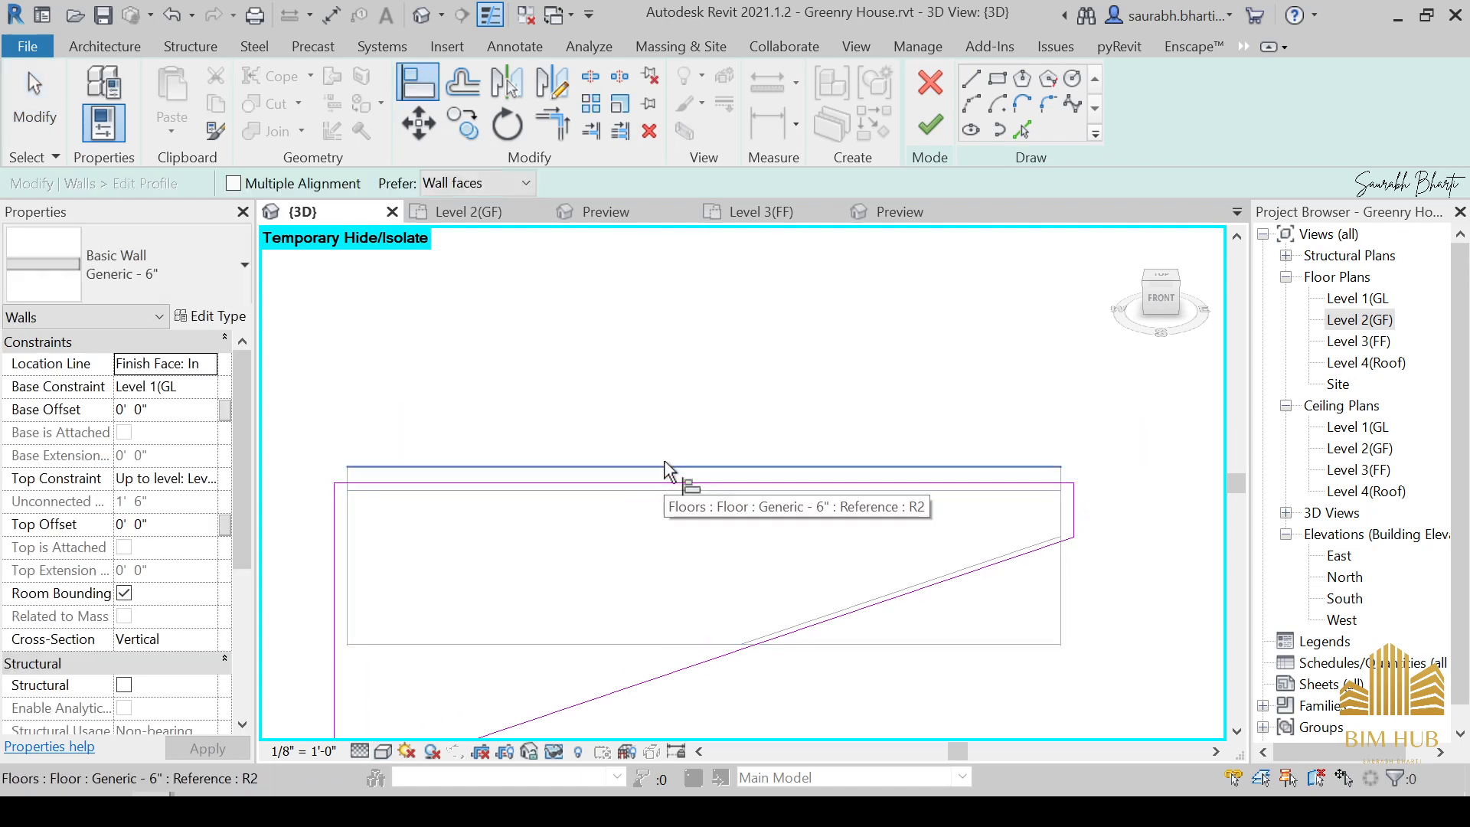
{"action": "left_click", "coordinate": [664, 463]}
{"action": "left_click", "coordinate": [666, 482]}
{"action": "mouse_move", "coordinate": [664, 494]}
{"action": "middle_mouse_down", "text": "shift"}
{"action": "mouse_move", "coordinate": [656, 574]}
{"action": "mouse_move", "coordinate": [630, 416]}
{"action": "mouse_move", "coordinate": [949, 190]}
{"action": "middle_mouse_up", "text": "shift"}
{"action": "left_click", "coordinate": [930, 135]}
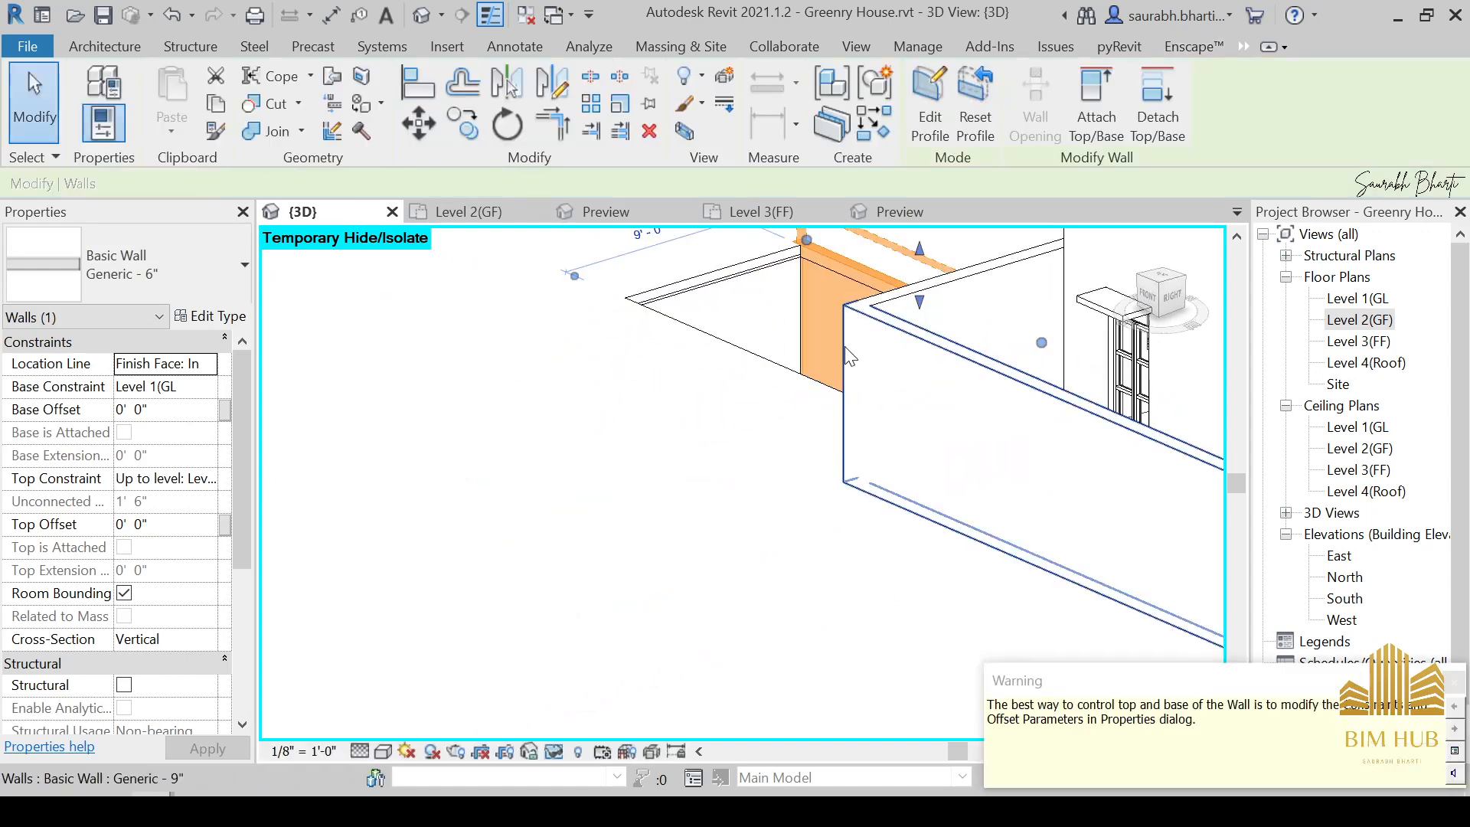
{"action": "scroll", "coordinate": [851, 406], "scroll_direction": "down", "scroll_amount": 2}
{"action": "key", "text": "Escape"}
Edit the profile of the pool's deep-end short wall, aligning its top line with the surrounding floor's top edge, and finish the edit.
{"action": "mouse_move", "coordinate": [853, 416]}
{"action": "middle_mouse_down", "text": "shift"}
{"action": "mouse_move", "coordinate": [856, 292]}
{"action": "mouse_move", "coordinate": [886, 400]}
{"action": "middle_mouse_up", "text": "shift"}
{"action": "scroll", "coordinate": [761, 322], "scroll_direction": "up", "scroll_amount": 3}
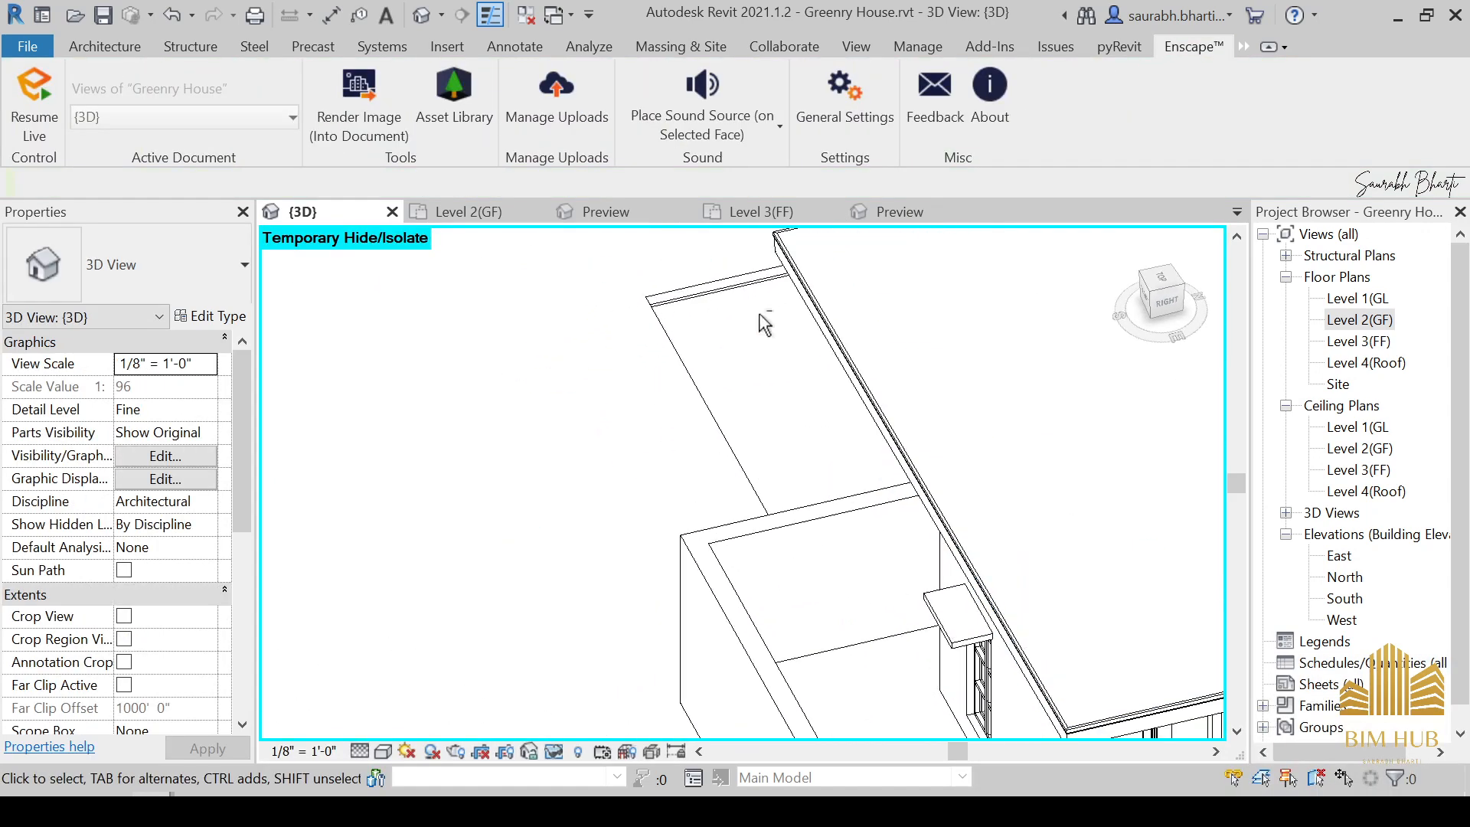
{"action": "middle_click_drag", "start_coordinate": [761, 326], "coordinate": [787, 334], "text": "shift"}
{"action": "scroll", "coordinate": [788, 335], "scroll_direction": "up", "scroll_amount": 2}
{"action": "middle_click_drag", "start_coordinate": [927, 349], "coordinate": [998, 409], "text": "shift"}
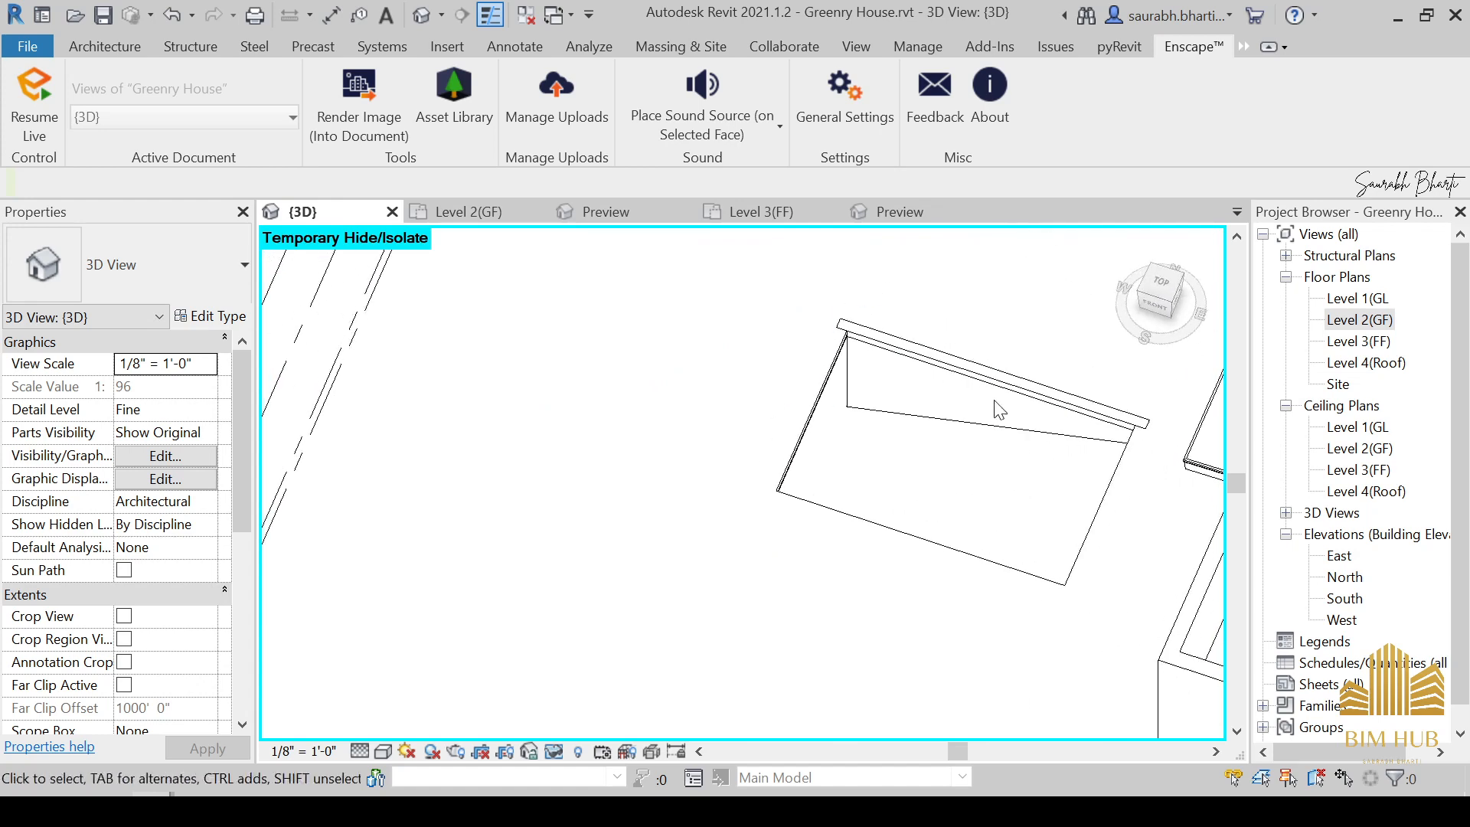
{"action": "left_click", "coordinate": [807, 397]}
{"action": "middle_click_drag", "start_coordinate": [899, 466], "coordinate": [793, 454], "text": "shift"}
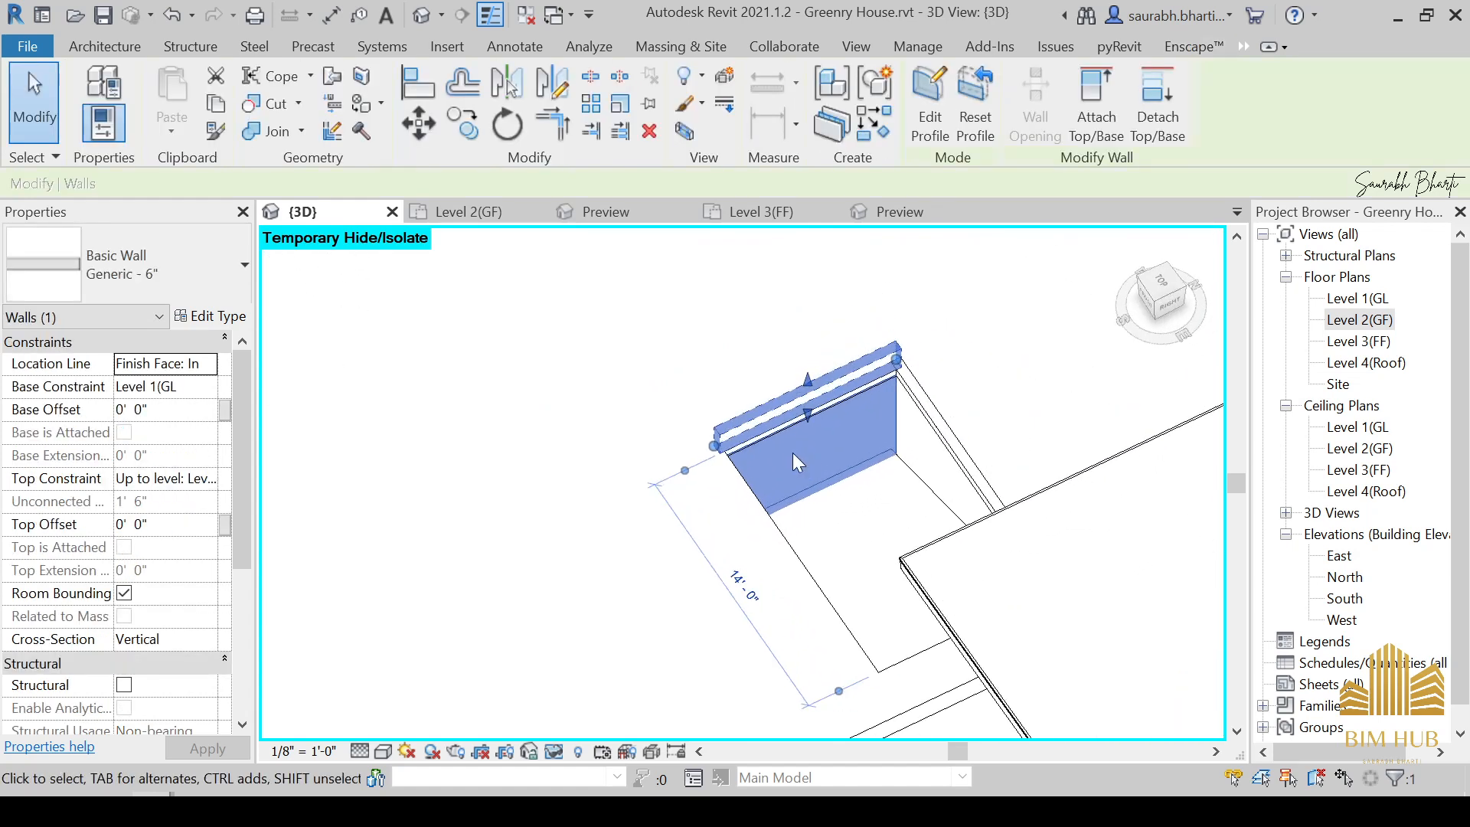
{"action": "left_click", "coordinate": [825, 428]}
{"action": "left_click", "coordinate": [827, 420]}
{"action": "middle_click_drag", "start_coordinate": [885, 497], "coordinate": [894, 182], "text": "shift"}
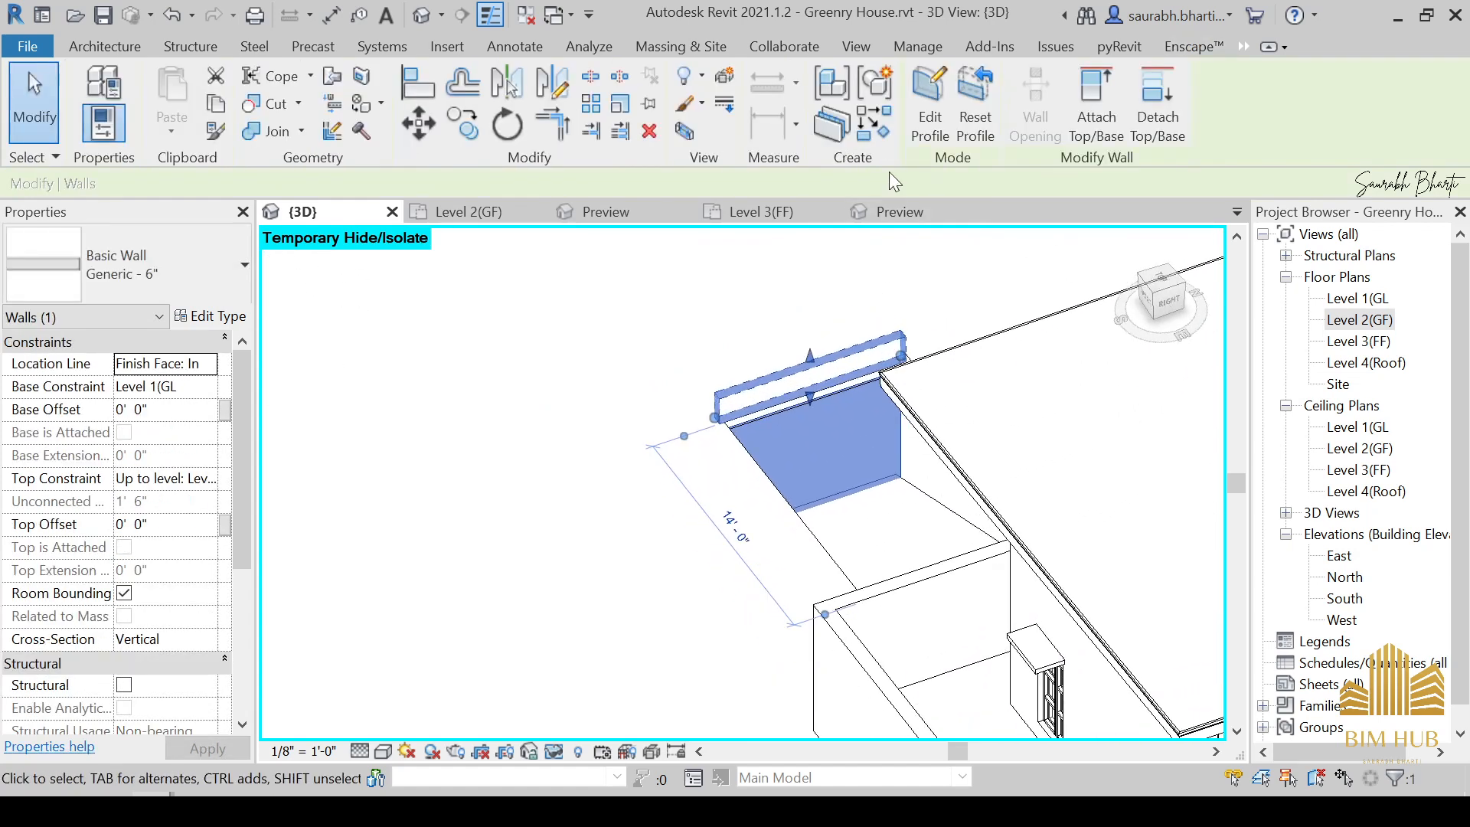
{"action": "middle_click_drag", "start_coordinate": [818, 416], "coordinate": [800, 389], "text": "shift"}
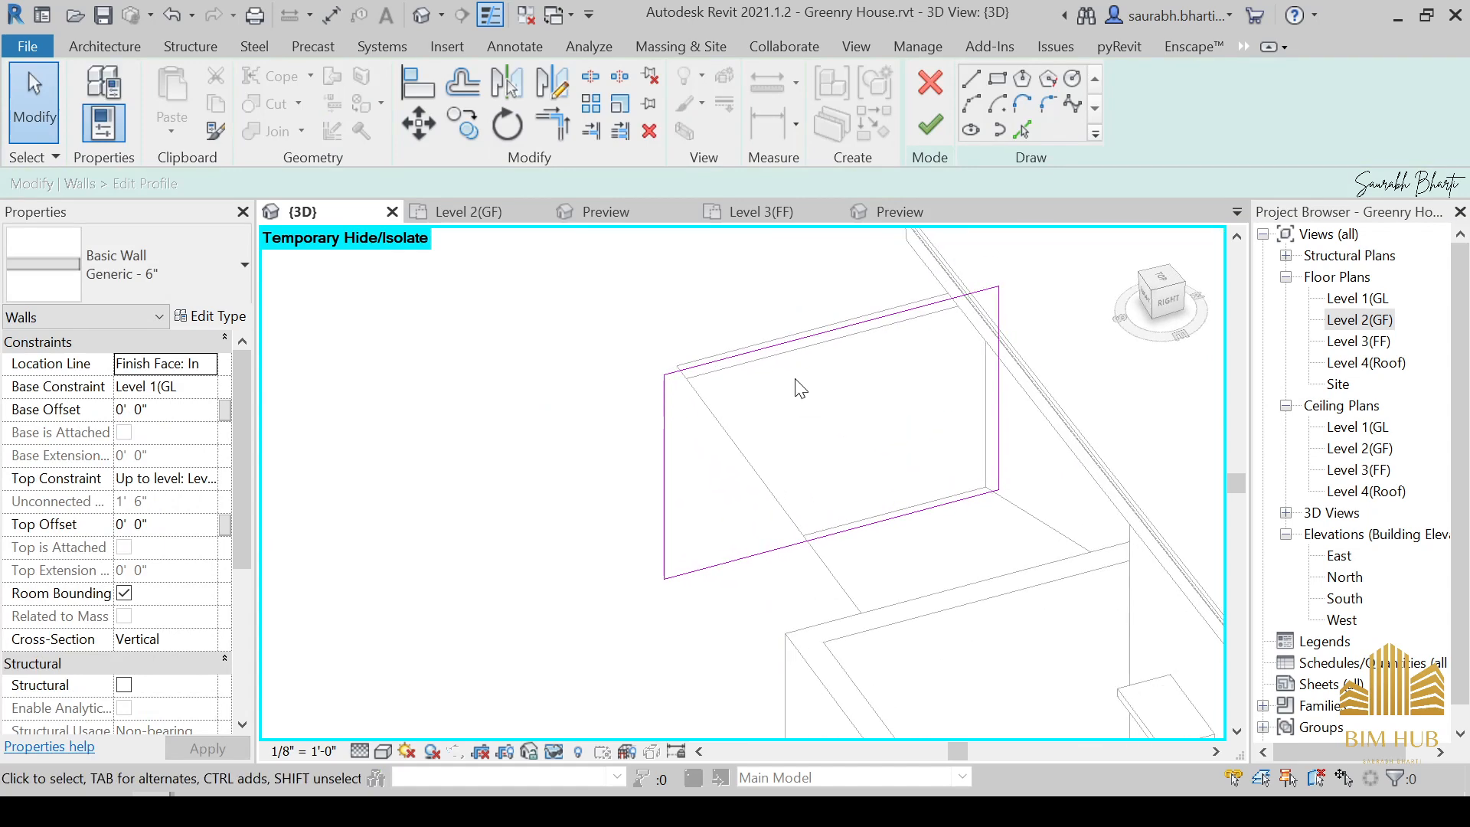
{"action": "key", "text": "l"}
{"action": "middle_click_drag", "start_coordinate": [788, 322], "coordinate": [788, 352], "text": "shift"}
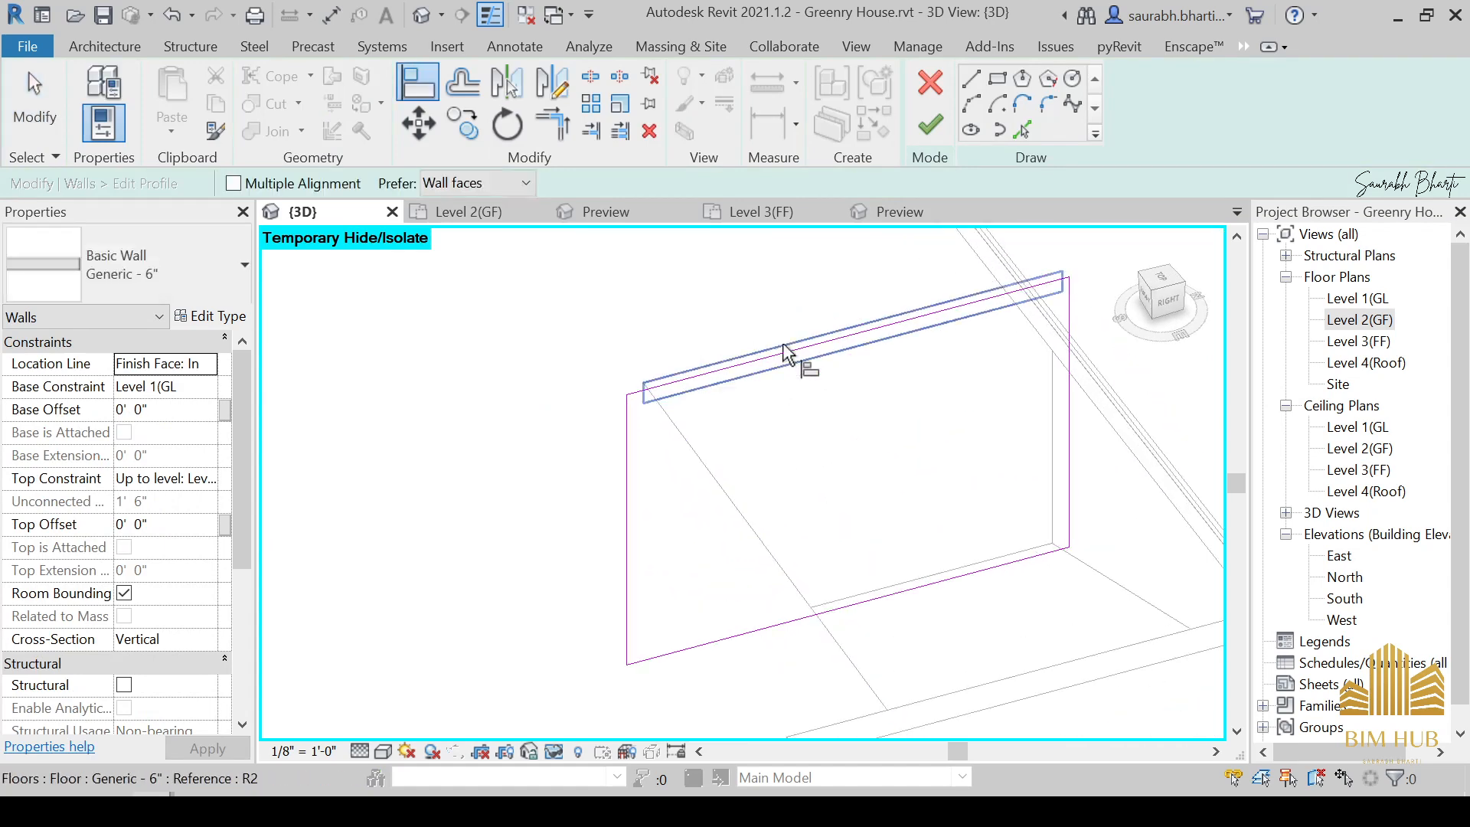
{"action": "key", "text": "Tab"}
{"action": "scroll", "coordinate": [789, 352], "scroll_direction": "up", "scroll_amount": 2}
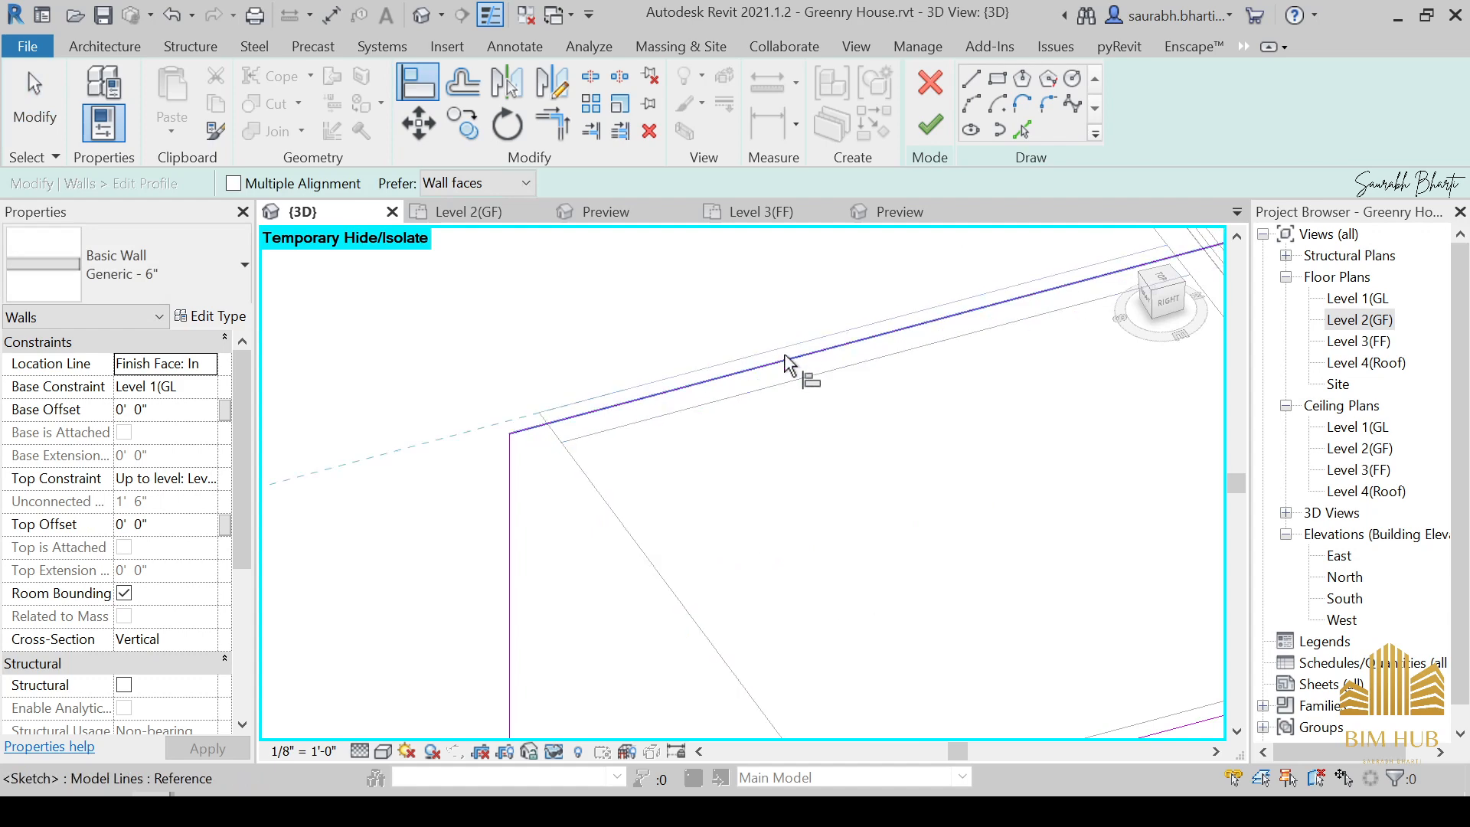
{"action": "scroll", "coordinate": [794, 369], "scroll_direction": "down", "scroll_amount": 2}
{"action": "left_click", "coordinate": [935, 129]}
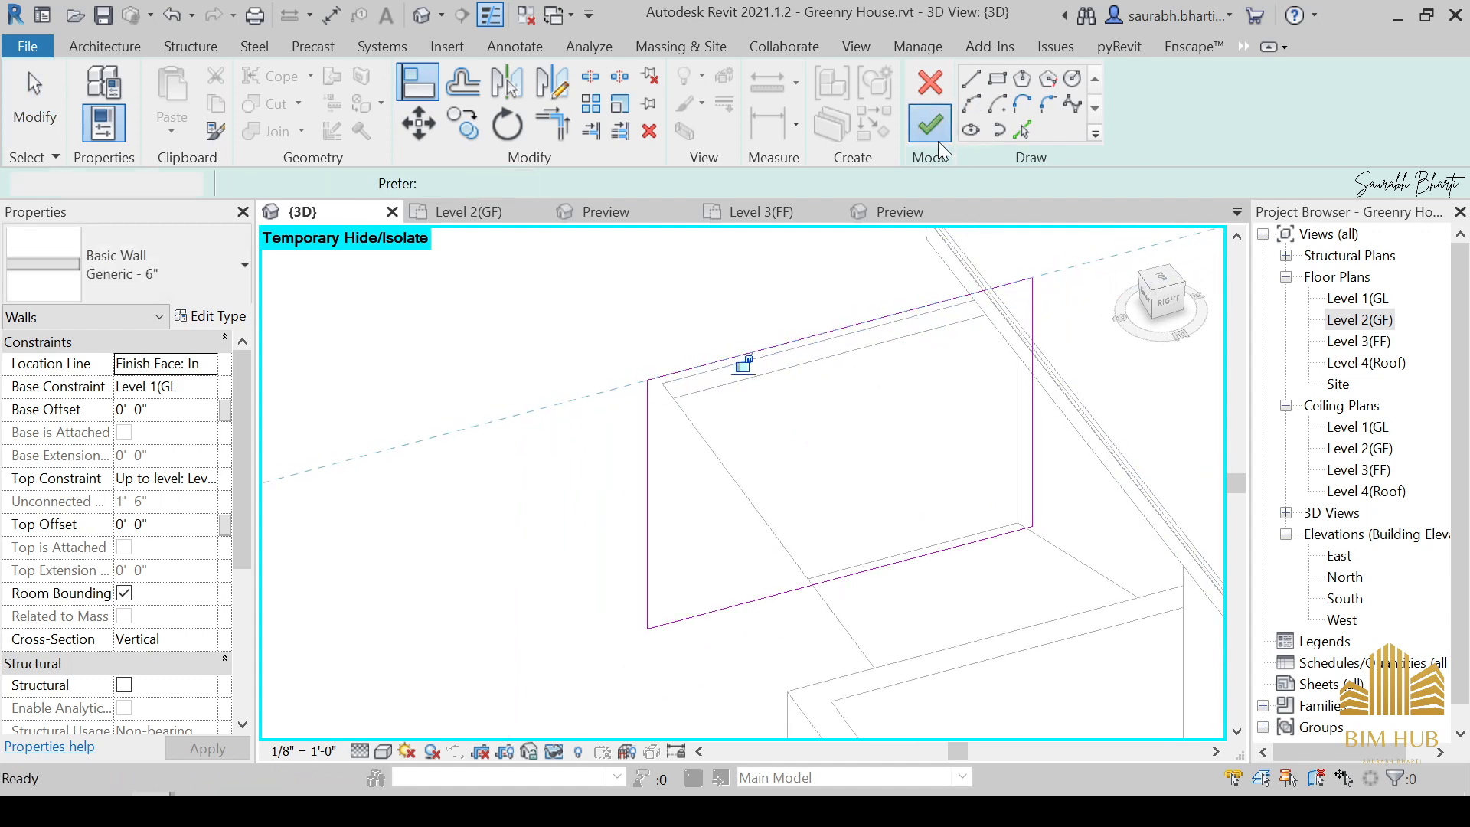
Edit the profile of the front long pool wall, aligning its top line with the surrounding floor's top edge, and finish the edit.
{"action": "mouse_move", "coordinate": [859, 534]}
{"action": "middle_mouse_down", "text": "shift"}
{"action": "mouse_move", "coordinate": [1073, 551]}
{"action": "mouse_move", "coordinate": [1240, 540]}
{"action": "middle_mouse_up", "text": "shift"}
{"action": "middle_click_drag", "start_coordinate": [637, 331], "coordinate": [544, 478]}
{"action": "scroll", "coordinate": [544, 478], "scroll_direction": "down", "scroll_amount": 2}
{"action": "middle_click_drag", "start_coordinate": [545, 478], "coordinate": [745, 411], "text": "shift"}
{"action": "scroll", "coordinate": [506, 433], "scroll_direction": "up", "scroll_amount": 2}
{"action": "middle_click_drag", "start_coordinate": [557, 463], "coordinate": [689, 452], "text": "shift"}
{"action": "left_click", "coordinate": [944, 108]}
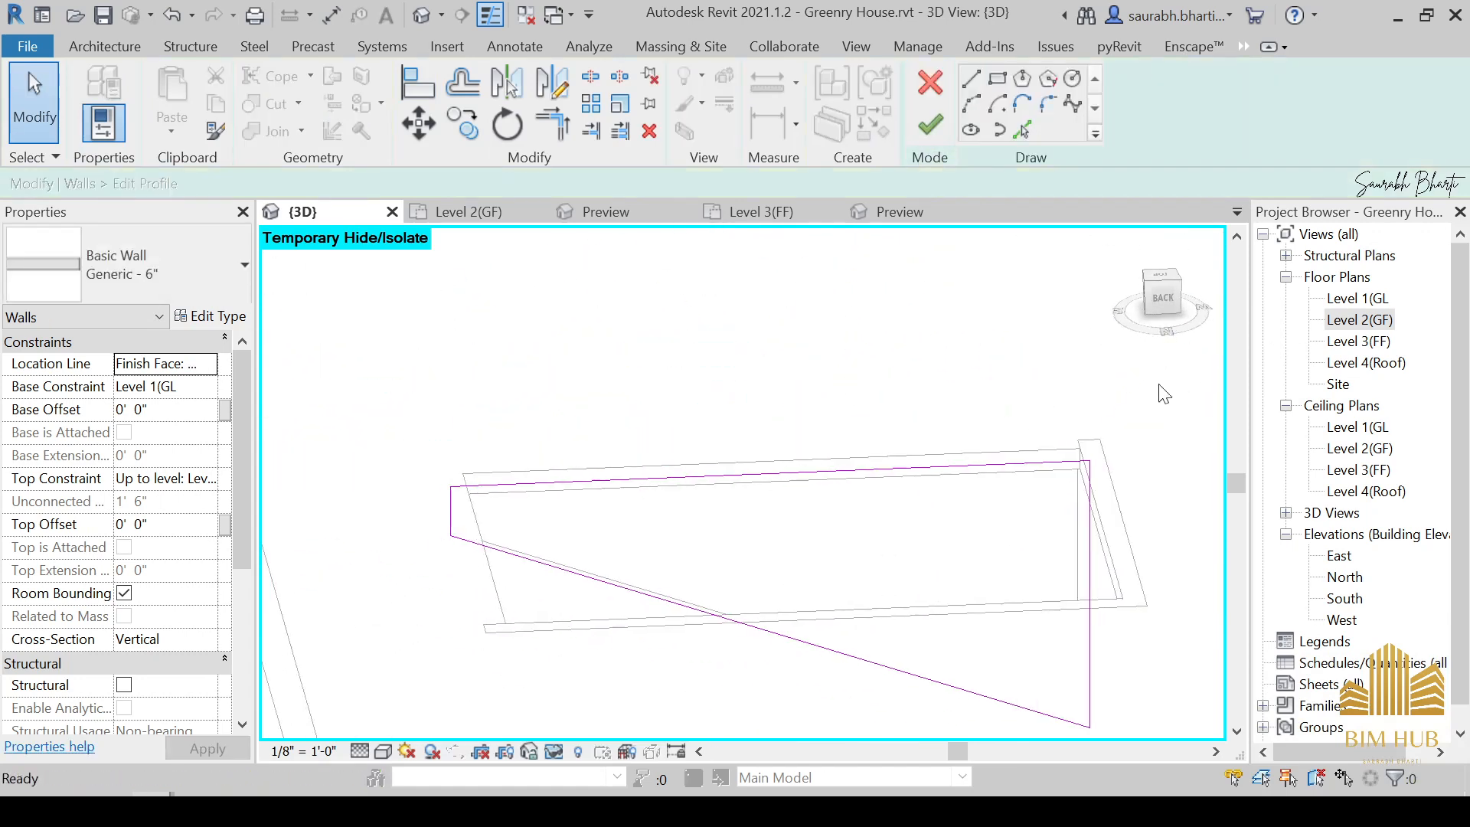
{"action": "key", "text": "l"}
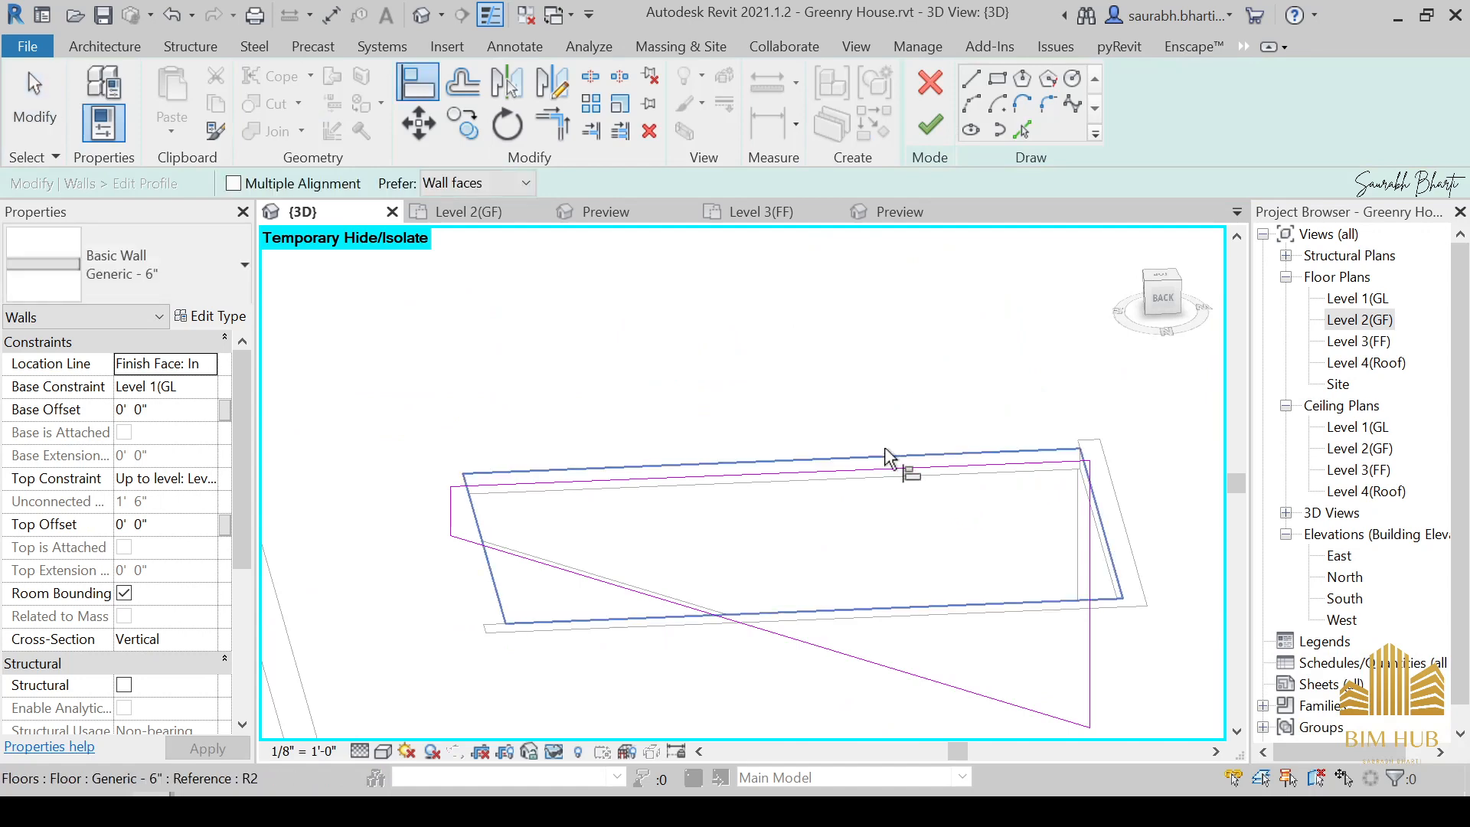
{"action": "left_click", "coordinate": [886, 456]}
{"action": "left_click", "coordinate": [891, 464]}
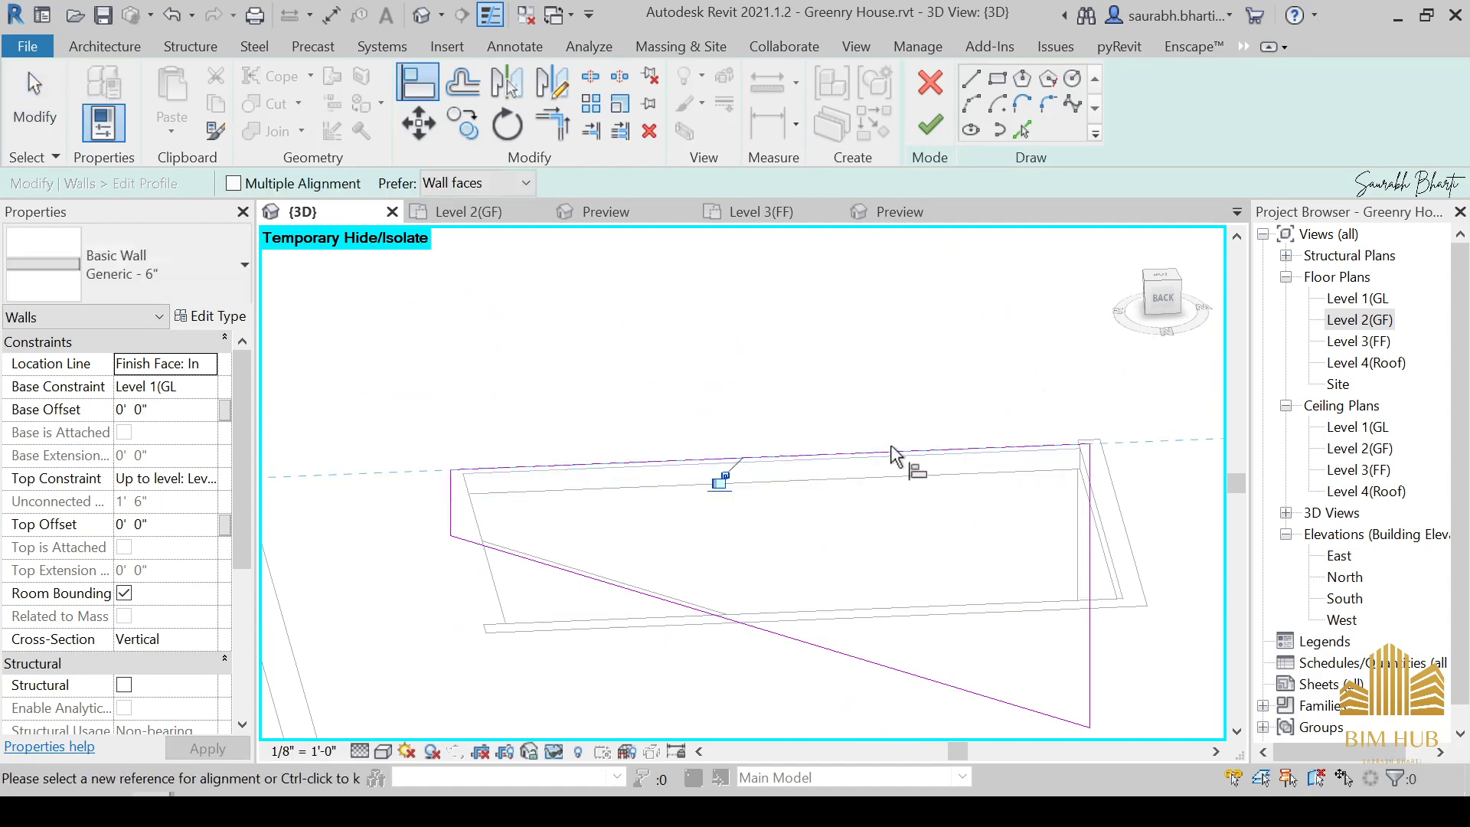
{"action": "left_click", "coordinate": [917, 135]}
{"action": "middle_click_drag", "start_coordinate": [765, 459], "coordinate": [781, 406], "text": "shift"}
{"action": "key", "text": "Escape"}
{"action": "left_click", "coordinate": [785, 400]}
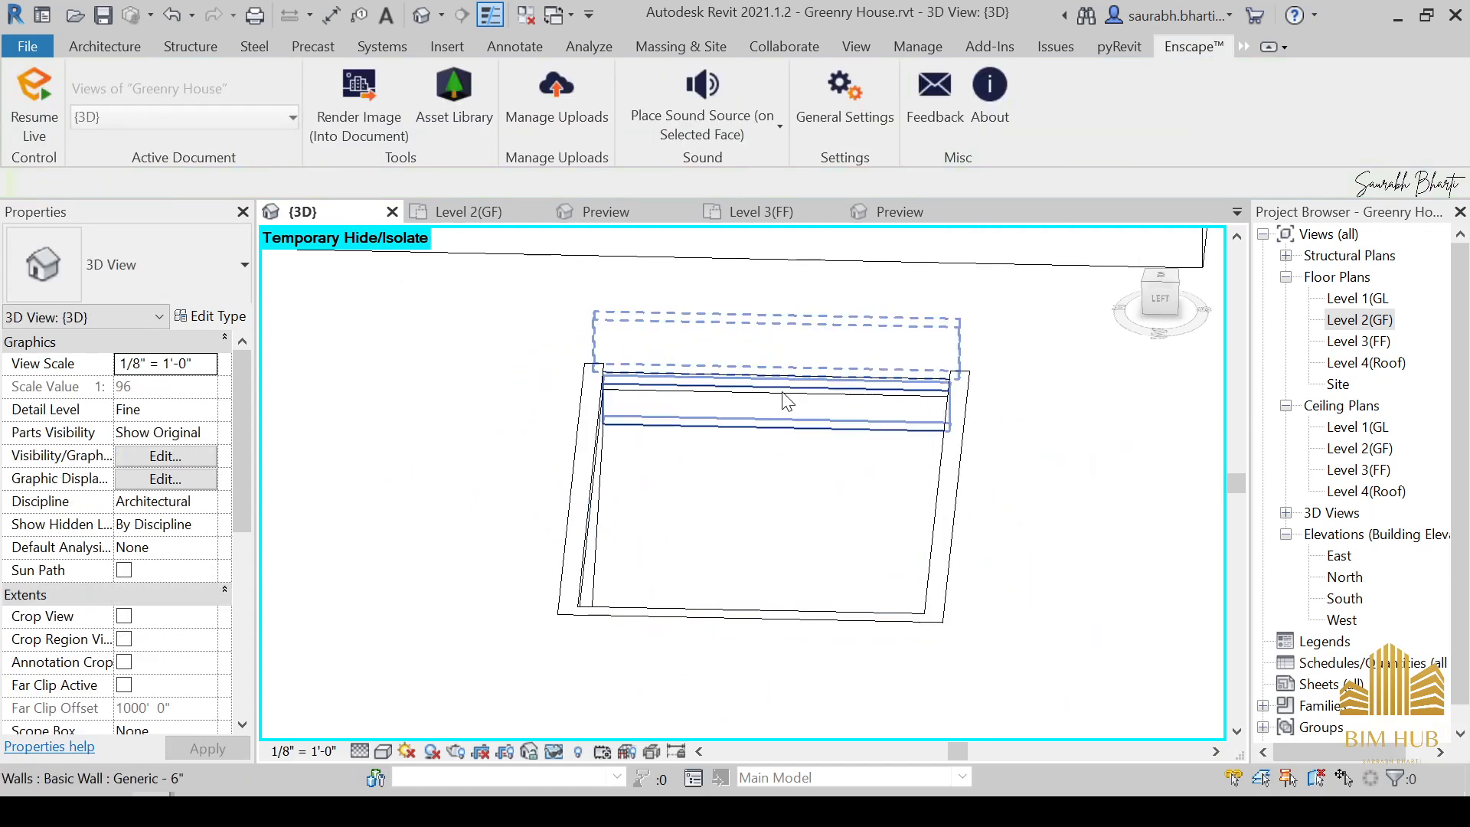
{"action": "left_click", "coordinate": [725, 499]}
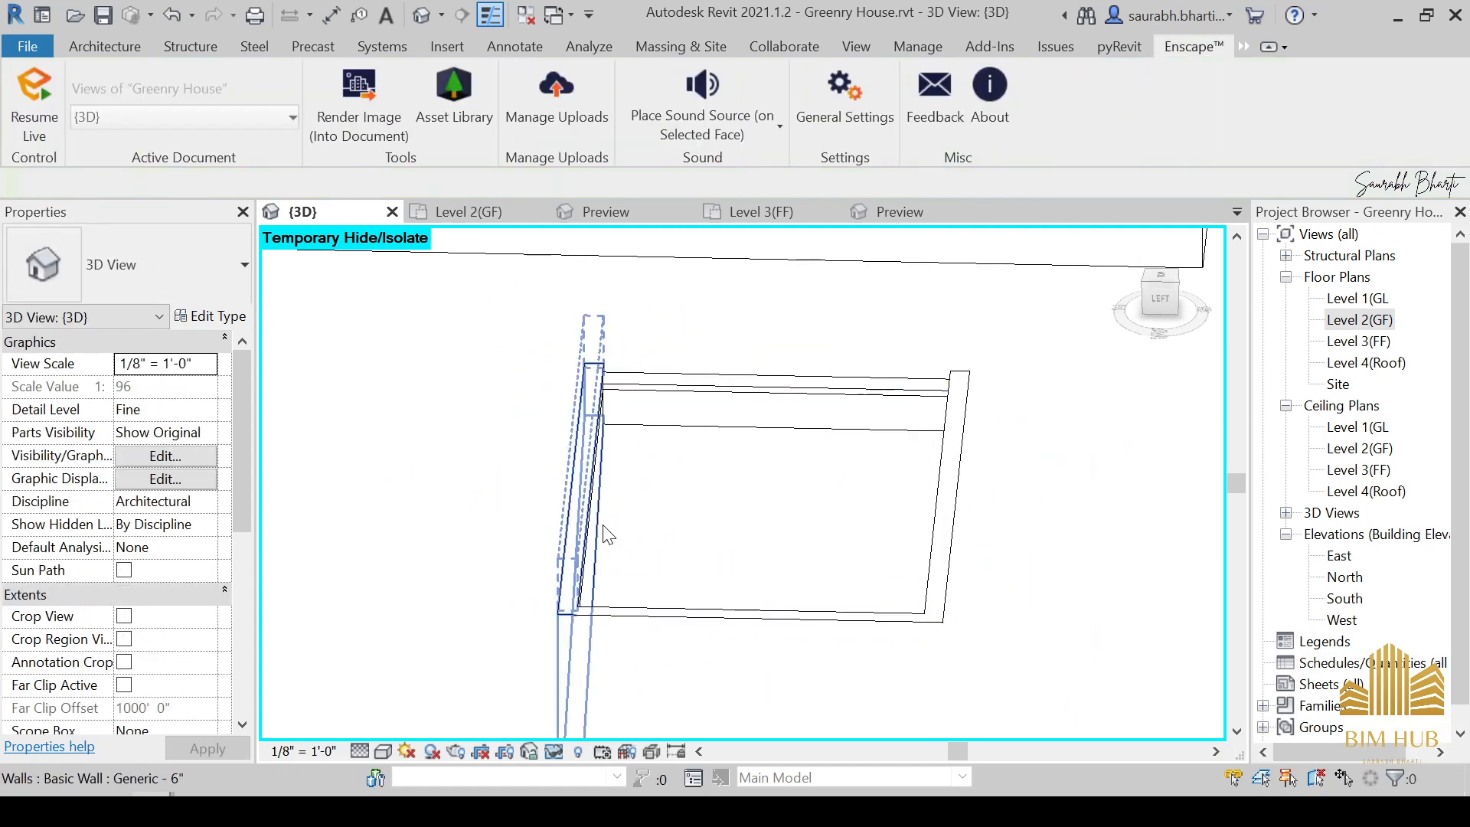
{"action": "left_click", "coordinate": [602, 525]}
{"action": "middle_click_drag", "start_coordinate": [787, 464], "coordinate": [710, 604]}
{"action": "left_click", "coordinate": [711, 603]}
{"action": "left_click", "coordinate": [725, 550]}
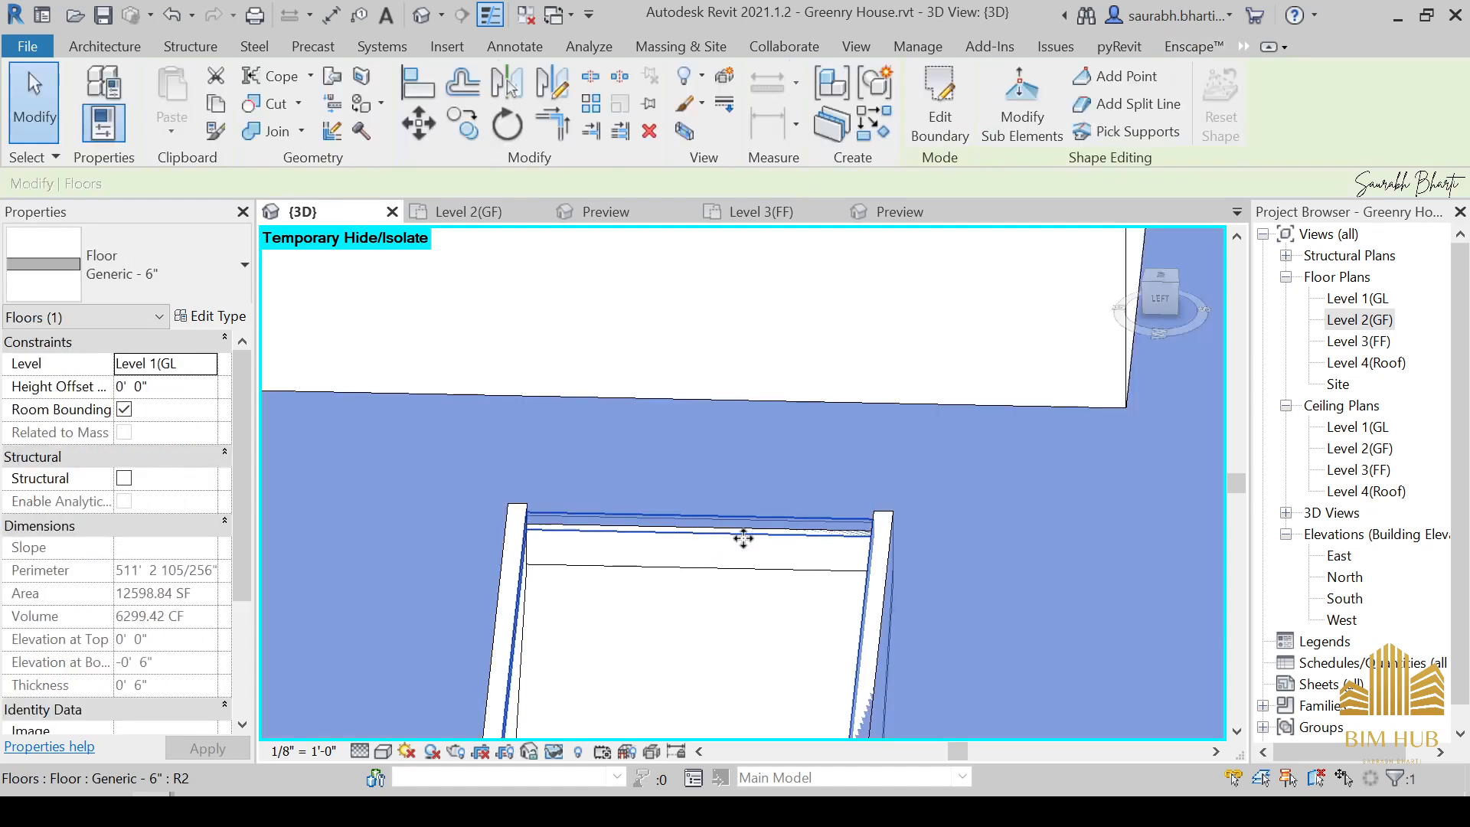
{"action": "key", "text": "Escape"}
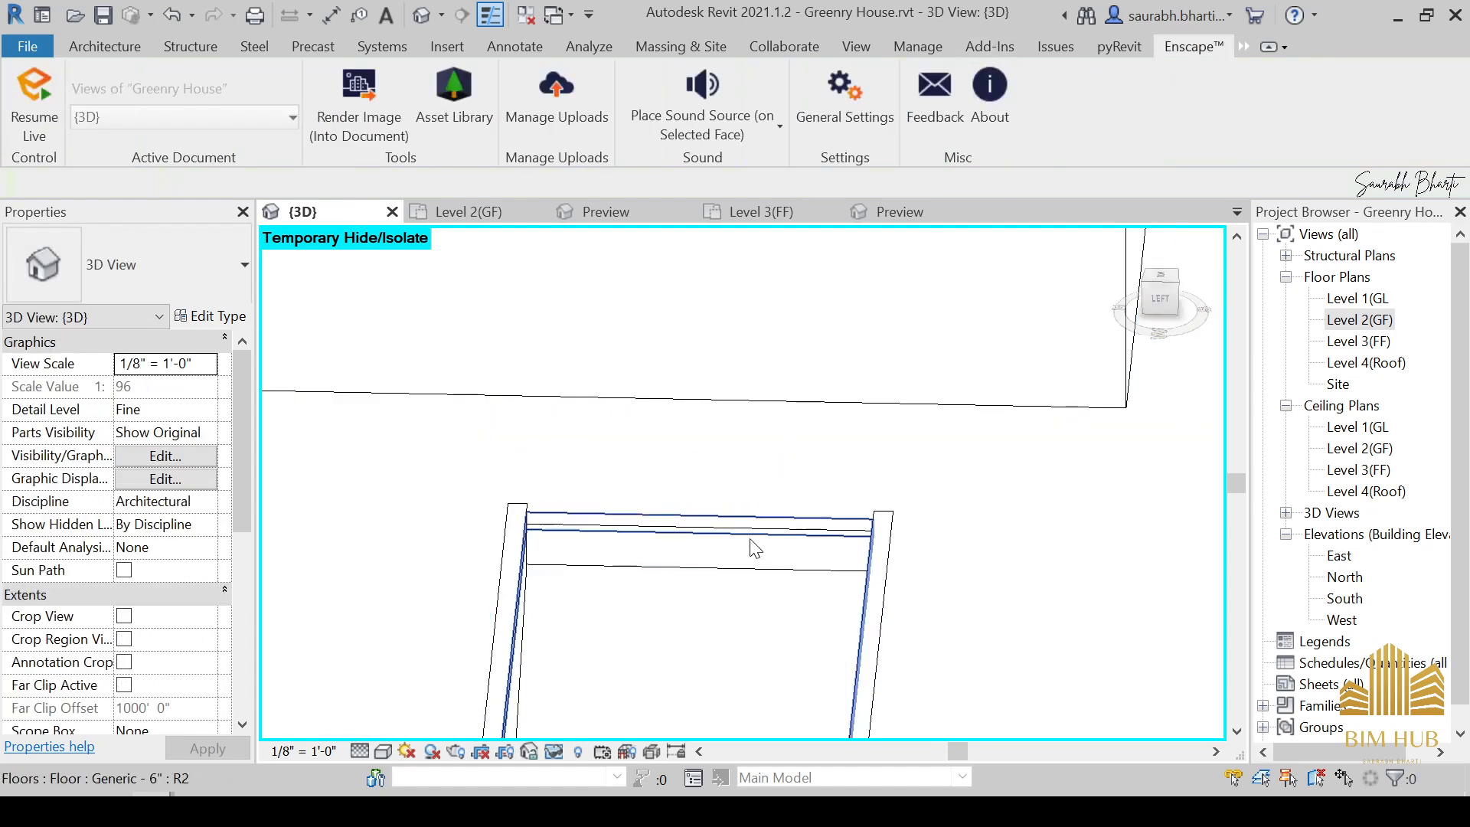
Edit the profile of the remaining short pool wall, aligning its top line with the surrounding floor's top edge, and finish the edit.
{"action": "left_click", "coordinate": [735, 584]}
{"action": "left_click", "coordinate": [929, 122]}
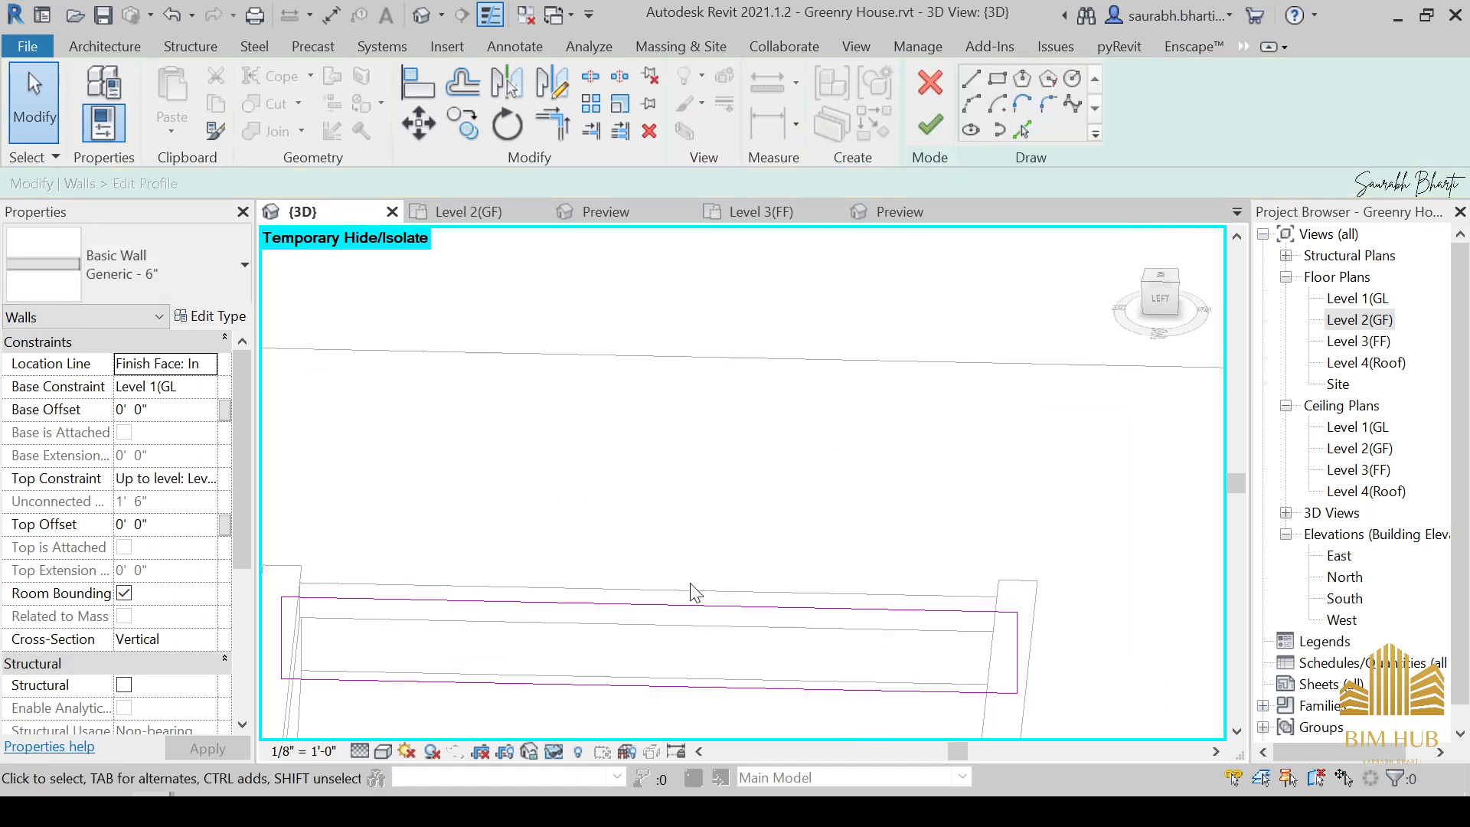
{"action": "key", "text": "l"}
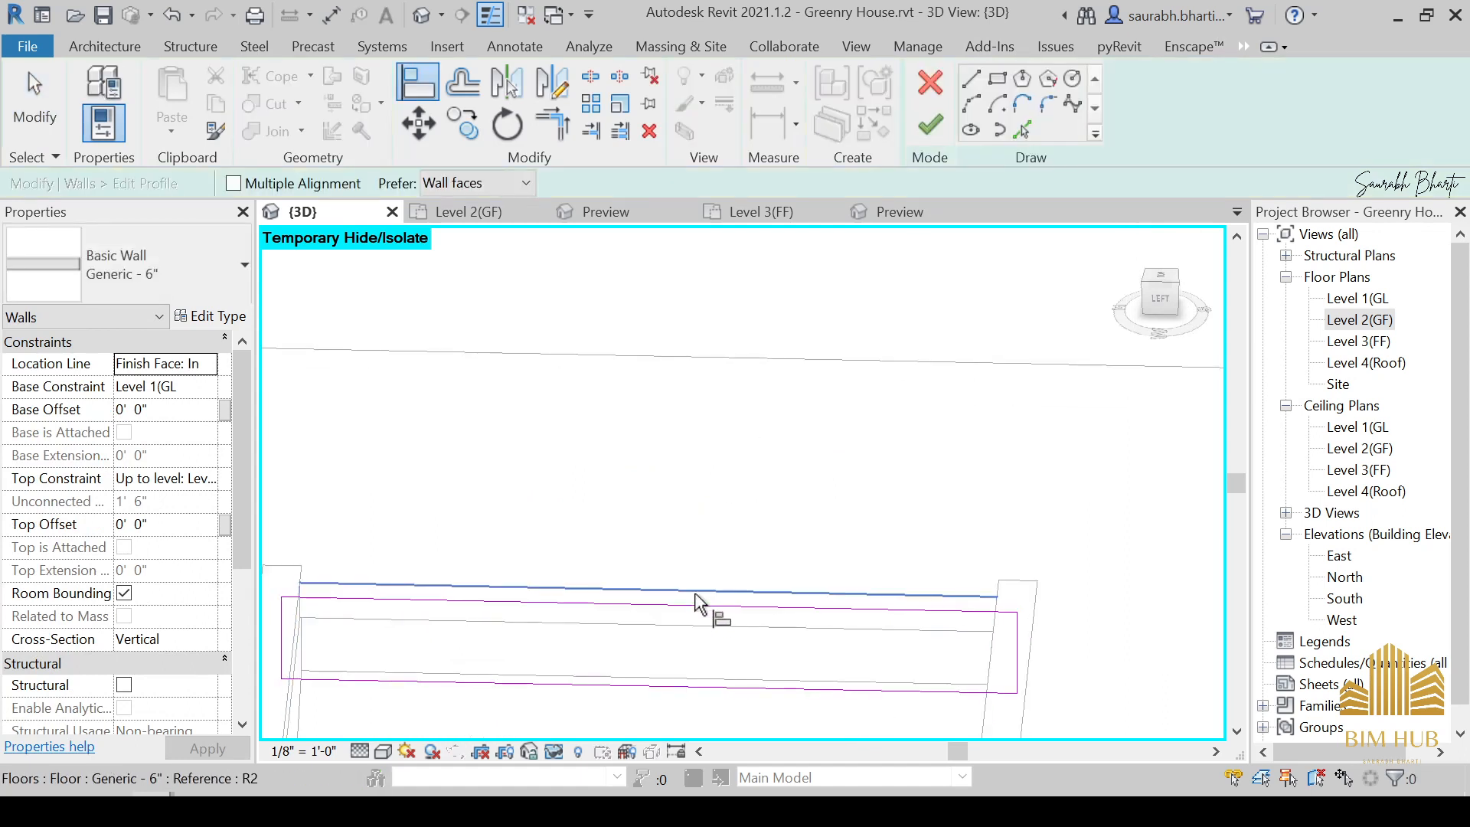
{"action": "left_click", "coordinate": [697, 597]}
{"action": "left_click", "coordinate": [697, 605]}
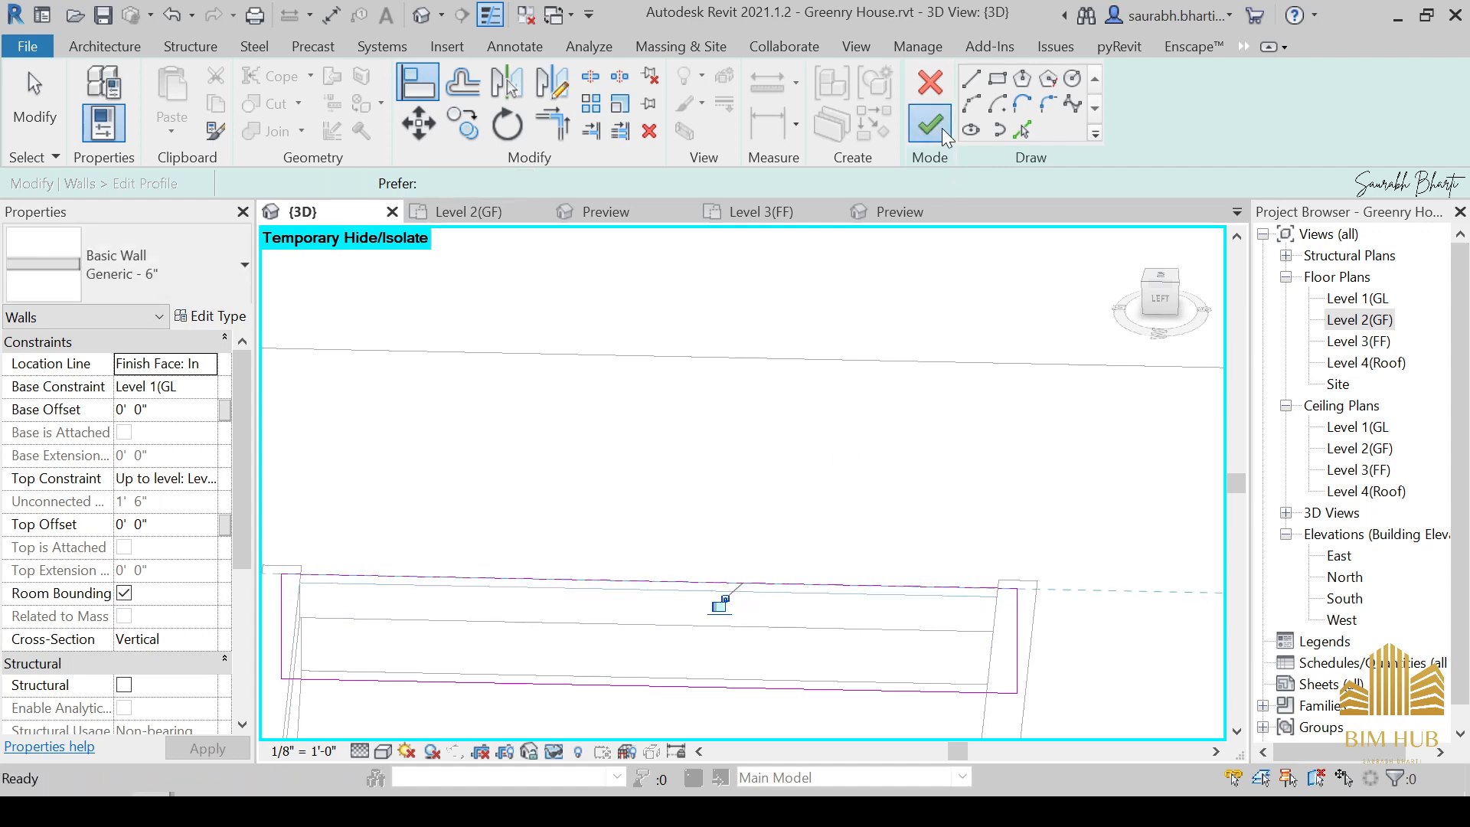
{"action": "left_click", "coordinate": [944, 135]}
Set the 3D view's visual style to Realistic.
{"action": "left_click", "coordinate": [778, 529]}
{"action": "middle_click_drag", "start_coordinate": [778, 530], "coordinate": [483, 718], "text": "shift"}
{"action": "left_click", "coordinate": [383, 751]}
{"action": "left_click", "coordinate": [404, 724]}
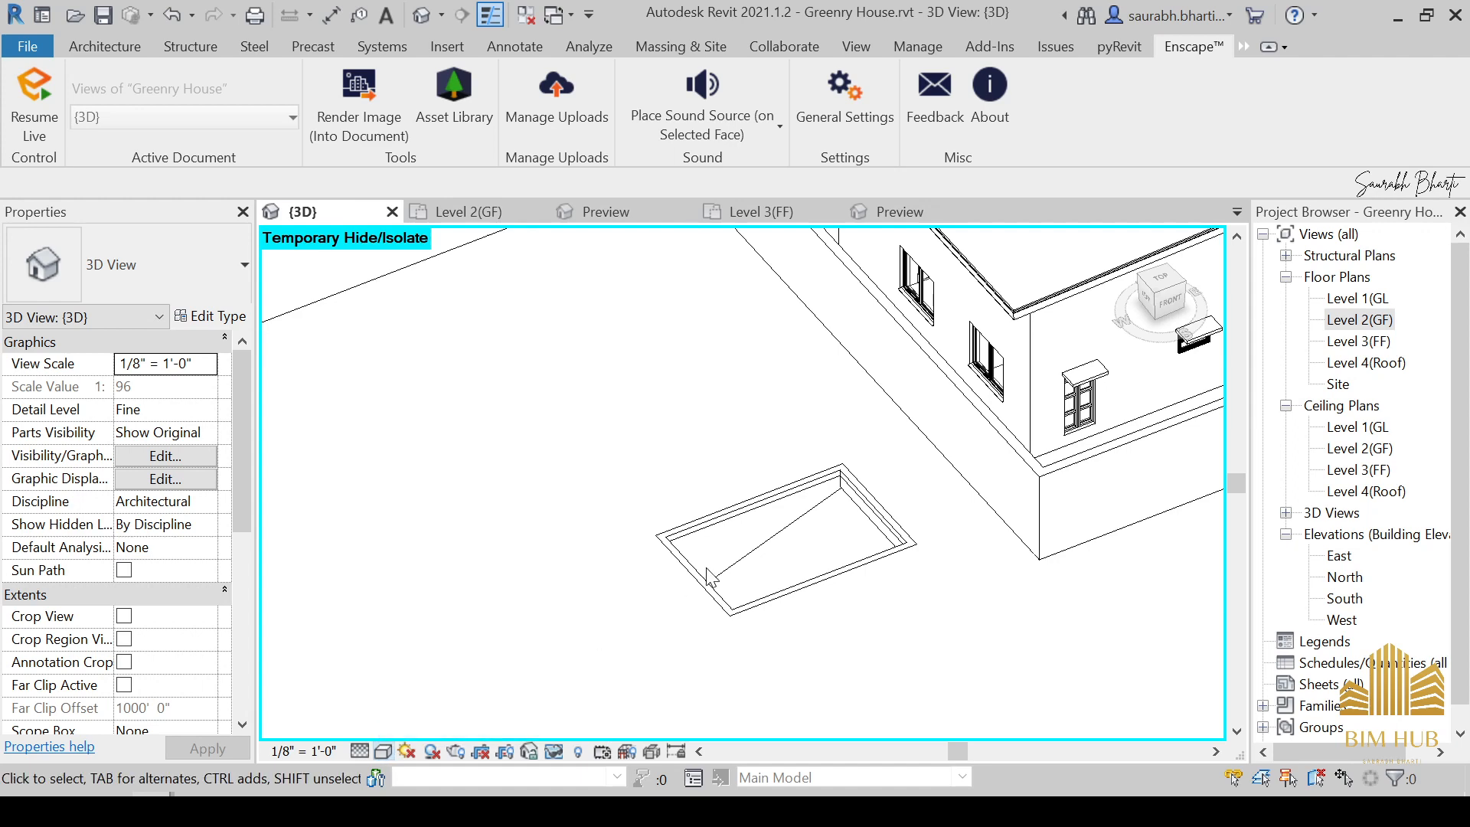
Open the ground floor's boundary for editing and move the pool opening's west line to the pool wall's outer face.
{"action": "scroll", "coordinate": [774, 509], "scroll_direction": "down", "scroll_amount": 5}
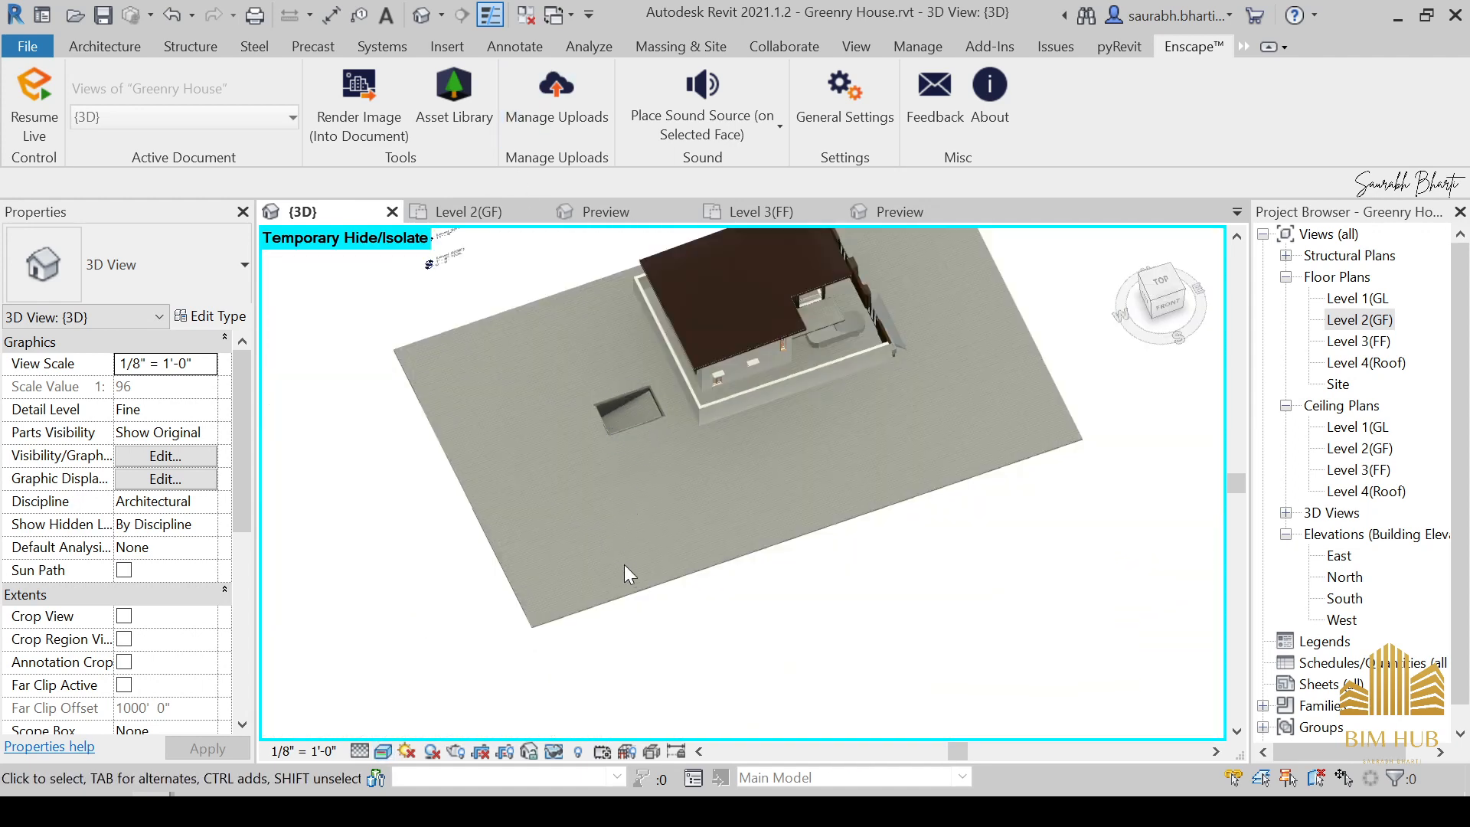
{"action": "left_click", "coordinate": [657, 575]}
{"action": "double_click", "coordinate": [657, 574]}
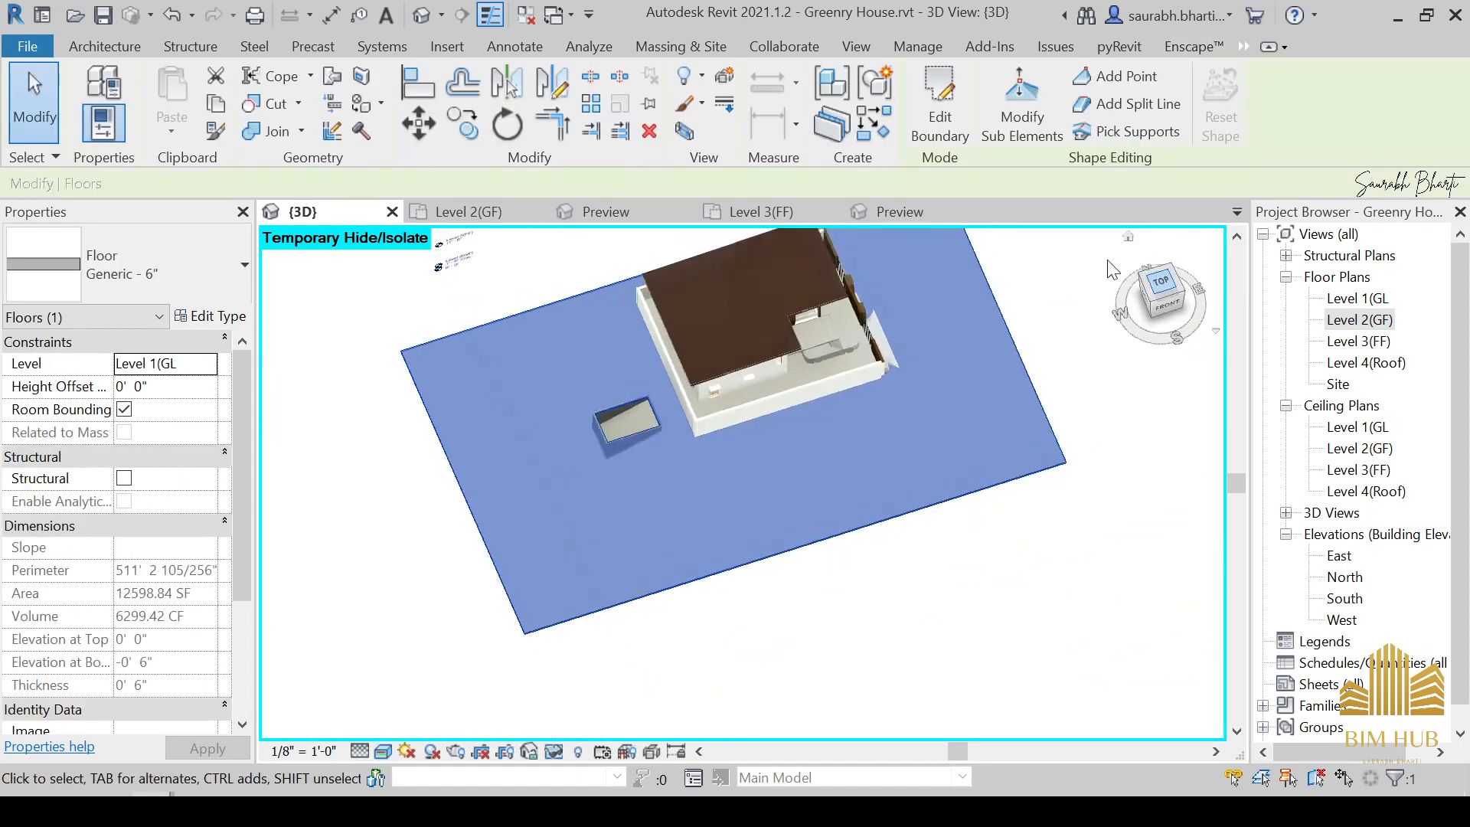
{"action": "scroll", "coordinate": [633, 460], "scroll_direction": "up", "scroll_amount": 8}
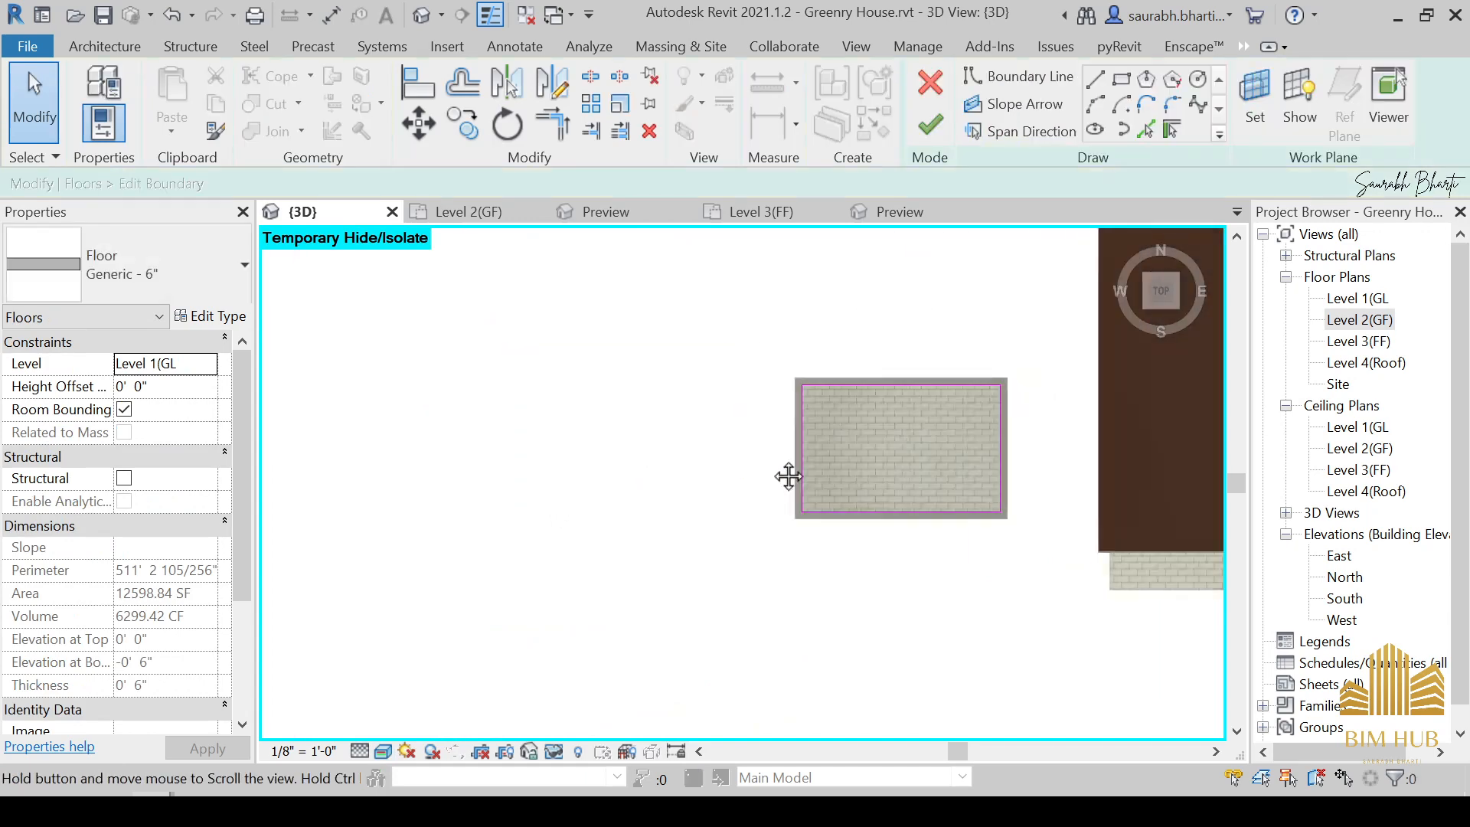
{"action": "left_click", "coordinate": [620, 501]}
{"action": "left_click_drag", "start_coordinate": [621, 502], "coordinate": [660, 505]}
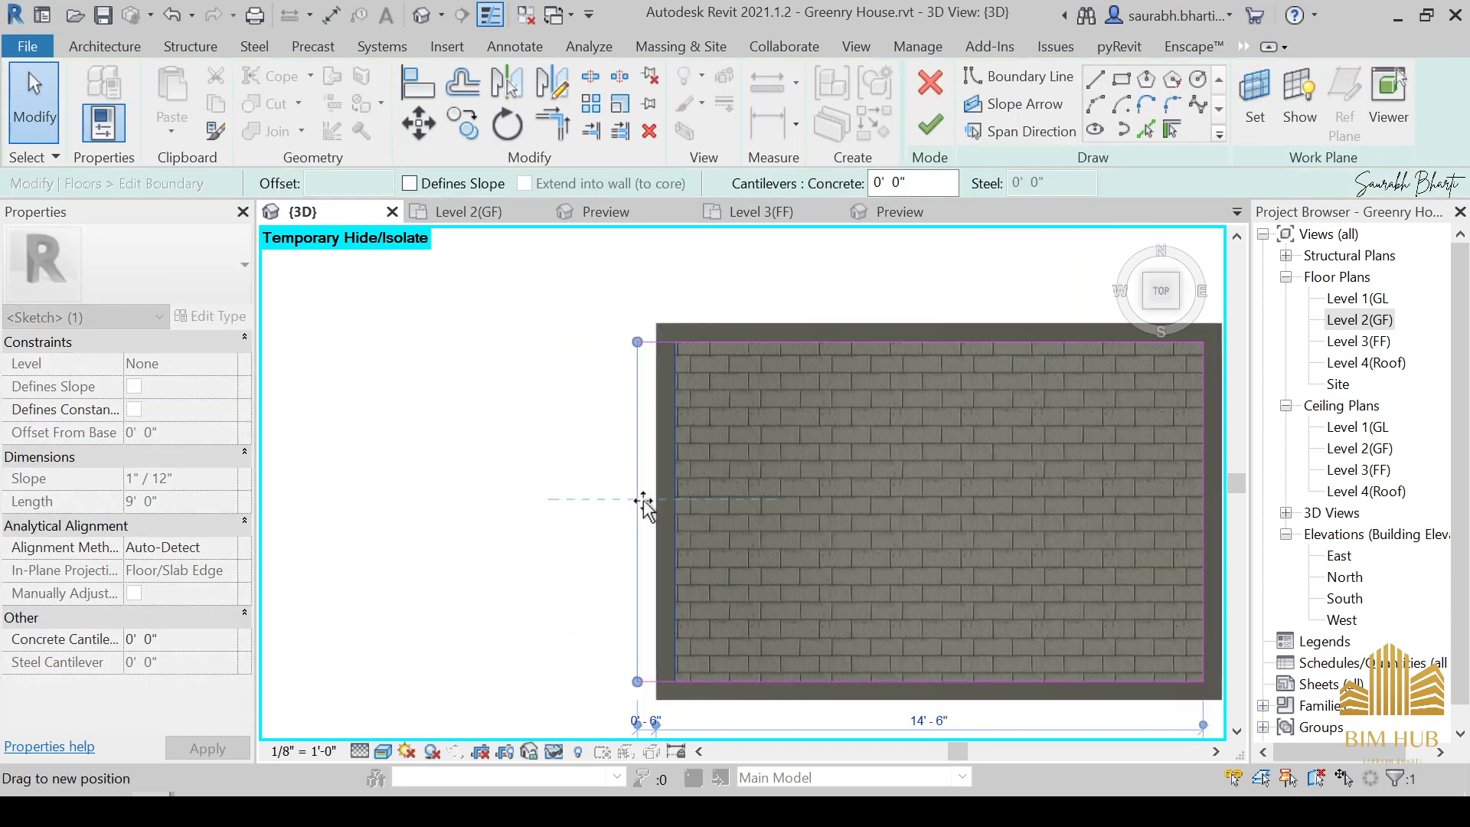
Move the opening's north, east and south lines to the pool walls' outer faces and finish the floor boundary edit.
{"action": "scroll", "coordinate": [875, 333], "scroll_direction": "up", "scroll_amount": 1}
{"action": "mouse_move", "coordinate": [878, 345]}
{"action": "left_mouse_down"}
{"action": "mouse_move", "coordinate": [893, 259]}
{"action": "mouse_move", "coordinate": [889, 314]}
{"action": "left_mouse_up"}
{"action": "middle_click_drag", "start_coordinate": [987, 562], "coordinate": [657, 399]}
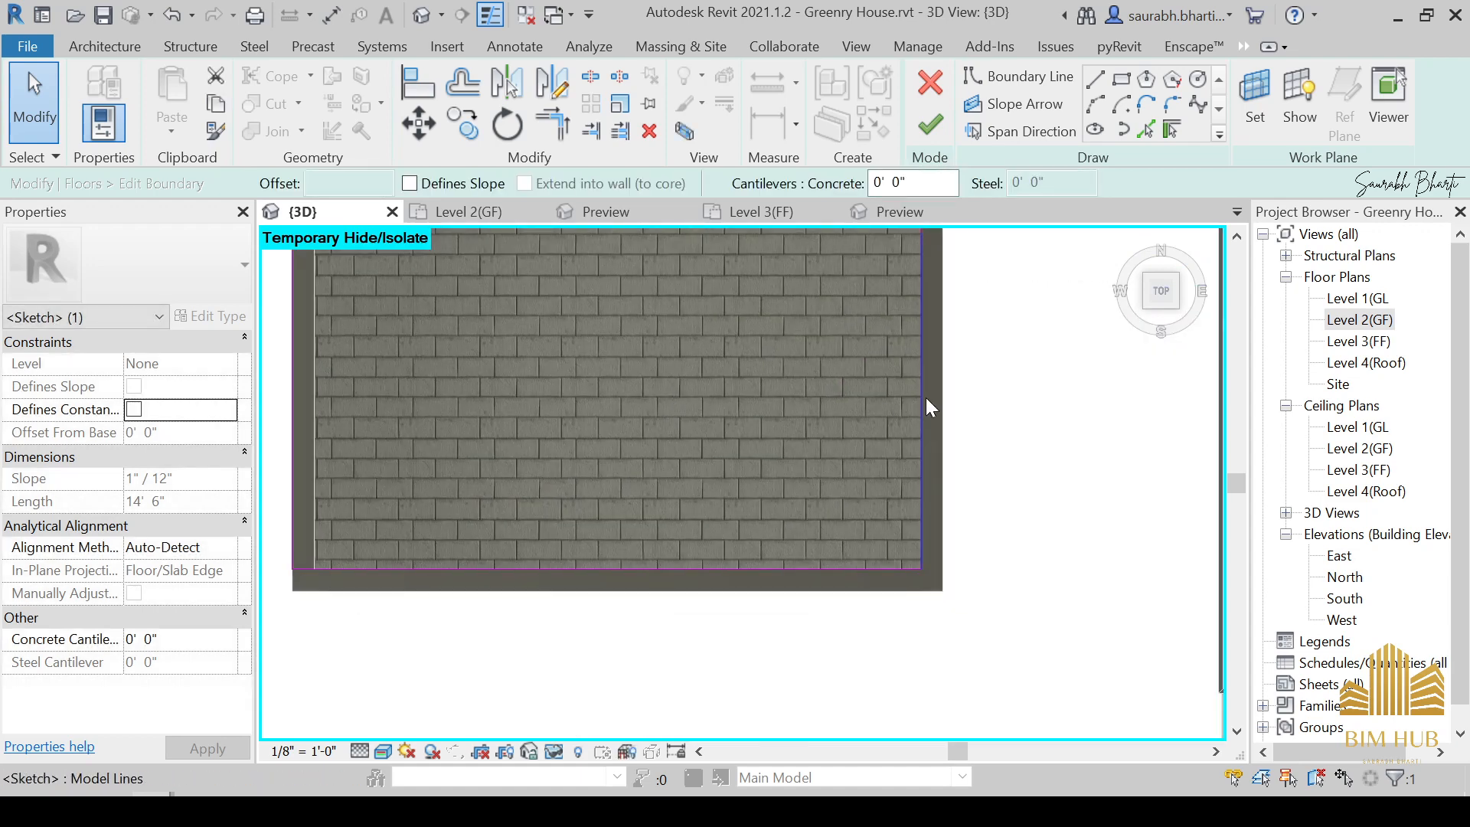
{"action": "mouse_move", "coordinate": [931, 408]}
{"action": "left_mouse_down"}
{"action": "mouse_move", "coordinate": [978, 387]}
{"action": "mouse_move", "coordinate": [943, 377]}
{"action": "left_mouse_up"}
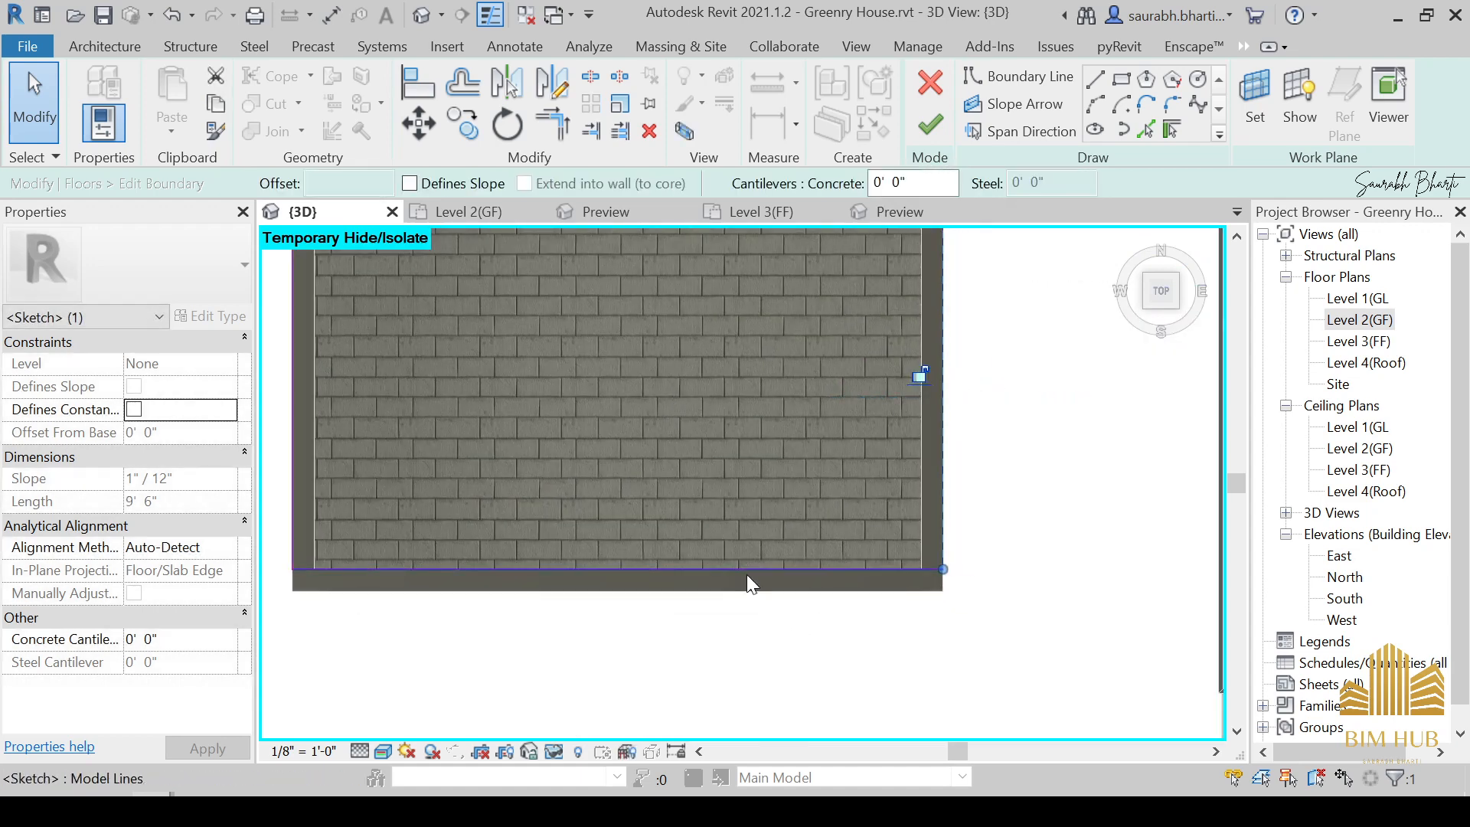
{"action": "mouse_move", "coordinate": [748, 575]}
{"action": "left_mouse_down"}
{"action": "mouse_move", "coordinate": [738, 663]}
{"action": "mouse_move", "coordinate": [748, 592]}
{"action": "left_mouse_up"}
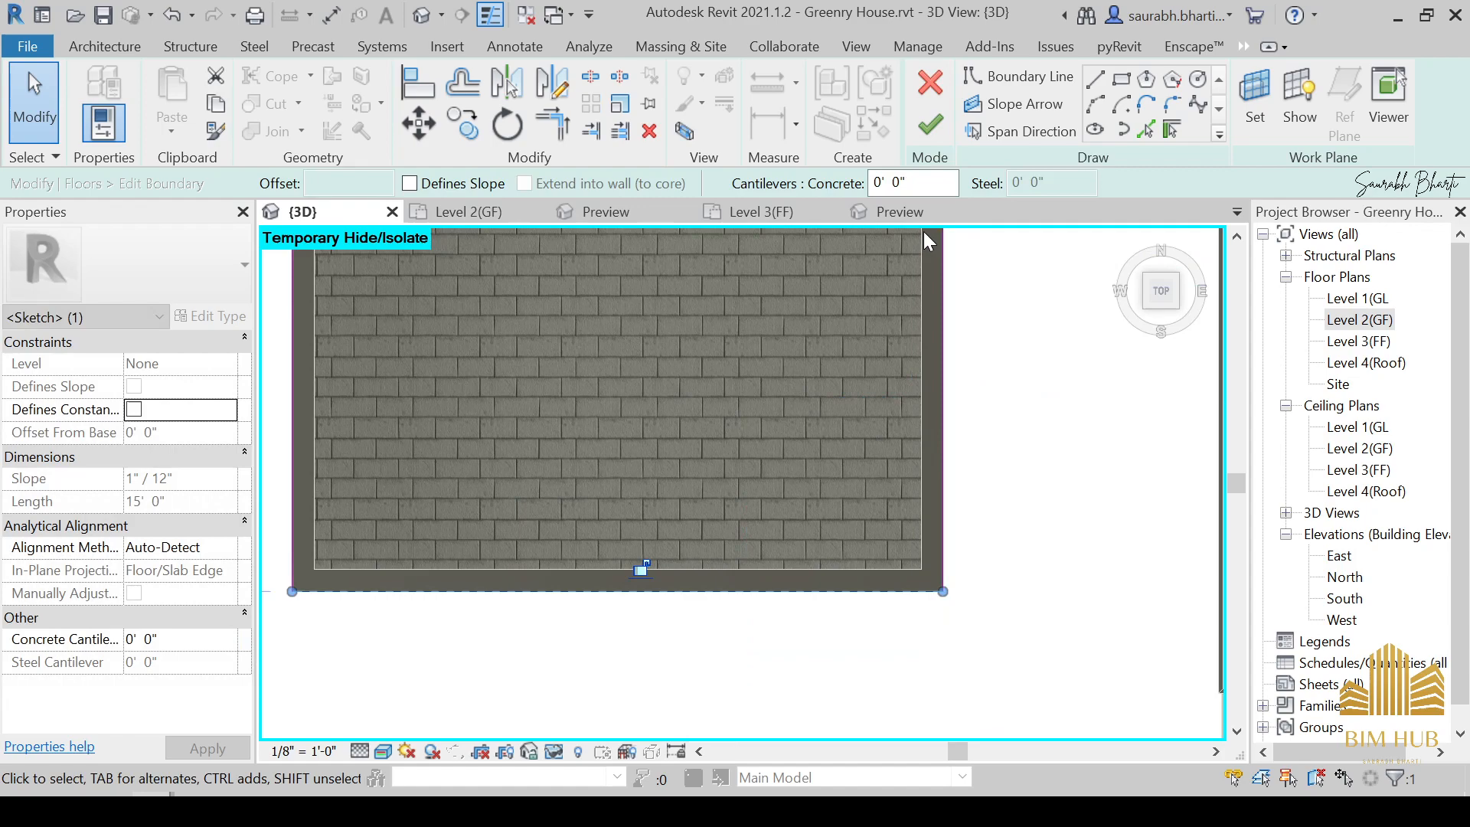
{"action": "left_click", "coordinate": [929, 127]}
Reset the temporary hide/isolate in the 3D view to show the whole model again.
{"action": "scroll", "coordinate": [765, 490], "scroll_direction": "down", "scroll_amount": 5}
{"action": "mouse_move", "coordinate": [766, 490]}
{"action": "middle_mouse_down", "text": "shift"}
{"action": "mouse_move", "coordinate": [928, 623]}
{"action": "mouse_move", "coordinate": [906, 558]}
{"action": "mouse_move", "coordinate": [797, 492]}
{"action": "mouse_move", "coordinate": [711, 638]}
{"action": "middle_mouse_up", "text": "shift"}
{"action": "key", "text": "Escape"}
{"action": "key", "text": "h"}
{"action": "key", "text": "r"}
{"action": "scroll", "coordinate": [902, 553], "scroll_direction": "down", "scroll_amount": 5}
{"action": "scroll", "coordinate": [940, 562], "scroll_direction": "up", "scroll_amount": 1}
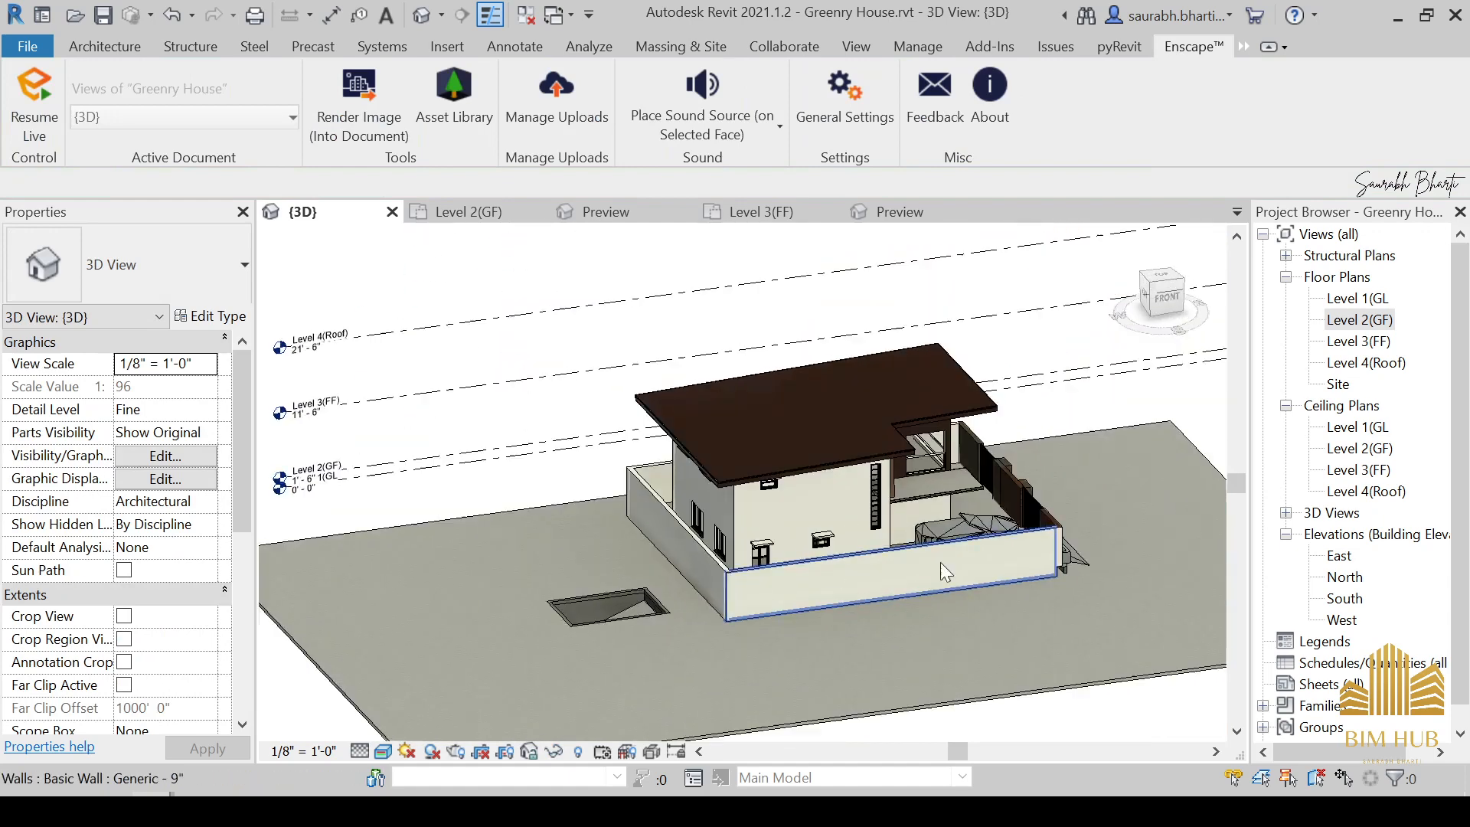
Temporarily hide the 9" boundary wall in front of the house's left side.
{"action": "middle_click_drag", "start_coordinate": [940, 562], "coordinate": [979, 536], "text": "shift"}
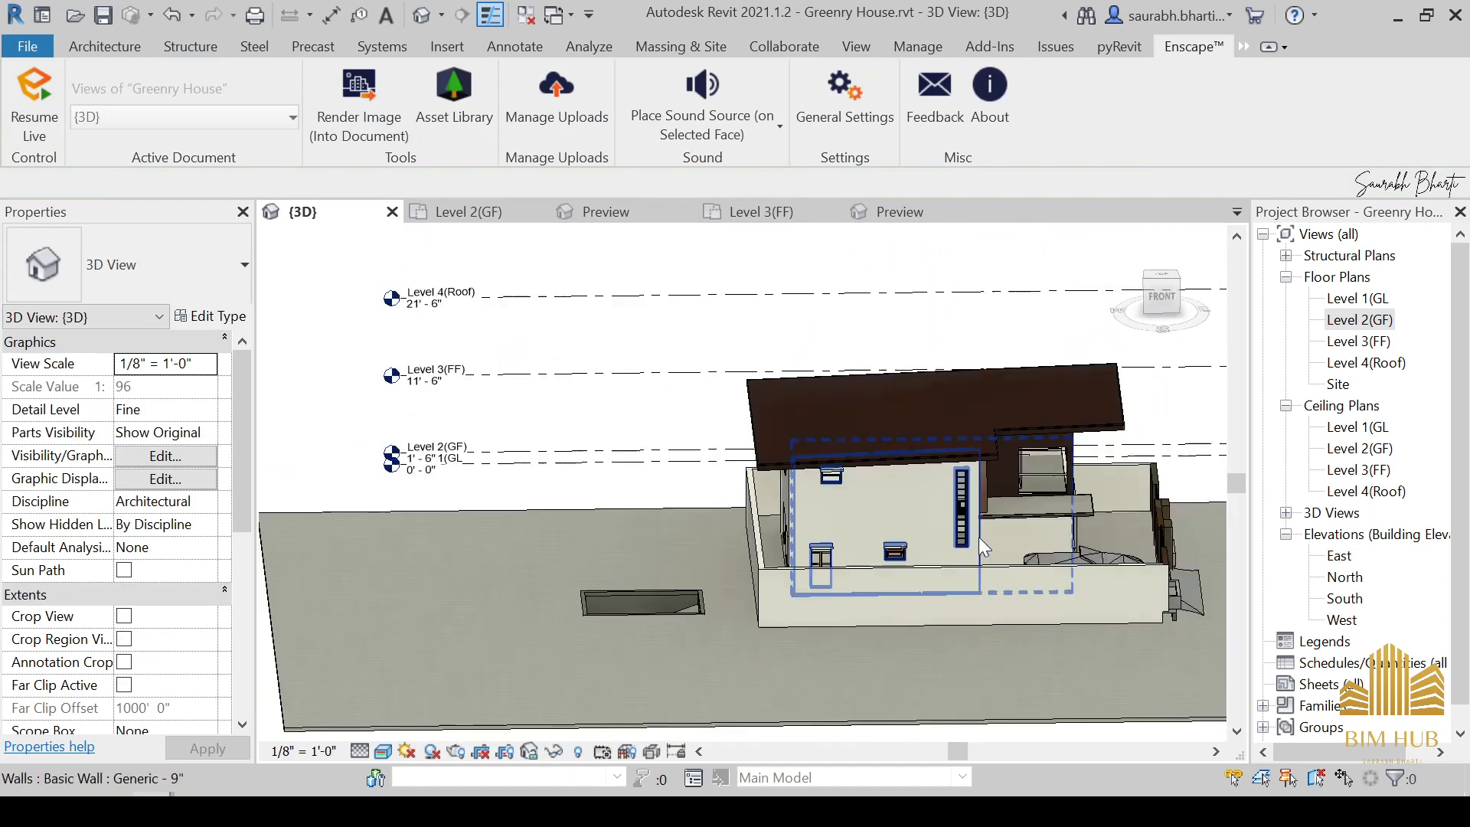
{"action": "scroll", "coordinate": [979, 536], "scroll_direction": "up", "scroll_amount": 3}
{"action": "scroll", "coordinate": [677, 614], "scroll_direction": "down", "scroll_amount": 2}
{"action": "middle_click_drag", "start_coordinate": [682, 617], "coordinate": [849, 586], "text": "shift"}
{"action": "scroll", "coordinate": [651, 590], "scroll_direction": "up", "scroll_amount": 2}
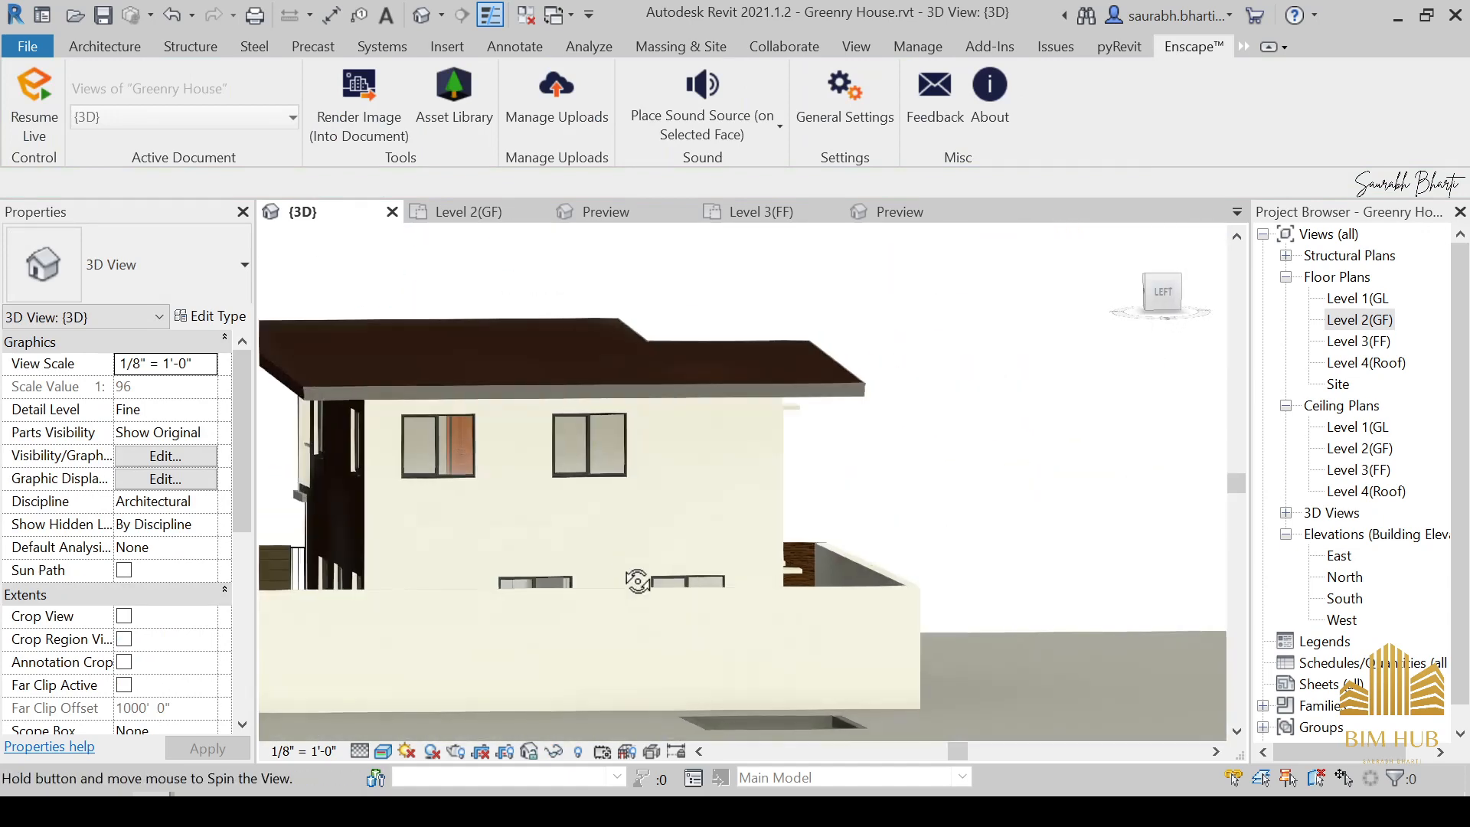
{"action": "middle_click_drag", "start_coordinate": [638, 582], "coordinate": [573, 642], "text": "shift"}
{"action": "left_click", "coordinate": [580, 626]}
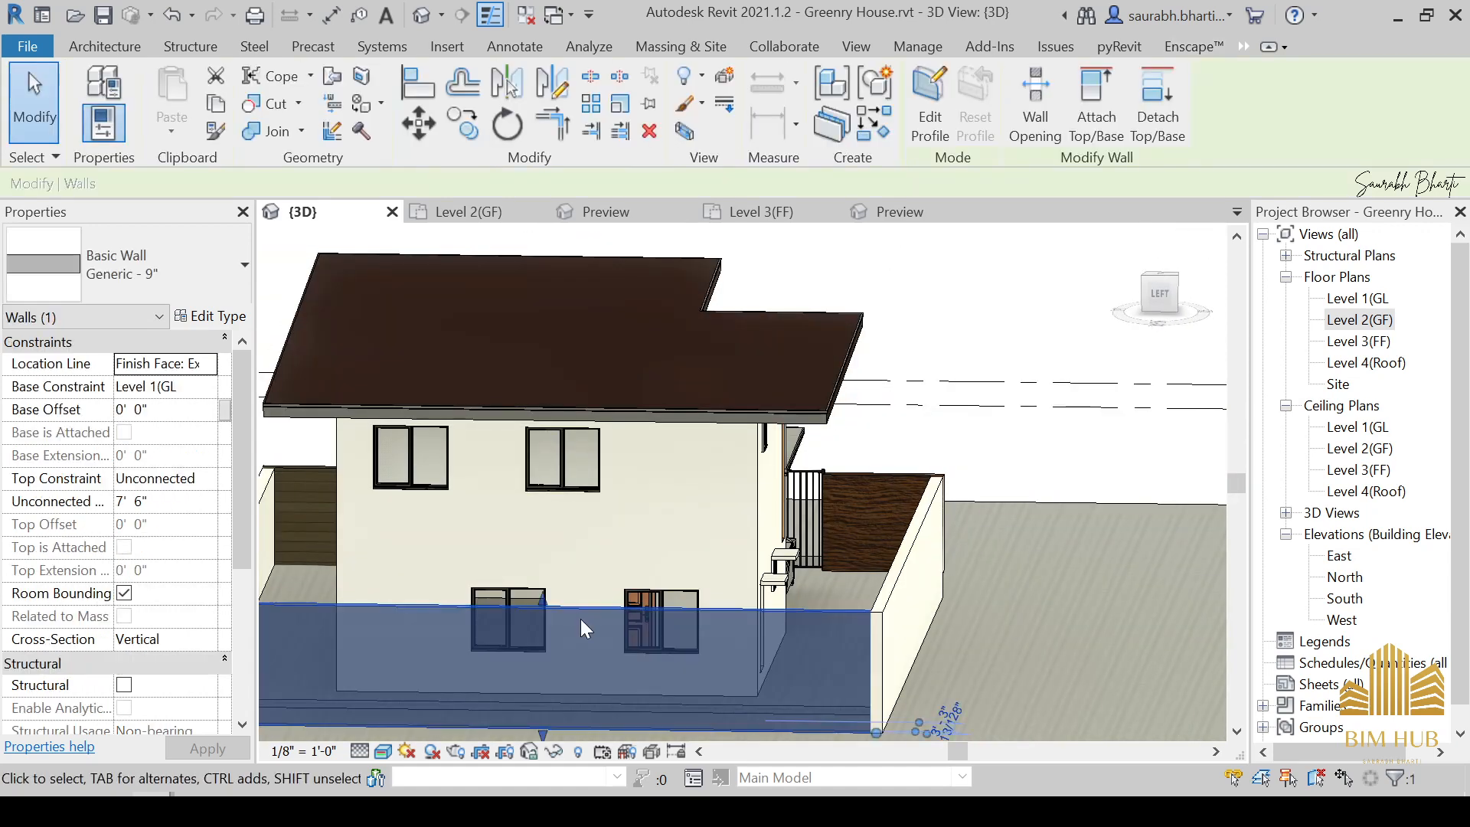
{"action": "key", "text": "h"}
{"action": "key", "text": "h"}
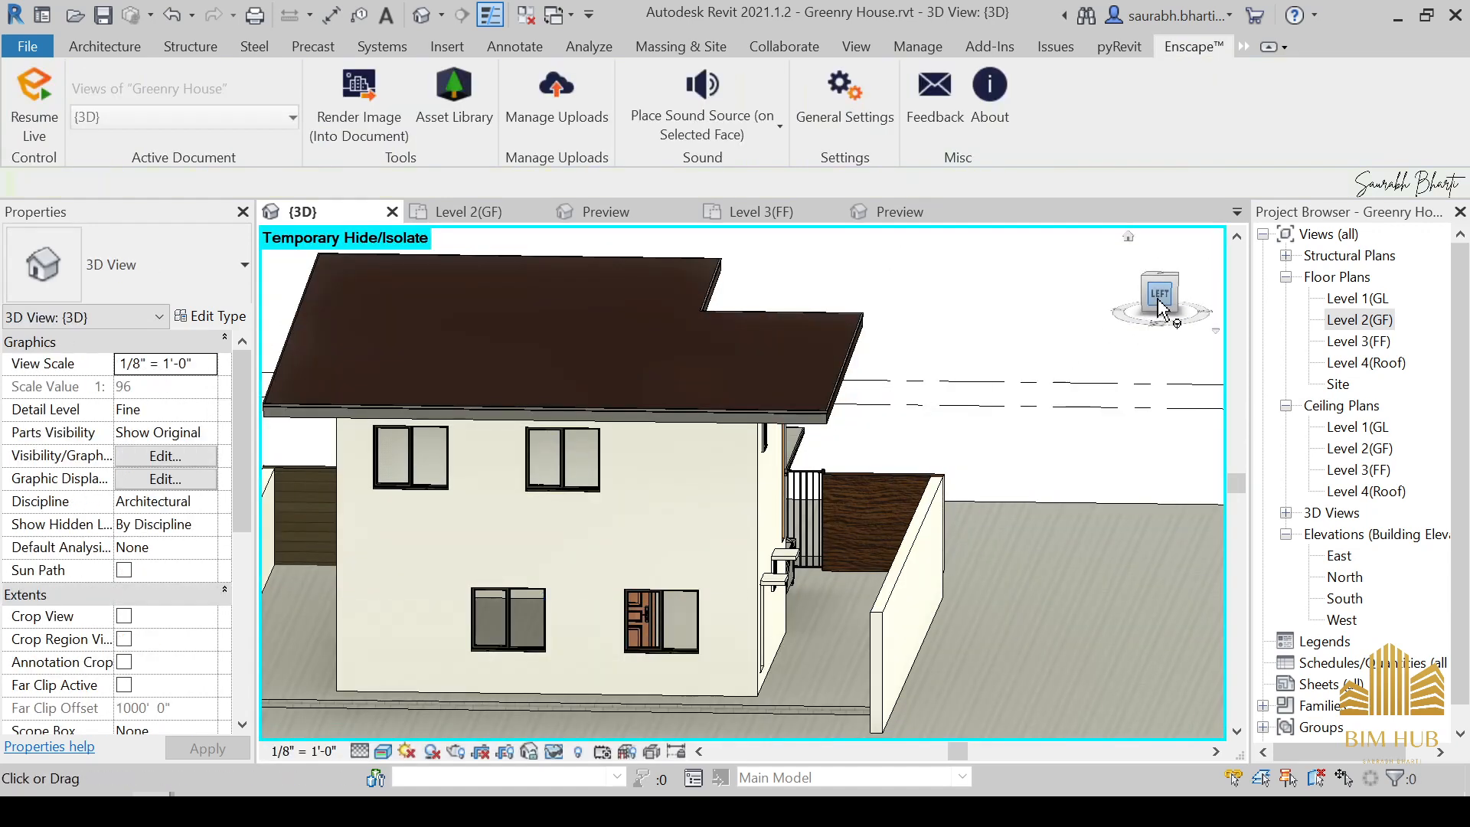
Face the house's left side and start an in-place model in the Generic Models category, named Generic Models 3.
{"action": "left_click", "coordinate": [1160, 295]}
{"action": "scroll", "coordinate": [741, 600], "scroll_direction": "up", "scroll_amount": 6}
{"action": "middle_click_drag", "start_coordinate": [595, 370], "coordinate": [766, 490]}
{"action": "scroll", "coordinate": [766, 490], "scroll_direction": "up", "scroll_amount": 1}
{"action": "left_click", "coordinate": [105, 46]}
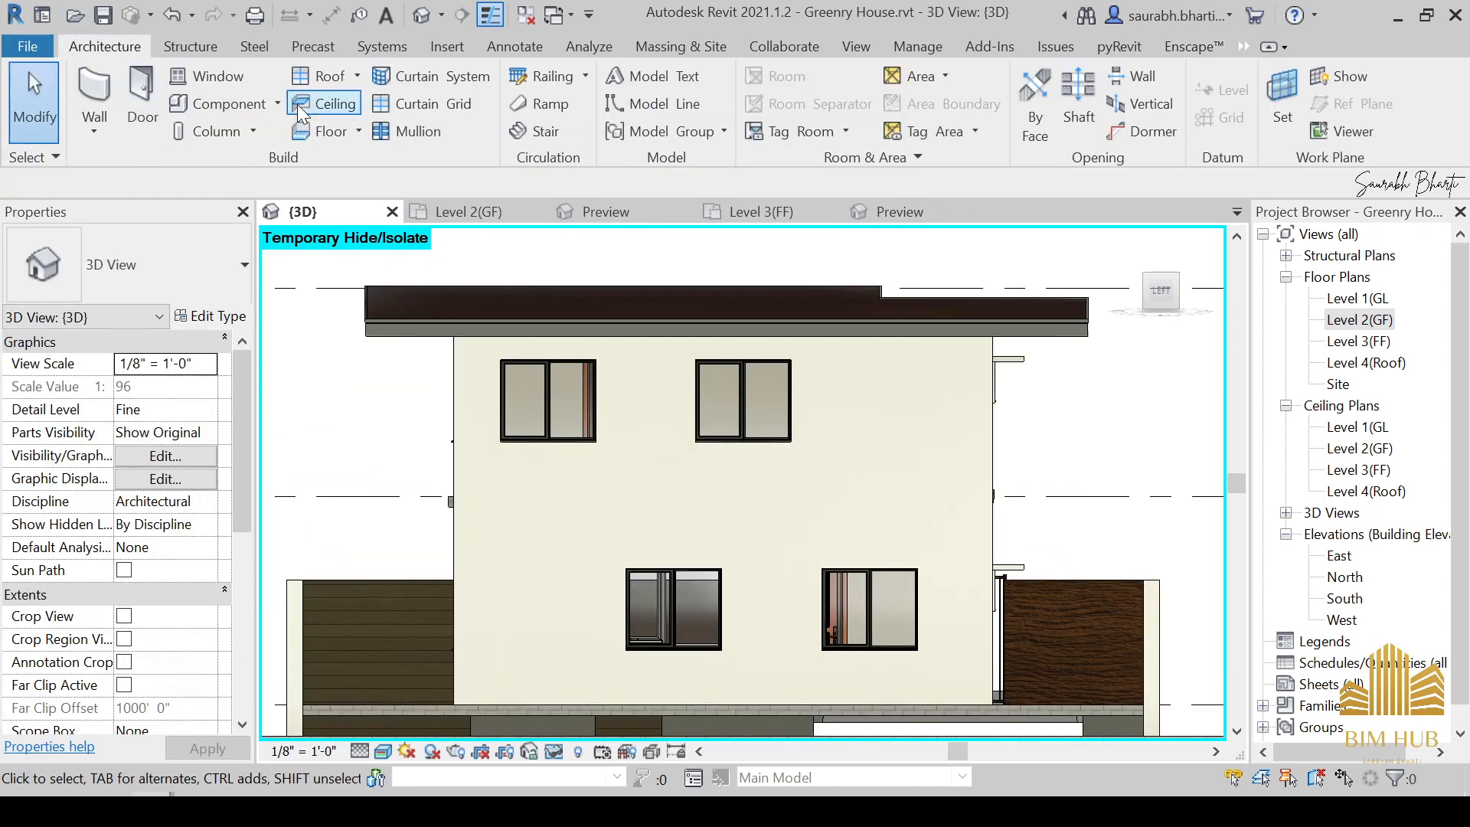
{"action": "left_click", "coordinate": [277, 103]}
{"action": "left_click", "coordinate": [226, 191]}
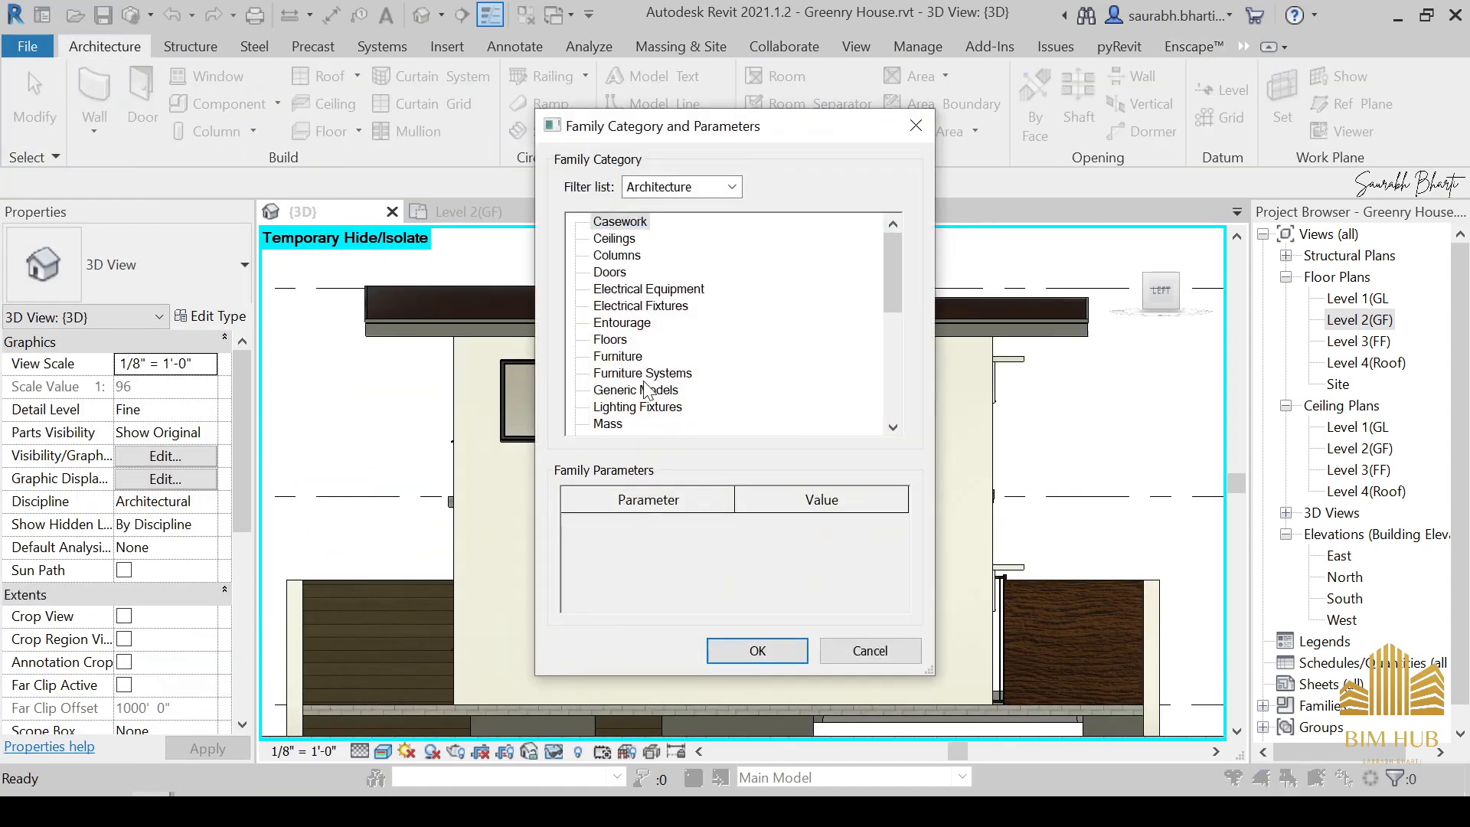
{"action": "double_click", "coordinate": [653, 392]}
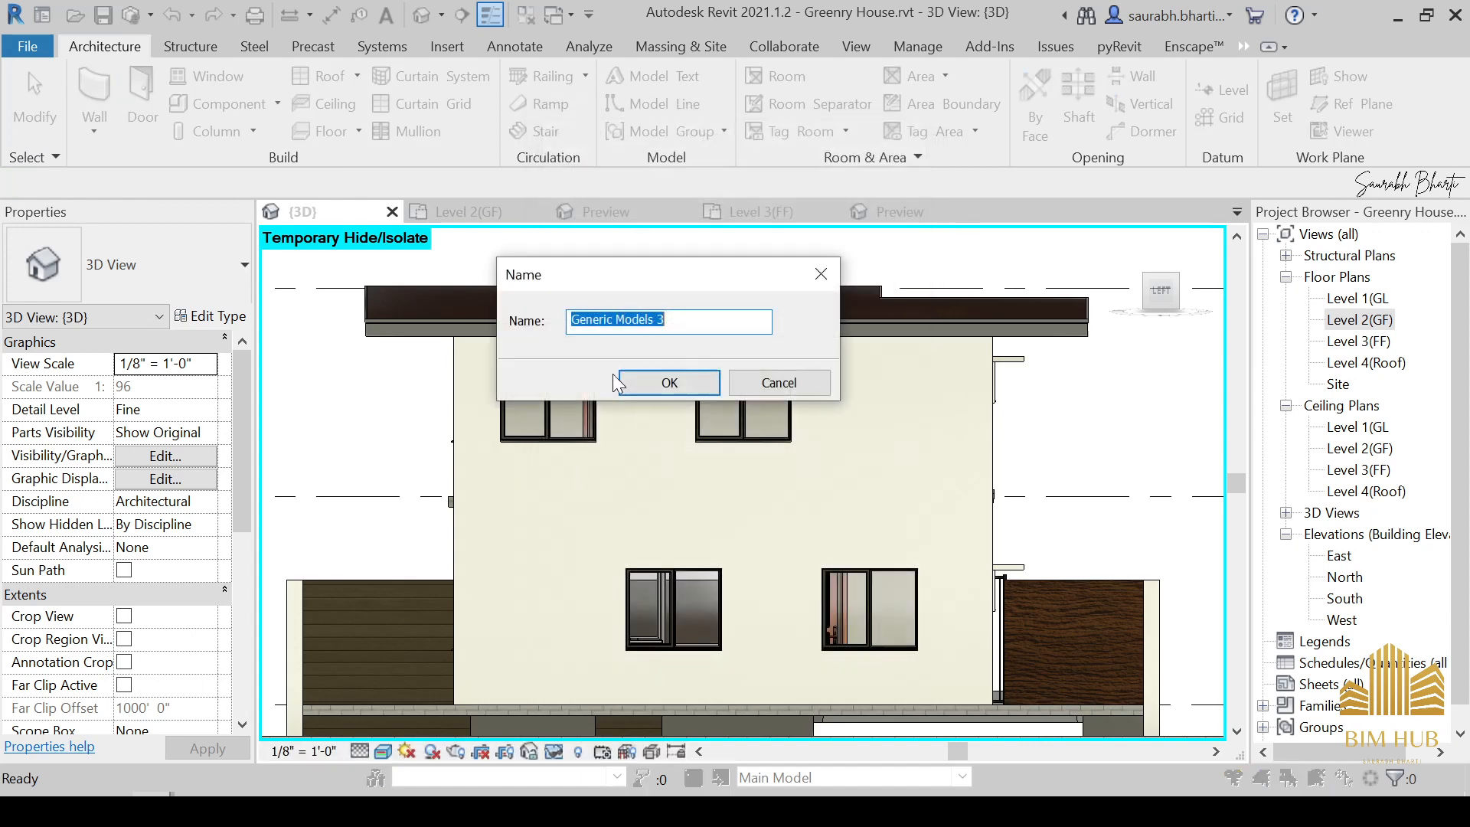
{"action": "left_click", "coordinate": [668, 383]}
Start an extrusion and pick the house's left exterior wall as its work plane.
{"action": "left_click", "coordinate": [197, 96]}
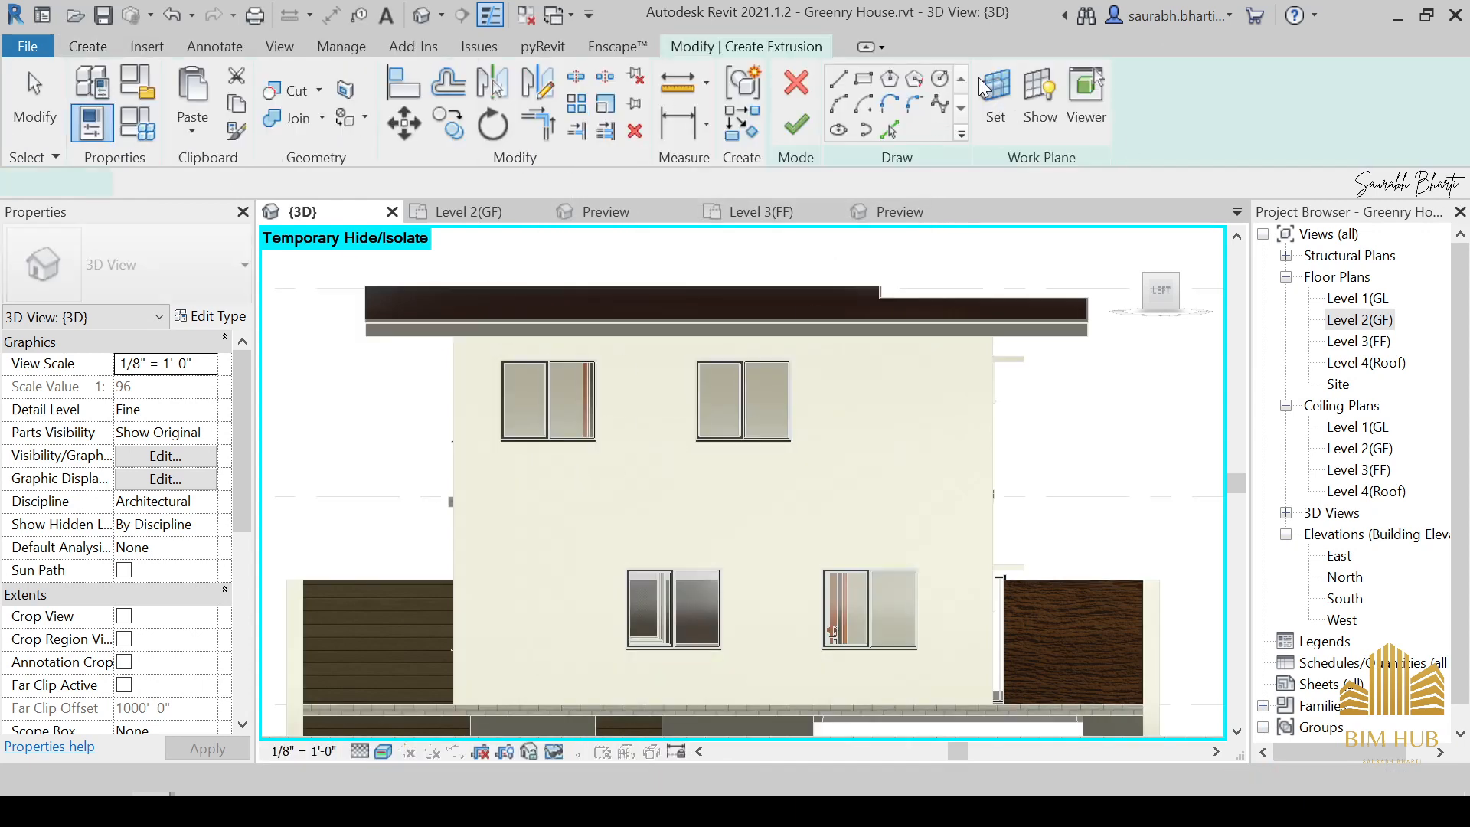
{"action": "left_click", "coordinate": [993, 99]}
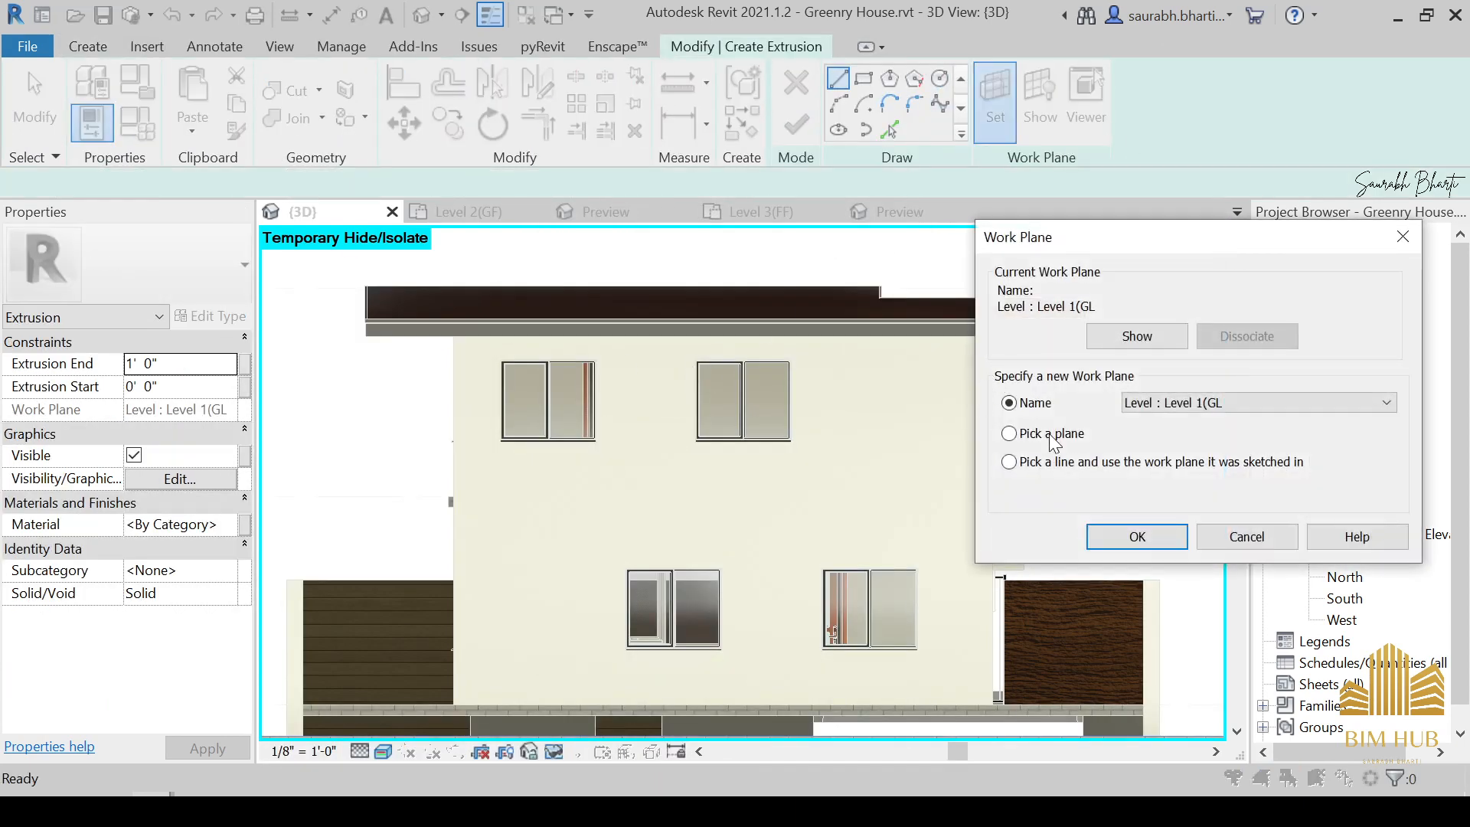
{"action": "left_click", "coordinate": [1114, 539]}
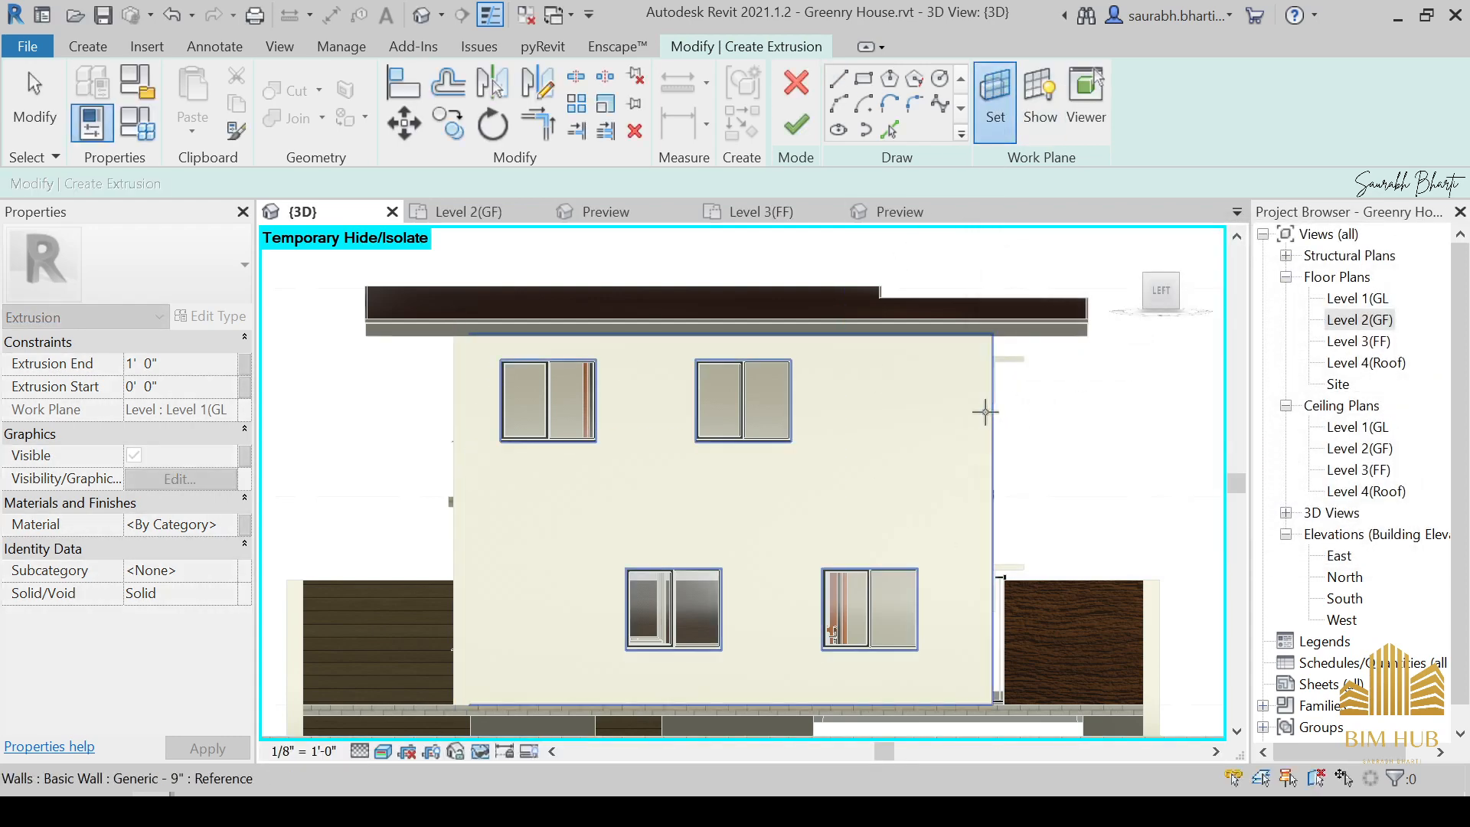
{"action": "left_click", "coordinate": [993, 410]}
Sketch a rectangle about 1' 10 1/2" by 3" over the existing sunshade's side profile next to the house wall.
{"action": "left_click", "coordinate": [864, 78]}
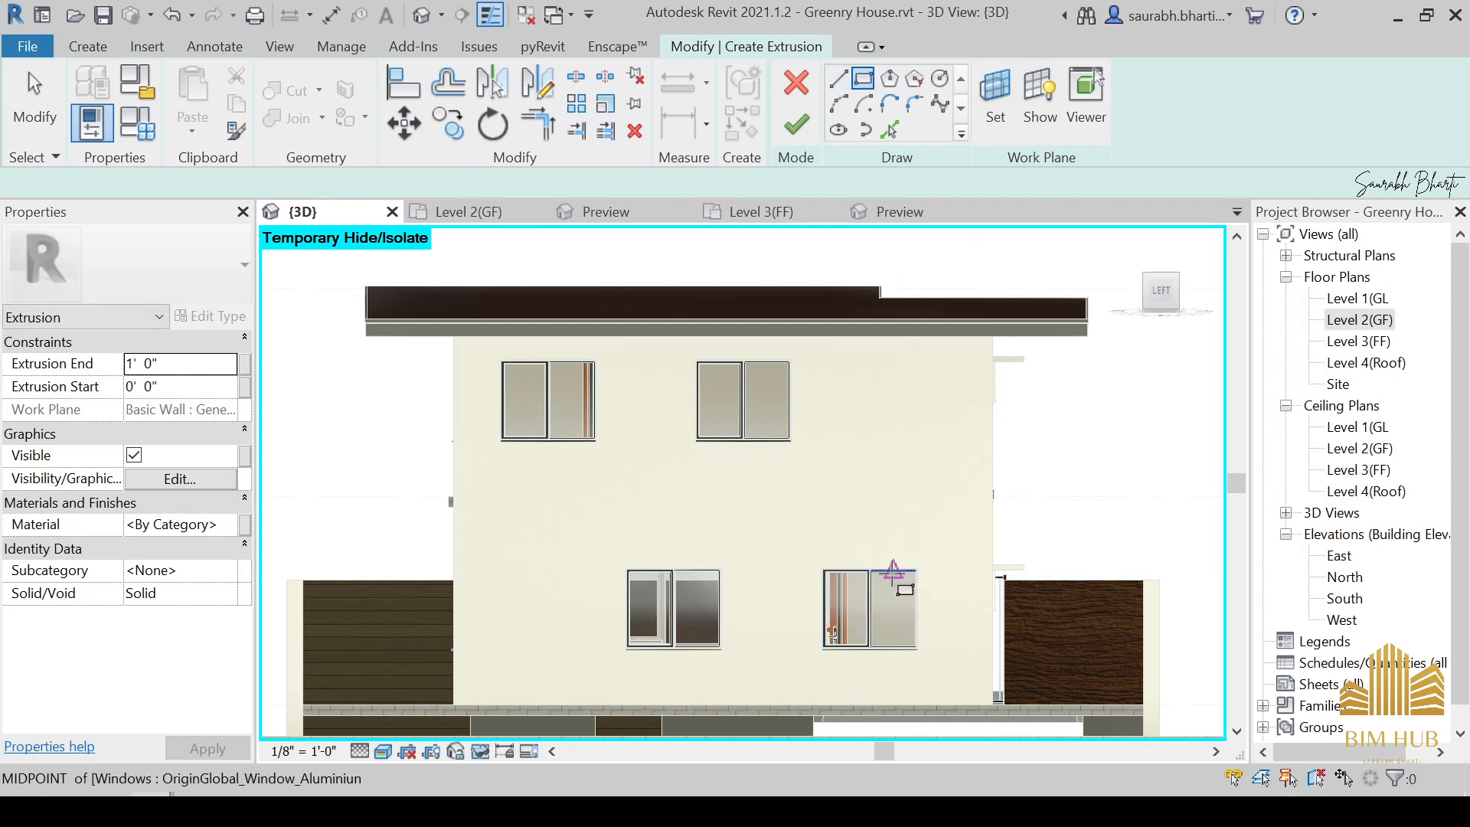
{"action": "scroll", "coordinate": [858, 585], "scroll_direction": "up", "scroll_amount": 1}
{"action": "scroll", "coordinate": [856, 585], "scroll_direction": "up", "scroll_amount": 2}
{"action": "scroll", "coordinate": [797, 483], "scroll_direction": "down", "scroll_amount": 2}
{"action": "scroll", "coordinate": [972, 462], "scroll_direction": "up", "scroll_amount": 1}
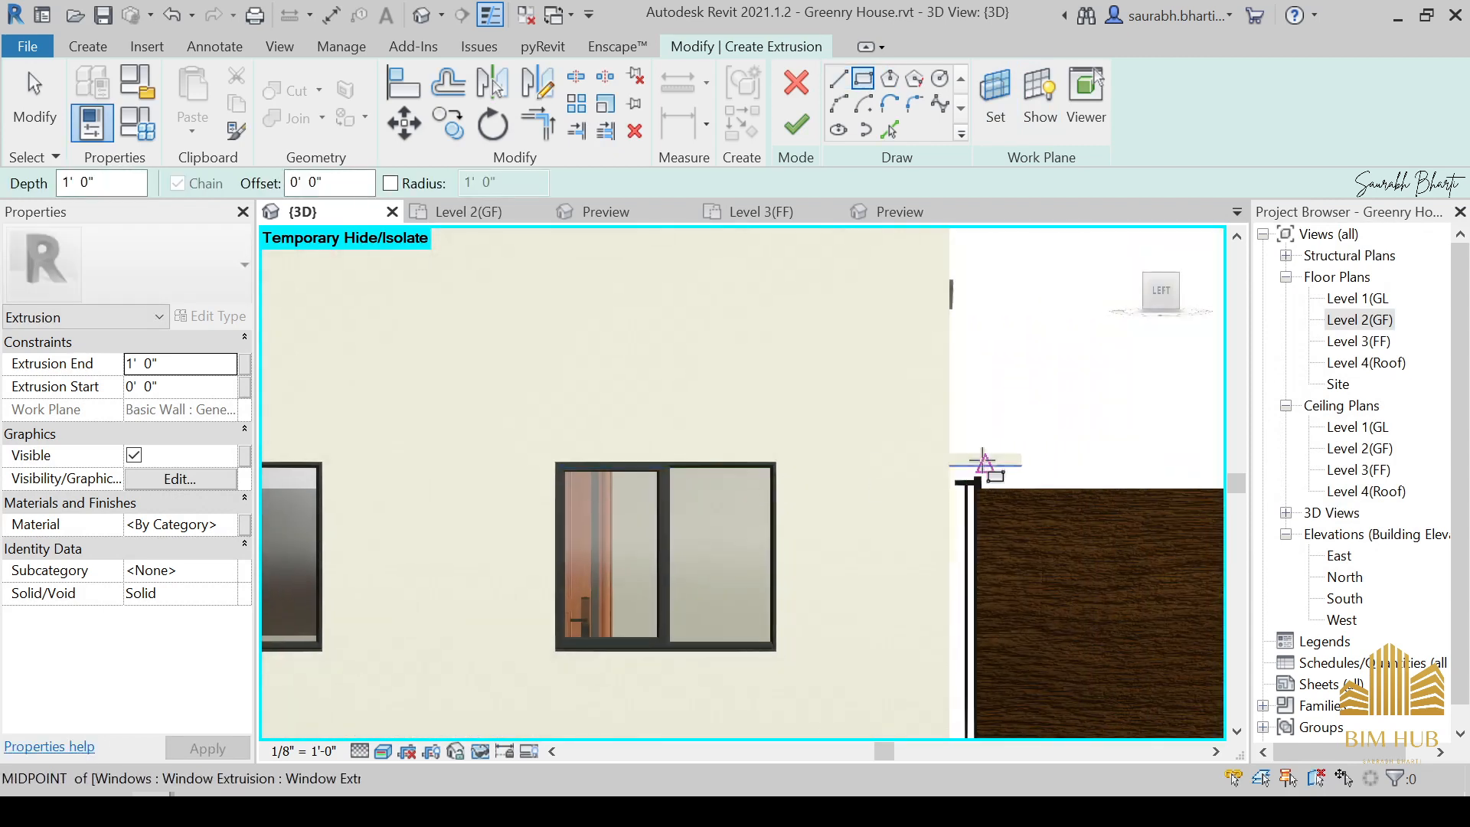
{"action": "left_click", "coordinate": [1021, 454]}
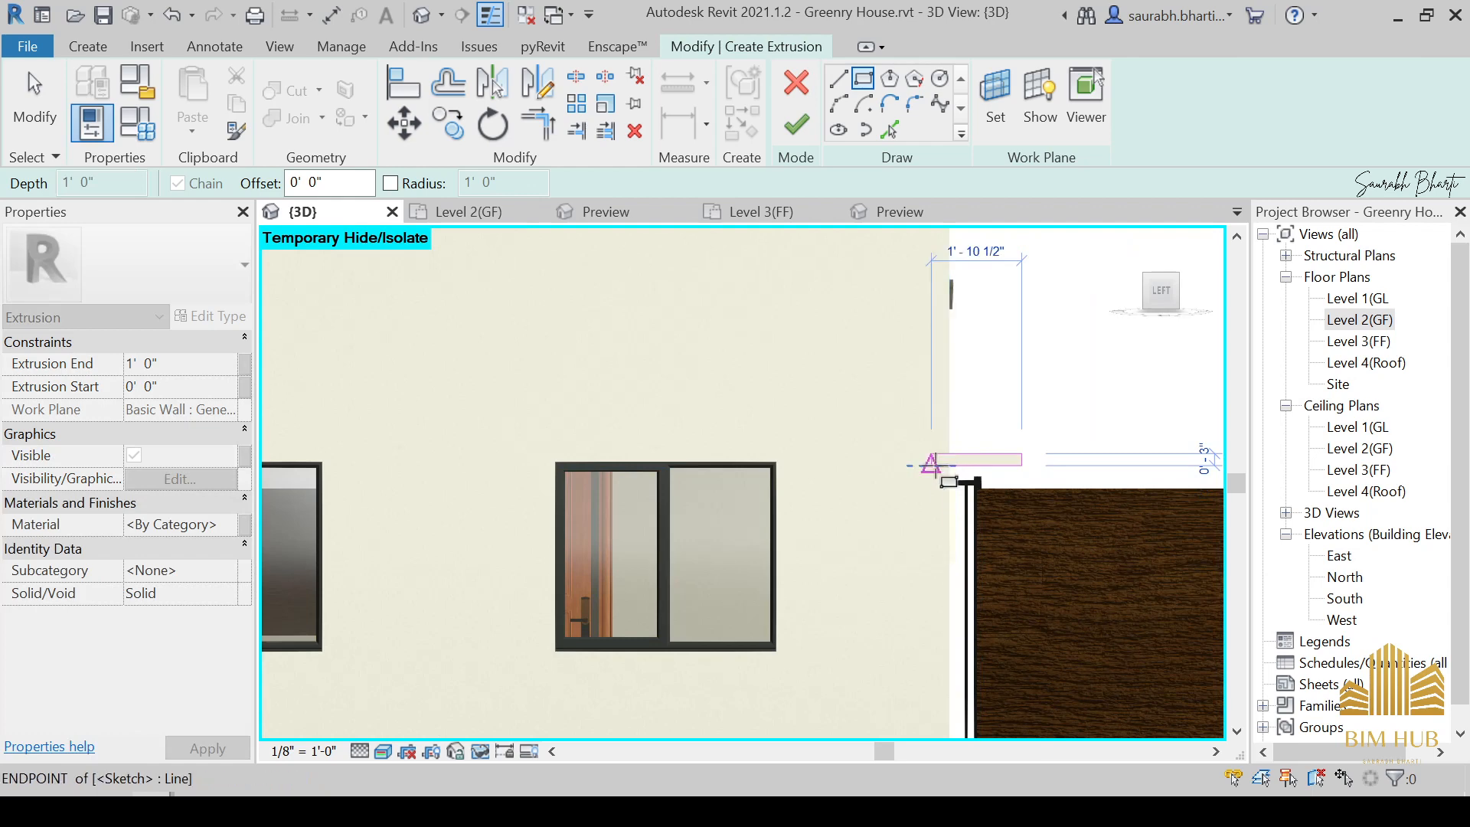
{"action": "left_click", "coordinate": [931, 465]}
{"action": "key", "text": "Escape"}
{"action": "key", "text": "Escape"}
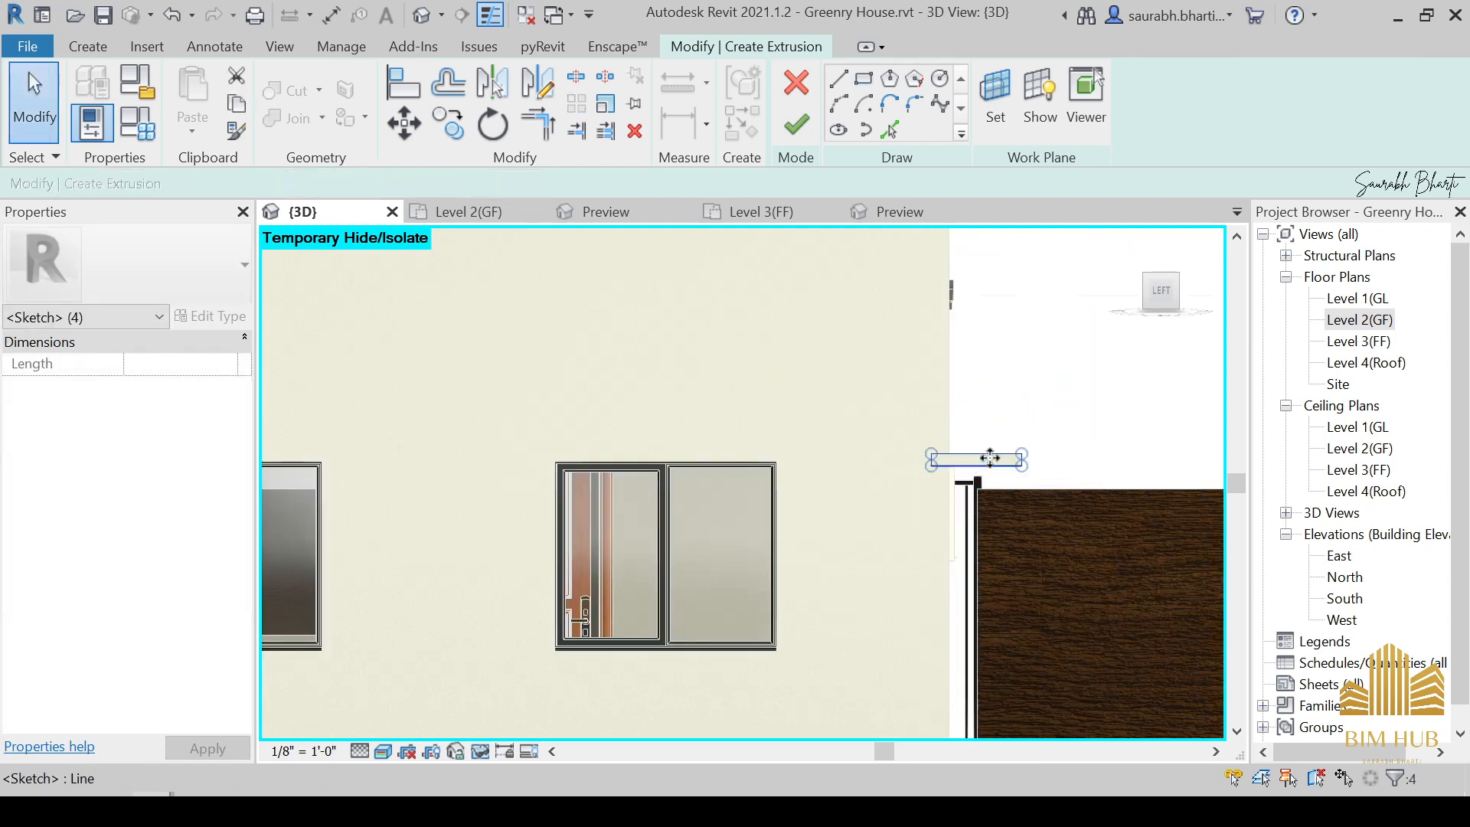
Move the rectangle onto the head of the ground-floor window nearest the gate and stretch its ends to the window frame's edges.
{"action": "mouse_move", "coordinate": [805, 459]}
{"action": "left_mouse_down"}
{"action": "mouse_move", "coordinate": [589, 453]}
{"action": "mouse_move", "coordinate": [879, 433]}
{"action": "mouse_move", "coordinate": [903, 451]}
{"action": "left_mouse_up"}
{"action": "key", "text": "Escape"}
{"action": "scroll", "coordinate": [628, 456], "scroll_direction": "up", "scroll_amount": 4}
{"action": "scroll", "coordinate": [414, 442], "scroll_direction": "up", "scroll_amount": 2}
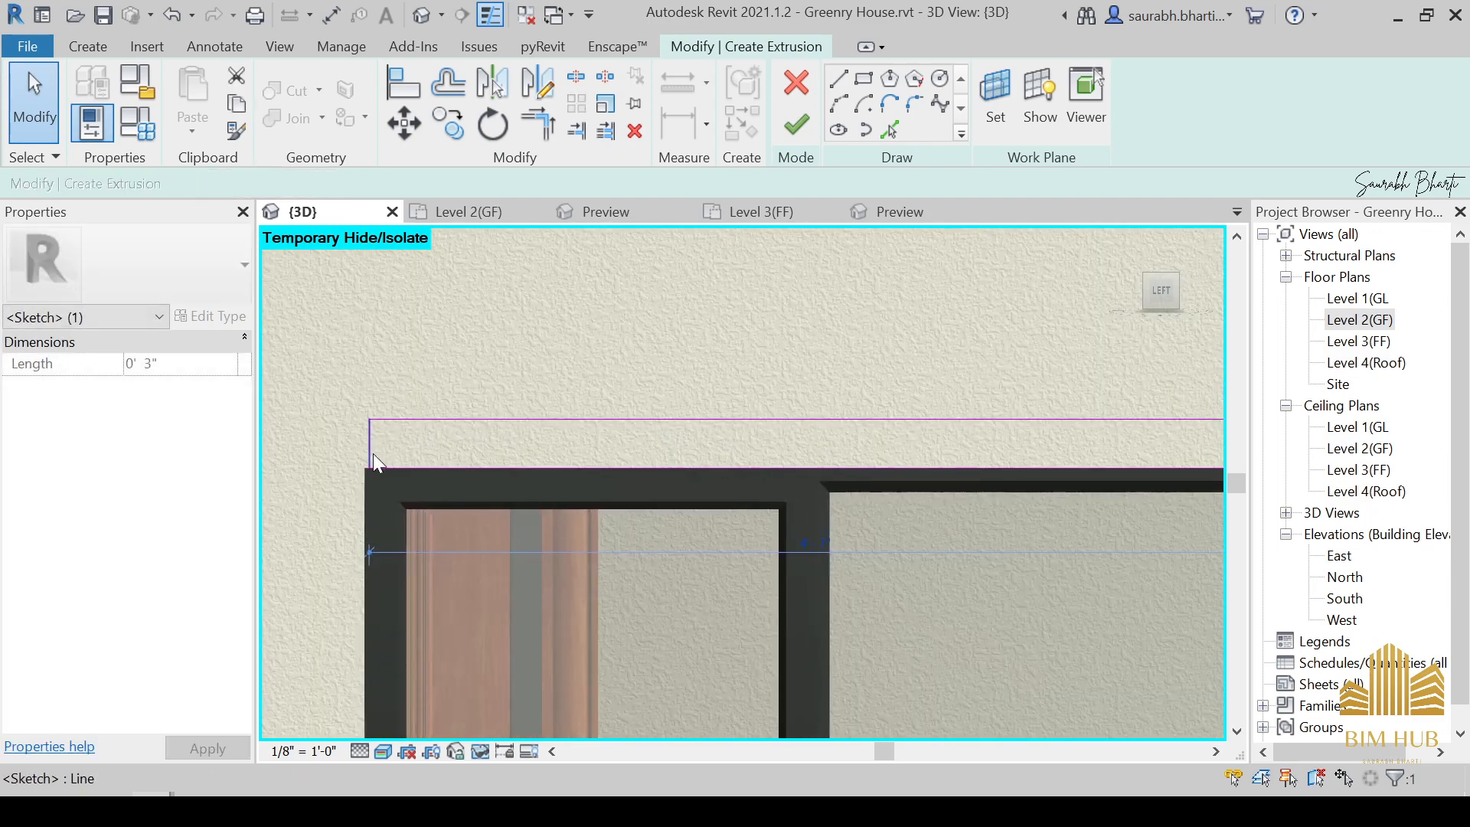
{"action": "mouse_move", "coordinate": [370, 454]}
{"action": "left_mouse_down"}
{"action": "mouse_move", "coordinate": [289, 454]}
{"action": "mouse_move", "coordinate": [364, 455]}
{"action": "left_mouse_up"}
{"action": "middle_click_drag", "start_coordinate": [945, 509], "coordinate": [587, 416]}
{"action": "scroll", "coordinate": [587, 416], "scroll_direction": "down", "scroll_amount": 2}
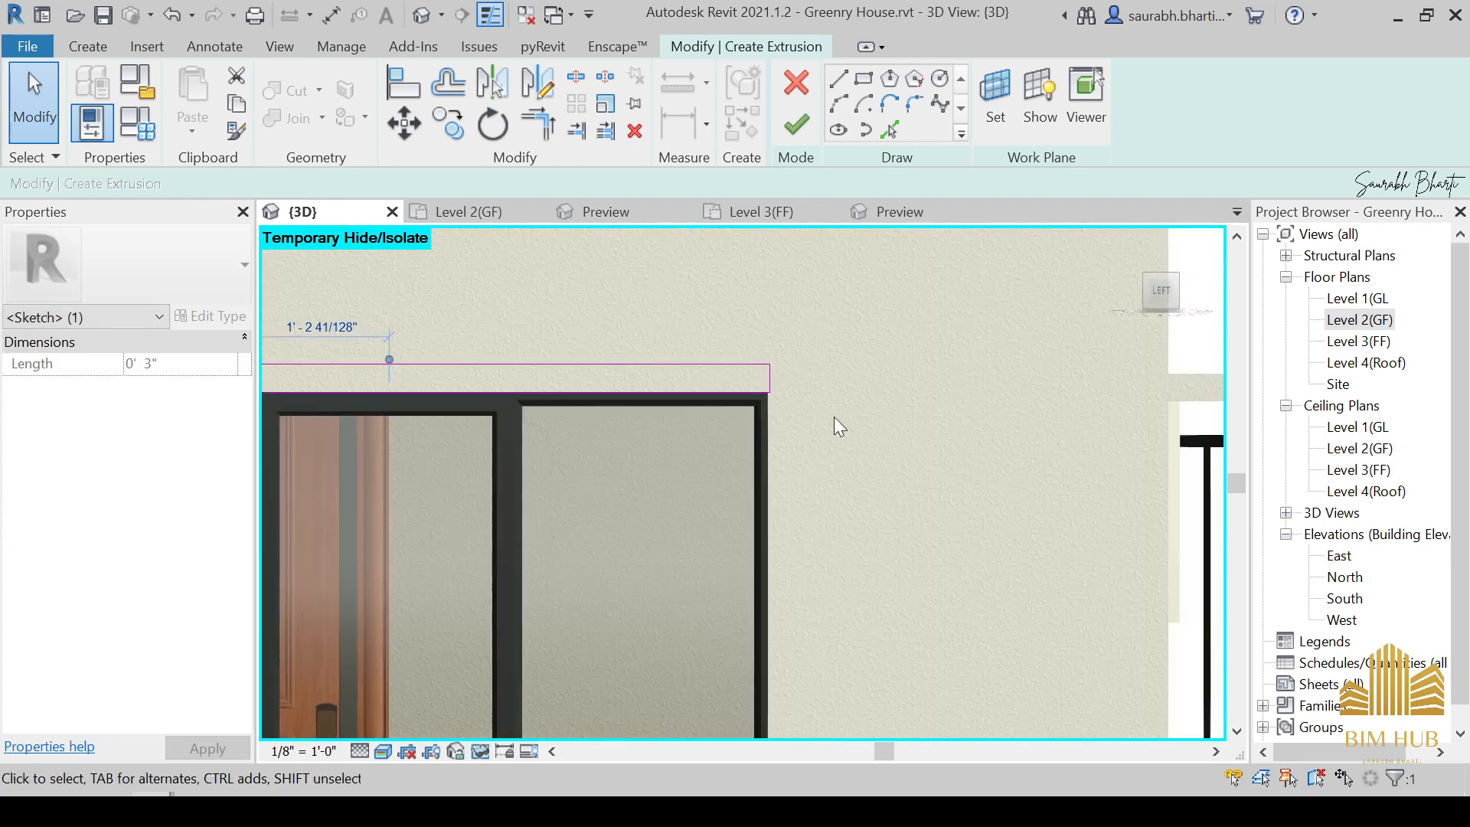
{"action": "scroll", "coordinate": [834, 418], "scroll_direction": "up", "scroll_amount": 2}
{"action": "mouse_move", "coordinate": [715, 375]}
{"action": "left_mouse_down"}
{"action": "mouse_move", "coordinate": [667, 368]}
{"action": "mouse_move", "coordinate": [715, 366]}
{"action": "left_mouse_up"}
{"action": "scroll", "coordinate": [781, 404], "scroll_direction": "down", "scroll_amount": 2}
{"action": "mouse_move", "coordinate": [780, 403]}
{"action": "middle_mouse_down"}
{"action": "mouse_move", "coordinate": [852, 425]}
{"action": "mouse_move", "coordinate": [943, 423]}
{"action": "middle_mouse_up"}
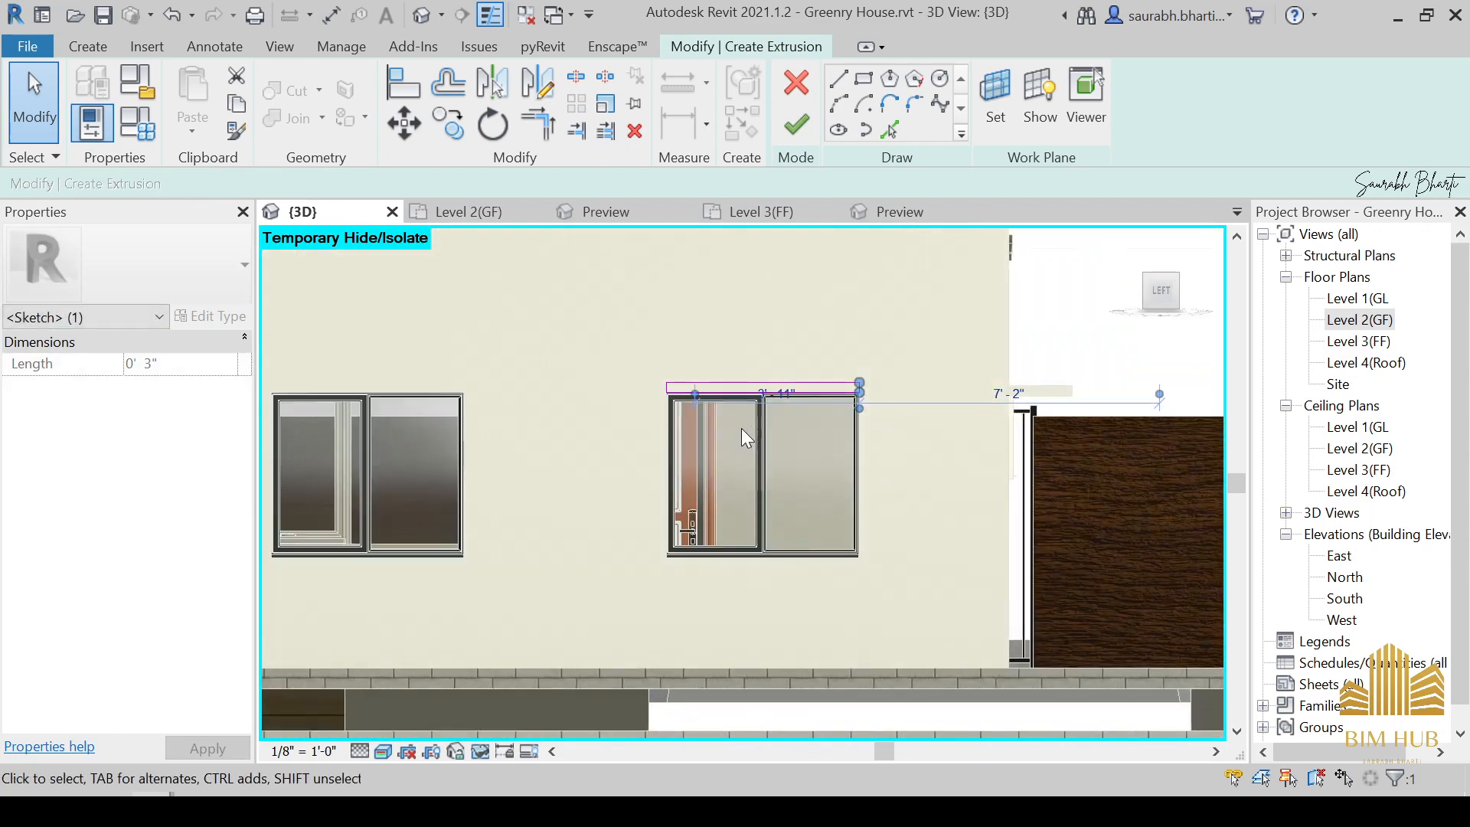
Complete the window sunshade with its Extrusion End set to 1' 6" and finish the in-place model.
{"action": "left_click", "coordinate": [795, 122]}
{"action": "mouse_move", "coordinate": [836, 522]}
{"action": "middle_mouse_down", "text": "shift"}
{"action": "mouse_move", "coordinate": [860, 508]}
{"action": "mouse_move", "coordinate": [909, 558]}
{"action": "mouse_move", "coordinate": [856, 605]}
{"action": "mouse_move", "coordinate": [926, 526]}
{"action": "middle_mouse_up", "text": "shift"}
{"action": "left_click", "coordinate": [821, 404]}
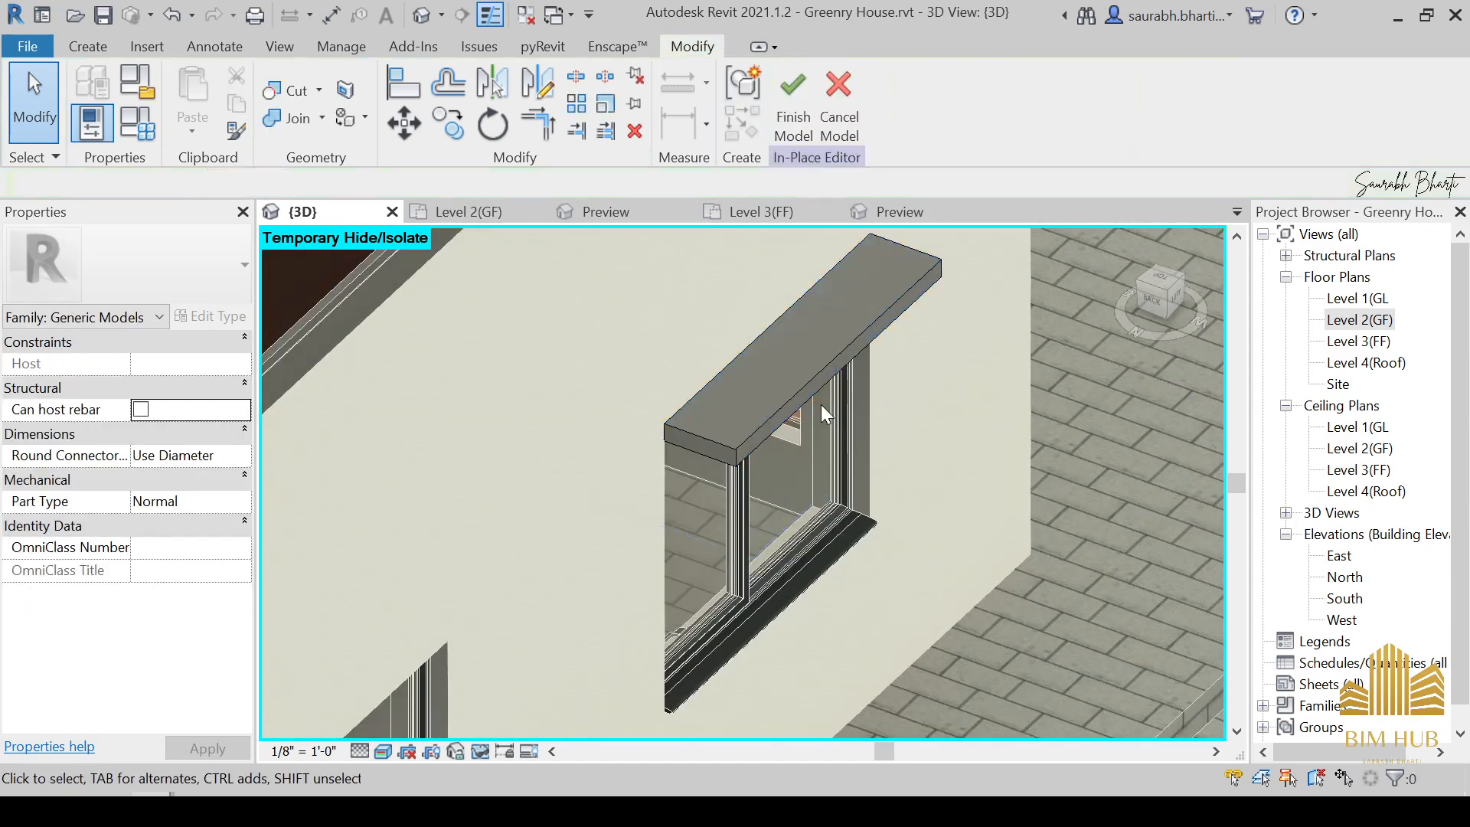
{"action": "left_click", "coordinate": [809, 384]}
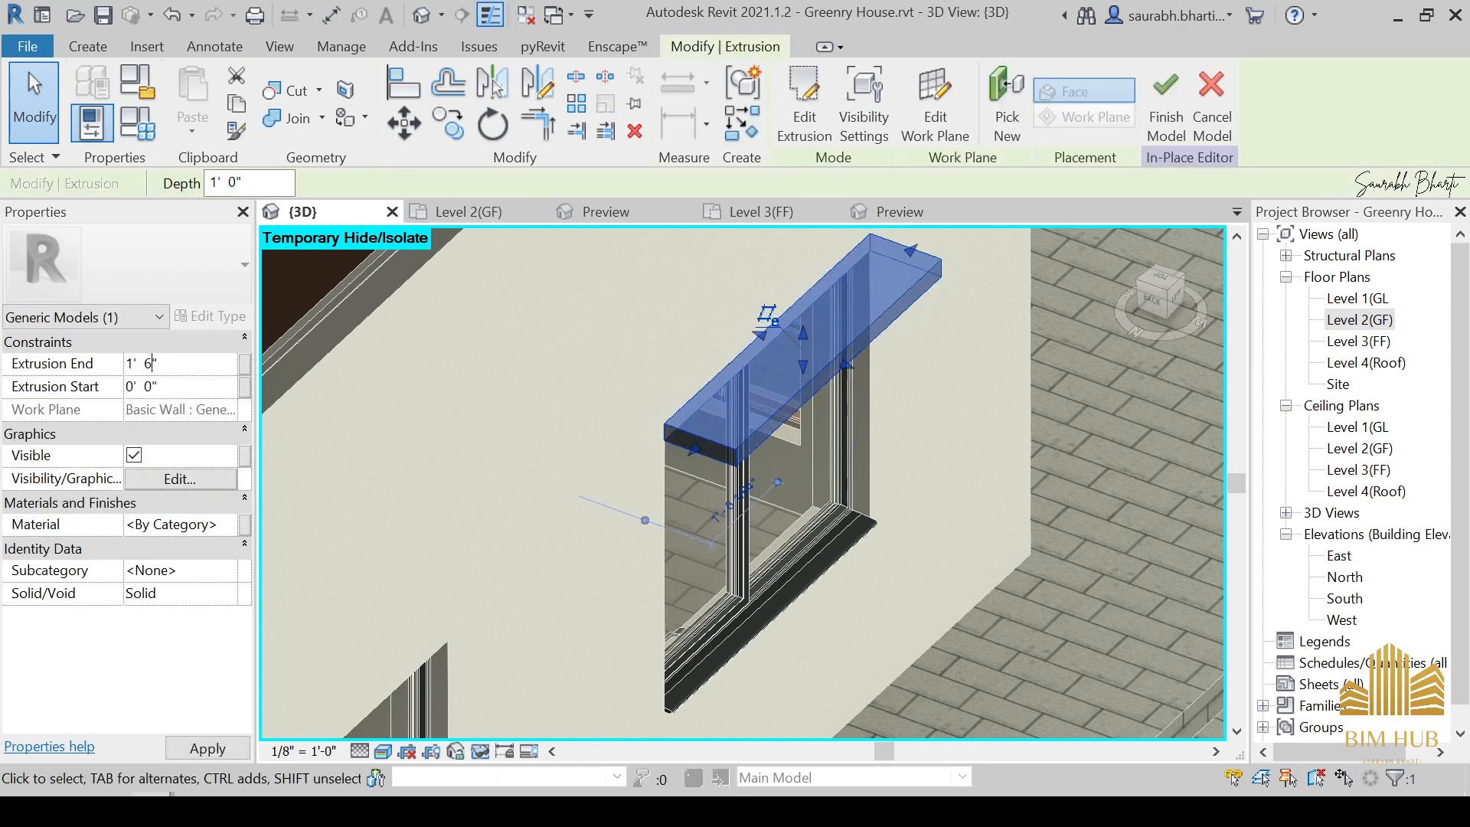
{"action": "type", "text": "\""}
{"action": "key", "text": "Return"}
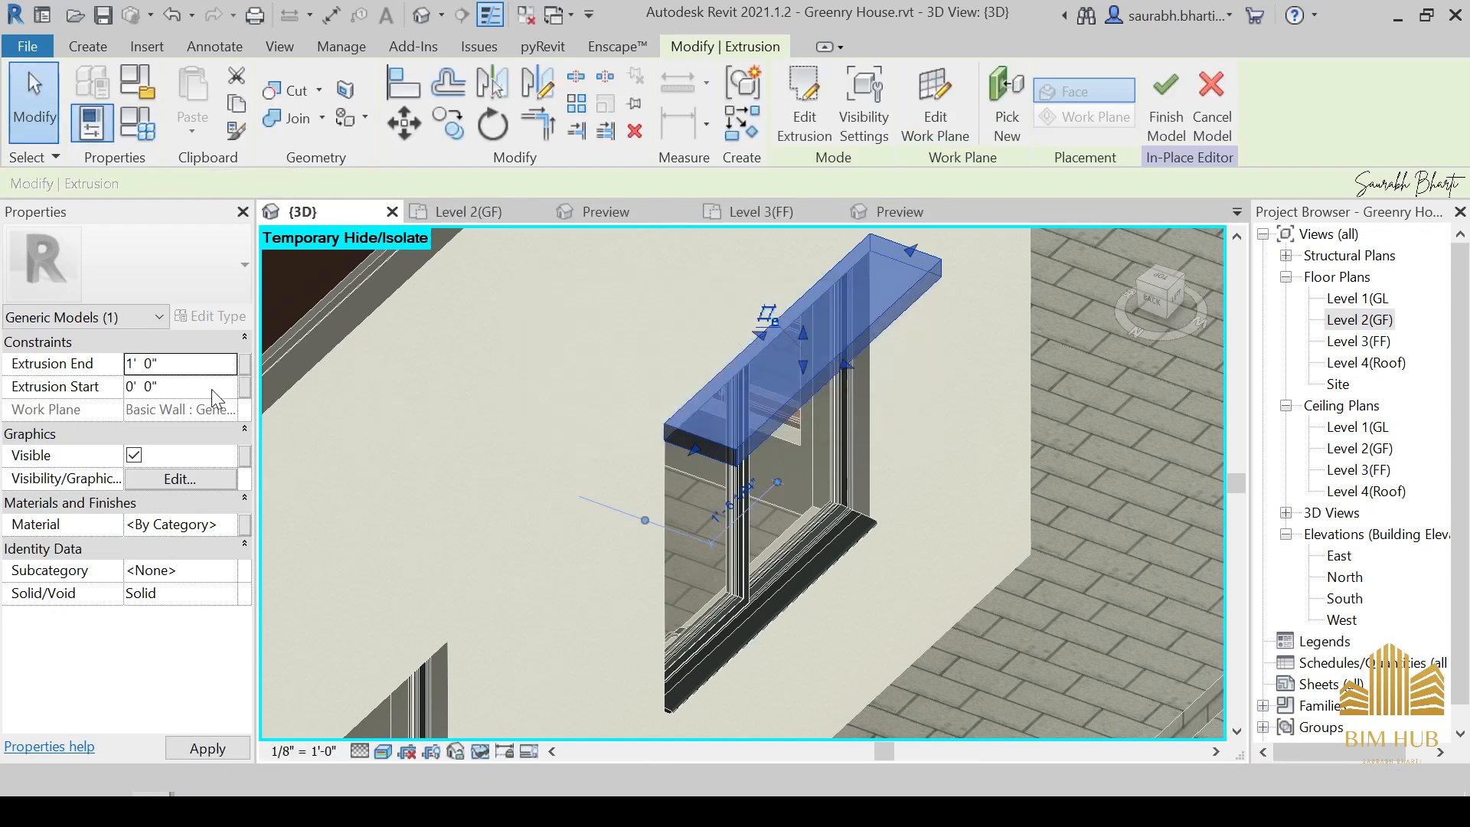
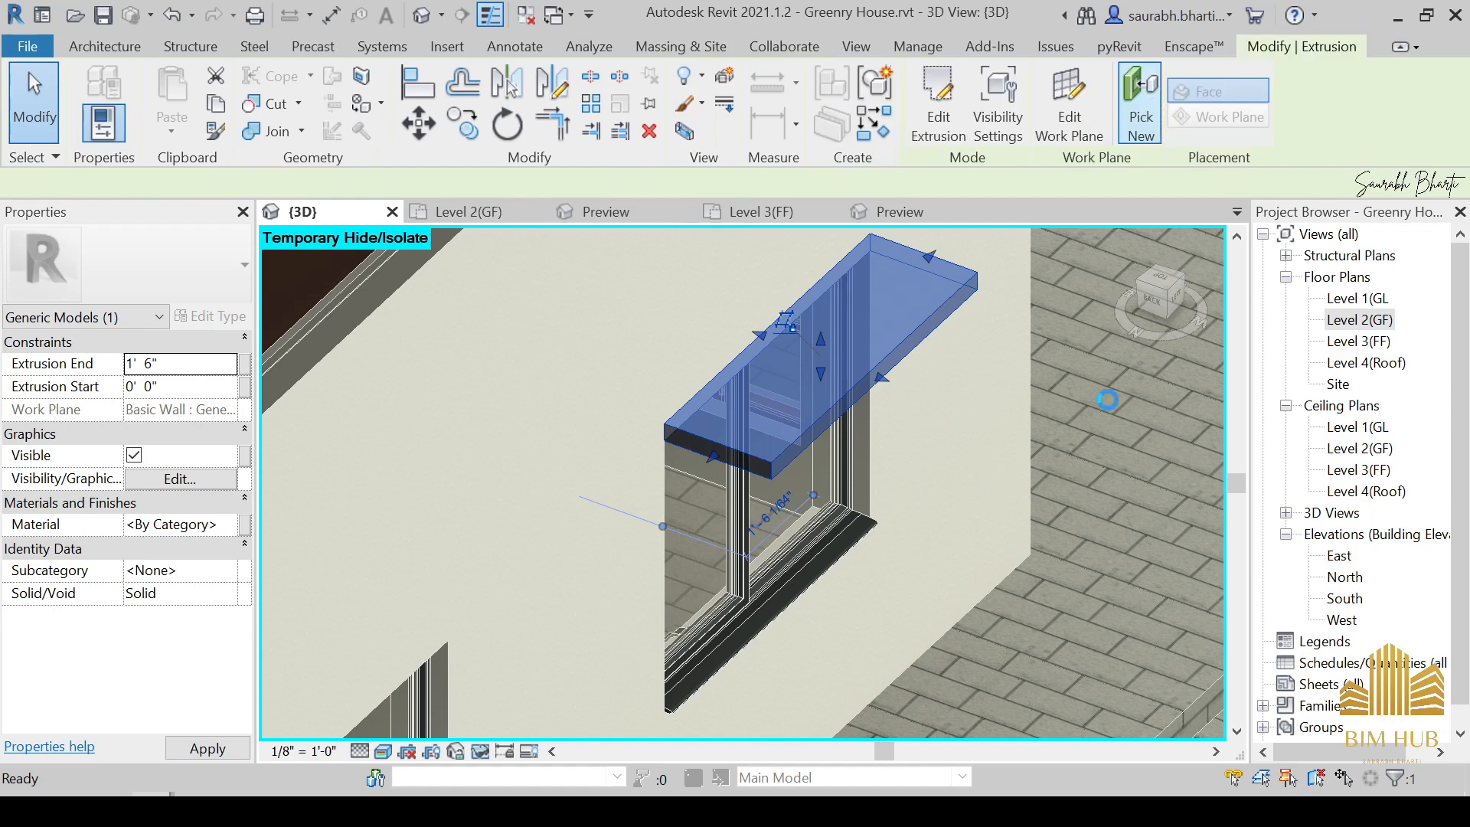
Copy the finished 1' 6" sunshade from the gate-side ground-floor window to the head of the other ground-floor window.
{"action": "scroll", "coordinate": [1107, 399], "scroll_direction": "down", "scroll_amount": 3}
{"action": "middle_click_drag", "start_coordinate": [1107, 460], "coordinate": [1189, 339], "text": "shift"}
{"action": "left_click", "coordinate": [1171, 300]}
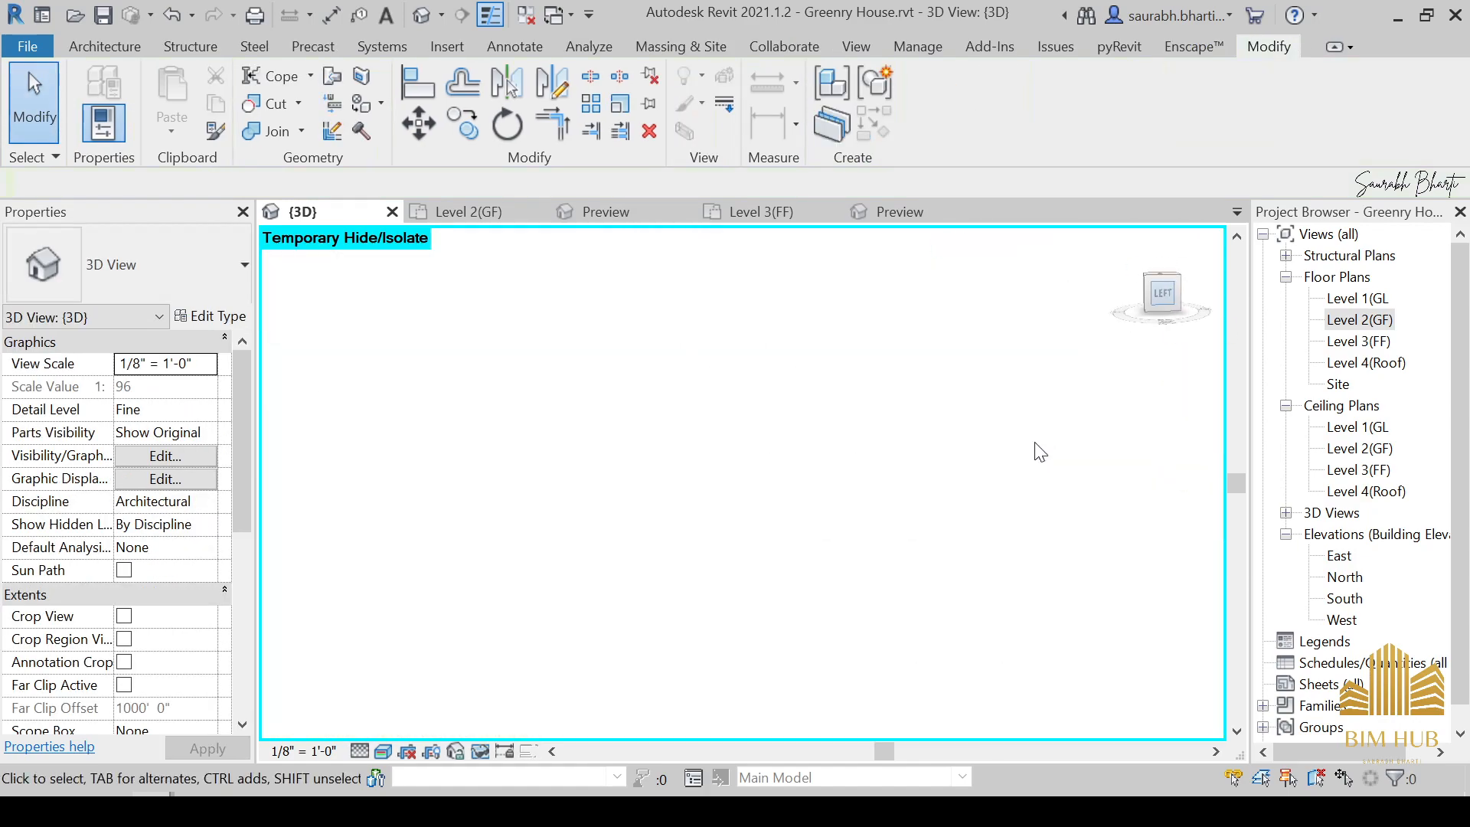
{"action": "scroll", "coordinate": [913, 496], "scroll_direction": "up", "scroll_amount": 6}
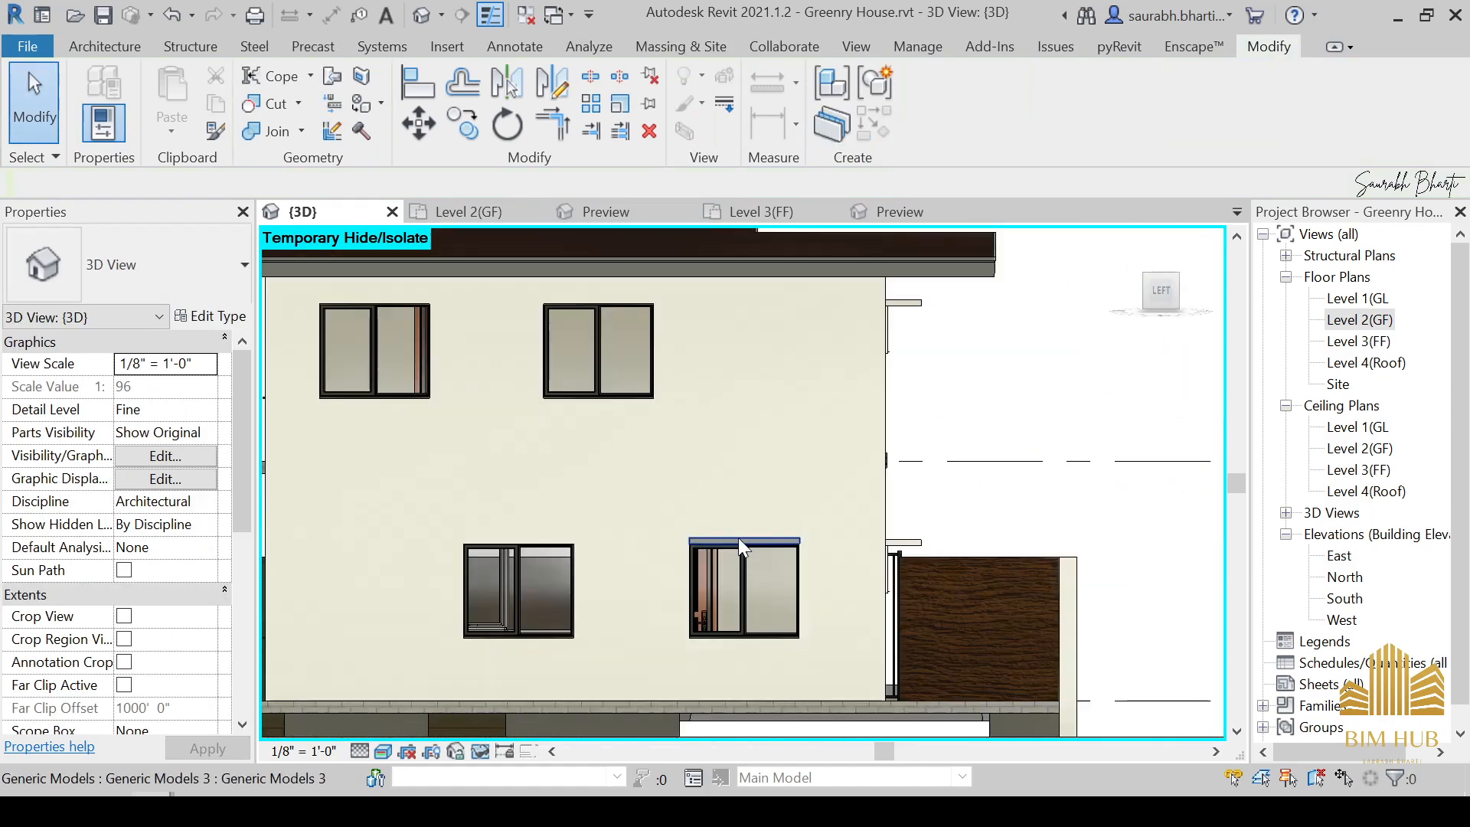
{"action": "left_click", "coordinate": [740, 538]}
{"action": "left_click", "coordinate": [461, 122]}
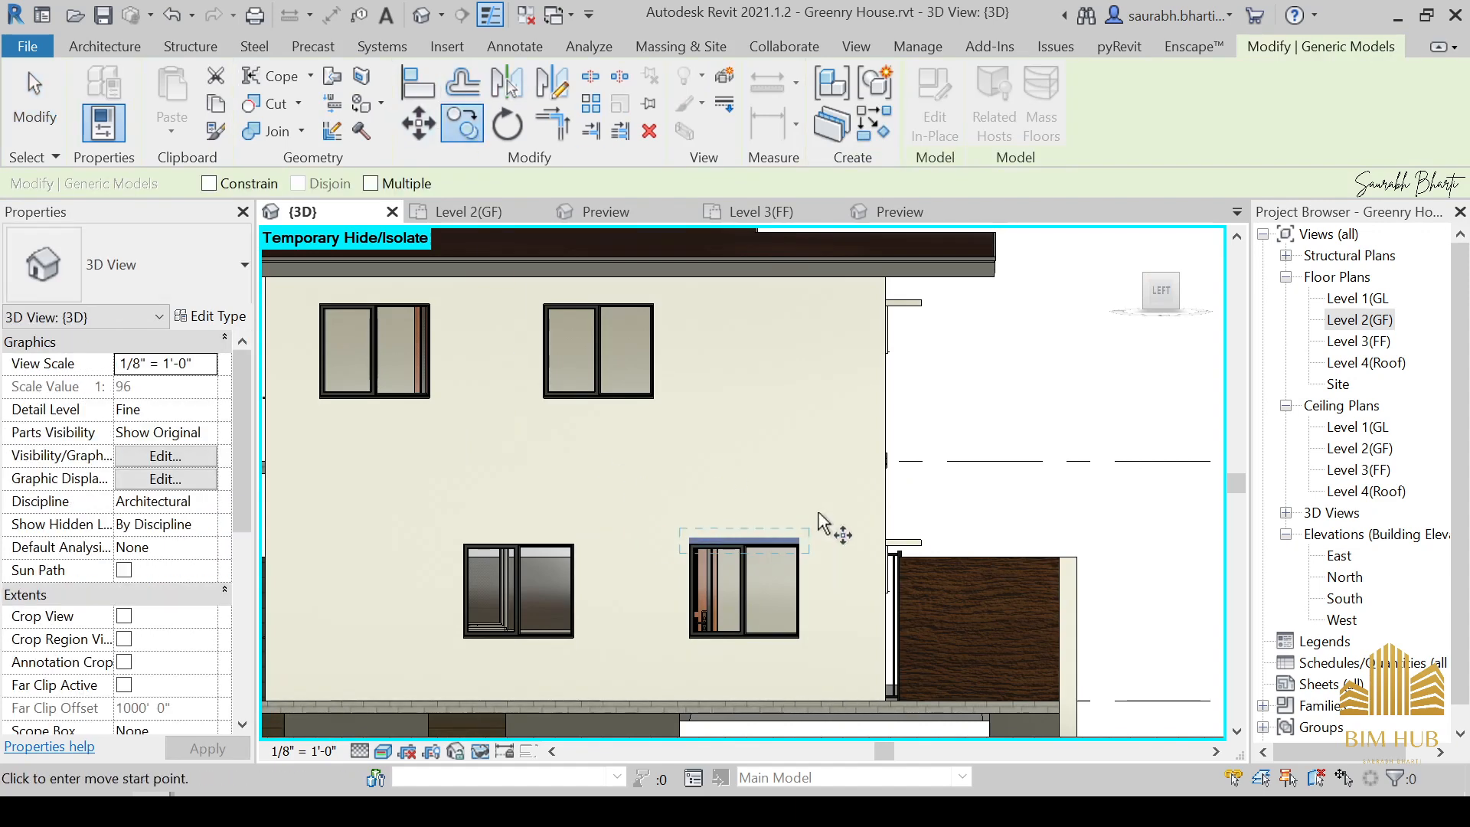
{"action": "scroll", "coordinate": [836, 525], "scroll_direction": "up", "scroll_amount": 3}
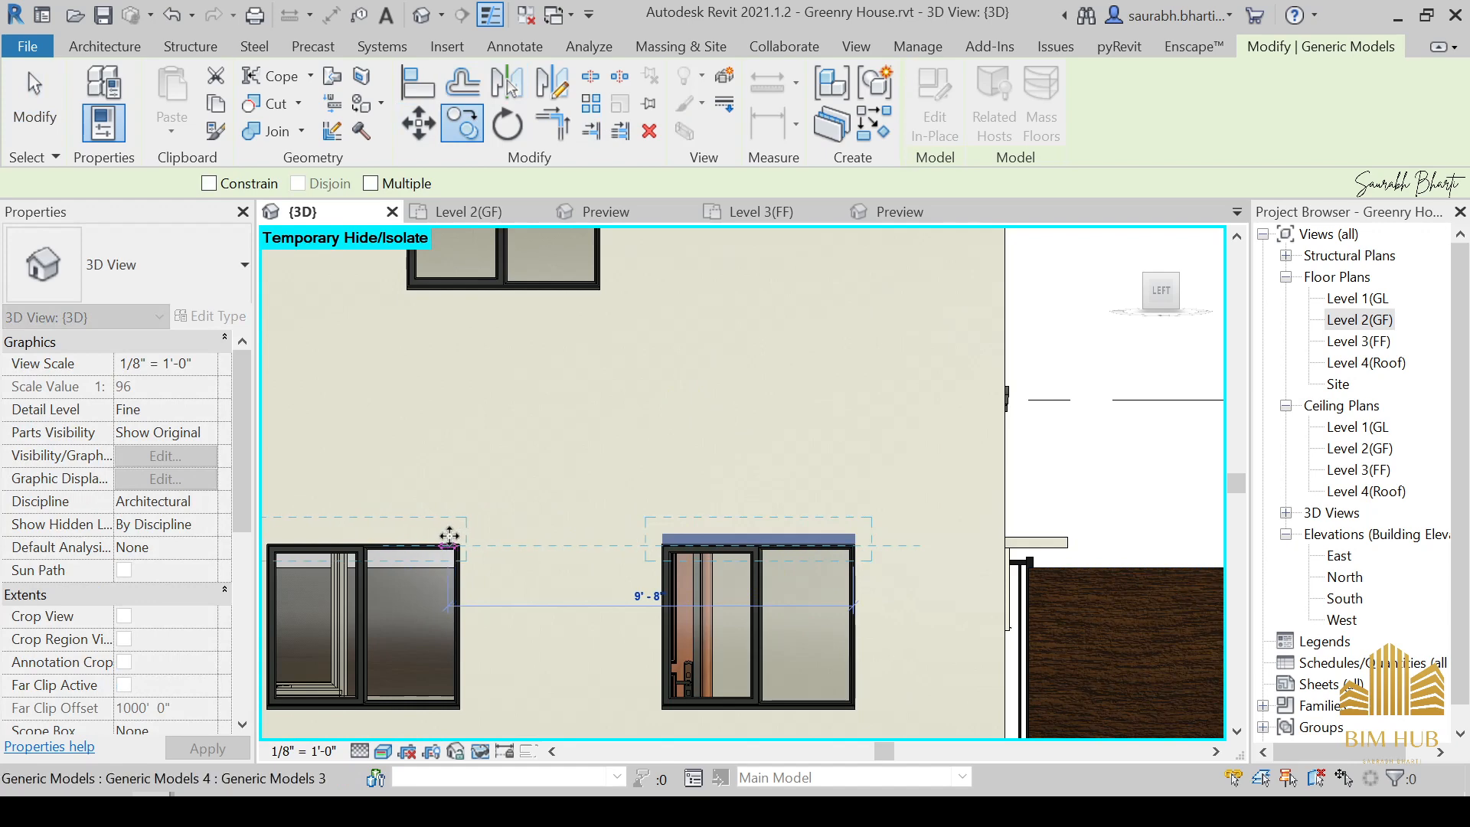
{"action": "left_click", "coordinate": [473, 580]}
{"action": "middle_click_drag", "start_coordinate": [410, 559], "coordinate": [531, 548]}
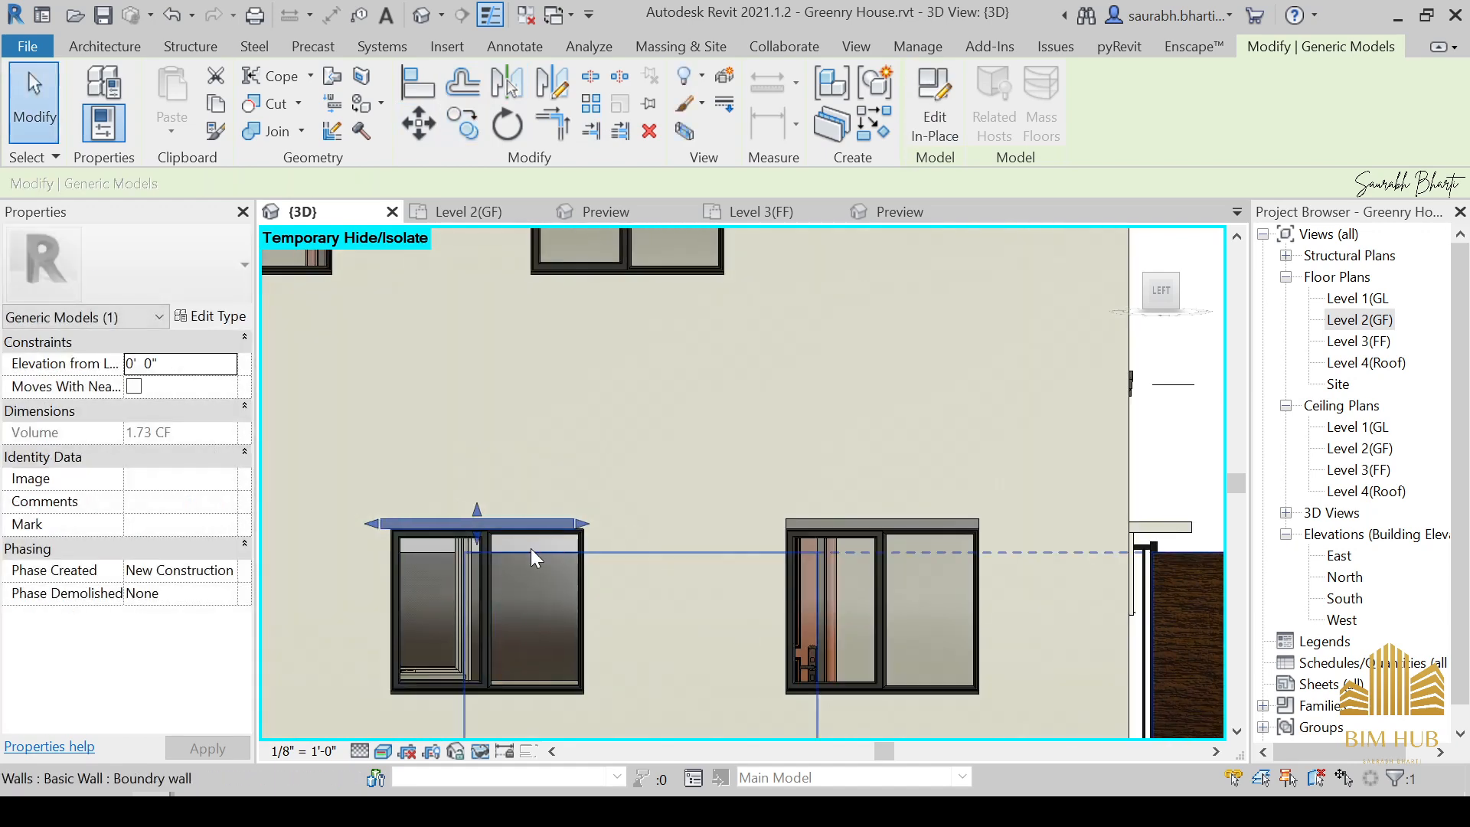
Align the copied sunshade's end farthest from the gate with the window frame's edge.
{"action": "scroll", "coordinate": [431, 543], "scroll_direction": "up", "scroll_amount": 3}
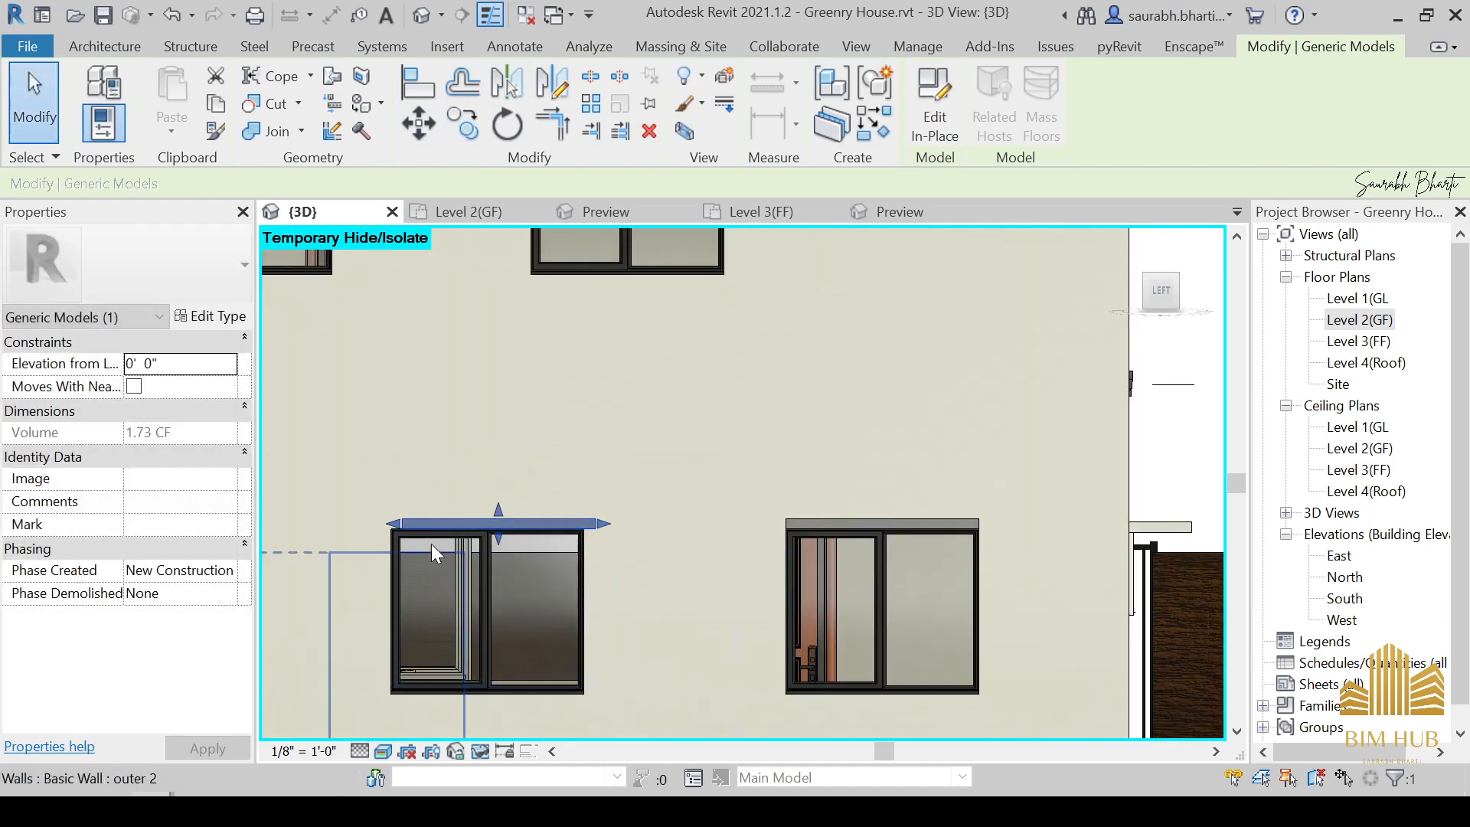
{"action": "key", "text": "a"}
{"action": "key", "text": "l"}
{"action": "scroll", "coordinate": [421, 534], "scroll_direction": "up", "scroll_amount": 3}
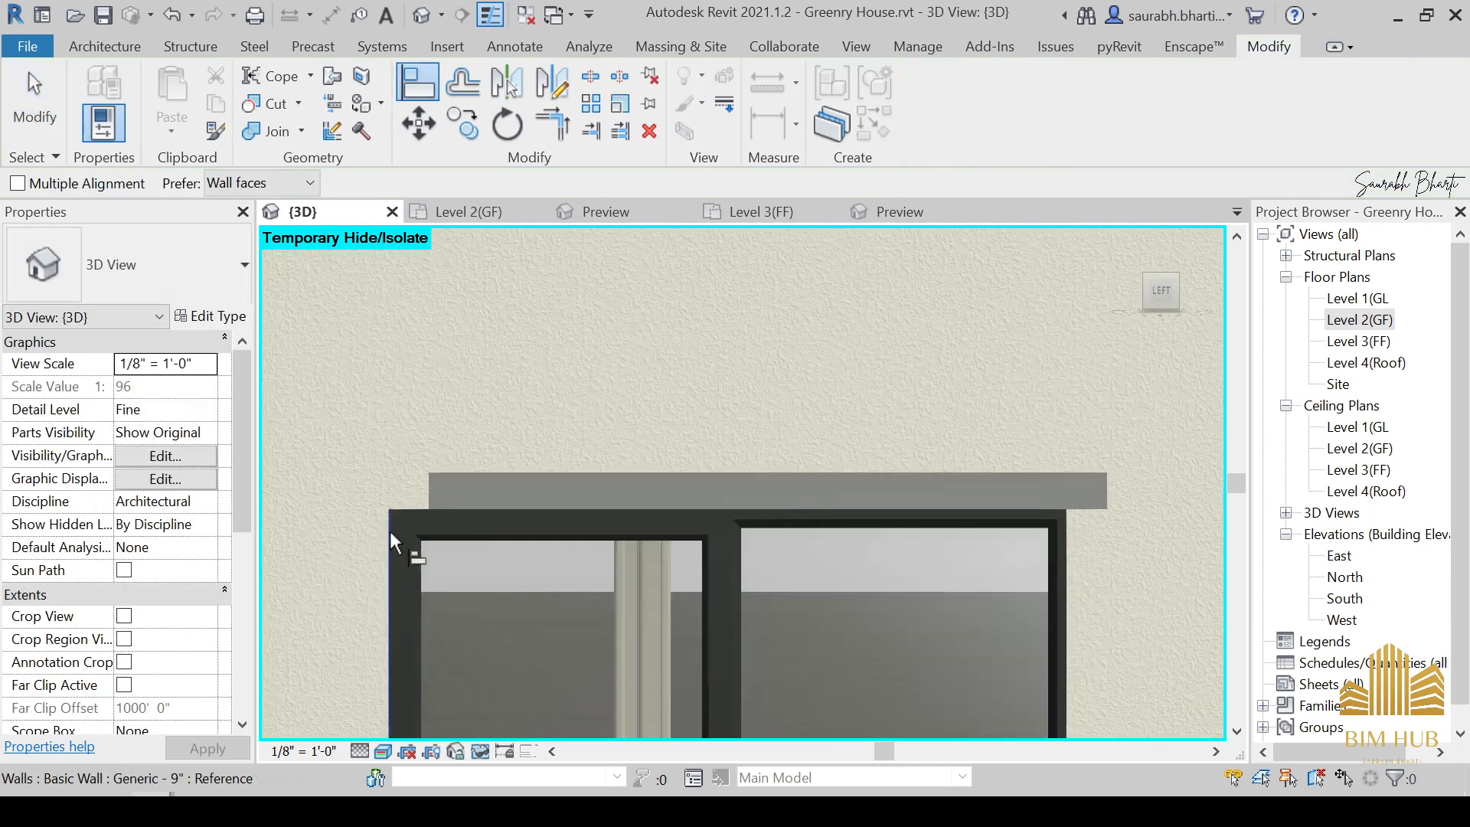
{"action": "left_click", "coordinate": [389, 530]}
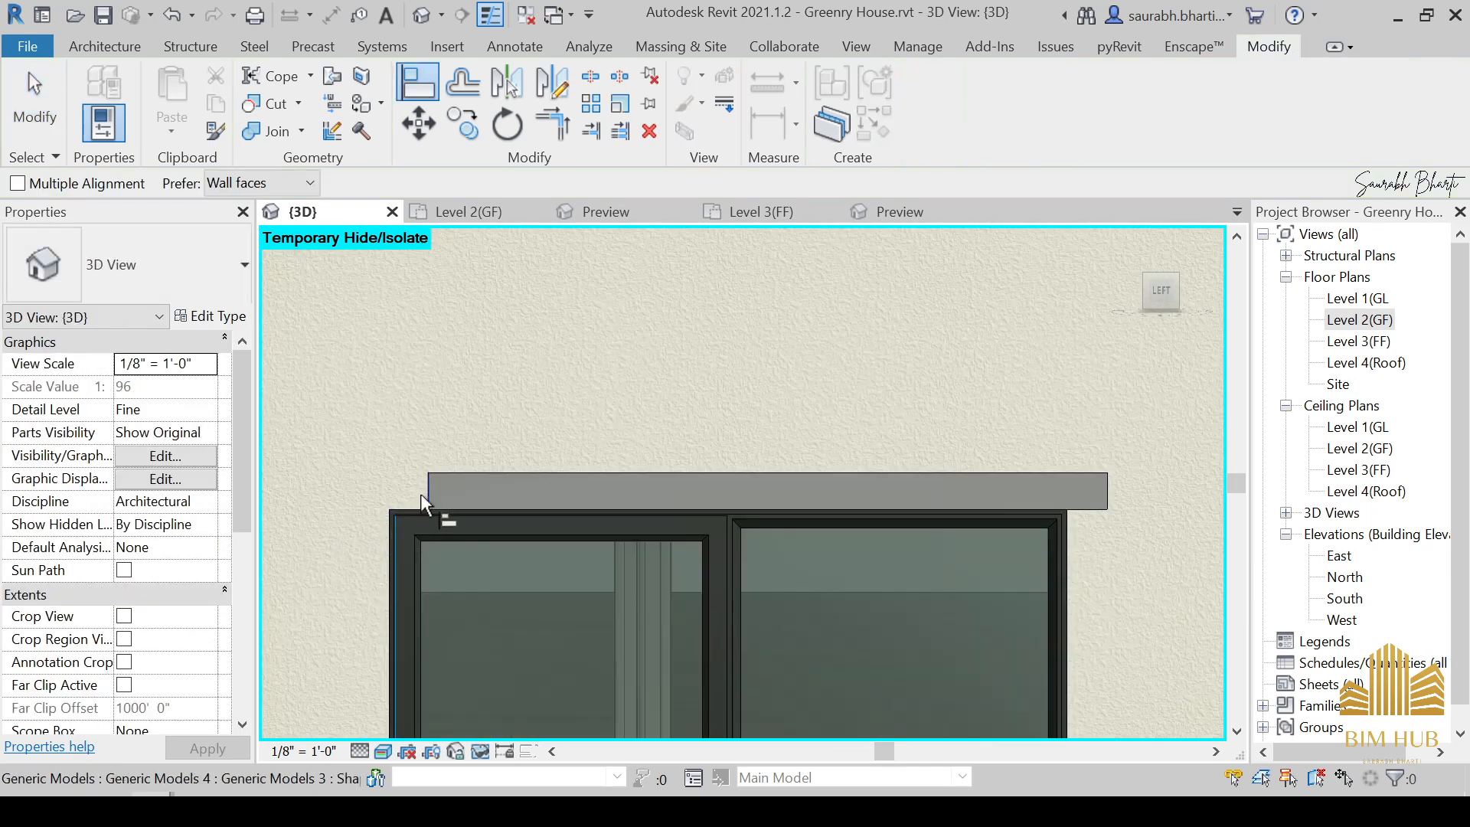
{"action": "left_click", "coordinate": [430, 484]}
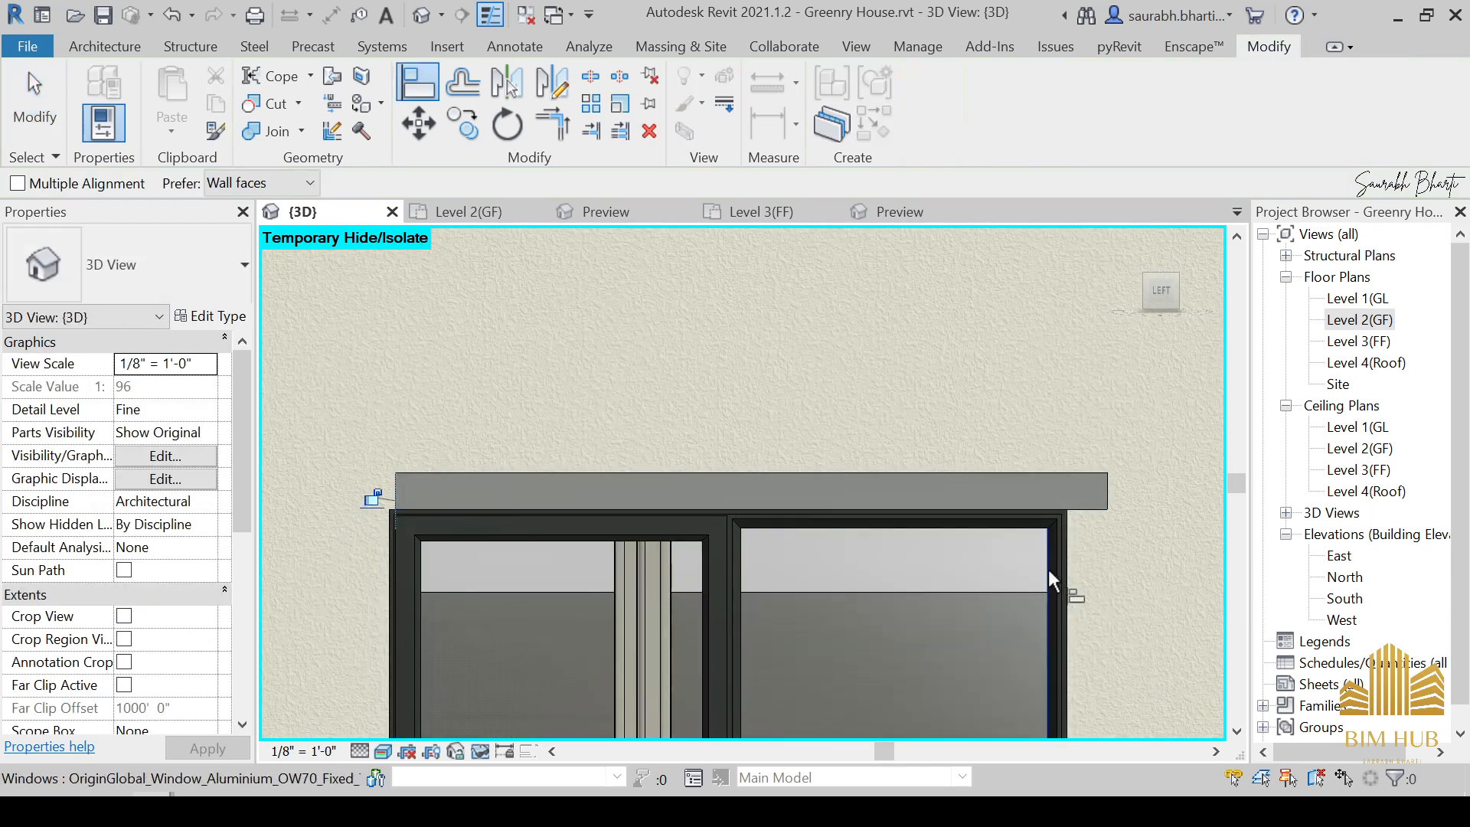
{"action": "scroll", "coordinate": [404, 485], "scroll_direction": "up", "scroll_amount": 3}
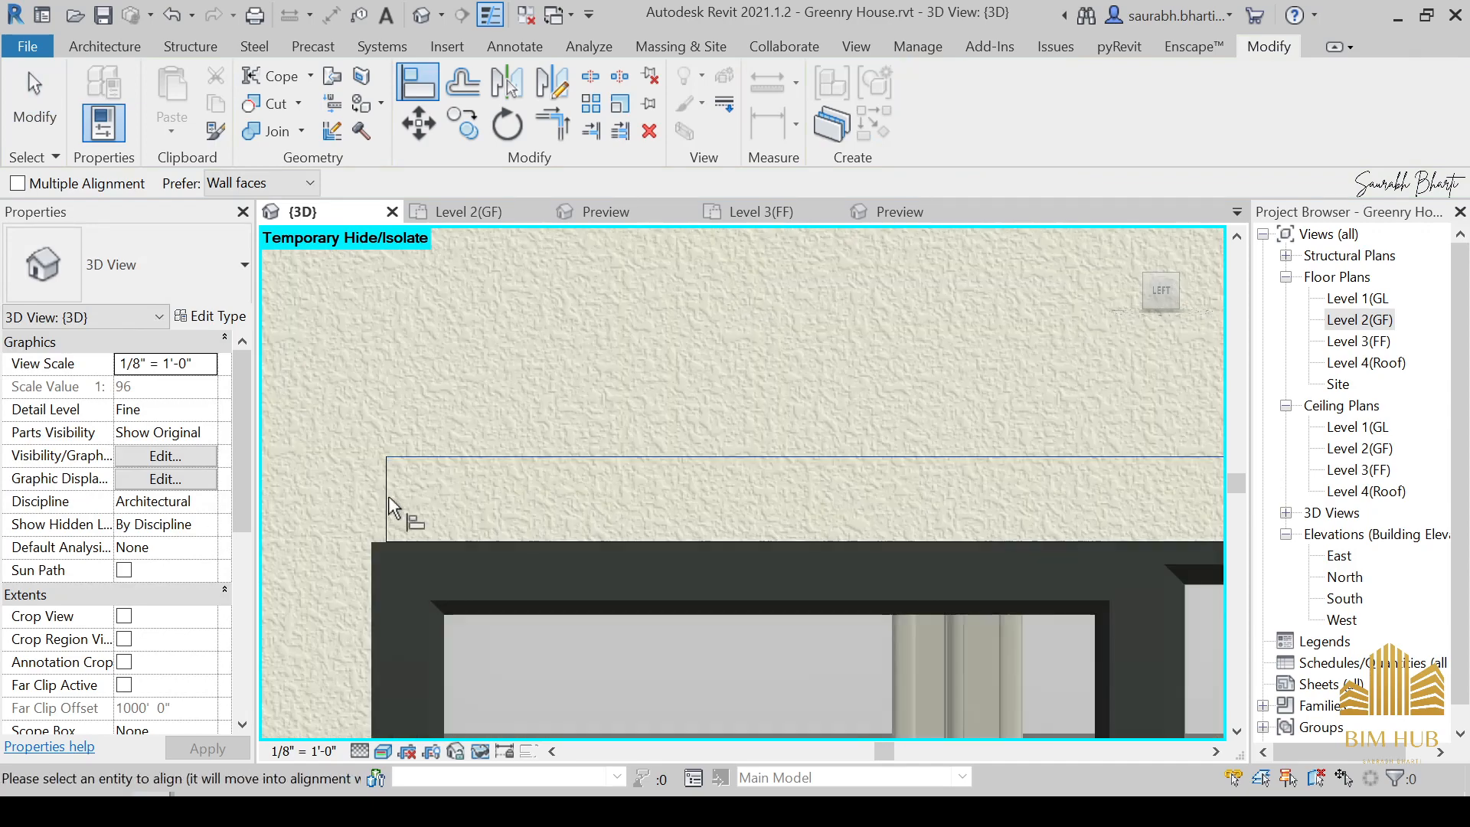
{"action": "key", "text": "Escape"}
Close the Enscape window and shorten the copied sunshade's gate-side end to about the window frame's edge.
{"action": "left_click", "coordinate": [385, 499]}
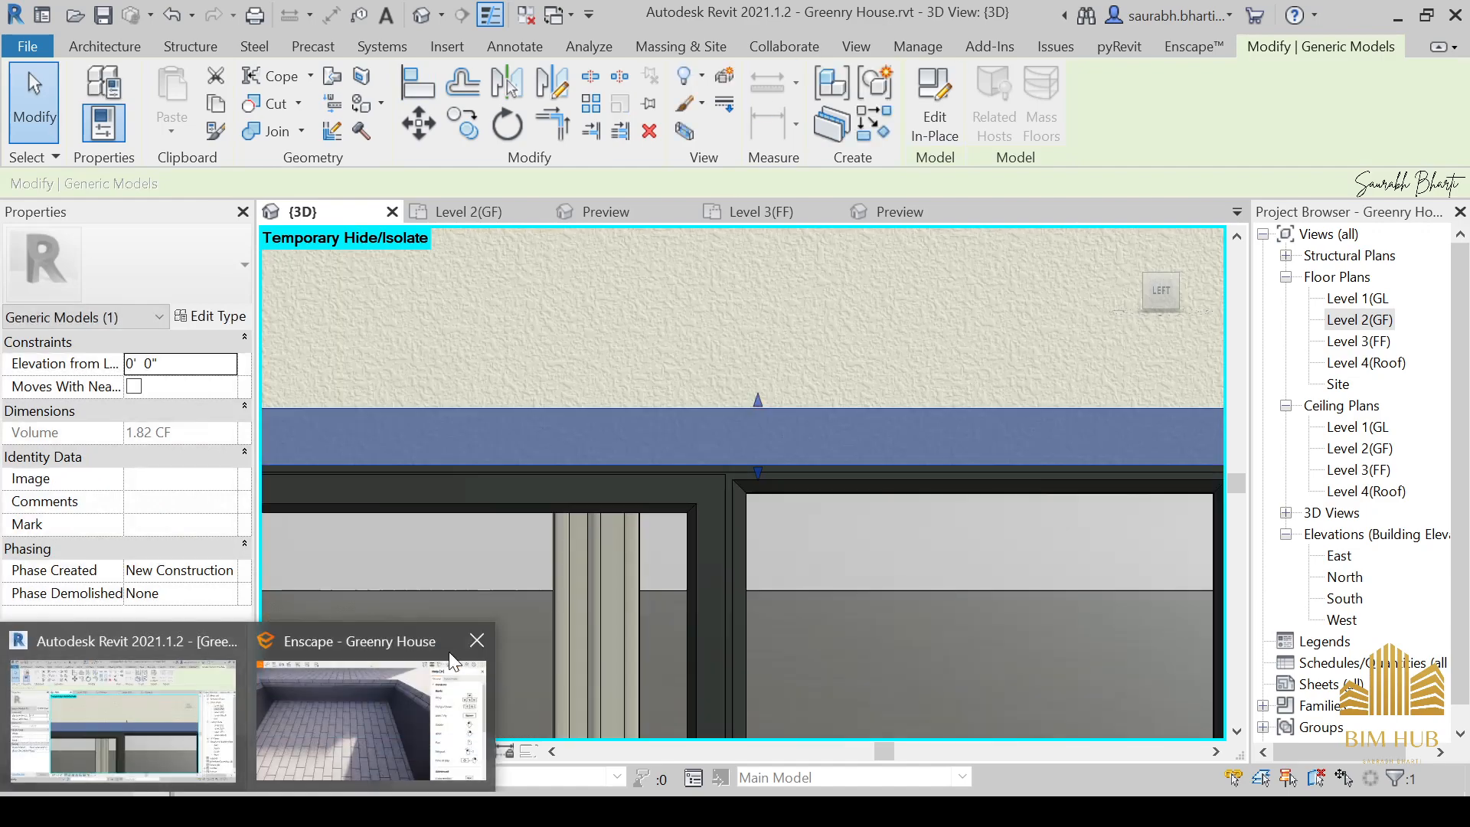
{"action": "left_click", "coordinate": [474, 641]}
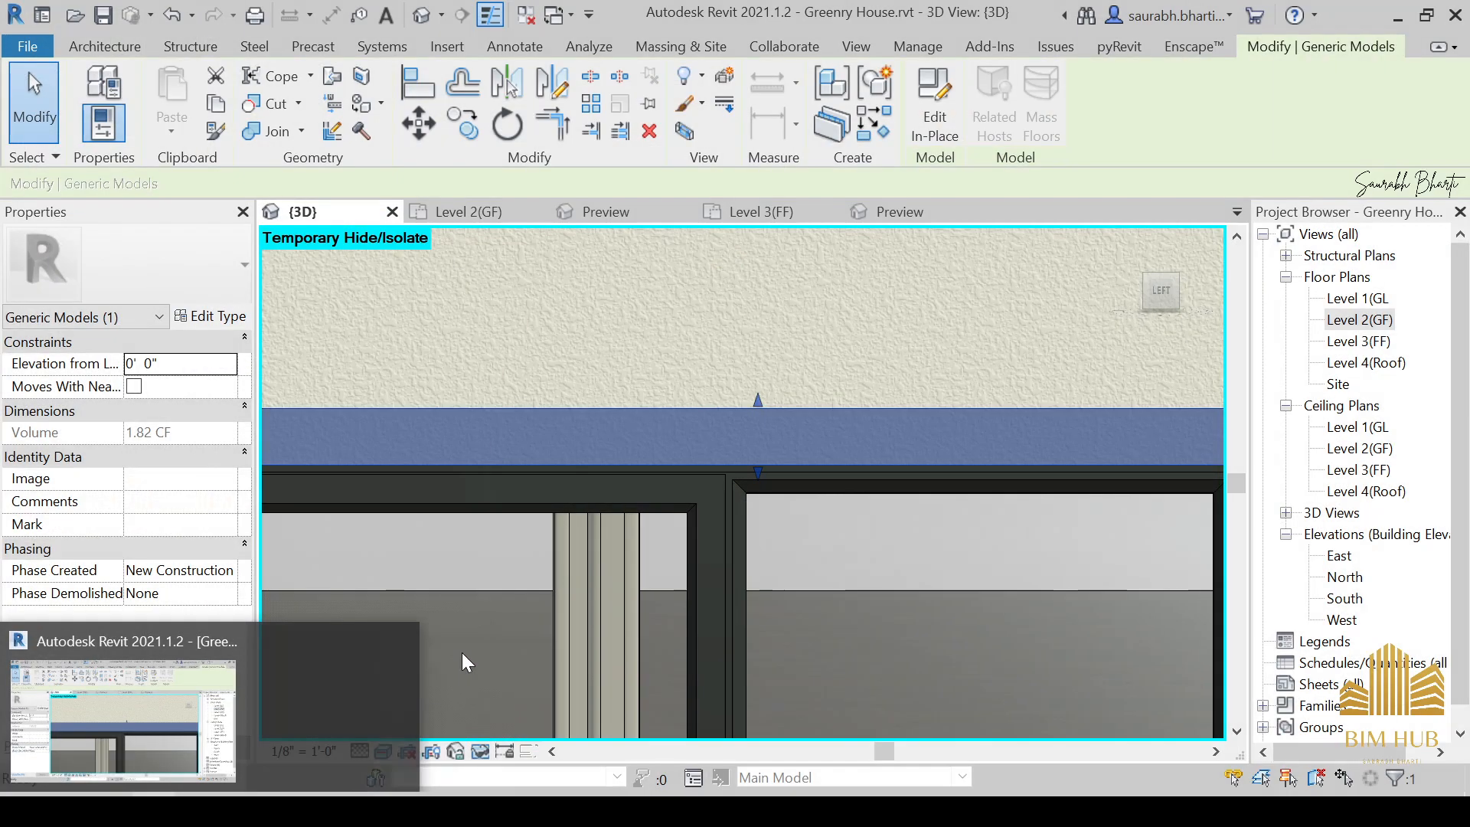
{"action": "scroll", "coordinate": [750, 536], "scroll_direction": "down", "scroll_amount": 2}
{"action": "scroll", "coordinate": [991, 521], "scroll_direction": "up", "scroll_amount": 2}
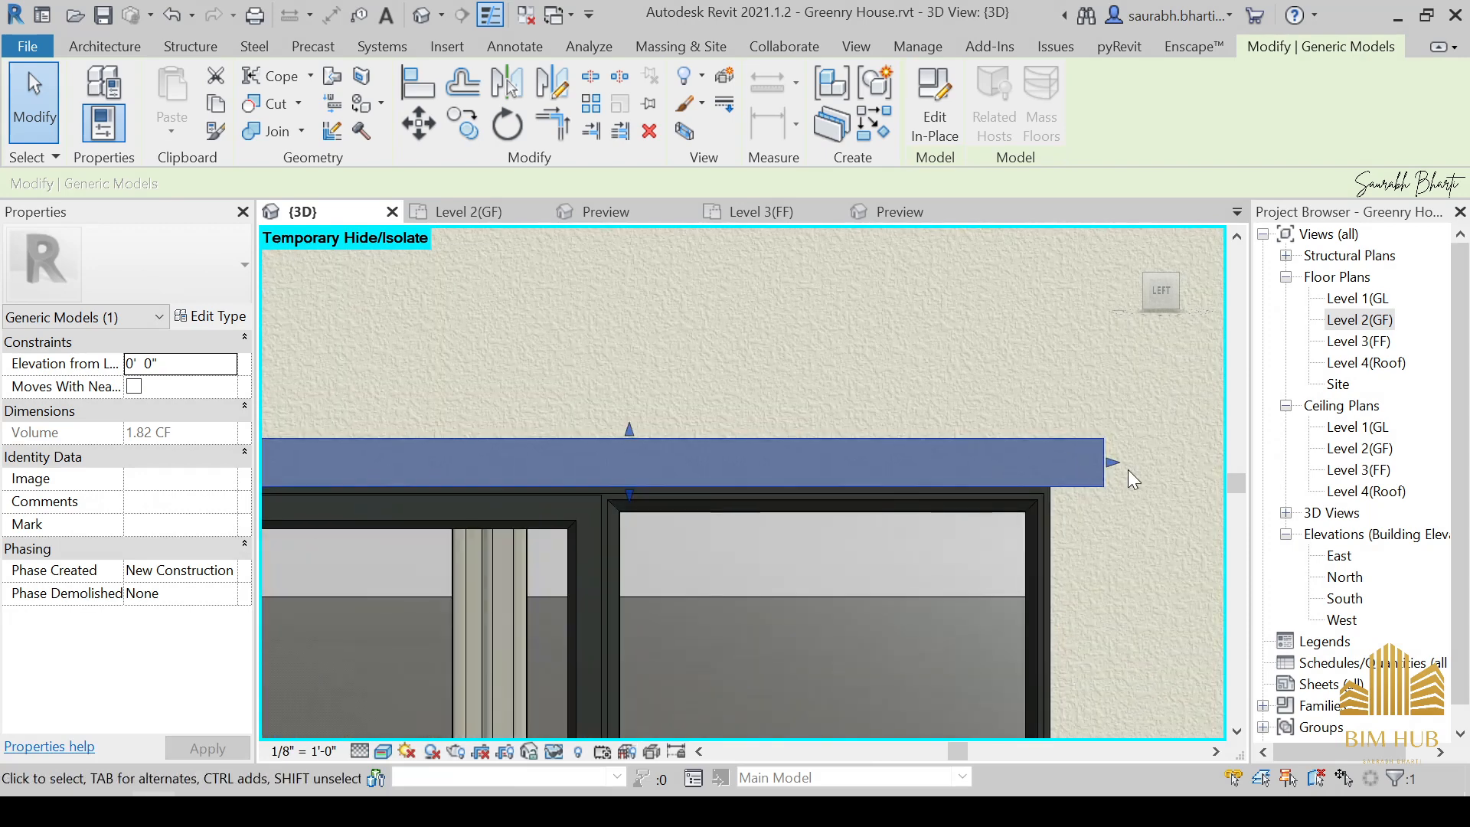
{"action": "left_click_drag", "start_coordinate": [1122, 465], "coordinate": [1047, 470]}
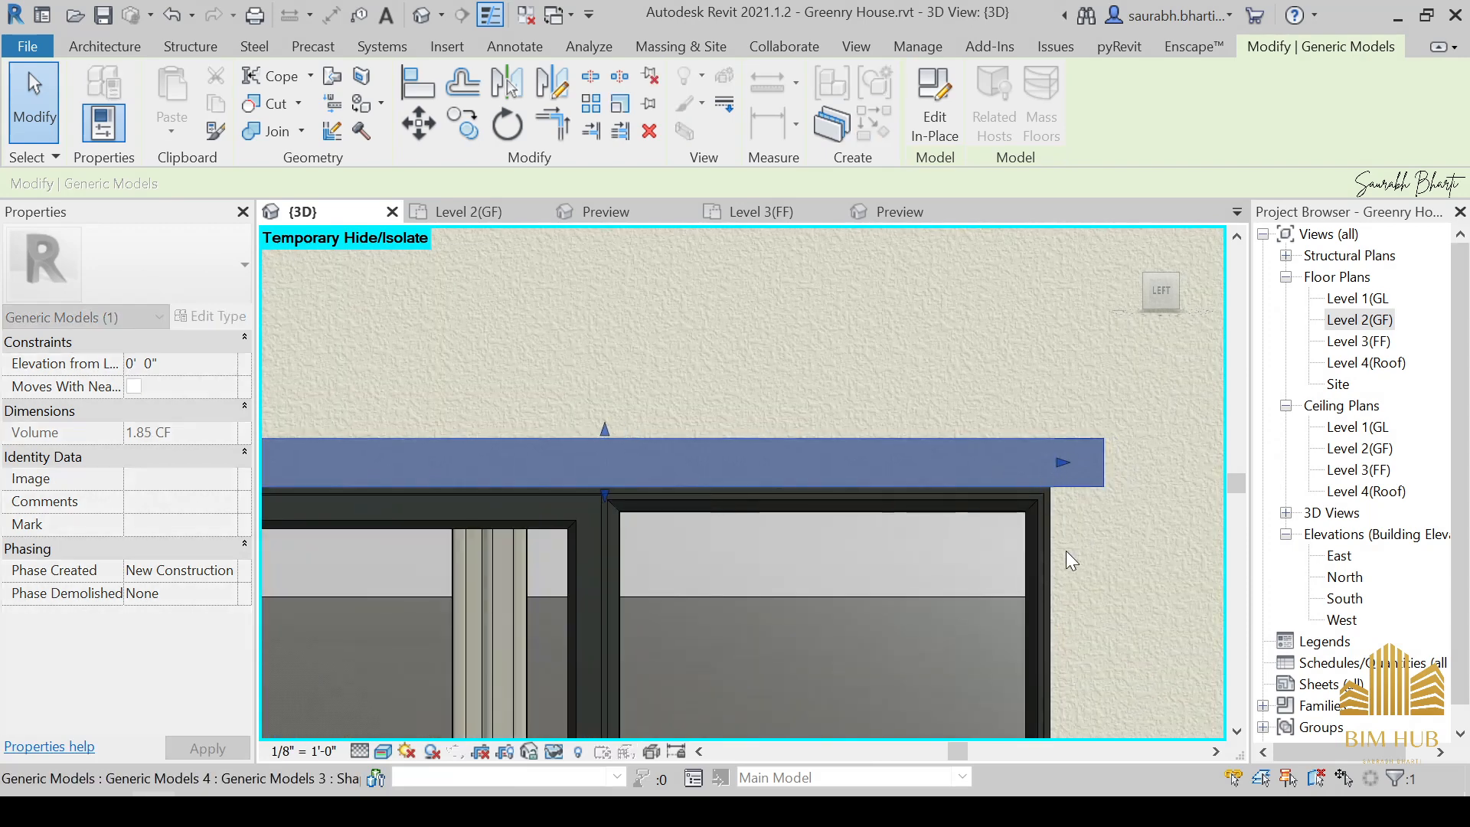
{"action": "scroll", "coordinate": [842, 505], "scroll_direction": "down", "scroll_amount": 2}
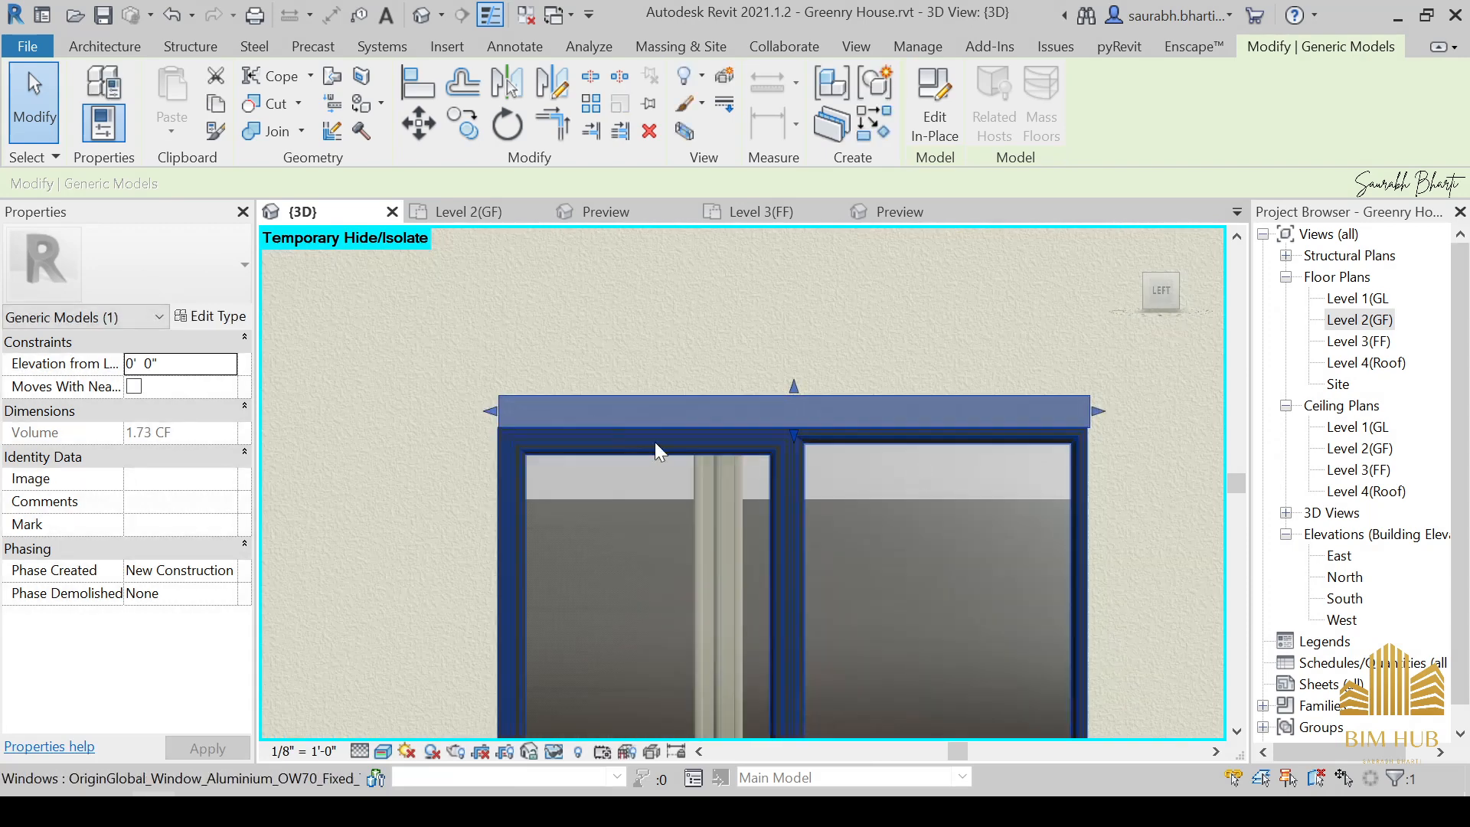
Realign the copied sunshade's far end exactly with the outer edge of the window frame.
{"action": "scroll", "coordinate": [571, 458], "scroll_direction": "up", "scroll_amount": 4}
{"action": "key", "text": "Escape"}
{"action": "key", "text": "a"}
{"action": "key", "text": "l"}
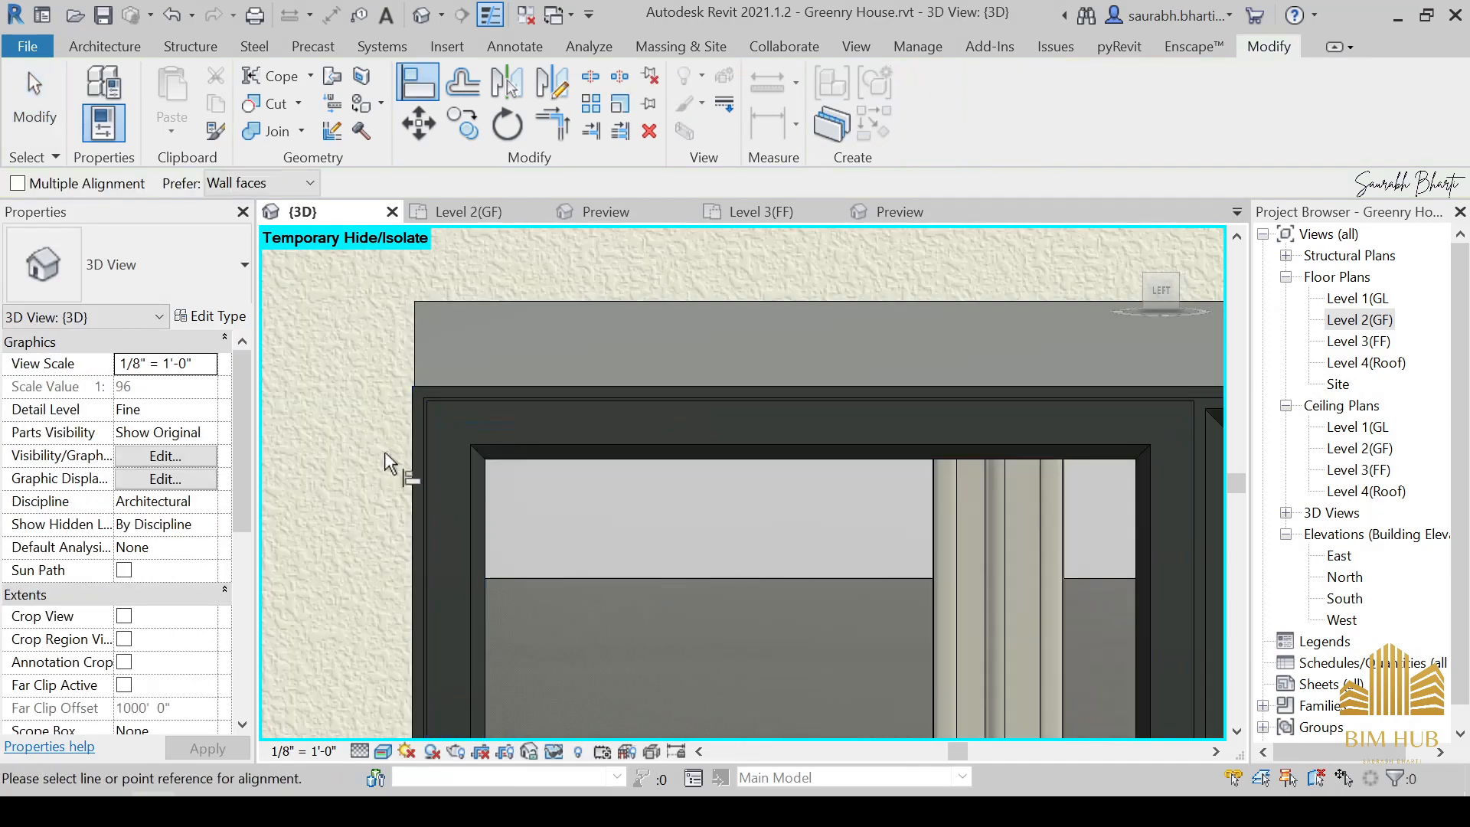
{"action": "scroll", "coordinate": [417, 419], "scroll_direction": "up", "scroll_amount": 3}
{"action": "left_click", "coordinate": [426, 408]}
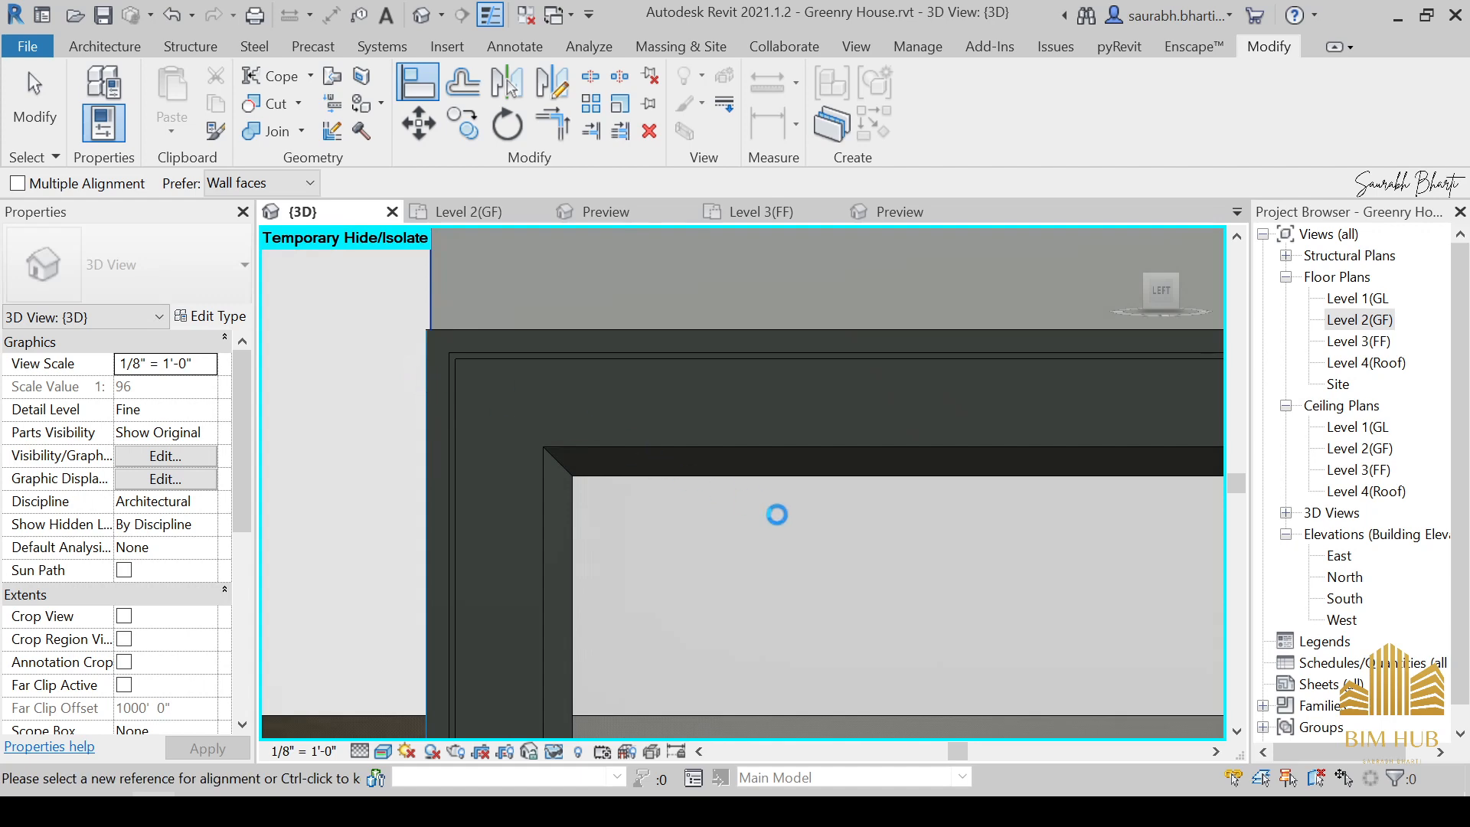
Try to align the copied sunshade's gate-side end with the window frame, then cancel the change.
{"action": "scroll", "coordinate": [429, 381], "scroll_direction": "down", "scroll_amount": 5}
{"action": "middle_click_drag", "start_coordinate": [908, 512], "coordinate": [142, 406]}
{"action": "scroll", "coordinate": [780, 371], "scroll_direction": "up", "scroll_amount": 3}
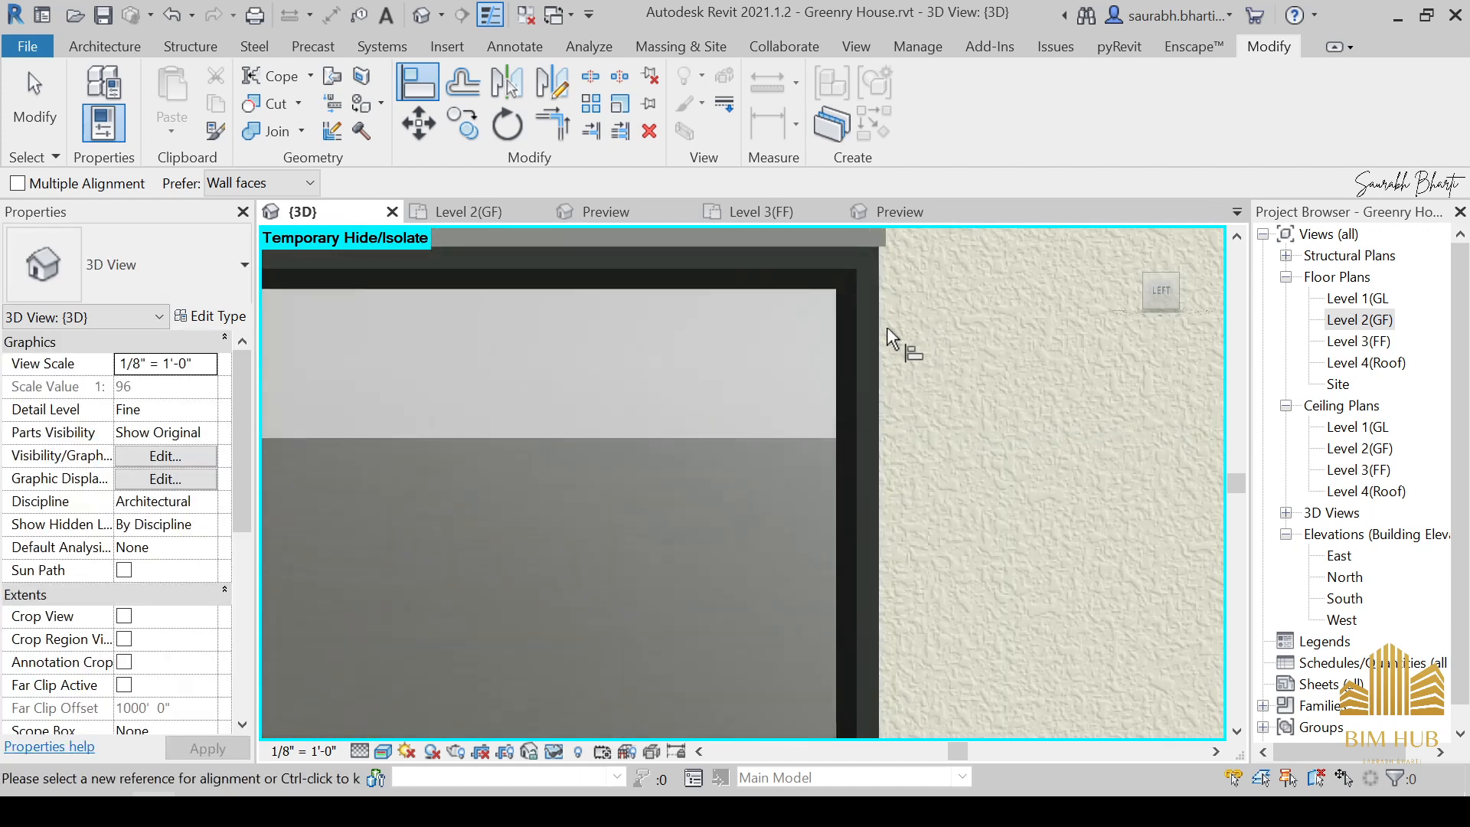
{"action": "scroll", "coordinate": [888, 322], "scroll_direction": "down", "scroll_amount": 4}
{"action": "left_click", "coordinate": [846, 339]}
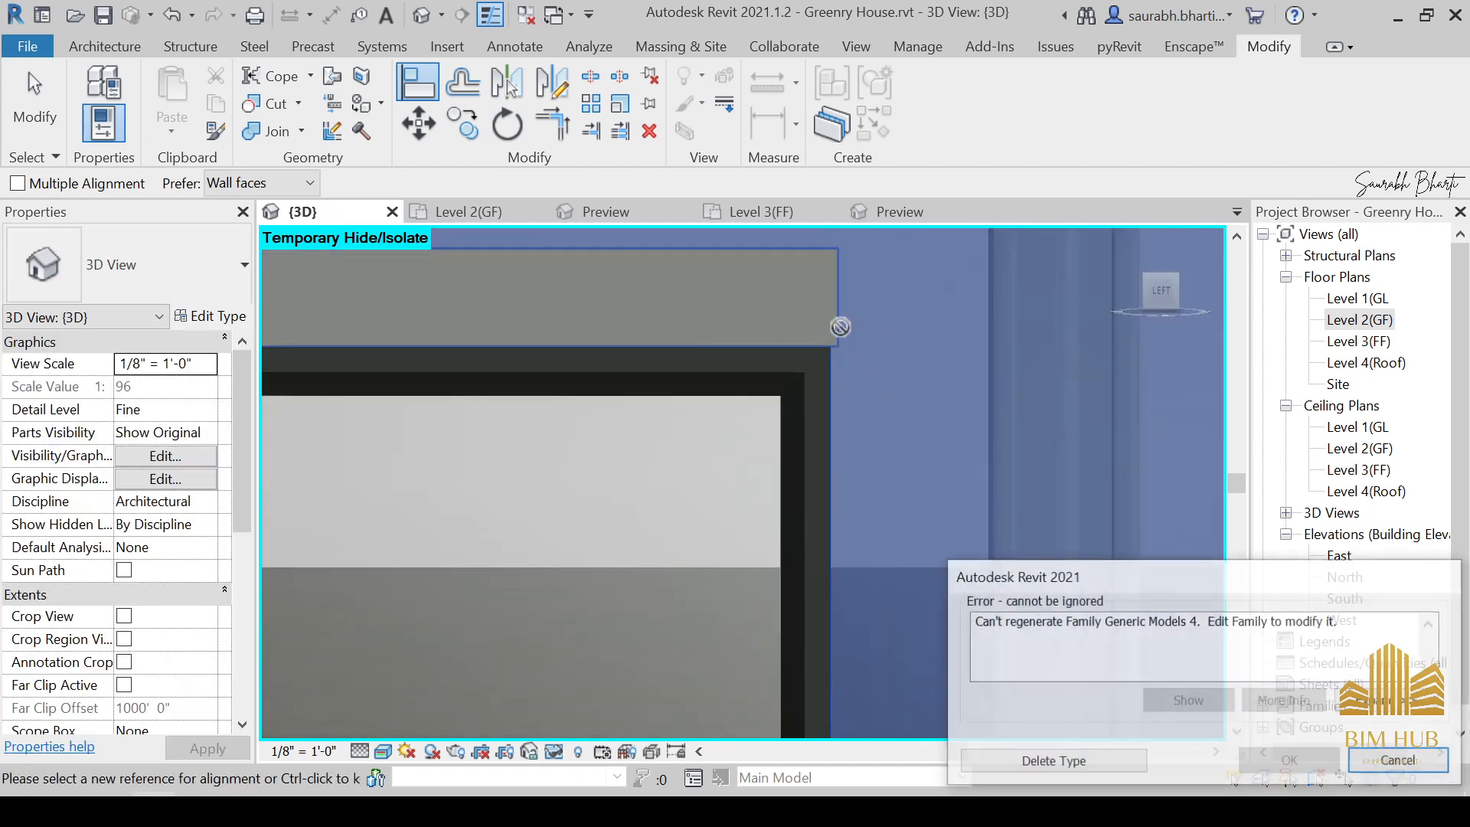
{"action": "left_click", "coordinate": [1401, 761]}
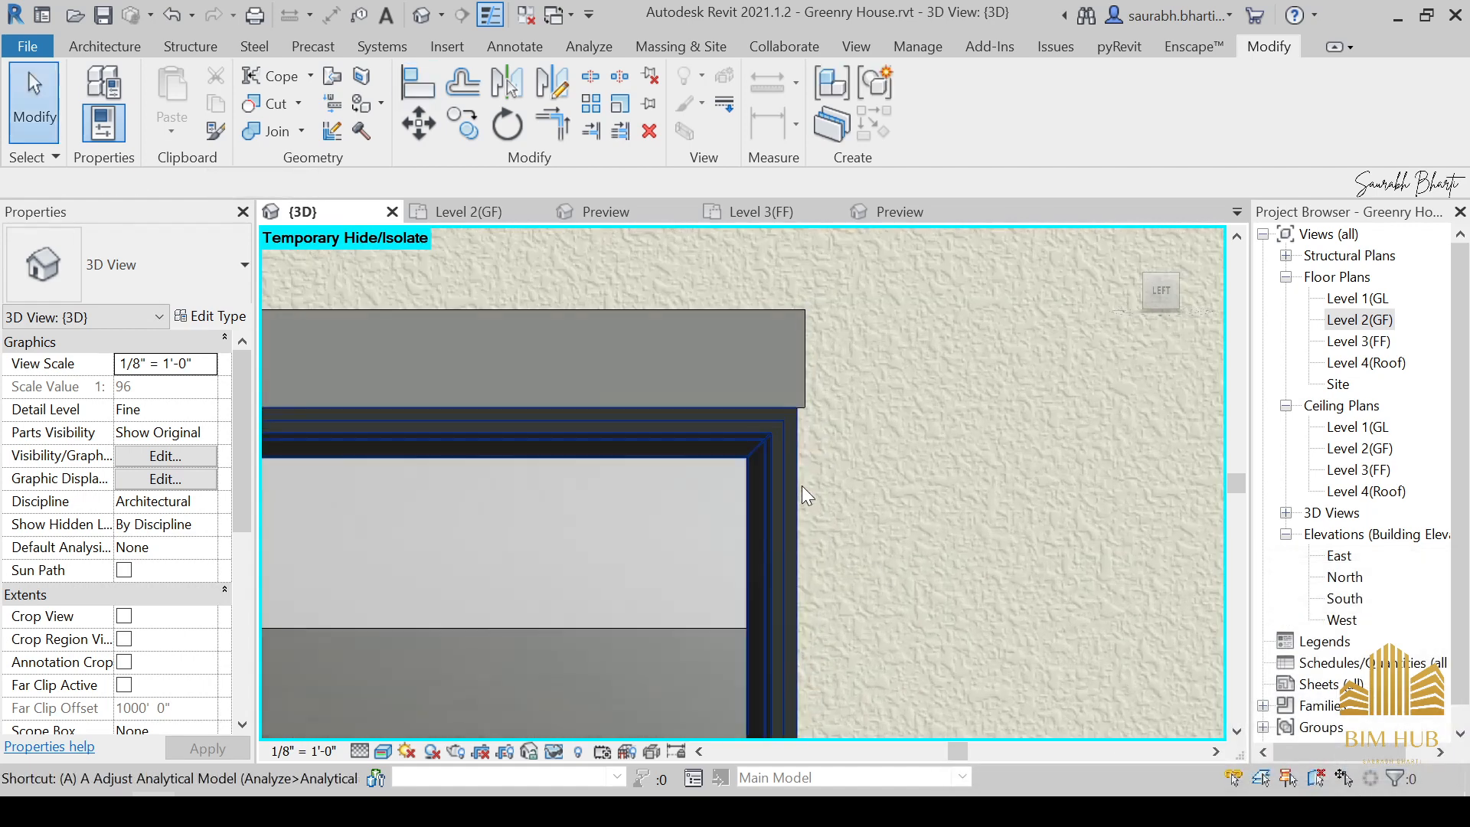
Align the copied sunshade's gate-side end with the wall opening's edge beside the window frame.
{"action": "key", "text": "a"}
{"action": "key", "text": "l"}
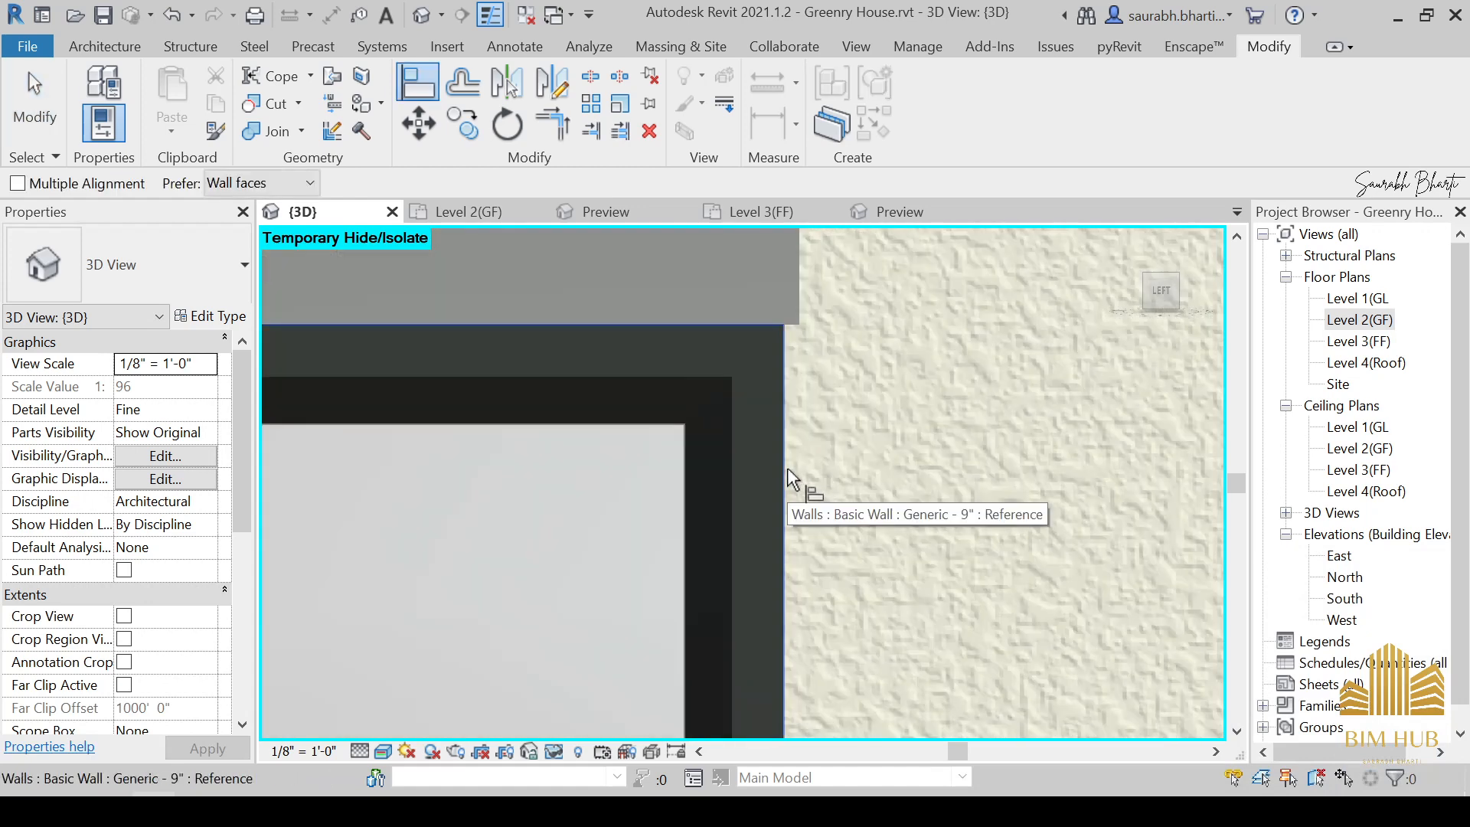
{"action": "left_click", "coordinate": [787, 467]}
{"action": "left_click", "coordinate": [797, 308]}
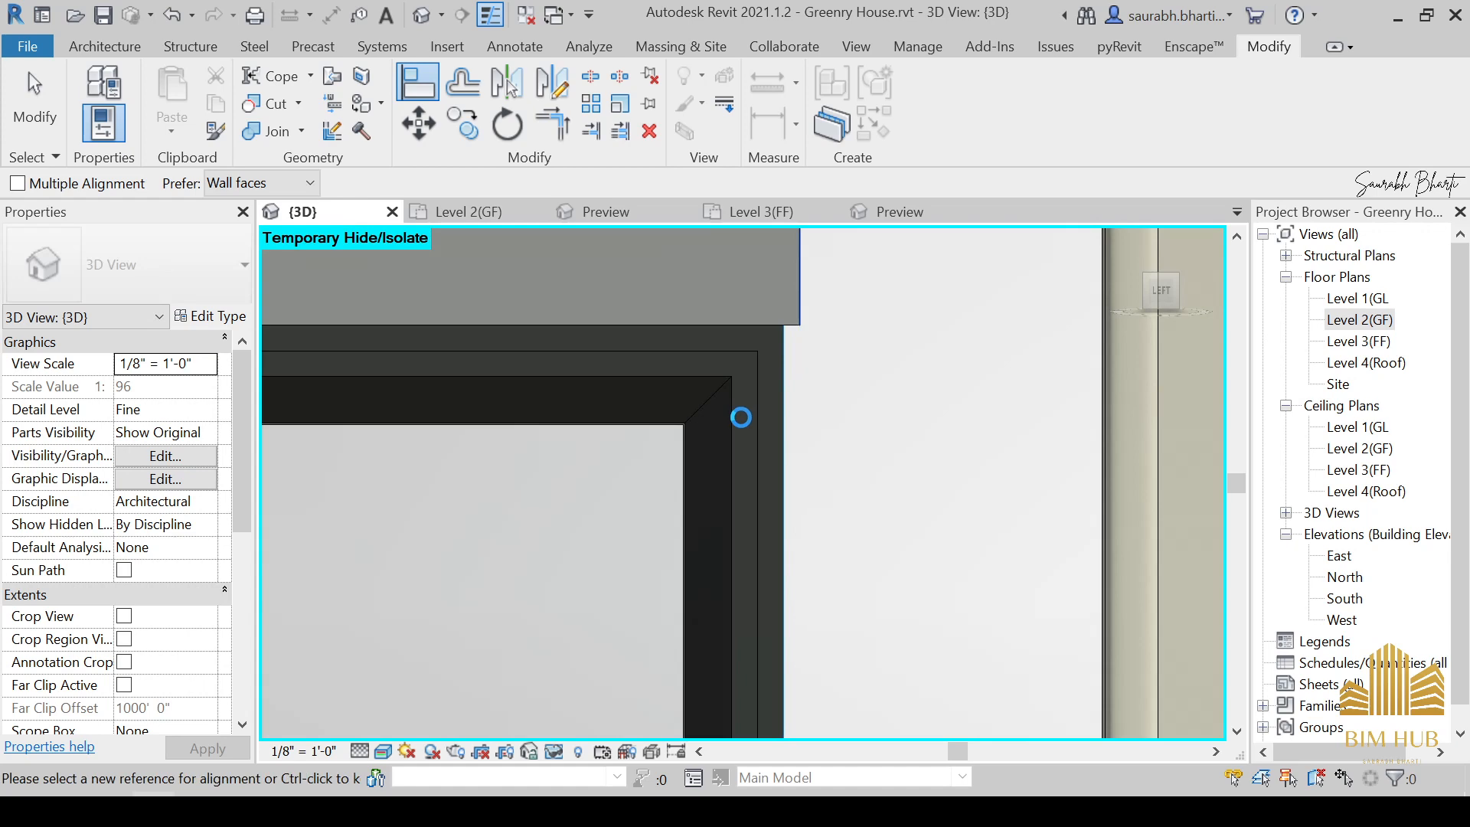
{"action": "scroll", "coordinate": [789, 363], "scroll_direction": "down", "scroll_amount": 5}
{"action": "key", "text": "Escape"}
{"action": "key", "text": "Escape"}
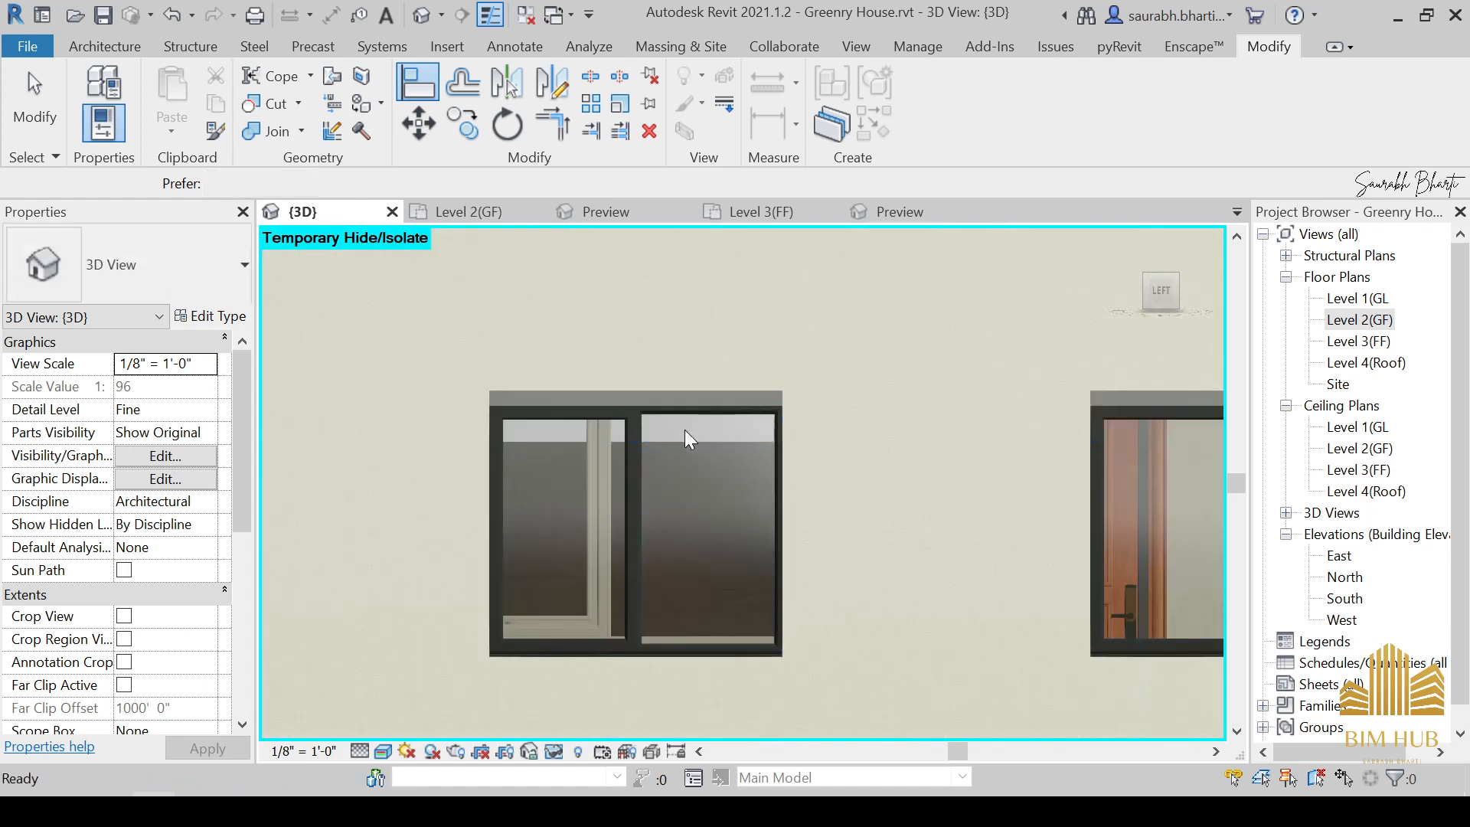
Copy the second ground-floor sunshade straight up to the height of the upper-floor windows' heads.
{"action": "scroll", "coordinate": [743, 337], "scroll_direction": "down", "scroll_amount": 3}
{"action": "middle_click_drag", "start_coordinate": [742, 337], "coordinate": [745, 541], "text": "shift"}
{"action": "mouse_move", "coordinate": [743, 456]}
{"action": "middle_mouse_down"}
{"action": "mouse_move", "coordinate": [739, 545]}
{"action": "mouse_move", "coordinate": [739, 468]}
{"action": "middle_mouse_up"}
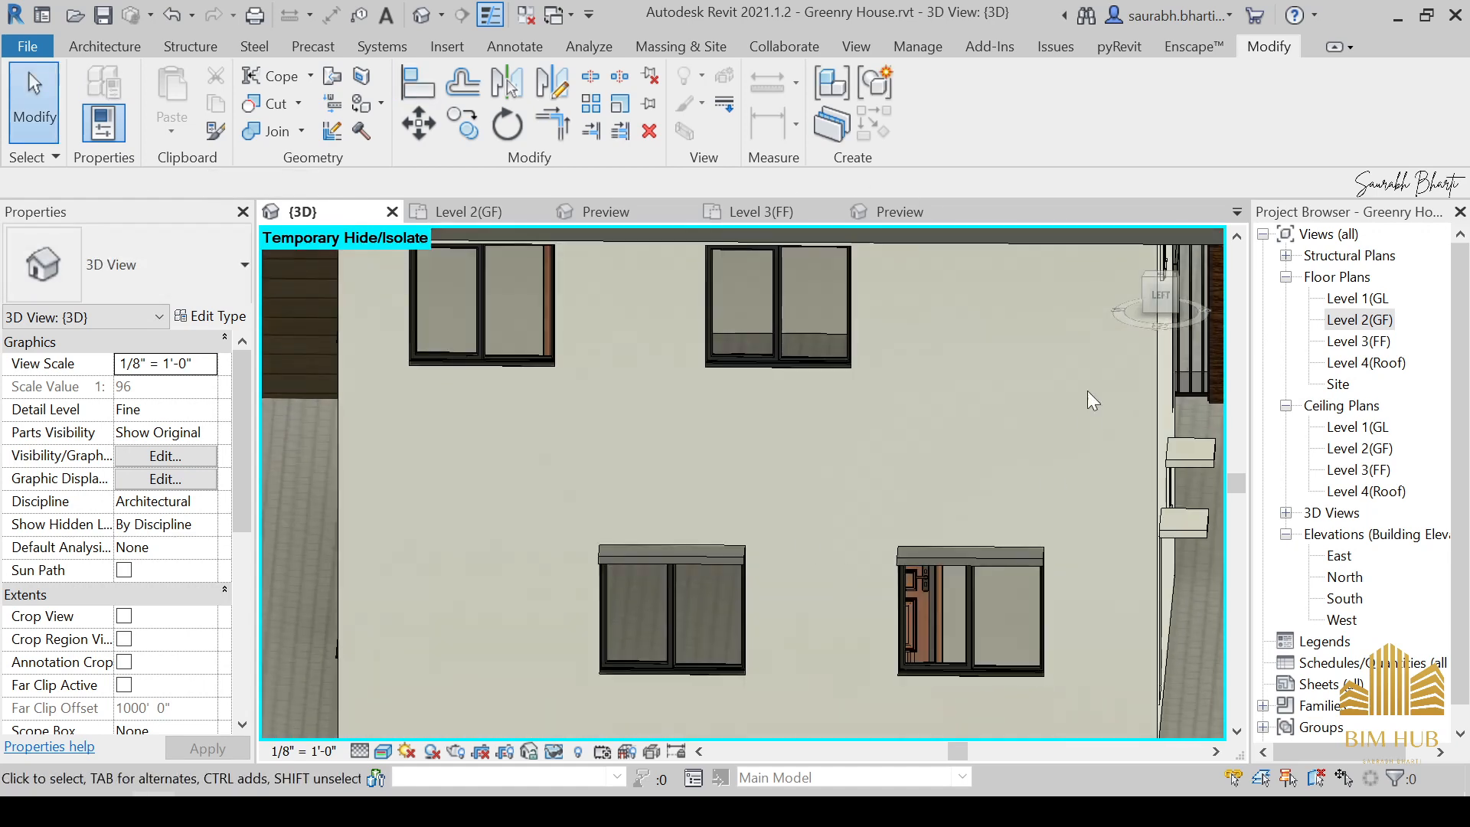
{"action": "left_click", "coordinate": [1158, 299]}
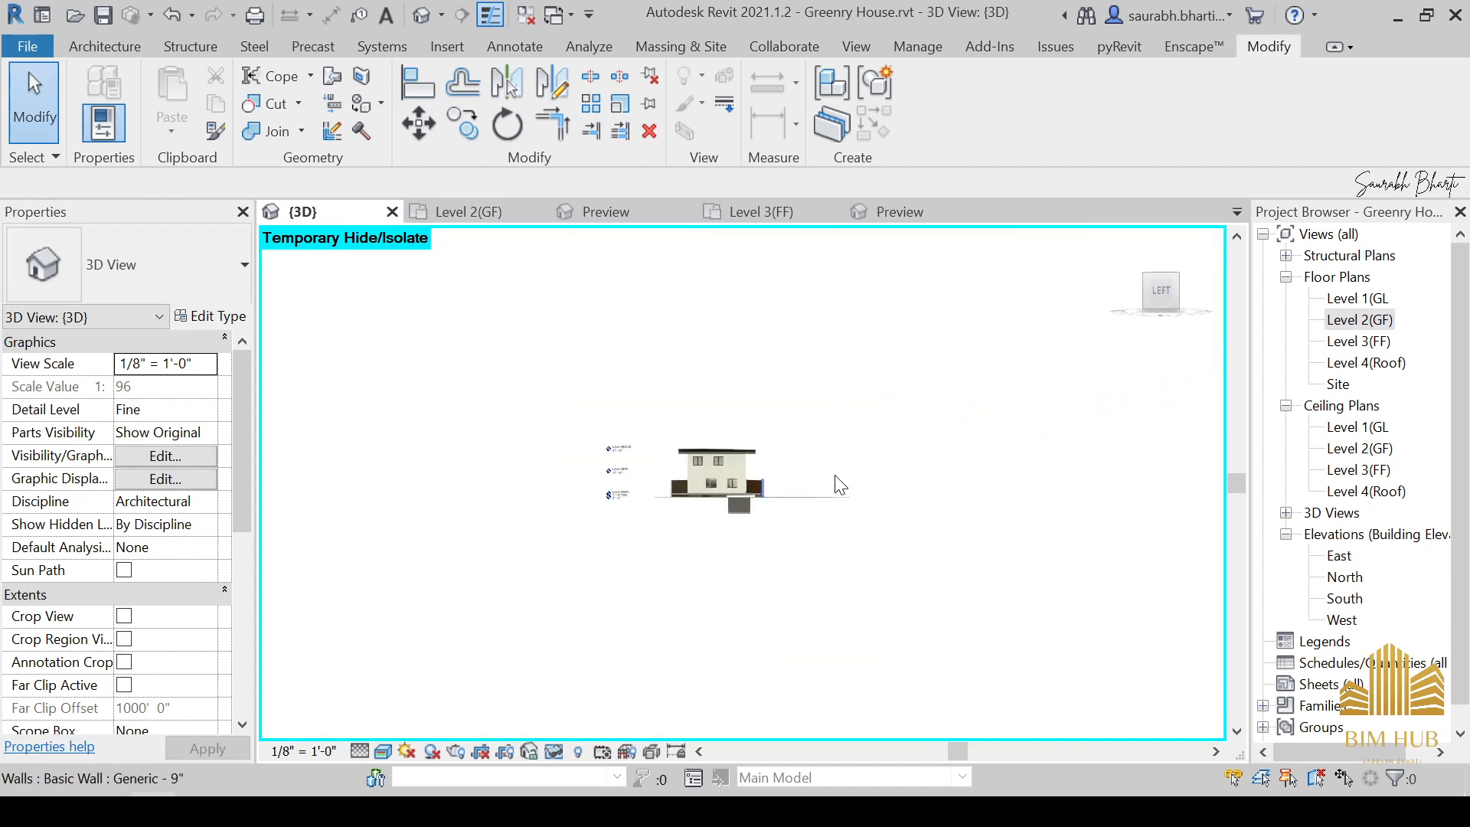
{"action": "scroll", "coordinate": [591, 508], "scroll_direction": "up", "scroll_amount": 2}
{"action": "middle_click_drag", "start_coordinate": [591, 509], "coordinate": [625, 542]}
{"action": "left_click", "coordinate": [605, 506]}
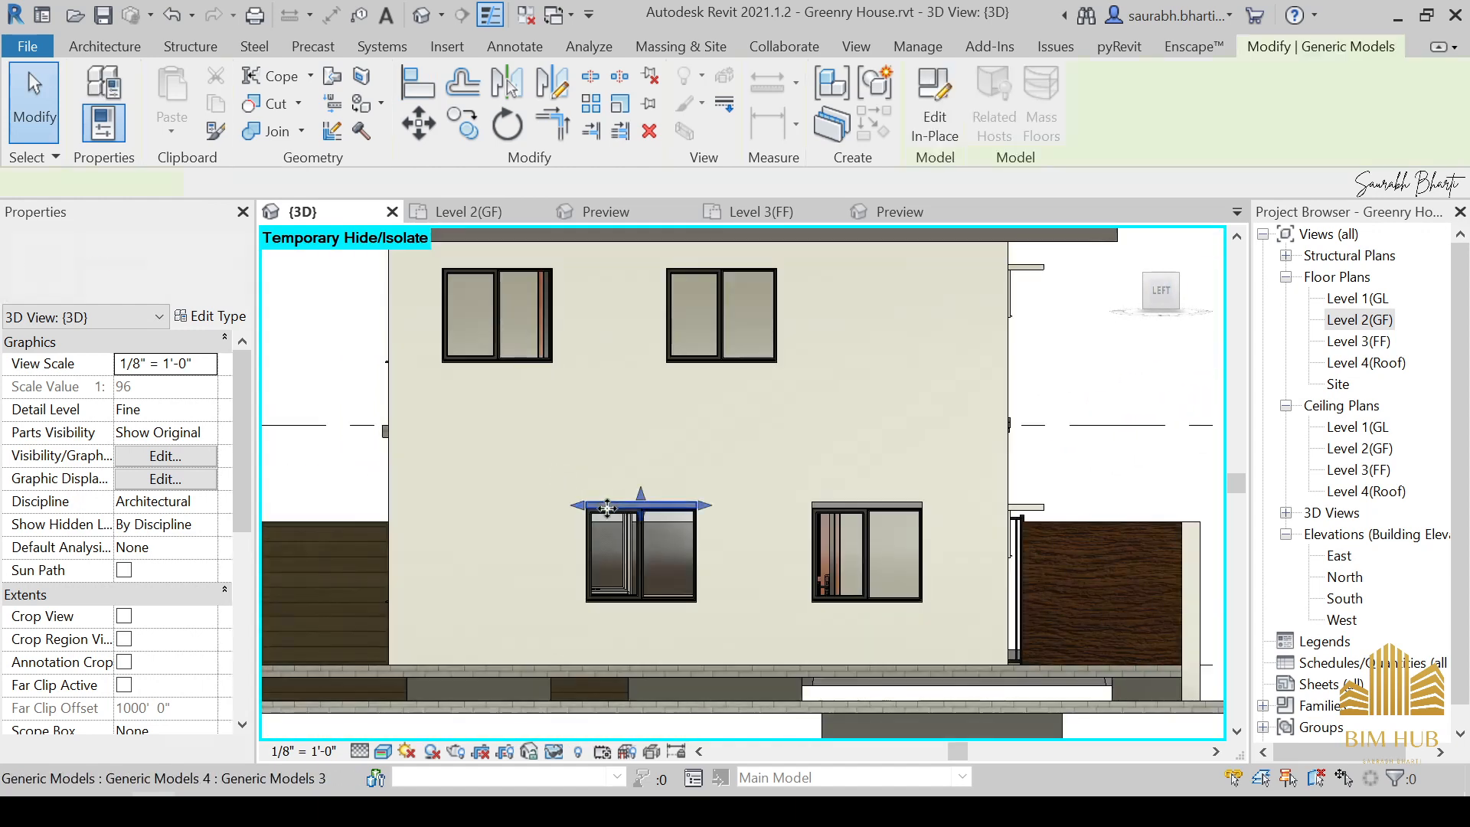
{"action": "left_click", "coordinate": [462, 123]}
{"action": "left_click", "coordinate": [583, 510]}
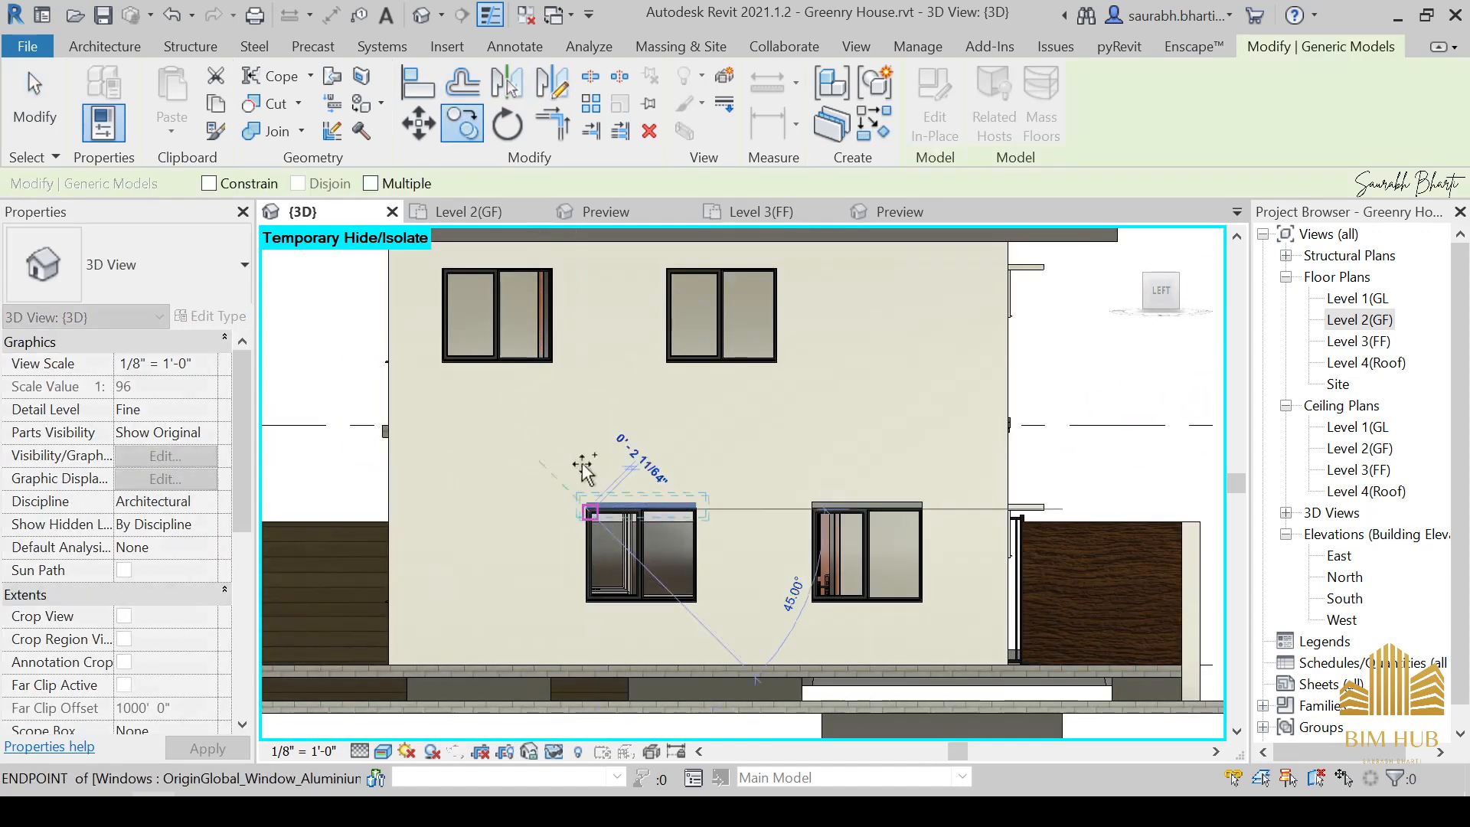
{"action": "left_click", "coordinate": [596, 262]}
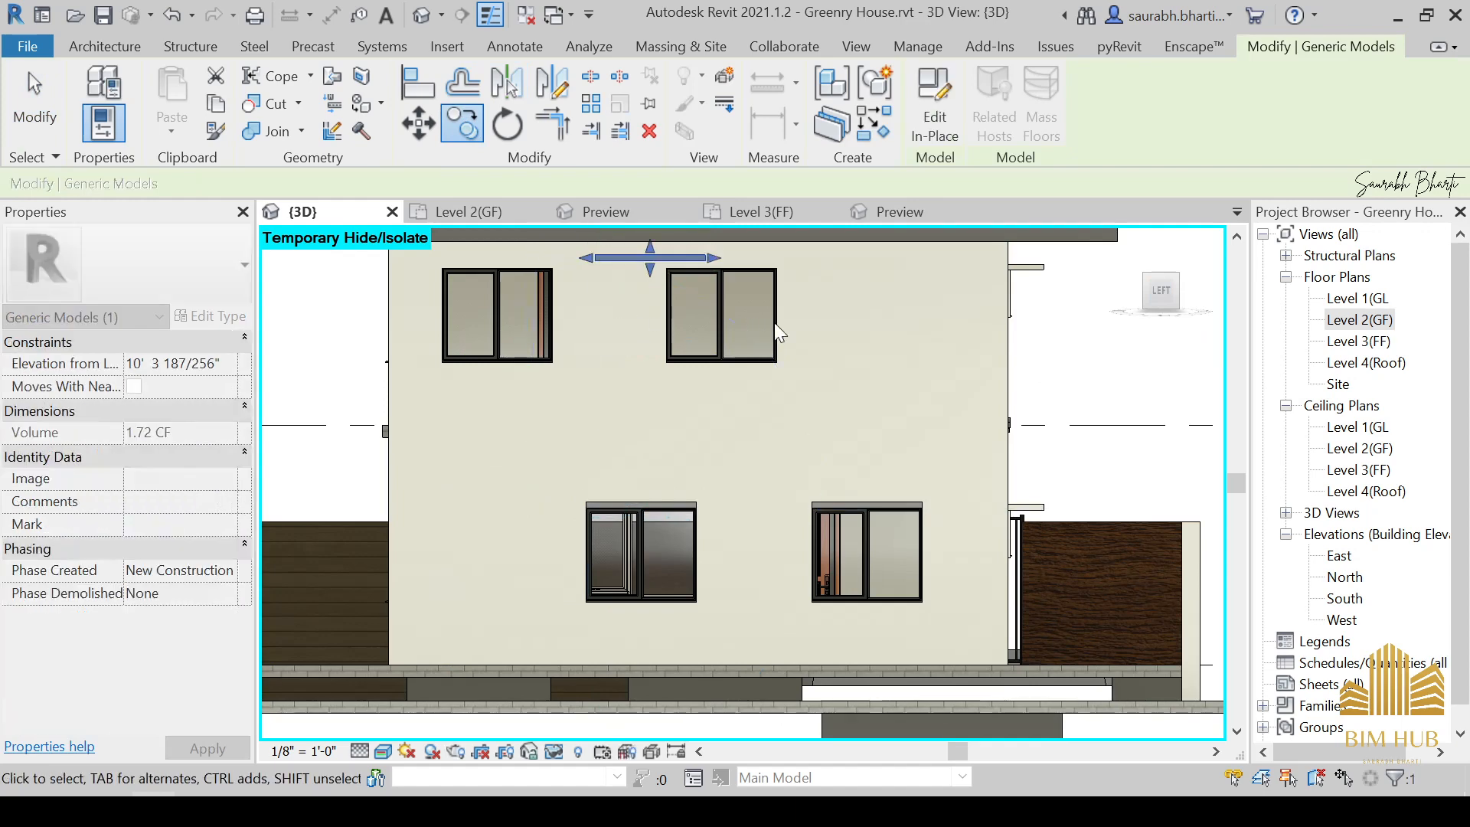
Move the new sunshade copy horizontally until it sits above the upper-floor window farthest from the gate.
{"action": "middle_click_drag", "start_coordinate": [802, 379], "coordinate": [988, 431]}
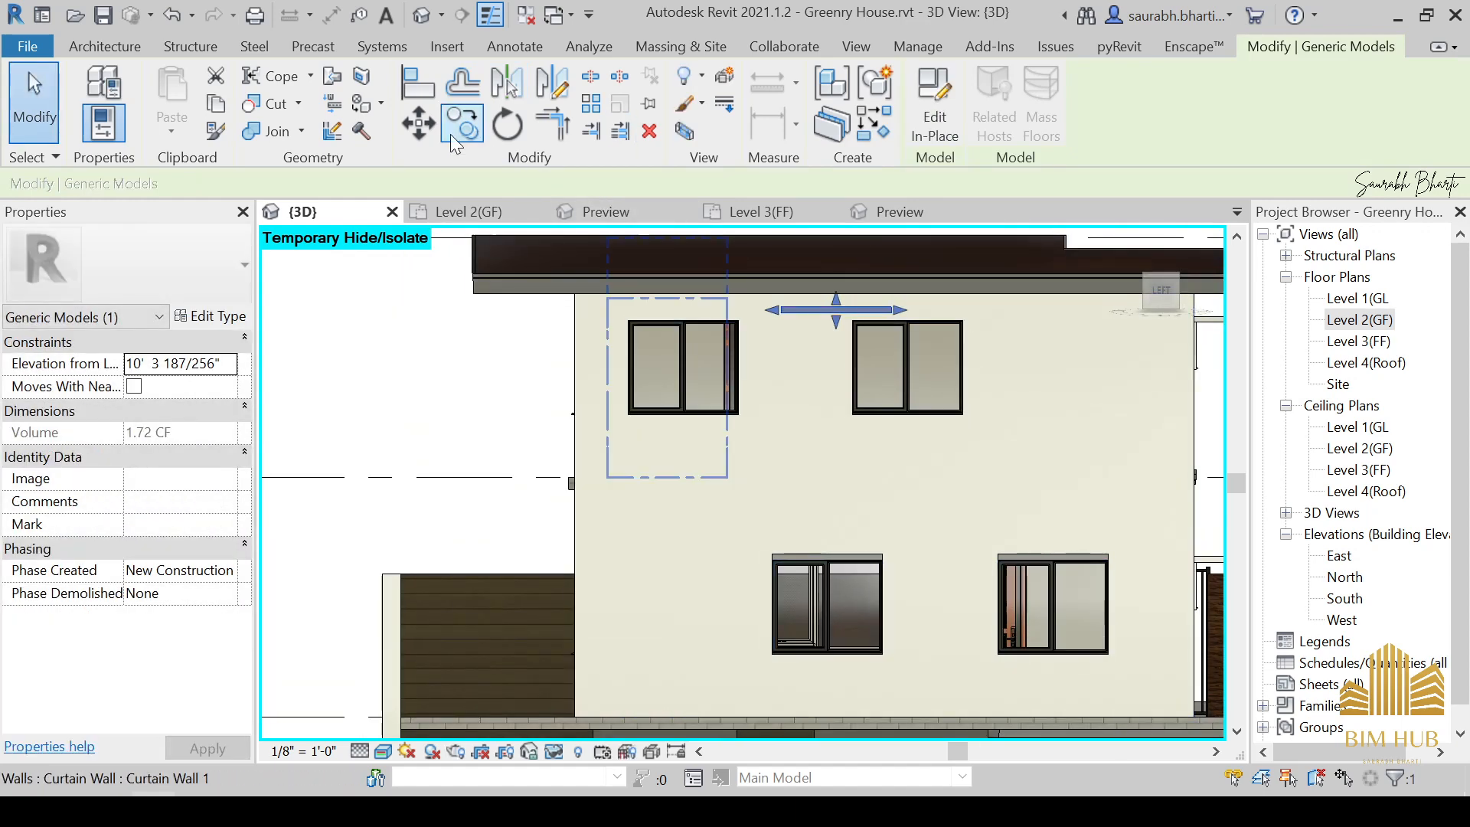
{"action": "left_click", "coordinate": [417, 122]}
{"action": "scroll", "coordinate": [814, 321], "scroll_direction": "up", "scroll_amount": 4}
{"action": "left_click", "coordinate": [813, 321]}
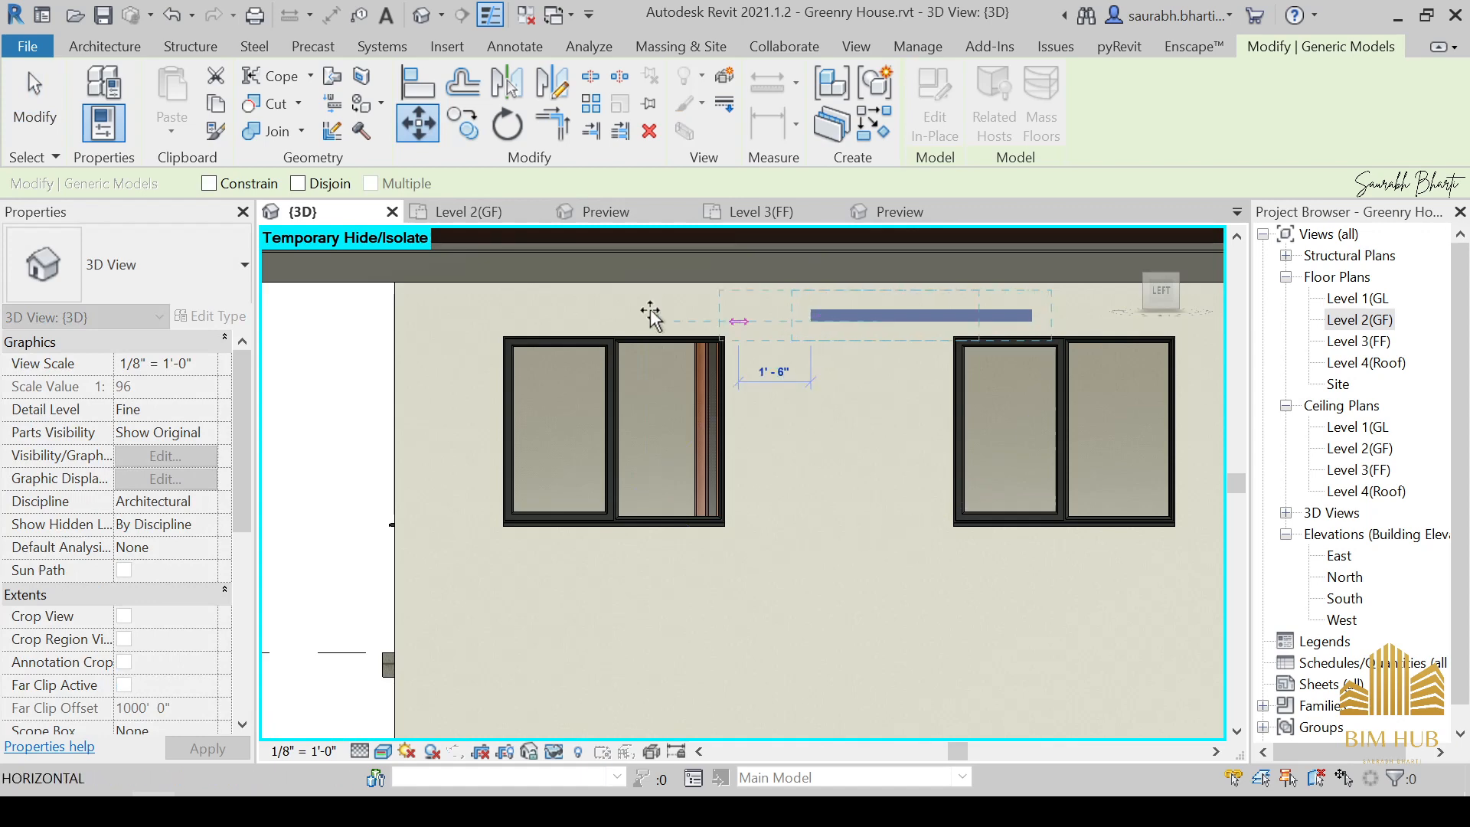
{"action": "left_click", "coordinate": [508, 315]}
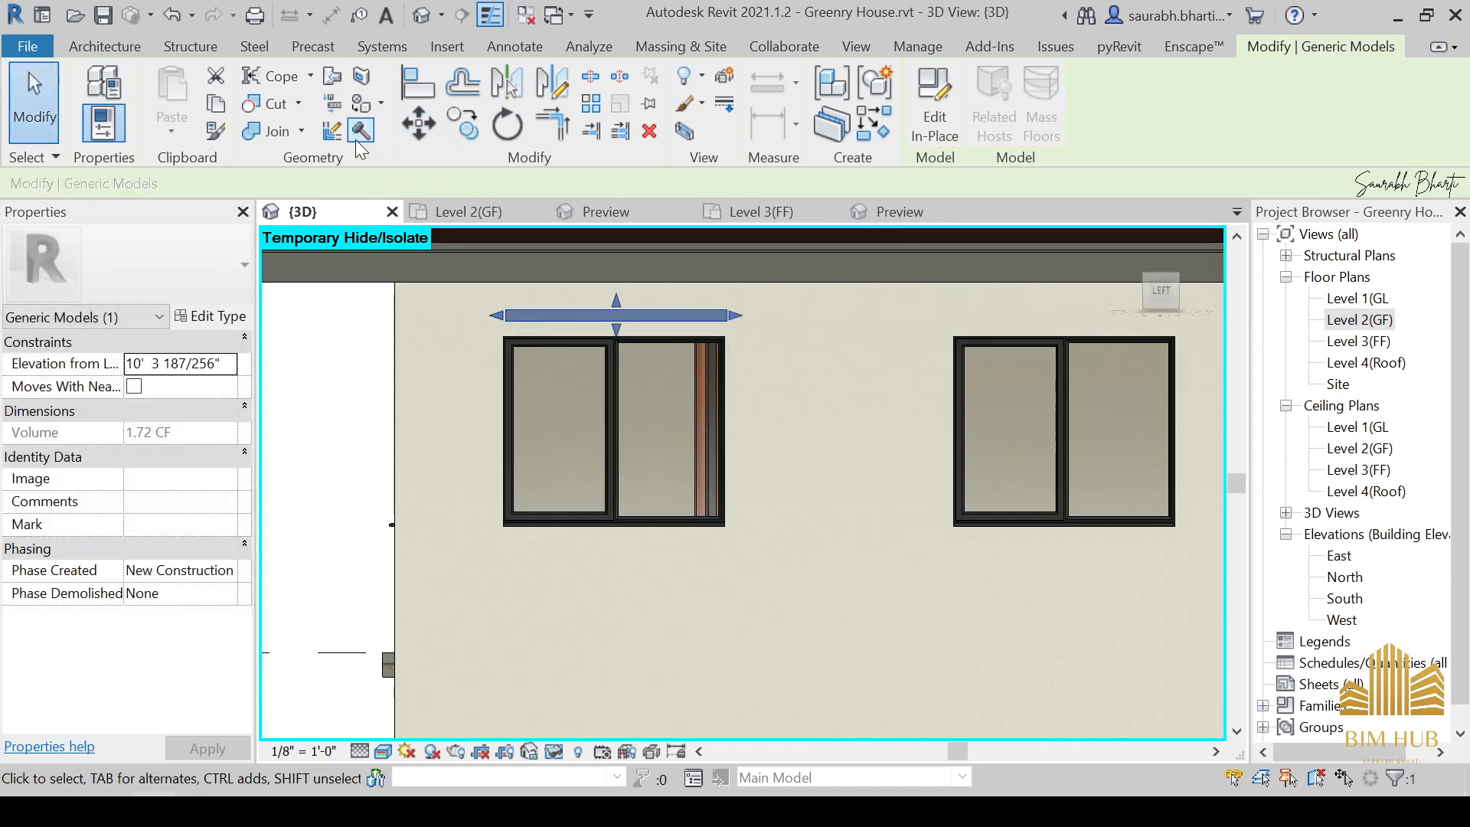
Lower the sunshade onto the upper-floor window's head and move its lower corner to the frame's outer corner.
{"action": "left_click", "coordinate": [417, 123]}
{"action": "scroll", "coordinate": [496, 372], "scroll_direction": "up", "scroll_amount": 2}
{"action": "left_click", "coordinate": [508, 306]}
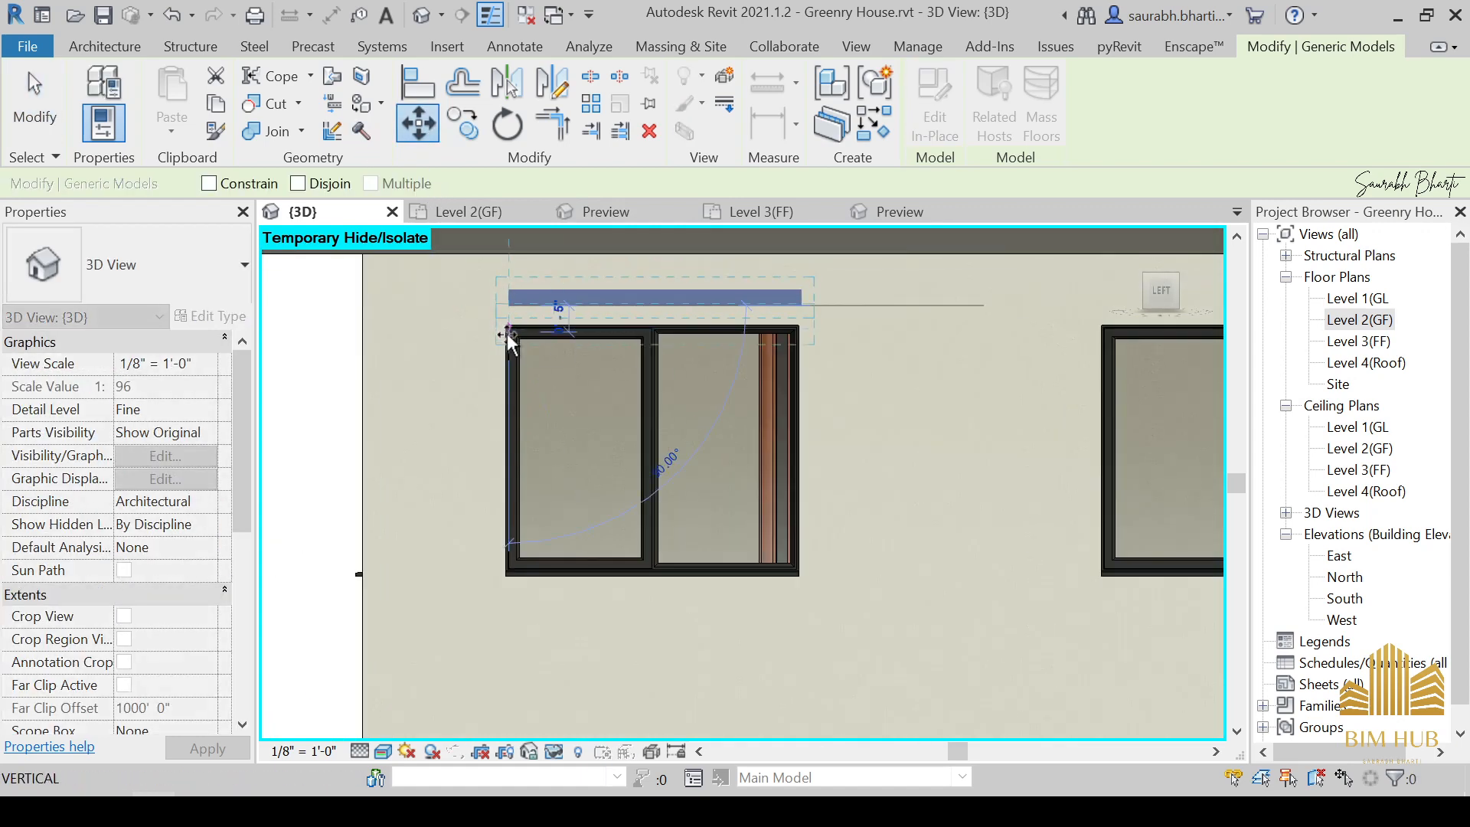
{"action": "left_click", "coordinate": [508, 325]}
{"action": "scroll", "coordinate": [512, 335], "scroll_direction": "up", "scroll_amount": 4}
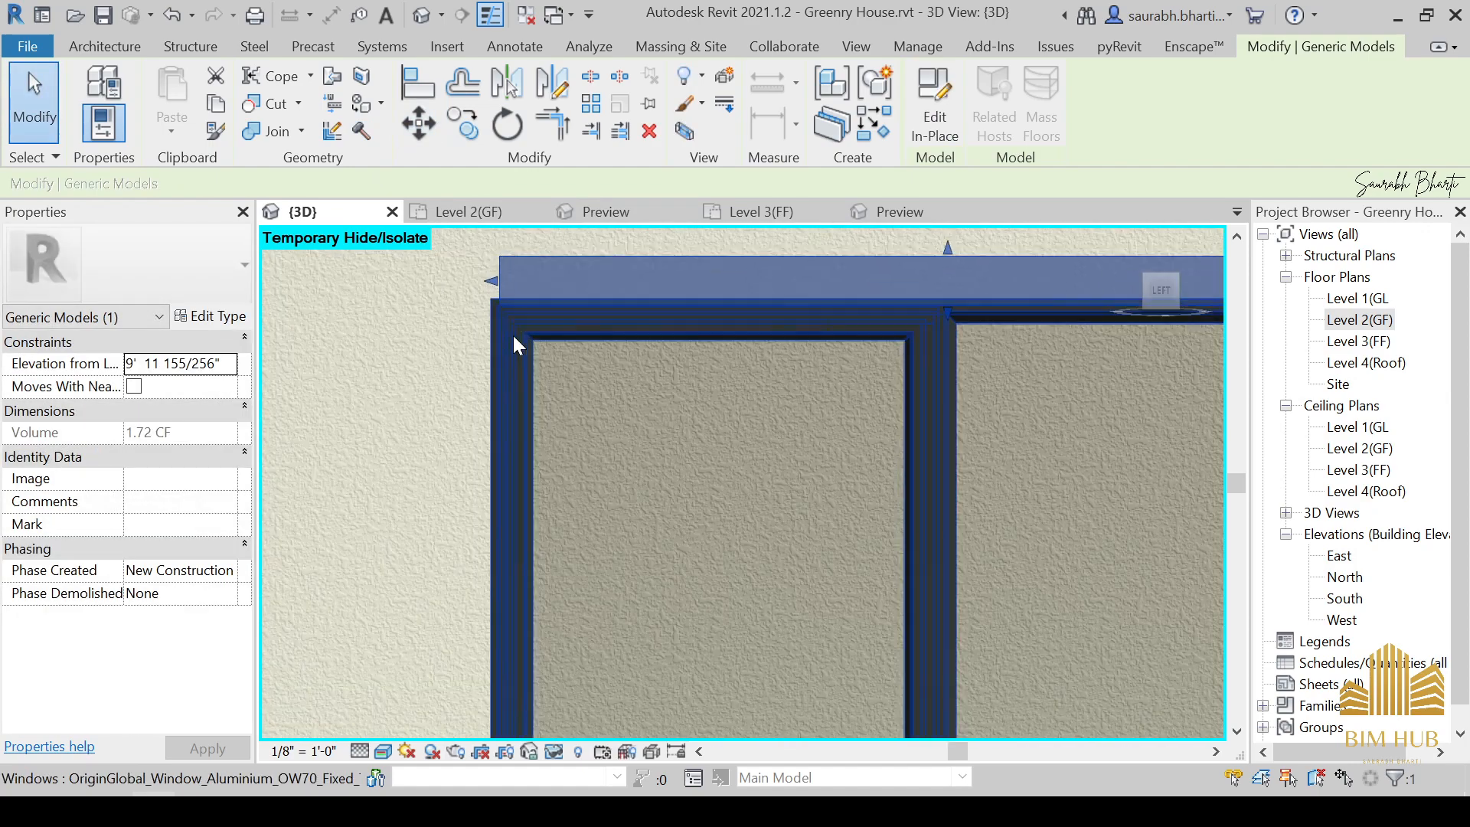
{"action": "left_click", "coordinate": [417, 123]}
{"action": "scroll", "coordinate": [495, 308], "scroll_direction": "up", "scroll_amount": 3}
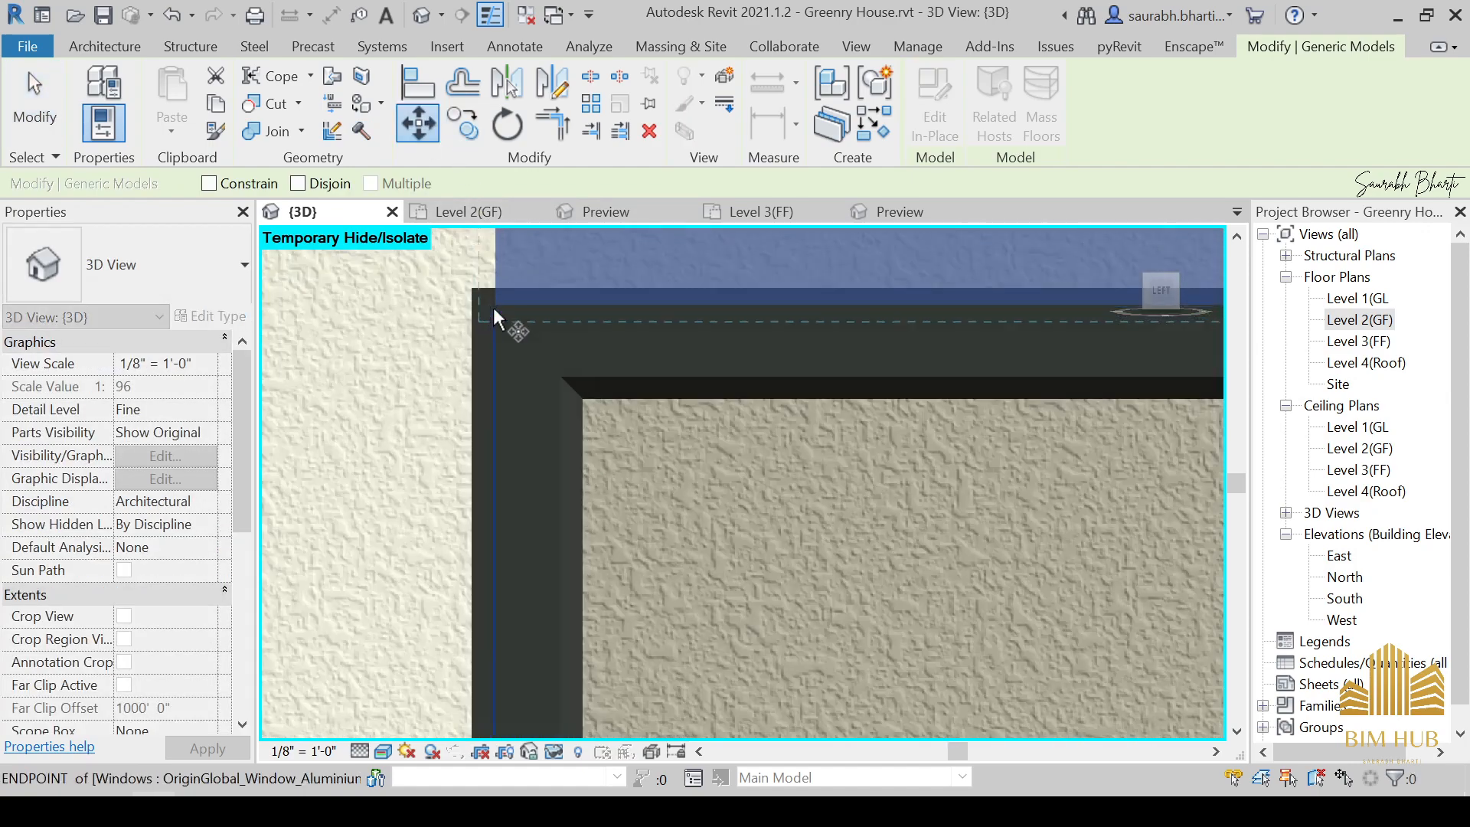
{"action": "left_click", "coordinate": [499, 306]}
{"action": "left_click", "coordinate": [465, 282]}
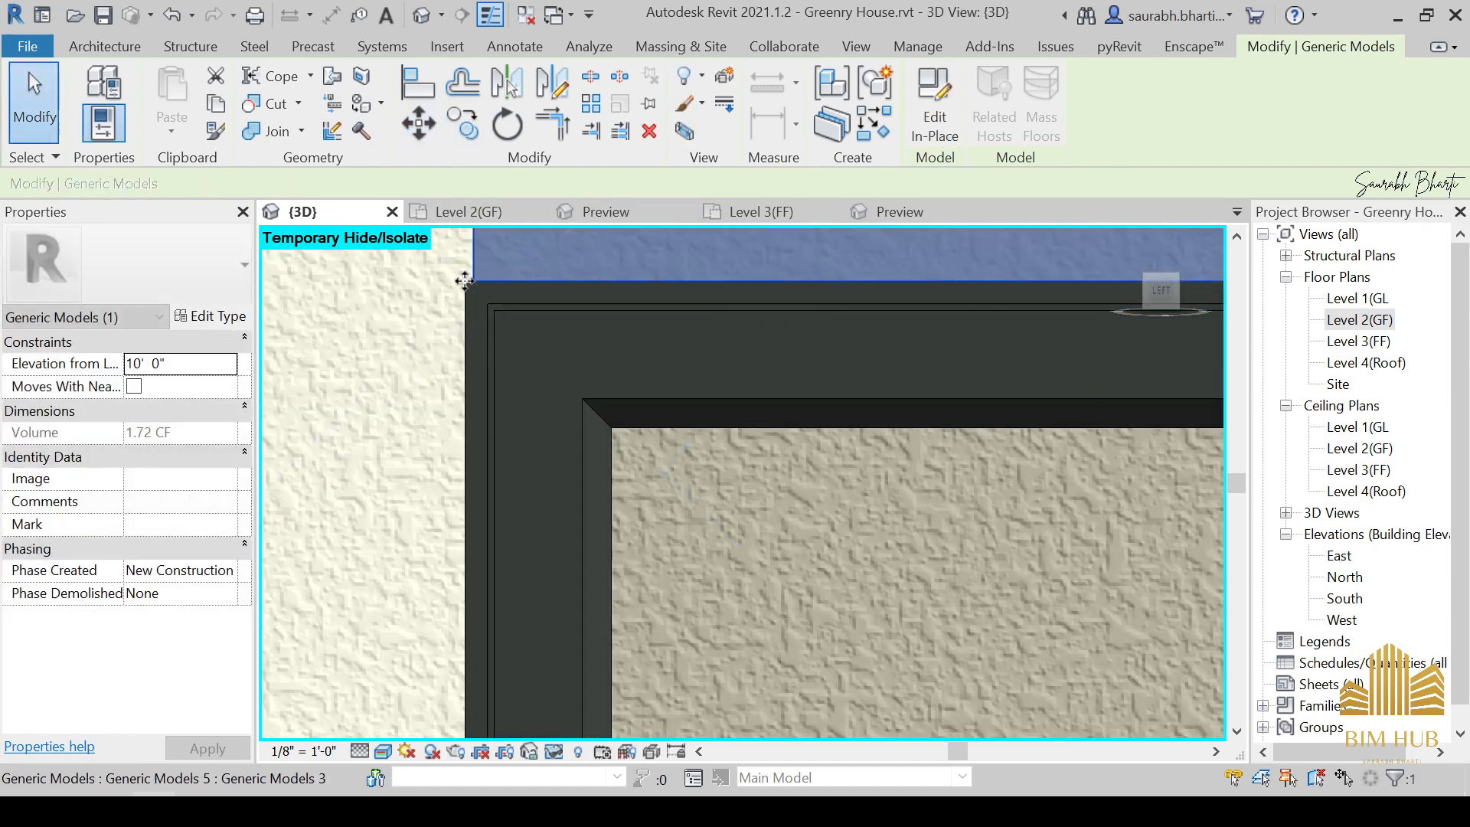
Align the upper-floor sunshade's far end with the outer edge of the window frame.
{"action": "scroll", "coordinate": [492, 322], "scroll_direction": "down", "scroll_amount": 2}
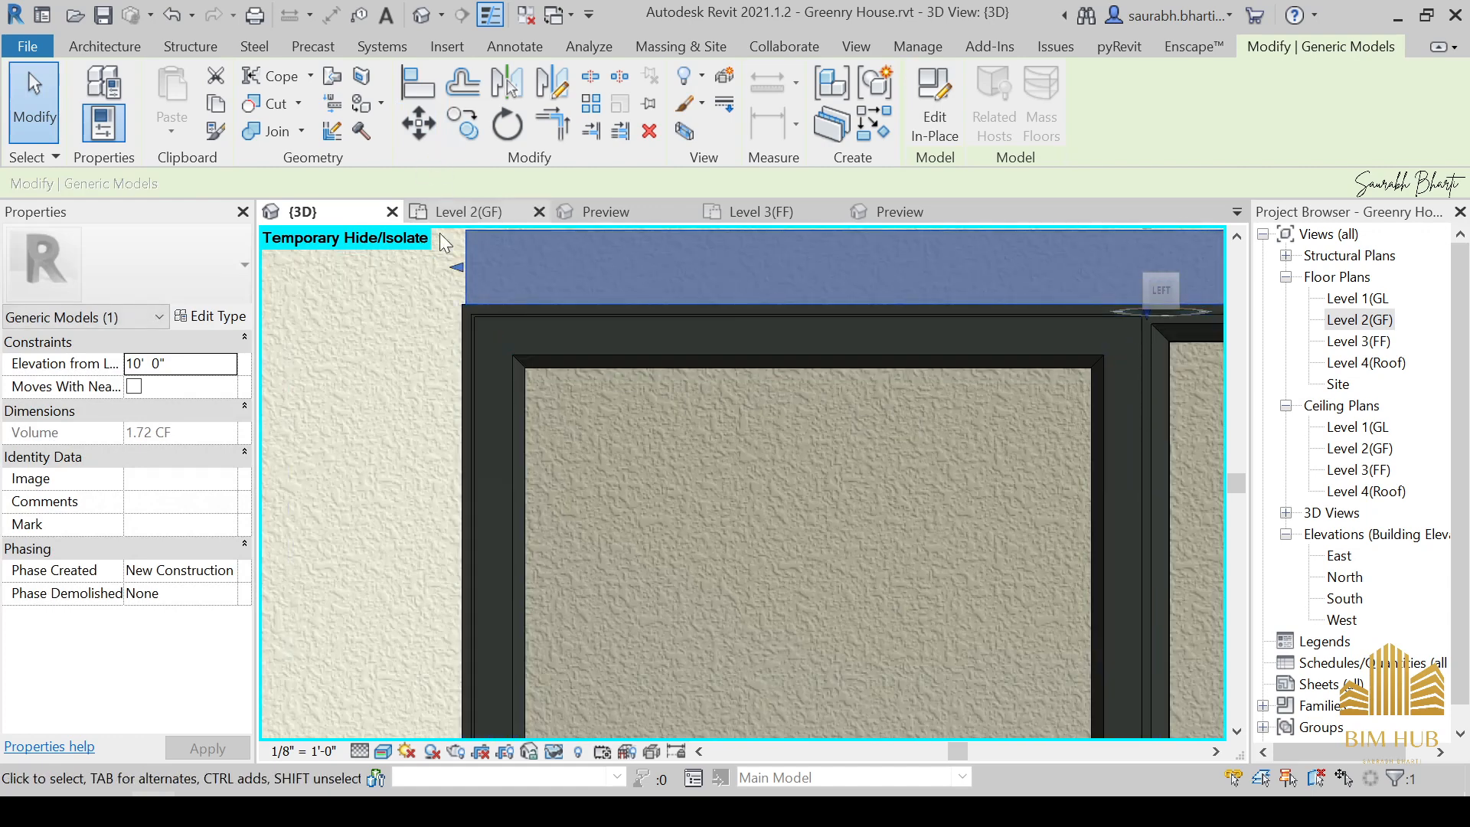
{"action": "key", "text": "a"}
{"action": "key", "text": "l"}
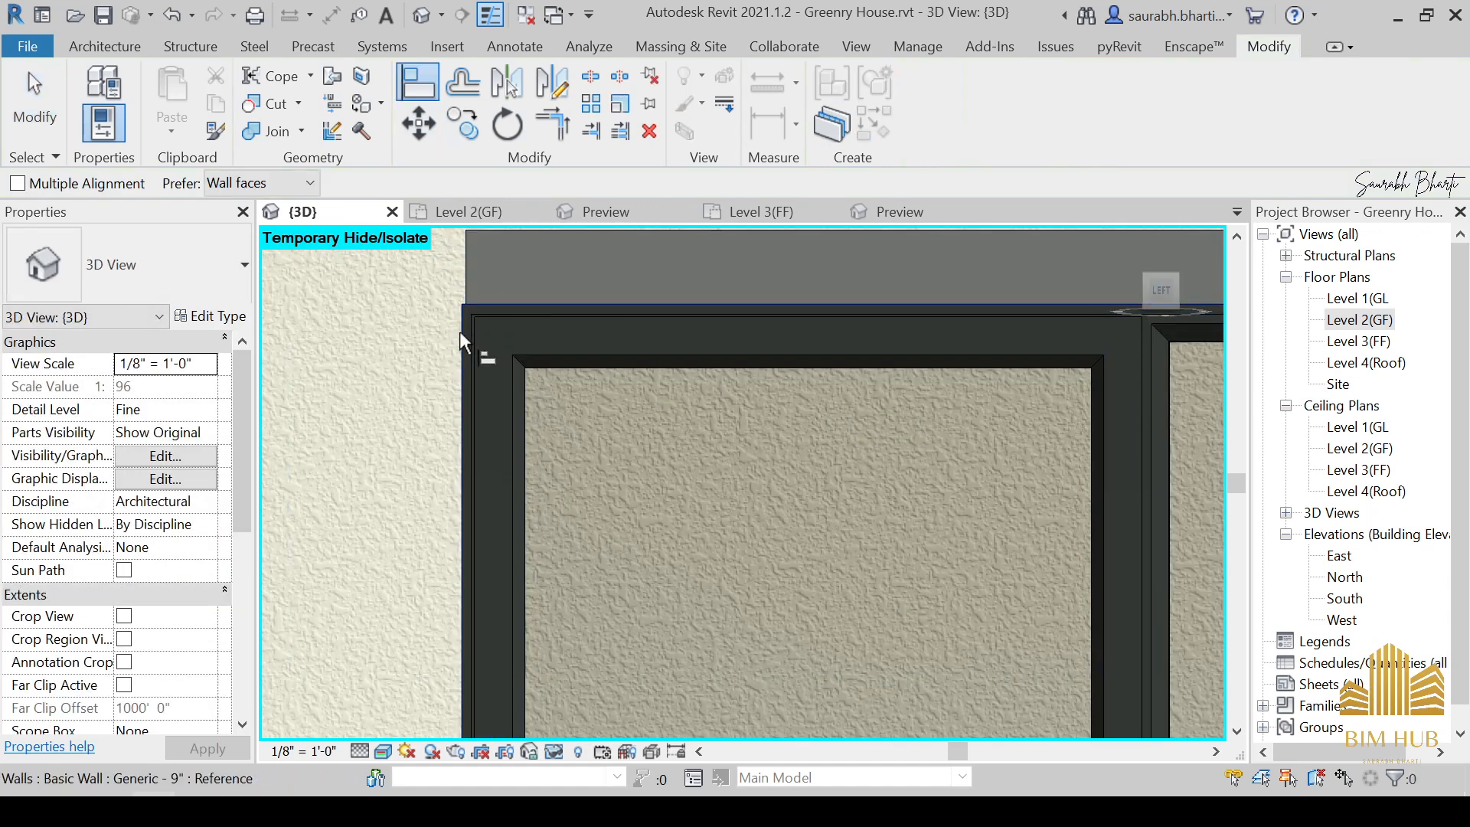
{"action": "left_click", "coordinate": [459, 329]}
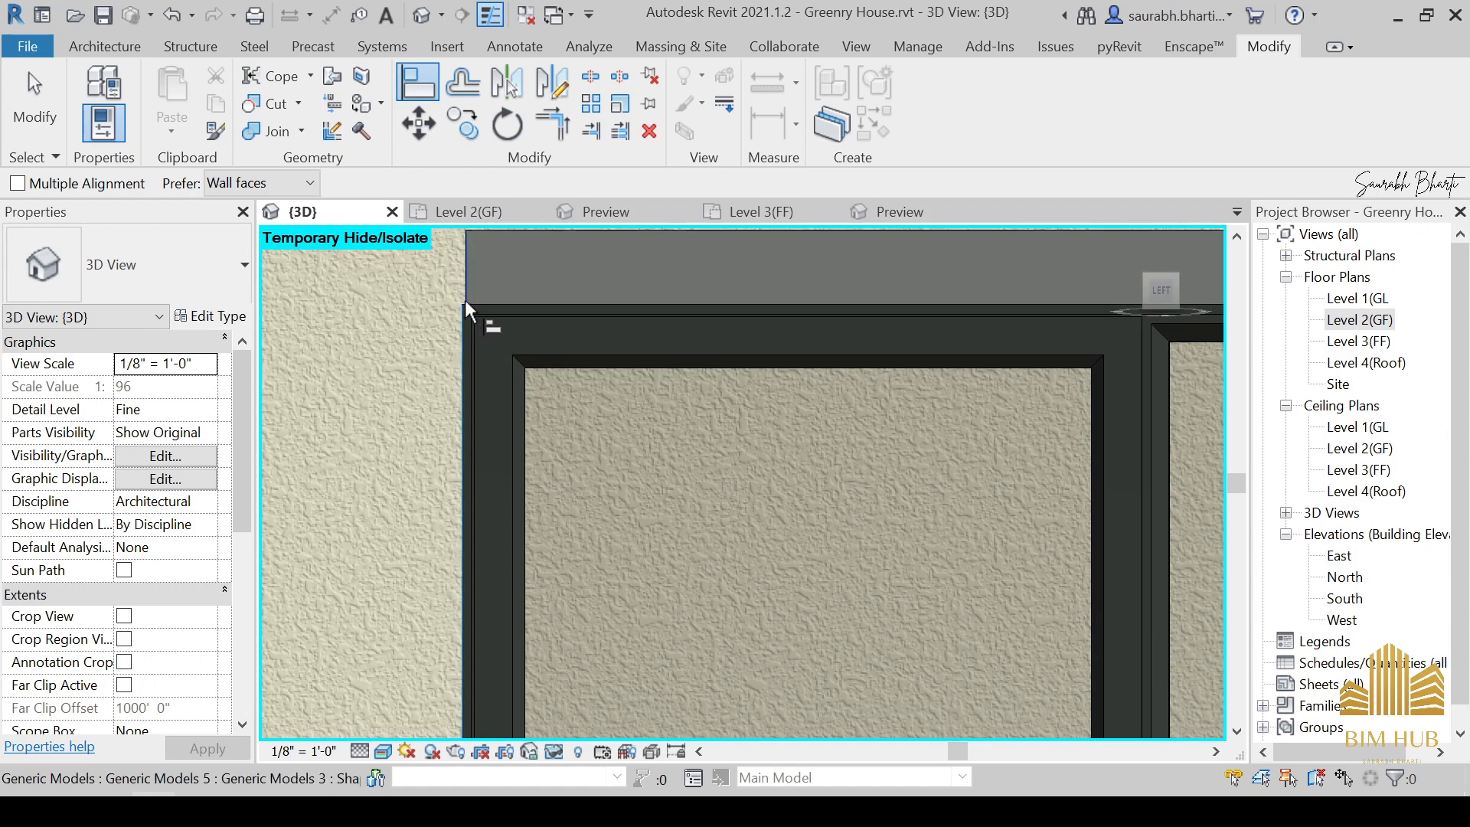
Align the left end of the upper left window's shade with the edge of the window frame.
{"action": "left_click", "coordinate": [466, 306]}
{"action": "middle_click_drag", "start_coordinate": [530, 317], "coordinate": [478, 356]}
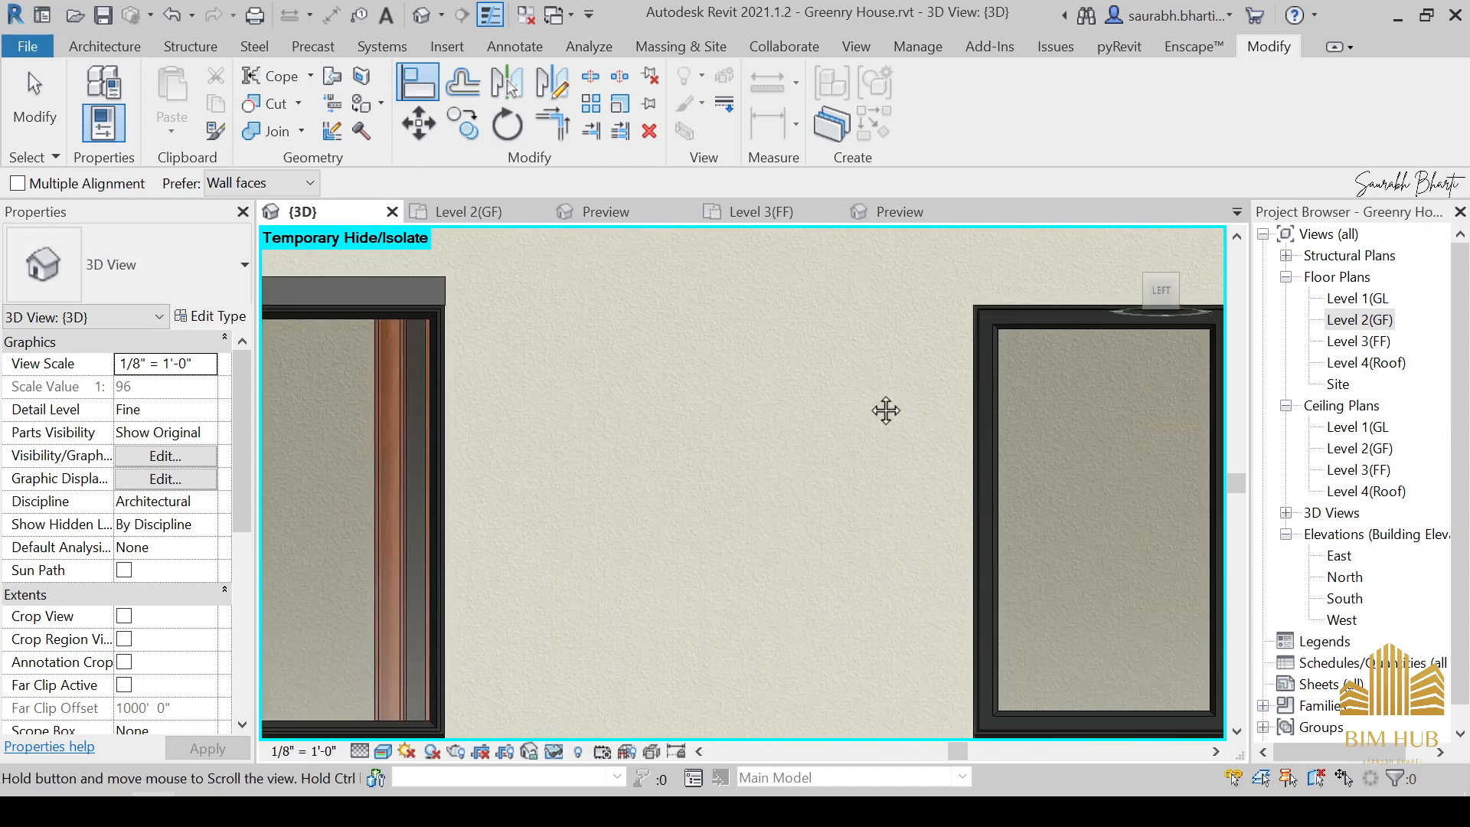
{"action": "scroll", "coordinate": [886, 410], "scroll_direction": "up", "scroll_amount": 1}
{"action": "middle_click_drag", "start_coordinate": [886, 410], "coordinate": [397, 374]}
{"action": "scroll", "coordinate": [580, 410], "scroll_direction": "down", "scroll_amount": 8}
{"action": "middle_click_drag", "start_coordinate": [594, 433], "coordinate": [721, 465]}
{"action": "key", "text": "Escape"}
Copy the shade from the upper left window onto the neighbouring upper window, using the window frame corners as reference points.
{"action": "left_click", "coordinate": [502, 401]}
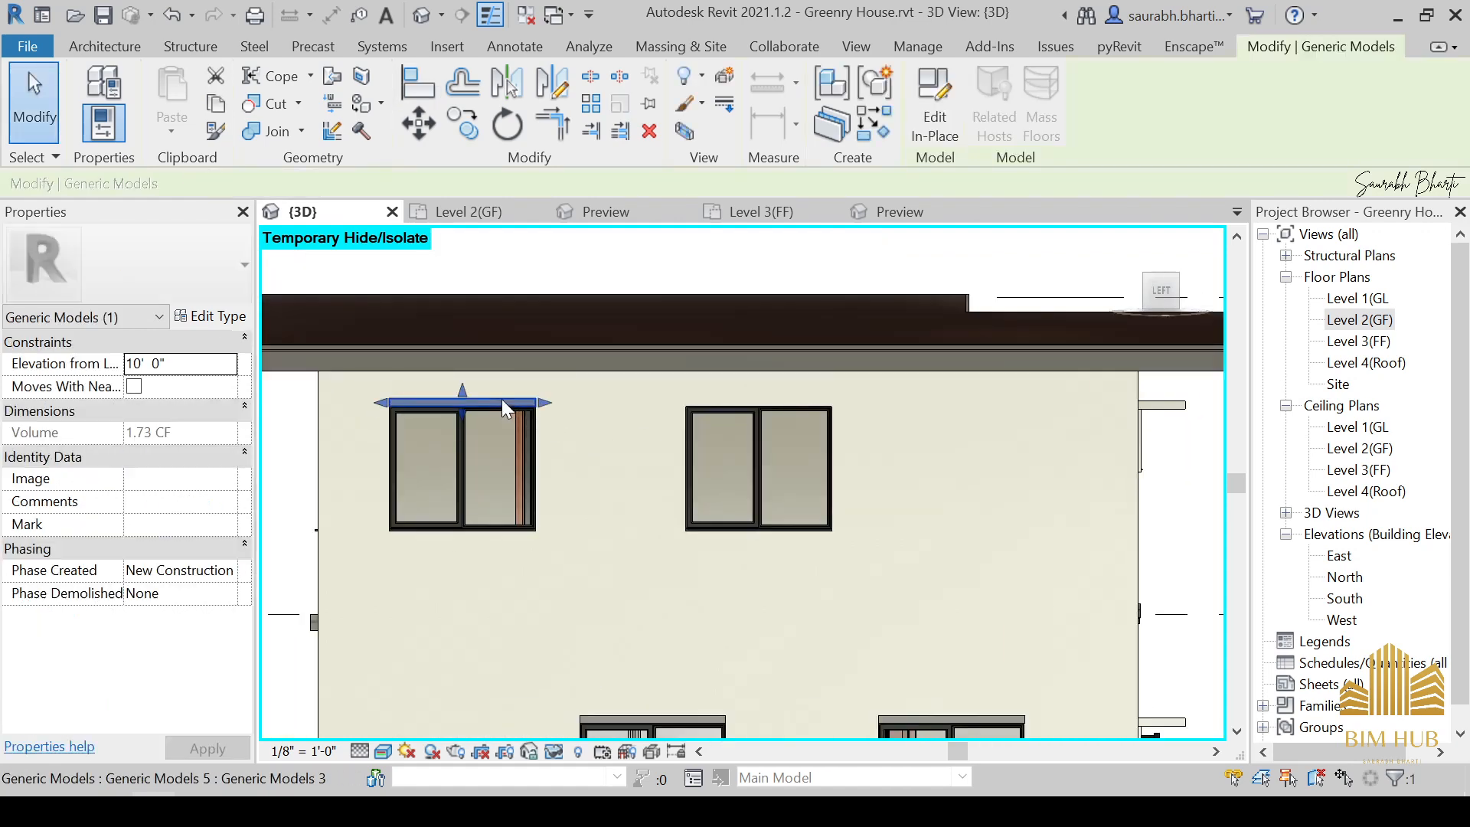
{"action": "left_click", "coordinate": [462, 123]}
{"action": "scroll", "coordinate": [398, 417], "scroll_direction": "up", "scroll_amount": 3}
{"action": "left_click", "coordinate": [398, 432]}
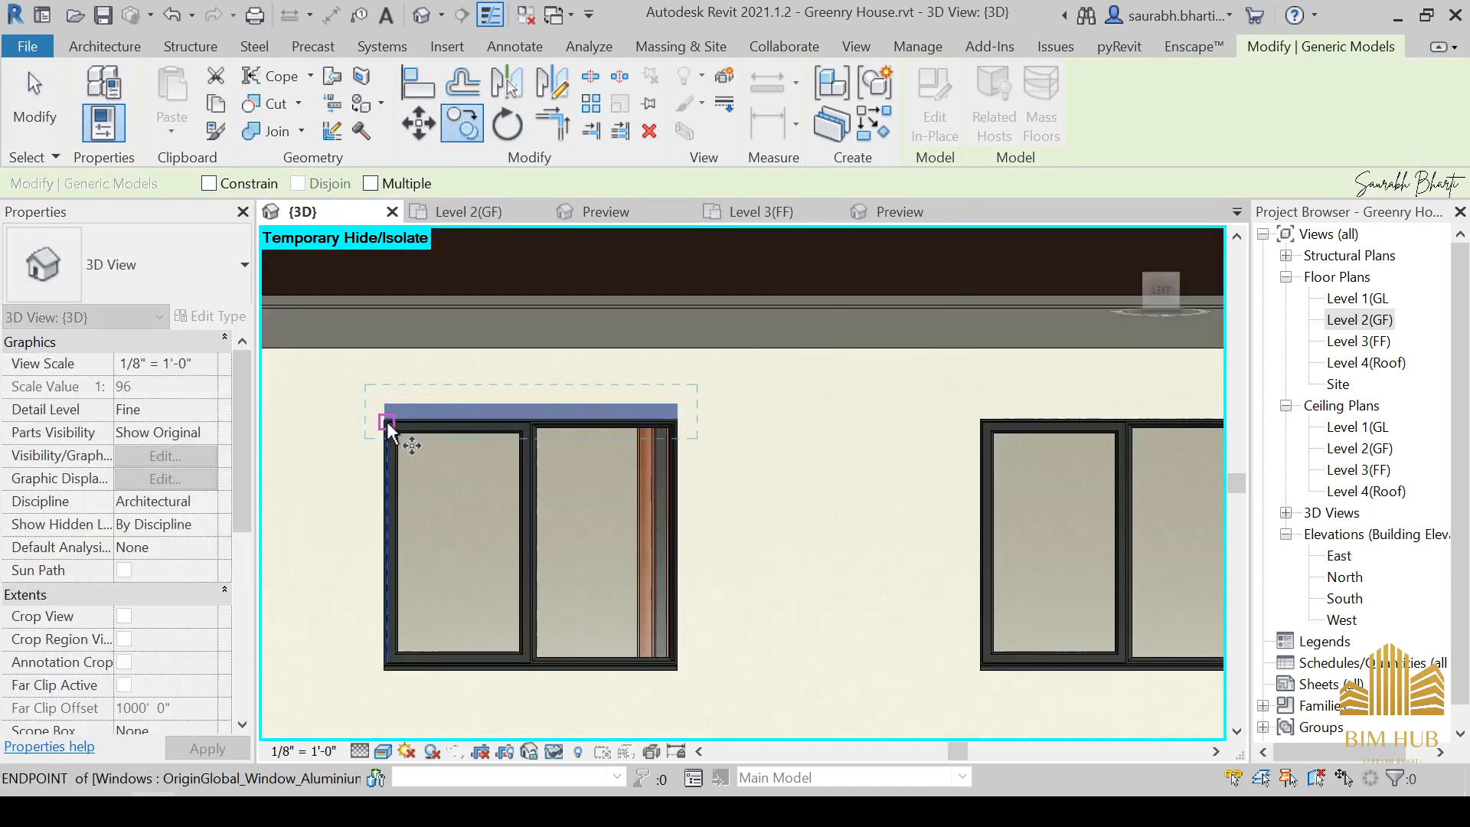
{"action": "left_click", "coordinate": [985, 419]}
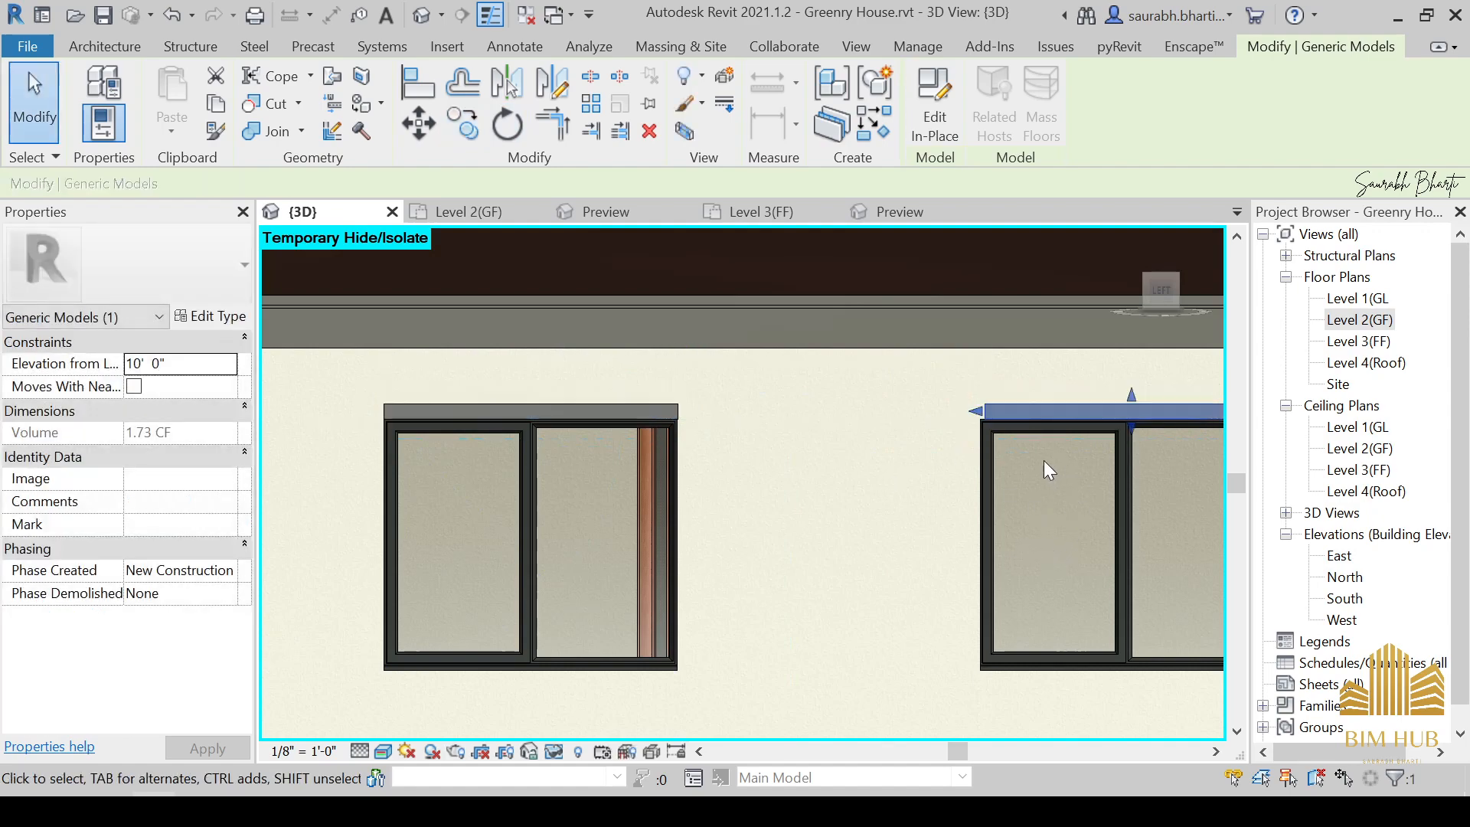
Move the copied shade so its lower left corner meets the top left corner of the window frame.
{"action": "middle_click_drag", "start_coordinate": [1044, 461], "coordinate": [444, 412]}
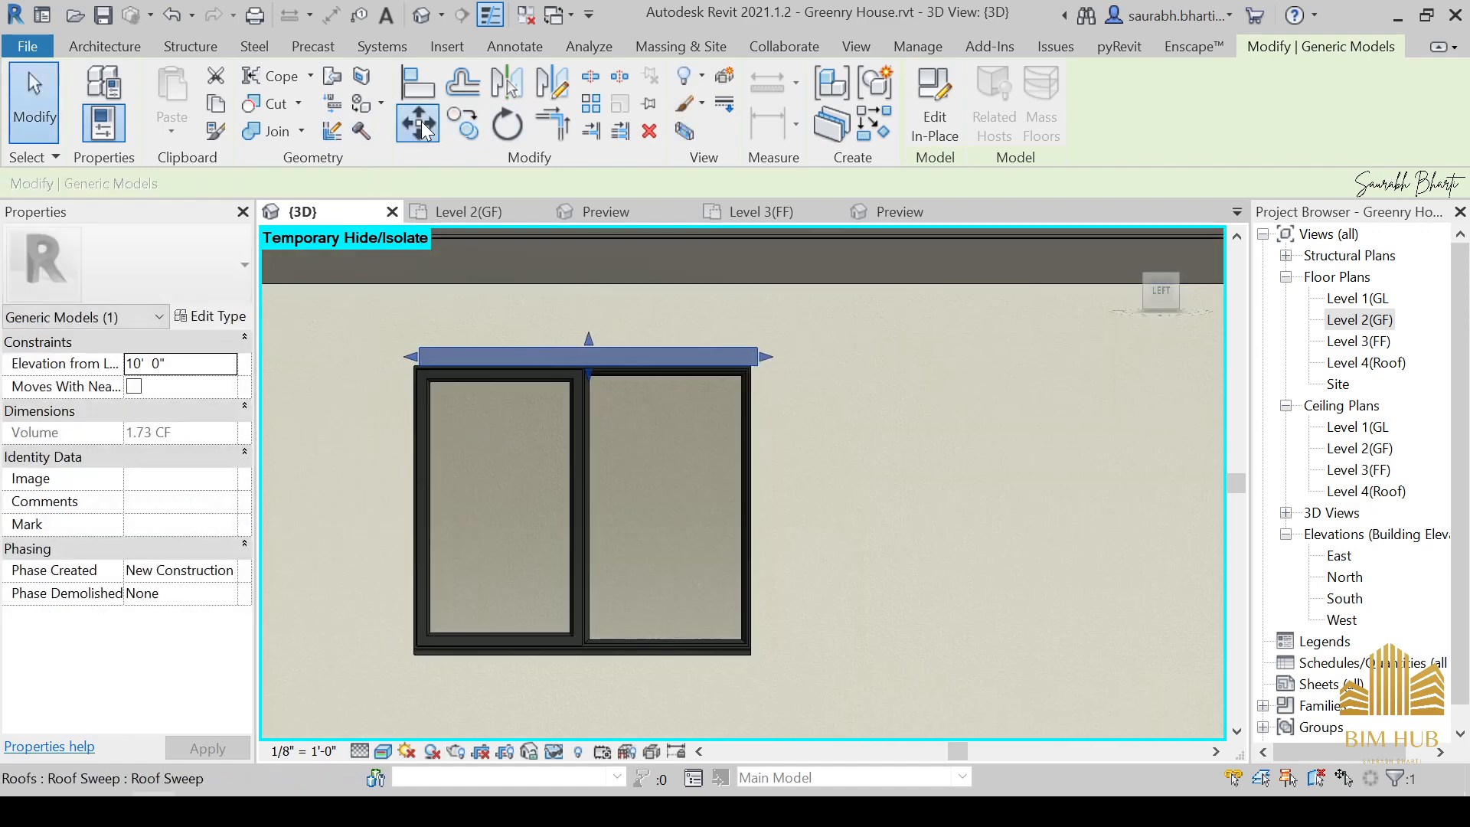
{"action": "left_click", "coordinate": [425, 130]}
{"action": "scroll", "coordinate": [414, 368], "scroll_direction": "up", "scroll_amount": 5}
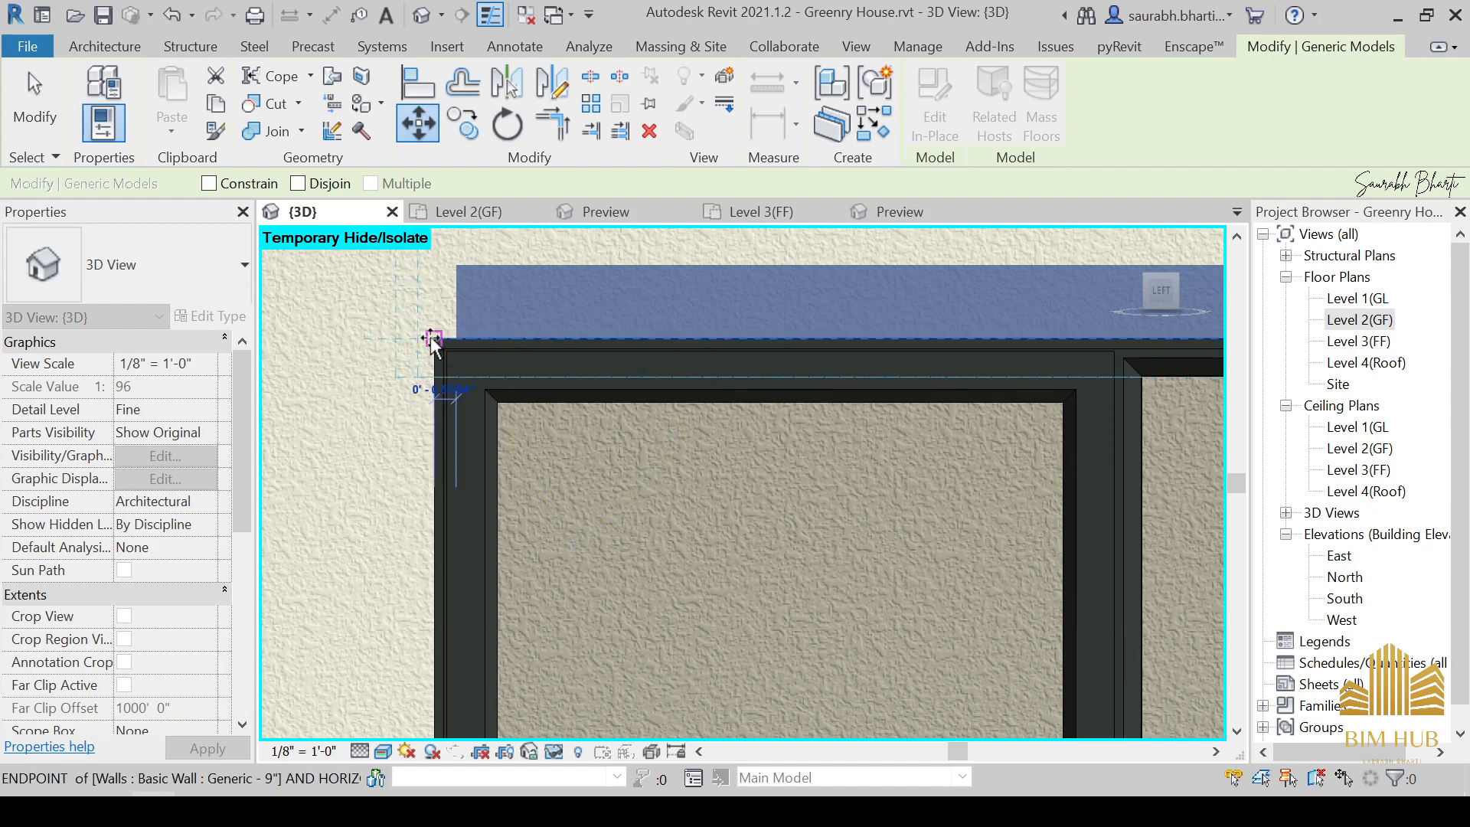
{"action": "left_click", "coordinate": [432, 338]}
{"action": "scroll", "coordinate": [536, 462], "scroll_direction": "down", "scroll_amount": 3}
{"action": "left_click", "coordinate": [627, 480]}
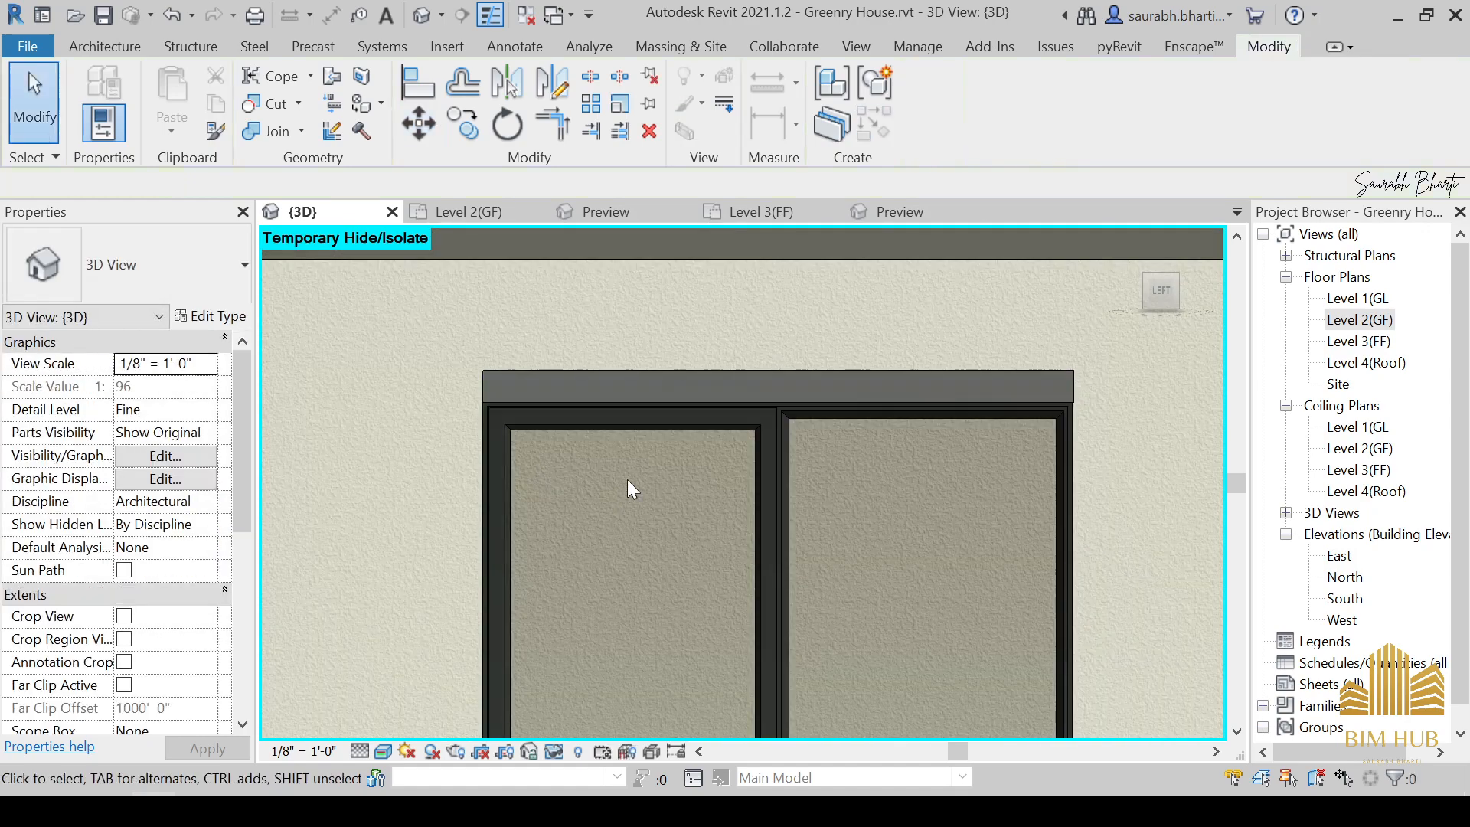
Start a new in-place model in the Generic Models category with the default name, for the back wall's ground-floor windows.
{"action": "scroll", "coordinate": [627, 479], "scroll_direction": "down", "scroll_amount": 4}
{"action": "scroll", "coordinate": [723, 557], "scroll_direction": "down", "scroll_amount": 6}
{"action": "middle_click_drag", "start_coordinate": [813, 628], "coordinate": [1102, 356], "text": "shift"}
{"action": "left_click", "coordinate": [1176, 298]}
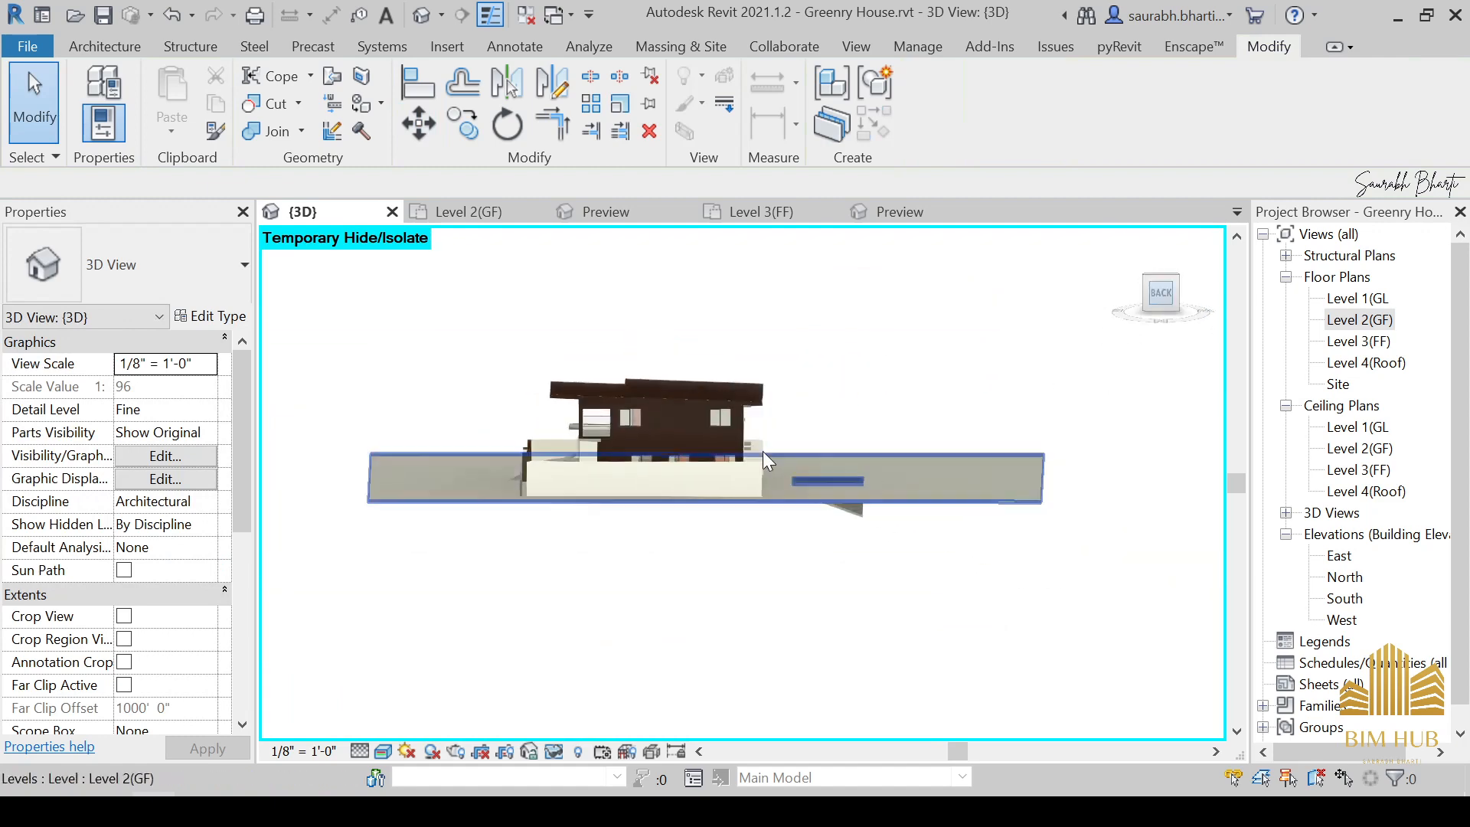
{"action": "scroll", "coordinate": [781, 534], "scroll_direction": "up", "scroll_amount": 5}
{"action": "left_click", "coordinate": [863, 504]}
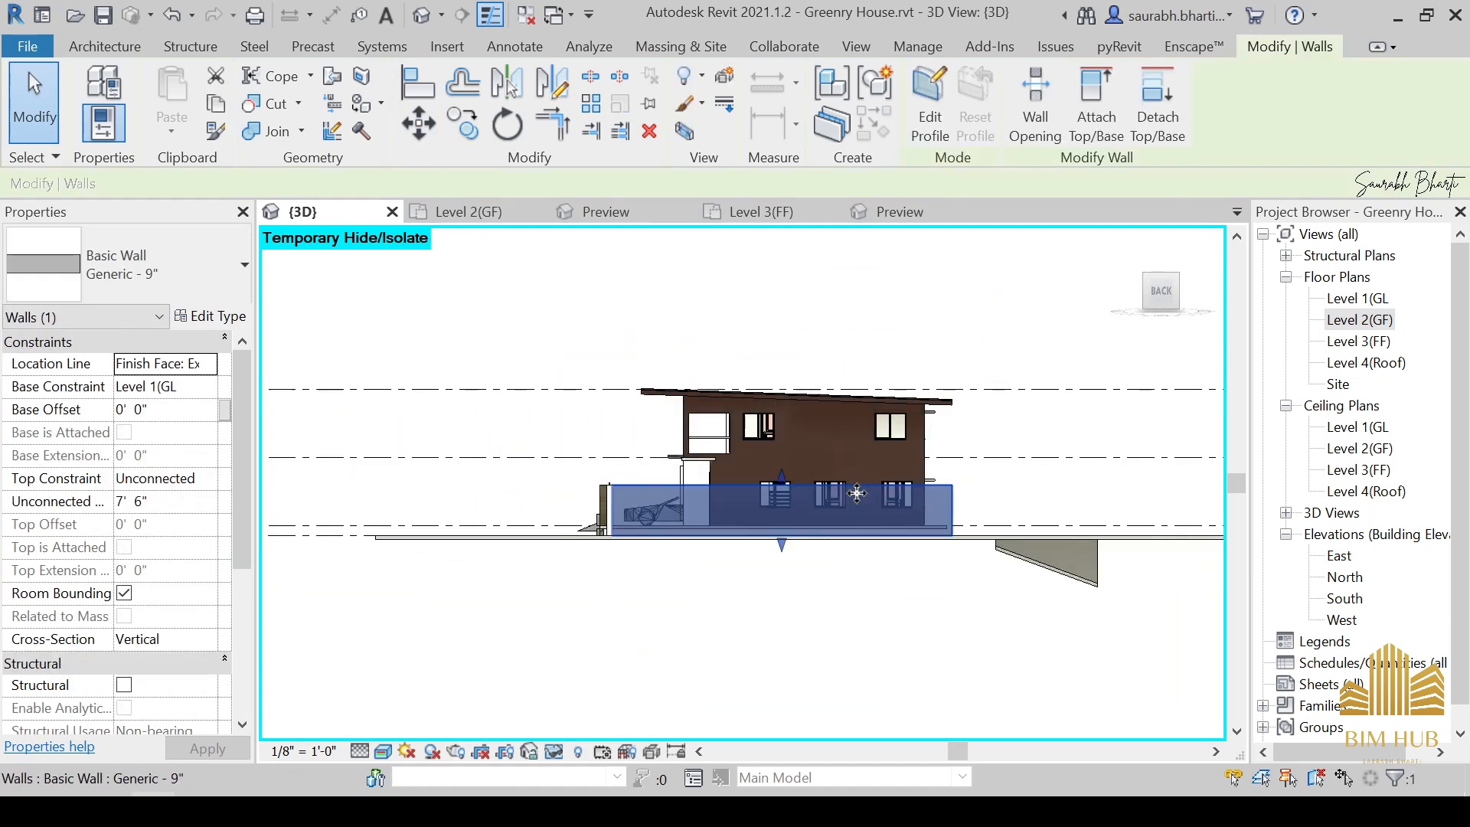
{"action": "key", "text": "Escape"}
{"action": "scroll", "coordinate": [842, 507], "scroll_direction": "up", "scroll_amount": 4}
{"action": "scroll", "coordinate": [840, 508], "scroll_direction": "up", "scroll_amount": 3}
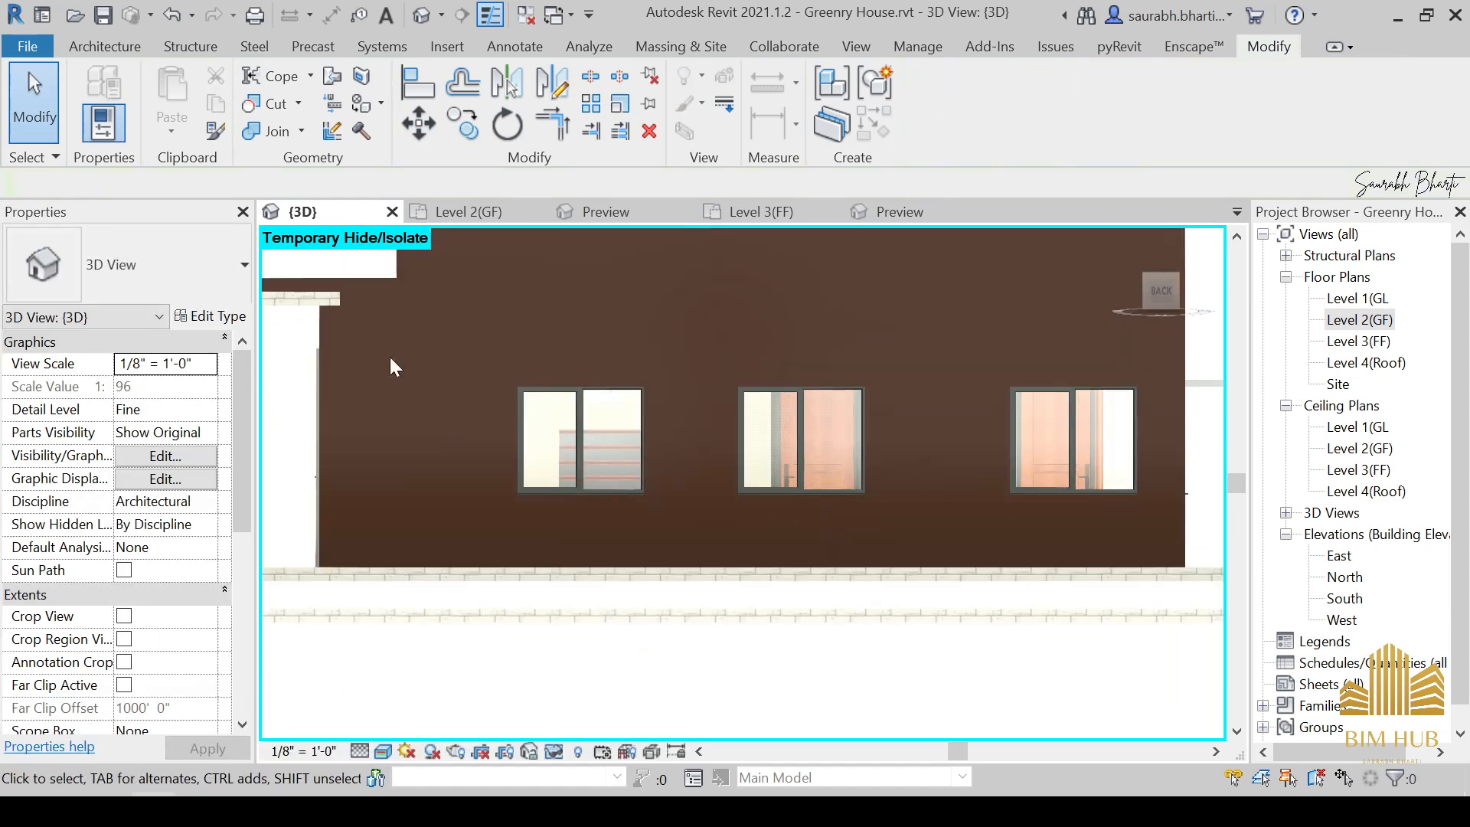
{"action": "left_click", "coordinate": [104, 46]}
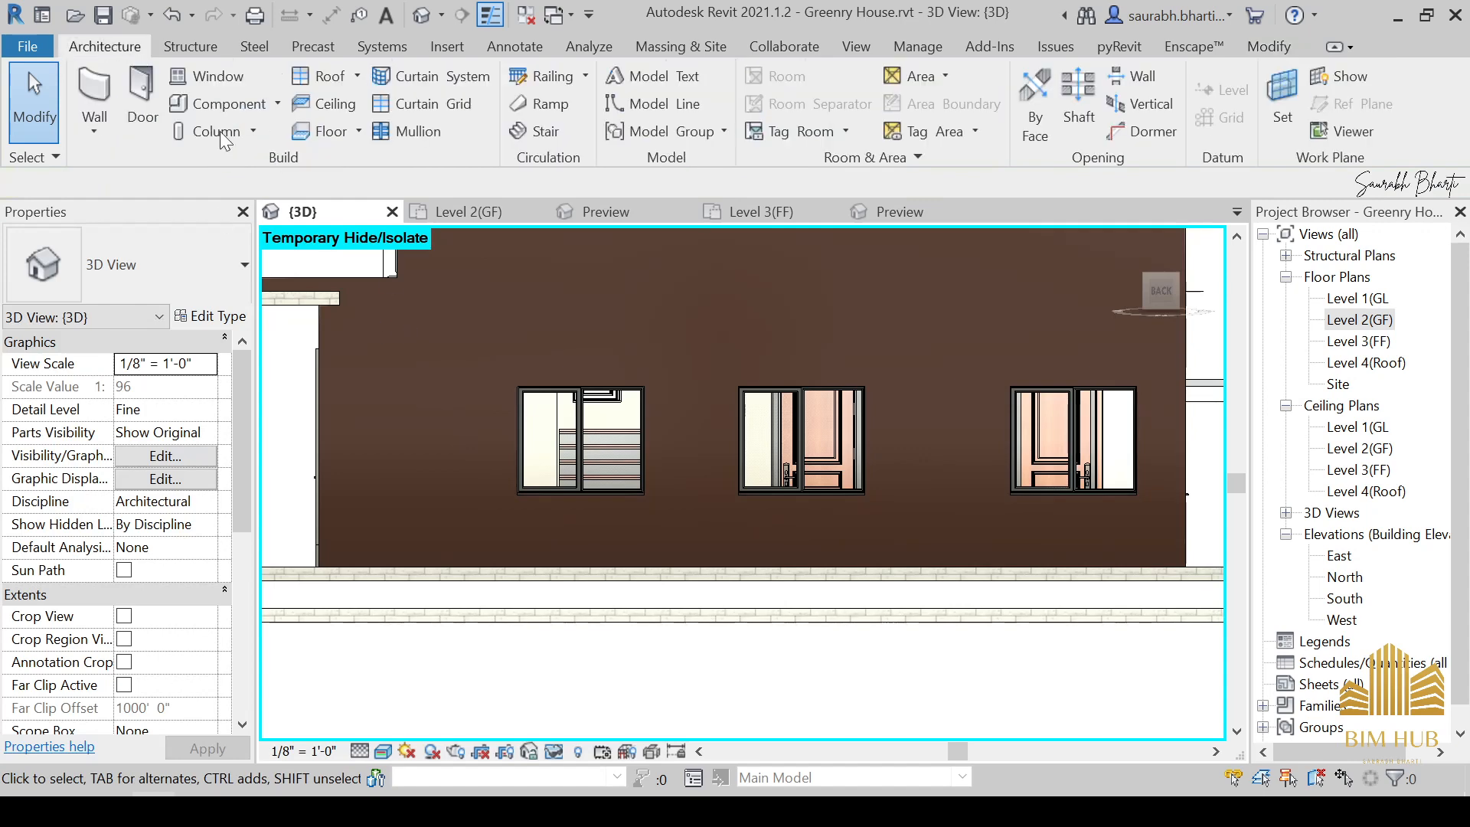
{"action": "left_click", "coordinate": [275, 105]}
{"action": "left_click", "coordinate": [269, 196]}
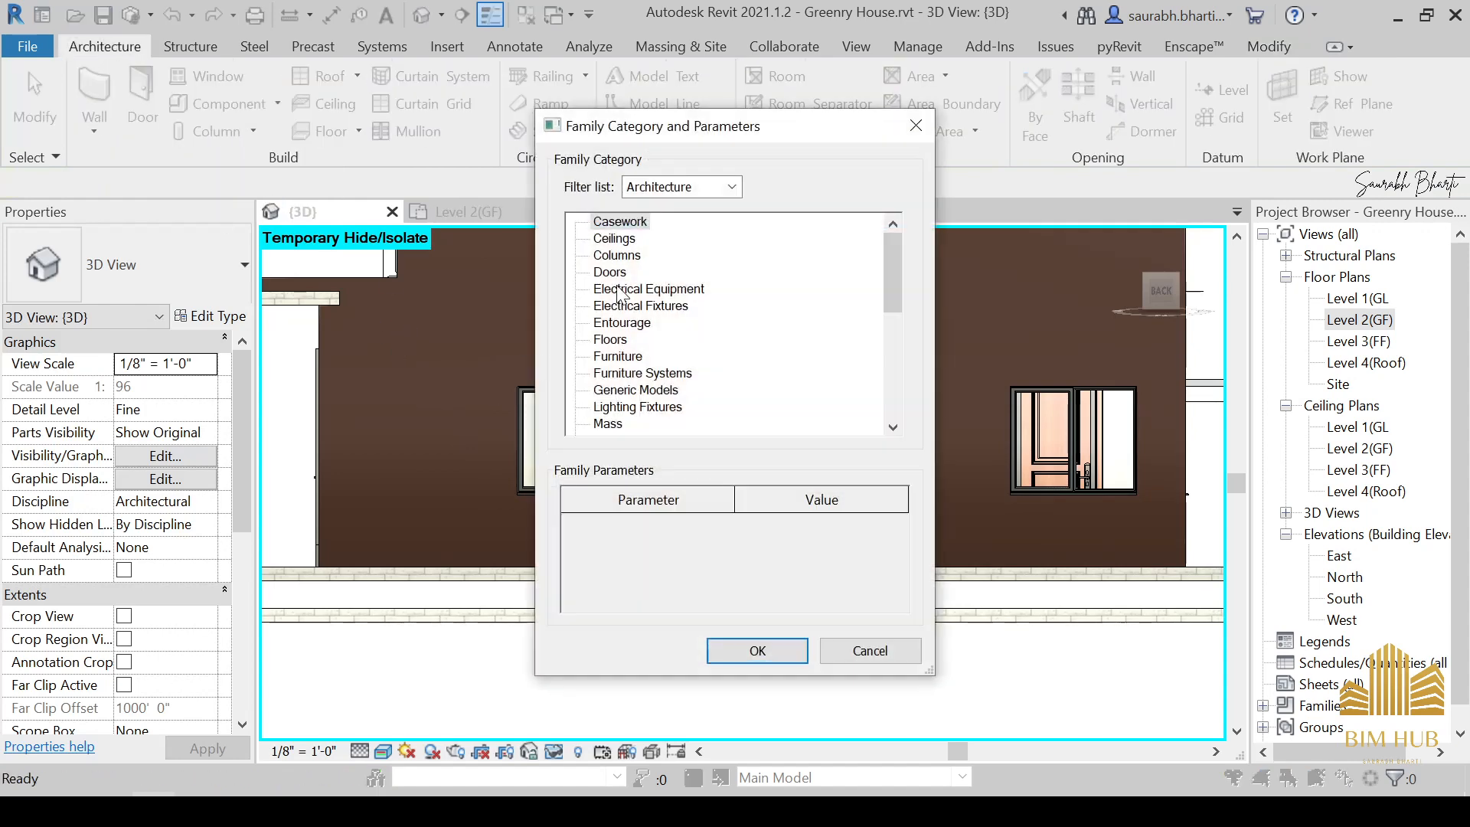
{"action": "double_click", "coordinate": [646, 390]}
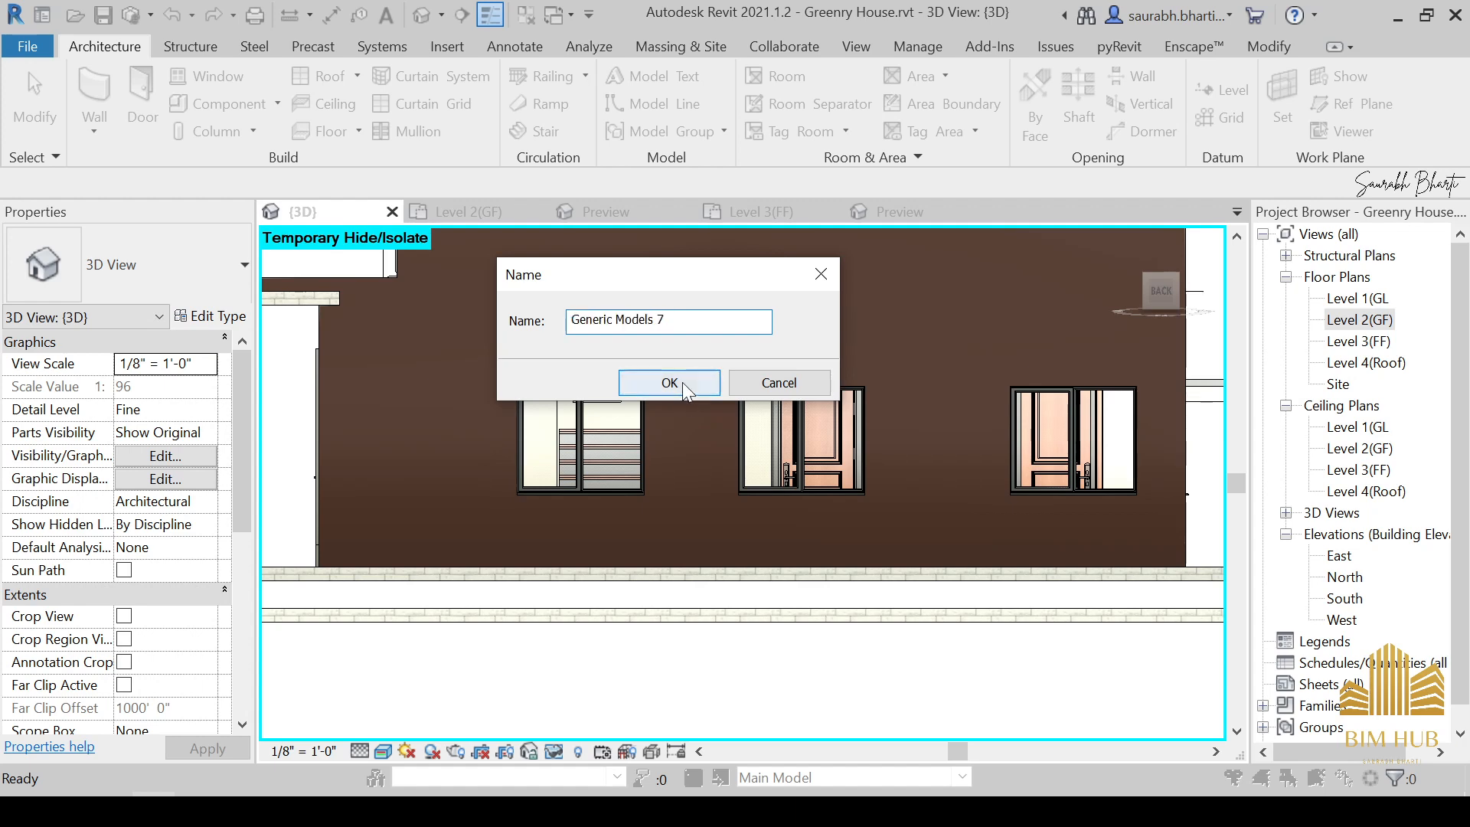
{"action": "left_click", "coordinate": [666, 381]}
Start an extrusion in the in-place model and set its work plane by picking the face of the back wall.
{"action": "left_click", "coordinate": [196, 92]}
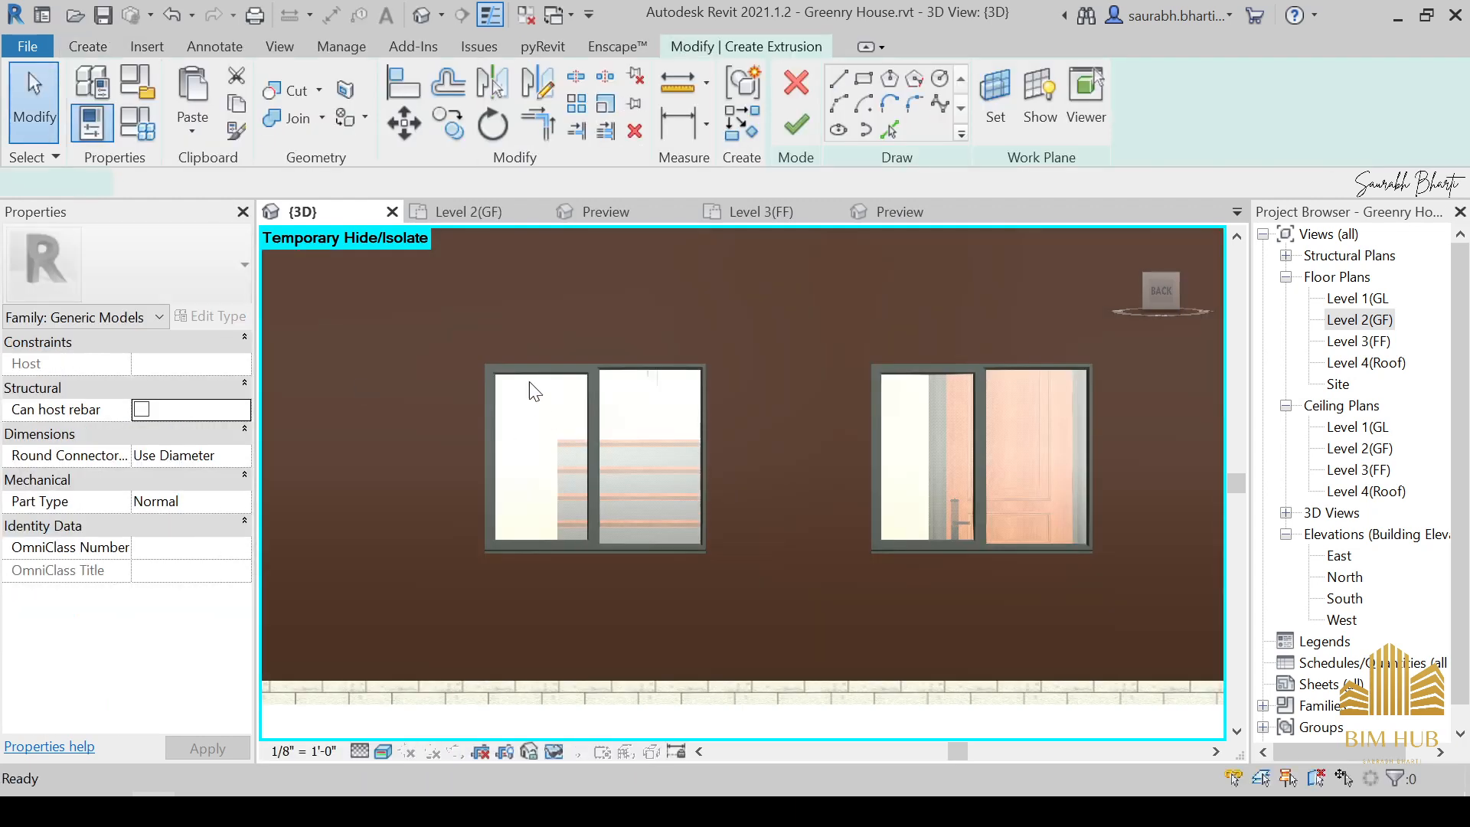
{"action": "scroll", "coordinate": [529, 381], "scroll_direction": "up", "scroll_amount": 5}
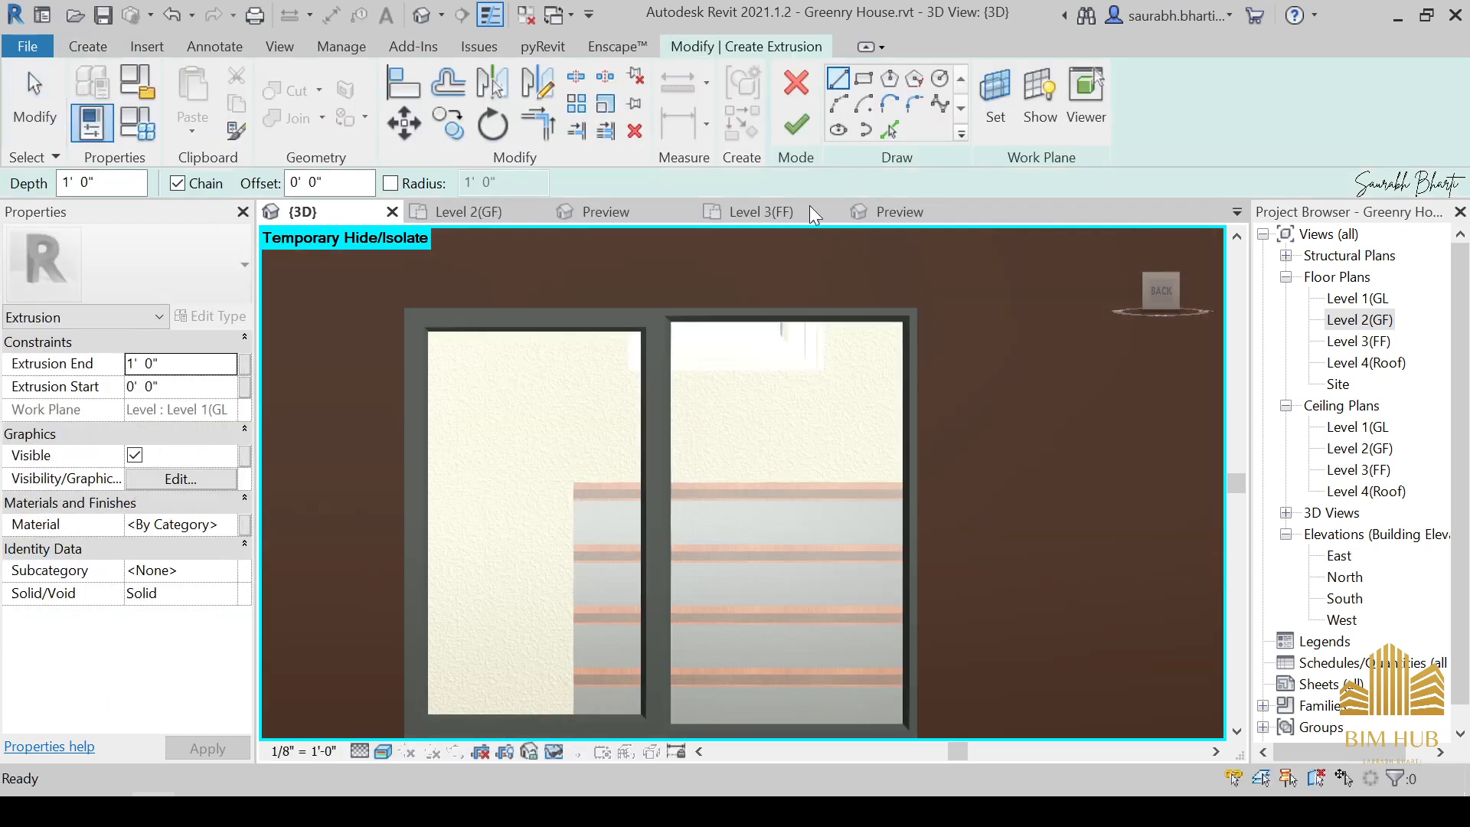
{"action": "left_click", "coordinate": [864, 79]}
{"action": "scroll", "coordinate": [1057, 405], "scroll_direction": "down", "scroll_amount": 5}
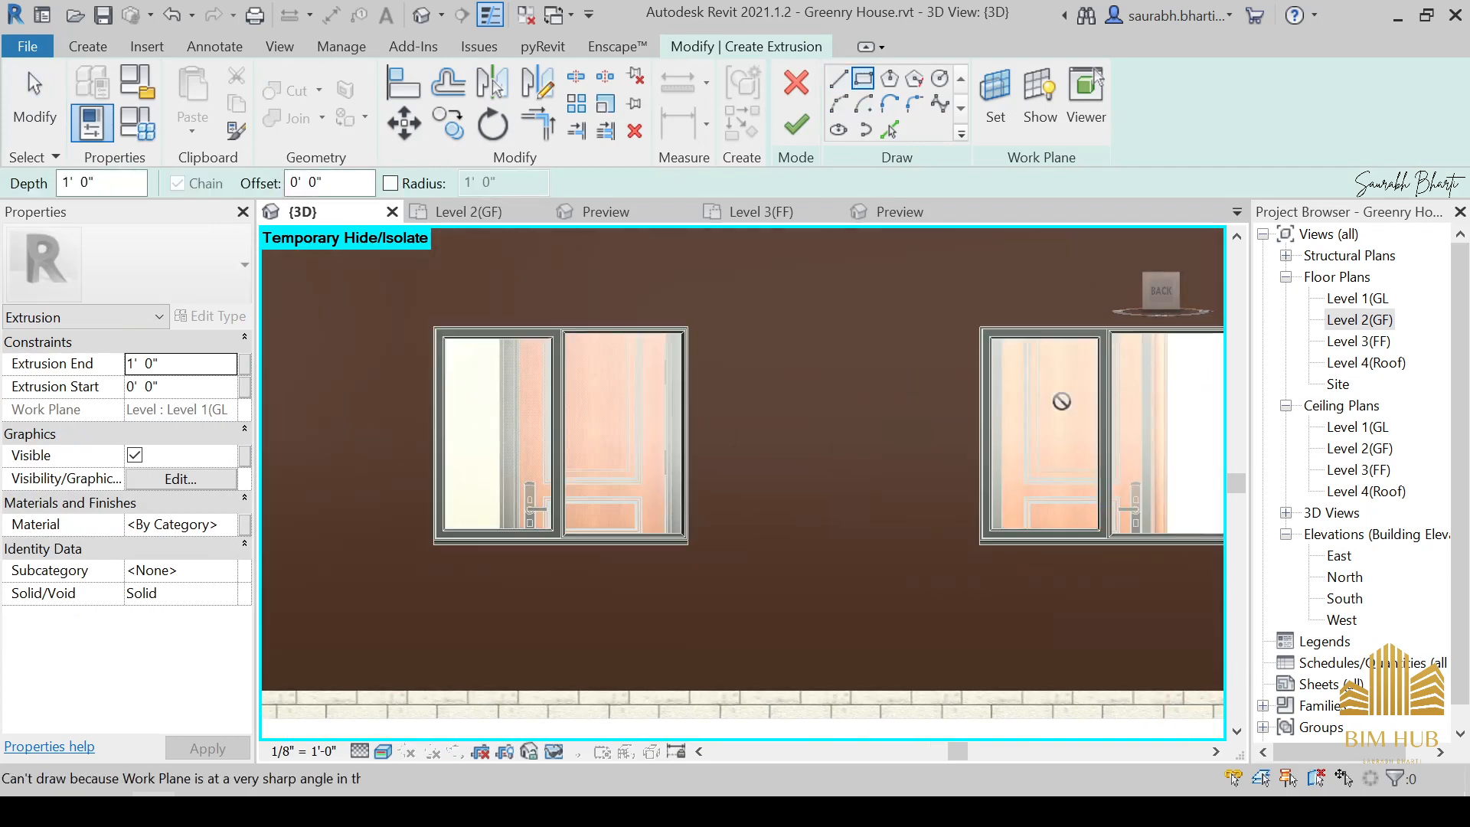
{"action": "scroll", "coordinate": [738, 421], "scroll_direction": "down", "scroll_amount": 3}
{"action": "scroll", "coordinate": [679, 325], "scroll_direction": "up", "scroll_amount": 8}
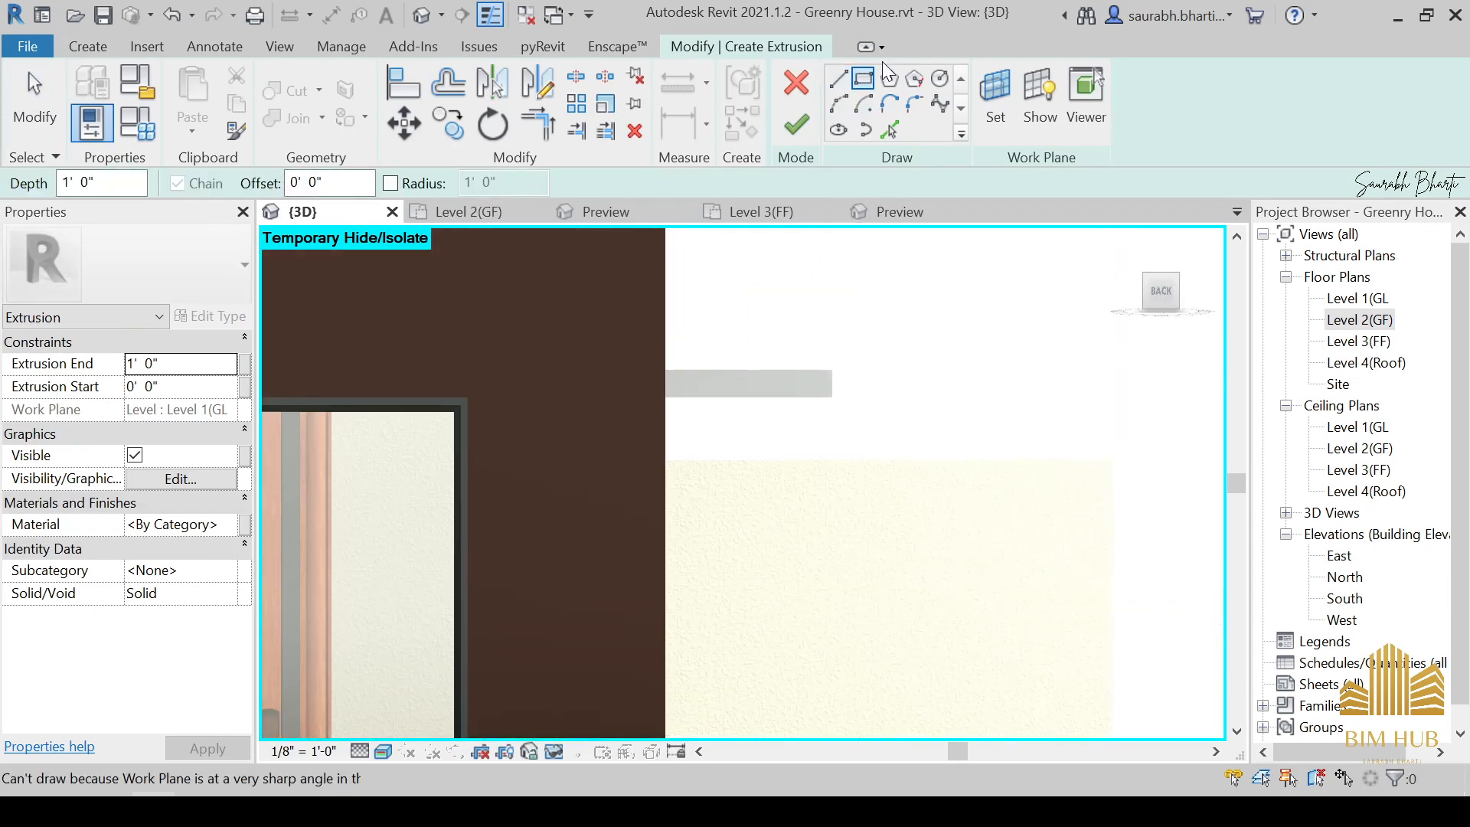
{"action": "left_click", "coordinate": [996, 96]}
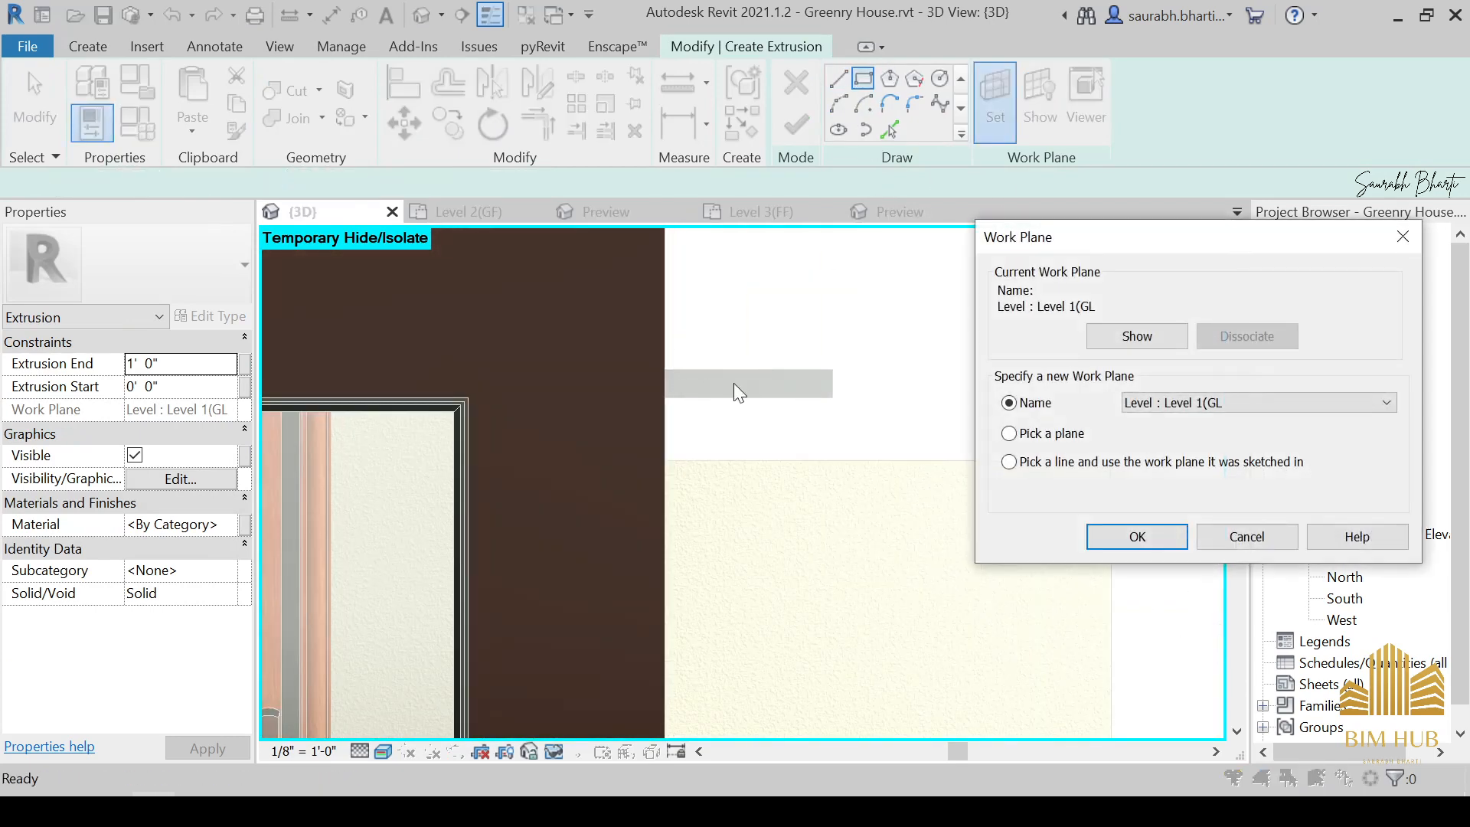
{"action": "left_click", "coordinate": [1047, 443]}
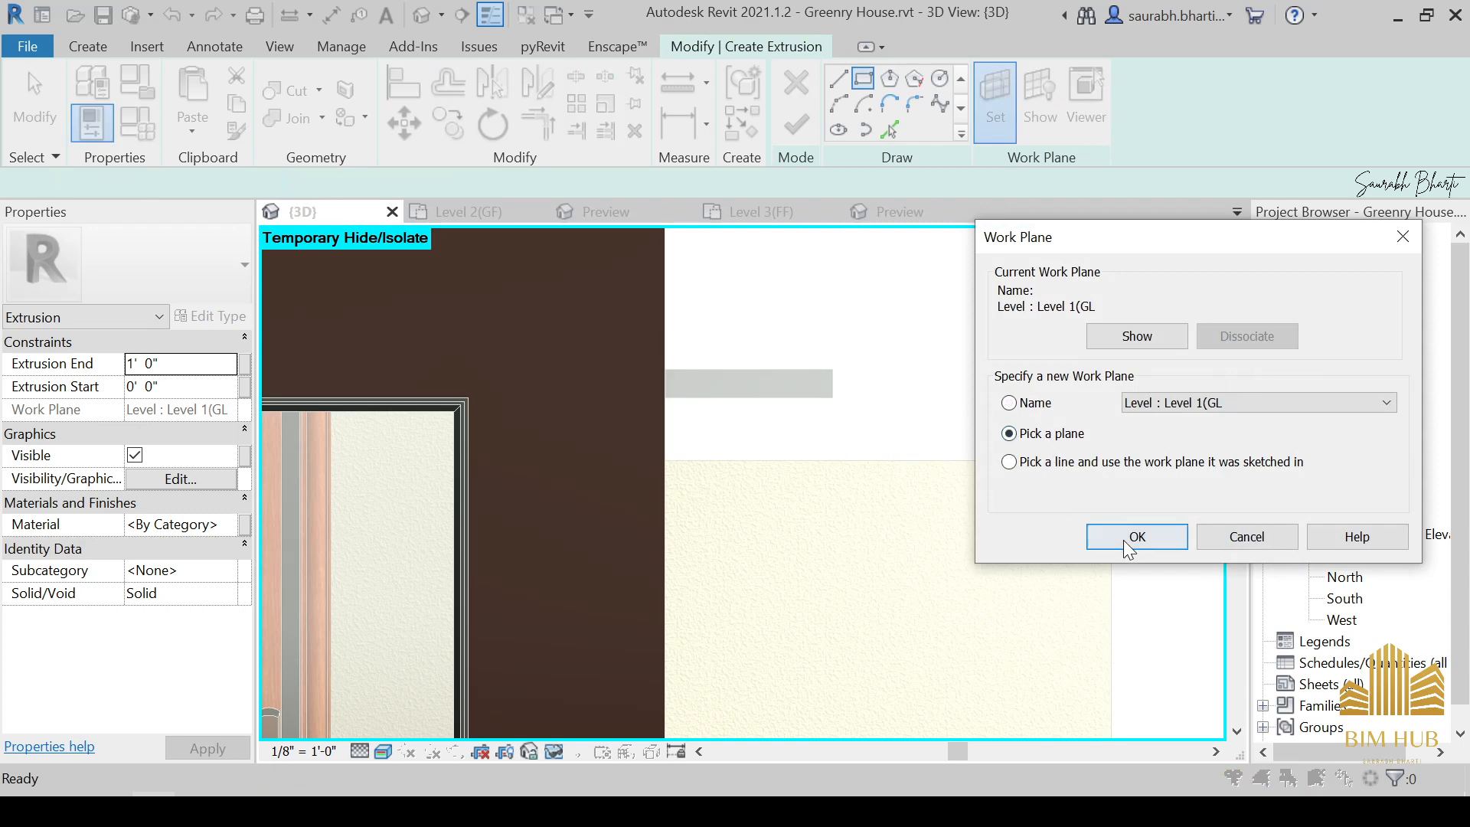
{"action": "left_click", "coordinate": [1133, 540]}
{"action": "scroll", "coordinate": [582, 383], "scroll_direction": "down", "scroll_amount": 4}
{"action": "middle_click_drag", "start_coordinate": [580, 376], "coordinate": [748, 429]}
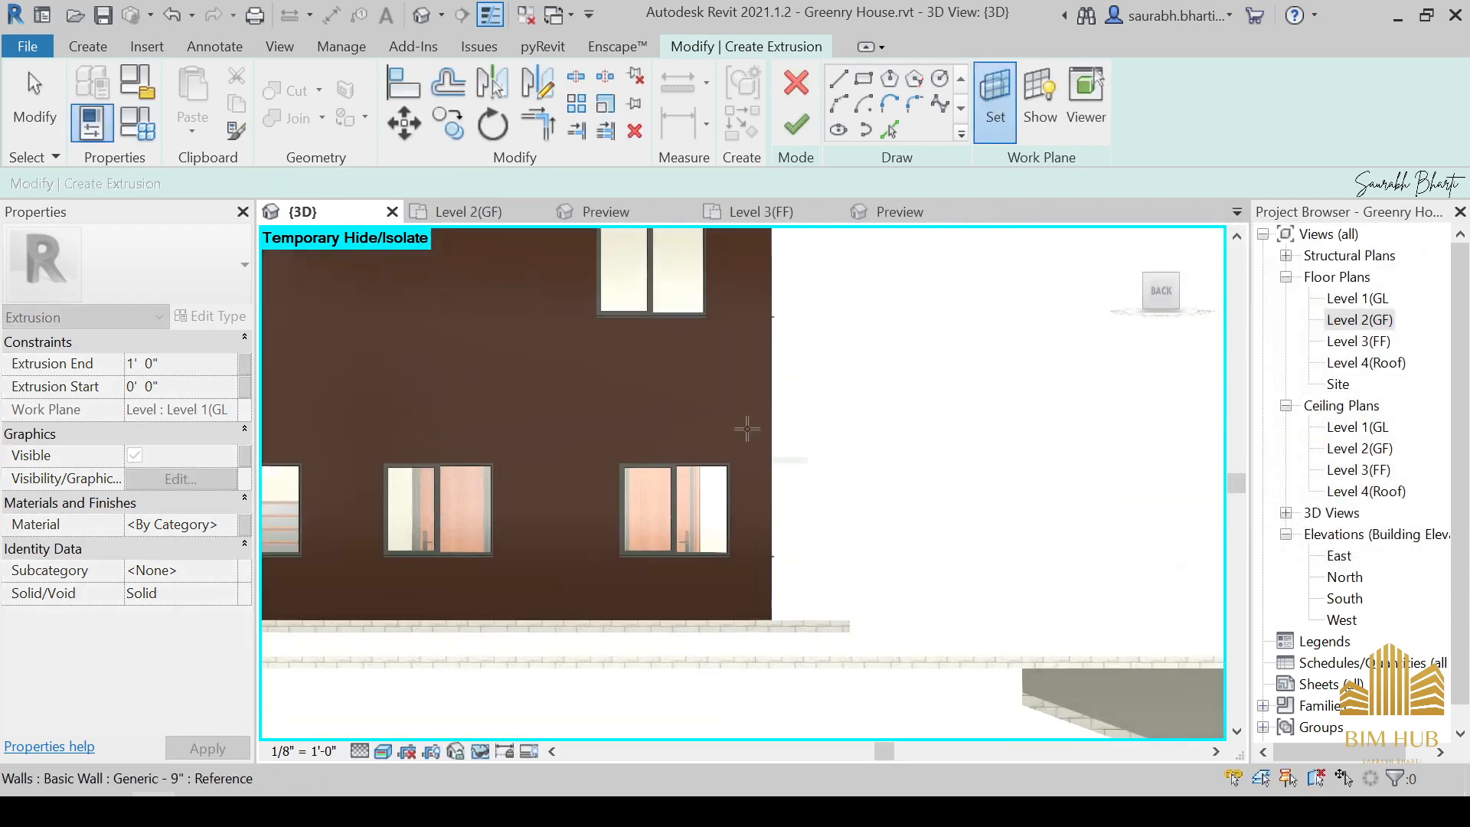
{"action": "scroll", "coordinate": [773, 395], "scroll_direction": "down", "scroll_amount": 2}
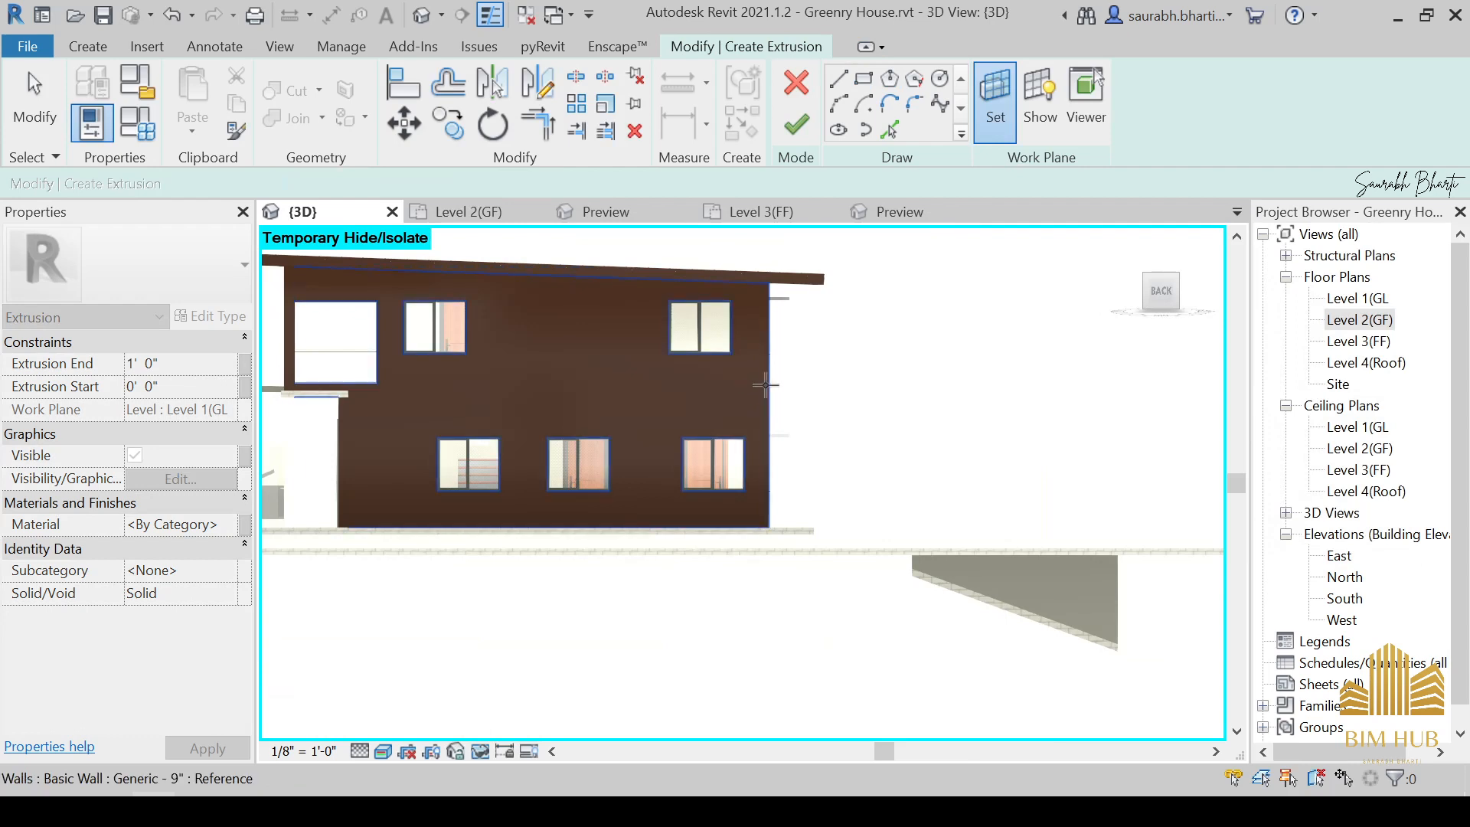
{"action": "left_click", "coordinate": [765, 417]}
Sketch a 3-inch-high rectangle tracing the end profile of the side wall's shade beside the back wall's right edge.
{"action": "scroll", "coordinate": [764, 329], "scroll_direction": "up", "scroll_amount": 5}
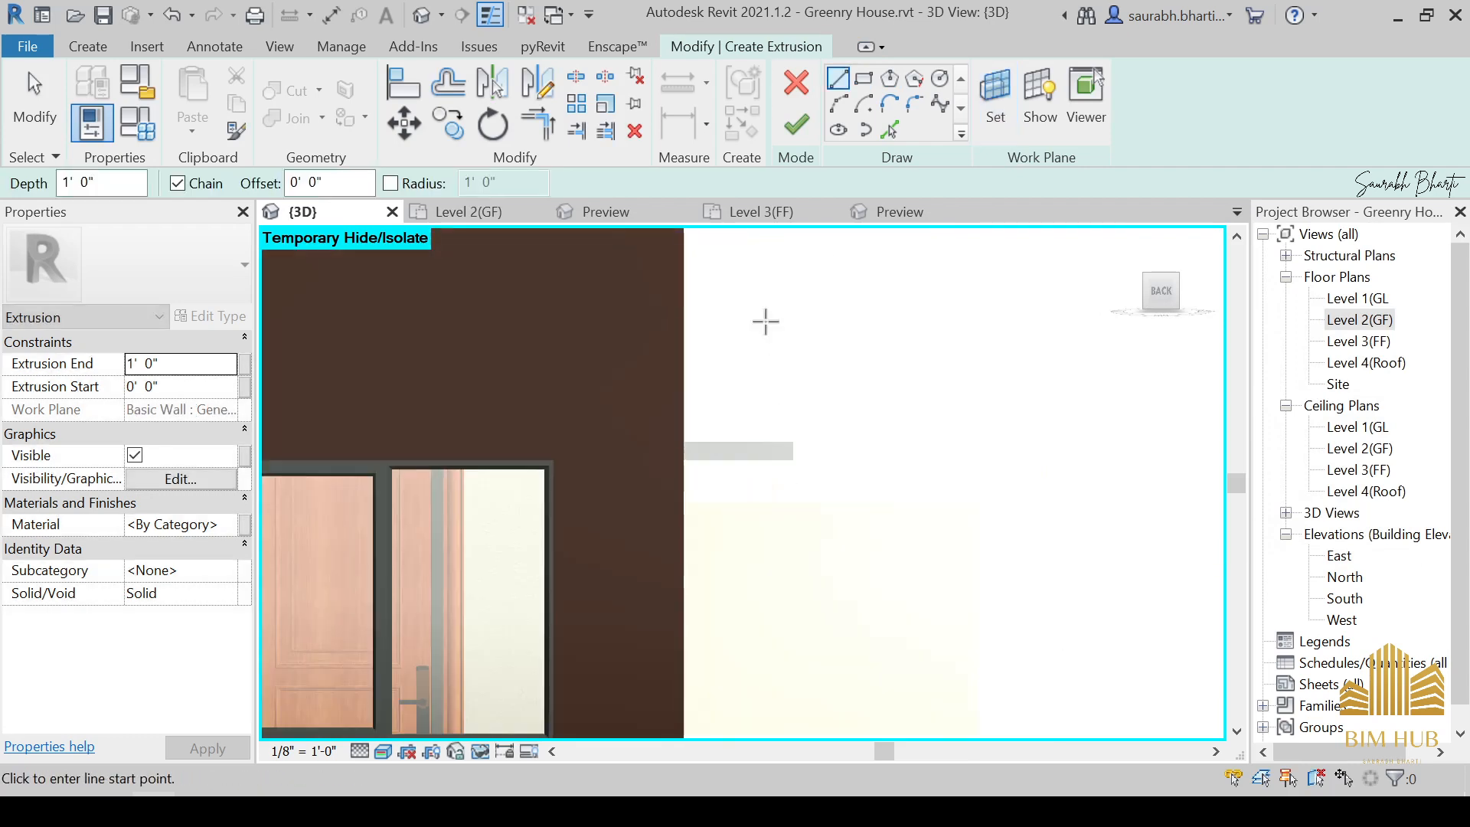
{"action": "left_click", "coordinate": [863, 79]}
{"action": "scroll", "coordinate": [699, 450], "scroll_direction": "up", "scroll_amount": 3}
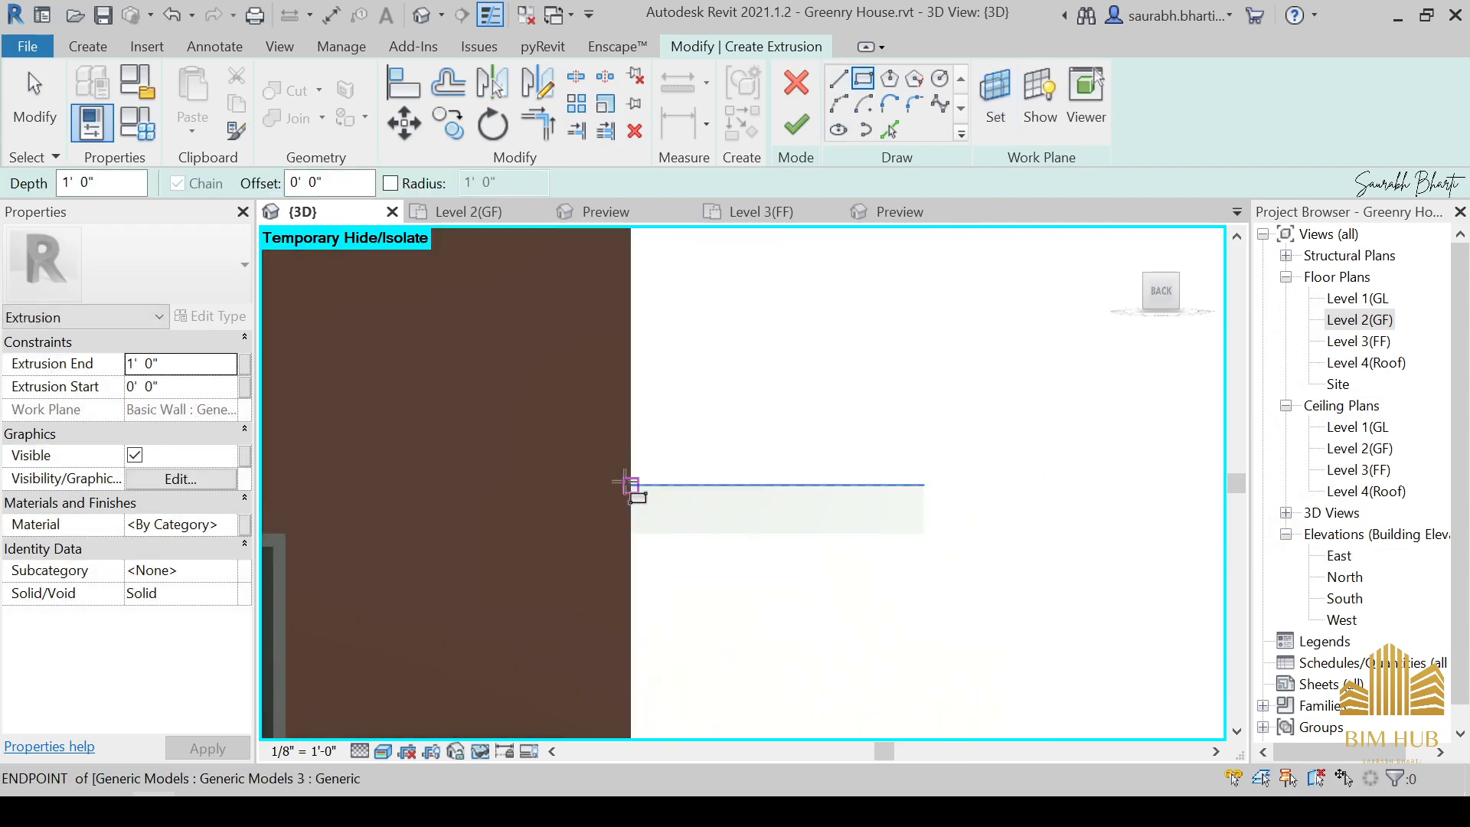
{"action": "left_click", "coordinate": [631, 485]}
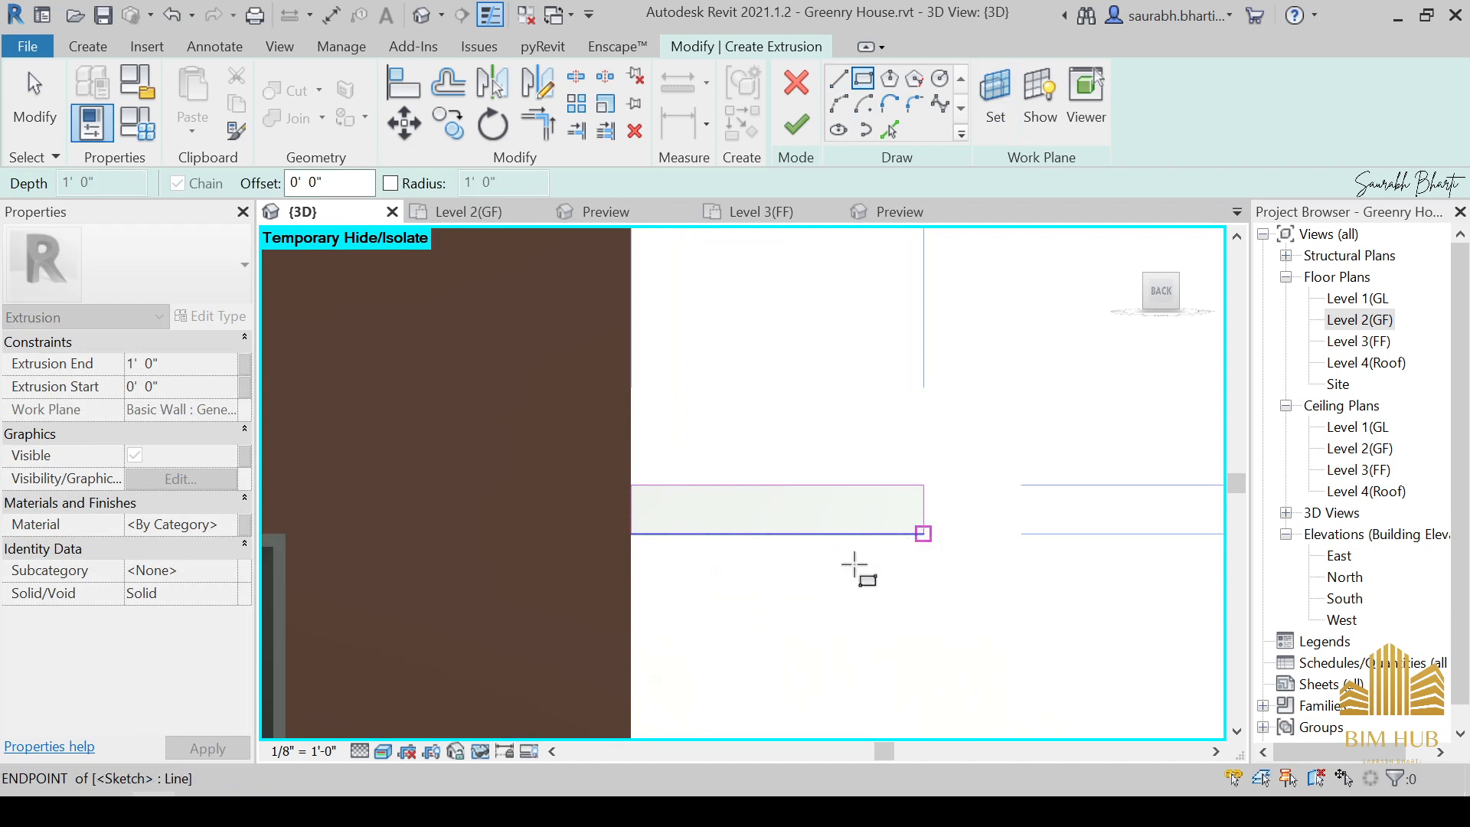
{"action": "scroll", "coordinate": [902, 574], "scroll_direction": "down", "scroll_amount": 3}
{"action": "mouse_move", "coordinate": [897, 572]}
{"action": "middle_mouse_down", "text": "shift"}
{"action": "mouse_move", "coordinate": [893, 594]}
{"action": "mouse_move", "coordinate": [926, 638]}
{"action": "middle_mouse_up", "text": "shift"}
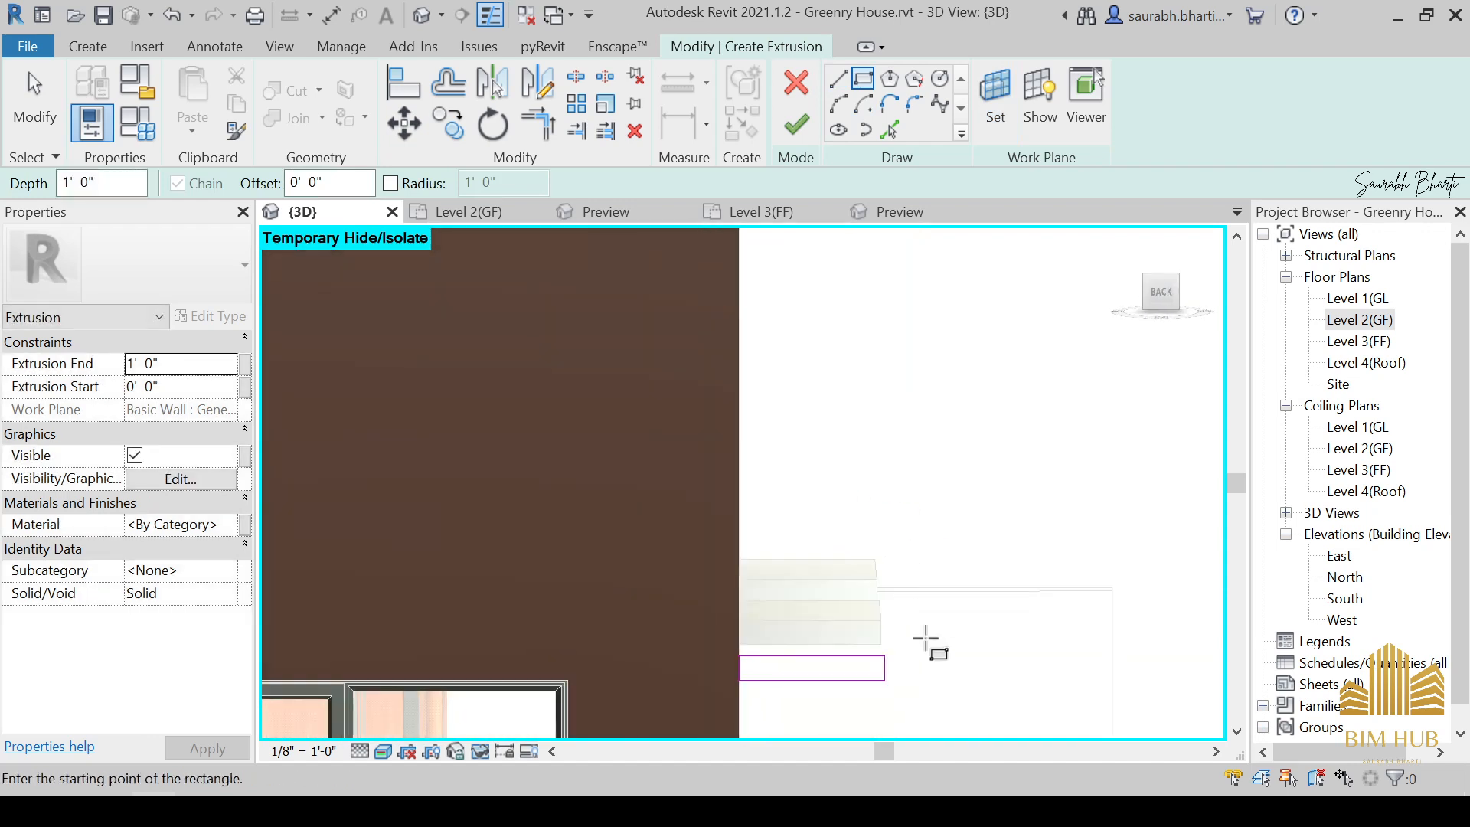
{"action": "left_click", "coordinate": [1162, 295]}
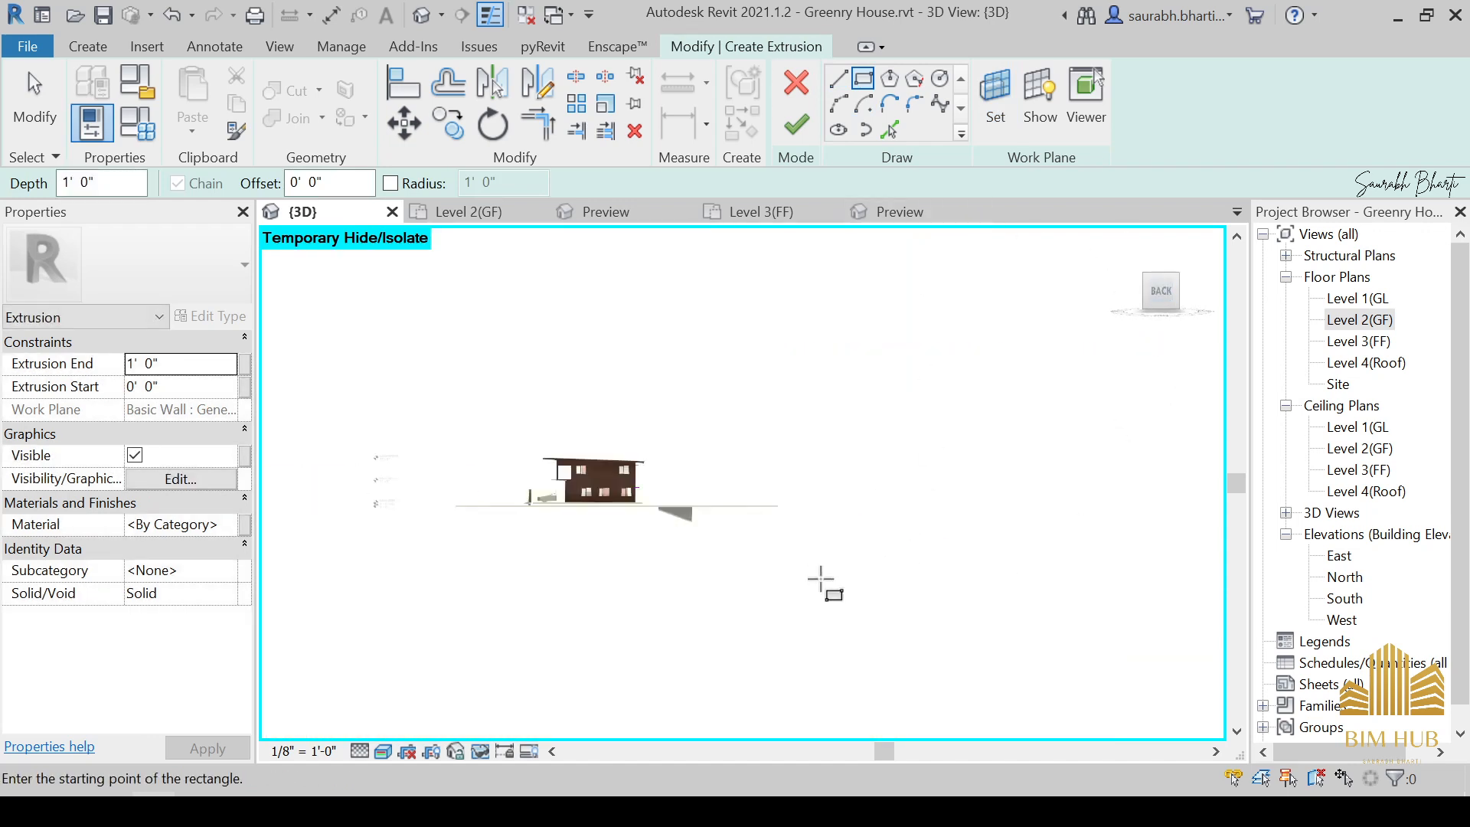
{"action": "scroll", "coordinate": [926, 485], "scroll_direction": "up", "scroll_amount": 6}
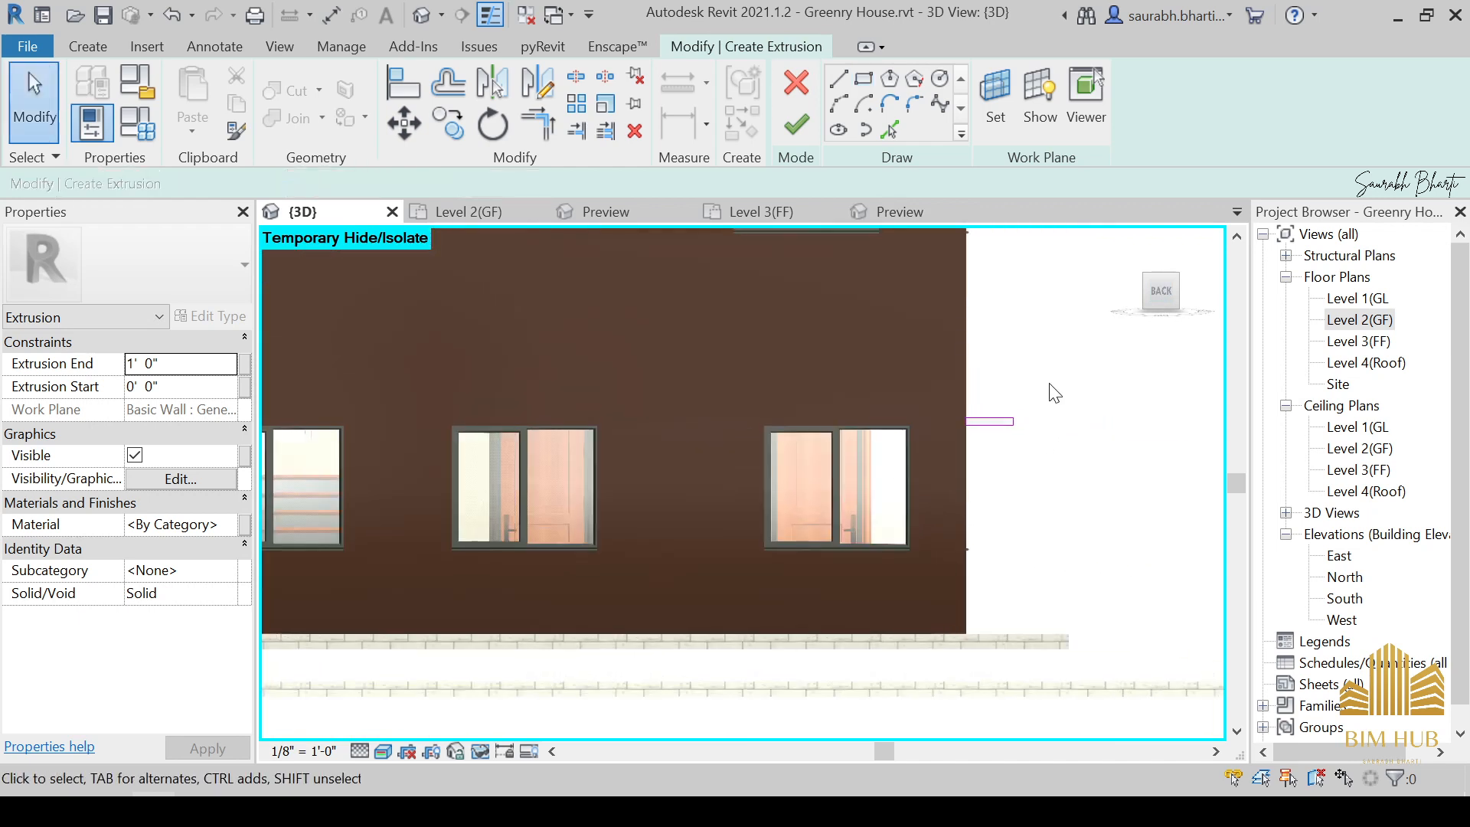
{"action": "key", "text": "Escape"}
Move the sketched rectangle onto the top left corner of the rightmost ground-floor window.
{"action": "left_click", "coordinate": [404, 123]}
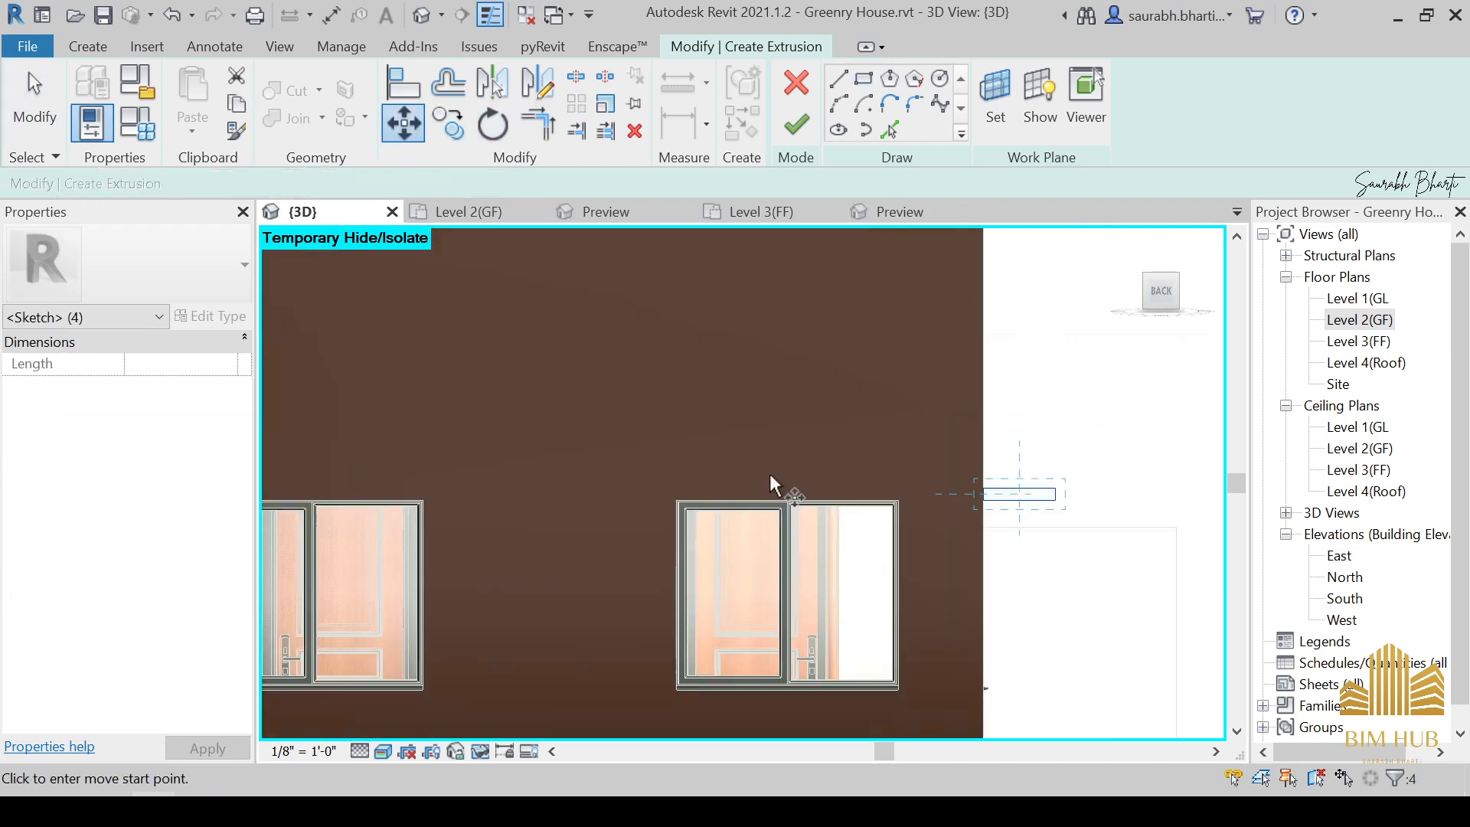
{"action": "scroll", "coordinate": [995, 494], "scroll_direction": "up", "scroll_amount": 2}
{"action": "left_click", "coordinate": [999, 520]}
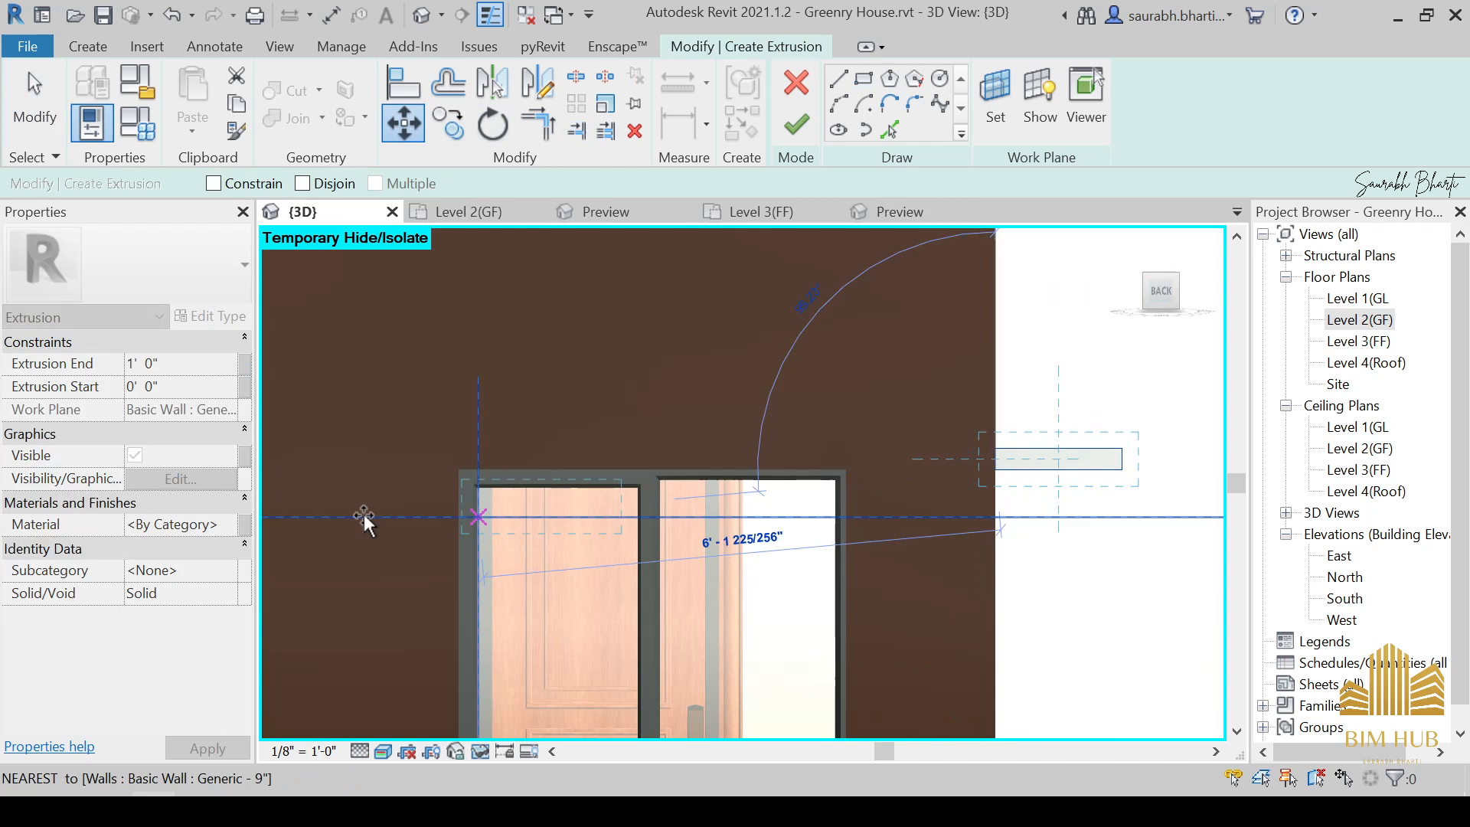
{"action": "left_click", "coordinate": [457, 473]}
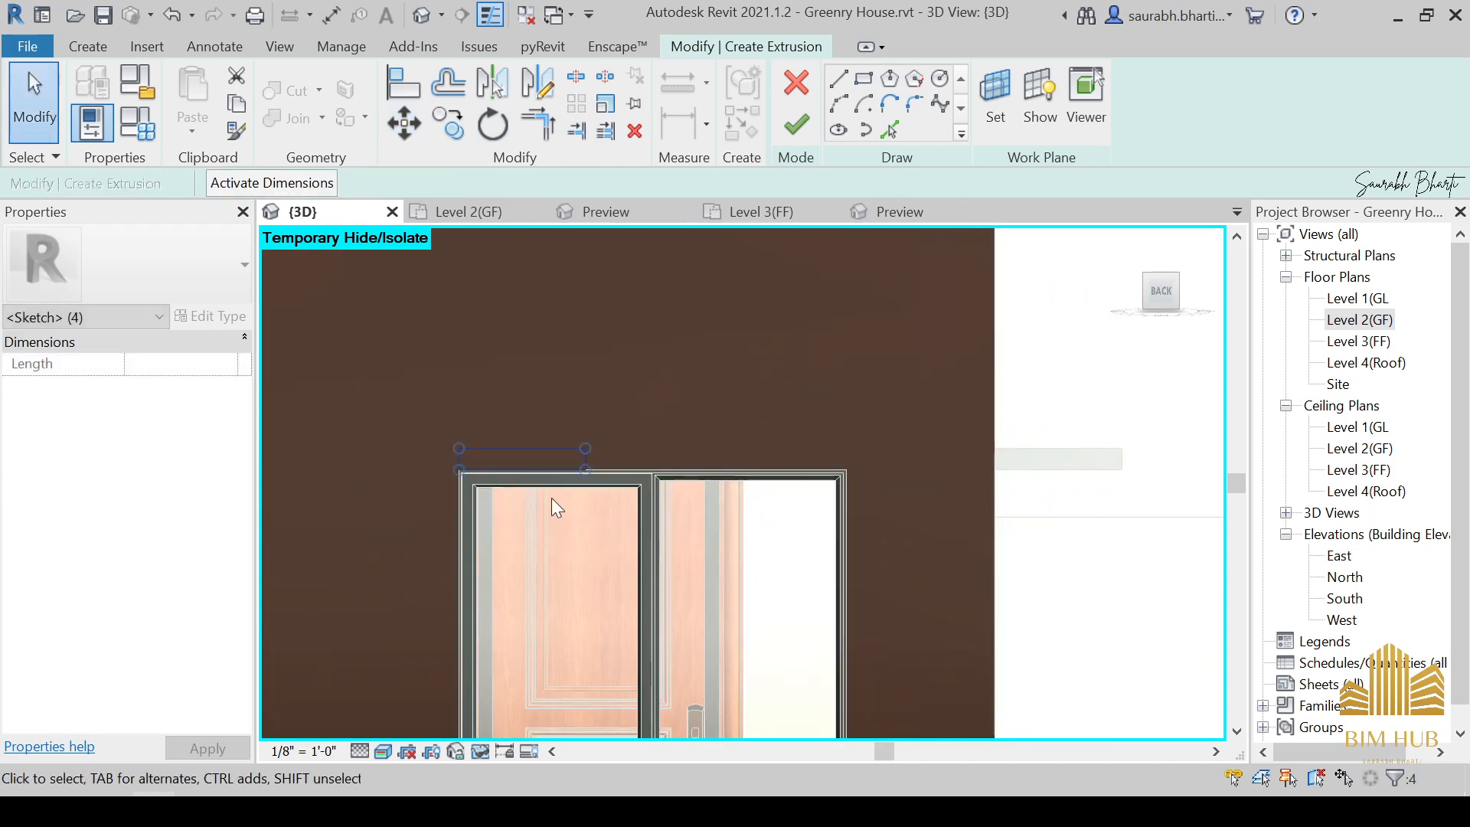
{"action": "scroll", "coordinate": [583, 463], "scroll_direction": "up", "scroll_amount": 3}
{"action": "key", "text": "Escape"}
Stretch the rectangle's right edge to the right side of the window frame so it spans the window's full width.
{"action": "left_click", "coordinate": [586, 457]}
{"action": "left_click_drag", "start_coordinate": [586, 457], "coordinate": [1183, 456]}
{"action": "scroll", "coordinate": [966, 431], "scroll_direction": "down", "scroll_amount": 5}
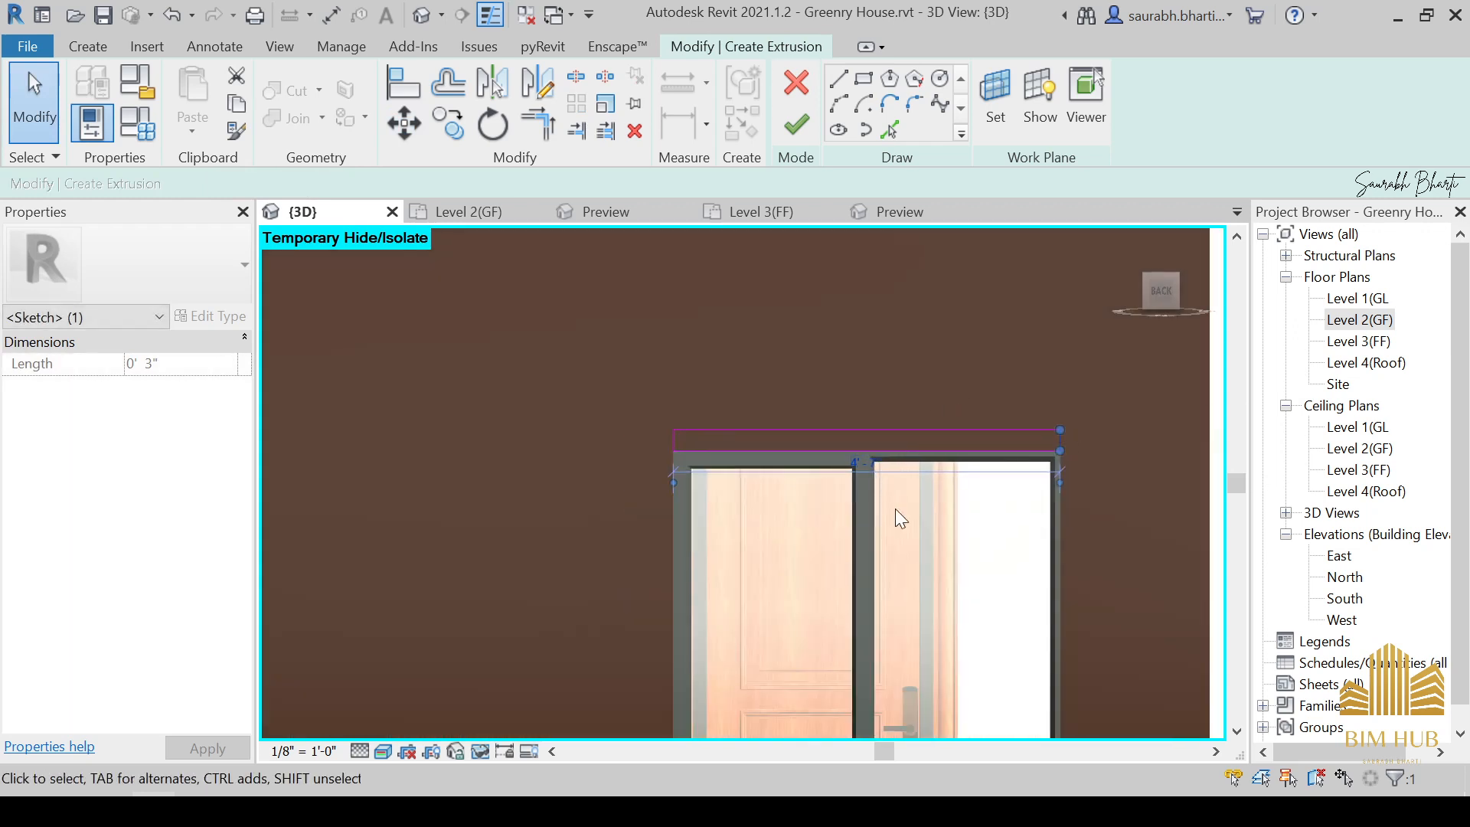
Copy the rectangle from the rightmost ground-floor window onto the top left corner of the middle window.
{"action": "left_click_drag", "start_coordinate": [1012, 398], "coordinate": [945, 490]}
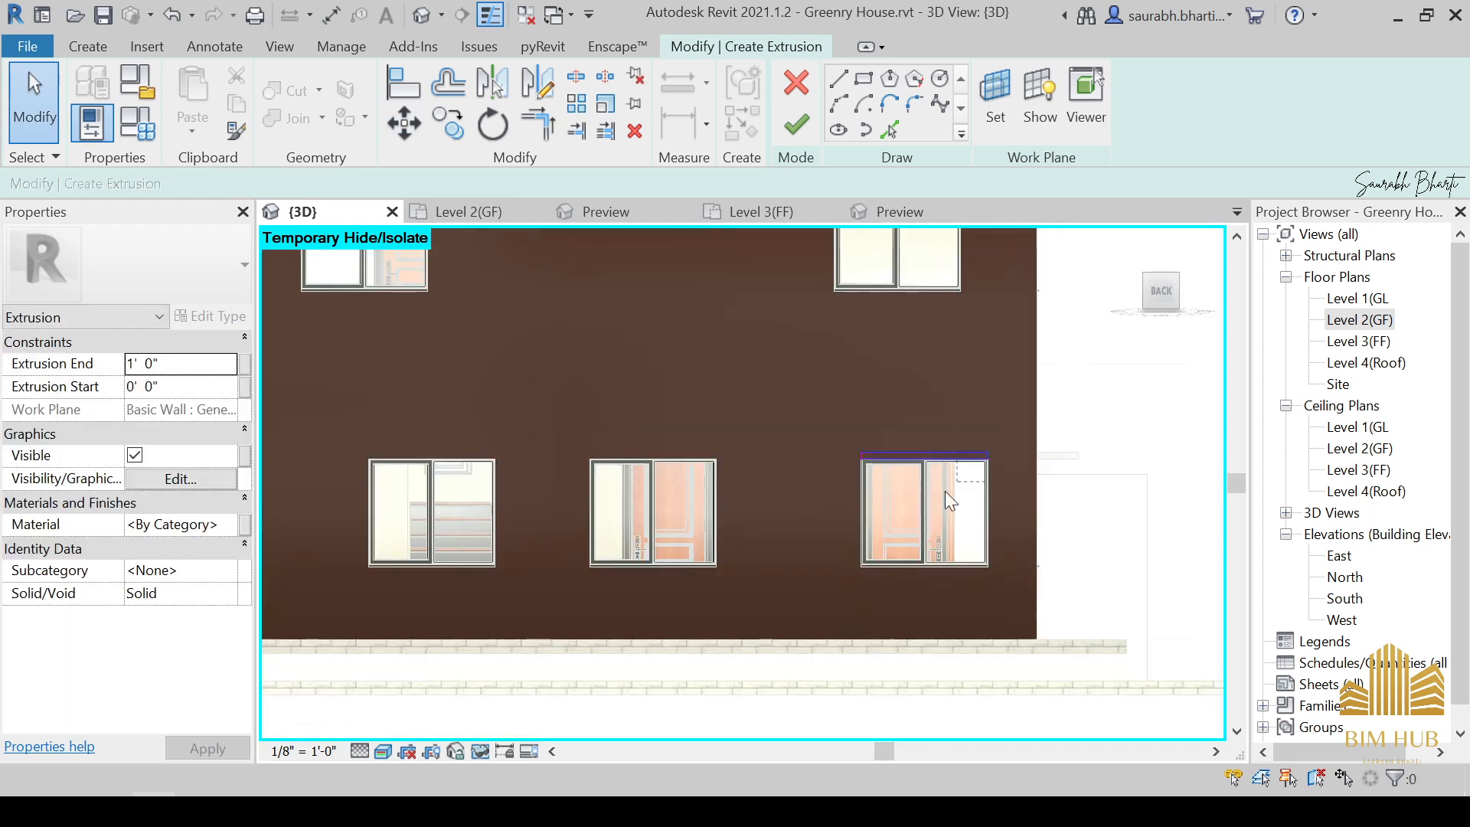
{"action": "left_click", "coordinate": [450, 123]}
{"action": "scroll", "coordinate": [731, 440], "scroll_direction": "up", "scroll_amount": 3}
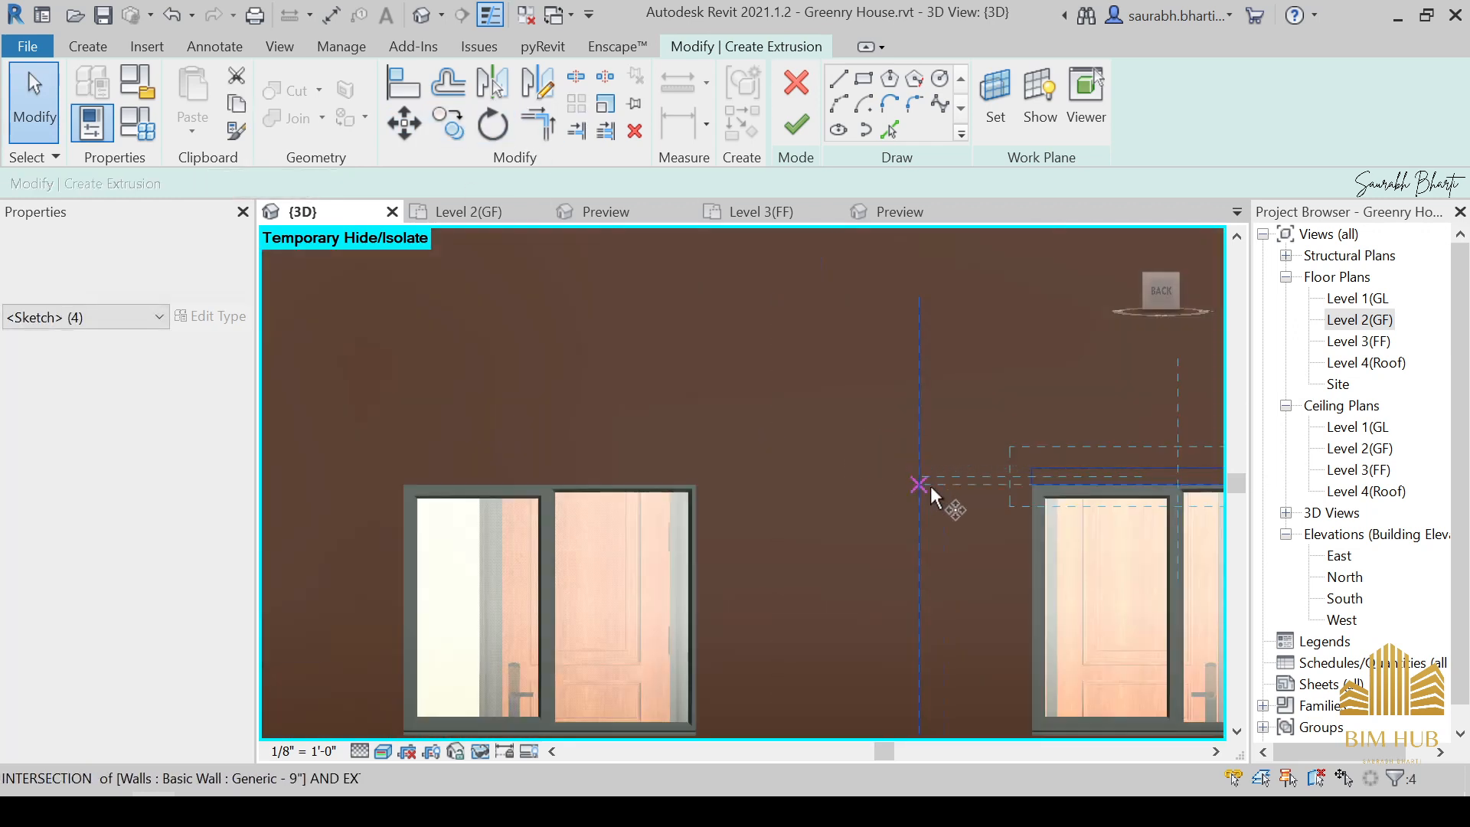
{"action": "left_click", "coordinate": [1030, 486]}
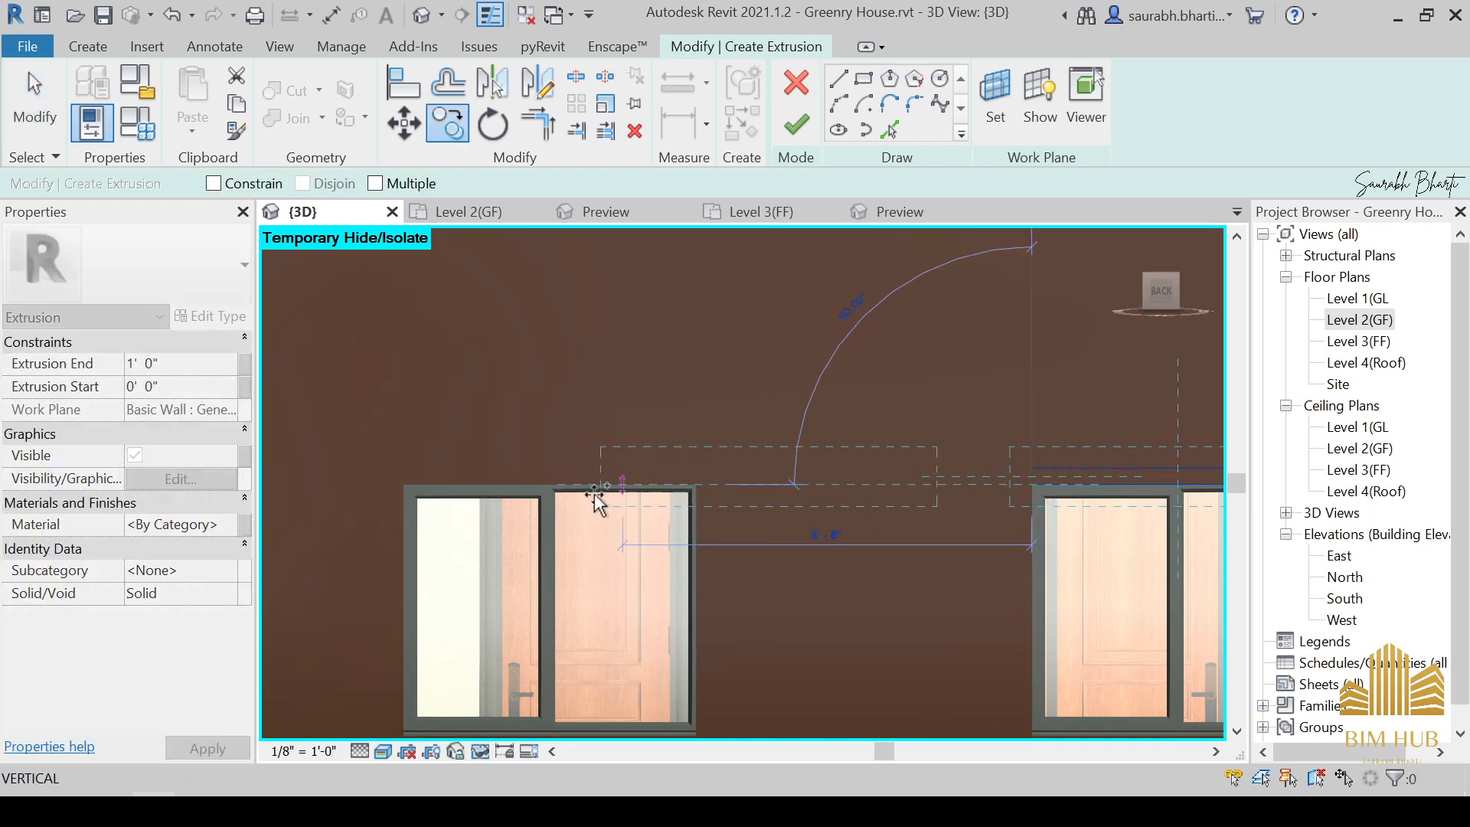
{"action": "left_click", "coordinate": [401, 487]}
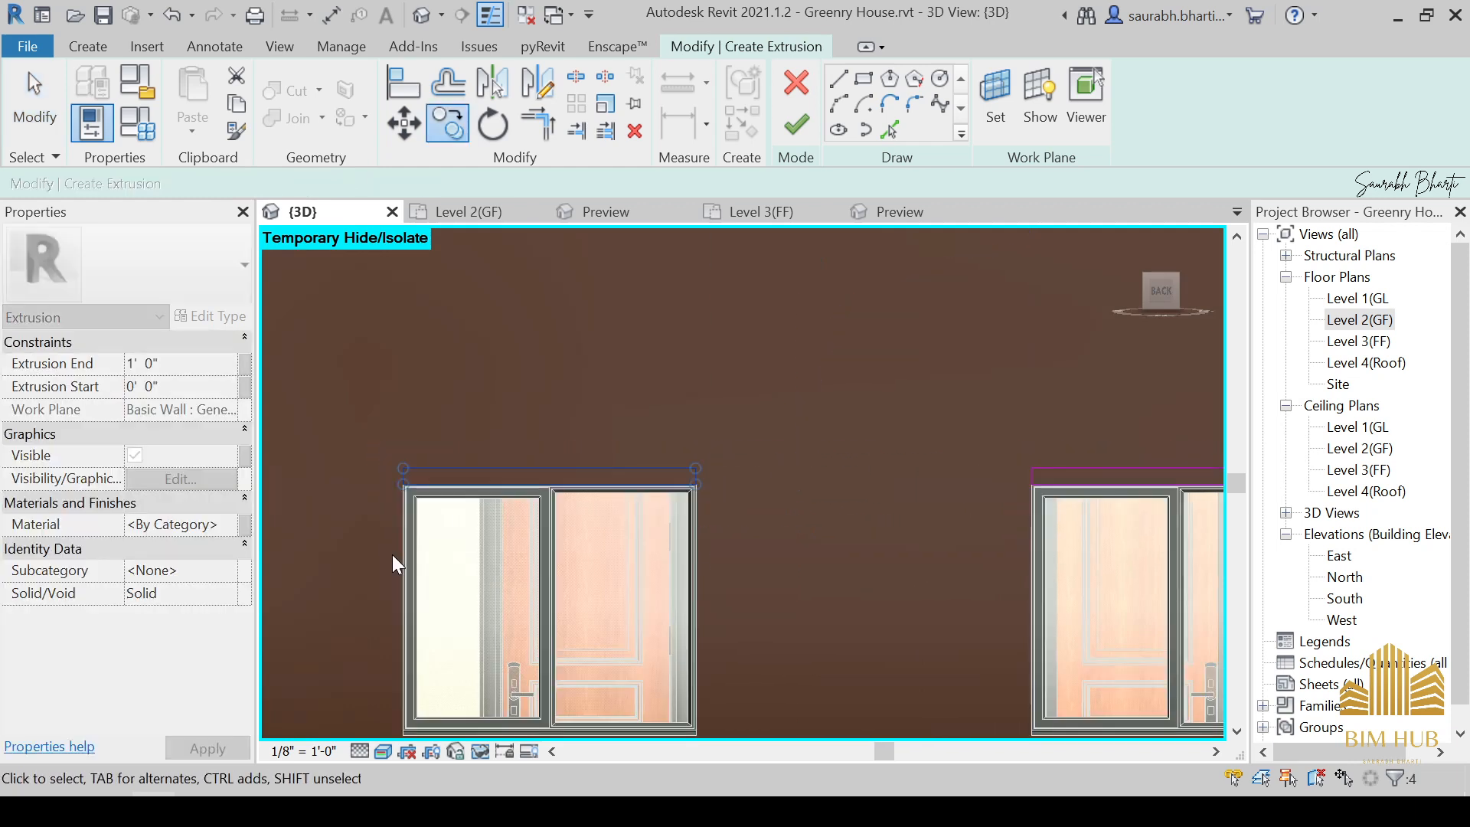
Copy the shade rectangle from the middle ground-floor window onto the top left corner of the leftmost ground-floor window.
{"action": "middle_click_drag", "start_coordinate": [392, 556], "coordinate": [883, 556]}
{"action": "scroll", "coordinate": [884, 556], "scroll_direction": "up", "scroll_amount": 1}
{"action": "scroll", "coordinate": [804, 402], "scroll_direction": "down", "scroll_amount": 2}
{"action": "left_click", "coordinate": [446, 129]}
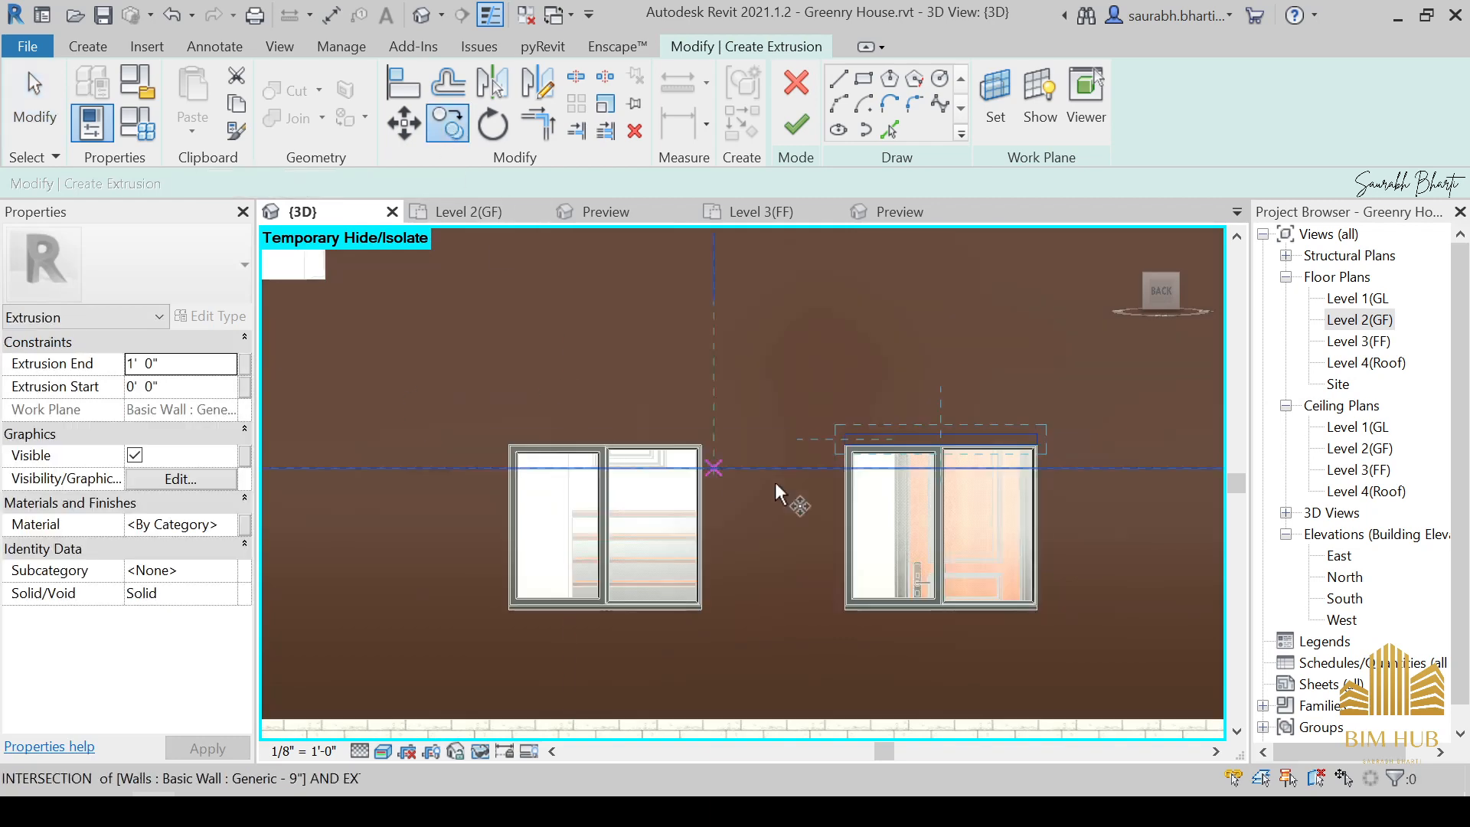
{"action": "scroll", "coordinate": [784, 453], "scroll_direction": "up", "scroll_amount": 3}
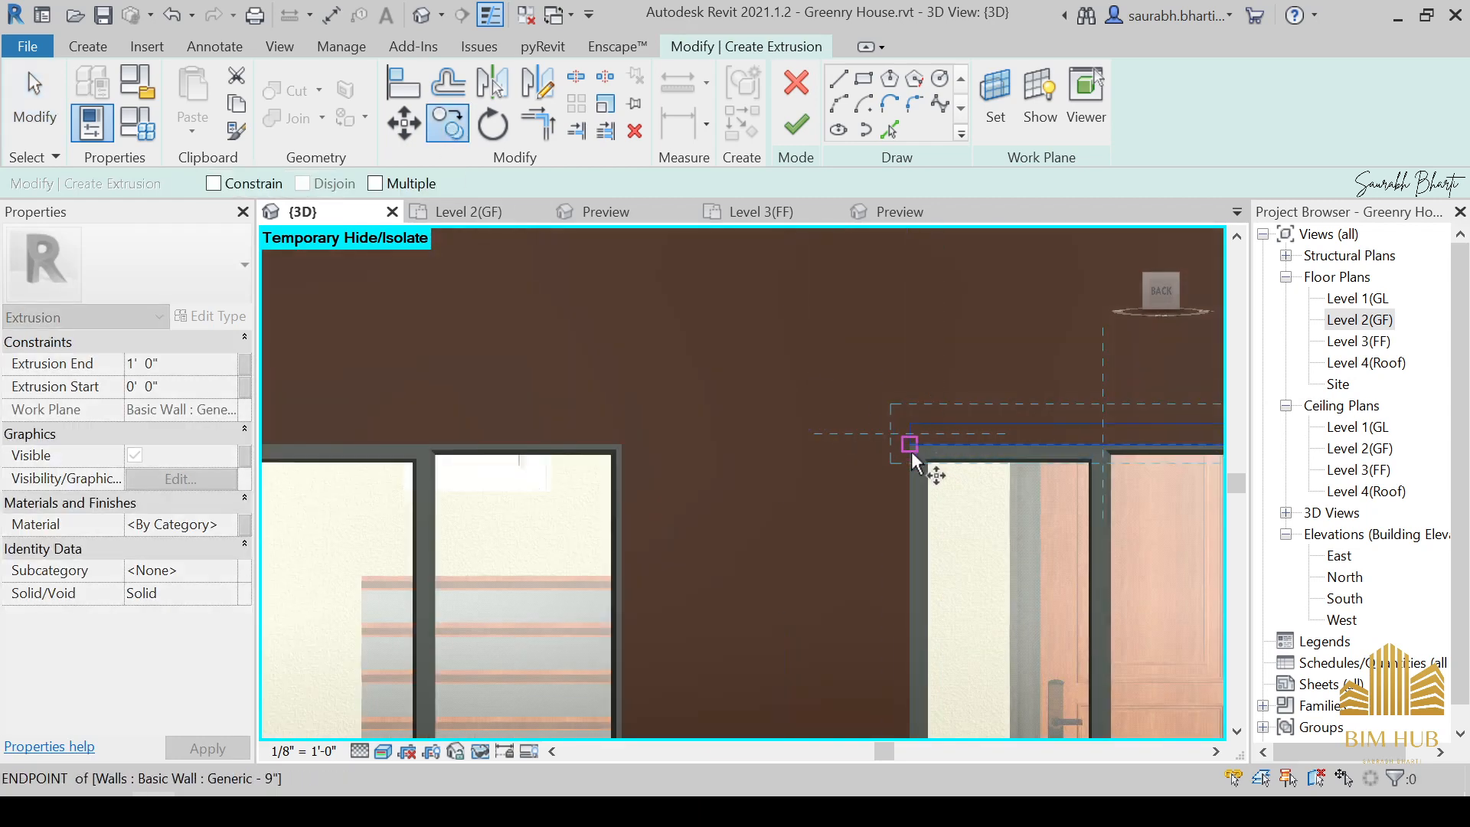
{"action": "scroll", "coordinate": [912, 460], "scroll_direction": "up", "scroll_amount": 3}
{"action": "left_click", "coordinate": [907, 429]}
{"action": "scroll", "coordinate": [551, 460], "scroll_direction": "down", "scroll_amount": 4}
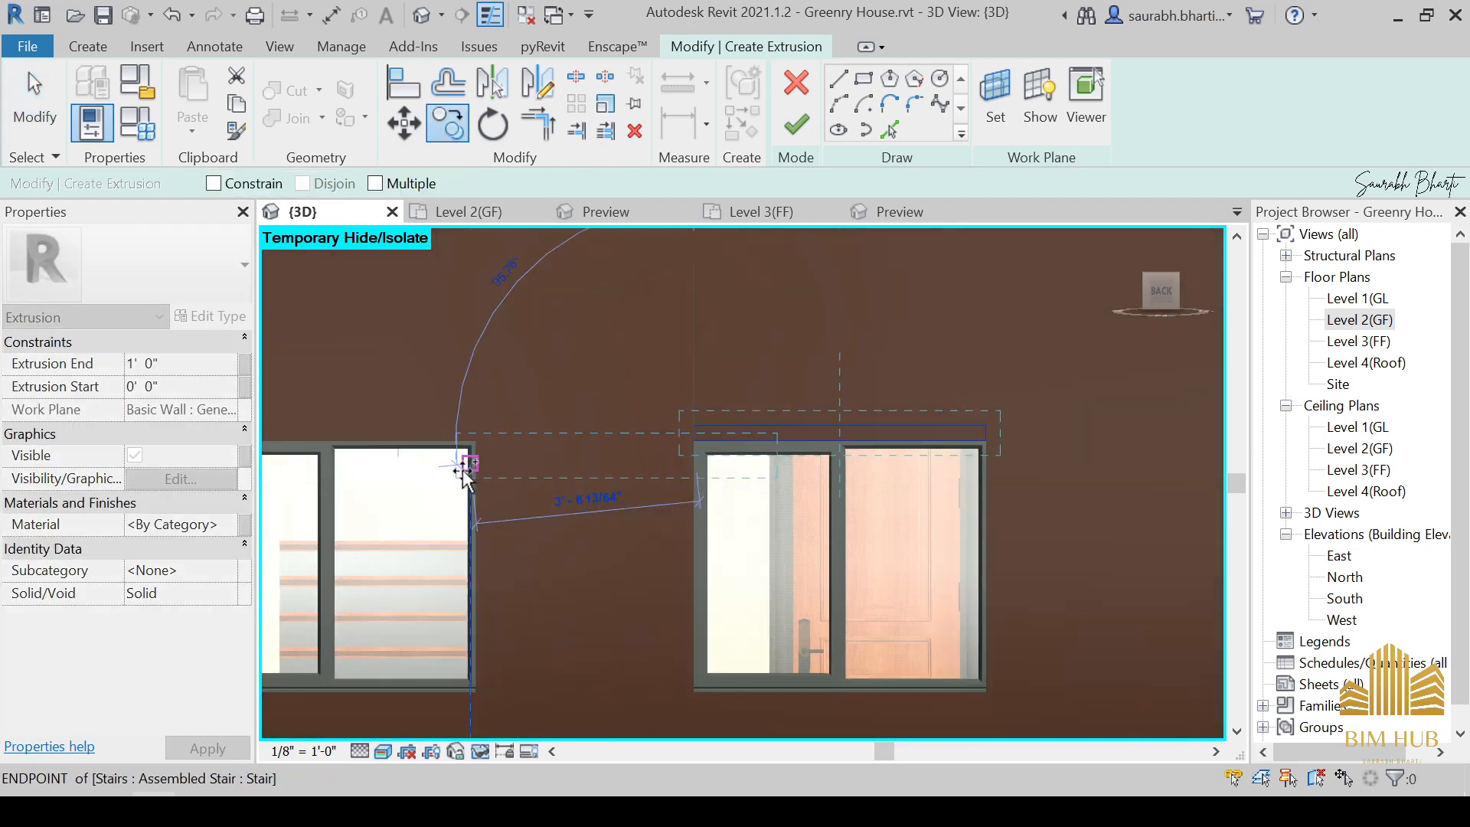
{"action": "middle_click_drag", "start_coordinate": [465, 478], "coordinate": [870, 508]}
{"action": "scroll", "coordinate": [870, 508], "scroll_direction": "down", "scroll_amount": 1}
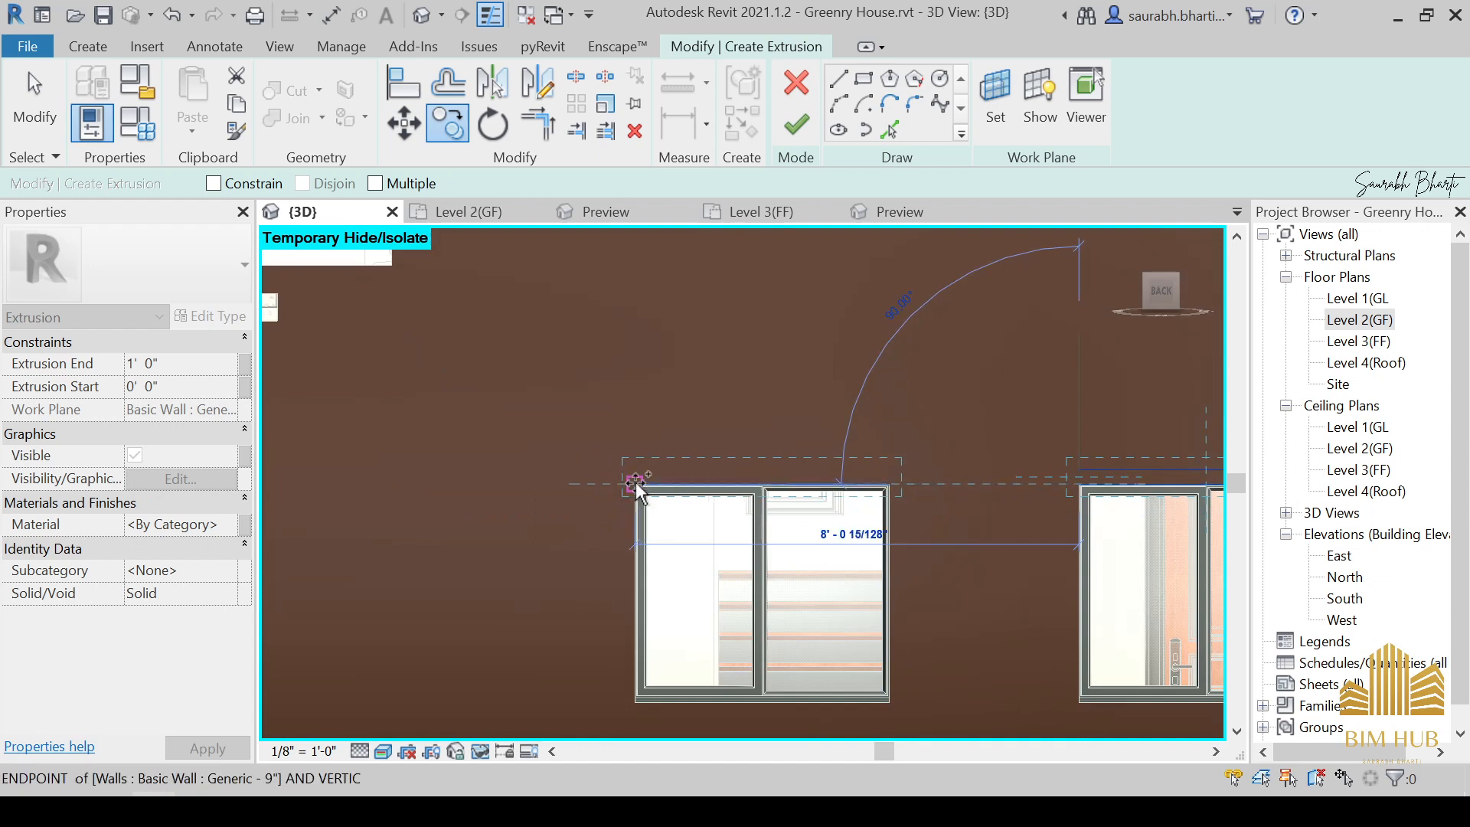
{"action": "scroll", "coordinate": [636, 486], "scroll_direction": "up", "scroll_amount": 3}
{"action": "left_click", "coordinate": [634, 485]}
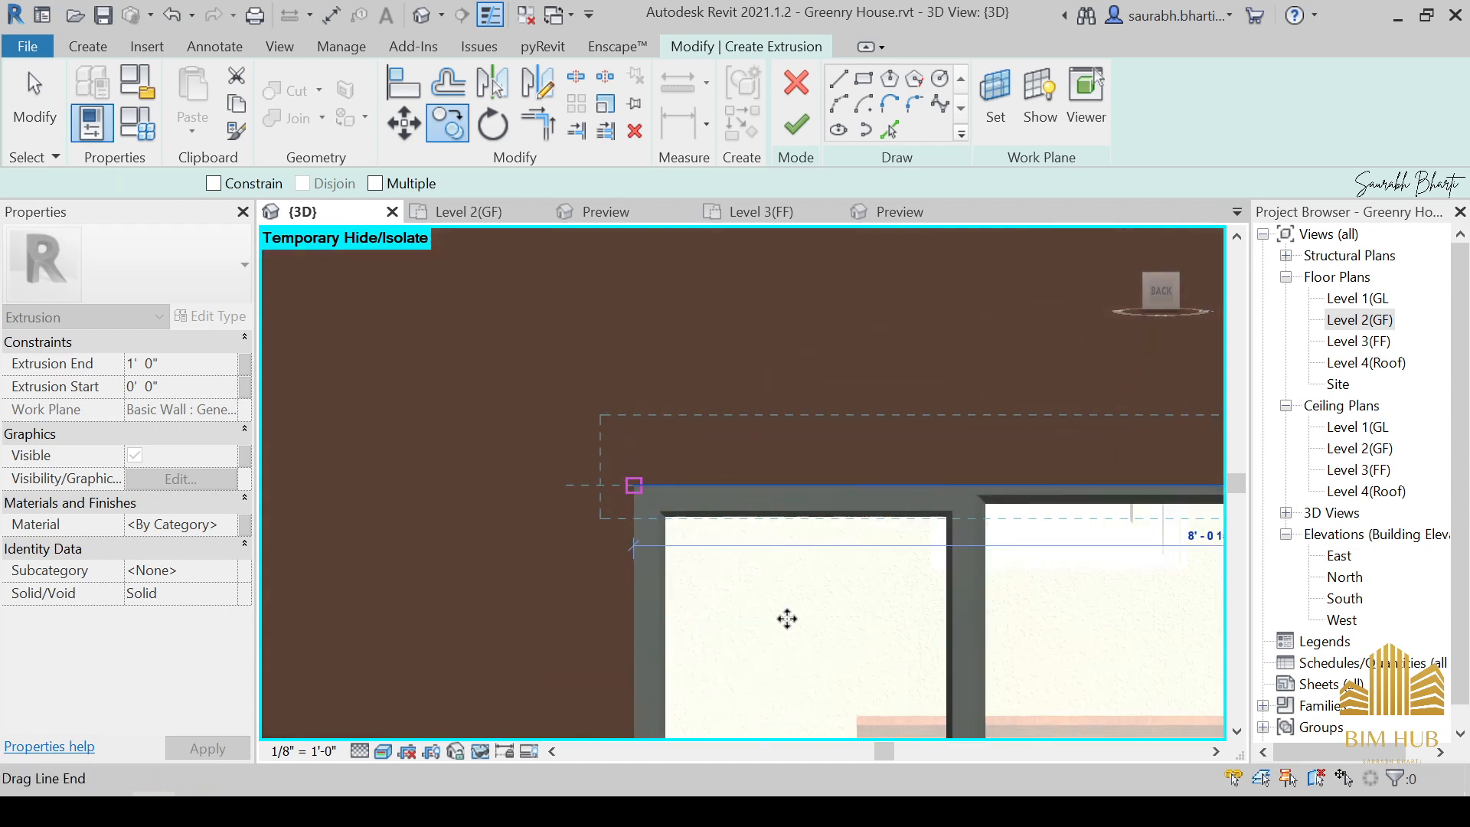
{"action": "scroll", "coordinate": [788, 621], "scroll_direction": "down", "scroll_amount": 3}
{"action": "middle_click_drag", "start_coordinate": [849, 615], "coordinate": [763, 610]}
{"action": "scroll", "coordinate": [764, 610], "scroll_direction": "down", "scroll_amount": 4}
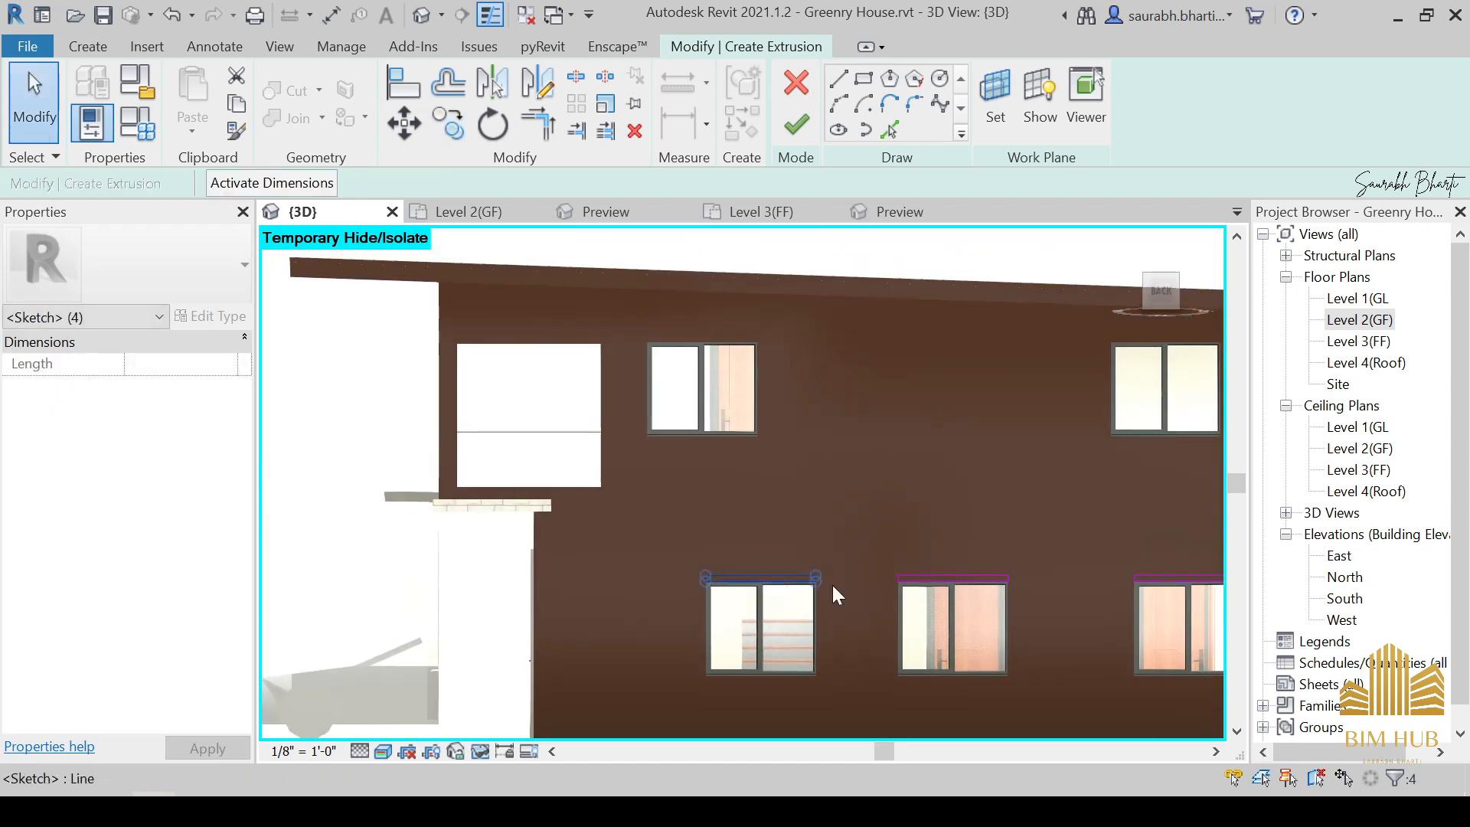
{"action": "key", "text": "Escape"}
Copy the shade rectangle from the leftmost ground-floor window onto the top left corner of the left upper-floor window.
{"action": "left_click_drag", "start_coordinate": [604, 642], "coordinate": [604, 642]}
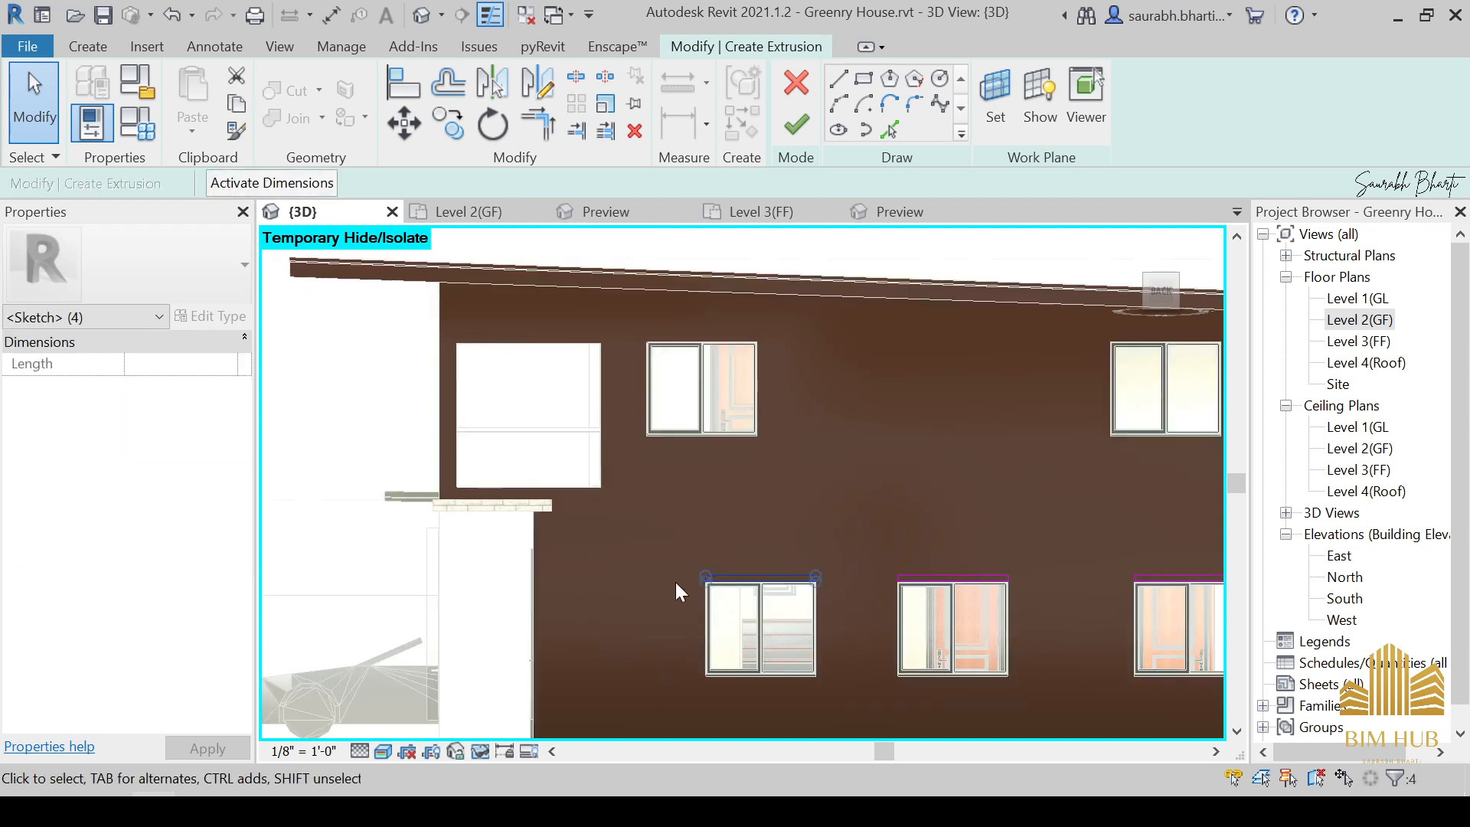
{"action": "scroll", "coordinate": [657, 484], "scroll_direction": "up", "scroll_amount": 1}
{"action": "left_click", "coordinate": [463, 132]}
{"action": "scroll", "coordinate": [674, 601], "scroll_direction": "up", "scroll_amount": 3}
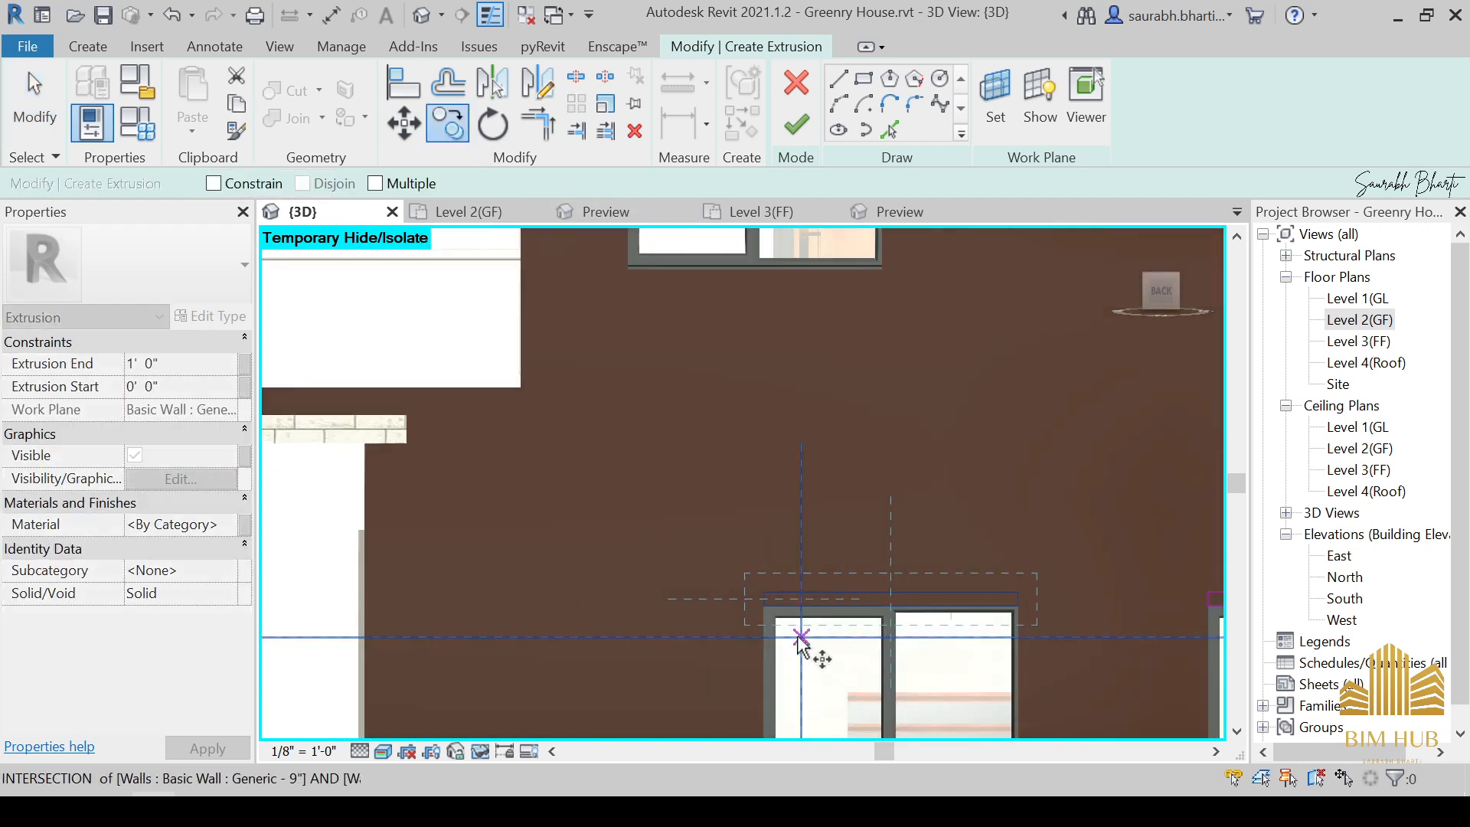
{"action": "scroll", "coordinate": [768, 614], "scroll_direction": "up", "scroll_amount": 3}
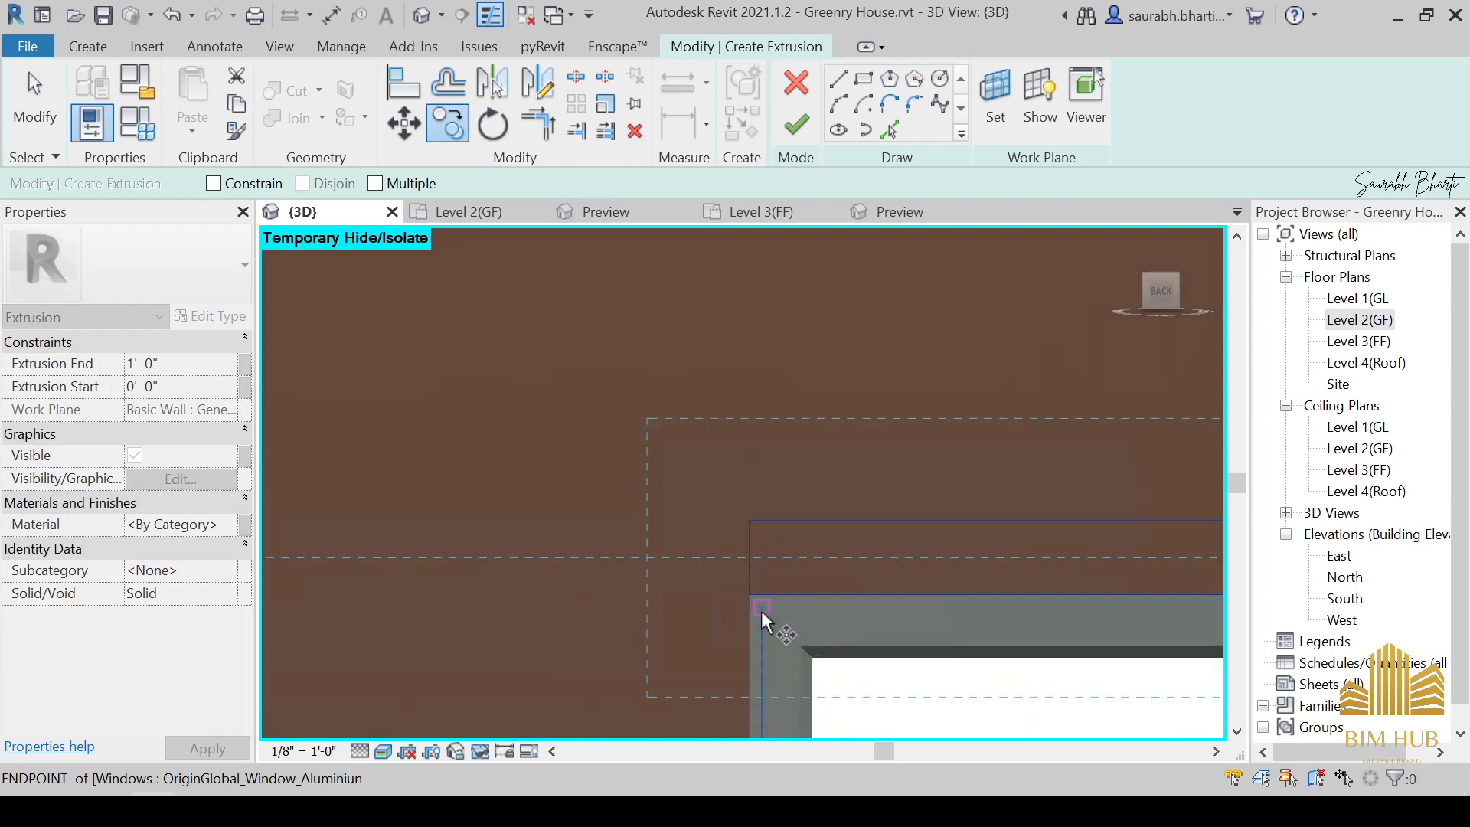
{"action": "scroll", "coordinate": [699, 575], "scroll_direction": "down", "scroll_amount": 3}
{"action": "scroll", "coordinate": [640, 338], "scroll_direction": "down", "scroll_amount": 3}
{"action": "middle_click_drag", "start_coordinate": [640, 338], "coordinate": [728, 718]}
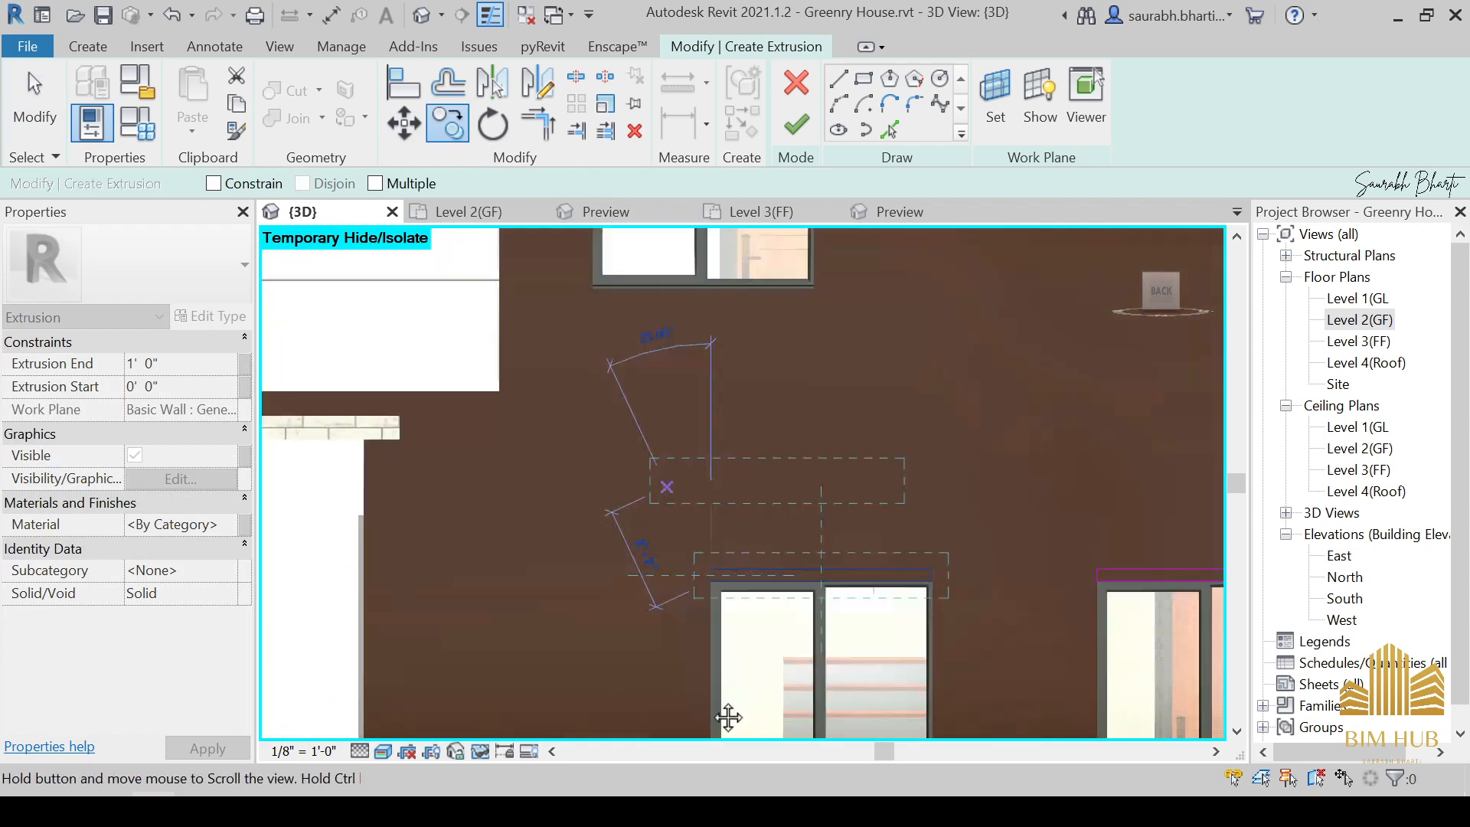
{"action": "scroll", "coordinate": [674, 453], "scroll_direction": "up", "scroll_amount": 2}
{"action": "scroll", "coordinate": [646, 308], "scroll_direction": "up", "scroll_amount": 1}
{"action": "middle_click_drag", "start_coordinate": [646, 308], "coordinate": [558, 702]}
{"action": "scroll", "coordinate": [557, 704], "scroll_direction": "up", "scroll_amount": 2}
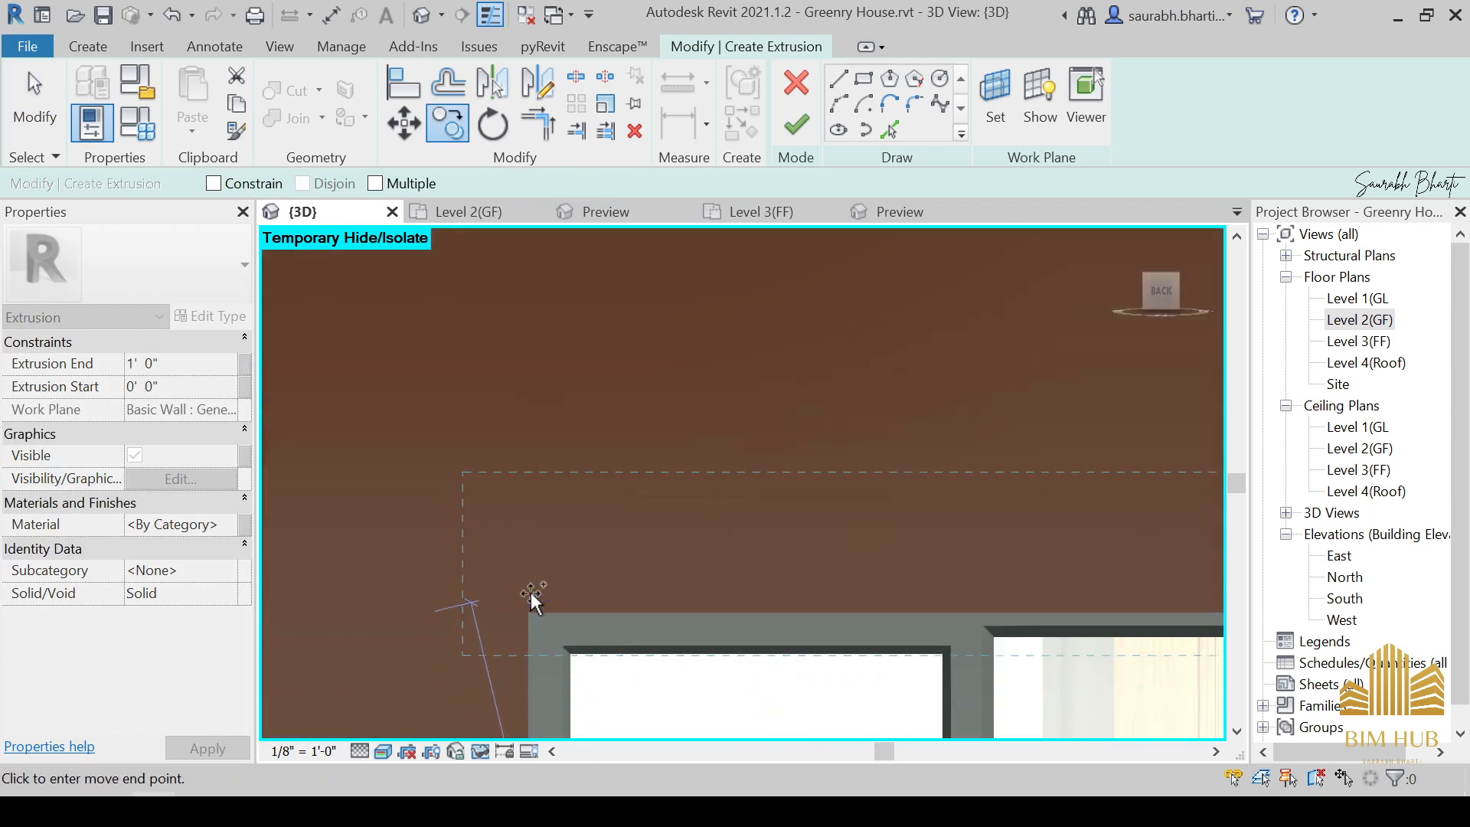
{"action": "left_click", "coordinate": [530, 613]}
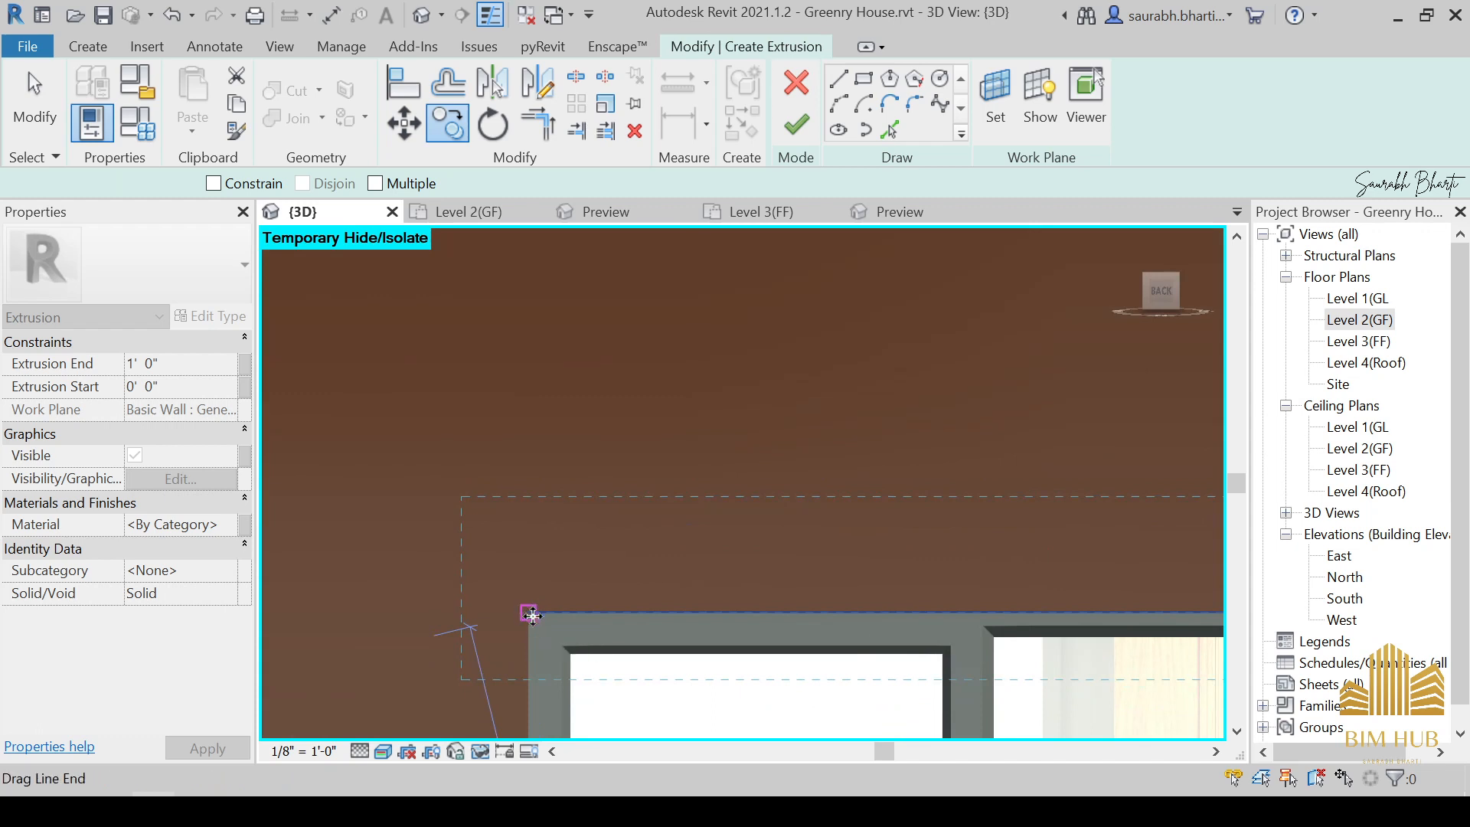
Copy the shade rectangle from the rightmost ground-floor window onto the top left corner of the right upper-floor window.
{"action": "scroll", "coordinate": [759, 612], "scroll_direction": "down", "scroll_amount": 5}
{"action": "middle_click_drag", "start_coordinate": [995, 660], "coordinate": [425, 634]}
{"action": "scroll", "coordinate": [857, 574], "scroll_direction": "up", "scroll_amount": 2}
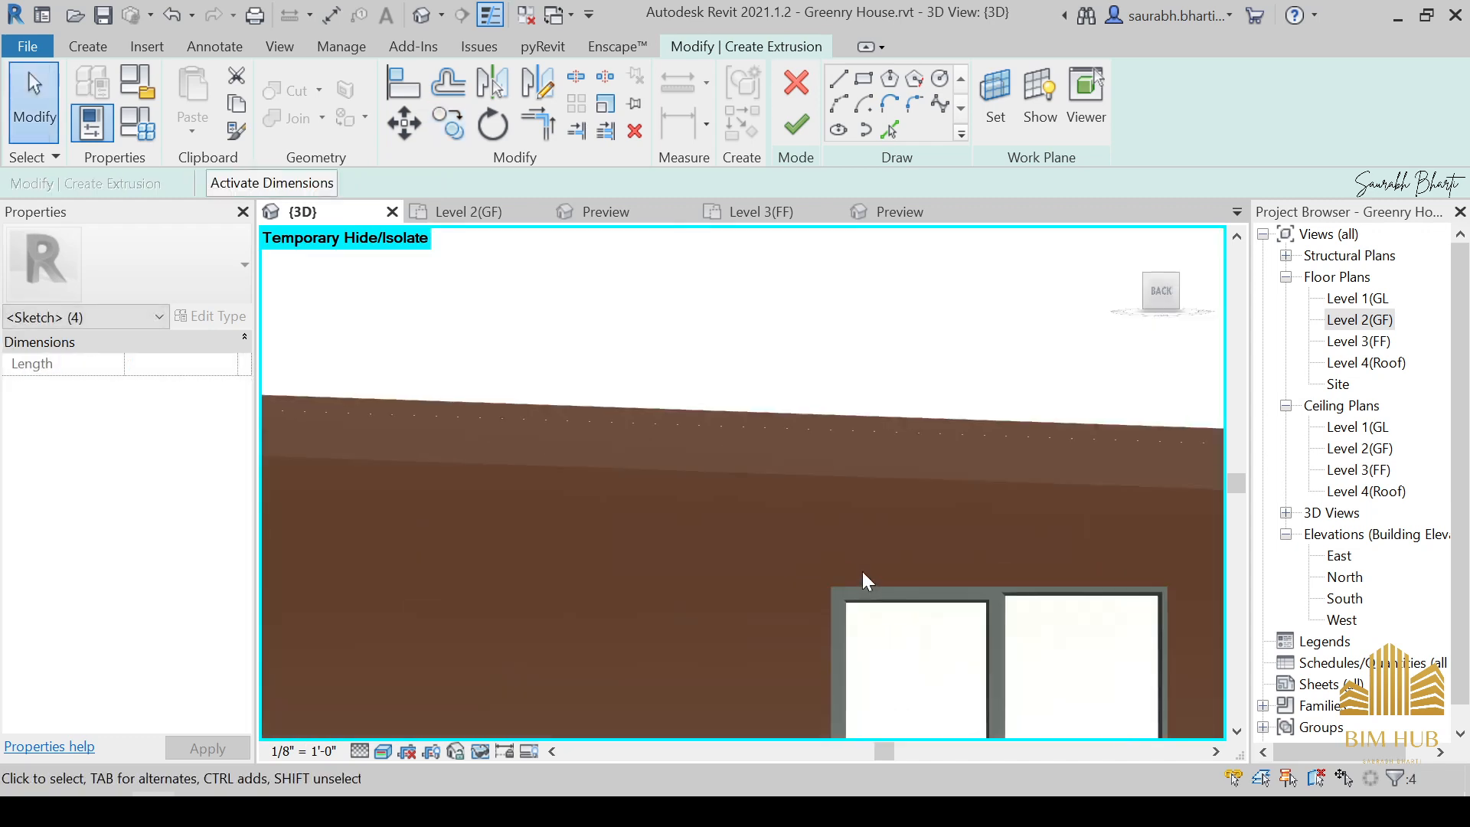
{"action": "middle_click_drag", "start_coordinate": [903, 604], "coordinate": [852, 514]}
{"action": "scroll", "coordinate": [852, 519], "scroll_direction": "down", "scroll_amount": 2}
{"action": "mouse_move", "coordinate": [826, 683]}
{"action": "middle_mouse_down"}
{"action": "mouse_move", "coordinate": [871, 573]}
{"action": "mouse_move", "coordinate": [832, 475]}
{"action": "middle_mouse_up"}
{"action": "scroll", "coordinate": [871, 572], "scroll_direction": "down", "scroll_amount": 2}
{"action": "left_click_drag", "start_coordinate": [824, 545], "coordinate": [1070, 588]}
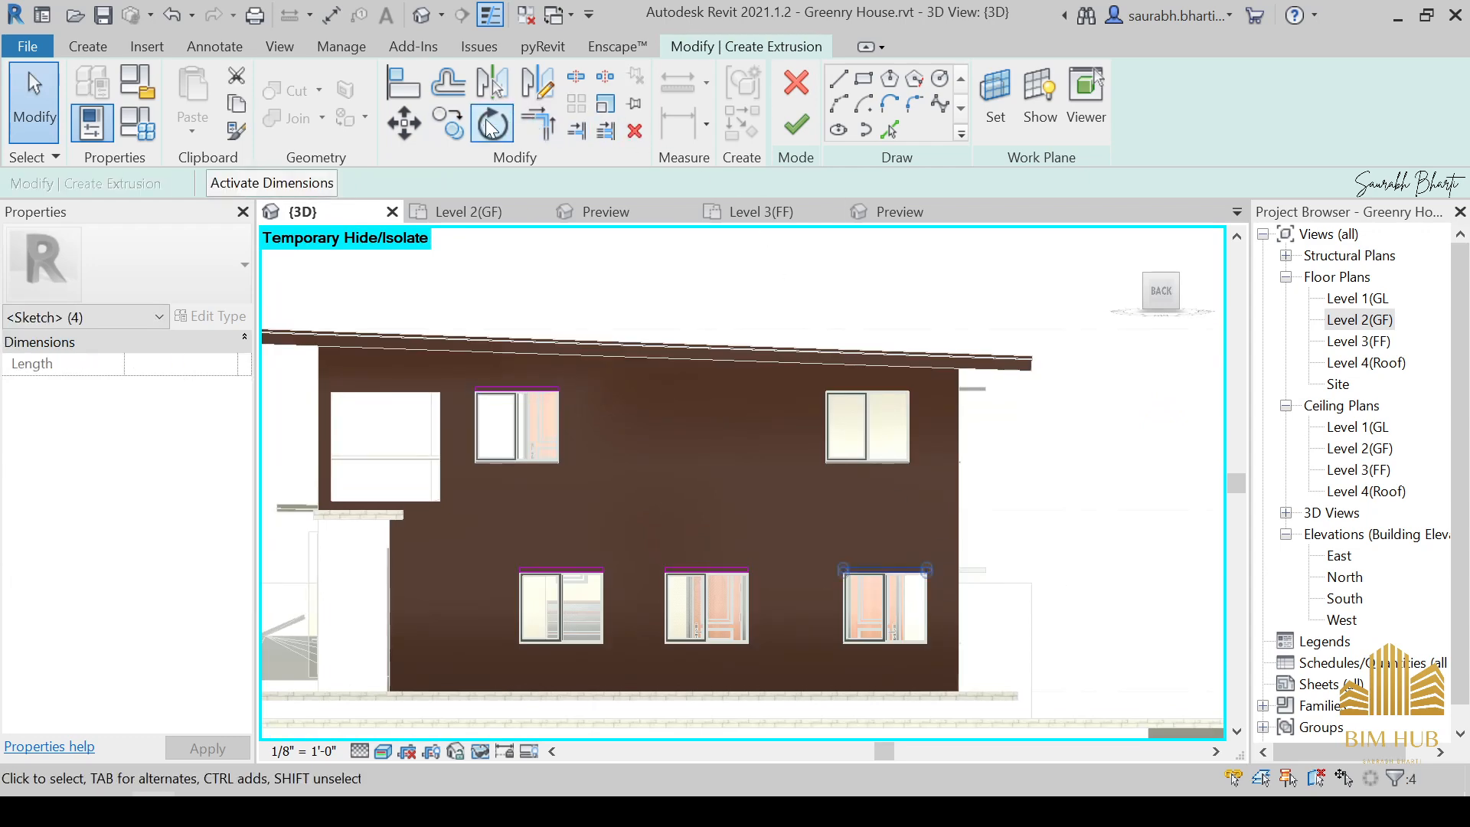
{"action": "left_click", "coordinate": [448, 123]}
{"action": "scroll", "coordinate": [863, 574], "scroll_direction": "up", "scroll_amount": 6}
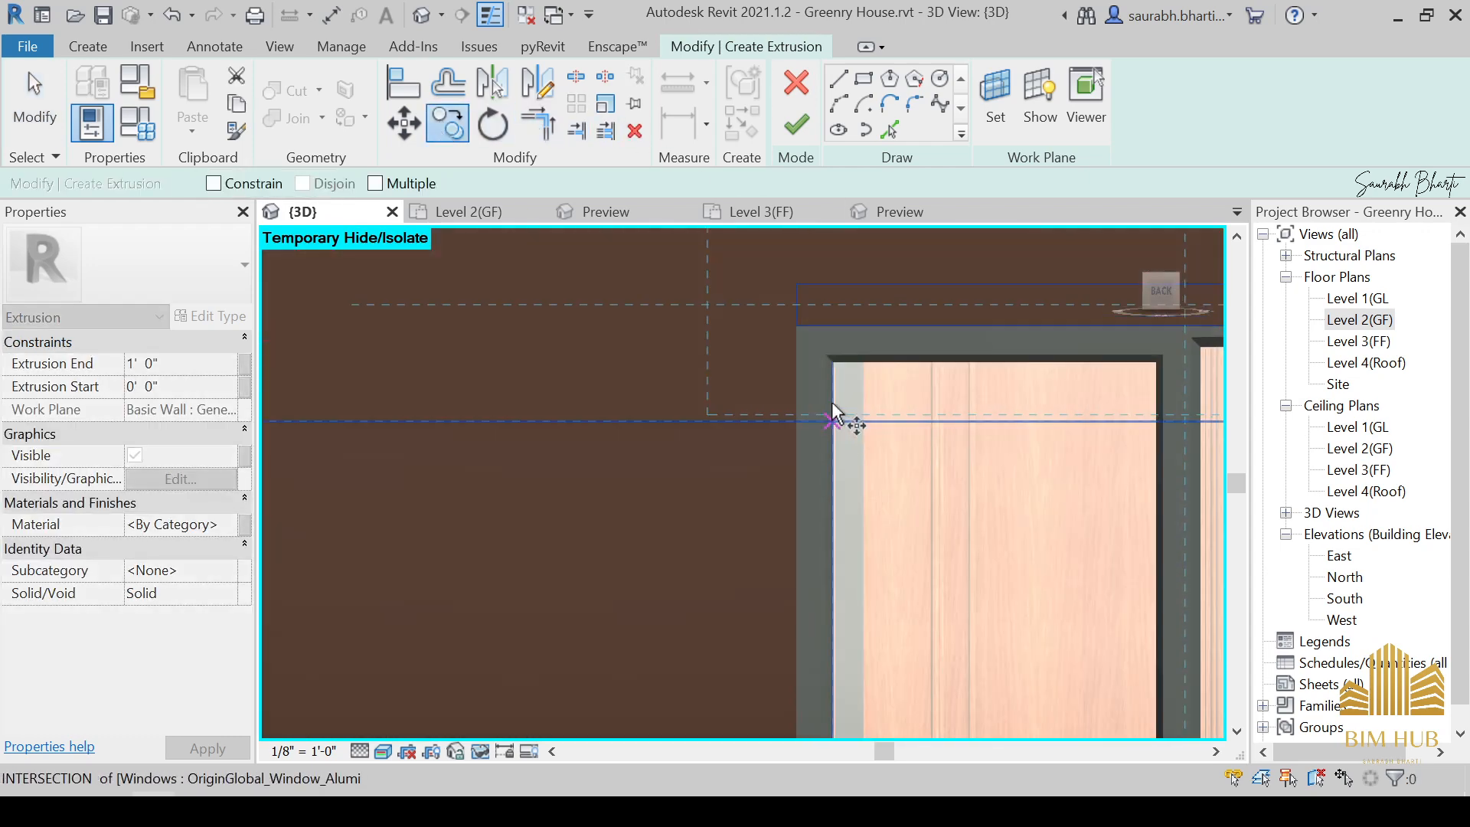
{"action": "left_click", "coordinate": [794, 324]}
{"action": "scroll", "coordinate": [791, 321], "scroll_direction": "down", "scroll_amount": 5}
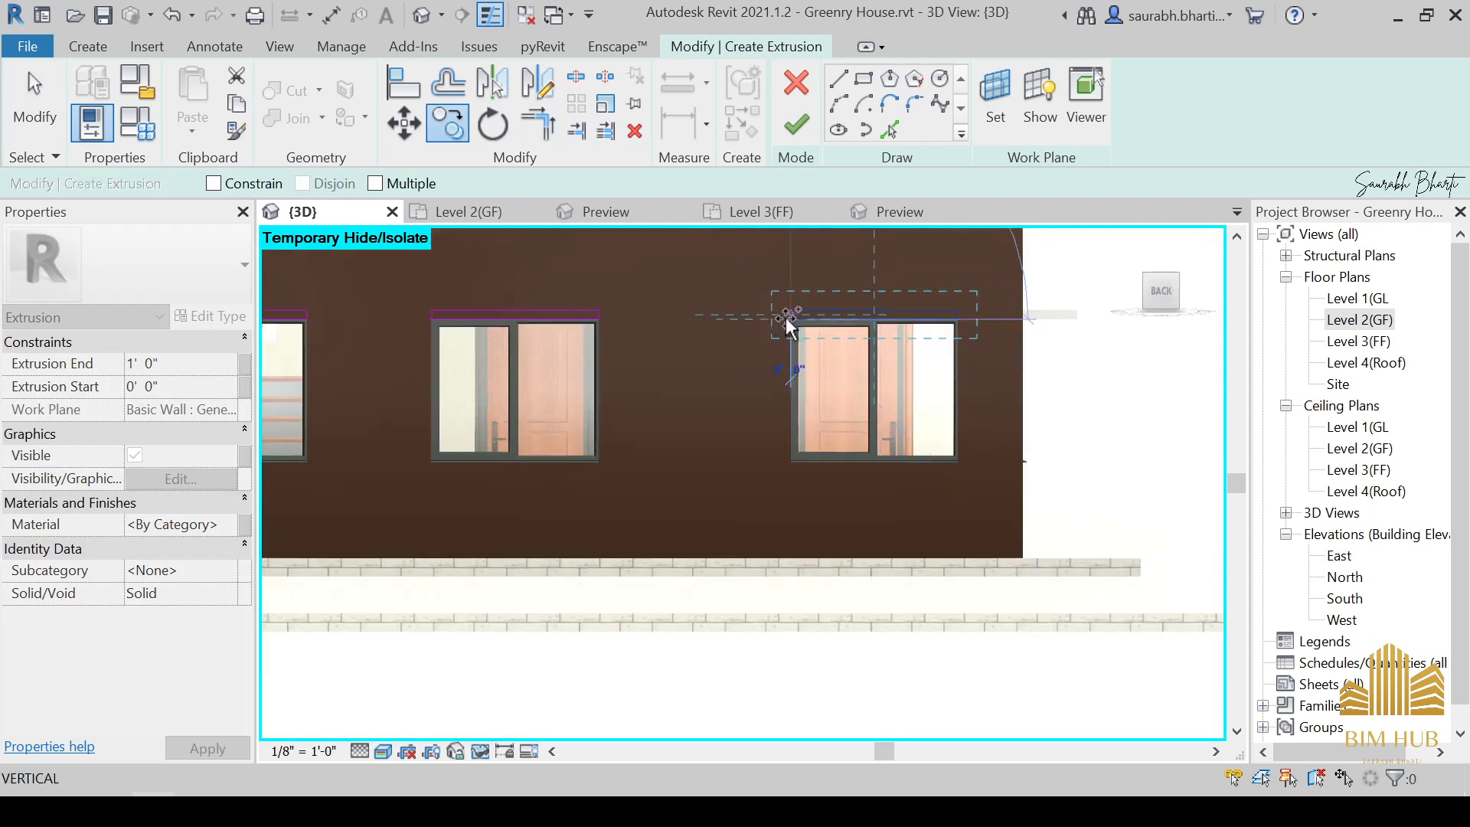
{"action": "middle_click_drag", "start_coordinate": [787, 320], "coordinate": [687, 650]}
{"action": "scroll", "coordinate": [671, 300], "scroll_direction": "up", "scroll_amount": 3}
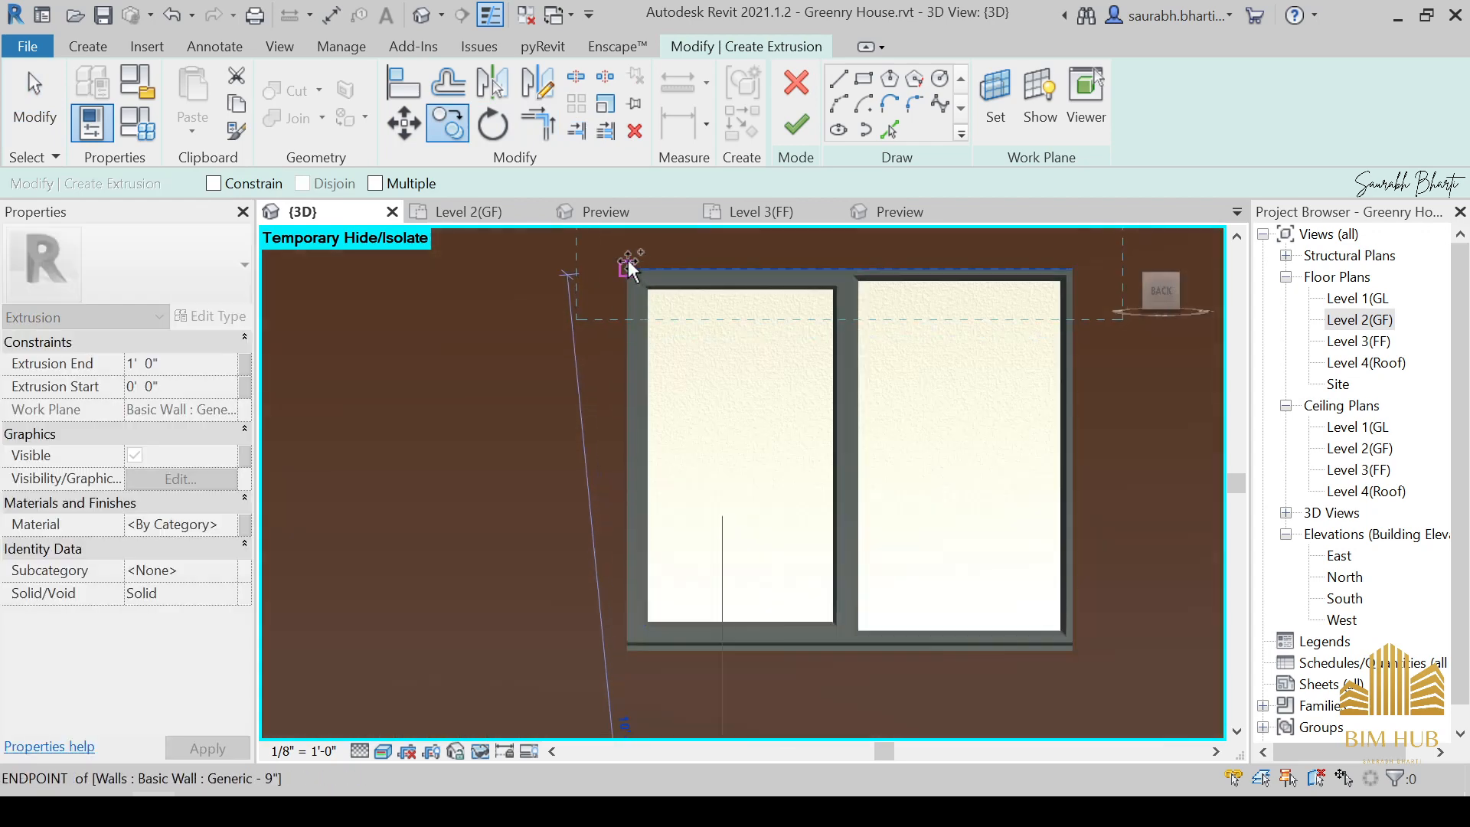
{"action": "left_click", "coordinate": [735, 266]}
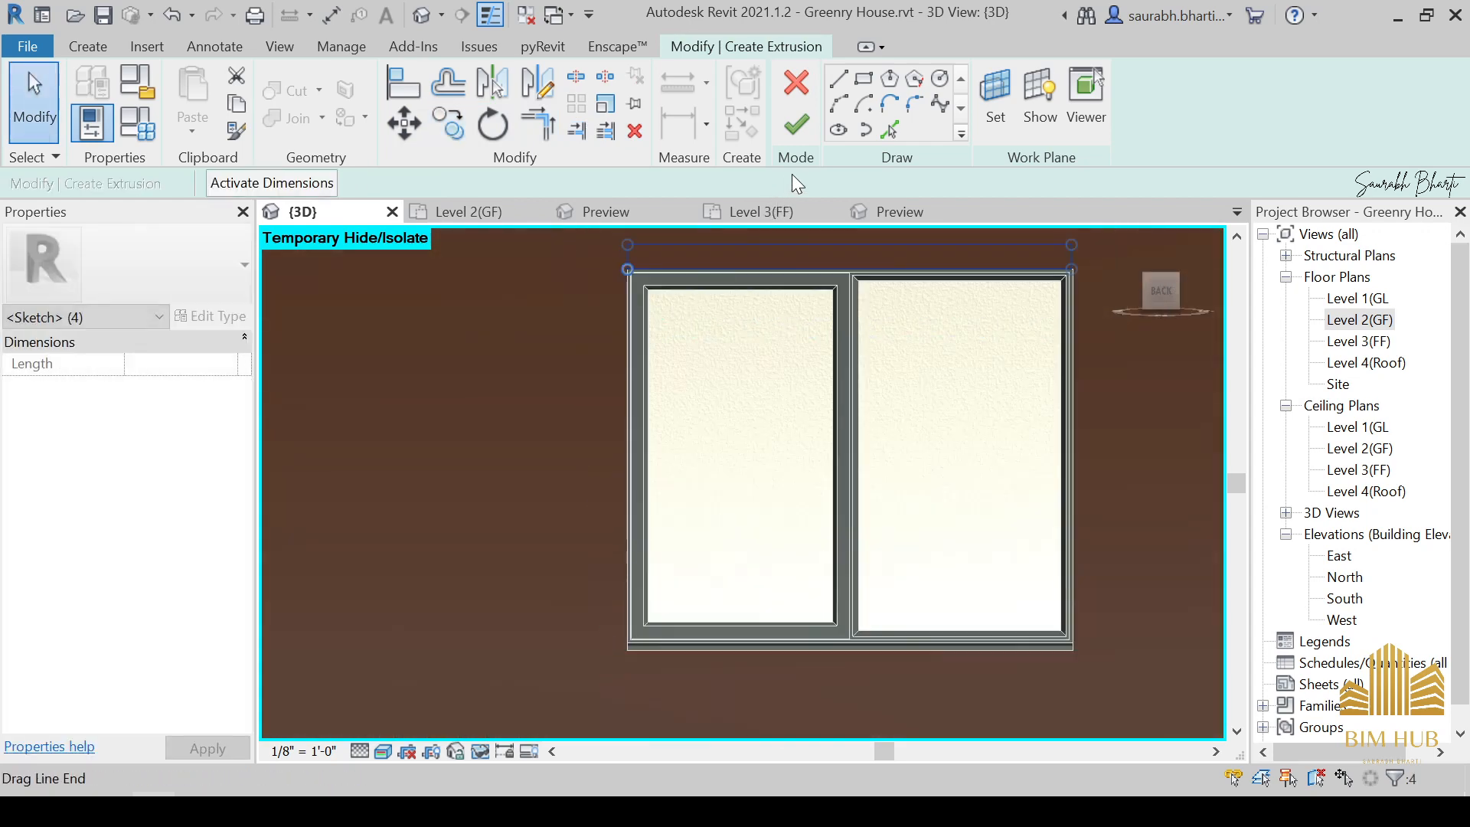
Finish the extrusion sketch and orbit to show the resulting shades on the back wall at an angle.
{"action": "left_click", "coordinate": [796, 122]}
{"action": "scroll", "coordinate": [829, 500], "scroll_direction": "down", "scroll_amount": 5}
{"action": "middle_click_drag", "start_coordinate": [896, 558], "coordinate": [925, 531], "text": "shift"}
{"action": "left_click", "coordinate": [684, 589]}
{"action": "middle_click_drag", "start_coordinate": [684, 589], "coordinate": [890, 552], "text": "shift"}
{"action": "left_click", "coordinate": [877, 574]}
{"action": "scroll", "coordinate": [827, 597], "scroll_direction": "down", "scroll_amount": 3}
{"action": "middle_click_drag", "start_coordinate": [774, 613], "coordinate": [768, 614], "text": "shift"}
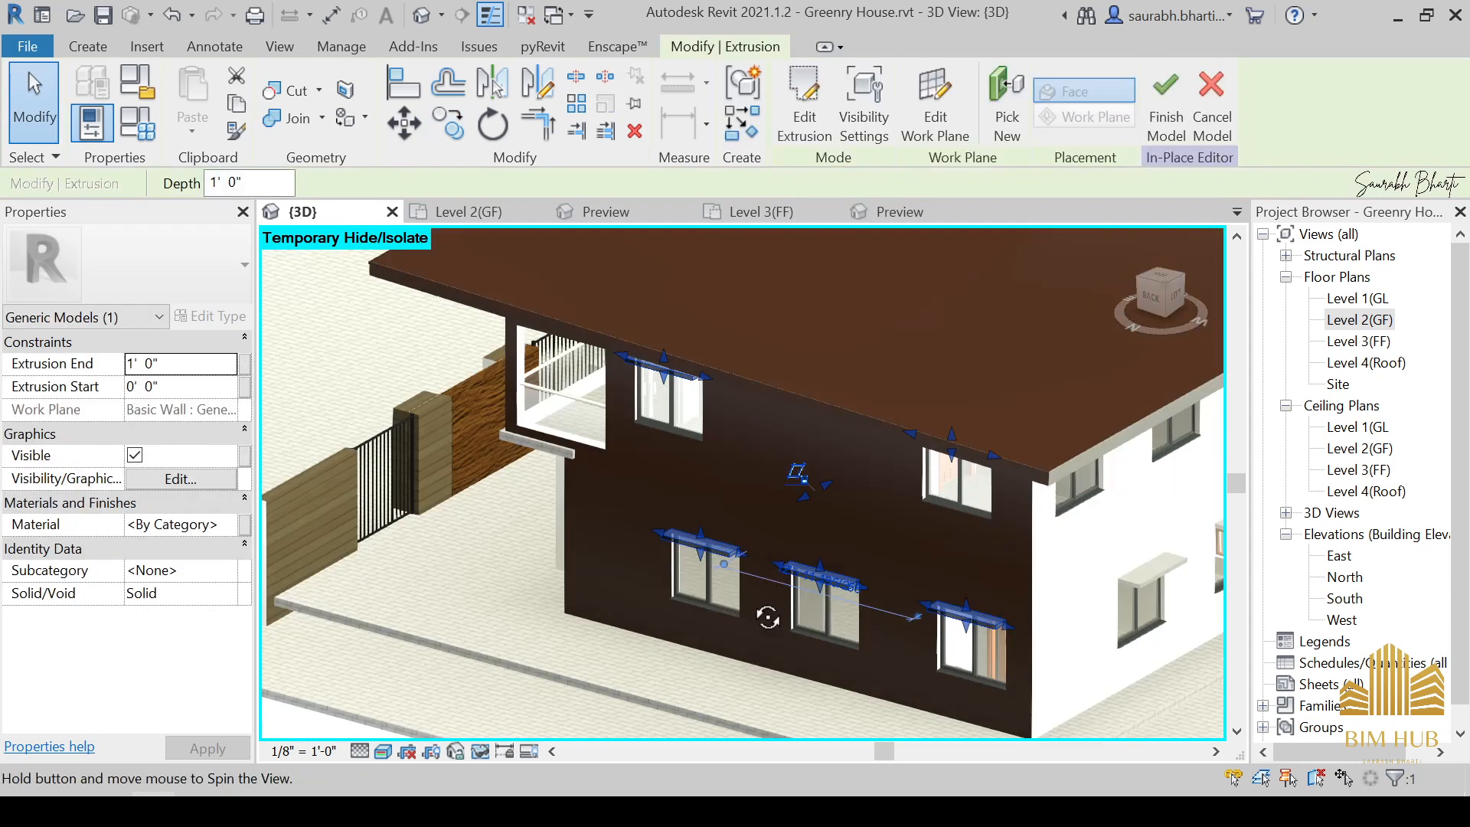
Set the shades' Extrusion End to 1' 6" and finish the in-place model.
{"action": "left_click", "coordinate": [197, 373]}
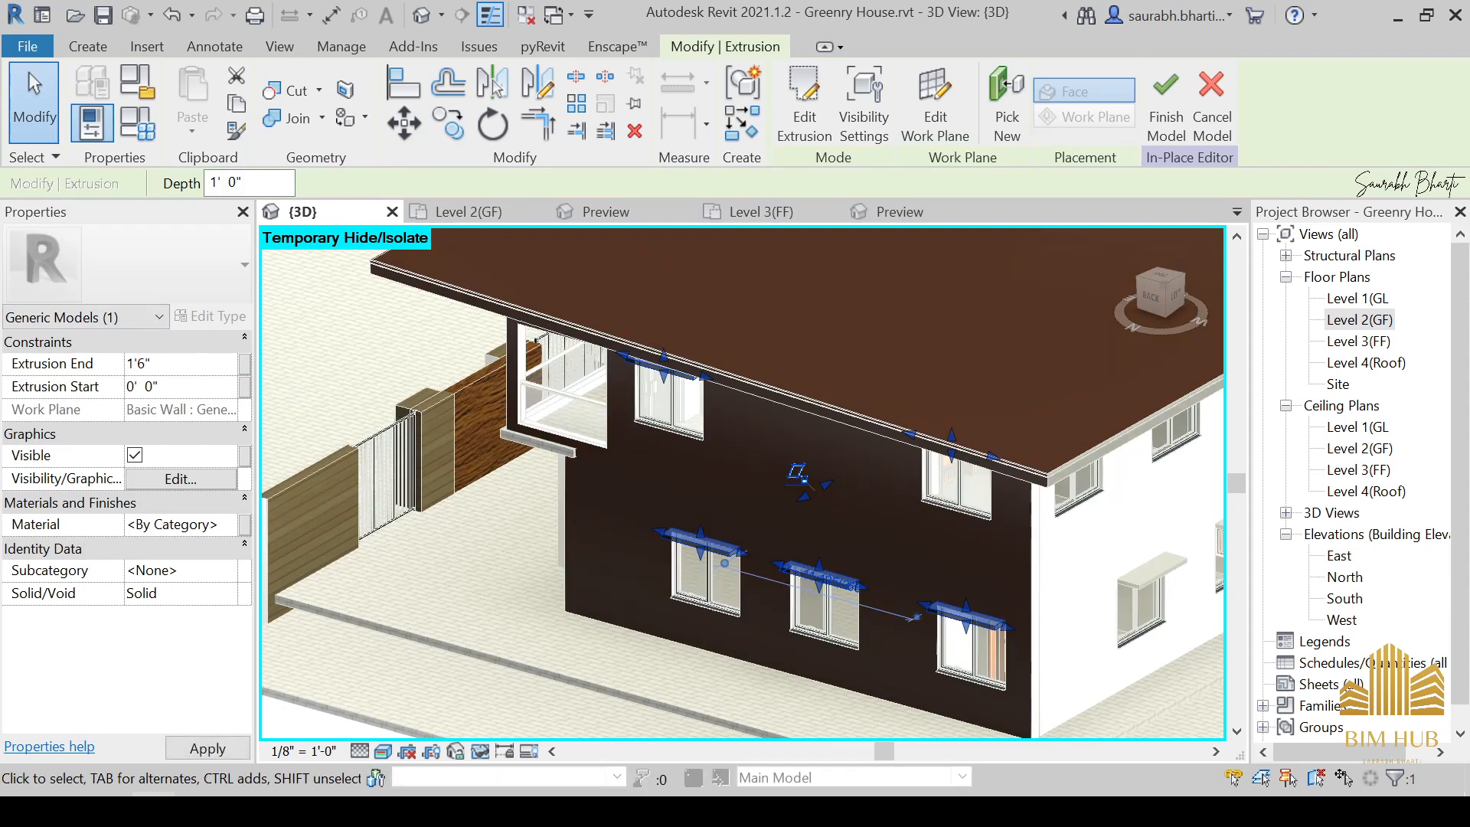
{"action": "key", "text": "Return"}
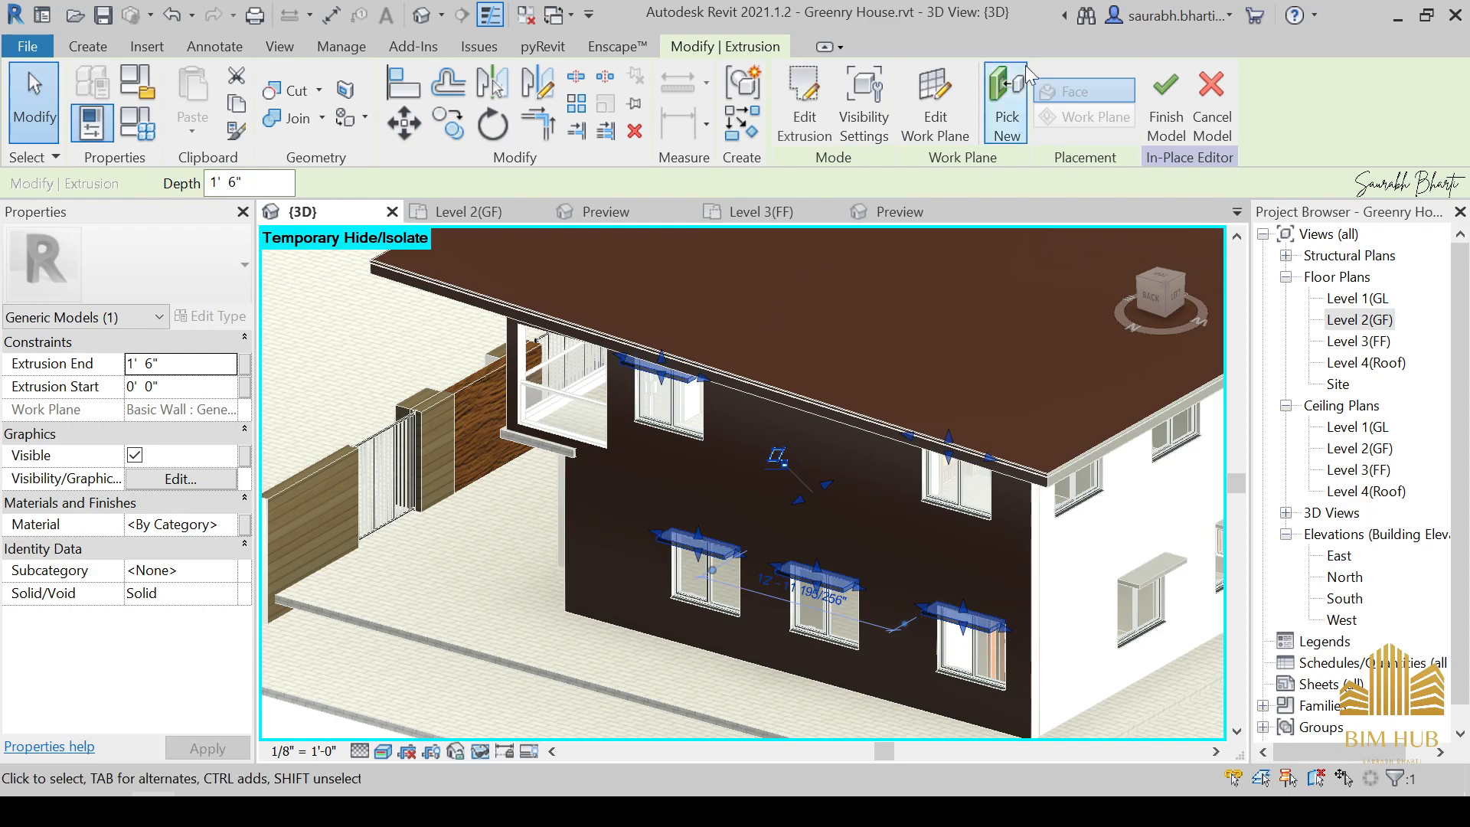
{"action": "left_click", "coordinate": [1166, 100]}
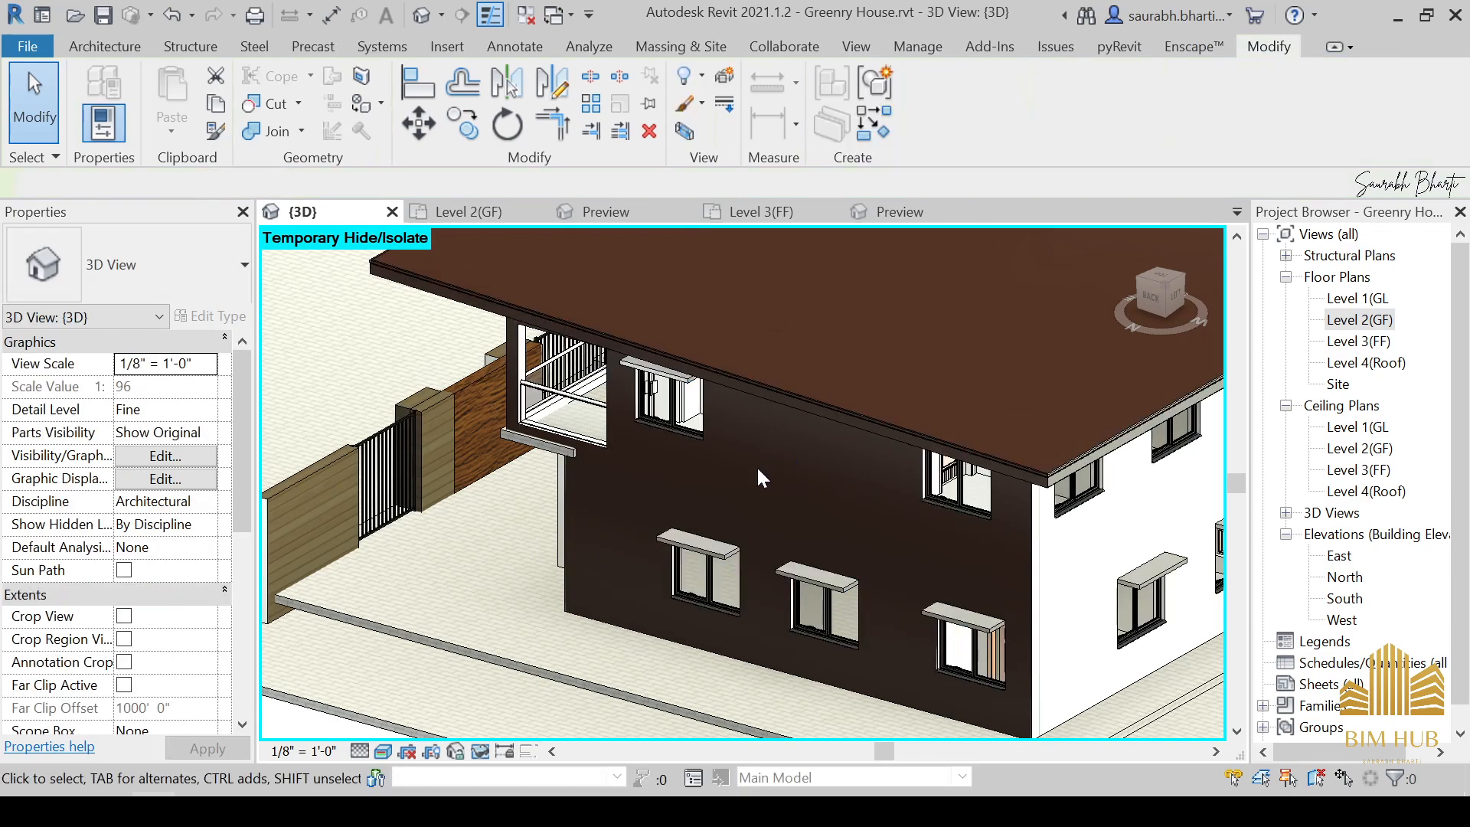
Inspect the finished back-wall shades from several angles around the house.
{"action": "scroll", "coordinate": [756, 465], "scroll_direction": "down", "scroll_amount": 3}
{"action": "middle_click_drag", "start_coordinate": [756, 465], "coordinate": [846, 483], "text": "shift"}
{"action": "scroll", "coordinate": [804, 523], "scroll_direction": "up", "scroll_amount": 2}
{"action": "left_click", "coordinate": [800, 522]}
{"action": "left_click", "coordinate": [850, 556]}
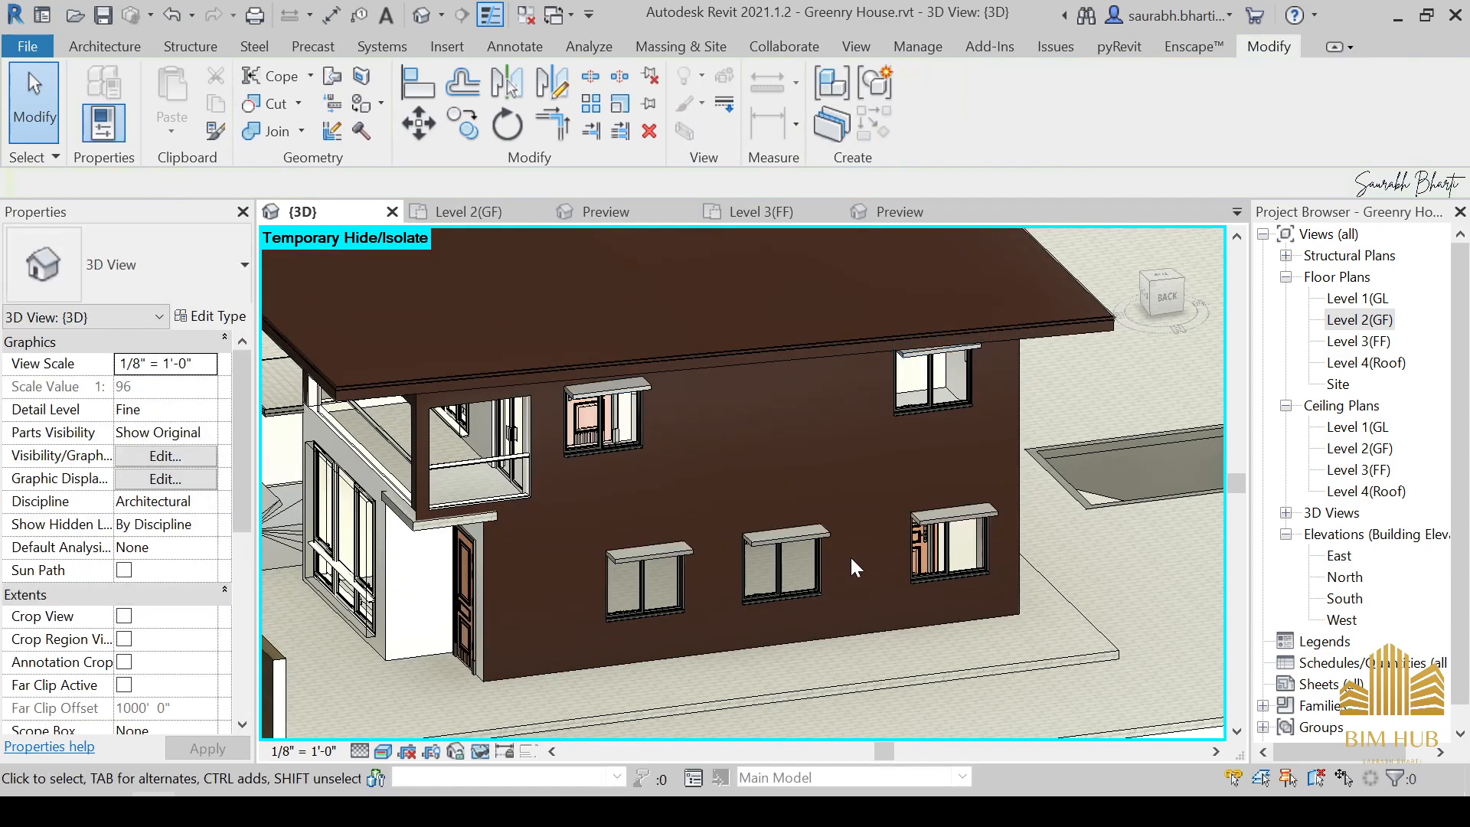
{"action": "scroll", "coordinate": [847, 562], "scroll_direction": "up", "scroll_amount": 3}
{"action": "scroll", "coordinate": [576, 582], "scroll_direction": "down", "scroll_amount": 3}
{"action": "middle_click_drag", "start_coordinate": [575, 581], "coordinate": [702, 492], "text": "shift"}
{"action": "scroll", "coordinate": [609, 502], "scroll_direction": "down", "scroll_amount": 2}
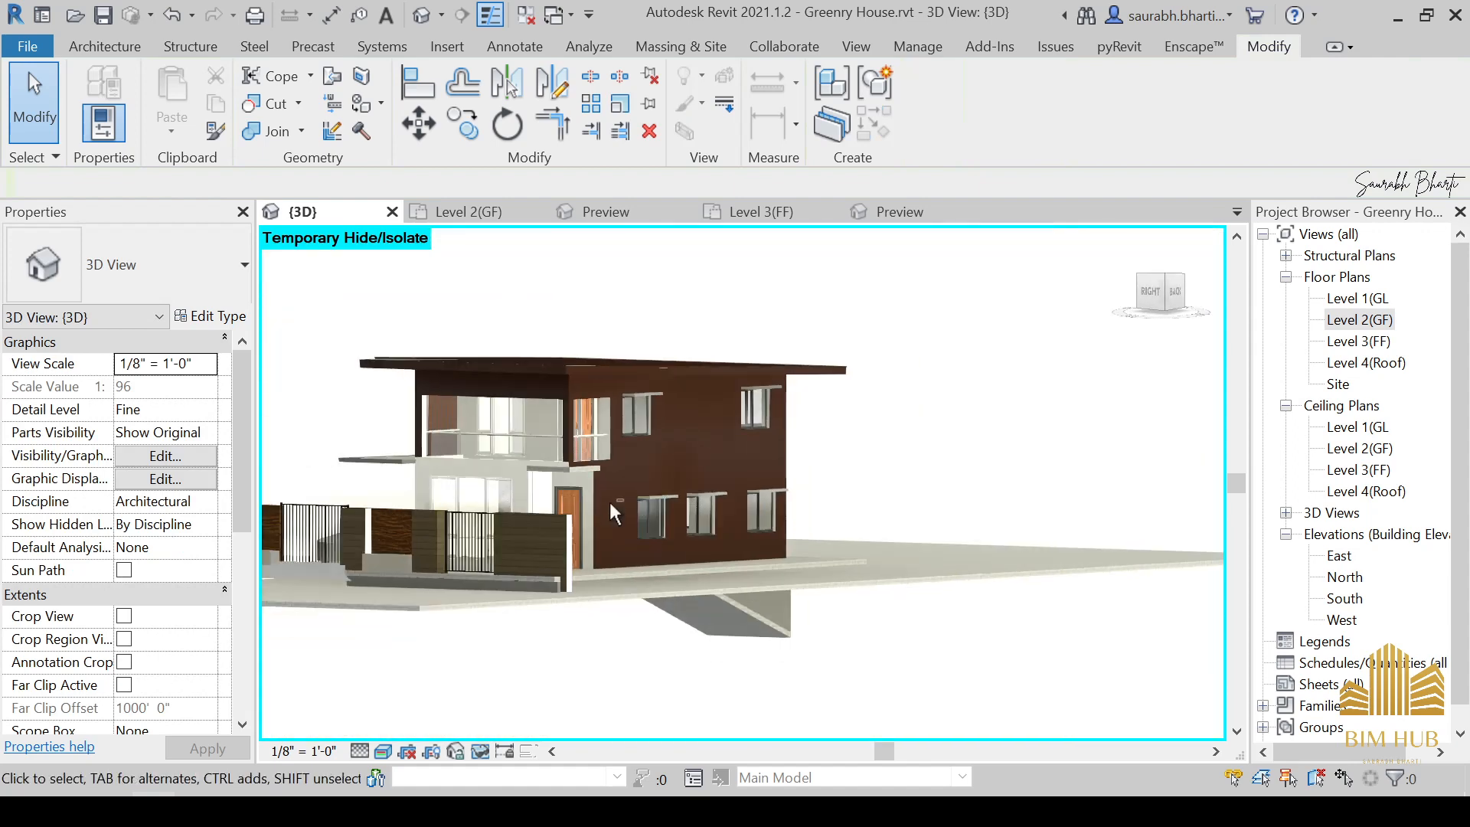
Temporarily hide the boundary wall that stands before the front side of the house.
{"action": "scroll", "coordinate": [608, 533], "scroll_direction": "up", "scroll_amount": 3}
{"action": "middle_click_drag", "start_coordinate": [622, 527], "coordinate": [612, 712], "text": "shift"}
{"action": "scroll", "coordinate": [727, 547], "scroll_direction": "up", "scroll_amount": 3}
{"action": "left_click", "coordinate": [732, 535]}
{"action": "key", "text": "h"}
{"action": "key", "text": "h"}
{"action": "scroll", "coordinate": [672, 541], "scroll_direction": "down", "scroll_amount": 3}
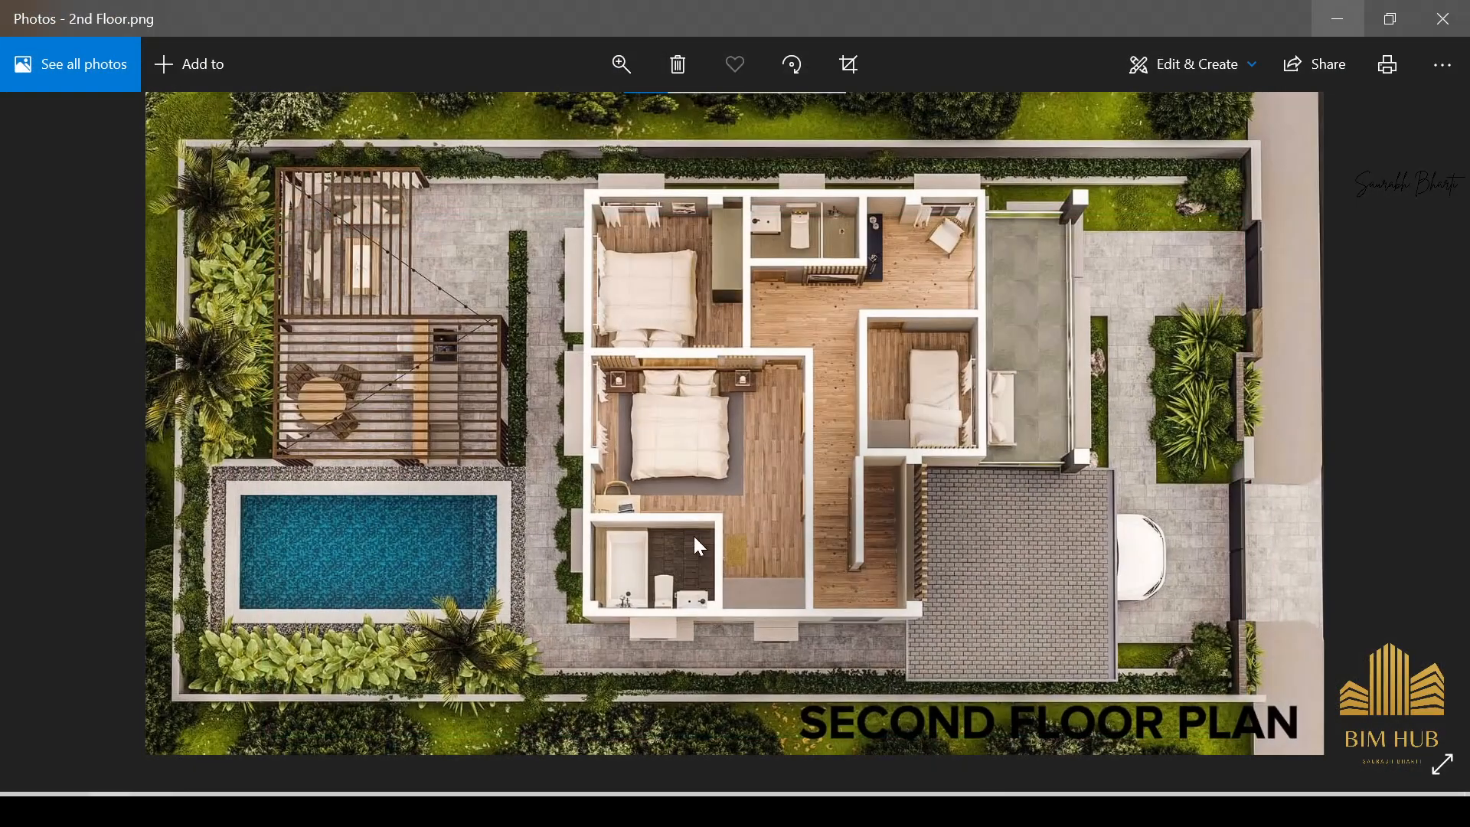
Examine the second-floor and ground-floor plan reference images for window shades along the lower wall, then return to Revit.
{"action": "scroll", "coordinate": [695, 579], "scroll_direction": "up", "scroll_amount": 2, "text": "ctrl"}
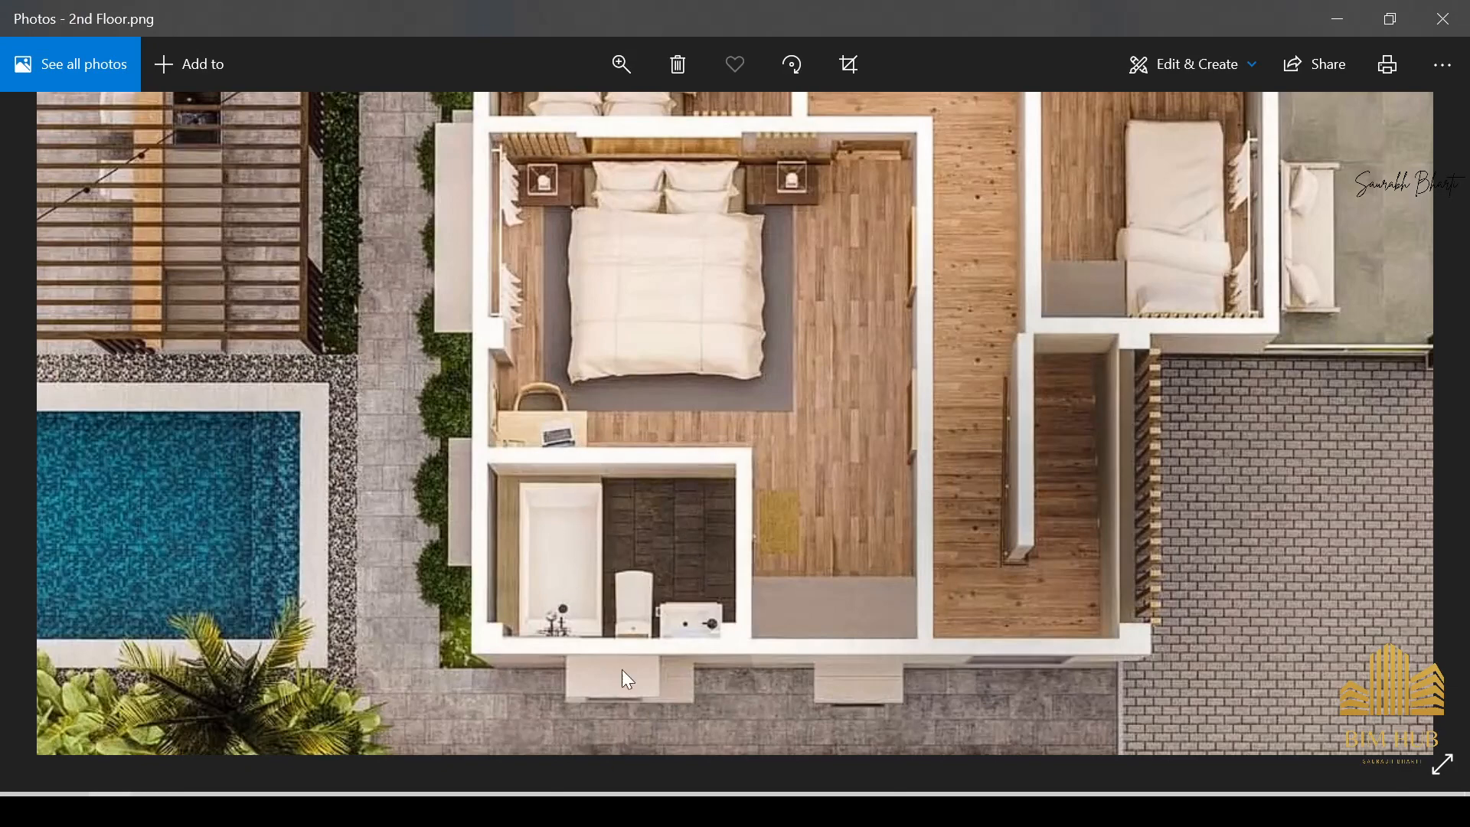
{"action": "left_click_drag", "start_coordinate": [706, 492], "coordinate": [693, 547]}
{"action": "scroll", "coordinate": [728, 539], "scroll_direction": "down", "scroll_amount": 3, "text": "ctrl"}
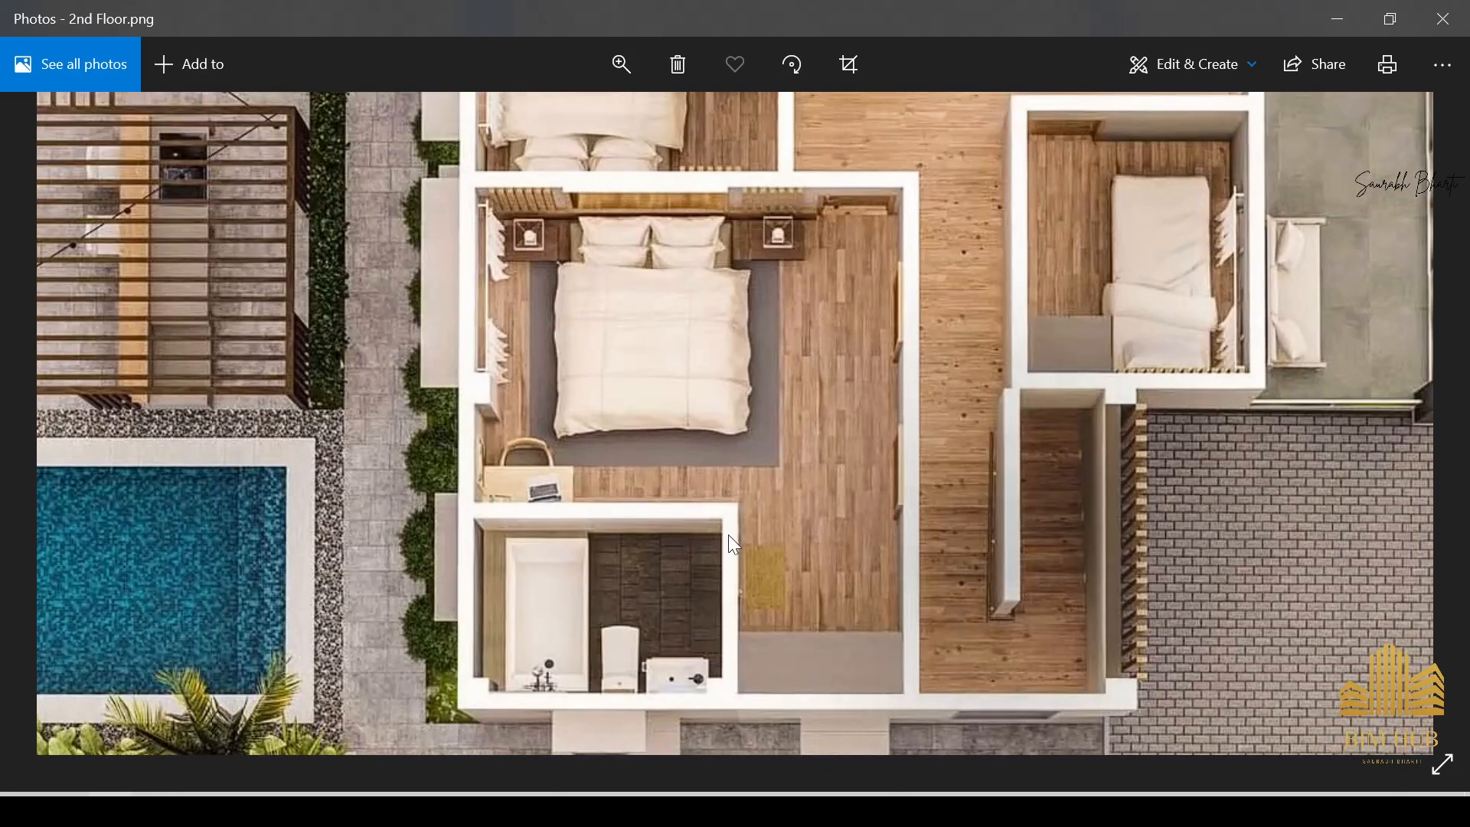
{"action": "key", "text": "Right"}
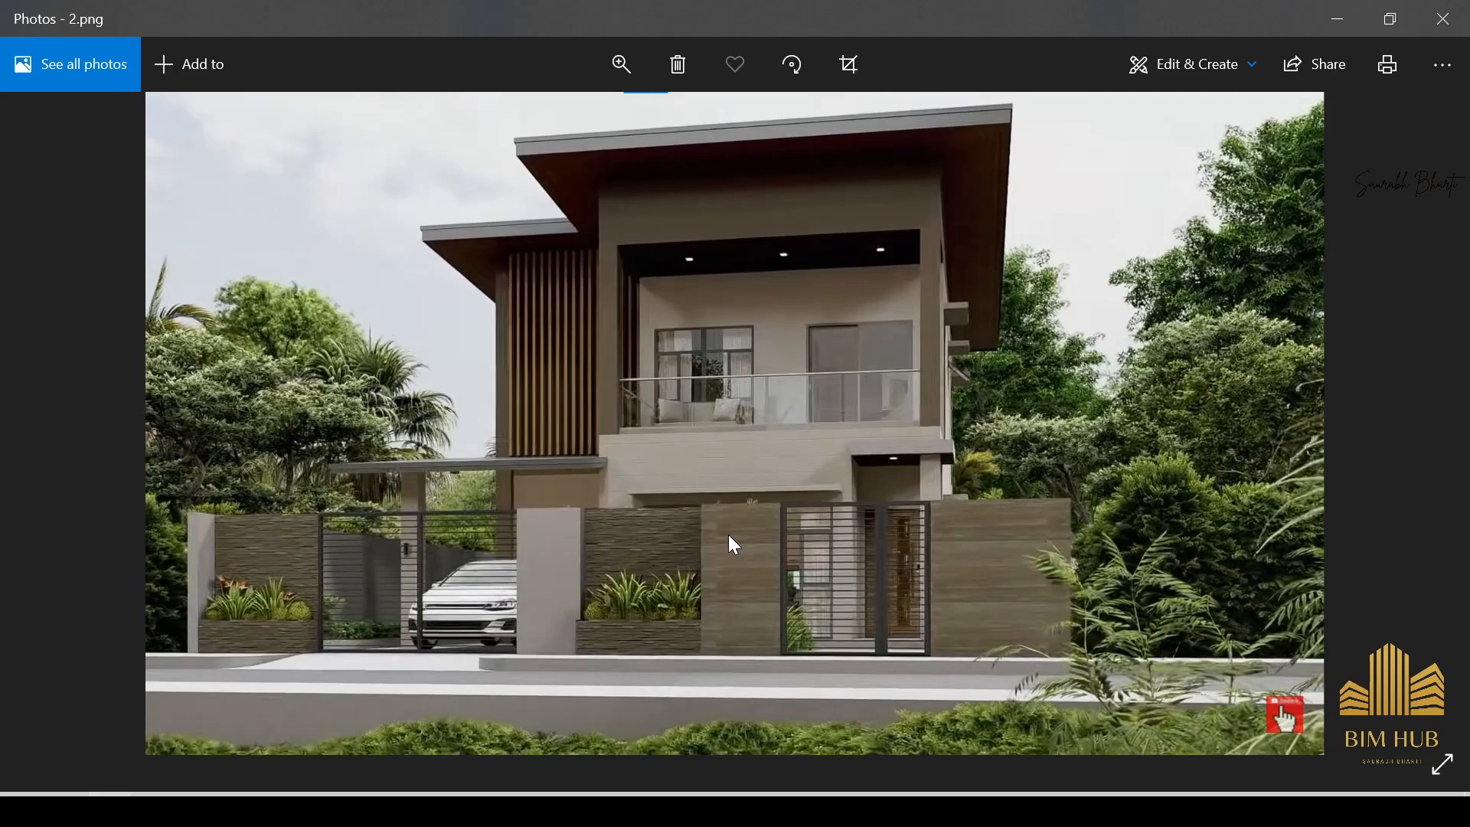
{"action": "key", "text": "Right"}
{"action": "key", "text": "Right"}
{"action": "key", "text": "Right"}
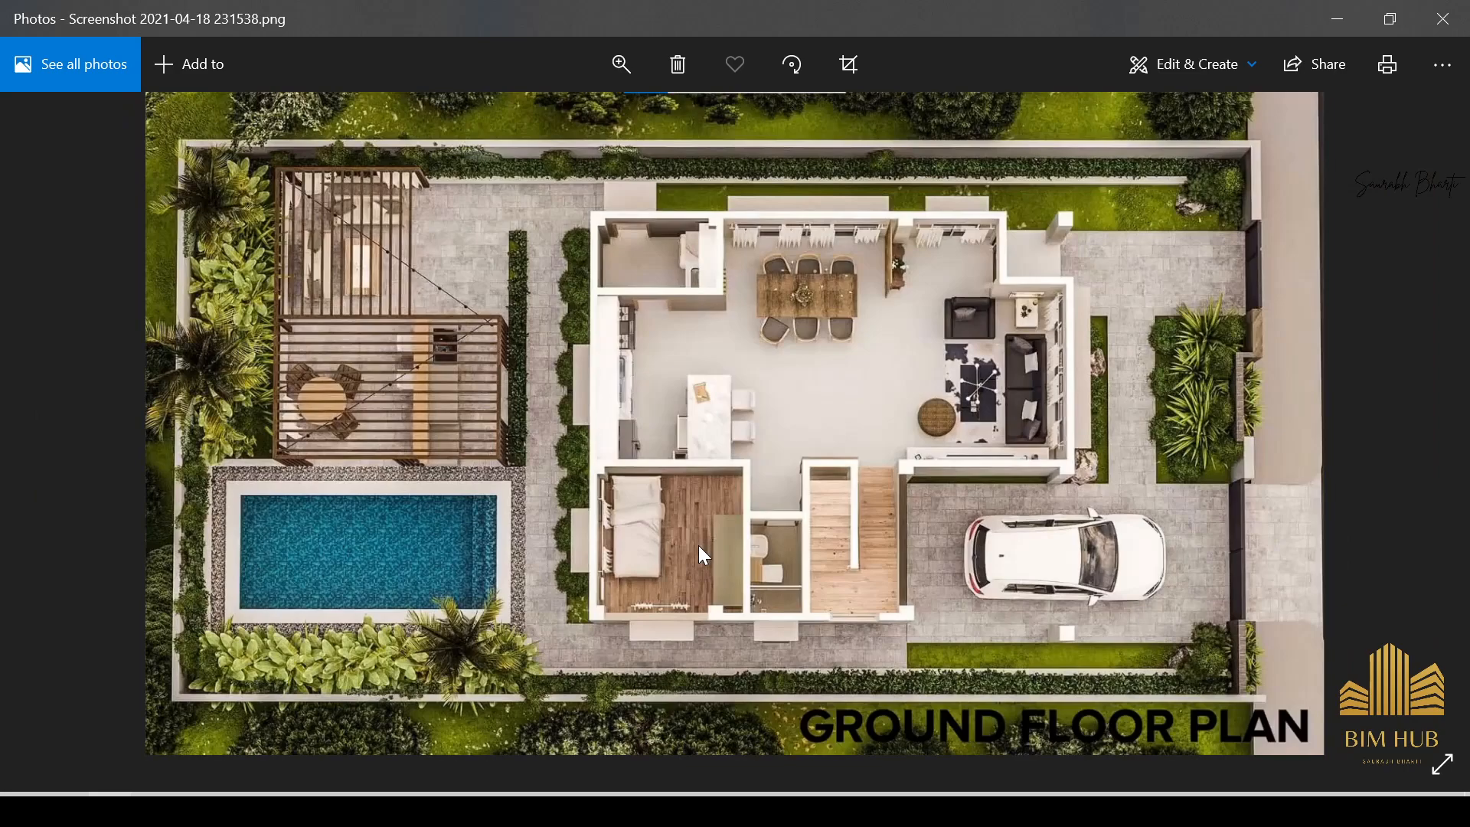
{"action": "scroll", "coordinate": [687, 558], "scroll_direction": "up", "scroll_amount": 3, "text": "ctrl"}
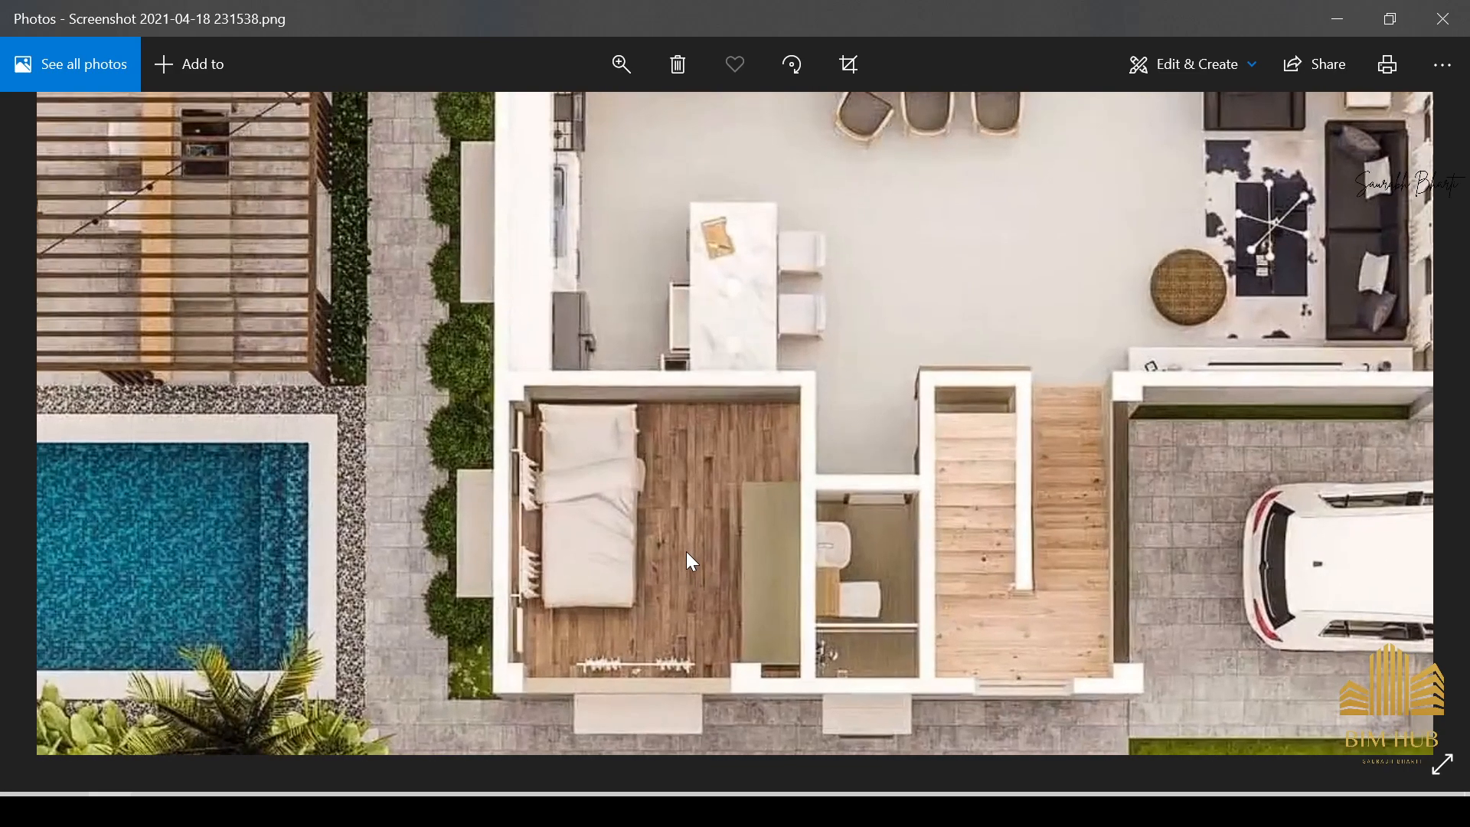
{"action": "left_click", "coordinate": [1330, 11]}
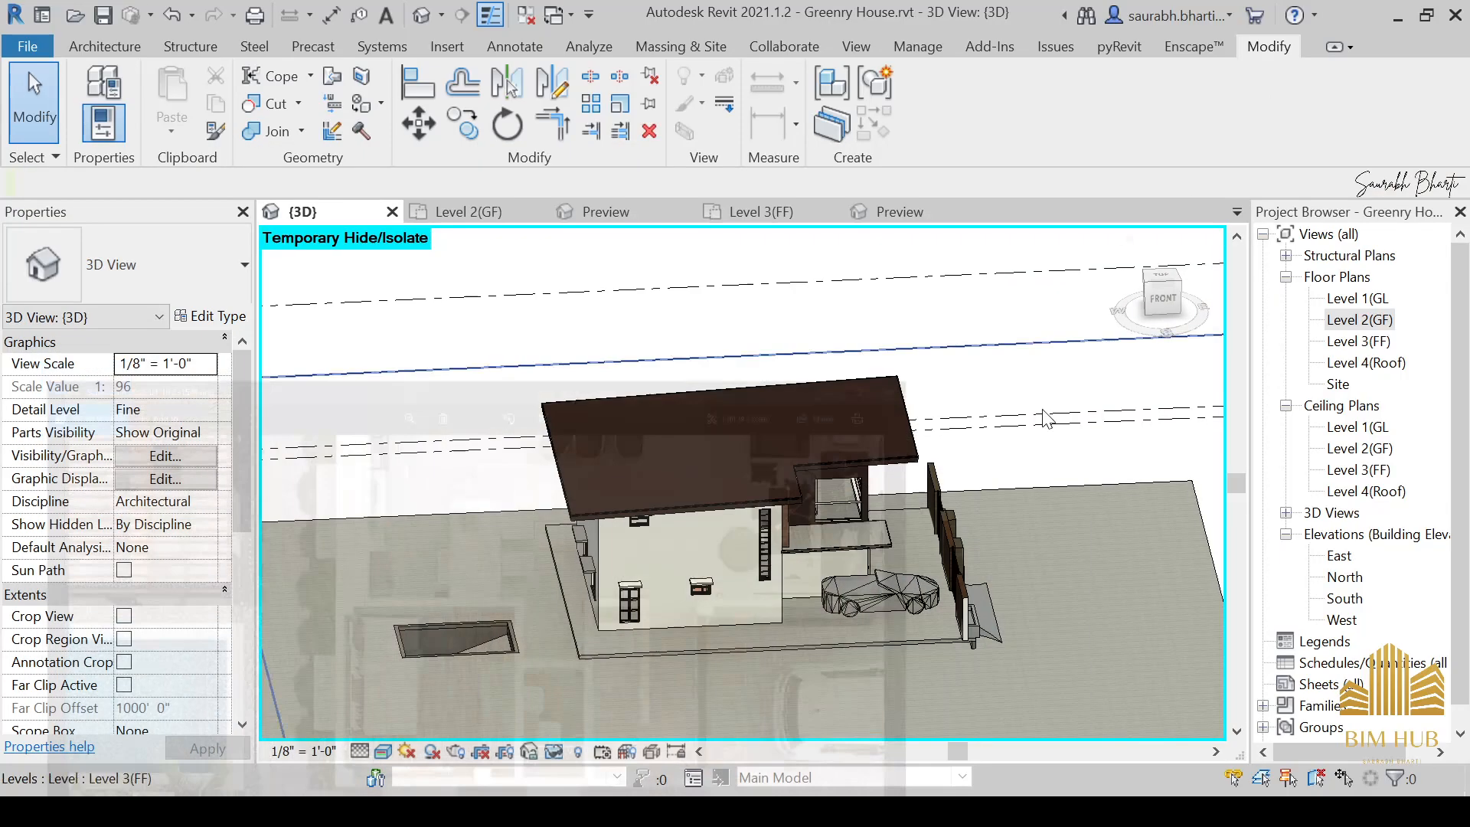
Open the Level 2(GF) floor plan and check the window shades drawn around the house.
{"action": "double_click", "coordinate": [1361, 320]}
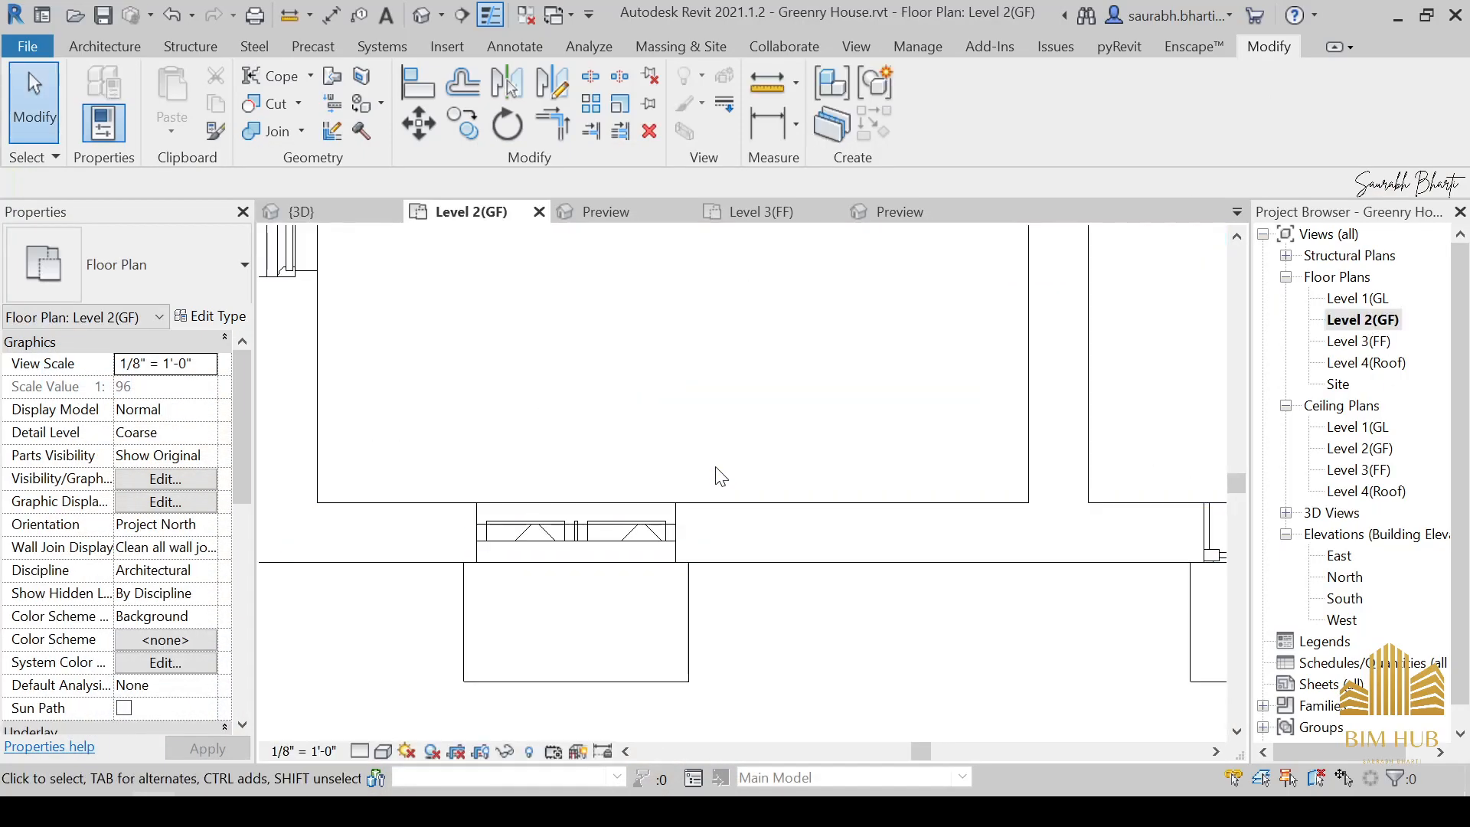
{"action": "scroll", "coordinate": [716, 469], "scroll_direction": "up", "scroll_amount": 4}
{"action": "scroll", "coordinate": [529, 398], "scroll_direction": "down", "scroll_amount": 4}
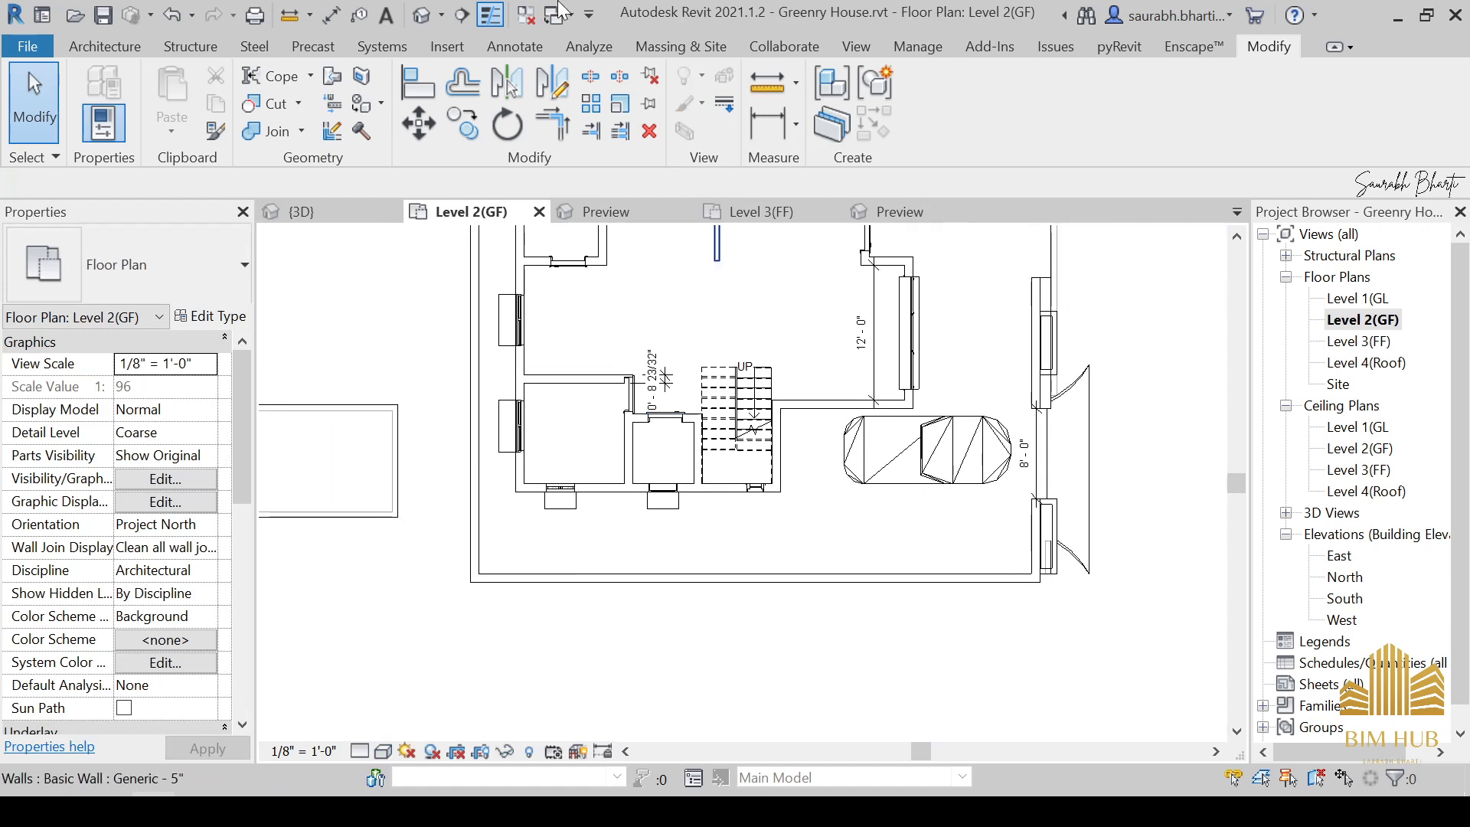
Return to the 3D view and orient it to the front of the house.
{"action": "left_click", "coordinate": [419, 12]}
{"action": "scroll", "coordinate": [622, 428], "scroll_direction": "down", "scroll_amount": 2}
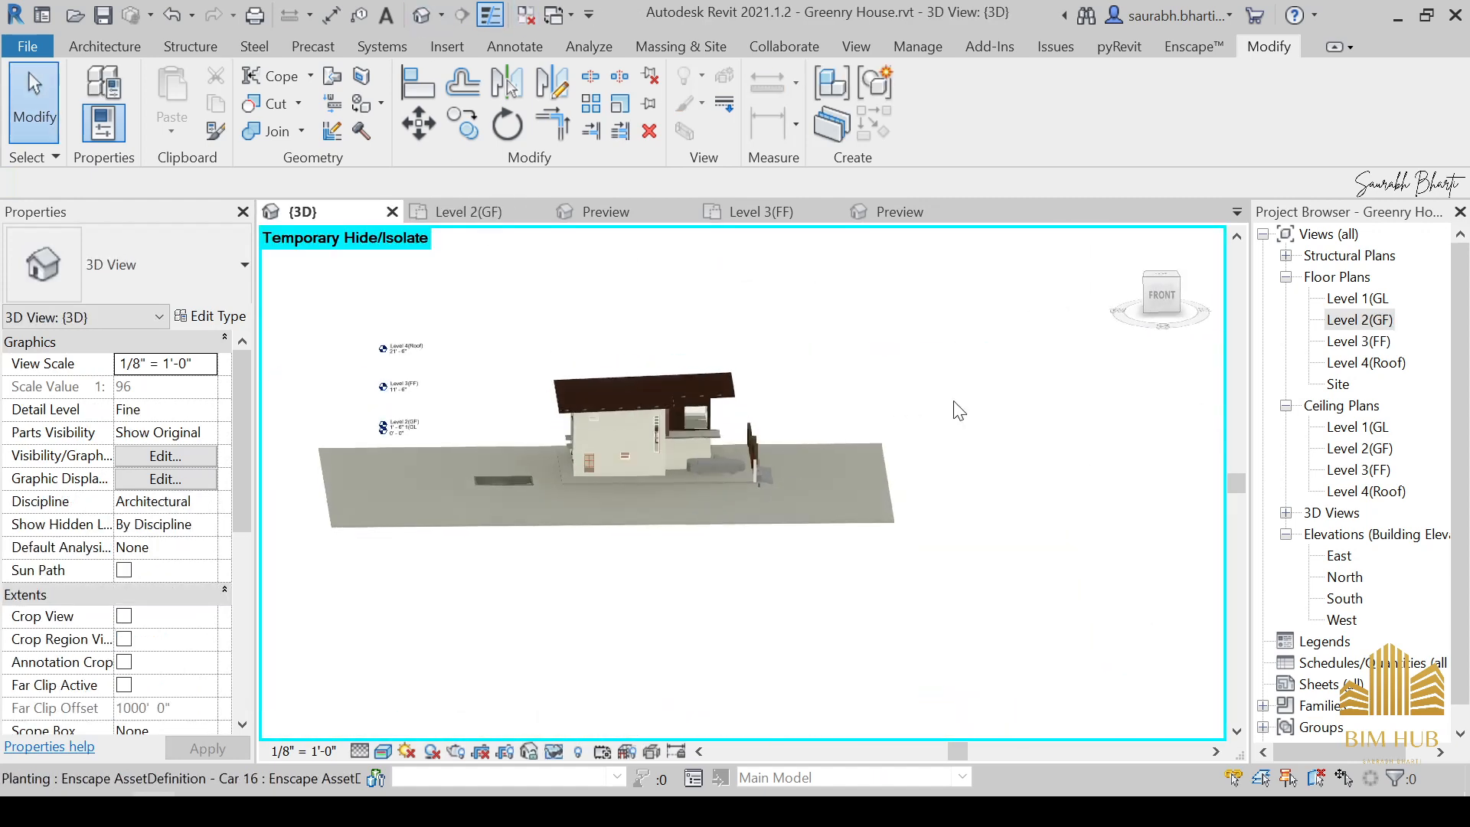
{"action": "left_click", "coordinate": [1162, 294]}
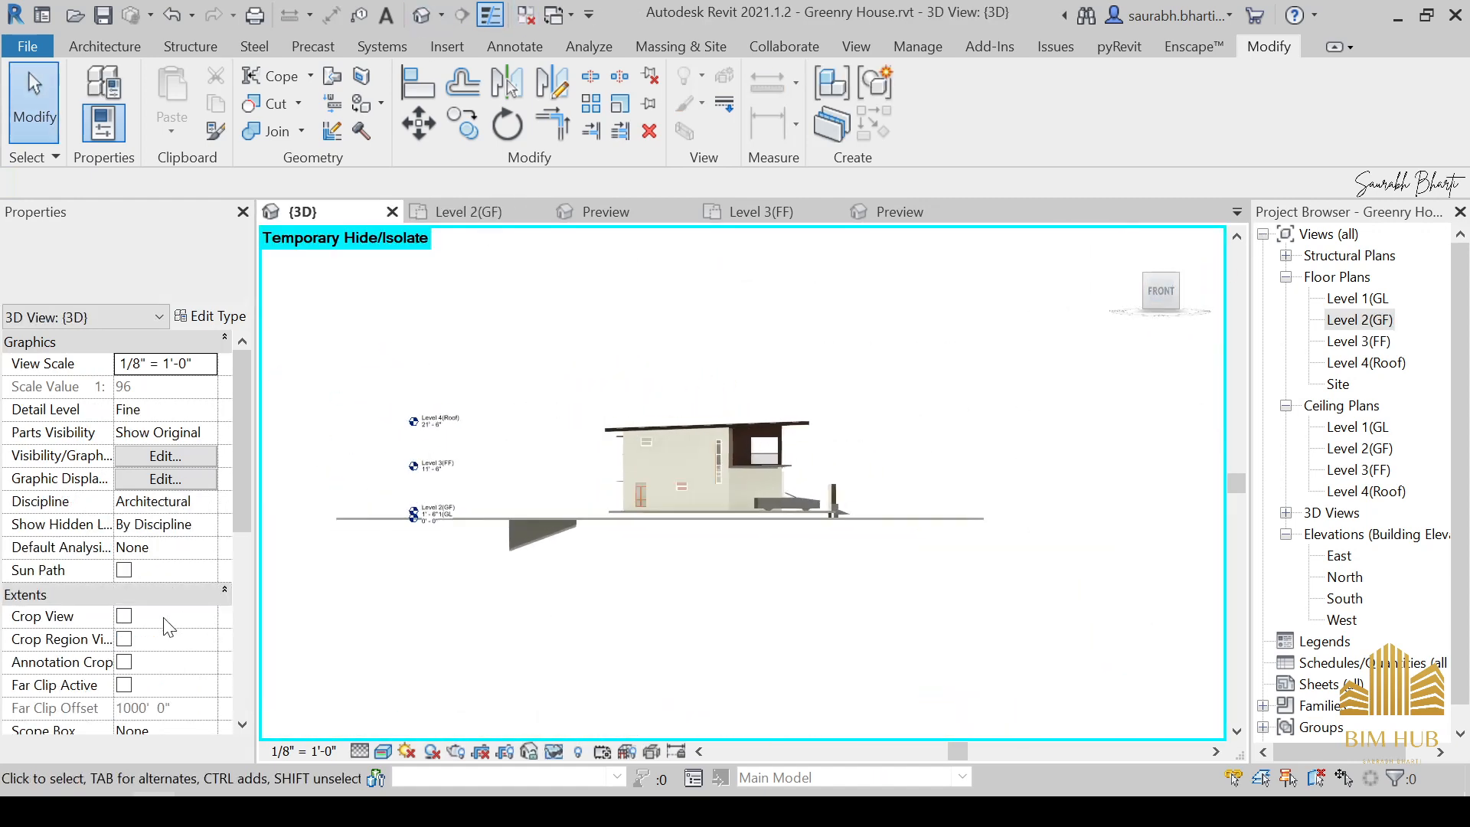
Enable the 3D view's section box and lower its upper face to cut the house open through the ground-floor walls.
{"action": "scroll", "coordinate": [122, 609], "scroll_direction": "down", "scroll_amount": 5}
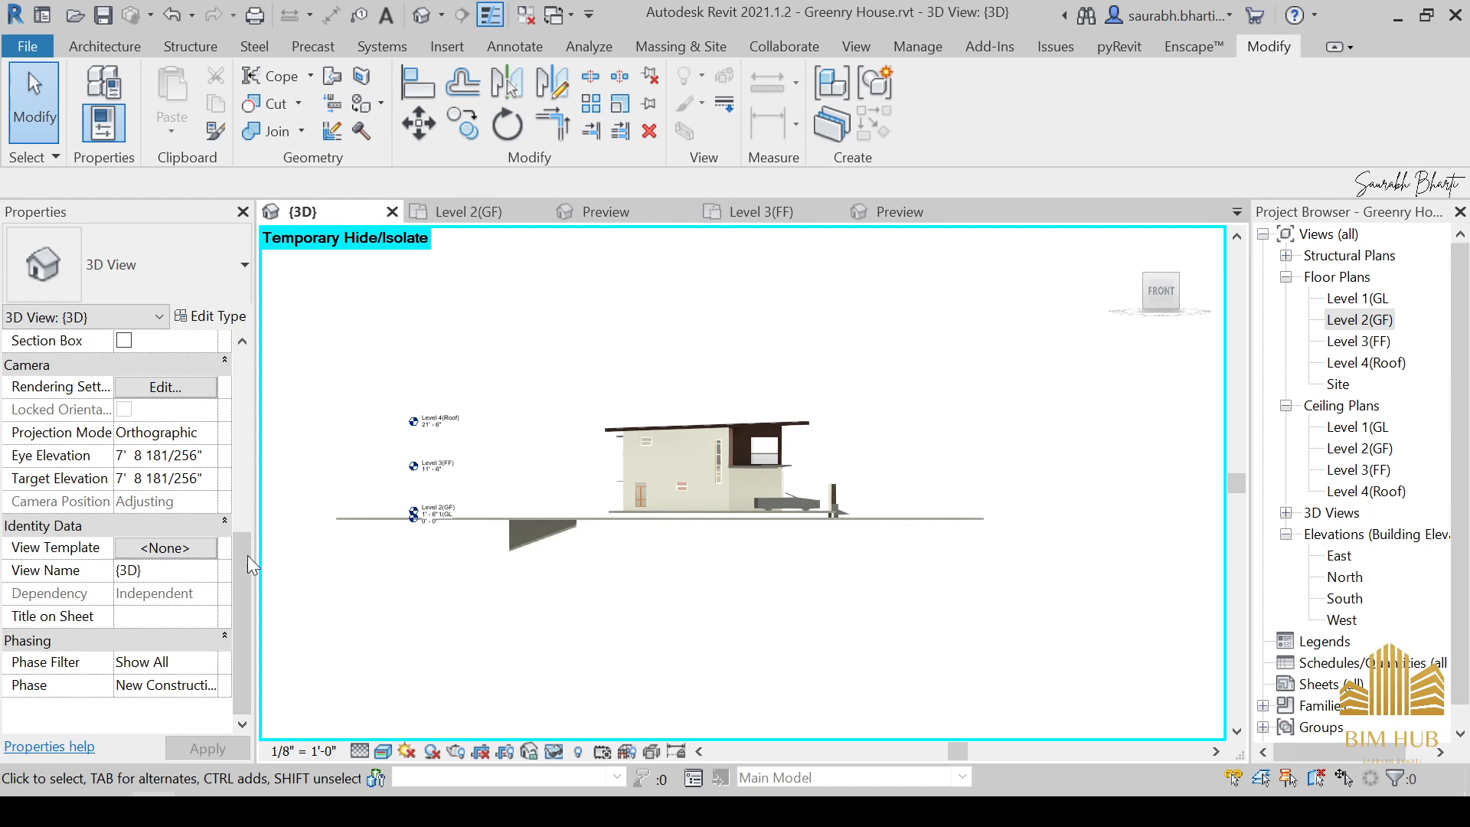
{"action": "scroll", "coordinate": [166, 438], "scroll_direction": "up", "scroll_amount": 1}
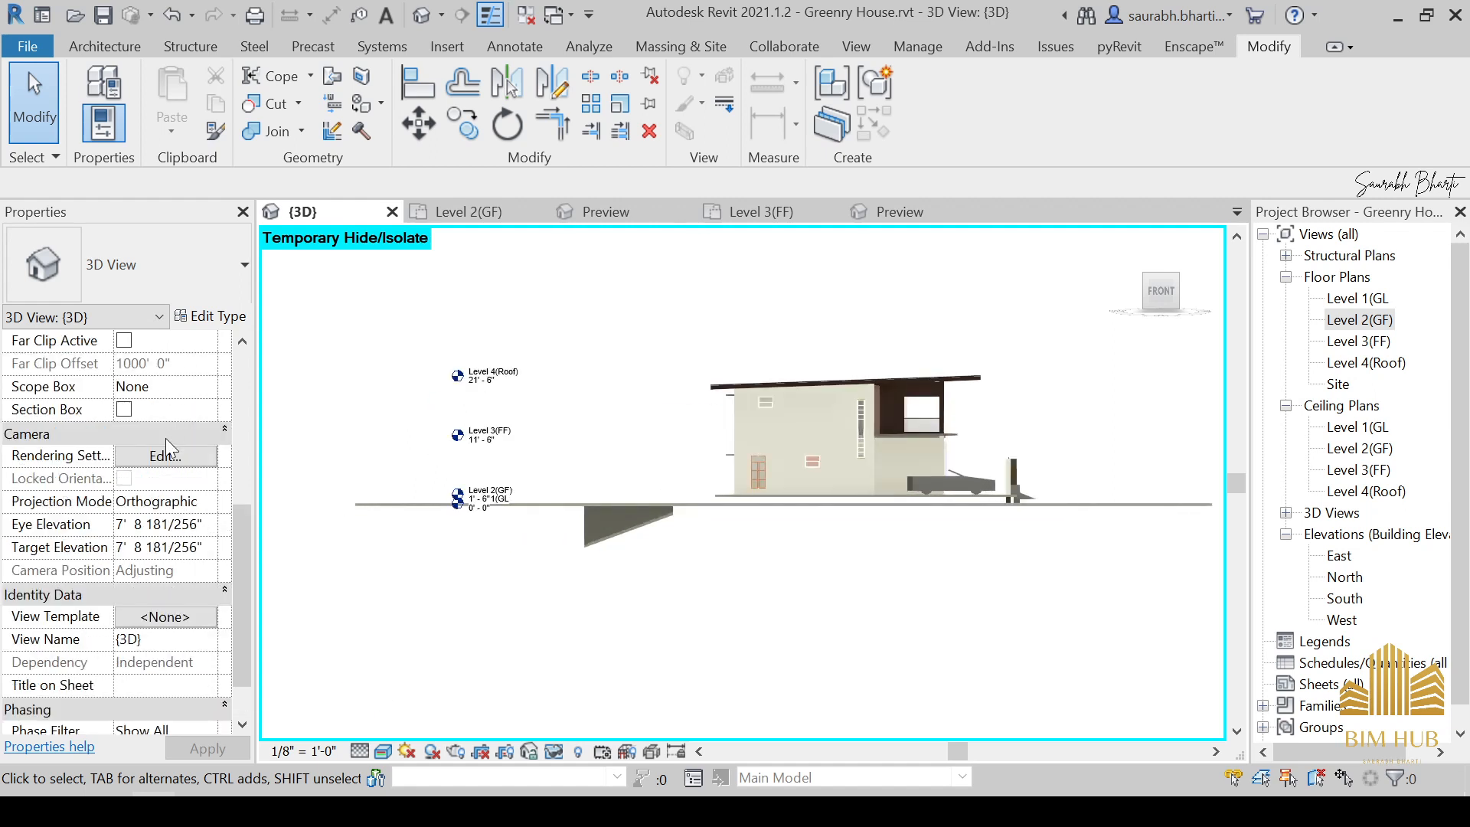
{"action": "left_click", "coordinate": [124, 410]}
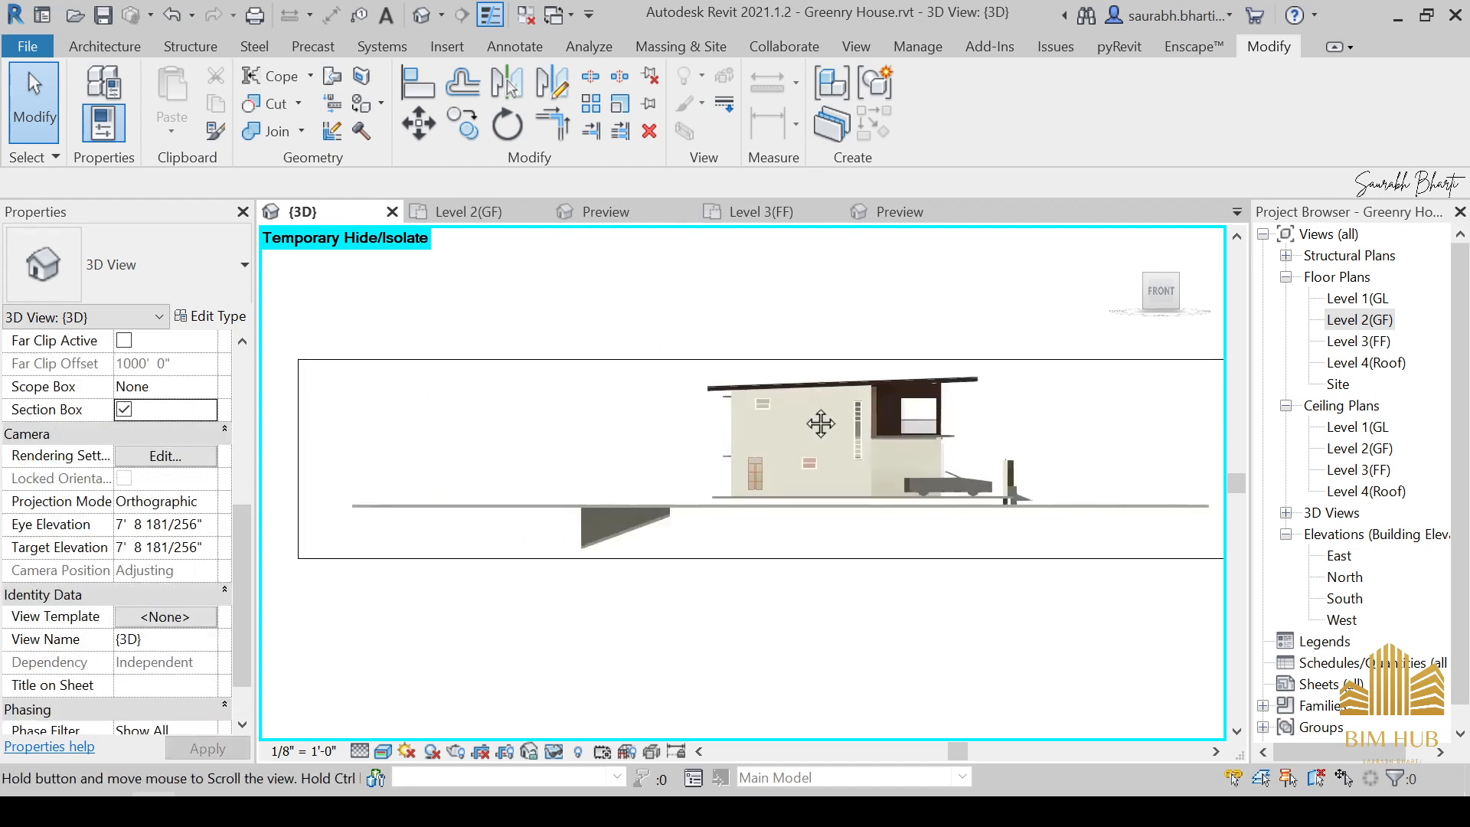
{"action": "left_click", "coordinate": [864, 359]}
{"action": "left_click_drag", "start_coordinate": [884, 360], "coordinate": [829, 489]}
{"action": "middle_click_drag", "start_coordinate": [909, 391], "coordinate": [843, 671], "text": "shift"}
{"action": "middle_click_drag", "start_coordinate": [948, 414], "coordinate": [1000, 452], "text": "shift"}
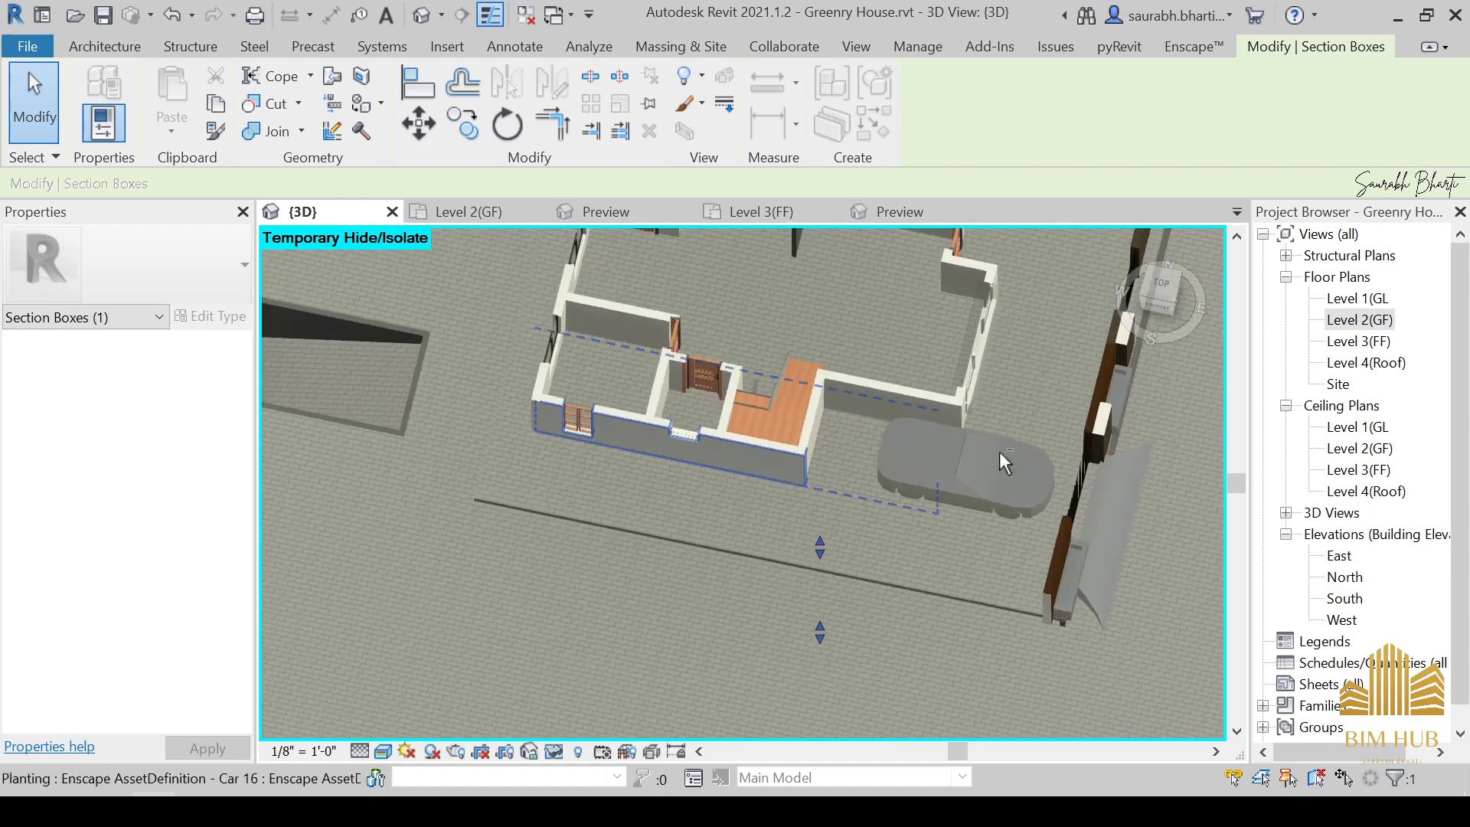
{"action": "middle_click_drag", "start_coordinate": [825, 388], "coordinate": [949, 535]}
{"action": "scroll", "coordinate": [898, 398], "scroll_direction": "up", "scroll_amount": 2}
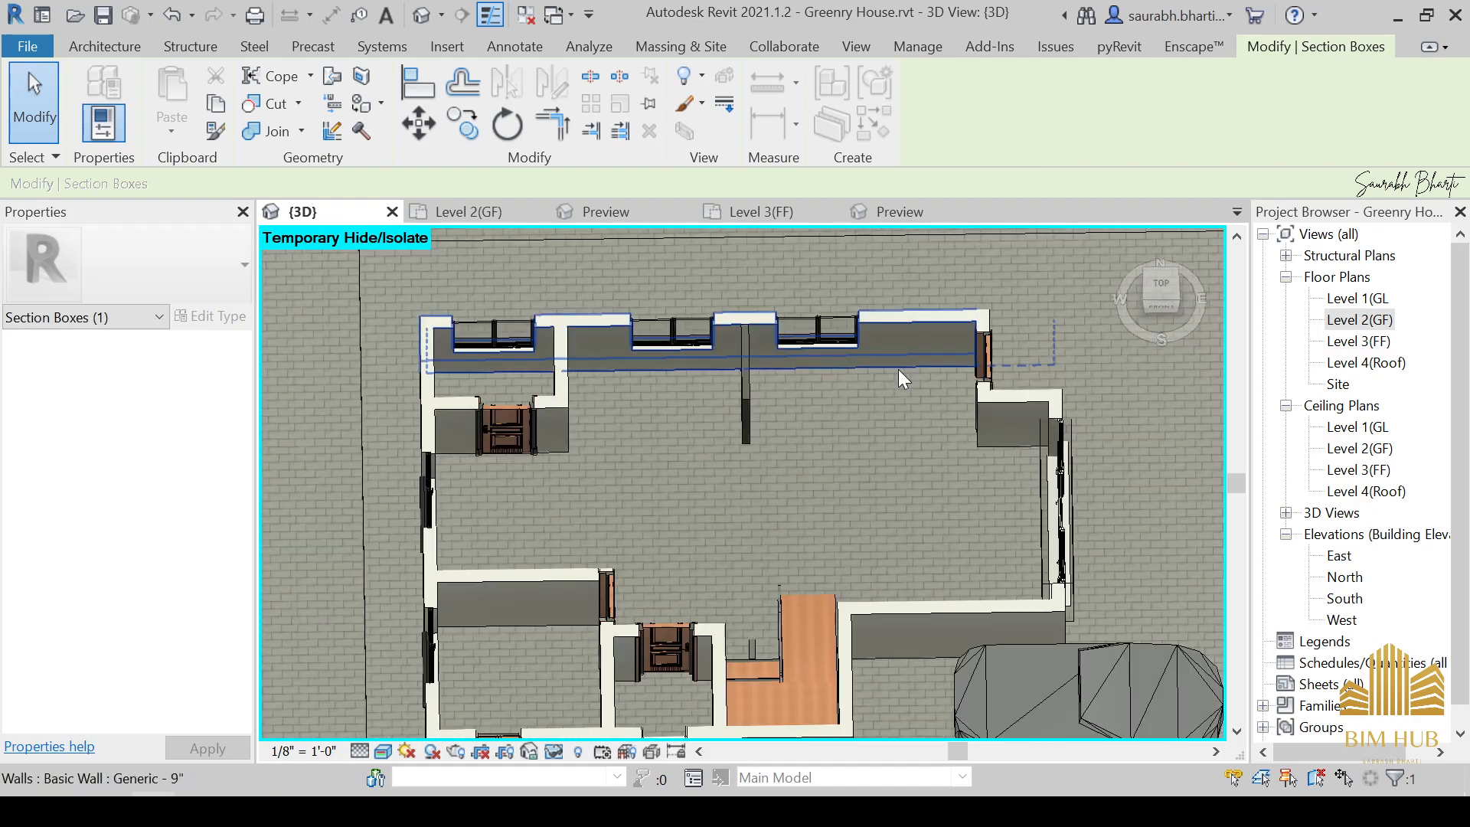
Examine the cut-open ground floor from several sides, checking the back wall, the large window and the rooms beside the staircase.
{"action": "key", "text": "Tab"}
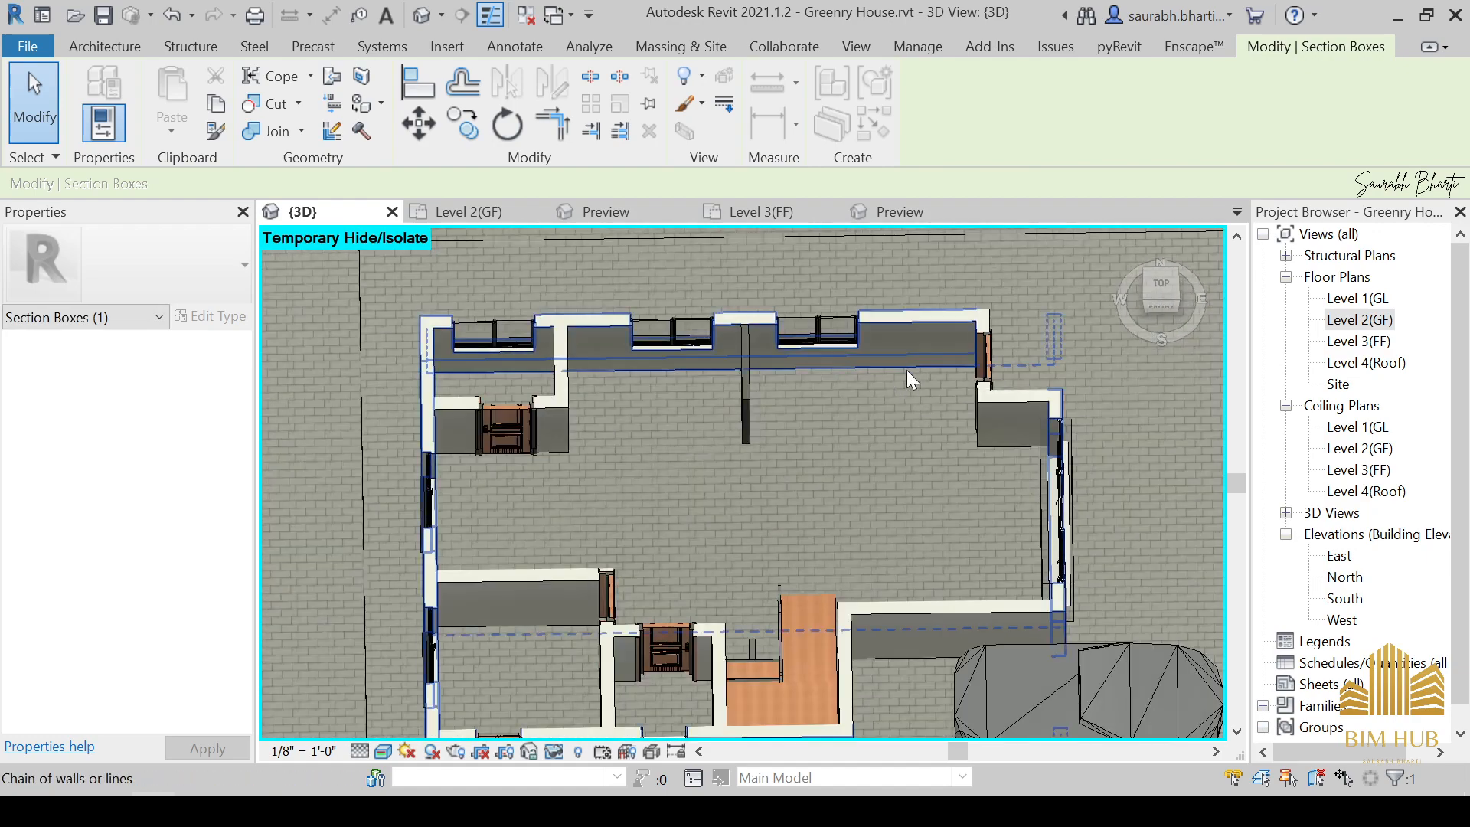
{"action": "left_click", "coordinate": [906, 369]}
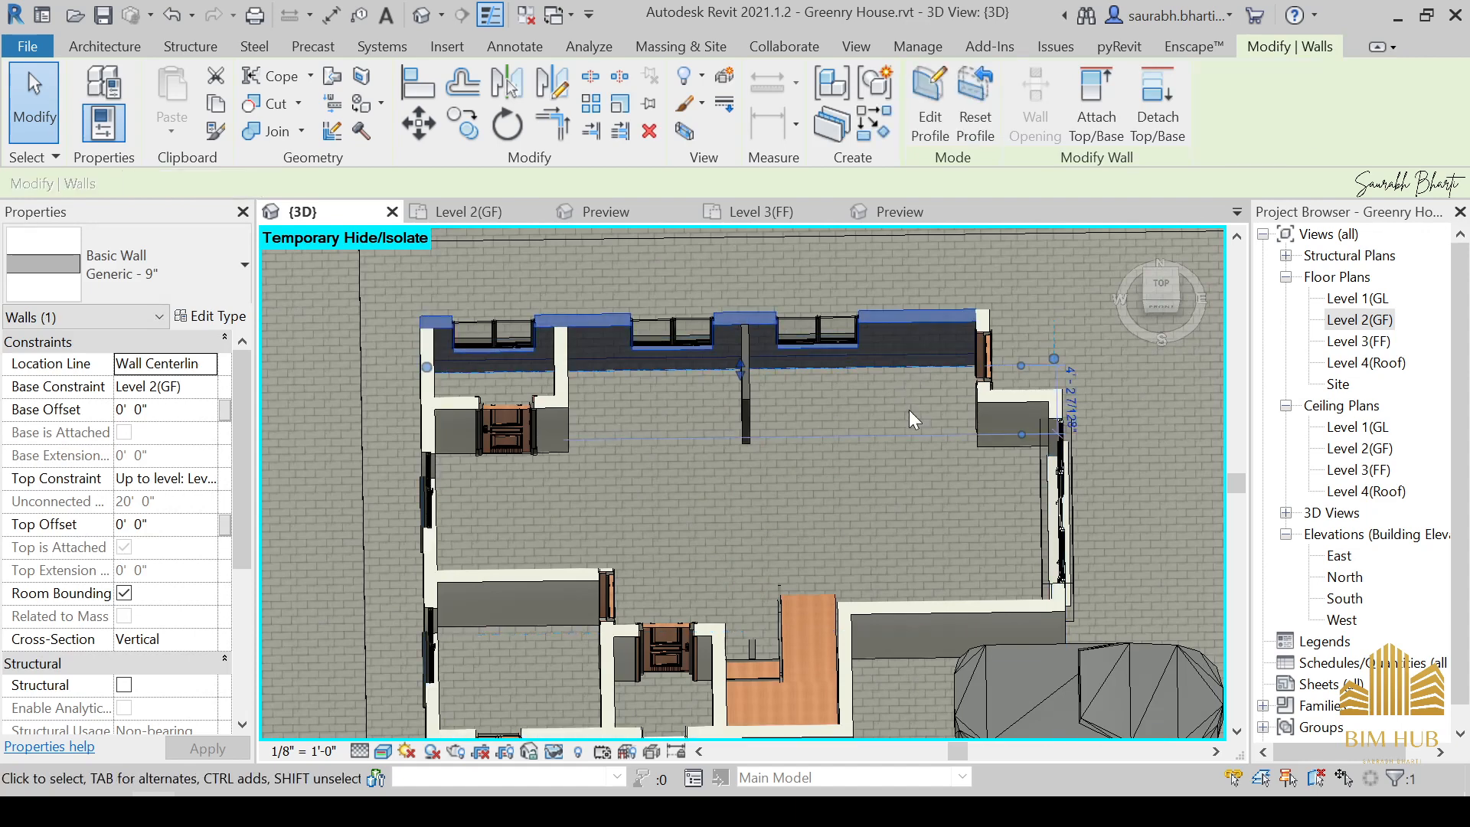
{"action": "key", "text": "Escape"}
{"action": "scroll", "coordinate": [914, 389], "scroll_direction": "up", "scroll_amount": 1}
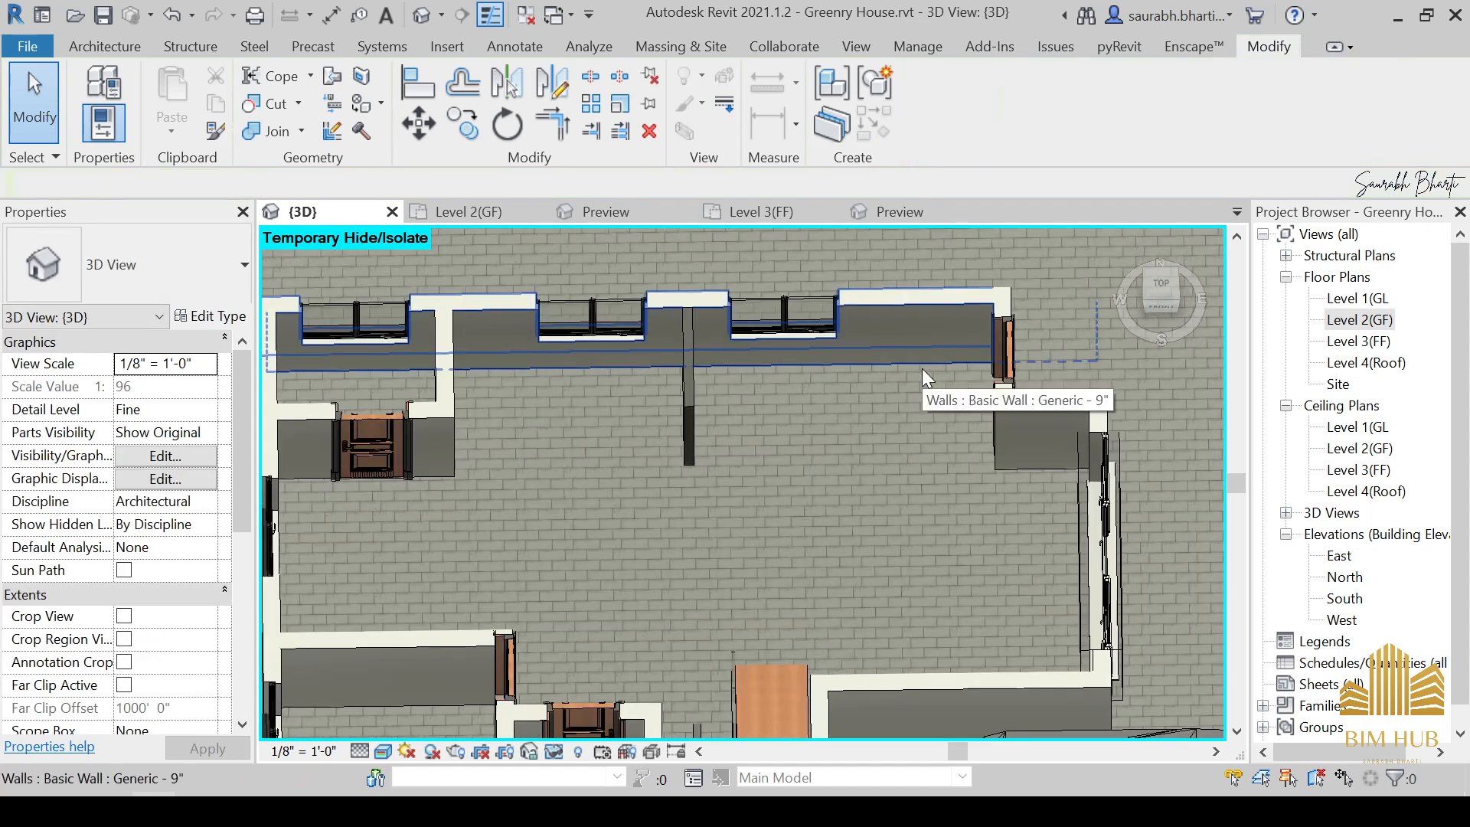
{"action": "key", "text": "Tab"}
{"action": "key", "text": "Tab"}
{"action": "left_click", "coordinate": [921, 366]}
{"action": "scroll", "coordinate": [919, 406], "scroll_direction": "down", "scroll_amount": 5}
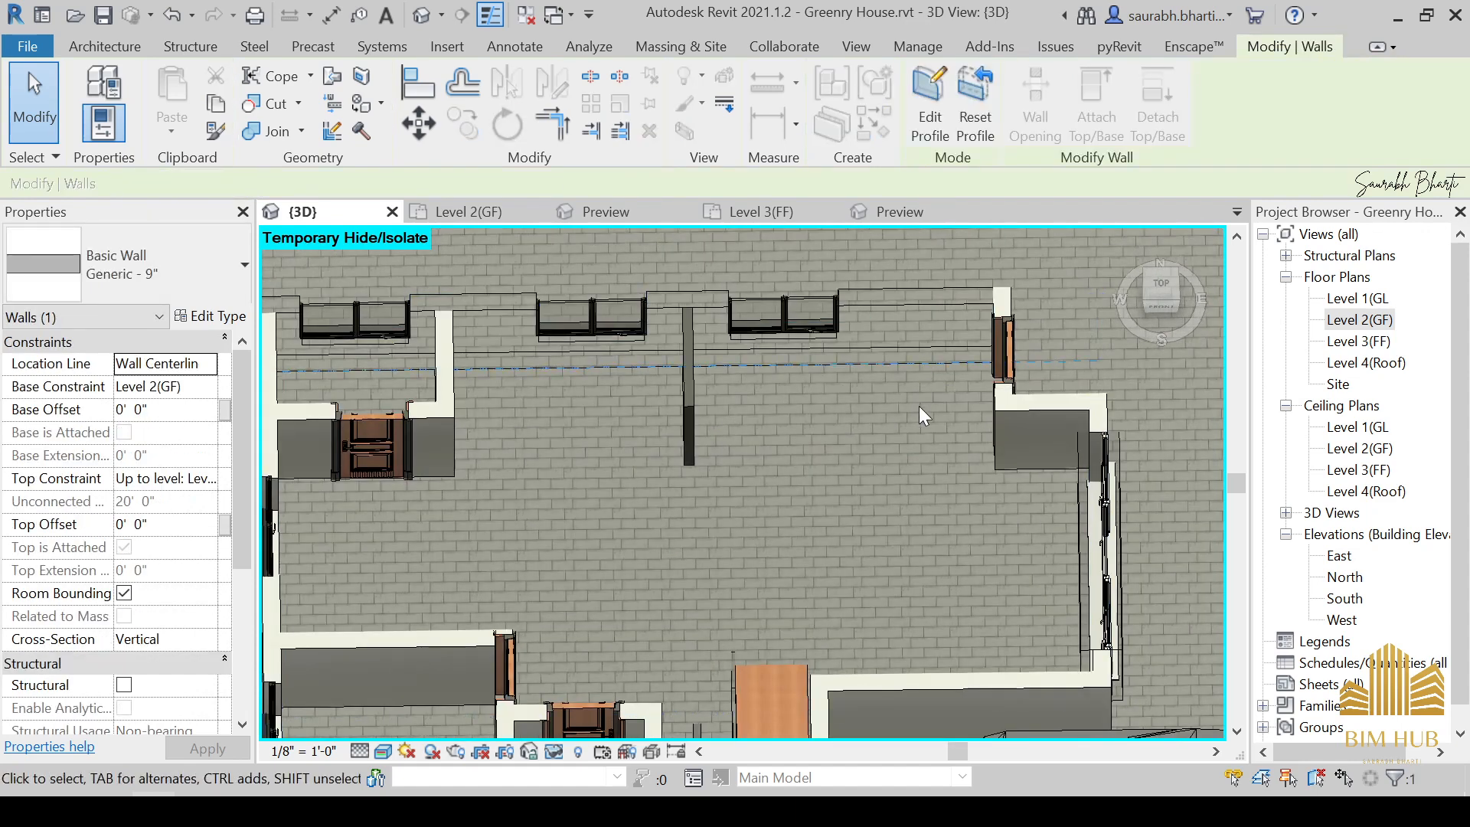
{"action": "middle_click_drag", "start_coordinate": [940, 514], "coordinate": [1067, 594], "text": "shift"}
{"action": "scroll", "coordinate": [1070, 328], "scroll_direction": "up", "scroll_amount": 3}
{"action": "scroll", "coordinate": [1017, 322], "scroll_direction": "down", "scroll_amount": 3}
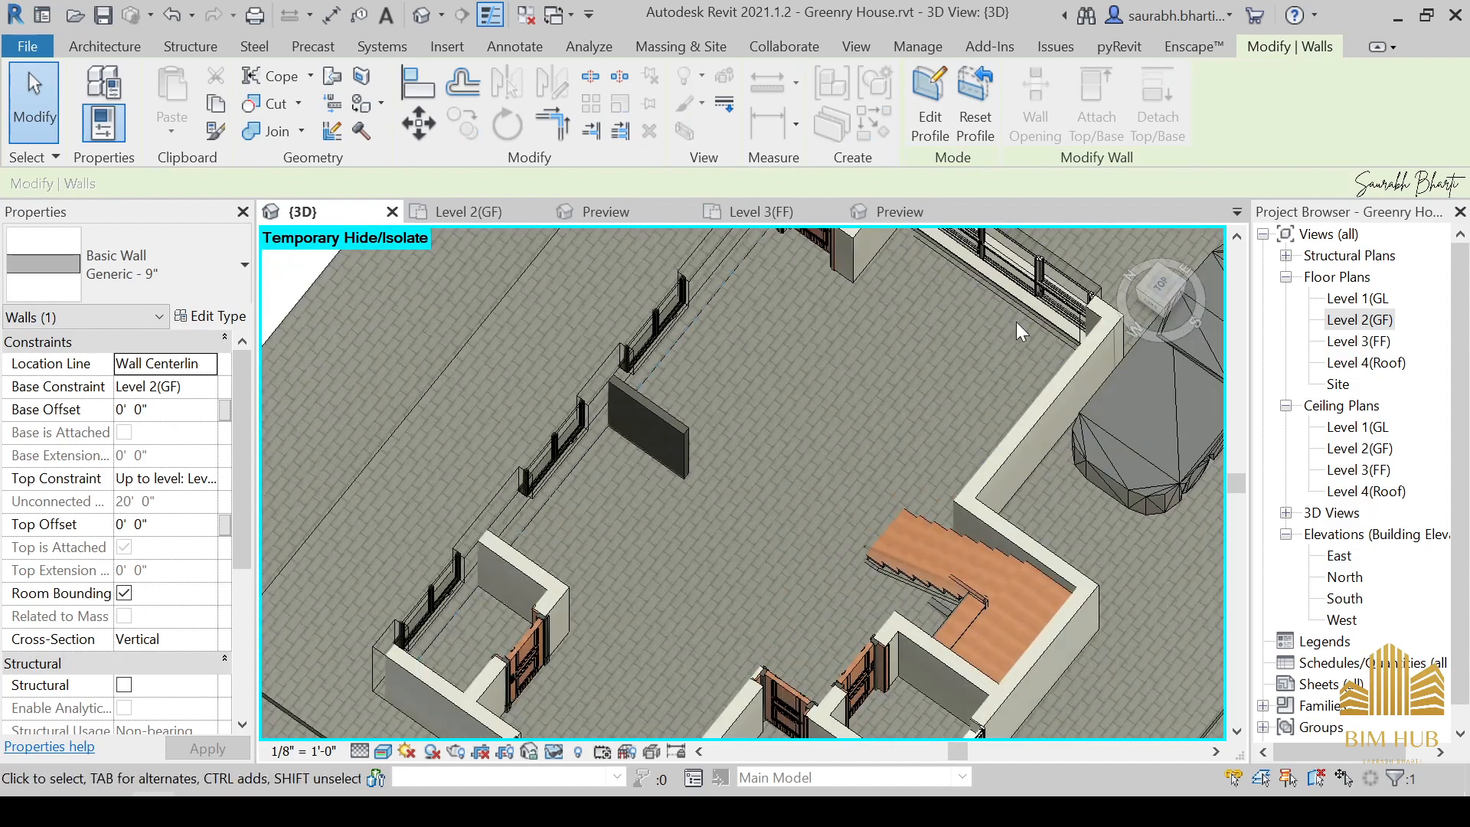
{"action": "scroll", "coordinate": [1018, 318], "scroll_direction": "down", "scroll_amount": 3}
{"action": "middle_click_drag", "start_coordinate": [1013, 340], "coordinate": [732, 496], "text": "shift"}
{"action": "scroll", "coordinate": [732, 489], "scroll_direction": "up", "scroll_amount": 2}
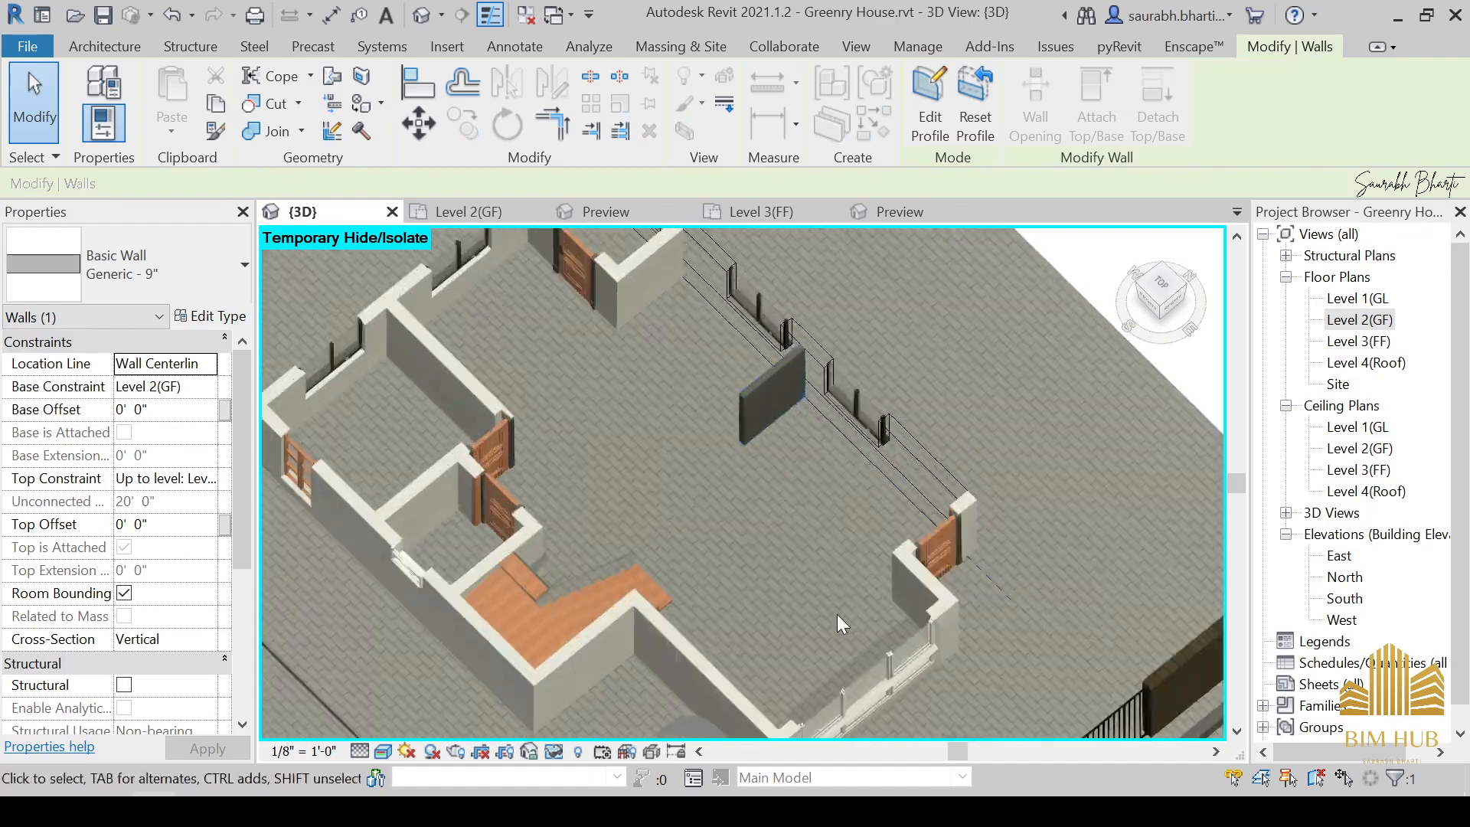
{"action": "middle_click_drag", "start_coordinate": [838, 617], "coordinate": [766, 402], "text": "shift"}
{"action": "scroll", "coordinate": [728, 597], "scroll_direction": "up", "scroll_amount": 3}
{"action": "scroll", "coordinate": [839, 513], "scroll_direction": "down", "scroll_amount": 2}
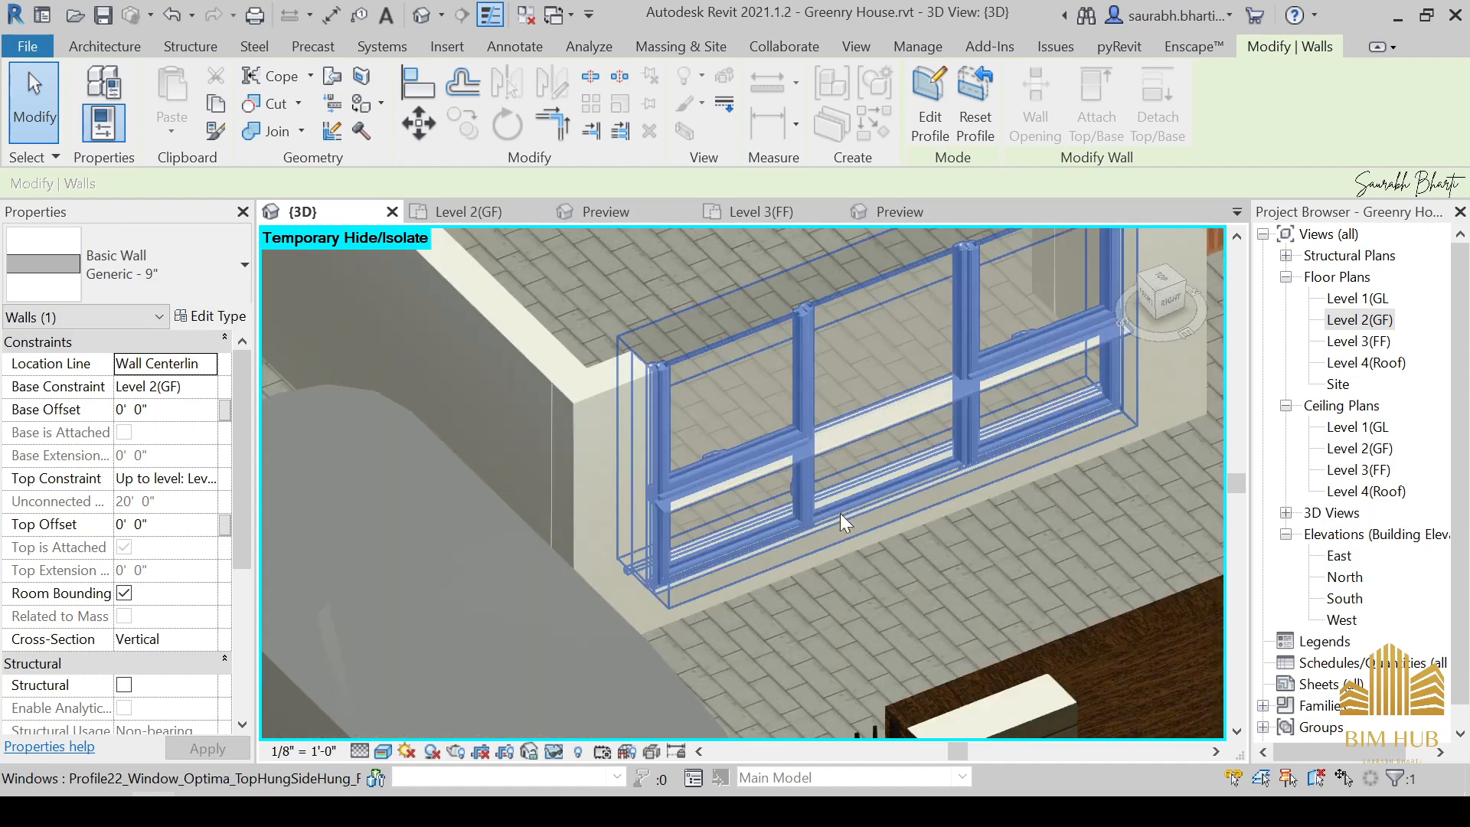
{"action": "middle_click_drag", "start_coordinate": [839, 513], "coordinate": [791, 467], "text": "shift"}
{"action": "scroll", "coordinate": [791, 467], "scroll_direction": "down", "scroll_amount": 2}
{"action": "scroll", "coordinate": [613, 511], "scroll_direction": "up", "scroll_amount": 3}
{"action": "scroll", "coordinate": [612, 511], "scroll_direction": "up", "scroll_amount": 2}
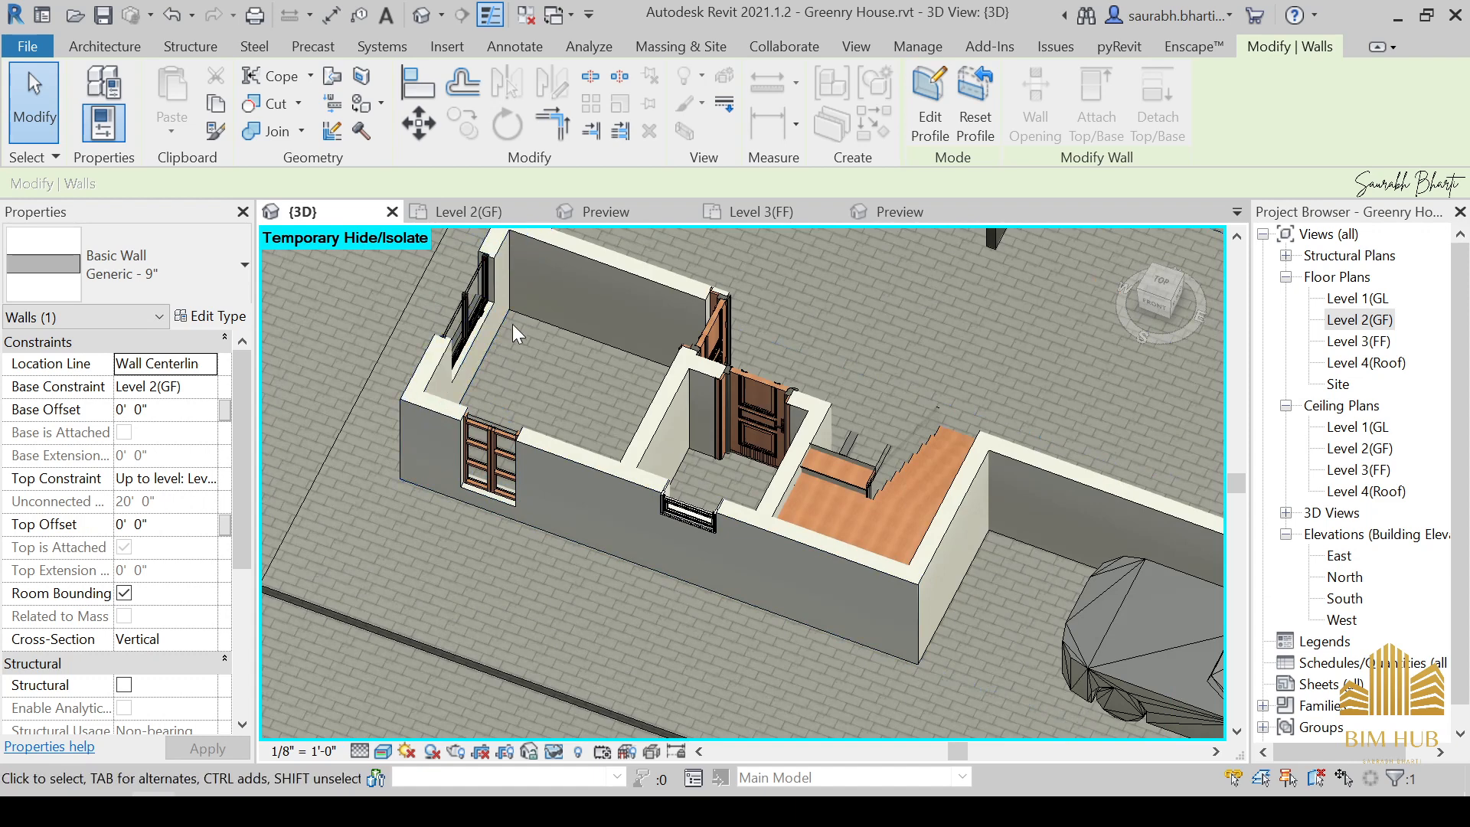
Temporarily hide the wall running from the staircase past the parked car.
{"action": "left_click", "coordinate": [444, 419]}
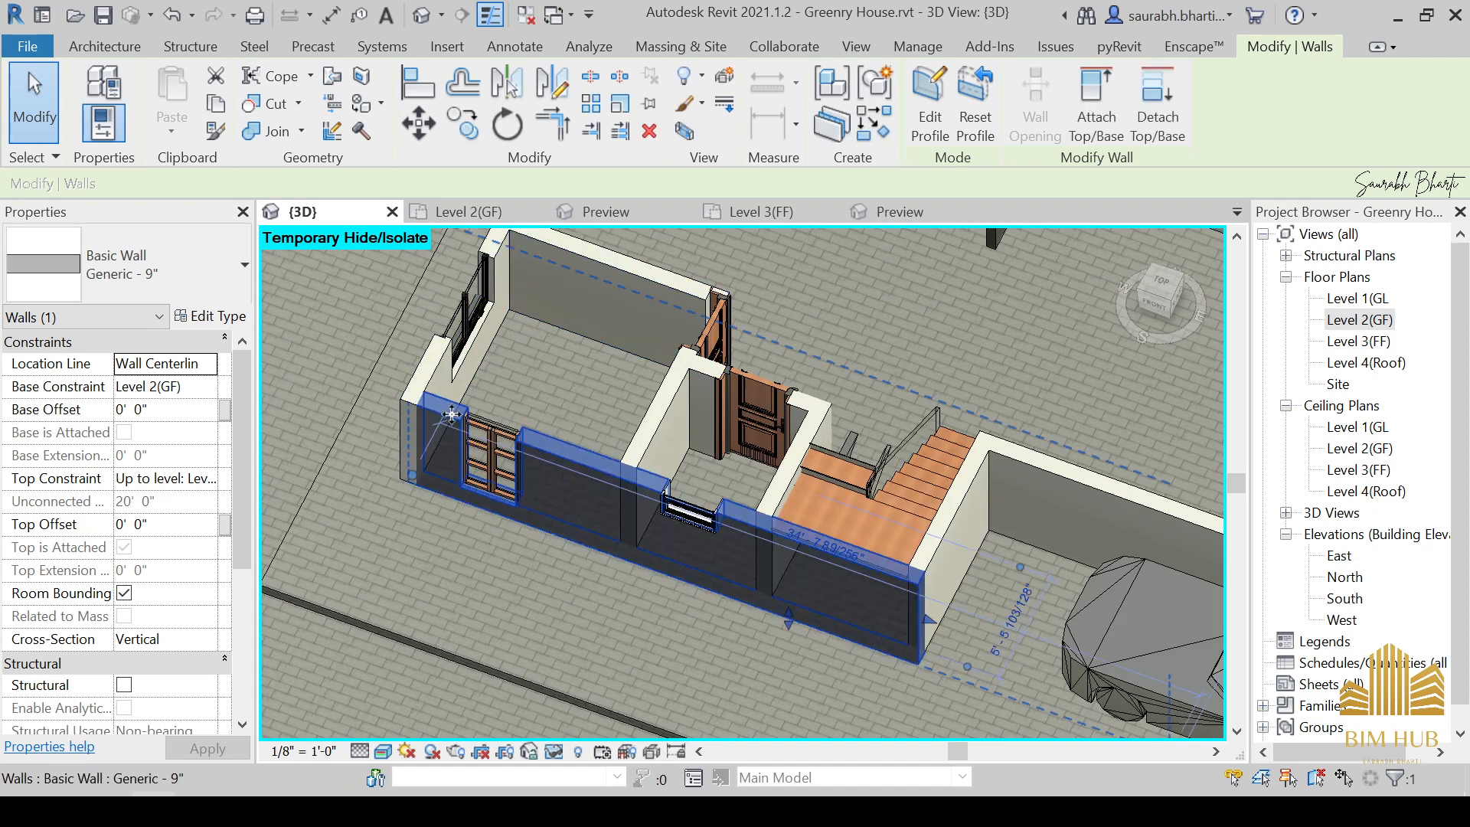
{"action": "left_click", "coordinate": [1043, 514]}
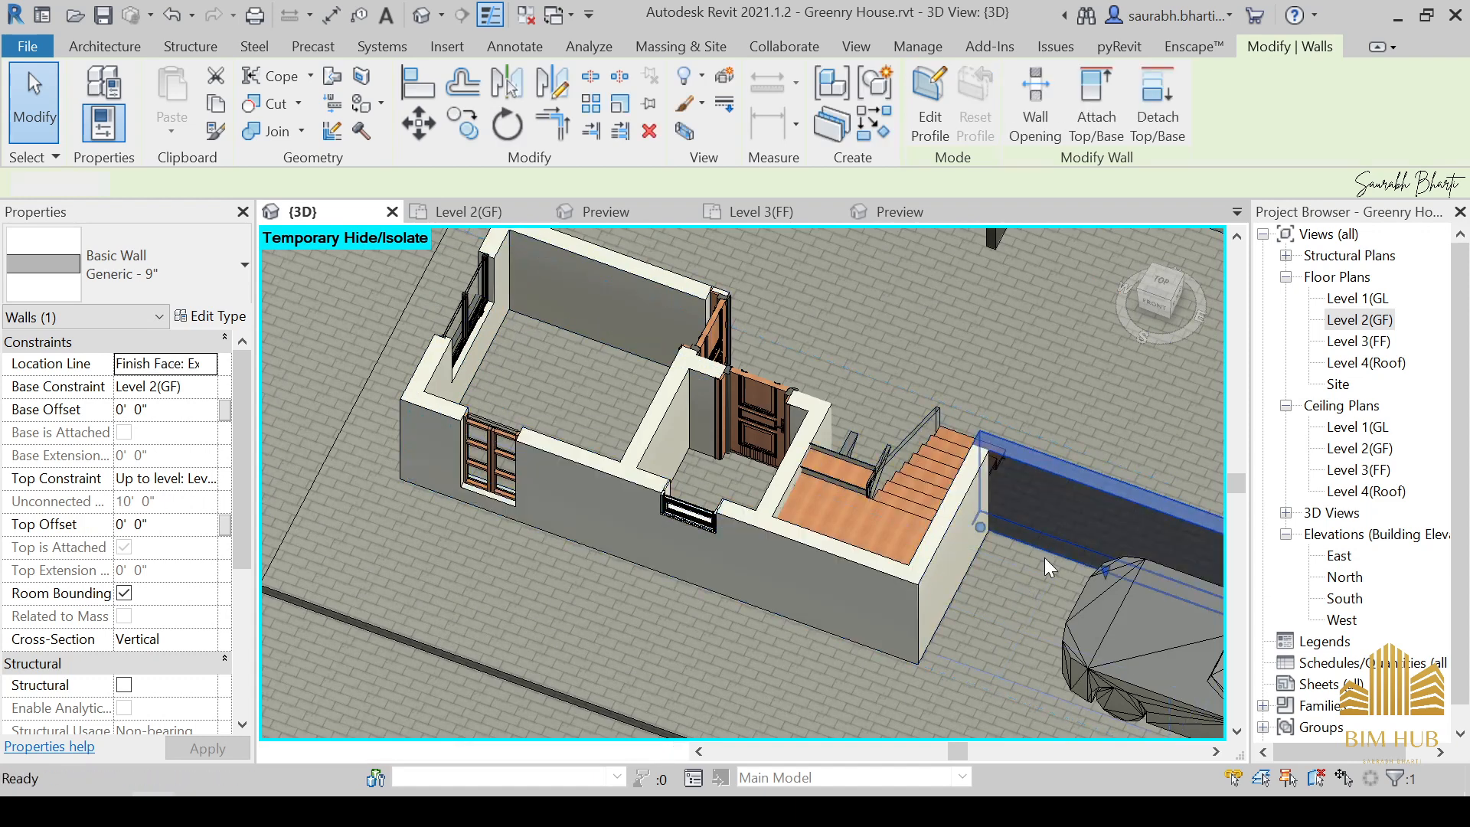
{"action": "key", "text": "h"}
{"action": "key", "text": "h"}
{"action": "scroll", "coordinate": [1047, 522], "scroll_direction": "down", "scroll_amount": 2}
{"action": "middle_click_drag", "start_coordinate": [1045, 531], "coordinate": [1035, 423], "text": "shift"}
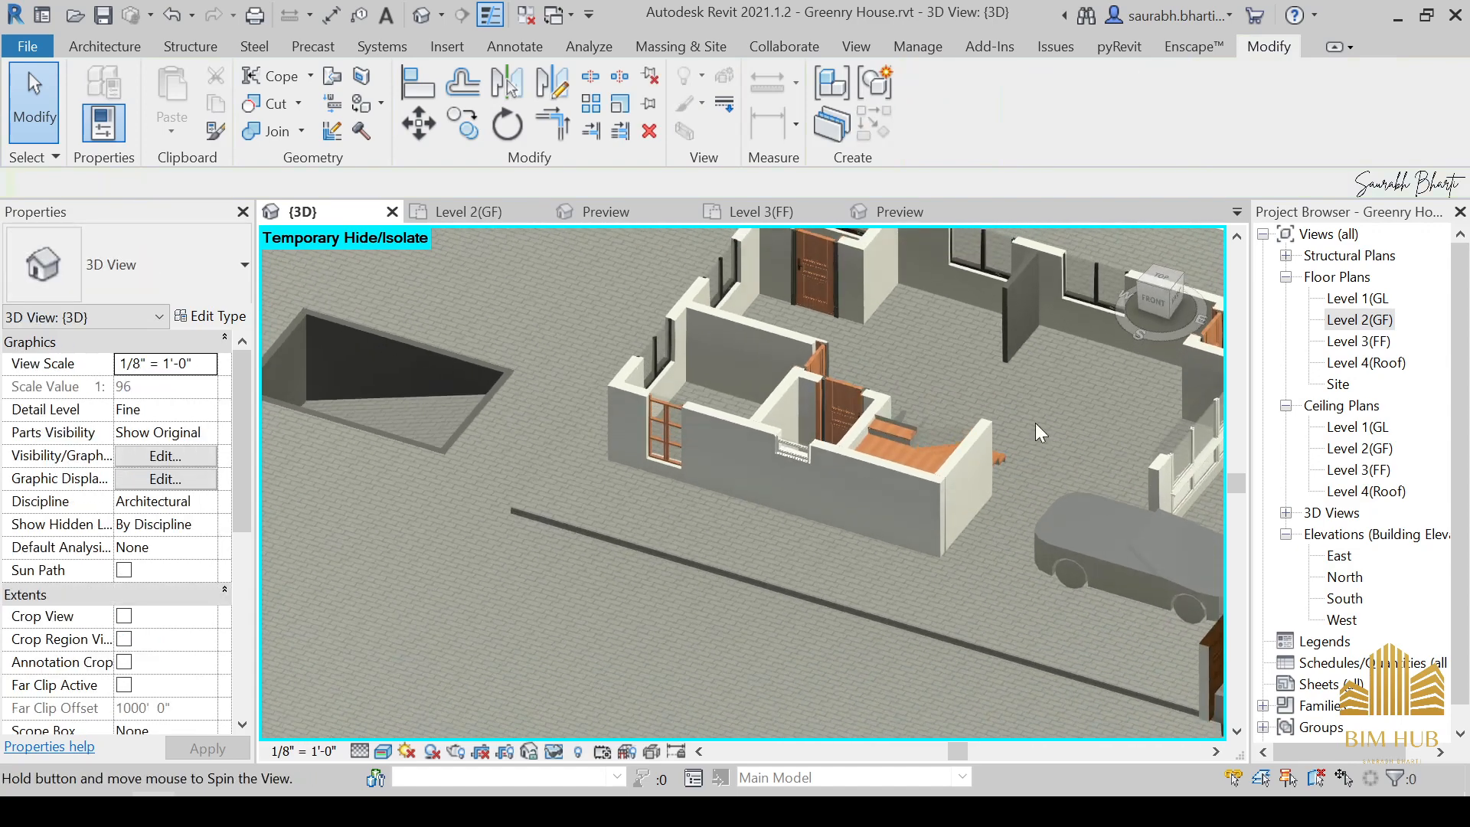
Select the ground-floor slab in the top view and duplicate its floor type as "Generic - 6" white".
{"action": "left_click", "coordinate": [957, 646]}
{"action": "middle_click_drag", "start_coordinate": [798, 453], "coordinate": [806, 558], "text": "shift"}
{"action": "scroll", "coordinate": [807, 556], "scroll_direction": "down", "scroll_amount": 3}
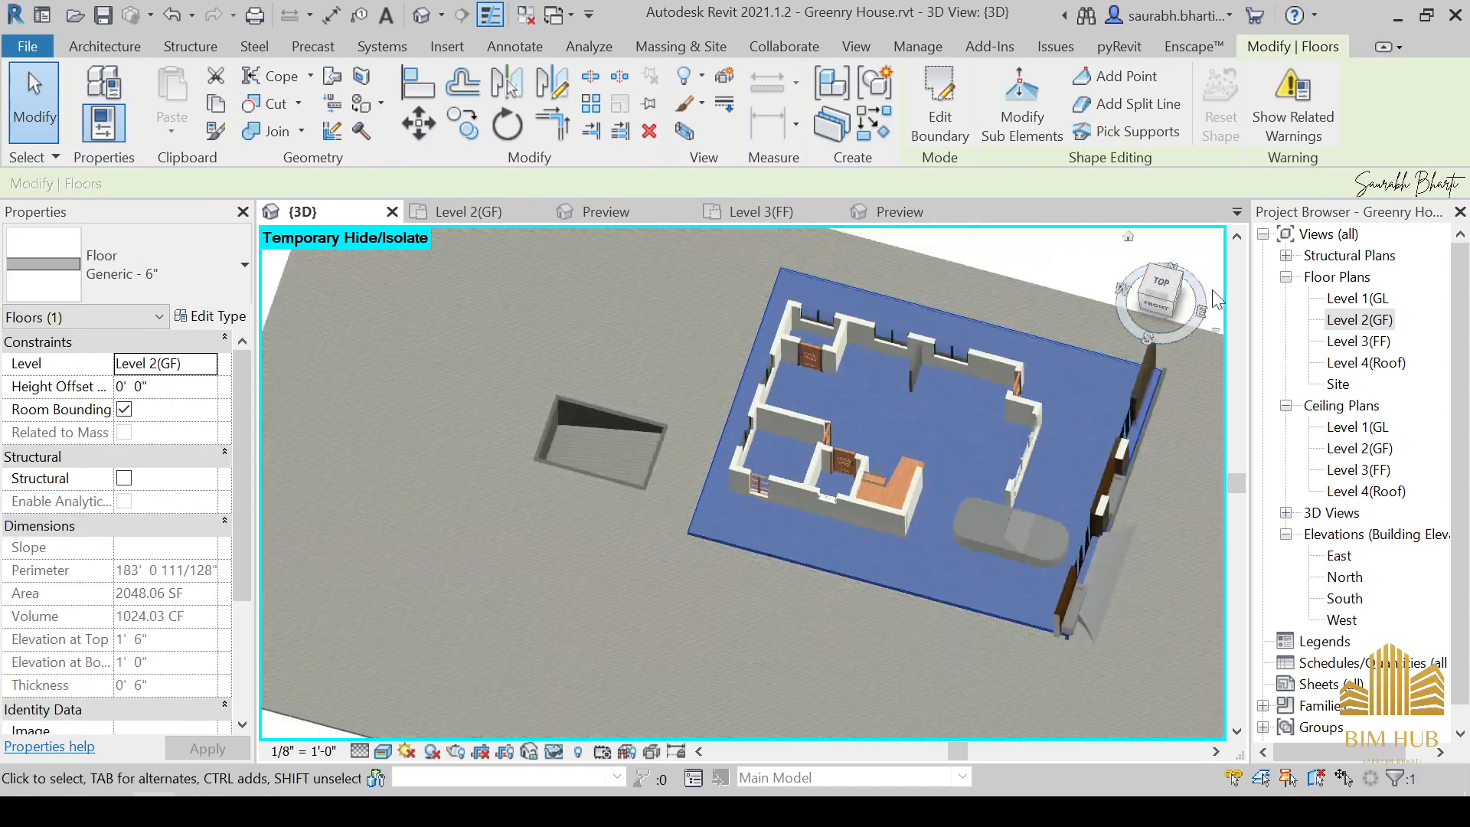
{"action": "left_click", "coordinate": [1162, 293]}
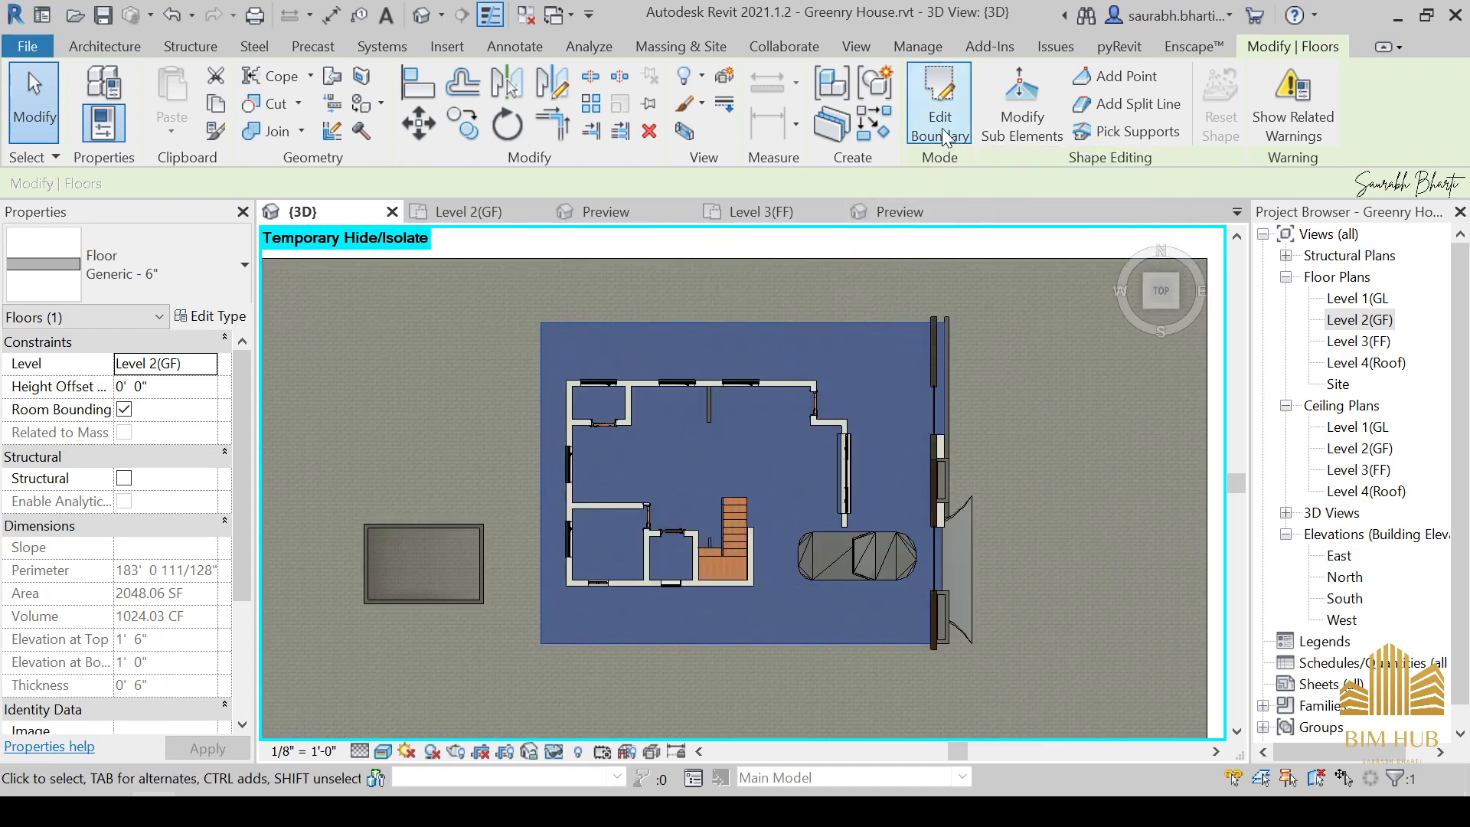
{"action": "left_click", "coordinate": [906, 376]}
{"action": "left_click", "coordinate": [784, 644]}
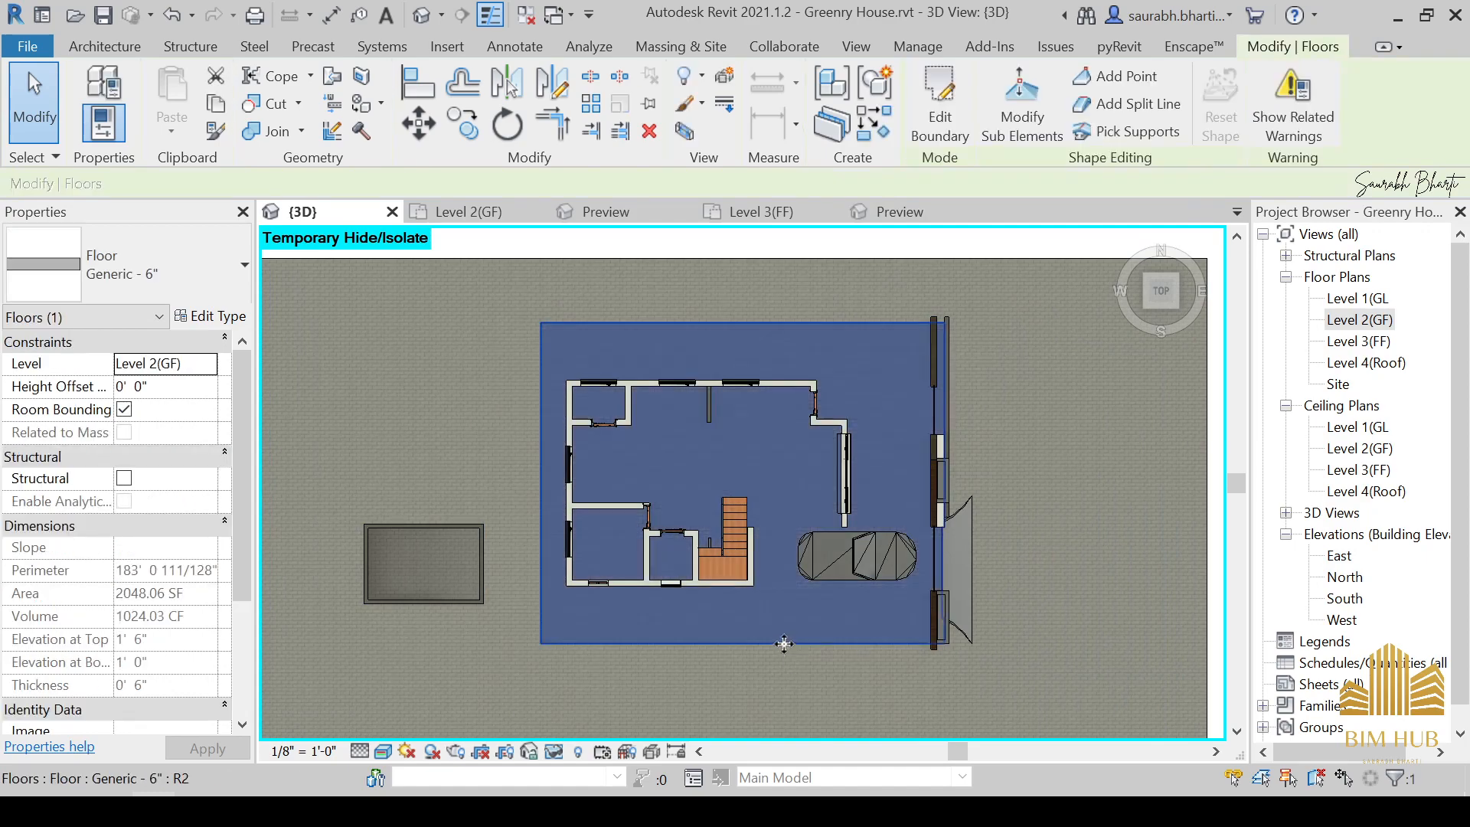
{"action": "left_click", "coordinate": [203, 316]}
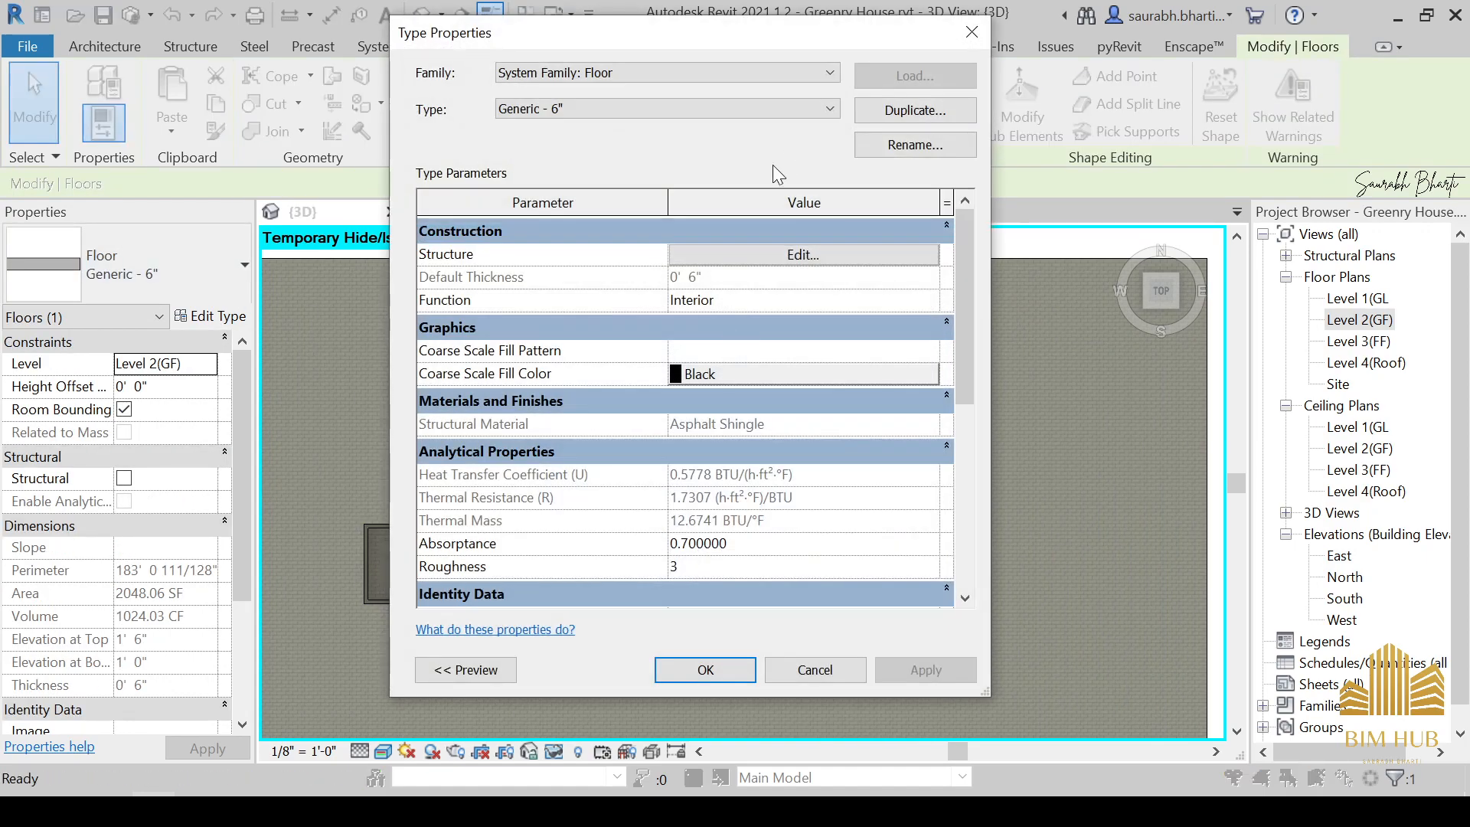
{"action": "left_click", "coordinate": [915, 109]}
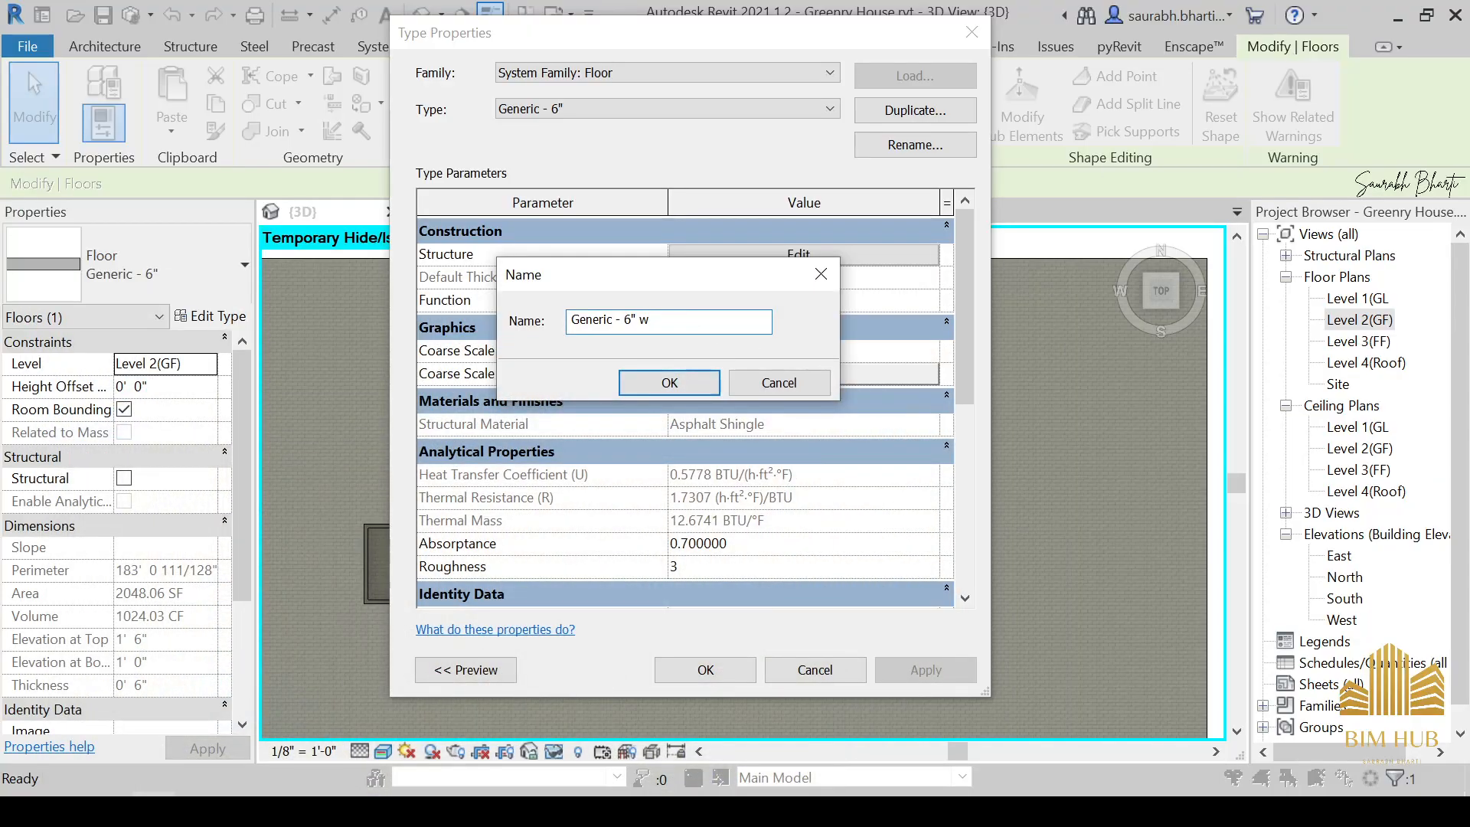
{"action": "type", "text": "te"}
{"action": "key", "text": "Return"}
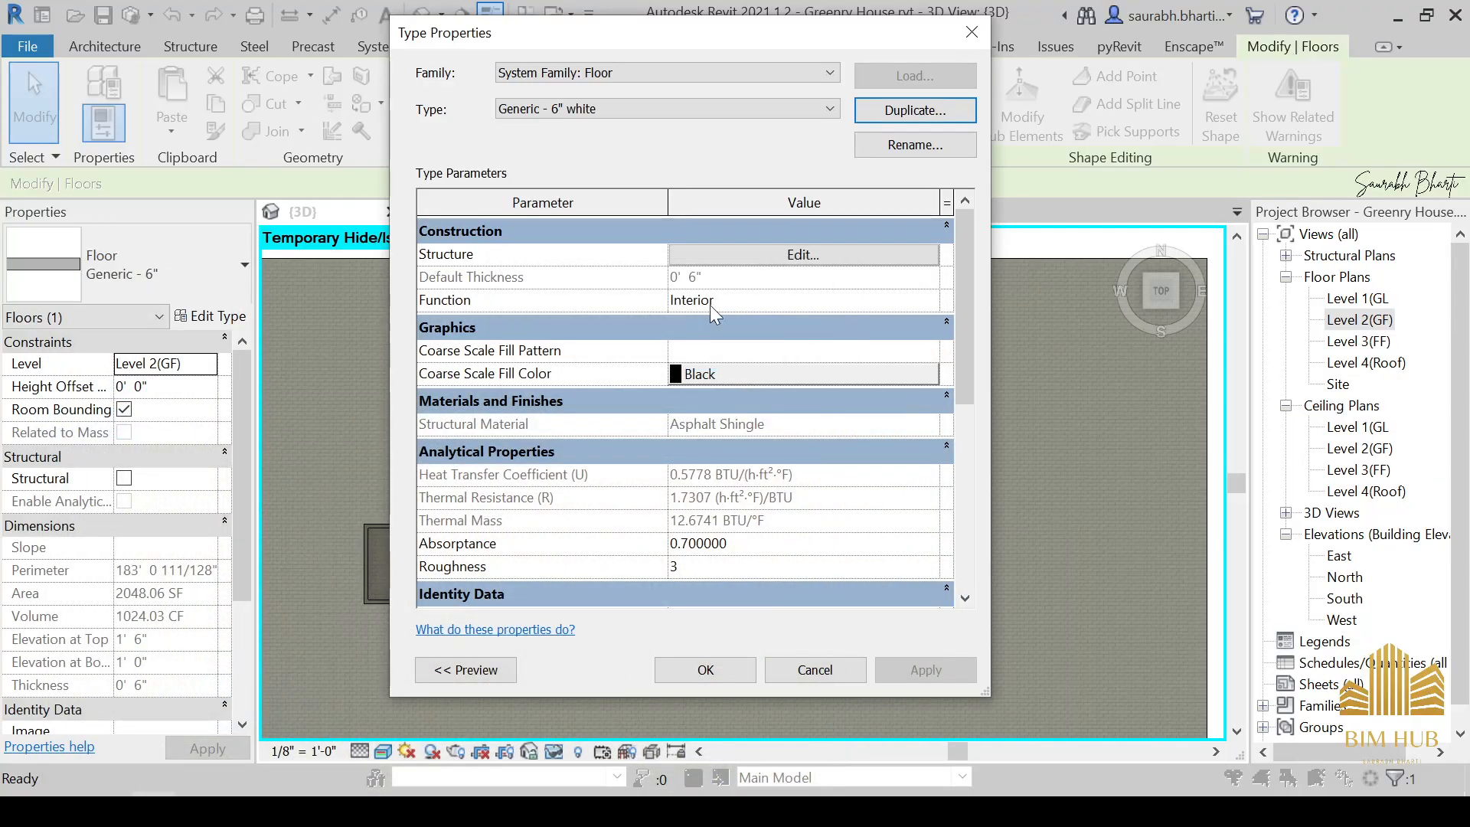
Set the structure layer of the white floor type to the Laminate, Ivory, Matte material and apply the type to the slab.
{"action": "left_click", "coordinate": [798, 256]}
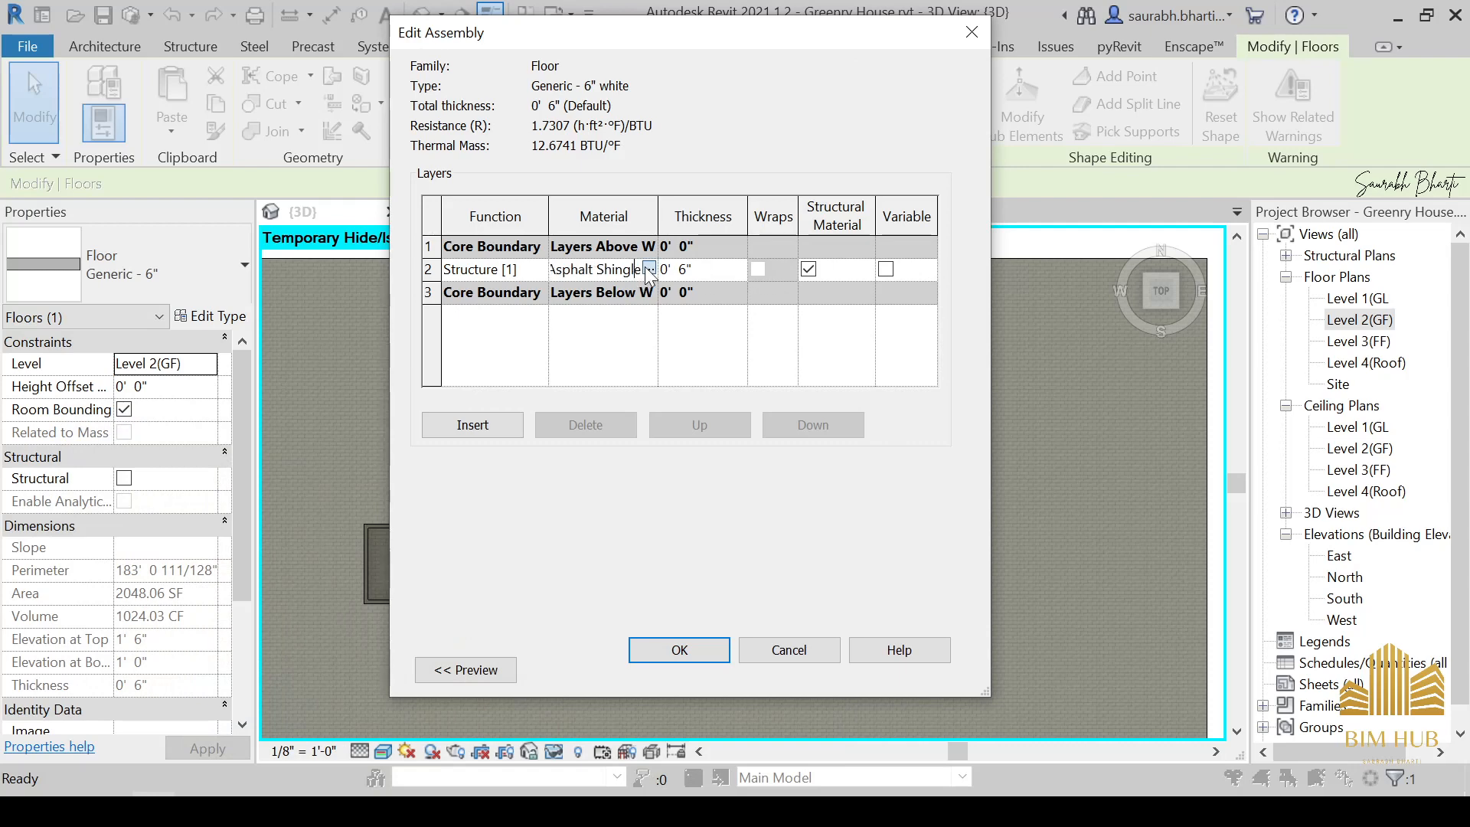
{"action": "left_click", "coordinate": [648, 270]}
{"action": "scroll", "coordinate": [503, 523], "scroll_direction": "down", "scroll_amount": 5}
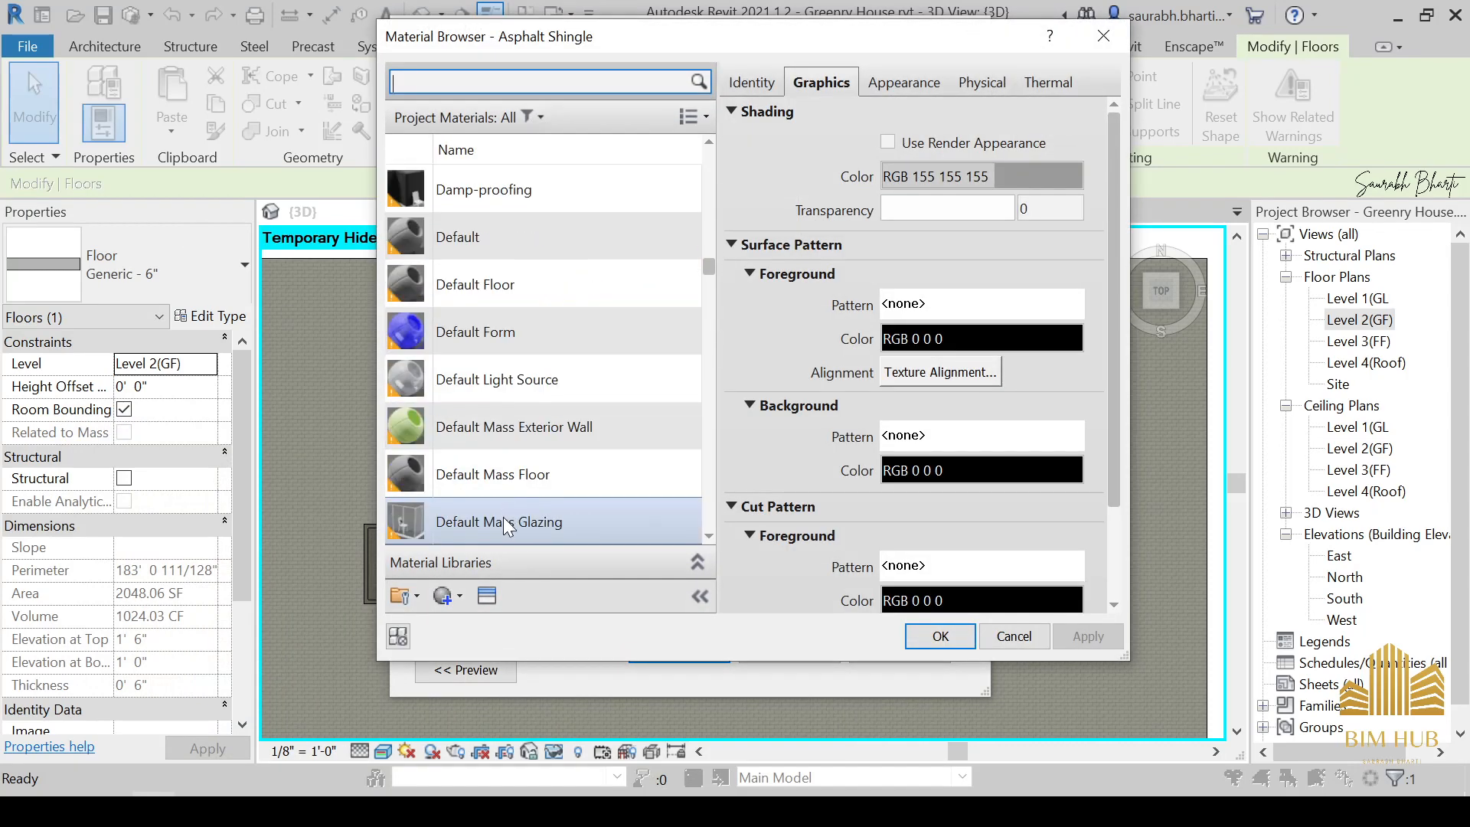
{"action": "scroll", "coordinate": [501, 433], "scroll_direction": "down", "scroll_amount": 15}
{"action": "scroll", "coordinate": [501, 434], "scroll_direction": "up", "scroll_amount": 5}
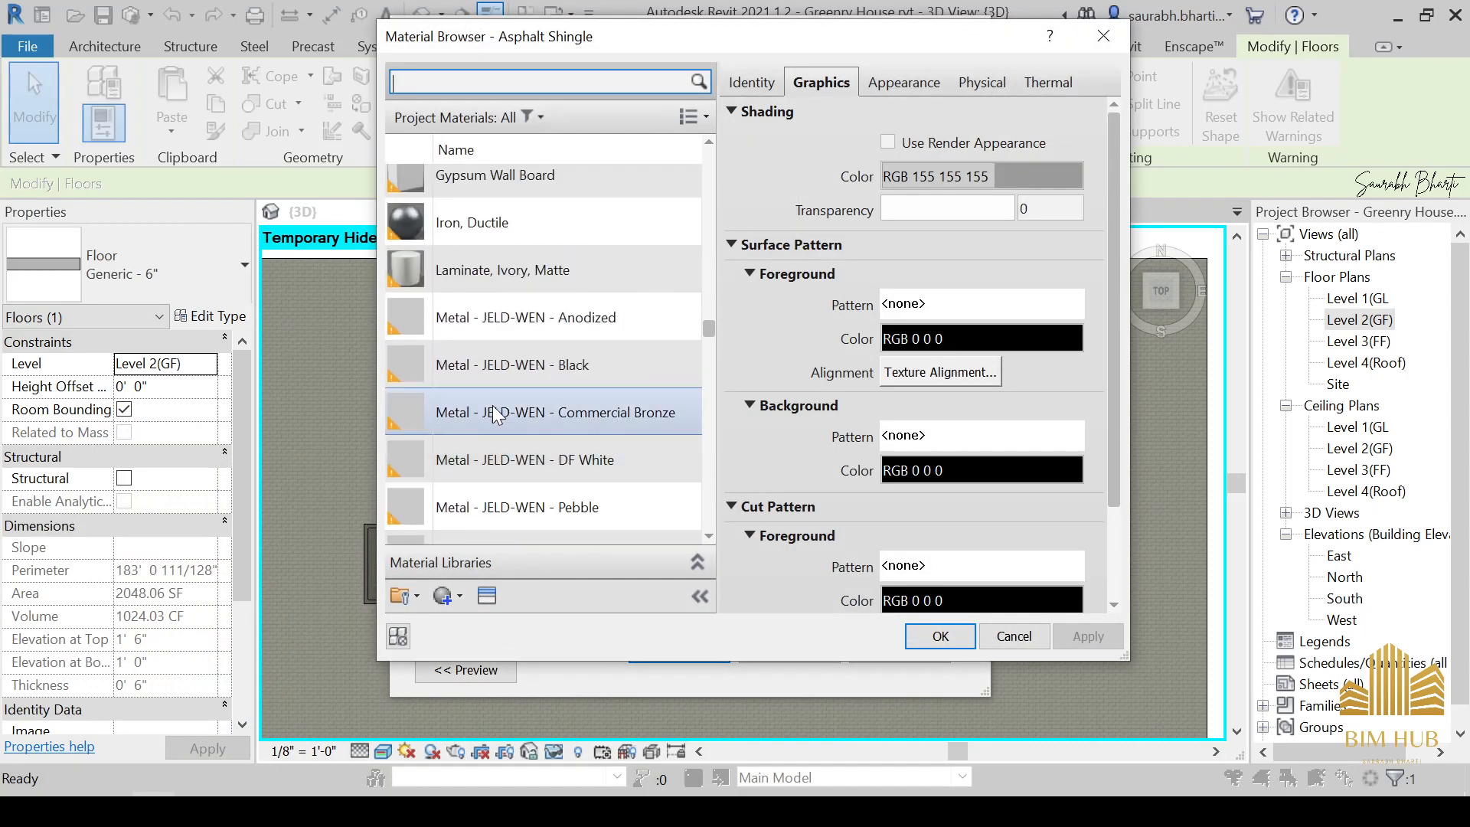
{"action": "double_click", "coordinate": [489, 264]}
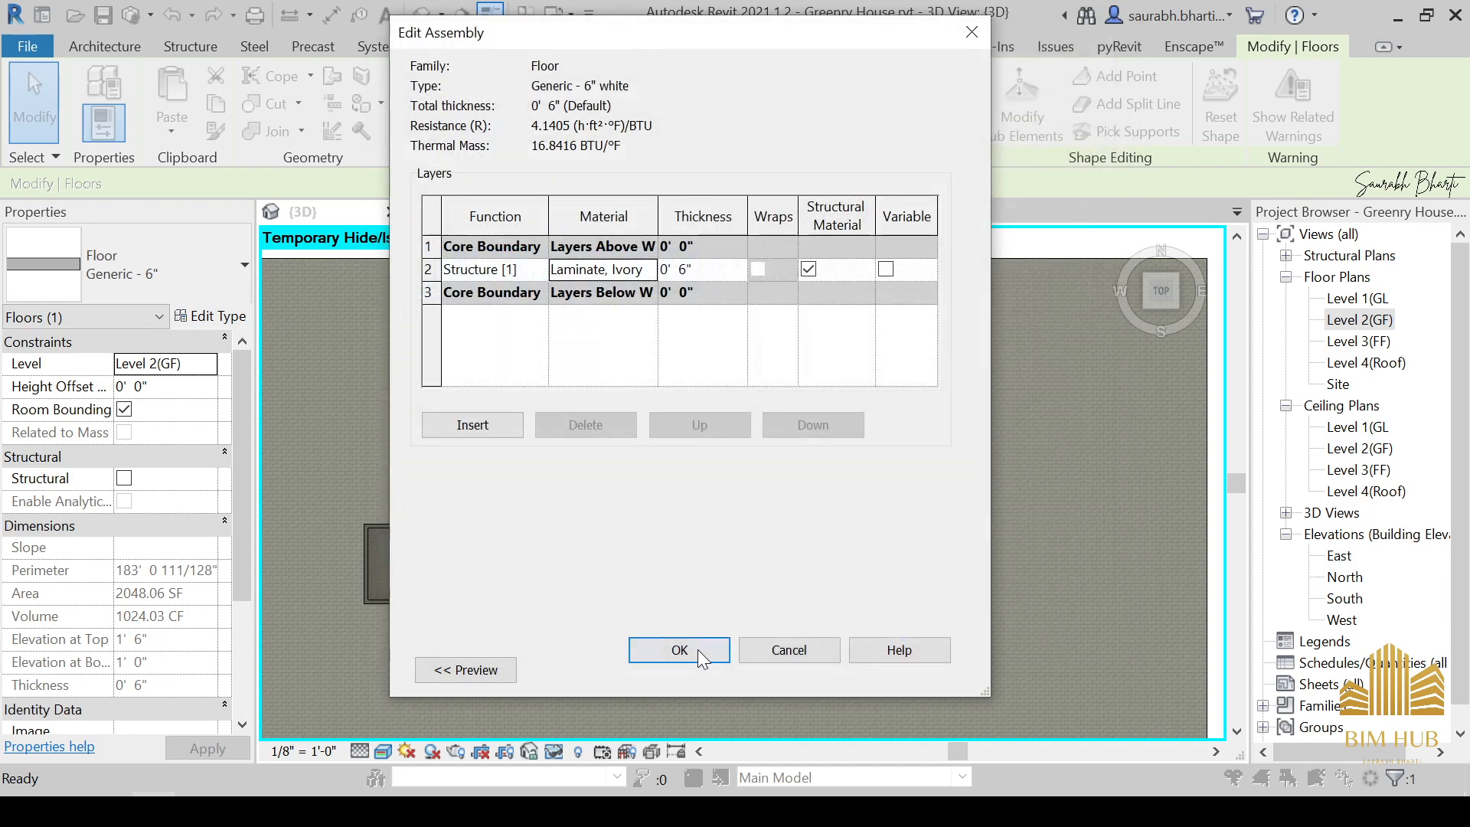
{"action": "left_click", "coordinate": [697, 649]}
{"action": "left_click", "coordinate": [705, 669]}
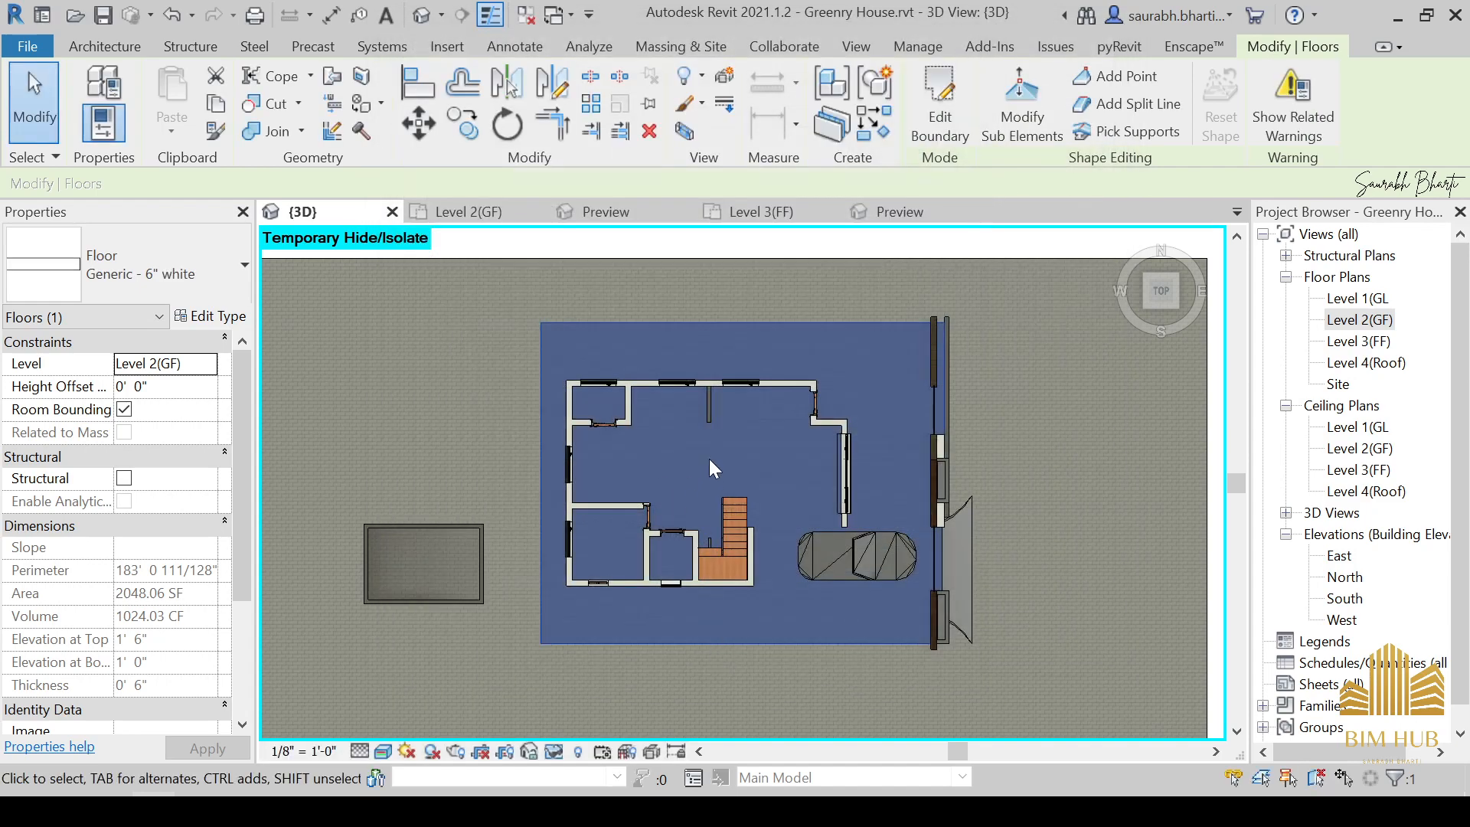
Inspect the recoloured ground-floor slab, then select it and create parts from it in the top view.
{"action": "left_click", "coordinate": [431, 352]}
{"action": "middle_click_drag", "start_coordinate": [745, 586], "coordinate": [697, 504], "text": "shift"}
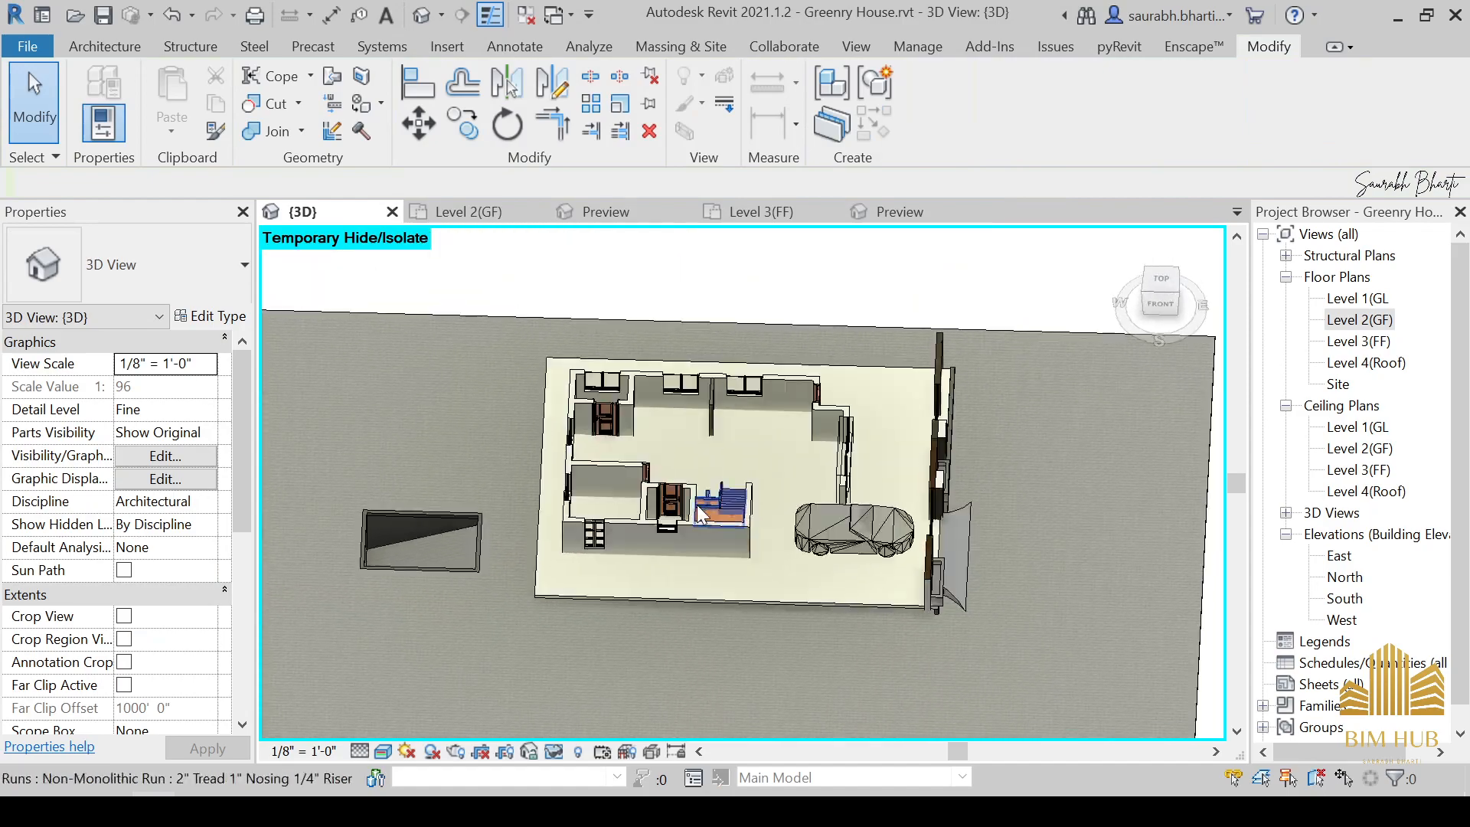
{"action": "scroll", "coordinate": [726, 547], "scroll_direction": "up", "scroll_amount": 5}
{"action": "scroll", "coordinate": [470, 487], "scroll_direction": "up", "scroll_amount": 1}
{"action": "middle_click_drag", "start_coordinate": [475, 496], "coordinate": [448, 544], "text": "shift"}
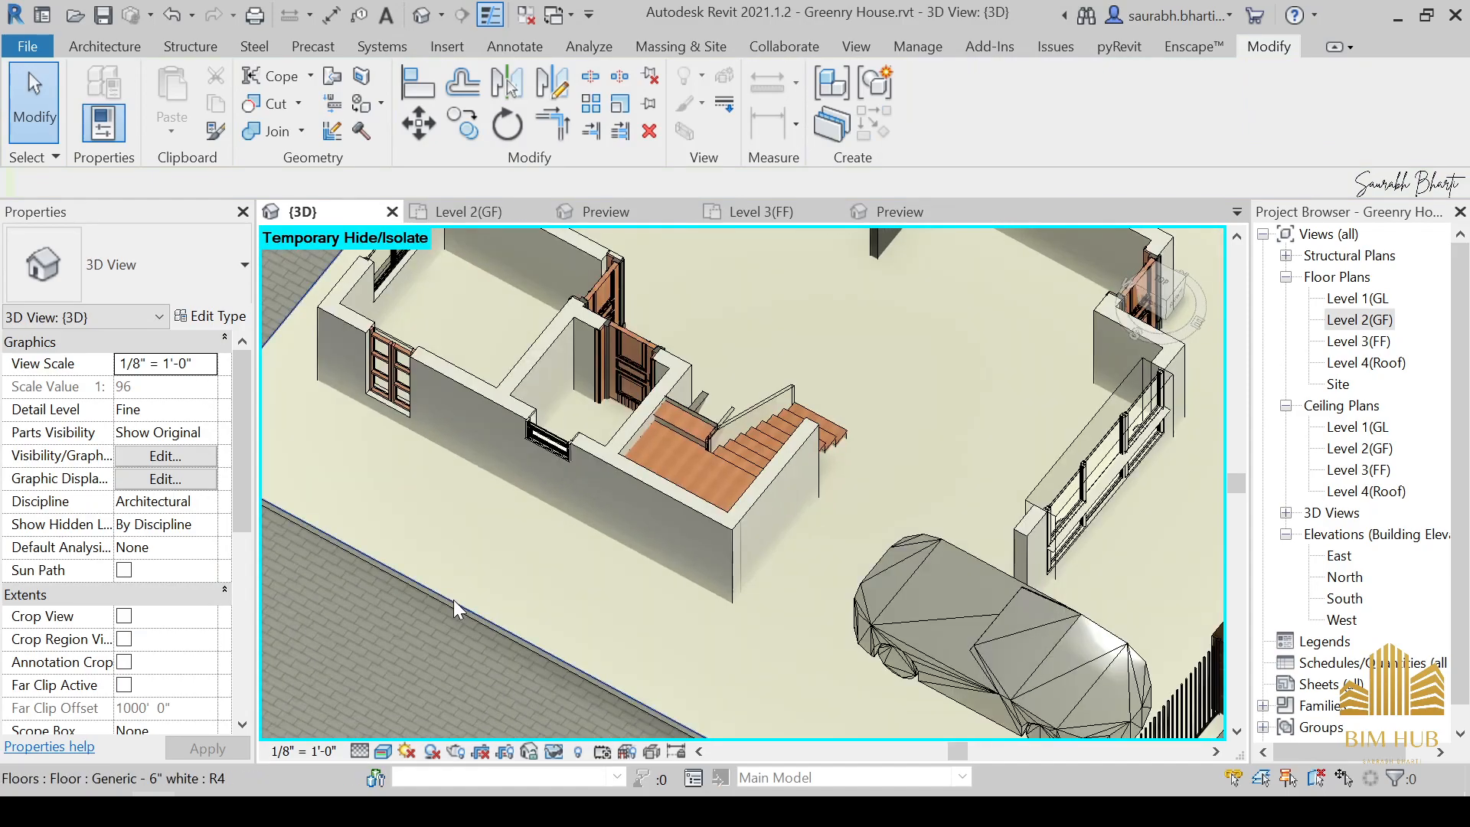
{"action": "left_click", "coordinate": [453, 600]}
{"action": "scroll", "coordinate": [548, 536], "scroll_direction": "down", "scroll_amount": 3}
{"action": "middle_click_drag", "start_coordinate": [548, 536], "coordinate": [673, 597], "text": "shift"}
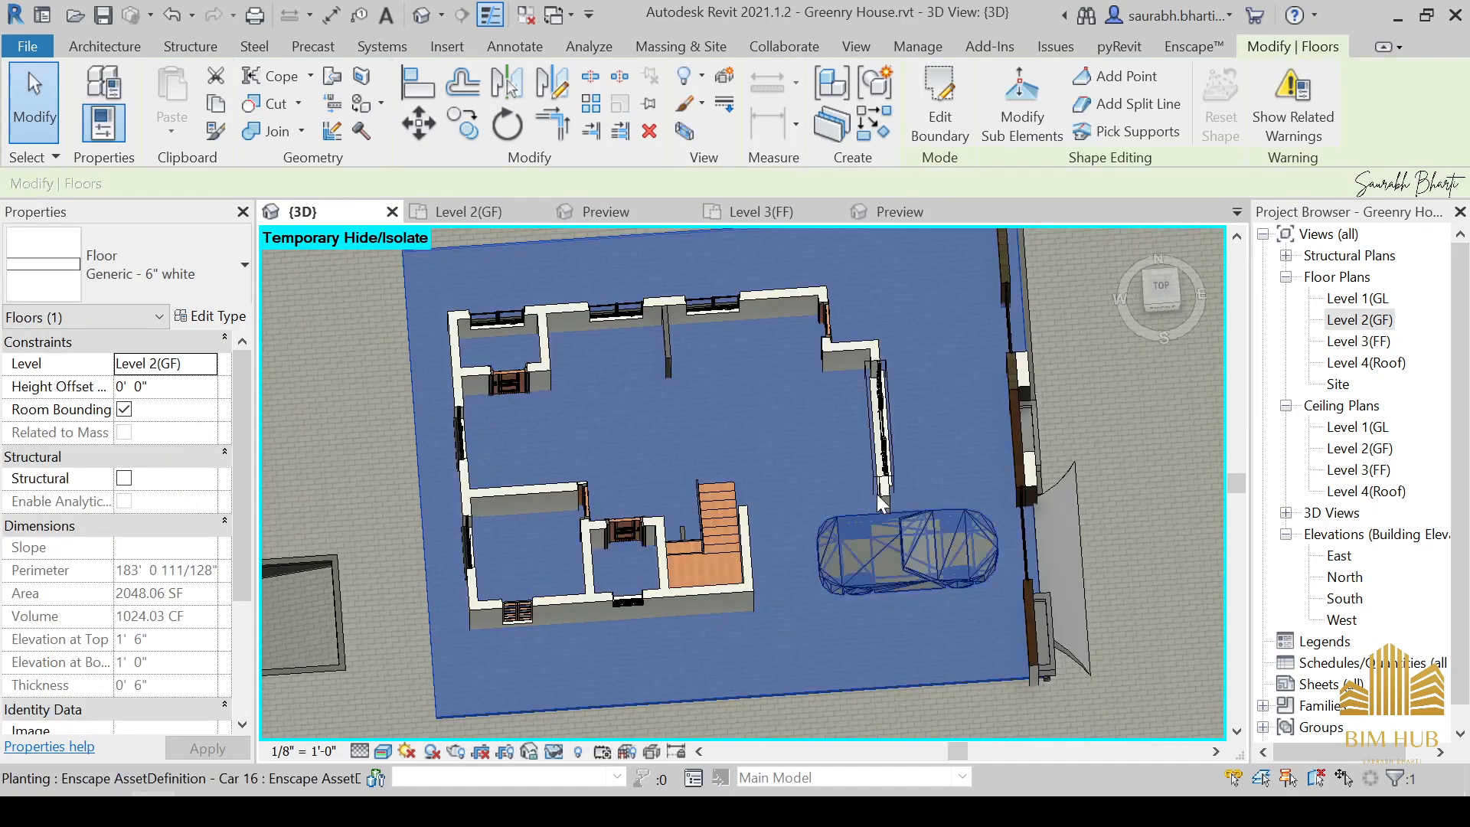
{"action": "left_click", "coordinate": [1161, 291]}
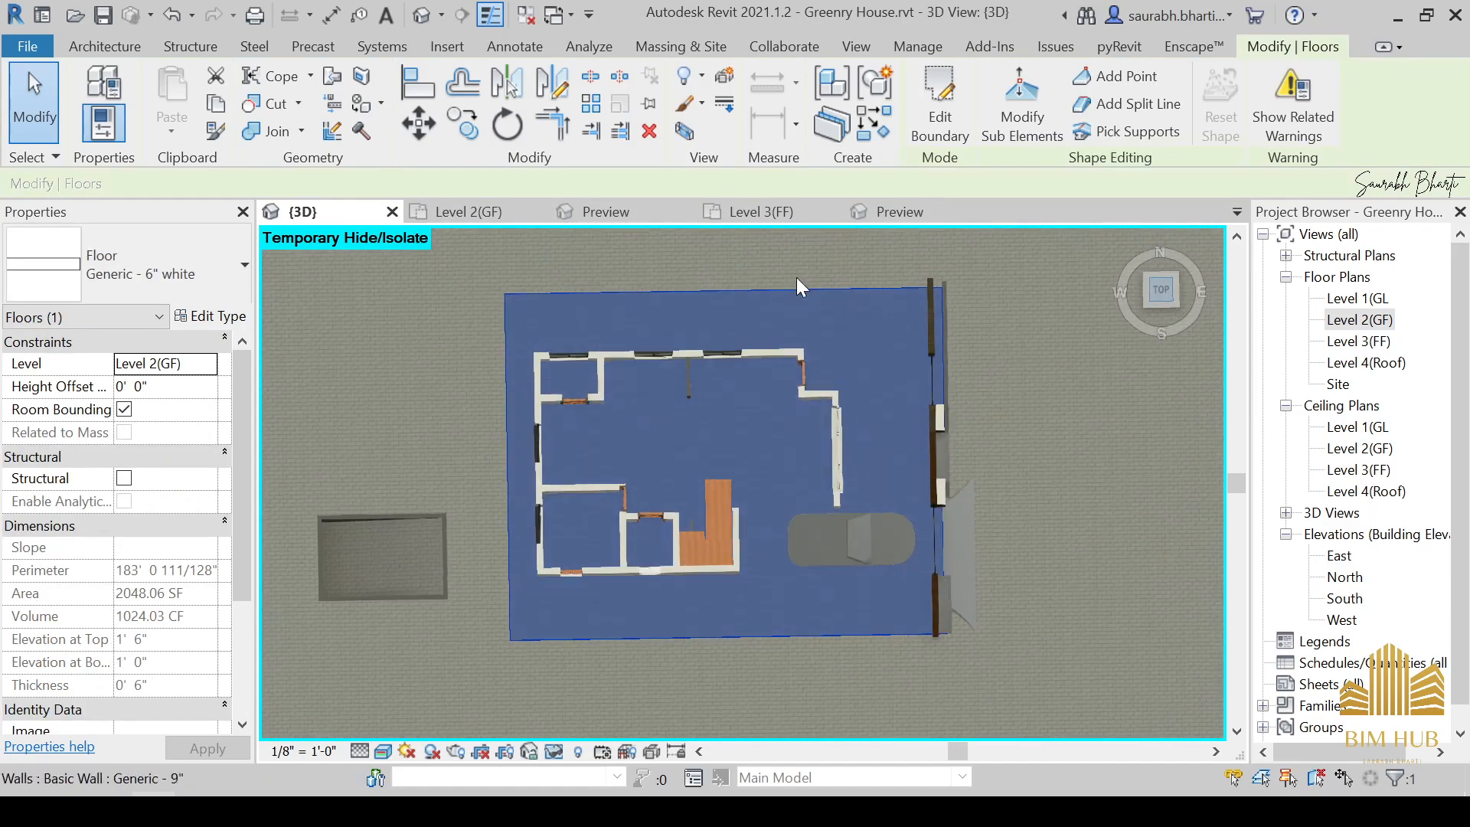
{"action": "left_click", "coordinate": [847, 135]}
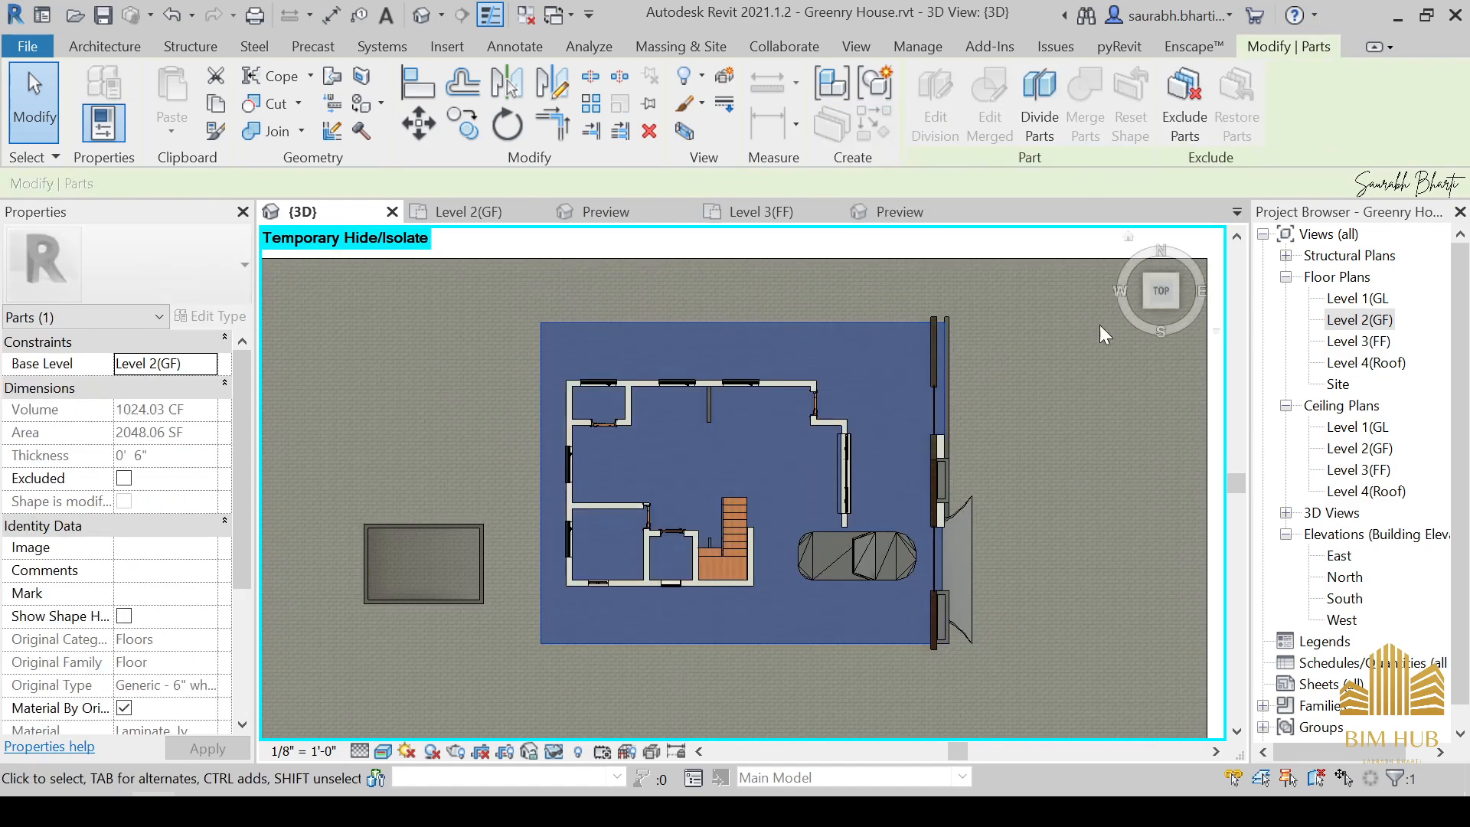
Start dividing the slab part and sketch a rectangle along the inner wall faces of the larger room beside the staircase block.
{"action": "left_click", "coordinate": [1040, 111]}
{"action": "scroll", "coordinate": [636, 534], "scroll_direction": "up", "scroll_amount": 2}
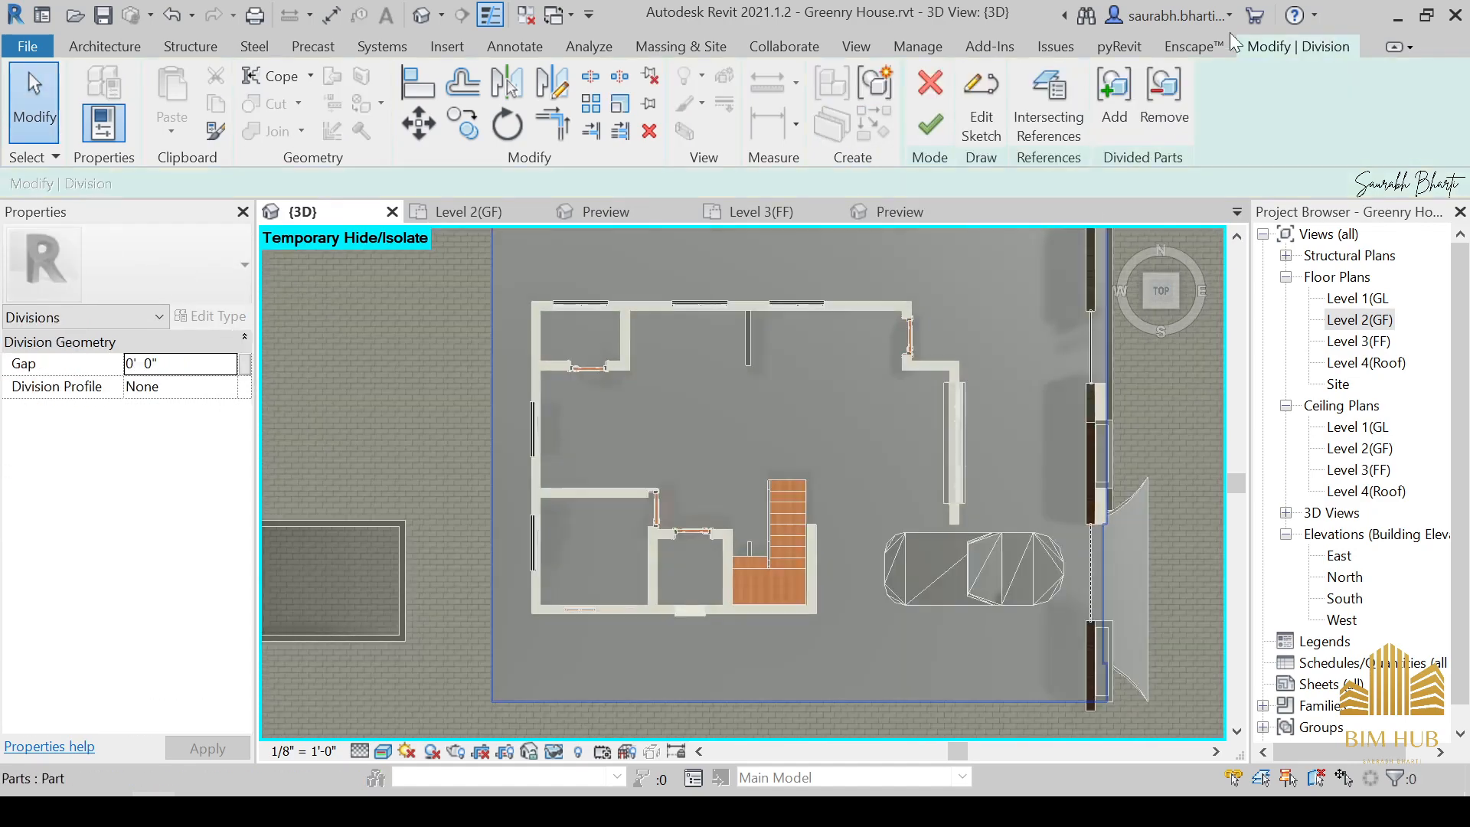
{"action": "left_click", "coordinate": [983, 111]}
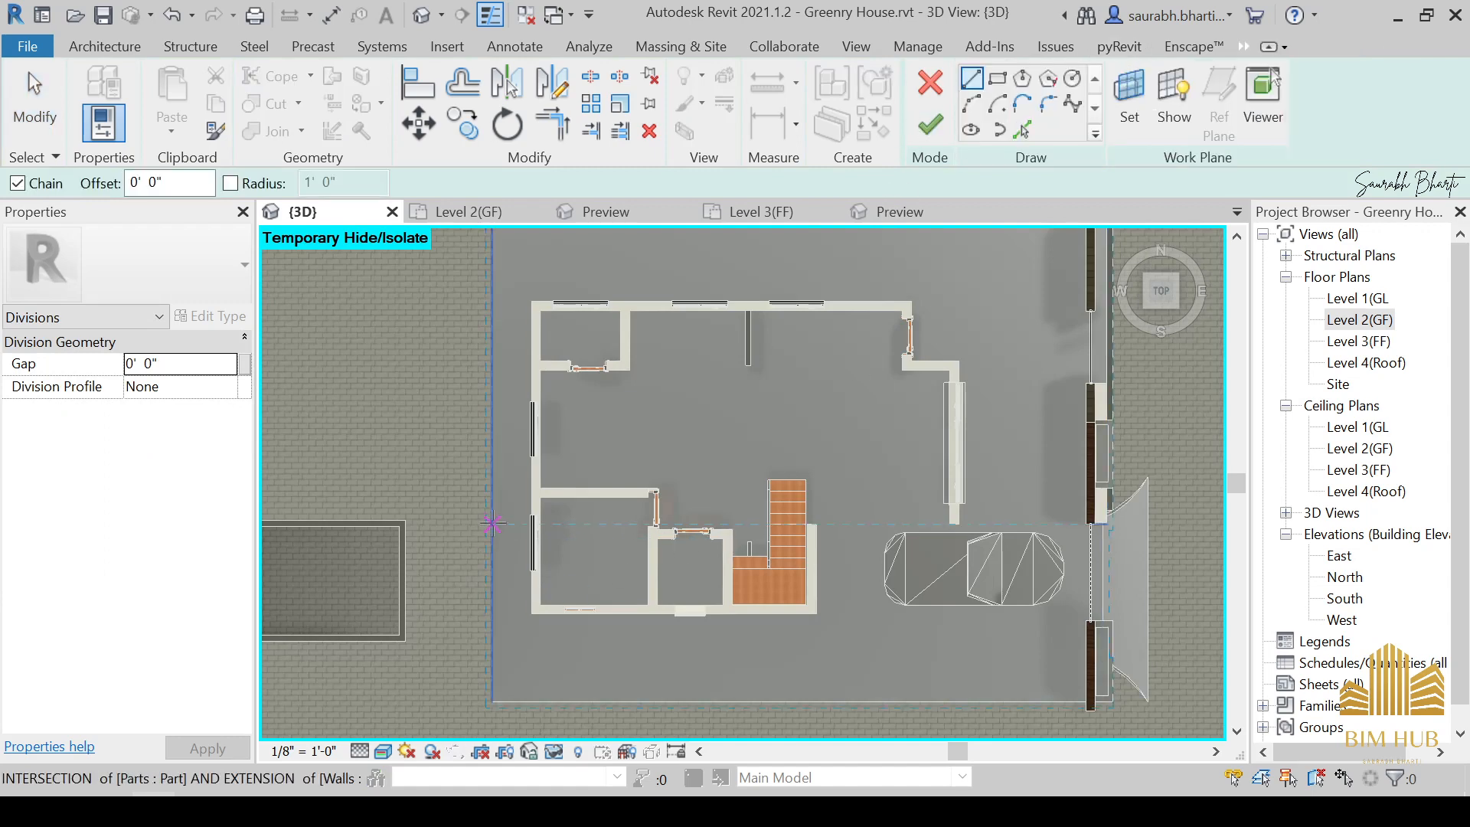
{"action": "left_click", "coordinate": [998, 77]}
{"action": "scroll", "coordinate": [575, 520], "scroll_direction": "up", "scroll_amount": 4}
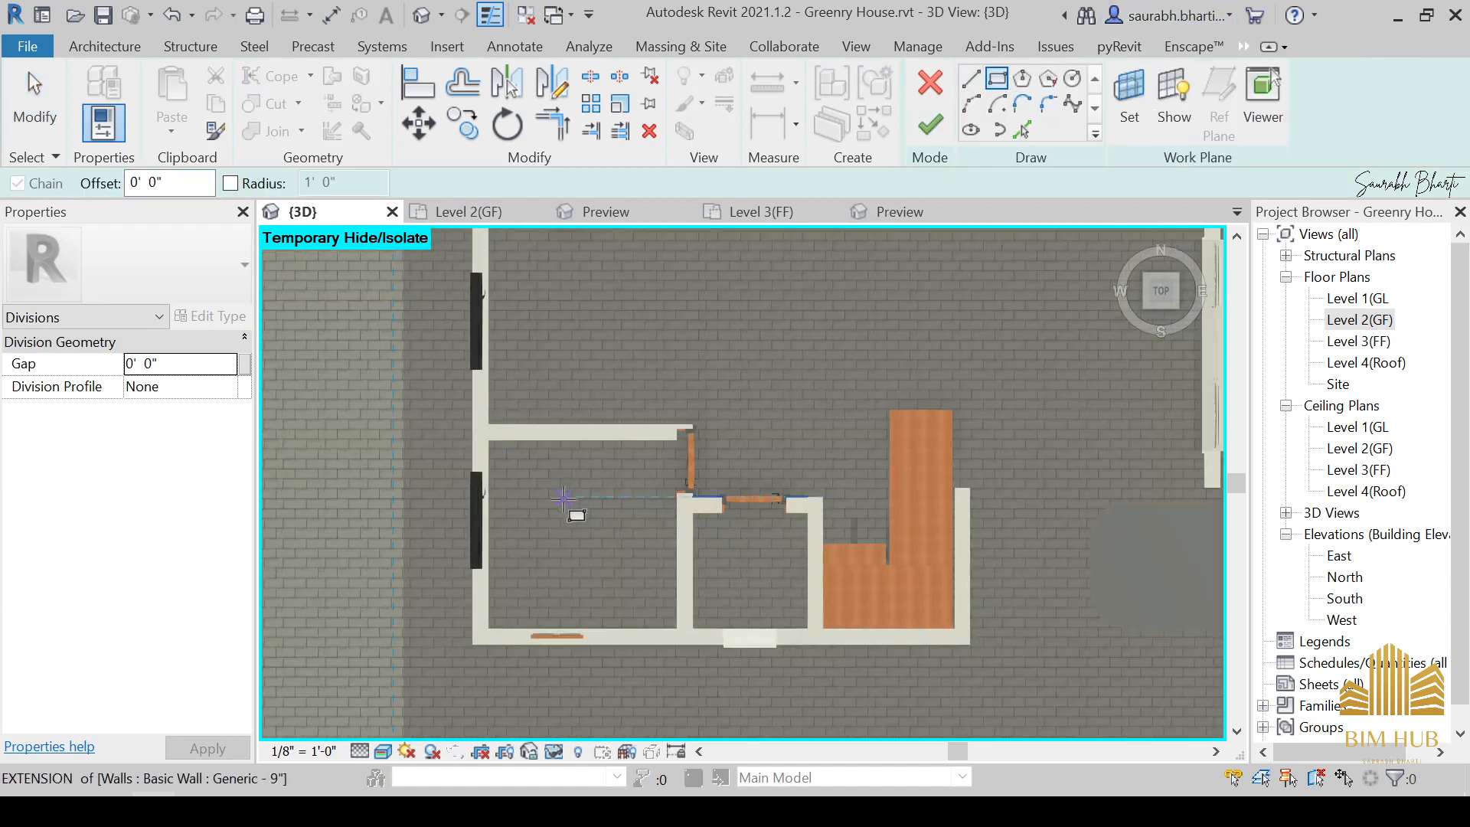
{"action": "left_click", "coordinate": [465, 415]}
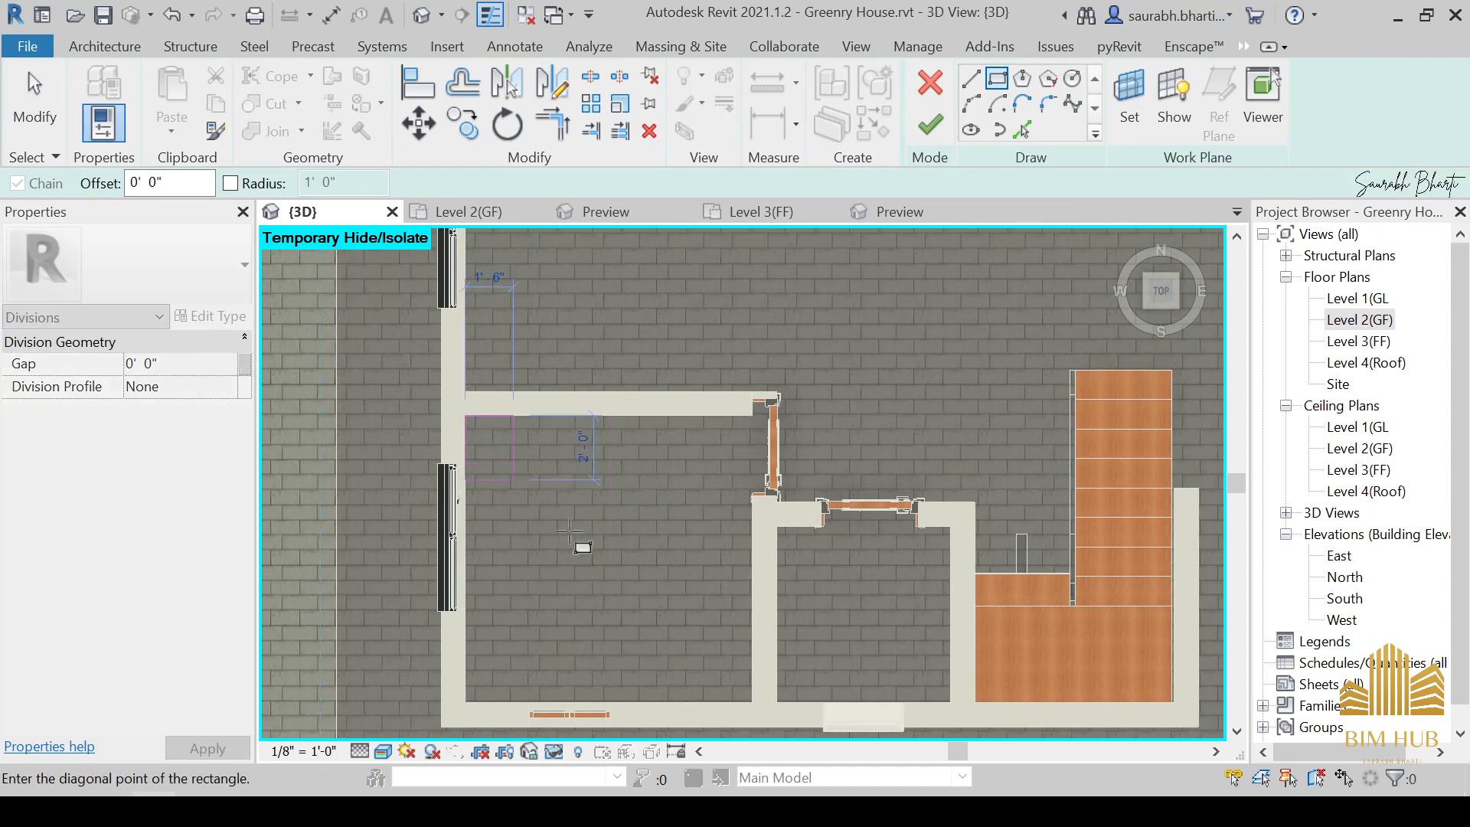
{"action": "left_click", "coordinate": [753, 702]}
{"action": "key", "text": "Escape"}
{"action": "key", "text": "Escape"}
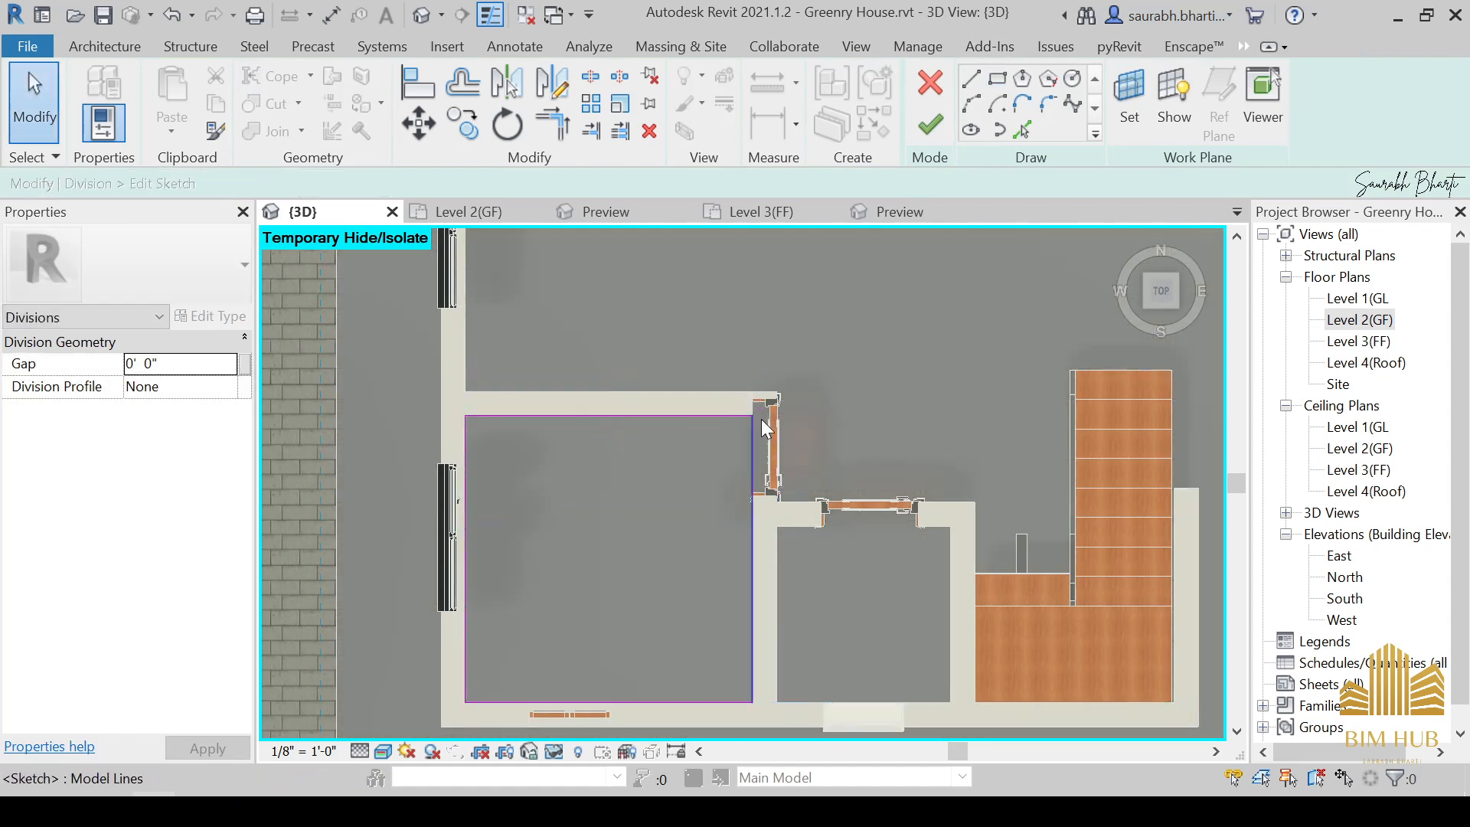
Sketch division lines along the larger room's doorway, from the lower jamb midpoint to the upper jamb and back to the room boundary.
{"action": "scroll", "coordinate": [758, 420], "scroll_direction": "up", "scroll_amount": 3}
{"action": "left_click", "coordinate": [978, 82]}
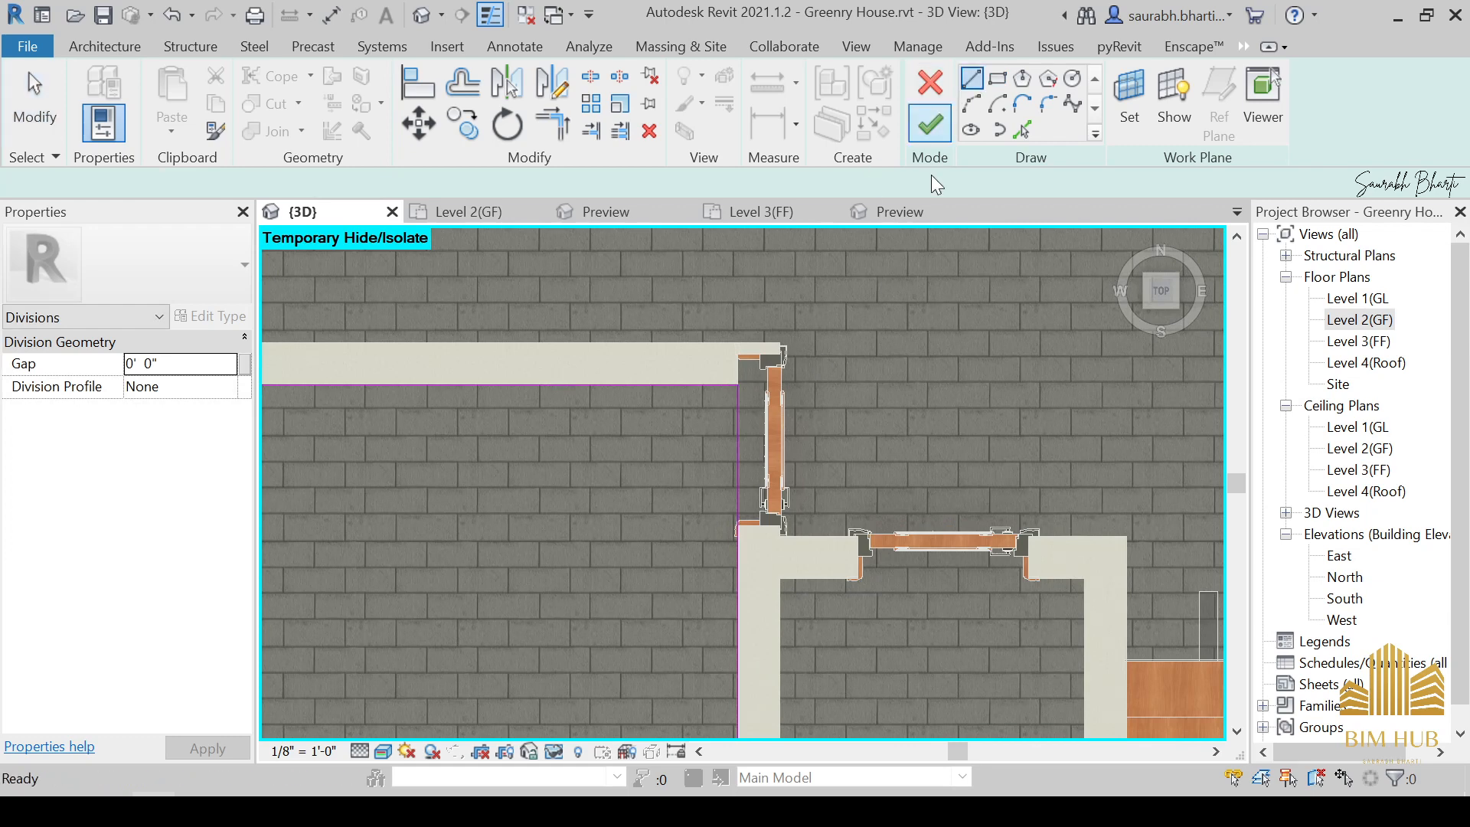
{"action": "scroll", "coordinate": [815, 565], "scroll_direction": "up", "scroll_amount": 2}
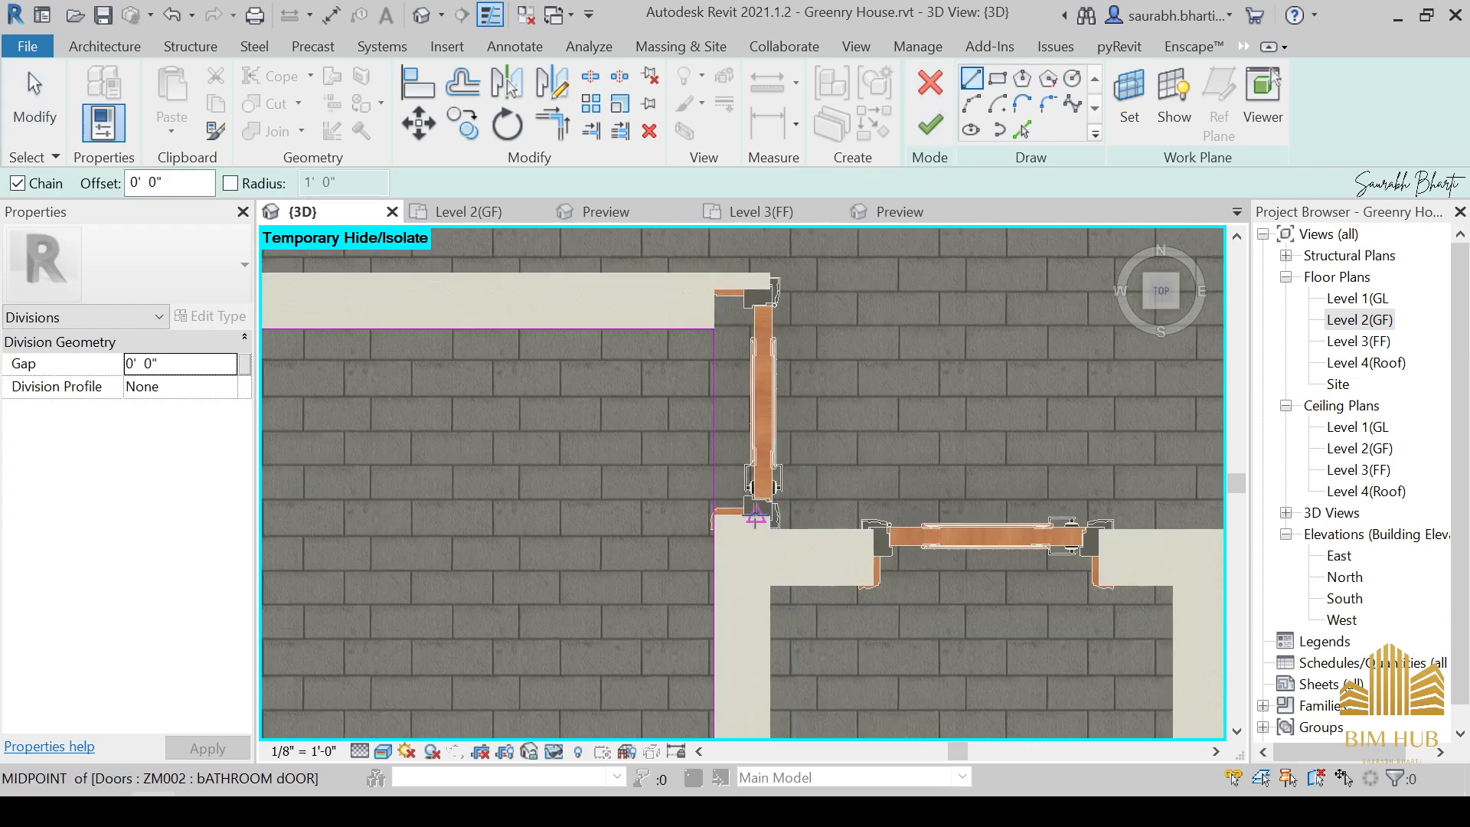
{"action": "left_click", "coordinate": [756, 514]}
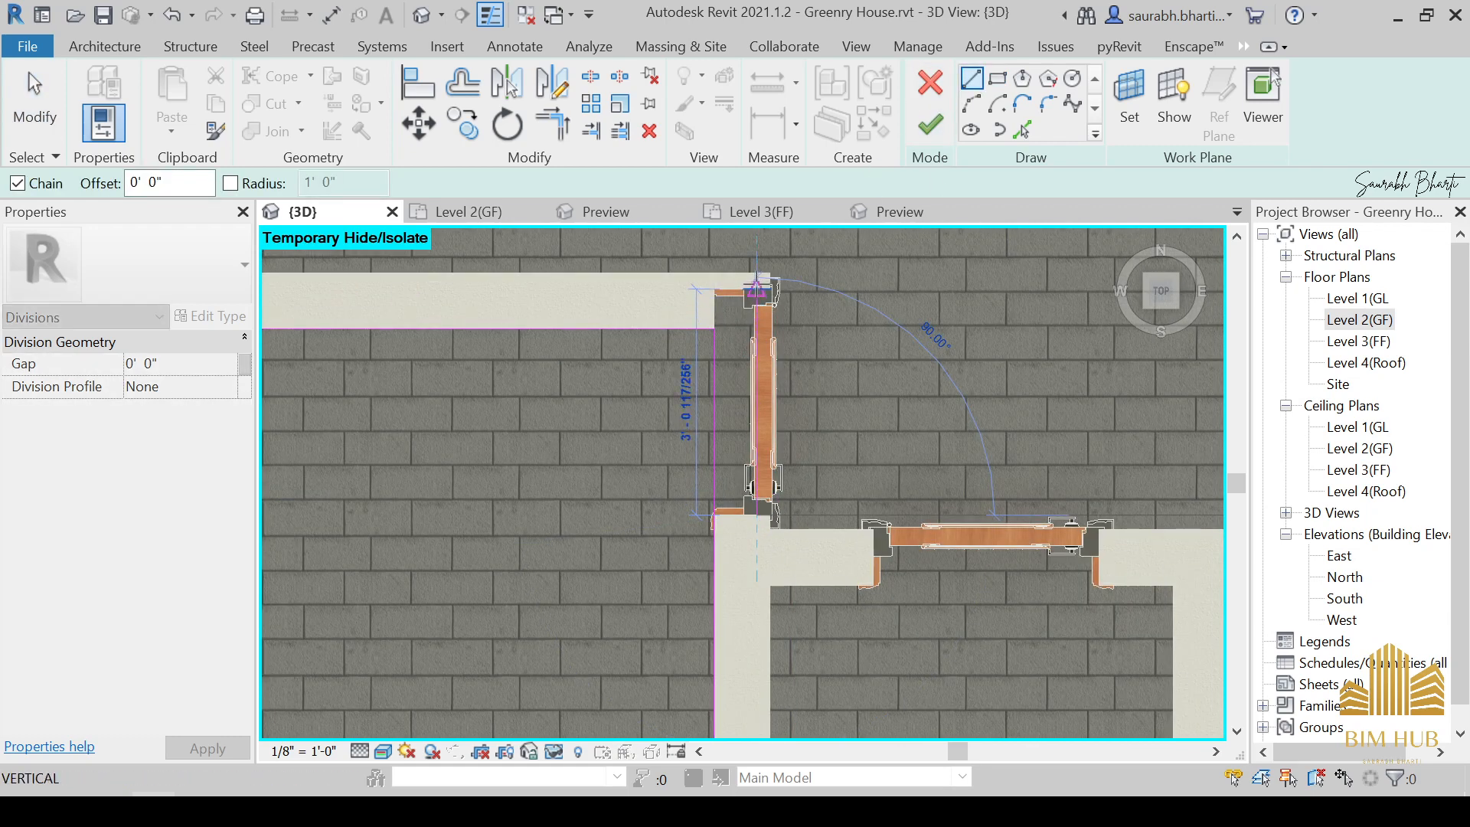
{"action": "left_click", "coordinate": [756, 289]}
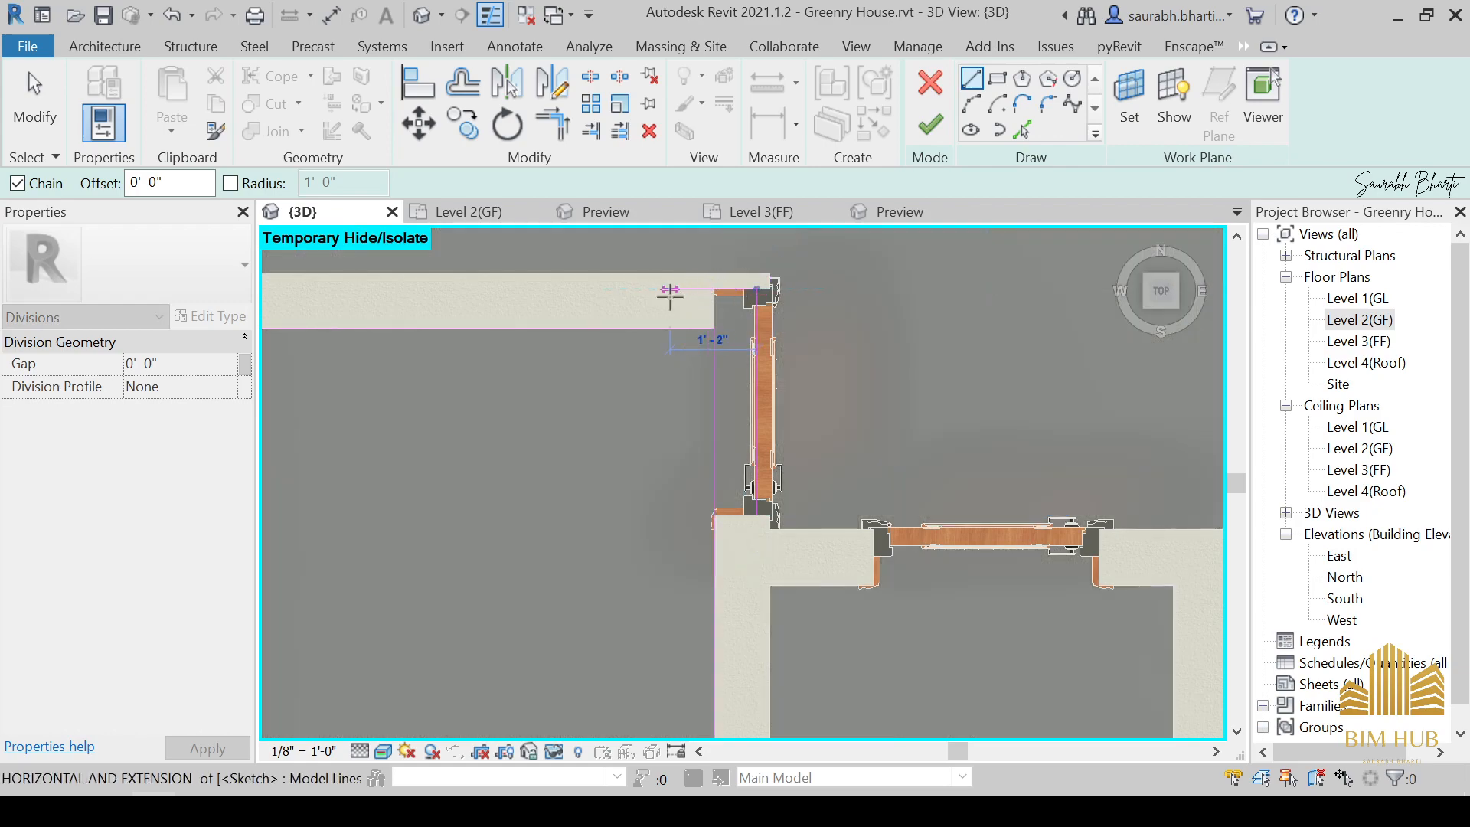
{"action": "left_click", "coordinate": [670, 290]}
{"action": "left_click", "coordinate": [670, 327]}
{"action": "key", "text": "Escape"}
{"action": "key", "text": "Escape"}
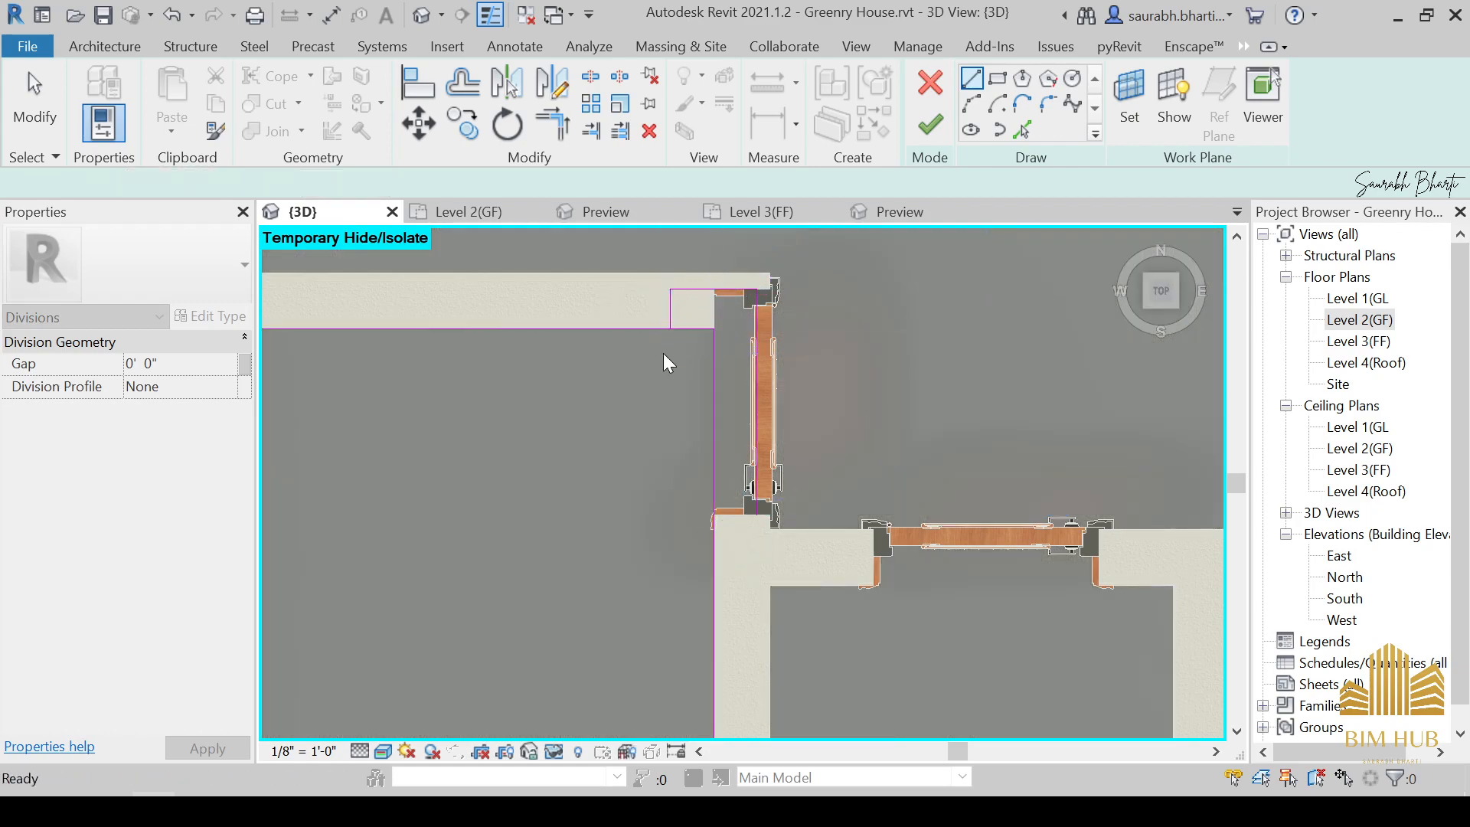
Trim the larger room's upper boundary and side boundary to the new doorway lines.
{"action": "key", "text": "t"}
{"action": "key", "text": "r"}
{"action": "left_click", "coordinate": [647, 325]}
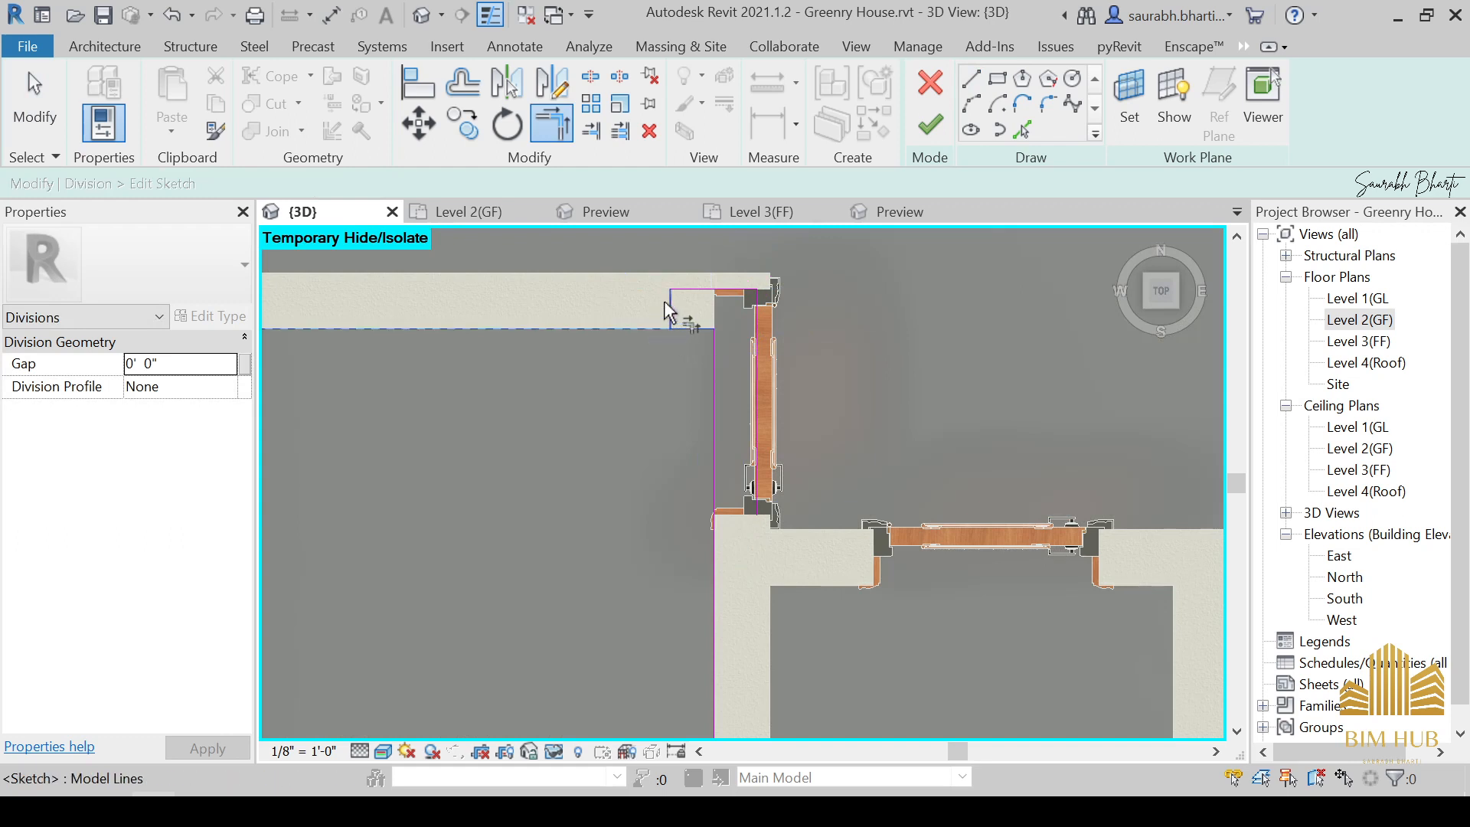
{"action": "left_click", "coordinate": [719, 578]}
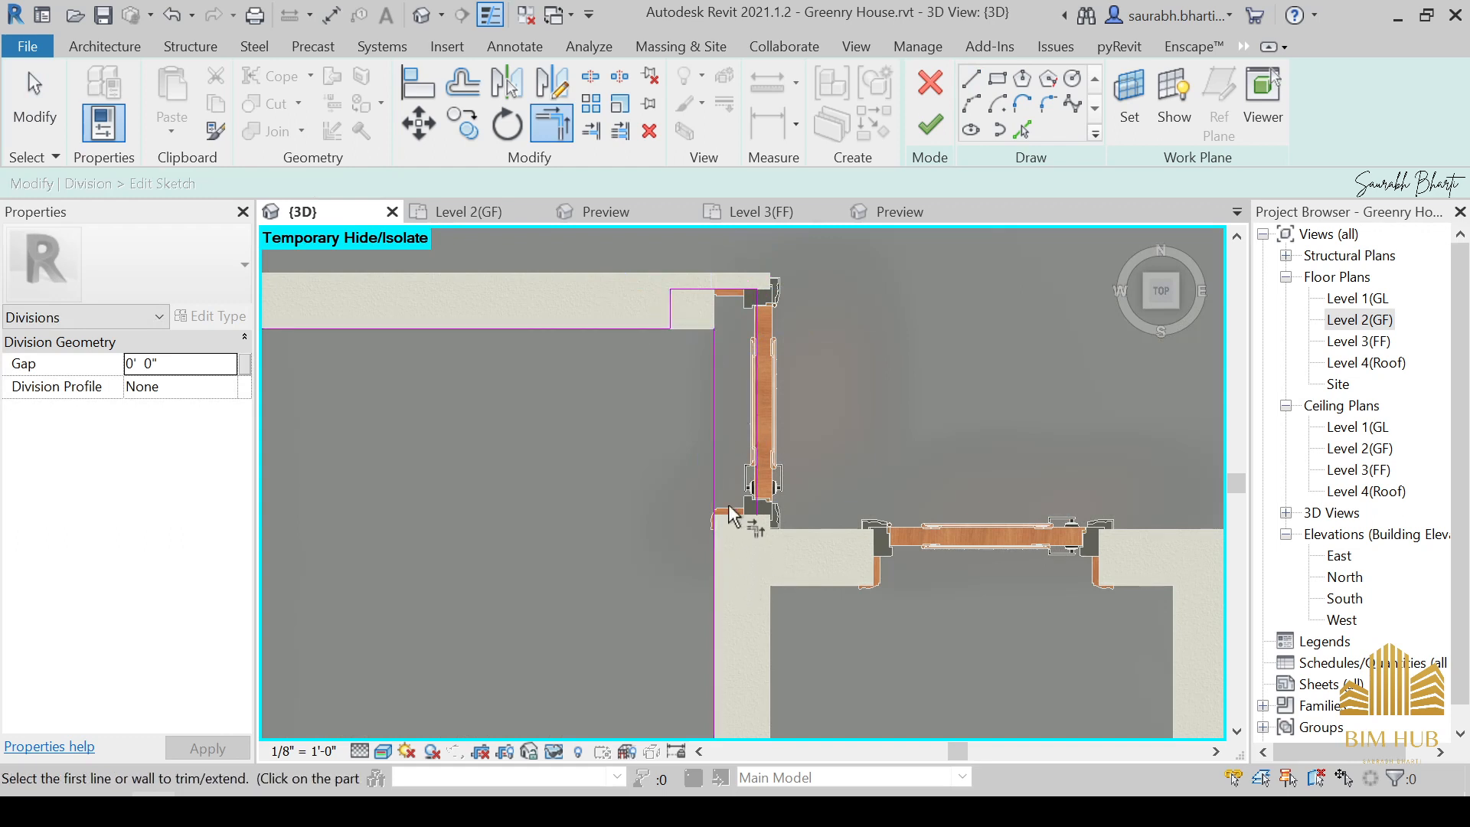
{"action": "left_click", "coordinate": [720, 533]}
{"action": "key", "text": "Escape"}
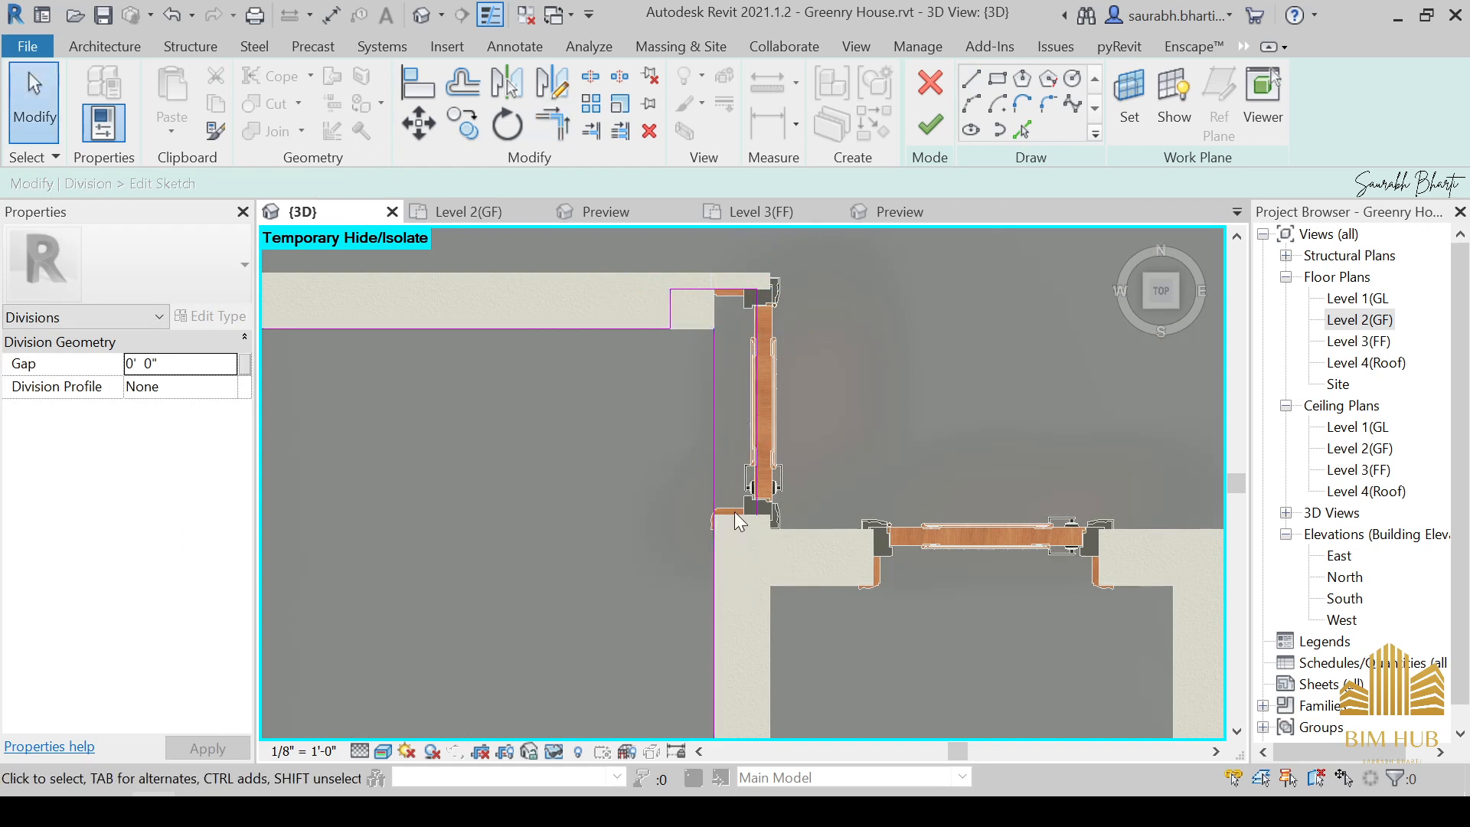
Draw a short horizontal line at the doorway's lower jamb, joining the doorway line to the room's side boundary.
{"action": "left_click", "coordinate": [1023, 130]}
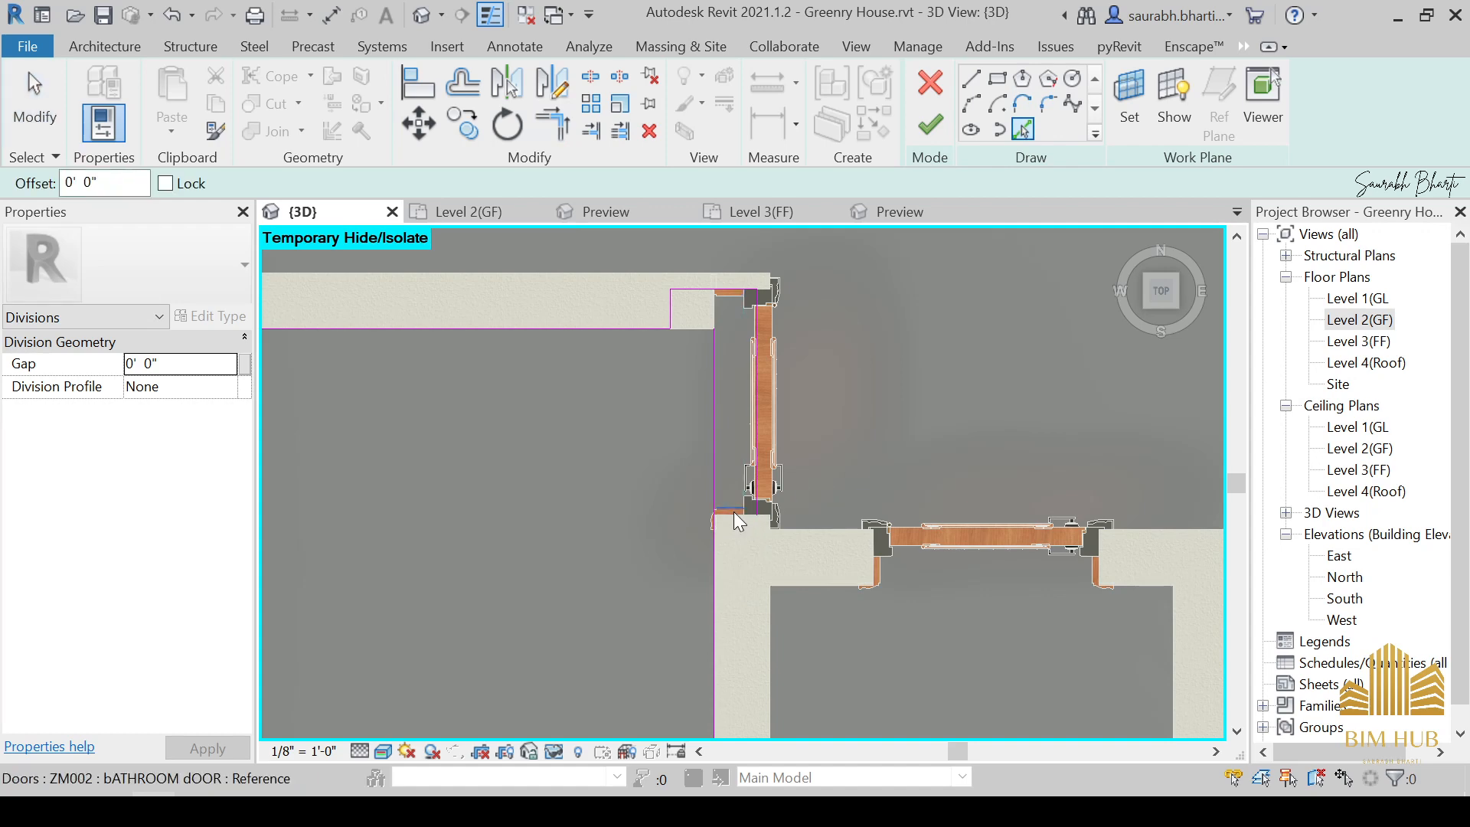
{"action": "key", "text": "Escape"}
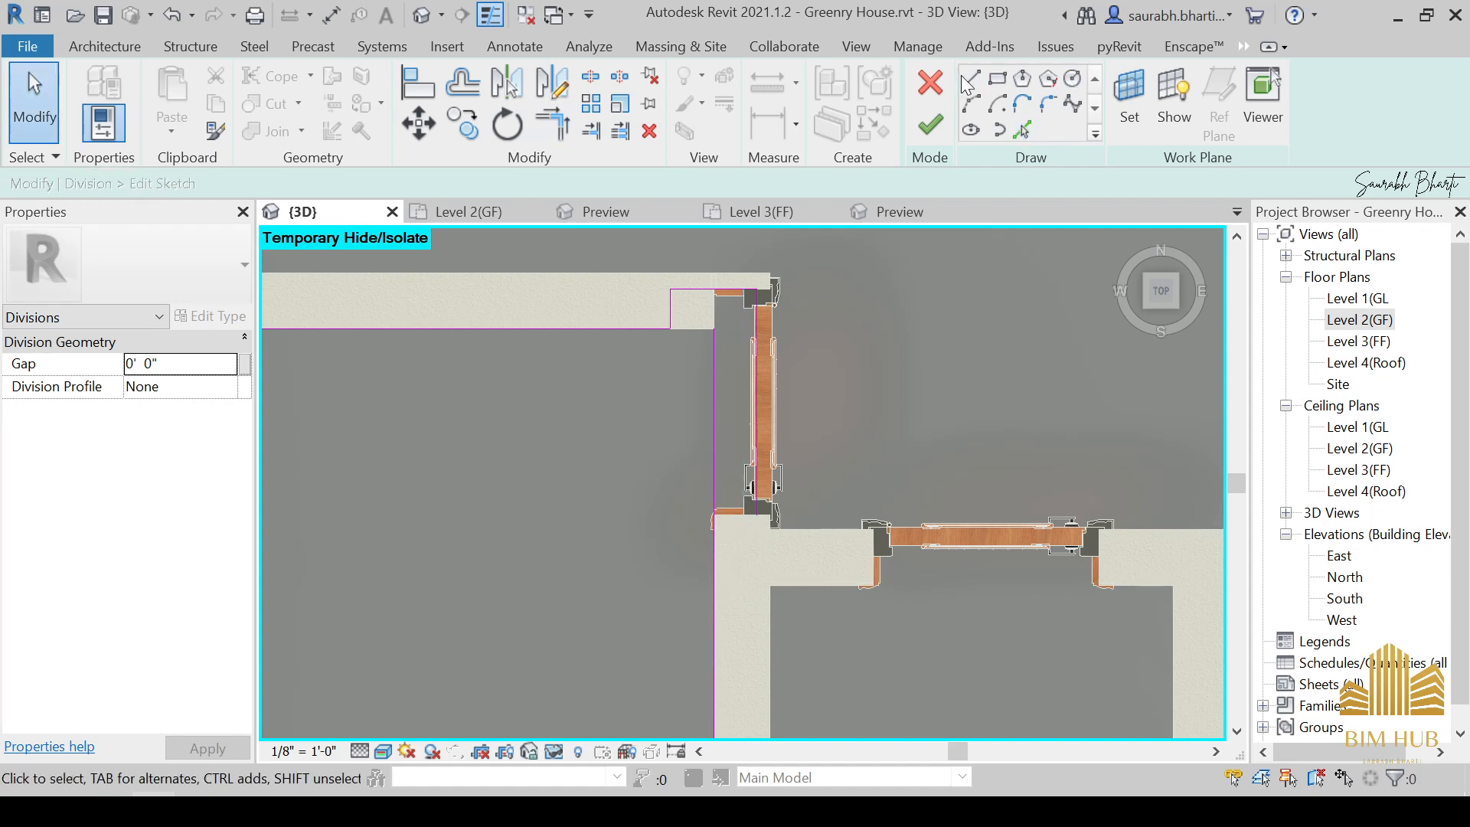
{"action": "left_click", "coordinate": [972, 79]}
{"action": "scroll", "coordinate": [796, 494], "scroll_direction": "up", "scroll_amount": 3}
{"action": "left_click", "coordinate": [705, 549]}
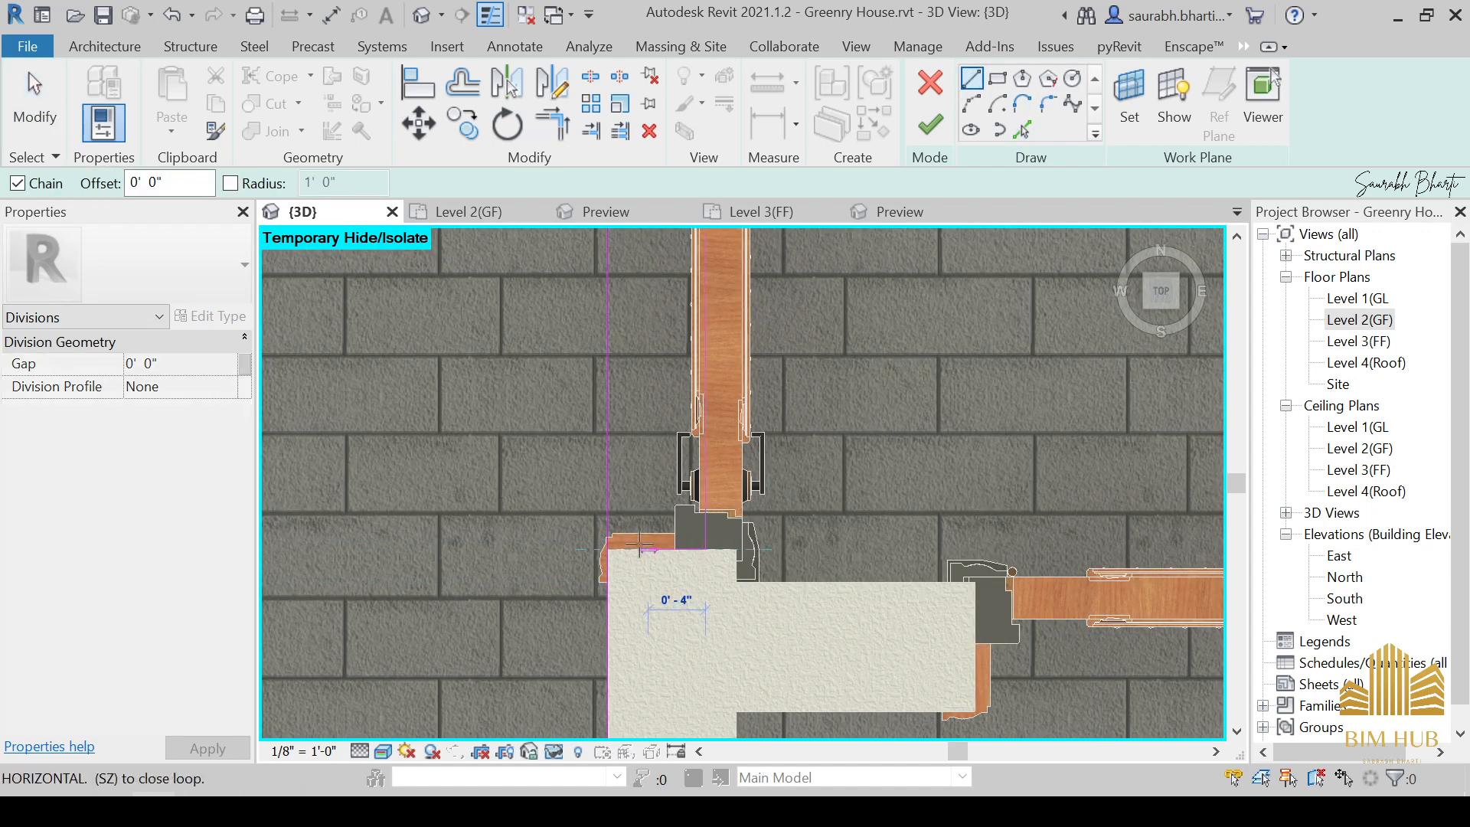
{"action": "left_click", "coordinate": [624, 543]}
{"action": "key", "text": "Escape"}
{"action": "key", "text": "Escape"}
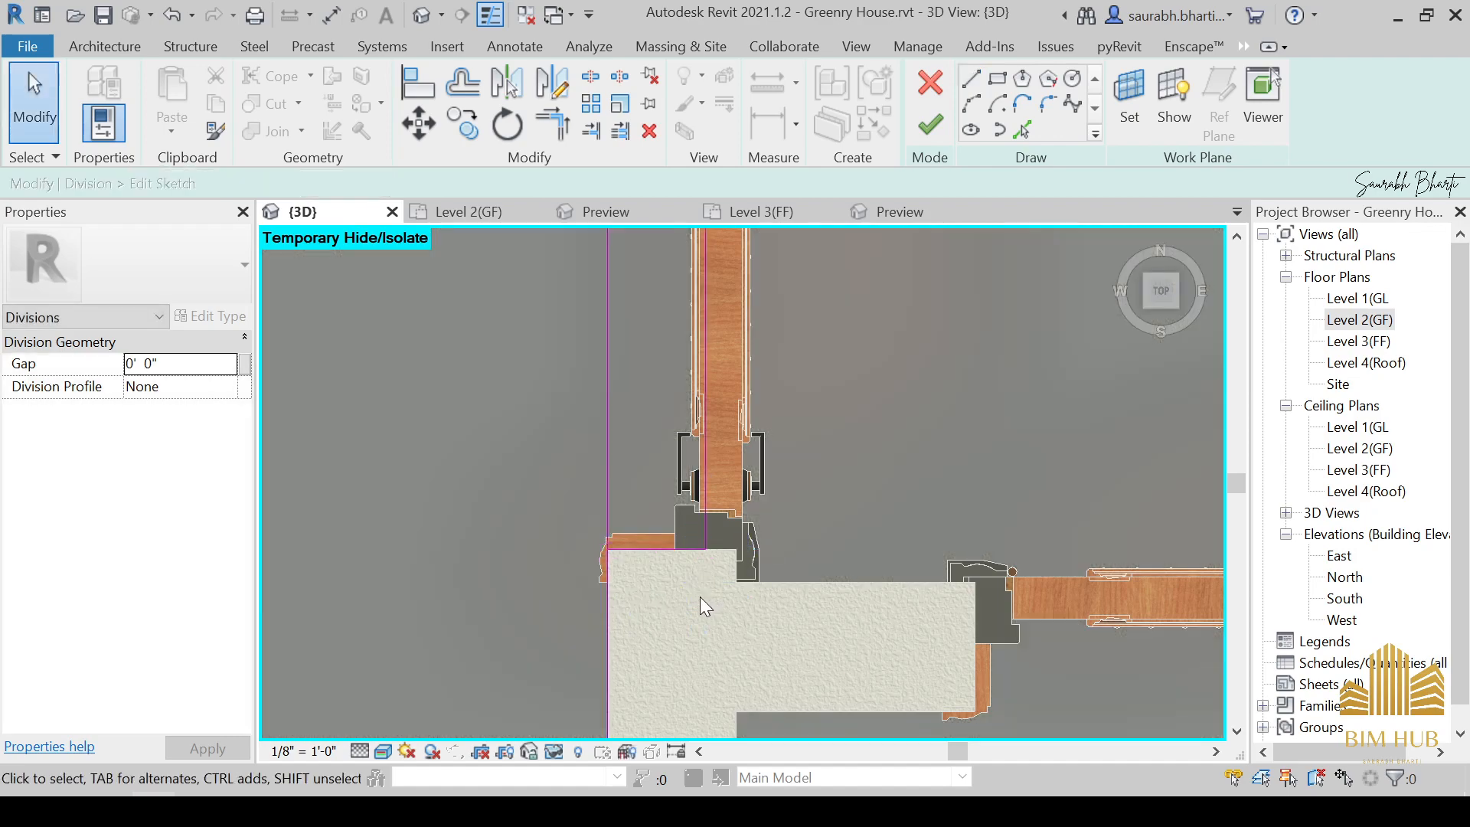
Trim the larger room's side boundary at the lower jamb and clean up the corner beside the upper jamb to close the outline.
{"action": "key", "text": "t"}
{"action": "key", "text": "r"}
{"action": "scroll", "coordinate": [626, 566], "scroll_direction": "down", "scroll_amount": 6}
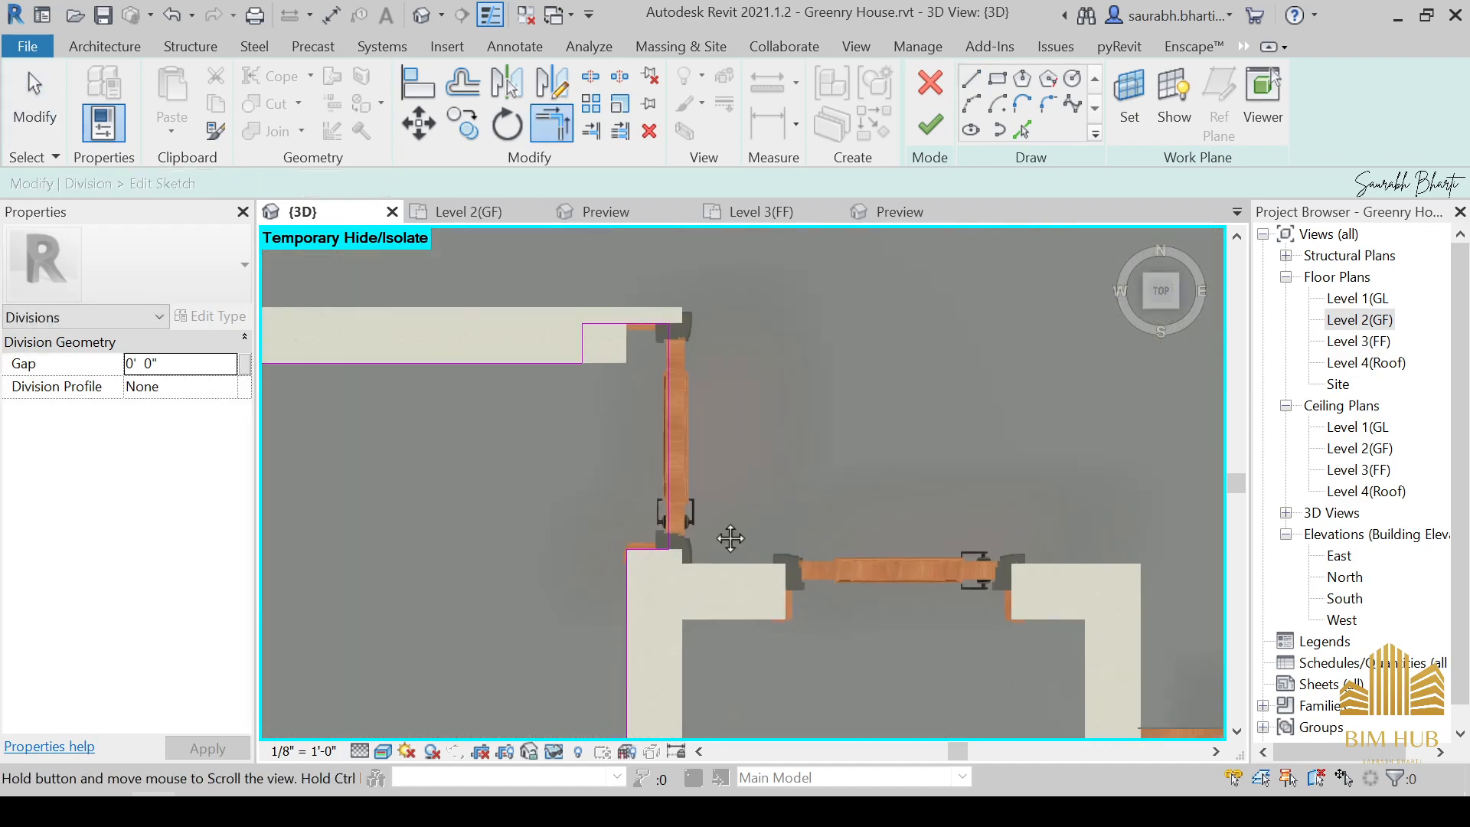
{"action": "middle_click_drag", "start_coordinate": [843, 503], "coordinate": [778, 511]}
{"action": "scroll", "coordinate": [773, 343], "scroll_direction": "up", "scroll_amount": 5}
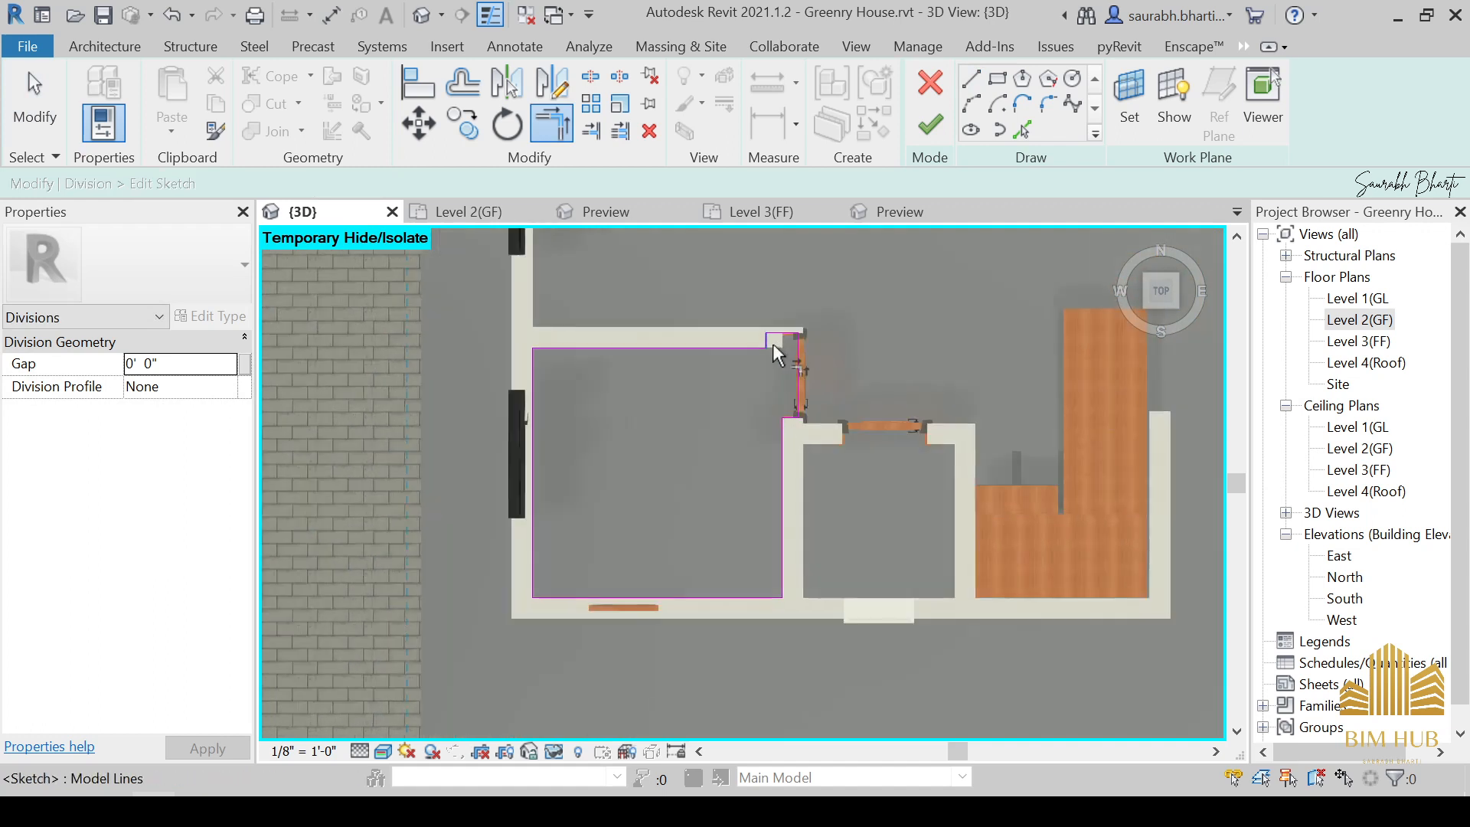
{"action": "scroll", "coordinate": [435, 458], "scroll_direction": "down", "scroll_amount": 3}
{"action": "middle_click_drag", "start_coordinate": [669, 574], "coordinate": [658, 525]}
{"action": "scroll", "coordinate": [680, 455], "scroll_direction": "up", "scroll_amount": 1}
{"action": "key", "text": "Escape"}
Sketch a rectangle about 5'-5" wide along the inner wall faces of the small room beside the stairs.
{"action": "left_click", "coordinate": [997, 78]}
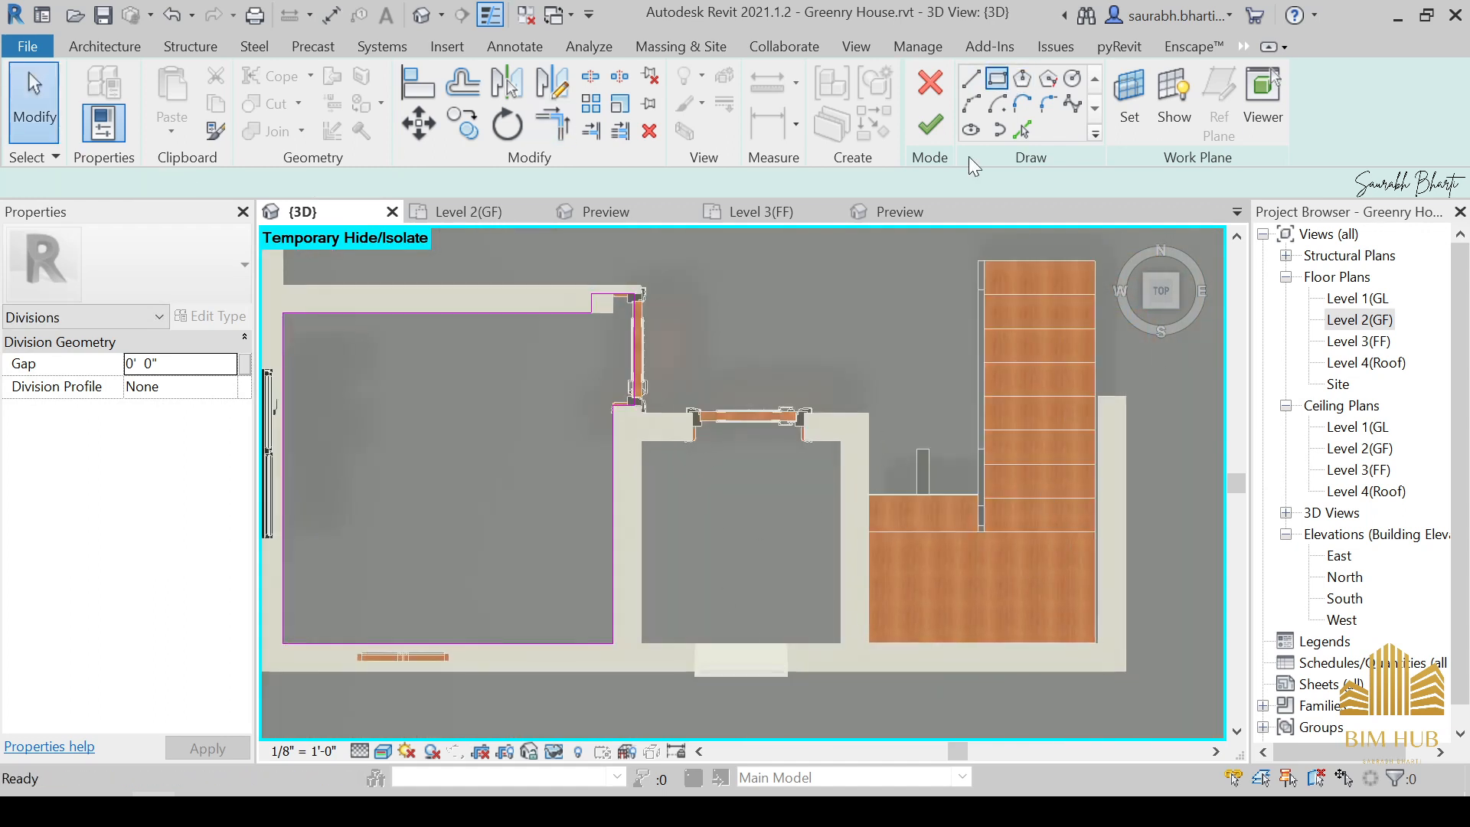
{"action": "left_click", "coordinate": [641, 440]}
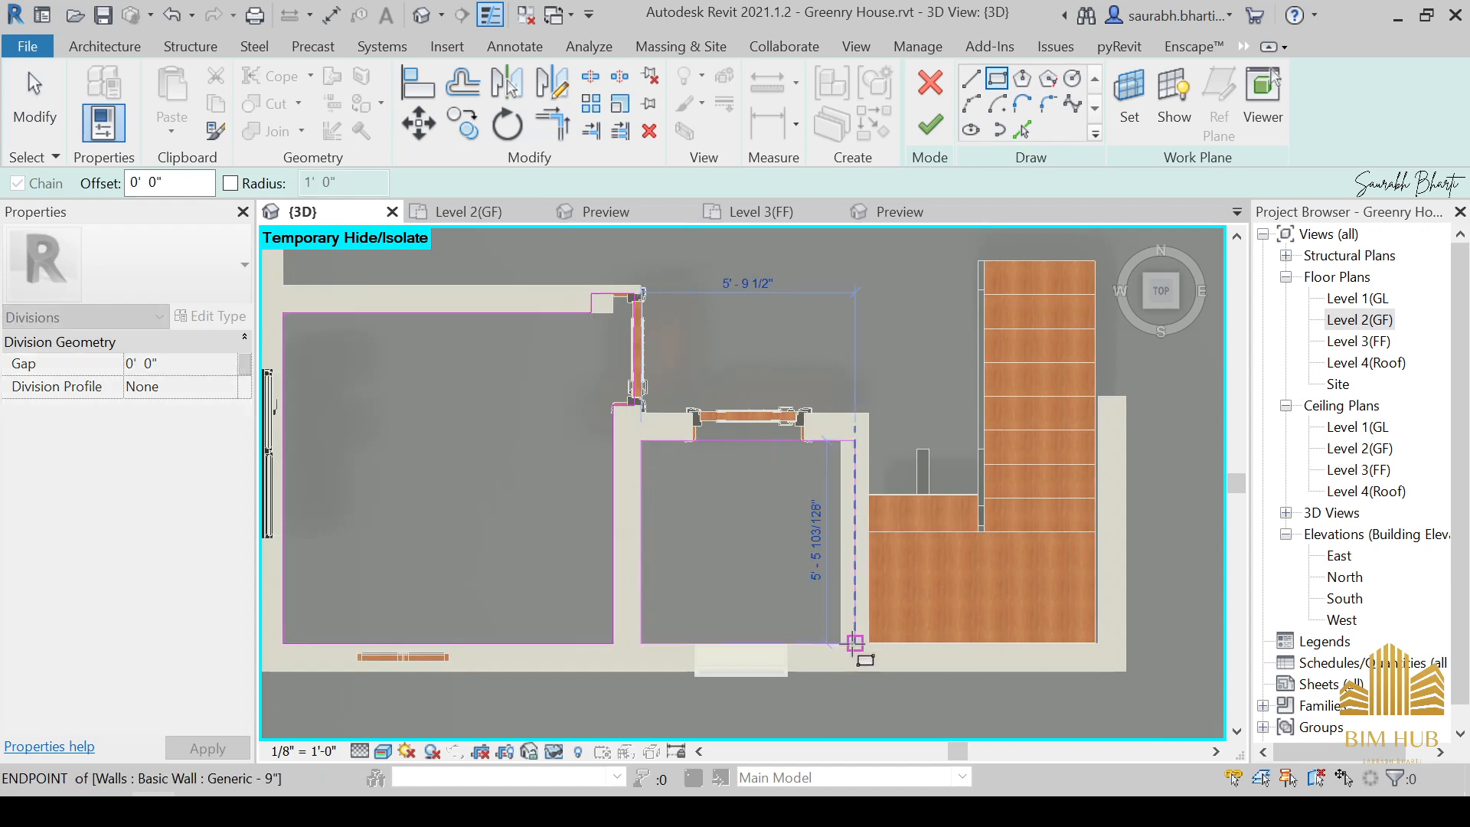
{"action": "left_click", "coordinate": [841, 643]}
Draw three lines around the small room's doorway, following both jambs and the outer wall face.
{"action": "scroll", "coordinate": [757, 475], "scroll_direction": "up", "scroll_amount": 3}
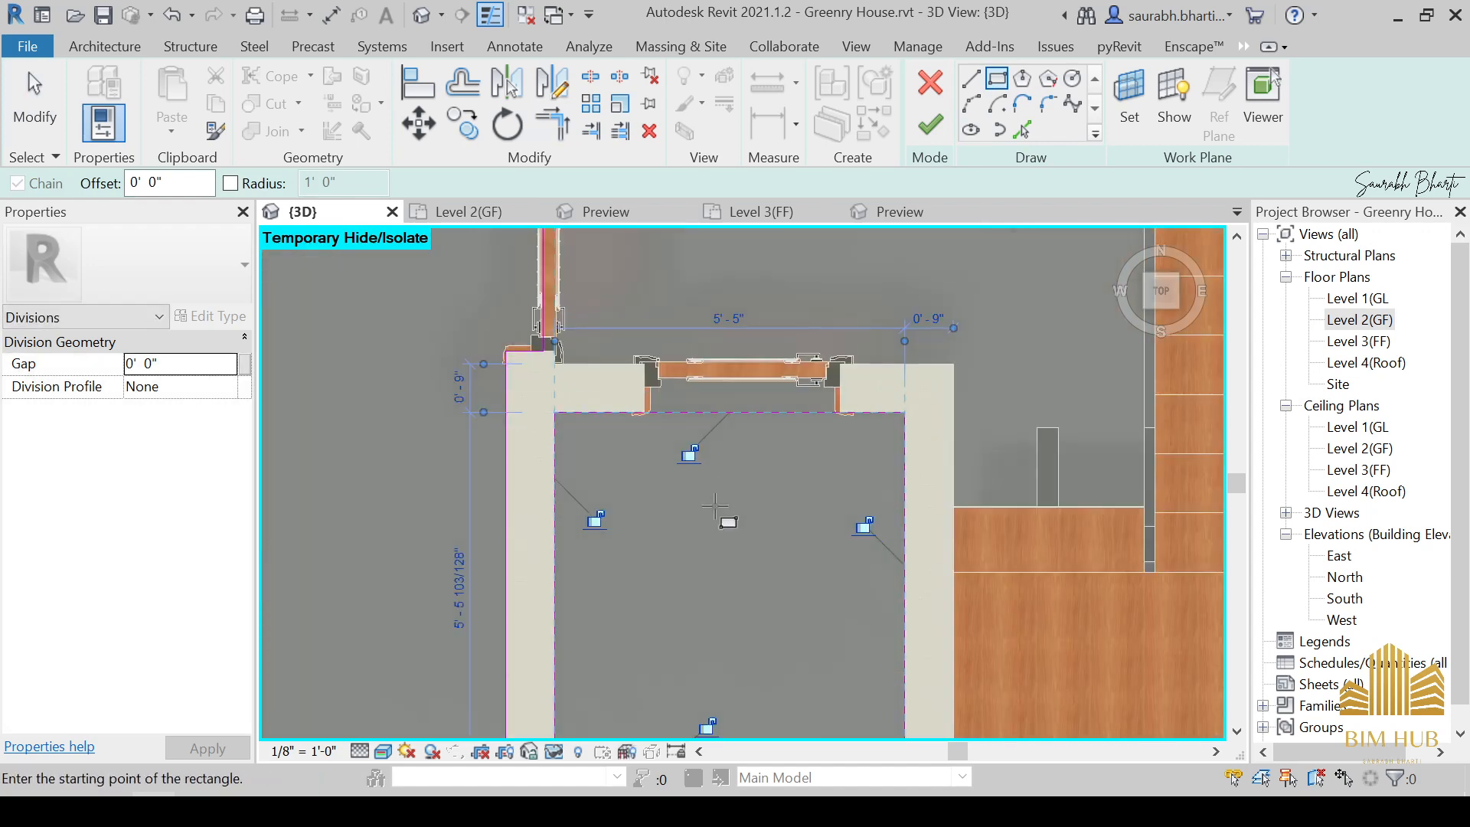
{"action": "left_click", "coordinate": [971, 79]}
{"action": "scroll", "coordinate": [720, 375], "scroll_direction": "up", "scroll_amount": 3}
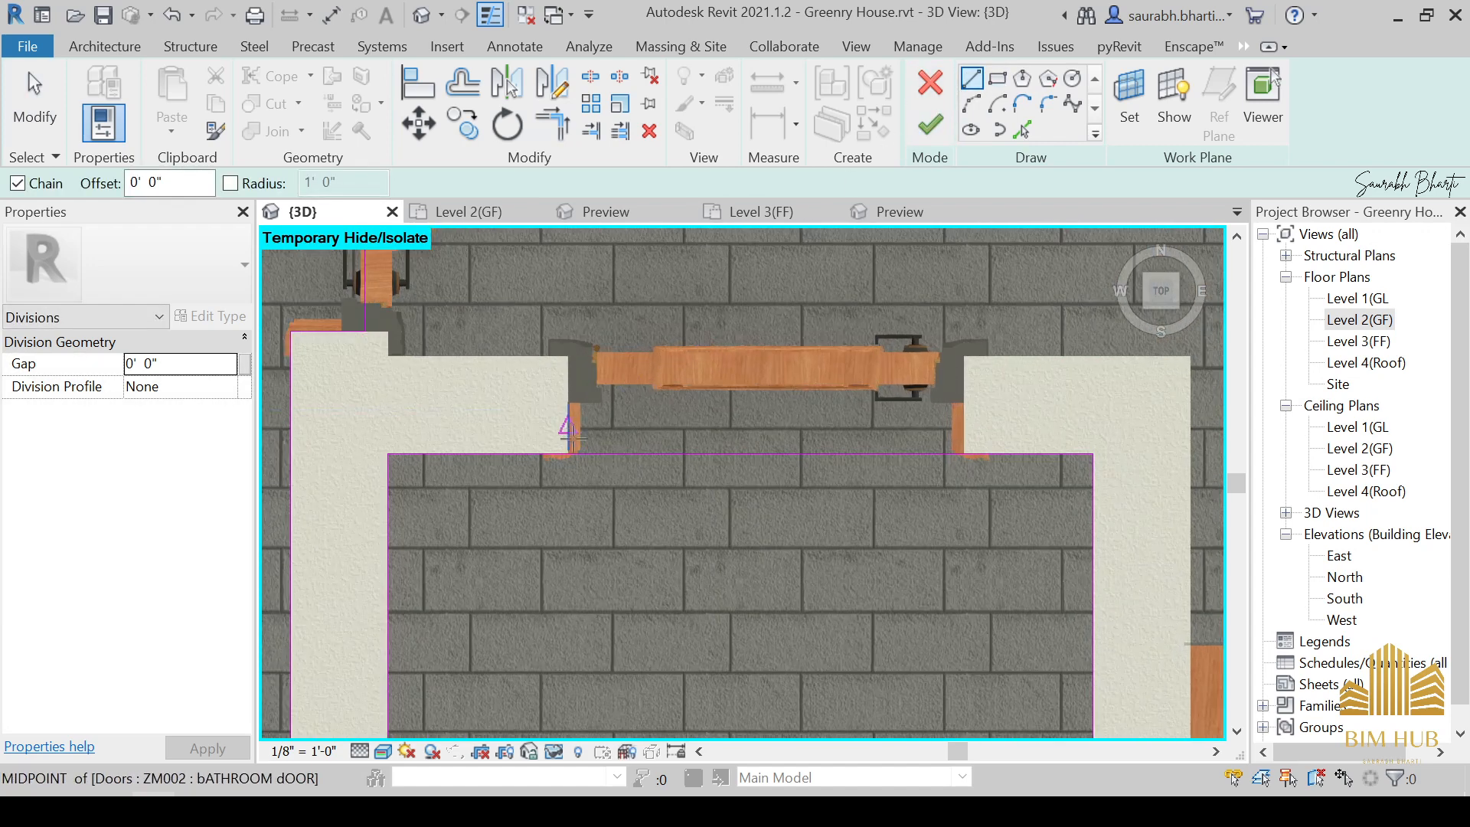
{"action": "left_click", "coordinate": [568, 454]}
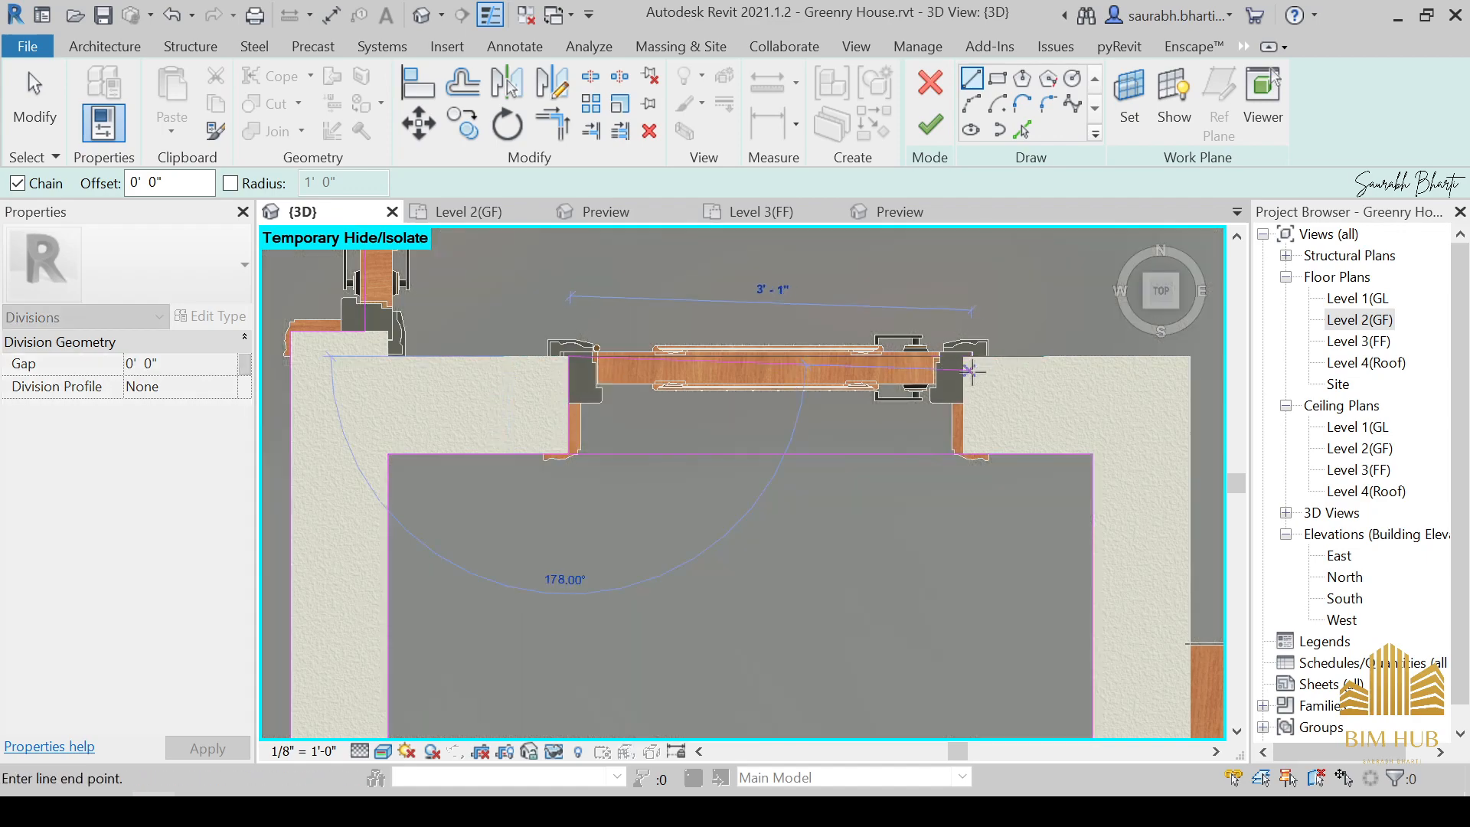
{"action": "left_click", "coordinate": [963, 357]}
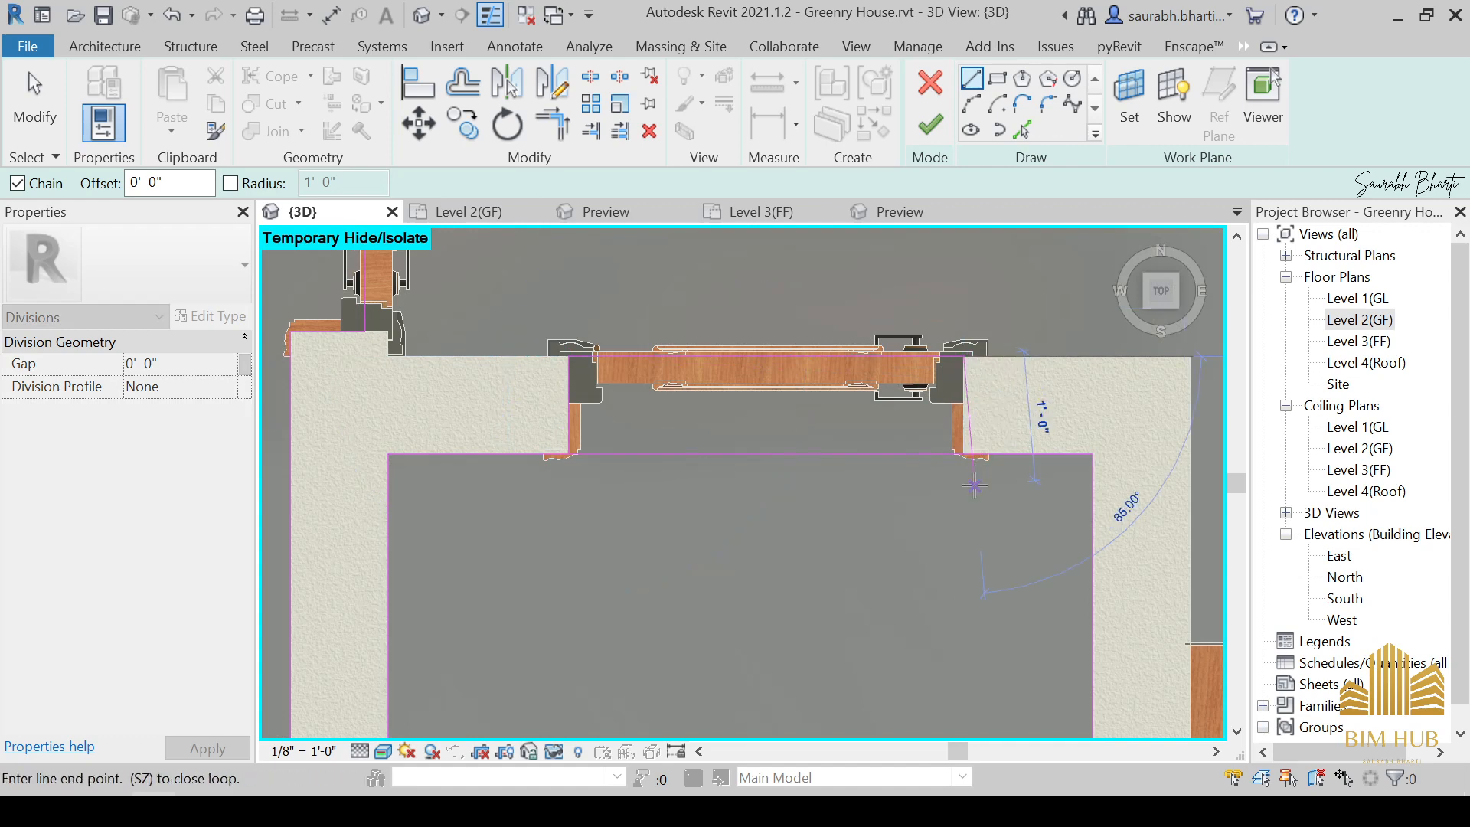
{"action": "left_click", "coordinate": [965, 454]}
{"action": "key", "text": "Escape"}
{"action": "key", "text": "Escape"}
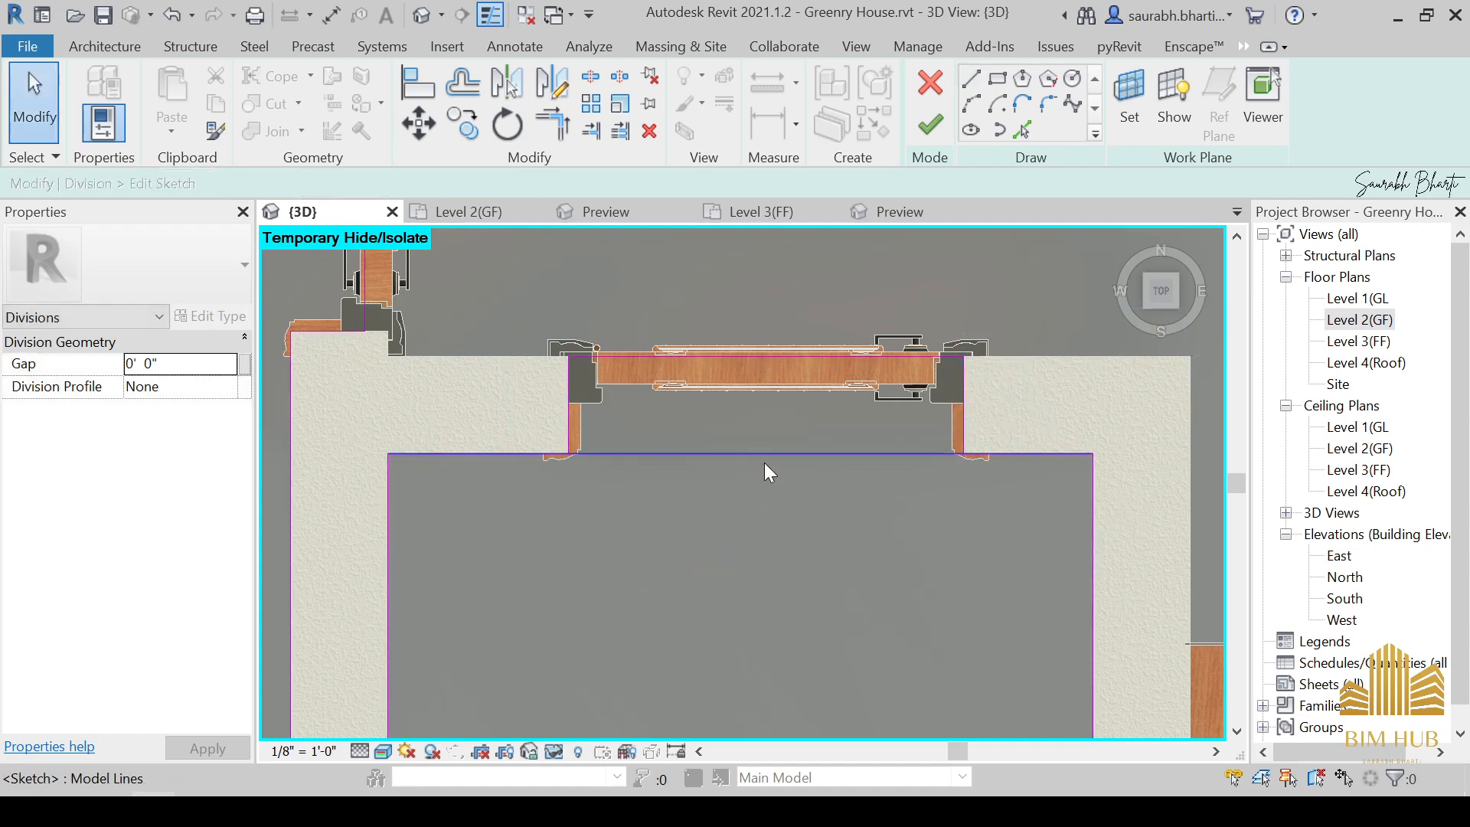
Split the small room's upper boundary at the doorway and trim both pieces to the jamb lines.
{"action": "key", "text": "s"}
{"action": "key", "text": "l"}
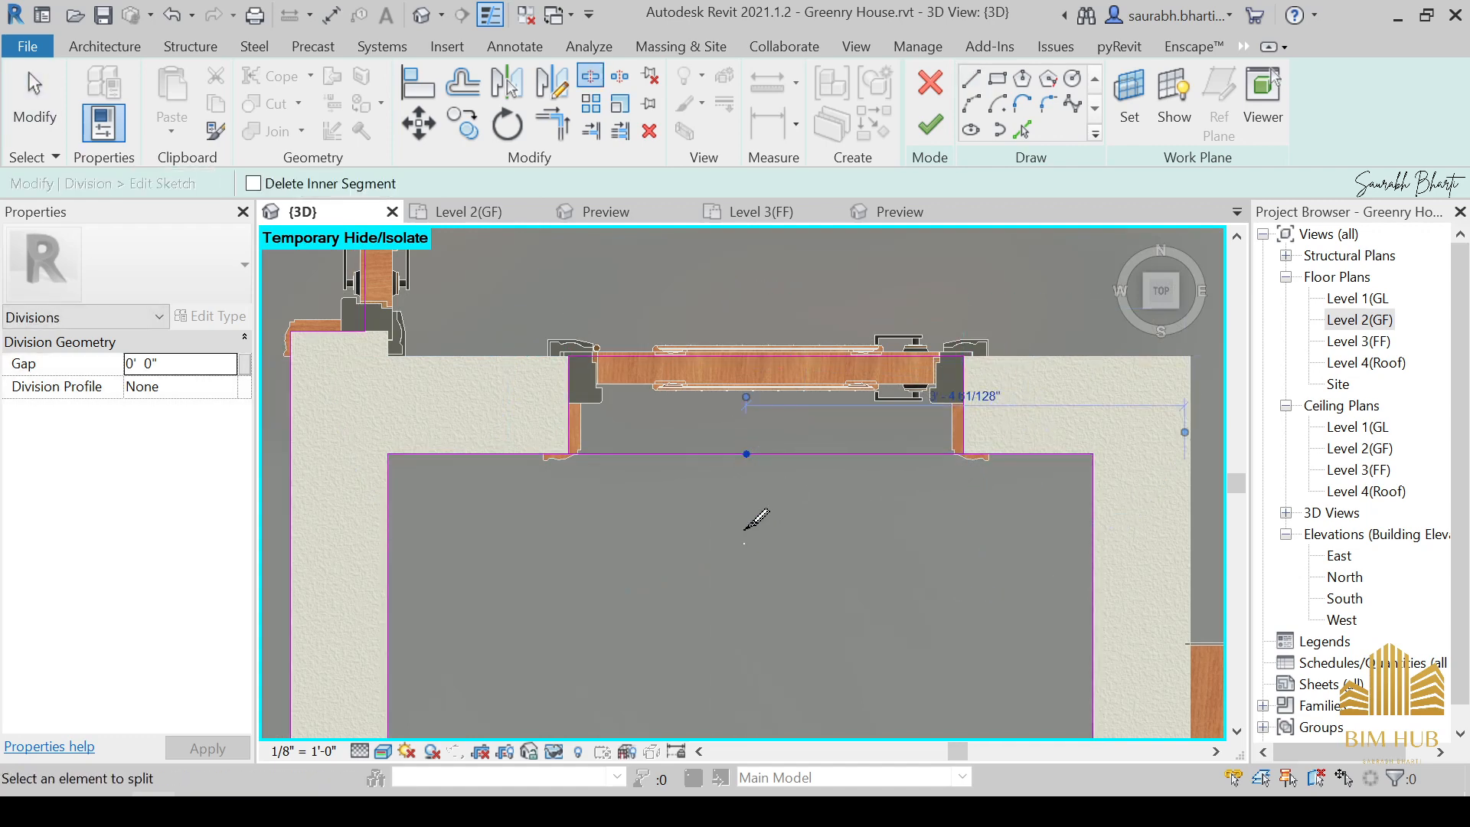
{"action": "key", "text": "Escape"}
{"action": "key", "text": "t"}
{"action": "key", "text": "r"}
{"action": "left_click", "coordinate": [536, 454]}
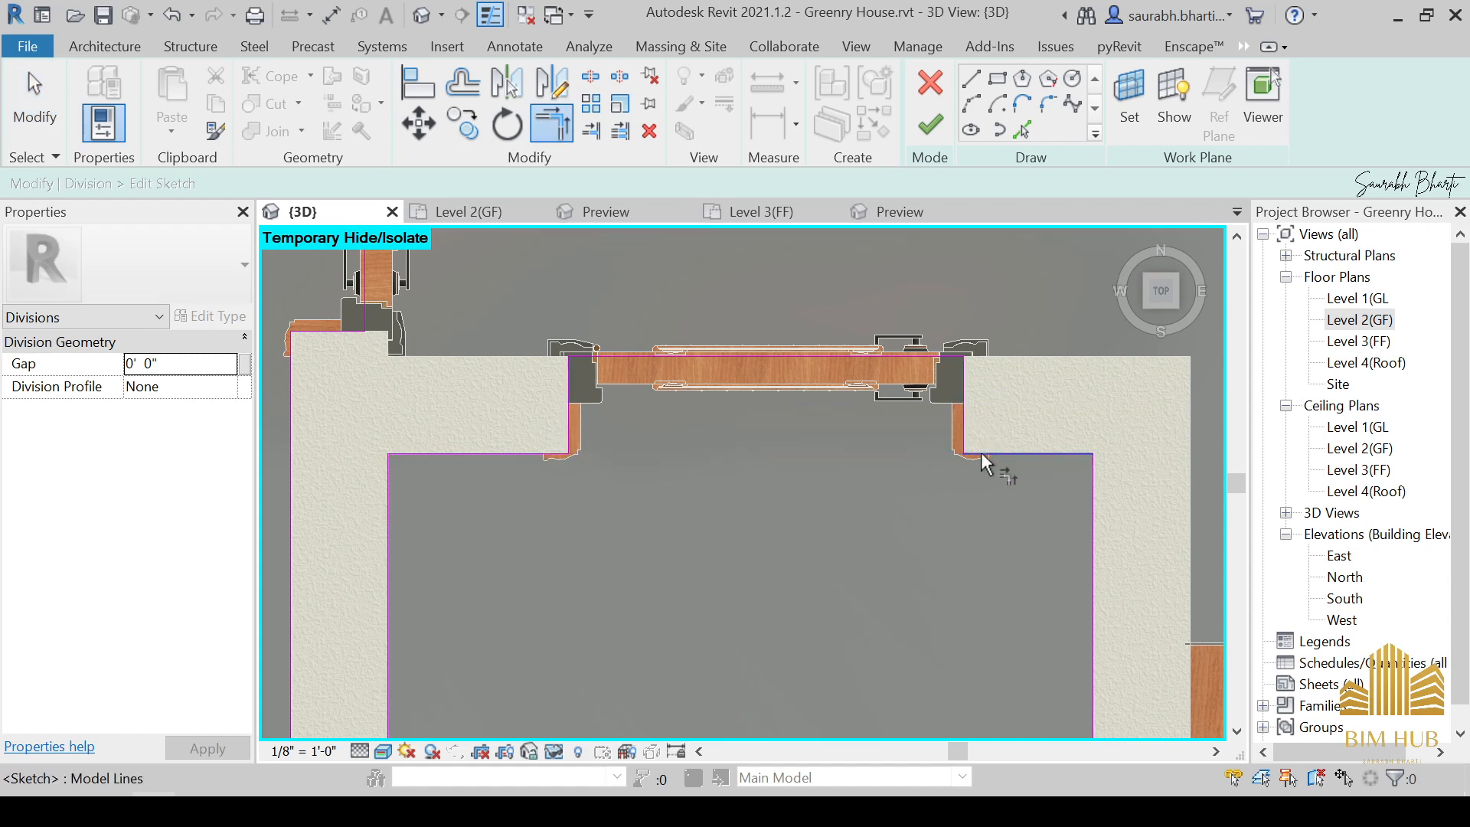
Finish the division sketch and complete the division of the slab into room parts.
{"action": "scroll", "coordinate": [986, 463], "scroll_direction": "down", "scroll_amount": 4}
{"action": "mouse_move", "coordinate": [971, 496]}
{"action": "middle_mouse_down", "text": "shift"}
{"action": "mouse_move", "coordinate": [978, 564]}
{"action": "mouse_move", "coordinate": [930, 207]}
{"action": "middle_mouse_up", "text": "shift"}
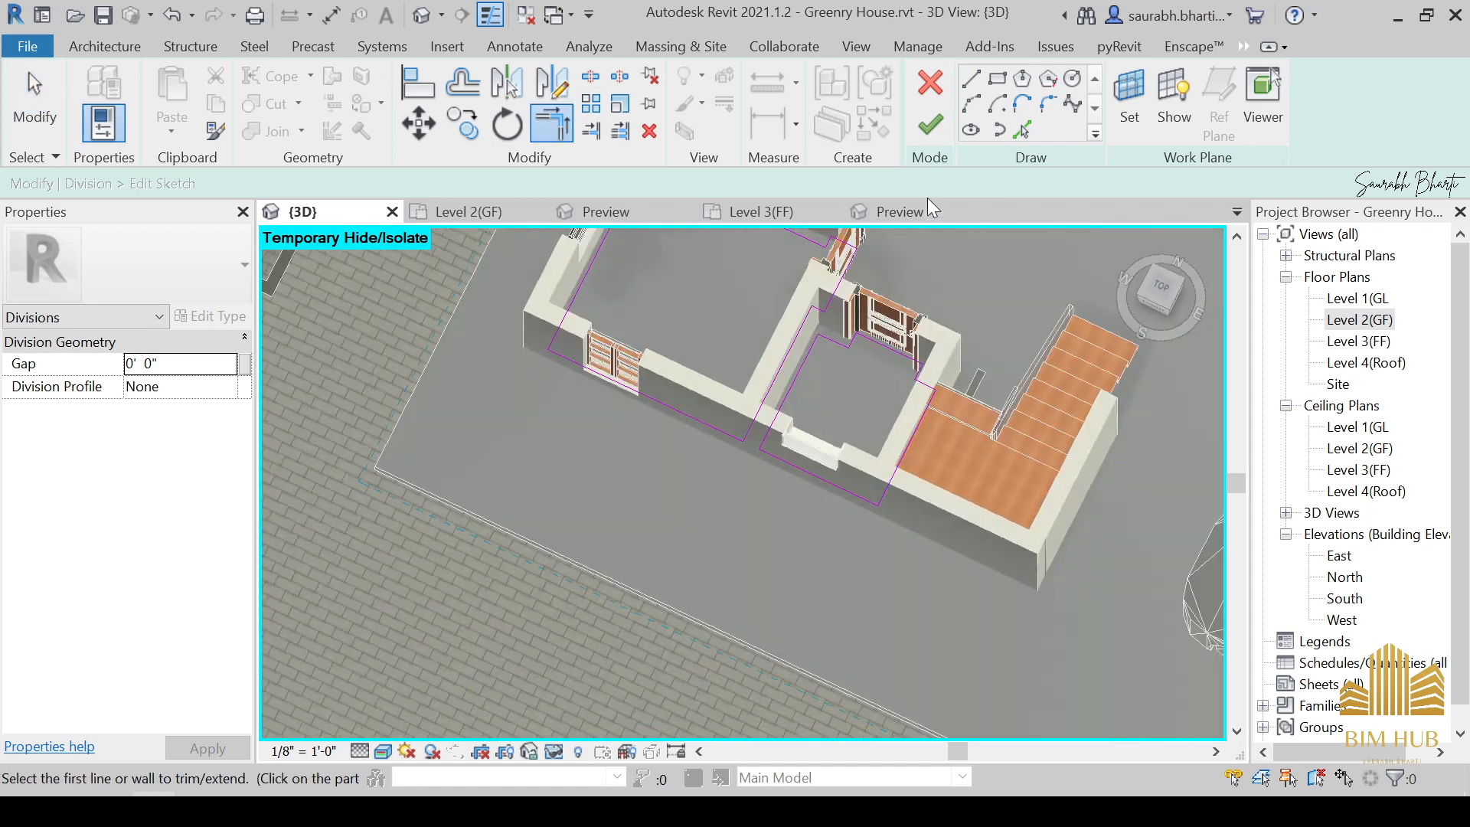
{"action": "left_click", "coordinate": [948, 124]}
{"action": "mouse_move", "coordinate": [893, 397]}
{"action": "middle_mouse_down", "text": "shift"}
{"action": "mouse_move", "coordinate": [879, 486]}
{"action": "mouse_move", "coordinate": [797, 305]}
{"action": "mouse_move", "coordinate": [916, 172]}
{"action": "middle_mouse_up", "text": "shift"}
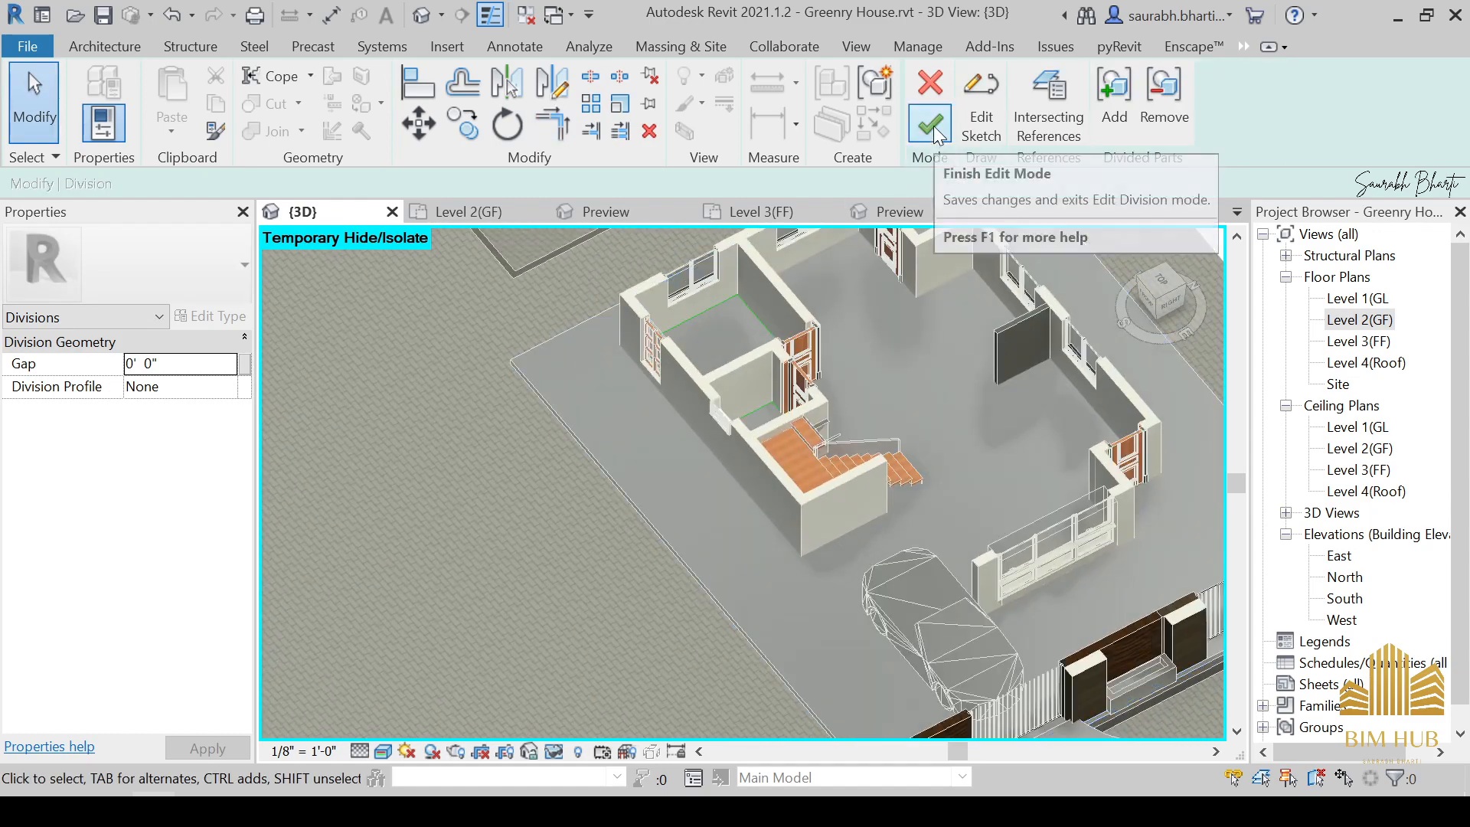
{"action": "left_click", "coordinate": [934, 140]}
Select the larger room's floor part, override its original material, and assign Oak Flooring.
{"action": "middle_click_drag", "start_coordinate": [749, 448], "coordinate": [712, 417], "text": "shift"}
{"action": "left_click", "coordinate": [670, 392]}
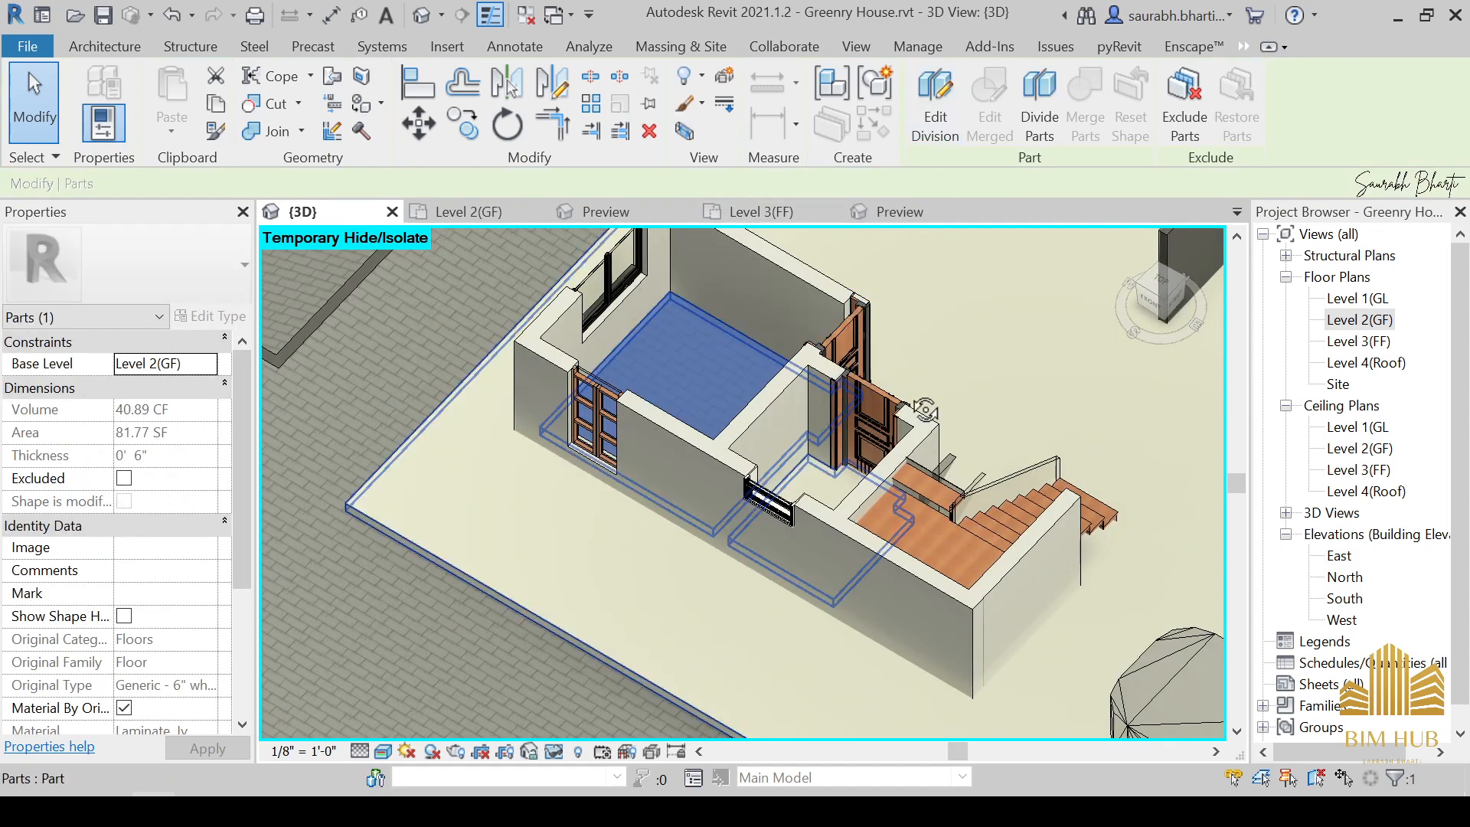
{"action": "mouse_move", "coordinate": [716, 404]}
{"action": "middle_mouse_down", "text": "shift"}
{"action": "mouse_move", "coordinate": [731, 412]}
{"action": "mouse_move", "coordinate": [712, 406]}
{"action": "middle_mouse_up", "text": "shift"}
{"action": "scroll", "coordinate": [130, 529], "scroll_direction": "down", "scroll_amount": 4}
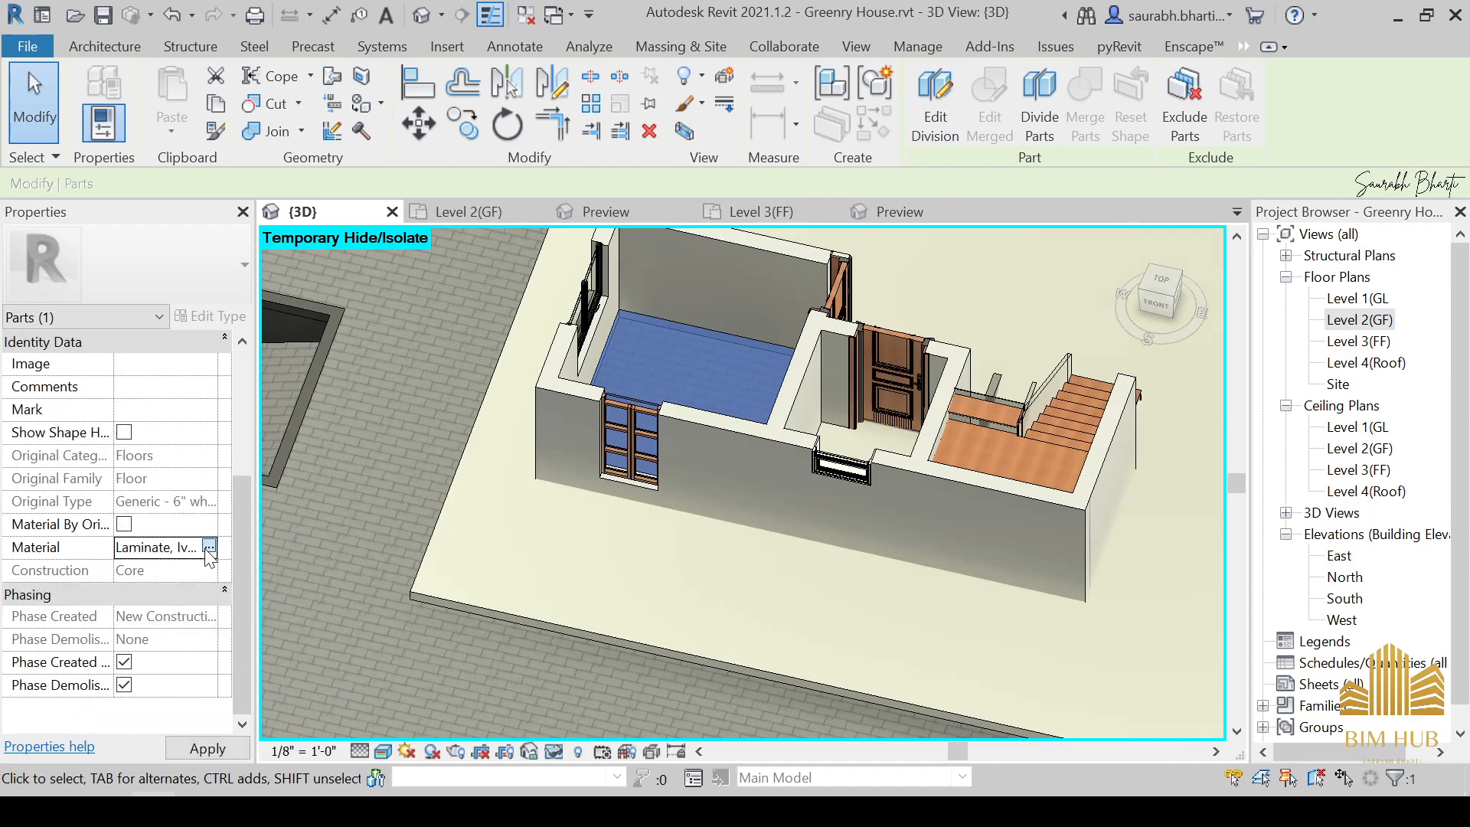
{"action": "left_click", "coordinate": [209, 550]}
{"action": "scroll", "coordinate": [490, 428], "scroll_direction": "down", "scroll_amount": 5}
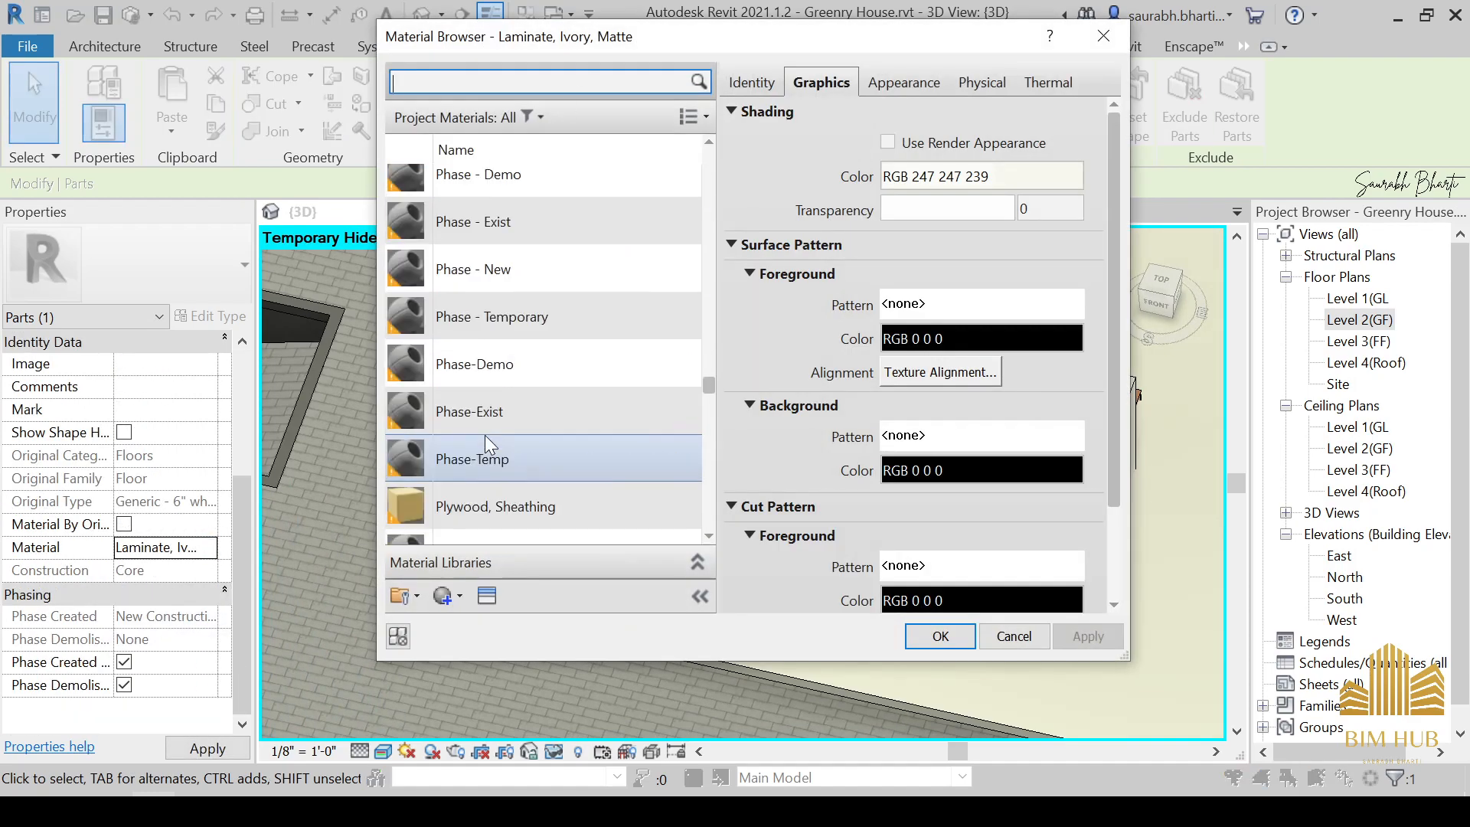
{"action": "scroll", "coordinate": [489, 445], "scroll_direction": "up", "scroll_amount": 3}
{"action": "left_click", "coordinate": [480, 437]}
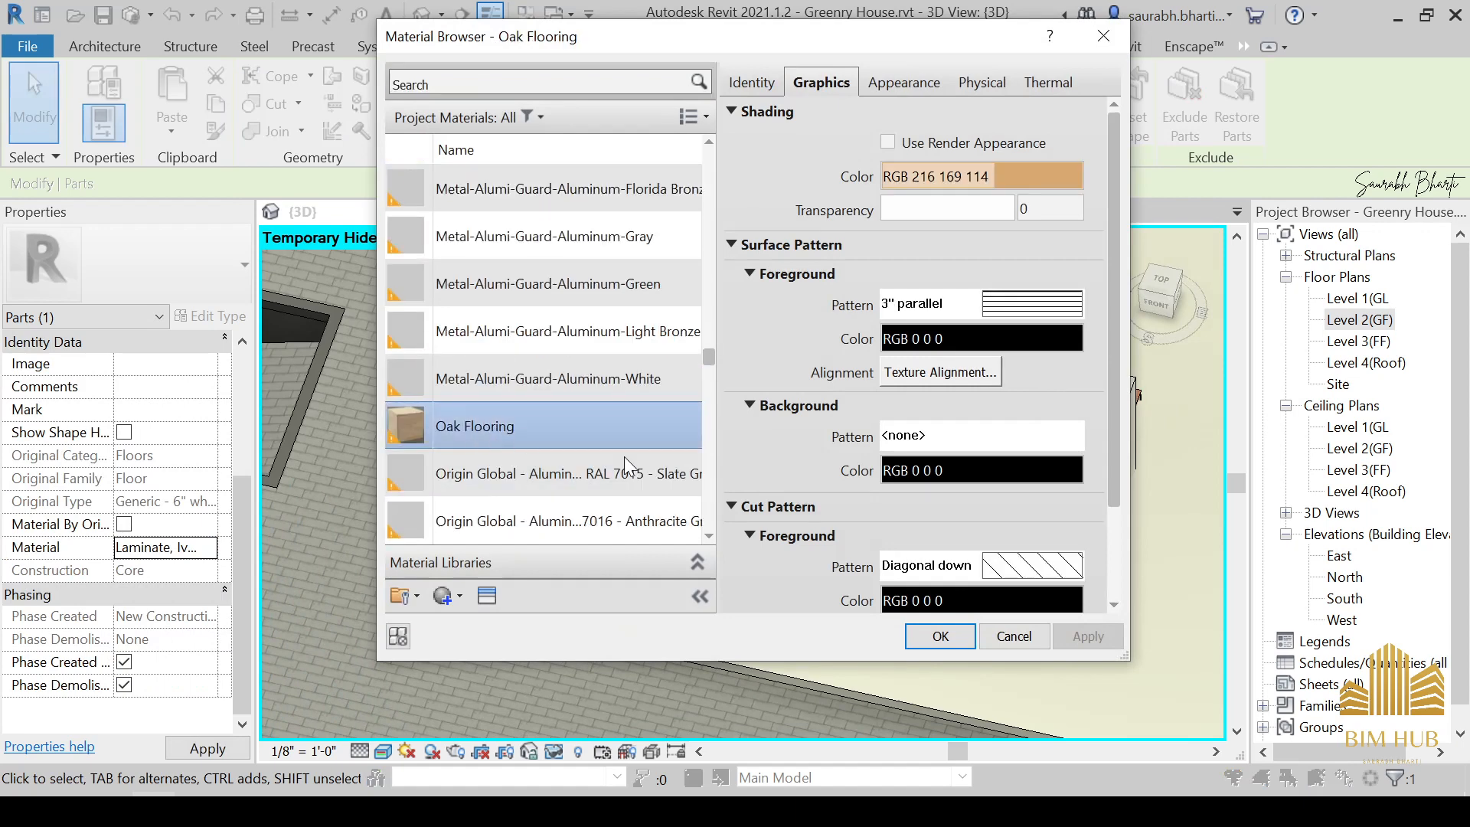
{"action": "left_click", "coordinate": [907, 637]}
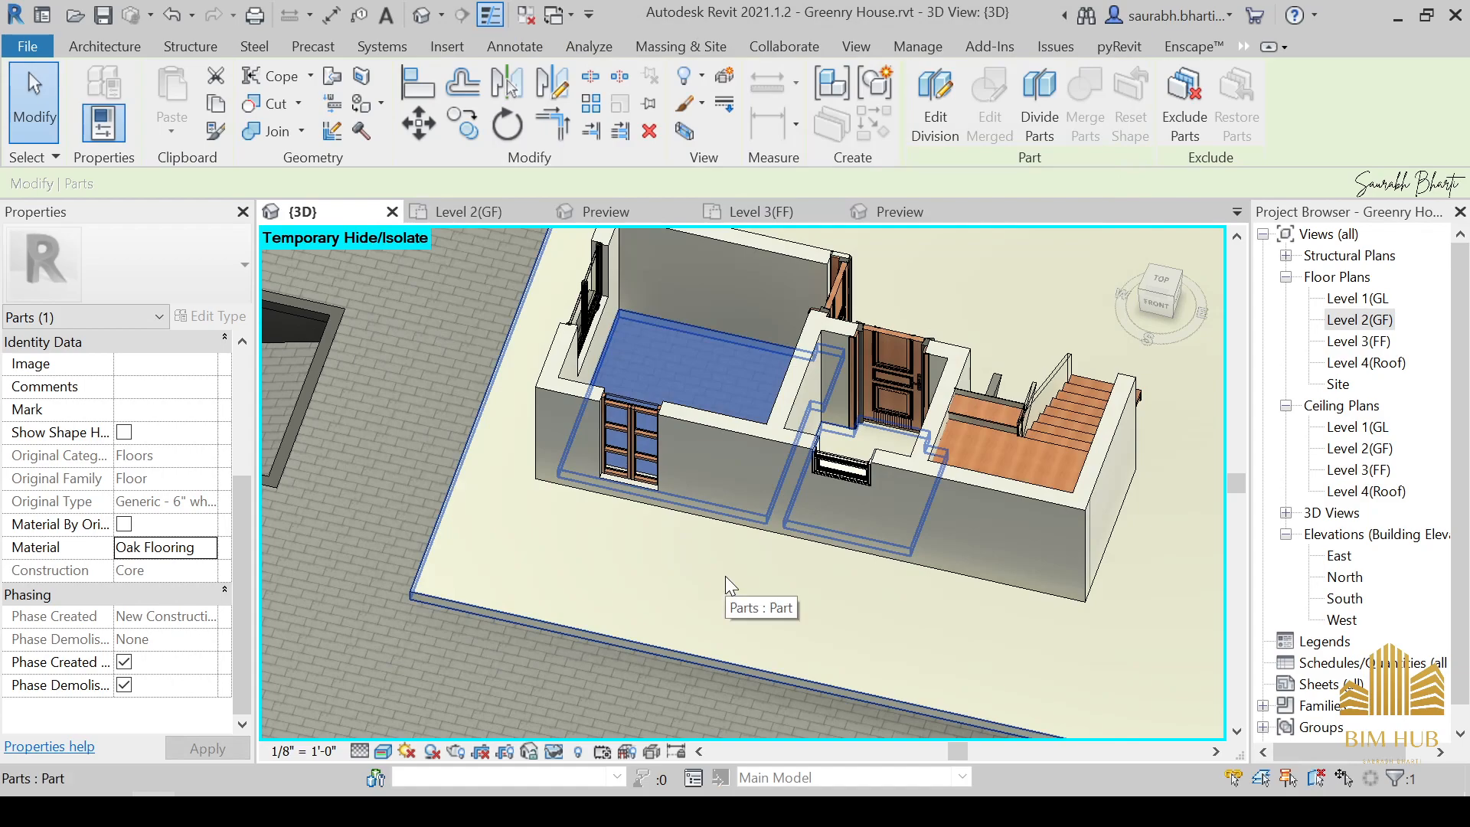
Check the bedroom and bathroom floor finishes in the ground floor plan reference image, and return to the Revit model.
{"action": "key", "text": "Escape"}
{"action": "middle_click_drag", "start_coordinate": [386, 648], "coordinate": [600, 611], "text": "shift"}
{"action": "scroll", "coordinate": [612, 413], "scroll_direction": "up", "scroll_amount": 3}
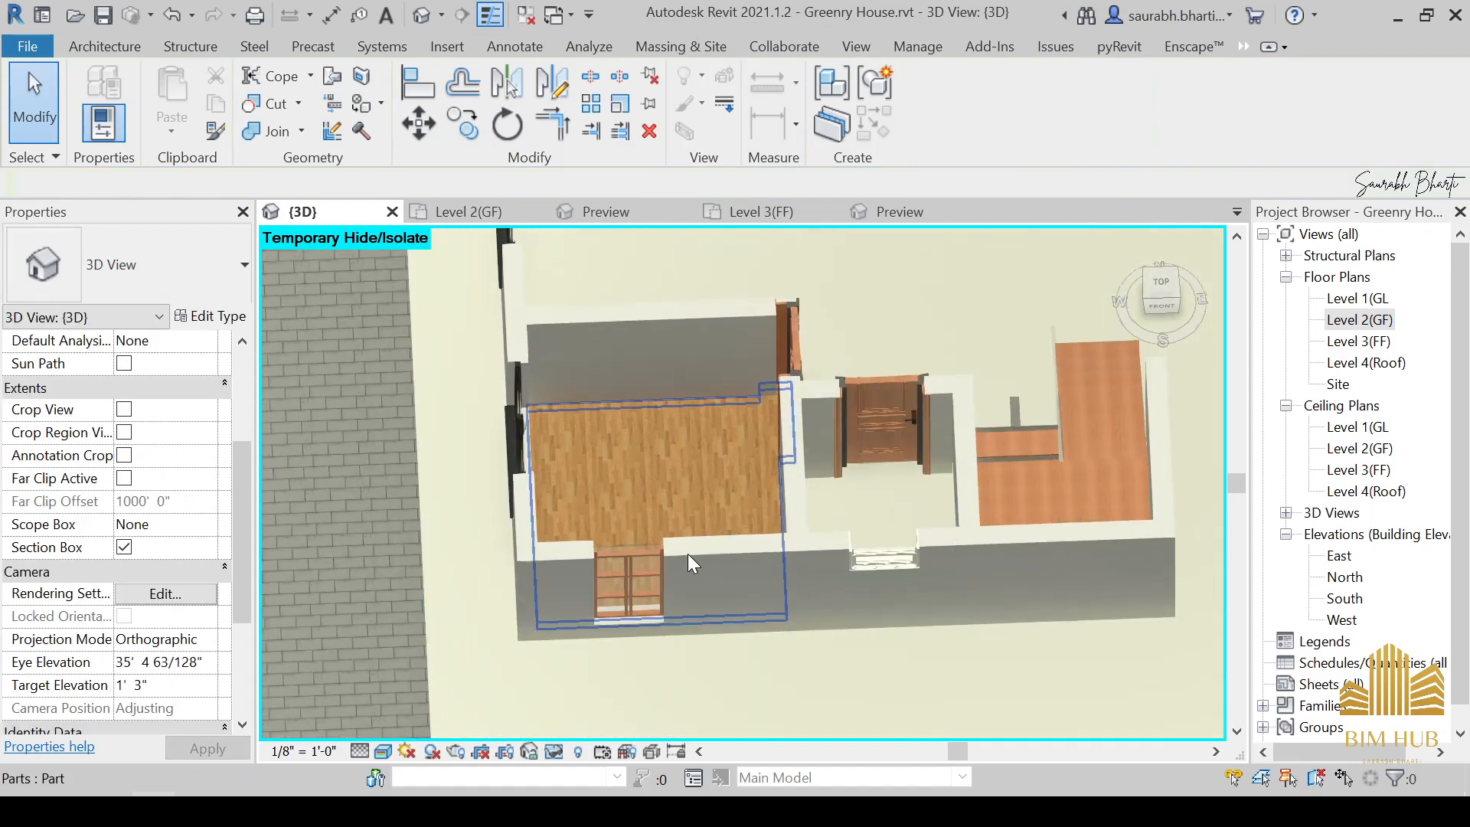
{"action": "left_click", "coordinate": [110, 810]}
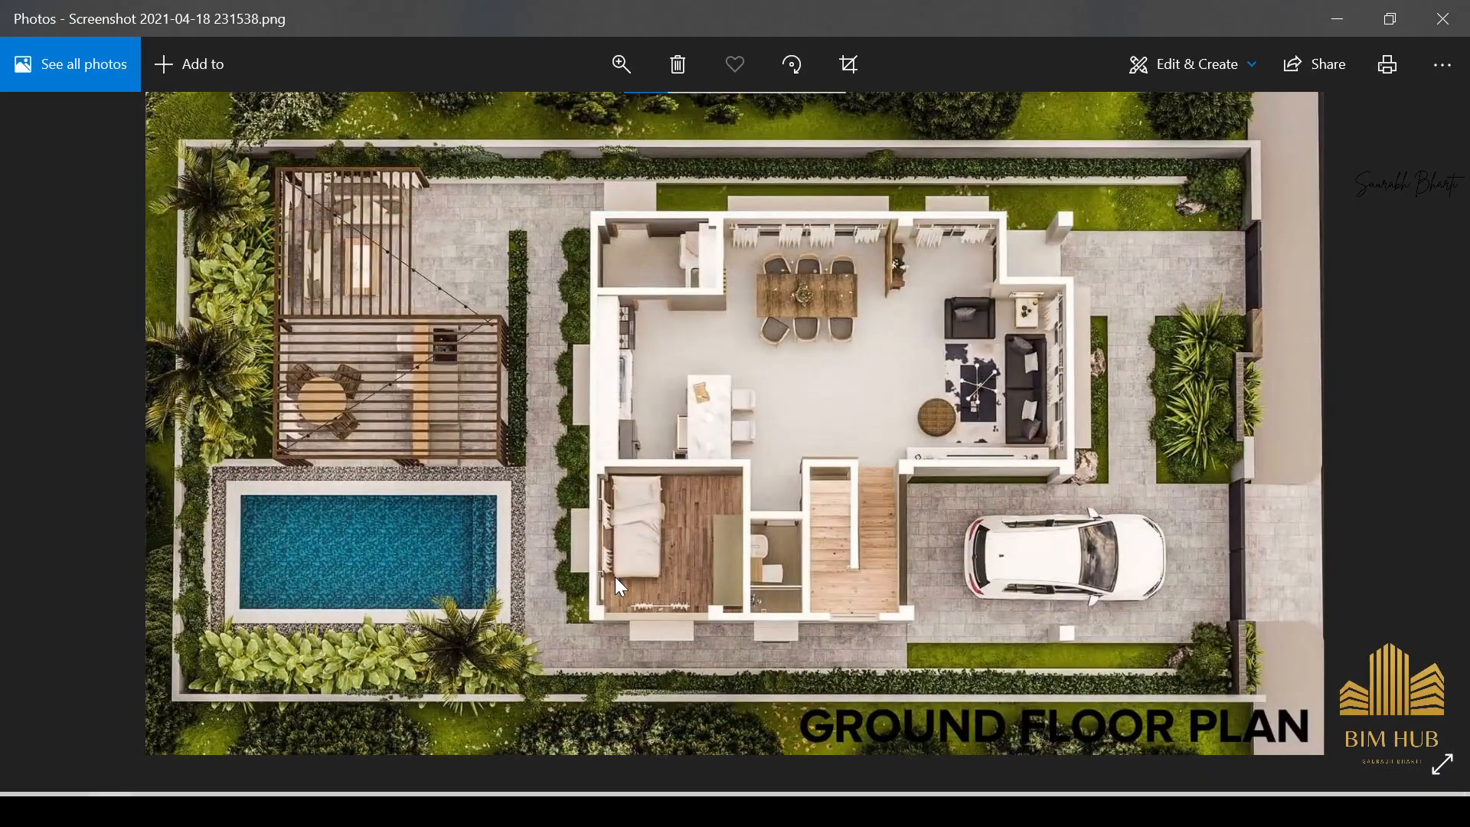
{"action": "scroll", "coordinate": [707, 562], "scroll_direction": "up", "scroll_amount": 3, "text": "ctrl"}
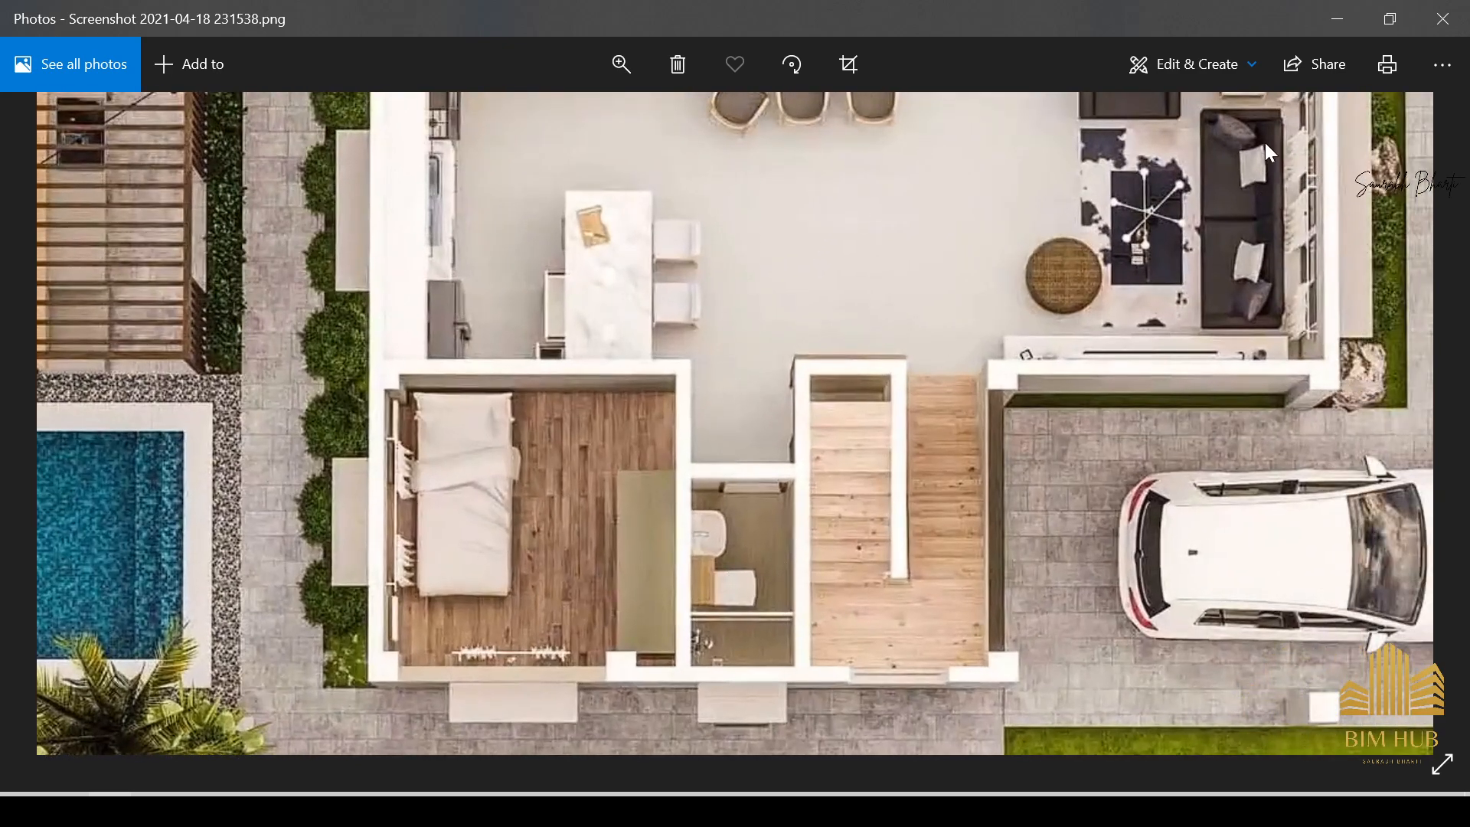
{"action": "left_click", "coordinate": [1331, 17]}
{"action": "middle_click_drag", "start_coordinate": [866, 421], "coordinate": [890, 524], "text": "shift"}
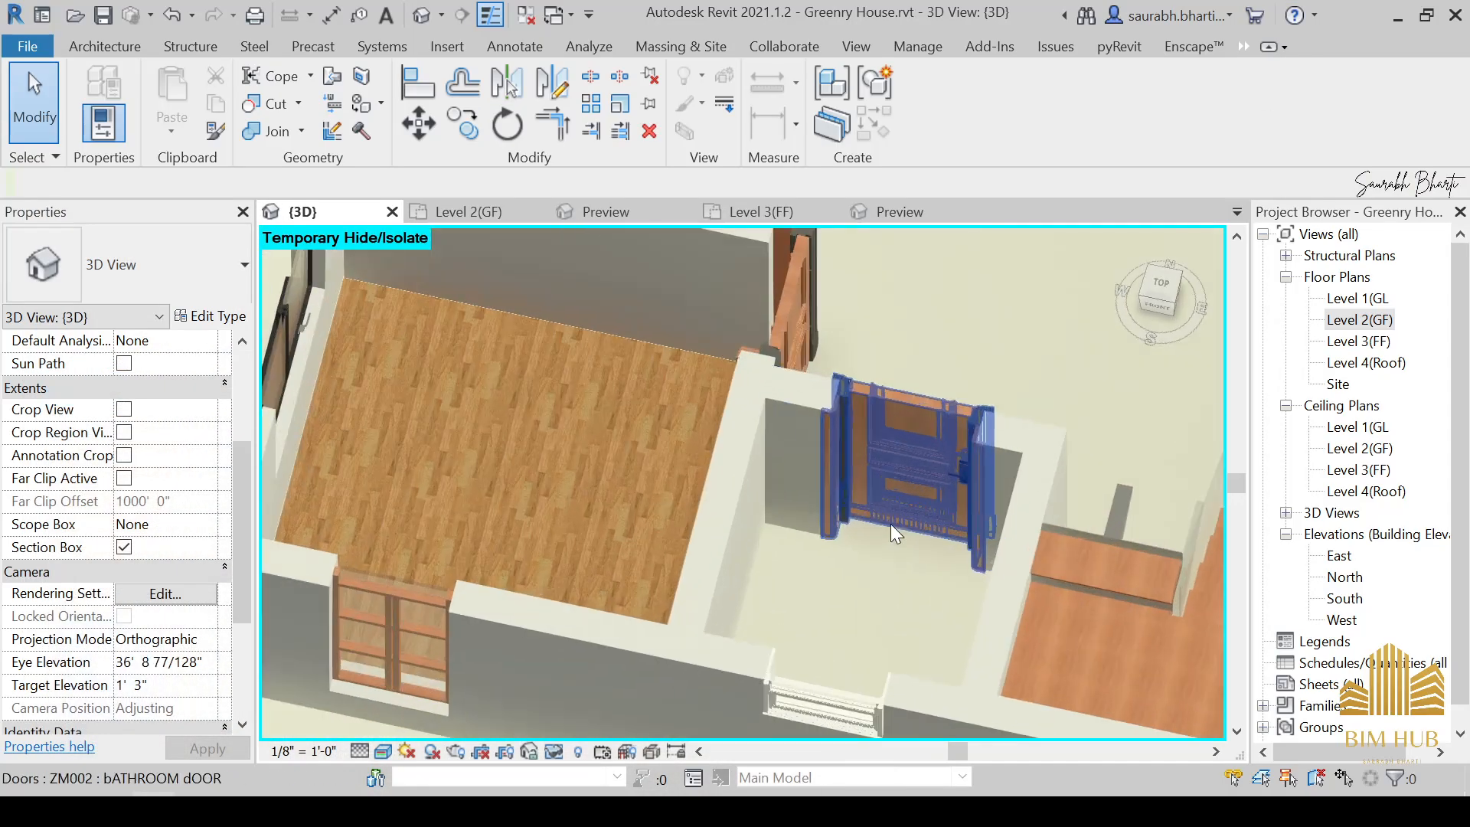
Select the small room's floor part, override its original material, and assign Wood - Stained.
{"action": "left_click", "coordinate": [850, 535]}
{"action": "scroll", "coordinate": [847, 494], "scroll_direction": "down", "scroll_amount": 1}
{"action": "scroll", "coordinate": [846, 494], "scroll_direction": "down", "scroll_amount": 2}
{"action": "middle_click_drag", "start_coordinate": [846, 494], "coordinate": [866, 540], "text": "shift"}
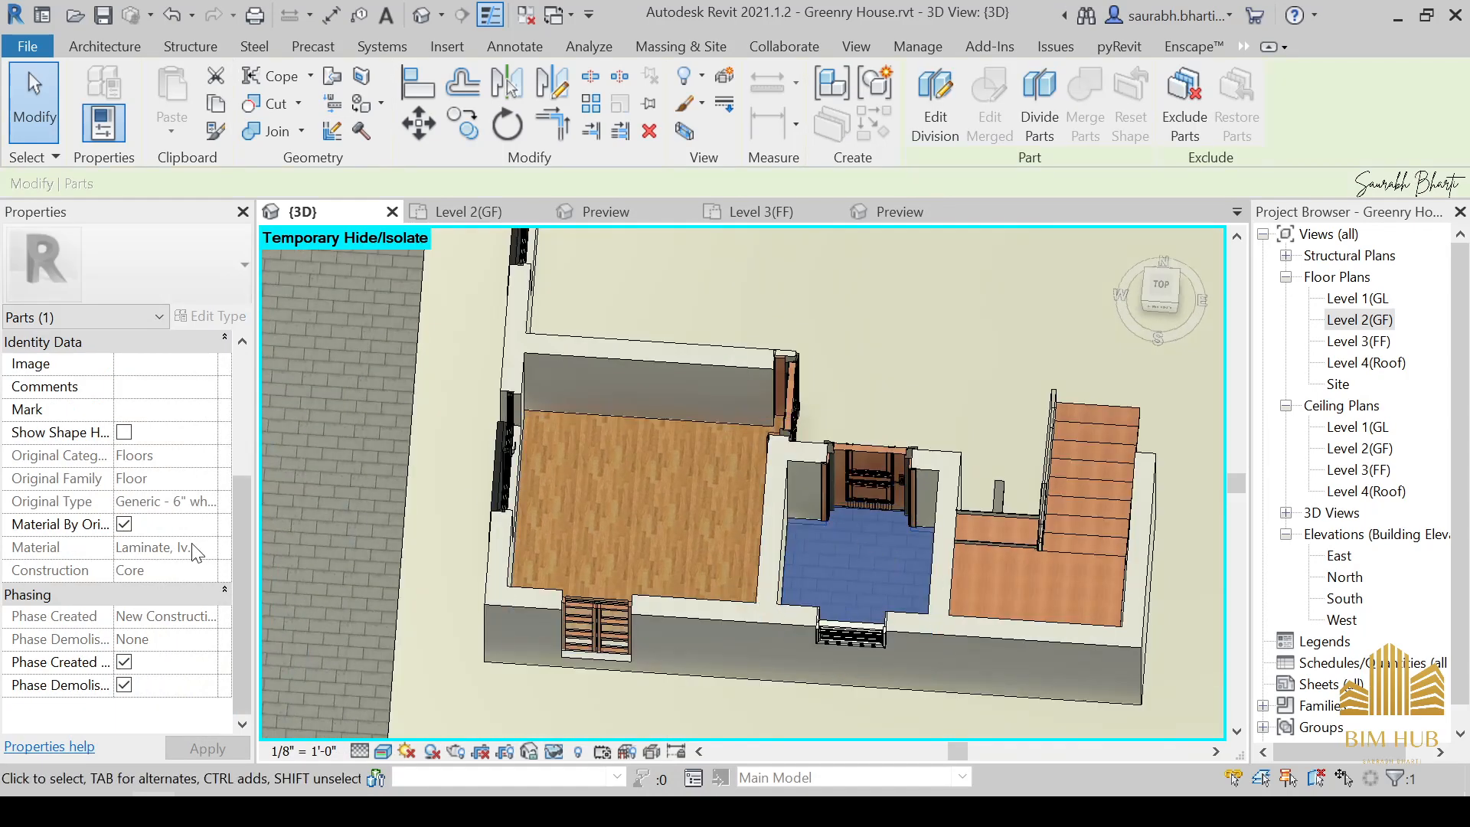
{"action": "scroll", "coordinate": [190, 544], "scroll_direction": "up", "scroll_amount": 3}
{"action": "scroll", "coordinate": [145, 597], "scroll_direction": "down", "scroll_amount": 3}
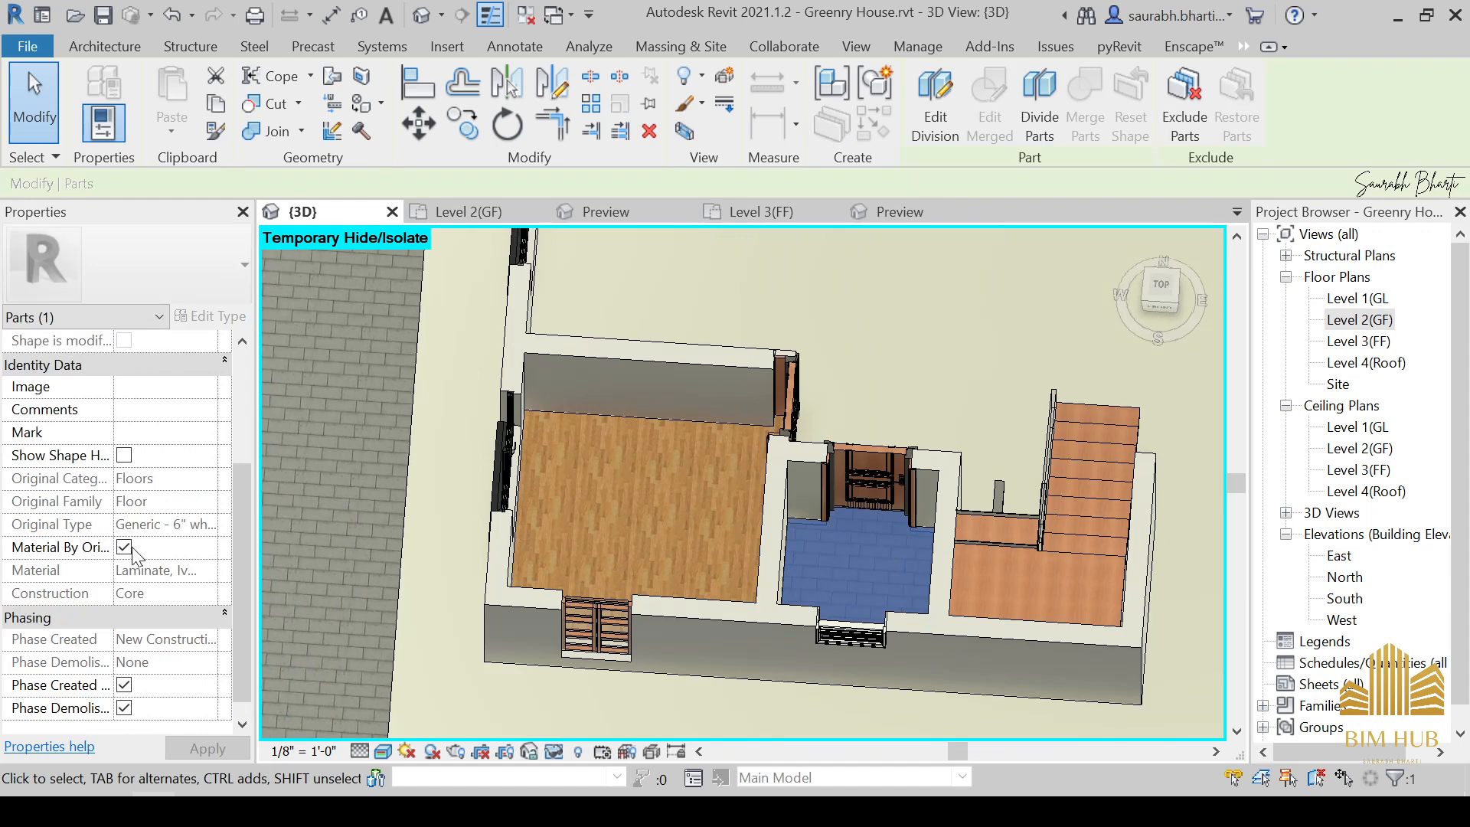
{"action": "left_click", "coordinate": [205, 571]}
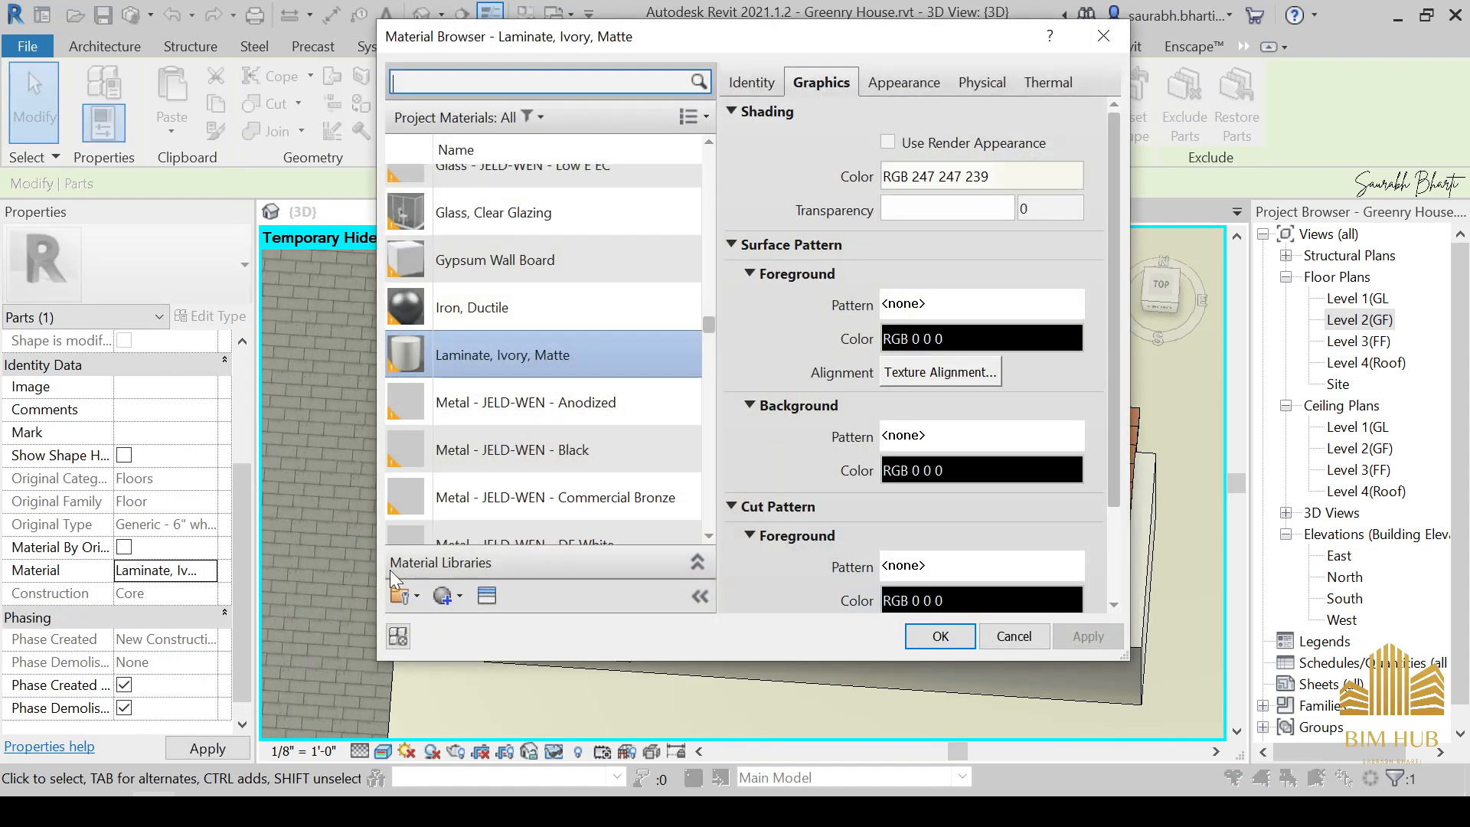
{"action": "scroll", "coordinate": [501, 414], "scroll_direction": "down", "scroll_amount": 10}
{"action": "scroll", "coordinate": [501, 418], "scroll_direction": "up", "scroll_amount": 6}
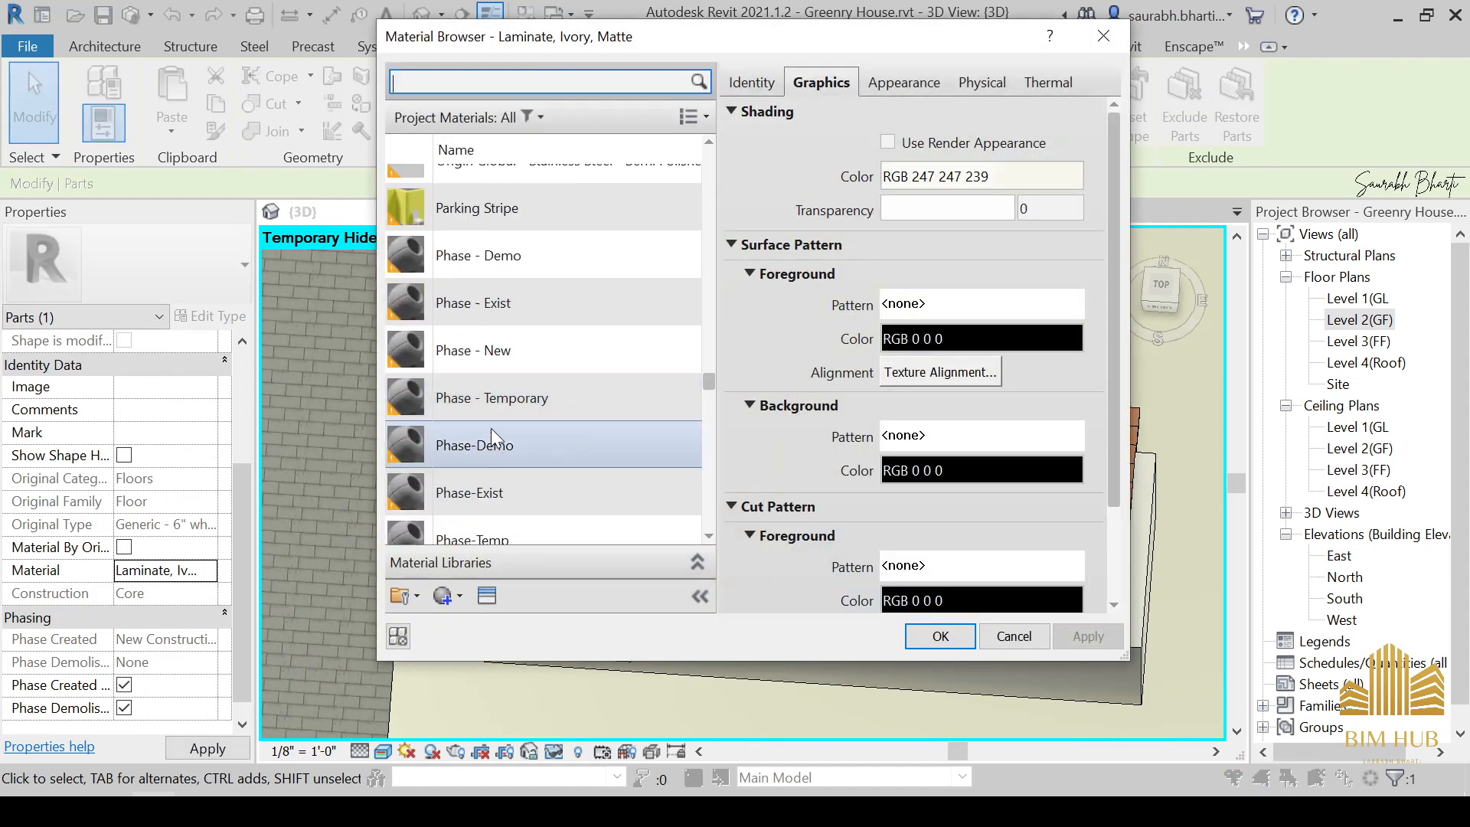
{"action": "scroll", "coordinate": [502, 452], "scroll_direction": "down", "scroll_amount": 6}
{"action": "scroll", "coordinate": [502, 455], "scroll_direction": "down", "scroll_amount": 15}
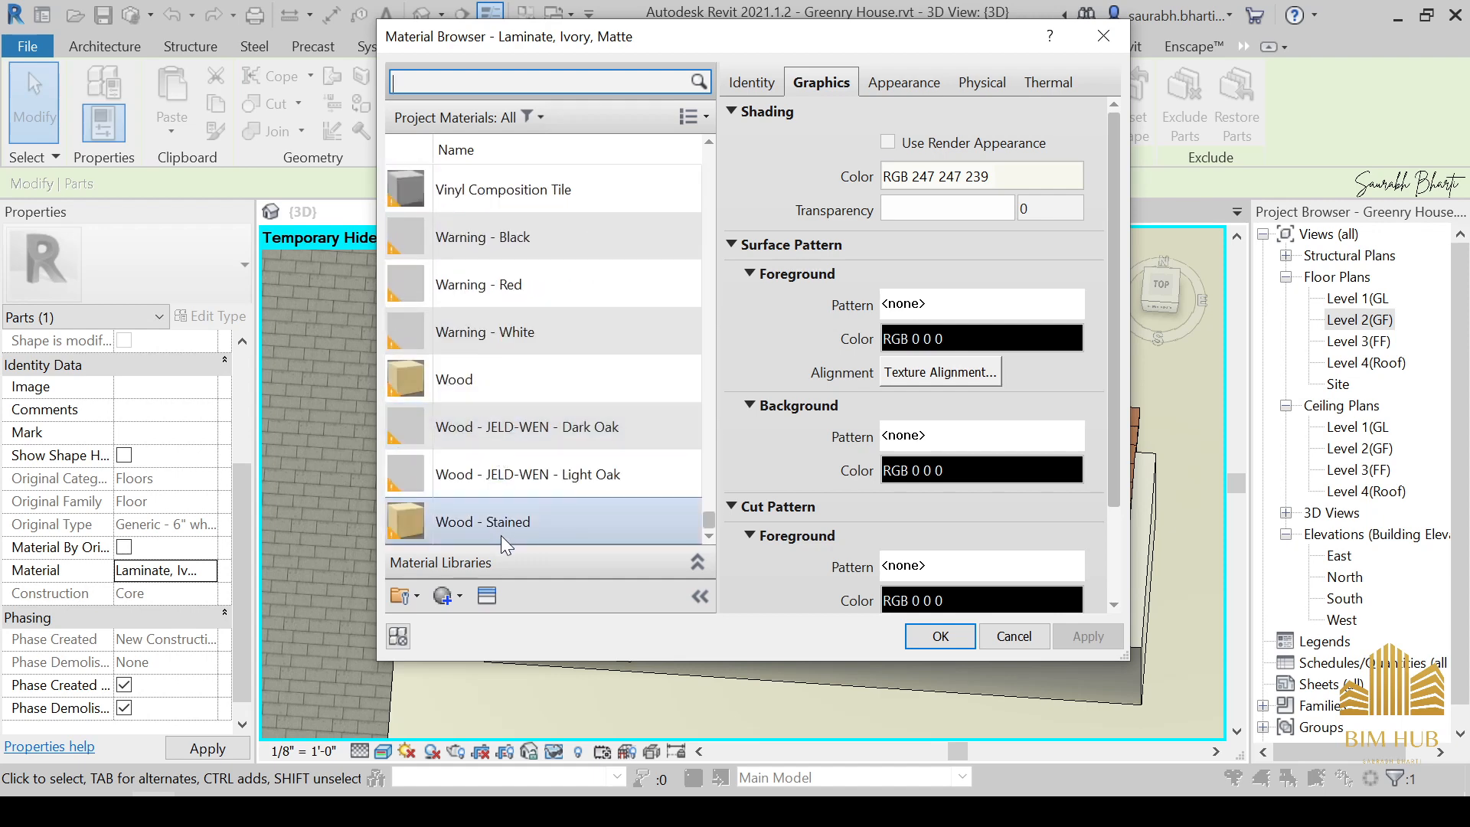
{"action": "left_click", "coordinate": [504, 538]}
{"action": "left_click", "coordinate": [940, 636]}
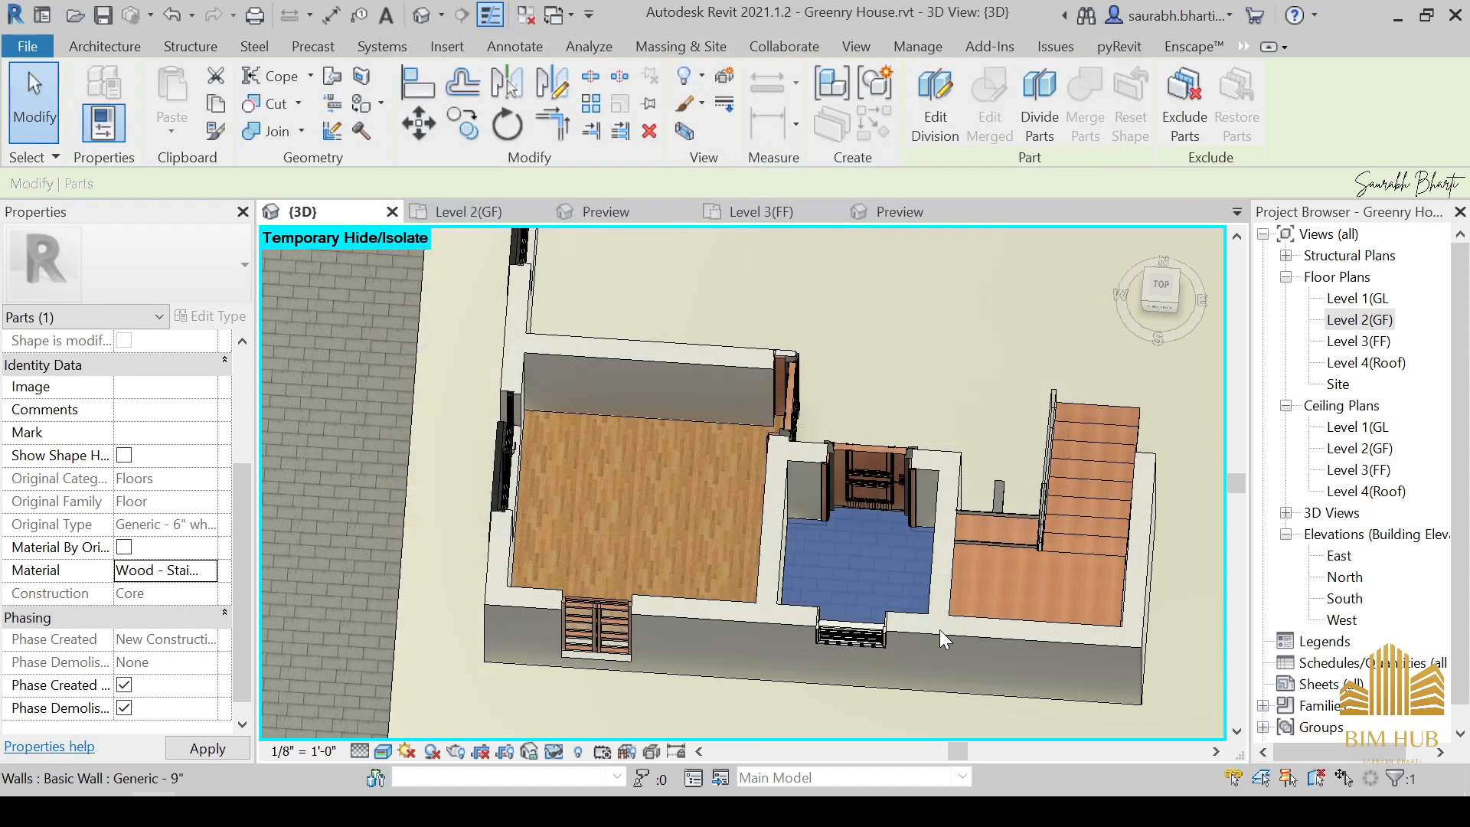
{"action": "left_click", "coordinate": [659, 302]}
{"action": "middle_click_drag", "start_coordinate": [687, 556], "coordinate": [754, 570], "text": "shift"}
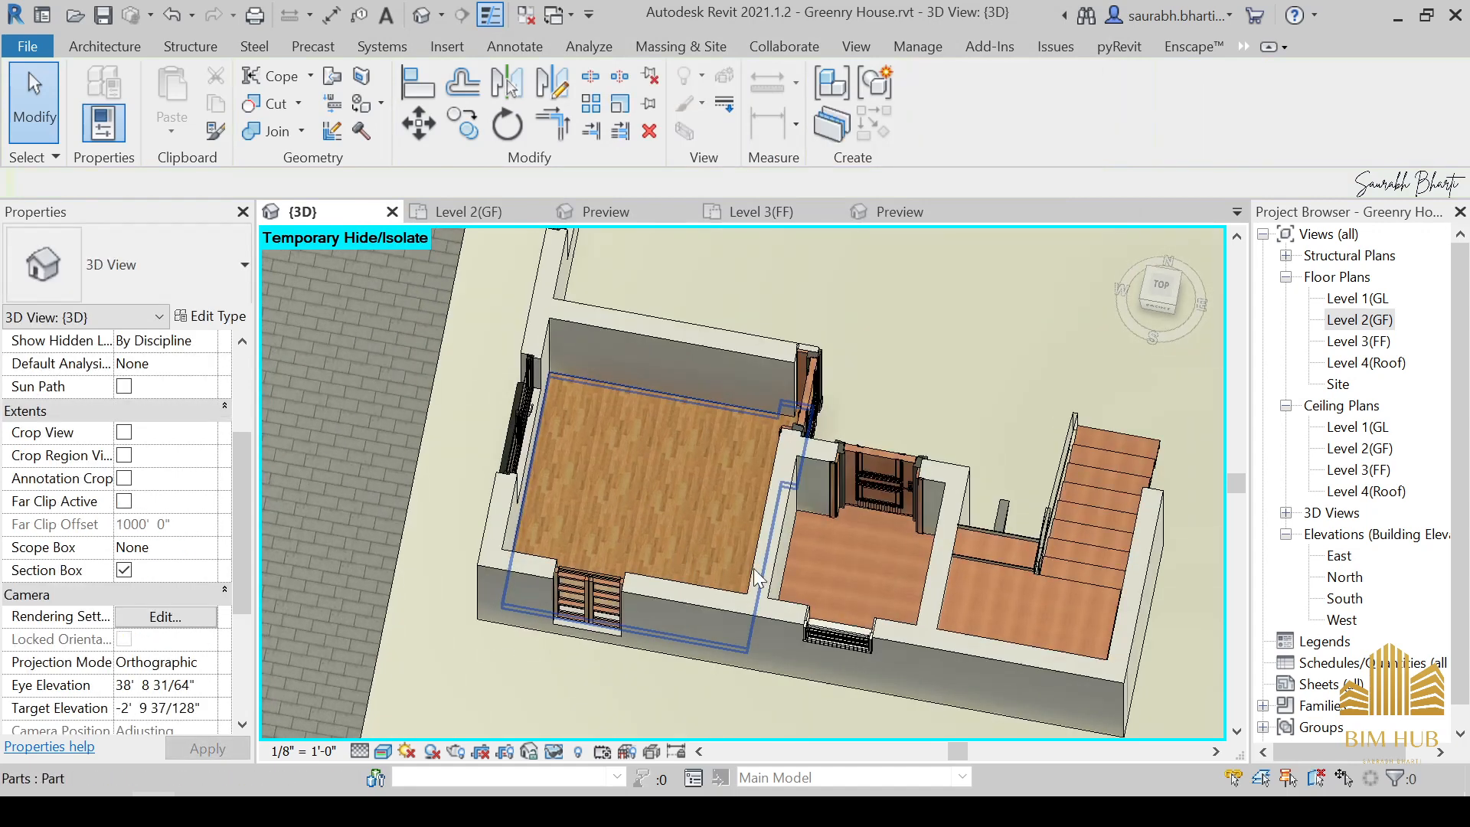
Change the material of the small room's floor part to Wood.
{"action": "left_click", "coordinate": [818, 528]}
{"action": "scroll", "coordinate": [214, 605], "scroll_direction": "down", "scroll_amount": 1}
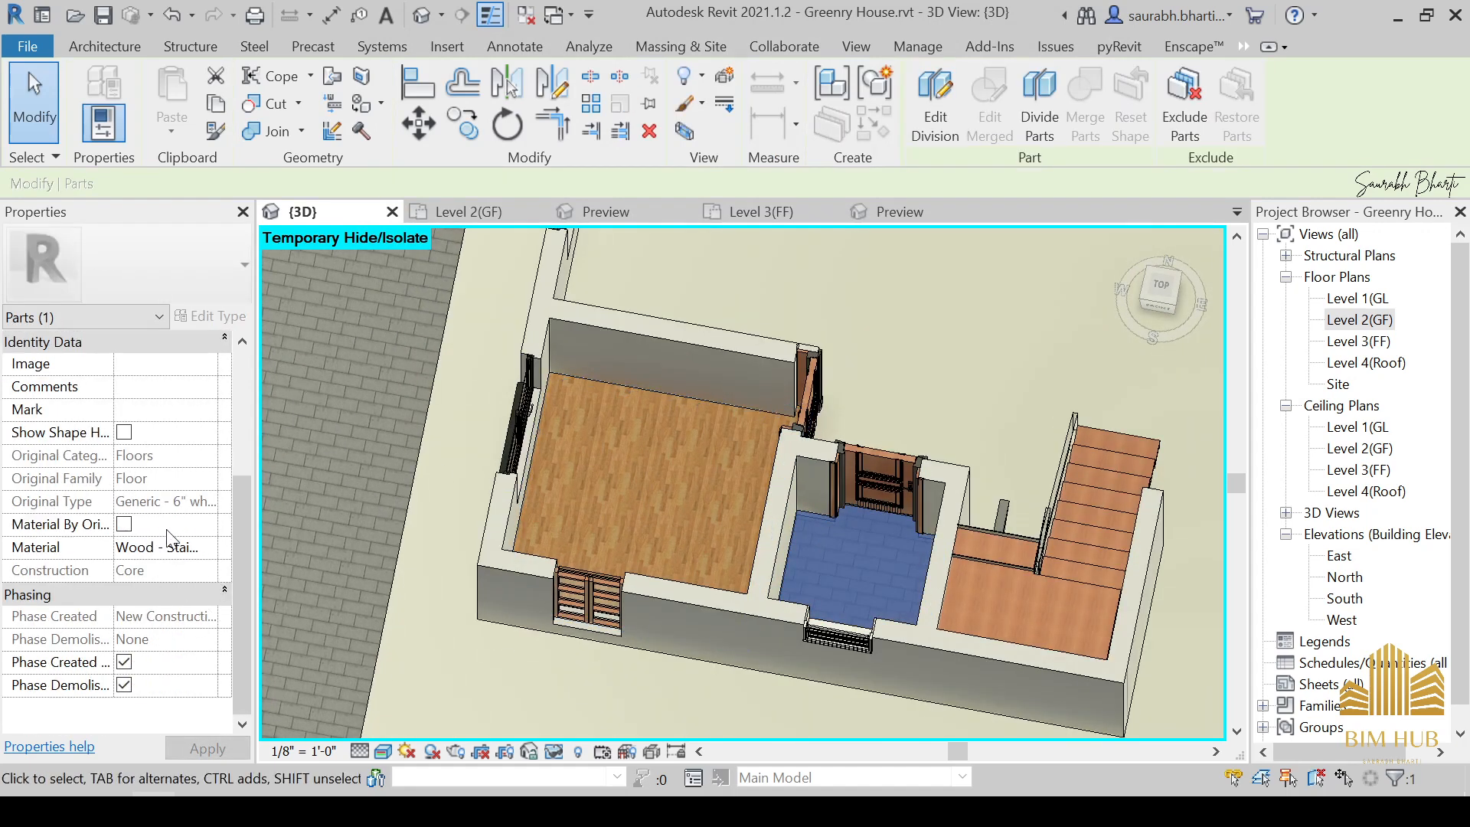
{"action": "left_click", "coordinate": [208, 547]}
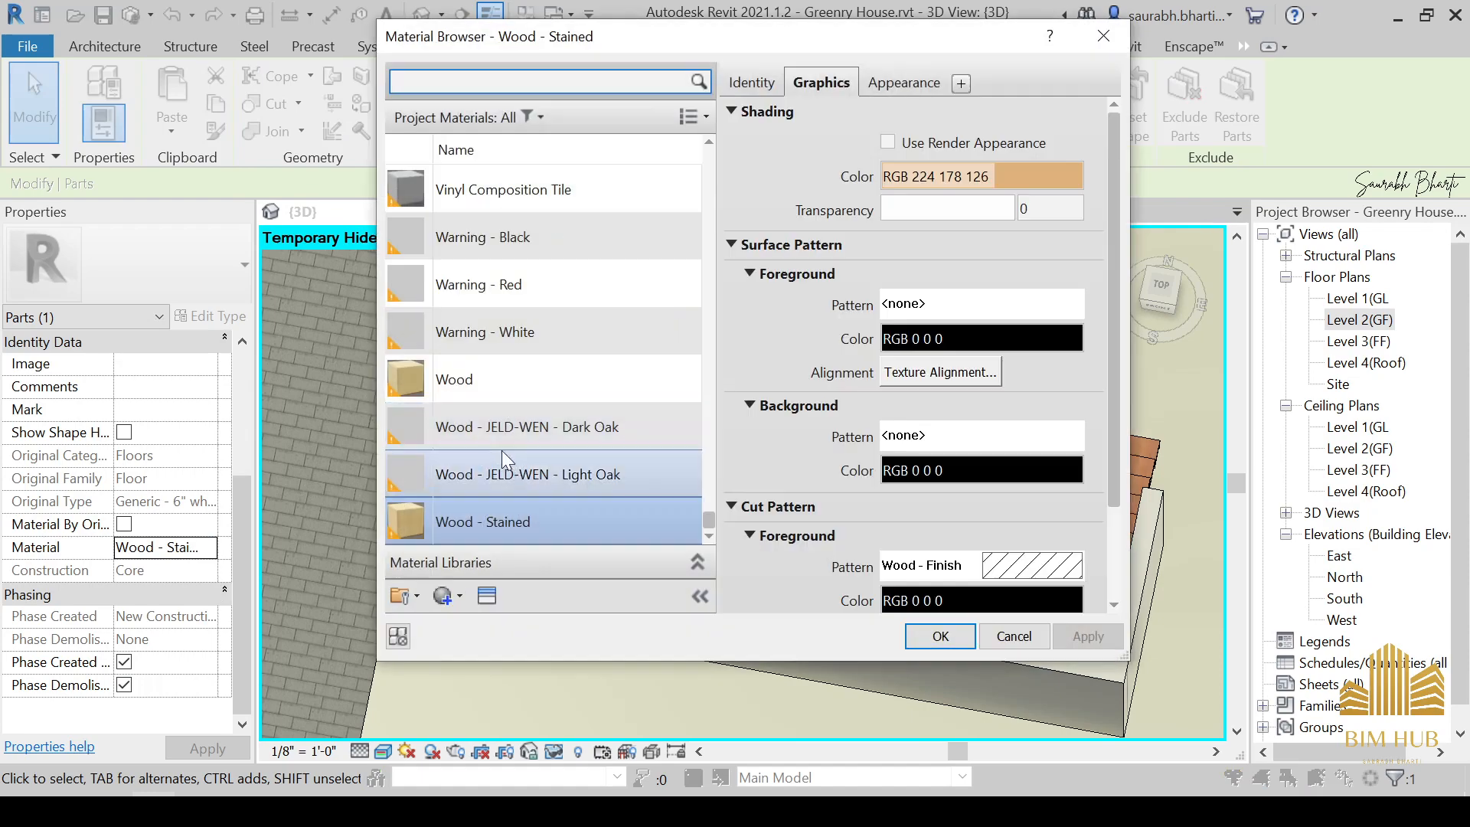
{"action": "left_click", "coordinate": [508, 382]}
{"action": "left_click", "coordinate": [943, 647]}
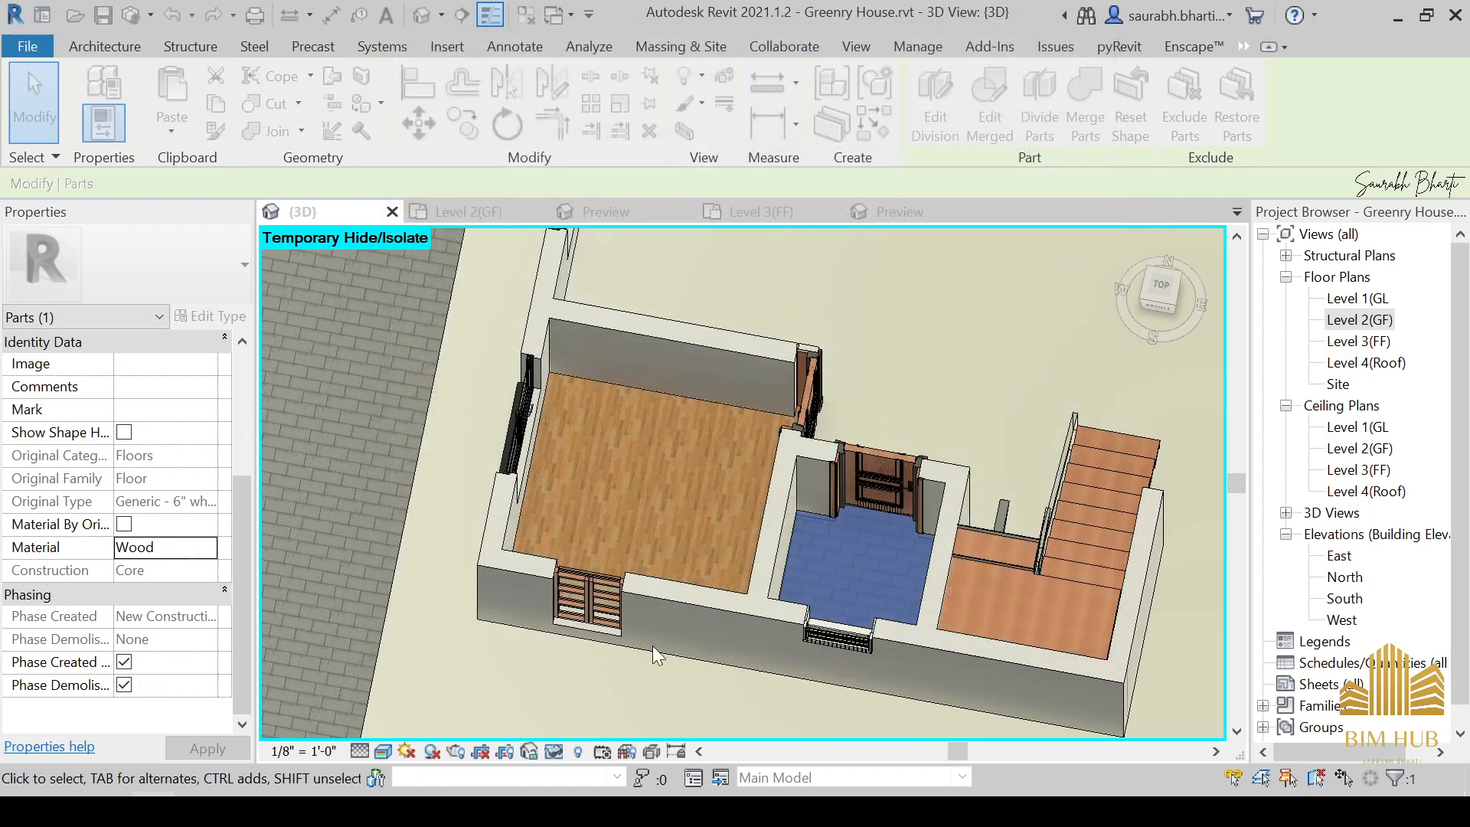
{"action": "left_click", "coordinate": [481, 693]}
Examine the small room's floor finish up close from several angles, including around the doorway and window.
{"action": "middle_click_drag", "start_coordinate": [746, 681], "coordinate": [842, 634], "text": "shift"}
{"action": "scroll", "coordinate": [934, 601], "scroll_direction": "up", "scroll_amount": 2}
{"action": "left_click", "coordinate": [936, 592]}
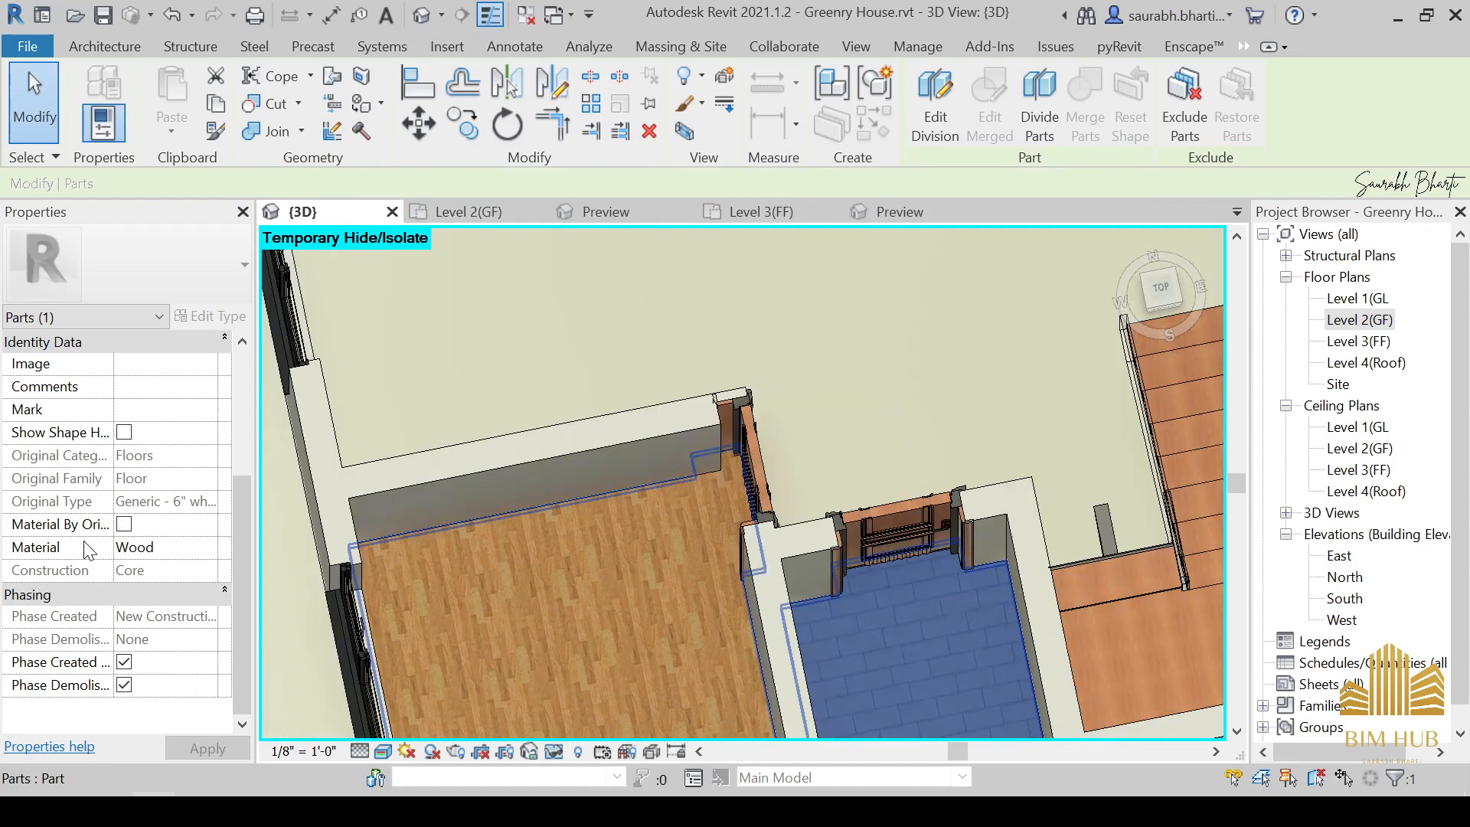
{"action": "middle_click_drag", "start_coordinate": [677, 607], "coordinate": [682, 519], "text": "shift"}
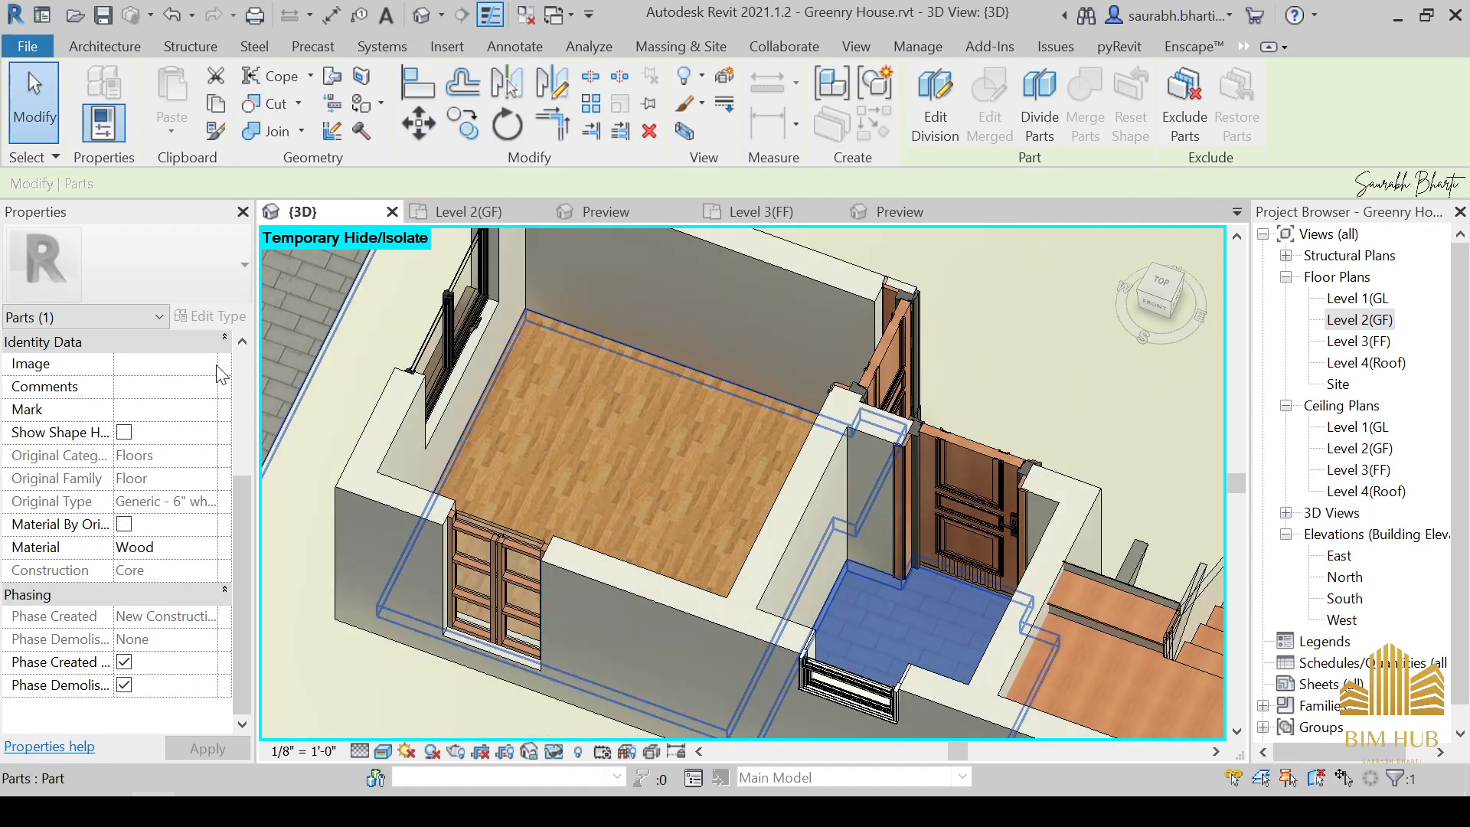
{"action": "key", "text": "Escape"}
{"action": "left_click", "coordinate": [882, 580]}
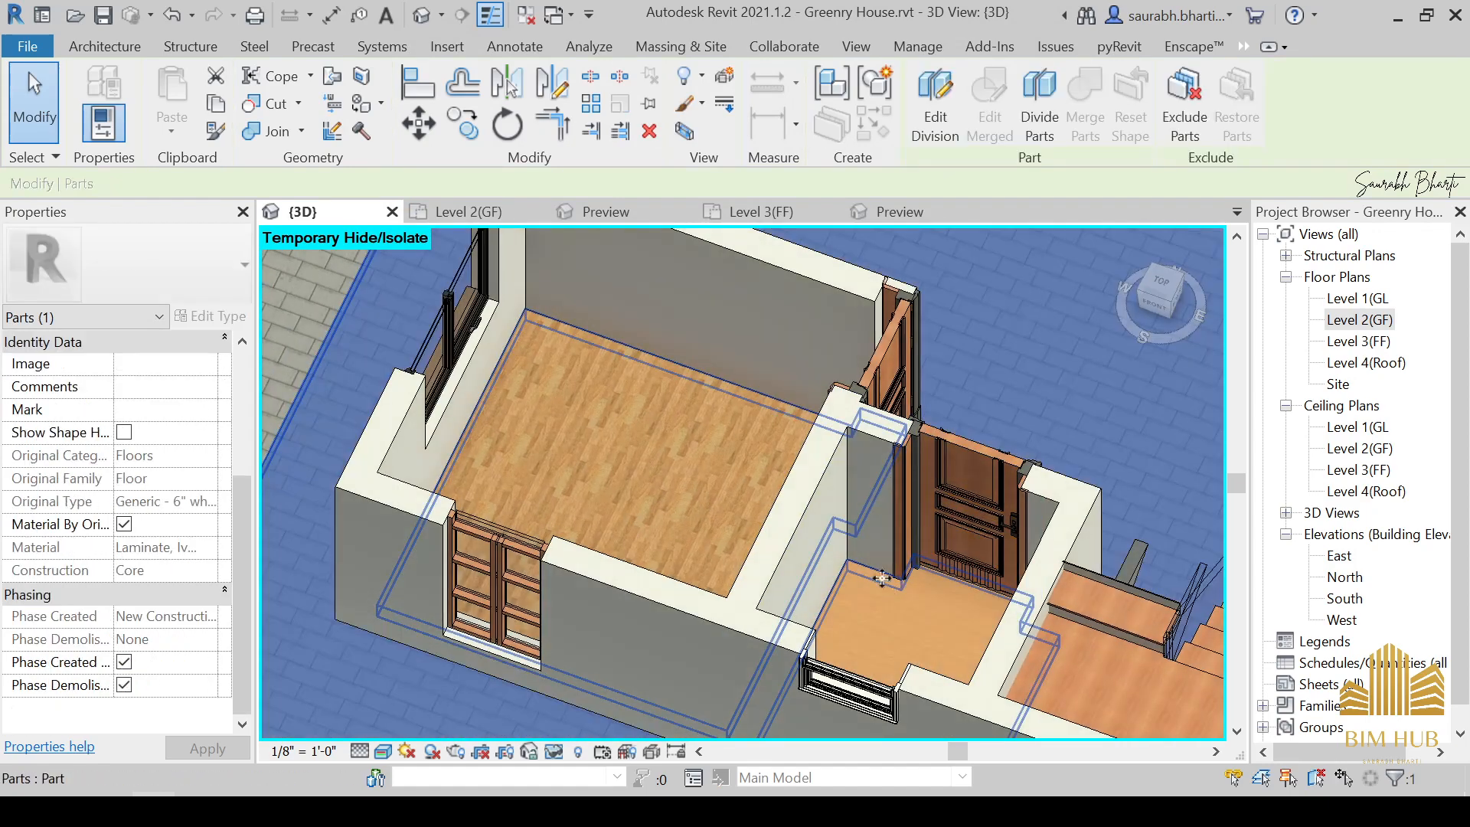
{"action": "key", "text": "Escape"}
{"action": "scroll", "coordinate": [857, 585], "scroll_direction": "up", "scroll_amount": 4}
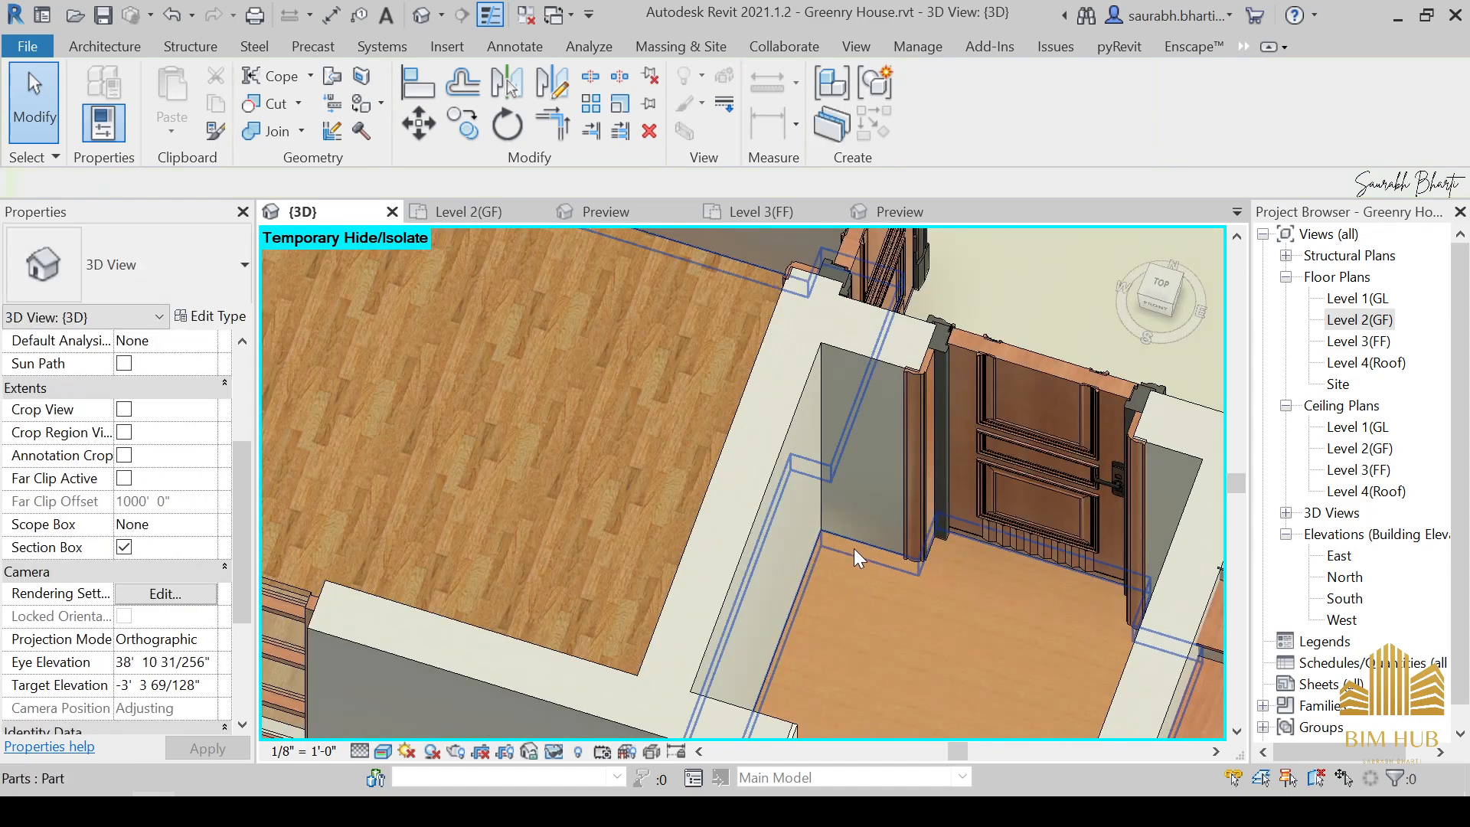
{"action": "left_click", "coordinate": [853, 548]}
{"action": "middle_click_drag", "start_coordinate": [867, 591], "coordinate": [758, 551]}
{"action": "scroll", "coordinate": [673, 387], "scroll_direction": "up", "scroll_amount": 3}
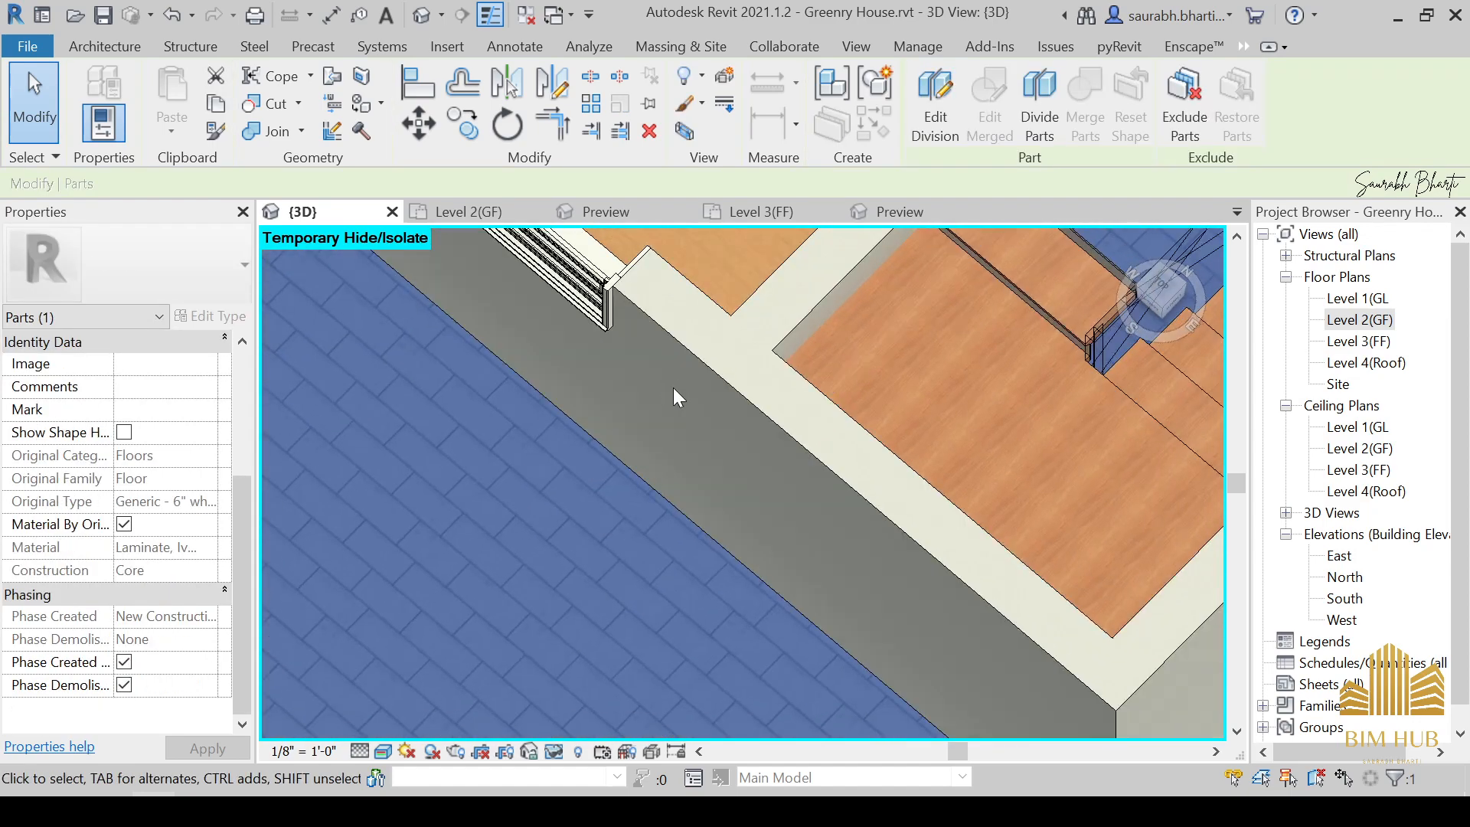
{"action": "middle_click_drag", "start_coordinate": [673, 387], "coordinate": [767, 614]}
{"action": "key", "text": "Escape"}
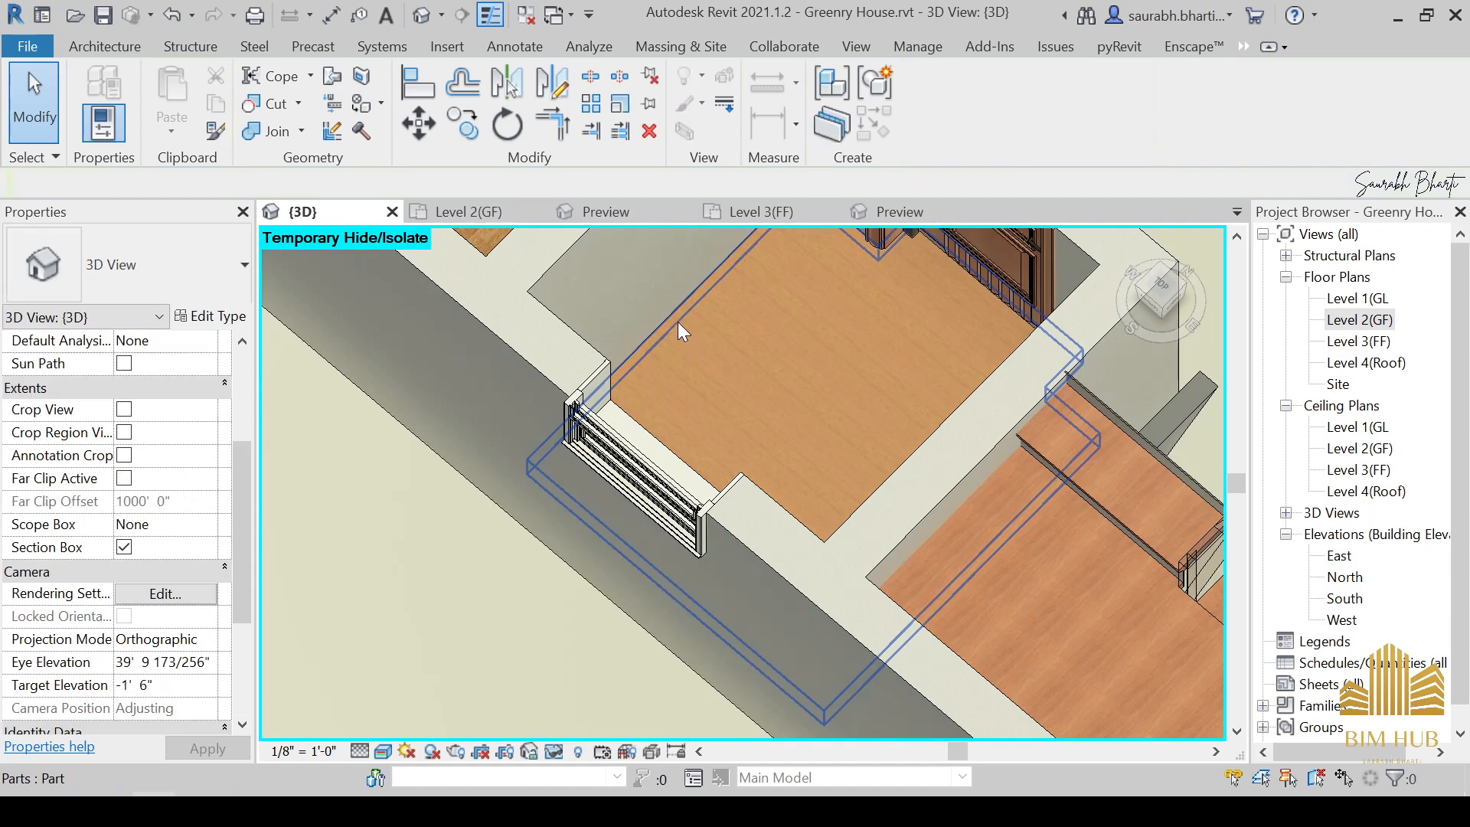
Select the small room's floor part again and assign Softwood, Lumber as its material.
{"action": "left_click", "coordinate": [677, 322]}
{"action": "middle_click_drag", "start_coordinate": [677, 322], "coordinate": [705, 613], "text": "shift"}
{"action": "middle_click_drag", "start_coordinate": [748, 548], "coordinate": [186, 484], "text": "shift"}
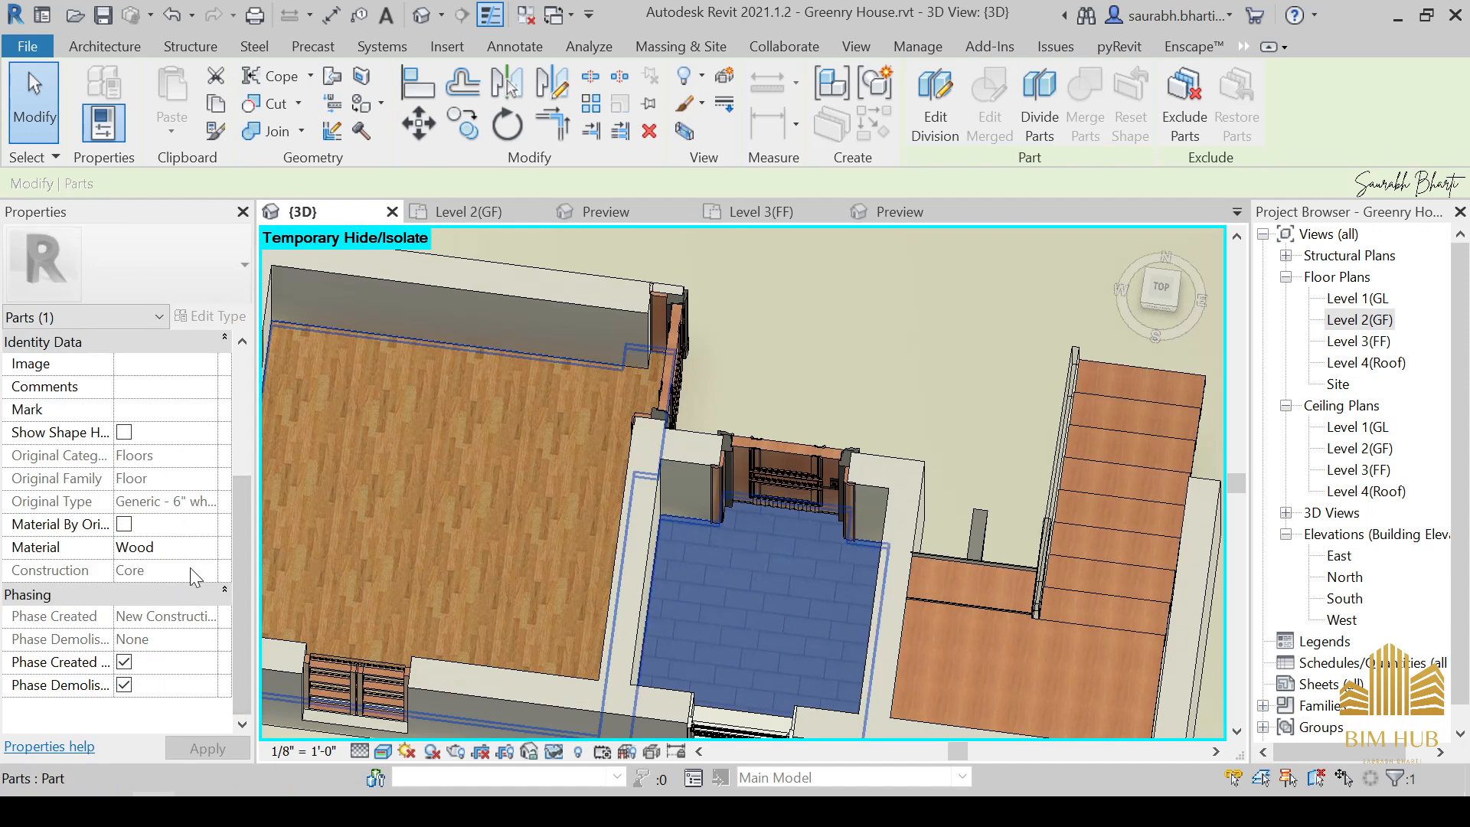
{"action": "left_click", "coordinate": [209, 547]}
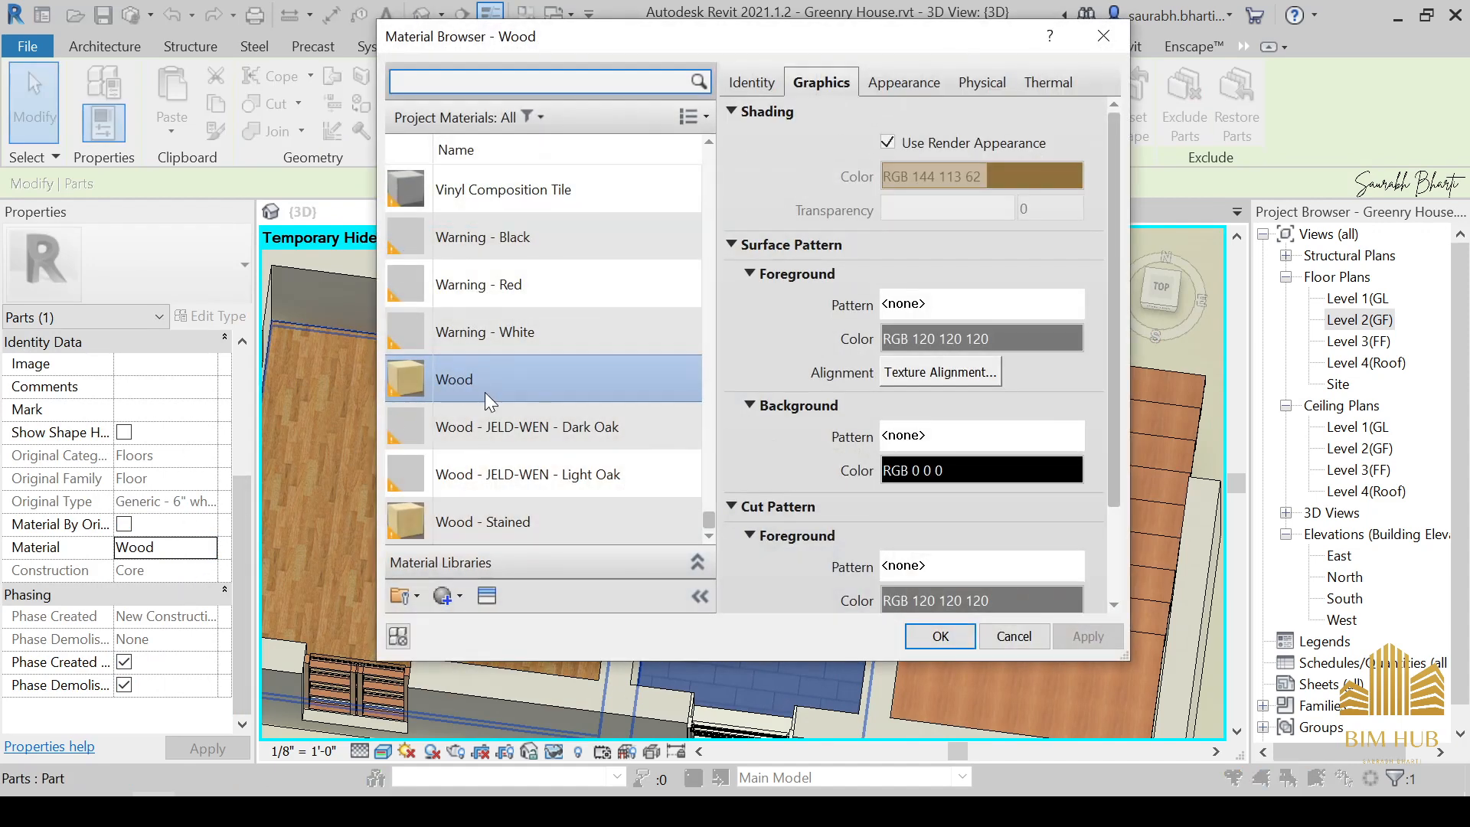
{"action": "scroll", "coordinate": [487, 387], "scroll_direction": "up", "scroll_amount": 9}
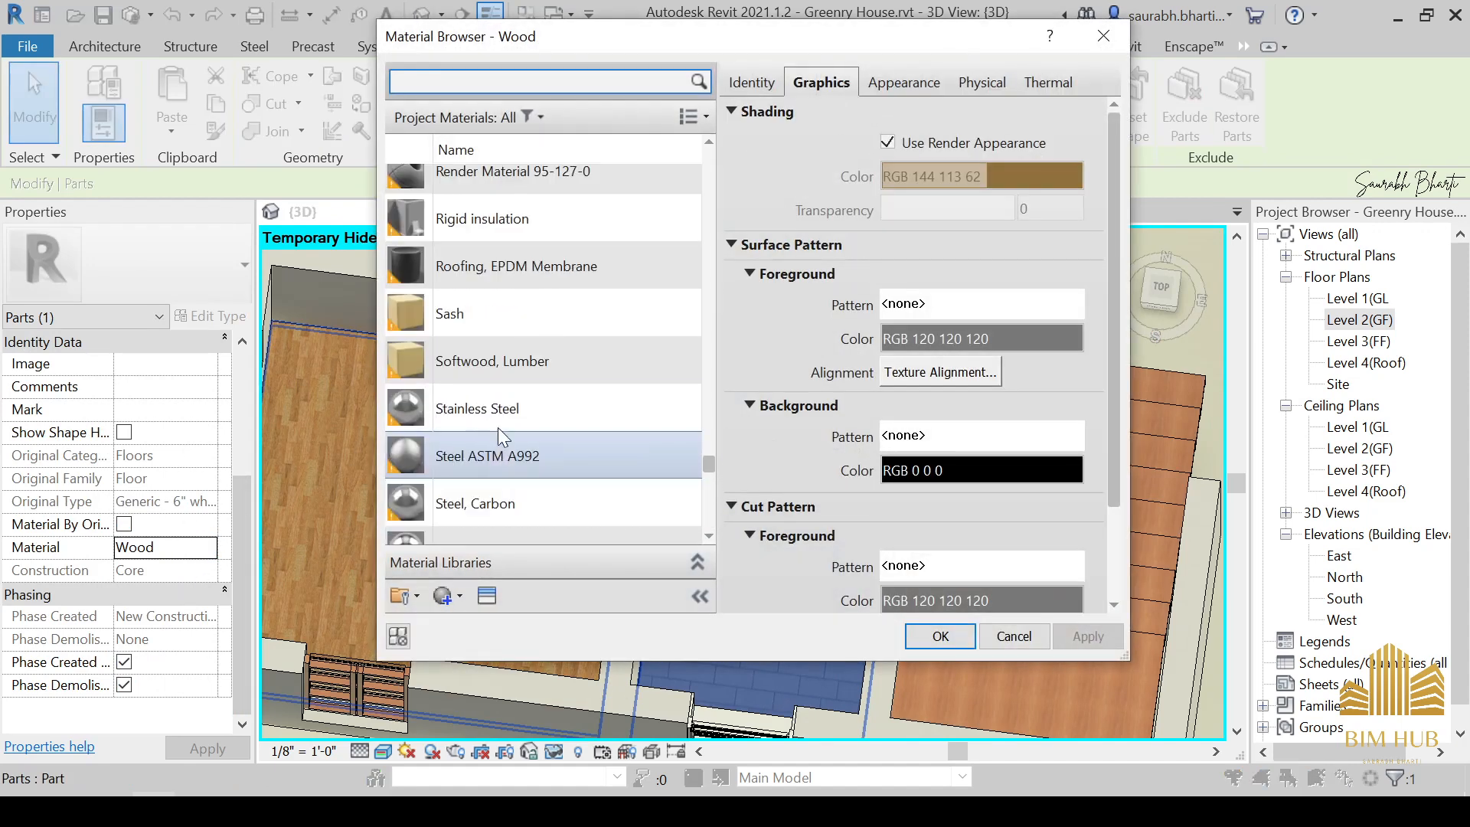
{"action": "left_click", "coordinate": [490, 360]}
{"action": "key", "text": "Return"}
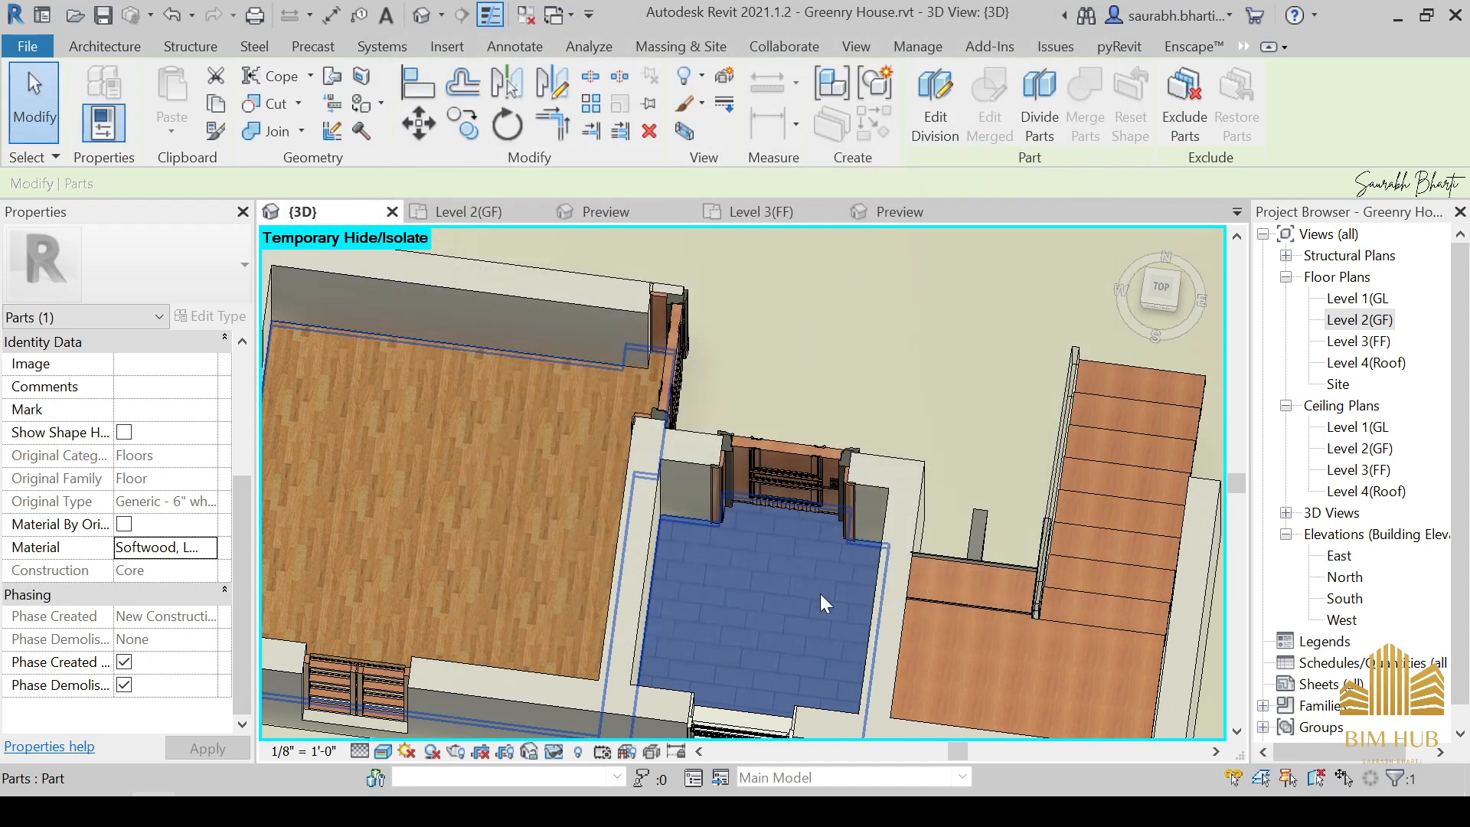
{"action": "left_click", "coordinate": [964, 550]}
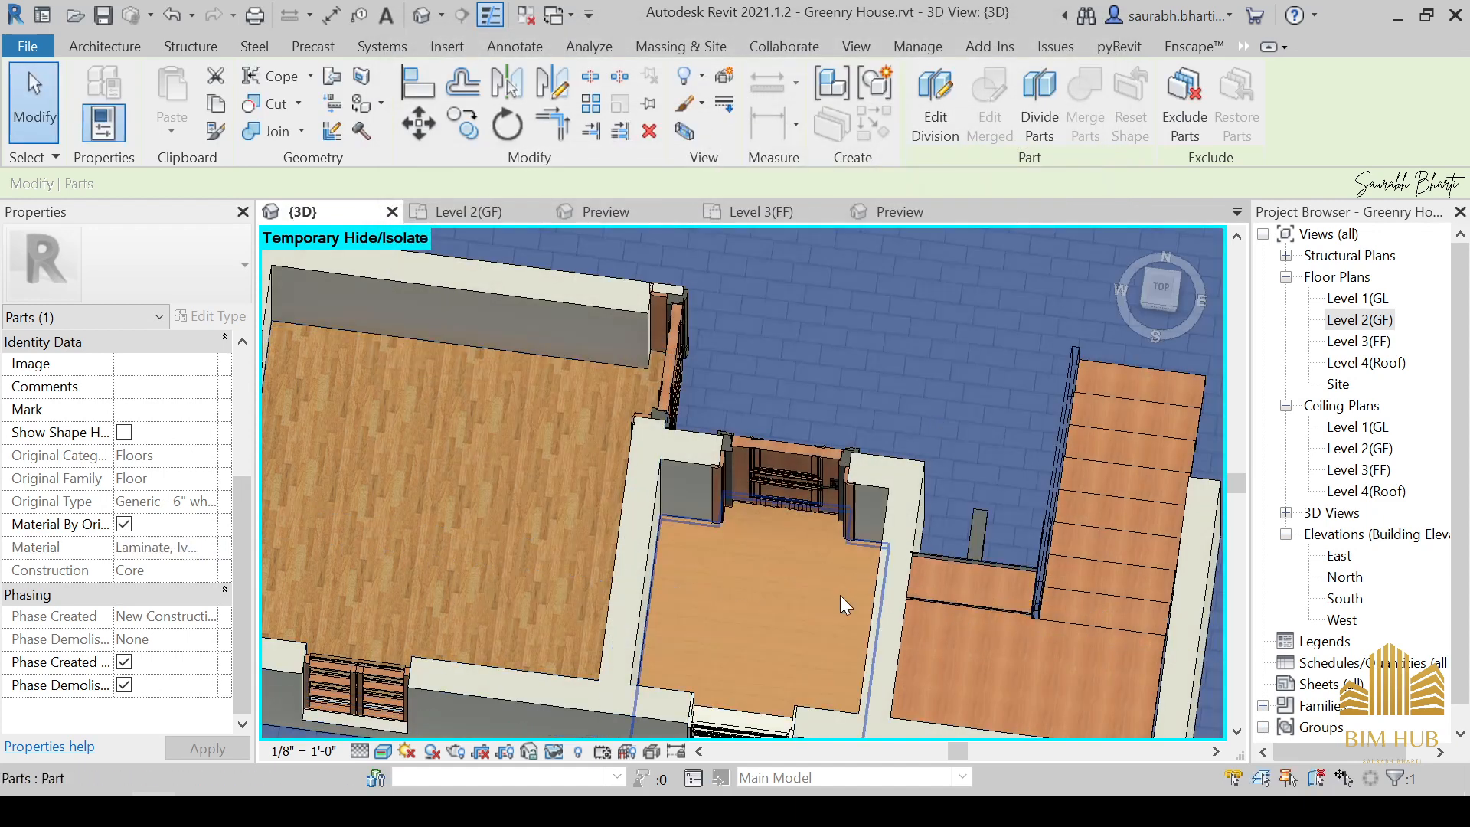
For the small room's floor part, look through the Wood appearance assets of the Appearance Library without applying any.
{"action": "left_click", "coordinate": [673, 550]}
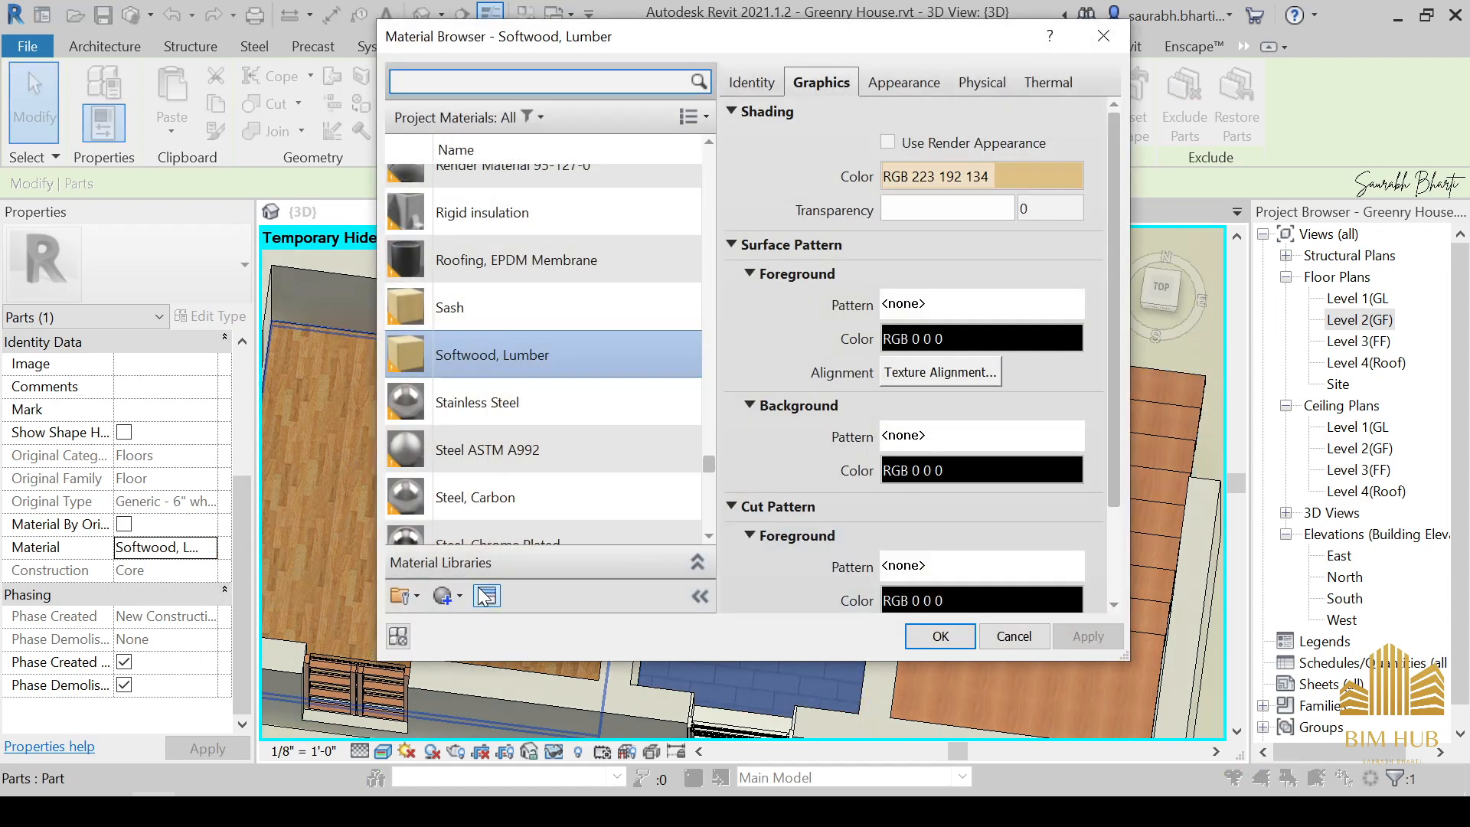
{"action": "left_click", "coordinate": [486, 595]}
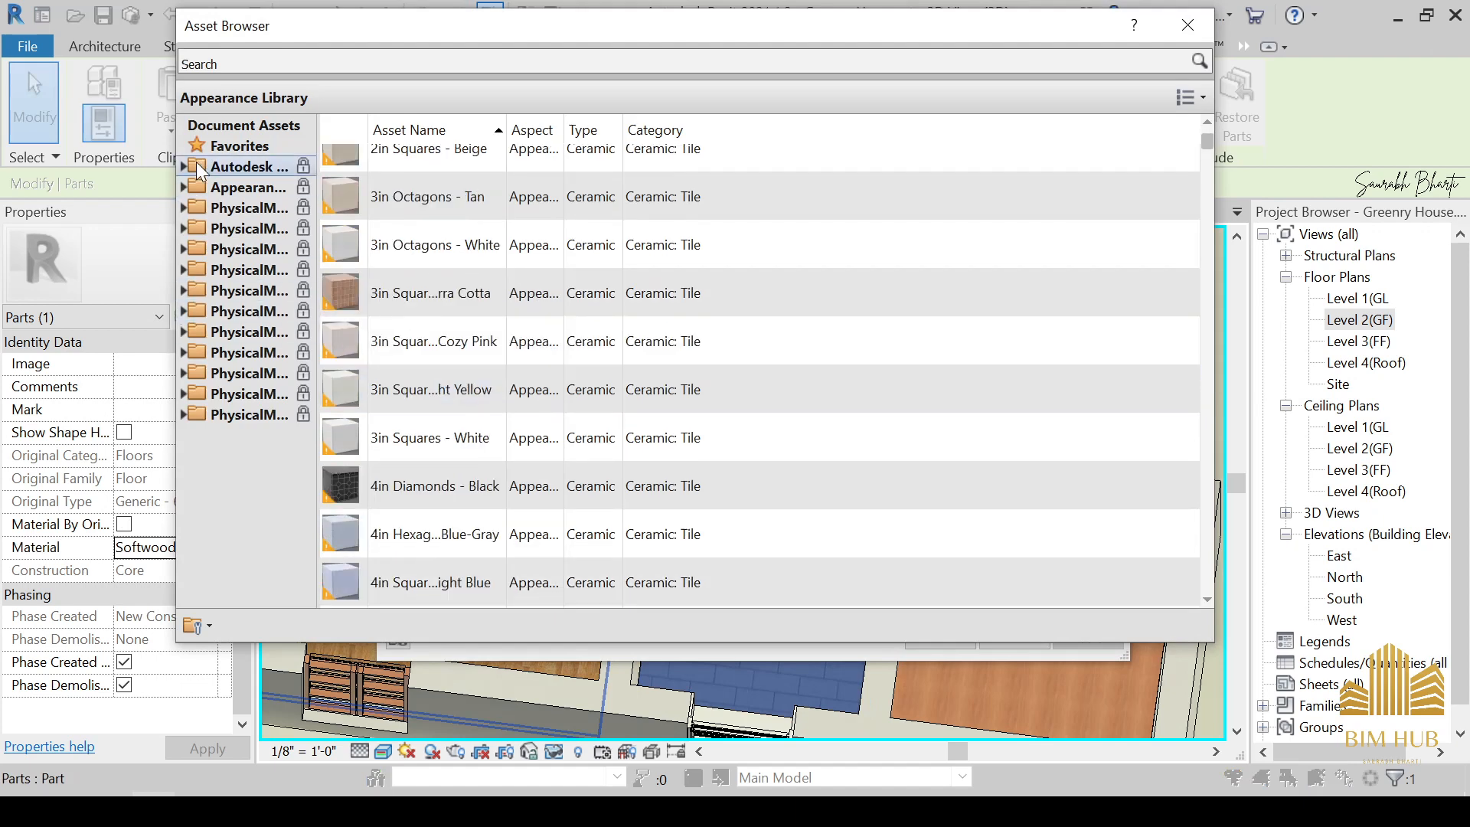
{"action": "left_click", "coordinate": [183, 187]}
{"action": "scroll", "coordinate": [248, 501], "scroll_direction": "down", "scroll_amount": 5}
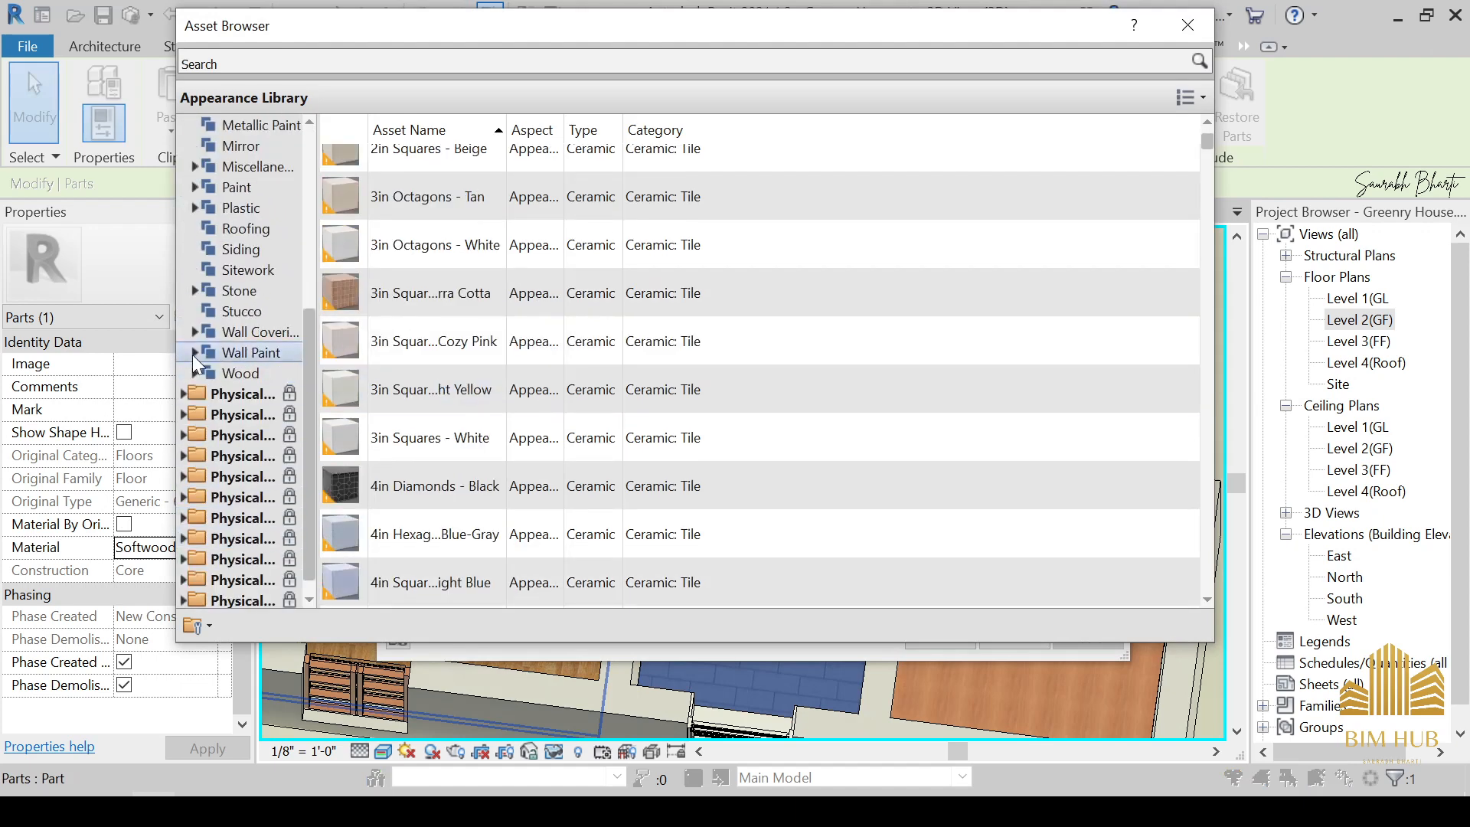
{"action": "left_click", "coordinate": [226, 373]}
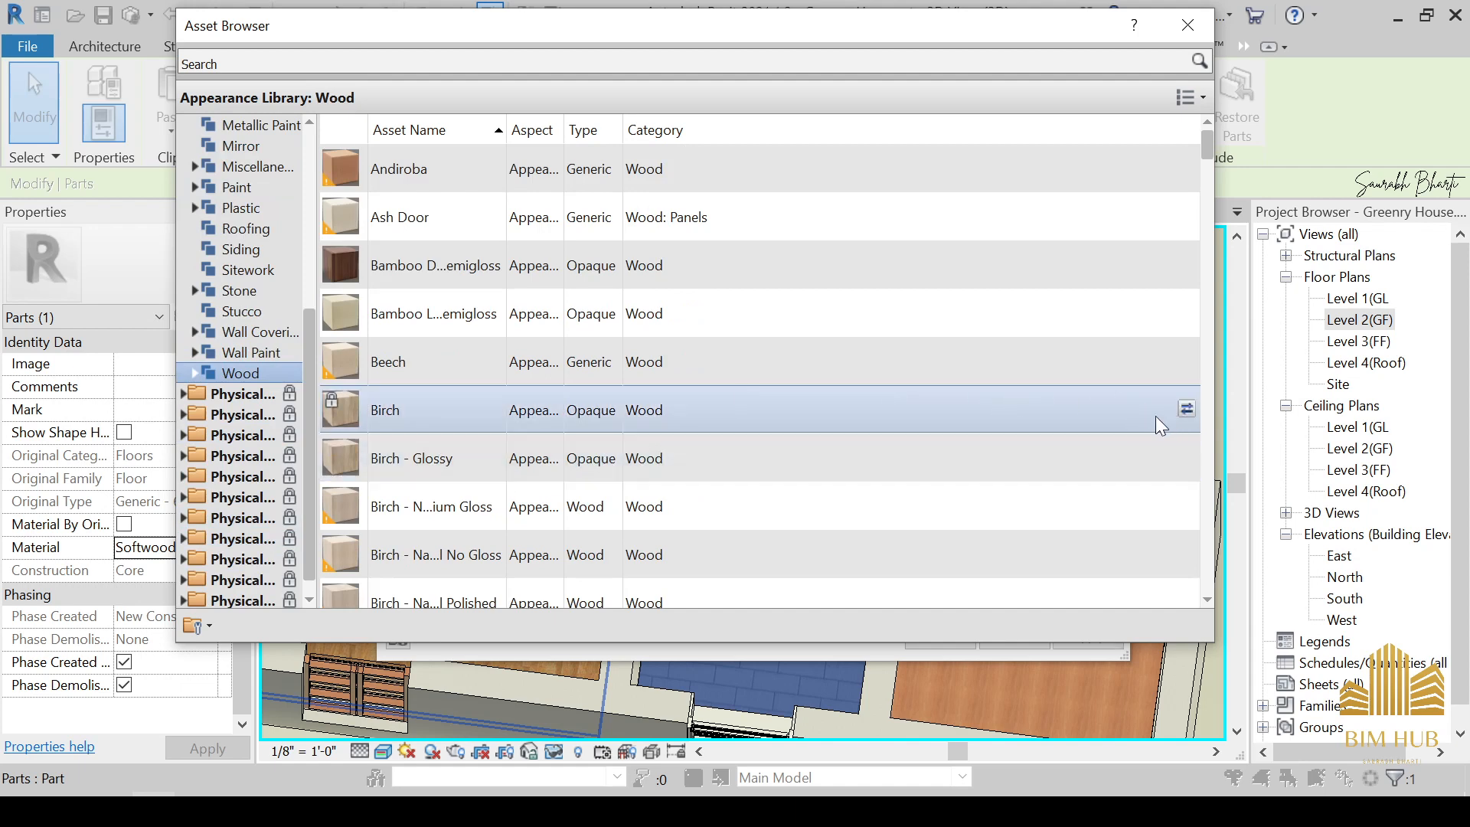
{"action": "left_click", "coordinate": [1205, 23]}
{"action": "left_click", "coordinate": [1029, 634]}
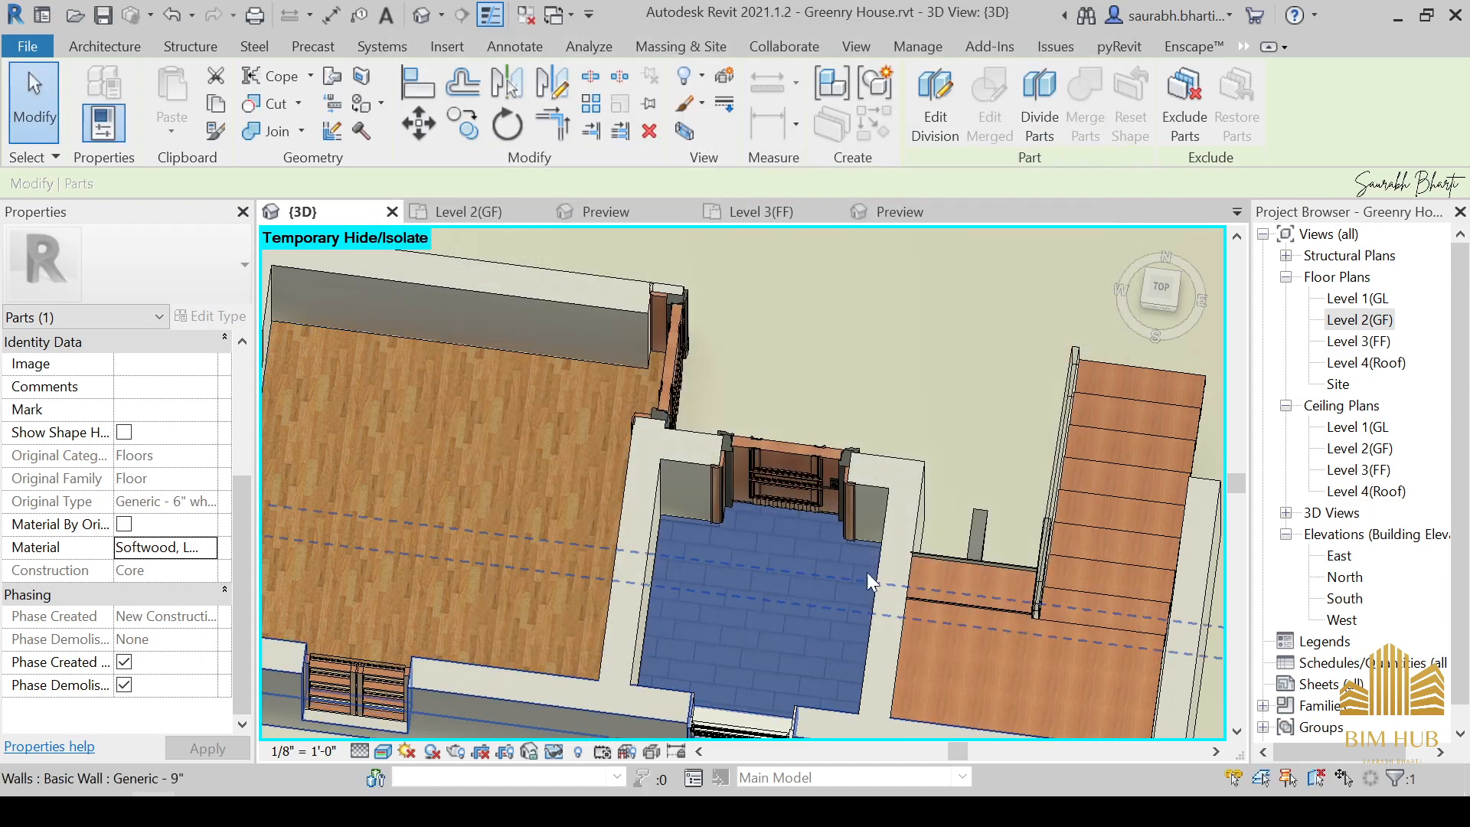
Create a new project material and name it 1.Bathroom Floor.
{"action": "left_click", "coordinate": [208, 547]}
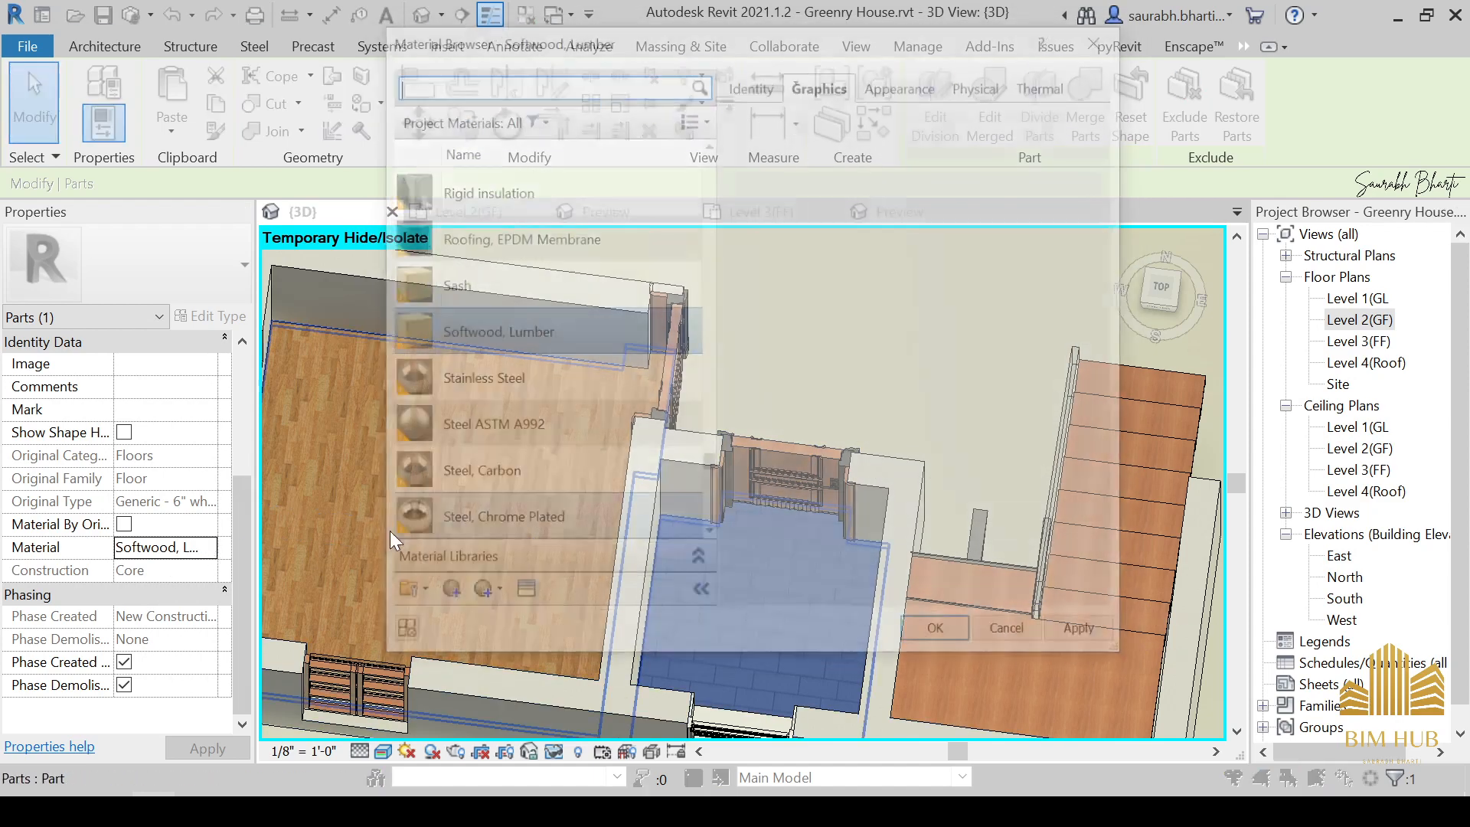
{"action": "left_click", "coordinate": [476, 626]}
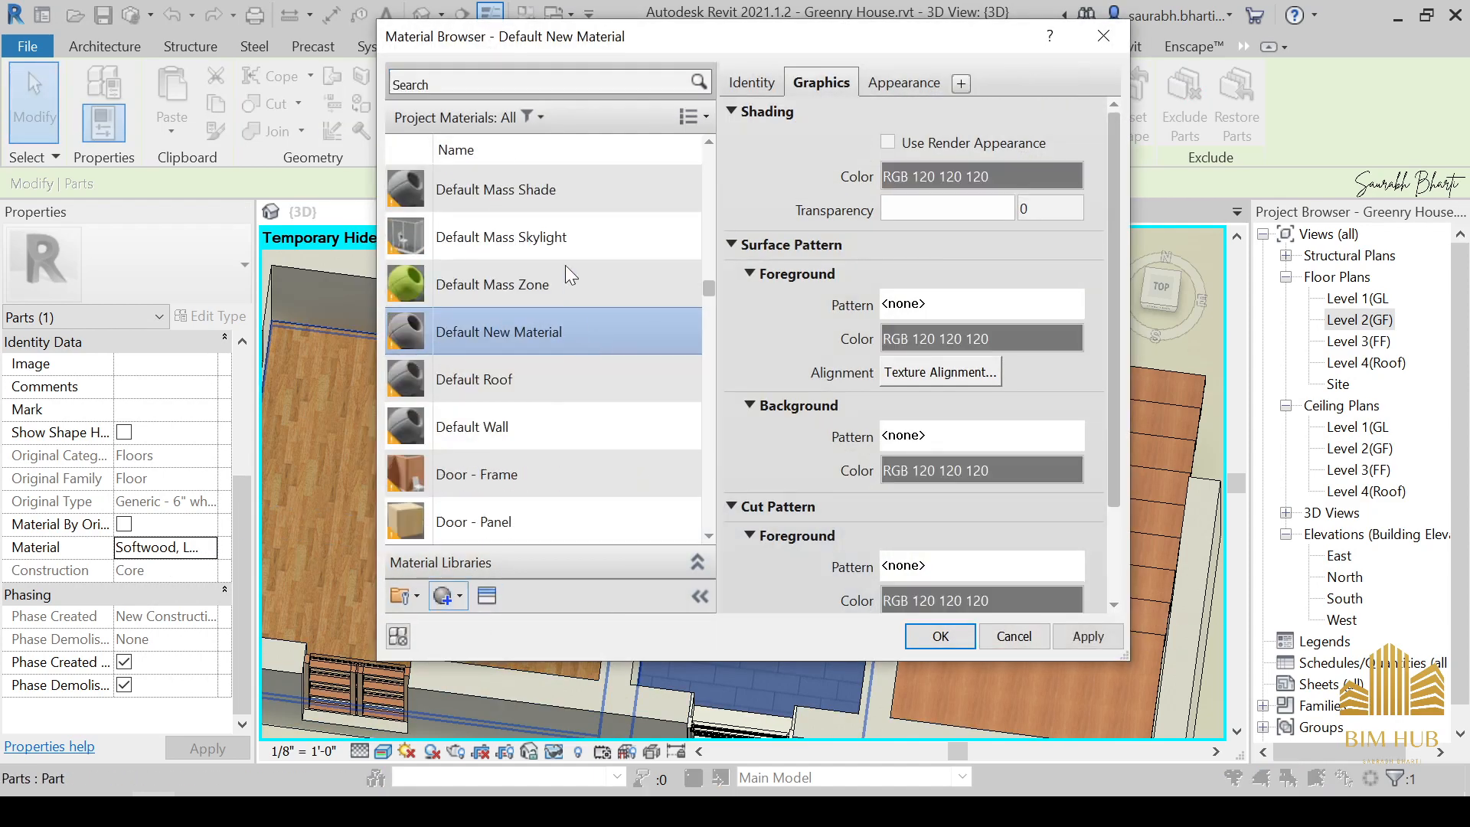
{"action": "right_click", "coordinate": [512, 330]}
{"action": "left_click", "coordinate": [567, 385]}
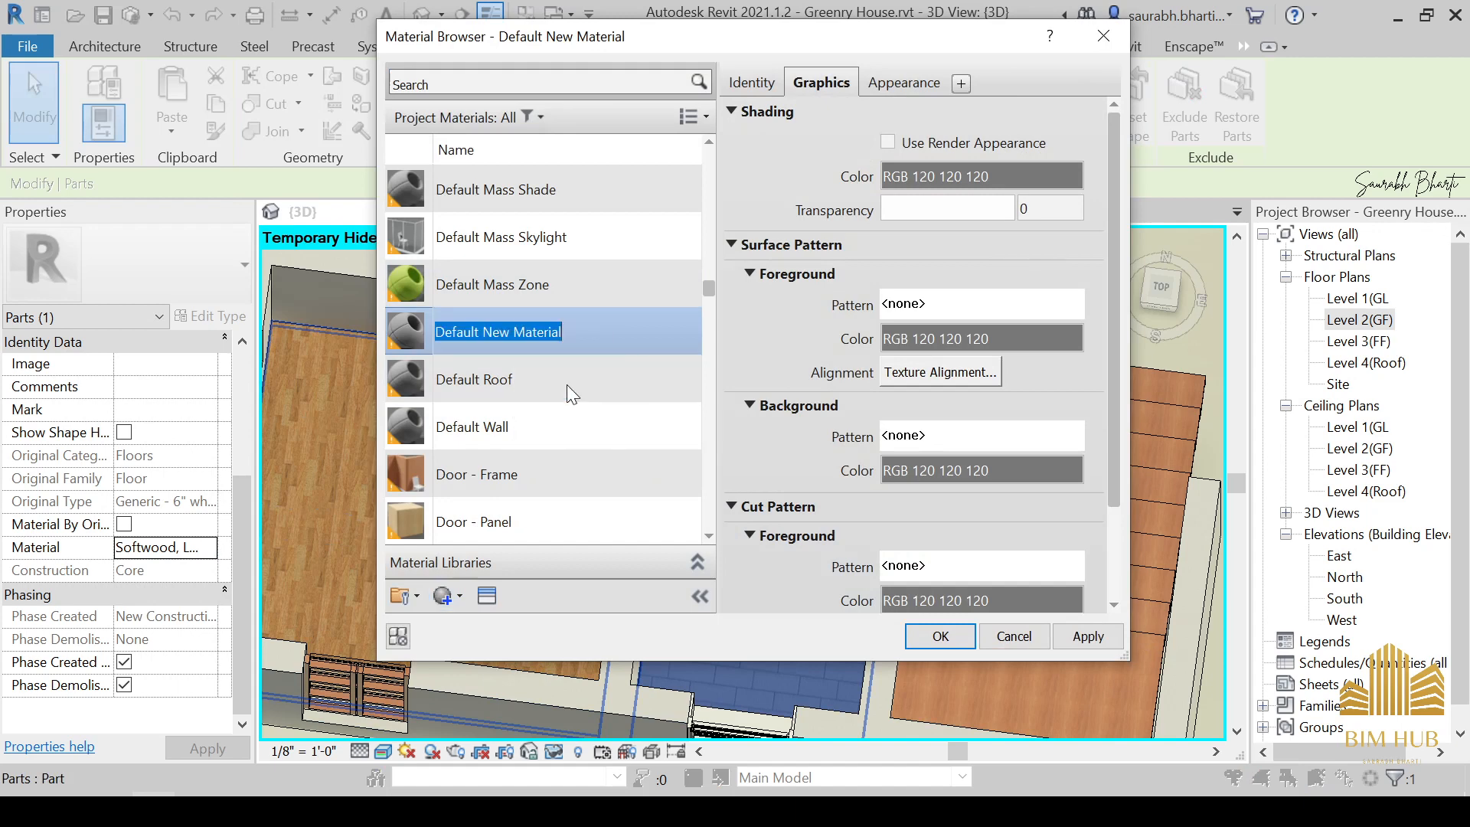
{"action": "type", "text": "1."}
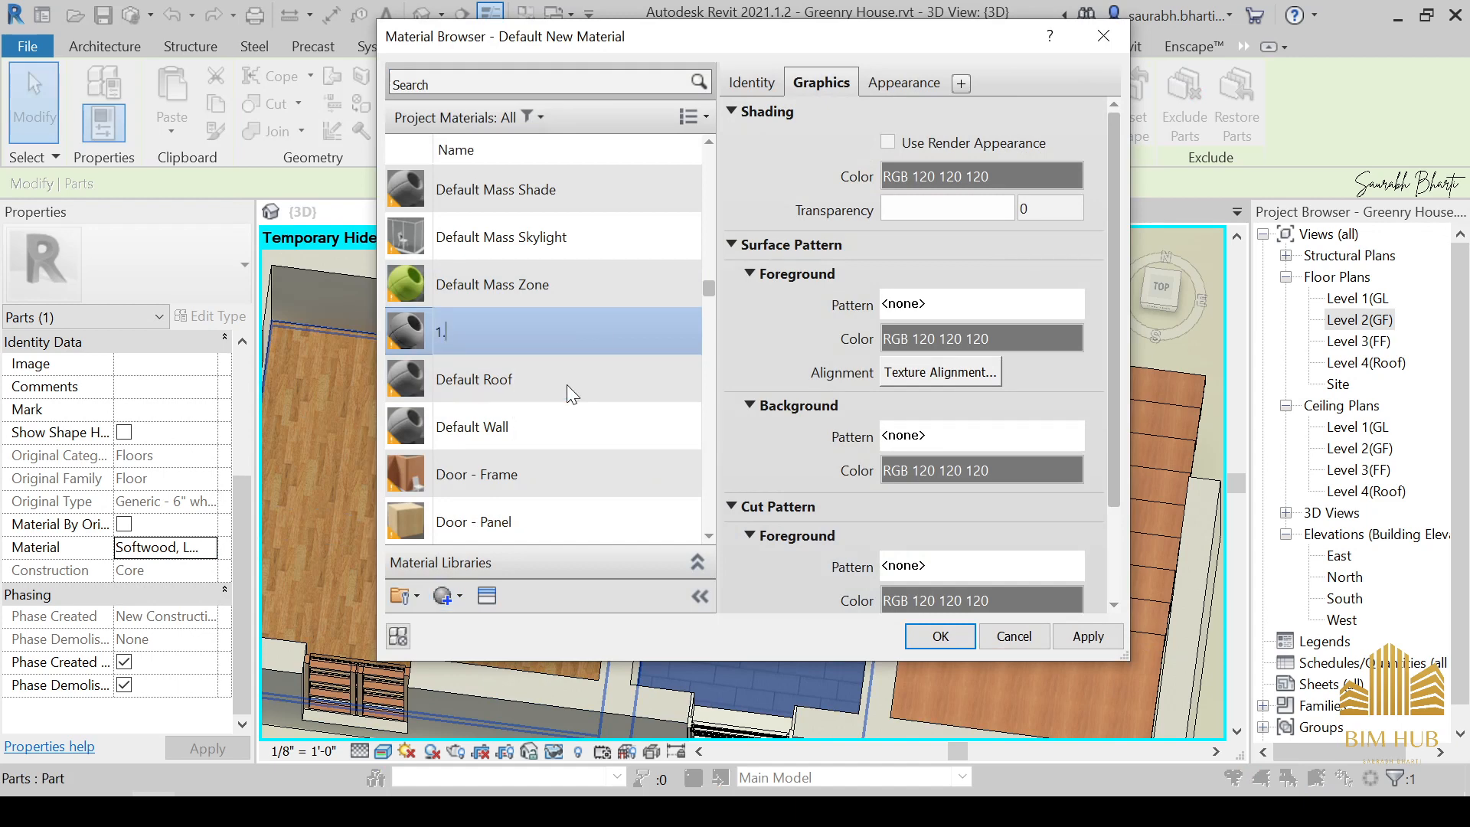
{"action": "type", "text": "Bathroom Floor"}
{"action": "key", "text": "Return"}
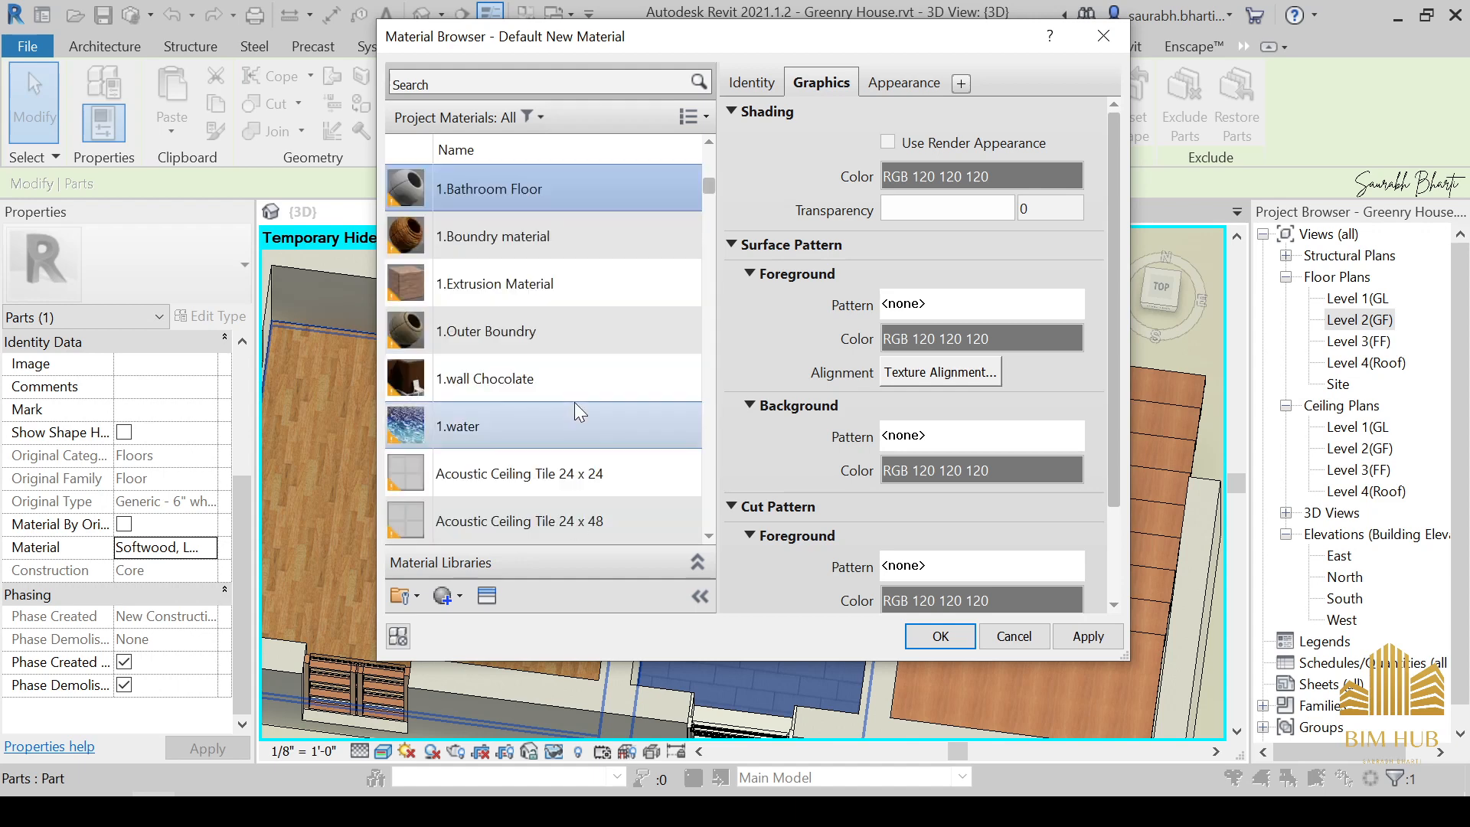
Replace the 1.Bathroom Floor material's appearance with the Wood asset Oak - Semigloss and assign the material to the small room's floor part.
{"action": "left_click", "coordinate": [487, 595]}
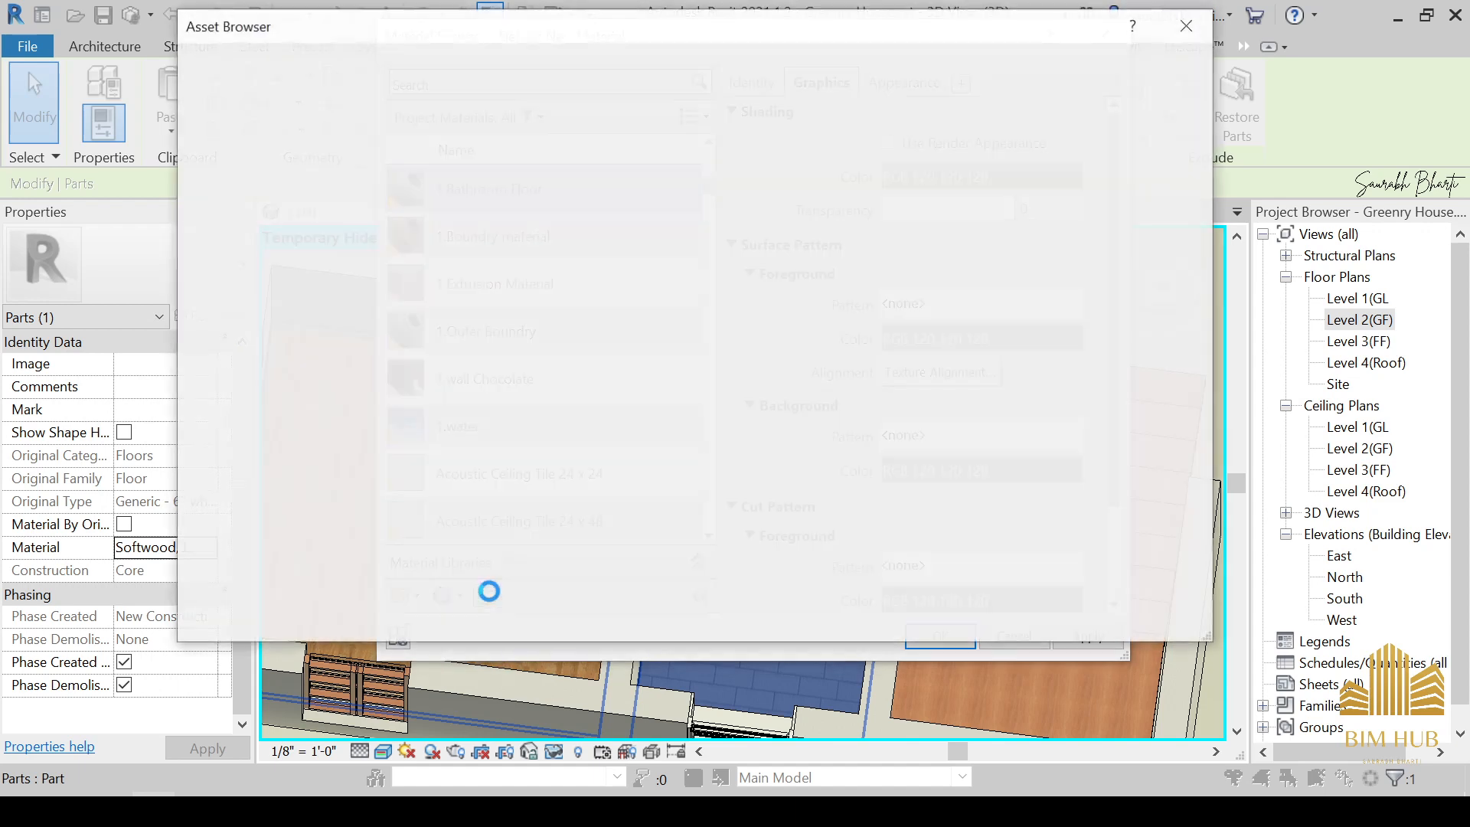
{"action": "left_click", "coordinate": [184, 173]}
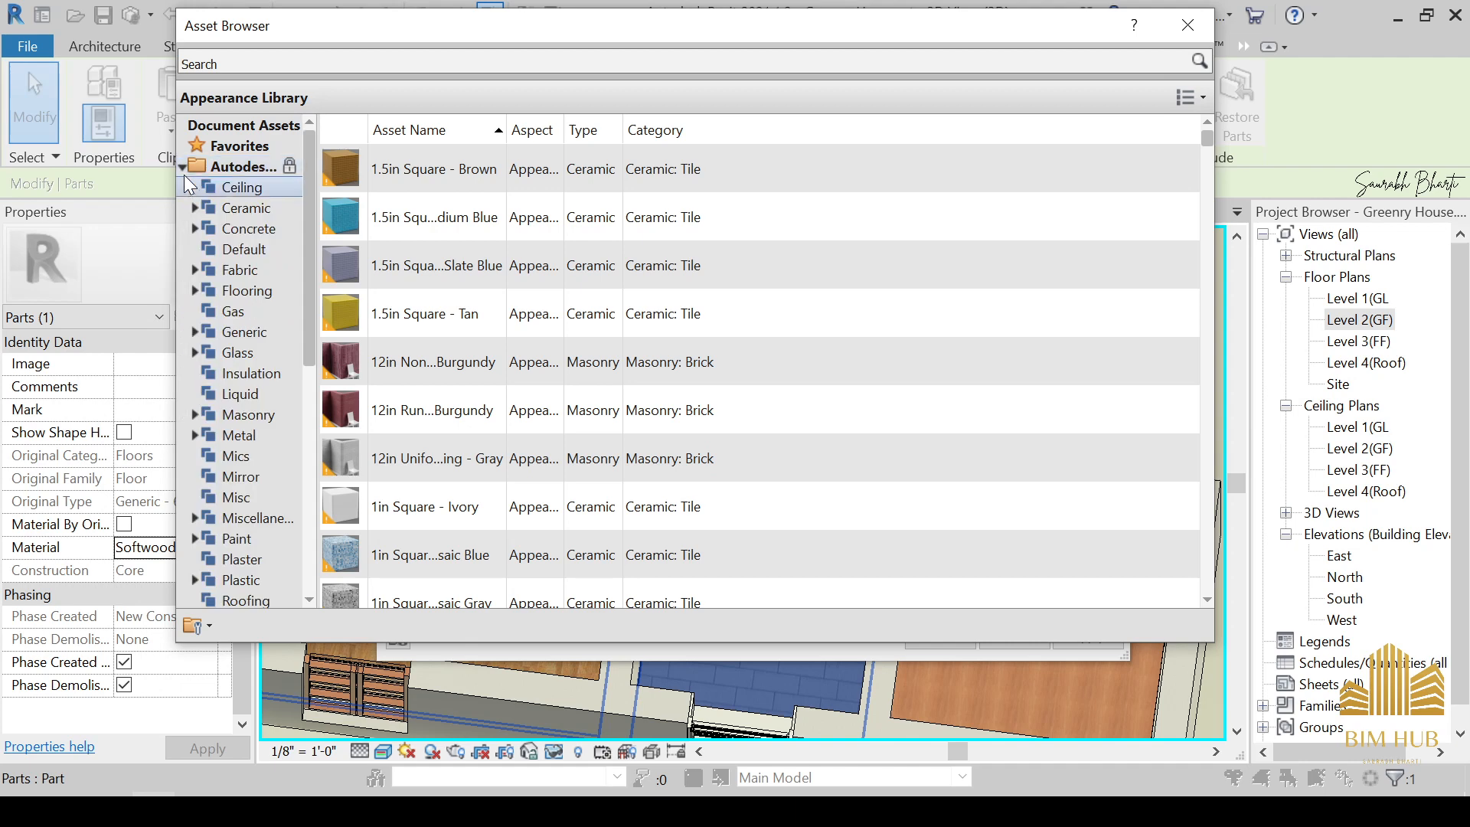
{"action": "left_click", "coordinate": [184, 173]}
{"action": "left_click", "coordinate": [184, 188]}
{"action": "scroll", "coordinate": [229, 391], "scroll_direction": "down", "scroll_amount": 5}
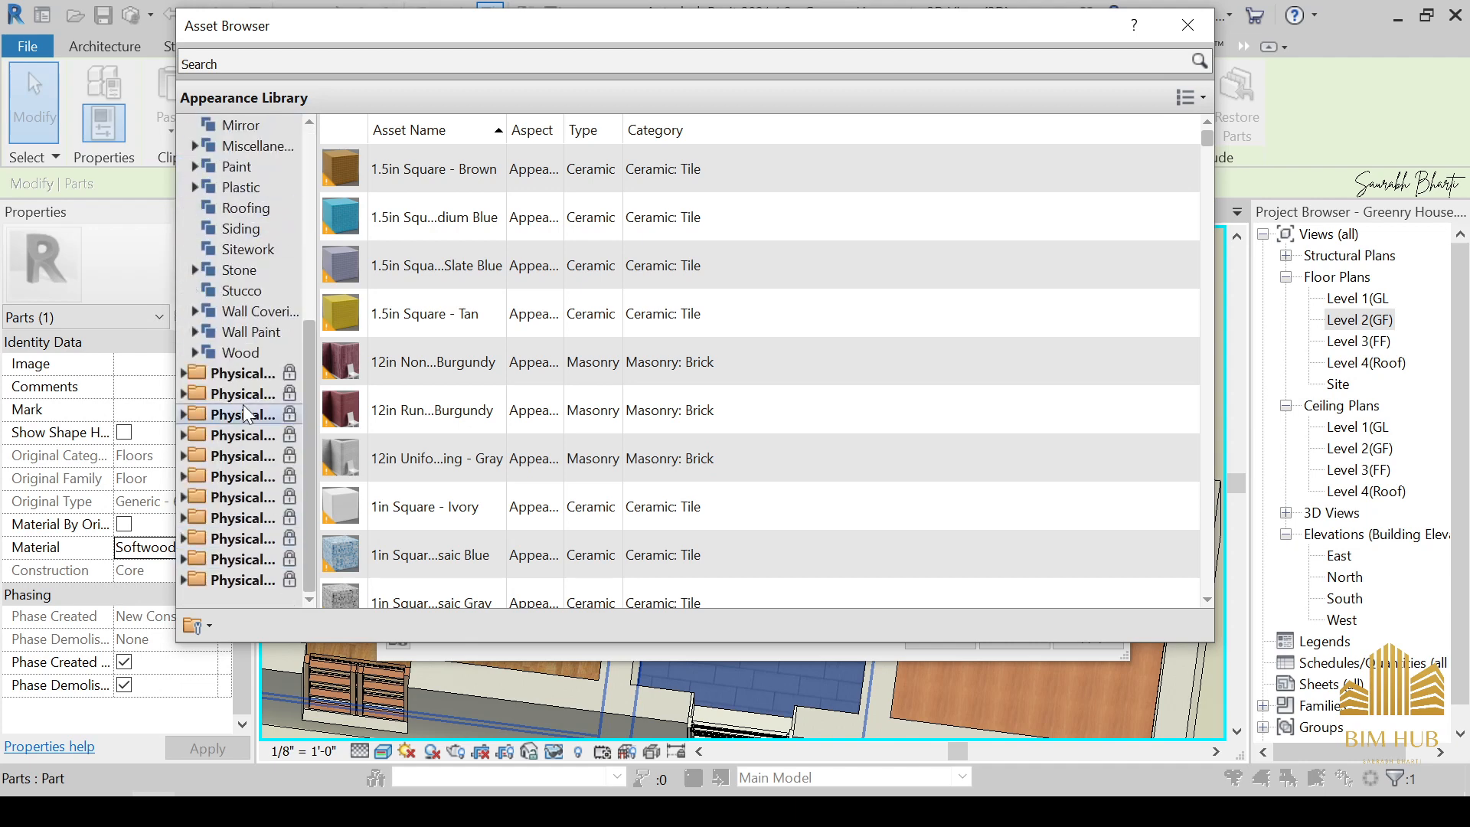
{"action": "left_click", "coordinate": [236, 351]}
{"action": "scroll", "coordinate": [498, 459], "scroll_direction": "down", "scroll_amount": 4}
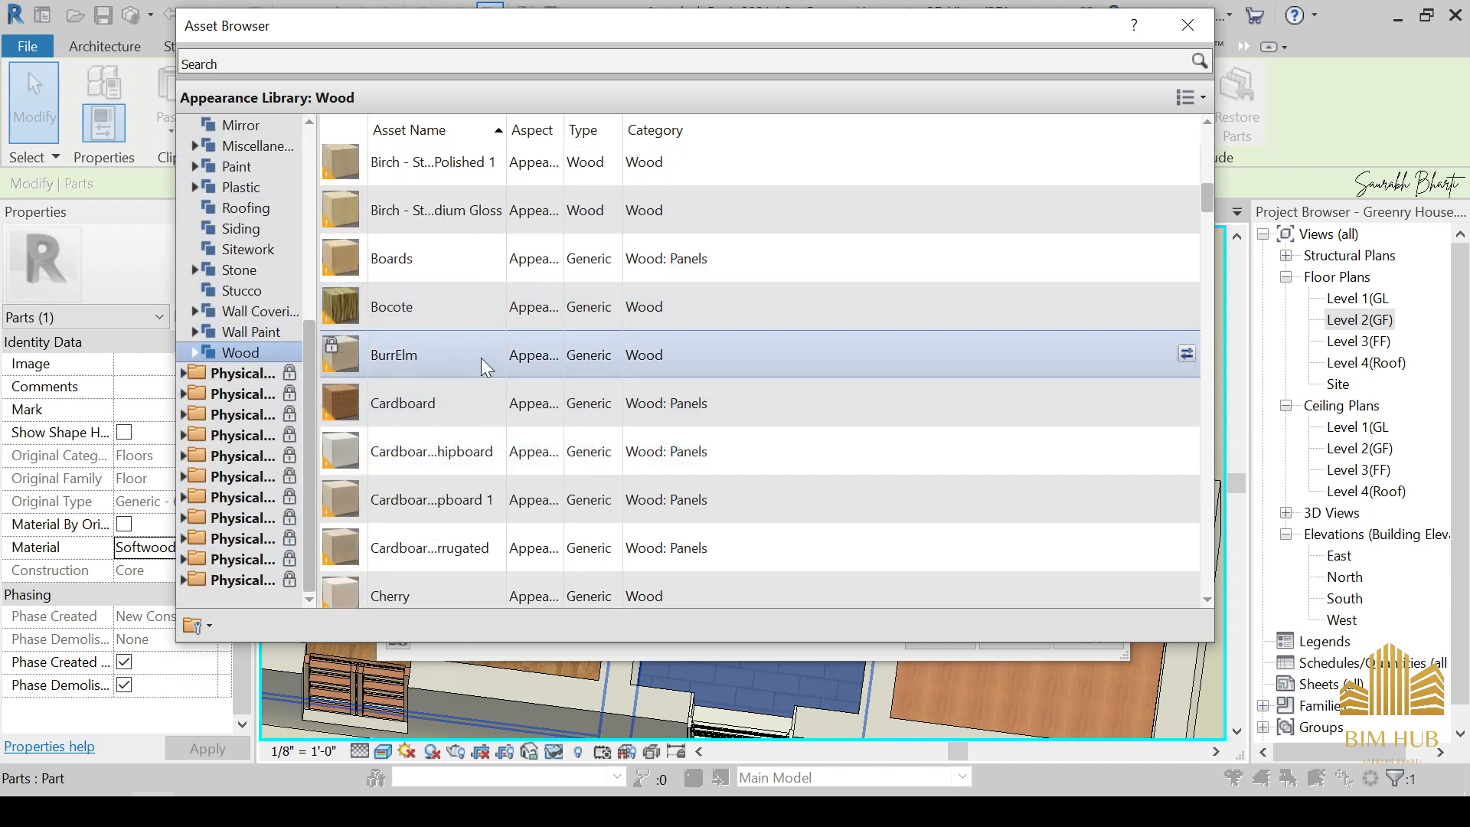
{"action": "scroll", "coordinate": [467, 449], "scroll_direction": "down", "scroll_amount": 3}
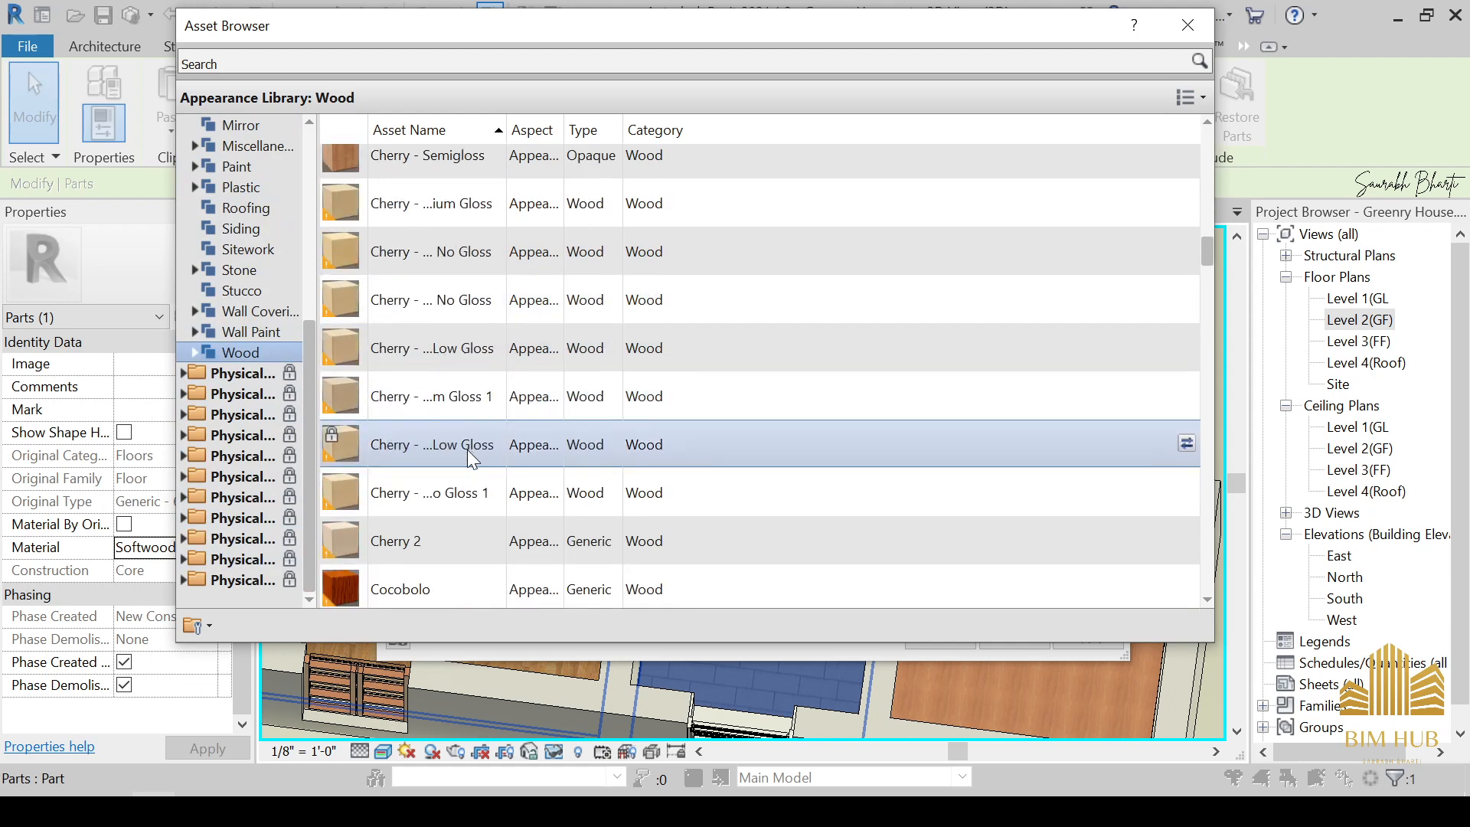
{"action": "scroll", "coordinate": [467, 449], "scroll_direction": "down", "scroll_amount": 3}
{"action": "scroll", "coordinate": [386, 284], "scroll_direction": "down", "scroll_amount": 4}
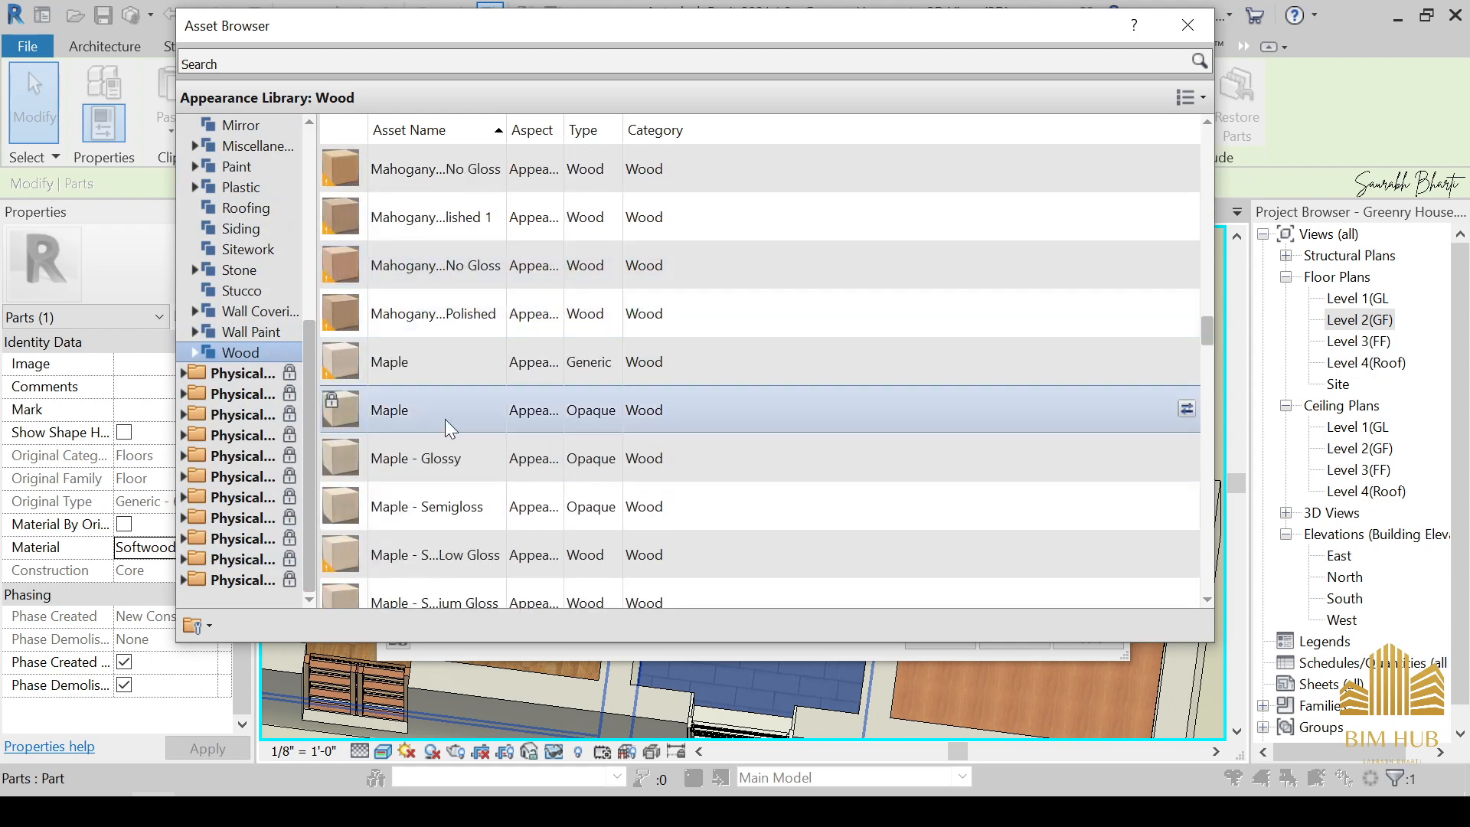
{"action": "scroll", "coordinate": [449, 433], "scroll_direction": "down", "scroll_amount": 3}
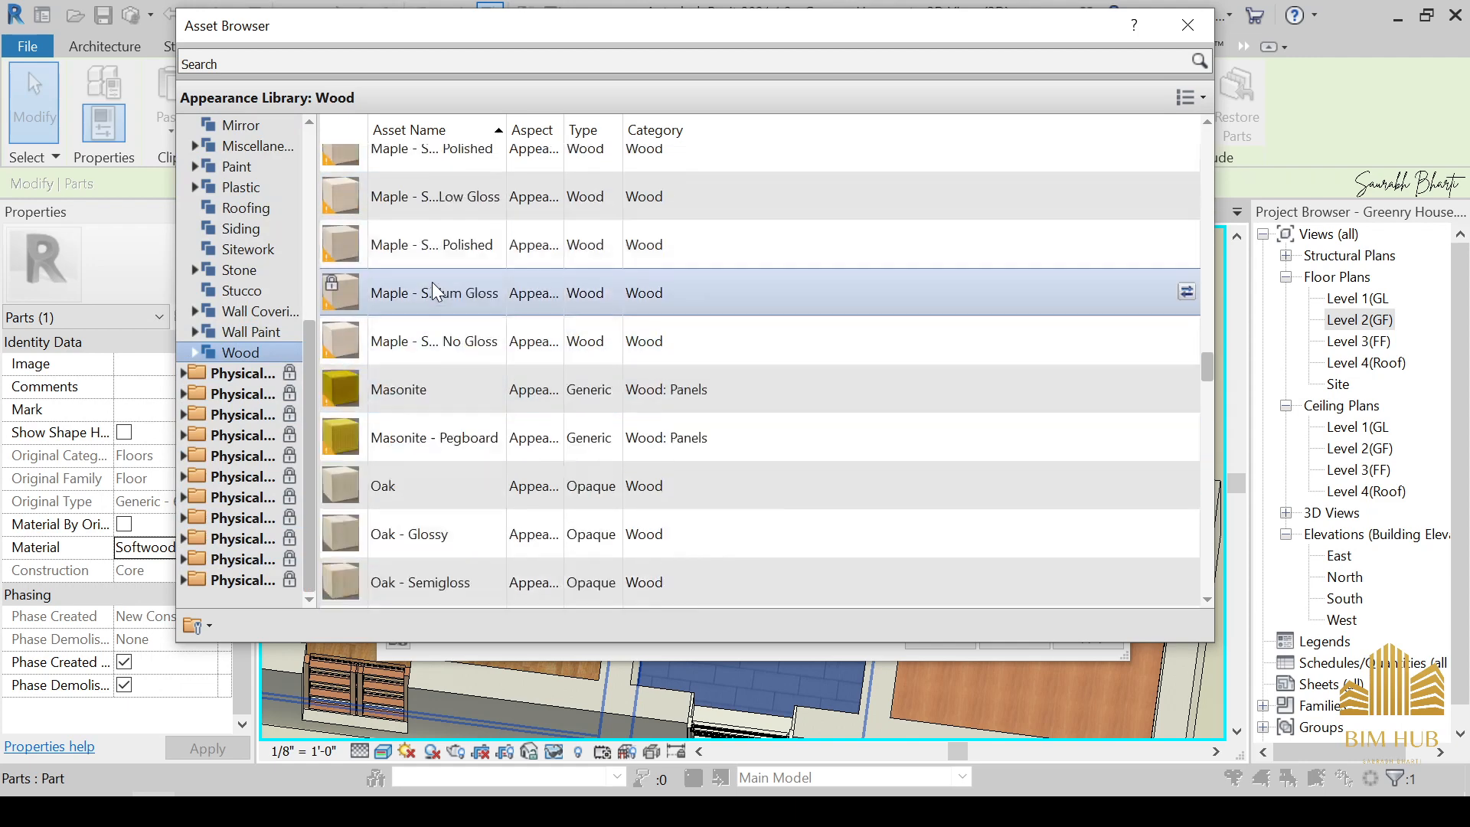
{"action": "scroll", "coordinate": [433, 285], "scroll_direction": "down", "scroll_amount": 3}
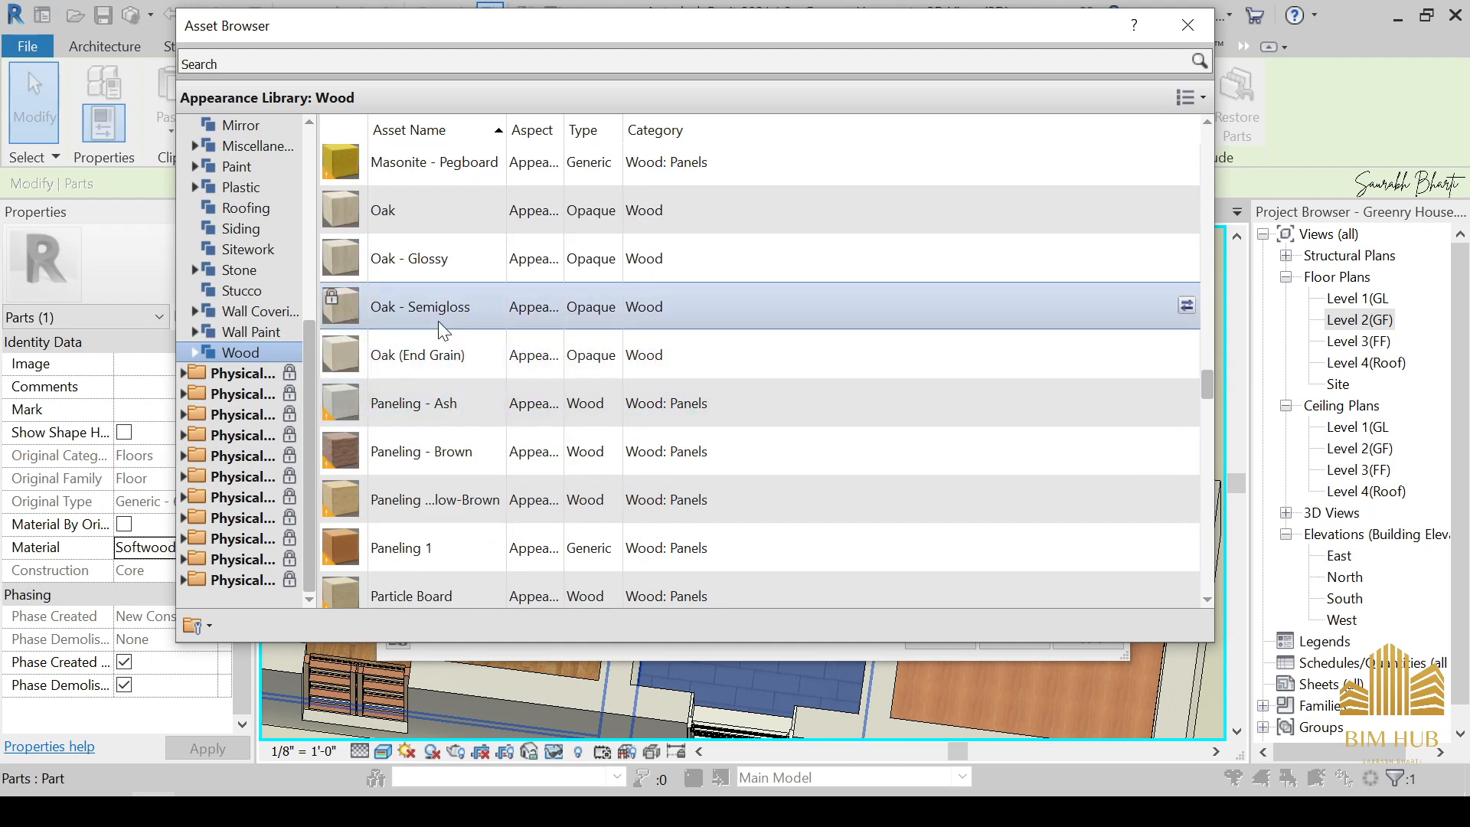
{"action": "left_click", "coordinate": [1200, 34]}
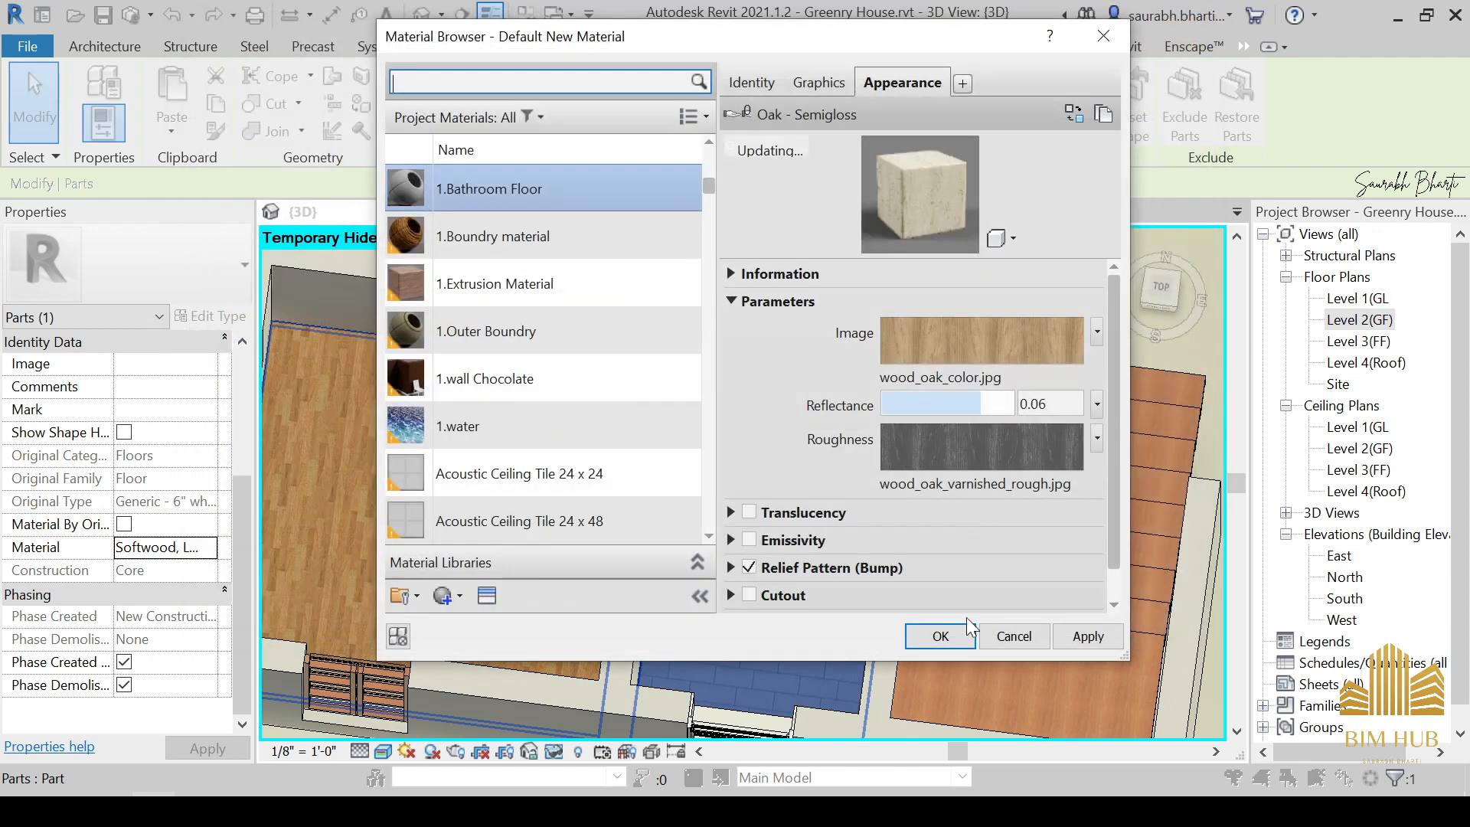
{"action": "left_click", "coordinate": [1096, 626]}
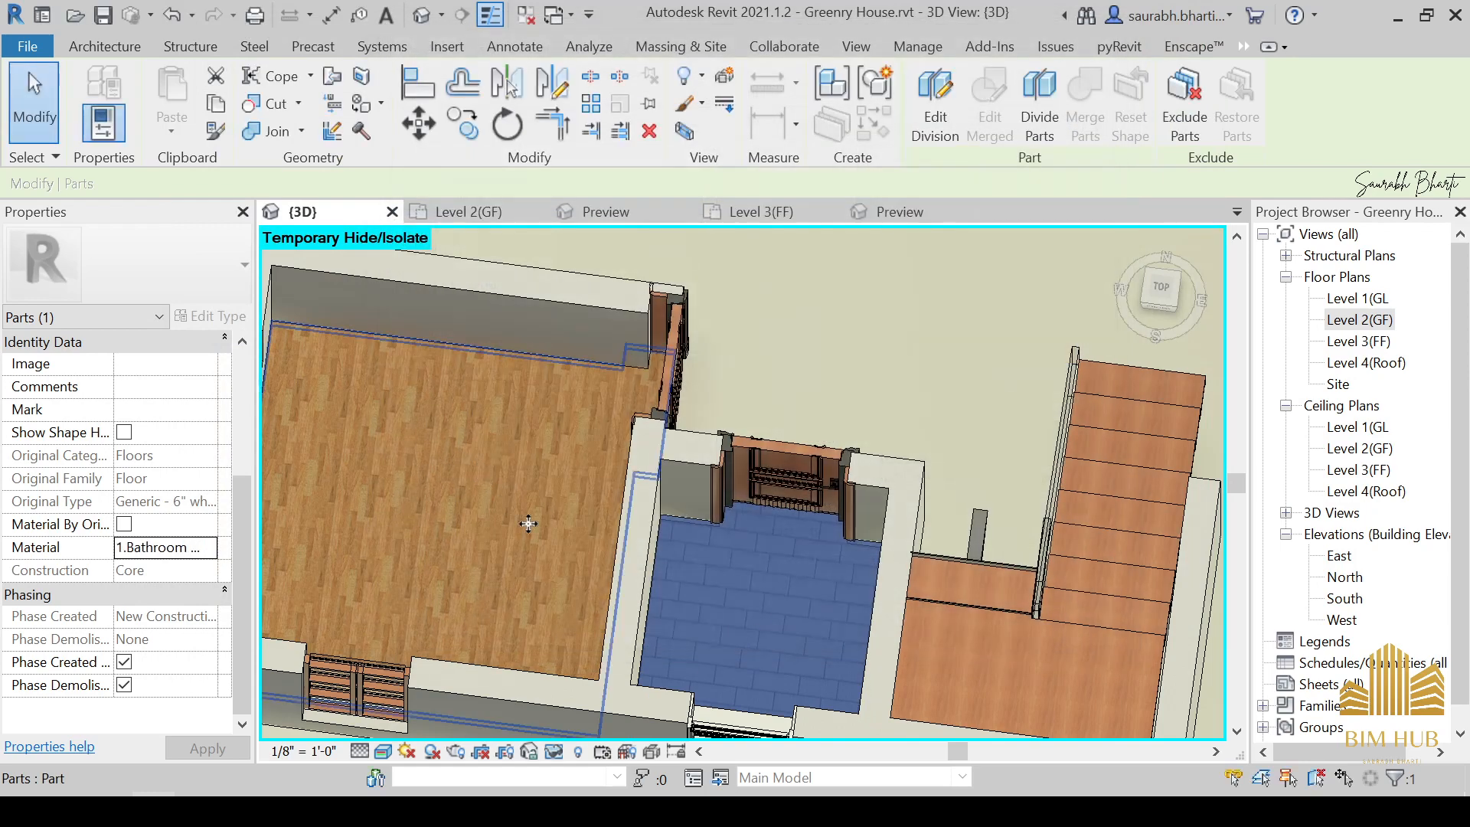
Switch to the 2nd Floor.png reference image in Photos and examine the floor finishes in the bedroom, bathroom and hallway.
{"action": "left_click", "coordinate": [492, 505]}
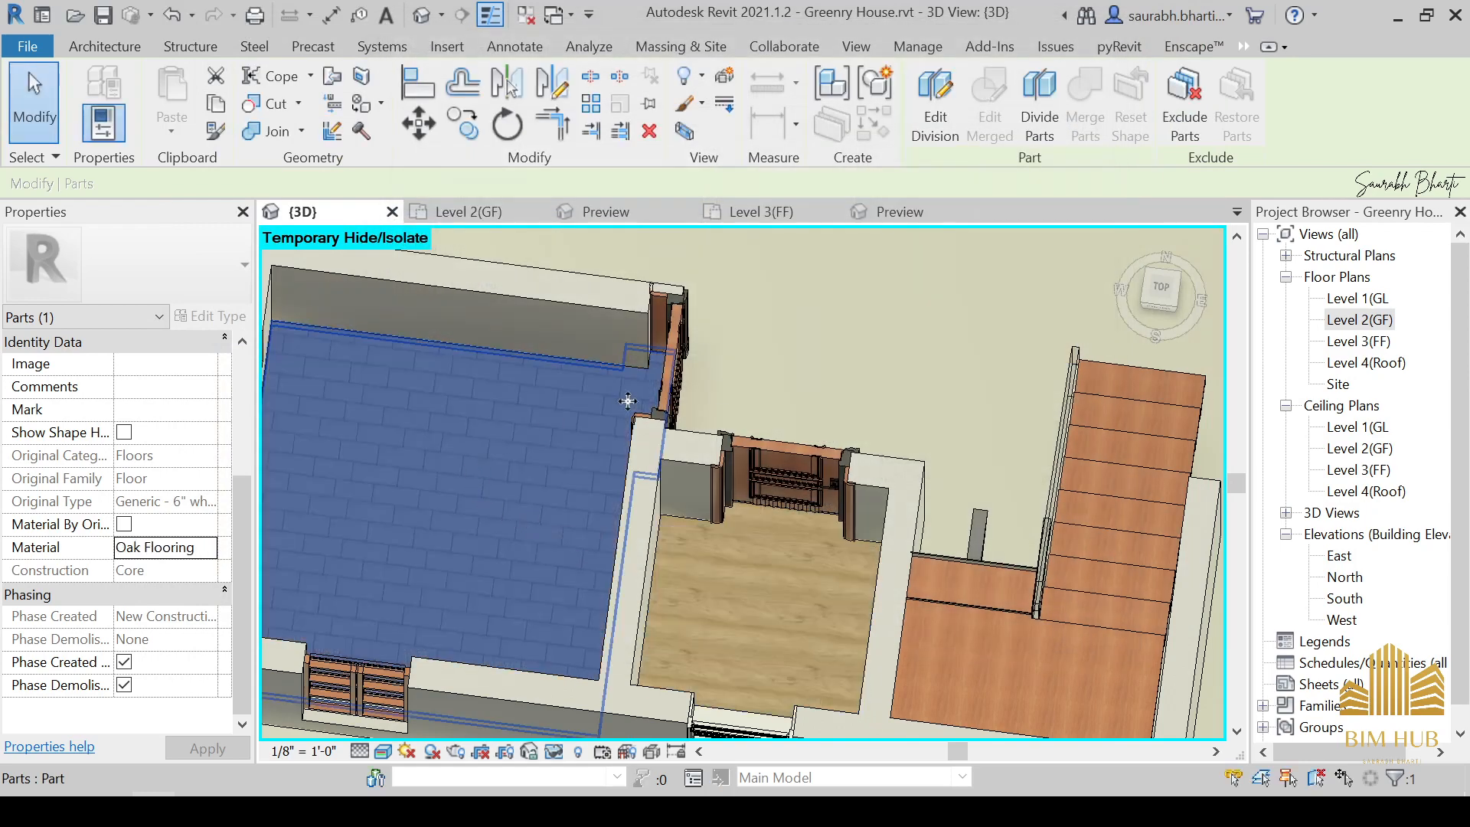
{"action": "scroll", "coordinate": [724, 429], "scroll_direction": "down", "scroll_amount": 3}
{"action": "middle_click_drag", "start_coordinate": [724, 434], "coordinate": [279, 788], "text": "shift"}
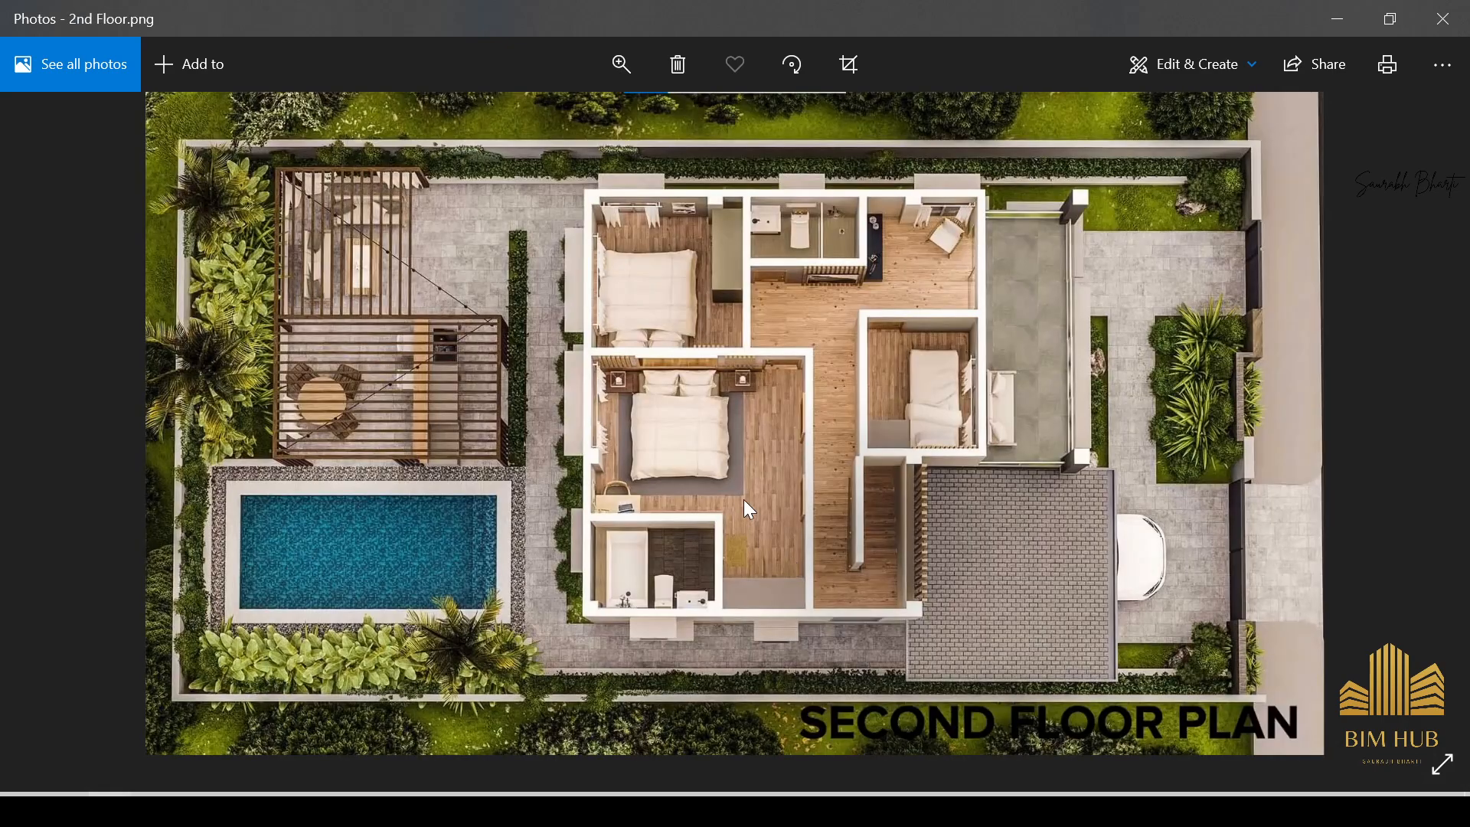
{"action": "scroll", "coordinate": [743, 499], "scroll_direction": "up", "scroll_amount": 4}
{"action": "left_click_drag", "start_coordinate": [758, 429], "coordinate": [803, 421]}
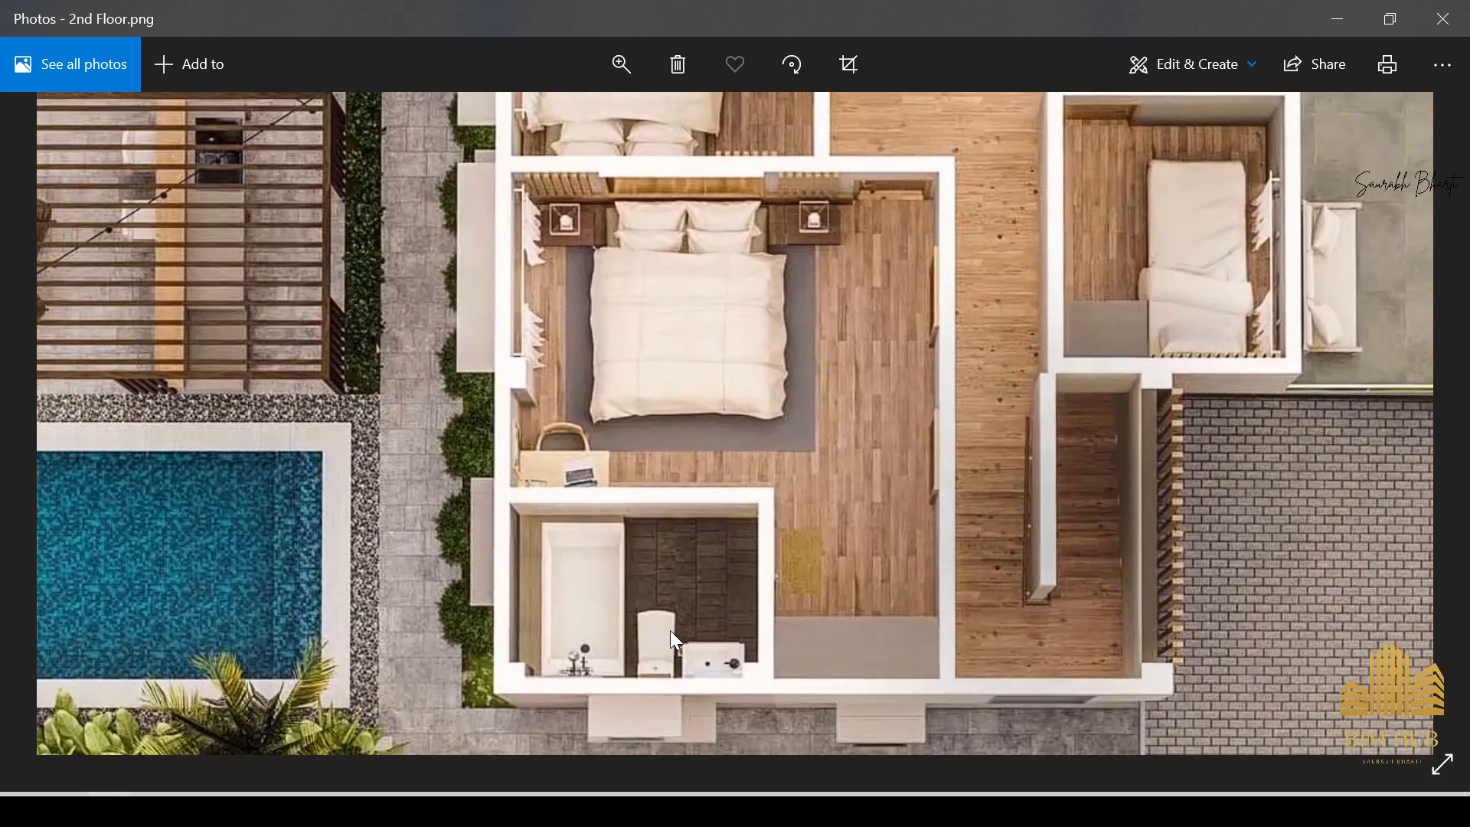
{"action": "left_click", "coordinate": [1338, 15]}
Return to Revit's 3D view and raise the section box's upper face well above the roof to reveal the whole house.
{"action": "scroll", "coordinate": [917, 434], "scroll_direction": "down", "scroll_amount": 2}
{"action": "middle_click_drag", "start_coordinate": [917, 435], "coordinate": [777, 568], "text": "shift"}
{"action": "left_click", "coordinate": [517, 338]}
{"action": "scroll", "coordinate": [673, 577], "scroll_direction": "down", "scroll_amount": 3}
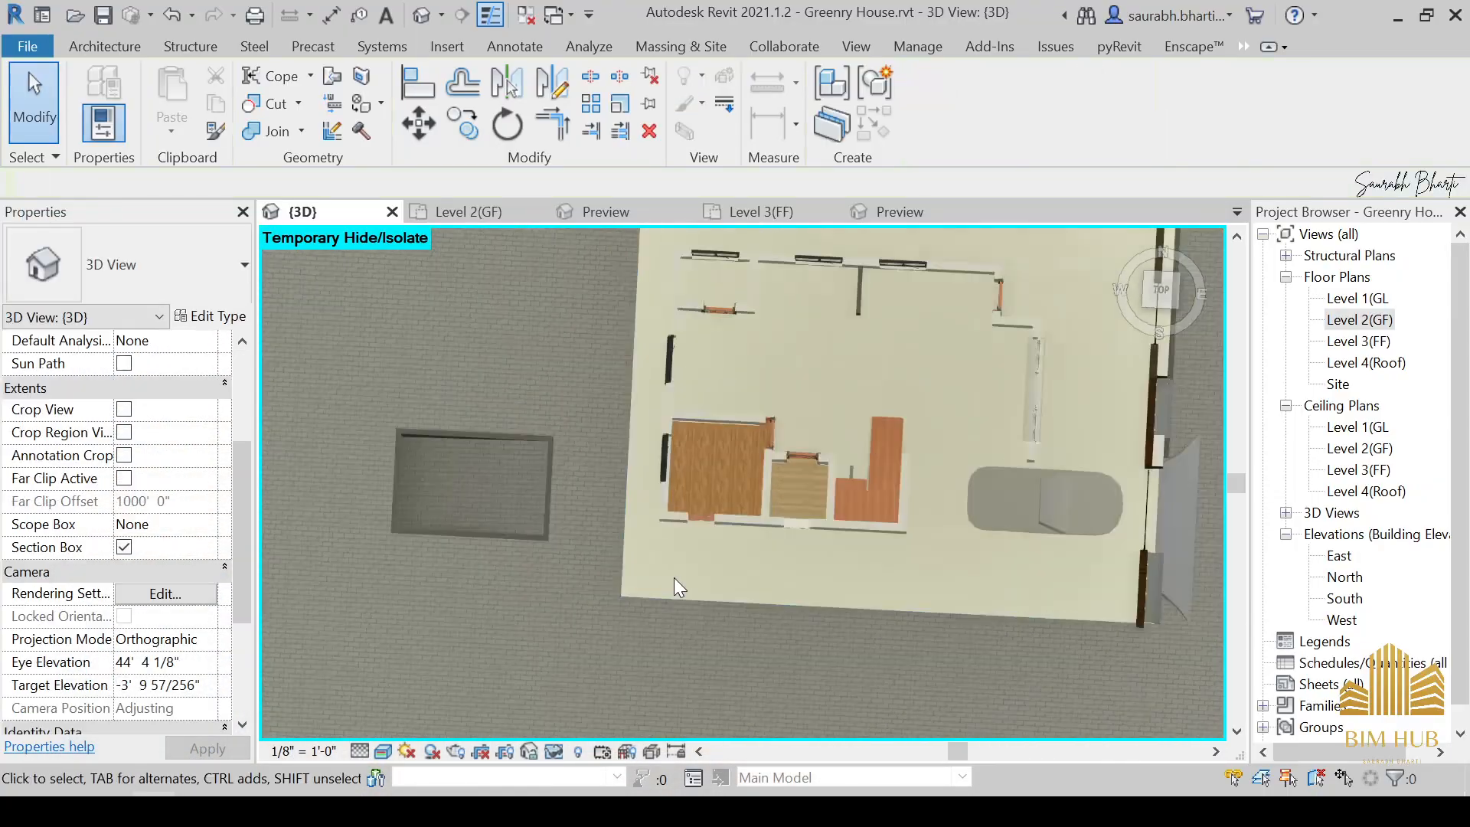
{"action": "middle_click_drag", "start_coordinate": [674, 578], "coordinate": [790, 294], "text": "shift"}
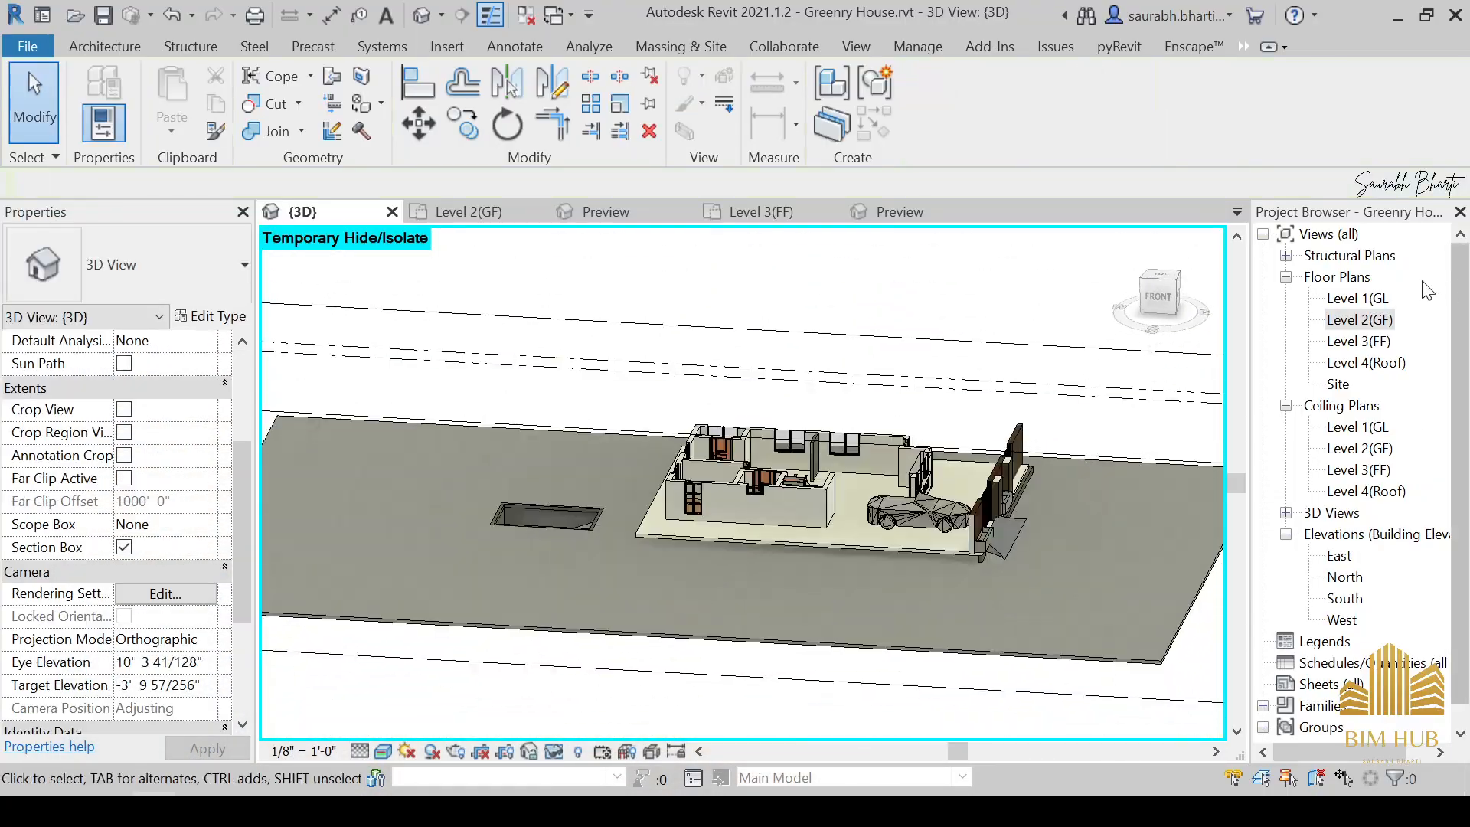
{"action": "left_click", "coordinate": [1169, 307]}
{"action": "left_click", "coordinate": [859, 483]}
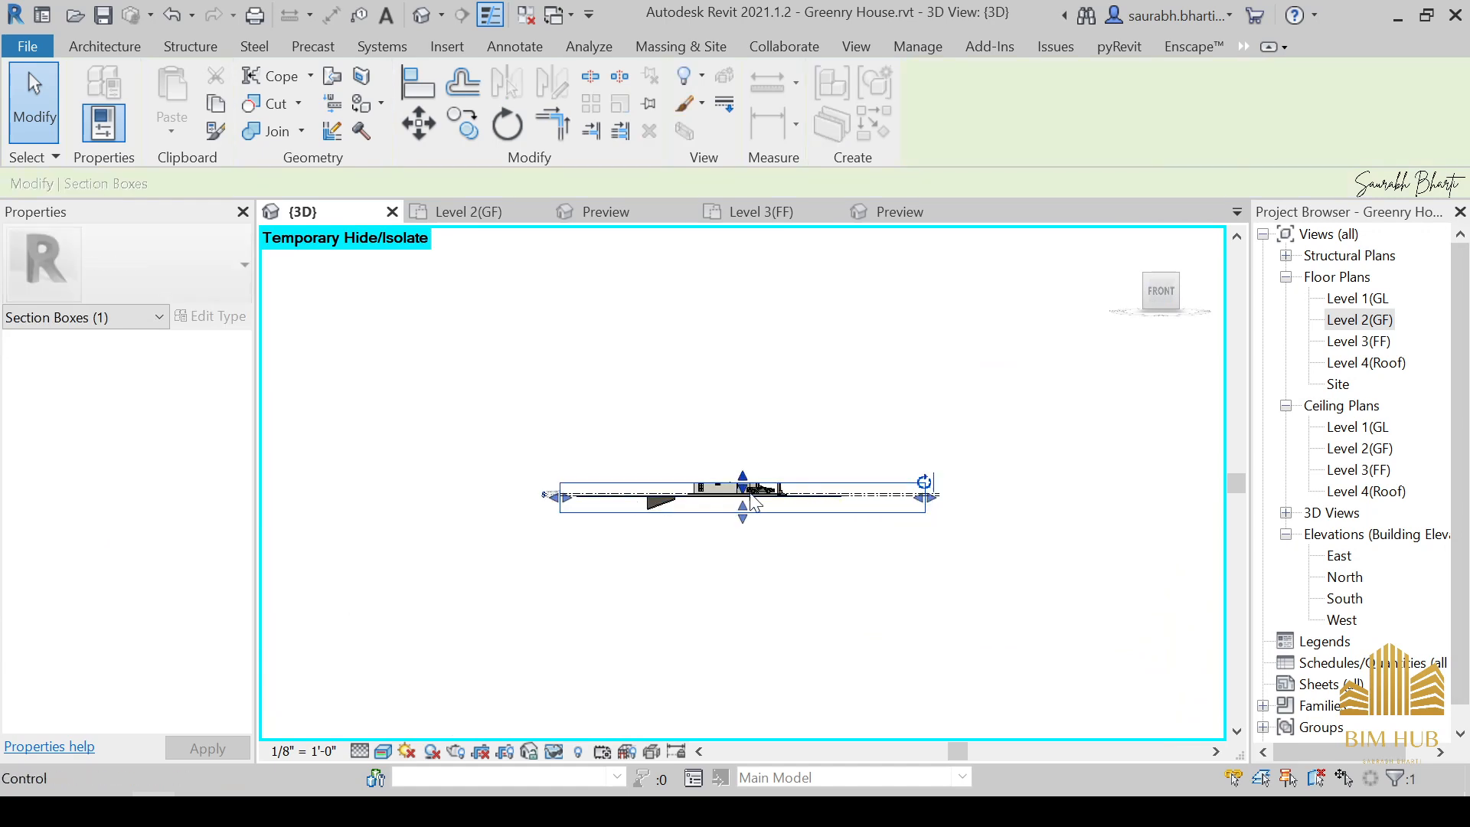
{"action": "left_click_drag", "start_coordinate": [742, 470], "coordinate": [822, 458]}
{"action": "middle_click_drag", "start_coordinate": [822, 458], "coordinate": [930, 444], "text": "shift"}
In the front view, lower the section box's upper face to cut through the first-floor walls just below the roof.
{"action": "left_click", "coordinate": [1161, 300]}
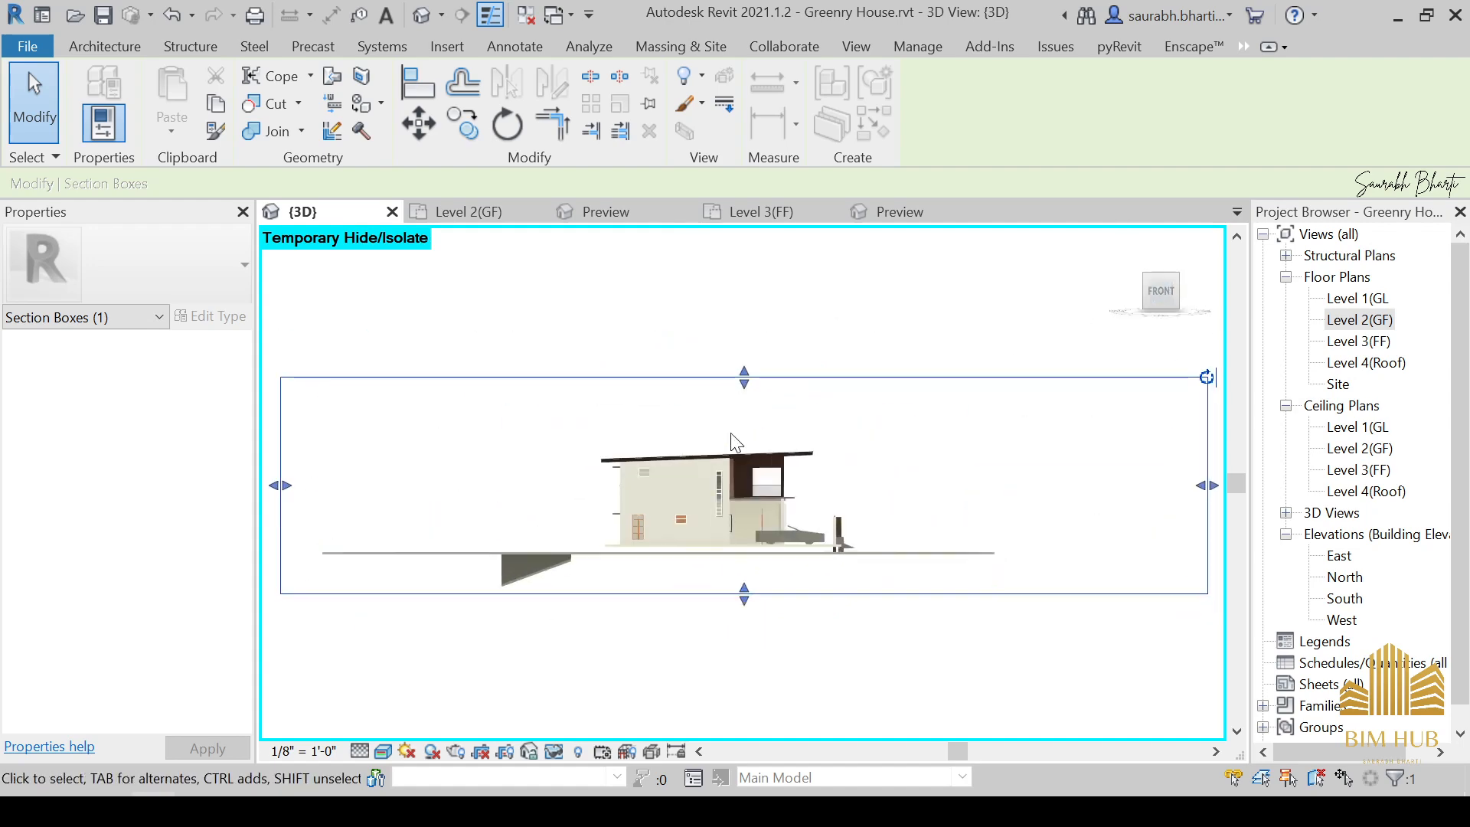
{"action": "scroll", "coordinate": [755, 342], "scroll_direction": "up", "scroll_amount": 3}
{"action": "left_click_drag", "start_coordinate": [743, 270], "coordinate": [712, 474]}
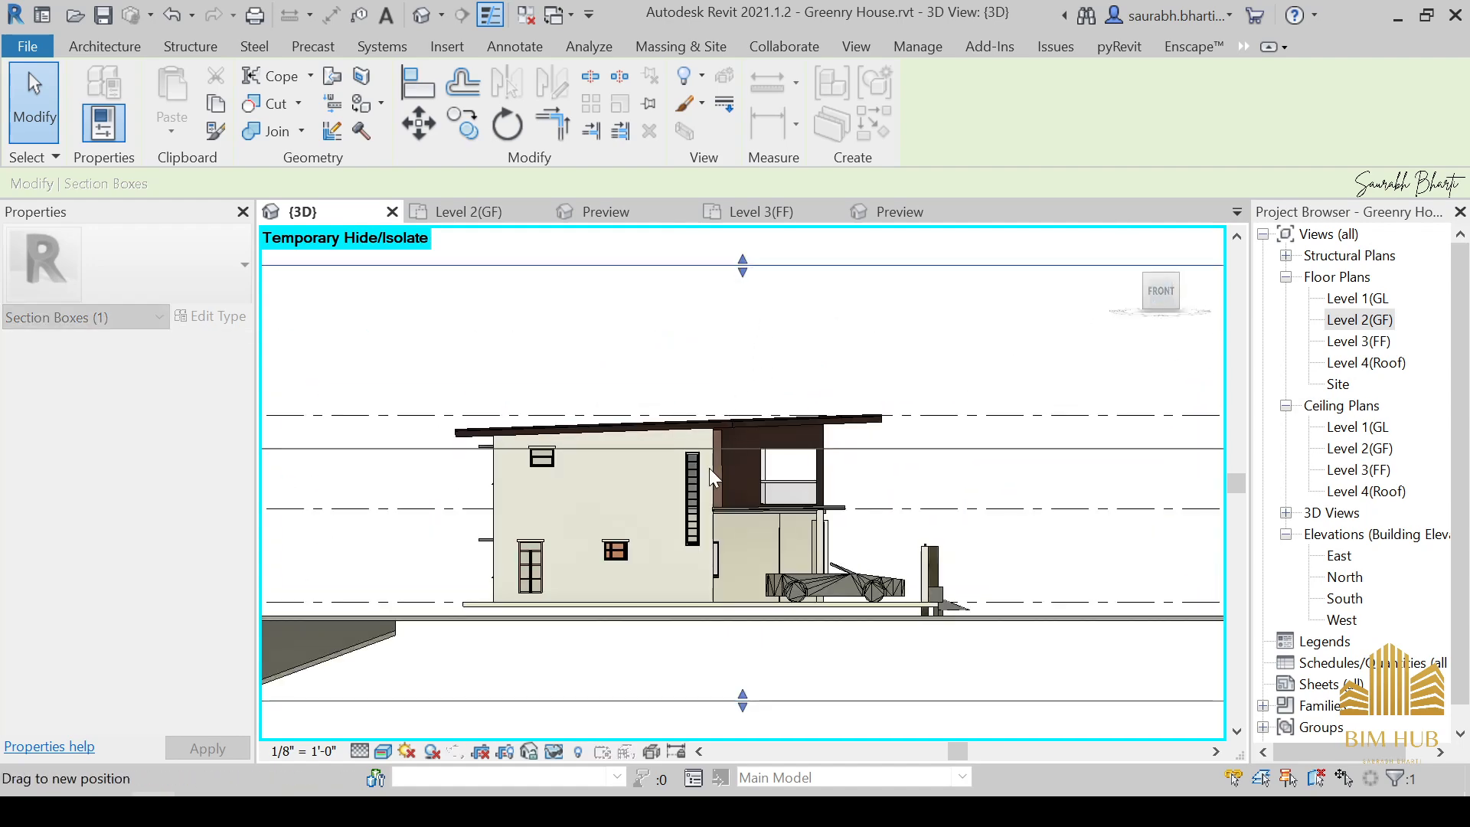
{"action": "middle_click_drag", "start_coordinate": [770, 389], "coordinate": [836, 583], "text": "shift"}
{"action": "scroll", "coordinate": [836, 583], "scroll_direction": "up", "scroll_amount": 2}
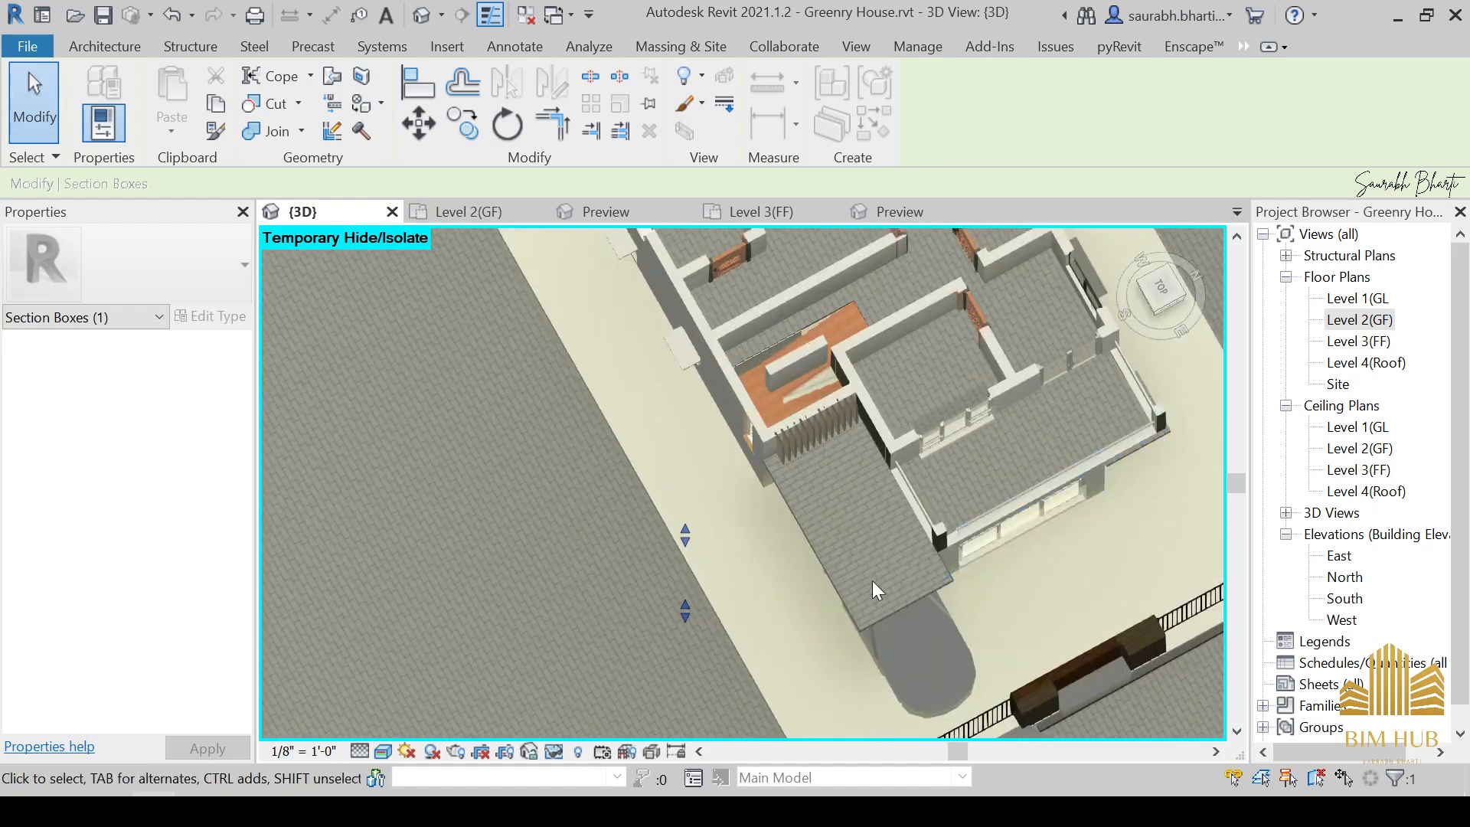
Select the Level 3(FF) floor and set the structure layer material of its Generic - 6" type to Sash.
{"action": "middle_click_drag", "start_coordinate": [1055, 530], "coordinate": [830, 462], "text": "shift"}
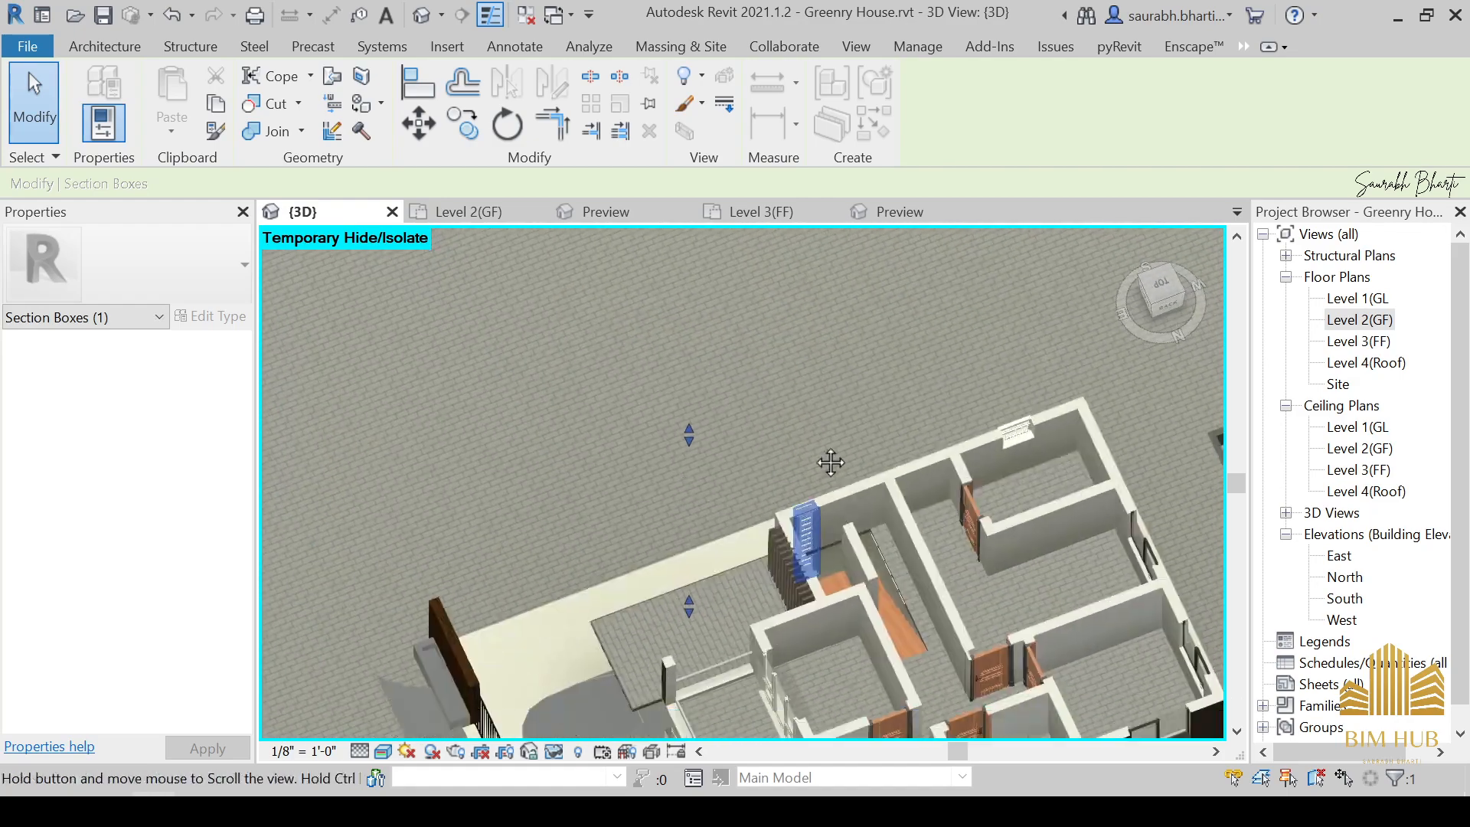
{"action": "scroll", "coordinate": [869, 418], "scroll_direction": "up", "scroll_amount": 2}
{"action": "middle_click_drag", "start_coordinate": [866, 410], "coordinate": [934, 494], "text": "shift"}
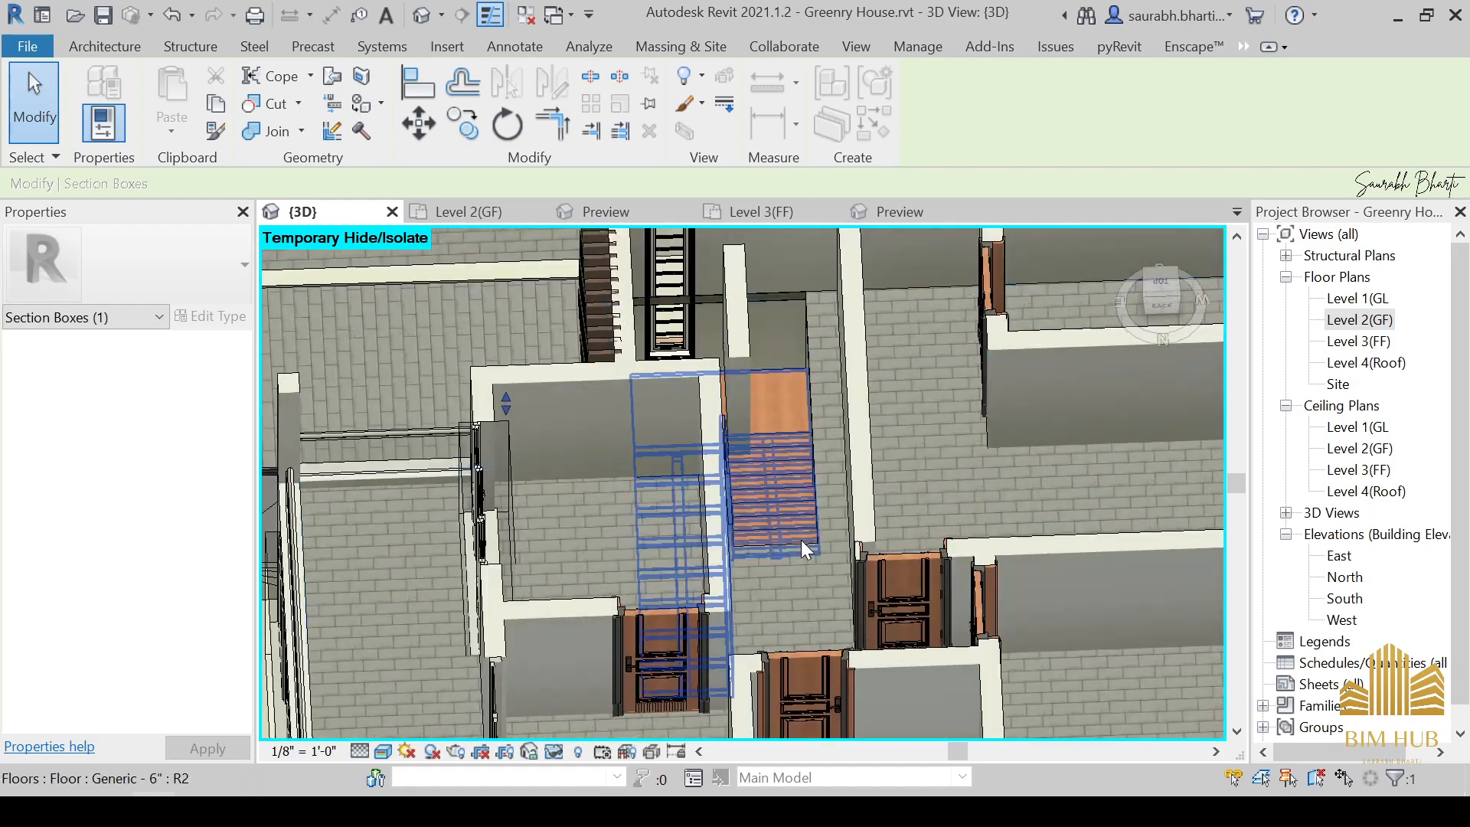
{"action": "left_click", "coordinate": [822, 486]}
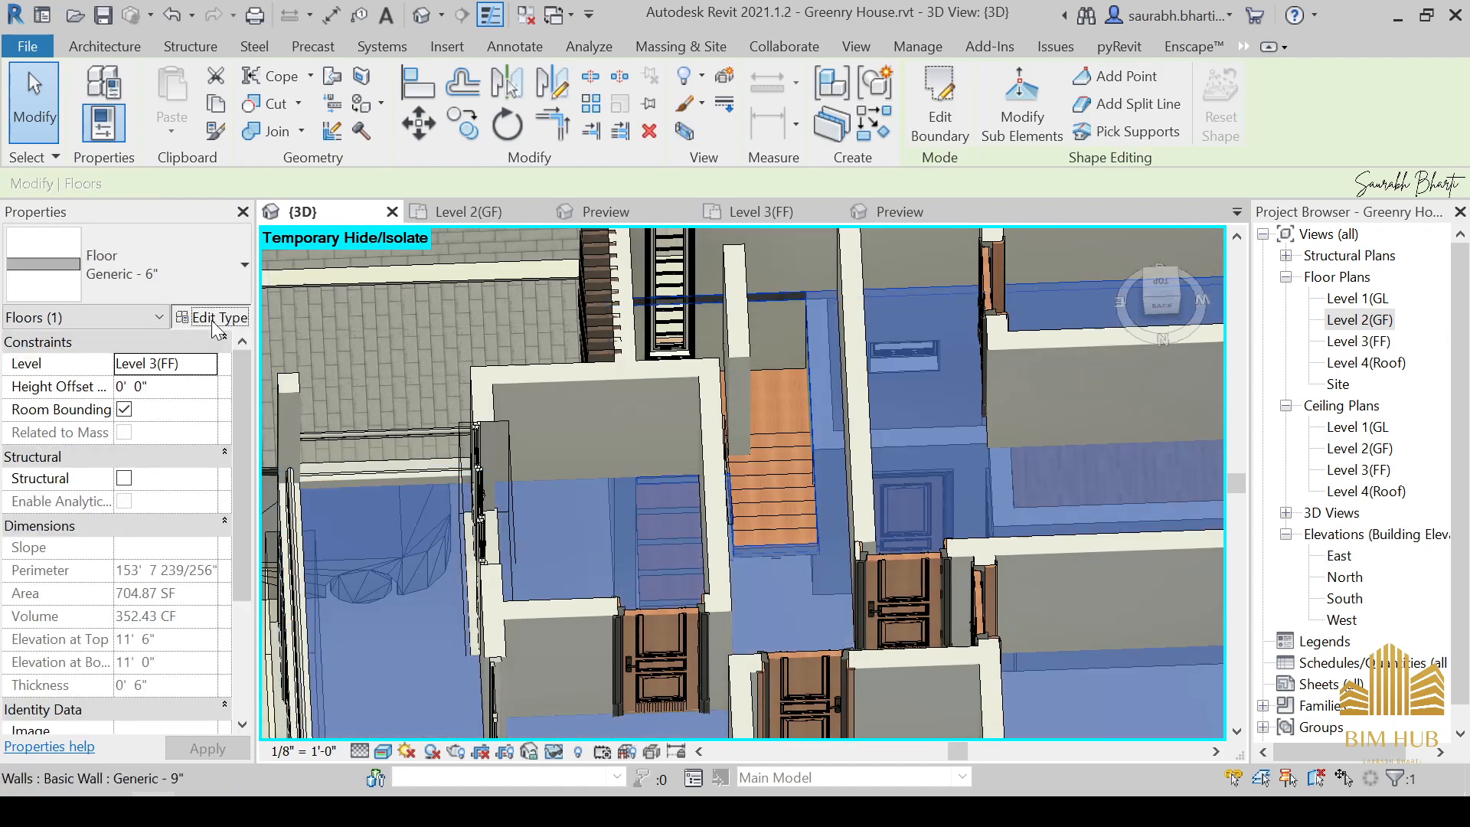
{"action": "left_click", "coordinate": [208, 316]}
{"action": "left_click", "coordinate": [845, 257]}
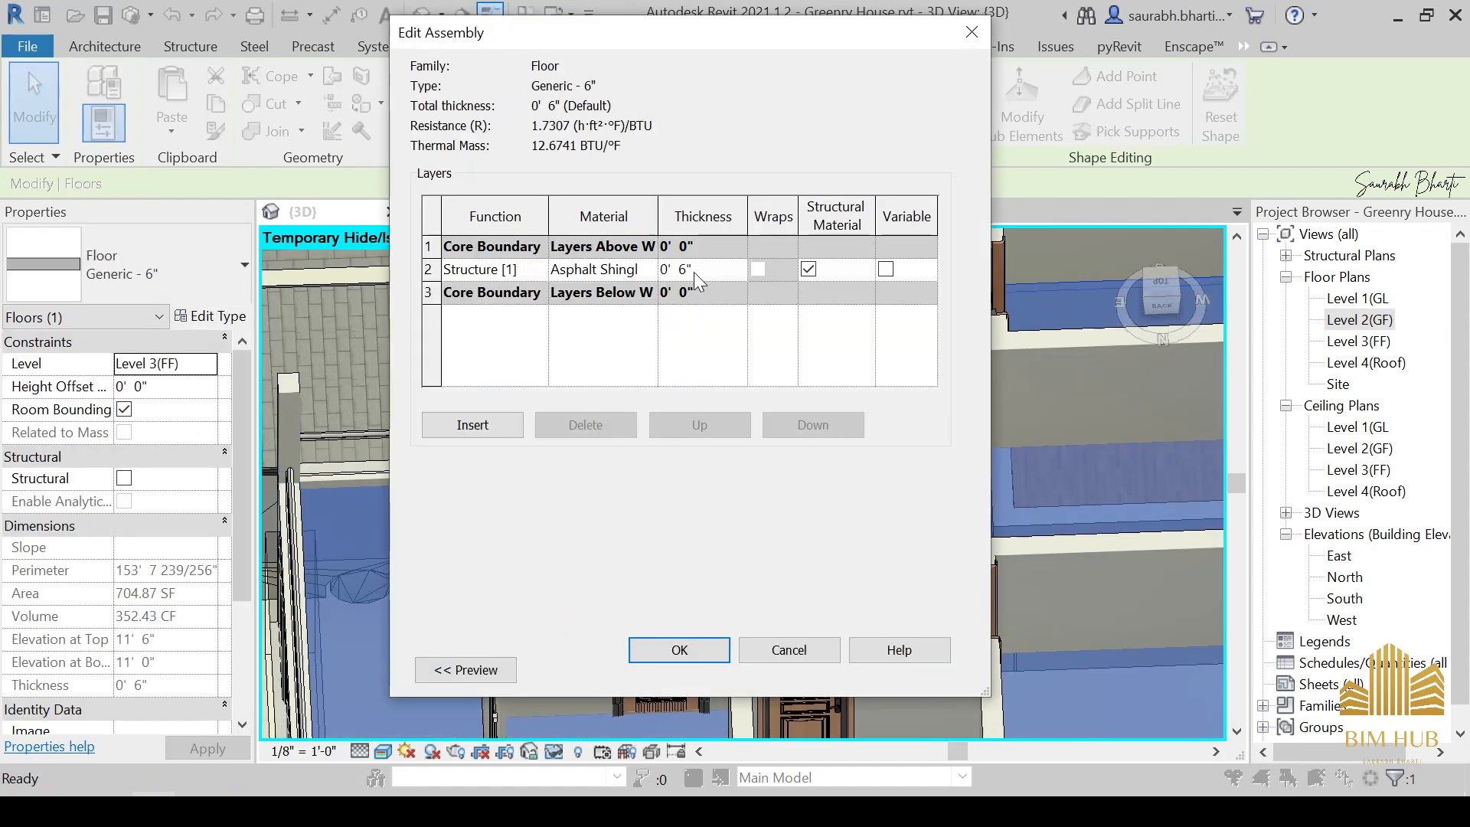
{"action": "left_click", "coordinate": [651, 269]}
{"action": "left_click", "coordinate": [652, 271]}
{"action": "scroll", "coordinate": [540, 495], "scroll_direction": "down", "scroll_amount": 15}
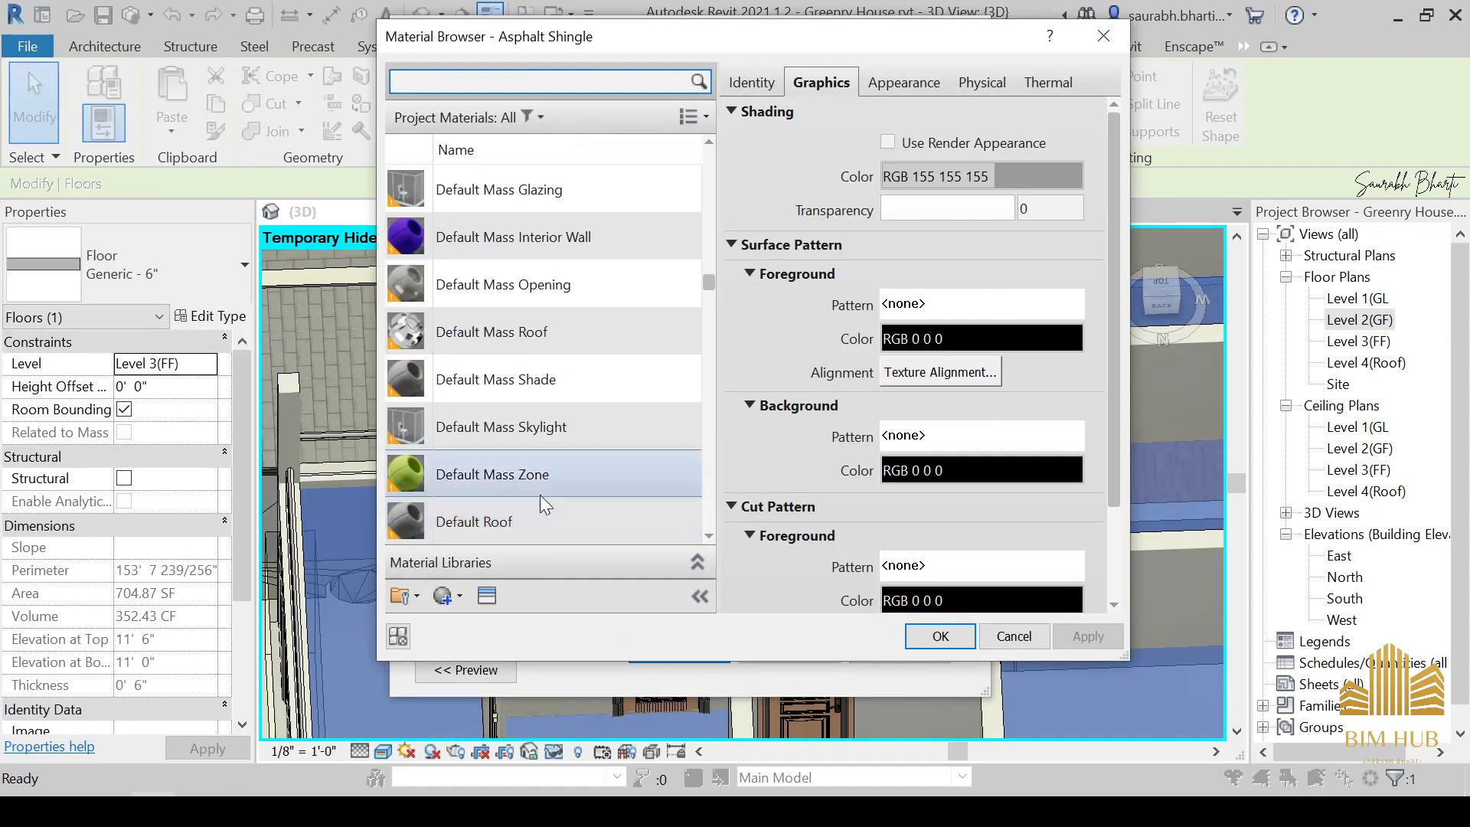
{"action": "scroll", "coordinate": [467, 320], "scroll_direction": "down", "scroll_amount": 5}
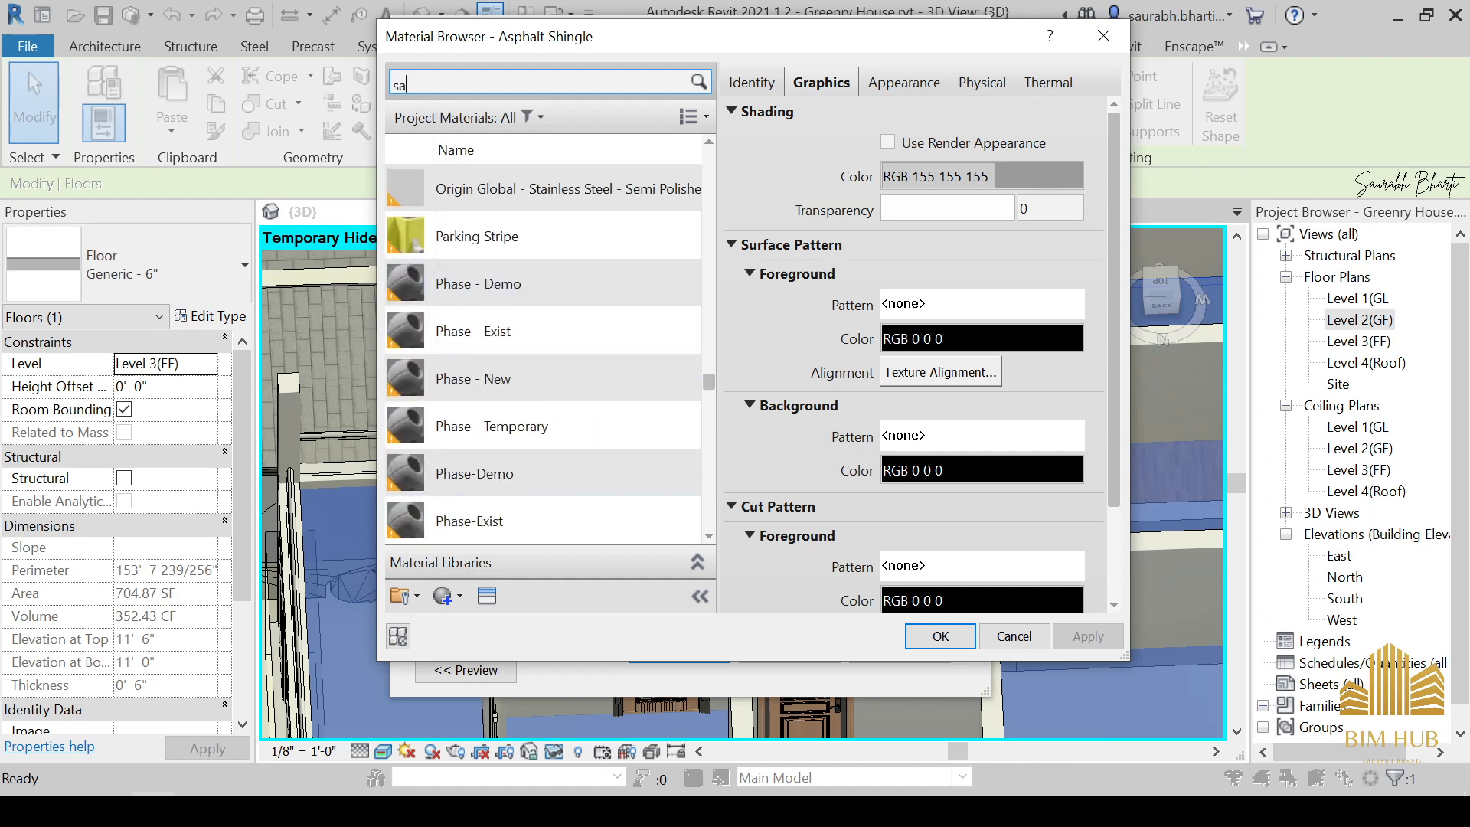
{"action": "type", "text": "sash"}
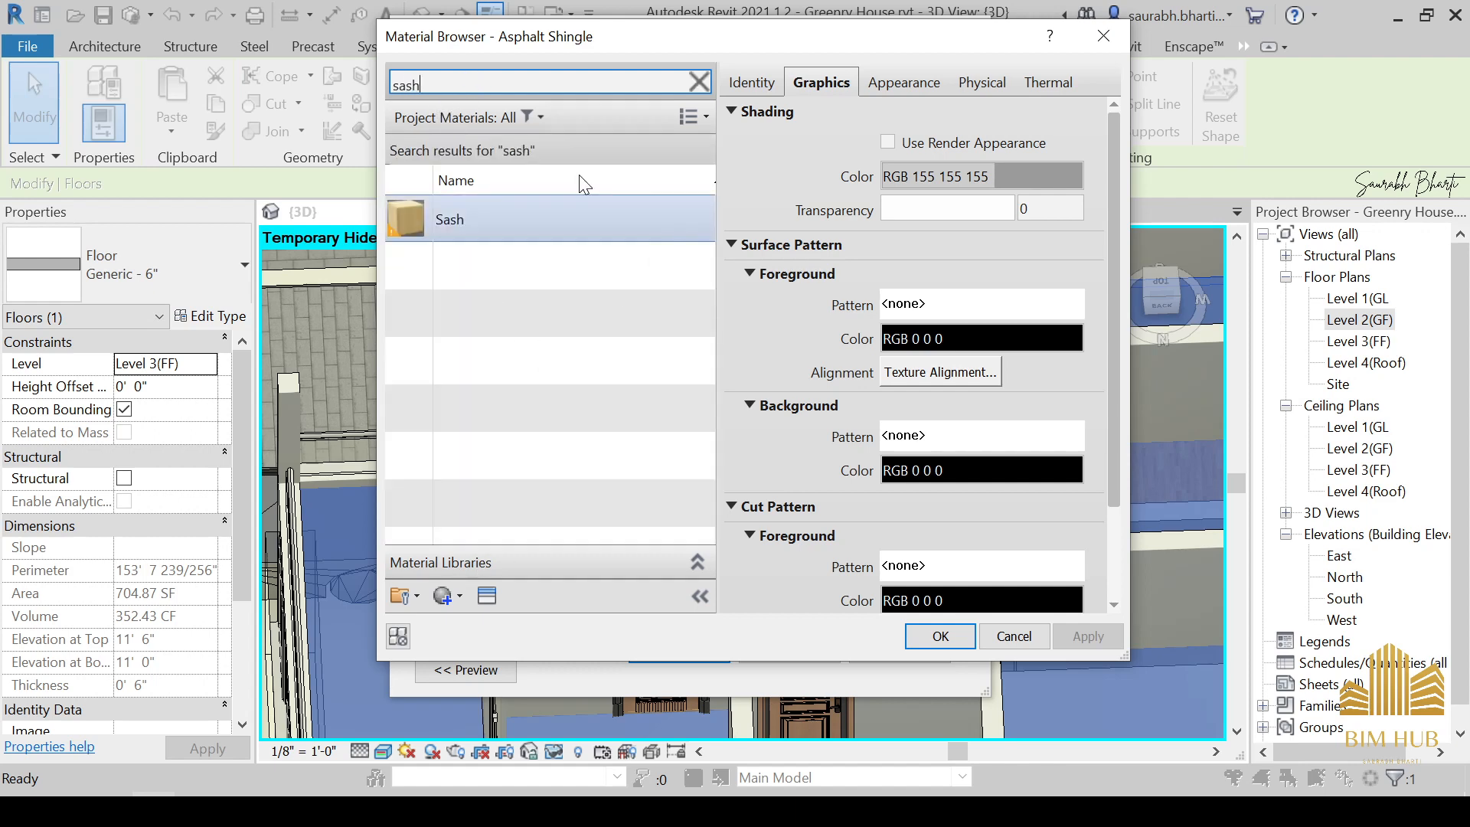
{"action": "double_click", "coordinate": [568, 217]}
{"action": "left_click", "coordinate": [680, 650]}
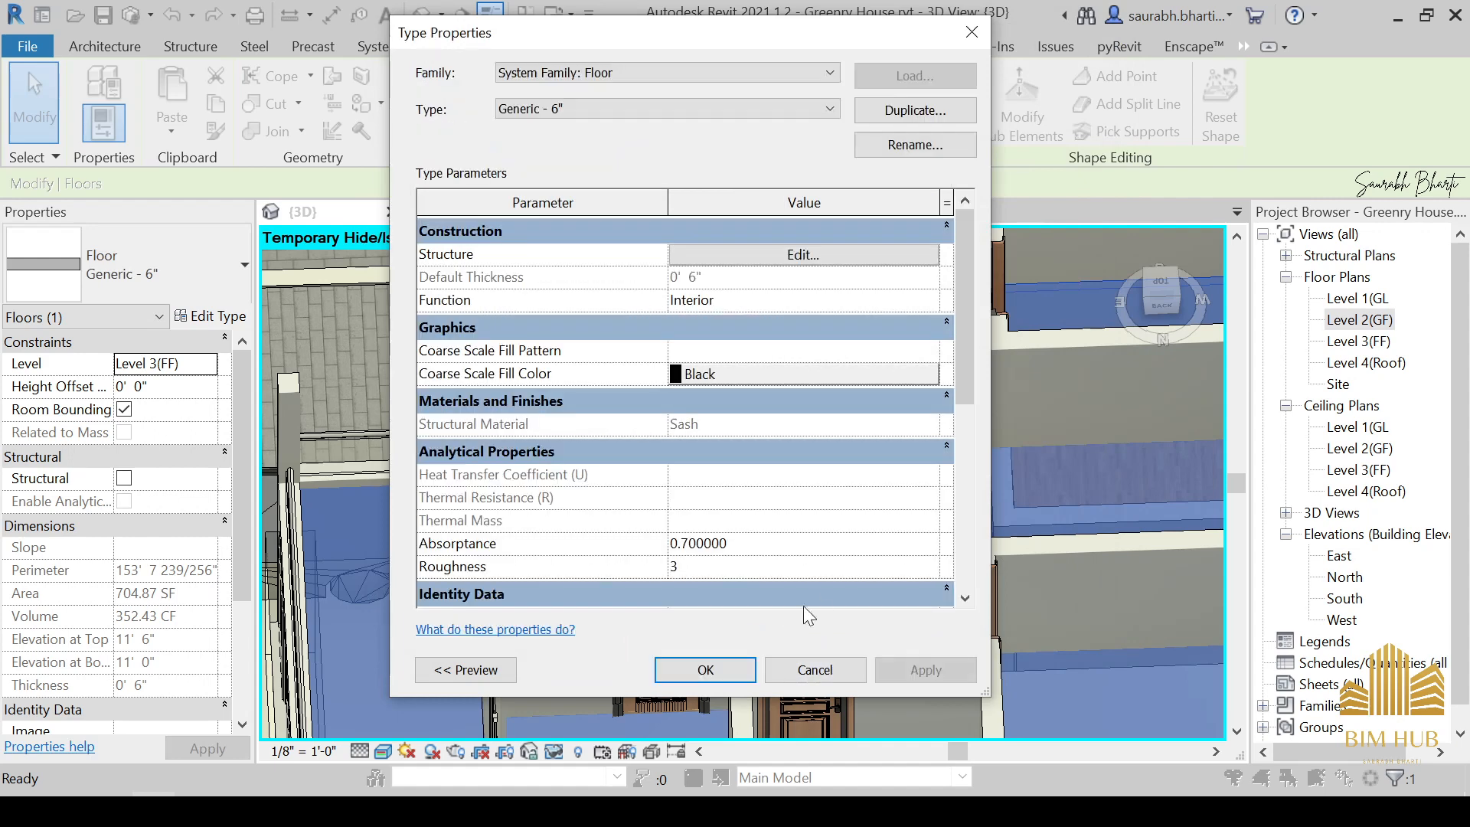
{"action": "left_click", "coordinate": [685, 670]}
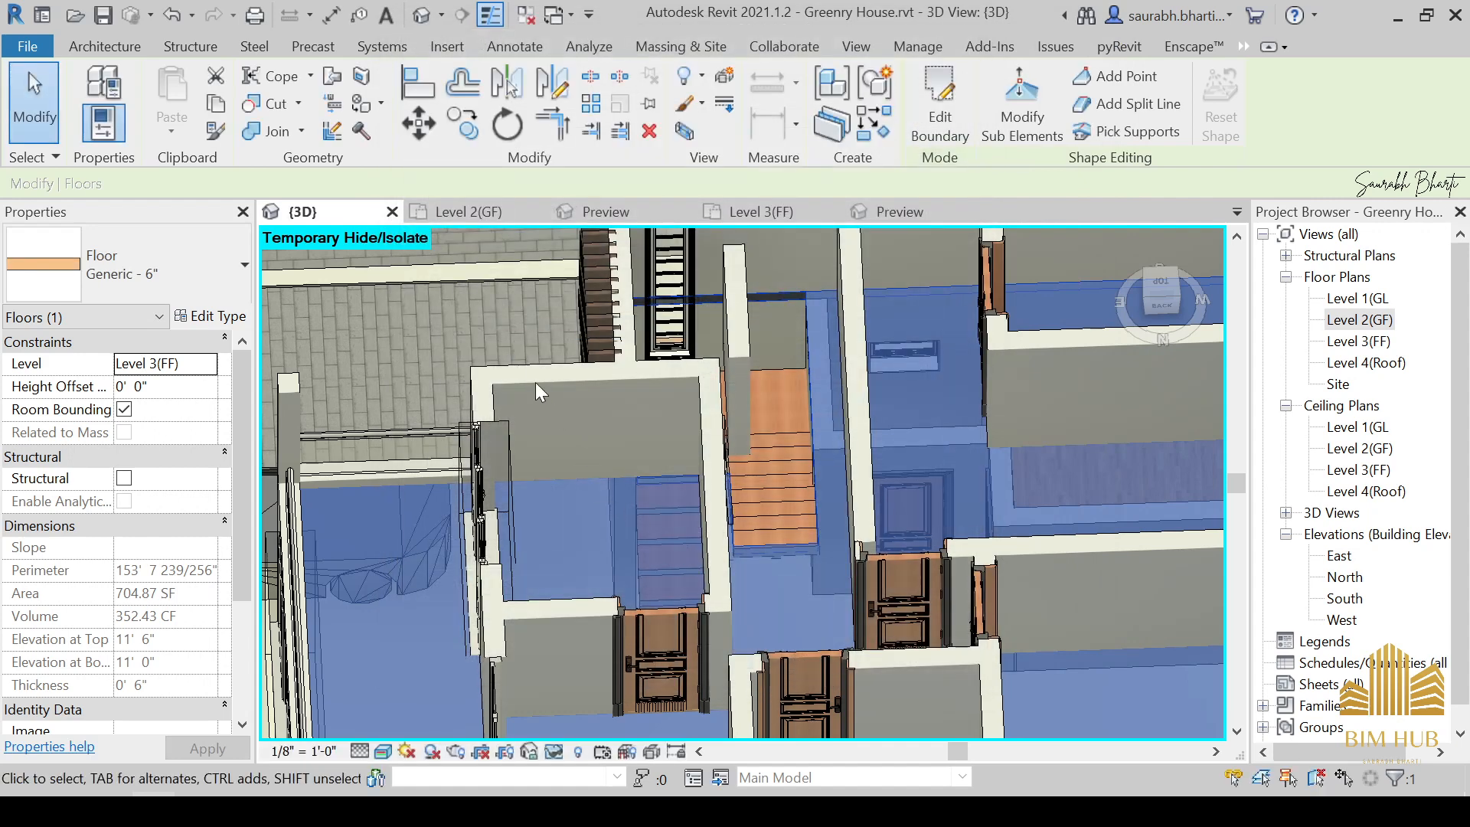
{"action": "key", "text": "Escape"}
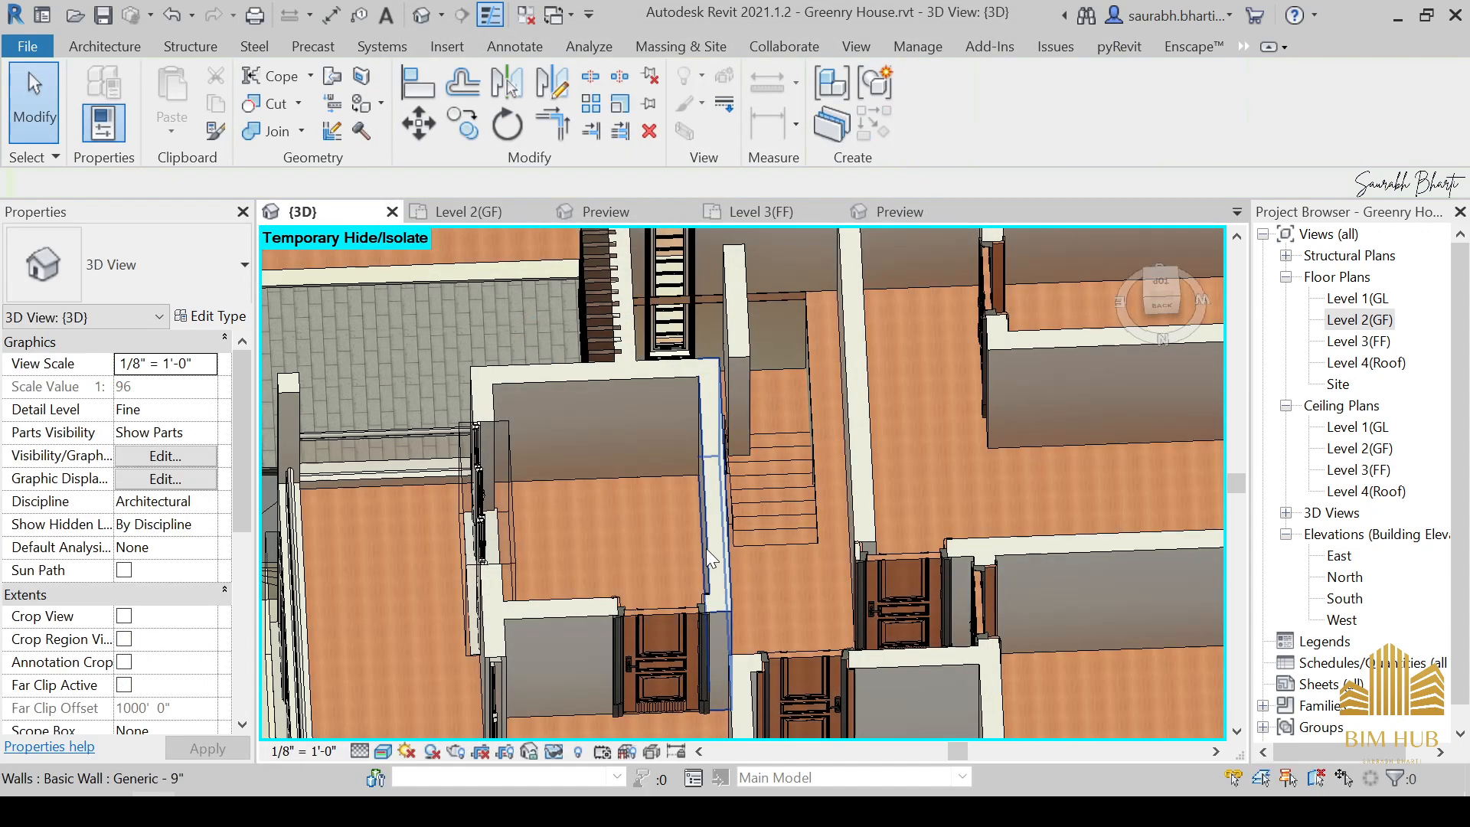
Select the Level 3(FF) floor and open the material choices for the structure layer of its Generic - 6" type.
{"action": "scroll", "coordinate": [706, 548], "scroll_direction": "down", "scroll_amount": 2}
{"action": "middle_click_drag", "start_coordinate": [680, 557], "coordinate": [1194, 649], "text": "shift"}
{"action": "scroll", "coordinate": [783, 507], "scroll_direction": "down", "scroll_amount": 3}
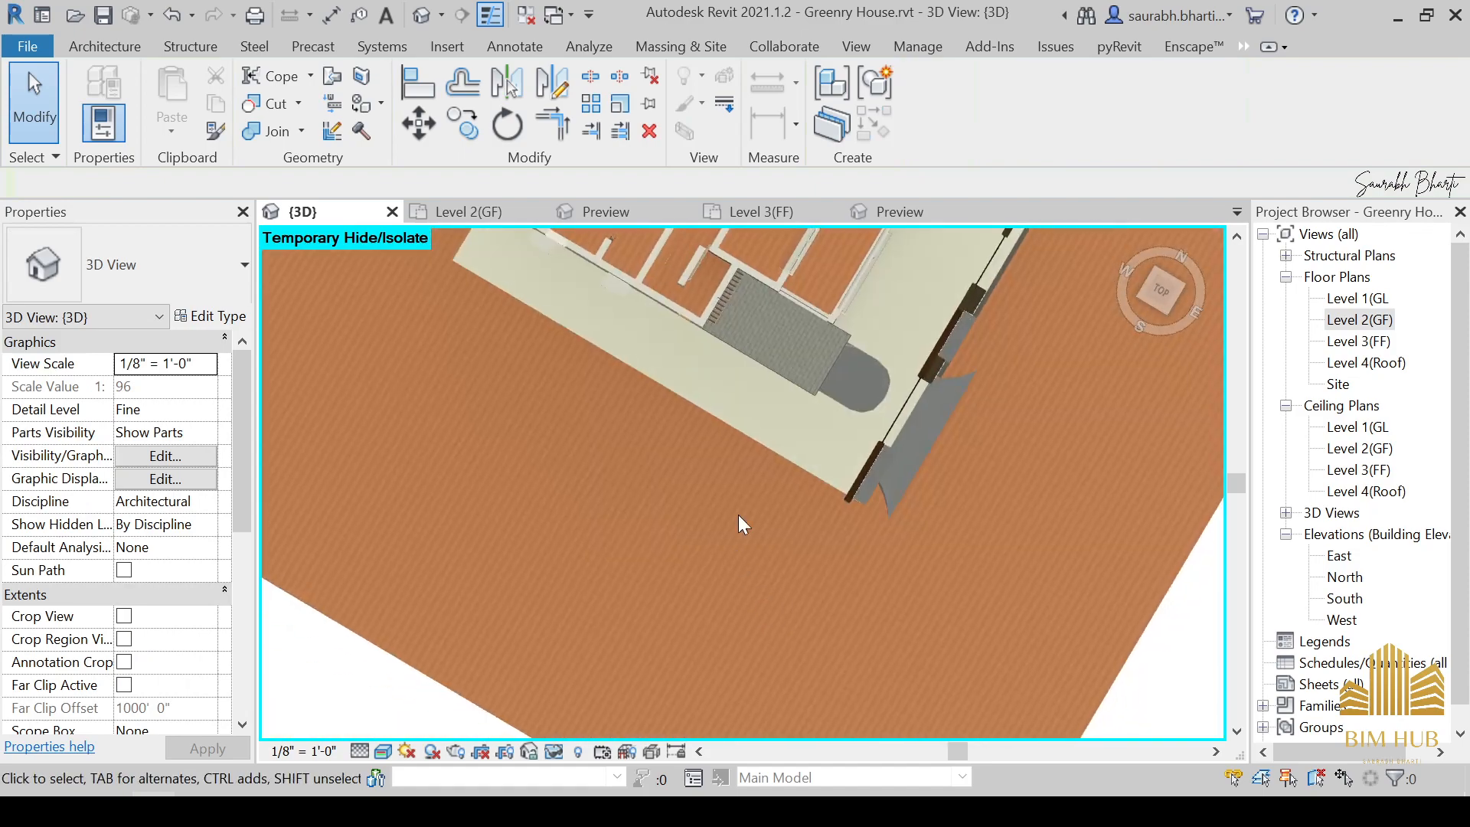
{"action": "middle_click_drag", "start_coordinate": [741, 525], "coordinate": [725, 416], "text": "shift"}
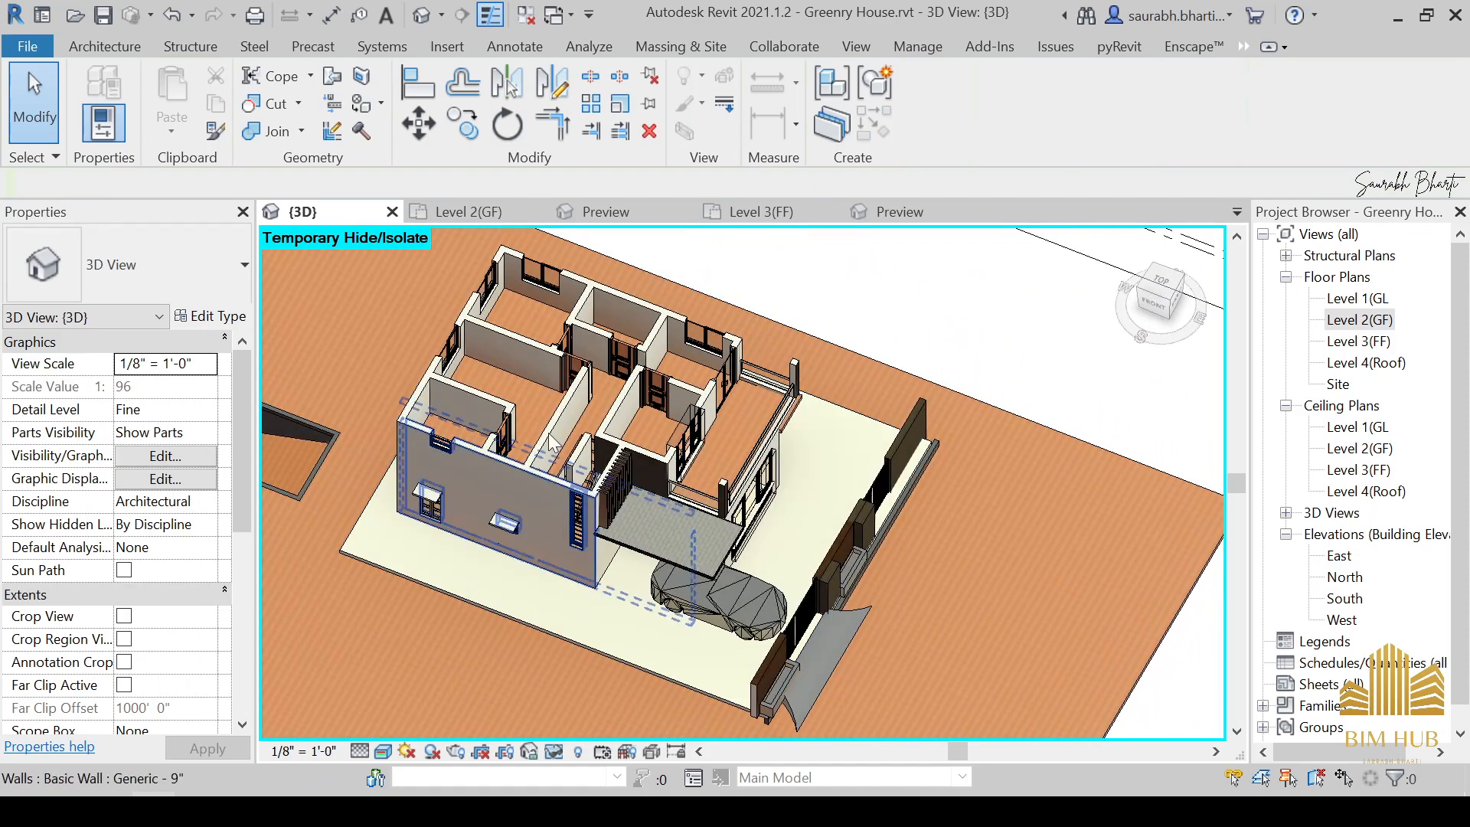
{"action": "scroll", "coordinate": [754, 492], "scroll_direction": "up", "scroll_amount": 6}
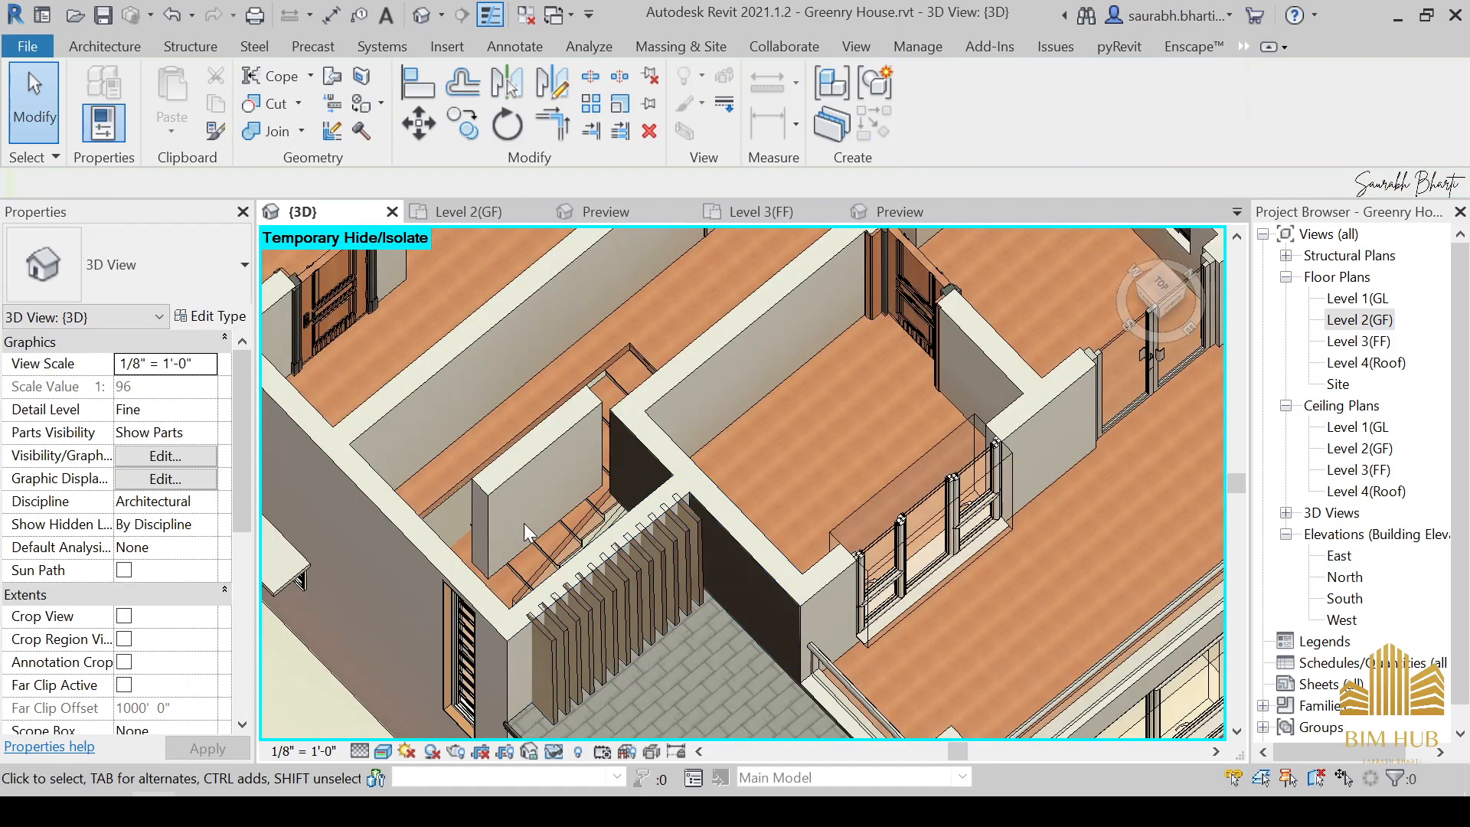
{"action": "middle_click_drag", "start_coordinate": [524, 523], "coordinate": [646, 522], "text": "shift"}
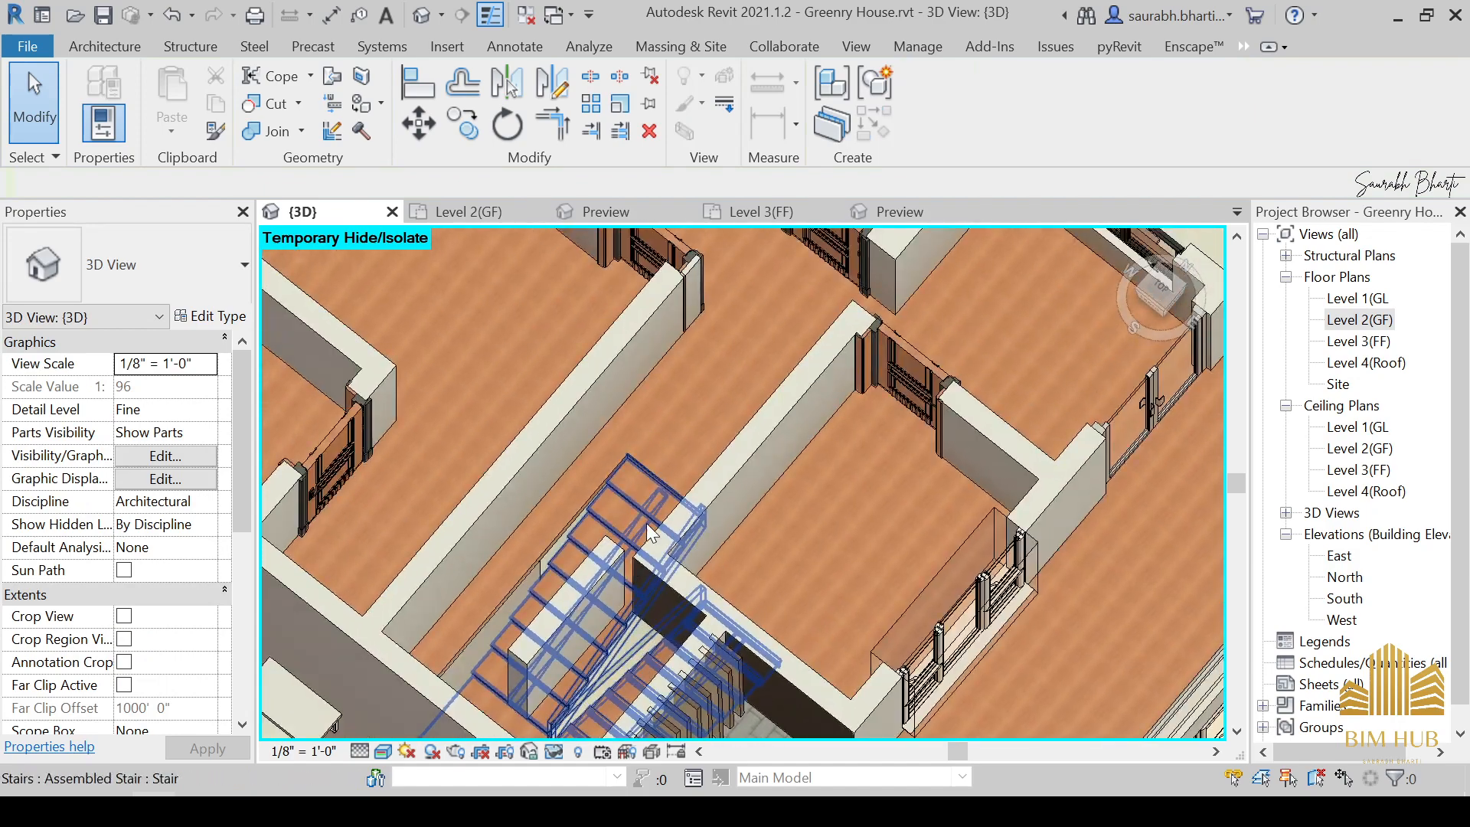
{"action": "left_click", "coordinate": [663, 472]}
{"action": "left_click", "coordinate": [213, 316]}
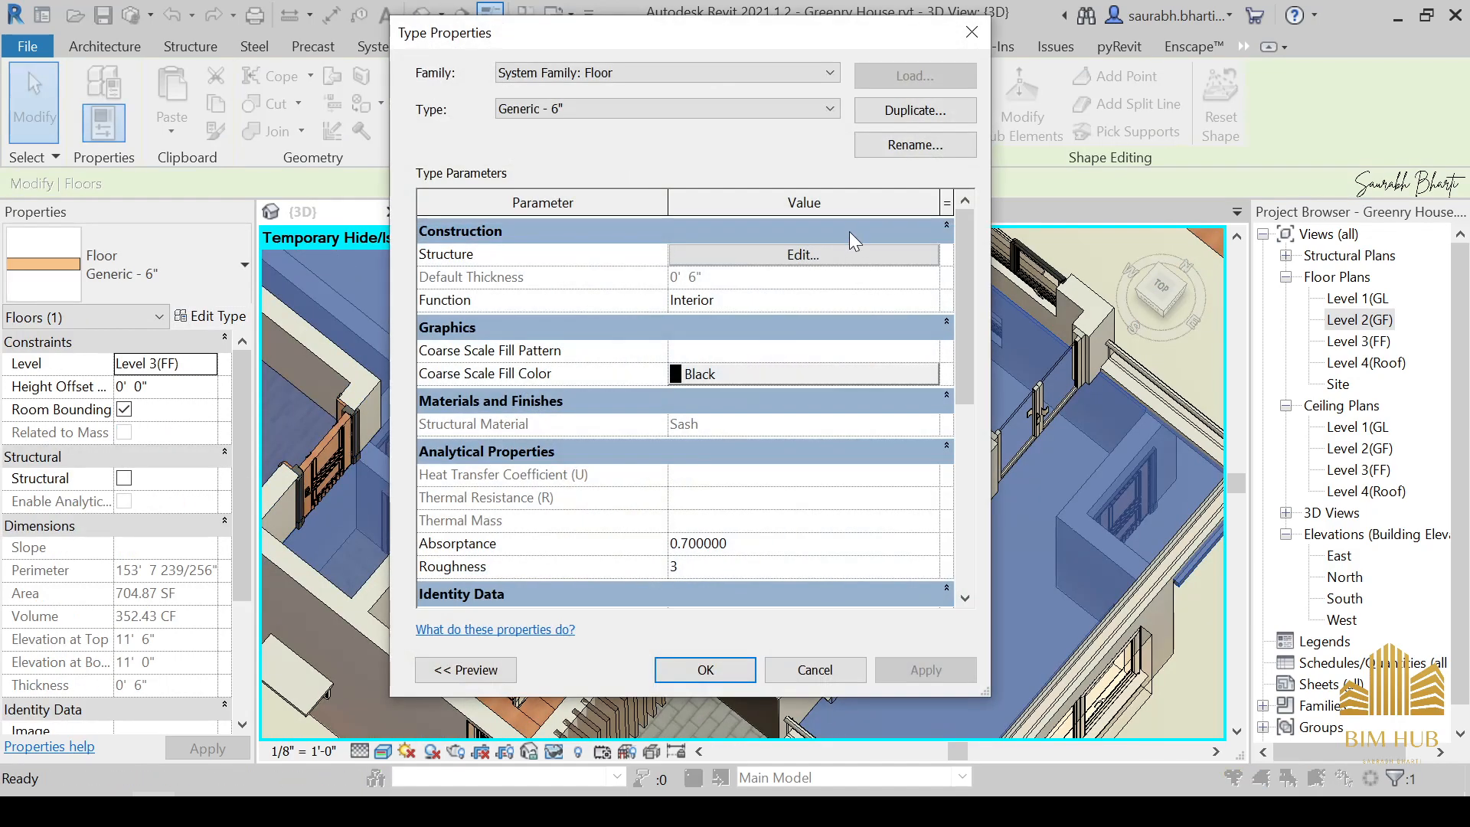
{"action": "left_click", "coordinate": [842, 233]}
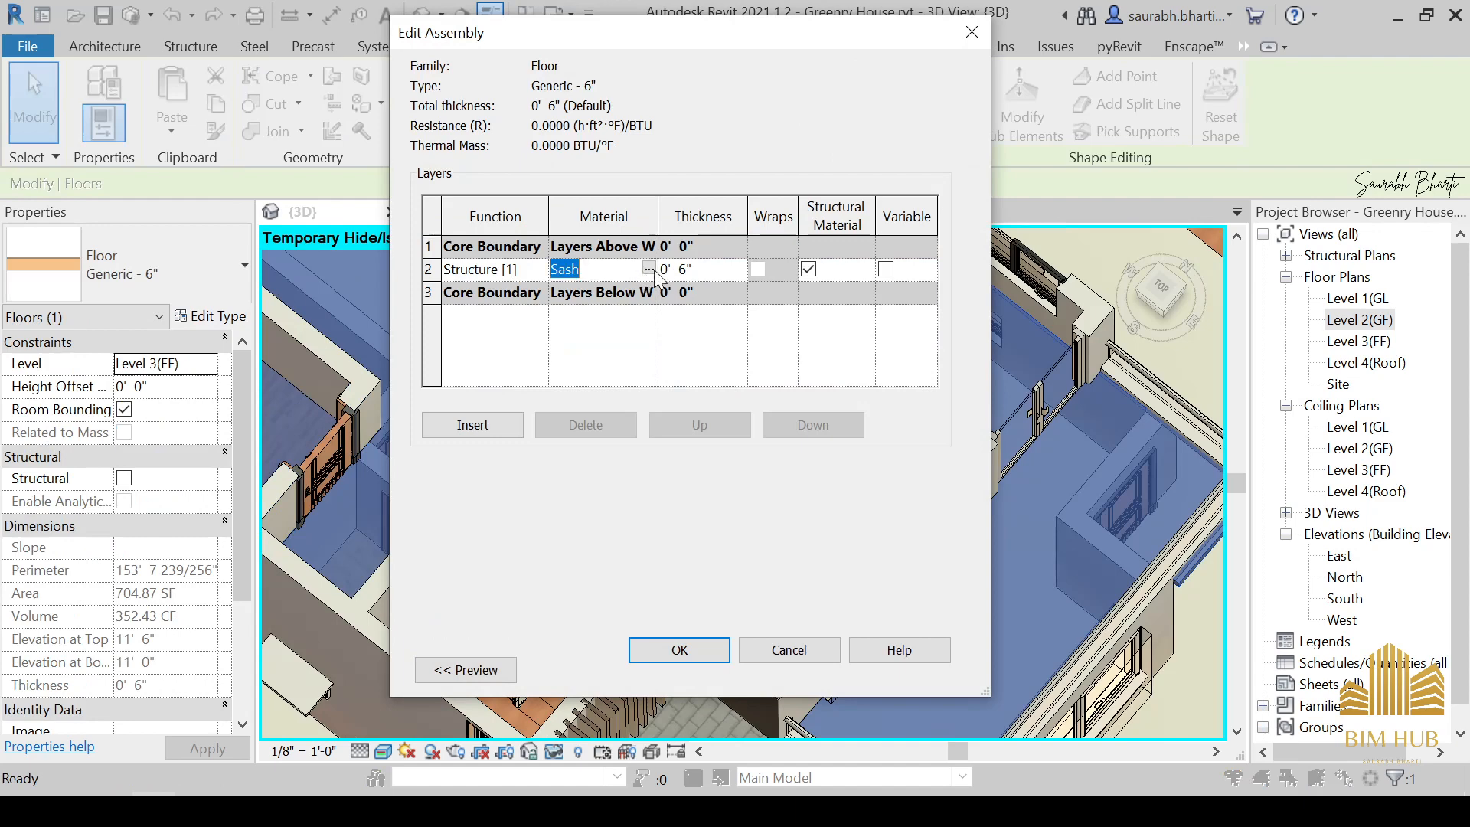
{"action": "left_click", "coordinate": [652, 269]}
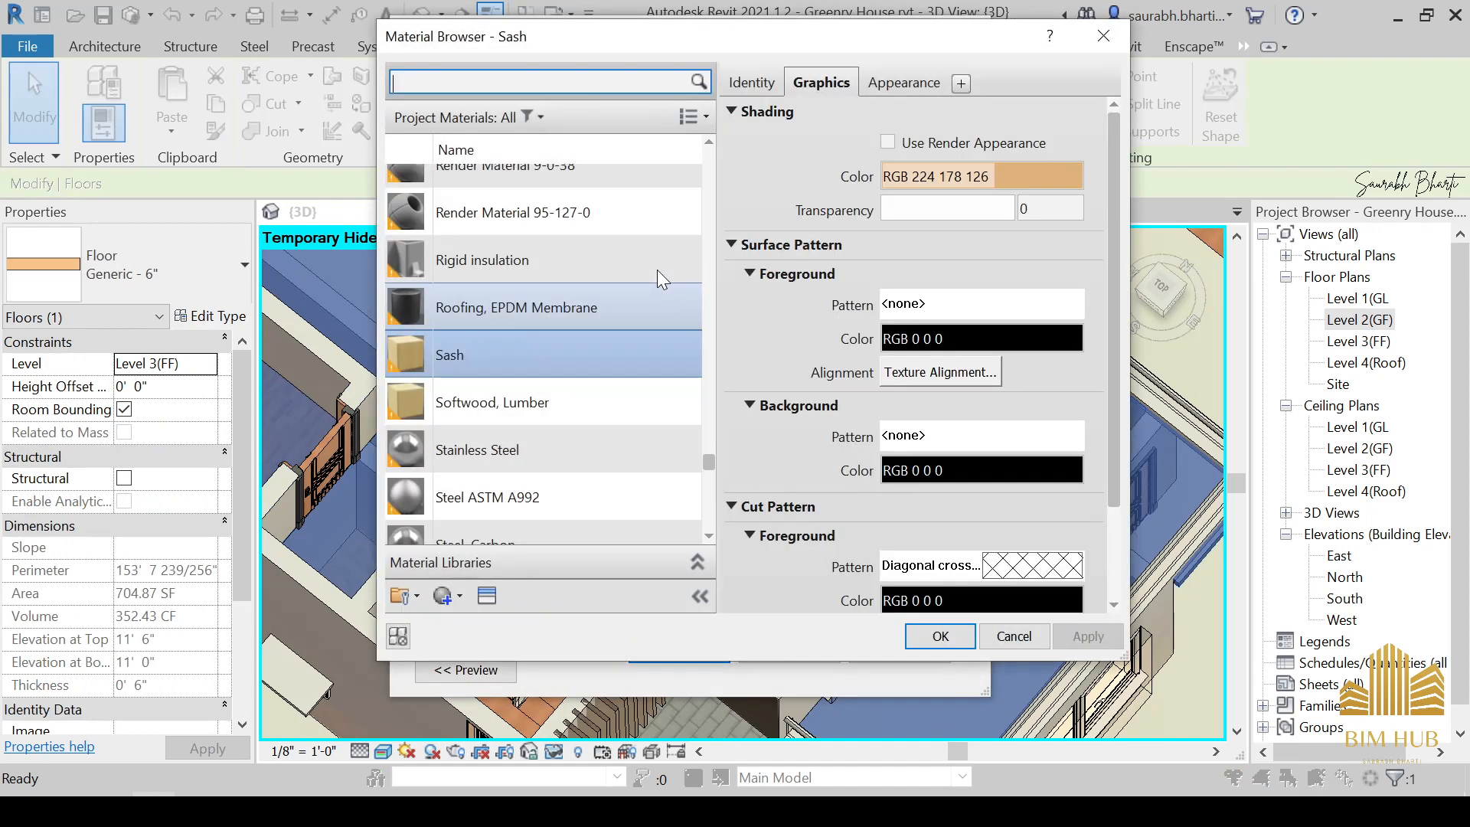
{"action": "scroll", "coordinate": [657, 271], "scroll_direction": "down", "scroll_amount": 2}
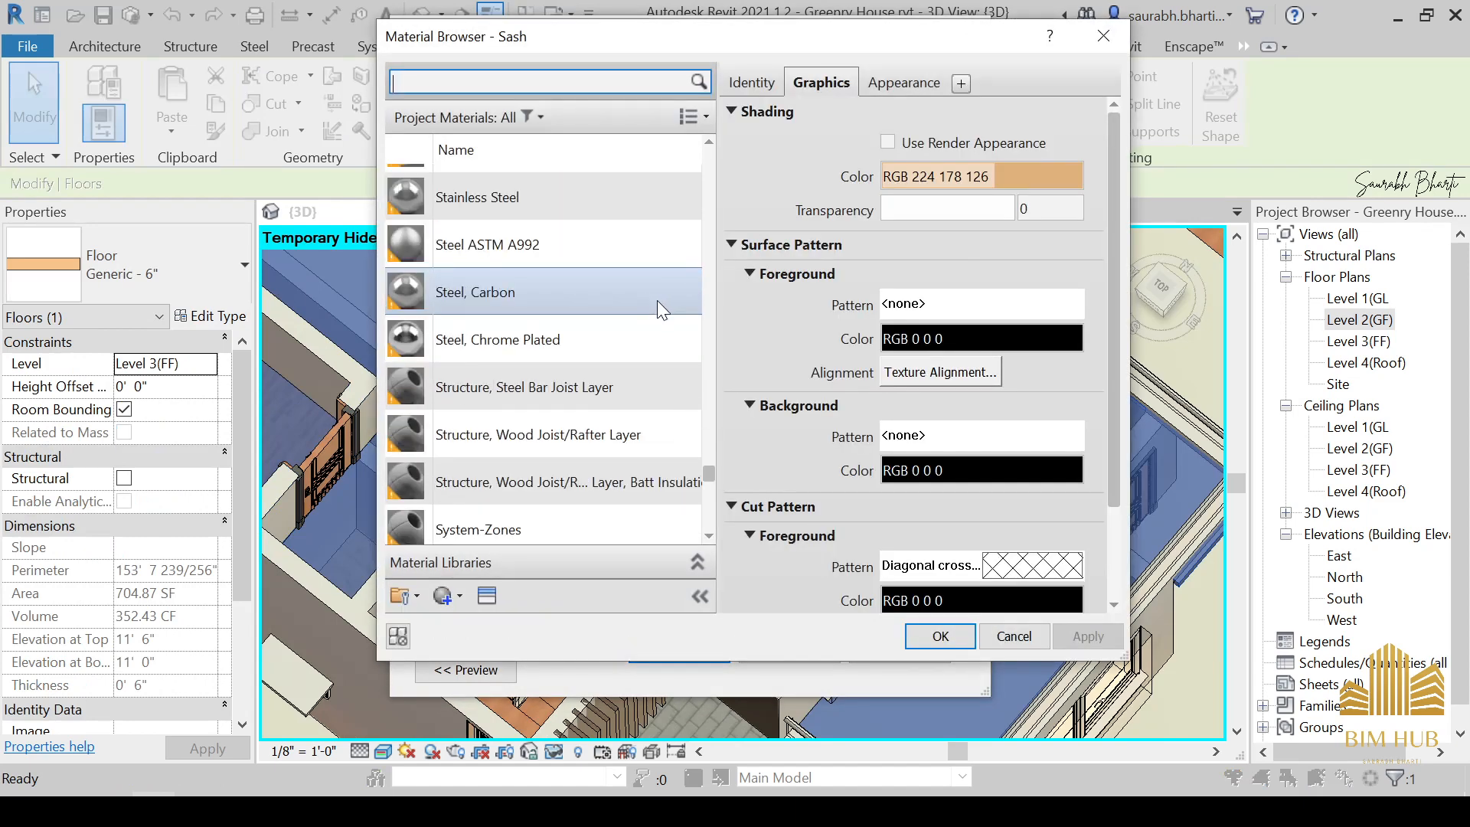
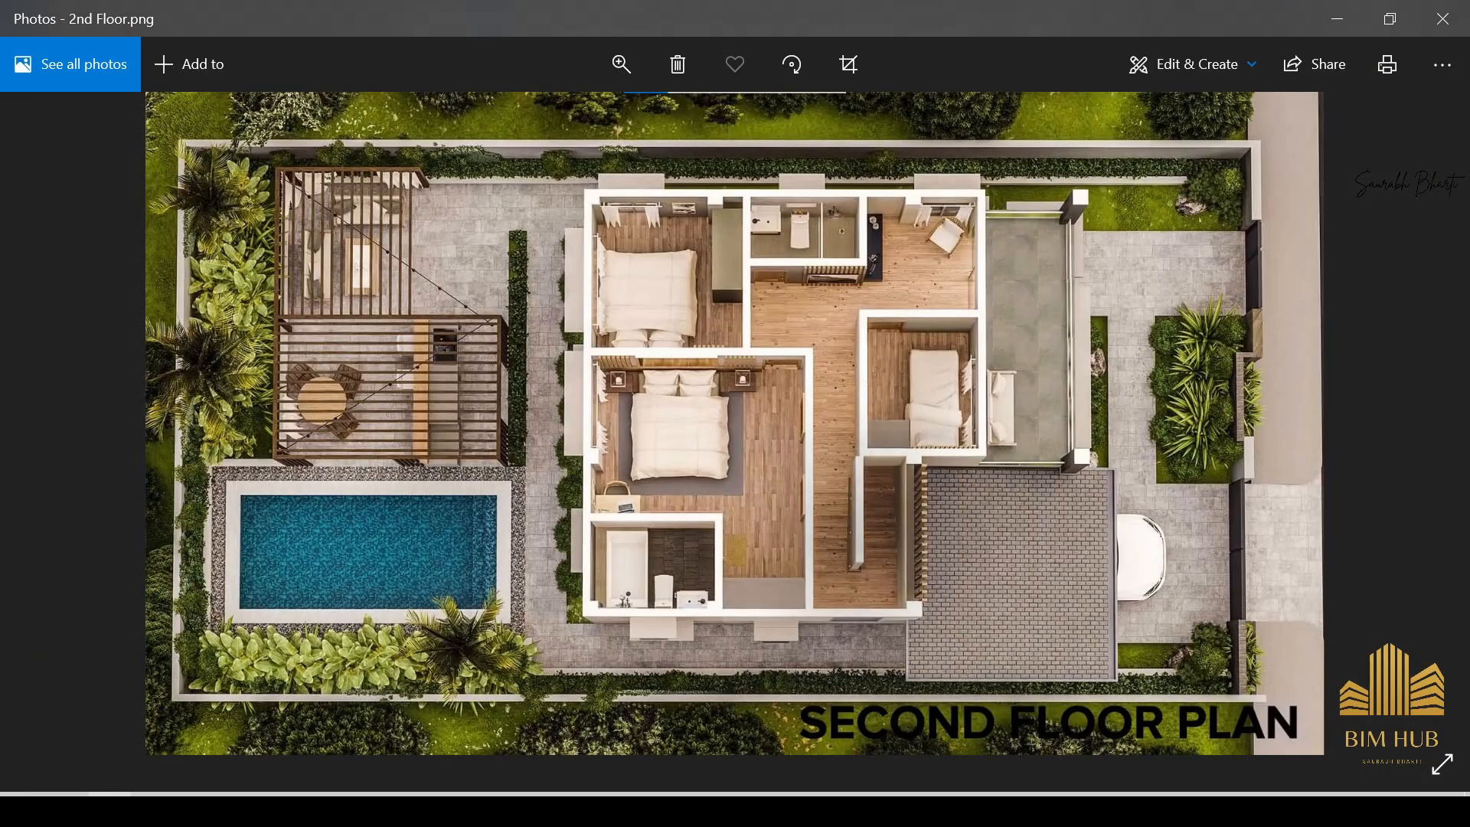
Examine the first-floor wood finish in the 2nd Floor.png reference image in Photos, look through the desktop folders, and return to Revit.
{"action": "scroll", "coordinate": [801, 507], "scroll_direction": "up", "scroll_amount": 3}
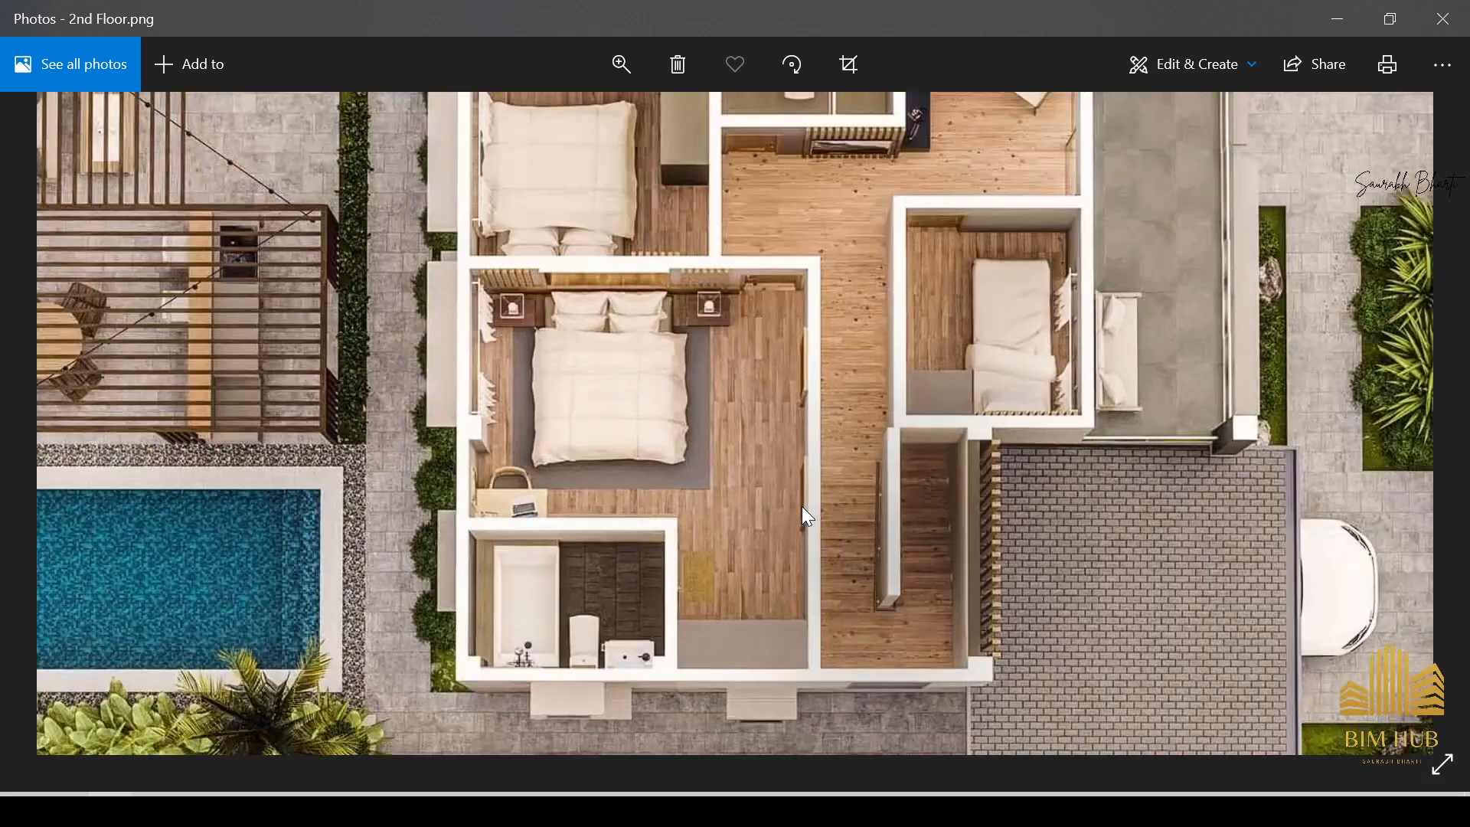
{"action": "left_click", "coordinate": [1362, 21]}
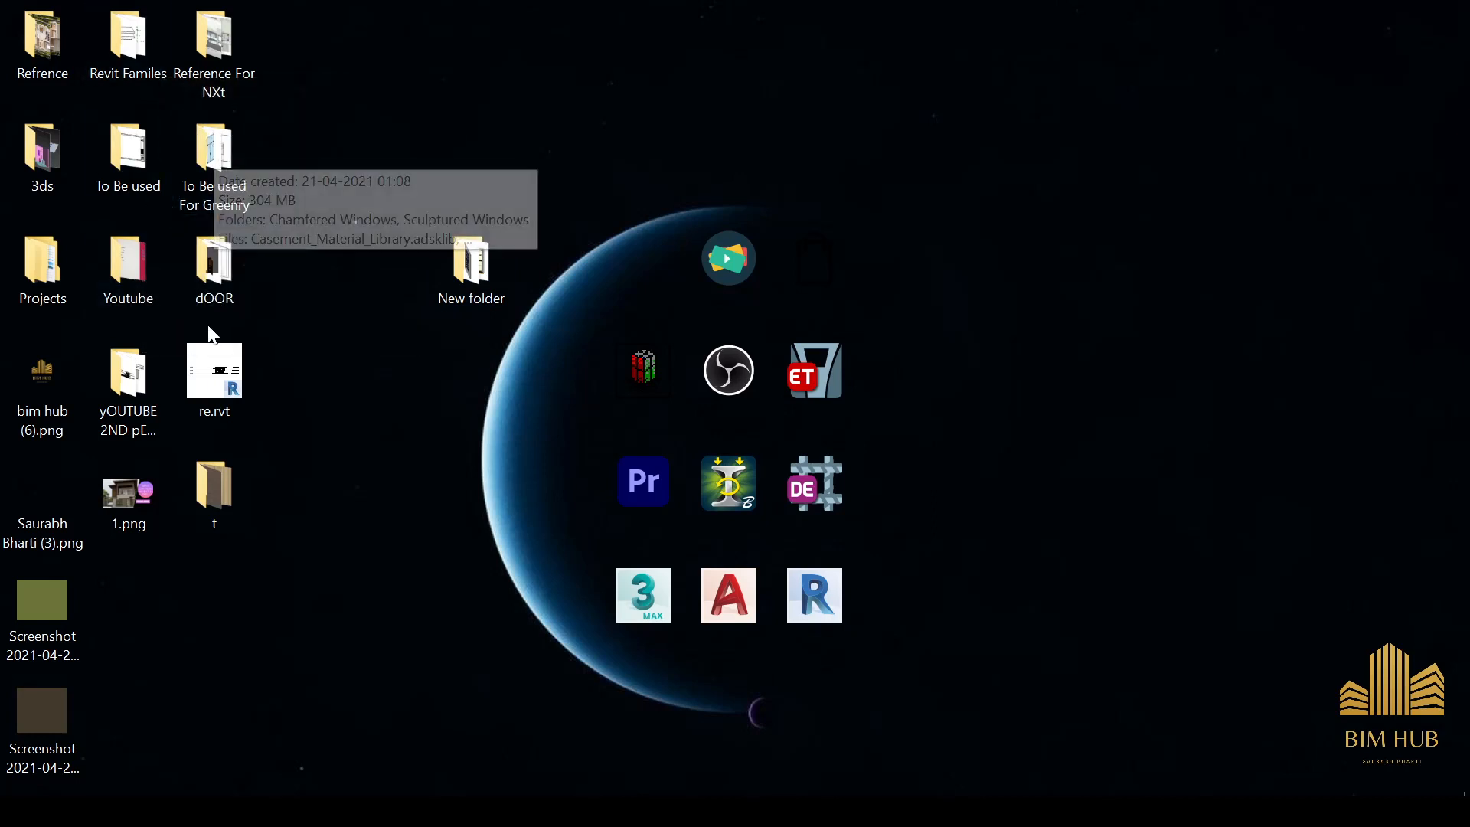
{"action": "left_click", "coordinate": [220, 84]}
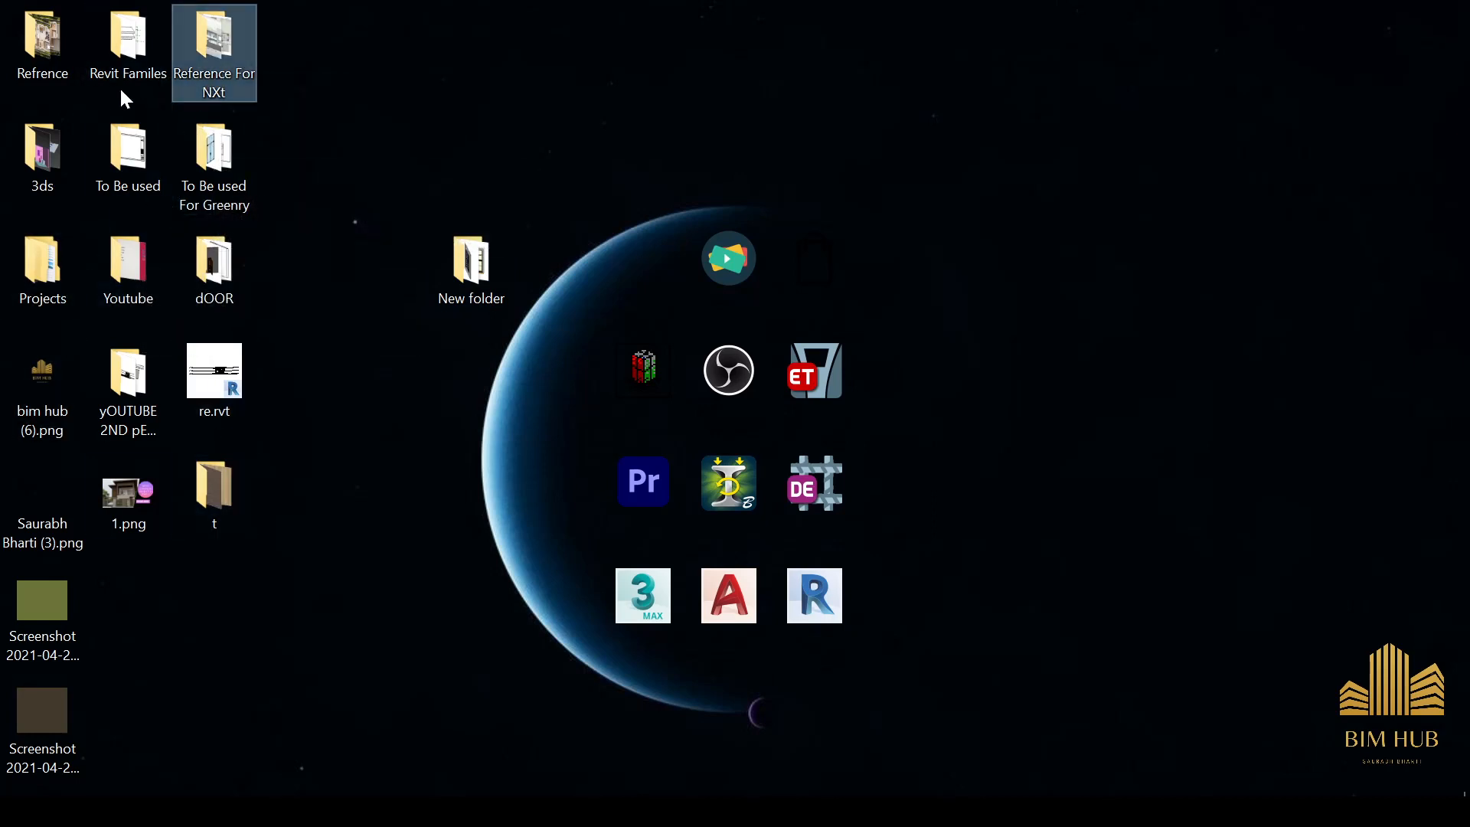
{"action": "left_click", "coordinate": [486, 296]}
{"action": "left_click", "coordinate": [186, 279]}
{"action": "left_click", "coordinate": [95, 279]}
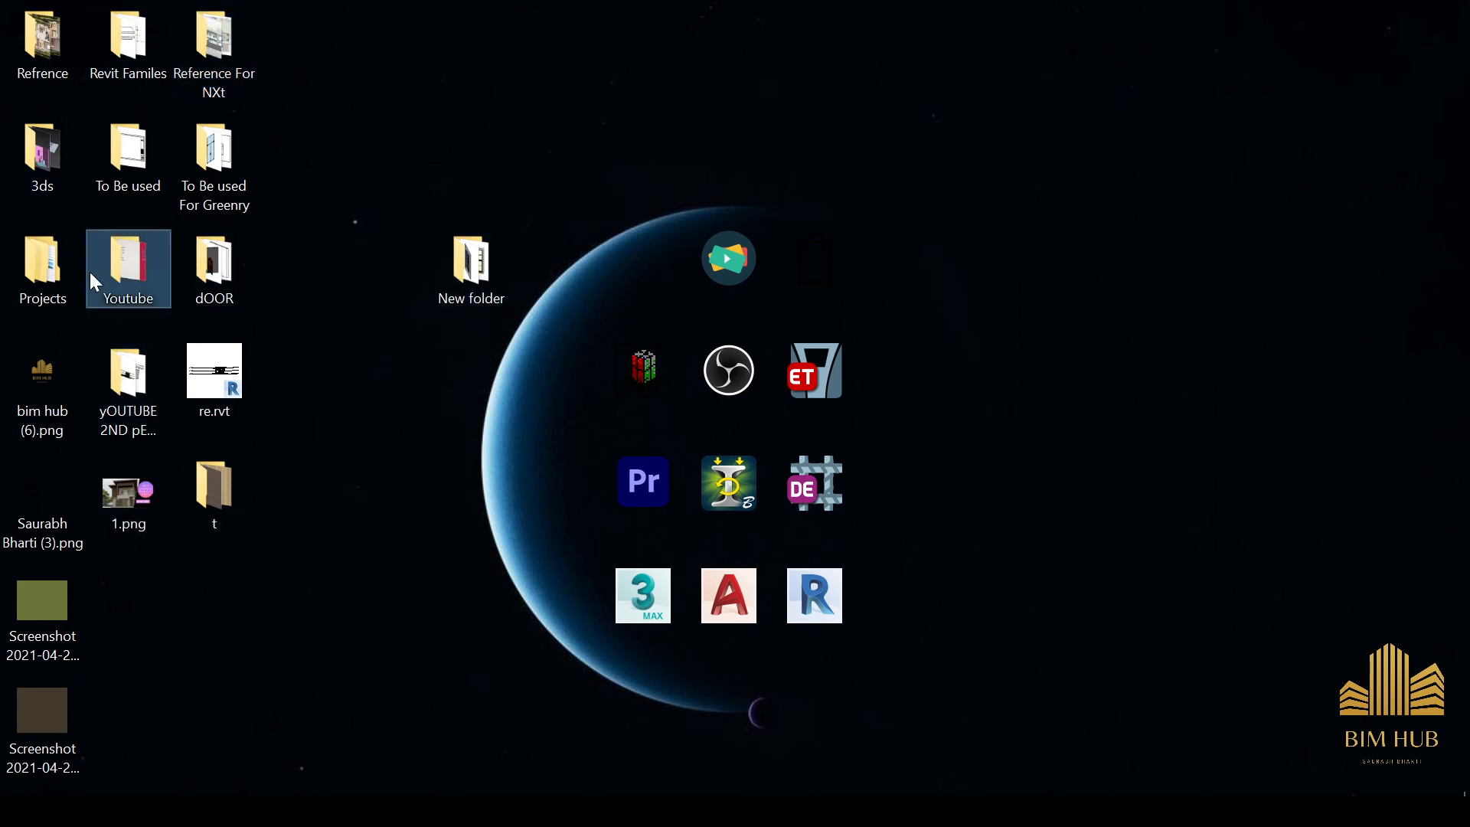
{"action": "double_click", "coordinate": [214, 485]}
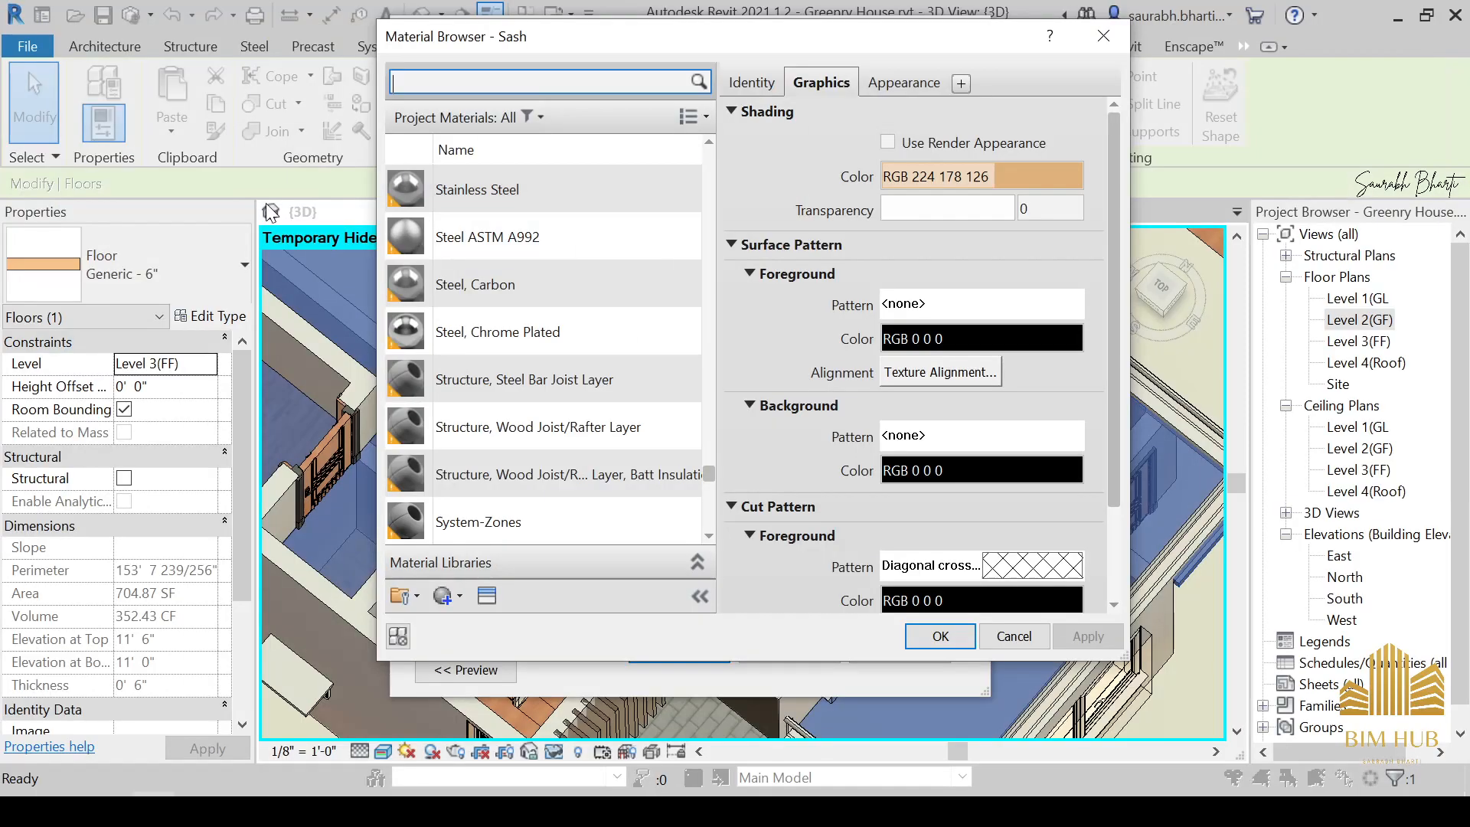
Create a new project material and name it 1.Wood Floor.
{"action": "scroll", "coordinate": [632, 448], "scroll_direction": "down", "scroll_amount": 5}
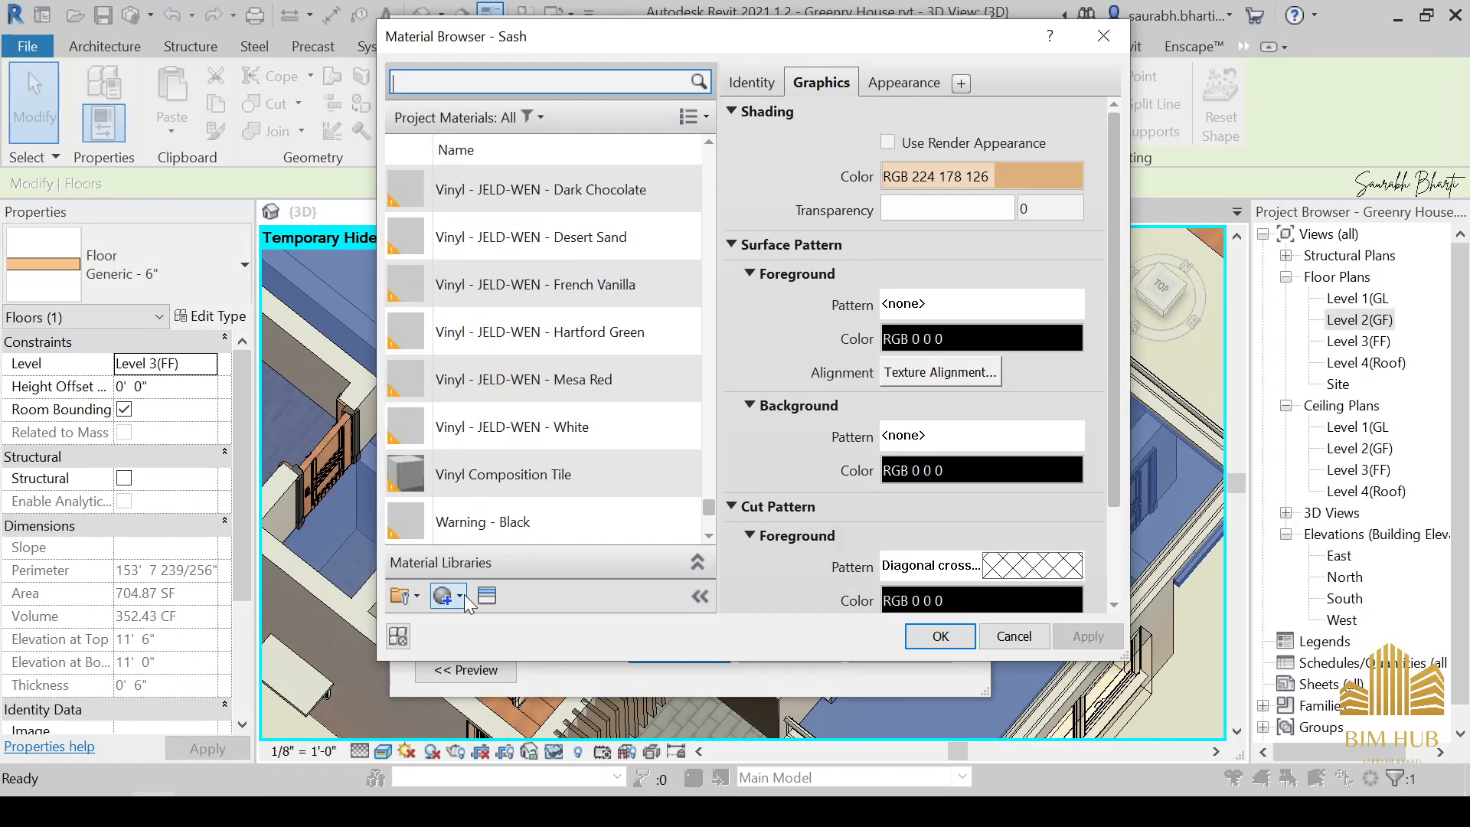
{"action": "left_click", "coordinate": [460, 596]}
{"action": "left_click", "coordinate": [549, 627]}
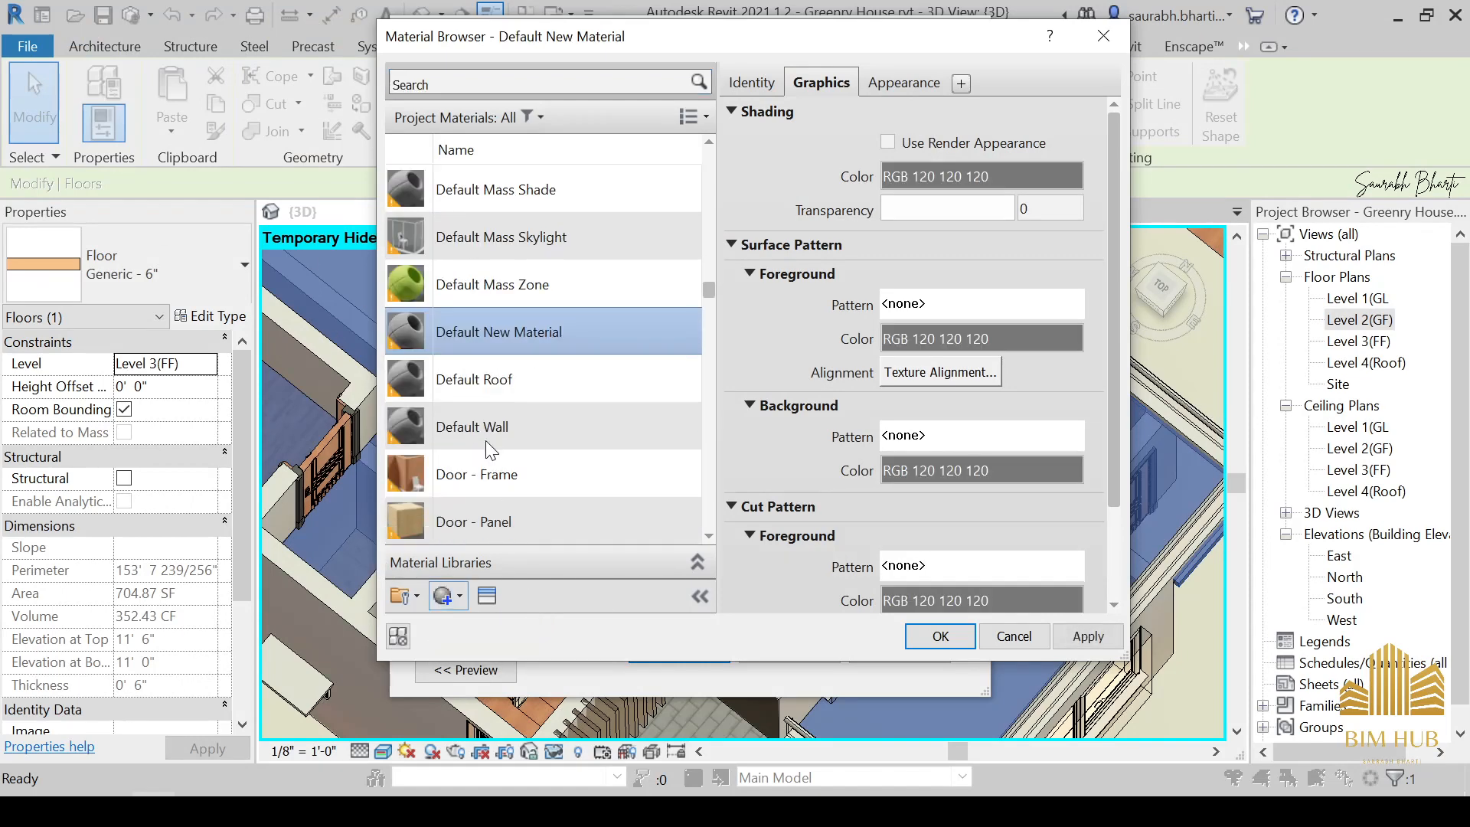
{"action": "right_click", "coordinate": [512, 333]}
{"action": "left_click", "coordinate": [557, 388]}
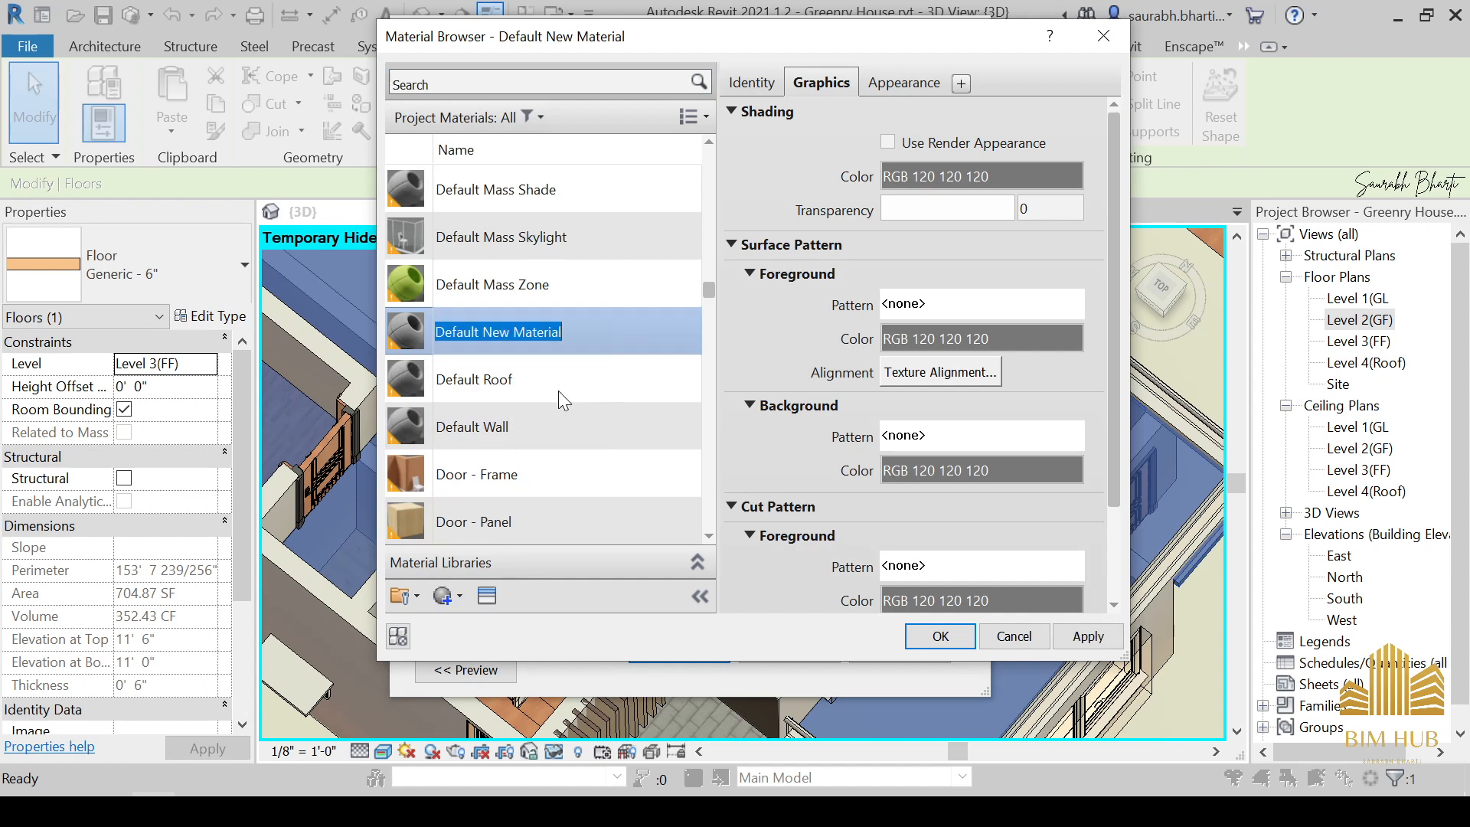
{"action": "type", "text": "1.Wood "}
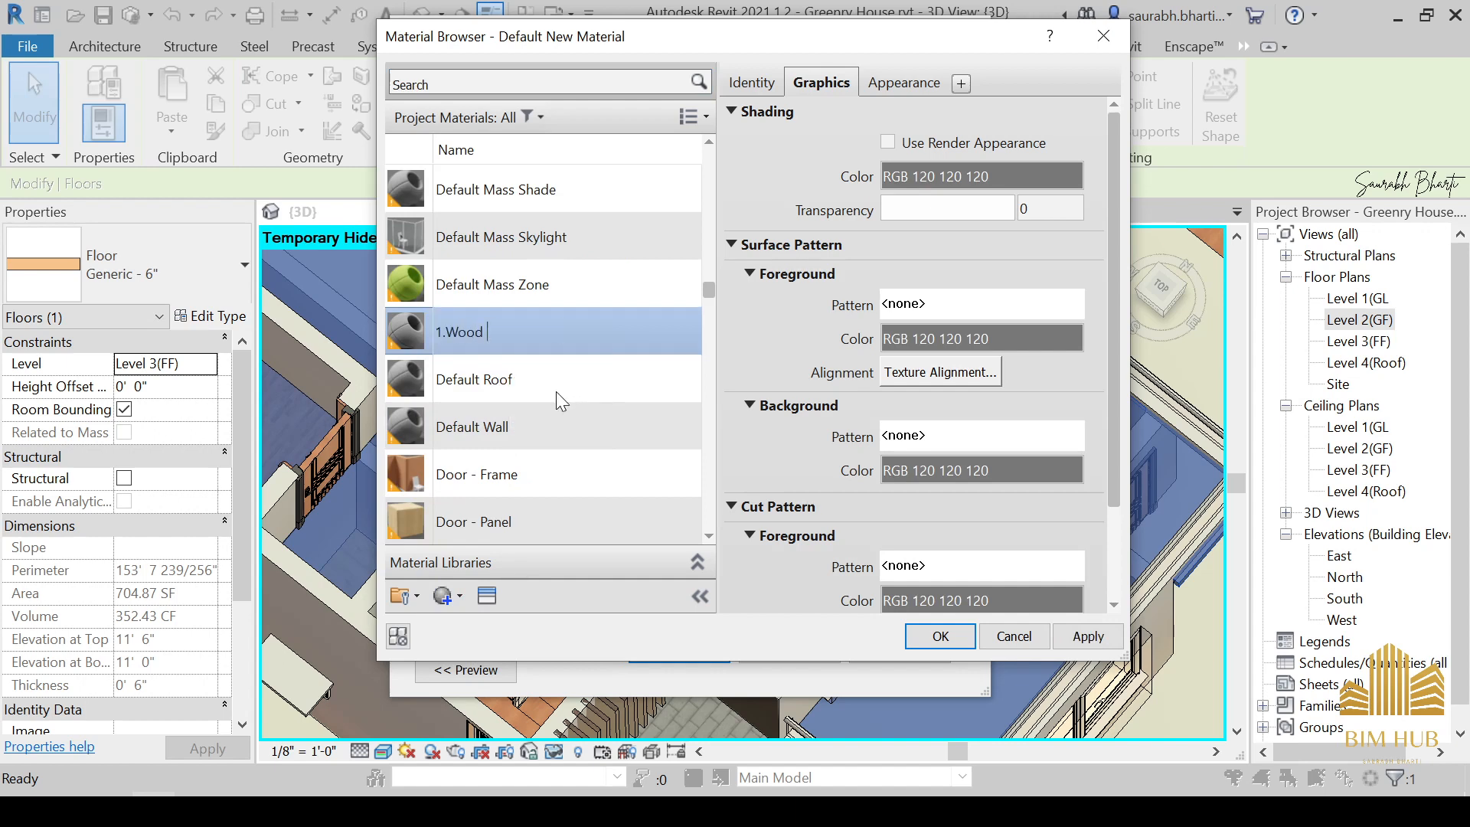
{"action": "type", "text": "Flor"}
{"action": "key", "text": "Return"}
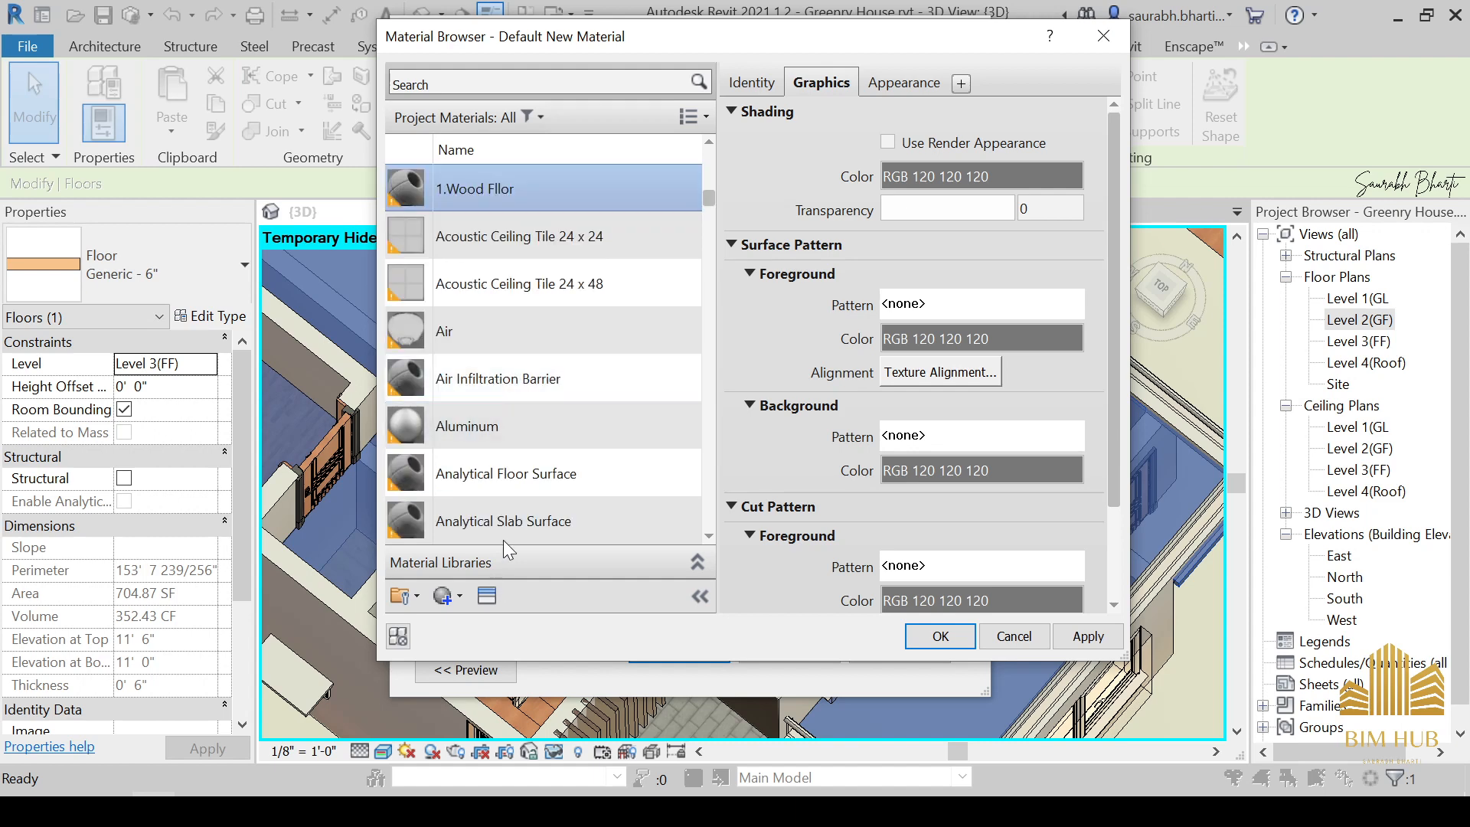
{"action": "right_click", "coordinate": [507, 182]}
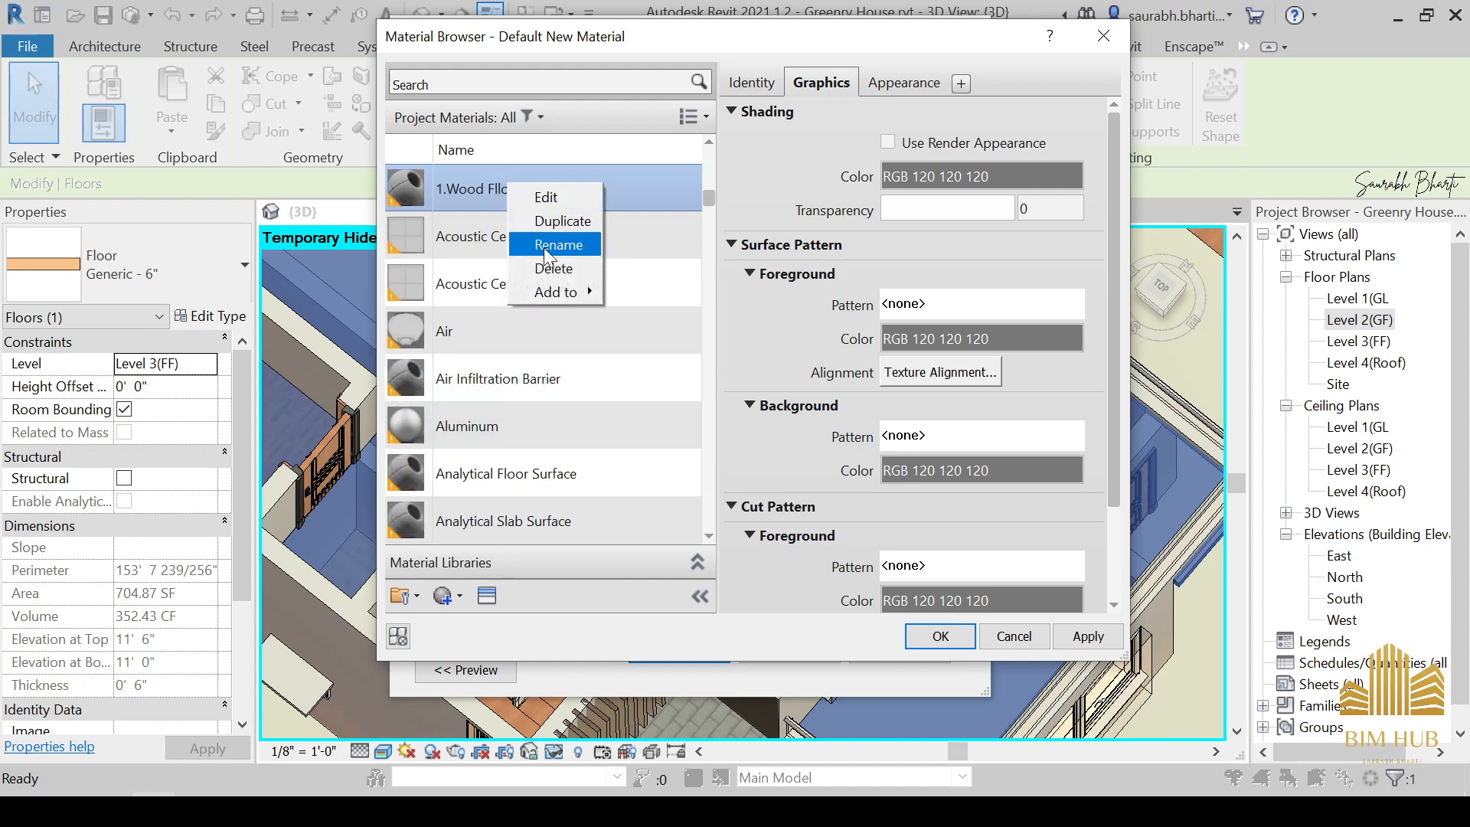
{"action": "left_click", "coordinate": [558, 245]}
{"action": "key", "text": "BackSpace"}
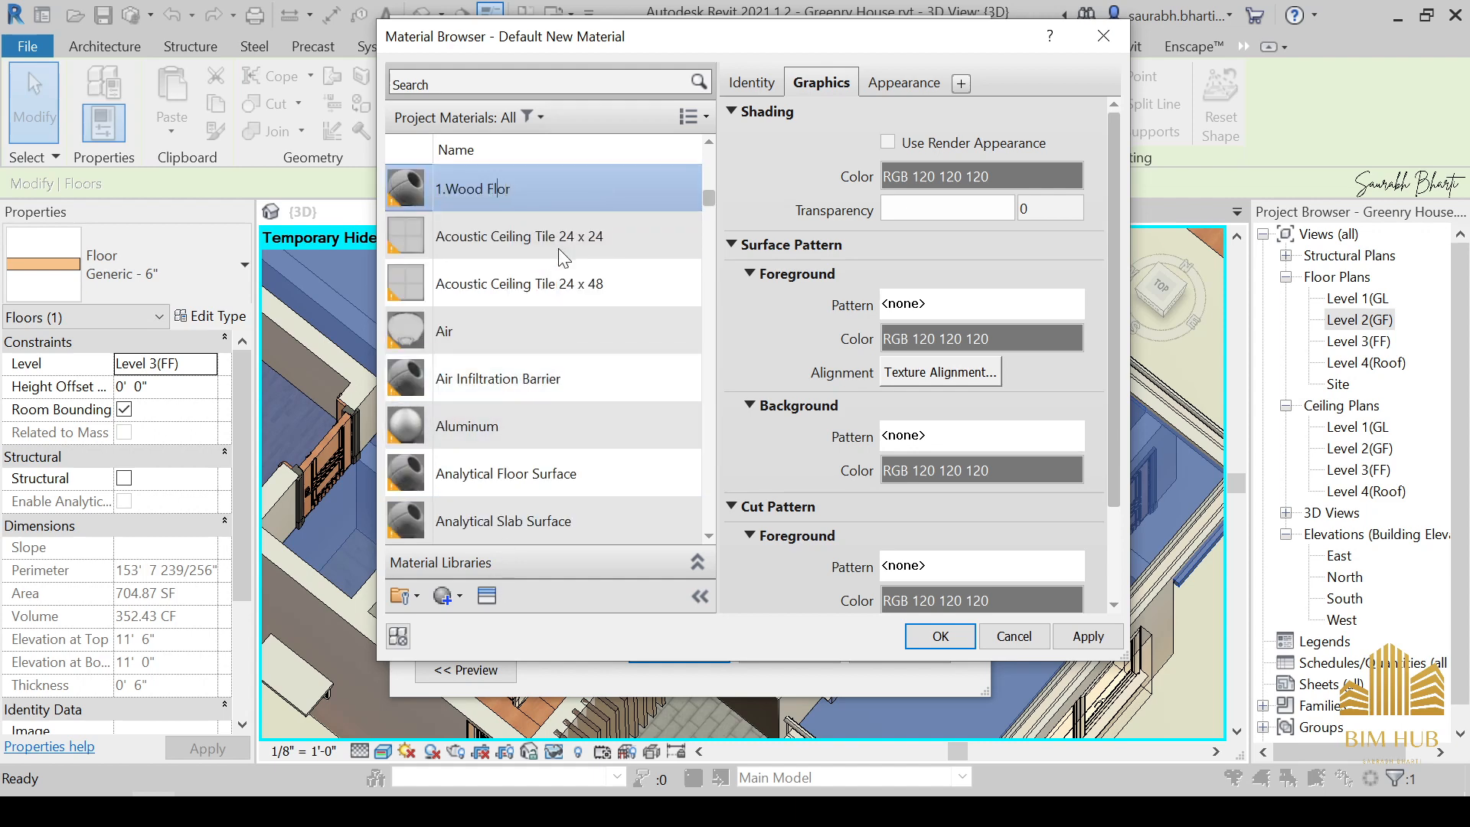
{"action": "type", "text": "o"}
{"action": "key", "text": "Return"}
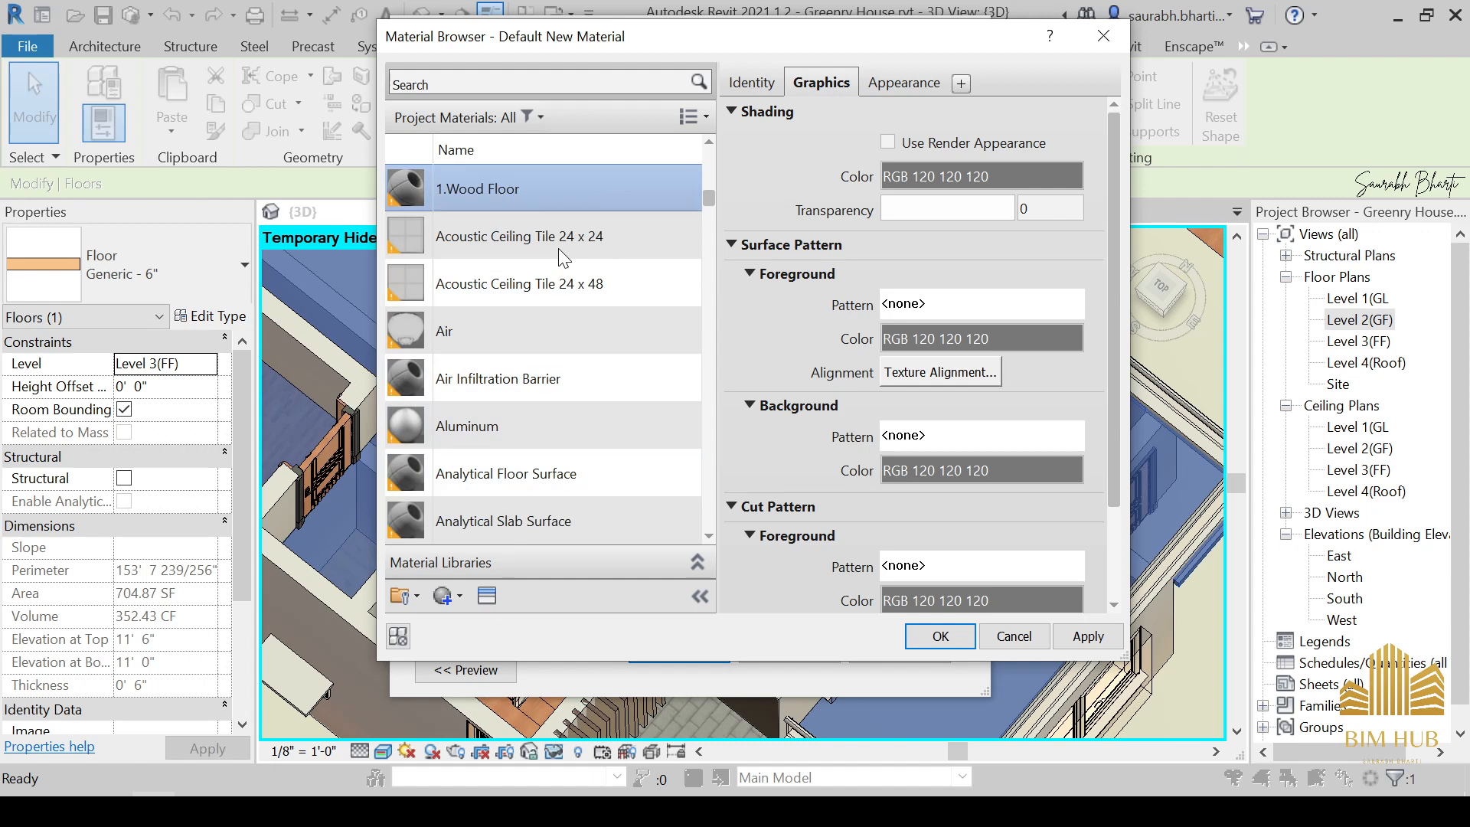
Replace the appearance of 1.Wood Floor with the opaque Cherry asset from the Appearance Library's Wood category and check its texture image.
{"action": "left_click", "coordinate": [486, 596]}
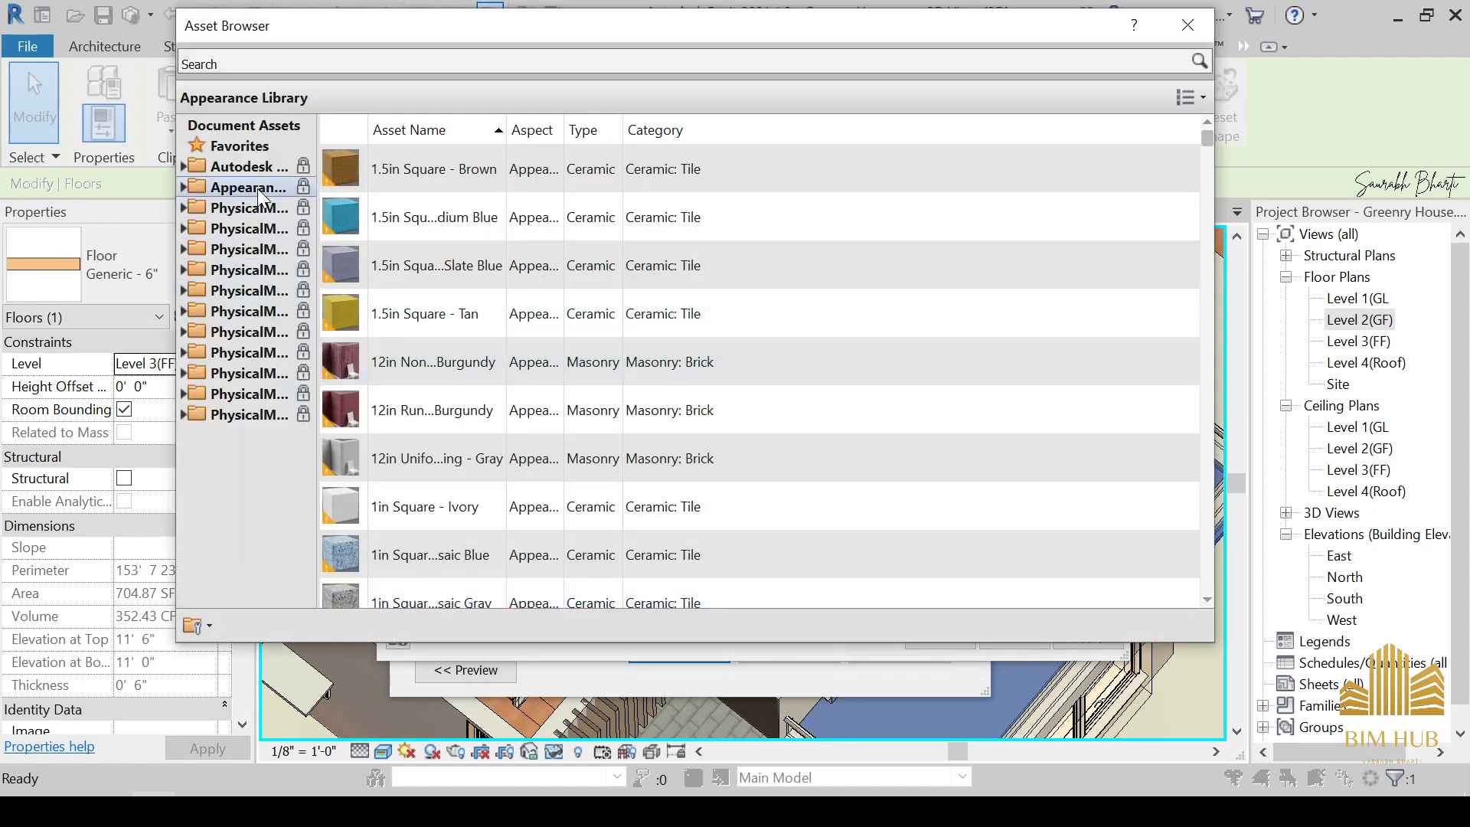
{"action": "left_click", "coordinate": [183, 188]}
{"action": "scroll", "coordinate": [245, 360], "scroll_direction": "down", "scroll_amount": 5}
{"action": "left_click", "coordinate": [249, 352]}
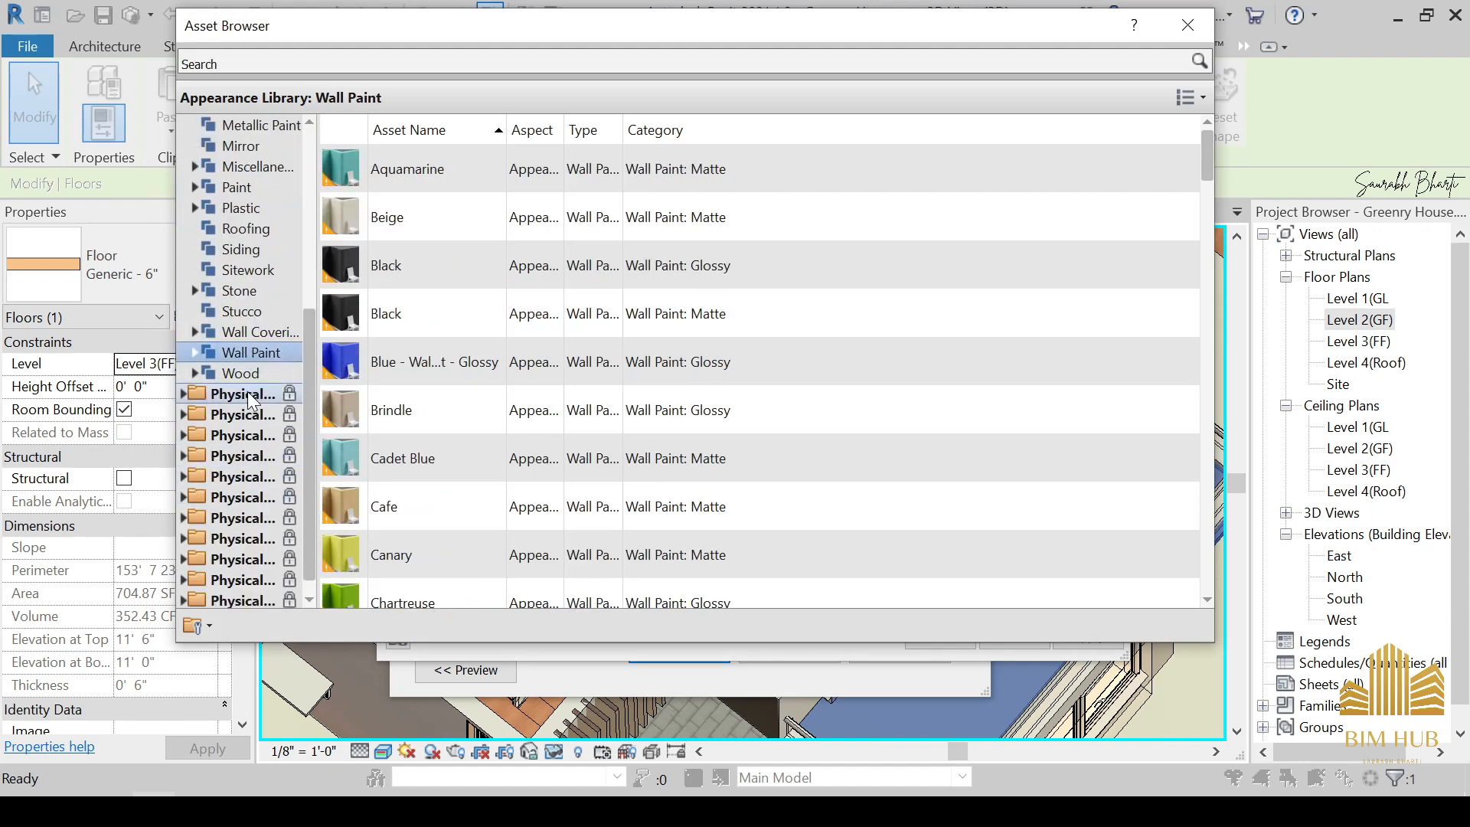
{"action": "left_click", "coordinate": [240, 373]}
{"action": "scroll", "coordinate": [486, 410], "scroll_direction": "down", "scroll_amount": 5}
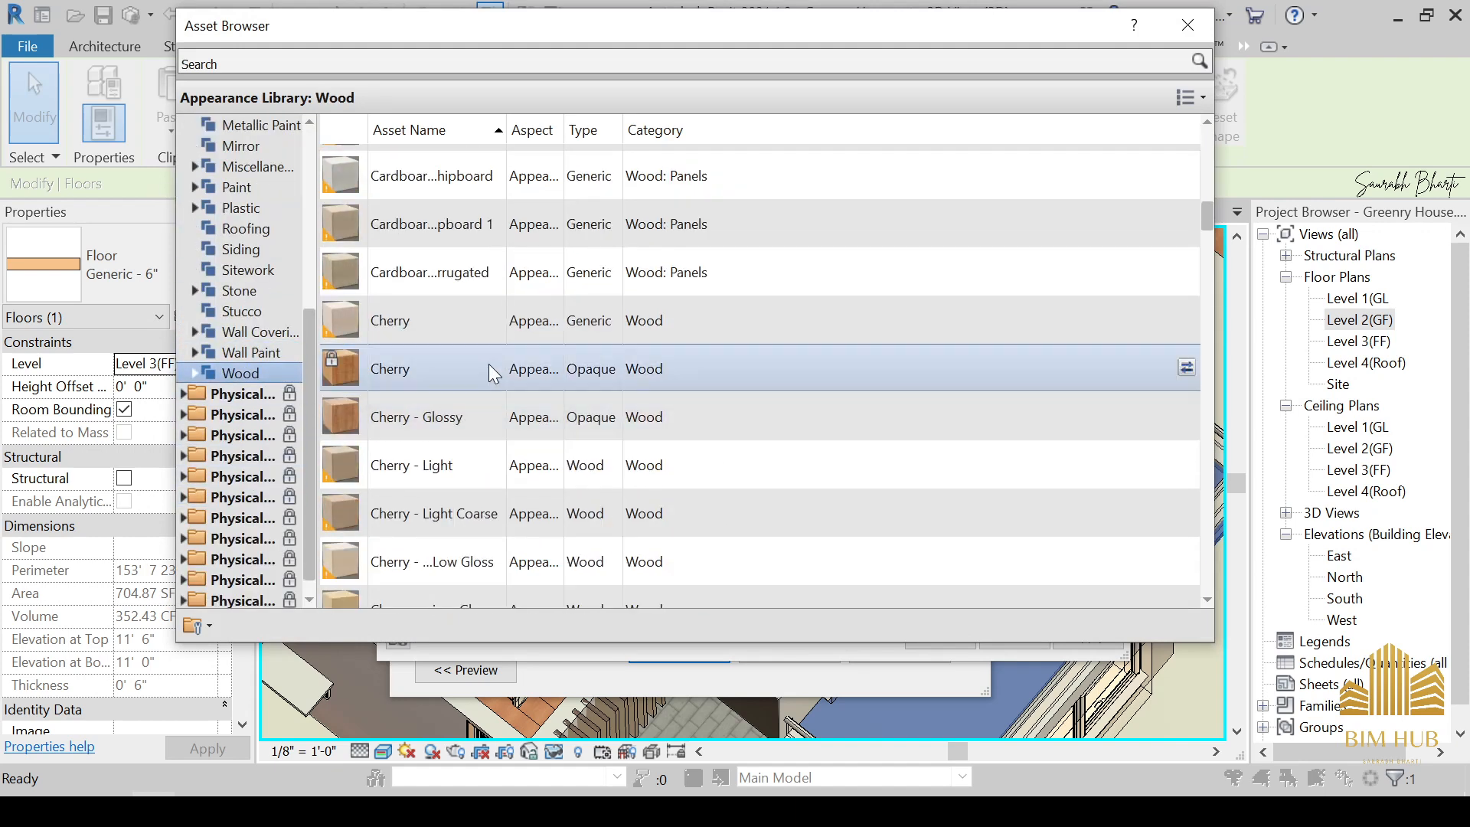
{"action": "left_click", "coordinate": [1178, 15]}
{"action": "left_click", "coordinate": [1053, 352]}
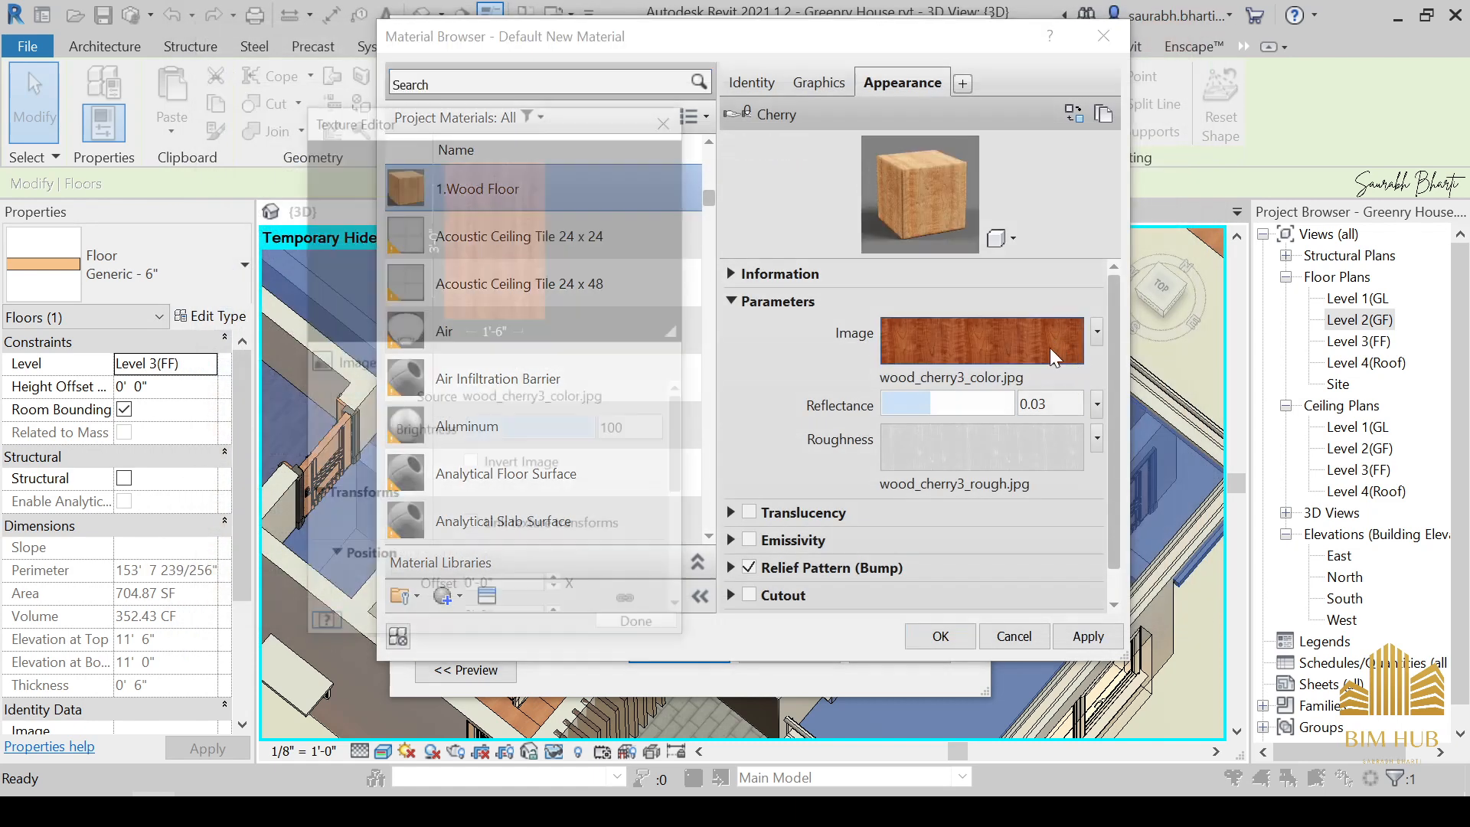
{"action": "left_click", "coordinate": [669, 116]}
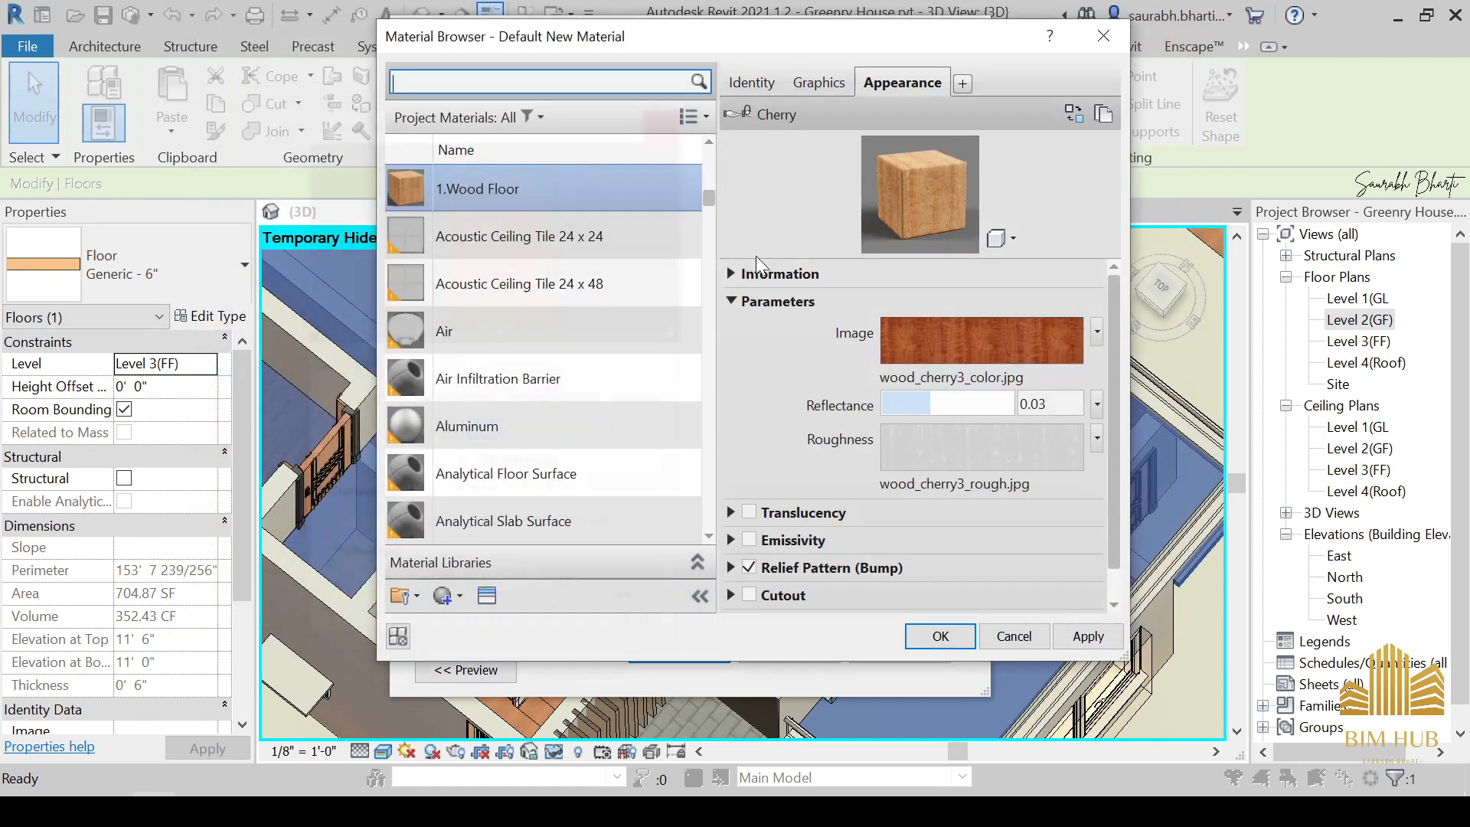
Assign 1.Wood Floor to the structure layer of the Generic - 6" floor type and deselect the floor.
{"action": "left_click", "coordinate": [941, 637]}
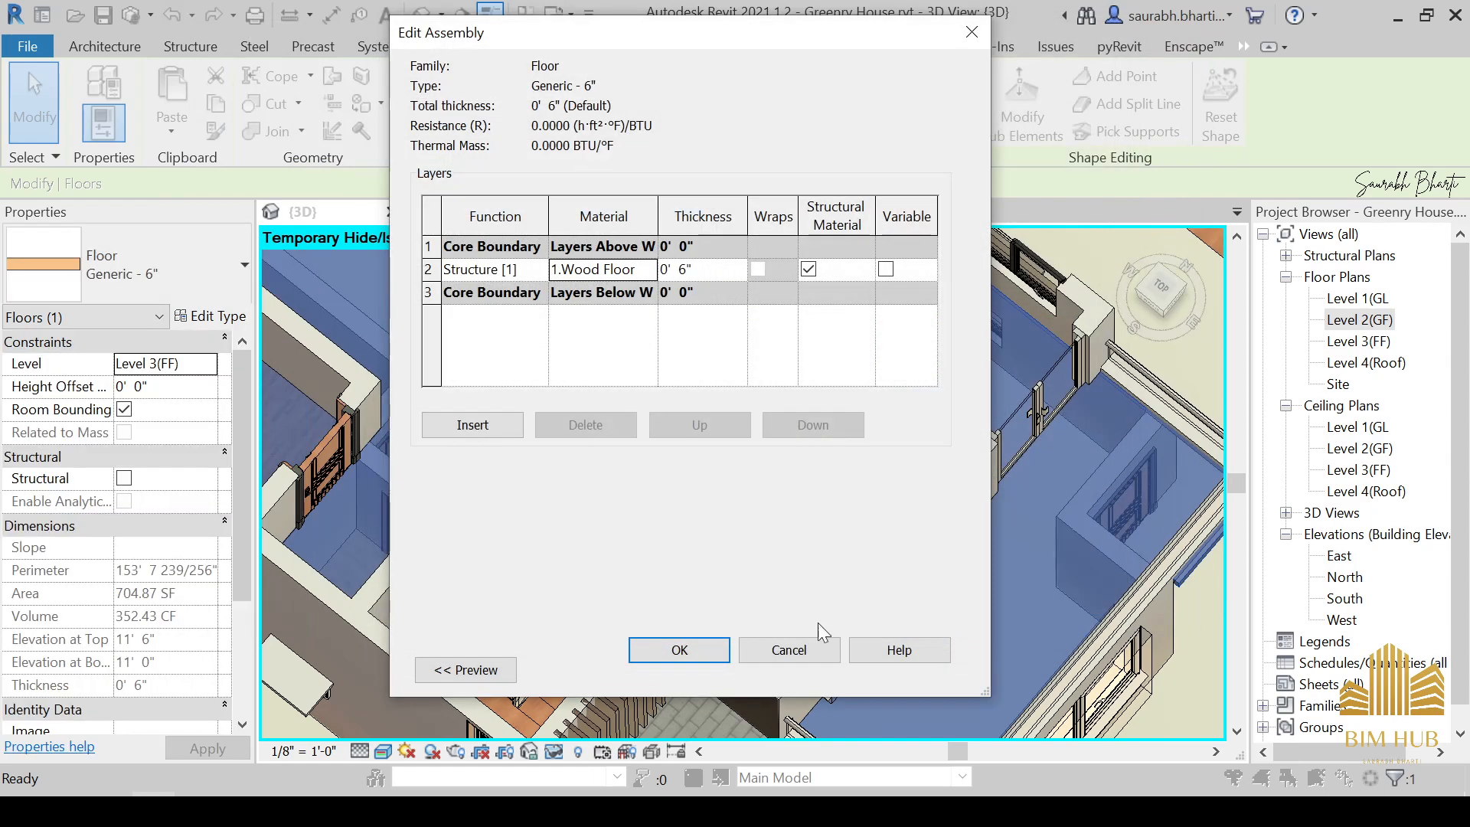
{"action": "left_click", "coordinate": [680, 651]}
{"action": "left_click", "coordinate": [701, 666]}
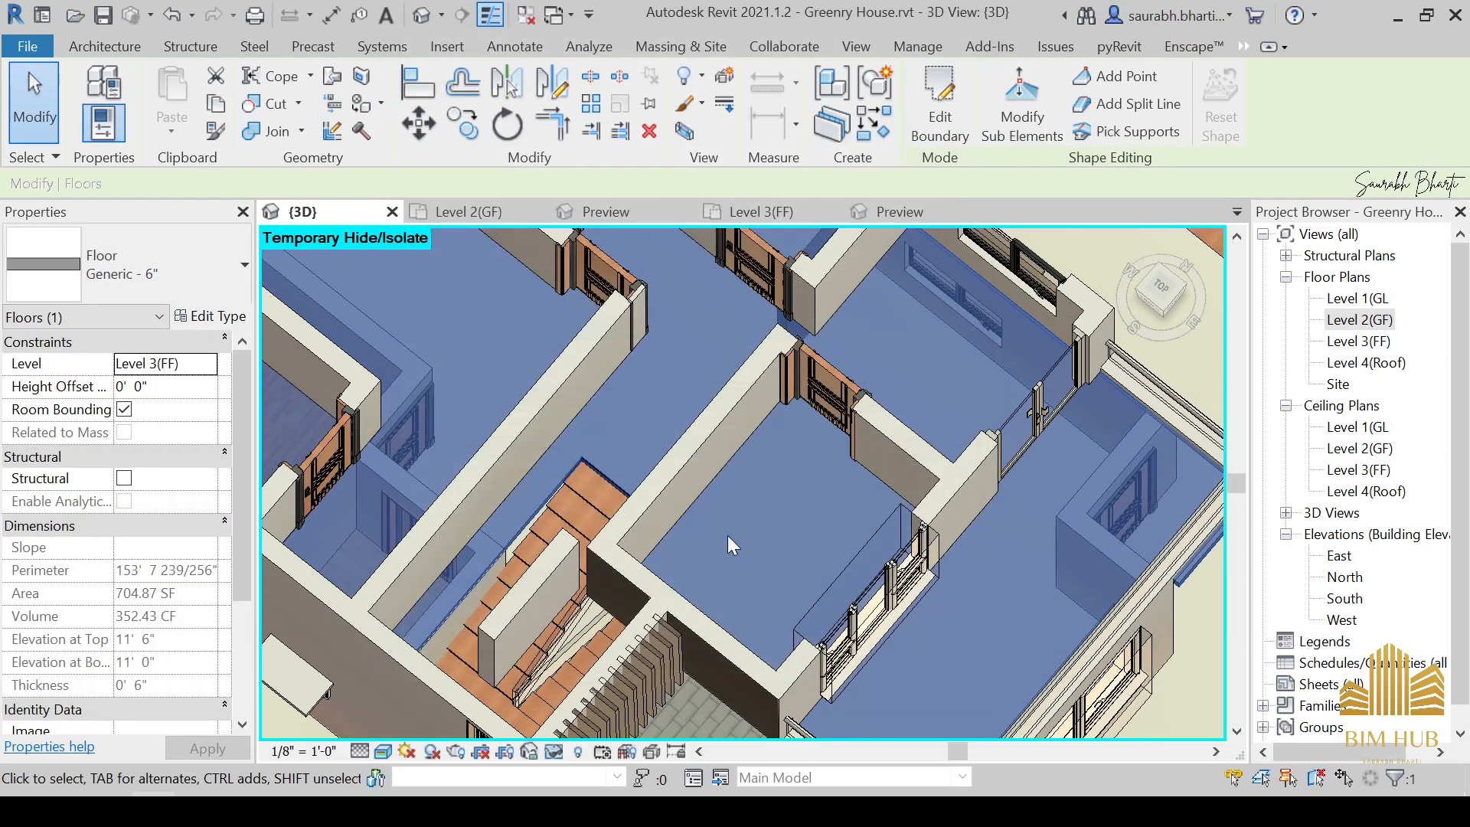
{"action": "key", "text": "Escape"}
Select the large Level 1(GL) site floor around the house and check the structure layer material of its type.
{"action": "scroll", "coordinate": [562, 525], "scroll_direction": "up", "scroll_amount": 2}
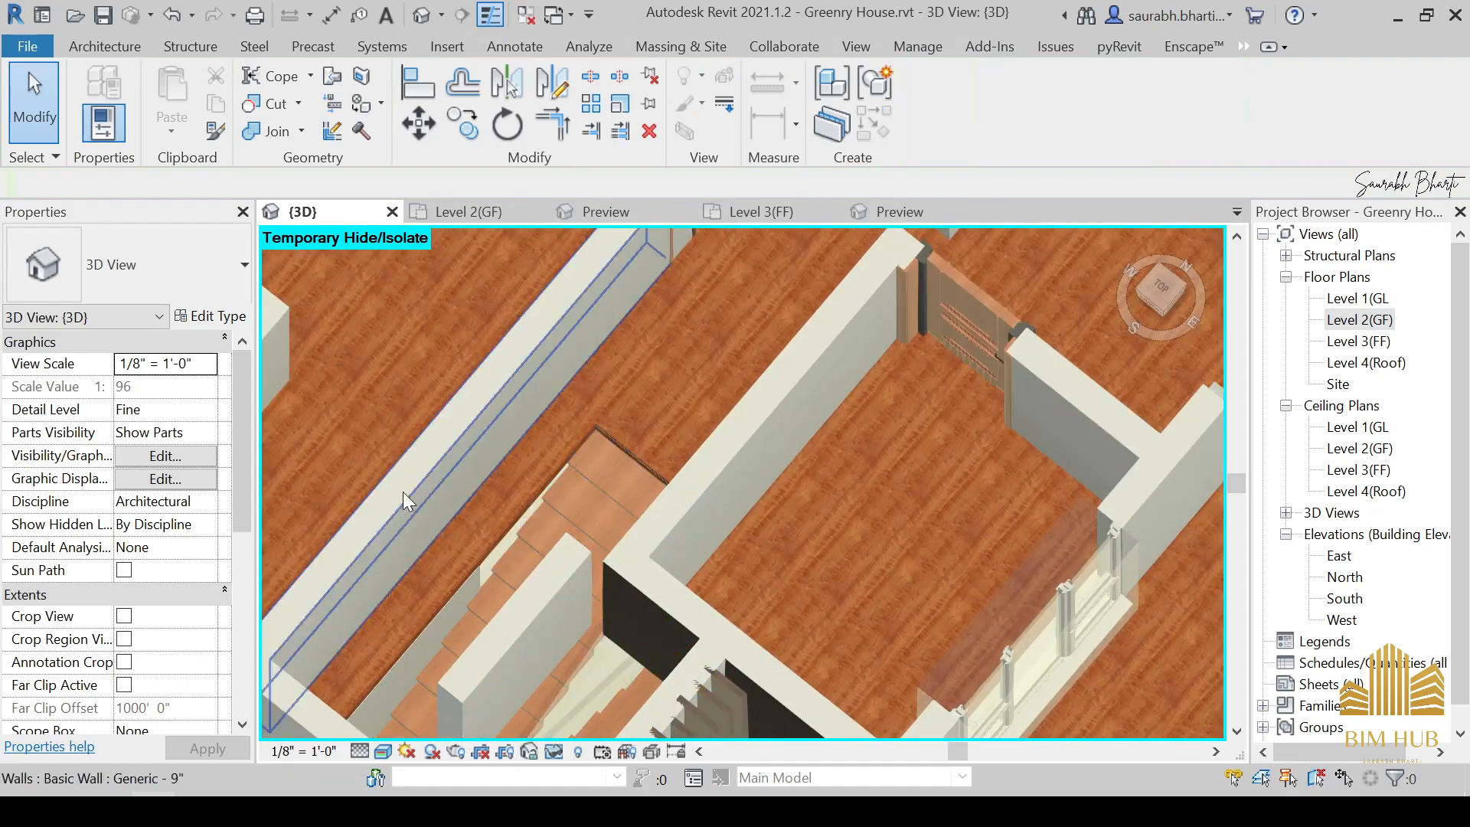
{"action": "middle_click_drag", "start_coordinate": [403, 492], "coordinate": [765, 517], "text": "shift"}
{"action": "scroll", "coordinate": [558, 498], "scroll_direction": "down", "scroll_amount": 3}
{"action": "scroll", "coordinate": [764, 517], "scroll_direction": "down", "scroll_amount": 4}
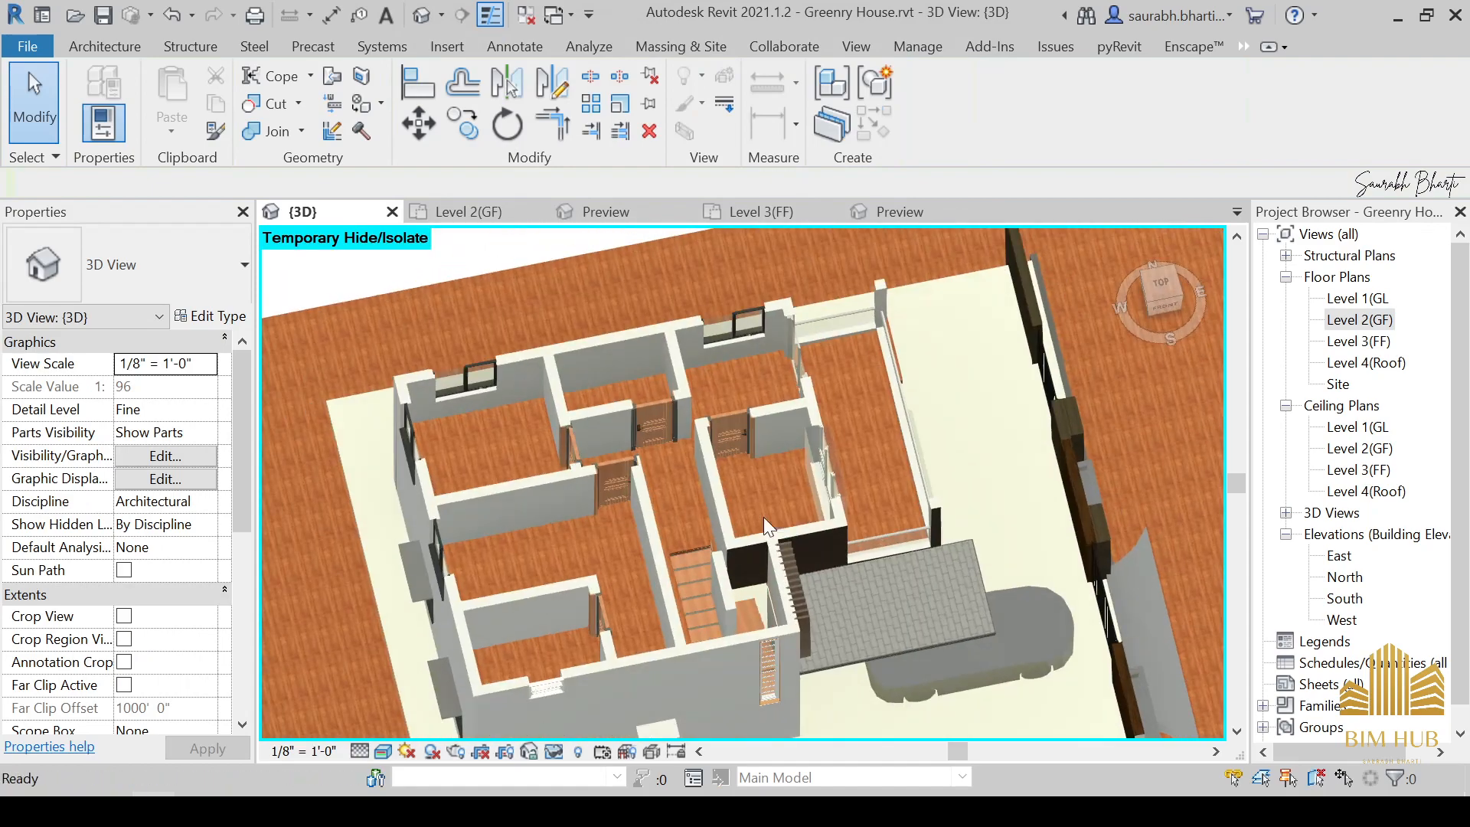
{"action": "middle_click_drag", "start_coordinate": [796, 578], "coordinate": [726, 291]}
{"action": "left_click", "coordinate": [873, 684]}
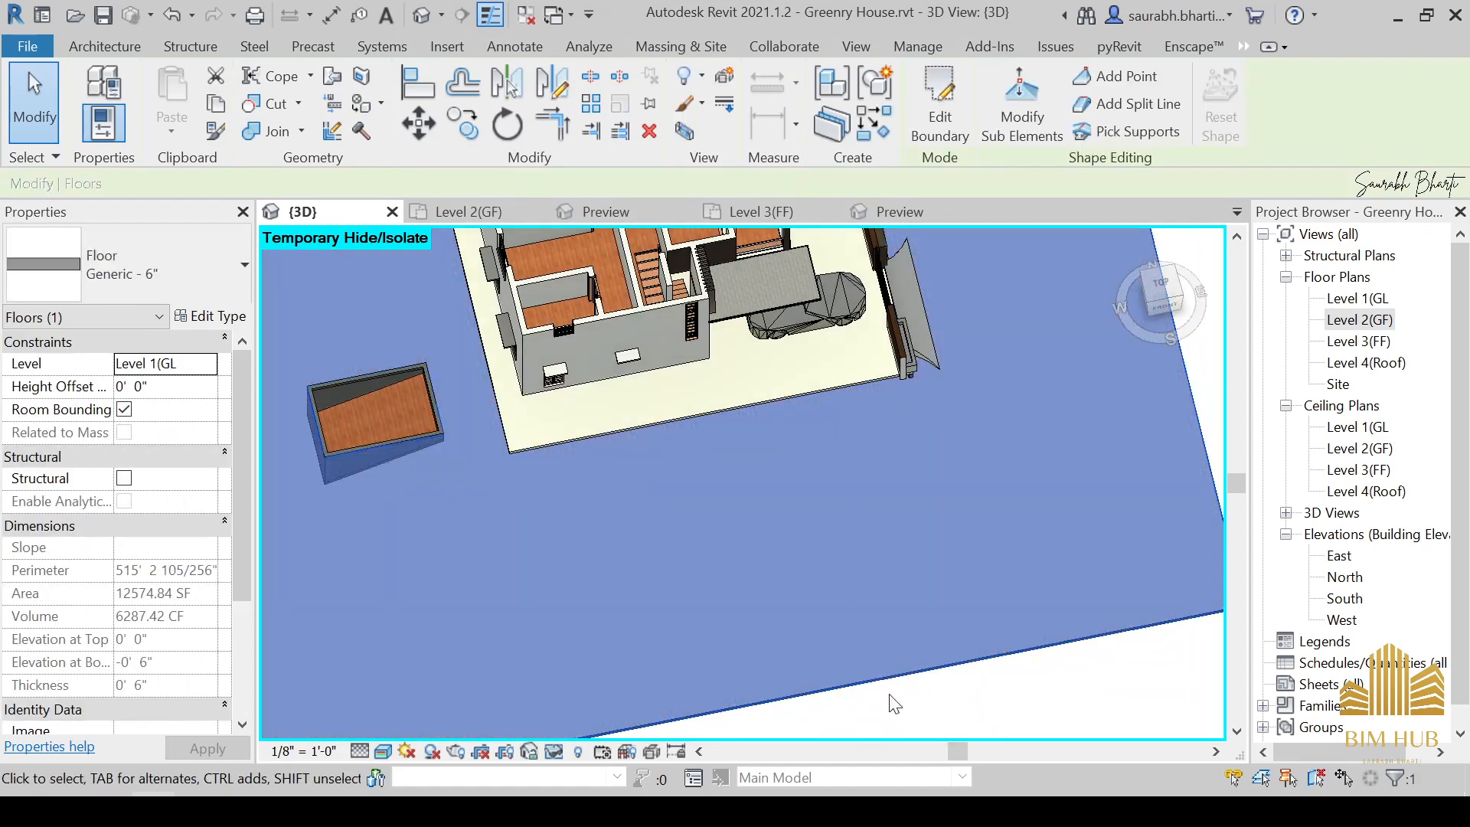
{"action": "middle_click_drag", "start_coordinate": [873, 684], "coordinate": [319, 363], "text": "shift"}
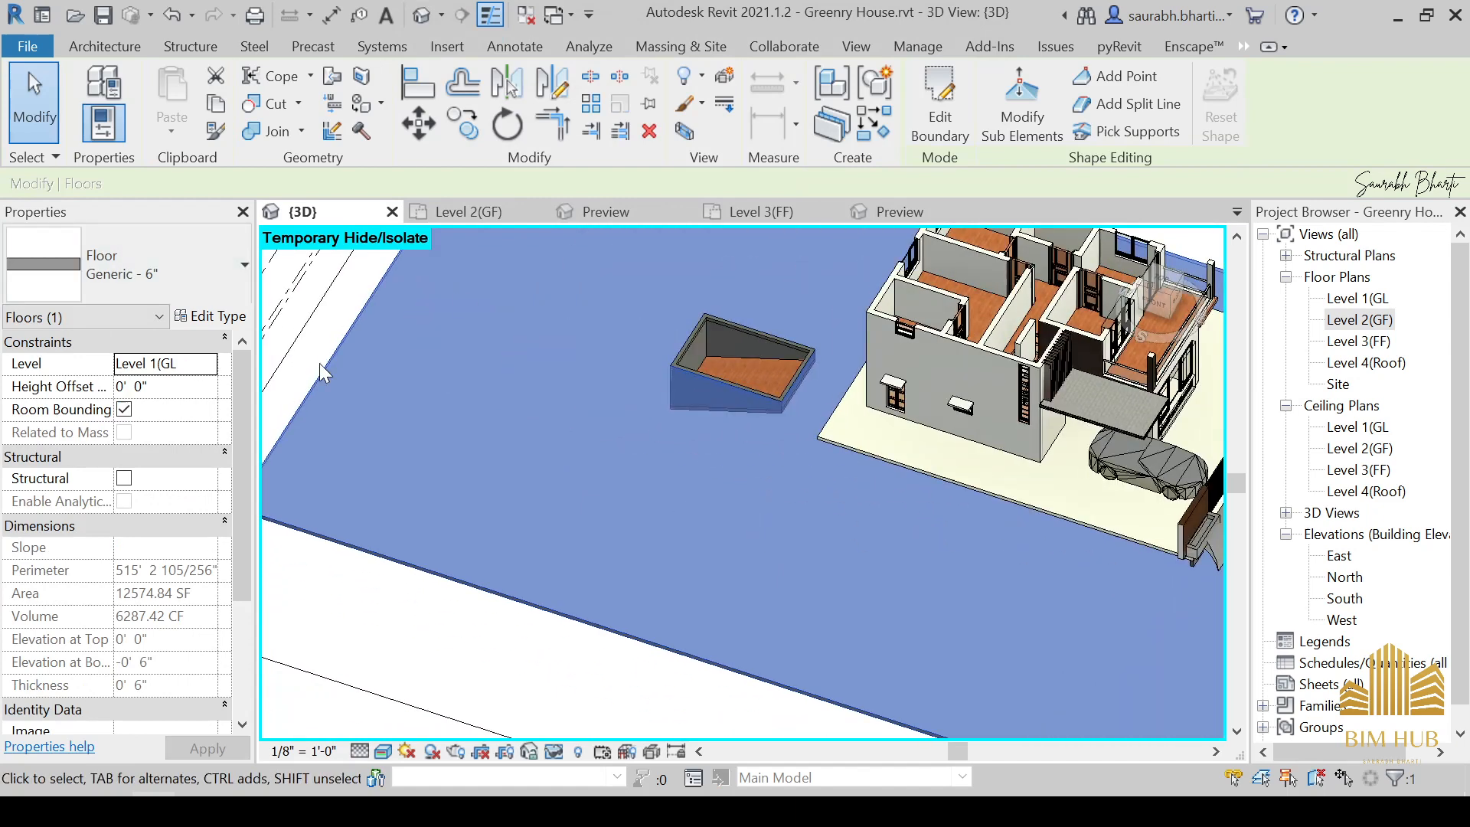
{"action": "left_click", "coordinate": [209, 316]}
{"action": "left_click", "coordinate": [796, 255]}
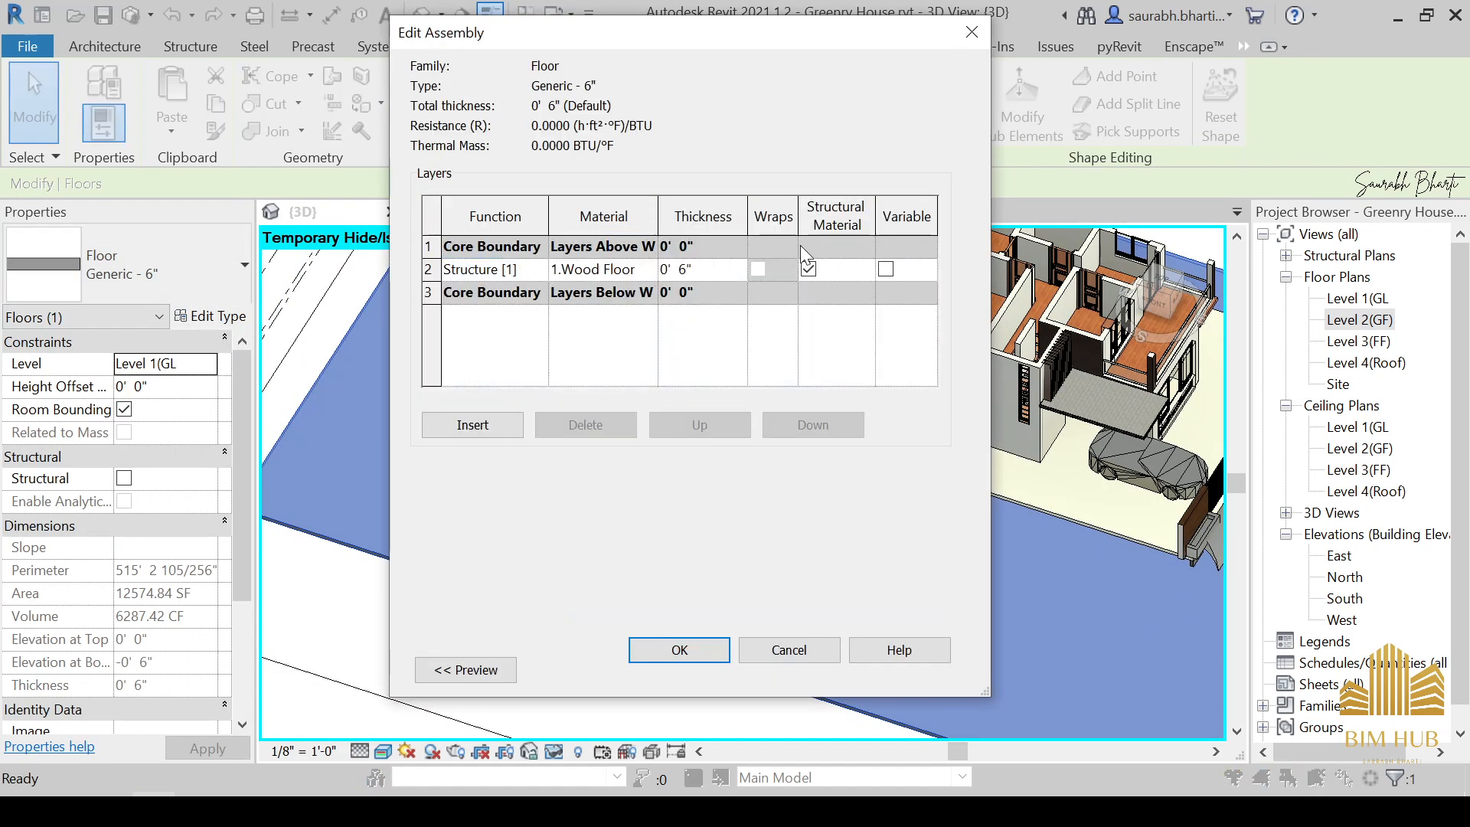
{"action": "key", "text": "Escape"}
{"action": "key", "text": "Escape"}
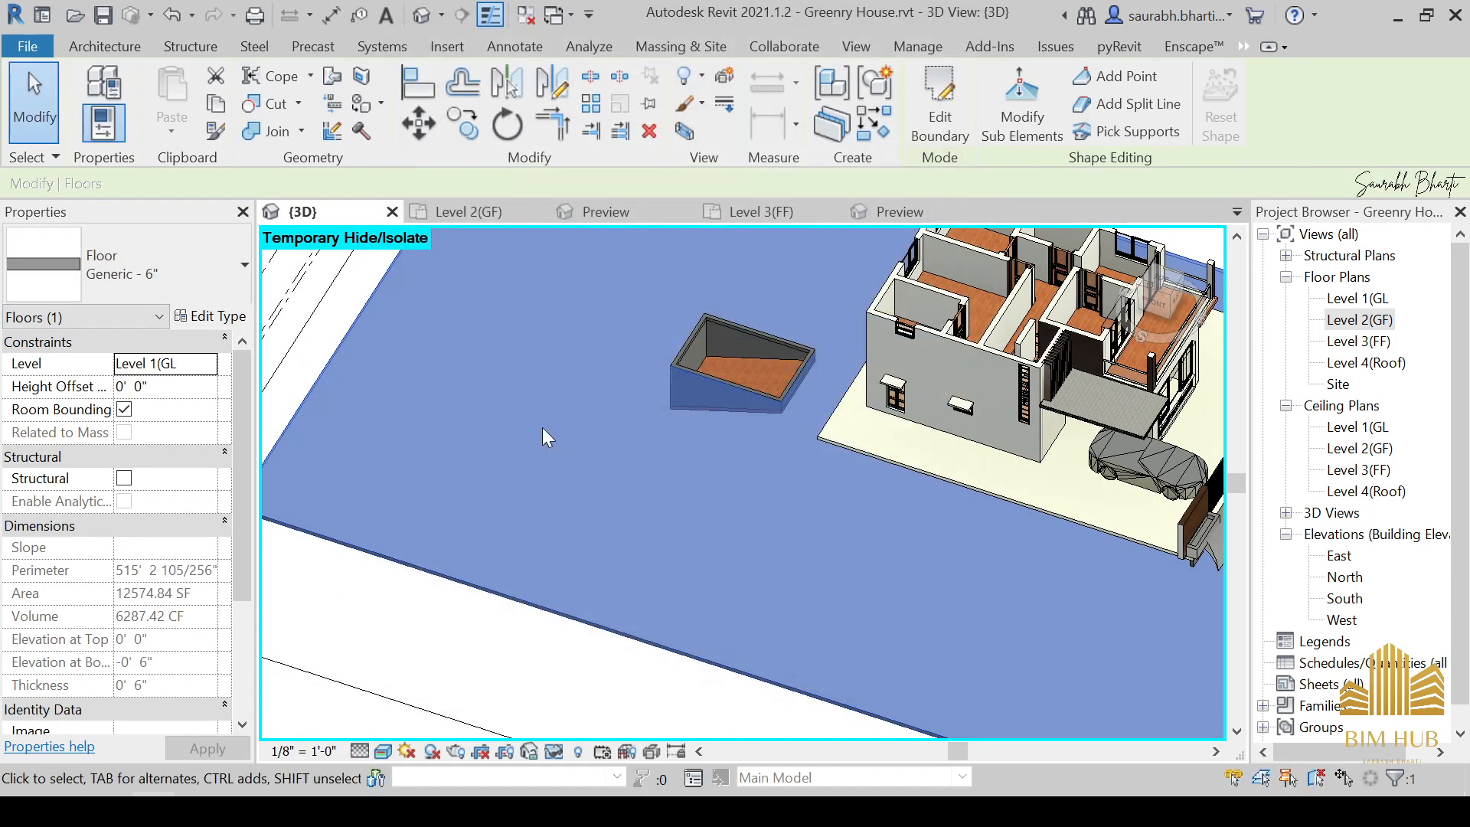
Duplicate the Generic - 6" type of the selected site floor and name the new type Road.
{"action": "left_click", "coordinate": [214, 322]}
{"action": "left_click", "coordinate": [910, 115]}
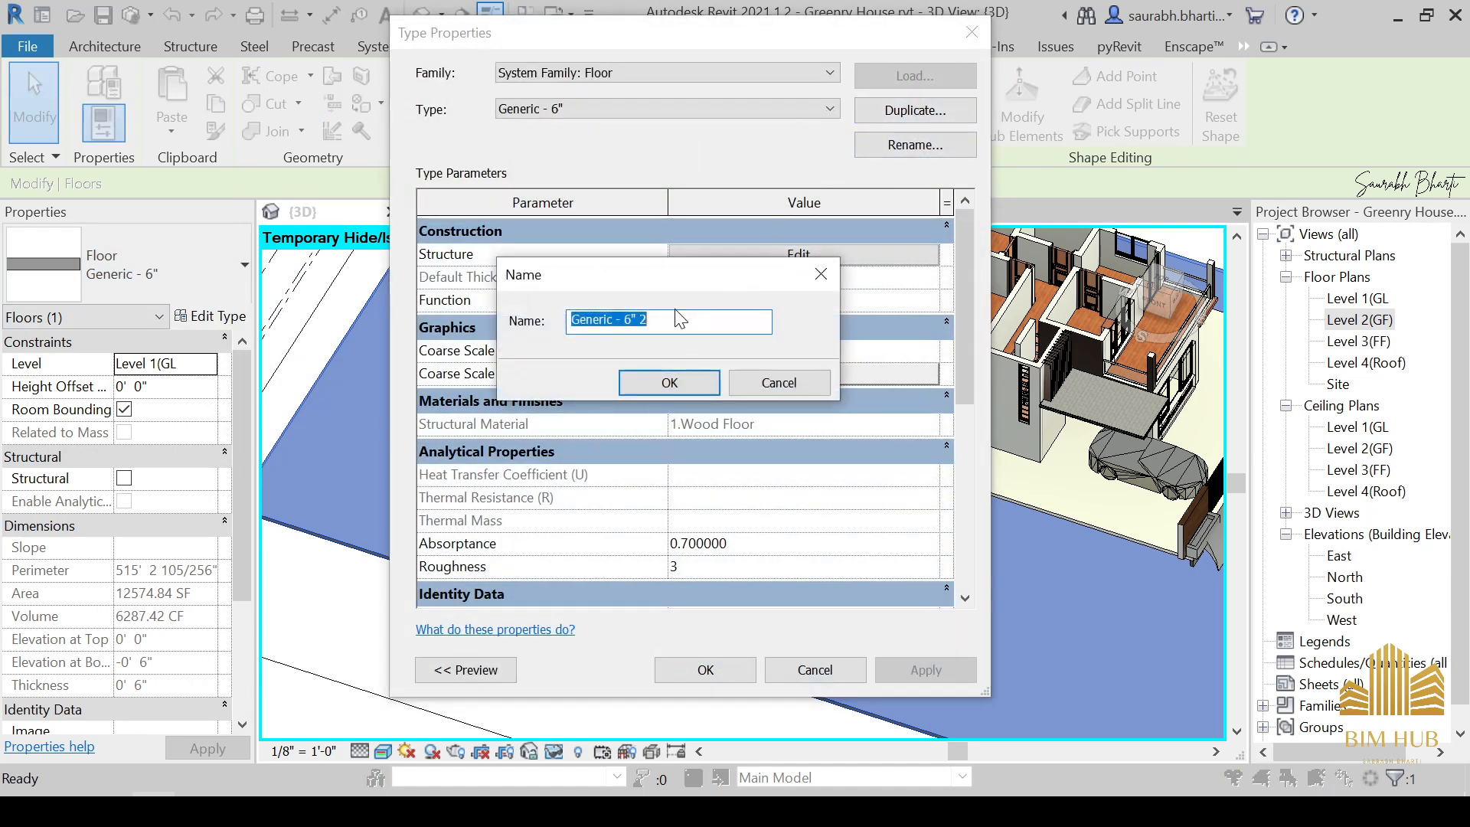
{"action": "key", "text": "Return"}
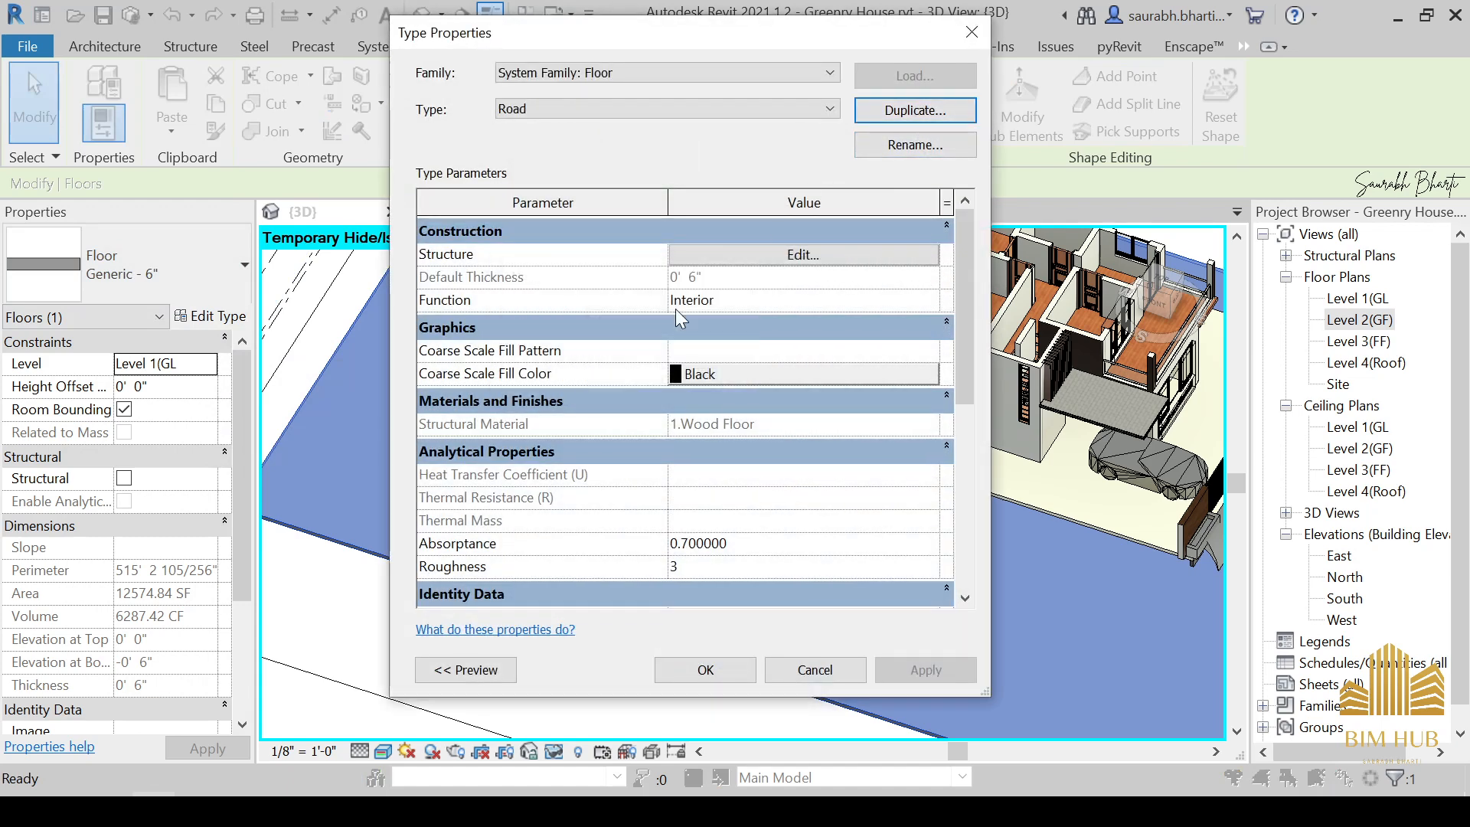
Search the project materials for asphalt, assign the damp-proofing material to the Road type's structure layer, and deselect the site floor.
{"action": "left_click", "coordinate": [792, 257]}
{"action": "left_click", "coordinate": [613, 277]}
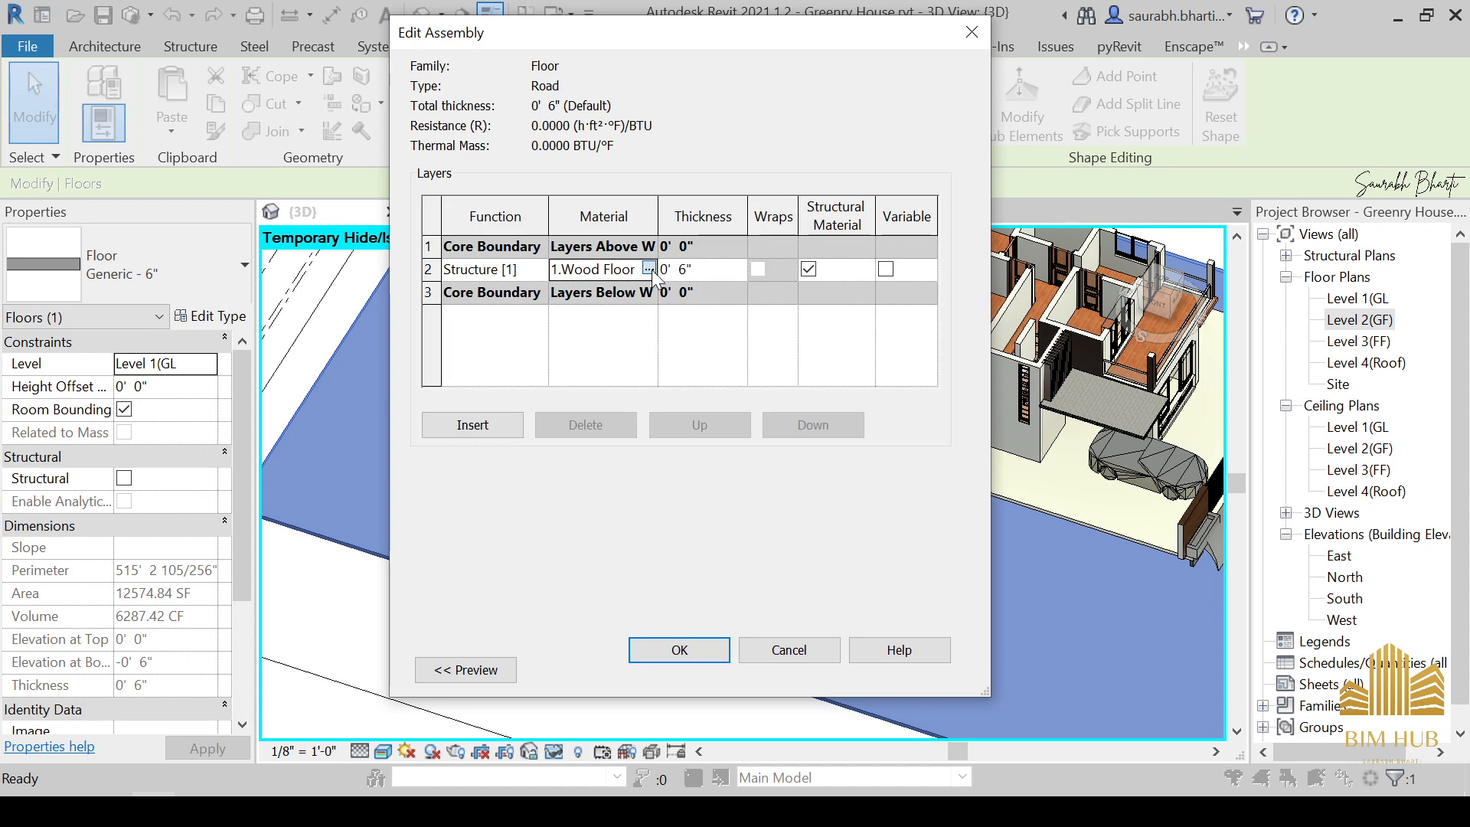
{"action": "left_click", "coordinate": [659, 279]}
{"action": "type", "text": "as"}
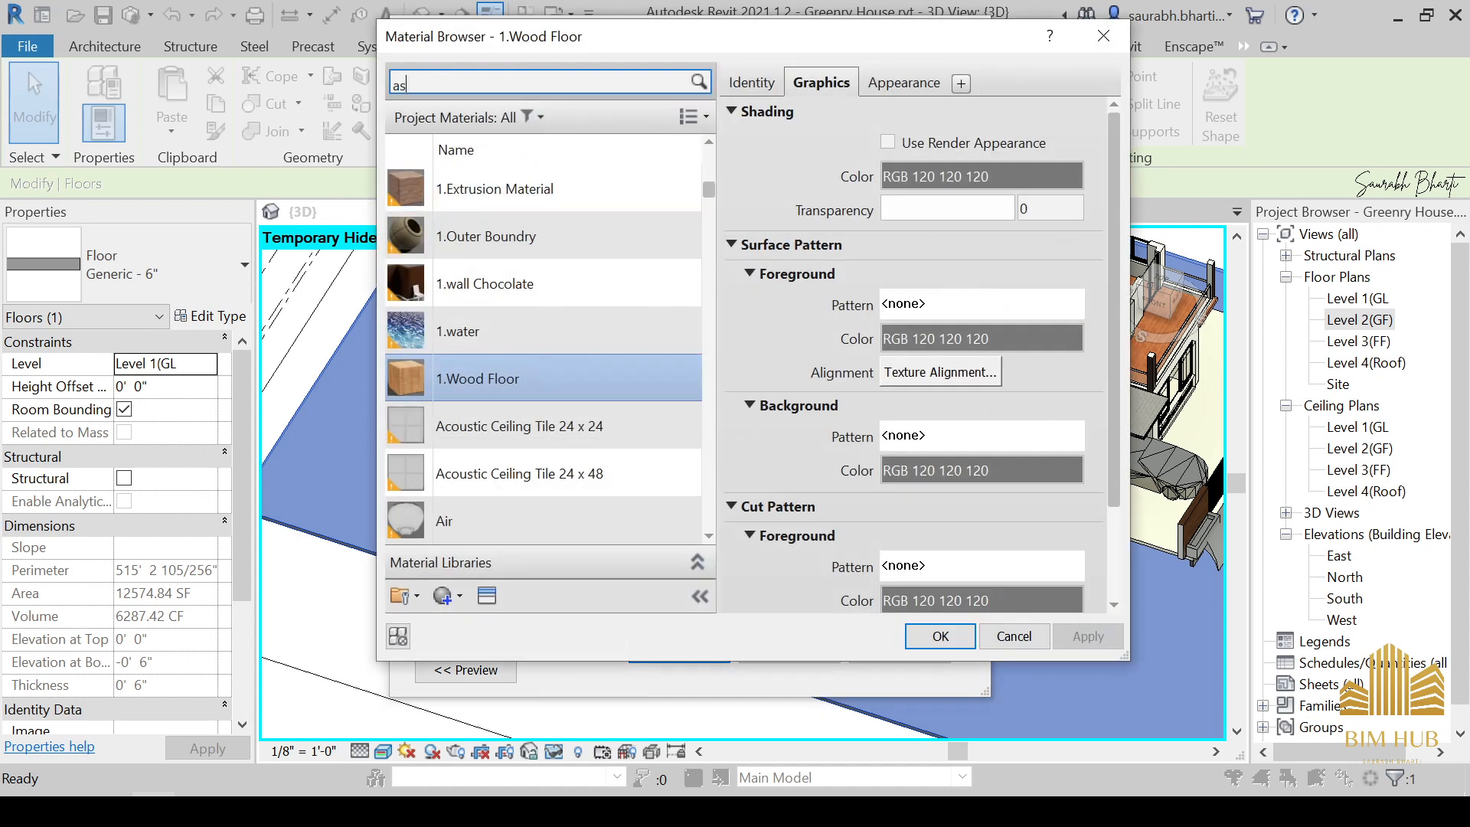
{"action": "type", "text": "phalt"}
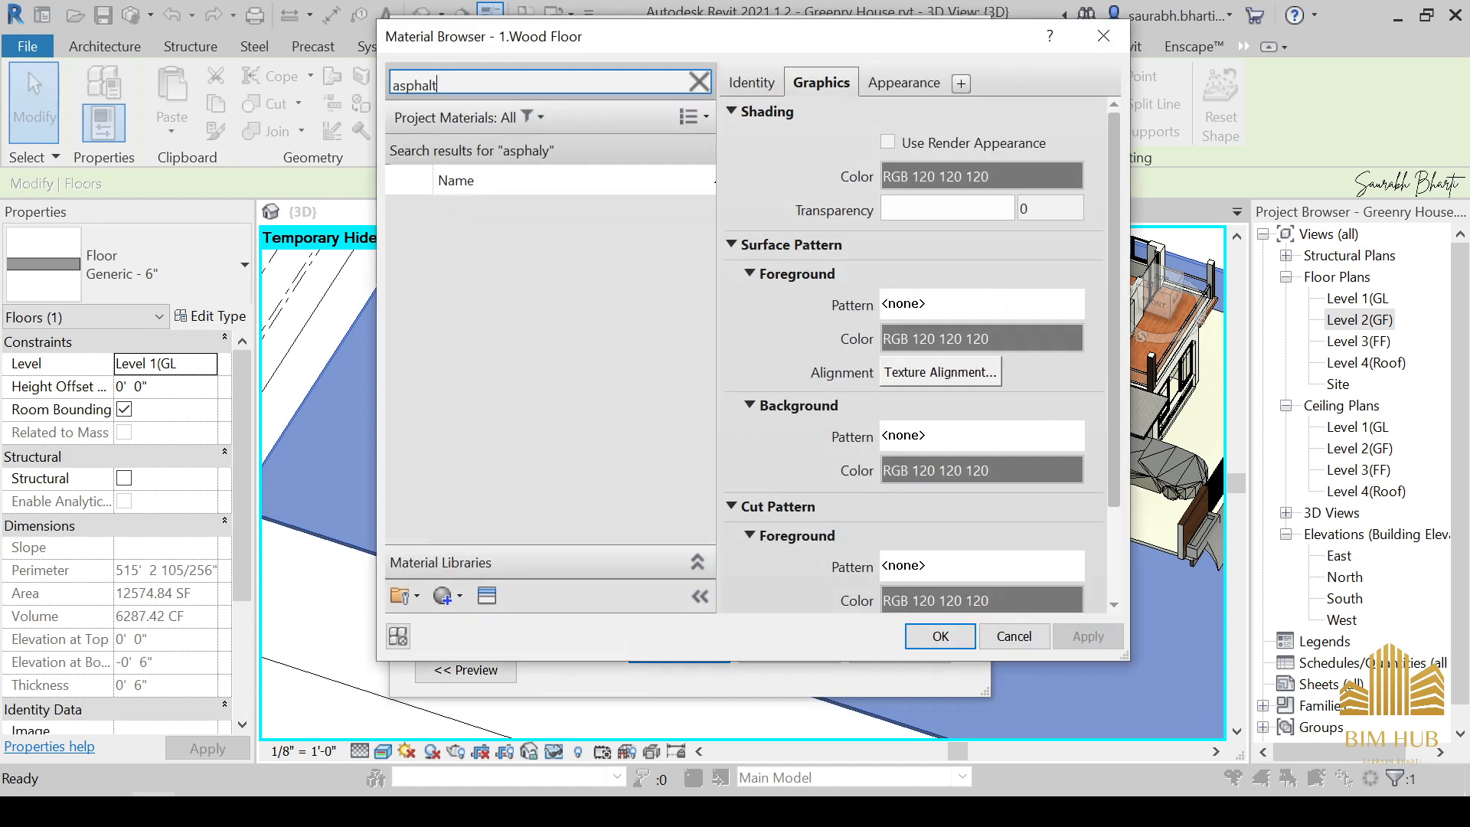
{"action": "double_click", "coordinate": [453, 269]}
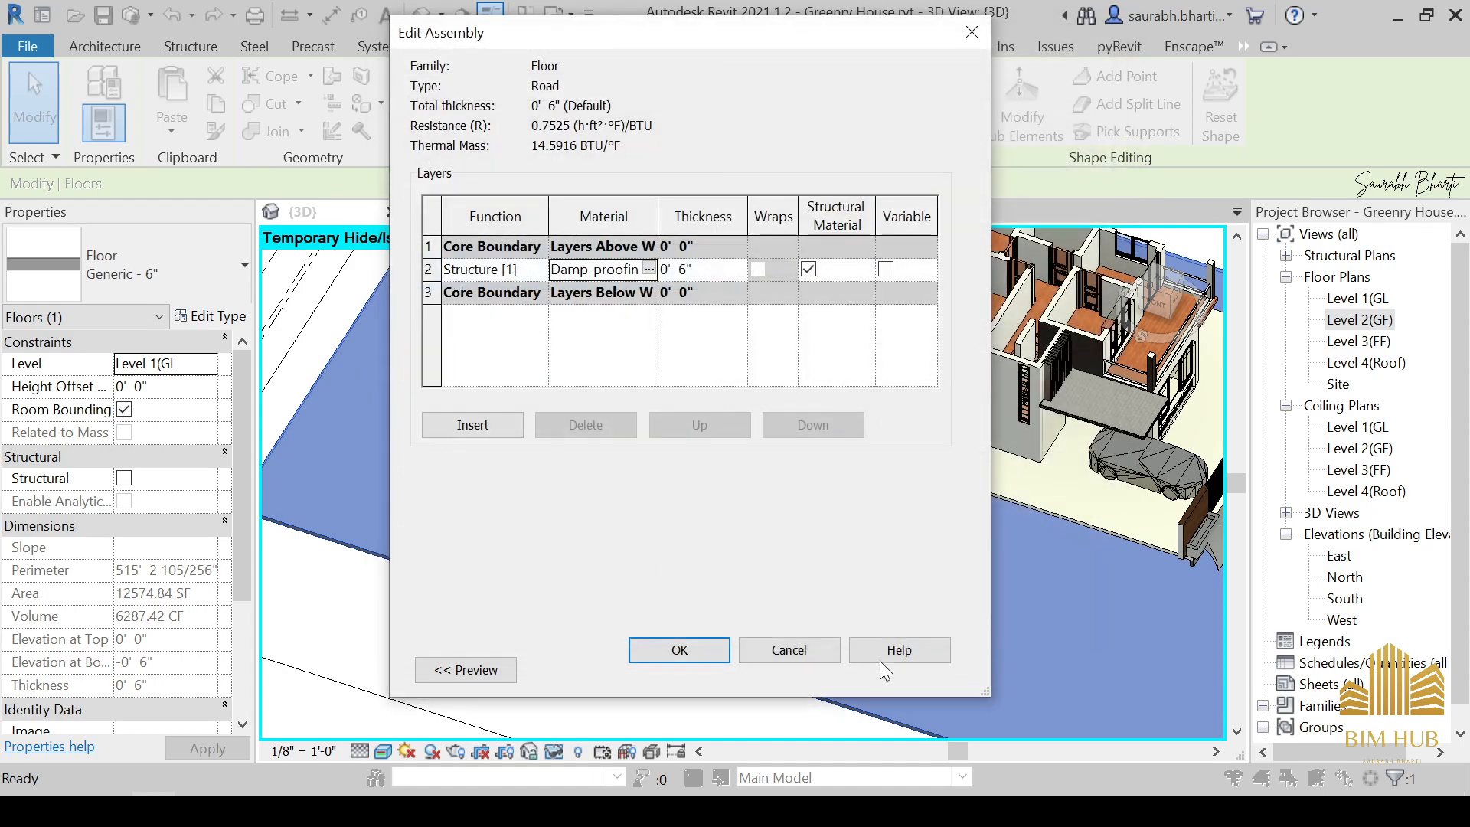
{"action": "left_click", "coordinate": [679, 649]}
{"action": "left_click", "coordinate": [736, 664]}
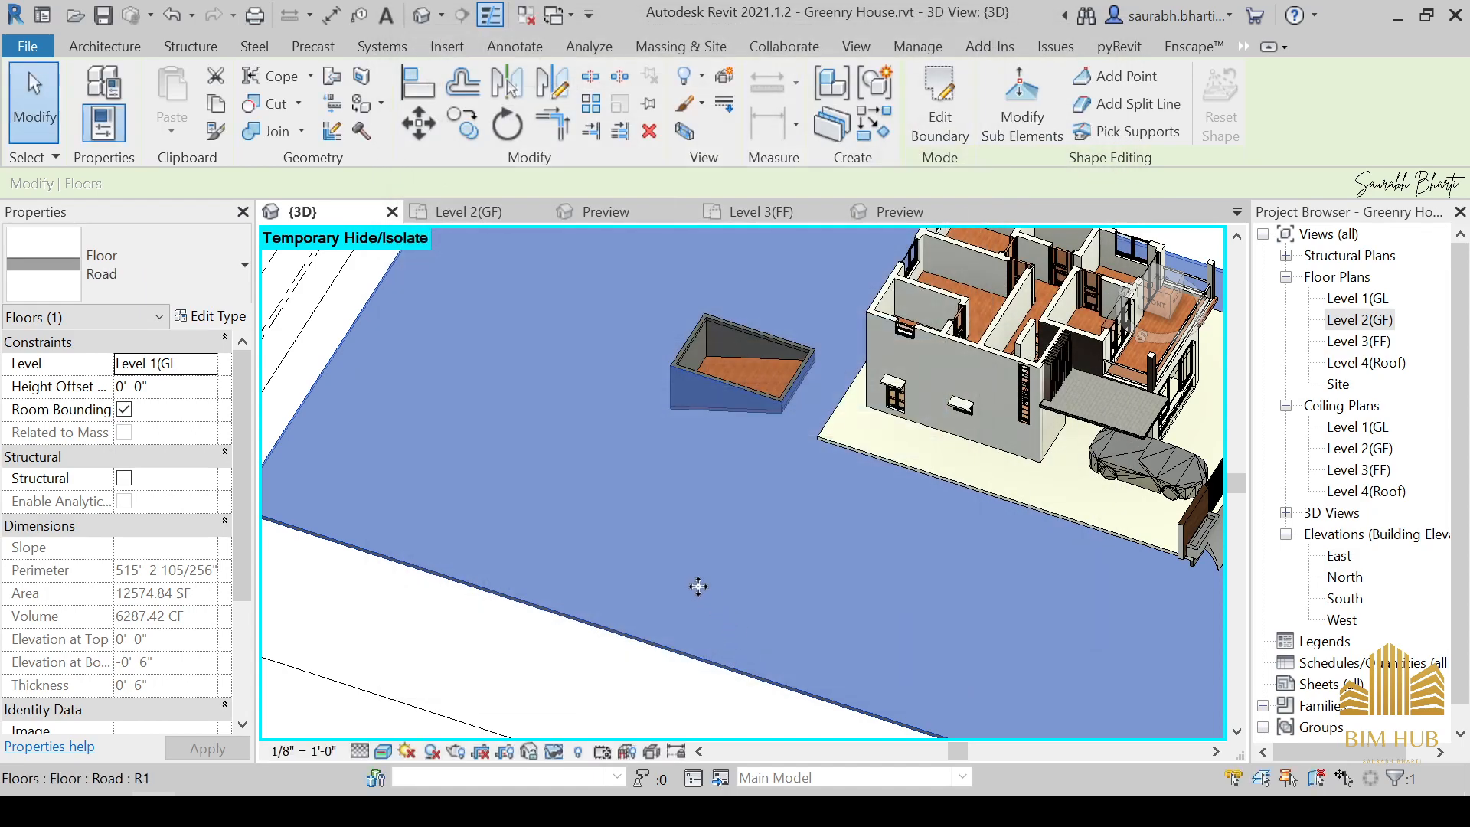
{"action": "left_click", "coordinate": [615, 622]}
Select the sloped floor of the swimming pool and duplicate its type as Swimming pool floor.
{"action": "scroll", "coordinate": [605, 586], "scroll_direction": "down", "scroll_amount": 2}
{"action": "middle_click_drag", "start_coordinate": [605, 587], "coordinate": [673, 440], "text": "shift"}
{"action": "scroll", "coordinate": [690, 489], "scroll_direction": "up", "scroll_amount": 3}
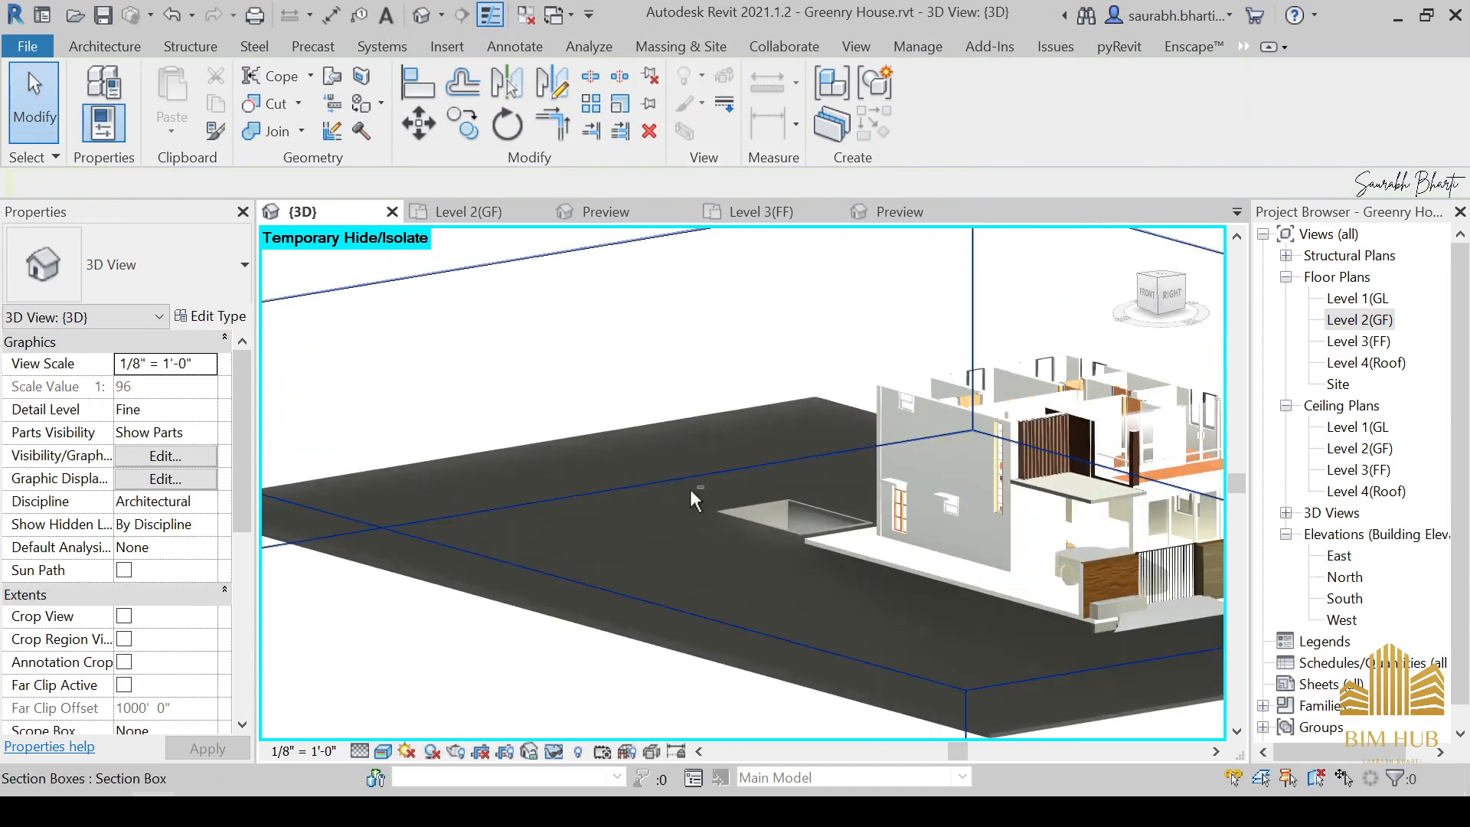
{"action": "middle_click_drag", "start_coordinate": [690, 489], "coordinate": [756, 585], "text": "shift"}
{"action": "scroll", "coordinate": [660, 458], "scroll_direction": "up", "scroll_amount": 2}
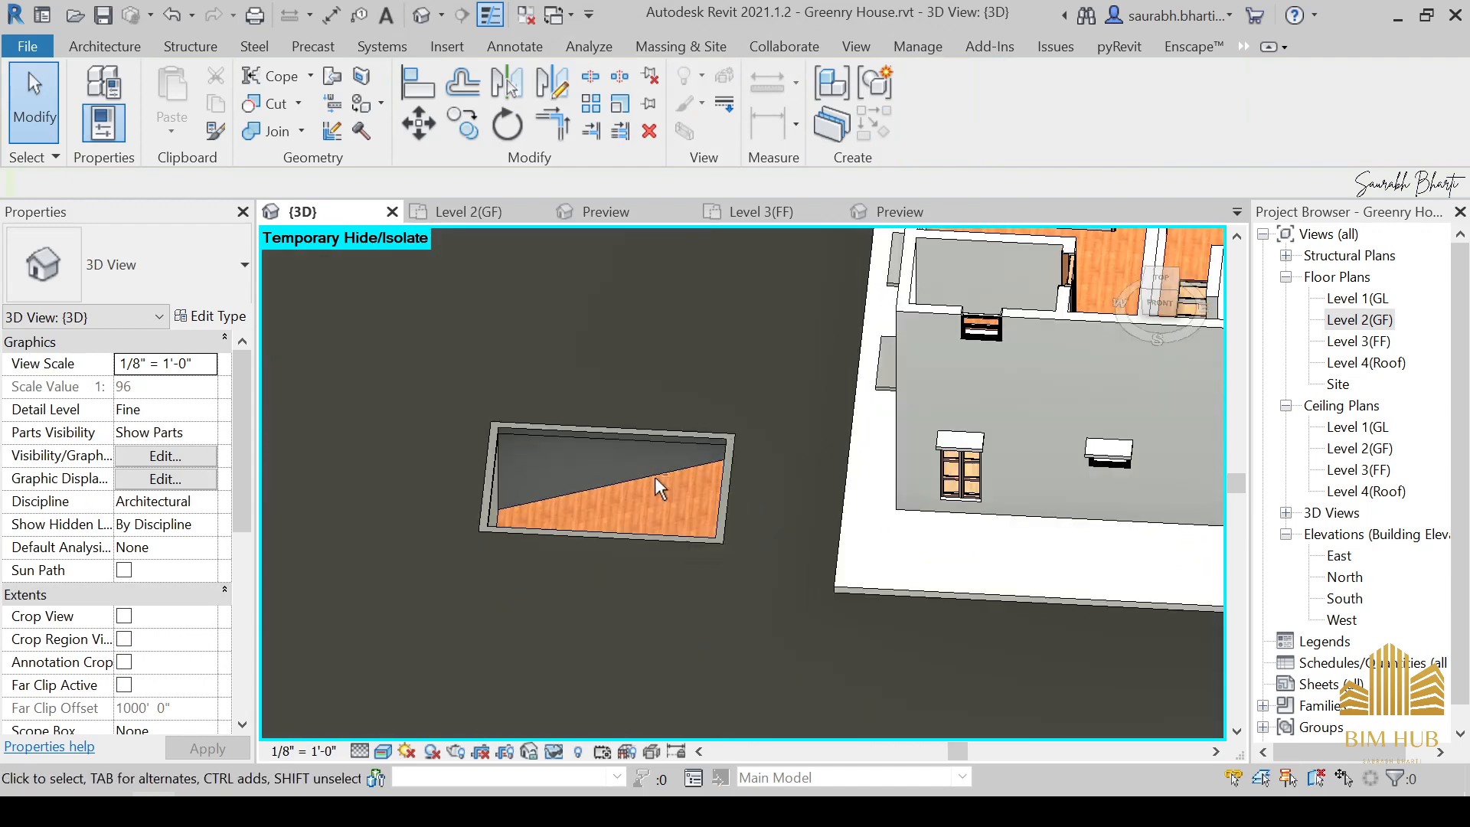
{"action": "middle_click_drag", "start_coordinate": [655, 476], "coordinate": [699, 613], "text": "shift"}
{"action": "scroll", "coordinate": [644, 526], "scroll_direction": "up", "scroll_amount": 2}
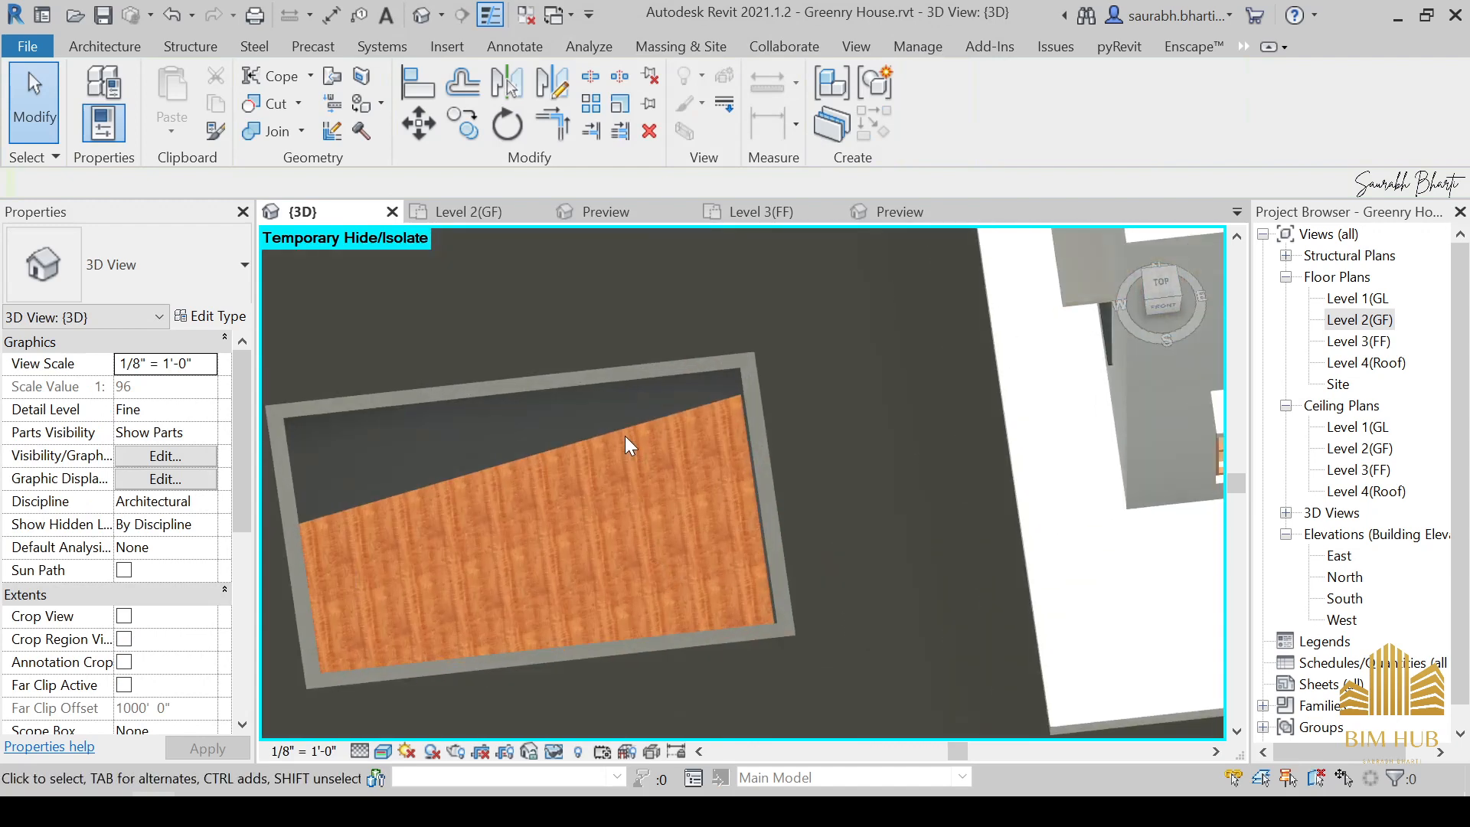
{"action": "middle_click_drag", "start_coordinate": [626, 430], "coordinate": [649, 549], "text": "shift"}
{"action": "left_click", "coordinate": [604, 631]}
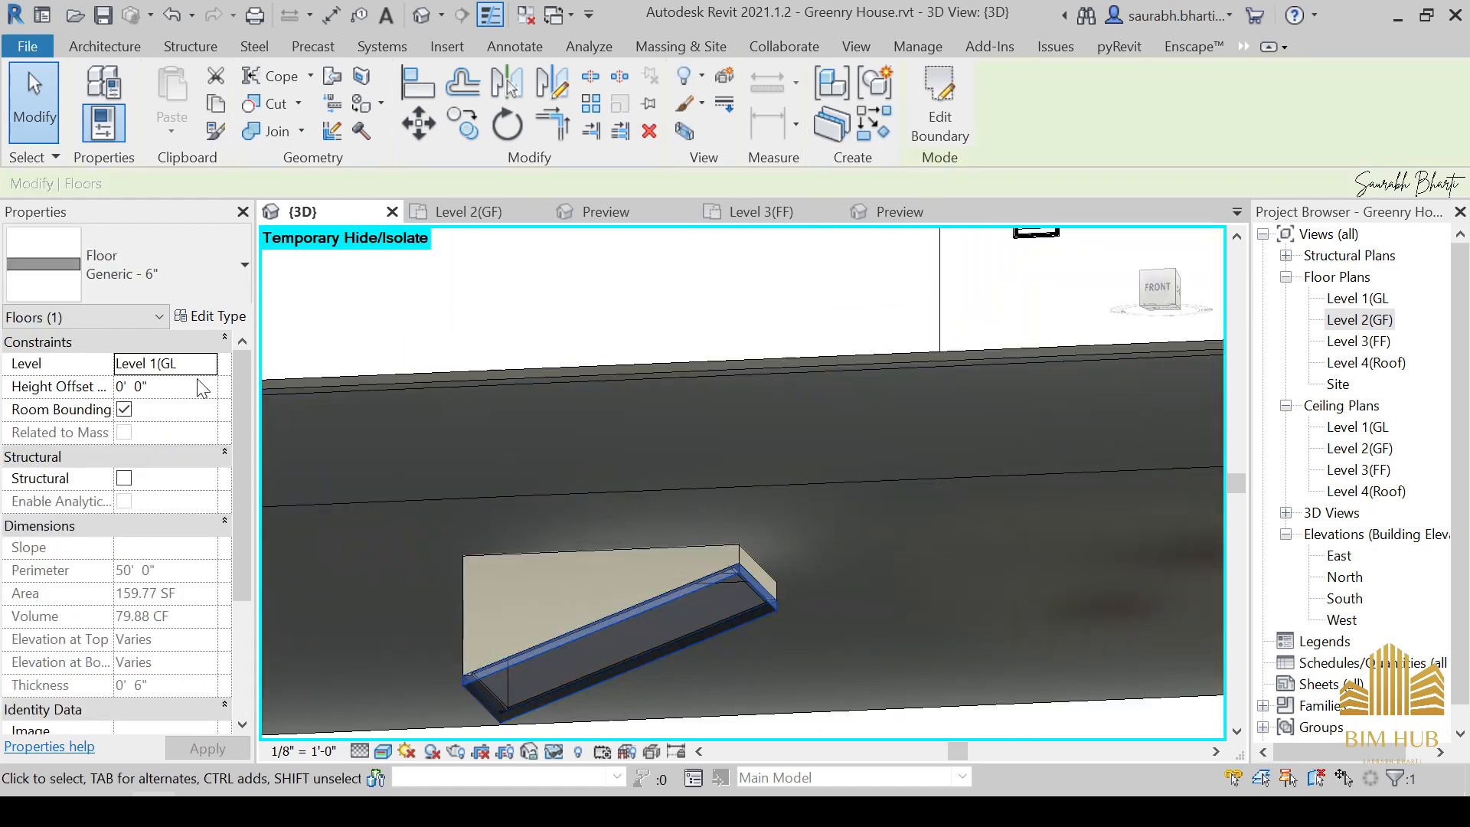
{"action": "left_click", "coordinate": [213, 323]}
{"action": "left_click", "coordinate": [881, 111]}
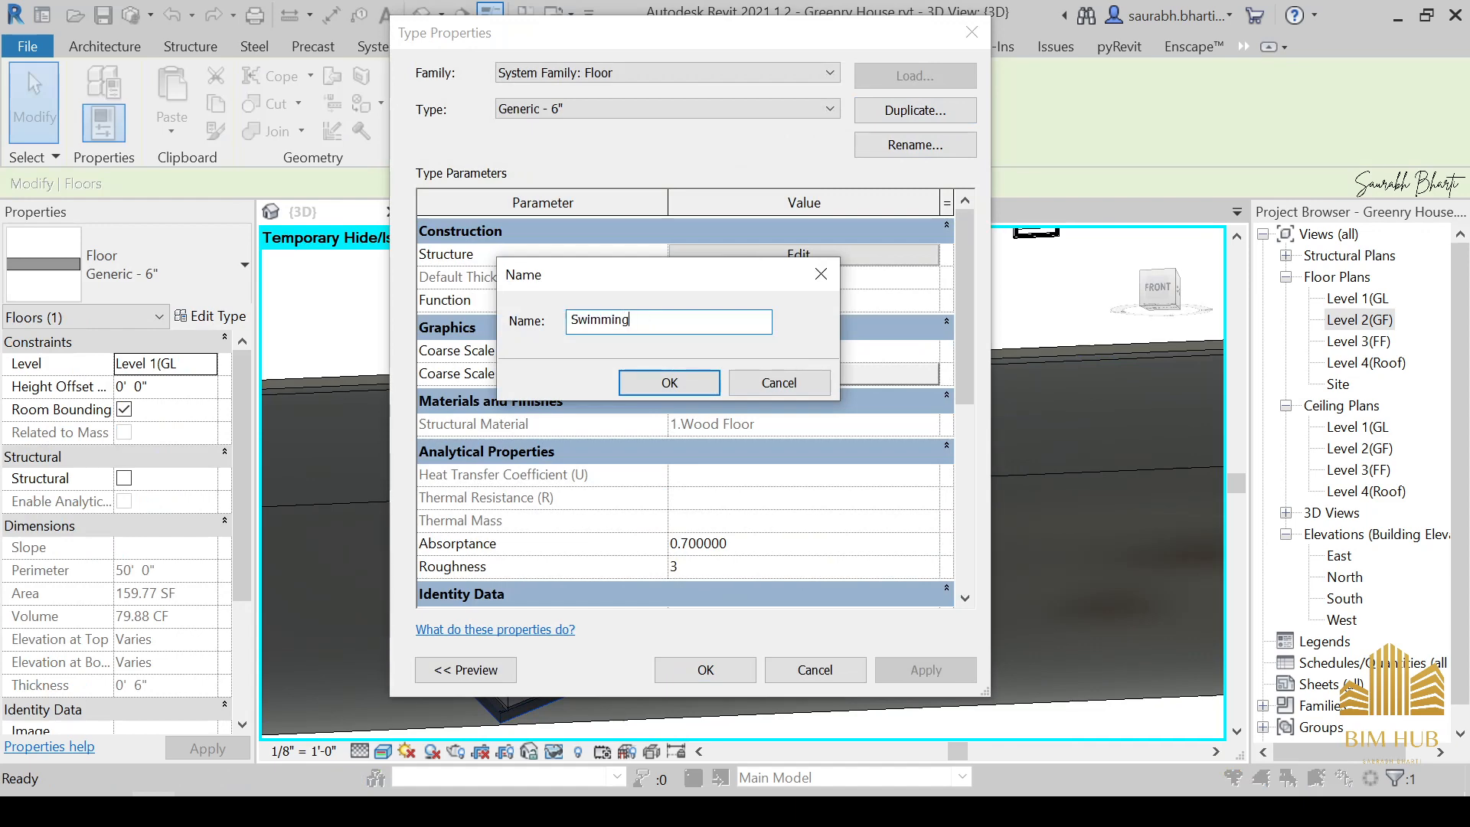
{"action": "key", "text": "Escape"}
{"action": "left_click", "coordinate": [881, 111]}
{"action": "type", "text": "Swimming pool floor"}
{"action": "key", "text": "Return"}
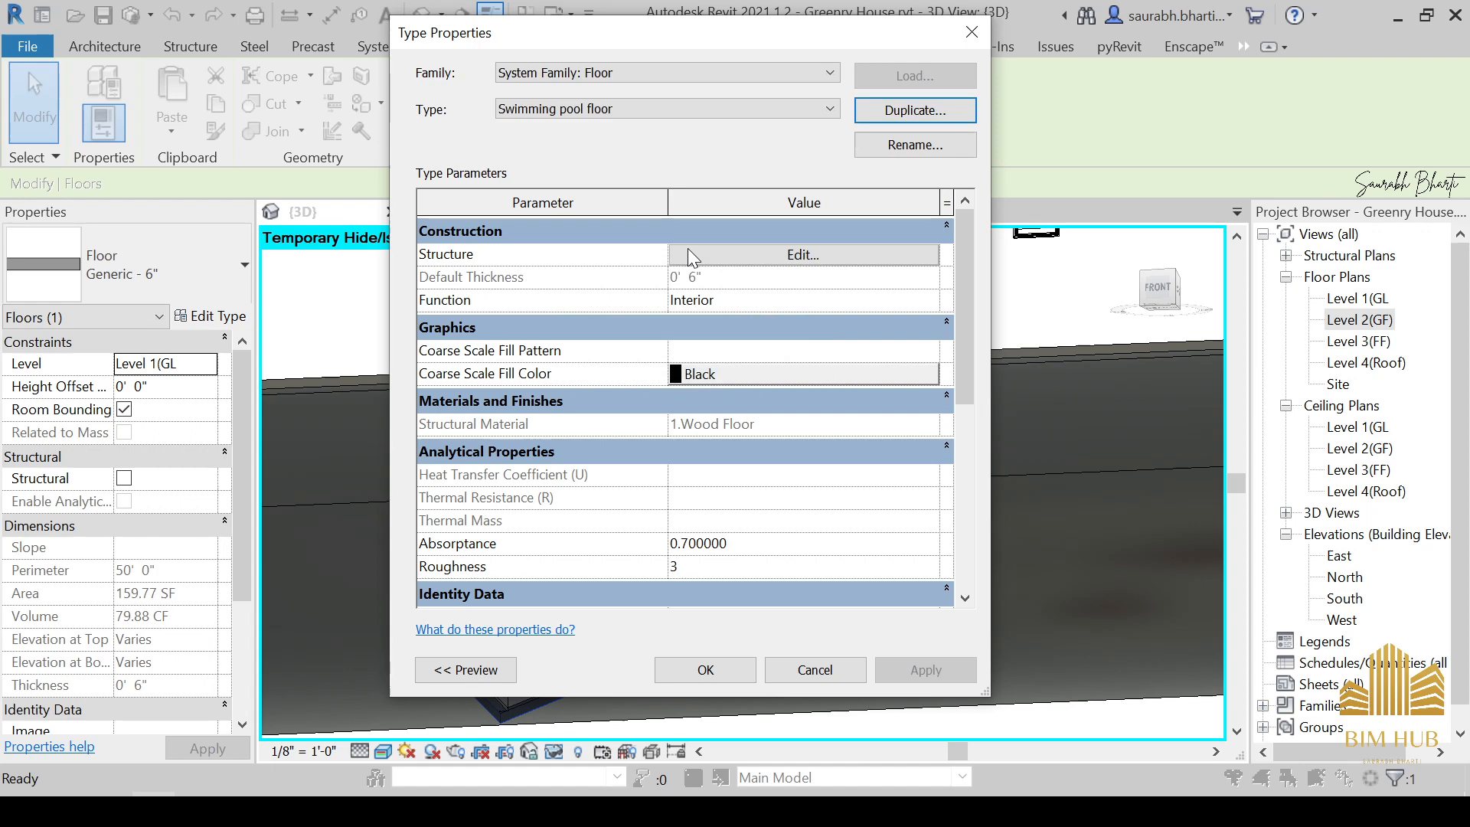
Assign the project material Tile, Porcelain, 4in to the structure layer of the Swimming pool floor type and deselect the floor.
{"action": "left_click", "coordinate": [804, 256]}
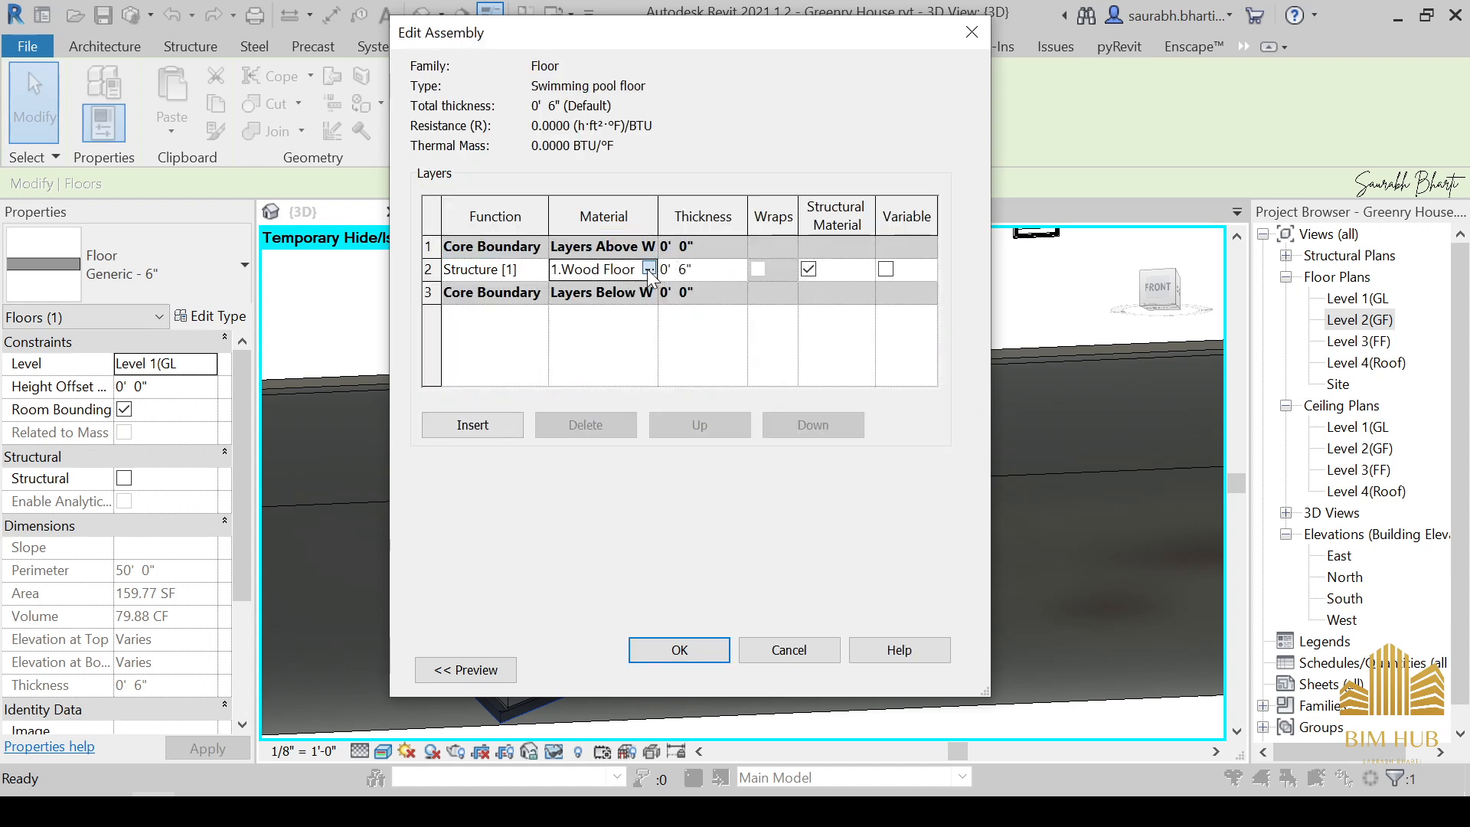
{"action": "left_click", "coordinate": [649, 269]}
{"action": "scroll", "coordinate": [573, 373], "scroll_direction": "down", "scroll_amount": 3}
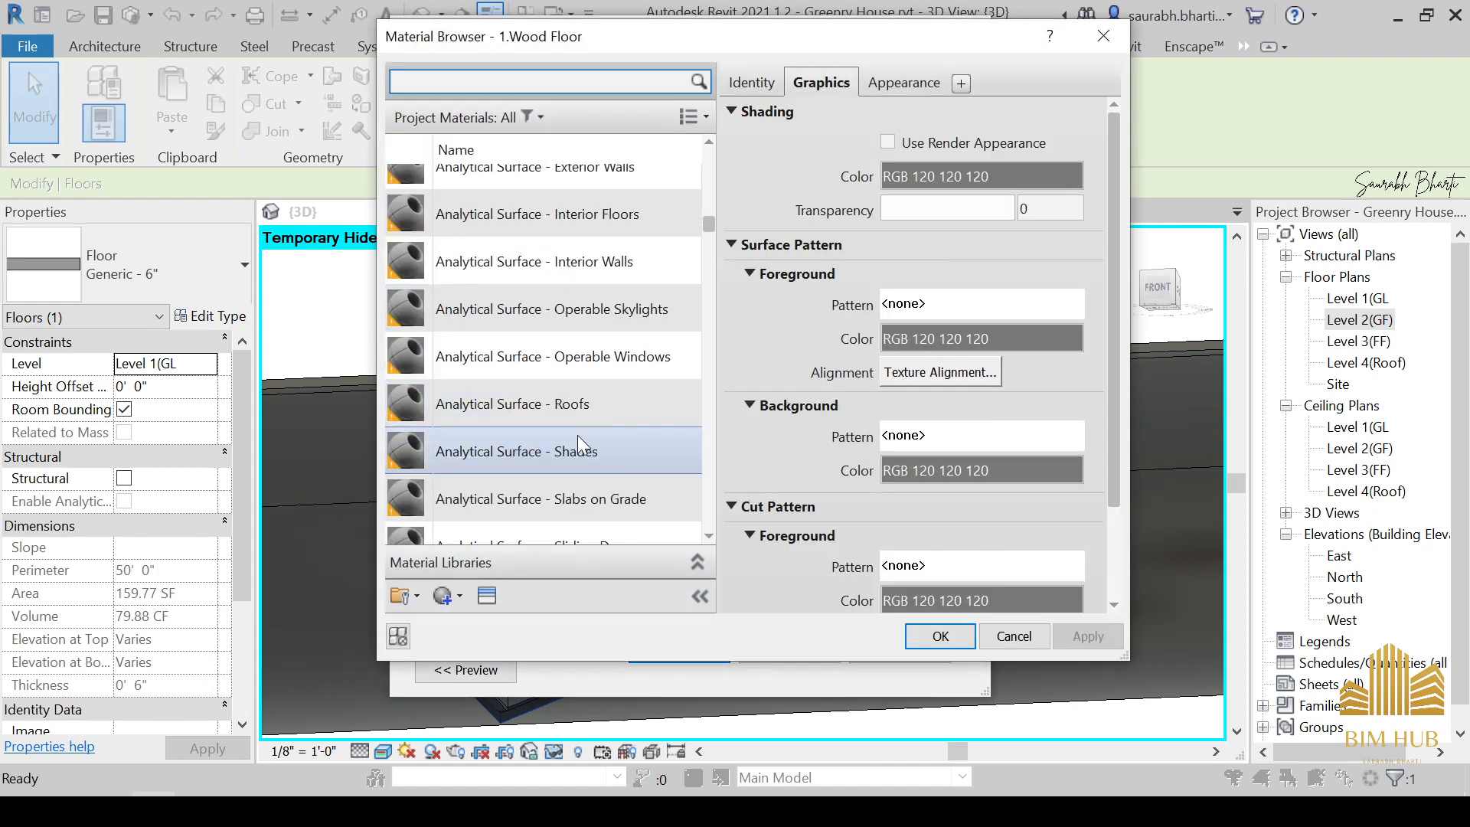
{"action": "scroll", "coordinate": [577, 435], "scroll_direction": "down", "scroll_amount": 20}
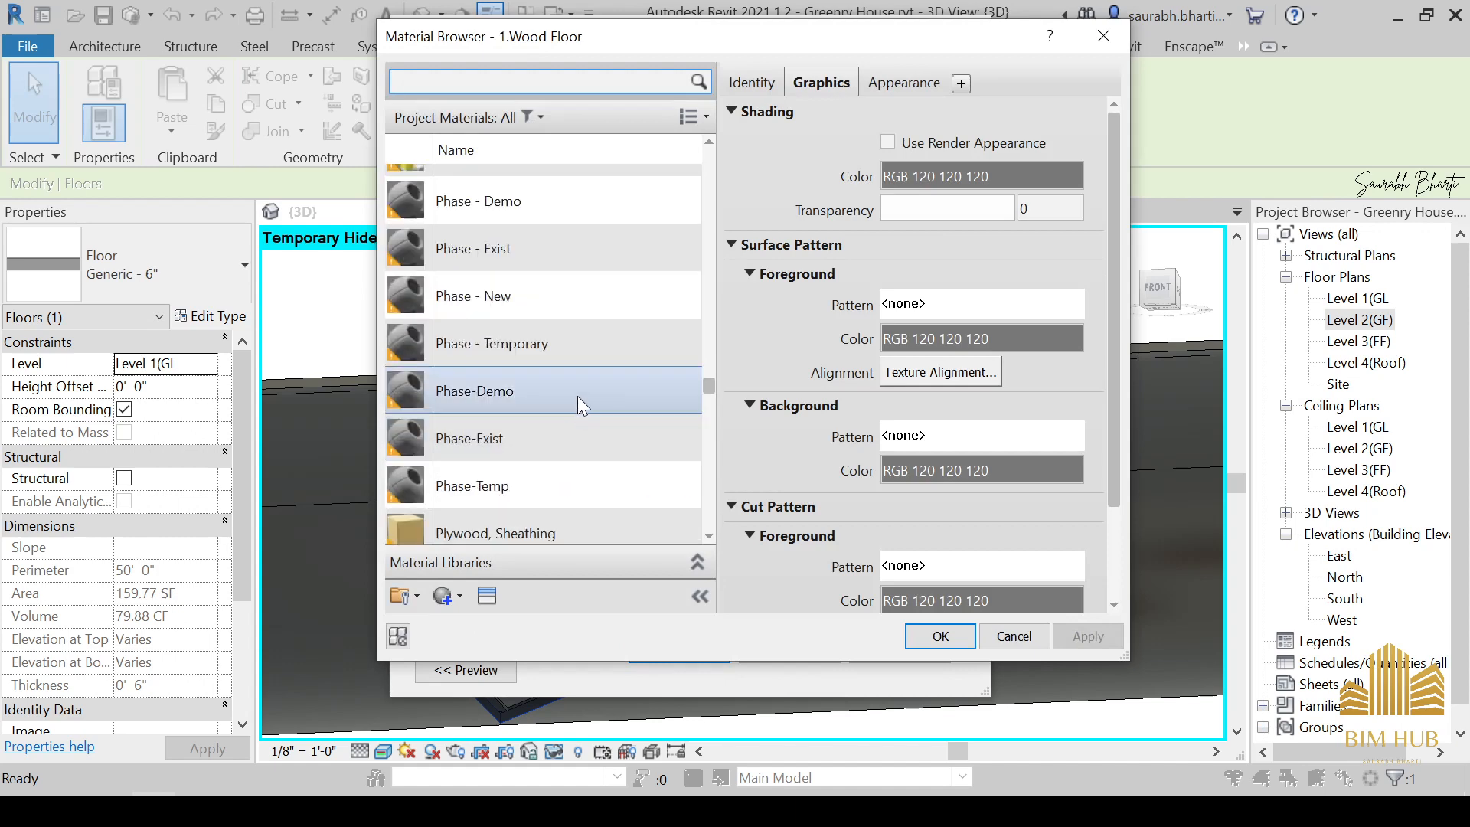
{"action": "scroll", "coordinate": [578, 396], "scroll_direction": "down", "scroll_amount": 12}
{"action": "scroll", "coordinate": [577, 394], "scroll_direction": "up", "scroll_amount": 6}
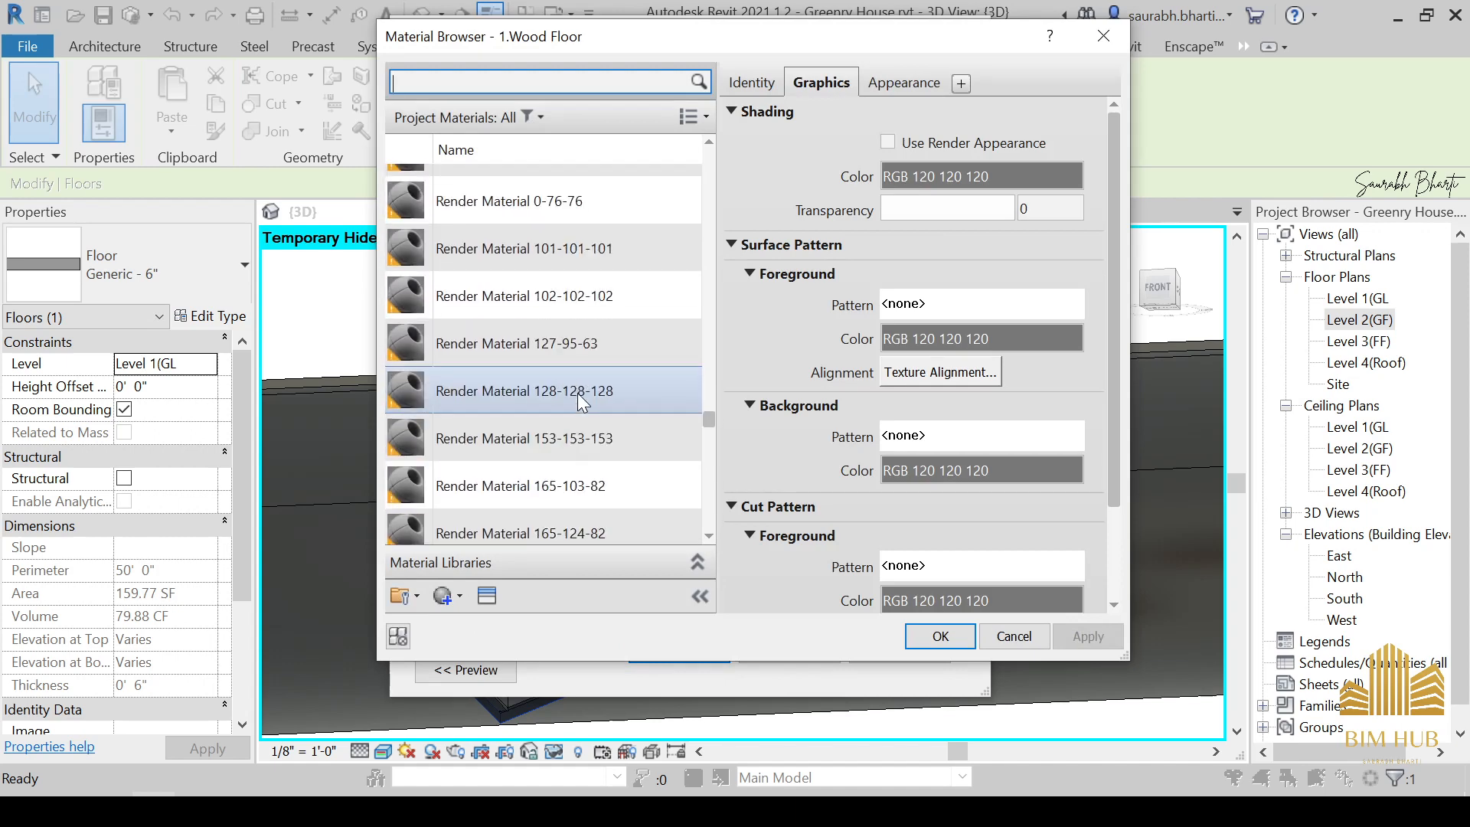
{"action": "scroll", "coordinate": [577, 392], "scroll_direction": "up", "scroll_amount": 3}
{"action": "scroll", "coordinate": [579, 396], "scroll_direction": "down", "scroll_amount": 15}
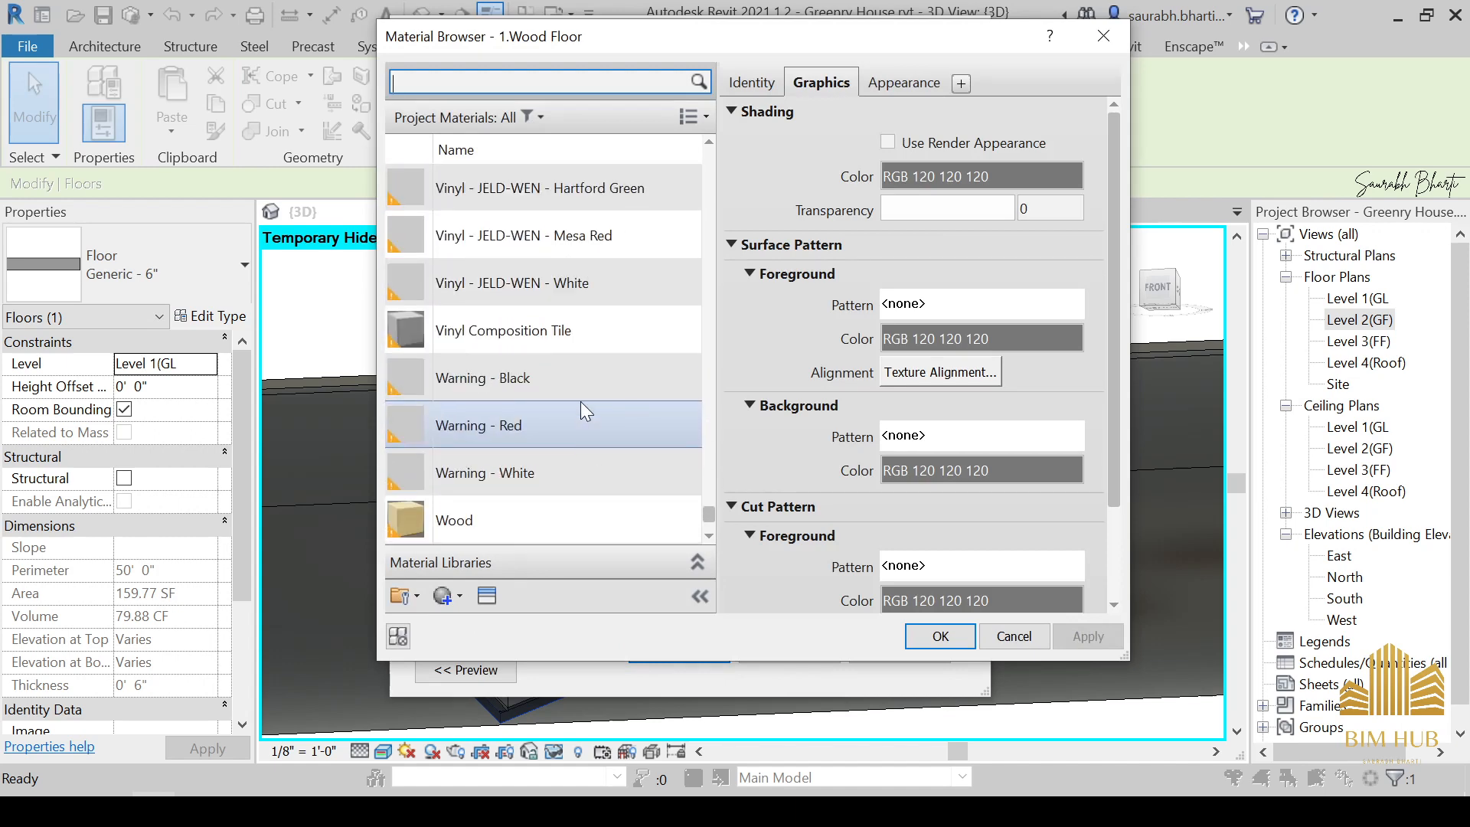
{"action": "scroll", "coordinate": [580, 401], "scroll_direction": "up", "scroll_amount": 4}
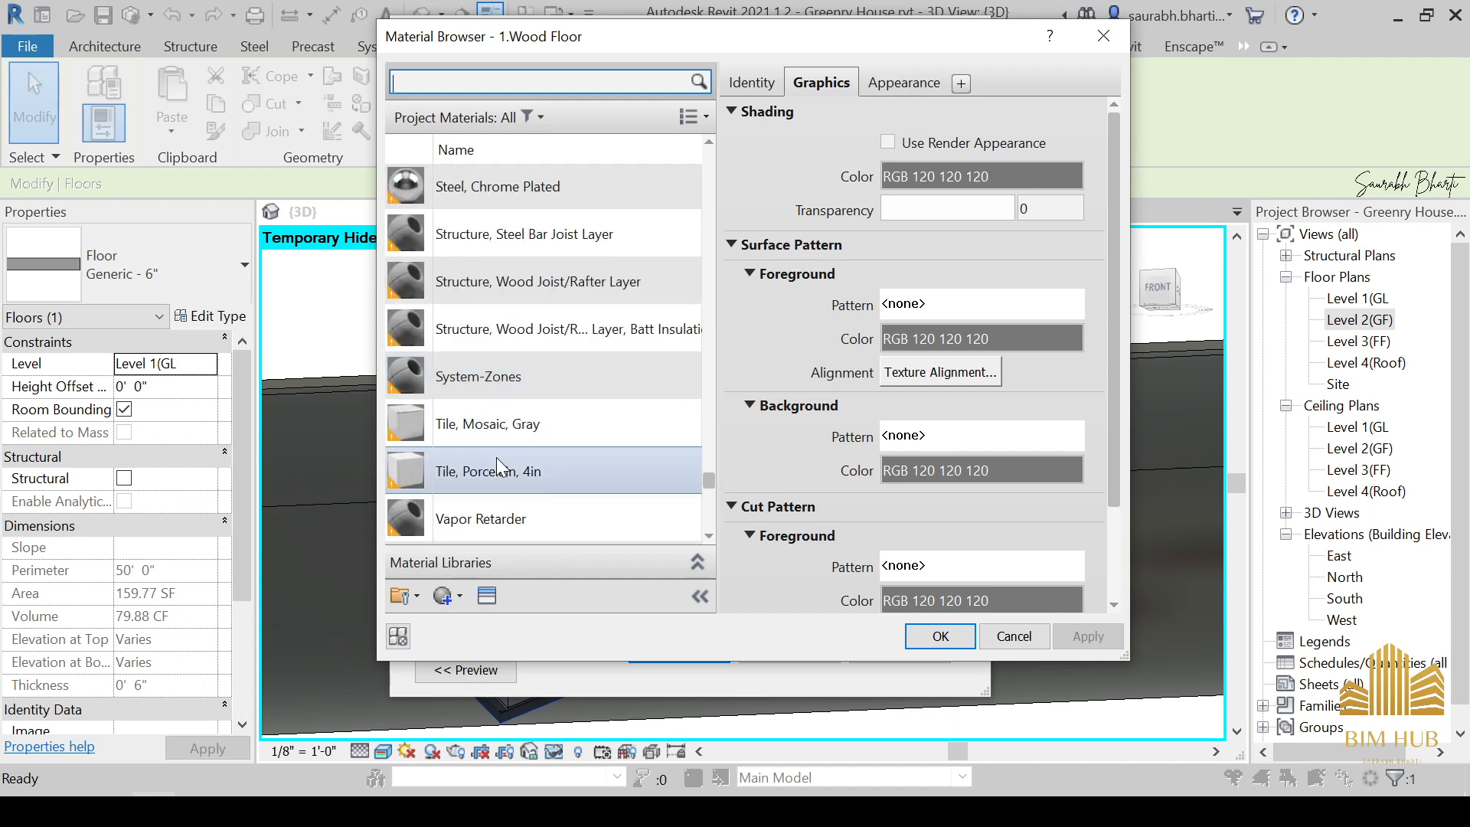
{"action": "double_click", "coordinate": [498, 473]}
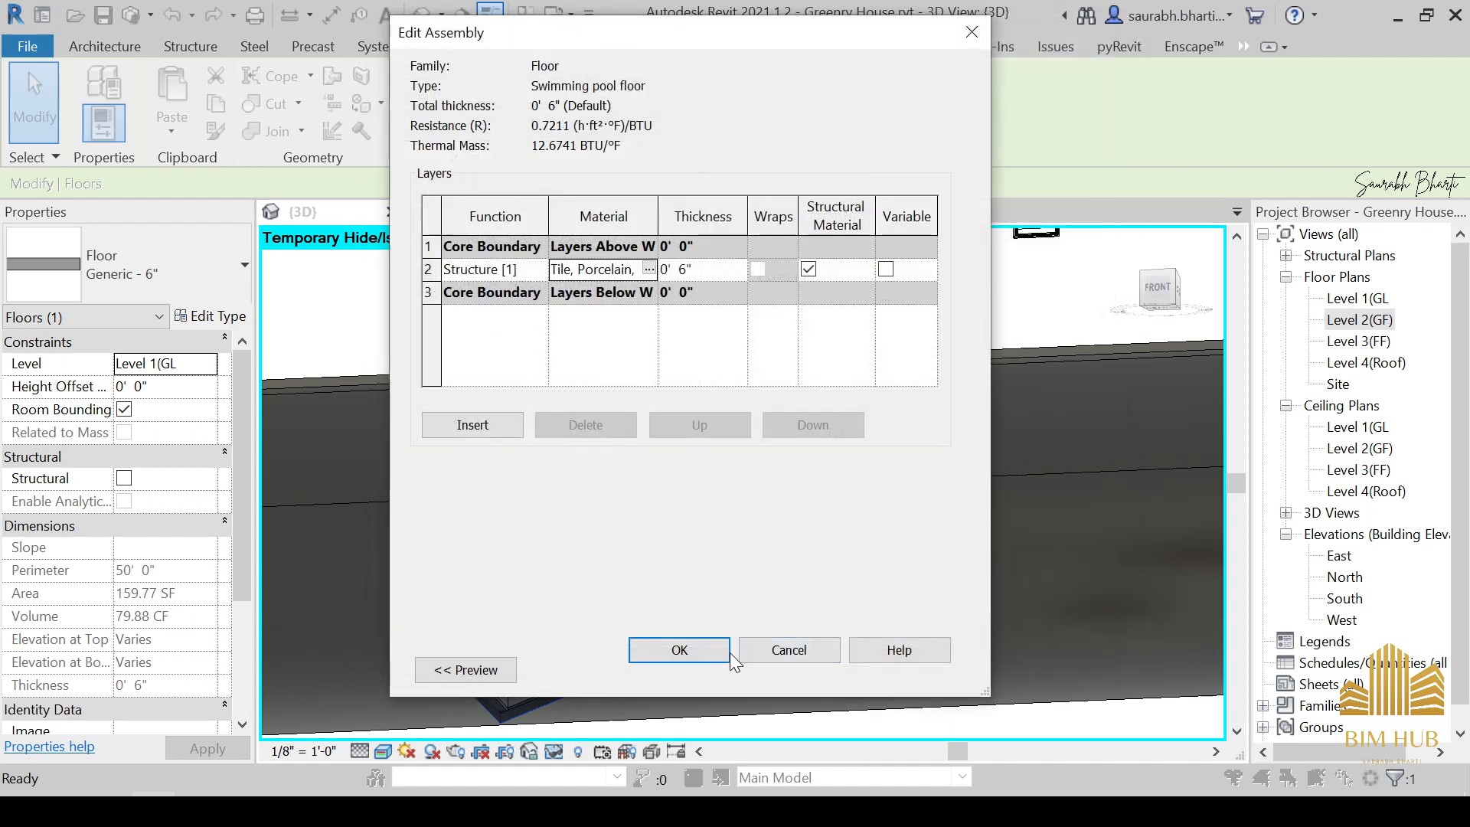
{"action": "left_click", "coordinate": [728, 651]}
{"action": "left_click", "coordinate": [730, 664]}
{"action": "left_click", "coordinate": [797, 543]}
Orient the 3D view to the top and create parts from the Level 3(FF) floor of the house.
{"action": "scroll", "coordinate": [797, 542], "scroll_direction": "down", "scroll_amount": 2}
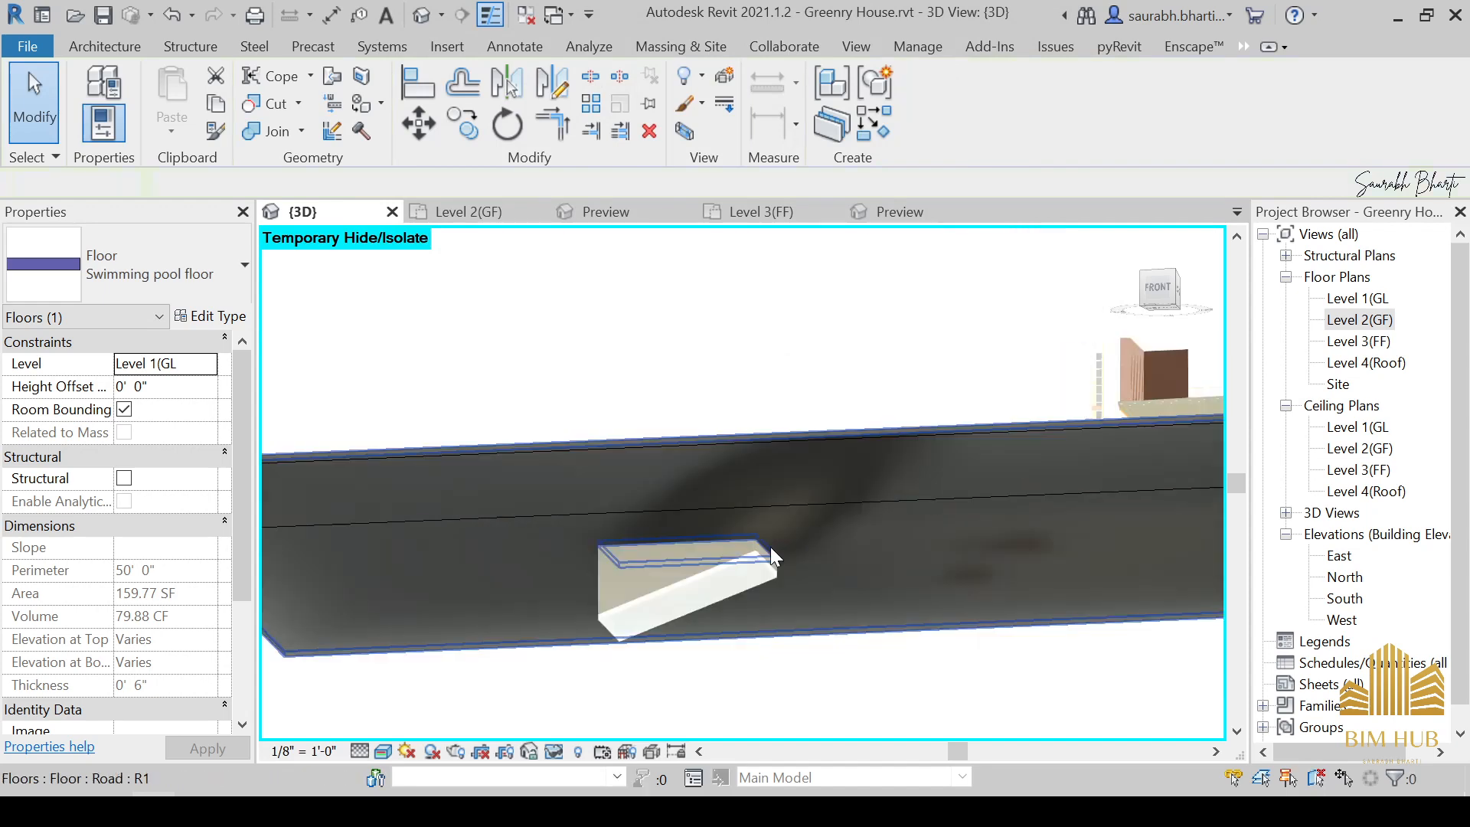
{"action": "middle_click_drag", "start_coordinate": [770, 547], "coordinate": [850, 521], "text": "shift"}
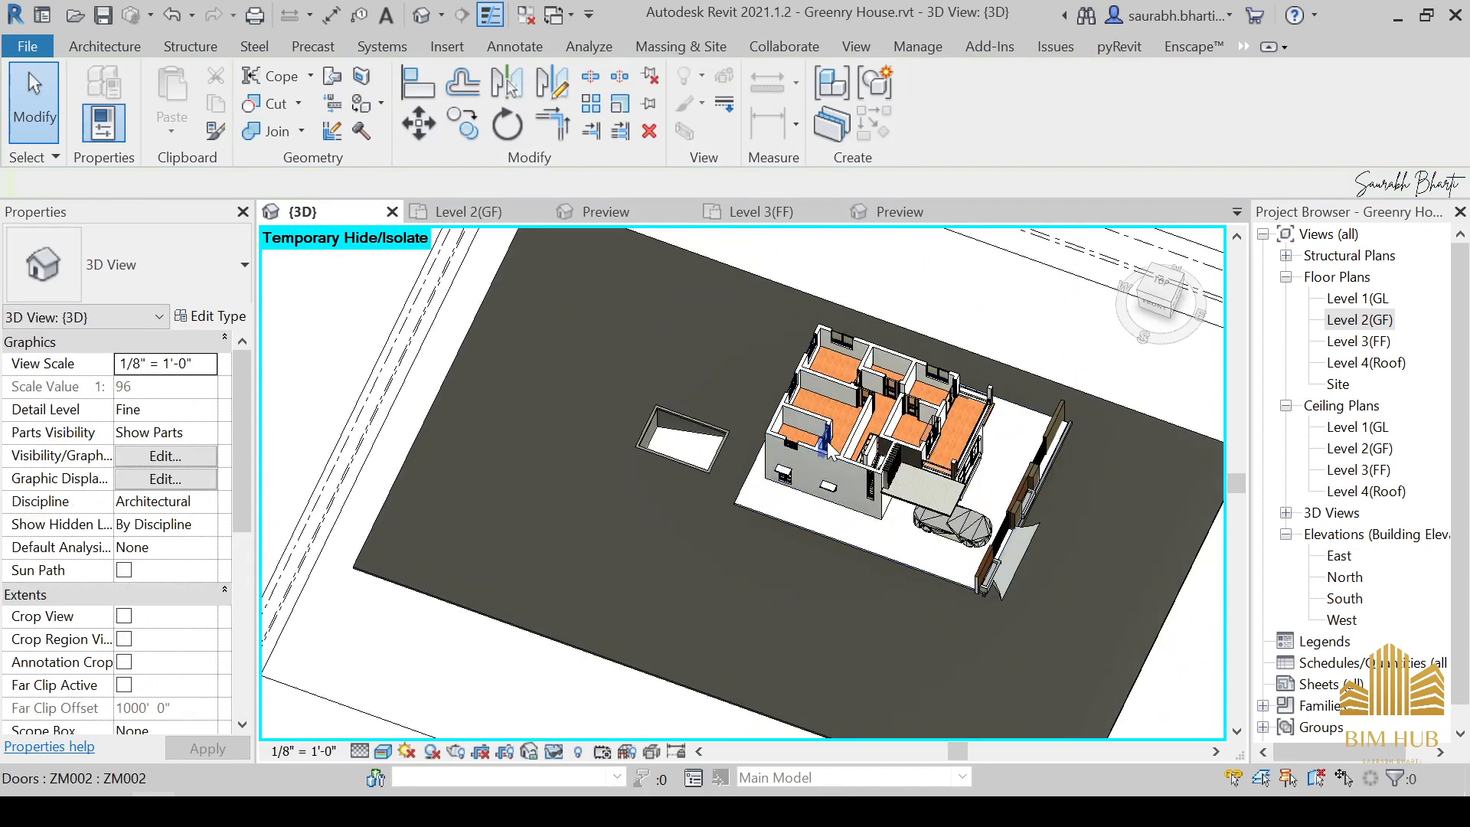
{"action": "scroll", "coordinate": [820, 433], "scroll_direction": "up", "scroll_amount": 3}
{"action": "middle_click_drag", "start_coordinate": [820, 440], "coordinate": [877, 542], "text": "shift"}
{"action": "scroll", "coordinate": [805, 351], "scroll_direction": "up", "scroll_amount": 3}
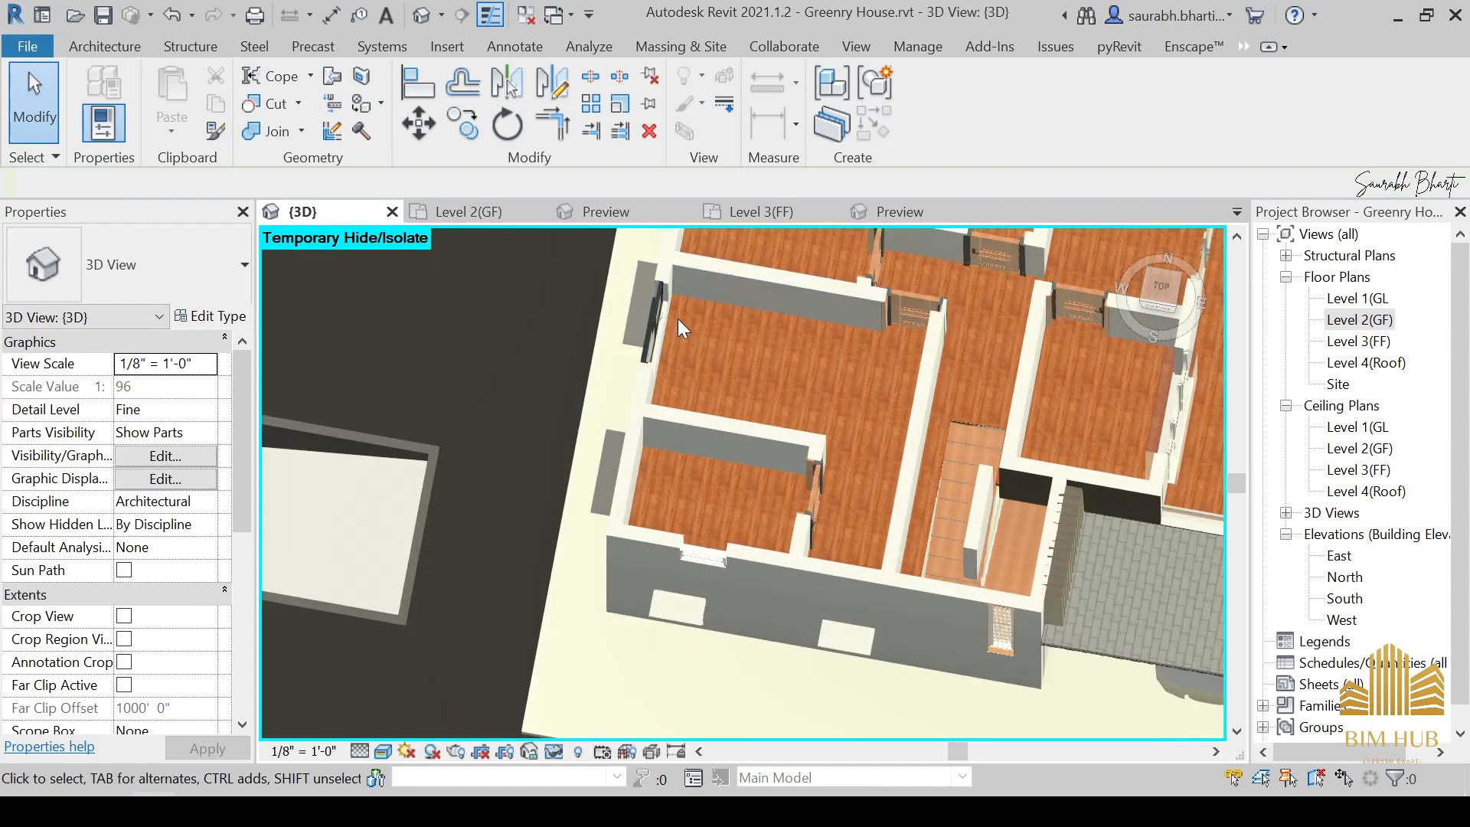
{"action": "scroll", "coordinate": [678, 319], "scroll_direction": "down", "scroll_amount": 4}
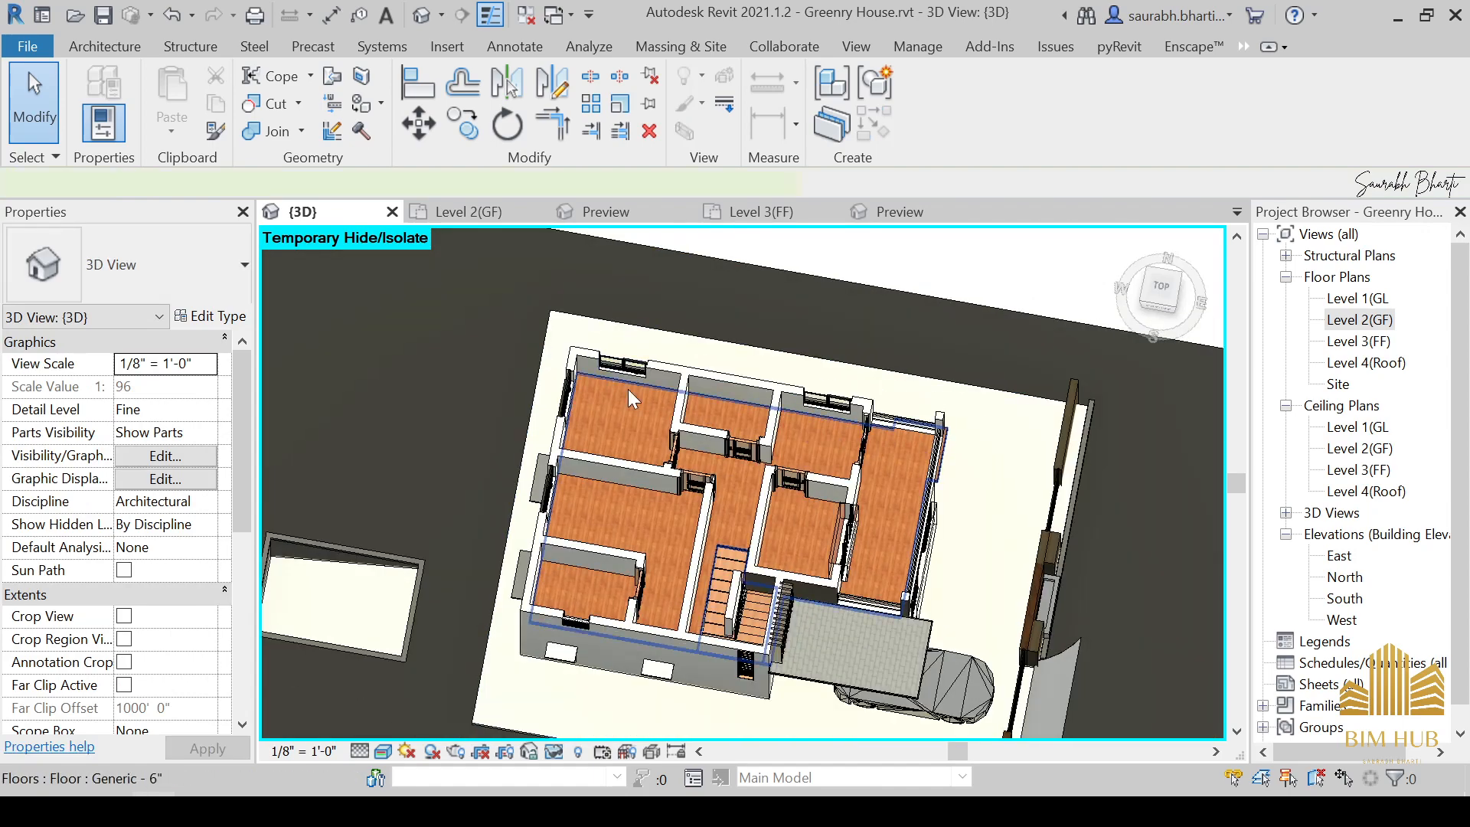
{"action": "left_click", "coordinate": [629, 398]}
{"action": "left_click", "coordinate": [1162, 291]}
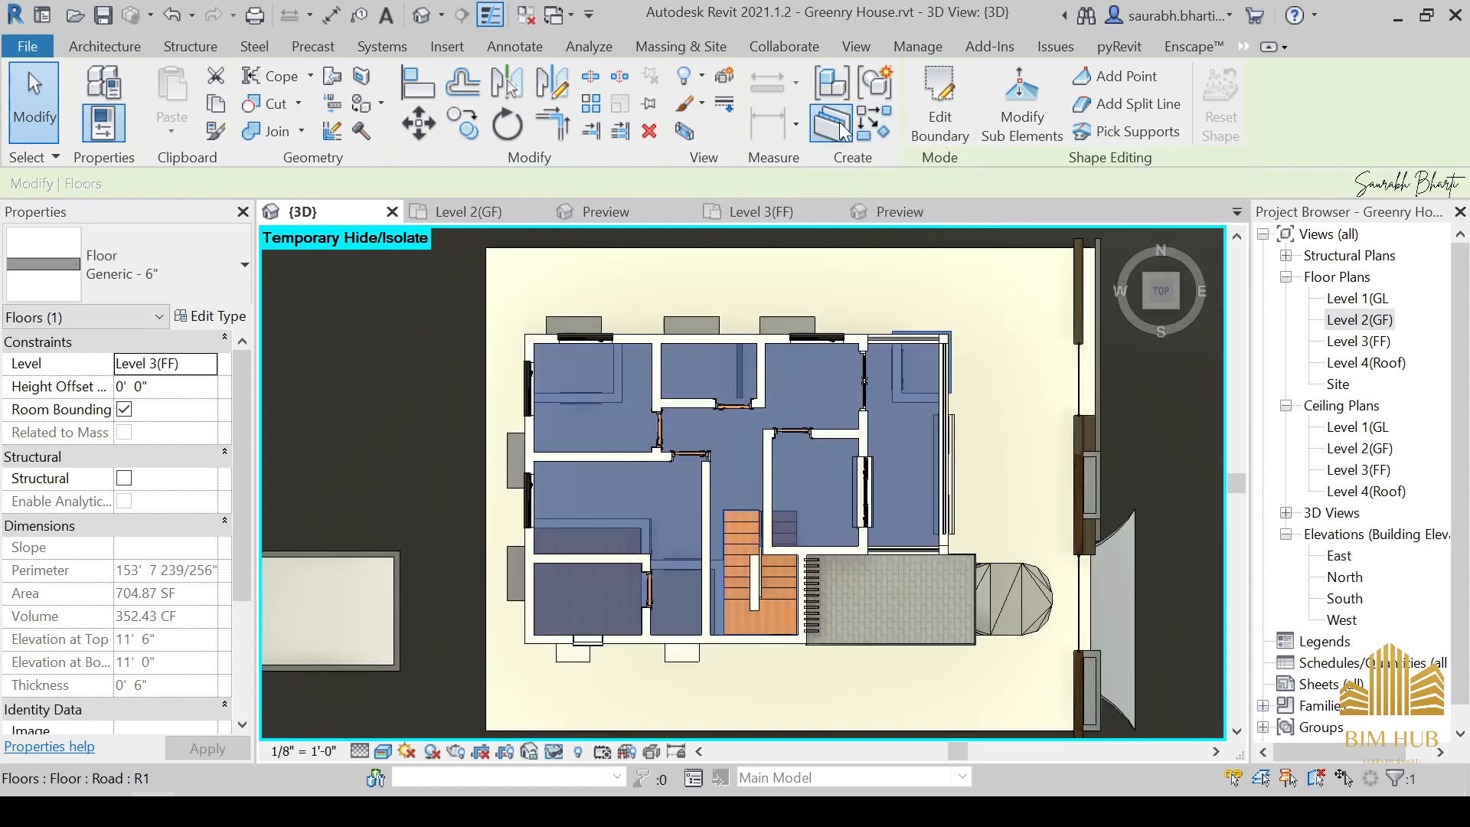
{"action": "left_click", "coordinate": [880, 132]}
Start dividing the floor part and sketch two adjoining rectangles, each about 4'-6" by 6'-0", filling the small room at the house's southwest corner.
{"action": "scroll", "coordinate": [619, 624], "scroll_direction": "up", "scroll_amount": 2}
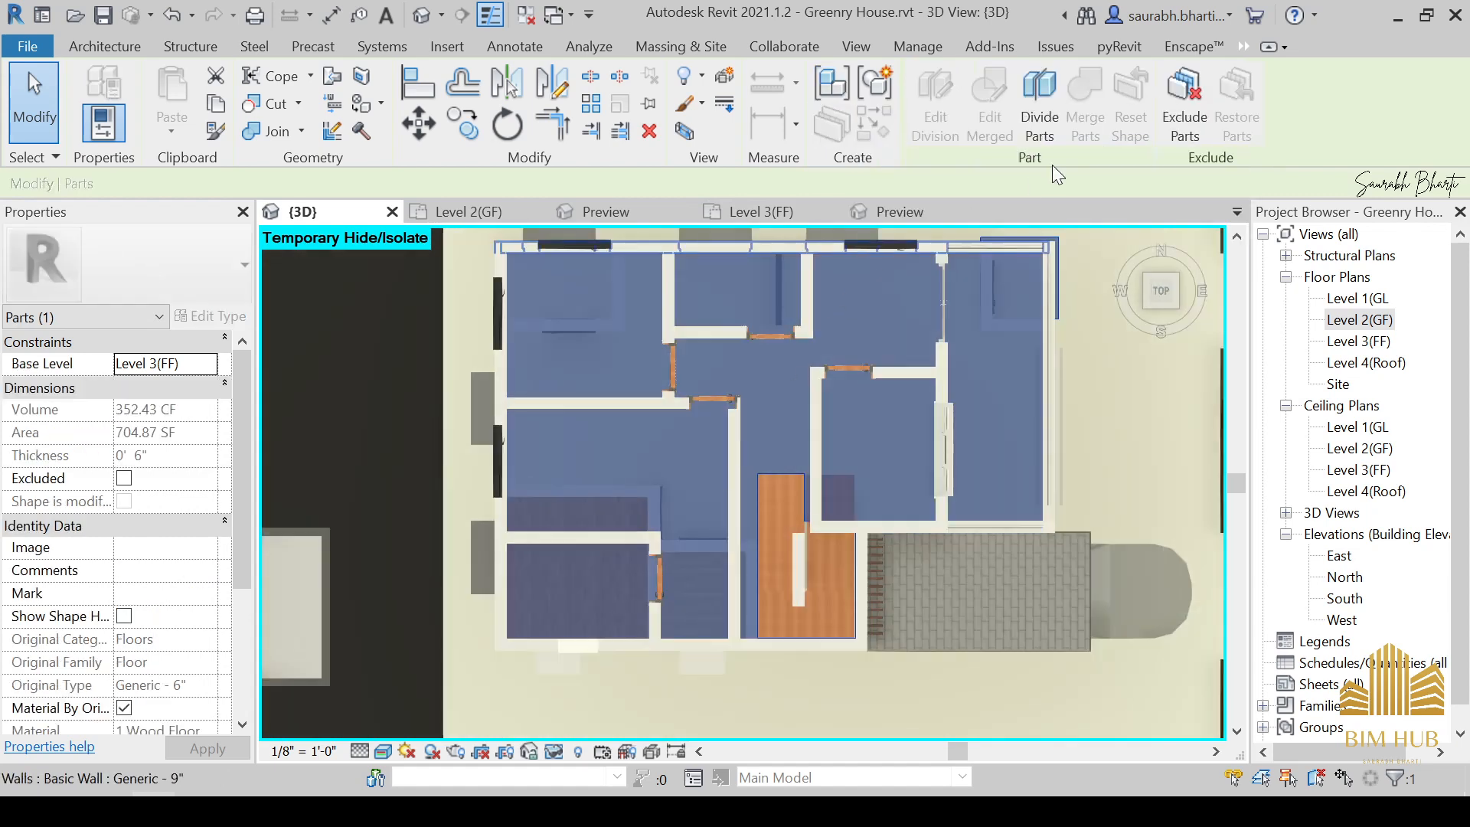
{"action": "left_click", "coordinate": [1049, 107]}
{"action": "left_click", "coordinate": [980, 114]}
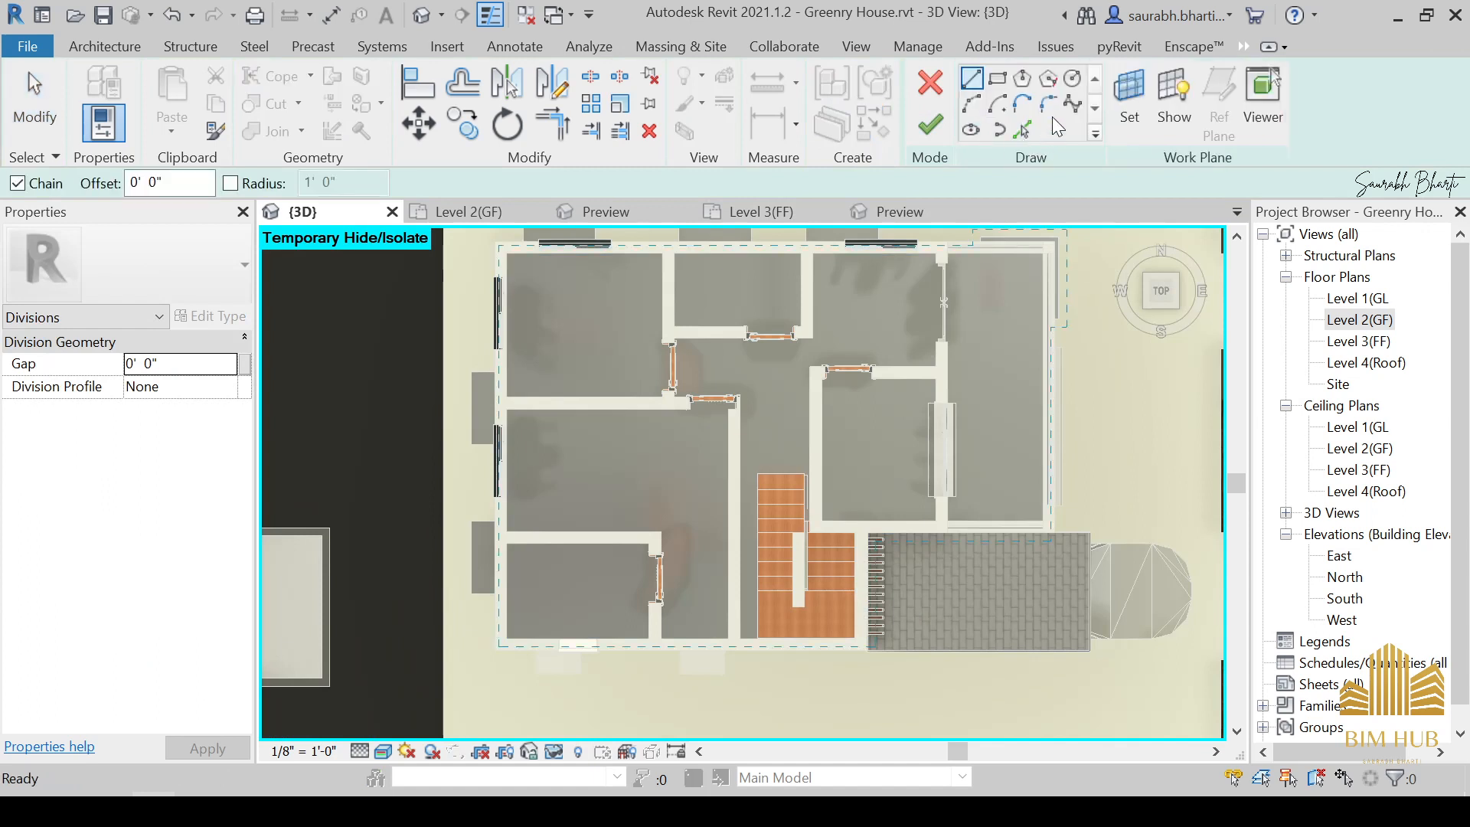
{"action": "left_click", "coordinate": [997, 78]}
{"action": "scroll", "coordinate": [584, 548], "scroll_direction": "up", "scroll_amount": 3}
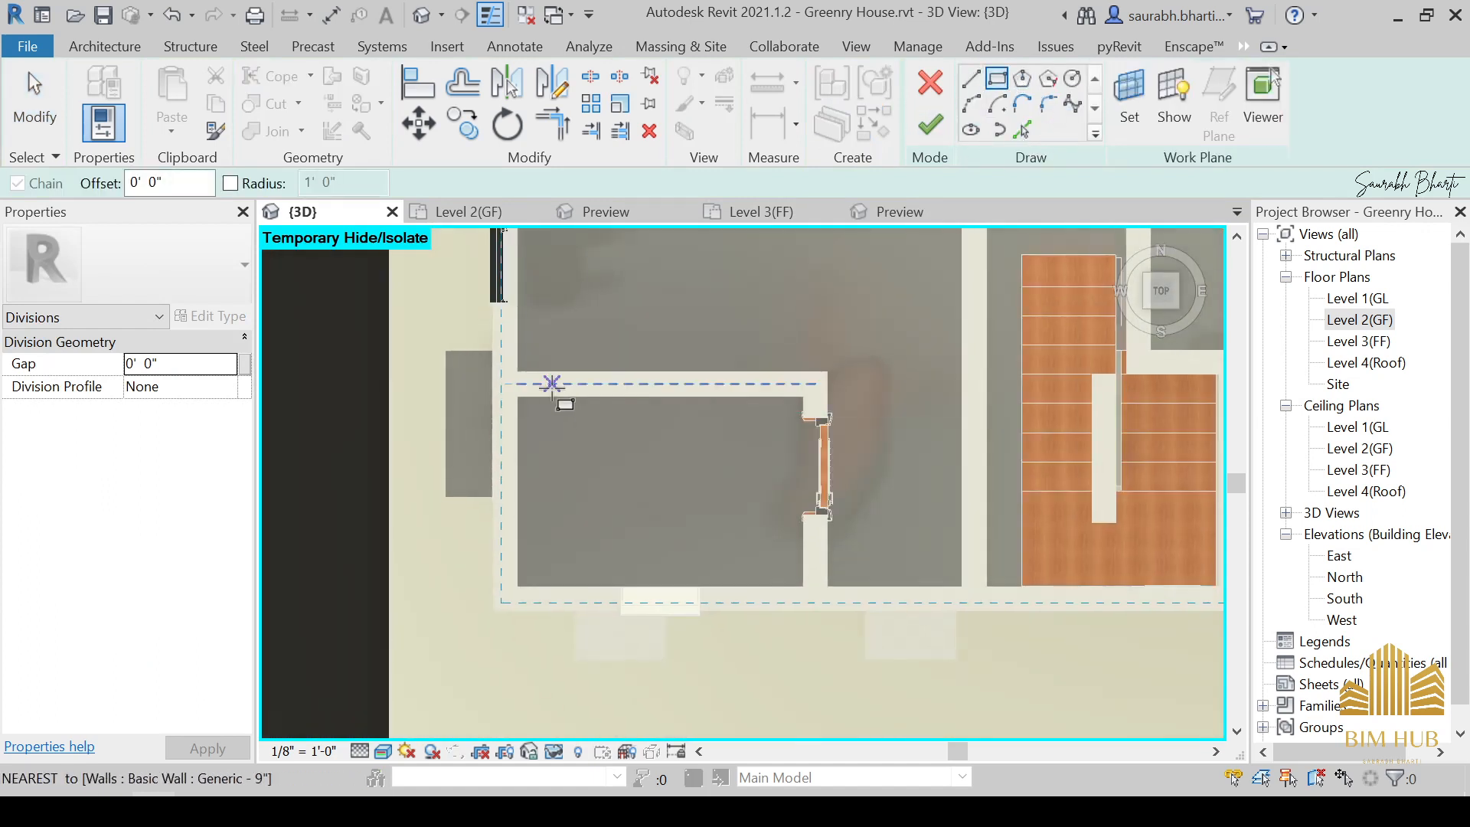
{"action": "left_click", "coordinate": [518, 397]}
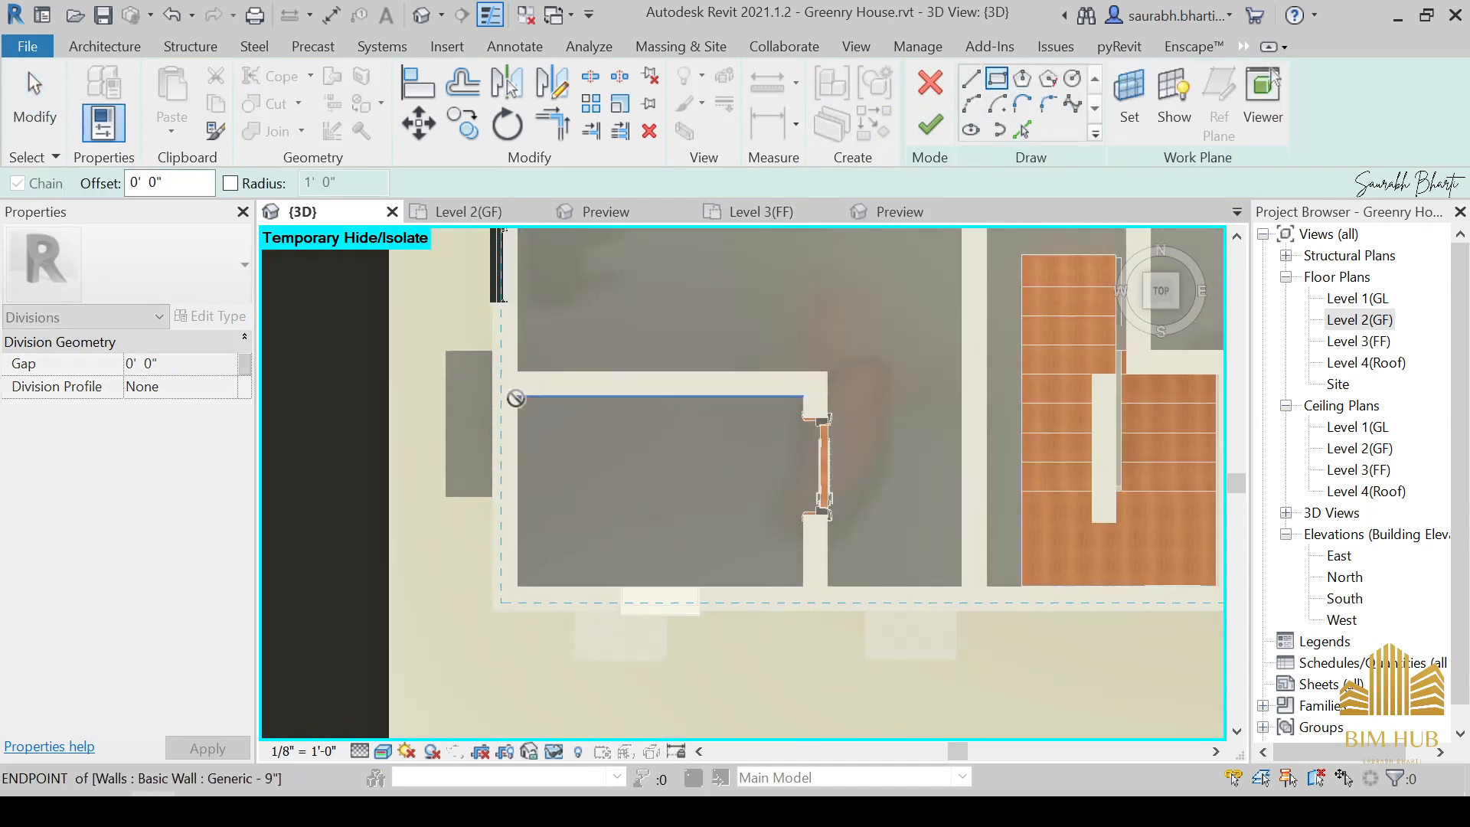
{"action": "left_click", "coordinate": [660, 587]}
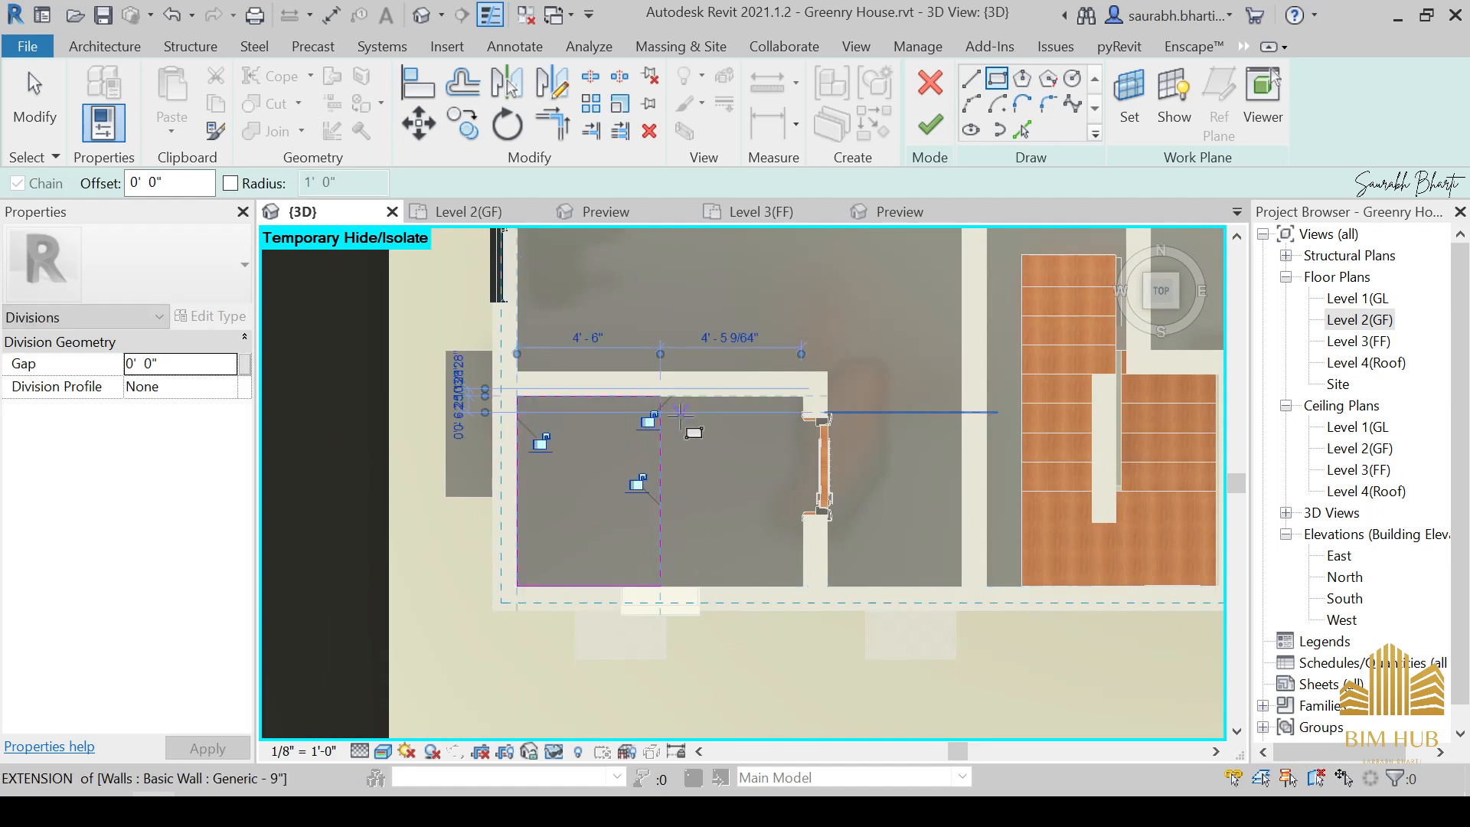
{"action": "left_click", "coordinate": [803, 395]}
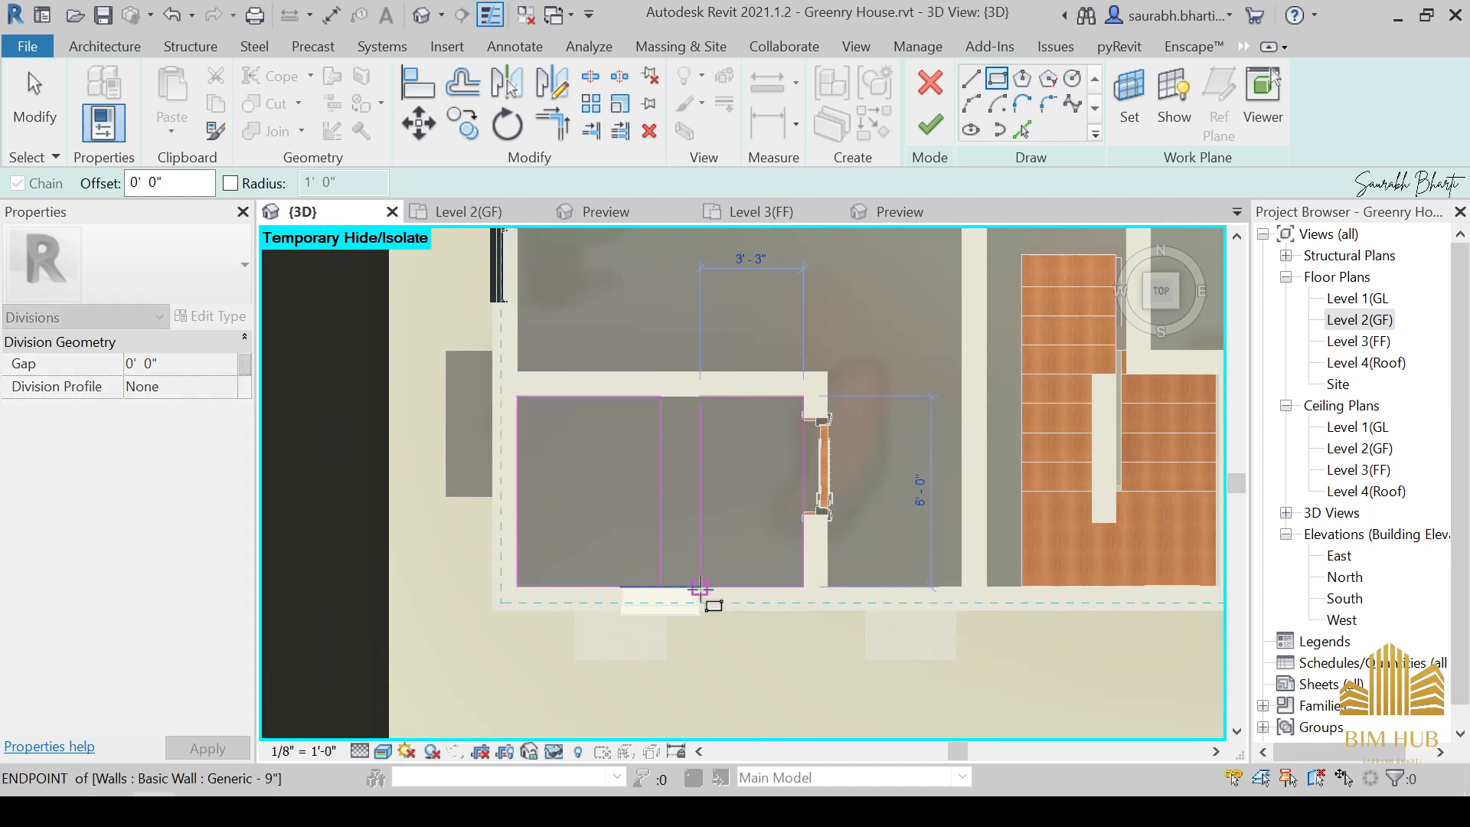
{"action": "left_click", "coordinate": [660, 587]}
{"action": "key", "text": "Escape"}
{"action": "key", "text": "Escape"}
Remove the duplicate overlapping line between the two adjoining rectangles in the southwest room's division sketch.
{"action": "scroll", "coordinate": [605, 539], "scroll_direction": "up", "scroll_amount": 2}
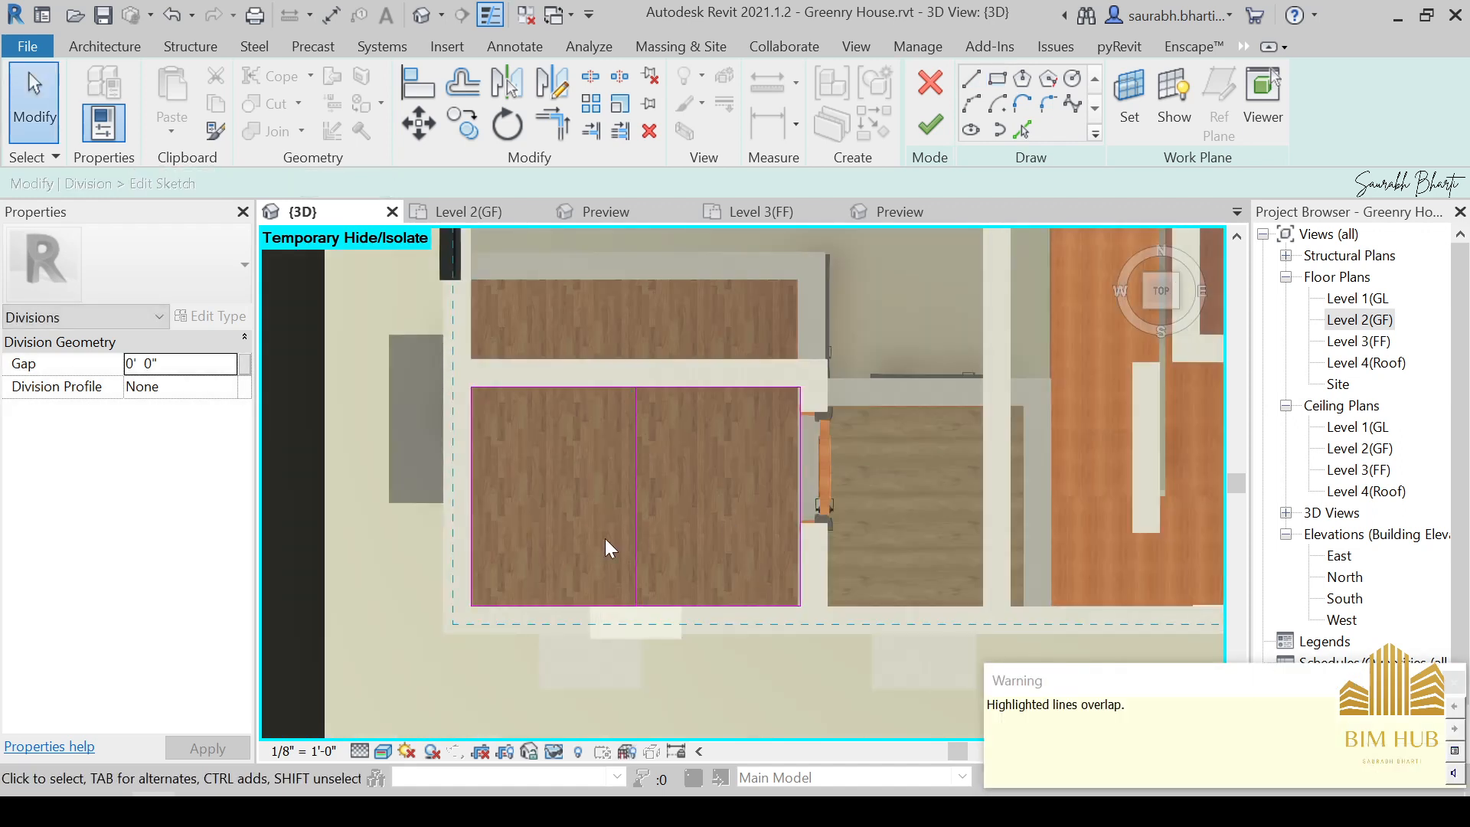
{"action": "scroll", "coordinate": [627, 499], "scroll_direction": "up", "scroll_amount": 1}
{"action": "left_click", "coordinate": [638, 497]}
{"action": "left_click_drag", "start_coordinate": [639, 490], "coordinate": [649, 487]}
{"action": "scroll", "coordinate": [651, 481], "scroll_direction": "up", "scroll_amount": 4}
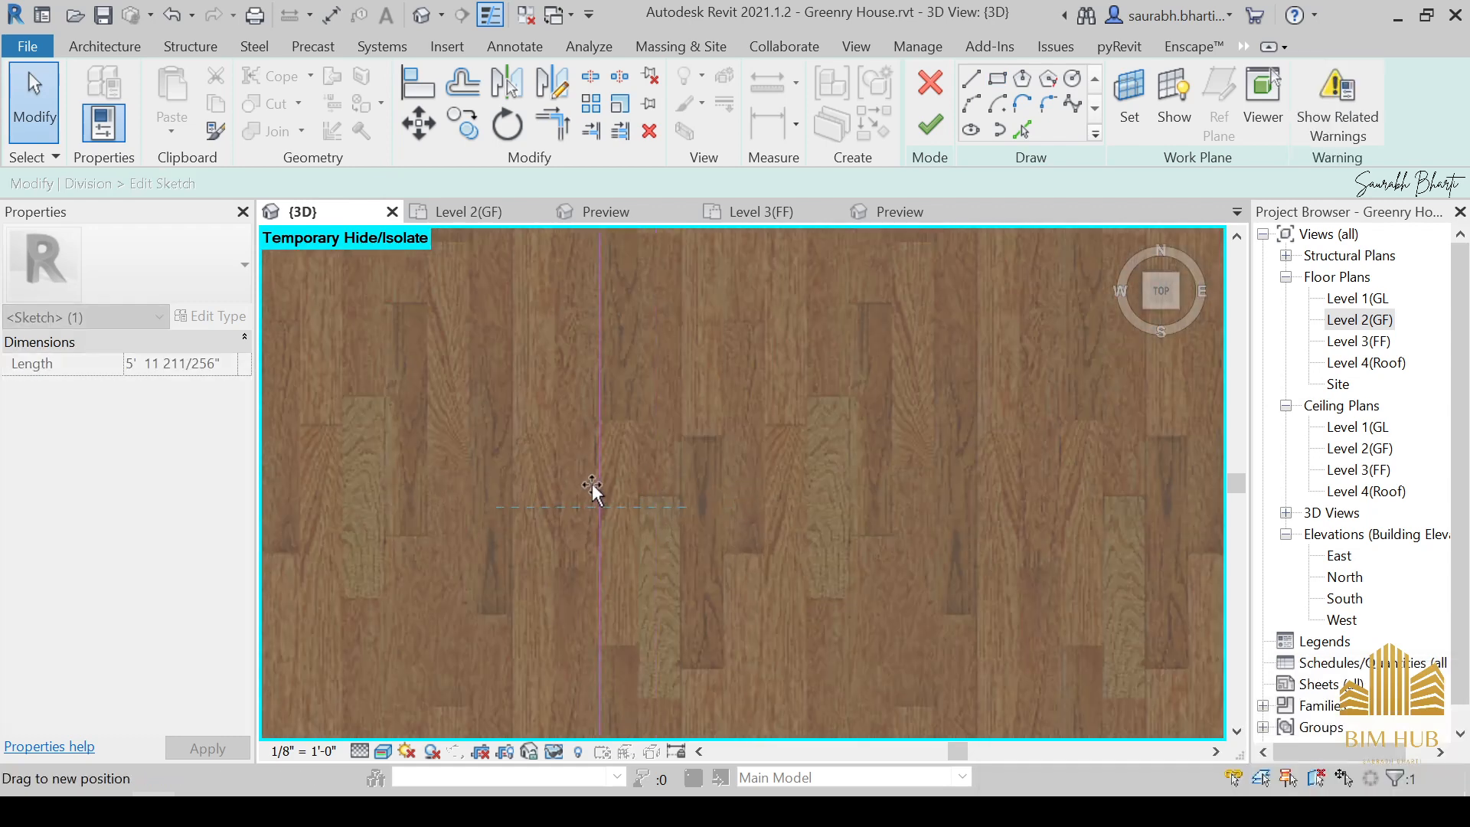
{"action": "left_click_drag", "start_coordinate": [539, 476], "coordinate": [540, 477]}
{"action": "scroll", "coordinate": [613, 536], "scroll_direction": "down", "scroll_amount": 4}
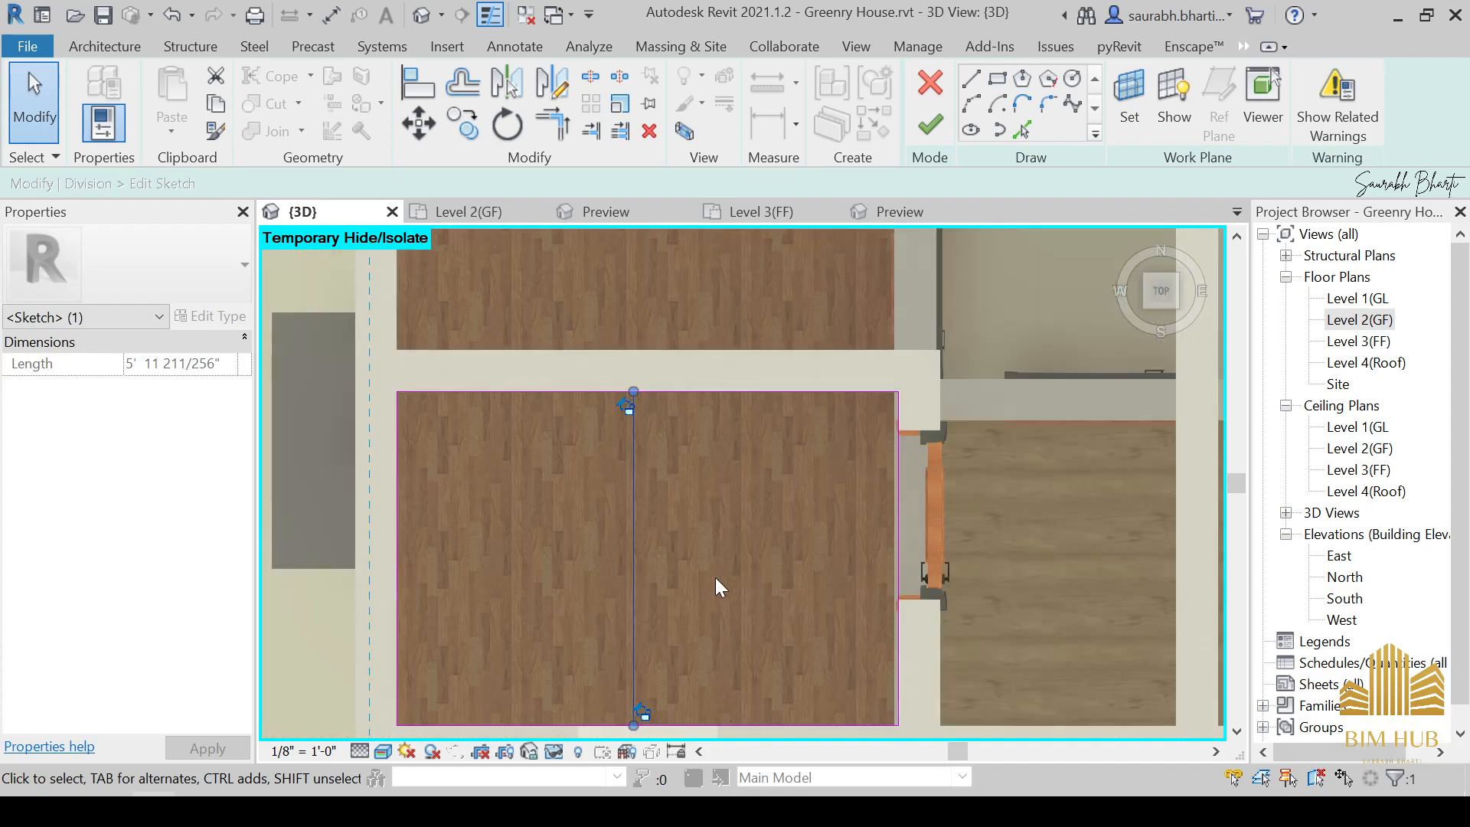
{"action": "left_click", "coordinate": [715, 578]}
{"action": "scroll", "coordinate": [643, 498], "scroll_direction": "up", "scroll_amount": 3}
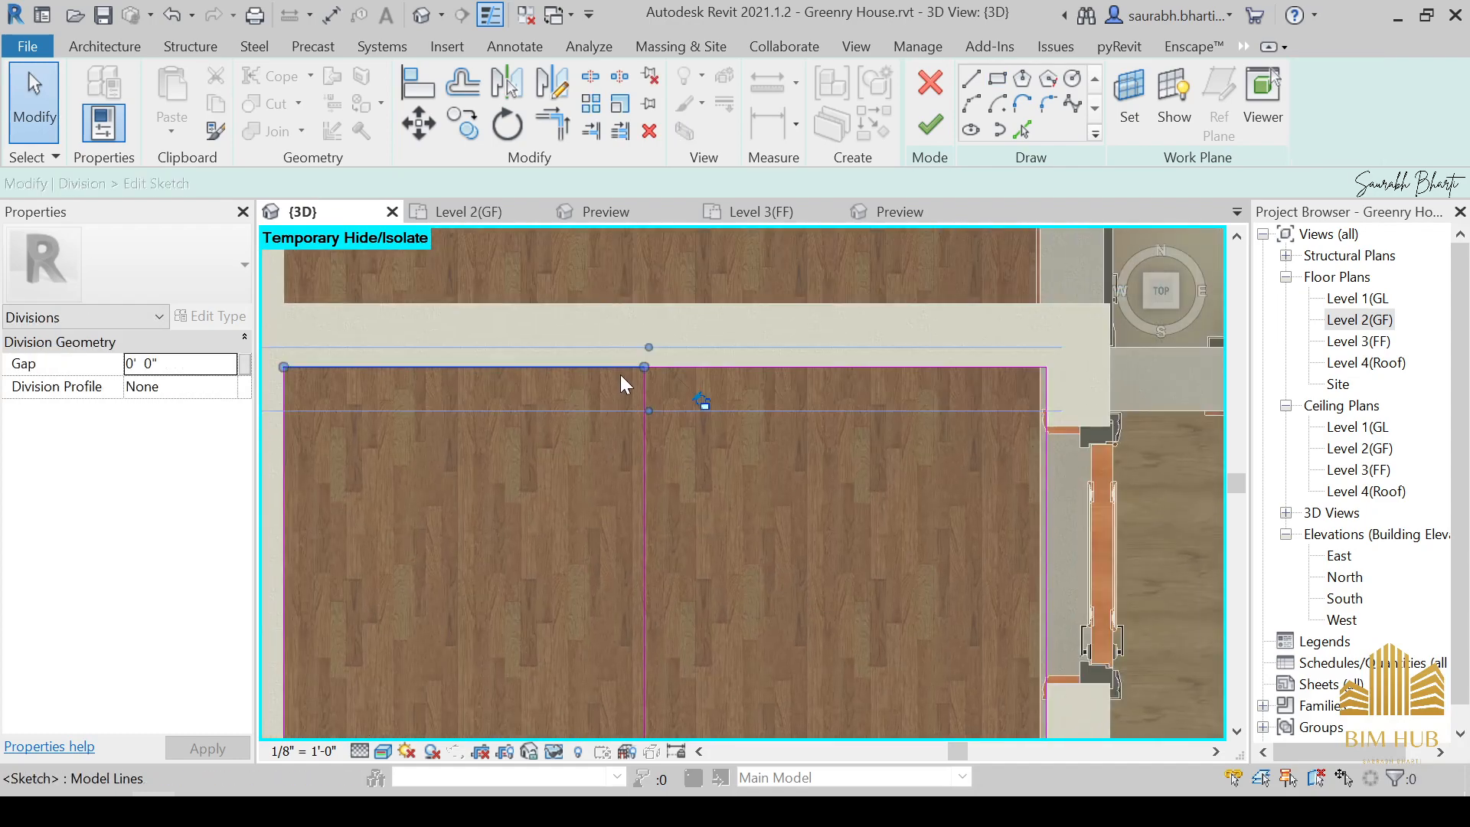
{"action": "left_click", "coordinate": [633, 429]}
{"action": "scroll", "coordinate": [645, 545], "scroll_direction": "up", "scroll_amount": 2}
{"action": "key", "text": "Escape"}
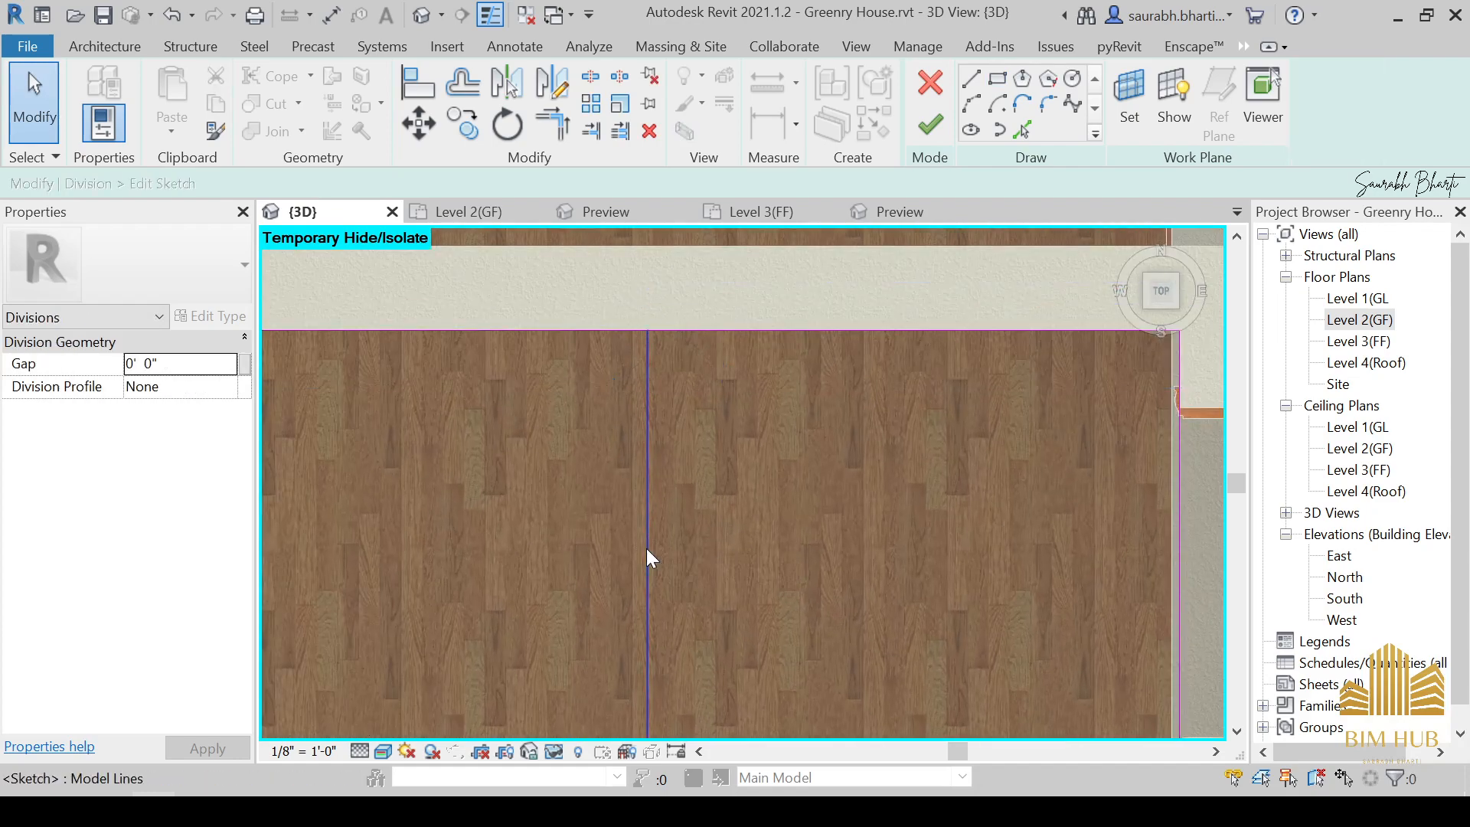
Select the remaining dividing line across the southwest room and delete it from the sketch.
{"action": "scroll", "coordinate": [689, 520], "scroll_direction": "down", "scroll_amount": 2}
{"action": "scroll", "coordinate": [694, 517], "scroll_direction": "down", "scroll_amount": 2}
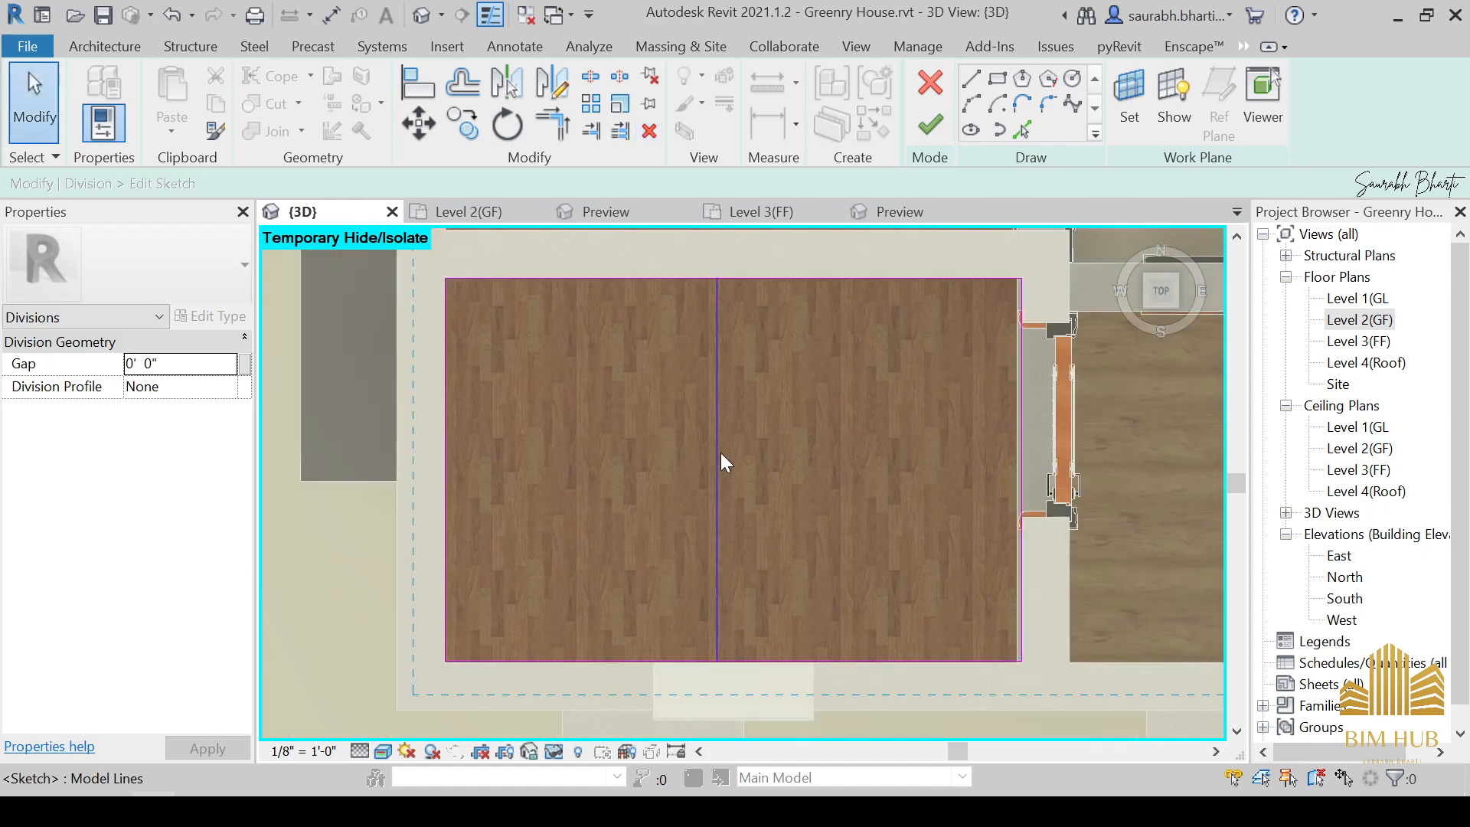
{"action": "left_click", "coordinate": [660, 457]}
{"action": "left_click", "coordinate": [750, 447]}
{"action": "left_click", "coordinate": [660, 402]}
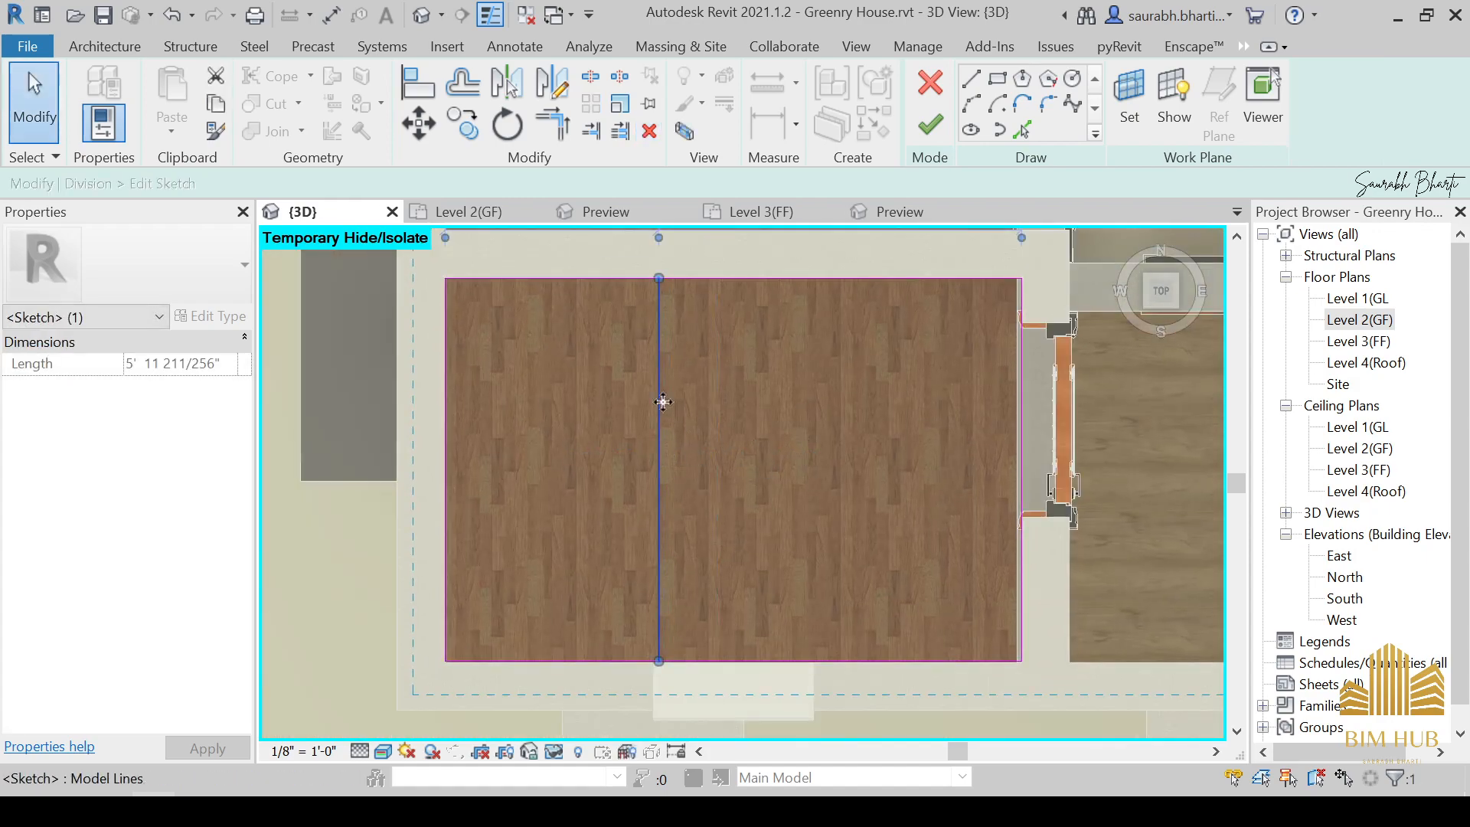
{"action": "left_click", "coordinate": [693, 420]}
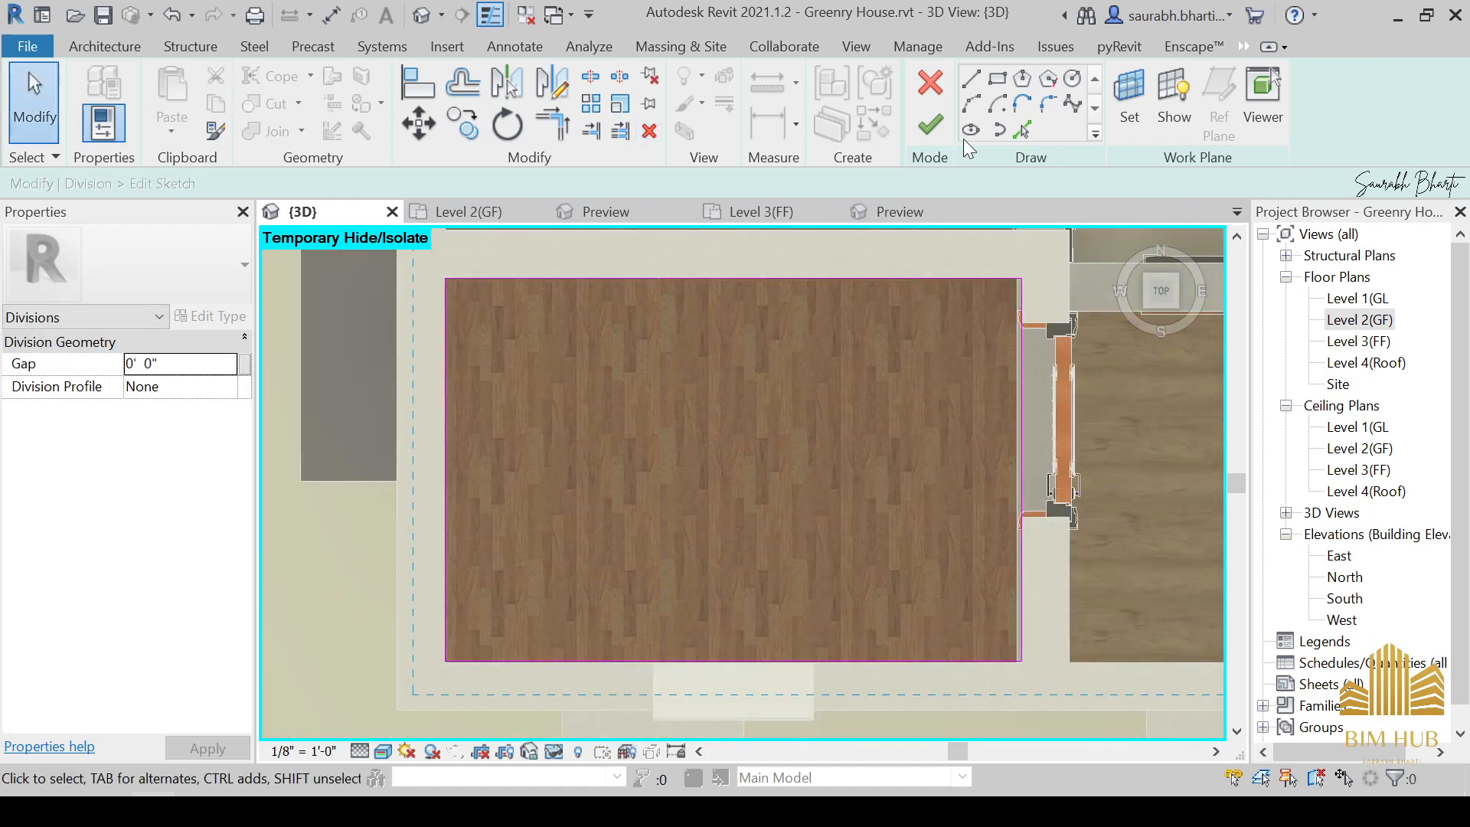
Sketch a straight line across the room's middle, from the midpoint of its north edge to the south edge.
{"action": "left_click", "coordinate": [973, 79]}
{"action": "left_click", "coordinate": [733, 280]}
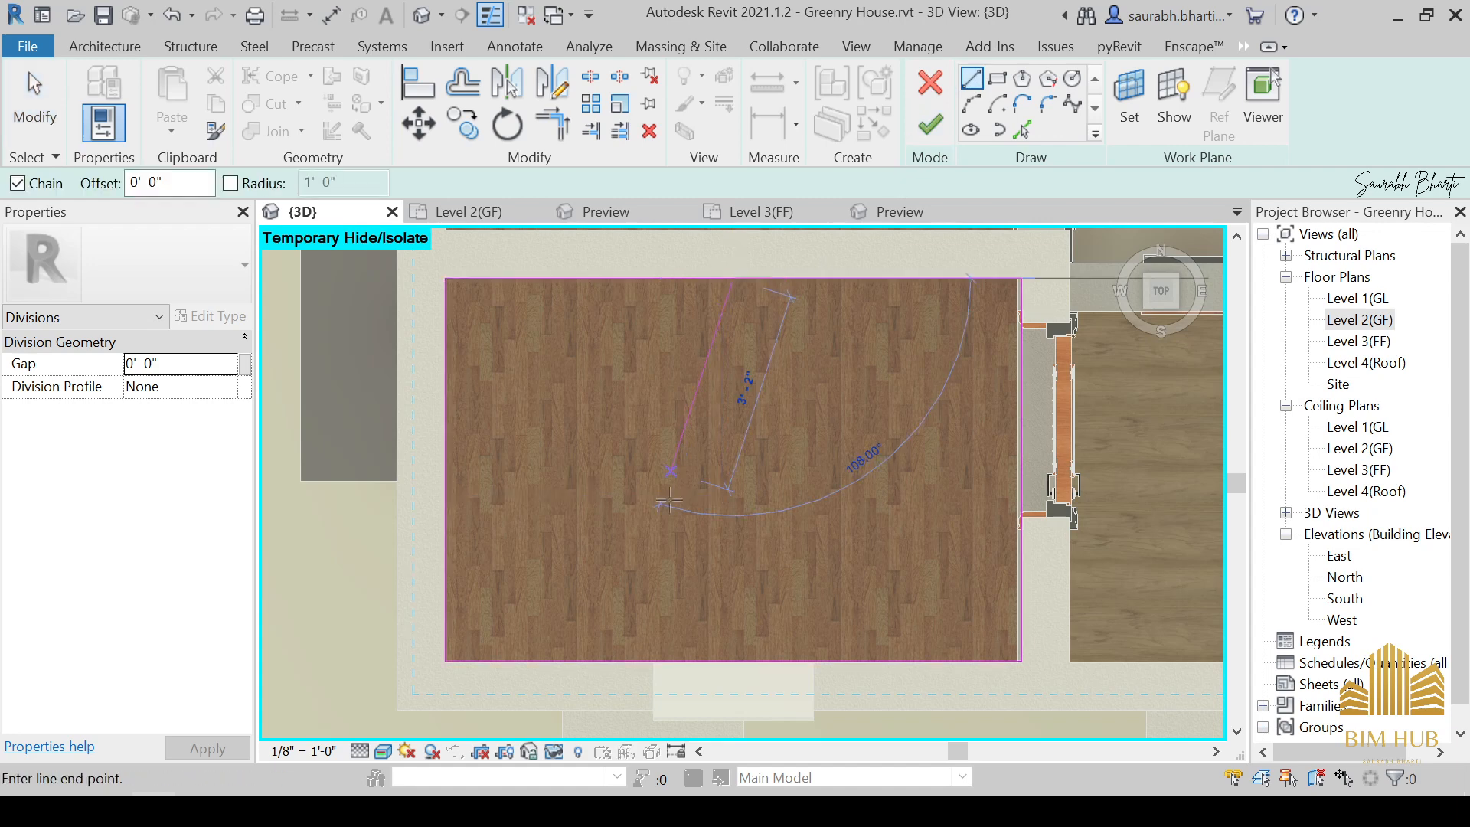
{"action": "left_click", "coordinate": [733, 662]}
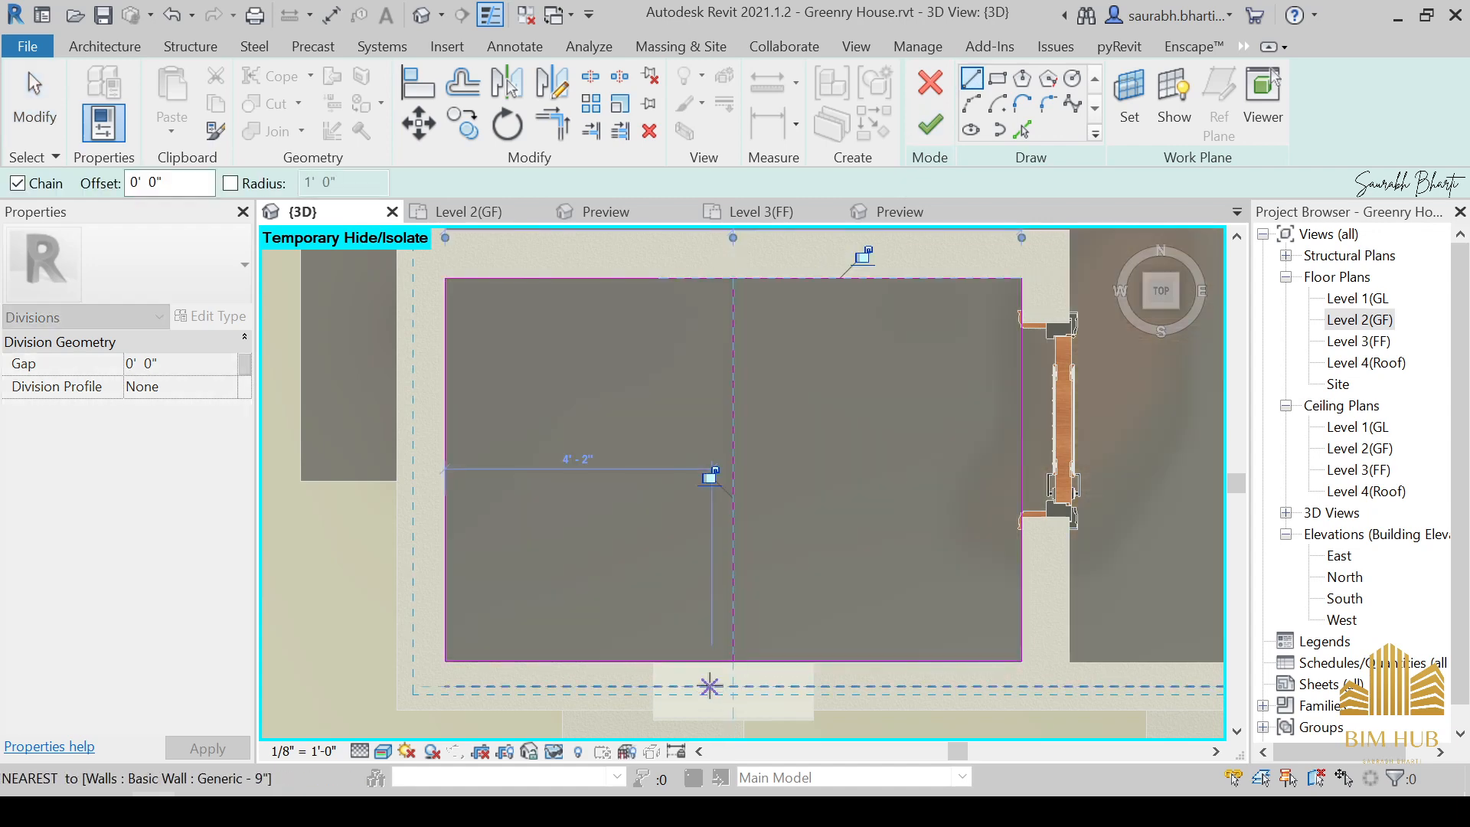
View the sketched room at an angle and from the top, and examine the bathroom's floor layout in the 2nd Floor.png plan.
{"action": "scroll", "coordinate": [787, 516], "scroll_direction": "down", "scroll_amount": 2}
{"action": "middle_click_drag", "start_coordinate": [787, 517], "coordinate": [693, 611], "text": "shift"}
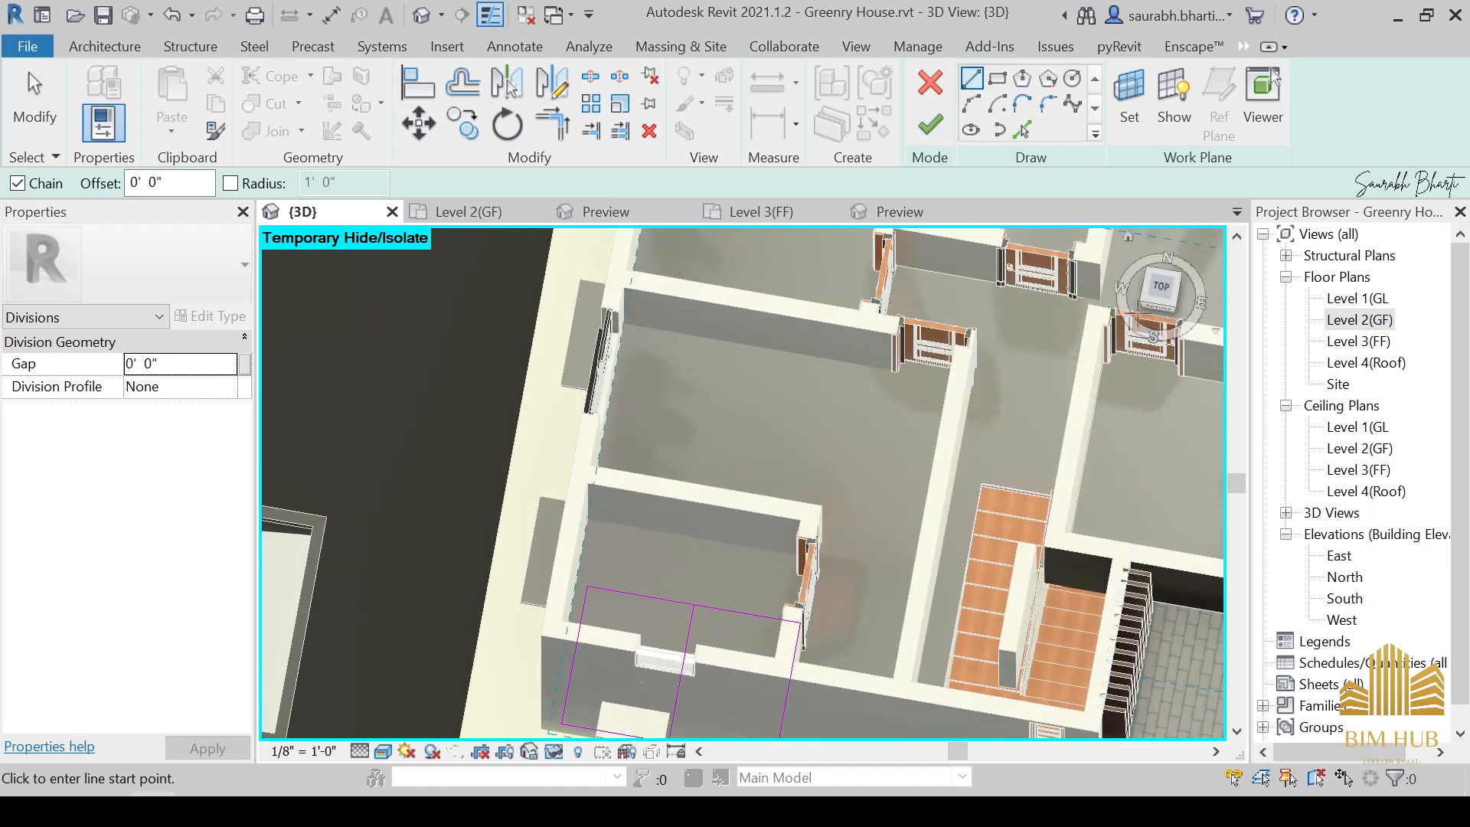
{"action": "left_click", "coordinate": [1157, 301]}
{"action": "scroll", "coordinate": [653, 554], "scroll_direction": "up", "scroll_amount": 5}
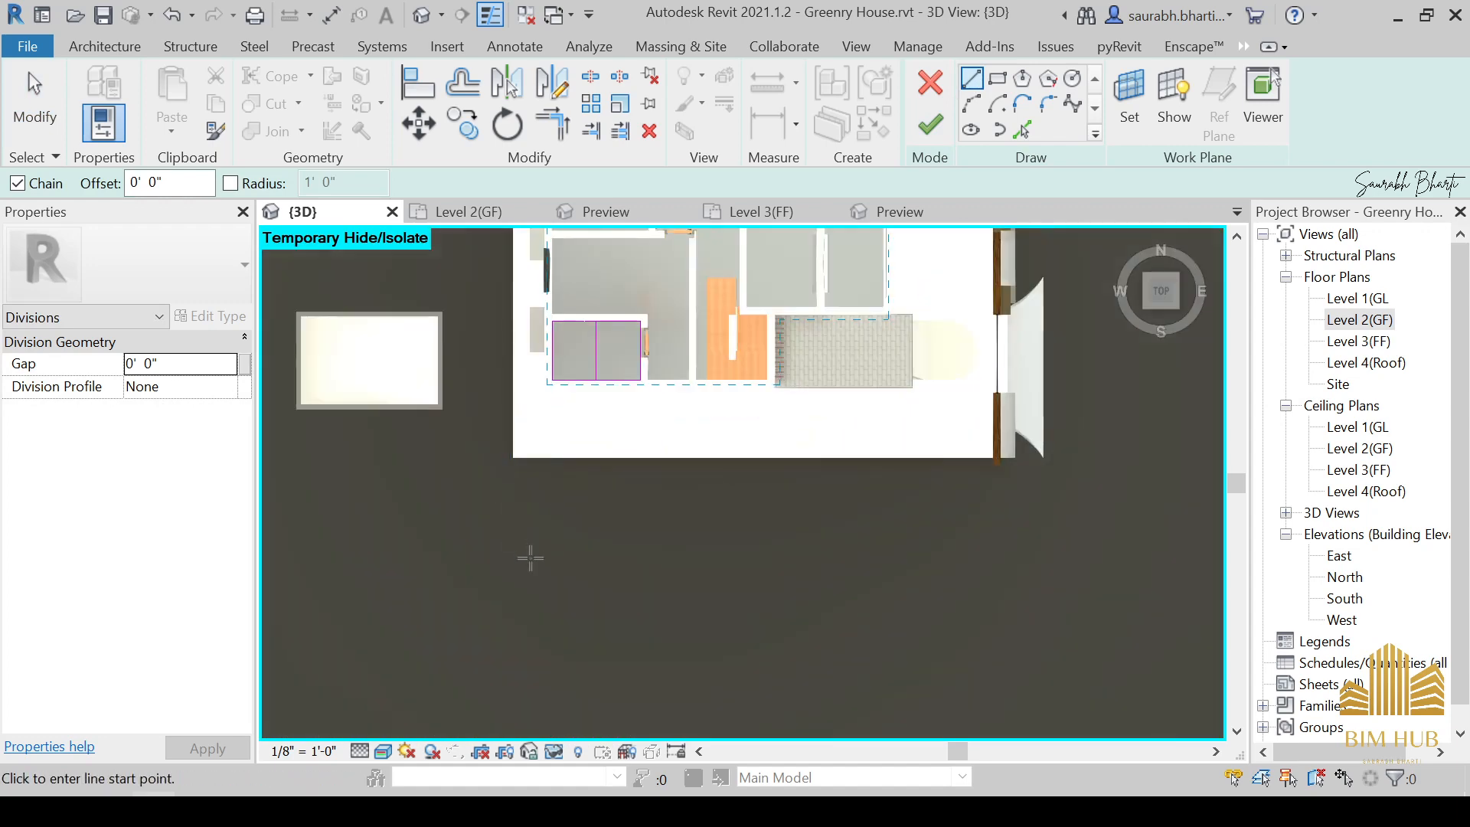
{"action": "key", "text": "Escape"}
{"action": "key", "text": "Escape"}
{"action": "scroll", "coordinate": [706, 323], "scroll_direction": "up", "scroll_amount": 6}
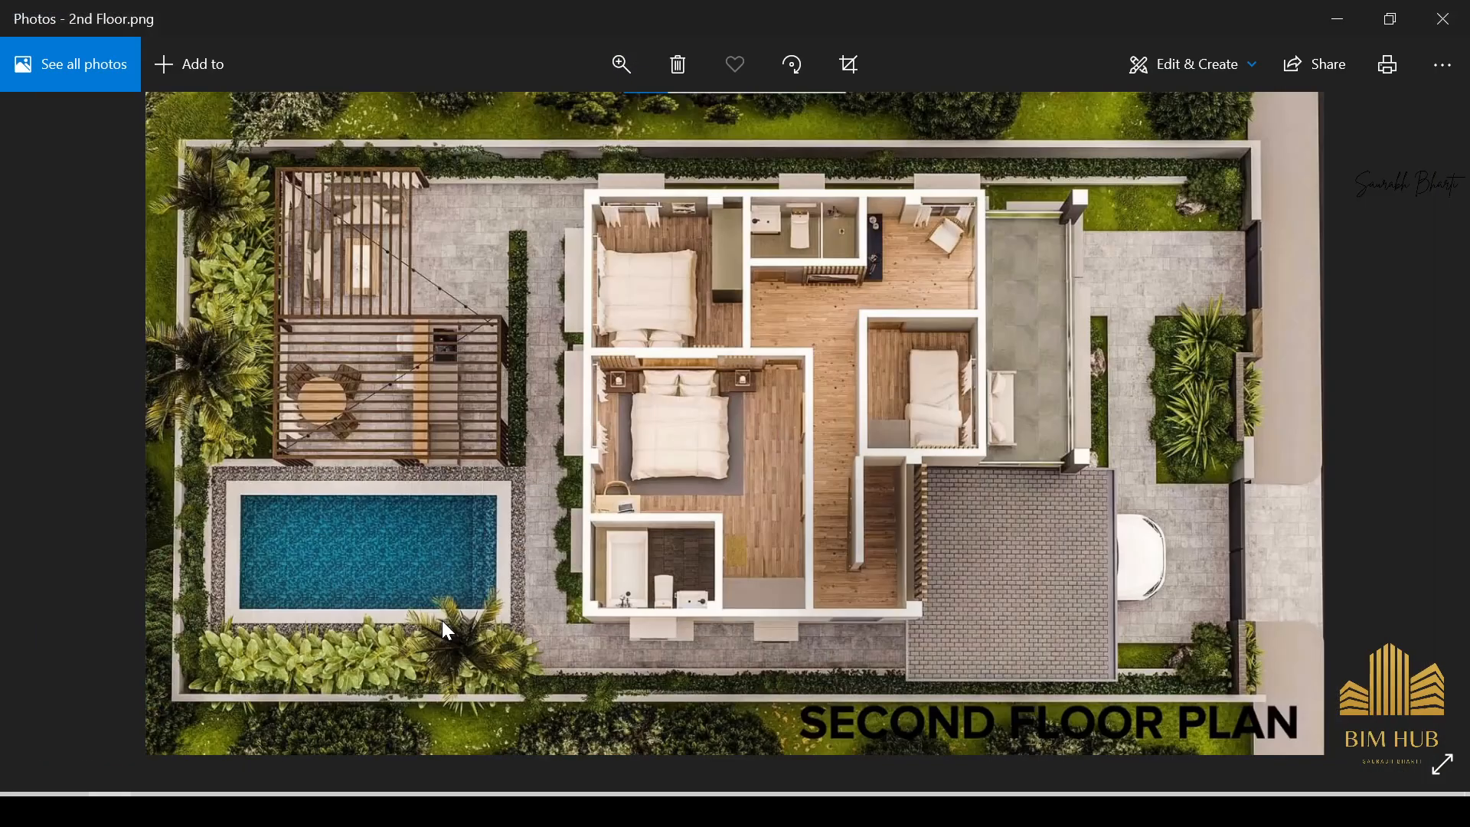
{"action": "scroll", "coordinate": [443, 620], "scroll_direction": "up", "scroll_amount": 3}
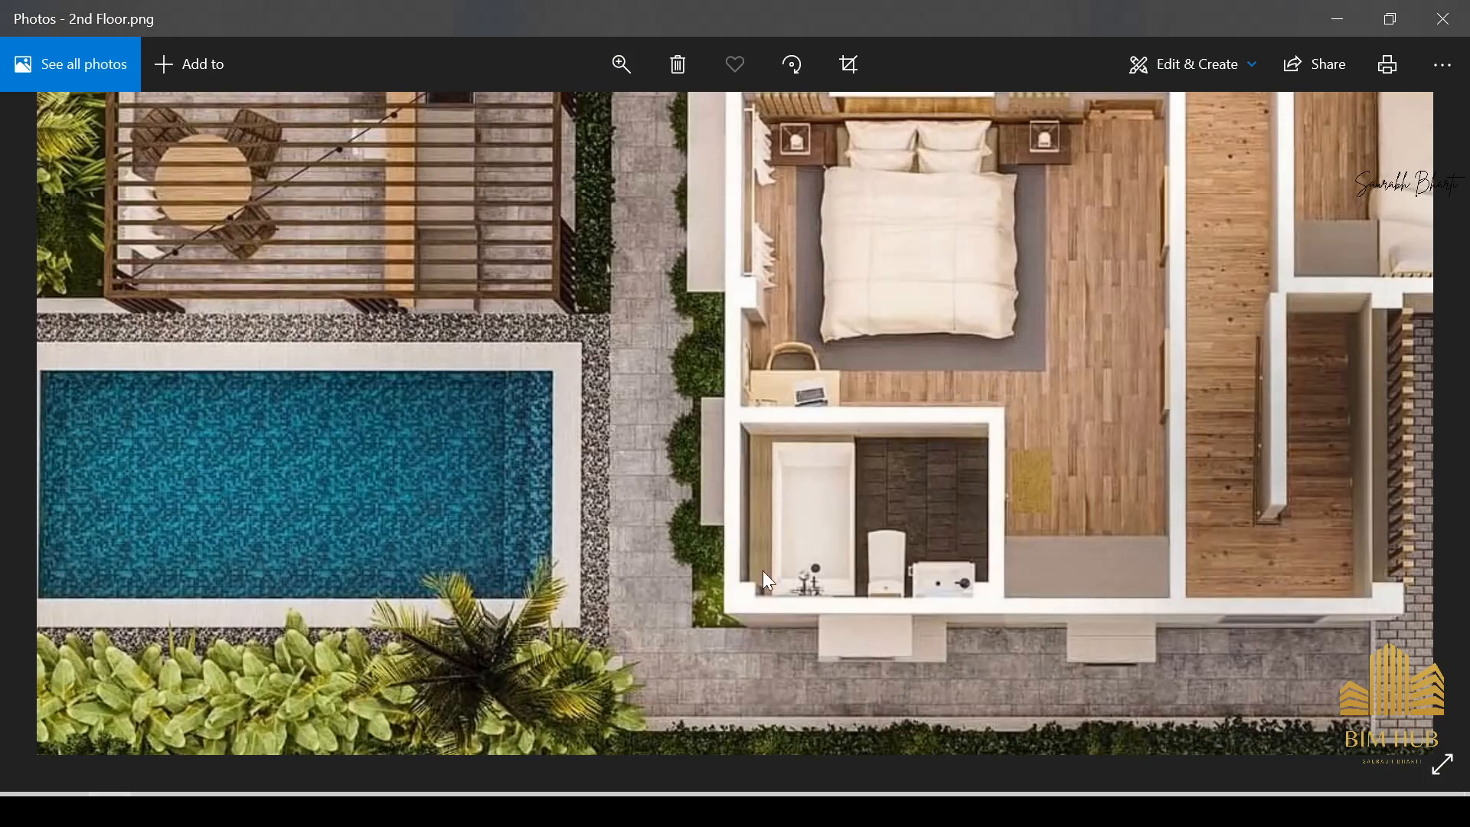
{"action": "left_click", "coordinate": [1353, 16]}
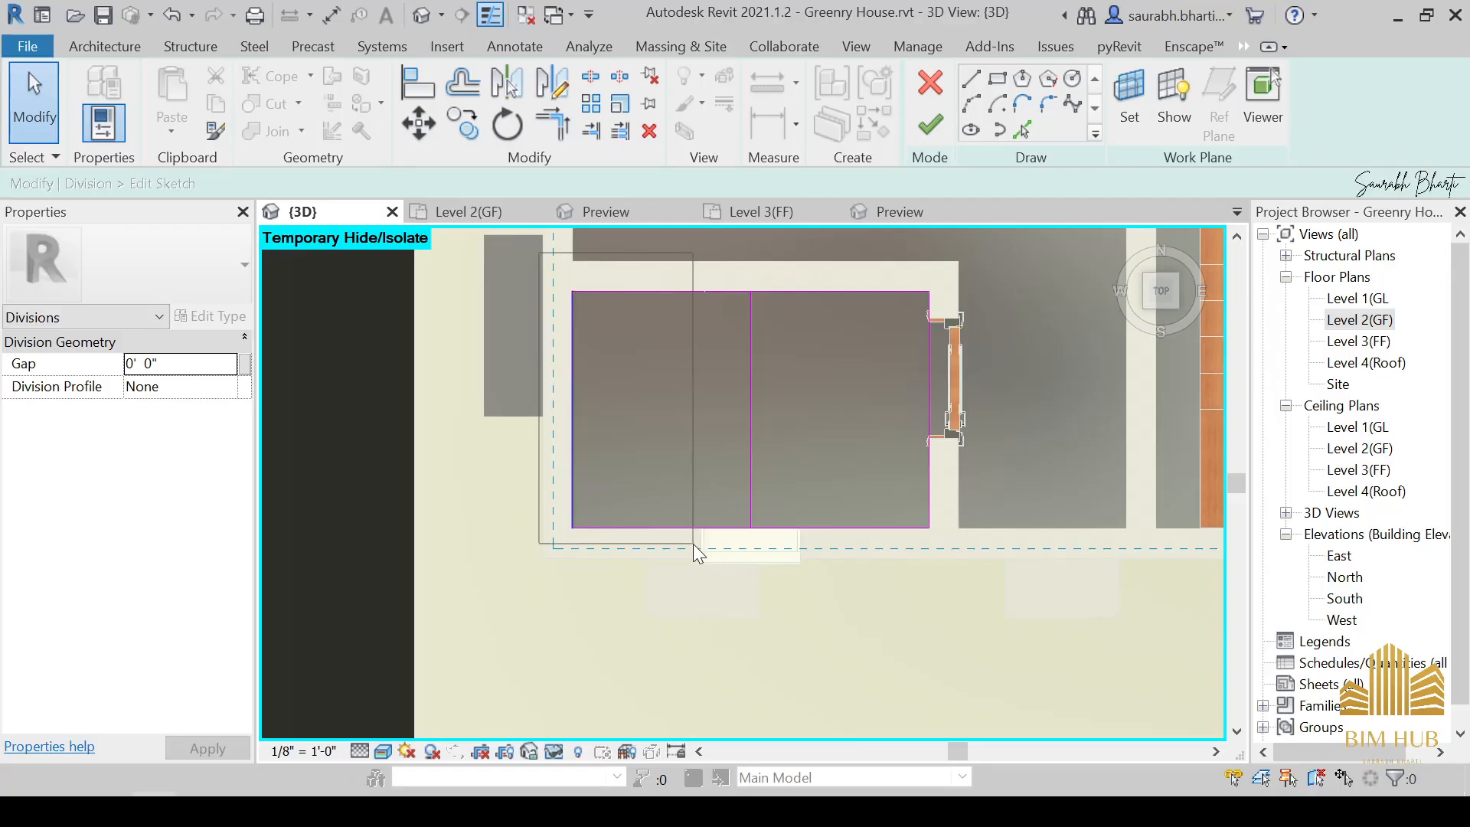
Delete the outline of the room's west half and move the dividing line westward to enlarge the remaining rectangle.
{"action": "left_click_drag", "start_coordinate": [693, 543], "coordinate": [709, 553]}
{"action": "key", "text": "Delete"}
{"action": "mouse_move", "coordinate": [750, 391]}
{"action": "left_mouse_down"}
{"action": "mouse_move", "coordinate": [685, 391]}
{"action": "mouse_move", "coordinate": [699, 388]}
{"action": "left_mouse_up"}
{"action": "left_click", "coordinate": [831, 360]}
{"action": "scroll", "coordinate": [831, 360], "scroll_direction": "down", "scroll_amount": 3}
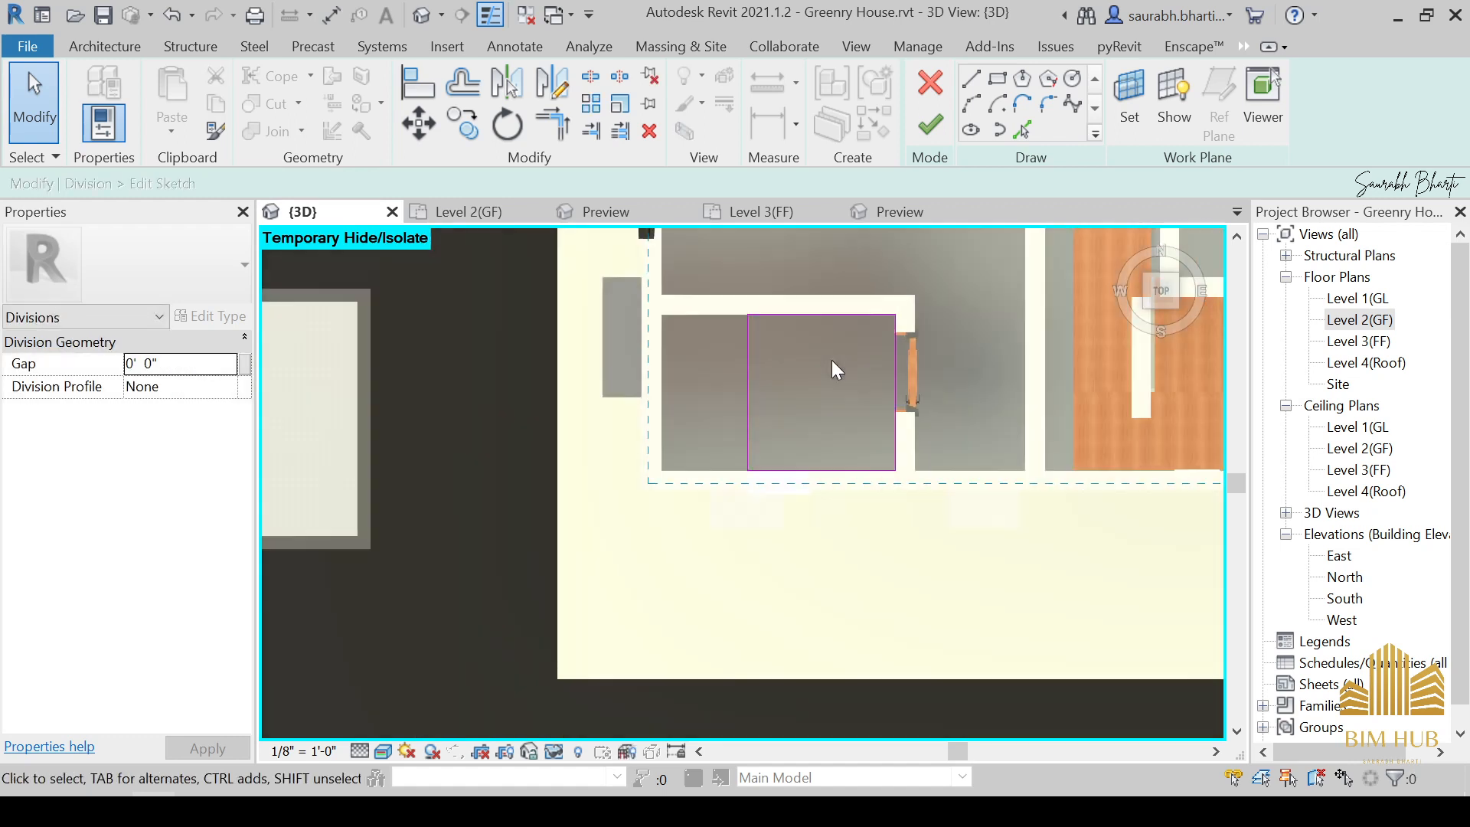
Sketch lines around the bathroom's door opening, following the wall's outer face for about 2'-11" and returning to the room's east edge.
{"action": "scroll", "coordinate": [908, 428], "scroll_direction": "up", "scroll_amount": 4}
{"action": "middle_click_drag", "start_coordinate": [922, 351], "coordinate": [896, 414]}
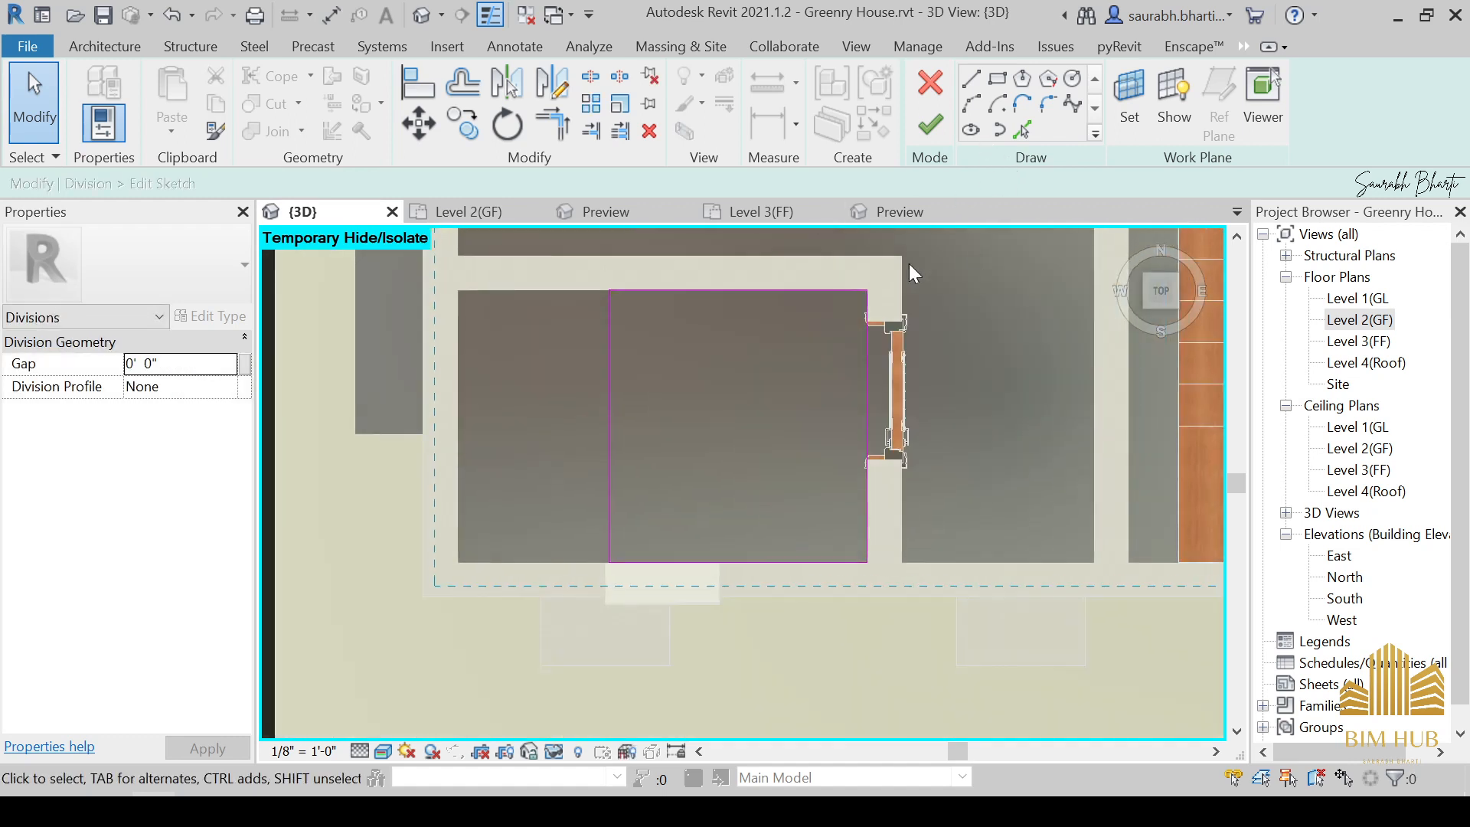
{"action": "left_click", "coordinate": [972, 78]}
{"action": "scroll", "coordinate": [873, 321], "scroll_direction": "up", "scroll_amount": 3}
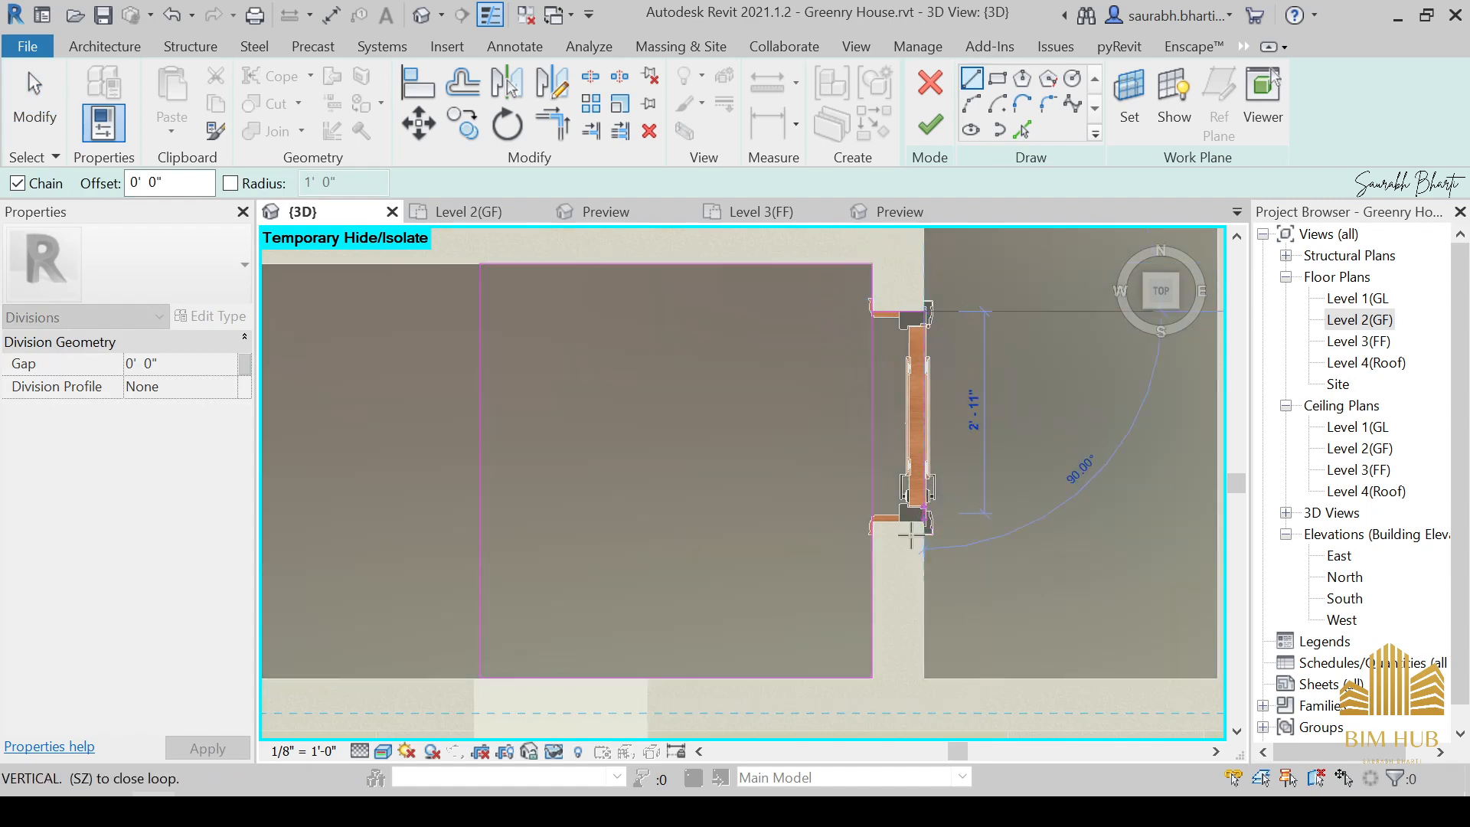
{"action": "left_click", "coordinate": [924, 514]}
{"action": "left_click", "coordinate": [873, 521]}
{"action": "key", "text": "Escape"}
{"action": "key", "text": "Escape"}
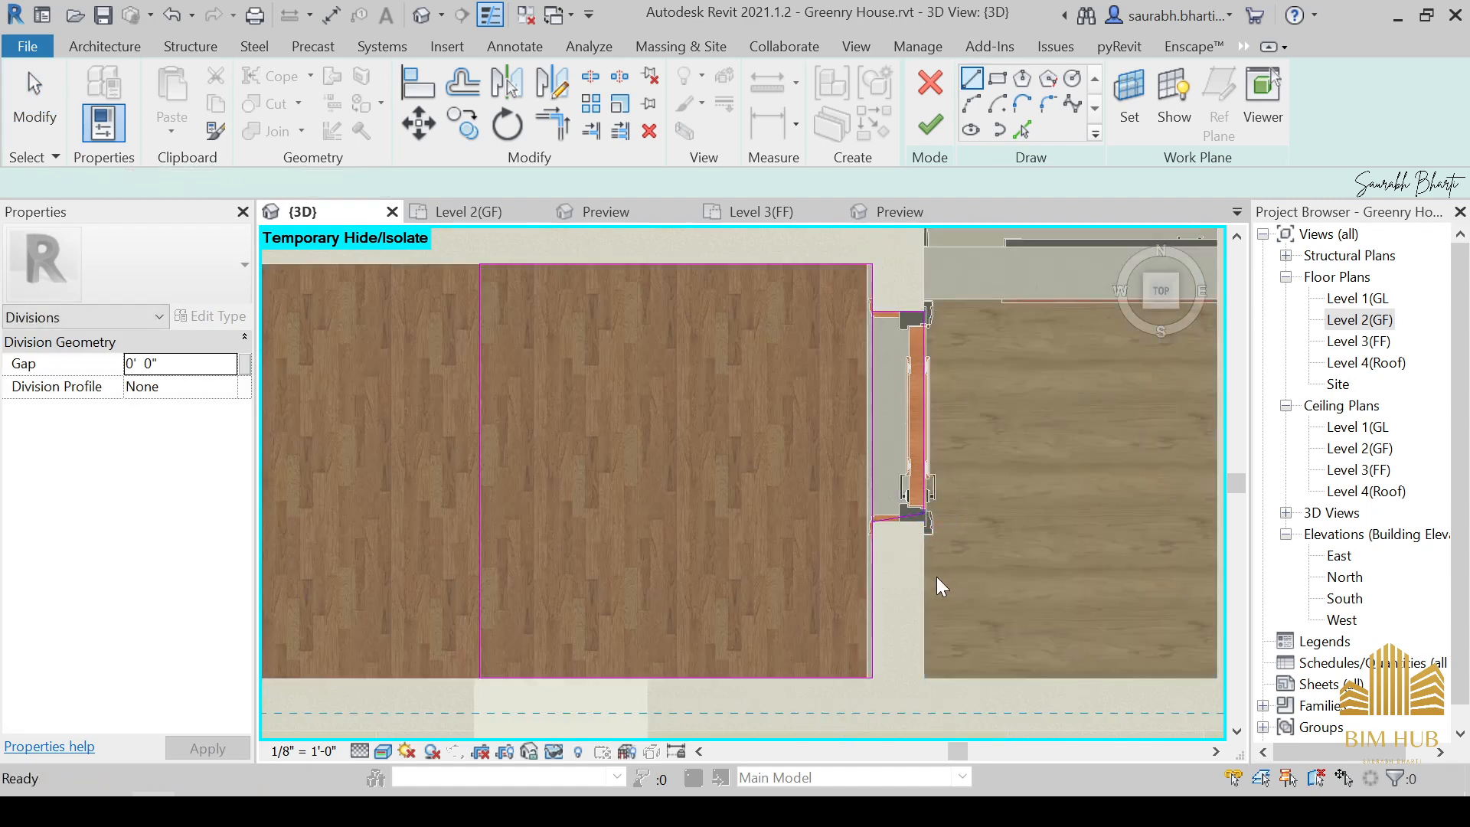
Set the visual style to Hidden Line and sketch a horizontal line along the wall end at the doorway's south side.
{"action": "scroll", "coordinate": [922, 503], "scroll_direction": "up", "scroll_amount": 5}
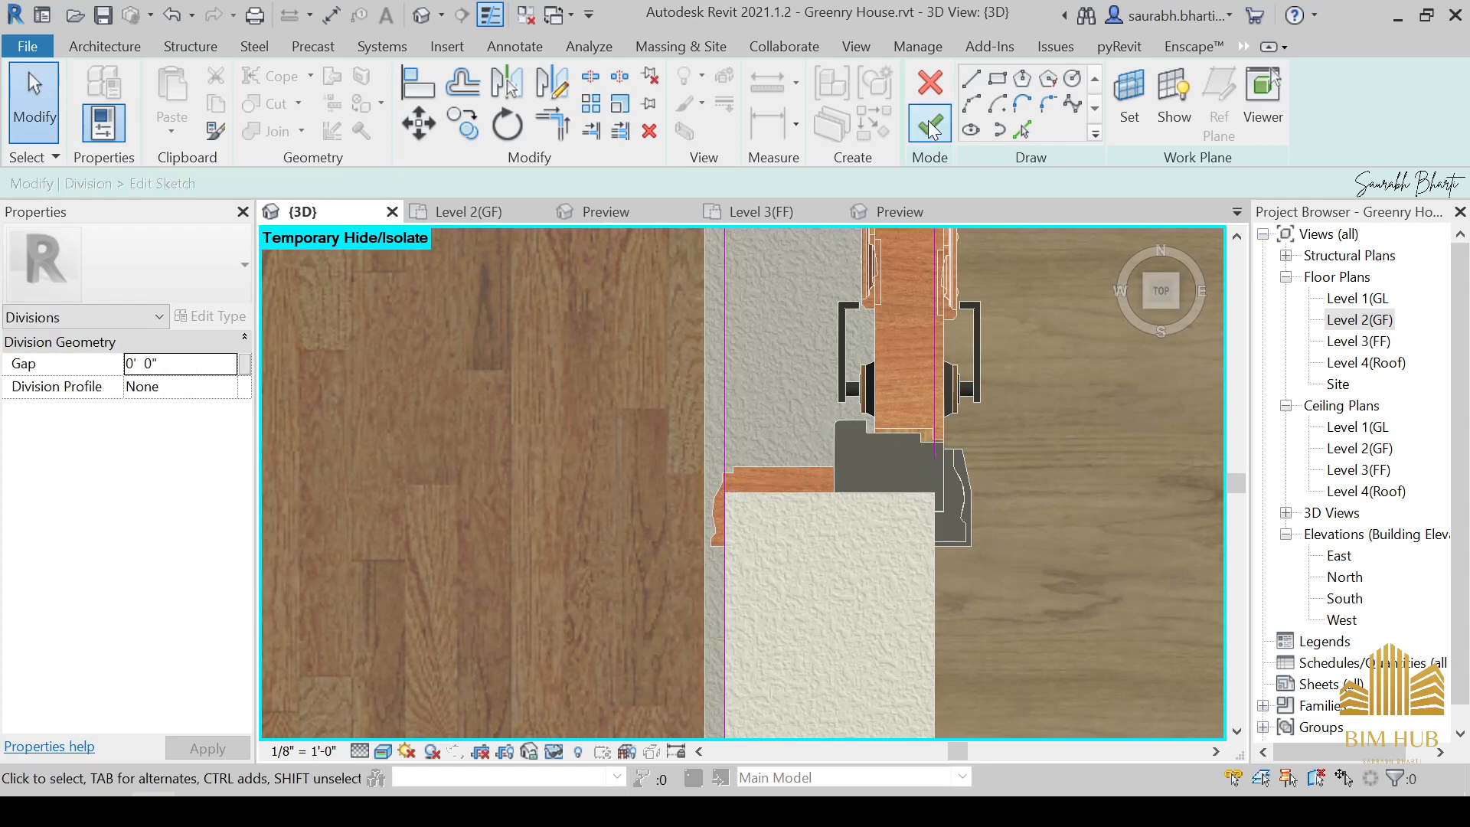
{"action": "left_click", "coordinate": [383, 751]}
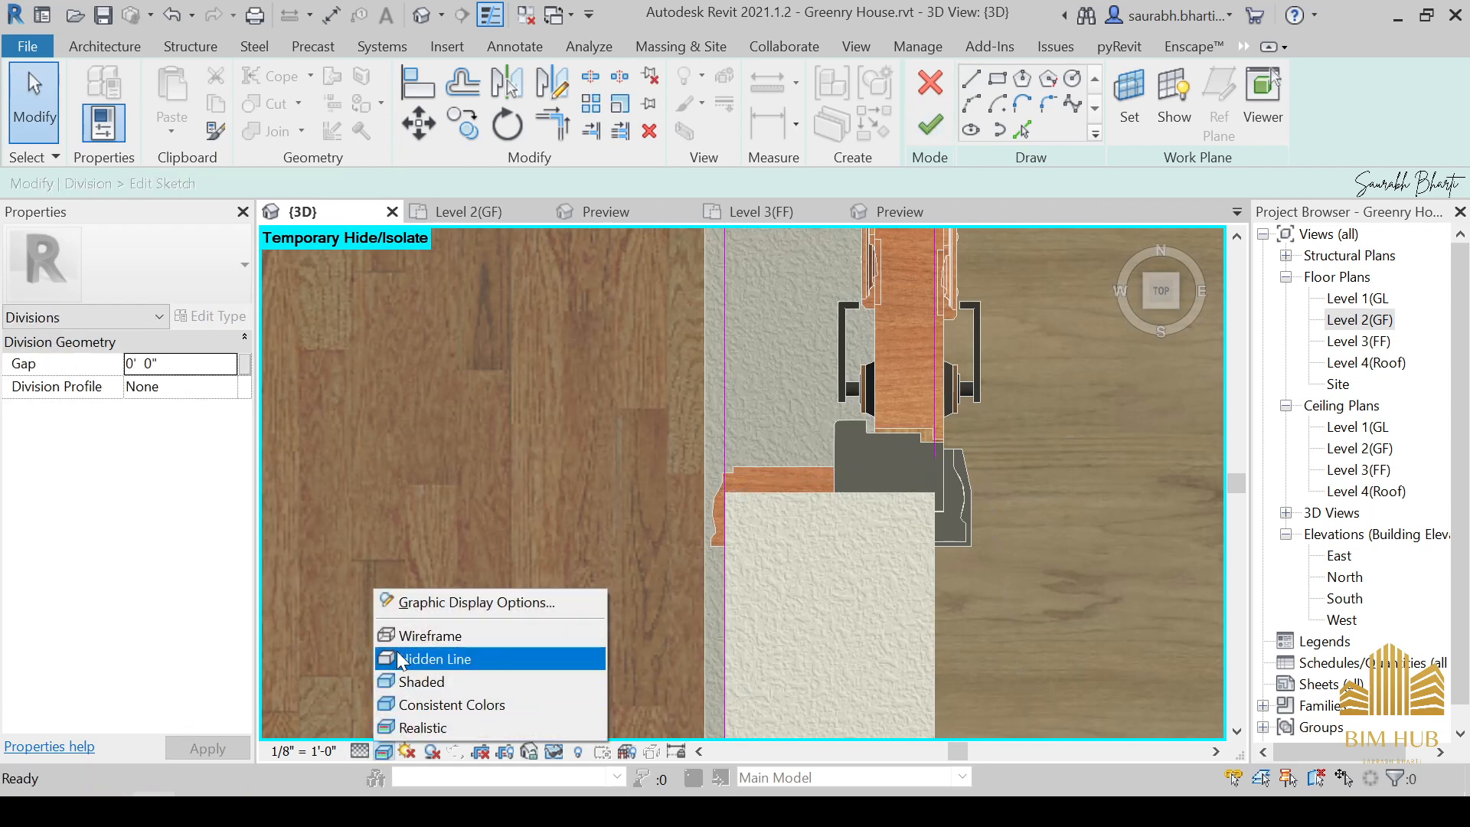
{"action": "left_click", "coordinate": [401, 662]}
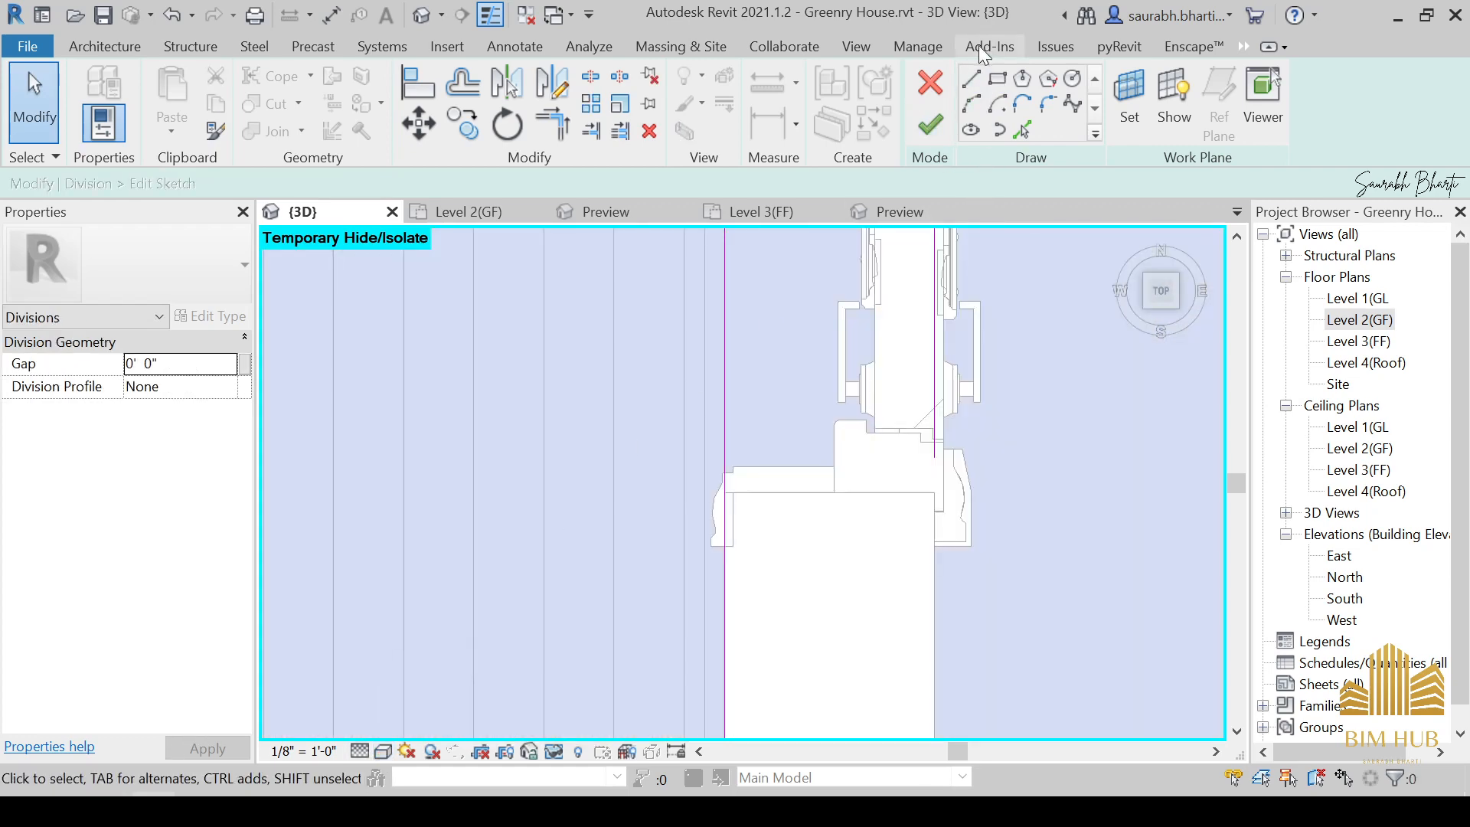
{"action": "left_click", "coordinate": [972, 77]}
{"action": "left_click", "coordinate": [724, 492]}
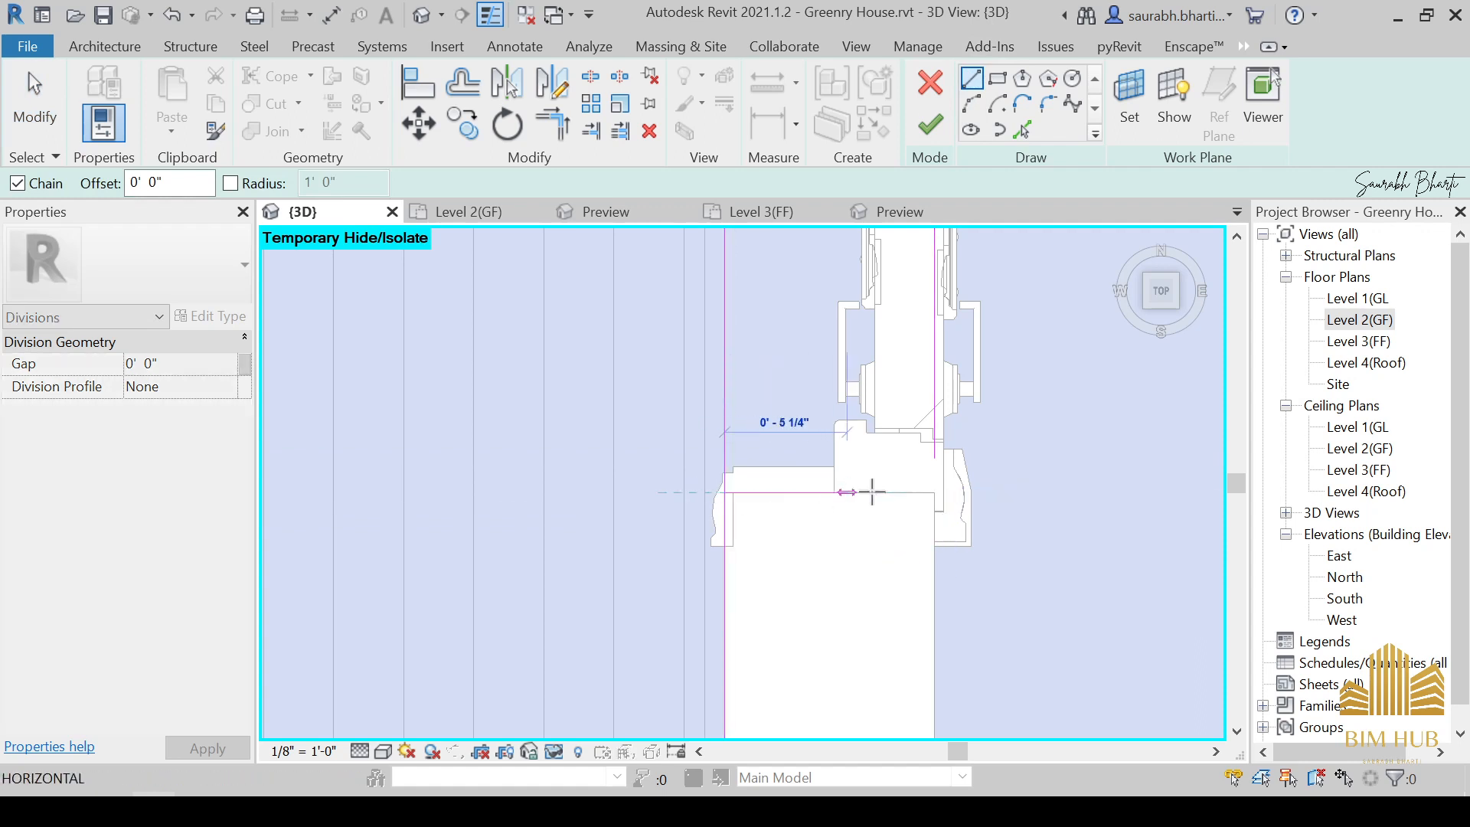
{"action": "left_click", "coordinate": [915, 491]}
{"action": "scroll", "coordinate": [930, 492], "scroll_direction": "down", "scroll_amount": 3}
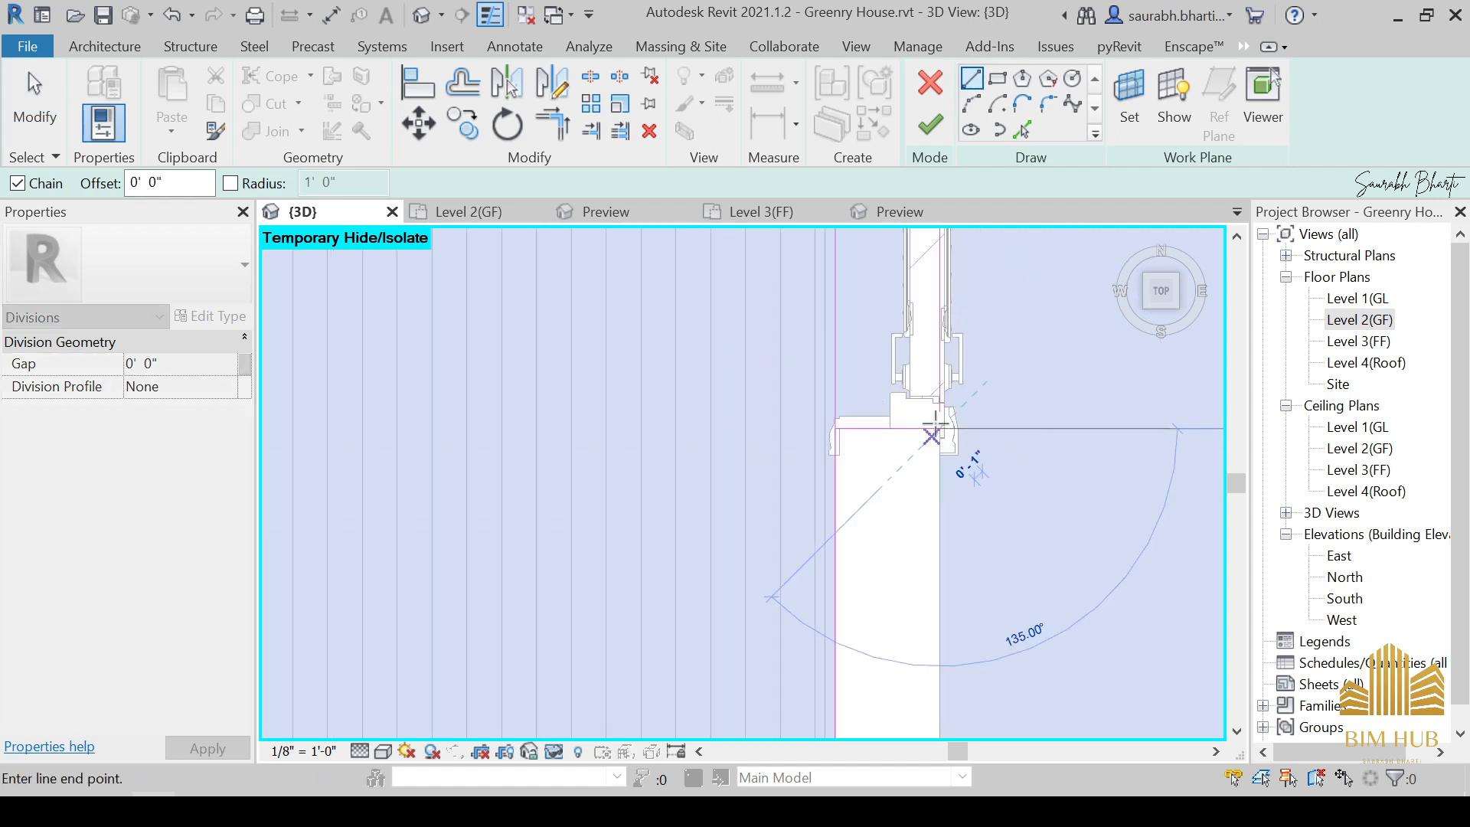
{"action": "key", "text": "Escape"}
{"action": "key", "text": "Escape"}
Trim the doorway's south and outer lines to a corner and split the room's east line within the door opening.
{"action": "key", "text": "t"}
{"action": "key", "text": "r"}
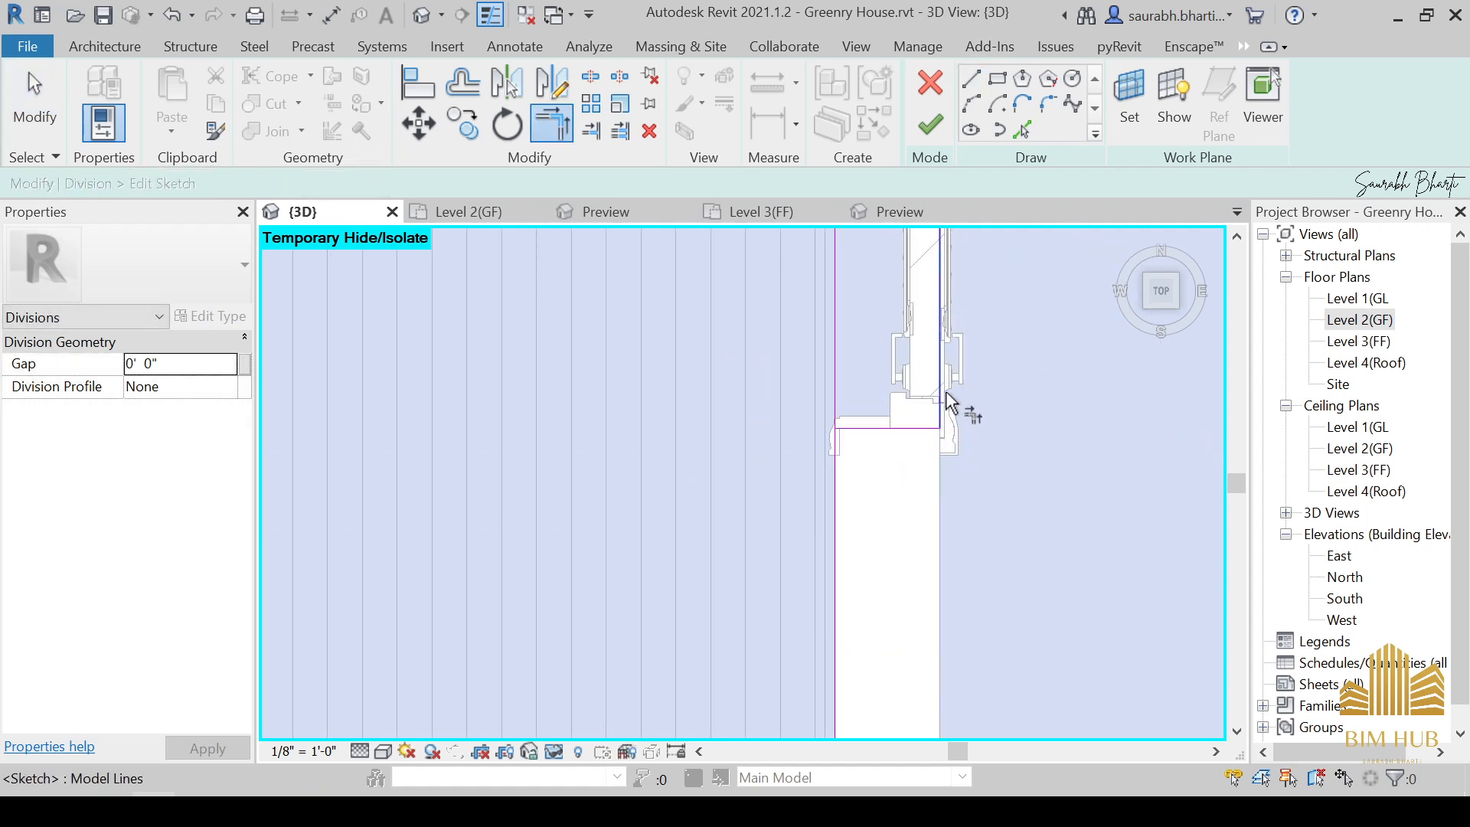
{"action": "middle_click_drag", "start_coordinate": [880, 474], "coordinate": [866, 581]}
{"action": "key", "text": "Escape"}
{"action": "key", "text": "s"}
{"action": "key", "text": "l"}
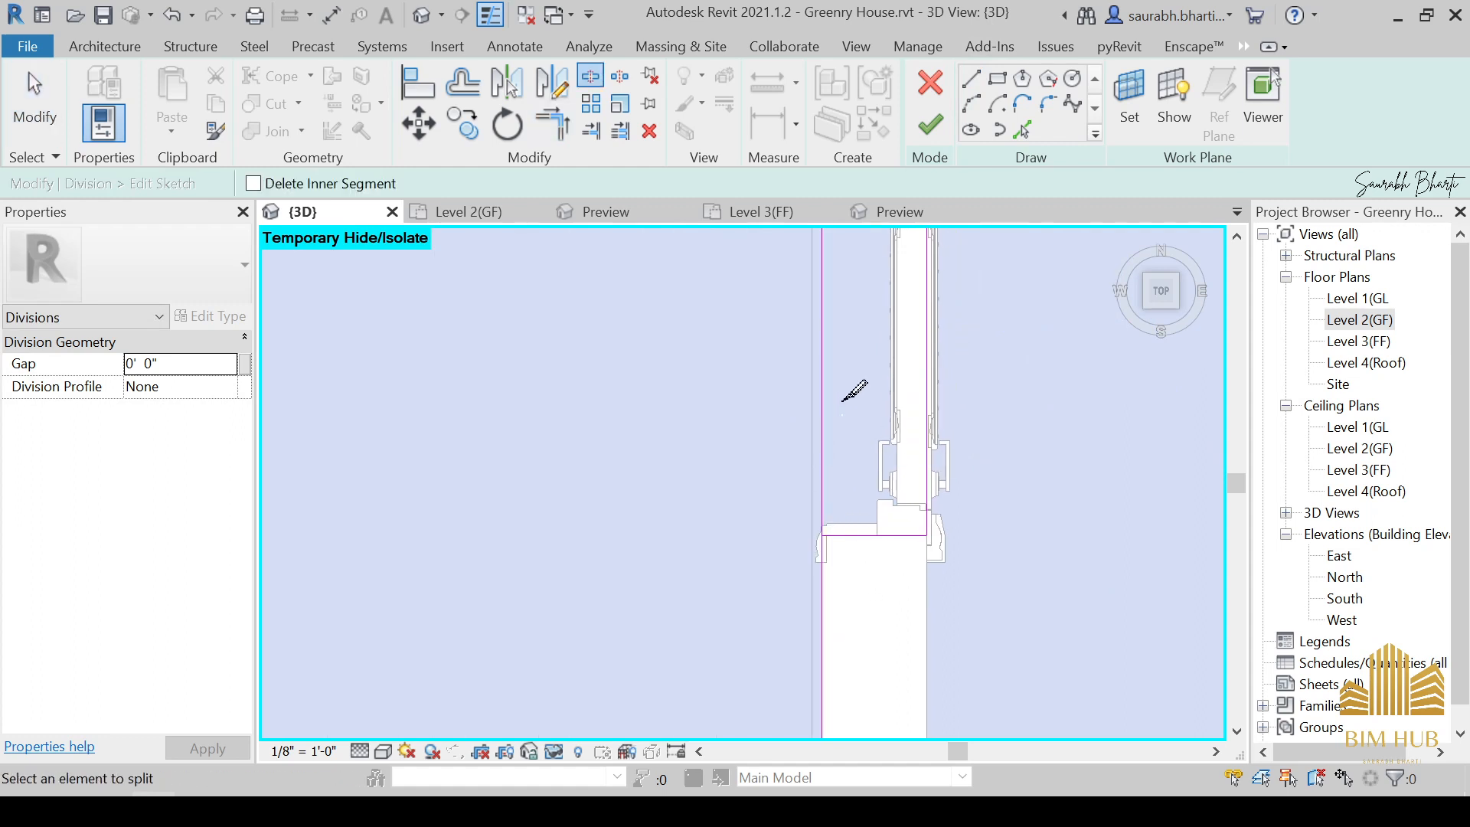
{"action": "left_click", "coordinate": [822, 376]}
Trim both halves of the split east line to the doorway's south and north lines, closing the outline.
{"action": "key", "text": "Escape"}
{"action": "key", "text": "t"}
{"action": "key", "text": "r"}
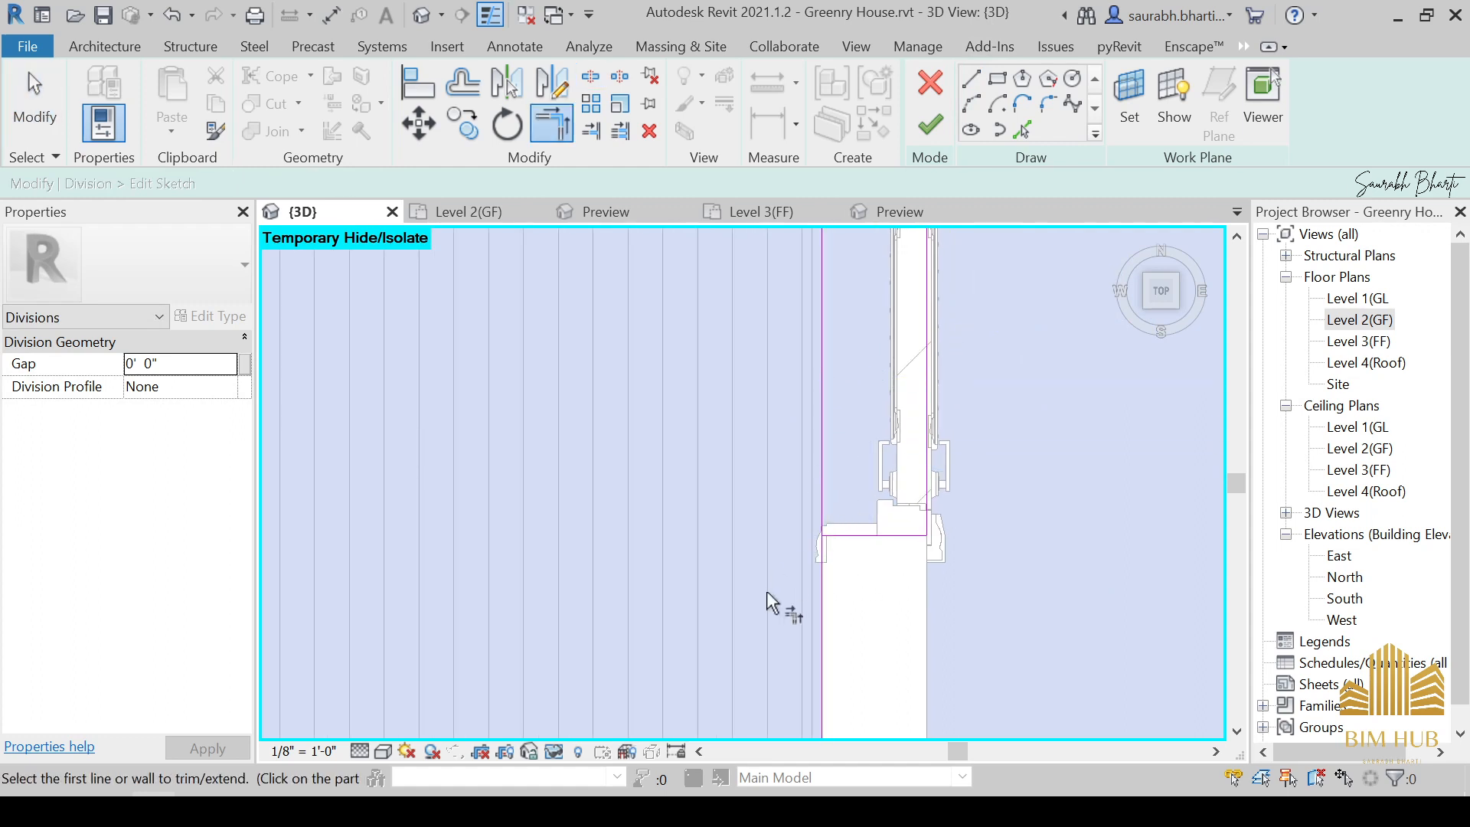
{"action": "left_click", "coordinate": [847, 538]}
{"action": "scroll", "coordinate": [827, 330], "scroll_direction": "down", "scroll_amount": 4}
{"action": "middle_click_drag", "start_coordinate": [827, 332], "coordinate": [720, 677]}
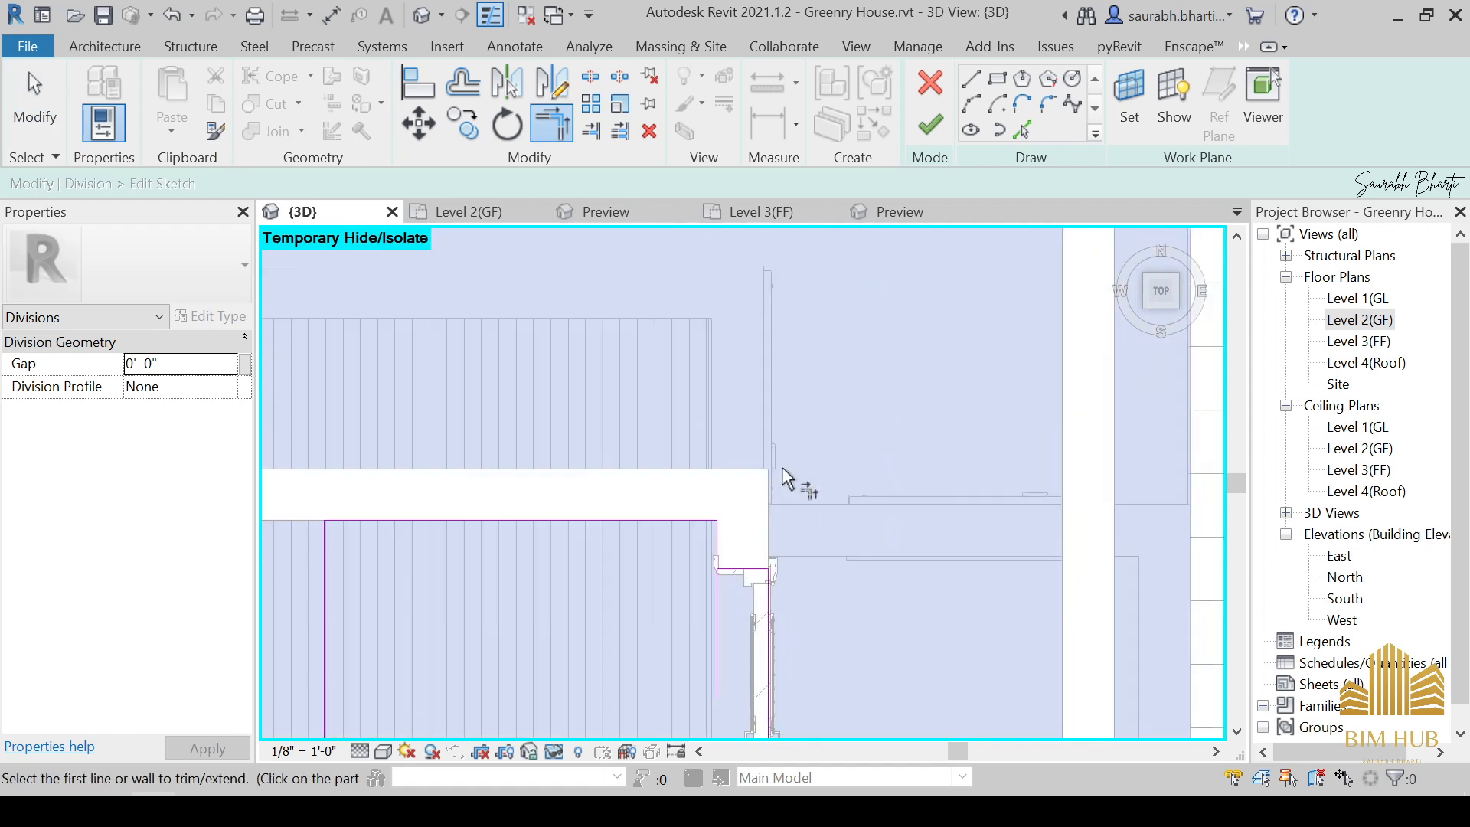
{"action": "left_click", "coordinate": [727, 568]}
{"action": "scroll", "coordinate": [728, 568], "scroll_direction": "down", "scroll_amount": 5}
{"action": "middle_click_drag", "start_coordinate": [731, 574], "coordinate": [834, 438]}
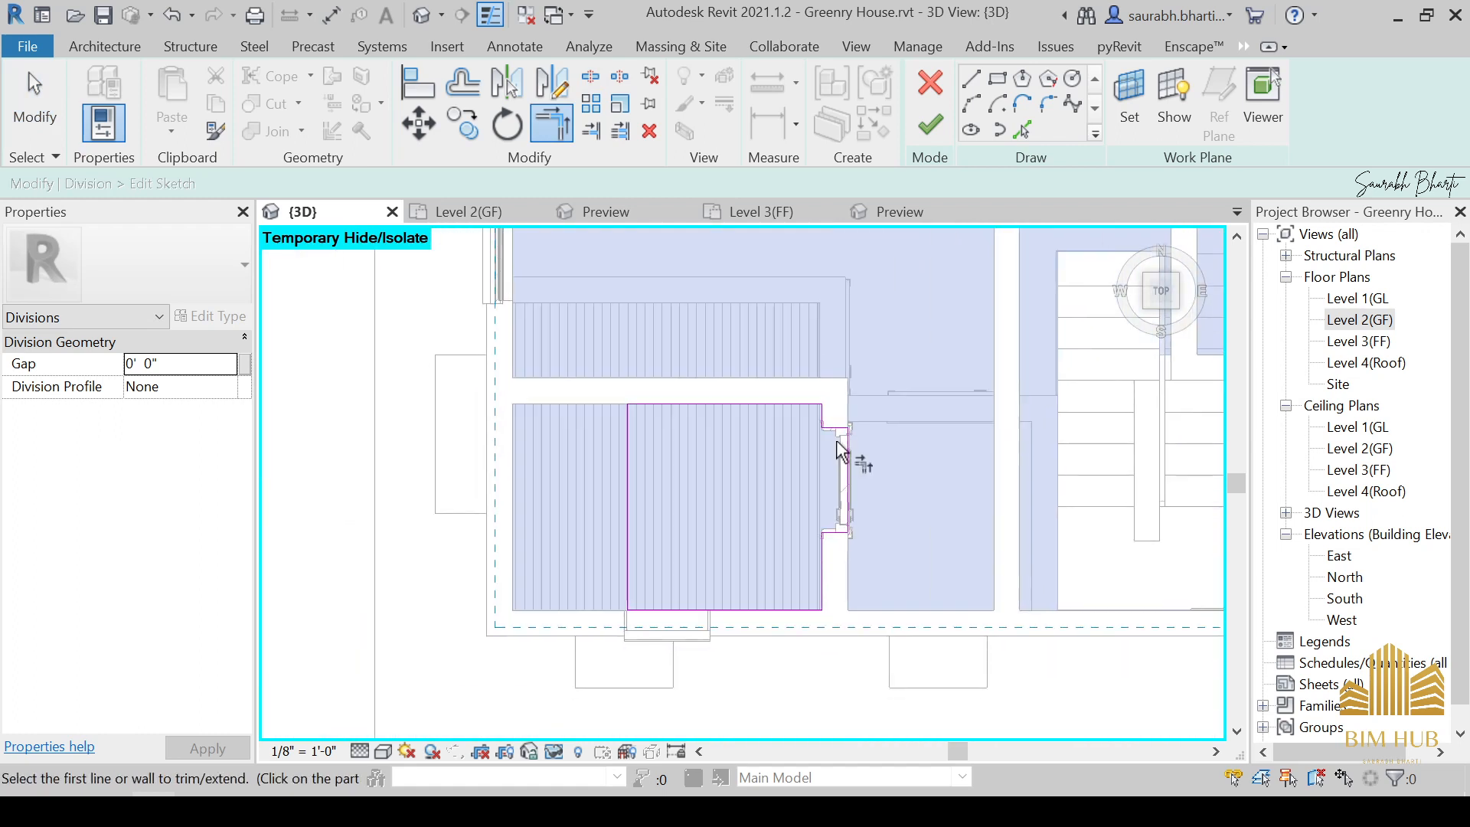
{"action": "key", "text": "Escape"}
Finish the sketch, complete the floor part division and set the 3D view's visual style to Realistic.
{"action": "left_click", "coordinate": [921, 133]}
{"action": "scroll", "coordinate": [683, 580], "scroll_direction": "down", "scroll_amount": 4}
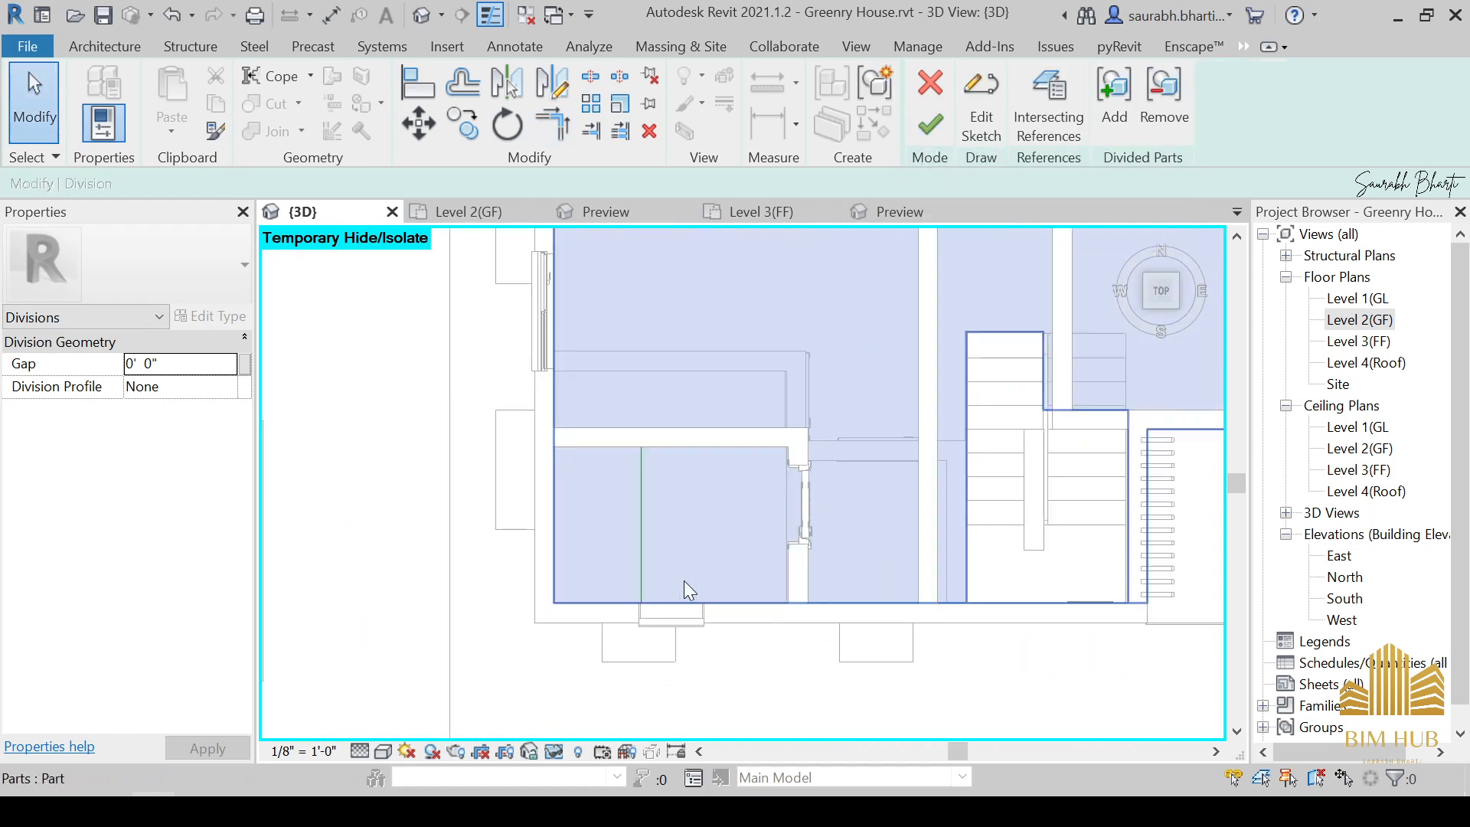
{"action": "left_click", "coordinate": [927, 132]}
{"action": "middle_click_drag", "start_coordinate": [751, 618], "coordinate": [621, 539], "text": "shift"}
{"action": "scroll", "coordinate": [620, 539], "scroll_direction": "up", "scroll_amount": 3}
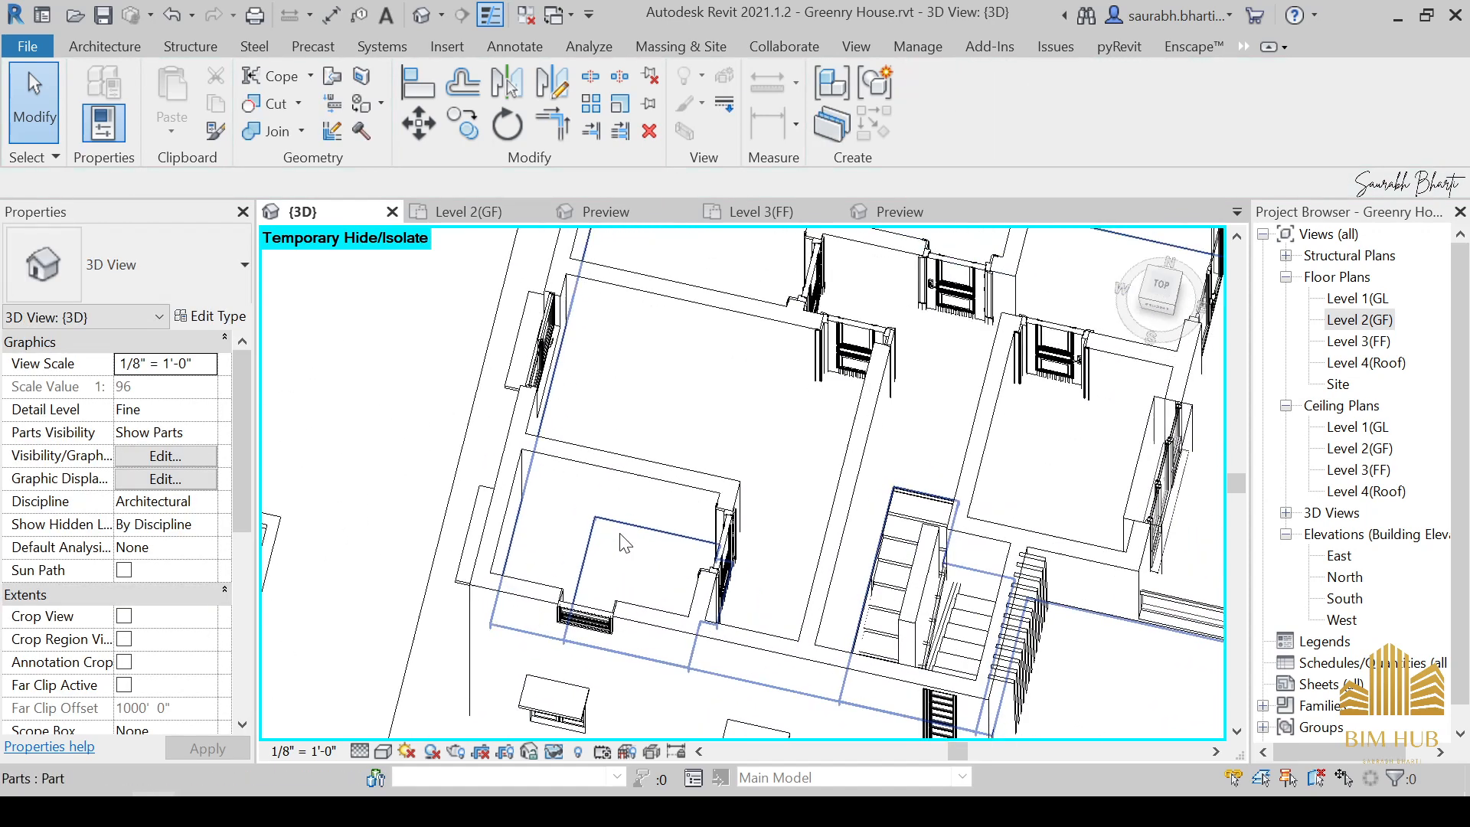
{"action": "left_click", "coordinate": [390, 751]}
{"action": "left_click", "coordinate": [425, 724]}
Select the newly divided bathroom floor part, turn off Material By Original and open its material for editing.
{"action": "left_click", "coordinate": [581, 553]}
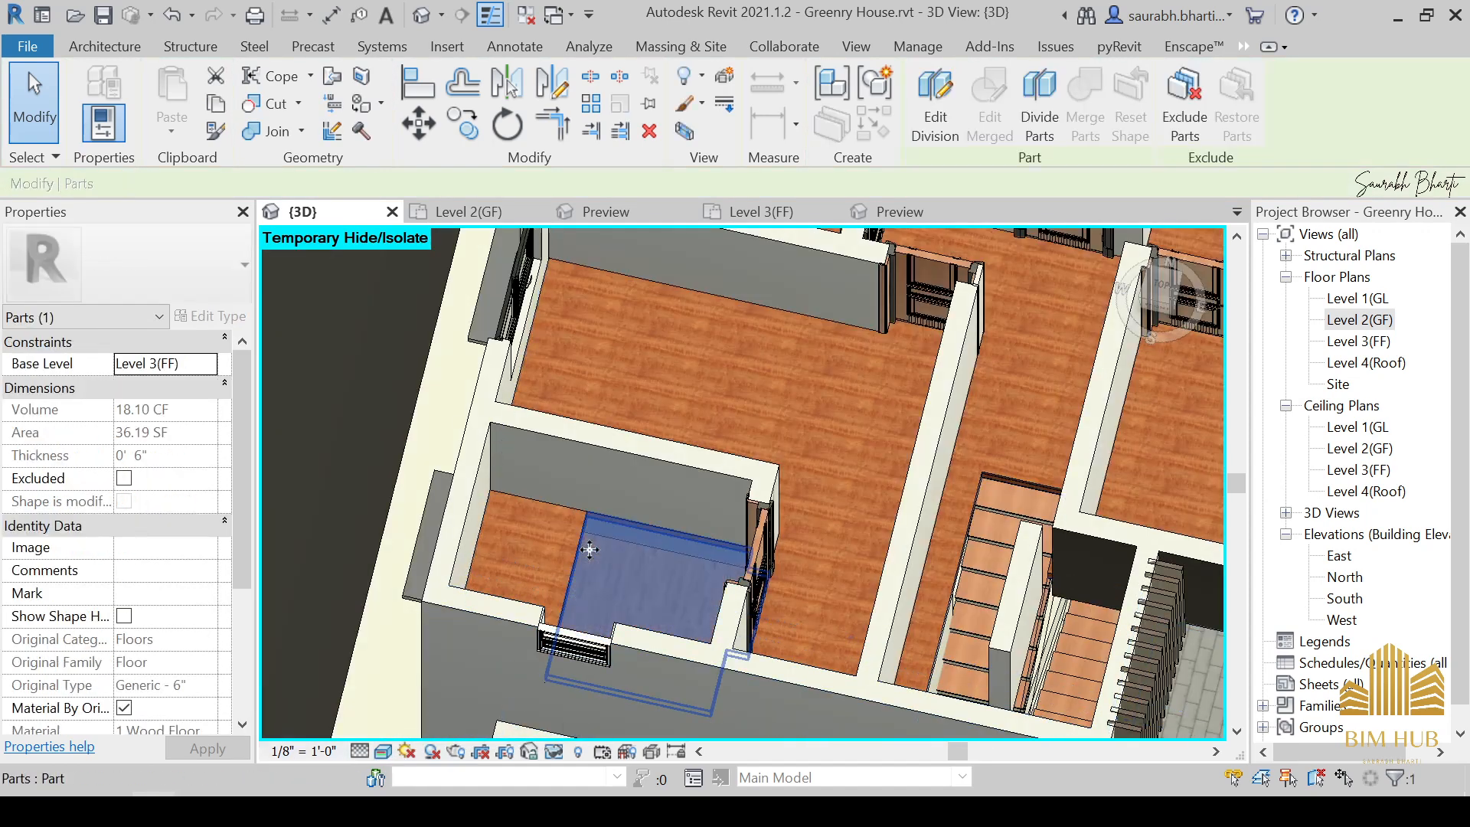
{"action": "middle_click_drag", "start_coordinate": [581, 552], "coordinate": [659, 612], "text": "shift"}
{"action": "scroll", "coordinate": [79, 662], "scroll_direction": "down", "scroll_amount": 4}
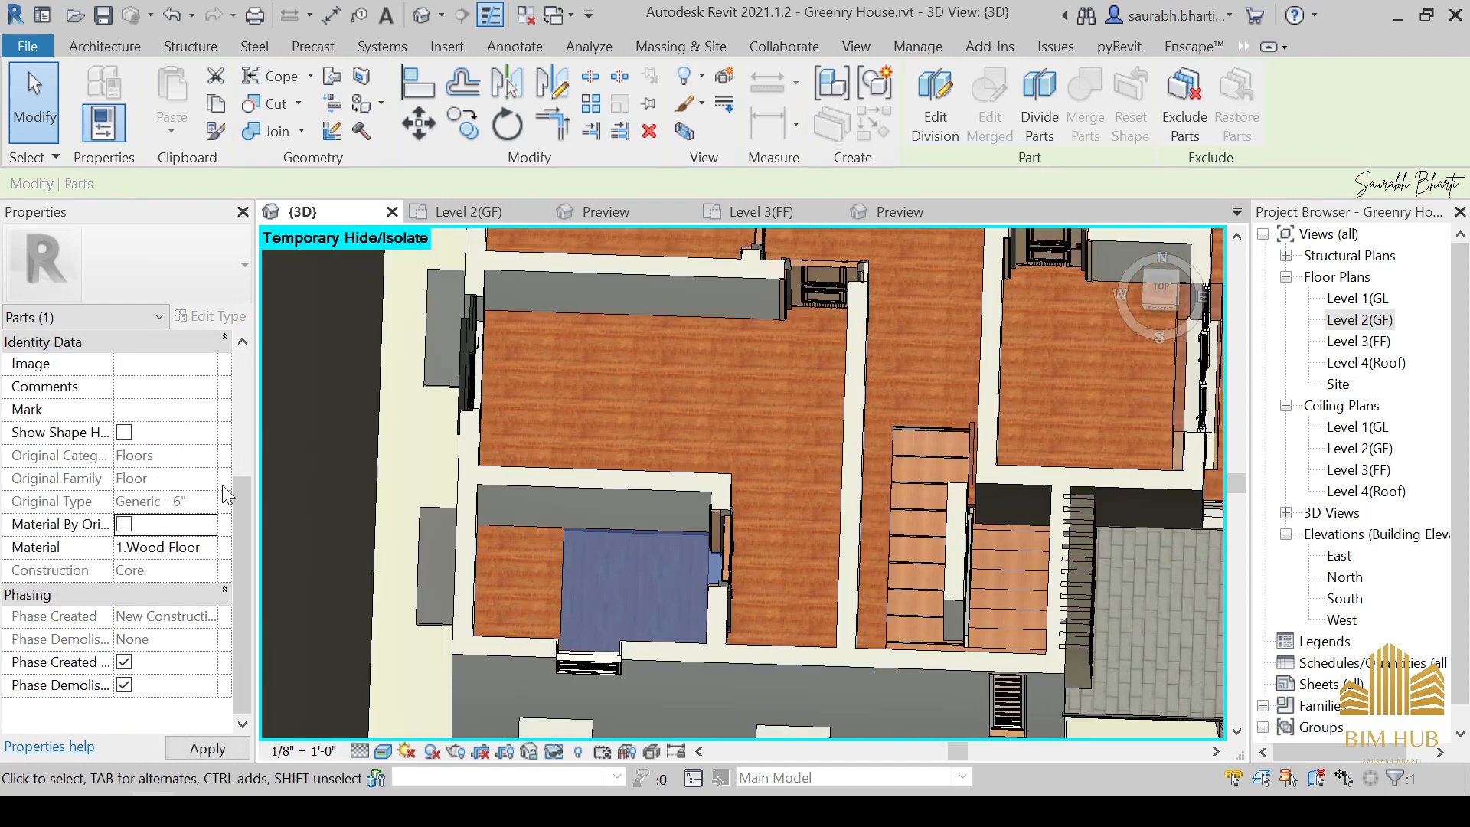
{"action": "left_click", "coordinate": [209, 547]}
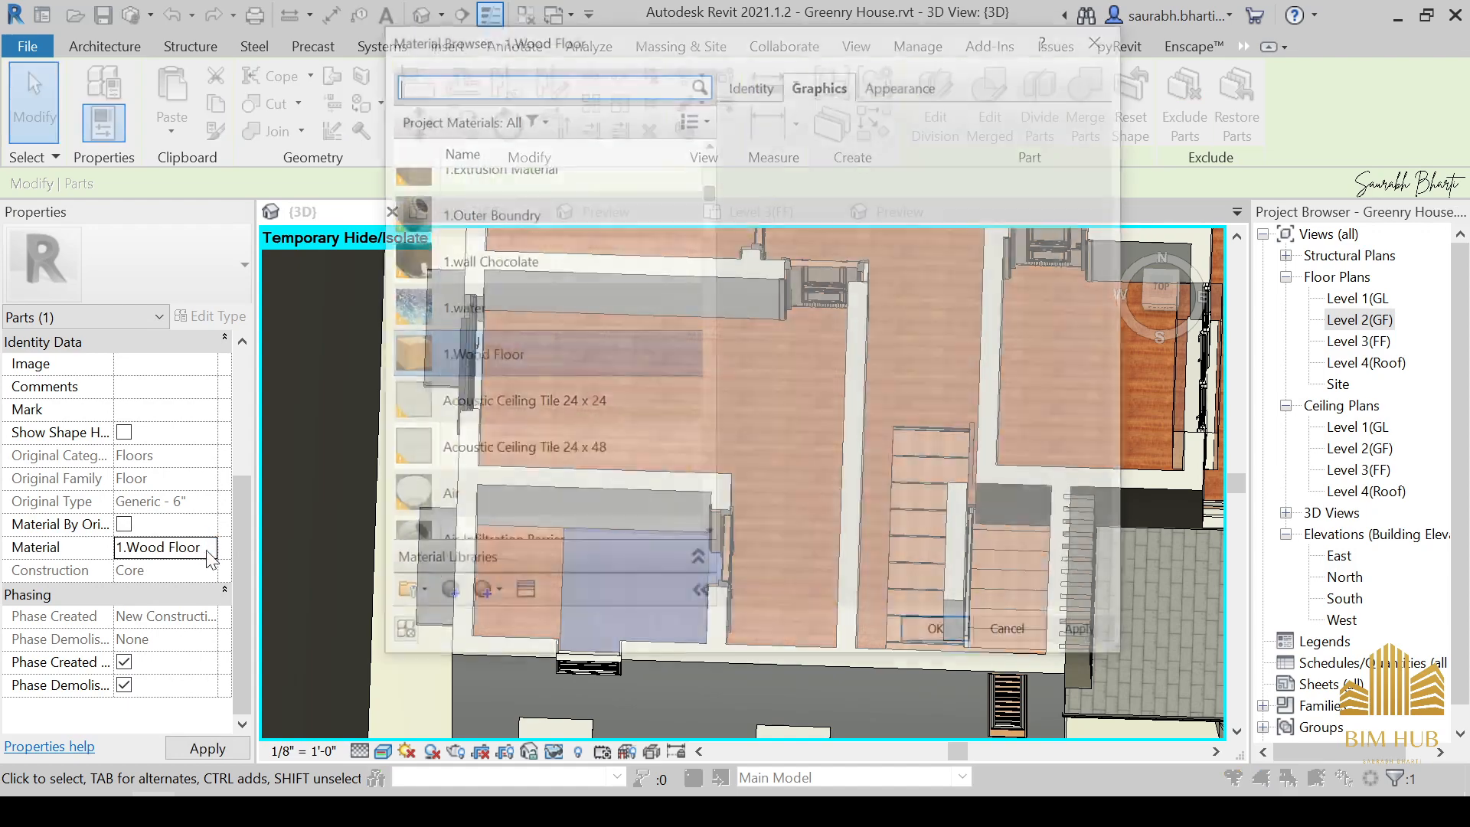
Create a new material and try to rename it 1.bathroom Floor.
{"action": "left_click", "coordinate": [447, 594]}
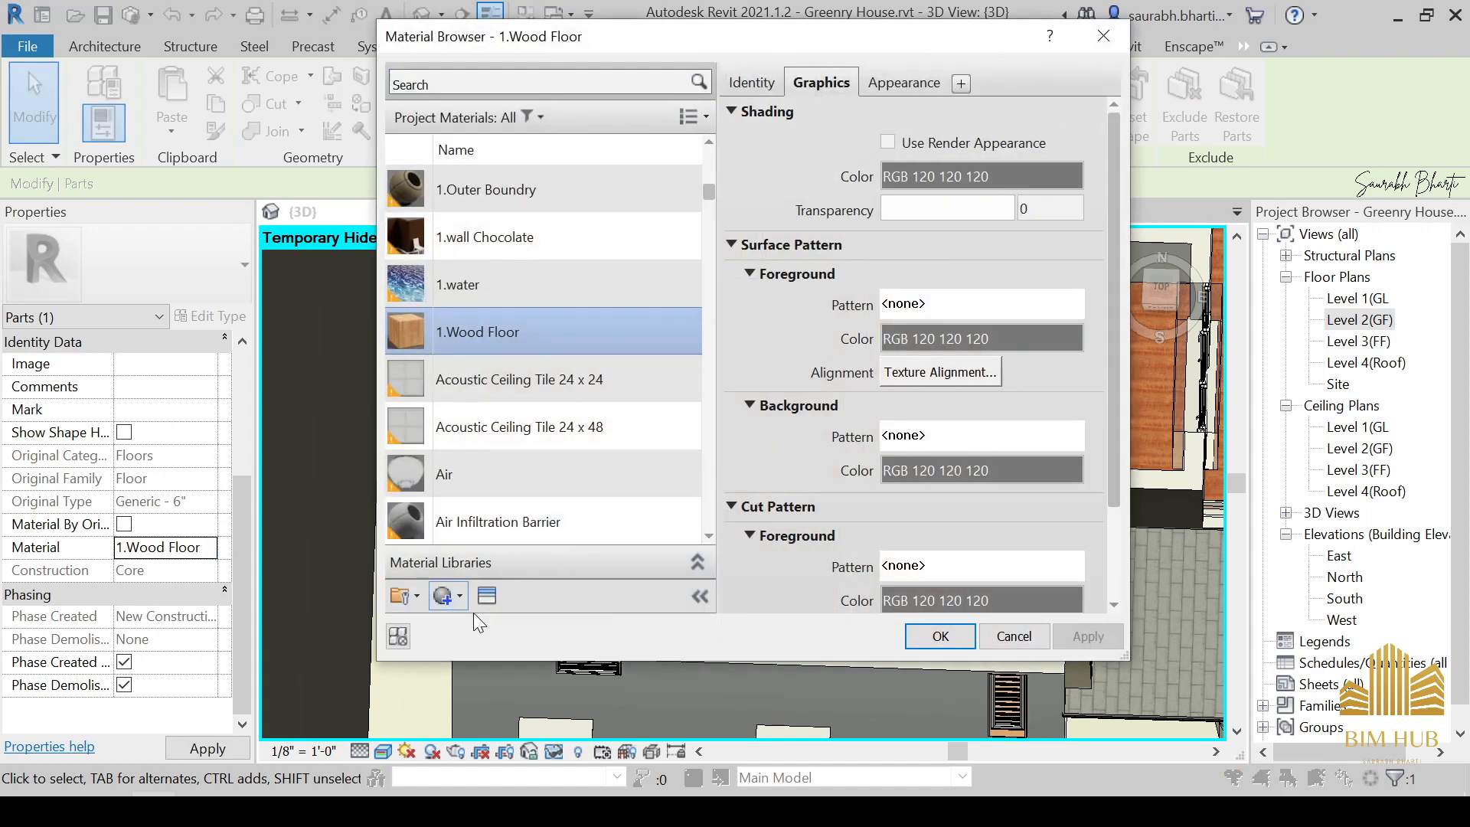
{"action": "left_click", "coordinate": [469, 626]}
{"action": "right_click", "coordinate": [508, 338]}
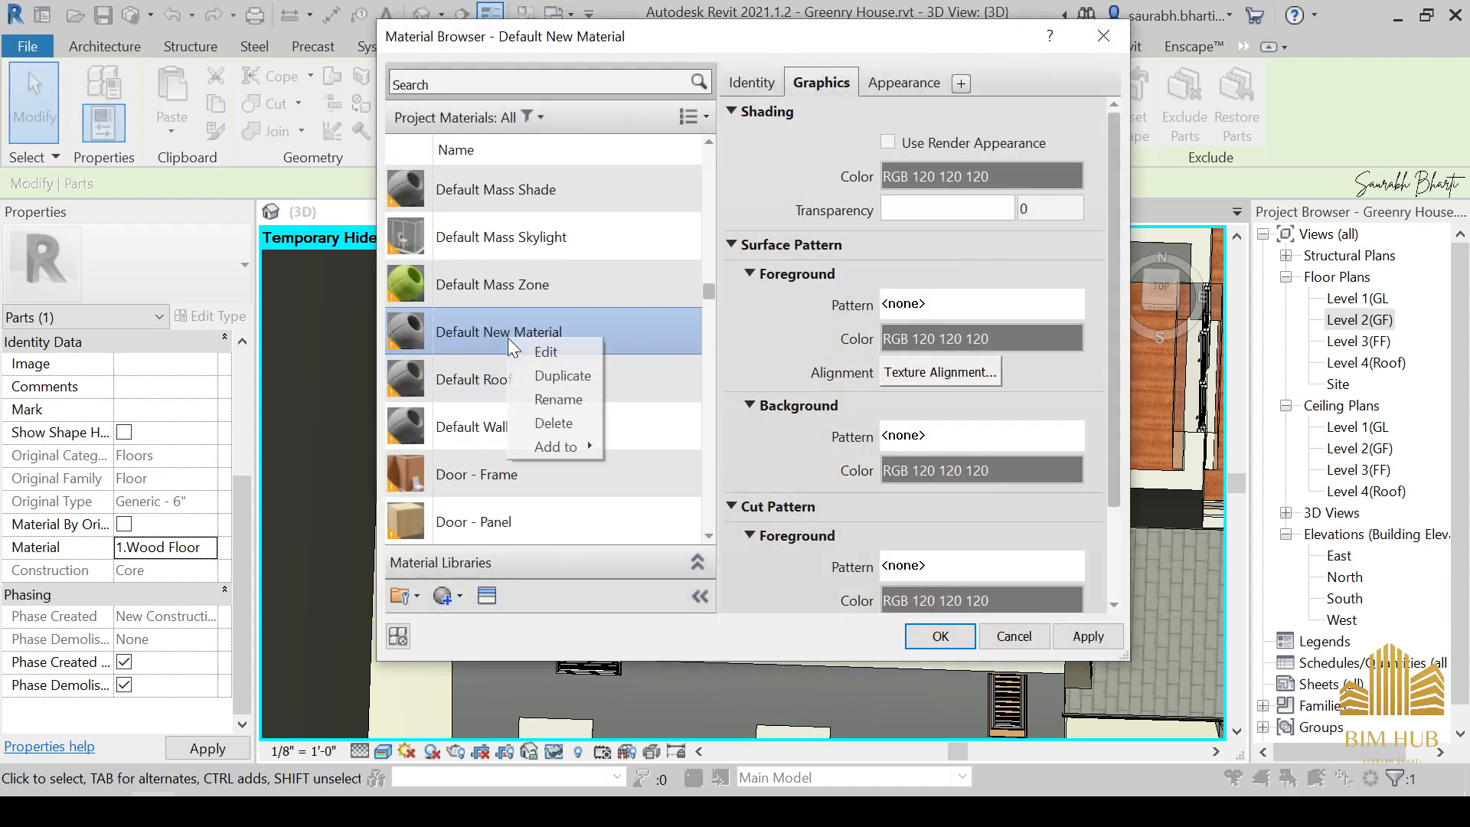
{"action": "left_click", "coordinate": [558, 399]}
{"action": "type", "text": "1.vb"}
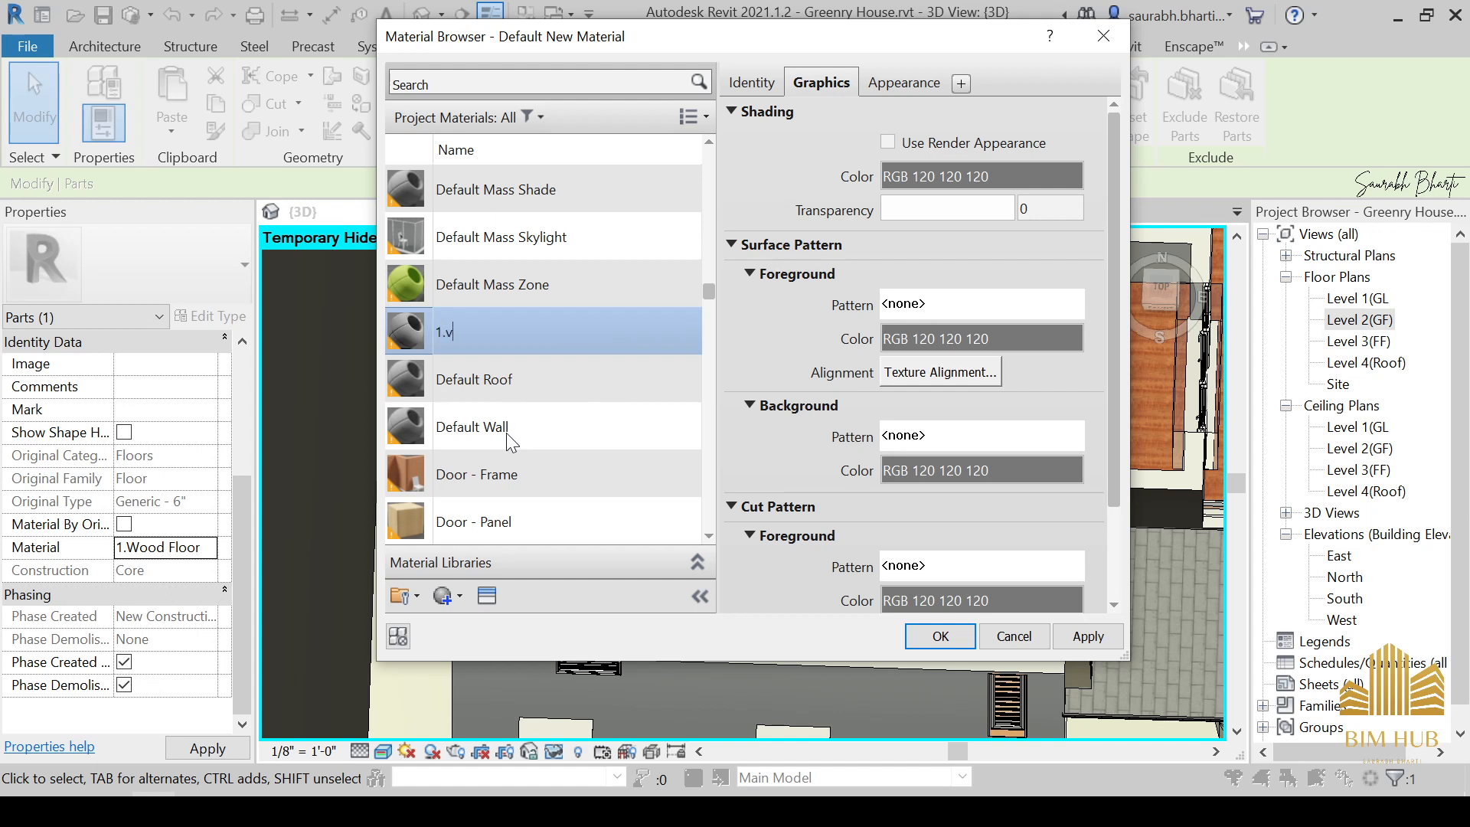
{"action": "key", "text": "BackSpace"}
{"action": "key", "text": "BackSpace"}
{"action": "type", "text": "bathroom Floori"}
{"action": "key", "text": "BackSpace"}
{"action": "type", "text": "\\"}
{"action": "key", "text": "Return"}
{"action": "key", "text": "Return"}
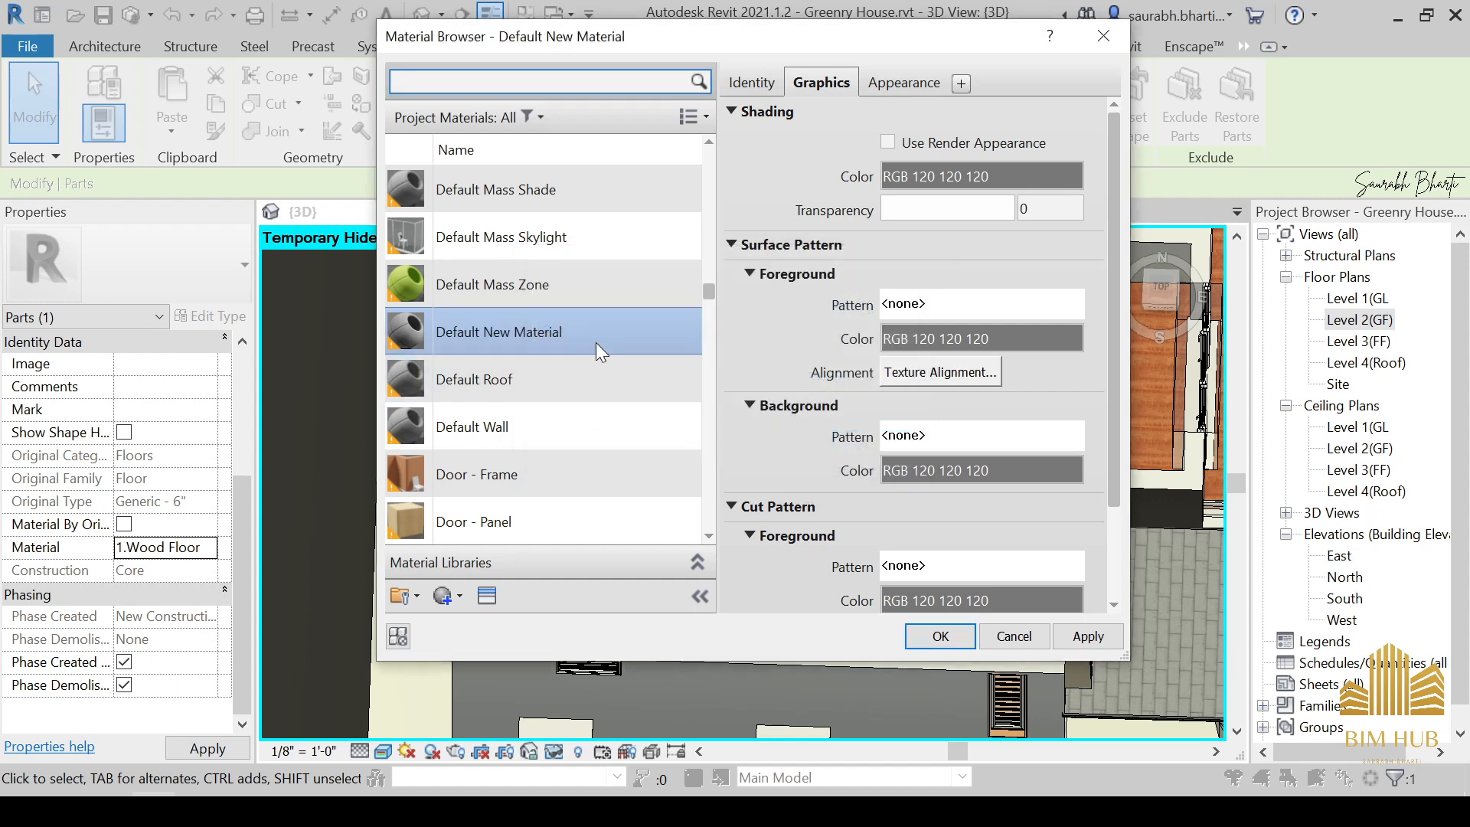
Find and select the existing 1.Bathroom Floor material among the project materials.
{"action": "scroll", "coordinate": [526, 353], "scroll_direction": "up", "scroll_amount": 15}
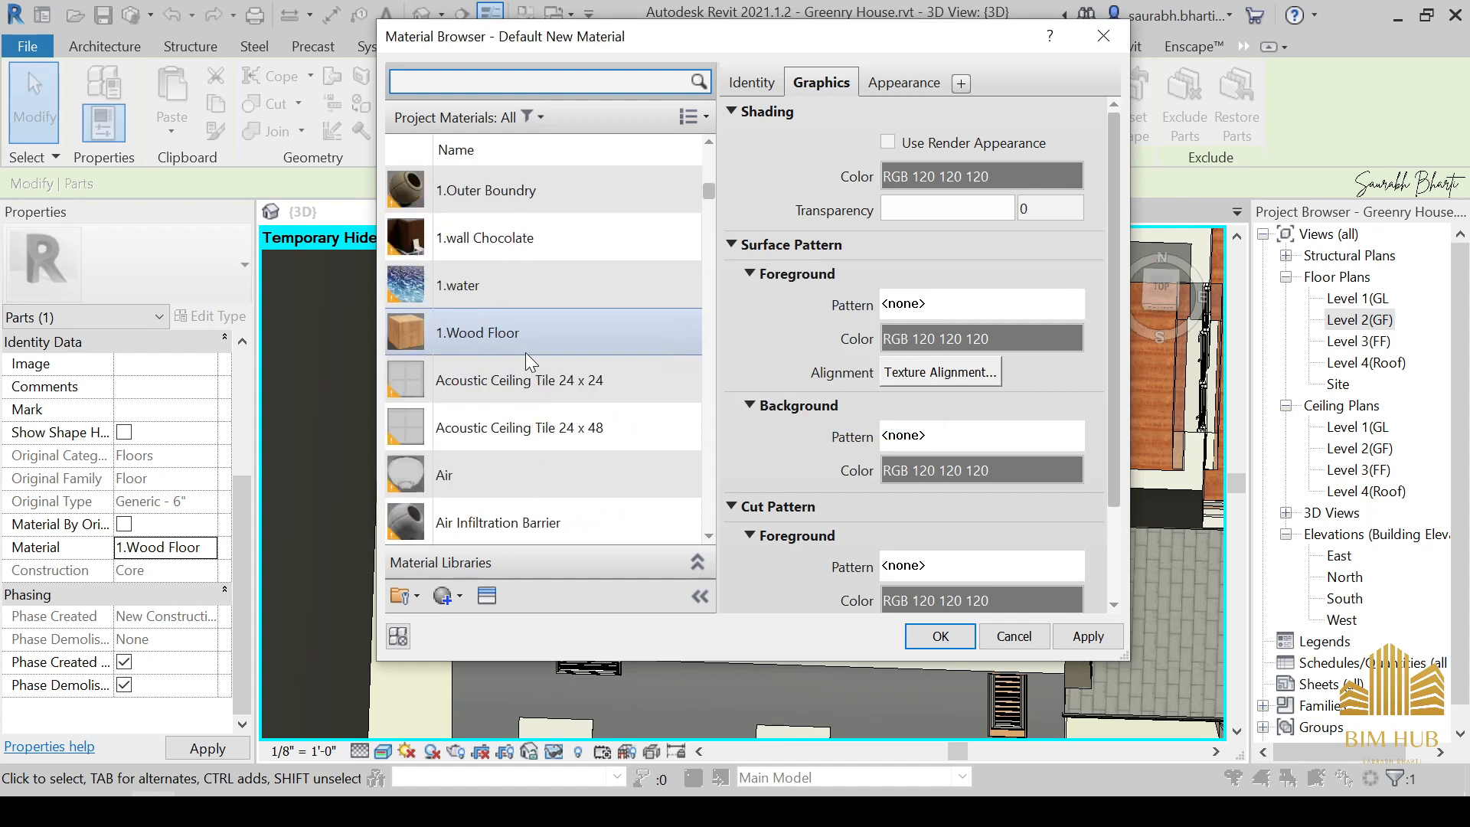
{"action": "scroll", "coordinate": [511, 459], "scroll_direction": "up", "scroll_amount": 2}
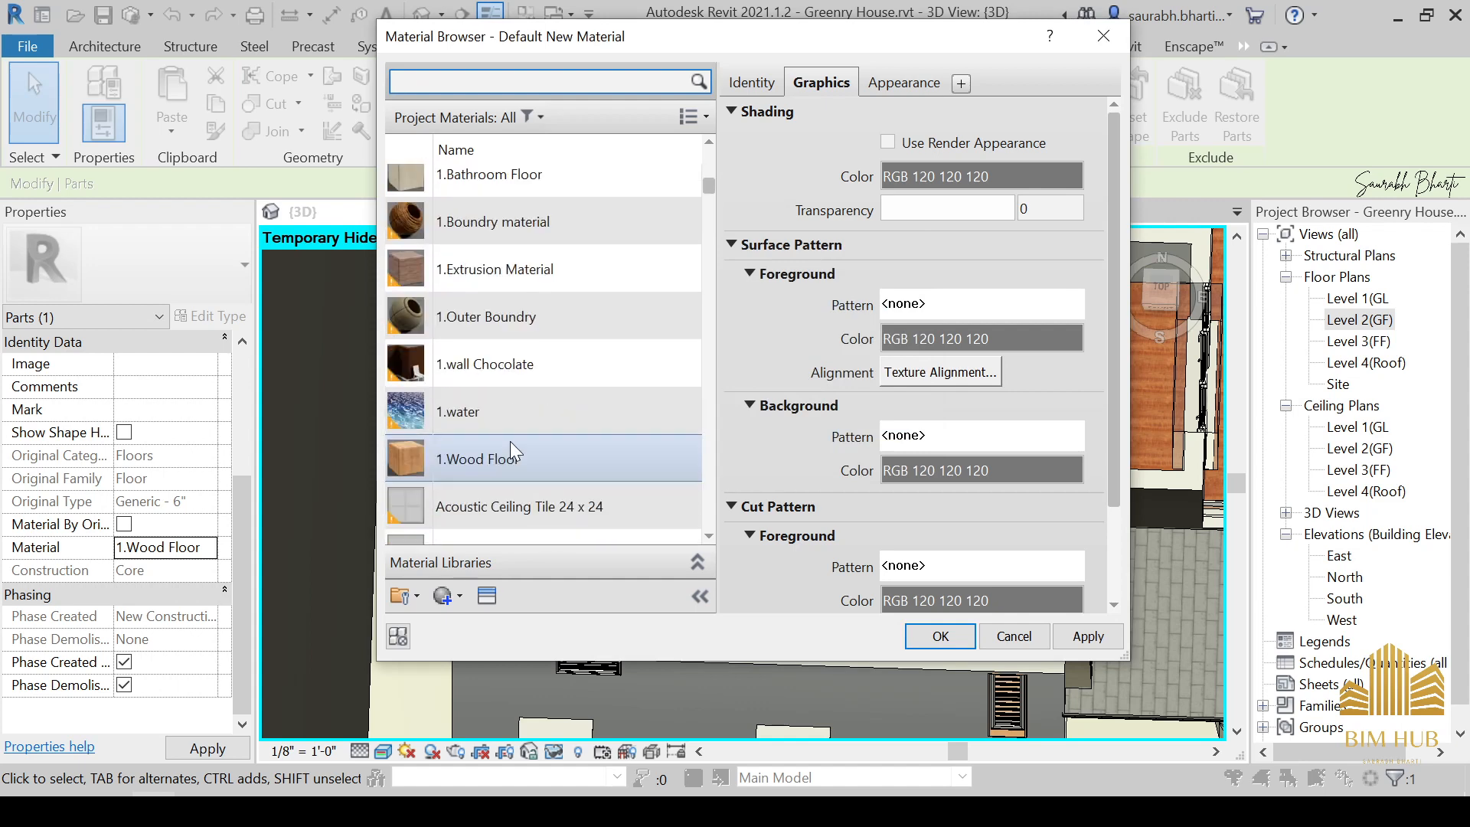
{"action": "left_click", "coordinate": [519, 317]}
{"action": "scroll", "coordinate": [511, 295], "scroll_direction": "up", "scroll_amount": 3}
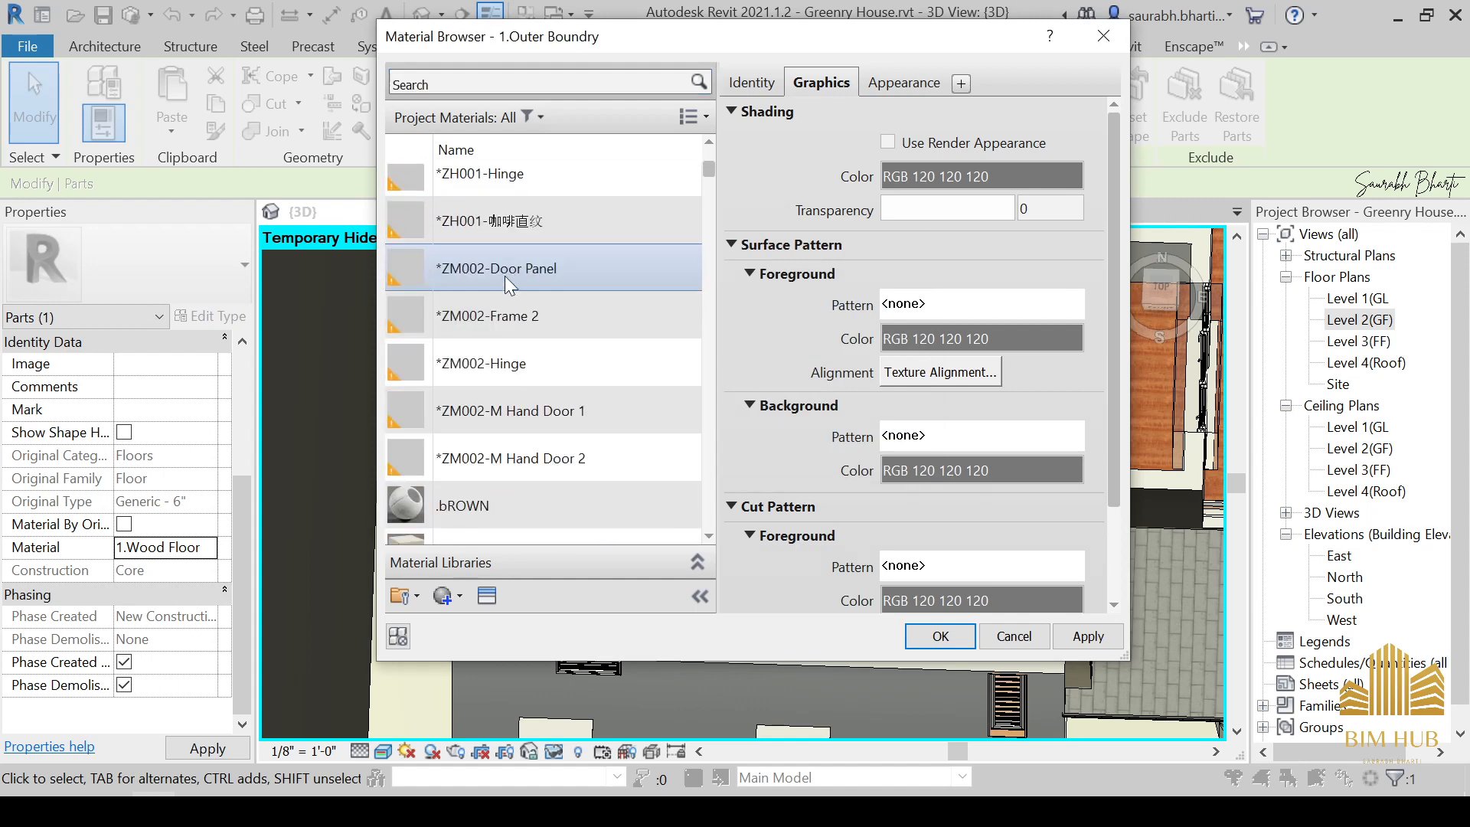
{"action": "scroll", "coordinate": [507, 458], "scroll_direction": "down", "scroll_amount": 3}
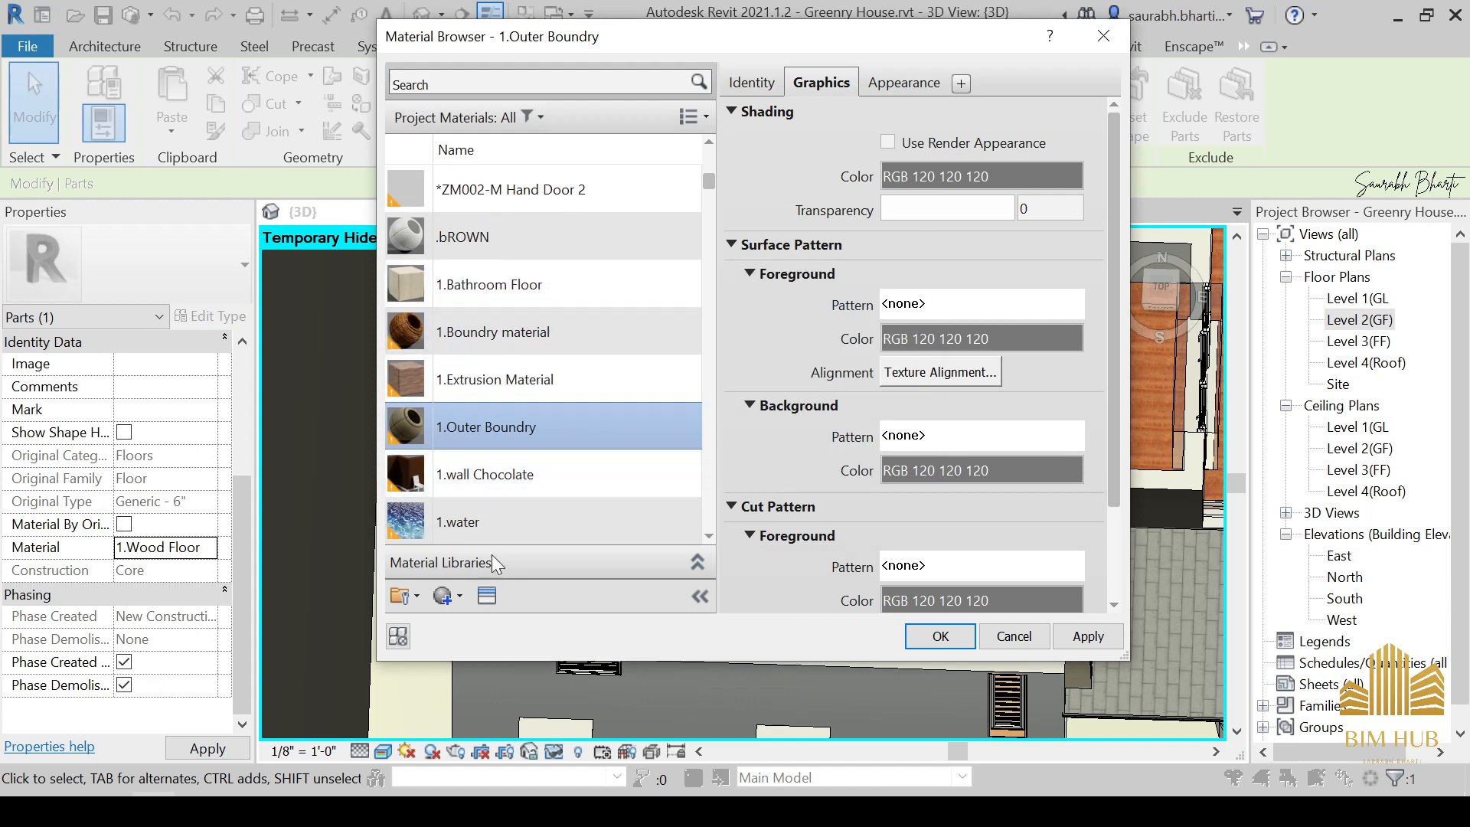
{"action": "left_click", "coordinate": [544, 298]}
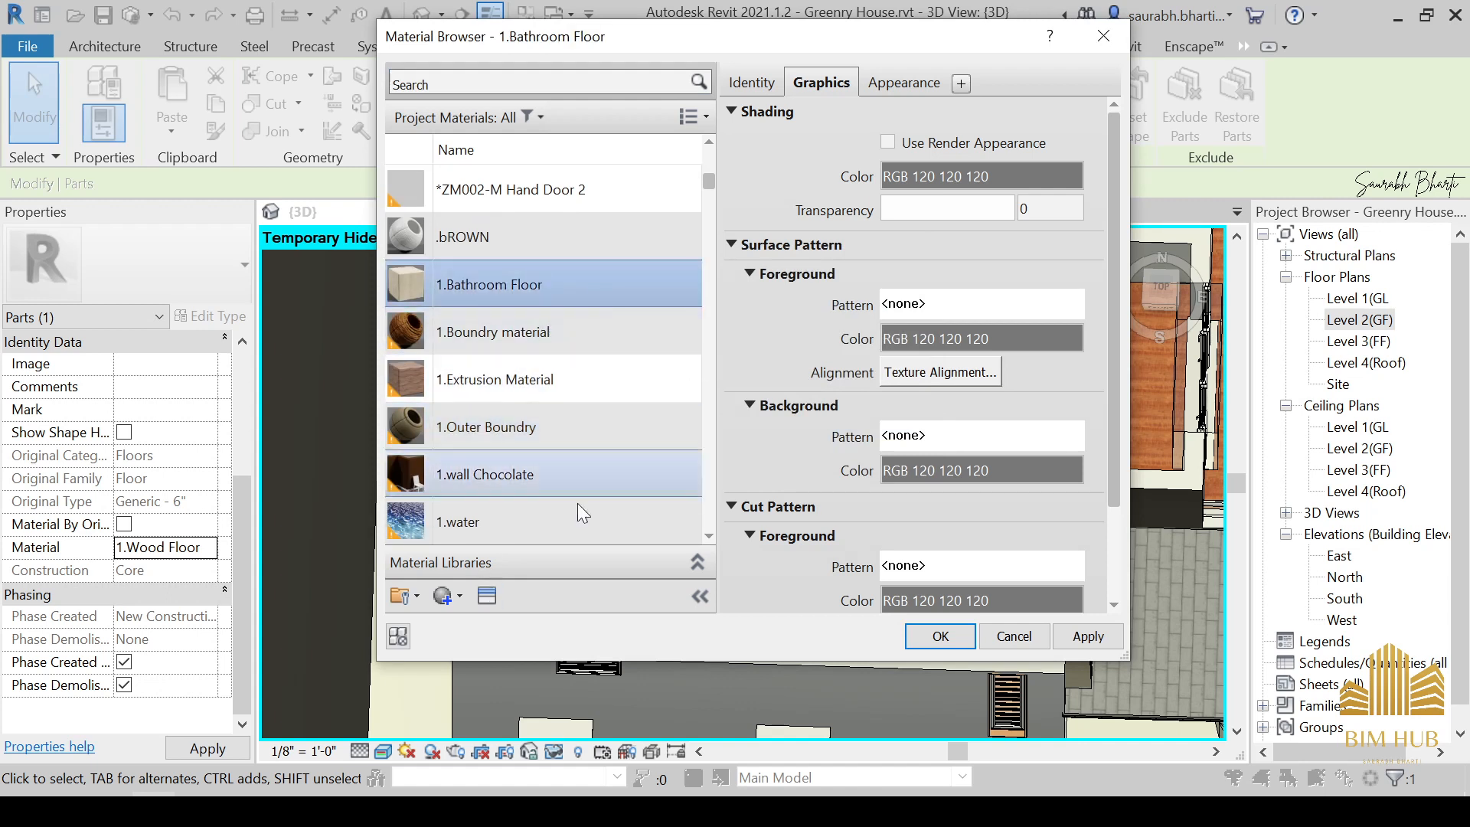
Create another new material for the bathroom floor and rename it 1.BT2.
{"action": "left_click", "coordinate": [455, 593]}
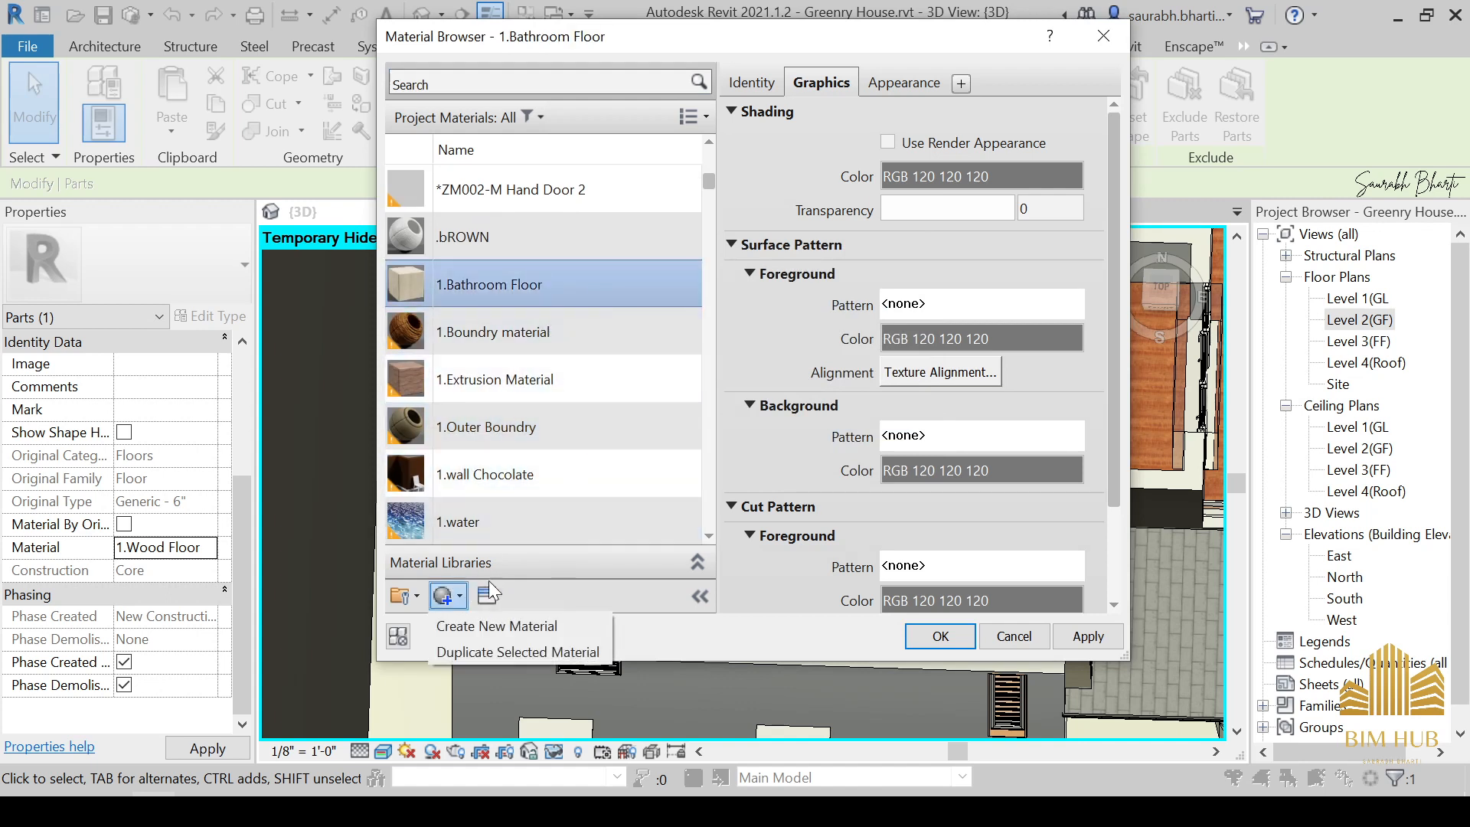
{"action": "left_click", "coordinate": [488, 617]}
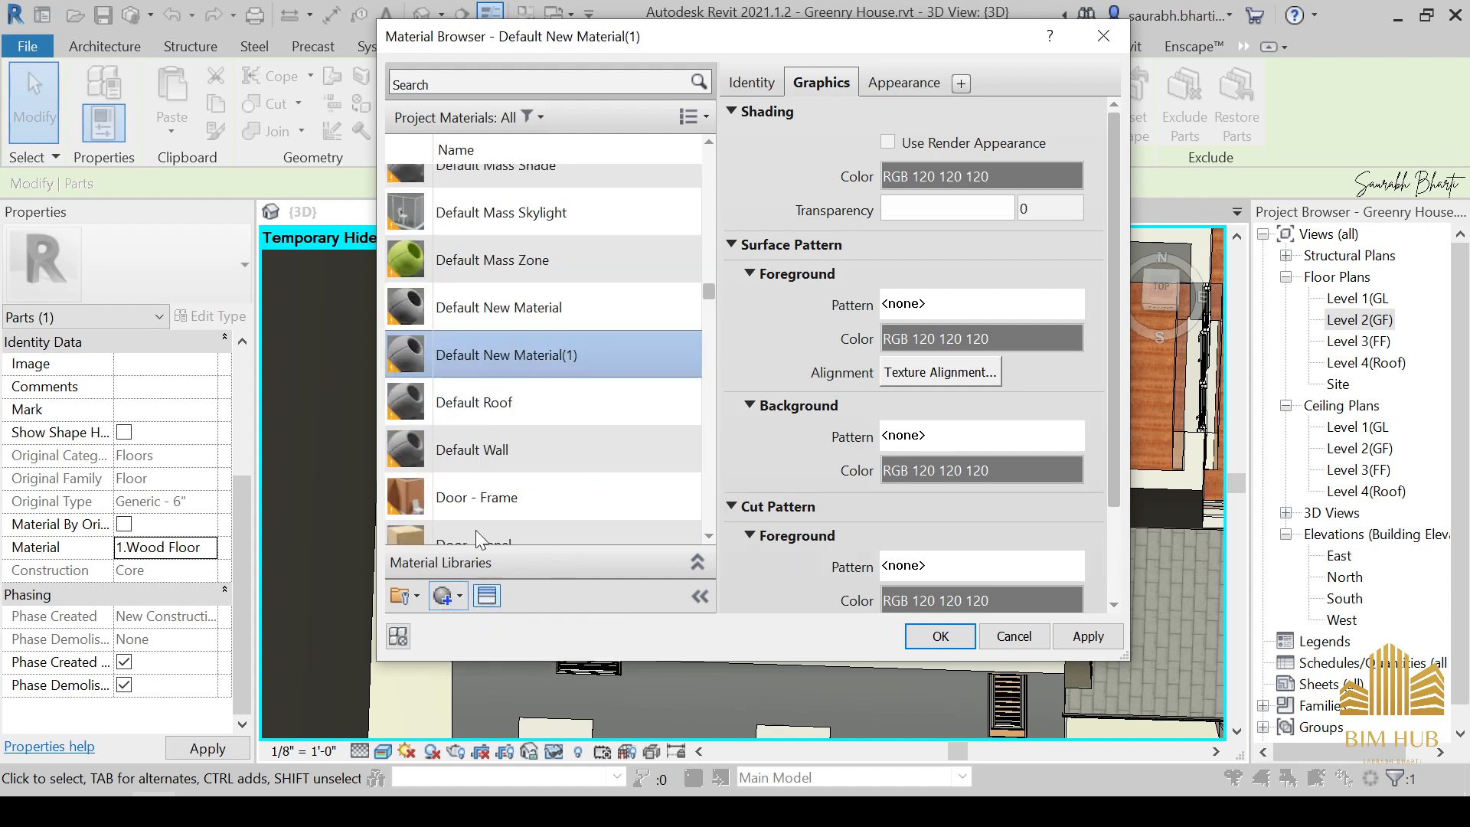
{"action": "scroll", "coordinate": [475, 530], "scroll_direction": "down", "scroll_amount": 1}
{"action": "right_click", "coordinate": [560, 314]}
{"action": "left_click", "coordinate": [597, 373]}
{"action": "type", "text": "1.BT2"}
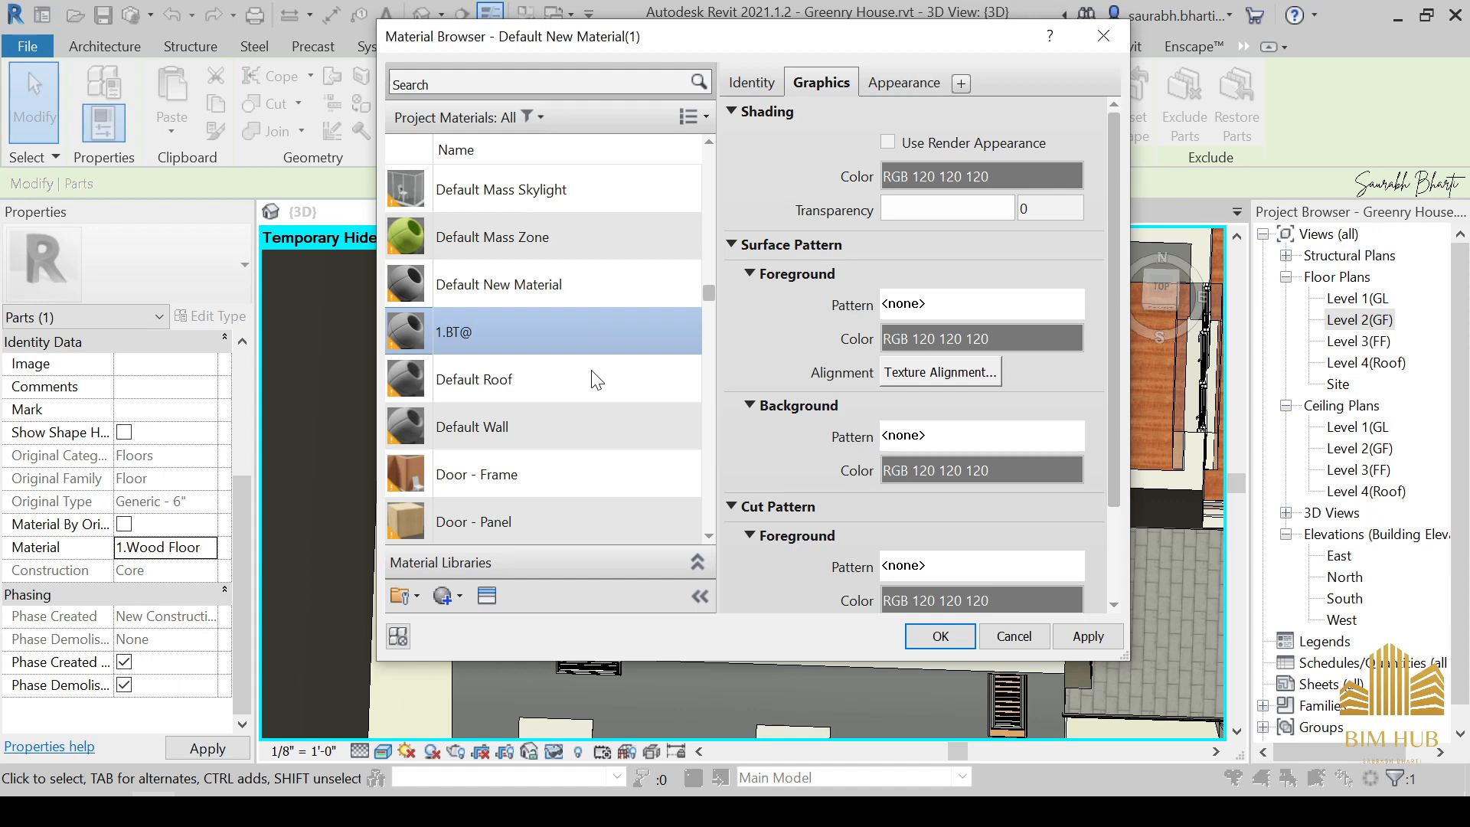
{"action": "key", "text": "Return"}
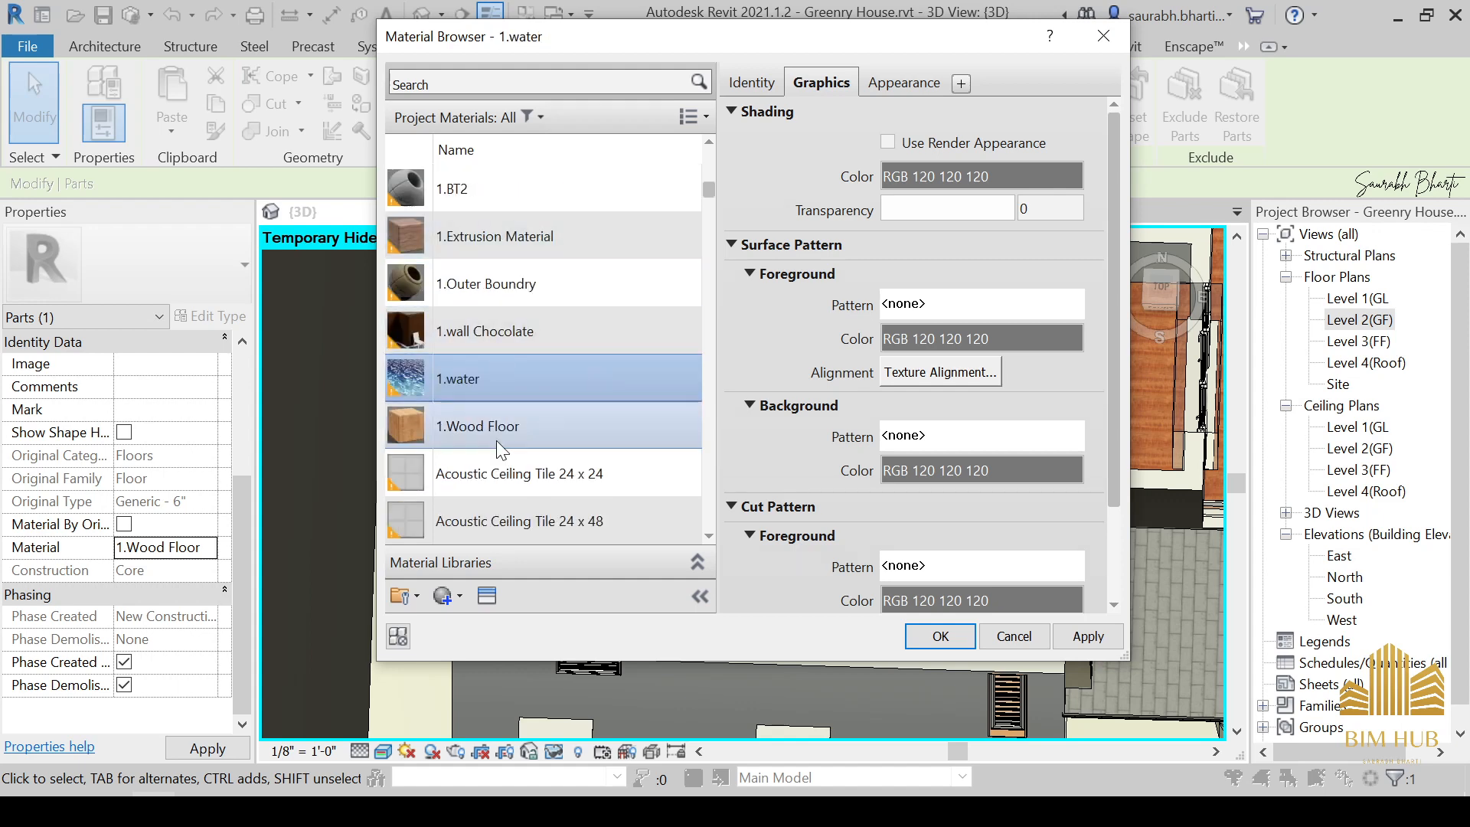
{"action": "scroll", "coordinate": [496, 440], "scroll_direction": "up", "scroll_amount": 4}
{"action": "scroll", "coordinate": [498, 322], "scroll_direction": "down", "scroll_amount": 1}
{"action": "scroll", "coordinate": [505, 406], "scroll_direction": "up", "scroll_amount": 3}
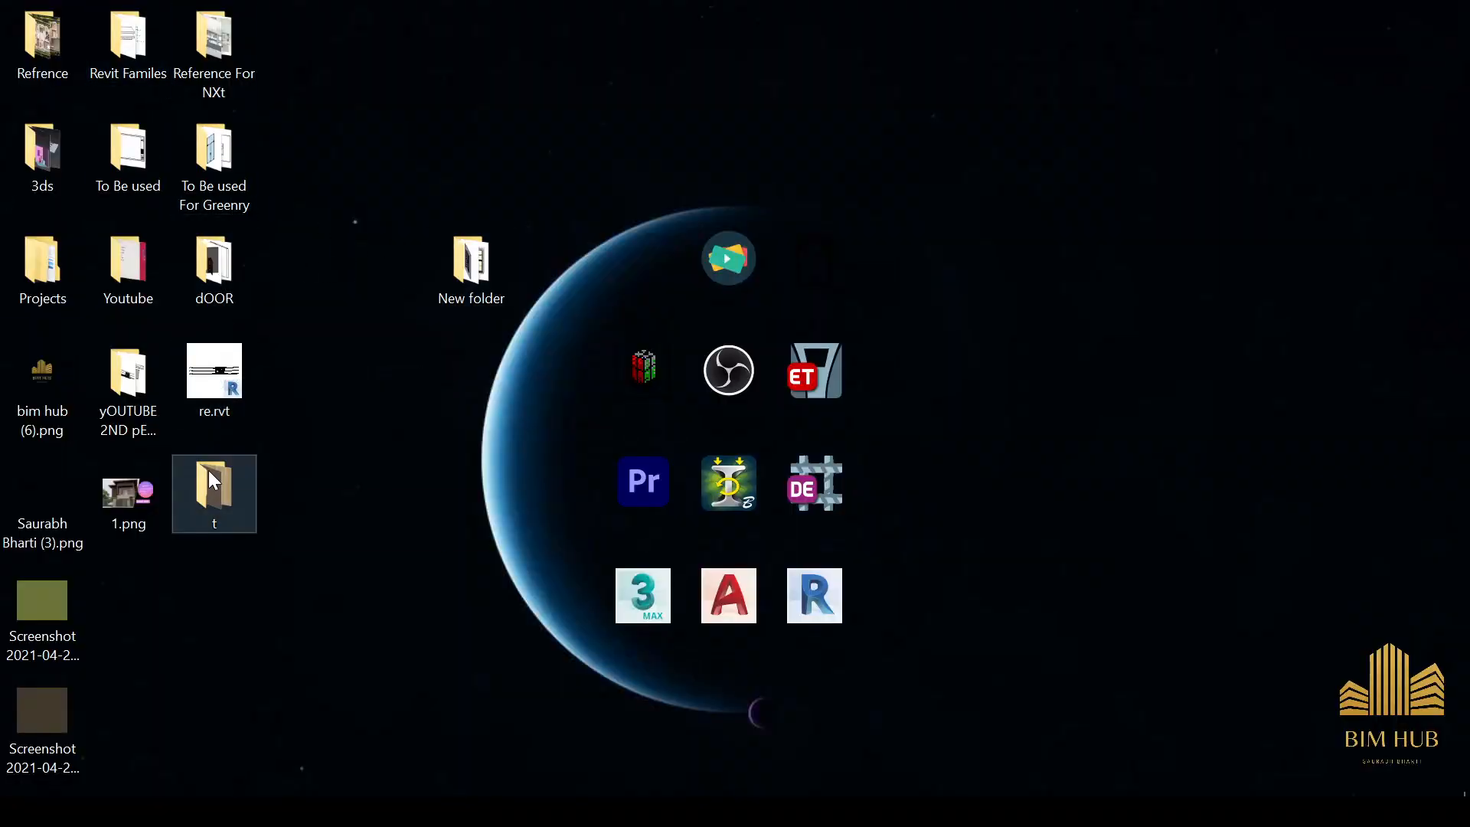
Switch to the desktop and open the Textures folder inside To Be used > Revit Bump and Texture.
{"action": "double_click", "coordinate": [213, 493]}
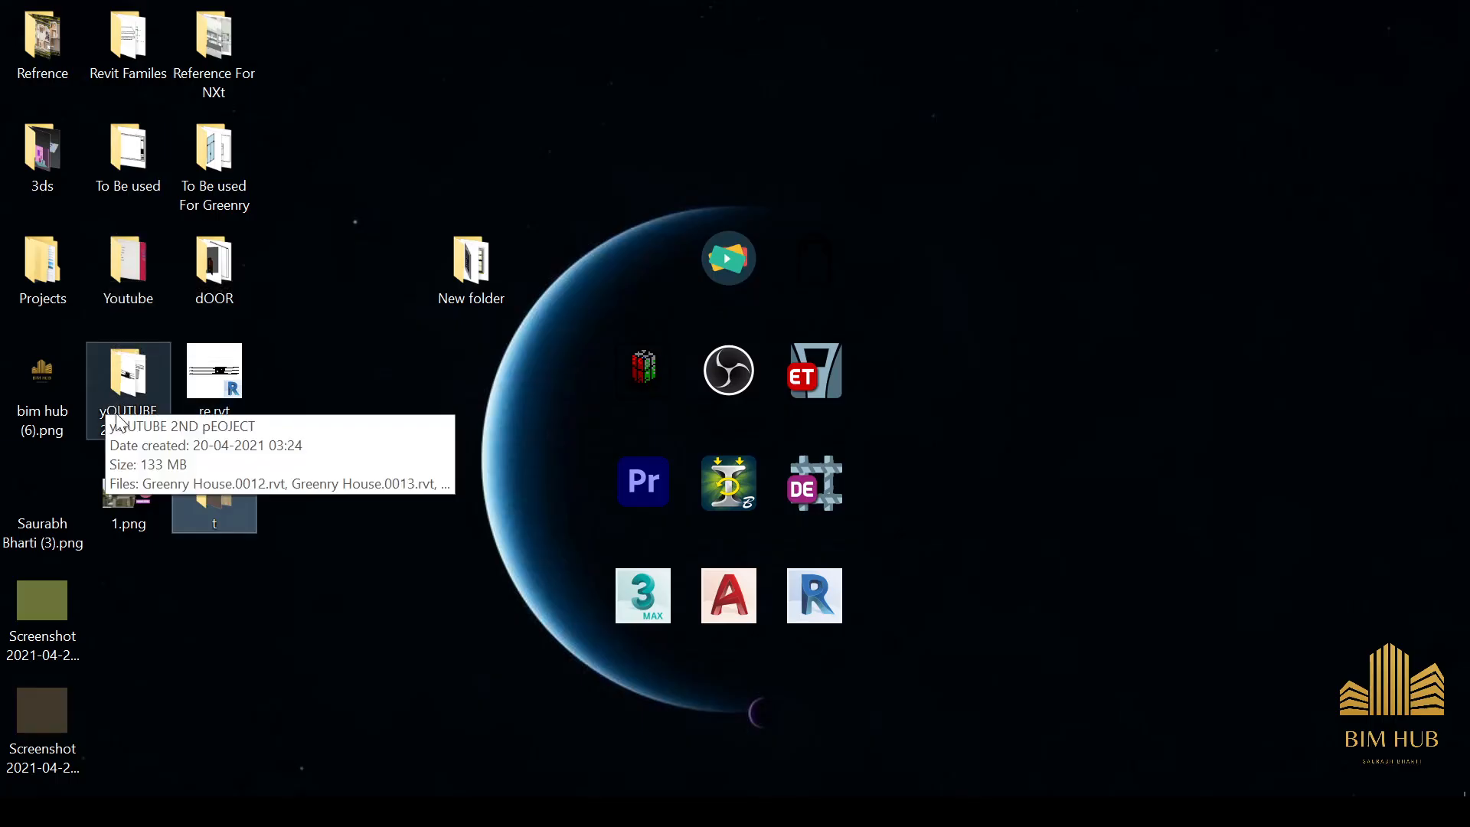
{"action": "double_click", "coordinate": [156, 60]}
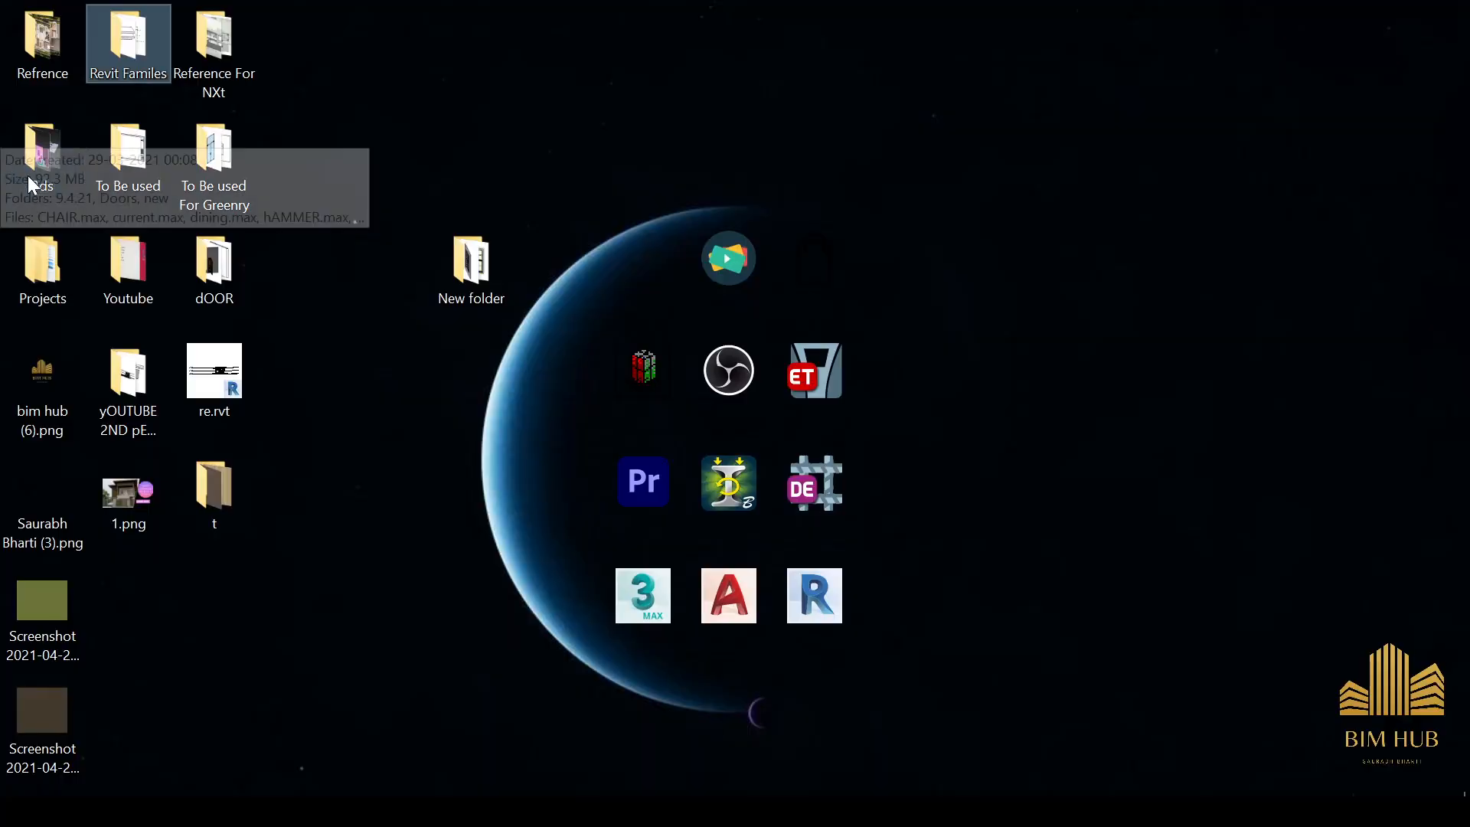
{"action": "left_click", "coordinate": [135, 177]}
{"action": "double_click", "coordinate": [136, 178]}
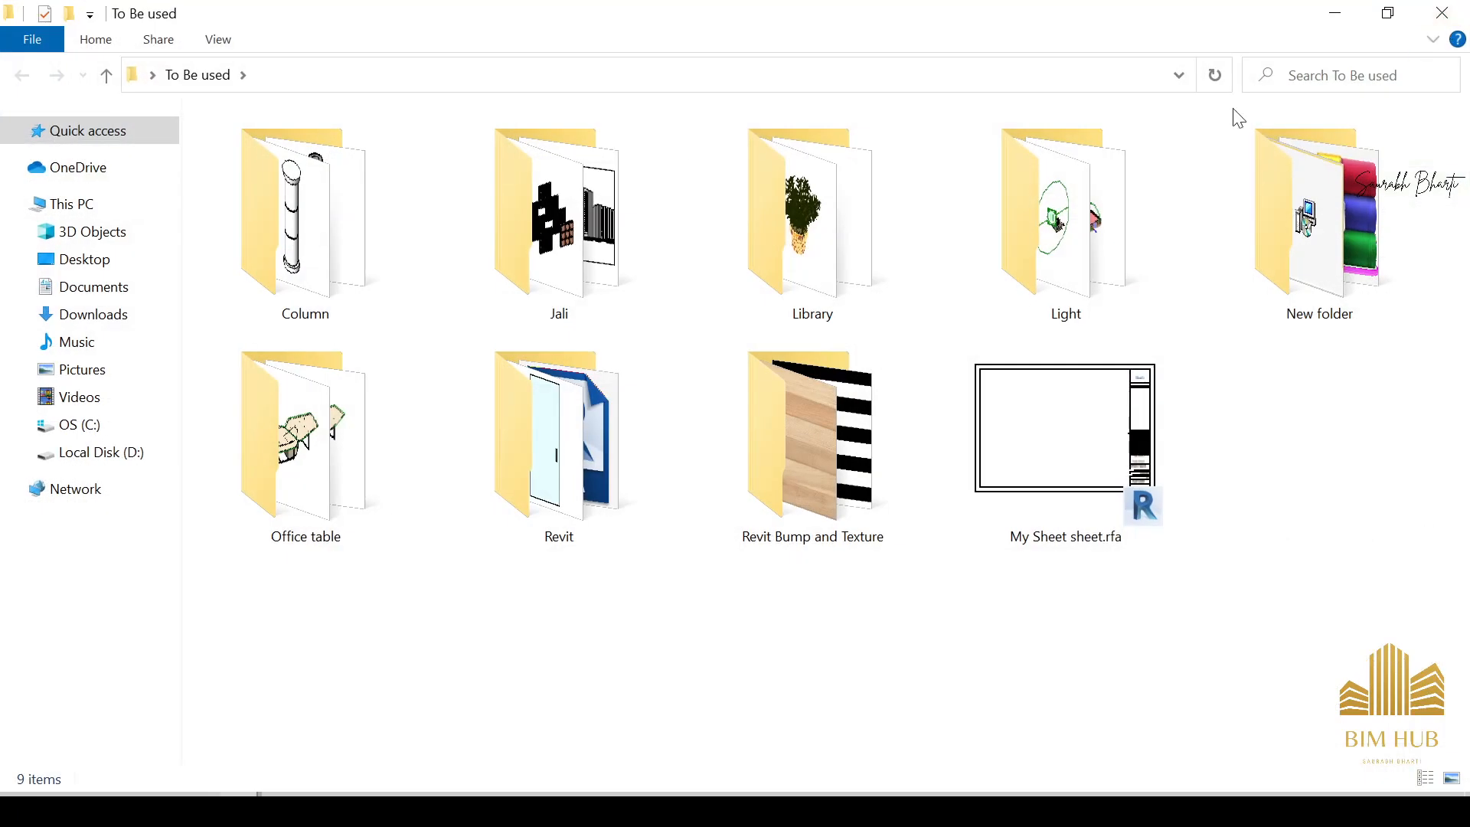
{"action": "key", "text": "super"}
{"action": "double_click", "coordinate": [827, 395]}
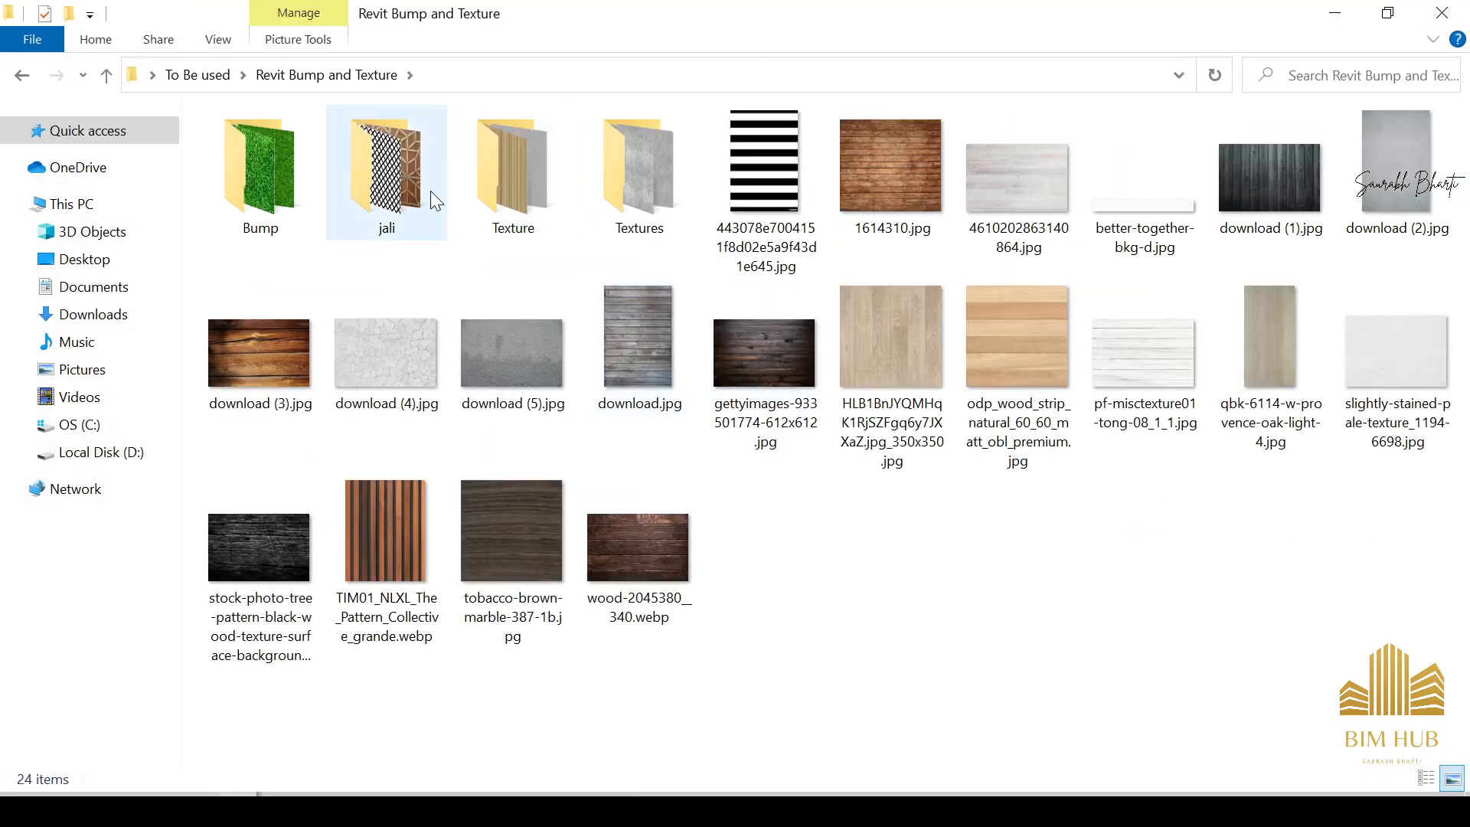
{"action": "left_click", "coordinate": [624, 205]}
{"action": "double_click", "coordinate": [624, 205]}
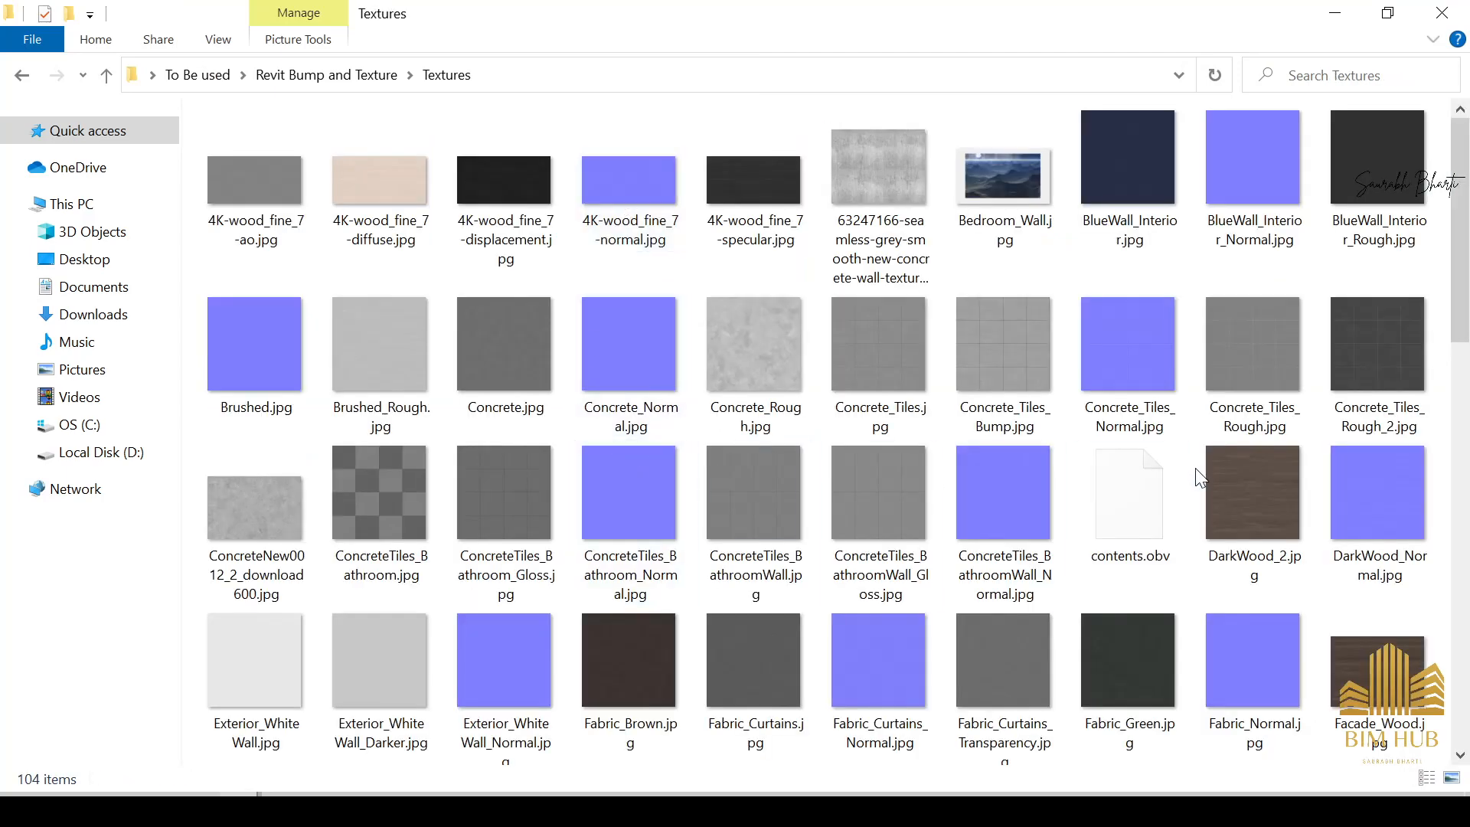
Examine the stone tile textures, previewing Stone_Tiles_Black.jpg, its neighbouring darker version and Stone_Tiles_Rough.jpg.
{"action": "scroll", "coordinate": [475, 498], "scroll_direction": "down", "scroll_amount": 3}
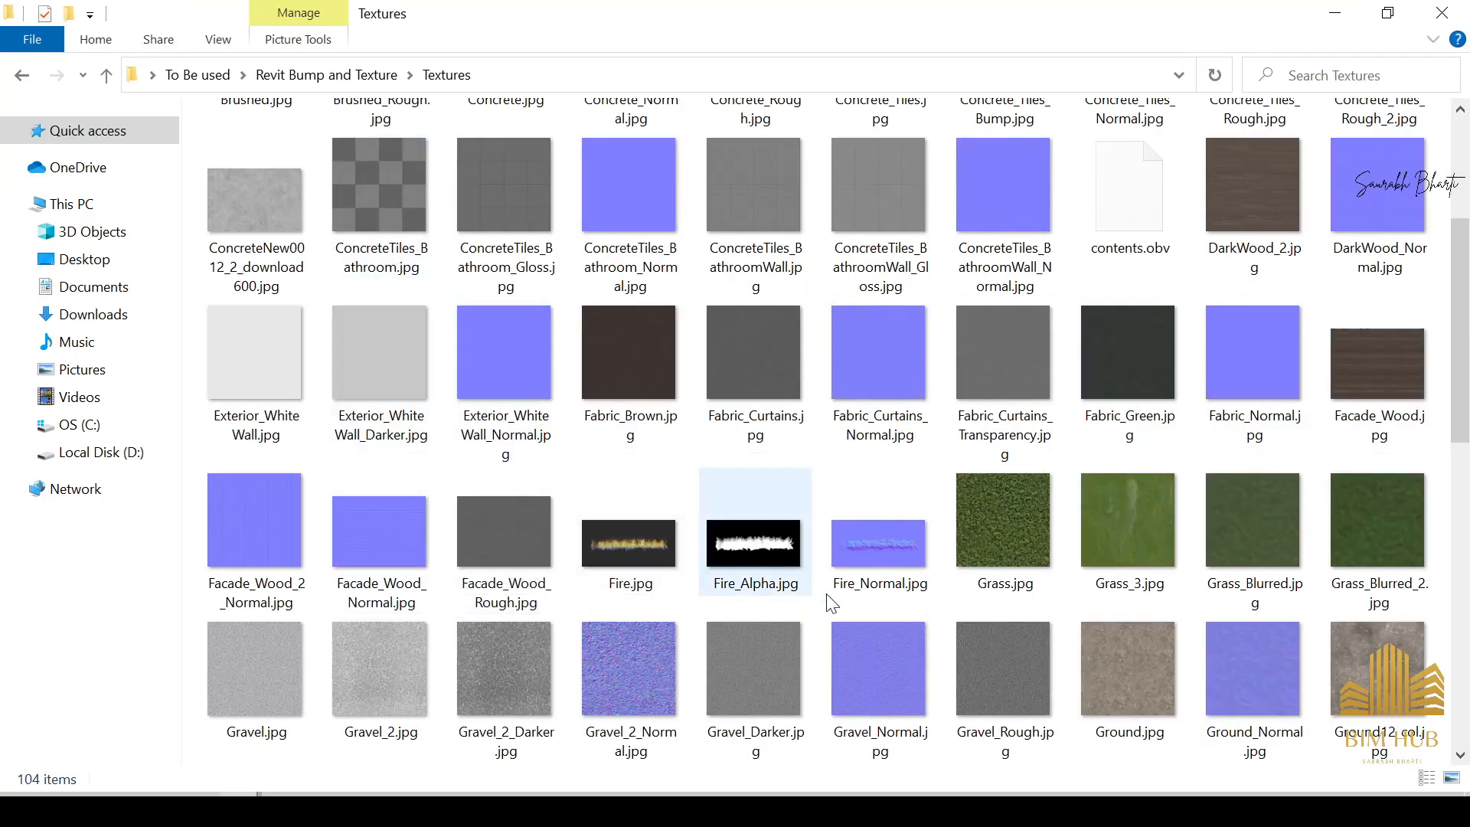
{"action": "scroll", "coordinate": [703, 601], "scroll_direction": "down", "scroll_amount": 8}
{"action": "left_click", "coordinate": [412, 388]}
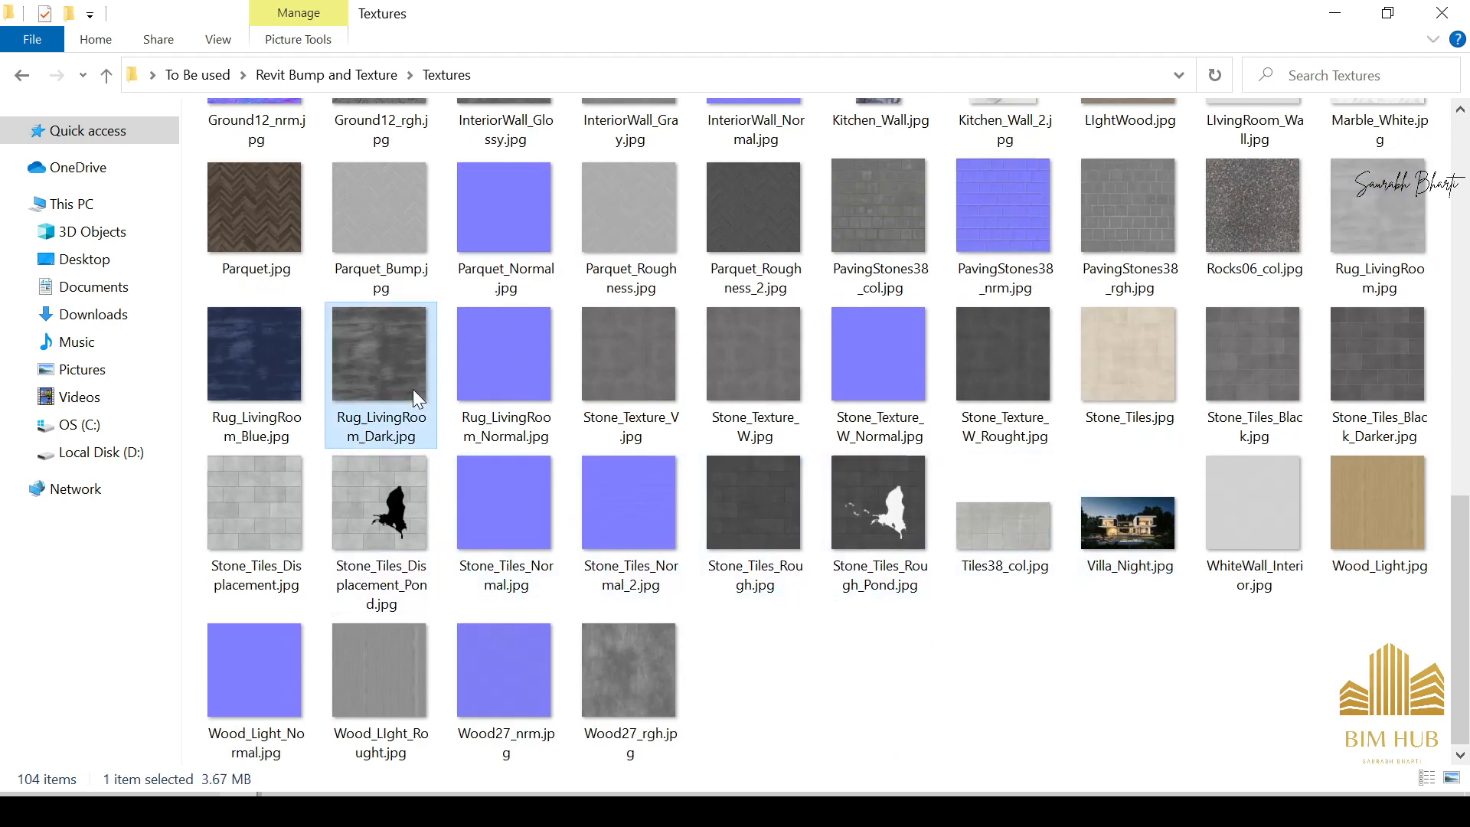
{"action": "left_click", "coordinate": [254, 502]}
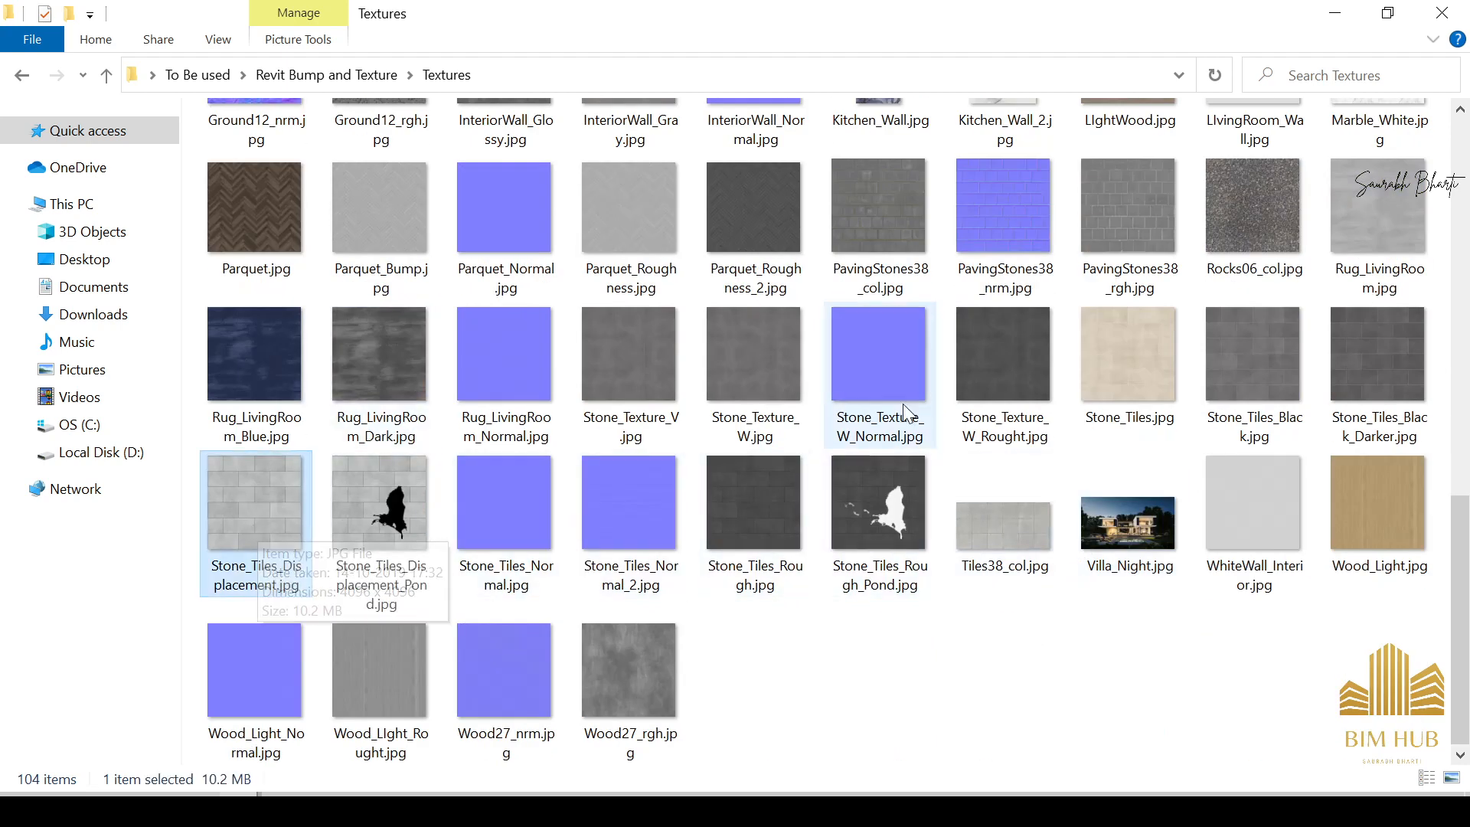
{"action": "left_click", "coordinate": [1367, 389]}
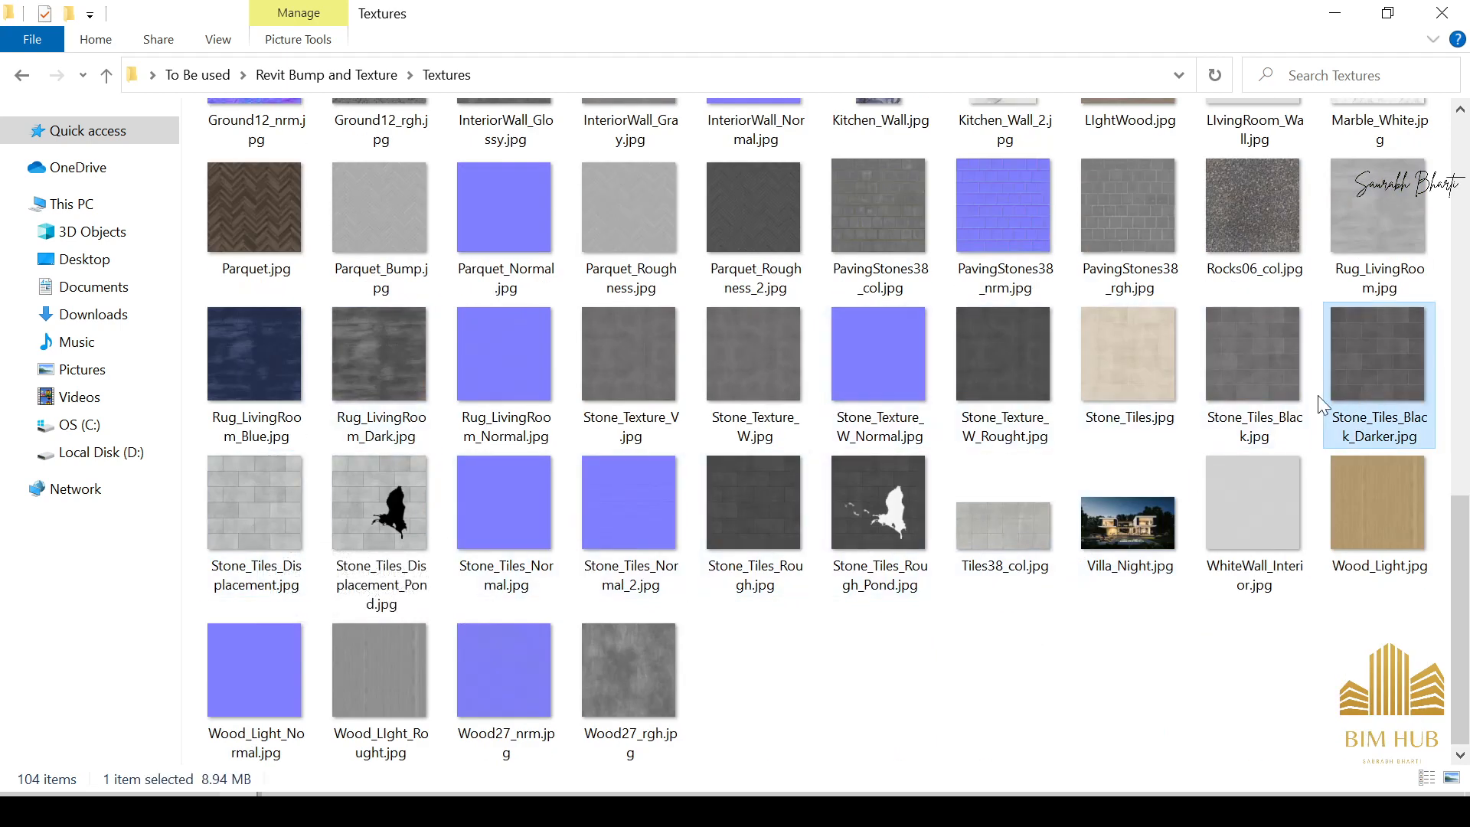
{"action": "left_click", "coordinate": [1264, 380]}
{"action": "double_click", "coordinate": [1276, 374]}
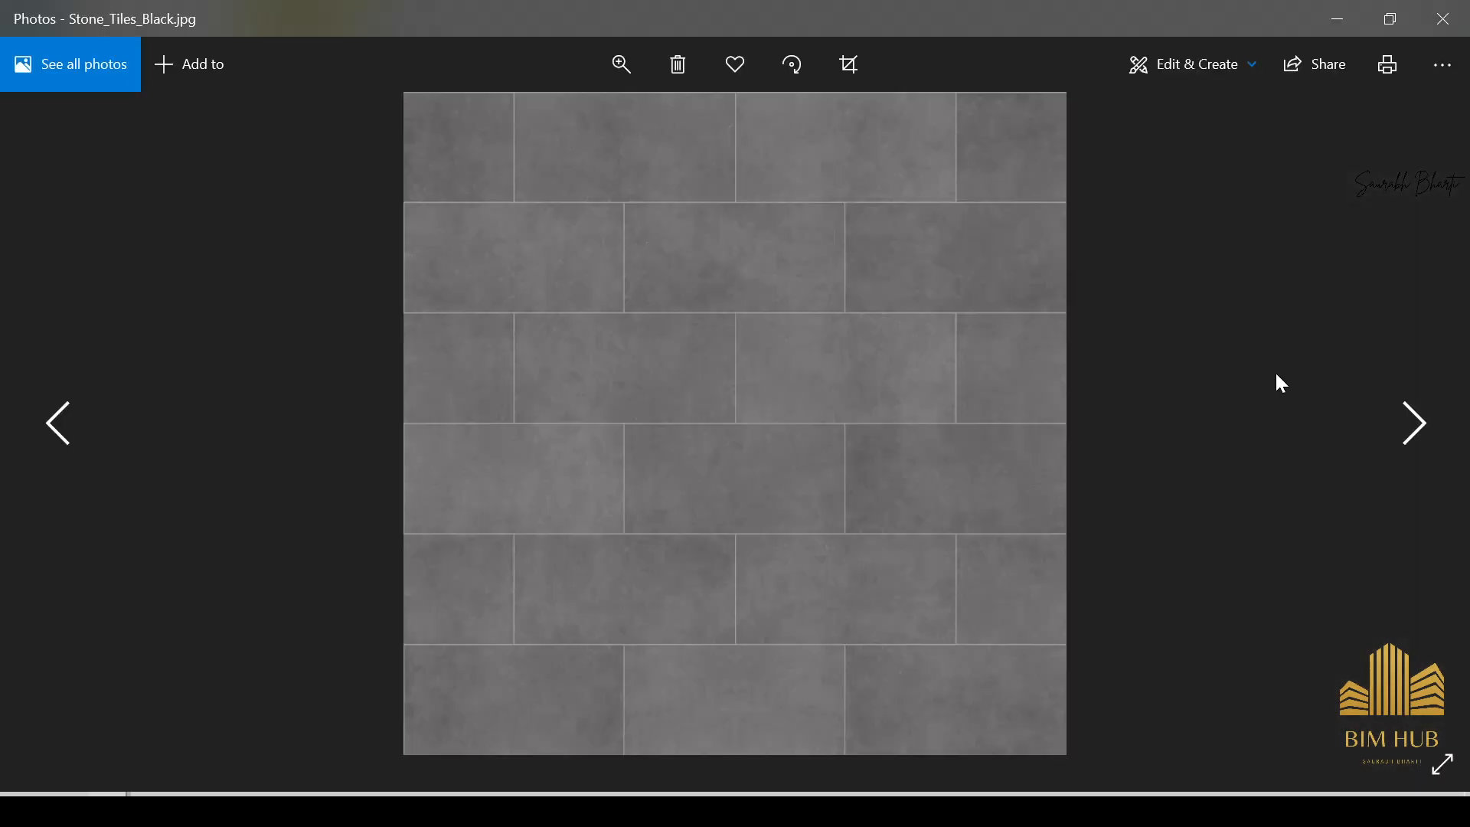
{"action": "key", "text": "Right"}
{"action": "key", "text": "Left"}
{"action": "key", "text": "Right"}
{"action": "key", "text": "alt+F4"}
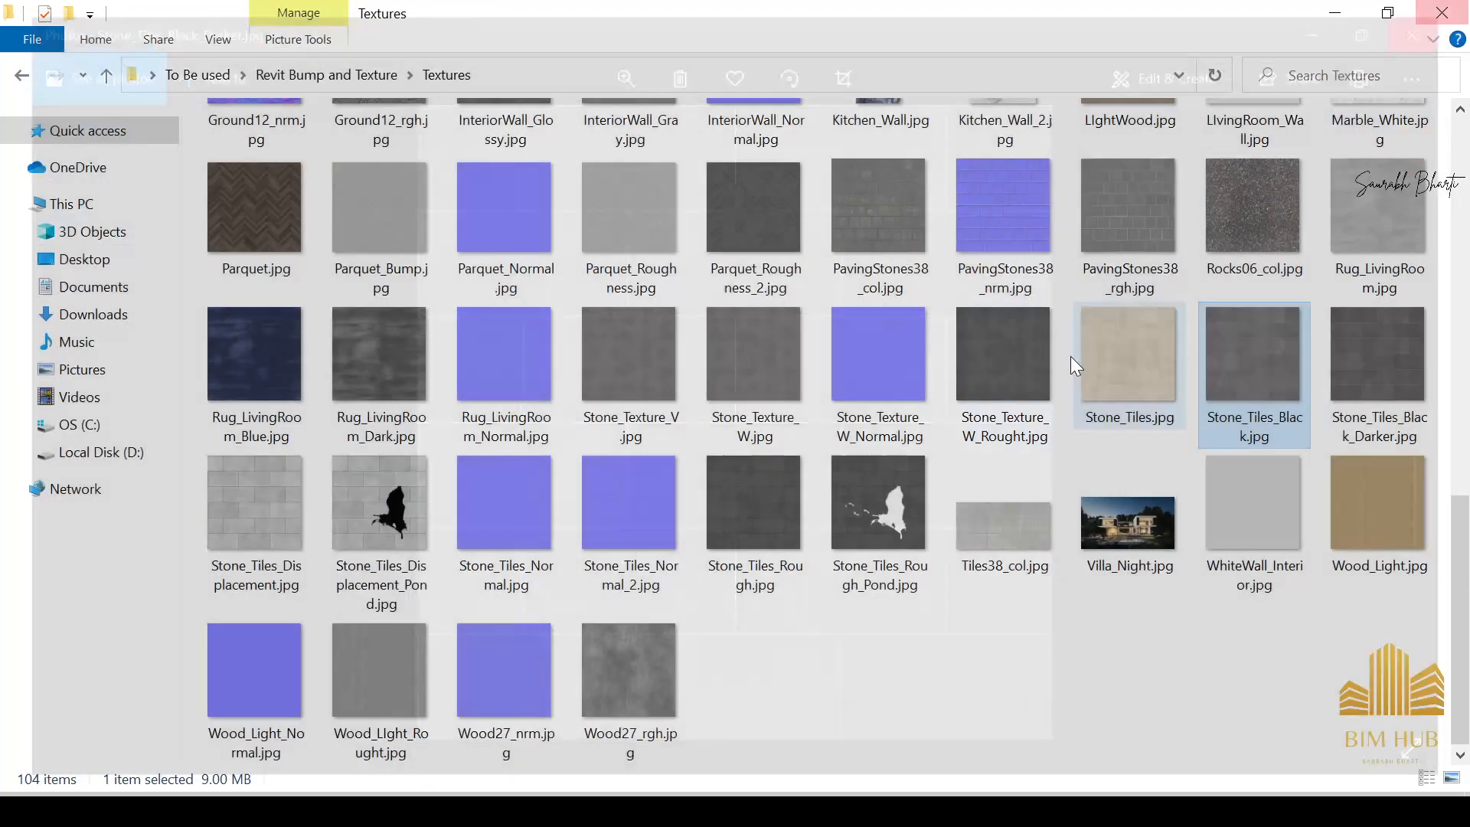
{"action": "double_click", "coordinate": [772, 505]}
{"action": "key", "text": "alt+F4"}
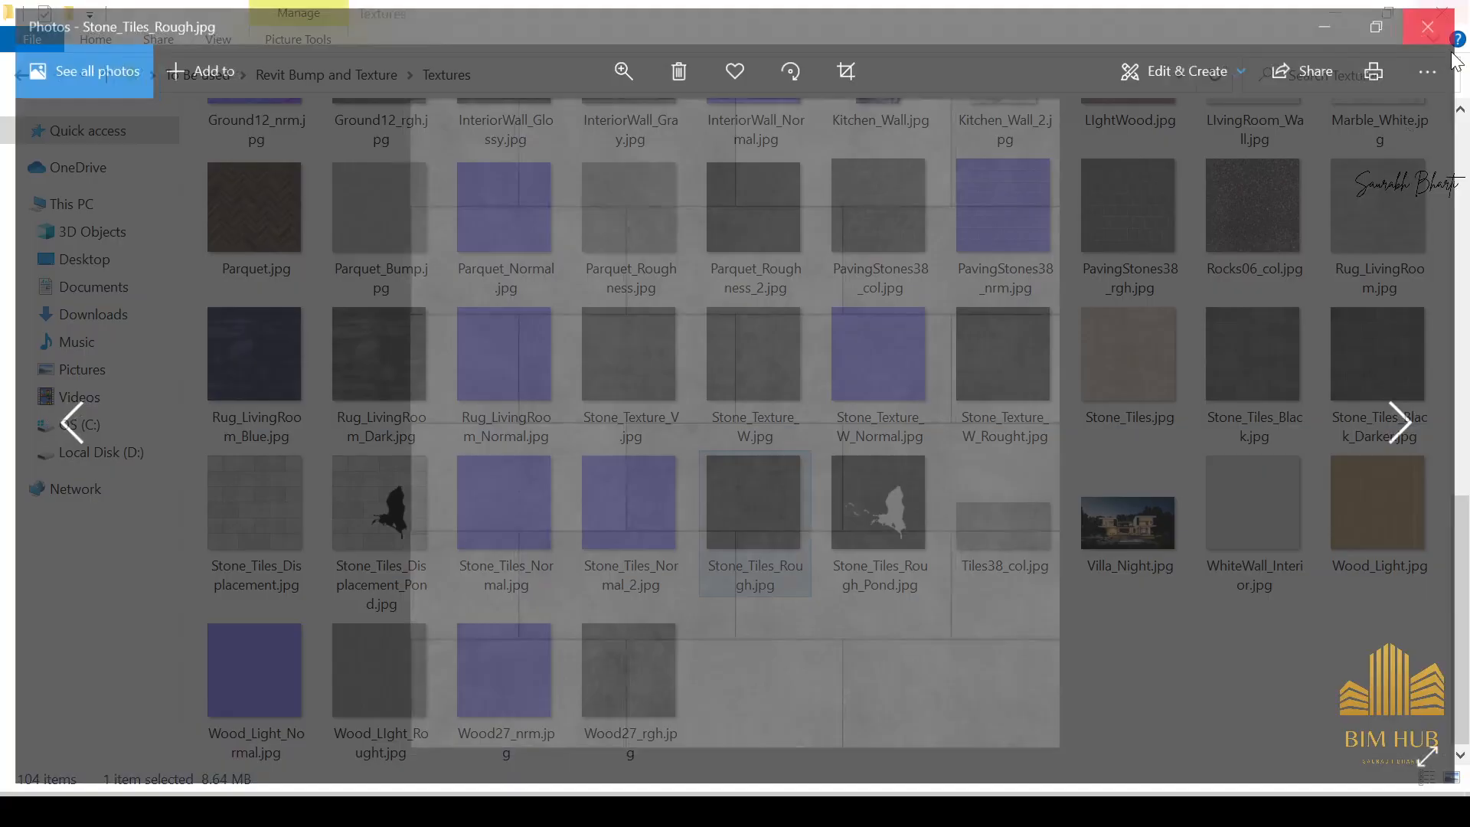
Copy Stone_Tiles_Black.jpg and Stone_Tiles_Black_Darker.jpg from the Textures folder and paste them onto the desktop.
{"action": "left_click", "coordinate": [1248, 366]}
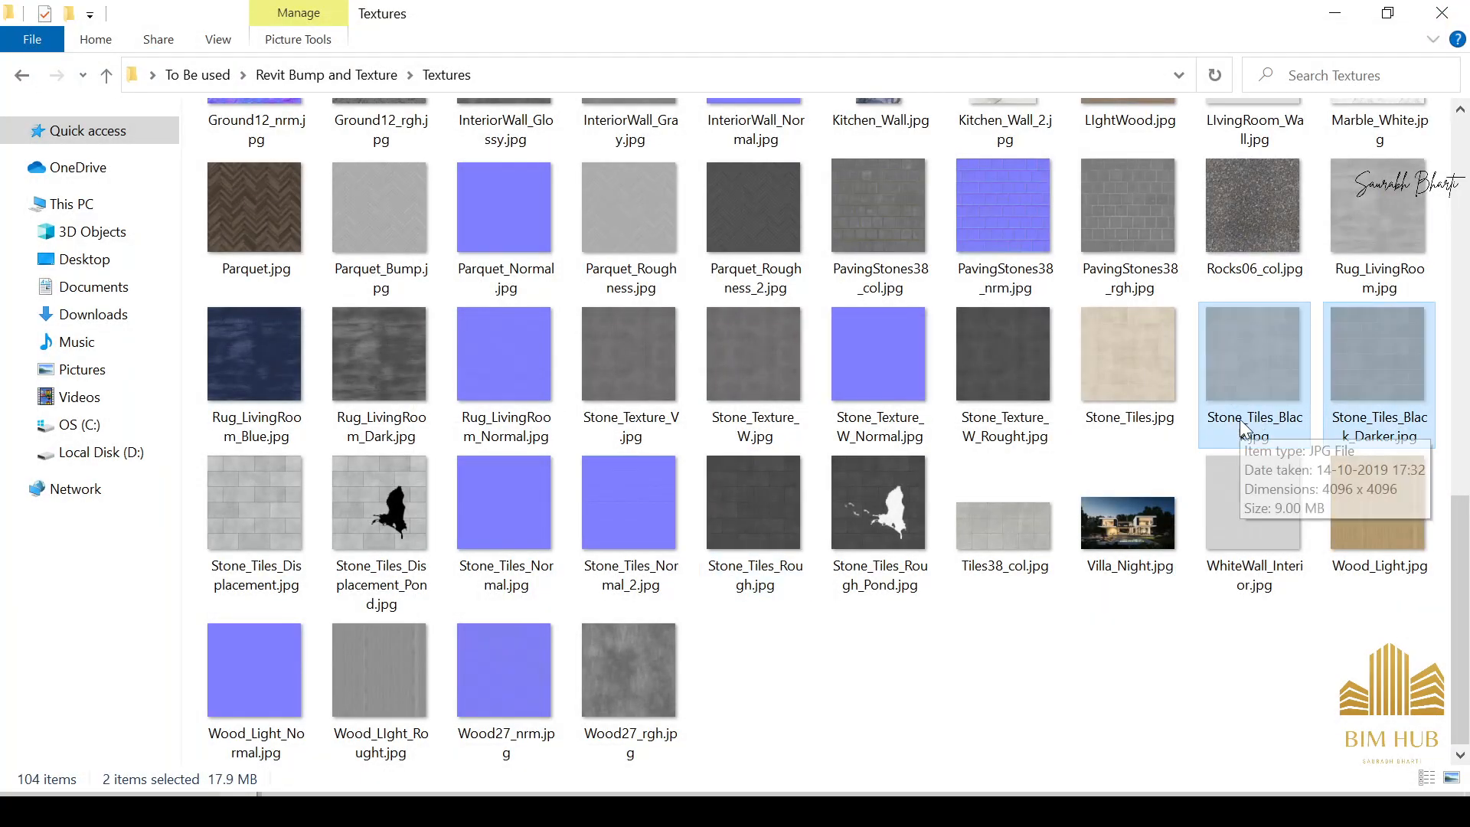
{"action": "left_click_drag", "start_coordinate": [300, 505], "coordinate": [347, 530]}
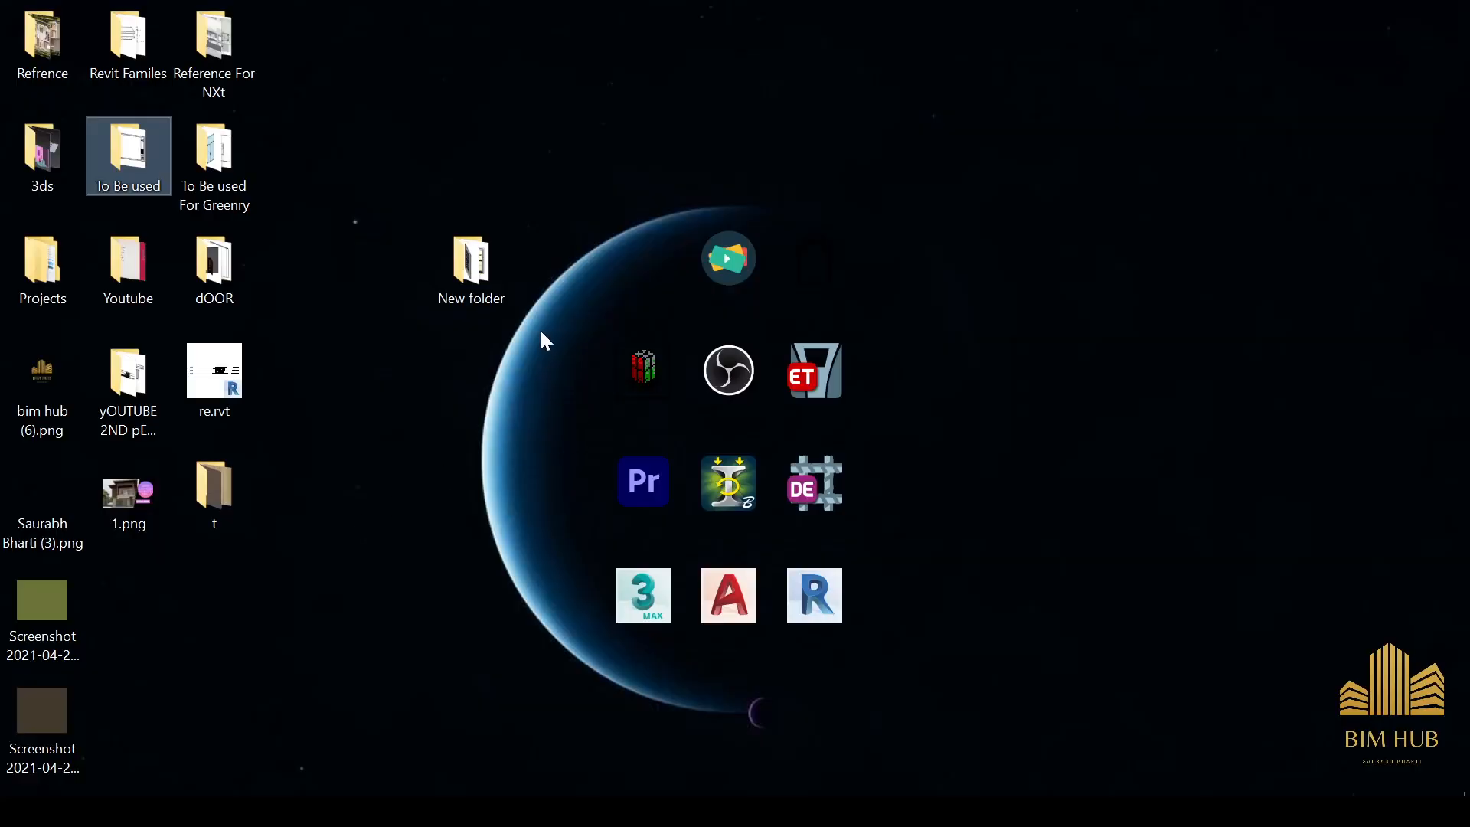
{"action": "key", "text": "ctrl+v"}
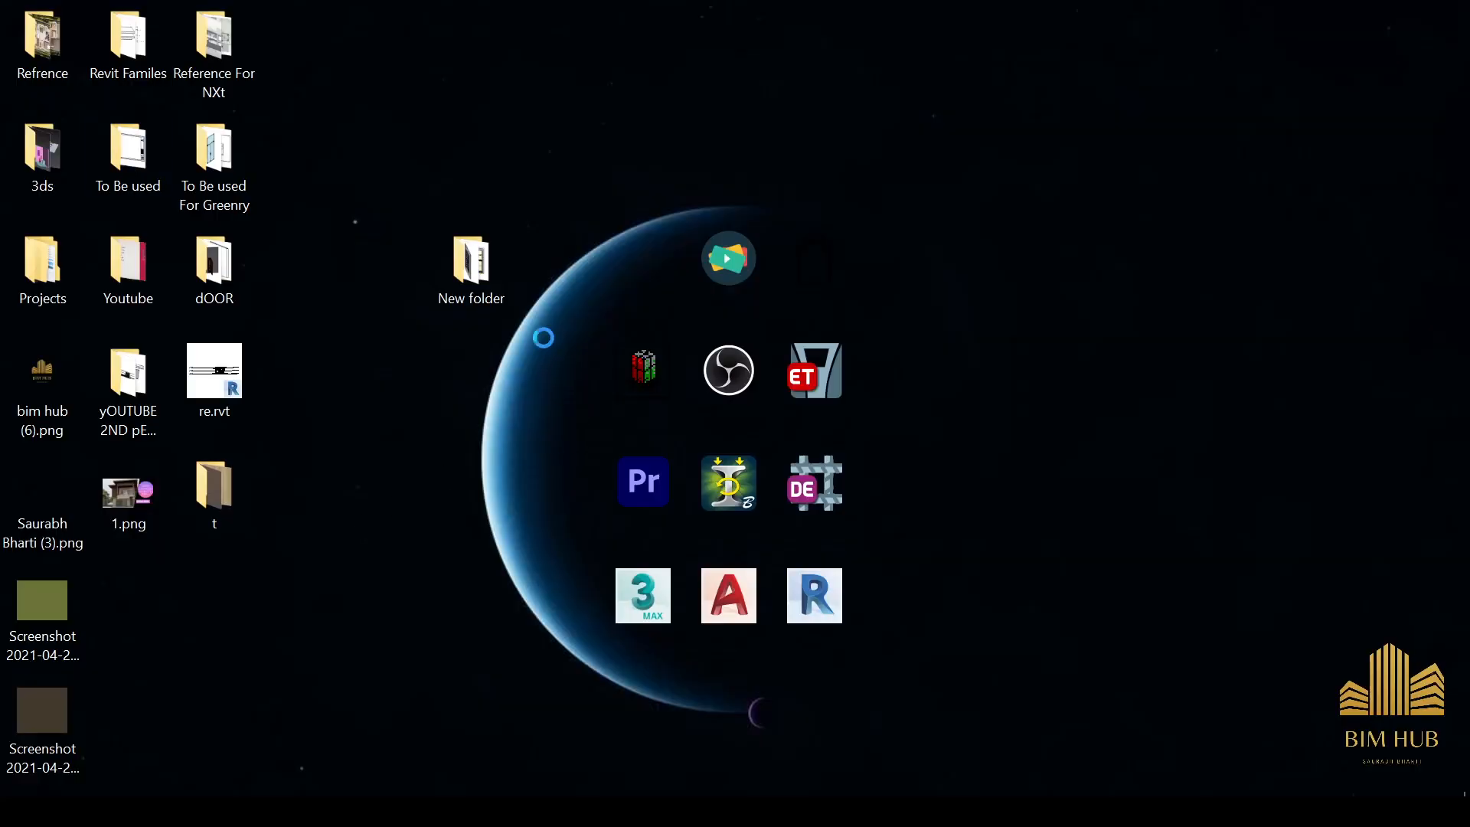
{"action": "left_click_drag", "start_coordinate": [148, 630], "coordinate": [1089, 403]}
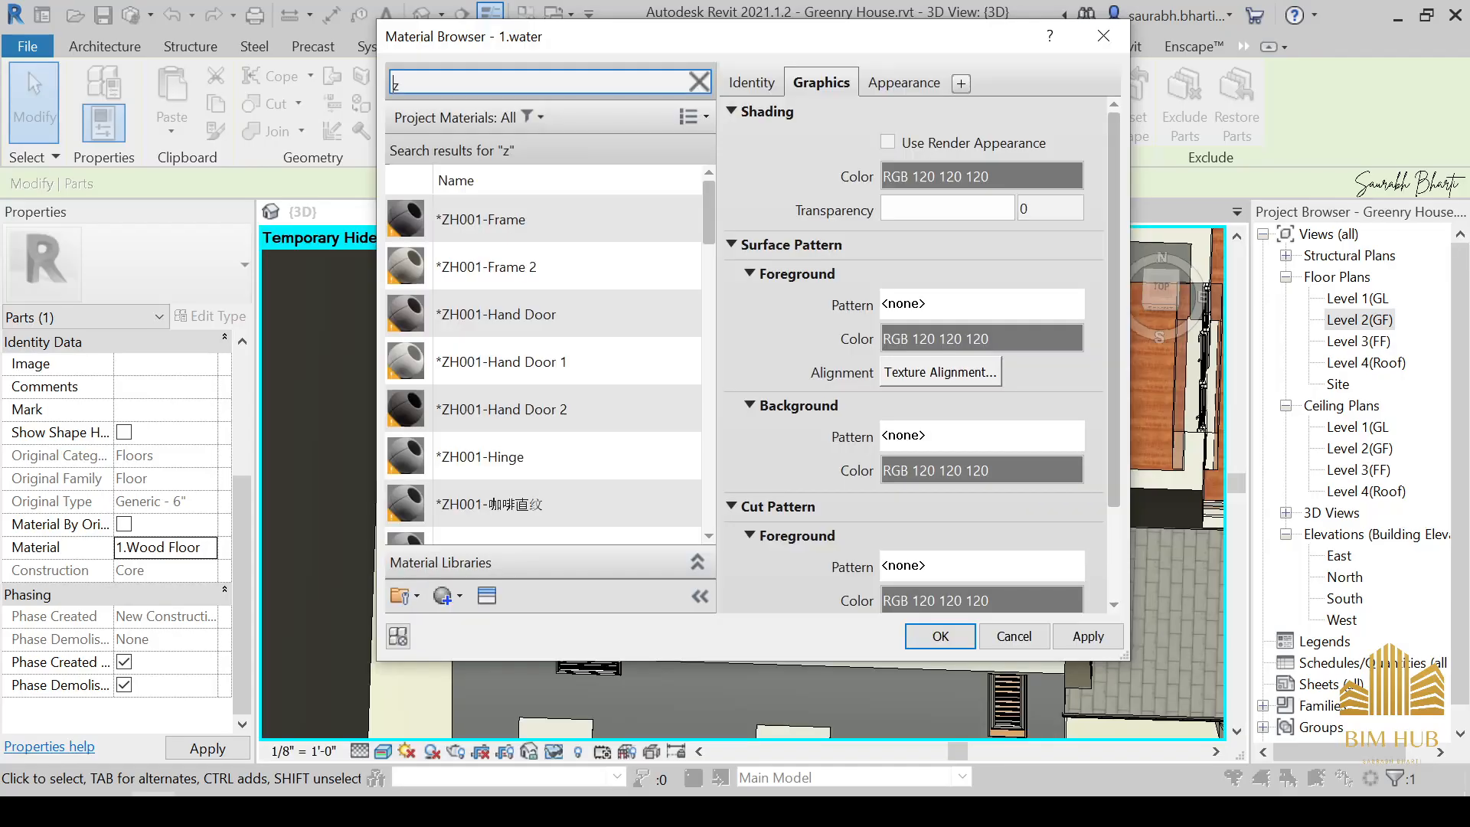
Look through the material list filtered by "z" for the new bathroom floor material.
{"action": "scroll", "coordinate": [660, 439], "scroll_direction": "down", "scroll_amount": 4}
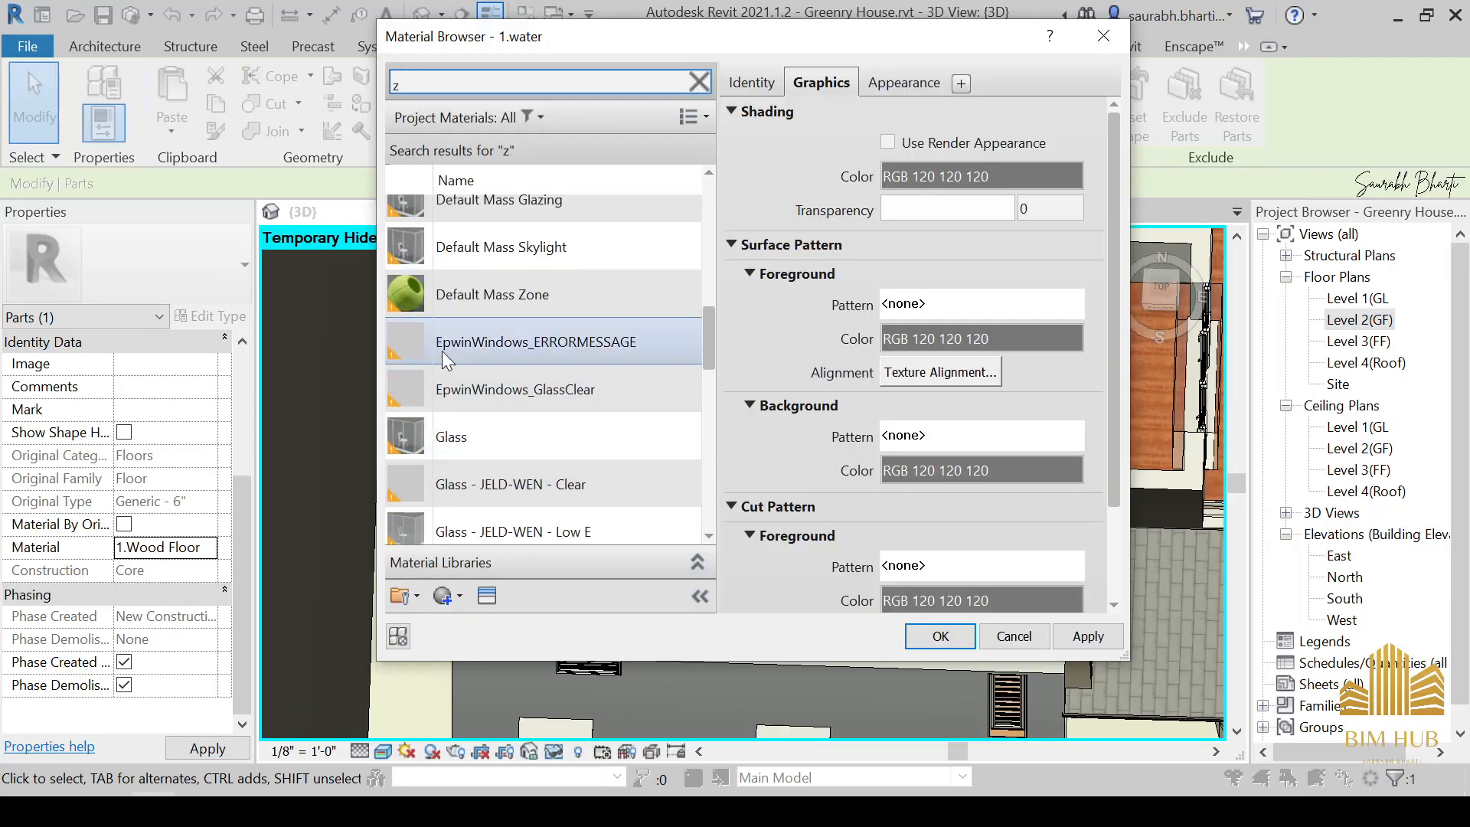
{"action": "scroll", "coordinate": [443, 346], "scroll_direction": "up", "scroll_amount": 4}
{"action": "scroll", "coordinate": [458, 382], "scroll_direction": "down", "scroll_amount": 2}
{"action": "scroll", "coordinate": [458, 381], "scroll_direction": "down", "scroll_amount": 2}
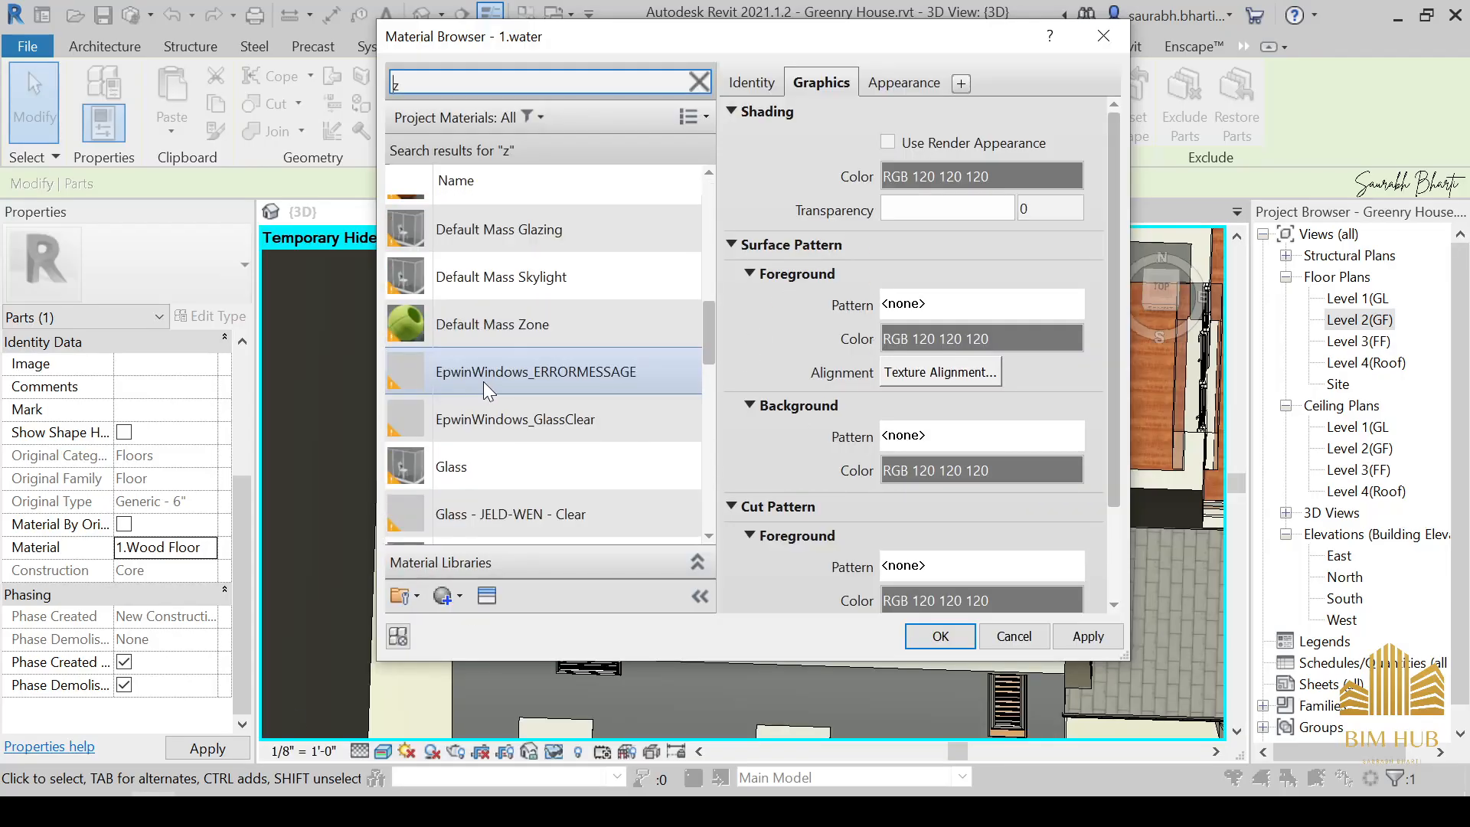
{"action": "scroll", "coordinate": [498, 452], "scroll_direction": "up", "scroll_amount": 3}
{"action": "scroll", "coordinate": [502, 444], "scroll_direction": "down", "scroll_amount": 1}
{"action": "left_click", "coordinate": [505, 441]}
{"action": "scroll", "coordinate": [506, 436], "scroll_direction": "down", "scroll_amount": 4}
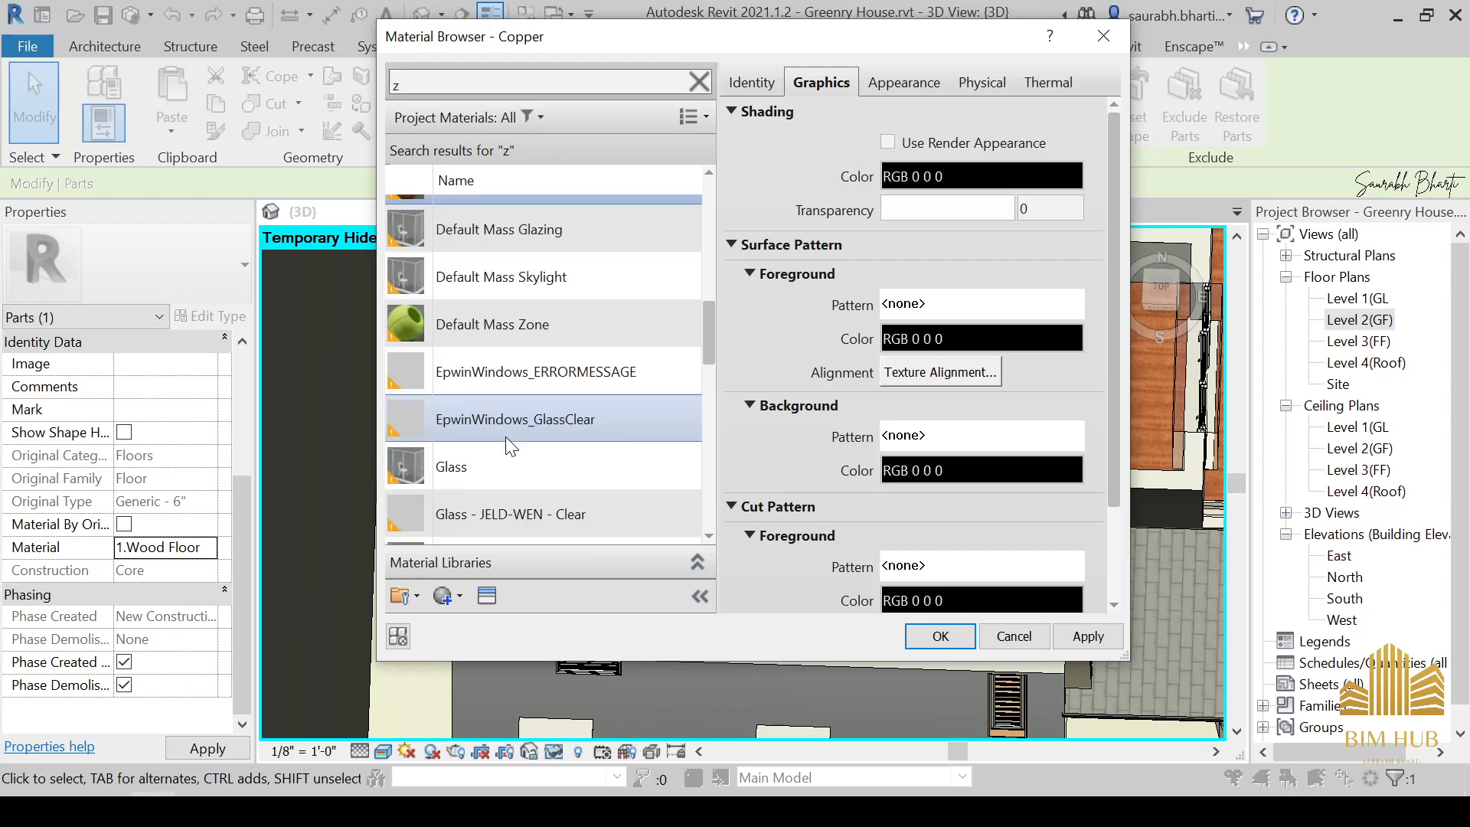
{"action": "scroll", "coordinate": [507, 434], "scroll_direction": "up", "scroll_amount": 5}
{"action": "scroll", "coordinate": [507, 434], "scroll_direction": "down", "scroll_amount": 4}
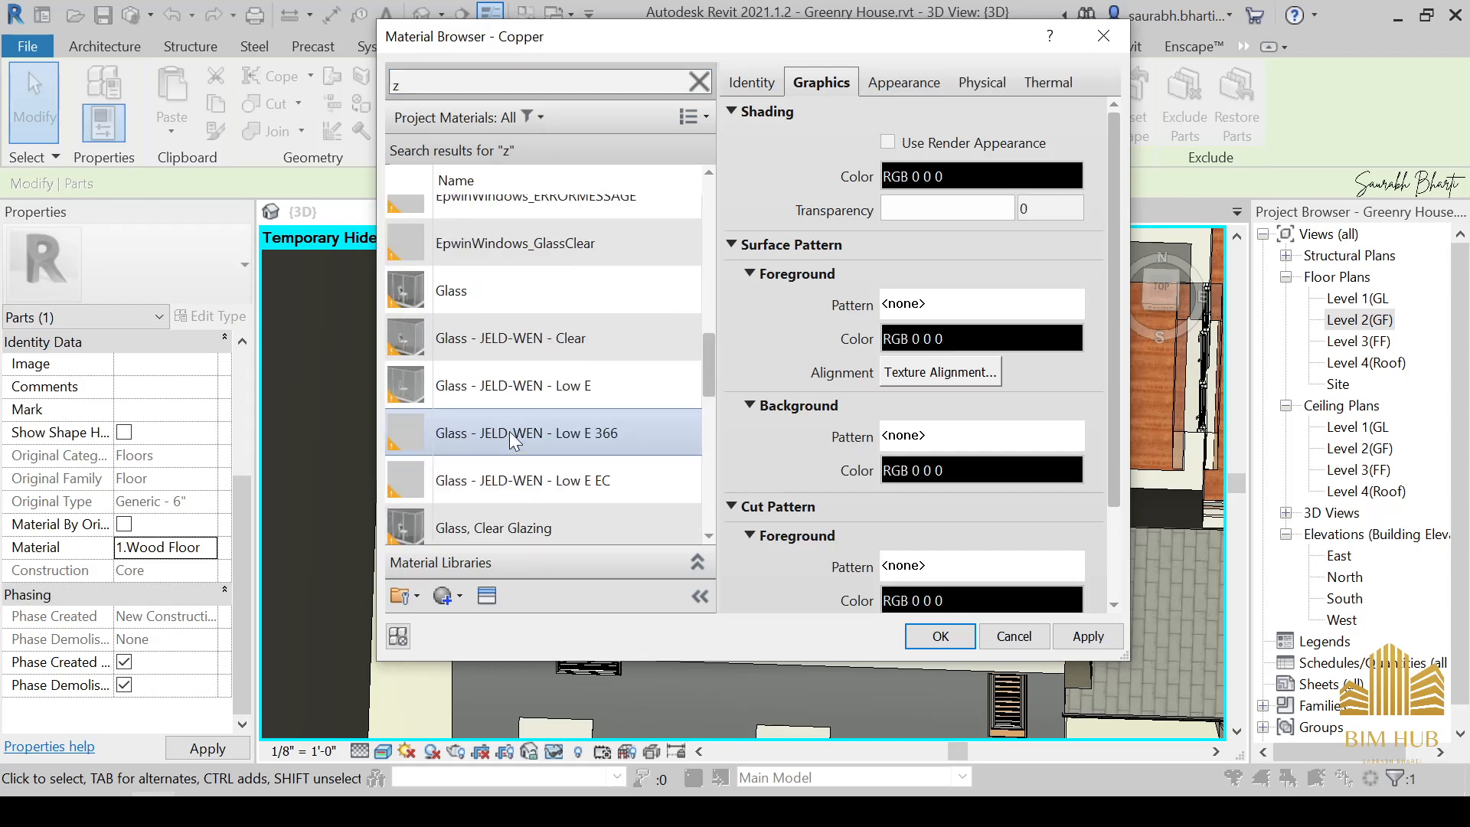
{"action": "scroll", "coordinate": [508, 430], "scroll_direction": "down", "scroll_amount": 5}
{"action": "scroll", "coordinate": [509, 429], "scroll_direction": "up", "scroll_amount": 6}
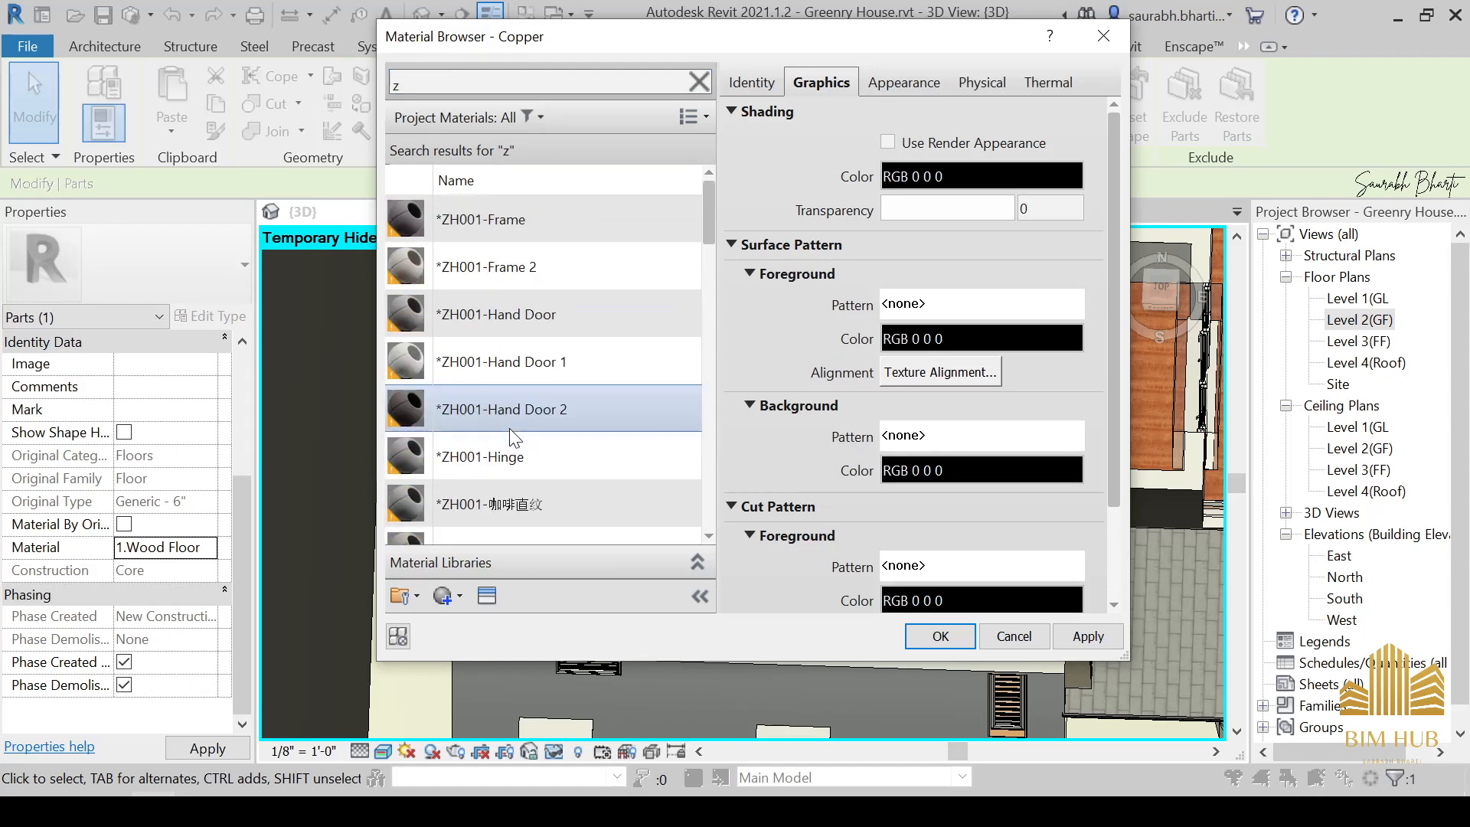
{"action": "scroll", "coordinate": [509, 429], "scroll_direction": "down", "scroll_amount": 7}
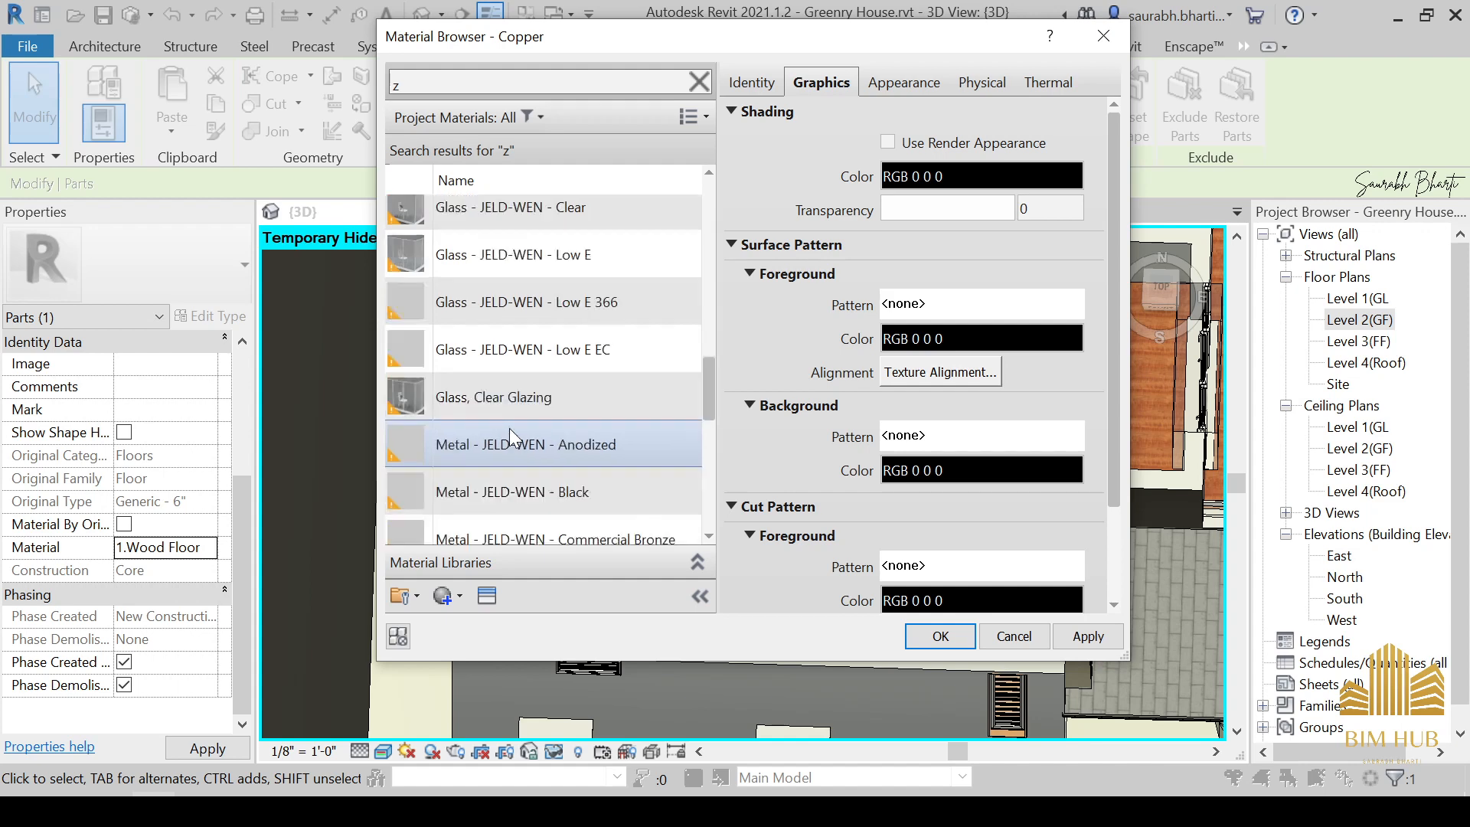
{"action": "left_click", "coordinate": [448, 605]}
{"action": "left_click", "coordinate": [1095, 36]}
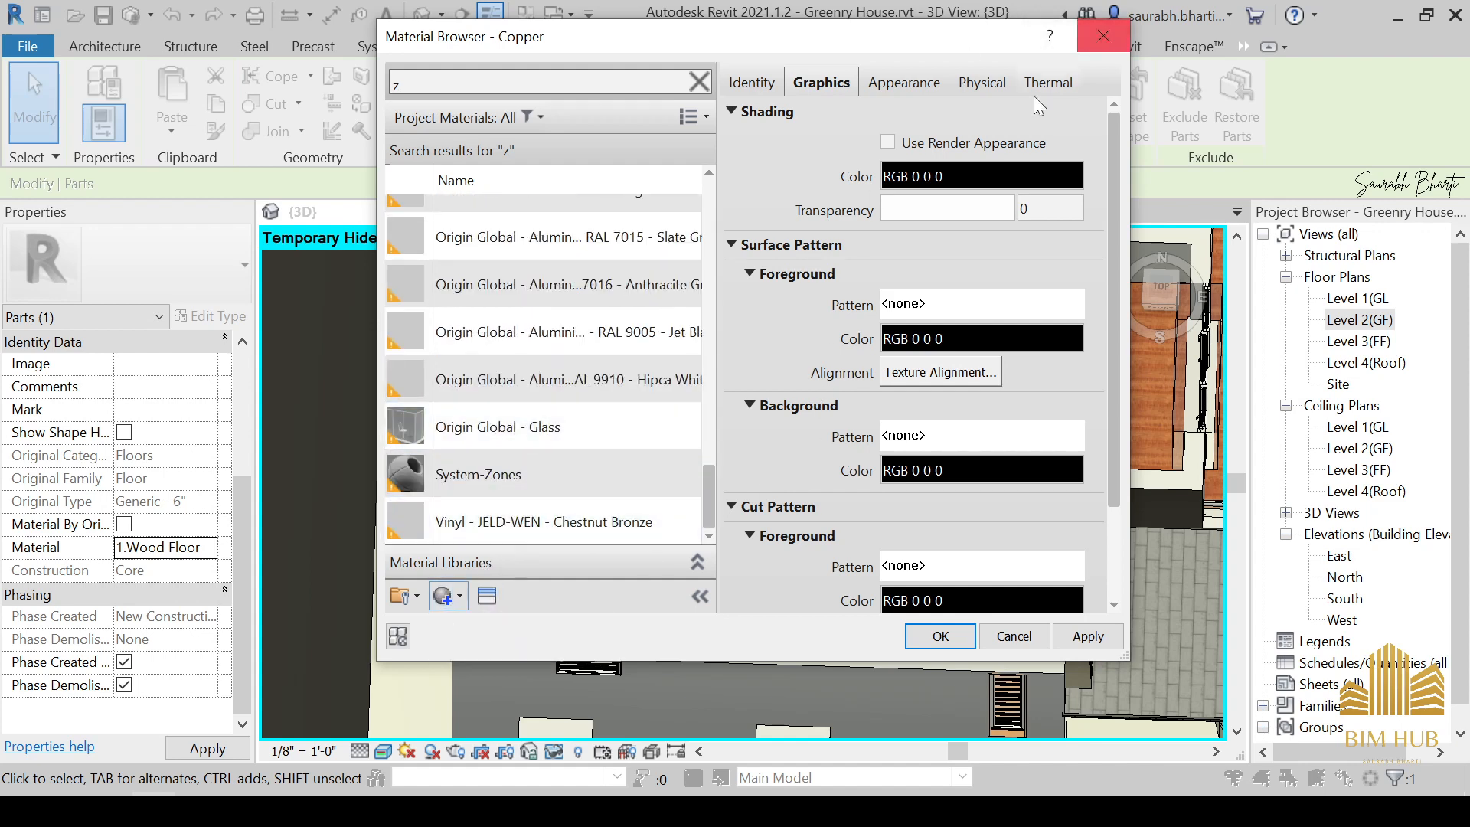
{"action": "scroll", "coordinate": [486, 434], "scroll_direction": "up", "scroll_amount": 10}
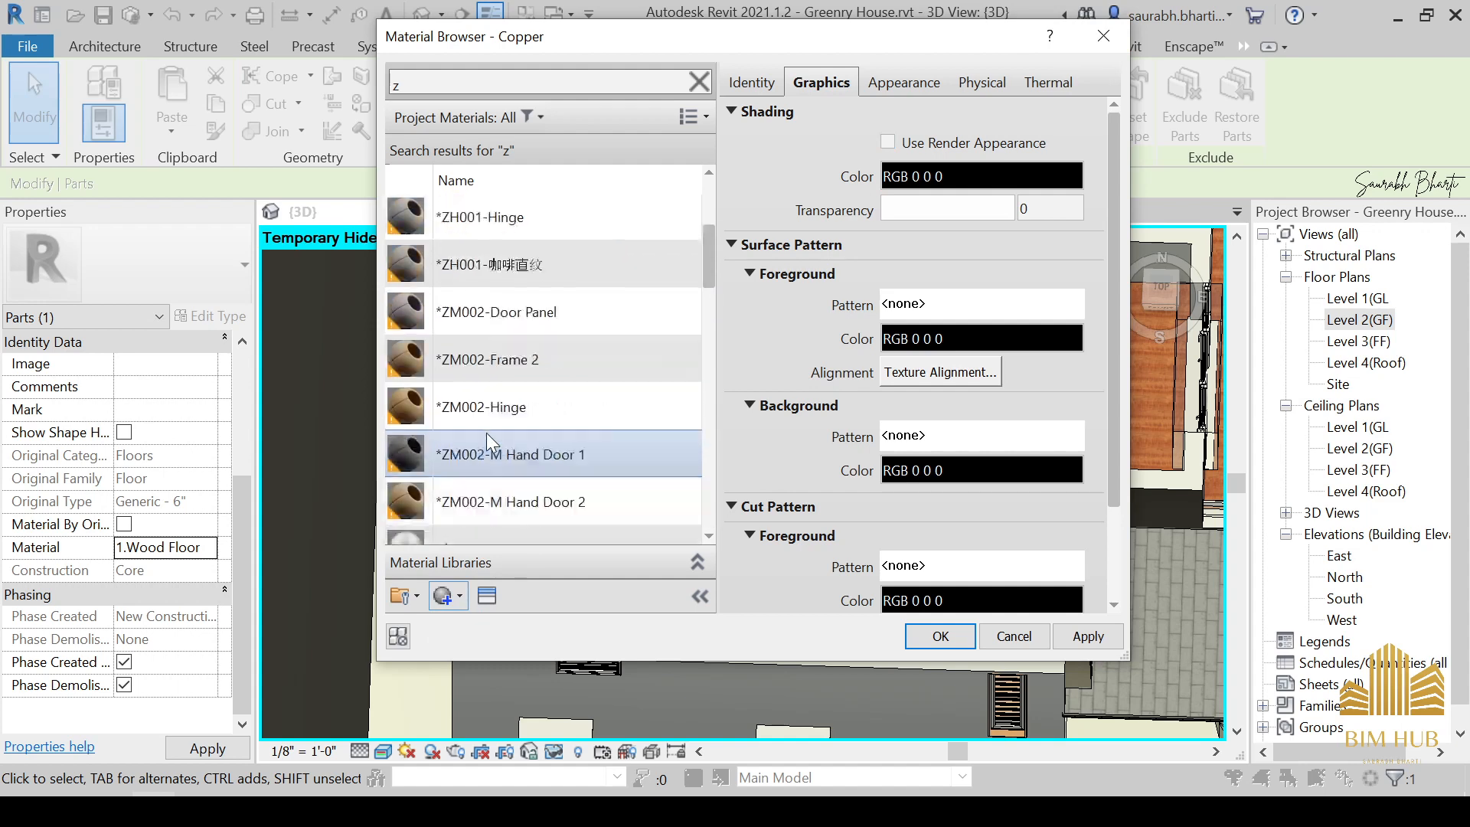
{"action": "scroll", "coordinate": [535, 456], "scroll_direction": "down", "scroll_amount": 1}
{"action": "left_click", "coordinate": [459, 606]}
{"action": "left_click", "coordinate": [491, 623]}
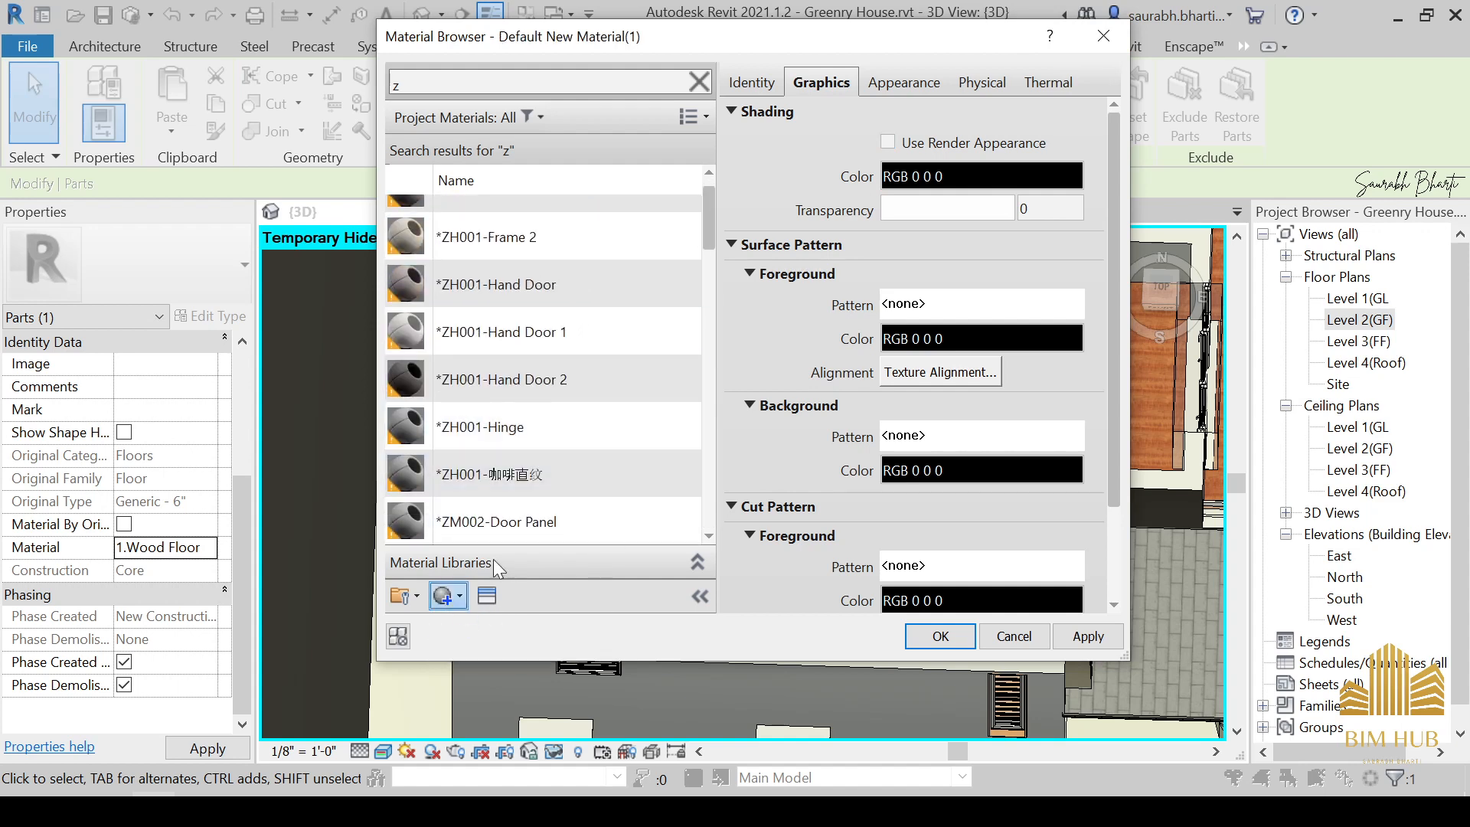
{"action": "left_click", "coordinate": [1019, 636]}
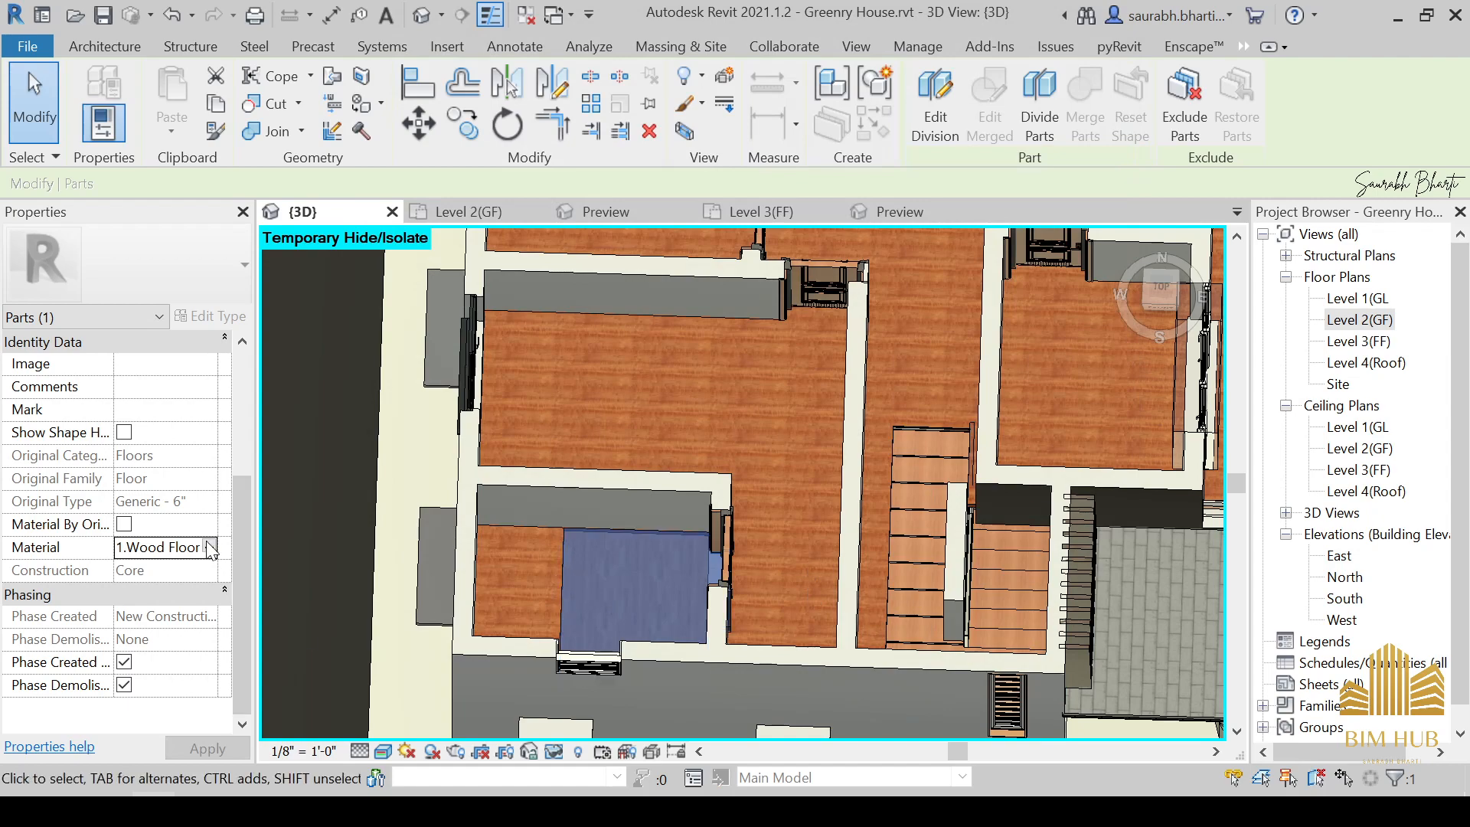
Reopen the bathroom floor part's material setting, create a new material, rename it 1.BT2 and select it.
{"action": "left_click", "coordinate": [209, 547]}
{"action": "scroll", "coordinate": [493, 405], "scroll_direction": "down", "scroll_amount": 2}
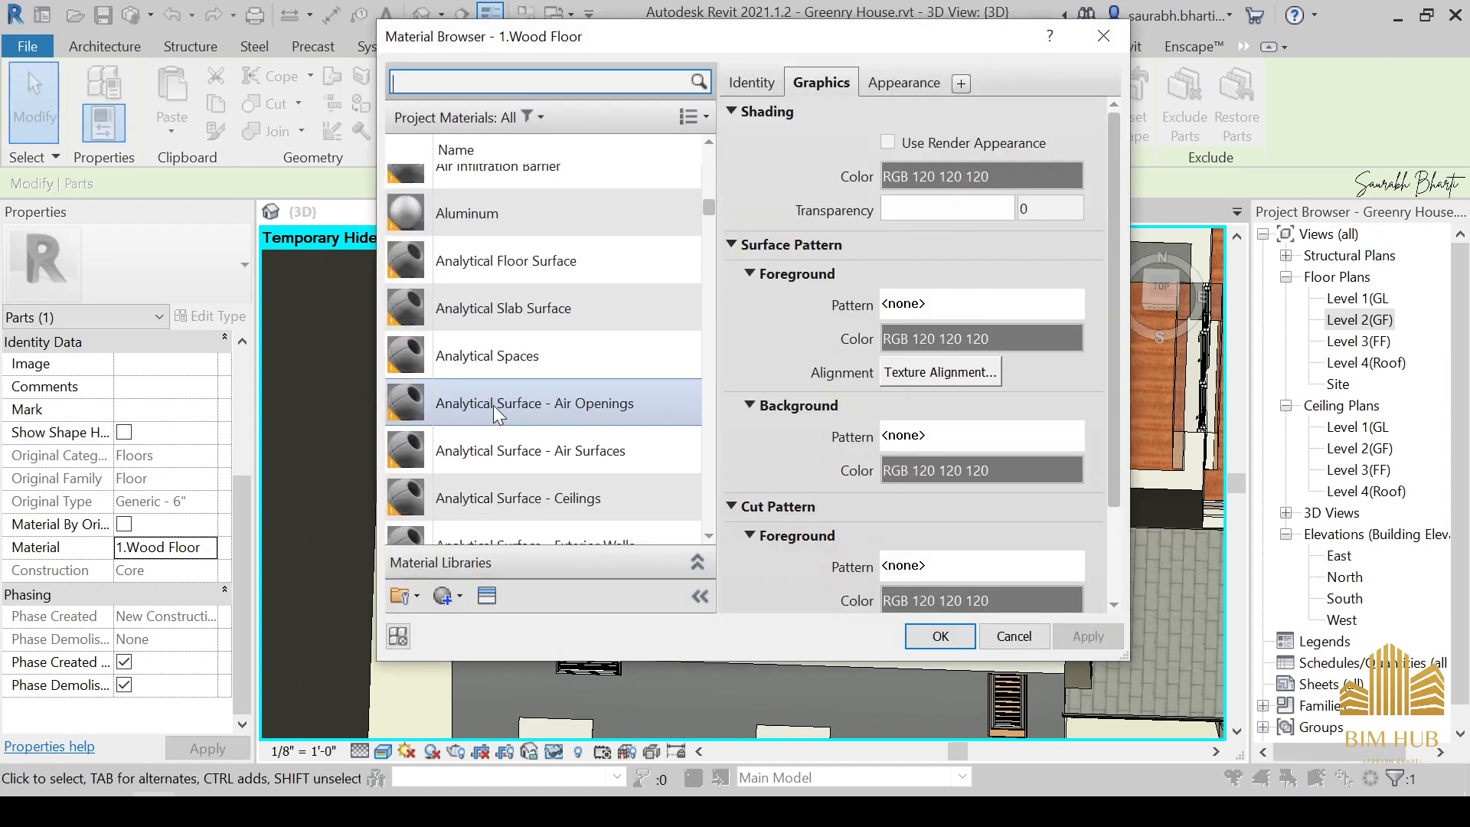
{"action": "scroll", "coordinate": [493, 405], "scroll_direction": "up", "scroll_amount": 6}
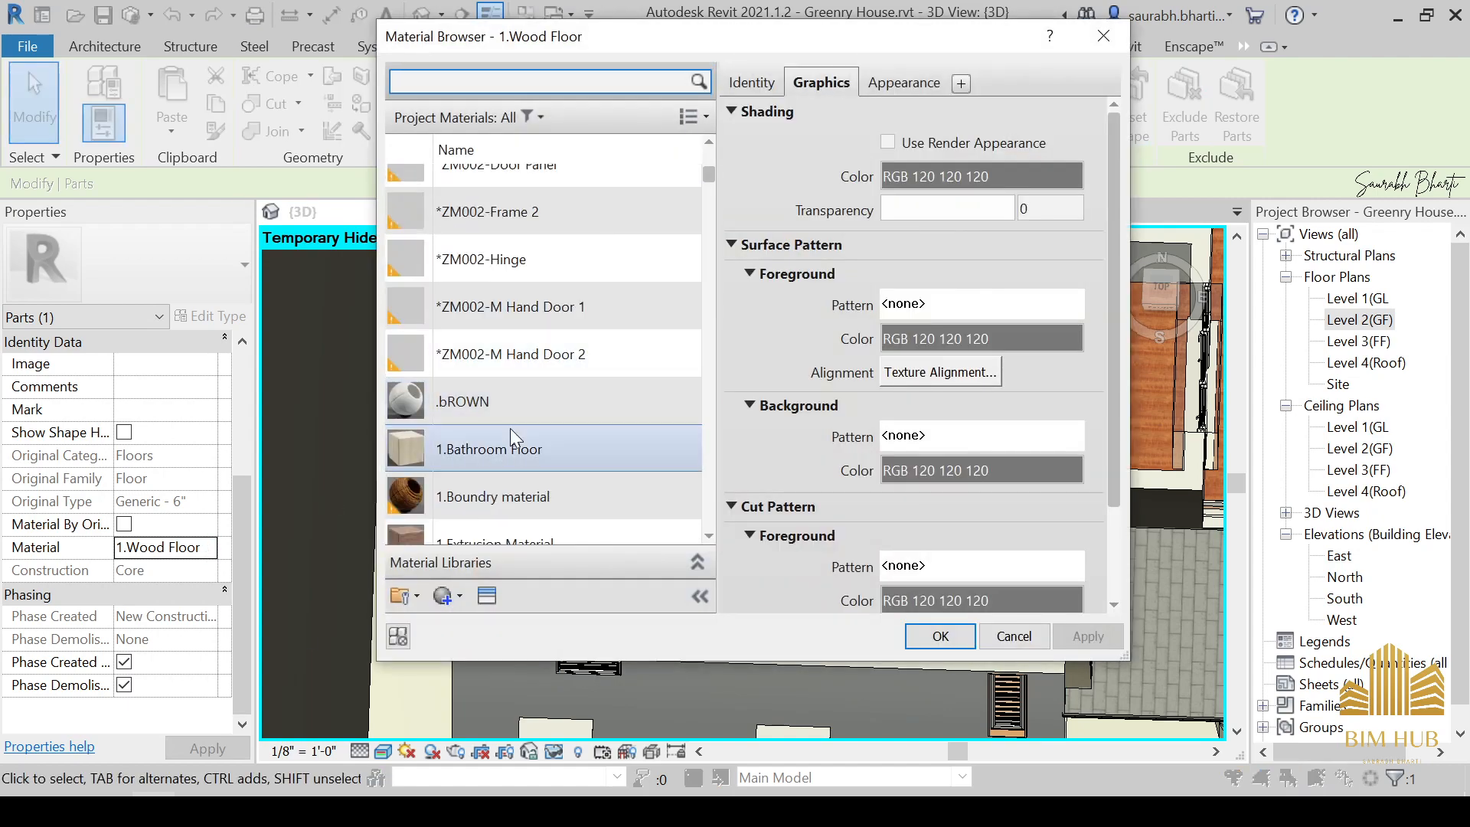
{"action": "scroll", "coordinate": [512, 386], "scroll_direction": "down", "scroll_amount": 3}
{"action": "scroll", "coordinate": [510, 386], "scroll_direction": "up", "scroll_amount": 3}
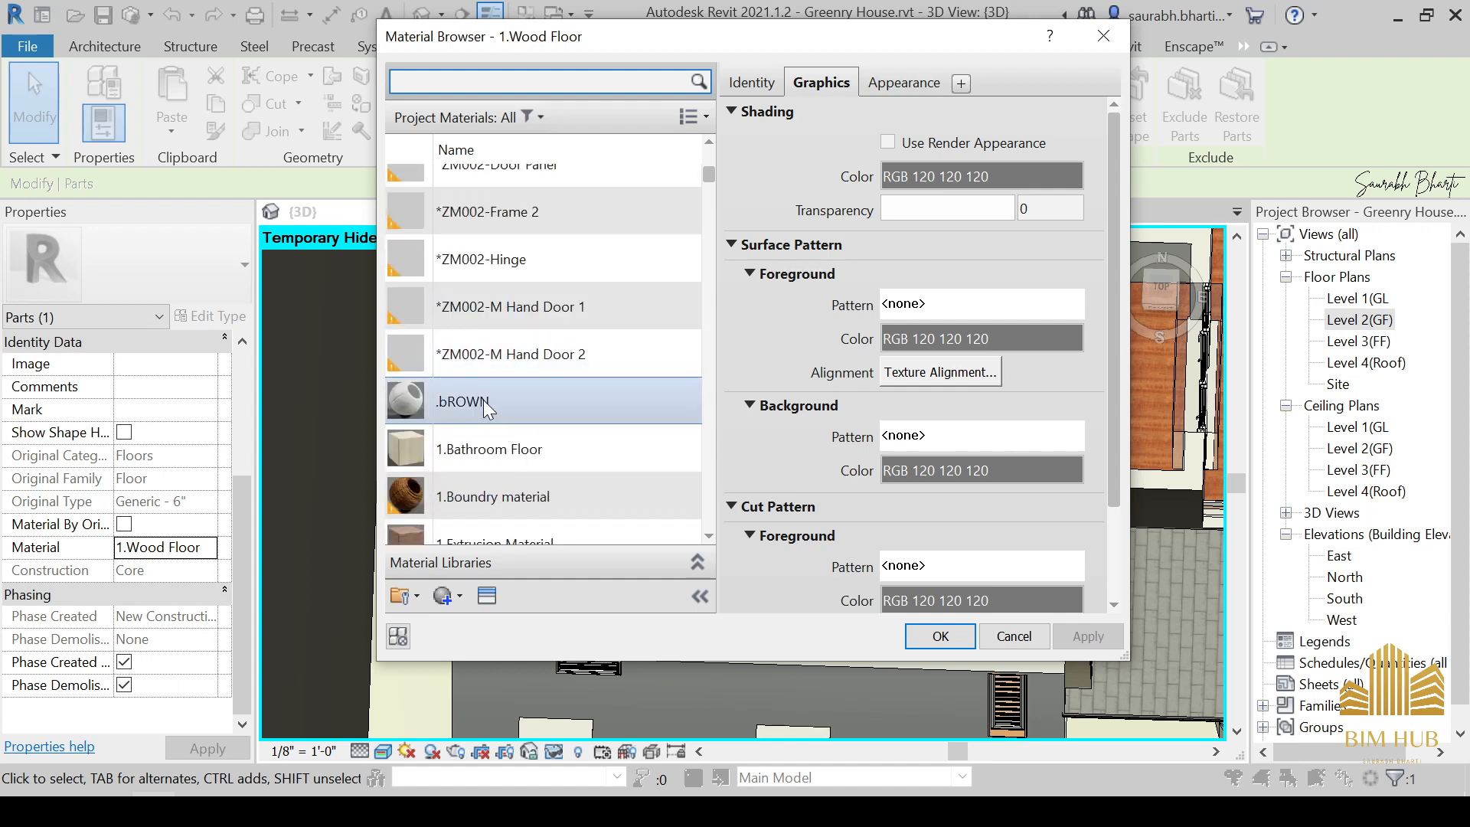
{"action": "scroll", "coordinate": [496, 457], "scroll_direction": "down", "scroll_amount": 10}
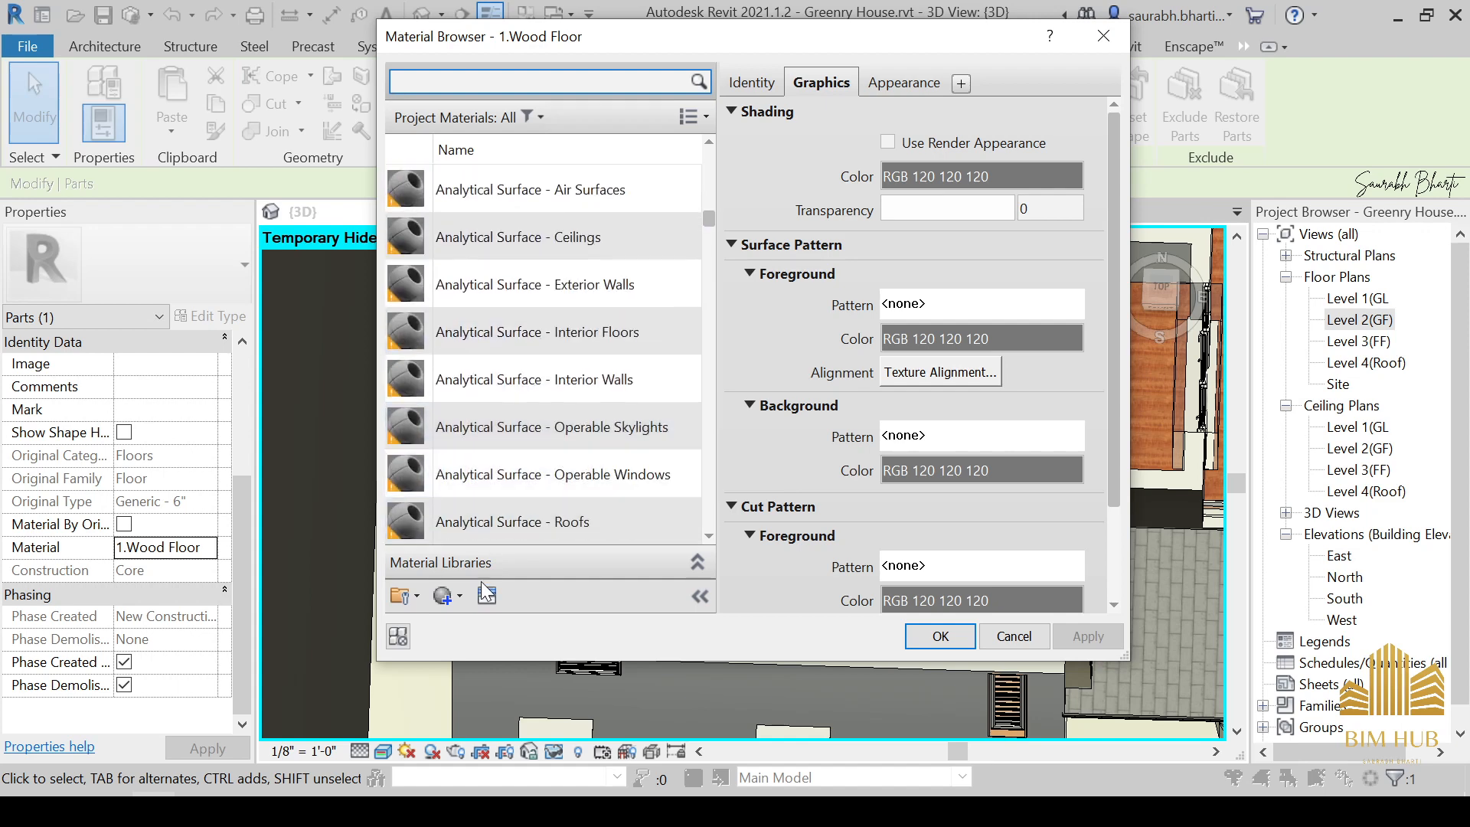
{"action": "left_click", "coordinate": [458, 597]}
{"action": "left_click", "coordinate": [487, 618]}
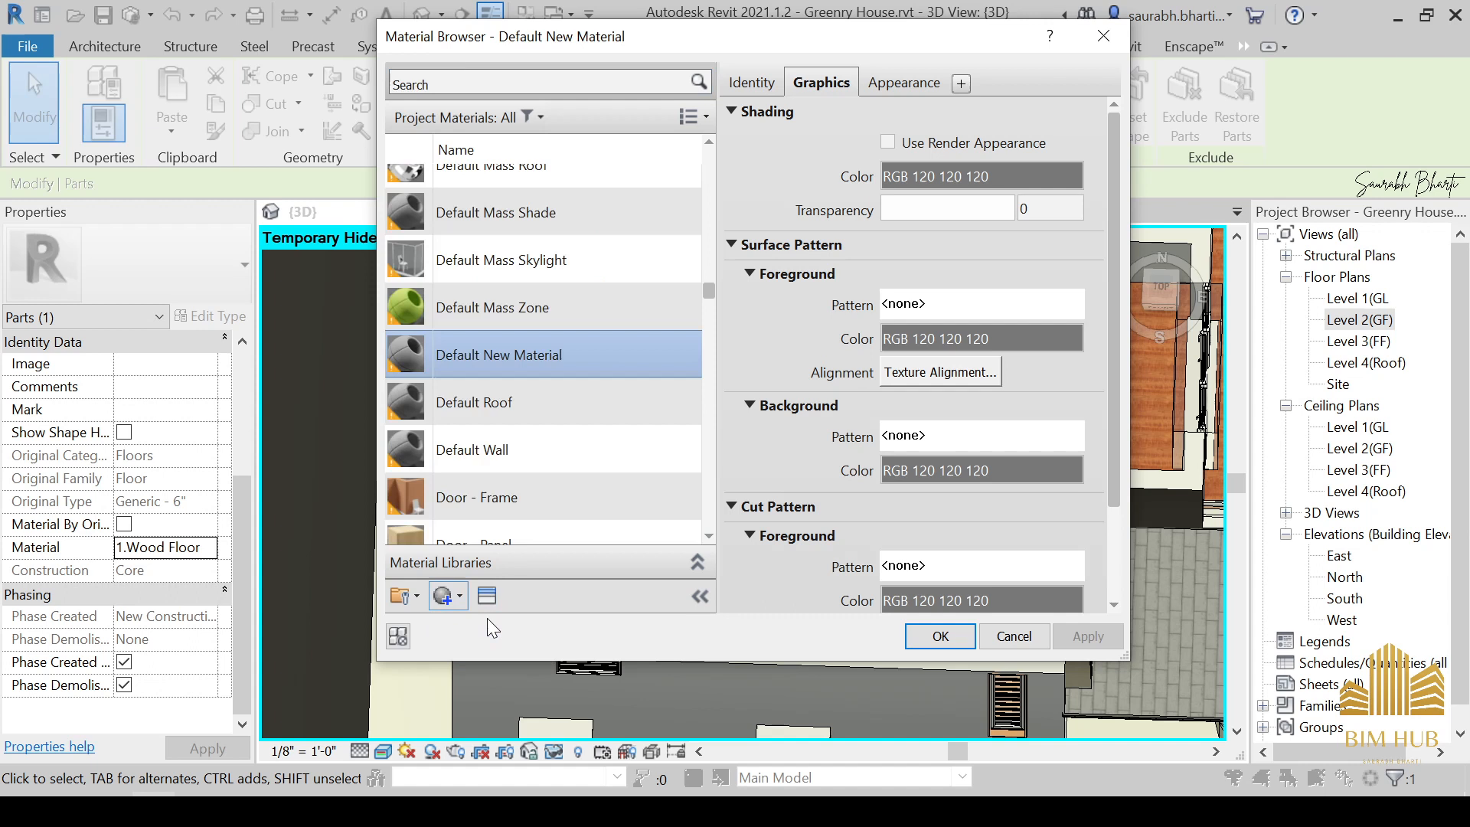
{"action": "right_click", "coordinate": [508, 341]}
{"action": "left_click", "coordinate": [554, 390]}
{"action": "type", "text": "1."}
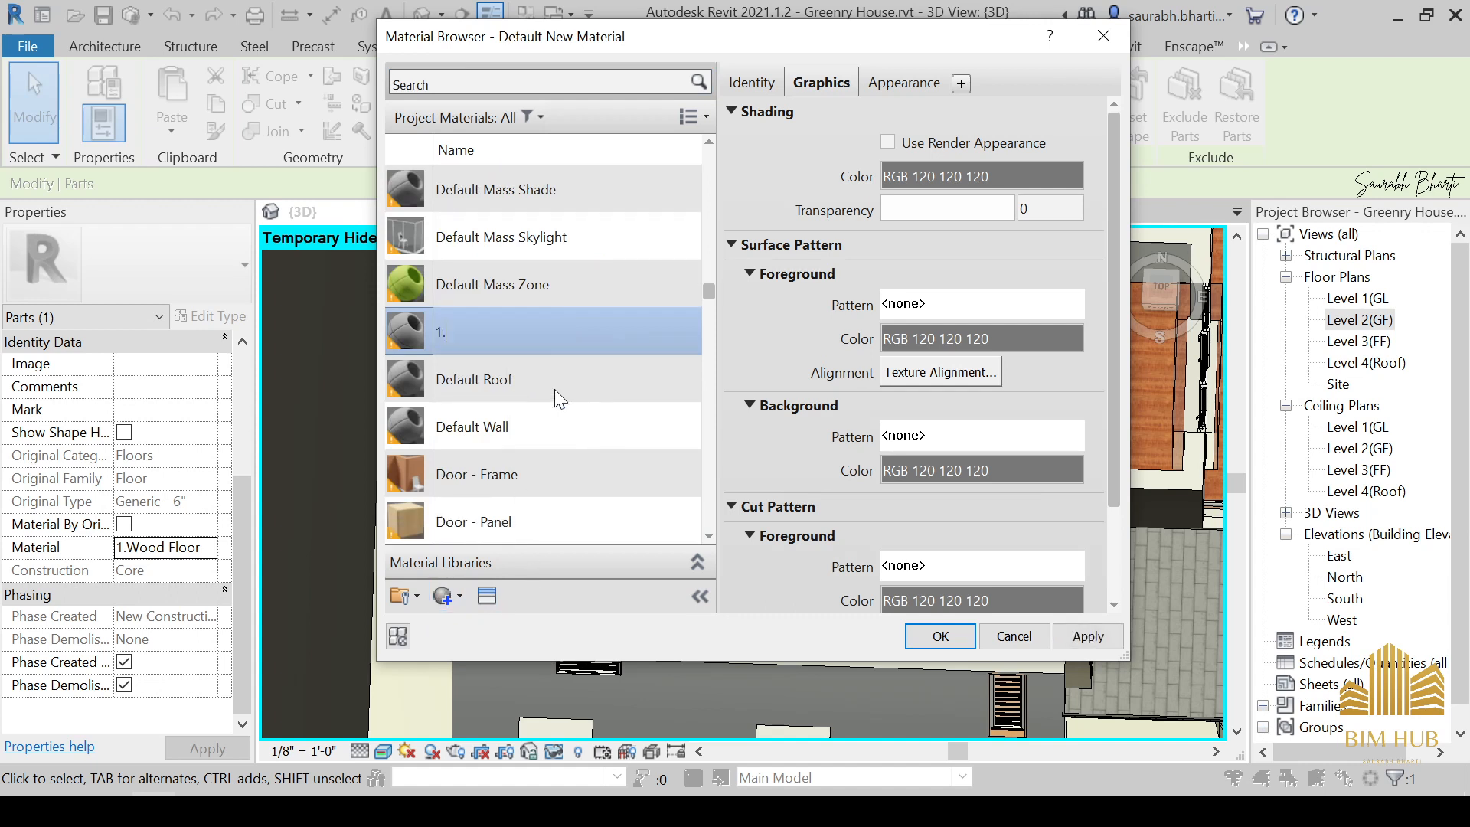
{"action": "type", "text": "BT2"}
{"action": "key", "text": "Return"}
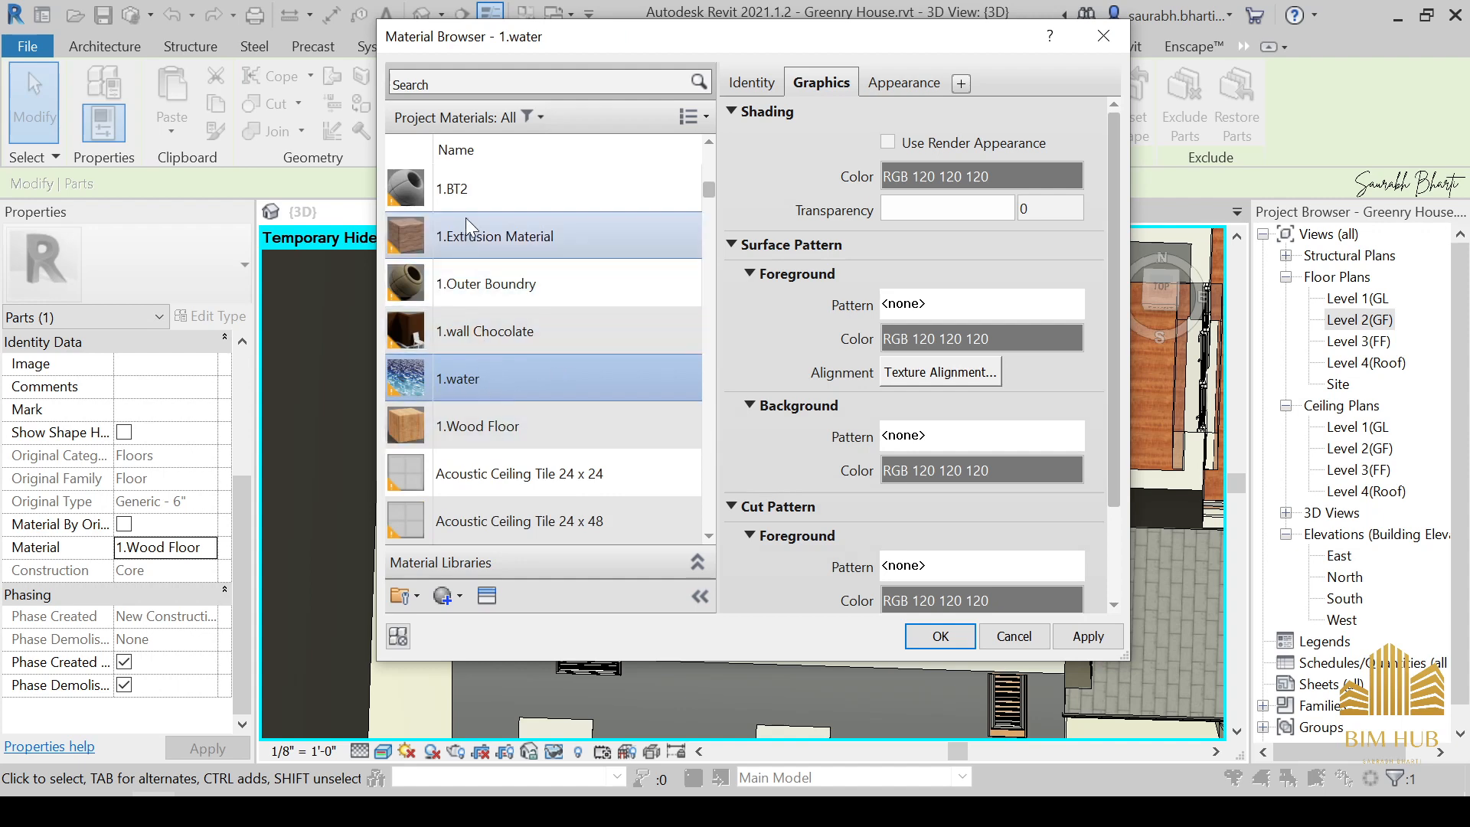
{"action": "scroll", "coordinate": [487, 394], "scroll_direction": "up", "scroll_amount": 1}
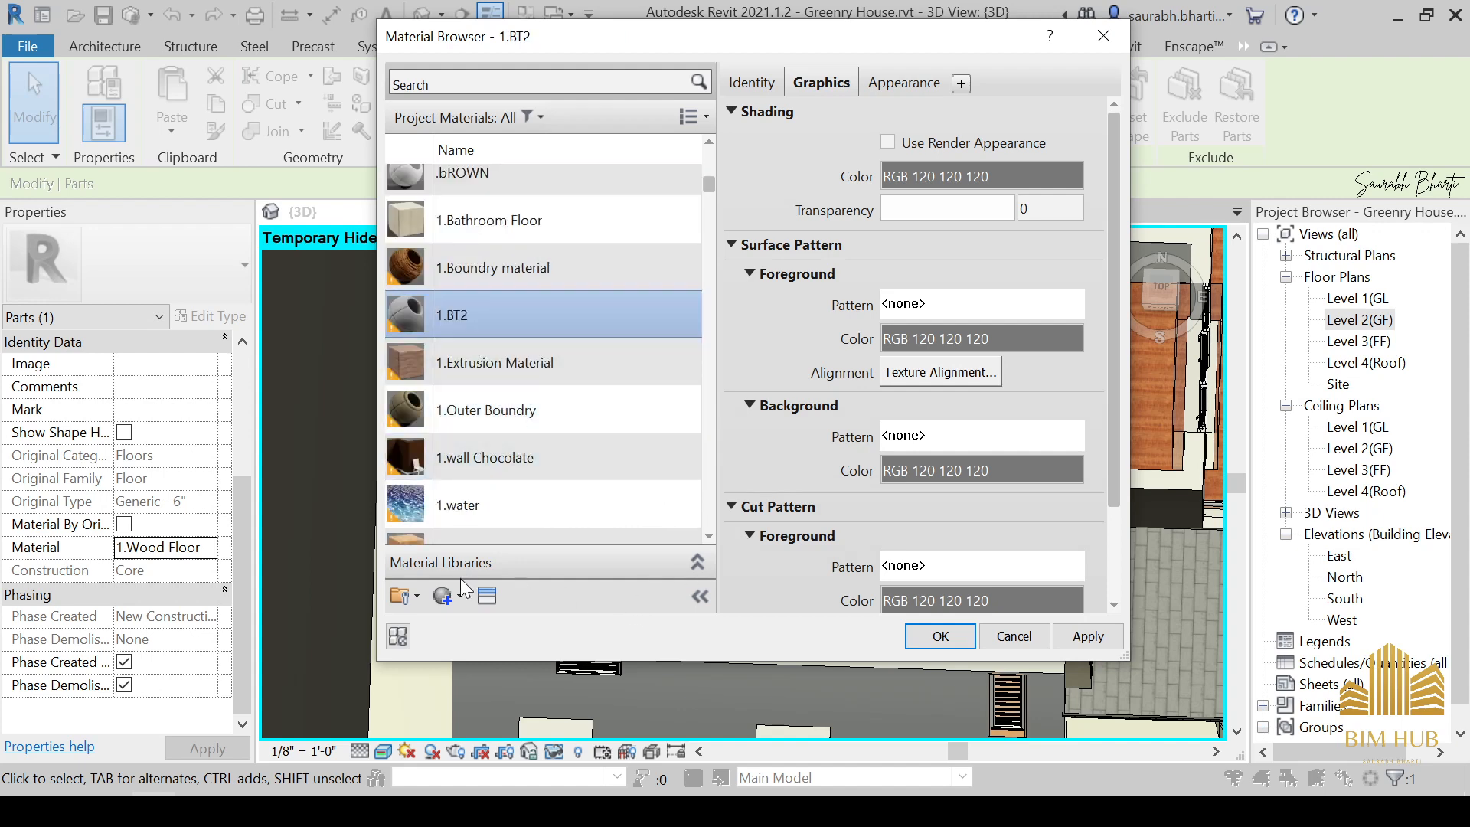
{"action": "scroll", "coordinate": [585, 503], "scroll_direction": "down", "scroll_amount": 1}
{"action": "left_click", "coordinate": [939, 170]}
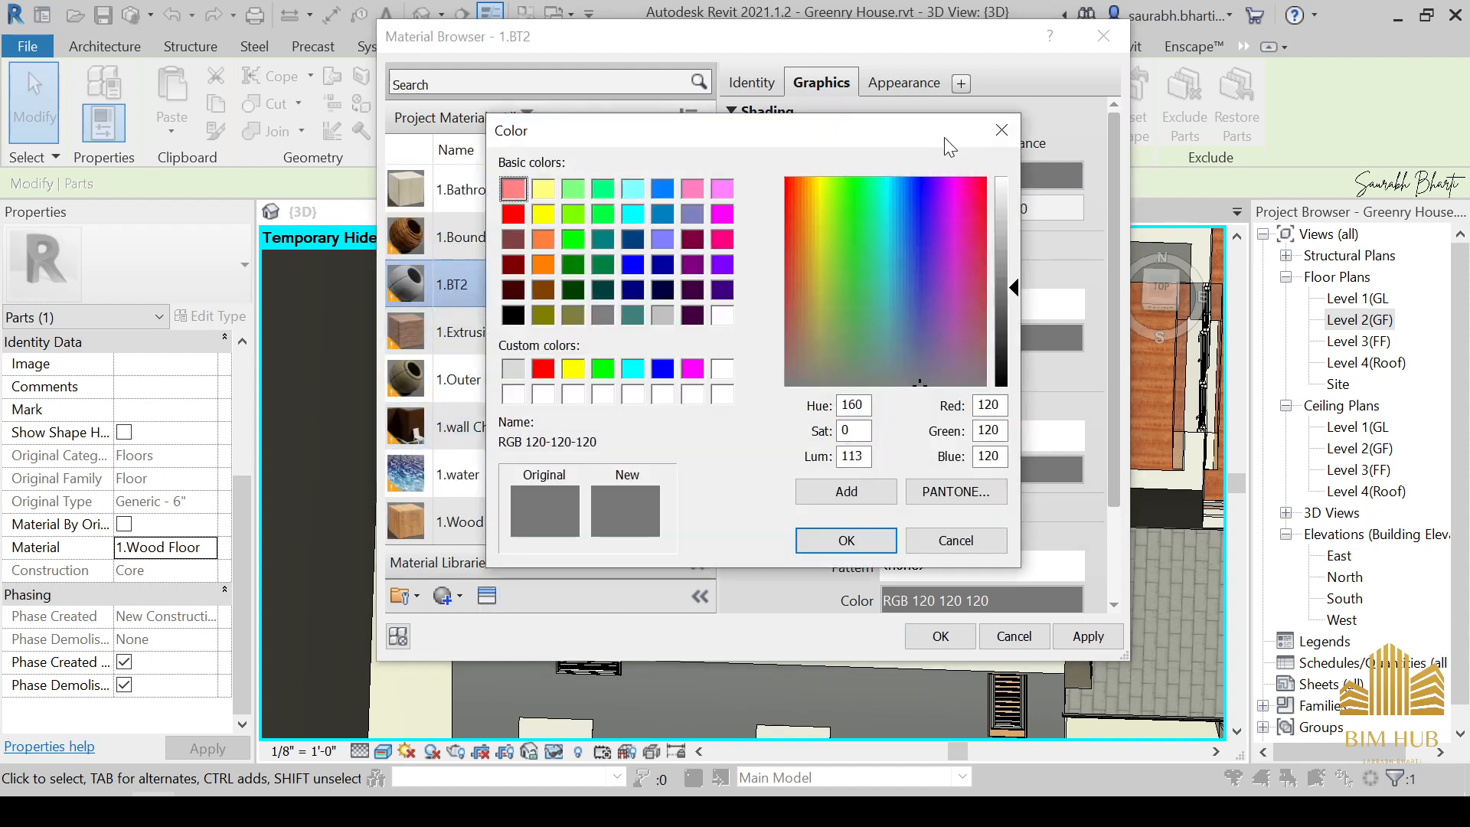
{"action": "key", "text": "Escape"}
{"action": "left_click", "coordinate": [945, 135]}
Assign Stone_Tiles_Black_Darker.jpg from the desktop as the generic appearance image of 1.BT2.
{"action": "left_click", "coordinate": [911, 85]}
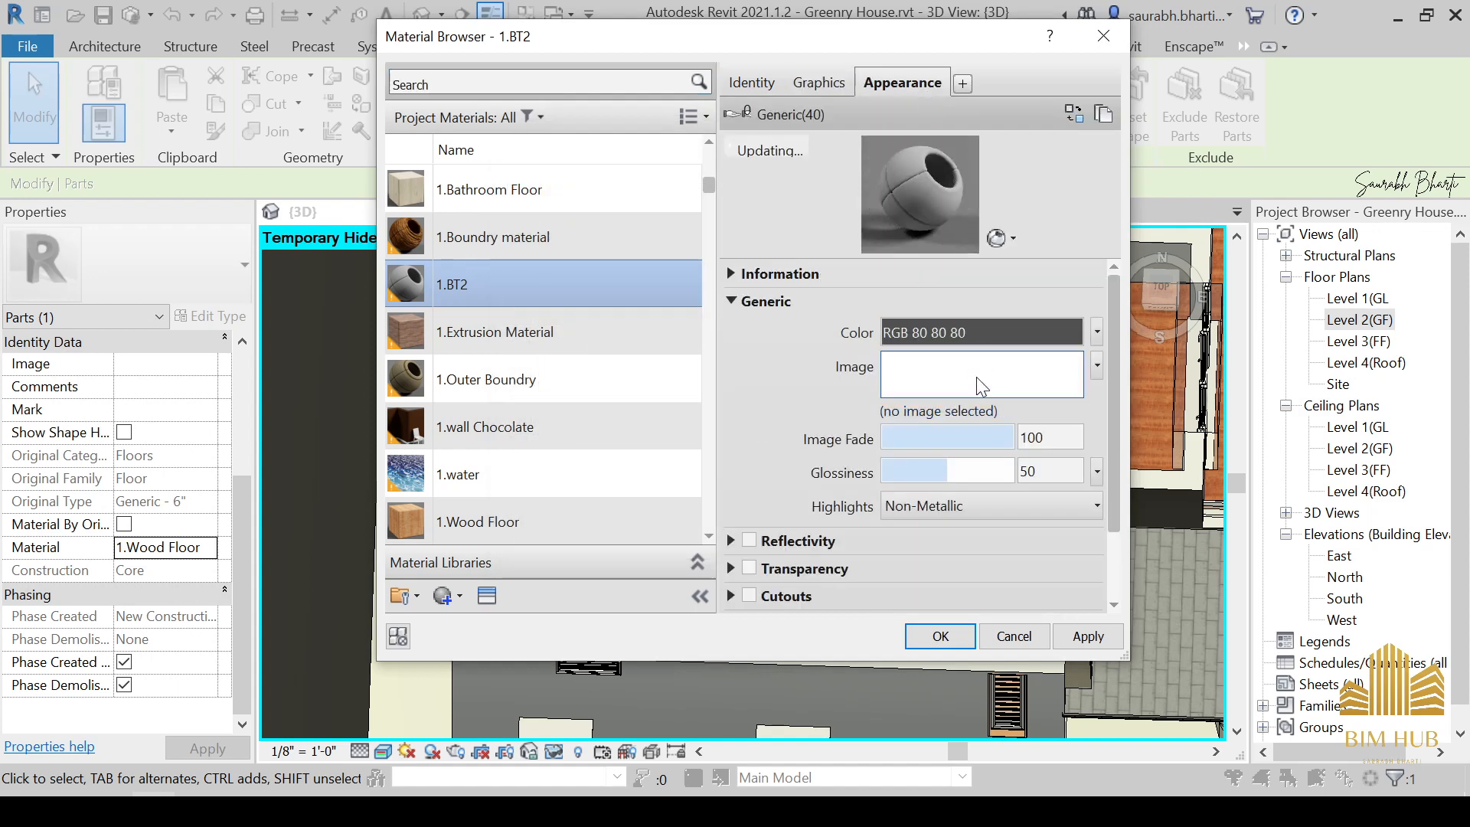
{"action": "left_click", "coordinate": [980, 374]}
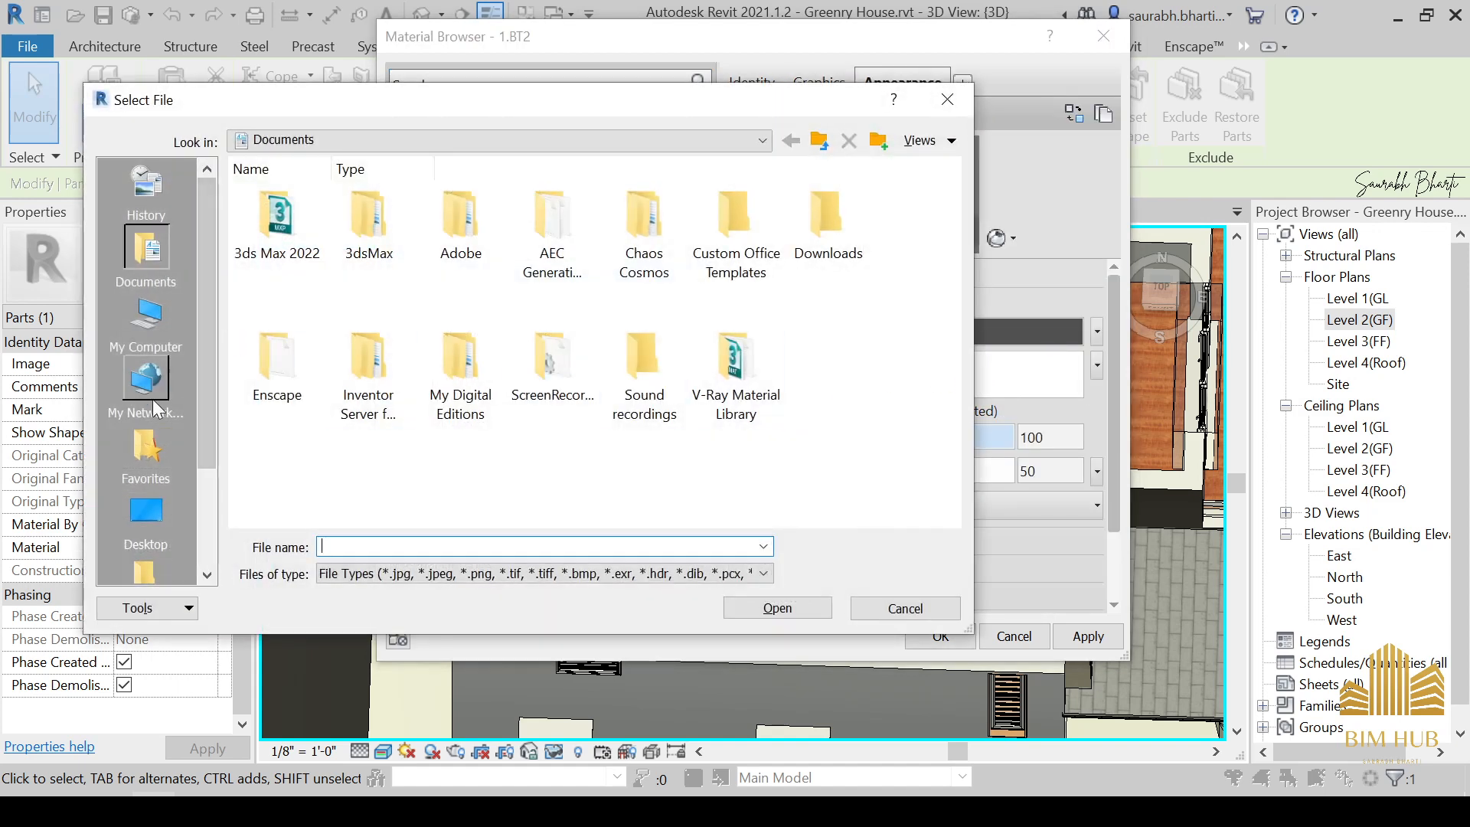
{"action": "left_click", "coordinate": [138, 511]}
{"action": "scroll", "coordinate": [535, 402], "scroll_direction": "down", "scroll_amount": 10}
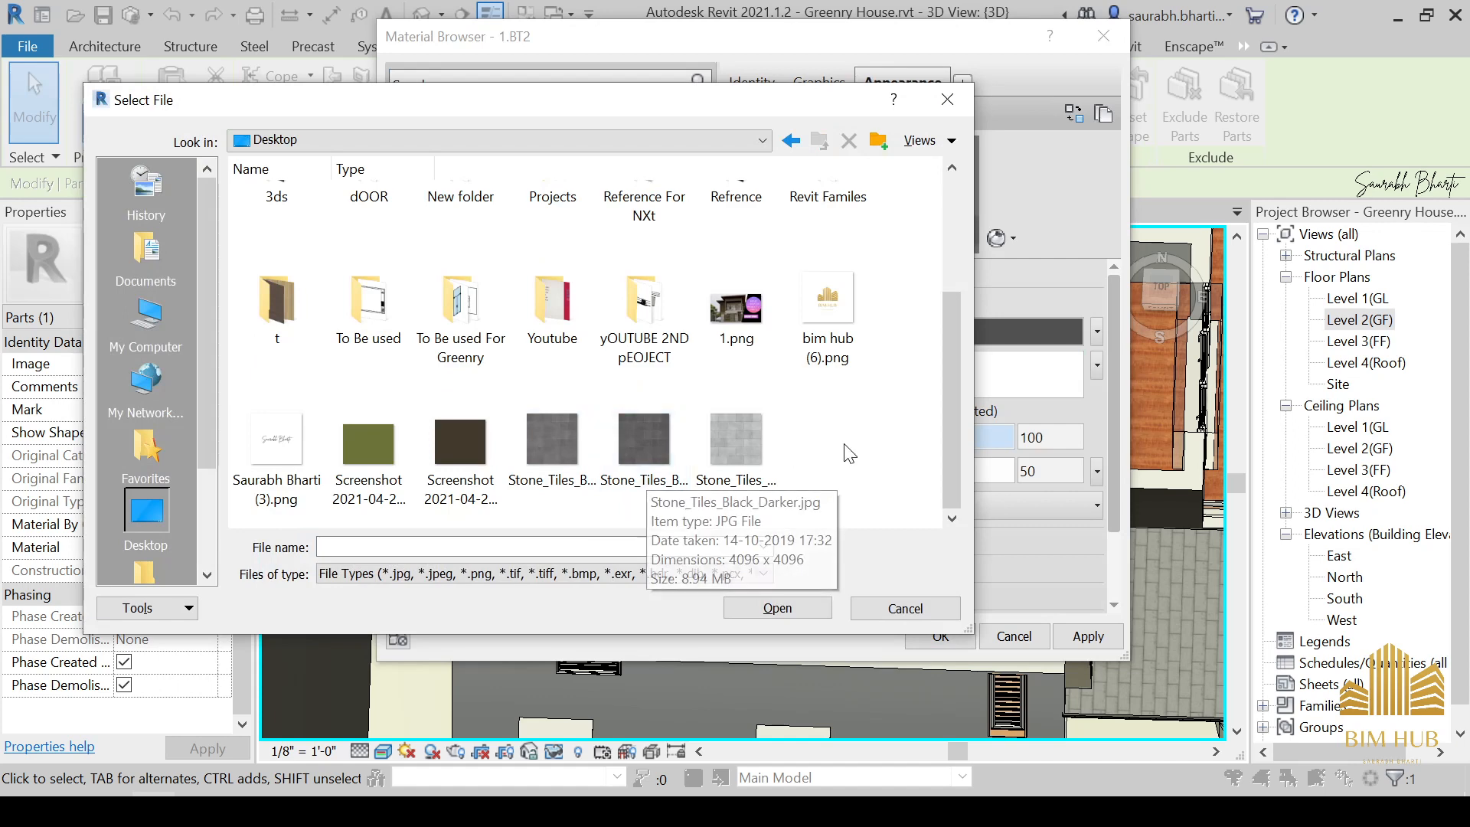
{"action": "left_click", "coordinate": [643, 455]}
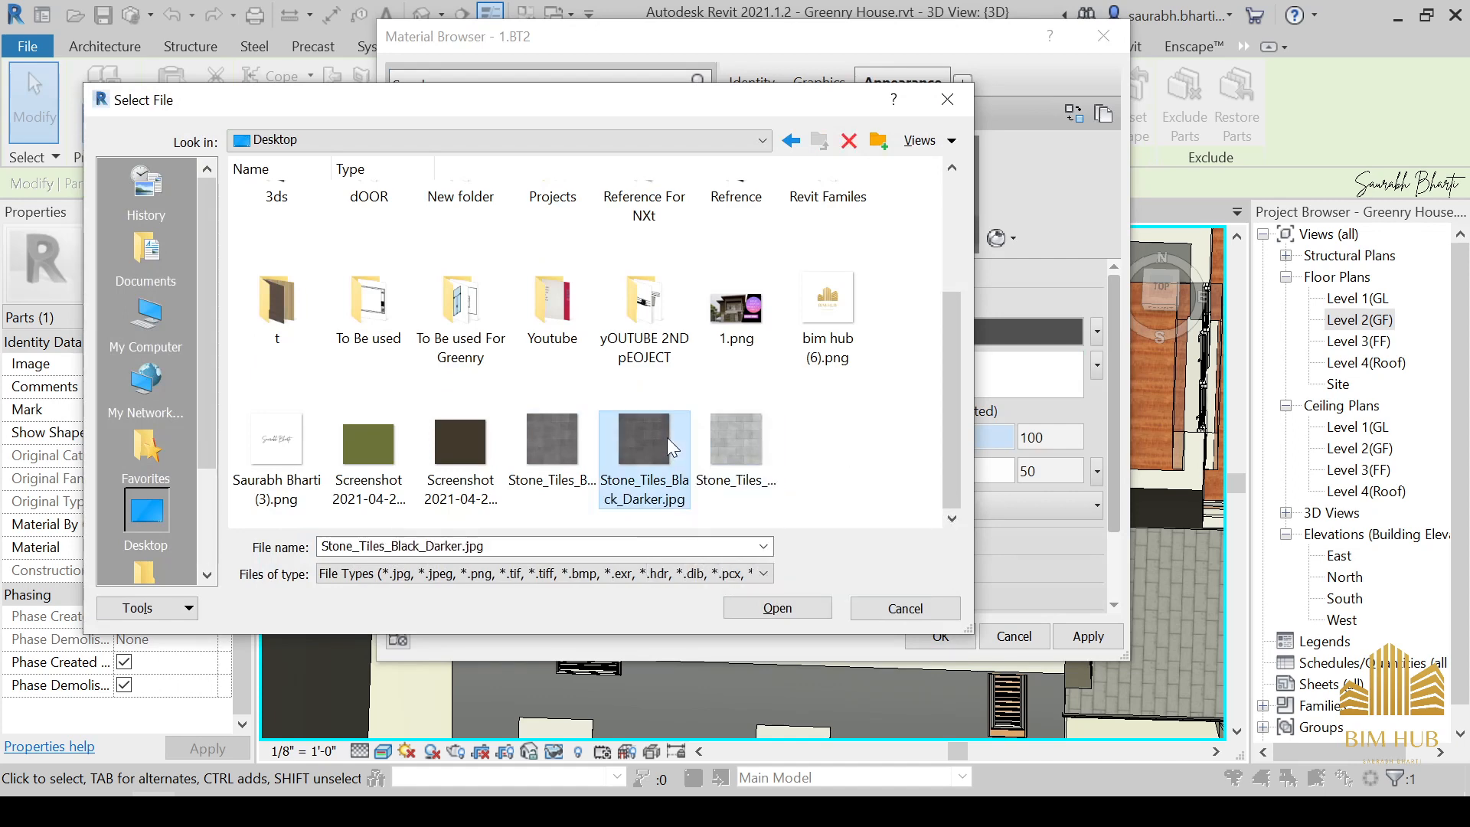
{"action": "left_click", "coordinate": [551, 442]}
{"action": "left_click", "coordinate": [643, 451]}
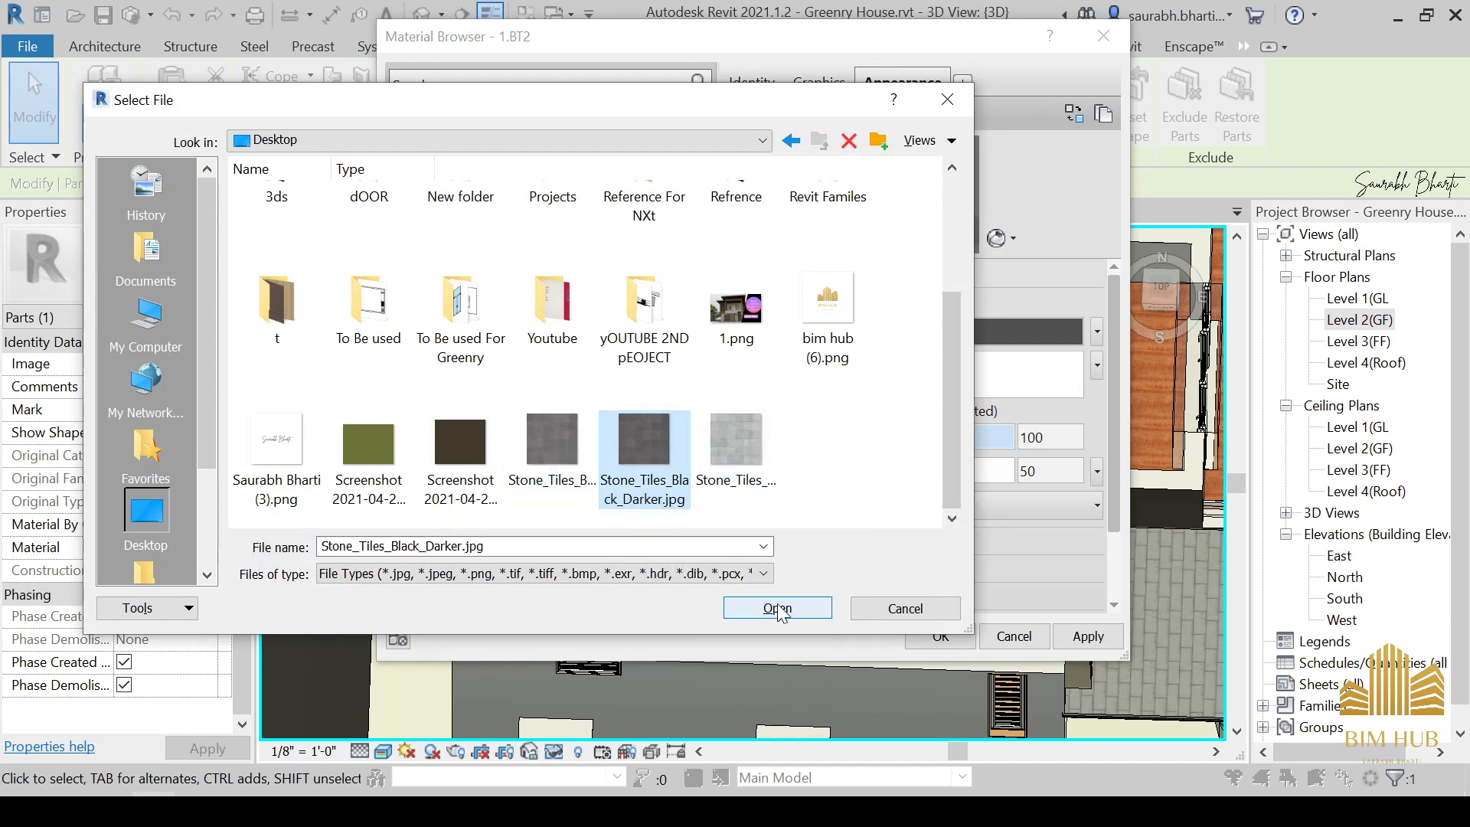
{"action": "left_click", "coordinate": [777, 607]}
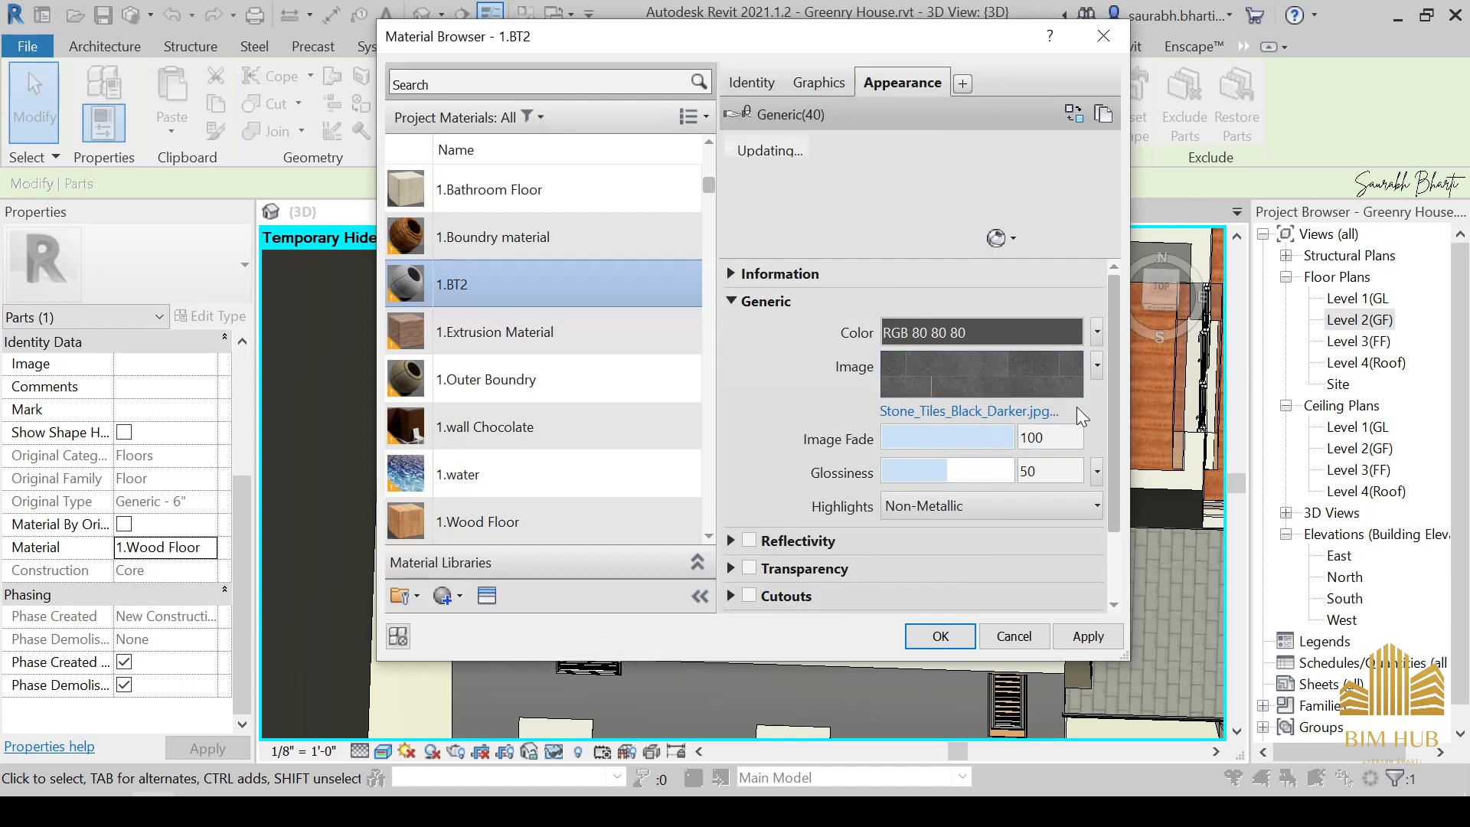
Enable Bump for 1.BT2 with Stone_Tiles_Displacement.jpg as its image and set the bump amount to 500.
{"action": "scroll", "coordinate": [1106, 413], "scroll_direction": "down", "scroll_amount": 2}
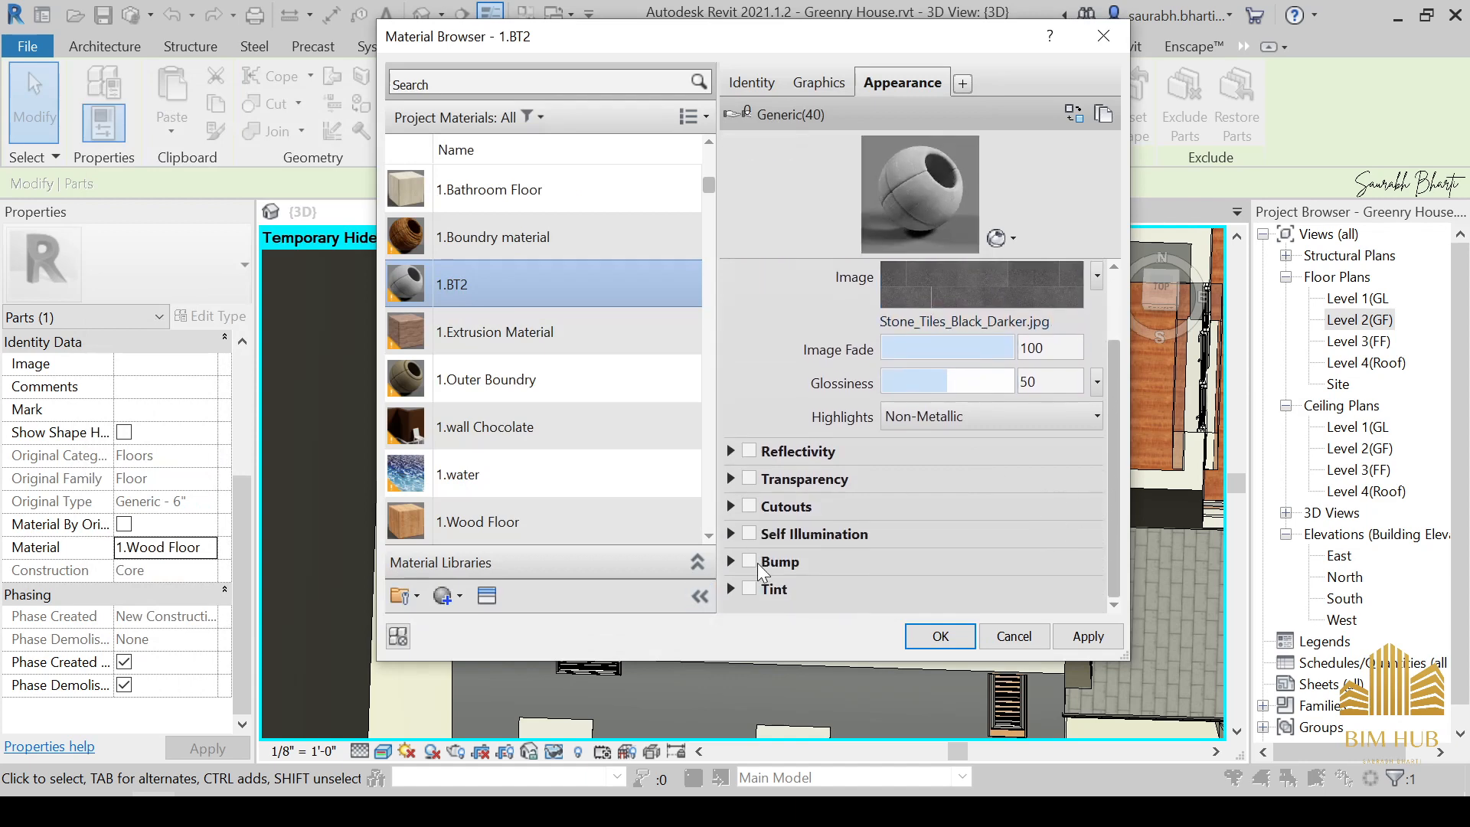
{"action": "left_click", "coordinate": [748, 562]}
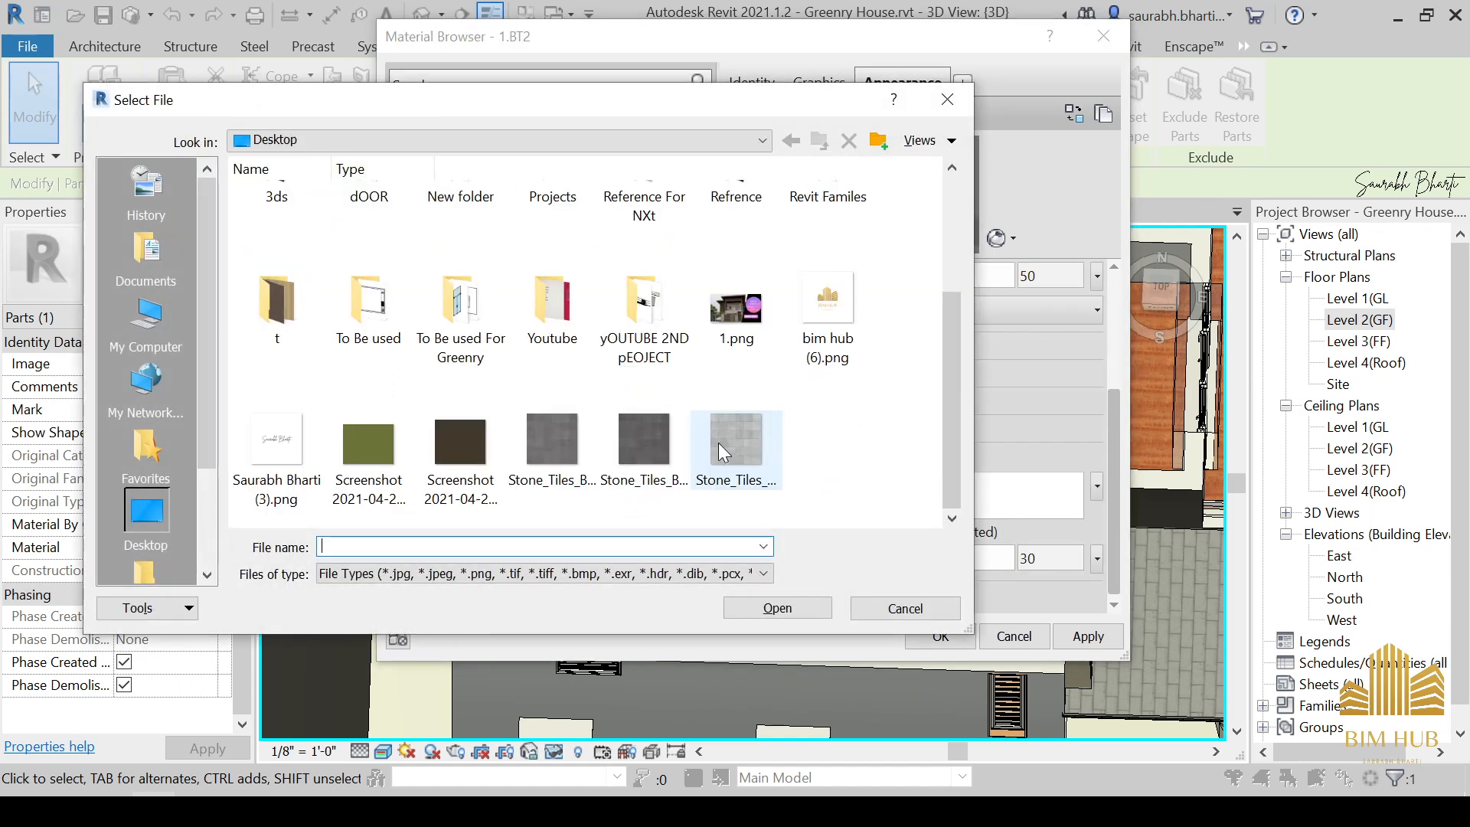
{"action": "double_click", "coordinate": [769, 444]}
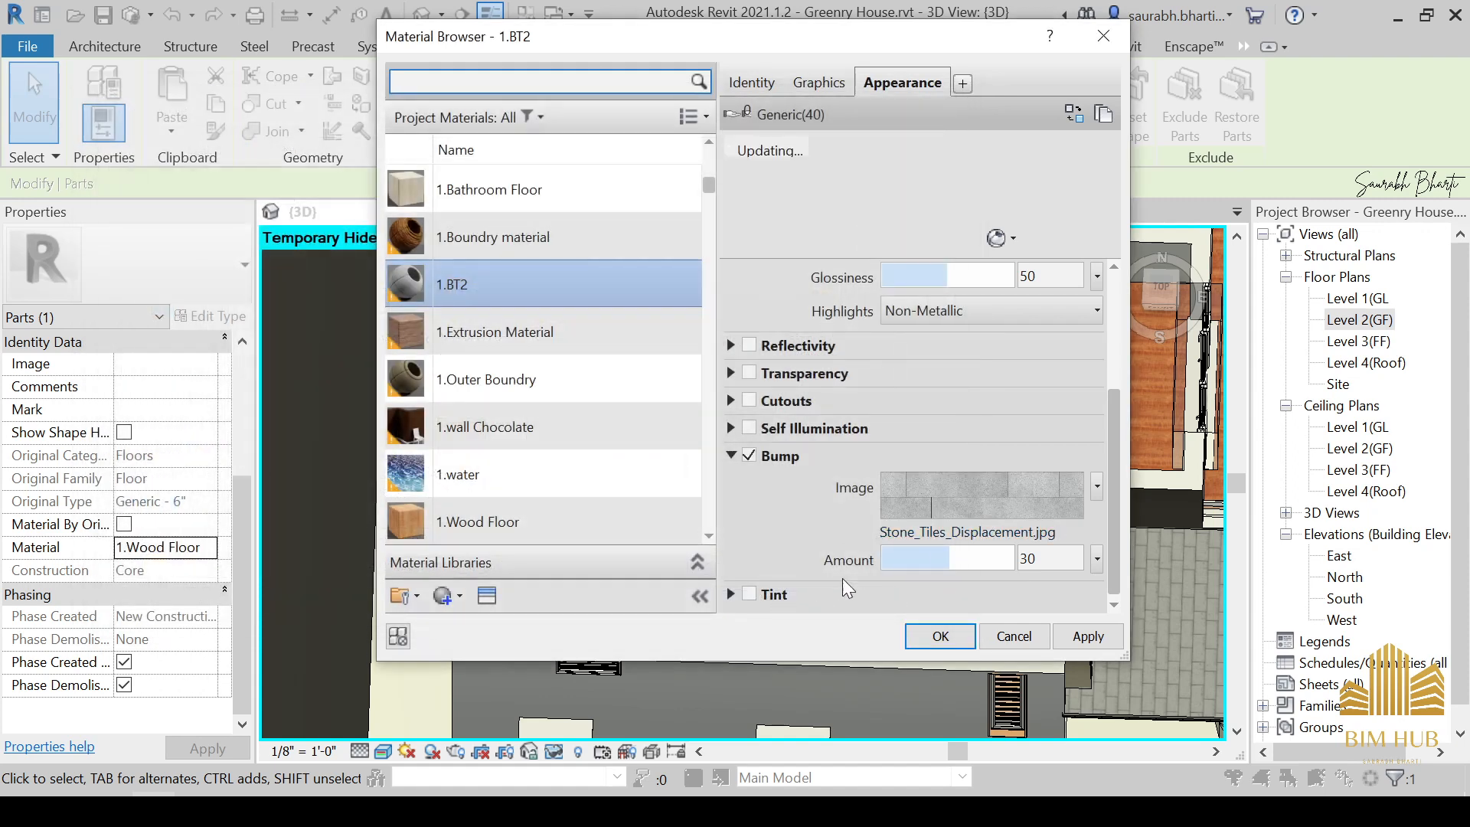
{"action": "left_click_drag", "start_coordinate": [940, 563], "coordinate": [971, 561]}
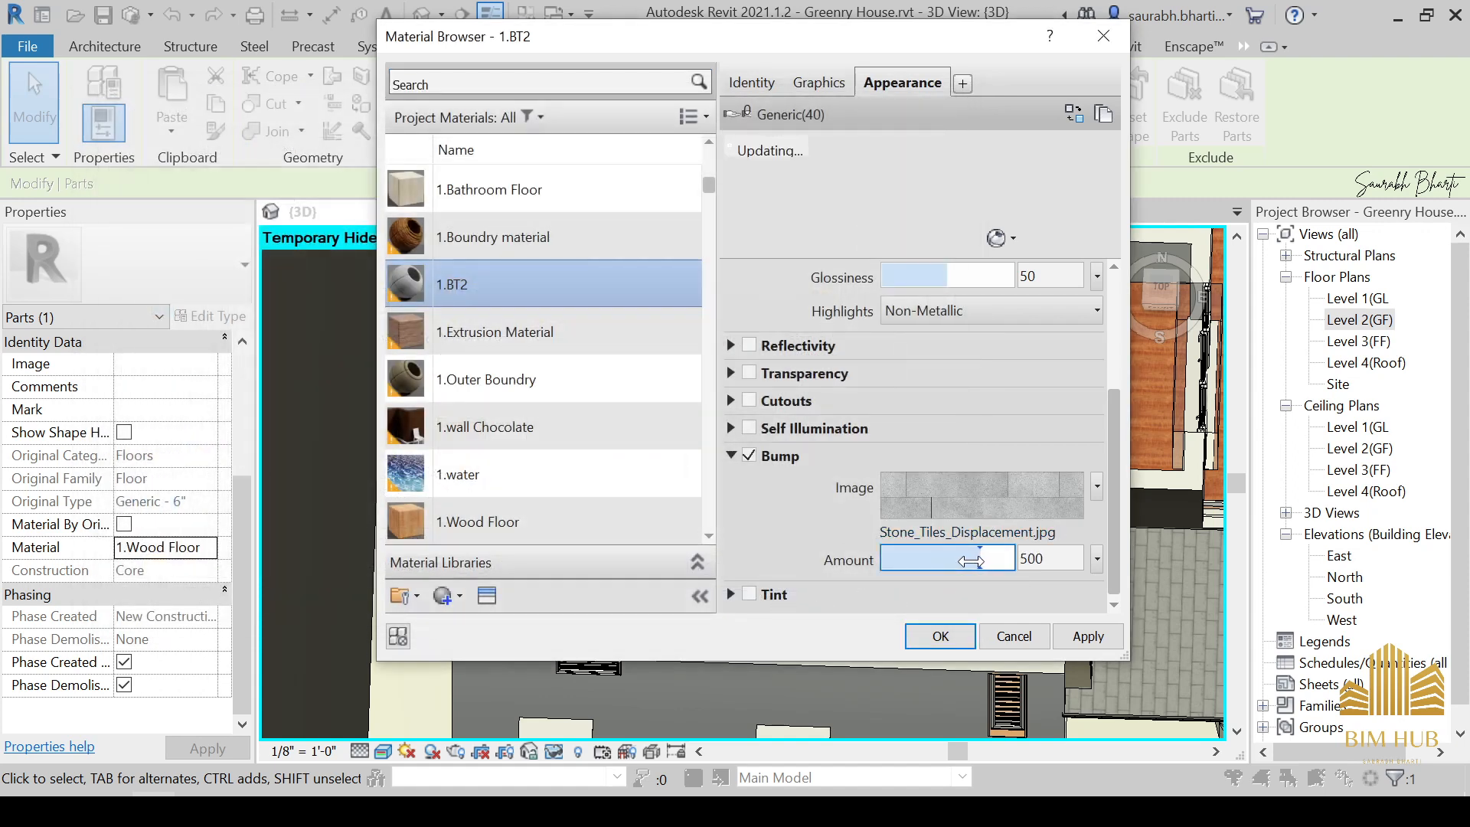
Set the sample size of the Stone_Tiles_Black_Darker.jpg texture to 10'-0" wide by 10'-0" high.
{"action": "scroll", "coordinate": [931, 456], "scroll_direction": "up", "scroll_amount": 3}
{"action": "left_click", "coordinate": [953, 320]}
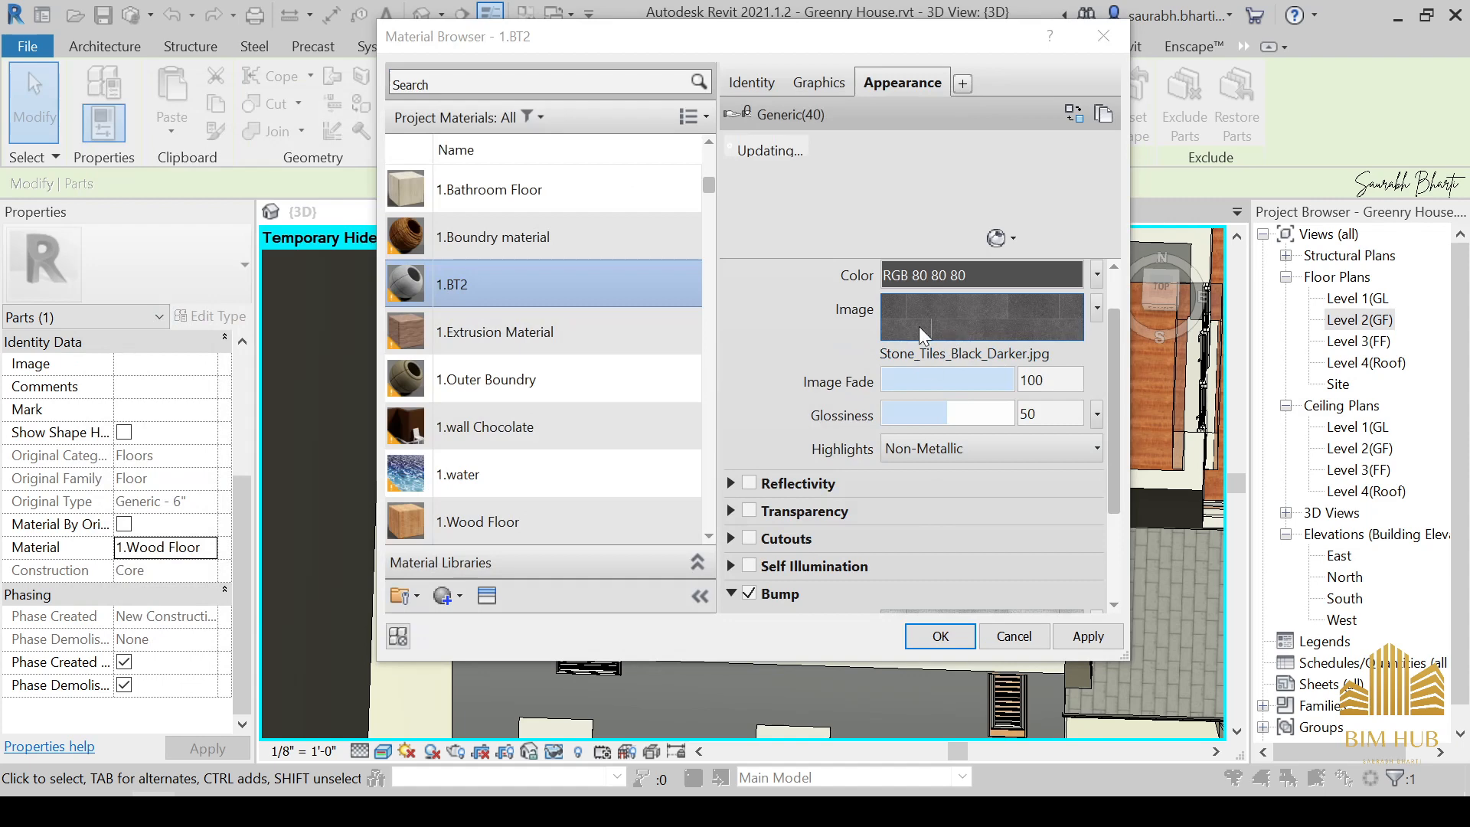
{"action": "left_click", "coordinate": [679, 533]}
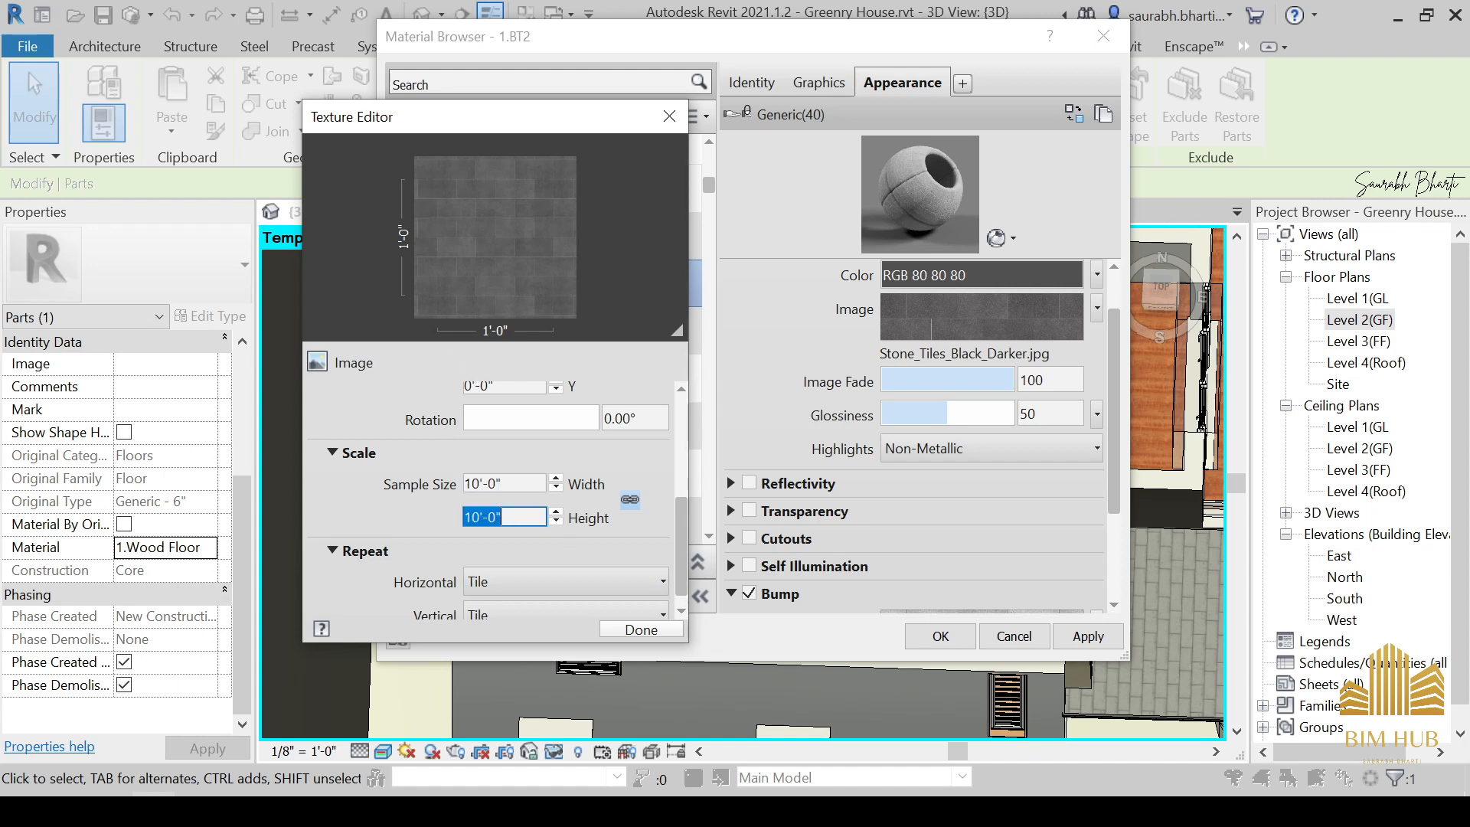
{"action": "left_click", "coordinate": [641, 629]}
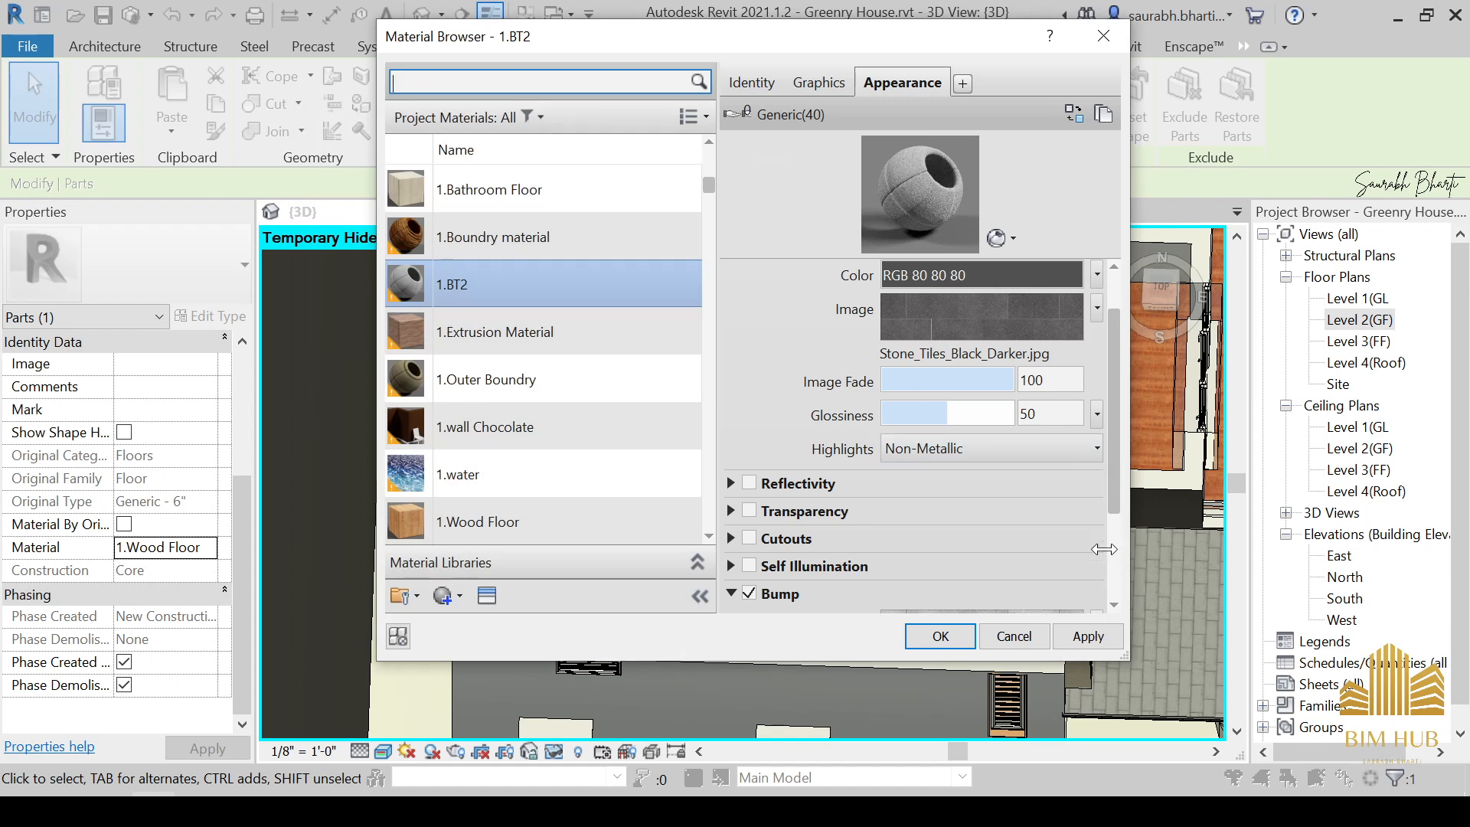
Set the sample height of the Stone_Tiles_Displacement.jpg bump texture to 10'.
{"action": "scroll", "coordinate": [1123, 545], "scroll_direction": "down", "scroll_amount": 3}
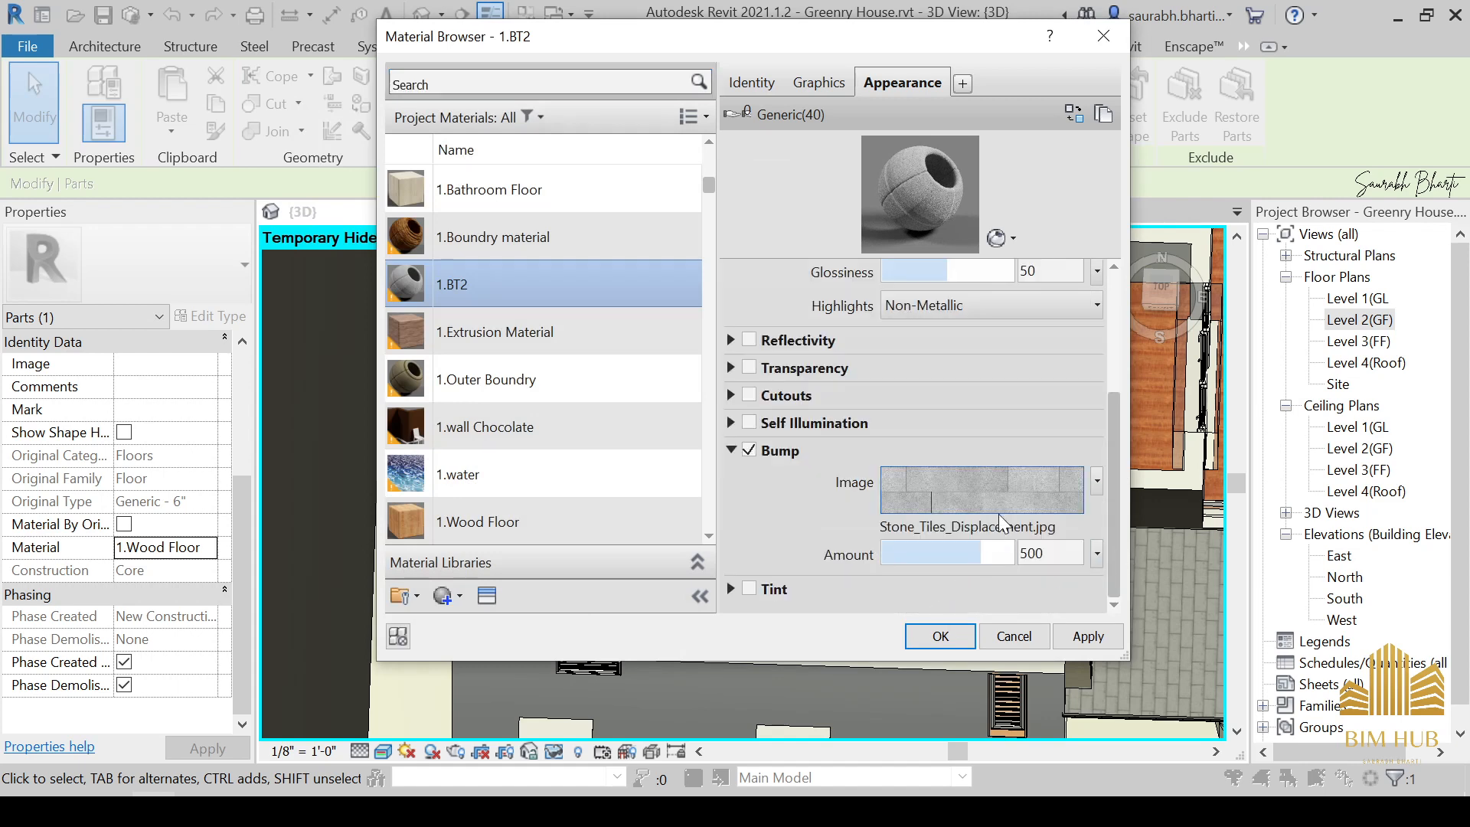
{"action": "left_click", "coordinate": [964, 503]}
{"action": "scroll", "coordinate": [507, 557], "scroll_direction": "down", "scroll_amount": 3}
{"action": "double_click", "coordinate": [502, 571]}
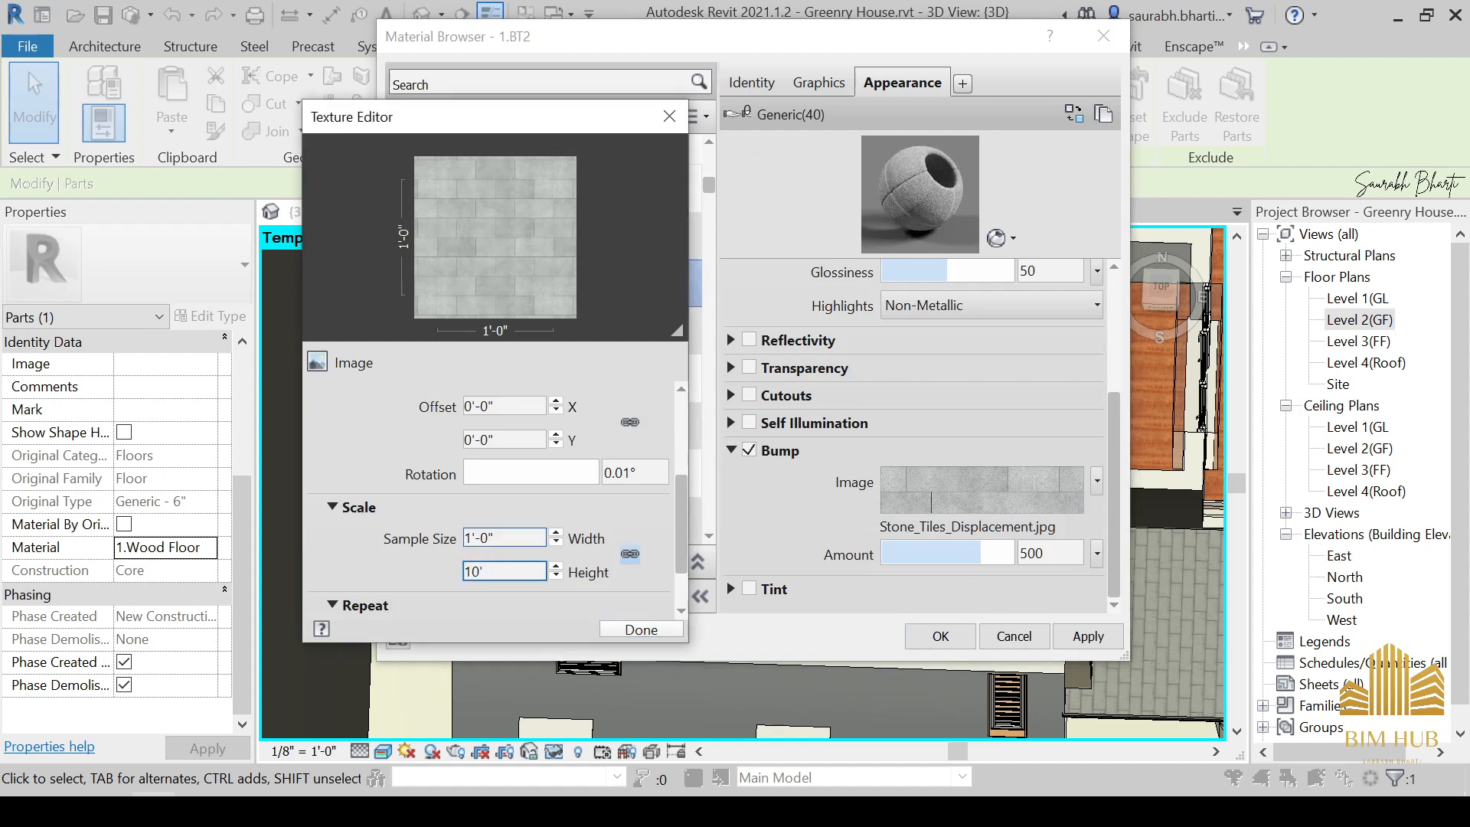
{"action": "left_click", "coordinate": [673, 632]}
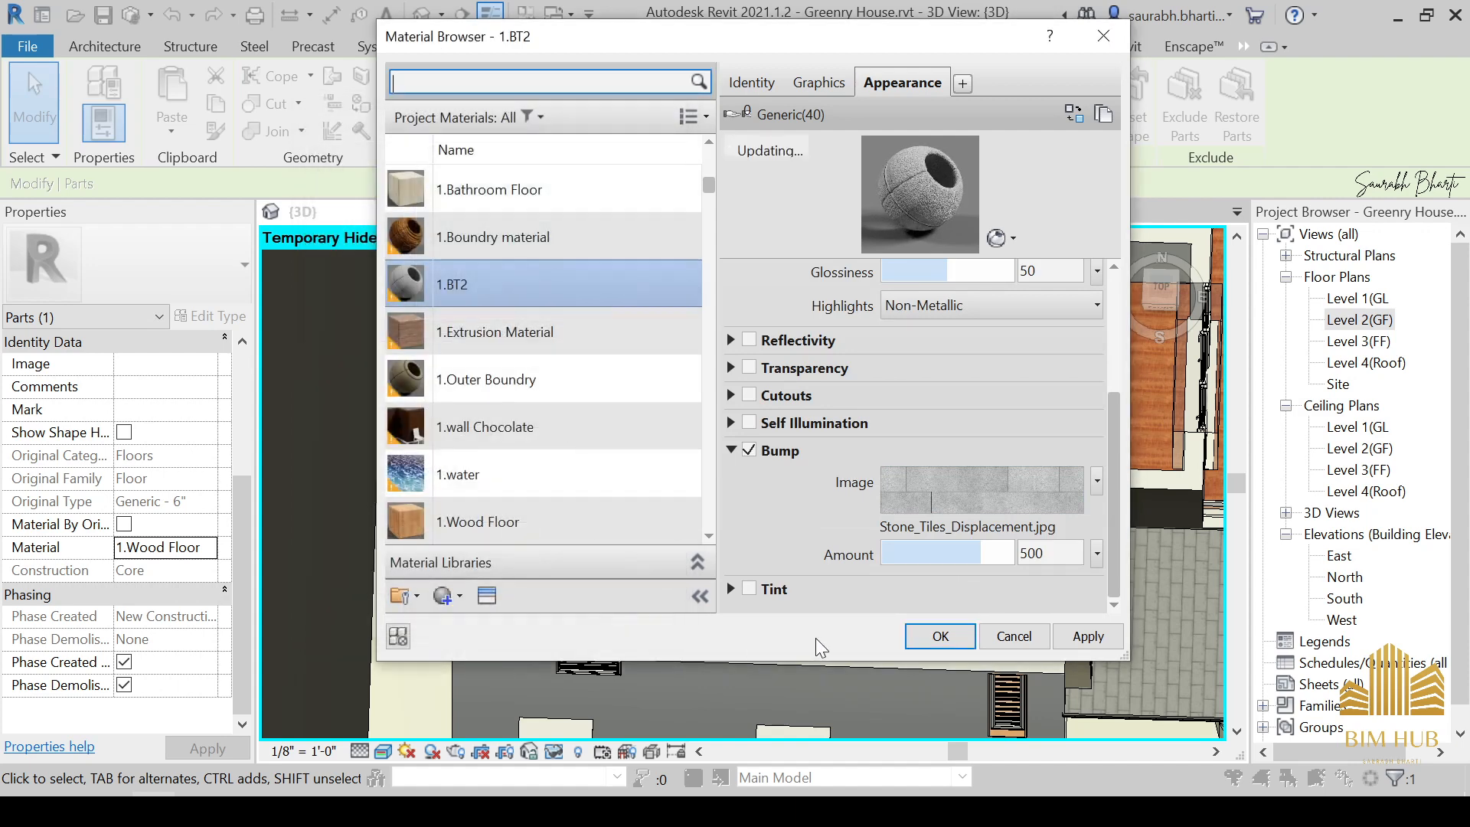
Apply the finished 1.BT2 material to the bathroom floor part and check its stone tiles in the 3D view.
{"action": "left_click", "coordinate": [908, 634]}
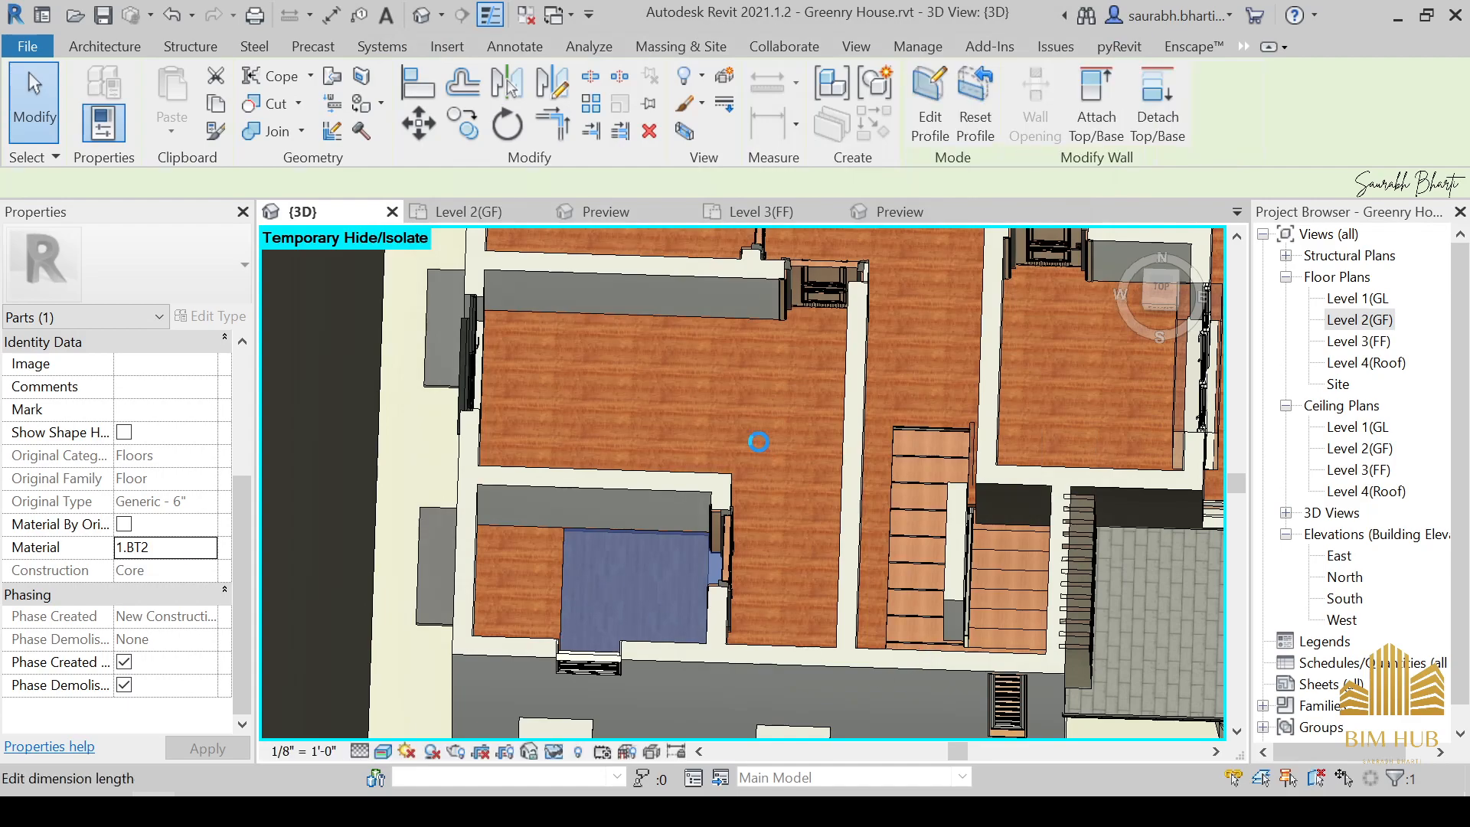
{"action": "left_click", "coordinate": [719, 462]}
{"action": "middle_click_drag", "start_coordinate": [677, 629], "coordinate": [732, 490], "text": "shift"}
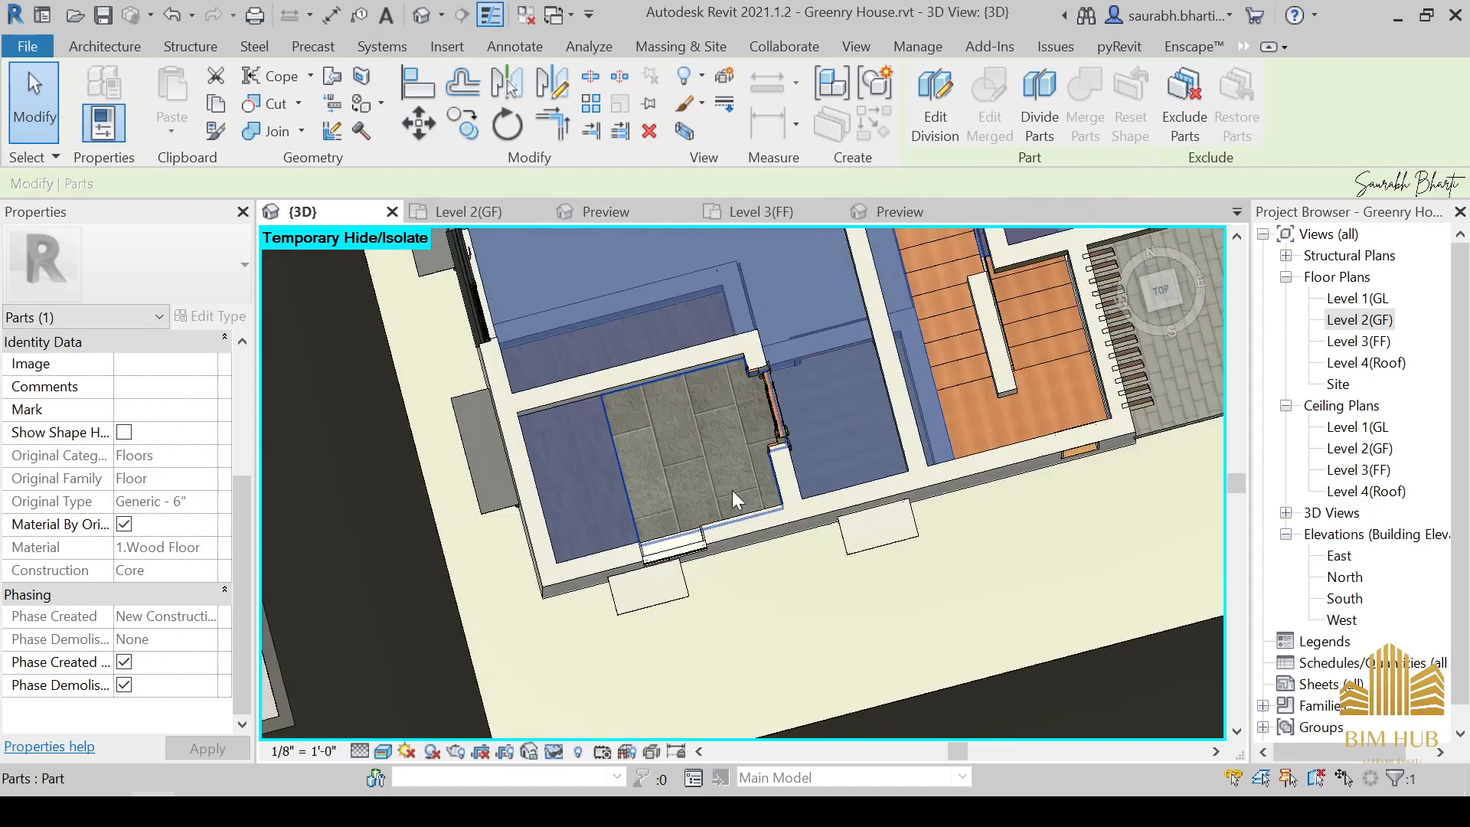
{"action": "middle_click_drag", "start_coordinate": [706, 560], "coordinate": [718, 574], "text": "shift"}
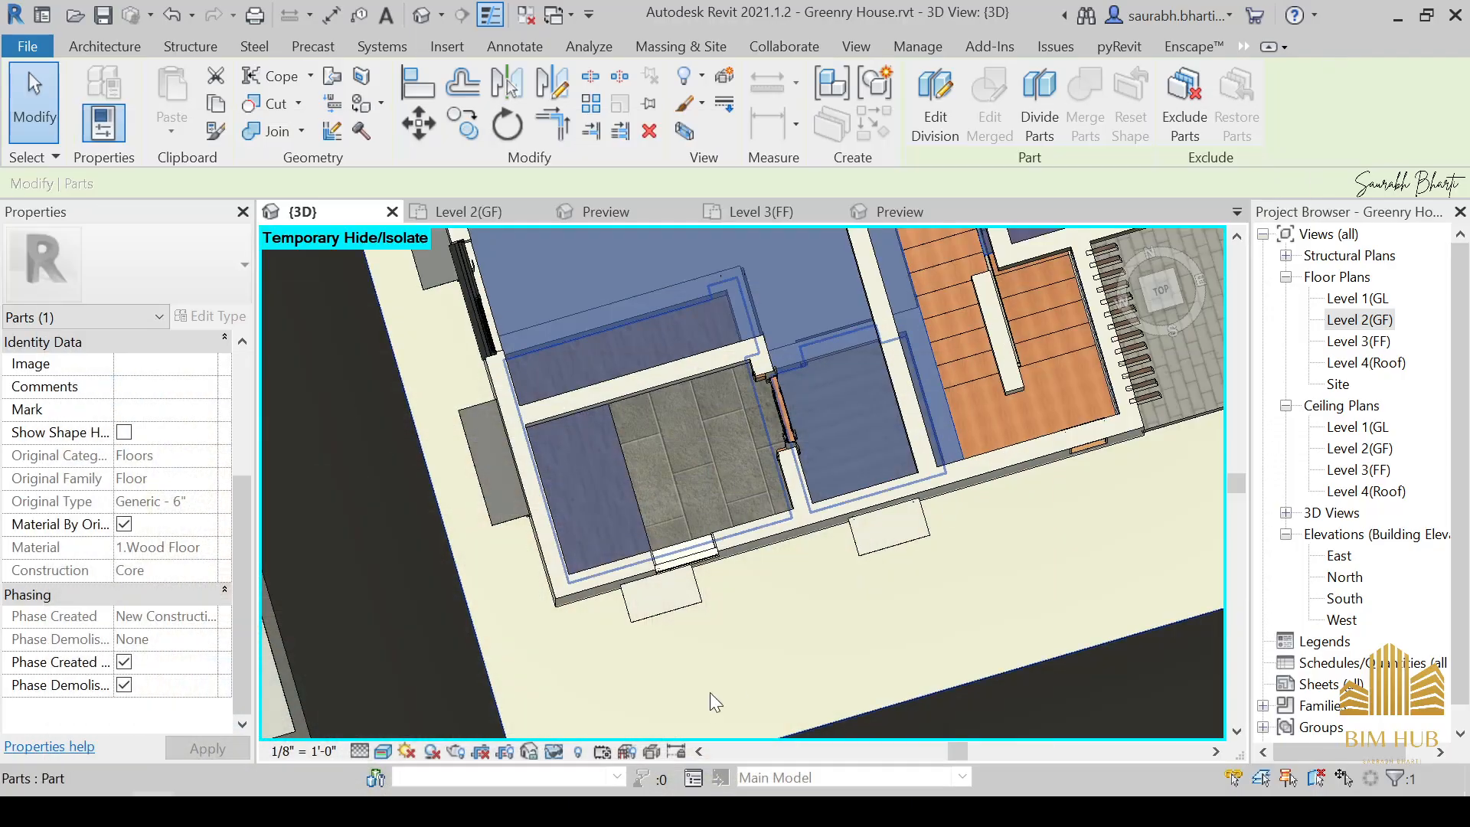
Select the stone-tiled bathroom floor part and reopen its 1.BT2 material for editing.
{"action": "scroll", "coordinate": [673, 463], "scroll_direction": "up", "scroll_amount": 3}
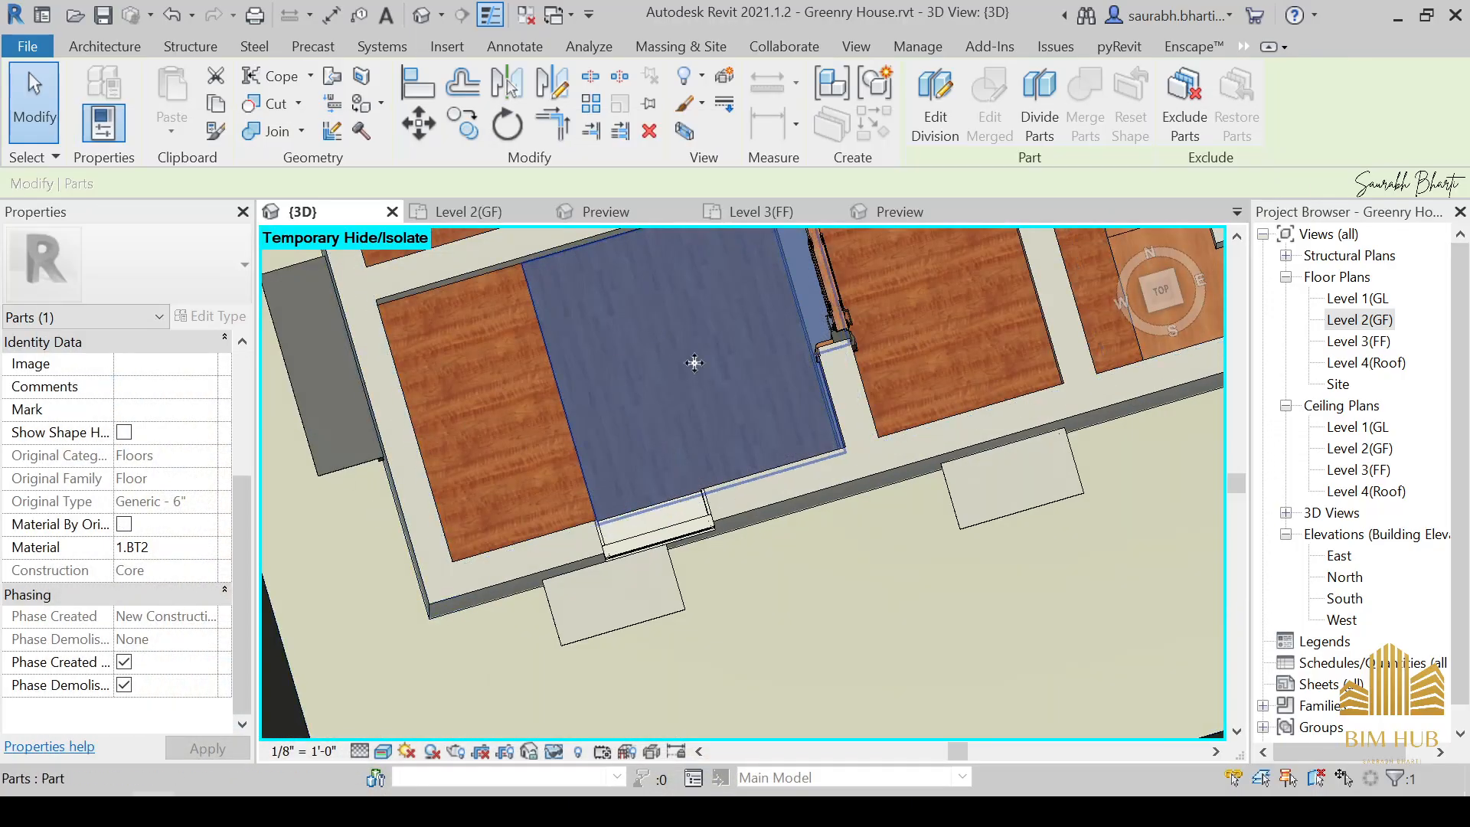
{"action": "middle_click_drag", "start_coordinate": [741, 396], "coordinate": [683, 378], "text": "shift"}
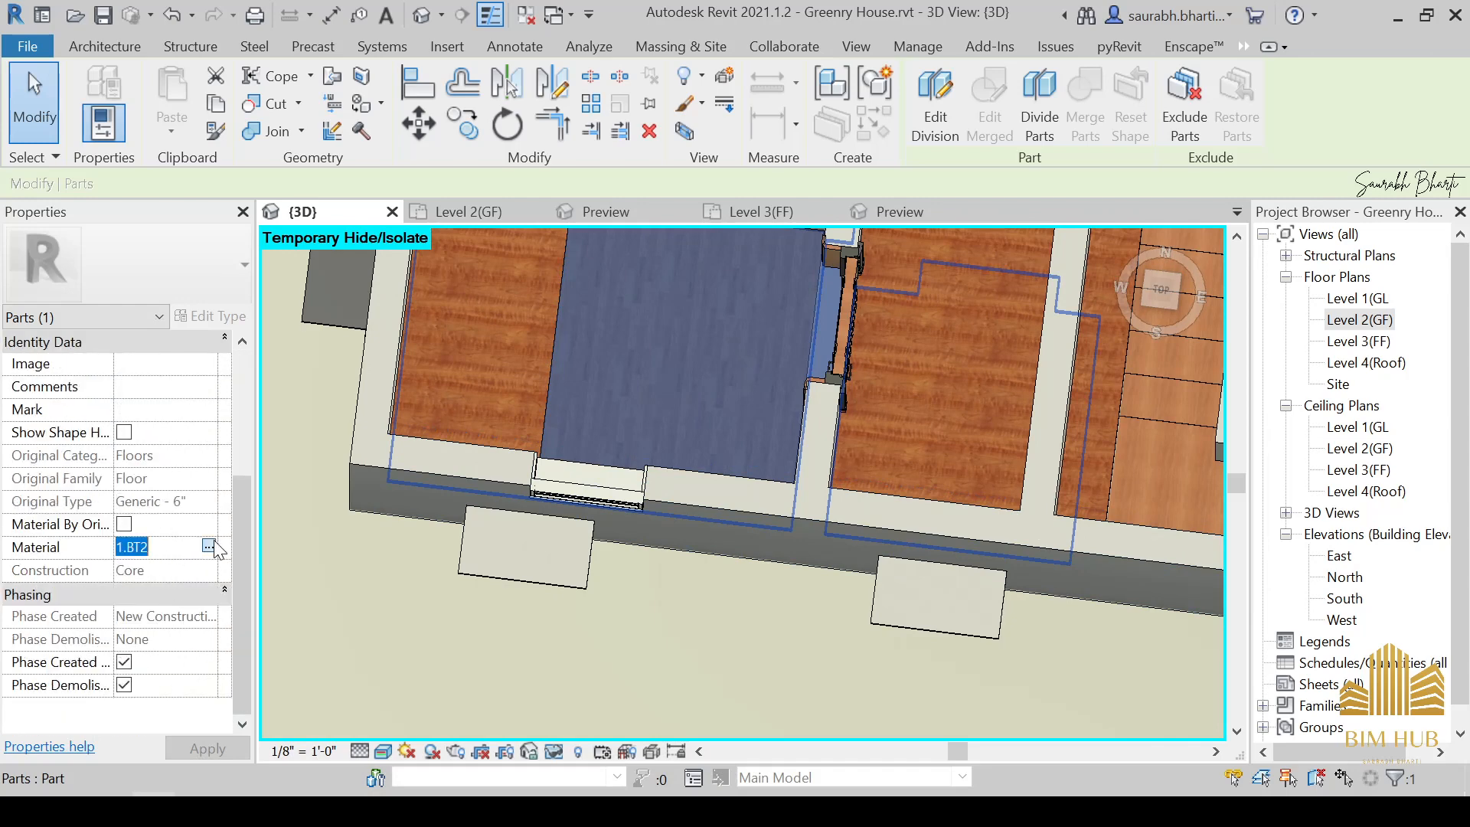
{"action": "left_click", "coordinate": [214, 547]}
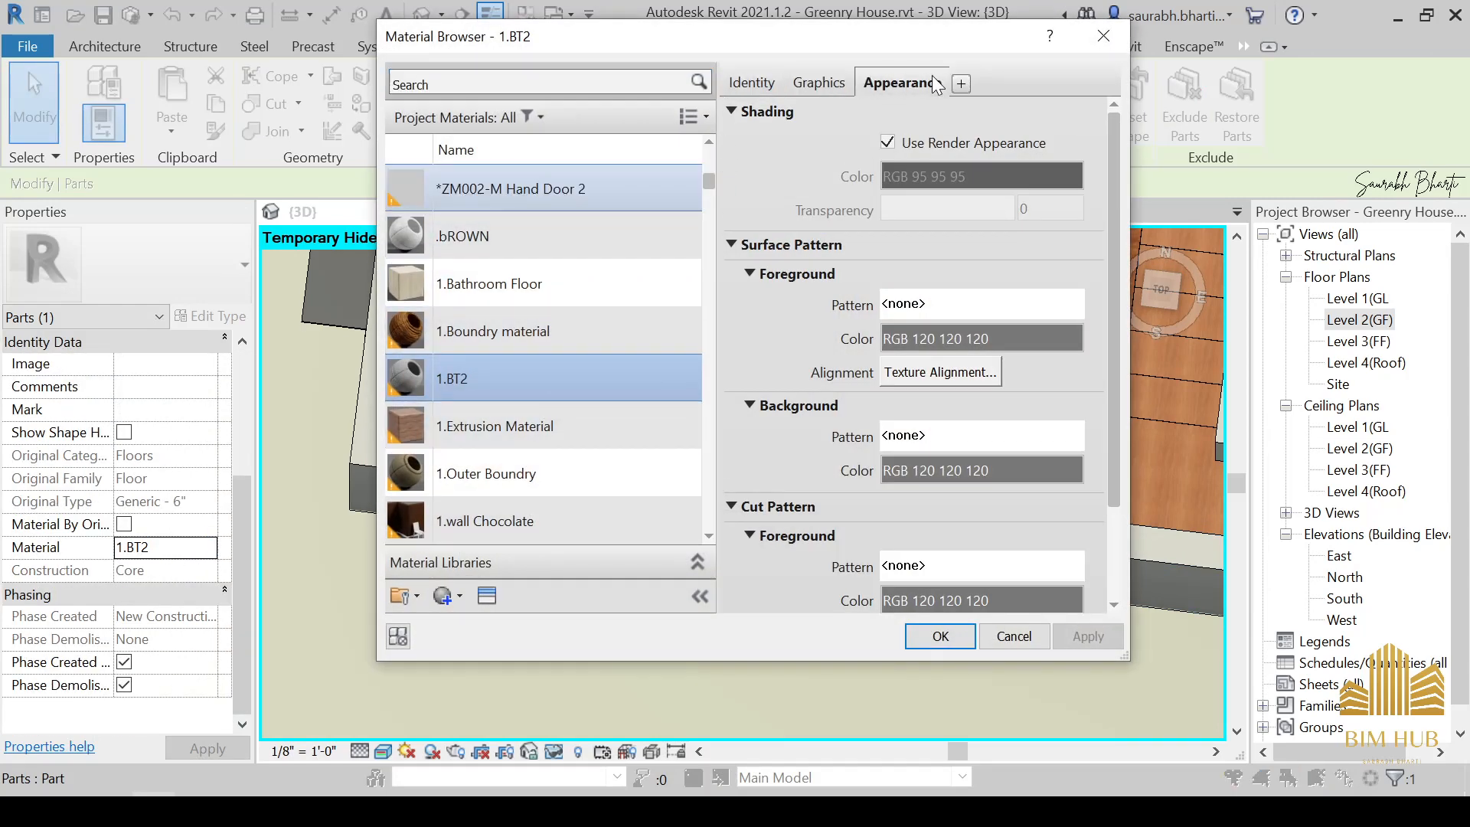
Set the sample size of the Stone_Tiles_Black_Darker.jpg appearance image in material 1.BT2 to 4'-0" by 4'-0".
{"action": "left_click", "coordinate": [902, 83]}
{"action": "left_click", "coordinate": [999, 374]}
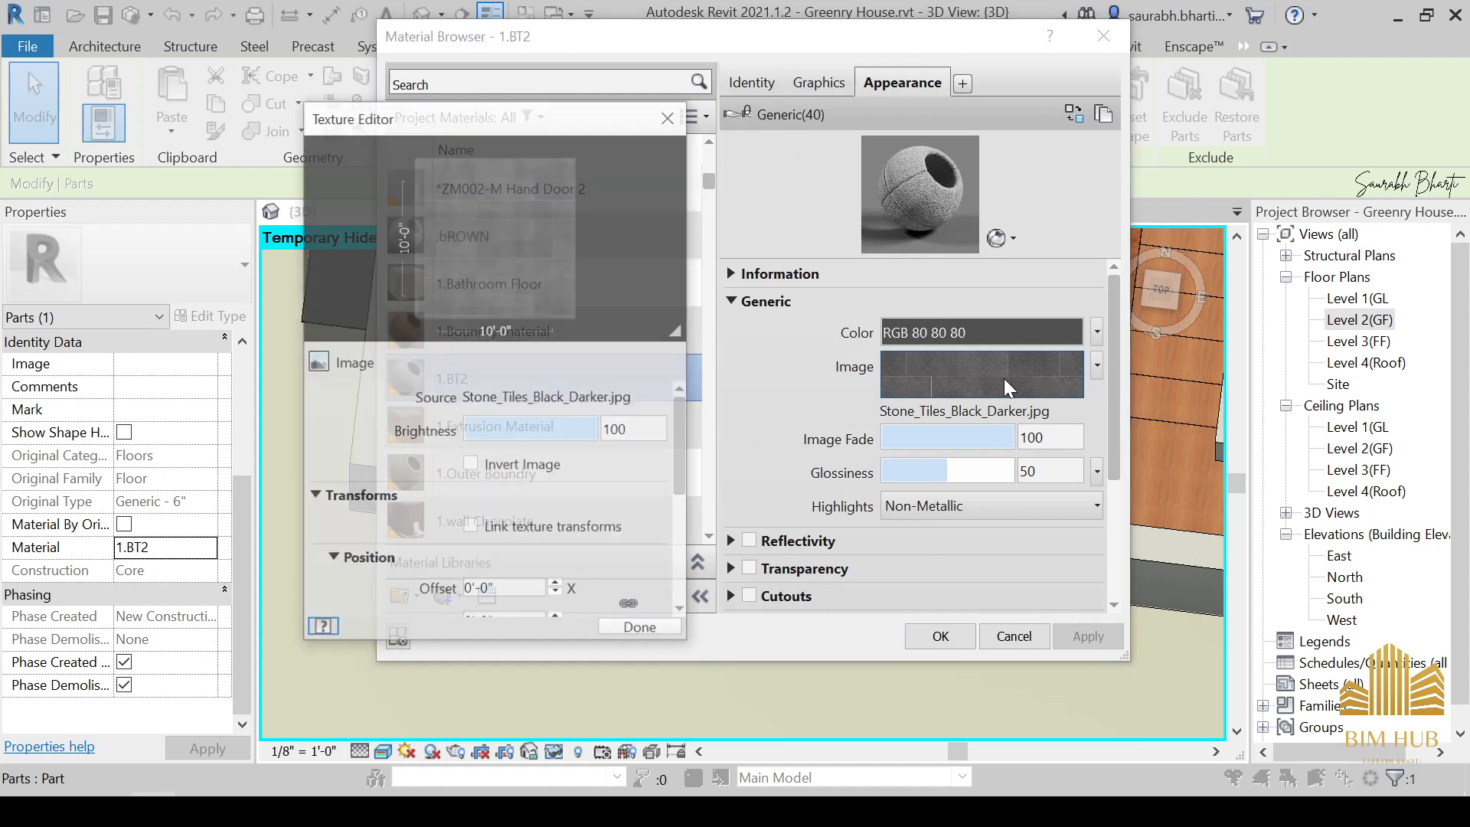
{"action": "left_click", "coordinate": [681, 530]}
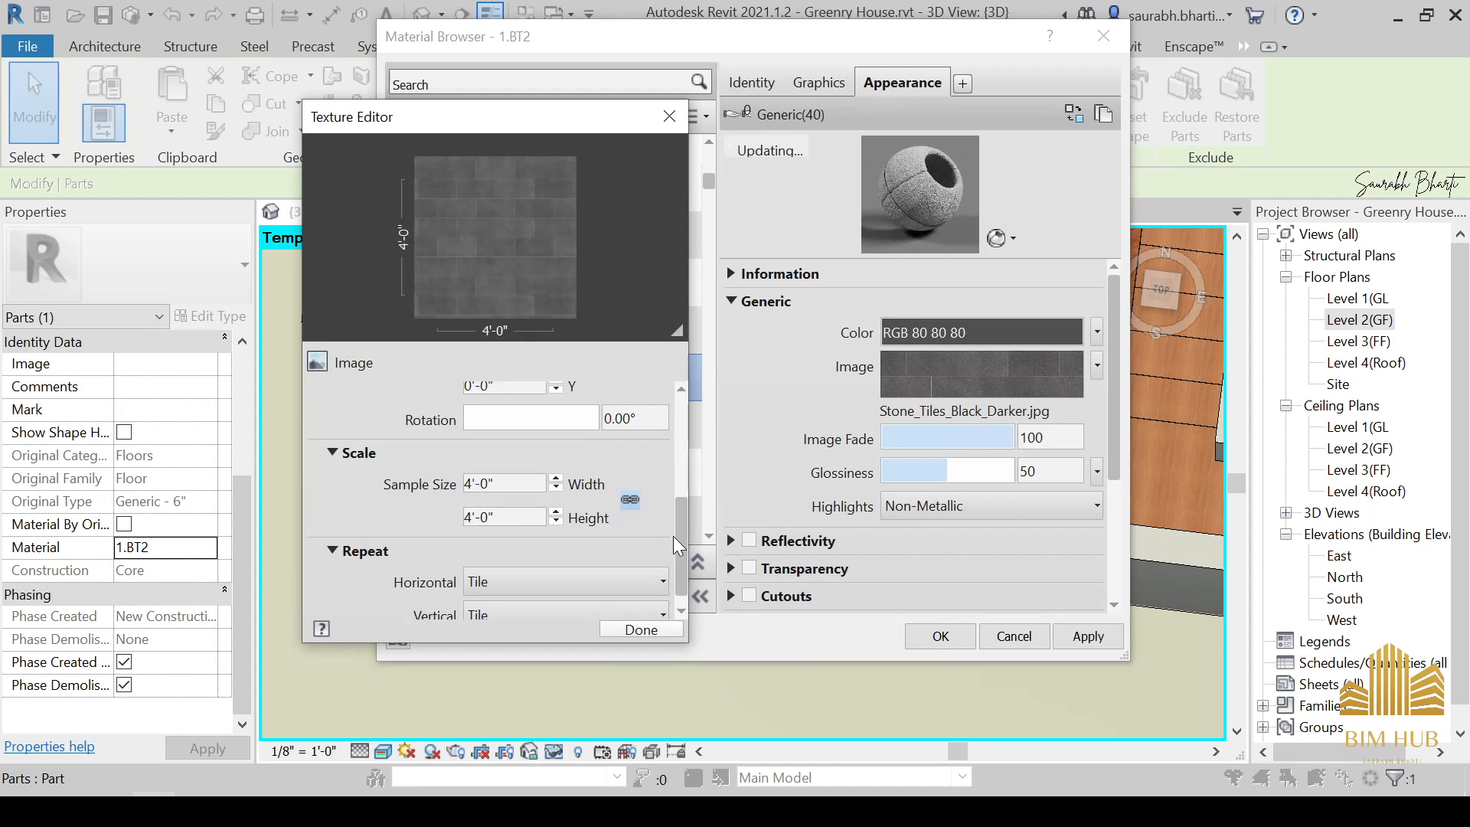
{"action": "left_click", "coordinate": [668, 627]}
Scale the Stone_Tiles_Displacement.jpg bump image of 1.BT2 to a 4'-0" by 4'-0" sample size.
{"action": "left_click_drag", "start_coordinate": [1114, 421], "coordinate": [1116, 539]}
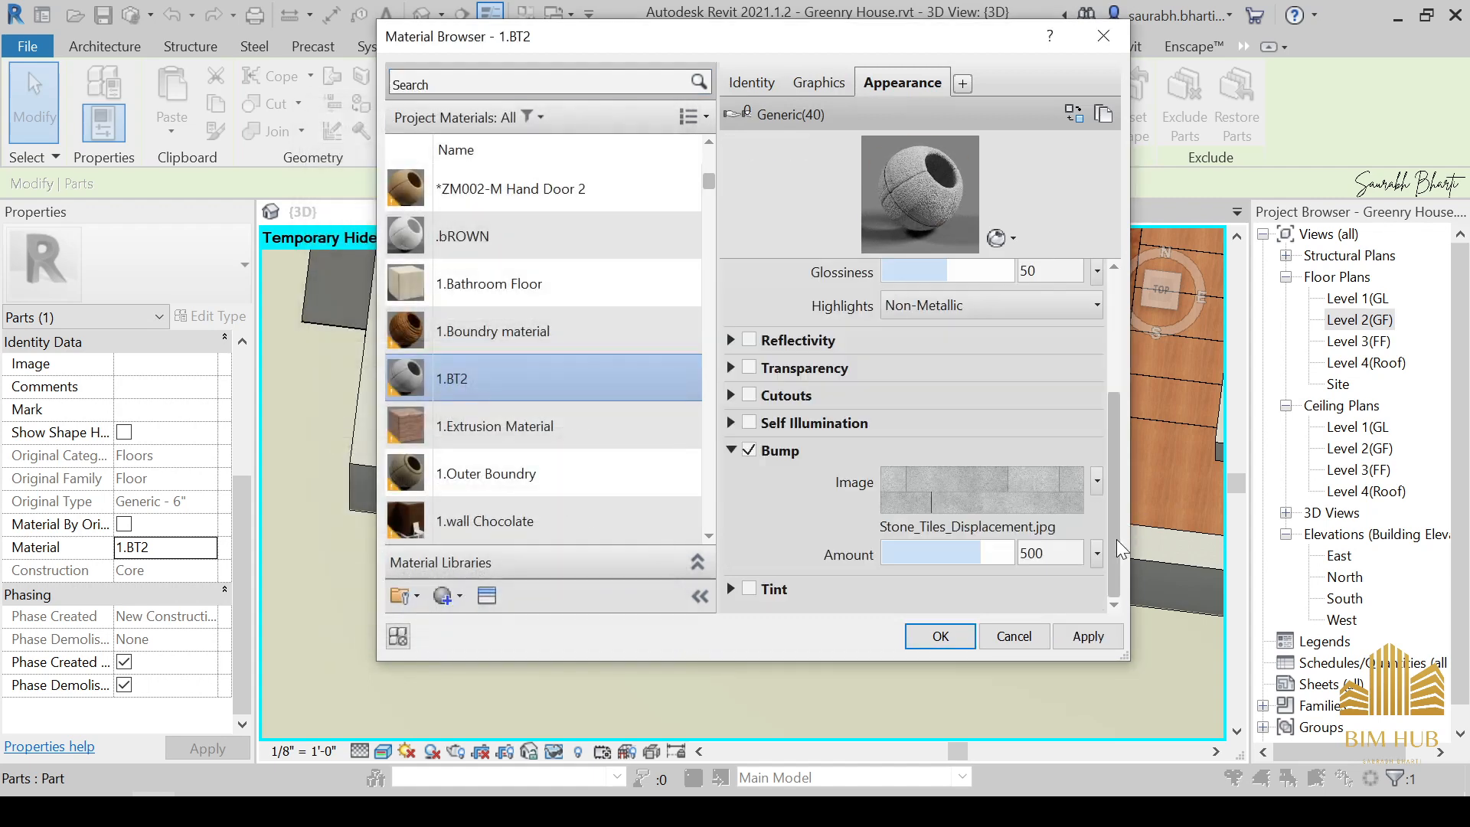
{"action": "left_click", "coordinate": [982, 497]}
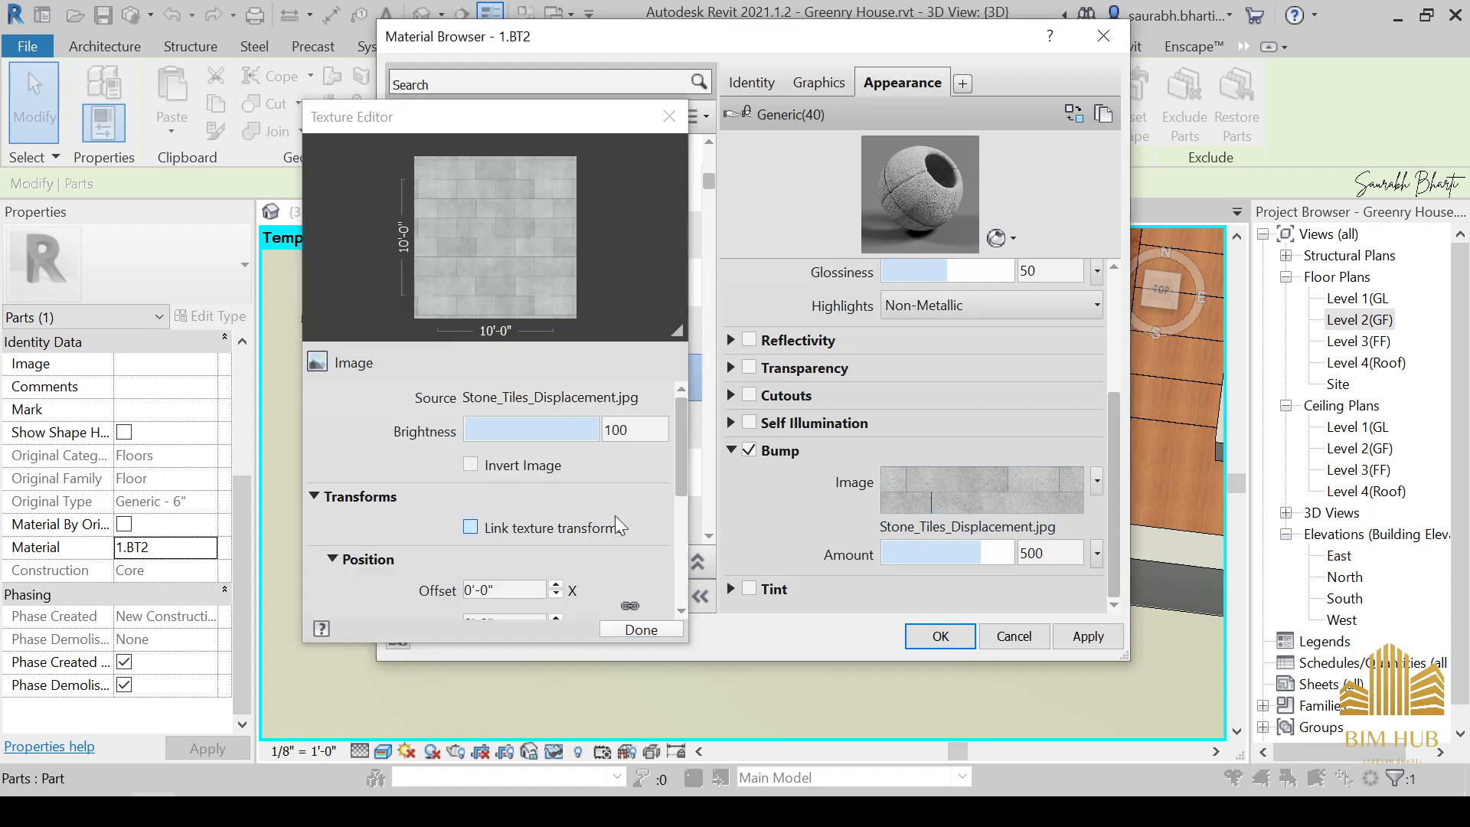
{"action": "scroll", "coordinate": [682, 524], "scroll_direction": "down", "scroll_amount": 5}
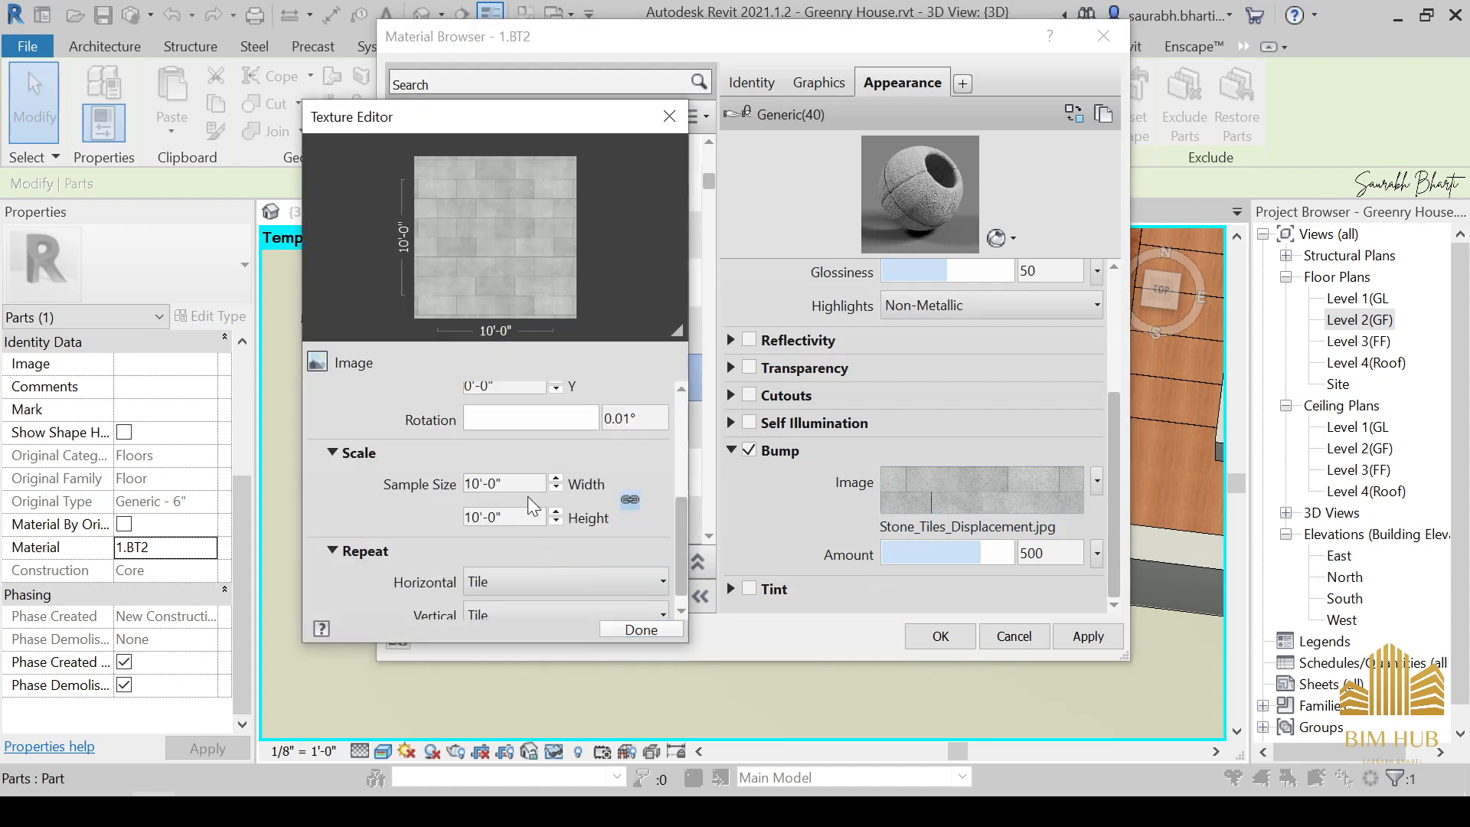
{"action": "double_click", "coordinate": [502, 484]}
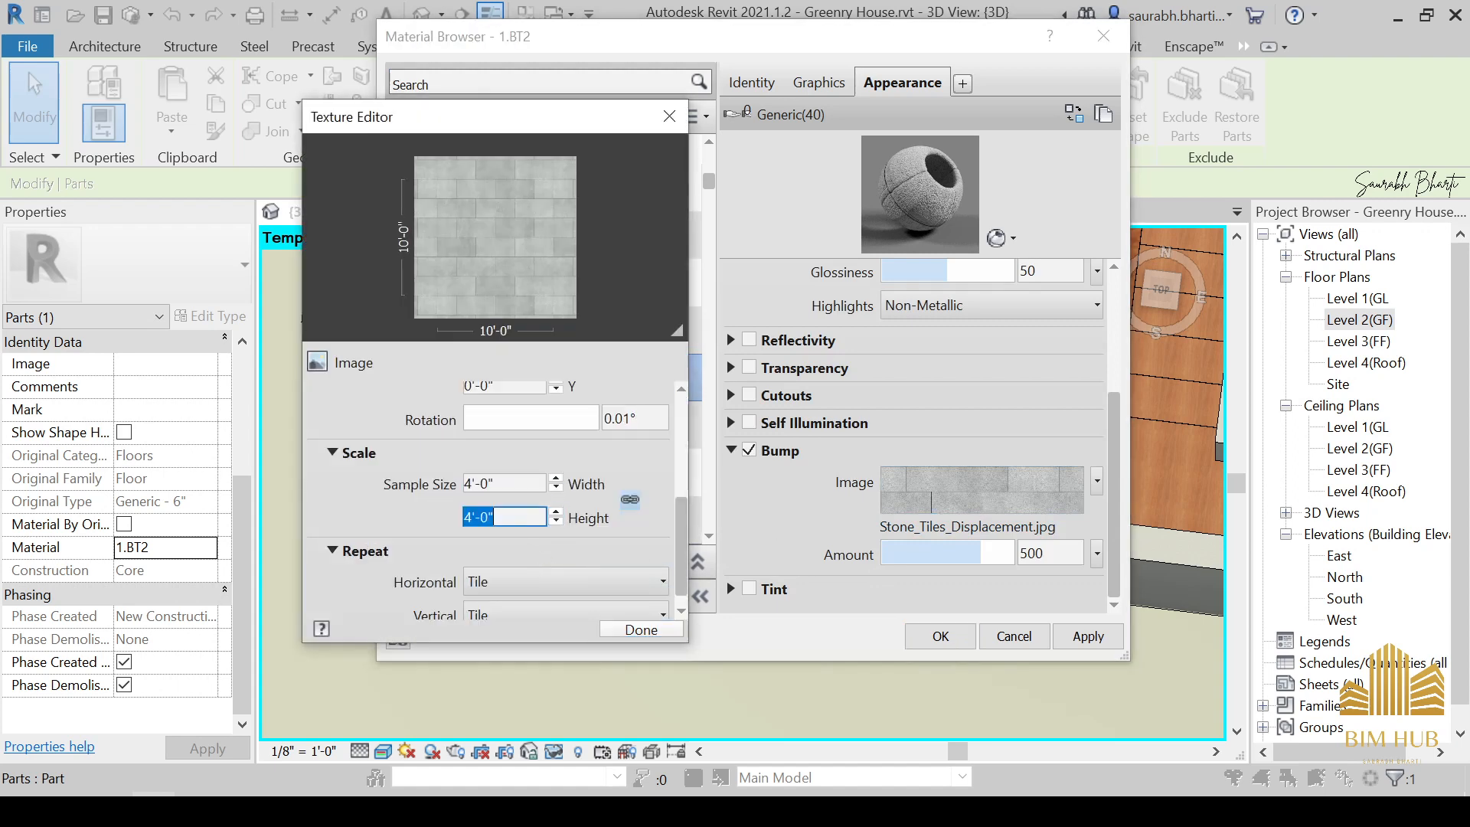
{"action": "left_click", "coordinate": [643, 629]}
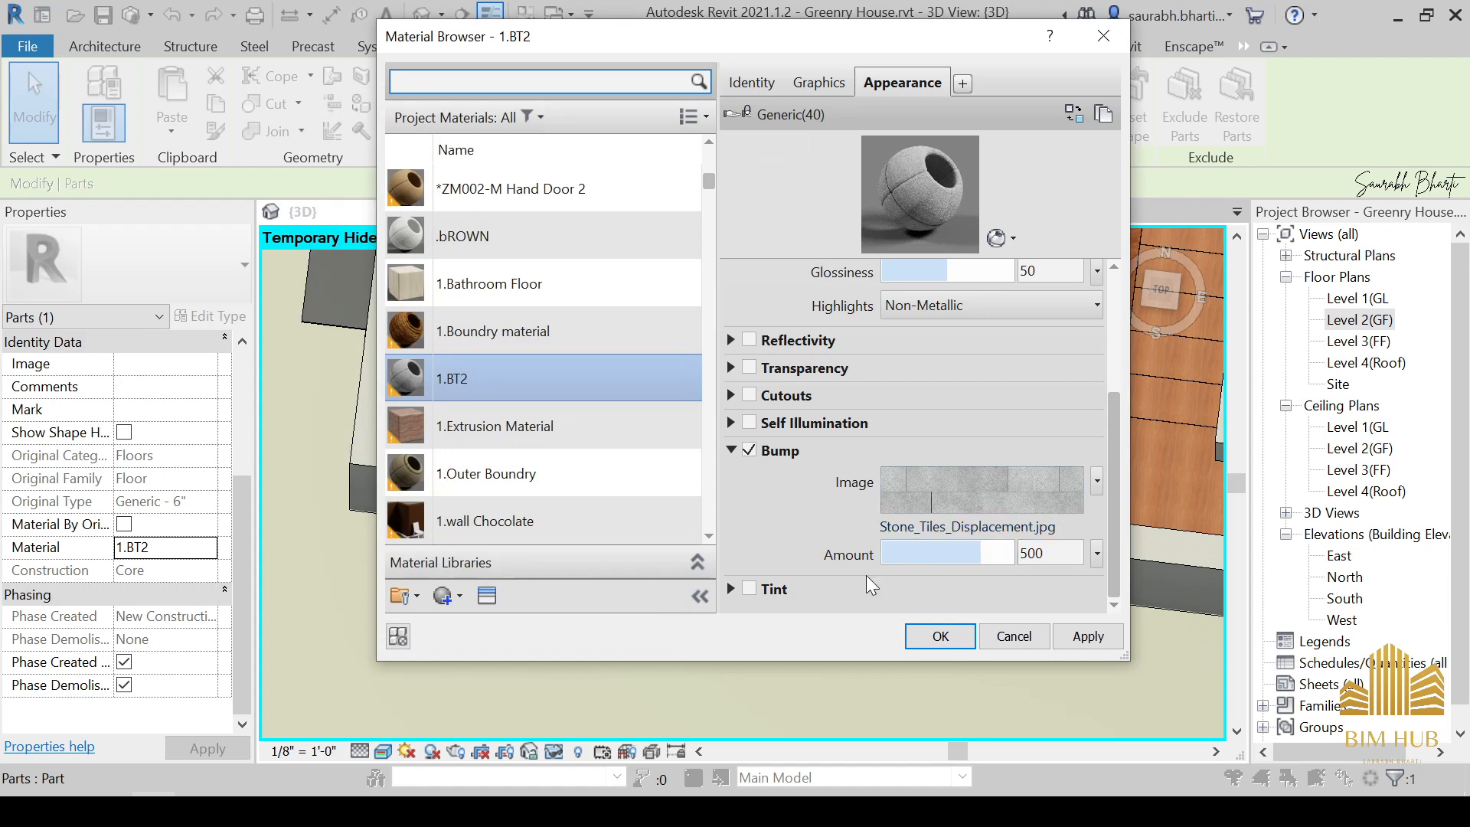
Enable the tint of 1.BT2 with the brownish-red color RGB 88 44 44 and apply the material to the floor part.
{"action": "left_click", "coordinate": [760, 591]}
{"action": "left_click", "coordinate": [968, 576]}
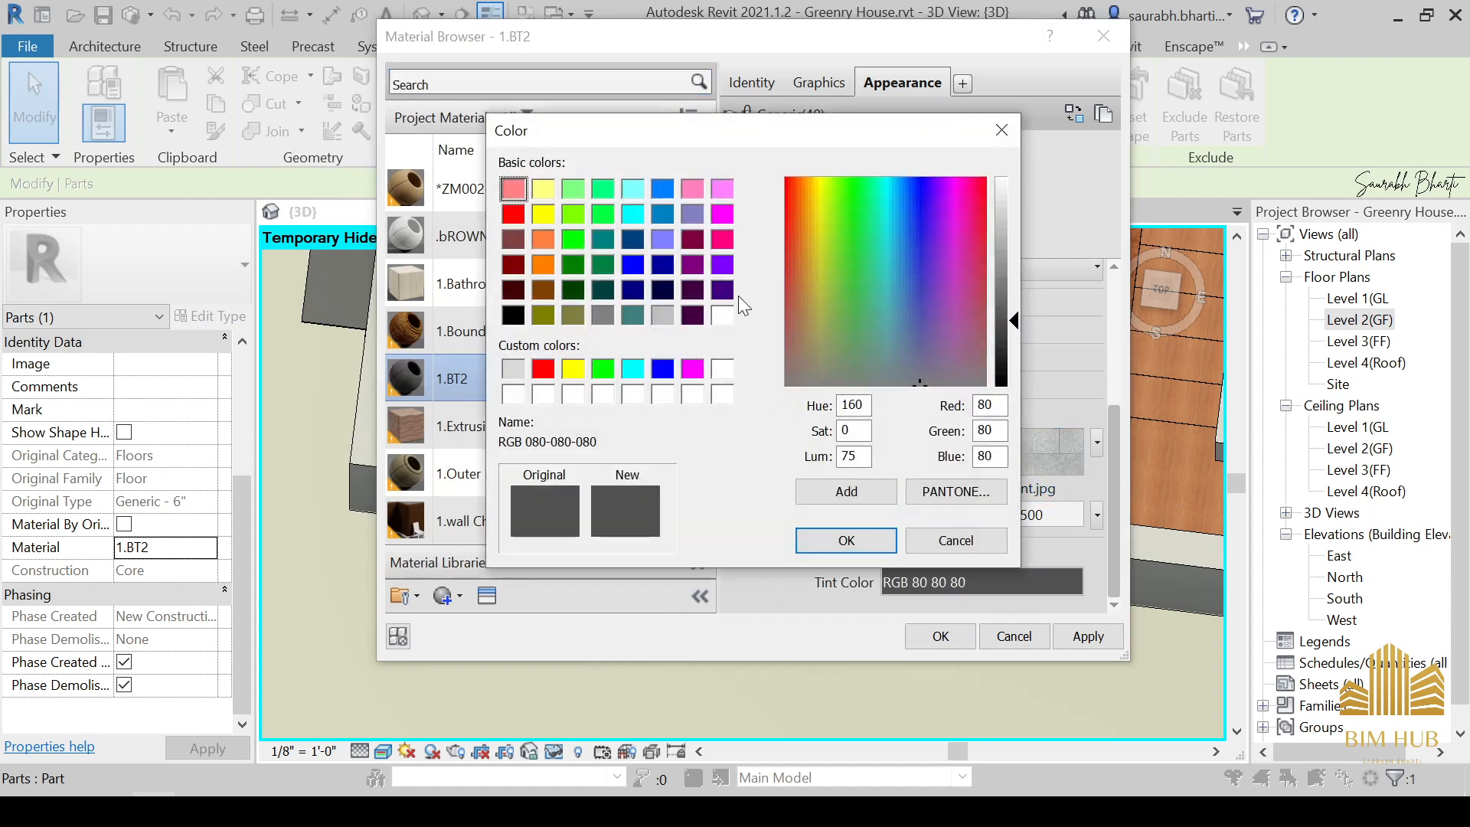
{"action": "left_click", "coordinate": [510, 265]}
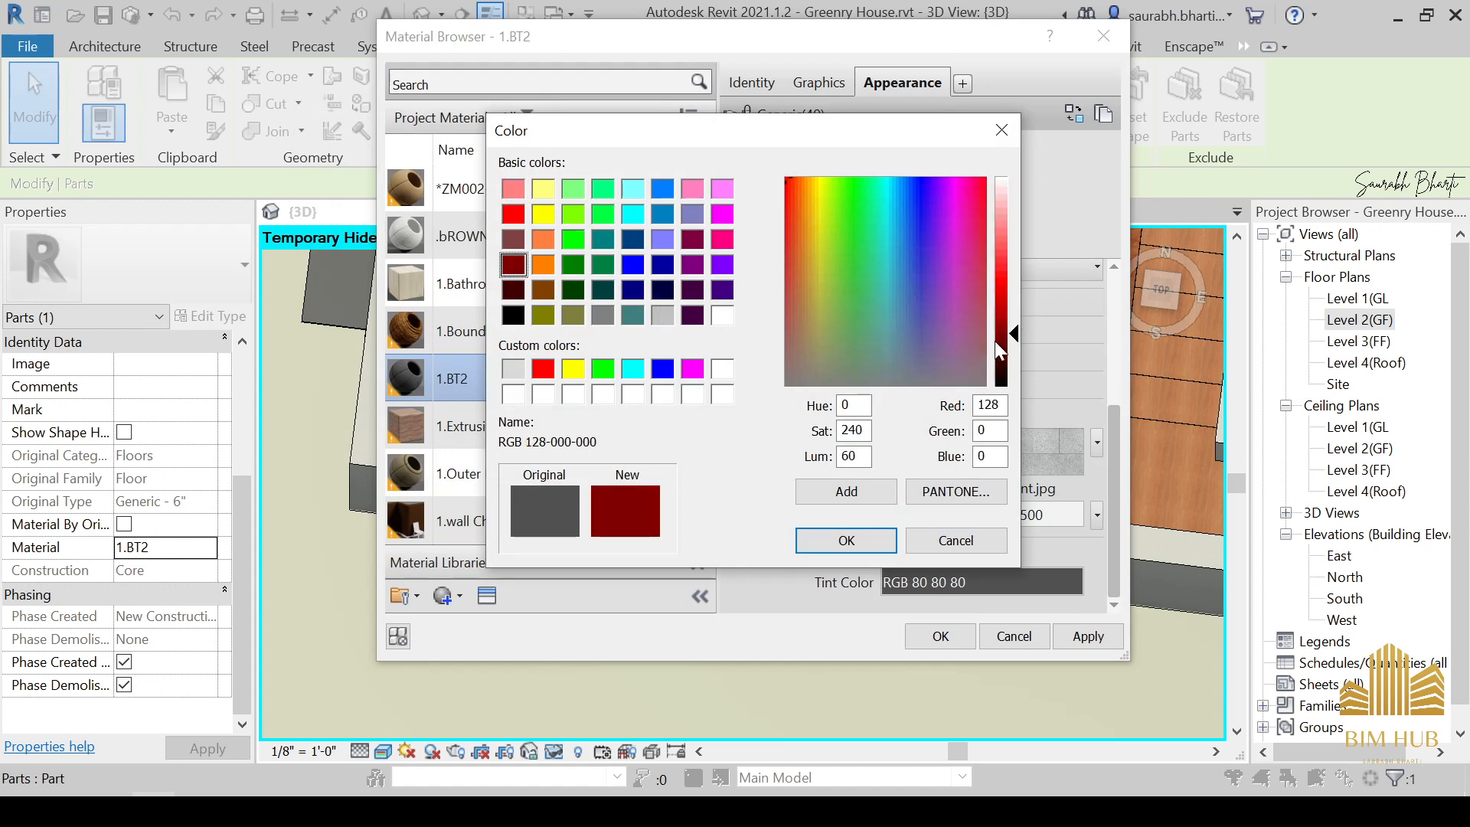
{"action": "mouse_move", "coordinate": [1014, 327]}
{"action": "left_mouse_down"}
{"action": "mouse_move", "coordinate": [1013, 313]}
{"action": "mouse_move", "coordinate": [1018, 334]}
{"action": "left_mouse_up"}
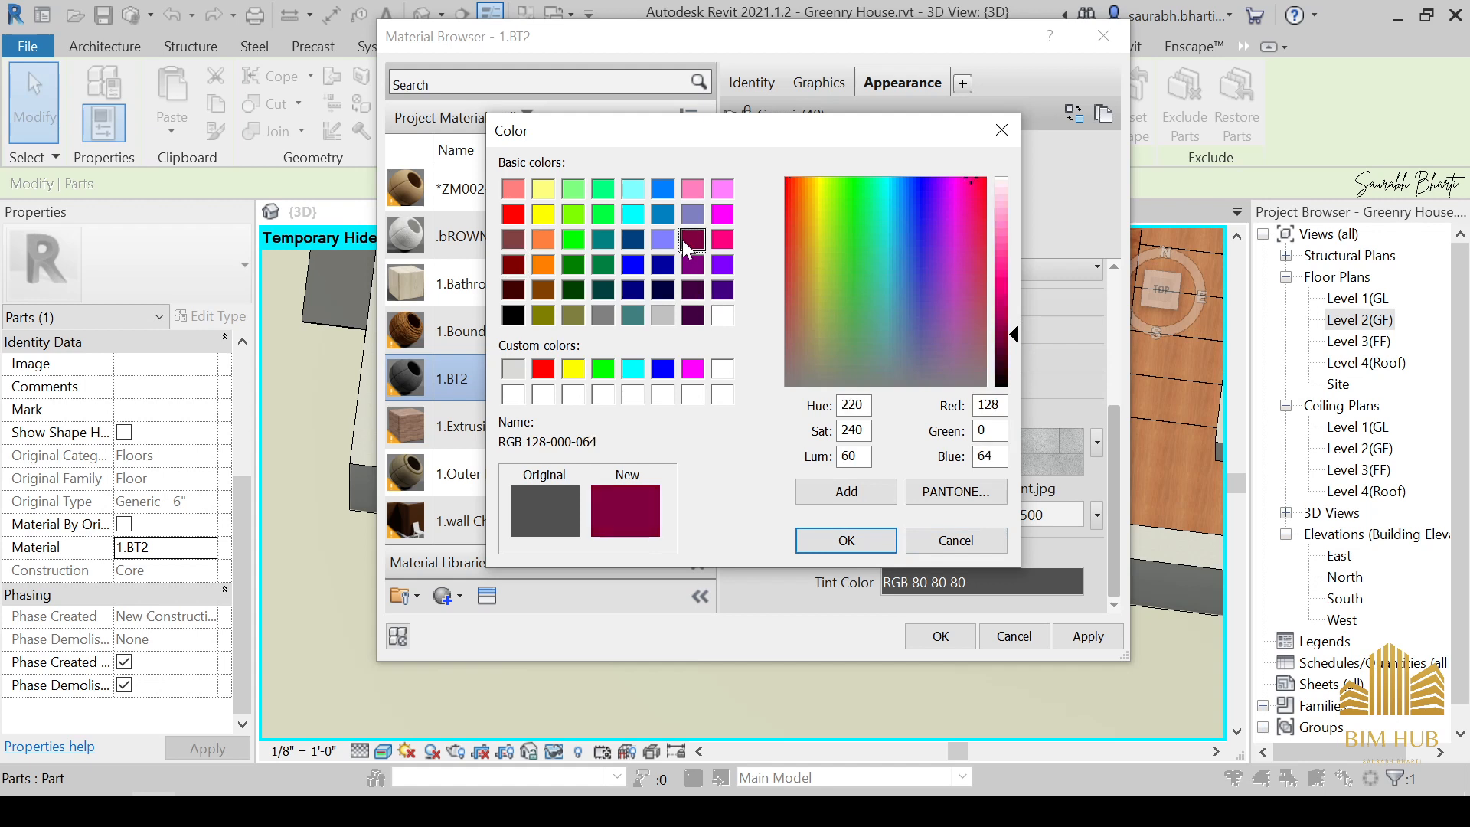
{"action": "left_click", "coordinate": [523, 243]}
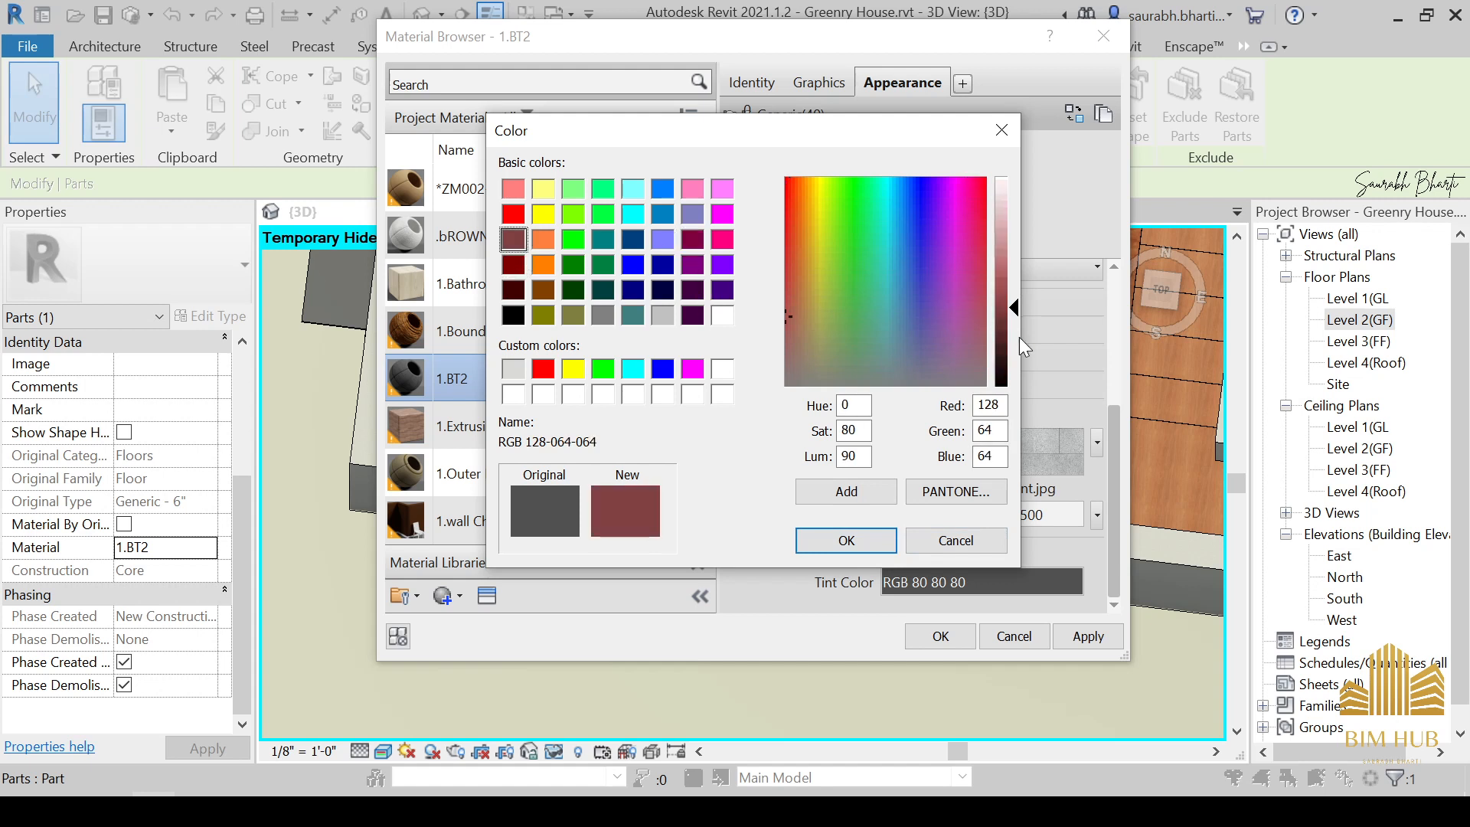
{"action": "mouse_move", "coordinate": [1014, 307]}
{"action": "left_mouse_down"}
{"action": "mouse_move", "coordinate": [1014, 291]}
{"action": "mouse_move", "coordinate": [1015, 333]}
{"action": "left_mouse_up"}
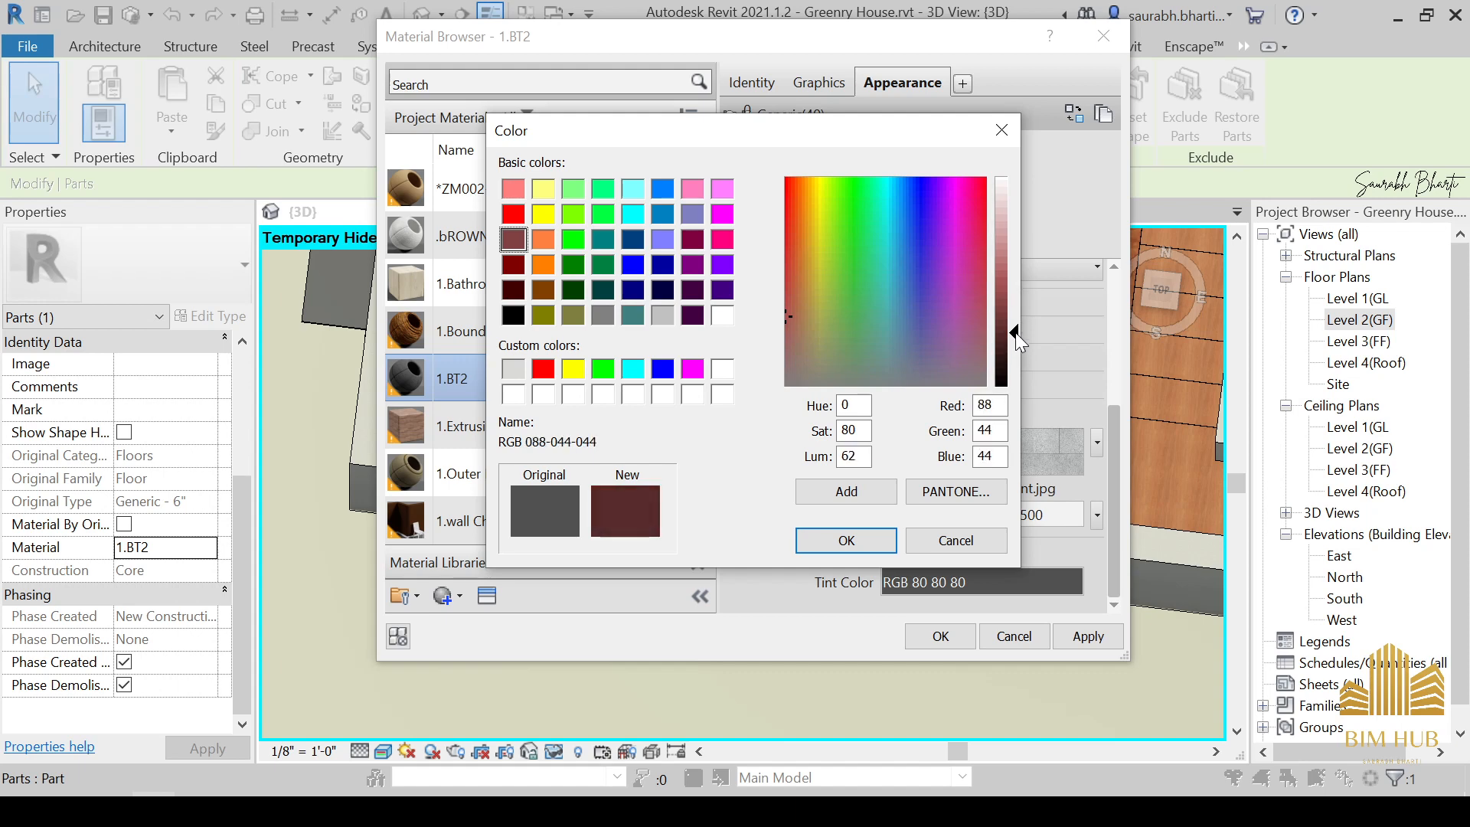
{"action": "left_click", "coordinate": [846, 540]}
{"action": "left_click", "coordinate": [1097, 647]}
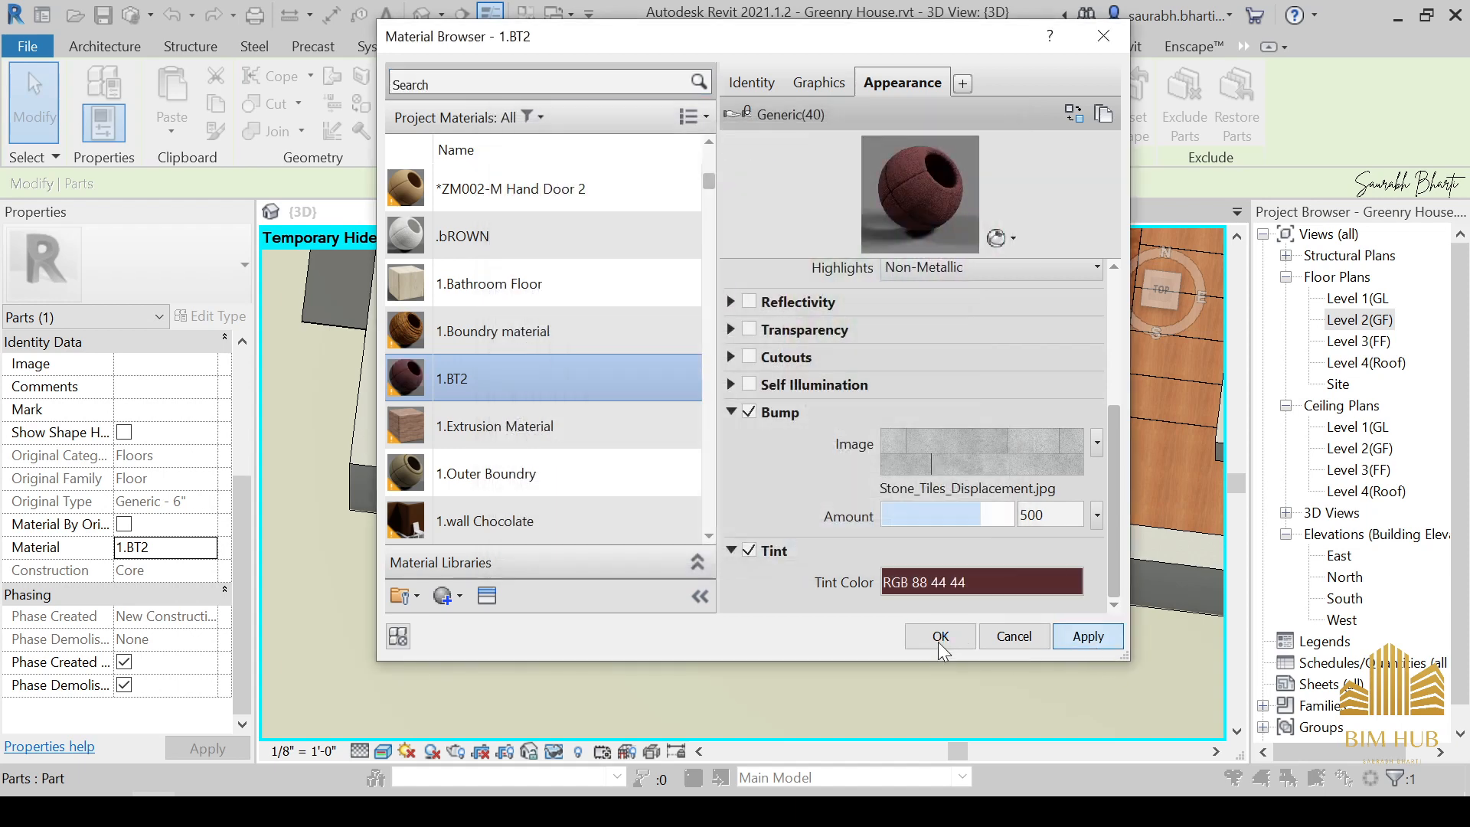
{"action": "left_click", "coordinate": [940, 639]}
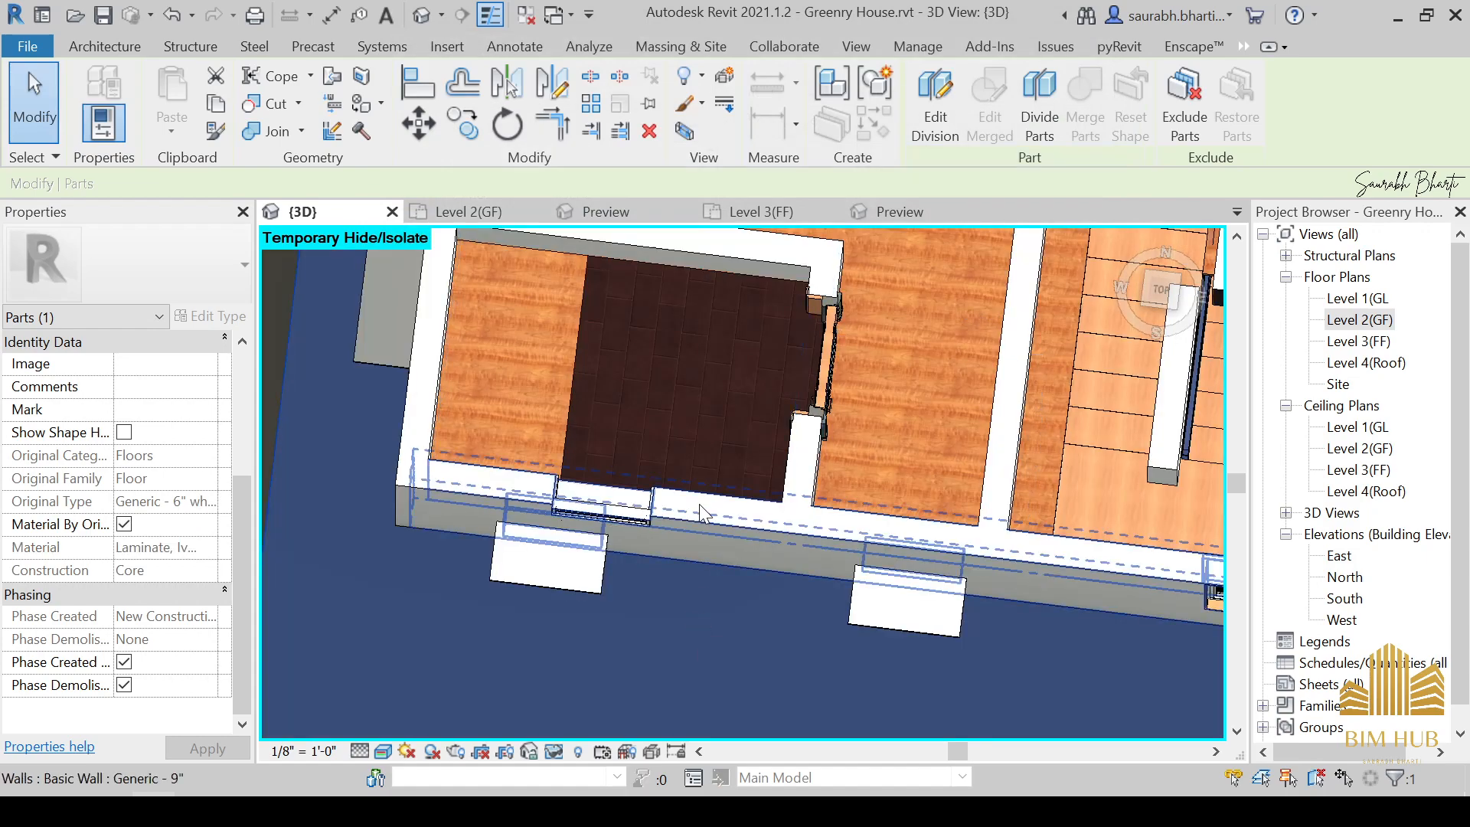
Reopen material 1.BT2 of the floor part and set its tint color to dark red, RGB 106 0 0.
{"action": "scroll", "coordinate": [700, 504], "scroll_direction": "up", "scroll_amount": 3}
{"action": "middle_click_drag", "start_coordinate": [650, 455], "coordinate": [741, 386], "text": "shift"}
{"action": "scroll", "coordinate": [741, 387], "scroll_direction": "up", "scroll_amount": 1}
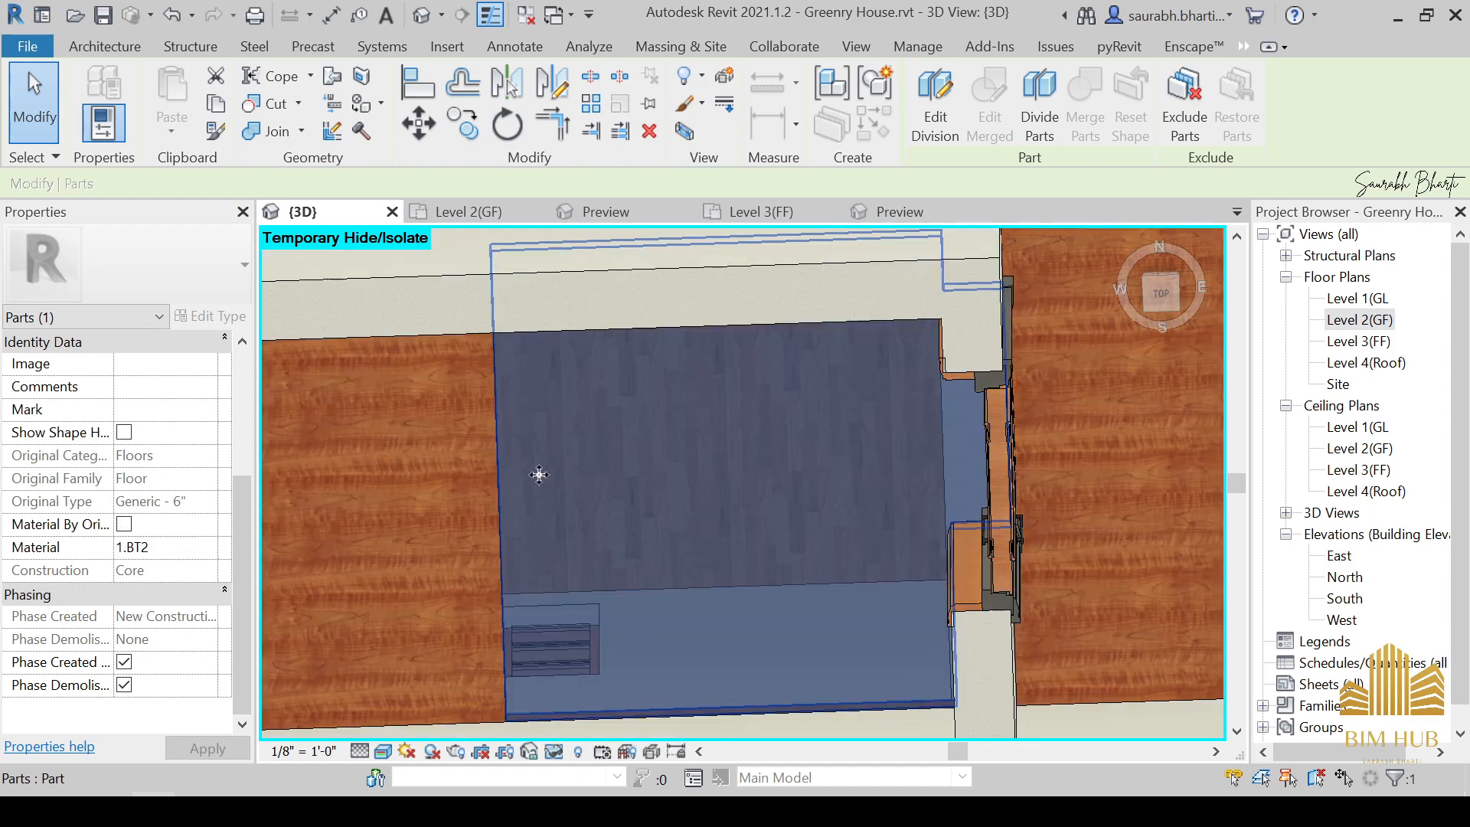
{"action": "scroll", "coordinate": [597, 508], "scroll_direction": "down", "scroll_amount": 3}
{"action": "middle_click_drag", "start_coordinate": [691, 569], "coordinate": [608, 536], "text": "shift"}
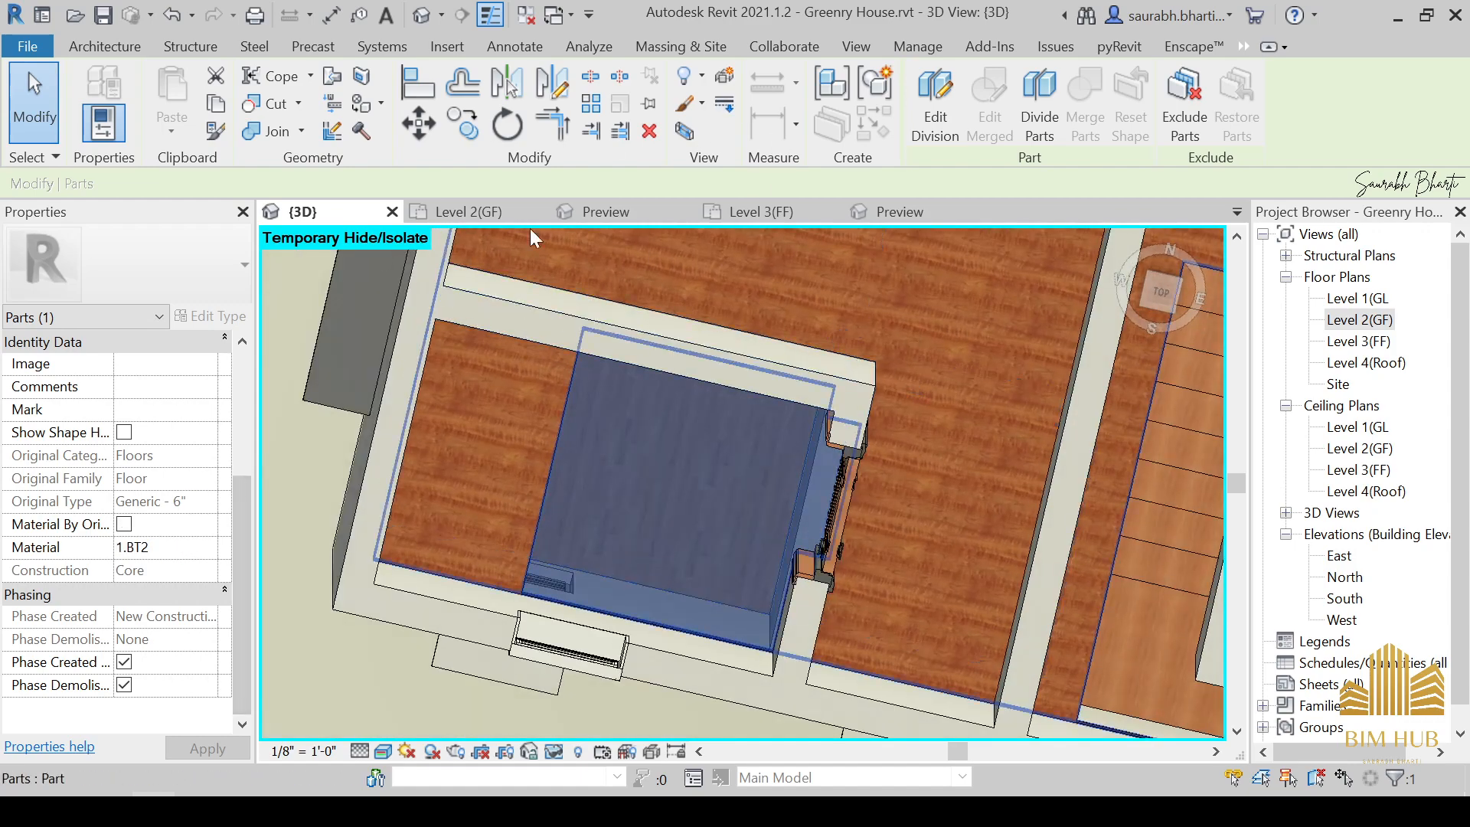
{"action": "left_click", "coordinate": [206, 551]}
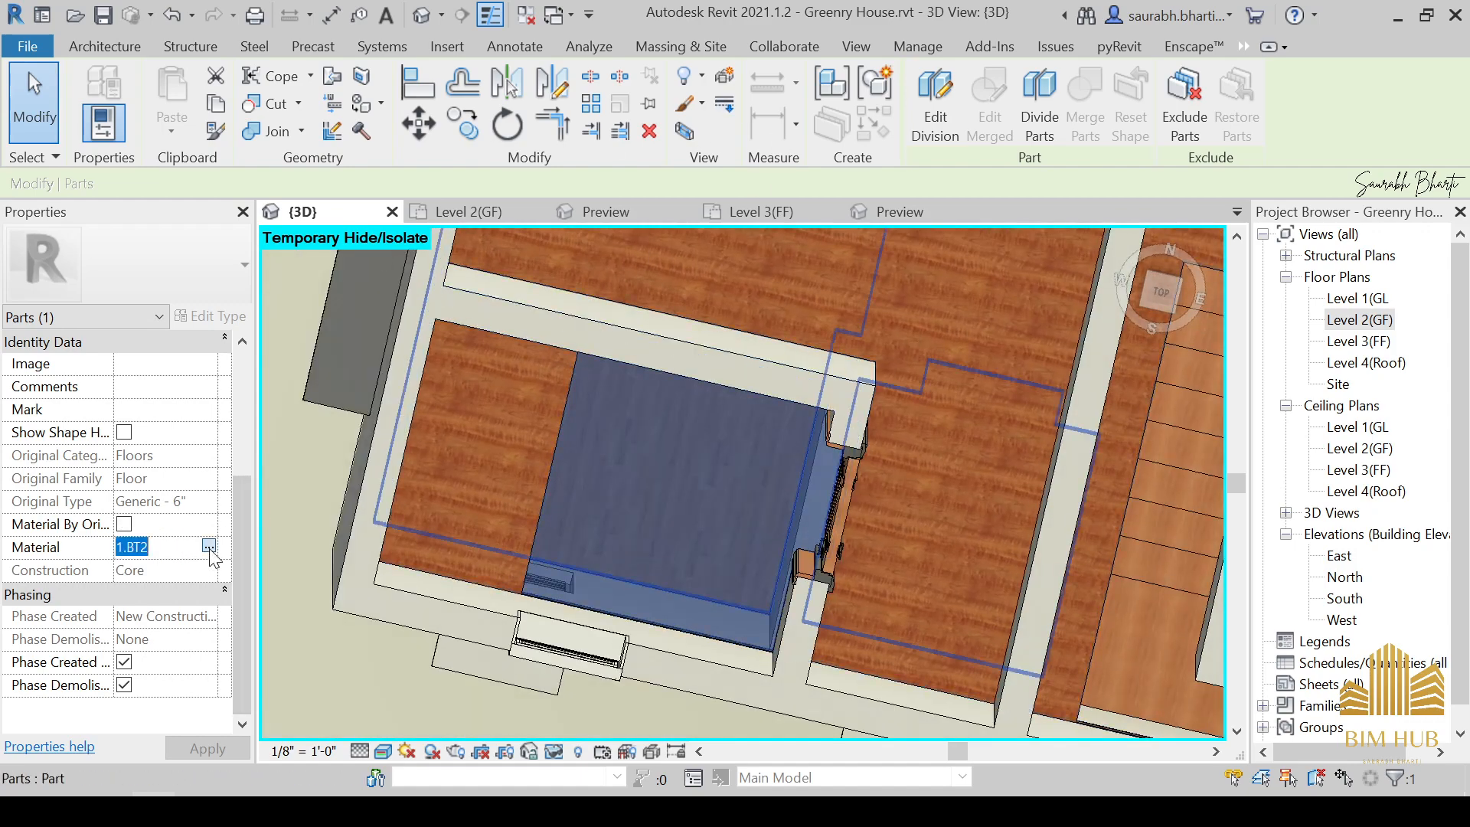
{"action": "left_click", "coordinate": [209, 547]}
{"action": "left_click", "coordinate": [933, 83]}
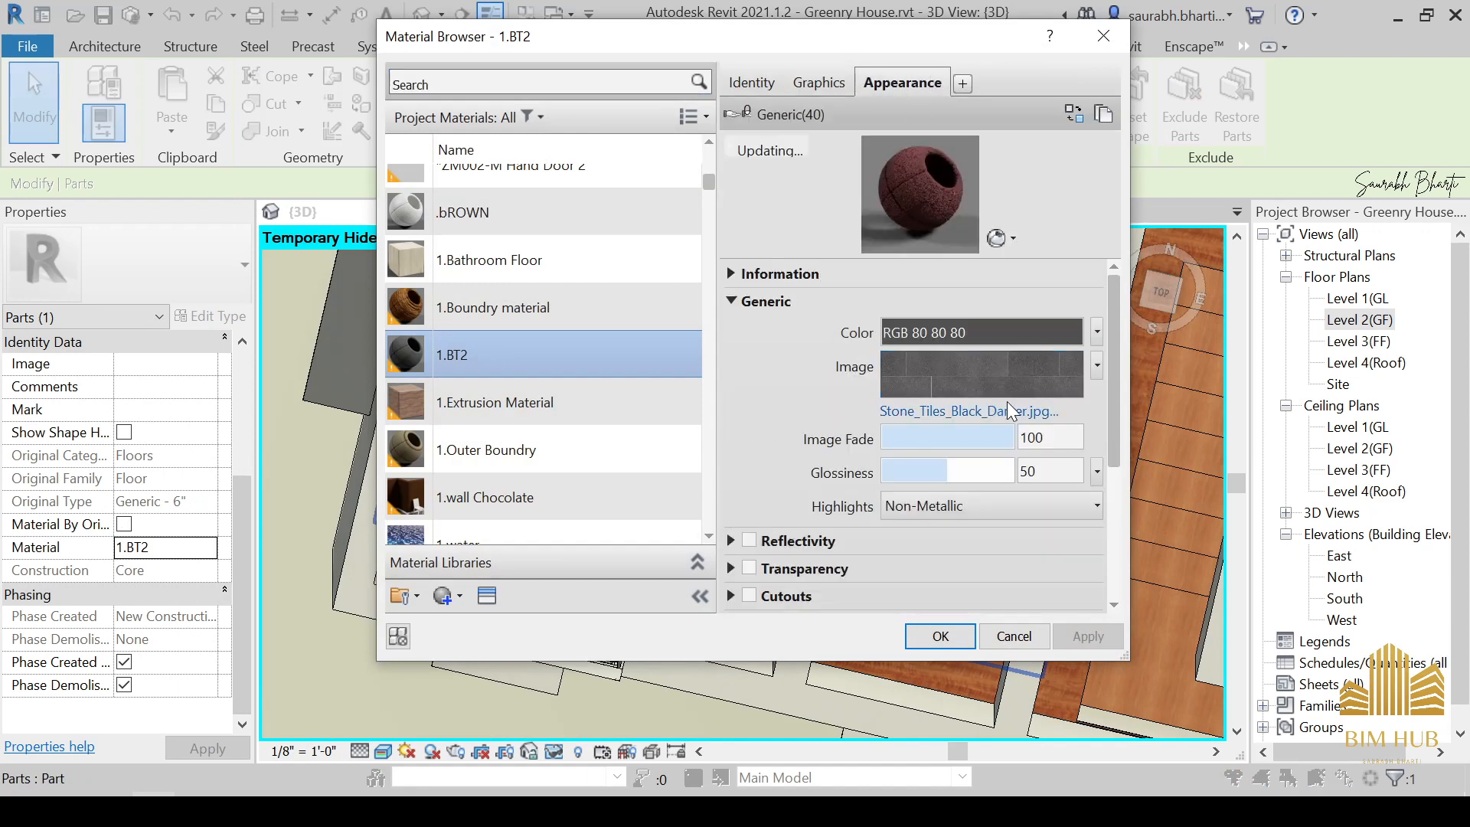
{"action": "scroll", "coordinate": [1011, 429], "scroll_direction": "down", "scroll_amount": 5}
{"action": "left_click", "coordinate": [1024, 591]}
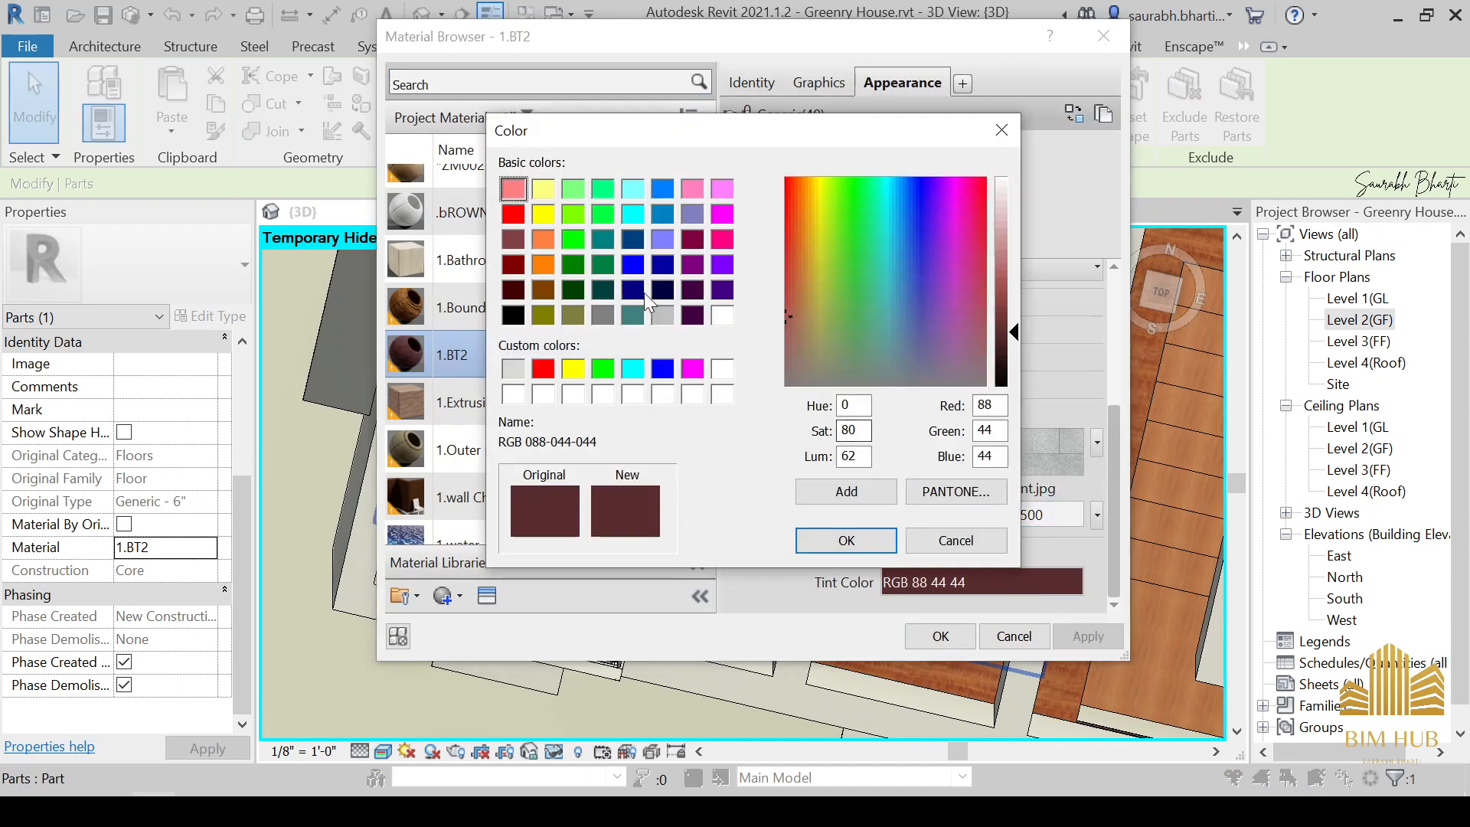
{"action": "left_click", "coordinate": [701, 240]}
{"action": "mouse_move", "coordinate": [1013, 333]}
{"action": "left_mouse_down"}
{"action": "mouse_move", "coordinate": [1018, 205]}
{"action": "mouse_move", "coordinate": [1018, 324]}
{"action": "left_mouse_up"}
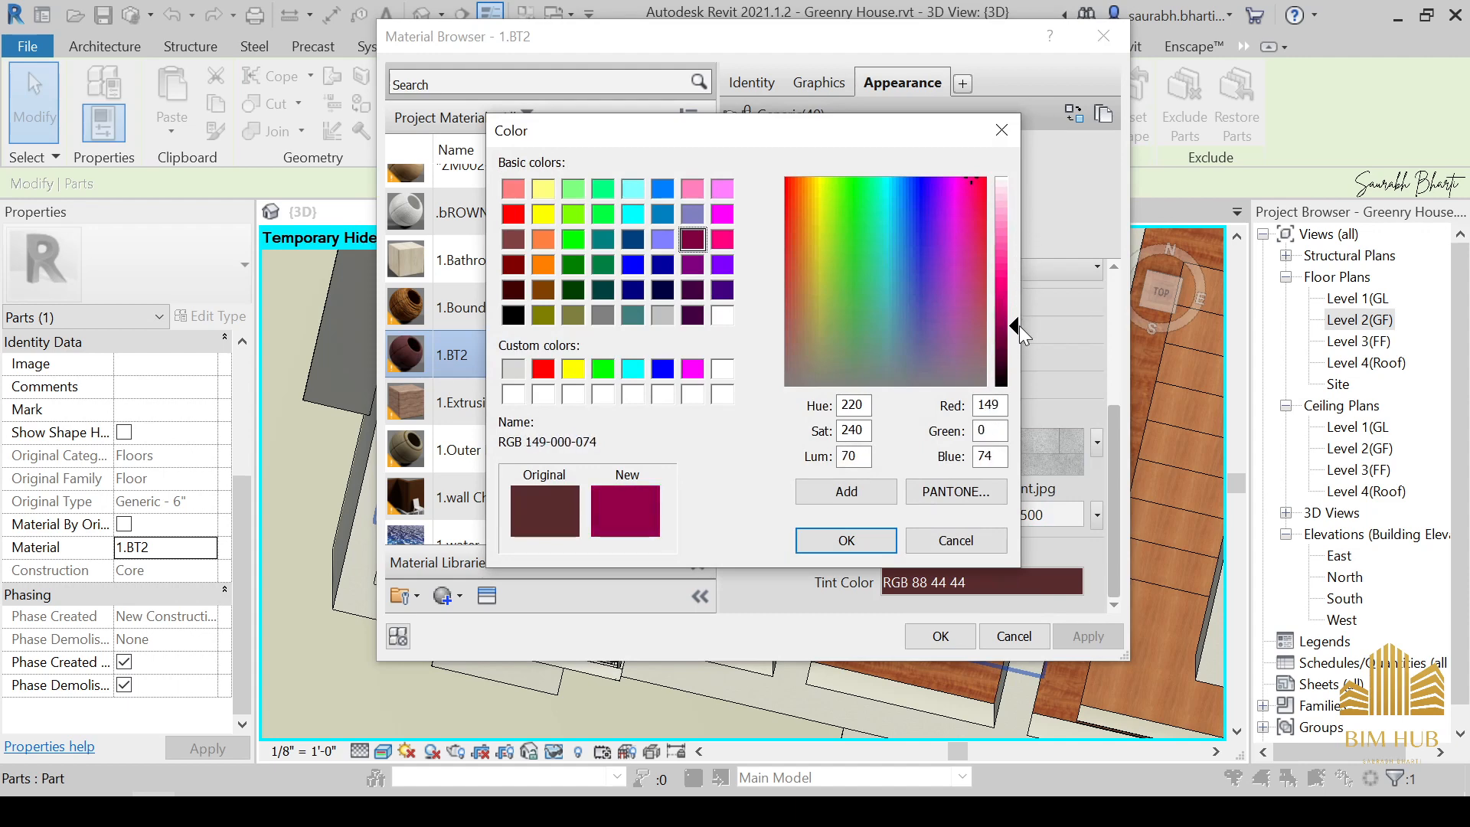
{"action": "left_click", "coordinate": [514, 266]}
{"action": "left_click_drag", "start_coordinate": [1013, 320], "coordinate": [1018, 301]}
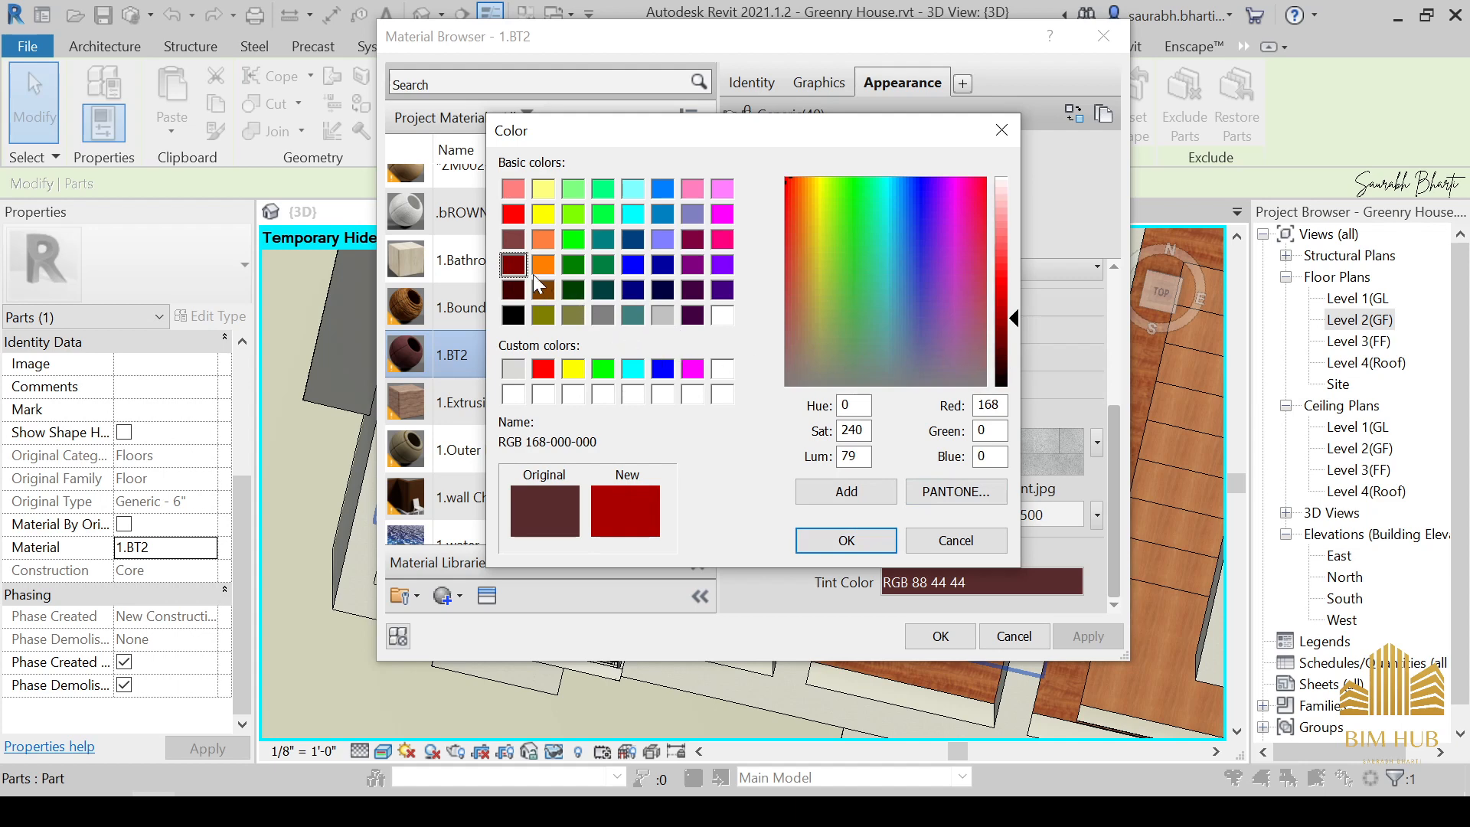
{"action": "mouse_move", "coordinate": [1012, 316]}
{"action": "left_mouse_down"}
{"action": "mouse_move", "coordinate": [1018, 386]}
{"action": "mouse_move", "coordinate": [1019, 282]}
{"action": "mouse_move", "coordinate": [1018, 343]}
{"action": "left_mouse_up"}
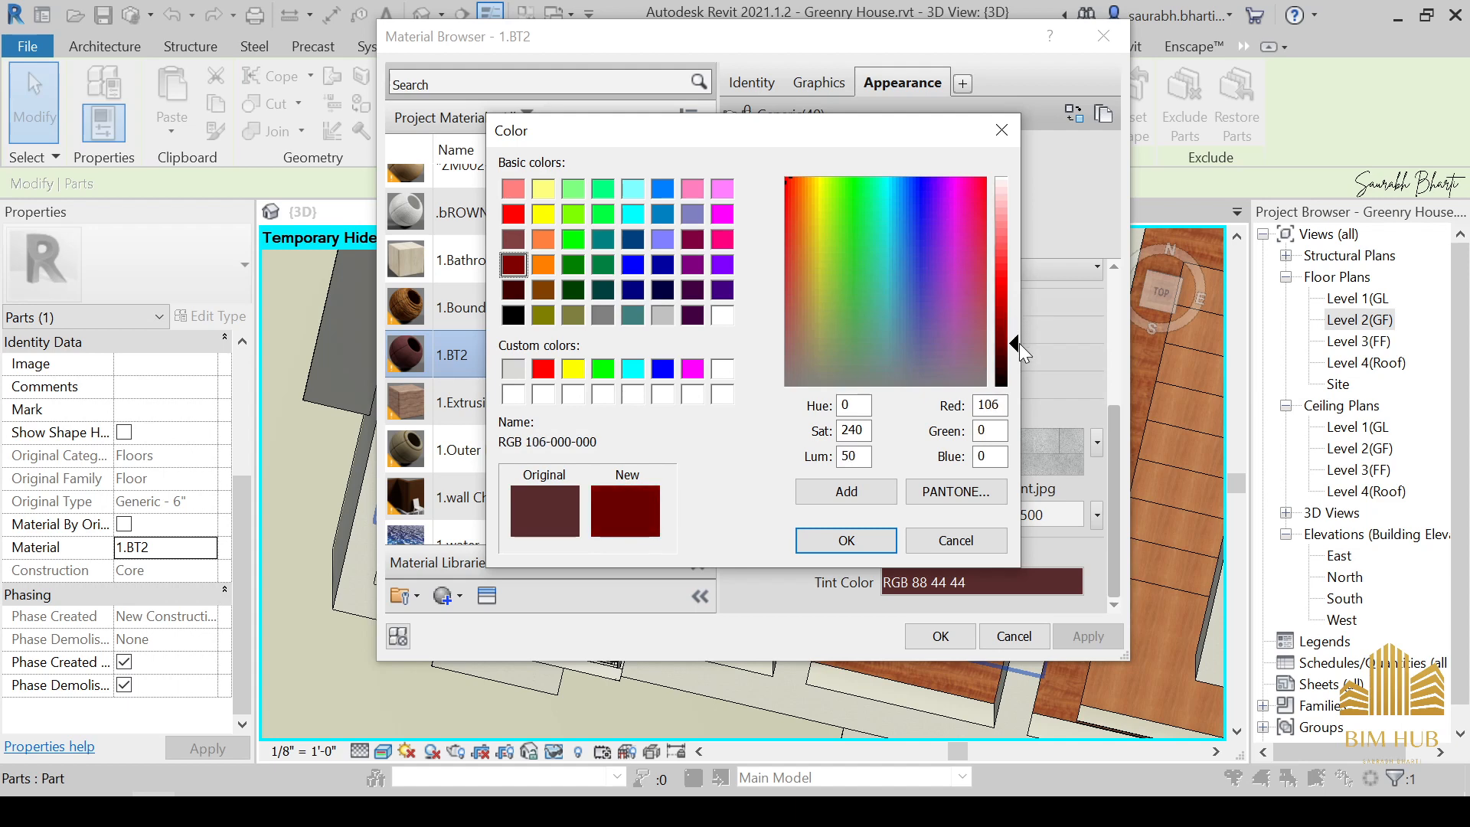
{"action": "left_click", "coordinate": [868, 536]}
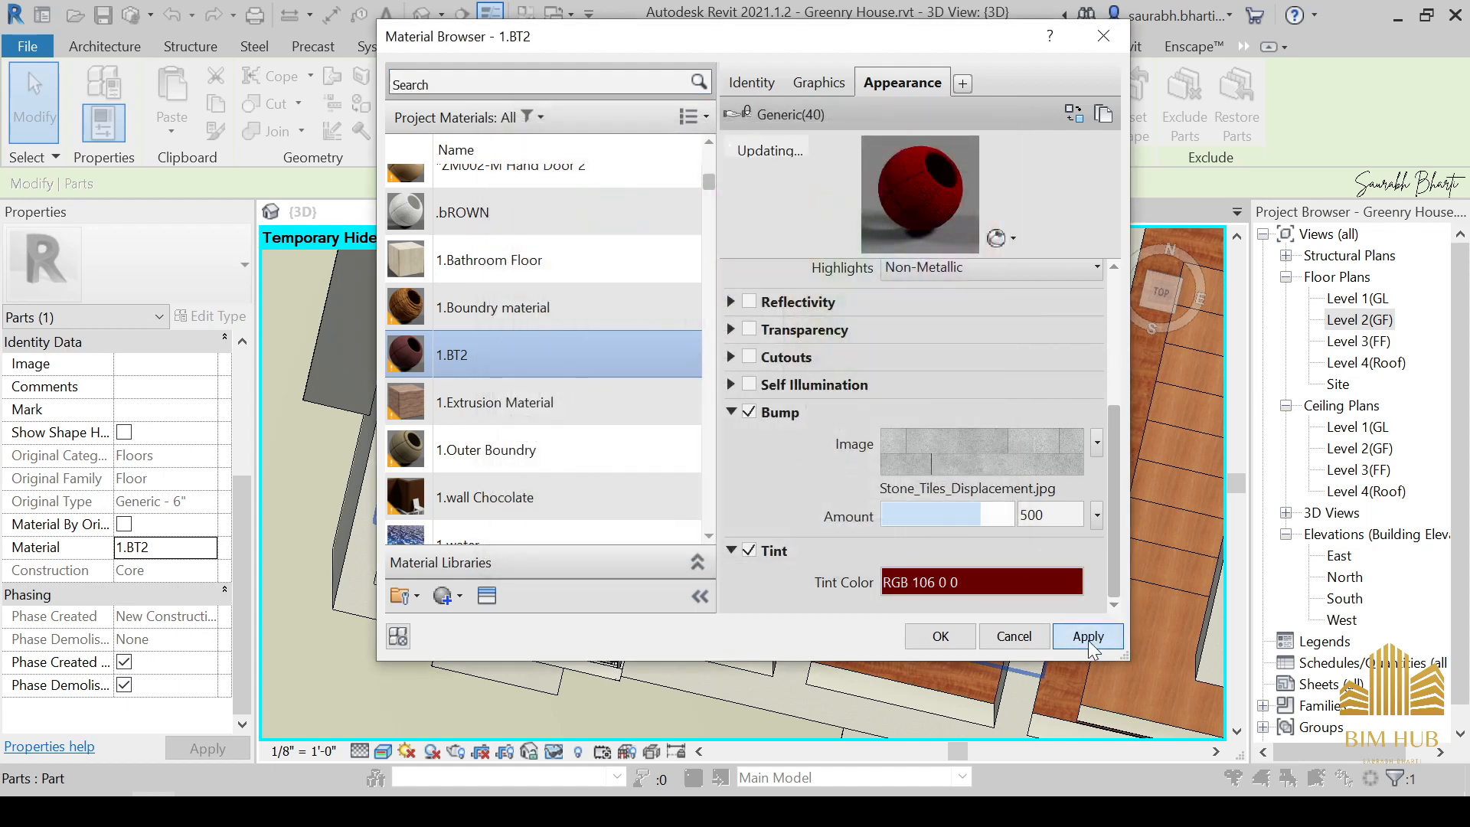
Darken the 1.BT2 tint color to RGB 68 0 0 and accept the material.
{"action": "left_click", "coordinate": [995, 582]}
{"action": "left_click_drag", "start_coordinate": [1012, 344], "coordinate": [1011, 360]}
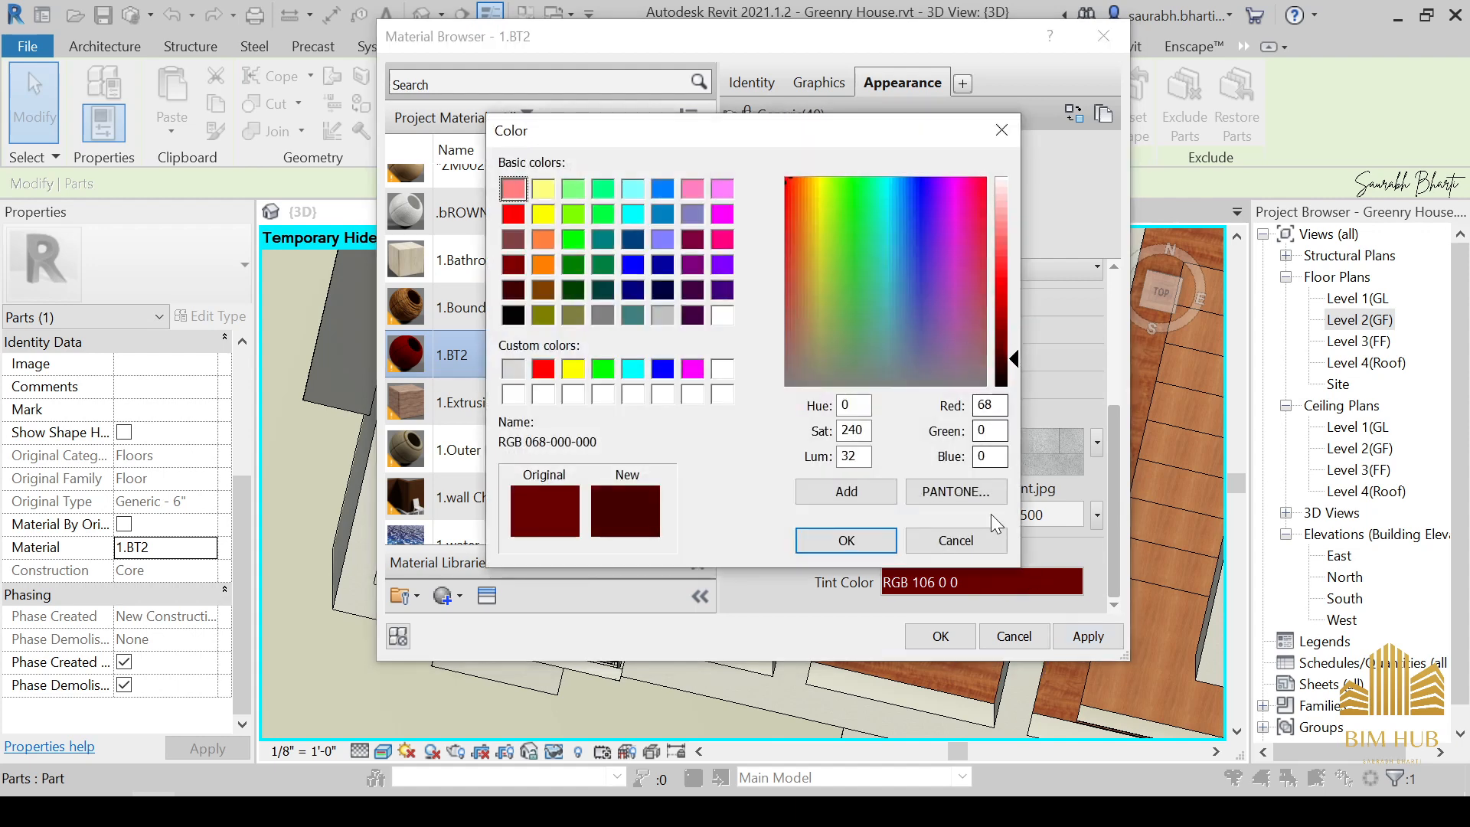
{"action": "left_click", "coordinate": [846, 540]}
{"action": "left_click", "coordinate": [1086, 635]}
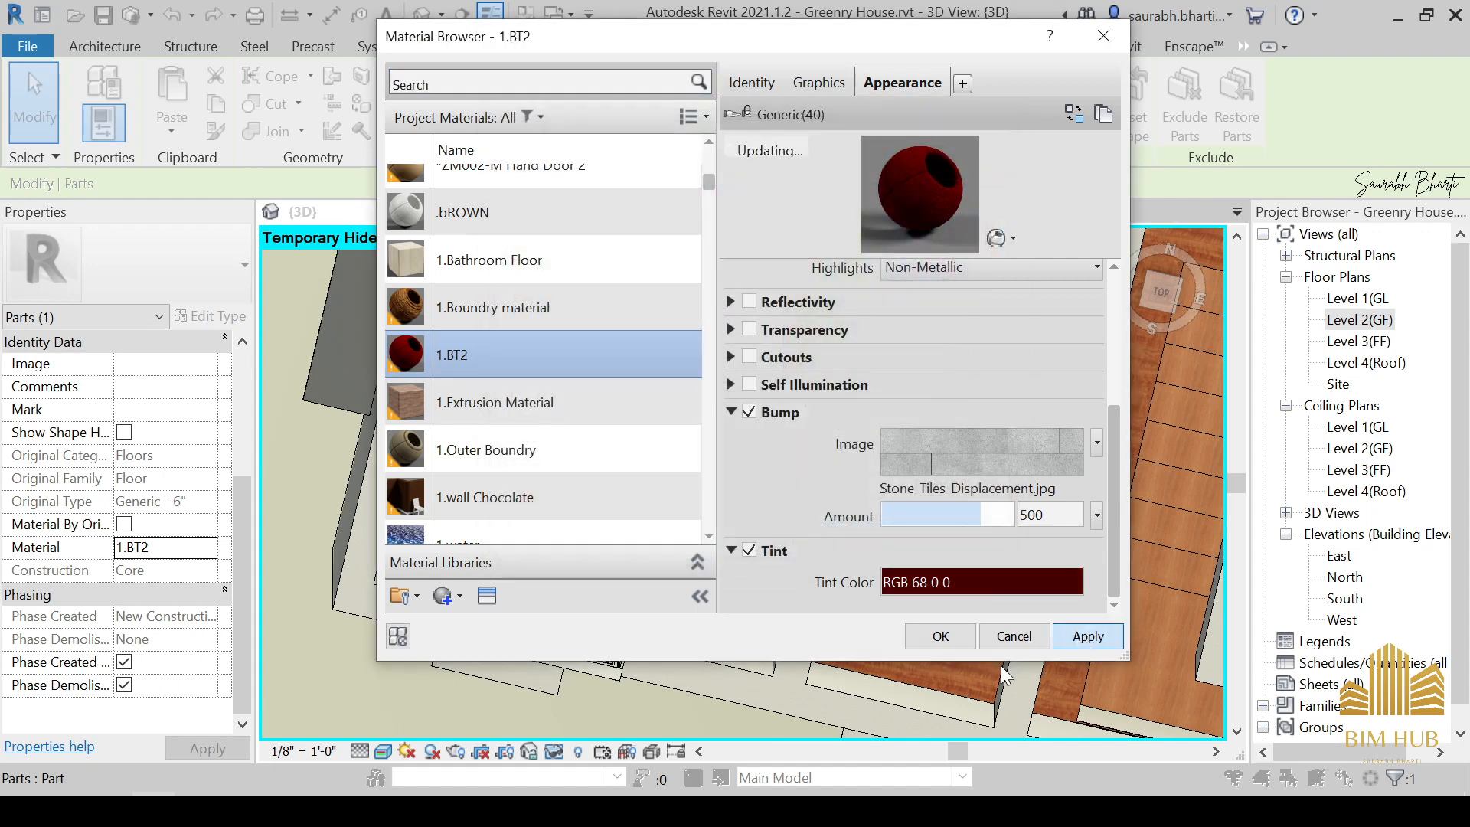
{"action": "left_click", "coordinate": [913, 637]}
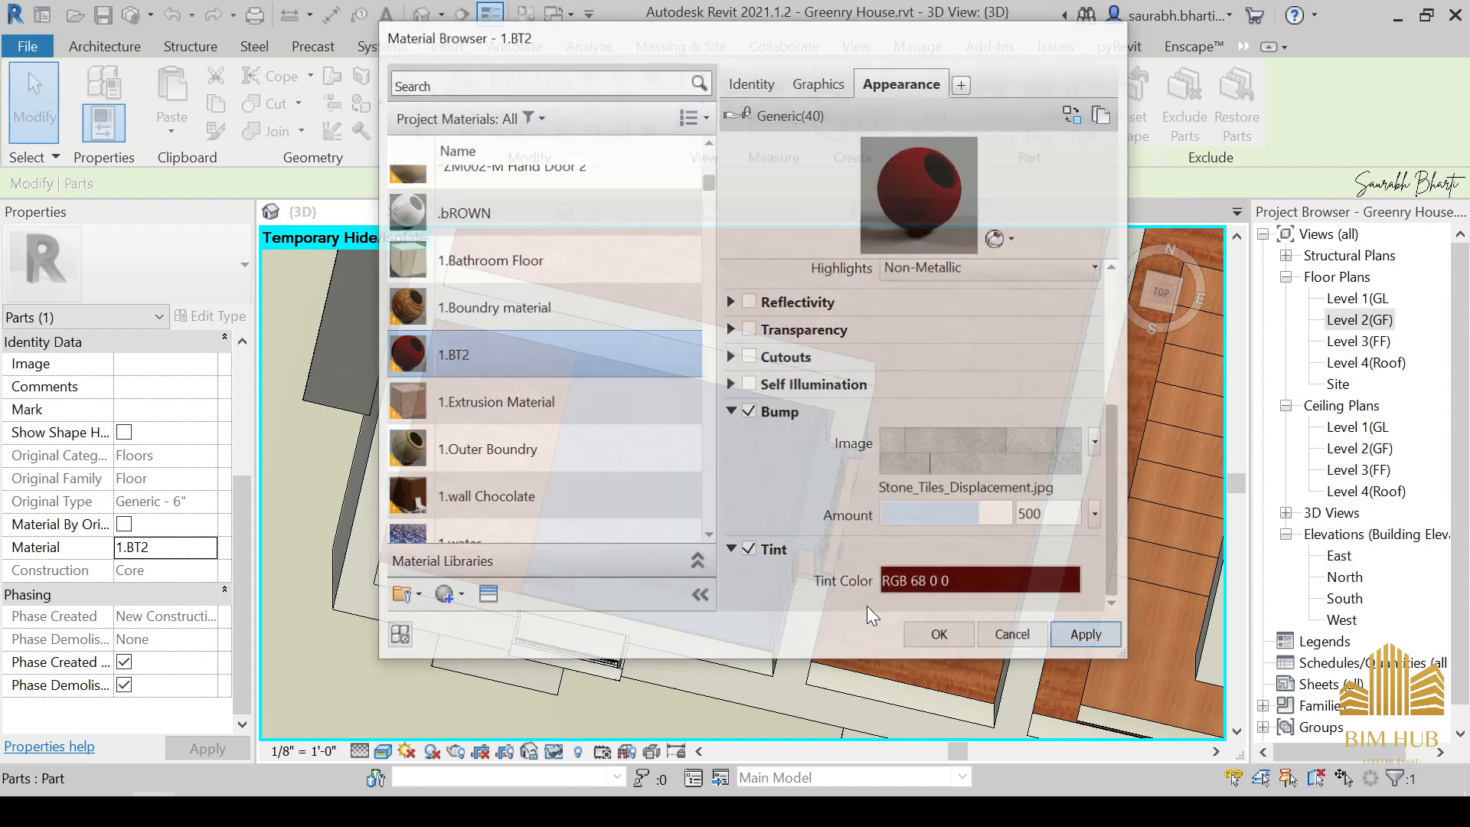
{"action": "left_click", "coordinate": [954, 633]}
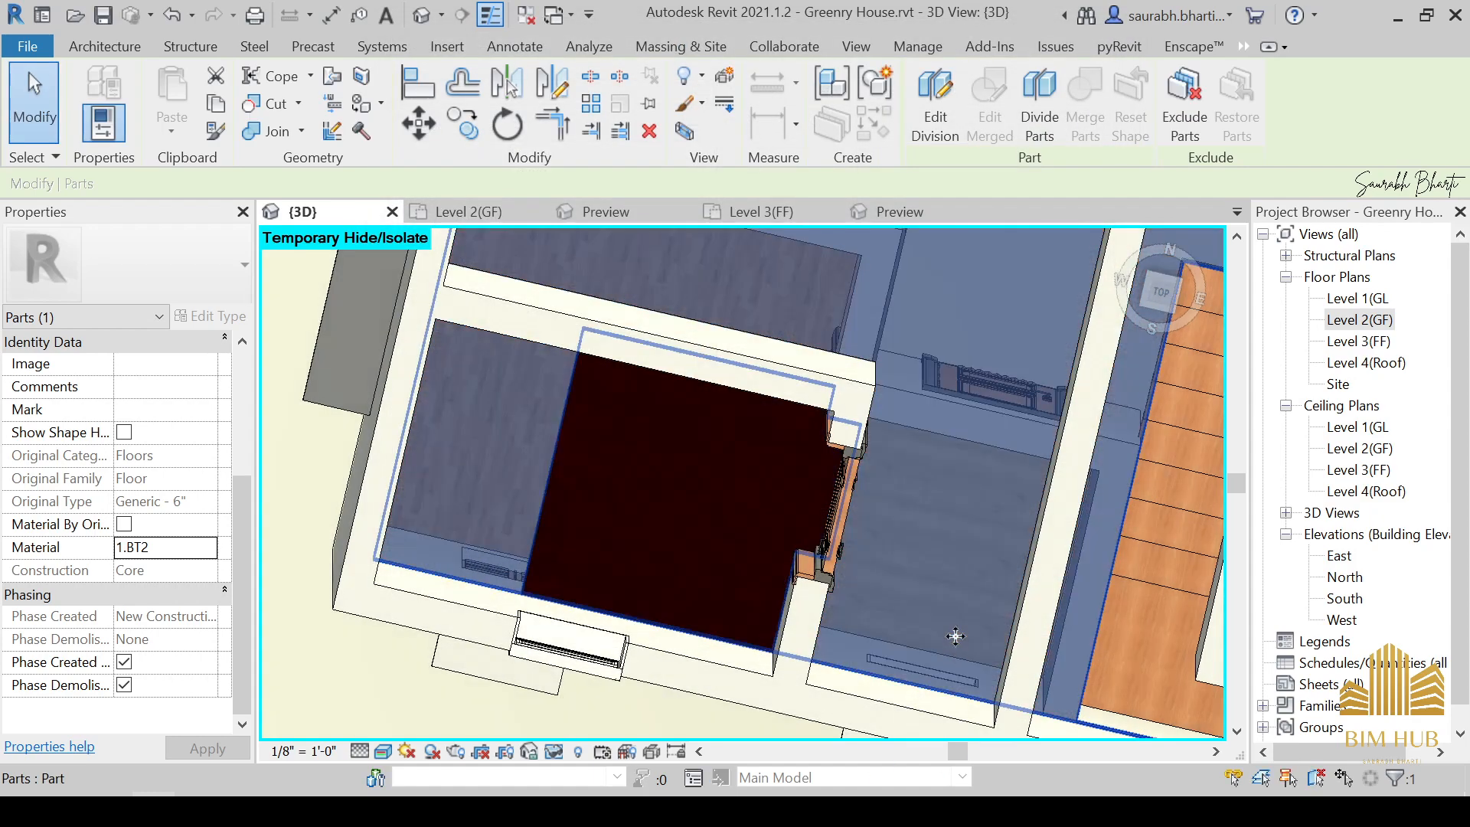
Examine the tinted tile floor part from several angles and distances in the 3D view.
{"action": "scroll", "coordinate": [858, 613], "scroll_direction": "down", "scroll_amount": 2}
{"action": "middle_click_drag", "start_coordinate": [858, 613], "coordinate": [928, 531], "text": "shift"}
{"action": "scroll", "coordinate": [627, 542], "scroll_direction": "up", "scroll_amount": 2}
{"action": "middle_click_drag", "start_coordinate": [628, 542], "coordinate": [704, 525]}
{"action": "scroll", "coordinate": [806, 534], "scroll_direction": "up", "scroll_amount": 3}
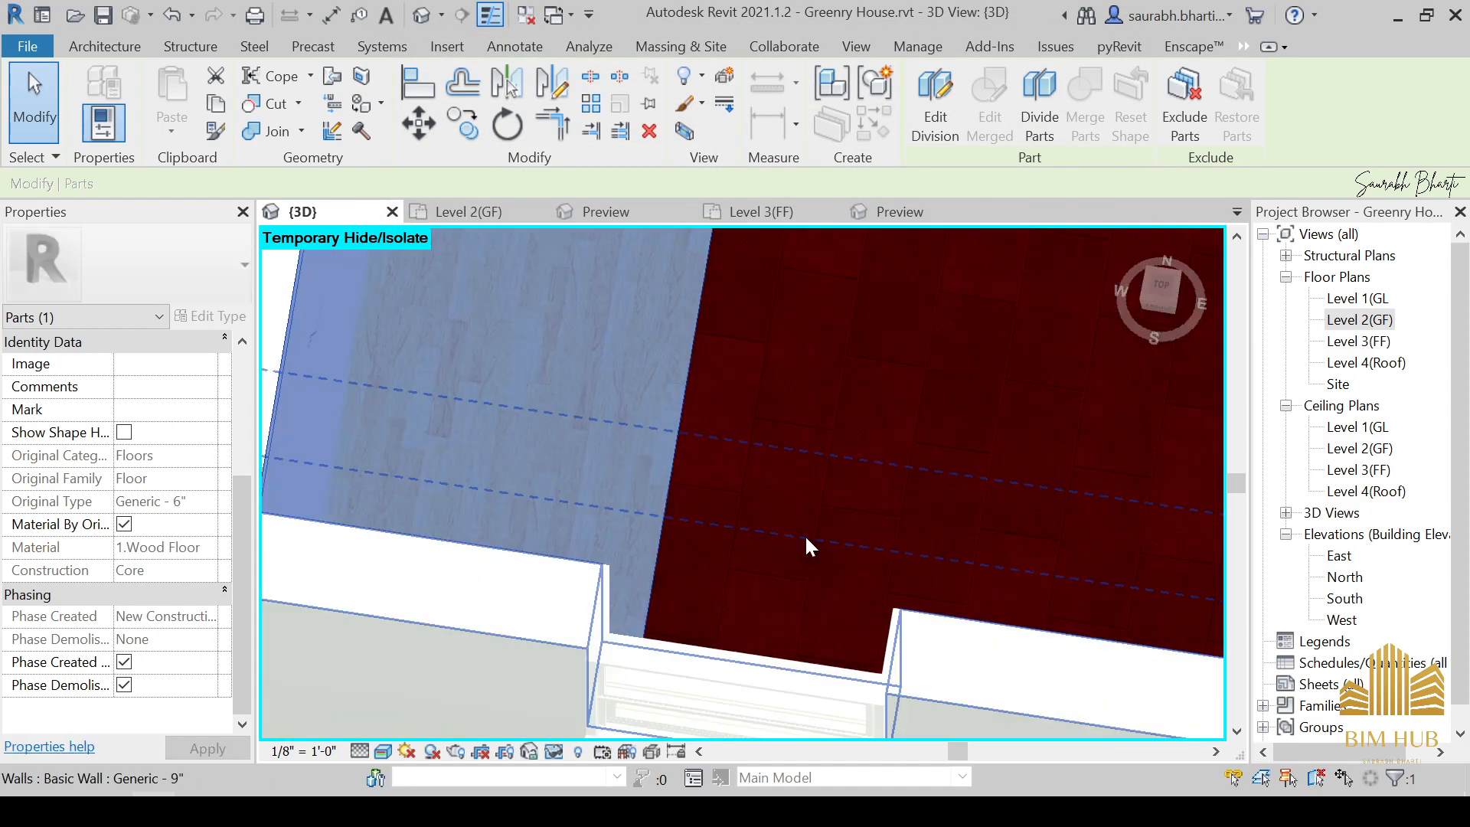
{"action": "middle_click_drag", "start_coordinate": [806, 534], "coordinate": [812, 468], "text": "shift"}
{"action": "scroll", "coordinate": [784, 569], "scroll_direction": "down", "scroll_amount": 2}
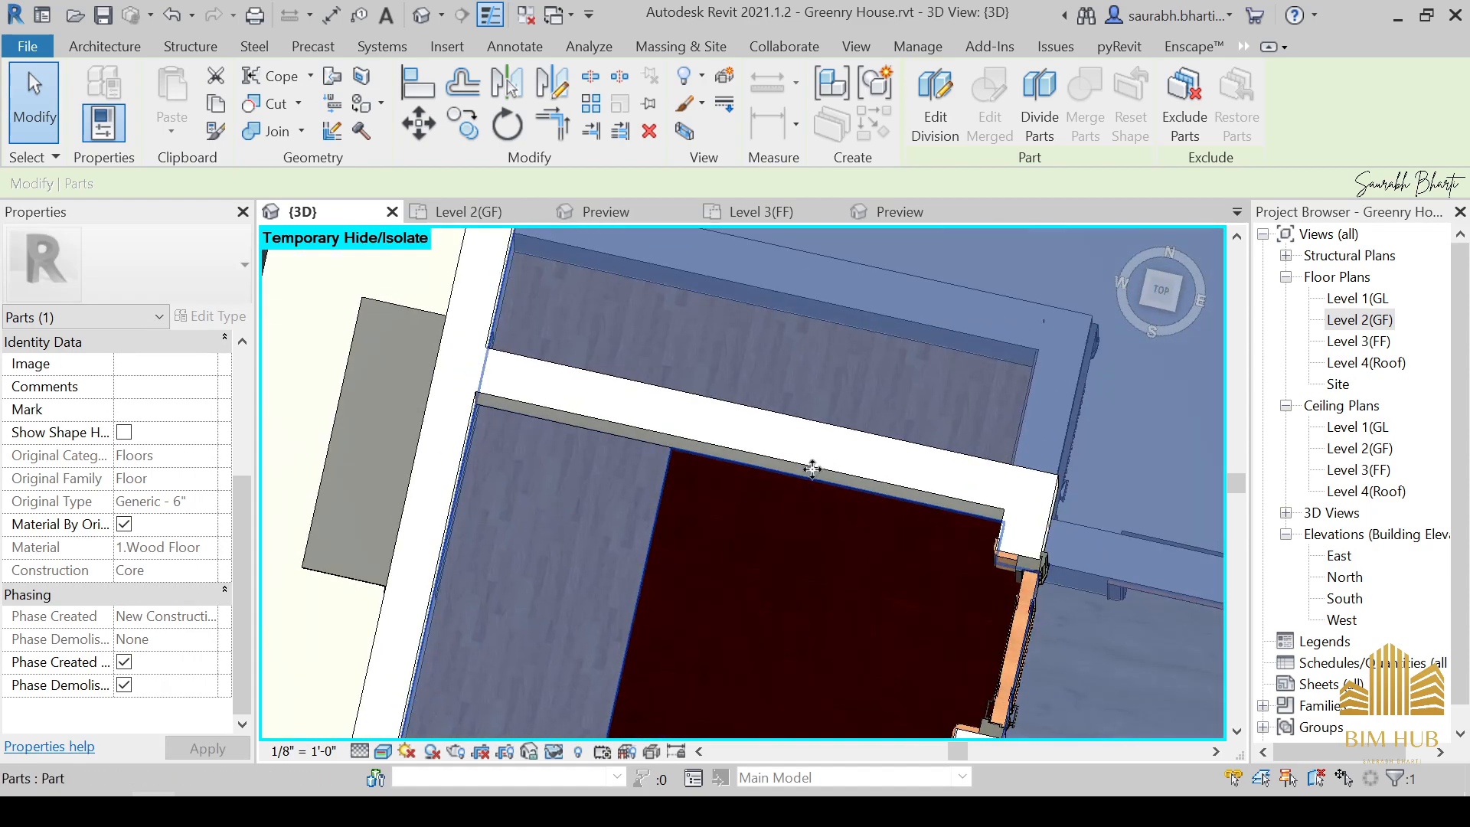
{"action": "left_click", "coordinate": [668, 517]}
{"action": "left_click", "coordinate": [662, 513]}
{"action": "left_click", "coordinate": [734, 580]}
{"action": "middle_click_drag", "start_coordinate": [784, 601], "coordinate": [790, 450]}
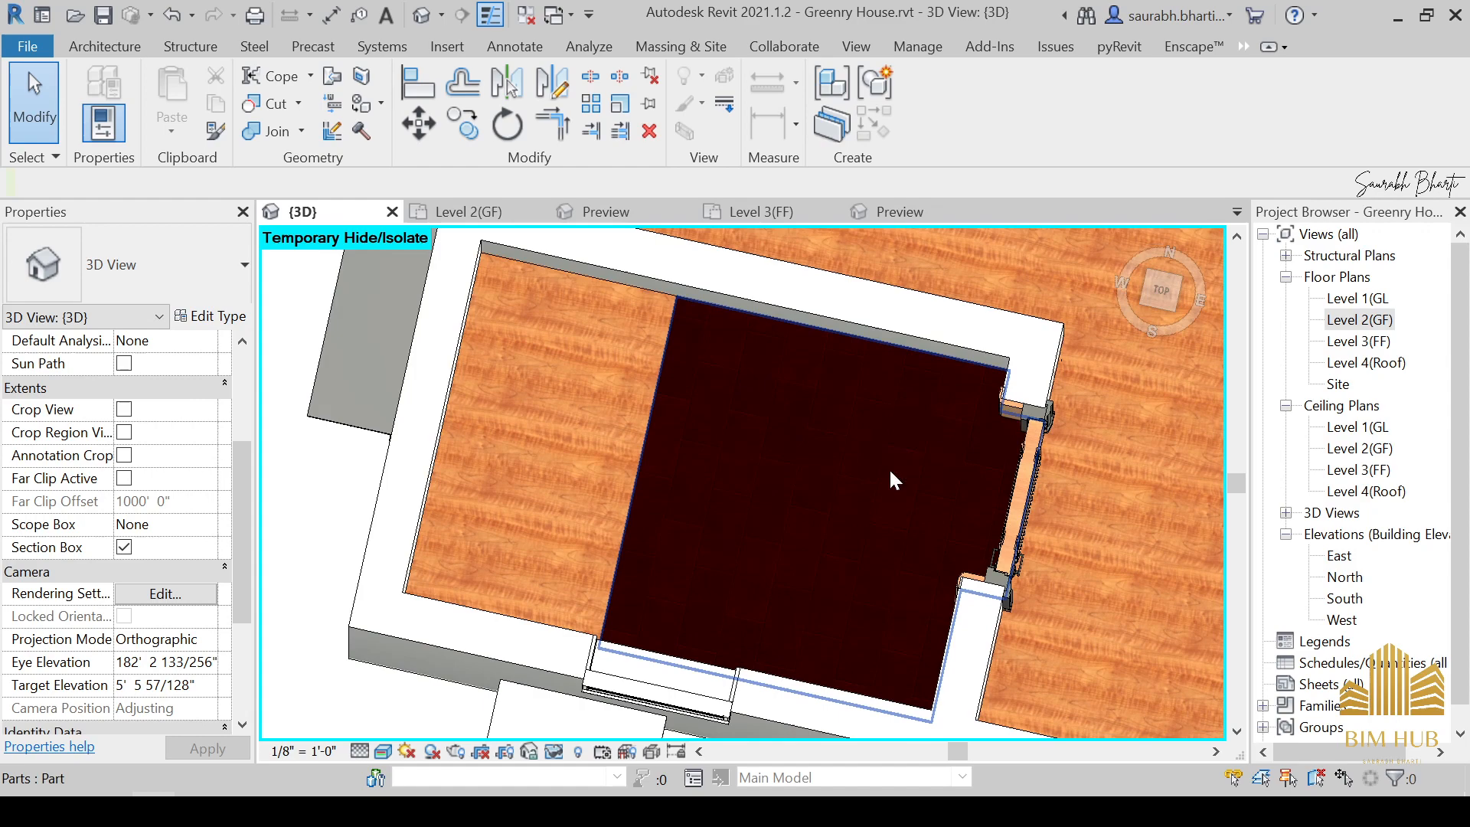
Change the floor part's 1.BT2 tint to the muted brownish-red basic color, lighten it slightly and accept the material.
{"action": "left_click", "coordinate": [609, 601]}
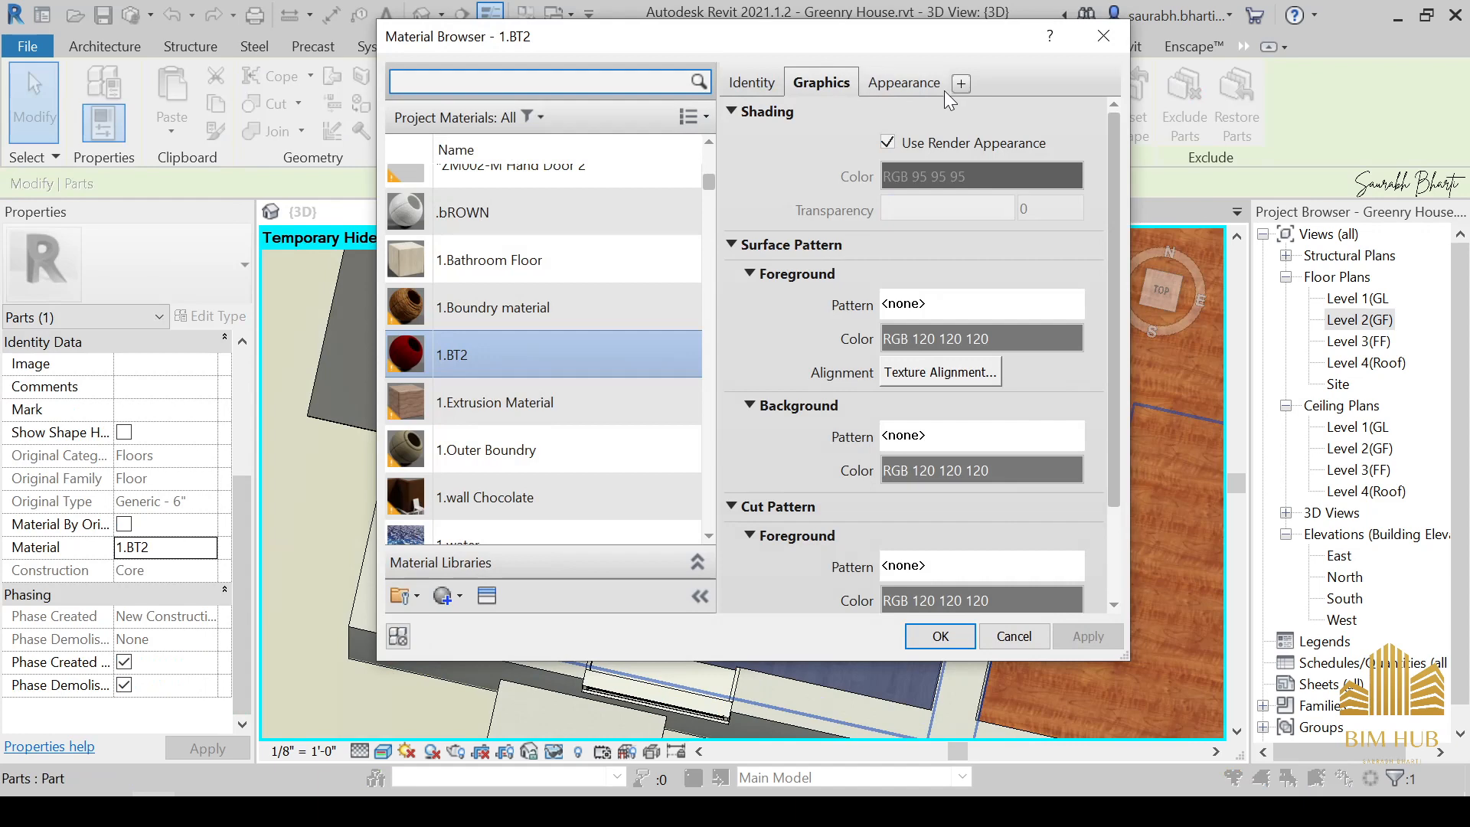
{"action": "left_click", "coordinate": [944, 88]}
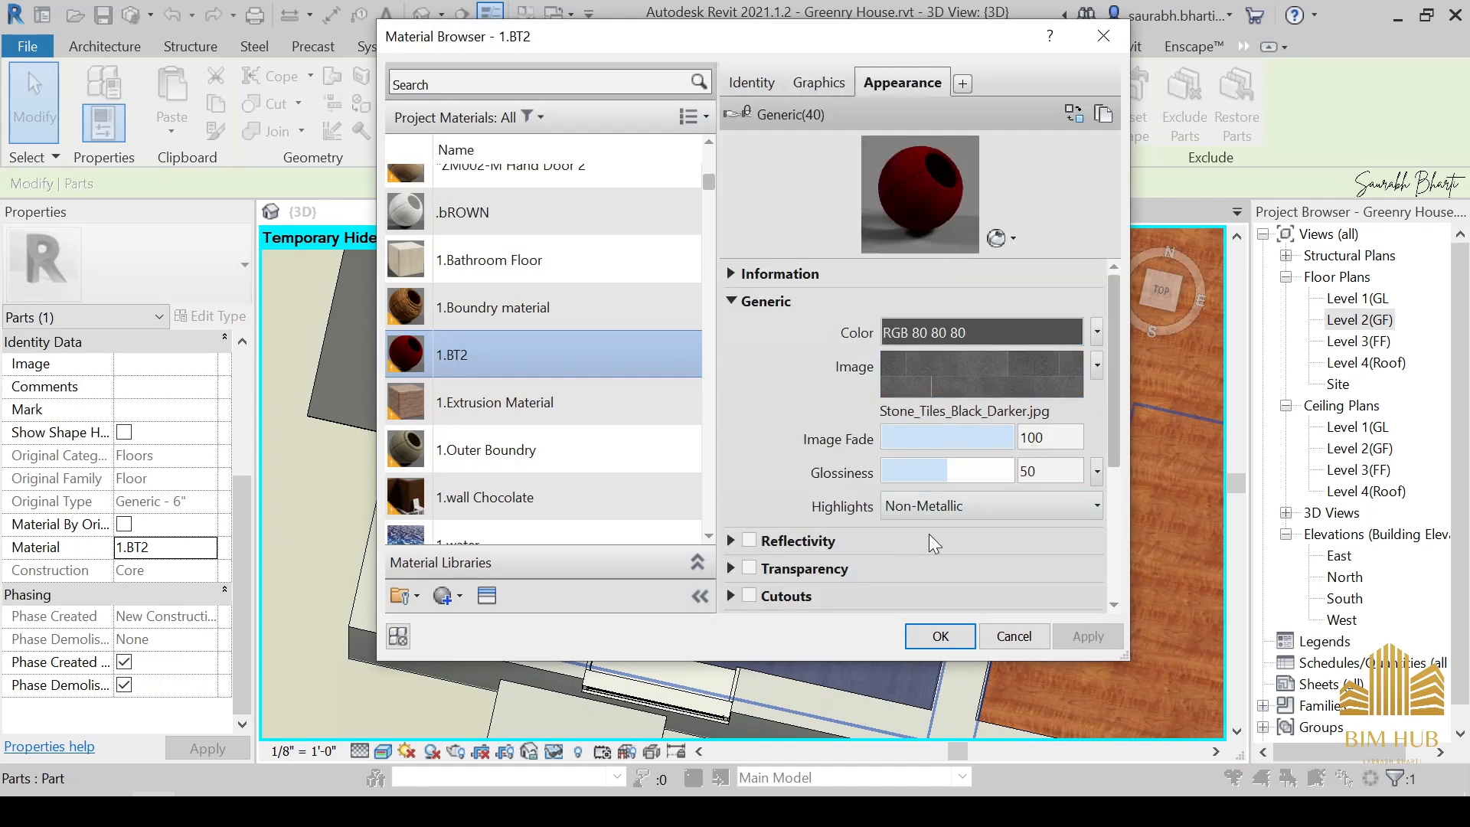
{"action": "scroll", "coordinate": [949, 552], "scroll_direction": "down", "scroll_amount": 5}
{"action": "left_click", "coordinate": [981, 578]}
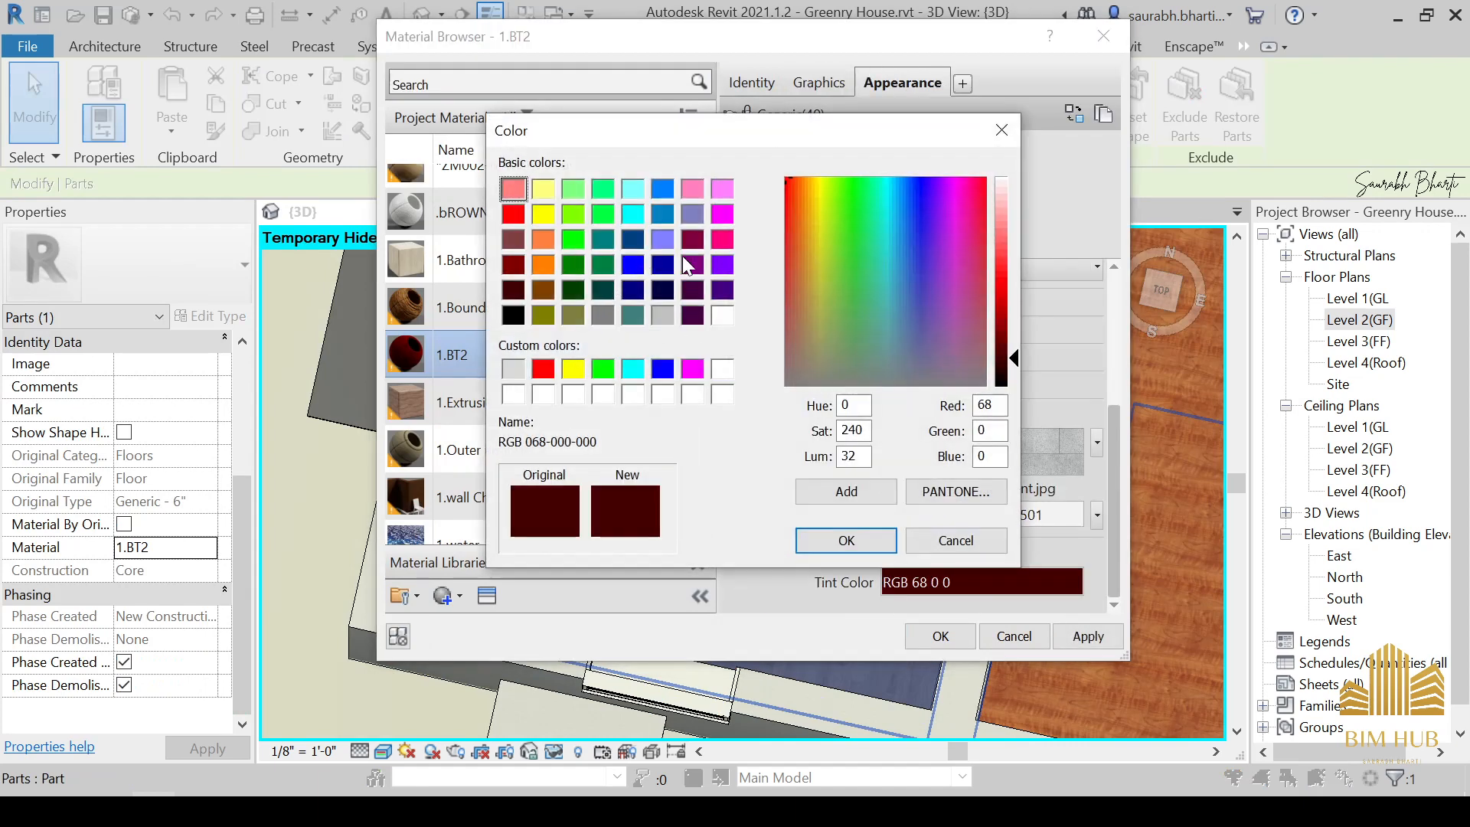
{"action": "left_click", "coordinate": [515, 240]}
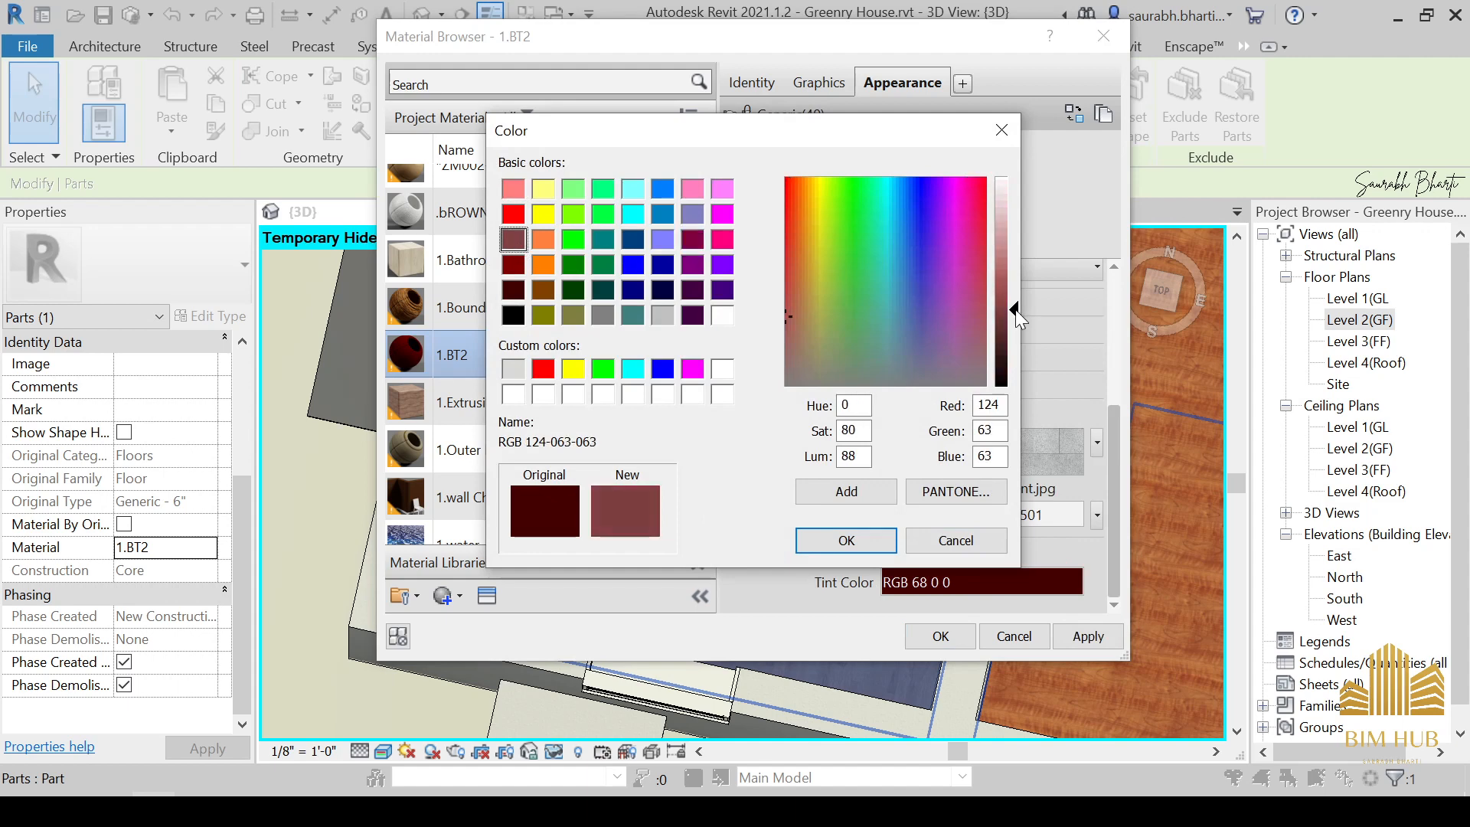
{"action": "left_click_drag", "start_coordinate": [1015, 310], "coordinate": [1018, 285]}
{"action": "left_click", "coordinate": [846, 540]}
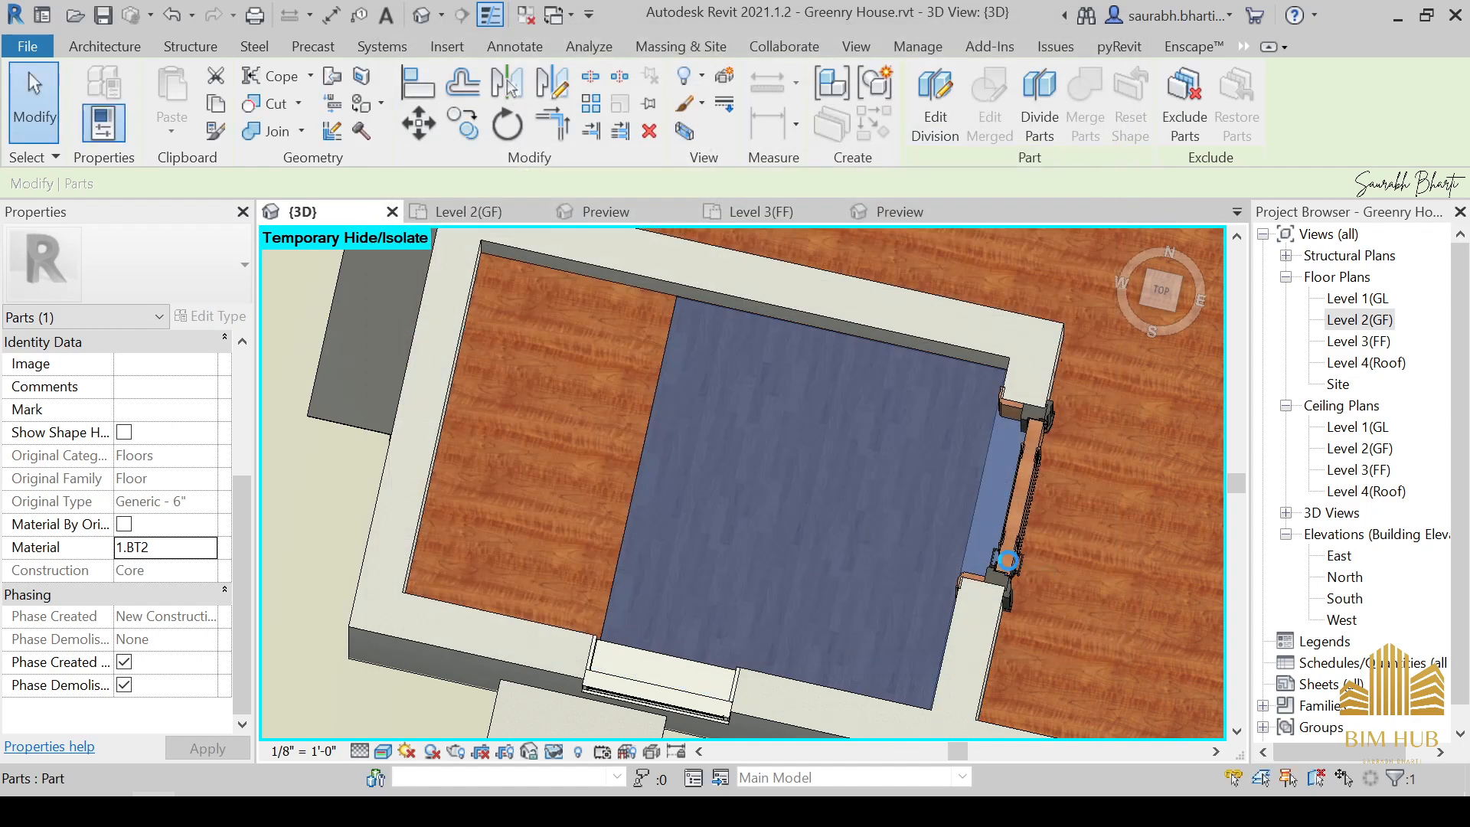
Raise the top of the 3D view's section box above the roof so the complete house is shown.
{"action": "left_click", "coordinate": [1064, 586]}
{"action": "scroll", "coordinate": [1012, 586], "scroll_direction": "down", "scroll_amount": 1}
{"action": "scroll", "coordinate": [595, 521], "scroll_direction": "down", "scroll_amount": 2}
{"action": "middle_click_drag", "start_coordinate": [675, 598], "coordinate": [664, 475]}
{"action": "scroll", "coordinate": [797, 506], "scroll_direction": "down", "scroll_amount": 3}
{"action": "scroll", "coordinate": [851, 594], "scroll_direction": "down", "scroll_amount": 1}
{"action": "middle_click_drag", "start_coordinate": [851, 595], "coordinate": [856, 391], "text": "shift"}
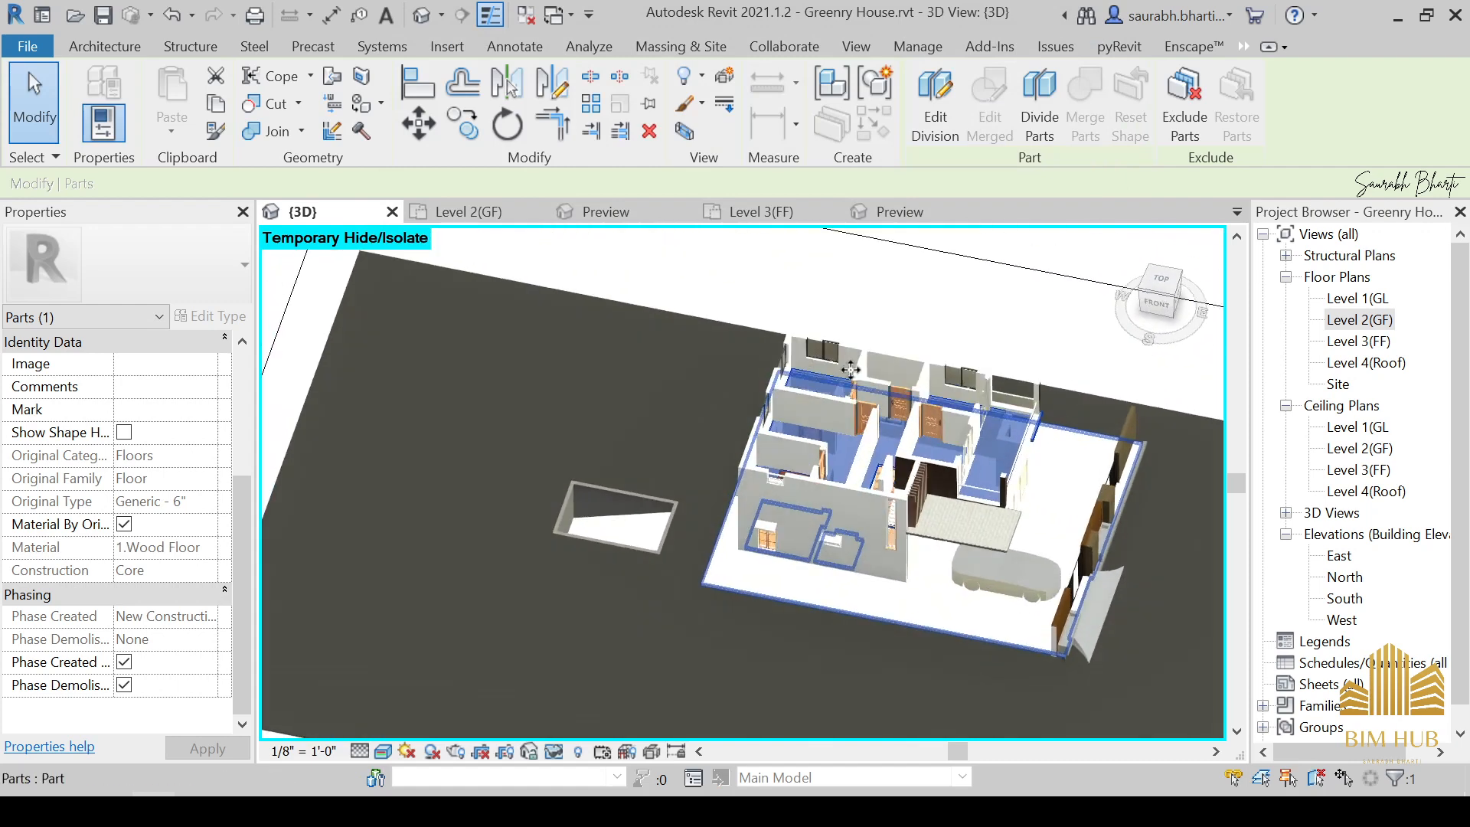
{"action": "scroll", "coordinate": [856, 387], "scroll_direction": "up", "scroll_amount": 2}
{"action": "left_click", "coordinate": [1169, 312]}
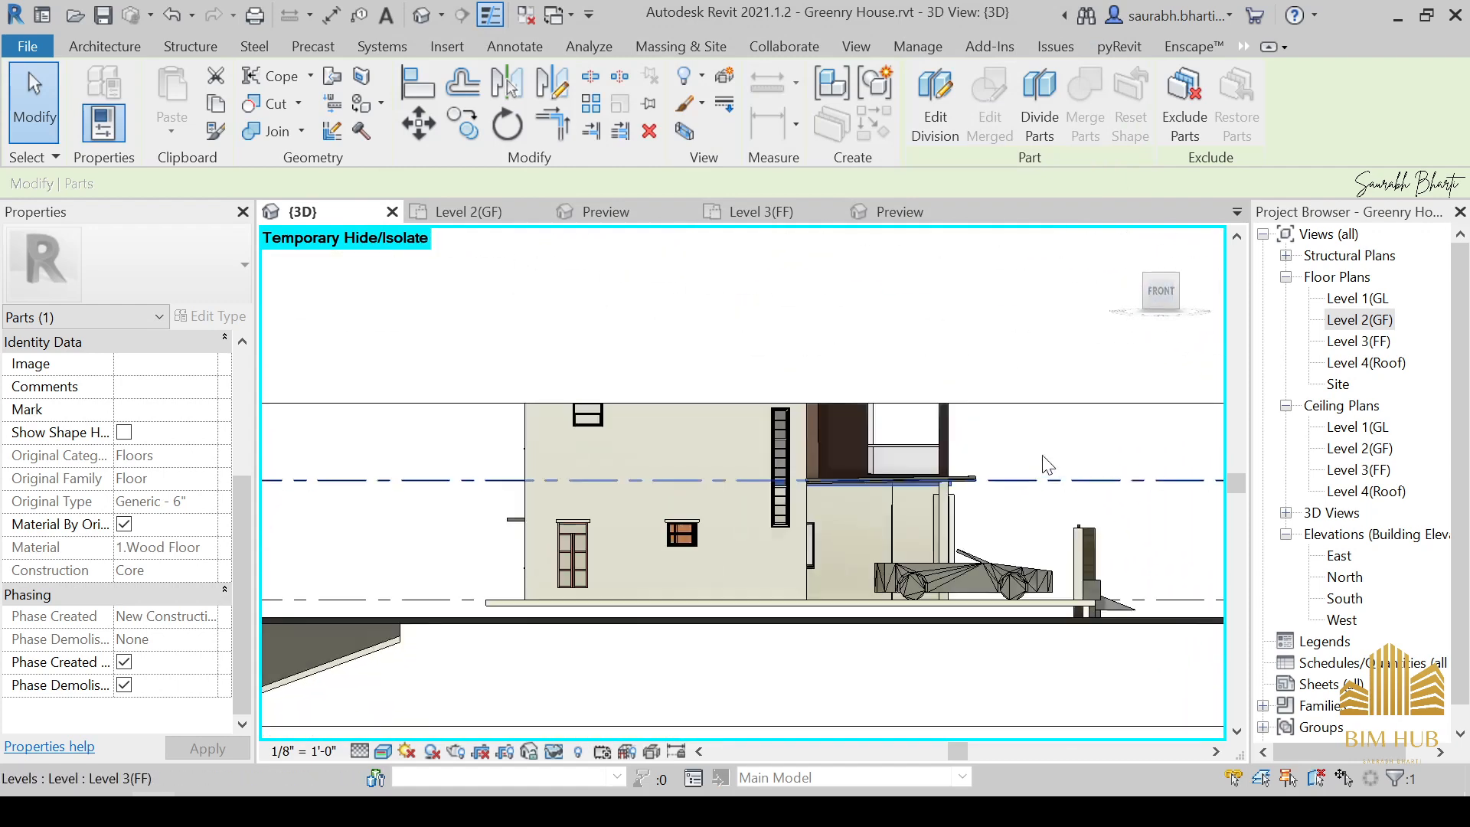
{"action": "left_click", "coordinate": [1063, 403]}
{"action": "left_click_drag", "start_coordinate": [844, 398], "coordinate": [844, 303]}
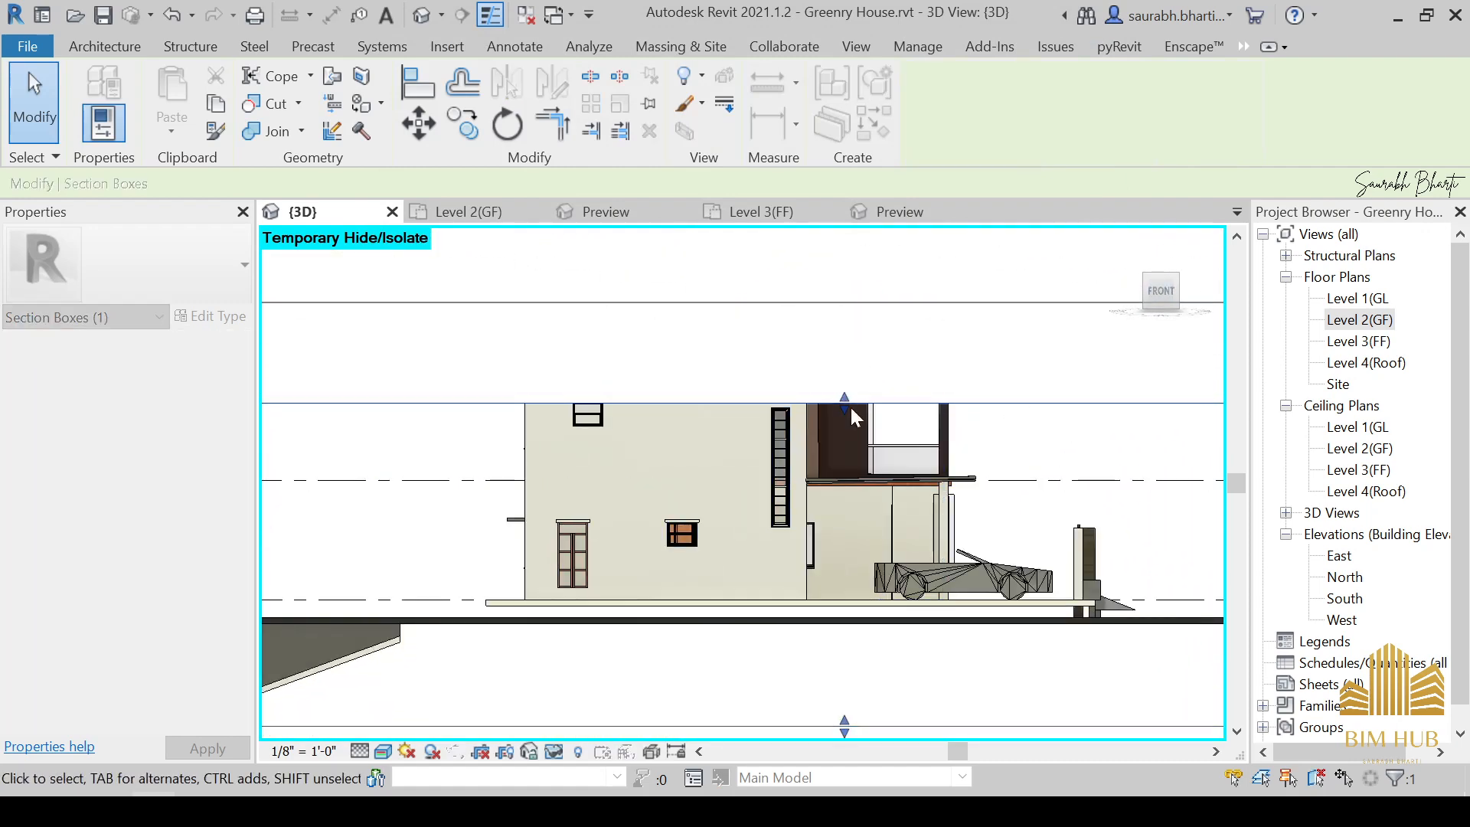
{"action": "scroll", "coordinate": [848, 444], "scroll_direction": "down", "scroll_amount": 1}
{"action": "middle_click_drag", "start_coordinate": [942, 456], "coordinate": [1238, 345], "text": "shift"}
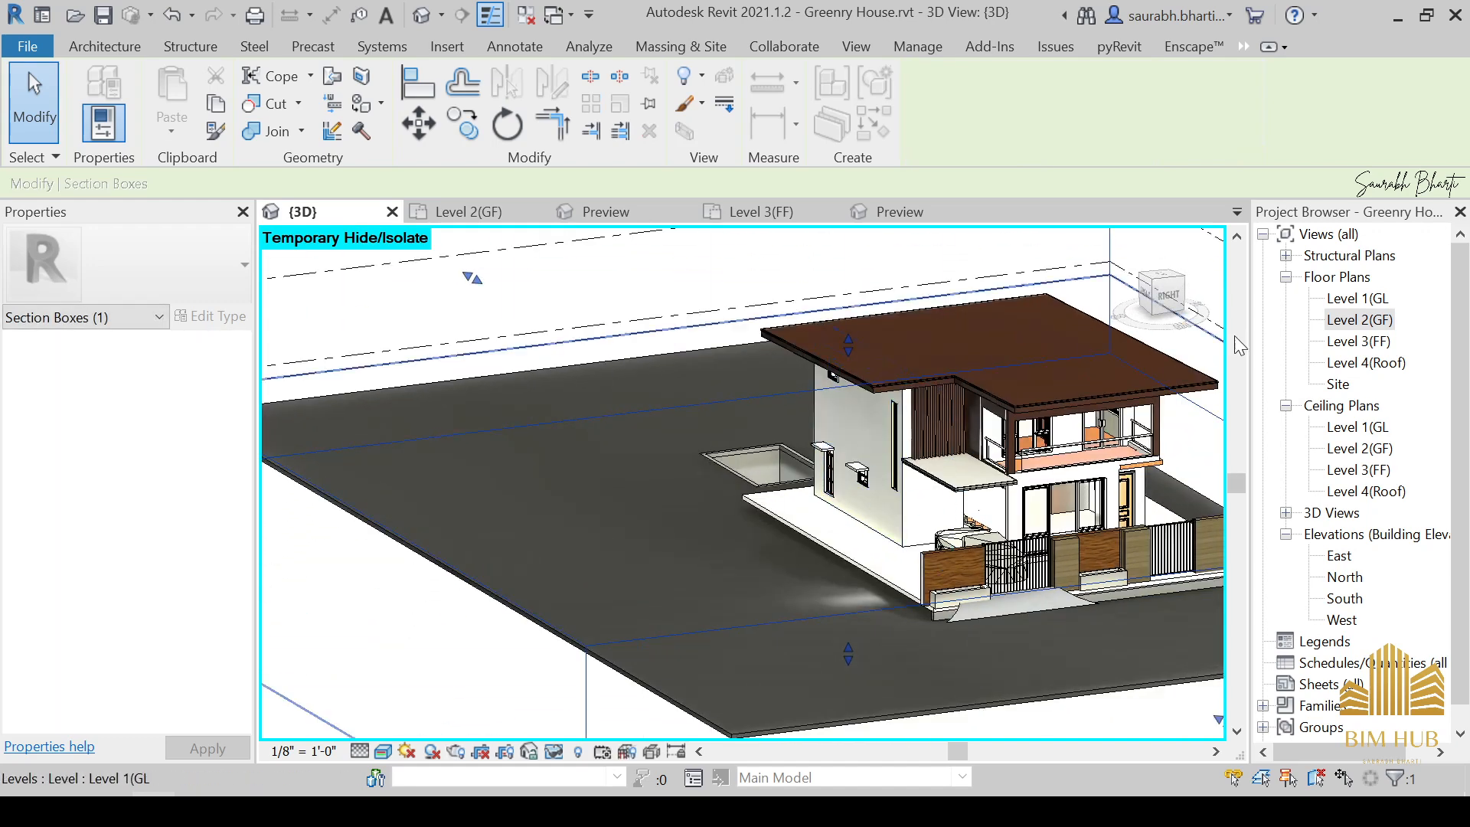
Open the Level 2(GF) floor plan and place tagged rooms in the two enclosed rooms along the lower side of the house.
{"action": "double_click", "coordinate": [1370, 322]}
{"action": "scroll", "coordinate": [881, 536], "scroll_direction": "down", "scroll_amount": 2}
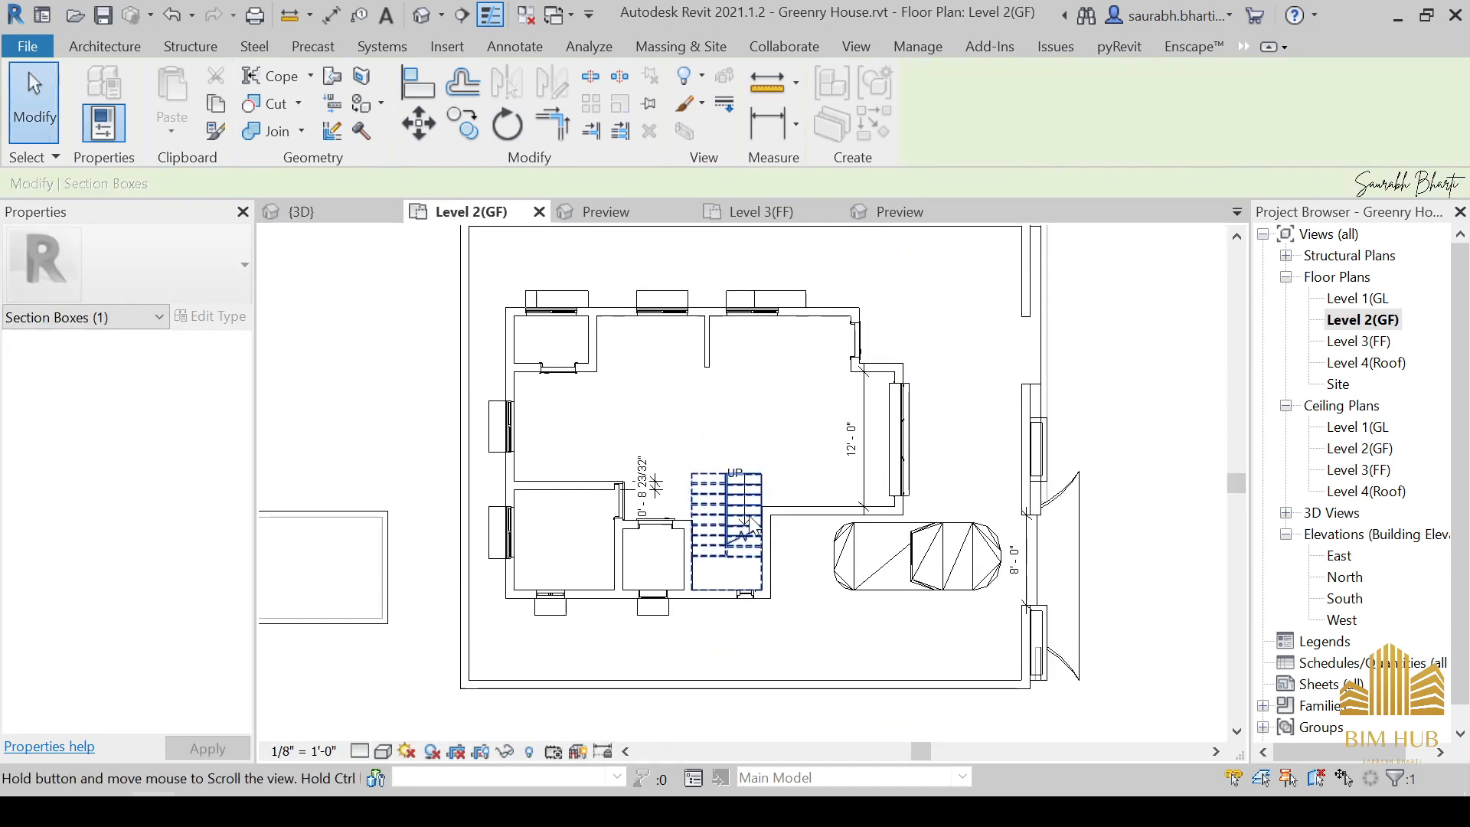
{"action": "scroll", "coordinate": [883, 535], "scroll_direction": "down", "scroll_amount": 1}
{"action": "scroll", "coordinate": [724, 457], "scroll_direction": "up", "scroll_amount": 2}
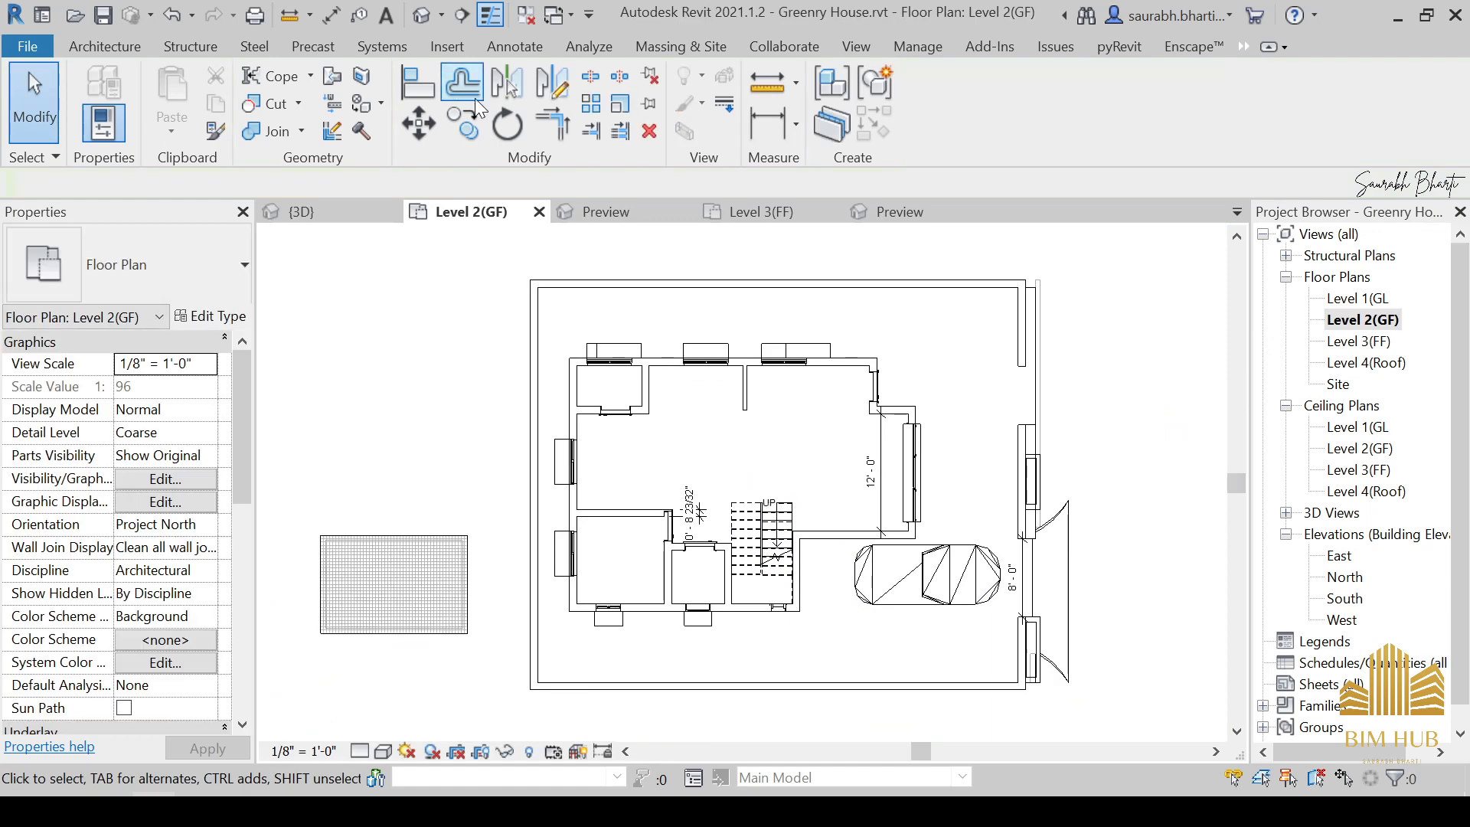
{"action": "left_click", "coordinate": [144, 44]}
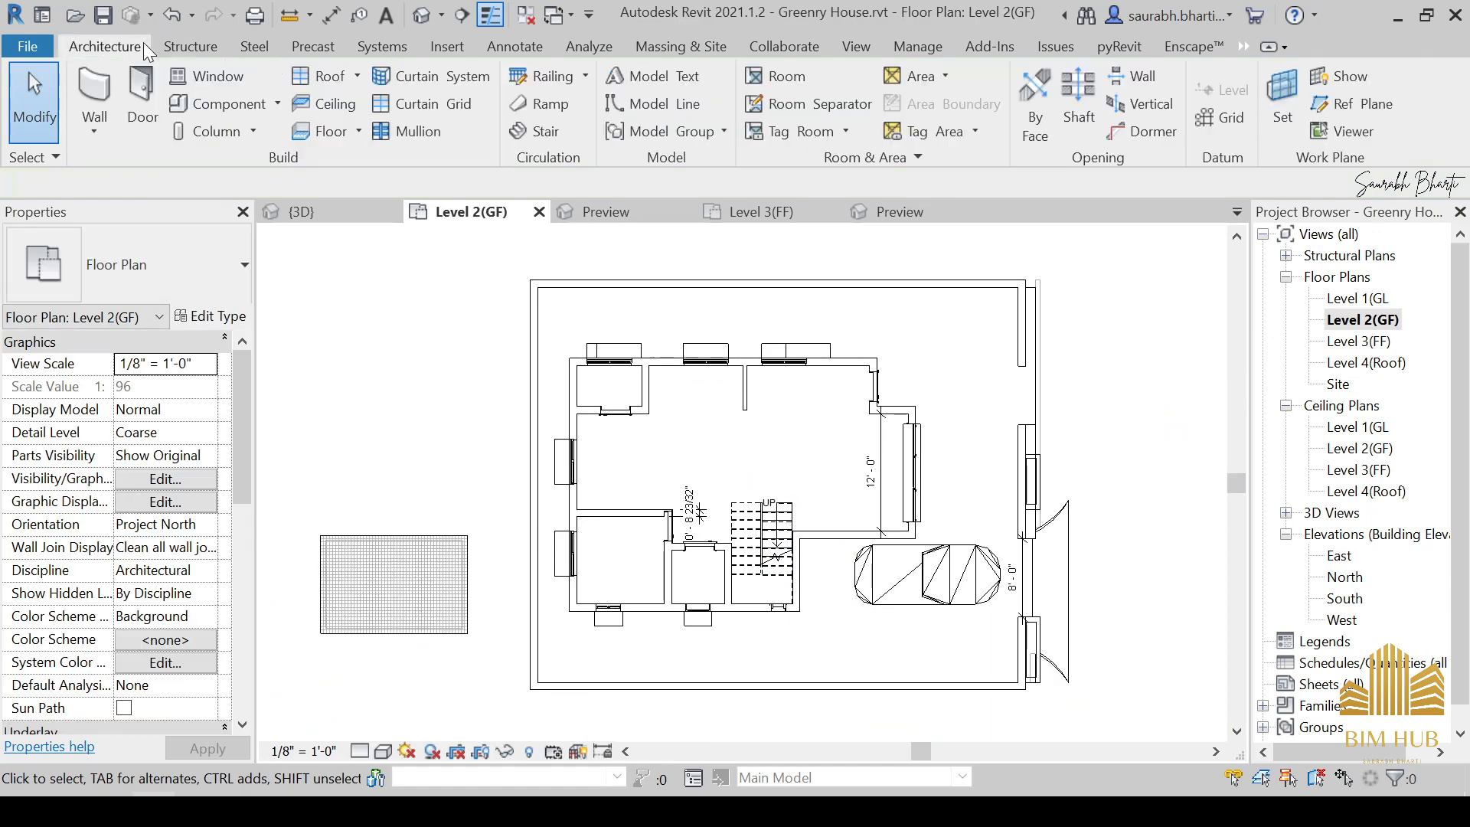
{"action": "left_click", "coordinate": [762, 77]}
{"action": "scroll", "coordinate": [627, 560], "scroll_direction": "up", "scroll_amount": 2}
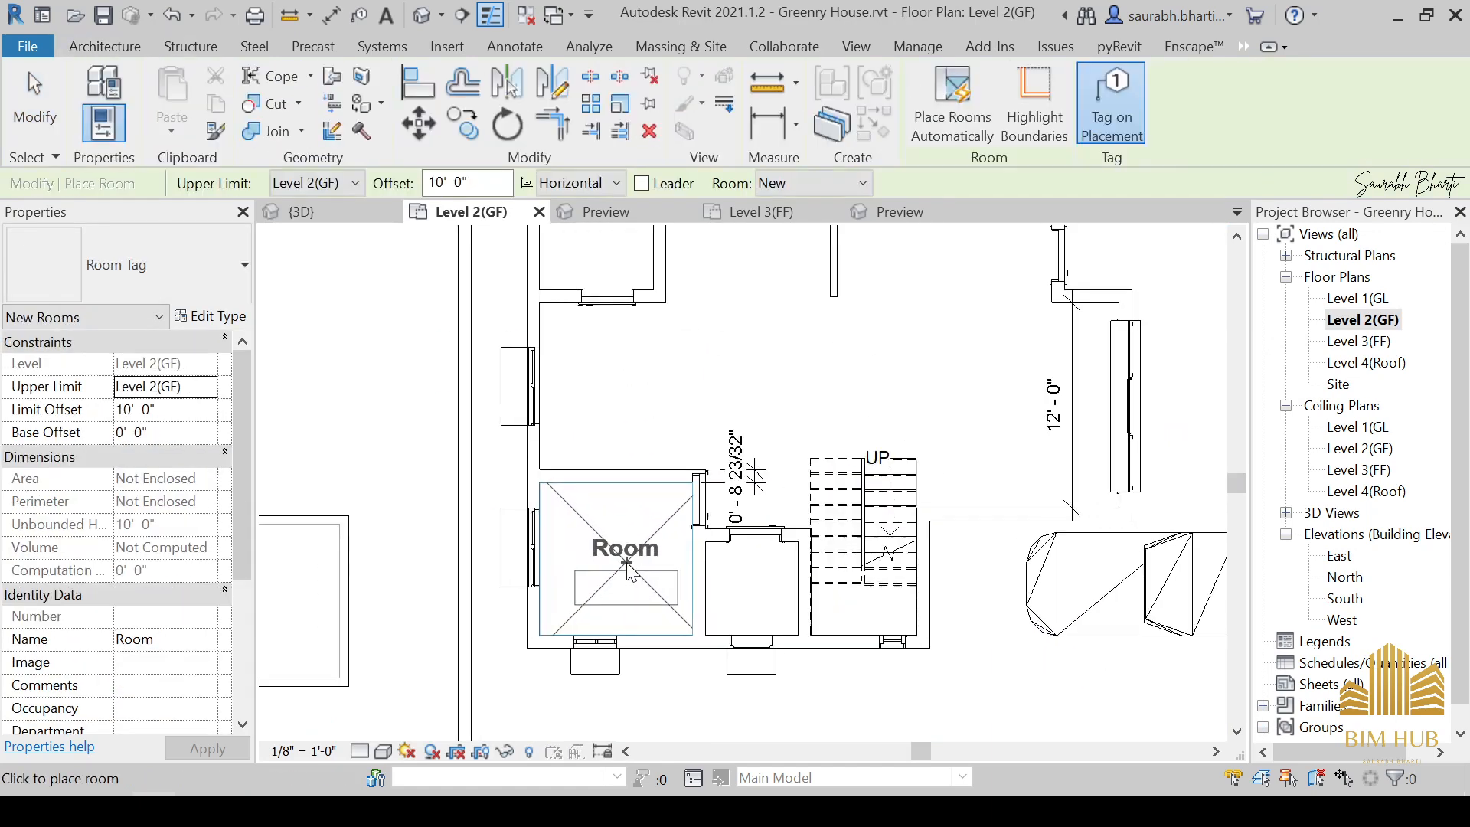
{"action": "left_click", "coordinate": [615, 558]}
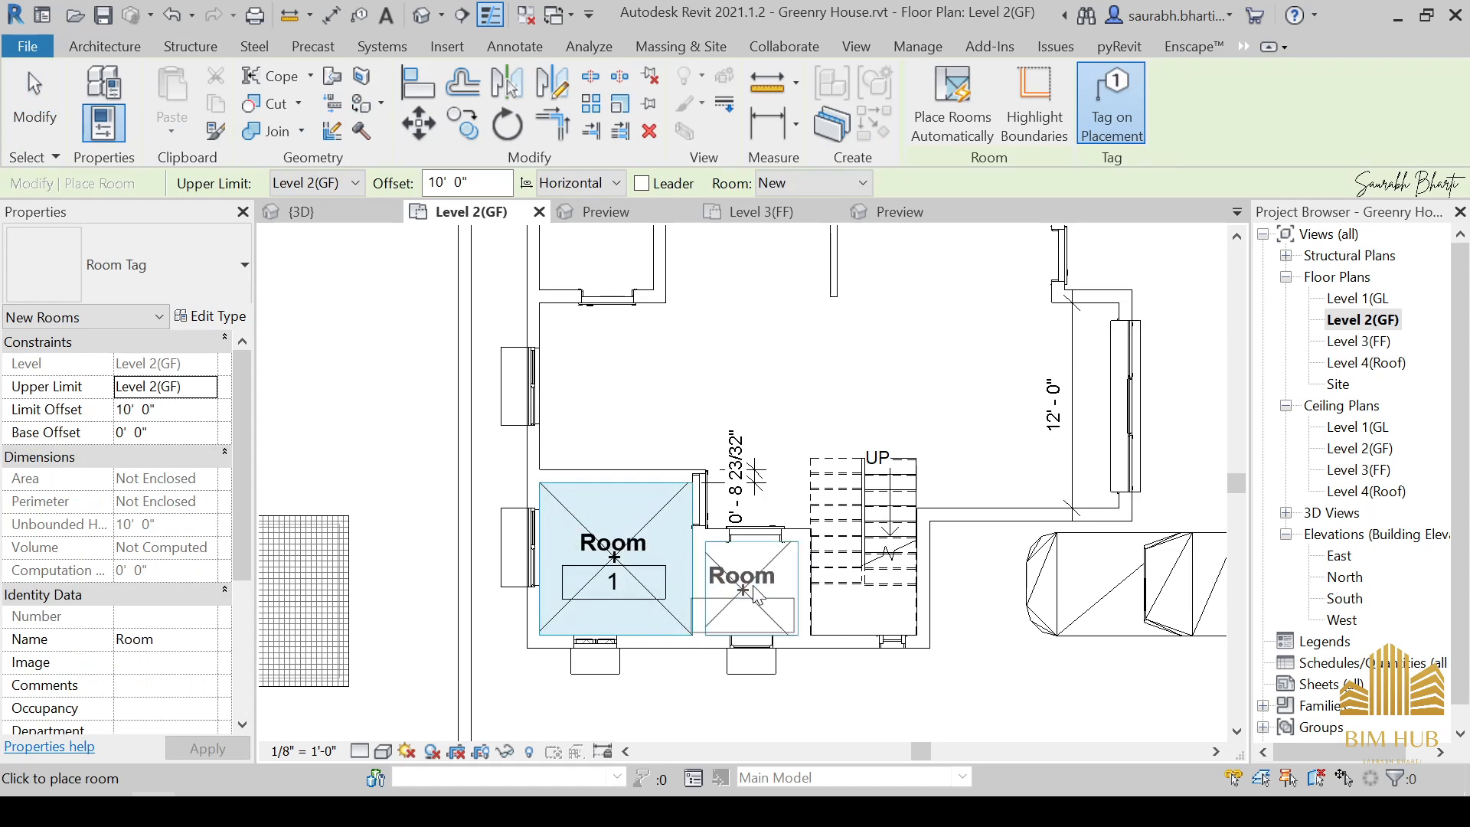
{"action": "left_click", "coordinate": [757, 593]}
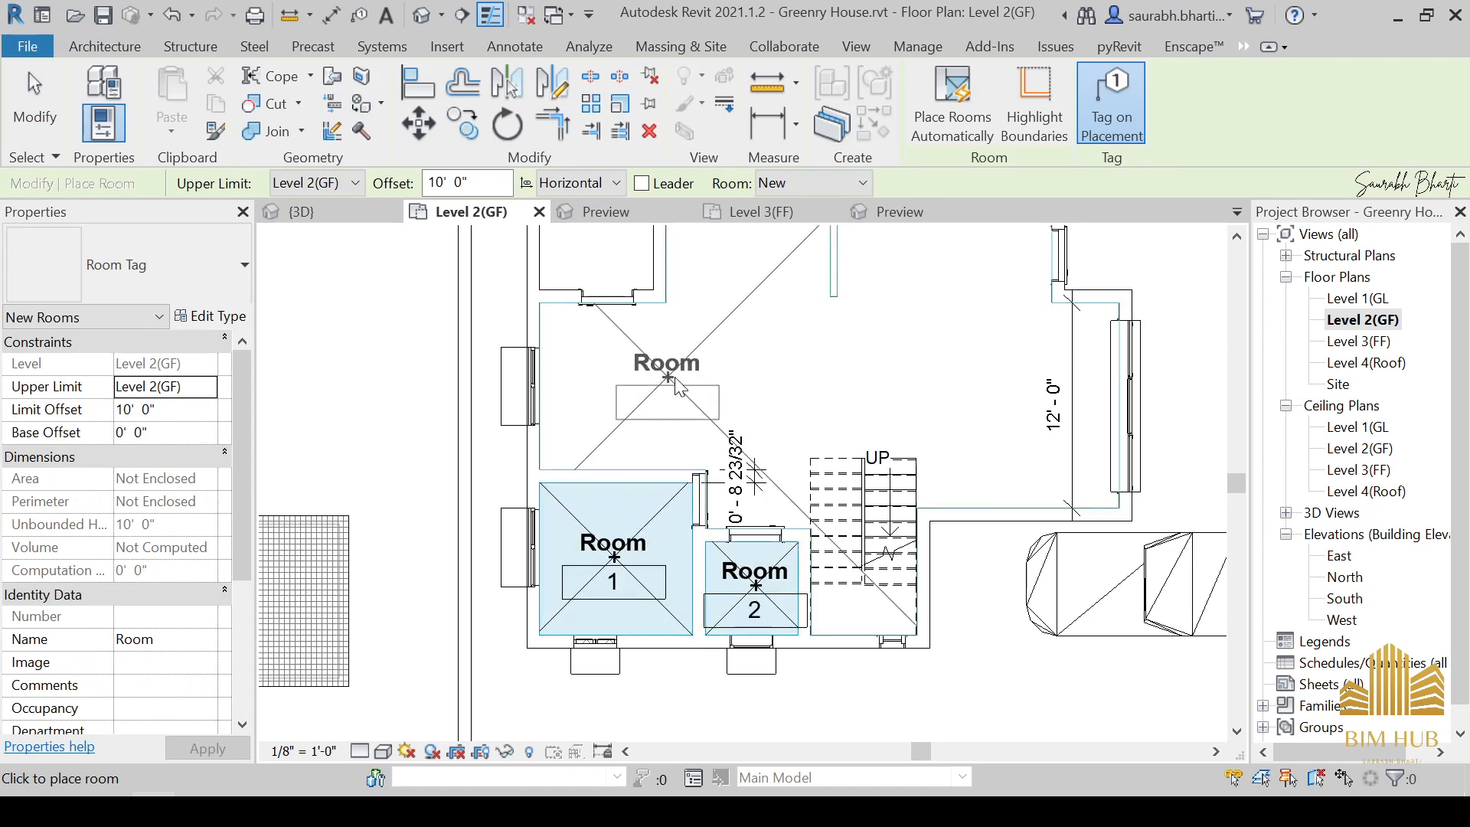
Place a tagged room in the small enclosed room at the upper-left corner of the house plan and end room placement.
{"action": "scroll", "coordinate": [601, 368], "scroll_direction": "down", "scroll_amount": 2}
{"action": "middle_click_drag", "start_coordinate": [617, 328], "coordinate": [628, 346]}
{"action": "scroll", "coordinate": [628, 346], "scroll_direction": "up", "scroll_amount": 2}
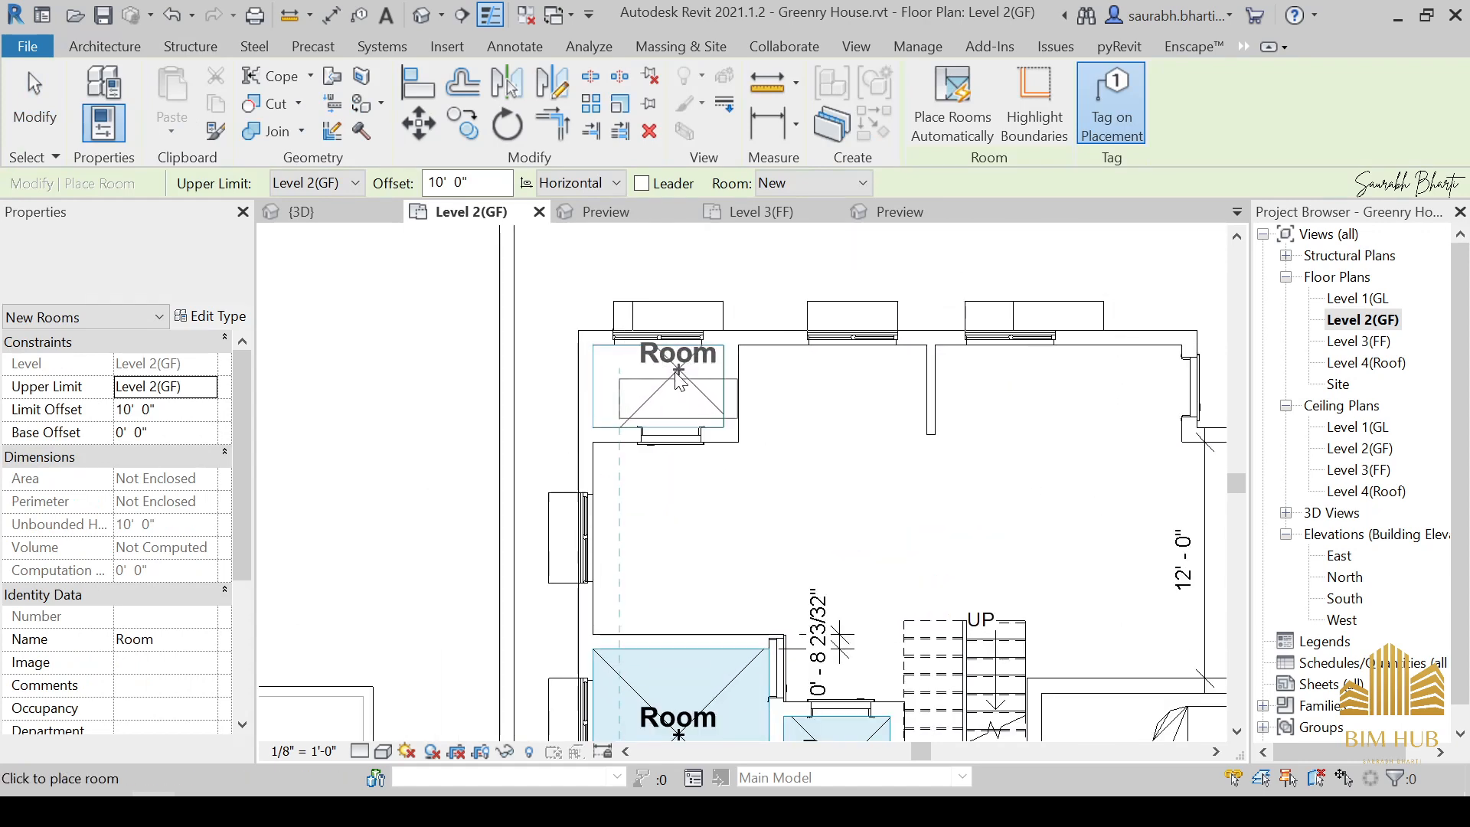
{"action": "left_click", "coordinate": [665, 372]}
{"action": "scroll", "coordinate": [892, 540], "scroll_direction": "down", "scroll_amount": 3}
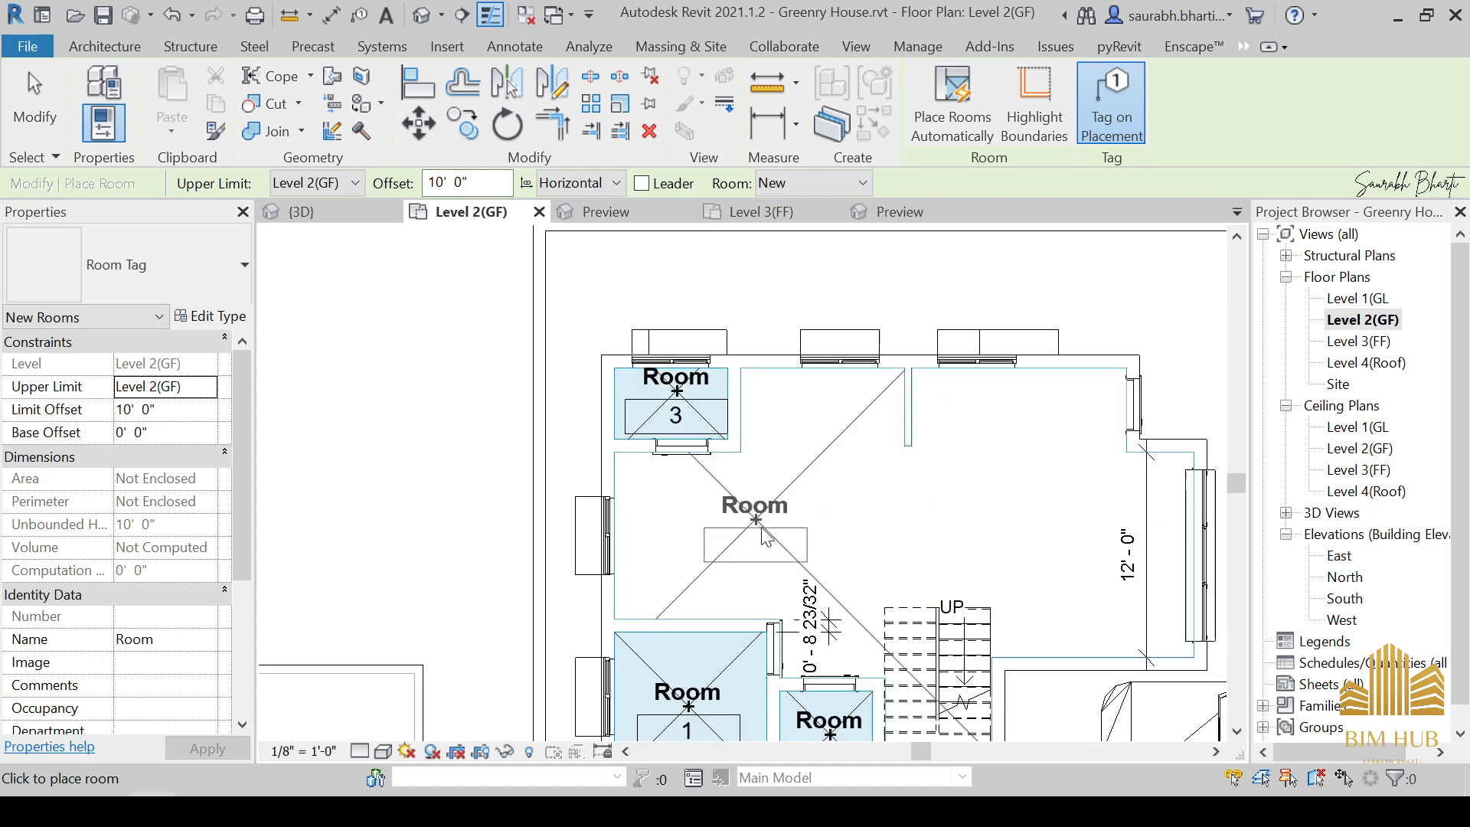
{"action": "middle_click_drag", "start_coordinate": [903, 482], "coordinate": [930, 492]}
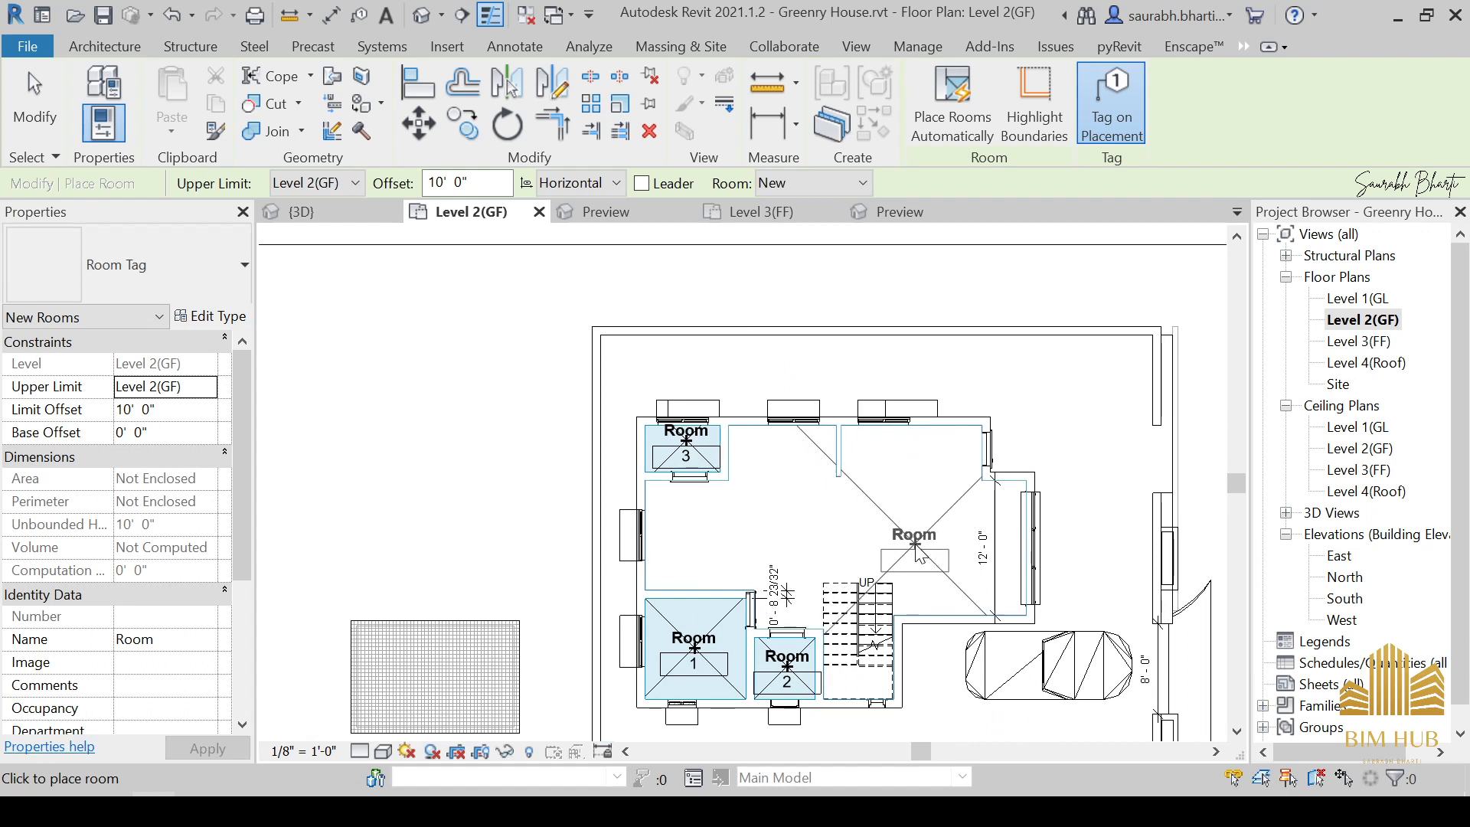
{"action": "scroll", "coordinate": [919, 555], "scroll_direction": "up", "scroll_amount": 2}
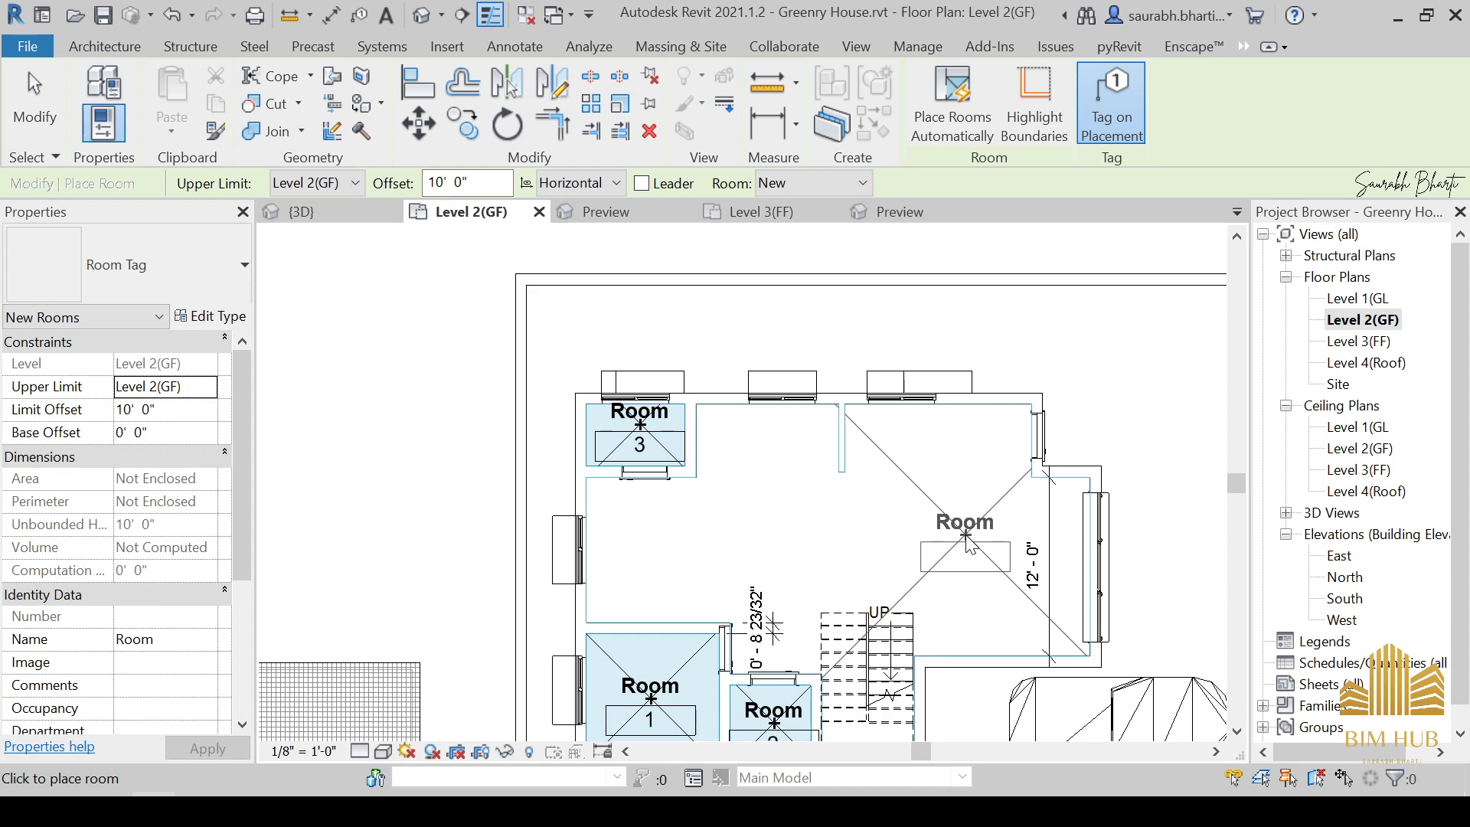
{"action": "scroll", "coordinate": [967, 540], "scroll_direction": "down", "scroll_amount": 2}
{"action": "key", "text": "Escape"}
{"action": "key", "text": "Escape"}
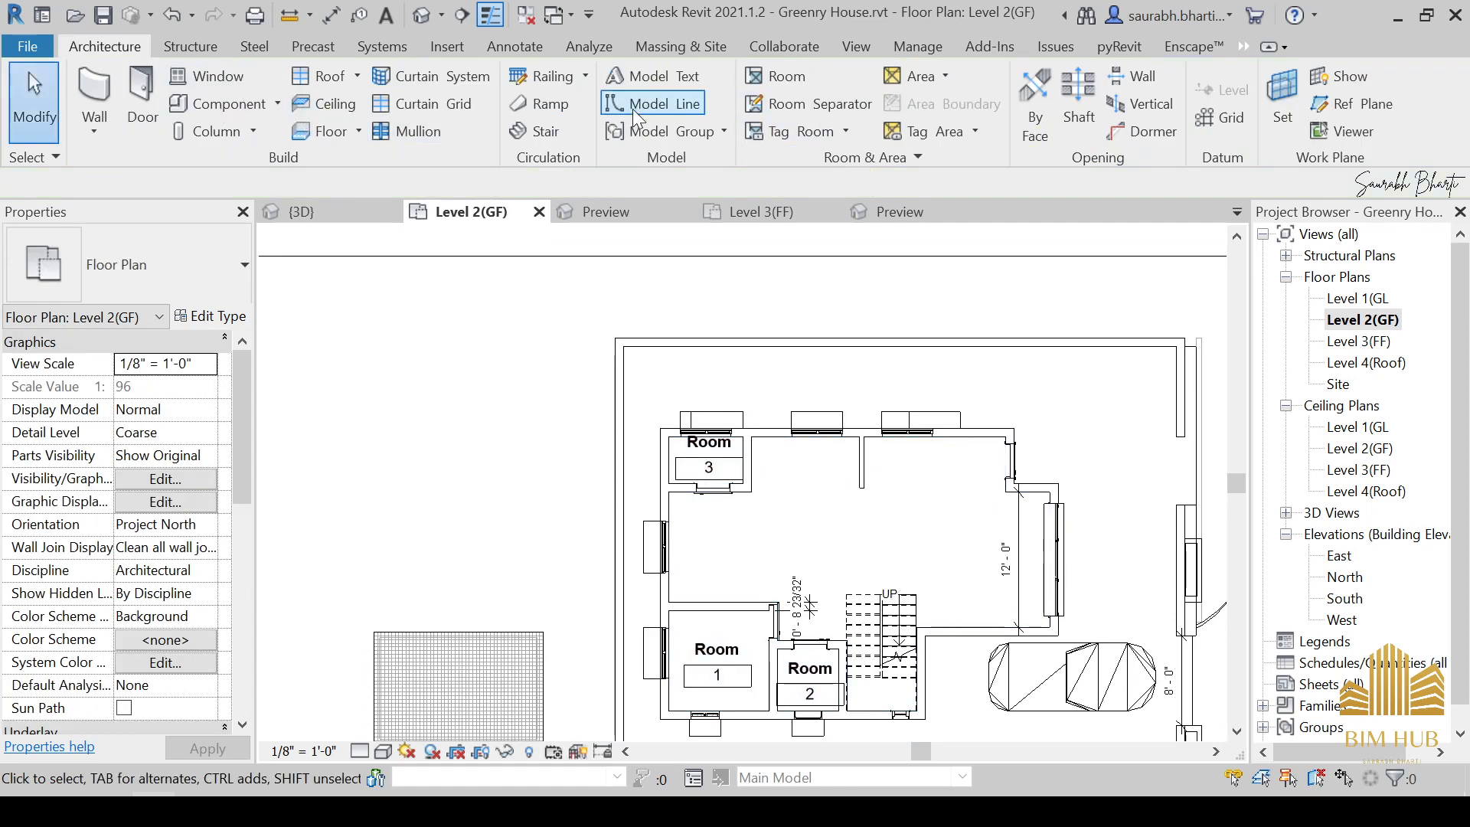
Draw a vertical room separation line about 9' 5" long from the stub wall's end down to the stair's upper edge.
{"action": "left_click", "coordinate": [807, 103]}
{"action": "scroll", "coordinate": [853, 485], "scroll_direction": "up", "scroll_amount": 4}
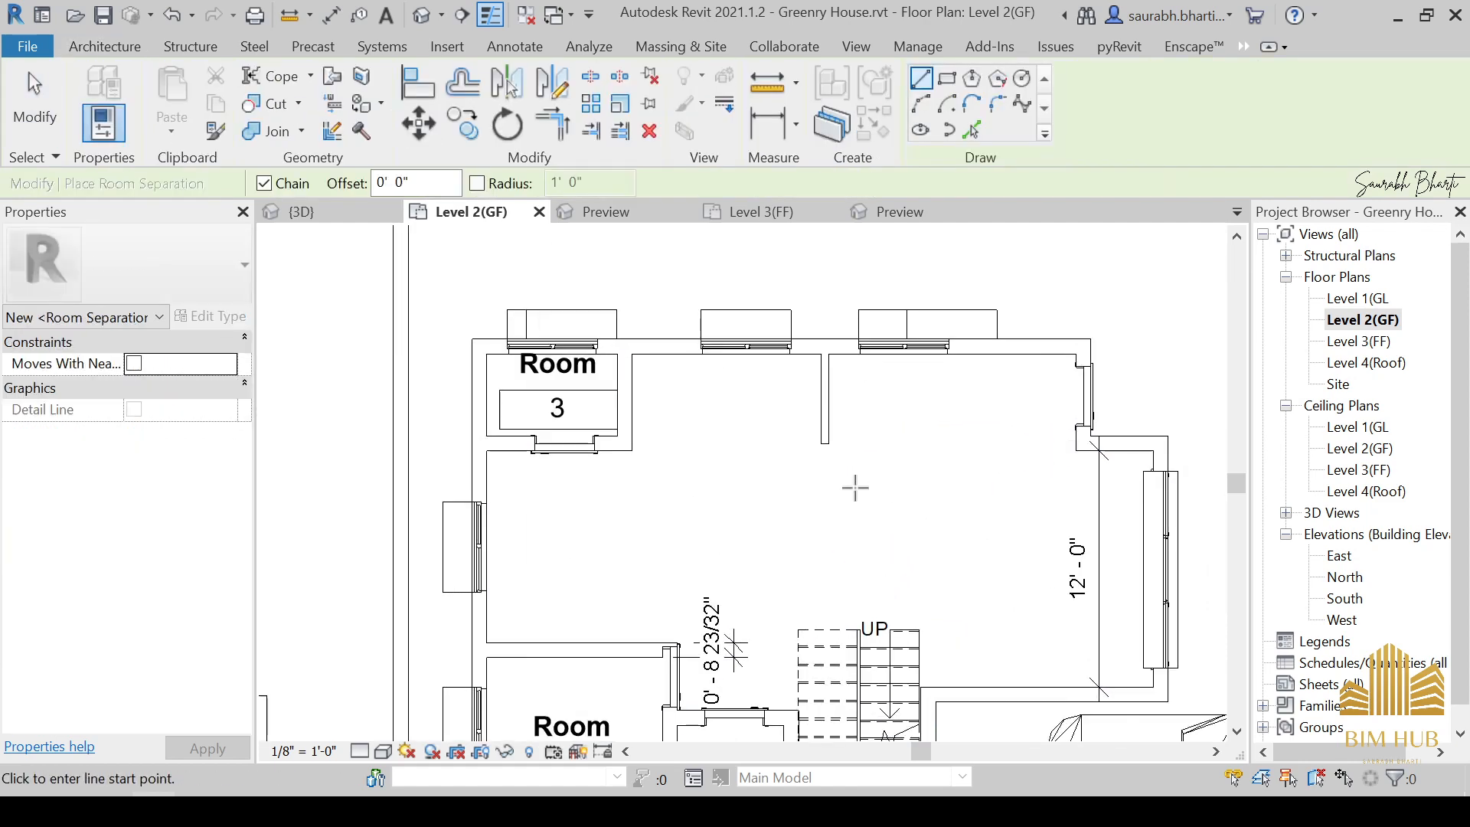
{"action": "left_click", "coordinate": [820, 436]}
{"action": "middle_click_drag", "start_coordinate": [842, 715], "coordinate": [838, 523]}
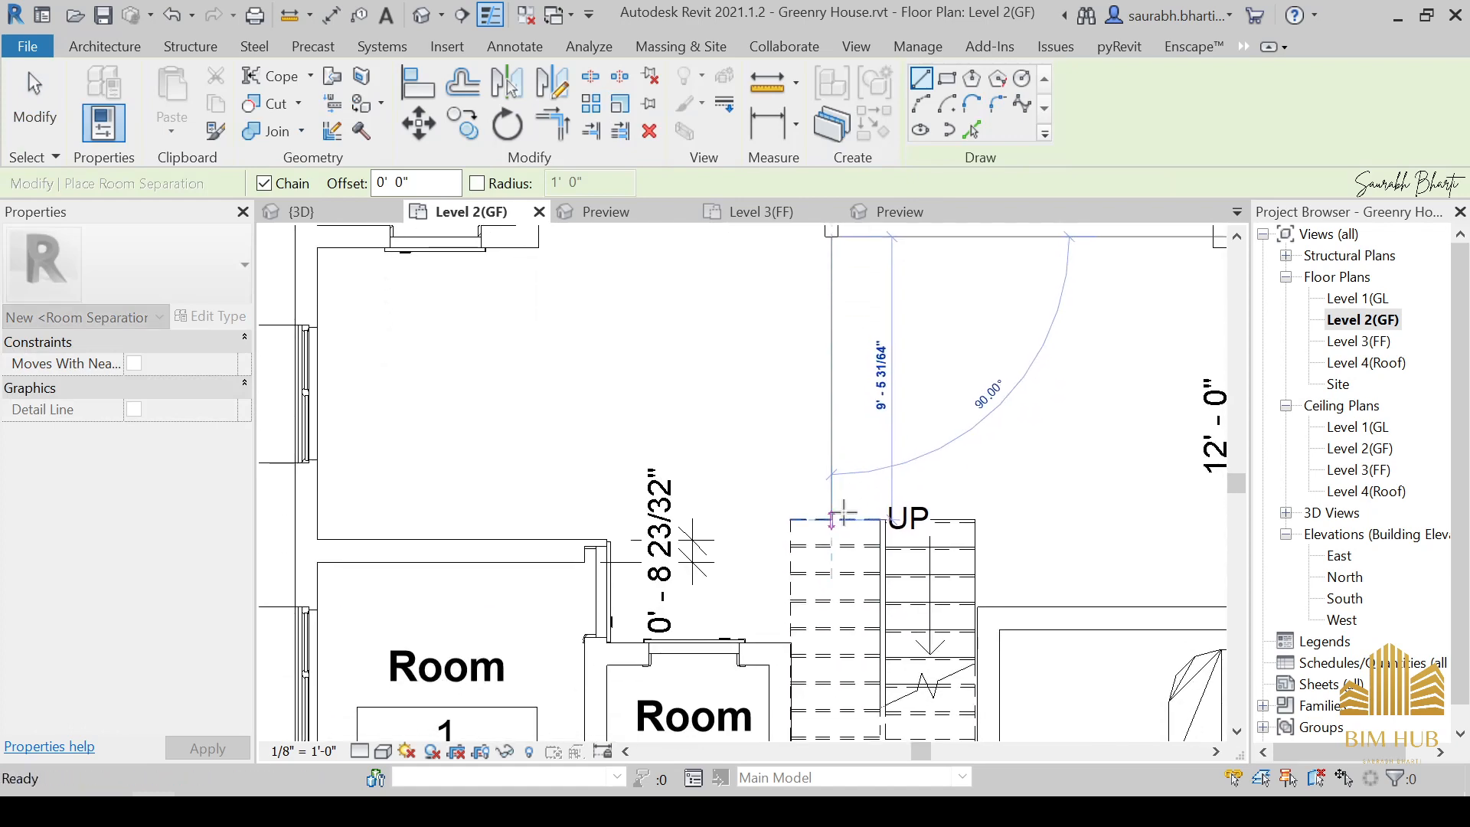
{"action": "left_click", "coordinate": [833, 521]}
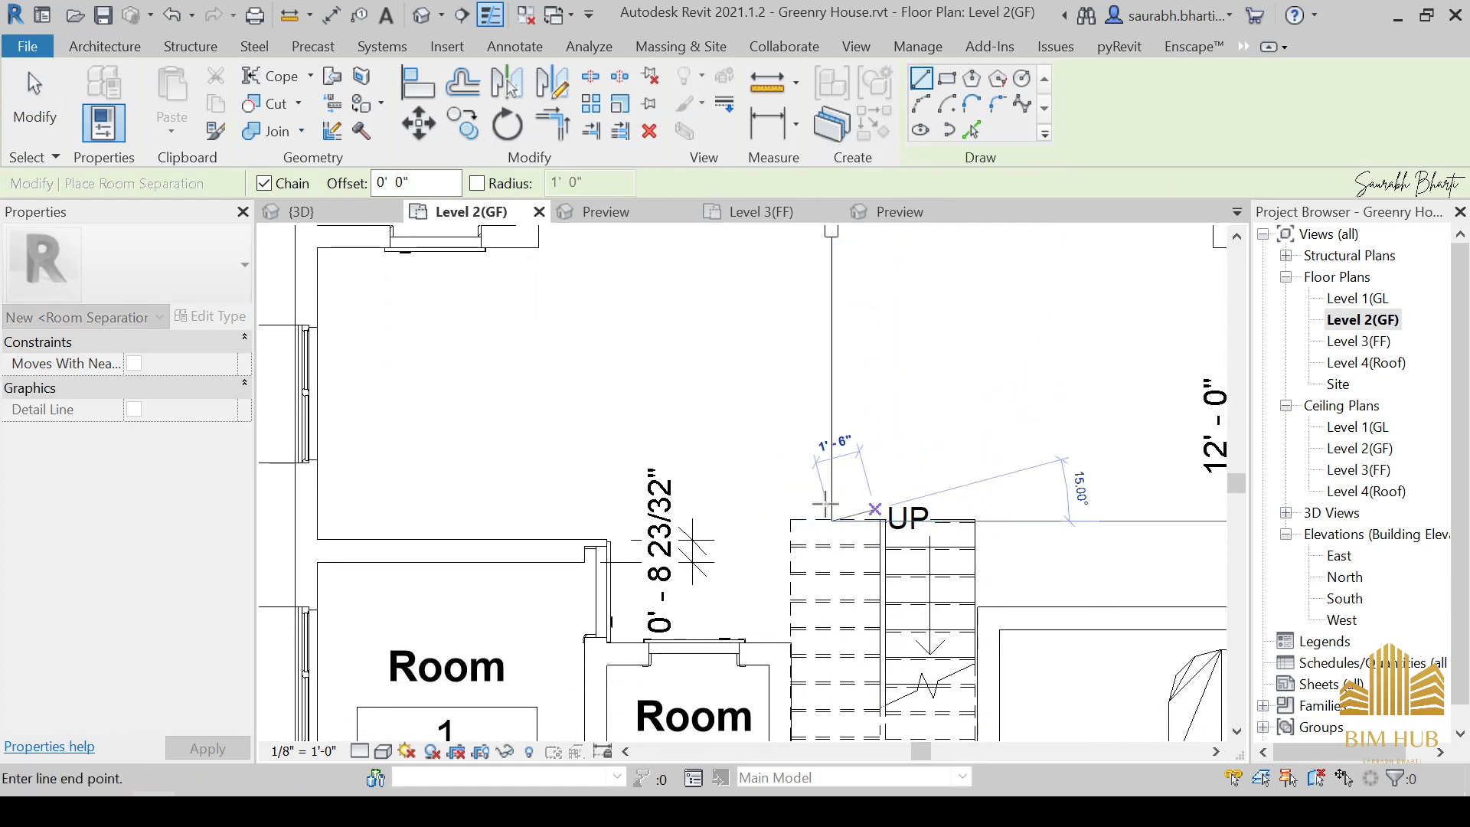
{"action": "key", "text": "Escape"}
{"action": "key", "text": "Escape"}
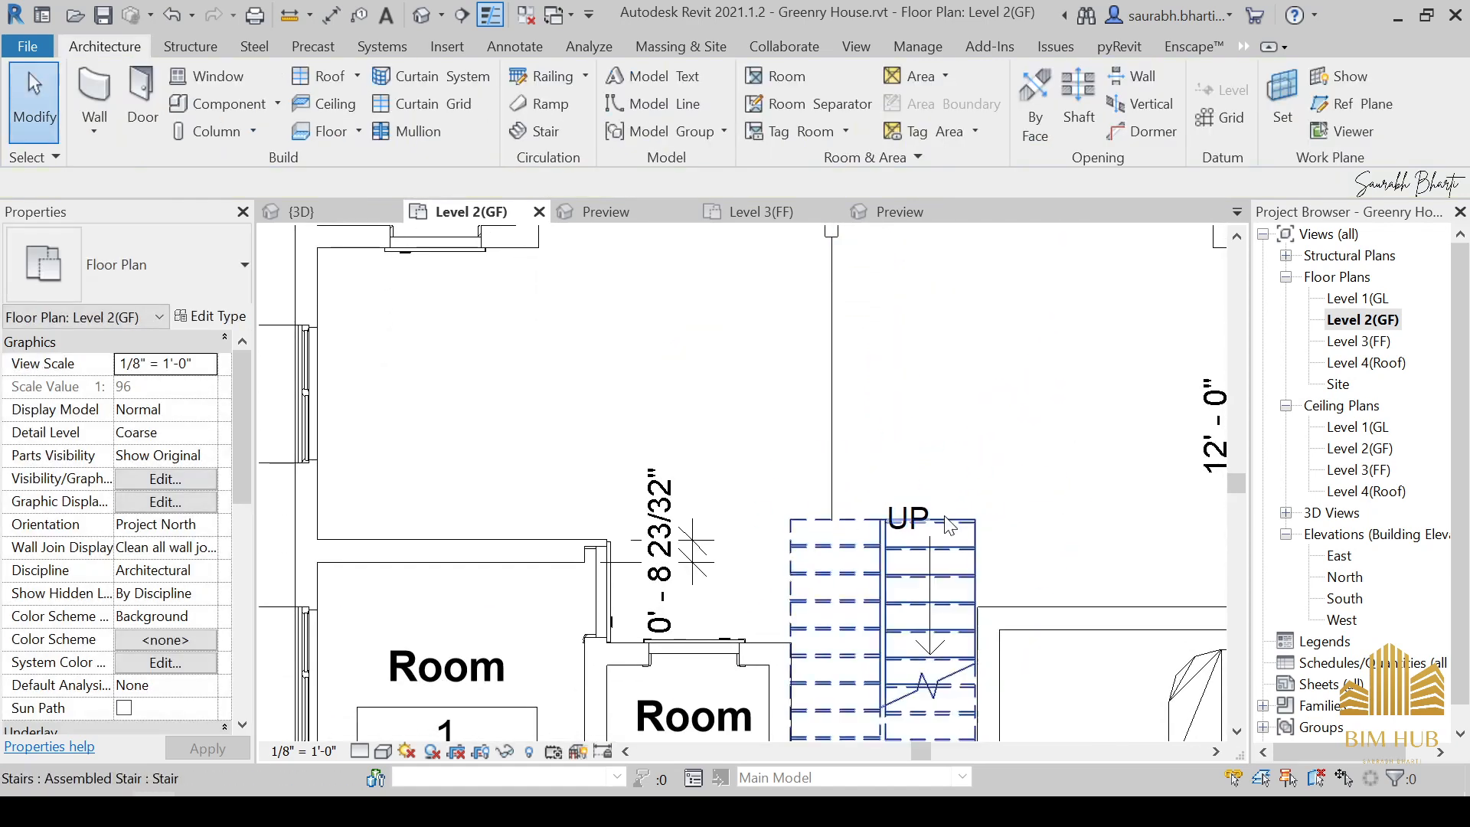
{"action": "scroll", "coordinate": [839, 379], "scroll_direction": "down", "scroll_amount": 2}
{"action": "scroll", "coordinate": [760, 428], "scroll_direction": "down", "scroll_amount": 1}
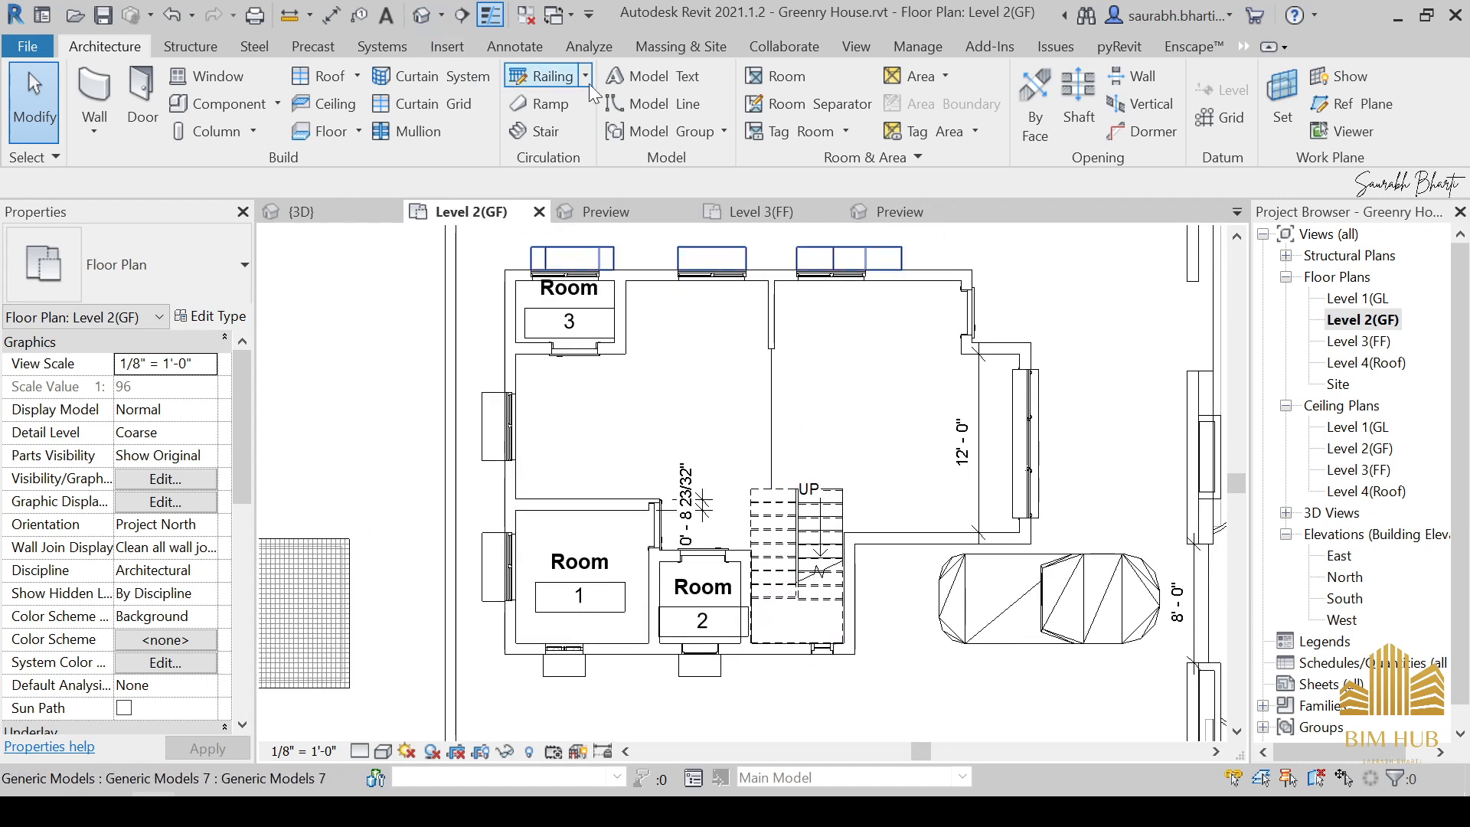
{"action": "left_click", "coordinate": [788, 80]}
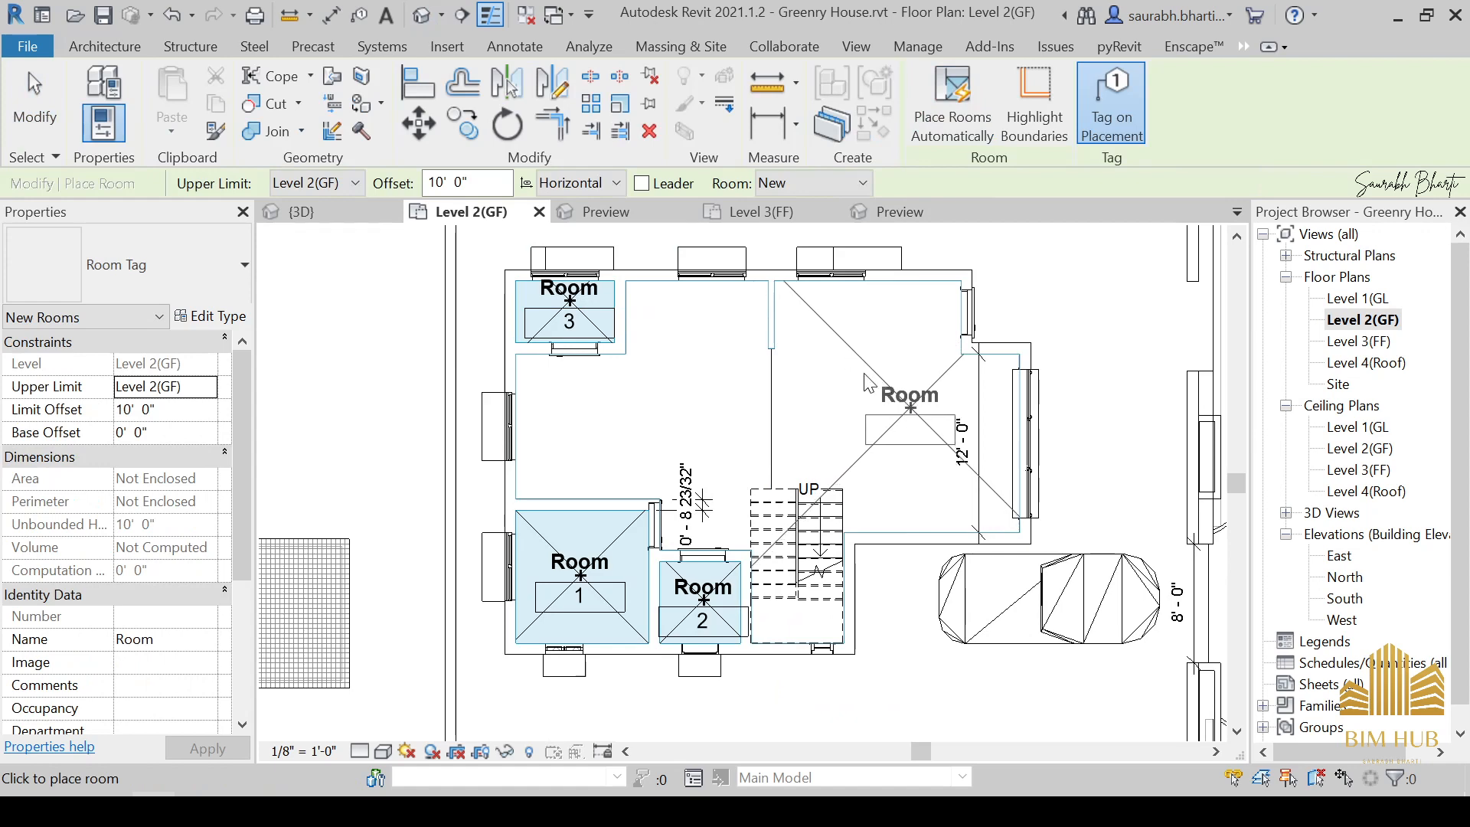
{"action": "key", "text": "Escape"}
{"action": "key", "text": "Escape"}
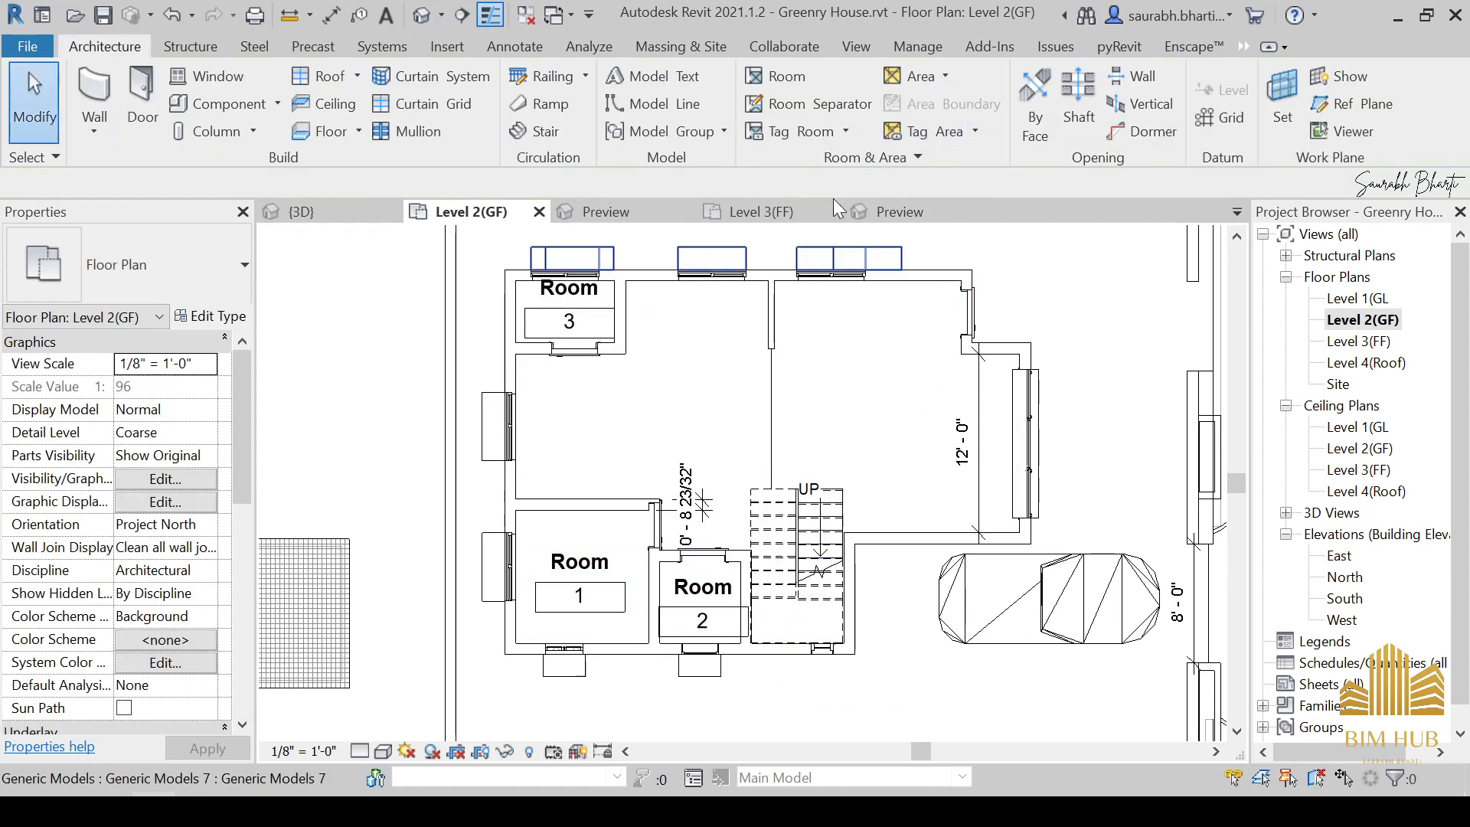
Draw connected room separation lines about 5' 0" along the stair's upper edge and about 3' 3" down its outer side into the adjoining wall.
{"action": "left_click", "coordinate": [798, 112]}
{"action": "scroll", "coordinate": [791, 460], "scroll_direction": "up", "scroll_amount": 2}
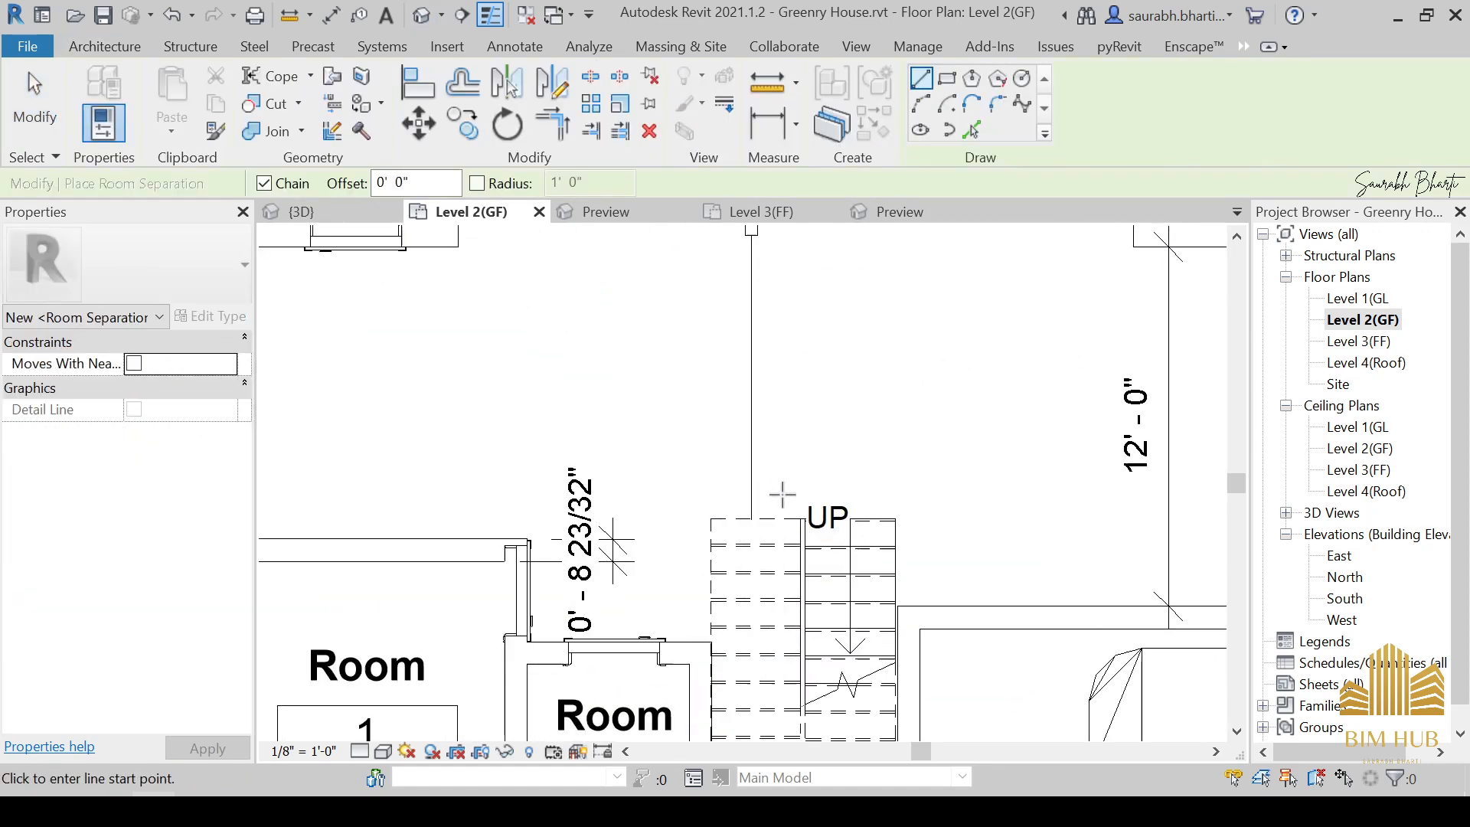
{"action": "left_click", "coordinate": [751, 520]}
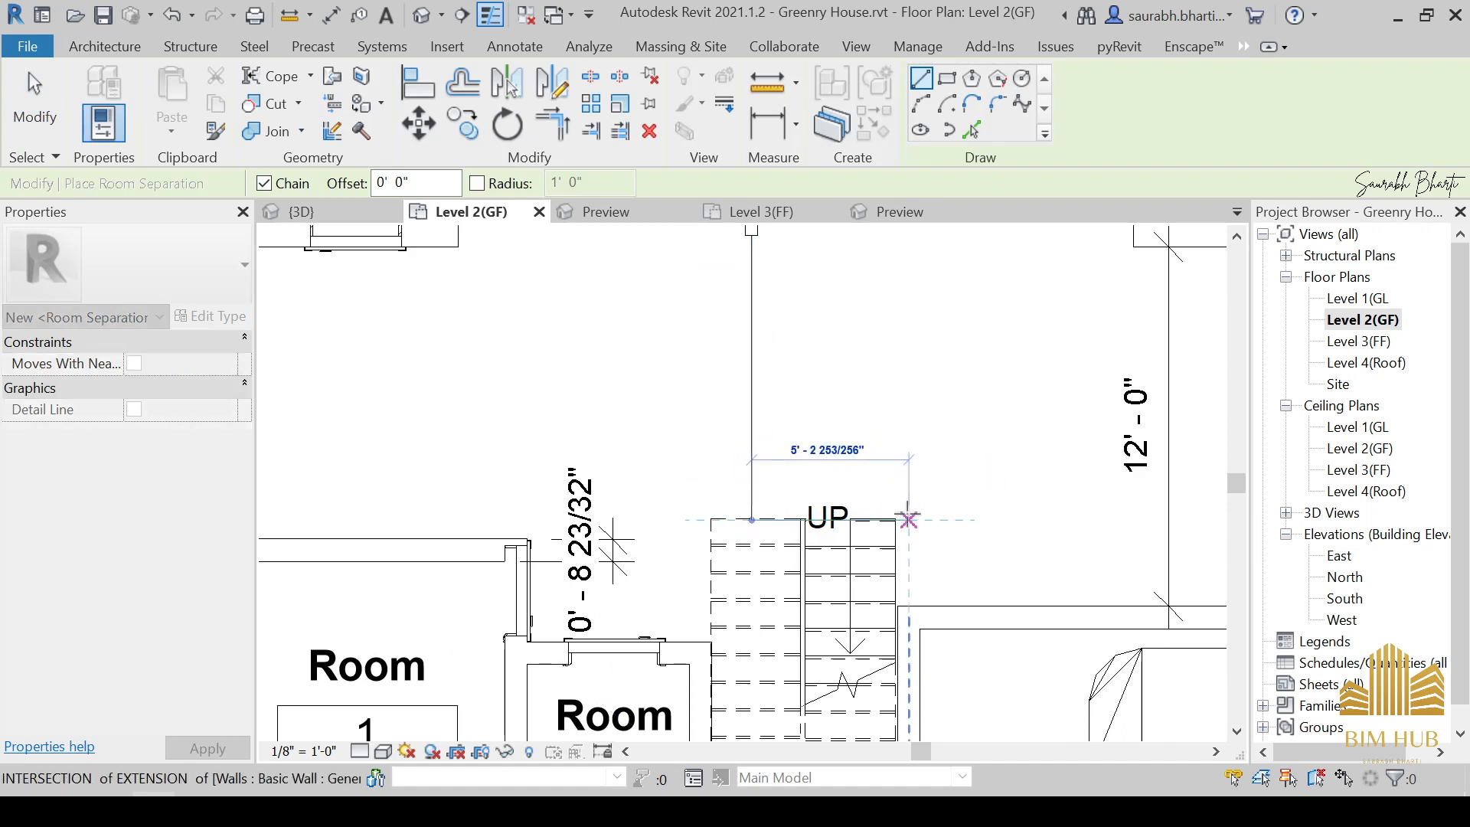
{"action": "left_click", "coordinate": [901, 520]}
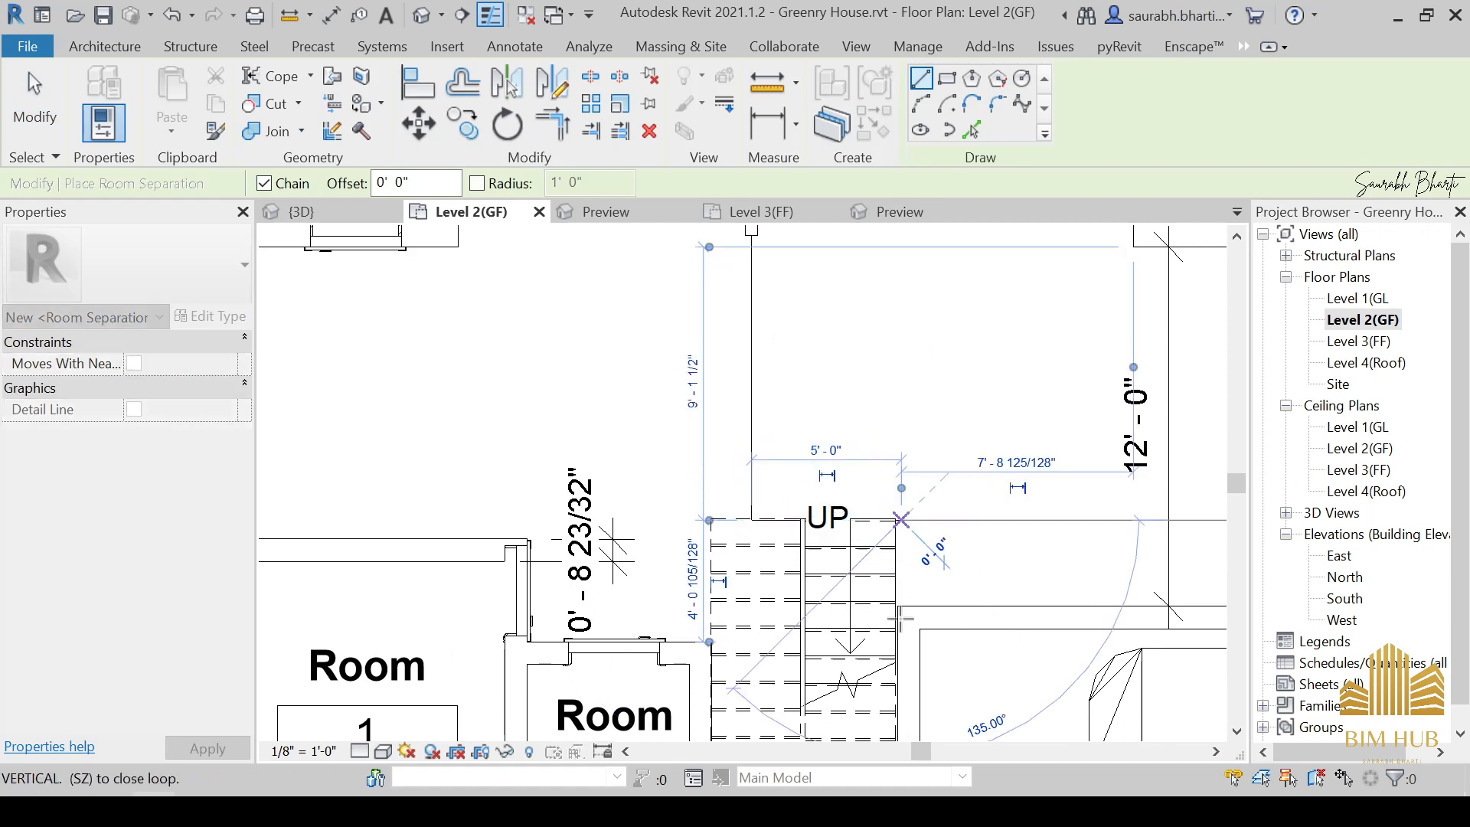
{"action": "scroll", "coordinate": [902, 609], "scroll_direction": "up", "scroll_amount": 2}
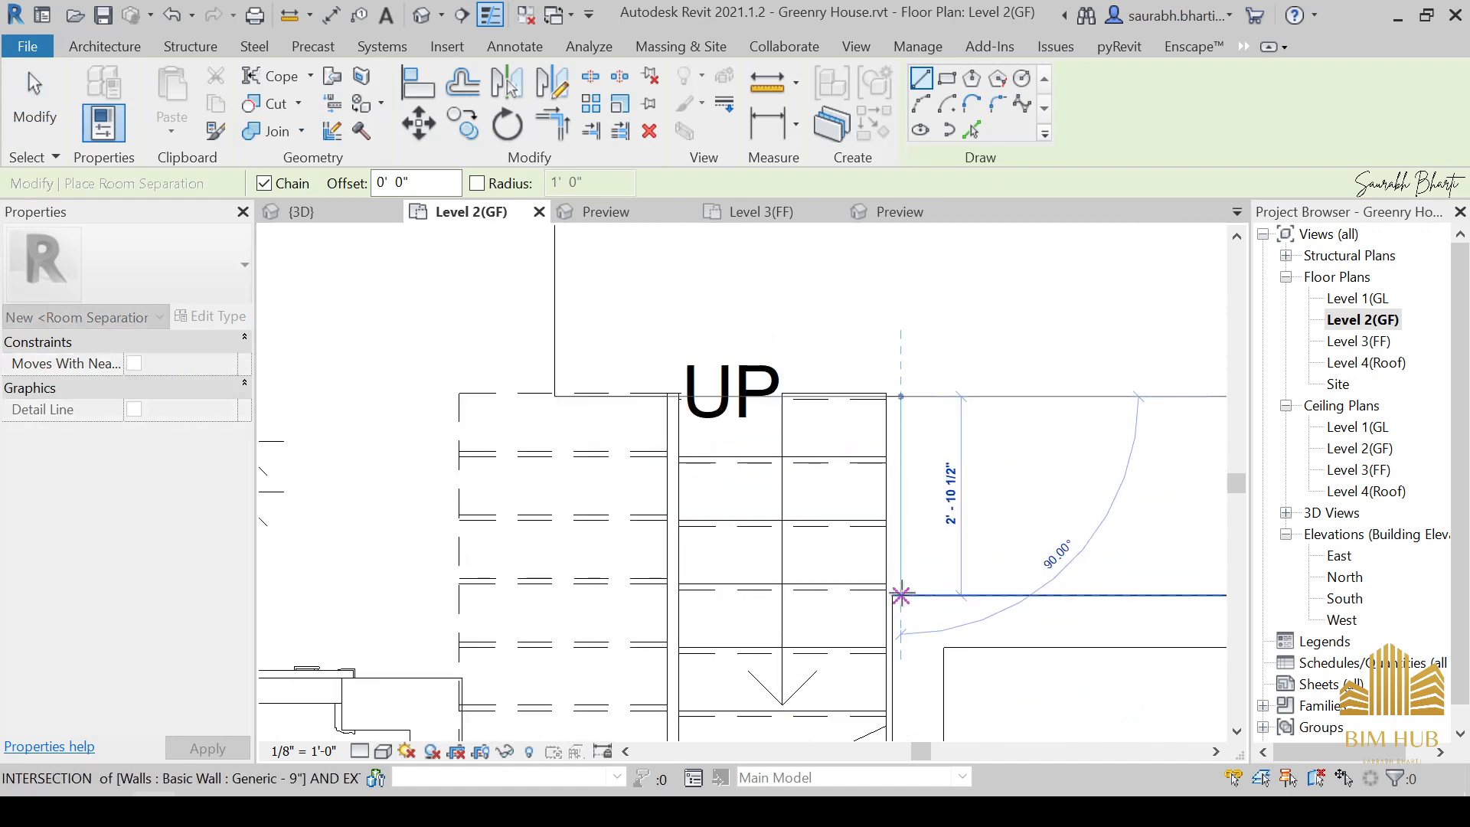
{"action": "left_click", "coordinate": [901, 621]}
{"action": "key", "text": "Escape"}
{"action": "key", "text": "Escape"}
Move the short vertical room separation line onto the stair's outer edge.
{"action": "left_click", "coordinate": [902, 526]}
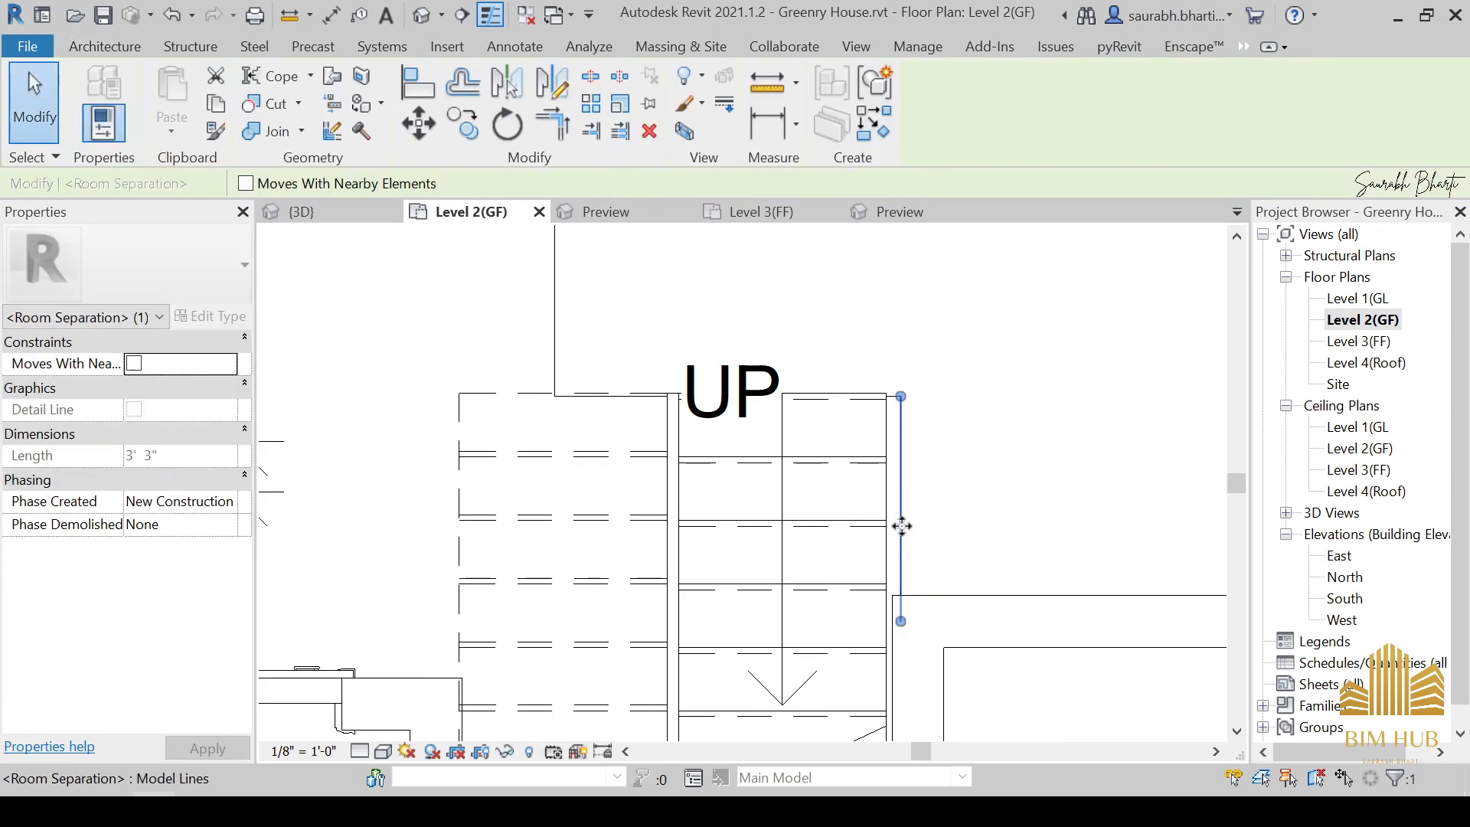
{"action": "mouse_move", "coordinate": [902, 526]}
{"action": "left_mouse_down"}
{"action": "mouse_move", "coordinate": [871, 515]}
{"action": "mouse_move", "coordinate": [888, 520]}
{"action": "left_mouse_up"}
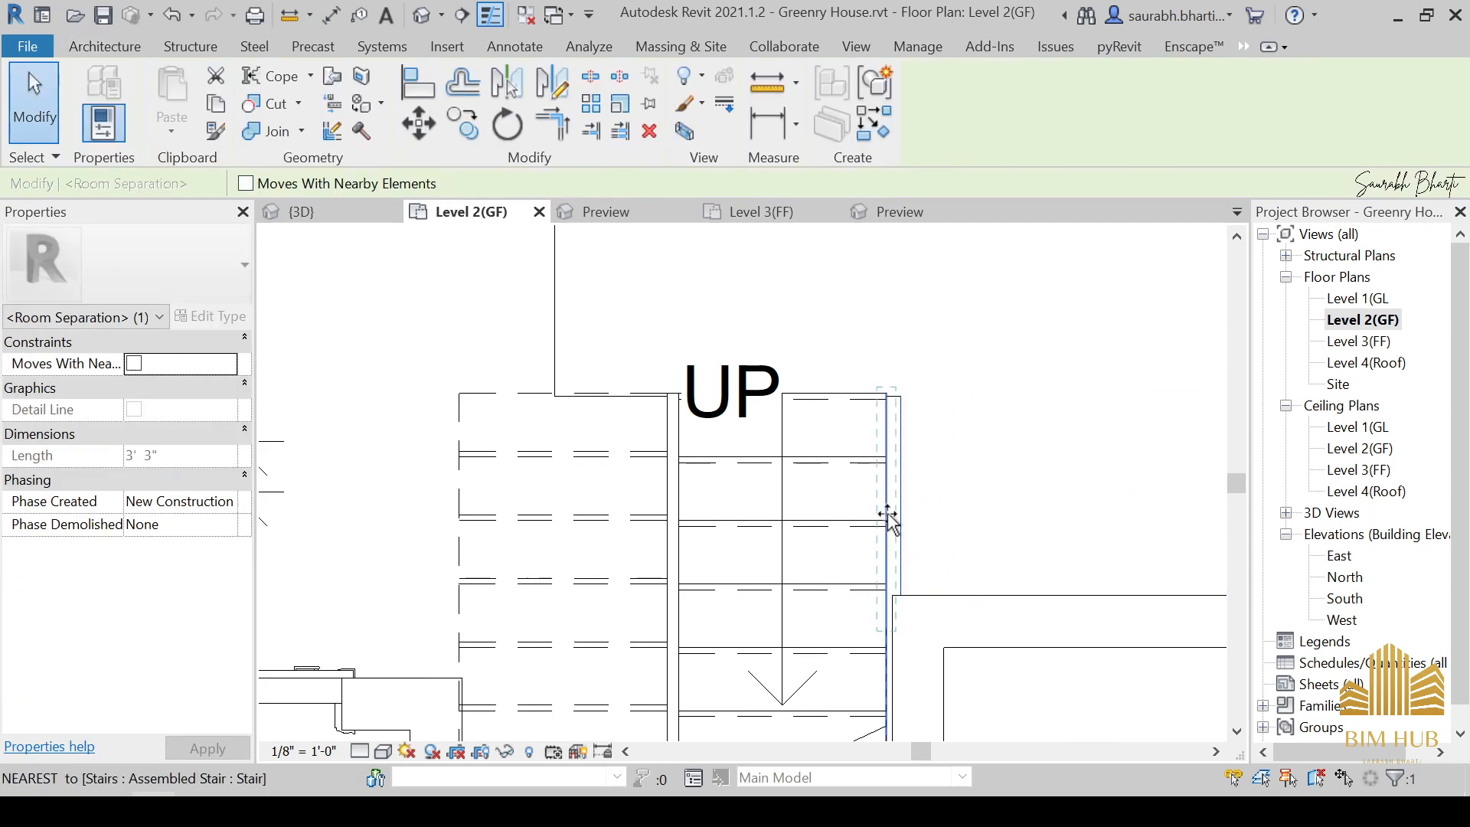
{"action": "left_click", "coordinate": [935, 465]}
{"action": "scroll", "coordinate": [923, 535], "scroll_direction": "down", "scroll_amount": 4}
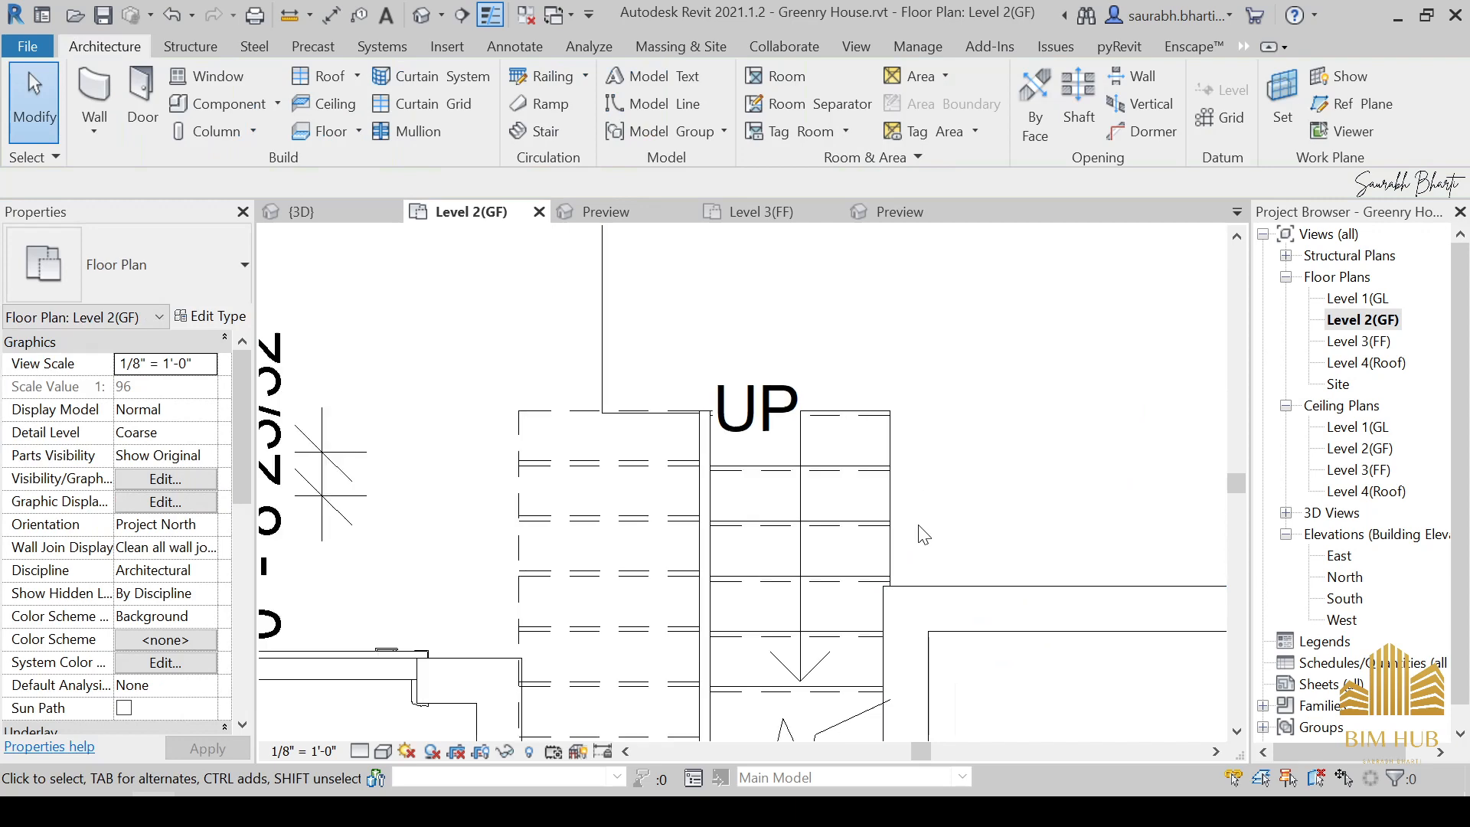
{"action": "scroll", "coordinate": [934, 425], "scroll_direction": "down", "scroll_amount": 5}
{"action": "middle_click_drag", "start_coordinate": [934, 425], "coordinate": [767, 548]}
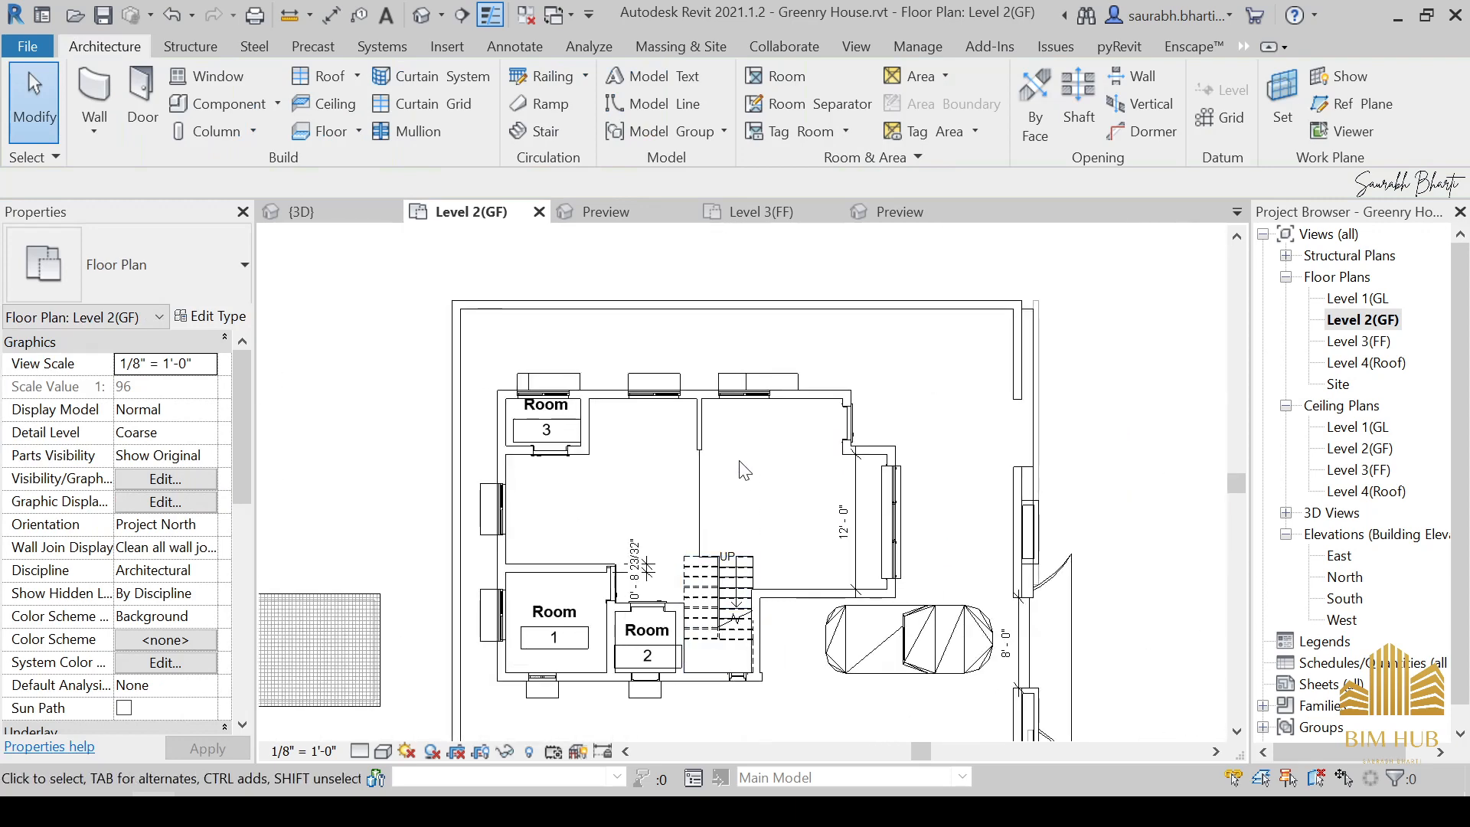
Shift the vertical Generic - 9" wall beside the stair slightly outward toward the car.
{"action": "scroll", "coordinate": [767, 584], "scroll_direction": "up", "scroll_amount": 1}
{"action": "left_click", "coordinate": [767, 624]}
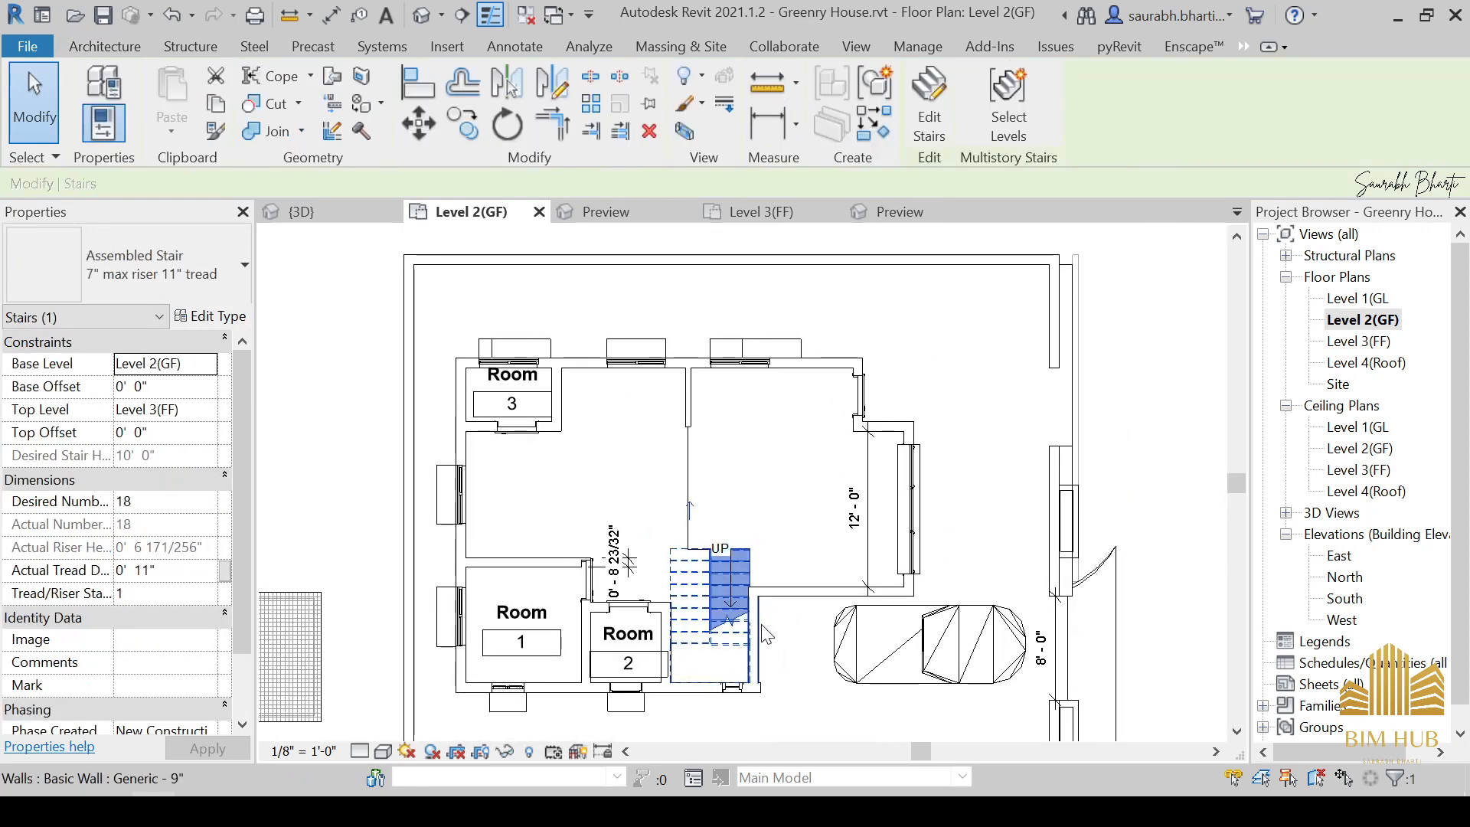
{"action": "scroll", "coordinate": [804, 647], "scroll_direction": "up", "scroll_amount": 3}
{"action": "left_click", "coordinate": [698, 634]}
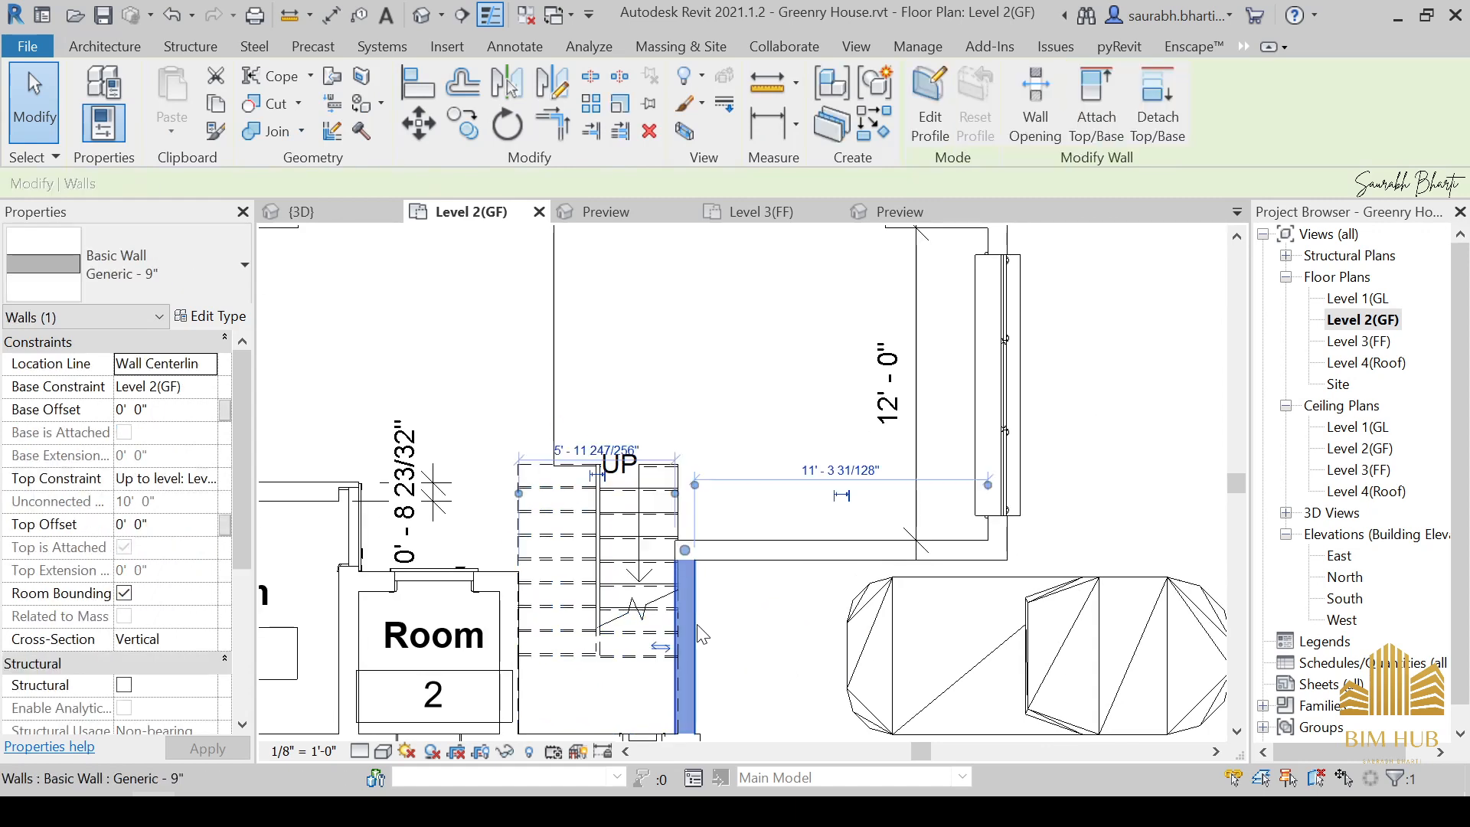
{"action": "key", "text": "Escape"}
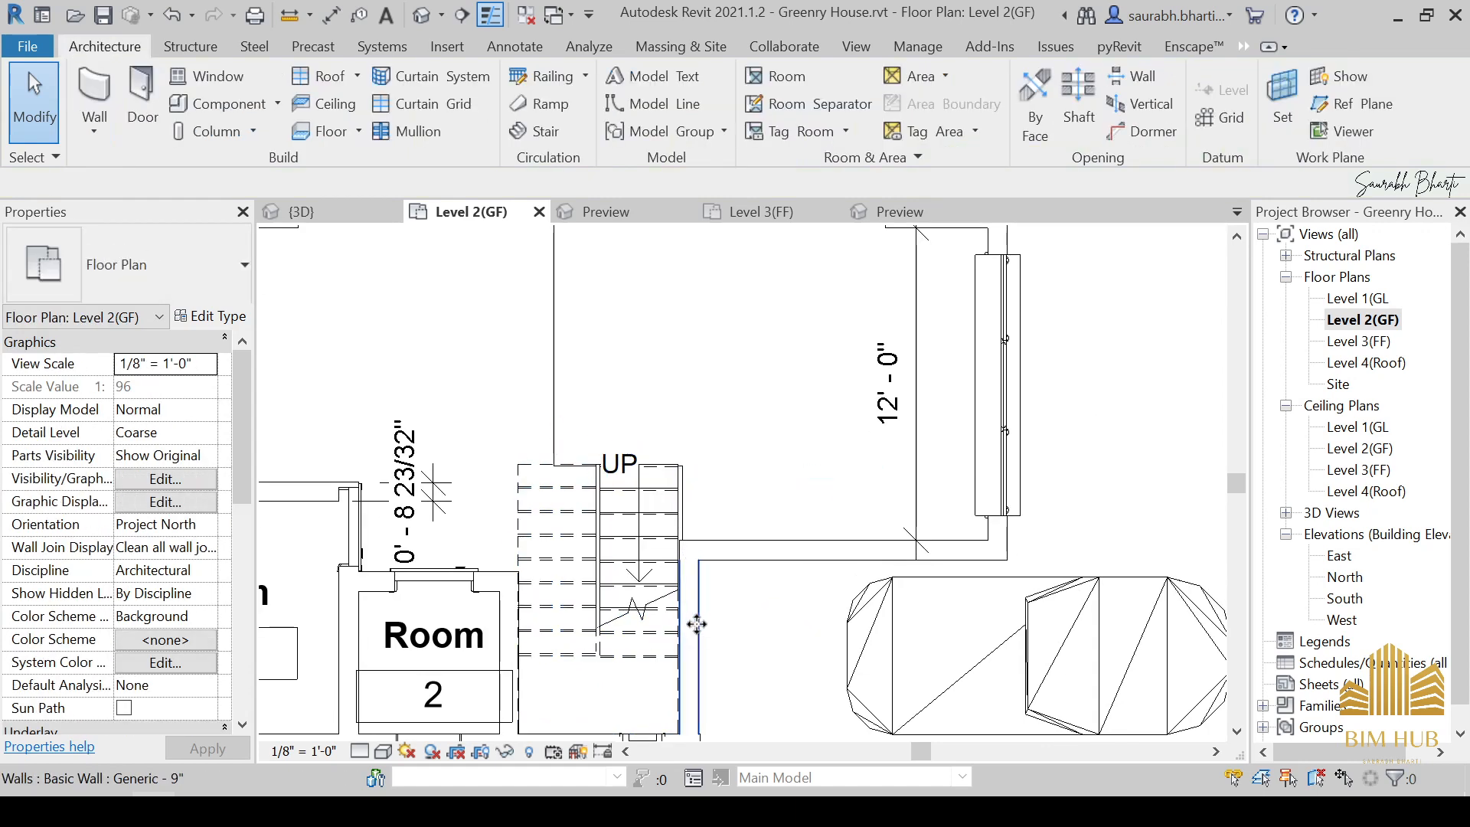
{"action": "left_click", "coordinate": [695, 622]}
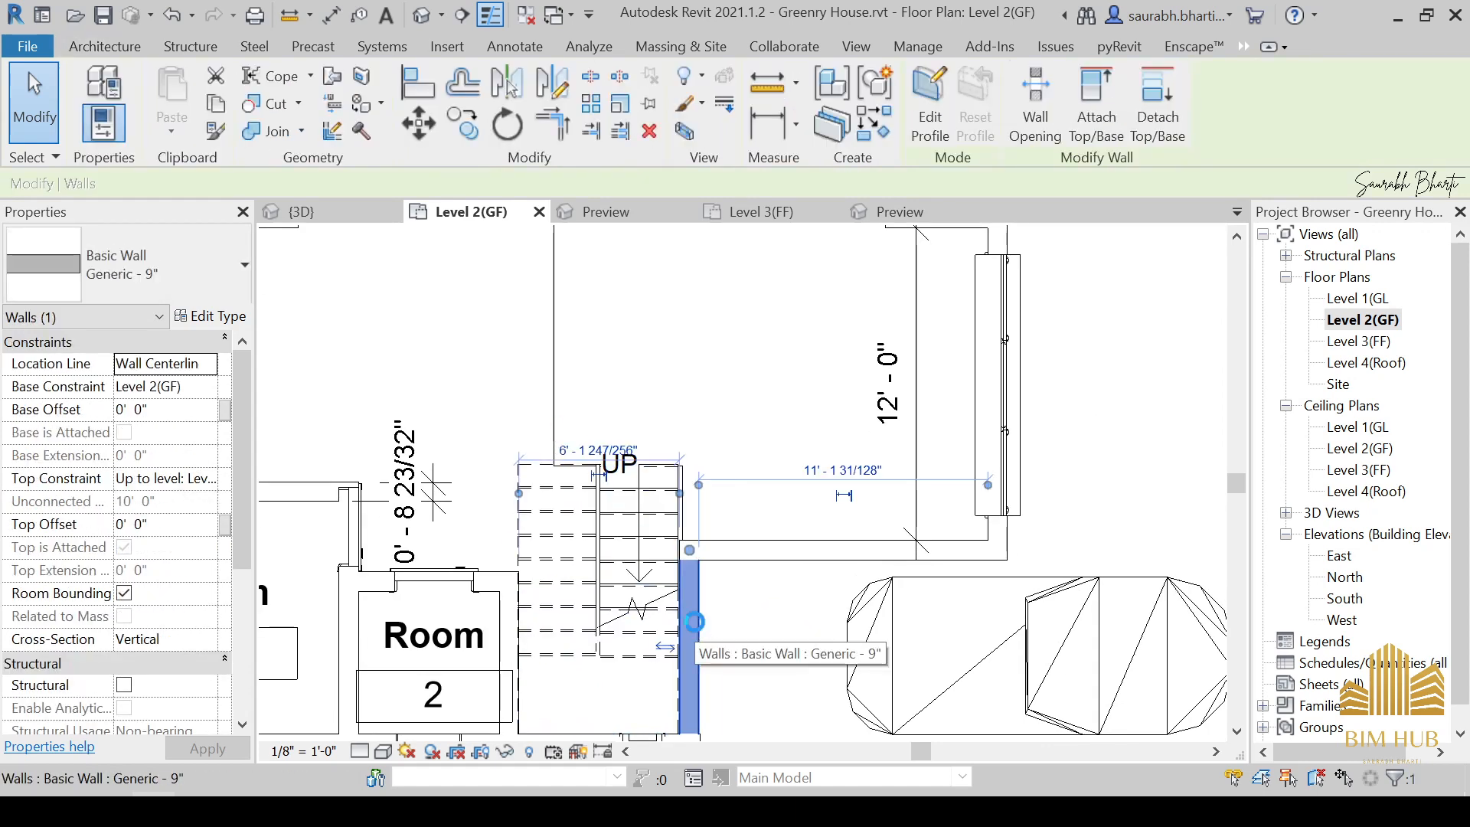
{"action": "left_click", "coordinate": [773, 362]}
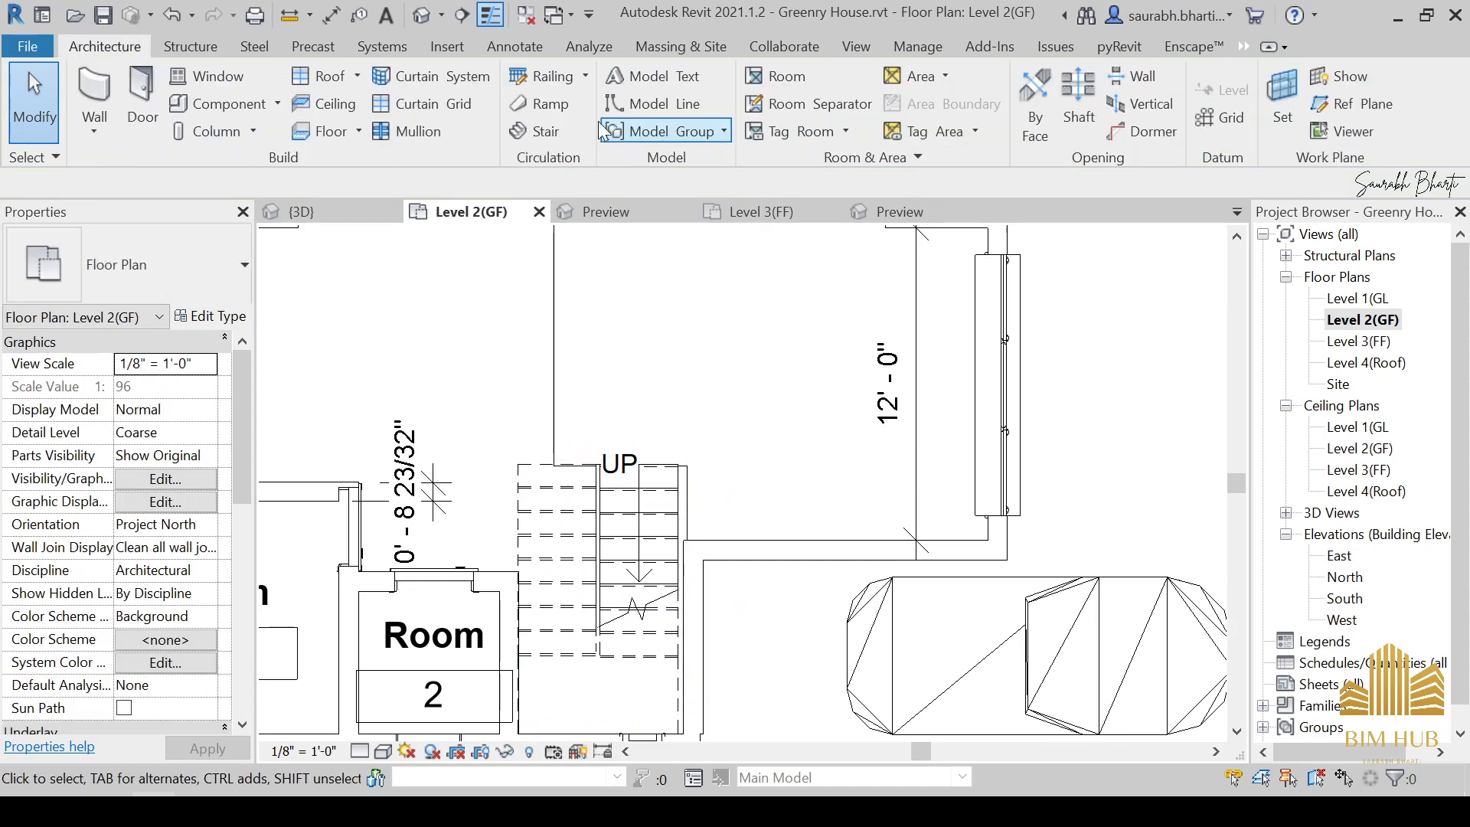
{"action": "left_click", "coordinate": [774, 74]}
{"action": "scroll", "coordinate": [846, 581], "scroll_direction": "down", "scroll_amount": 3}
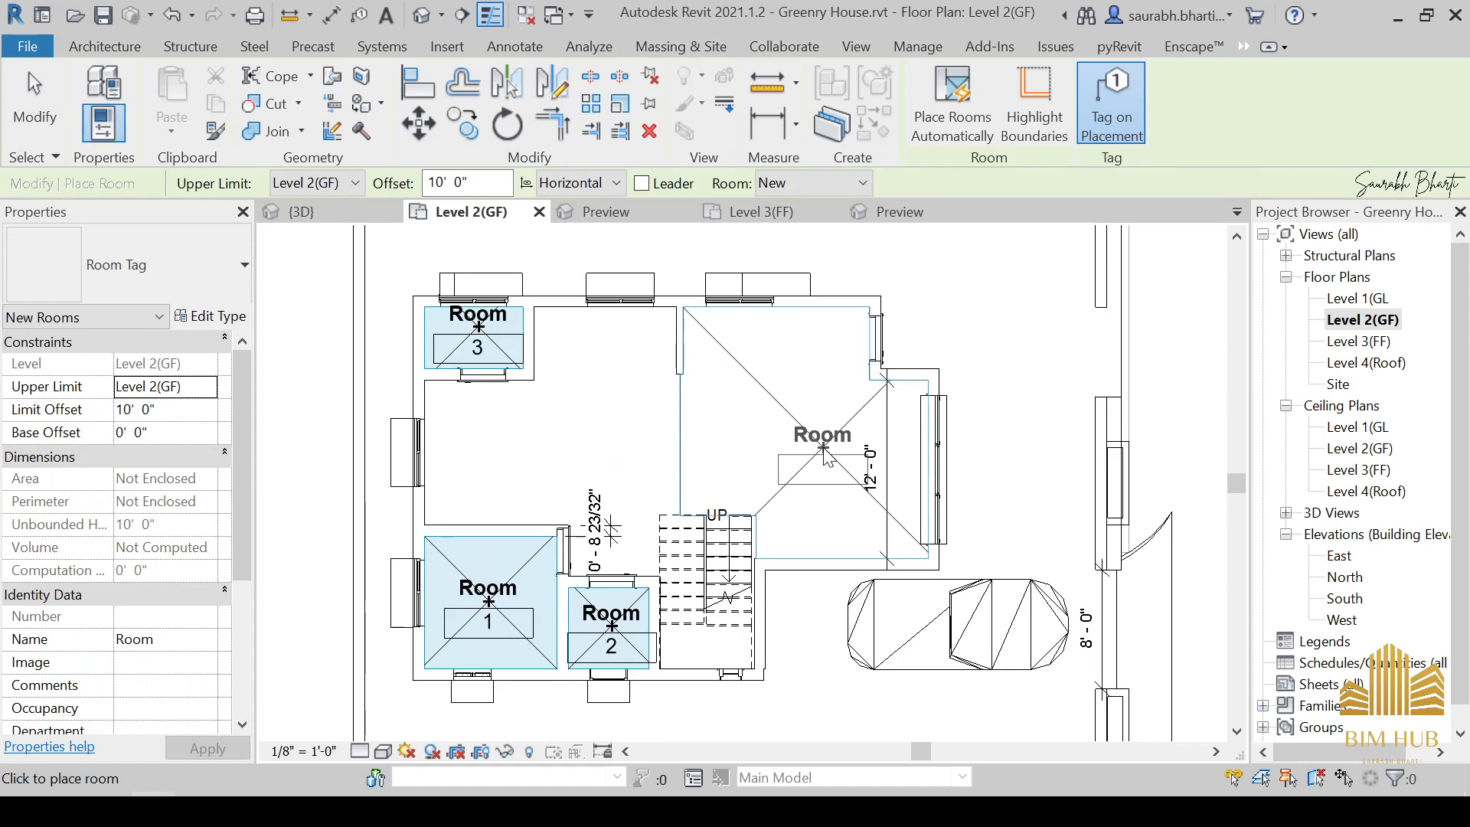
{"action": "middle_click_drag", "start_coordinate": [828, 459], "coordinate": [844, 536]}
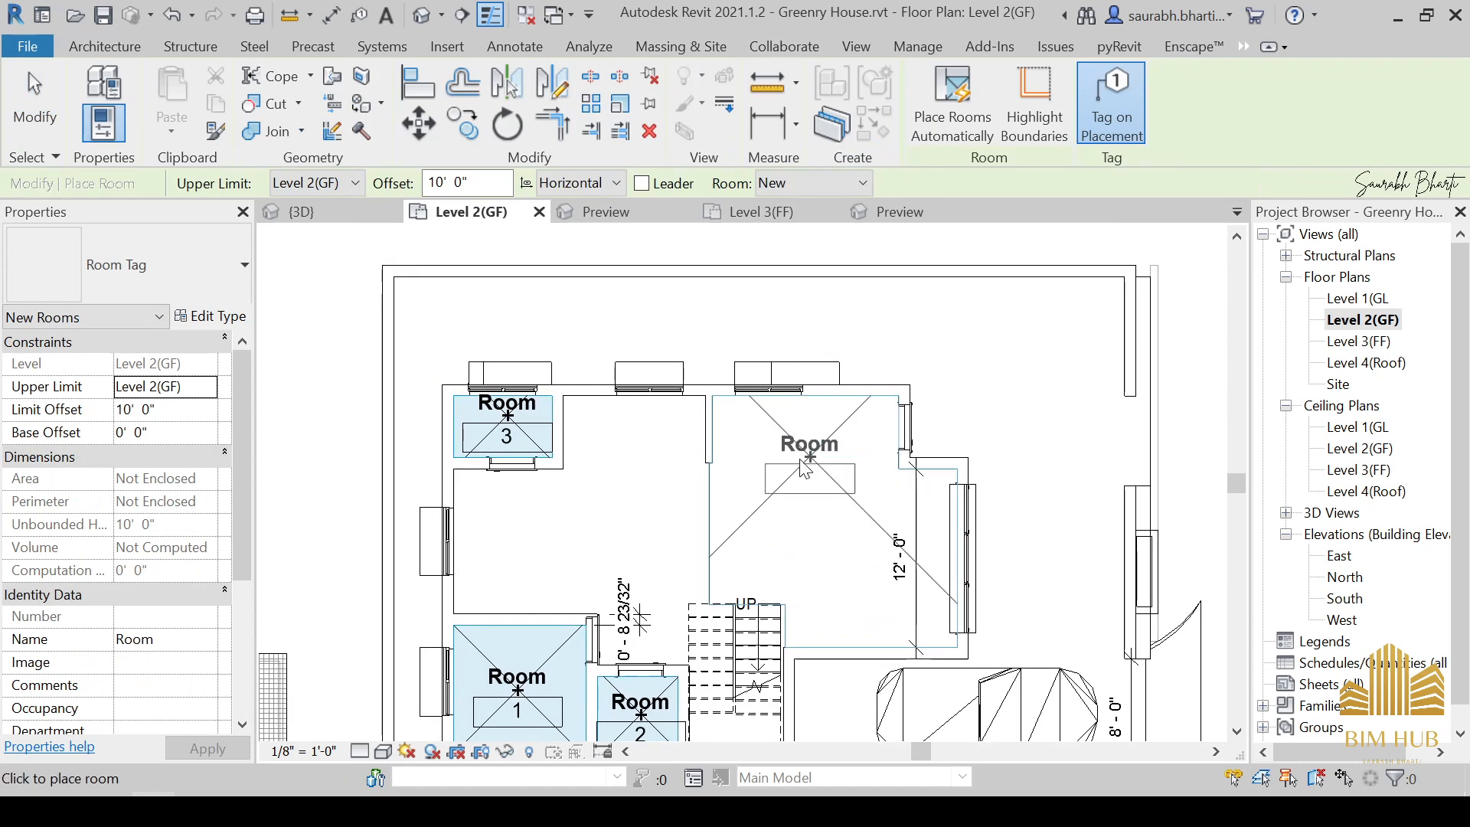
{"action": "key", "text": "Escape"}
{"action": "key", "text": "Escape"}
Draw a horizontal room separation line from the inner wall corner below the side window across to the vertical separation line.
{"action": "left_click", "coordinate": [842, 103]}
{"action": "scroll", "coordinate": [918, 490], "scroll_direction": "up", "scroll_amount": 2}
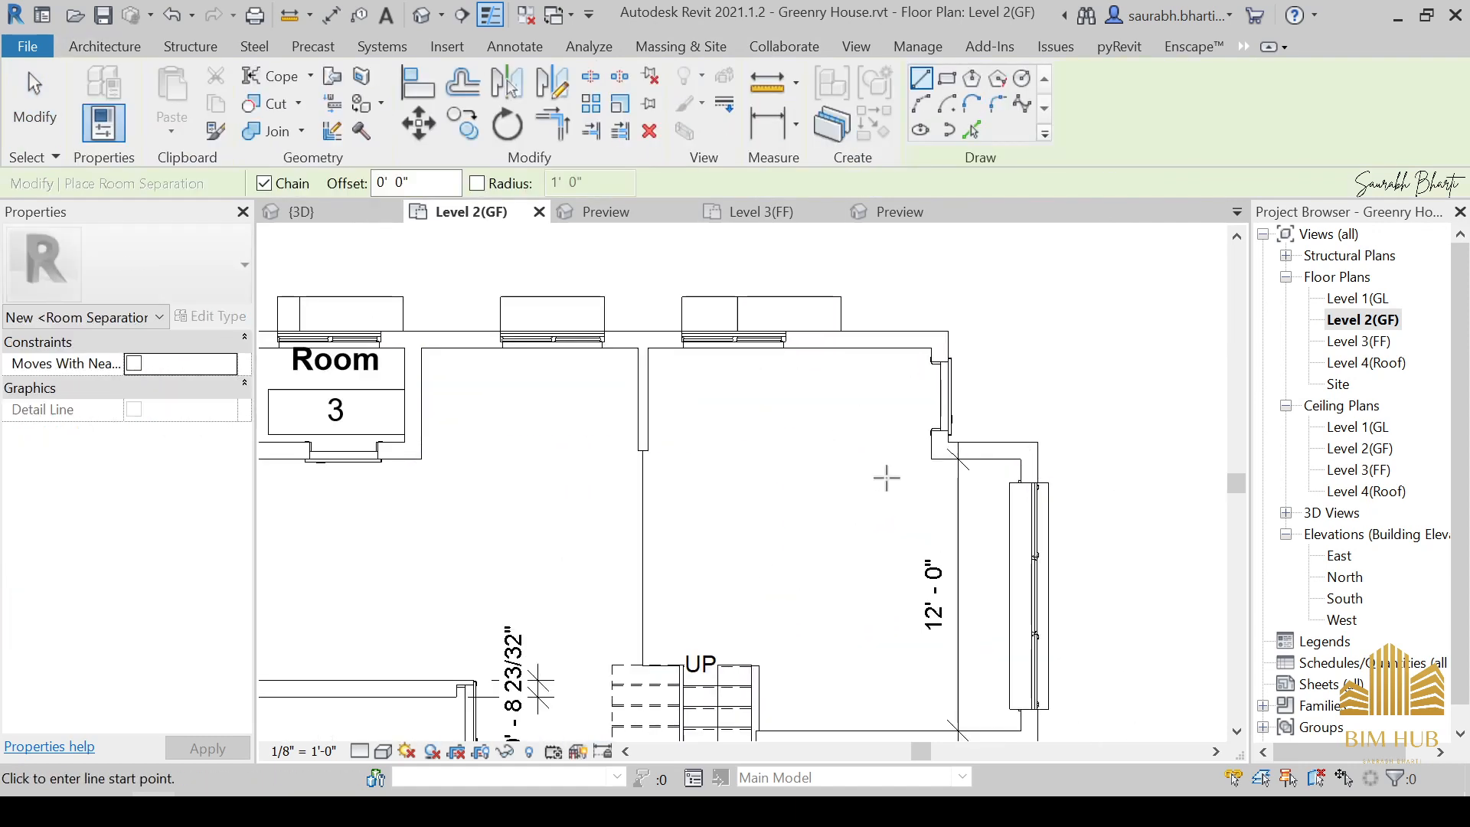
{"action": "left_click", "coordinate": [932, 459]}
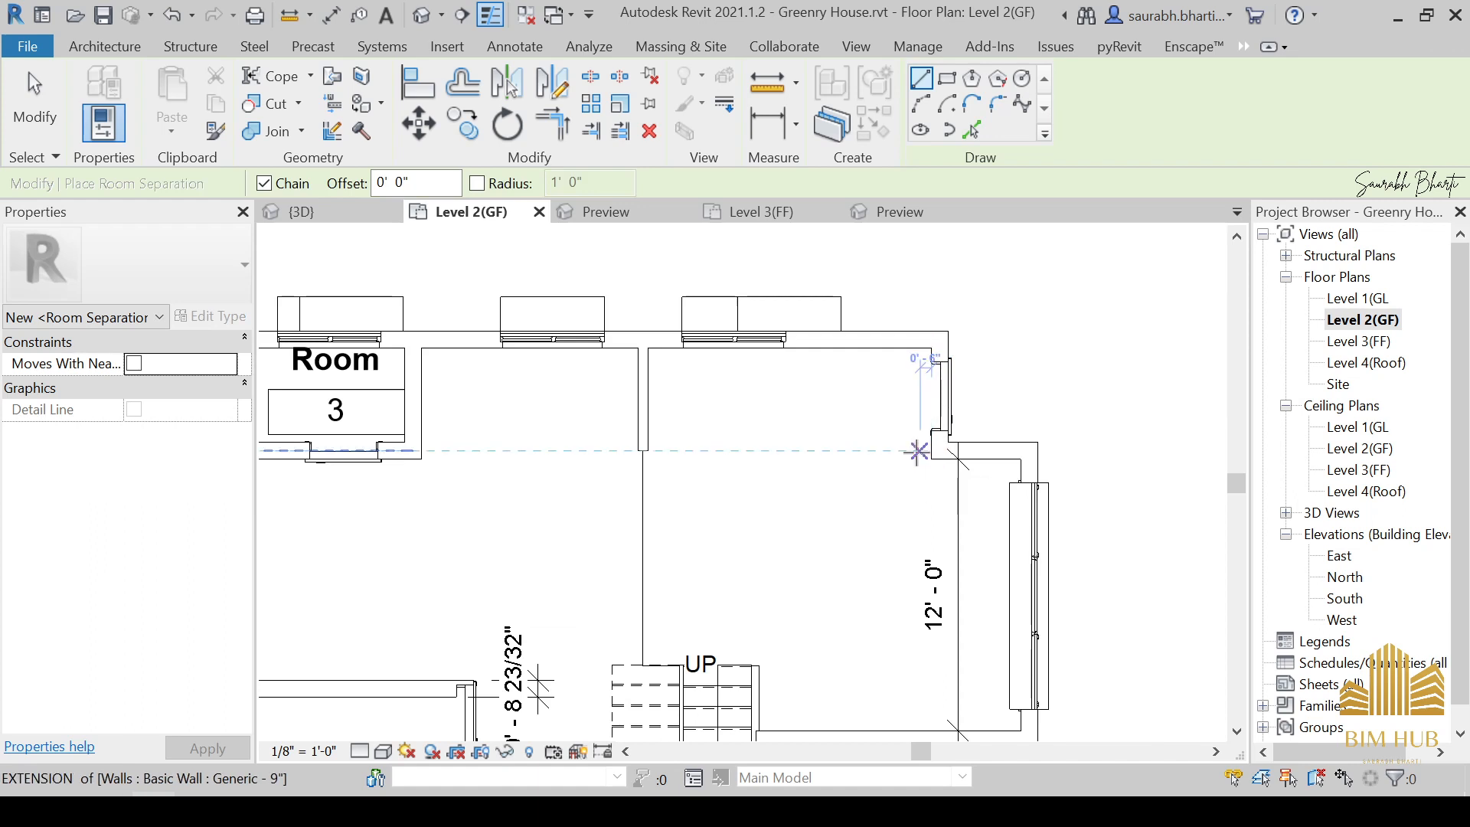
{"action": "scroll", "coordinate": [907, 469], "scroll_direction": "up", "scroll_amount": 3}
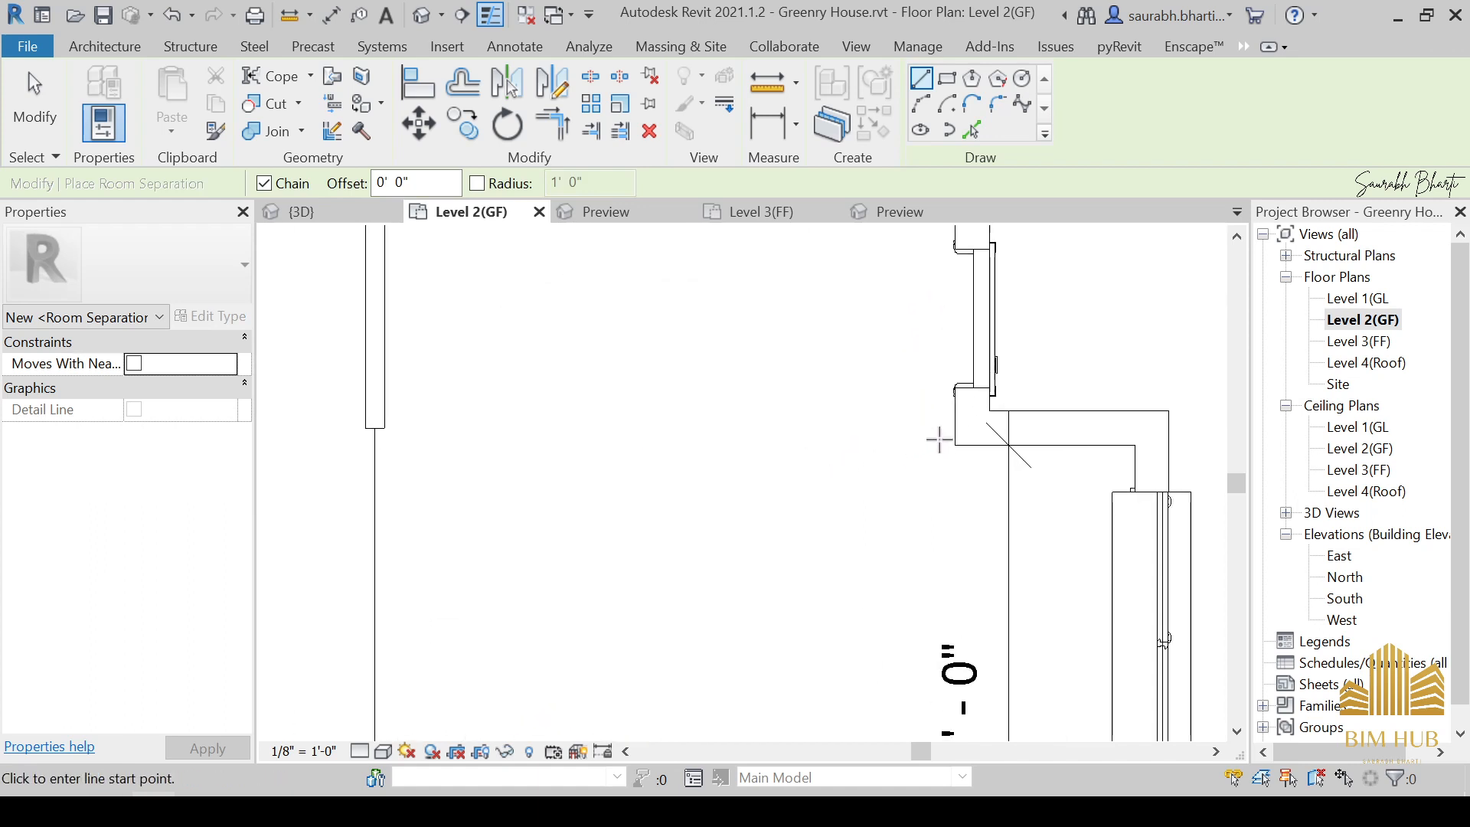
{"action": "left_click", "coordinate": [953, 447]}
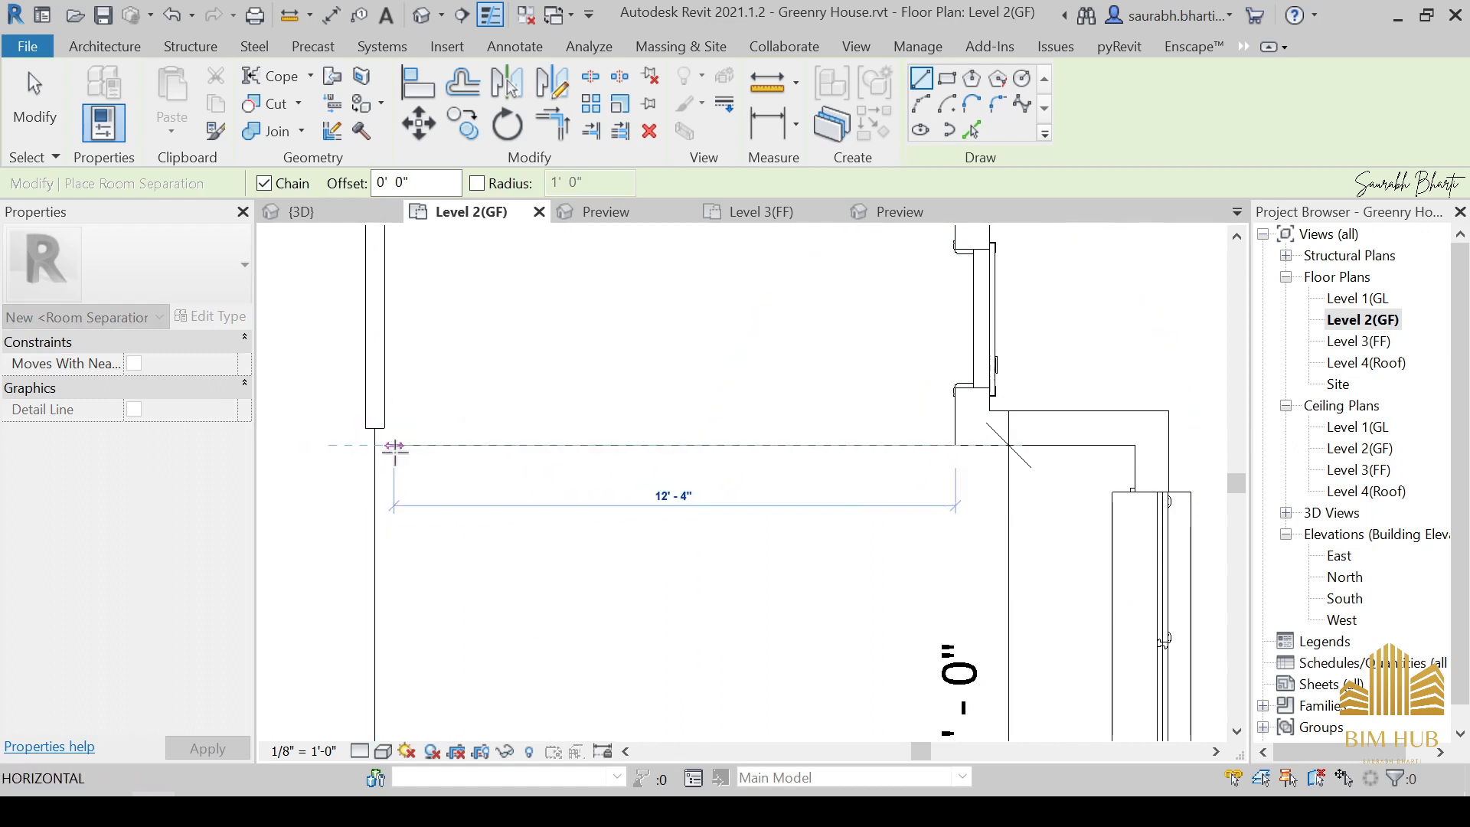
{"action": "left_click", "coordinate": [373, 447]}
{"action": "key", "text": "Escape"}
{"action": "key", "text": "Escape"}
Extend the stub wall's free end down to the new horizontal room separation line.
{"action": "scroll", "coordinate": [391, 435], "scroll_direction": "up", "scroll_amount": 2}
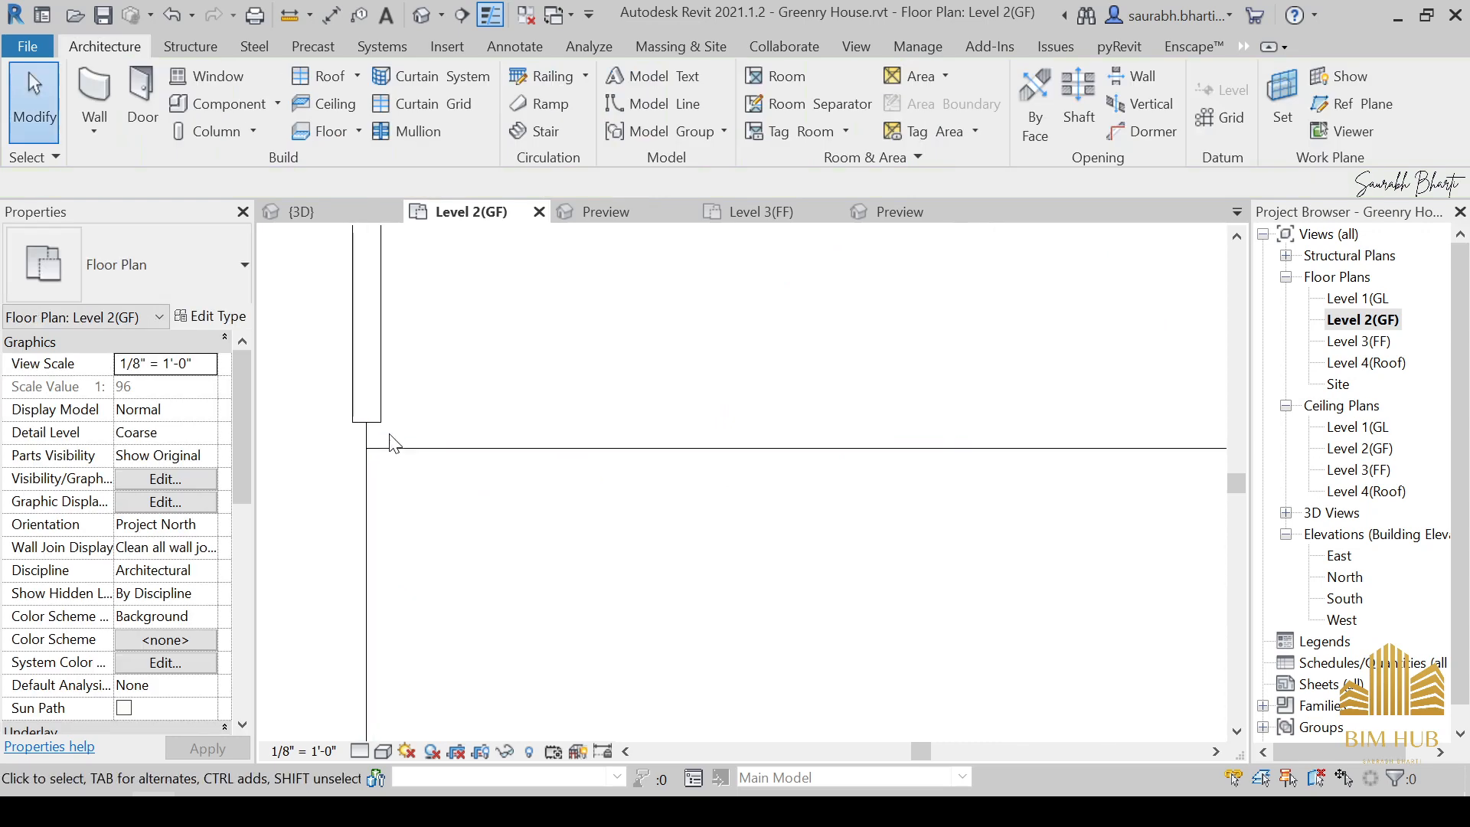
{"action": "left_click", "coordinate": [365, 394]}
{"action": "left_click_drag", "start_coordinate": [358, 424], "coordinate": [359, 454]}
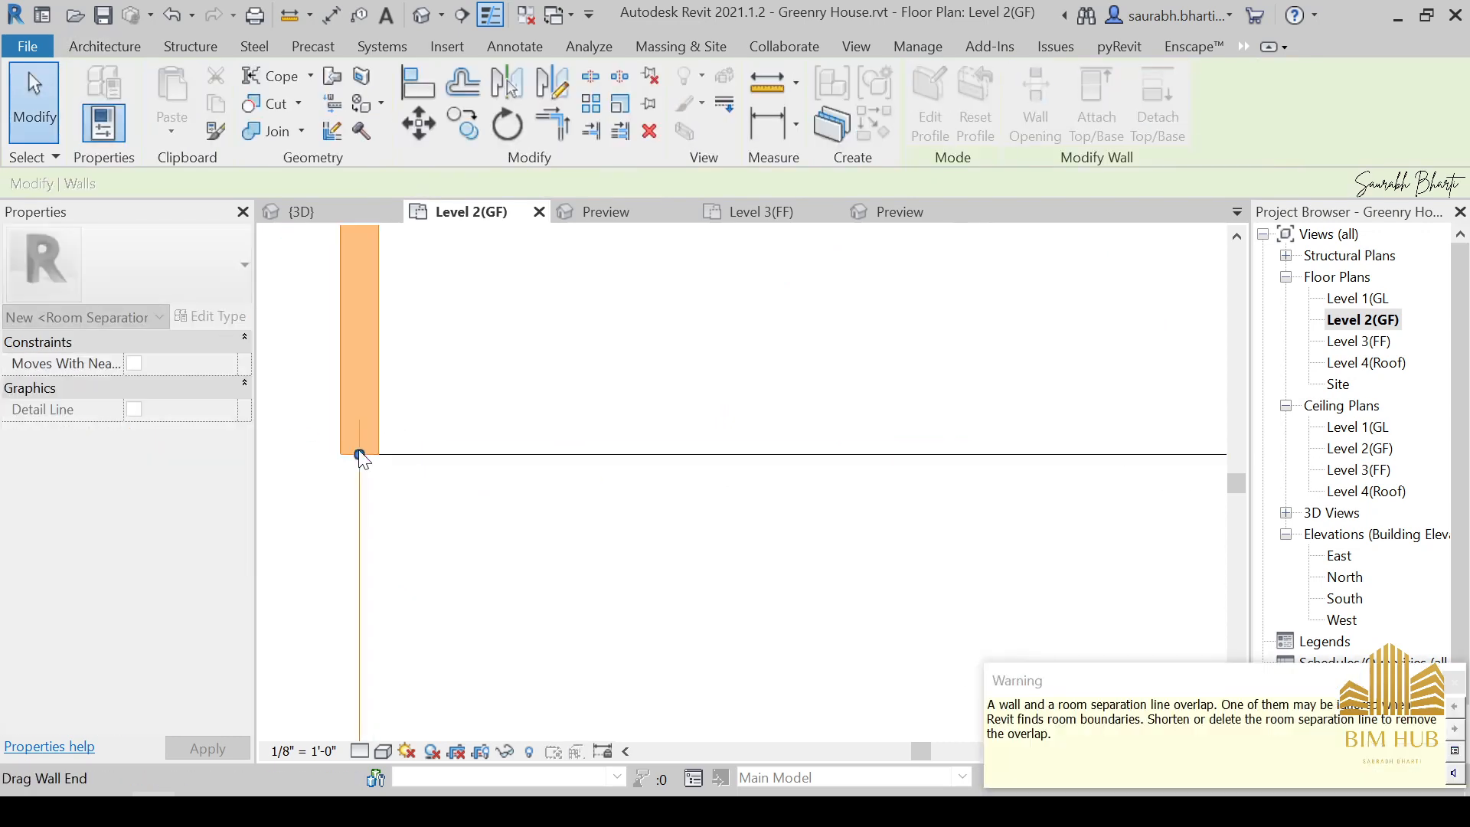
{"action": "left_click", "coordinate": [423, 534]}
Trim the horizontal and long vertical room separation lines to meet in a corner at the stub wall's end.
{"action": "key", "text": "t"}
{"action": "key", "text": "r"}
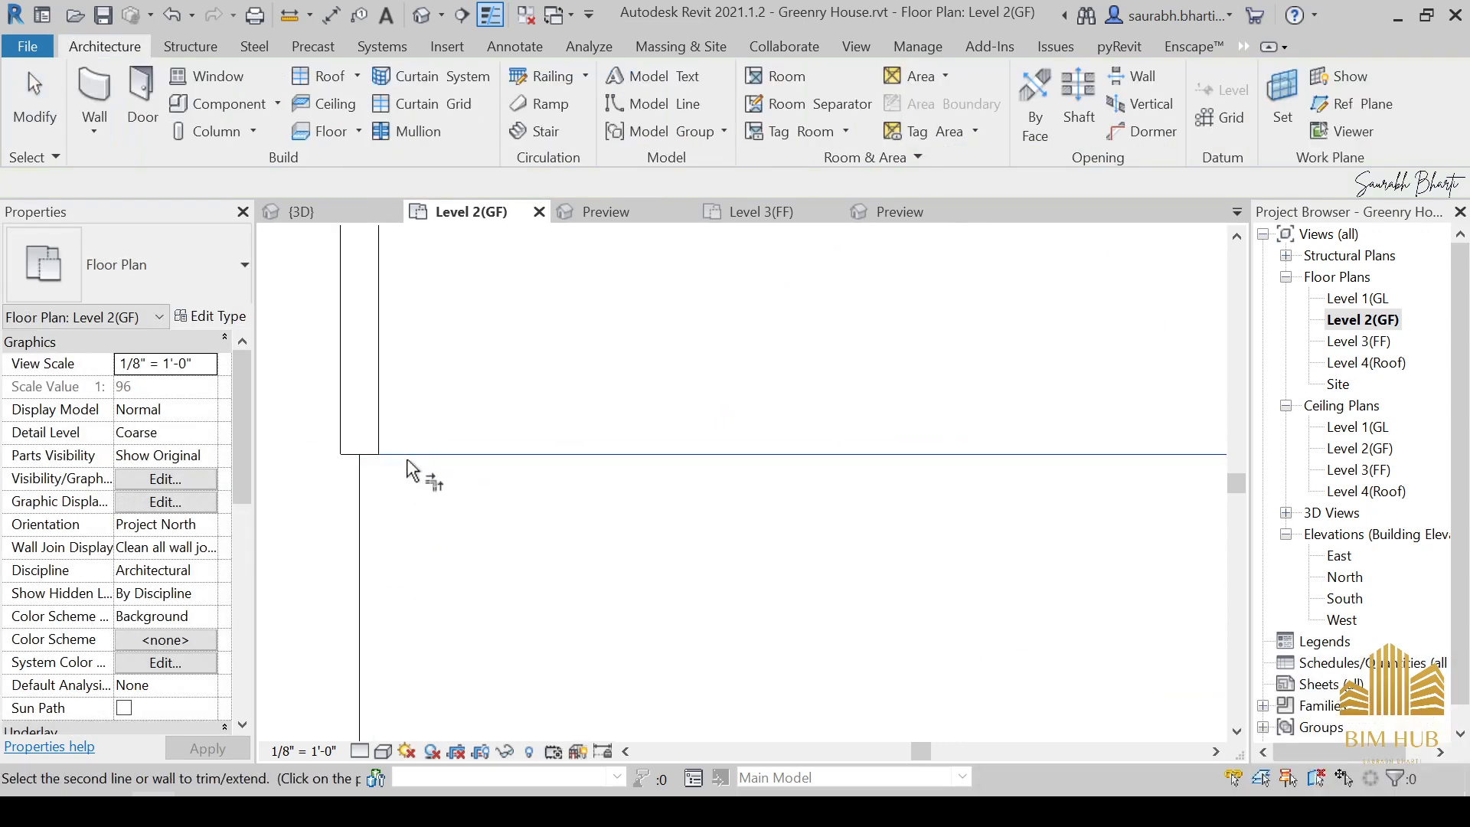
{"action": "scroll", "coordinate": [432, 521], "scroll_direction": "down", "scroll_amount": 2}
{"action": "scroll", "coordinate": [433, 528], "scroll_direction": "down", "scroll_amount": 3}
{"action": "middle_click_drag", "start_coordinate": [575, 609], "coordinate": [664, 261]}
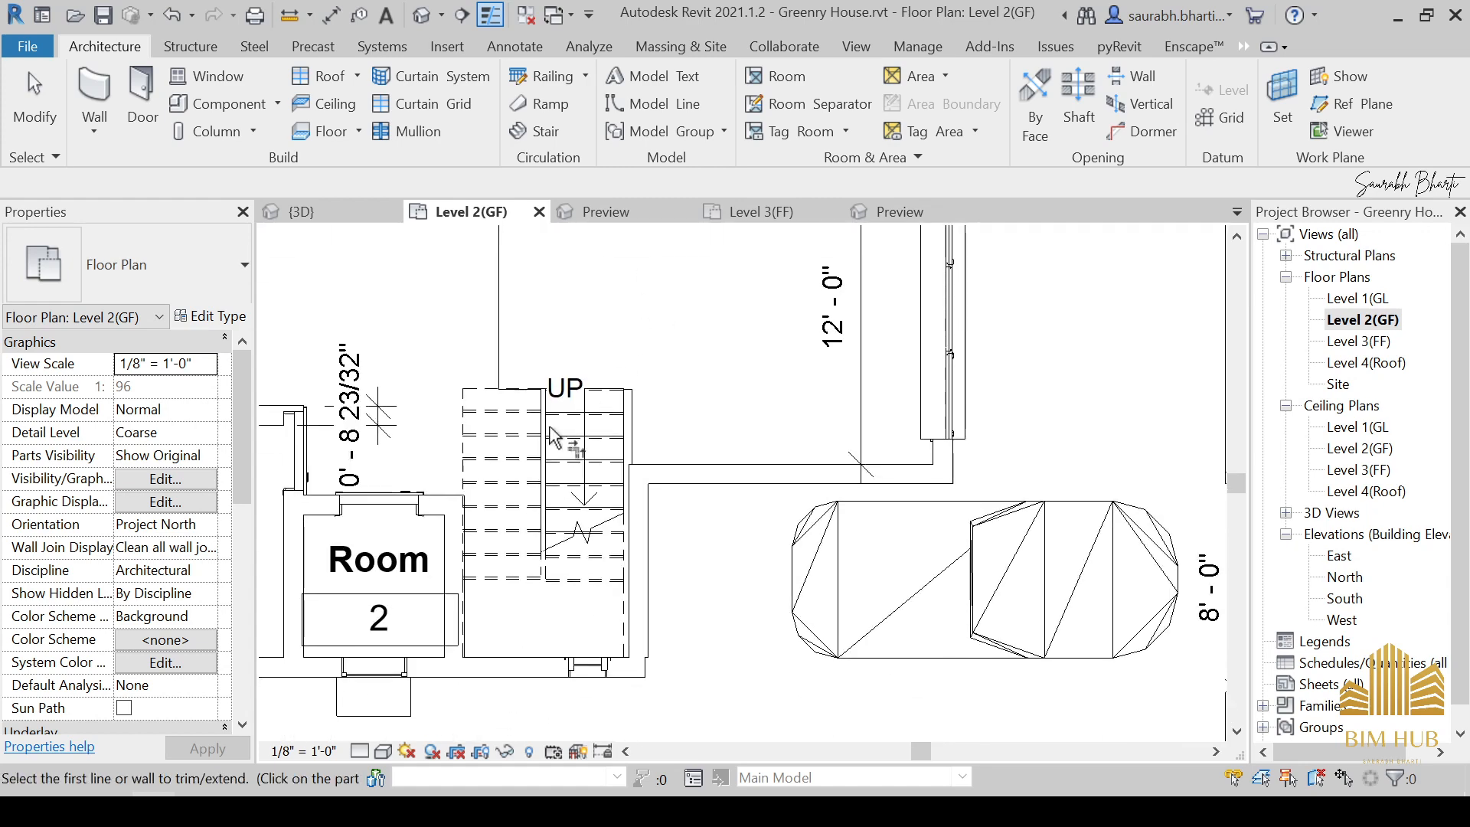
{"action": "scroll", "coordinate": [507, 395], "scroll_direction": "up", "scroll_amount": 1}
{"action": "scroll", "coordinate": [656, 413], "scroll_direction": "up", "scroll_amount": 4}
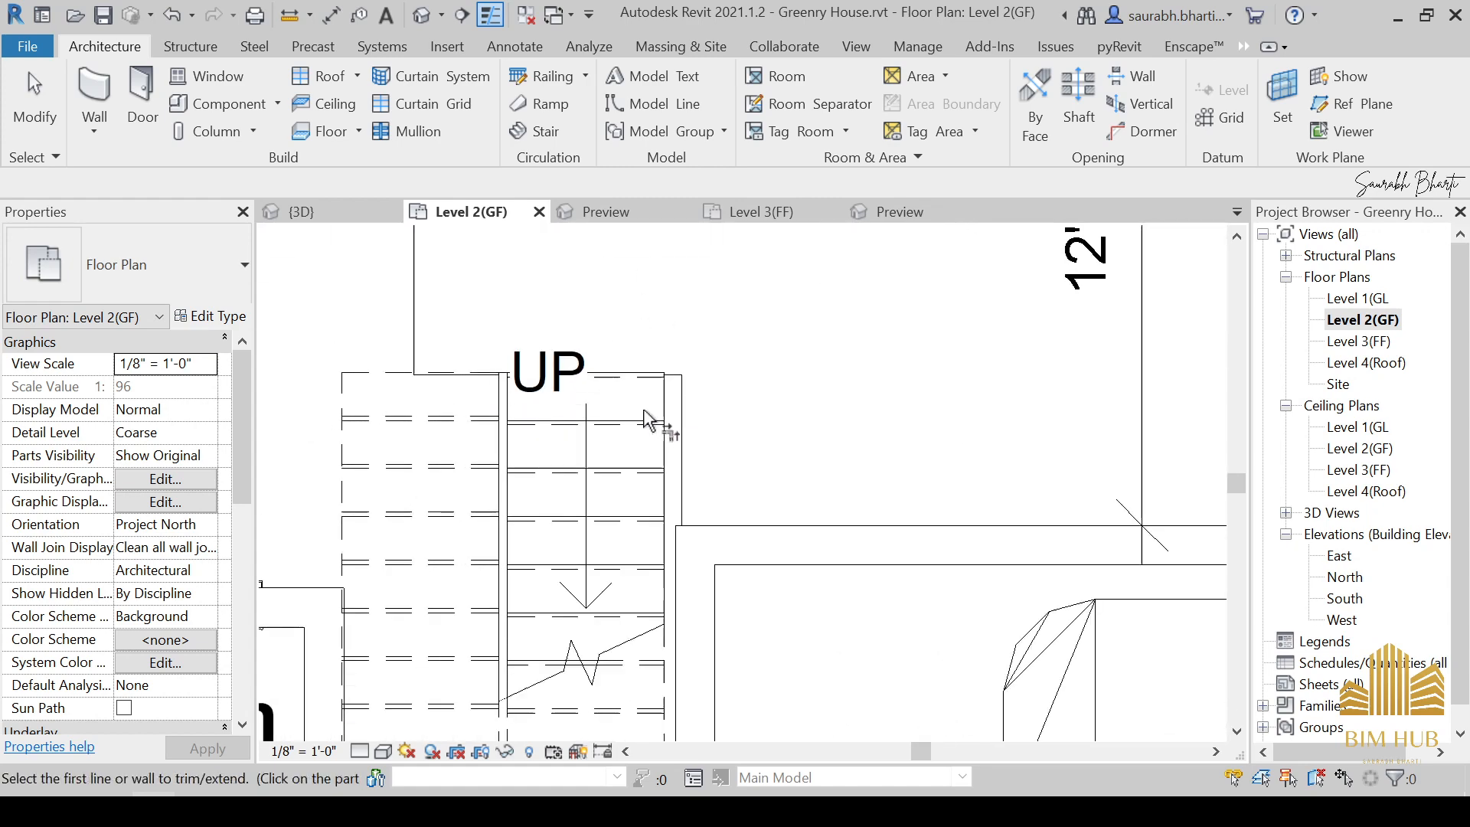
{"action": "key", "text": "Escape"}
Move the horizontal room separation line above the stair onto the stair's upper edge.
{"action": "scroll", "coordinate": [519, 426], "scroll_direction": "up", "scroll_amount": 5}
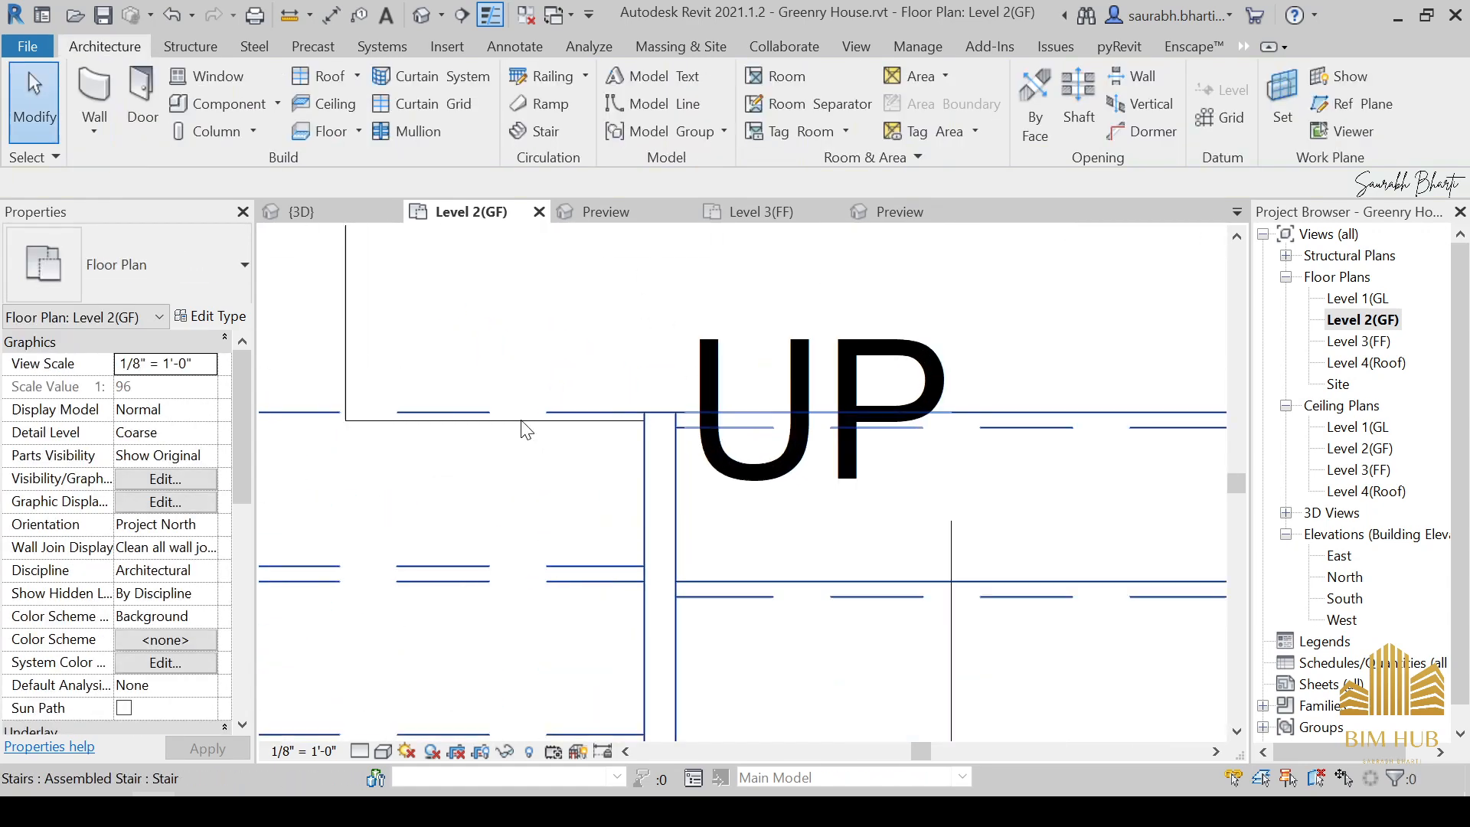
{"action": "left_click", "coordinate": [516, 425]}
{"action": "key", "text": "Escape"}
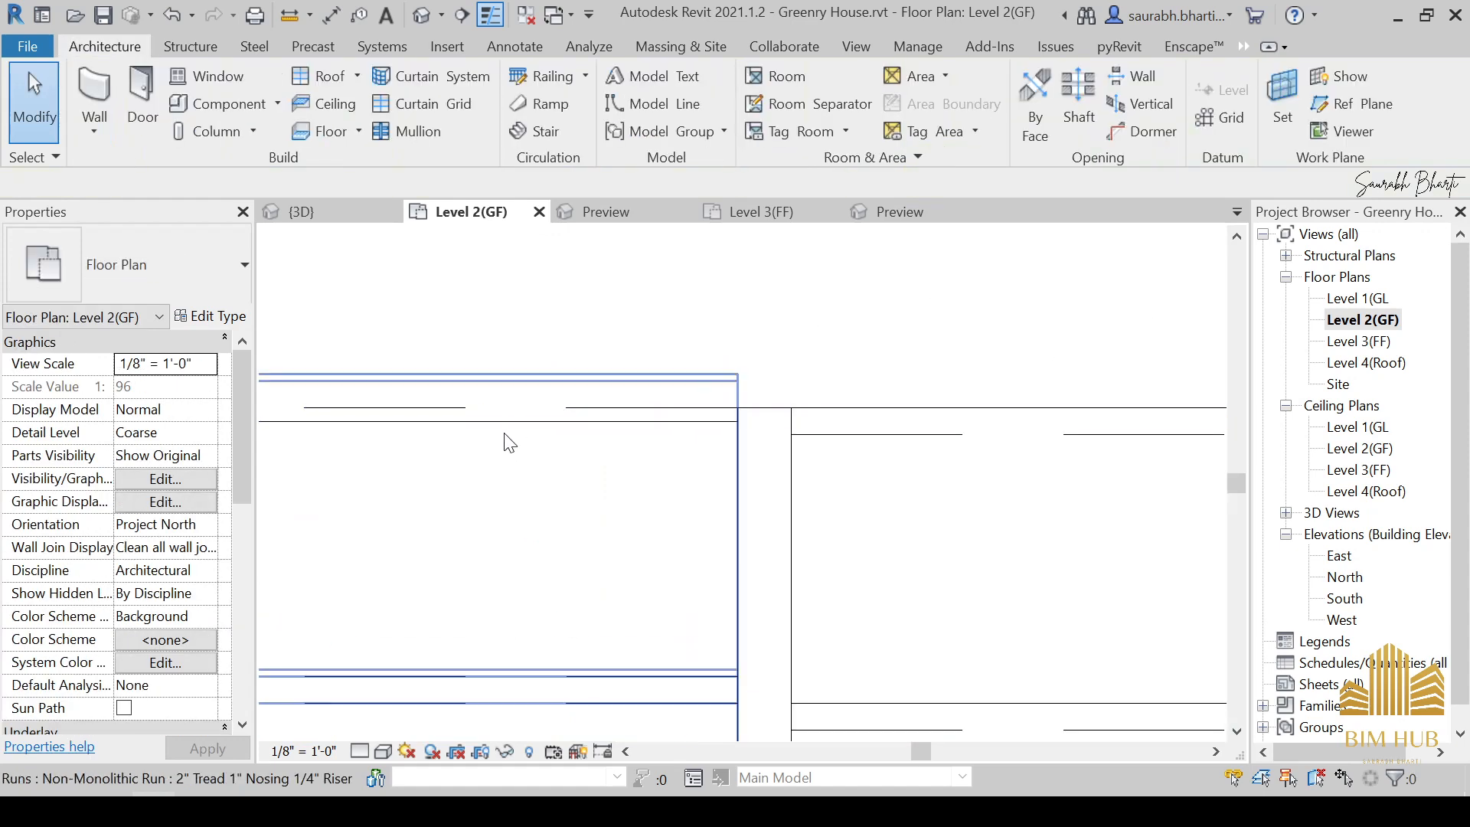
{"action": "left_click", "coordinate": [589, 421]}
{"action": "left_click_drag", "start_coordinate": [589, 421], "coordinate": [626, 407]}
{"action": "scroll", "coordinate": [765, 429], "scroll_direction": "down", "scroll_amount": 5}
{"action": "middle_click_drag", "start_coordinate": [1067, 559], "coordinate": [922, 518]}
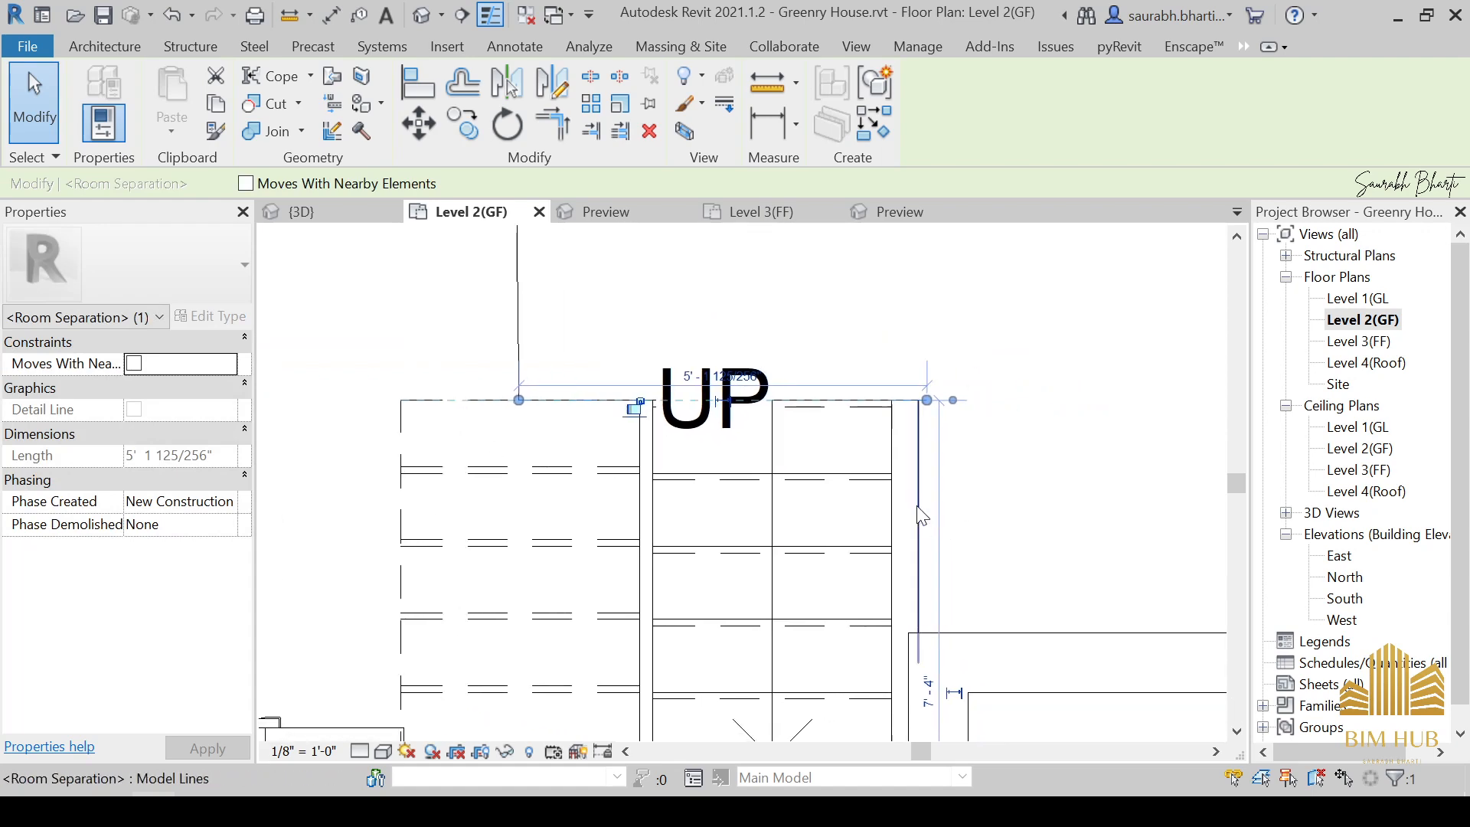
Trim the stair's upper and outer room separation lines to meet in a corner.
{"action": "scroll", "coordinate": [921, 519], "scroll_direction": "up", "scroll_amount": 2}
{"action": "left_click", "coordinate": [1044, 541]}
{"action": "left_click", "coordinate": [929, 337]}
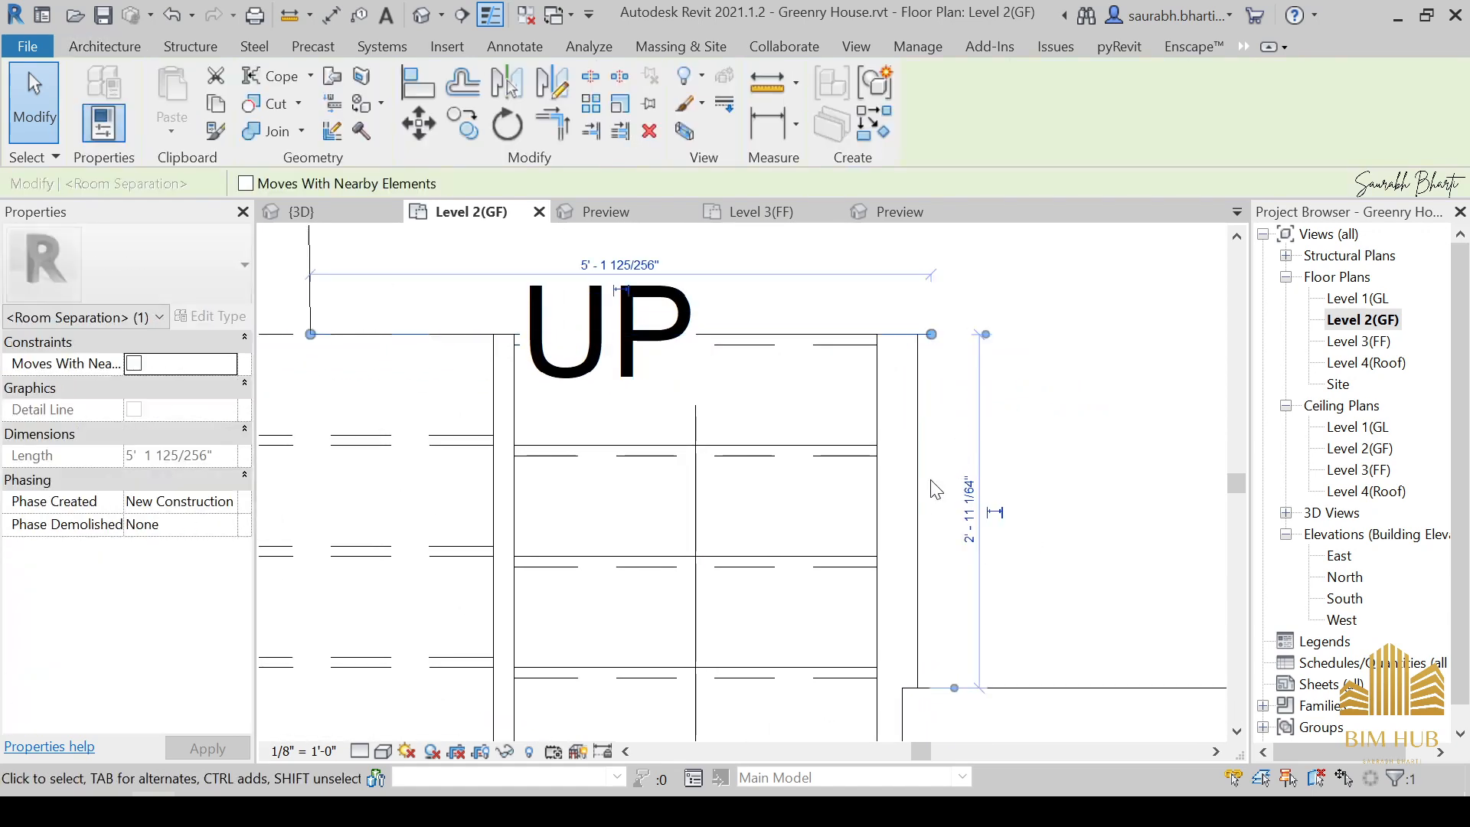
{"action": "key", "text": "t"}
{"action": "key", "text": "r"}
{"action": "scroll", "coordinate": [949, 529], "scroll_direction": "down", "scroll_amount": 2}
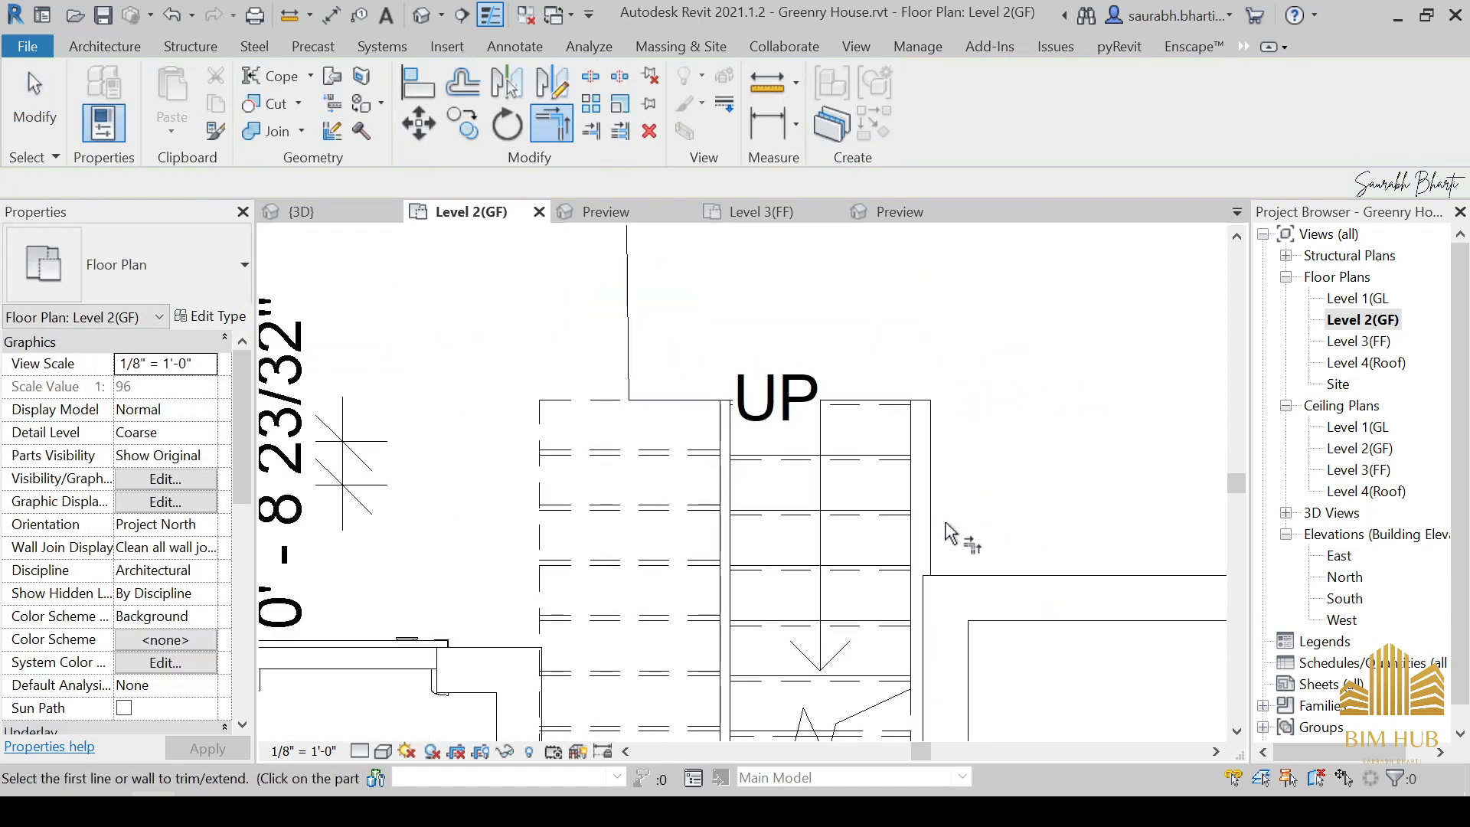
{"action": "key", "text": "Escape"}
Try shifting the short vertical room separation line beside the stair inward, then move it back outward.
{"action": "scroll", "coordinate": [946, 522], "scroll_direction": "up", "scroll_amount": 2}
{"action": "mouse_move", "coordinate": [921, 499]}
{"action": "left_mouse_down"}
{"action": "mouse_move", "coordinate": [887, 494]}
{"action": "mouse_move", "coordinate": [902, 494]}
{"action": "left_mouse_up"}
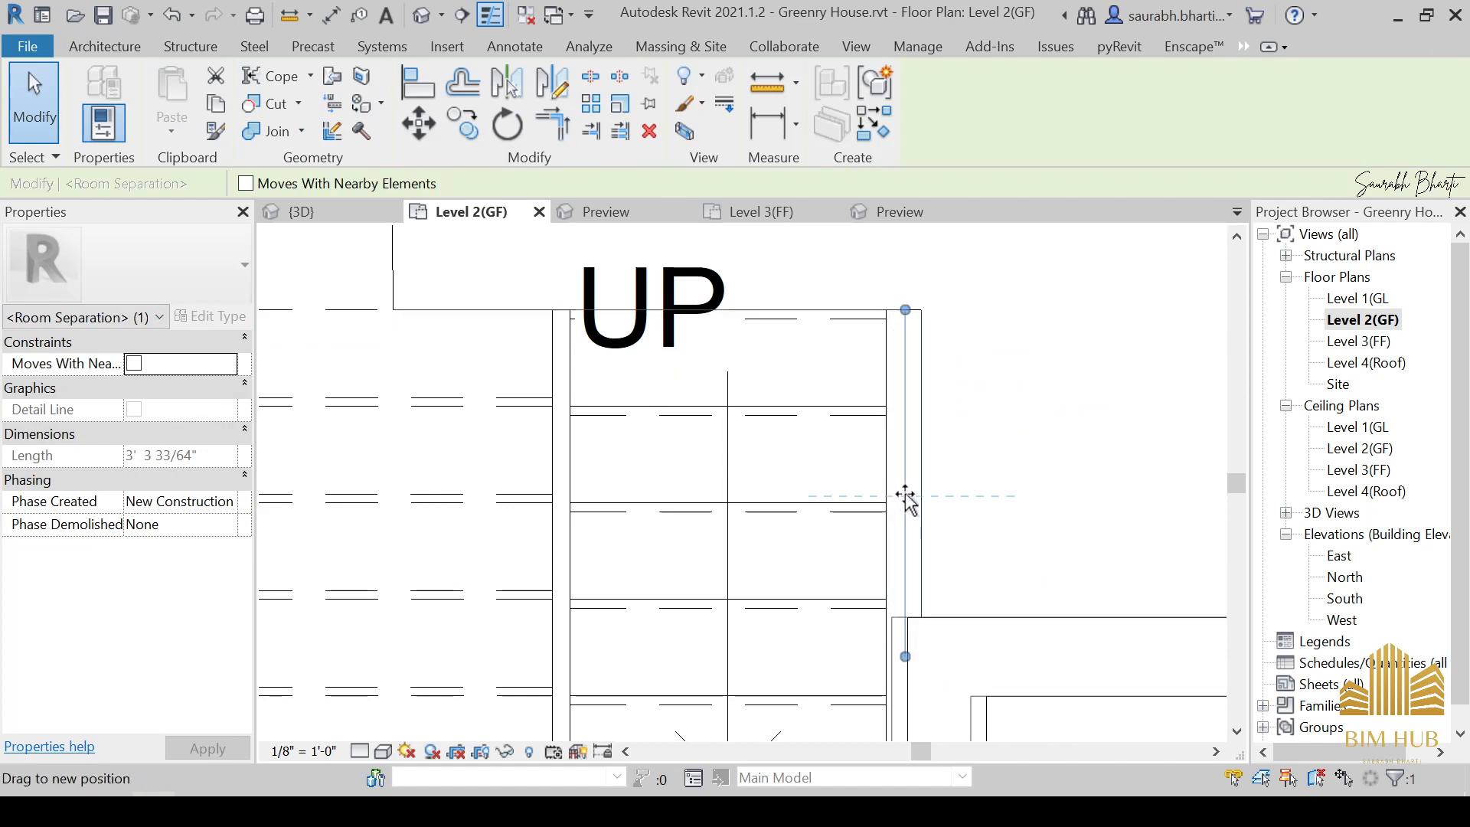
{"action": "left_click_drag", "start_coordinate": [908, 494], "coordinate": [923, 498]}
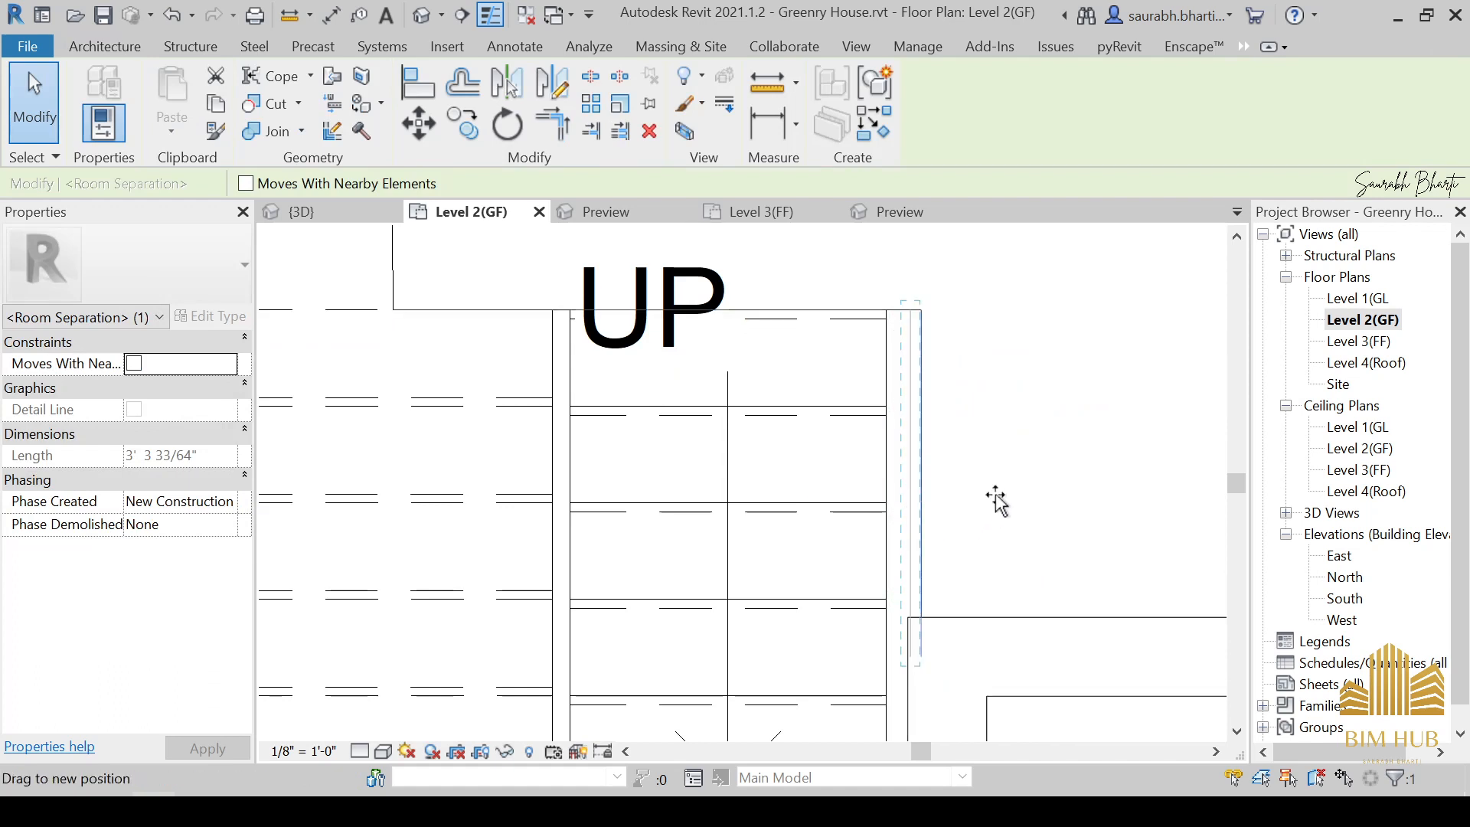
{"action": "key", "text": "Escape"}
Place tagged rooms in the large area beside the stair and in the smaller area above it.
{"action": "scroll", "coordinate": [995, 501], "scroll_direction": "down", "scroll_amount": 5}
{"action": "left_click", "coordinate": [134, 47]}
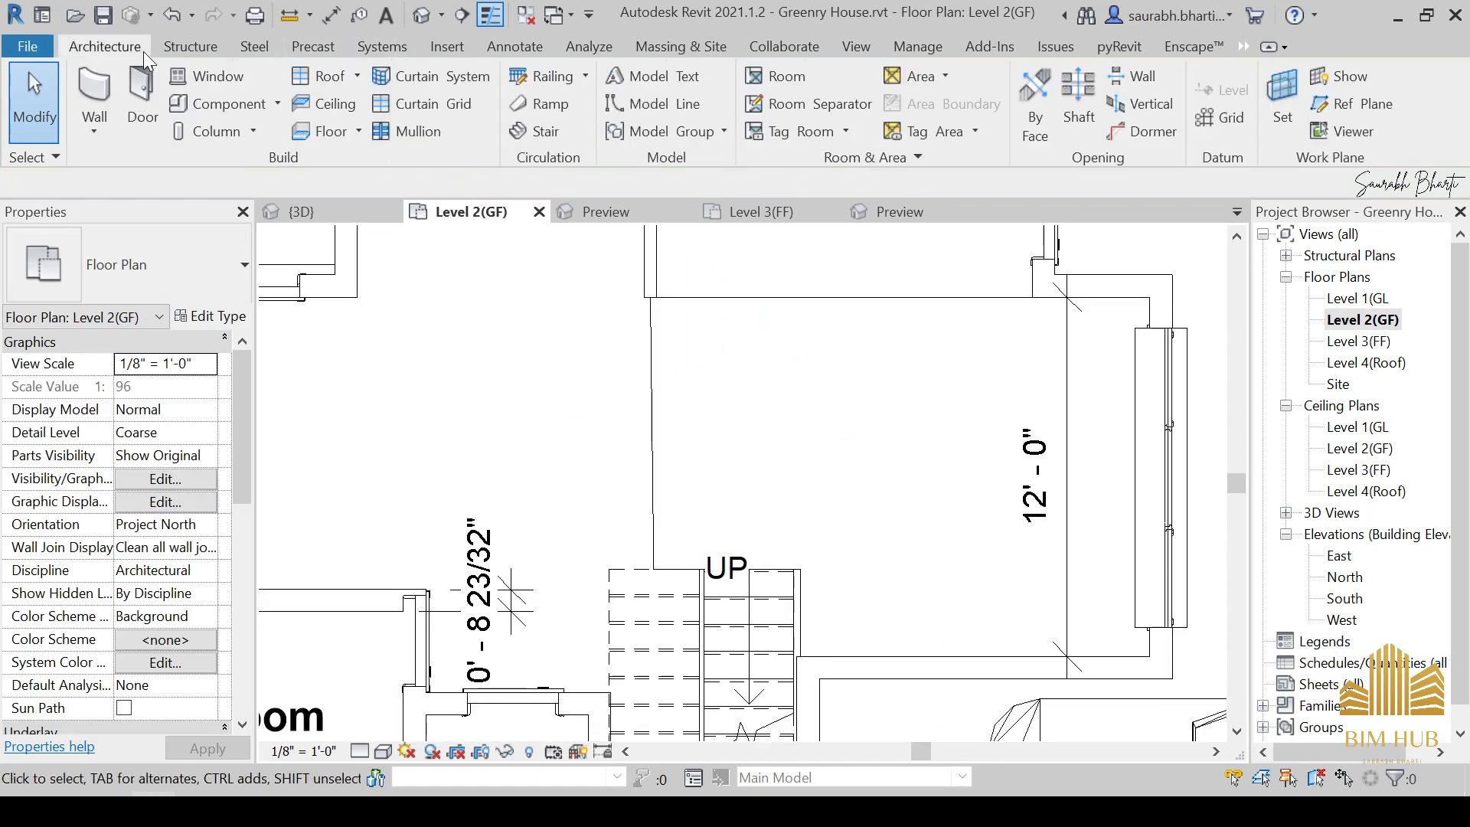
{"action": "left_click", "coordinate": [773, 76]}
{"action": "scroll", "coordinate": [897, 486], "scroll_direction": "down", "scroll_amount": 2}
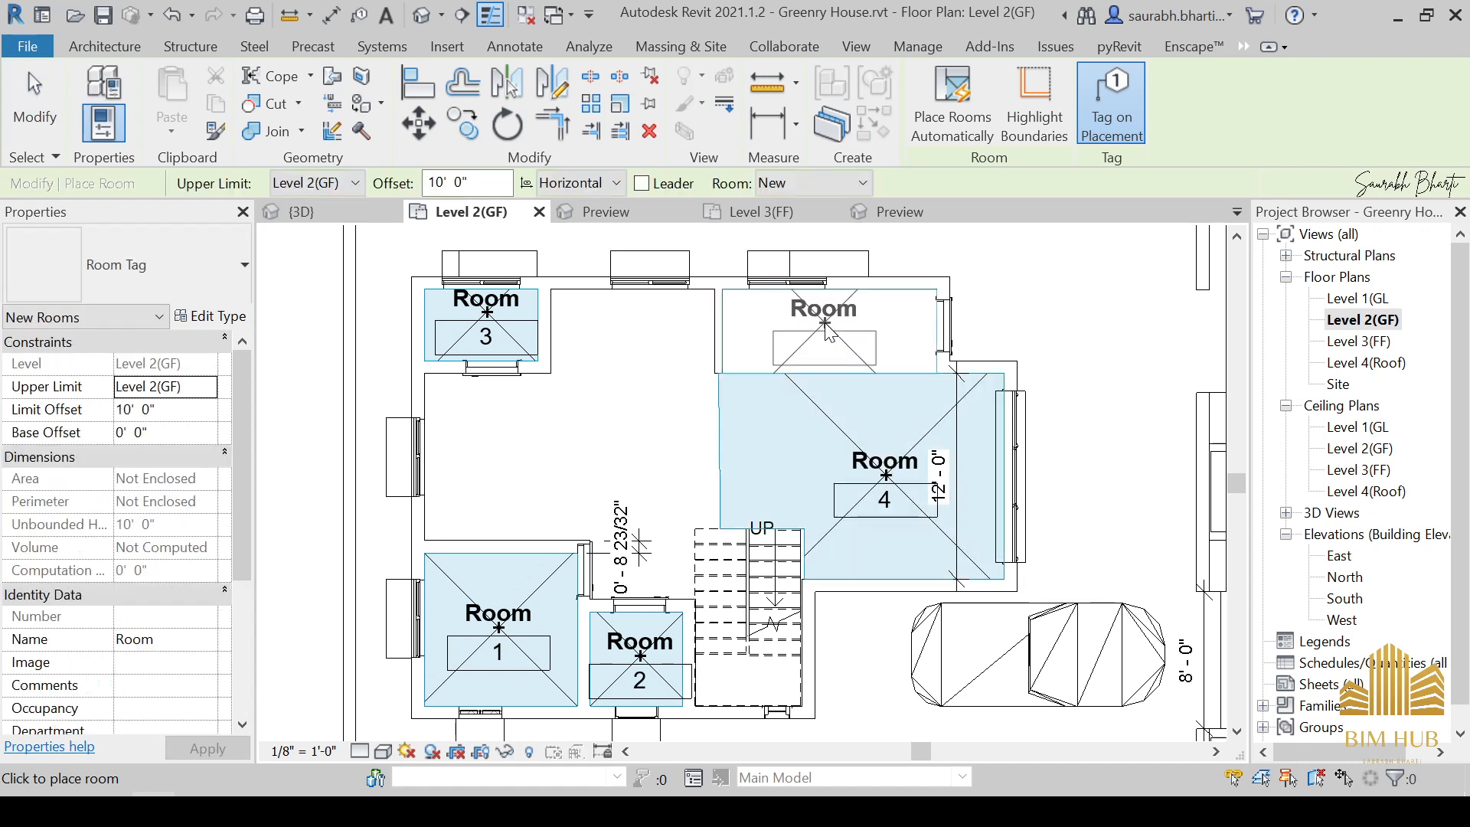
{"action": "scroll", "coordinate": [831, 337], "scroll_direction": "up", "scroll_amount": 1}
{"action": "left_click", "coordinate": [826, 314]}
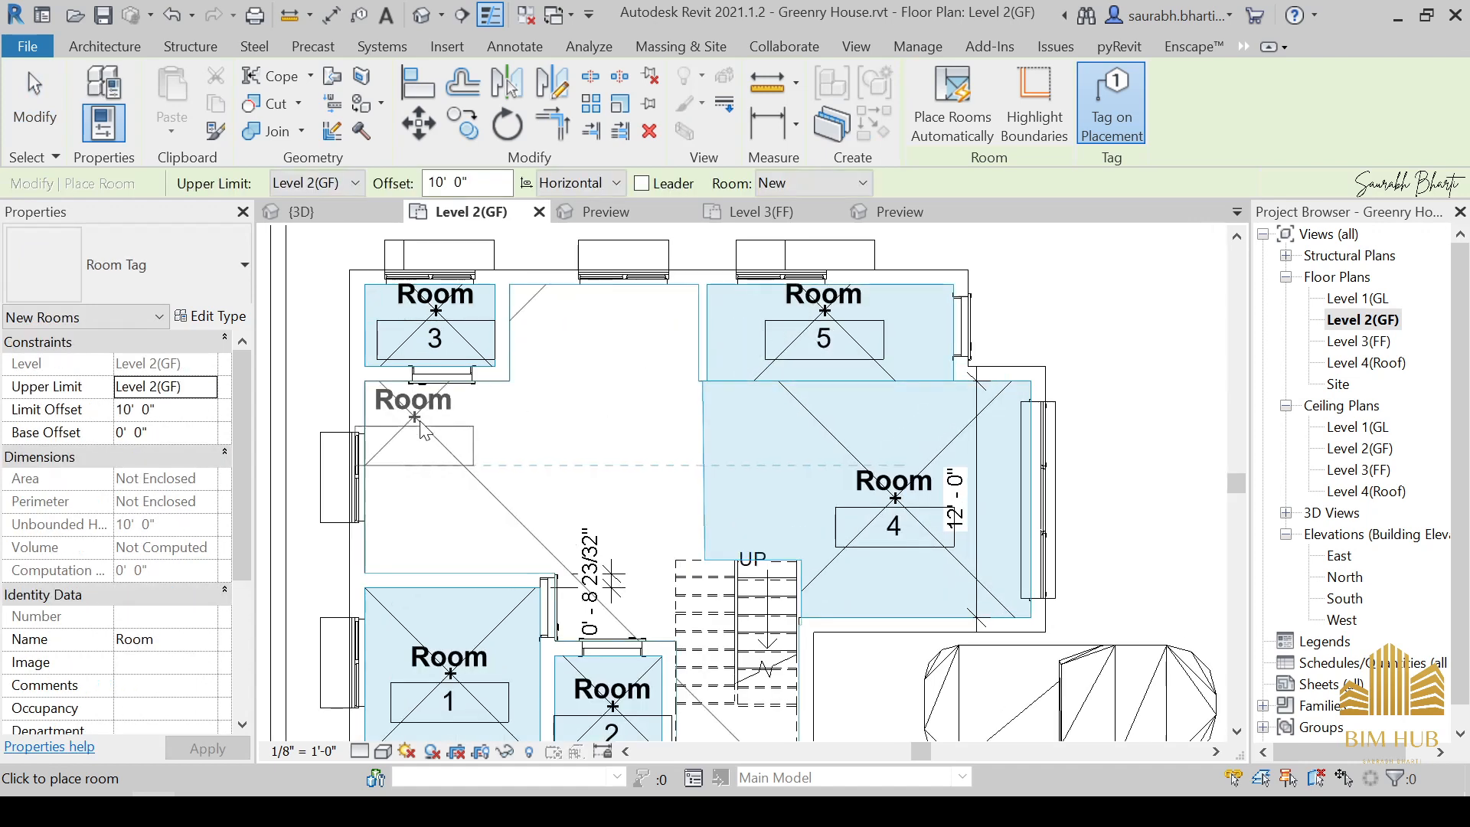
{"action": "middle_click_drag", "start_coordinate": [476, 405], "coordinate": [627, 429]}
{"action": "key", "text": "Escape"}
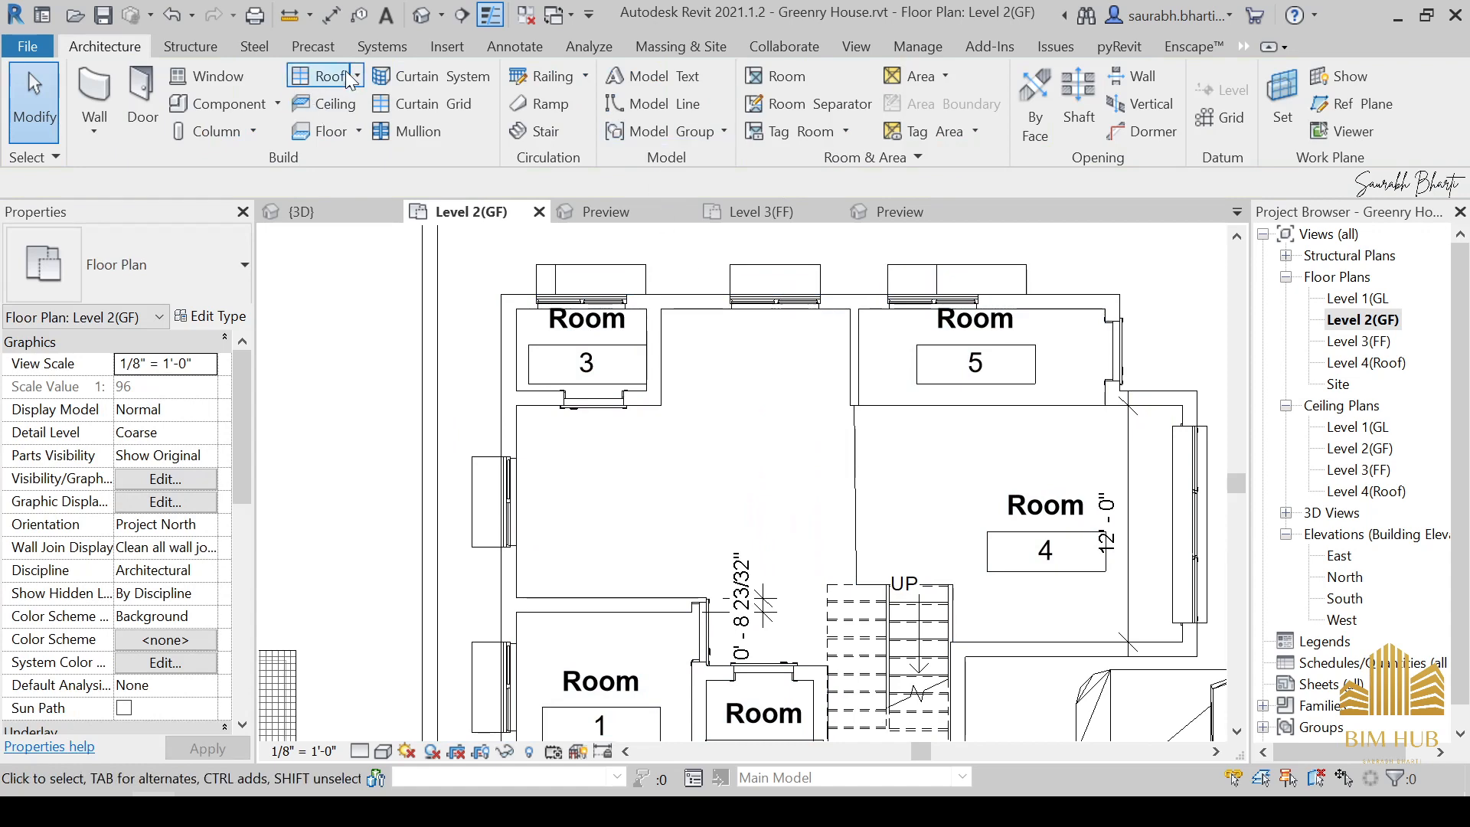
Draw a vertical room separation line about 10' 1" long from the wall corner above Room 1 up level with Room 3's lower wall.
{"action": "left_click", "coordinate": [811, 104]}
{"action": "scroll", "coordinate": [712, 593], "scroll_direction": "up", "scroll_amount": 2}
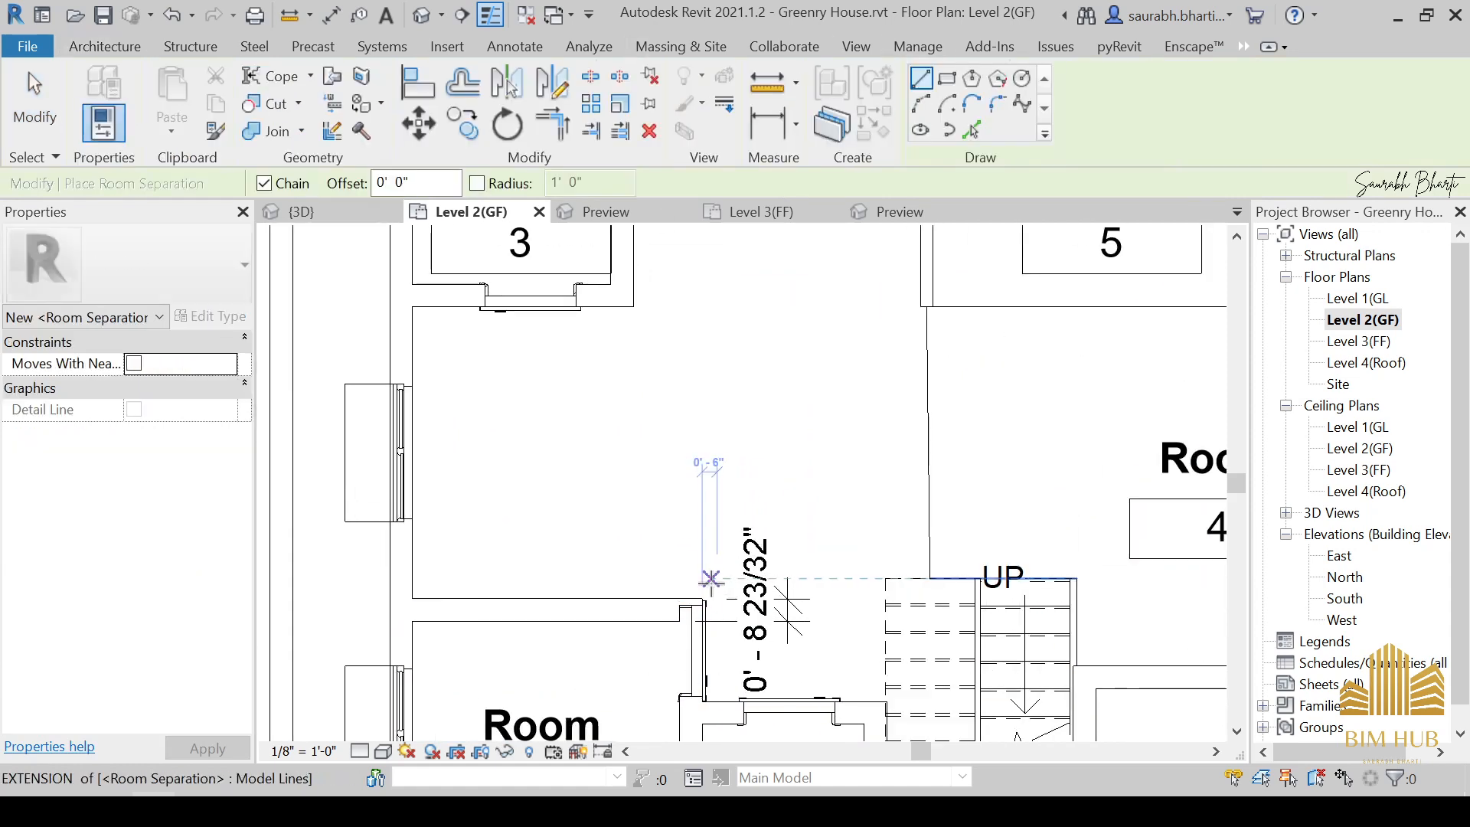
{"action": "scroll", "coordinate": [685, 624], "scroll_direction": "up", "scroll_amount": 2}
{"action": "left_click", "coordinate": [680, 617]}
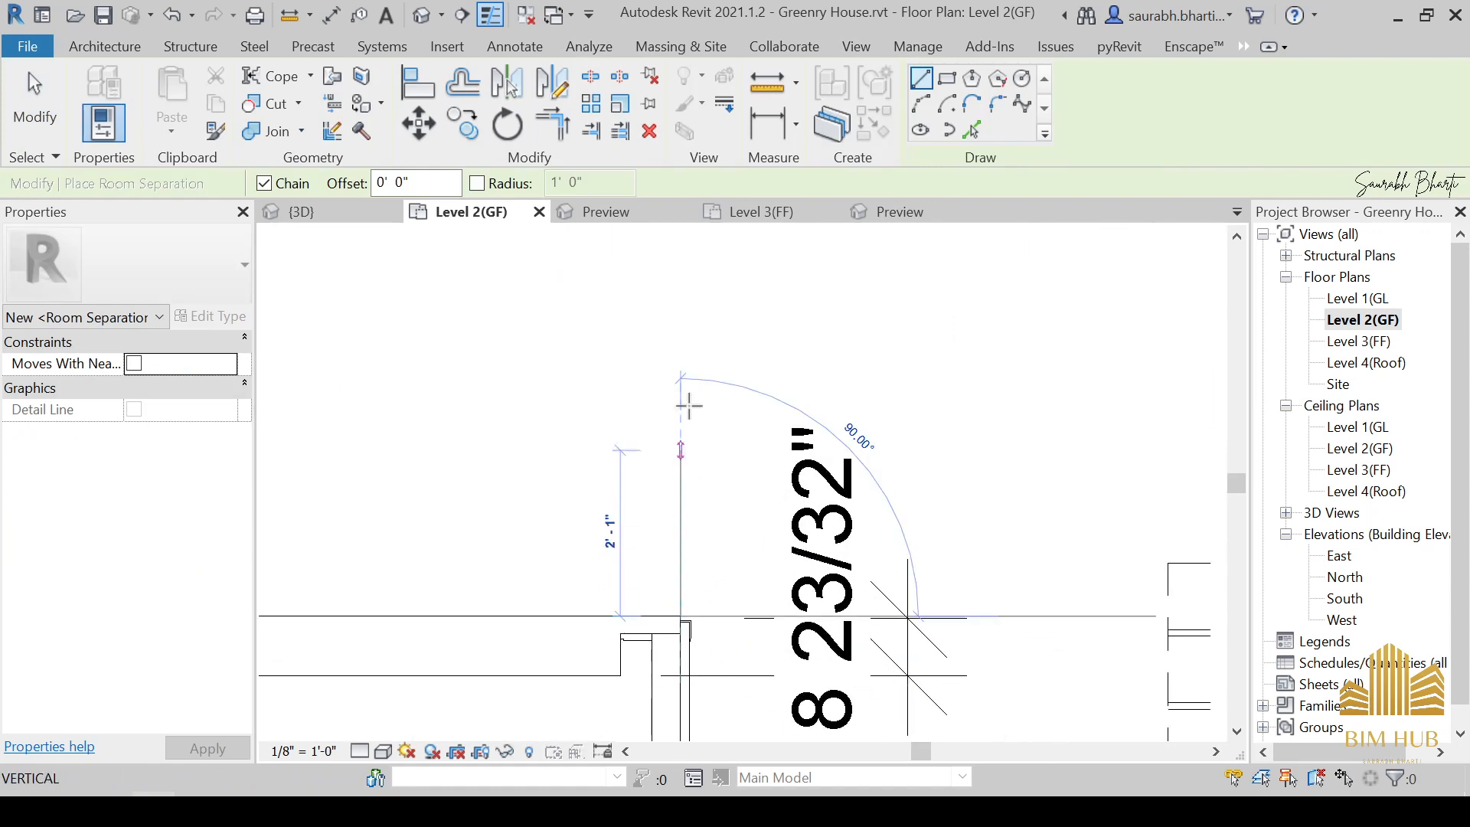
{"action": "scroll", "coordinate": [681, 356], "scroll_direction": "down", "scroll_amount": 3}
{"action": "middle_click_drag", "start_coordinate": [689, 394], "coordinate": [712, 666]}
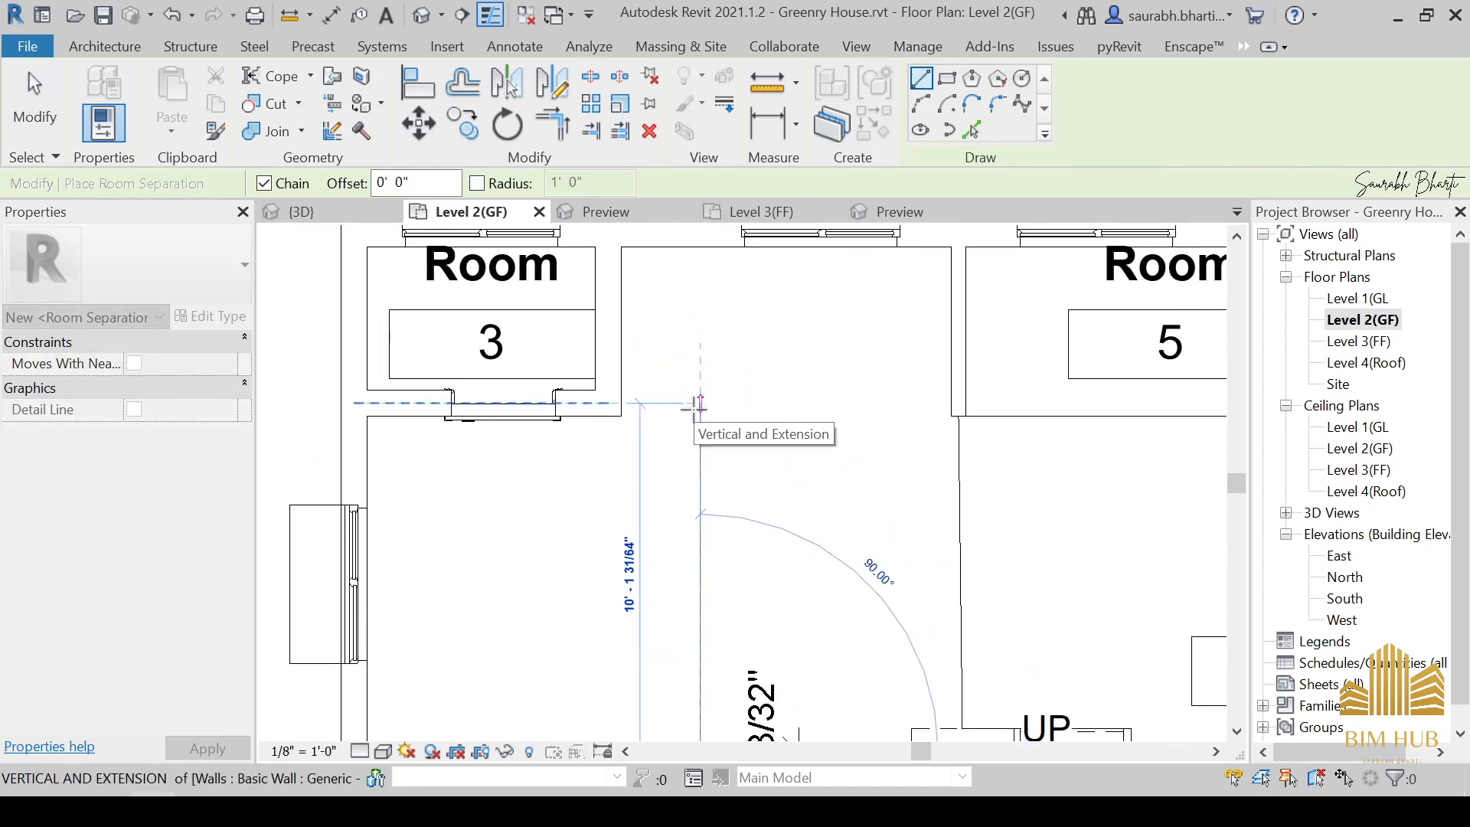
{"action": "left_click", "coordinate": [700, 403]}
{"action": "key", "text": "Escape"}
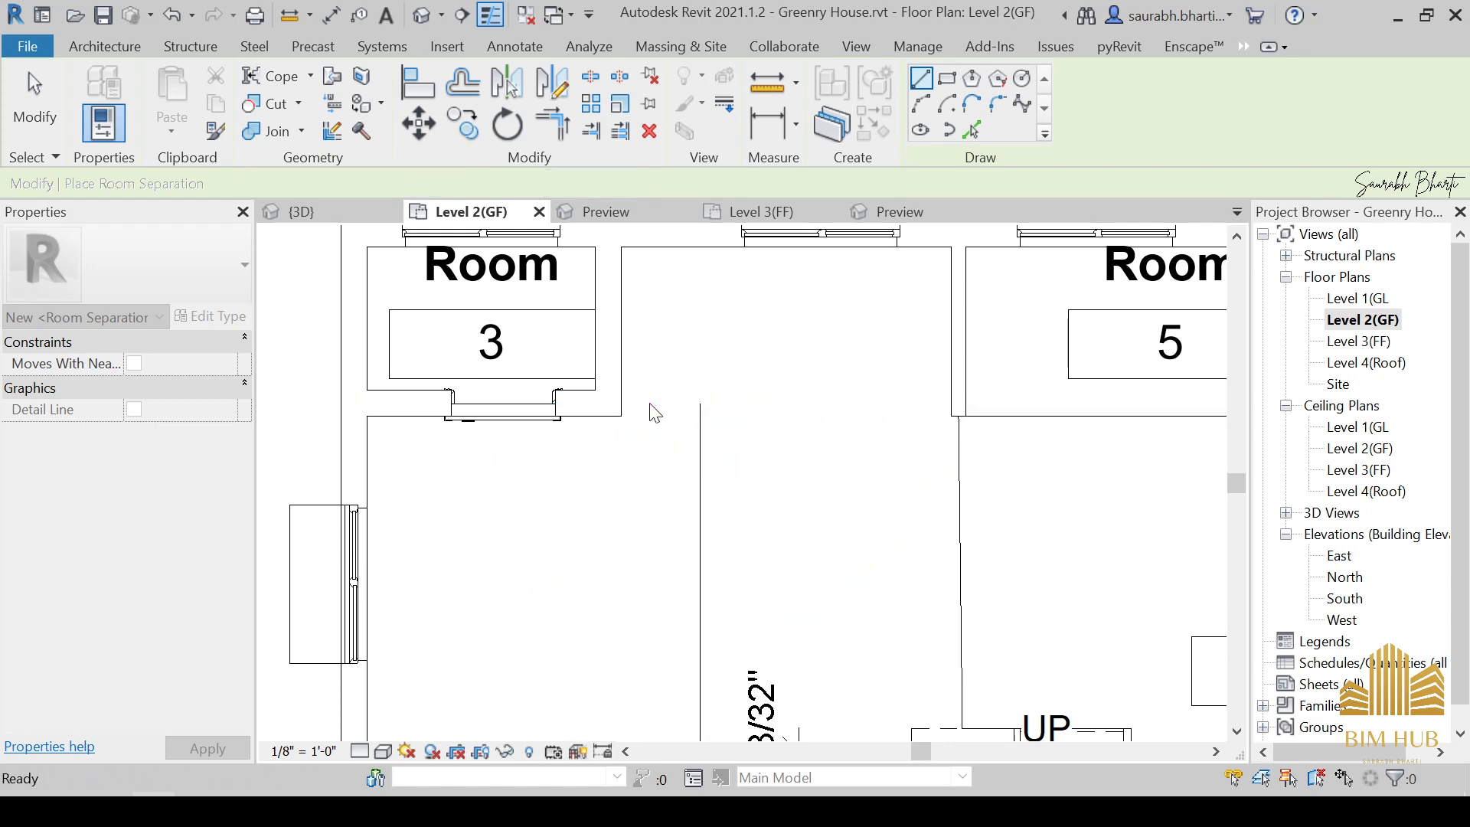
Draw a short horizontal room separation line from Room 3's outer wall corner to the vertical line and trim both into a corner.
{"action": "left_click", "coordinate": [621, 416]}
{"action": "left_click", "coordinate": [699, 416]}
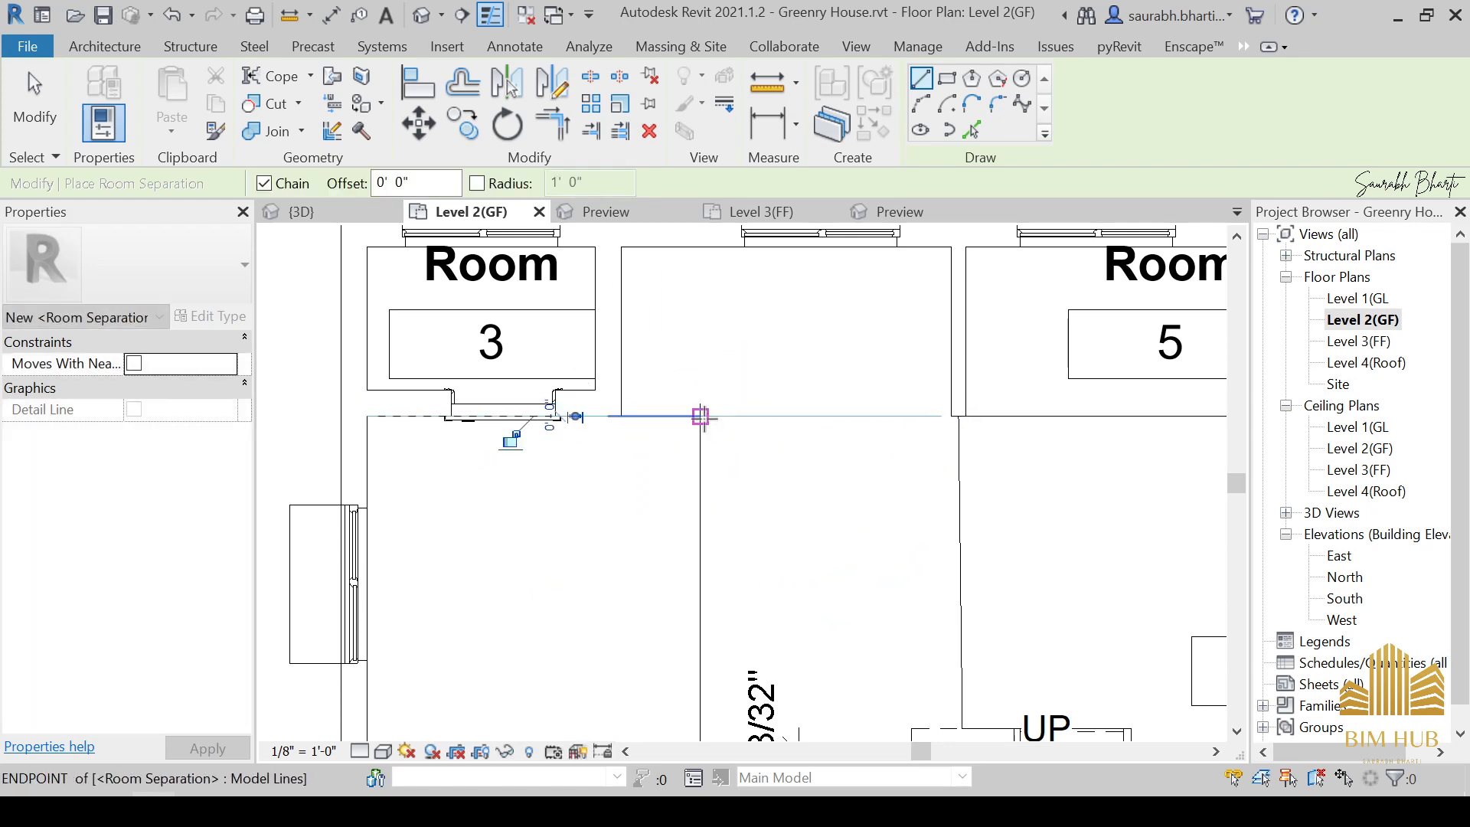
{"action": "key", "text": "Escape"}
{"action": "key", "text": "Escape"}
{"action": "key", "text": "t"}
{"action": "key", "text": "r"}
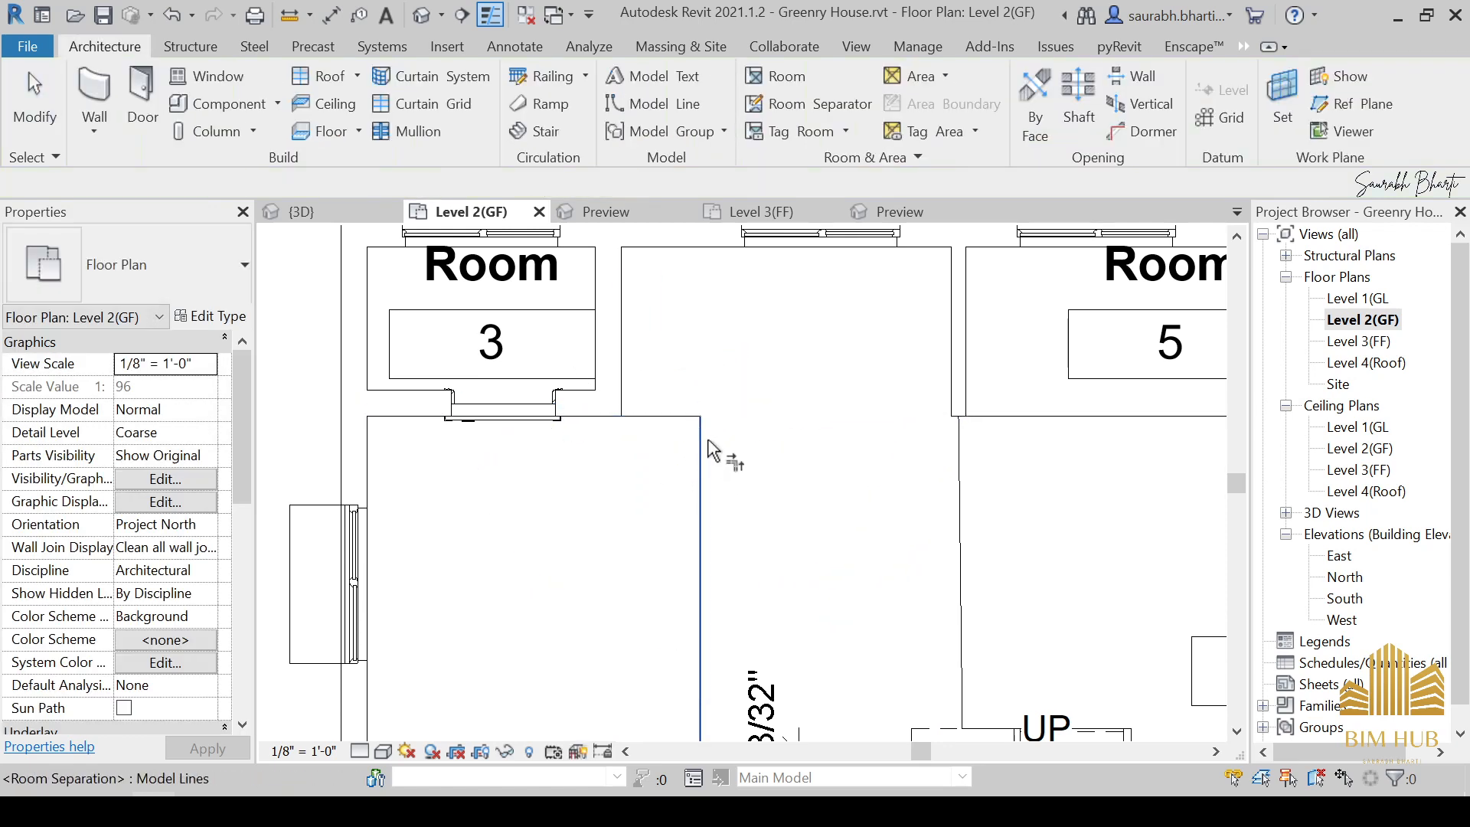
Place tagged rooms in the enclosed area between Rooms 1 and 3 and in the central passage.
{"action": "scroll", "coordinate": [700, 477], "scroll_direction": "down", "scroll_amount": 2}
{"action": "left_click", "coordinate": [776, 75]}
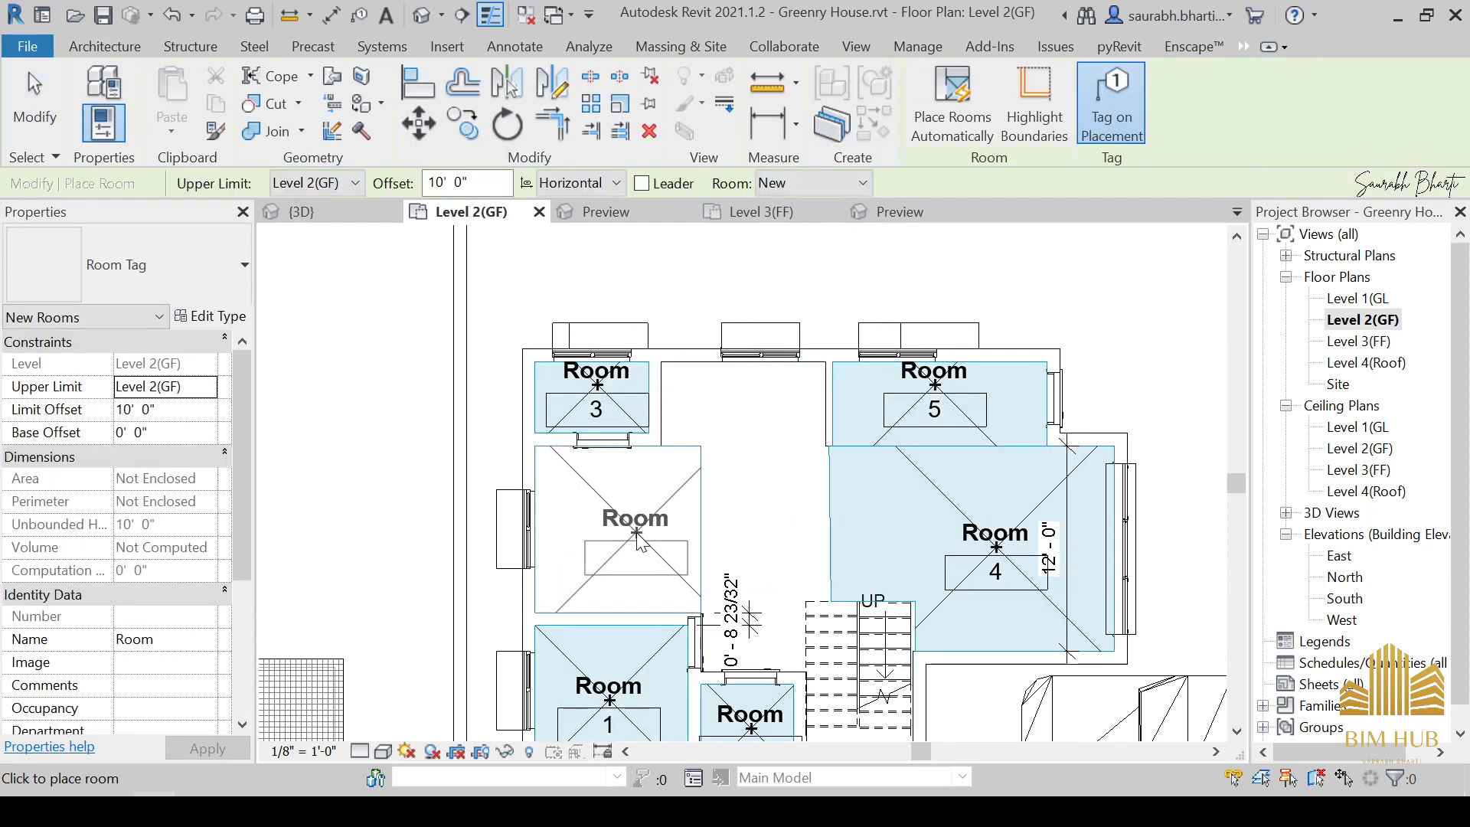
{"action": "left_click", "coordinate": [617, 537]}
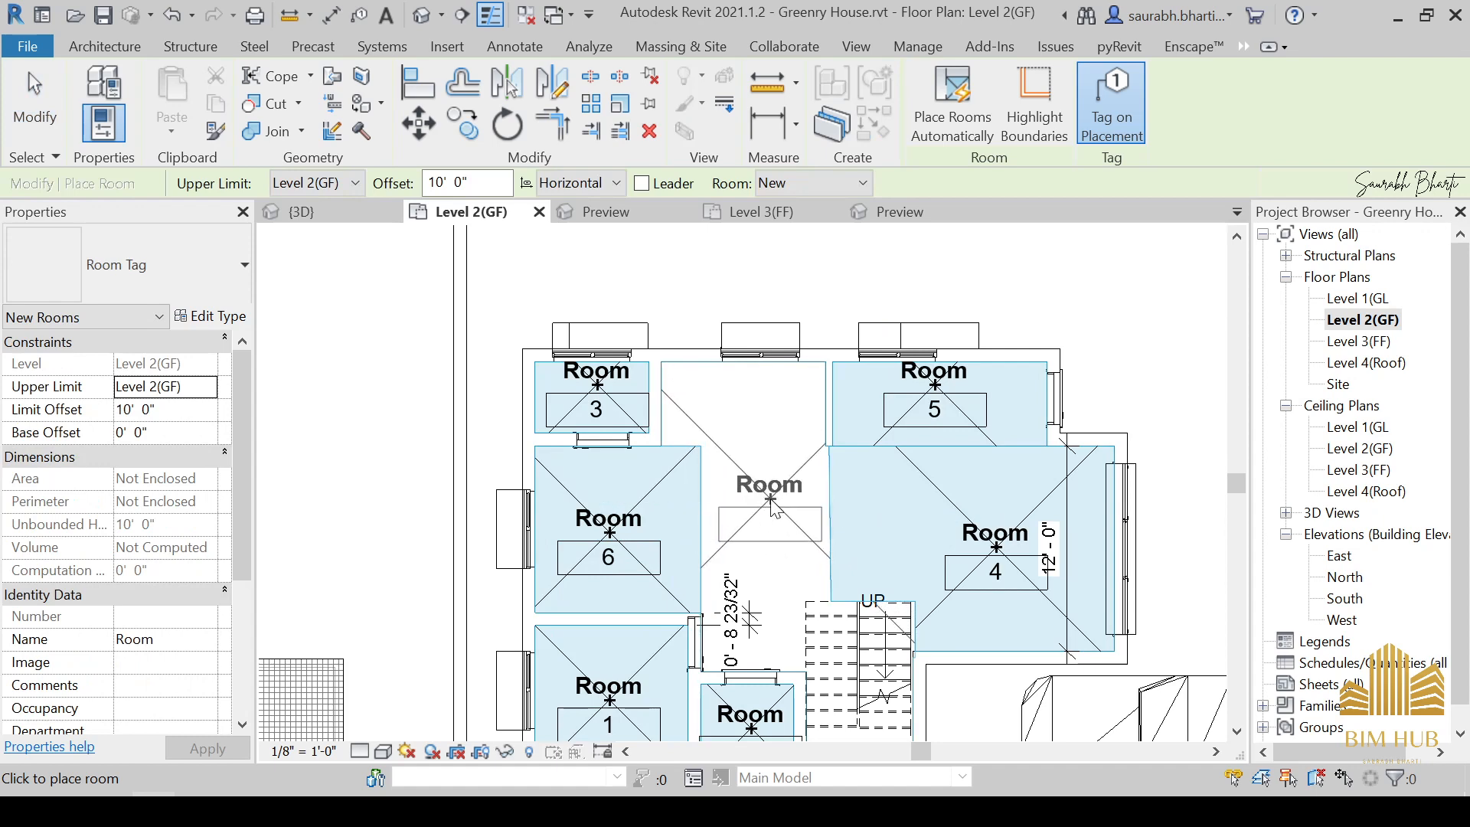
{"action": "scroll", "coordinate": [763, 395], "scroll_direction": "up", "scroll_amount": 2}
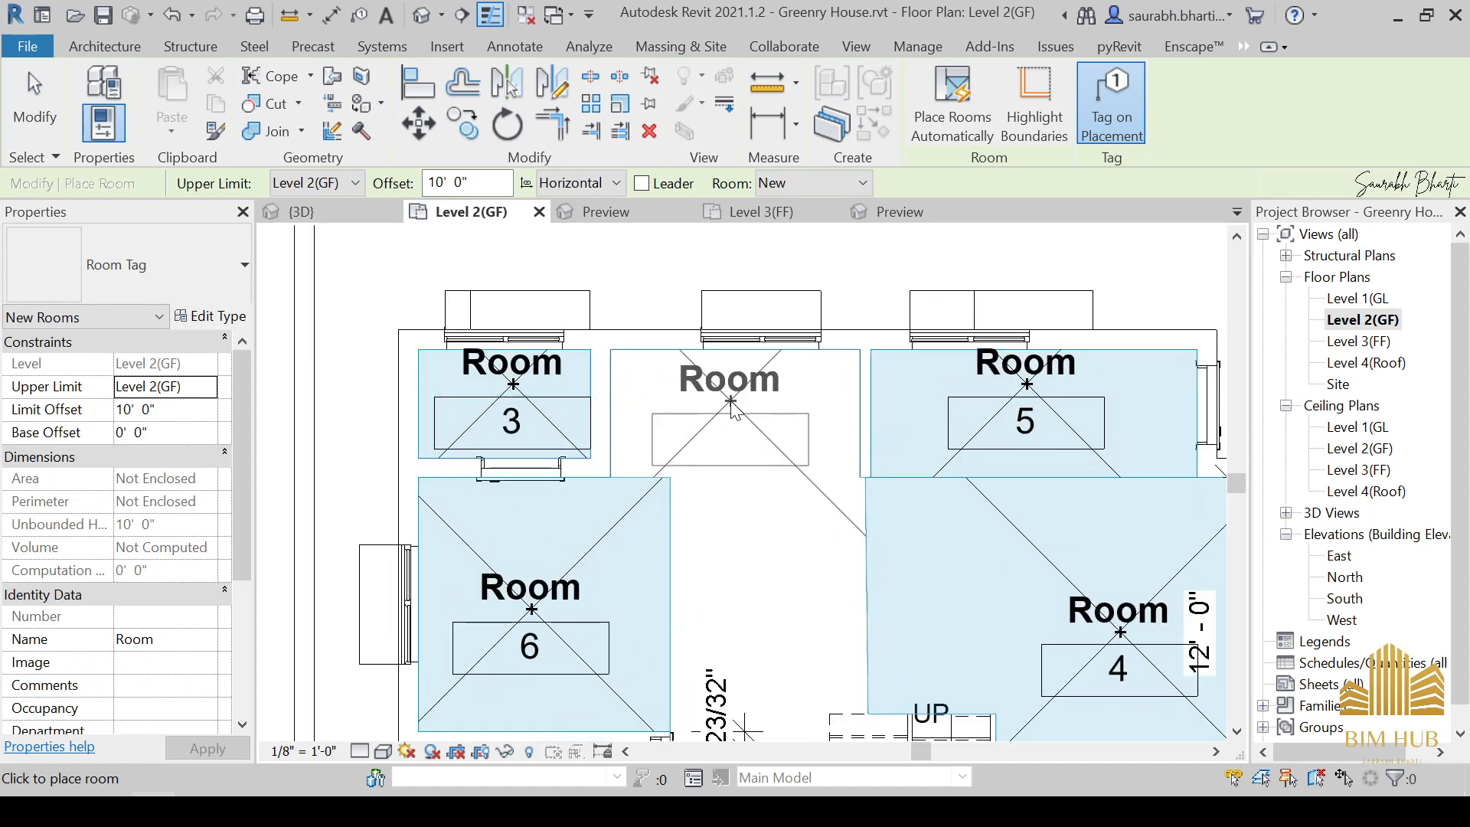
{"action": "scroll", "coordinate": [761, 475], "scroll_direction": "up", "scroll_amount": 2}
{"action": "scroll", "coordinate": [778, 414], "scroll_direction": "down", "scroll_amount": 2}
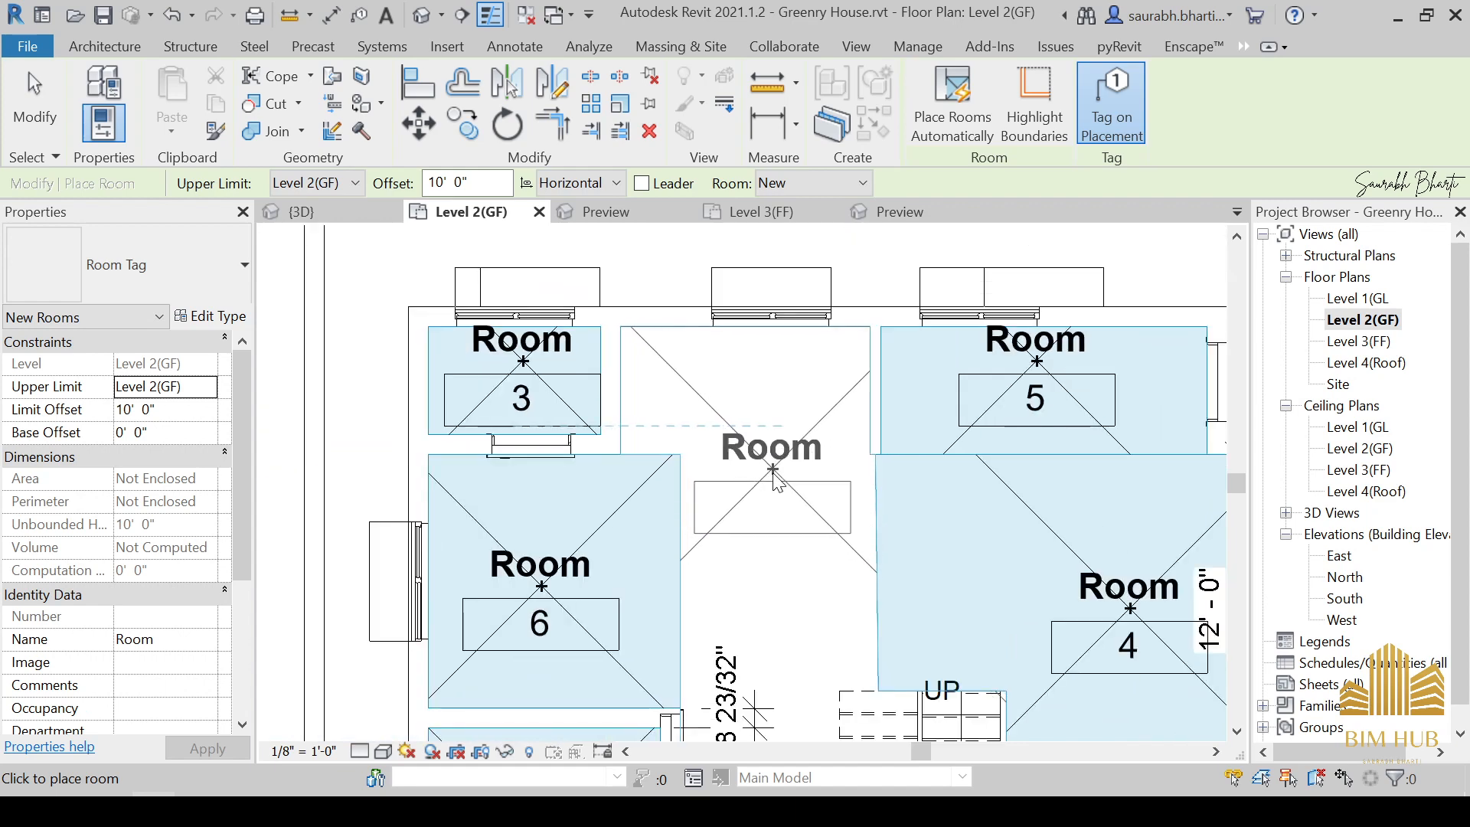
{"action": "left_click", "coordinate": [774, 473]}
{"action": "scroll", "coordinate": [770, 474], "scroll_direction": "down", "scroll_amount": 2}
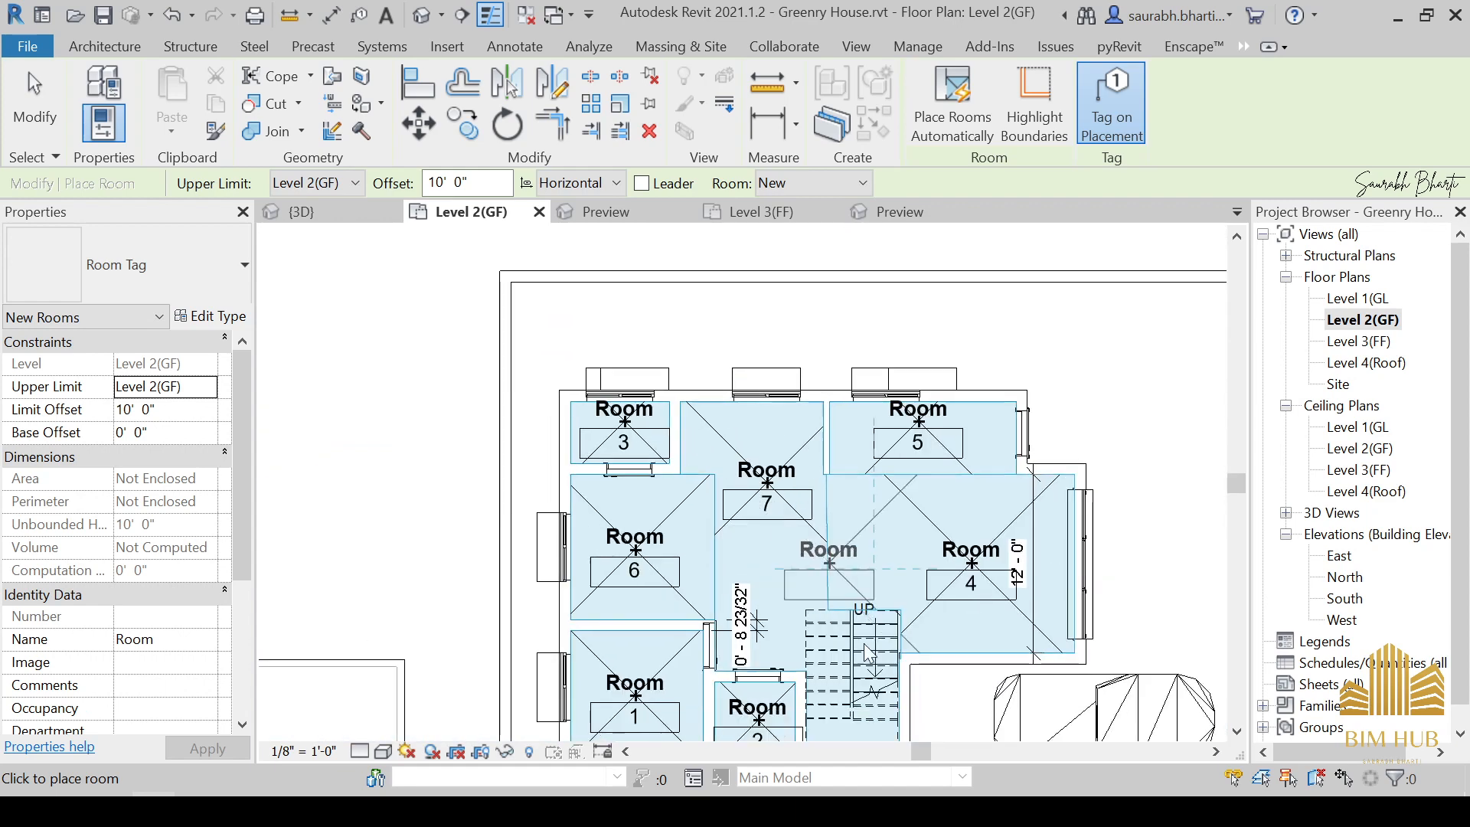
{"action": "key", "text": "Escape"}
{"action": "key", "text": "Escape"}
Select the central passage room, Room 7, to examine its boundary around the stair.
{"action": "left_click", "coordinate": [768, 506]}
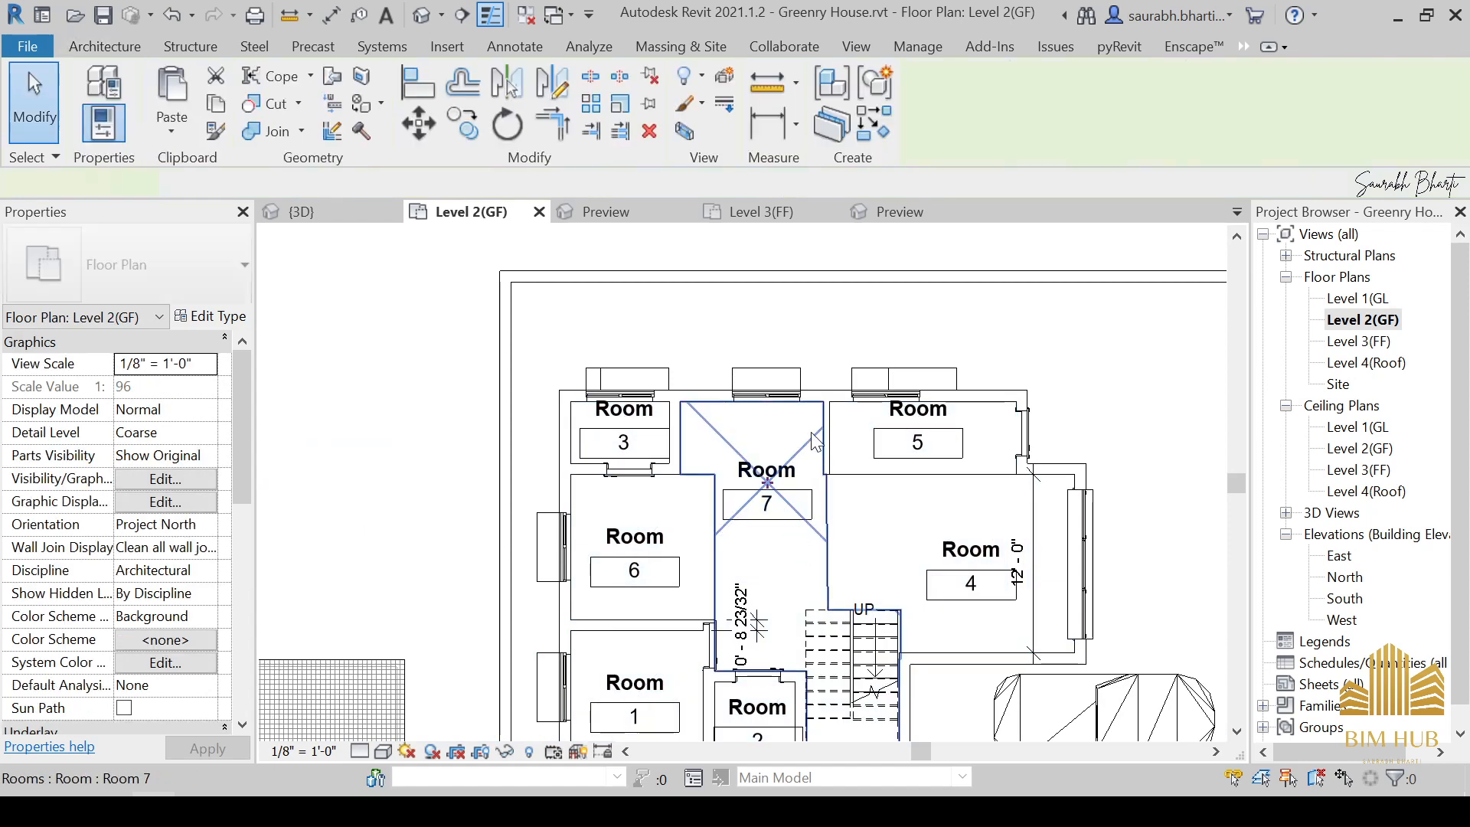
{"action": "scroll", "coordinate": [768, 505], "scroll_direction": "down", "scroll_amount": 2}
{"action": "scroll", "coordinate": [814, 551], "scroll_direction": "up", "scroll_amount": 2}
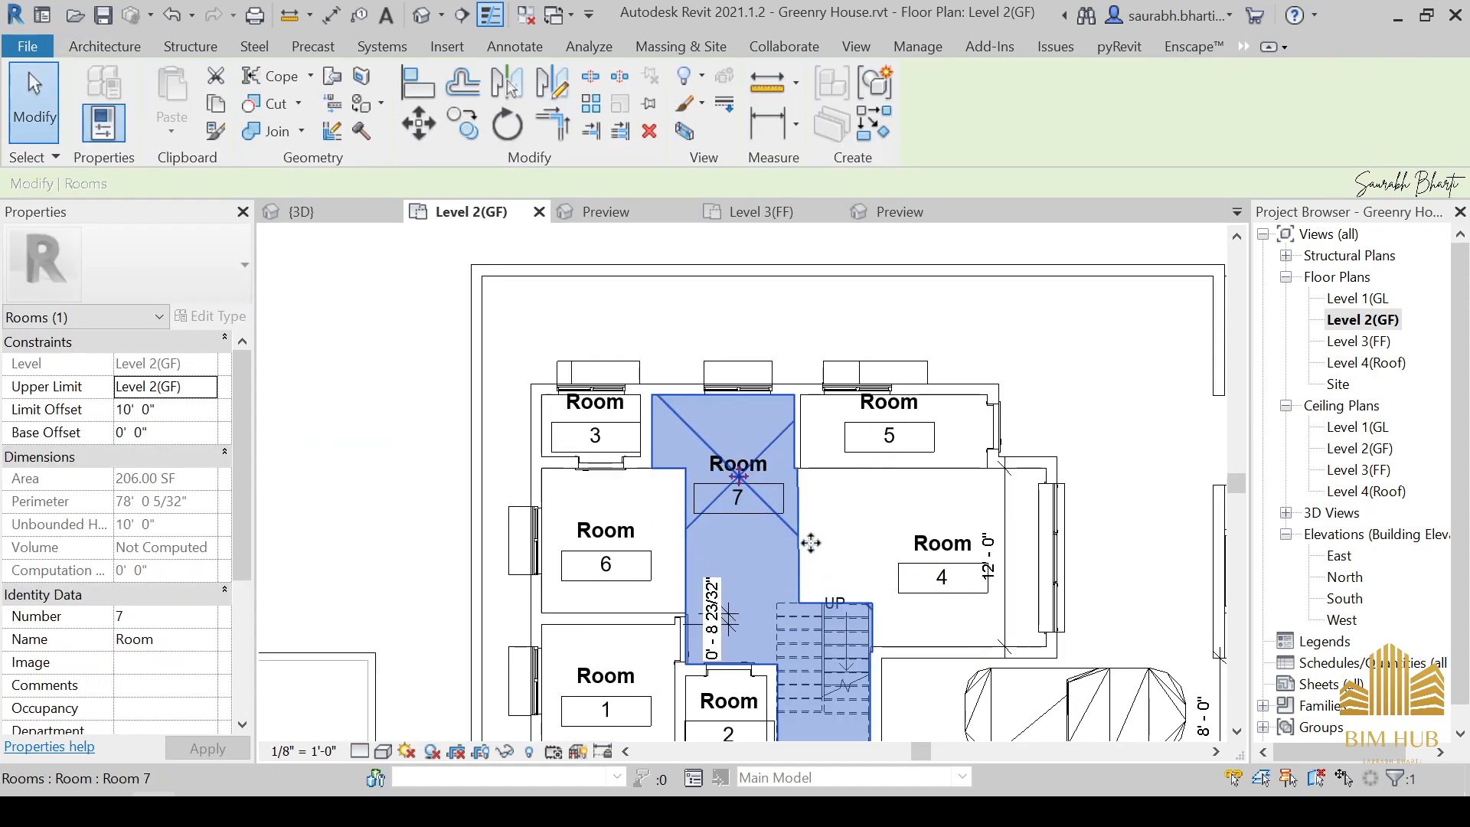
Delete Room 7 and draw a horizontal room separation line from the lower end of Room 4's separation line to Room 6's boundary.
{"action": "key", "text": "Delete"}
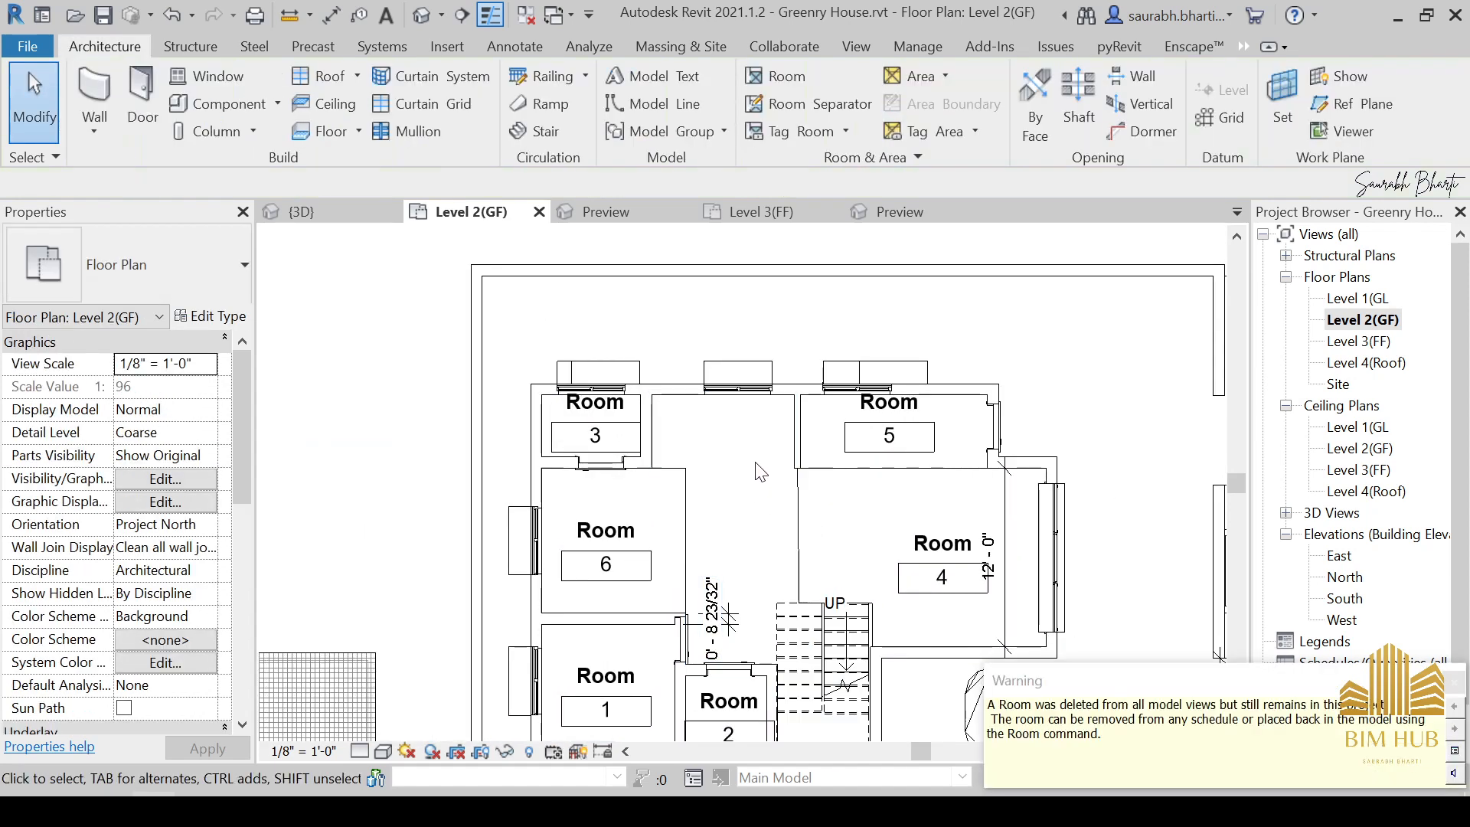
{"action": "left_click", "coordinate": [813, 105]}
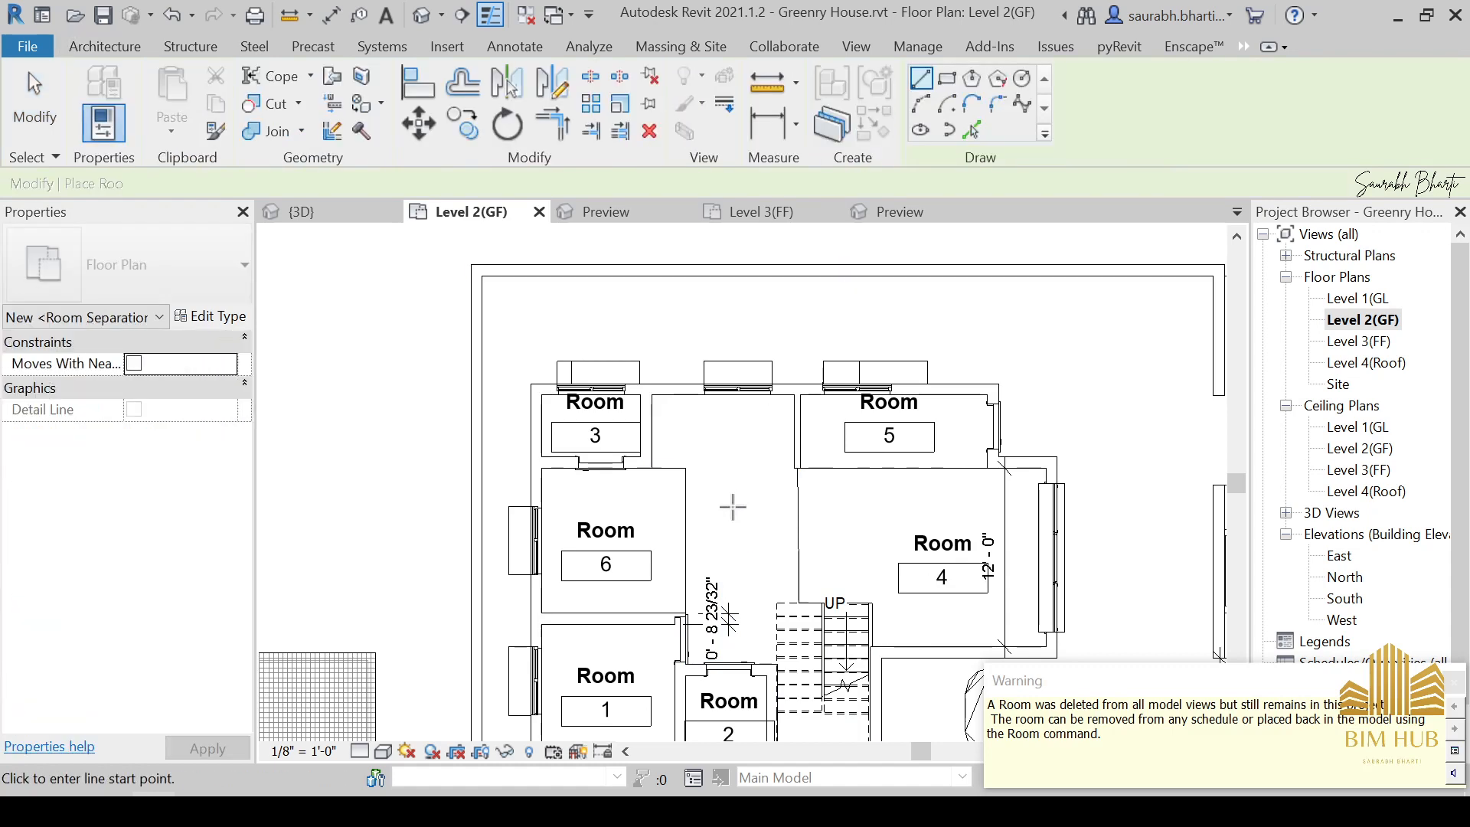
{"action": "scroll", "coordinate": [781, 601], "scroll_direction": "up", "scroll_amount": 5}
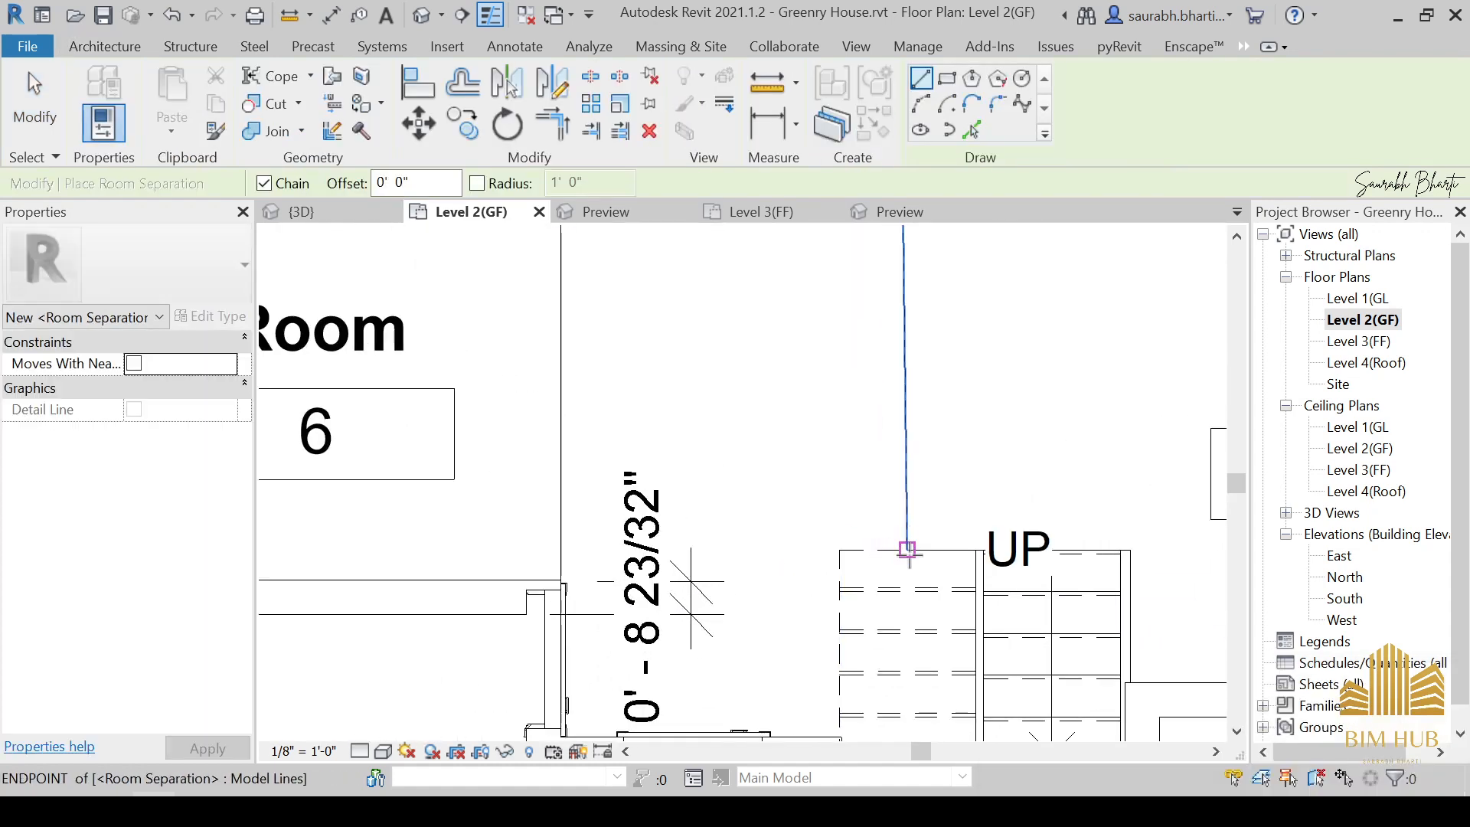
{"action": "left_click", "coordinate": [908, 549]}
{"action": "key", "text": "Escape"}
{"action": "left_click", "coordinate": [907, 549]}
{"action": "left_click", "coordinate": [560, 549]}
{"action": "key", "text": "Escape"}
{"action": "key", "text": "Escape"}
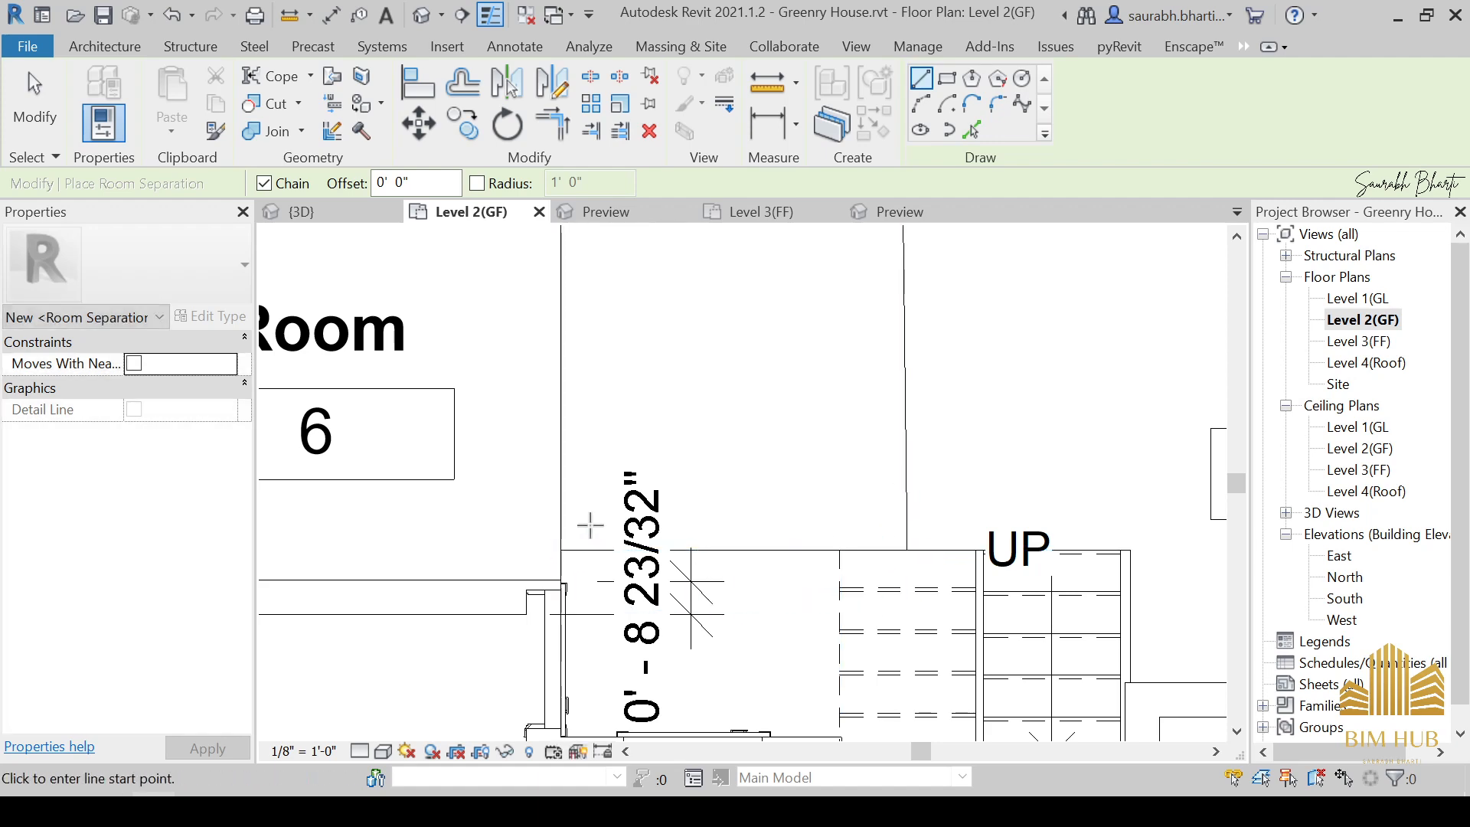
{"action": "scroll", "coordinate": [671, 369], "scroll_direction": "down", "scroll_amount": 4}
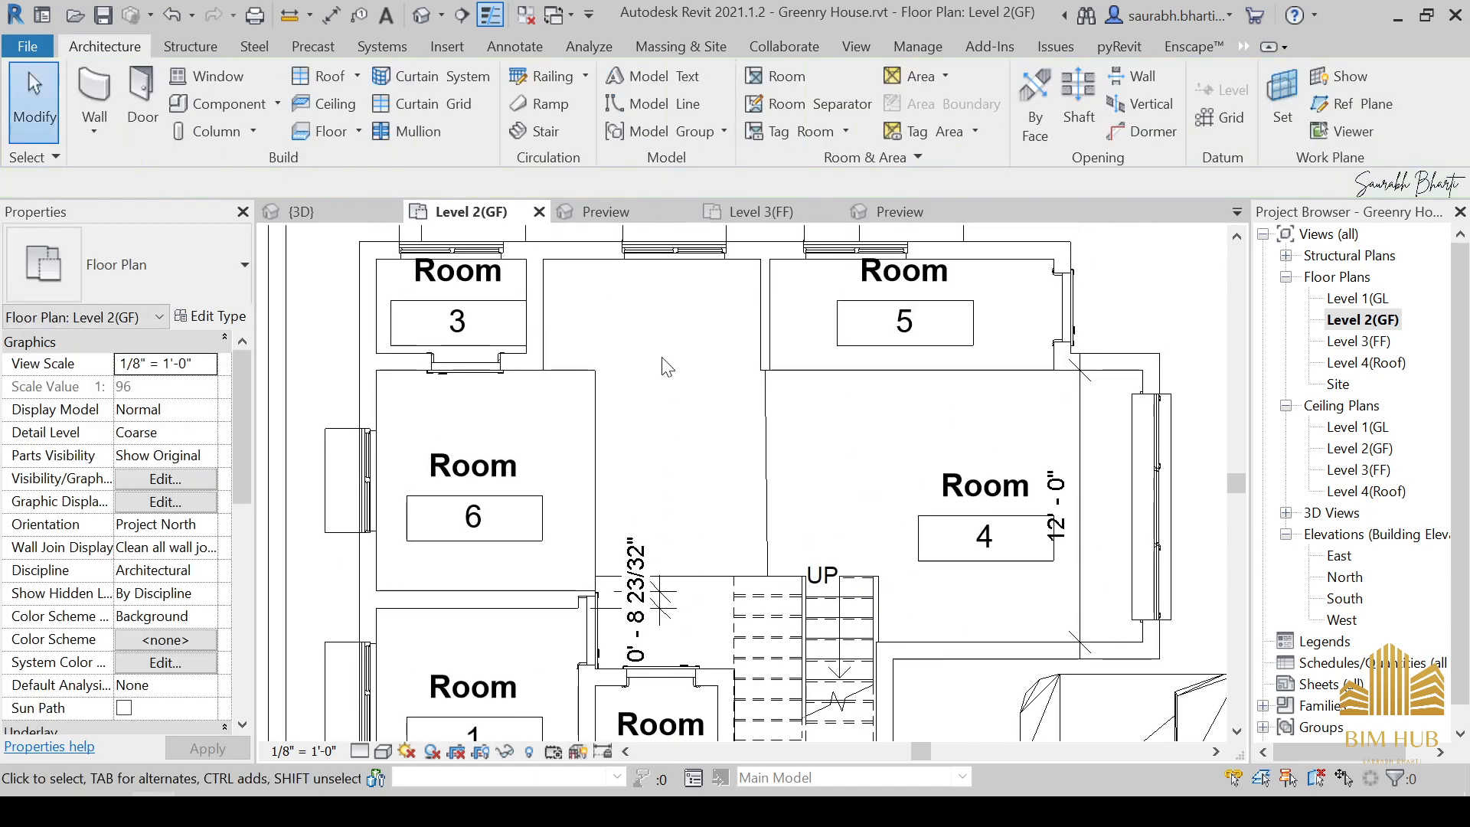
Place a tagged room in the central space between Rooms 6 and 4, above the stair.
{"action": "left_click", "coordinate": [787, 101]}
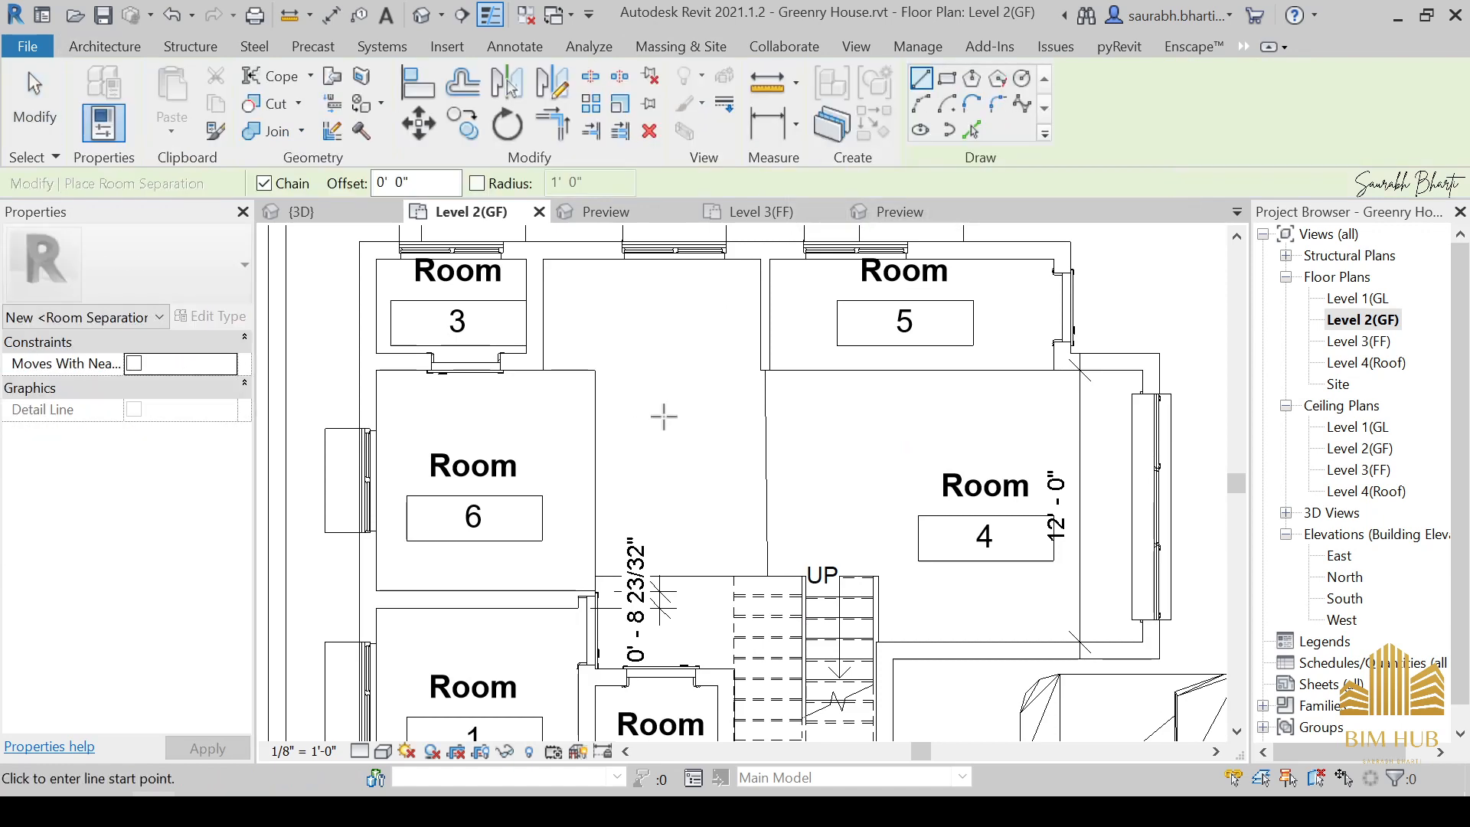
{"action": "key", "text": "Escape"}
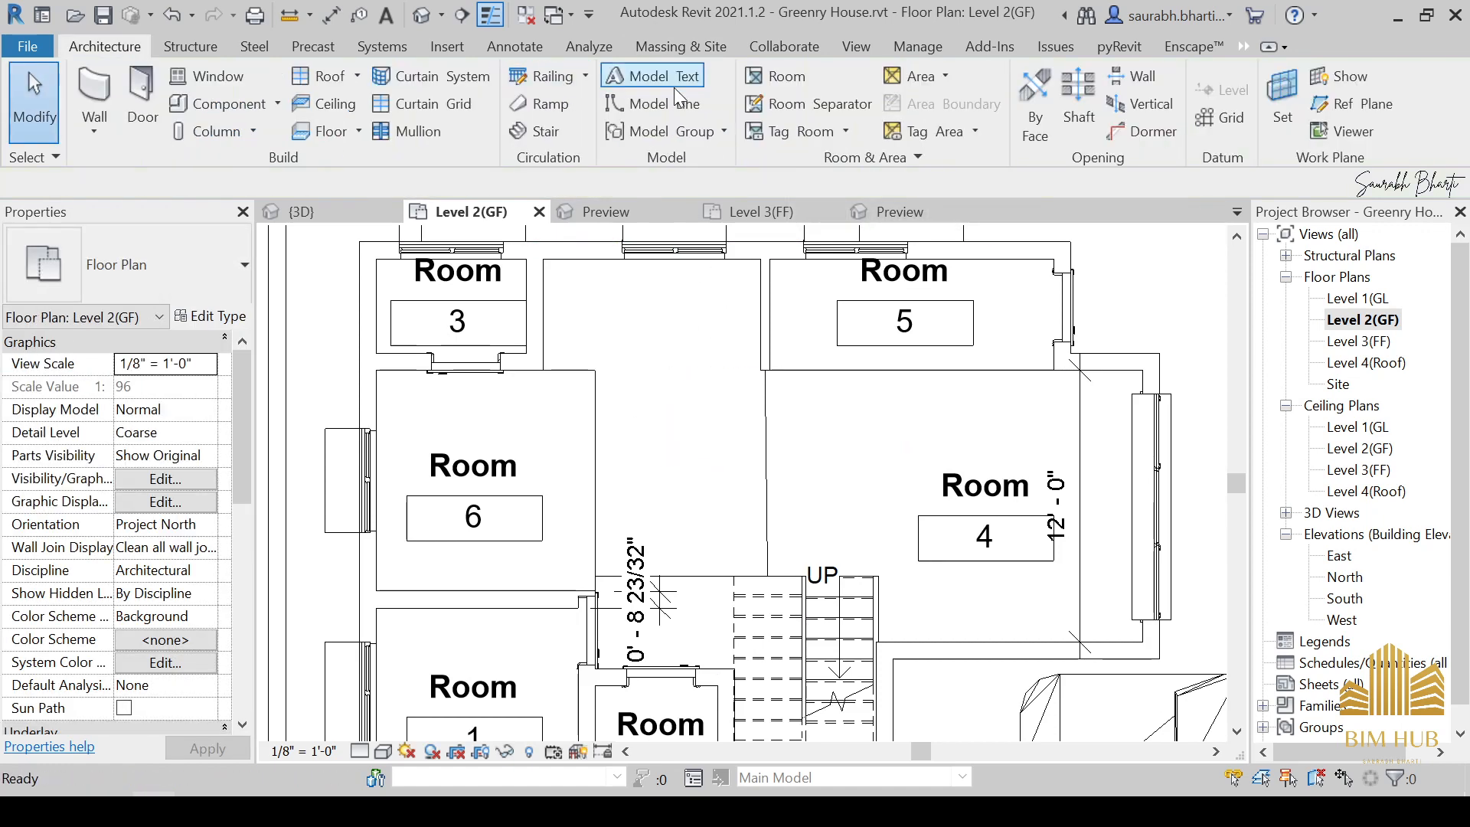
{"action": "left_click", "coordinate": [779, 76]}
{"action": "left_click", "coordinate": [678, 414]}
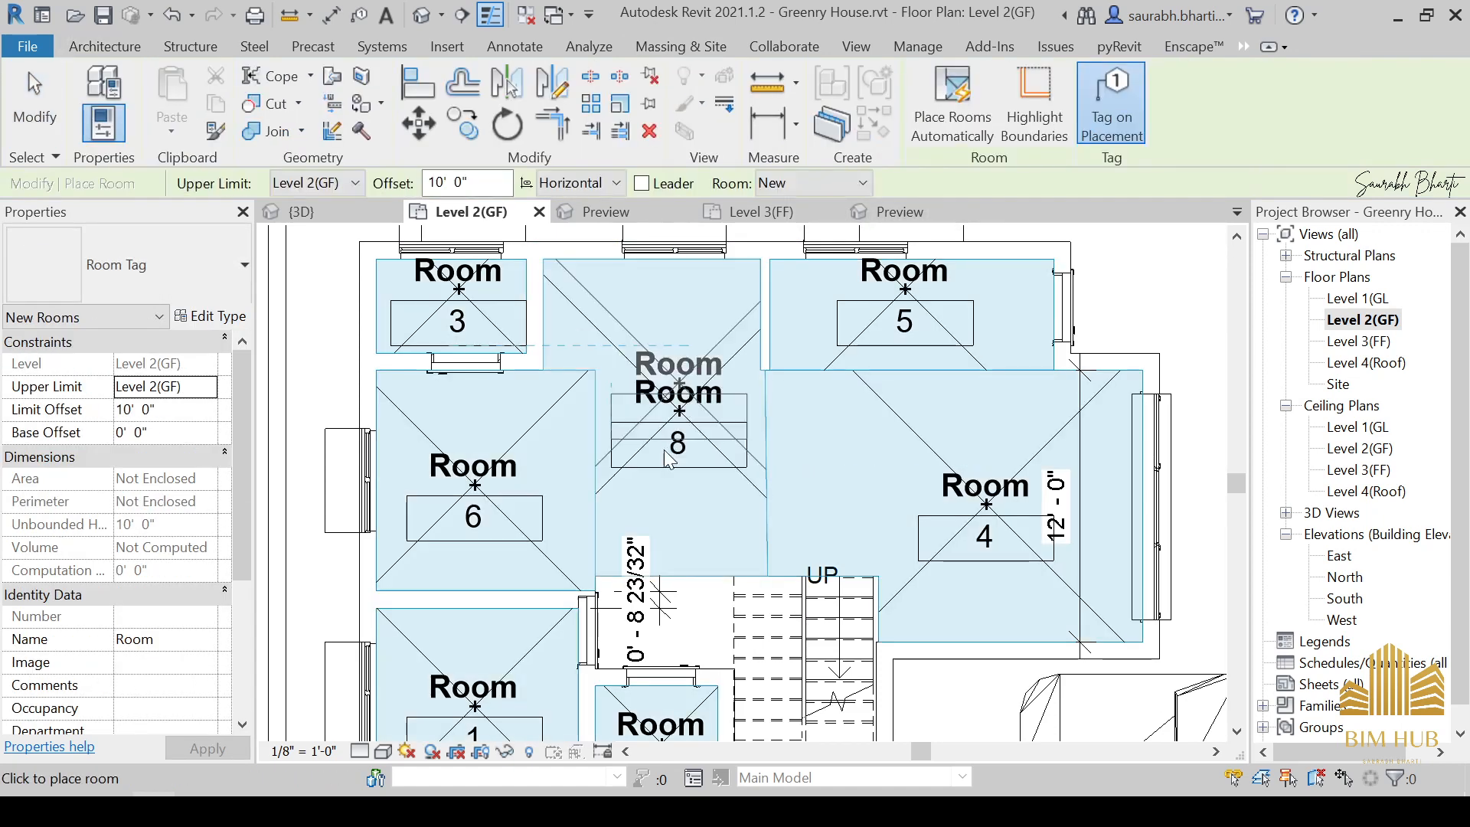
{"action": "key", "text": "Escape"}
Rename Room 1 as Bedroom through its room tag.
{"action": "scroll", "coordinate": [429, 341], "scroll_direction": "down", "scroll_amount": 1}
{"action": "scroll", "coordinate": [428, 341], "scroll_direction": "up", "scroll_amount": 2}
{"action": "left_click", "coordinate": [461, 306]}
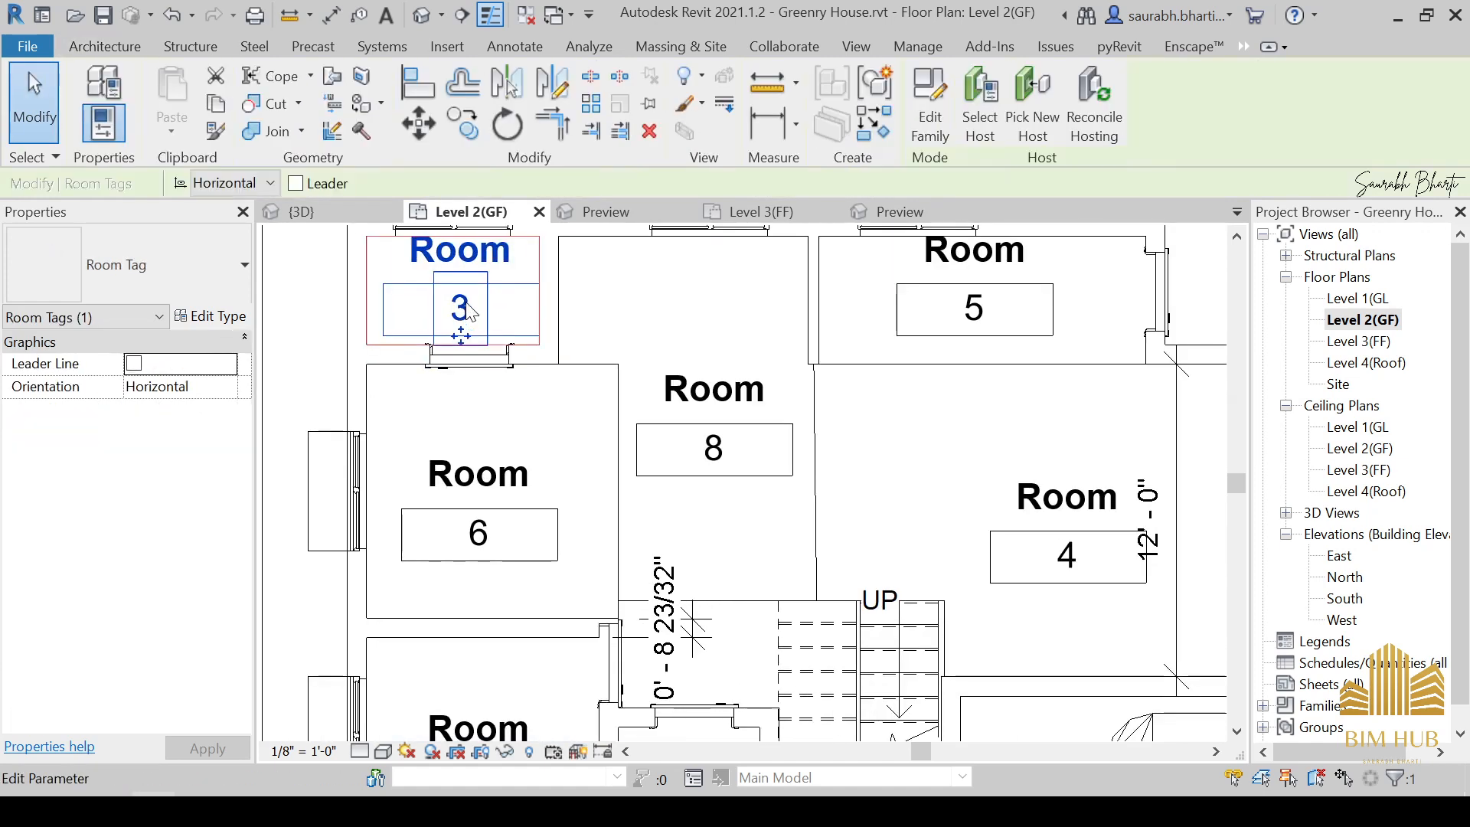
{"action": "scroll", "coordinate": [647, 435], "scroll_direction": "down", "scroll_amount": 1}
{"action": "middle_click_drag", "start_coordinate": [647, 435], "coordinate": [706, 365]}
{"action": "key", "text": "Escape"}
{"action": "left_click", "coordinate": [575, 582]}
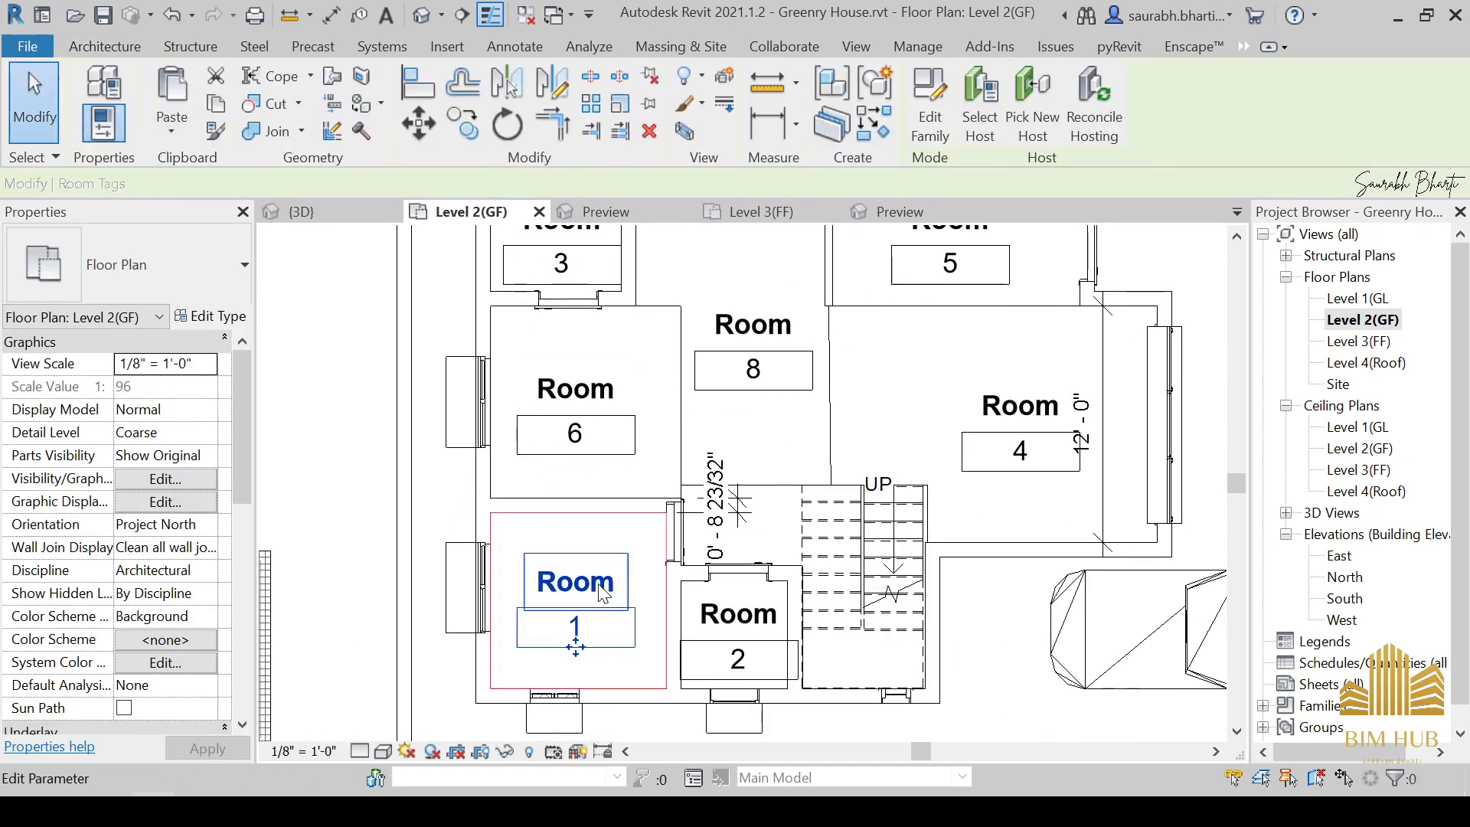
{"action": "left_click", "coordinate": [575, 581]}
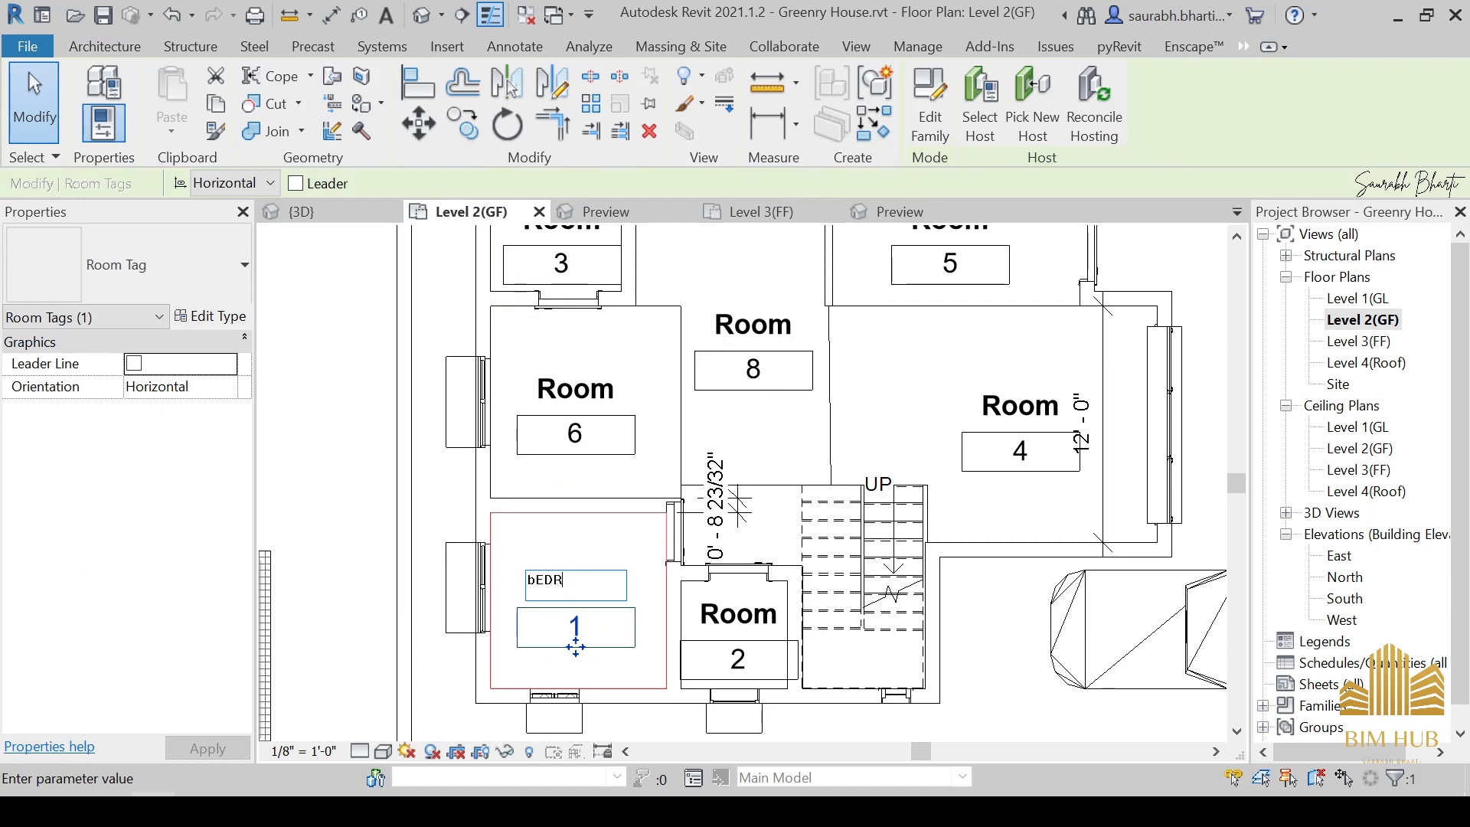
{"action": "key", "text": "Return"}
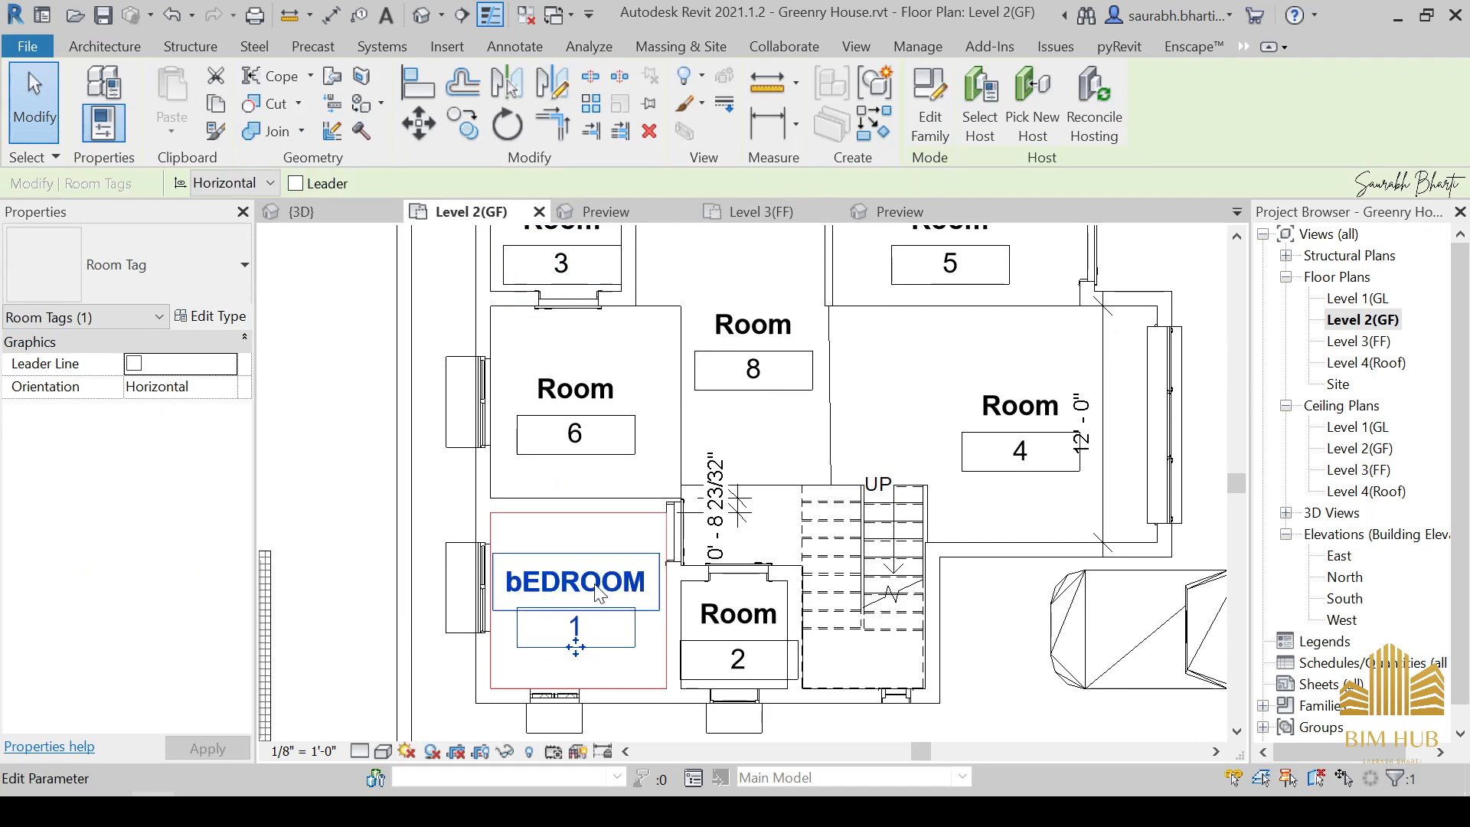
{"action": "left_click", "coordinate": [596, 587]}
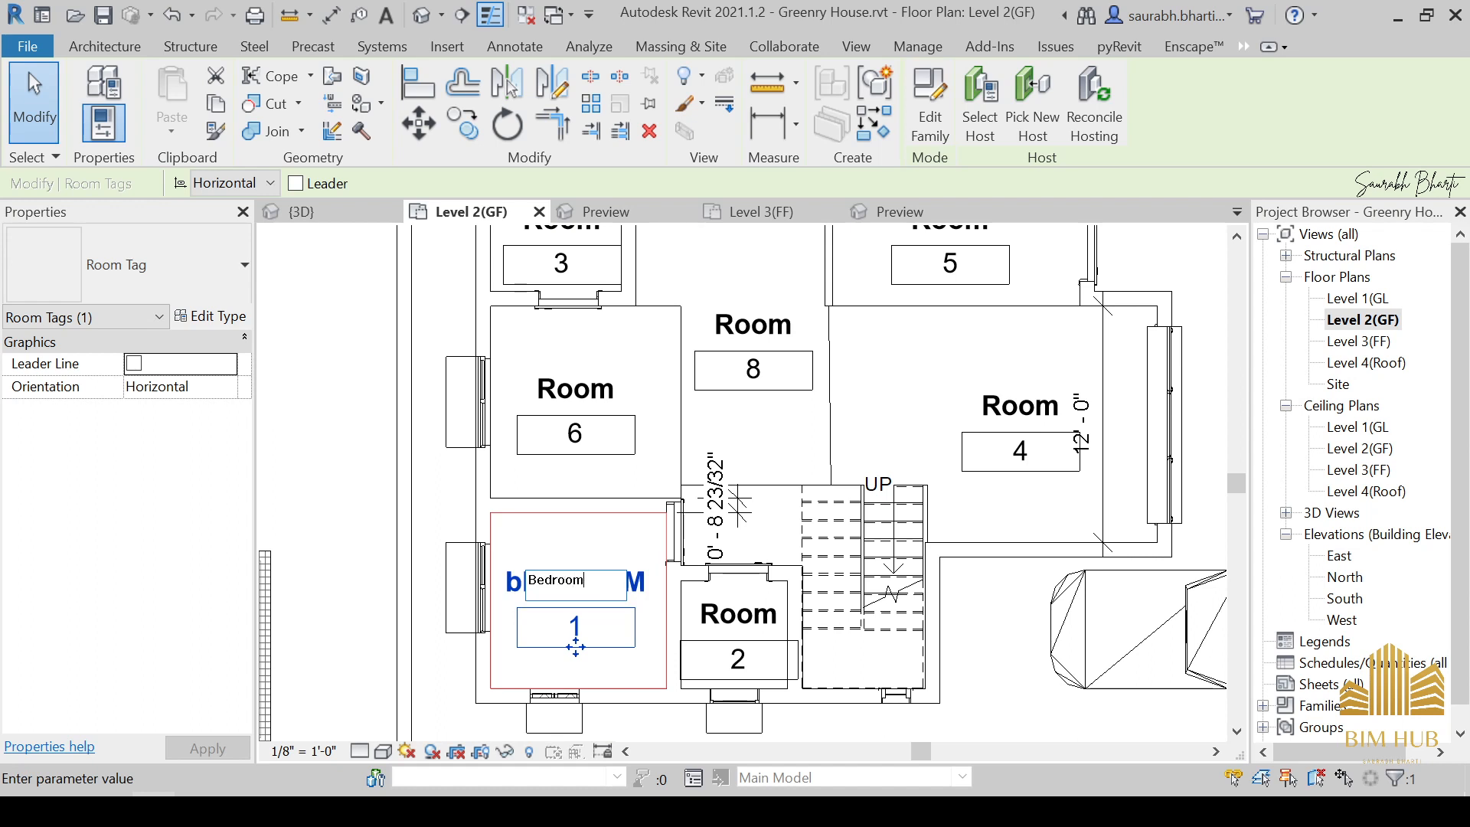
{"action": "key", "text": "Return"}
Rename Room 6 as Kitchen through its room tag.
{"action": "left_click", "coordinate": [575, 389]}
{"action": "left_click", "coordinate": [575, 389]}
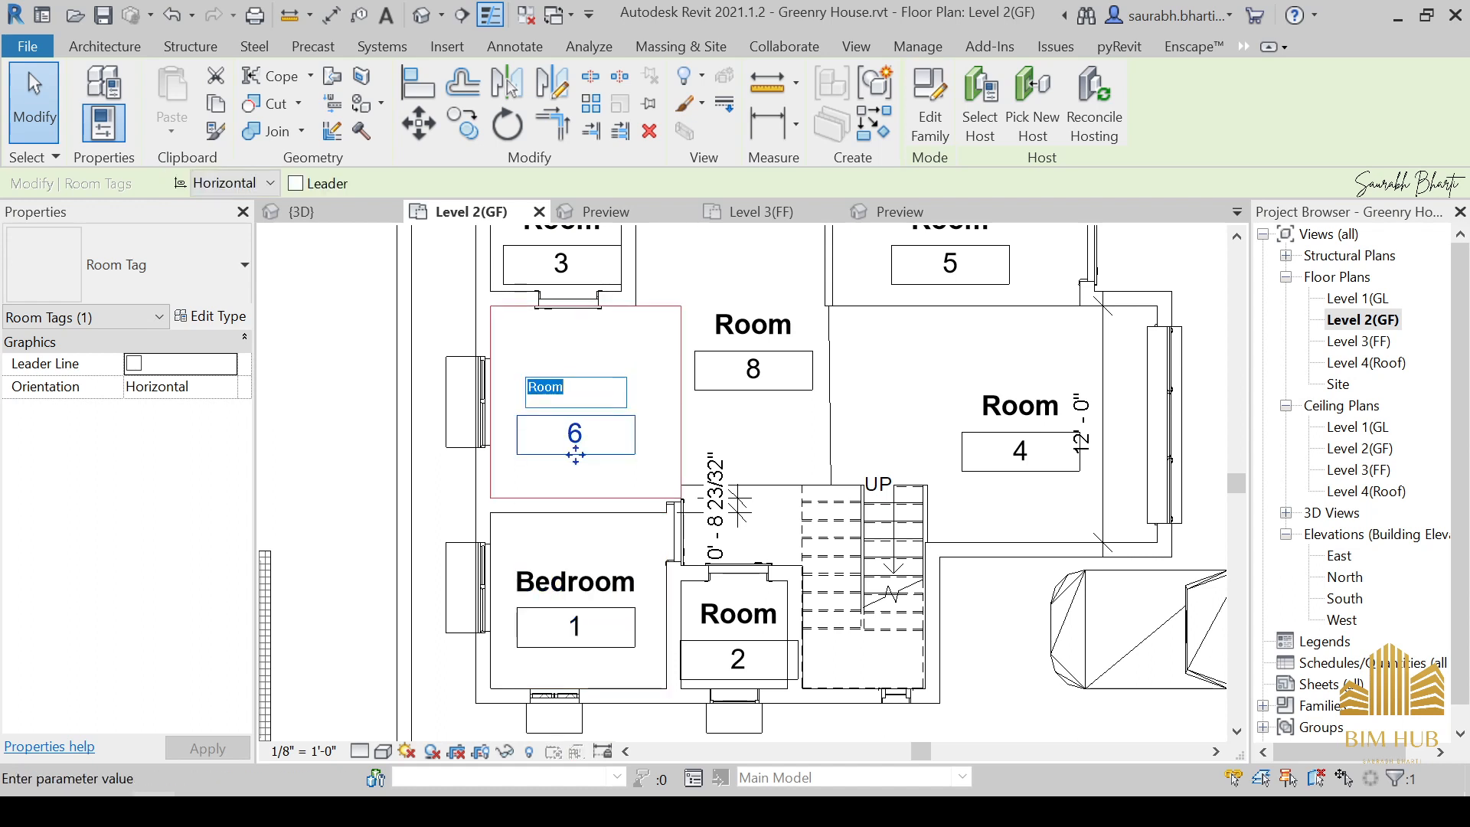
{"action": "type", "text": "Kitchen"}
{"action": "key", "text": "Return"}
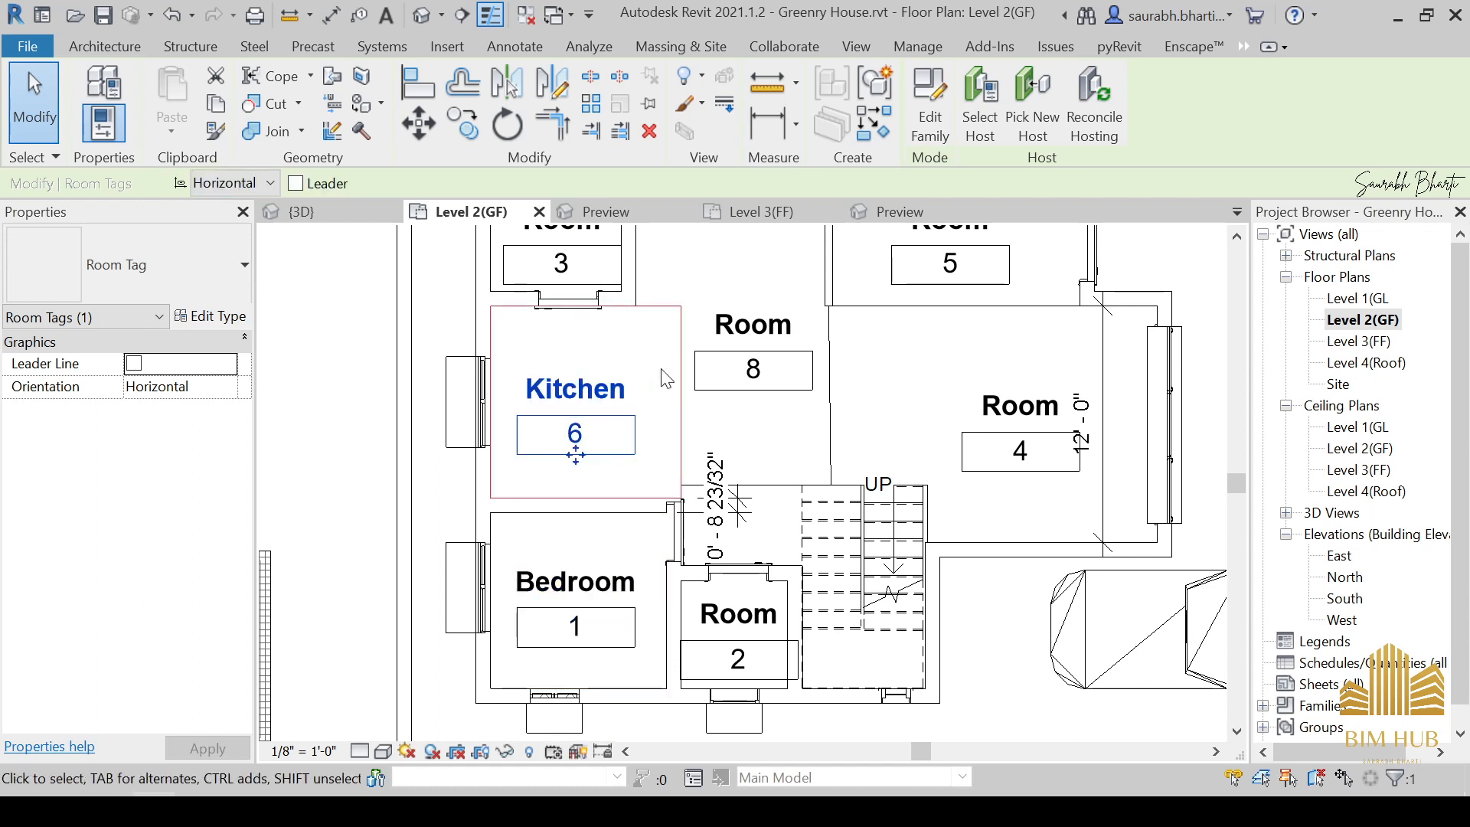
Rename the central Room 8 as Dinner through its room tag.
{"action": "left_click", "coordinate": [627, 268]}
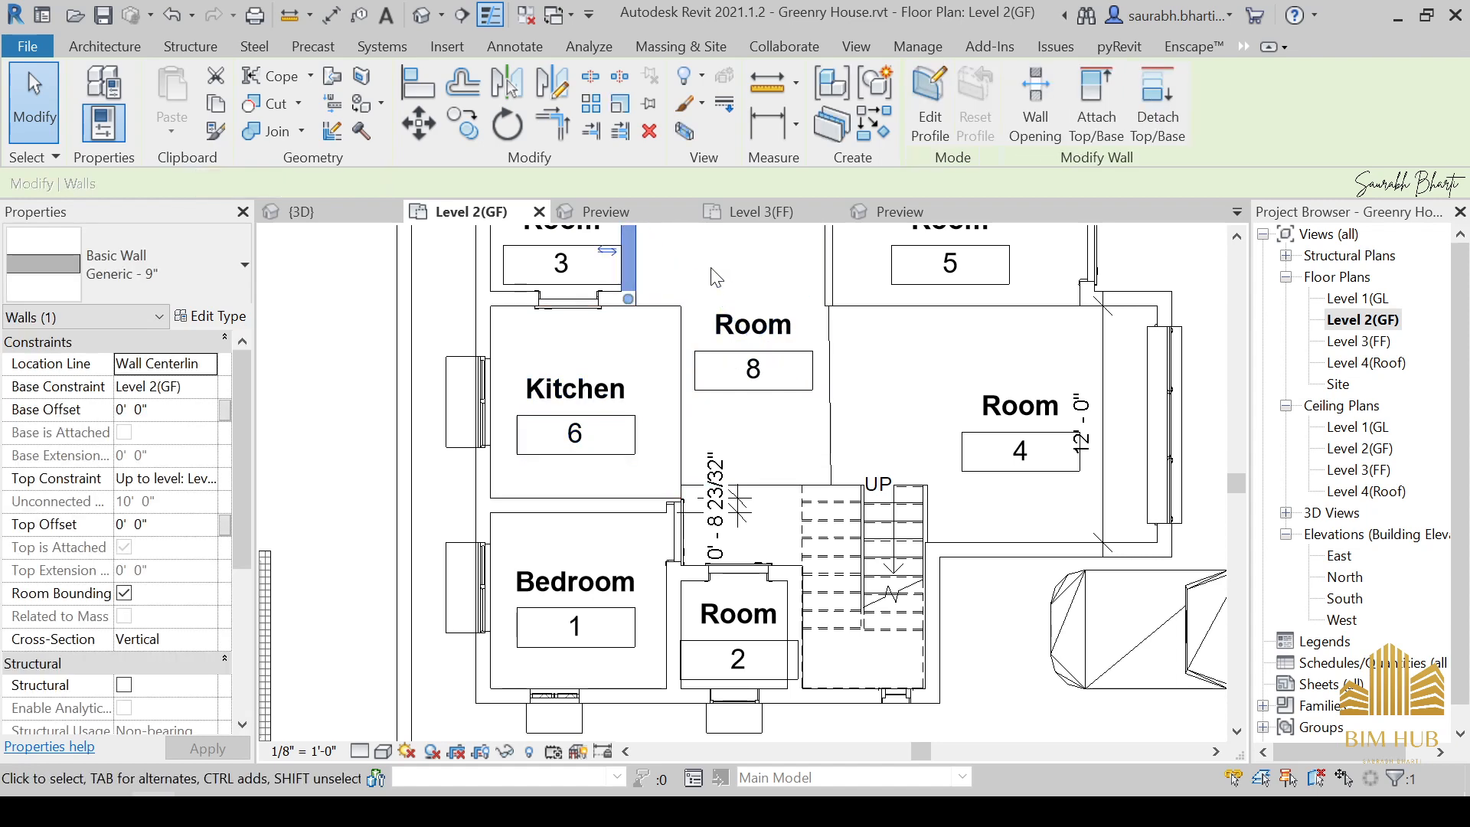
{"action": "left_click", "coordinate": [735, 444]}
{"action": "left_click", "coordinate": [200, 640]}
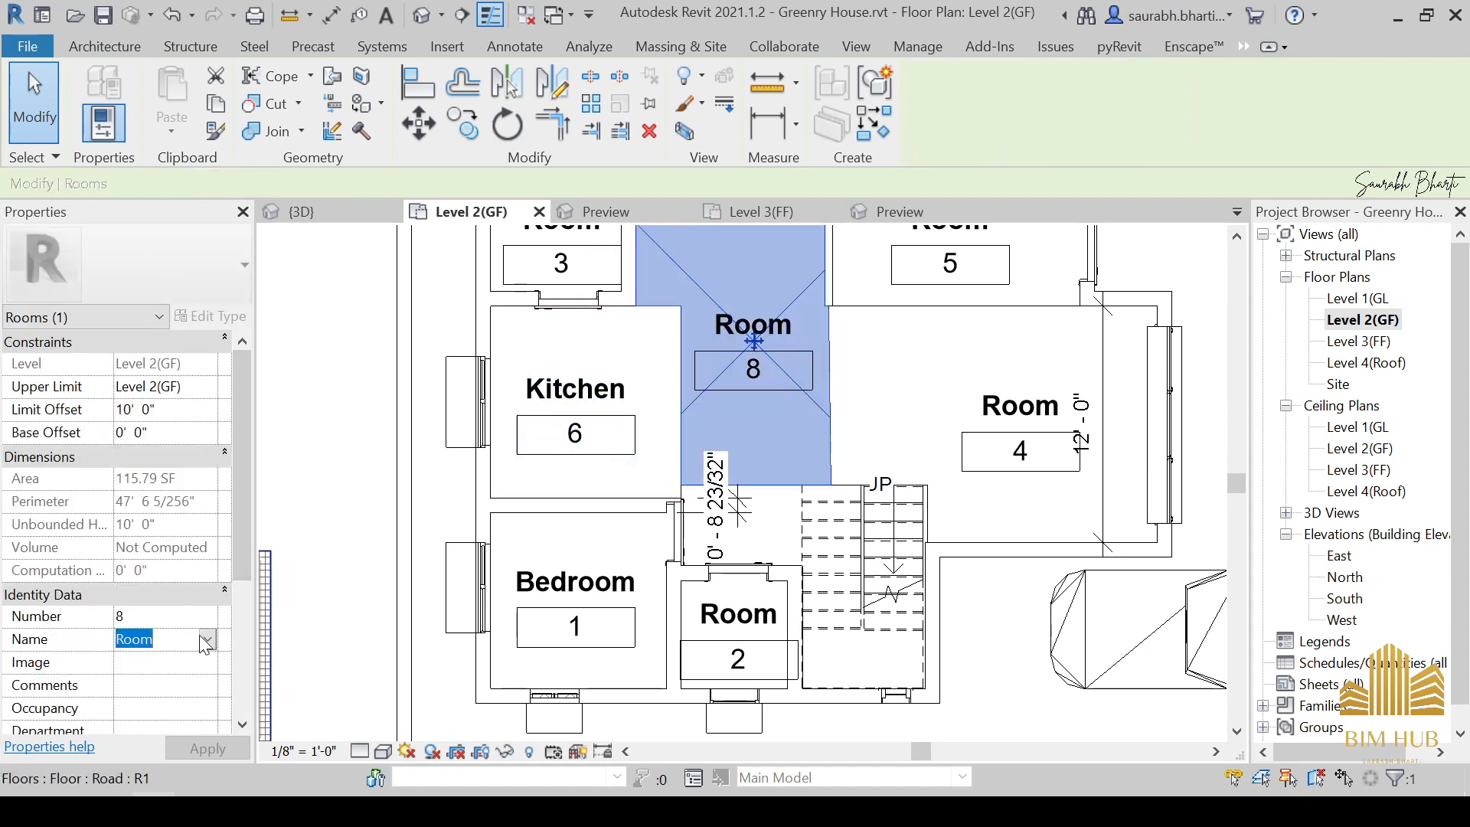
{"action": "double_click", "coordinate": [752, 323]}
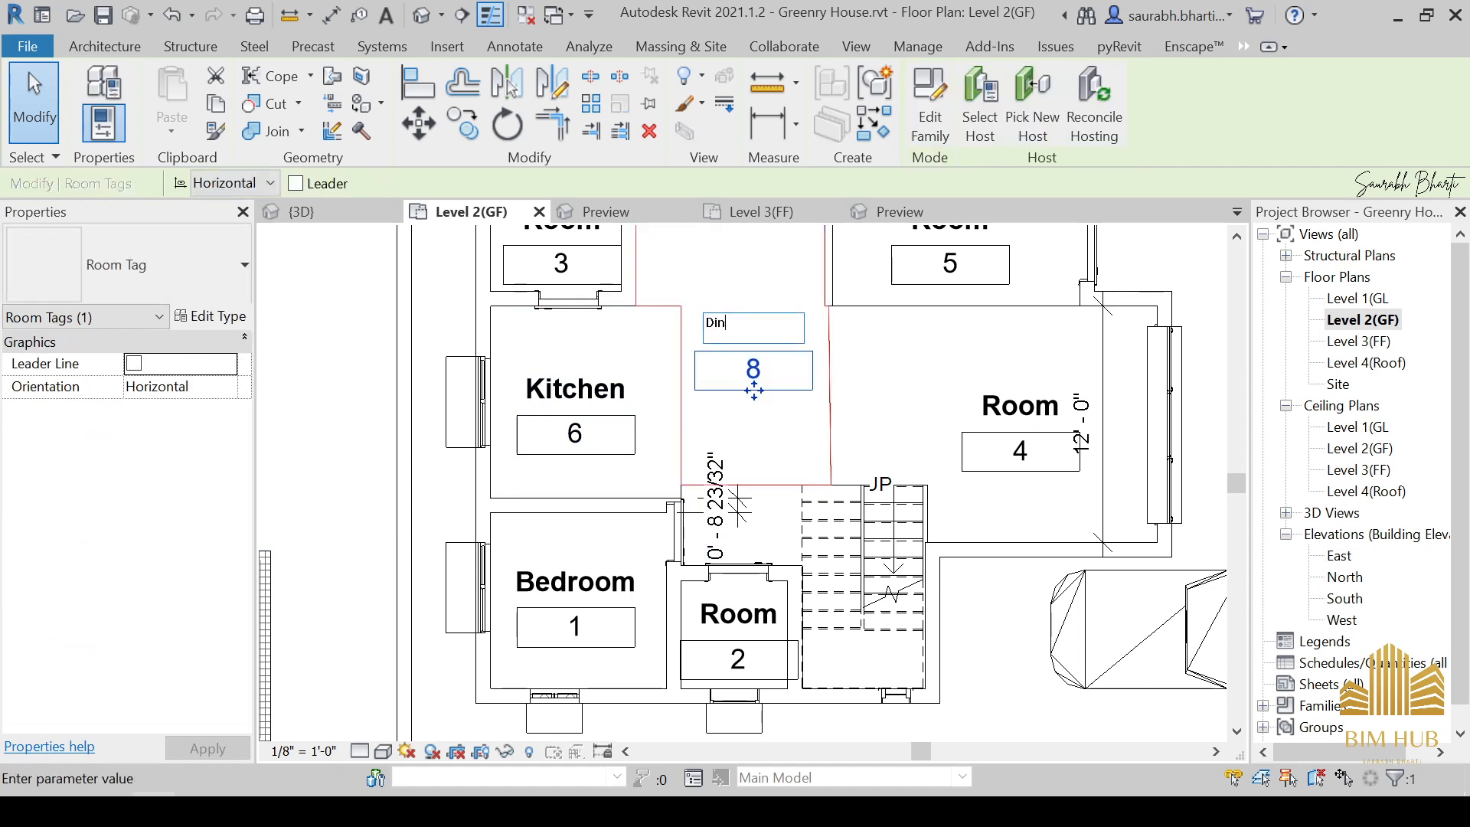
{"action": "key", "text": "Return"}
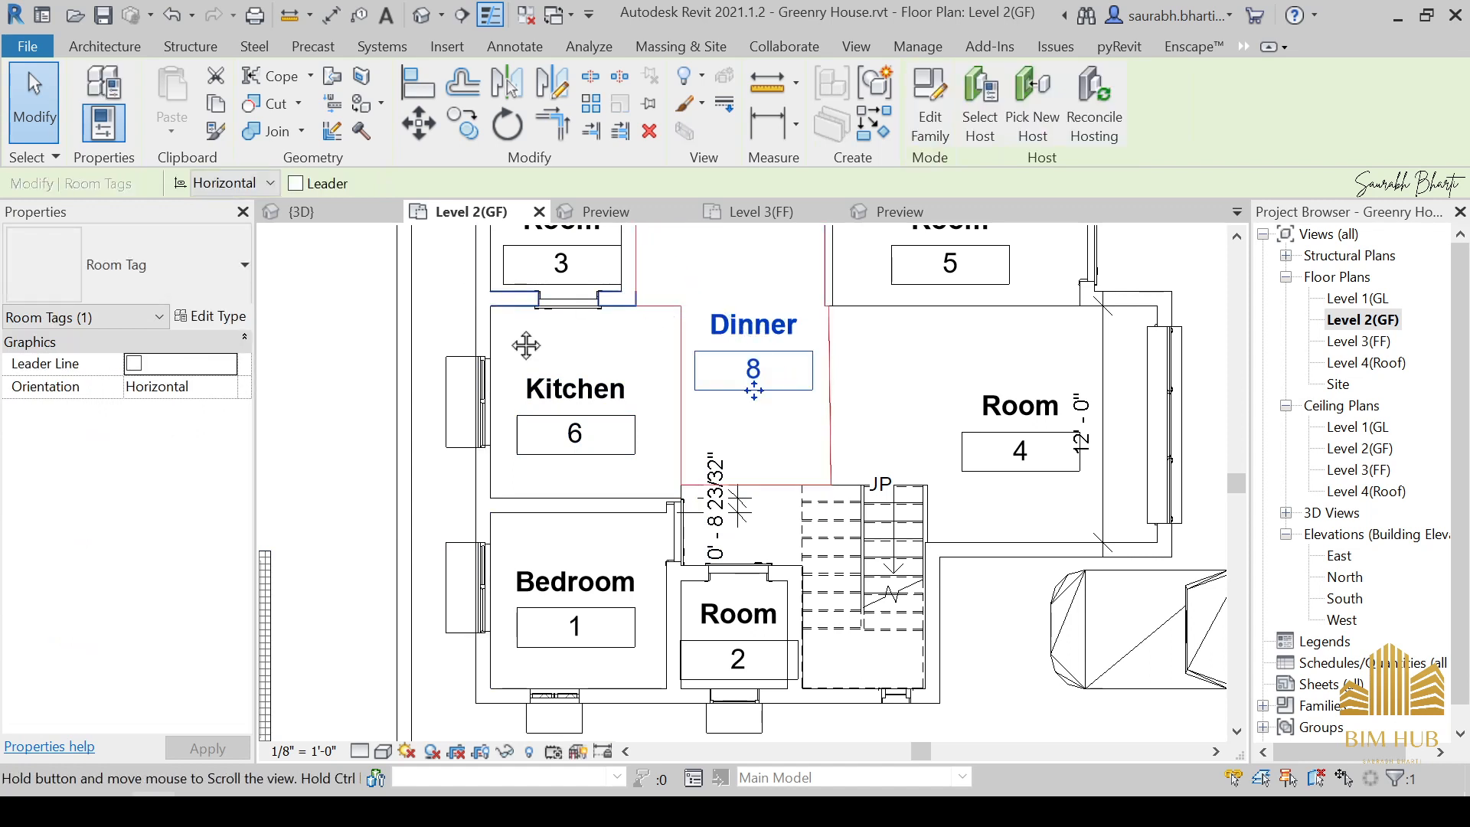
Rename Room 3, above the kitchen, as Store Room through its room tag.
{"action": "middle_click_drag", "start_coordinate": [525, 342], "coordinate": [576, 456]}
{"action": "left_click", "coordinate": [609, 326]}
{"action": "key", "text": "Escape"}
{"action": "scroll", "coordinate": [614, 337], "scroll_direction": "up", "scroll_amount": 5}
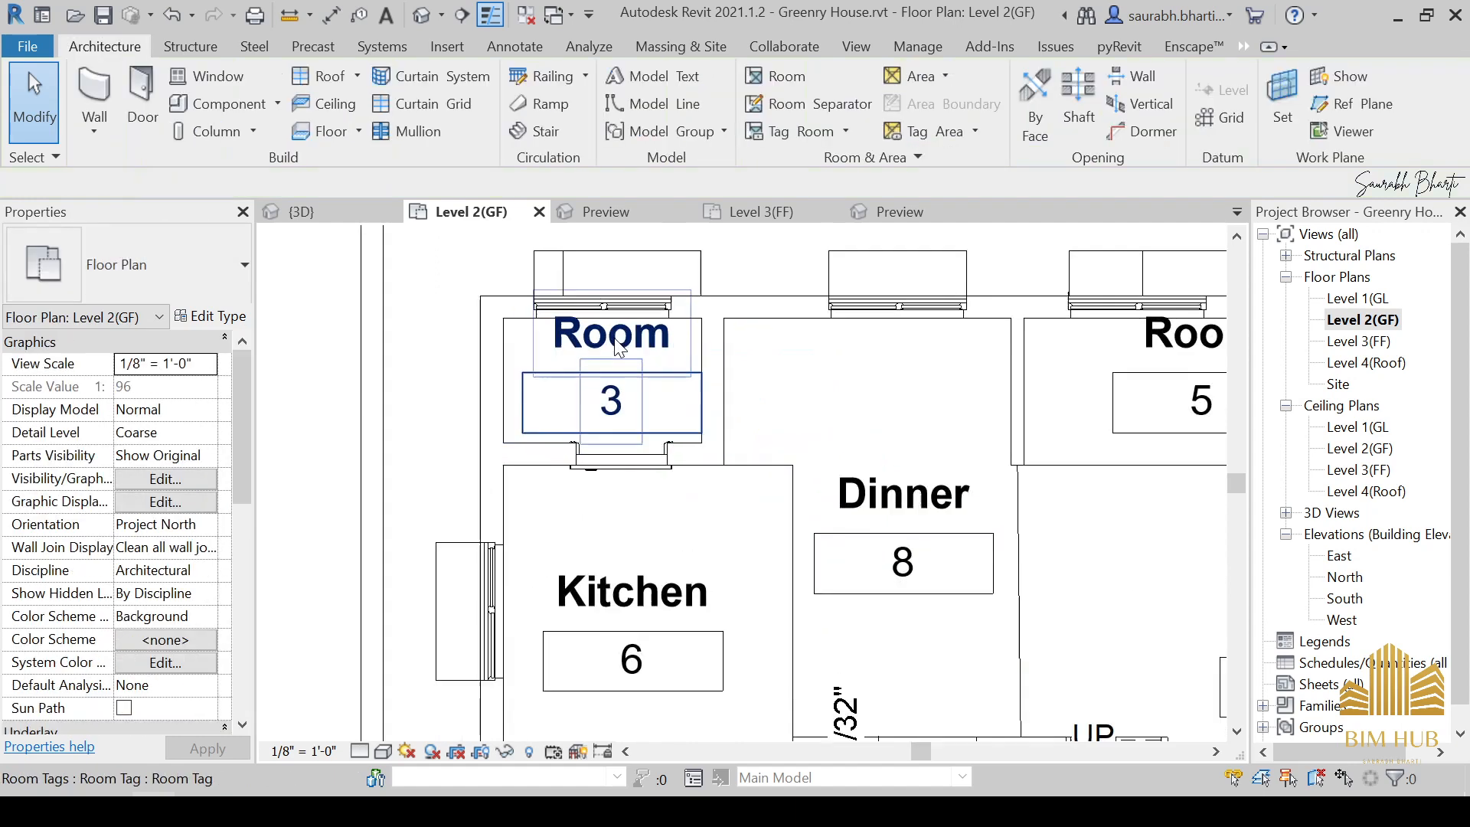
{"action": "left_click", "coordinate": [616, 338]}
{"action": "left_click", "coordinate": [620, 346]}
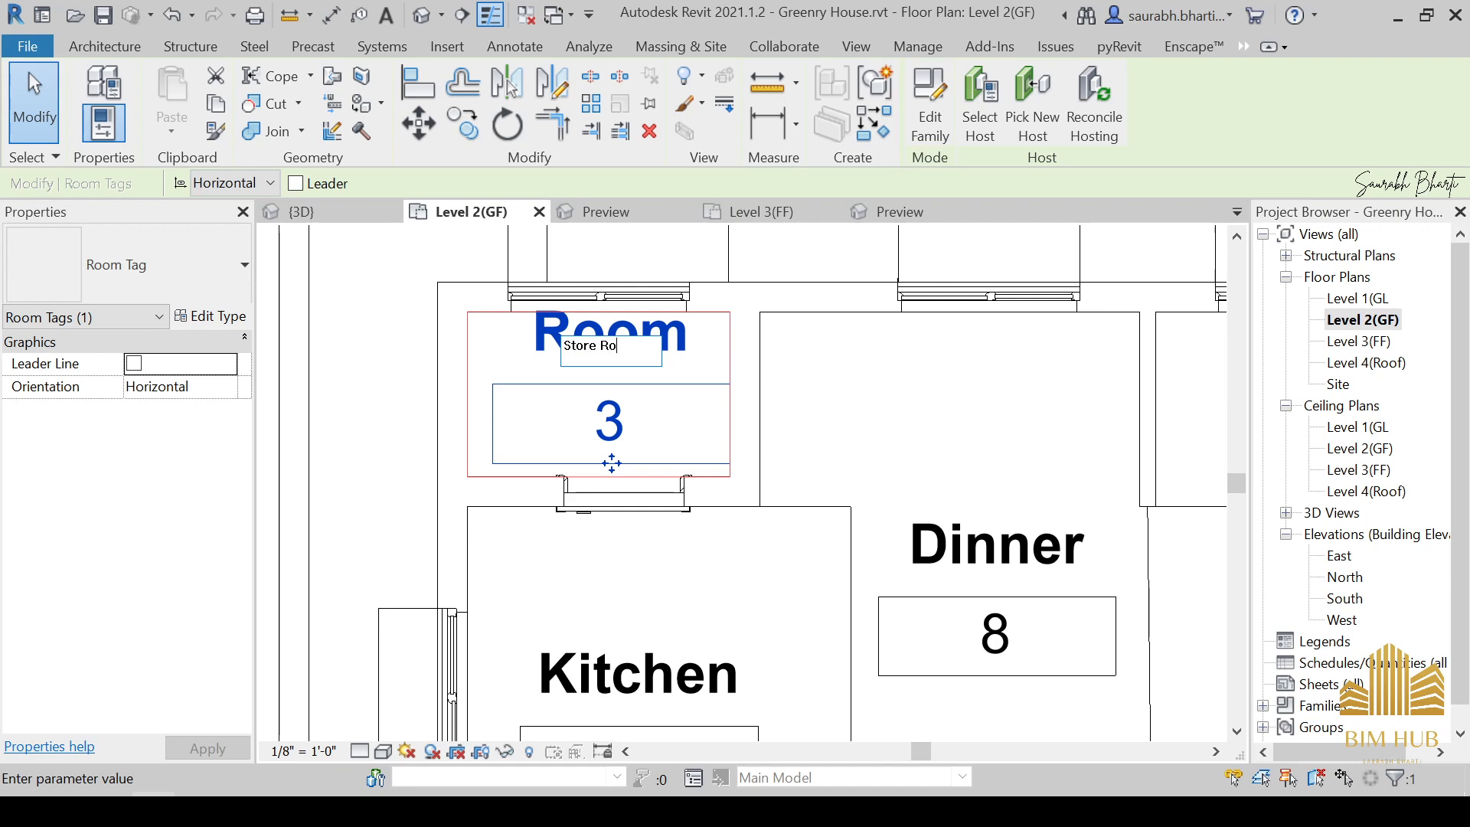
{"action": "key", "text": "Return"}
Rename Room 5 as Entry through its room tag.
{"action": "scroll", "coordinate": [616, 351], "scroll_direction": "down", "scroll_amount": 3}
{"action": "middle_click_drag", "start_coordinate": [880, 509], "coordinate": [451, 514]}
{"action": "scroll", "coordinate": [740, 390], "scroll_direction": "up", "scroll_amount": 1}
{"action": "scroll", "coordinate": [745, 399], "scroll_direction": "up", "scroll_amount": 1}
{"action": "left_click", "coordinate": [681, 410]}
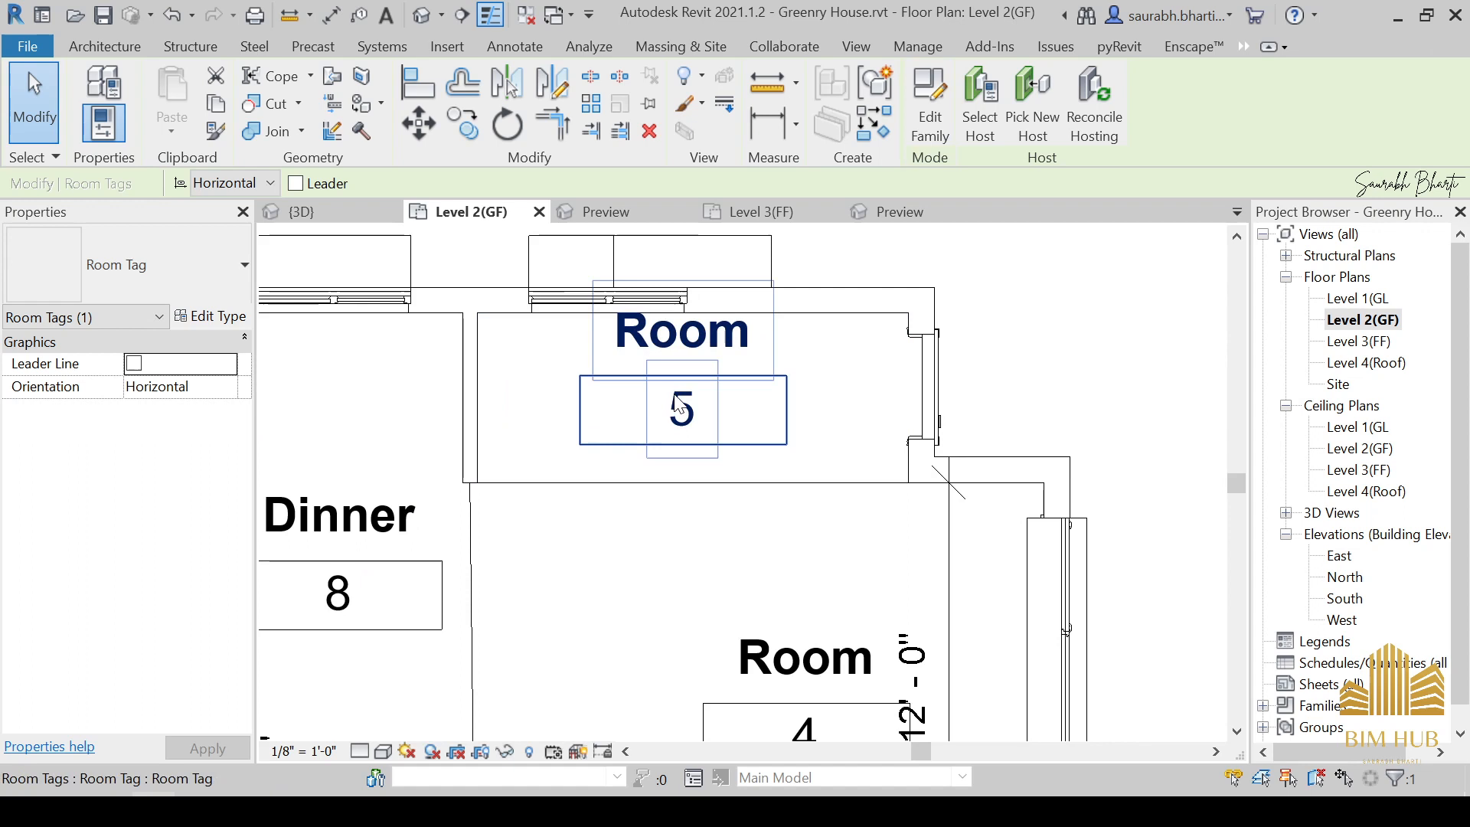
{"action": "left_click", "coordinate": [681, 337]}
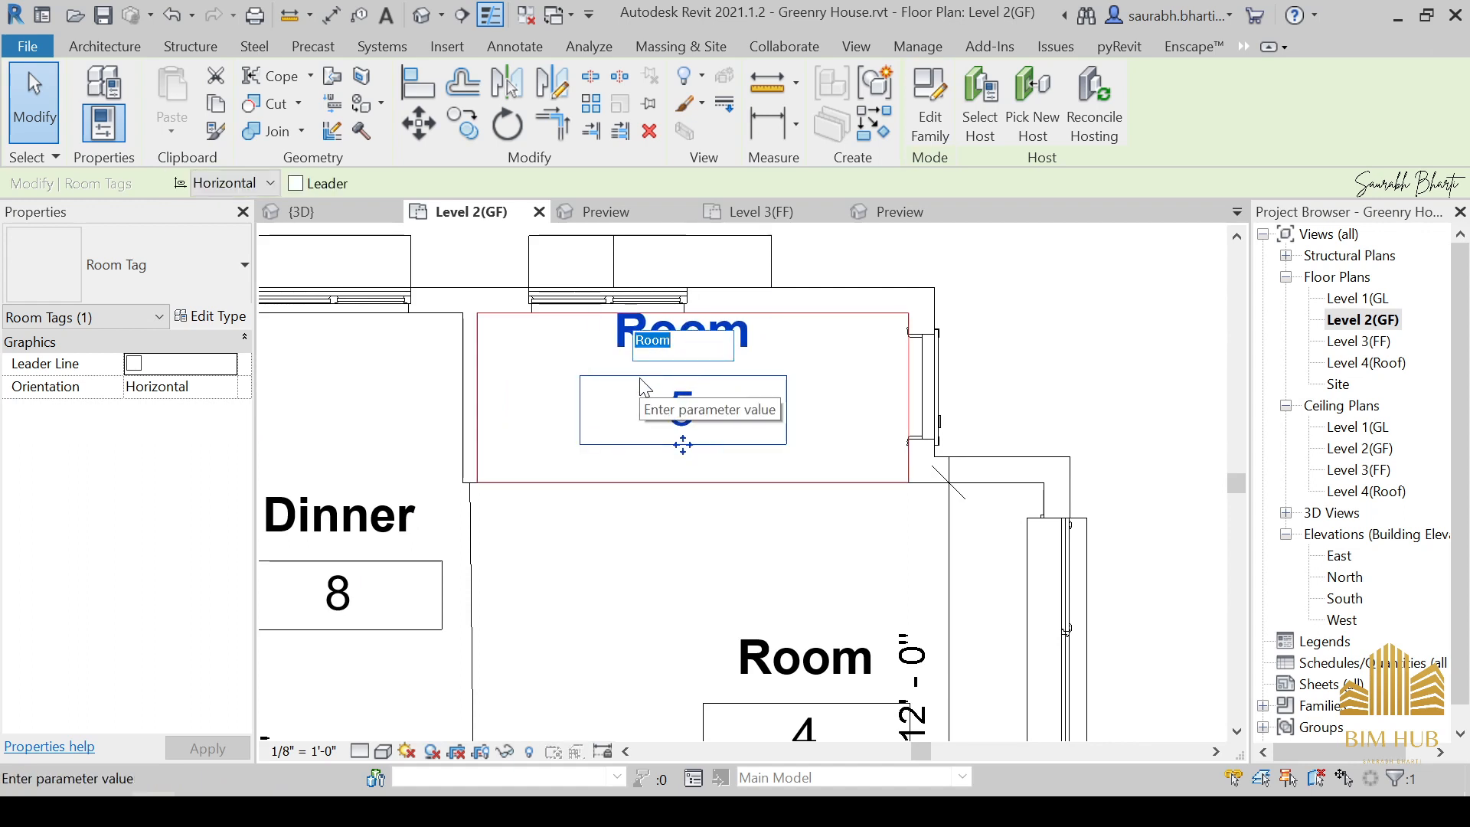
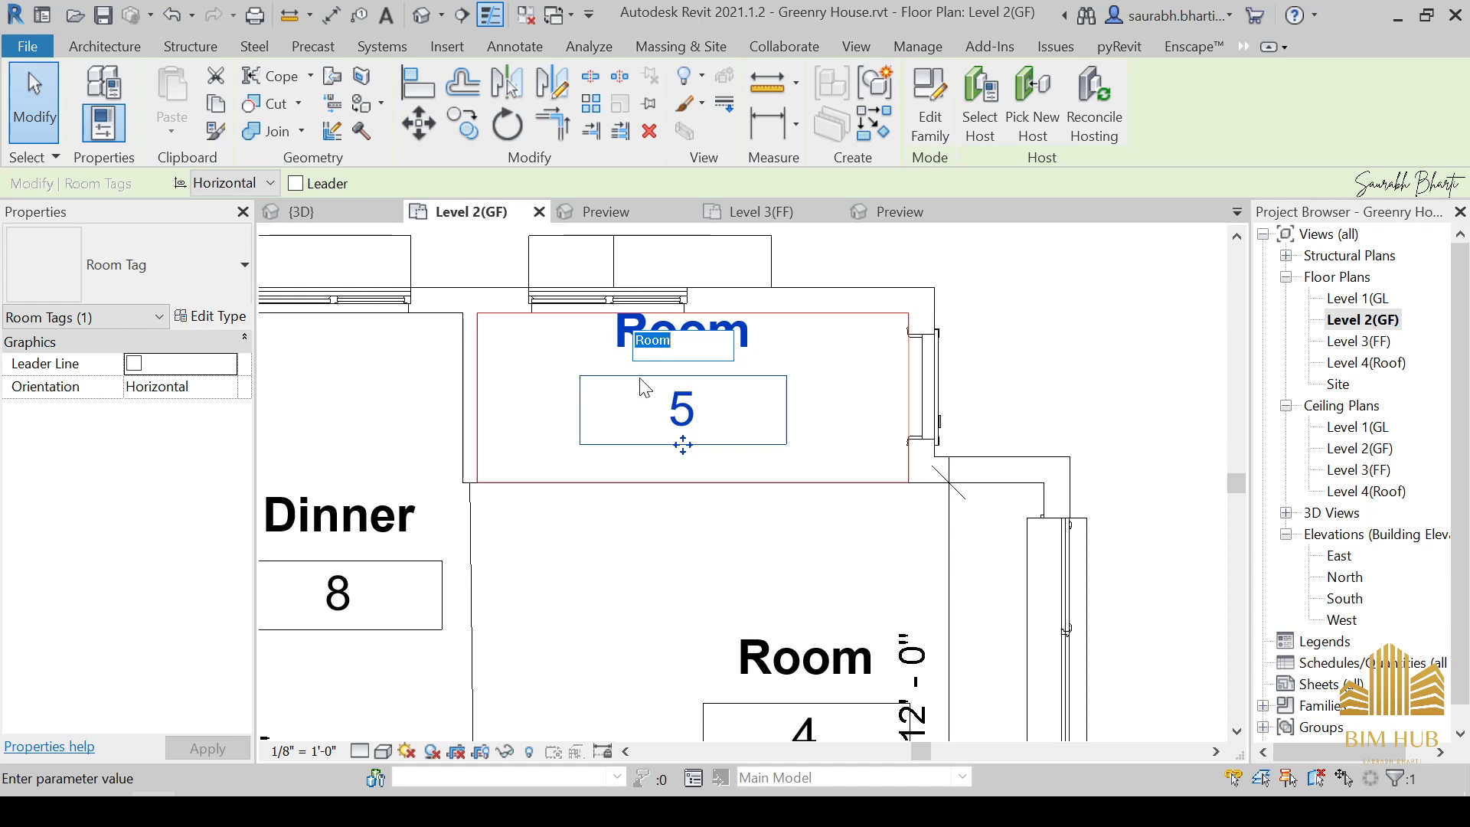
{"action": "type", "text": "y"}
{"action": "key", "text": "Return"}
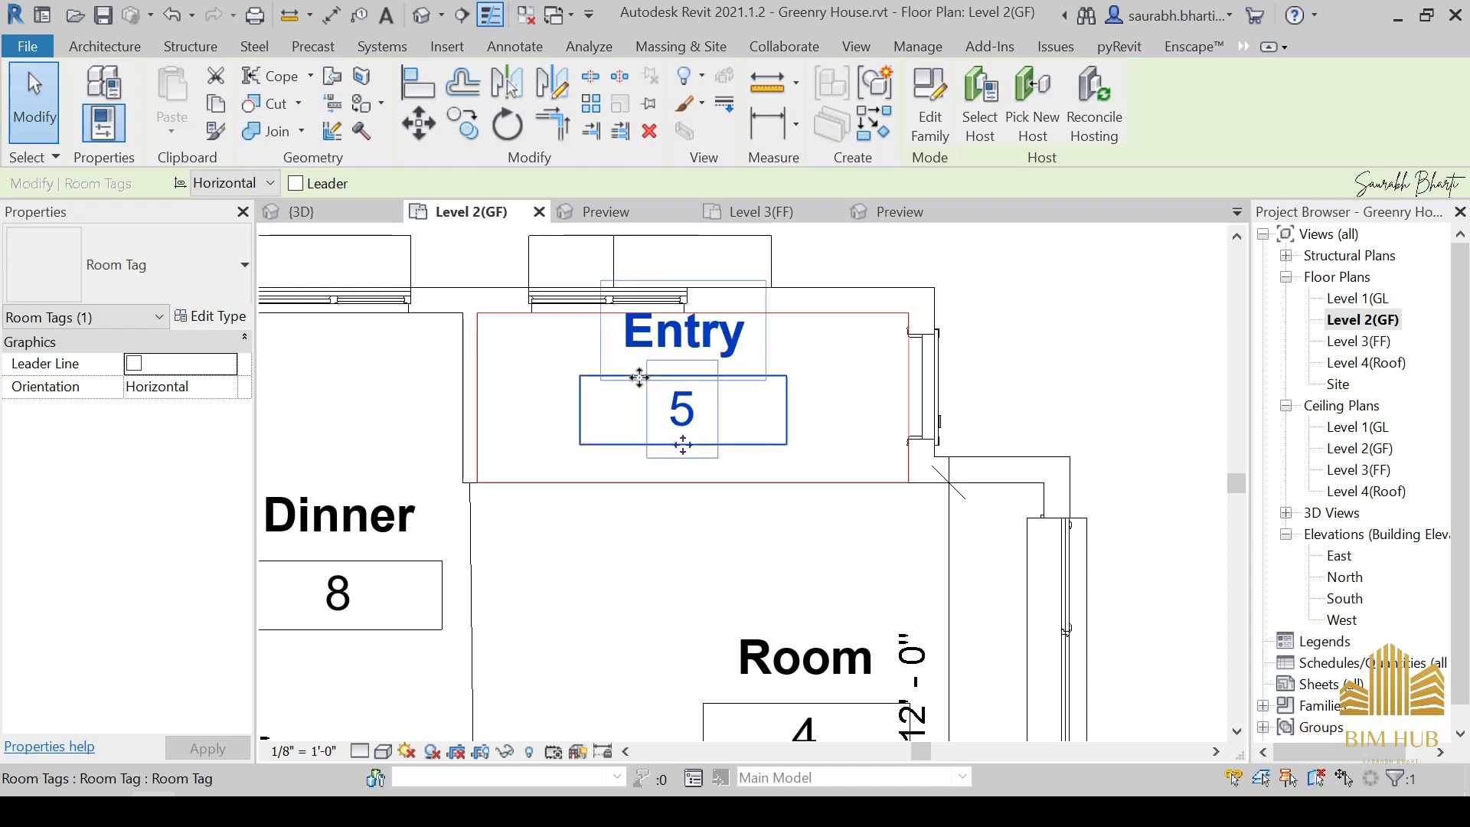
Rename Room 4, below the entry, as Living Room through its room tag.
{"action": "scroll", "coordinate": [639, 377], "scroll_direction": "down", "scroll_amount": 4}
{"action": "scroll", "coordinate": [640, 377], "scroll_direction": "up", "scroll_amount": 3}
{"action": "double_click", "coordinate": [776, 624]}
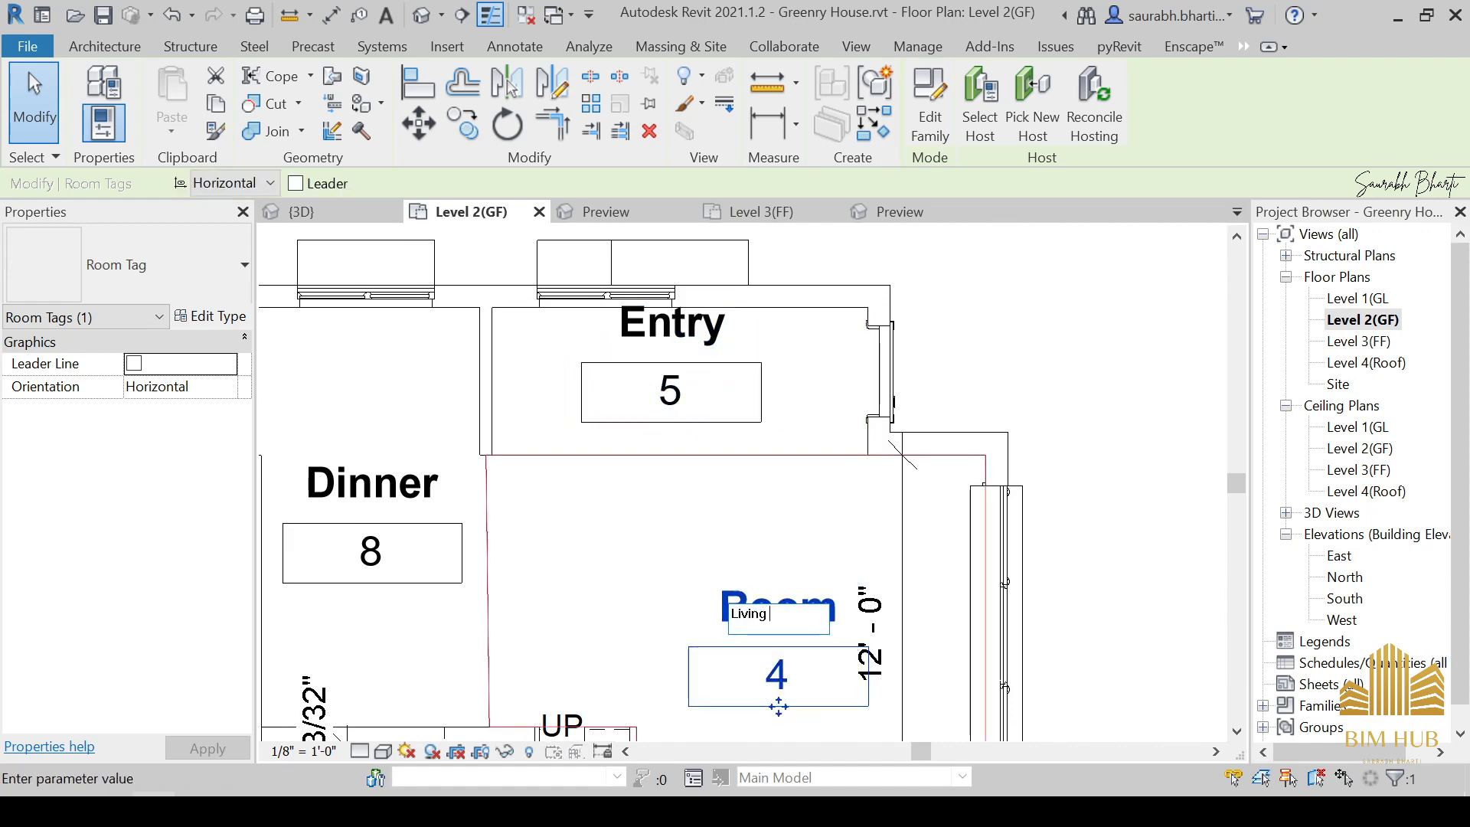
{"action": "type", "text": "Living Room"}
{"action": "key", "text": "Return"}
{"action": "scroll", "coordinate": [783, 583], "scroll_direction": "down", "scroll_amount": 2}
{"action": "middle_click_drag", "start_coordinate": [760, 596], "coordinate": [848, 311]}
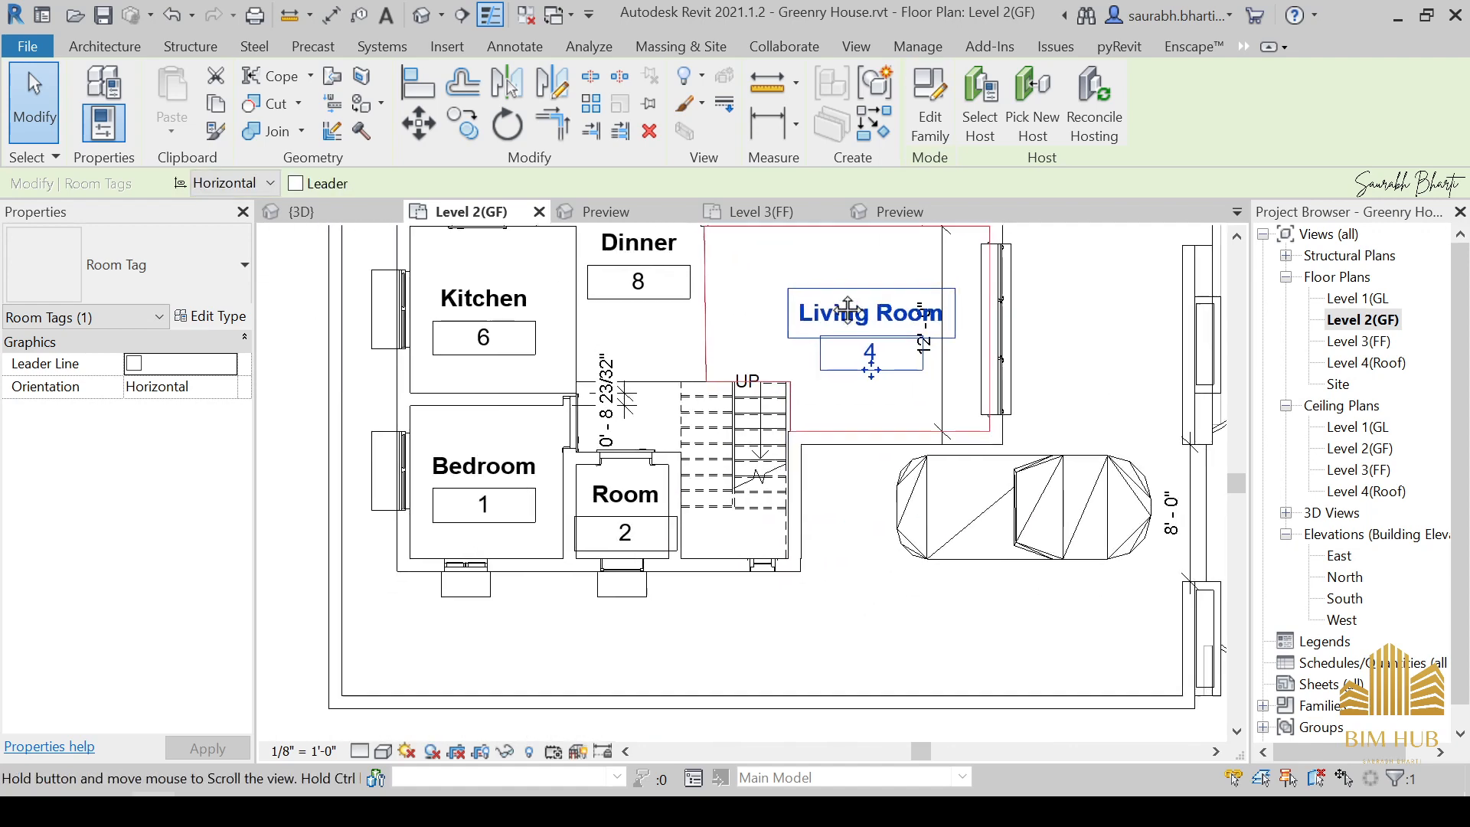
{"action": "scroll", "coordinate": [803, 490], "scroll_direction": "up", "scroll_amount": 1}
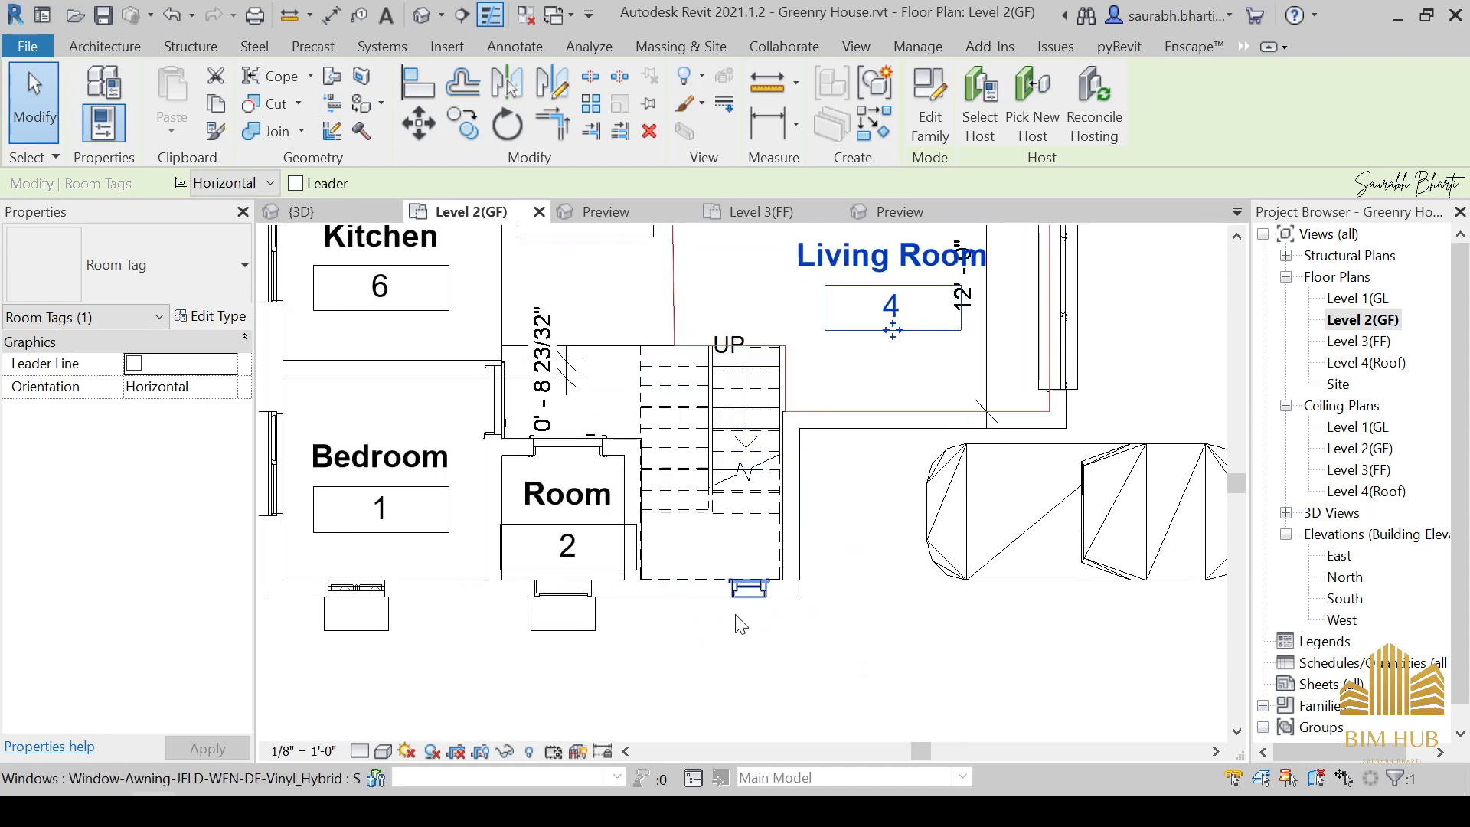
{"action": "scroll", "coordinate": [735, 612], "scroll_direction": "down", "scroll_amount": 2}
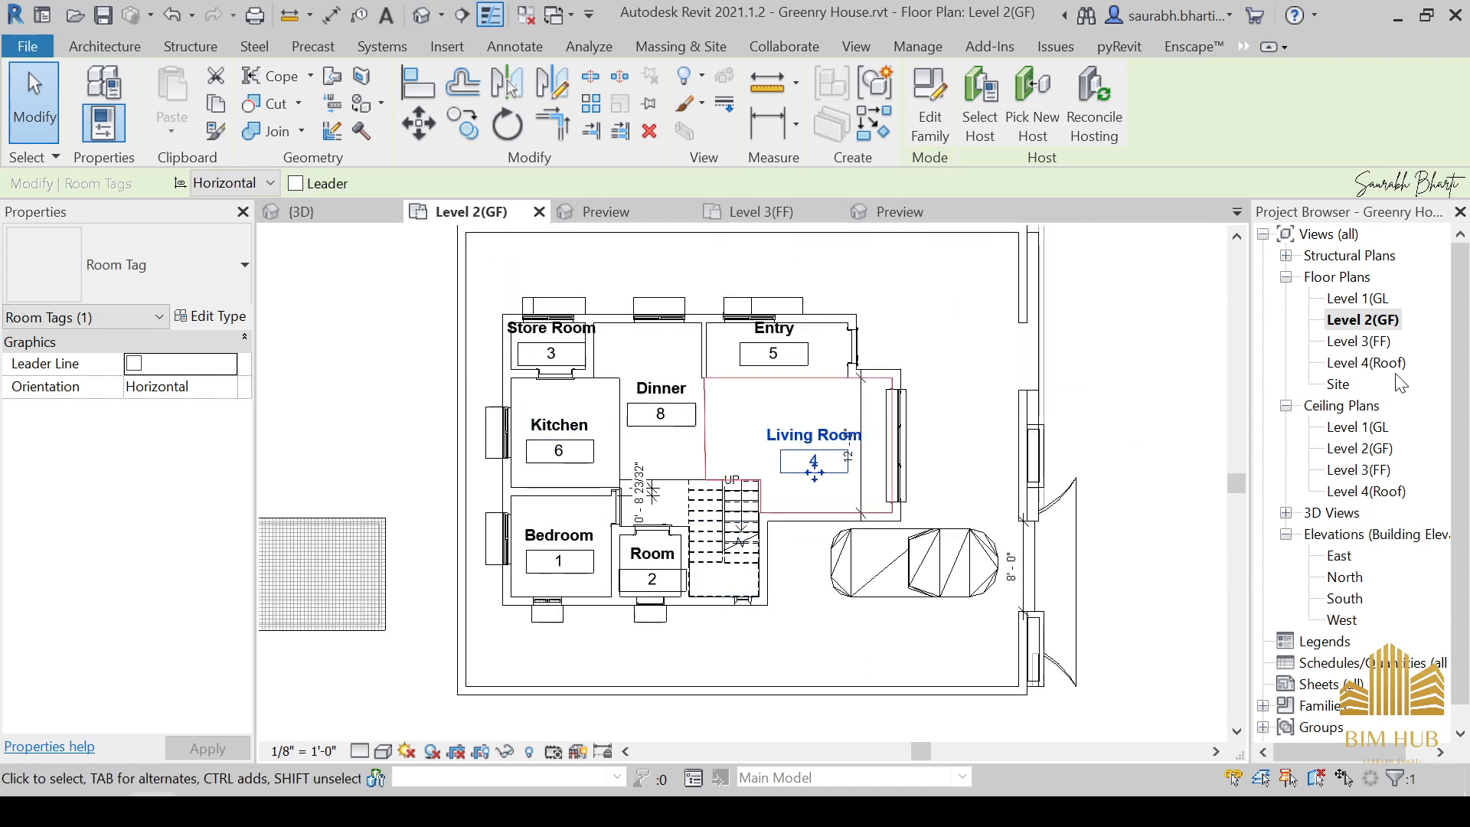
Open the Level 3(FF) floor plan and place tagged rooms in the lower-left and upper-left corner rooms and the room beside the balcony.
{"action": "double_click", "coordinate": [1359, 341]}
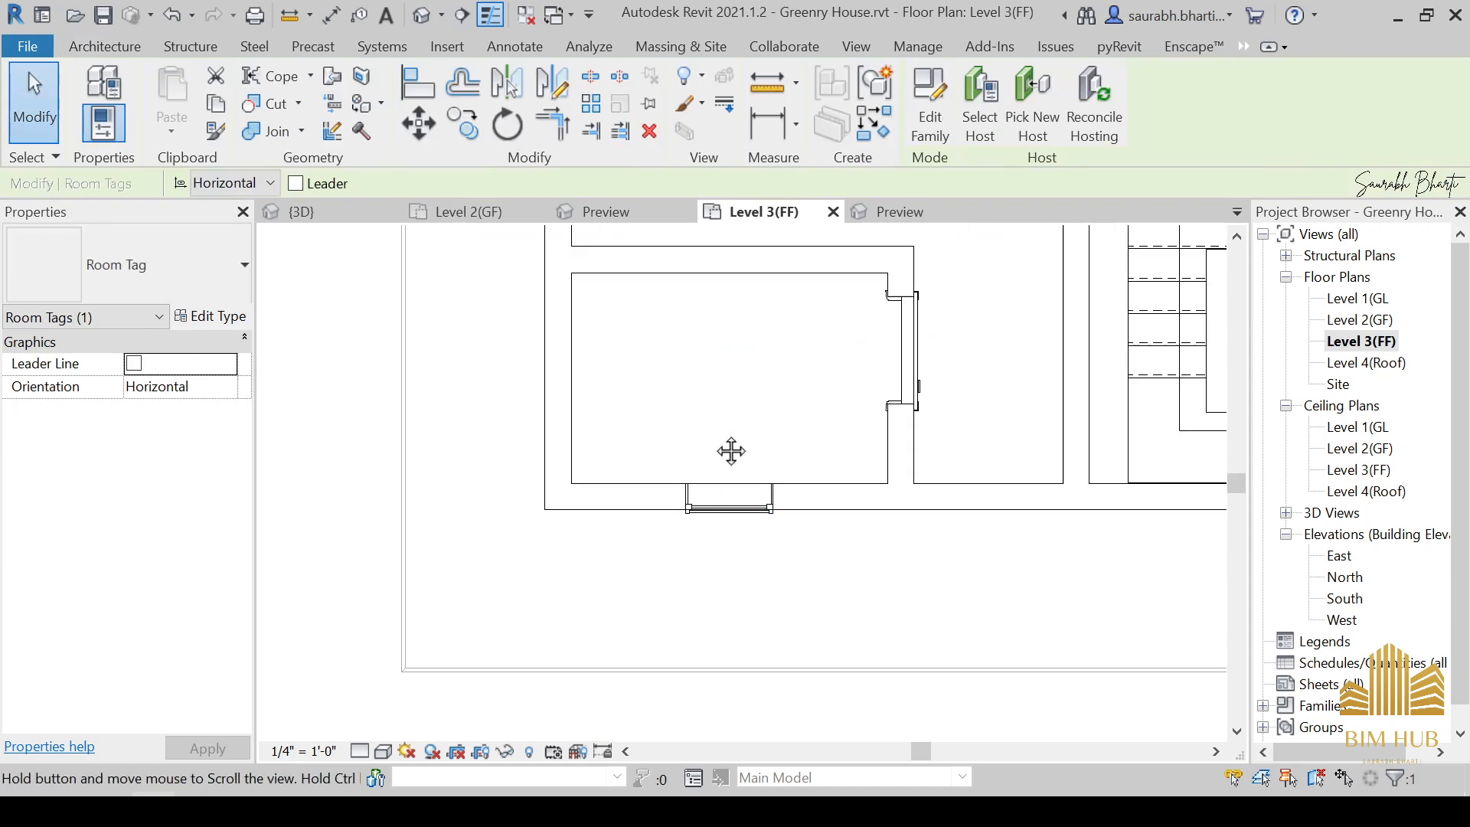
{"action": "middle_click_drag", "start_coordinate": [728, 446], "coordinate": [502, 565]}
{"action": "scroll", "coordinate": [502, 565], "scroll_direction": "down", "scroll_amount": 2}
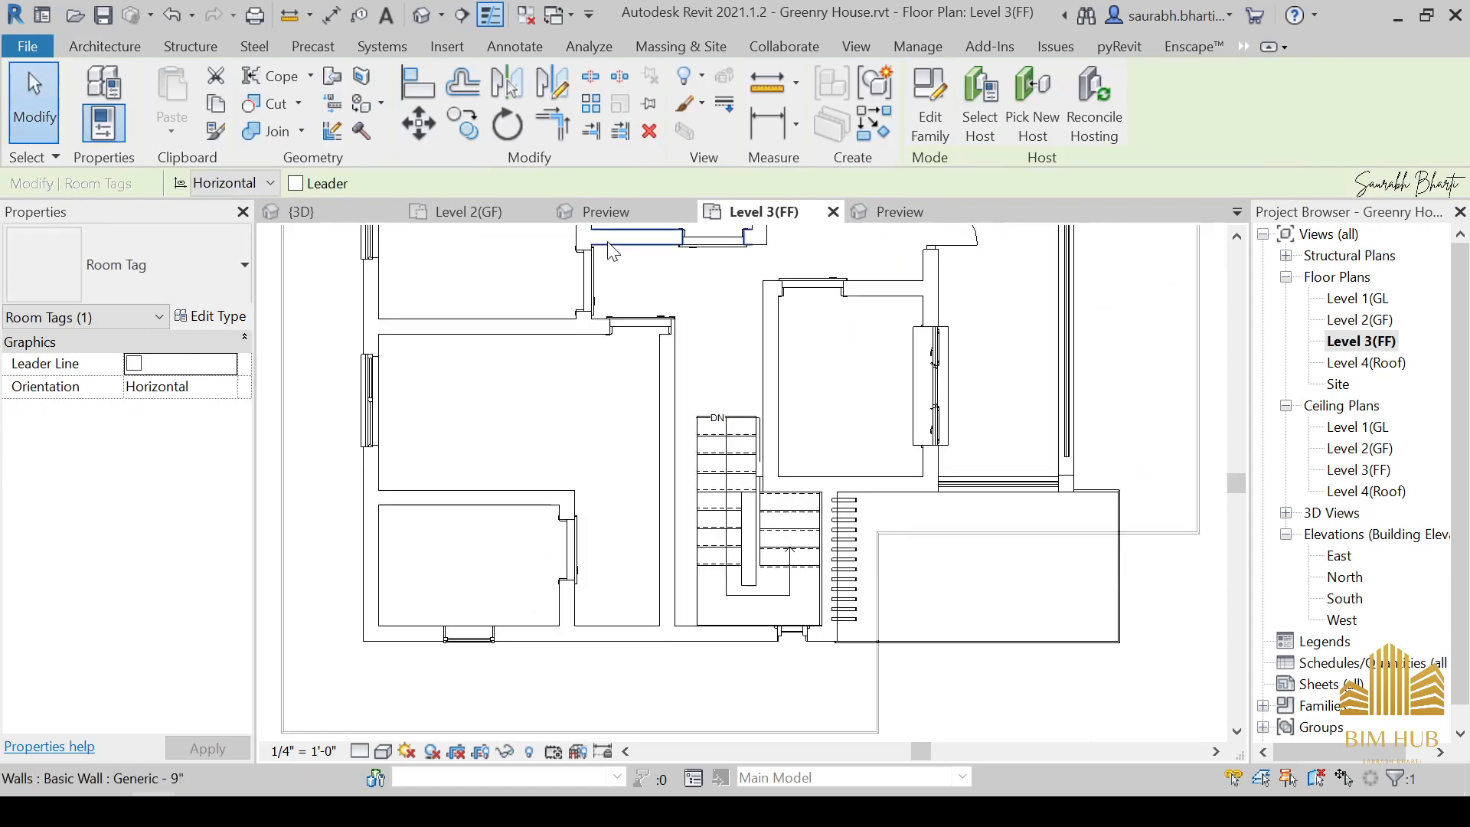
{"action": "left_click", "coordinate": [107, 47]}
{"action": "left_click", "coordinate": [777, 76]}
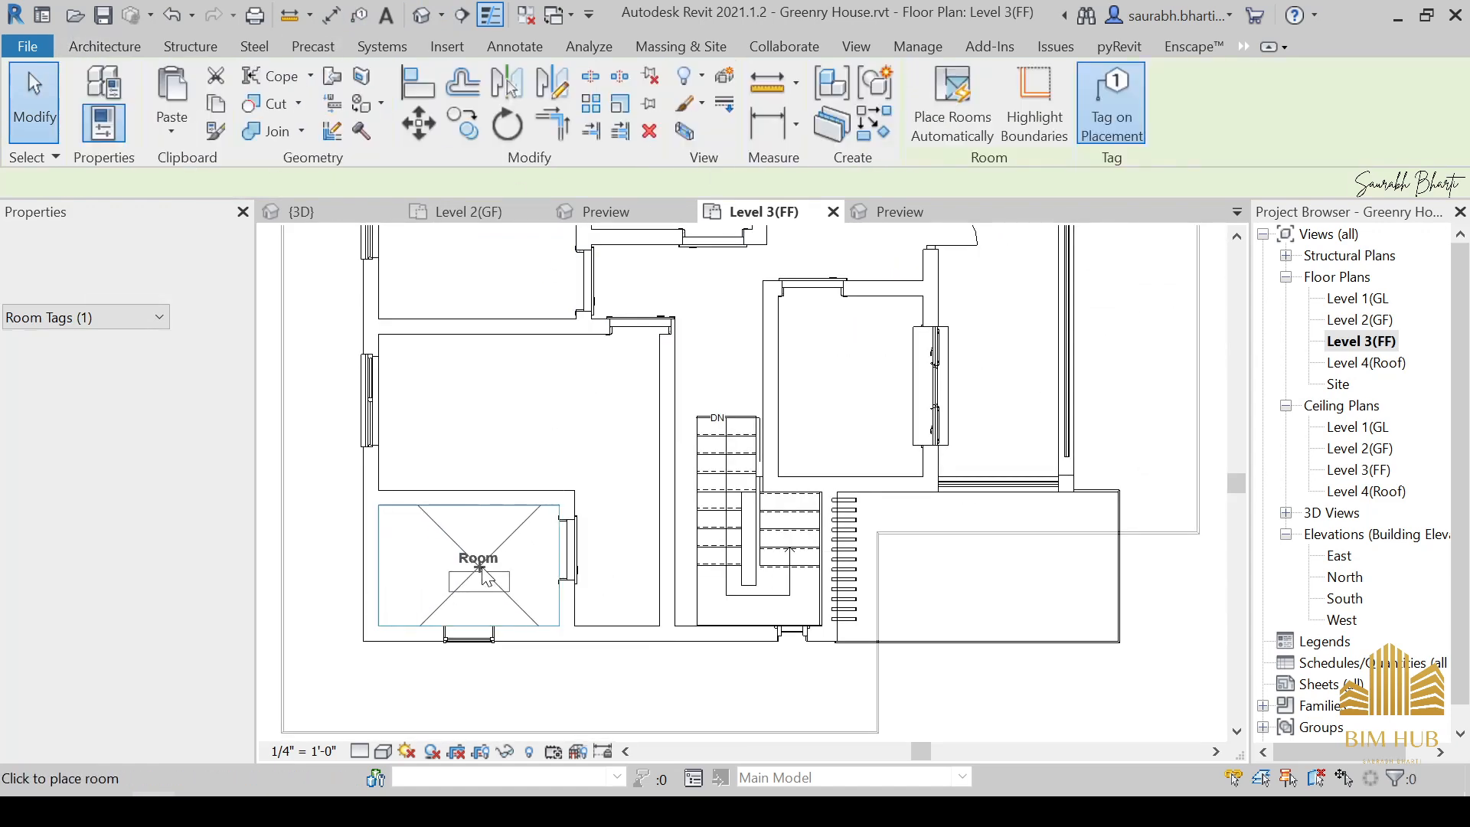
{"action": "left_click", "coordinate": [480, 567]}
{"action": "middle_click_drag", "start_coordinate": [546, 383], "coordinate": [591, 563]}
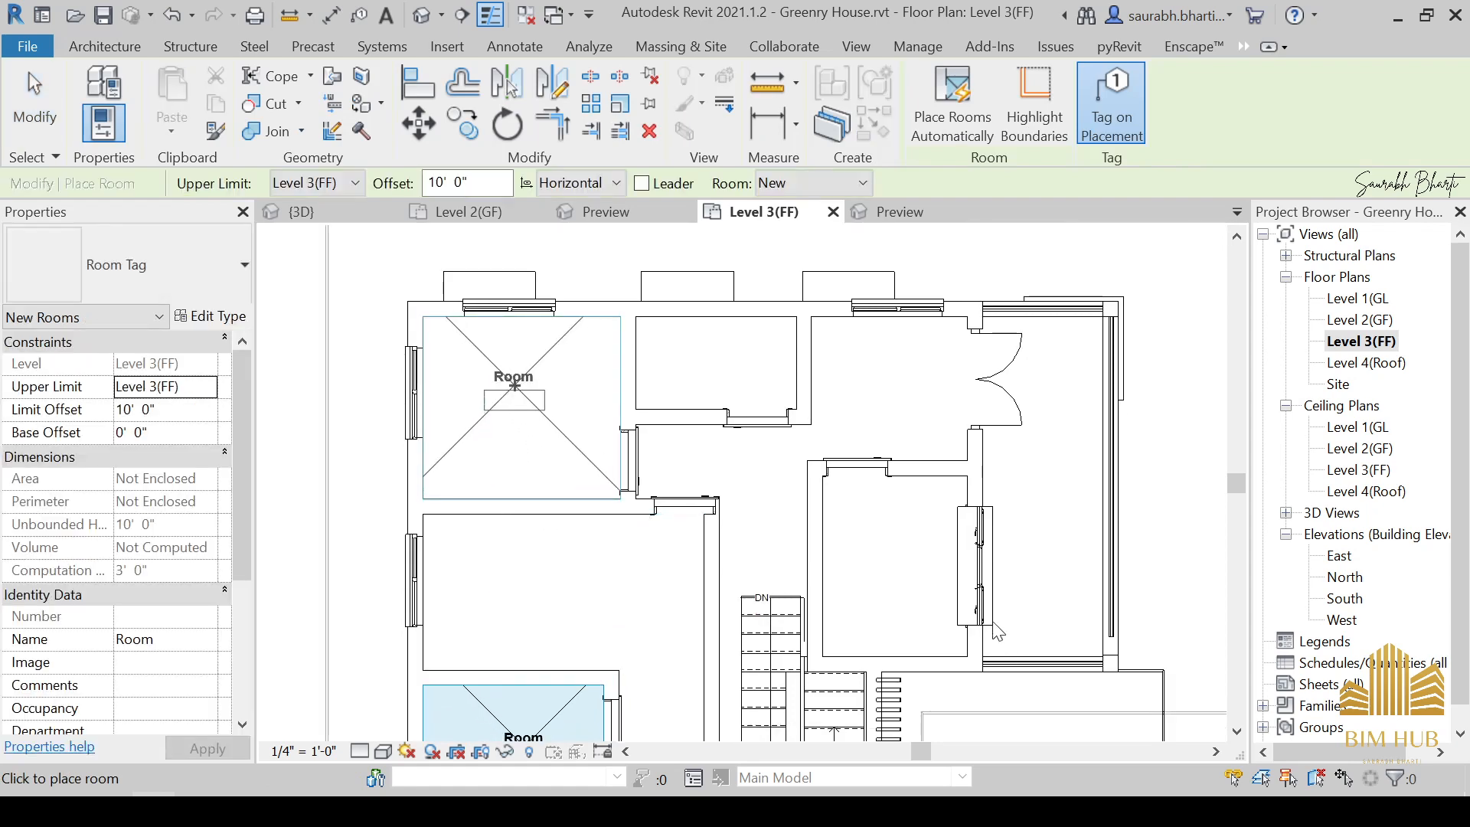
{"action": "left_click", "coordinate": [892, 559]}
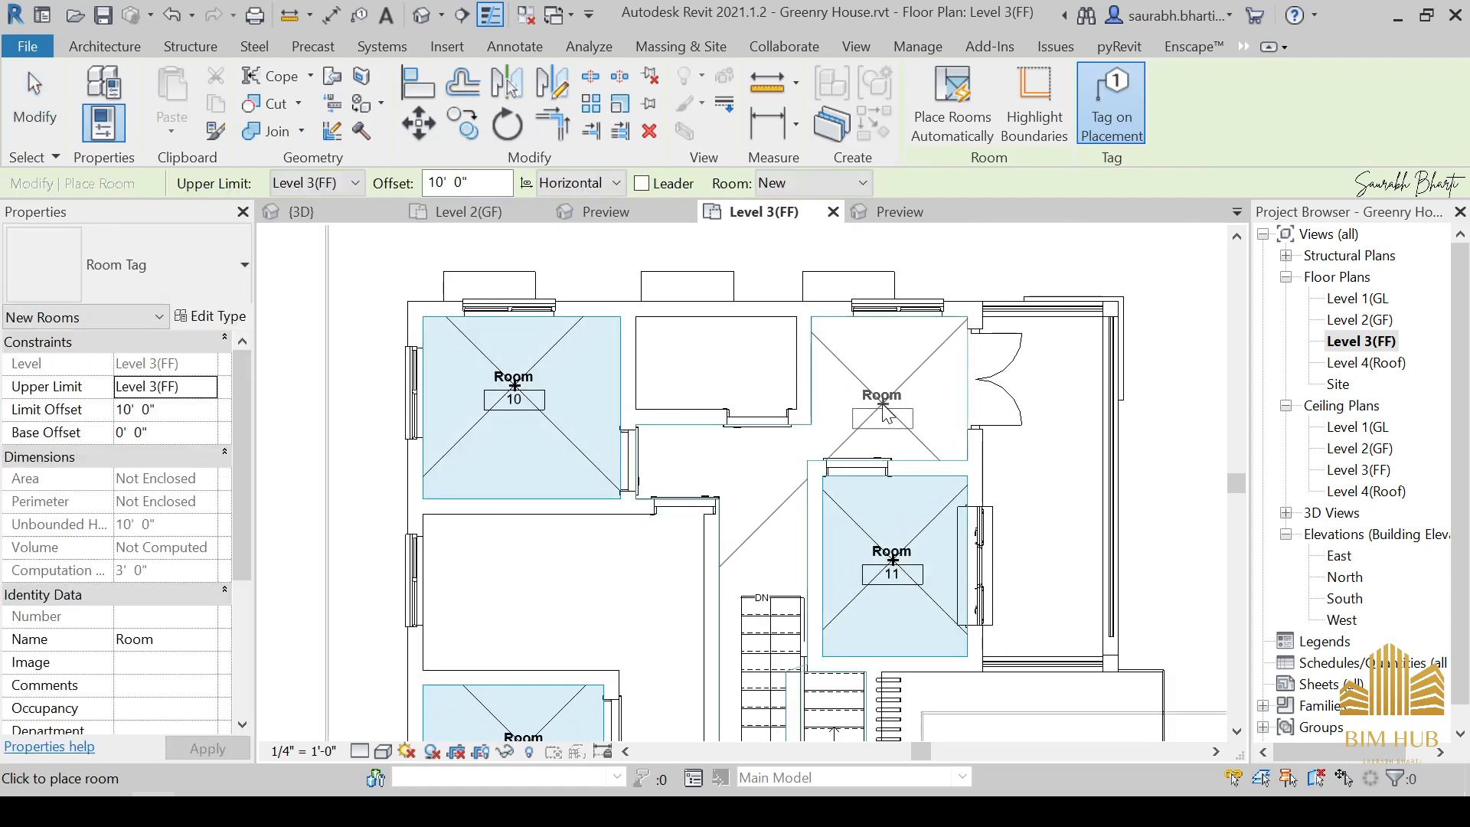
{"action": "key", "text": "Escape"}
{"action": "key", "text": "Escape"}
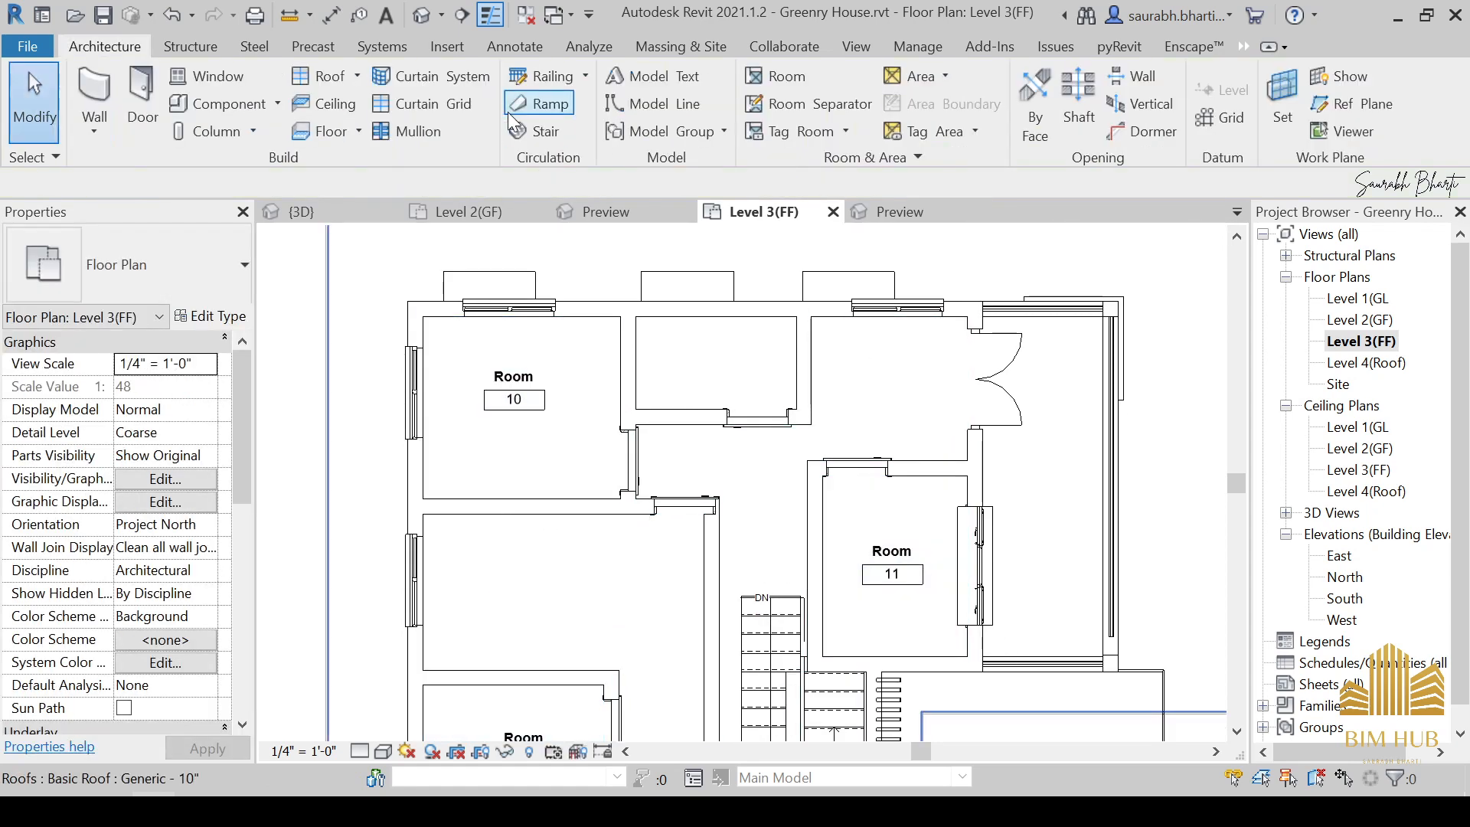
Draw a room separation line closing the gap between Room 11's upper-left wall corner and the wall corner of the small room above.
{"action": "left_click", "coordinate": [813, 95]}
{"action": "scroll", "coordinate": [812, 426], "scroll_direction": "up", "scroll_amount": 3}
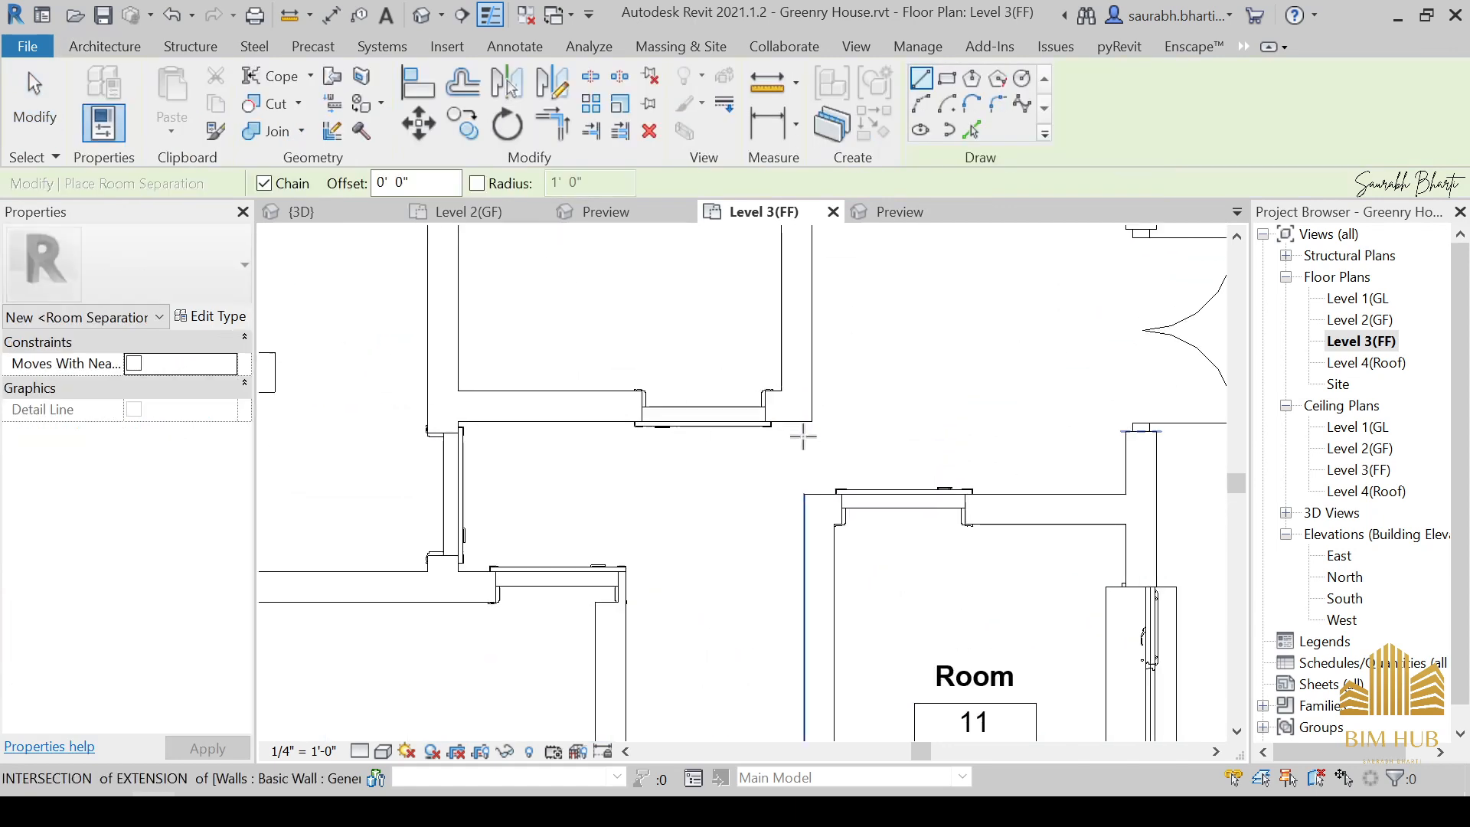
{"action": "left_click", "coordinate": [803, 494]}
{"action": "left_click", "coordinate": [804, 423]}
{"action": "key", "text": "Escape"}
{"action": "key", "text": "Escape"}
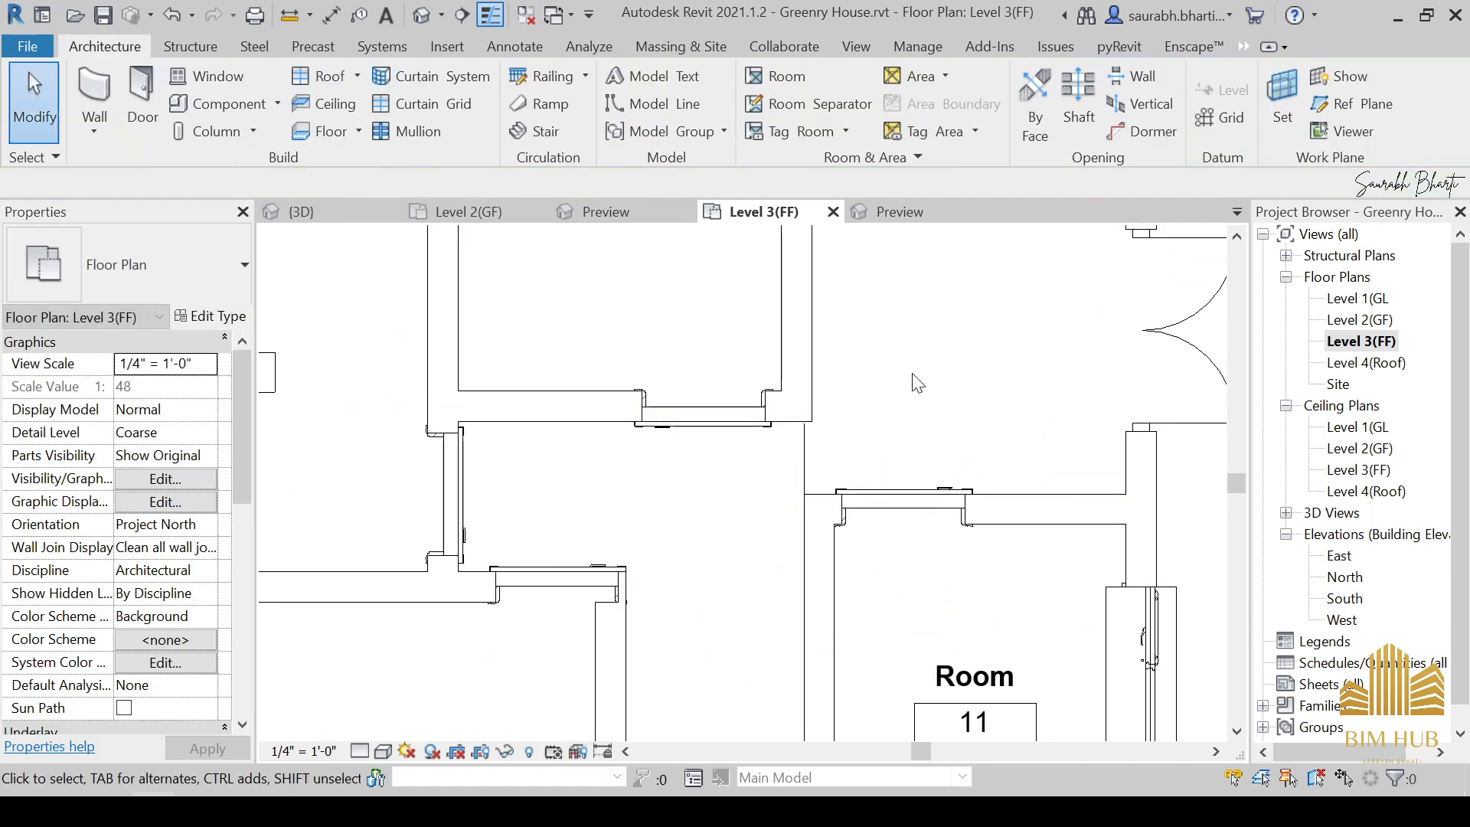
Place a tagged room in the enclosed space above Room 11, beside the double door to the balcony.
{"action": "scroll", "coordinate": [916, 383], "scroll_direction": "down", "scroll_amount": 1}
{"action": "middle_click_drag", "start_coordinate": [916, 383], "coordinate": [629, 472]}
{"action": "left_click", "coordinate": [781, 104]}
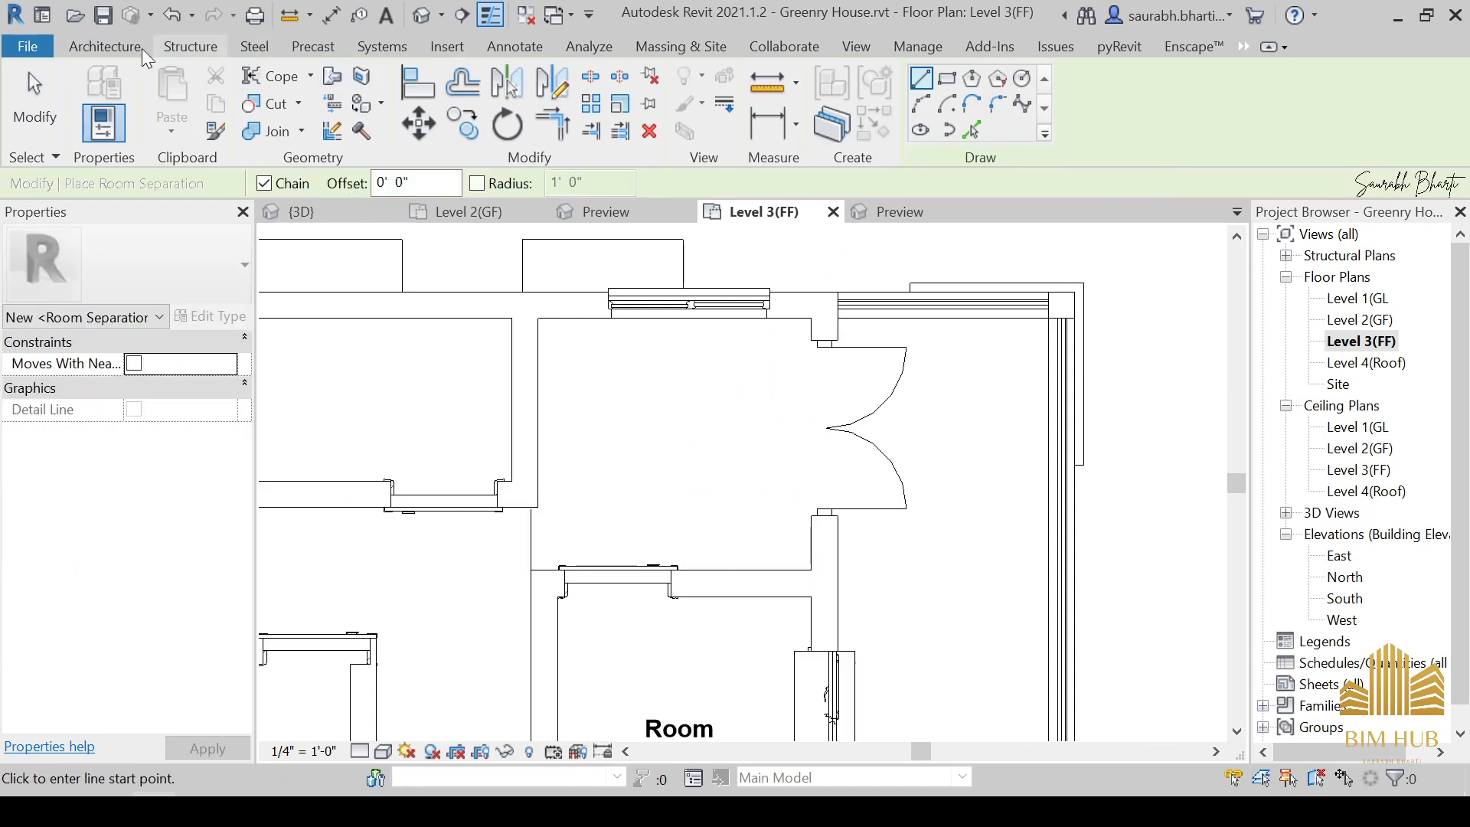
{"action": "left_click", "coordinate": [105, 47]}
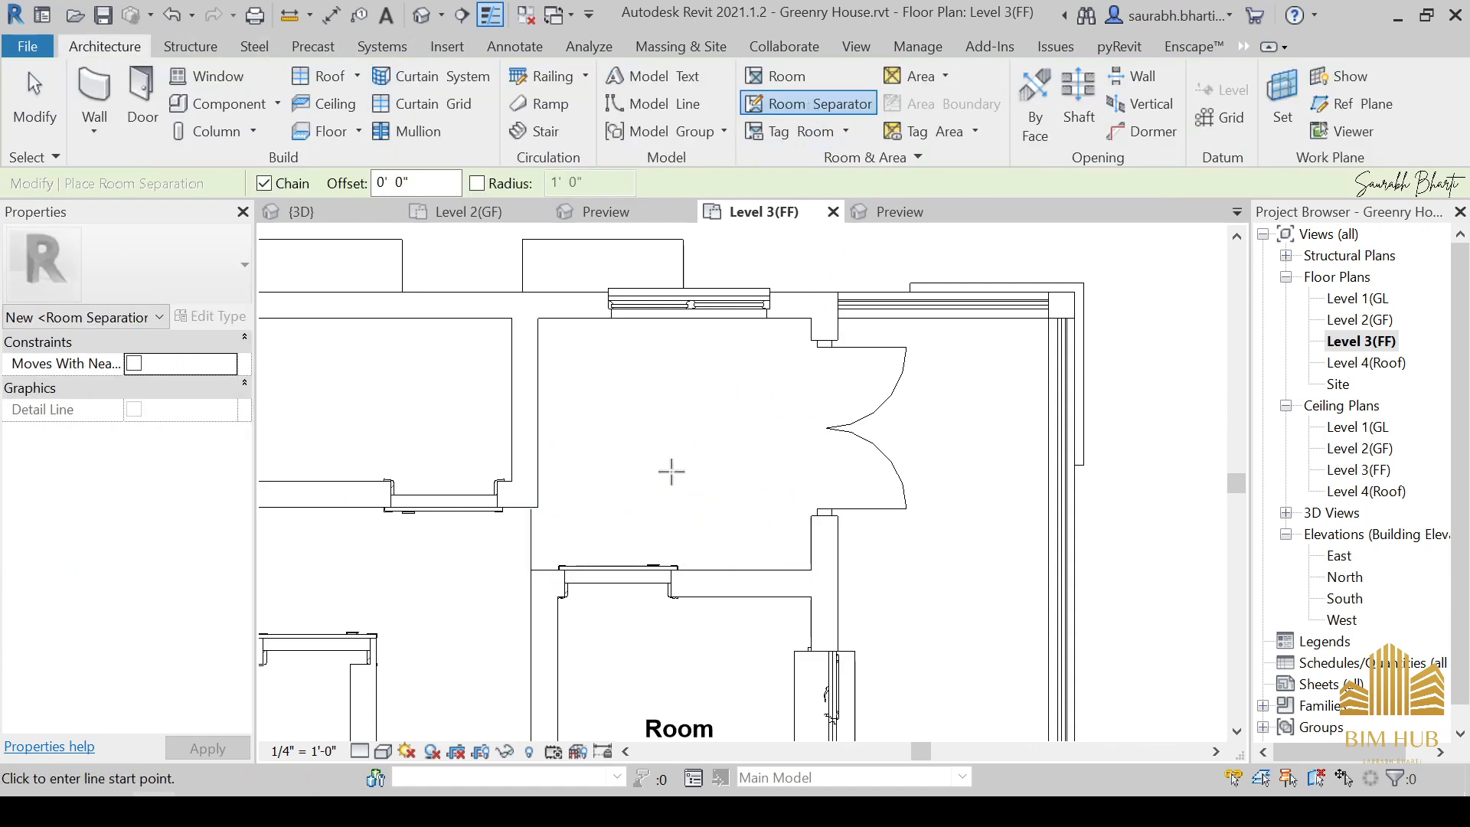
{"action": "left_click", "coordinate": [790, 80]}
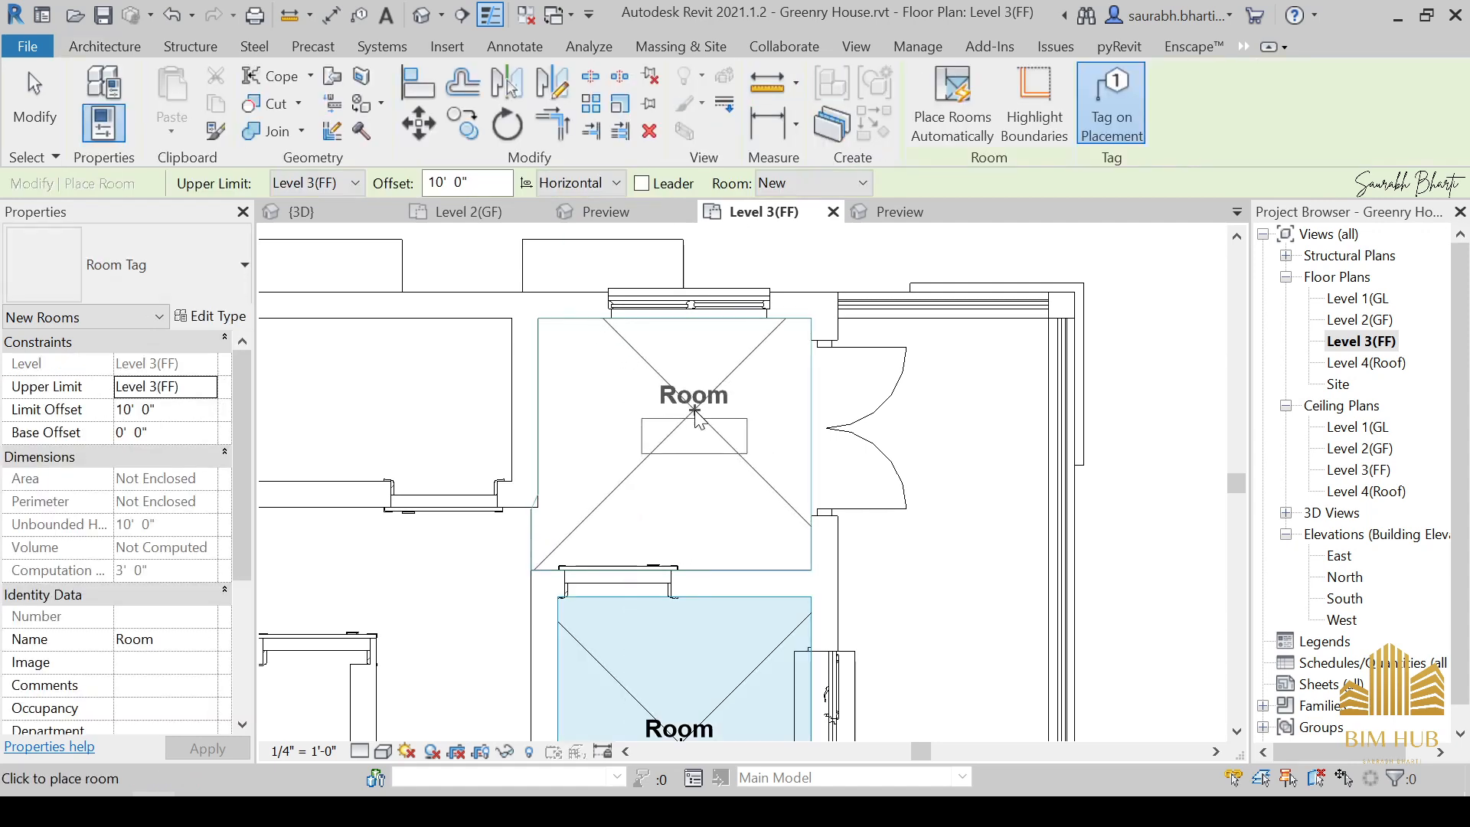
{"action": "left_click", "coordinate": [694, 411]}
Place a tagged room in the L-shaped space between Room 10 and Room 9.
{"action": "scroll", "coordinate": [835, 570], "scroll_direction": "down", "scroll_amount": 2}
{"action": "middle_click_drag", "start_coordinate": [835, 570], "coordinate": [1151, 357]}
{"action": "scroll", "coordinate": [843, 478], "scroll_direction": "up", "scroll_amount": 2}
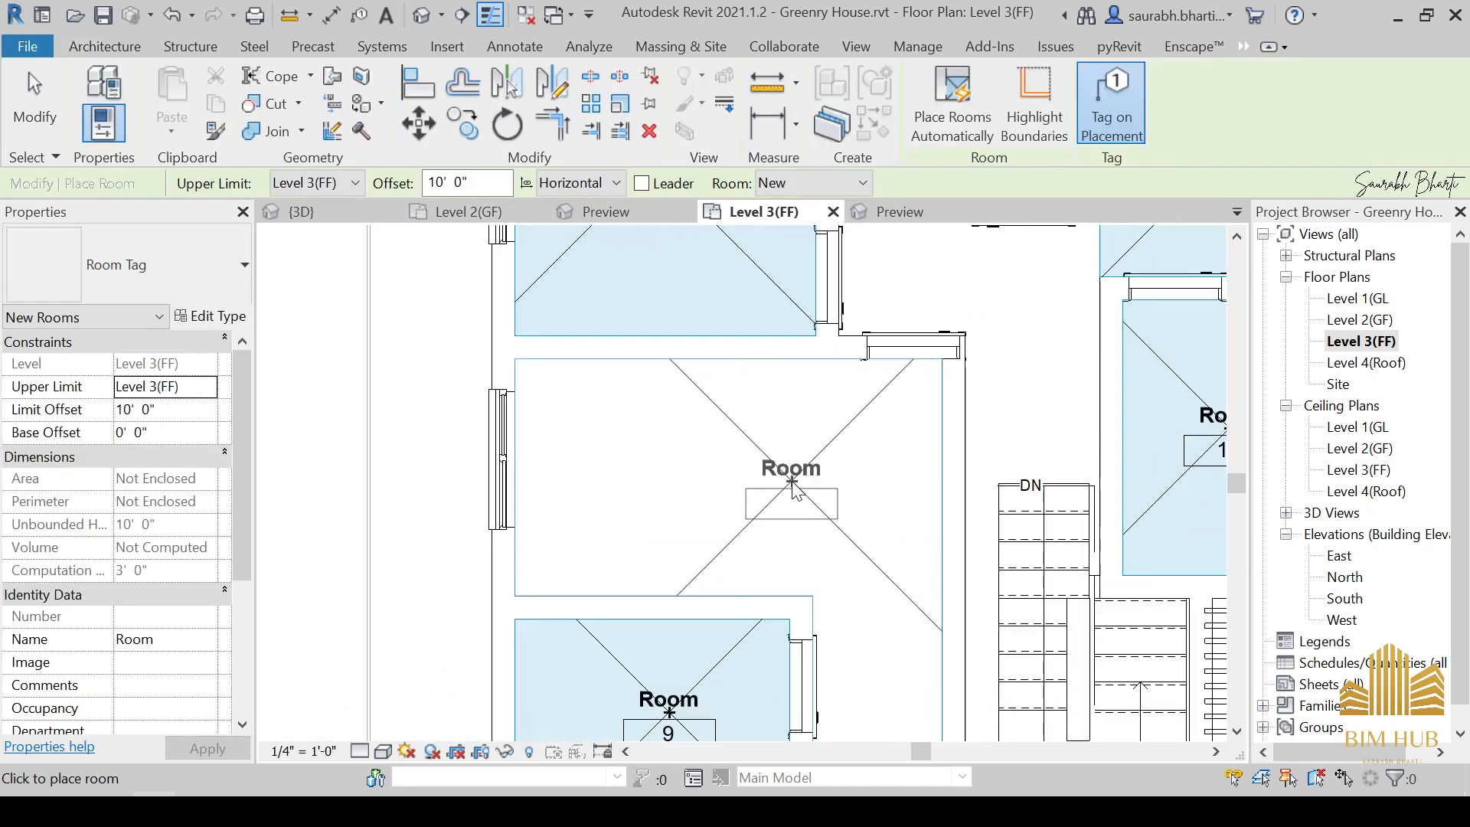
{"action": "scroll", "coordinate": [756, 476], "scroll_direction": "down", "scroll_amount": 2}
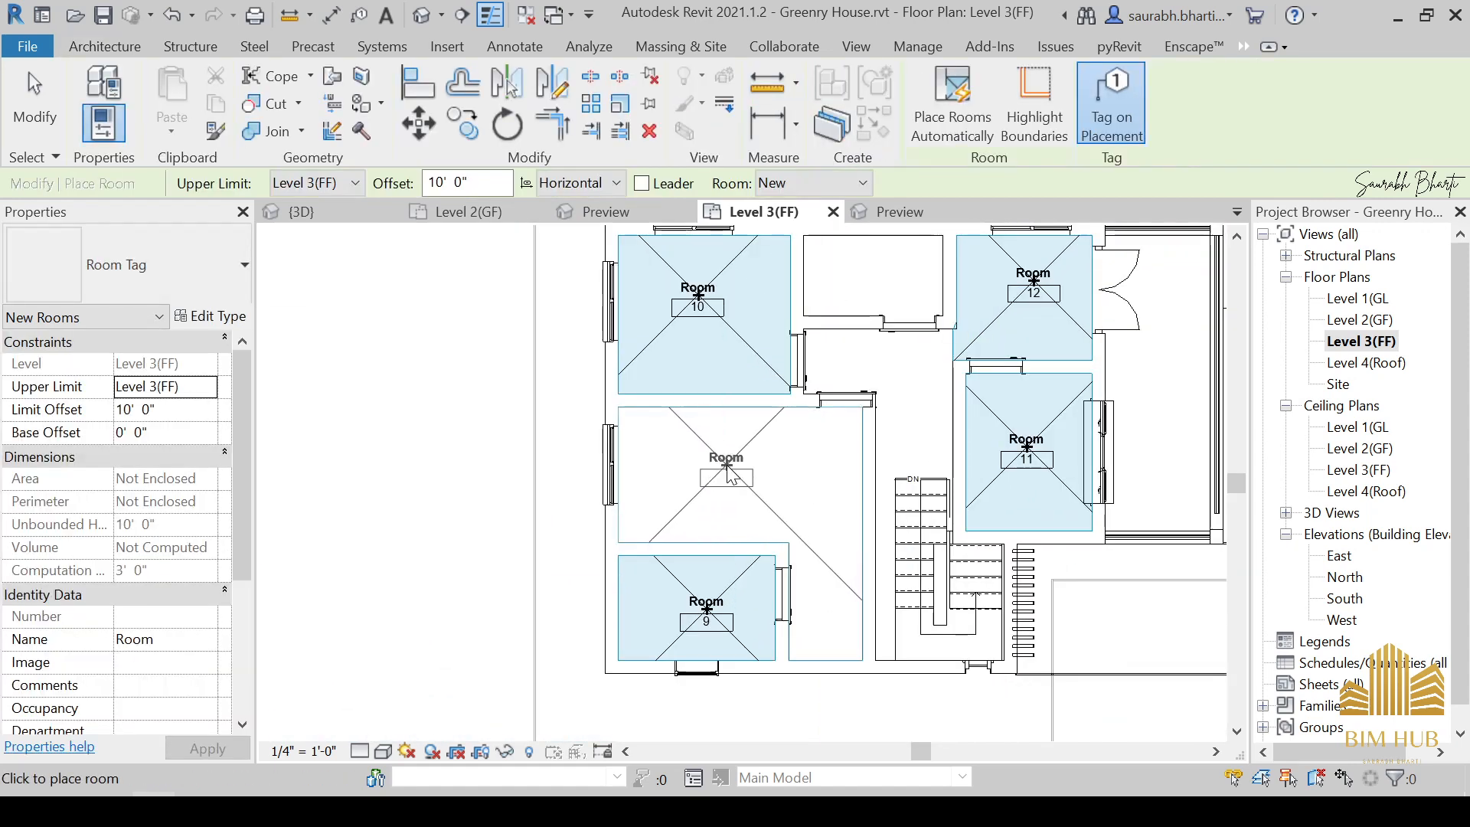
{"action": "left_click", "coordinate": [719, 495]}
{"action": "key", "text": "Escape"}
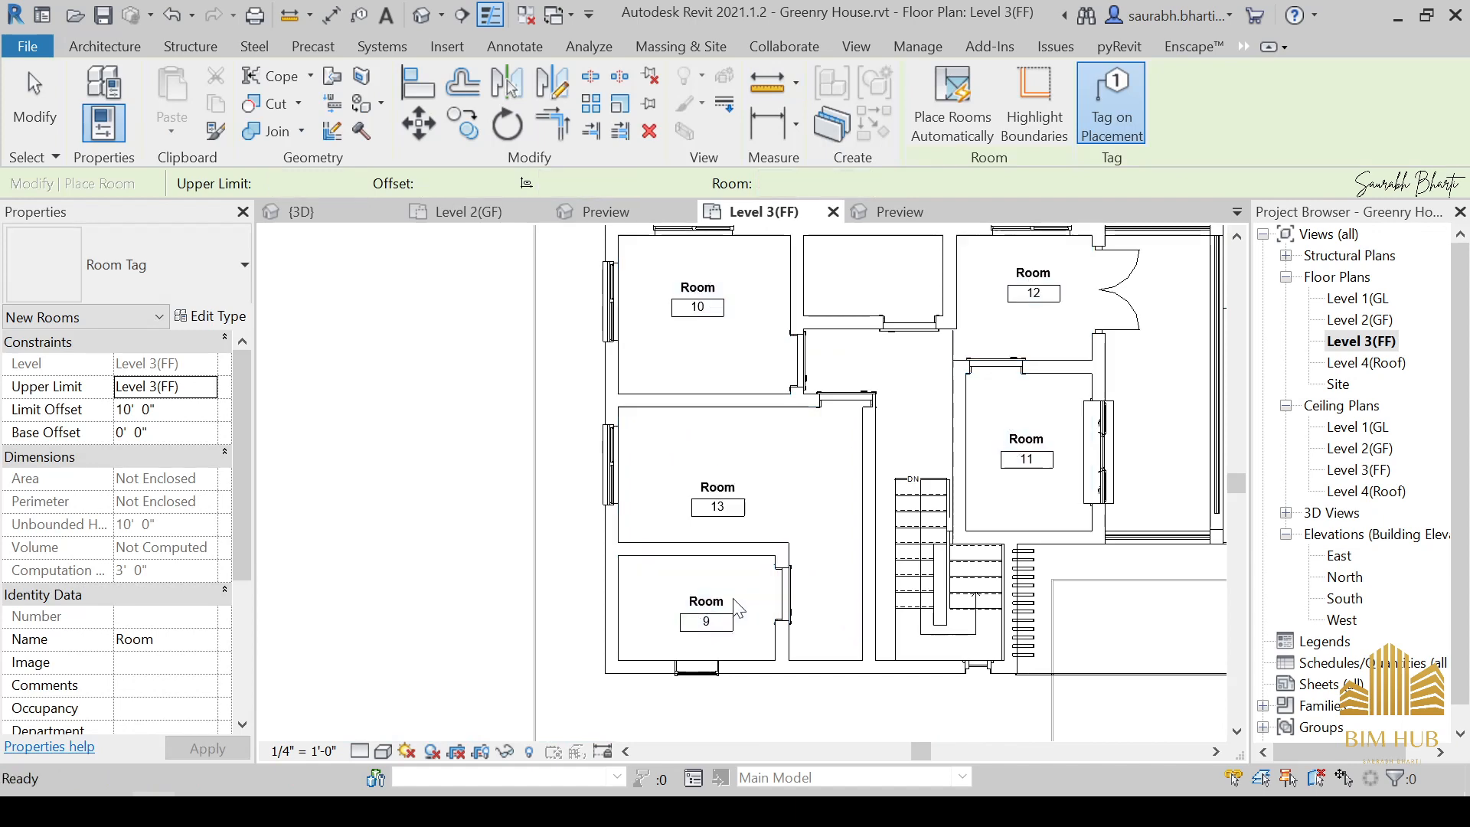
{"action": "key", "text": "Escape"}
Delete Room 9 from the lower-left corner of the Level 3(FF) plan.
{"action": "scroll", "coordinate": [735, 605], "scroll_direction": "up", "scroll_amount": 3}
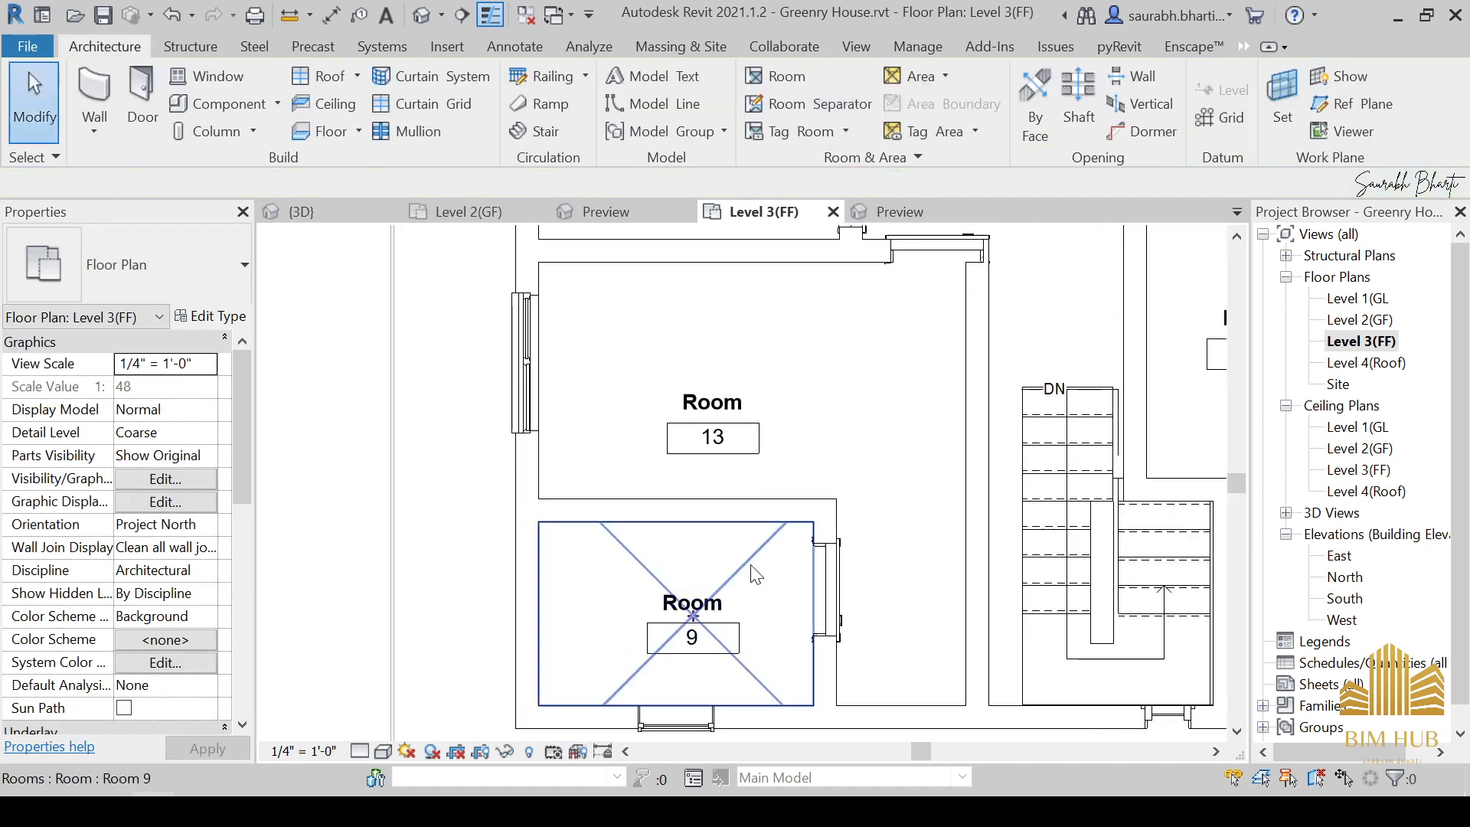
{"action": "left_click", "coordinate": [756, 604]}
{"action": "key", "text": "Delete"}
{"action": "scroll", "coordinate": [765, 613], "scroll_direction": "down", "scroll_amount": 3}
{"action": "middle_click_drag", "start_coordinate": [765, 614], "coordinate": [674, 605]}
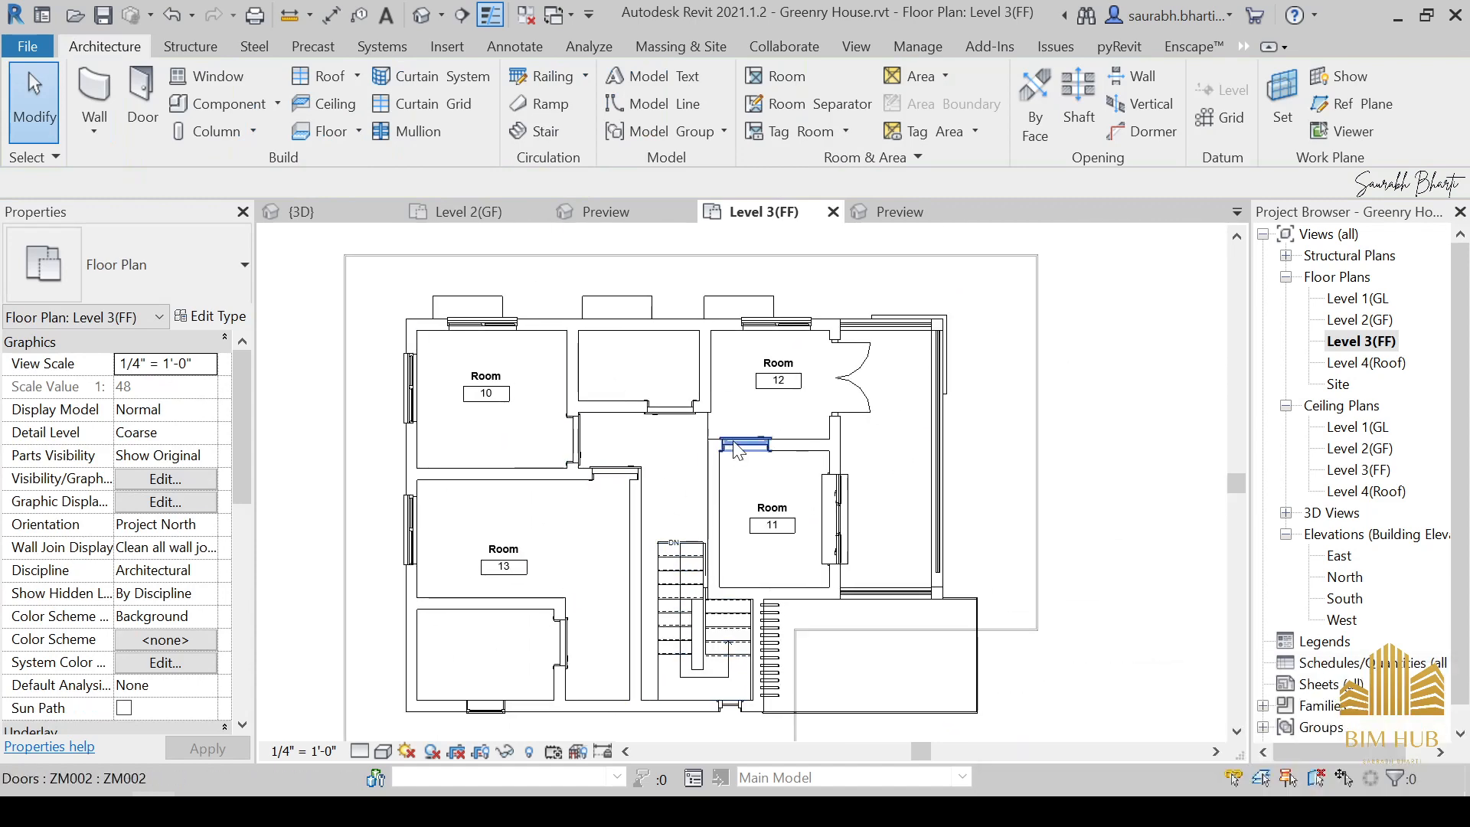
Set the name of Room 13, the L-shaped room below Room 10, to Bedroom in its properties.
{"action": "scroll", "coordinate": [733, 444], "scroll_direction": "up", "scroll_amount": 2}
{"action": "left_click", "coordinate": [430, 600]}
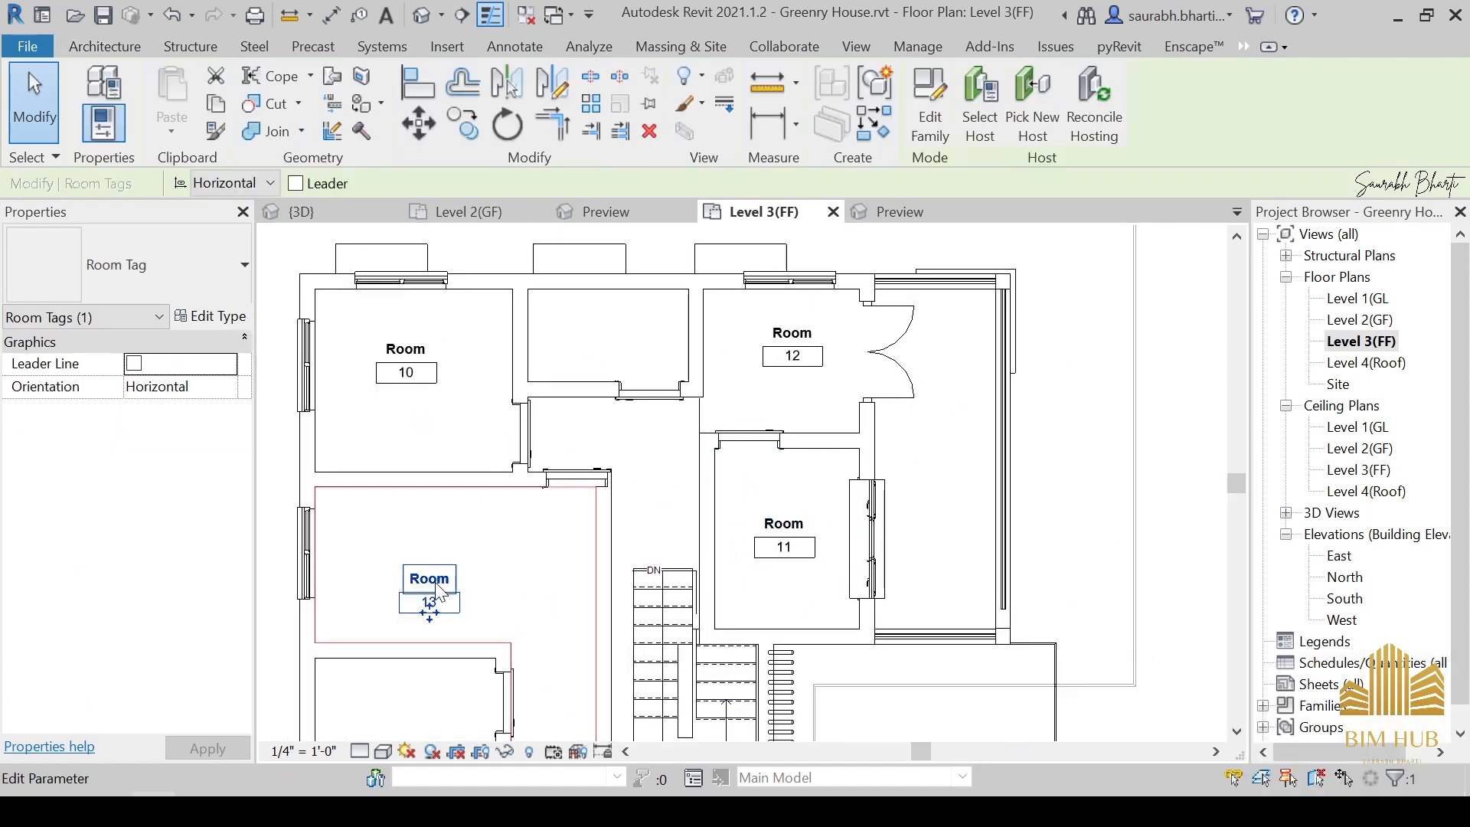
{"action": "key", "text": "Escape"}
{"action": "left_click", "coordinate": [505, 531]}
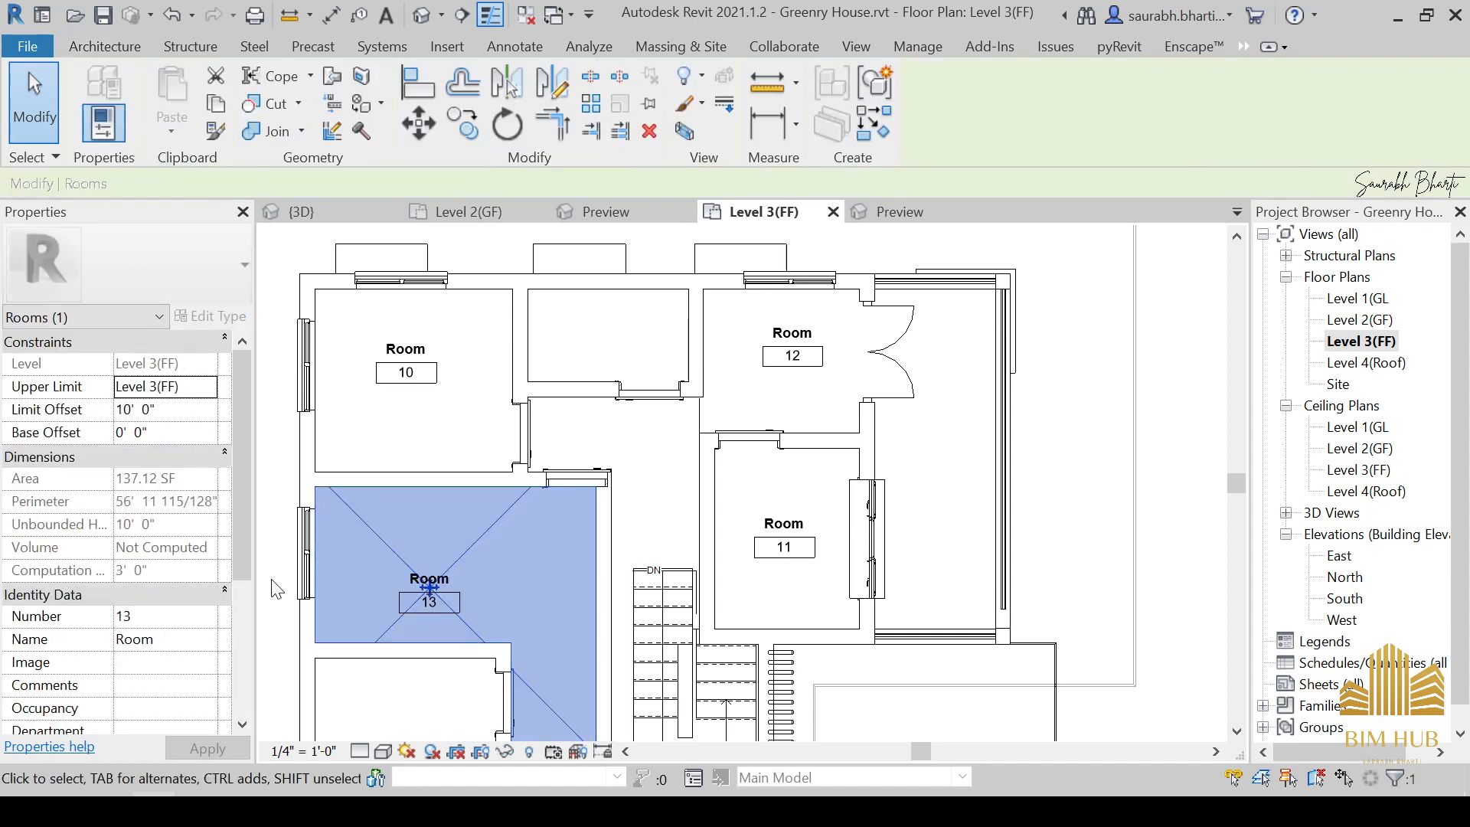
{"action": "left_click", "coordinate": [200, 640]}
{"action": "left_click", "coordinate": [207, 639]}
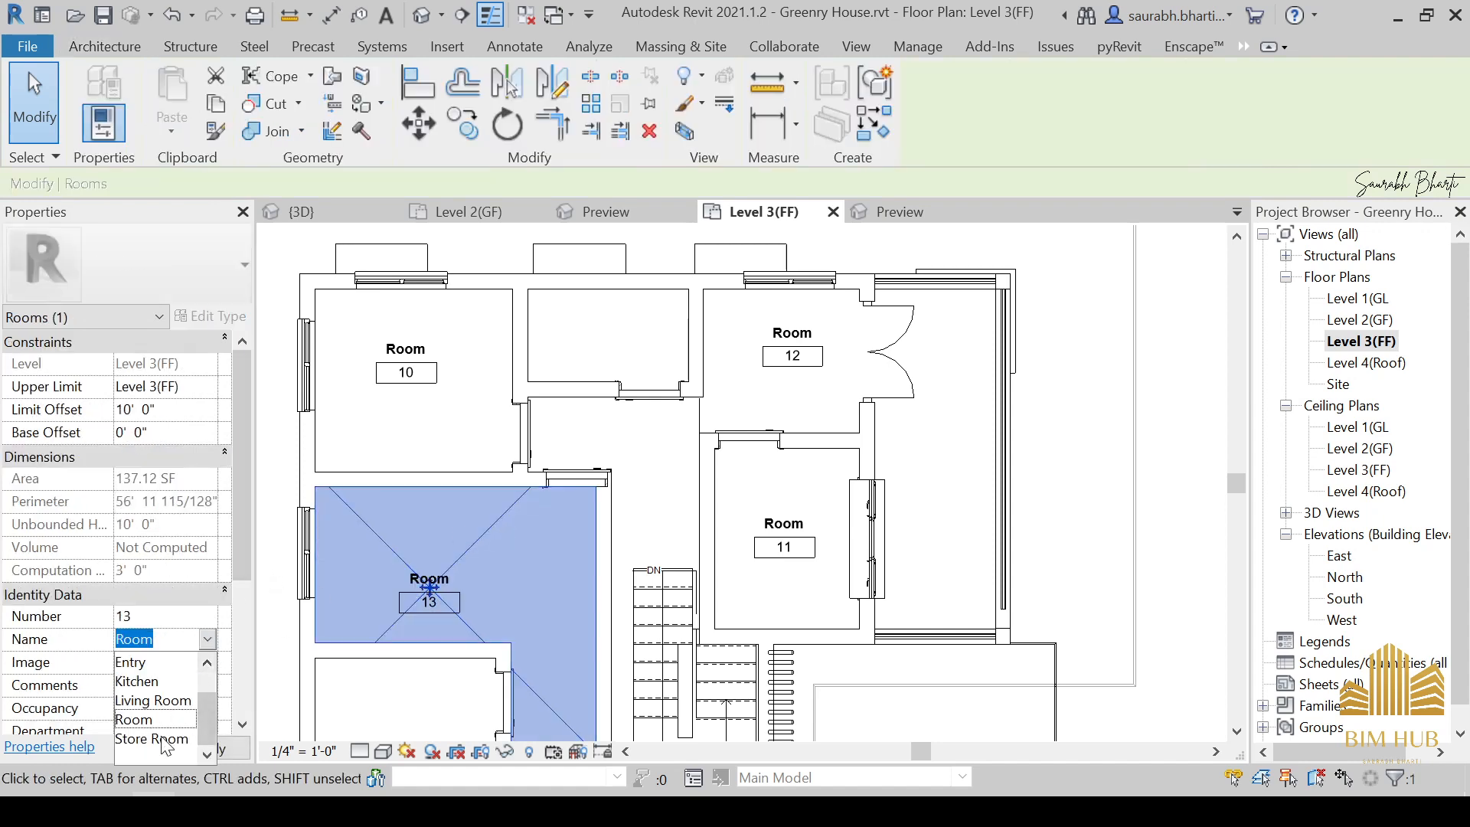
{"action": "scroll", "coordinate": [169, 724], "scroll_direction": "up", "scroll_amount": 1}
{"action": "left_click", "coordinate": [157, 661]}
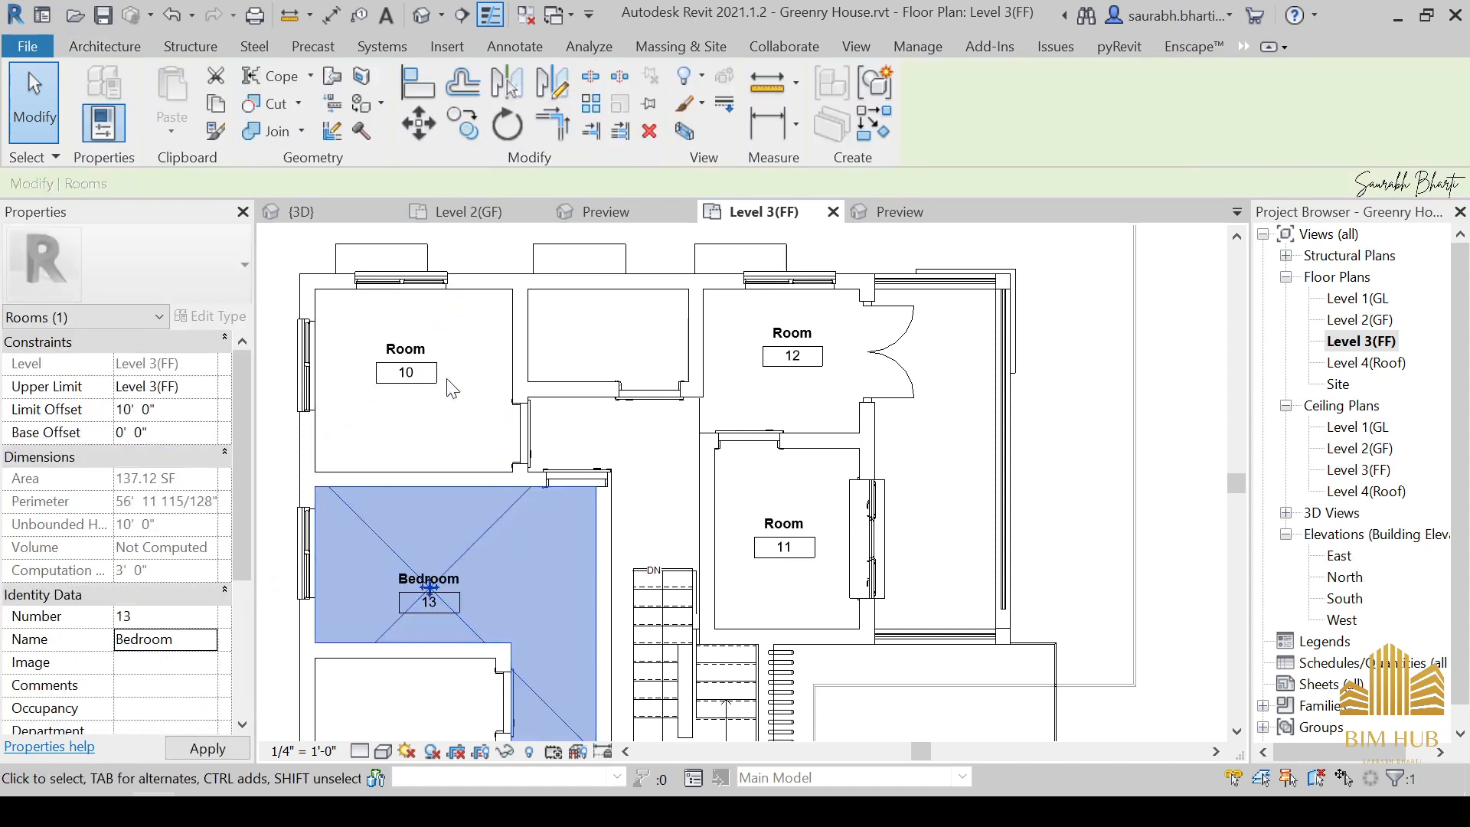
Set the name of Room 10, in the plan's upper-left corner, to Bedroom.
{"action": "left_click", "coordinate": [433, 356]}
{"action": "key", "text": "Escape"}
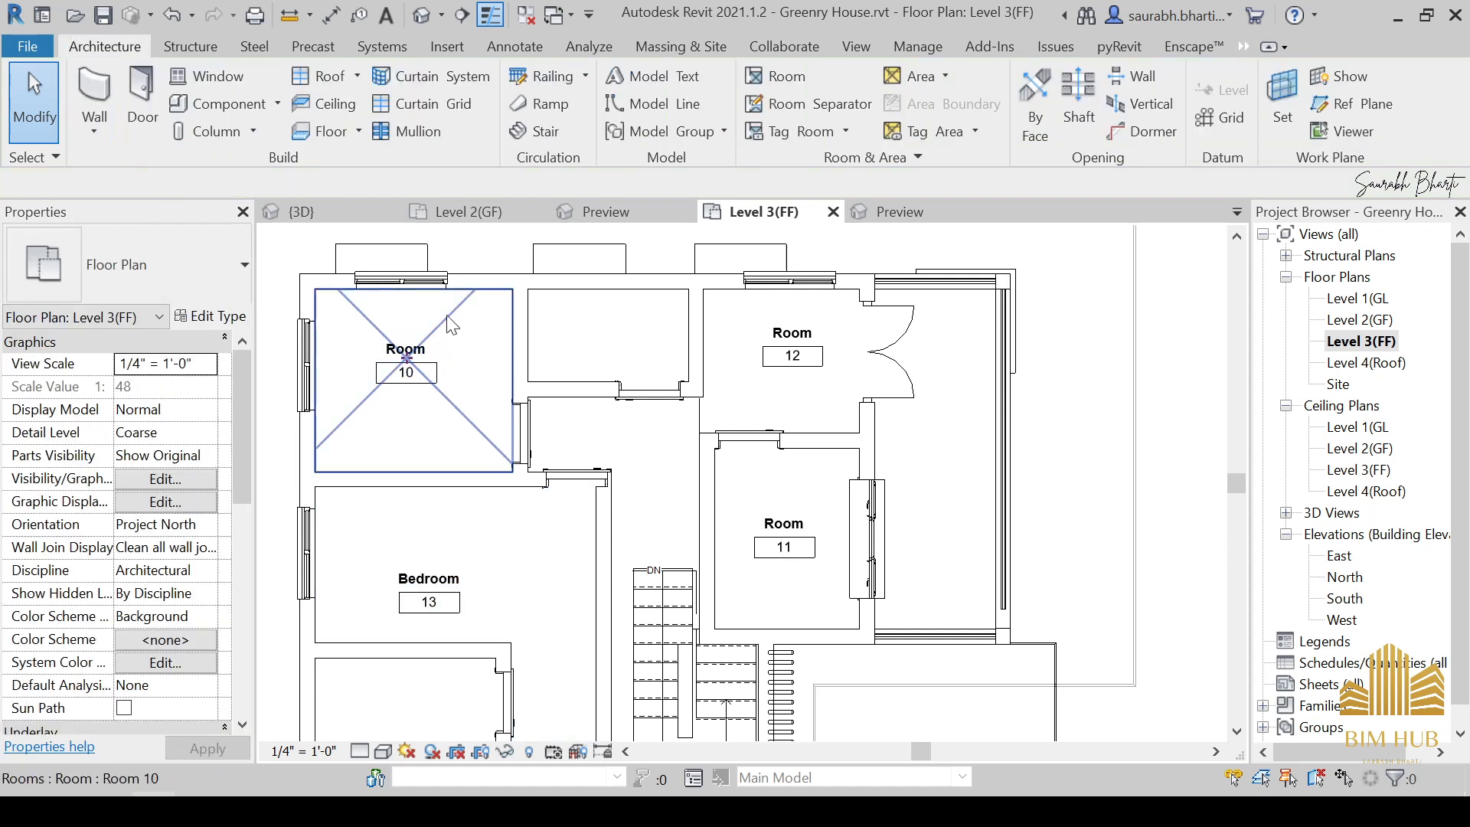
{"action": "left_click", "coordinate": [452, 325]}
{"action": "left_click", "coordinate": [207, 647]}
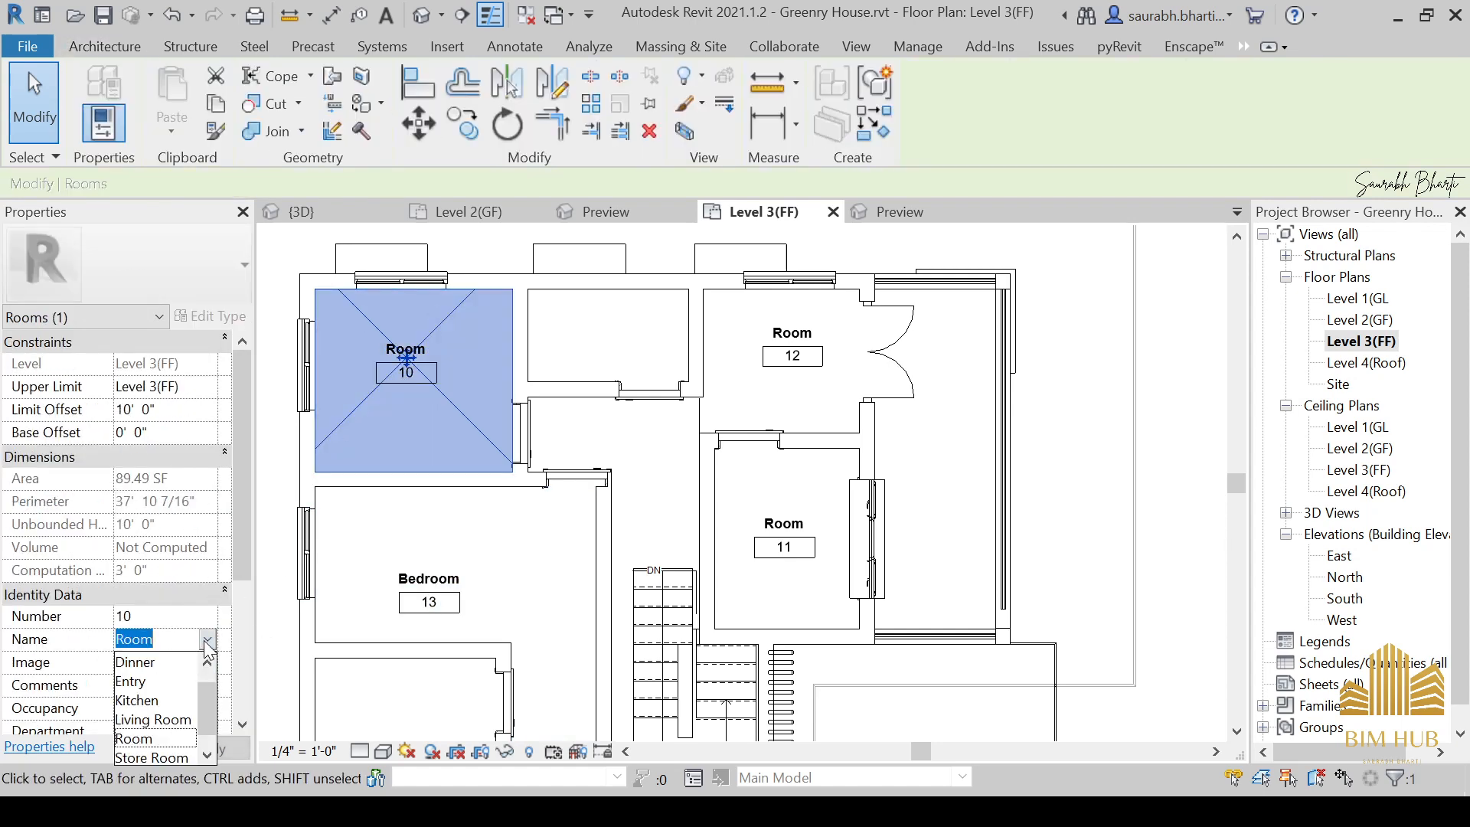
{"action": "scroll", "coordinate": [169, 716], "scroll_direction": "up", "scroll_amount": 1}
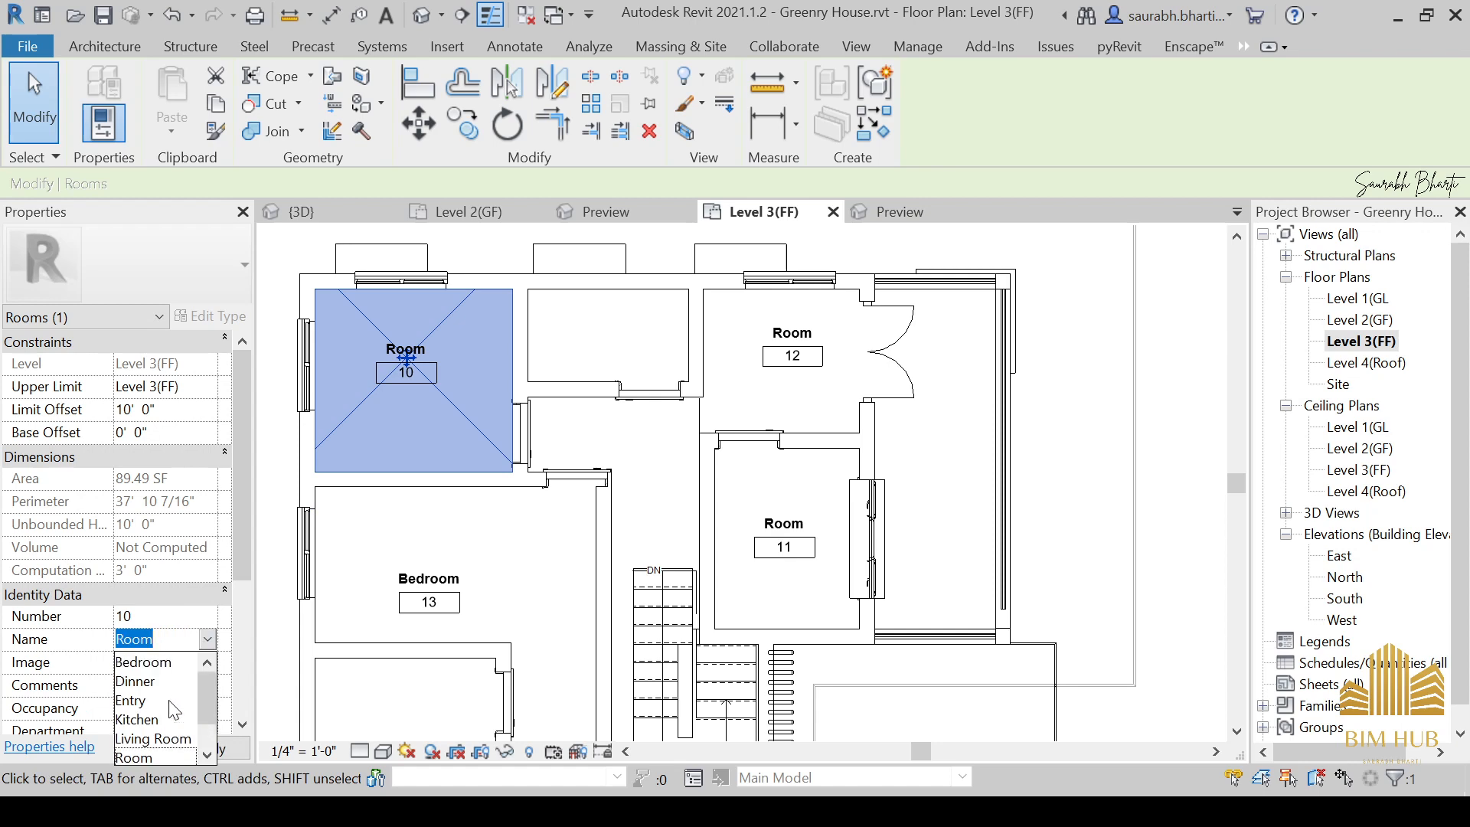
{"action": "left_click", "coordinate": [168, 663]}
Set the name of Room 11, beside the balcony, to Bedroom.
{"action": "left_click", "coordinate": [784, 528]}
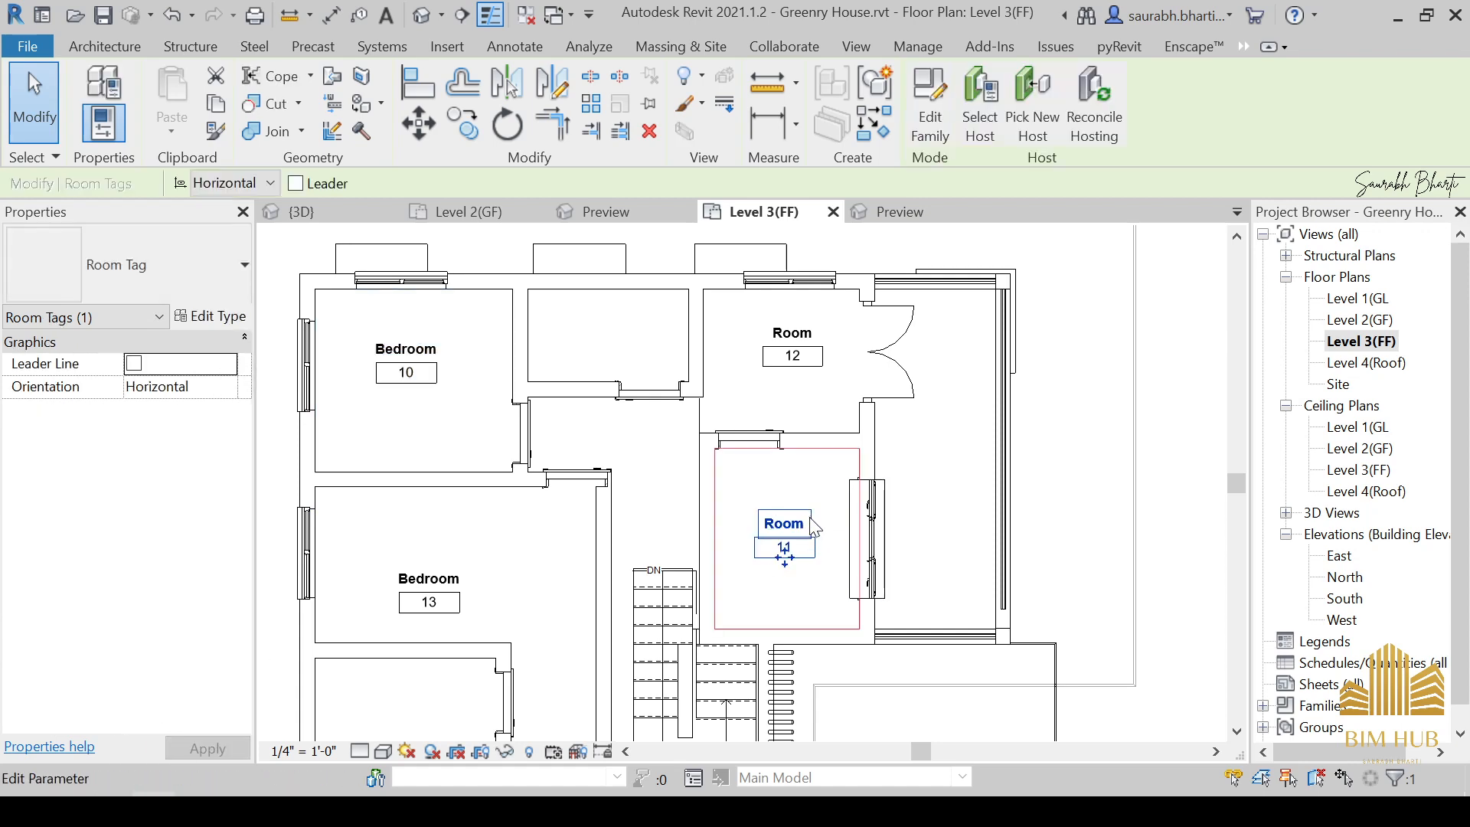
{"action": "key", "text": "Escape"}
{"action": "left_click", "coordinate": [825, 486]}
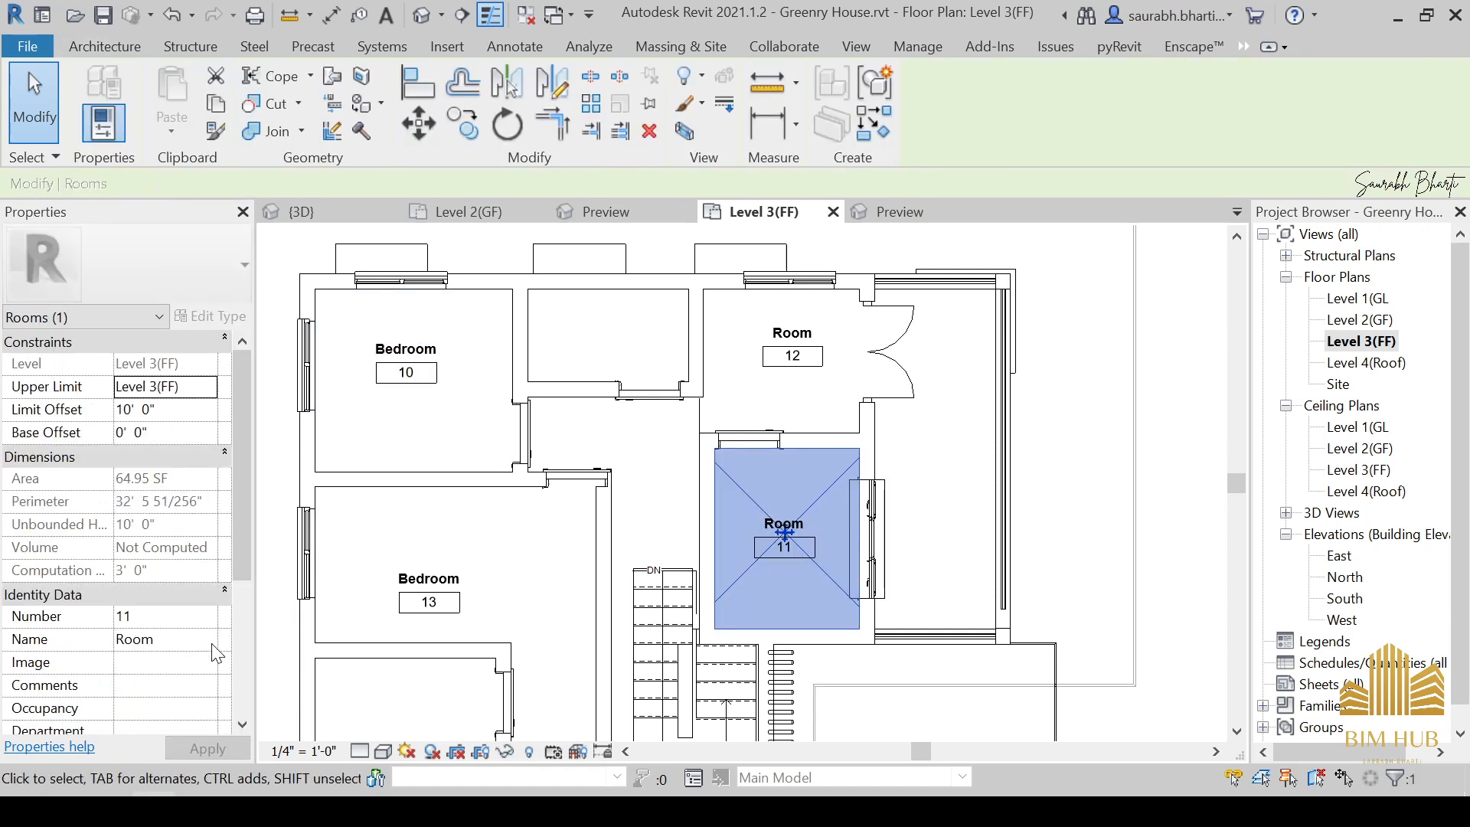
{"action": "left_click", "coordinate": [213, 645]}
{"action": "scroll", "coordinate": [176, 744], "scroll_direction": "up", "scroll_amount": 2}
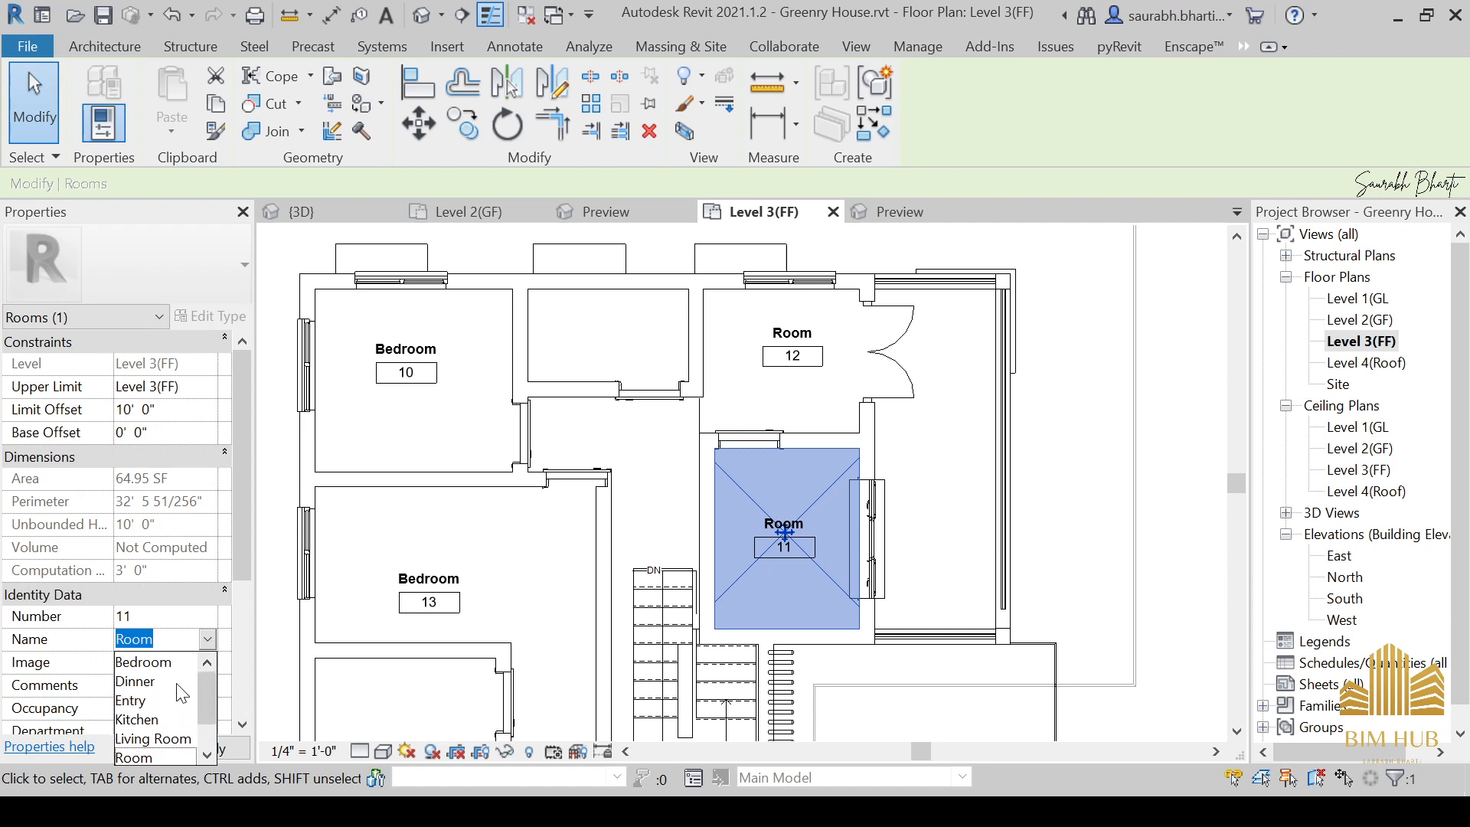
{"action": "left_click", "coordinate": [176, 663]}
{"action": "key", "text": "Escape"}
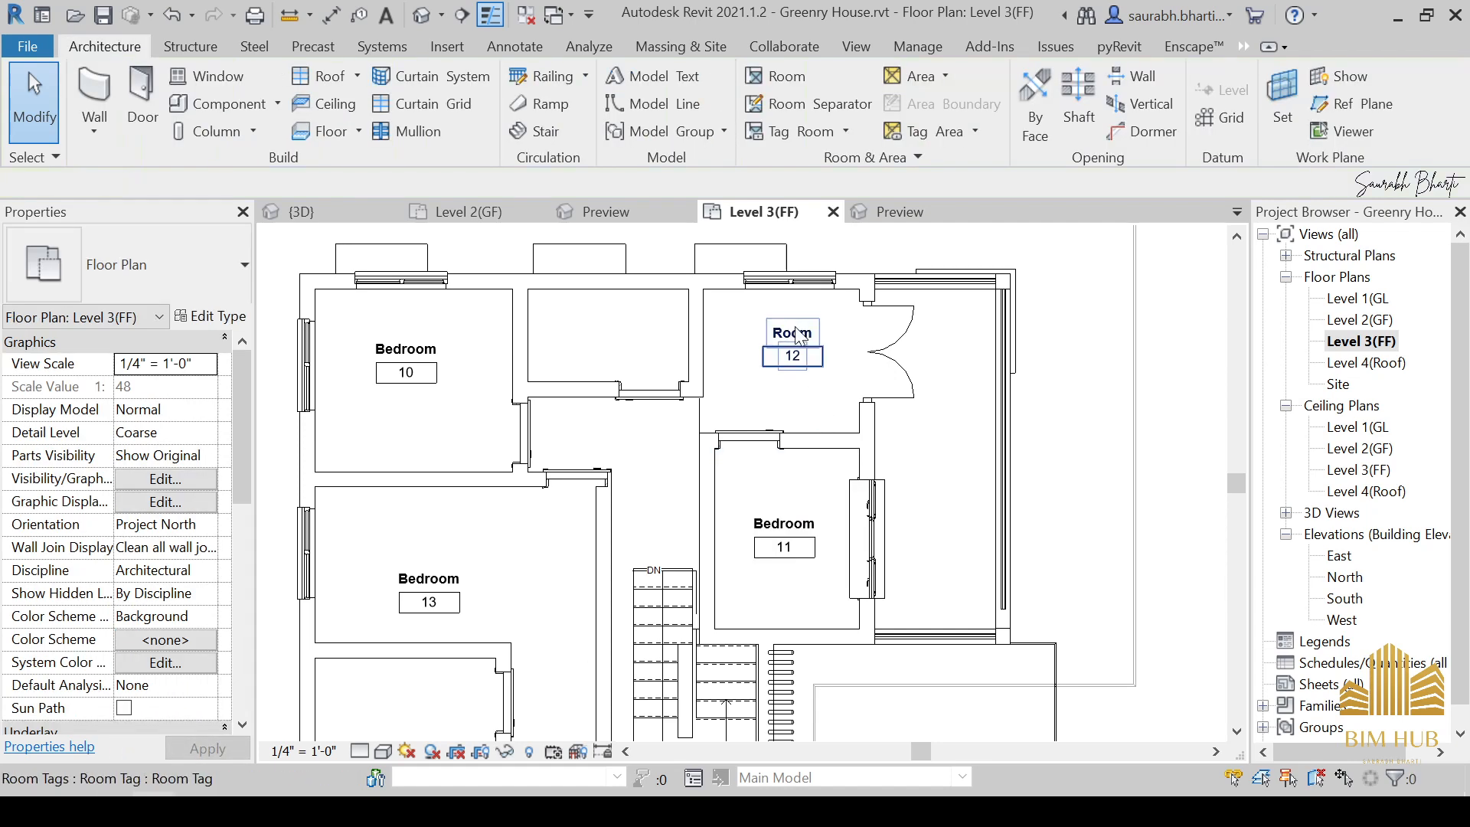
Rename Room 12, beside the balcony's double door, as Study through its room tag.
{"action": "double_click", "coordinate": [796, 329]}
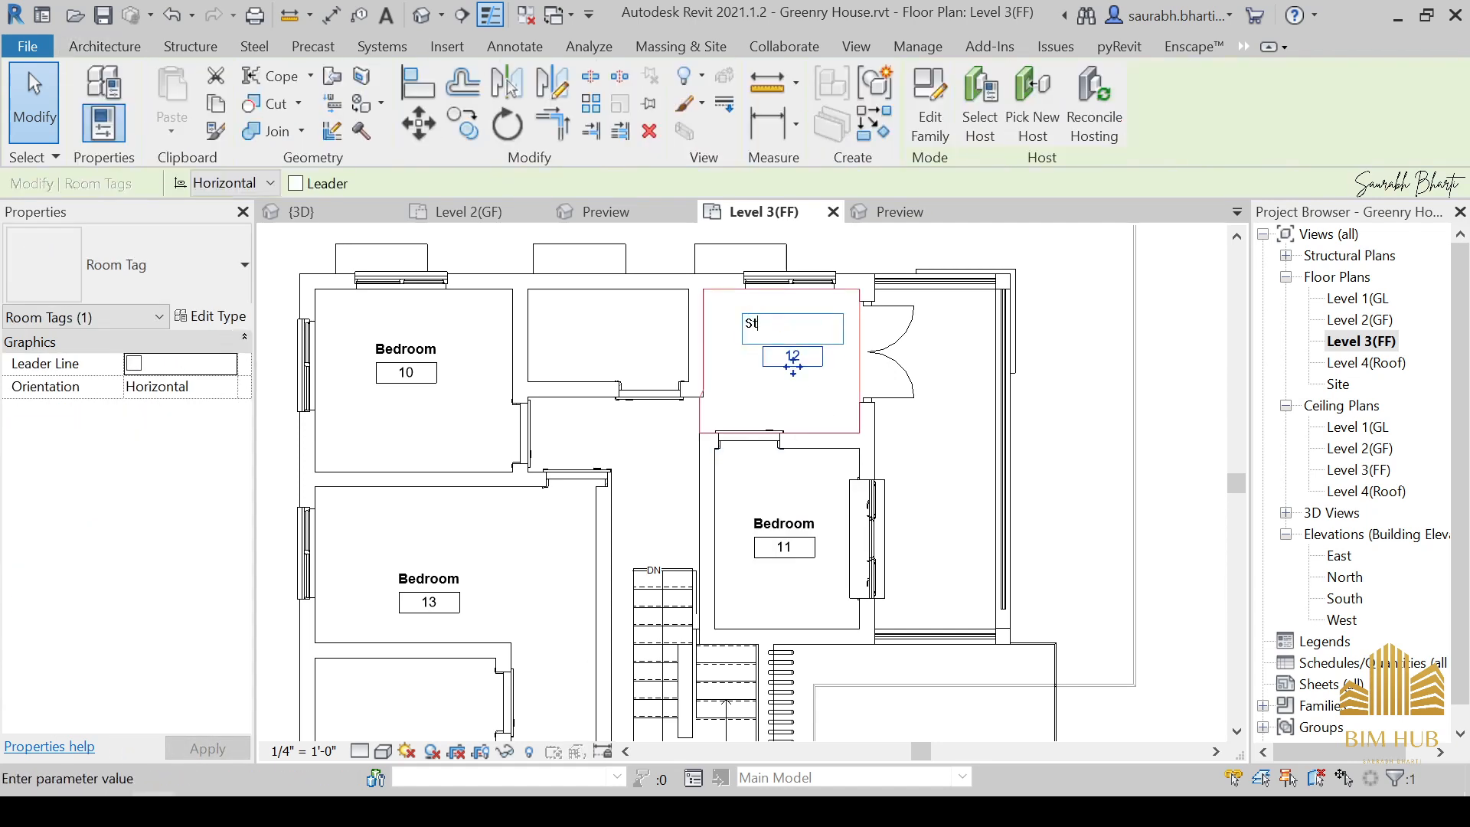
{"action": "key", "text": "Return"}
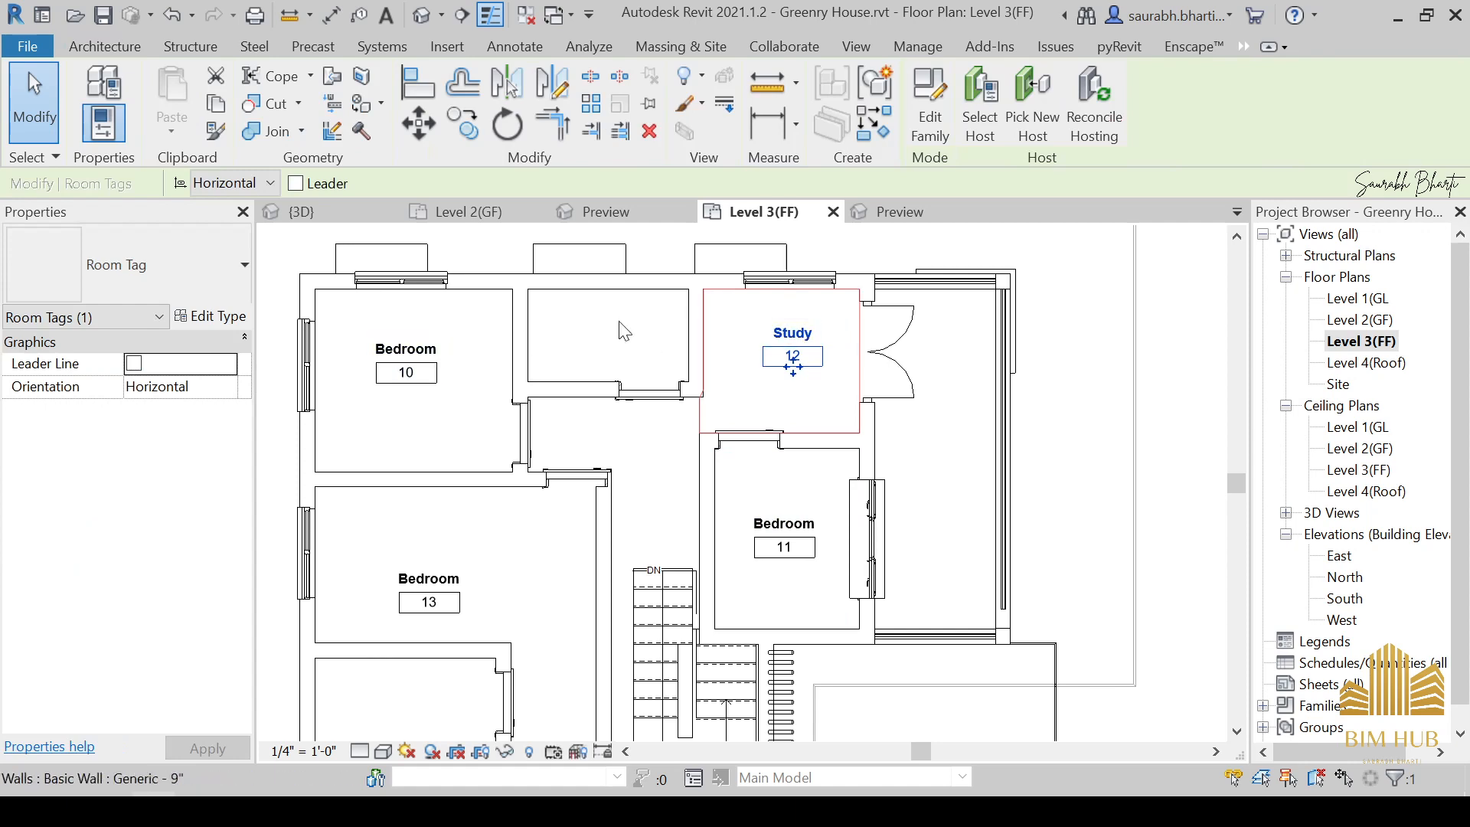
{"action": "key", "text": "Escape"}
Place a tagged room in the small room between Bedroom 10 and the Study.
{"action": "scroll", "coordinate": [635, 323], "scroll_direction": "up", "scroll_amount": 2}
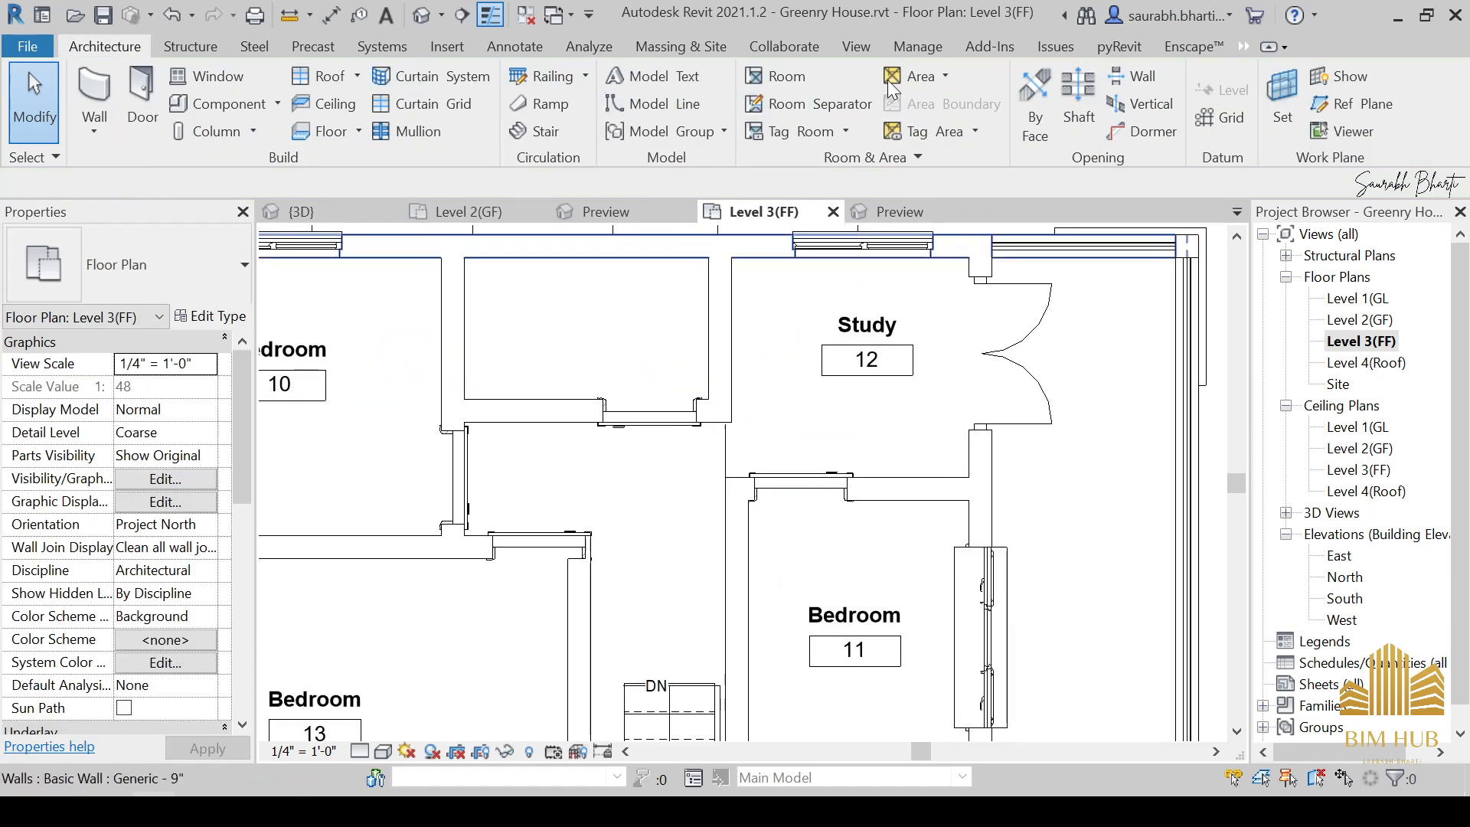
{"action": "left_click", "coordinate": [775, 76]}
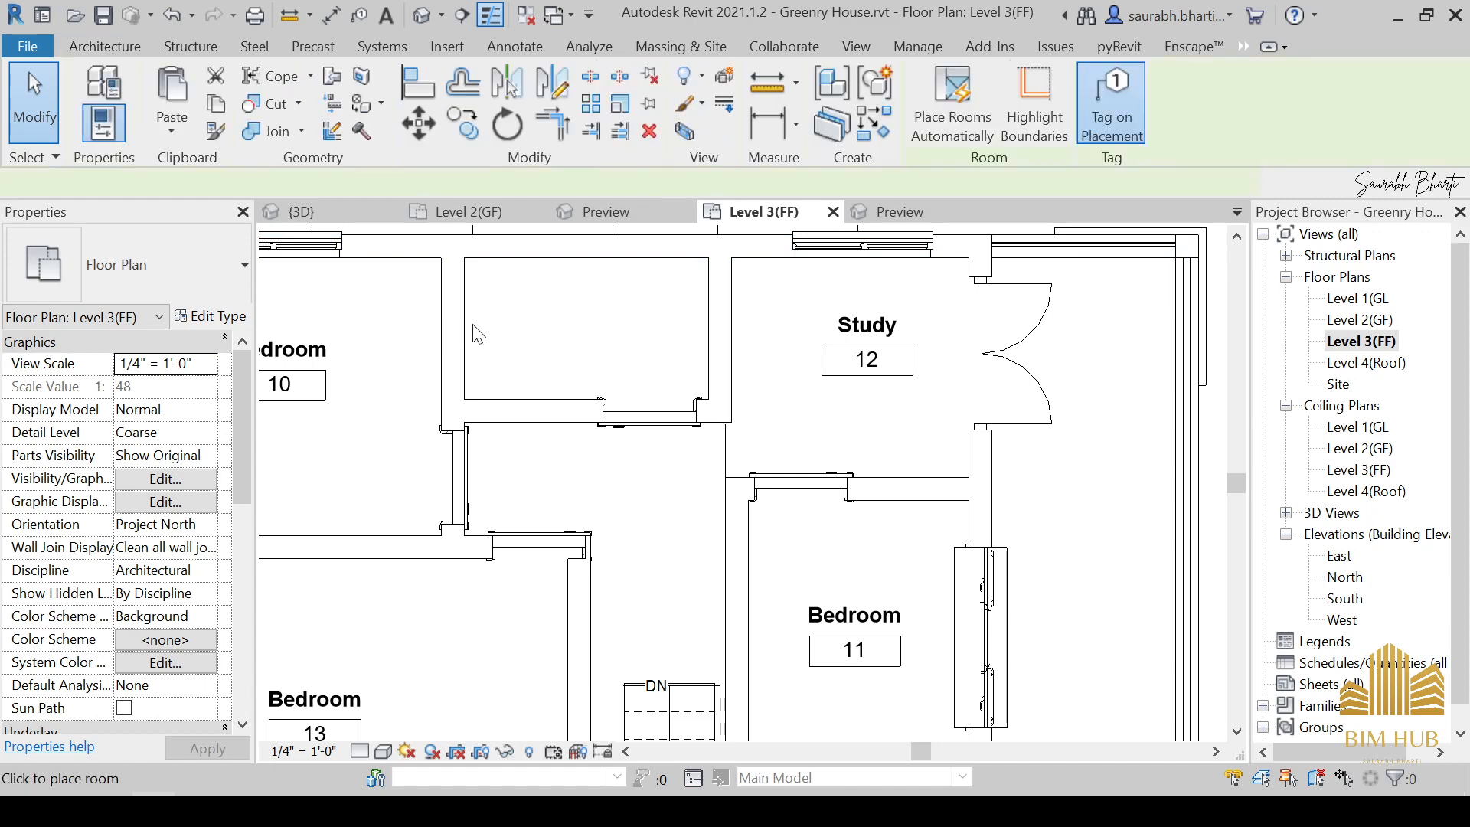
{"action": "left_click", "coordinate": [594, 342]}
{"action": "key", "text": "Escape"}
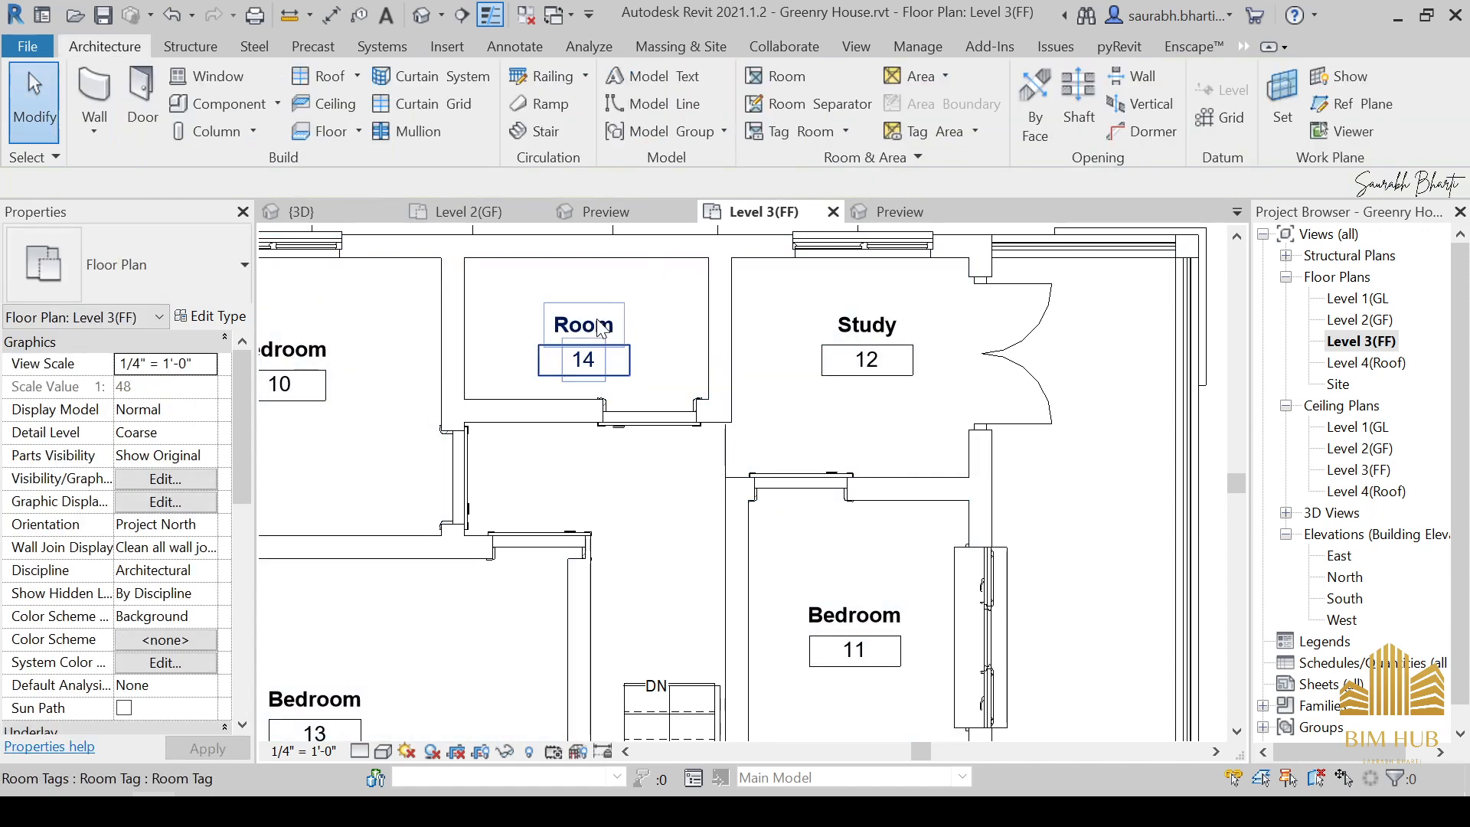
Rename Room 14, between Bedroom 10 and the Study, as Toliet through its room tag.
{"action": "left_click", "coordinate": [602, 328]}
{"action": "key", "text": "Escape"}
{"action": "left_click", "coordinate": [602, 340]}
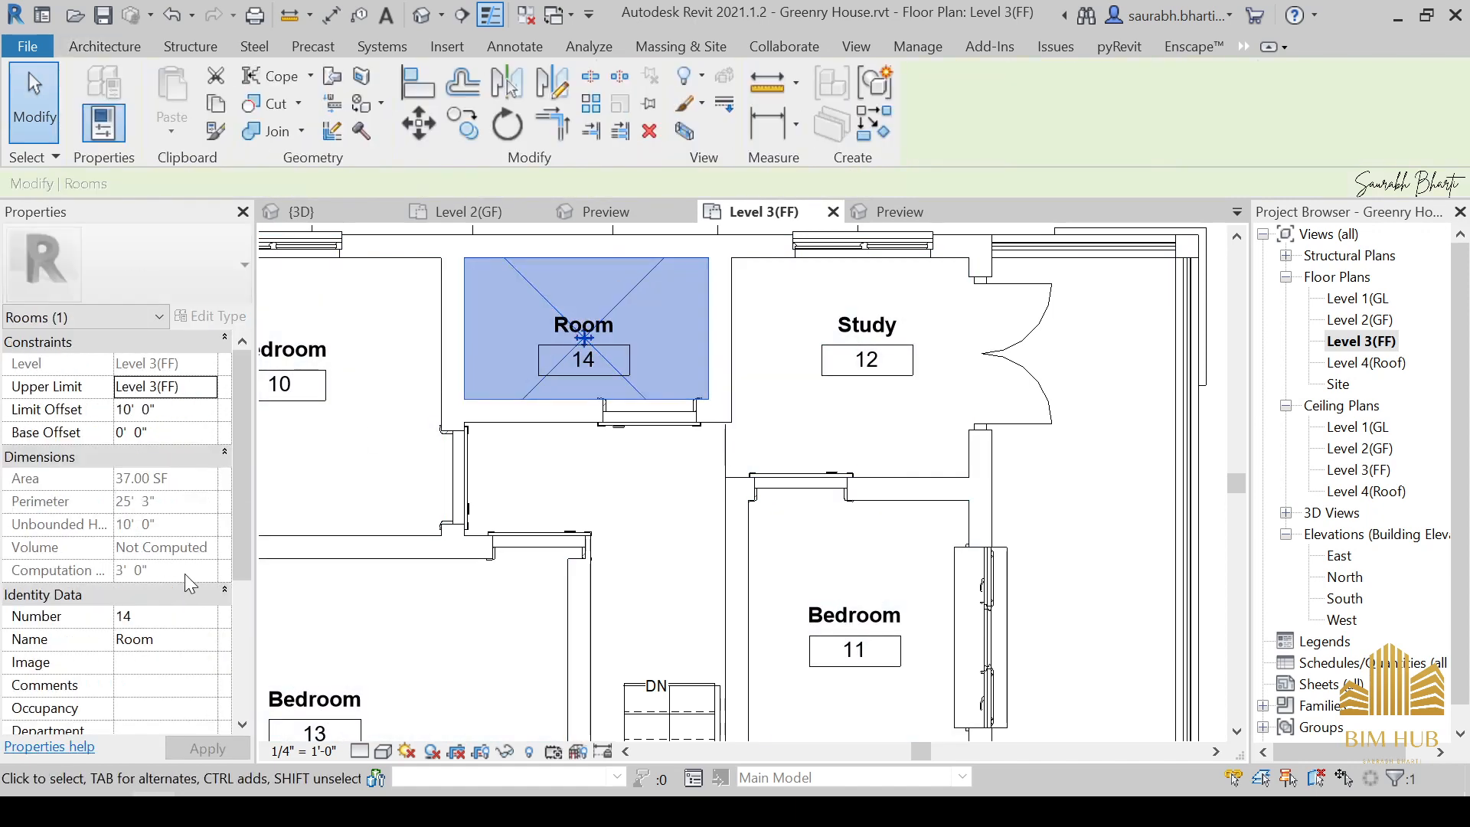
{"action": "left_click", "coordinate": [209, 638]}
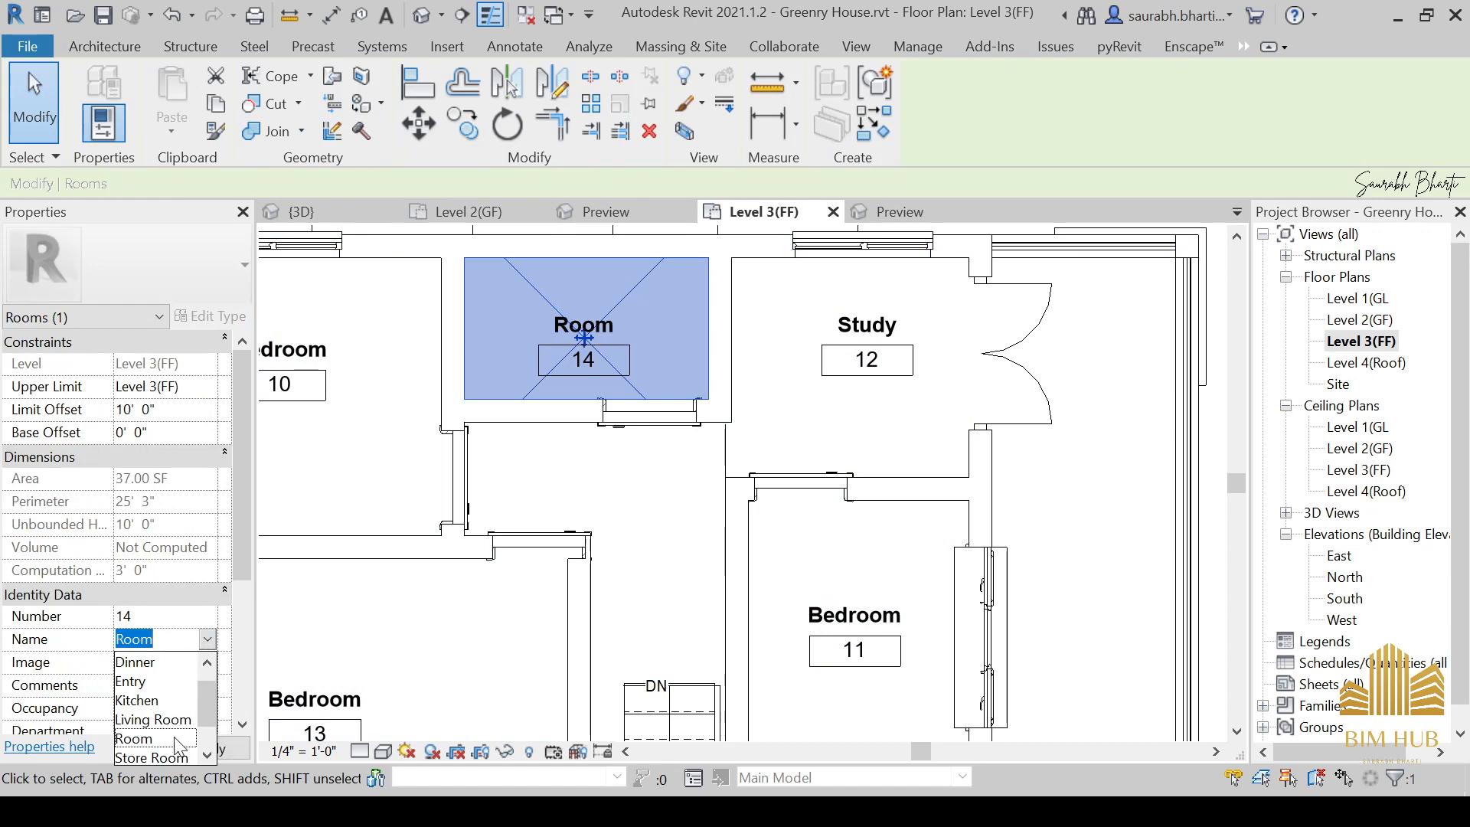
{"action": "scroll", "coordinate": [176, 749], "scroll_direction": "down", "scroll_amount": 1}
{"action": "scroll", "coordinate": [170, 728], "scroll_direction": "up", "scroll_amount": 1}
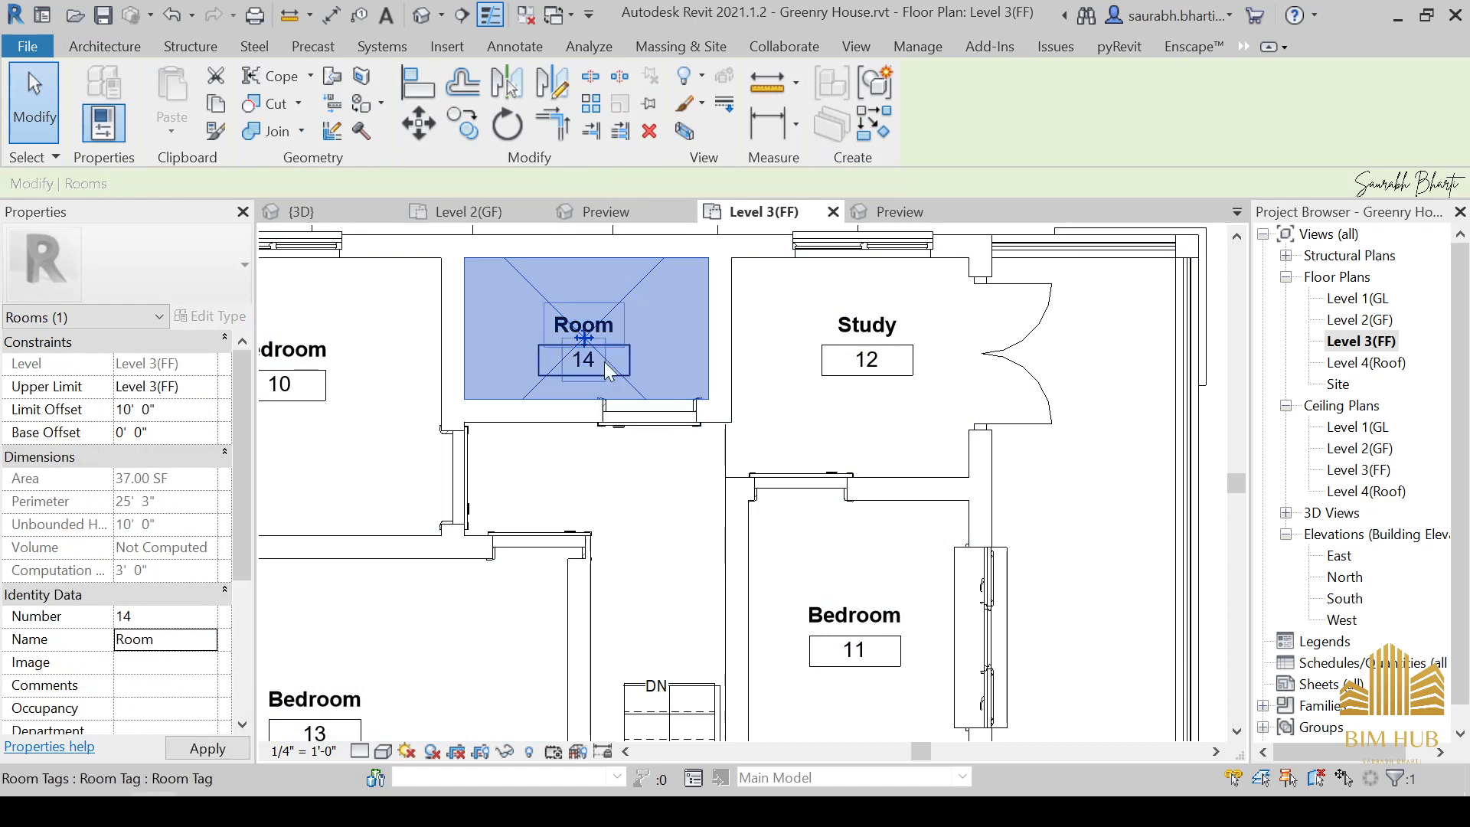
{"action": "left_click", "coordinate": [583, 324]}
{"action": "left_click", "coordinate": [584, 325]}
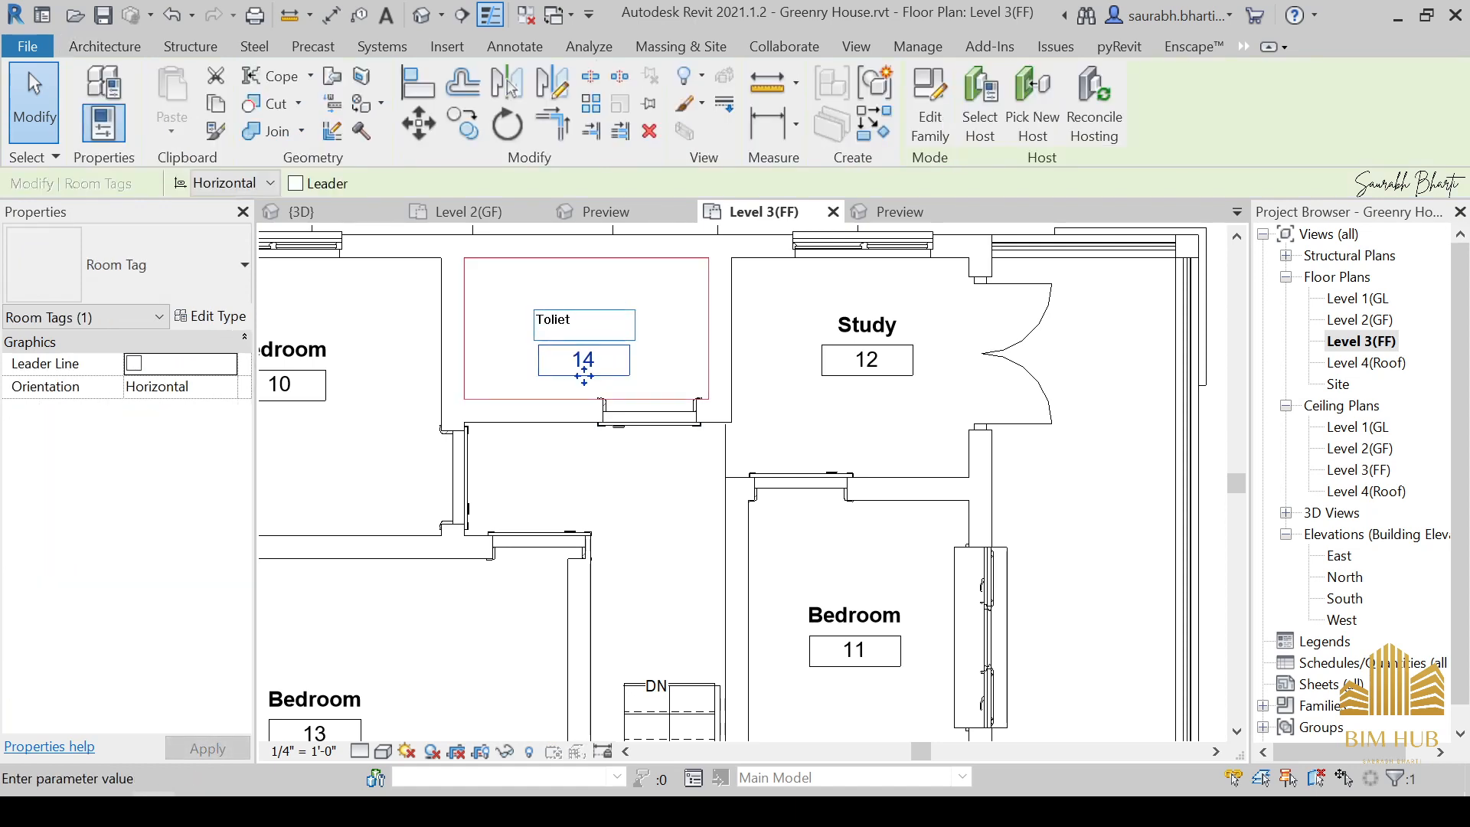
Rename Room 2, beside the staircase on the Level 2(GF) plan, as Toilet through its room tag.
{"action": "double_click", "coordinate": [1361, 319]}
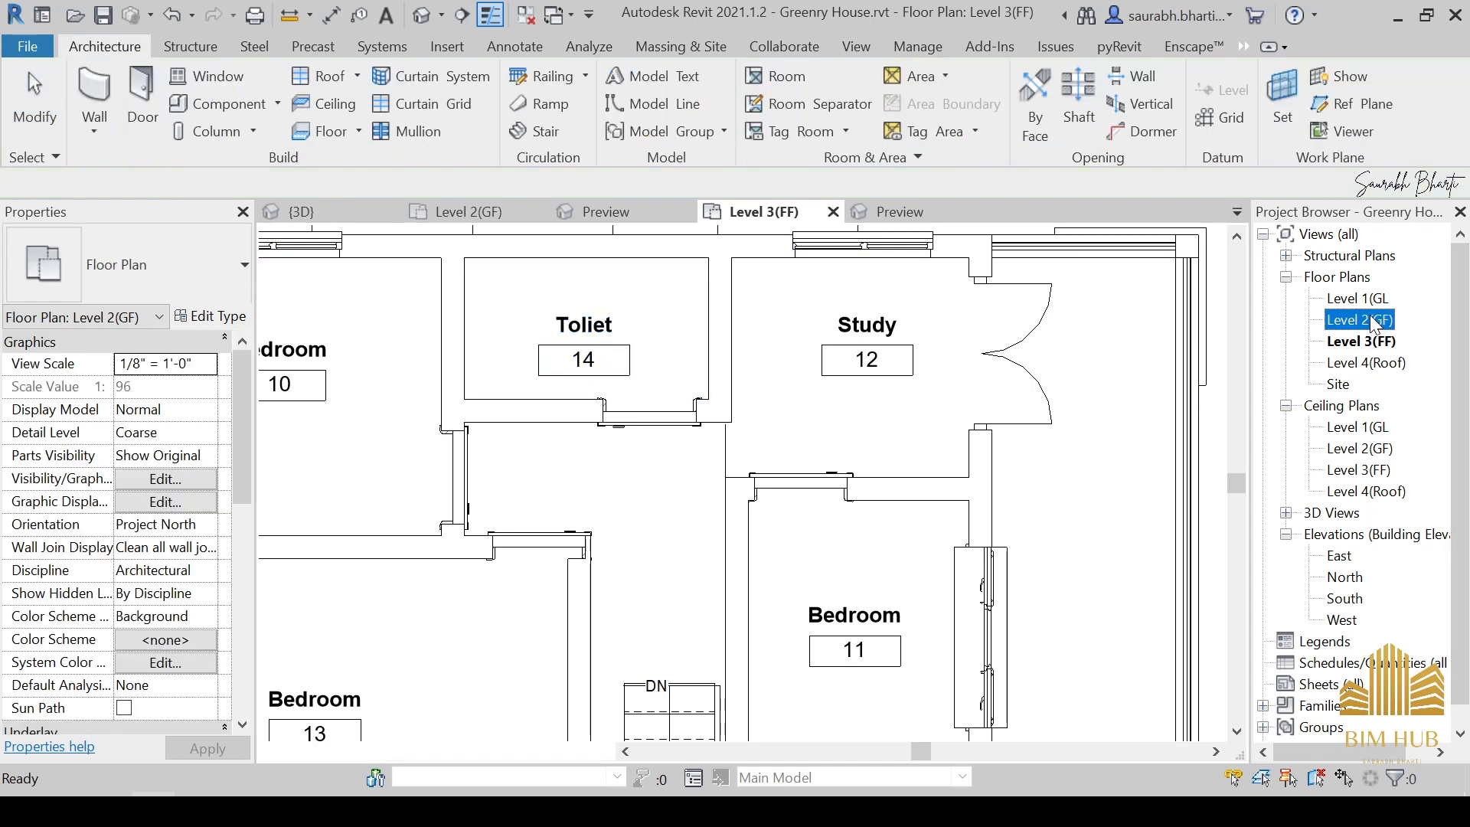
{"action": "scroll", "coordinate": [653, 525], "scroll_direction": "up", "scroll_amount": 3}
{"action": "left_click", "coordinate": [672, 575]}
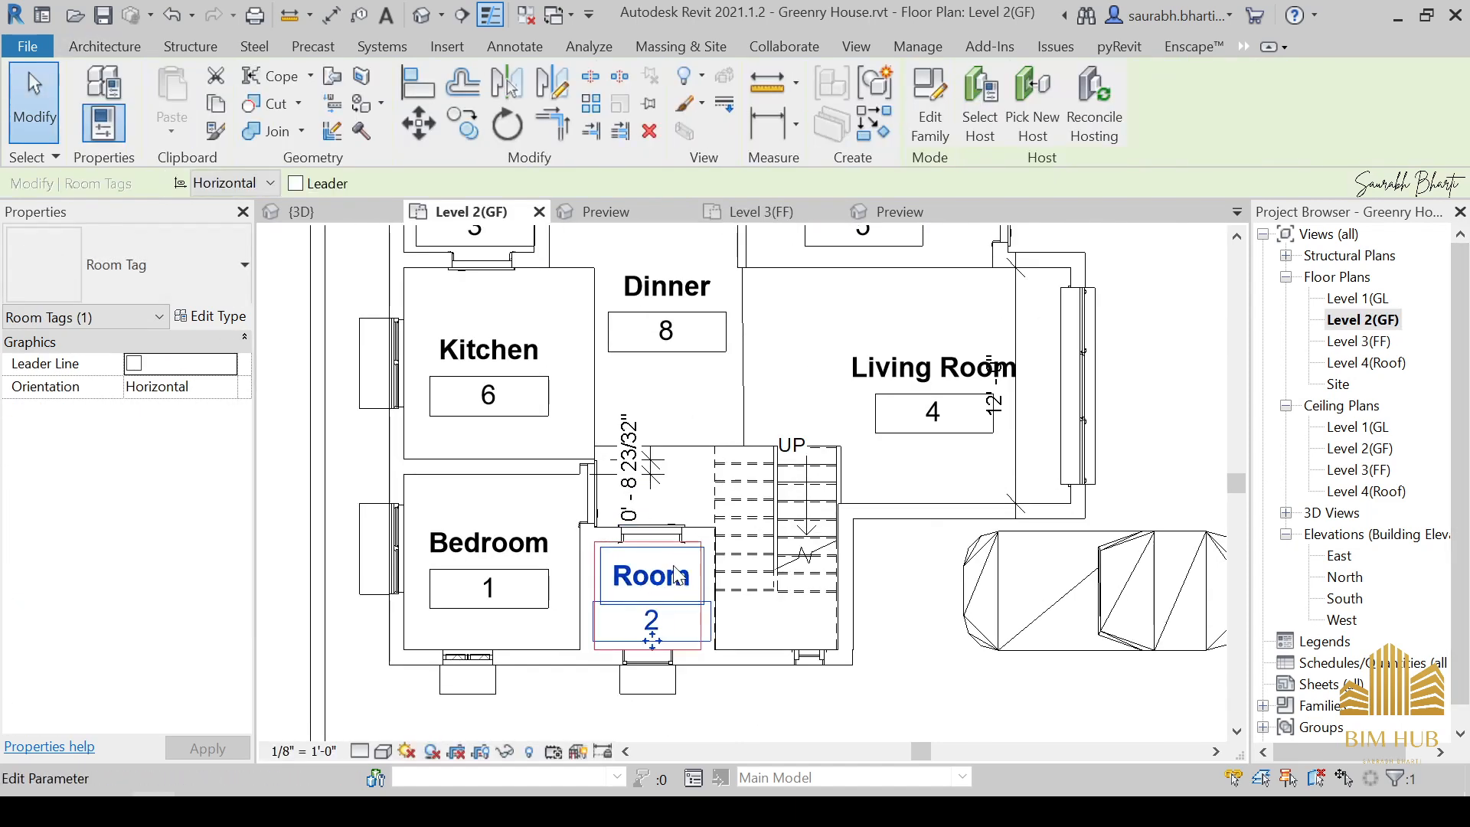
{"action": "scroll", "coordinate": [677, 565], "scroll_direction": "up", "scroll_amount": 7}
{"action": "key", "text": "Escape"}
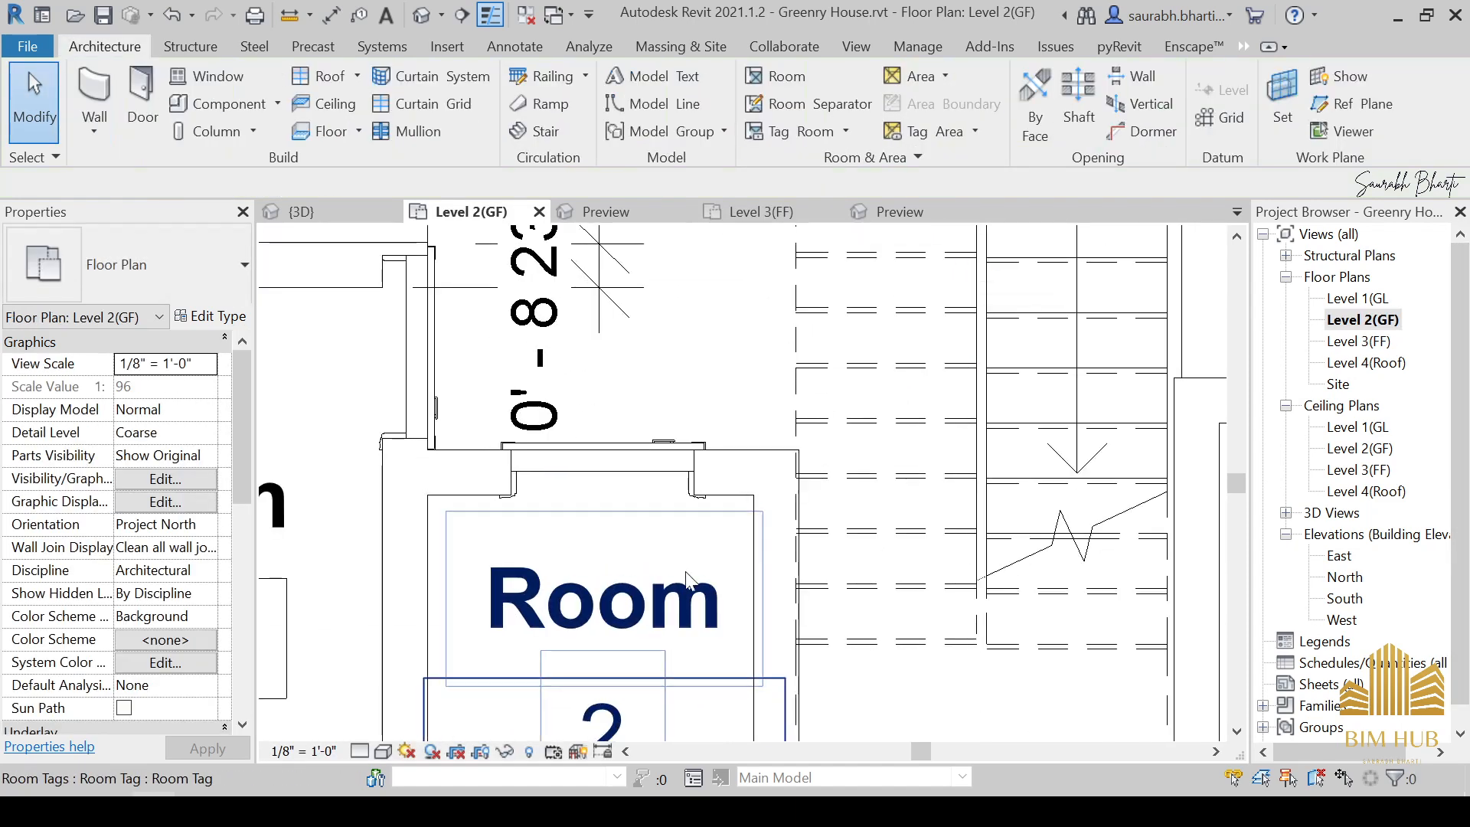
{"action": "left_click", "coordinate": [686, 584]}
{"action": "scroll", "coordinate": [686, 583], "scroll_direction": "down", "scroll_amount": 1}
{"action": "scroll", "coordinate": [686, 589], "scroll_direction": "down", "scroll_amount": 5}
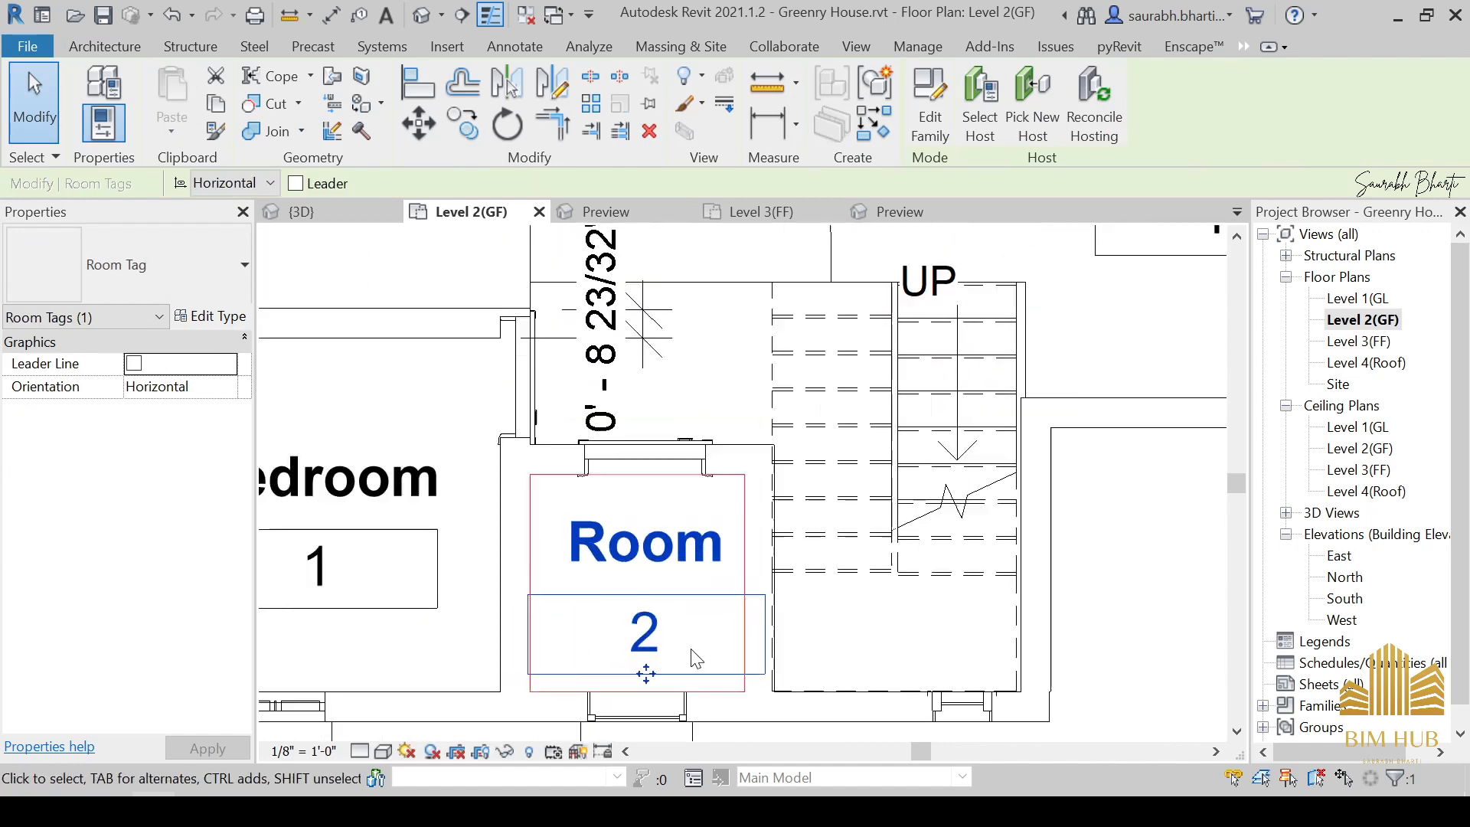
{"action": "key", "text": "Escape"}
{"action": "left_click", "coordinate": [690, 596]}
{"action": "double_click", "coordinate": [691, 591]}
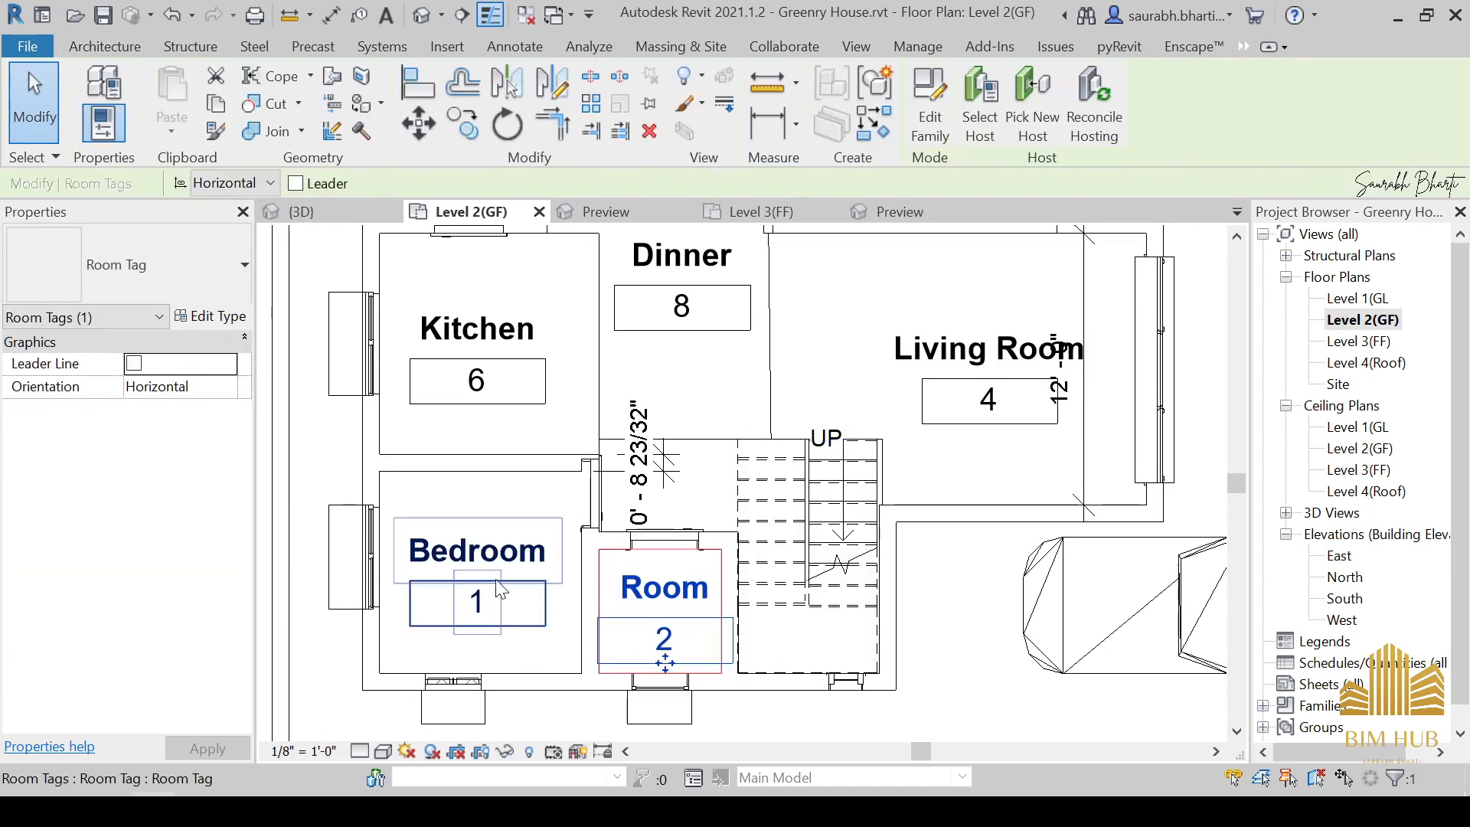
{"action": "scroll", "coordinate": [645, 544], "scroll_direction": "up", "scroll_amount": 3}
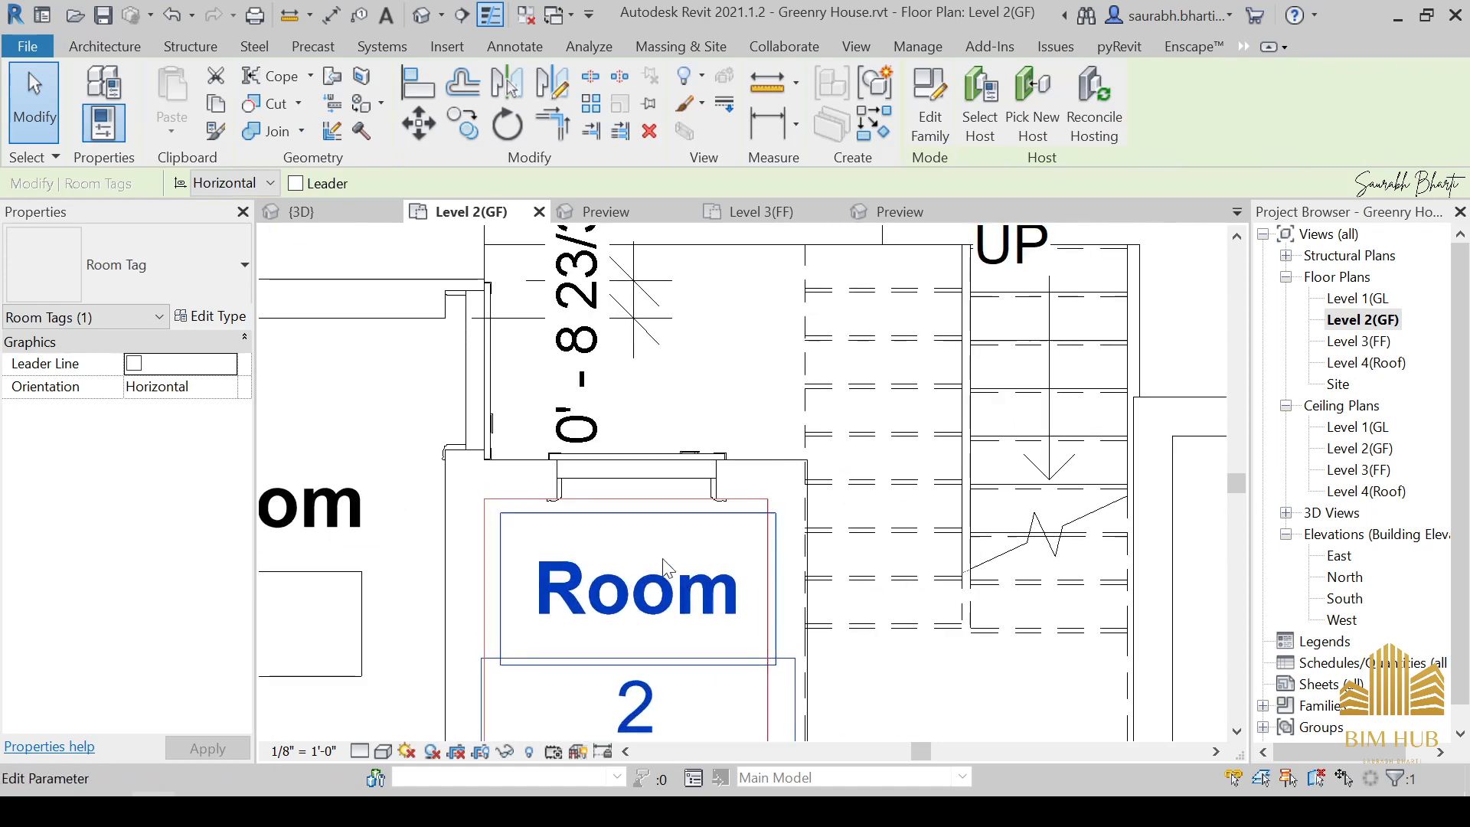
{"action": "scroll", "coordinate": [666, 582], "scroll_direction": "down", "scroll_amount": 2}
{"action": "left_click", "coordinate": [718, 539]}
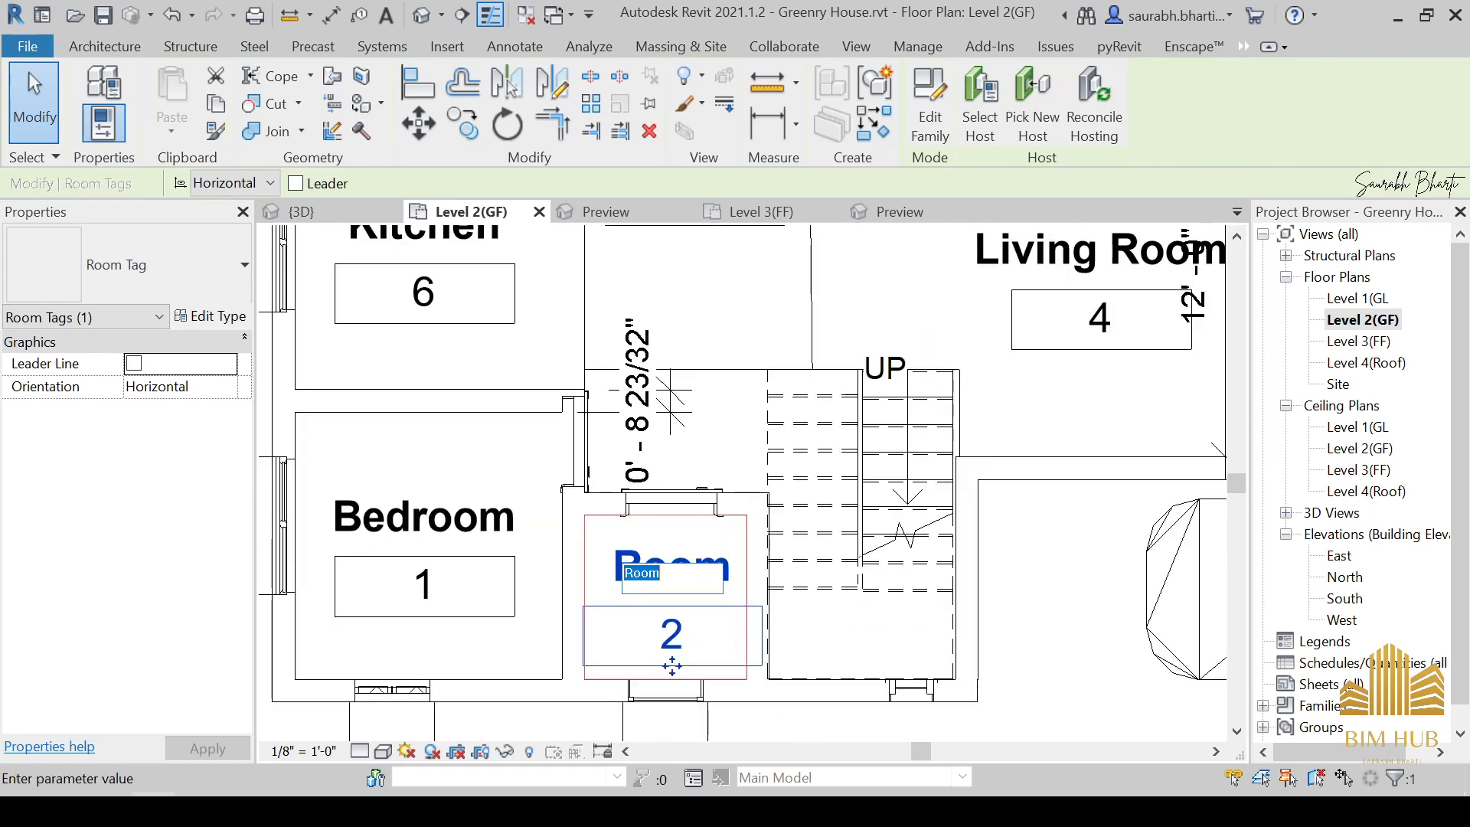
{"action": "type", "text": "Toilet"}
{"action": "key", "text": "Return"}
{"action": "key", "text": "Escape"}
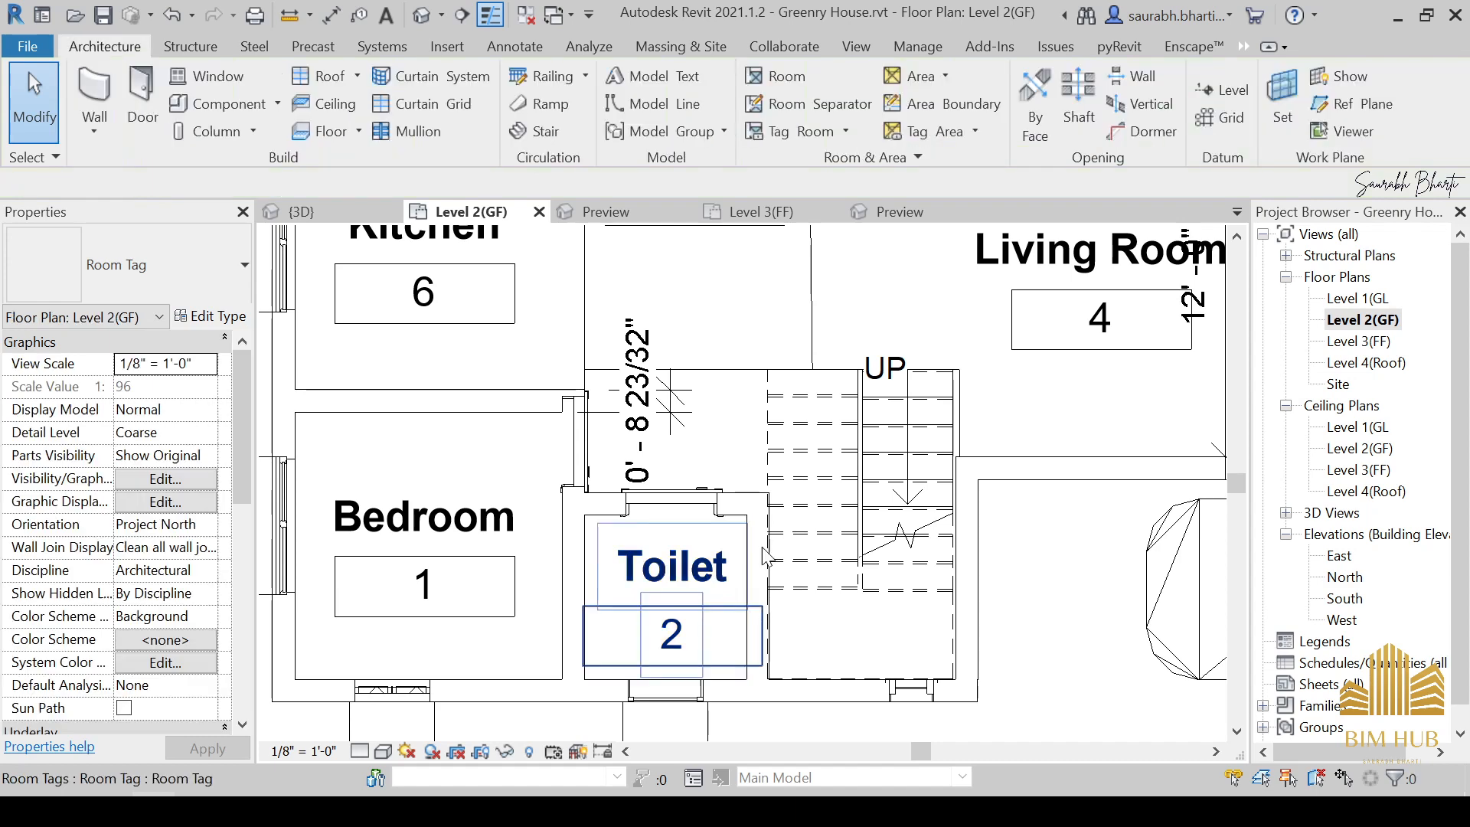
Return to the Level 3(FF) floor plan.
{"action": "scroll", "coordinate": [1038, 437], "scroll_direction": "down", "scroll_amount": 2}
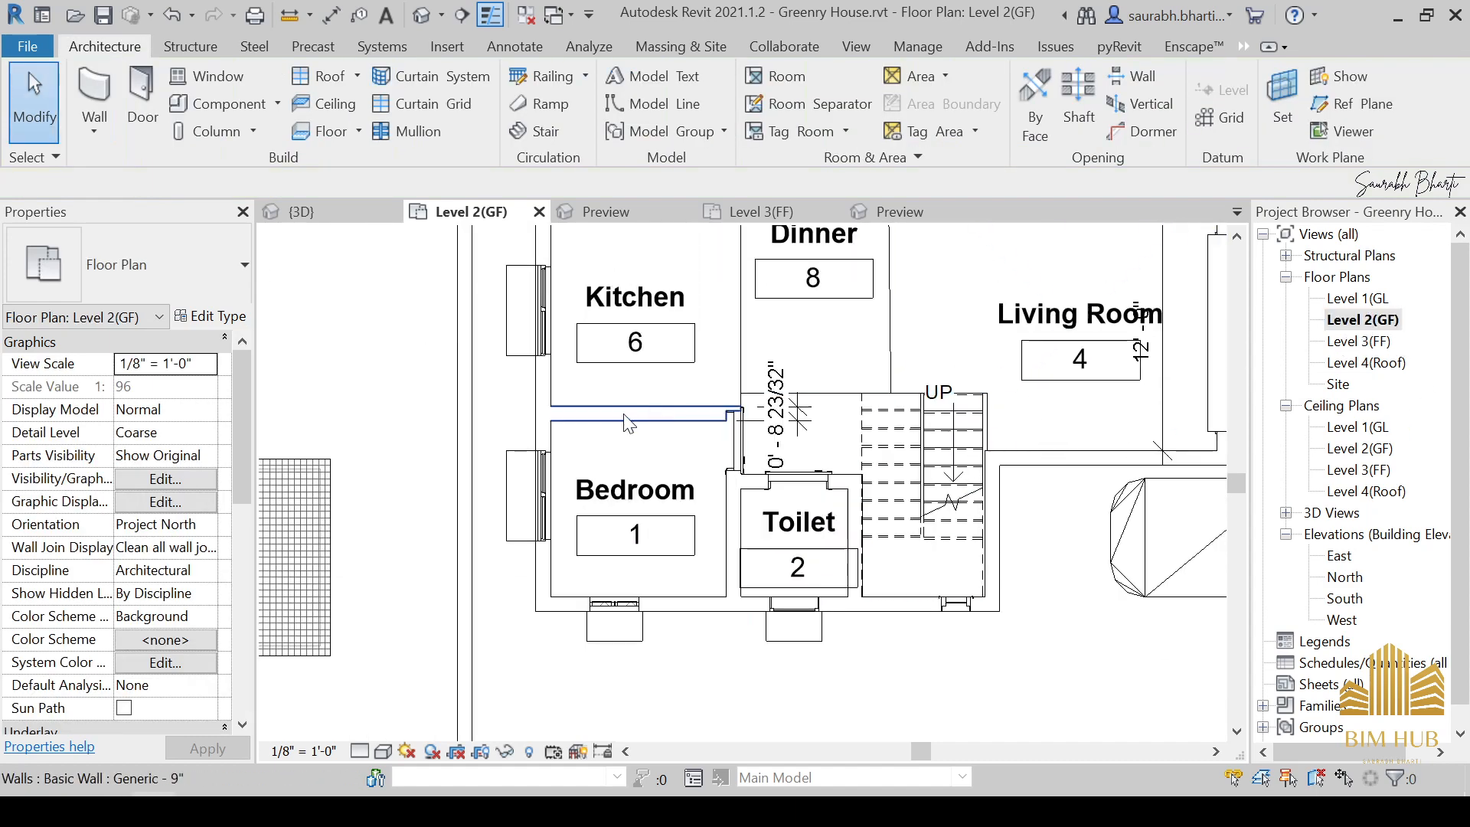
{"action": "double_click", "coordinate": [1360, 341]}
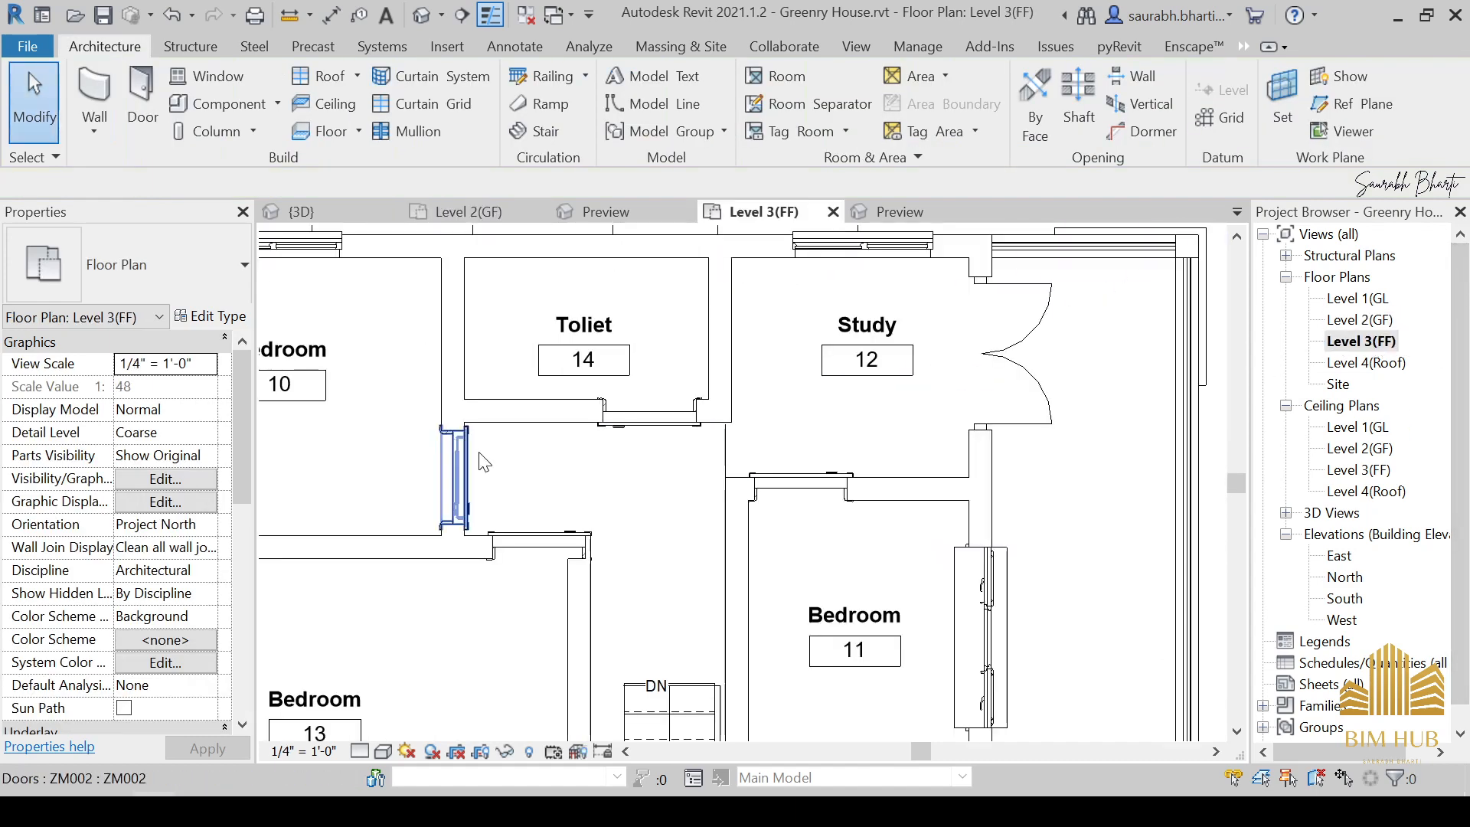
{"action": "scroll", "coordinate": [566, 465], "scroll_direction": "down", "scroll_amount": 3}
{"action": "scroll", "coordinate": [621, 391], "scroll_direction": "up", "scroll_amount": 2}
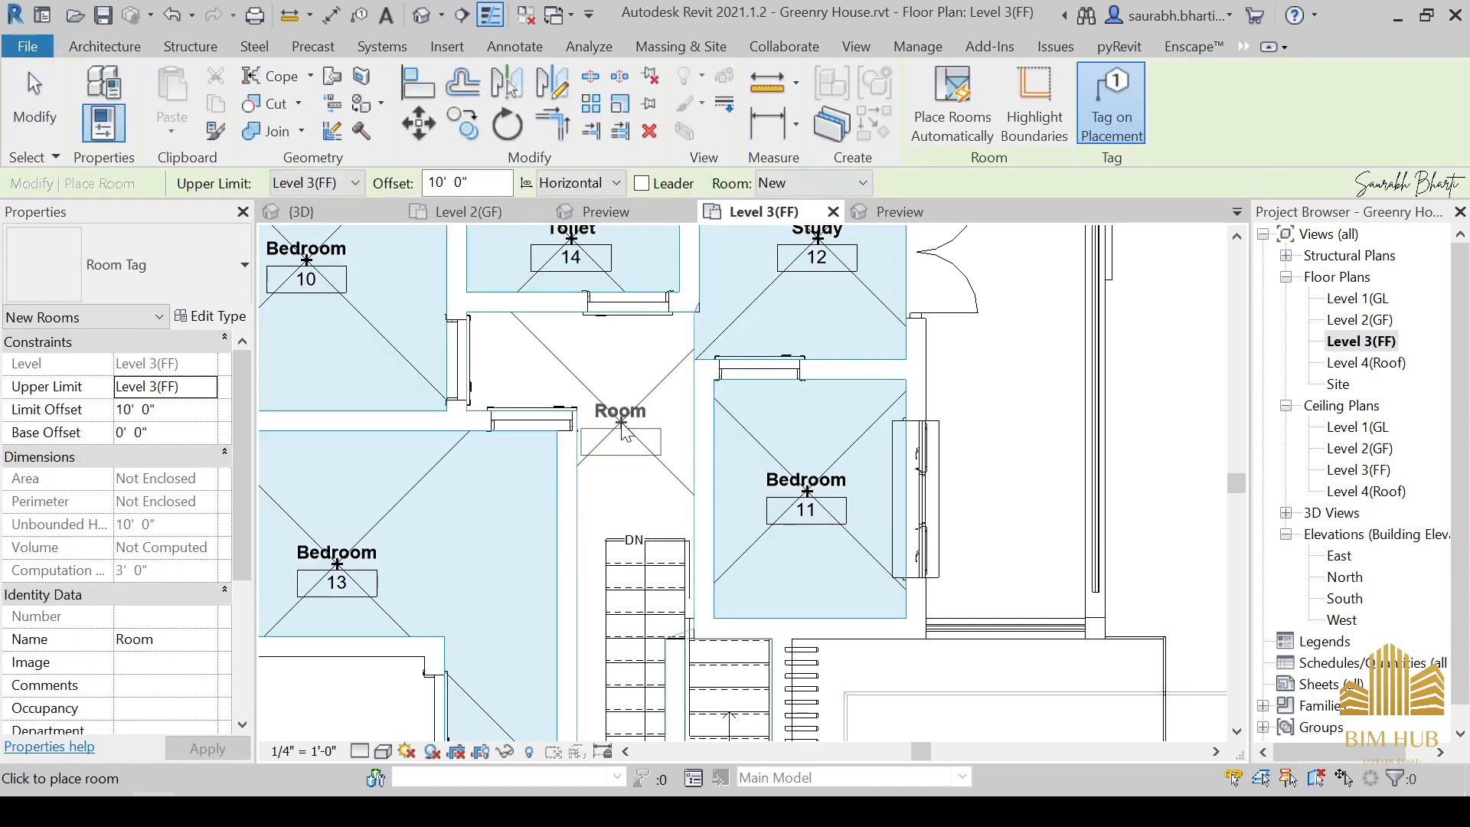
Try to place a tagged room on the balcony outside the Study and Bedroom 11.
{"action": "scroll", "coordinate": [612, 429], "scroll_direction": "down", "scroll_amount": 3}
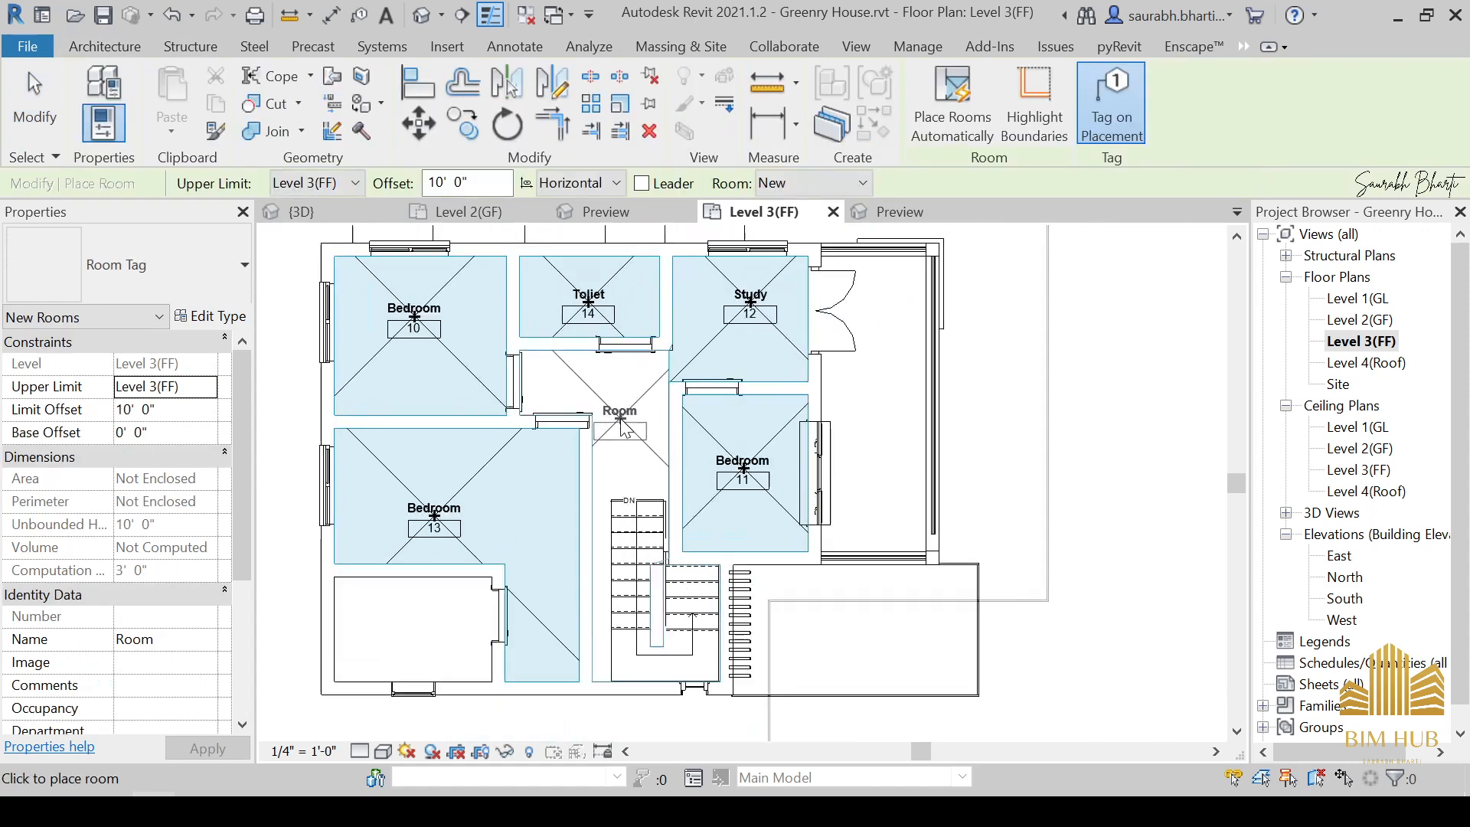
{"action": "scroll", "coordinate": [623, 419], "scroll_direction": "up", "scroll_amount": 4}
{"action": "scroll", "coordinate": [728, 421], "scroll_direction": "down", "scroll_amount": 5}
{"action": "scroll", "coordinate": [850, 423], "scroll_direction": "up", "scroll_amount": 2}
{"action": "scroll", "coordinate": [848, 418], "scroll_direction": "up", "scroll_amount": 2}
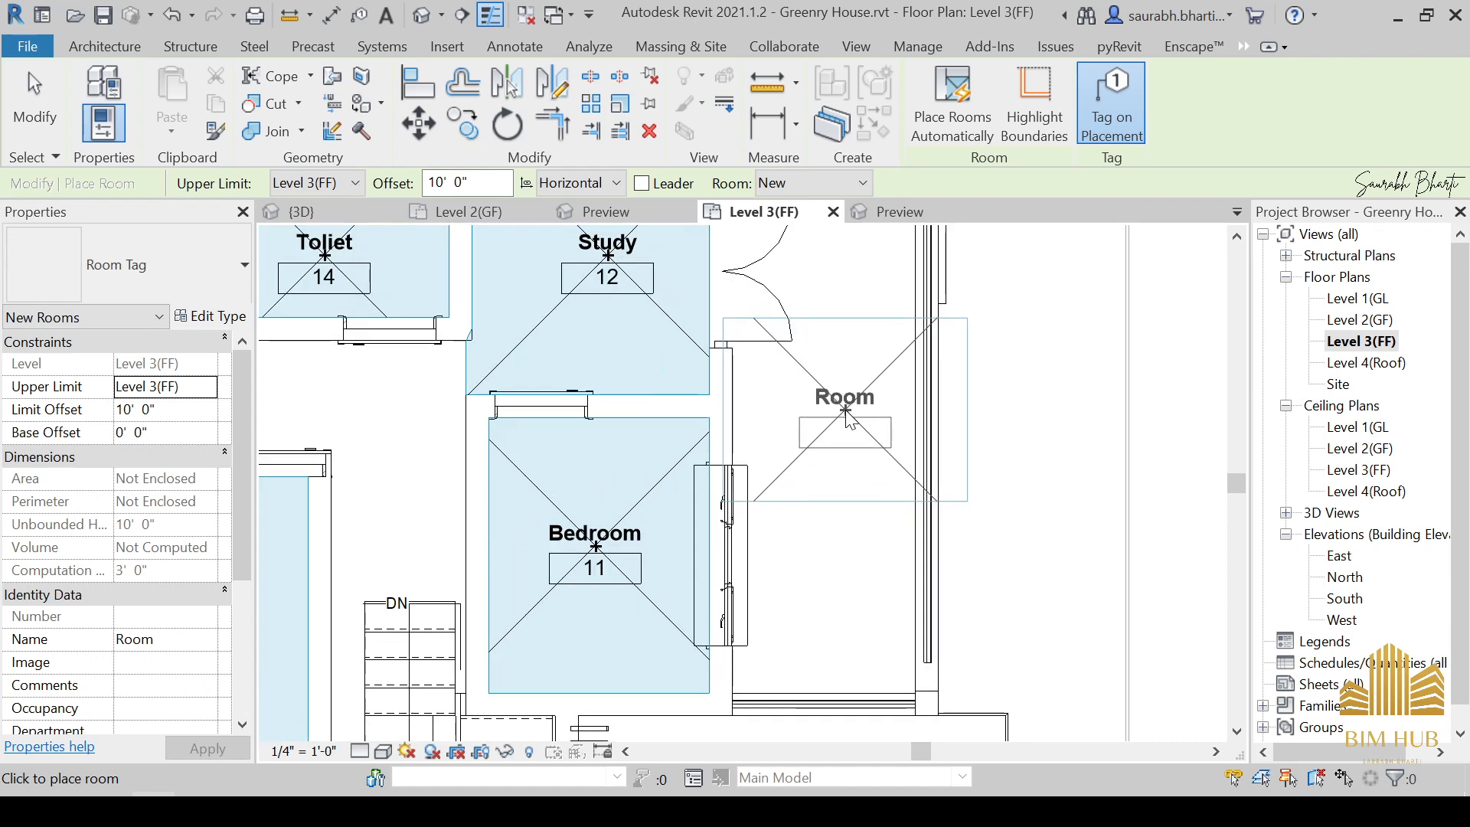
{"action": "scroll", "coordinate": [847, 406], "scroll_direction": "down", "scroll_amount": 2}
{"action": "scroll", "coordinate": [845, 417], "scroll_direction": "up", "scroll_amount": 2}
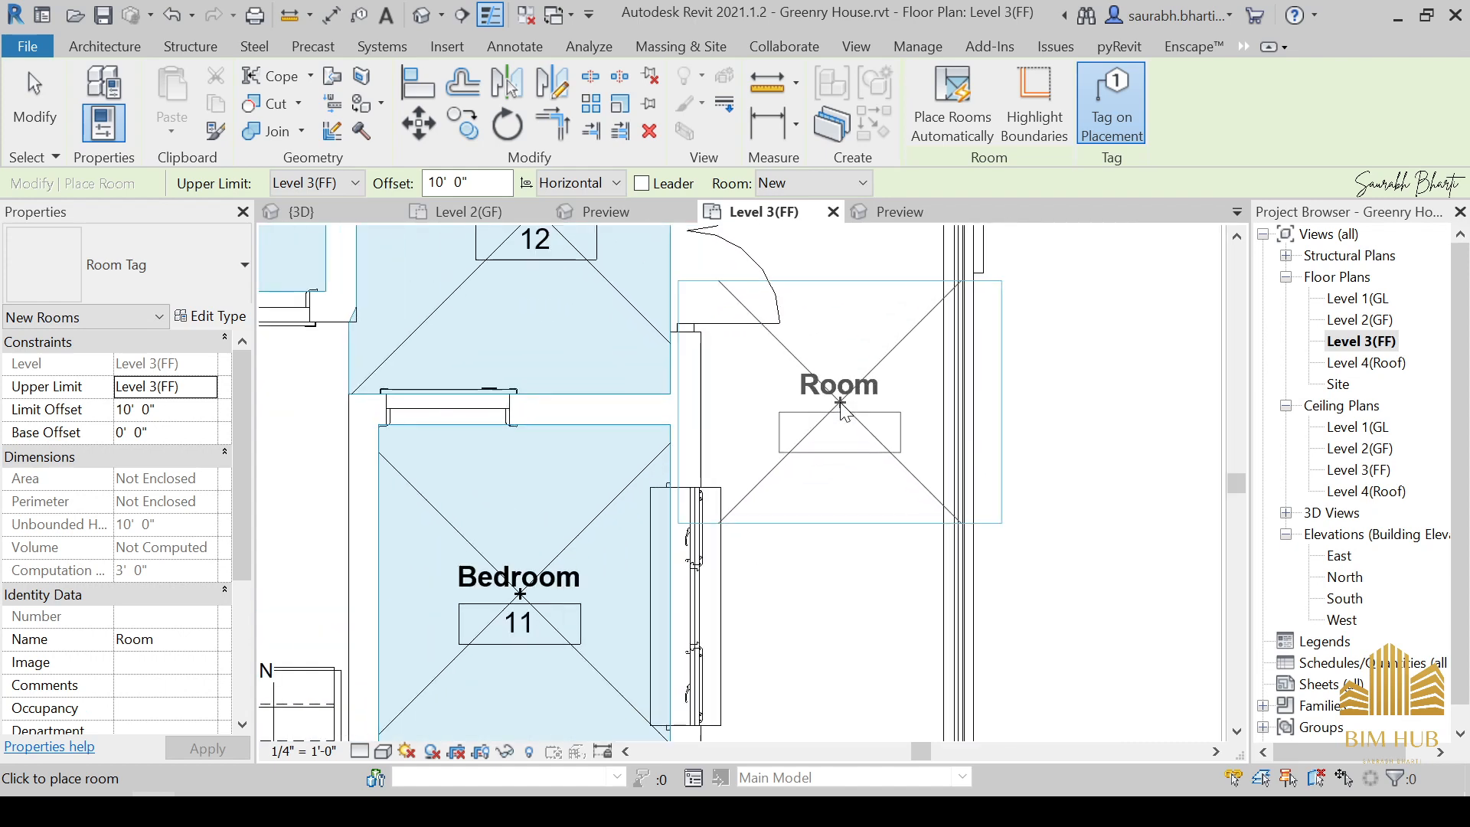
{"action": "scroll", "coordinate": [842, 459], "scroll_direction": "down", "scroll_amount": 3}
{"action": "scroll", "coordinate": [840, 476], "scroll_direction": "up", "scroll_amount": 1}
{"action": "left_click", "coordinate": [840, 476]}
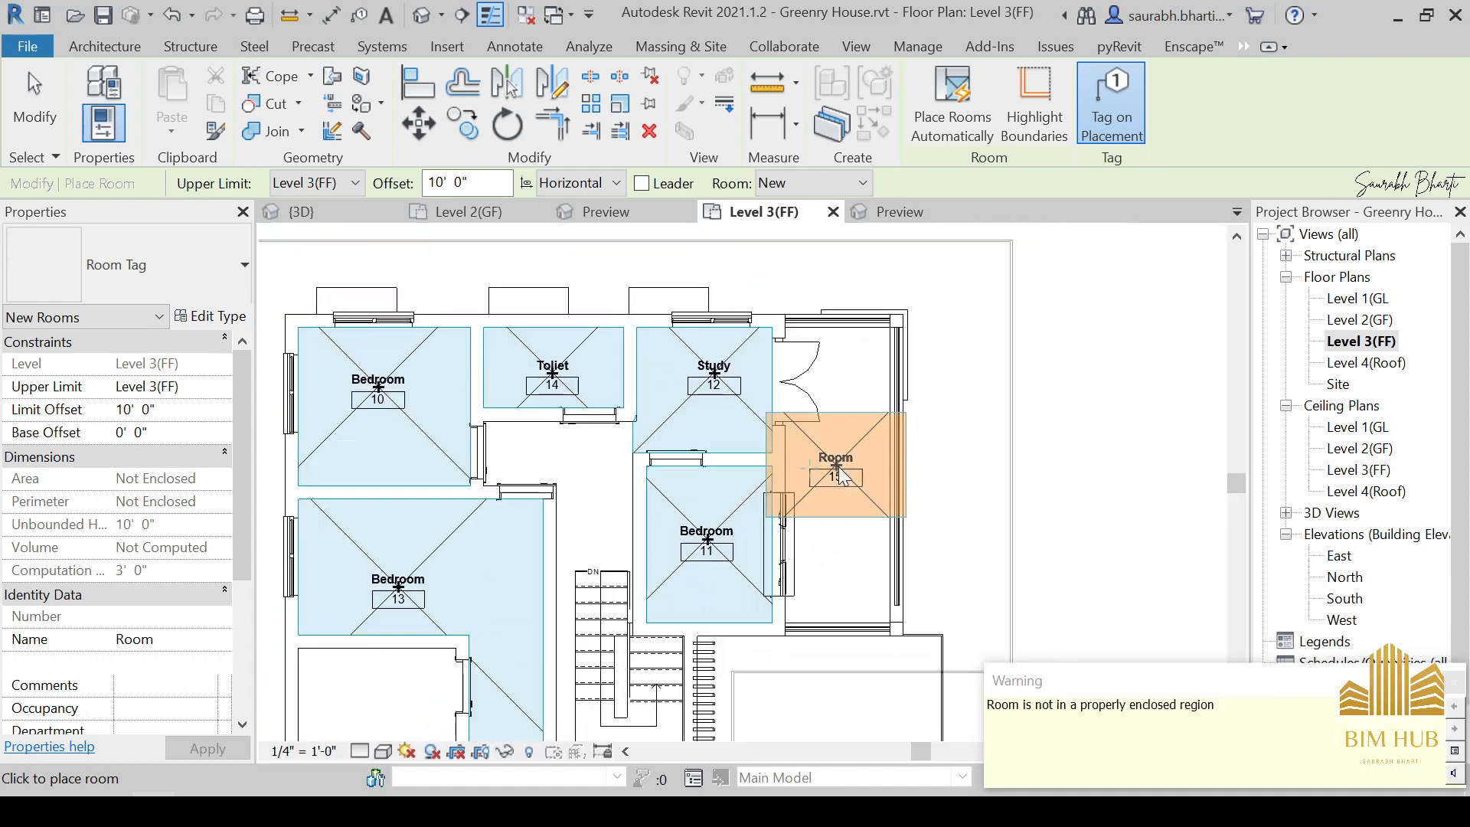
{"action": "key", "text": "Escape"}
{"action": "key", "text": "Escape"}
Rename Room 15, outside the Study's double door, as Balcony through its room tag.
{"action": "scroll", "coordinate": [846, 466], "scroll_direction": "up", "scroll_amount": 1}
{"action": "scroll", "coordinate": [848, 463], "scroll_direction": "up", "scroll_amount": 2}
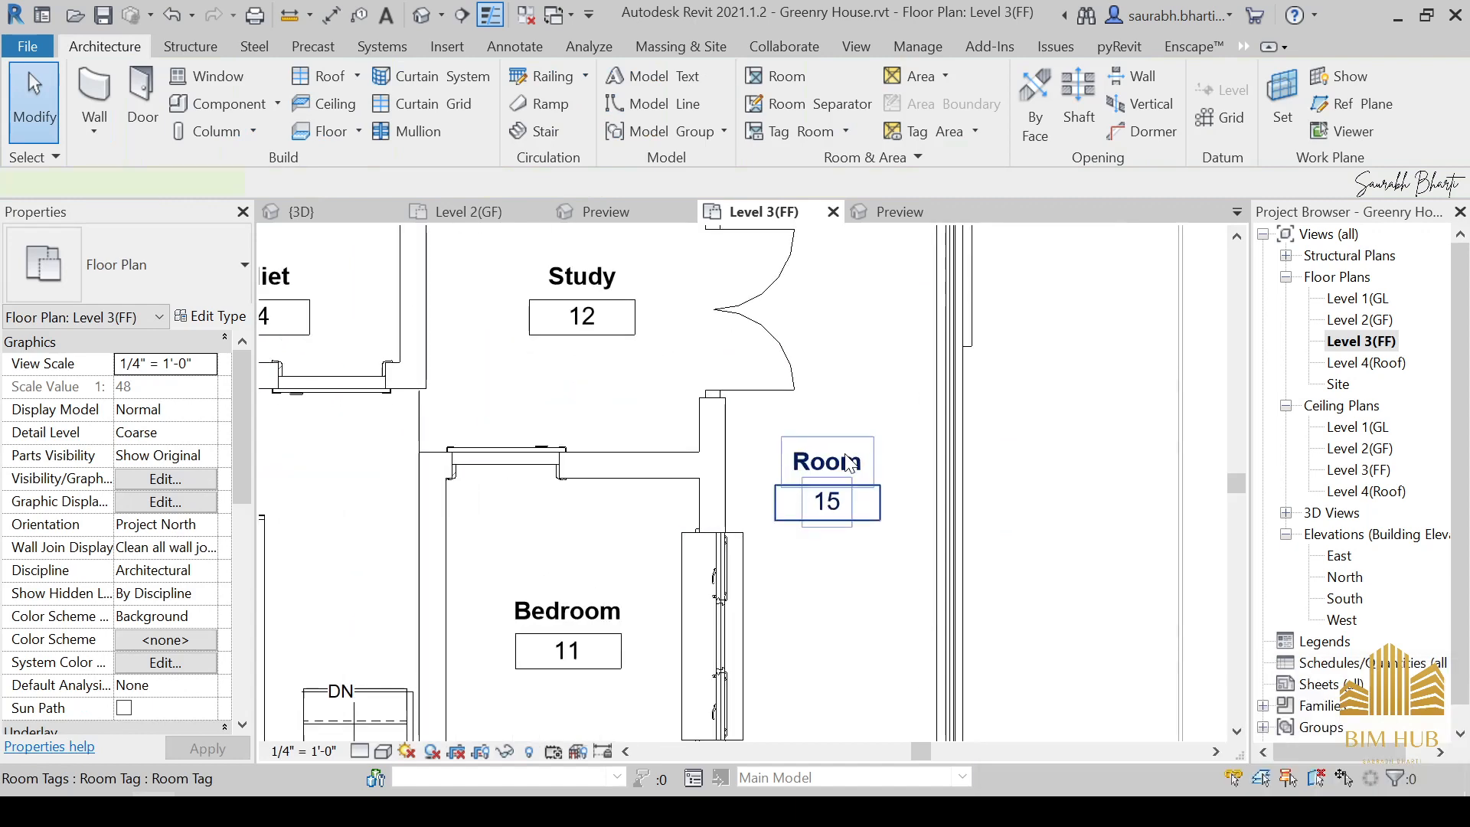
{"action": "left_click", "coordinate": [848, 465]}
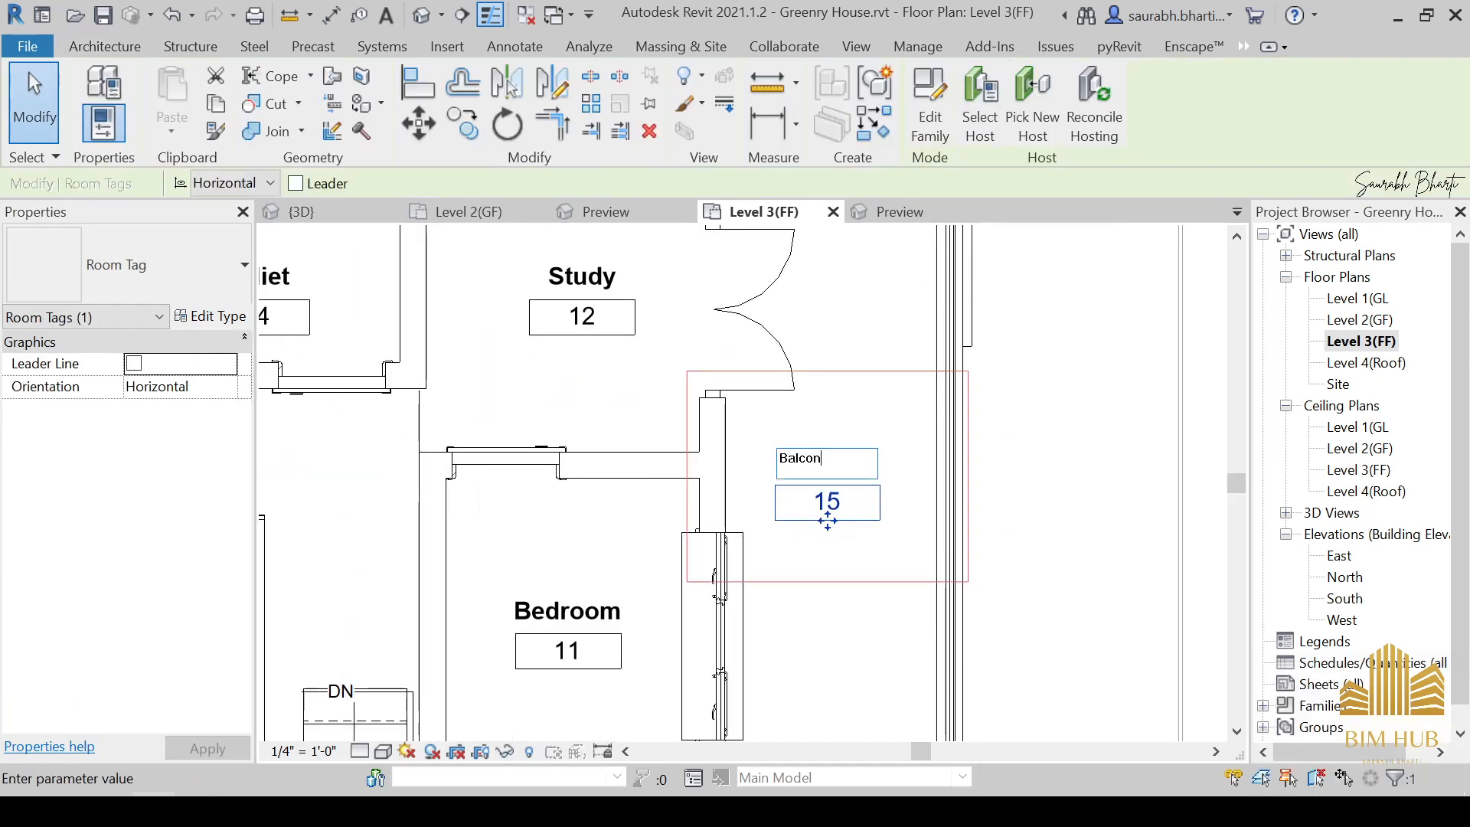
{"action": "key", "text": "Return"}
{"action": "key", "text": "Escape"}
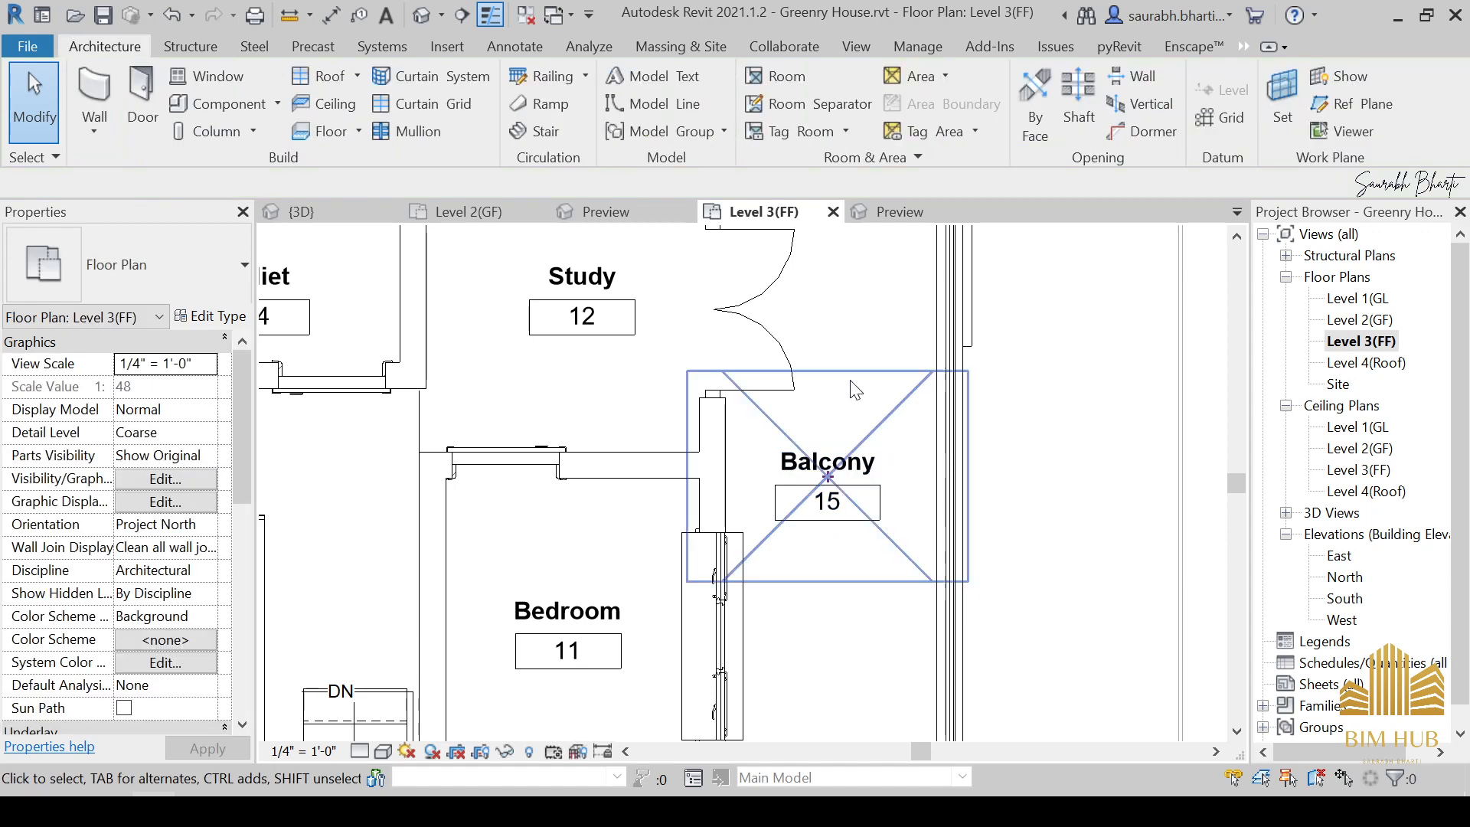
Delete the Balcony room from the Level 3(FF) plan.
{"action": "scroll", "coordinate": [838, 429], "scroll_direction": "down", "scroll_amount": 3}
{"action": "left_click", "coordinate": [878, 392]}
{"action": "key", "text": "Delete"}
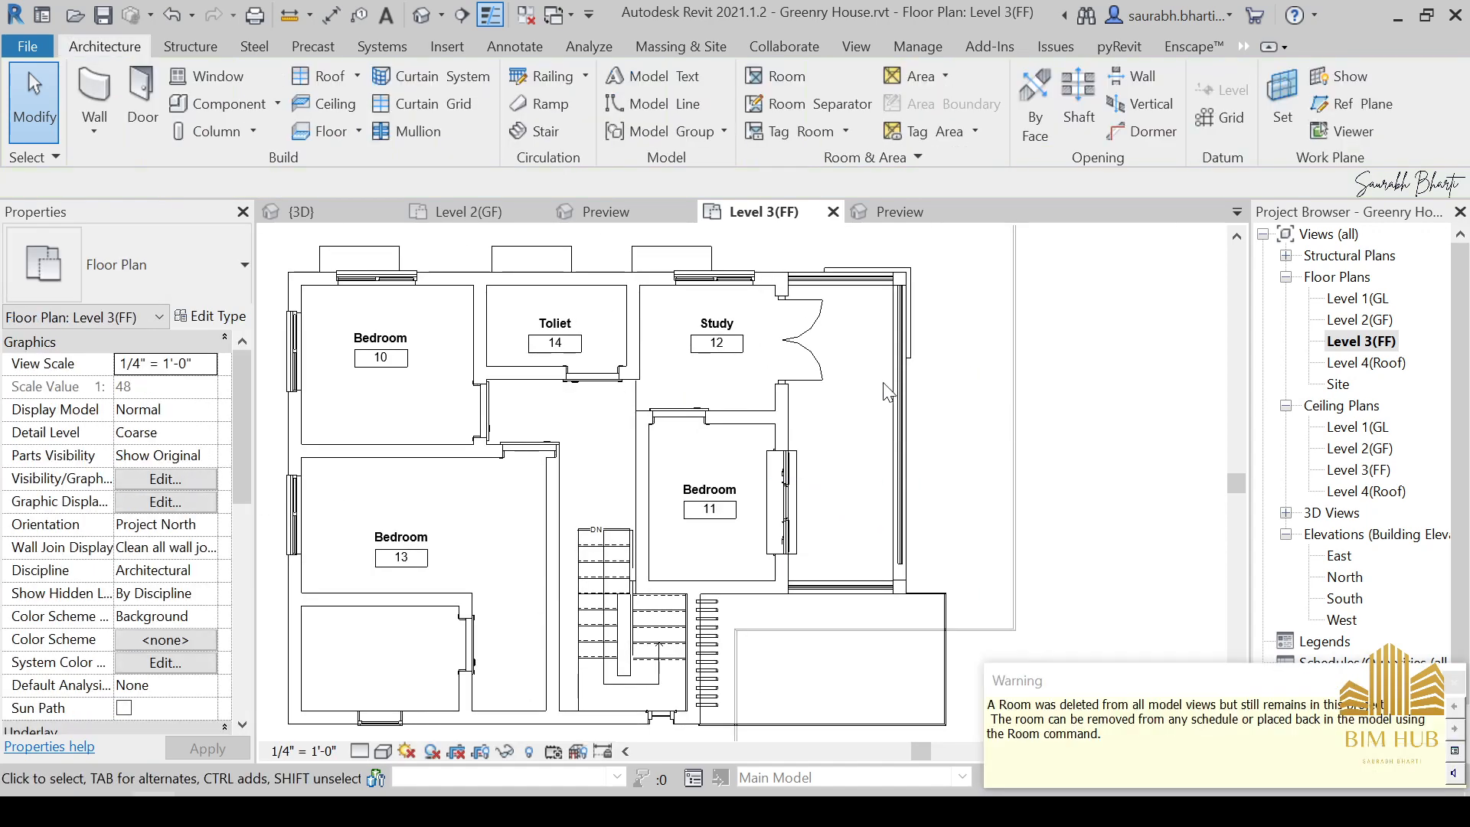
{"action": "left_click", "coordinate": [768, 78]}
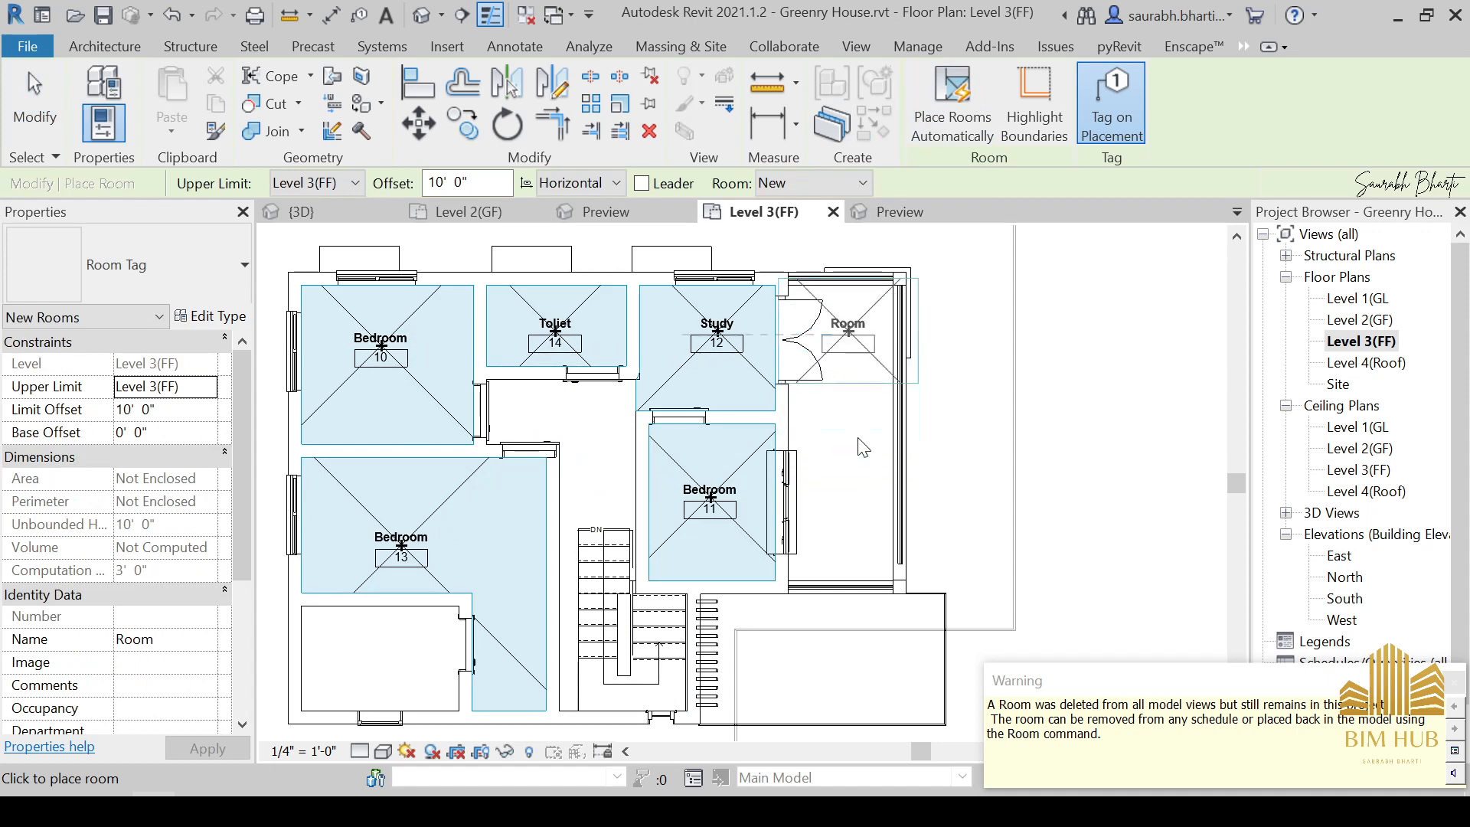
{"action": "scroll", "coordinate": [835, 482], "scroll_direction": "up", "scroll_amount": 4}
{"action": "scroll", "coordinate": [797, 505], "scroll_direction": "down", "scroll_amount": 3}
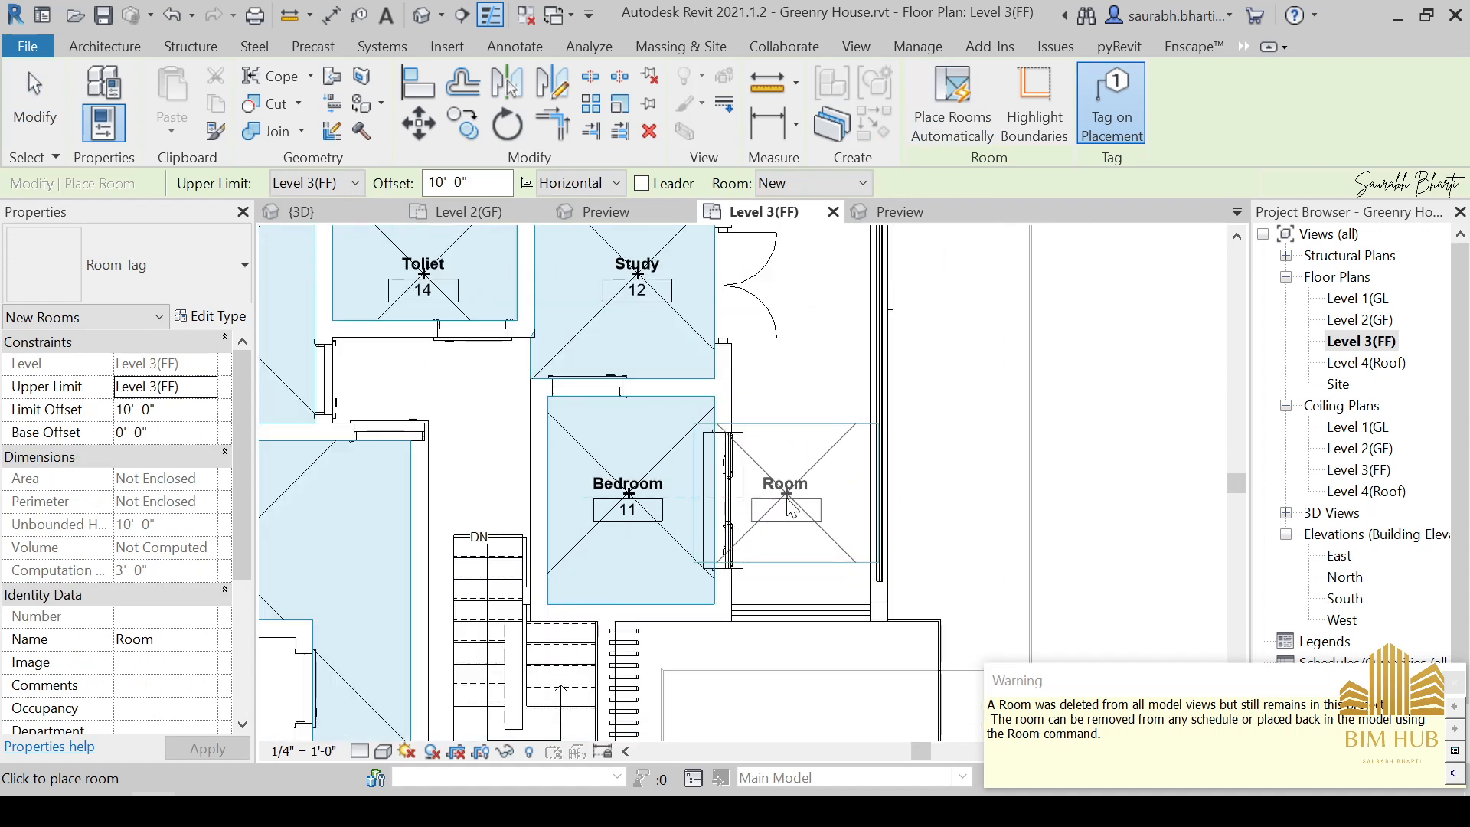
{"action": "key", "text": "Escape"}
Look over the Level 3(FF) plan around the staircase, Bedroom 13 and the small untagged room next to it.
{"action": "scroll", "coordinate": [674, 483], "scroll_direction": "down", "scroll_amount": 2}
{"action": "scroll", "coordinate": [773, 651], "scroll_direction": "up", "scroll_amount": 2}
{"action": "middle_click_drag", "start_coordinate": [778, 651], "coordinate": [882, 546]}
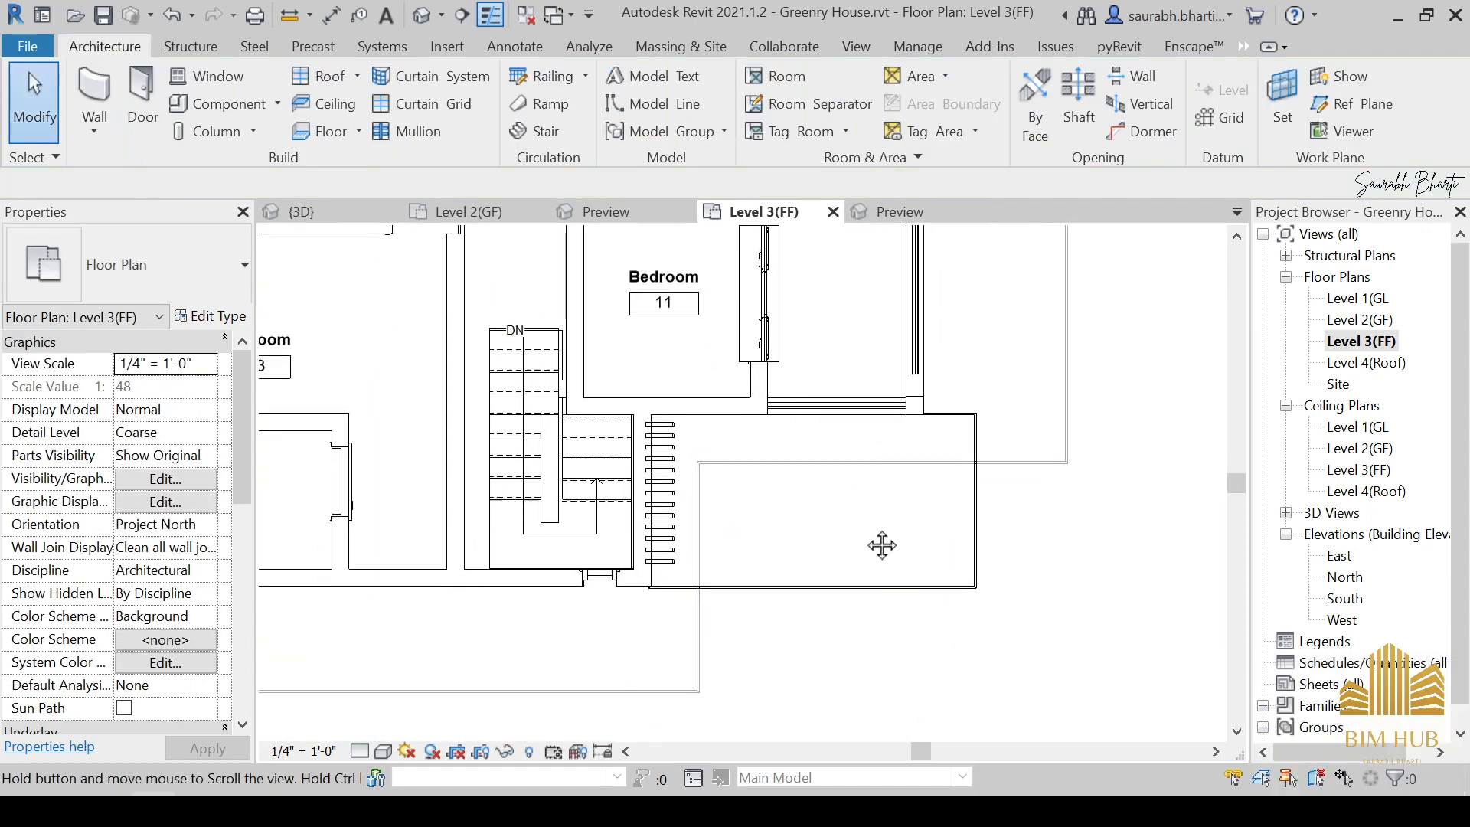
{"action": "scroll", "coordinate": [882, 545], "scroll_direction": "down", "scroll_amount": 2}
{"action": "scroll", "coordinate": [517, 494], "scroll_direction": "up", "scroll_amount": 2}
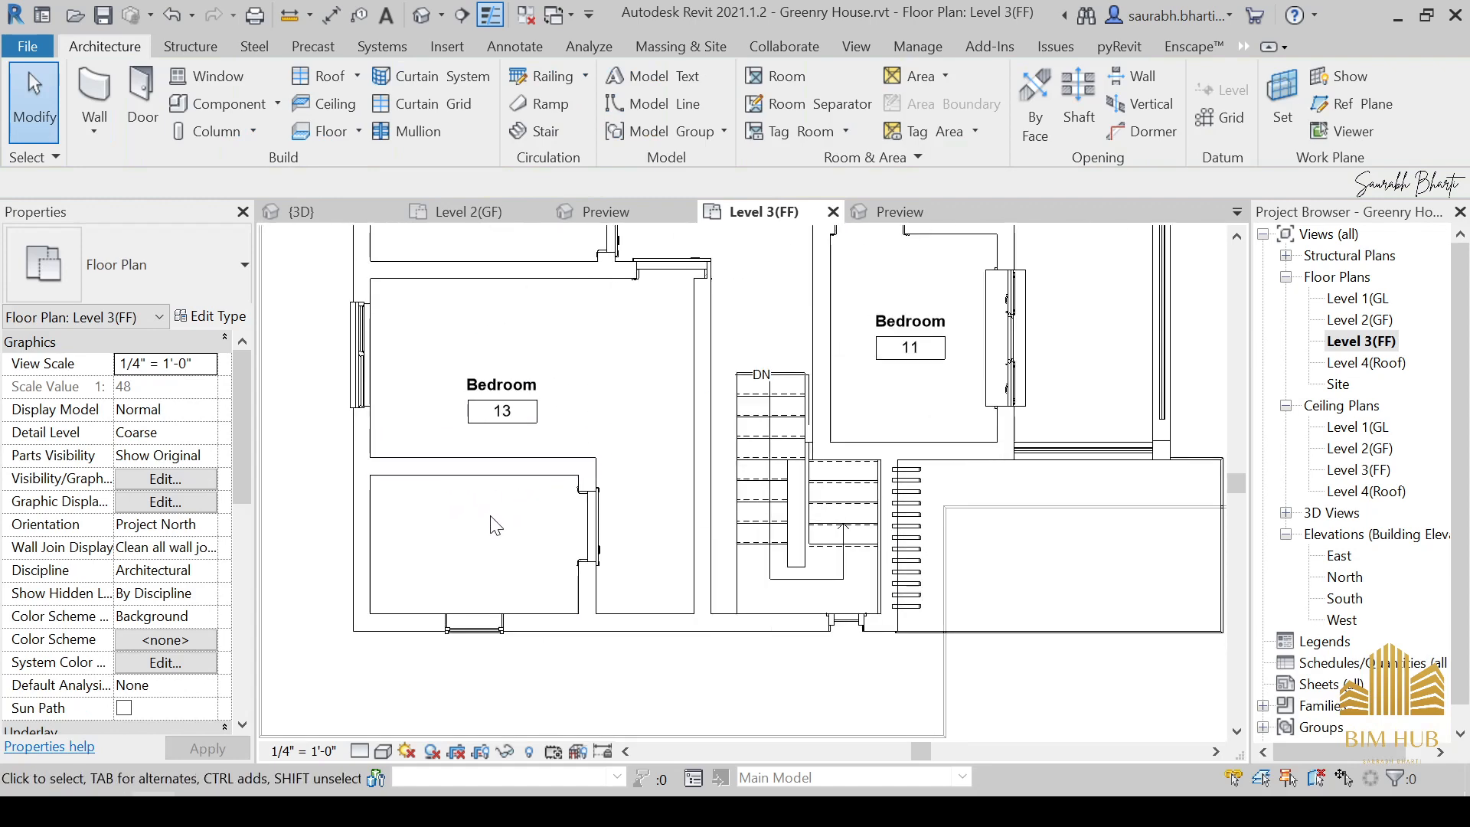
{"action": "scroll", "coordinate": [496, 527], "scroll_direction": "down", "scroll_amount": 2}
{"action": "scroll", "coordinate": [492, 521], "scroll_direction": "up", "scroll_amount": 2}
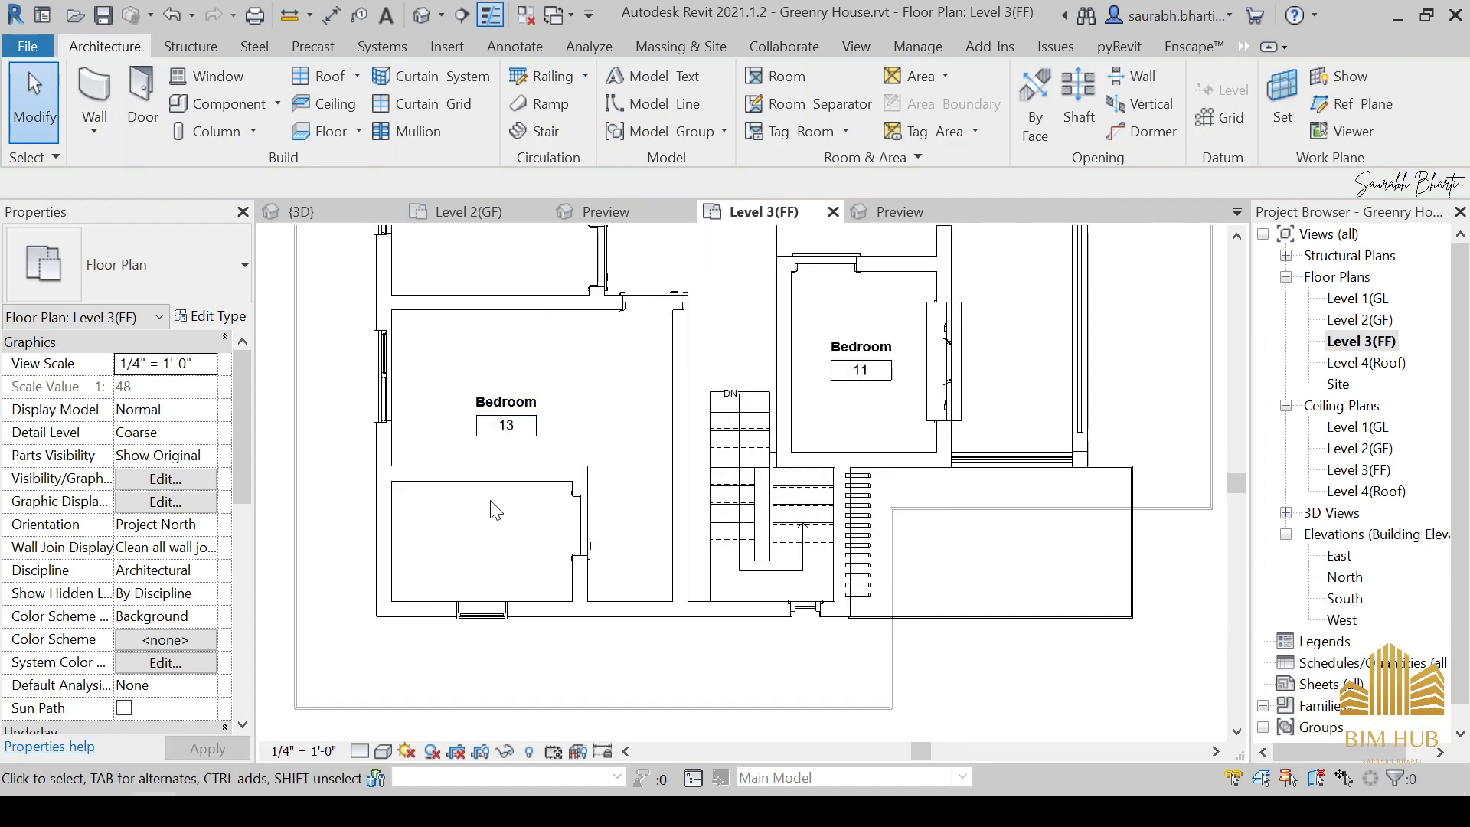
{"action": "scroll", "coordinate": [484, 560], "scroll_direction": "down", "scroll_amount": 2}
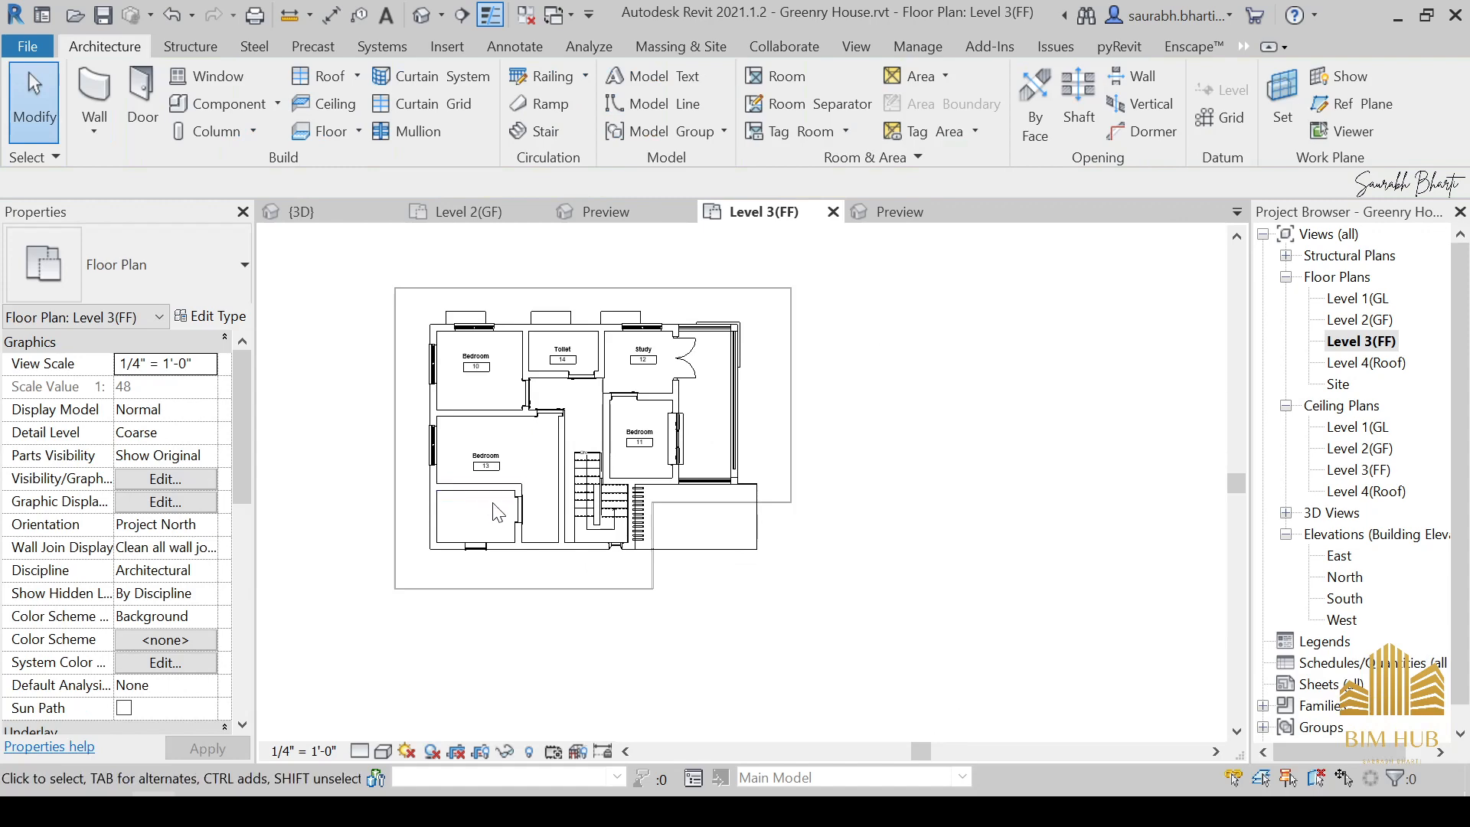
{"action": "scroll", "coordinate": [496, 517], "scroll_direction": "up", "scroll_amount": 2}
{"action": "scroll", "coordinate": [490, 518], "scroll_direction": "down", "scroll_amount": 2}
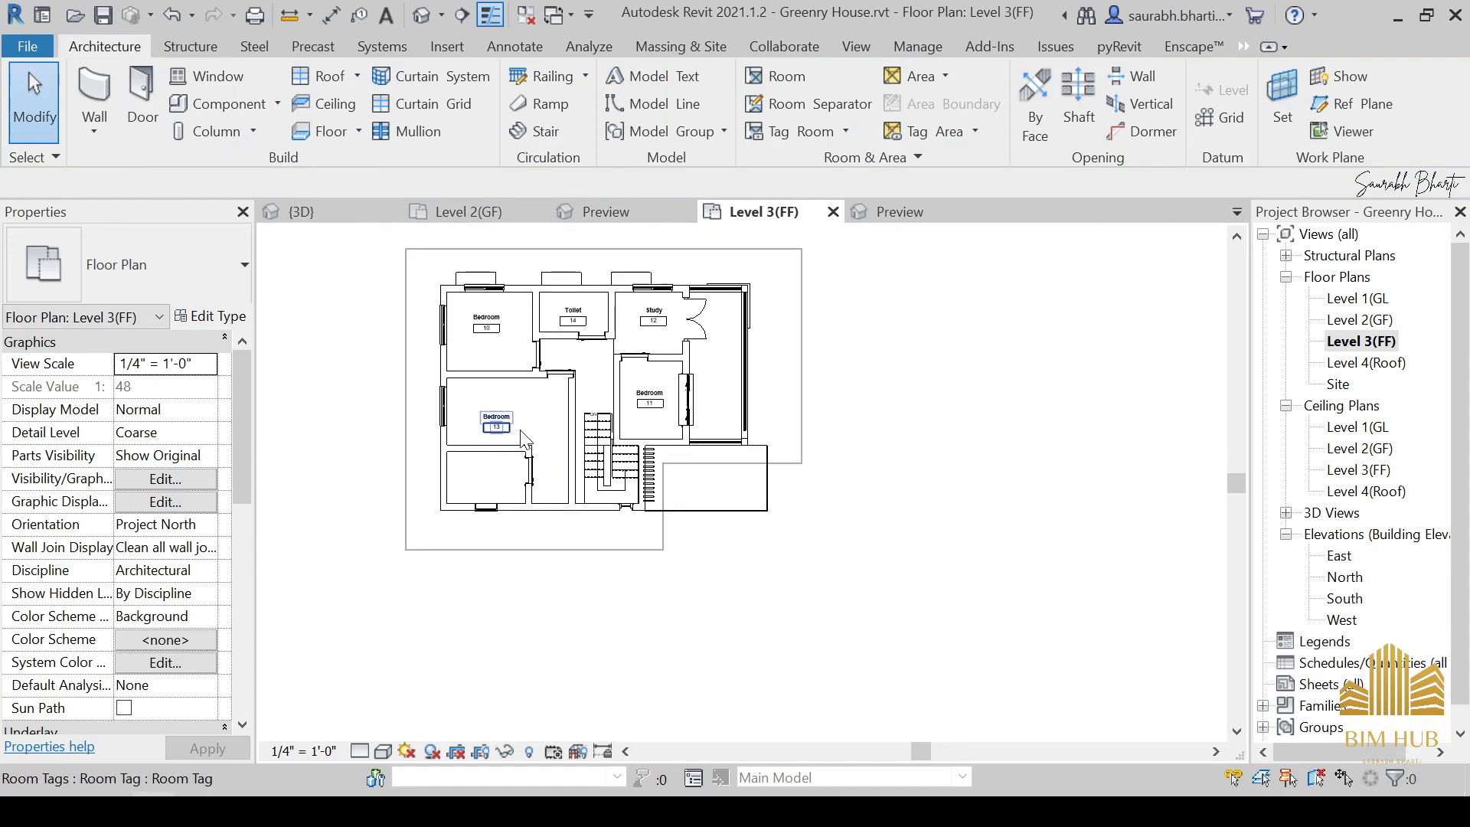
Change the tag of Bedroom 10 to the Room Tag With Area type.
{"action": "left_click", "coordinate": [481, 314]}
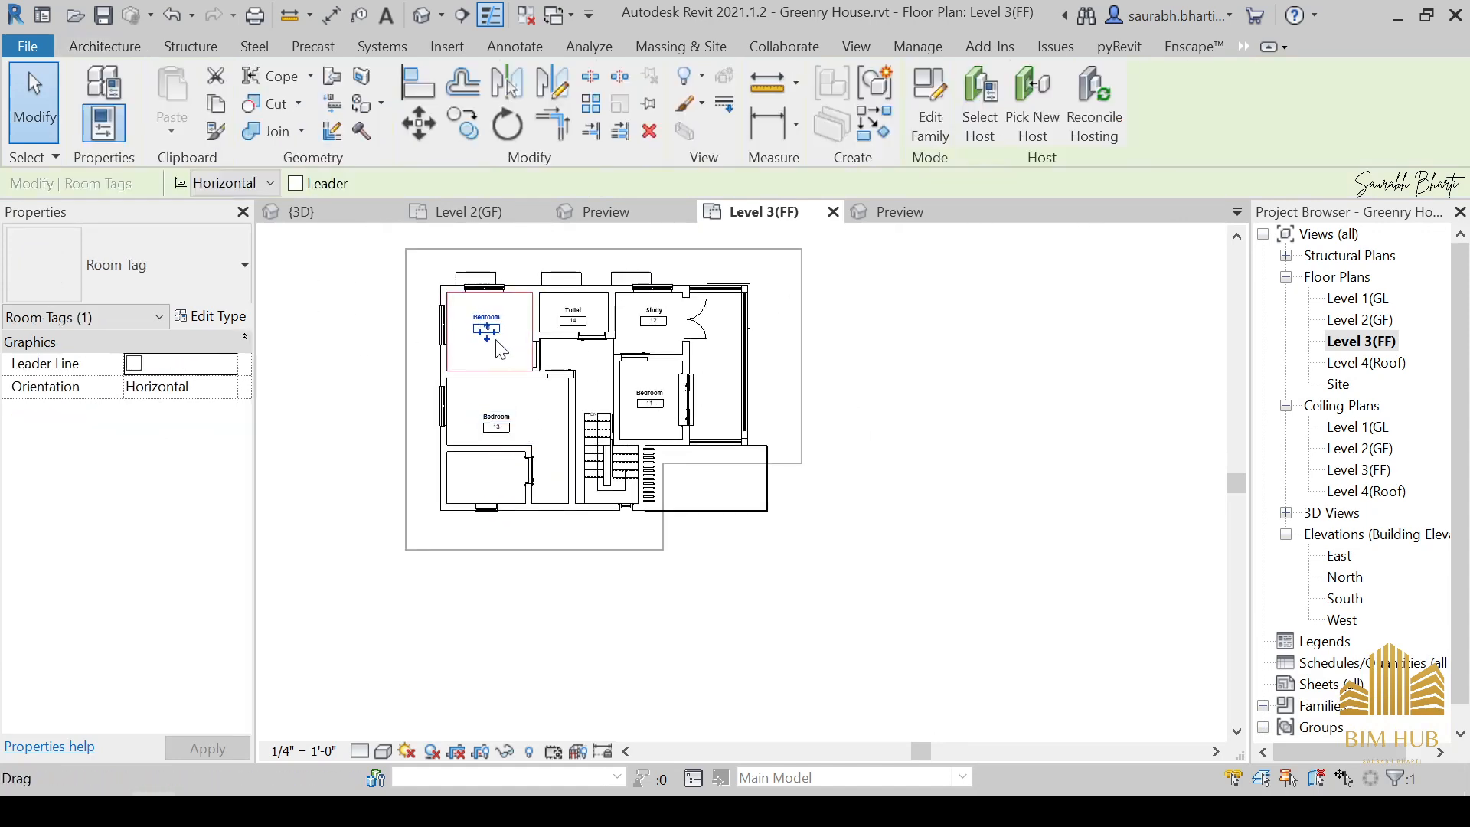
{"action": "left_click", "coordinate": [227, 253]}
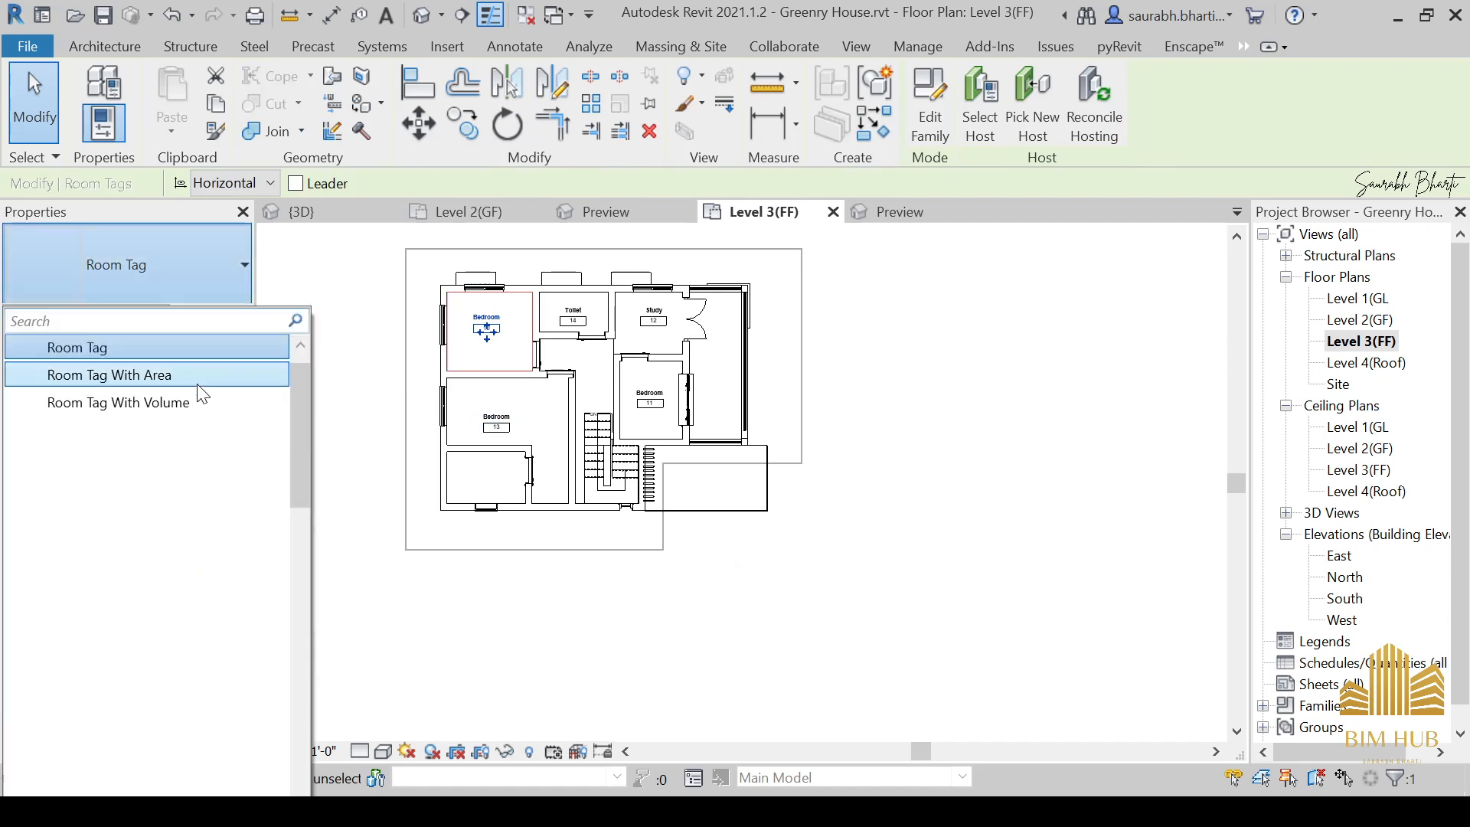
{"action": "left_click", "coordinate": [198, 385]}
{"action": "left_click", "coordinate": [964, 508]}
{"action": "scroll", "coordinate": [431, 403], "scroll_direction": "up", "scroll_amount": 3}
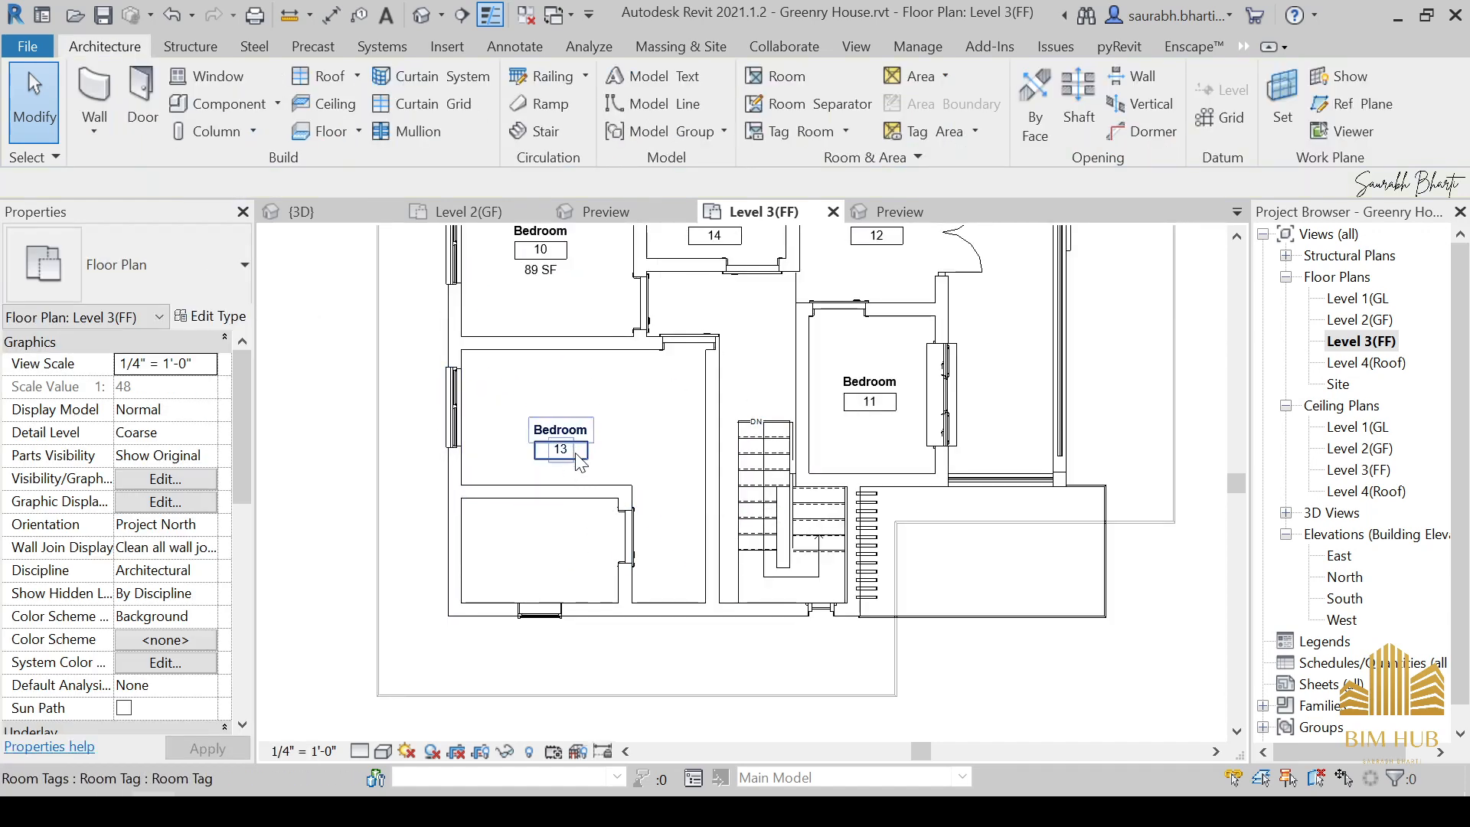
Select the Bedroom 13 room and examine its boundary and its area and perimeter properties.
{"action": "scroll", "coordinate": [571, 448], "scroll_direction": "up", "scroll_amount": 3}
{"action": "left_click", "coordinate": [674, 448]}
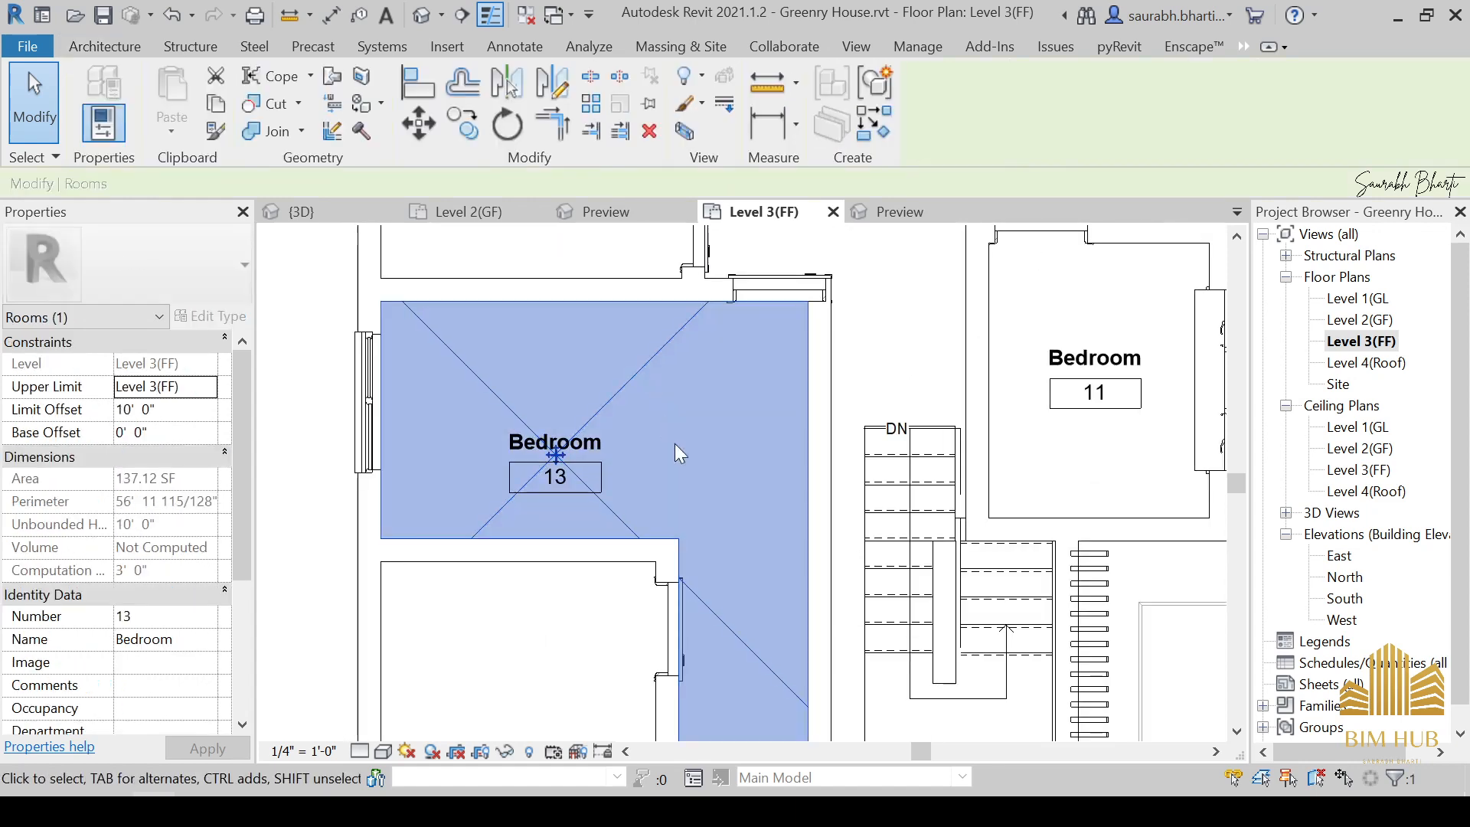
{"action": "scroll", "coordinate": [671, 467], "scroll_direction": "down", "scroll_amount": 2}
{"action": "middle_click_drag", "start_coordinate": [598, 476], "coordinate": [609, 499]}
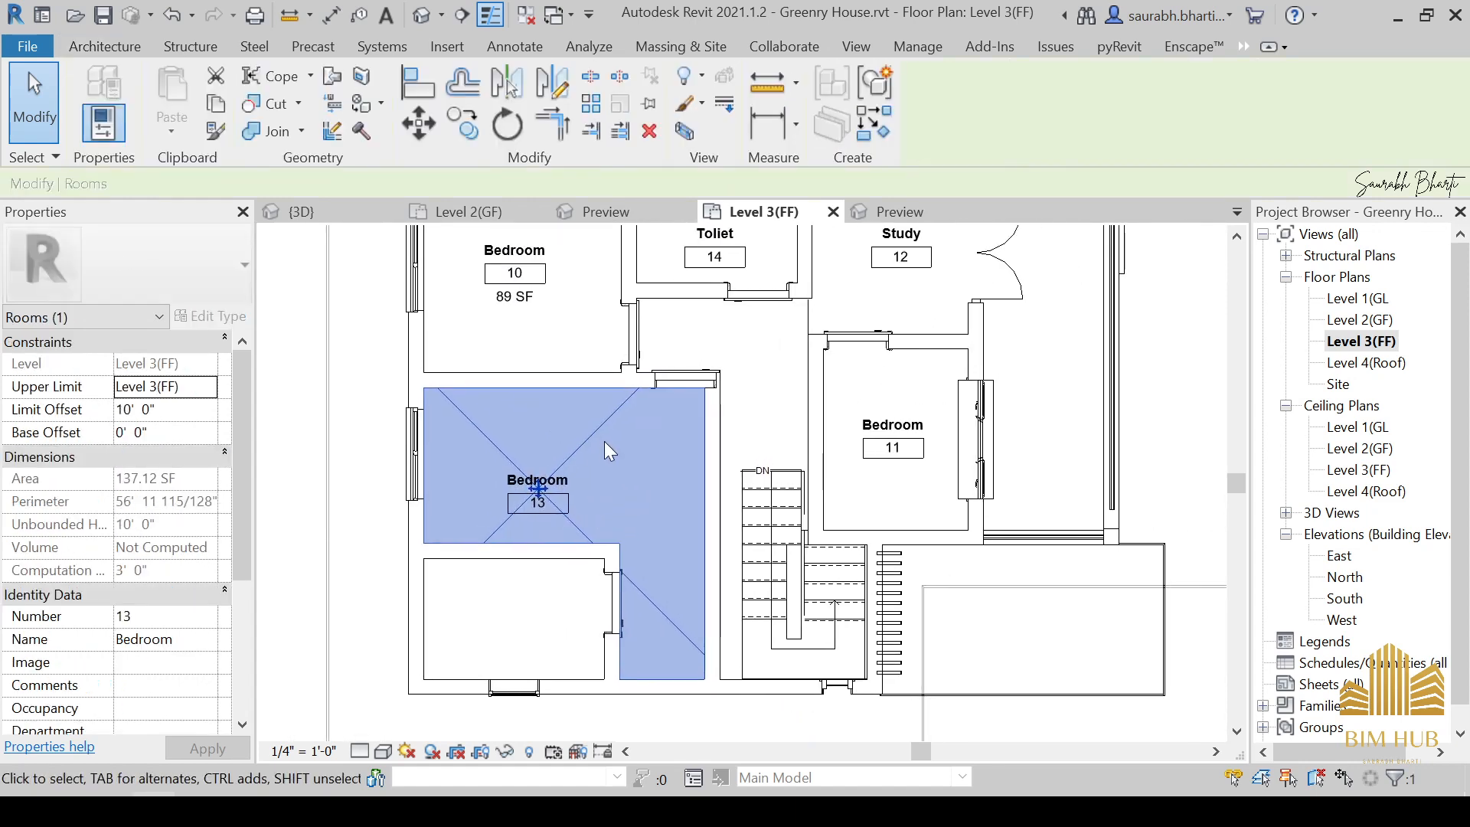
{"action": "middle_click_drag", "start_coordinate": [604, 441], "coordinate": [526, 515]}
{"action": "middle_click_drag", "start_coordinate": [508, 571], "coordinate": [619, 449]}
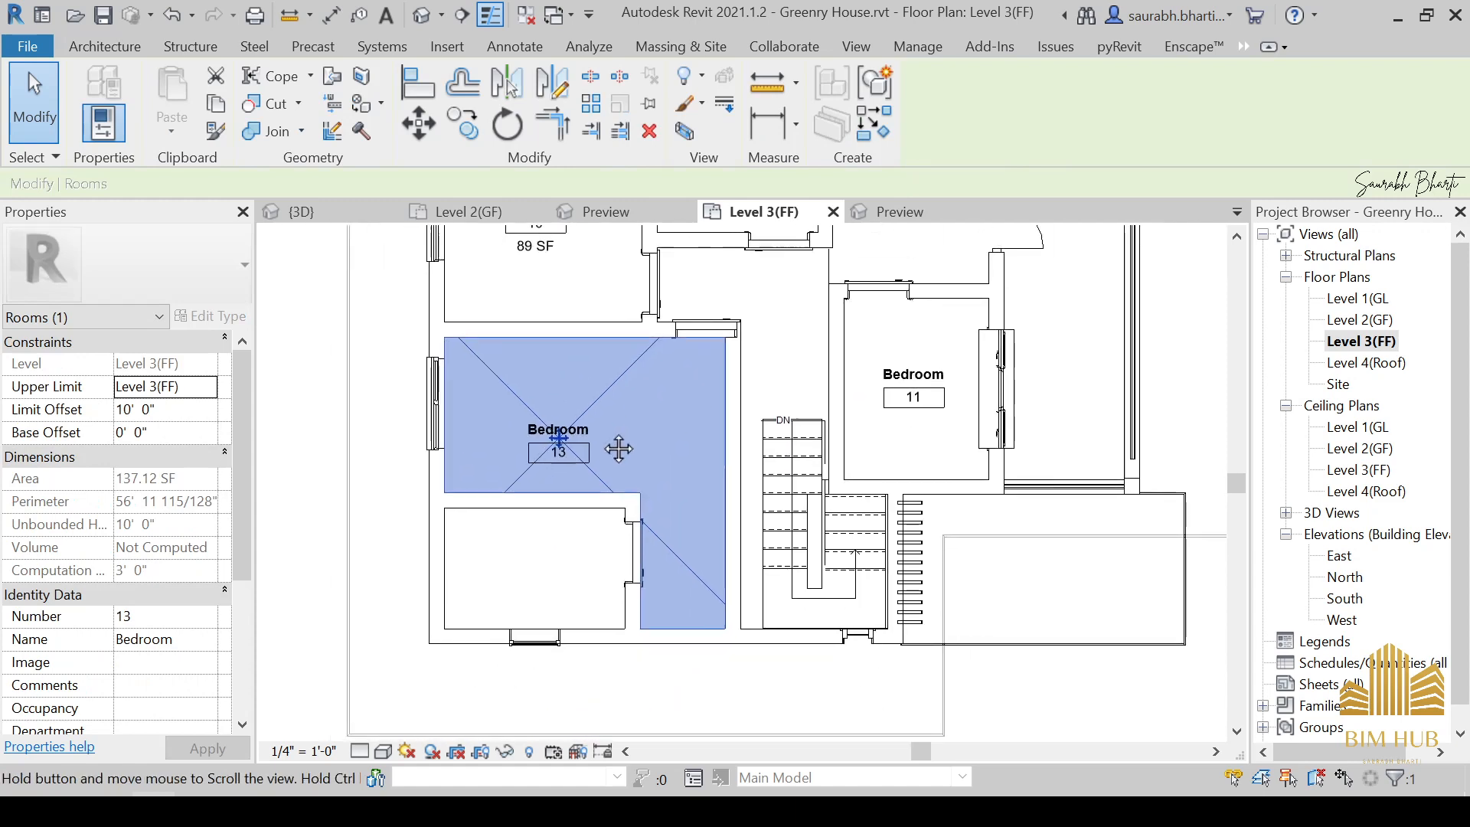
{"action": "key", "text": "Escape"}
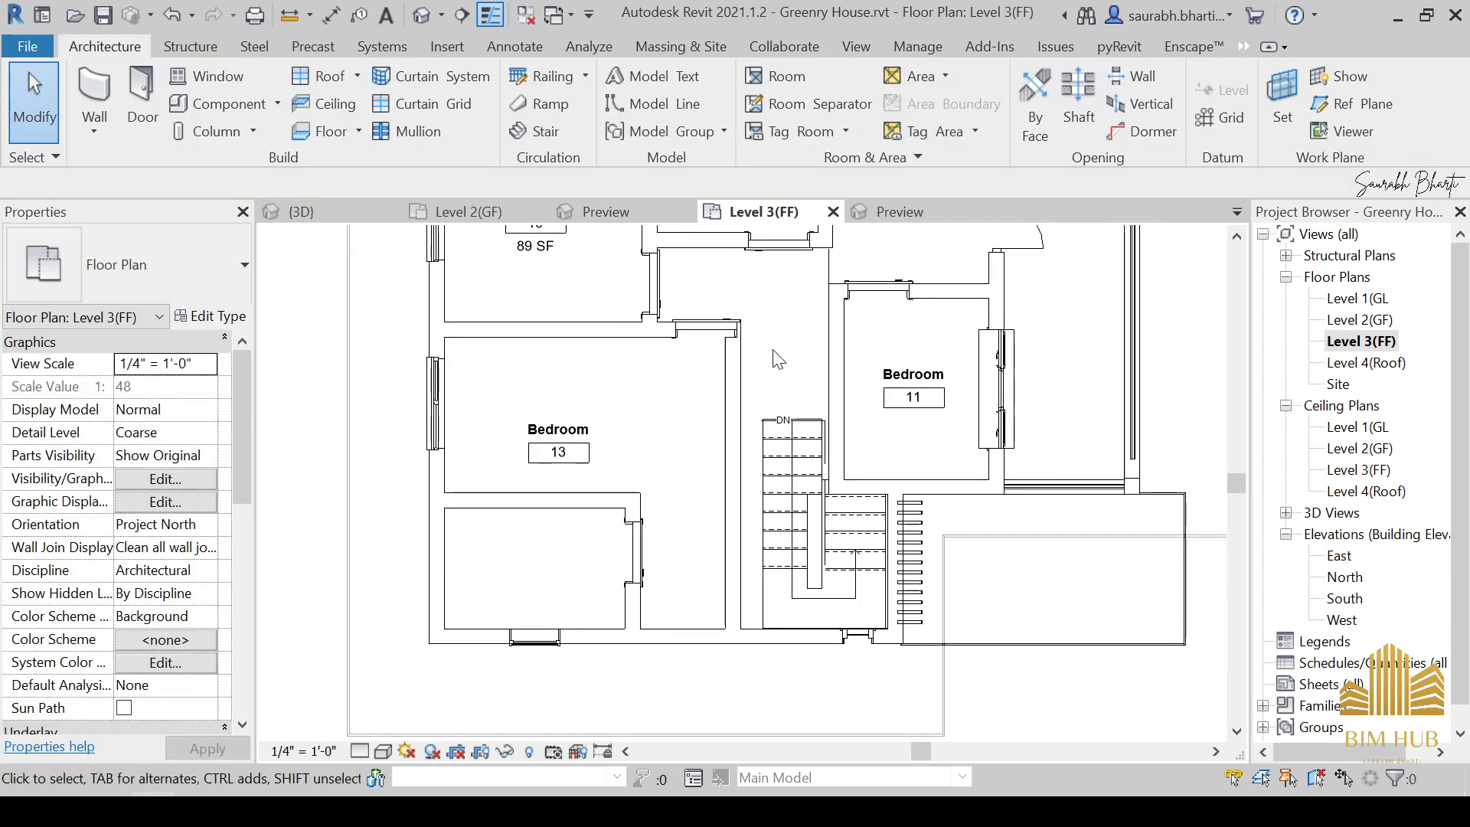
Review the volume and room area options in the Area and Volume Computations settings.
{"action": "left_click", "coordinate": [920, 158]}
{"action": "left_click", "coordinate": [886, 217]}
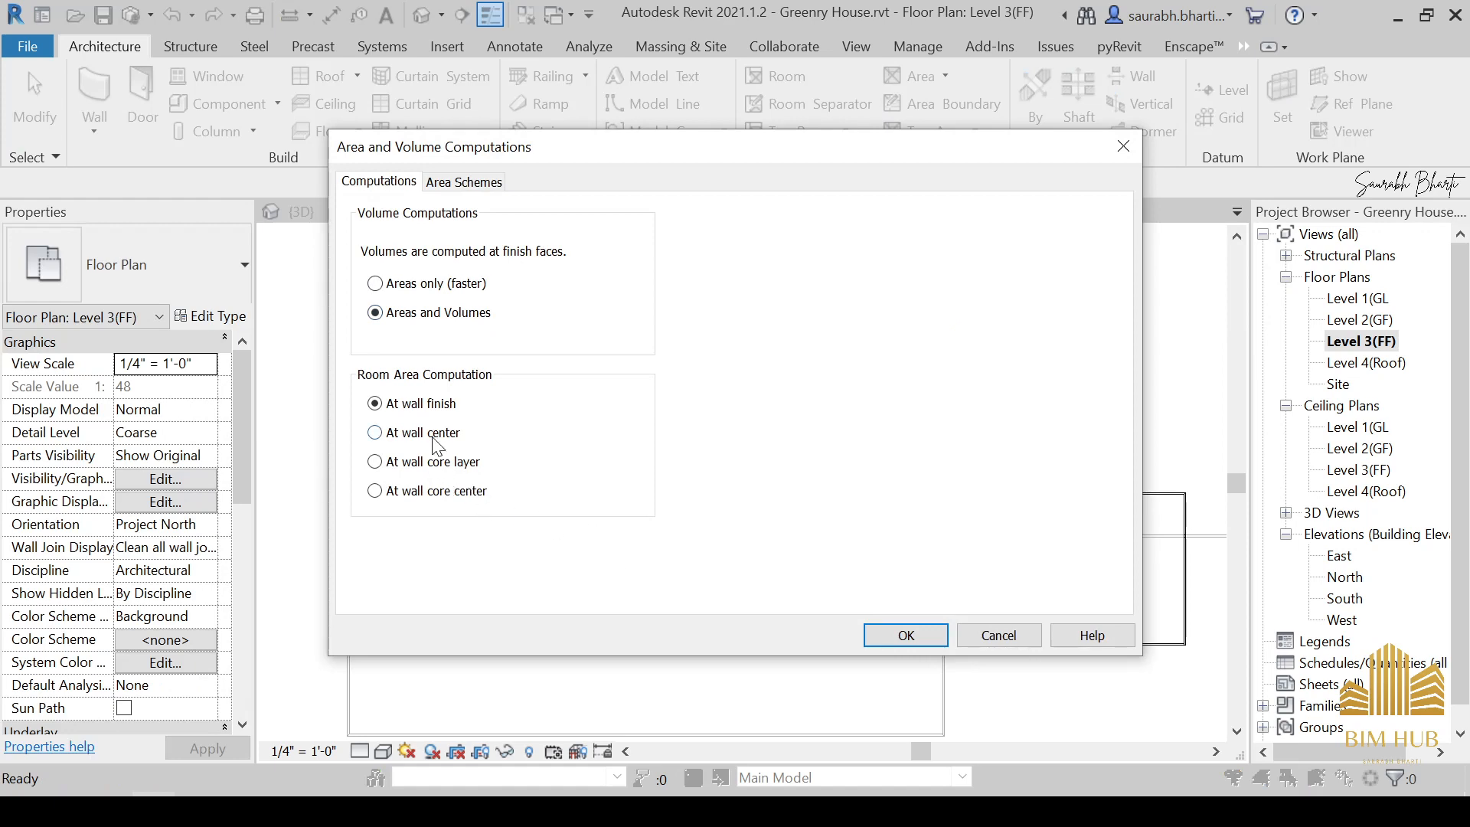
{"action": "left_click", "coordinate": [924, 644]}
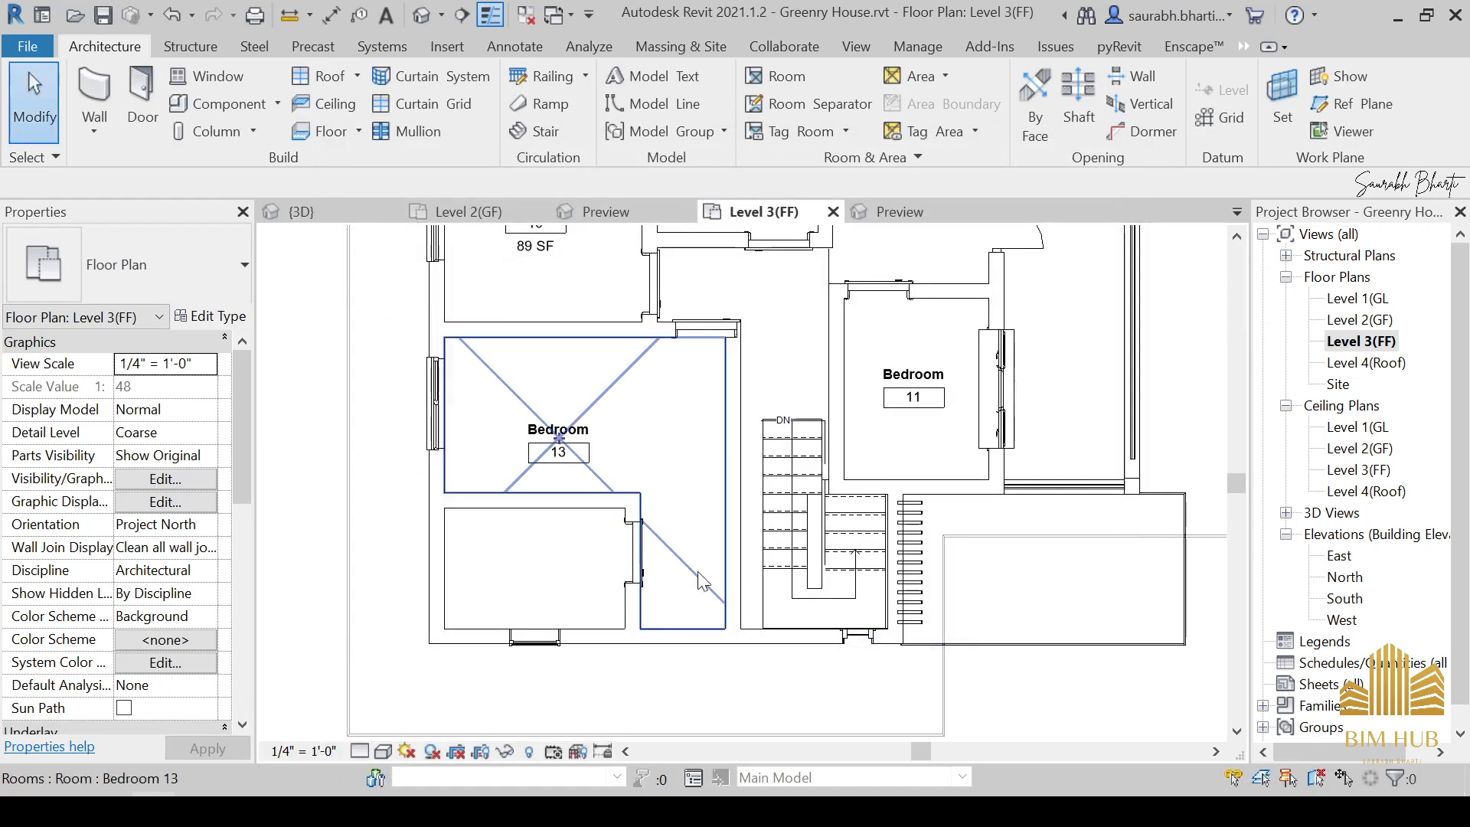
{"action": "scroll", "coordinate": [601, 485], "scroll_direction": "up", "scroll_amount": 3}
{"action": "scroll", "coordinate": [565, 534], "scroll_direction": "down", "scroll_amount": 4}
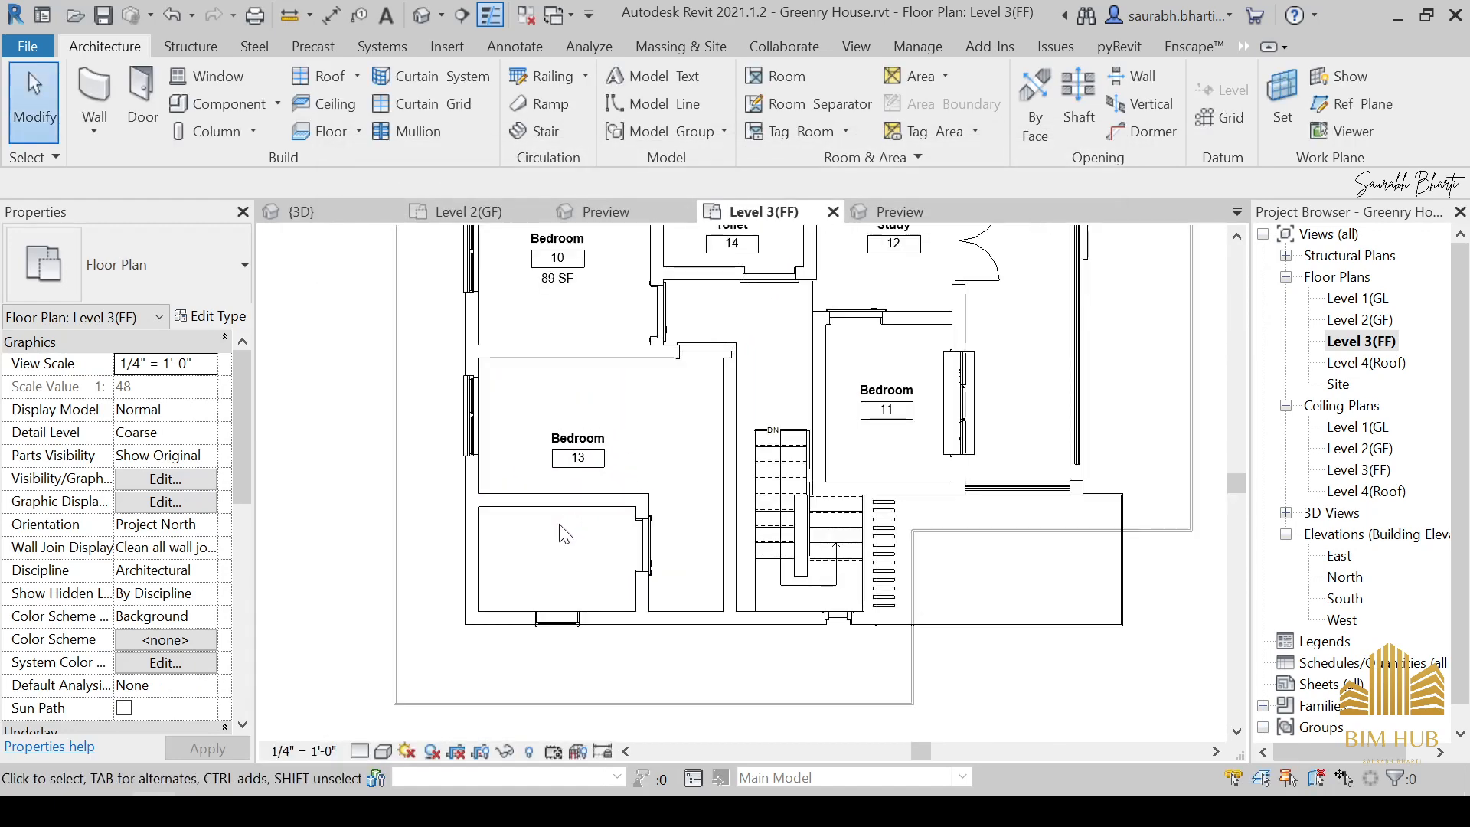
{"action": "scroll", "coordinate": [842, 457], "scroll_direction": "up", "scroll_amount": 2}
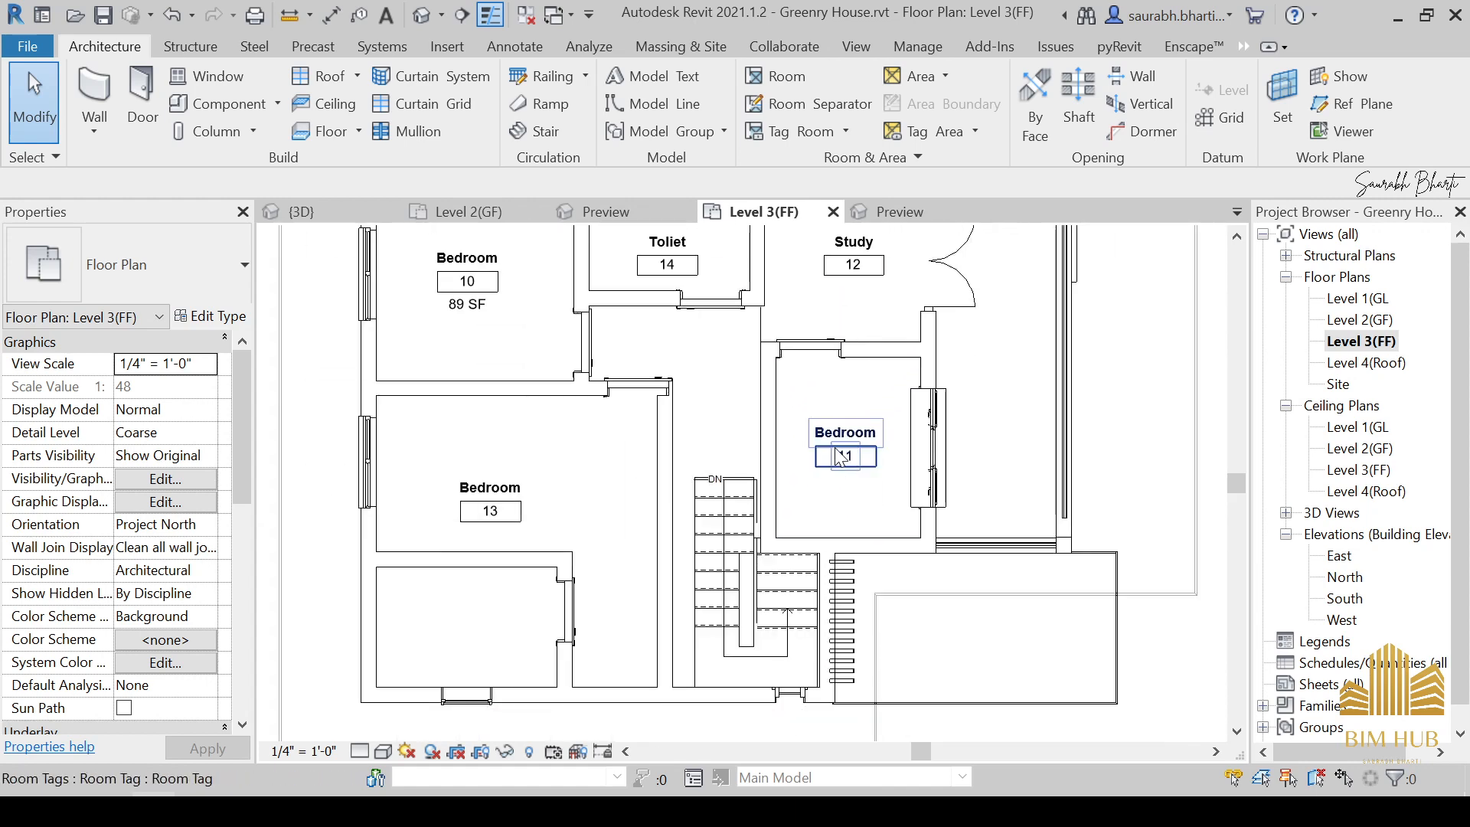
{"action": "middle_click_drag", "start_coordinate": [765, 284], "coordinate": [657, 373]}
{"action": "left_click", "coordinate": [559, 353]}
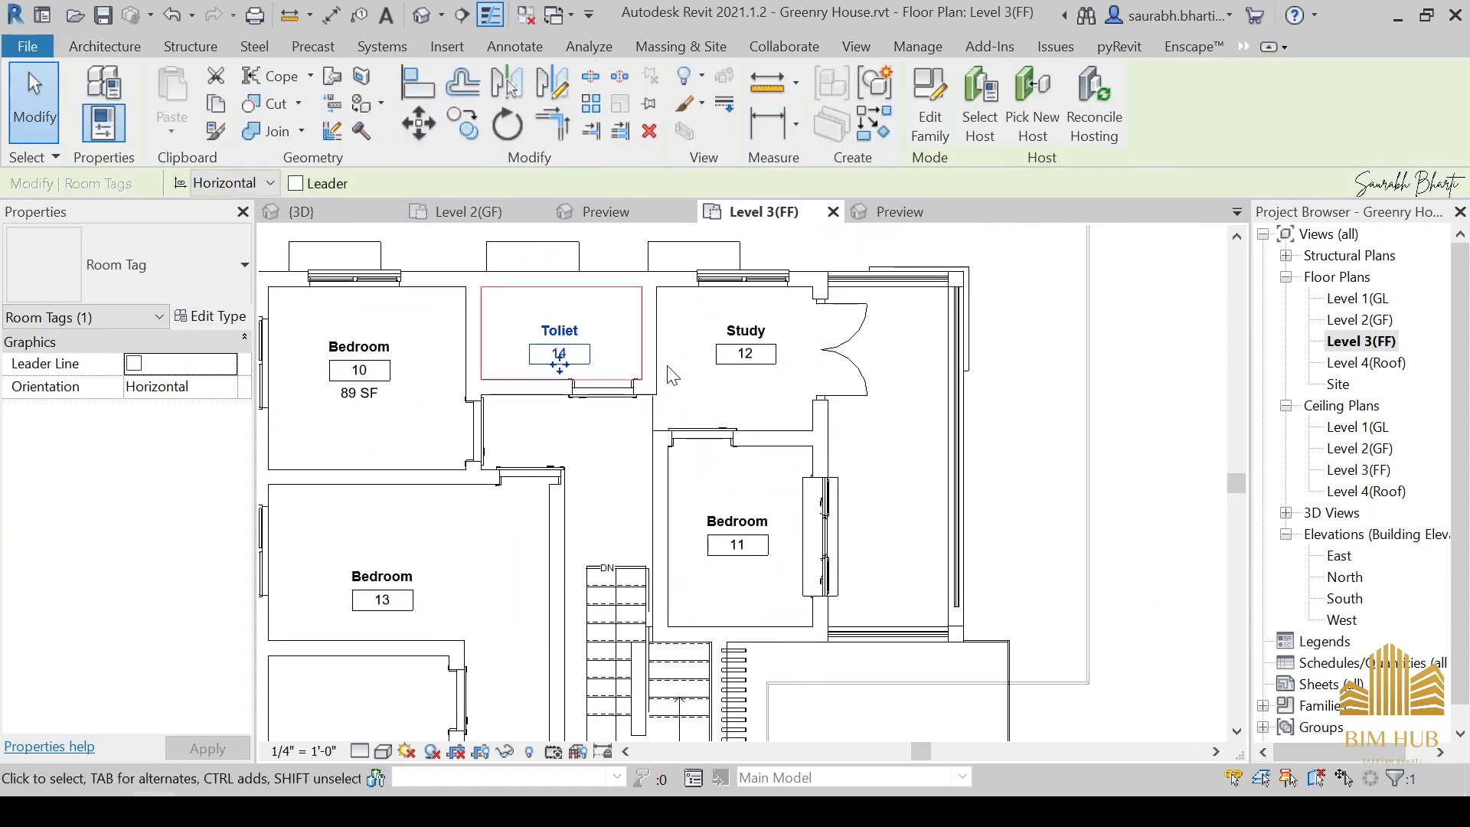
{"action": "key", "text": "Escape"}
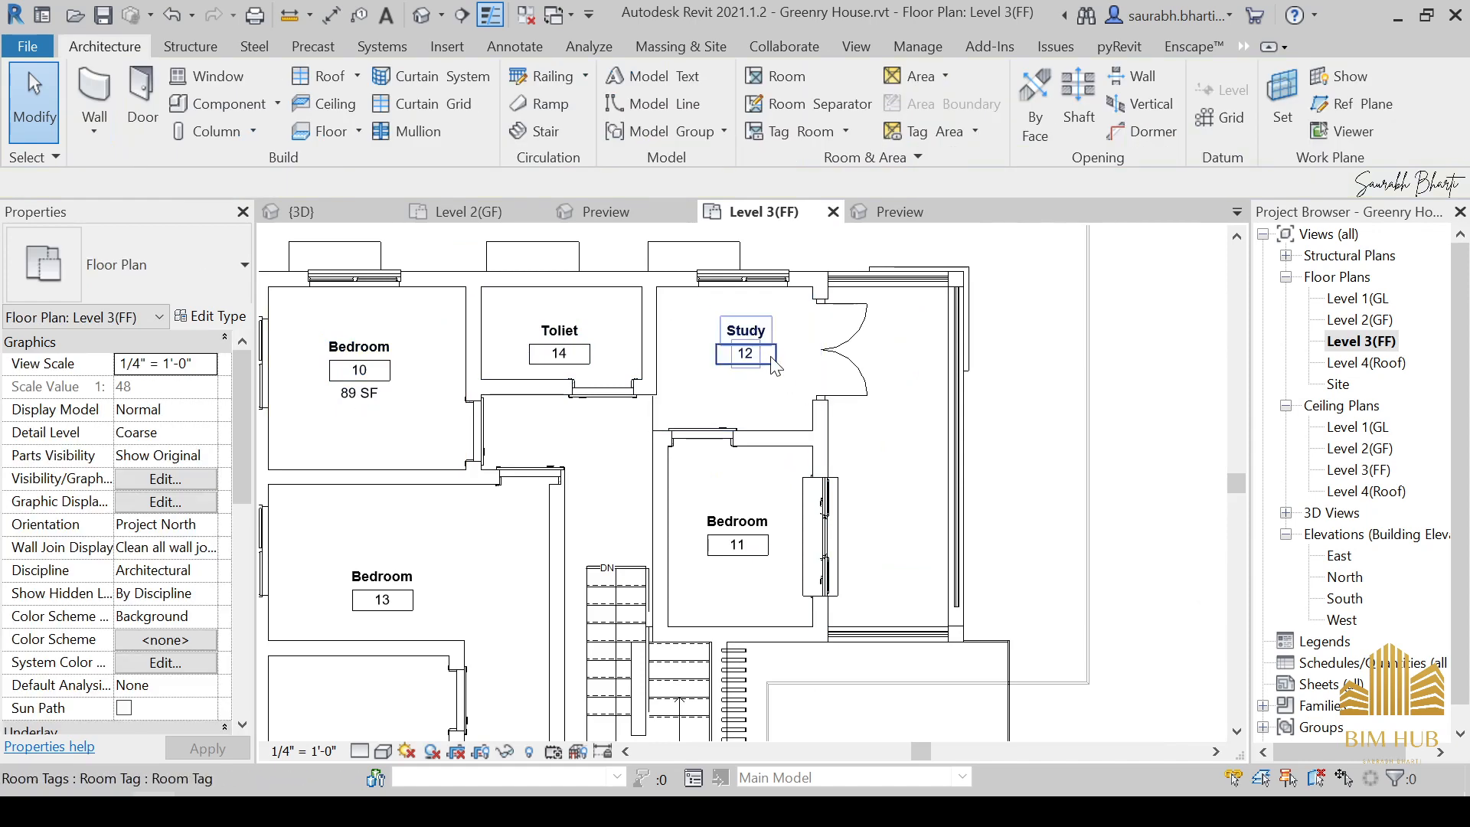
Open the Level 2(GF) plan and change the tag of Bedroom 1 to the Room Tag With Area type.
{"action": "double_click", "coordinate": [1356, 320]}
{"action": "scroll", "coordinate": [689, 505], "scroll_direction": "down", "scroll_amount": 2}
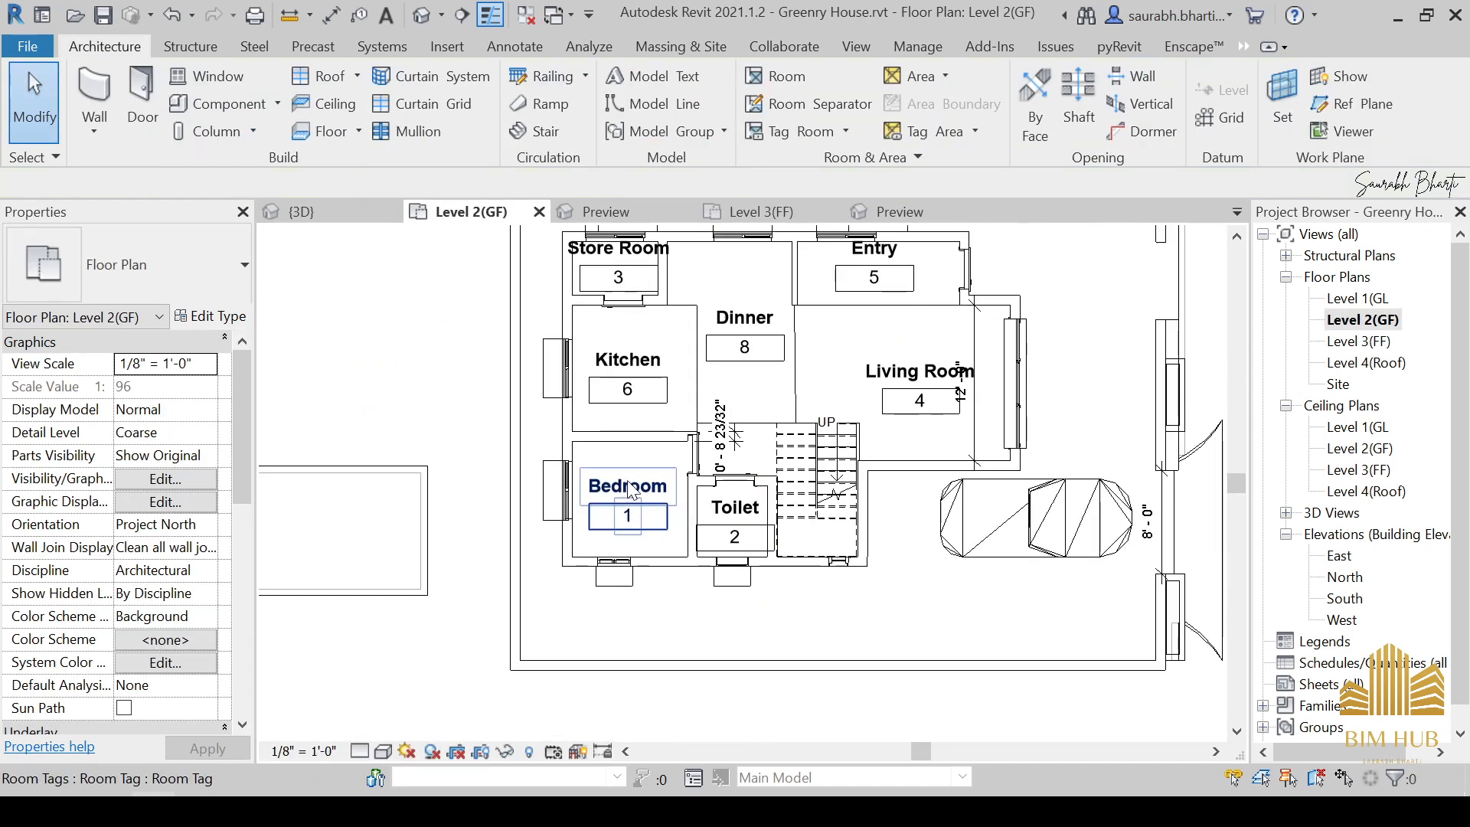
{"action": "scroll", "coordinate": [623, 499], "scroll_direction": "up", "scroll_amount": 2}
{"action": "left_click", "coordinate": [610, 479]}
{"action": "left_click", "coordinate": [186, 284]}
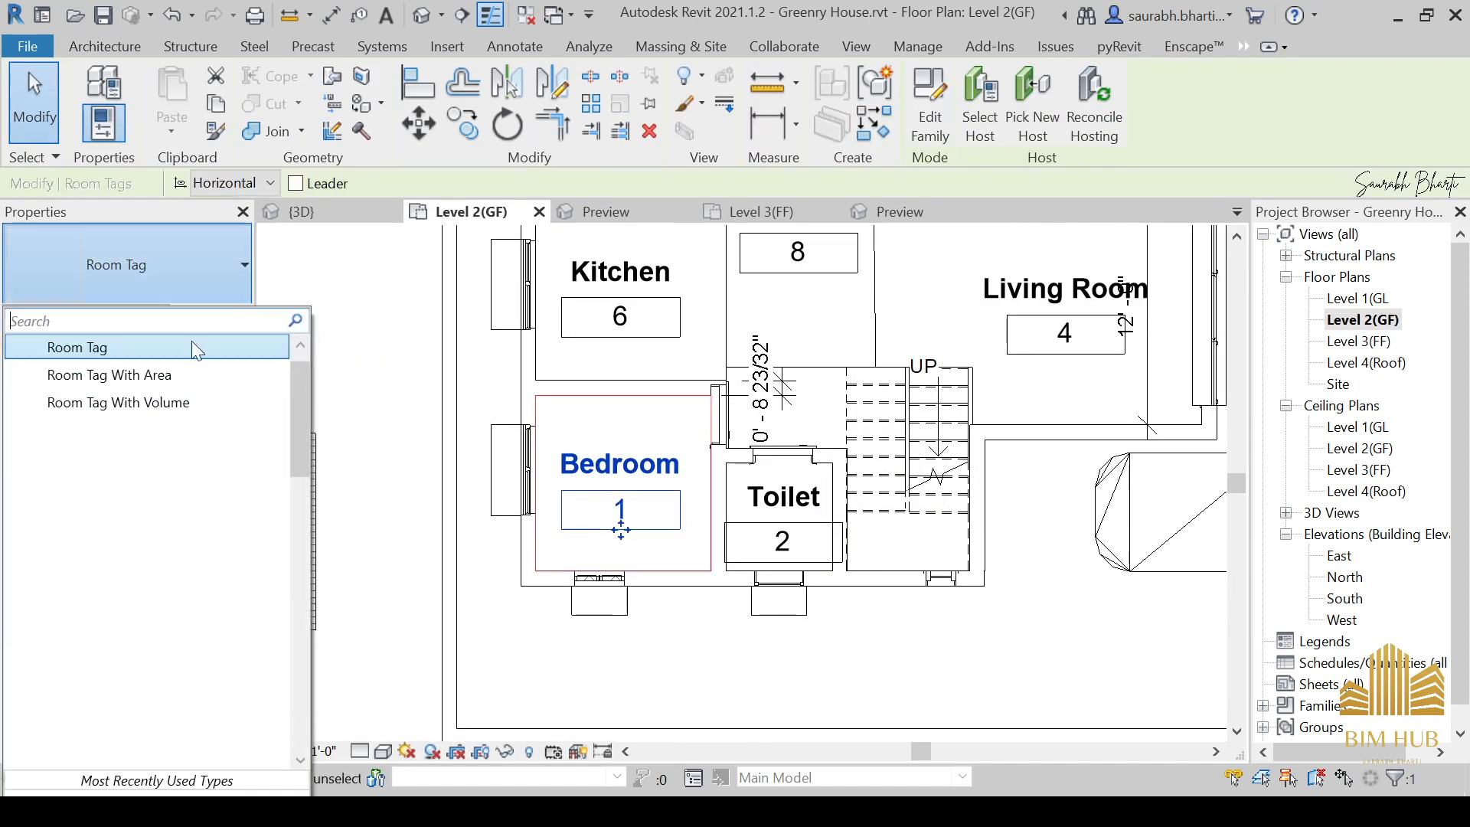
{"action": "left_click", "coordinate": [167, 384]}
{"action": "key", "text": "Escape"}
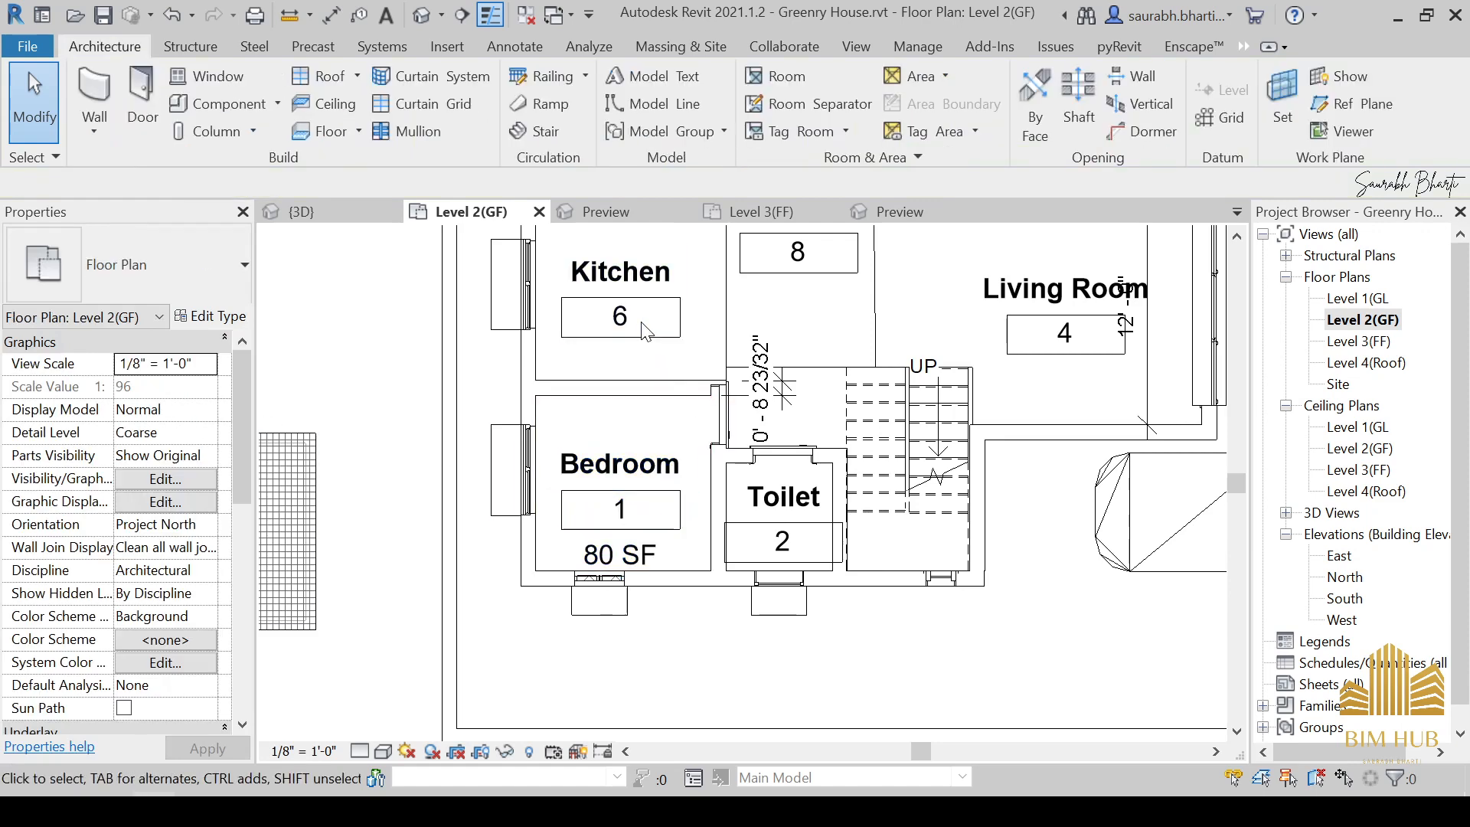
Select the Kitchen and Dinner rooms in turn and examine their boundaries and their area and perimeter properties.
{"action": "middle_click_drag", "start_coordinate": [677, 278], "coordinate": [645, 366]}
{"action": "left_click", "coordinate": [651, 310]}
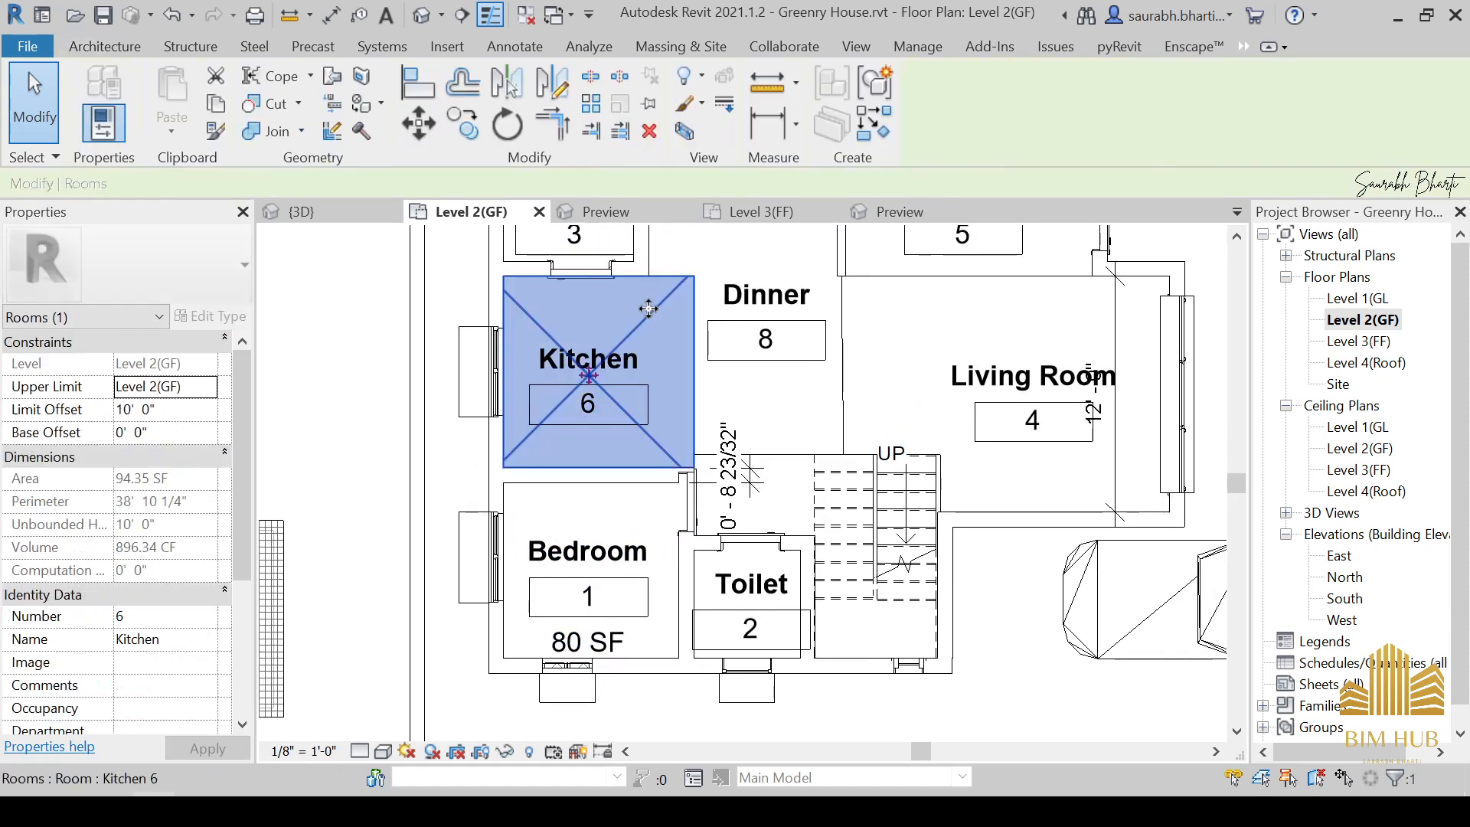
{"action": "key", "text": "Escape"}
{"action": "left_click", "coordinate": [663, 324]}
{"action": "key", "text": "Escape"}
{"action": "left_click", "coordinate": [652, 324]}
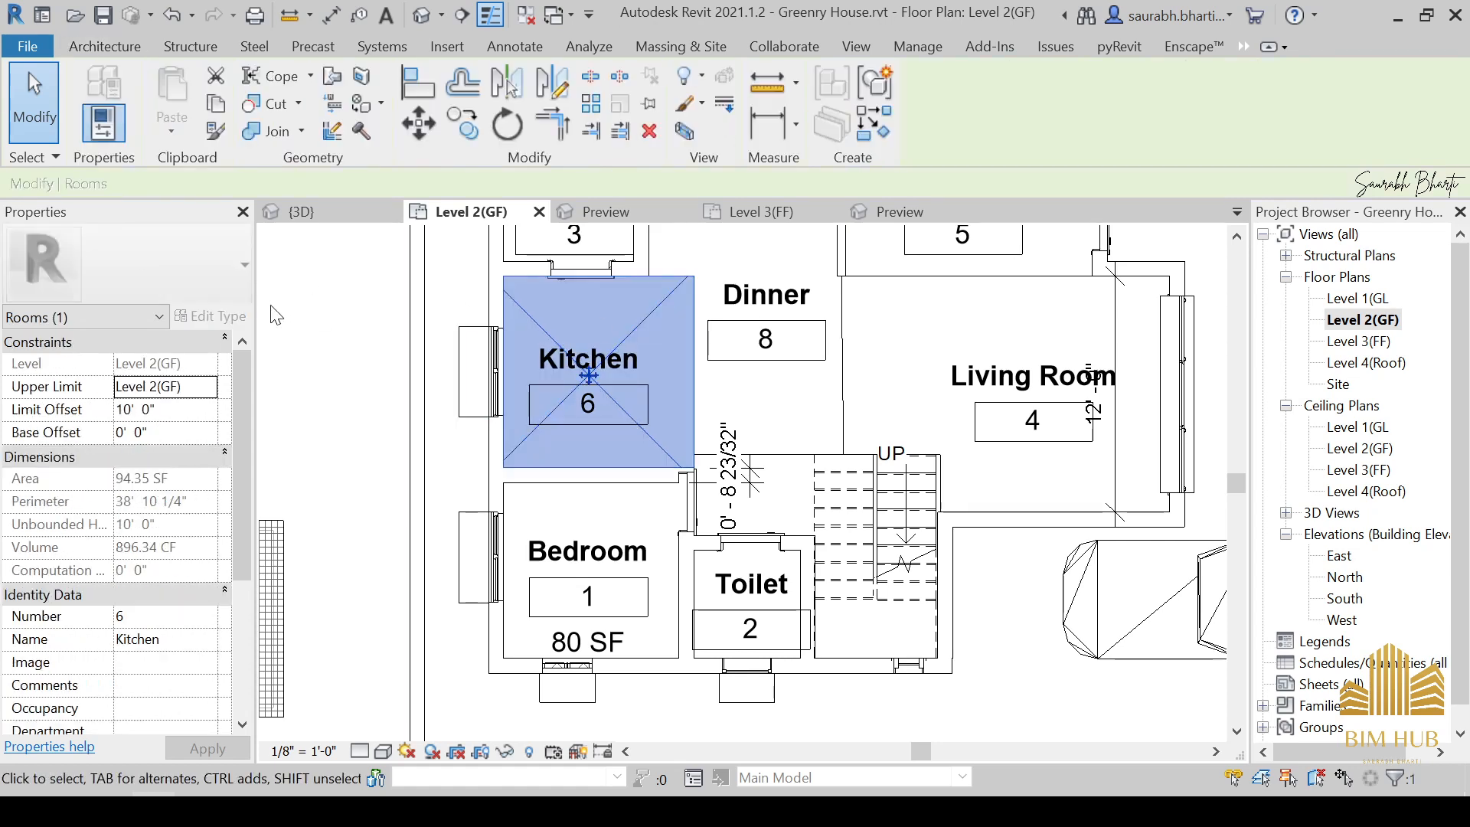
{"action": "left_click", "coordinate": [102, 317]}
{"action": "left_click", "coordinate": [104, 320]}
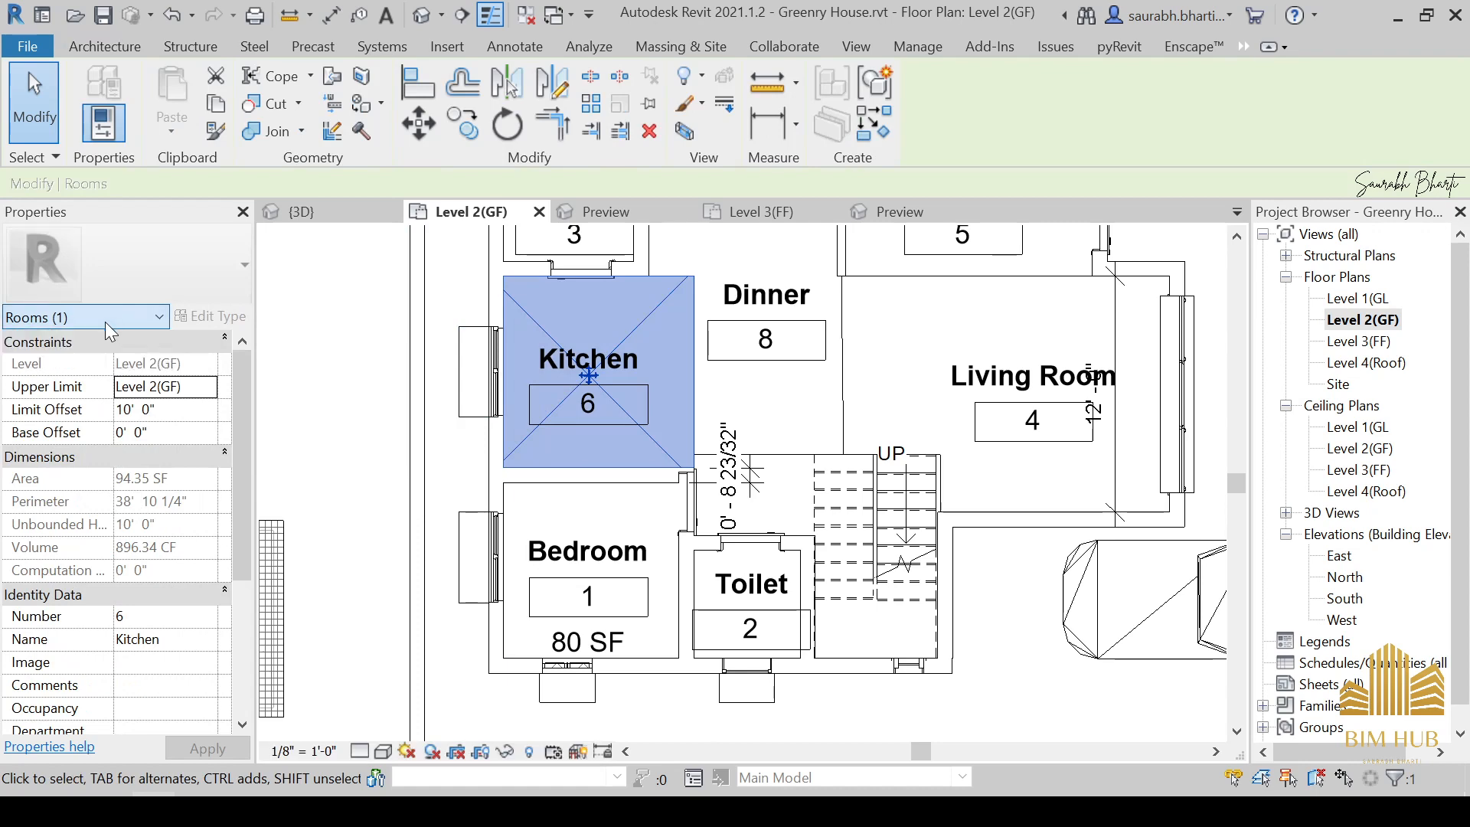
{"action": "key", "text": "Escape"}
{"action": "scroll", "coordinate": [649, 315], "scroll_direction": "up", "scroll_amount": 1}
{"action": "left_click", "coordinate": [649, 316]}
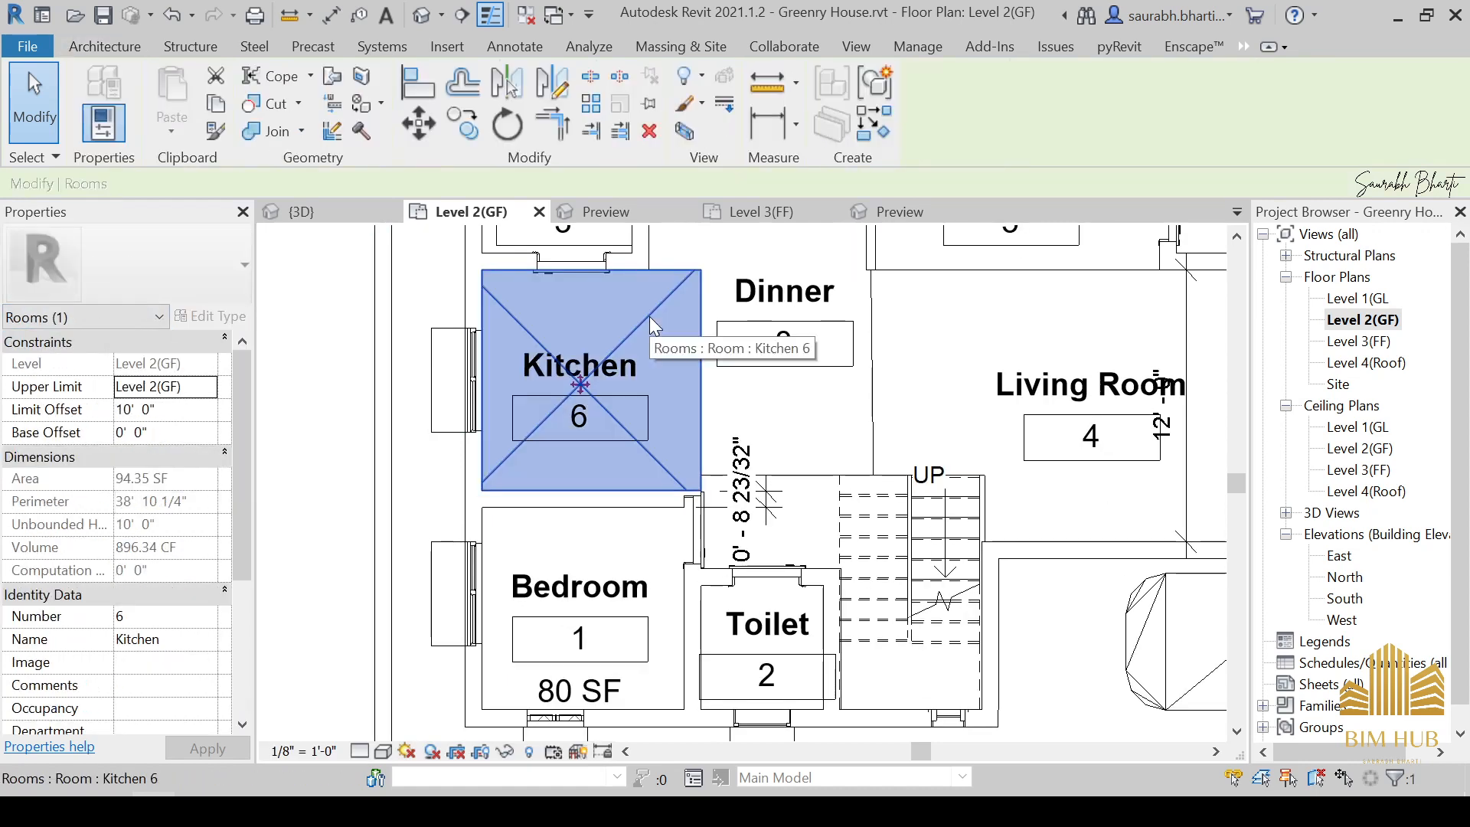
{"action": "key", "text": "Escape"}
{"action": "scroll", "coordinate": [752, 471], "scroll_direction": "down", "scroll_amount": 2}
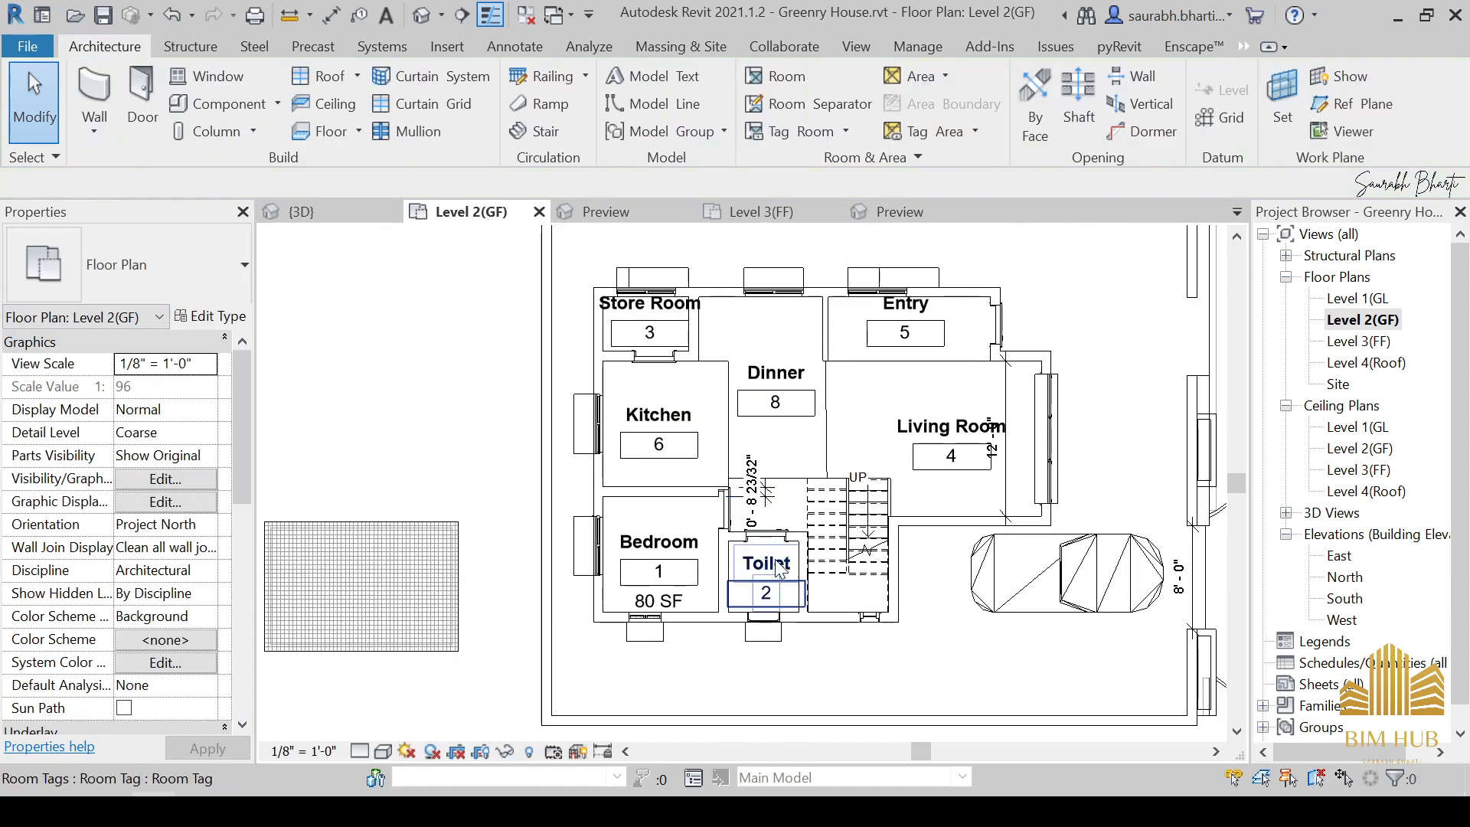
{"action": "left_click", "coordinate": [809, 331]}
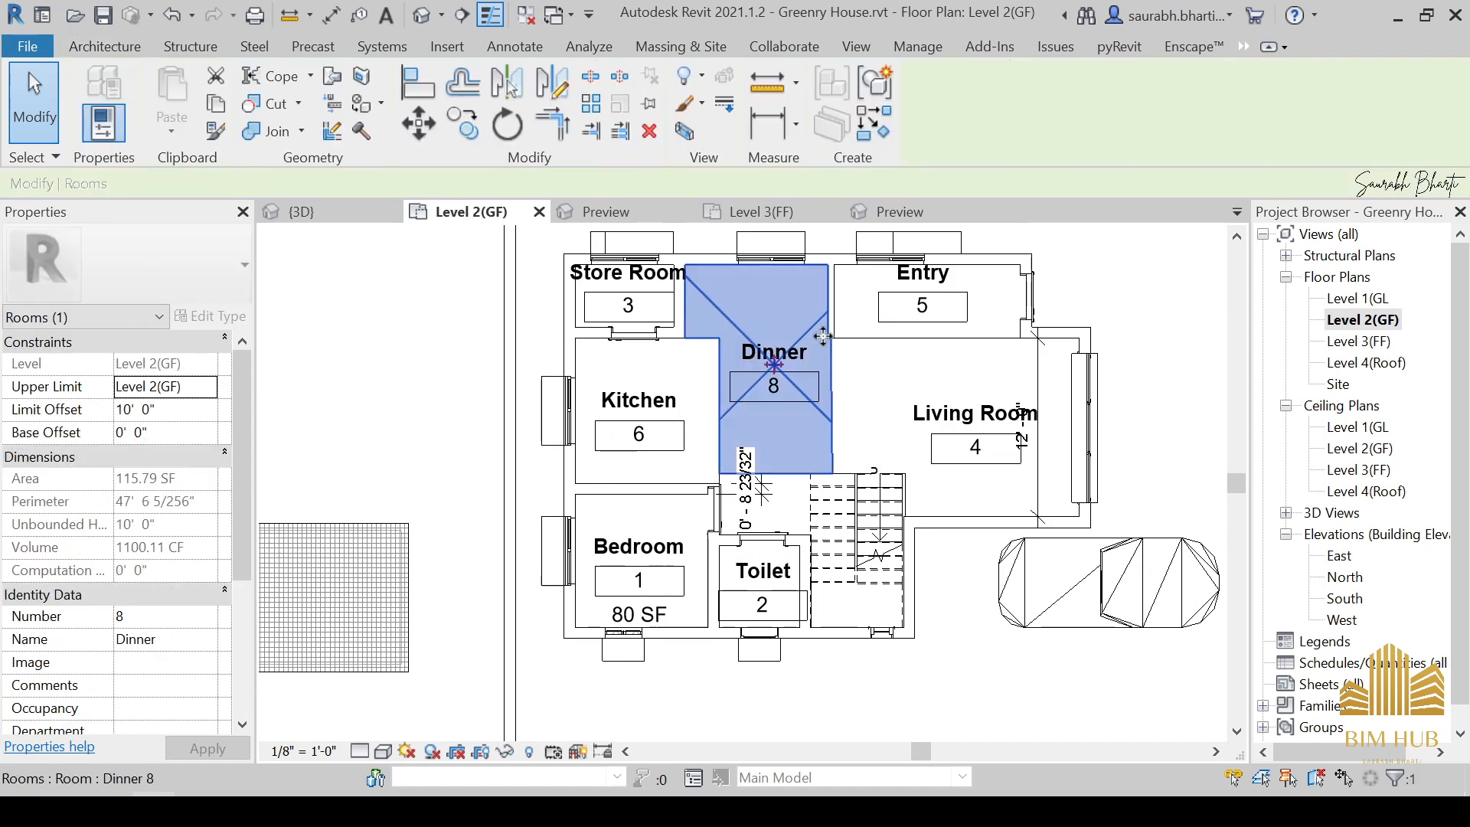
{"action": "key", "text": "Escape"}
{"action": "left_click", "coordinate": [689, 366]}
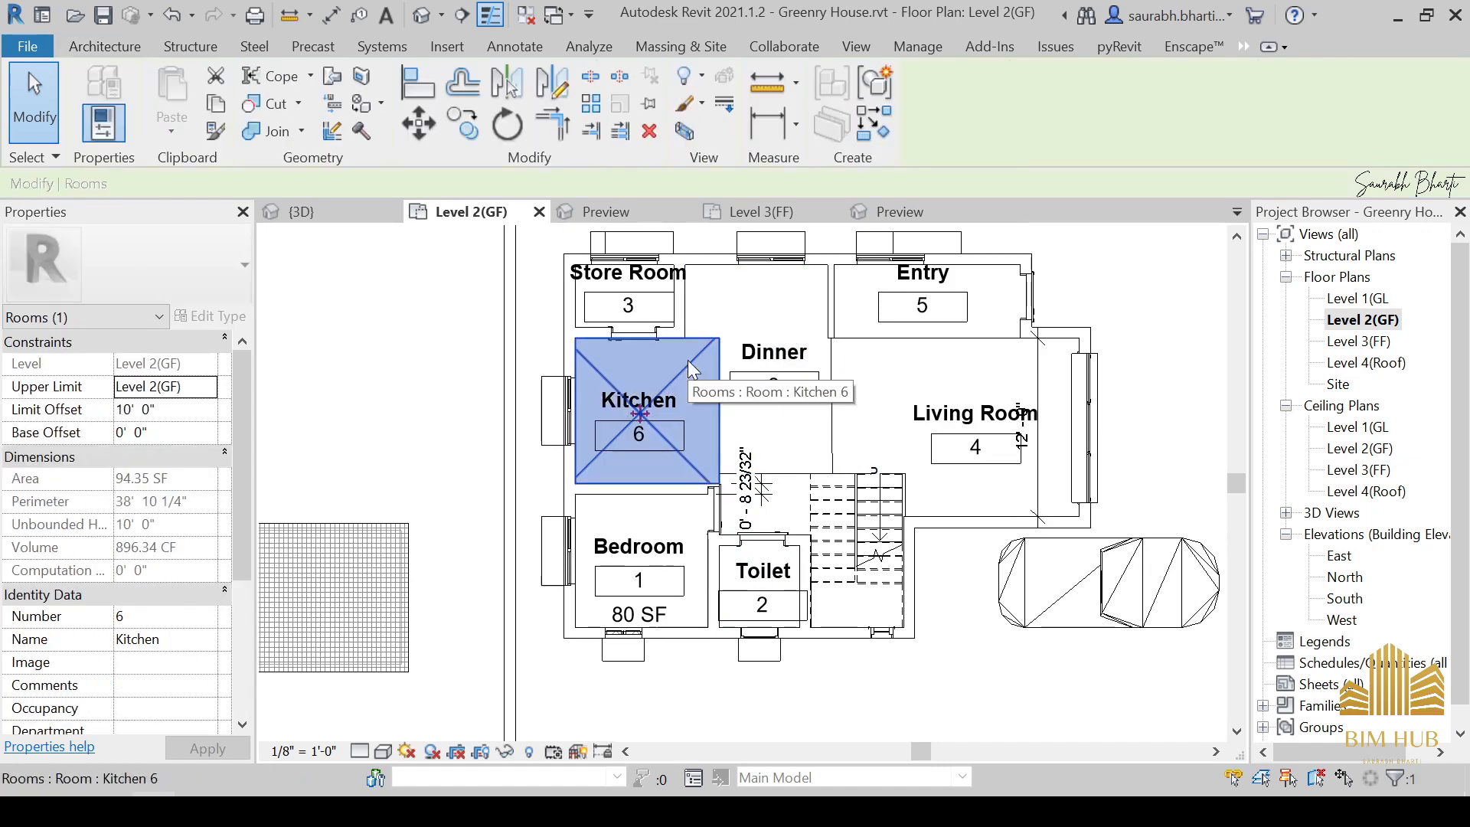
{"action": "key", "text": "Escape"}
{"action": "scroll", "coordinate": [700, 380], "scroll_direction": "up", "scroll_amount": 2}
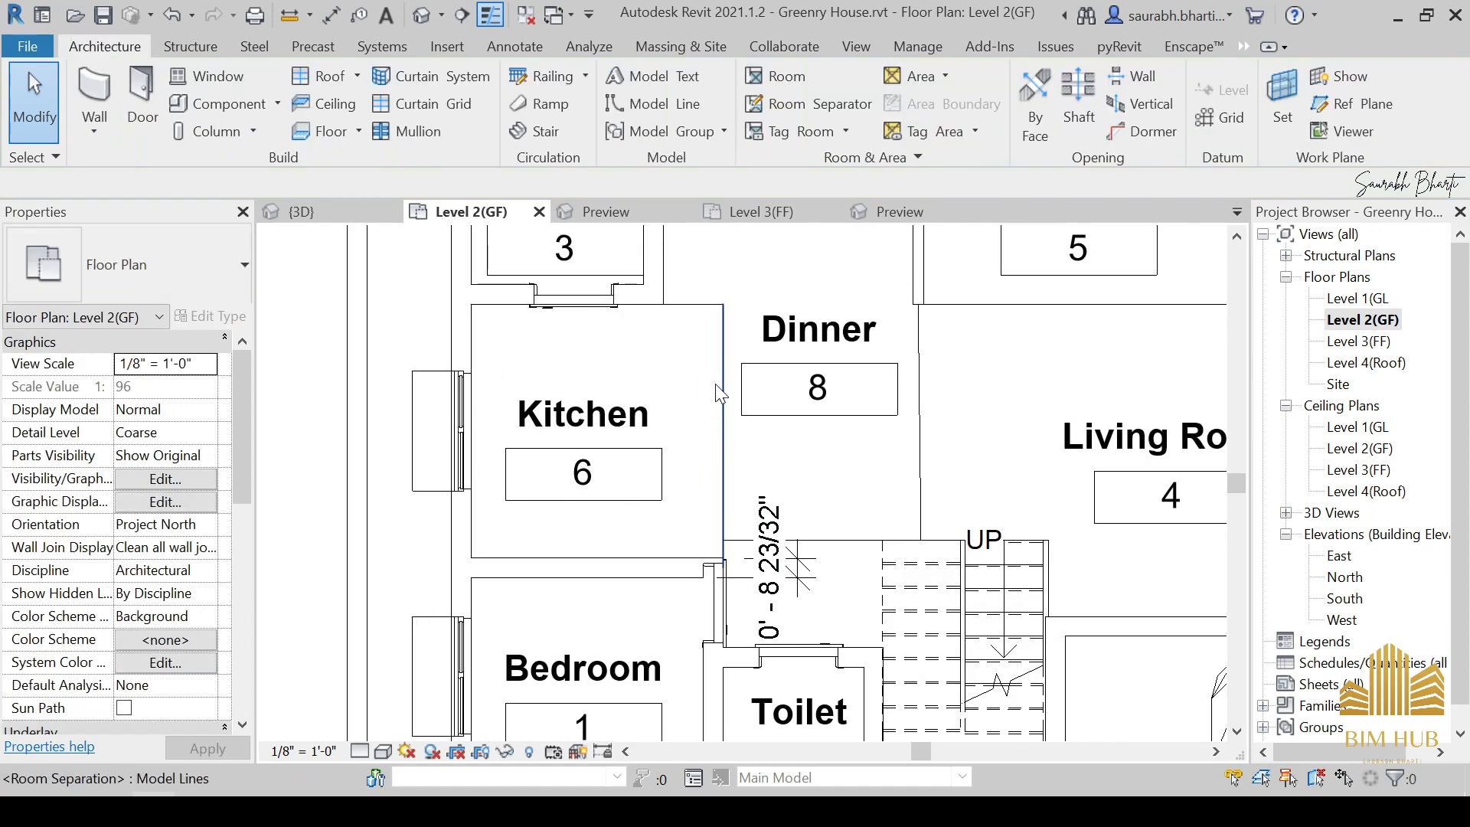
Change the Kitchen's room tag to the Room Tag With Area type.
{"action": "left_click", "coordinate": [654, 536]}
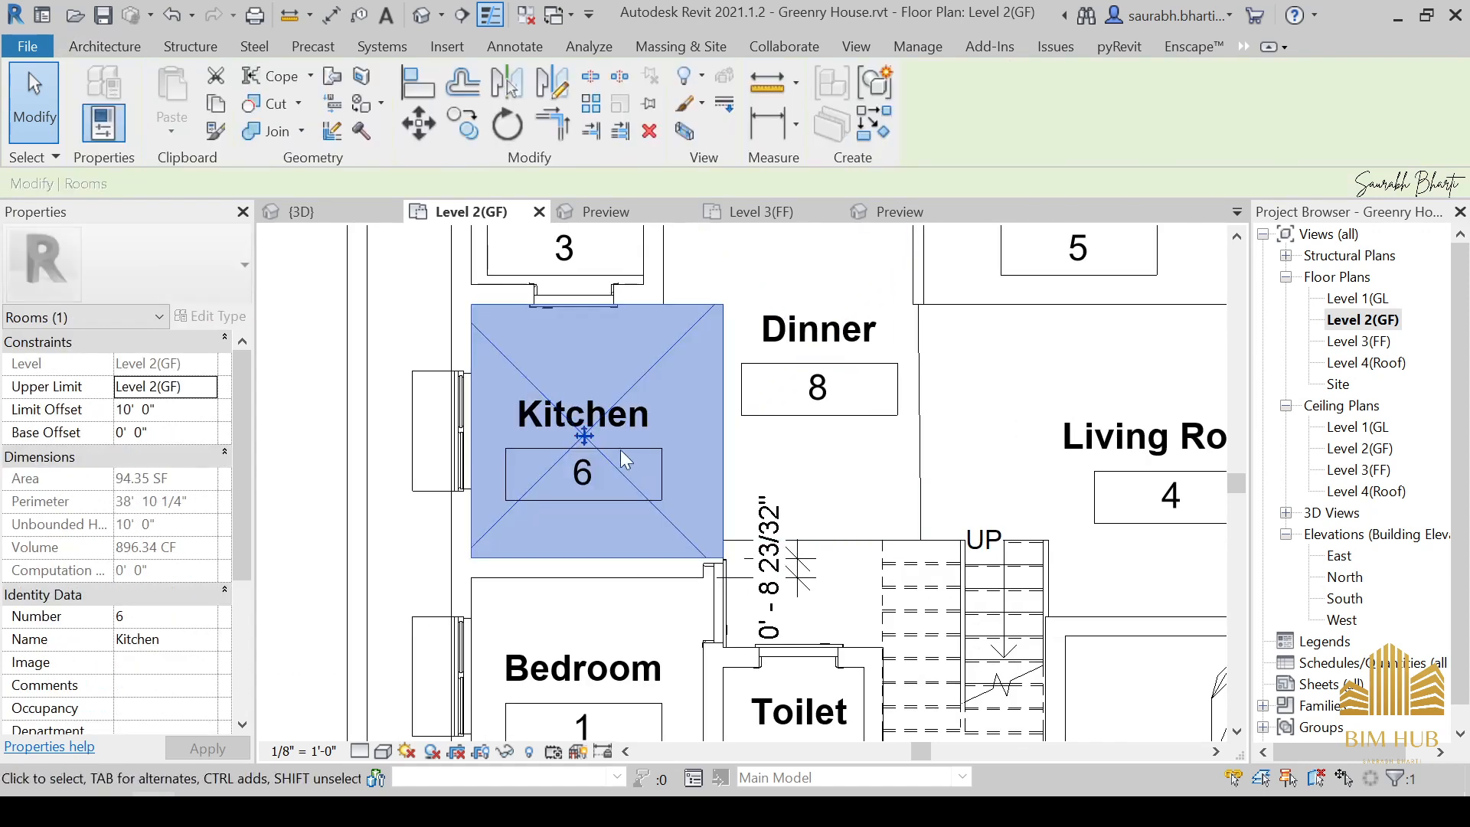
{"action": "left_click", "coordinate": [554, 388]}
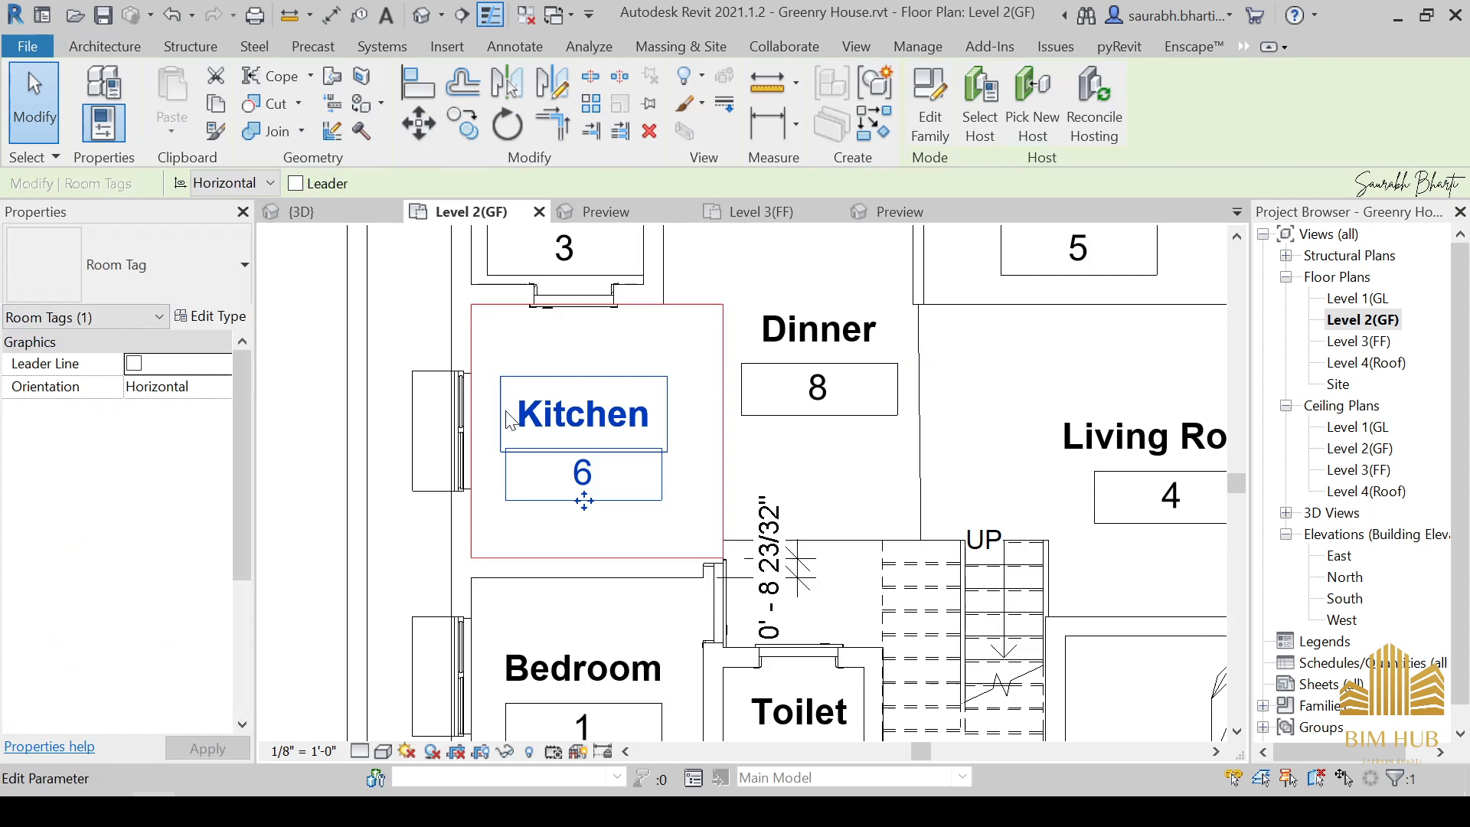
{"action": "left_click", "coordinate": [126, 285]}
{"action": "left_click", "coordinate": [200, 372]}
{"action": "middle_click_drag", "start_coordinate": [593, 230], "coordinate": [519, 376]}
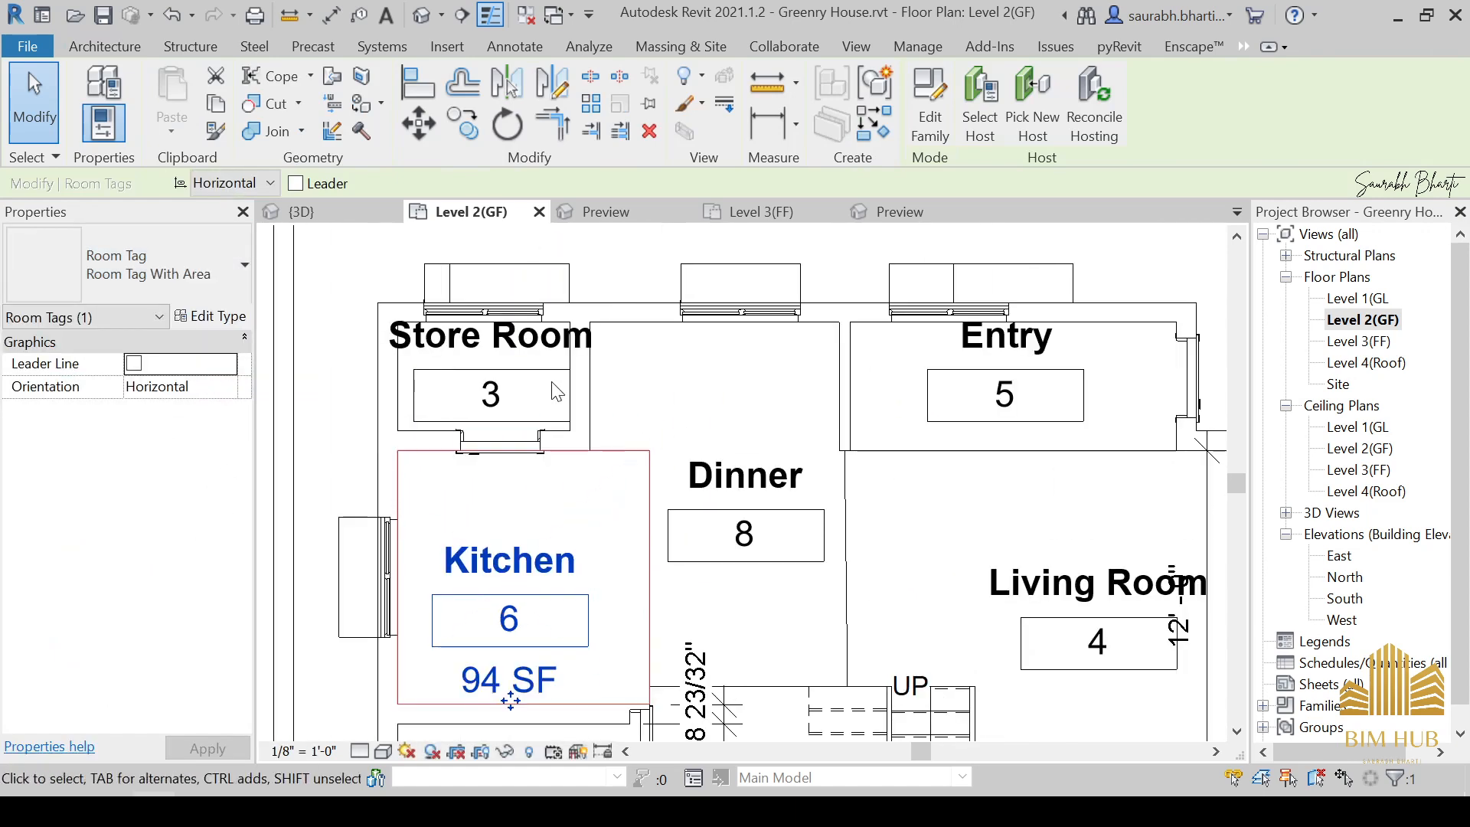
{"action": "key", "text": "Escape"}
Change the Store Room and Dinner tags to the Room Tag With Area type.
{"action": "left_click", "coordinate": [528, 368]}
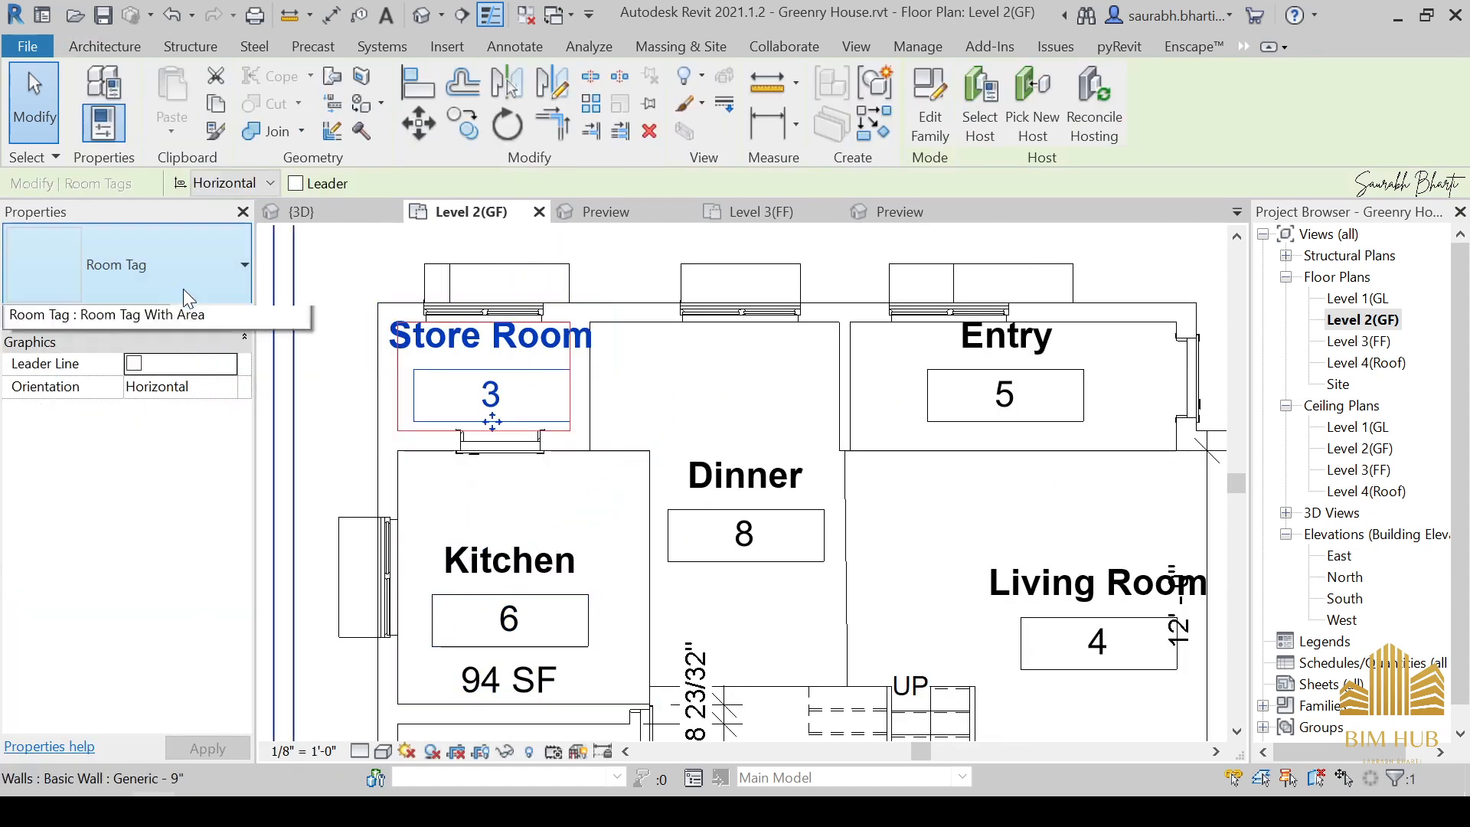
{"action": "left_click", "coordinate": [182, 288]}
{"action": "left_click", "coordinate": [153, 372]}
{"action": "left_click", "coordinate": [744, 559]}
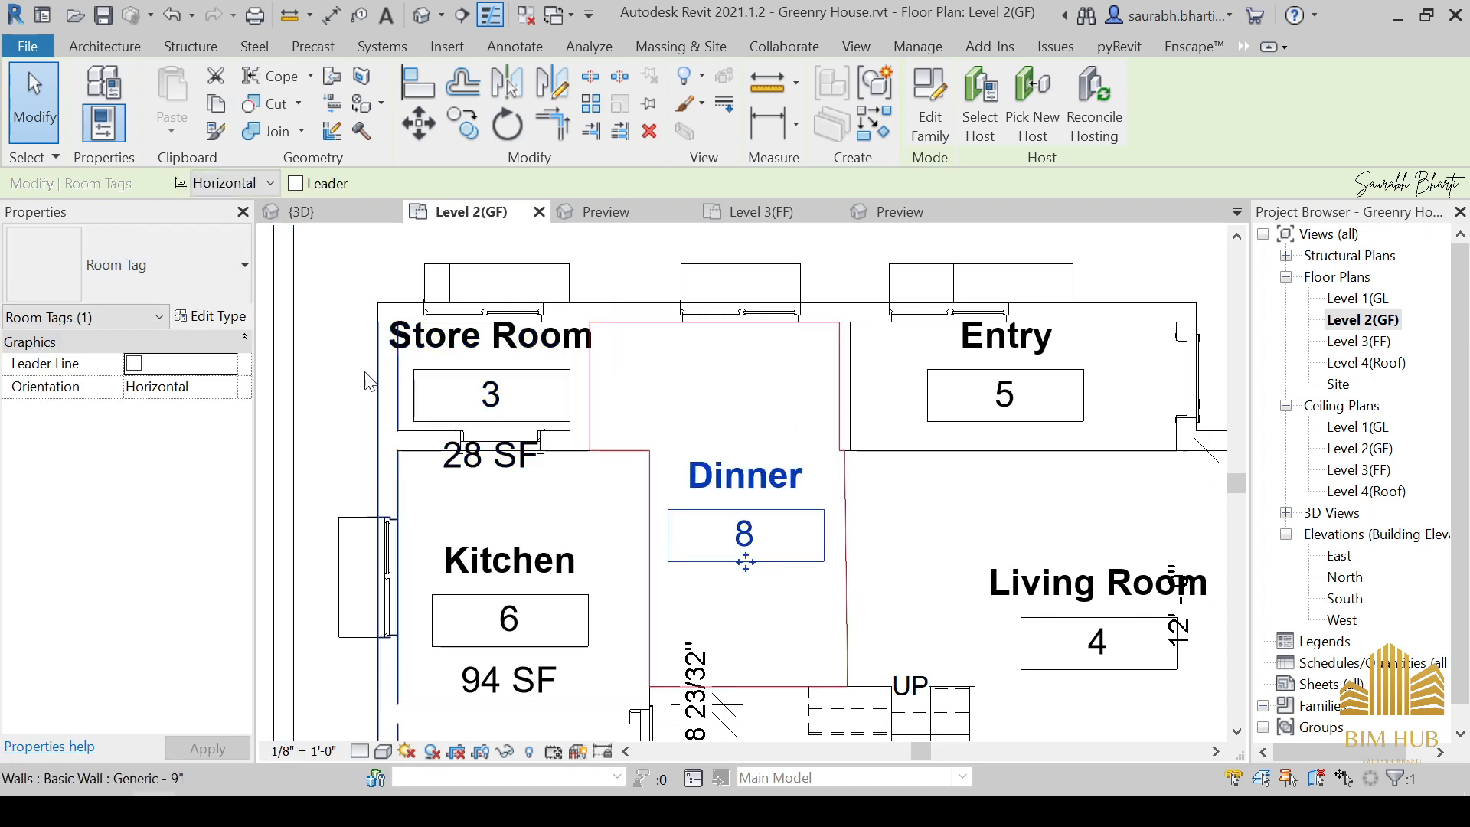
{"action": "left_click", "coordinate": [180, 276]}
{"action": "left_click", "coordinate": [168, 374]}
Switch the Entry and Living Room tags to the Room Tag With Area type.
{"action": "left_click", "coordinate": [1006, 417]}
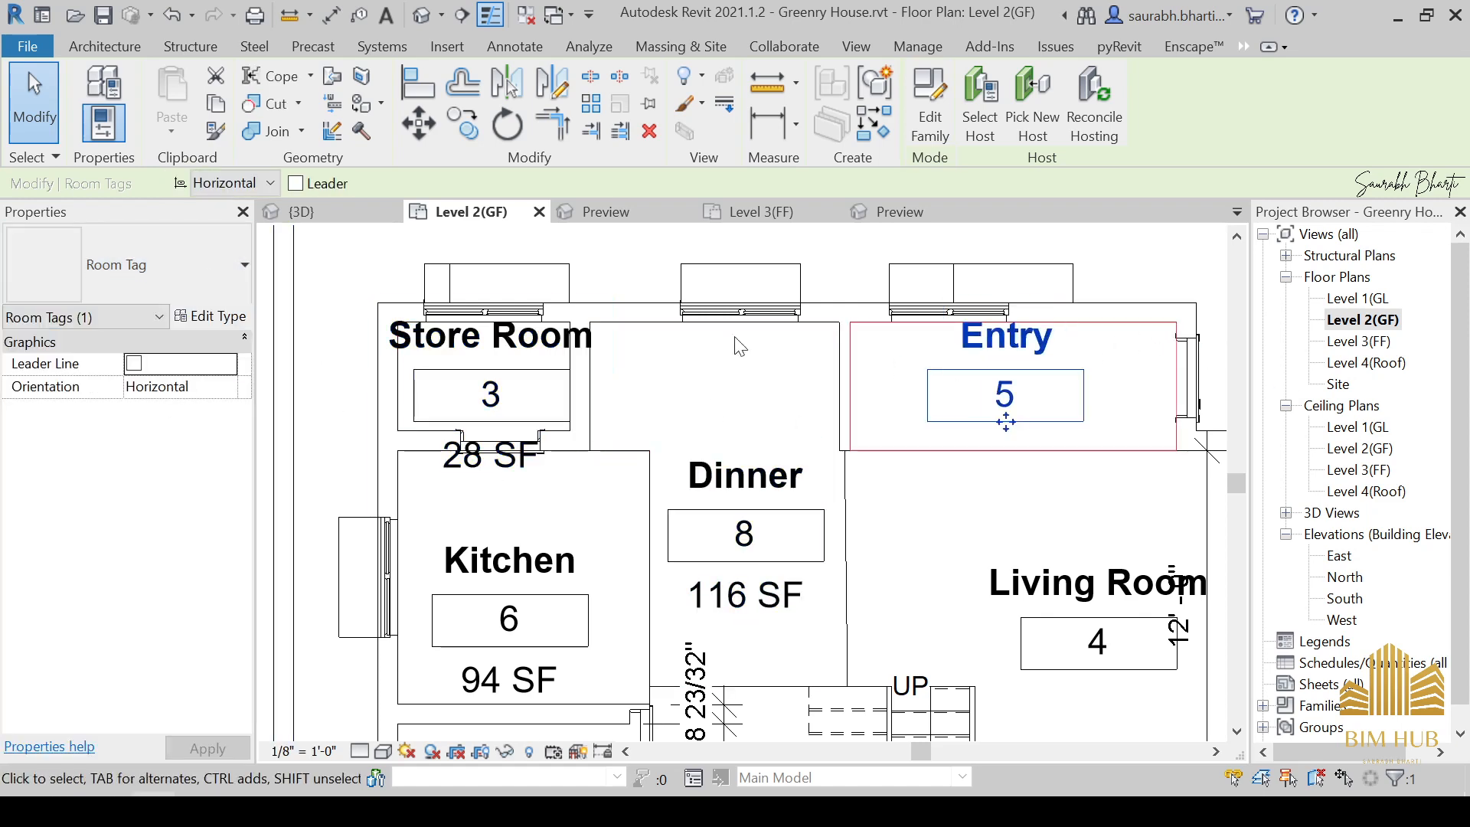
{"action": "left_click", "coordinate": [216, 274]}
{"action": "left_click", "coordinate": [168, 374]}
{"action": "middle_click_drag", "start_coordinate": [1095, 651], "coordinate": [819, 516]}
{"action": "left_click", "coordinate": [823, 509]}
{"action": "left_click", "coordinate": [111, 299]}
{"action": "left_click", "coordinate": [168, 374]}
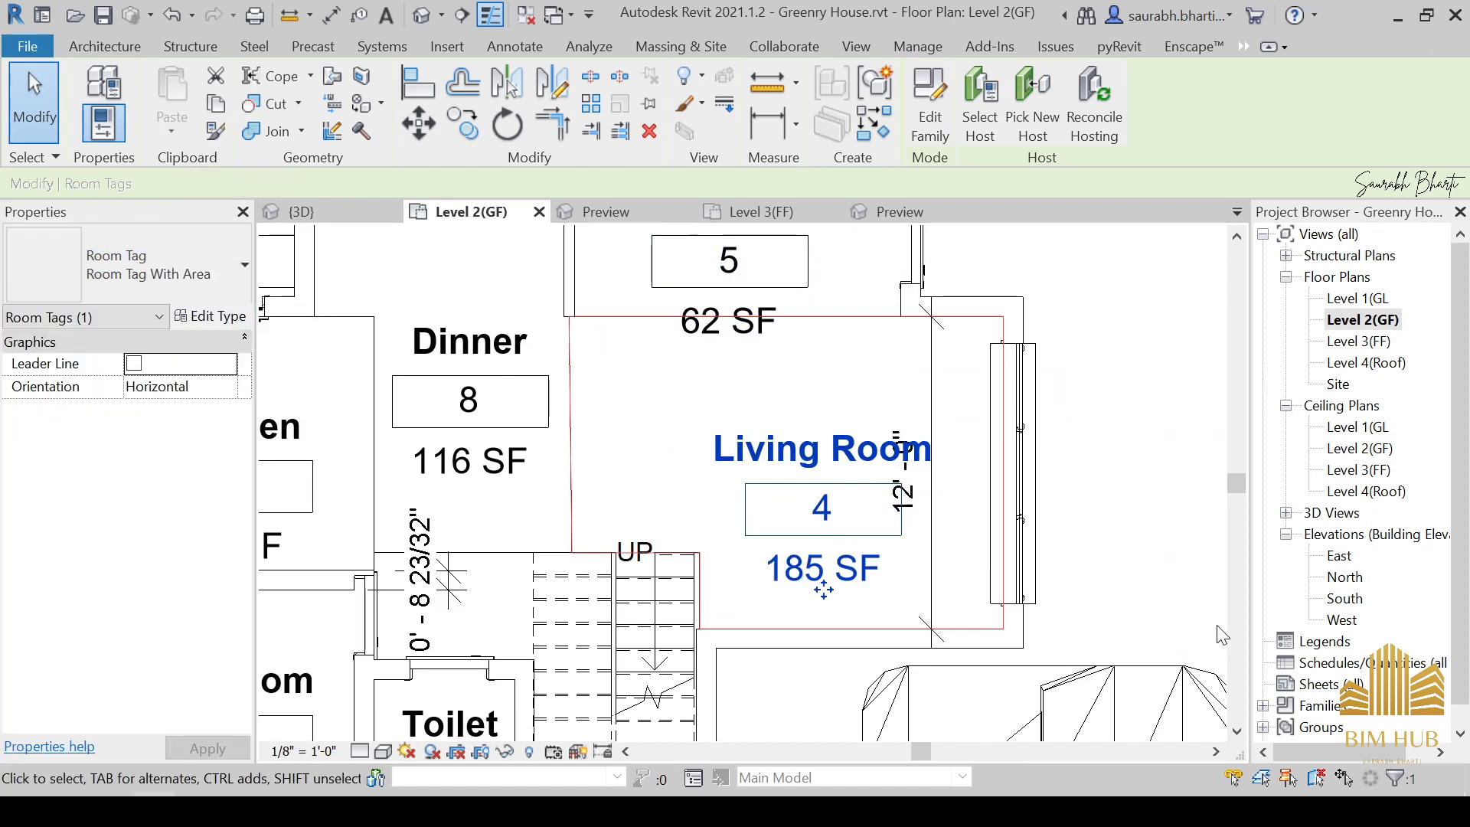
Open the Level 3(FF) plan and change the tag of Bedroom 13 to the Room Tag With Area type.
{"action": "scroll", "coordinate": [1149, 600], "scroll_direction": "down", "scroll_amount": 3}
{"action": "scroll", "coordinate": [785, 528], "scroll_direction": "up", "scroll_amount": 3}
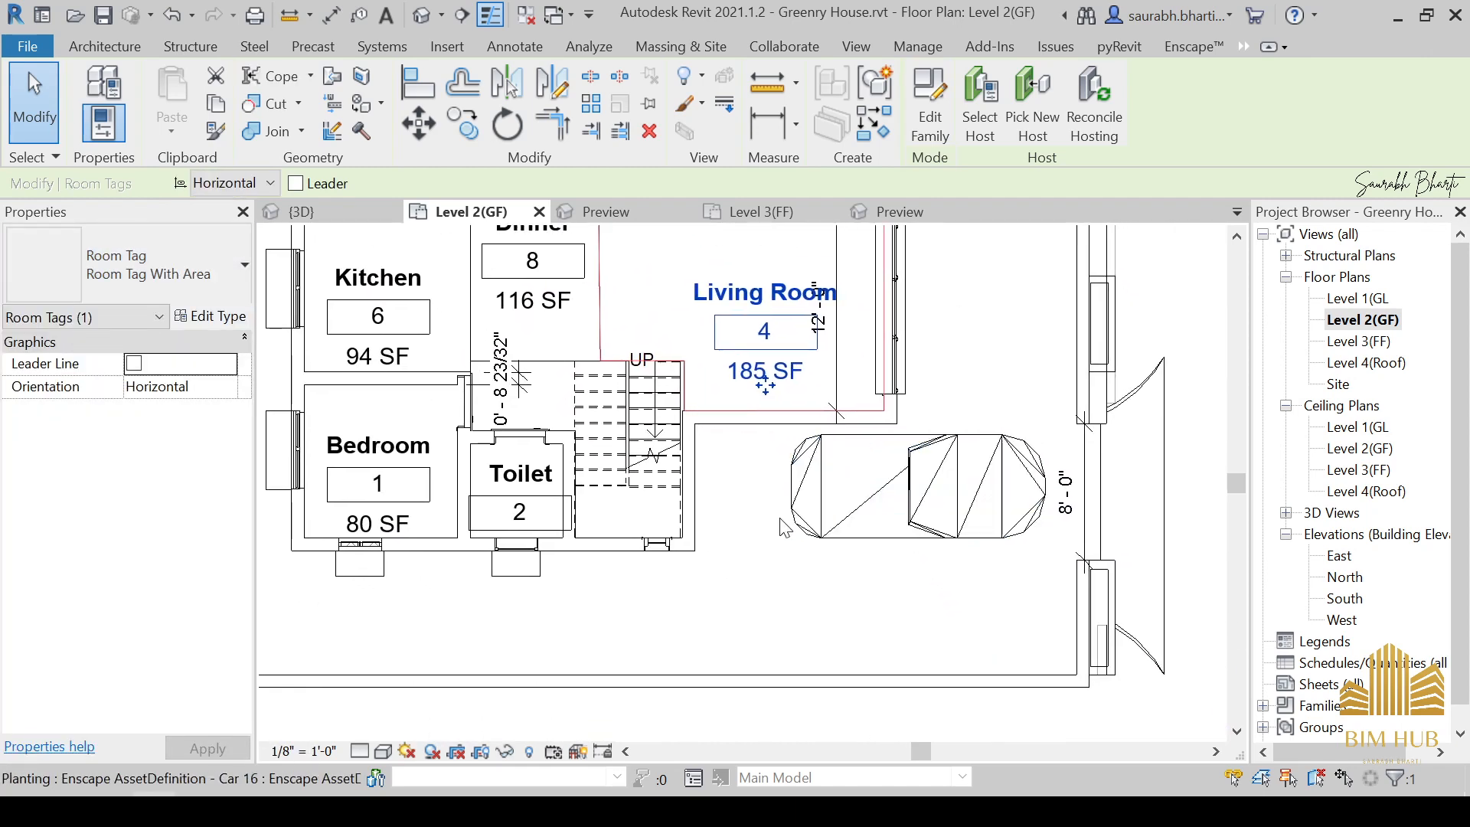
{"action": "double_click", "coordinate": [1355, 342]}
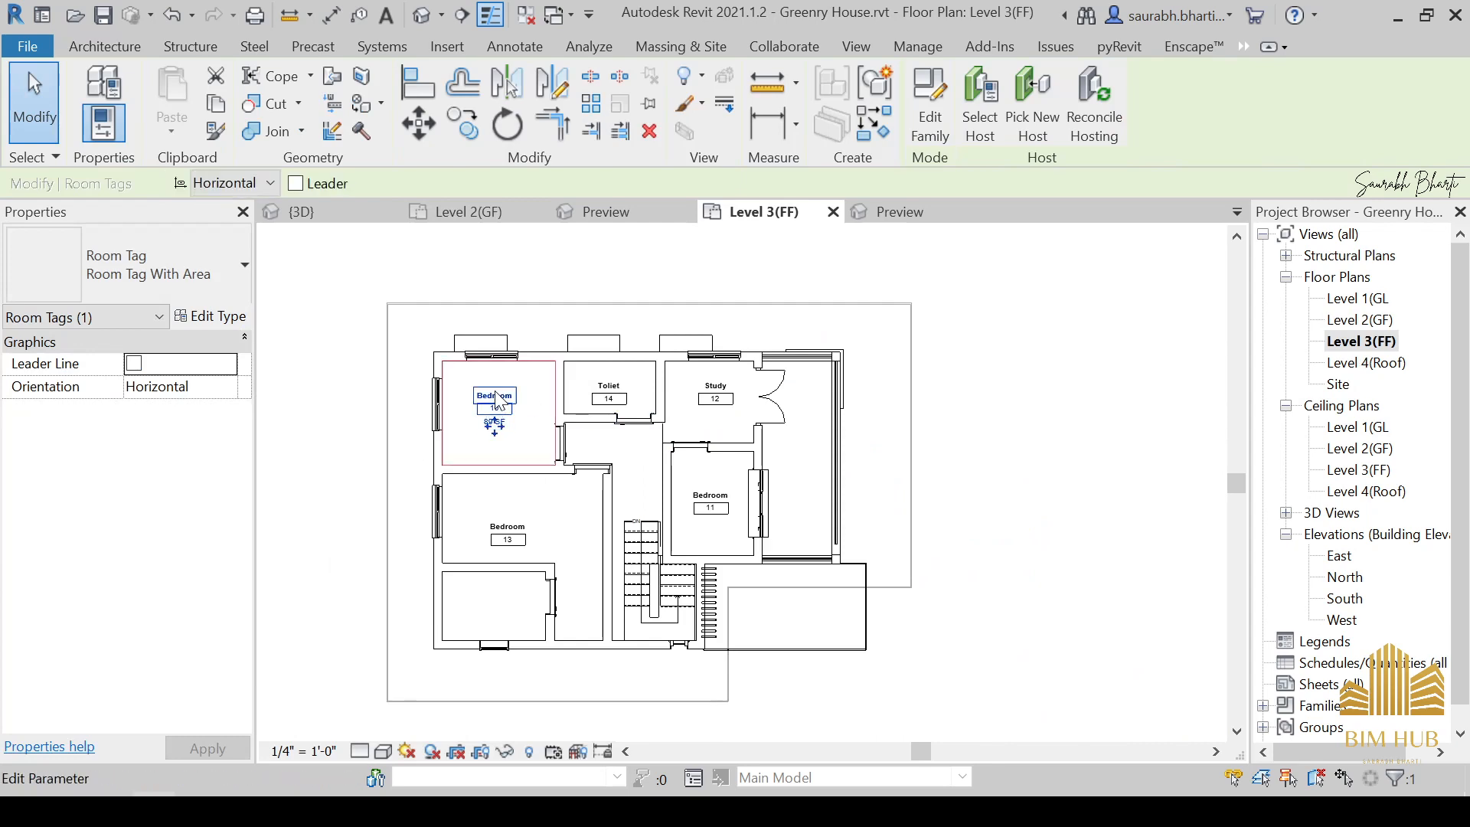
{"action": "left_click", "coordinate": [574, 523]}
{"action": "left_click", "coordinate": [507, 538]}
{"action": "left_click", "coordinate": [208, 279]}
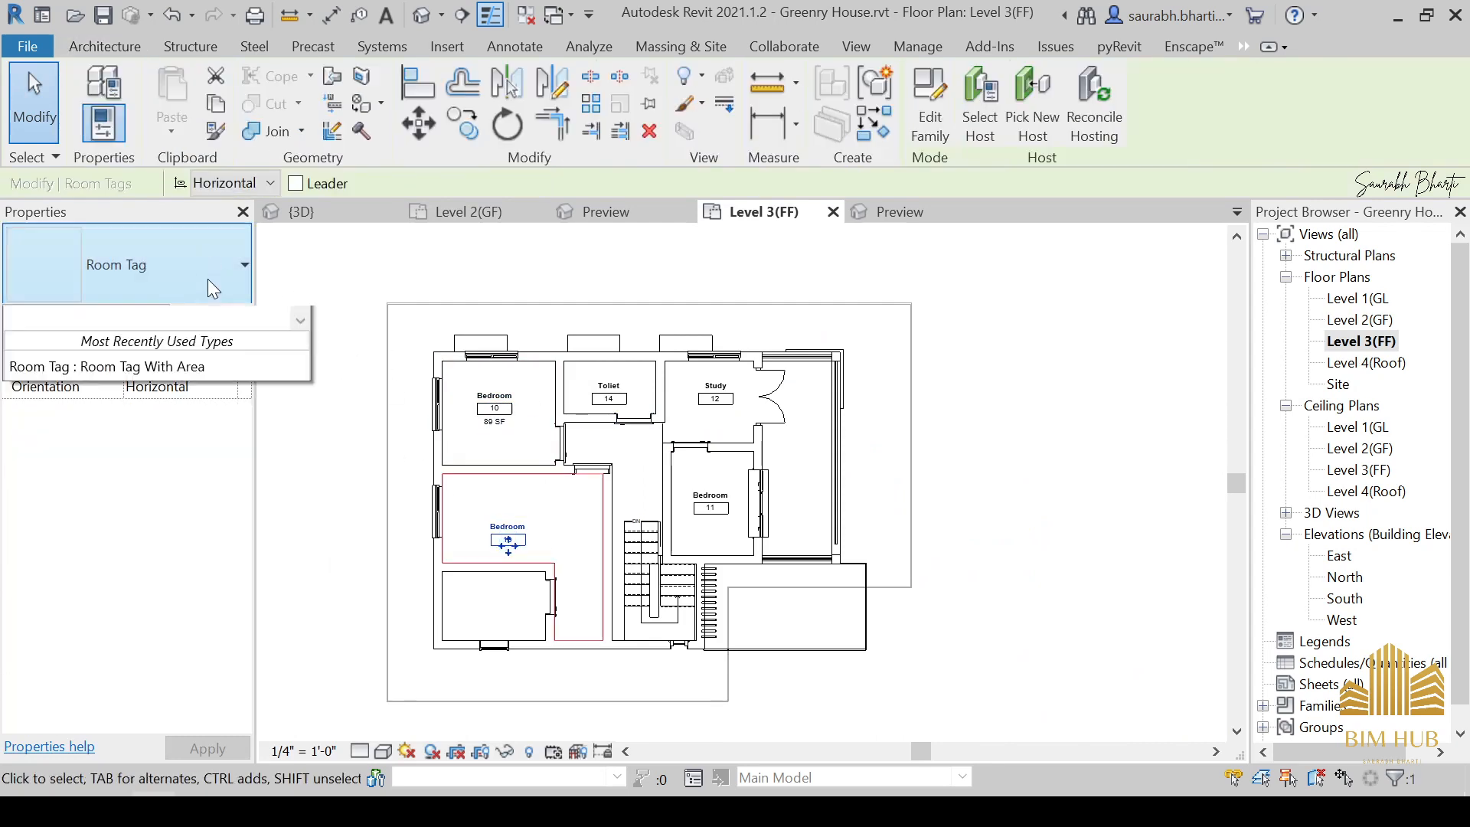
{"action": "left_click", "coordinate": [176, 375]}
Change the Toliet 14 and Study 12 tags to the Room Tag With Area type.
{"action": "scroll", "coordinate": [571, 479], "scroll_direction": "up", "scroll_amount": 3}
{"action": "left_click", "coordinate": [638, 357]}
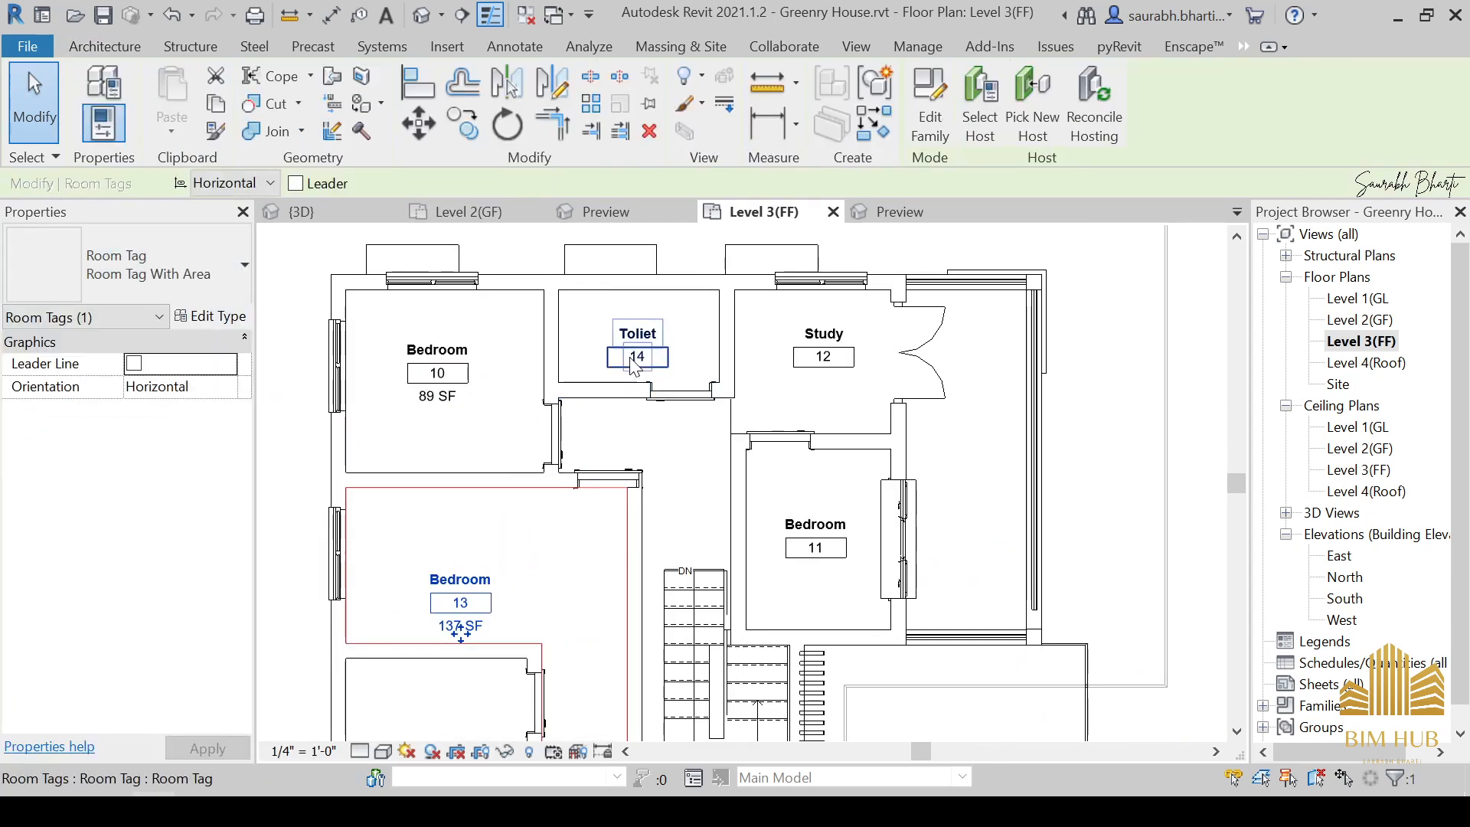
{"action": "left_click", "coordinate": [107, 280]}
{"action": "left_click", "coordinate": [107, 374]}
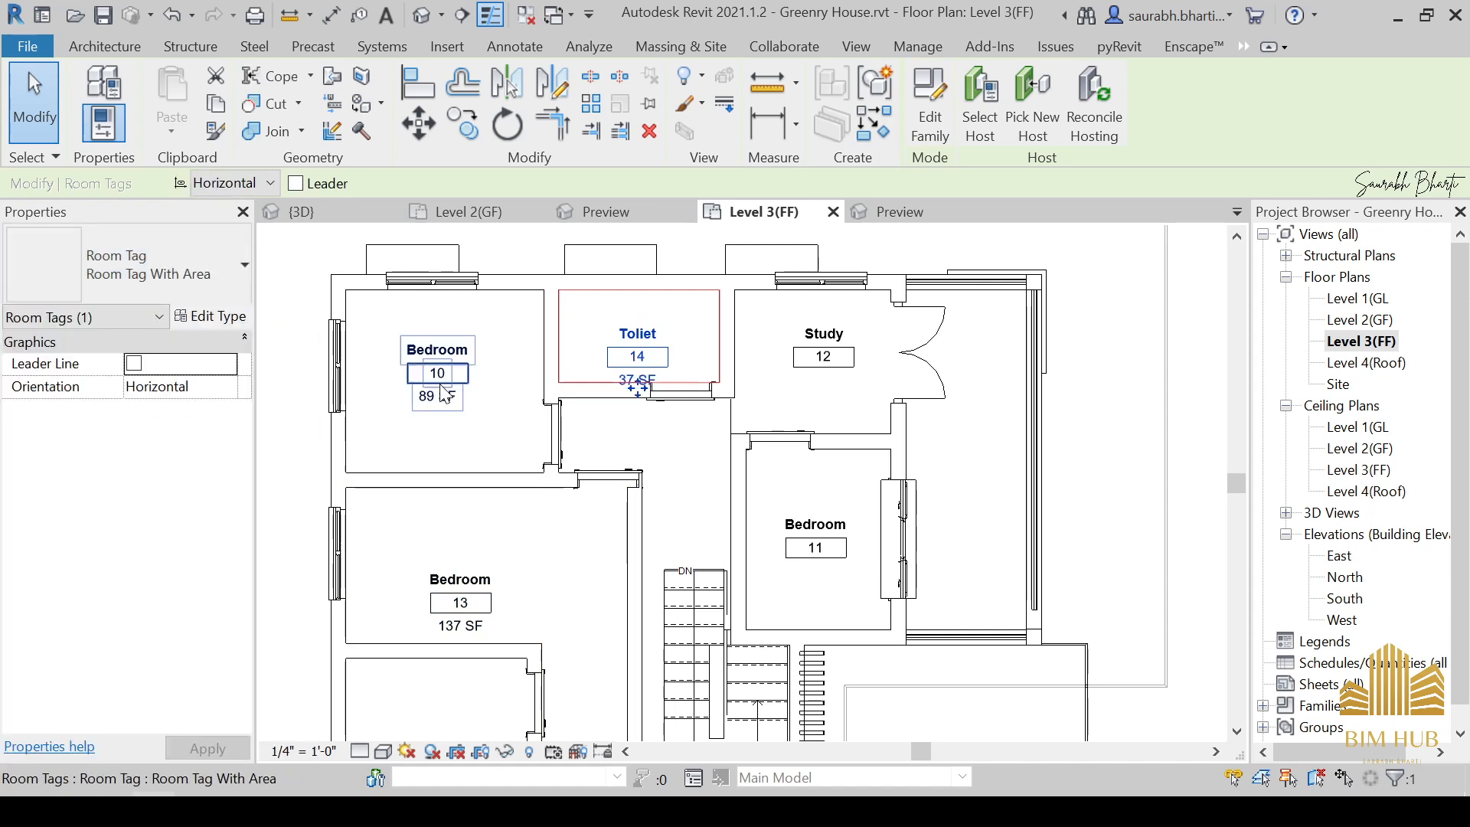
{"action": "left_click", "coordinate": [875, 366]}
{"action": "left_click", "coordinate": [834, 341]}
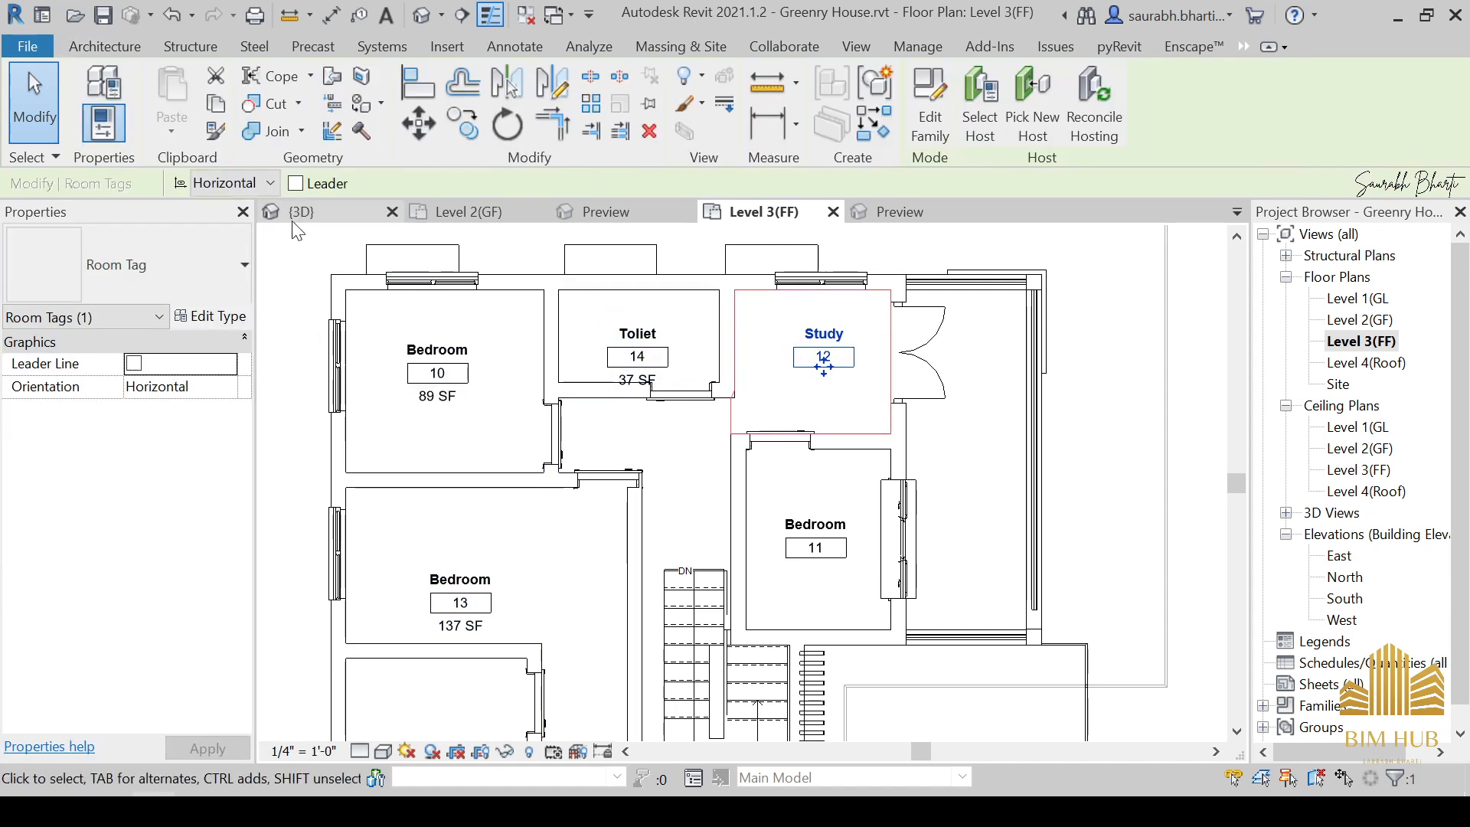
{"action": "left_click", "coordinate": [206, 265]}
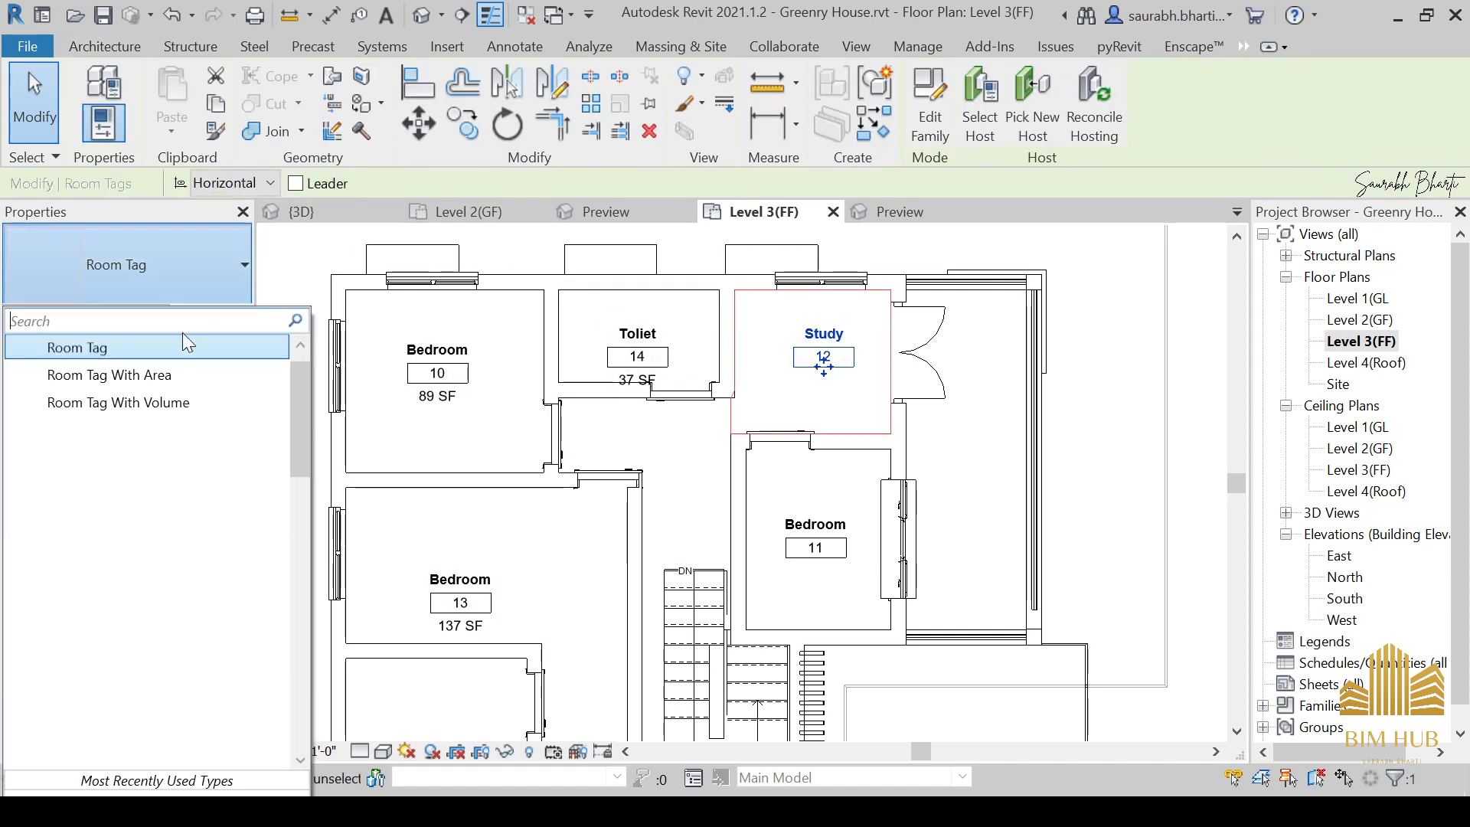
{"action": "left_click", "coordinate": [197, 377]}
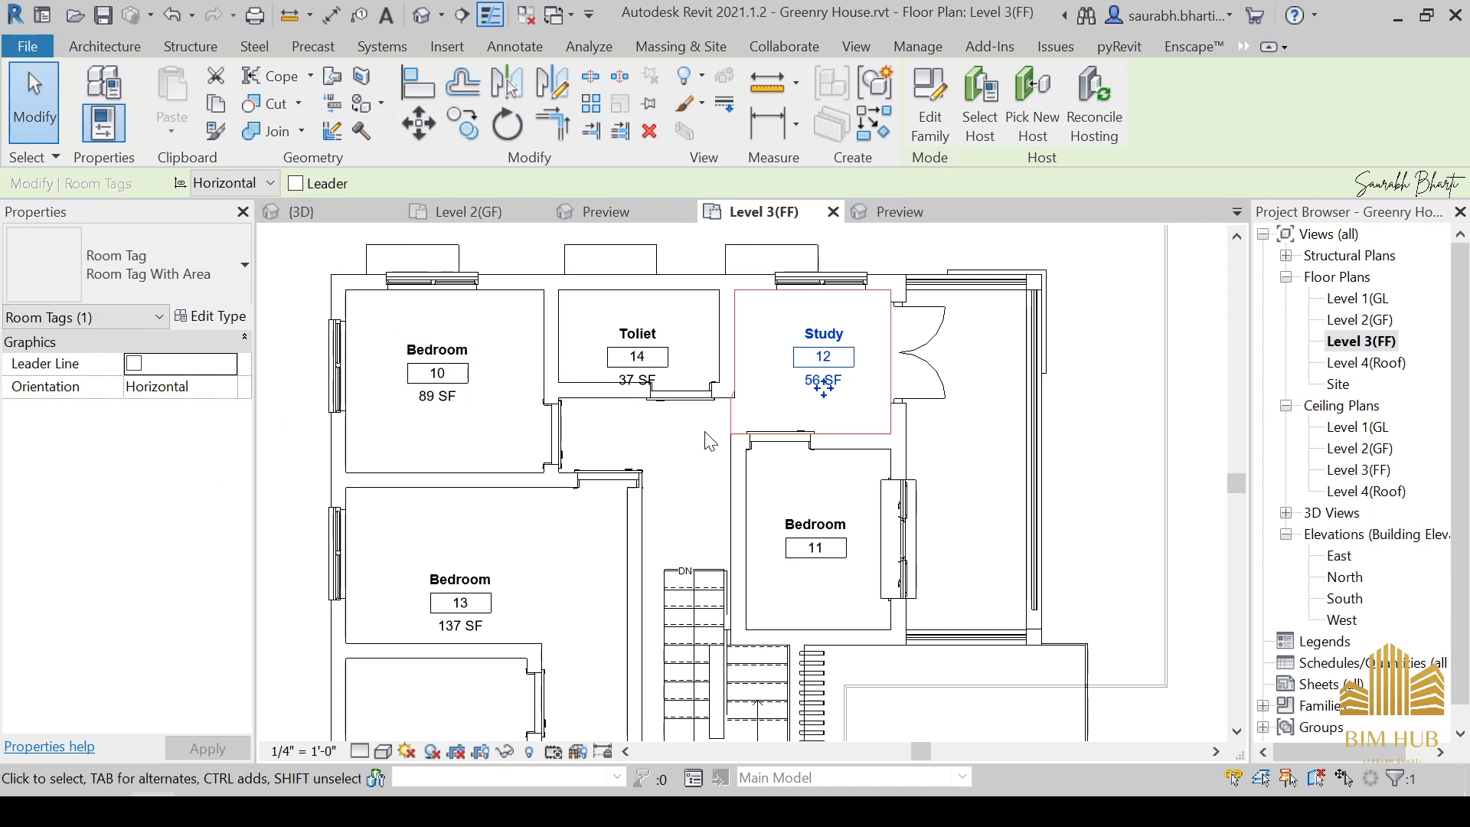
Change the tag of Bedroom 11, below the Study, to the Room Tag With Area type.
{"action": "scroll", "coordinate": [859, 369], "scroll_direction": "up", "scroll_amount": 4}
{"action": "scroll", "coordinate": [888, 411], "scroll_direction": "down", "scroll_amount": 3}
{"action": "middle_click_drag", "start_coordinate": [729, 413], "coordinate": [712, 414]}
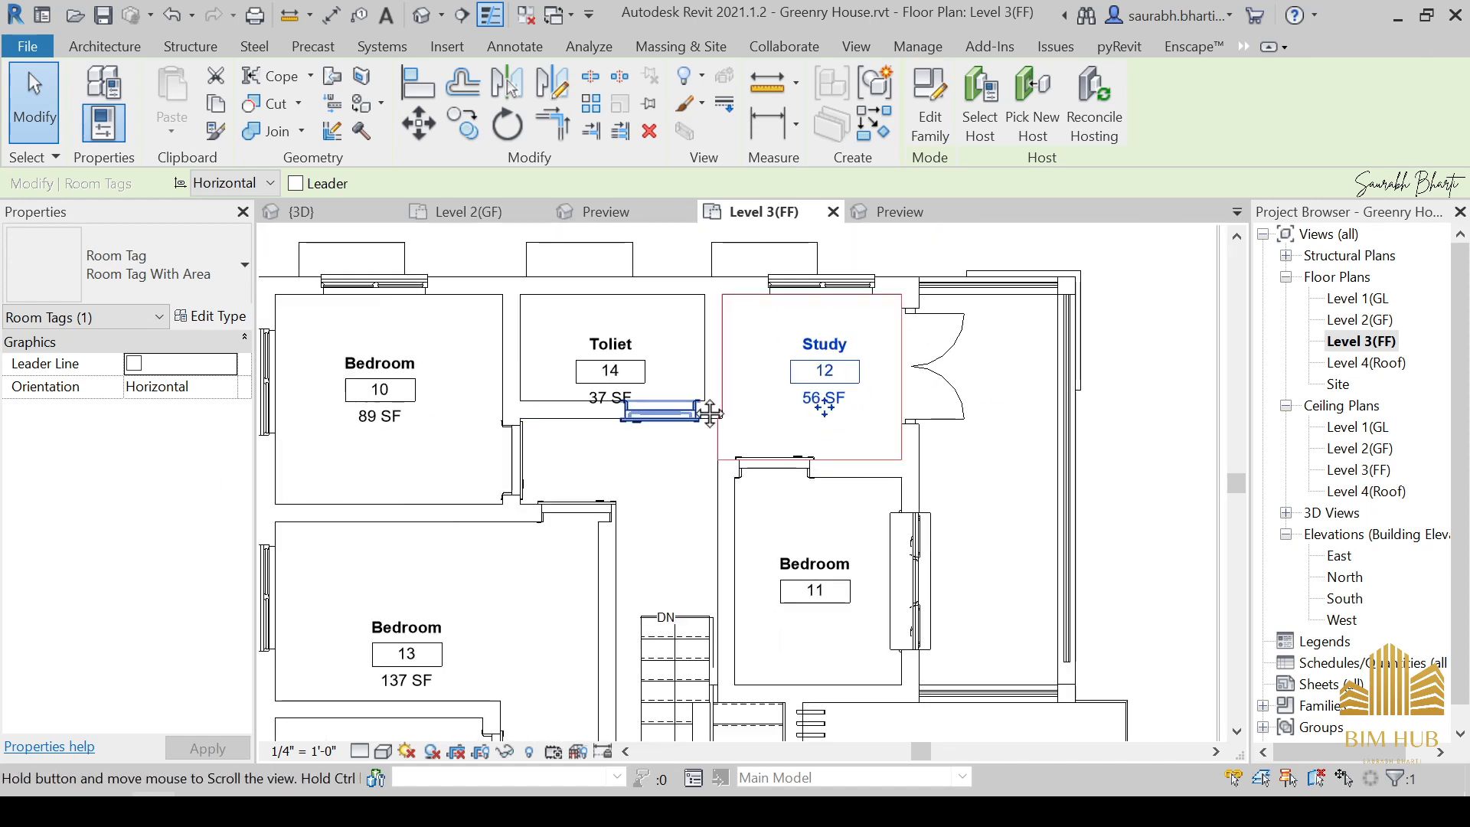
{"action": "middle_click_drag", "start_coordinate": [895, 557], "coordinate": [834, 493]}
{"action": "key", "text": "Escape"}
{"action": "left_click", "coordinate": [763, 513]}
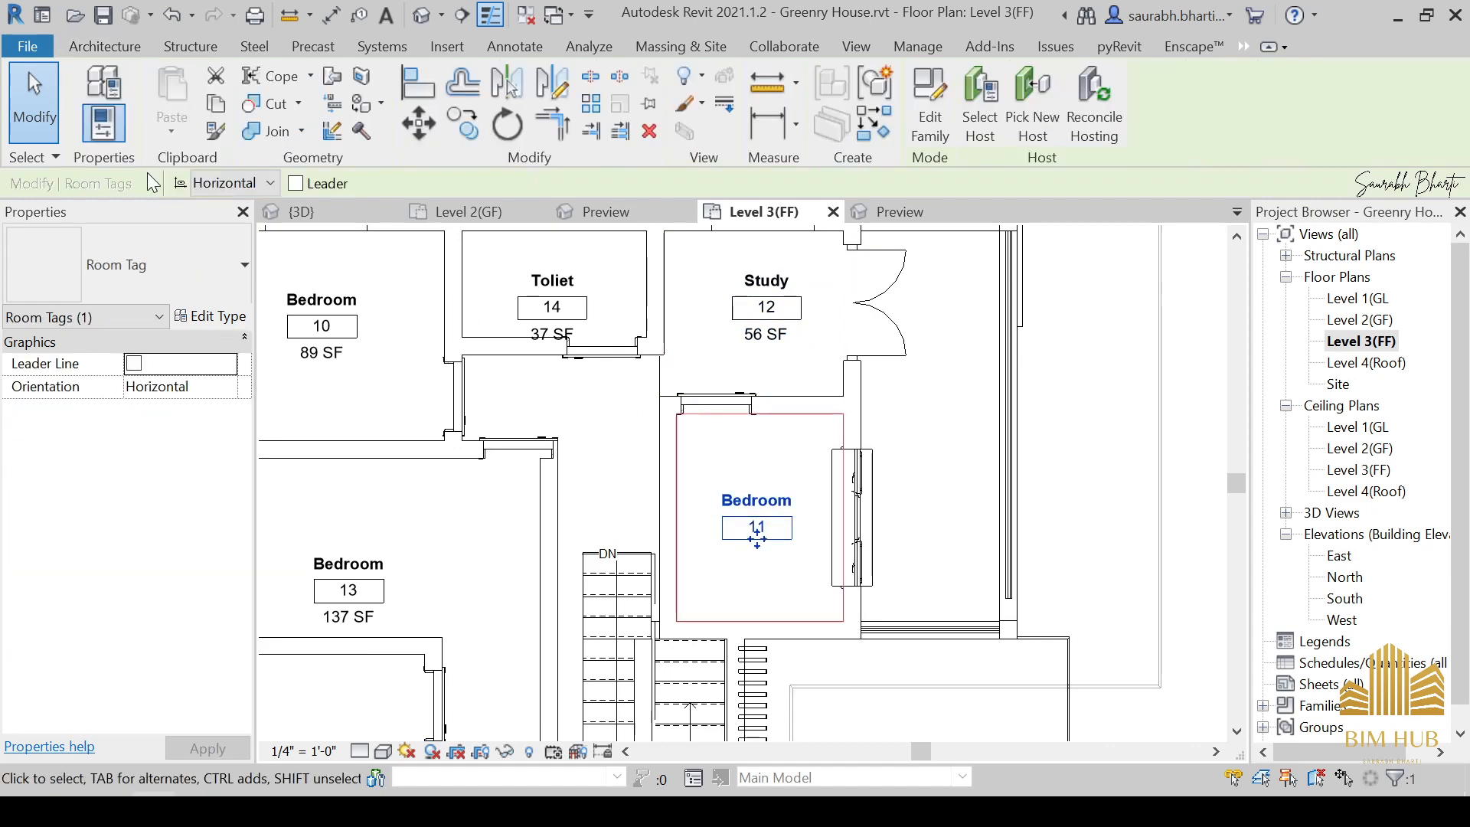
{"action": "left_click", "coordinate": [195, 268]}
{"action": "left_click", "coordinate": [167, 375]}
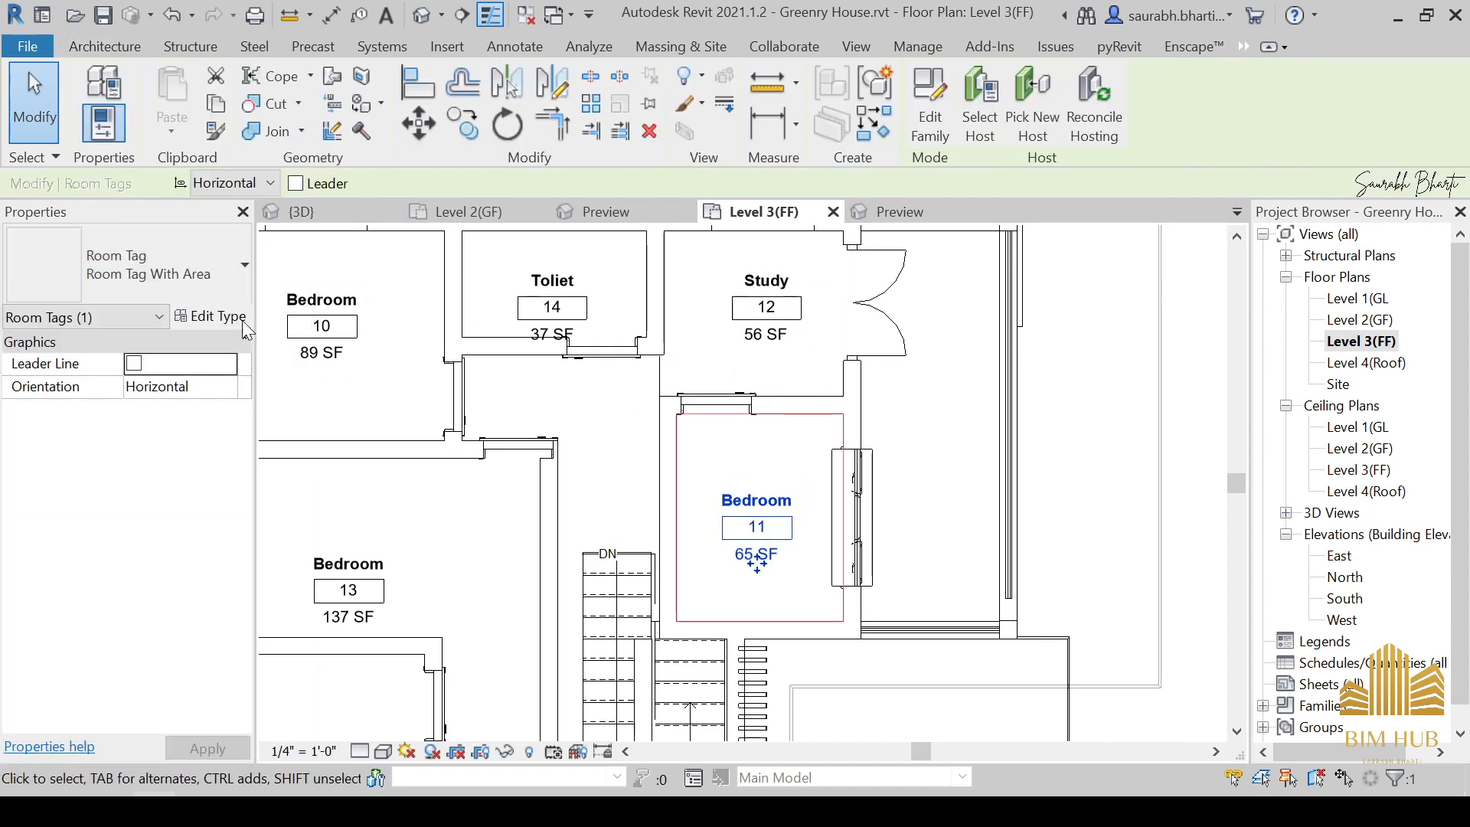
Try the Room Tag With Volume type on the Bedroom 11 tag, and switch it back to Room Tag With Area.
{"action": "left_click", "coordinate": [130, 265]}
{"action": "left_click", "coordinate": [115, 384]}
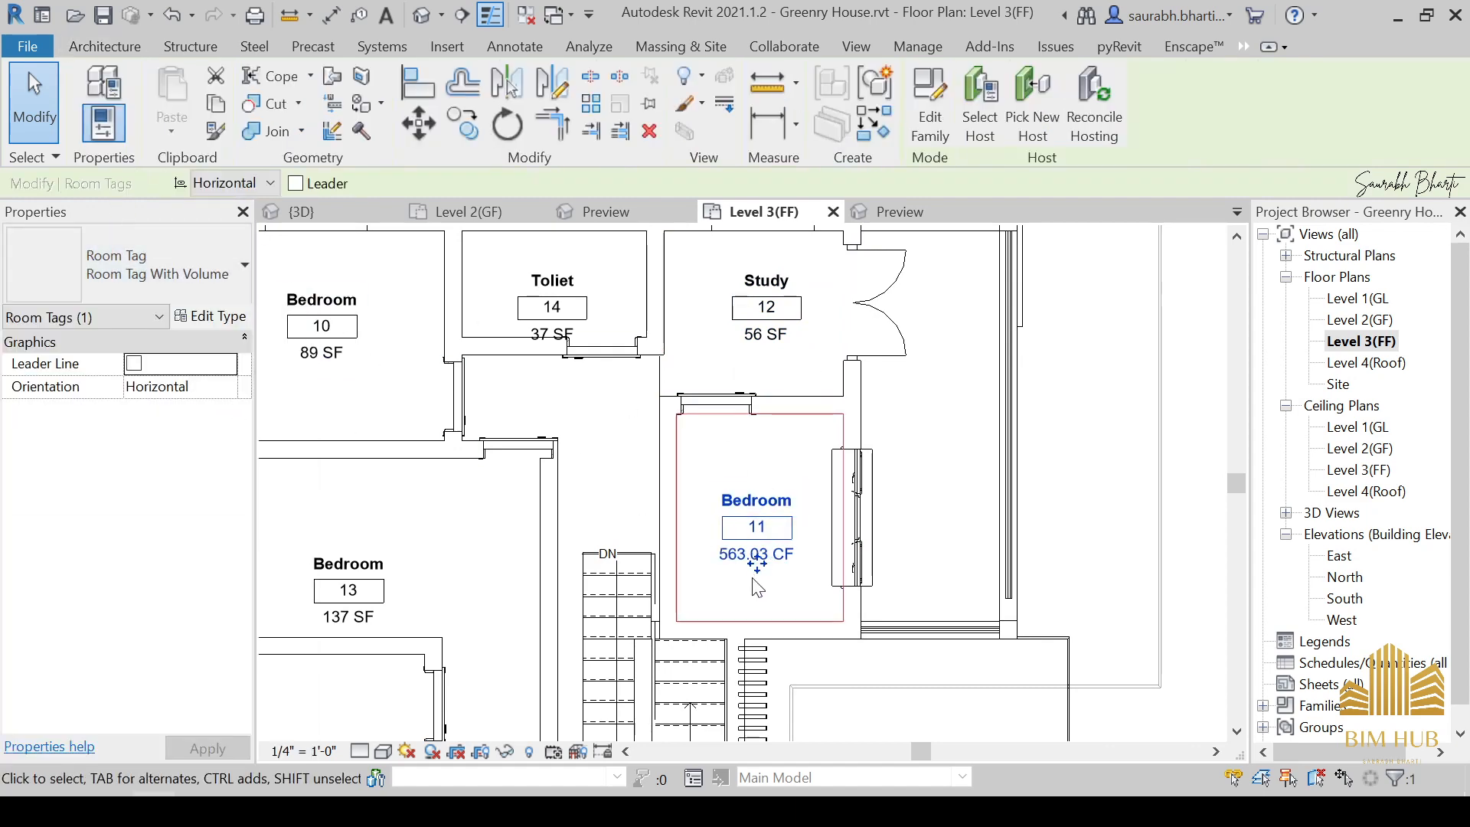
{"action": "left_click", "coordinate": [130, 265]}
{"action": "left_click", "coordinate": [148, 342]}
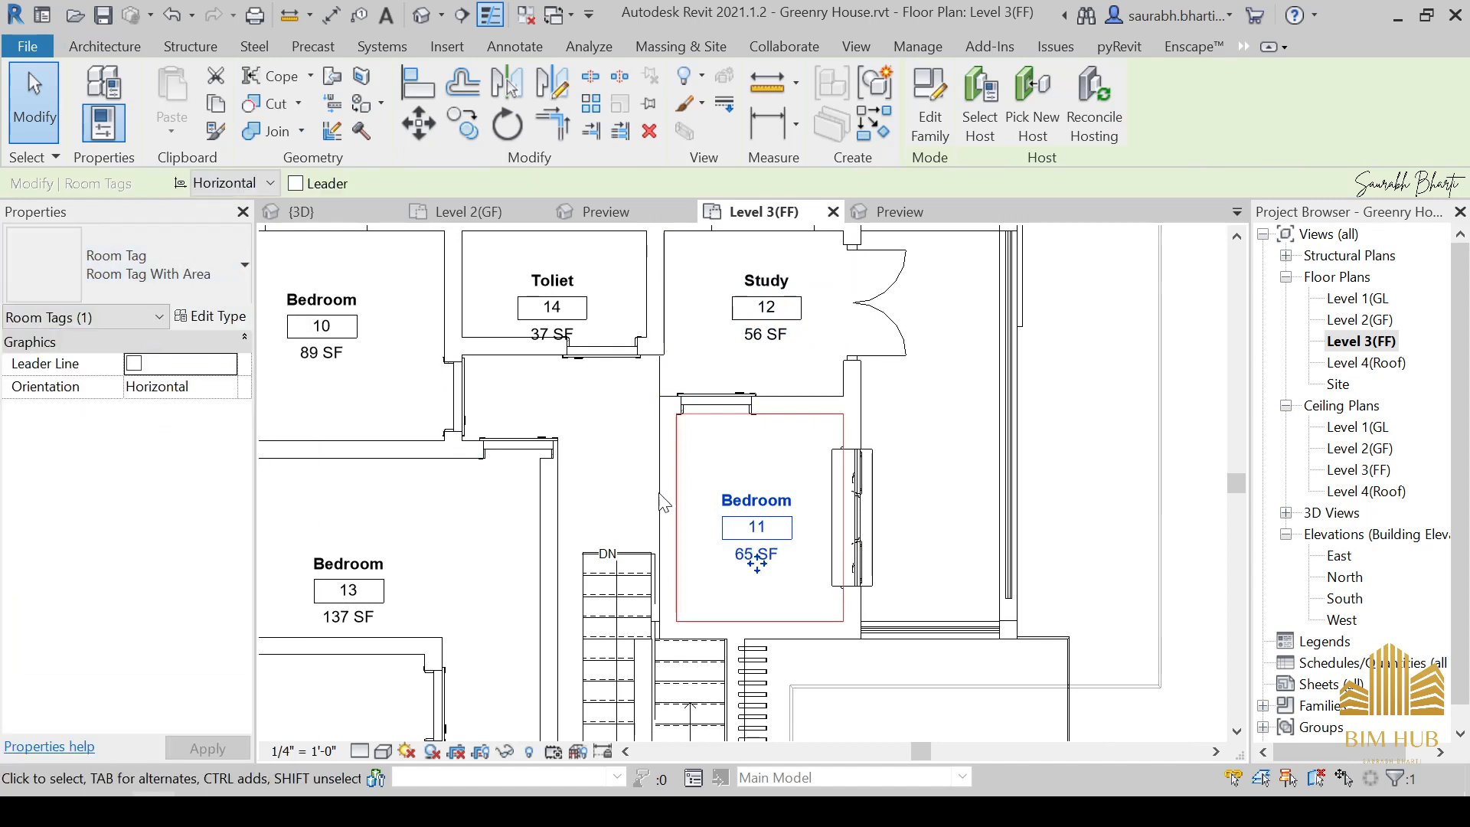
Highlight the room-bounding elements on the Level 3(FF) plan, and dismiss the notice after examining them.
{"action": "key", "text": "Escape"}
{"action": "scroll", "coordinate": [552, 283], "scroll_direction": "down", "scroll_amount": 3}
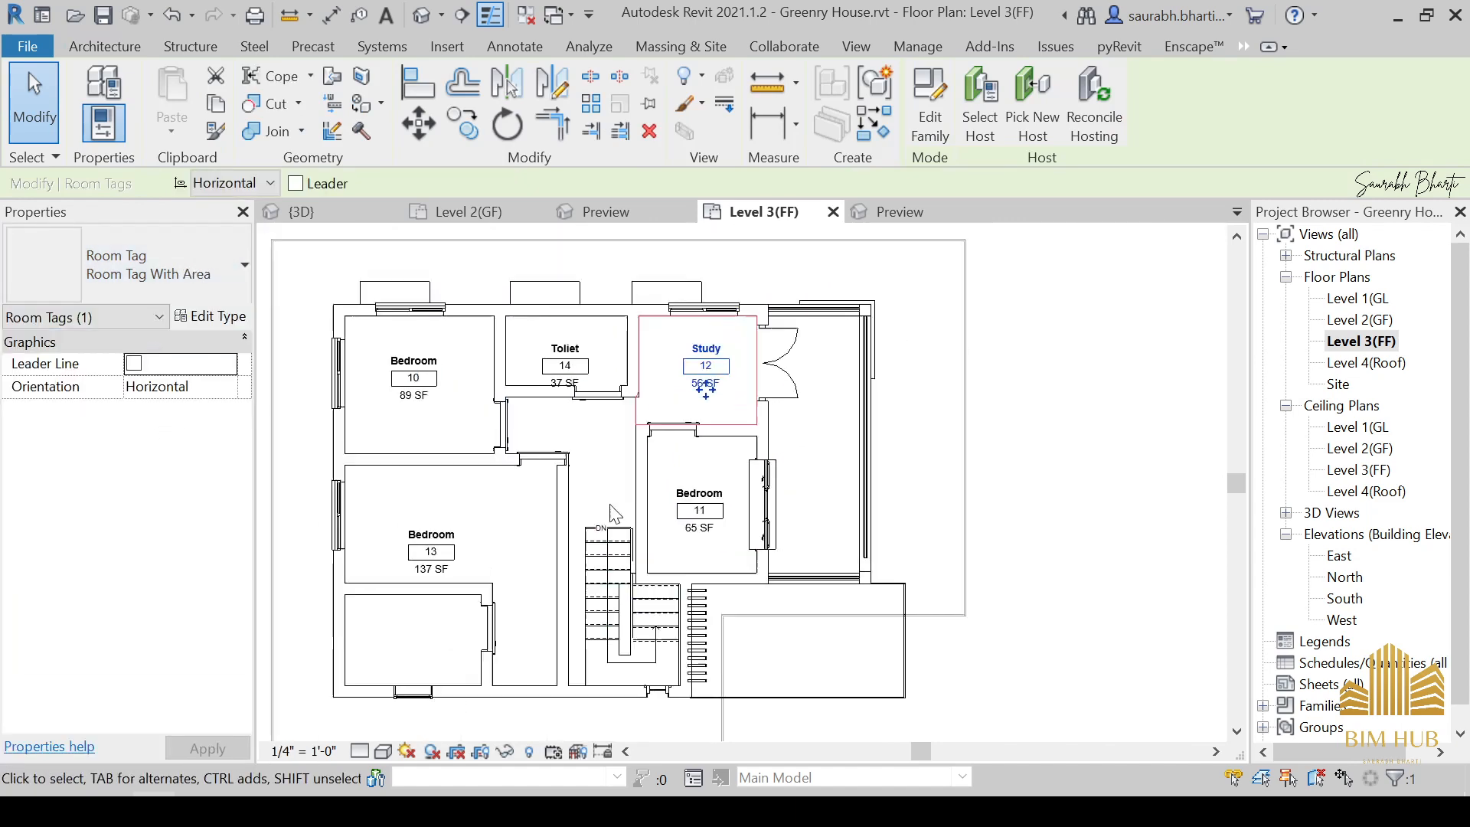
{"action": "scroll", "coordinate": [684, 417], "scroll_direction": "up", "scroll_amount": 2}
{"action": "middle_click_drag", "start_coordinate": [778, 436], "coordinate": [680, 562]}
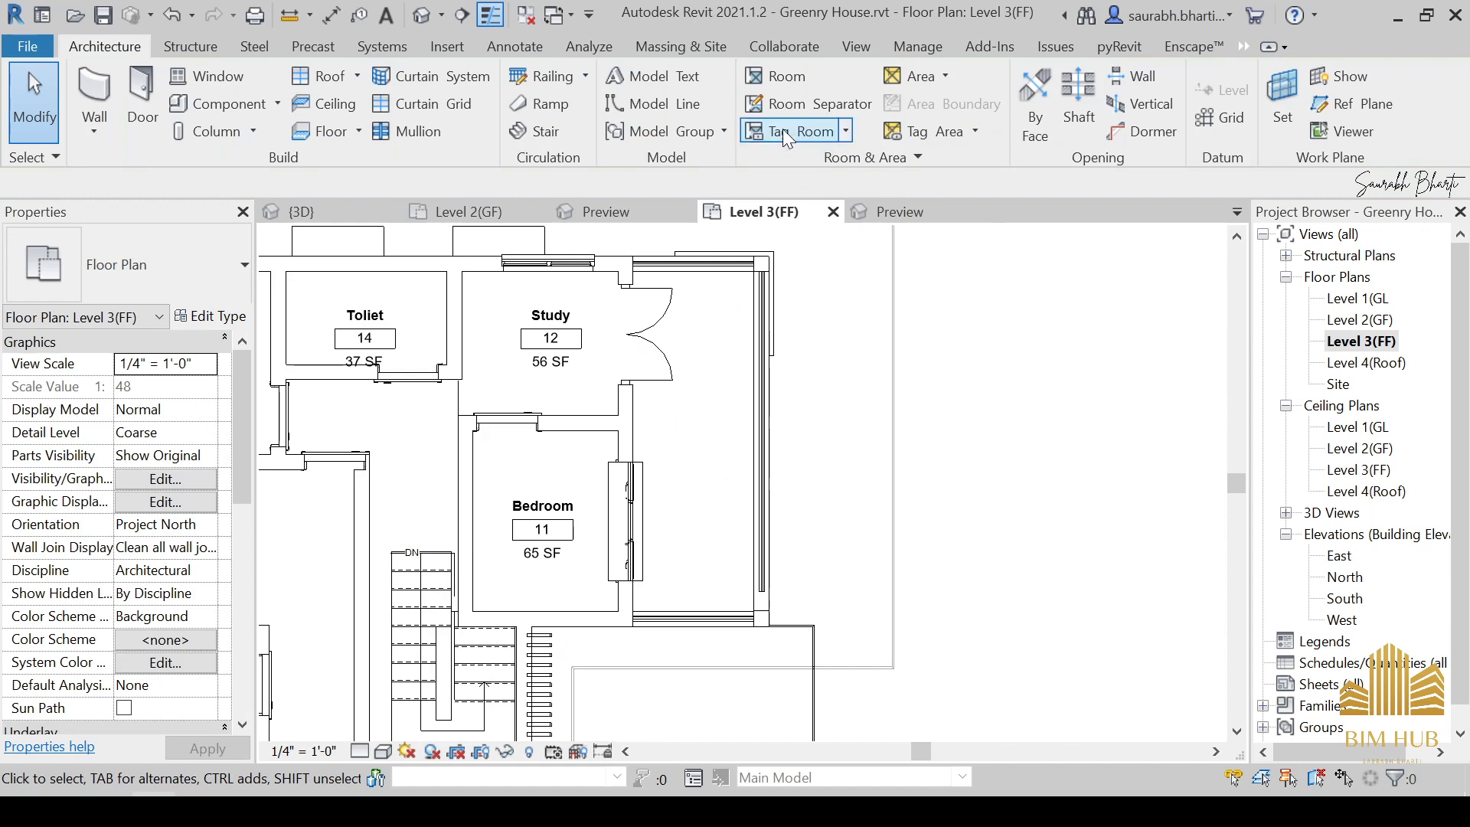
{"action": "left_click", "coordinate": [680, 346]}
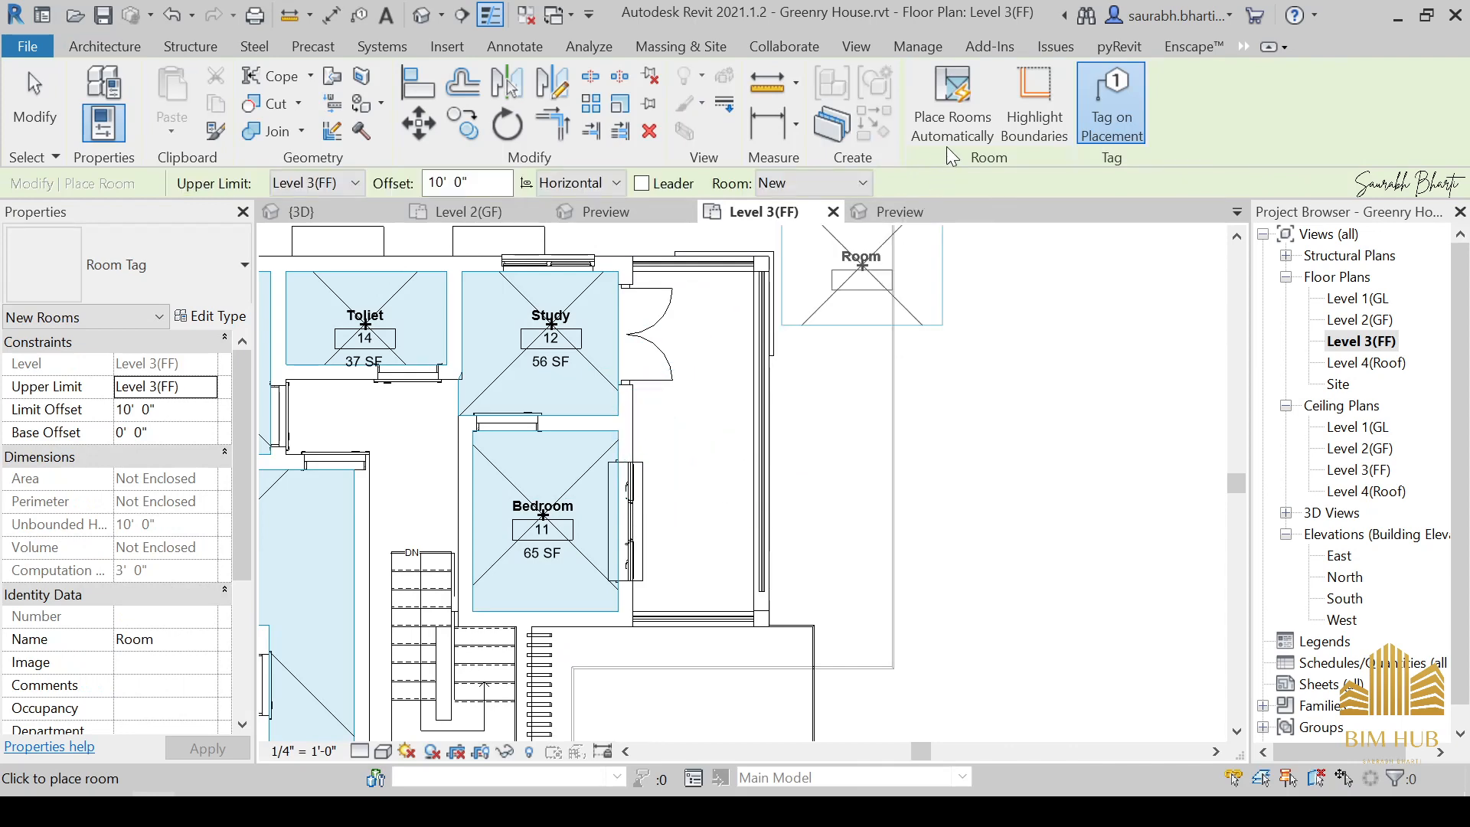
{"action": "left_click", "coordinate": [1032, 101]}
{"action": "scroll", "coordinate": [674, 468], "scroll_direction": "down", "scroll_amount": 4}
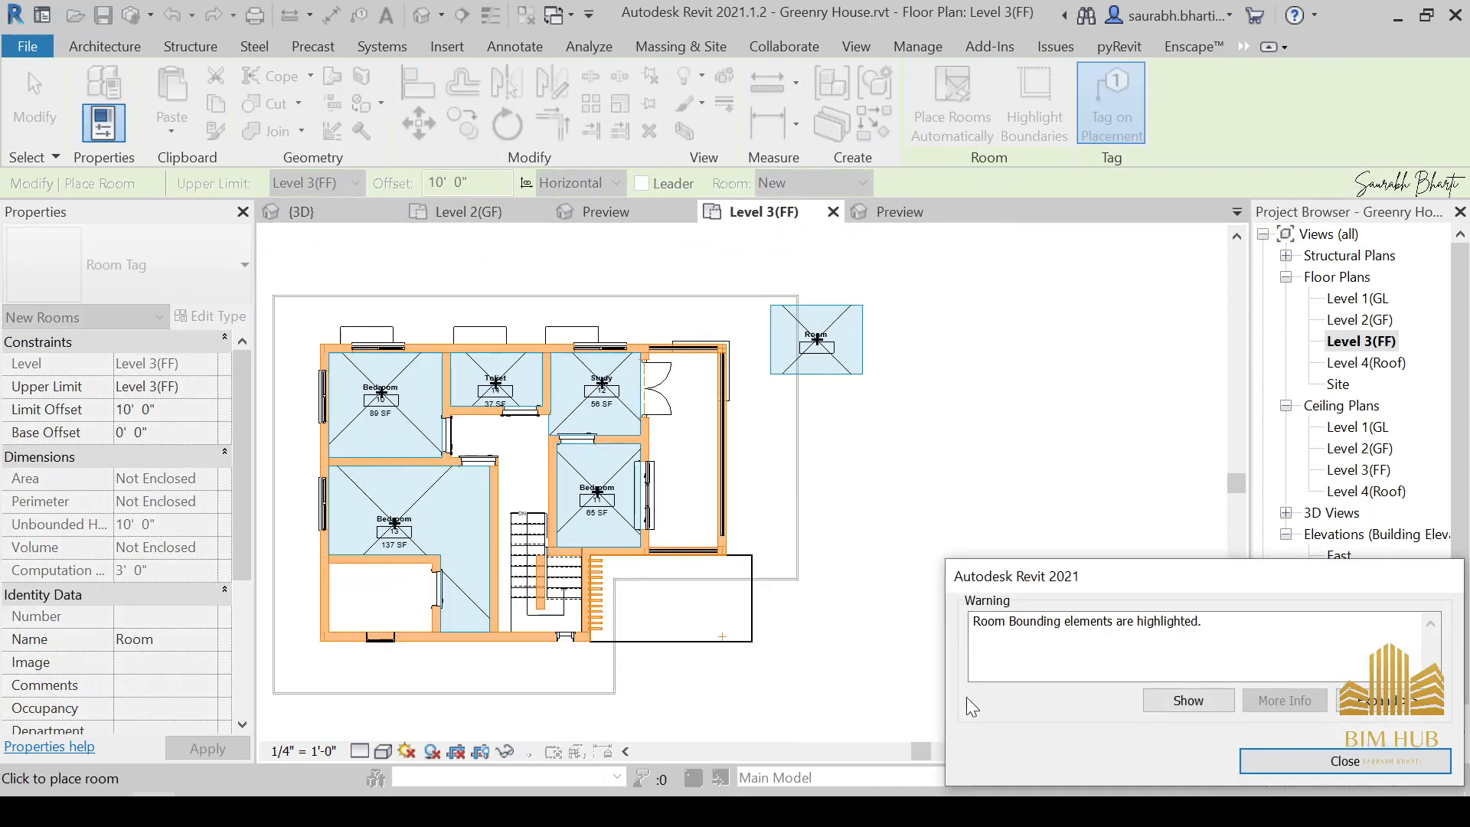
{"action": "left_click", "coordinate": [1345, 760]}
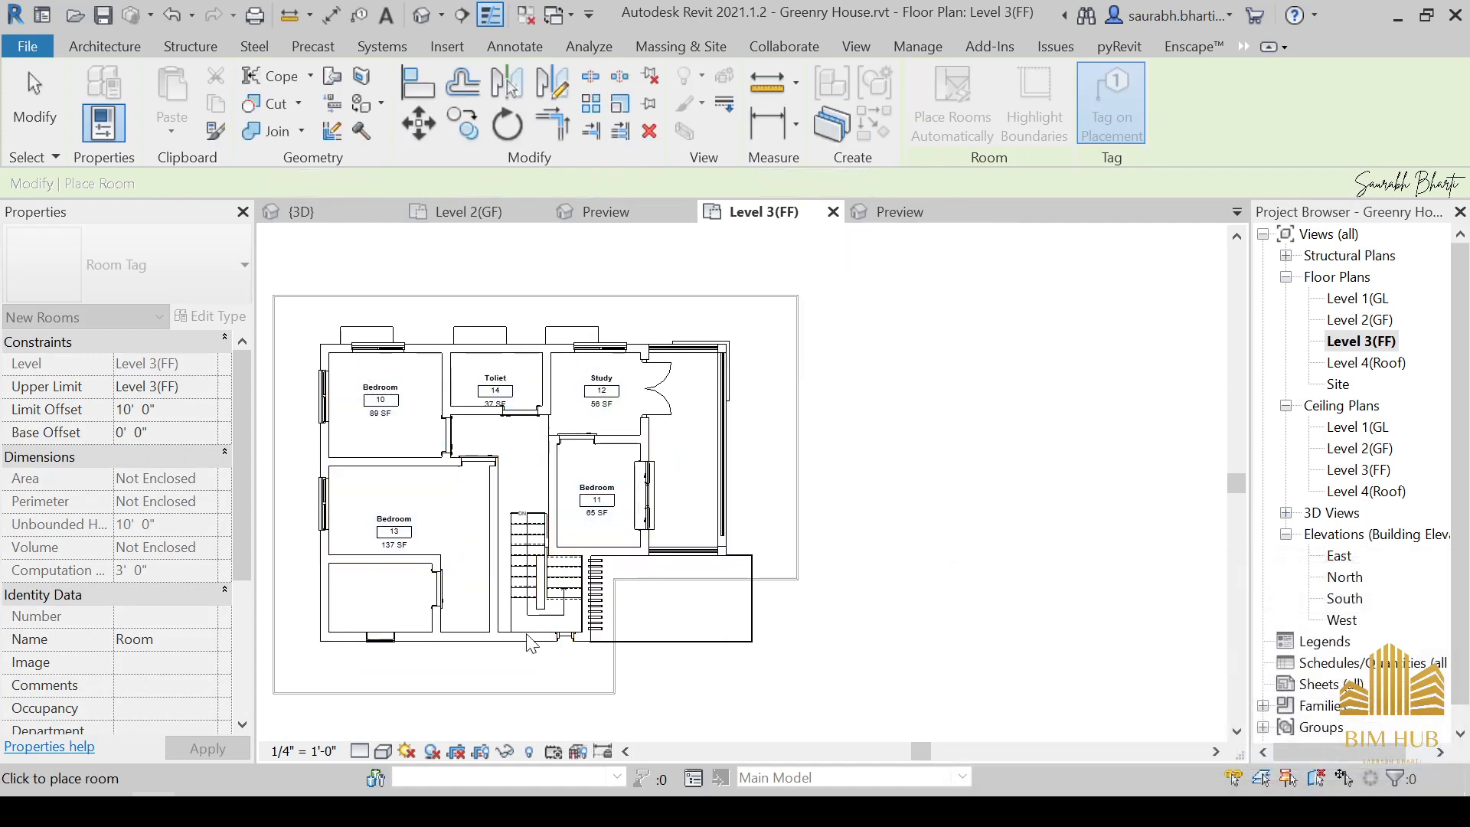
Try placing a room in the balcony strip beside the Study and Bedroom 11, with its tag set to Room Tag With Area.
{"action": "scroll", "coordinate": [927, 475], "scroll_direction": "up", "scroll_amount": 5}
{"action": "middle_click_drag", "start_coordinate": [927, 475], "coordinate": [557, 720]}
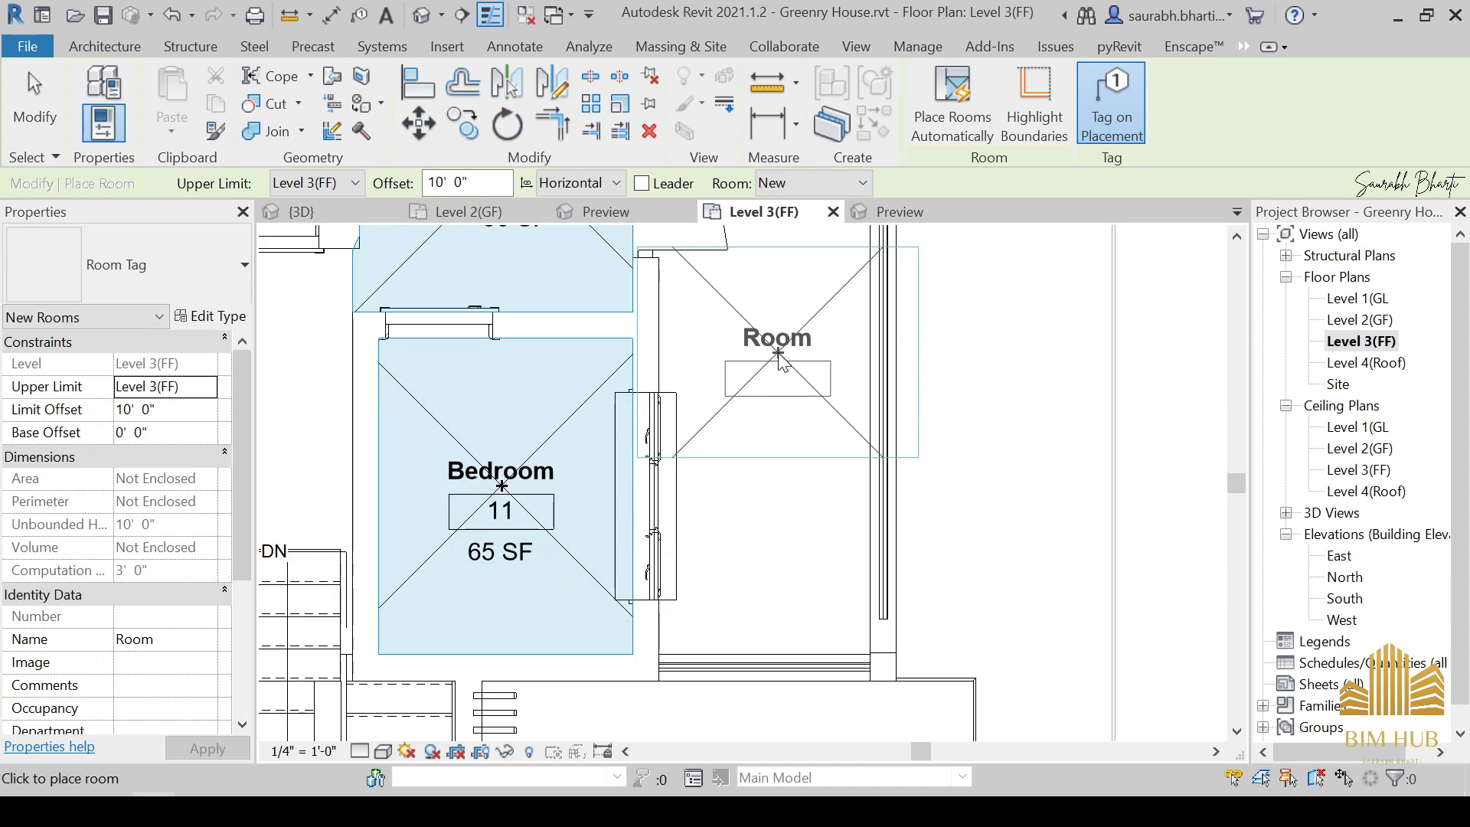
{"action": "scroll", "coordinate": [781, 364], "scroll_direction": "down", "scroll_amount": 3}
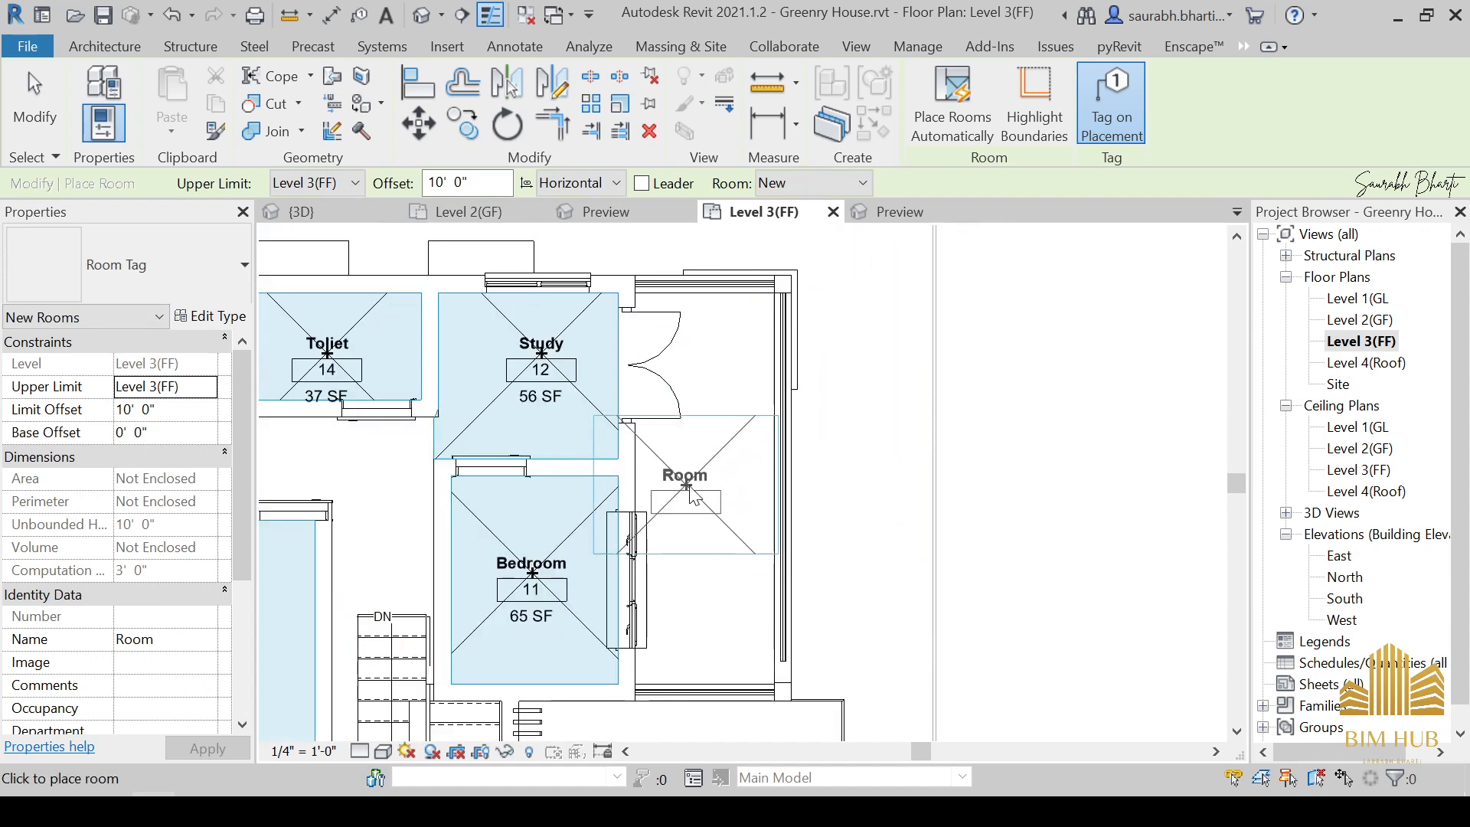
{"action": "left_click", "coordinate": [704, 486]}
{"action": "key", "text": "Escape"}
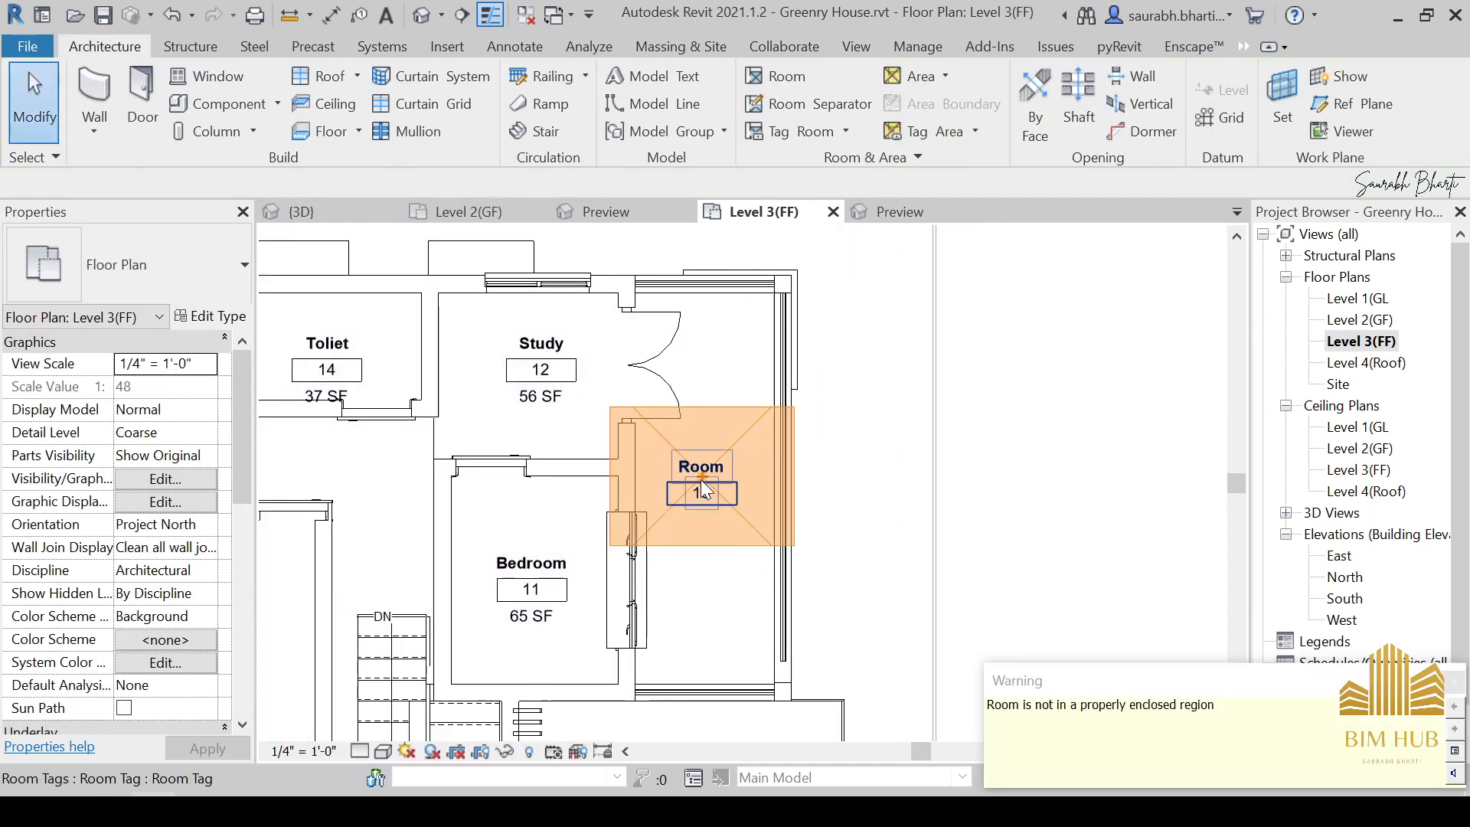
{"action": "left_click", "coordinate": [700, 479]}
{"action": "left_click", "coordinate": [140, 269]}
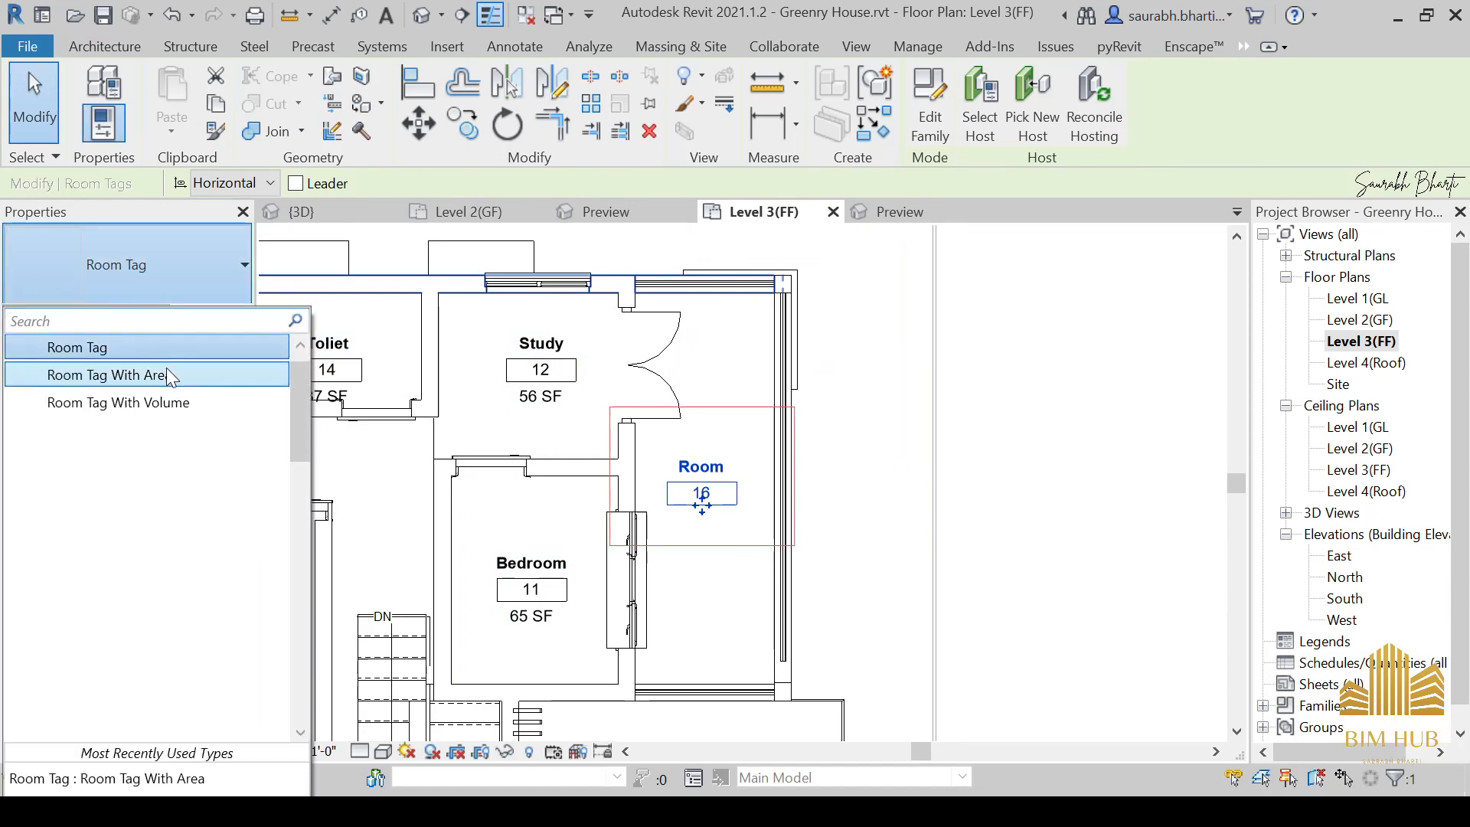
{"action": "left_click", "coordinate": [165, 374]}
{"action": "left_click", "coordinate": [716, 607]}
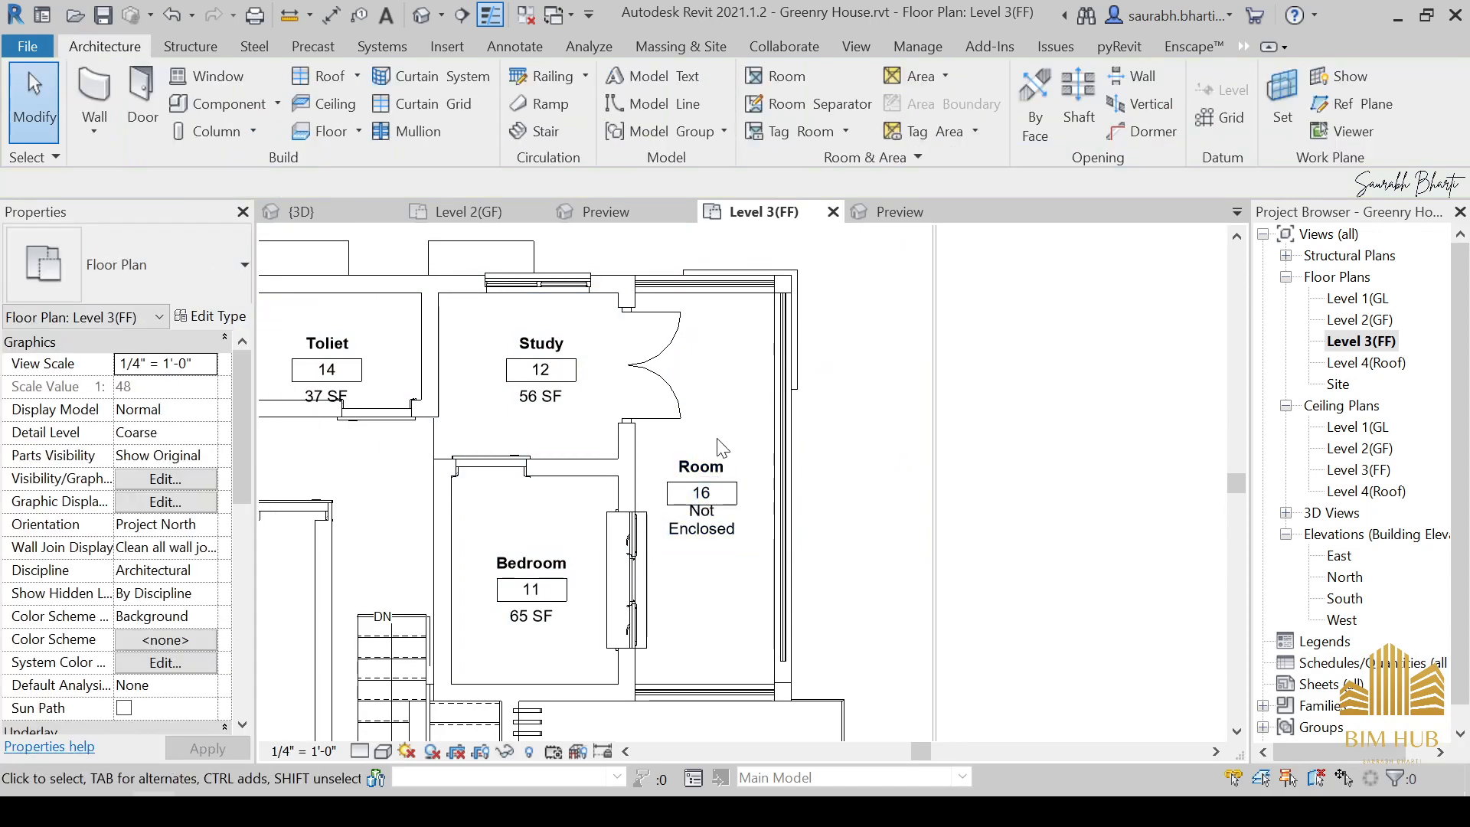
Delete the tag of Room 16 and the room itself from the balcony strip.
{"action": "left_click", "coordinate": [713, 467]}
{"action": "key", "text": "Delete"}
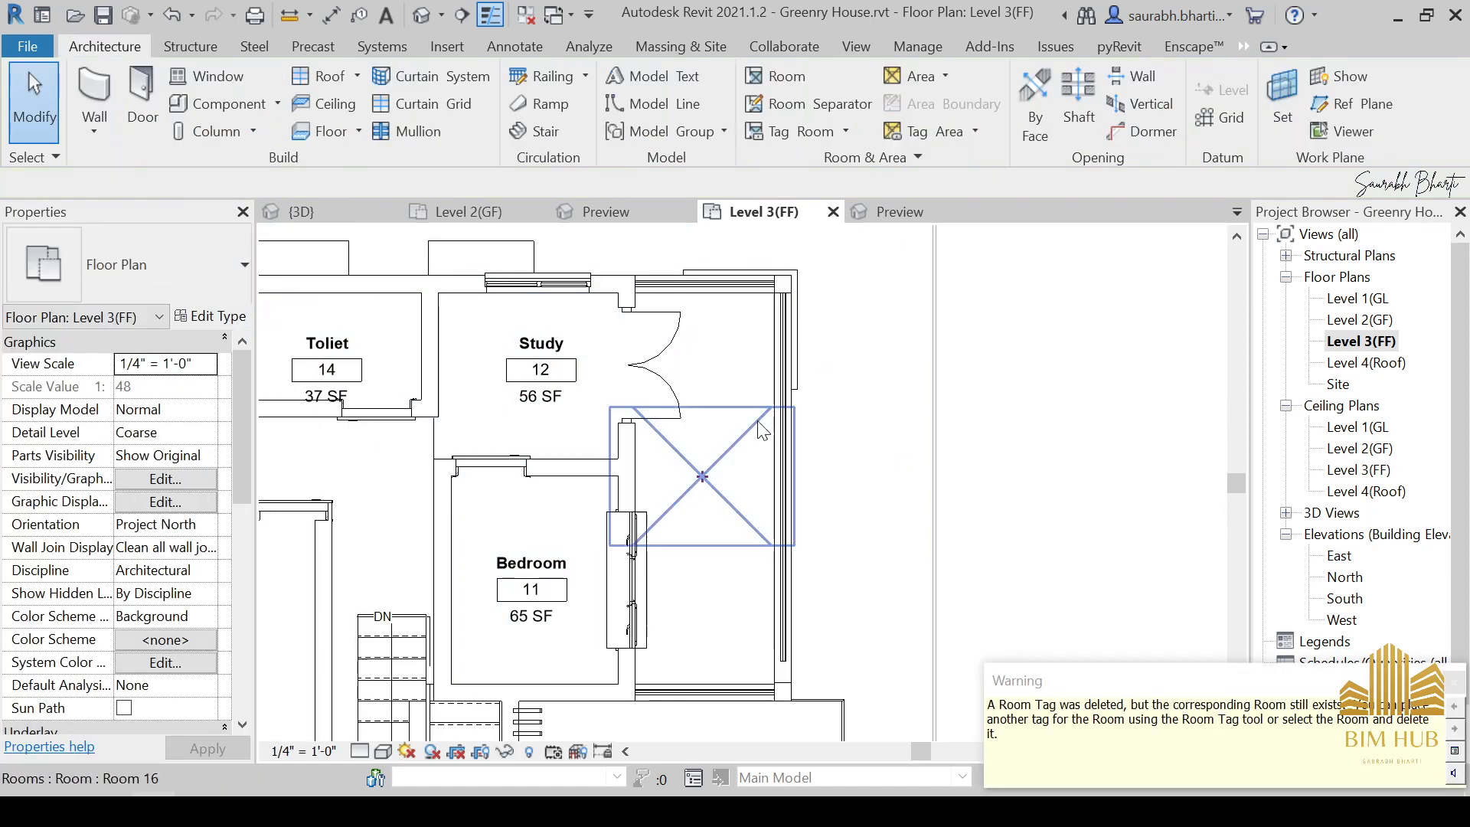
{"action": "left_click", "coordinate": [733, 447]}
{"action": "key", "text": "Delete"}
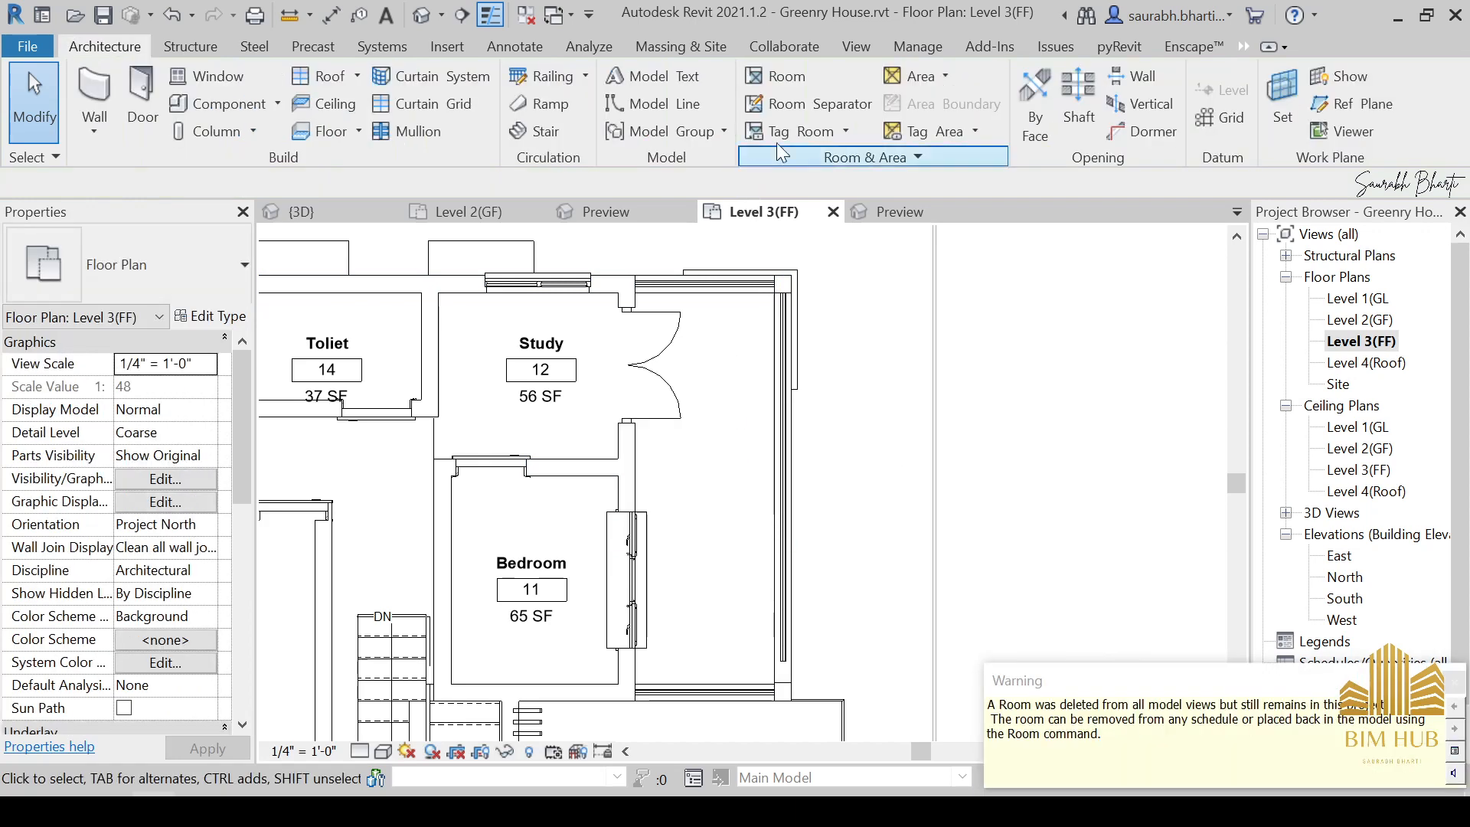
Draw a vertical room separation line about 18' long between the balcony strip and the Study and Bedroom 11.
{"action": "left_click", "coordinate": [838, 109]}
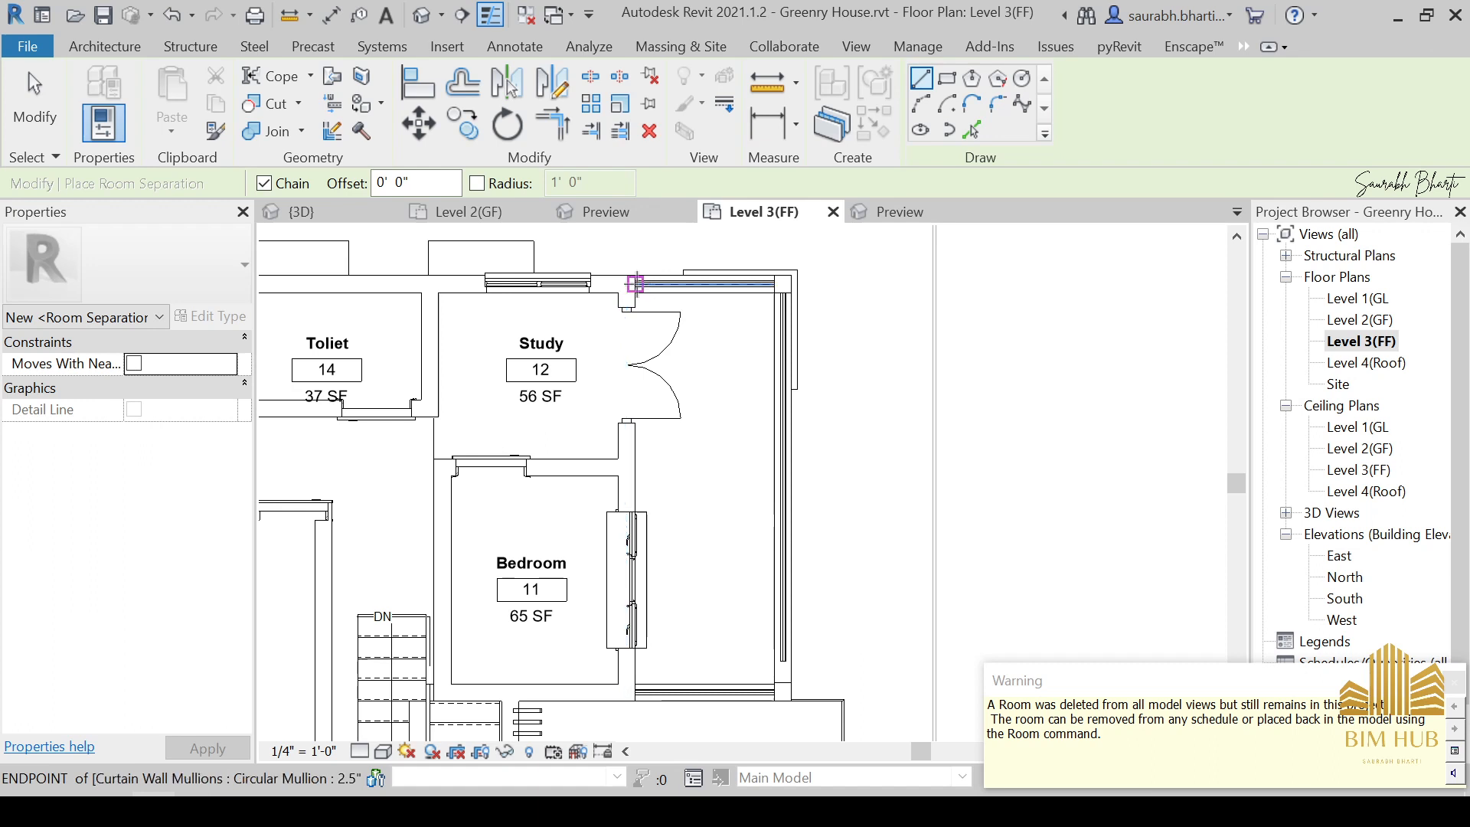
{"action": "left_click", "coordinate": [637, 284]}
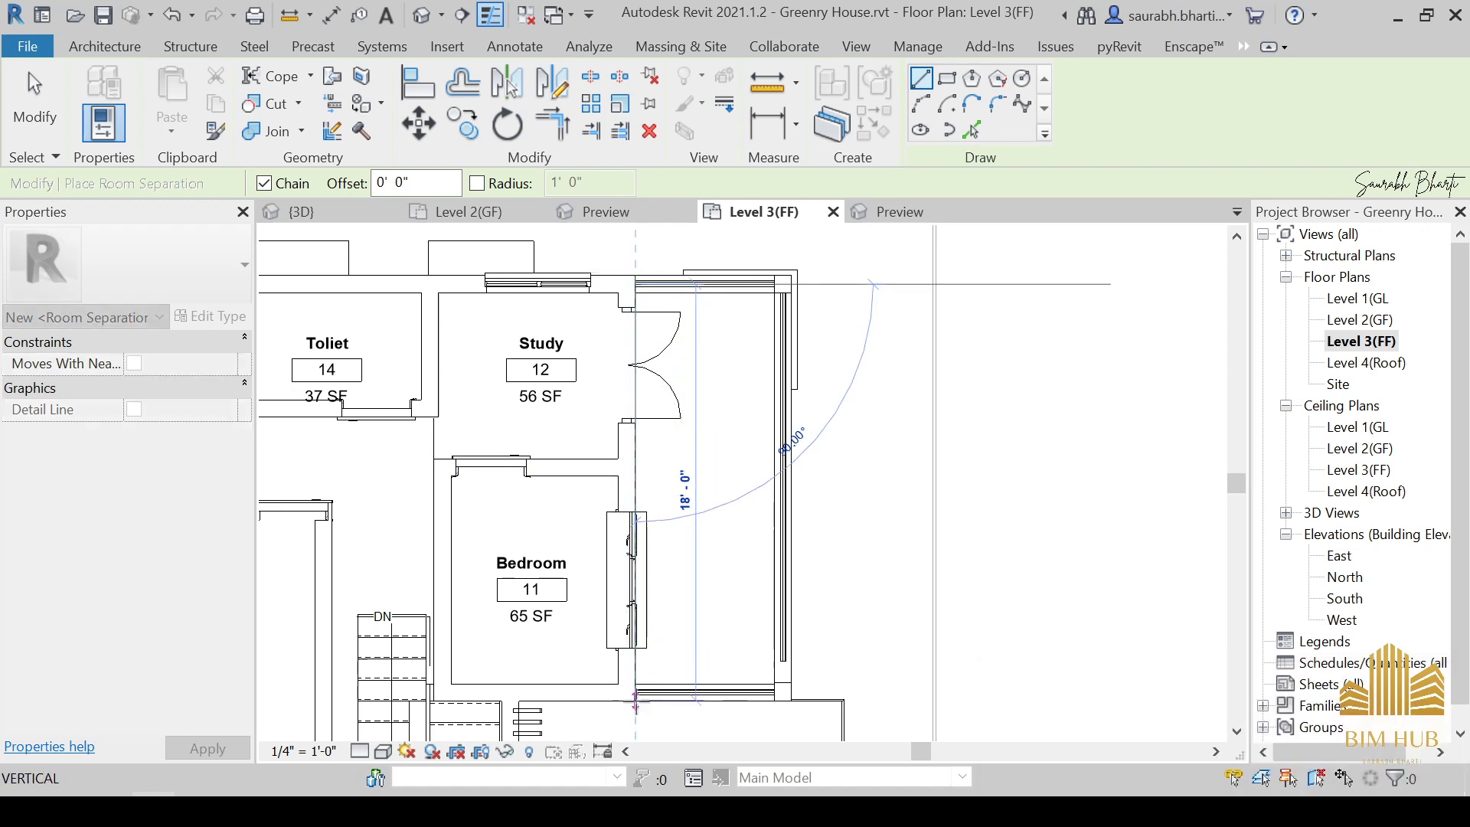
{"action": "left_click", "coordinate": [635, 701]}
{"action": "key", "text": "Escape"}
{"action": "key", "text": "Escape"}
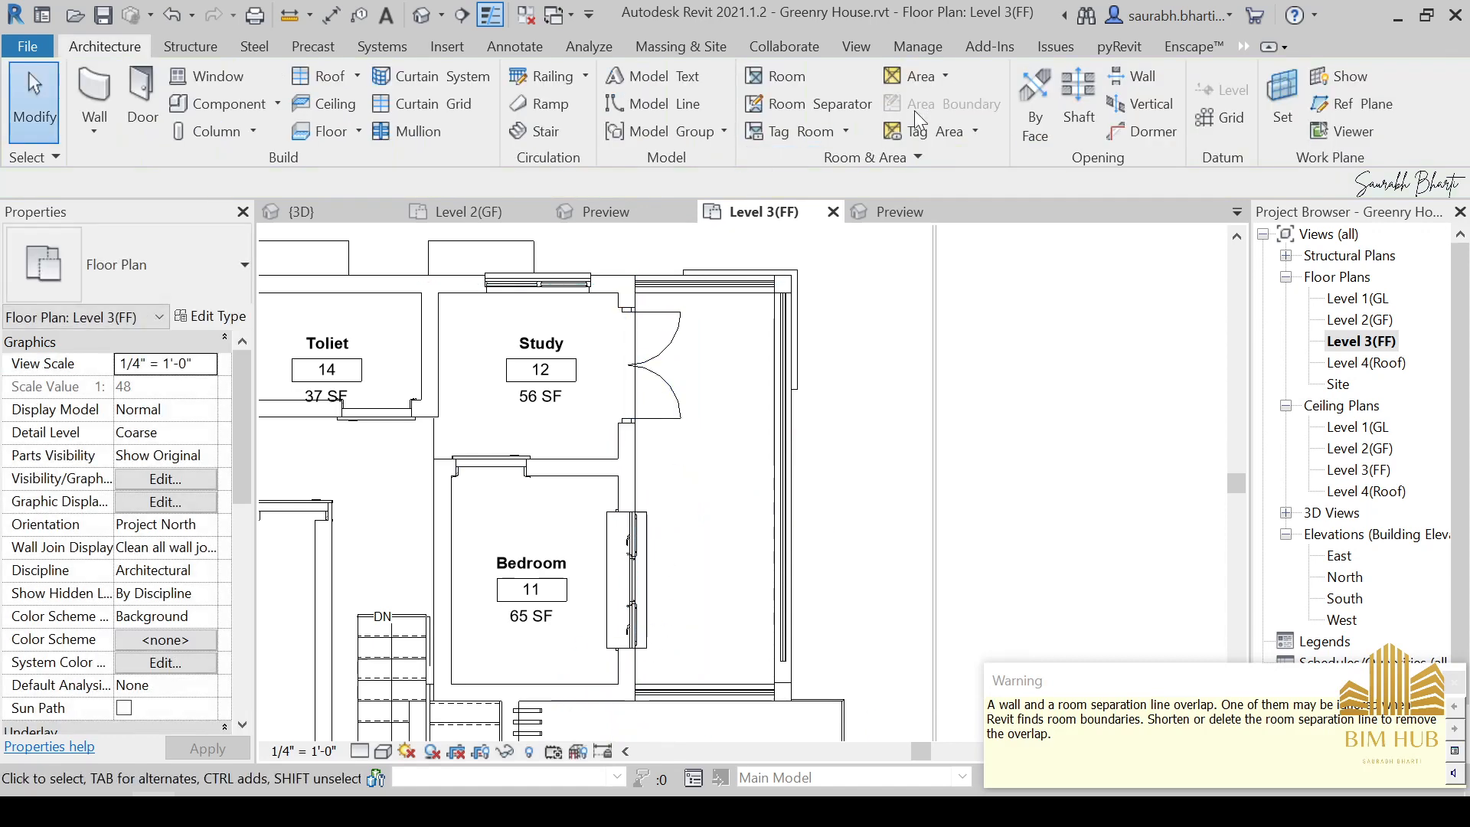
{"action": "left_click", "coordinate": [787, 76]}
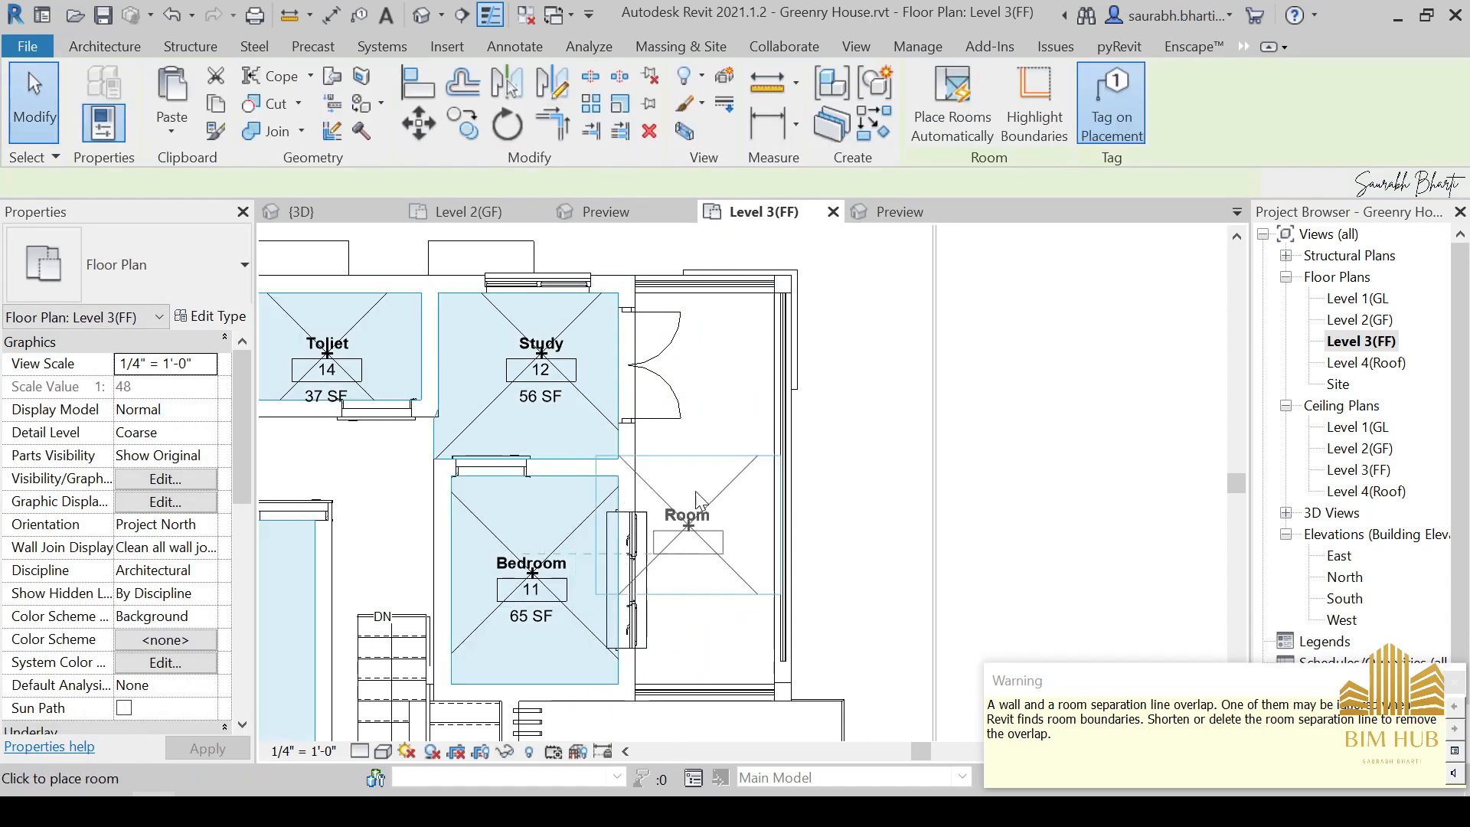
{"action": "key", "text": "Escape"}
{"action": "key", "text": "Escape"}
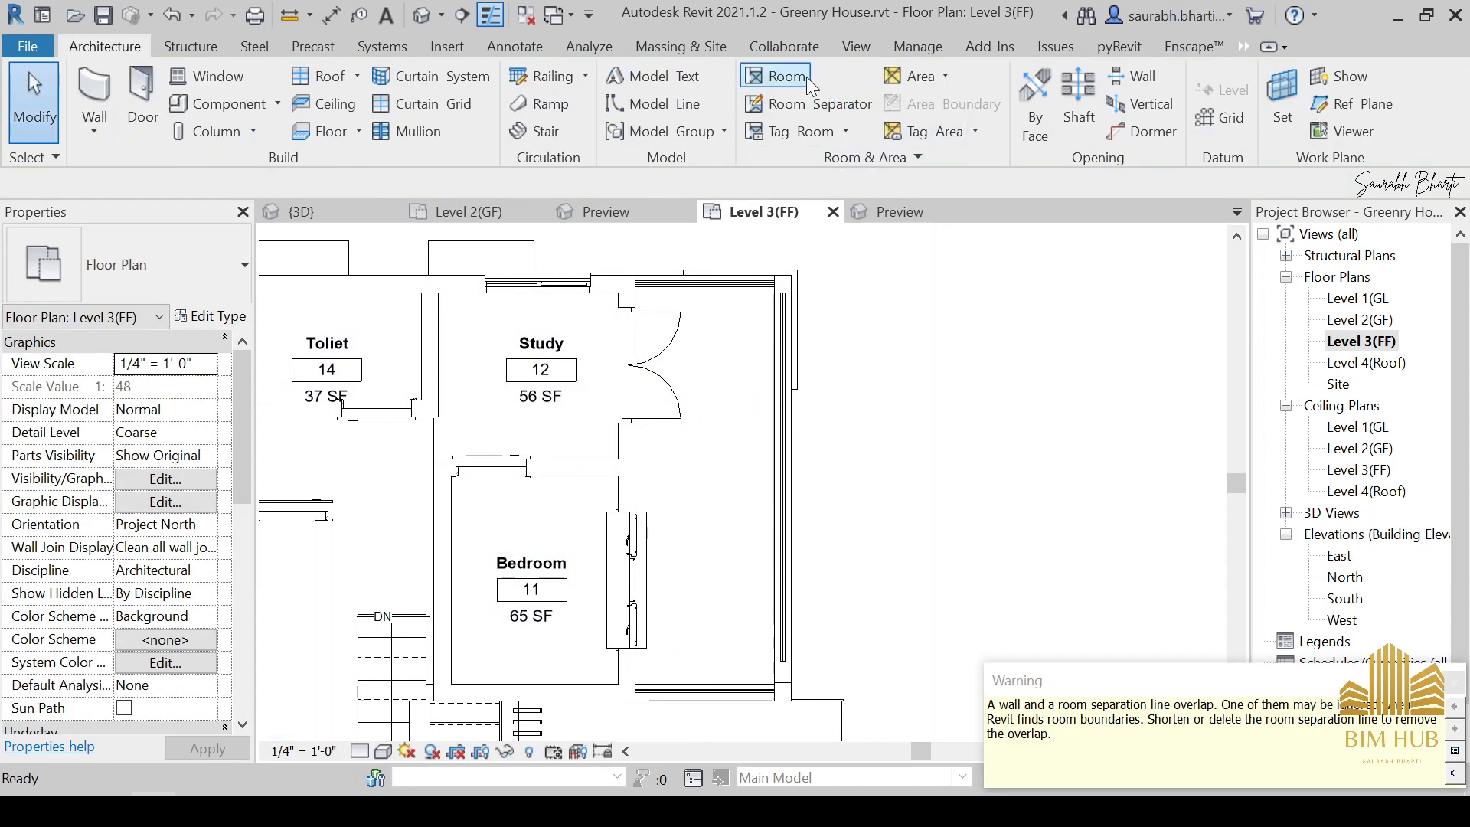
Draw chained room separation lines along the balcony strip's upper, outer and lower edges, about 6' wide, ending at the Bedroom 11 wall.
{"action": "left_click", "coordinate": [788, 108]}
{"action": "left_click", "coordinate": [635, 293]}
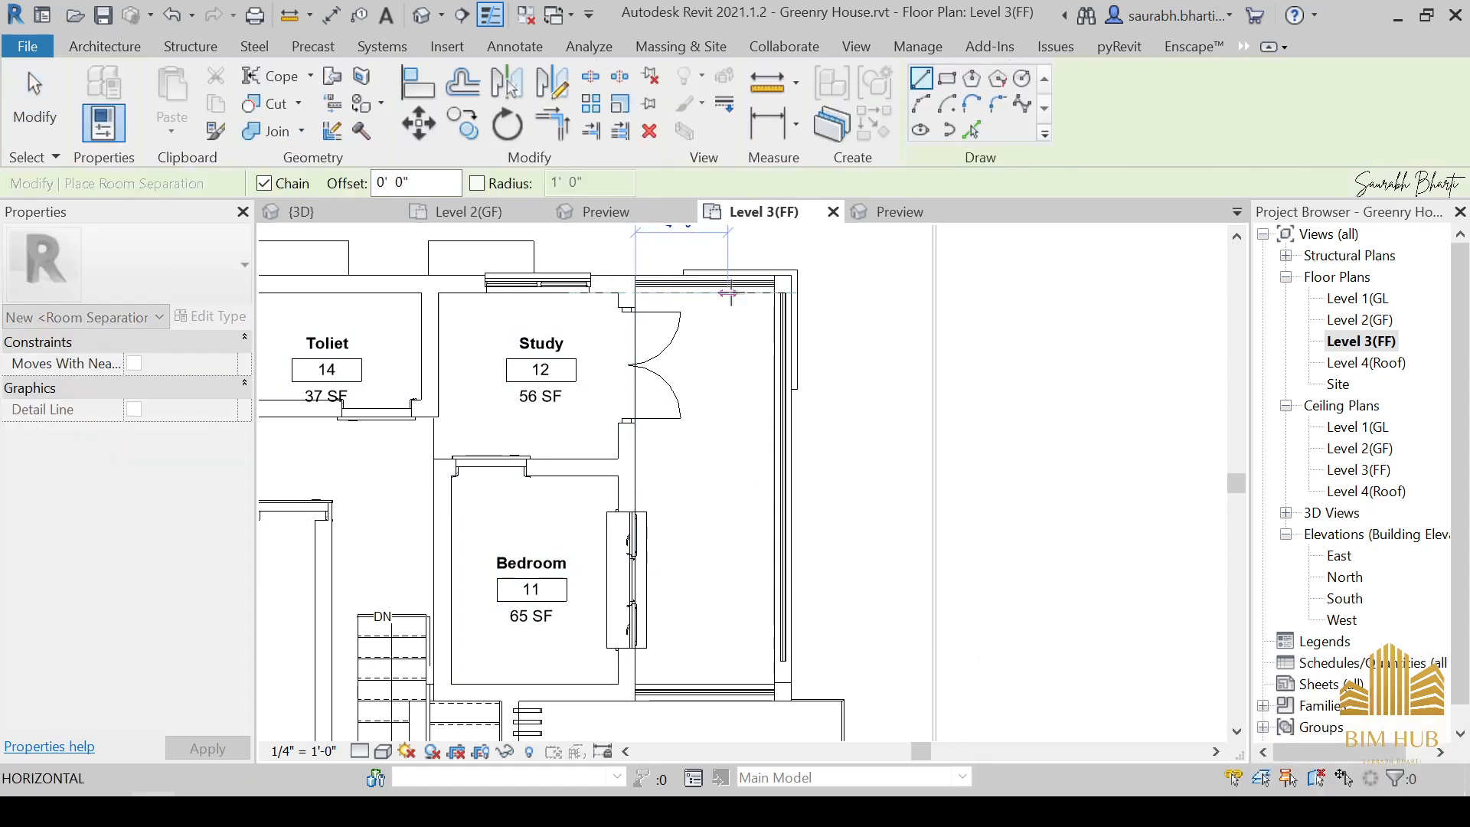
{"action": "left_click", "coordinate": [775, 294]}
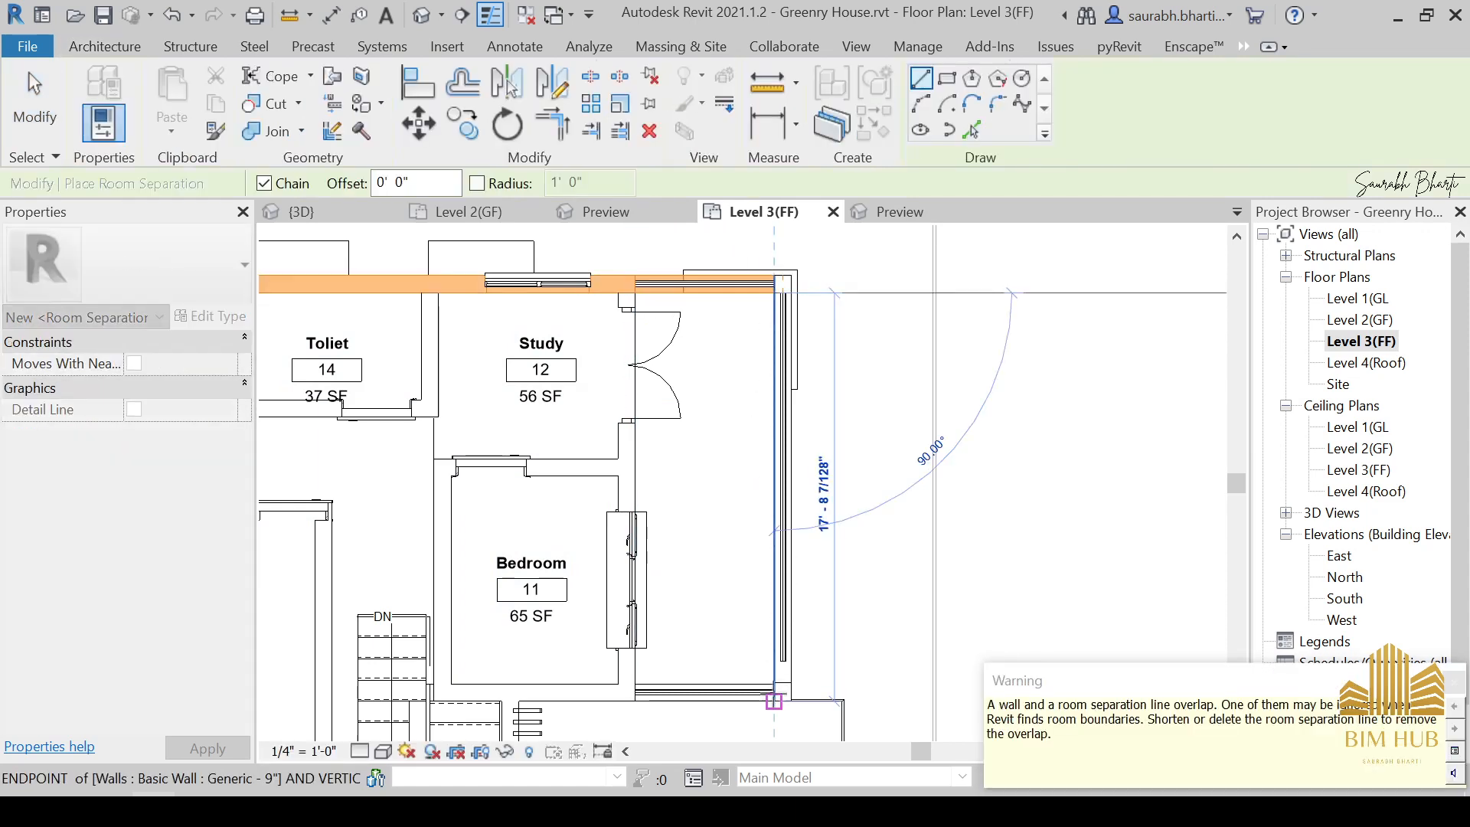
{"action": "left_click", "coordinate": [773, 682]}
{"action": "left_click", "coordinate": [644, 682]}
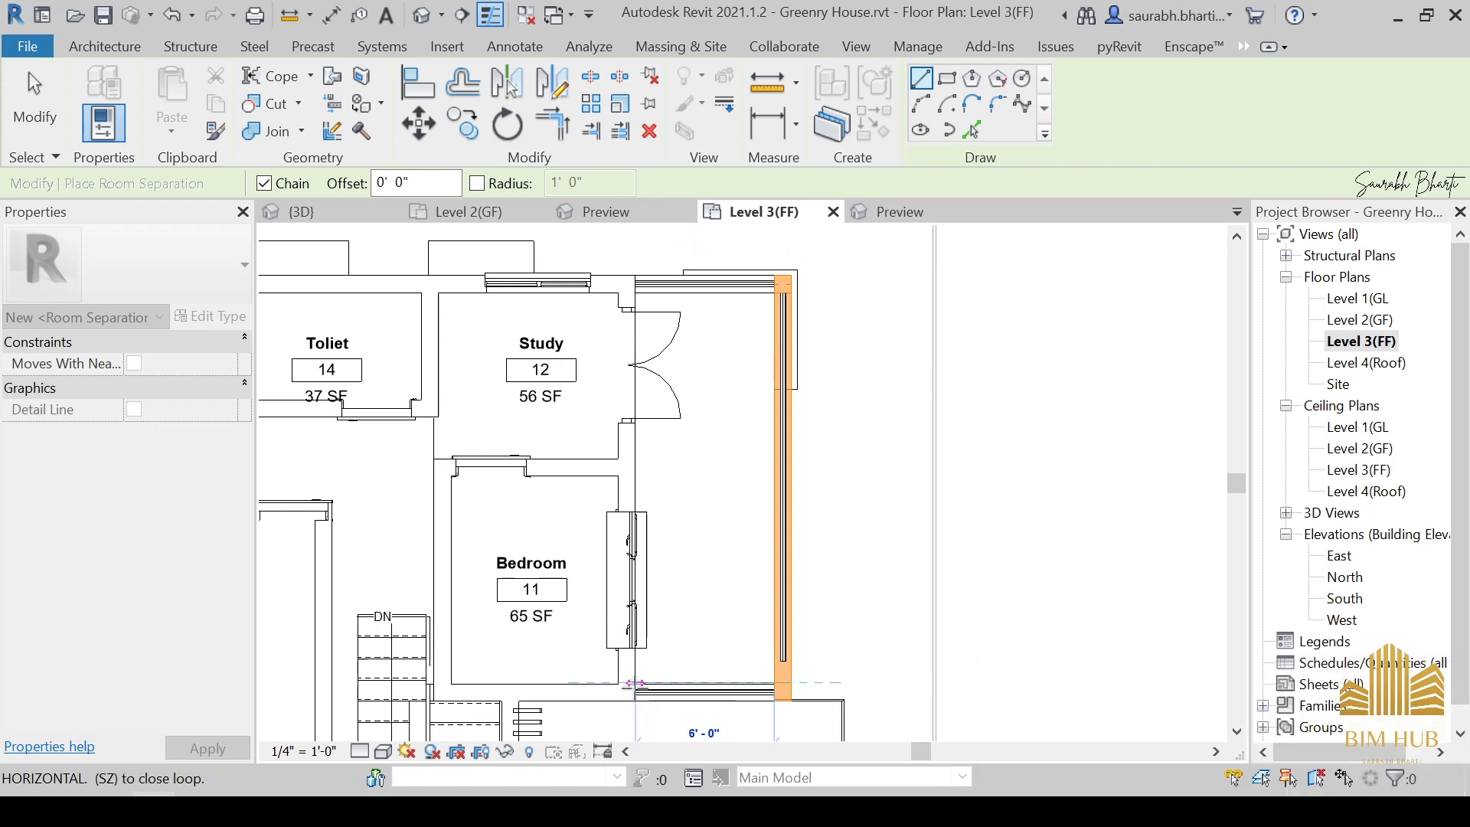
{"action": "key", "text": "Escape"}
{"action": "key", "text": "Escape"}
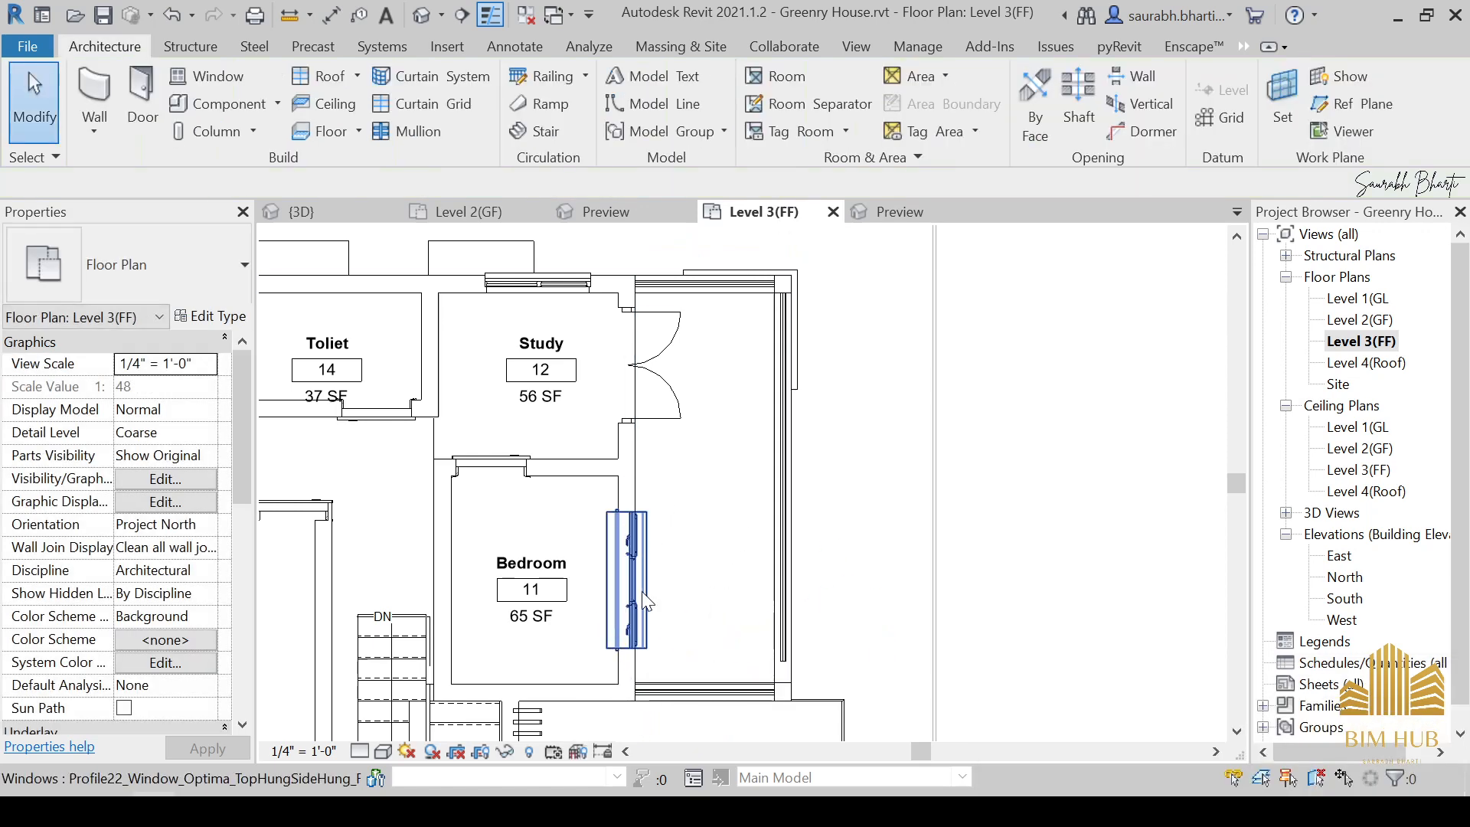
{"action": "scroll", "coordinate": [673, 689], "scroll_direction": "up", "scroll_amount": 4}
{"action": "key", "text": "t"}
{"action": "key", "text": "r"}
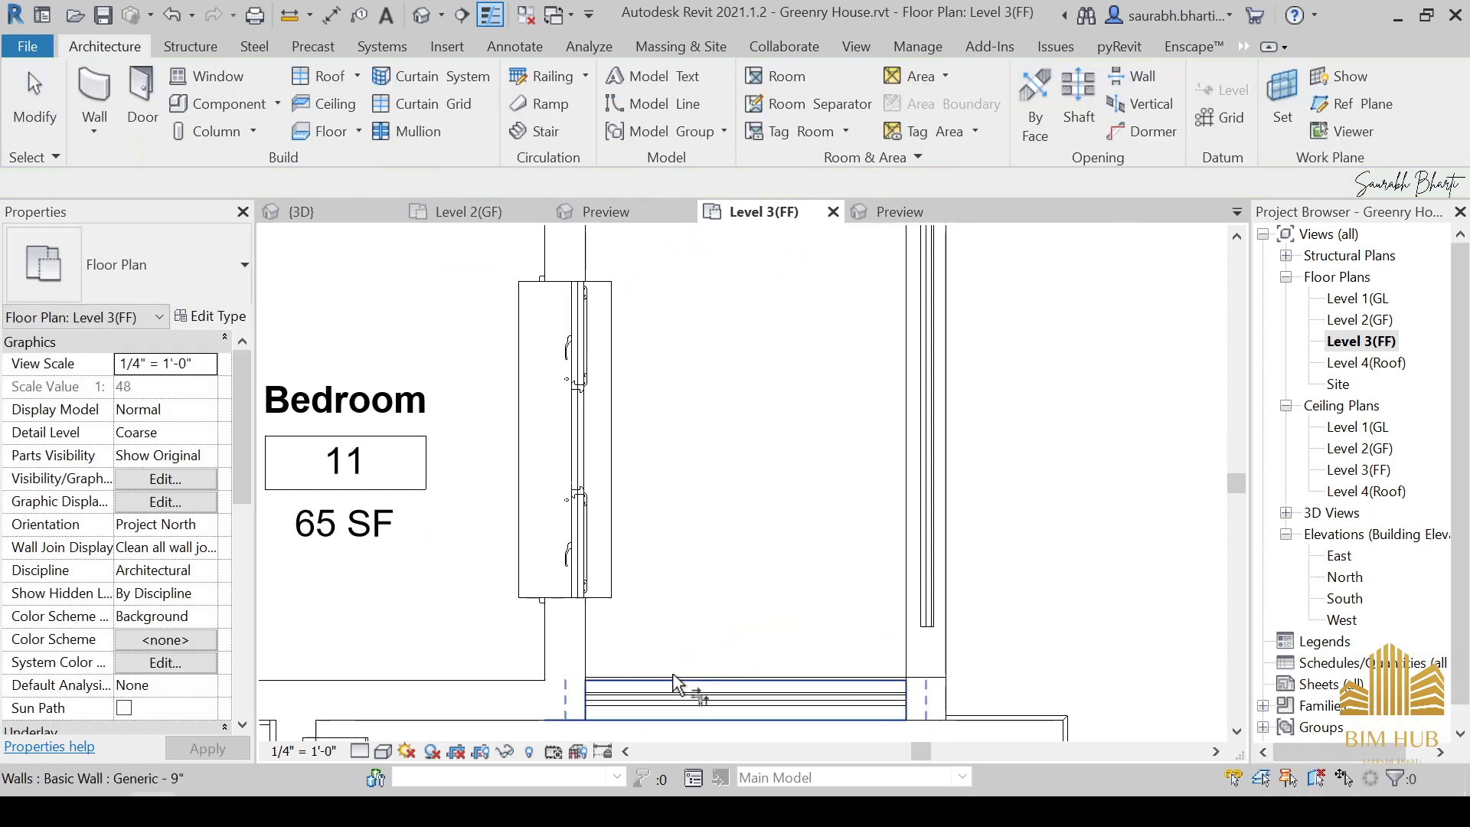
{"action": "scroll", "coordinate": [676, 678], "scroll_direction": "up", "scroll_amount": 2}
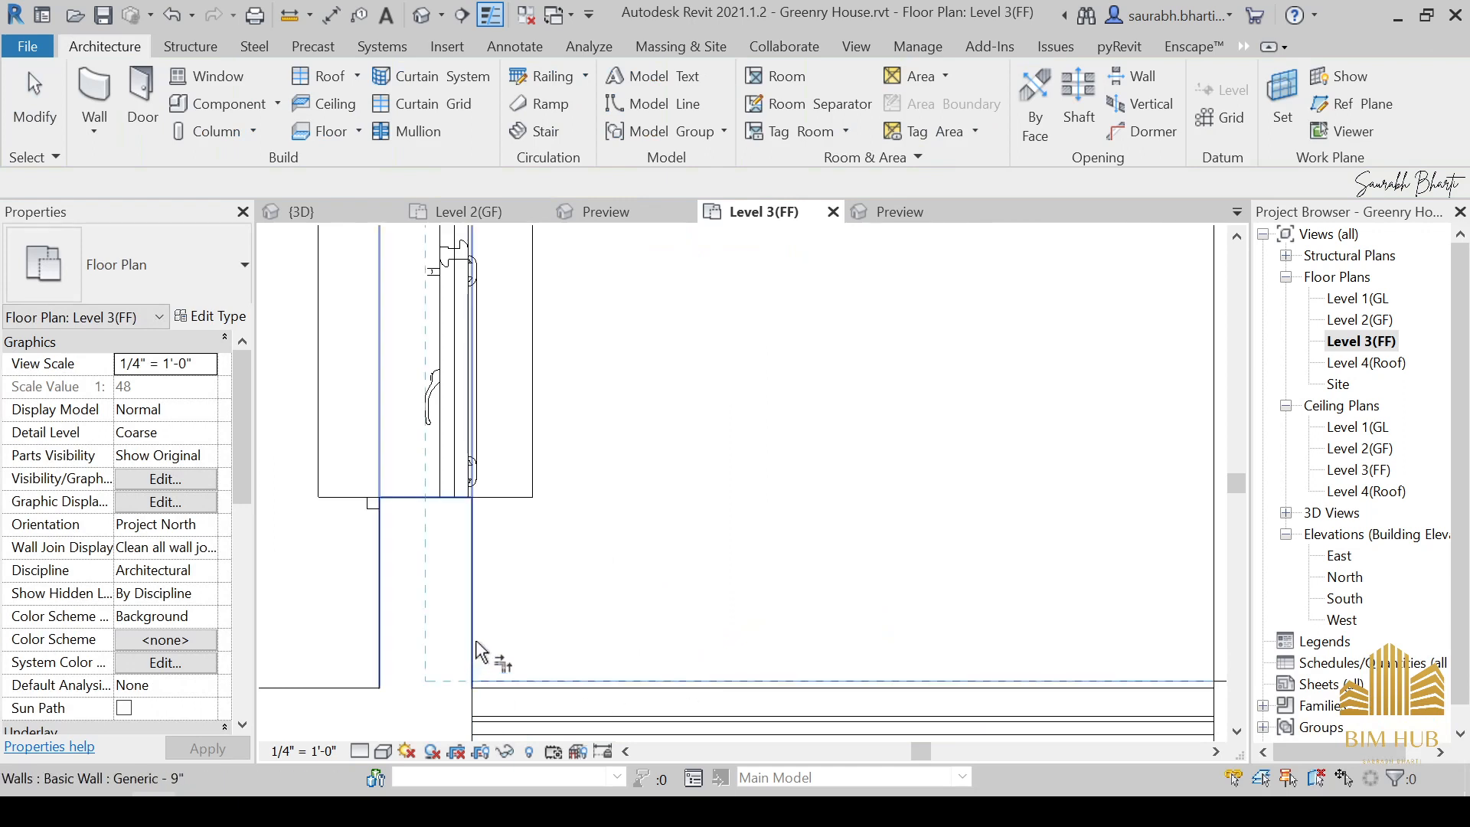
{"action": "scroll", "coordinate": [490, 641], "scroll_direction": "down", "scroll_amount": 5}
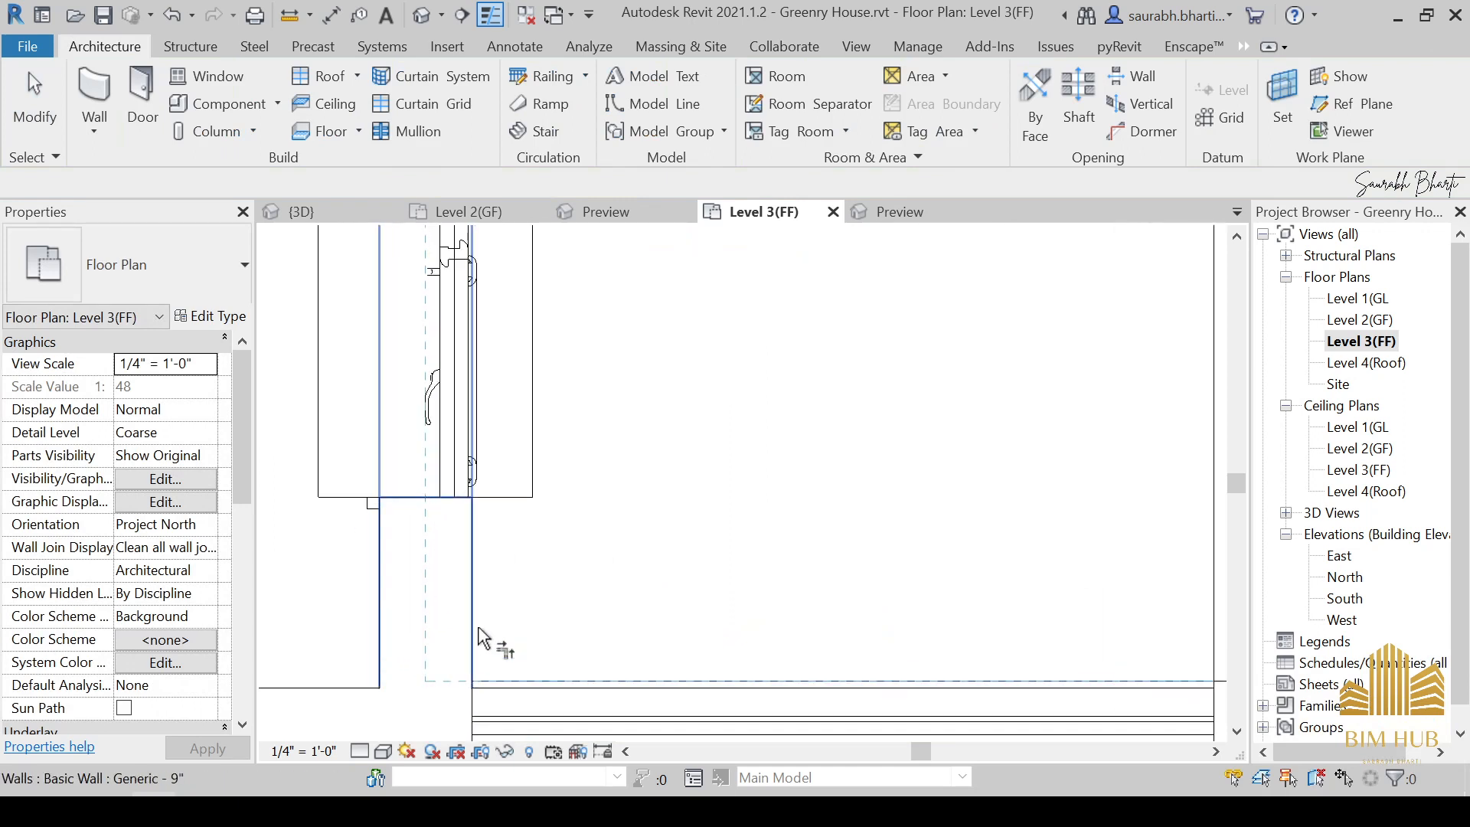
{"action": "key", "text": "Escape"}
{"action": "key", "text": "Escape"}
Place a tagged room in the balcony strip enclosed by the room separation lines.
{"action": "left_click", "coordinate": [801, 76]}
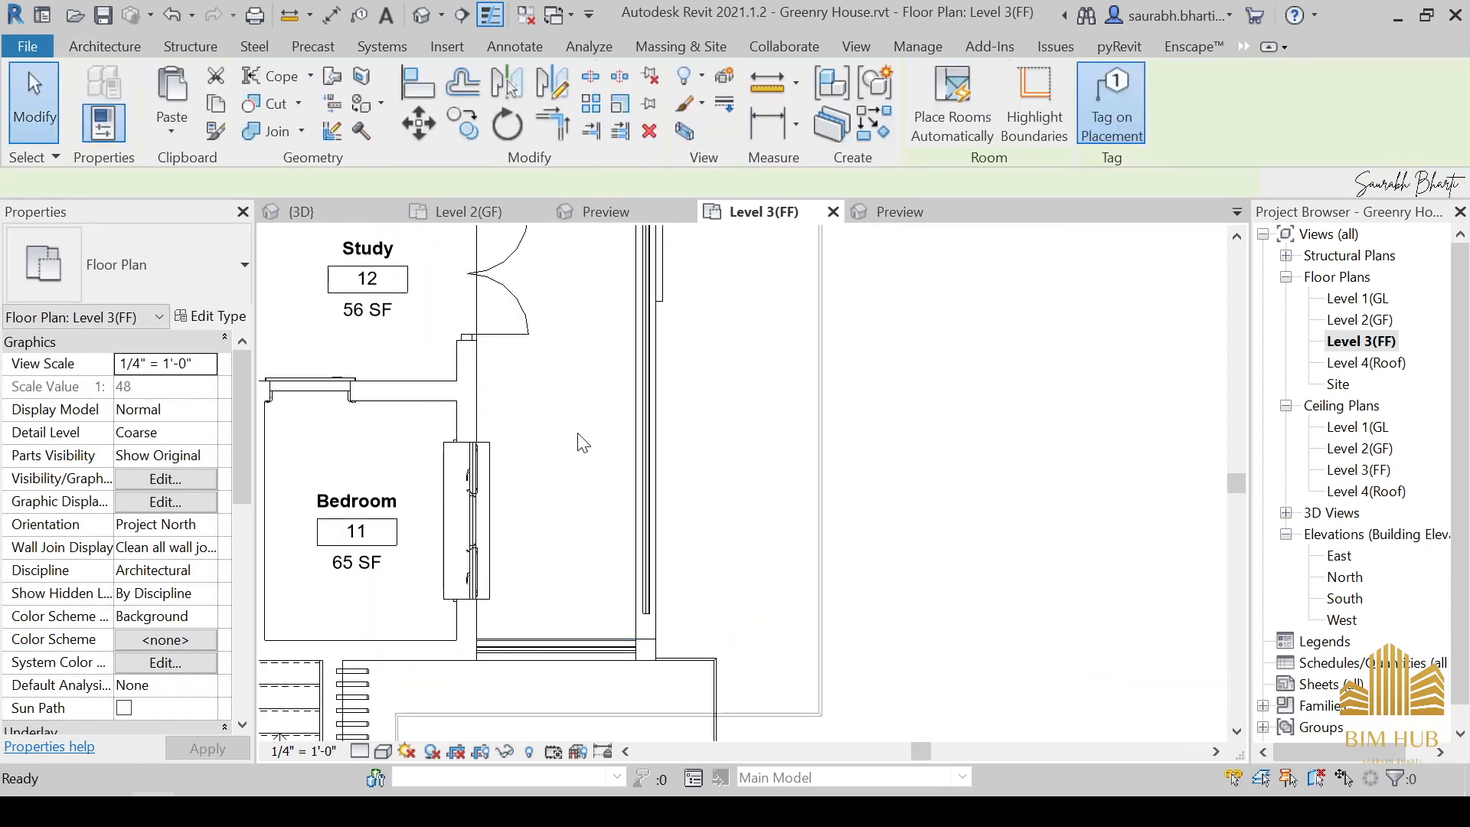
{"action": "scroll", "coordinate": [581, 439], "scroll_direction": "down", "scroll_amount": 2}
{"action": "left_click", "coordinate": [566, 429]}
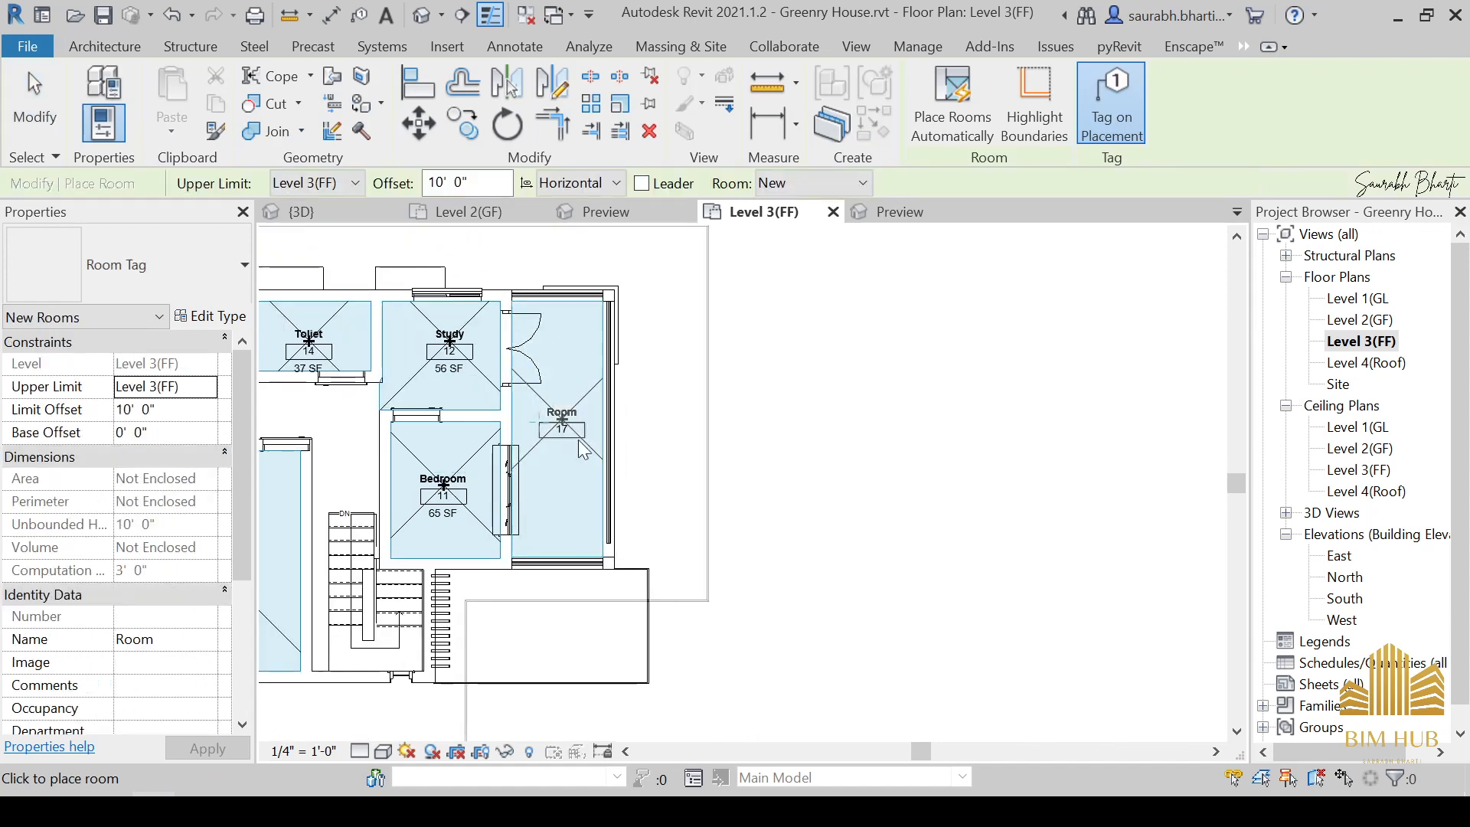
{"action": "key", "text": "Escape"}
{"action": "key", "text": "Escape"}
Change the tag of the new balcony-strip room to the Room Tag With Area type.
{"action": "scroll", "coordinate": [563, 429], "scroll_direction": "up", "scroll_amount": 3}
{"action": "left_click", "coordinate": [559, 444]}
{"action": "left_click", "coordinate": [175, 258]}
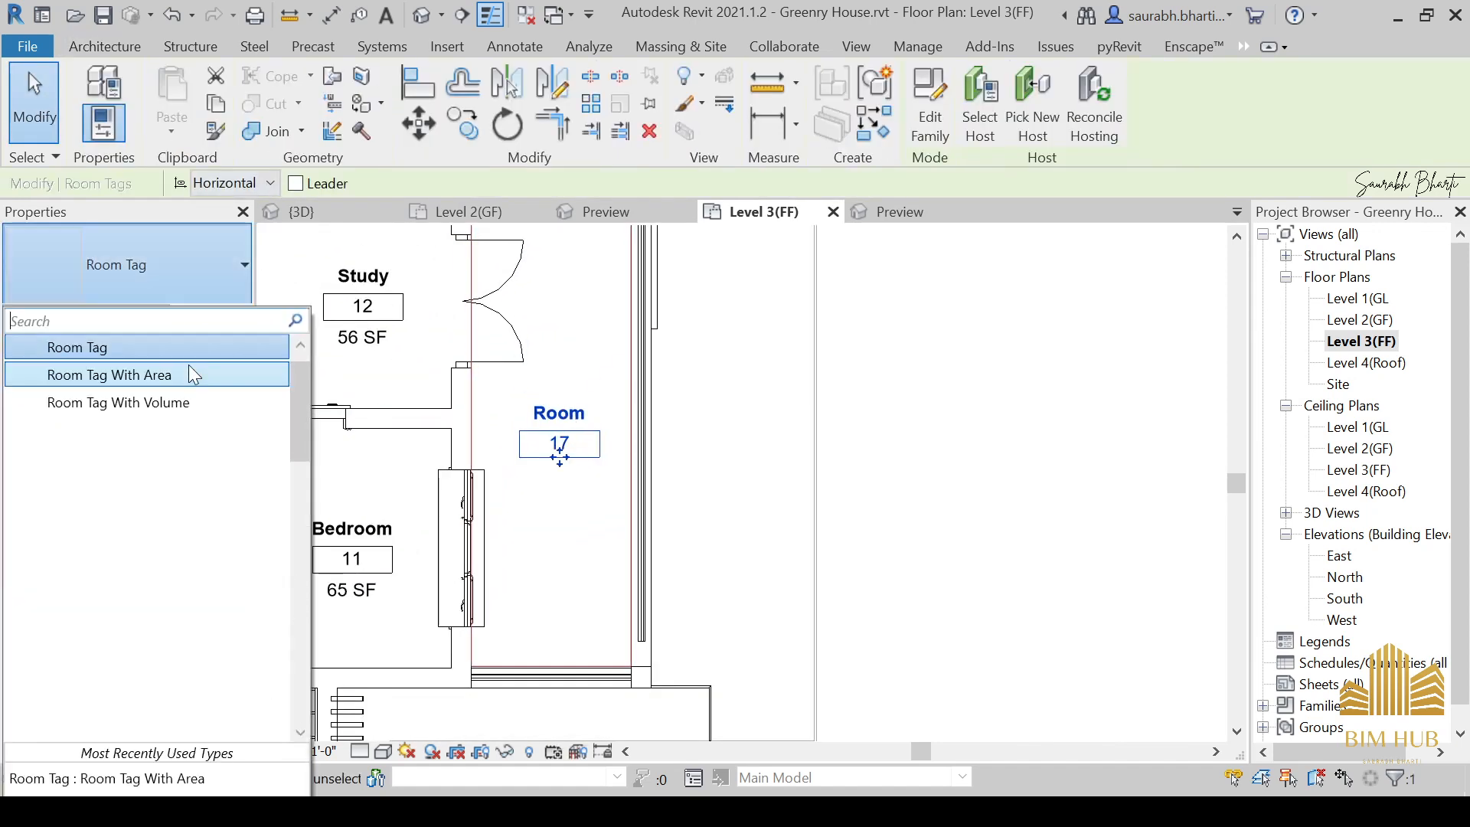
{"action": "left_click", "coordinate": [188, 367]}
{"action": "left_click", "coordinate": [991, 459]}
{"action": "scroll", "coordinate": [929, 550], "scroll_direction": "down", "scroll_amount": 5}
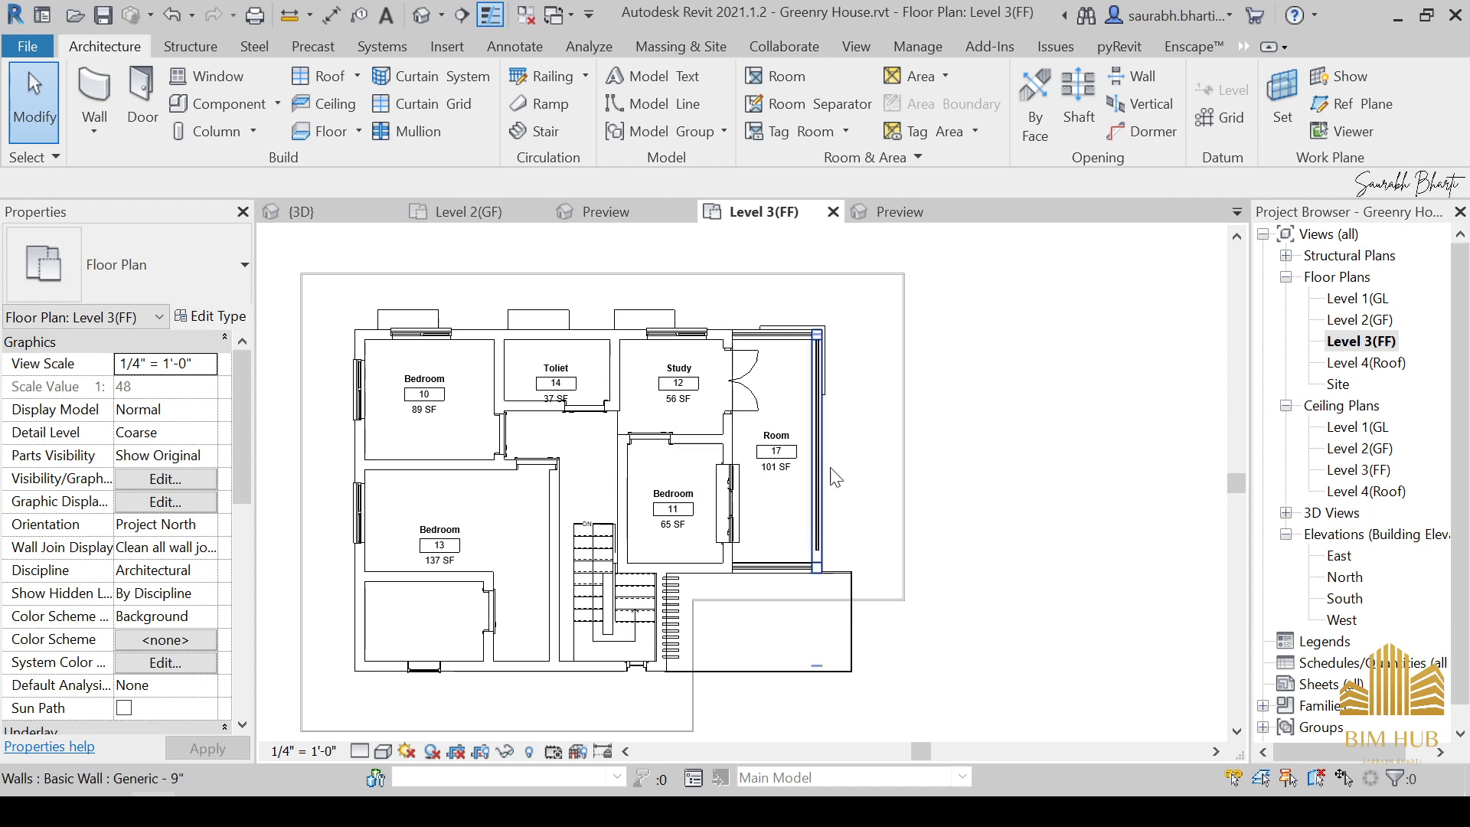
{"action": "scroll", "coordinate": [559, 460], "scroll_direction": "up", "scroll_amount": 3}
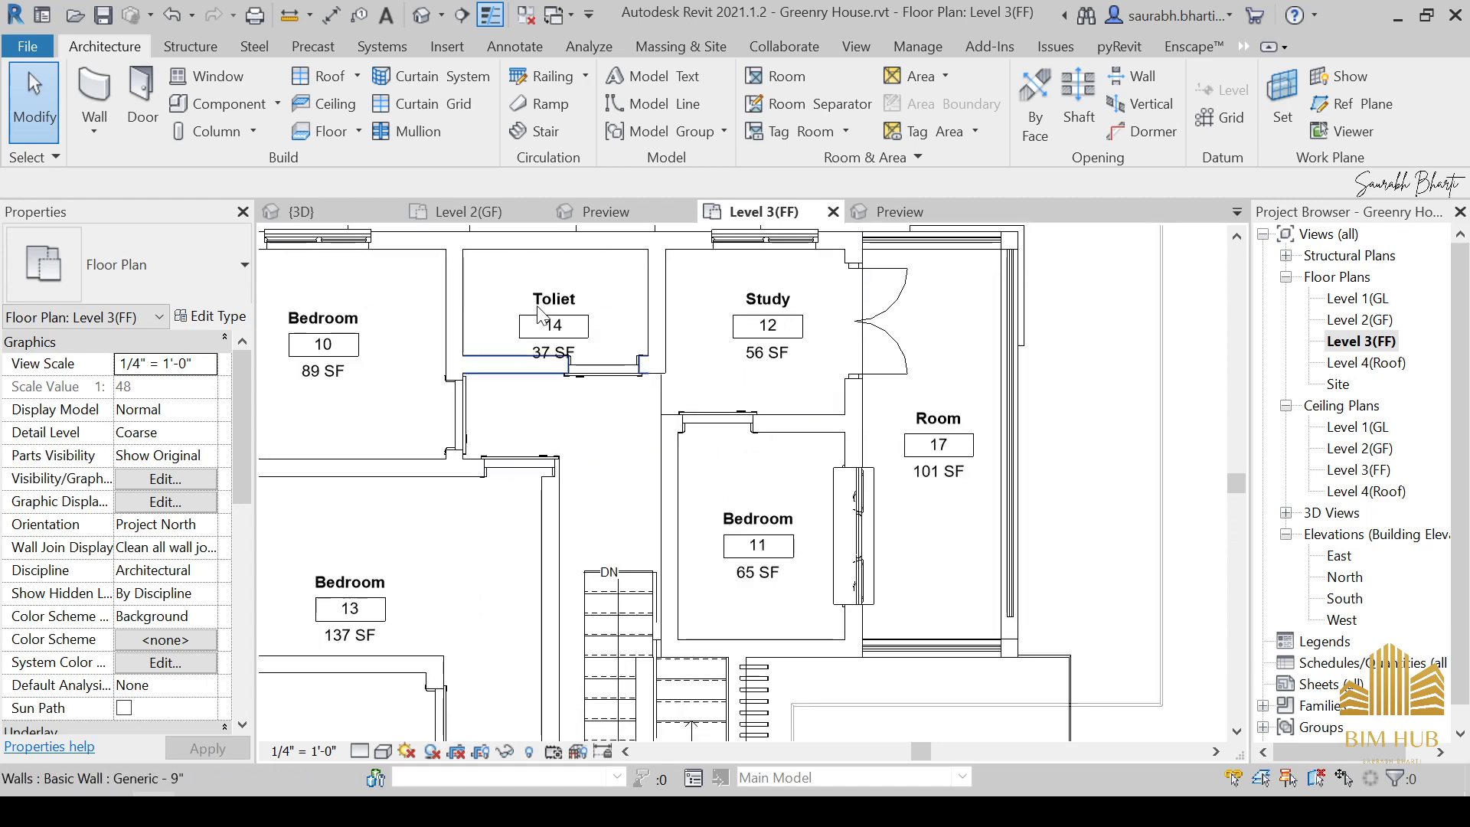
Open the default 3D view and reset its temporary hide/isolate so all elements are shown.
{"action": "left_click", "coordinate": [421, 17]}
{"action": "middle_click_drag", "start_coordinate": [727, 563], "coordinate": [712, 658], "text": "shift"}
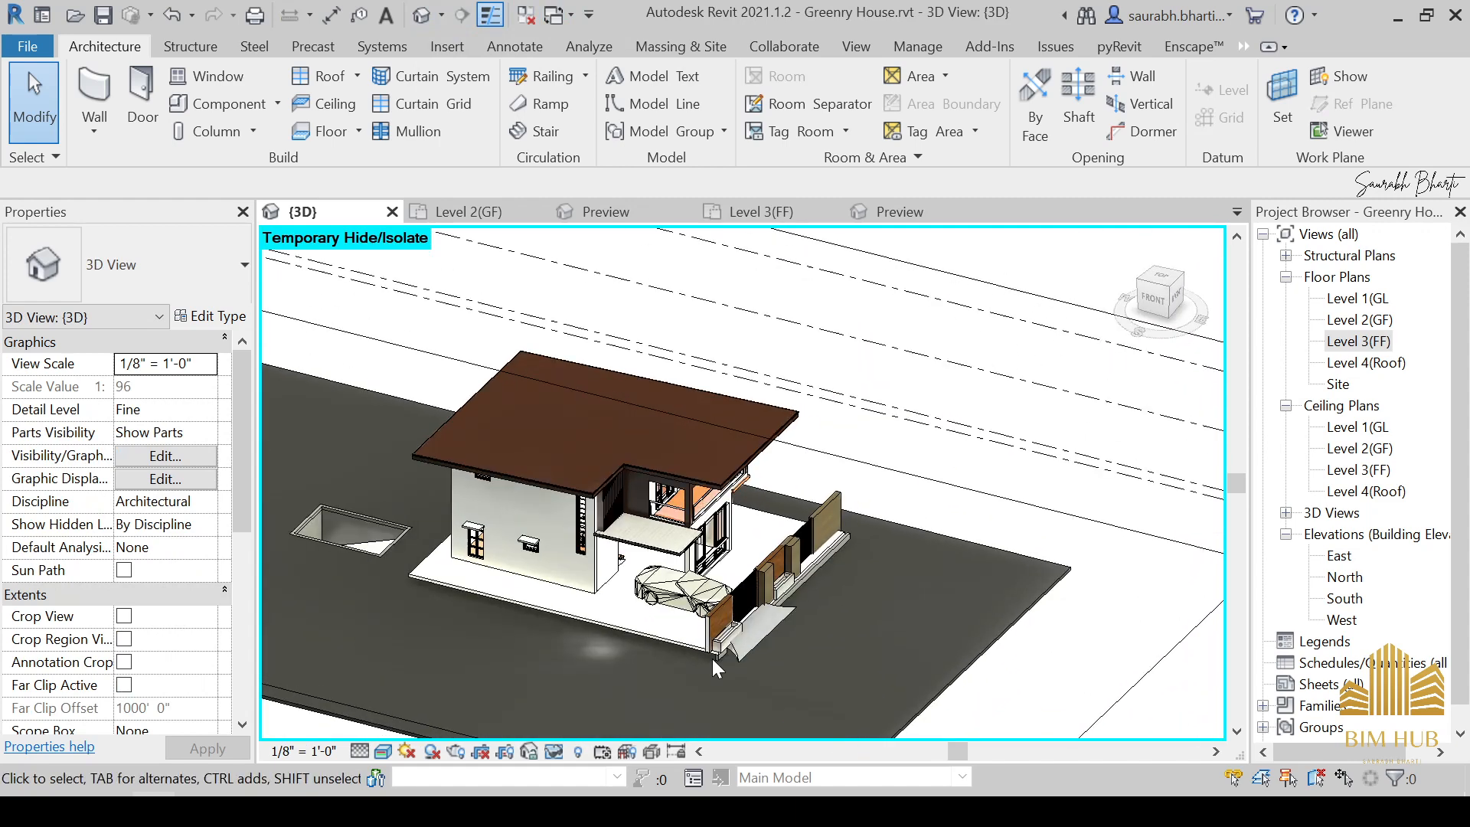
{"action": "key", "text": "h"}
{"action": "key", "text": "r"}
{"action": "middle_click_drag", "start_coordinate": [600, 657], "coordinate": [935, 552], "text": "shift"}
{"action": "scroll", "coordinate": [934, 551], "scroll_direction": "down", "scroll_amount": 3}
Hide the Generic - 9" boundary wall nearest the square pit in the 3D view.
{"action": "left_click", "coordinate": [728, 531]}
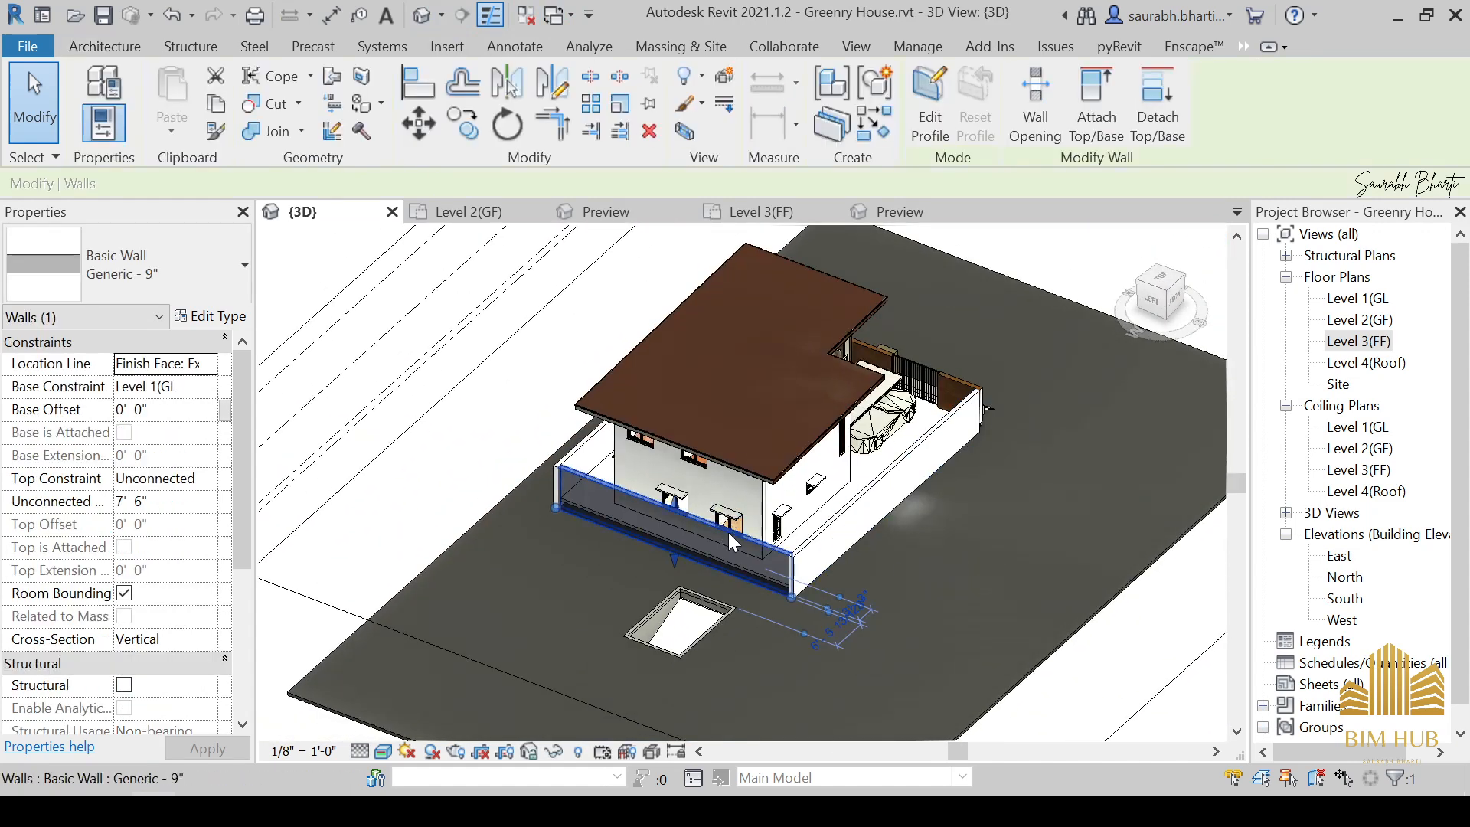
{"action": "key", "text": "h"}
{"action": "key", "text": "h"}
{"action": "scroll", "coordinate": [801, 606], "scroll_direction": "down", "scroll_amount": 3}
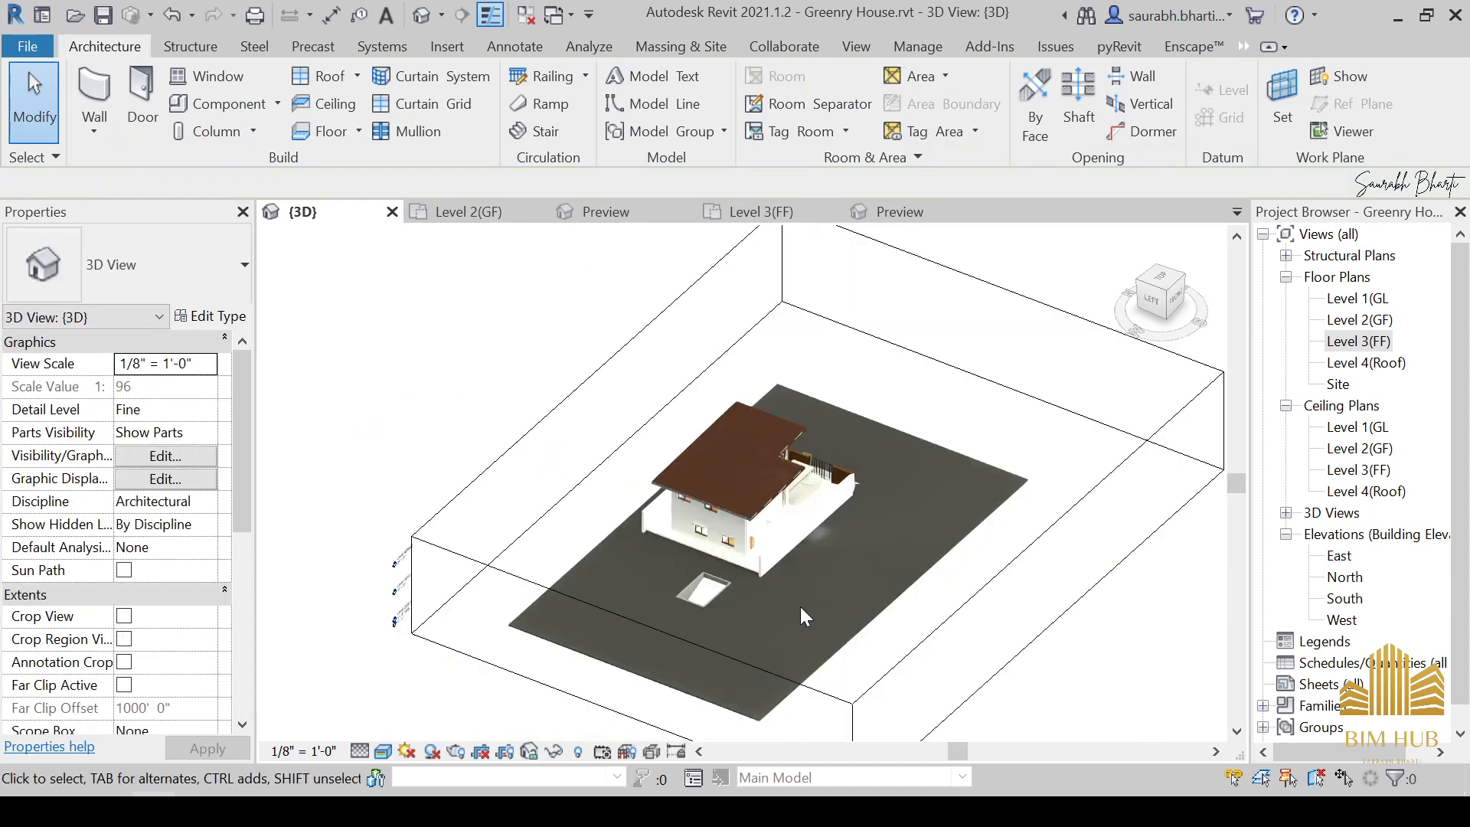
Examine the Level 2(GF) floor part and its open edge beside the square pit from above and at an angle.
{"action": "middle_click_drag", "start_coordinate": [801, 607], "coordinate": [970, 670], "text": "shift"}
{"action": "left_click", "coordinate": [1177, 274]}
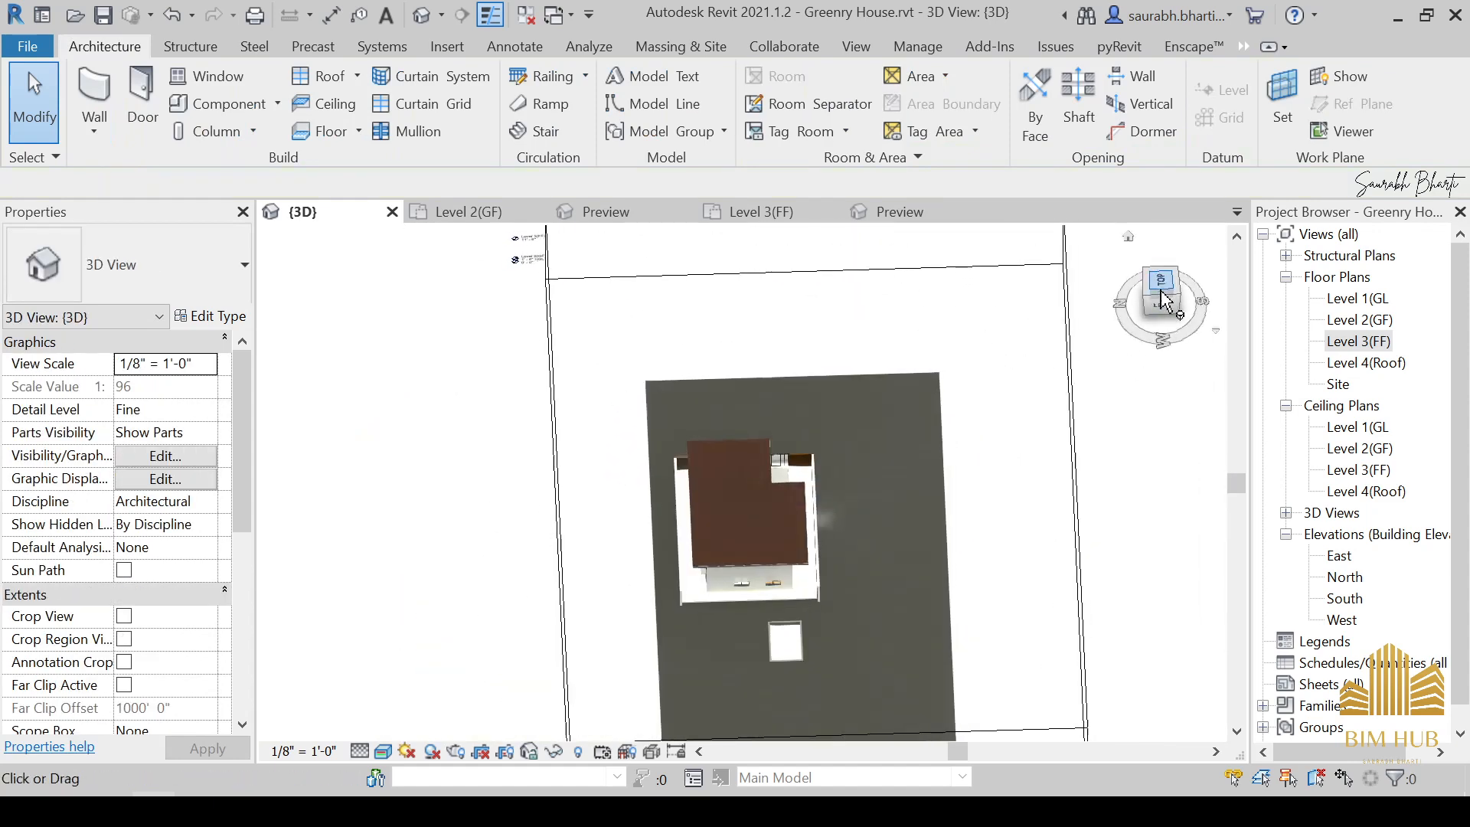
{"action": "scroll", "coordinate": [696, 672], "scroll_direction": "up", "scroll_amount": 5}
{"action": "scroll", "coordinate": [944, 354], "scroll_direction": "up", "scroll_amount": 2}
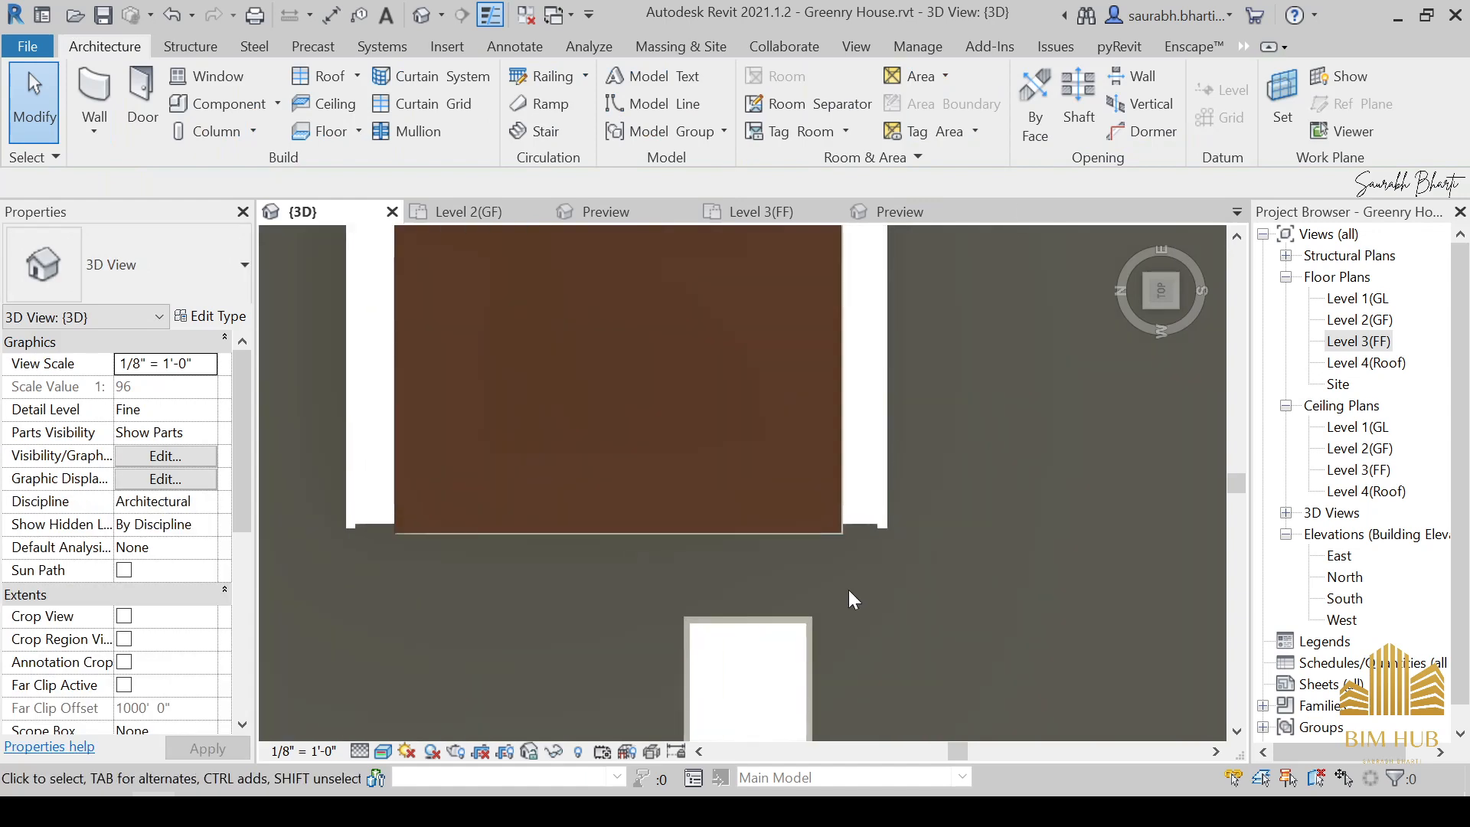
{"action": "left_click", "coordinate": [862, 522]}
{"action": "middle_click_drag", "start_coordinate": [760, 638], "coordinate": [809, 615]}
{"action": "scroll", "coordinate": [812, 605], "scroll_direction": "up", "scroll_amount": 1}
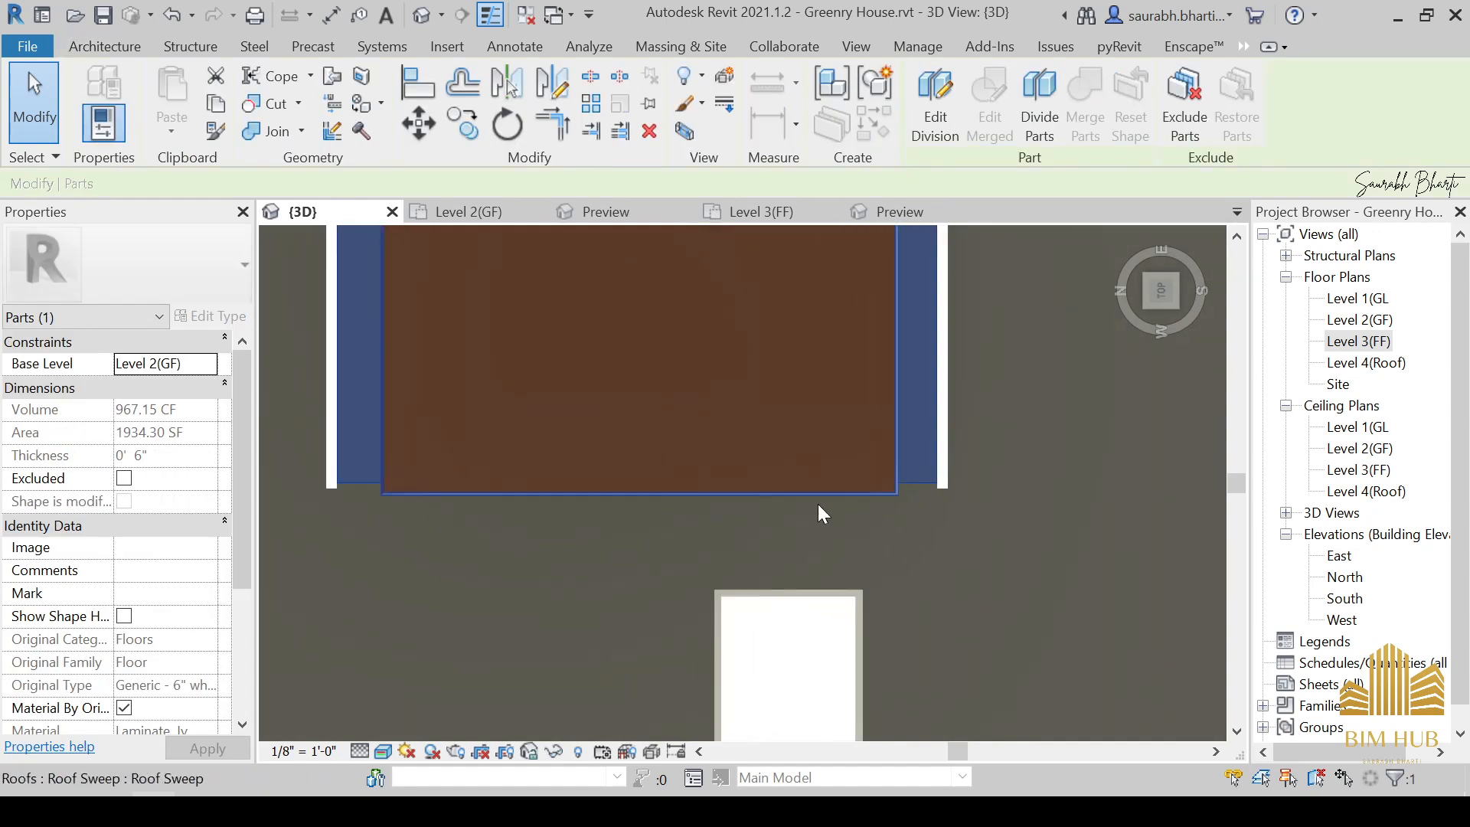
{"action": "middle_click_drag", "start_coordinate": [888, 570], "coordinate": [824, 409], "text": "shift"}
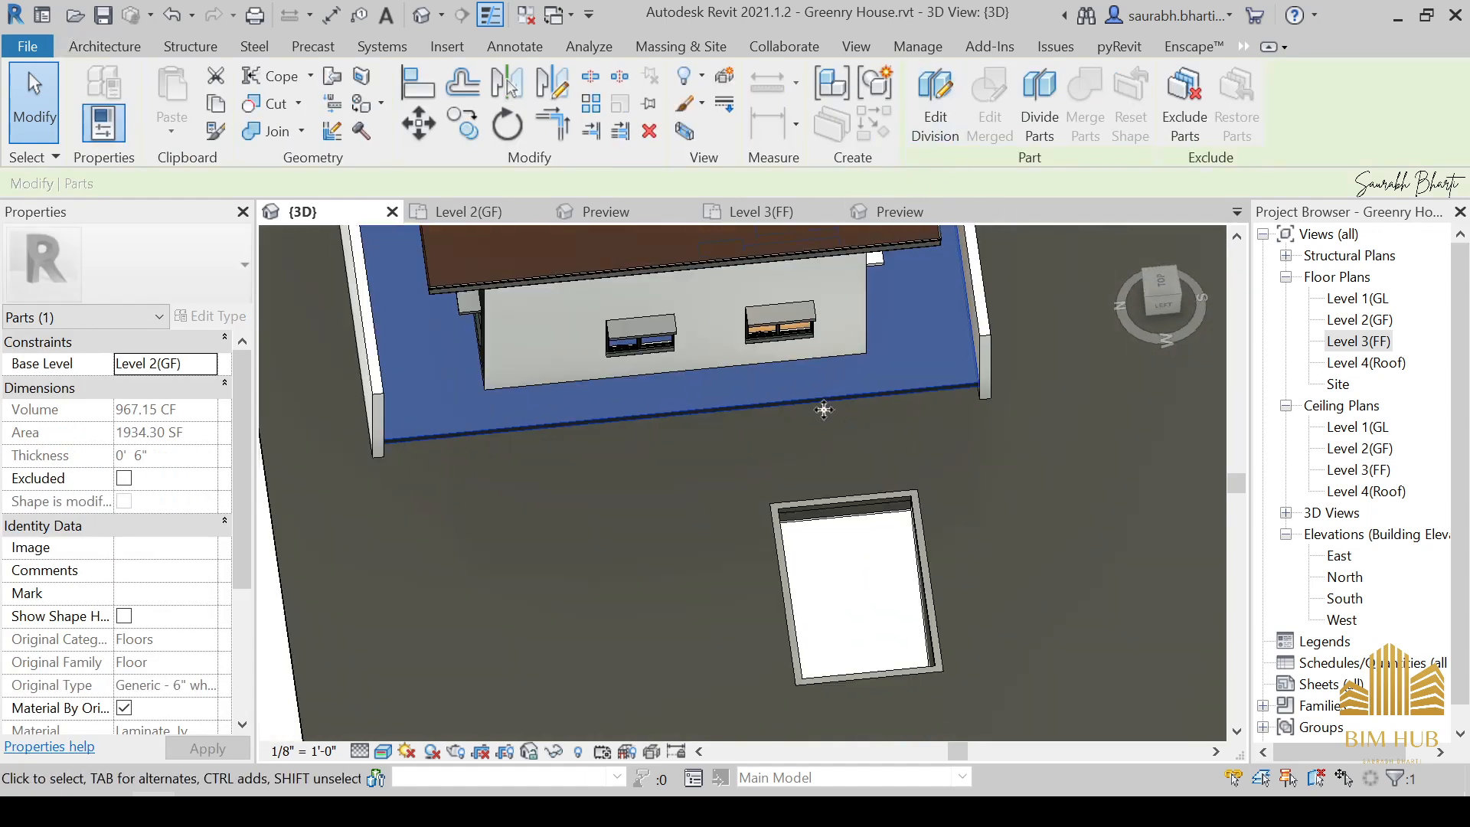
{"action": "left_click", "coordinate": [889, 403]}
{"action": "left_click", "coordinate": [891, 394]}
{"action": "middle_click_drag", "start_coordinate": [900, 438], "coordinate": [586, 433], "text": "shift"}
{"action": "scroll", "coordinate": [787, 403], "scroll_direction": "down", "scroll_amount": 2}
{"action": "left_click", "coordinate": [803, 453]}
Turn off the section box in the 3D view.
{"action": "scroll", "coordinate": [791, 475], "scroll_direction": "down", "scroll_amount": 2}
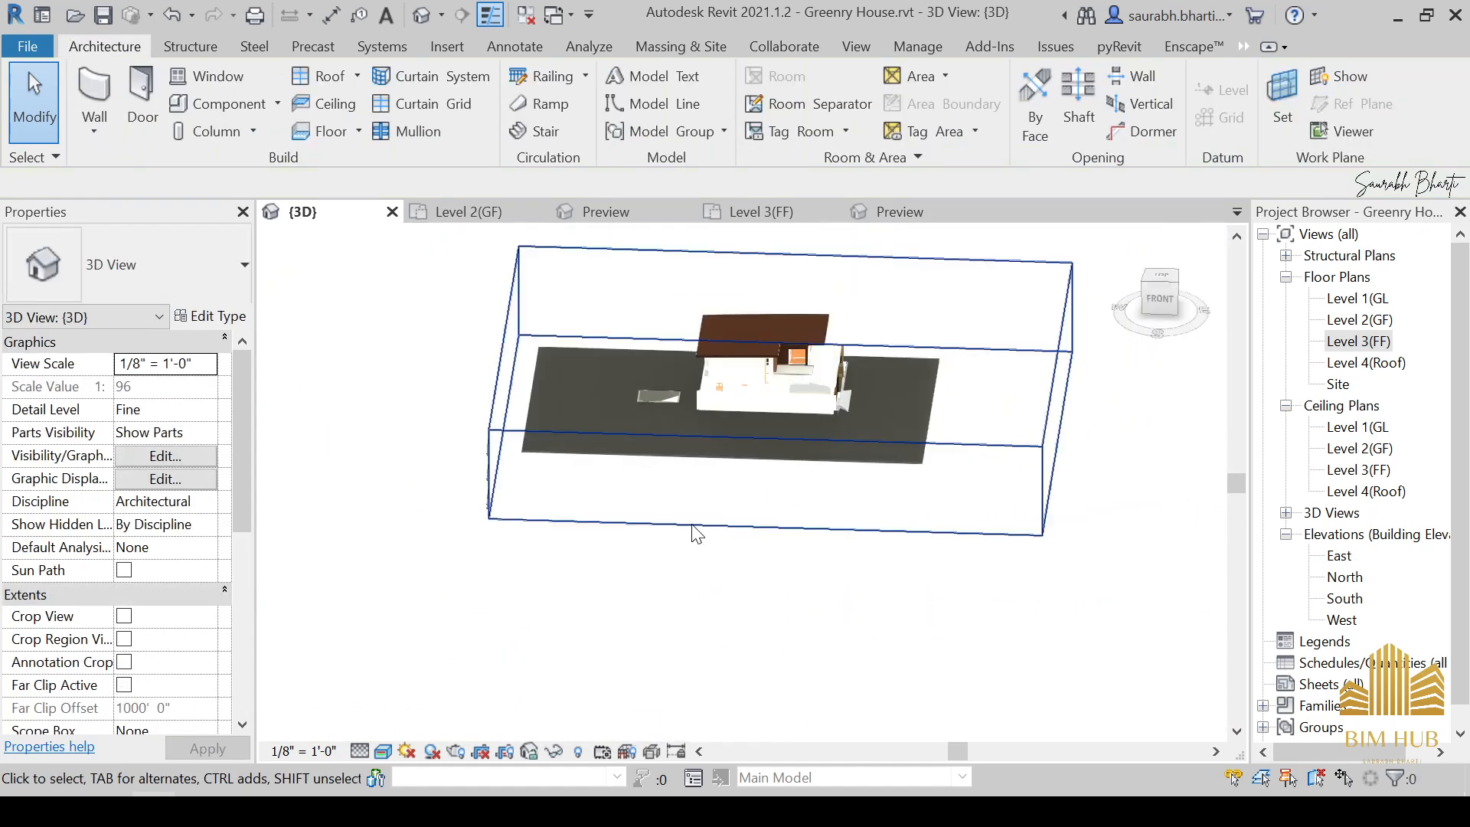
{"action": "scroll", "coordinate": [159, 526], "scroll_direction": "down", "scroll_amount": 4}
{"action": "scroll", "coordinate": [104, 590], "scroll_direction": "down", "scroll_amount": 2}
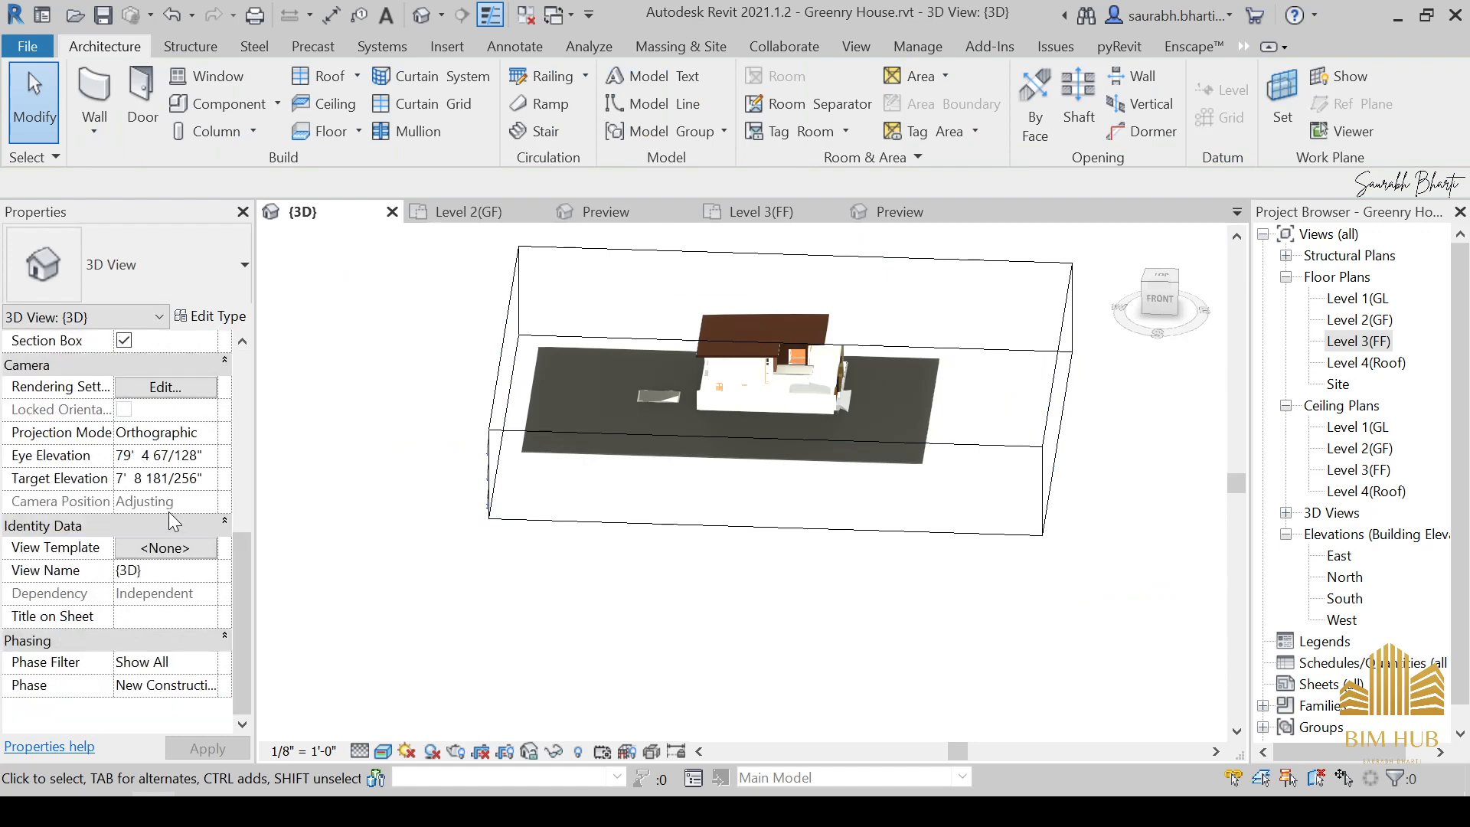
{"action": "scroll", "coordinate": [112, 491], "scroll_direction": "up", "scroll_amount": 6}
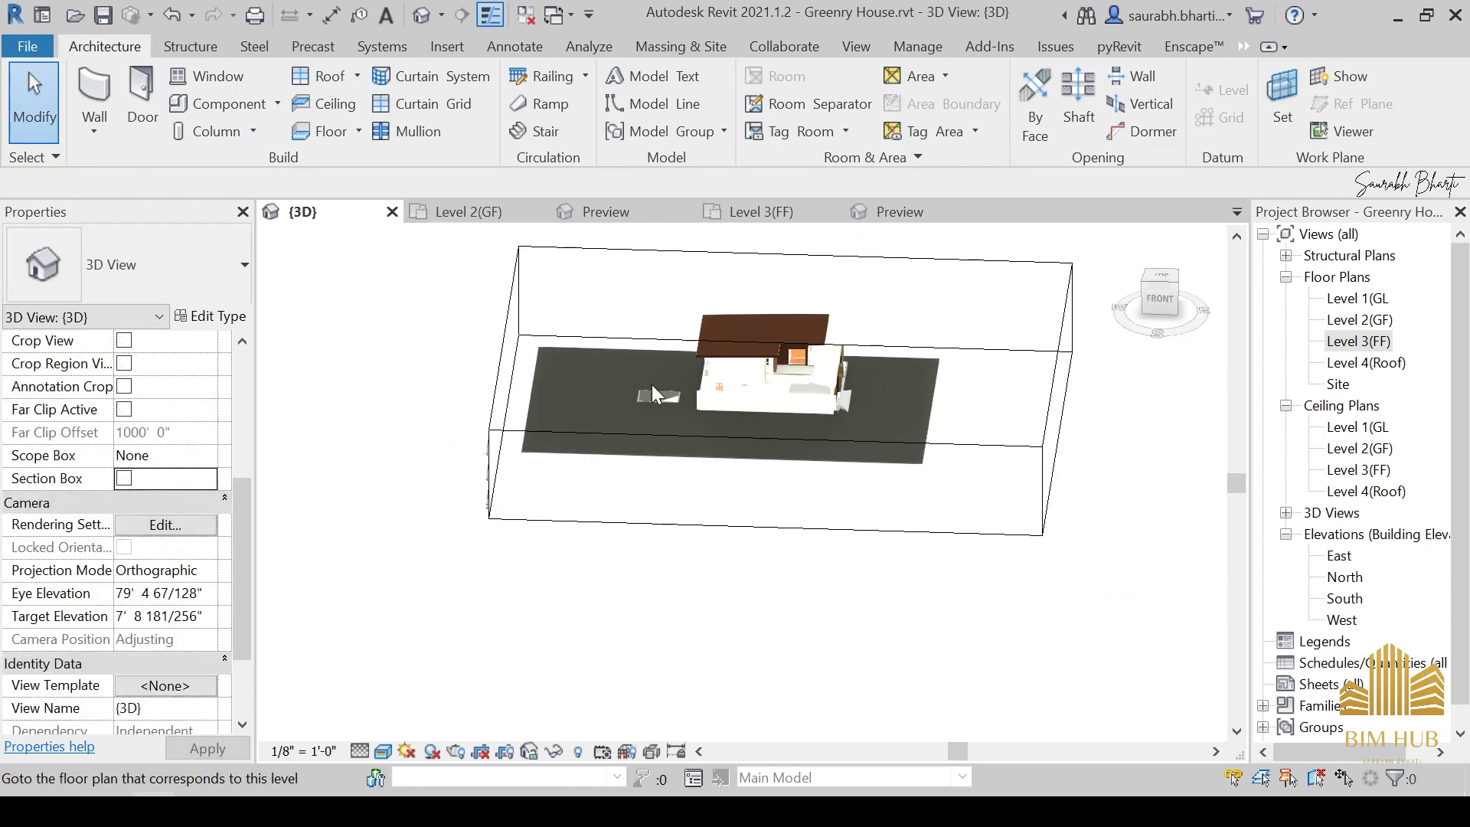
{"action": "middle_click_drag", "start_coordinate": [611, 479], "coordinate": [702, 477], "text": "shift"}
{"action": "scroll", "coordinate": [697, 440], "scroll_direction": "up", "scroll_amount": 5}
{"action": "middle_click_drag", "start_coordinate": [696, 407], "coordinate": [831, 368], "text": "shift"}
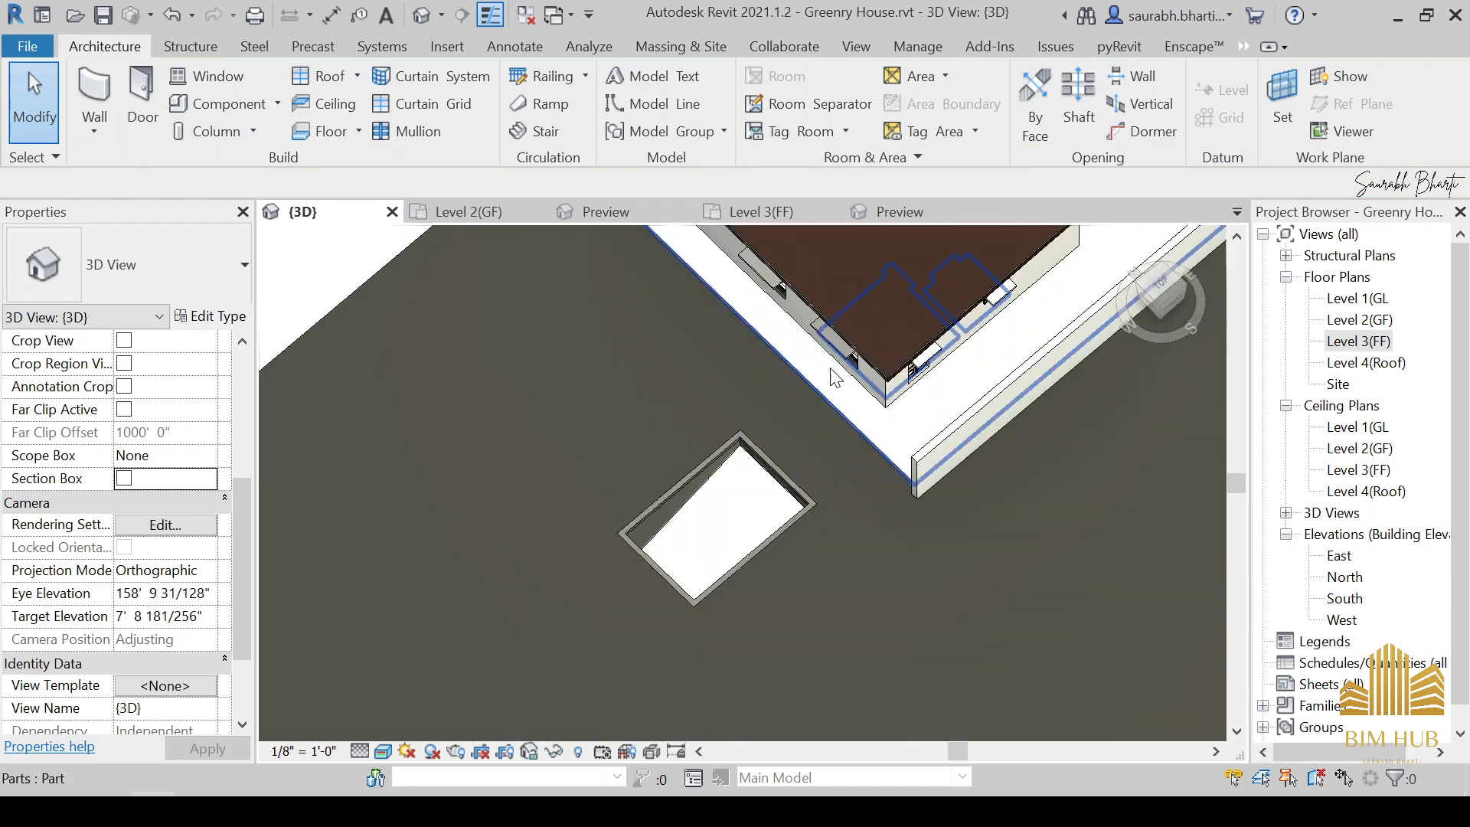
{"action": "left_click", "coordinate": [829, 400]}
{"action": "scroll", "coordinate": [828, 438], "scroll_direction": "down", "scroll_amount": 2}
{"action": "mouse_move", "coordinate": [828, 438]}
{"action": "middle_mouse_down", "text": "shift"}
{"action": "mouse_move", "coordinate": [861, 545]}
{"action": "mouse_move", "coordinate": [778, 601]}
{"action": "mouse_move", "coordinate": [940, 278]}
{"action": "mouse_move", "coordinate": [831, 419]}
{"action": "middle_mouse_up", "text": "shift"}
{"action": "left_click", "coordinate": [943, 99]}
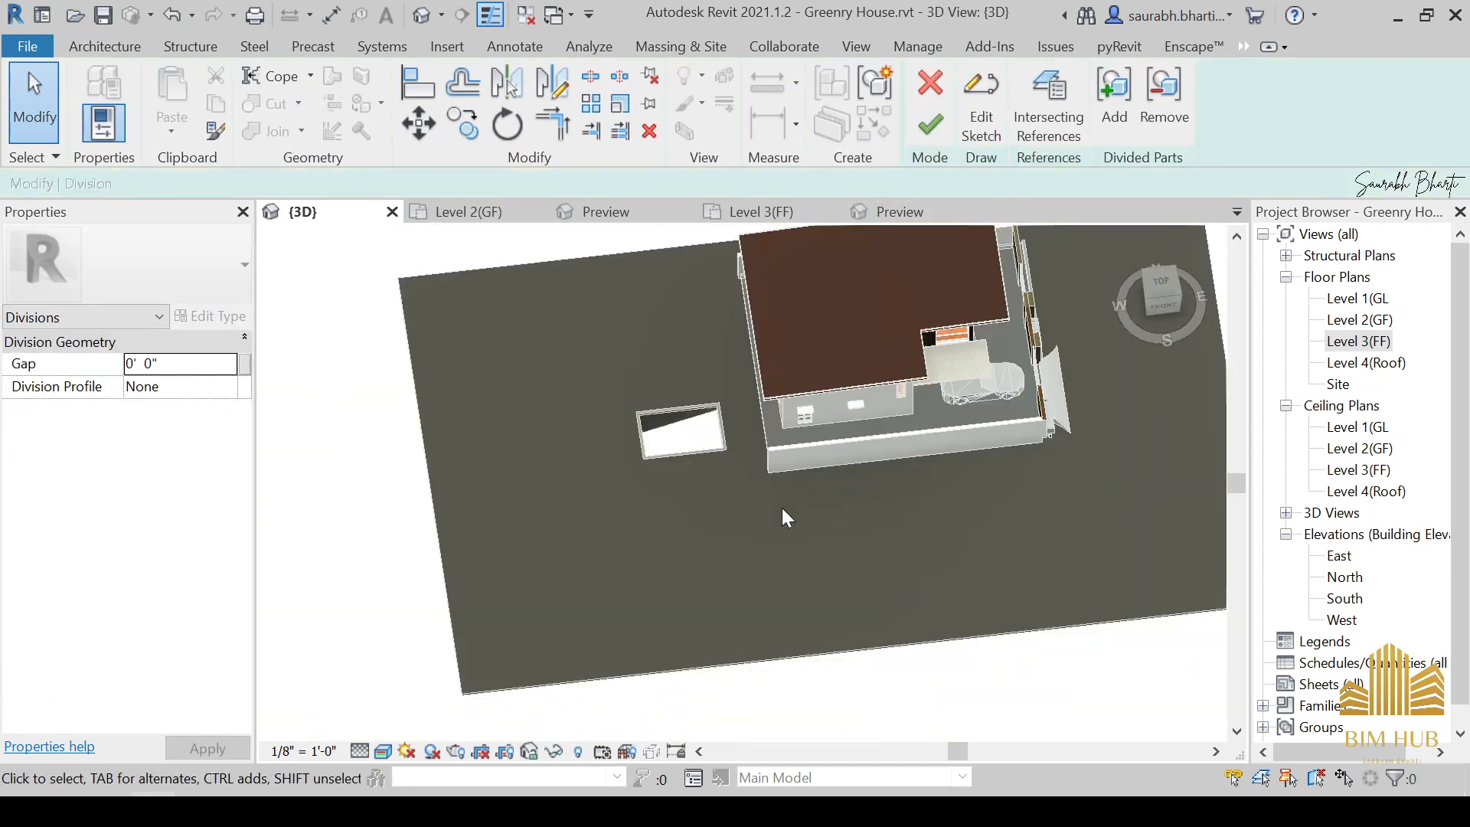
{"action": "scroll", "coordinate": [768, 416], "scroll_direction": "up", "scroll_amount": 2}
{"action": "left_click", "coordinate": [769, 416]}
{"action": "scroll", "coordinate": [770, 463], "scroll_direction": "down", "scroll_amount": 2}
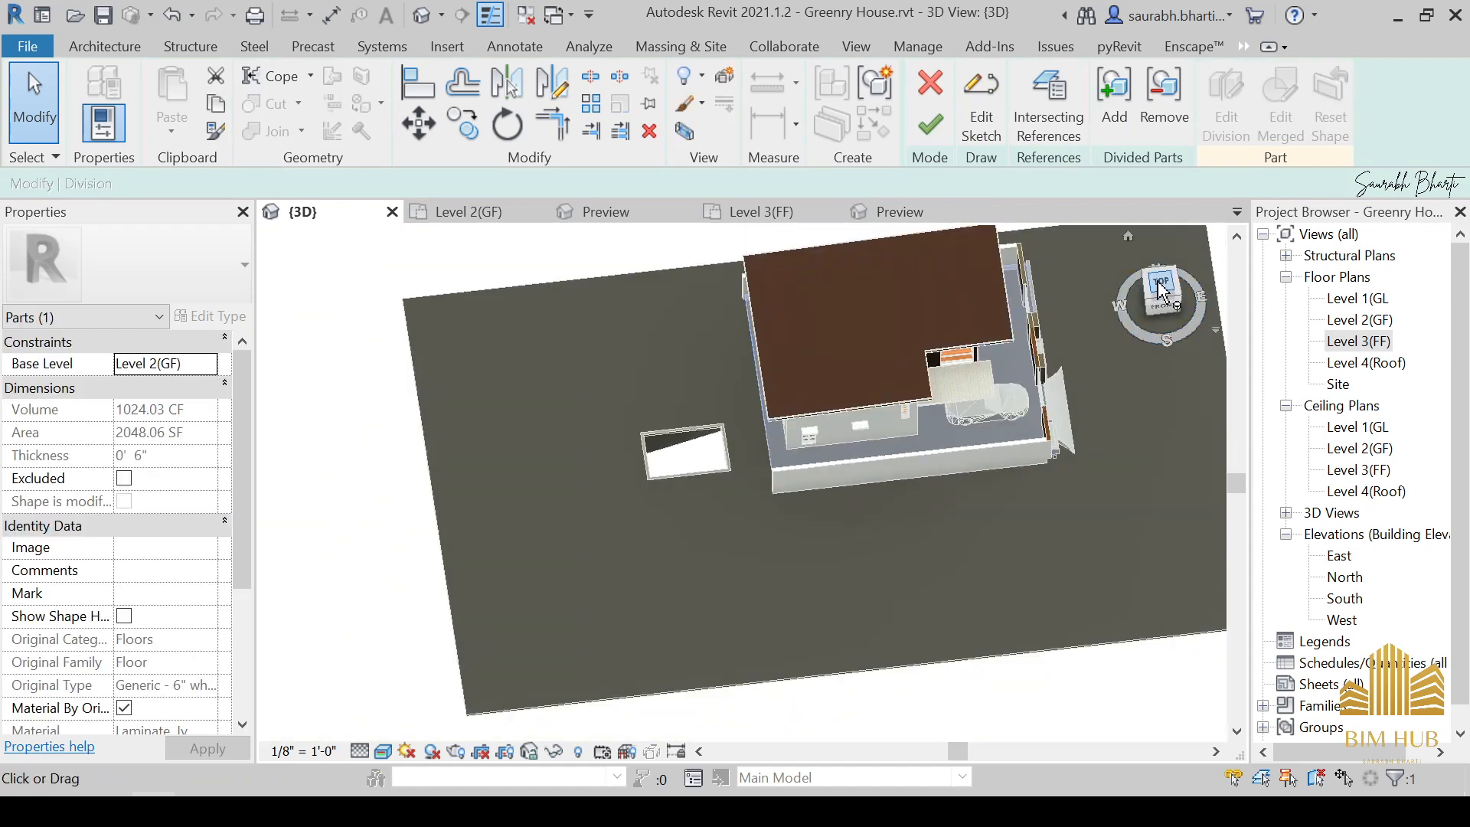
{"action": "left_click", "coordinate": [1142, 294]}
{"action": "left_click", "coordinate": [980, 115]}
{"action": "middle_click_drag", "start_coordinate": [521, 647], "coordinate": [675, 642]}
{"action": "left_click", "coordinate": [948, 86]}
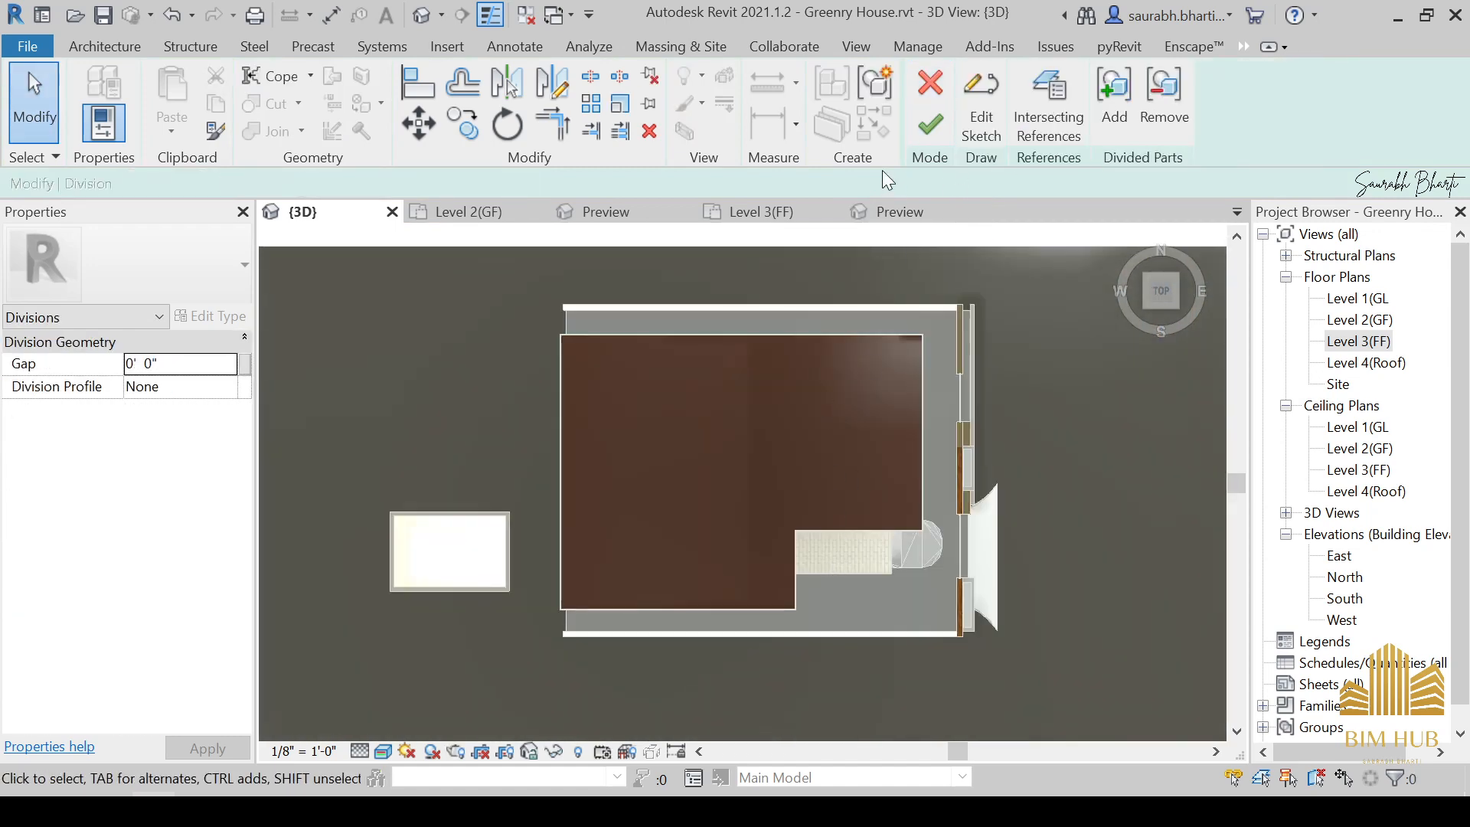
{"action": "left_click", "coordinate": [944, 93]}
Examine the whole house, its boundary walls and the front facade from several sides in the 3D view.
{"action": "middle_click_drag", "start_coordinate": [824, 390], "coordinate": [1010, 647], "text": "shift"}
{"action": "left_click", "coordinate": [904, 539]}
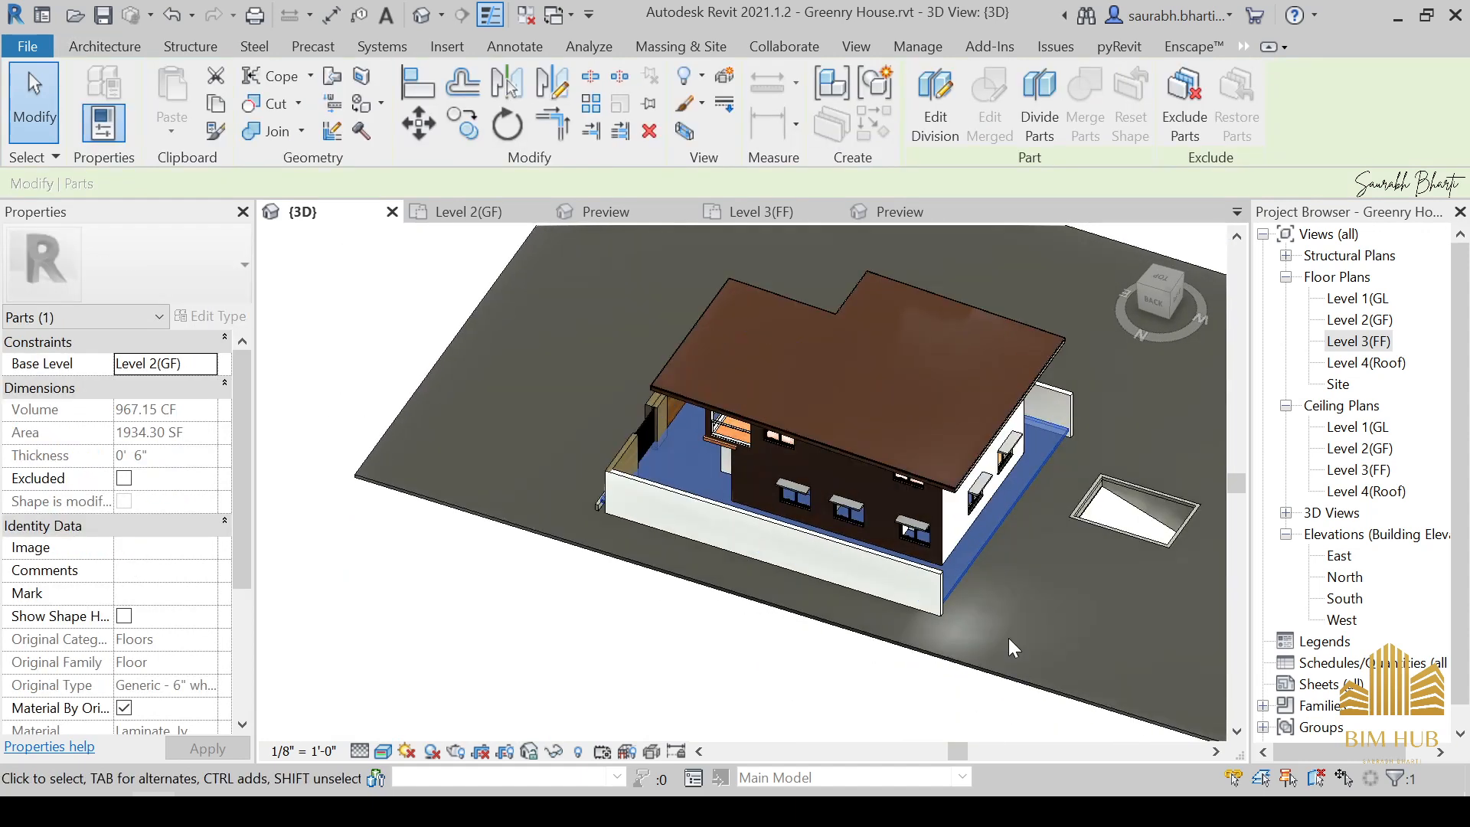
{"action": "middle_click_drag", "start_coordinate": [993, 558], "coordinate": [881, 601], "text": "shift"}
{"action": "left_click", "coordinate": [872, 667]}
{"action": "middle_click_drag", "start_coordinate": [1041, 605], "coordinate": [444, 551], "text": "shift"}
{"action": "middle_click_drag", "start_coordinate": [714, 588], "coordinate": [880, 535], "text": "shift"}
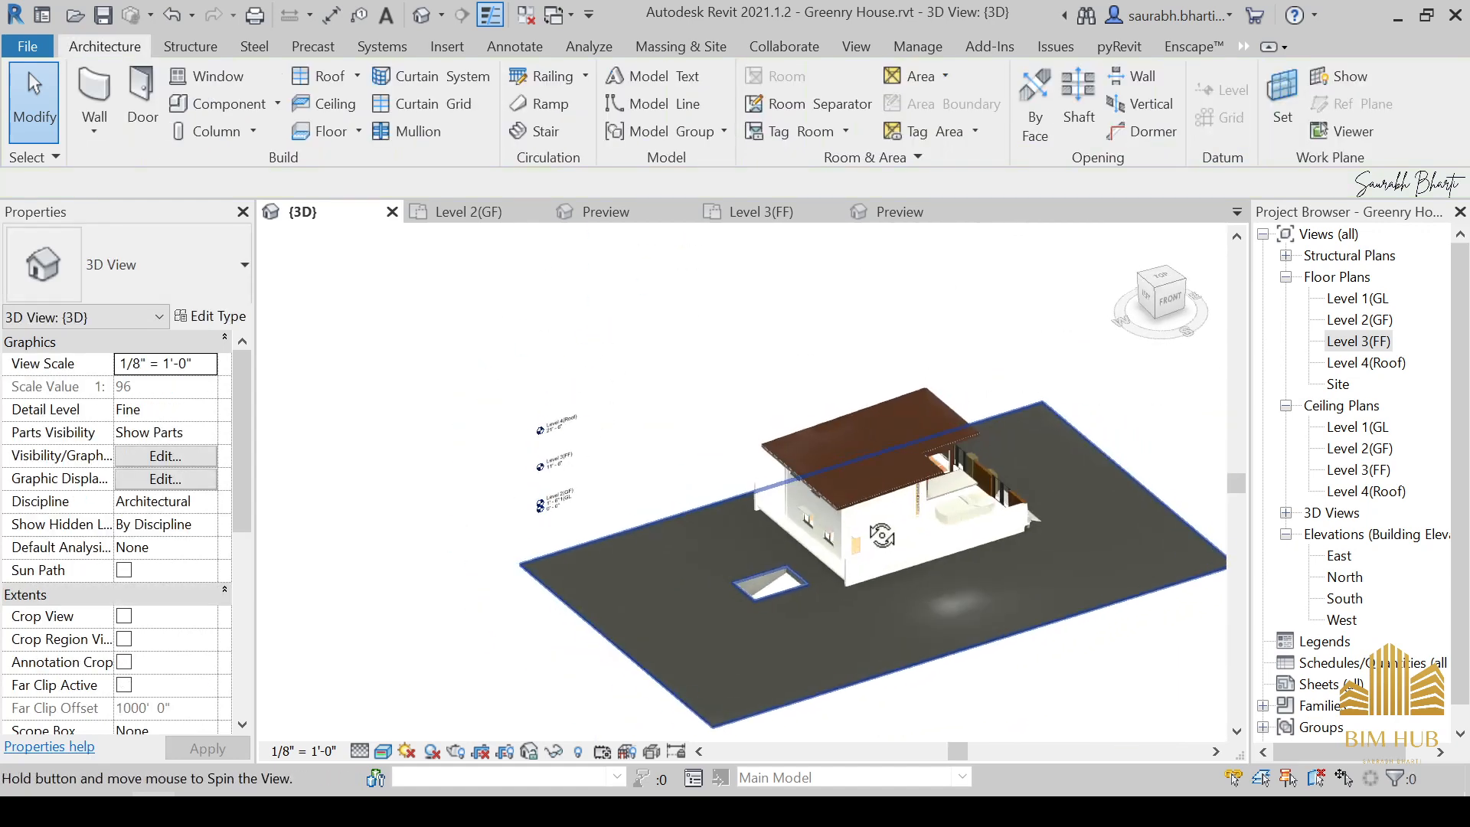
{"action": "scroll", "coordinate": [796, 590], "scroll_direction": "up", "scroll_amount": 4}
{"action": "scroll", "coordinate": [797, 586], "scroll_direction": "down", "scroll_amount": 2}
{"action": "middle_click_drag", "start_coordinate": [885, 589], "coordinate": [761, 574], "text": "shift"}
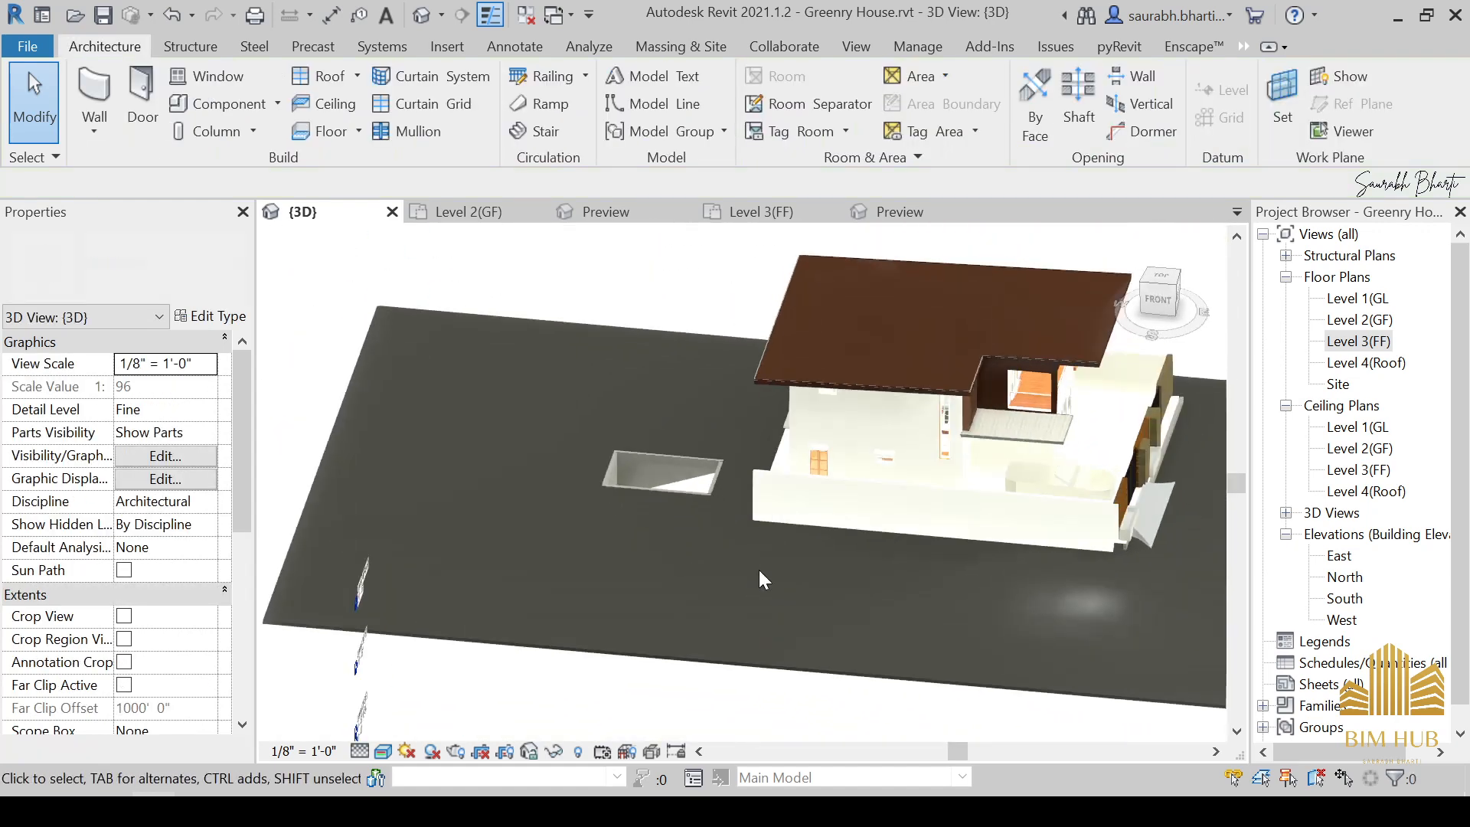
{"action": "scroll", "coordinate": [1095, 582], "scroll_direction": "down", "scroll_amount": 3}
{"action": "middle_click_drag", "start_coordinate": [1102, 595], "coordinate": [880, 578], "text": "shift"}
{"action": "scroll", "coordinate": [991, 553], "scroll_direction": "up", "scroll_amount": 2}
{"action": "scroll", "coordinate": [765, 604], "scroll_direction": "up", "scroll_amount": 4}
{"action": "middle_click_drag", "start_coordinate": [991, 551], "coordinate": [625, 549]}
{"action": "scroll", "coordinate": [823, 514], "scroll_direction": "down", "scroll_amount": 3}
{"action": "scroll", "coordinate": [625, 545], "scroll_direction": "up", "scroll_amount": 6}
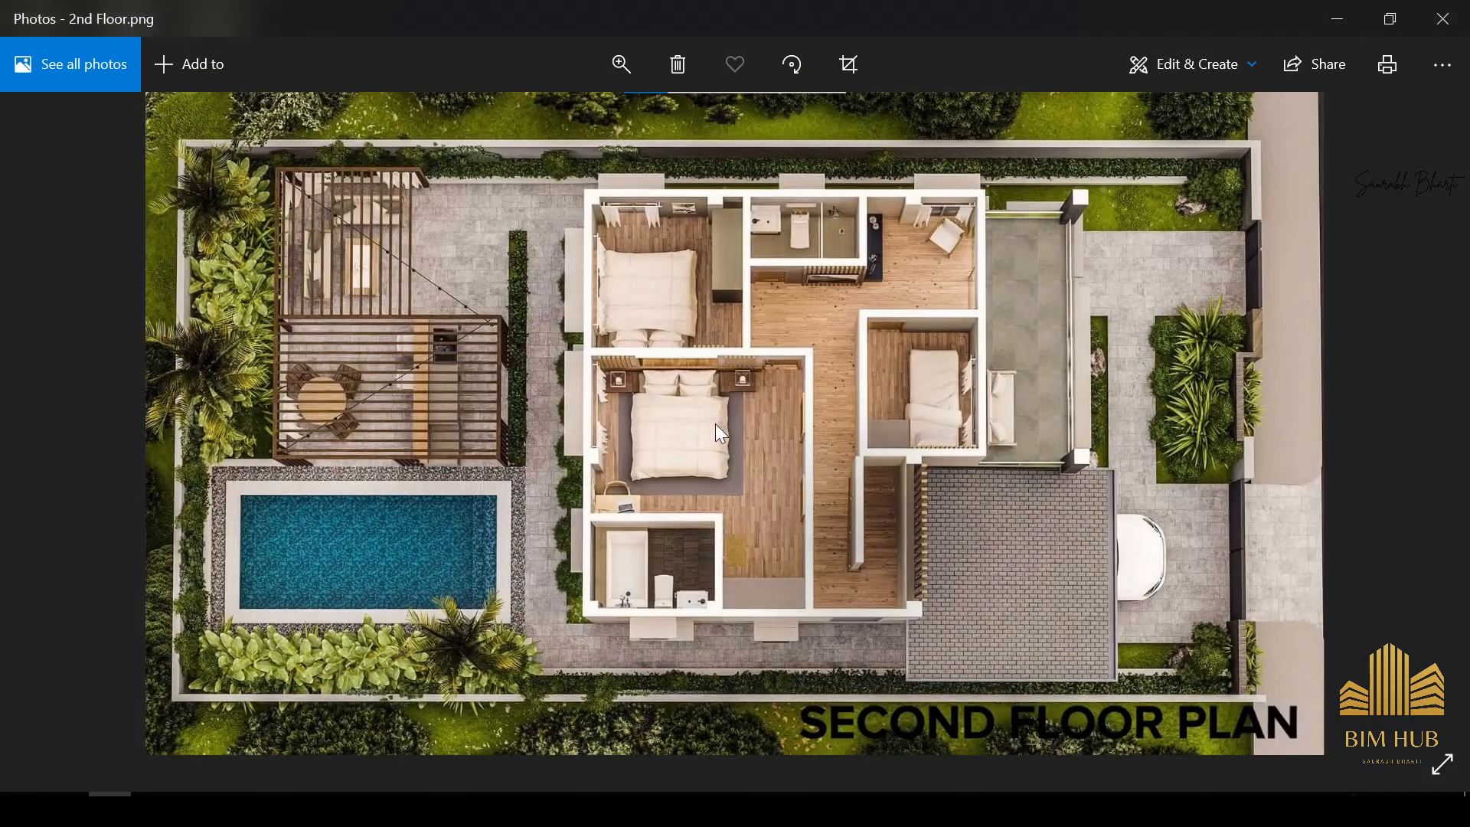
Show the exterior reference image 2.png and examine the upper part of the facade up close.
{"action": "key", "text": "Left"}
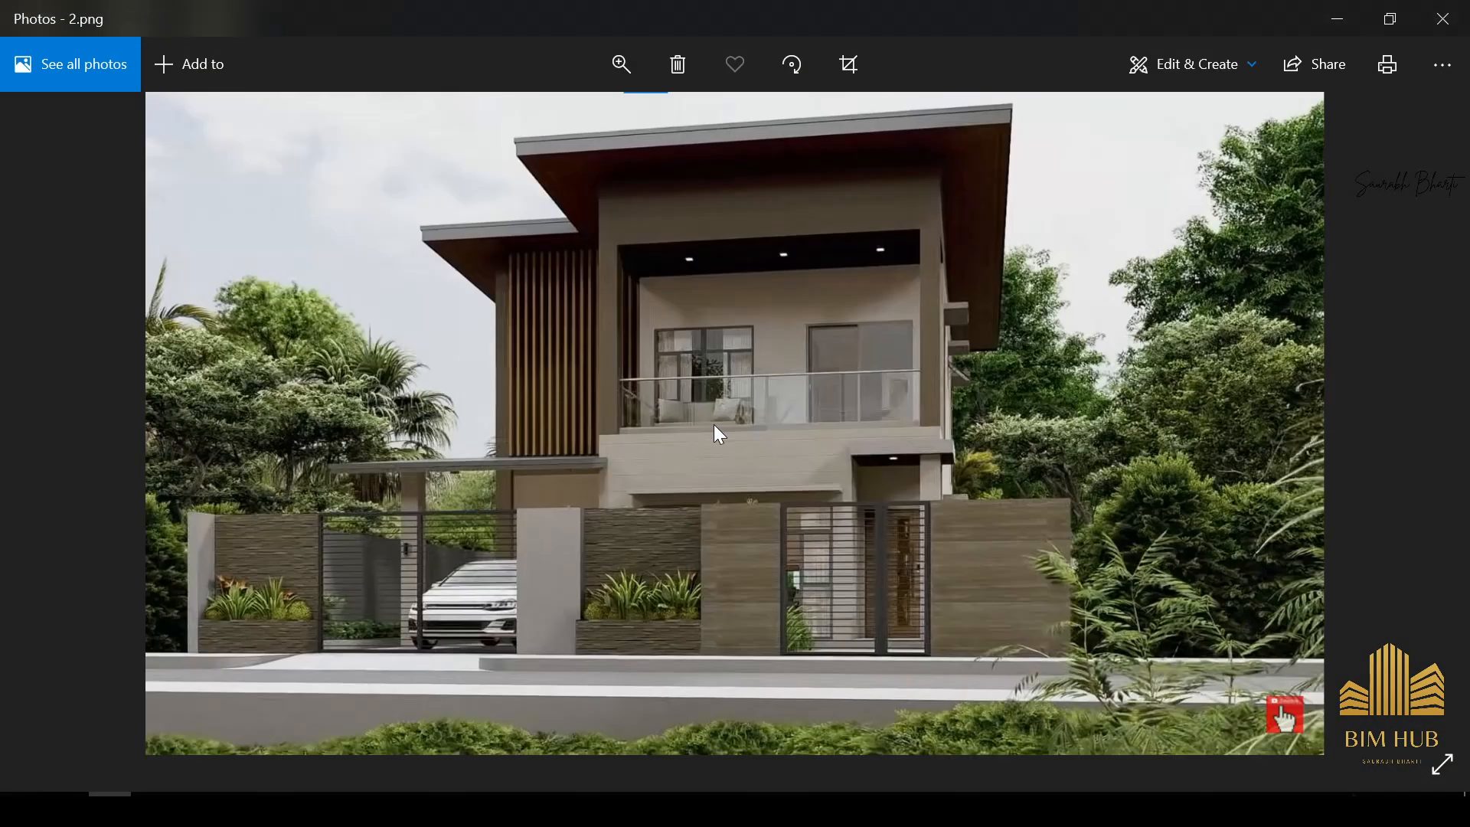
{"action": "double_click", "coordinate": [773, 151]}
{"action": "left_click_drag", "start_coordinate": [733, 209], "coordinate": [703, 339]}
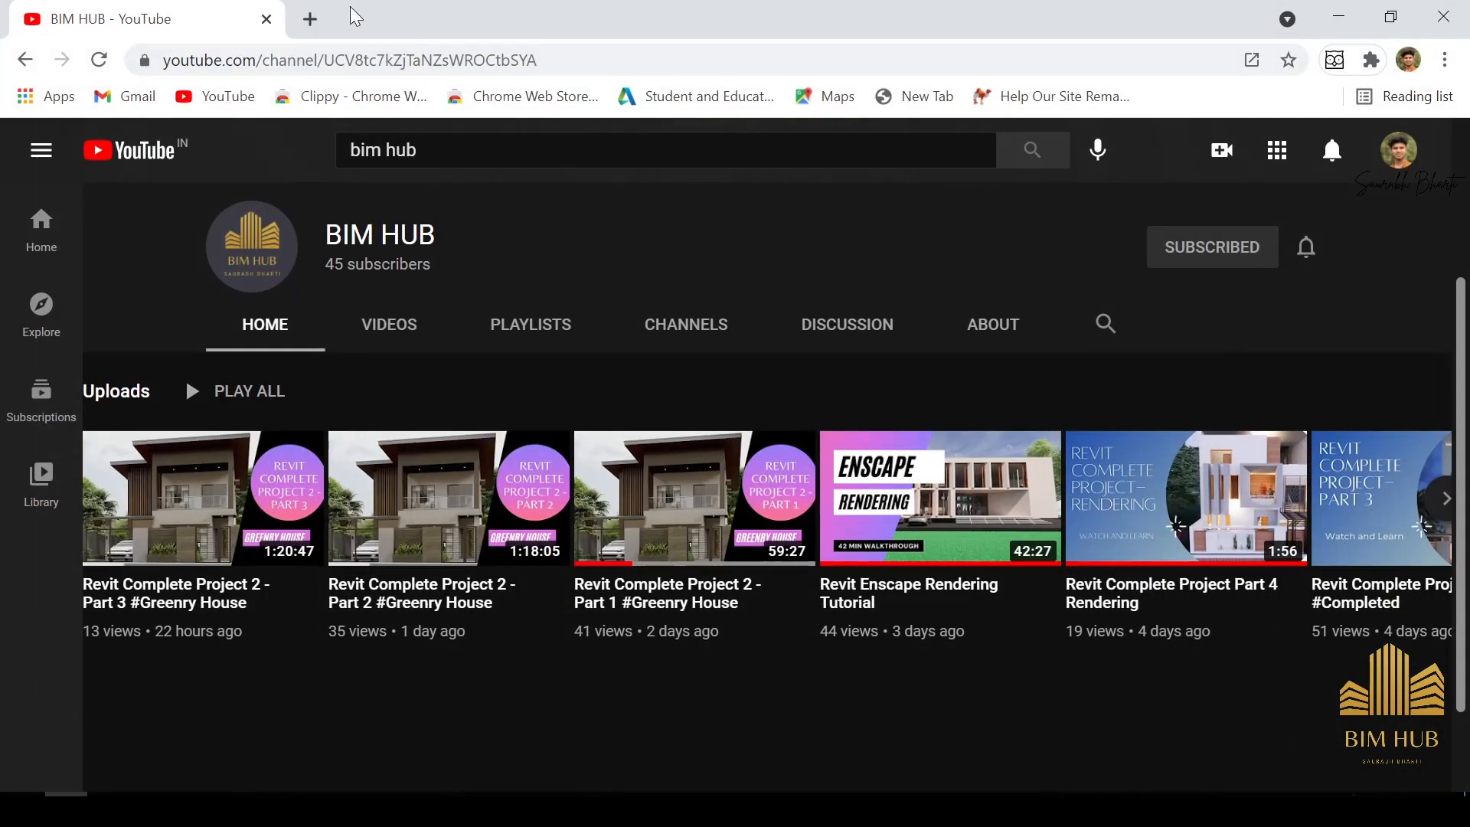
Open color.adobe.com/create in a new browser tab and go to its Extract Theme page.
{"action": "left_click", "coordinate": [317, 15]}
{"action": "type", "text": "ado"}
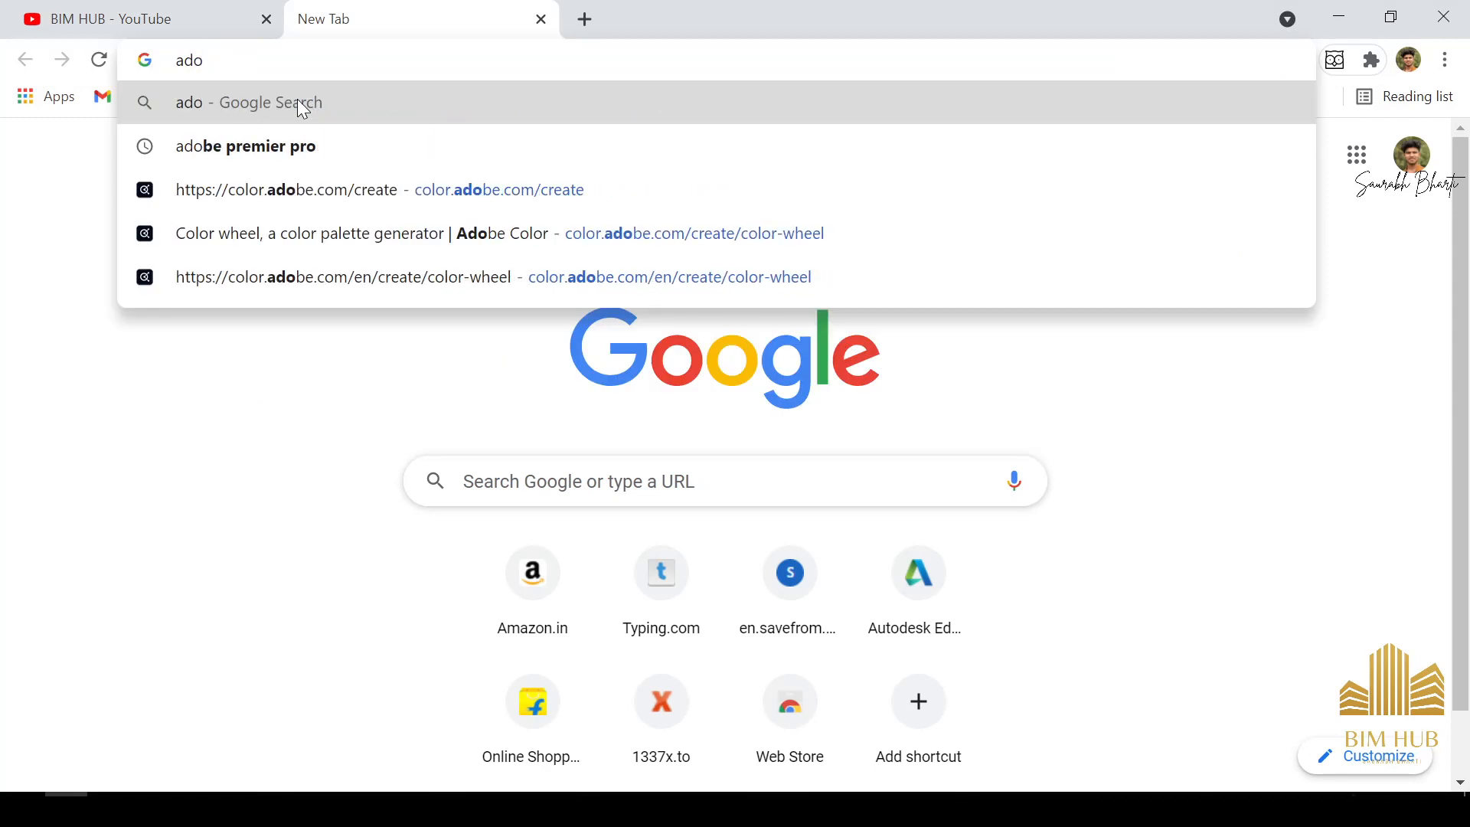
{"action": "left_click", "coordinate": [330, 207]}
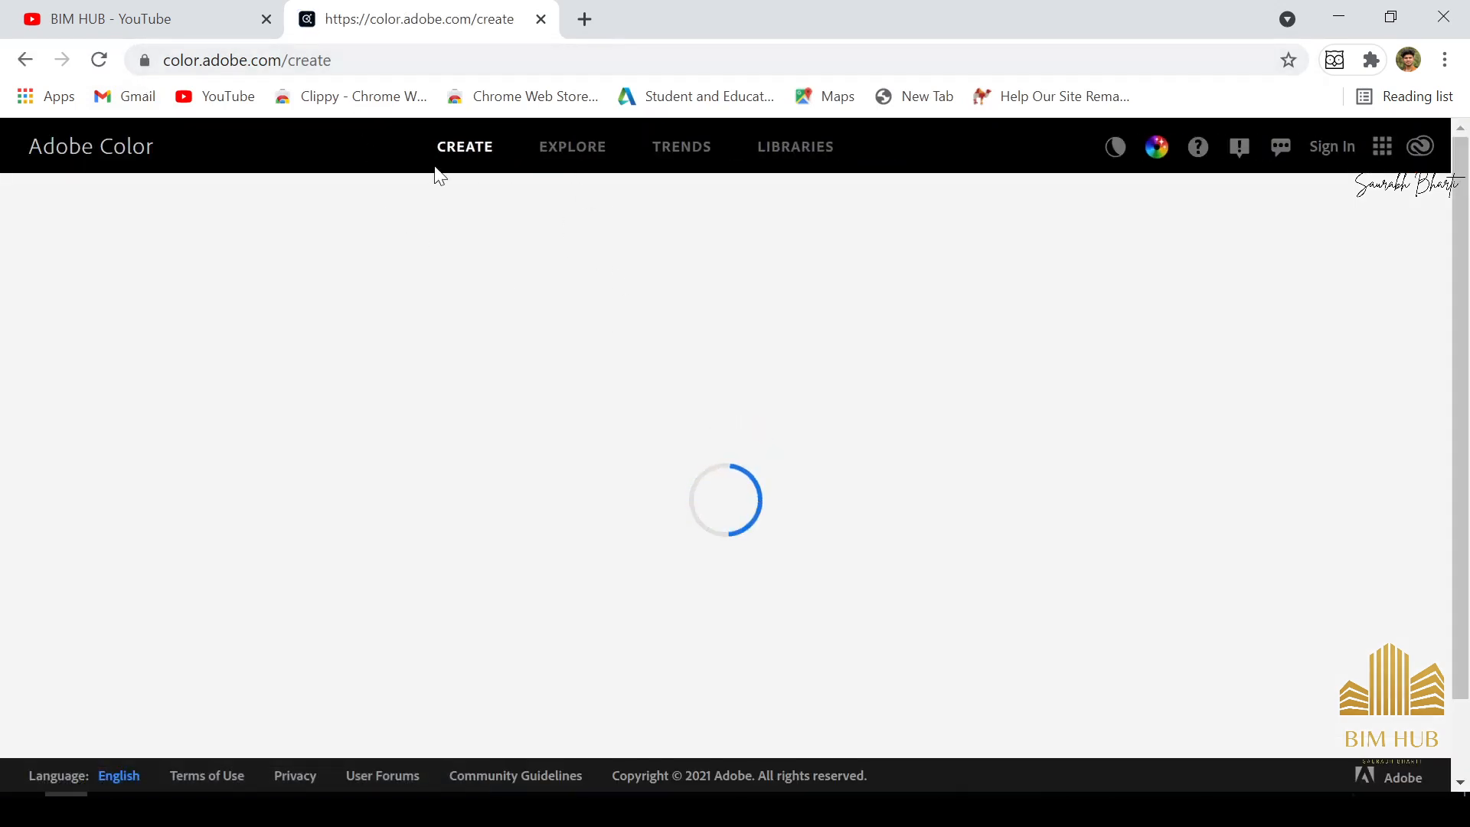
{"action": "left_click", "coordinate": [197, 229]}
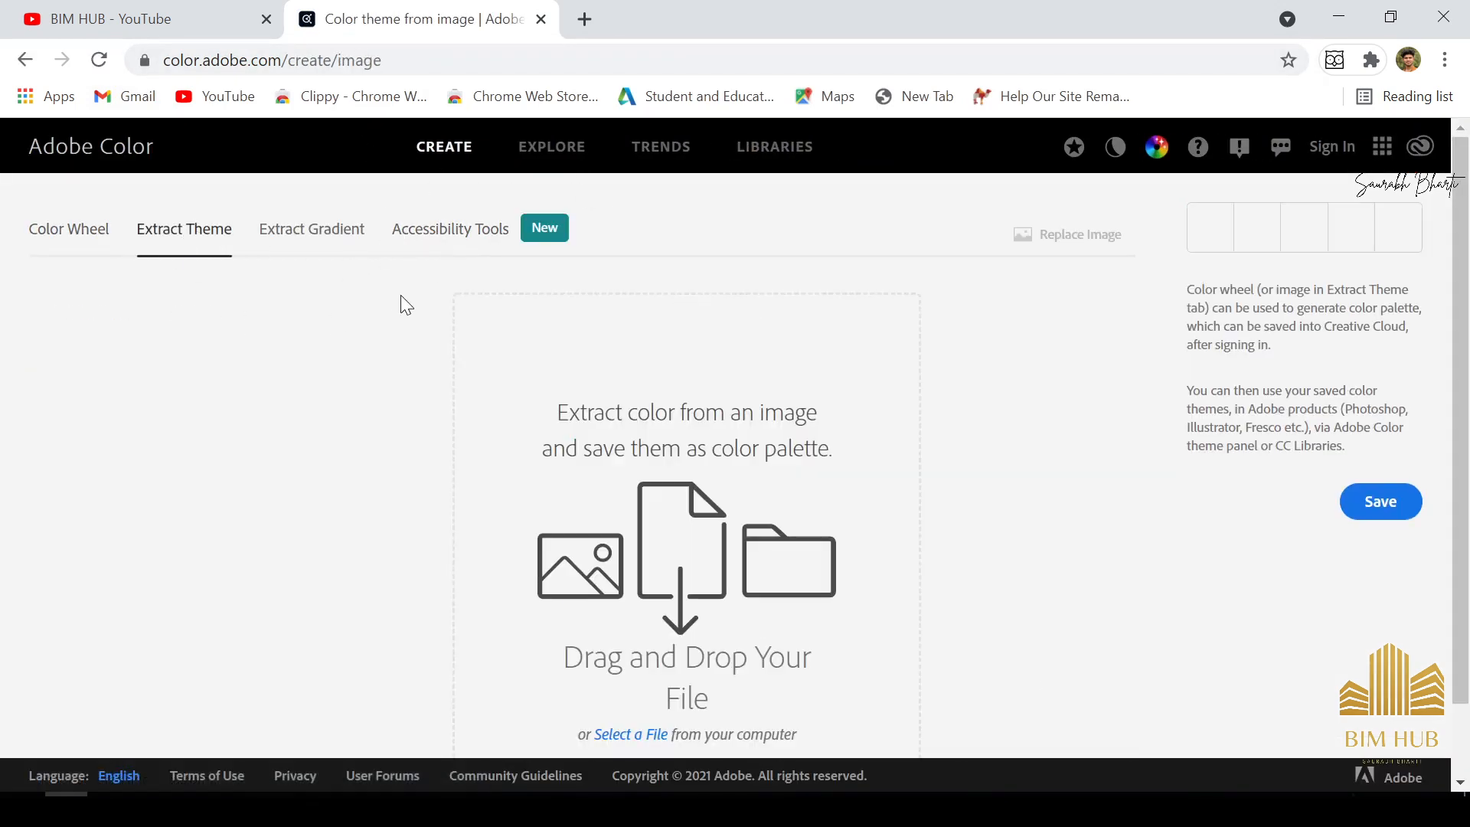
{"action": "scroll", "coordinate": [608, 462], "scroll_direction": "down", "scroll_amount": 1}
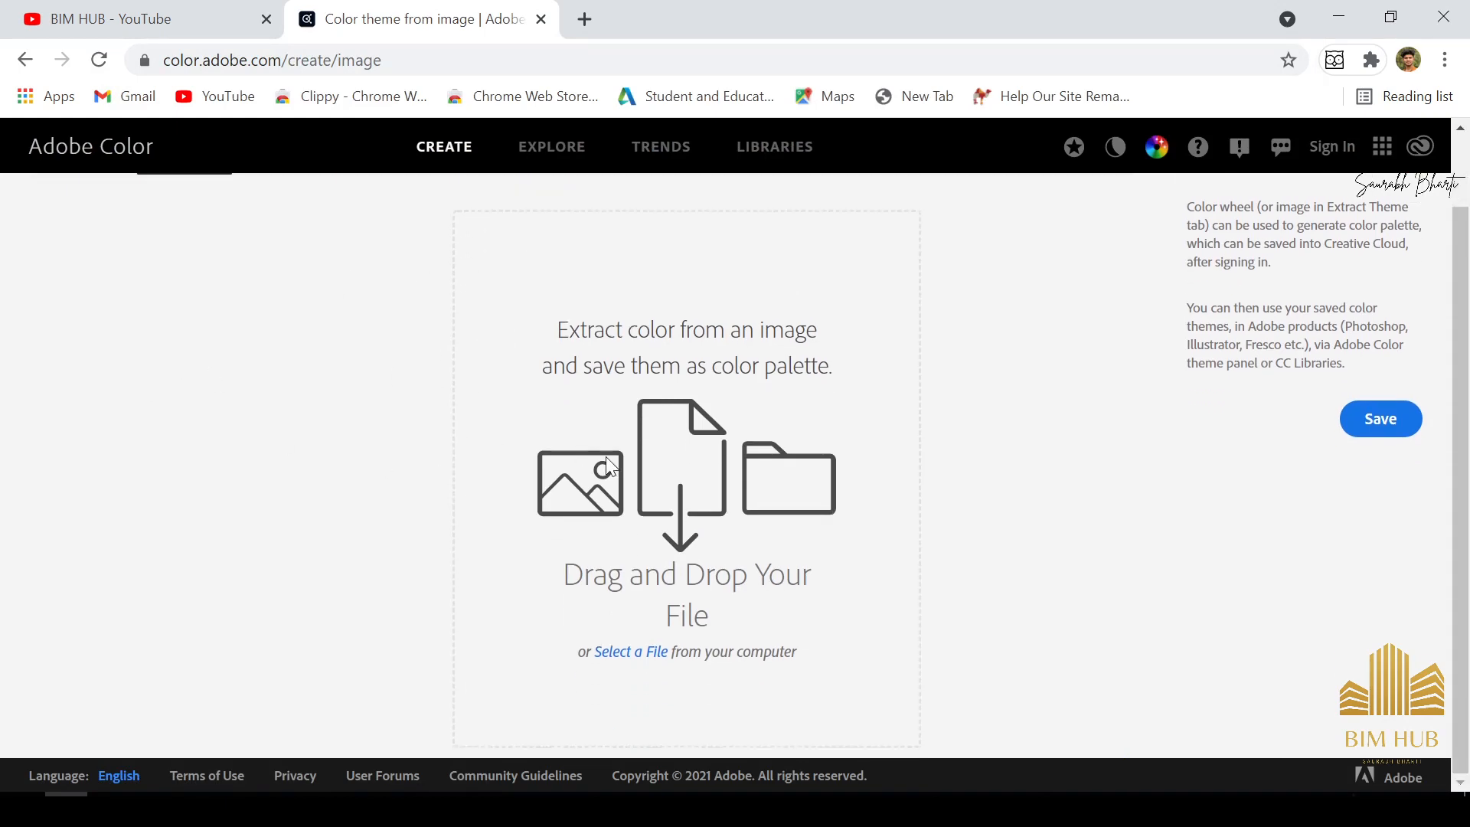
Load 2.png from the Refrence folder and move the brown colour sampler onto the wall above the balcony.
{"action": "left_click", "coordinate": [621, 658]}
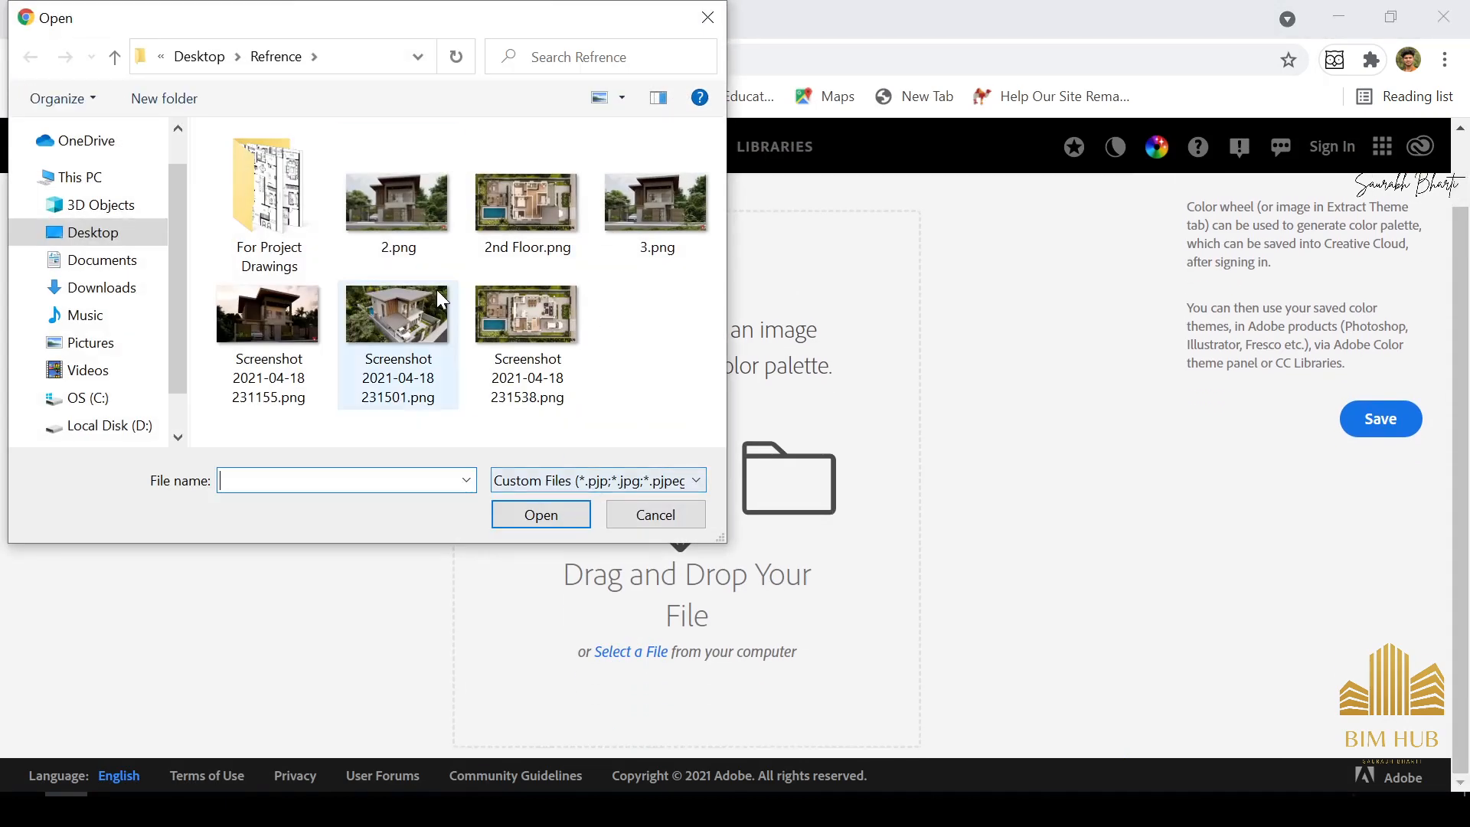
{"action": "left_click", "coordinate": [415, 196]}
{"action": "double_click", "coordinate": [417, 198]}
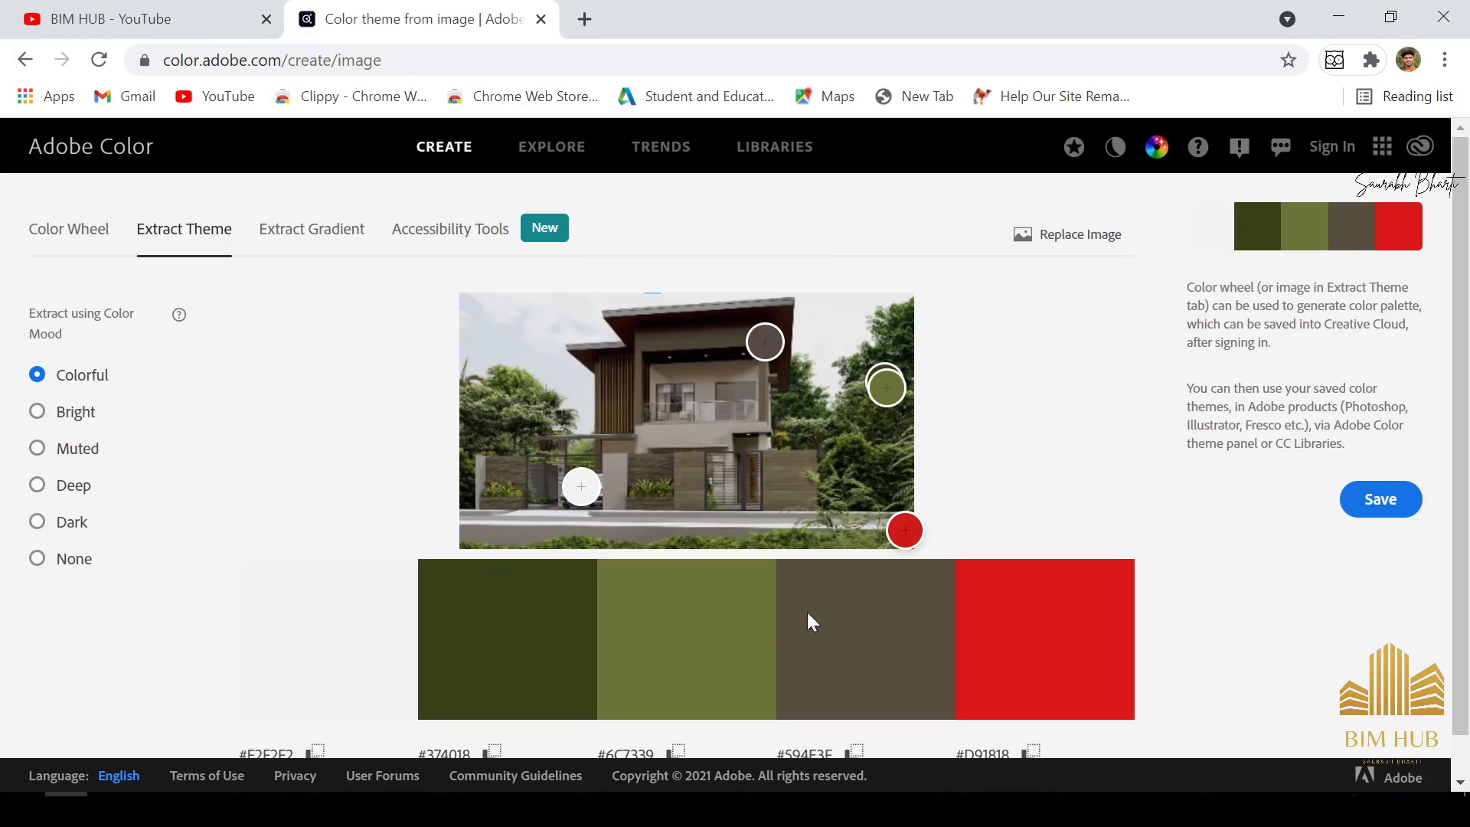
{"action": "left_click_drag", "start_coordinate": [758, 335], "coordinate": [748, 329]}
{"action": "scroll", "coordinate": [878, 646], "scroll_direction": "down", "scroll_amount": 1}
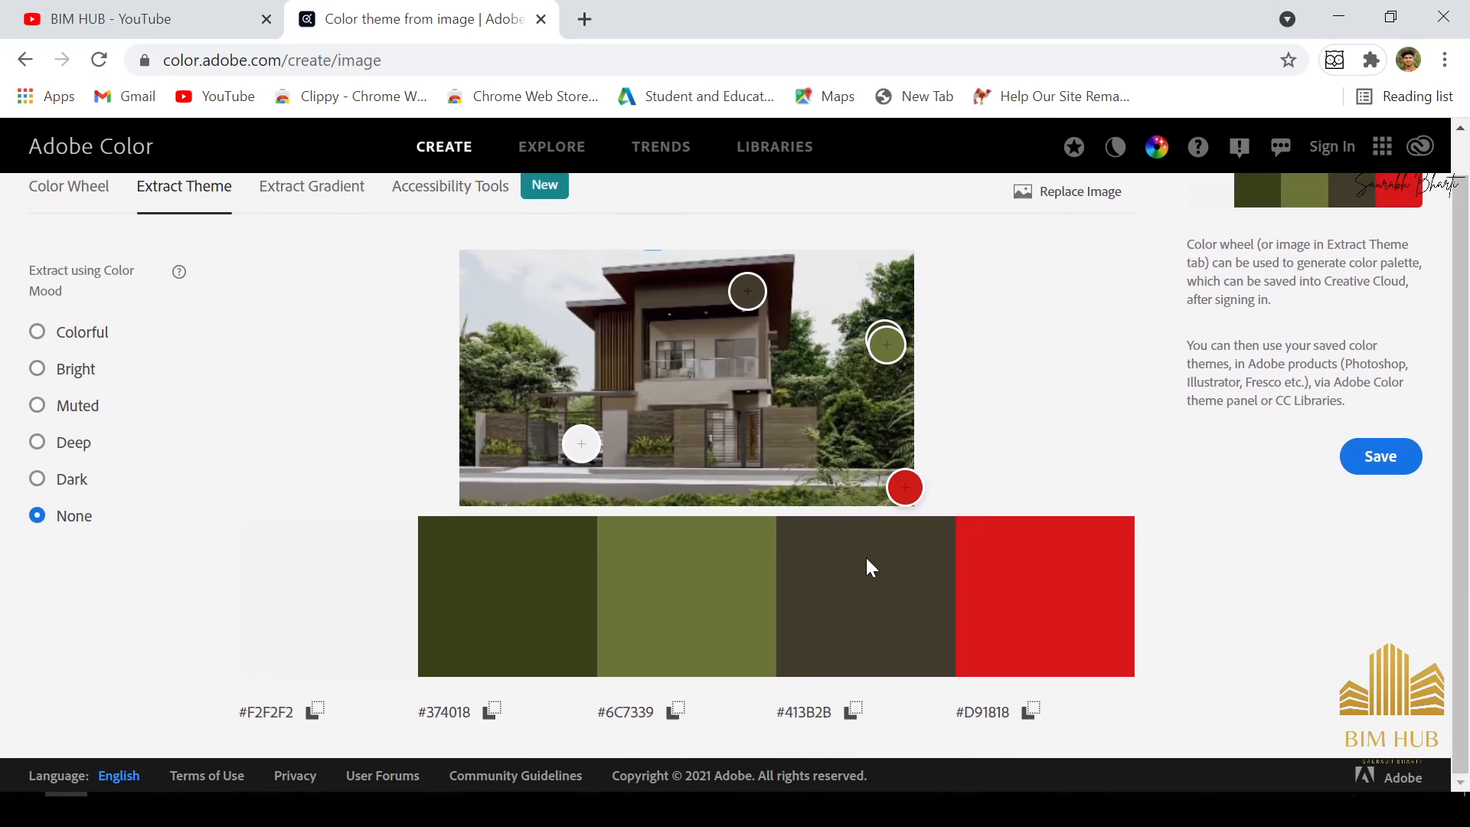
Try to save a screen snip of the extracted dark brown swatch as a PNG on the Desktop.
{"action": "key", "text": "super+shift+s"}
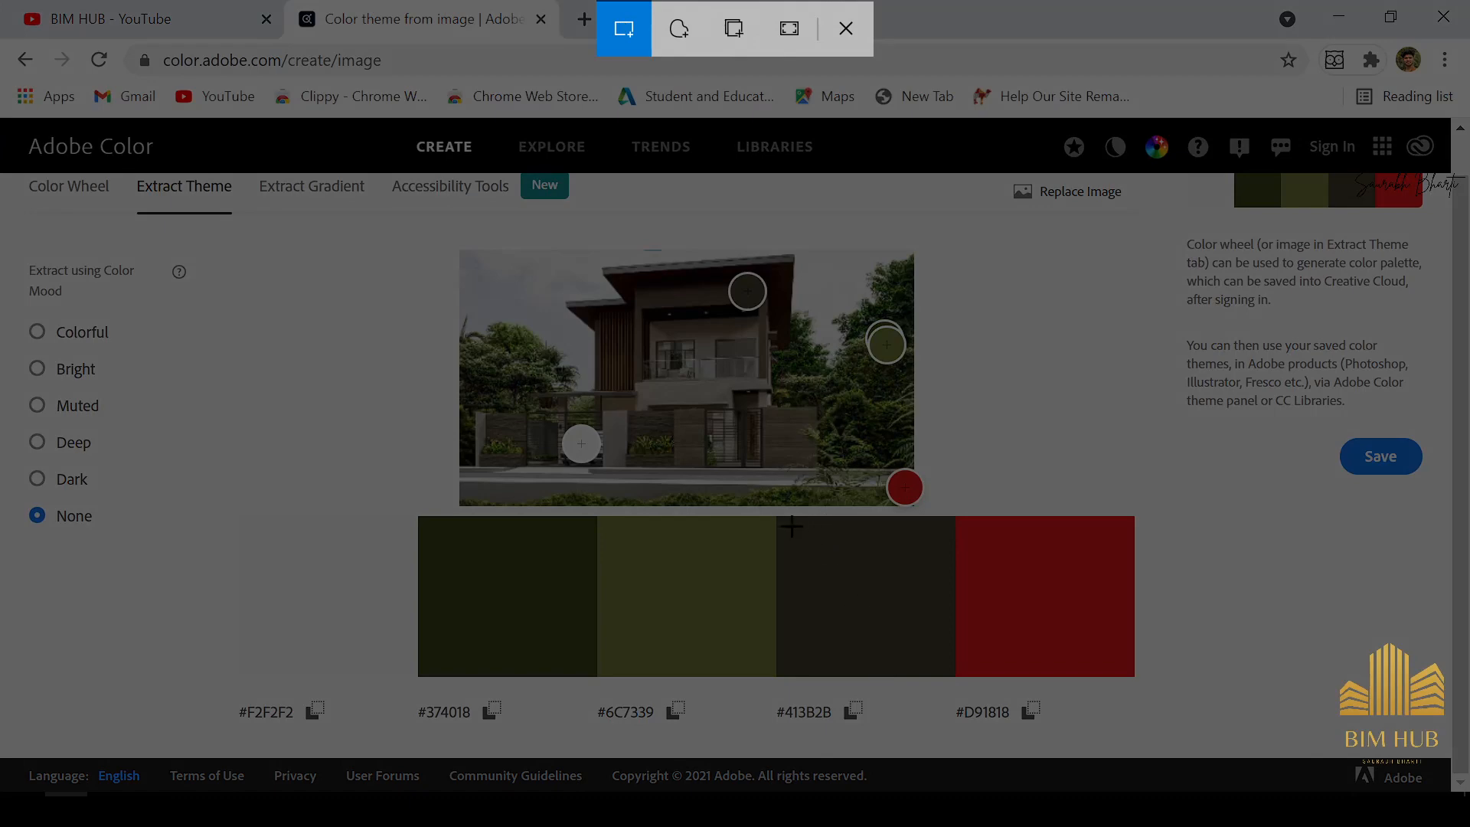
{"action": "left_click_drag", "start_coordinate": [792, 526], "coordinate": [946, 663]}
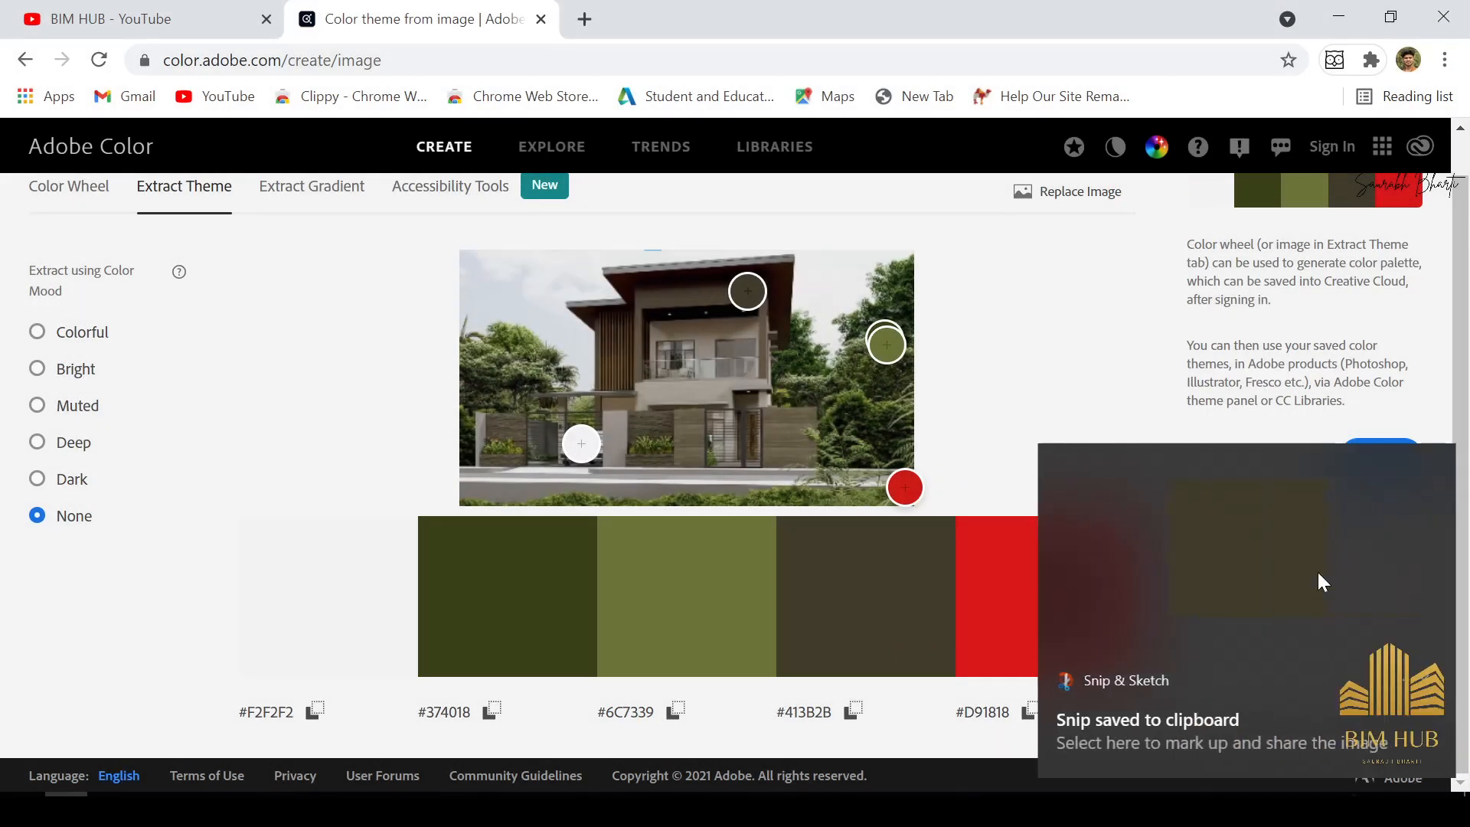
{"action": "left_click", "coordinate": [1328, 587]}
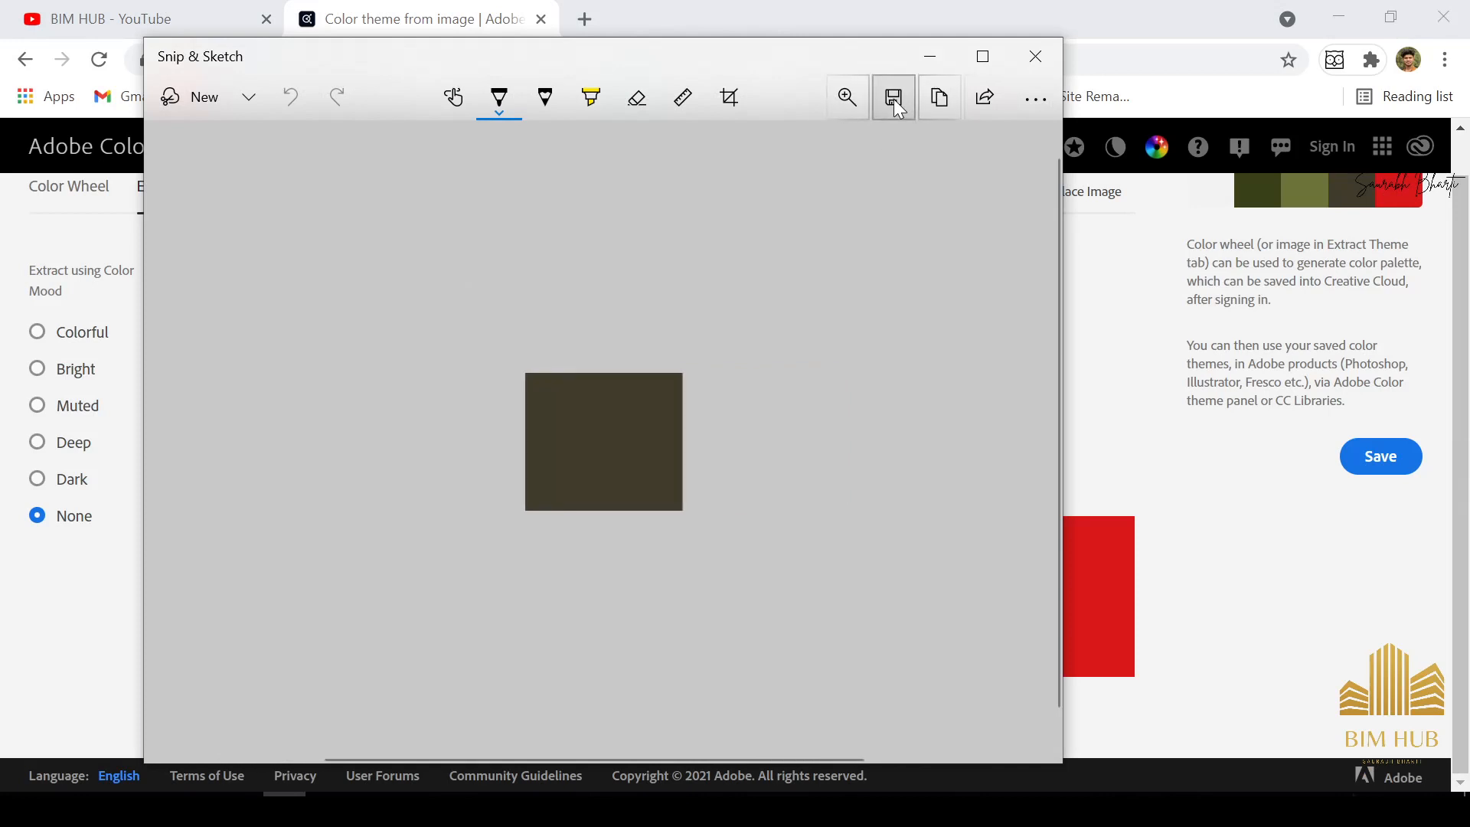
{"action": "left_click", "coordinate": [893, 98]}
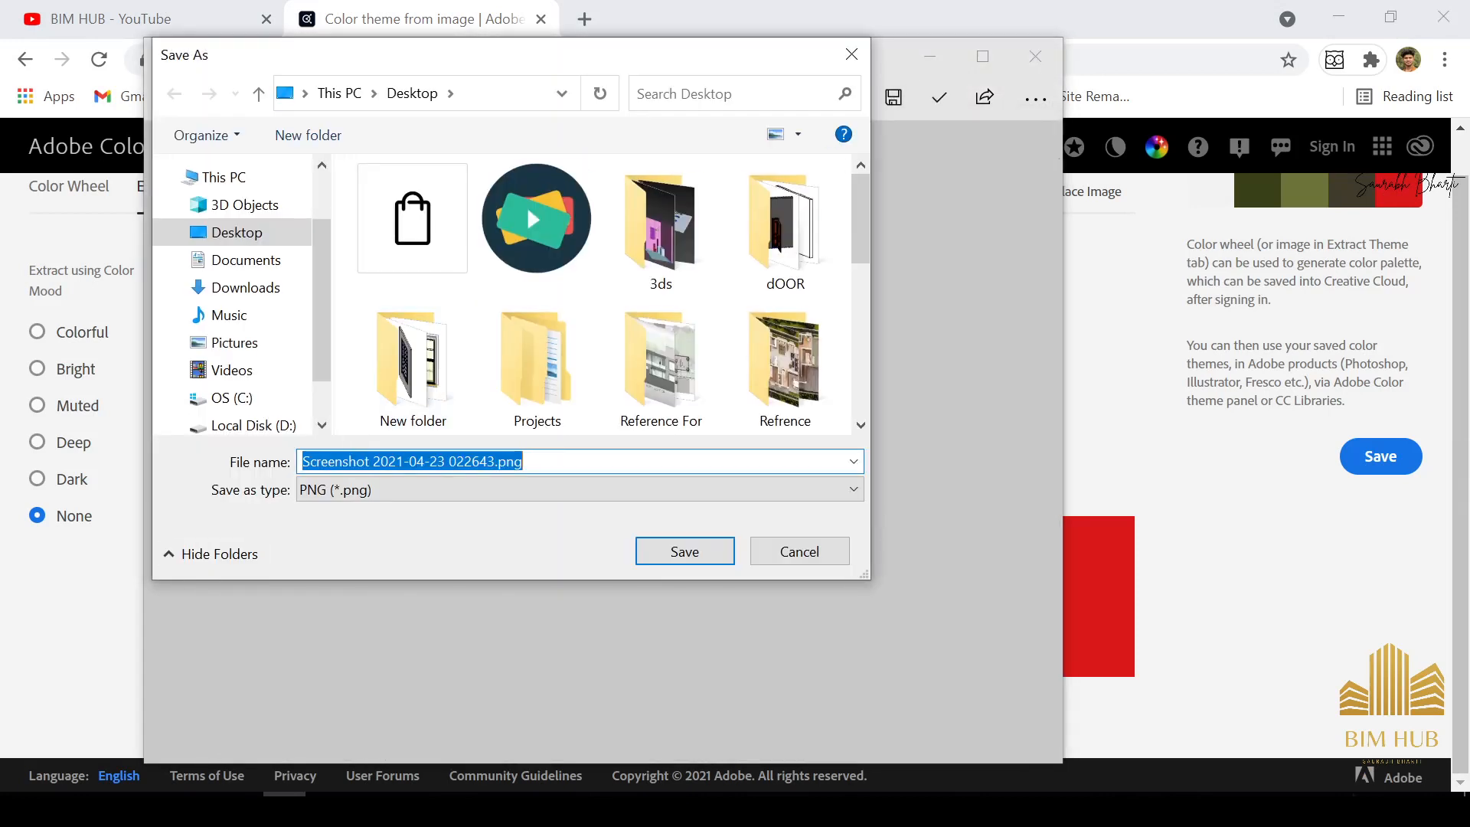
{"action": "left_click", "coordinate": [818, 557]}
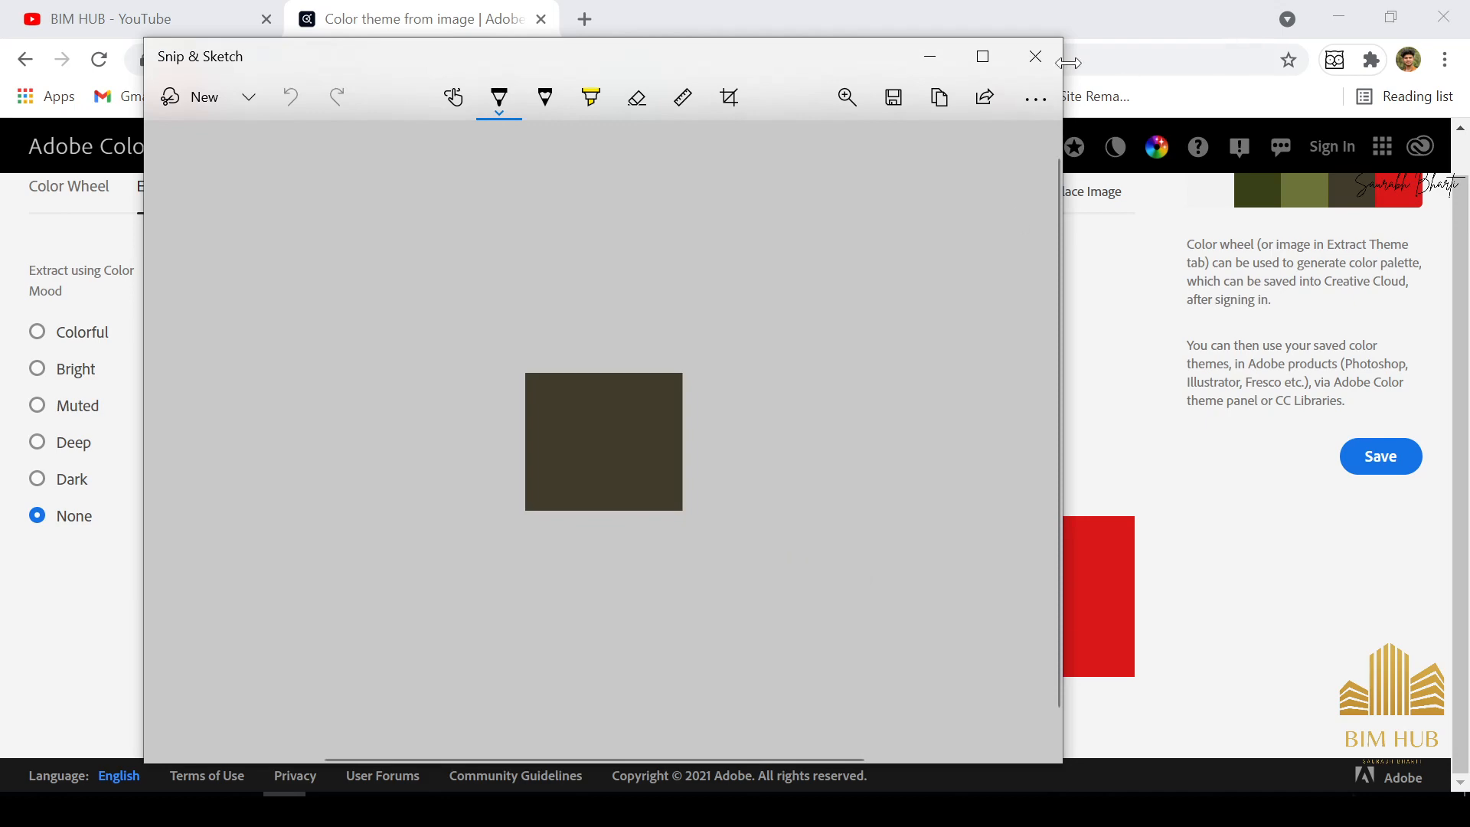
{"action": "left_click", "coordinate": [1036, 56]}
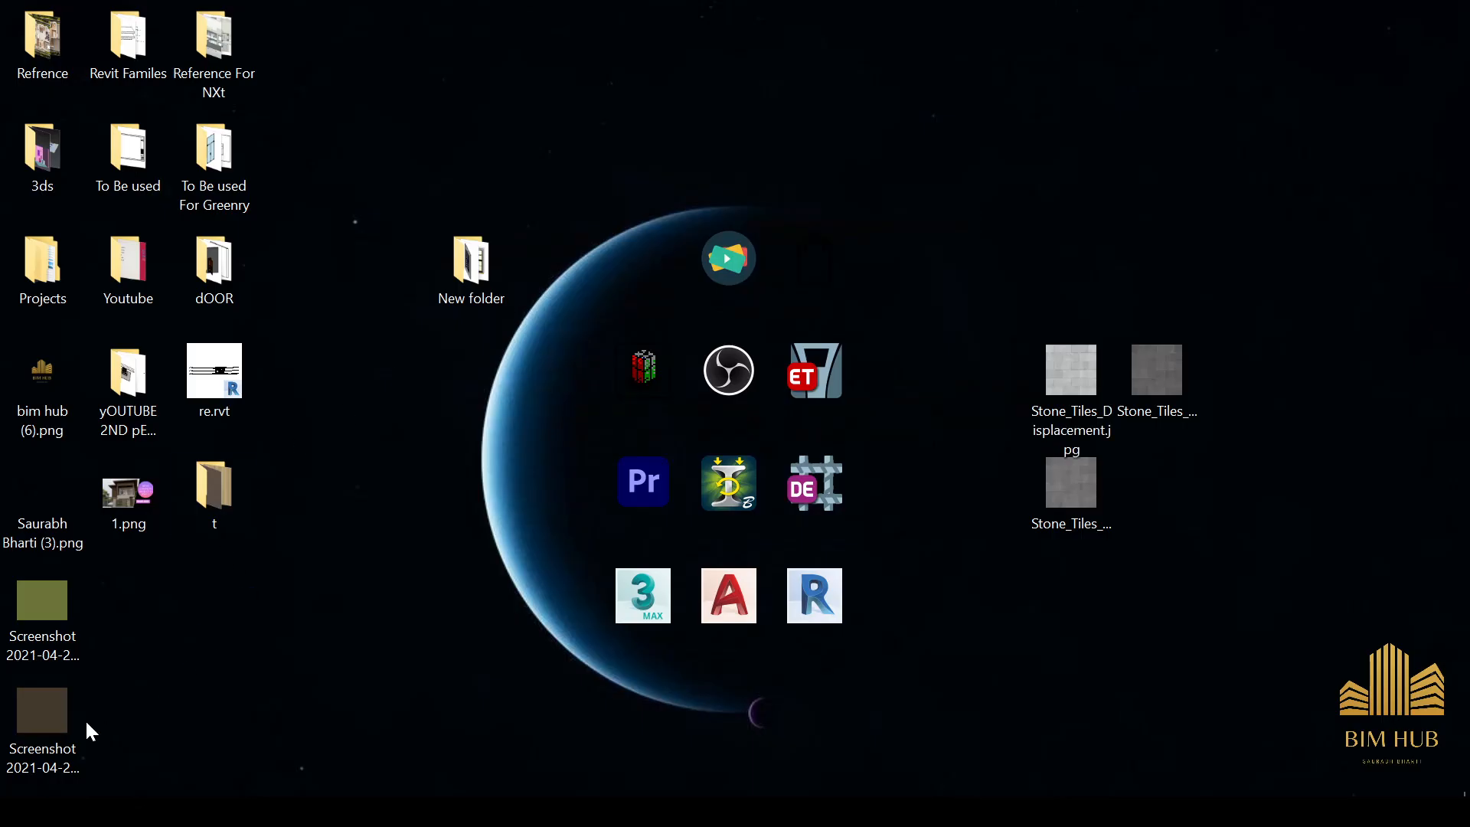
Open Revit's project materials, check the wall paint colour of 1.wall Chocolate, and delete that material.
{"action": "left_click", "coordinate": [76, 724]}
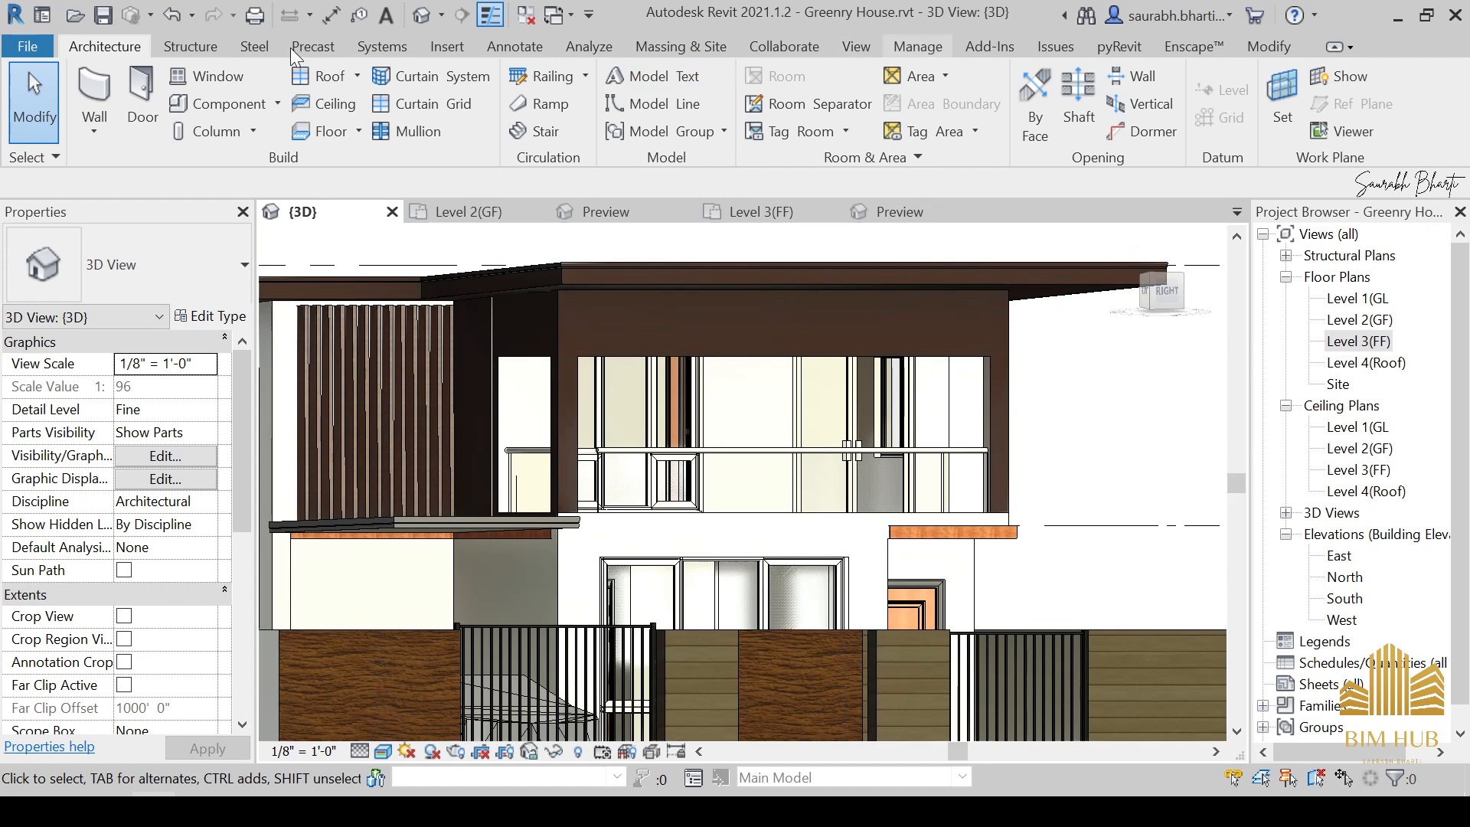
{"action": "left_click", "coordinate": [121, 93]}
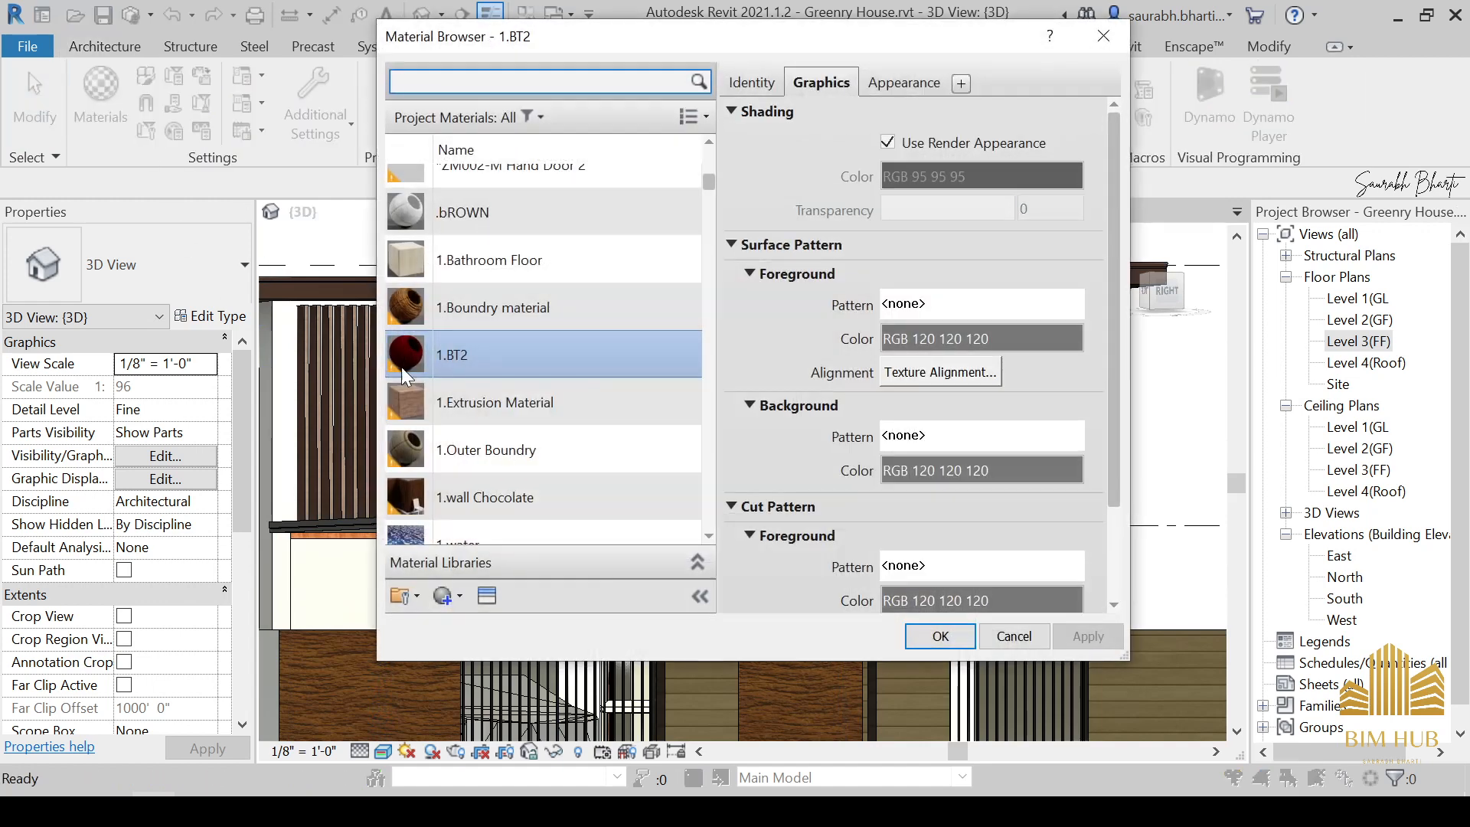
{"action": "left_click", "coordinate": [496, 310]}
{"action": "left_click", "coordinate": [502, 502]}
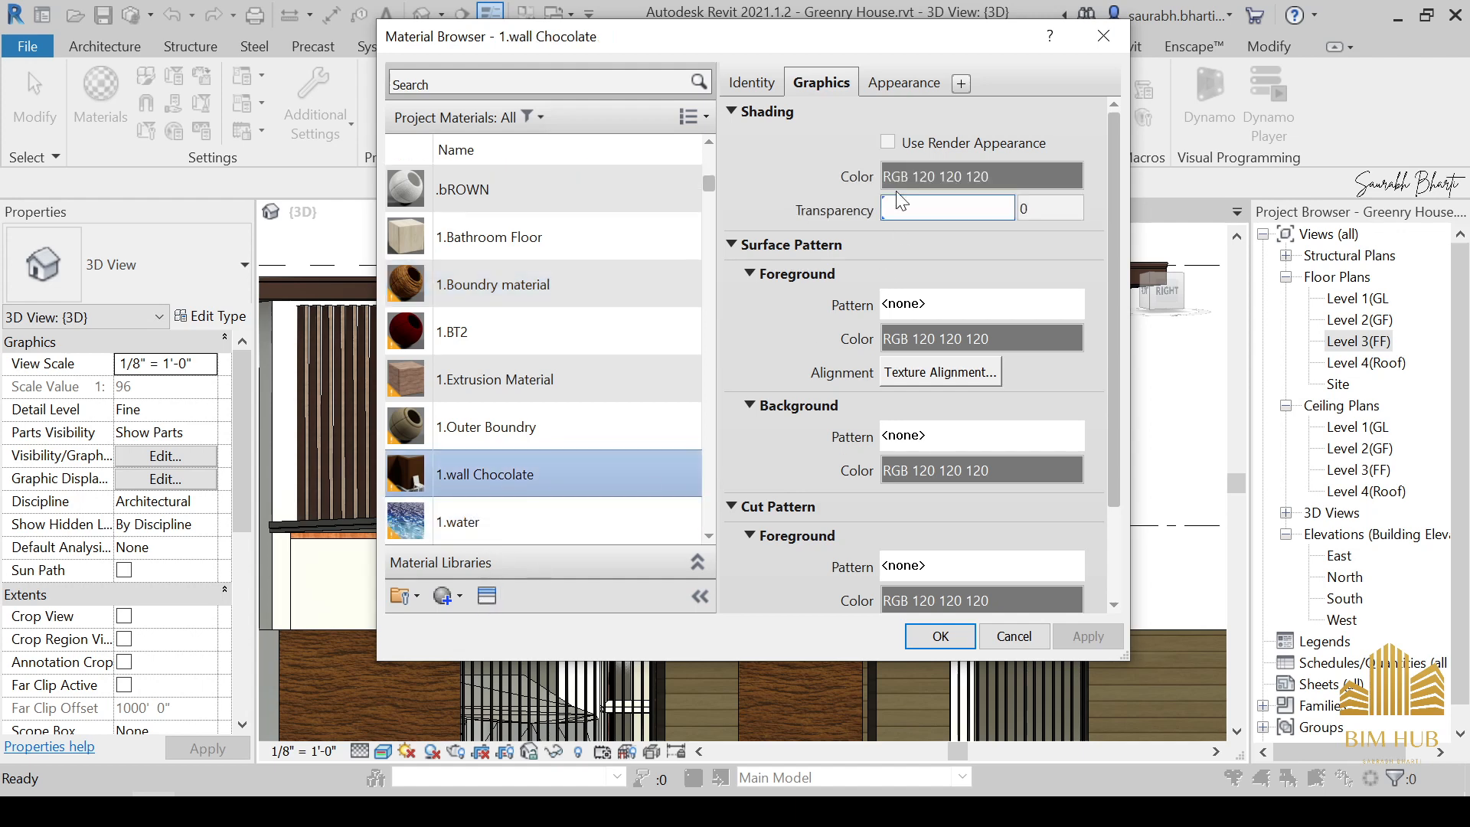
{"action": "left_click", "coordinate": [900, 80]}
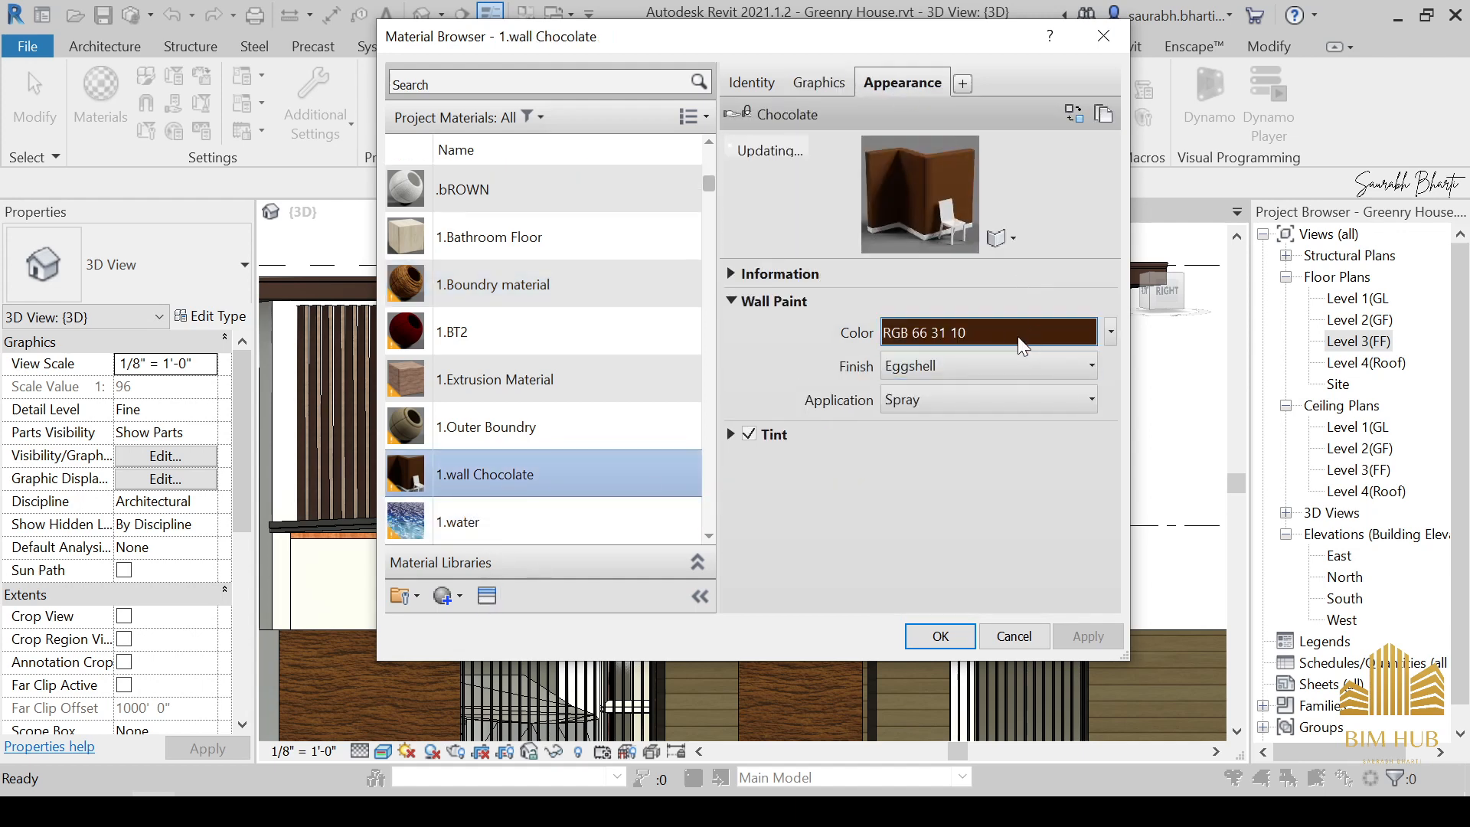
{"action": "left_click", "coordinate": [1023, 346]}
{"action": "left_click", "coordinate": [512, 371]}
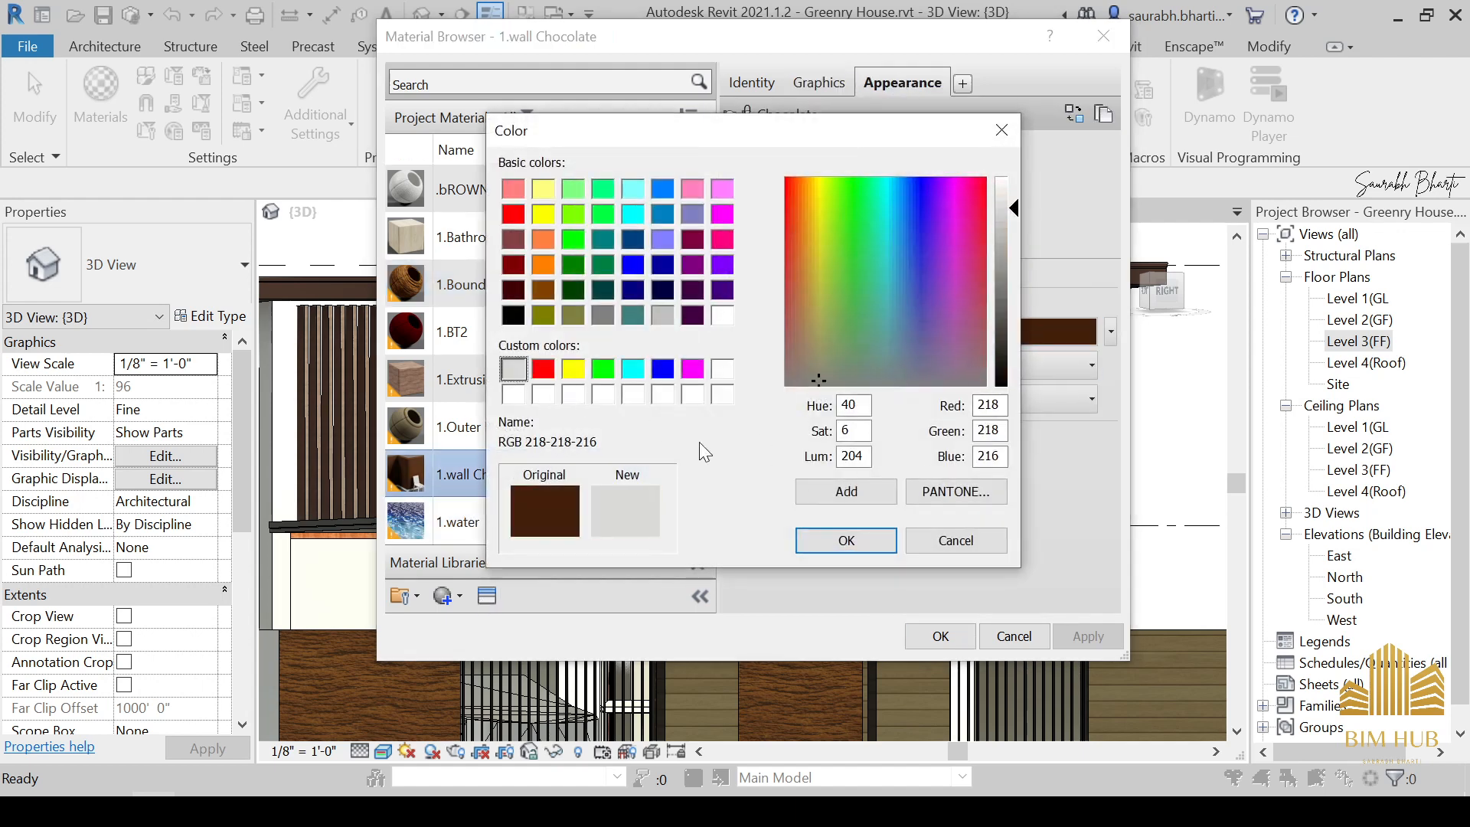
{"action": "left_click", "coordinate": [960, 545]}
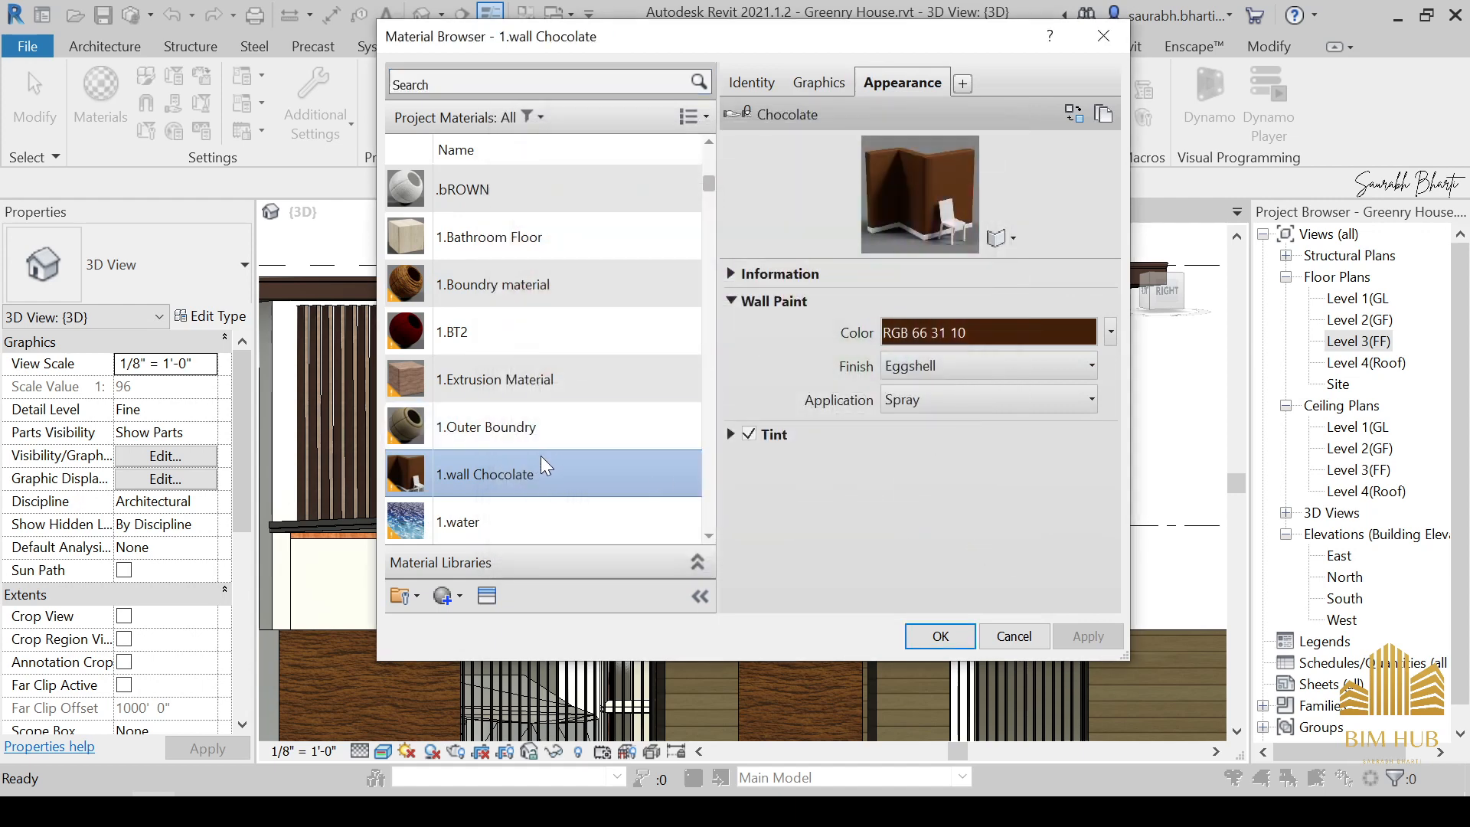
{"action": "right_click", "coordinate": [541, 482]}
{"action": "left_click", "coordinate": [612, 565]}
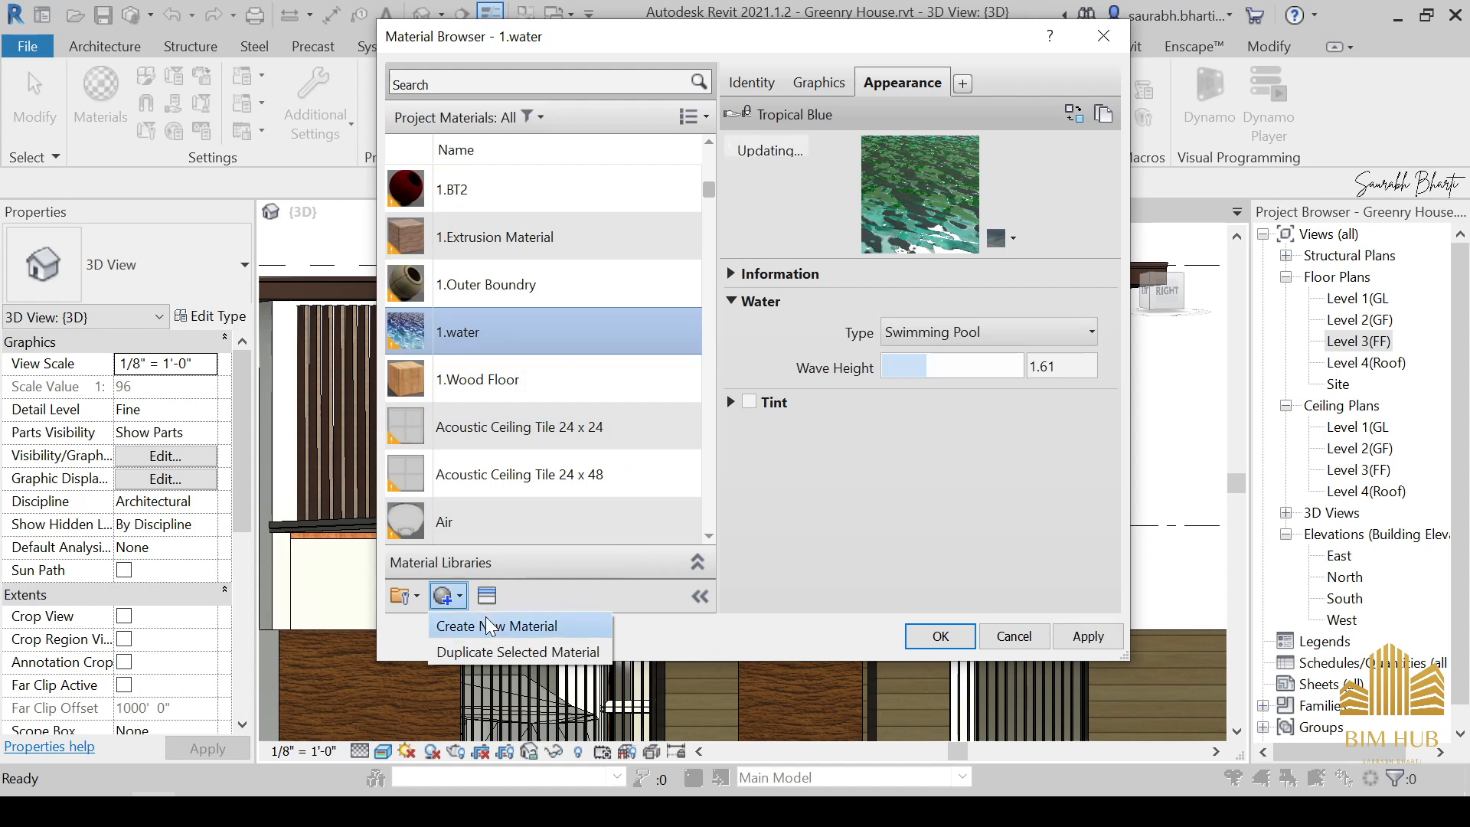
Create a new project material and name it 1.Chocolate.
{"action": "left_click", "coordinate": [490, 625]}
{"action": "right_click", "coordinate": [499, 361]}
{"action": "left_click", "coordinate": [565, 414]}
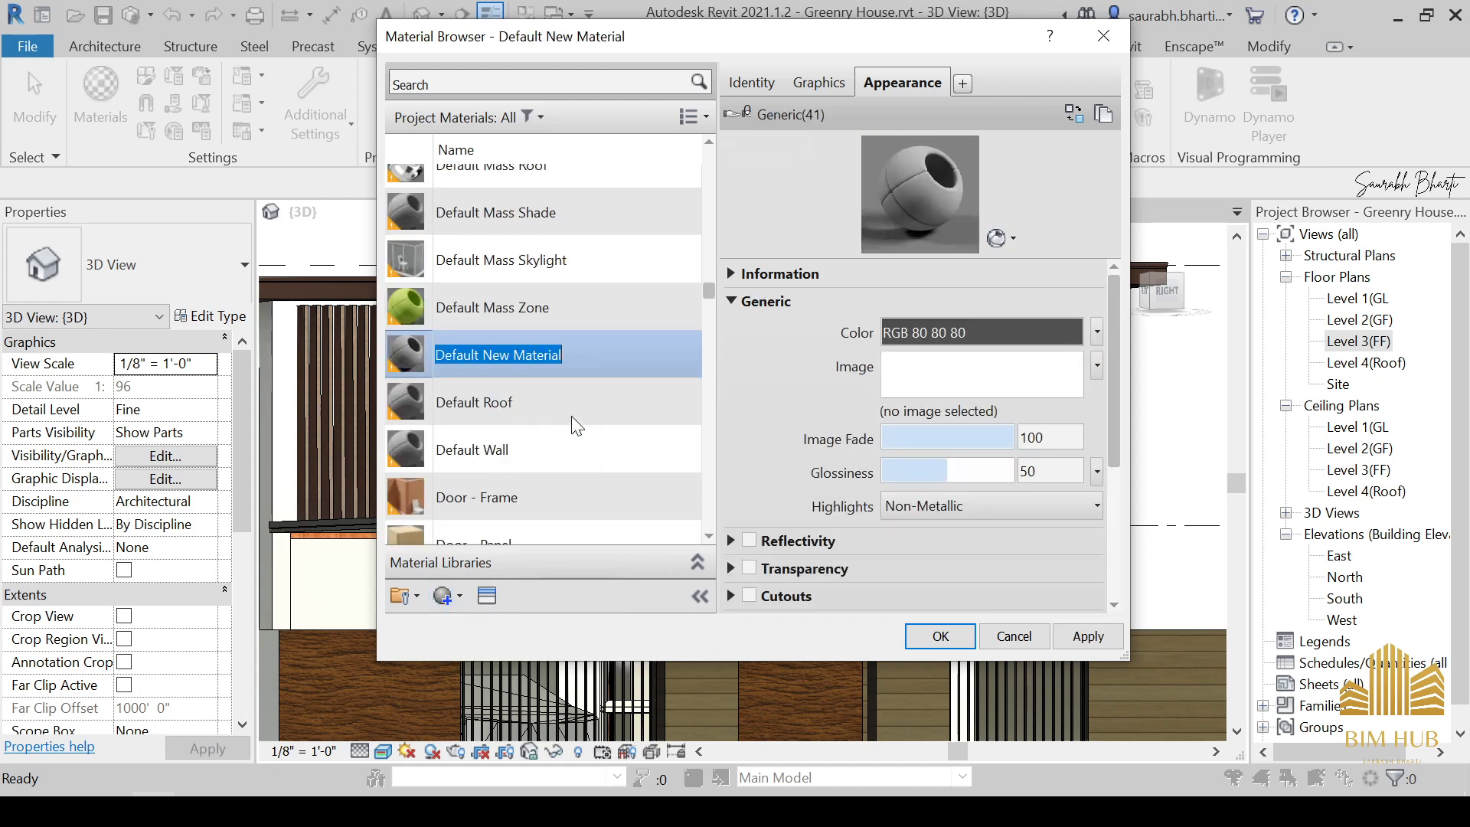
{"action": "type", "text": "1."}
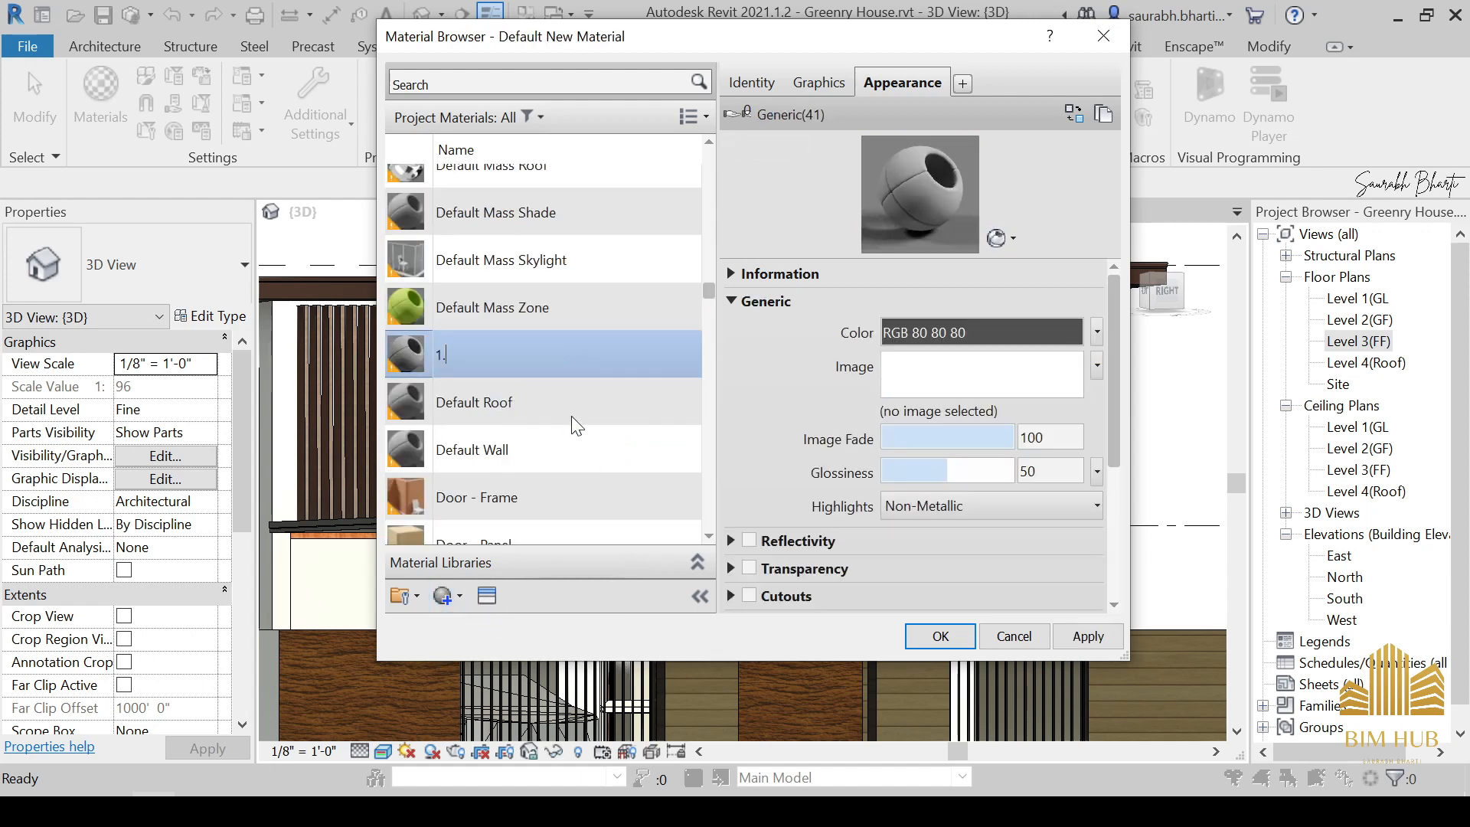
{"action": "type", "text": "C"}
{"action": "type", "text": "hovolaa"}
{"action": "type", "text": "te"}
{"action": "key", "text": "Left"}
{"action": "key", "text": "Left"}
{"action": "key", "text": "BackSpace"}
{"action": "type", "text": "c"}
{"action": "key", "text": "Right"}
{"action": "key", "text": "Right"}
{"action": "key", "text": "Right"}
{"action": "key", "text": "Right"}
{"action": "key", "text": "BackSpace"}
{"action": "key", "text": "Return"}
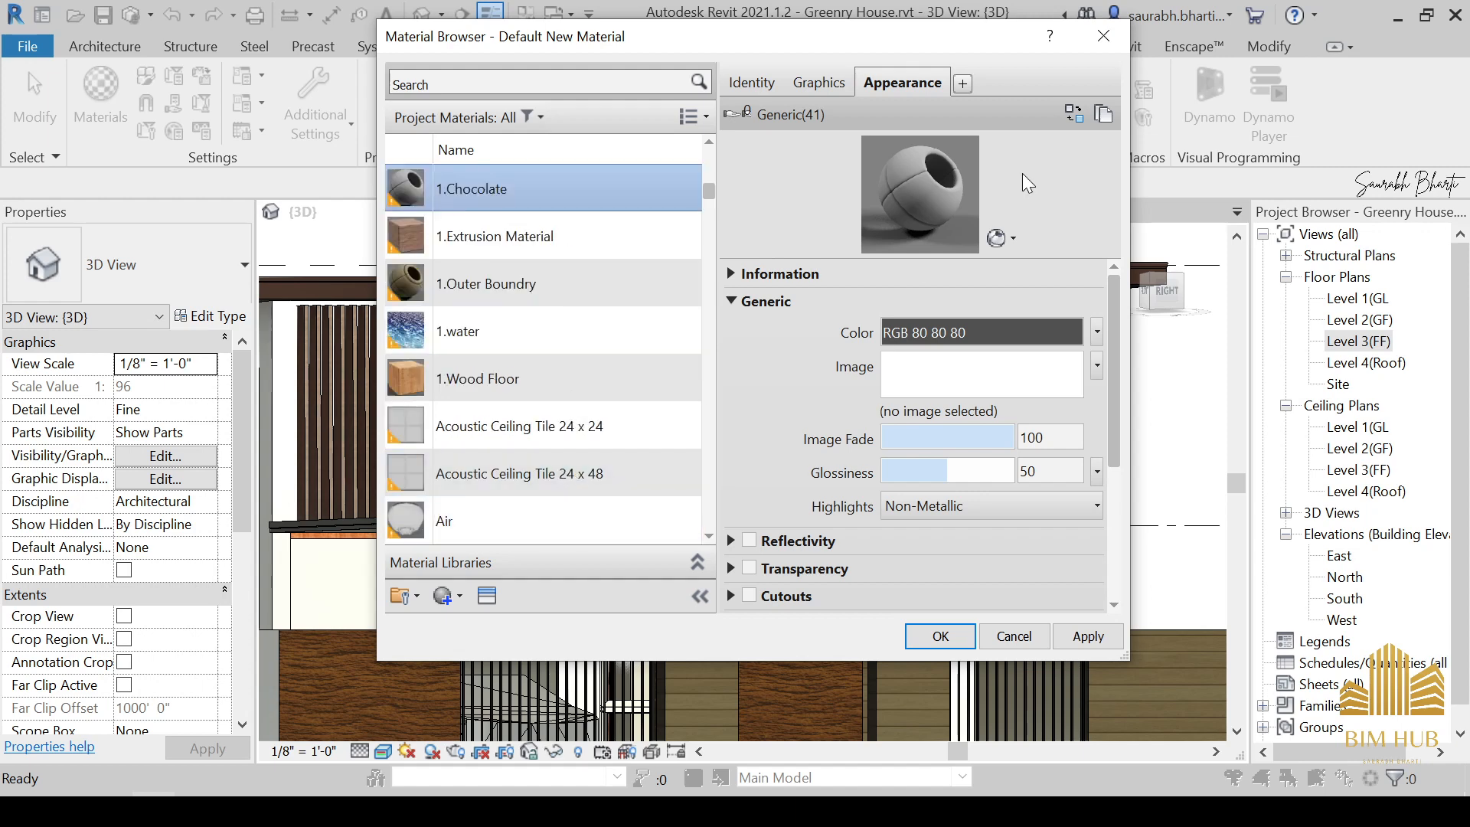
Assign the dark brown Desktop screenshot as 1.Chocolate's appearance image, set its glossiness to 31, and apply the material.
{"action": "left_click", "coordinate": [928, 381]}
{"action": "scroll", "coordinate": [498, 342], "scroll_direction": "down", "scroll_amount": 3}
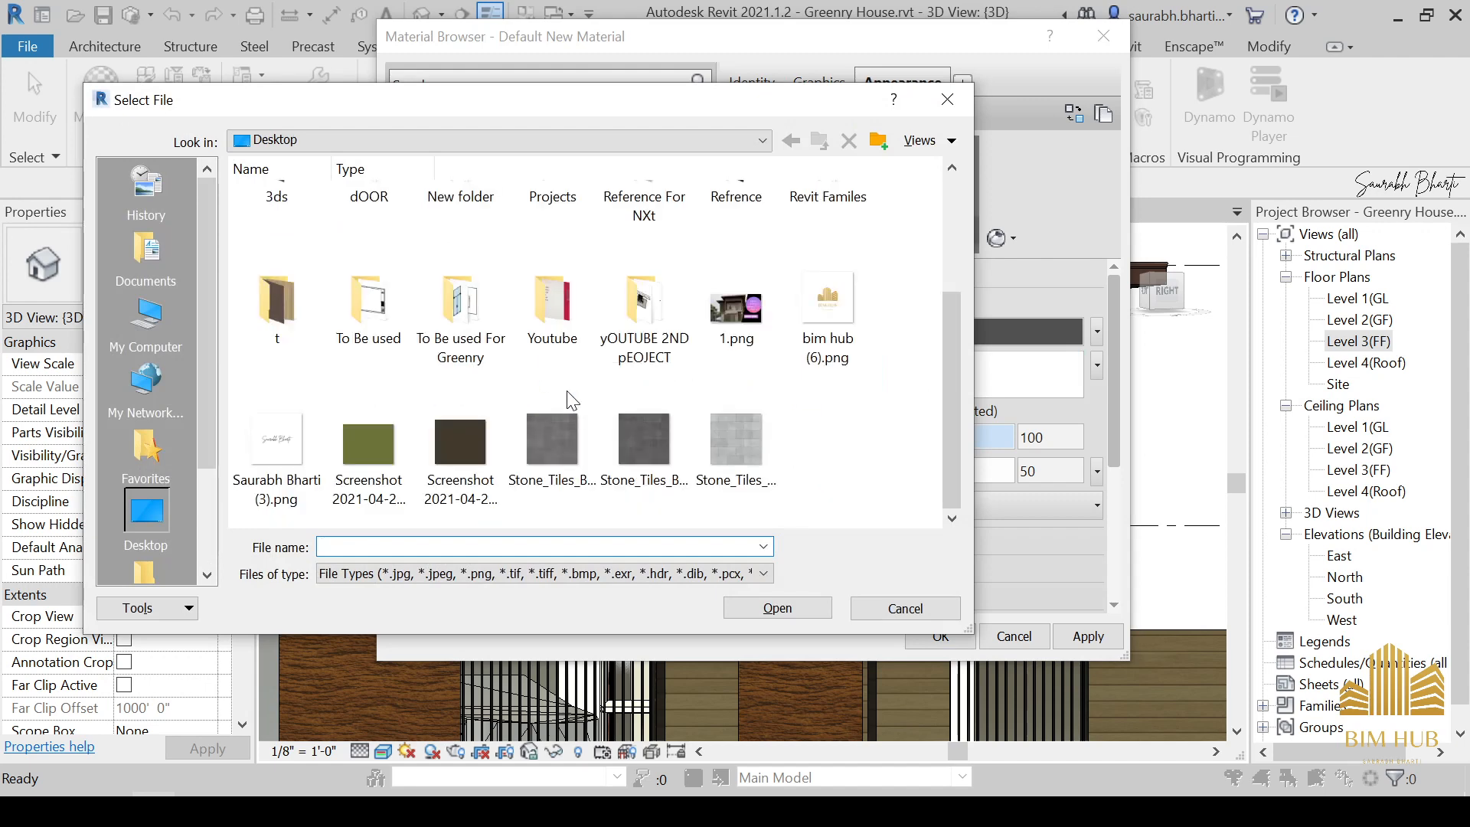
{"action": "left_click", "coordinate": [463, 446]}
{"action": "double_click", "coordinate": [462, 445]}
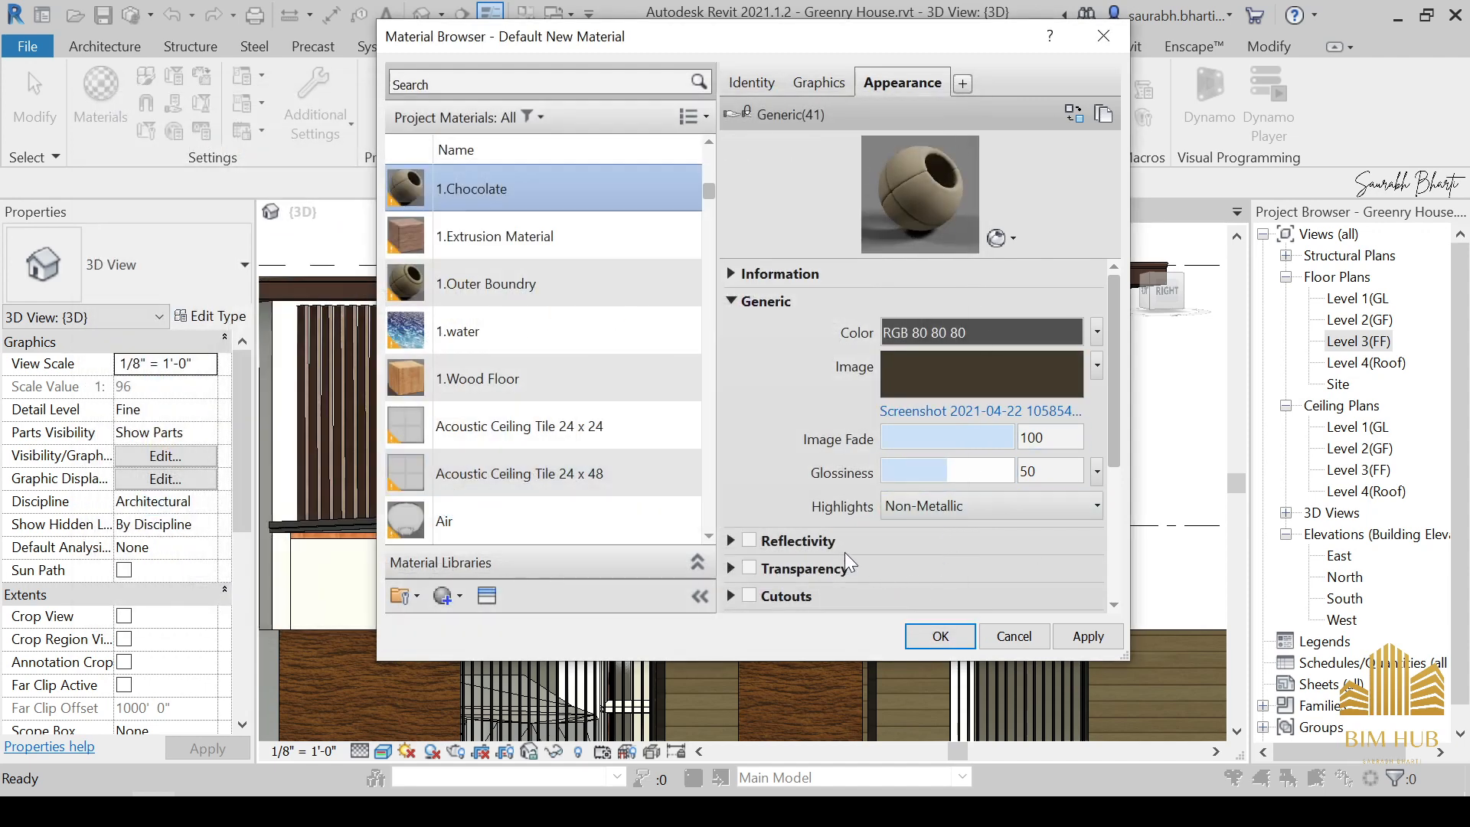
{"action": "left_click_drag", "start_coordinate": [999, 469], "coordinate": [976, 479]}
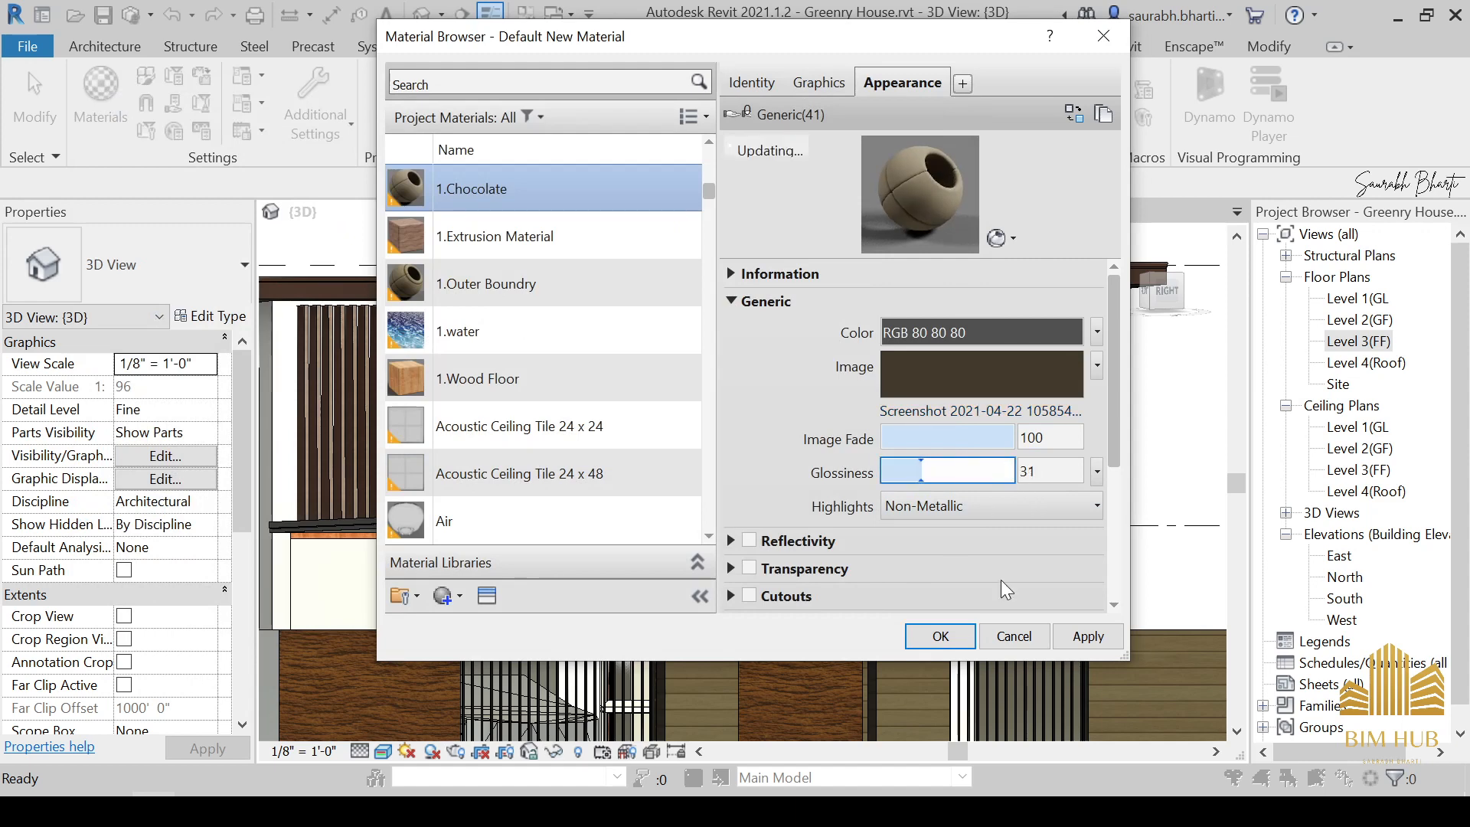
{"action": "left_click", "coordinate": [1081, 637]}
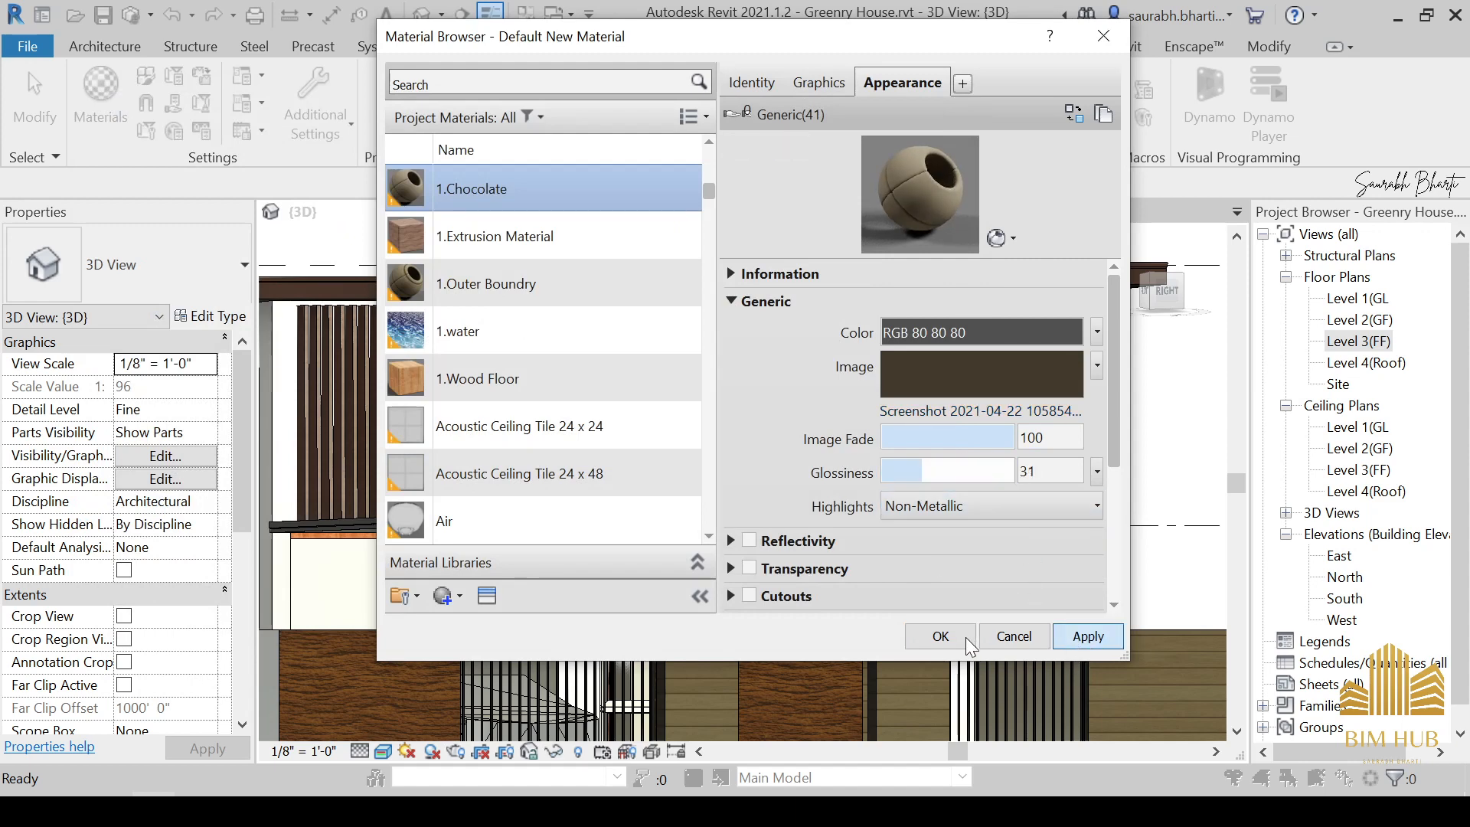
{"action": "left_click", "coordinate": [967, 640]}
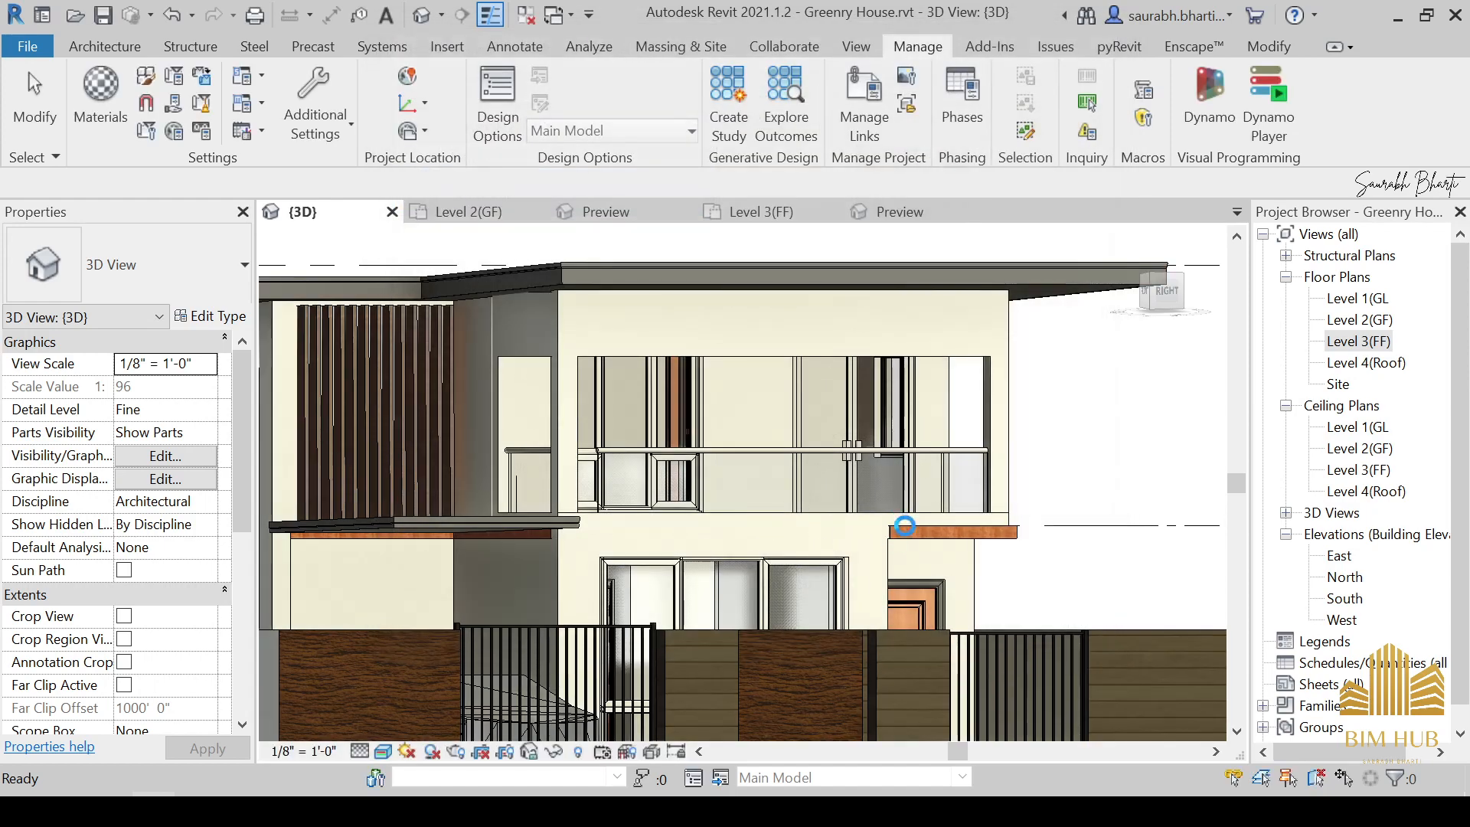
Paint the upper balcony facade and the recess wall beside the vertical wooden slats with 1.Chocolate.
{"action": "middle_click_drag", "start_coordinate": [897, 519], "coordinate": [835, 532], "text": "shift"}
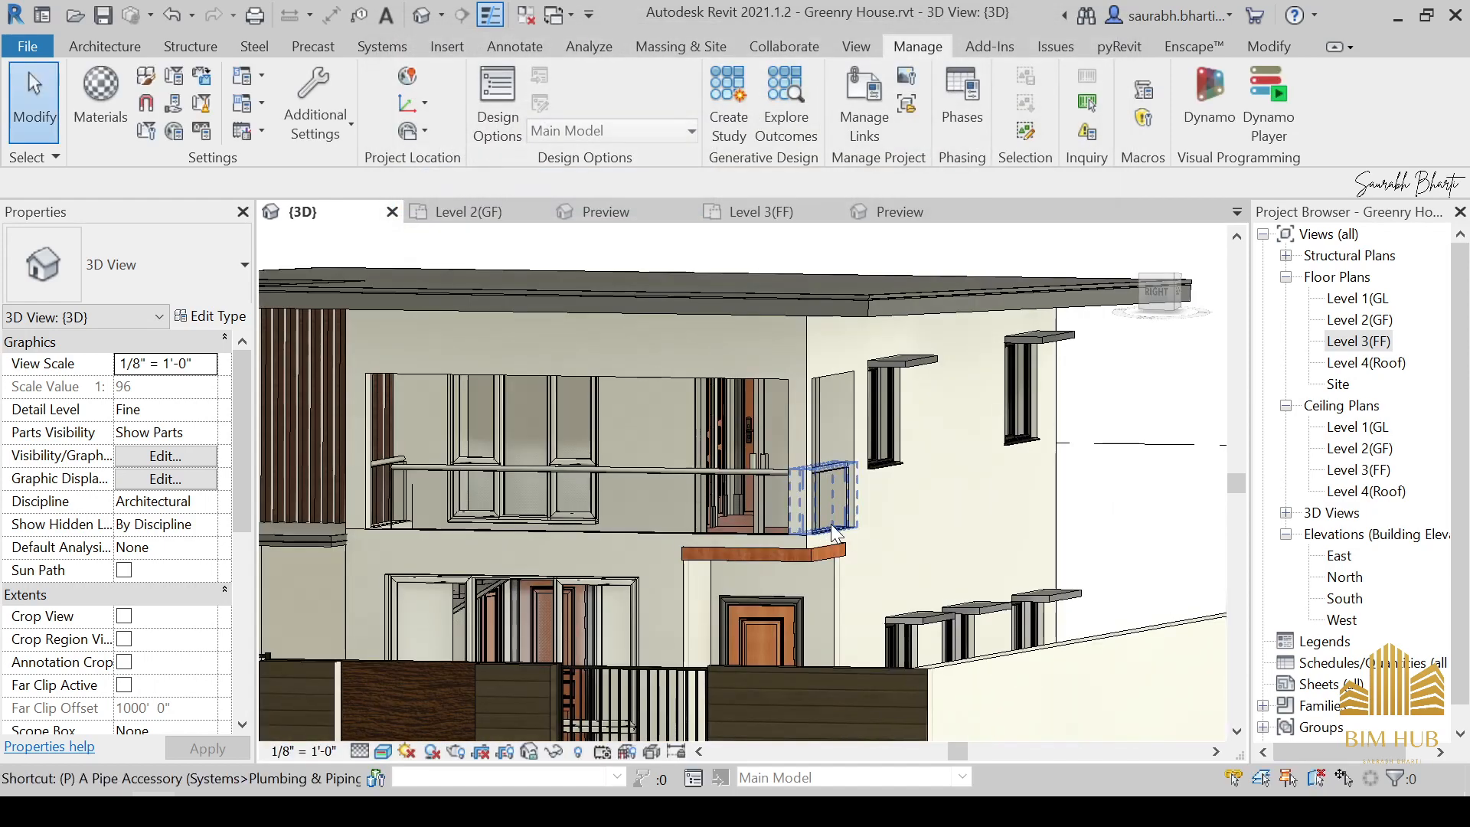
{"action": "key", "text": "p"}
{"action": "key", "text": "t"}
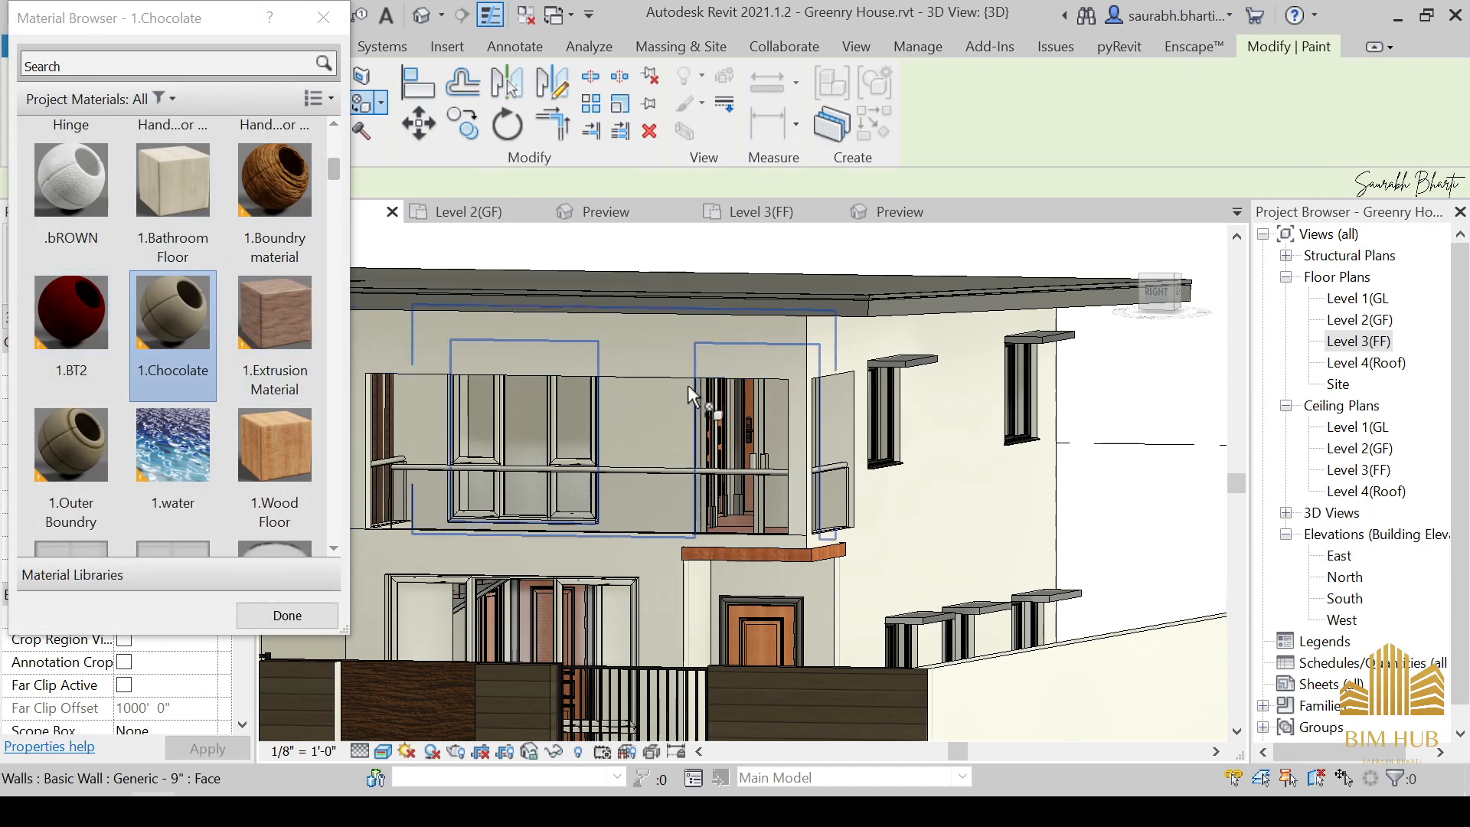
{"action": "left_click", "coordinate": [783, 342]}
{"action": "mouse_move", "coordinate": [782, 342]}
{"action": "middle_mouse_down", "text": "shift"}
{"action": "mouse_move", "coordinate": [705, 411]}
{"action": "mouse_move", "coordinate": [622, 399]}
{"action": "middle_mouse_up", "text": "shift"}
{"action": "scroll", "coordinate": [621, 399], "scroll_direction": "up", "scroll_amount": 5}
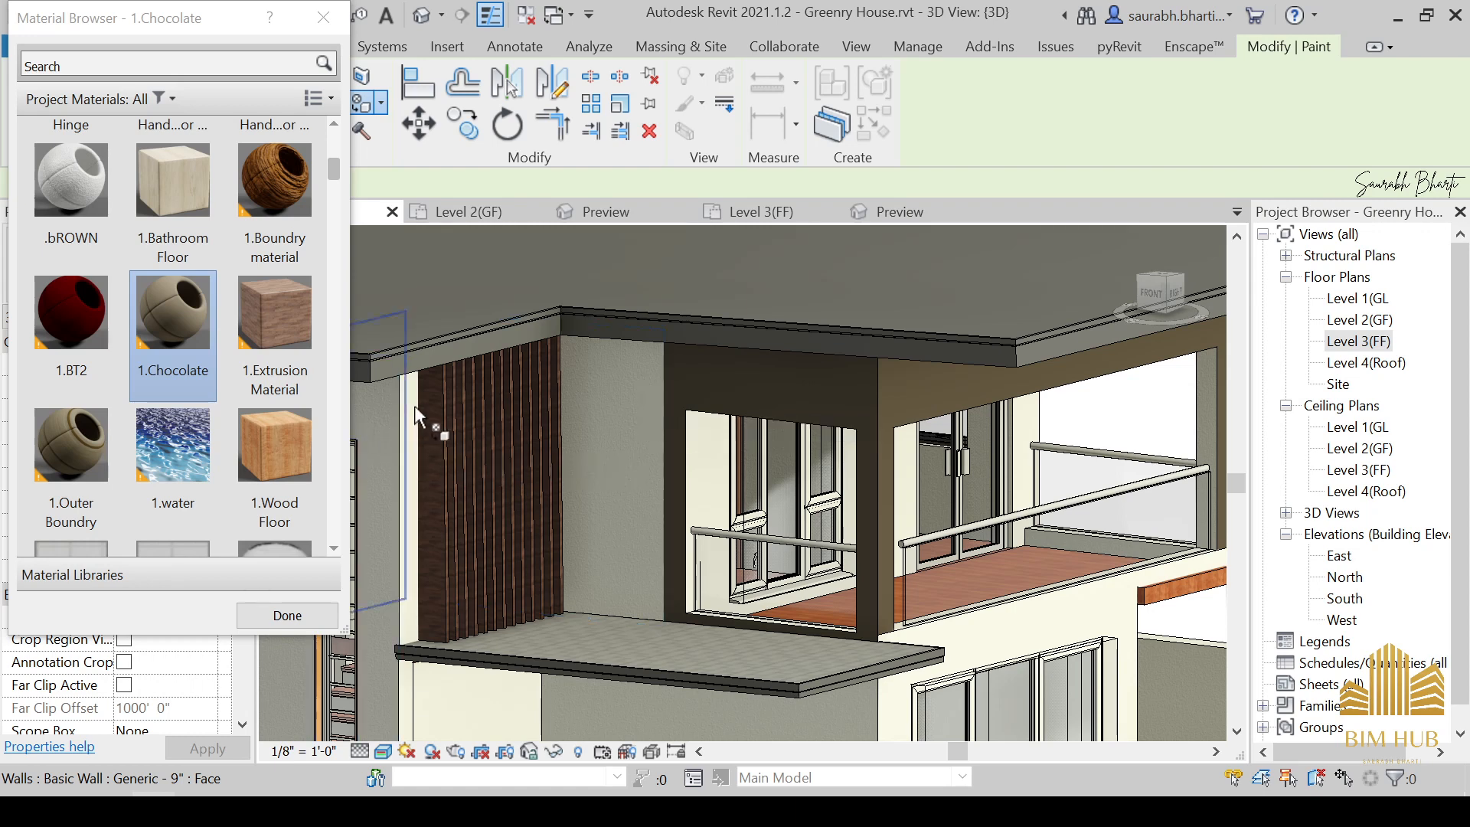
{"action": "left_click", "coordinate": [612, 379]}
Paint the wall strips beside and between the vertical wooden slats with 1.Chocolate.
{"action": "scroll", "coordinate": [614, 378], "scroll_direction": "down", "scroll_amount": 2}
{"action": "mouse_move", "coordinate": [616, 381]}
{"action": "middle_mouse_down", "text": "shift"}
{"action": "mouse_move", "coordinate": [653, 439]}
{"action": "mouse_move", "coordinate": [880, 430]}
{"action": "middle_mouse_up", "text": "shift"}
{"action": "middle_click_drag", "start_coordinate": [880, 431], "coordinate": [1217, 426]}
{"action": "scroll", "coordinate": [1031, 448], "scroll_direction": "up", "scroll_amount": 3}
{"action": "scroll", "coordinate": [949, 554], "scroll_direction": "down", "scroll_amount": 4}
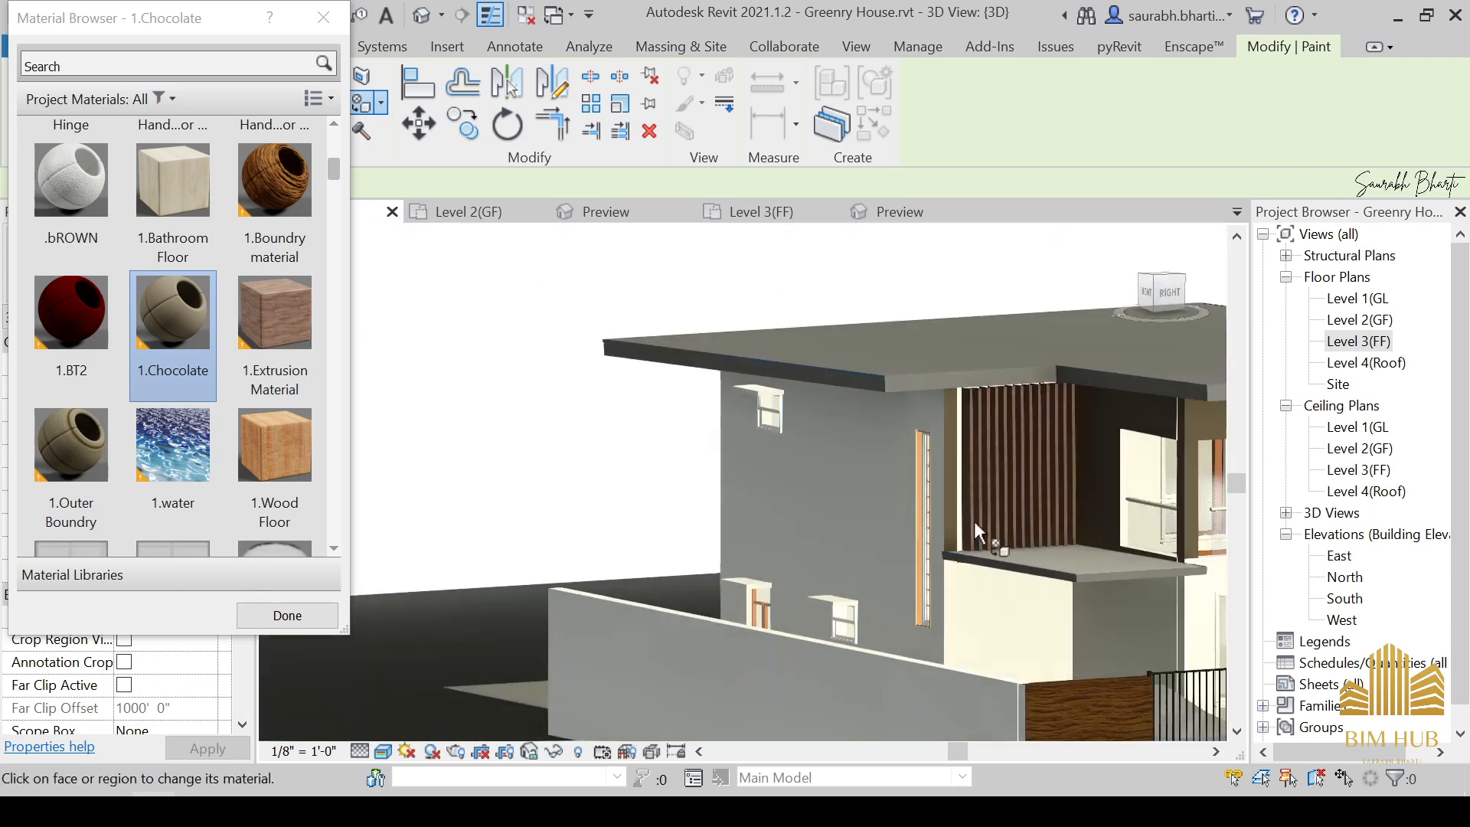
{"action": "scroll", "coordinate": [927, 520], "scroll_direction": "up", "scroll_amount": 5}
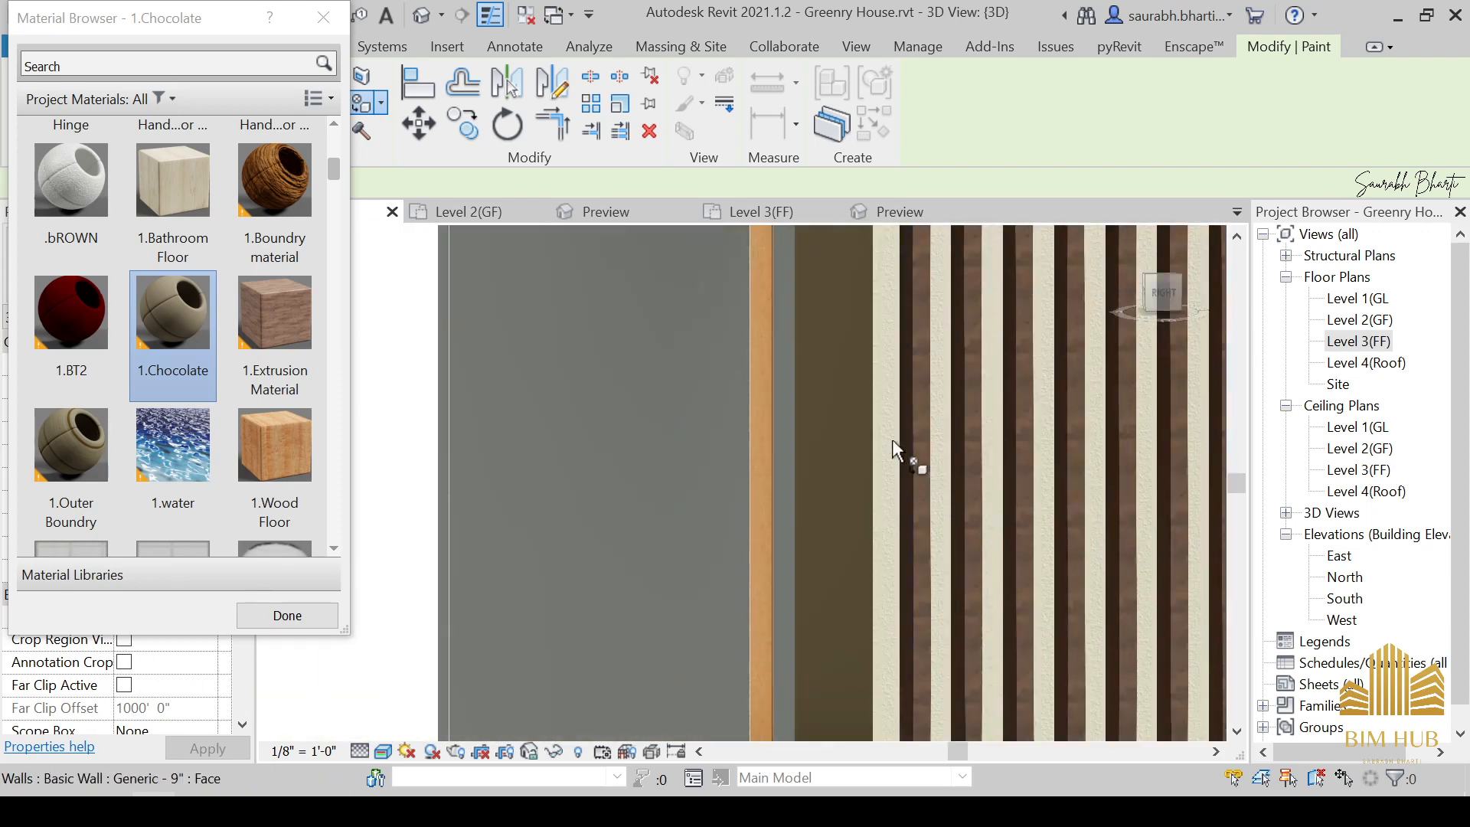
{"action": "scroll", "coordinate": [919, 463], "scroll_direction": "down", "scroll_amount": 5}
{"action": "middle_click_drag", "start_coordinate": [937, 478], "coordinate": [466, 475]}
Examine the painted upper floor from the back and the front of the house, and finish painting.
{"action": "scroll", "coordinate": [475, 478], "scroll_direction": "down", "scroll_amount": 2}
{"action": "middle_click_drag", "start_coordinate": [715, 493], "coordinate": [651, 505], "text": "shift"}
{"action": "middle_click_drag", "start_coordinate": [651, 505], "coordinate": [971, 454]}
{"action": "scroll", "coordinate": [705, 405], "scroll_direction": "up", "scroll_amount": 5}
{"action": "scroll", "coordinate": [805, 444], "scroll_direction": "down", "scroll_amount": 2}
{"action": "scroll", "coordinate": [656, 391], "scroll_direction": "up", "scroll_amount": 2}
{"action": "scroll", "coordinate": [655, 387], "scroll_direction": "down", "scroll_amount": 2}
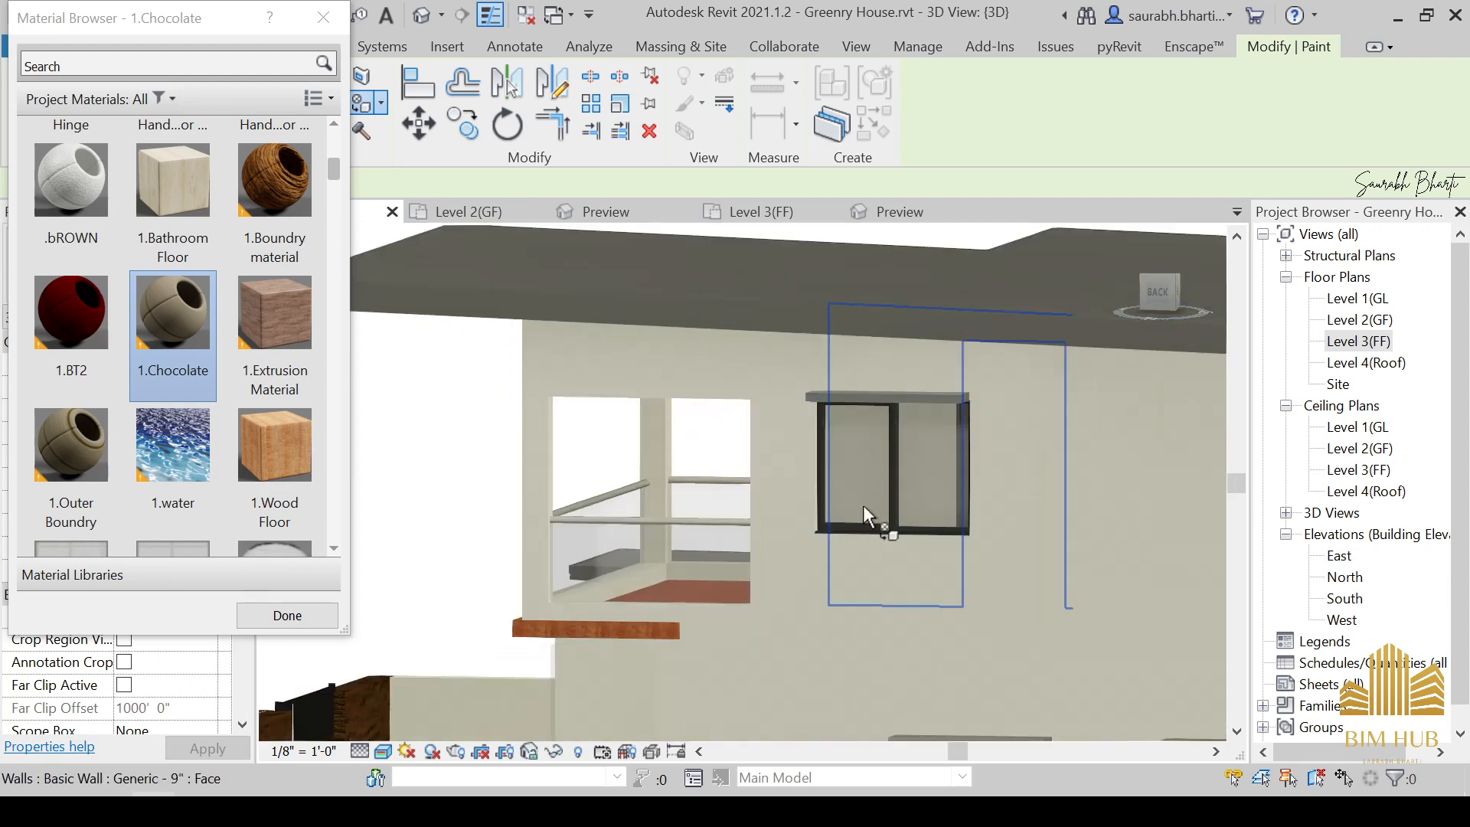
{"action": "scroll", "coordinate": [734, 460], "scroll_direction": "down", "scroll_amount": 4}
{"action": "middle_click_drag", "start_coordinate": [733, 459], "coordinate": [953, 534], "text": "shift"}
{"action": "scroll", "coordinate": [1026, 539], "scroll_direction": "down", "scroll_amount": 2}
{"action": "scroll", "coordinate": [894, 545], "scroll_direction": "up", "scroll_amount": 2}
{"action": "scroll", "coordinate": [953, 535], "scroll_direction": "up", "scroll_amount": 2}
{"action": "scroll", "coordinate": [268, 428], "scroll_direction": "down", "scroll_amount": 2}
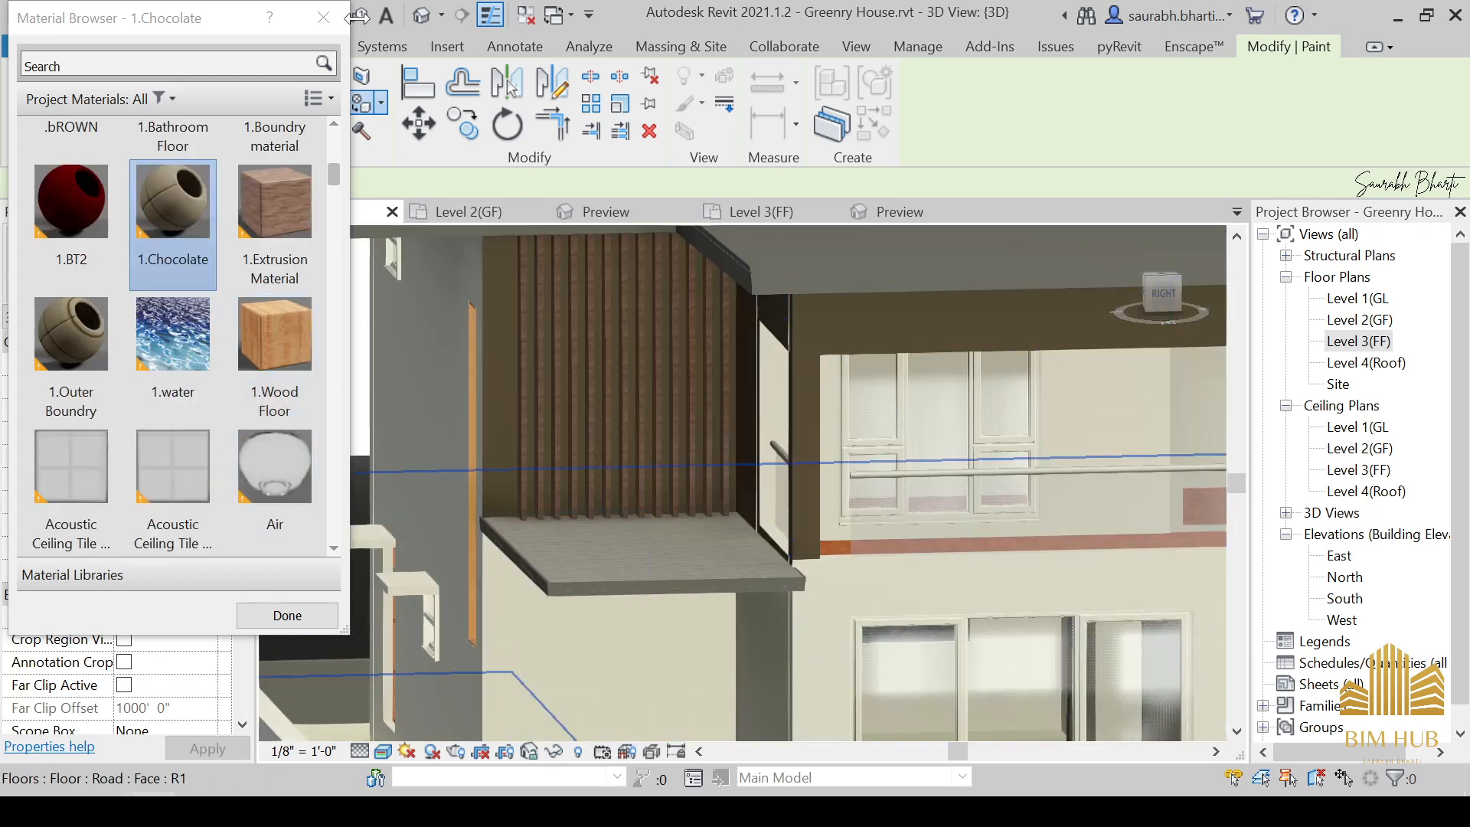
{"action": "scroll", "coordinate": [176, 337], "scroll_direction": "up", "scroll_amount": 1}
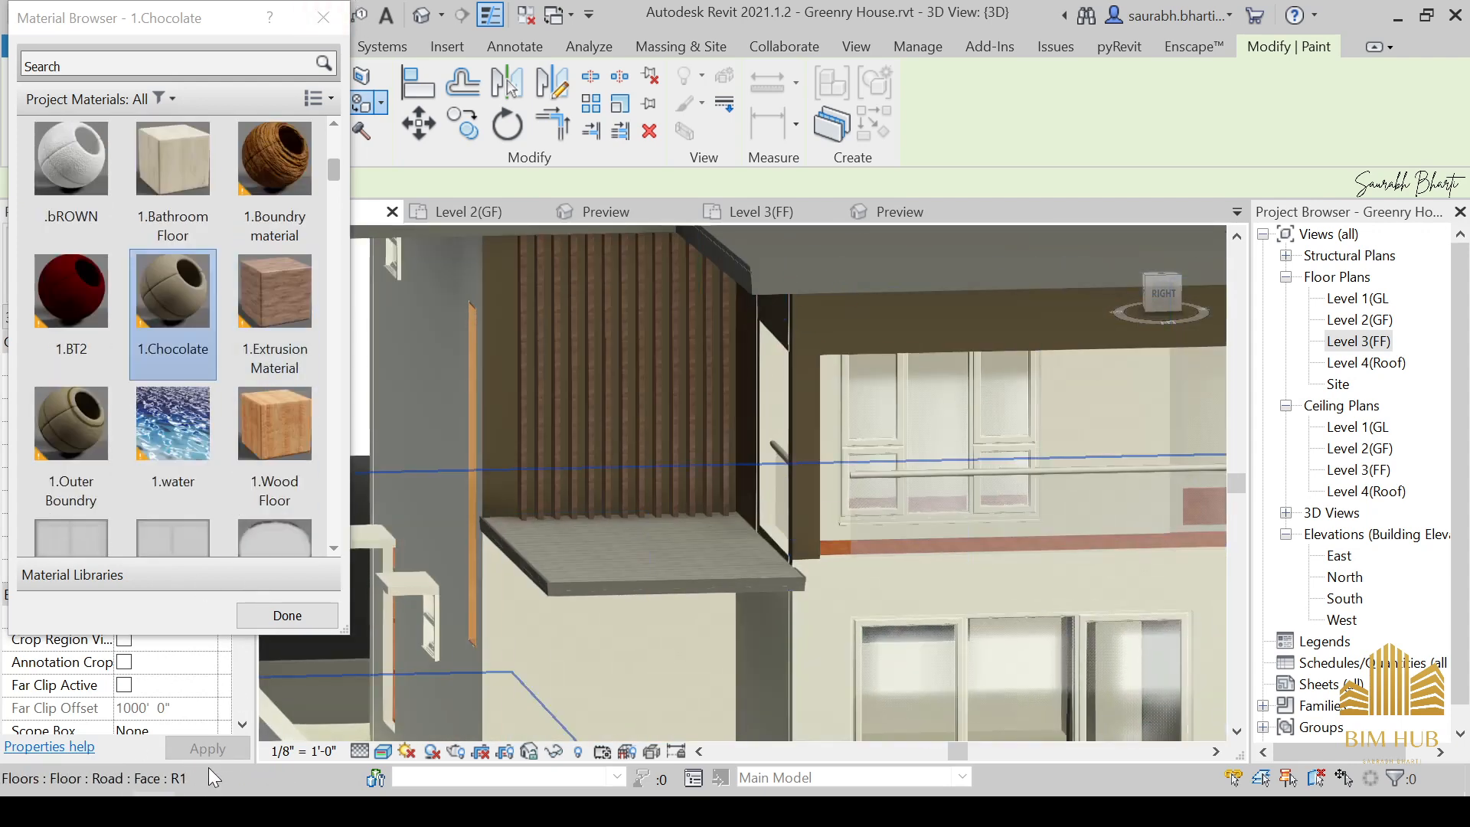
{"action": "scroll", "coordinate": [176, 337], "scroll_direction": "down", "scroll_amount": 1}
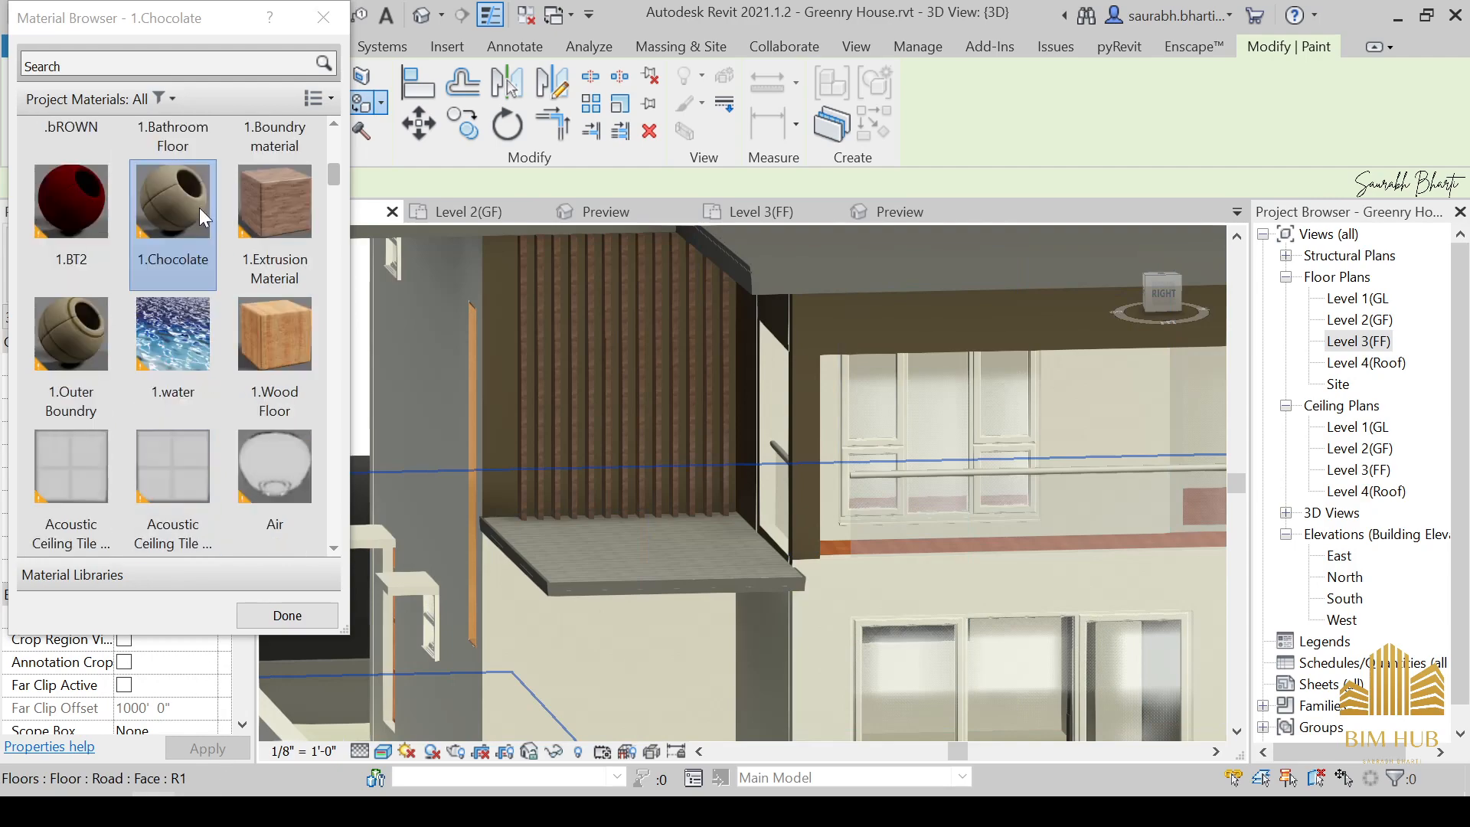
{"action": "scroll", "coordinate": [176, 337], "scroll_direction": "up", "scroll_amount": 1}
{"action": "left_click", "coordinate": [323, 17]}
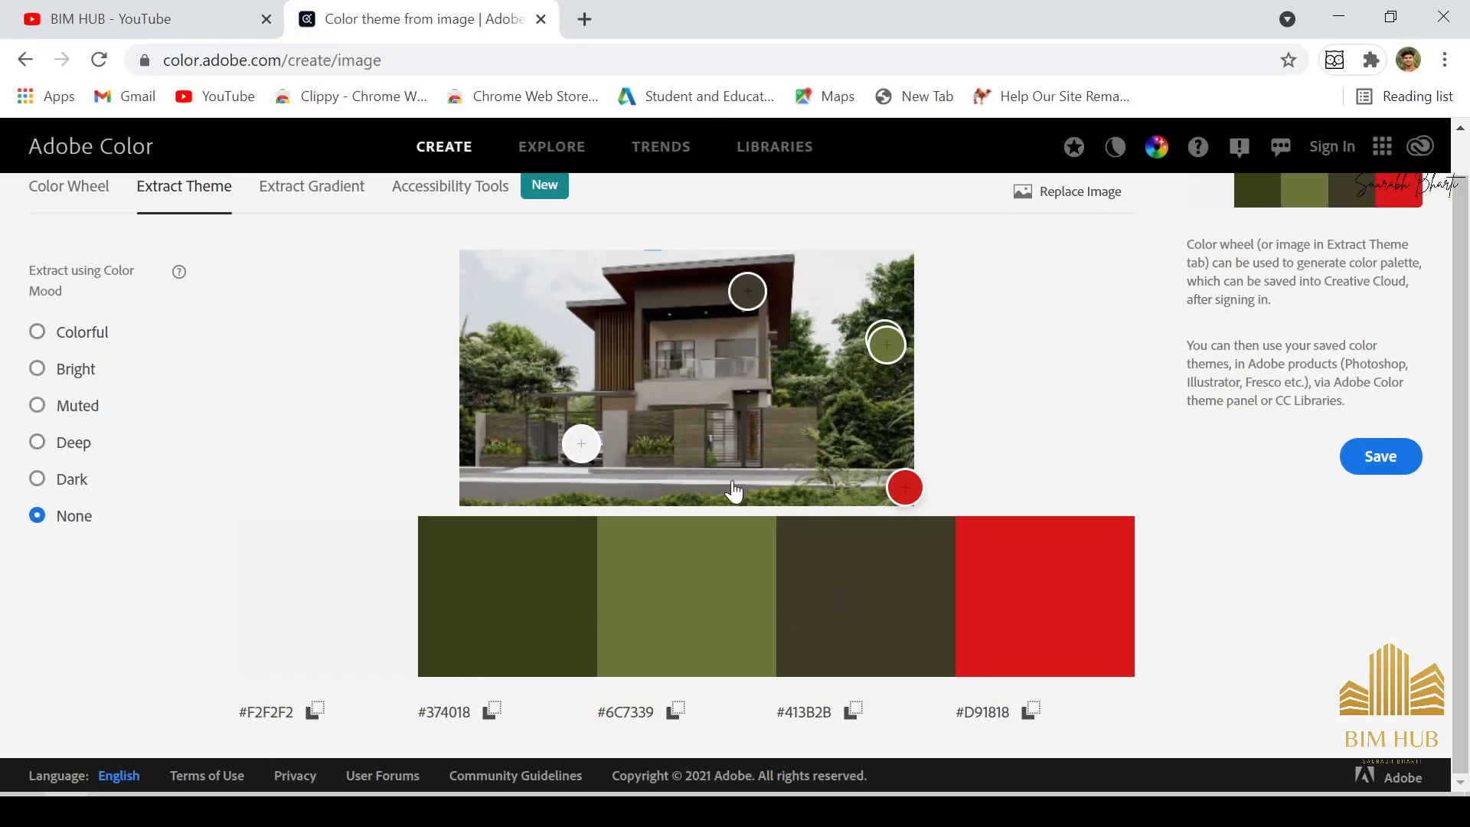
In Adobe Color, move the white colour sampler onto the boundary wall and snip its extracted dark brown swatch.
{"action": "scroll", "coordinate": [596, 468], "scroll_direction": "up", "scroll_amount": 1}
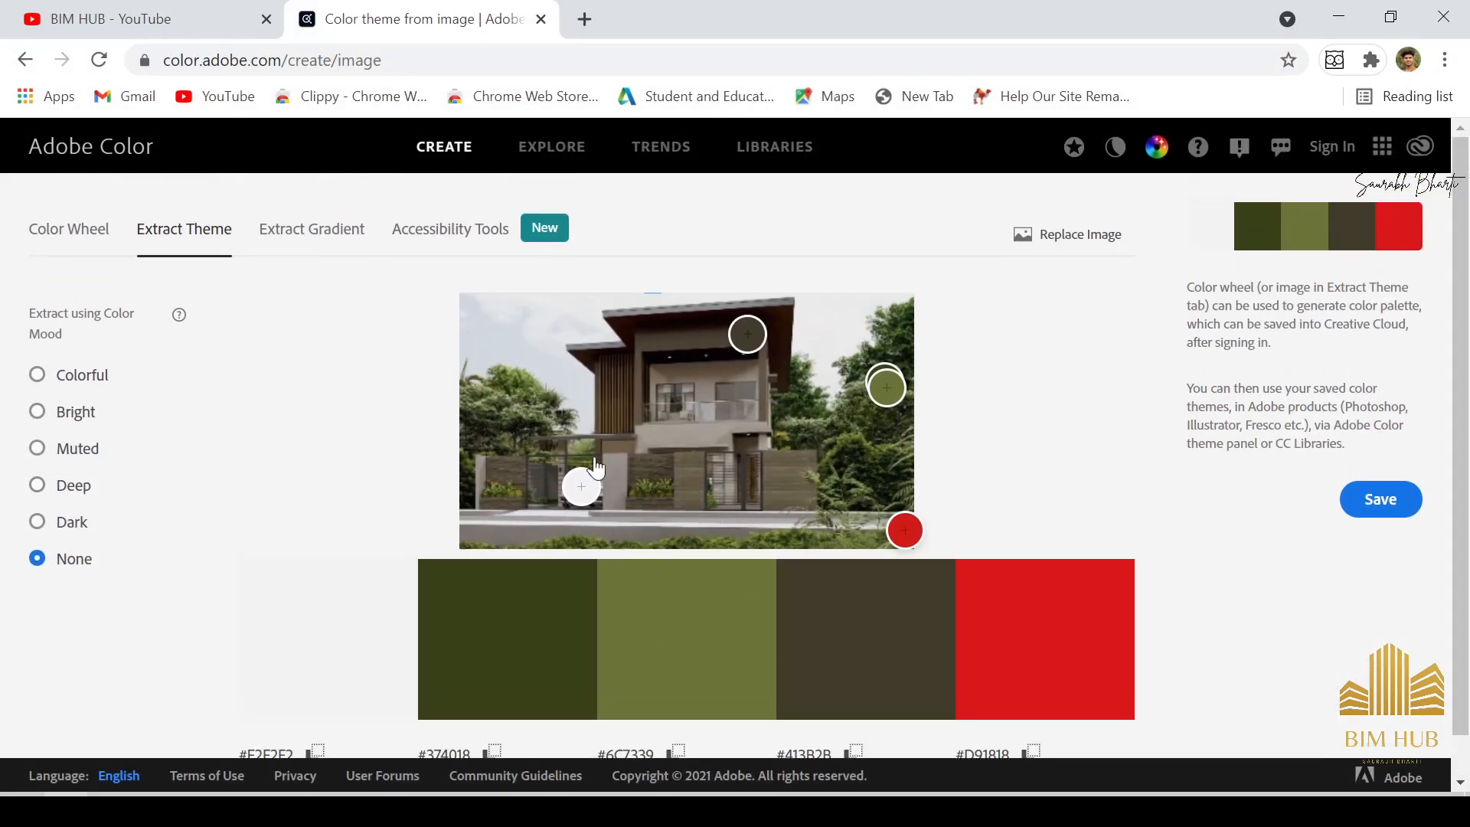
{"action": "left_click_drag", "start_coordinate": [598, 494], "coordinate": [652, 472]}
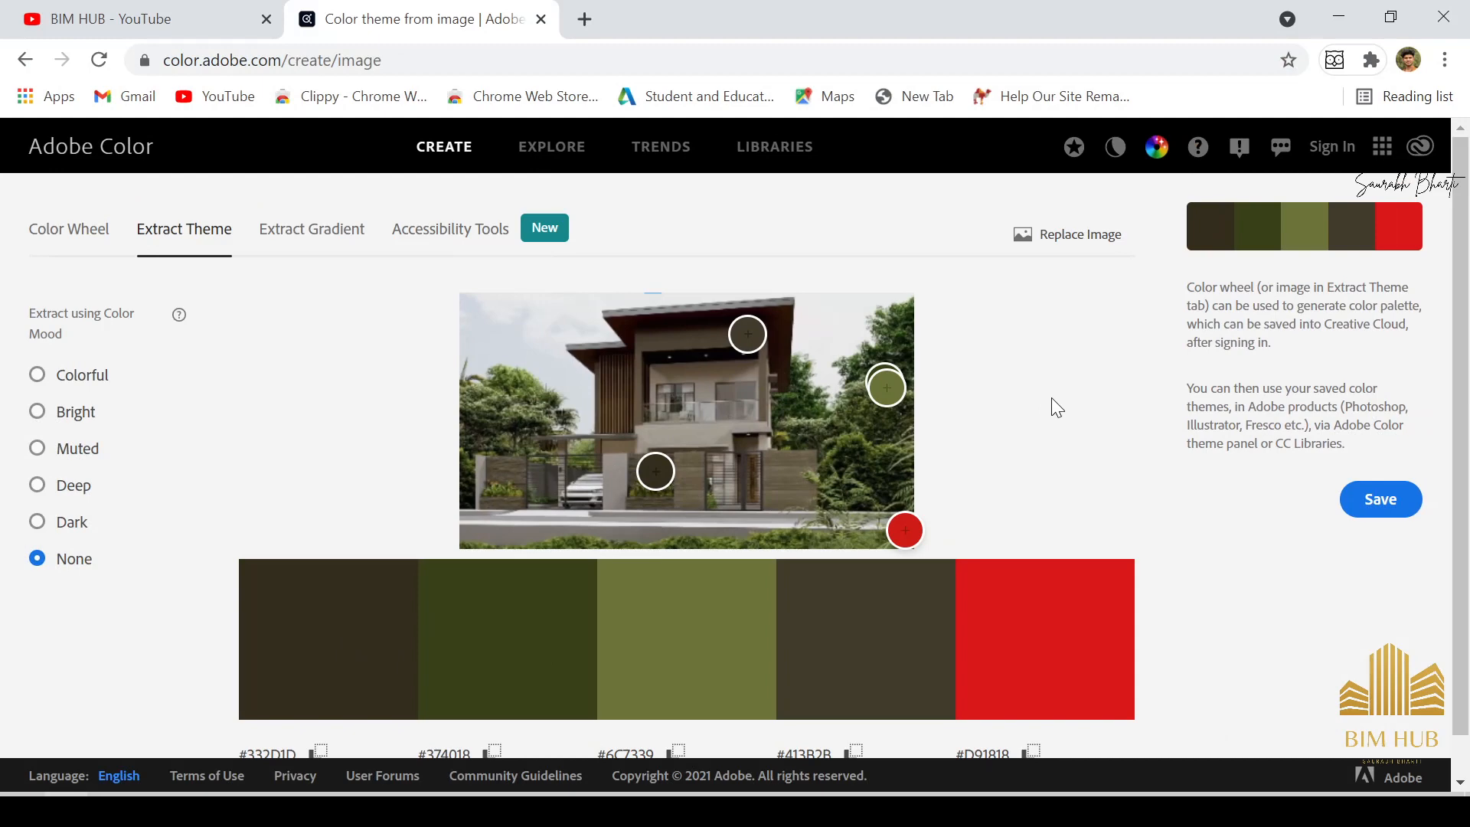
{"action": "key", "text": "super+shift+s"}
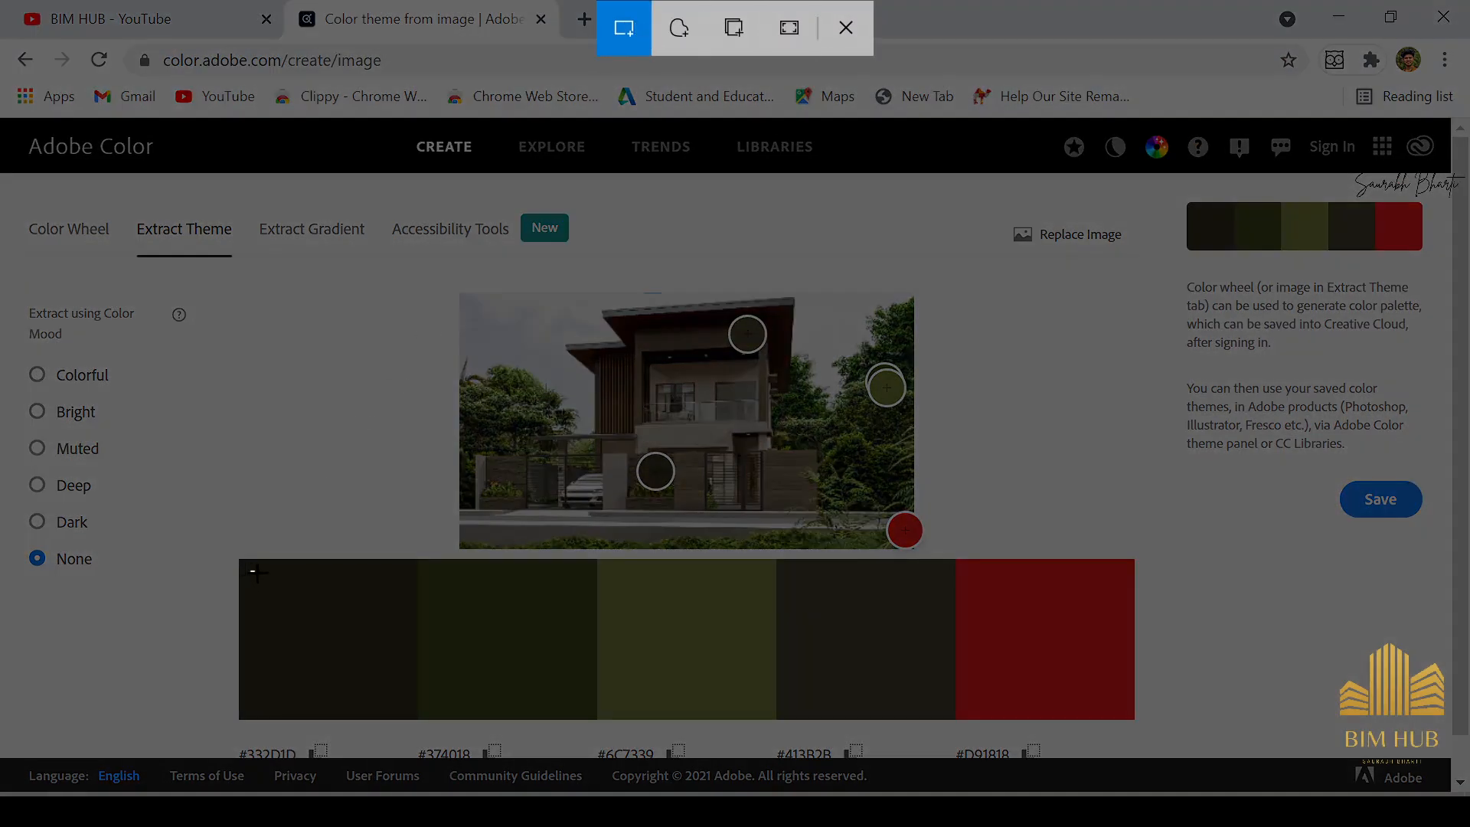
{"action": "mouse_move", "coordinate": [252, 575]}
{"action": "left_mouse_down"}
{"action": "mouse_move", "coordinate": [395, 727]}
{"action": "mouse_move", "coordinate": [416, 725]}
{"action": "left_mouse_up"}
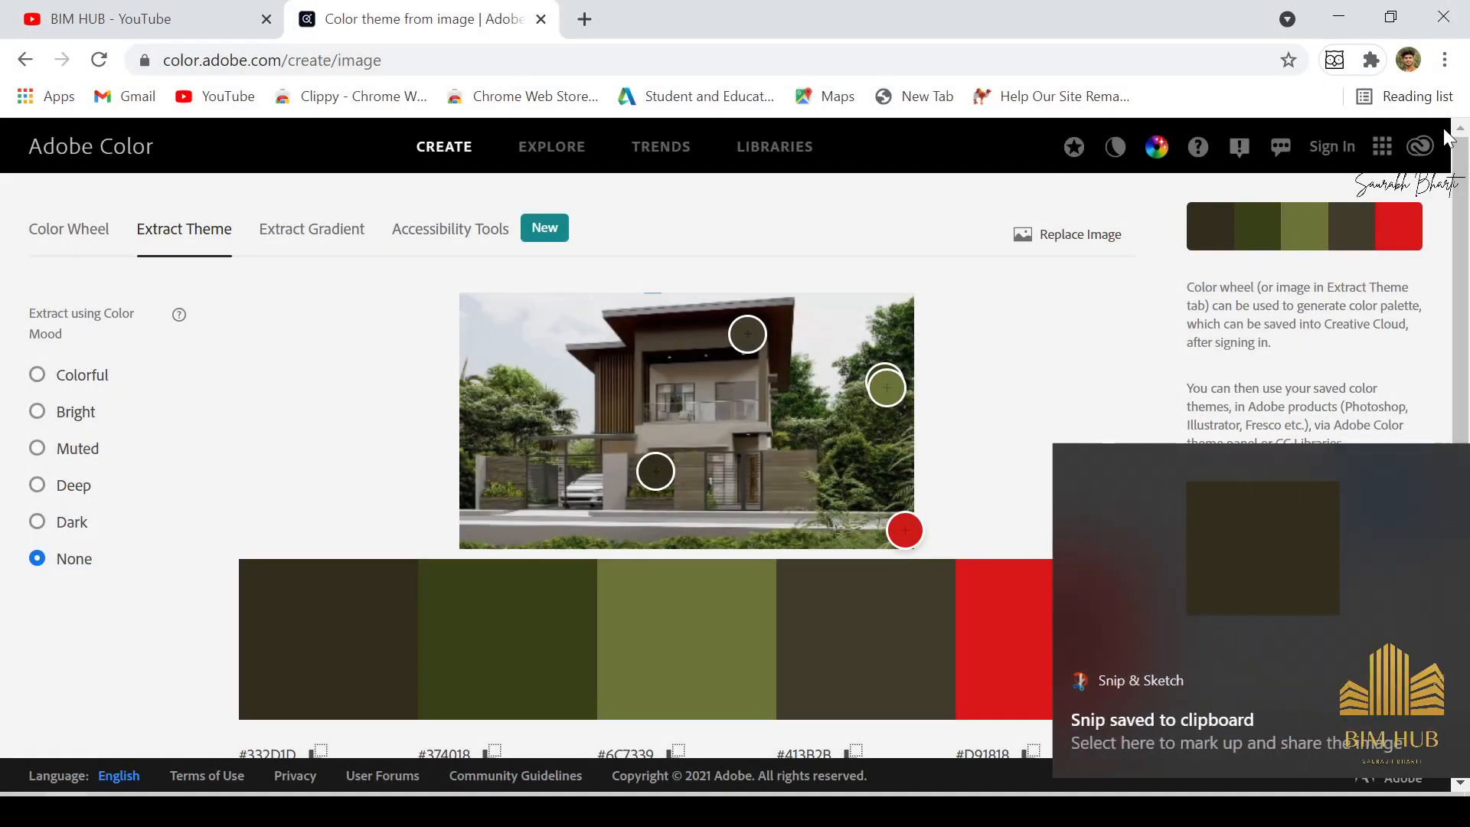
Save the swatch snip on the Desktop as a PNG named outer bound.
{"action": "left_click", "coordinate": [1370, 586]}
{"action": "left_click", "coordinate": [937, 98]}
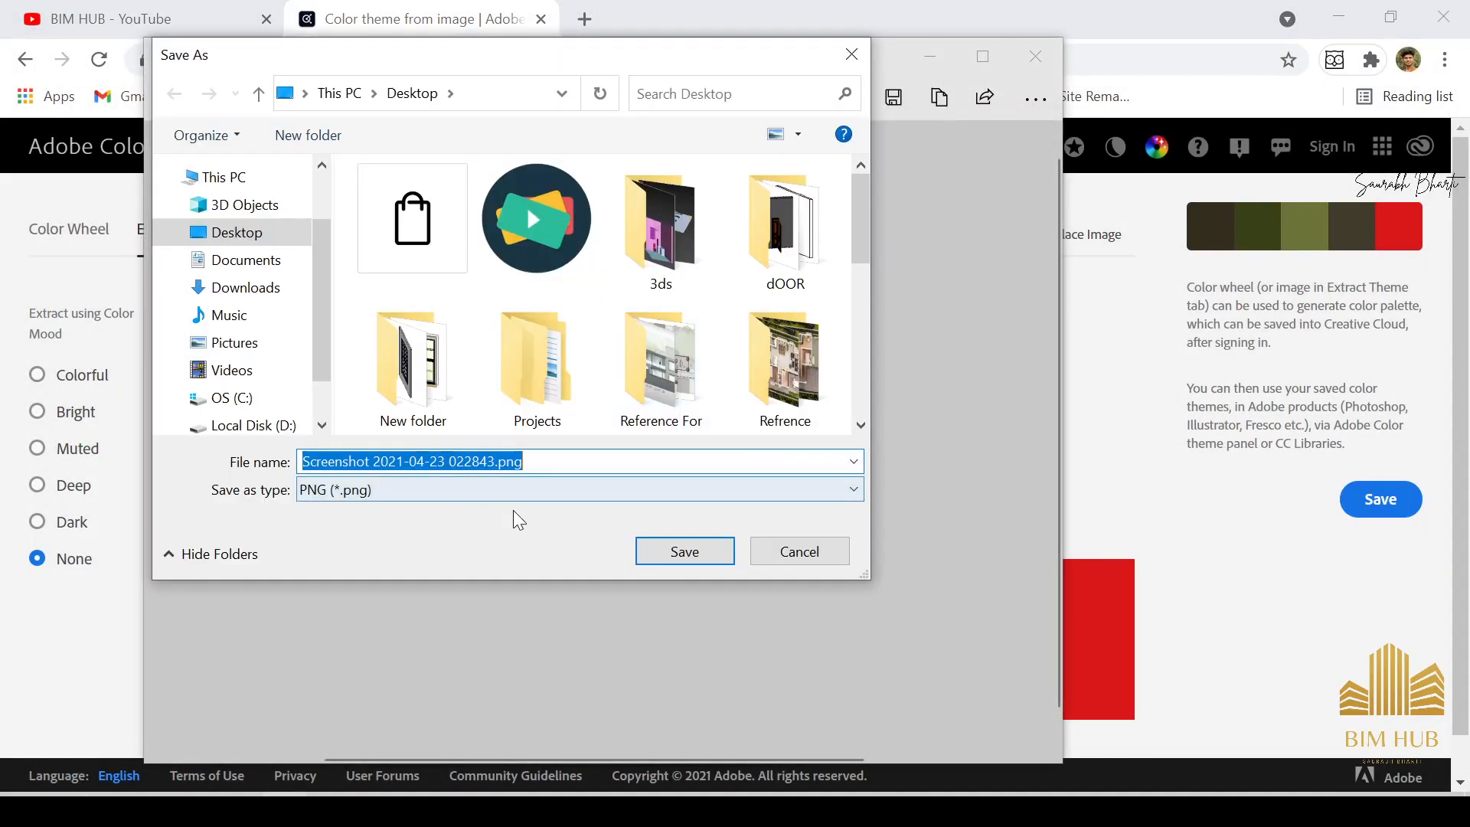
{"action": "type", "text": "outer"}
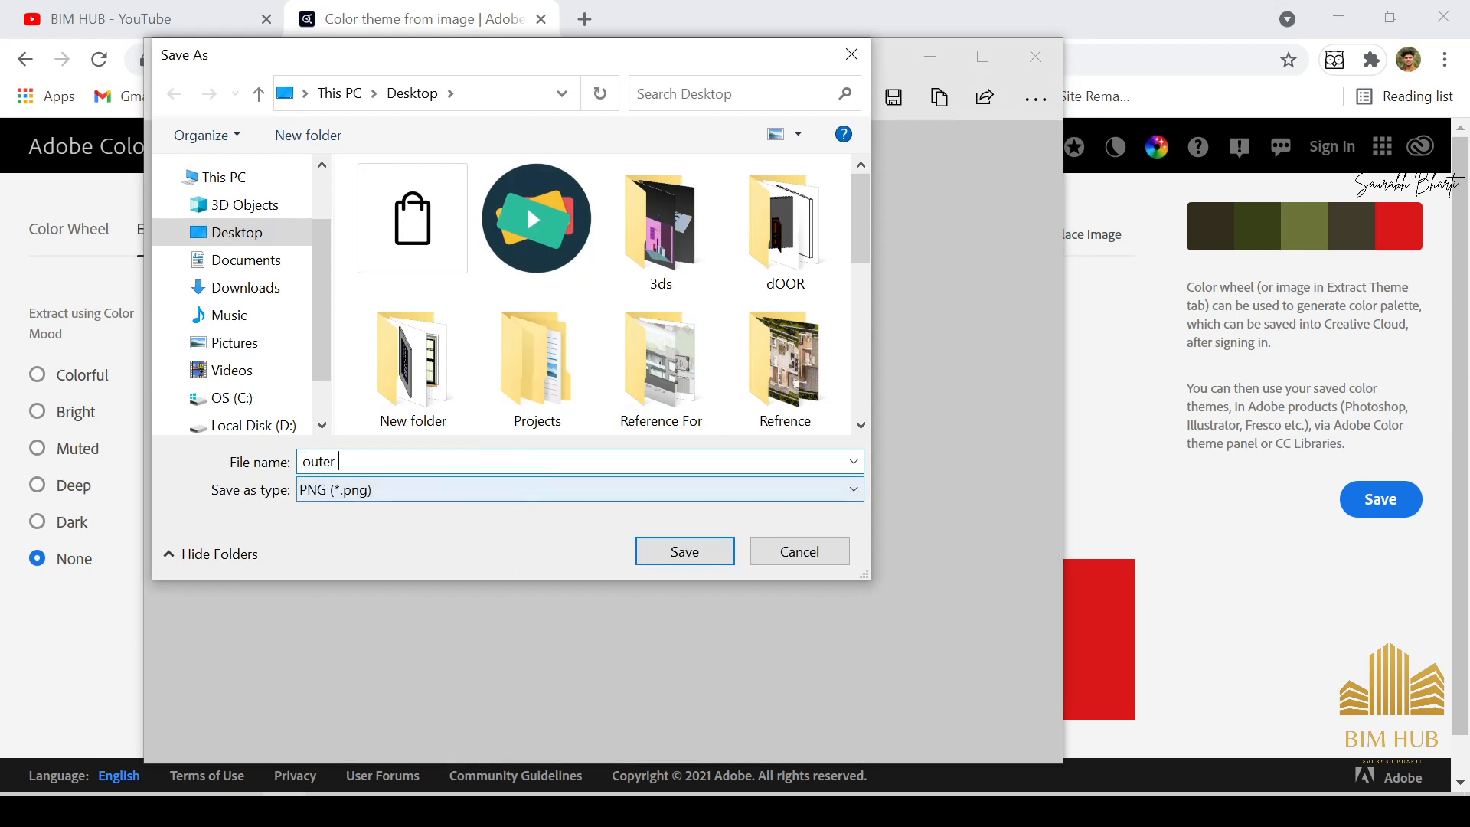
{"action": "type", "text": " bound"}
{"action": "key", "text": "Return"}
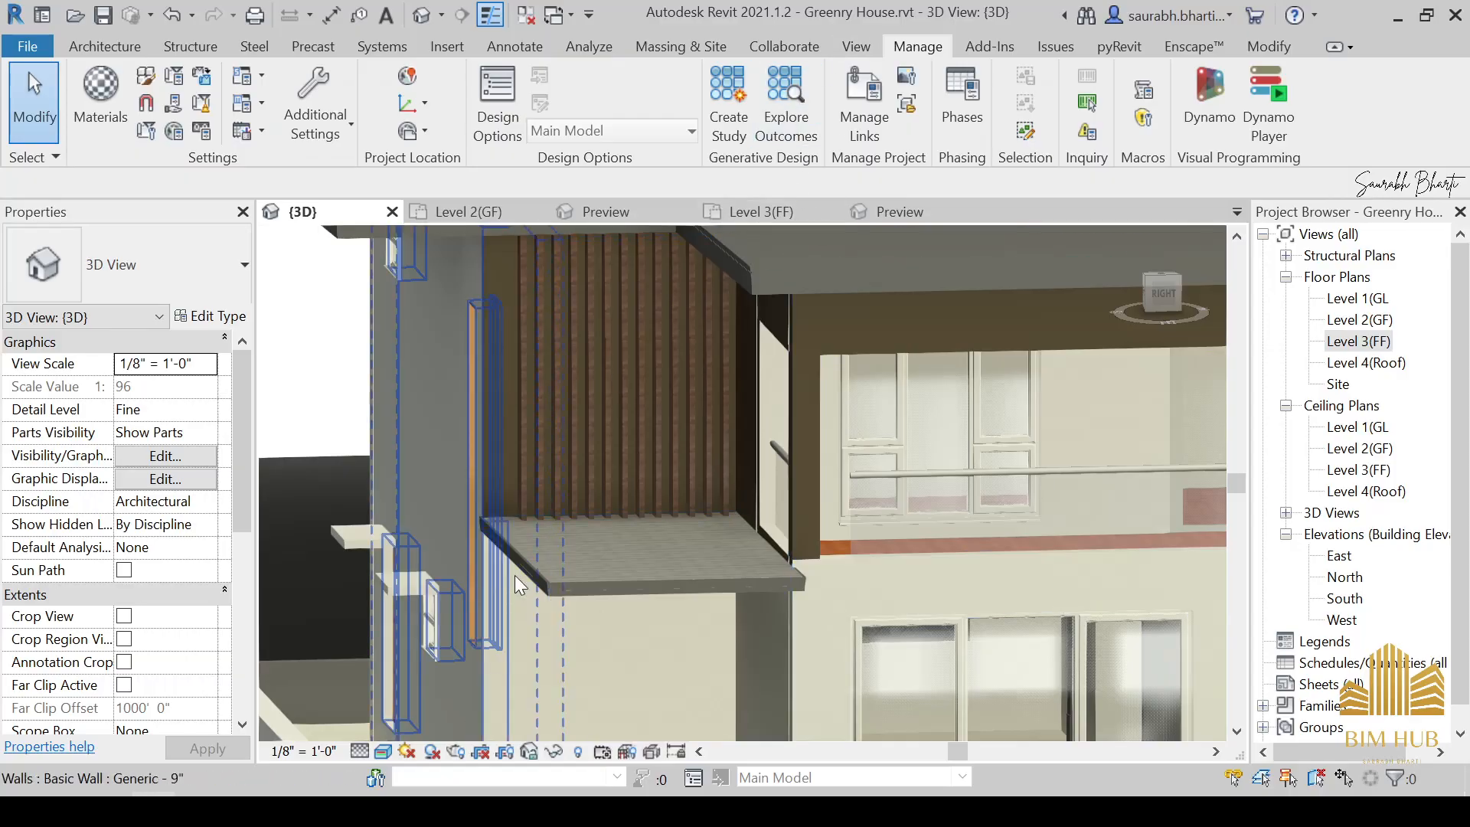
Check which structural material the front boundary wall's type uses, leaving its type properties unchanged.
{"action": "middle_click_drag", "start_coordinate": [635, 491], "coordinate": [635, 492]}
{"action": "scroll", "coordinate": [551, 532], "scroll_direction": "up", "scroll_amount": 5}
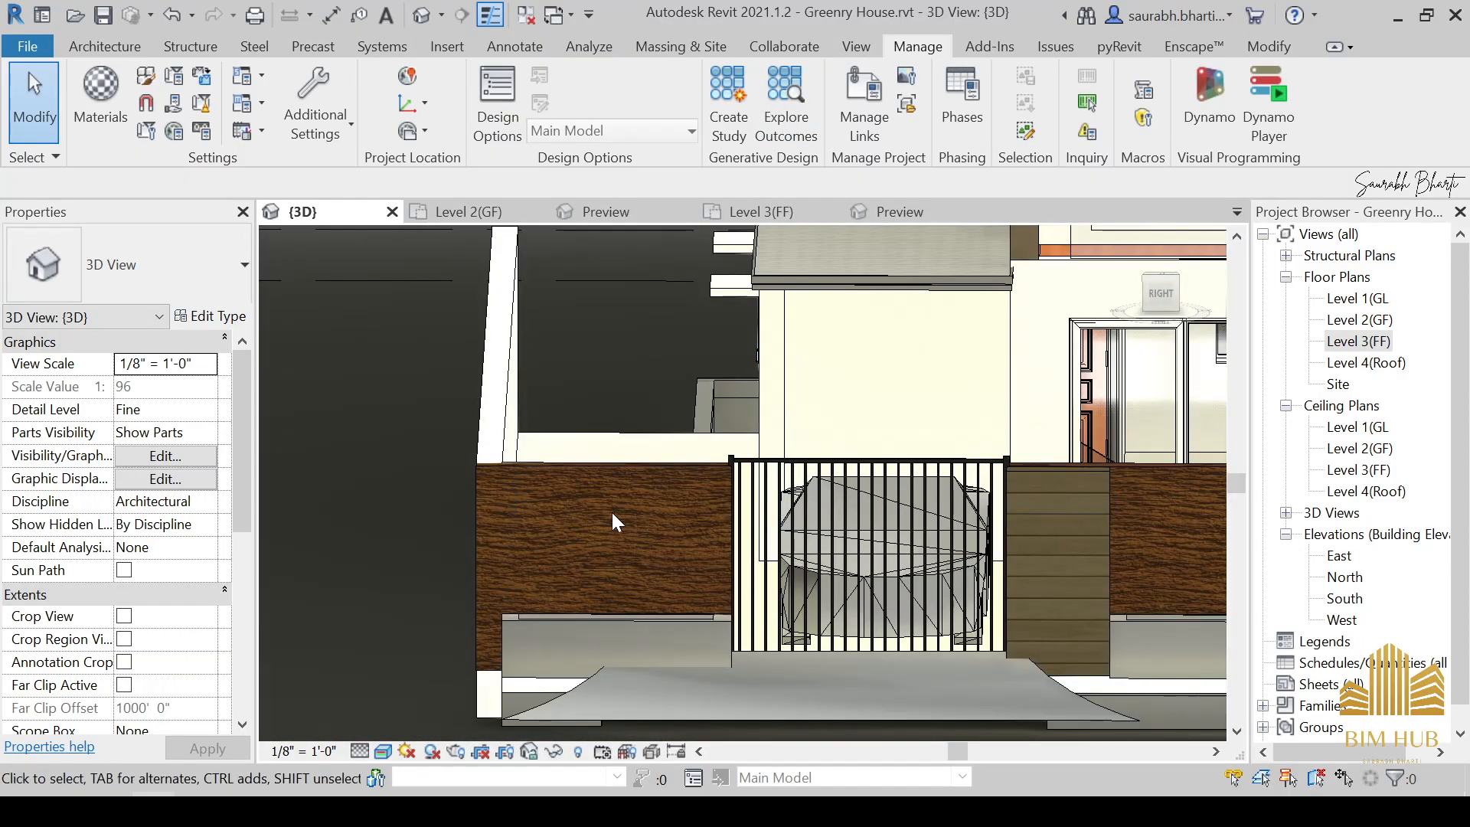
{"action": "left_click", "coordinate": [605, 494]}
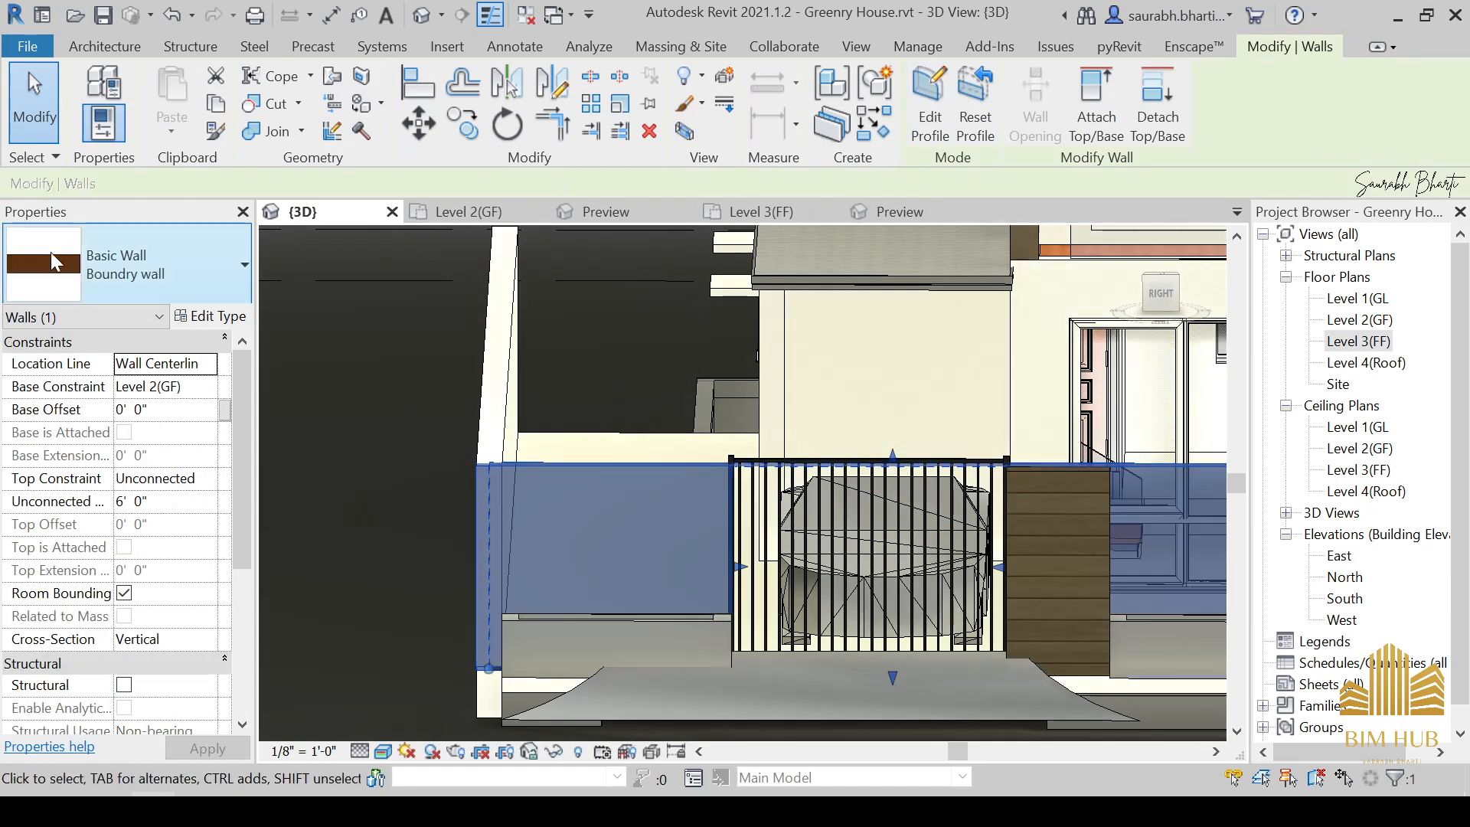
{"action": "left_click", "coordinate": [234, 320]}
{"action": "left_click", "coordinate": [757, 242]}
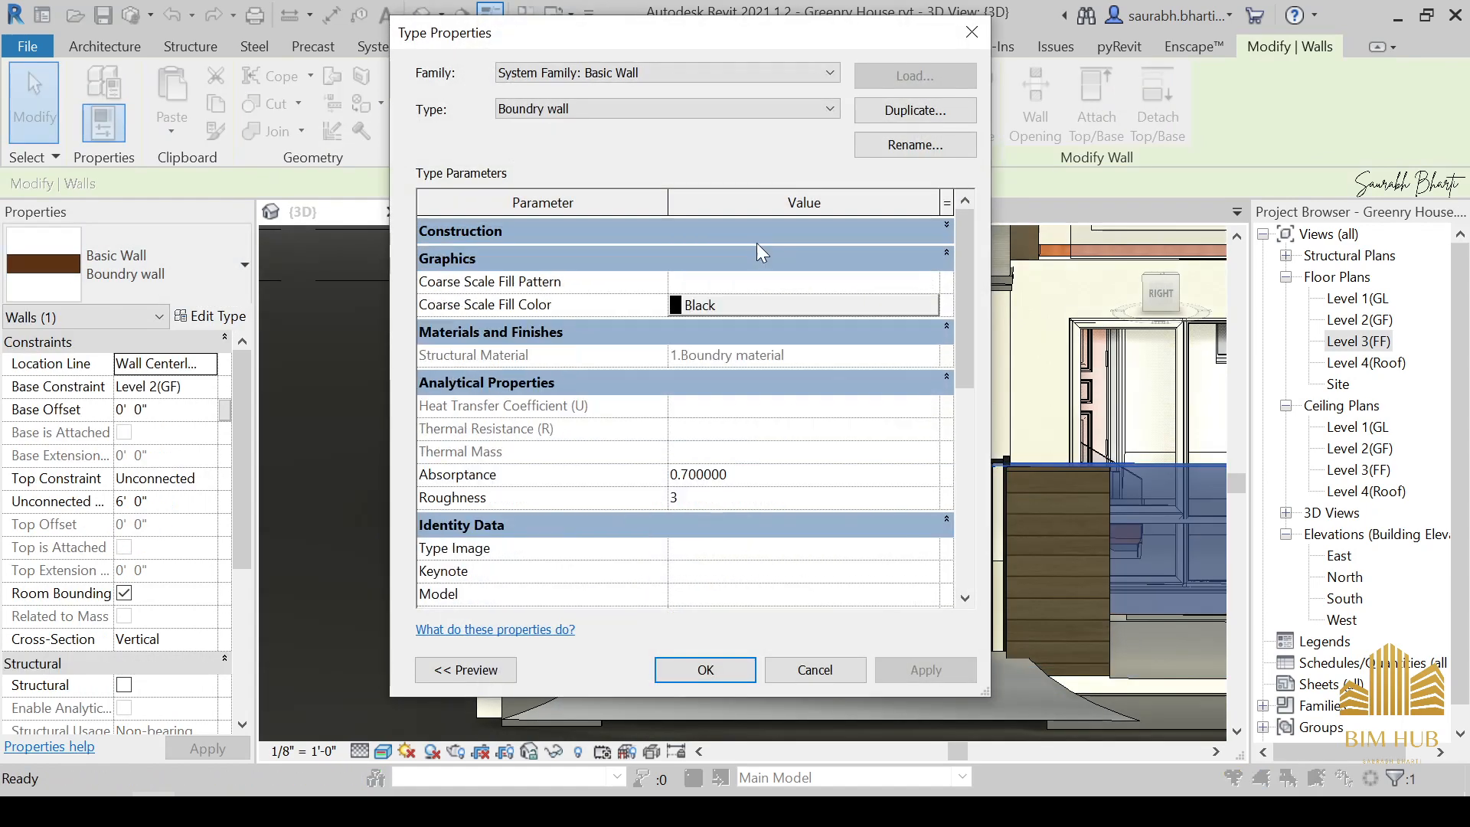
{"action": "left_click", "coordinate": [748, 260]}
{"action": "key", "text": "Escape"}
{"action": "key", "text": "Escape"}
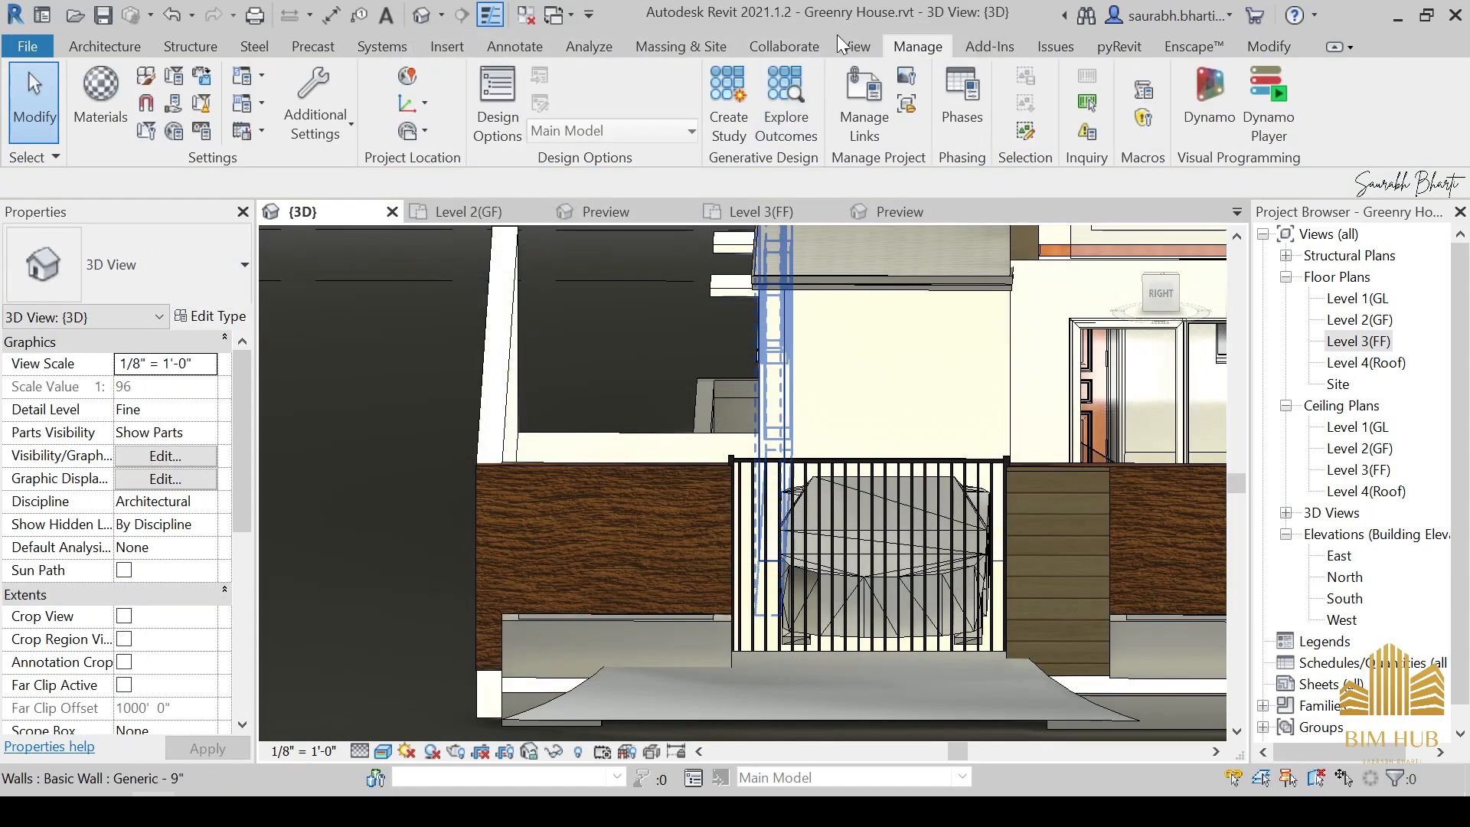
Open the appearance settings of the project material 1.Boundry material.
{"action": "left_click", "coordinate": [107, 88]}
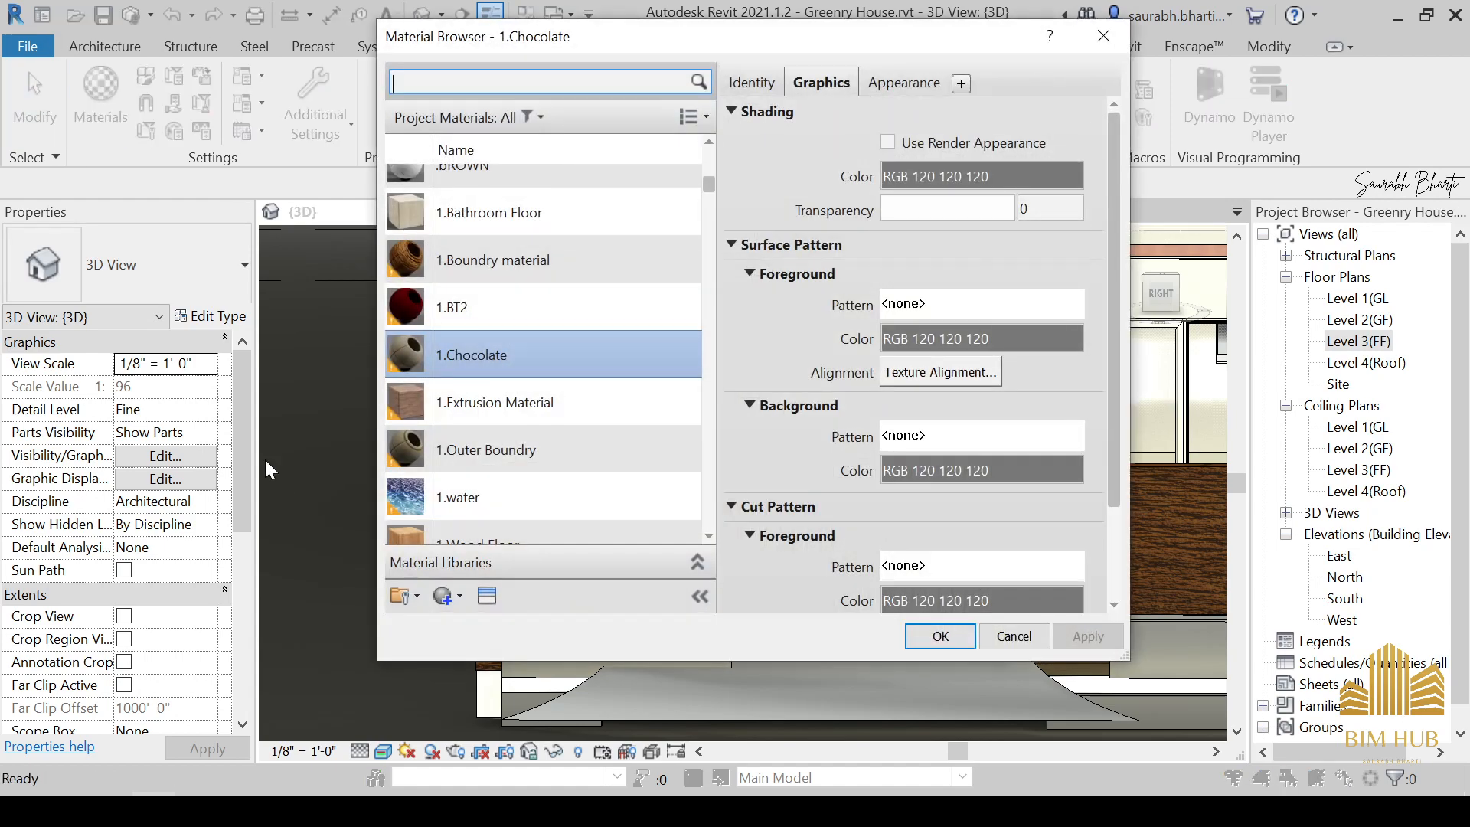
{"action": "scroll", "coordinate": [510, 355], "scroll_direction": "up", "scroll_amount": 3}
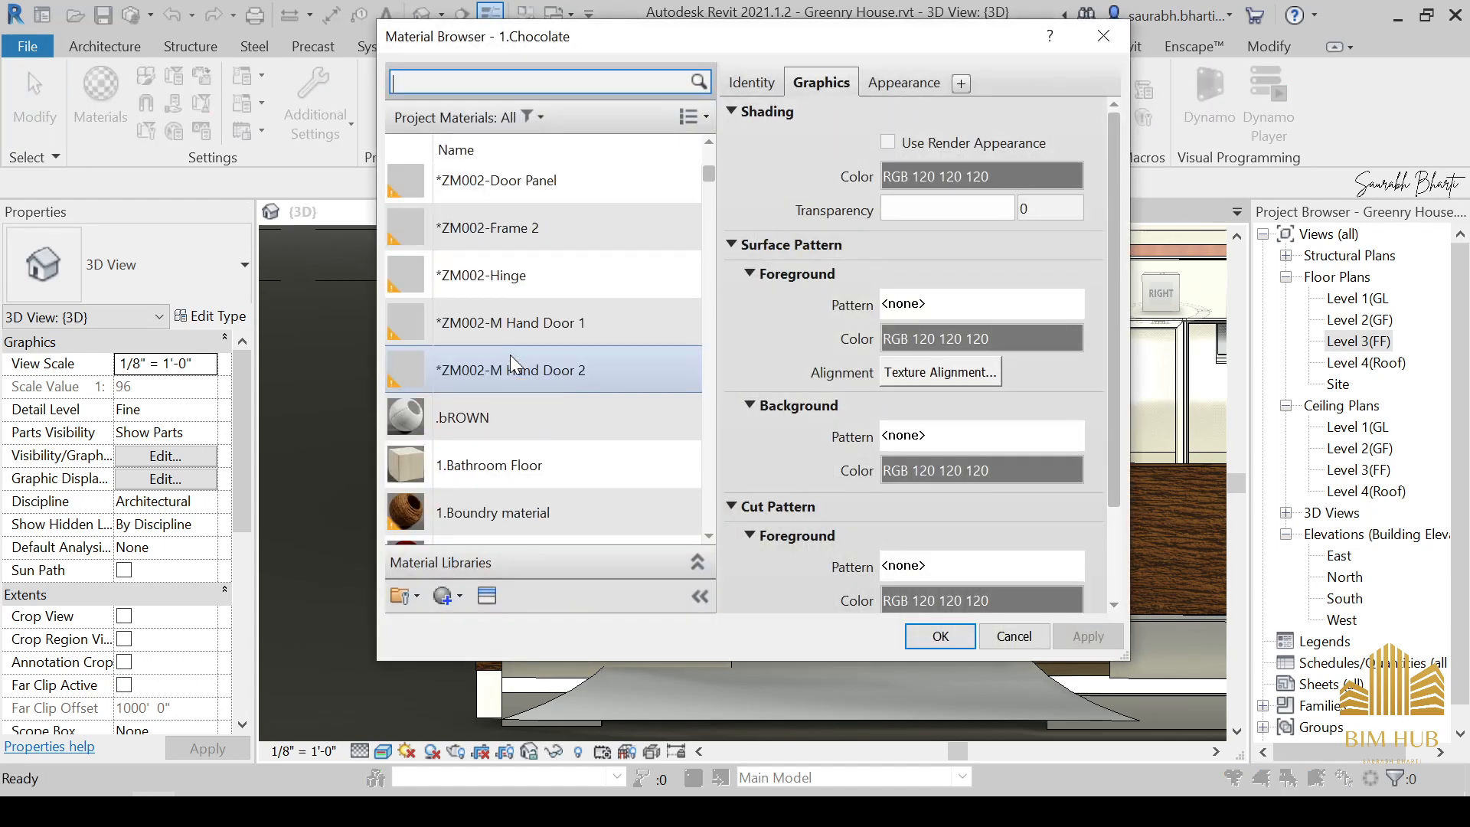
{"action": "left_click", "coordinate": [536, 520]}
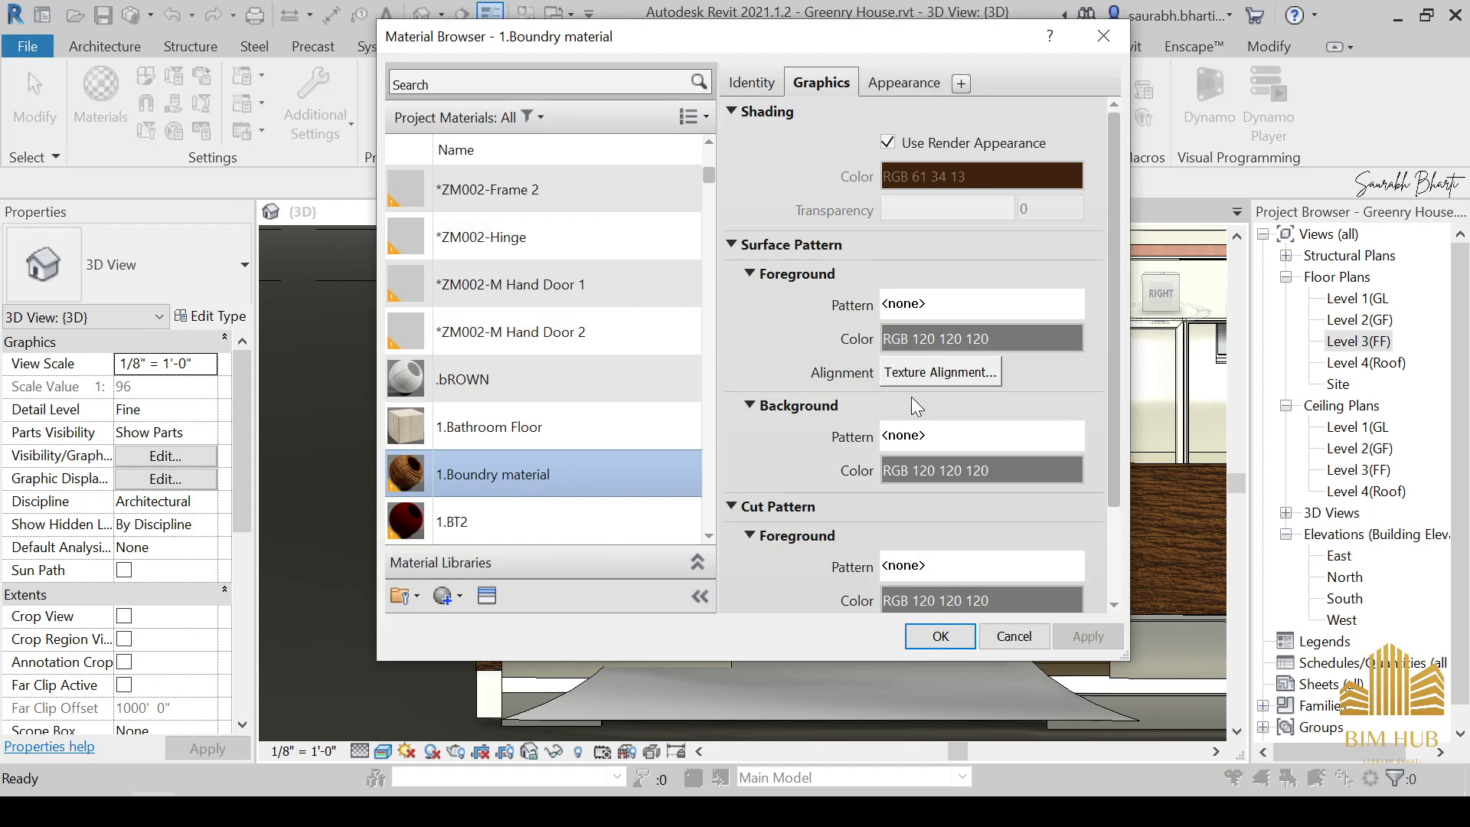
{"action": "left_click", "coordinate": [971, 314]}
{"action": "left_click", "coordinate": [911, 84]}
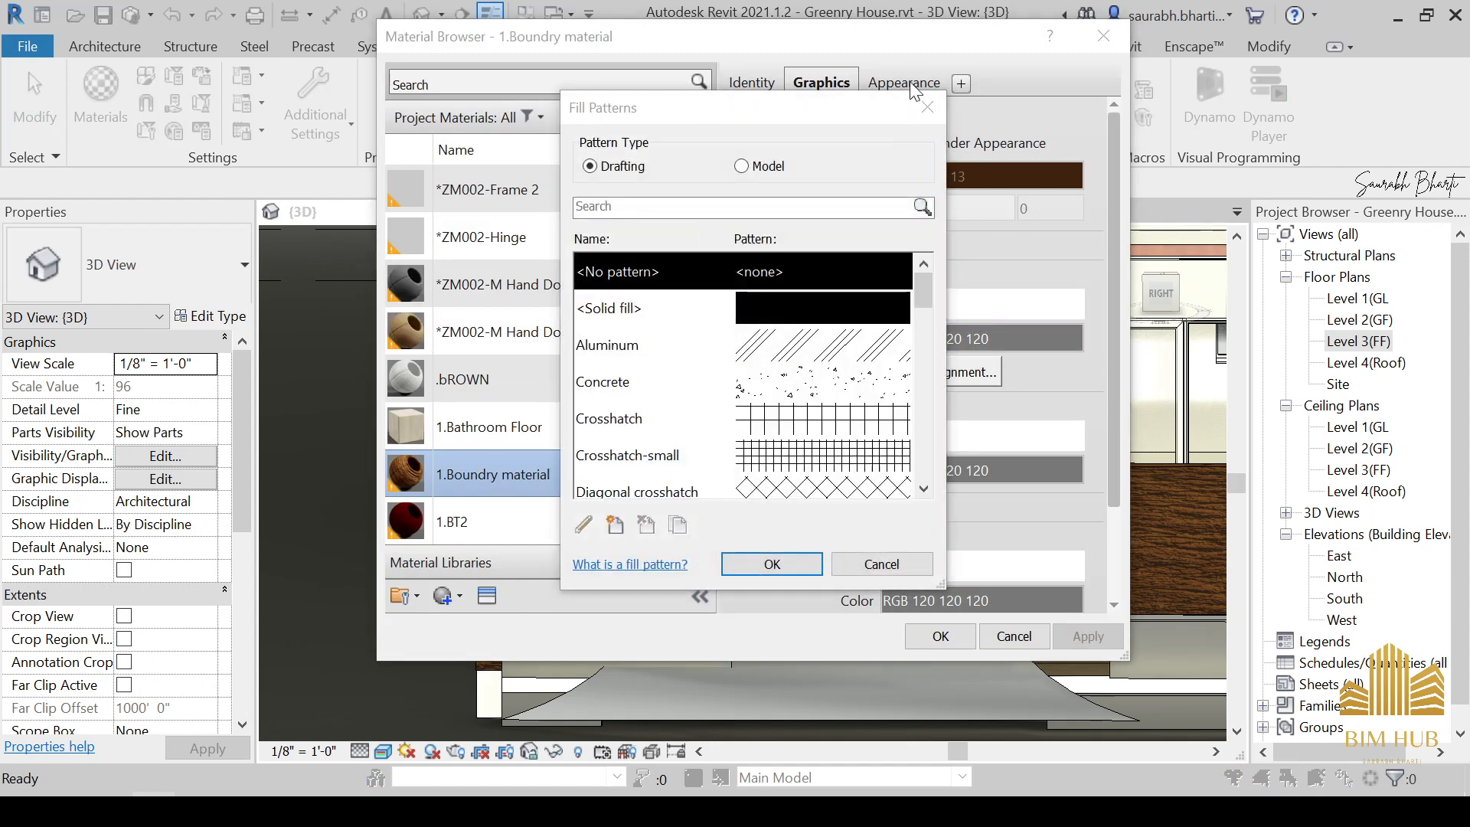
{"action": "left_click", "coordinate": [924, 110]}
{"action": "left_click", "coordinate": [923, 83]}
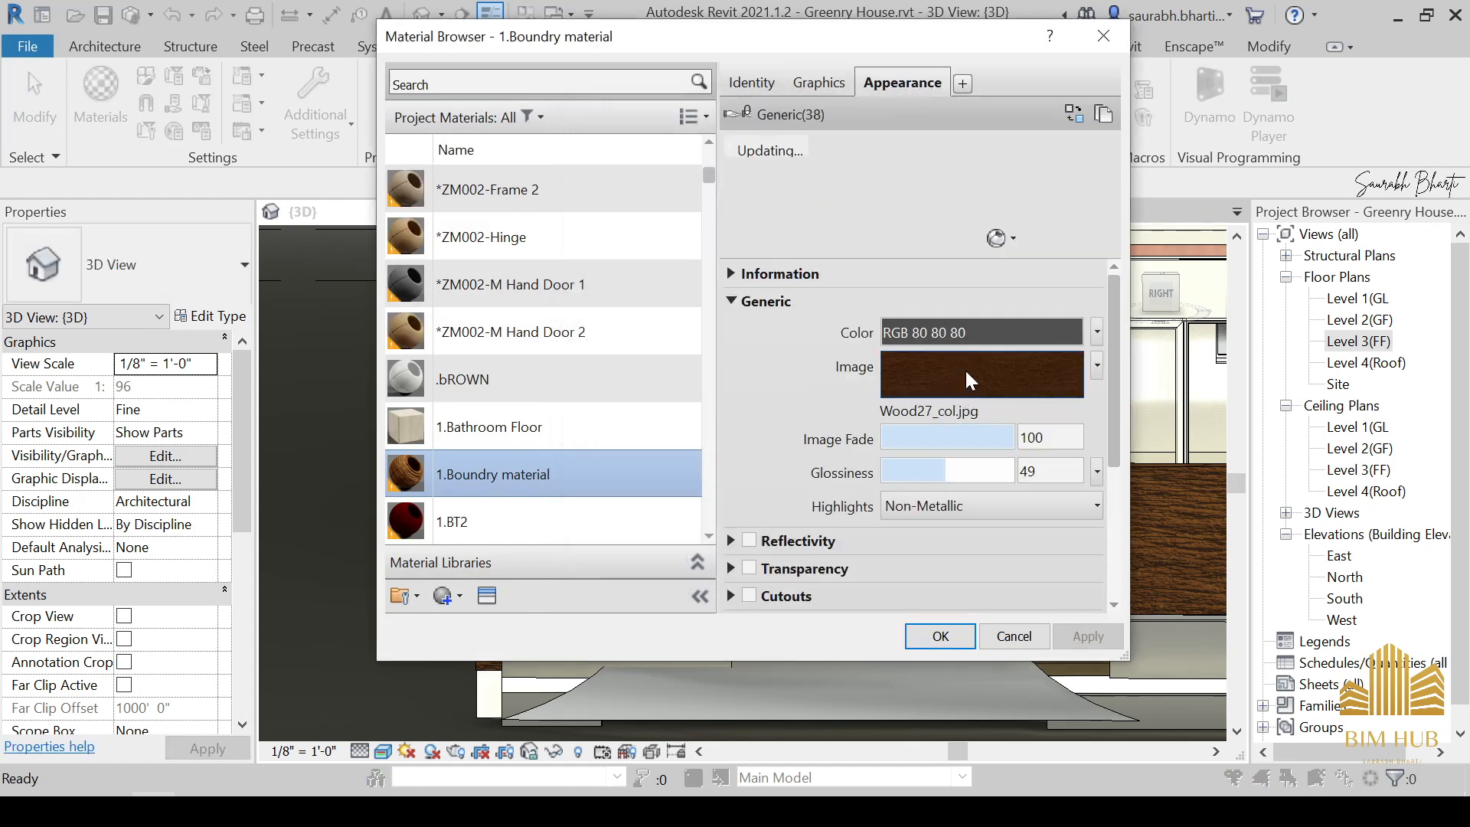
Set the X offset of the Wood27_col.jpg texture to -0'-1".
{"action": "left_click", "coordinate": [954, 387]}
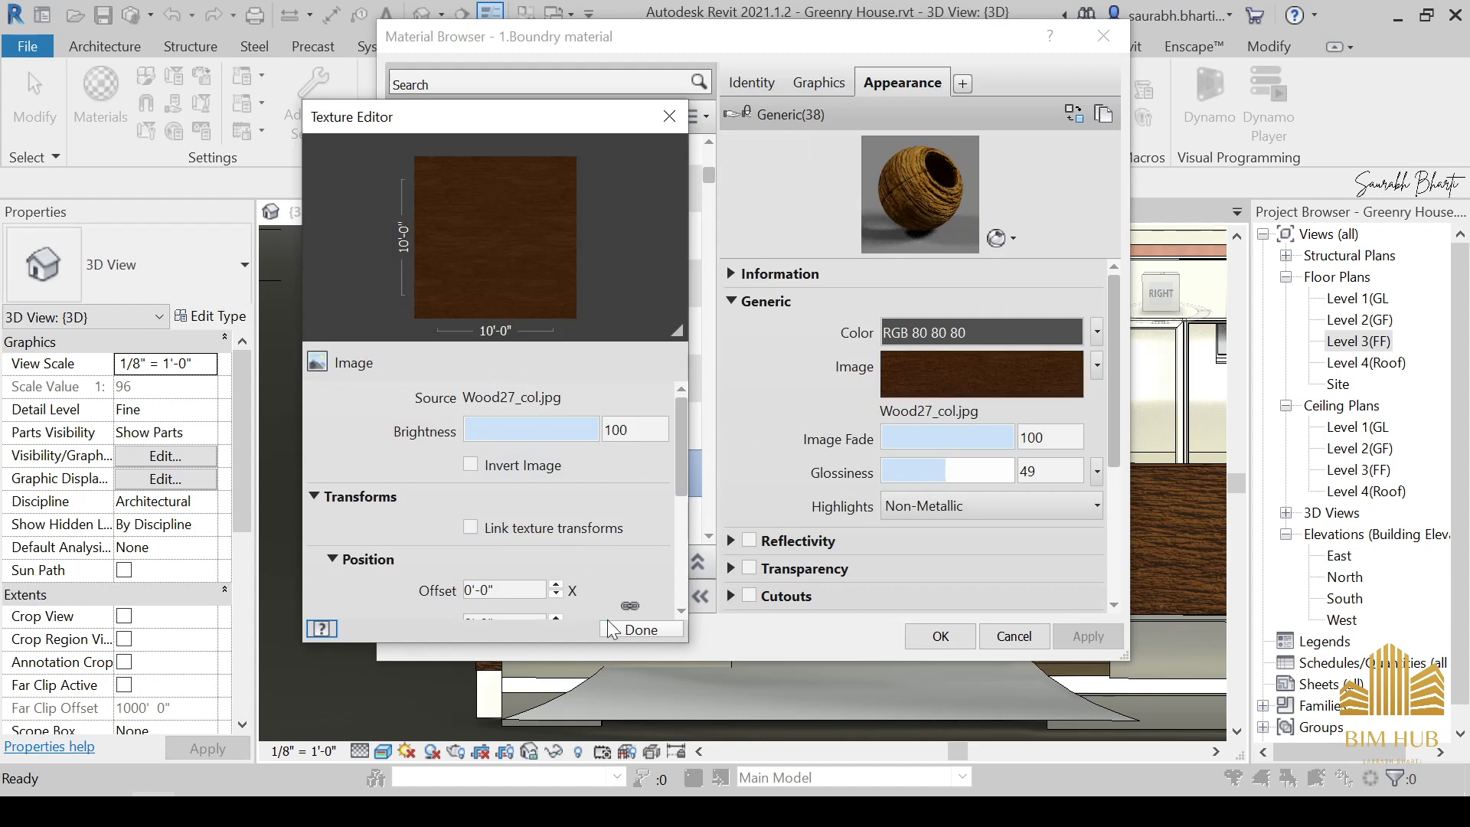
{"action": "scroll", "coordinate": [567, 494], "scroll_direction": "down", "scroll_amount": 3}
{"action": "left_click", "coordinate": [555, 505]}
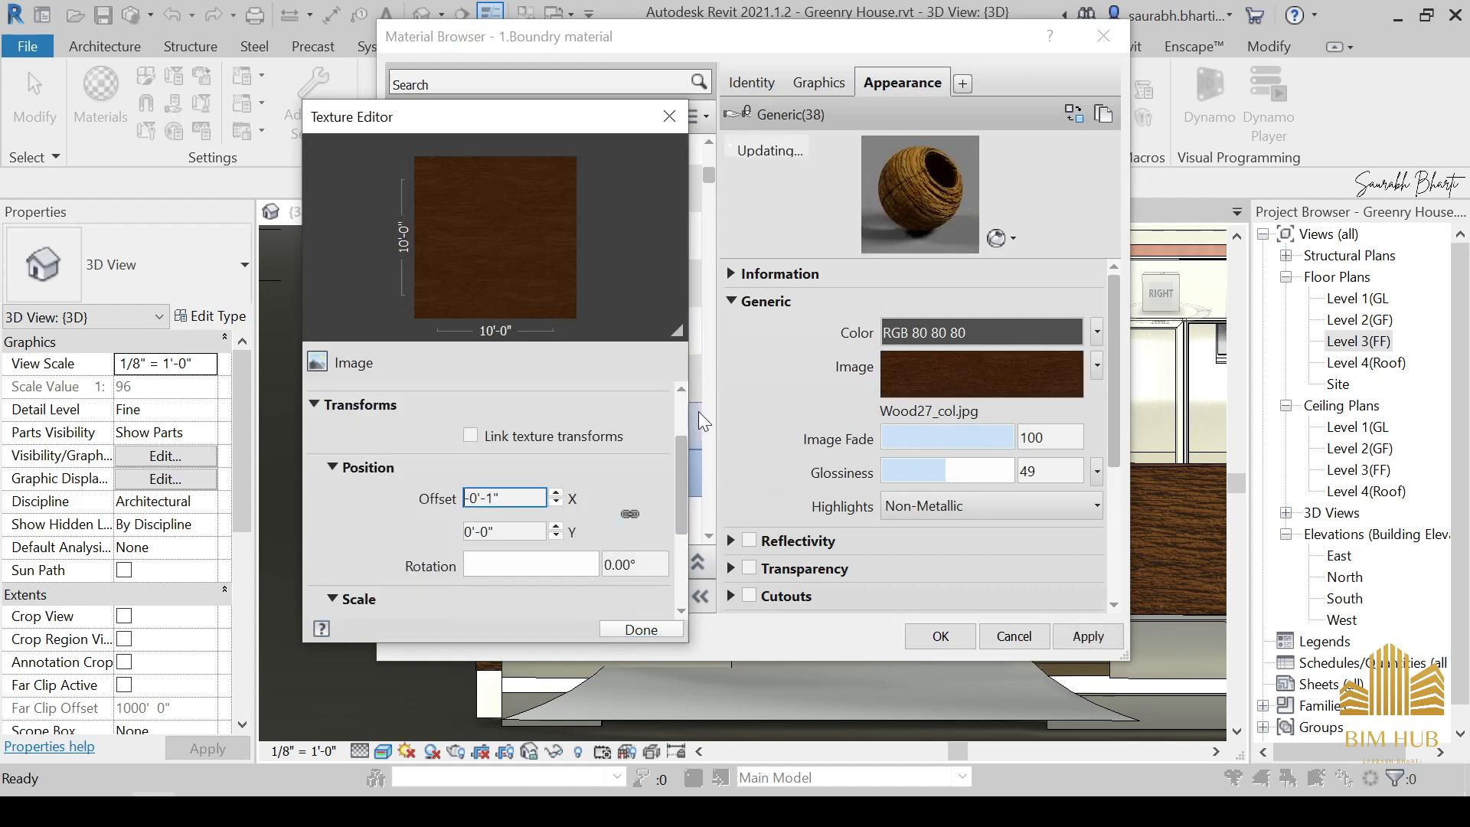
{"action": "scroll", "coordinate": [590, 476], "scroll_direction": "up", "scroll_amount": 3}
{"action": "left_click", "coordinate": [669, 116]}
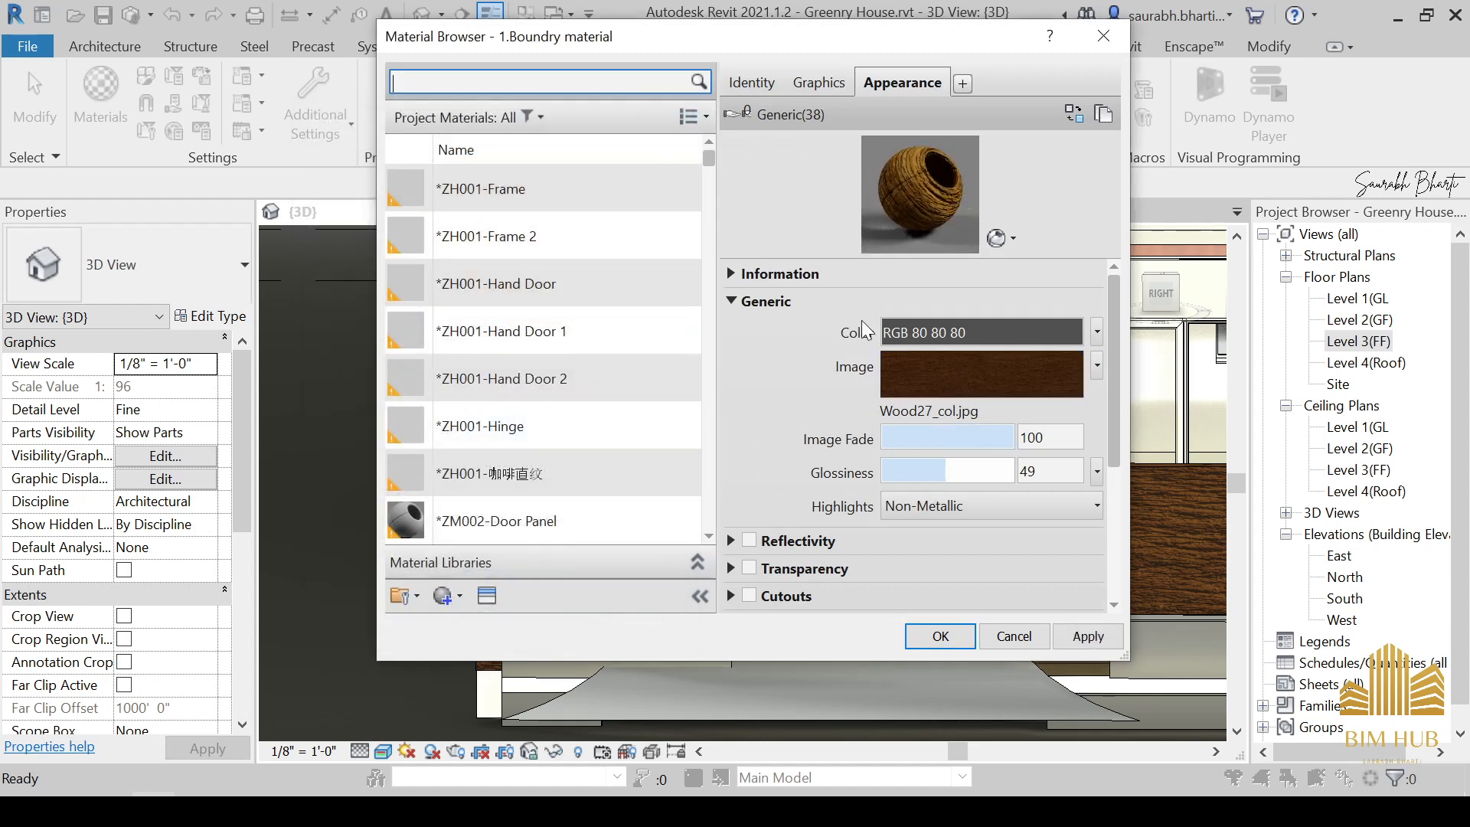
{"action": "left_click", "coordinate": [904, 333]}
{"action": "left_click", "coordinate": [1001, 130]}
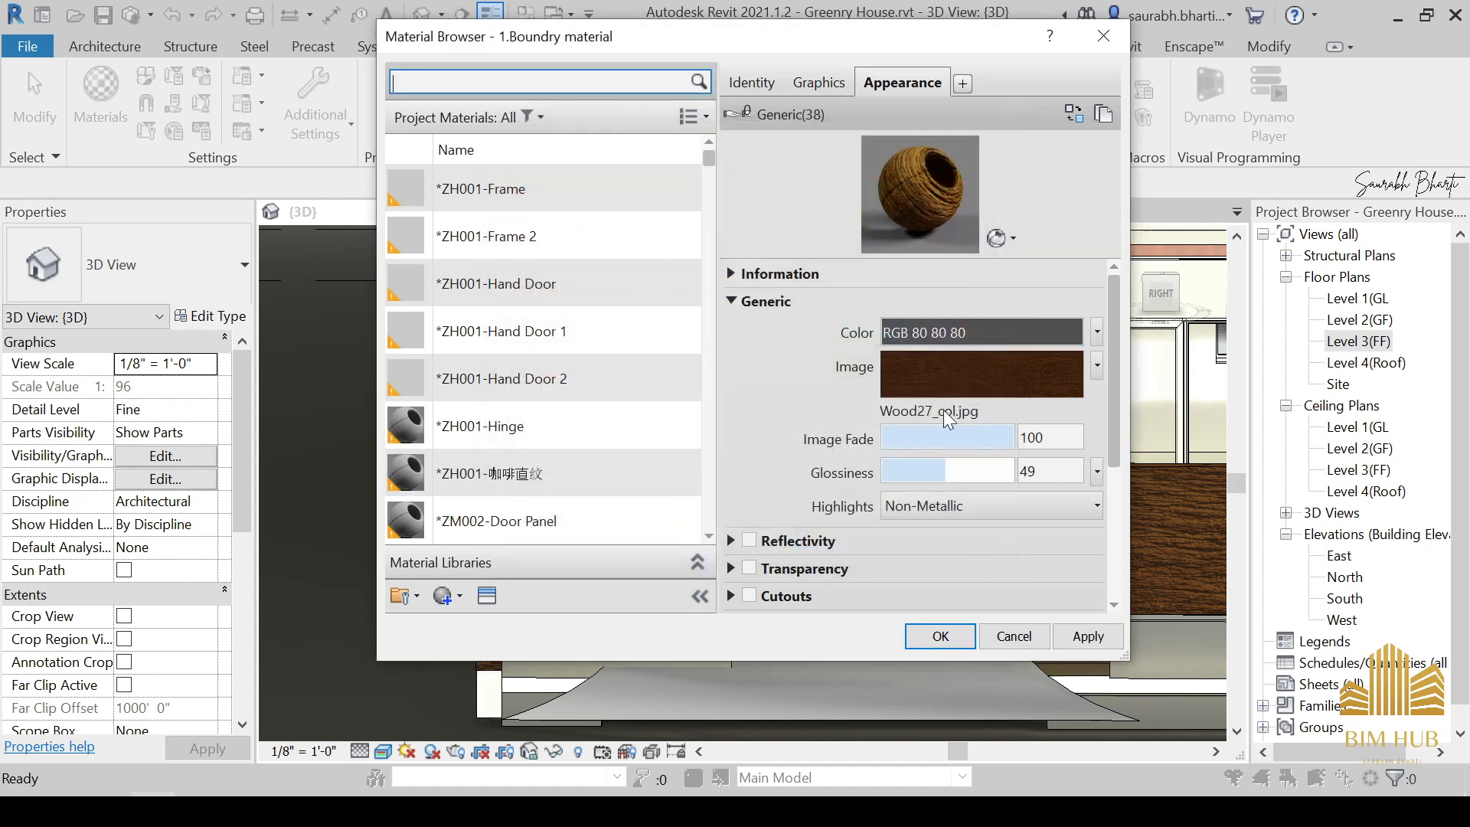
{"action": "left_click", "coordinate": [949, 375]}
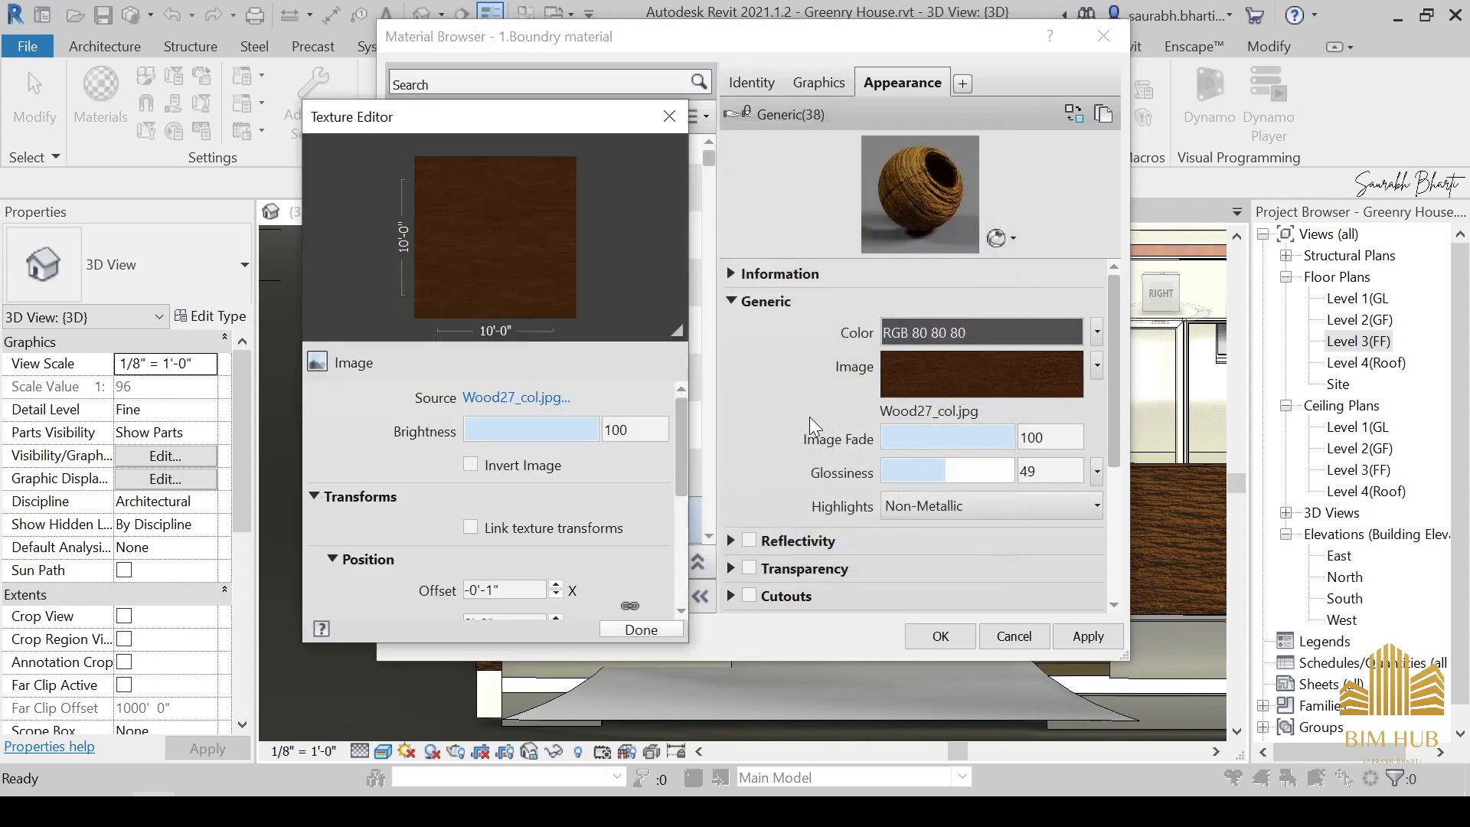
{"action": "left_click", "coordinate": [669, 116]}
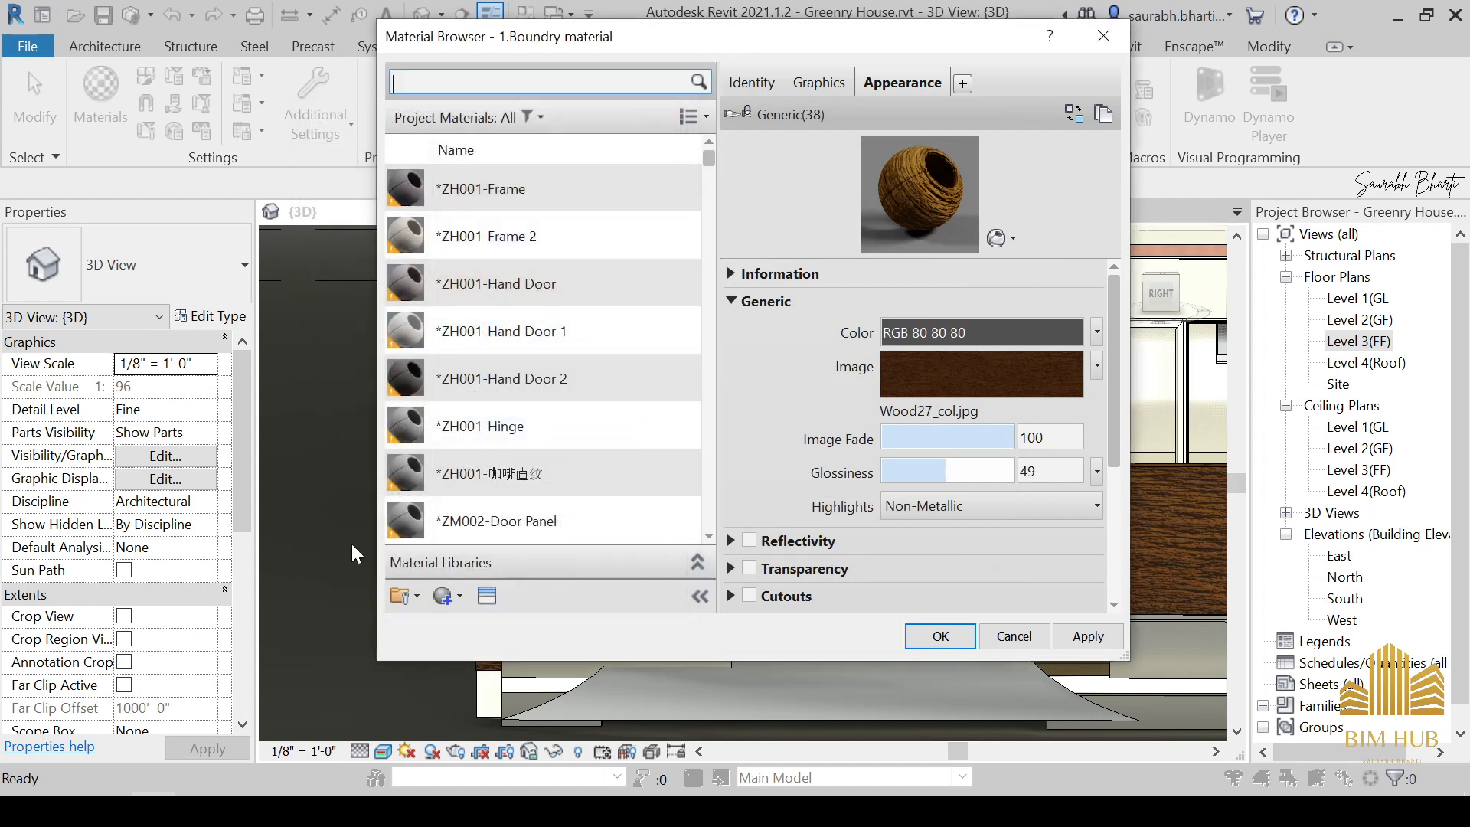
{"action": "left_click", "coordinate": [1020, 337]}
{"action": "left_click", "coordinate": [984, 537]}
Set the tint colour of 1.Boundry material to RGB 187 187 119 and apply the change.
{"action": "scroll", "coordinate": [990, 510], "scroll_direction": "down", "scroll_amount": 5}
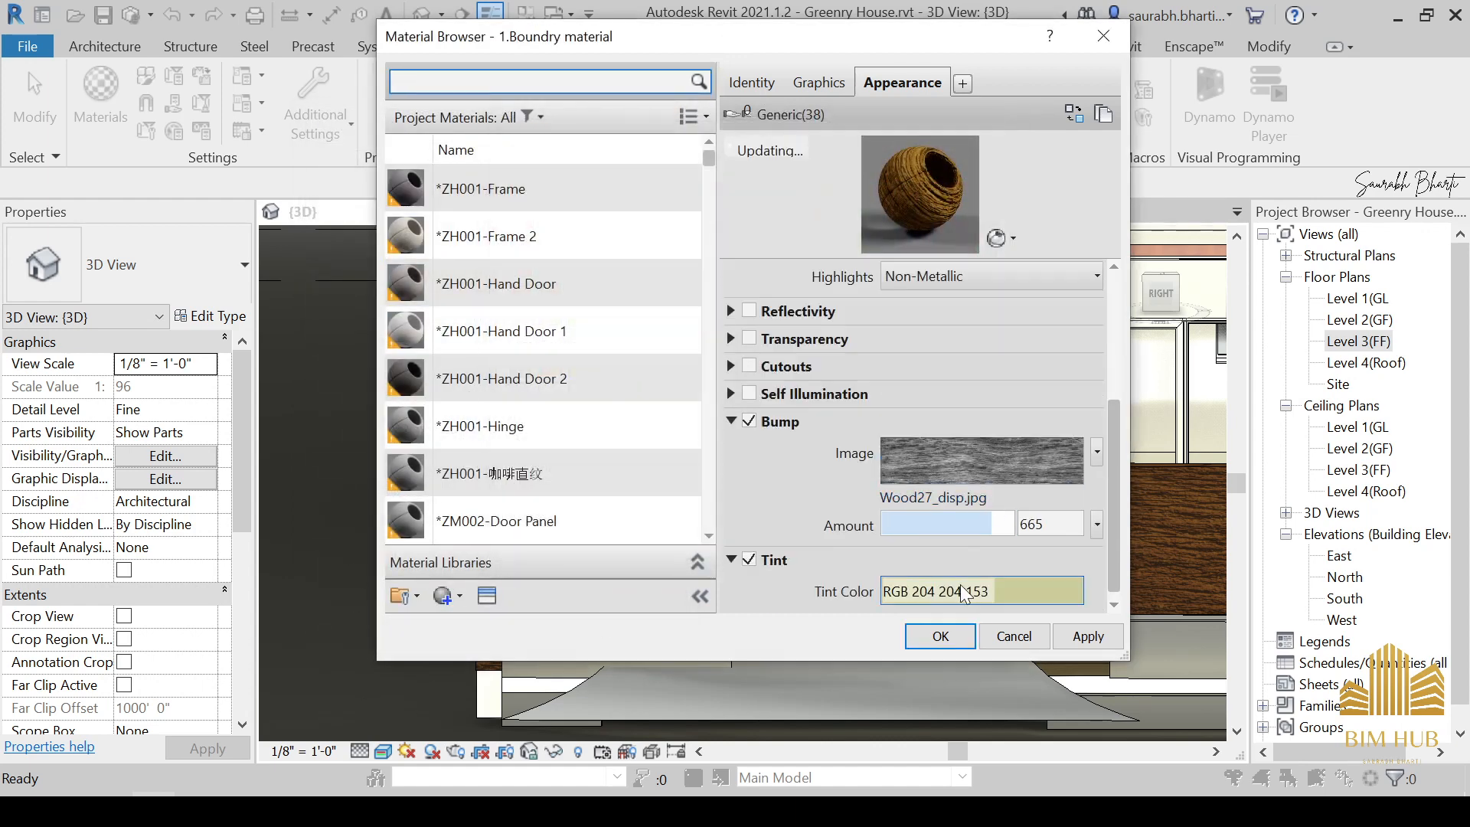
{"action": "left_click", "coordinate": [964, 594]}
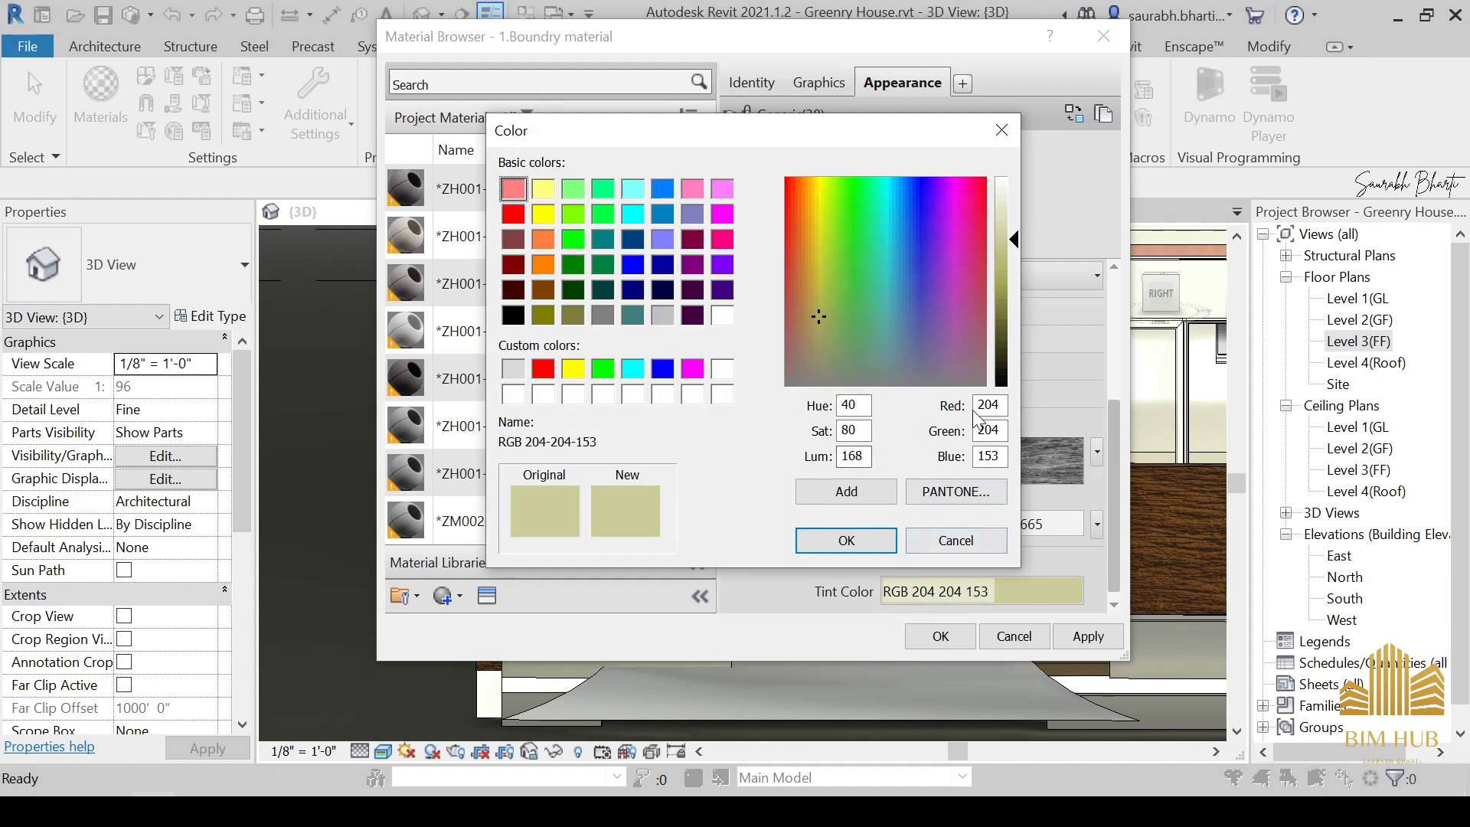
{"action": "mouse_move", "coordinate": [1017, 273]}
{"action": "left_mouse_down"}
{"action": "mouse_move", "coordinate": [1018, 256]}
{"action": "mouse_move", "coordinate": [1025, 271]}
{"action": "left_mouse_up"}
{"action": "left_click", "coordinate": [846, 539]}
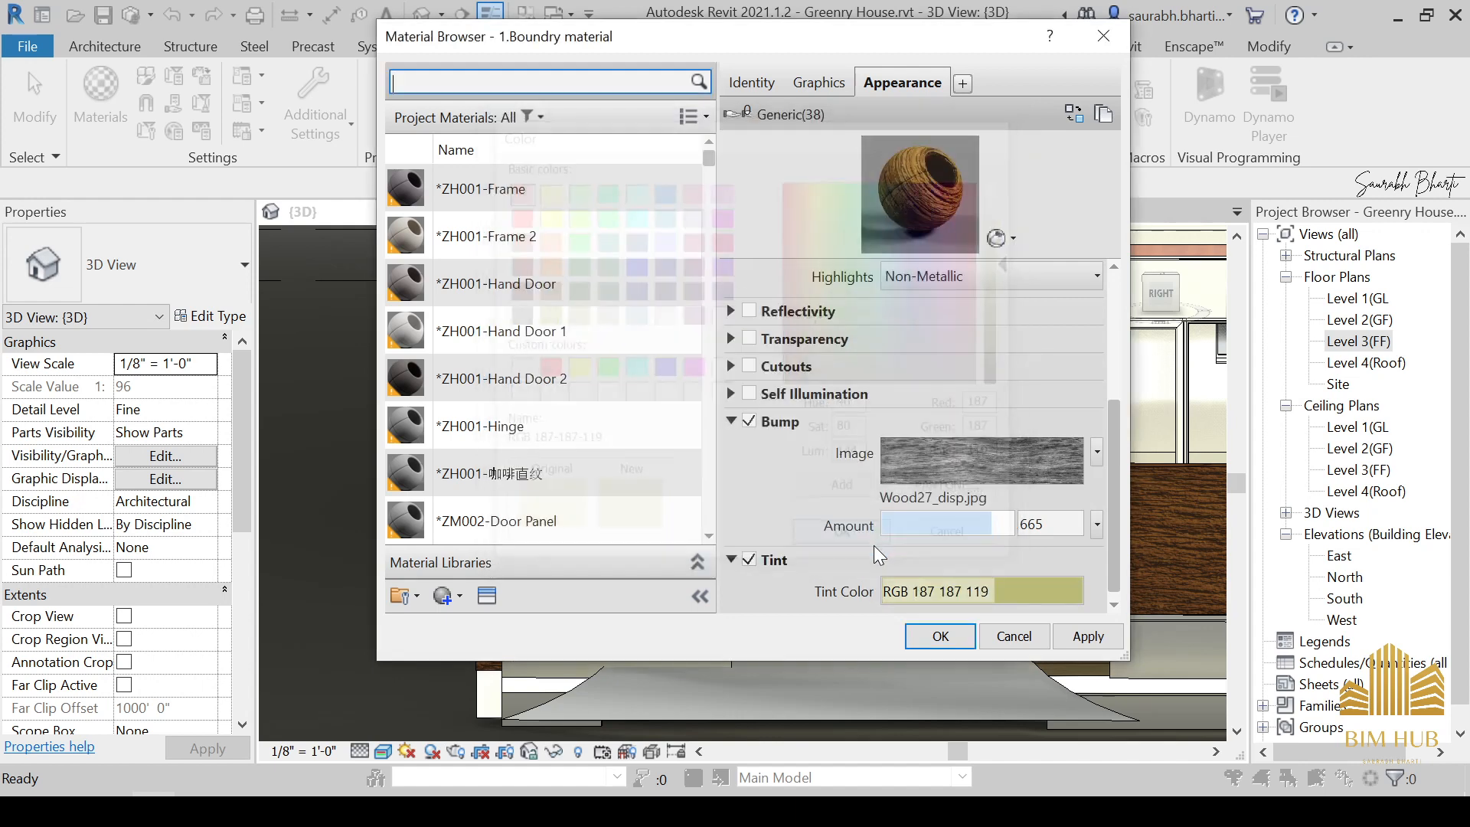
{"action": "left_click", "coordinate": [1087, 636]}
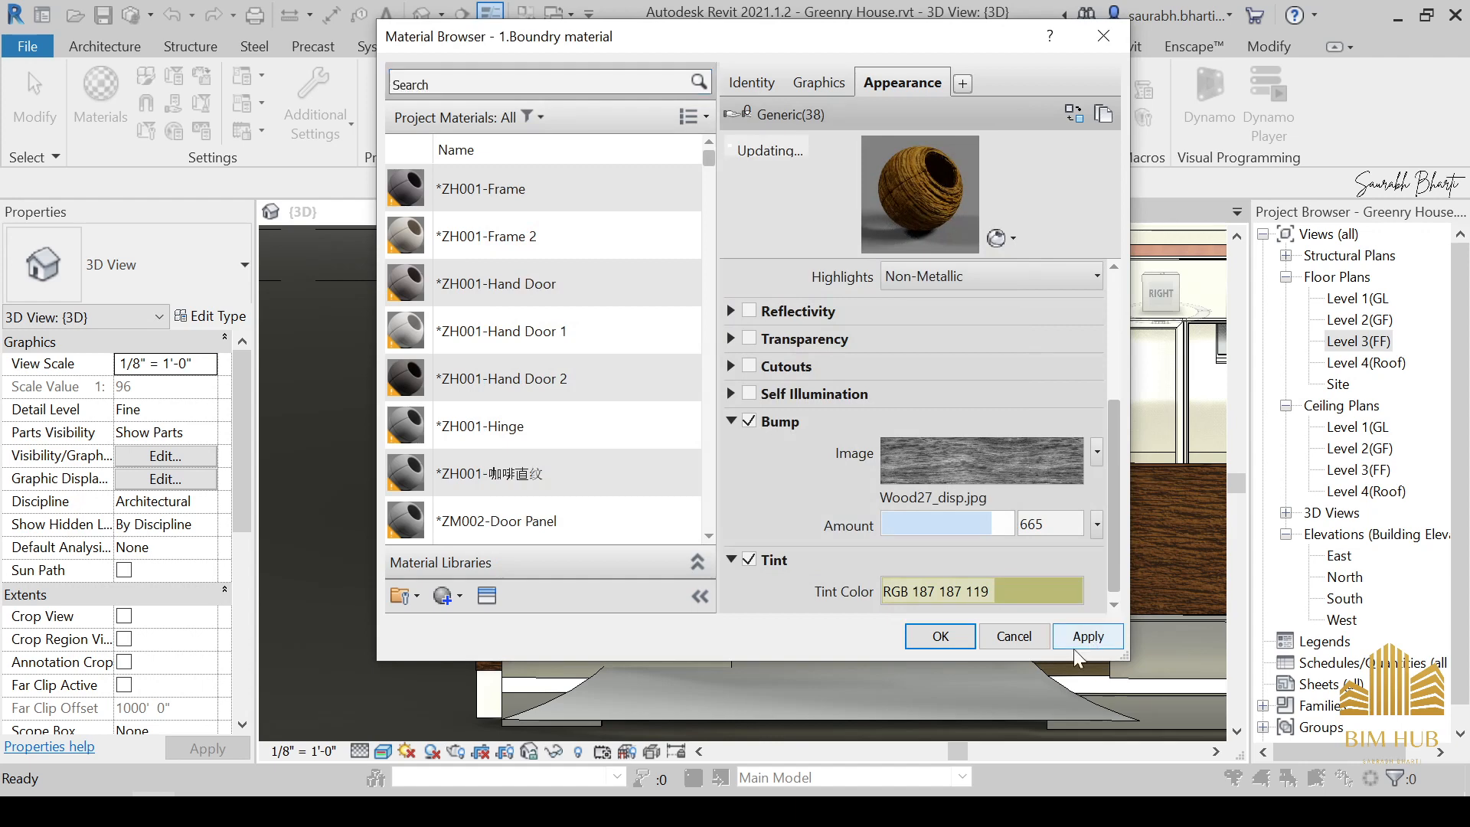
{"action": "left_click", "coordinate": [937, 634]}
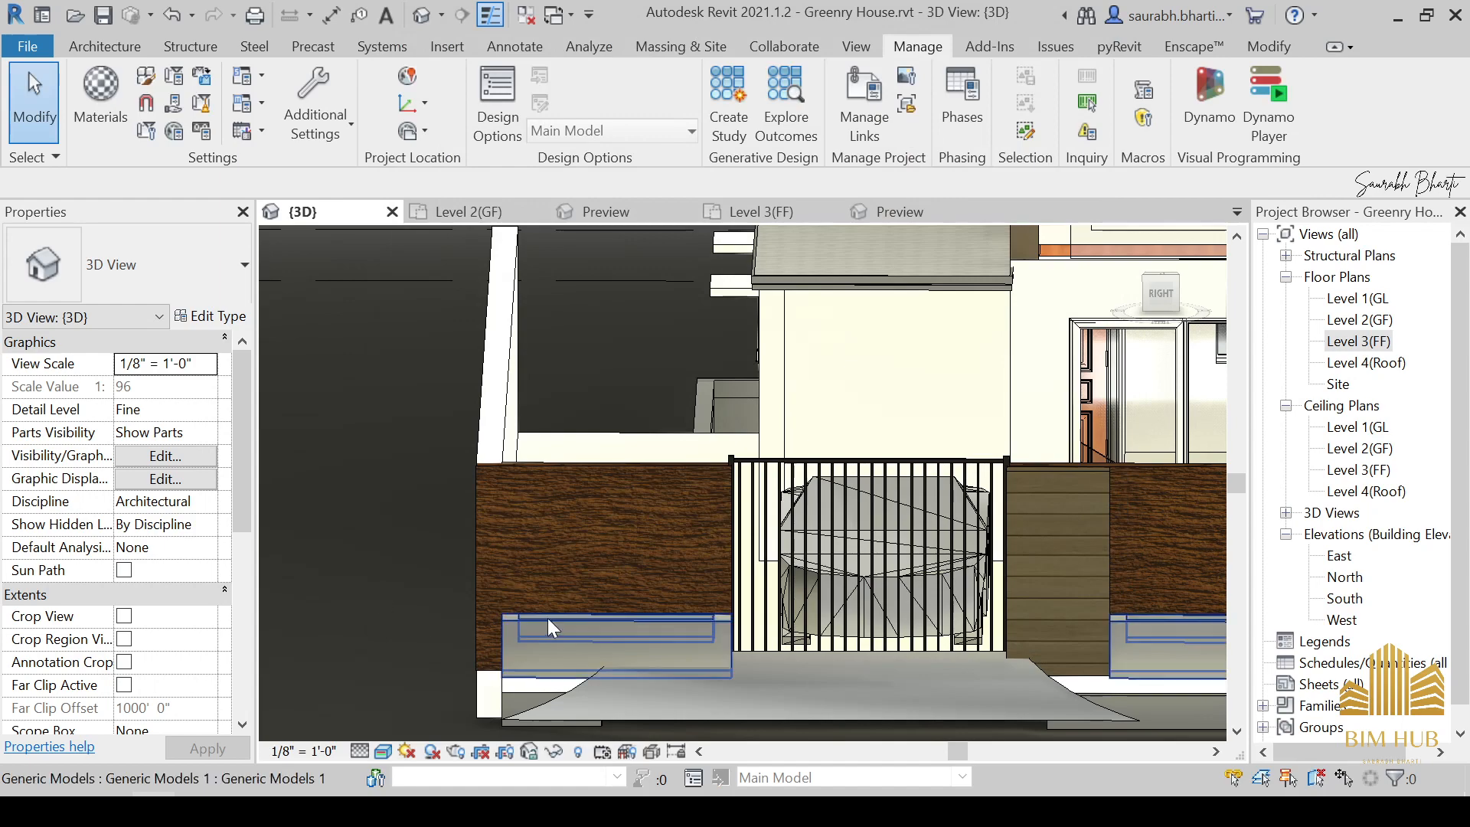
Examine the front boundary wall, its planter boxes and the gates from several angles.
{"action": "scroll", "coordinate": [689, 529], "scroll_direction": "down", "scroll_amount": 5}
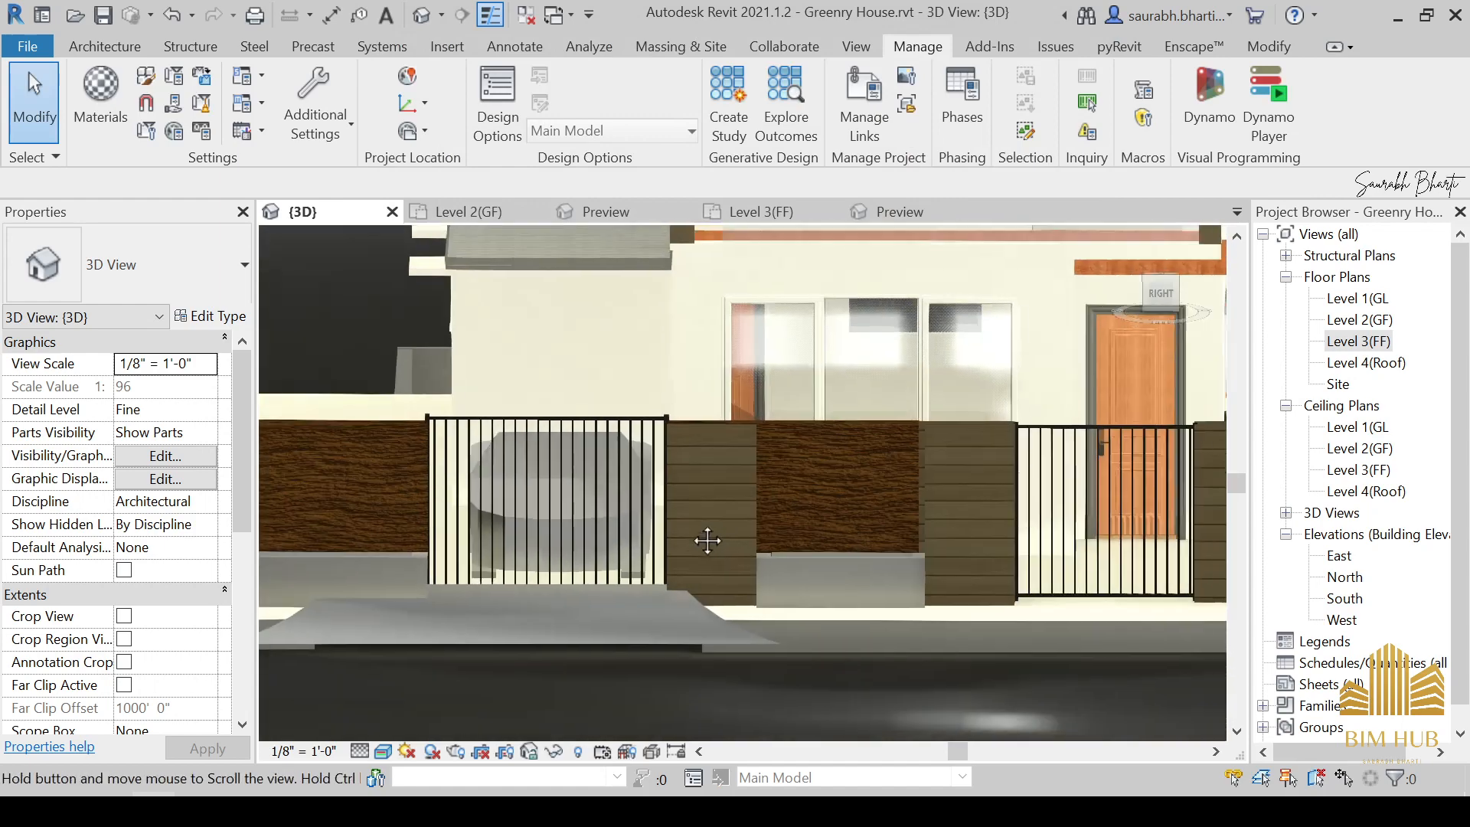
{"action": "mouse_move", "coordinate": [666, 514]}
{"action": "middle_mouse_down", "text": "shift"}
{"action": "mouse_move", "coordinate": [620, 536]}
{"action": "mouse_move", "coordinate": [655, 540]}
{"action": "middle_mouse_up", "text": "shift"}
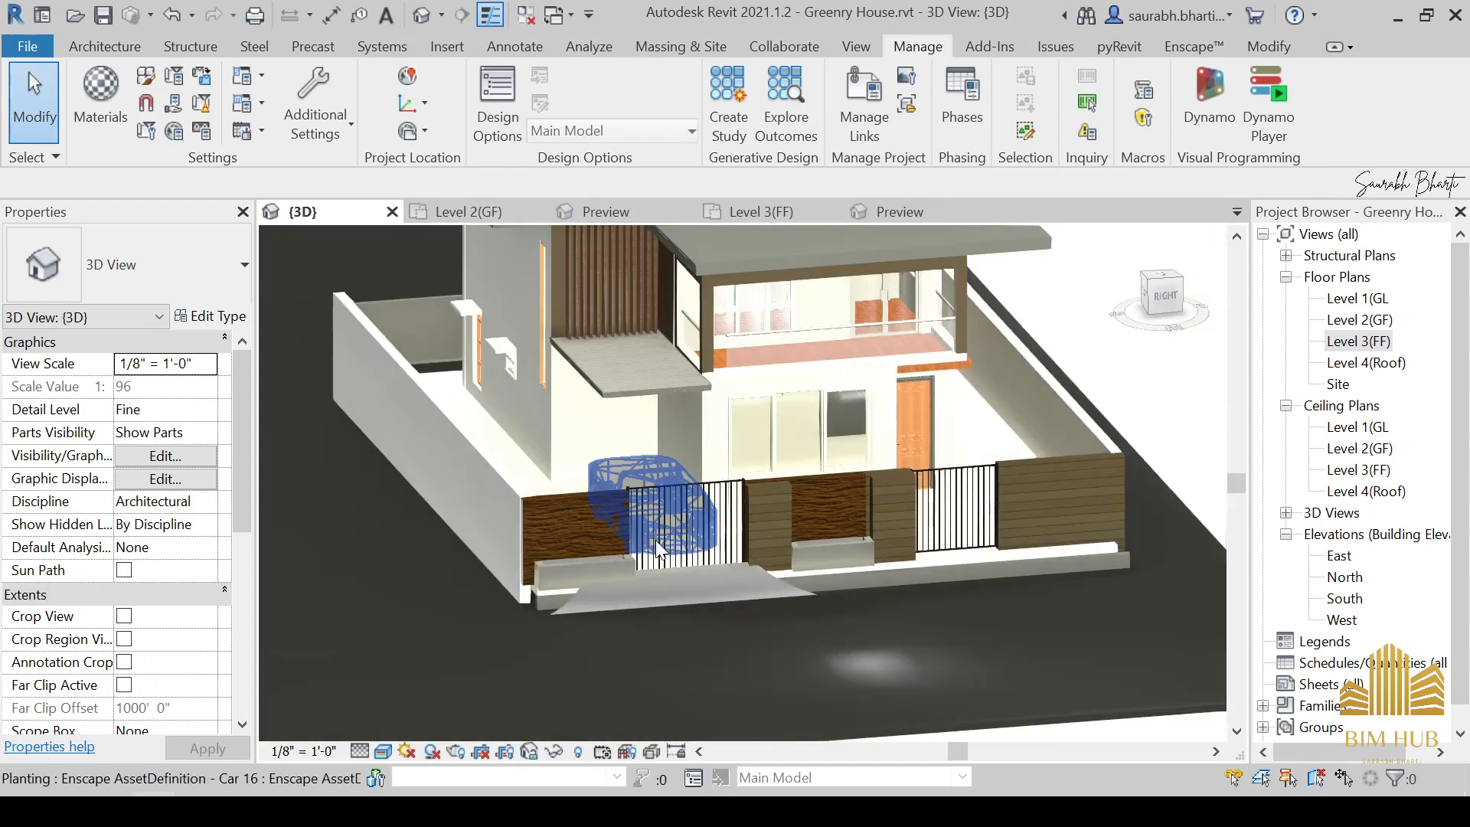
{"action": "middle_click_drag", "start_coordinate": [640, 478], "coordinate": [681, 476], "text": "shift"}
{"action": "scroll", "coordinate": [866, 527], "scroll_direction": "down", "scroll_amount": 3}
{"action": "scroll", "coordinate": [754, 421], "scroll_direction": "up", "scroll_amount": 5}
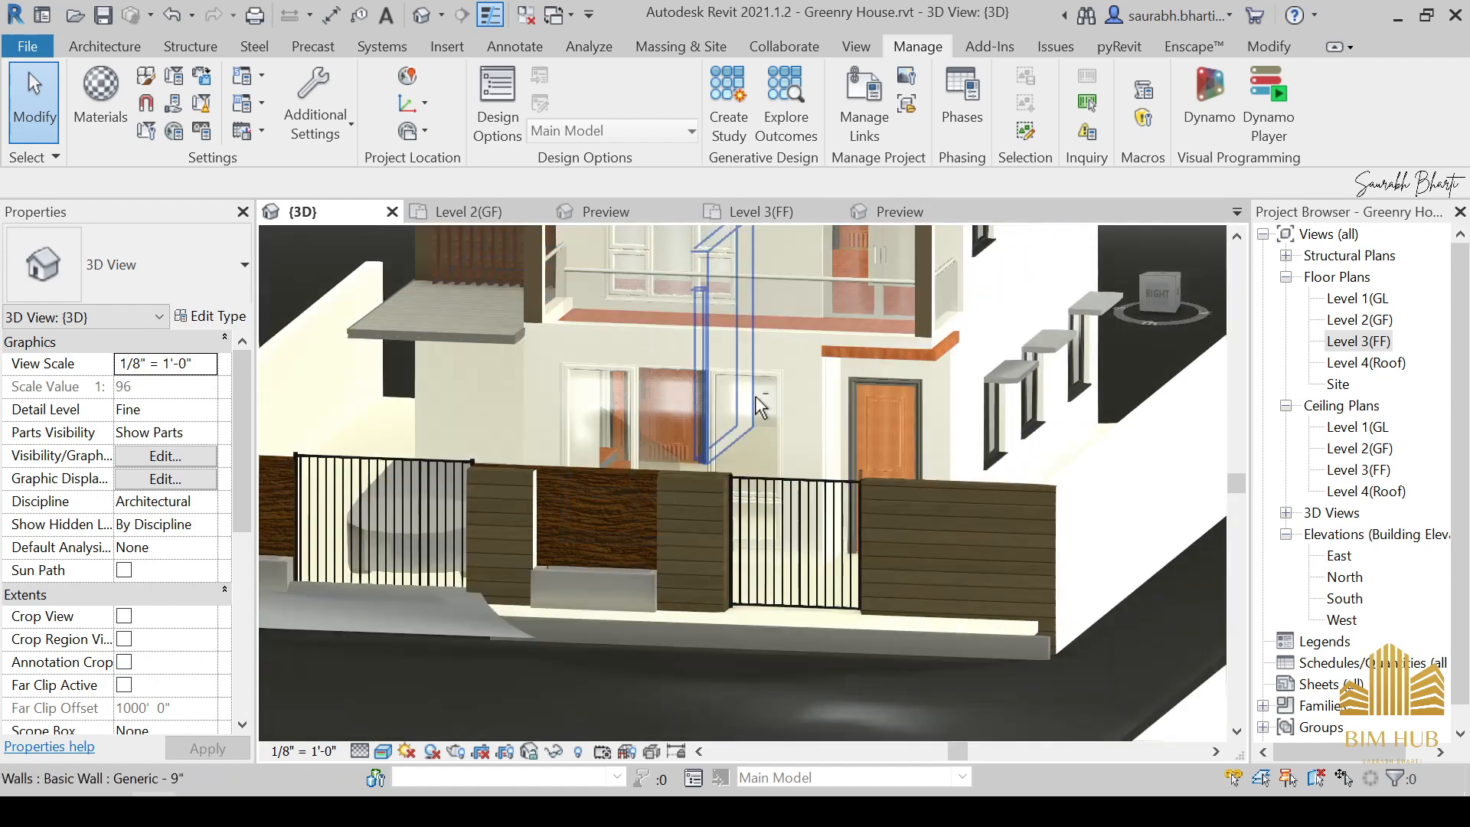
{"action": "middle_click_drag", "start_coordinate": [758, 406], "coordinate": [797, 478], "text": "shift"}
{"action": "scroll", "coordinate": [797, 477], "scroll_direction": "down", "scroll_amount": 4}
{"action": "middle_click_drag", "start_coordinate": [827, 532], "coordinate": [395, 631], "text": "shift"}
{"action": "scroll", "coordinate": [812, 437], "scroll_direction": "up", "scroll_amount": 3}
{"action": "scroll", "coordinate": [649, 715], "scroll_direction": "up", "scroll_amount": 3}
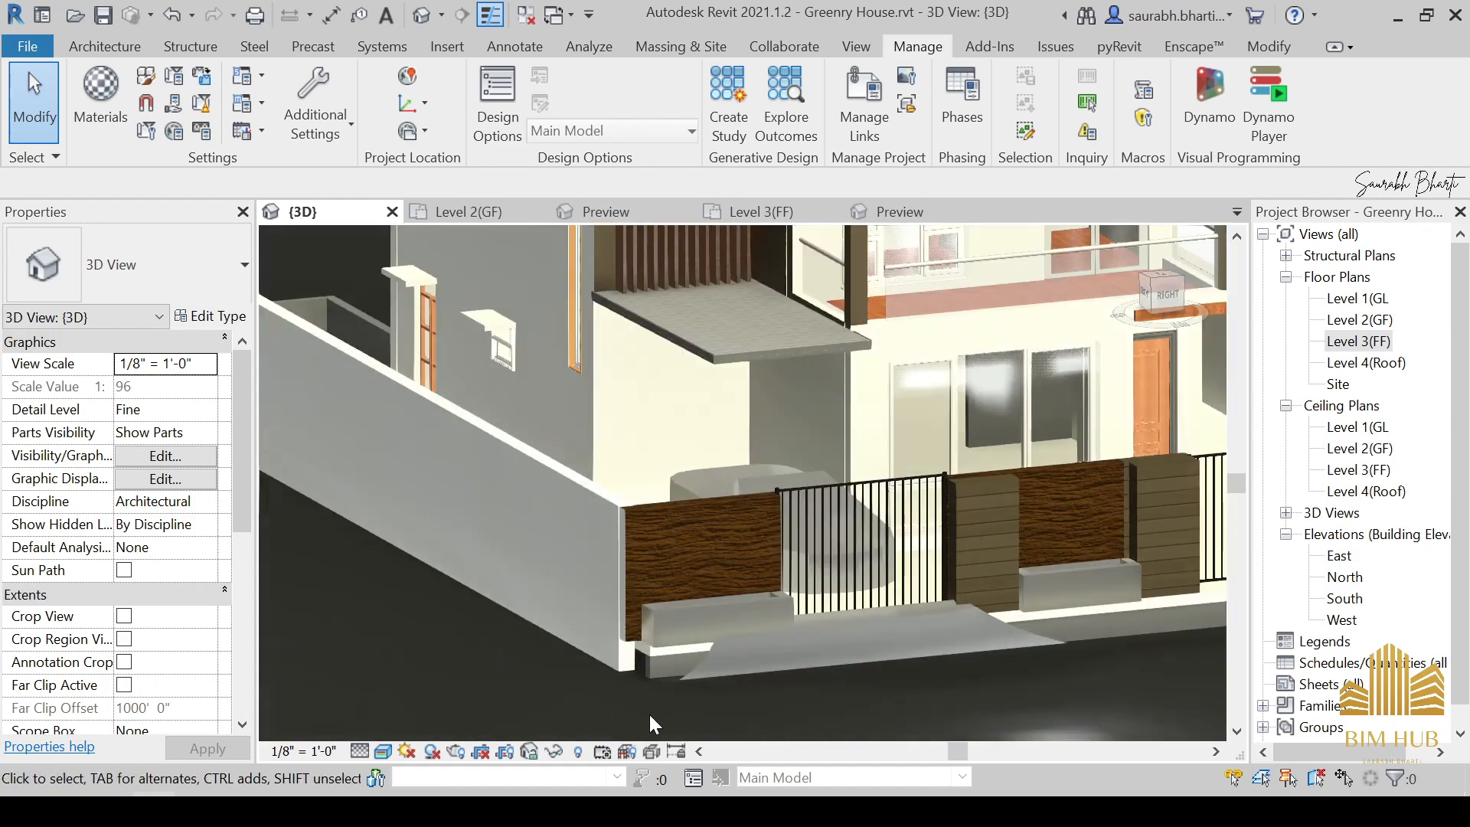
{"action": "scroll", "coordinate": [724, 682], "scroll_direction": "up", "scroll_amount": 2}
{"action": "scroll", "coordinate": [724, 681], "scroll_direction": "up", "scroll_amount": 2}
{"action": "left_click", "coordinate": [797, 692]}
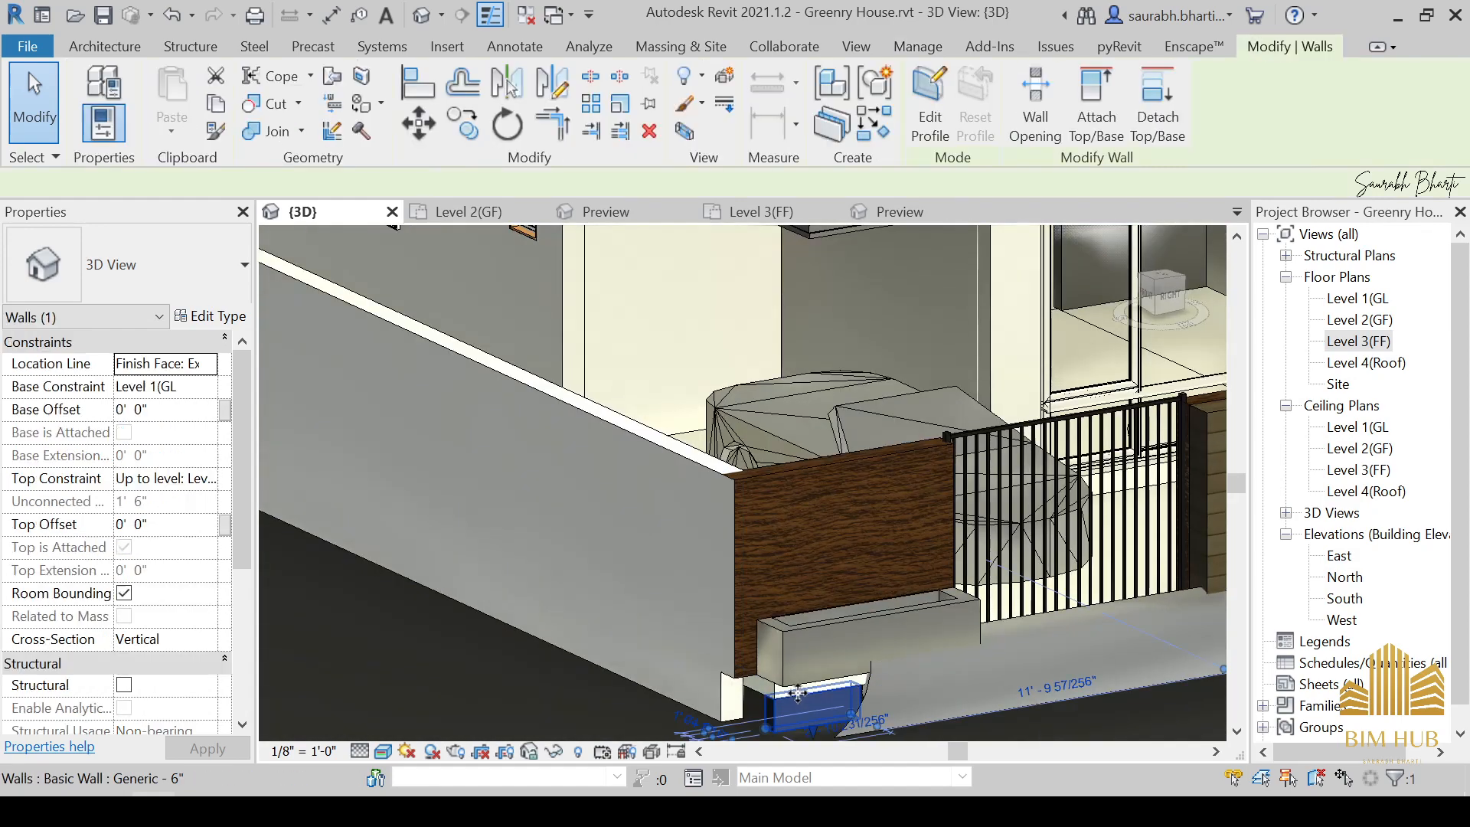
{"action": "key", "text": "Escape"}
{"action": "middle_click_drag", "start_coordinate": [797, 684], "coordinate": [810, 754], "text": "shift"}
{"action": "middle_click_drag", "start_coordinate": [841, 591], "coordinate": [881, 420]}
{"action": "scroll", "coordinate": [880, 420], "scroll_direction": "down", "scroll_amount": 1}
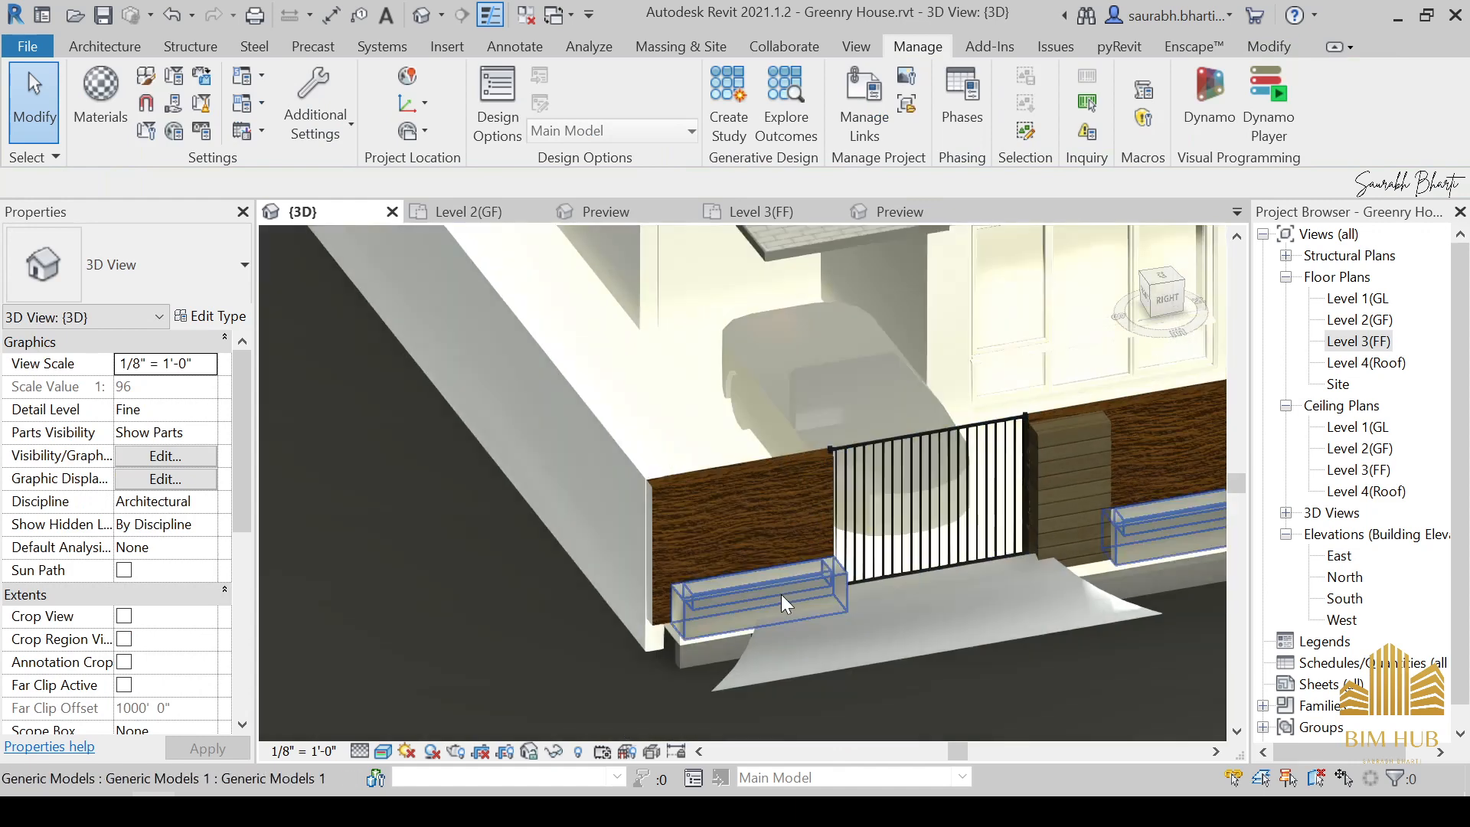
{"action": "middle_click_drag", "start_coordinate": [784, 639], "coordinate": [527, 476], "text": "shift"}
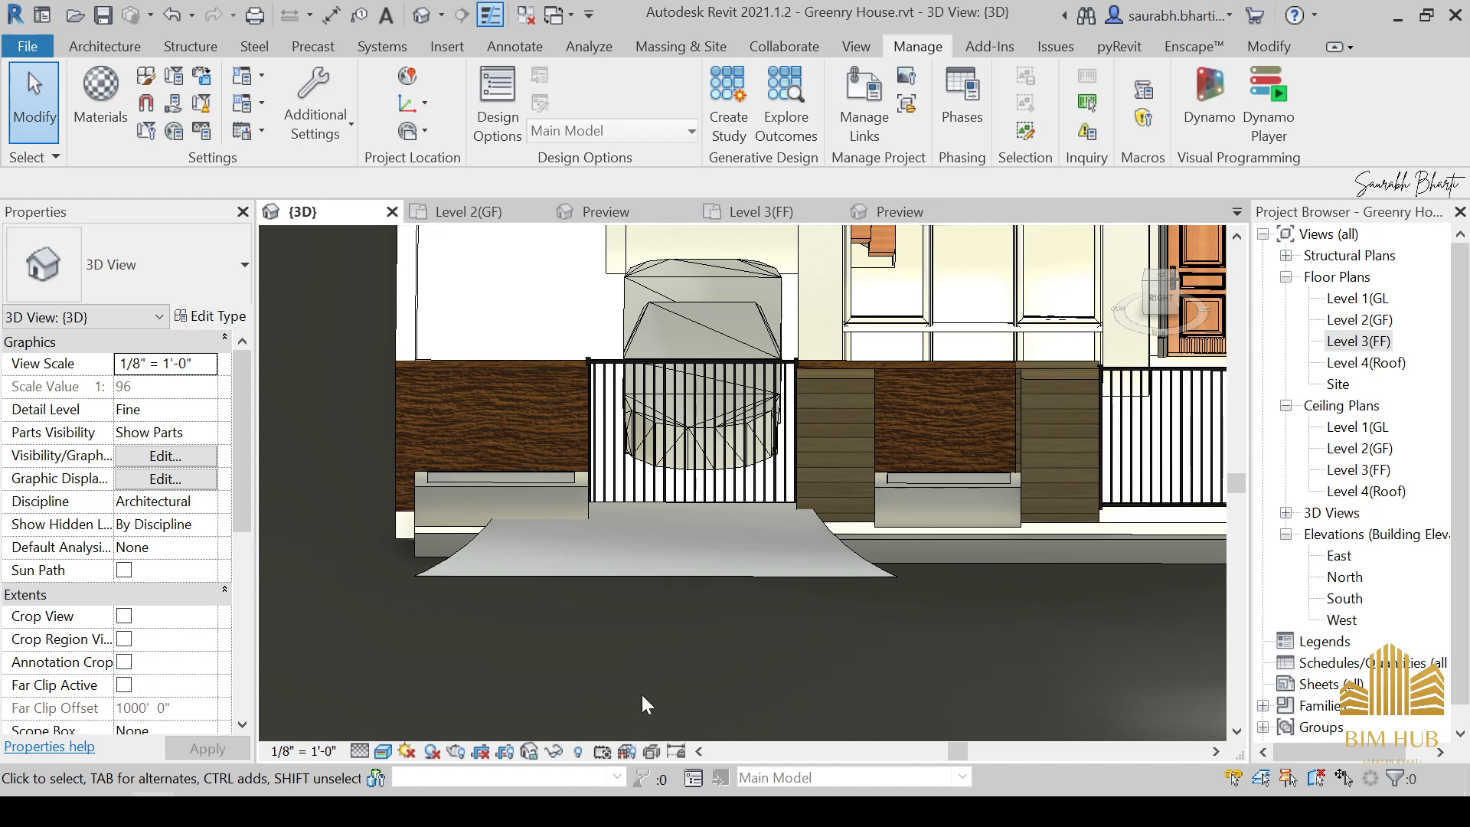
Edit the in-place planter boxes at the front boundary wall and assign 1.Boundry material to their extrusion.
{"action": "scroll", "coordinate": [954, 481], "scroll_direction": "up", "scroll_amount": 2}
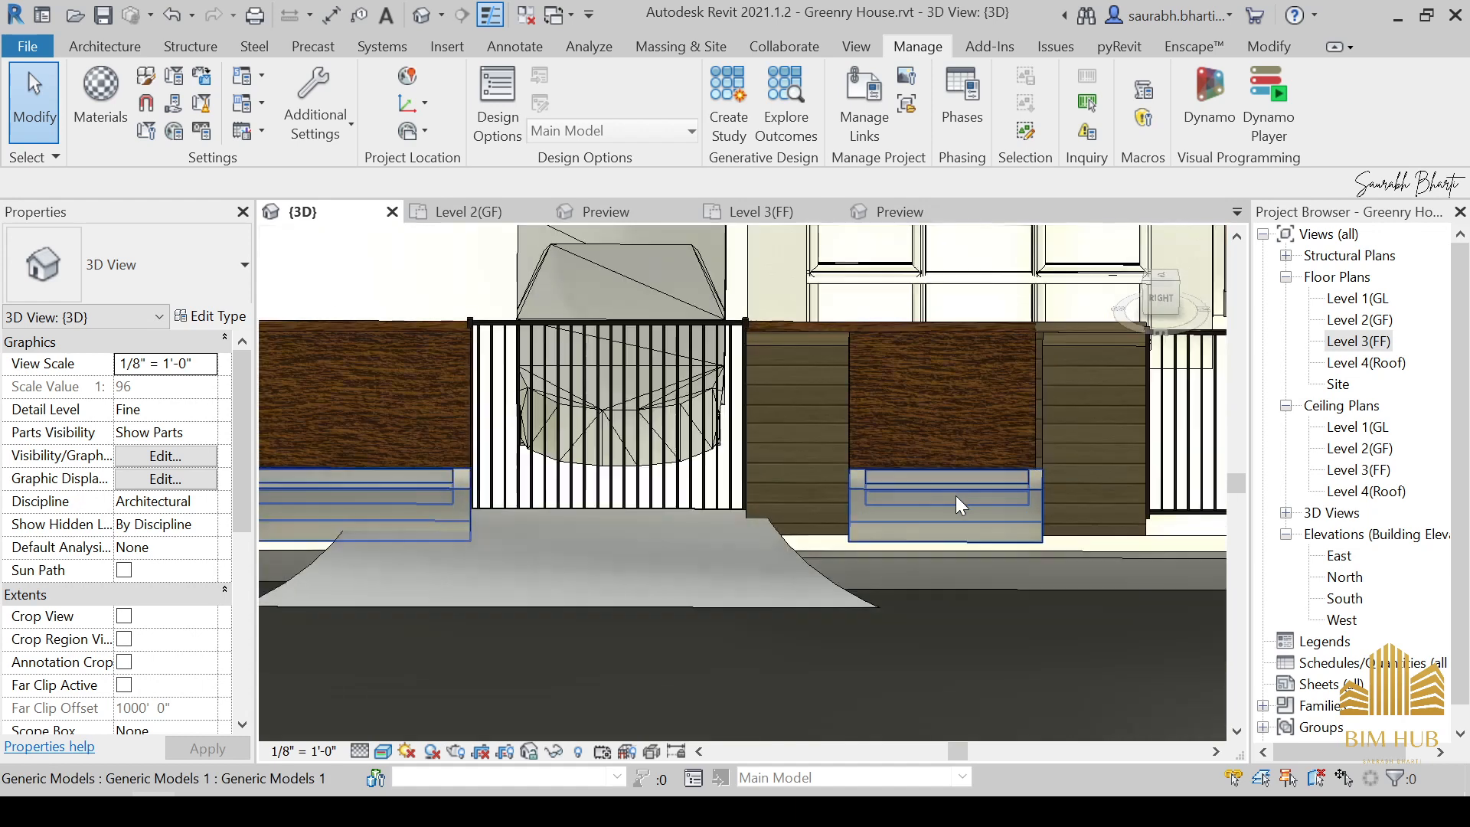
{"action": "left_click", "coordinate": [955, 495]}
{"action": "left_click", "coordinate": [924, 116]}
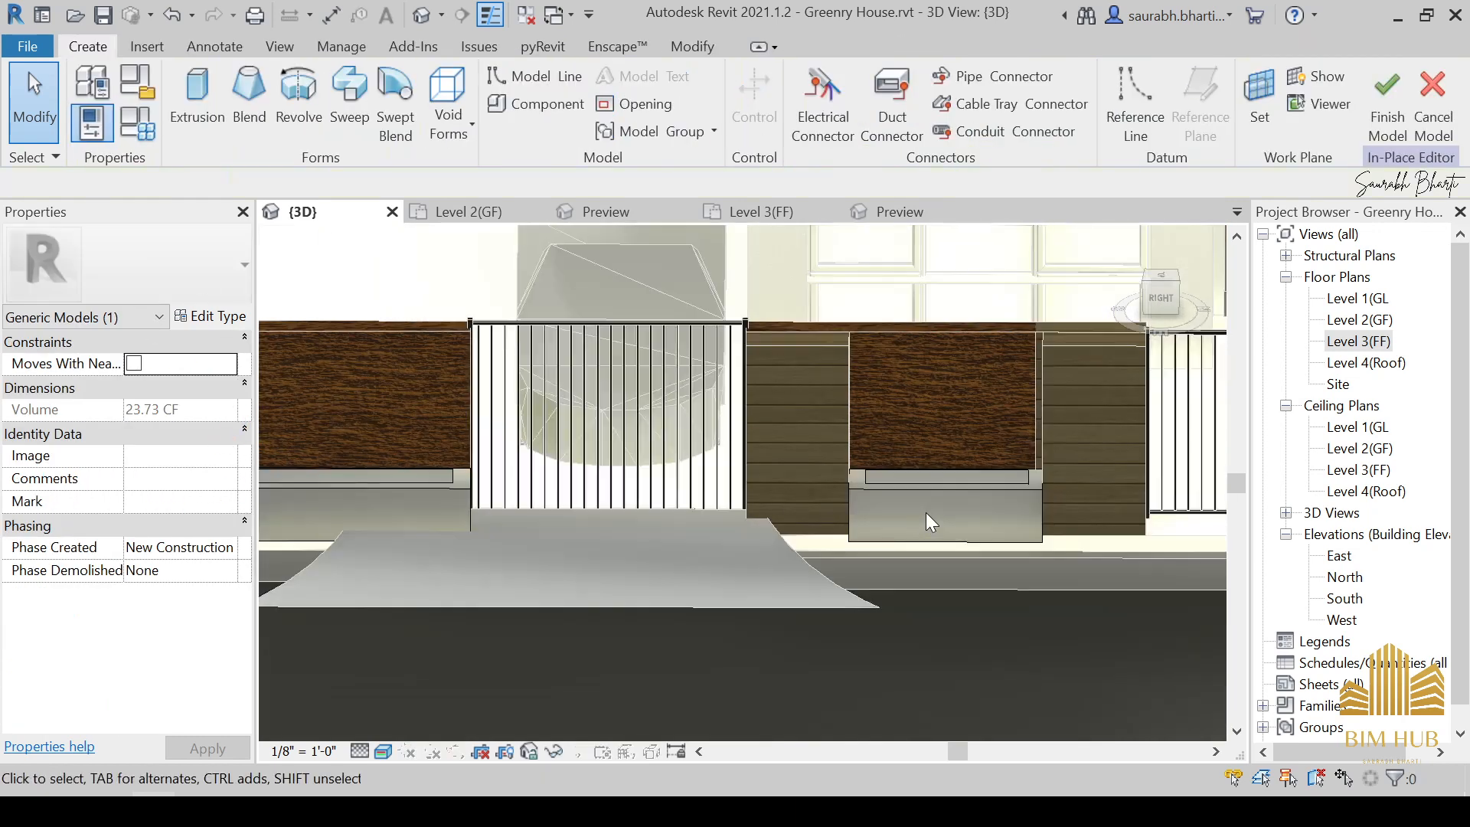
{"action": "left_click", "coordinate": [921, 490]}
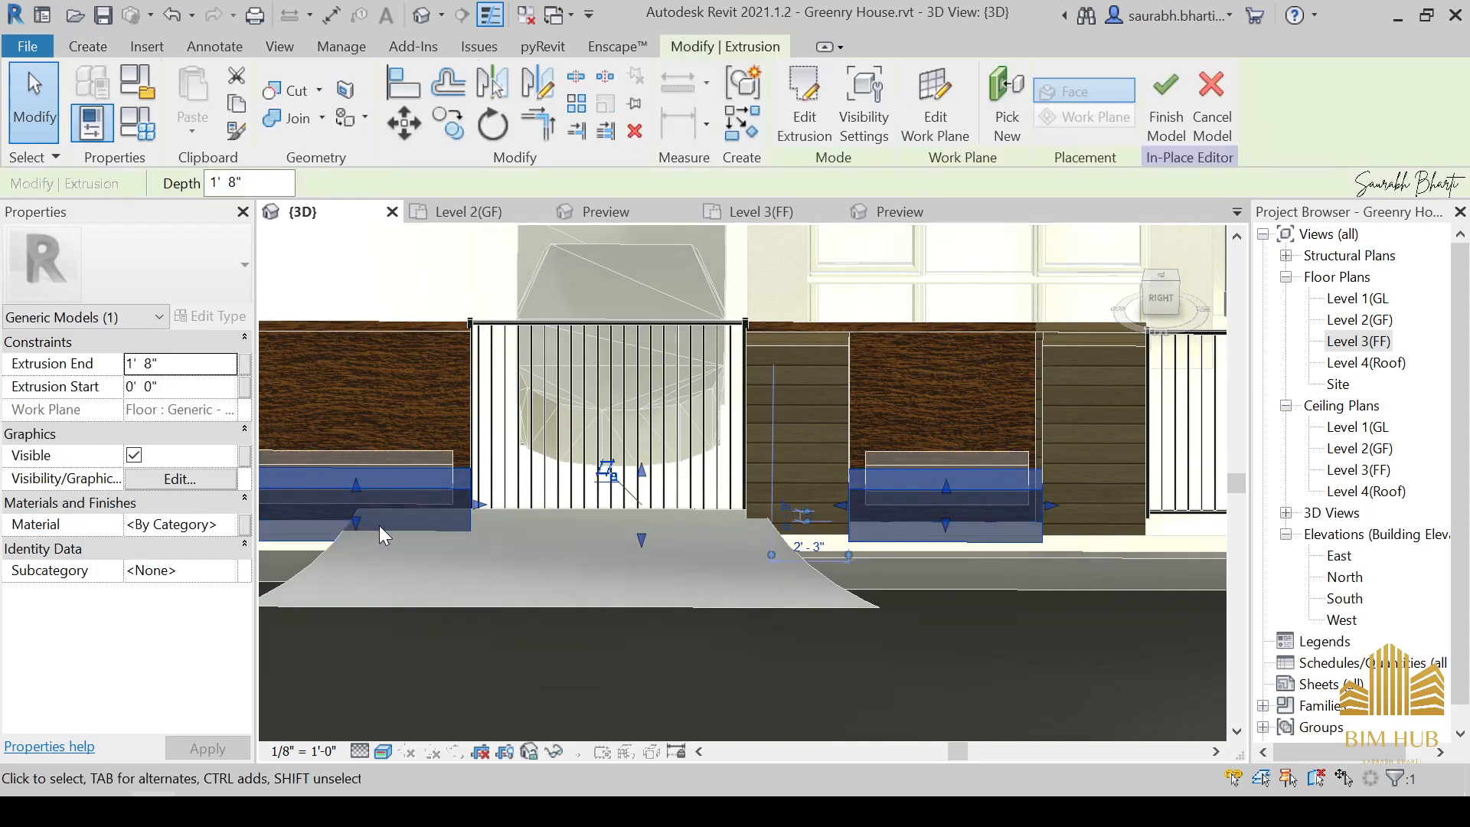
{"action": "left_click", "coordinate": [245, 523]}
{"action": "left_click", "coordinate": [245, 523]}
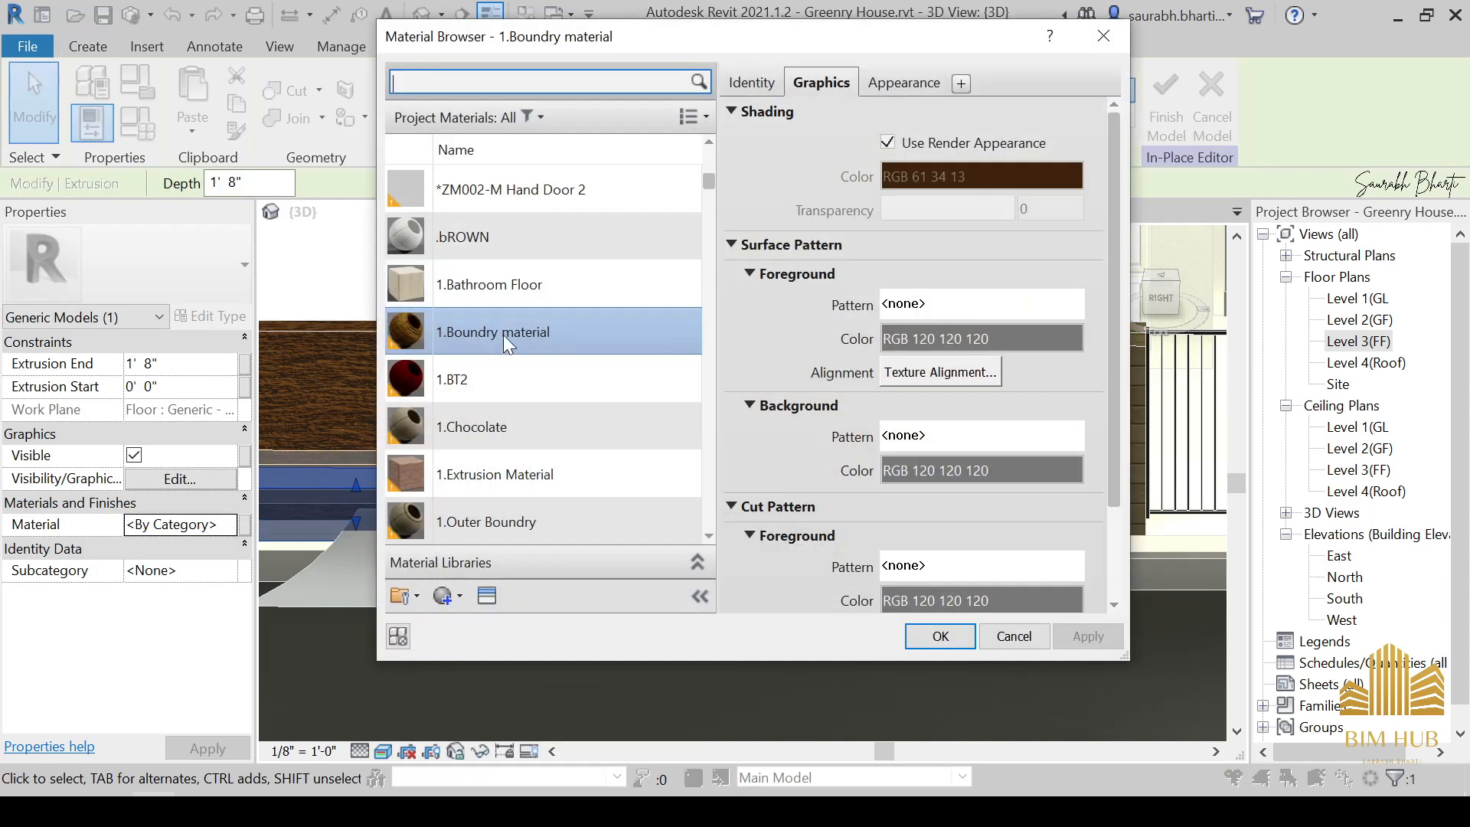
{"action": "double_click", "coordinate": [503, 333]}
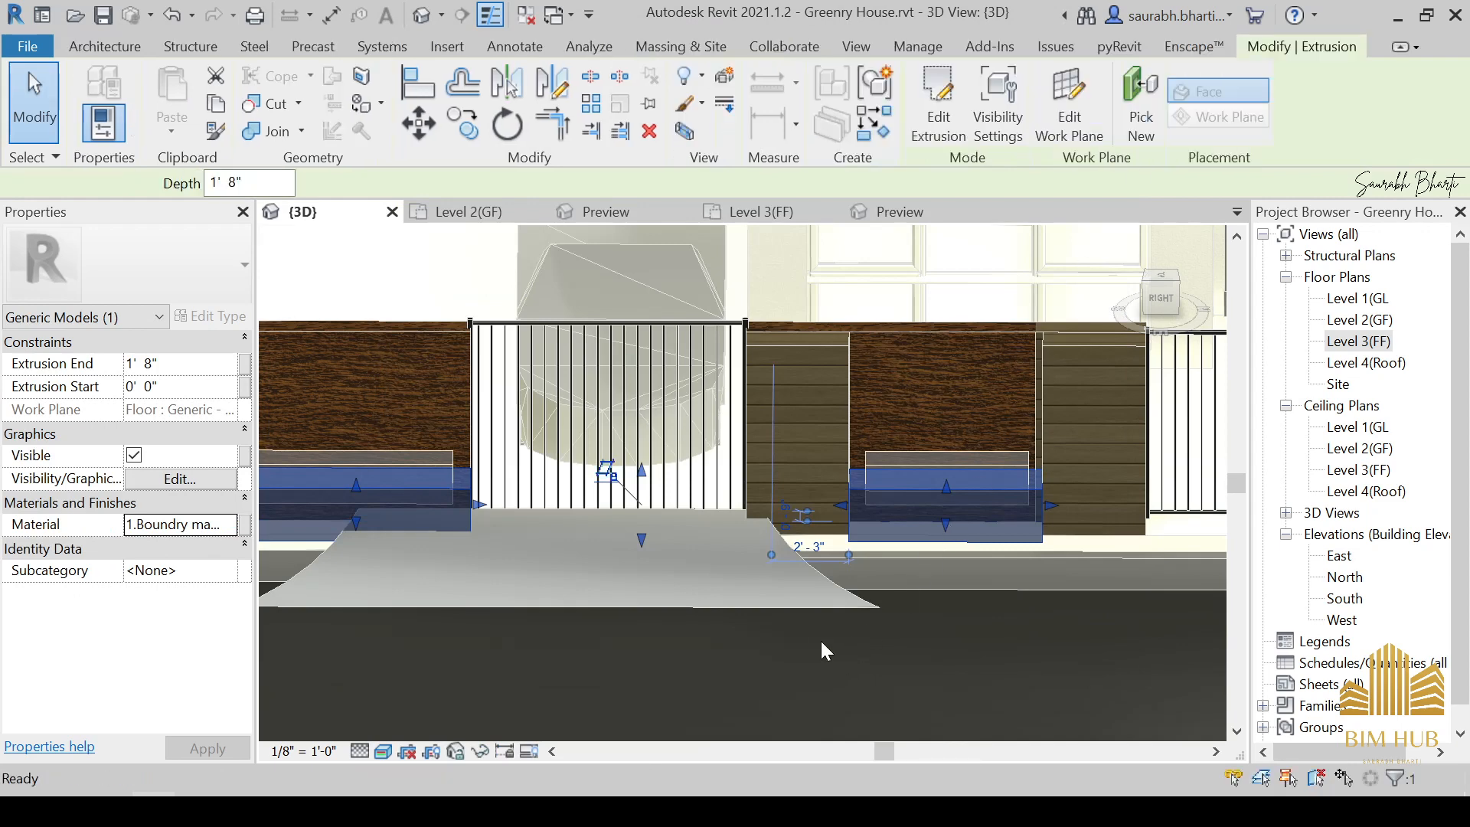
{"action": "key", "text": "Escape"}
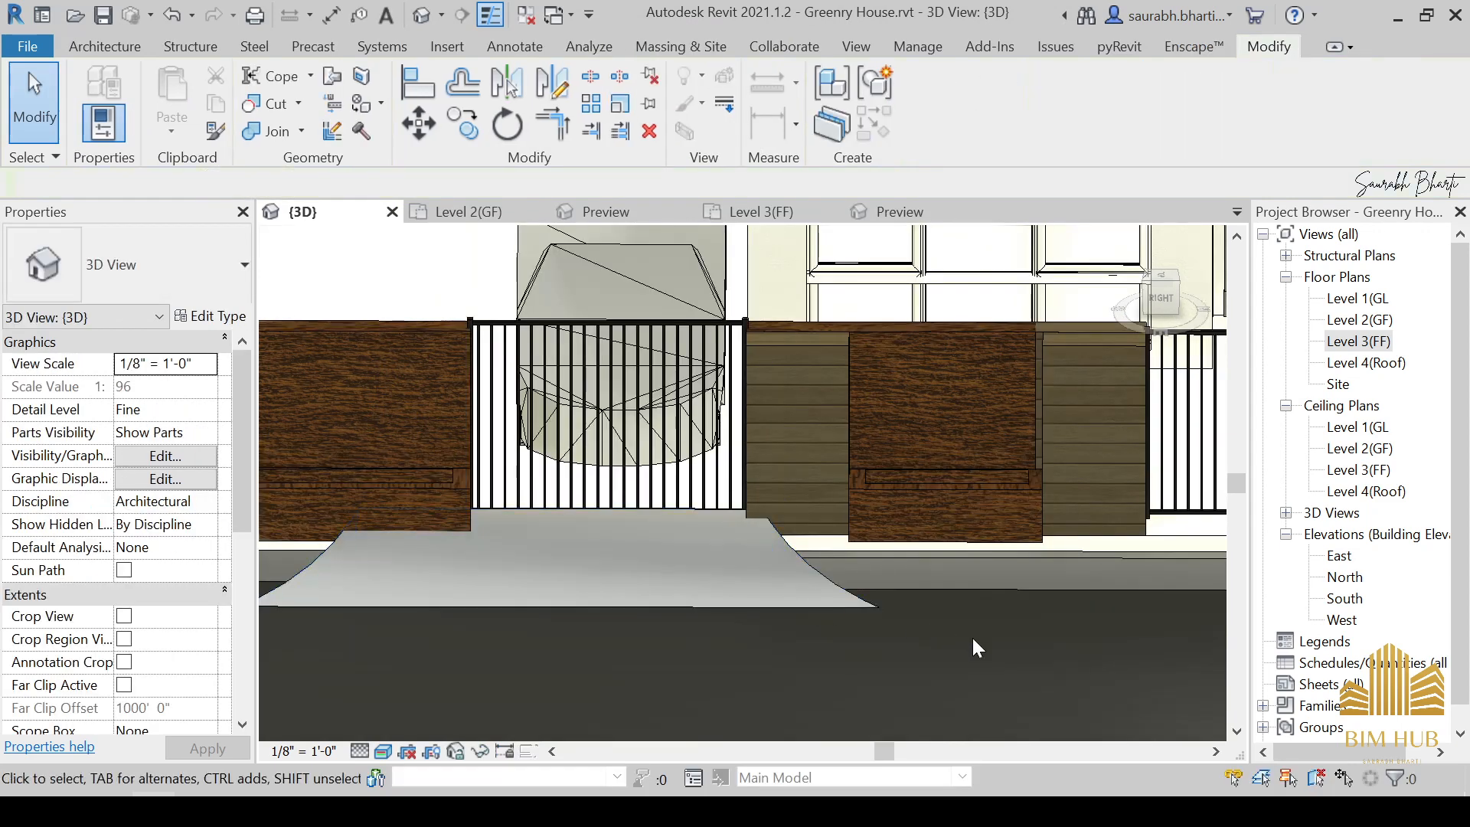
Examine the planter boxes from above, then the parked car and the porch canopy over it.
{"action": "middle_click_drag", "start_coordinate": [973, 632], "coordinate": [780, 410], "text": "shift"}
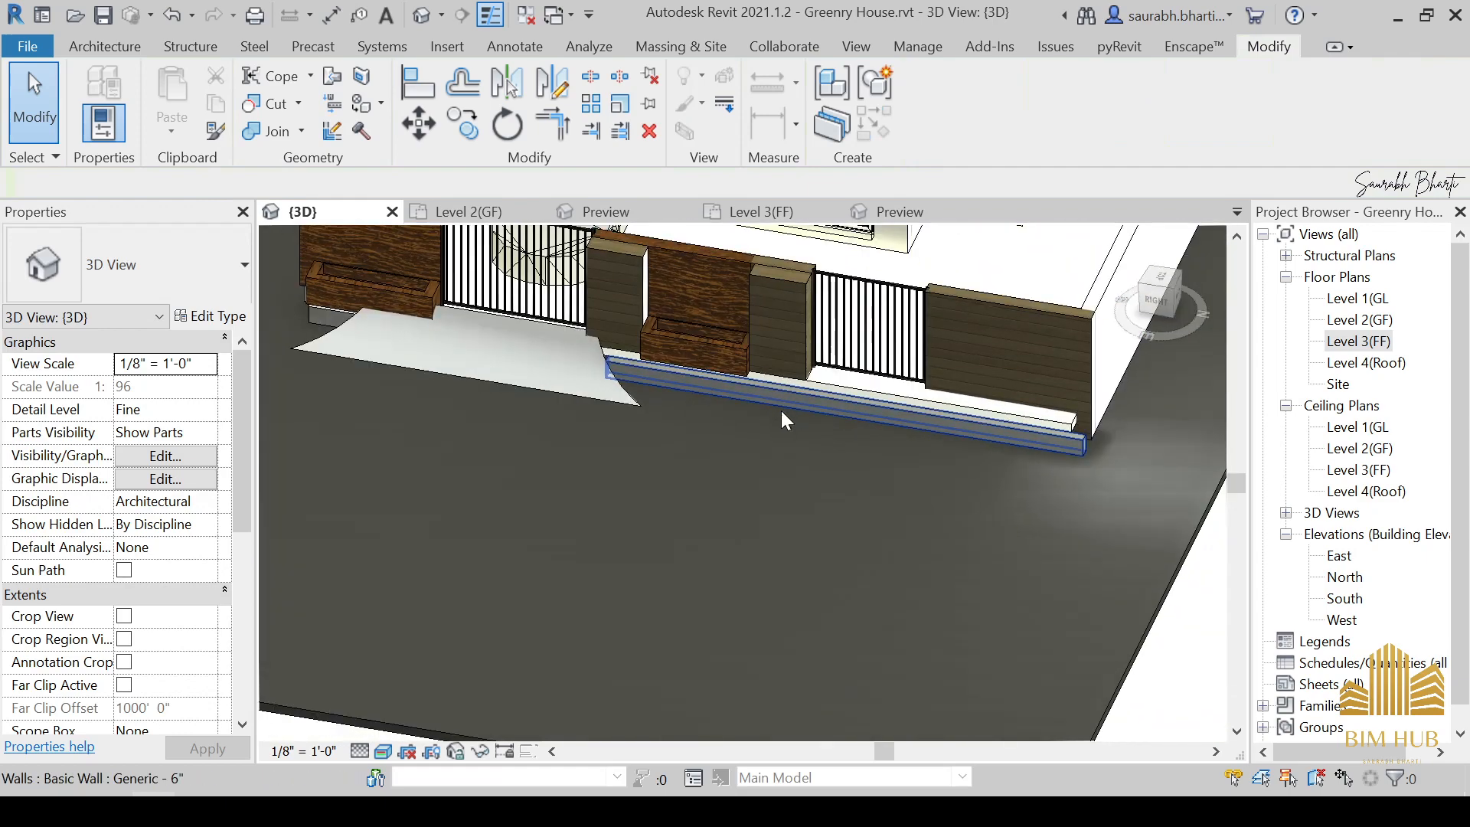
{"action": "middle_click_drag", "start_coordinate": [558, 362], "coordinate": [612, 581], "text": "shift"}
{"action": "scroll", "coordinate": [615, 569], "scroll_direction": "down", "scroll_amount": 3}
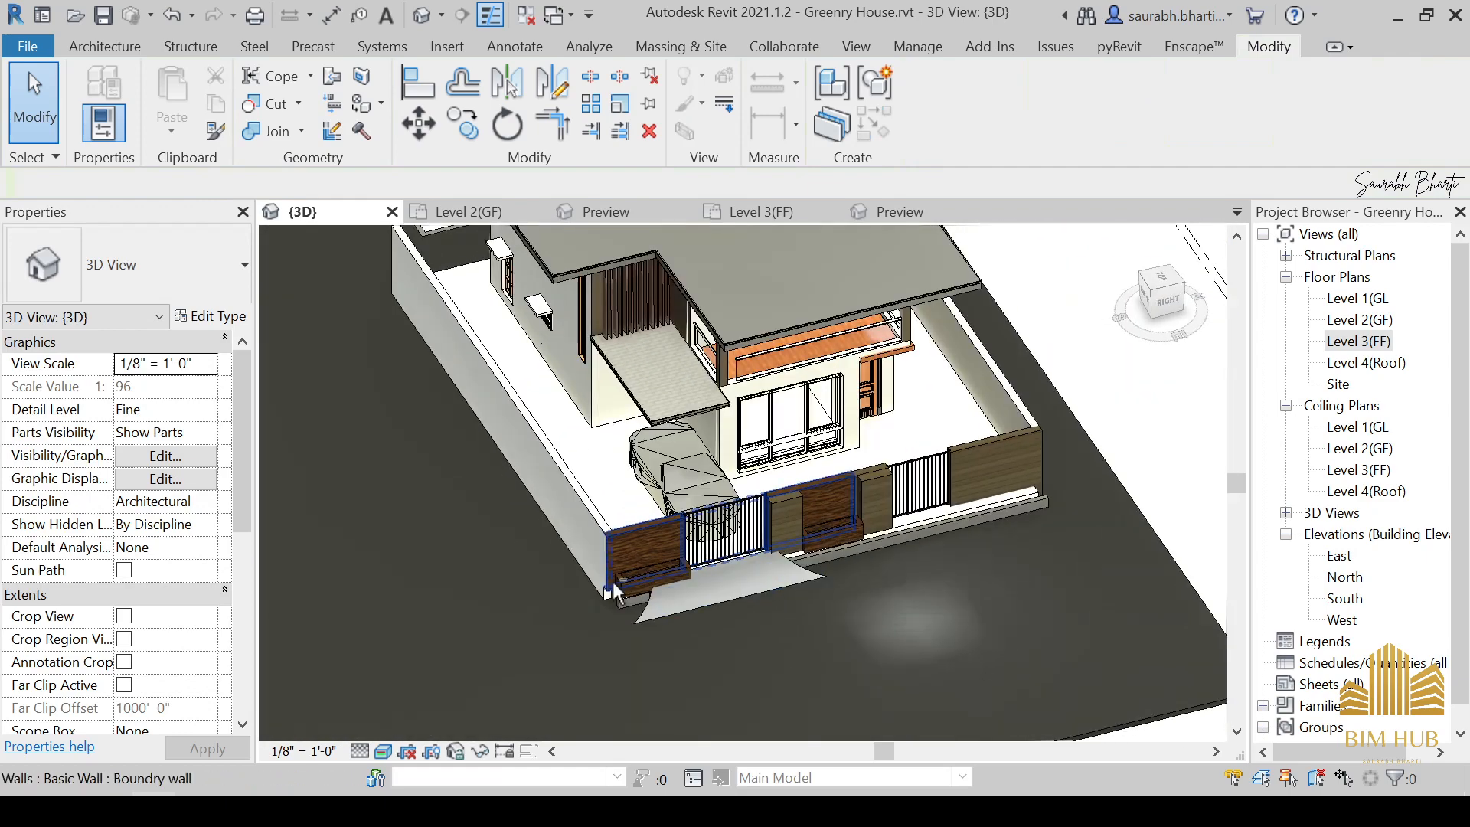
{"action": "scroll", "coordinate": [616, 422], "scroll_direction": "up", "scroll_amount": 1}
{"action": "middle_click_drag", "start_coordinate": [619, 431], "coordinate": [705, 471], "text": "shift"}
{"action": "middle_click_drag", "start_coordinate": [724, 490], "coordinate": [638, 463], "text": "shift"}
{"action": "left_click", "coordinate": [643, 463]}
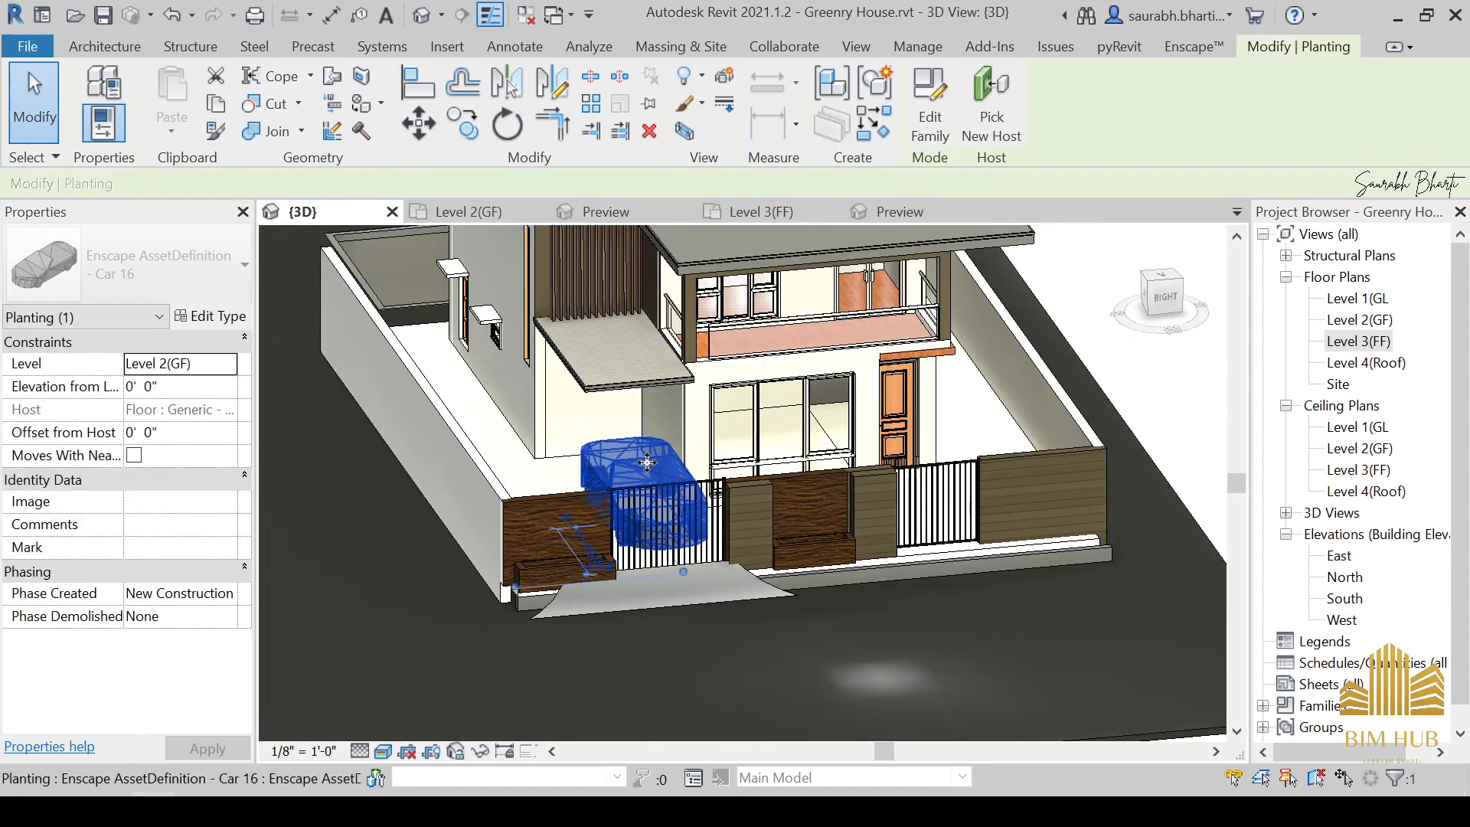
{"action": "left_click", "coordinate": [621, 384]}
{"action": "middle_click_drag", "start_coordinate": [619, 395], "coordinate": [597, 527], "text": "shift"}
{"action": "left_click", "coordinate": [597, 527]}
Open the Level 2(GF) floor plan at the car parking area and bring up the column placement options.
{"action": "double_click", "coordinate": [1349, 318]}
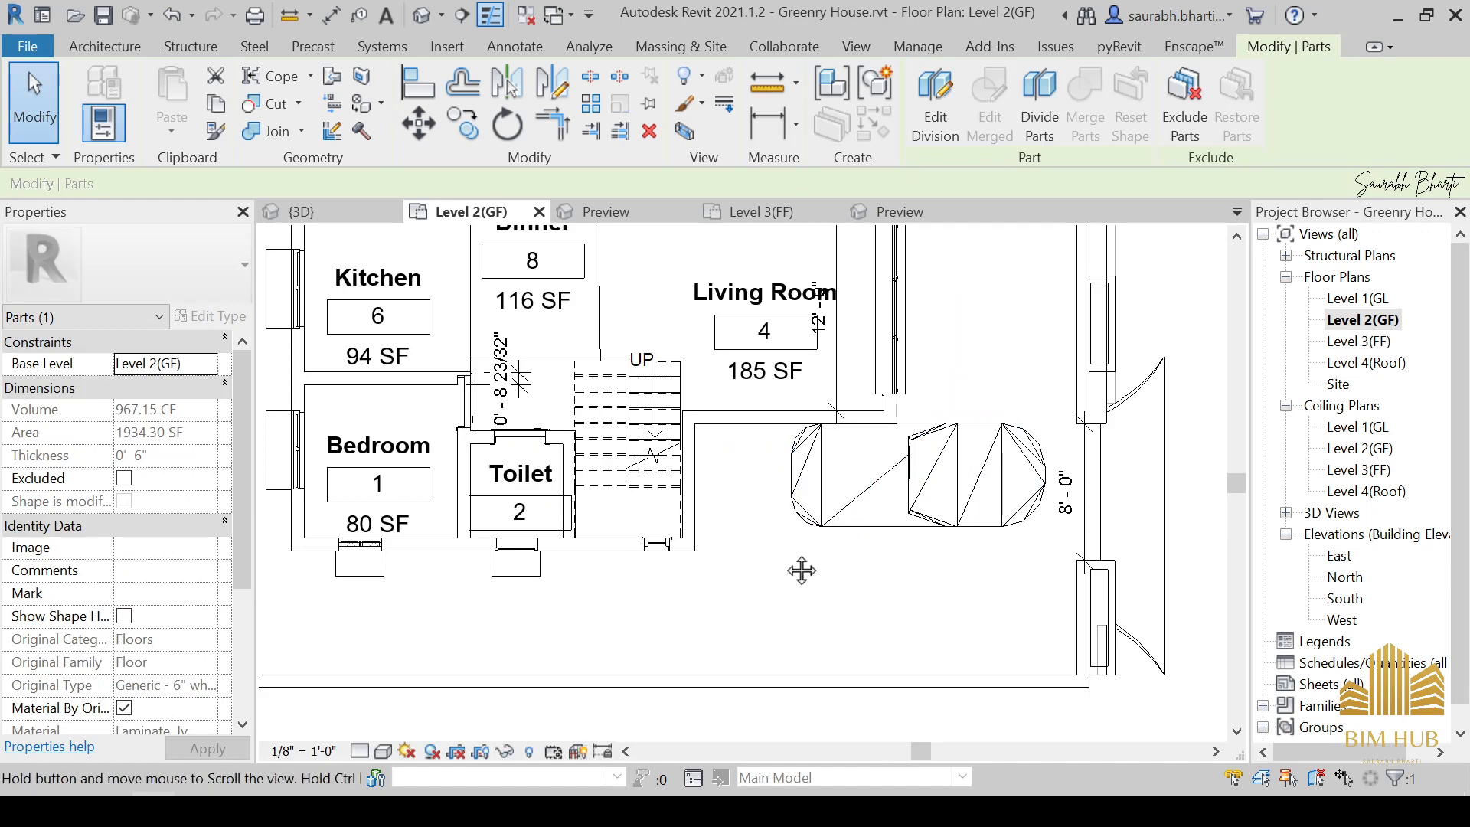
{"action": "middle_click_drag", "start_coordinate": [800, 570], "coordinate": [759, 572]}
{"action": "left_click", "coordinate": [132, 44]}
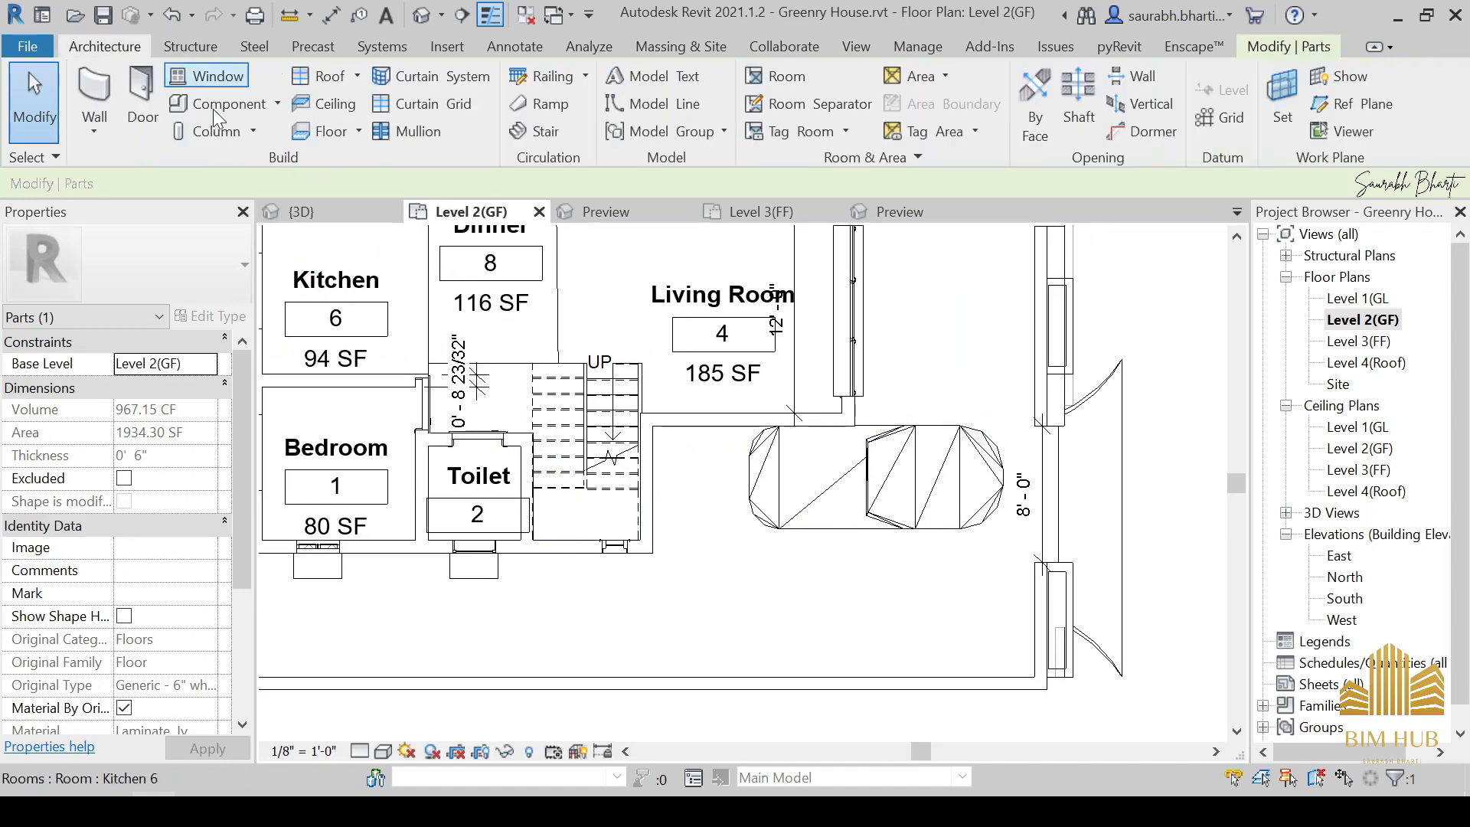
{"action": "left_click", "coordinate": [253, 131]}
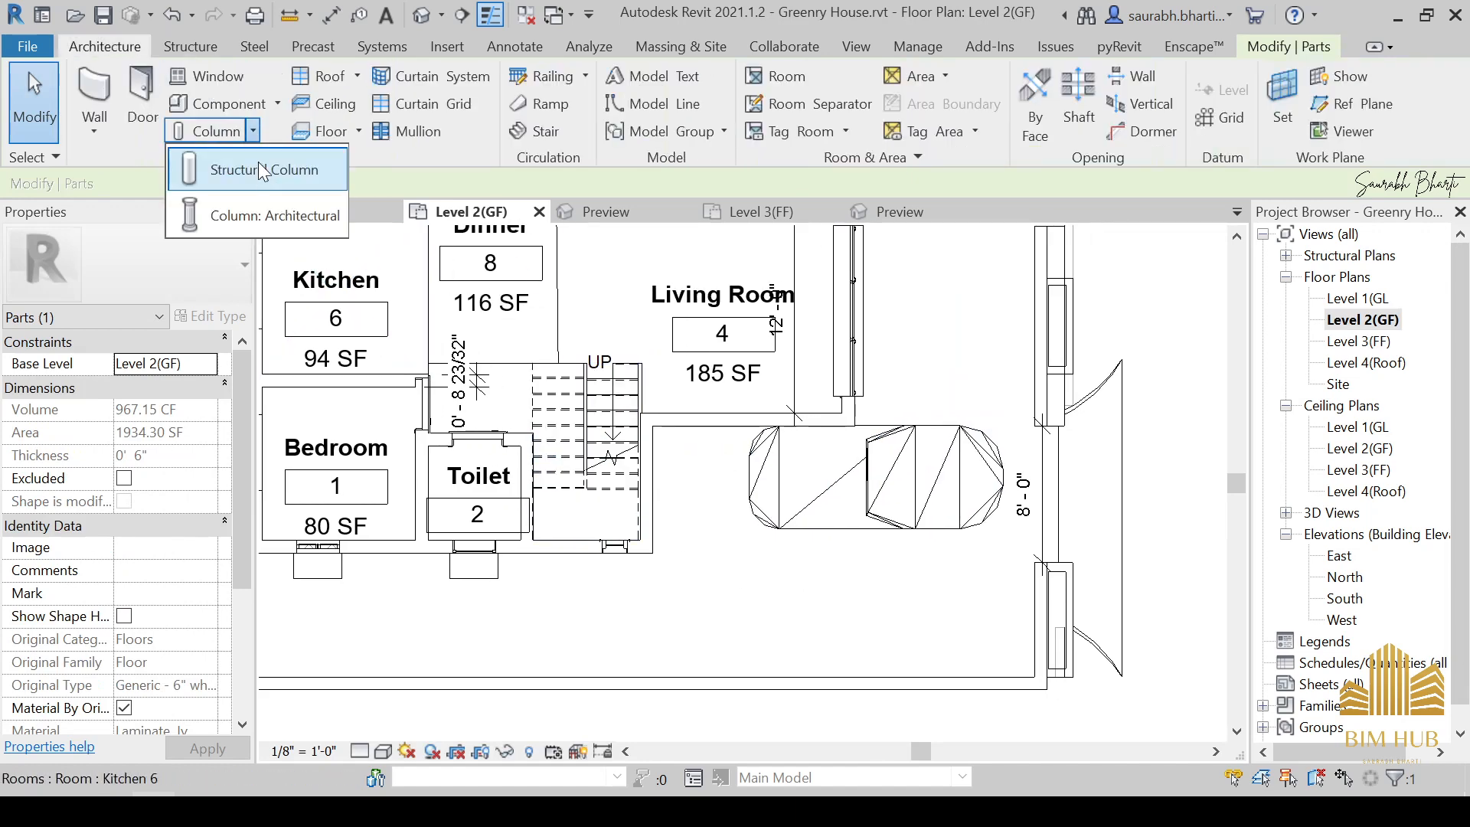
Start placing an architectural column on Level 2(GF) using the Rectangular Column 18" x 18" type.
{"action": "left_click", "coordinate": [273, 227]}
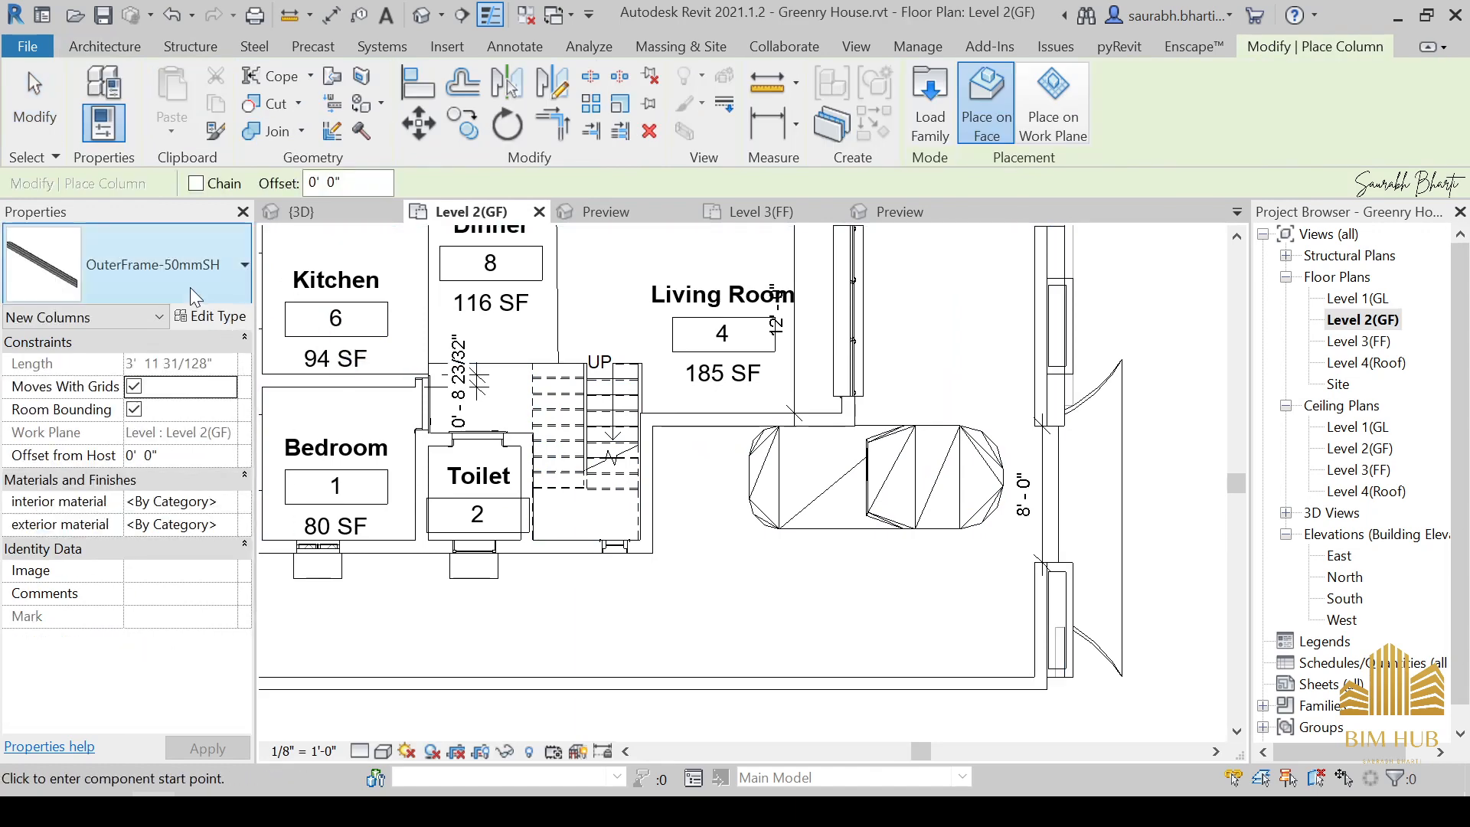
{"action": "middle_click_drag", "start_coordinate": [895, 547], "coordinate": [873, 733]}
{"action": "scroll", "coordinate": [871, 727], "scroll_direction": "down", "scroll_amount": 1}
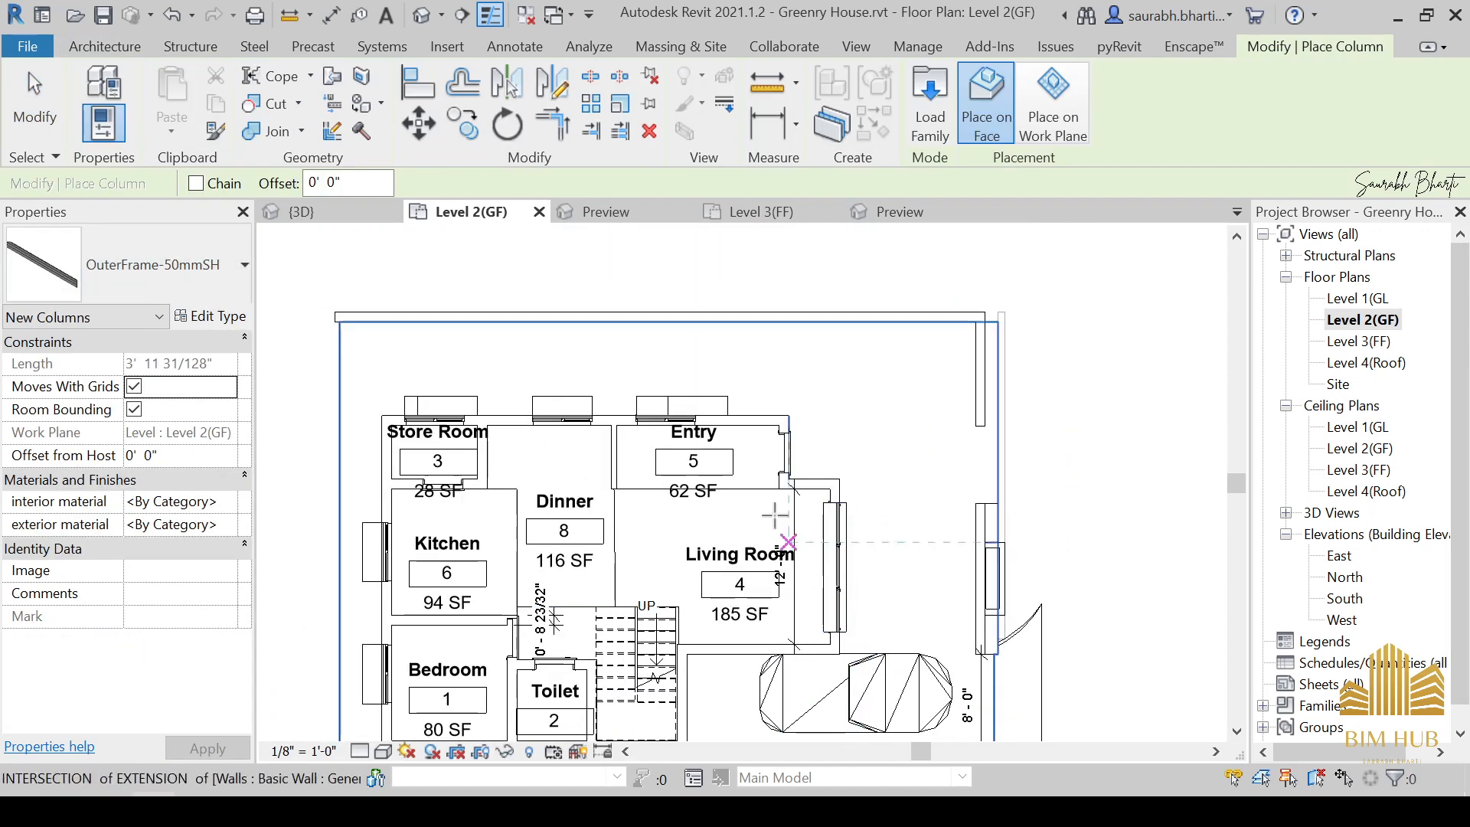
{"action": "left_click", "coordinate": [204, 293]}
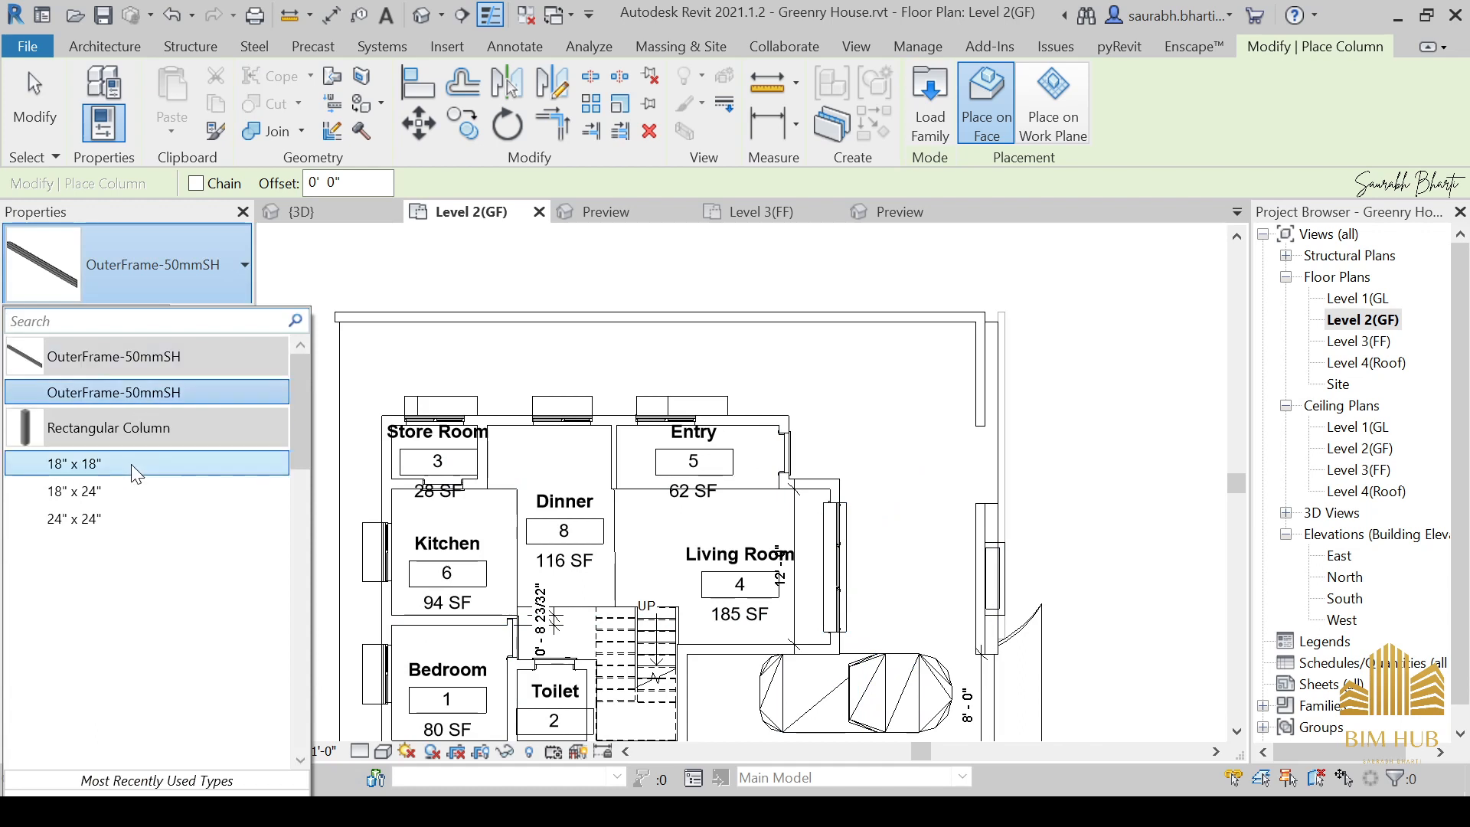
{"action": "left_click", "coordinate": [153, 393]}
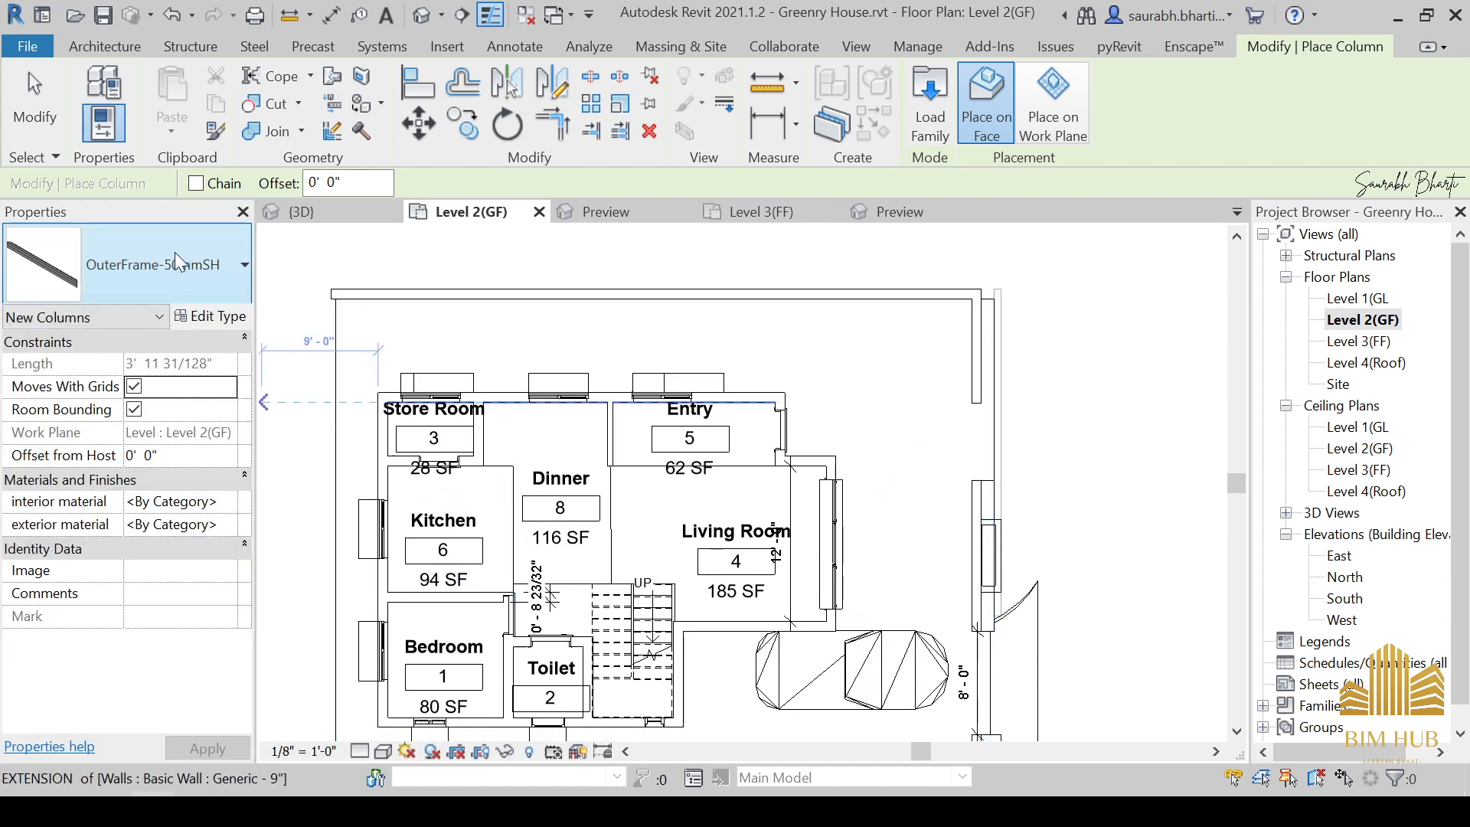
{"action": "left_click", "coordinate": [192, 272]}
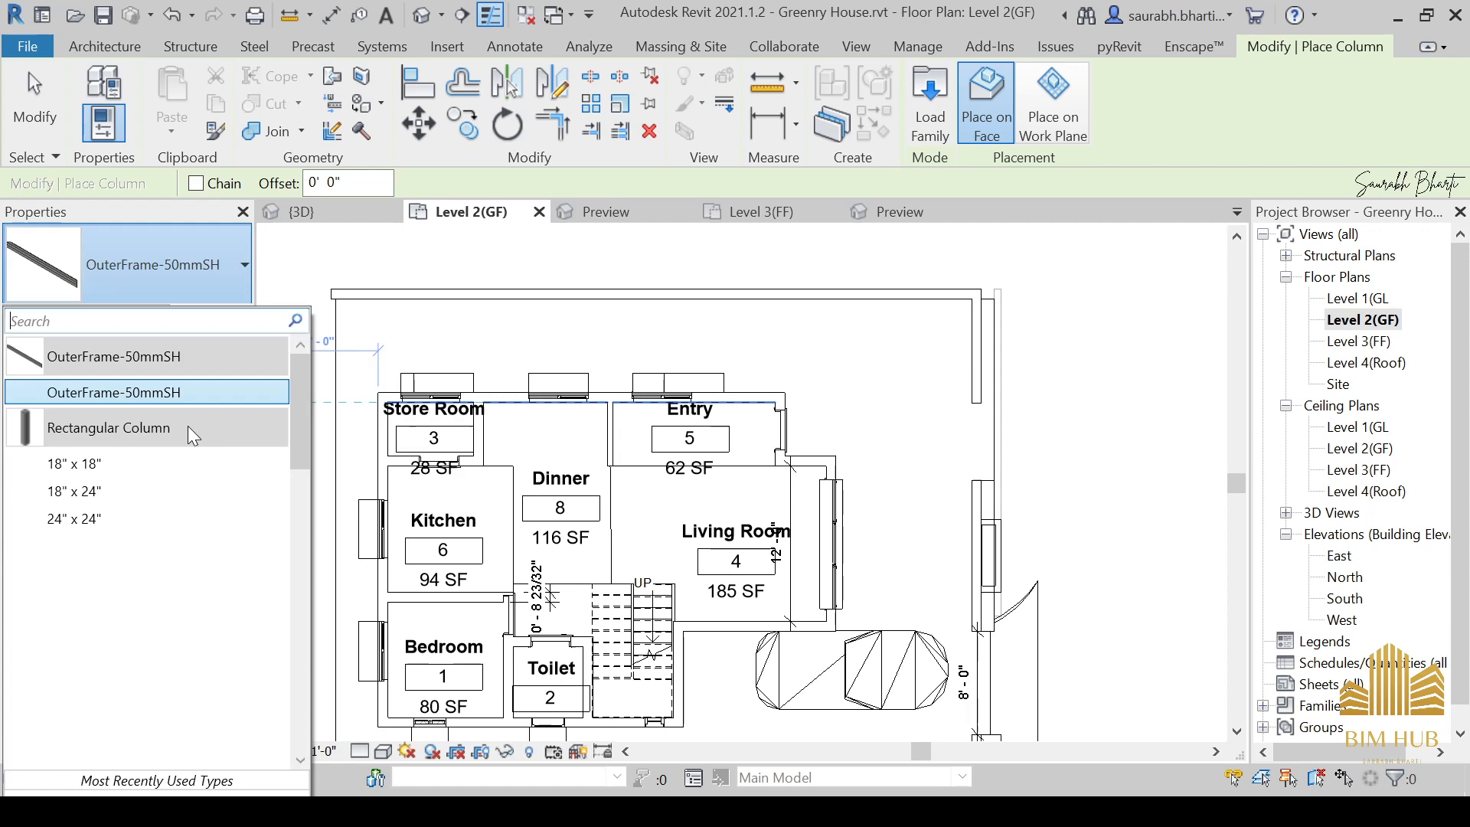
{"action": "left_click", "coordinate": [151, 459]}
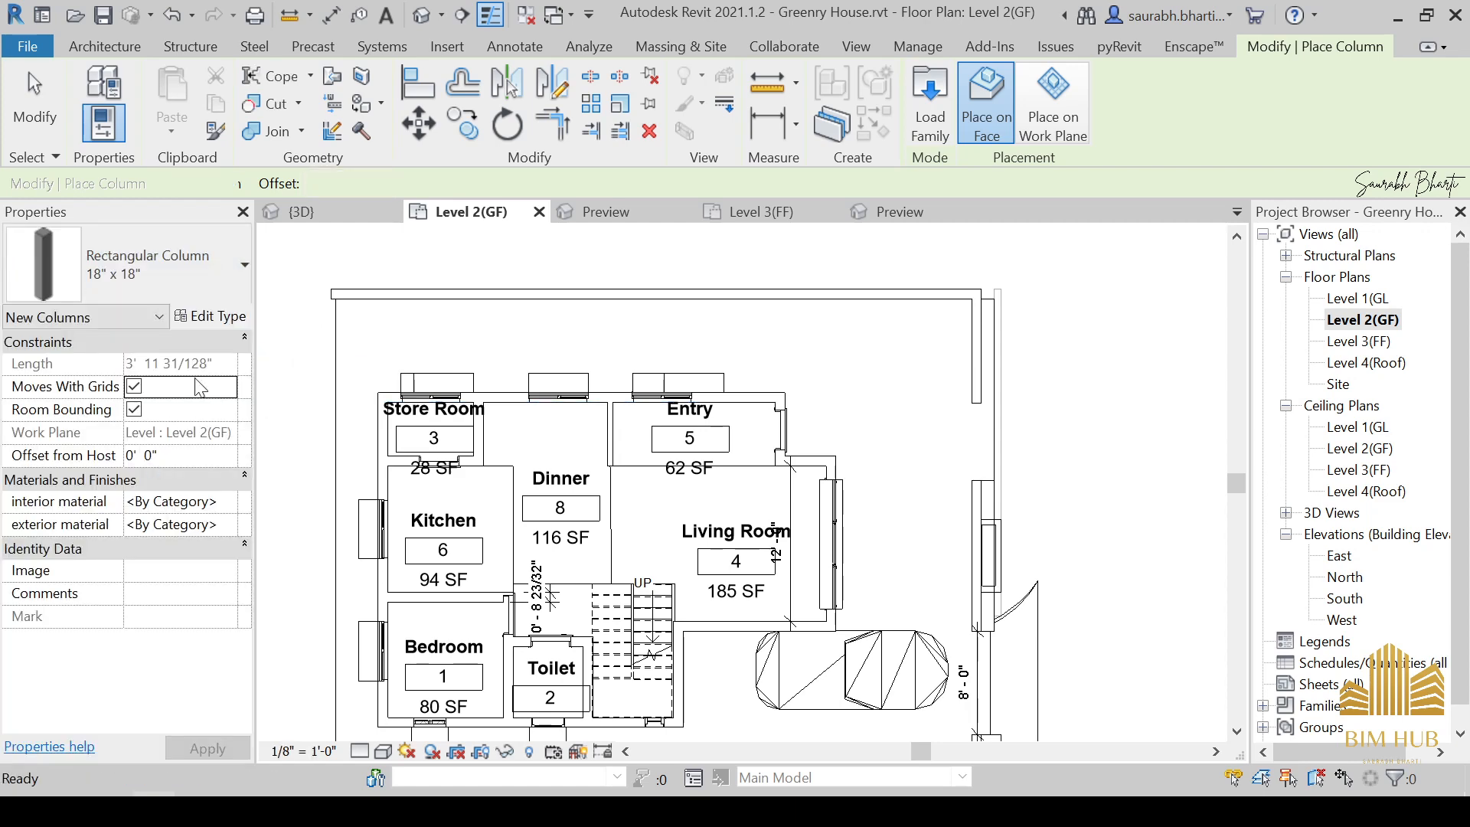
{"action": "left_click", "coordinate": [203, 316]}
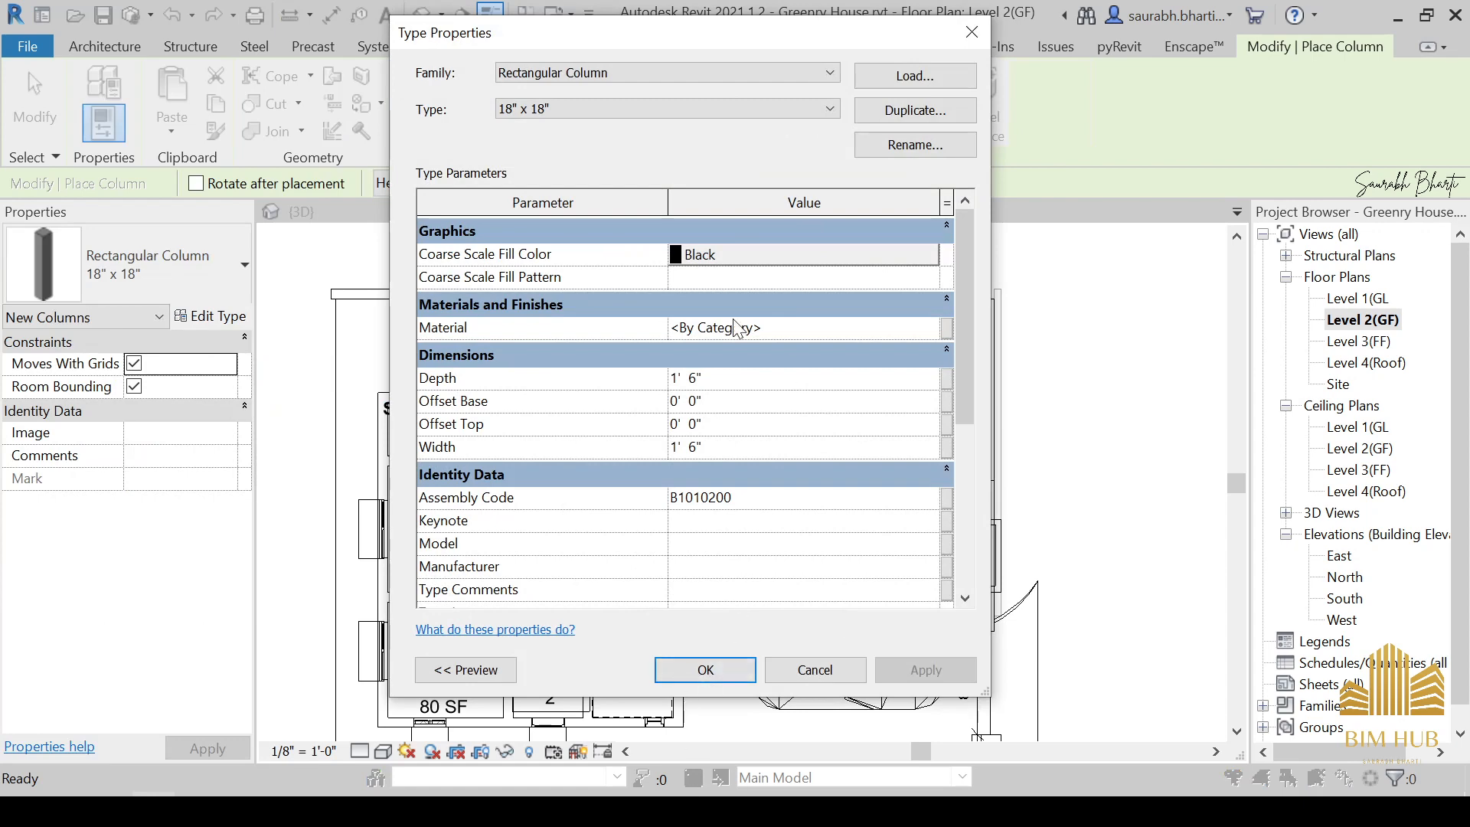
{"action": "key", "text": "Return"}
Examine the house front in the 3D view, and return to the Level 2(GF) floor plan.
{"action": "left_click", "coordinate": [422, 16]}
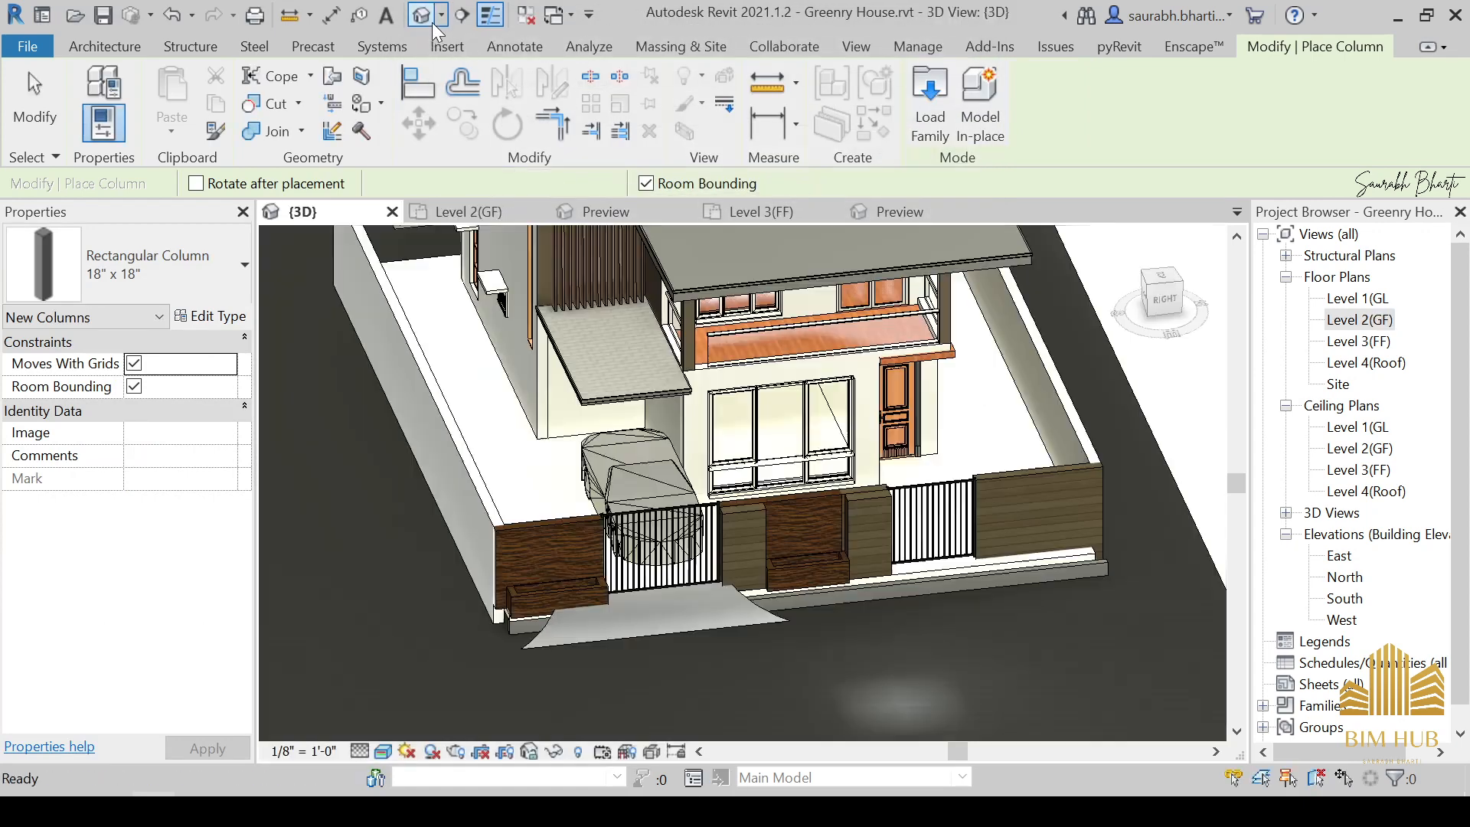
{"action": "middle_click_drag", "start_coordinate": [930, 612], "coordinate": [901, 490], "text": "shift"}
{"action": "middle_click_drag", "start_coordinate": [907, 353], "coordinate": [1300, 459], "text": "shift"}
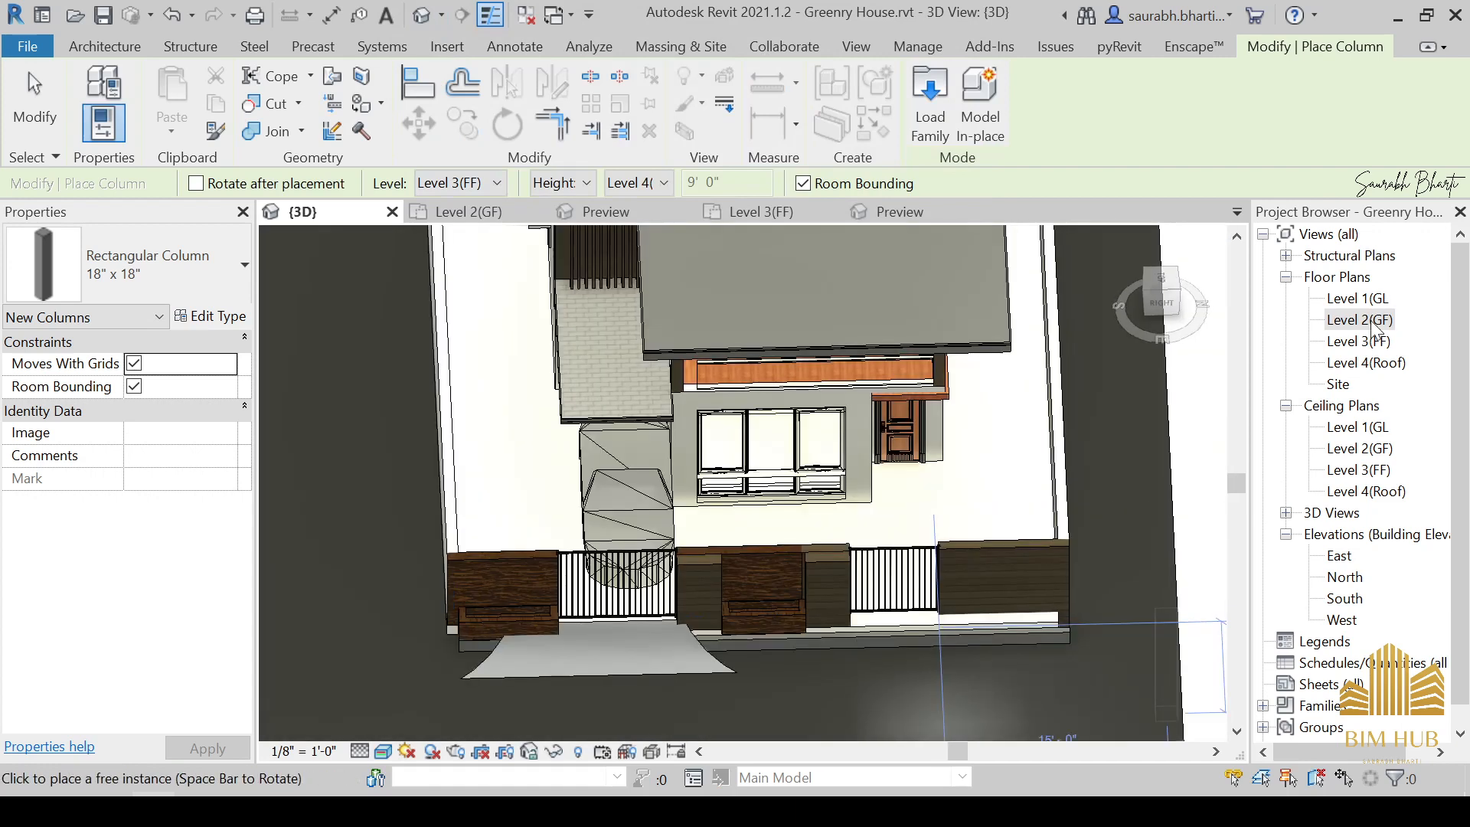
{"action": "double_click", "coordinate": [1359, 319]}
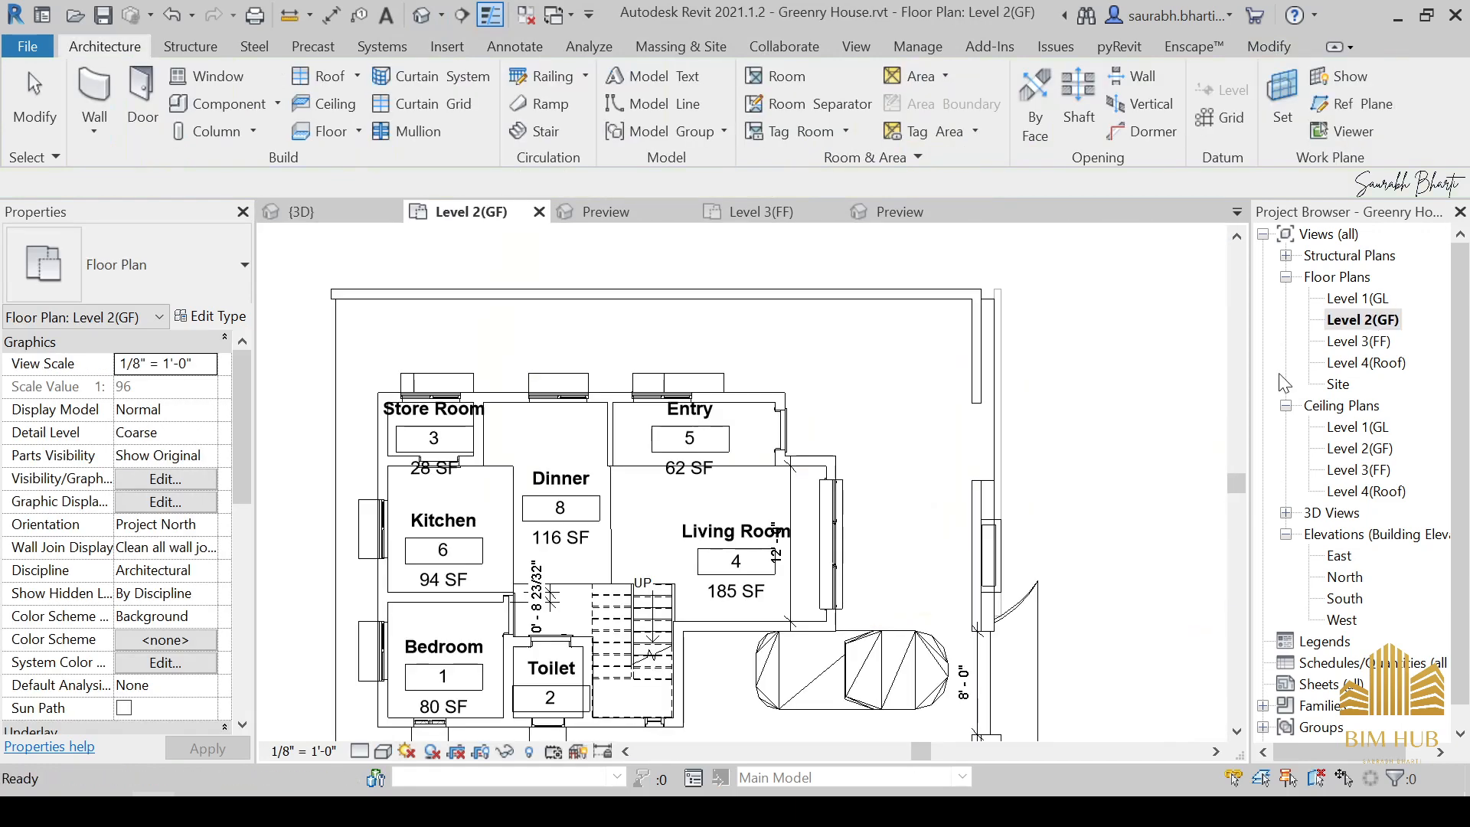
Restart the architectural column and duplicate its 18" x 18" type under the name 9"x9".
{"action": "left_click", "coordinate": [251, 131]}
{"action": "left_click", "coordinate": [245, 203]}
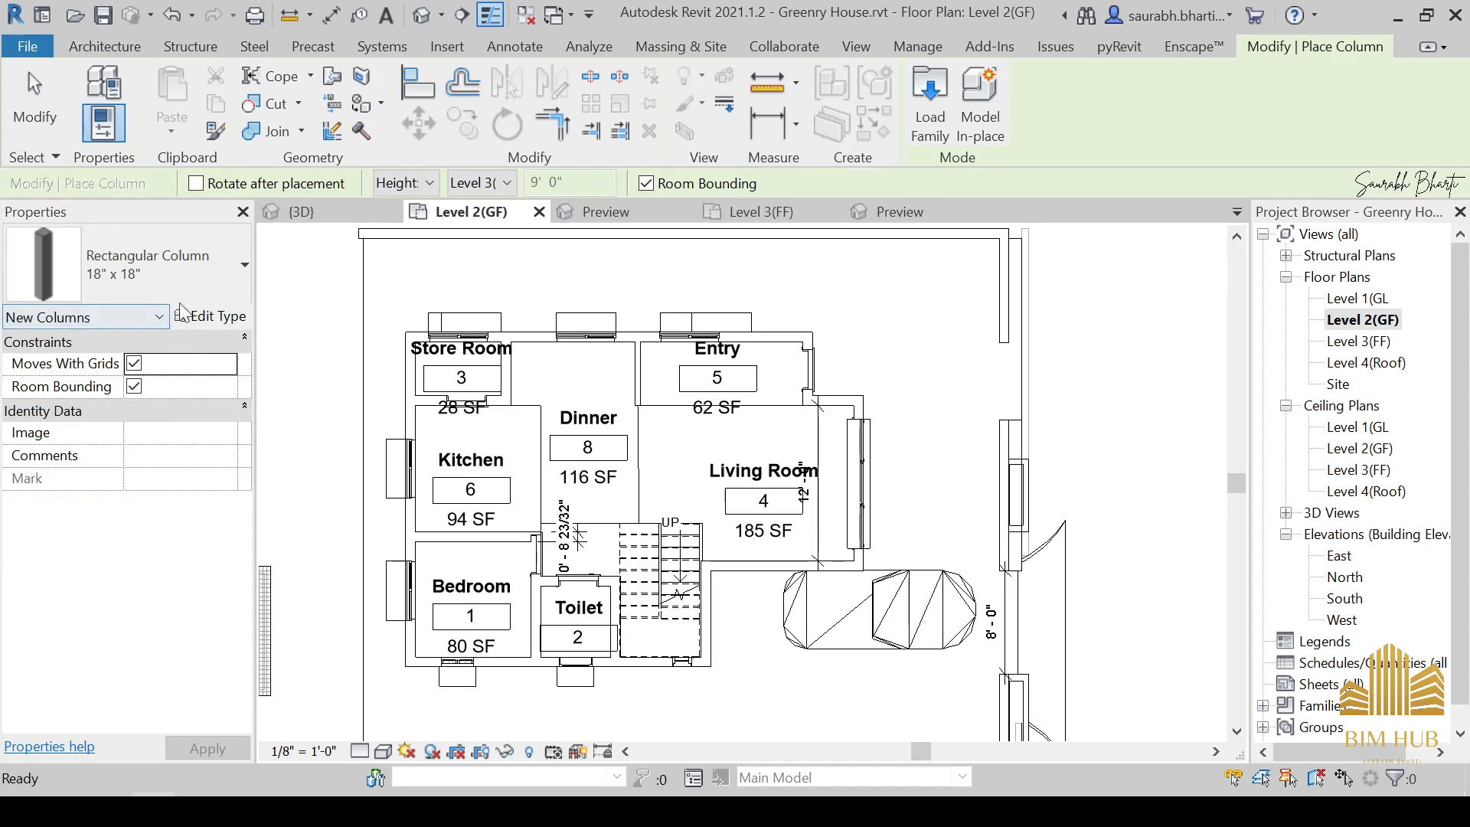
{"action": "left_click", "coordinate": [179, 271]}
{"action": "left_click", "coordinate": [179, 271]}
{"action": "left_click", "coordinate": [207, 316]}
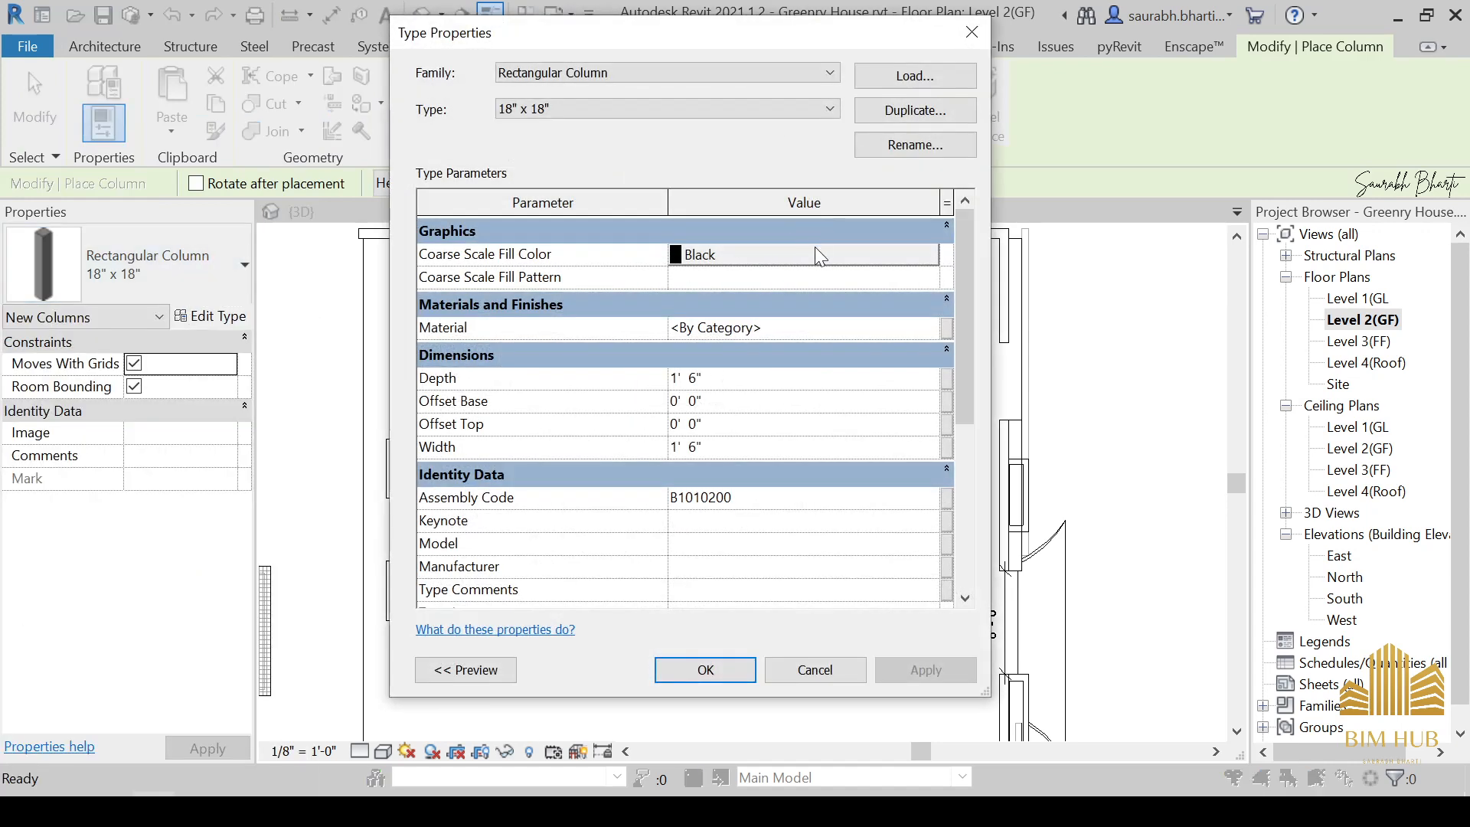
{"action": "left_click", "coordinate": [900, 113]}
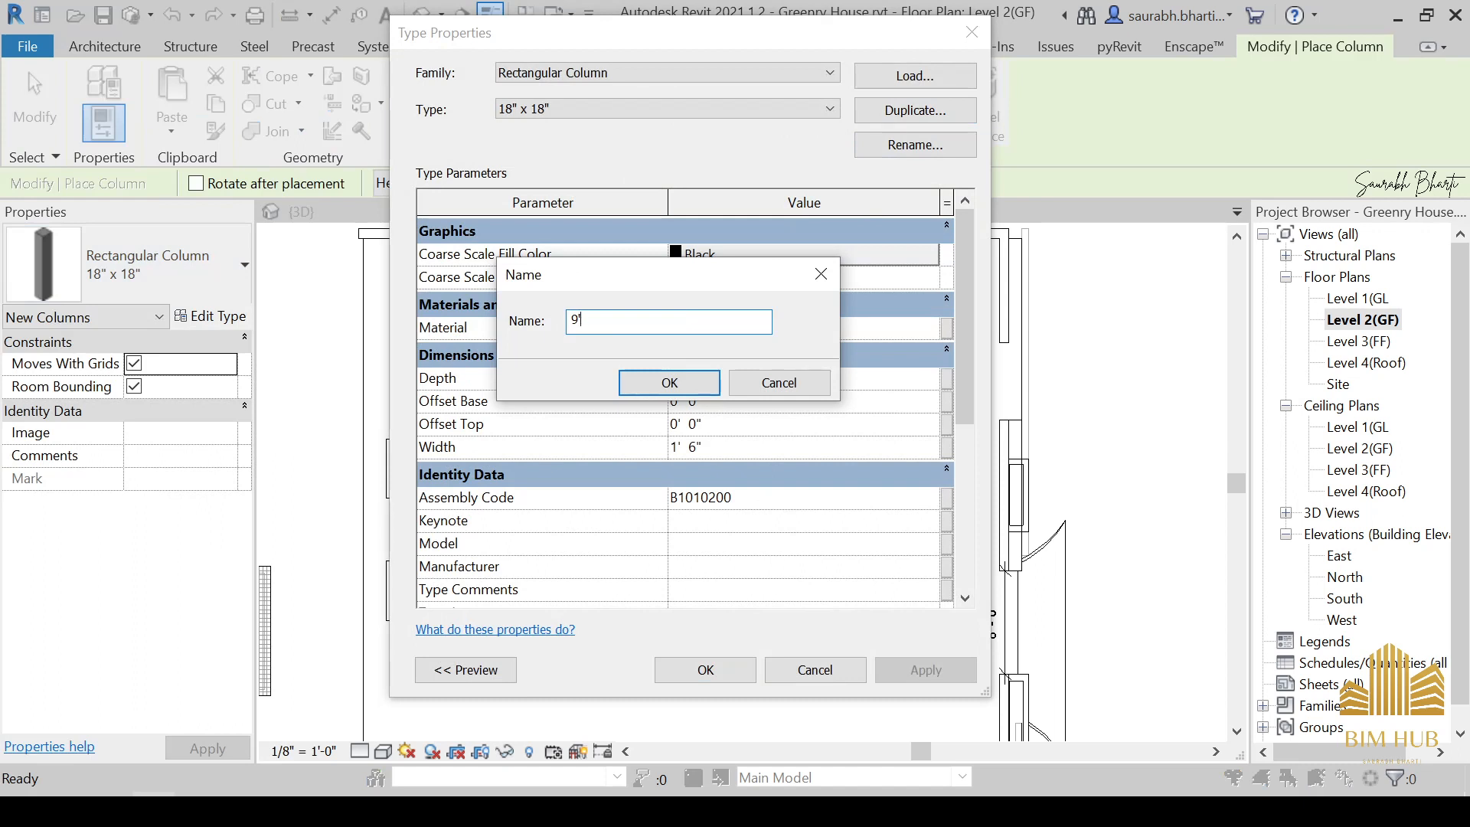
{"action": "type", "text": "9\"x9\""}
{"action": "key", "text": "Return"}
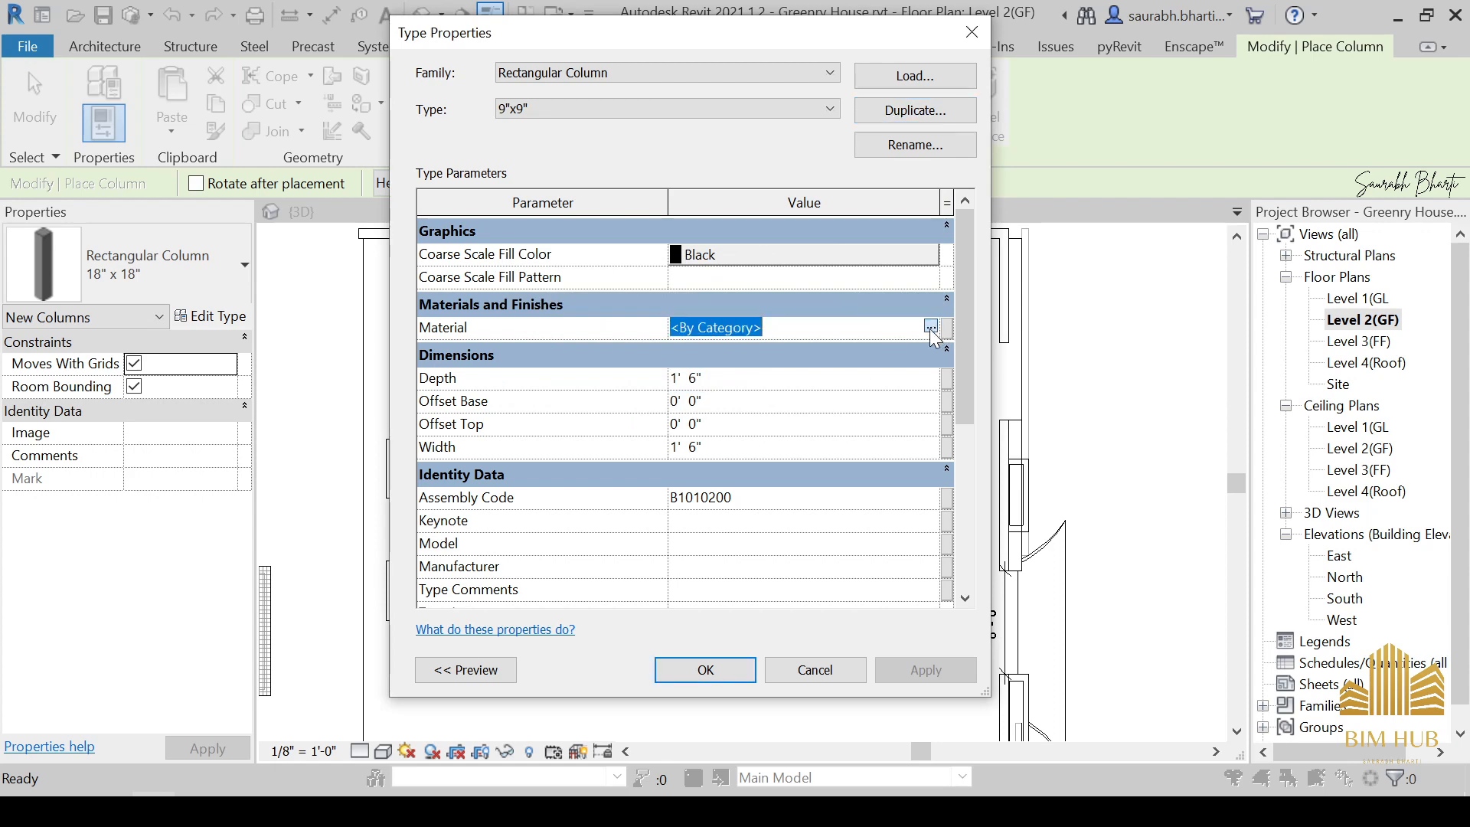
Assign the .bROWN material to the 9"x9" column type.
{"action": "left_click", "coordinate": [930, 327]}
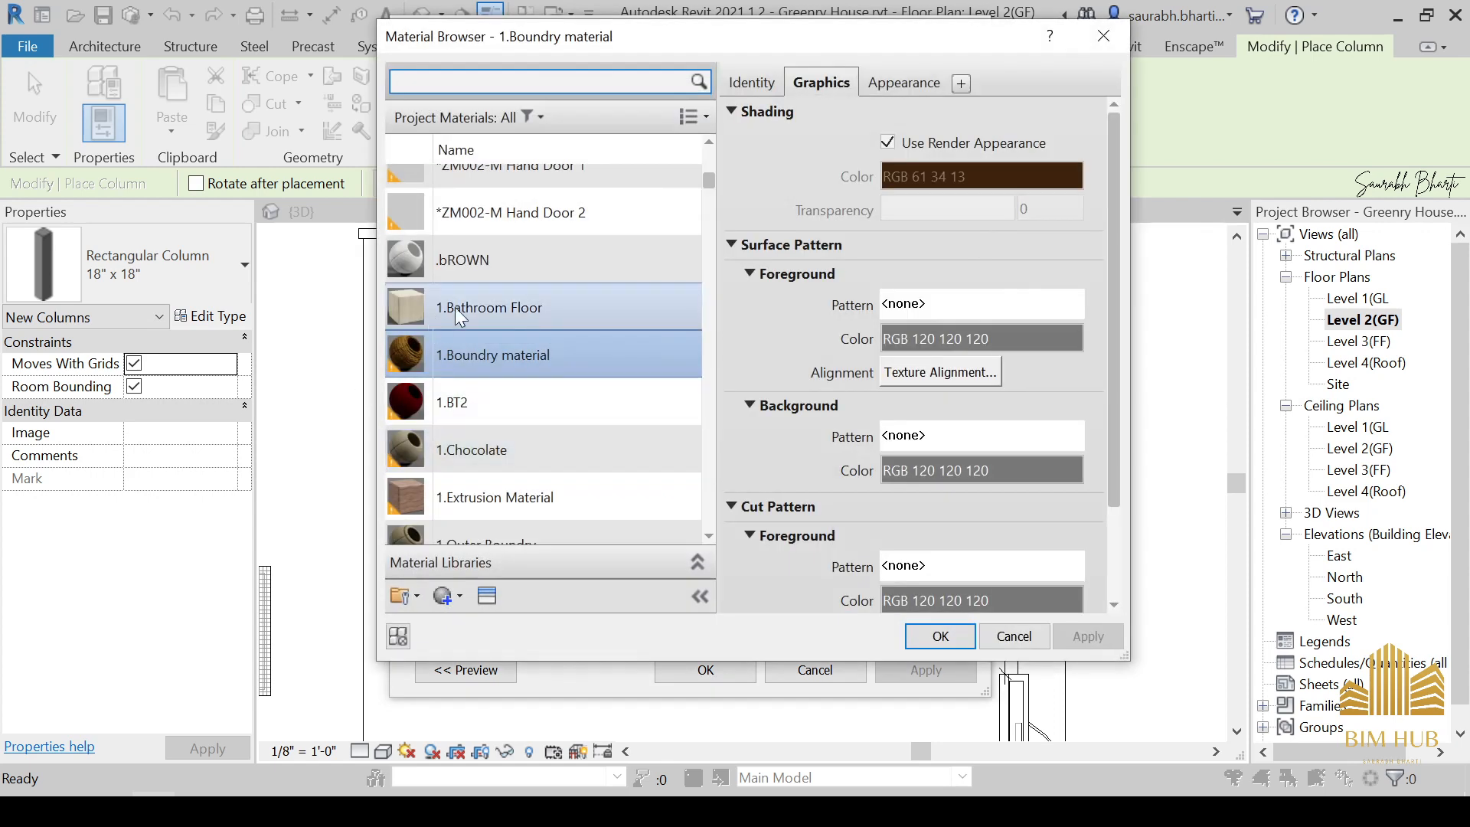
{"action": "left_click", "coordinate": [481, 259]}
{"action": "scroll", "coordinate": [503, 366], "scroll_direction": "up", "scroll_amount": 3}
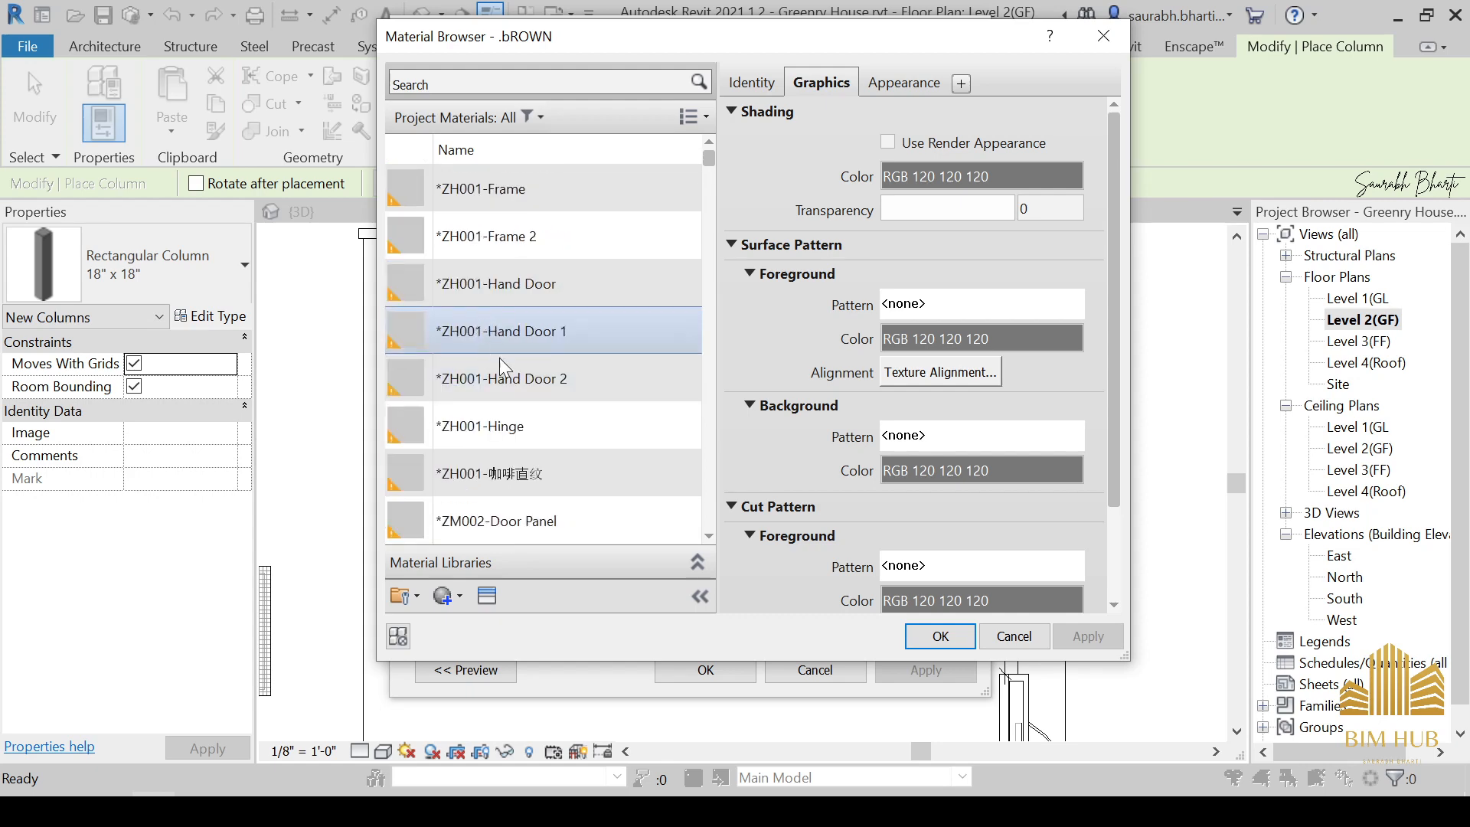
{"action": "scroll", "coordinate": [505, 375], "scroll_direction": "down", "scroll_amount": 6}
{"action": "scroll", "coordinate": [509, 379], "scroll_direction": "up", "scroll_amount": 3}
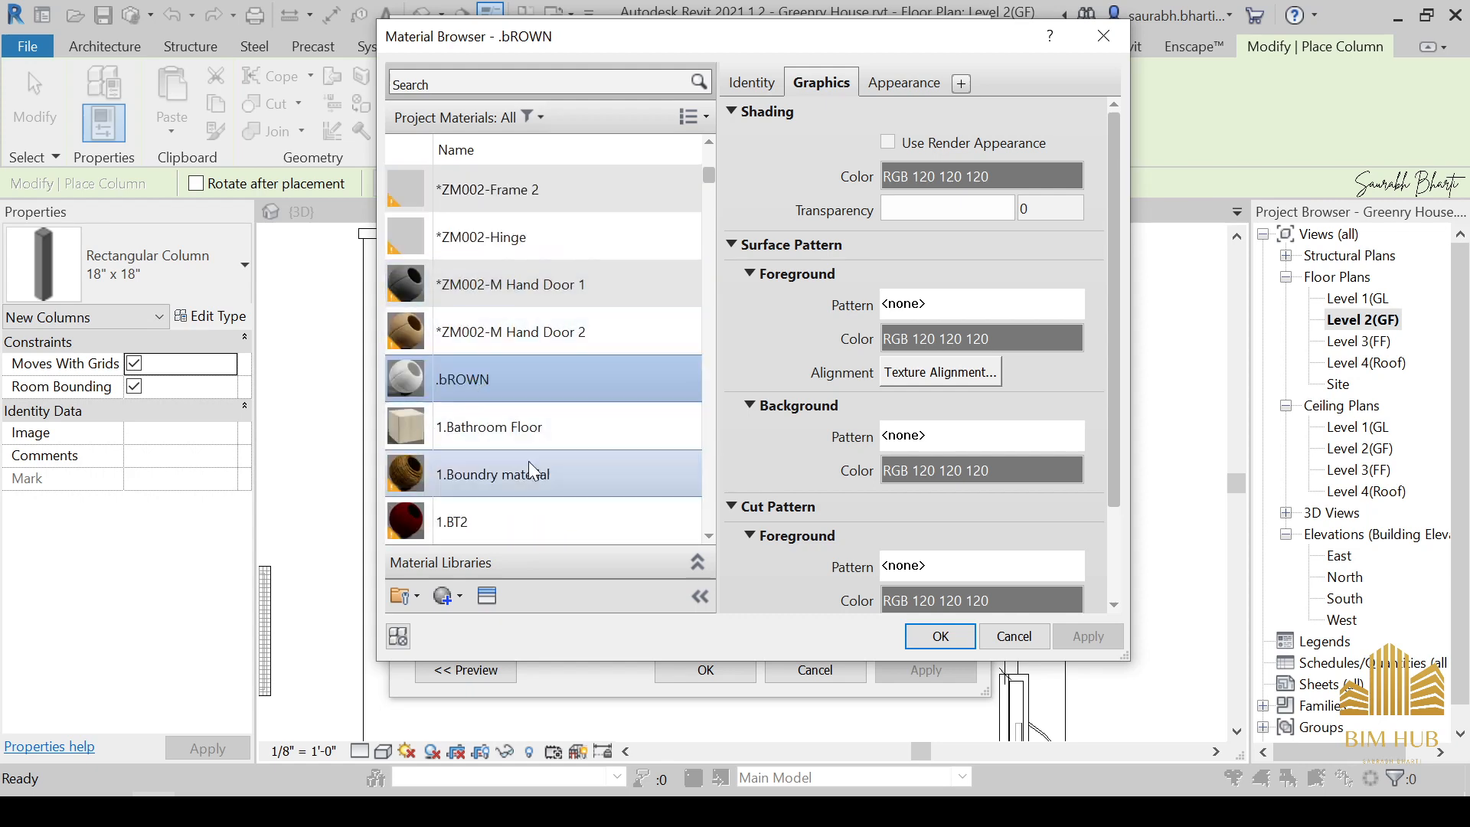
{"action": "left_click", "coordinate": [939, 635]}
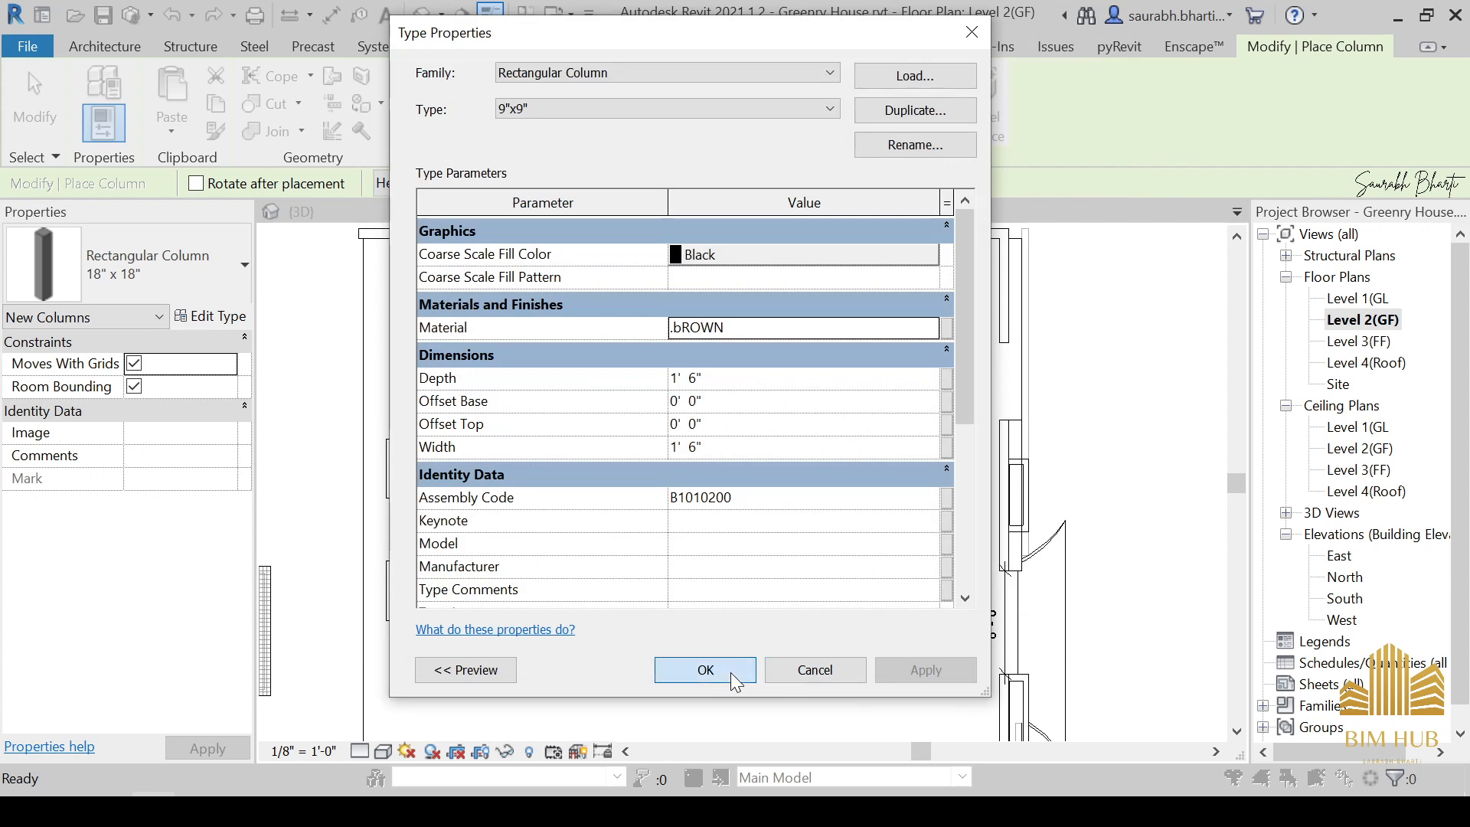
{"action": "left_click", "coordinate": [705, 670]}
Place a 9"x9" column outside the Entry where the extended Entry outer wall and Living Room front wall lines intersect.
{"action": "scroll", "coordinate": [865, 666], "scroll_direction": "up", "scroll_amount": 2}
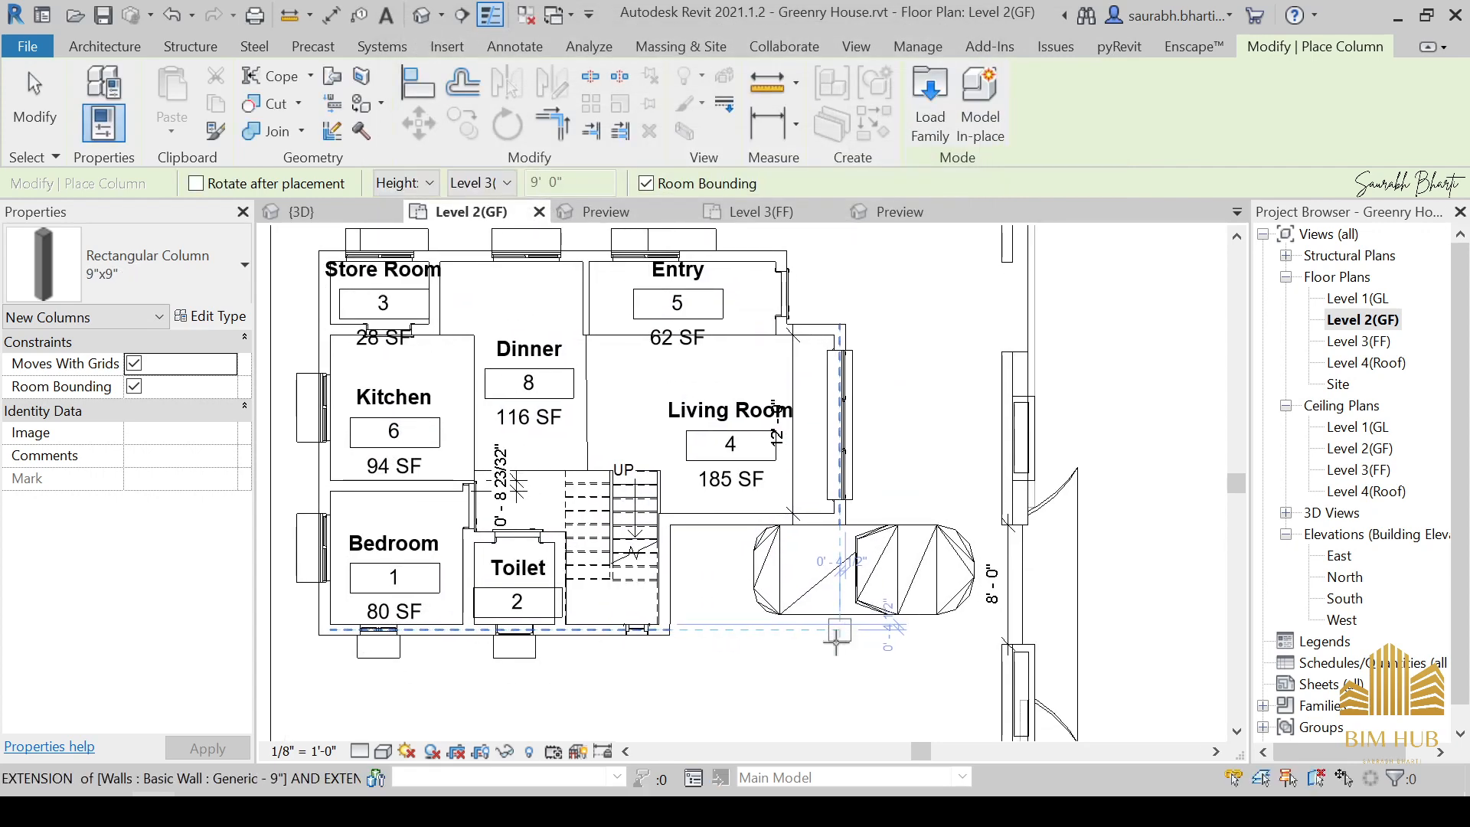
{"action": "scroll", "coordinate": [824, 351], "scroll_direction": "up", "scroll_amount": 2}
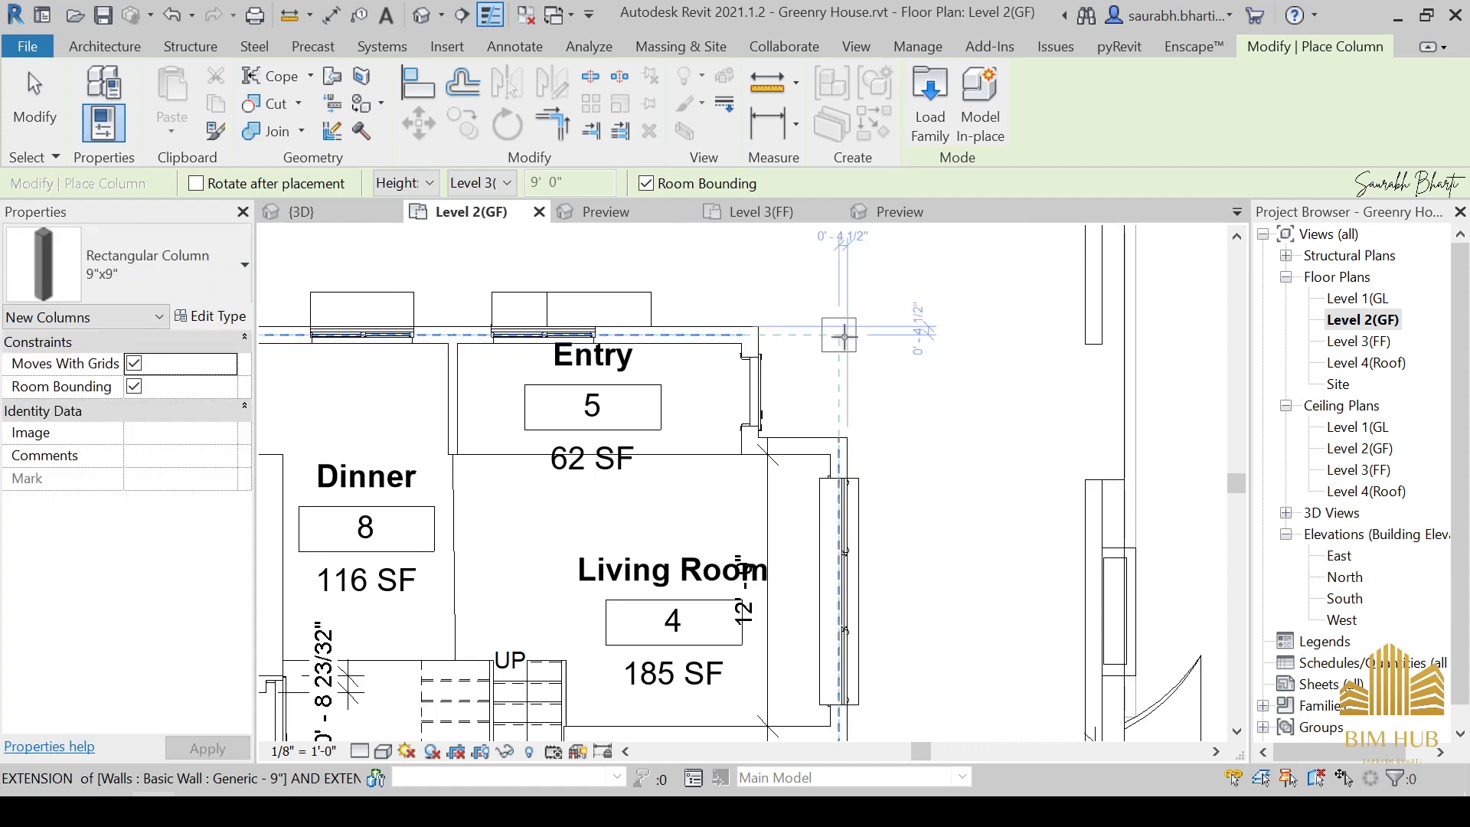
{"action": "left_click", "coordinate": [839, 337]}
Place a second 9"x9" column beside the parked car, near the extension of the Toilet's outer wall.
{"action": "scroll", "coordinate": [839, 375], "scroll_direction": "down", "scroll_amount": 2}
{"action": "middle_click_drag", "start_coordinate": [920, 597], "coordinate": [988, 348]}
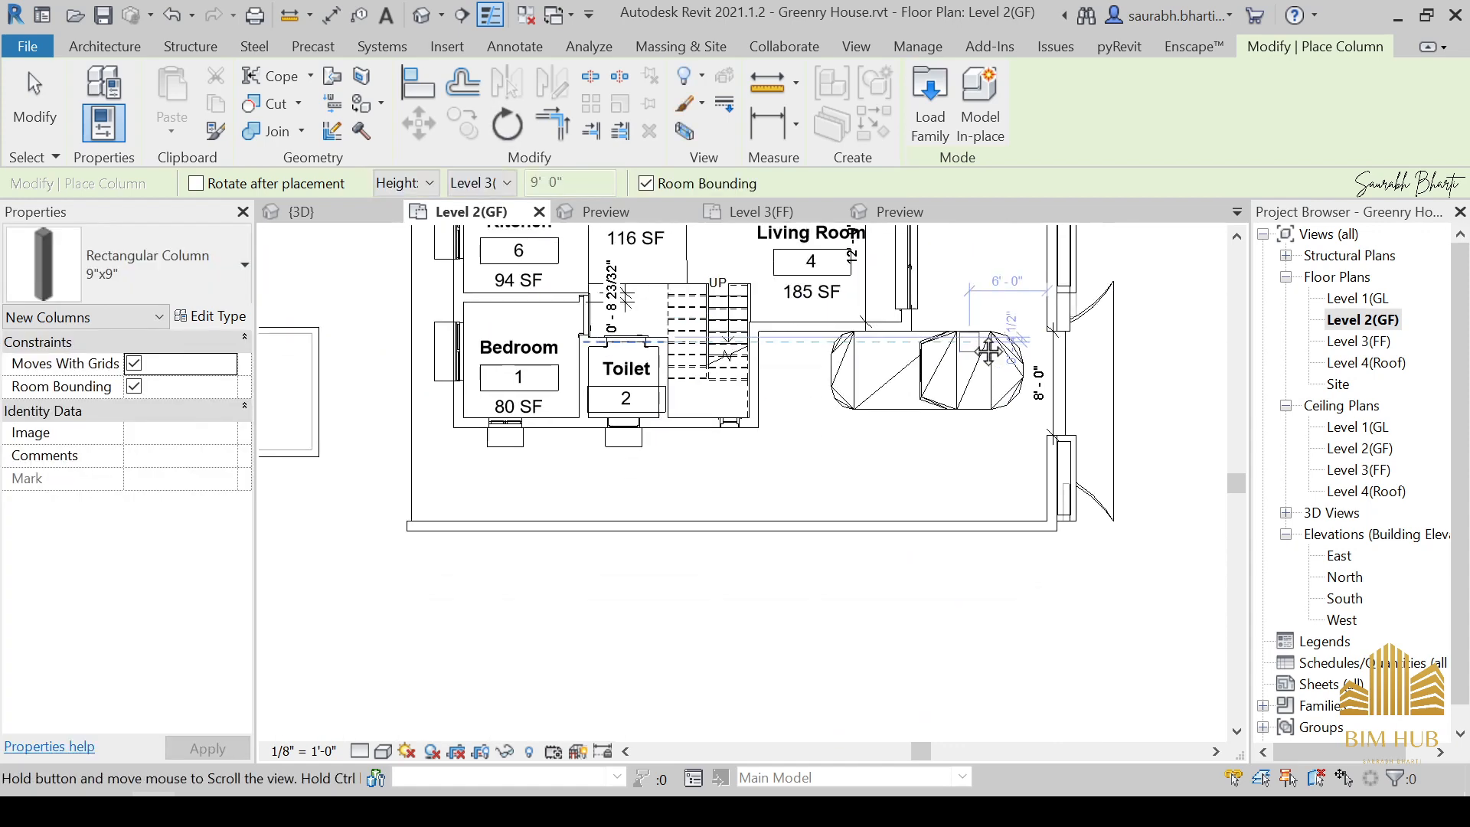
{"action": "scroll", "coordinate": [902, 443], "scroll_direction": "up", "scroll_amount": 2}
{"action": "scroll", "coordinate": [878, 446], "scroll_direction": "up", "scroll_amount": 2}
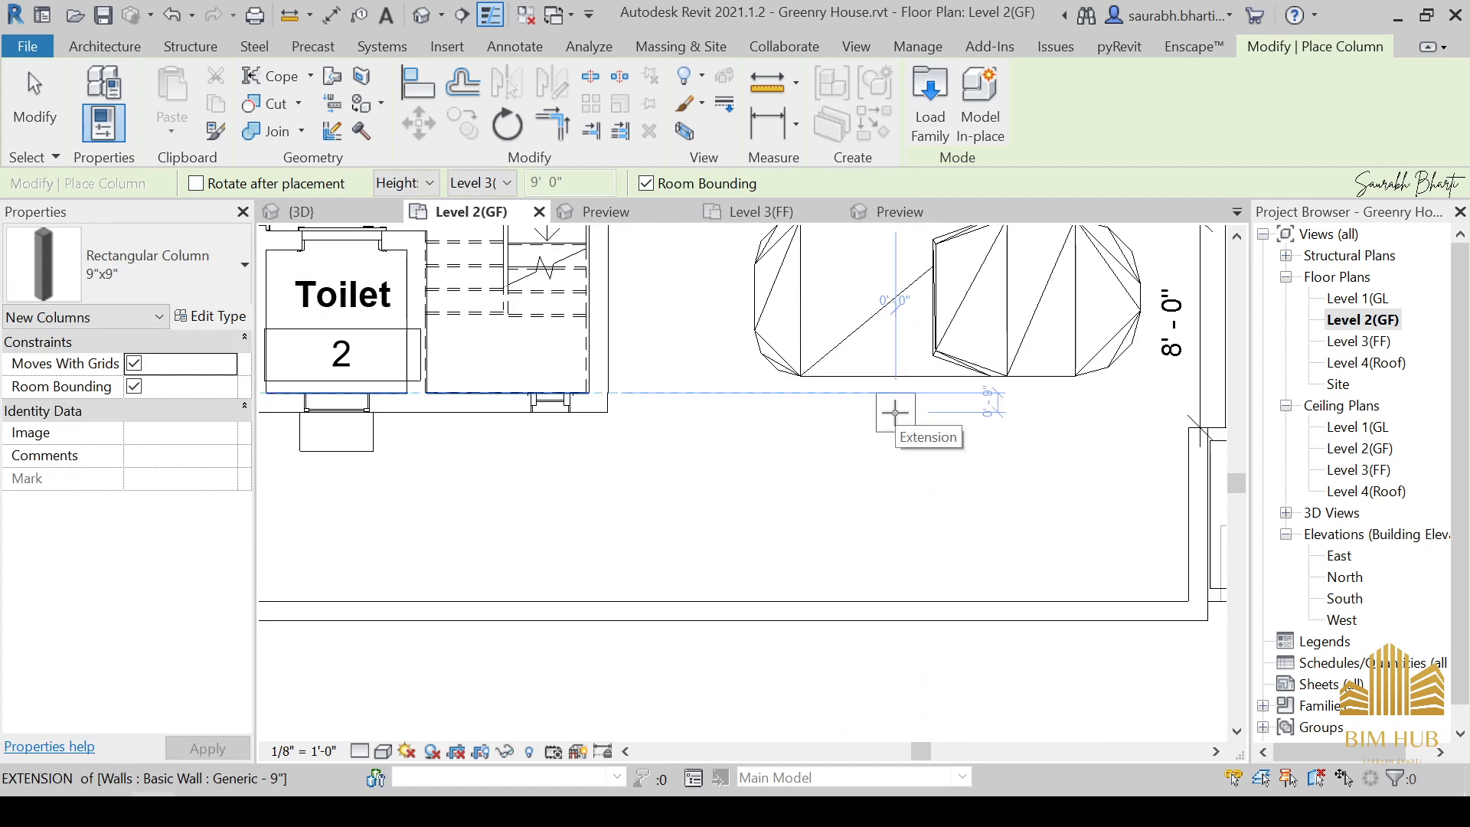
{"action": "left_click", "coordinate": [903, 404]}
{"action": "key", "text": "Escape"}
{"action": "key", "text": "Escape"}
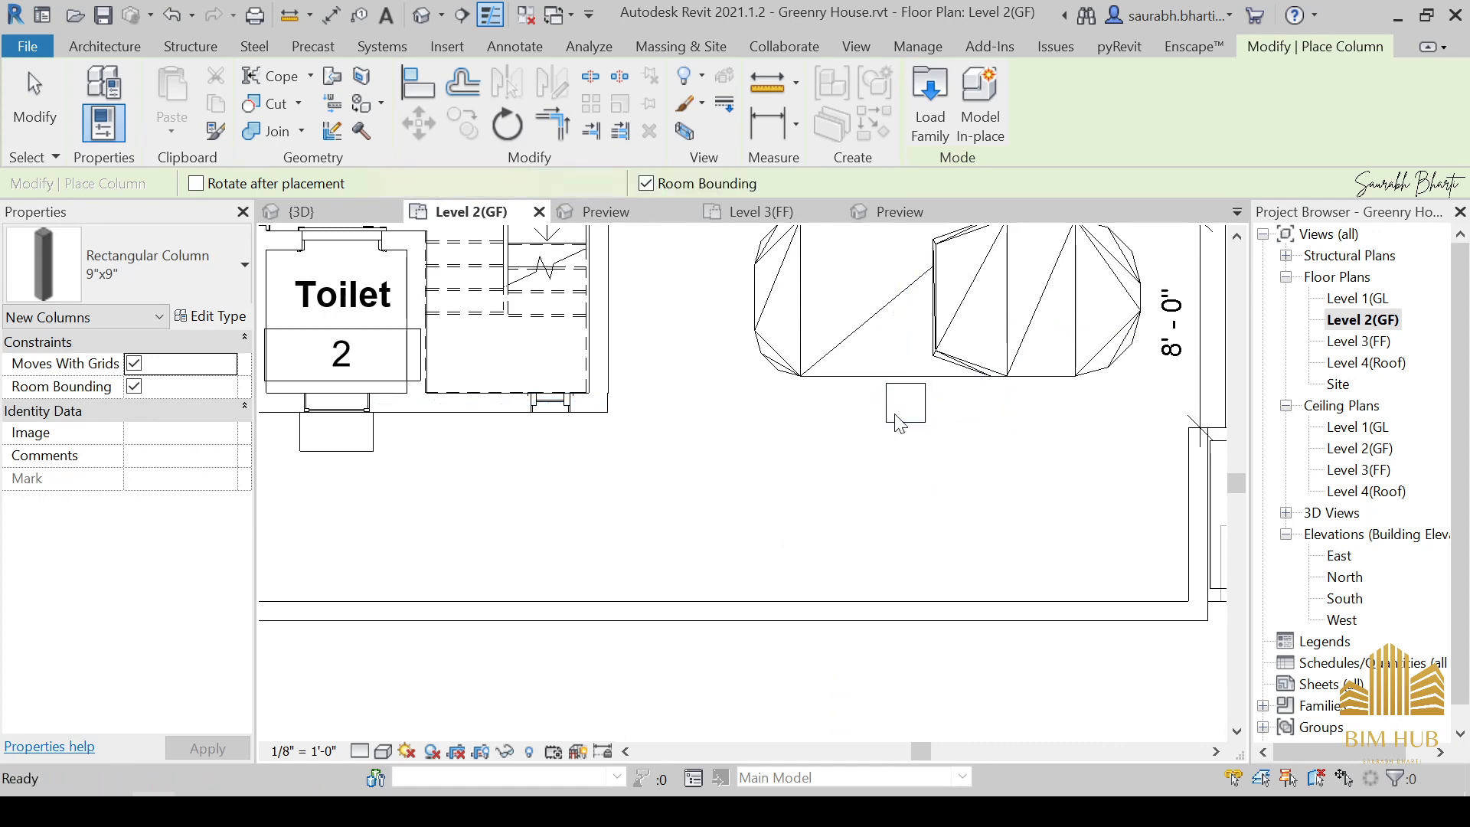
Temporarily hide the front boundary wall beside the car gate in the 3D view.
{"action": "scroll", "coordinate": [919, 415], "scroll_direction": "down", "scroll_amount": 3}
{"action": "left_click", "coordinate": [429, 14]}
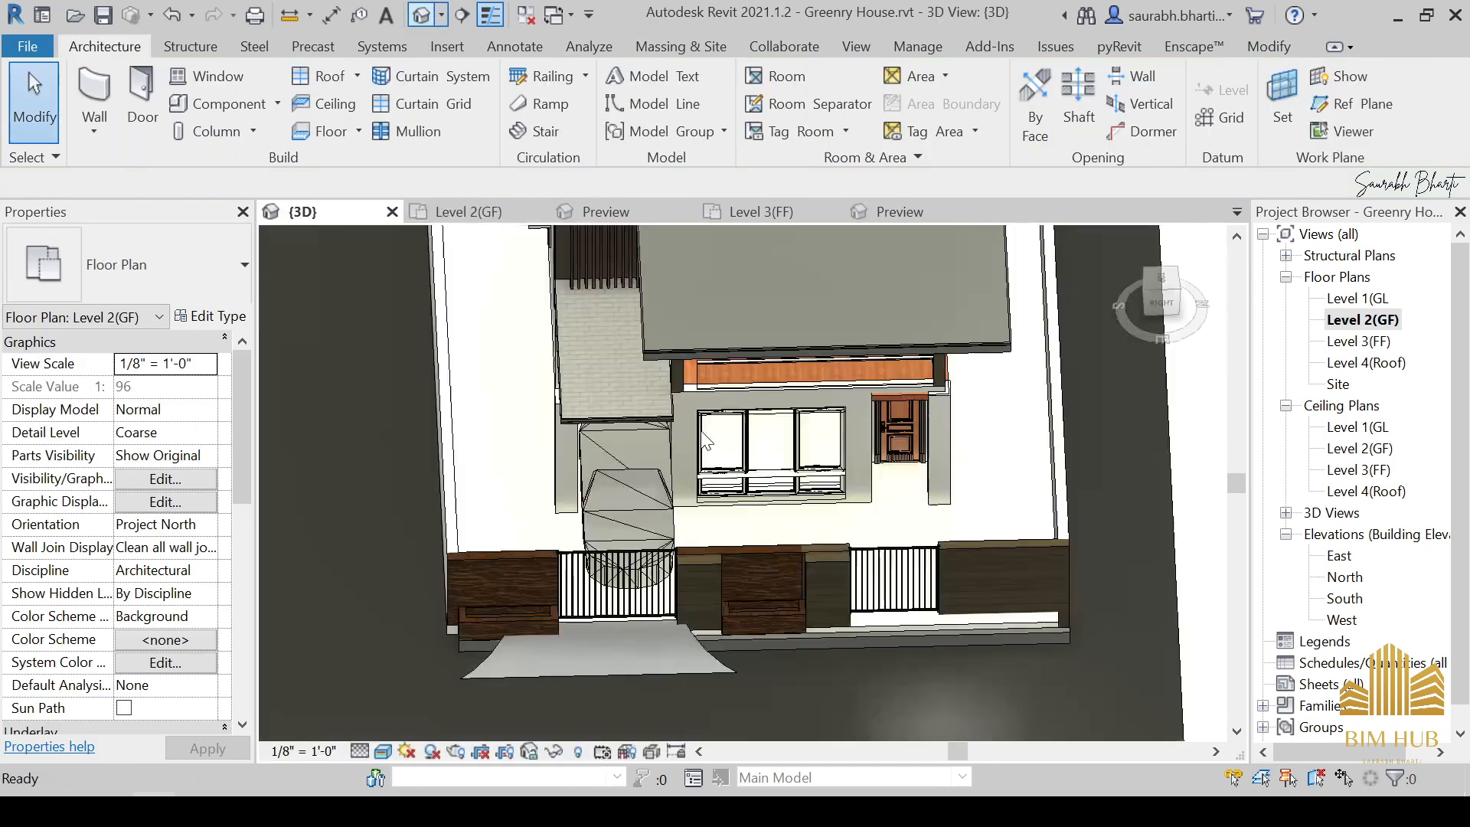
{"action": "middle_click_drag", "start_coordinate": [701, 430], "coordinate": [552, 495], "text": "shift"}
{"action": "scroll", "coordinate": [553, 495], "scroll_direction": "up", "scroll_amount": 3}
{"action": "left_click", "coordinate": [585, 471]}
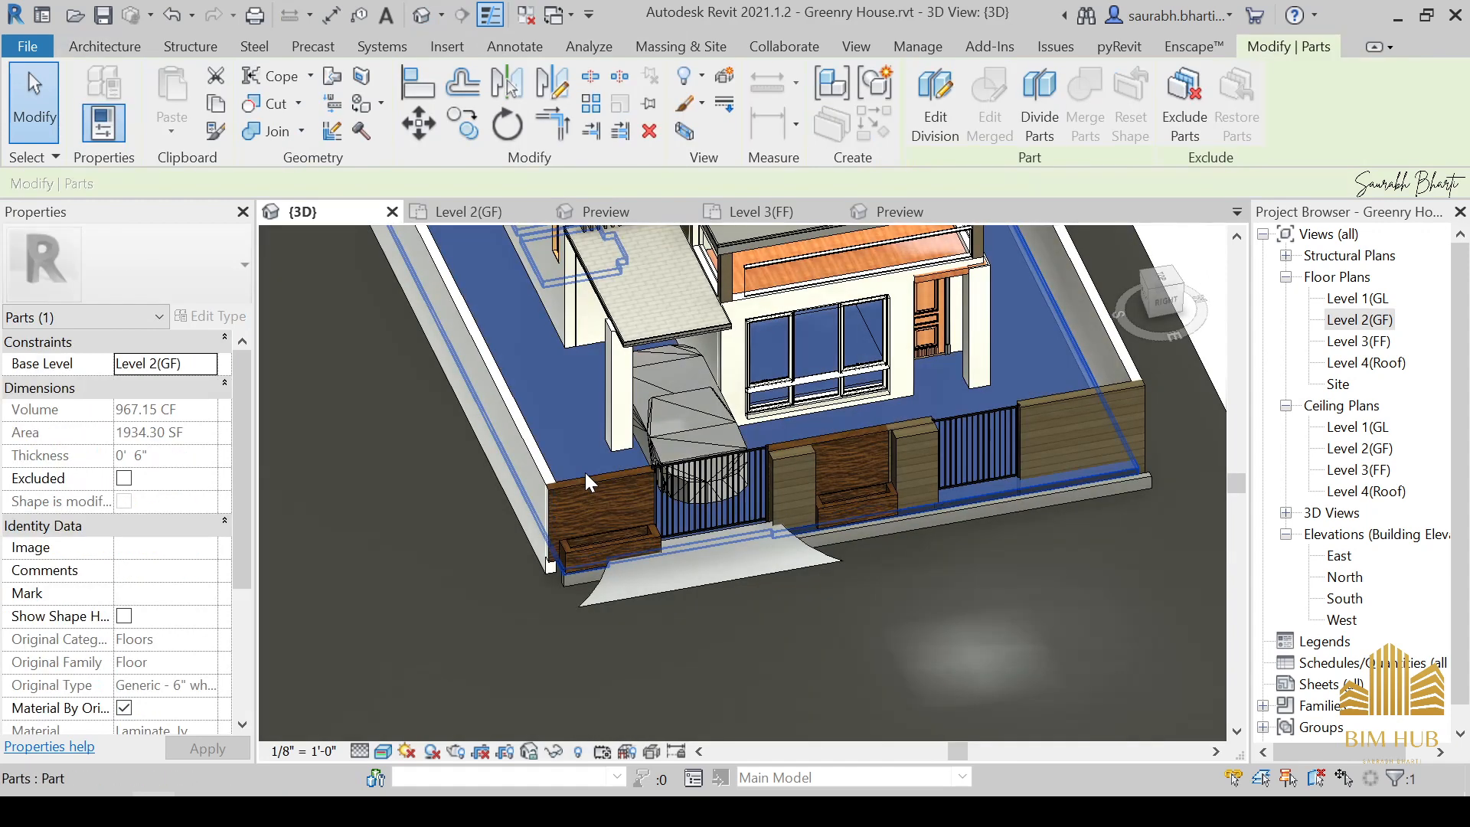
{"action": "key", "text": "Escape"}
{"action": "left_click", "coordinate": [597, 492]}
{"action": "key", "text": "h"}
{"action": "key", "text": "h"}
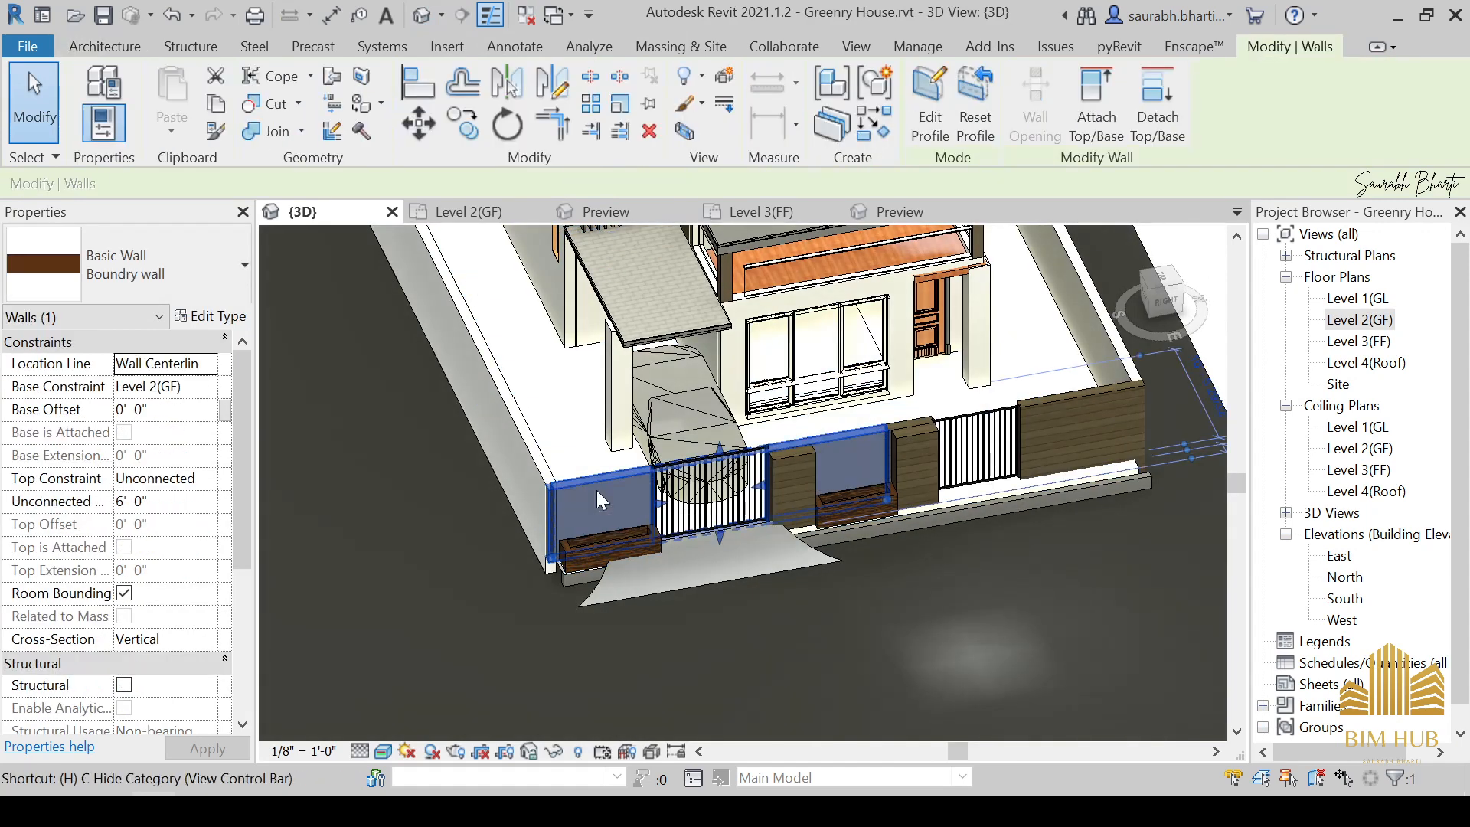
Align the side face of the entrance column with the face of the wooden band above the entrance.
{"action": "middle_click_drag", "start_coordinate": [605, 473], "coordinate": [783, 475], "text": "shift"}
{"action": "key", "text": "a"}
{"action": "key", "text": "l"}
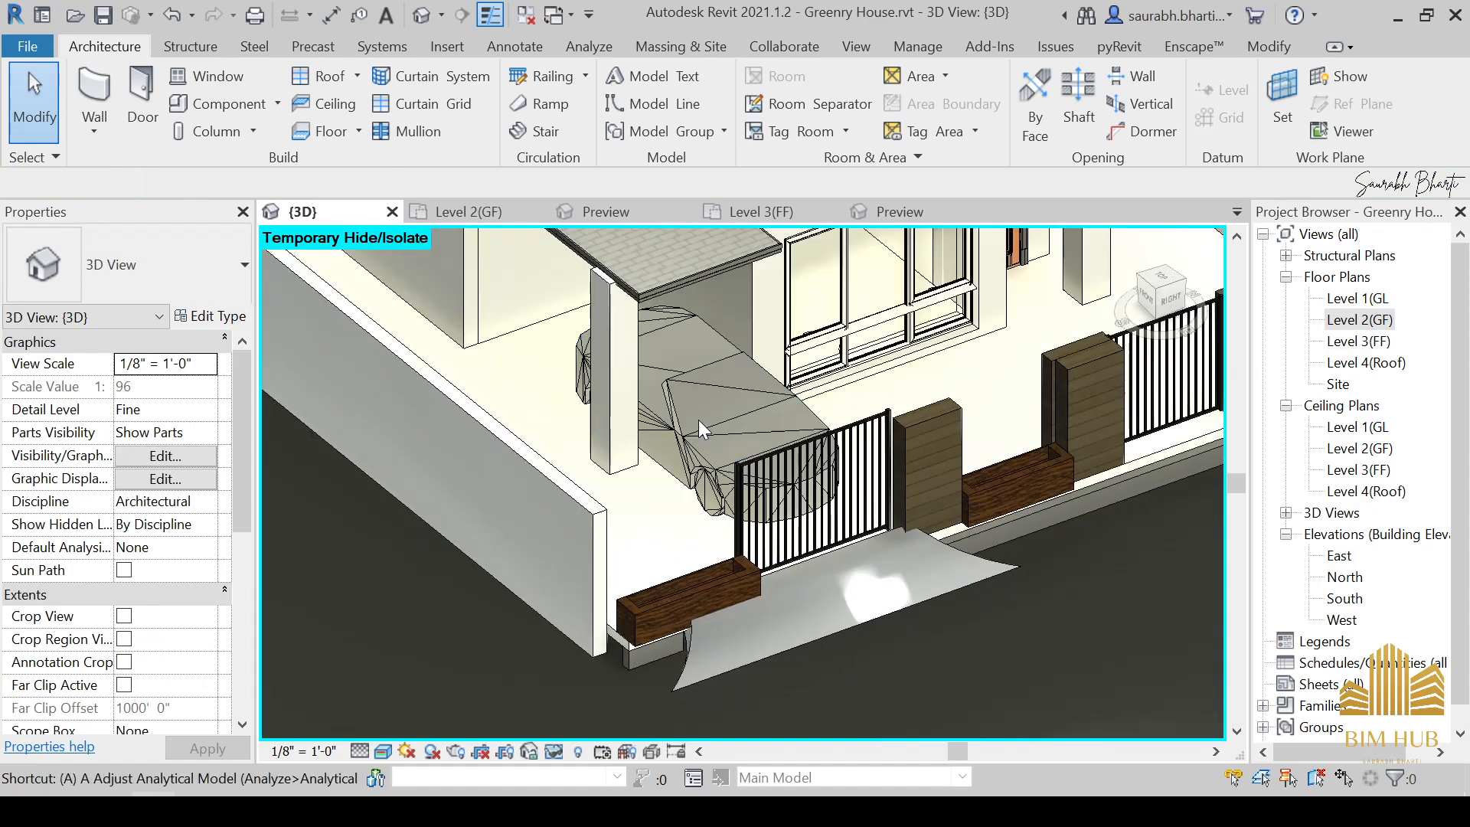
{"action": "scroll", "coordinate": [612, 368], "scroll_direction": "up", "scroll_amount": 4}
{"action": "scroll", "coordinate": [626, 277], "scroll_direction": "down", "scroll_amount": 3}
{"action": "scroll", "coordinate": [645, 298], "scroll_direction": "up", "scroll_amount": 3}
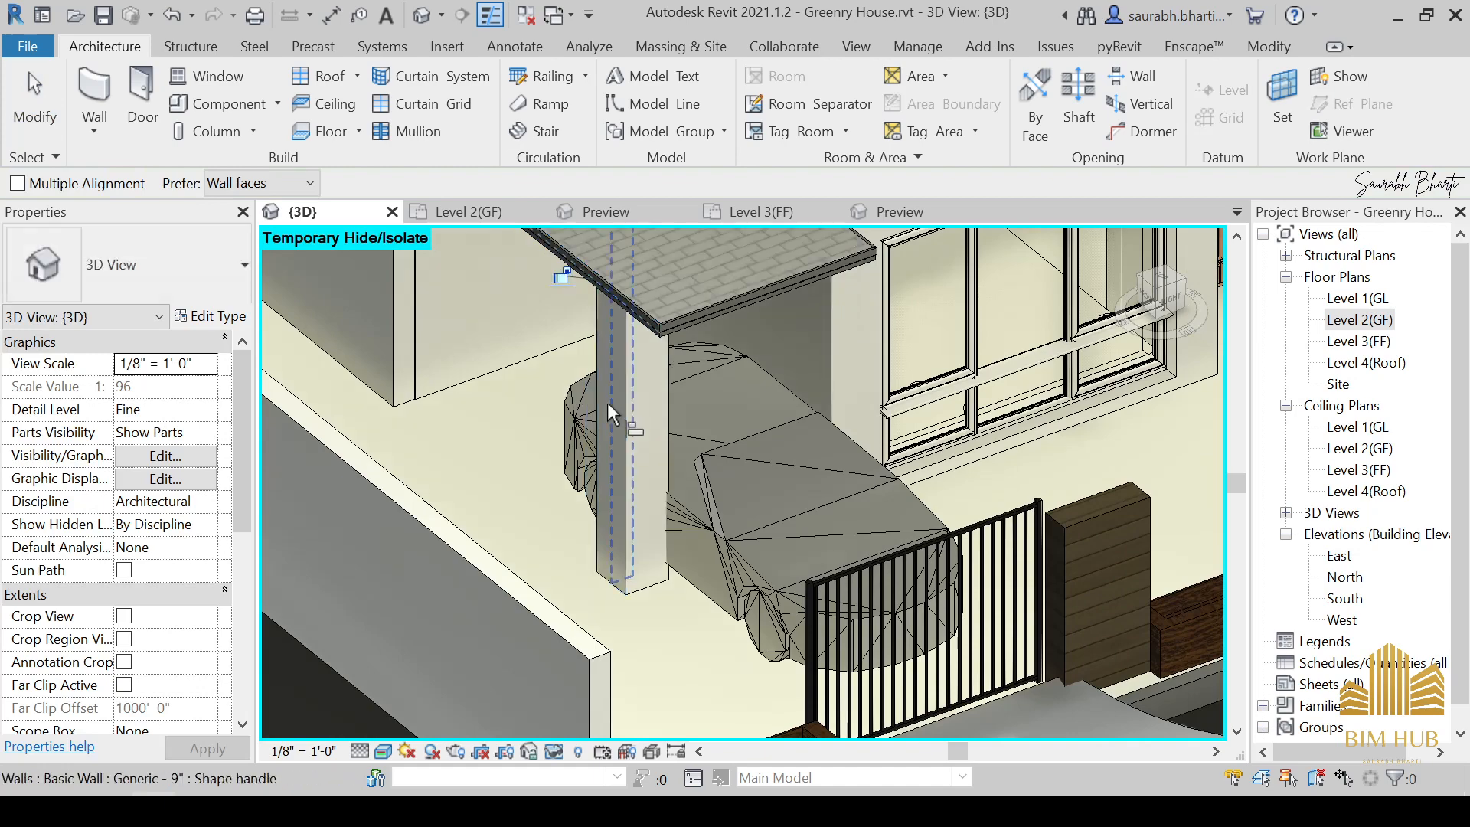
{"action": "scroll", "coordinate": [609, 395], "scroll_direction": "down", "scroll_amount": 5}
{"action": "middle_click_drag", "start_coordinate": [999, 421], "coordinate": [949, 444], "text": "shift"}
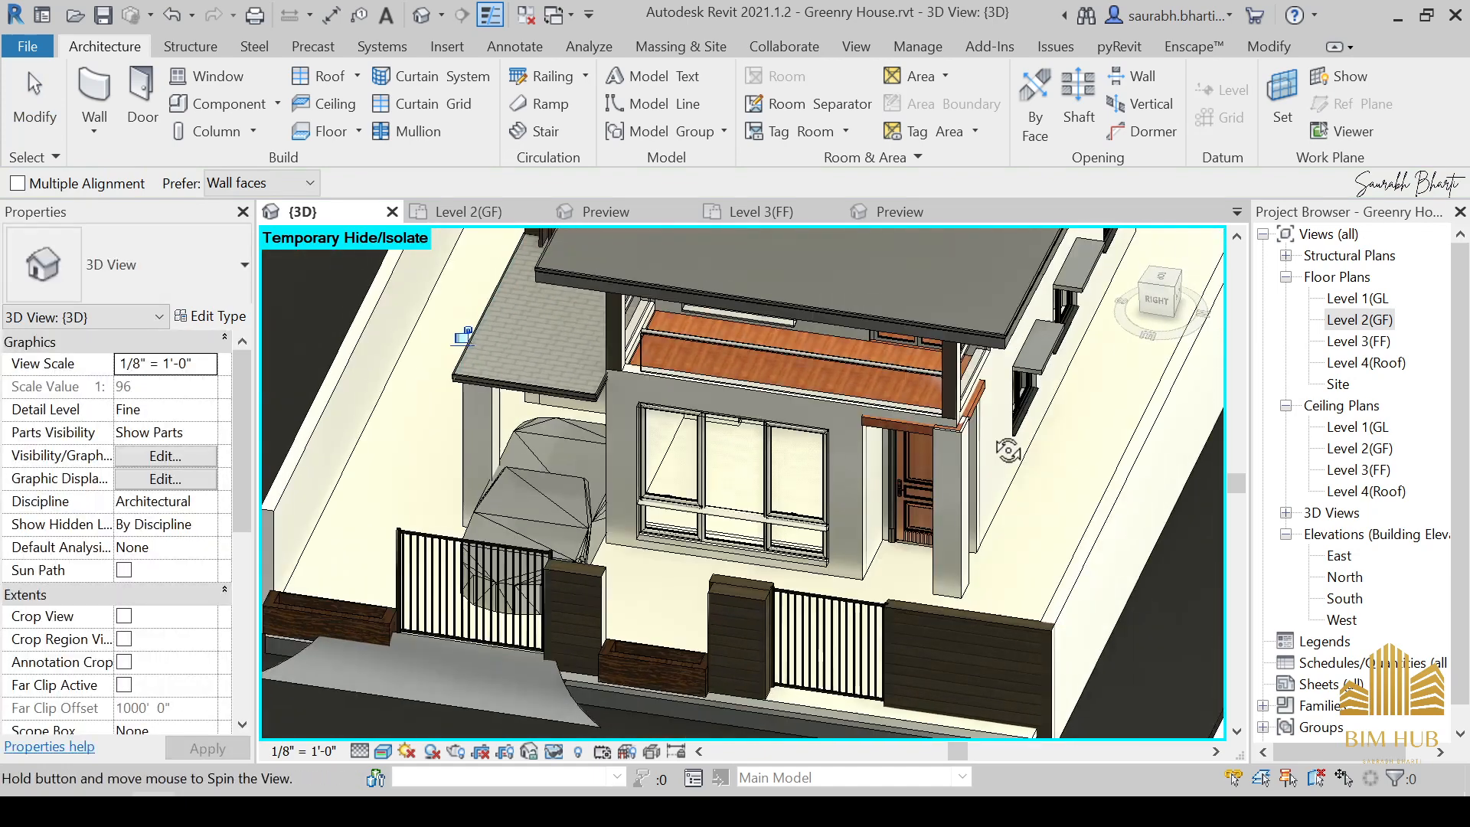
{"action": "scroll", "coordinate": [812, 494], "scroll_direction": "up", "scroll_amount": 8}
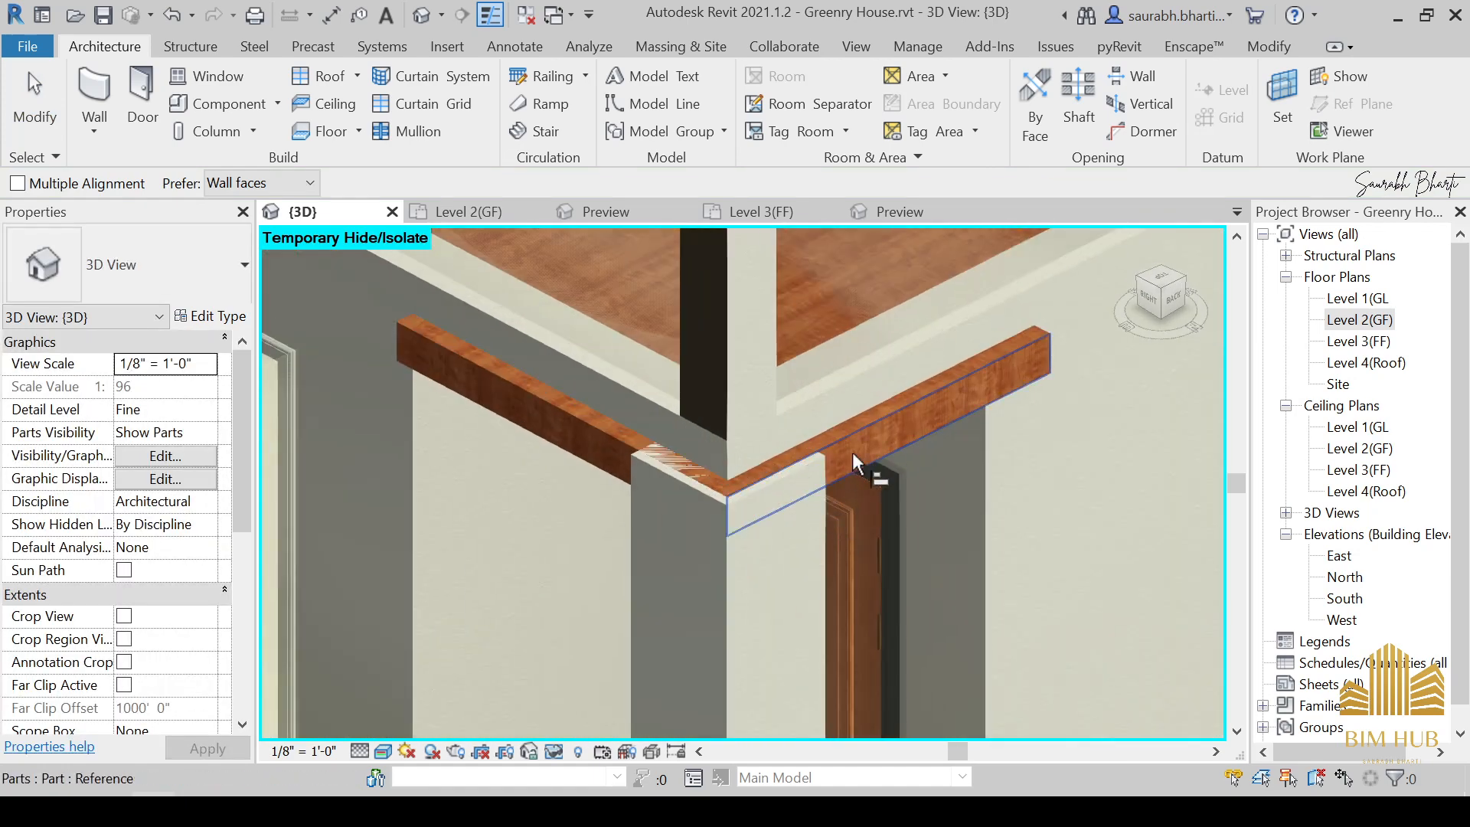
{"action": "left_click", "coordinate": [853, 454]}
{"action": "left_click", "coordinate": [742, 569]}
{"action": "scroll", "coordinate": [736, 564], "scroll_direction": "down", "scroll_amount": 3}
{"action": "key", "text": "Escape"}
{"action": "key", "text": "Escape"}
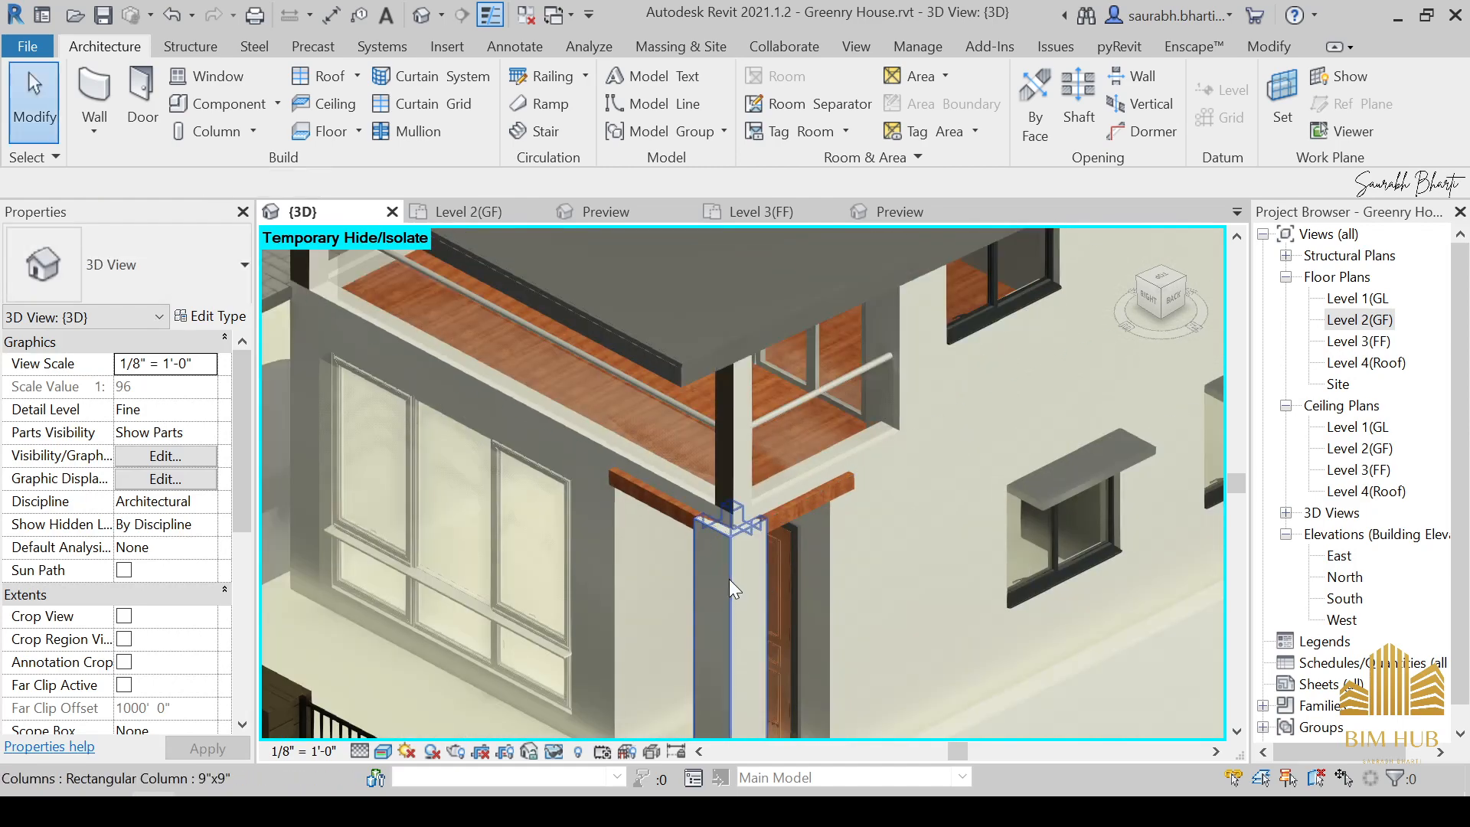
Set both the depth and the width of the 9"x9" column type to 9".
{"action": "left_click", "coordinate": [729, 579]}
{"action": "left_click", "coordinate": [224, 317]}
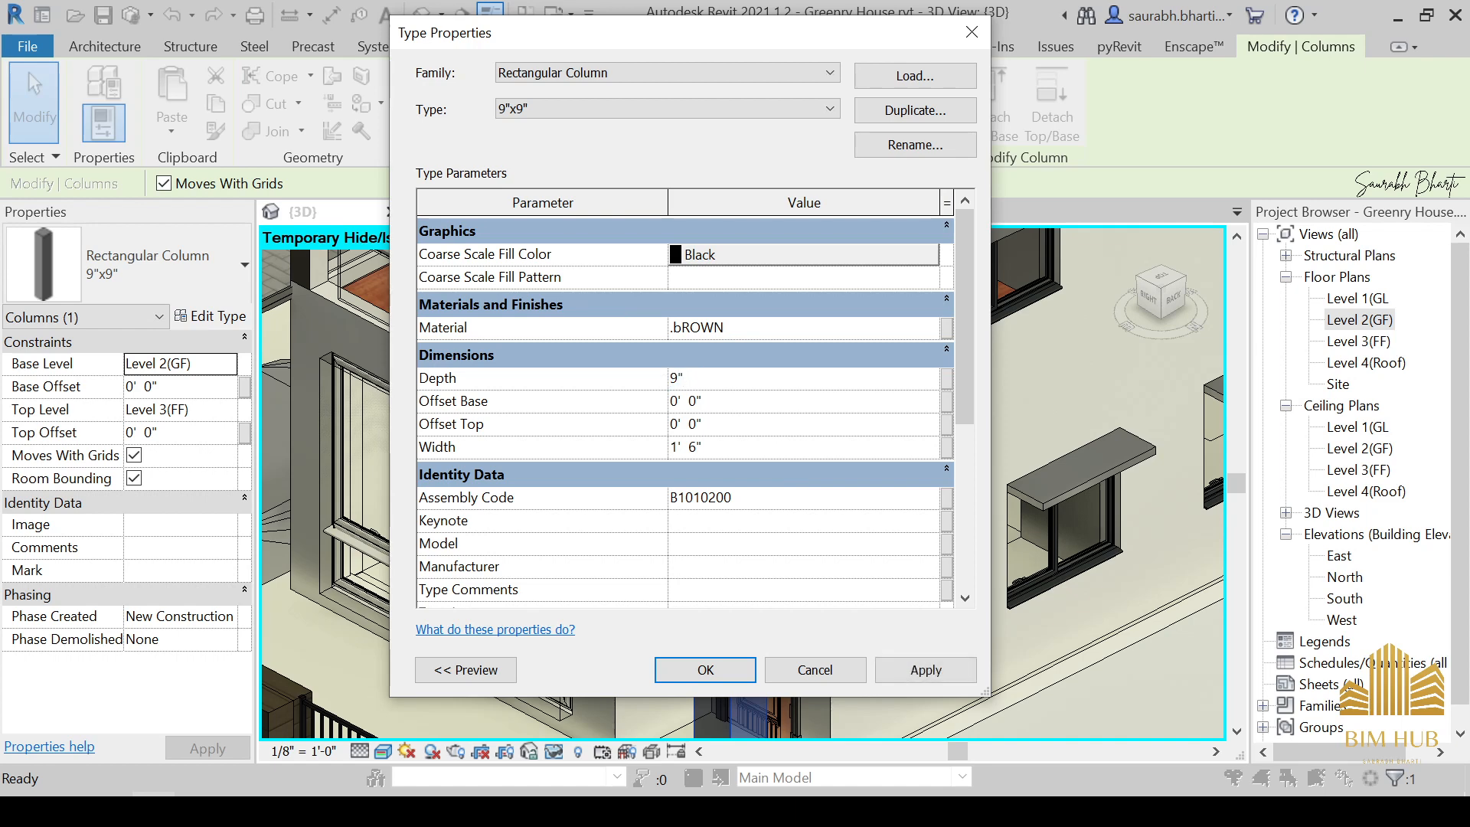
{"action": "left_click", "coordinate": [756, 453]}
{"action": "type", "text": "9\""}
{"action": "left_click", "coordinate": [702, 669]}
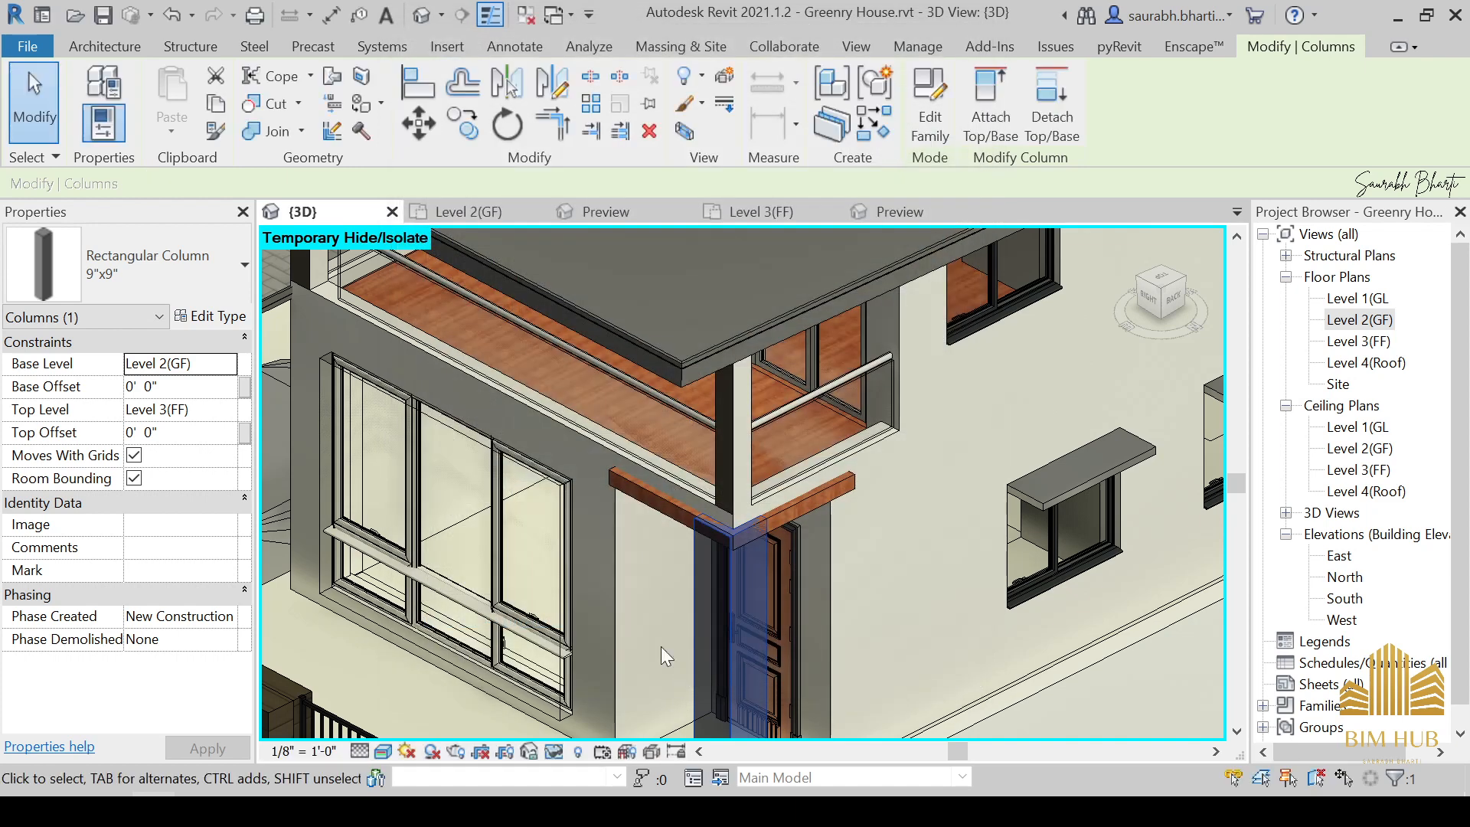
{"action": "scroll", "coordinate": [756, 598], "scroll_direction": "down", "scroll_amount": 5}
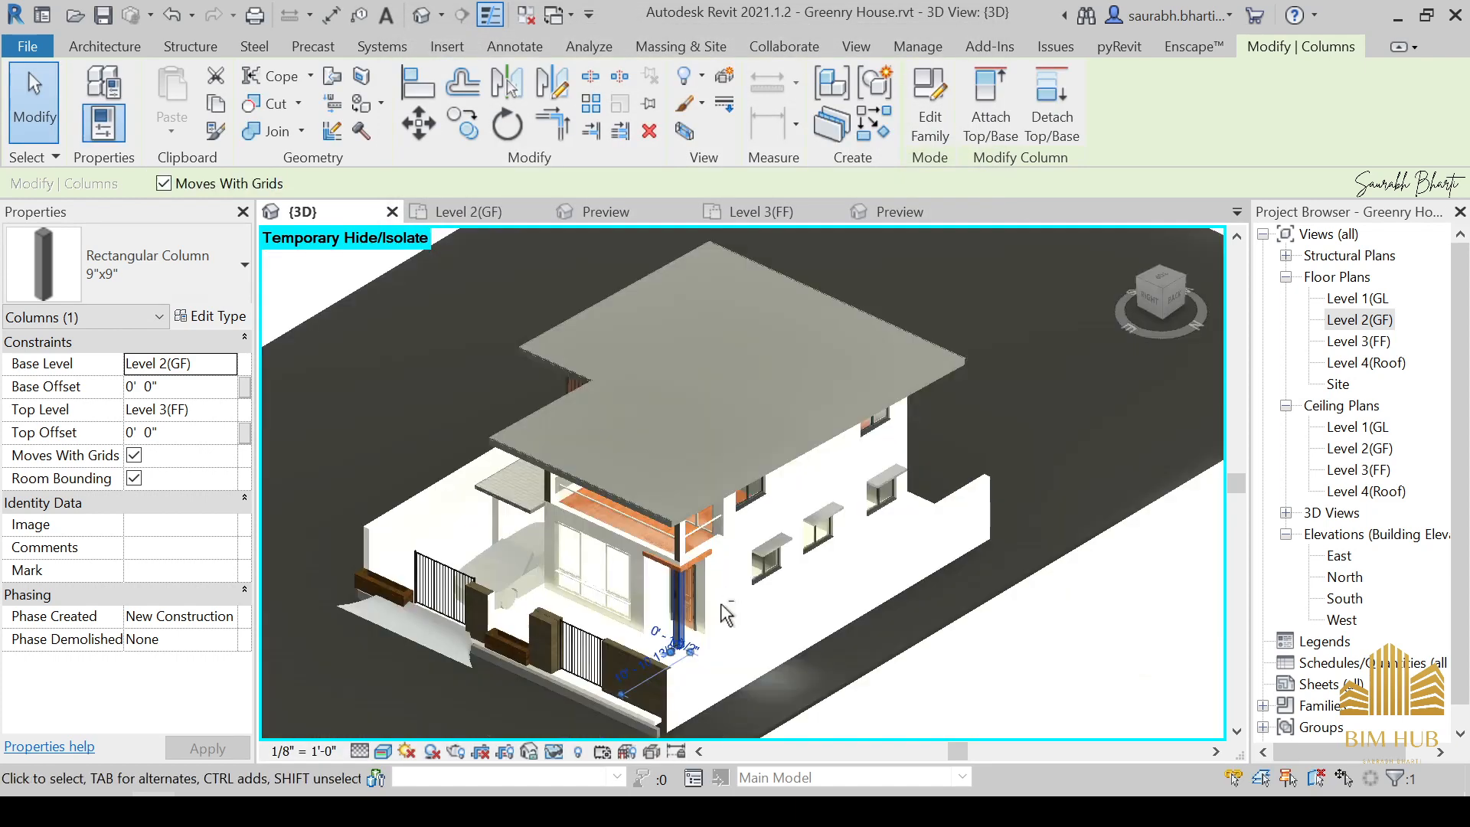
{"action": "middle_click_drag", "start_coordinate": [725, 613], "coordinate": [689, 631], "text": "shift"}
{"action": "scroll", "coordinate": [685, 620], "scroll_direction": "up", "scroll_amount": 6}
{"action": "key", "text": "Escape"}
{"action": "scroll", "coordinate": [687, 553], "scroll_direction": "up", "scroll_amount": 4}
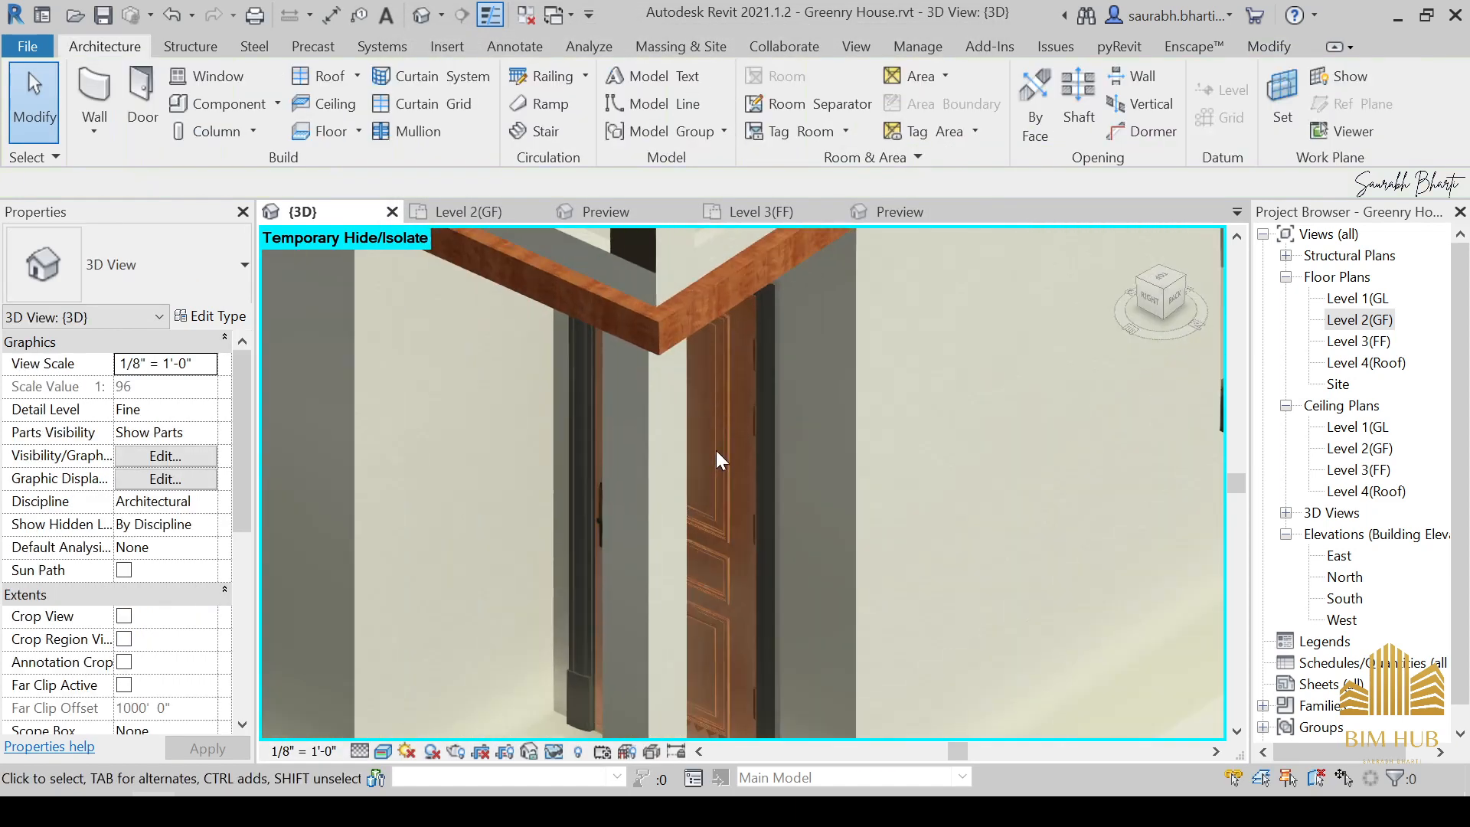
{"action": "key", "text": "a"}
{"action": "key", "text": "l"}
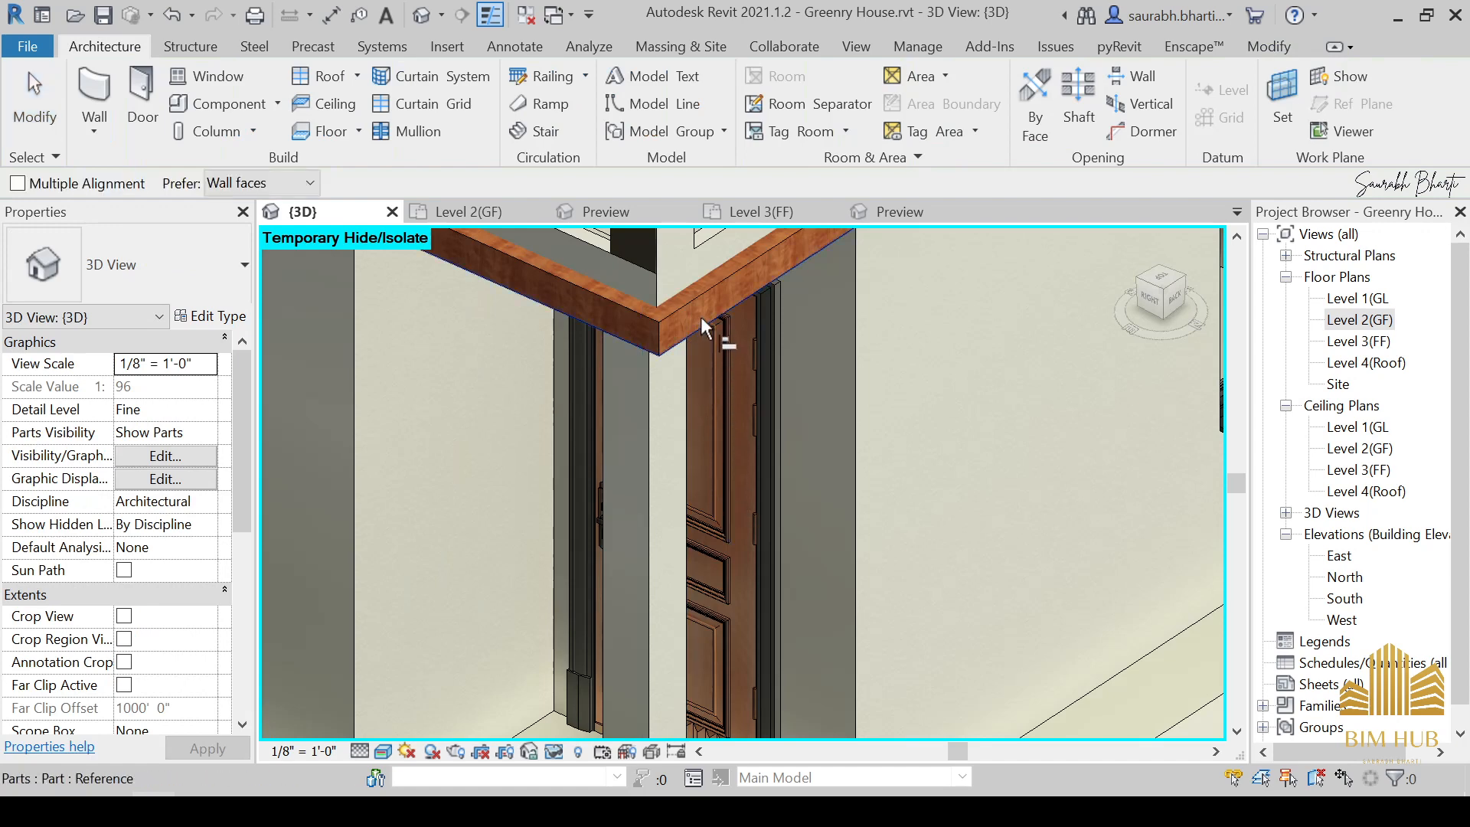
{"action": "key", "text": "Escape"}
Examine the entrance column under the wooden band and the column beside the parked car from several angles.
{"action": "scroll", "coordinate": [667, 383], "scroll_direction": "down", "scroll_amount": 4}
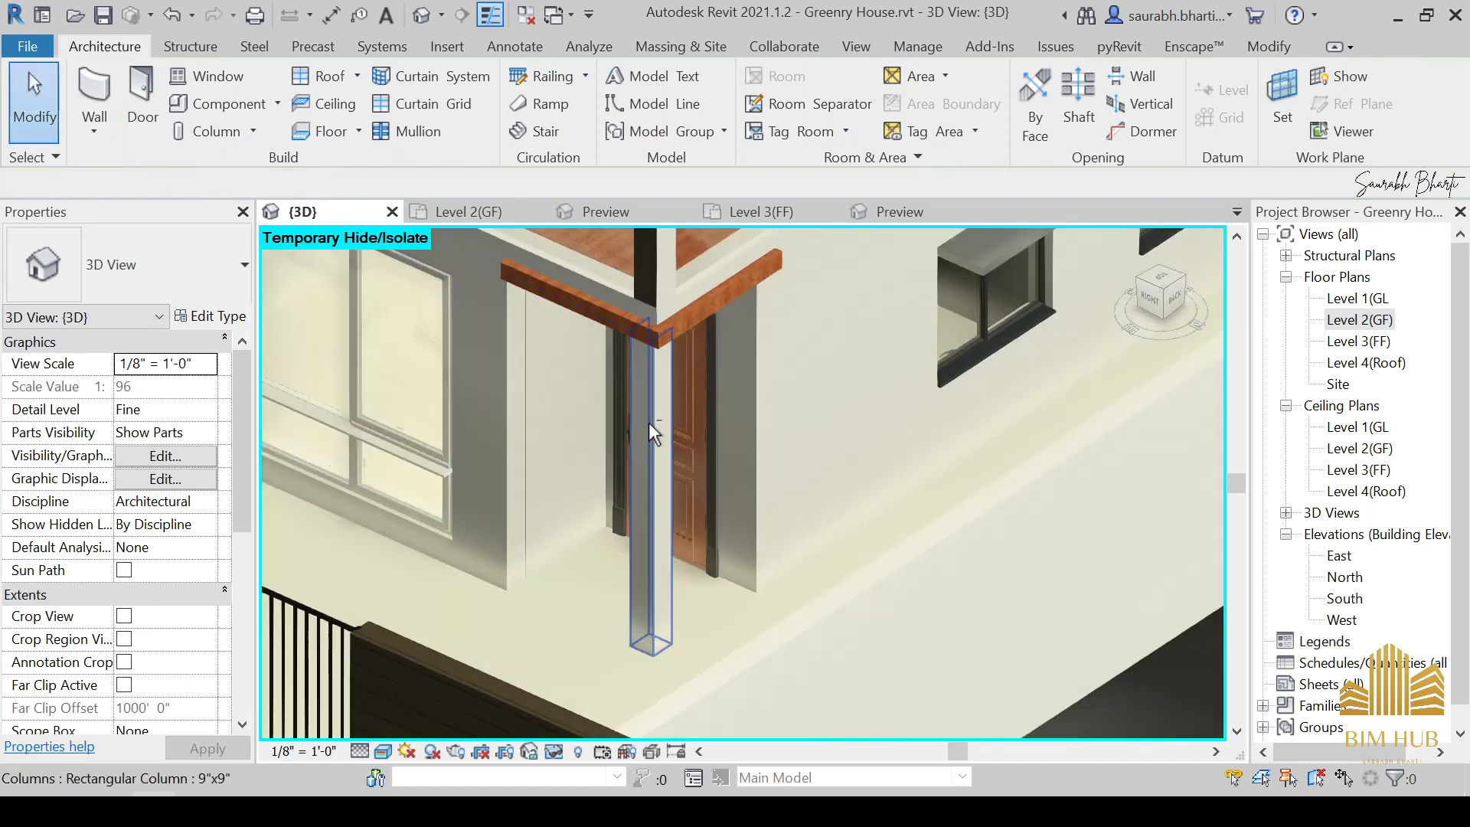
{"action": "middle_click_drag", "start_coordinate": [650, 430], "coordinate": [726, 295], "text": "shift"}
{"action": "middle_click_drag", "start_coordinate": [536, 357], "coordinate": [1209, 455]}
{"action": "scroll", "coordinate": [770, 457], "scroll_direction": "down", "scroll_amount": 2}
{"action": "middle_click_drag", "start_coordinate": [640, 496], "coordinate": [754, 650], "text": "shift"}
{"action": "scroll", "coordinate": [628, 563], "scroll_direction": "up", "scroll_amount": 4}
{"action": "scroll", "coordinate": [632, 564], "scroll_direction": "down", "scroll_amount": 3}
{"action": "middle_click_drag", "start_coordinate": [748, 605], "coordinate": [702, 375]}
{"action": "scroll", "coordinate": [702, 375], "scroll_direction": "down", "scroll_amount": 1}
{"action": "scroll", "coordinate": [898, 540], "scroll_direction": "down", "scroll_amount": 3}
{"action": "middle_click_drag", "start_coordinate": [897, 540], "coordinate": [755, 588], "text": "shift"}
{"action": "scroll", "coordinate": [593, 363], "scroll_direction": "up", "scroll_amount": 2}
Align the side face of the 9"x9" column beside the parked car with the edge of the car porch roof.
{"action": "left_click", "coordinate": [578, 344]}
{"action": "middle_click_drag", "start_coordinate": [616, 397], "coordinate": [617, 471]}
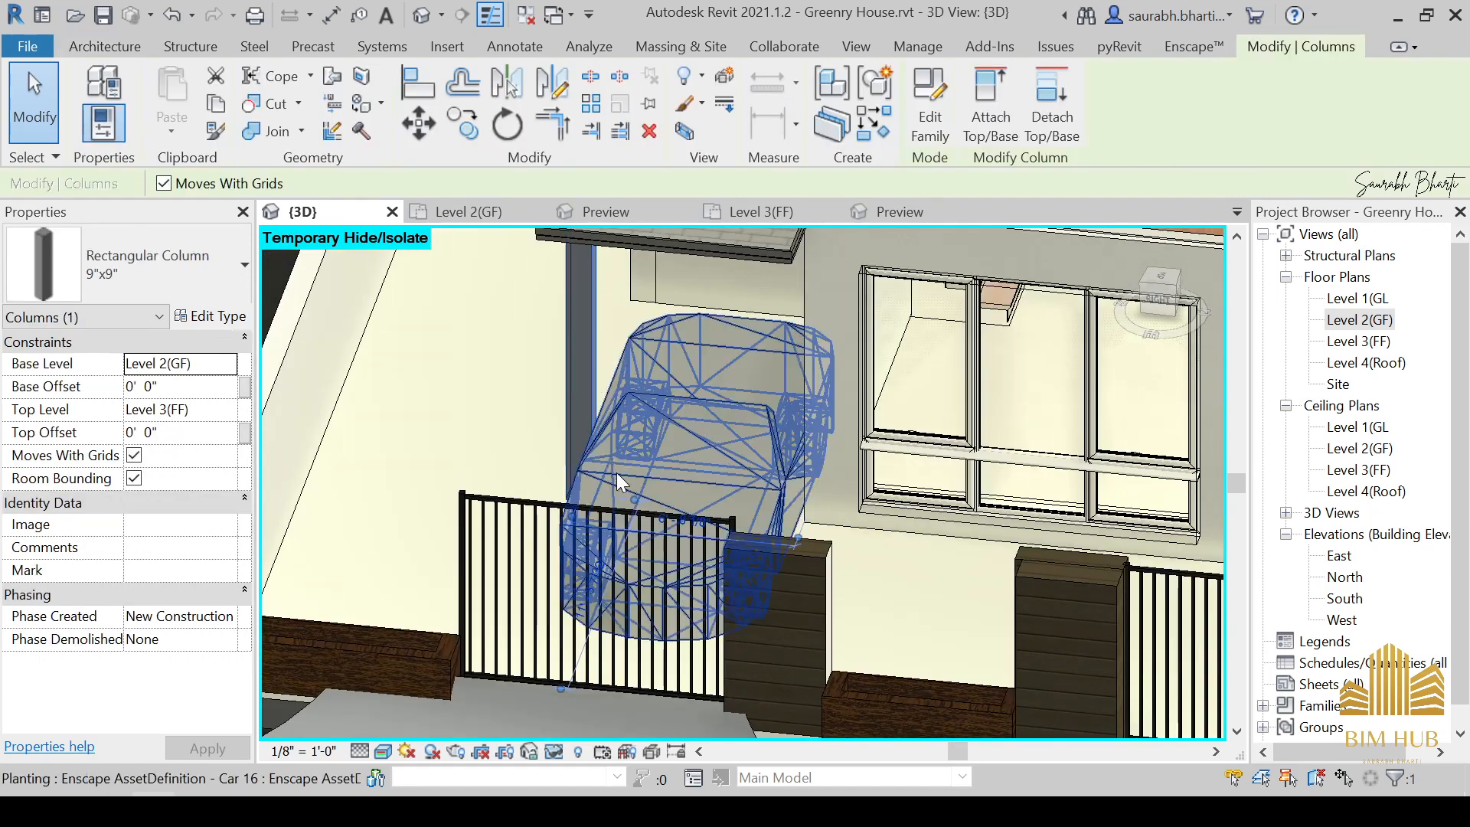
{"action": "scroll", "coordinate": [528, 417], "scroll_direction": "down", "scroll_amount": 3}
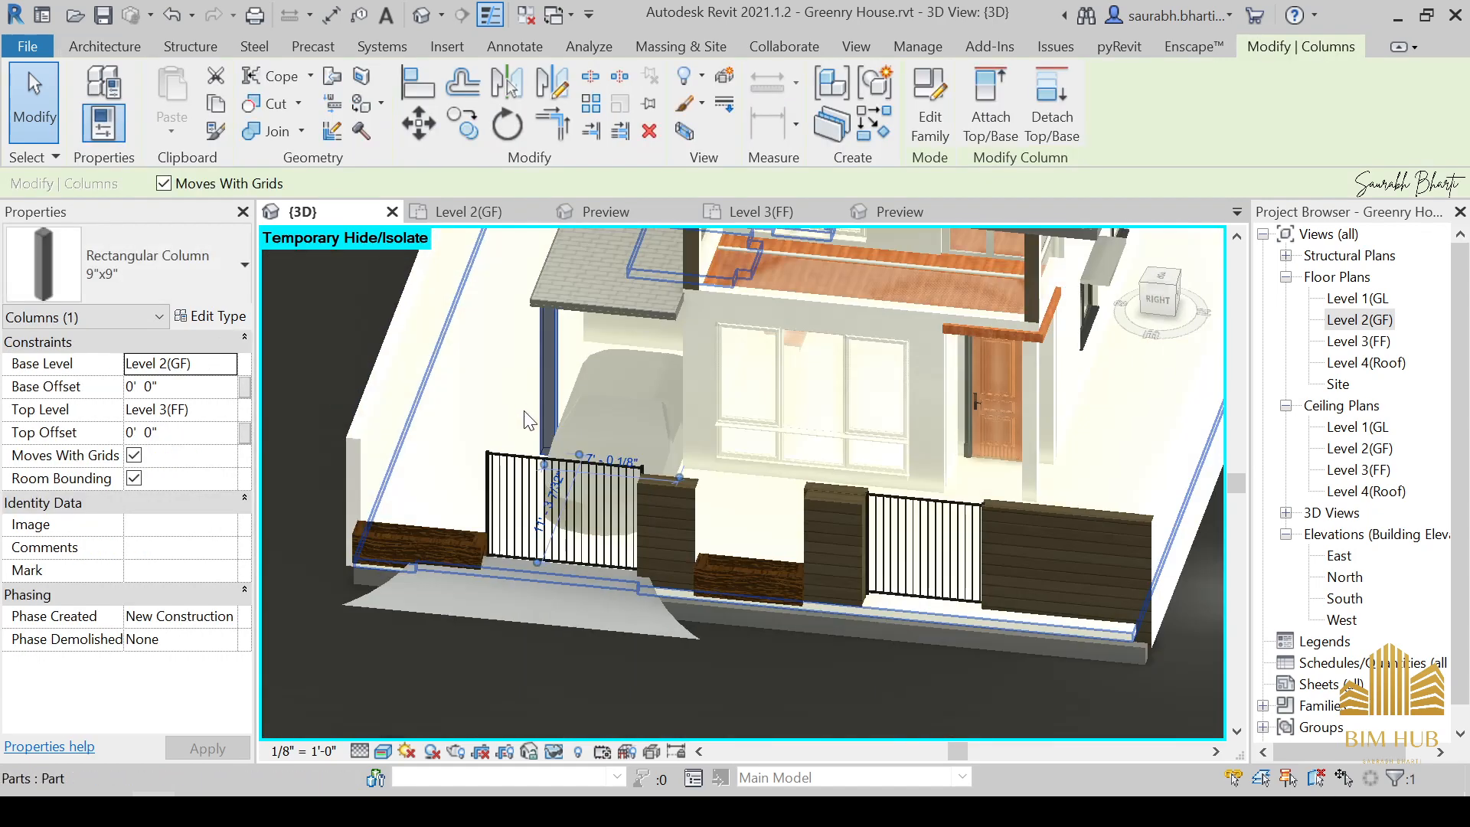
{"action": "middle_click_drag", "start_coordinate": [529, 418], "coordinate": [645, 375], "text": "shift"}
{"action": "middle_click_drag", "start_coordinate": [502, 415], "coordinate": [680, 287], "text": "shift"}
{"action": "scroll", "coordinate": [568, 259], "scroll_direction": "up", "scroll_amount": 4}
{"action": "key", "text": "a"}
{"action": "key", "text": "l"}
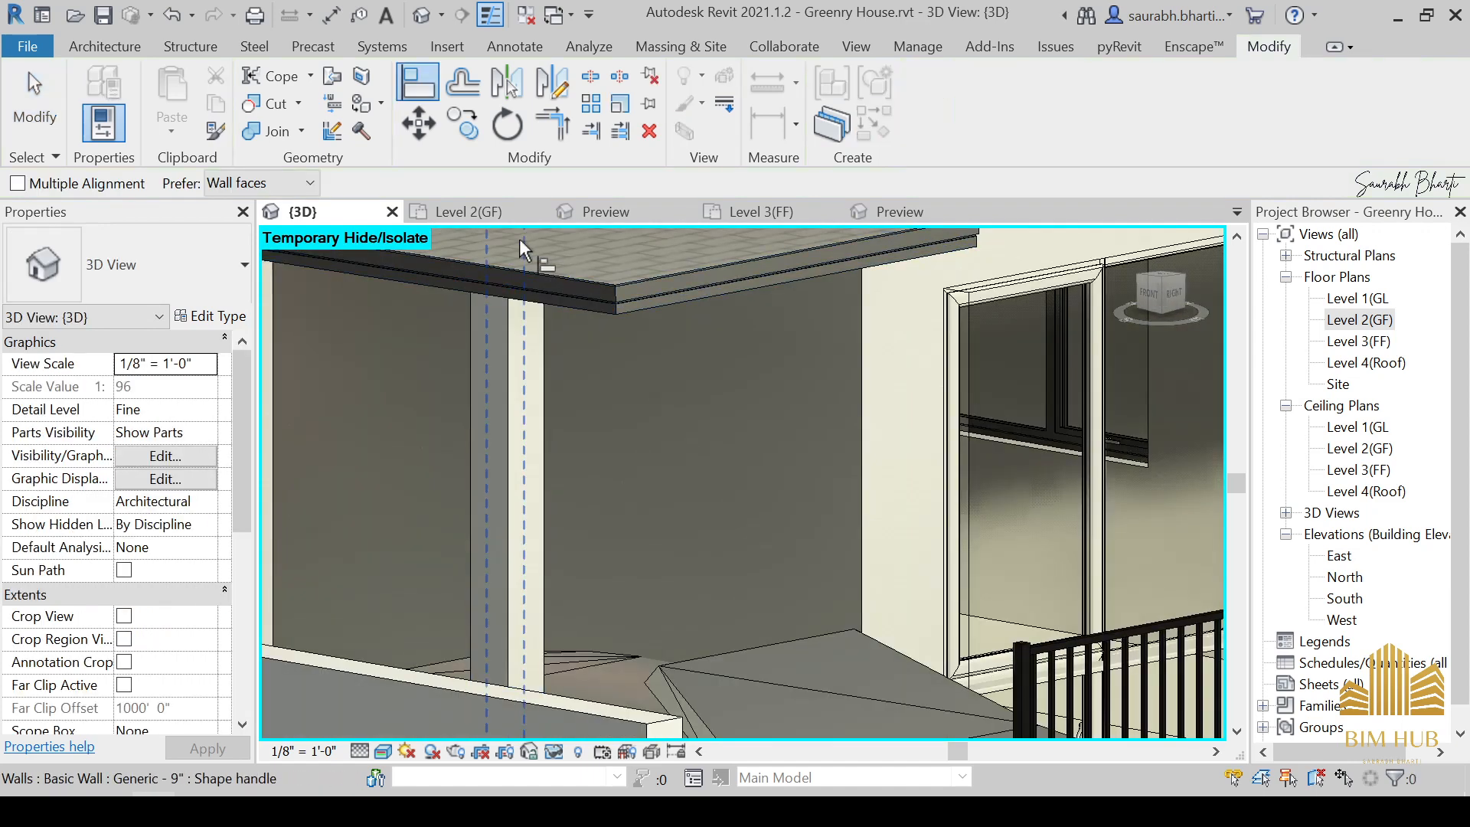
{"action": "scroll", "coordinate": [496, 292], "scroll_direction": "up", "scroll_amount": 2}
{"action": "left_click", "coordinate": [498, 286]}
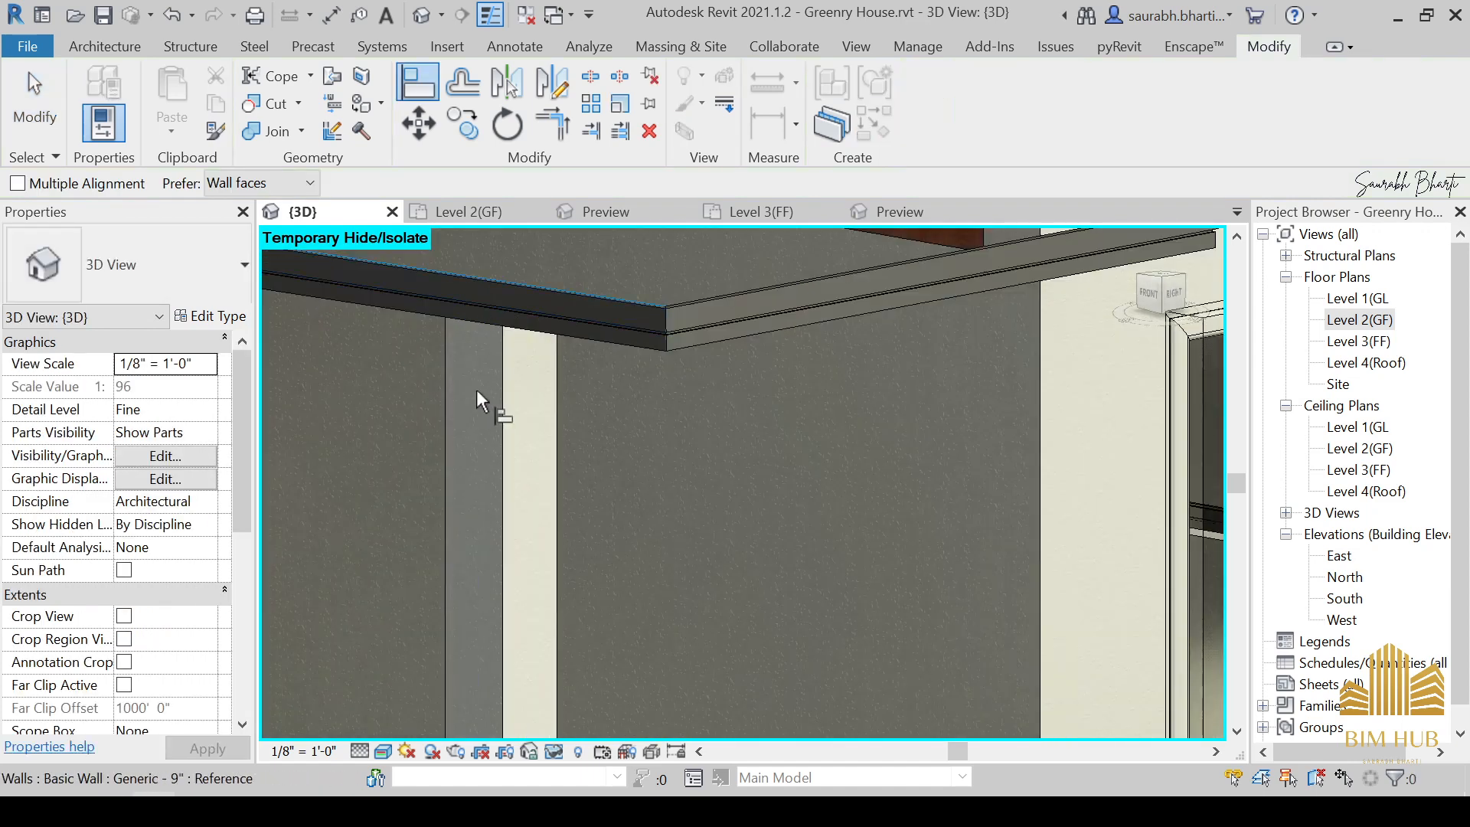
{"action": "left_click", "coordinate": [497, 369]}
{"action": "scroll", "coordinate": [489, 403], "scroll_direction": "down", "scroll_amount": 3}
{"action": "middle_click_drag", "start_coordinate": [490, 417], "coordinate": [498, 588], "text": "shift"}
{"action": "scroll", "coordinate": [497, 587], "scroll_direction": "down", "scroll_amount": 2}
{"action": "key", "text": "Escape"}
{"action": "key", "text": "Escape"}
Examine how the entrance and car porch columns sit against the house from the side, the front and above.
{"action": "scroll", "coordinate": [503, 673], "scroll_direction": "down", "scroll_amount": 2}
{"action": "middle_click_drag", "start_coordinate": [502, 672], "coordinate": [576, 389]}
{"action": "middle_click_drag", "start_coordinate": [839, 441], "coordinate": [724, 468], "text": "shift"}
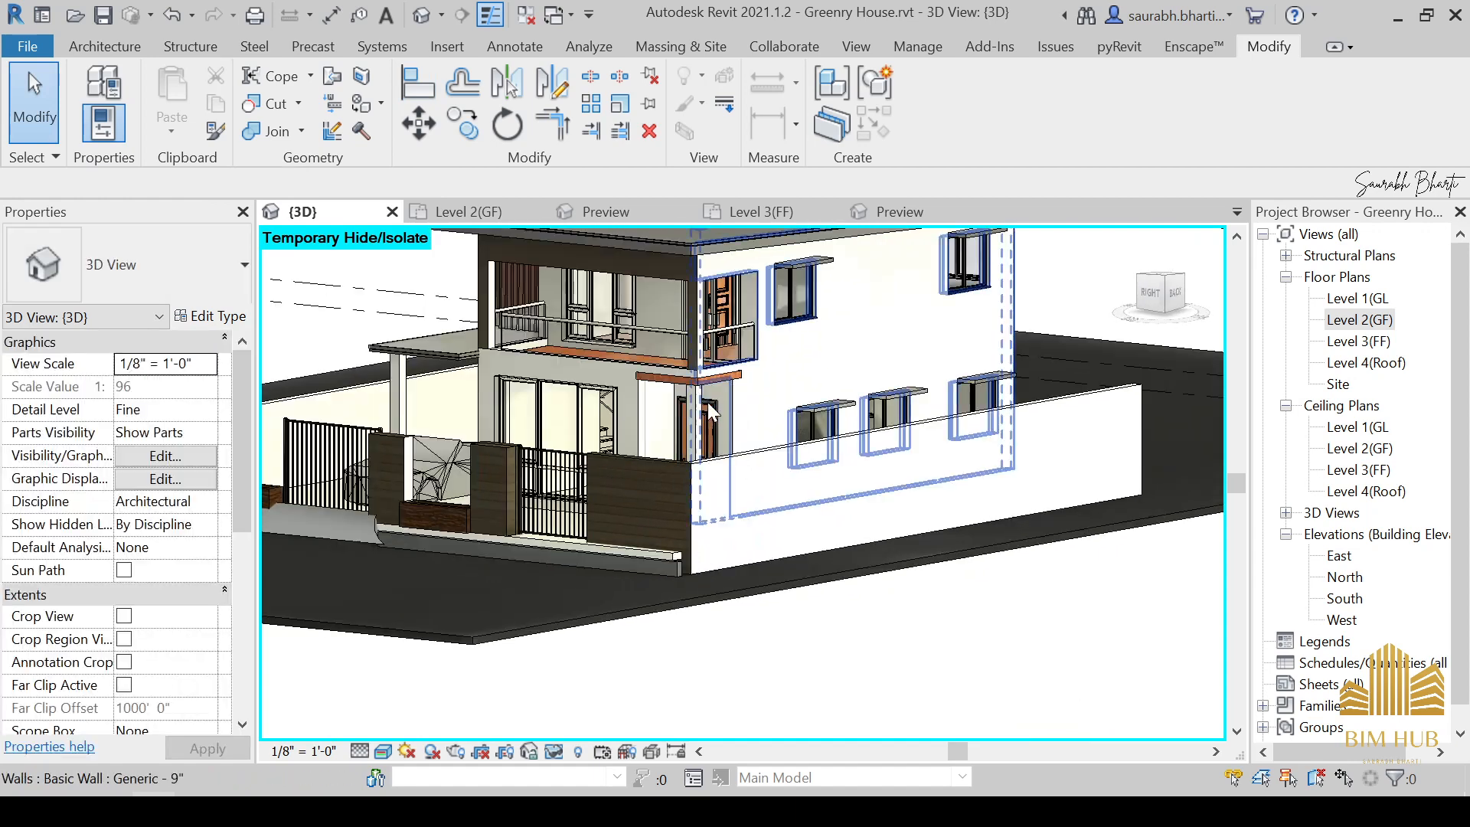
{"action": "scroll", "coordinate": [720, 414], "scroll_direction": "up", "scroll_amount": 2}
{"action": "middle_click_drag", "start_coordinate": [375, 487], "coordinate": [433, 372], "text": "shift"}
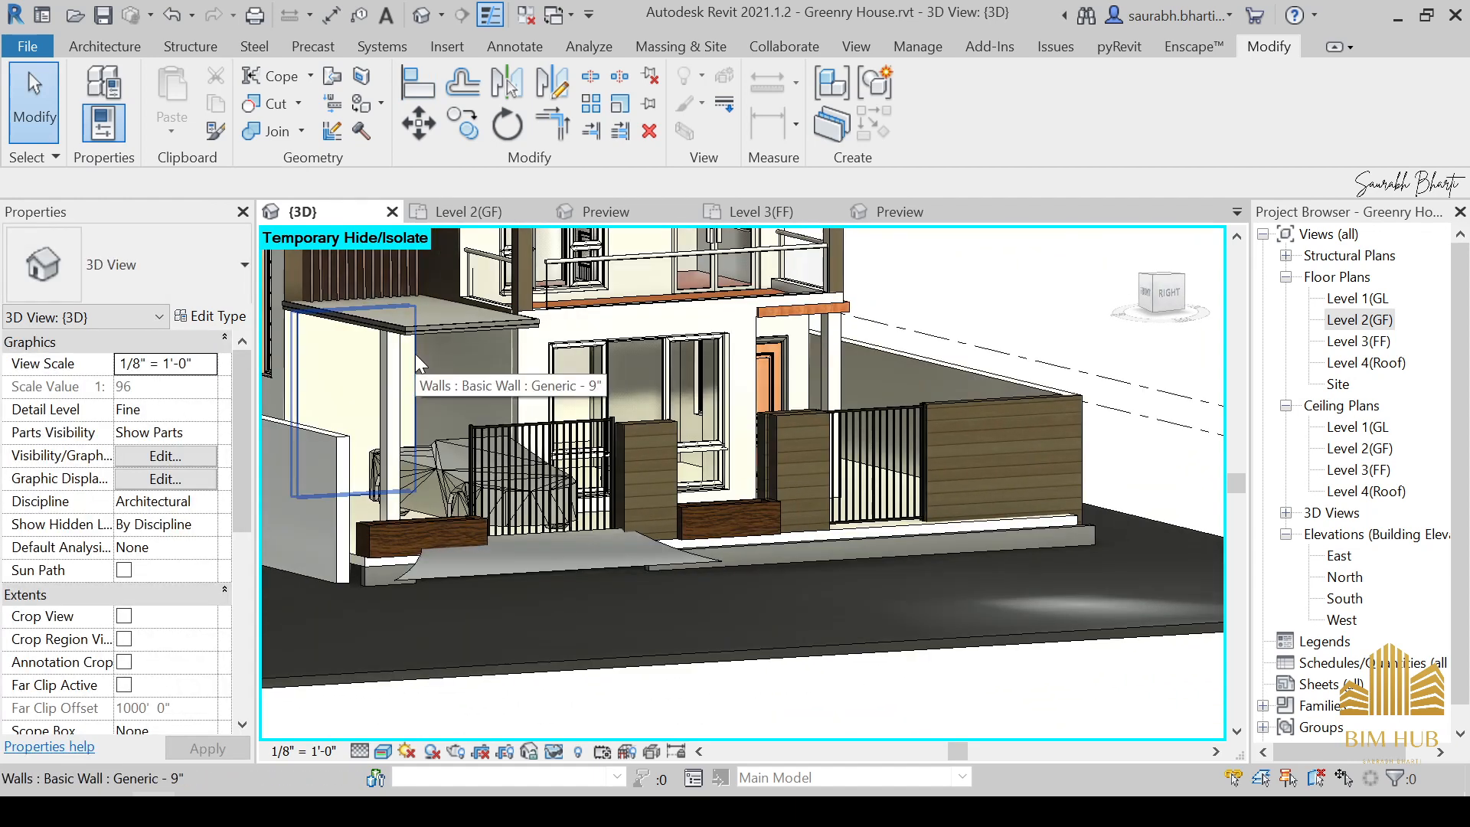
{"action": "scroll", "coordinate": [662, 391], "scroll_direction": "down", "scroll_amount": 4}
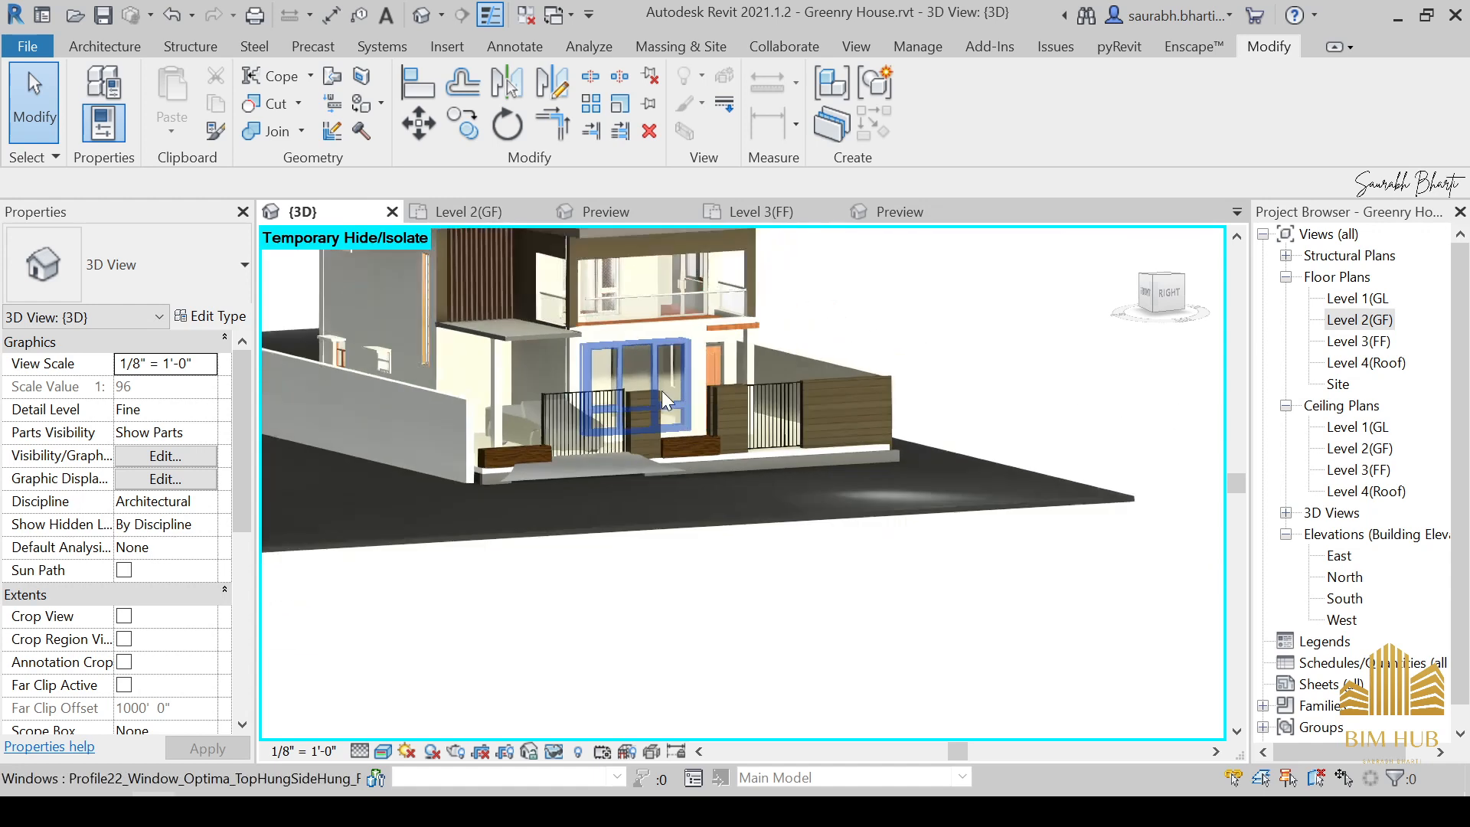
{"action": "middle_click_drag", "start_coordinate": [661, 390], "coordinate": [702, 598], "text": "shift"}
{"action": "scroll", "coordinate": [623, 396], "scroll_direction": "up", "scroll_amount": 1}
{"action": "scroll", "coordinate": [572, 446], "scroll_direction": "up", "scroll_amount": 1}
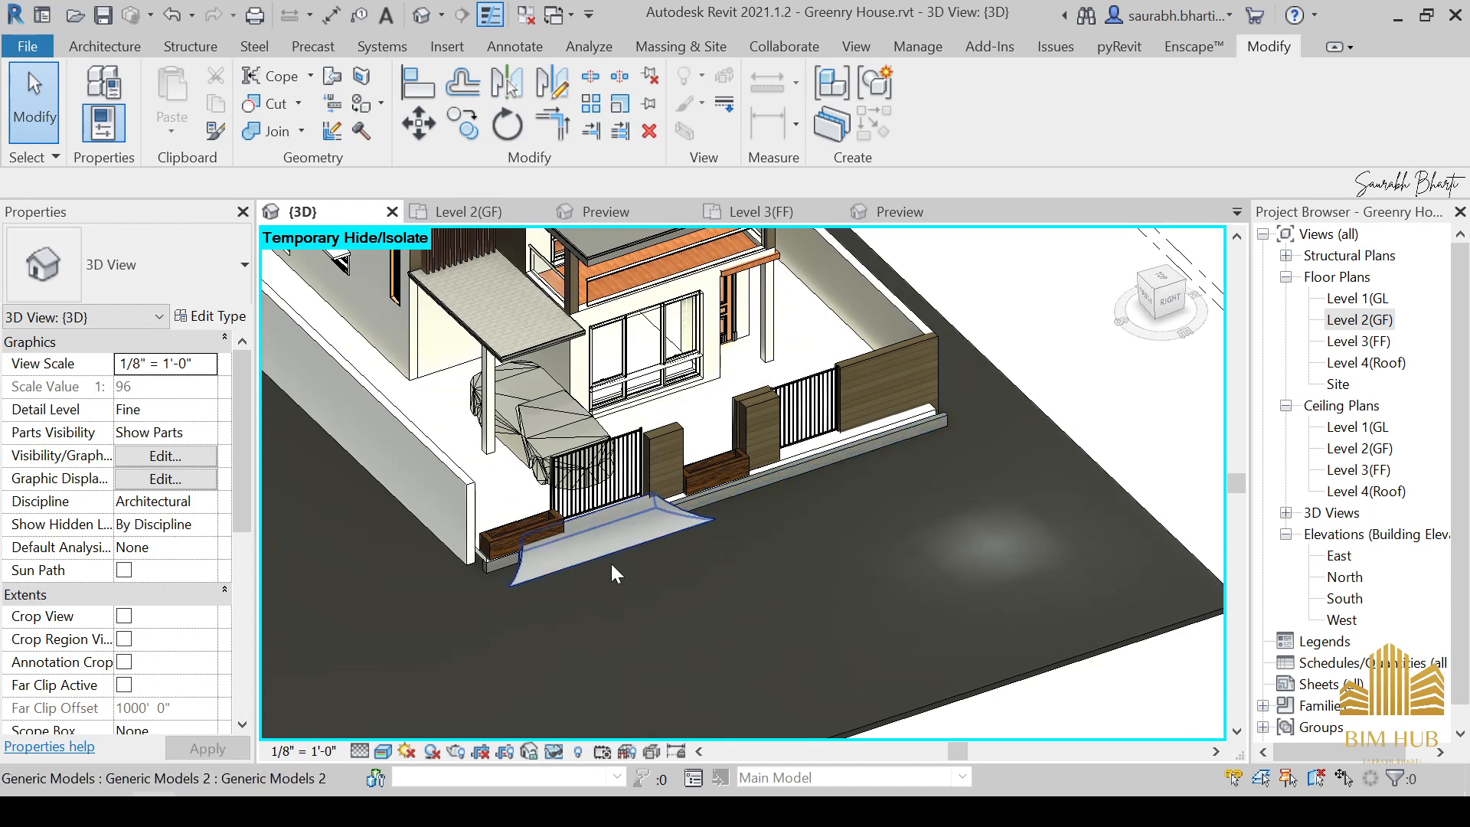
Select the ground floor slab part around the house and examine its extent from above and from the front.
{"action": "middle_click_drag", "start_coordinate": [610, 564], "coordinate": [313, 380], "text": "shift"}
{"action": "scroll", "coordinate": [617, 575], "scroll_direction": "up", "scroll_amount": 2}
{"action": "left_click", "coordinate": [701, 572]}
{"action": "middle_click_drag", "start_coordinate": [784, 465], "coordinate": [781, 389], "text": "shift"}
{"action": "scroll", "coordinate": [768, 443], "scroll_direction": "down", "scroll_amount": 3}
{"action": "scroll", "coordinate": [678, 560], "scroll_direction": "down", "scroll_amount": 1}
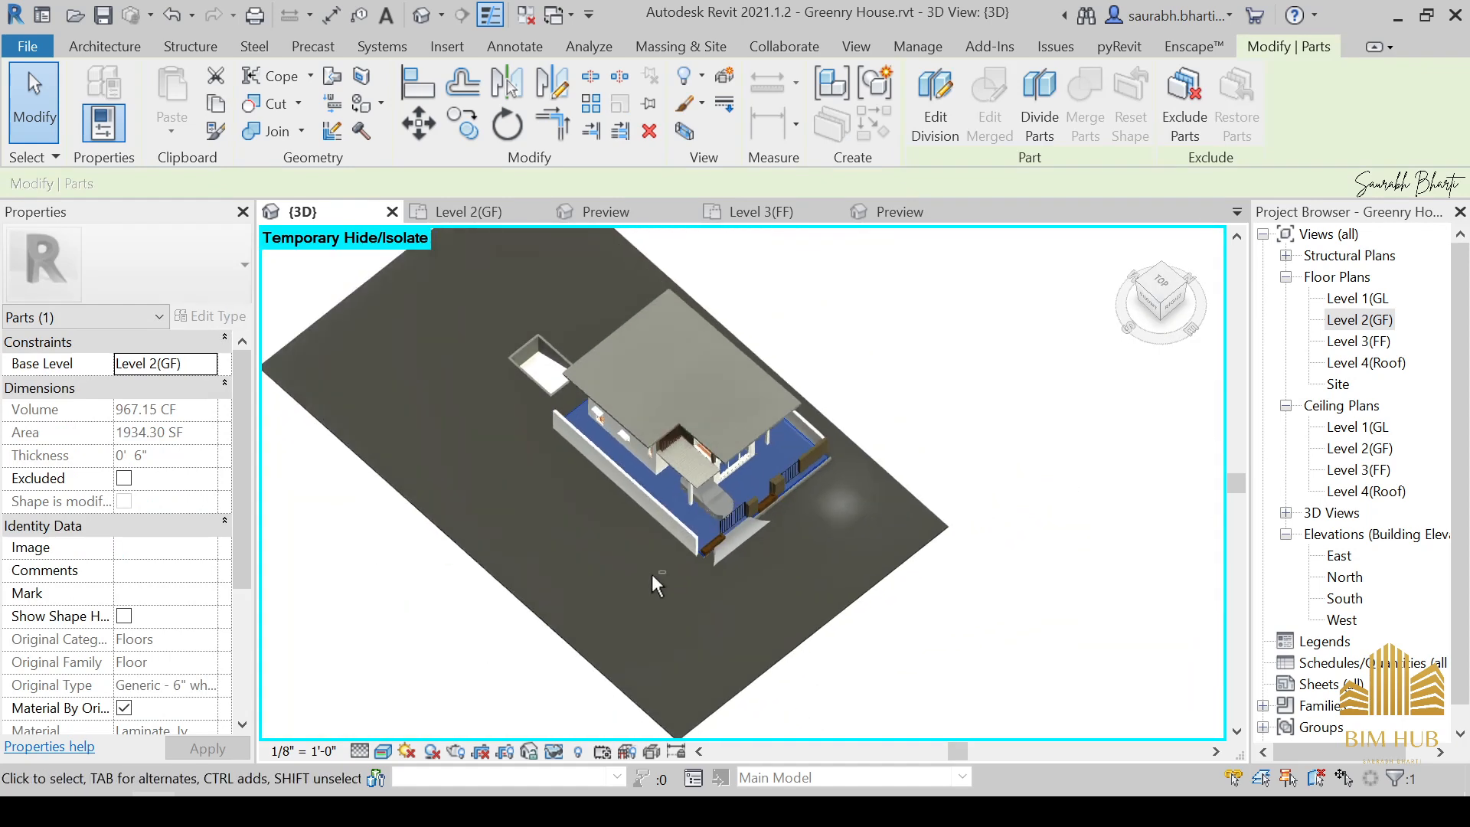
{"action": "middle_click_drag", "start_coordinate": [651, 573], "coordinate": [769, 396], "text": "shift"}
{"action": "scroll", "coordinate": [700, 509], "scroll_direction": "up", "scroll_amount": 3}
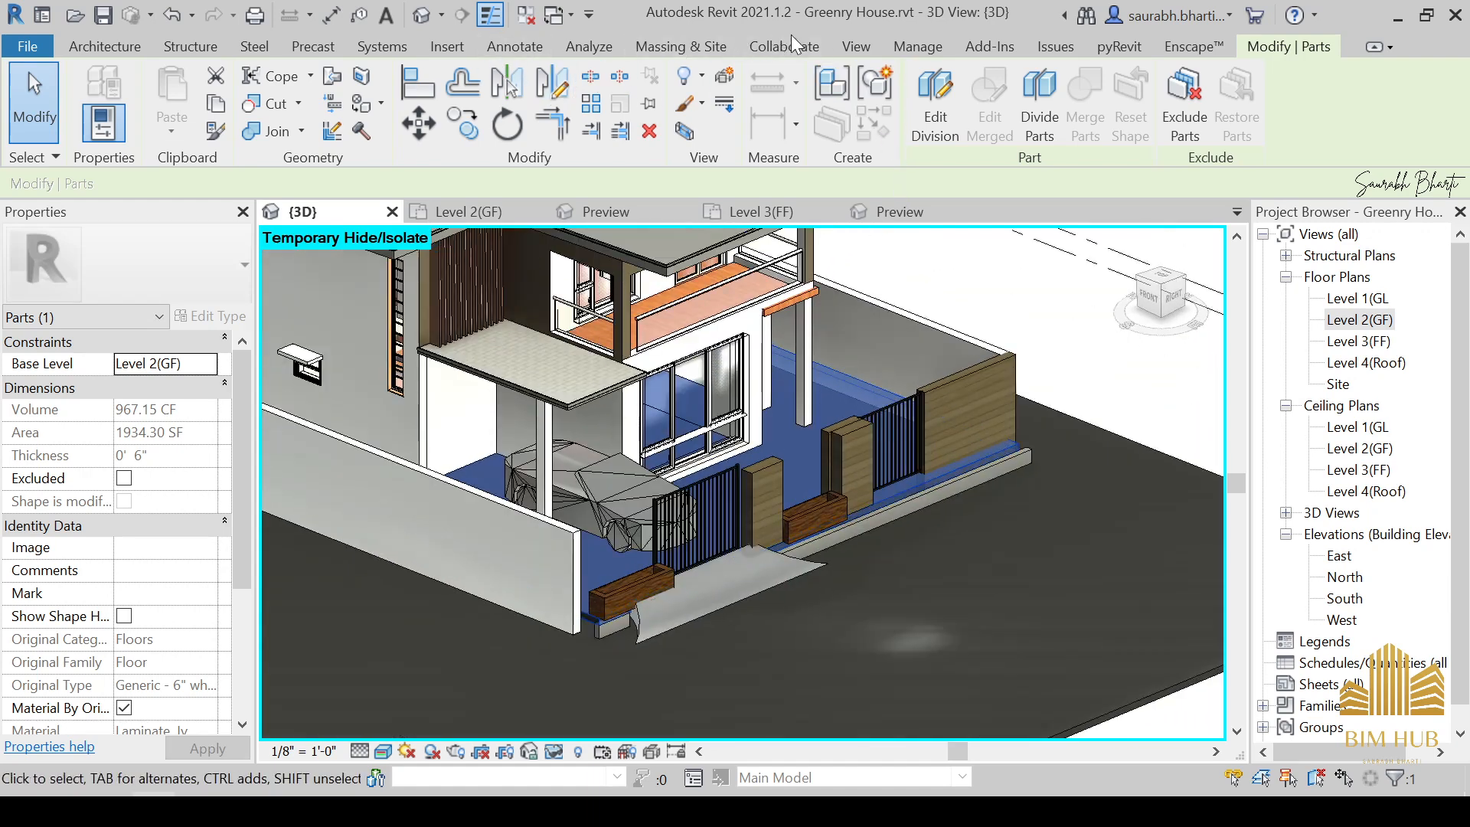
Create a new project material and name it 1.Floor.
{"action": "left_click", "coordinate": [918, 47]}
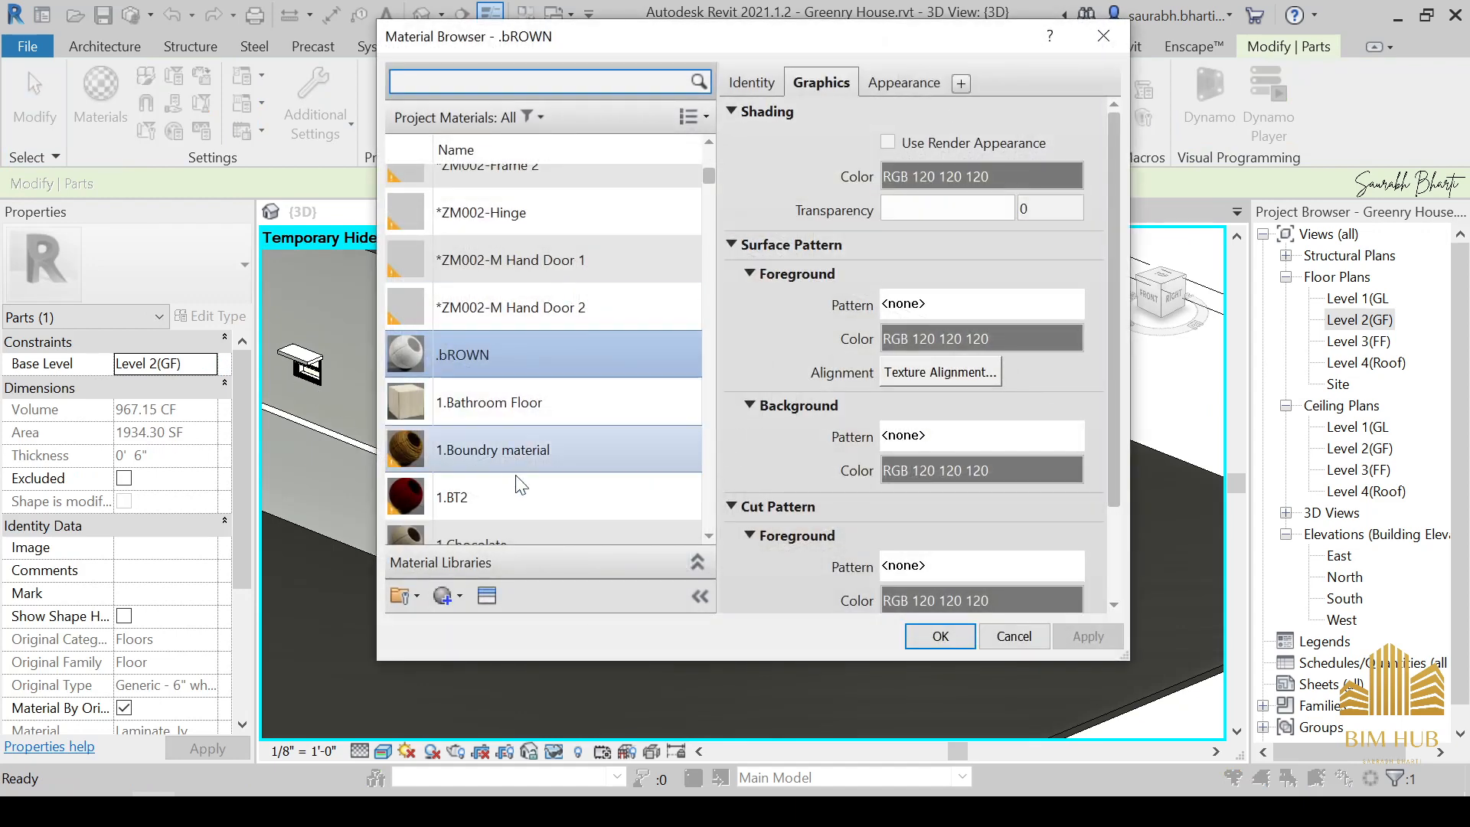
{"action": "scroll", "coordinate": [520, 484], "scroll_direction": "down", "scroll_amount": 1}
{"action": "left_click", "coordinate": [460, 596]}
{"action": "left_click", "coordinate": [484, 626]}
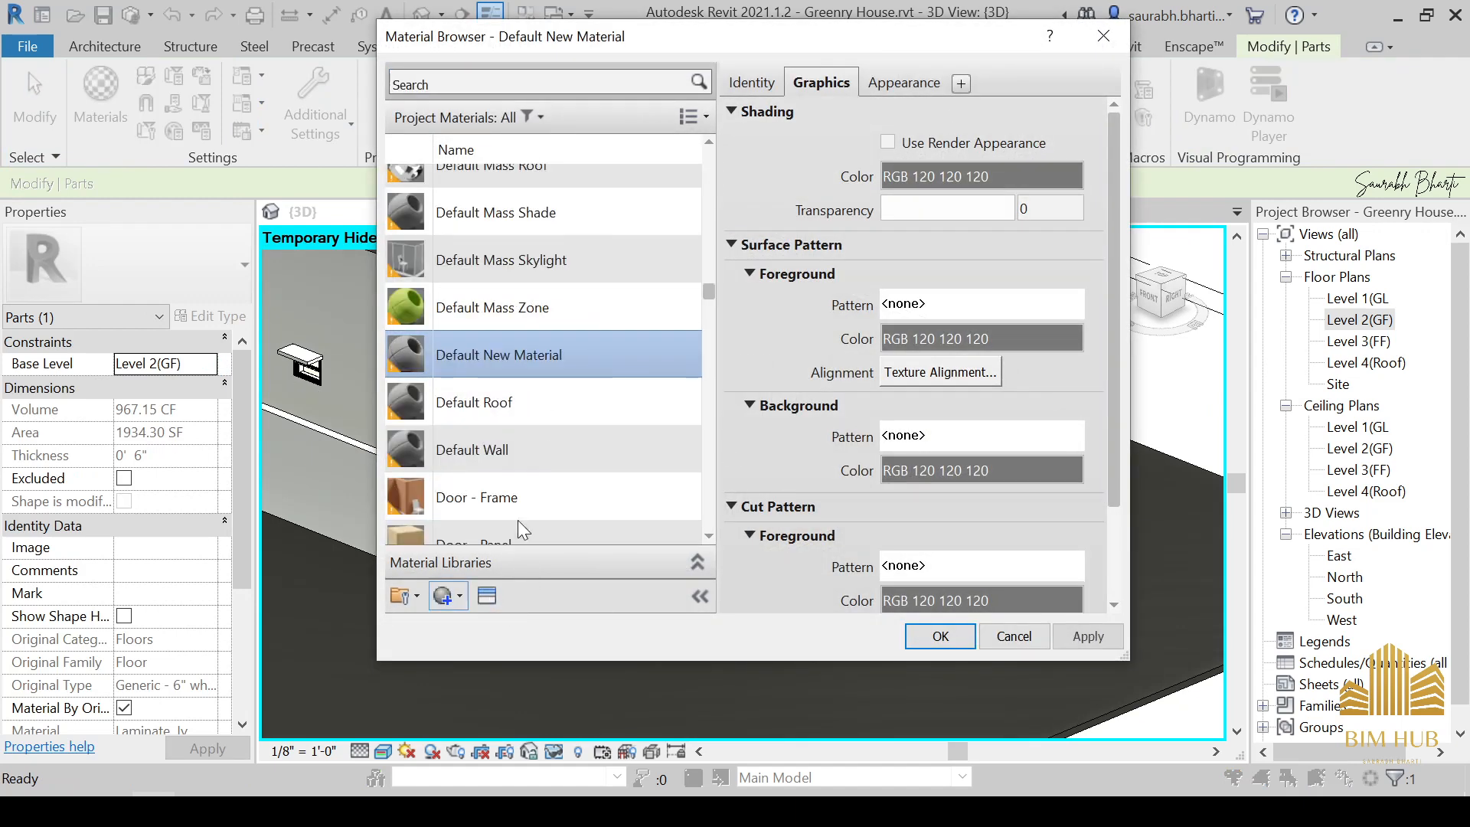
{"action": "right_click", "coordinate": [519, 338]}
{"action": "left_click", "coordinate": [538, 397]}
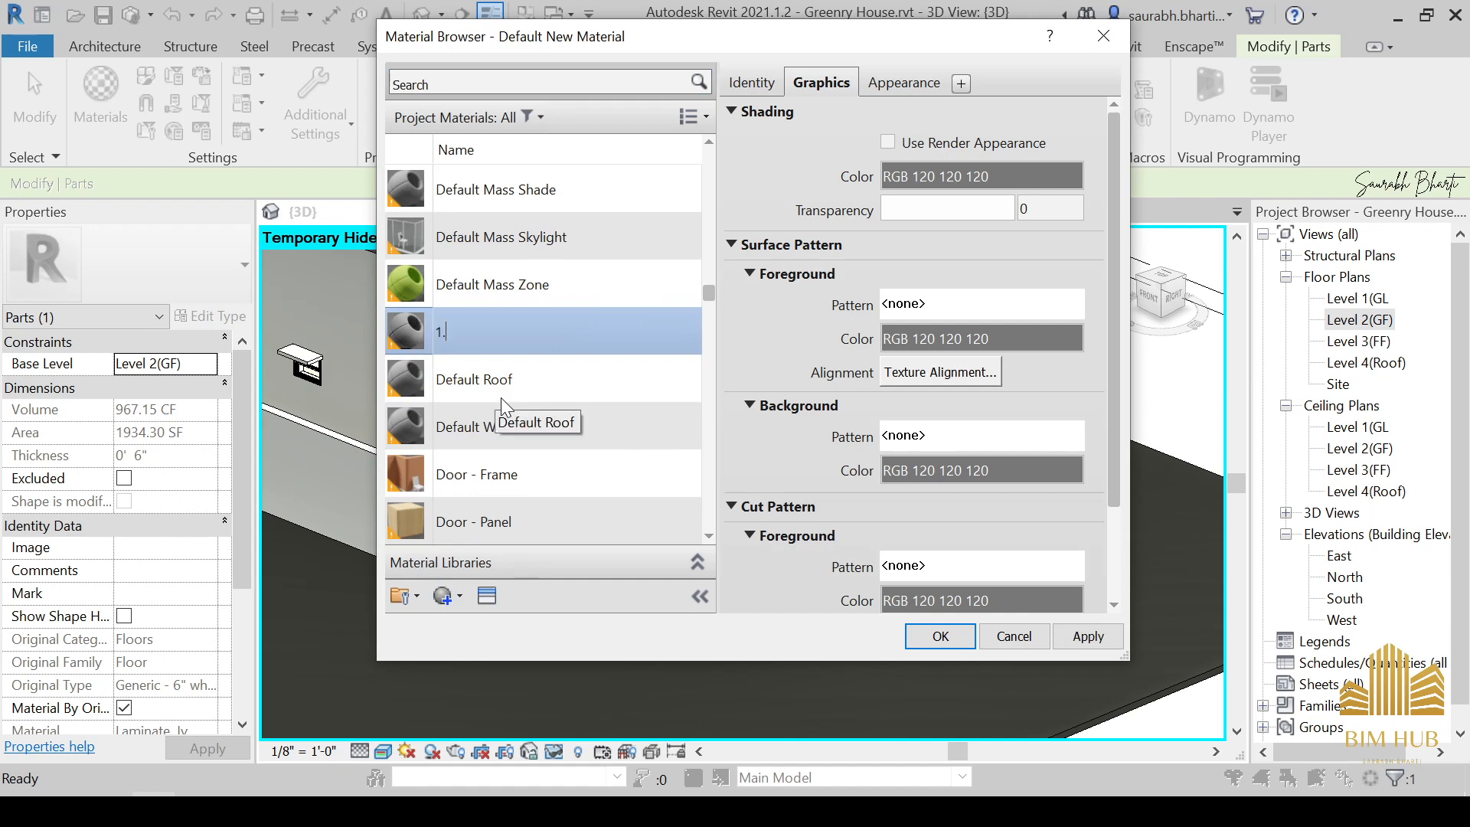
{"action": "type", "text": "1.Floor"}
{"action": "key", "text": "Return"}
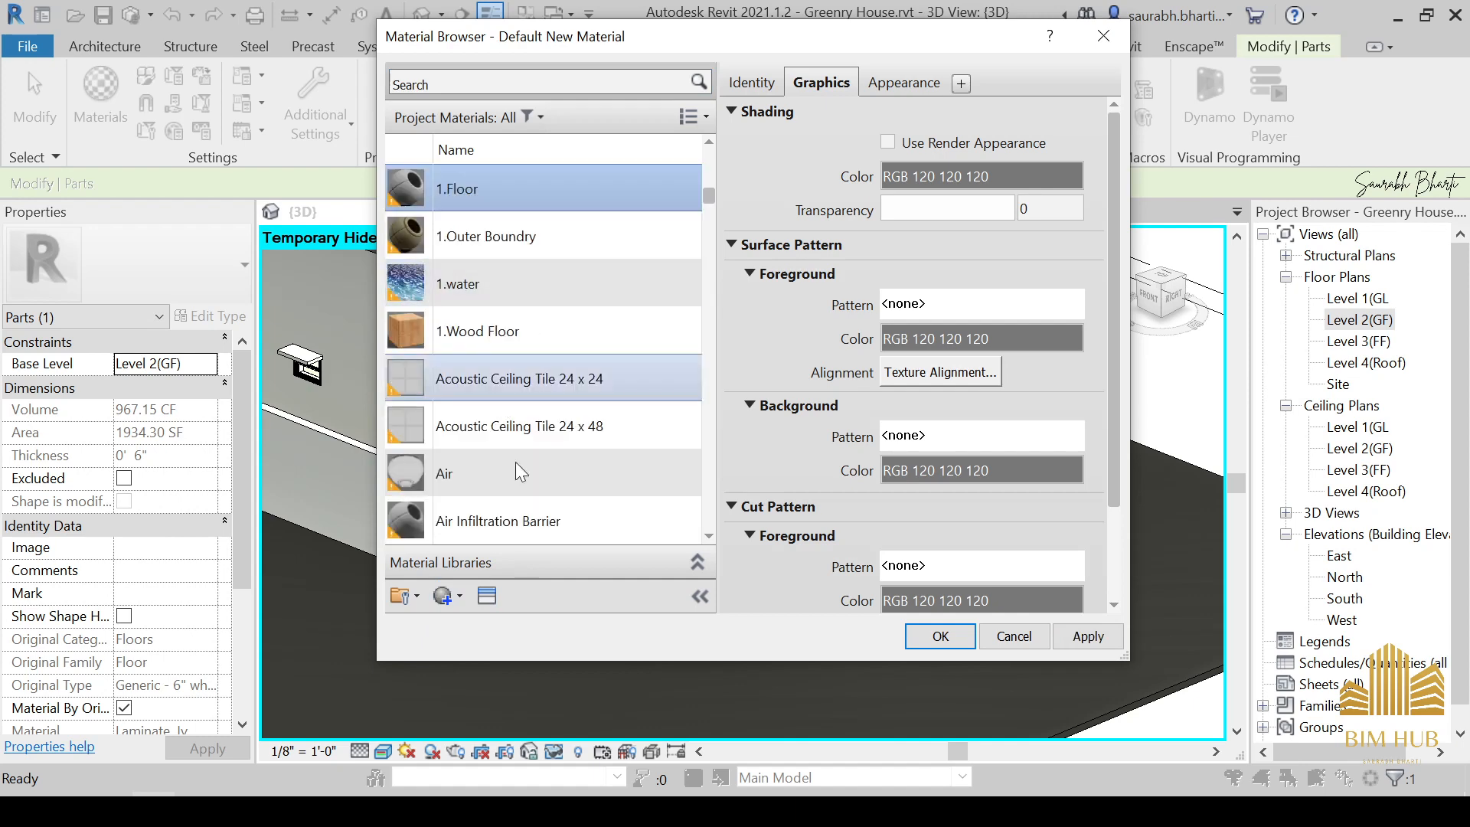
Search the appearance assets for concrete, apply Smooth Precast Structural to the 1.Floor material, and save it.
{"action": "left_click", "coordinate": [486, 596]}
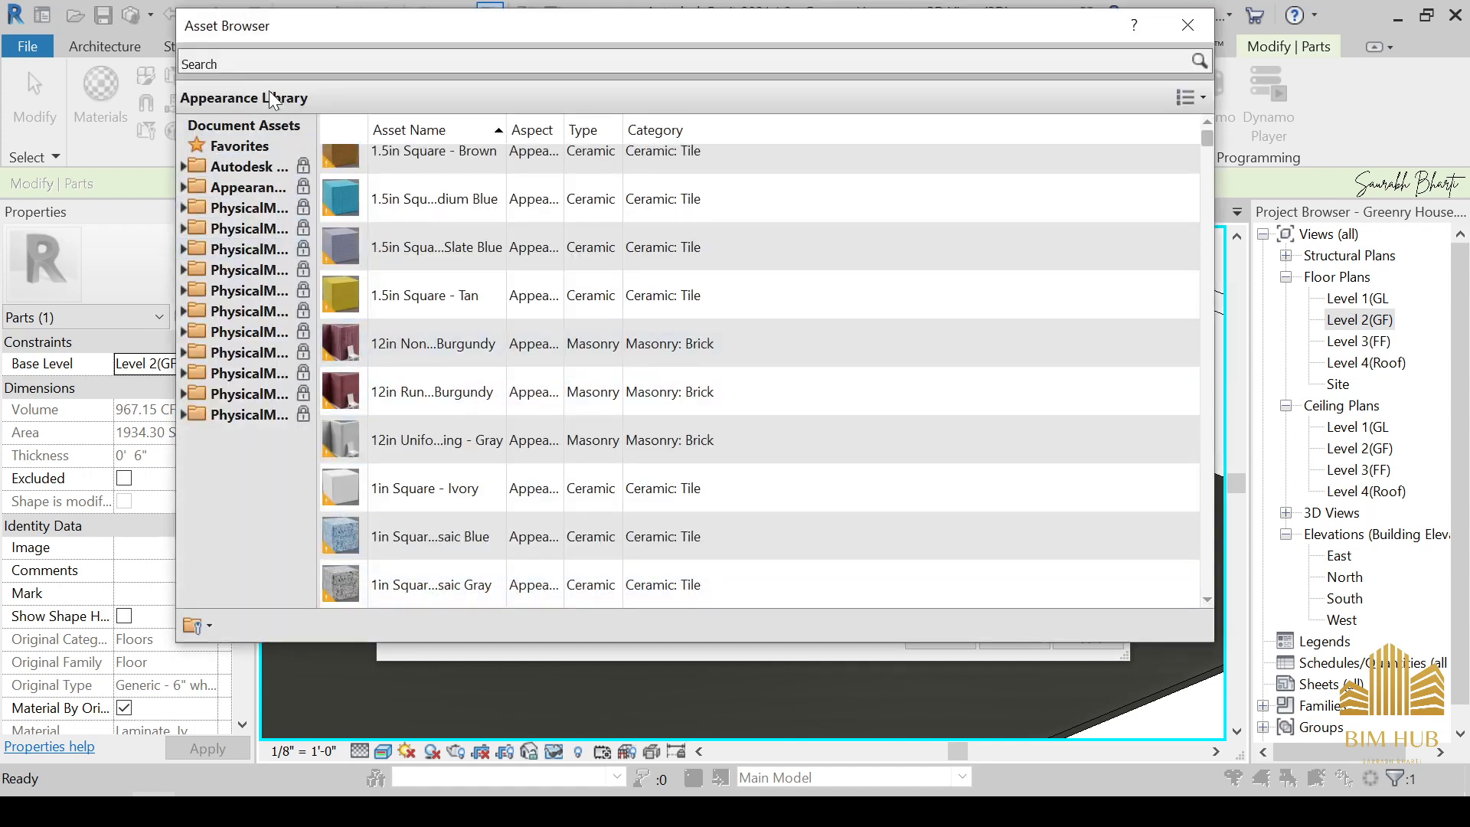
{"action": "type", "text": "concrete"}
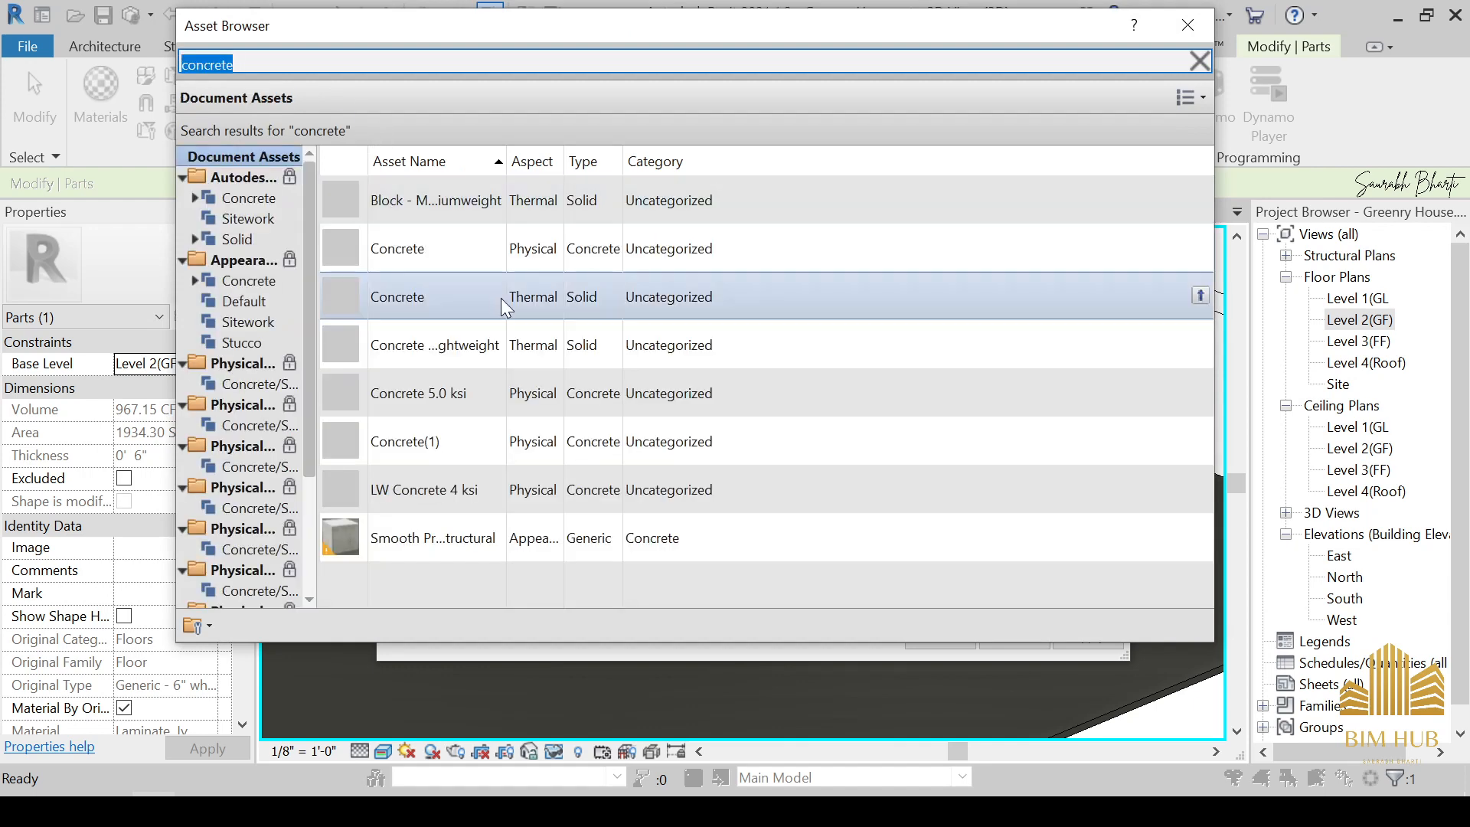
{"action": "key", "text": "BackSpace"}
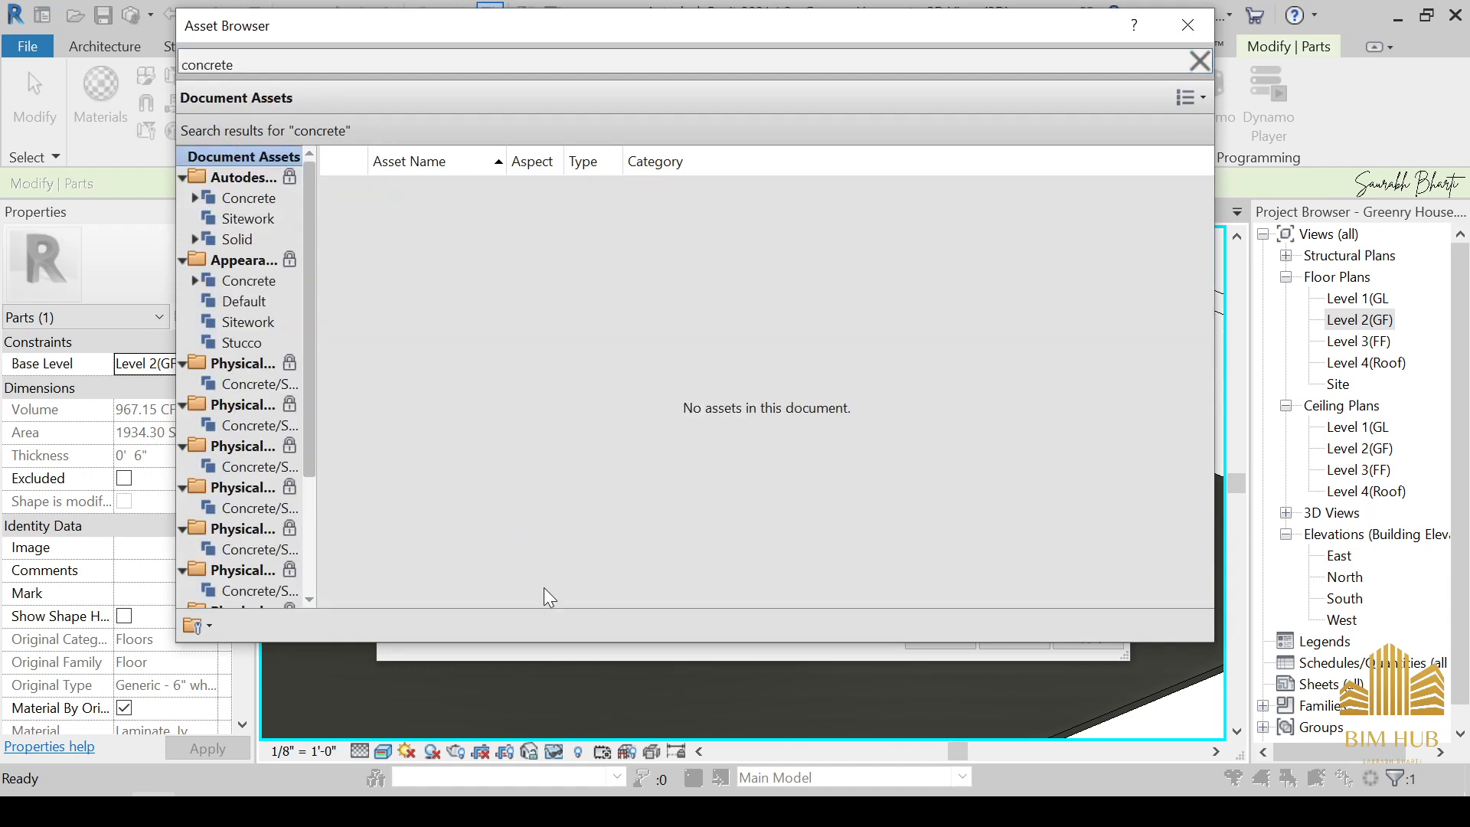
{"action": "left_click", "coordinate": [1185, 27]}
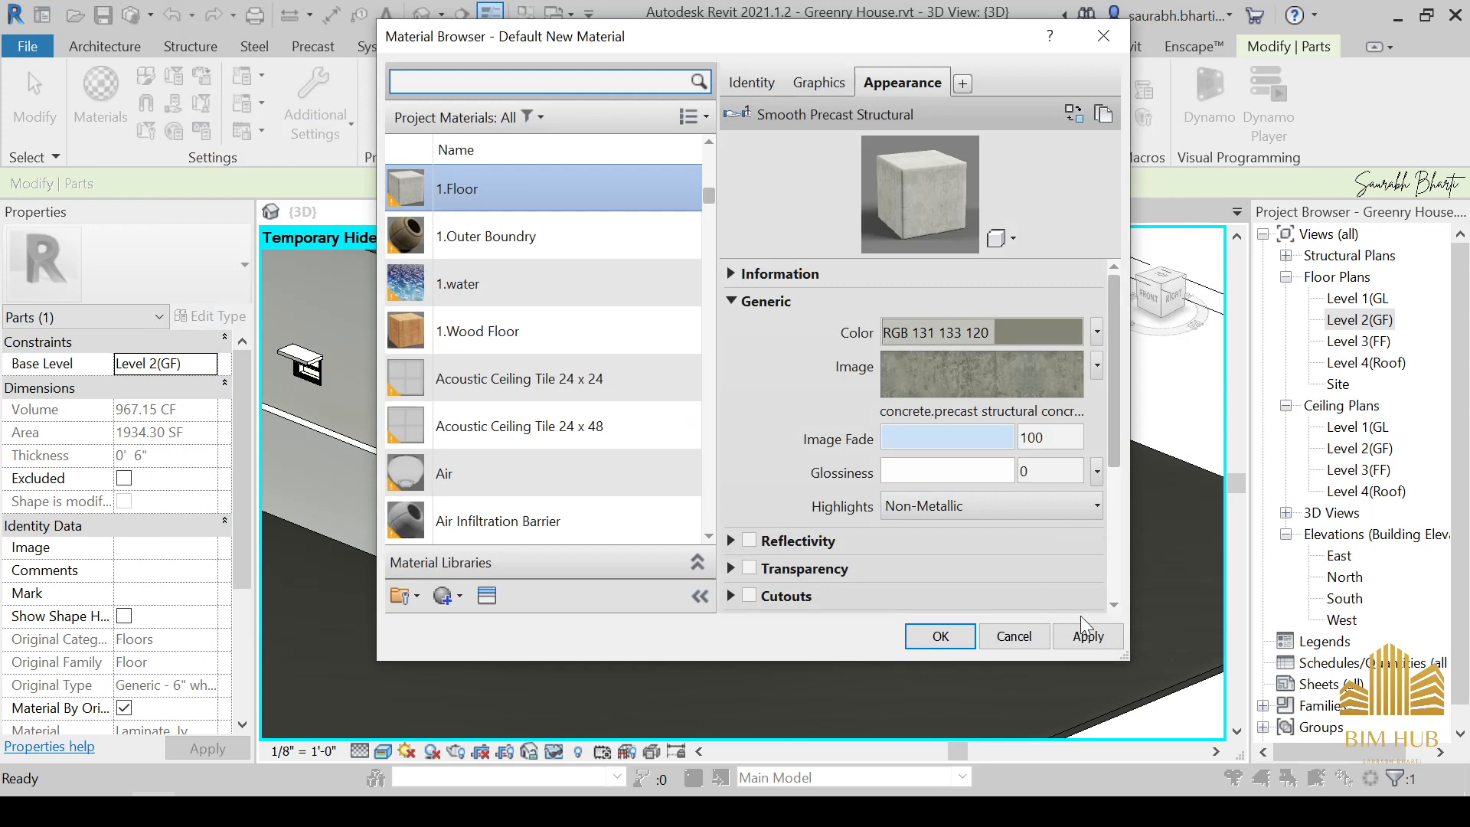
{"action": "left_click", "coordinate": [942, 644]}
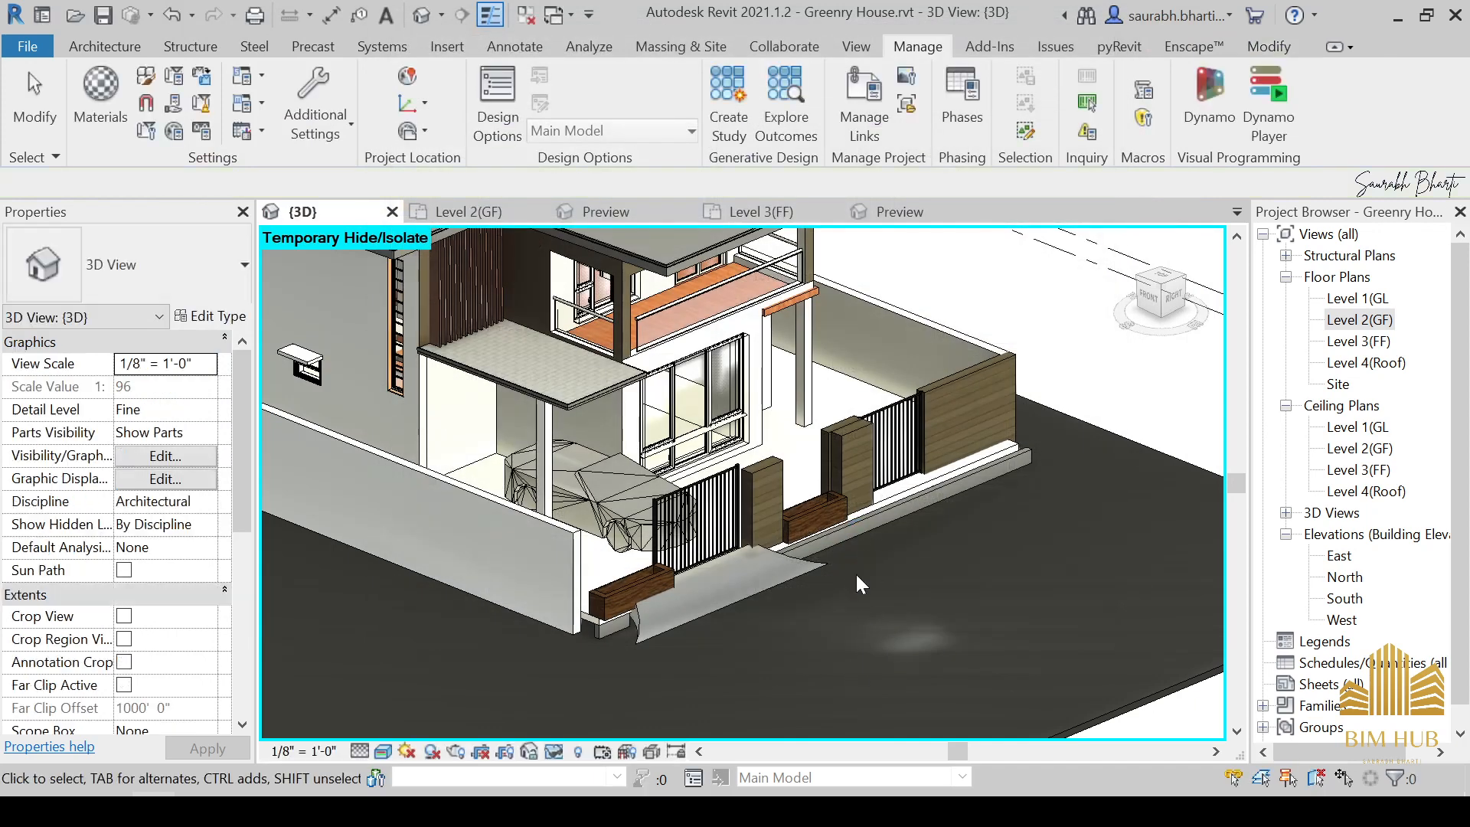
Open the ground floor slab's division for editing and select the slab part within it.
{"action": "middle_click_drag", "start_coordinate": [681, 524], "coordinate": [840, 553], "text": "shift"}
{"action": "scroll", "coordinate": [854, 524], "scroll_direction": "up", "scroll_amount": 3}
{"action": "left_click", "coordinate": [921, 433]}
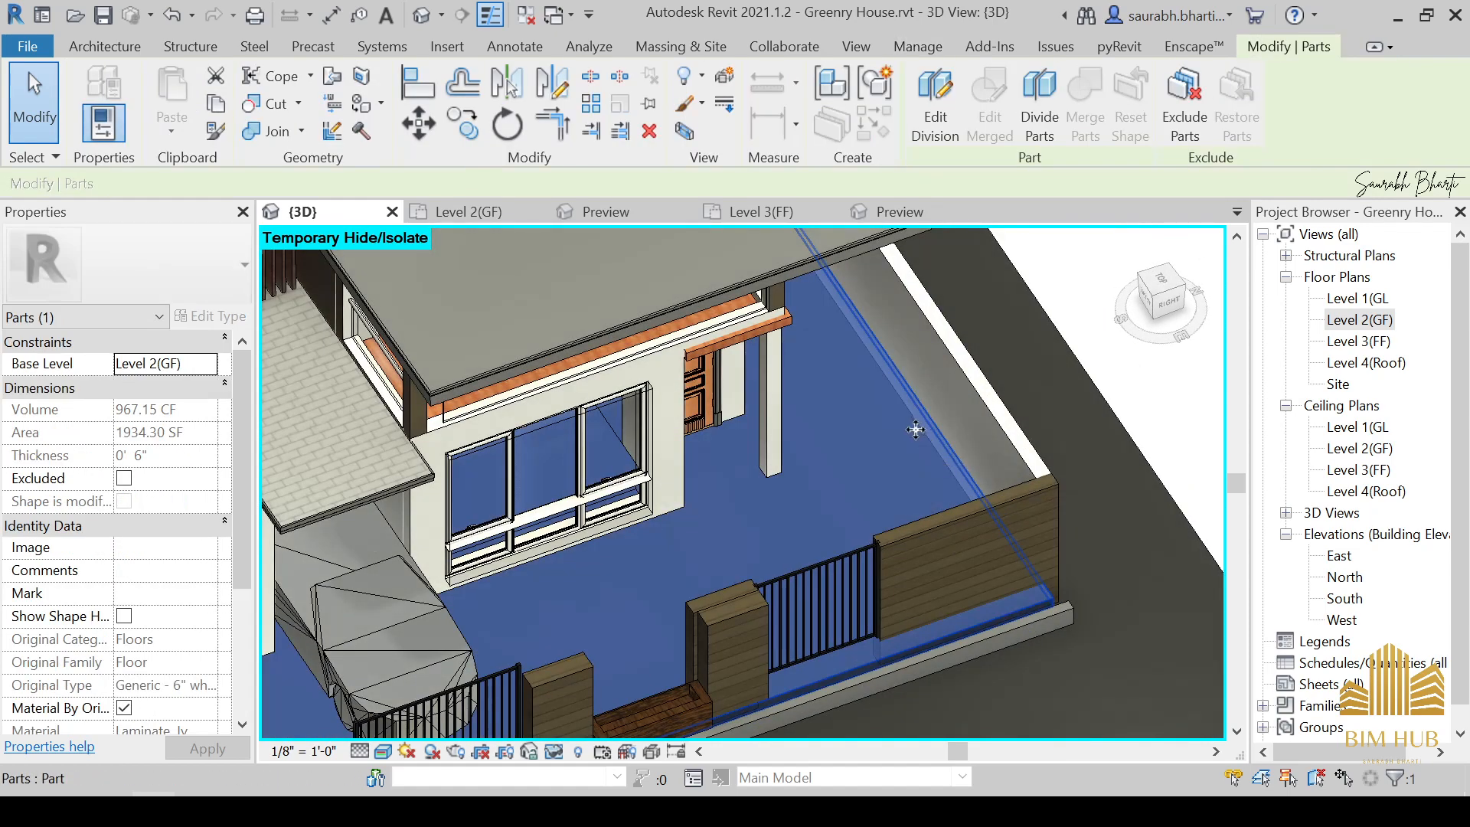
{"action": "scroll", "coordinate": [881, 469], "scroll_direction": "down", "scroll_amount": 3}
{"action": "middle_click_drag", "start_coordinate": [863, 489], "coordinate": [911, 536], "text": "shift"}
{"action": "left_click", "coordinate": [916, 141]}
{"action": "middle_click_drag", "start_coordinate": [865, 398], "coordinate": [847, 480], "text": "shift"}
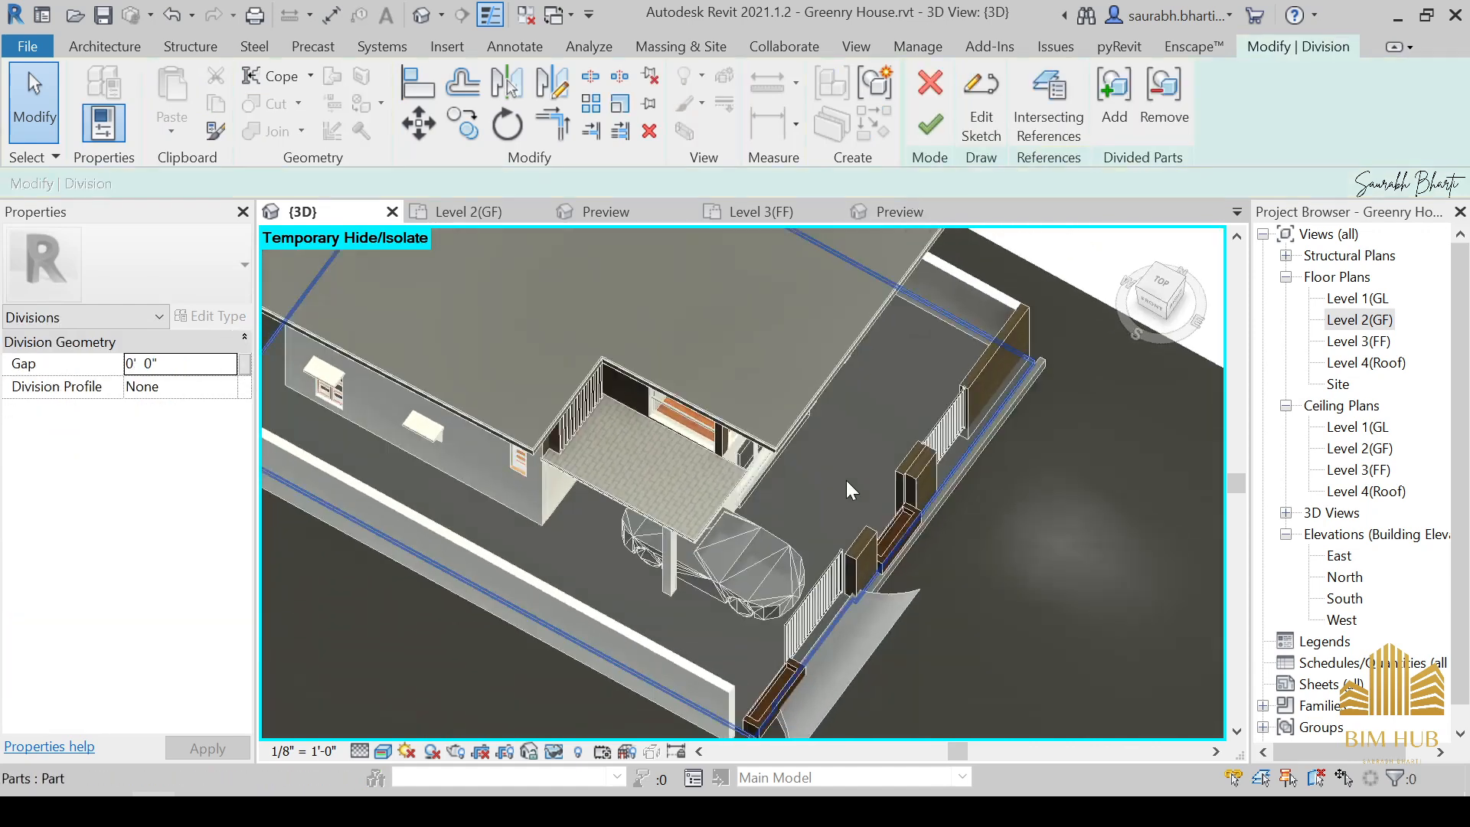
{"action": "left_click", "coordinate": [943, 334]}
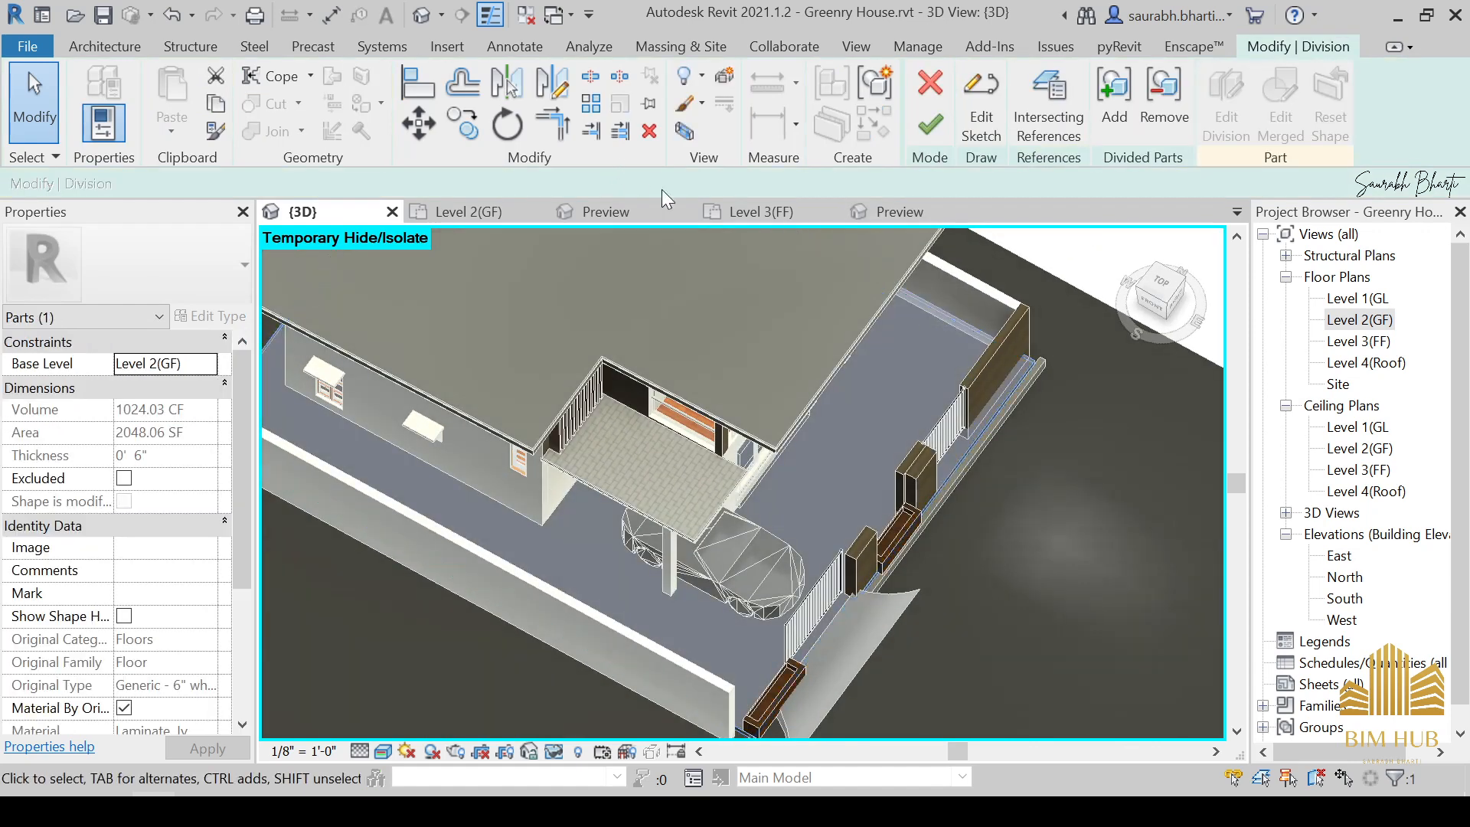
Override the slab part's original material with 1.Floor and finish editing the division.
{"action": "scroll", "coordinate": [126, 521], "scroll_direction": "down", "scroll_amount": 5}
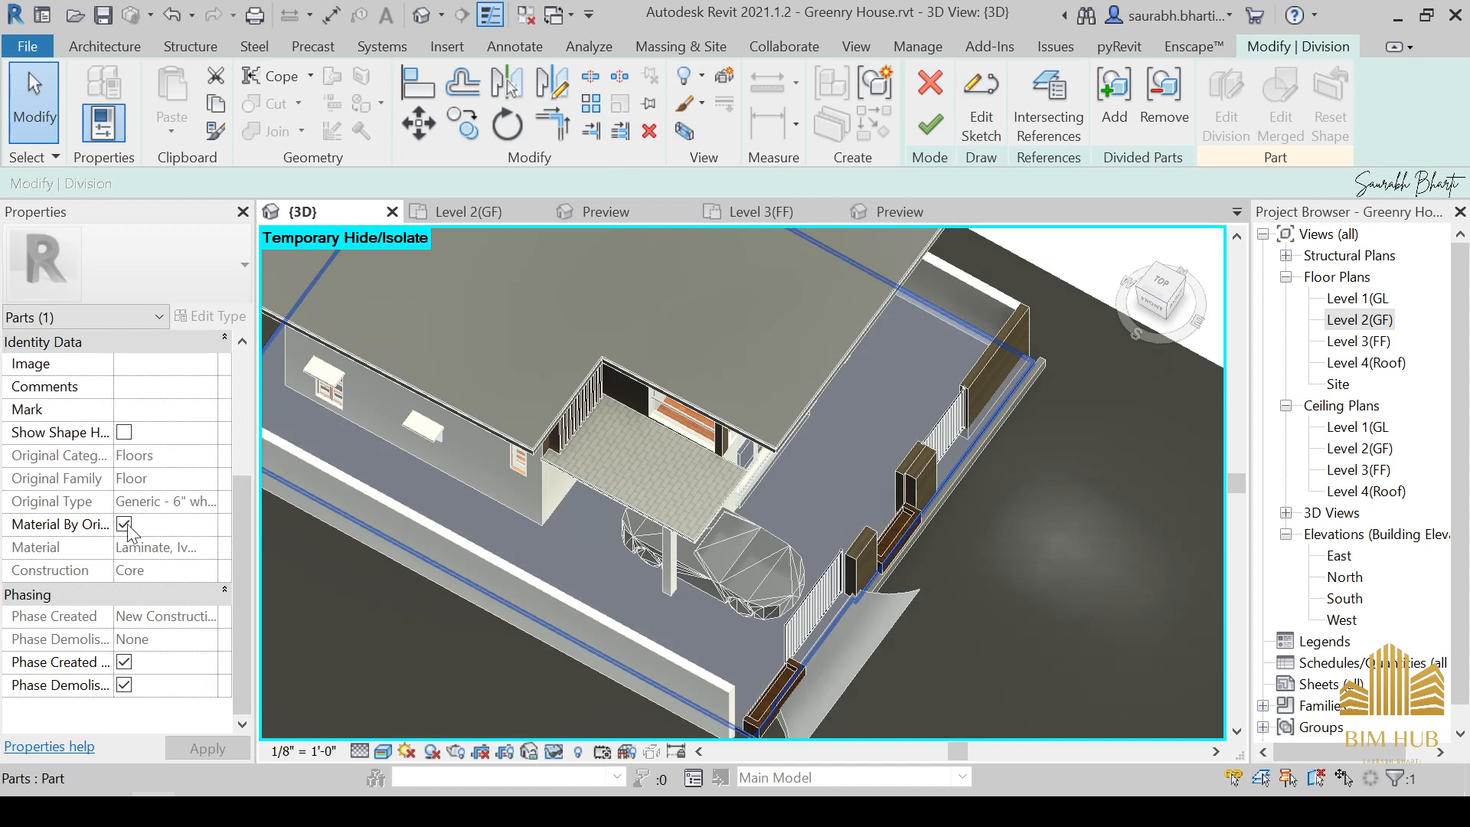
{"action": "left_click", "coordinate": [210, 547]}
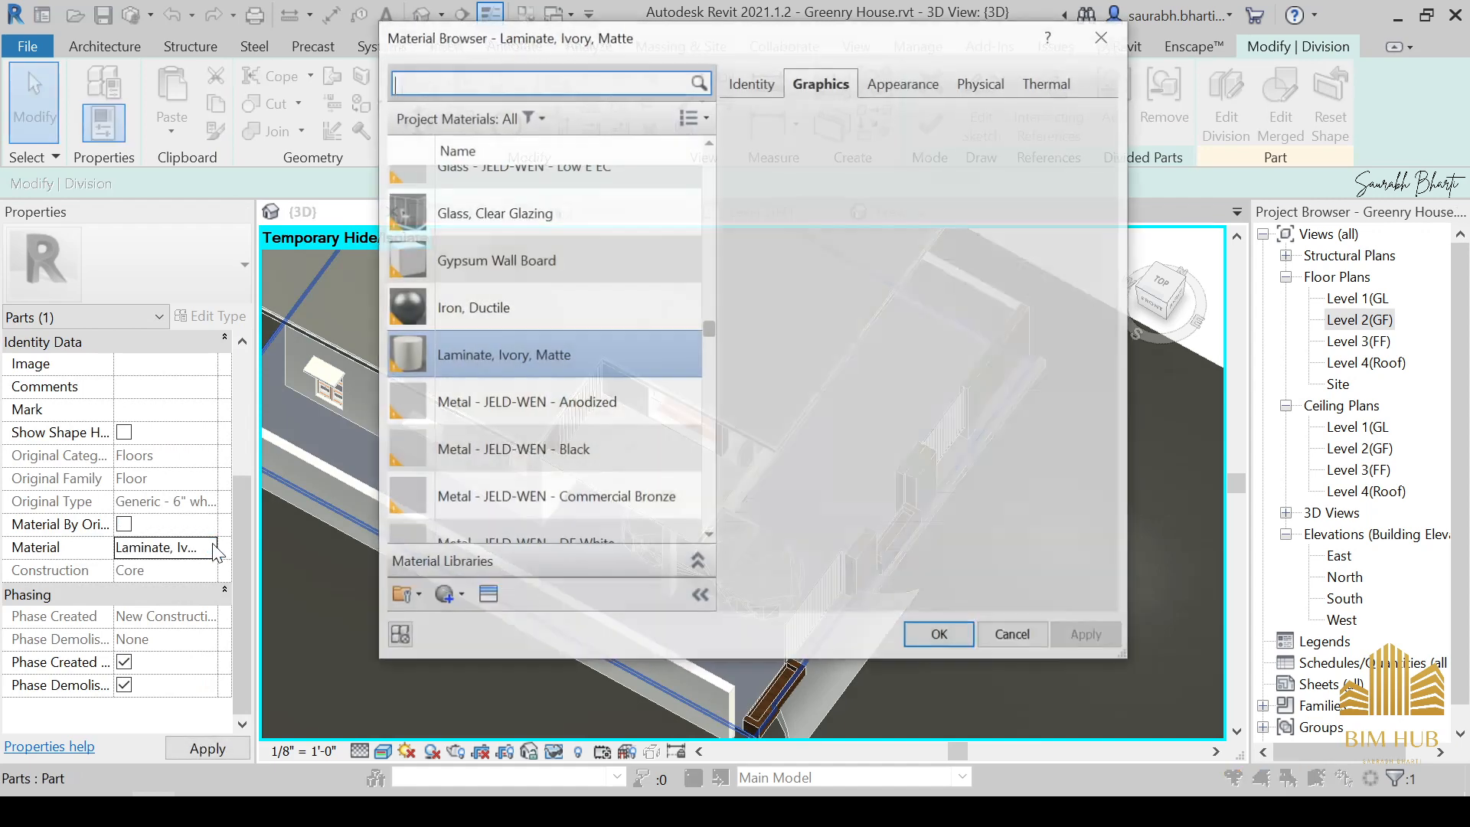
{"action": "scroll", "coordinate": [460, 320], "scroll_direction": "up", "scroll_amount": 10}
{"action": "scroll", "coordinate": [460, 322], "scroll_direction": "down", "scroll_amount": 10}
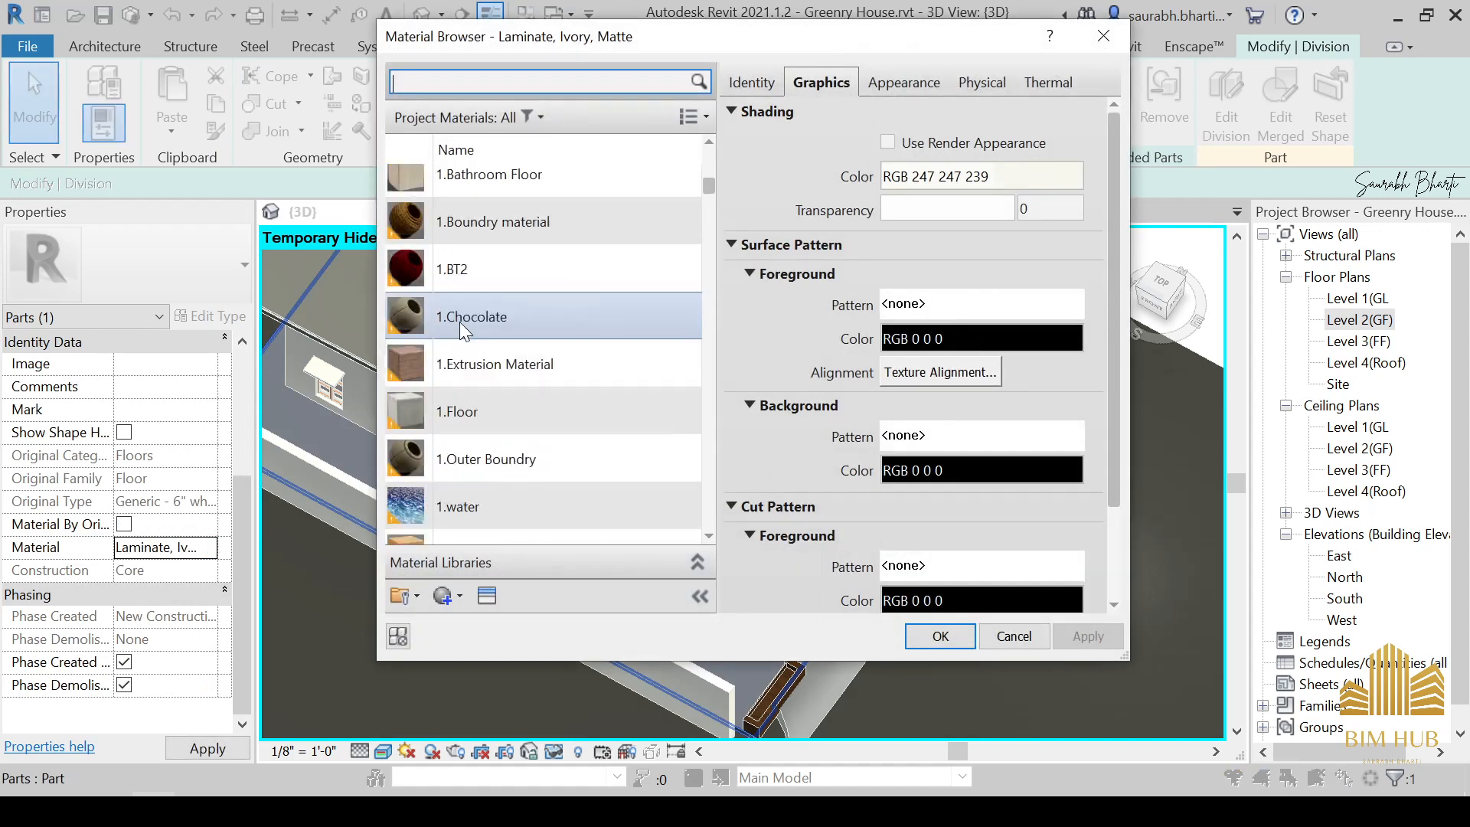
{"action": "scroll", "coordinate": [459, 321], "scroll_direction": "up", "scroll_amount": 5}
{"action": "left_click", "coordinate": [472, 418]}
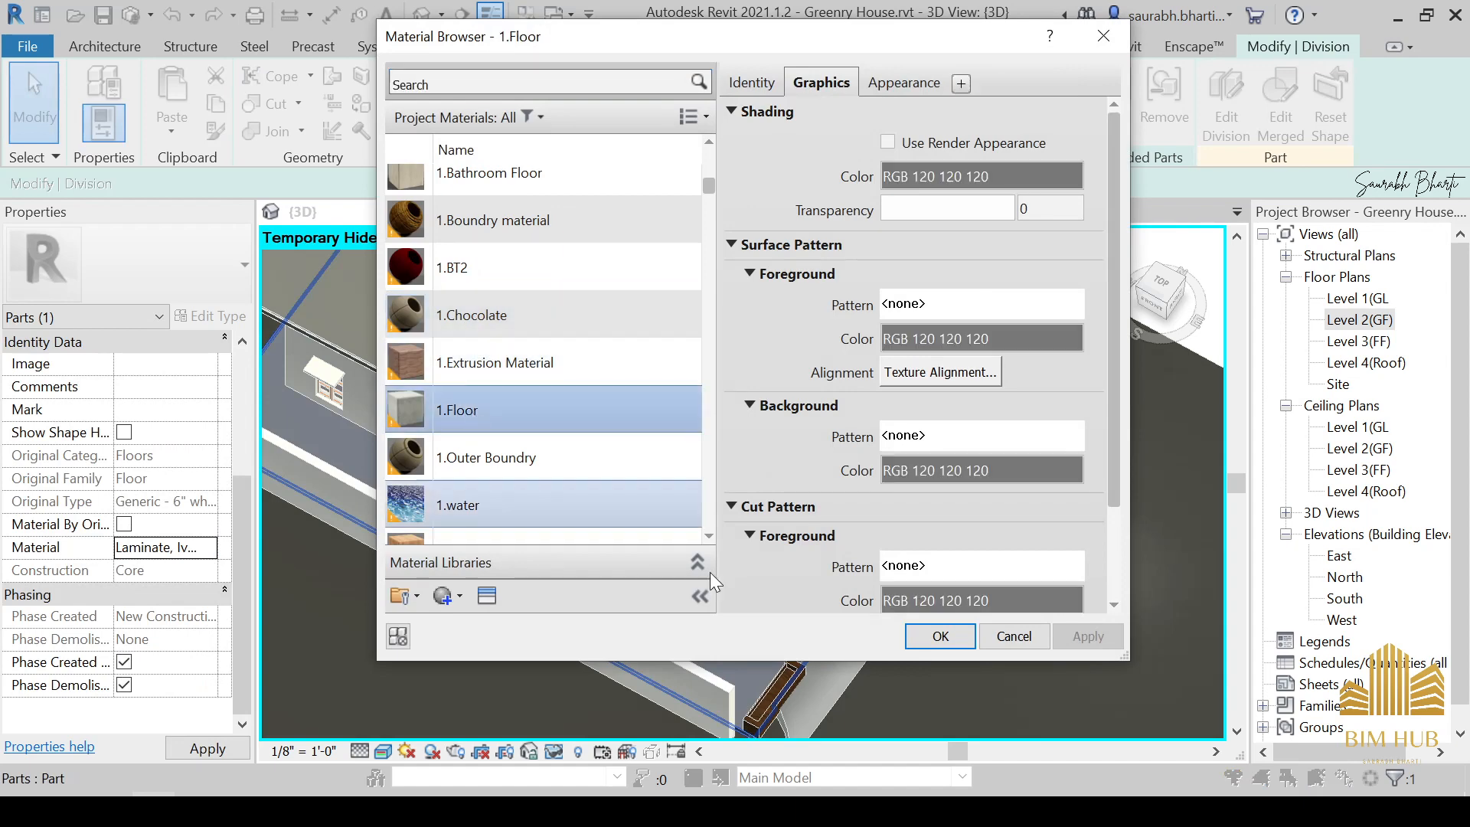
{"action": "left_click", "coordinate": [962, 636]}
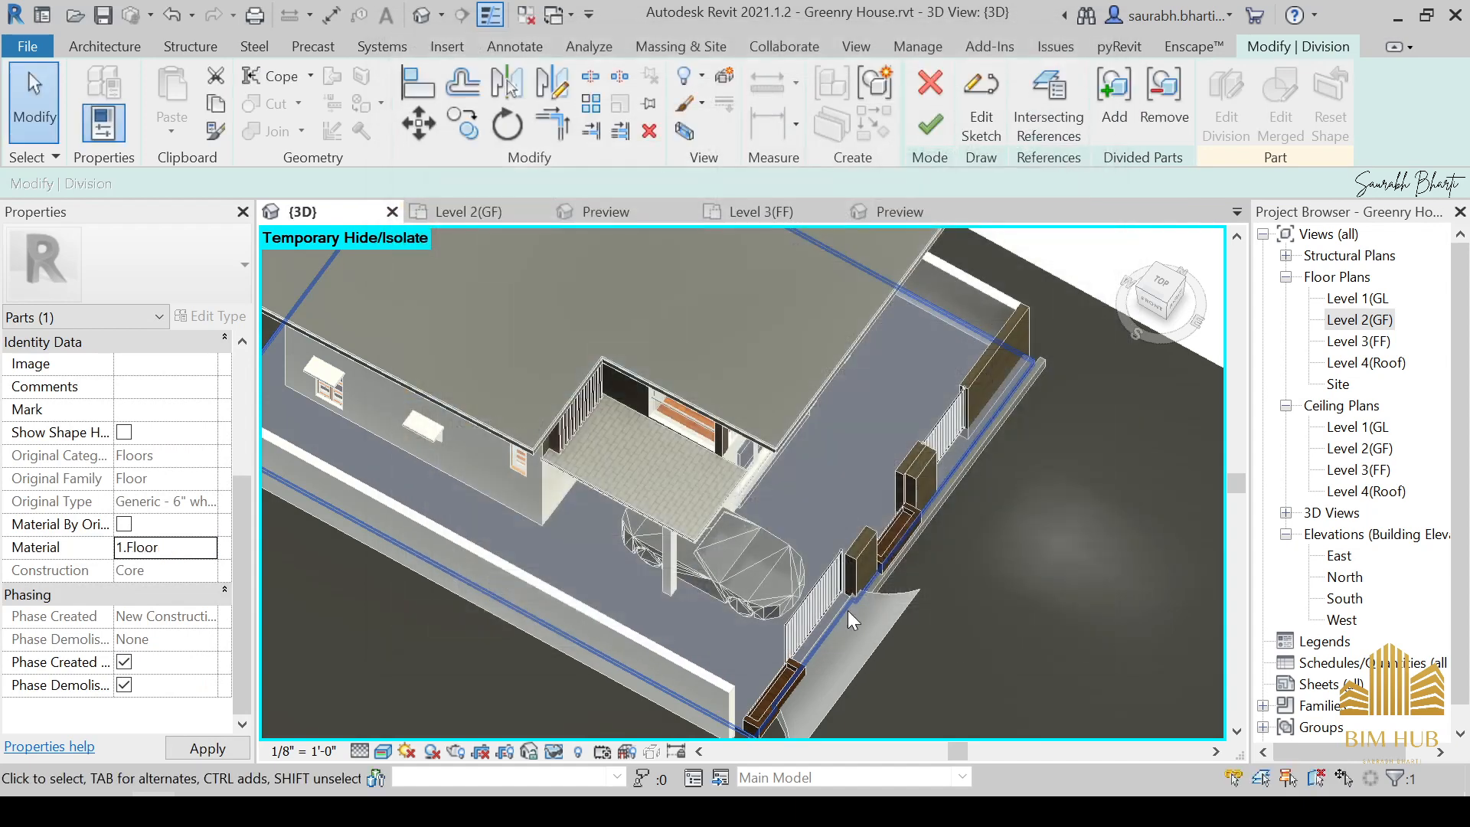
{"action": "left_click", "coordinate": [932, 129]}
Select the ground floor slab part along the side boundary wall.
{"action": "scroll", "coordinate": [880, 255], "scroll_direction": "down", "scroll_amount": 2}
{"action": "middle_click_drag", "start_coordinate": [880, 414], "coordinate": [812, 475], "text": "shift"}
{"action": "scroll", "coordinate": [819, 590], "scroll_direction": "up", "scroll_amount": 2}
{"action": "middle_click_drag", "start_coordinate": [819, 590], "coordinate": [628, 487], "text": "shift"}
{"action": "left_click", "coordinate": [419, 499]}
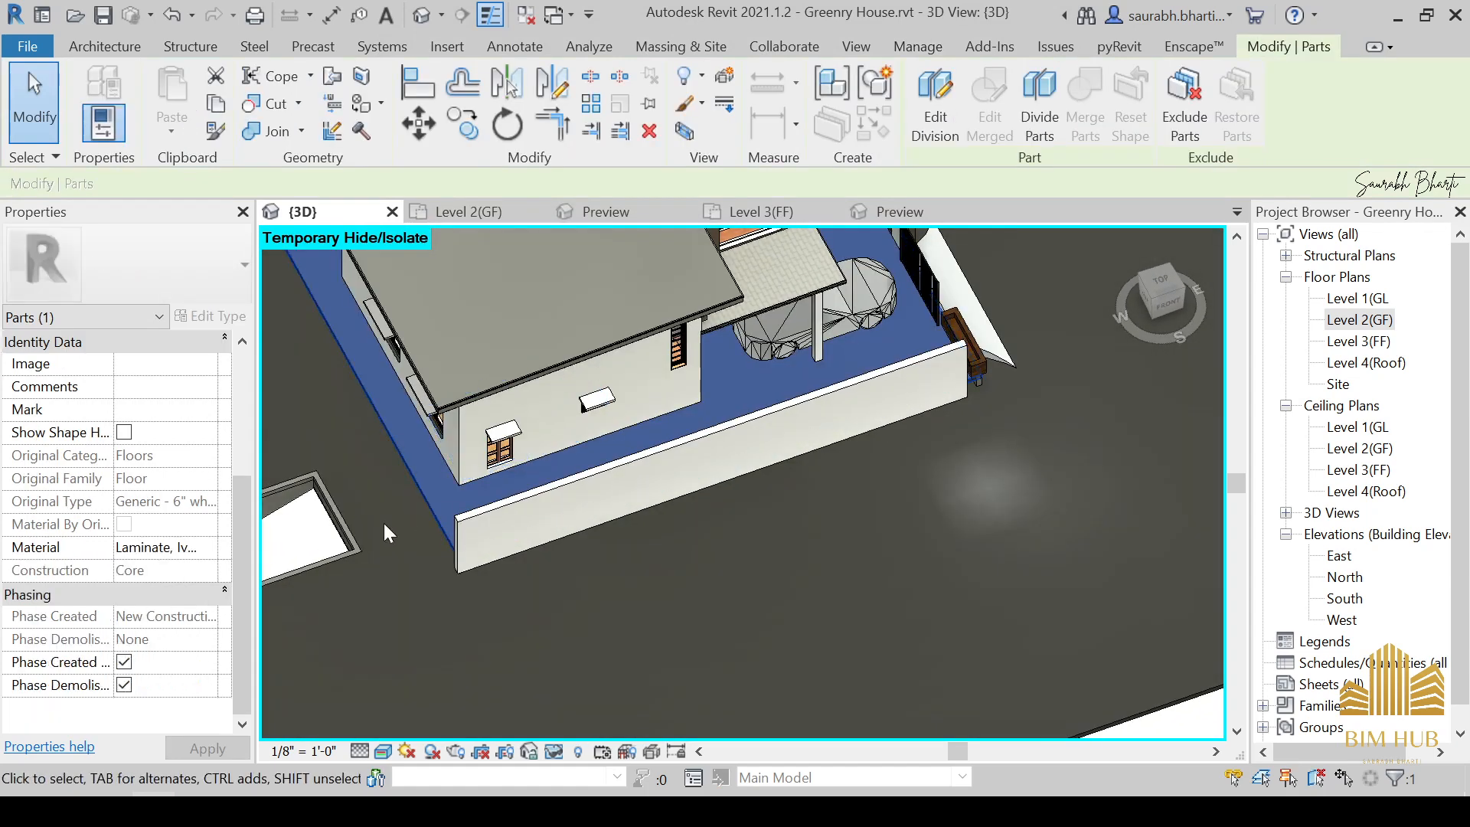
{"action": "left_click", "coordinate": [209, 547]}
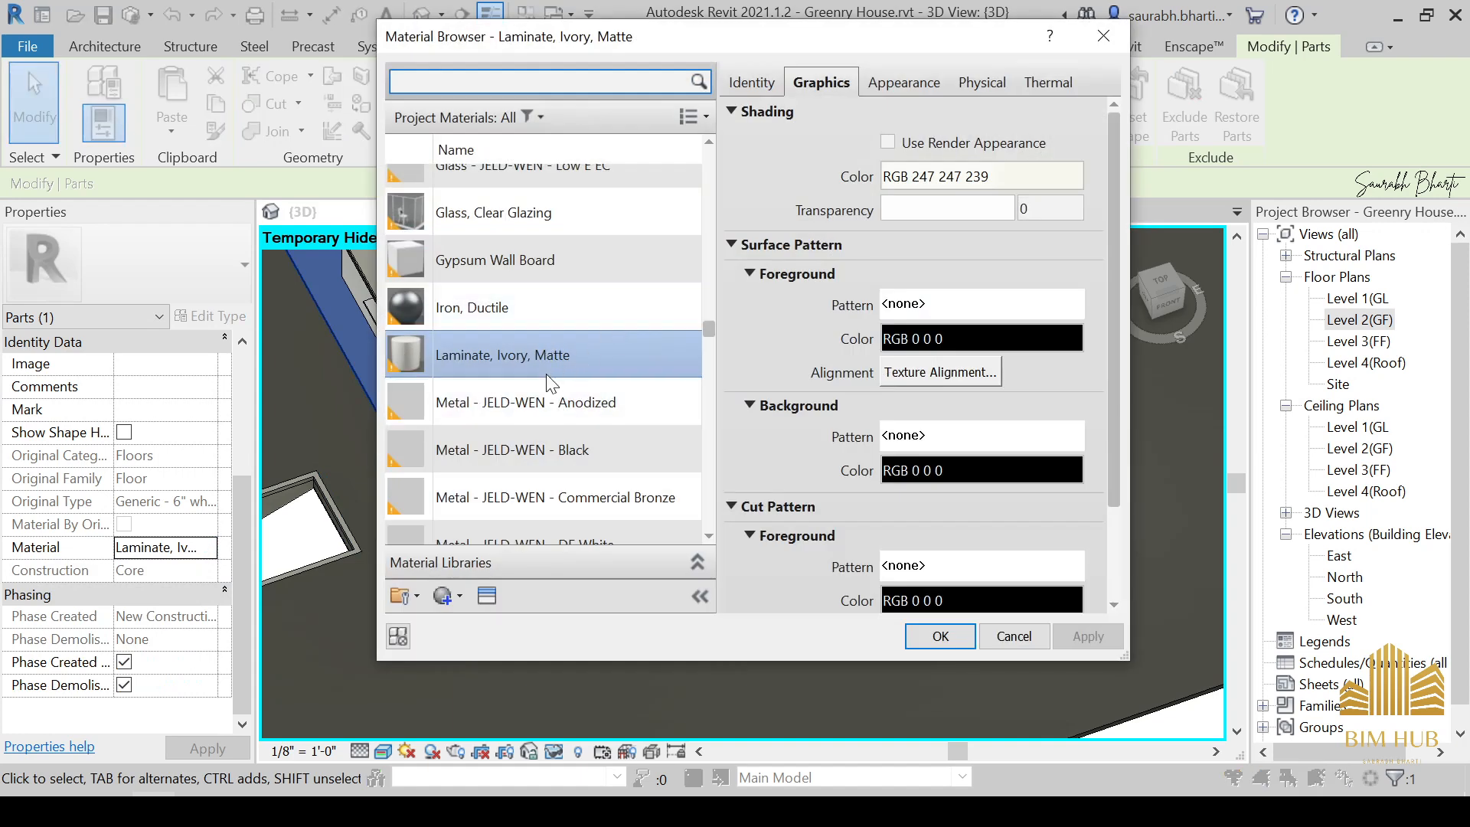
{"action": "scroll", "coordinate": [515, 306], "scroll_direction": "up", "scroll_amount": 4}
{"action": "scroll", "coordinate": [505, 300], "scroll_direction": "up", "scroll_amount": 3}
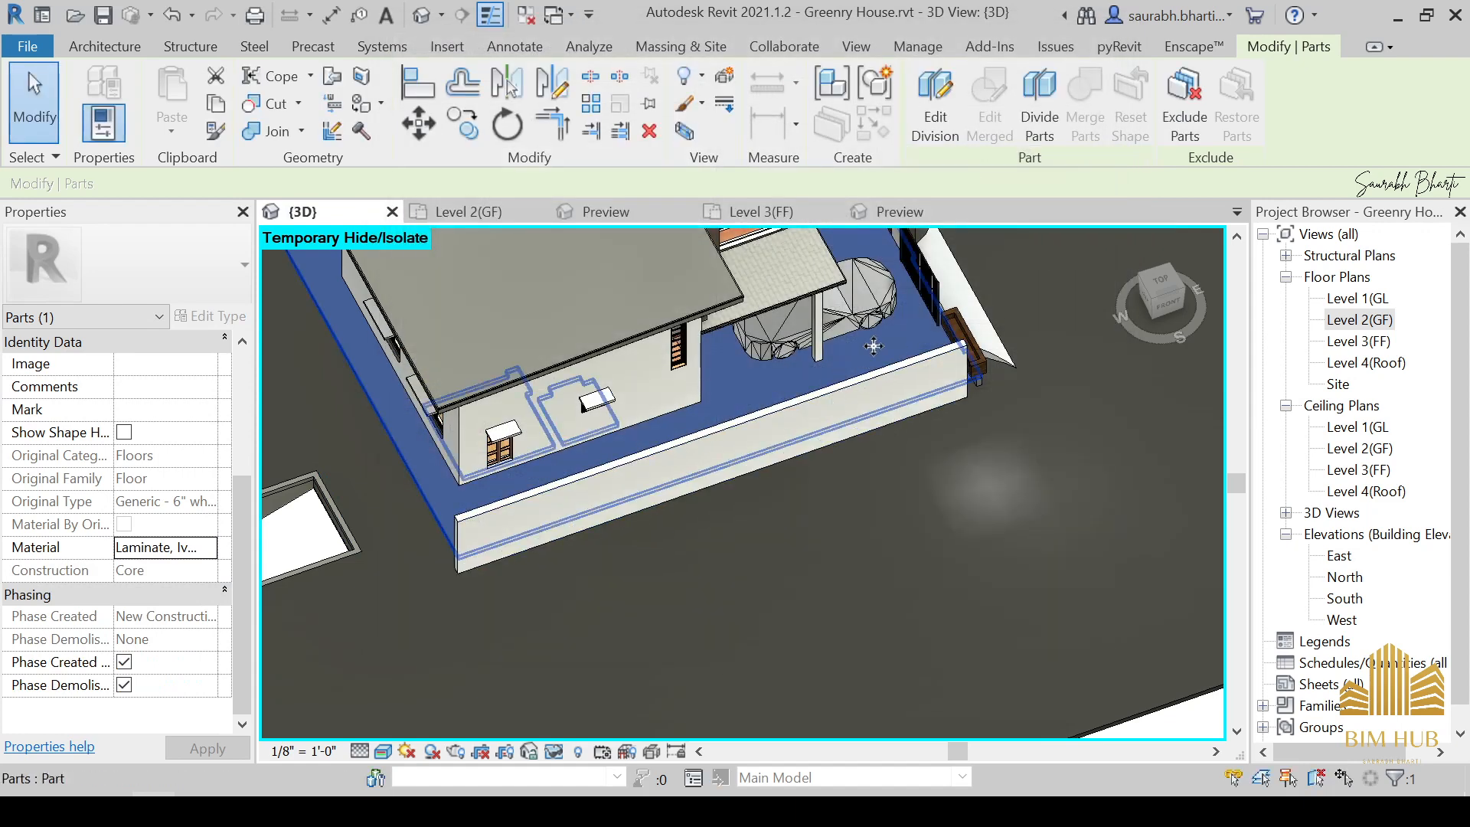
Open the selected ground floor slab part's division for editing and edit its sketch in the Level 2(GF) floor plan.
{"action": "left_click_drag", "start_coordinate": [1141, 306], "coordinate": [1160, 290]}
{"action": "left_click", "coordinate": [1159, 291]}
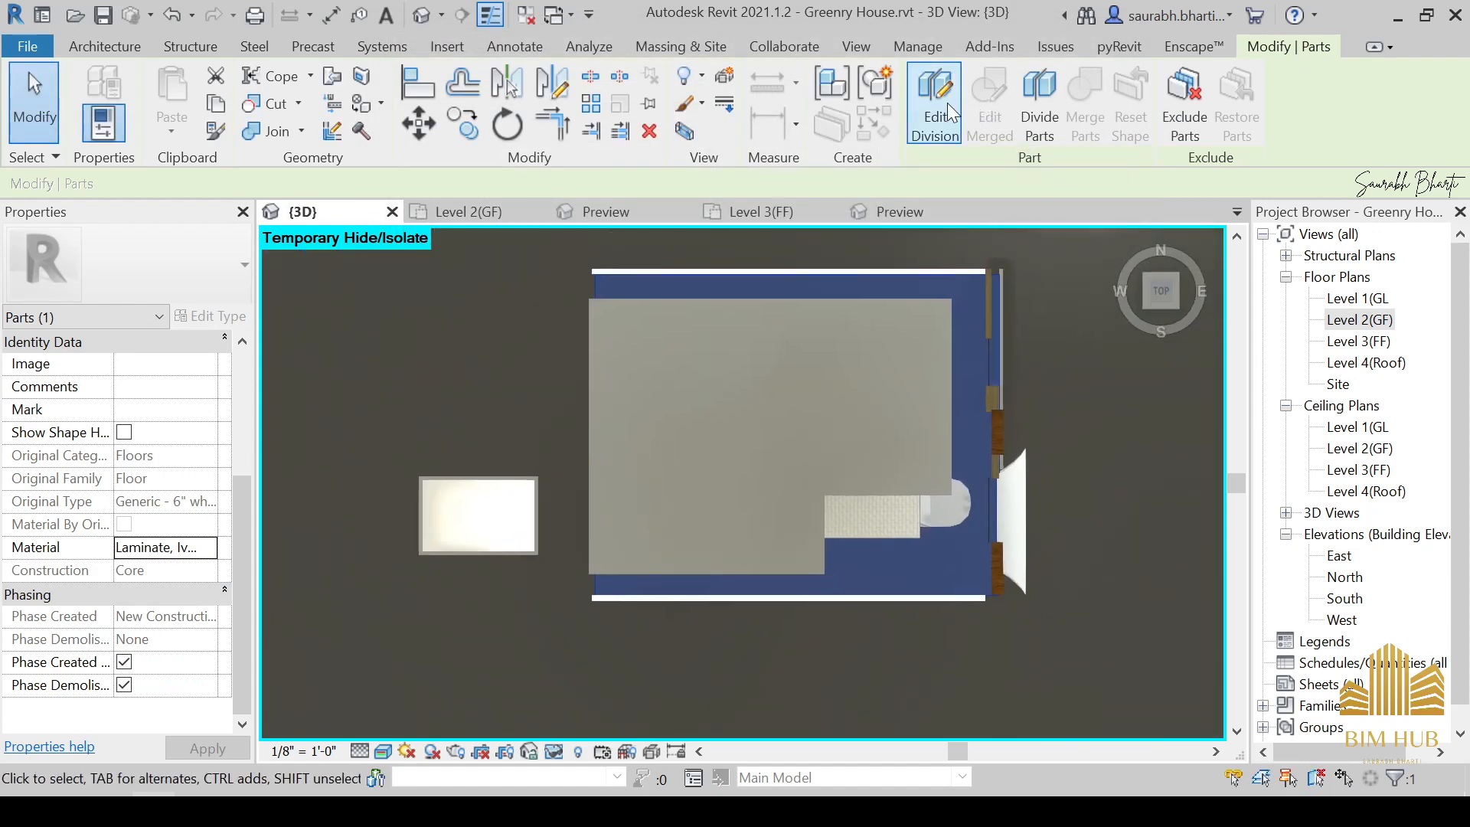
{"action": "left_click", "coordinate": [948, 102]}
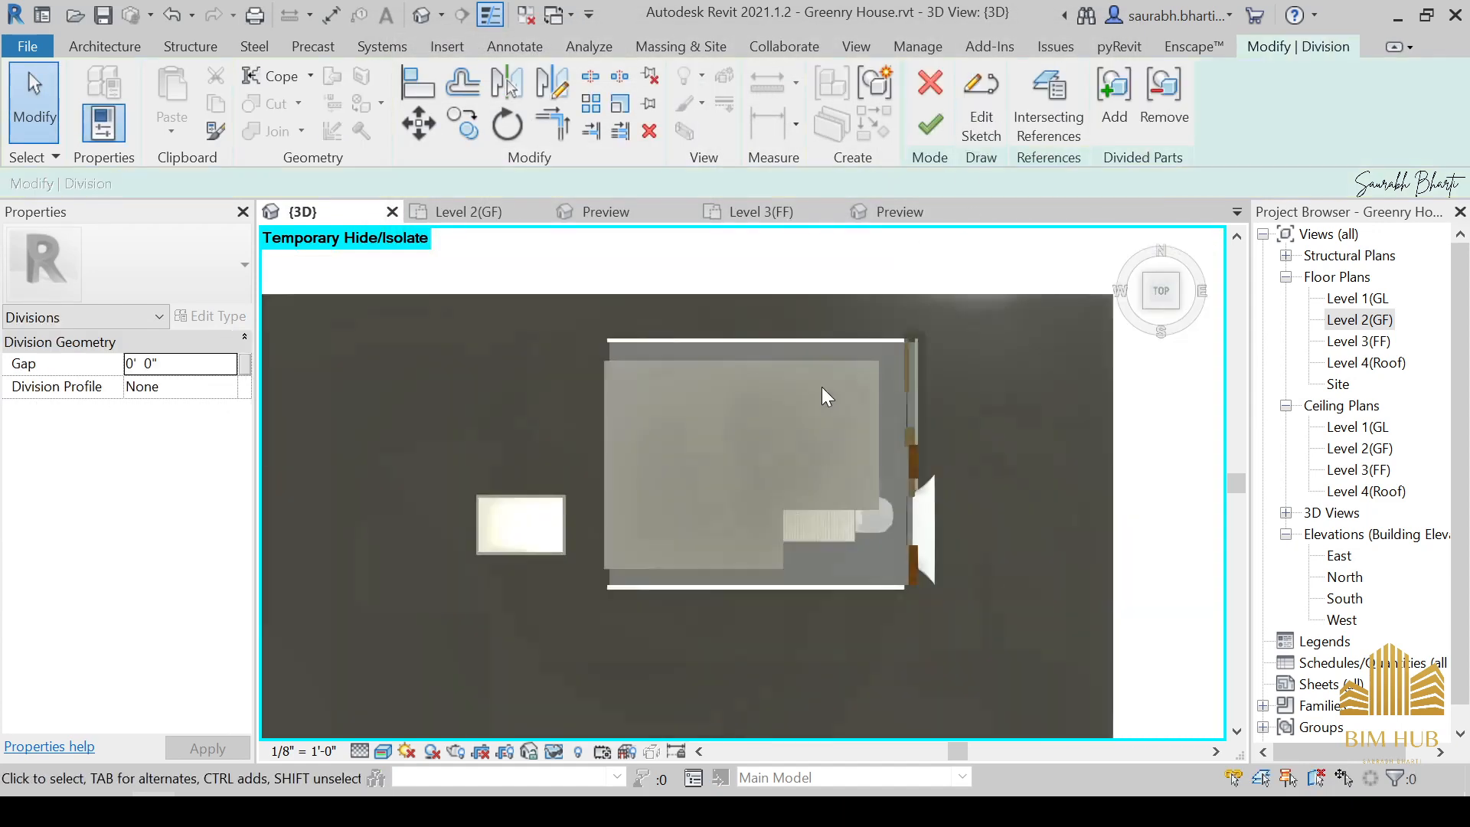
{"action": "middle_click_drag", "start_coordinate": [824, 394], "coordinate": [1236, 368], "text": "shift"}
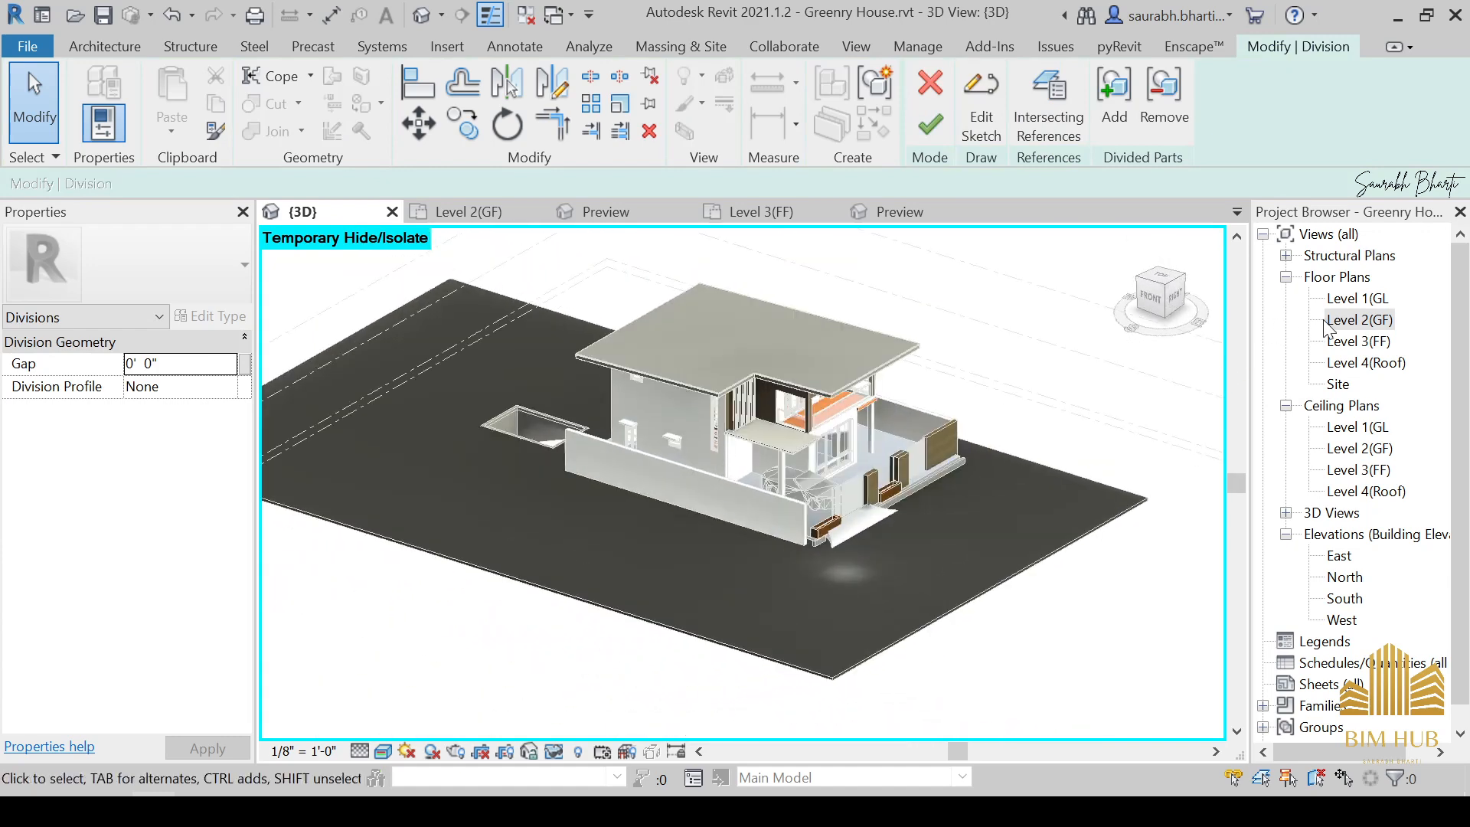
{"action": "double_click", "coordinate": [1332, 320]}
{"action": "middle_click_drag", "start_coordinate": [744, 280], "coordinate": [756, 450]}
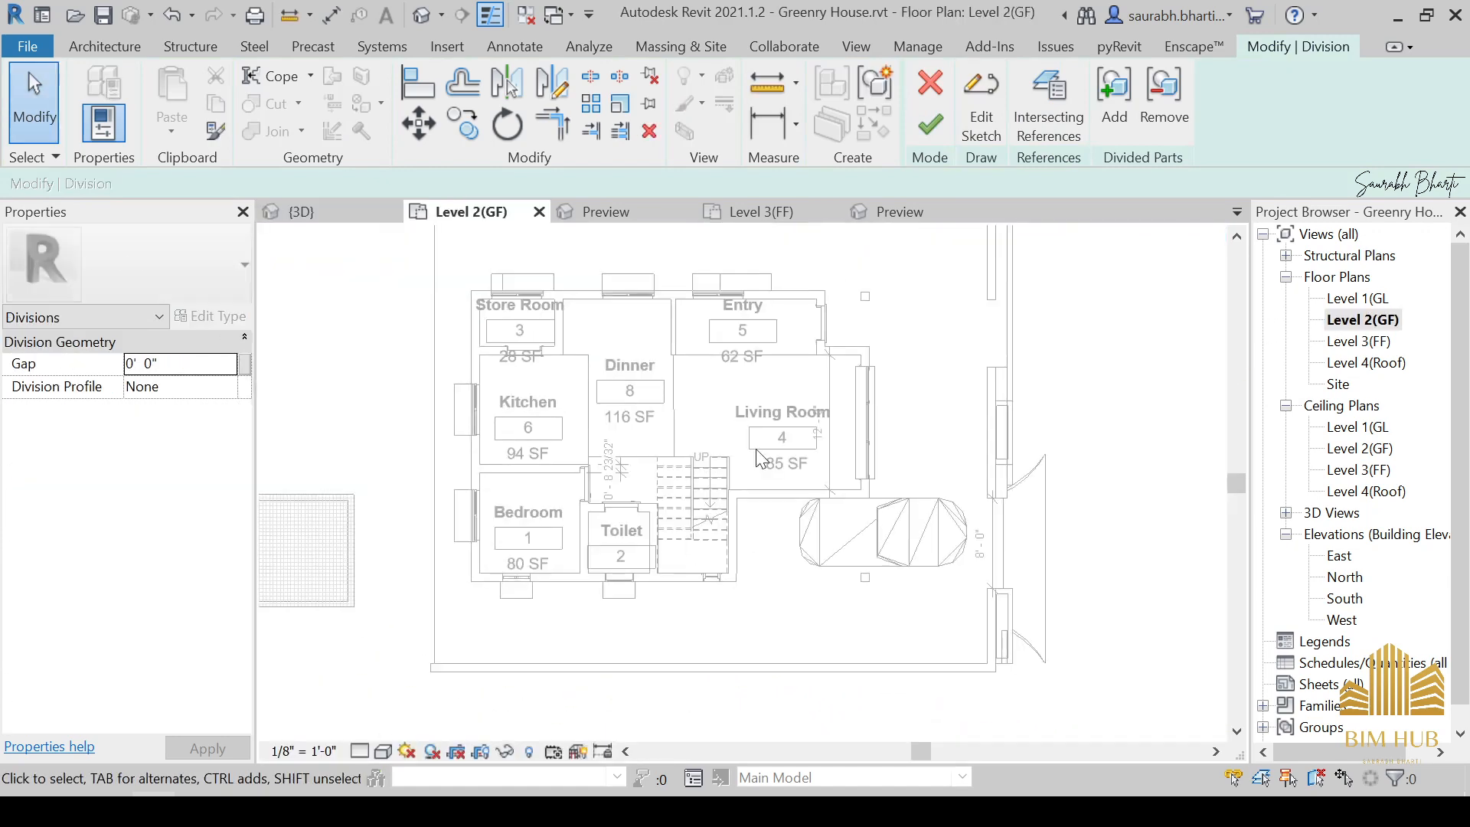
{"action": "left_click", "coordinate": [980, 121]}
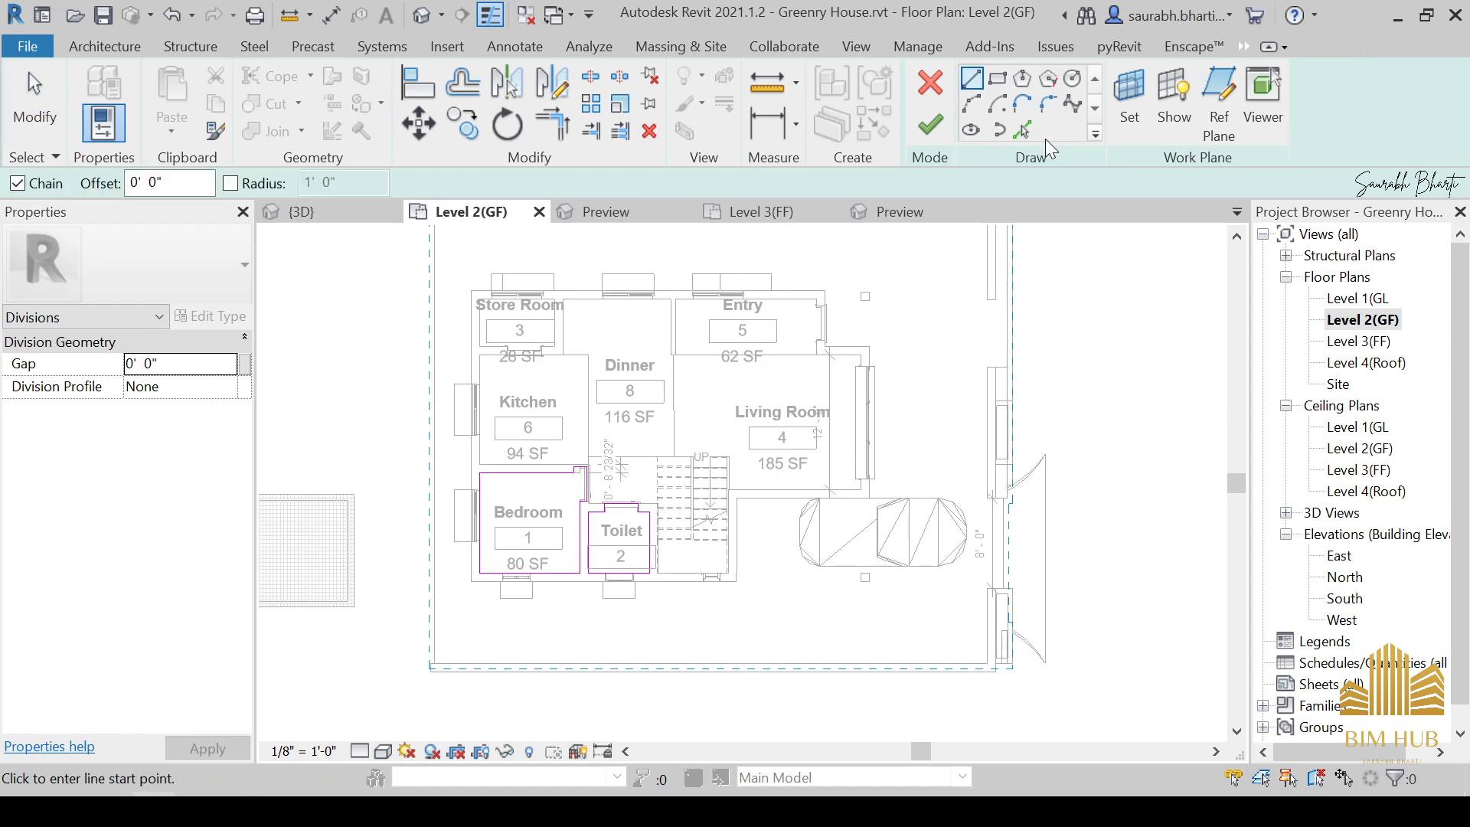
Draw a division rectangle from the Store Room's outer wall corner to the 9"x9" column beside the parked car.
{"action": "left_click", "coordinate": [998, 78]}
{"action": "scroll", "coordinate": [660, 281], "scroll_direction": "up", "scroll_amount": 2}
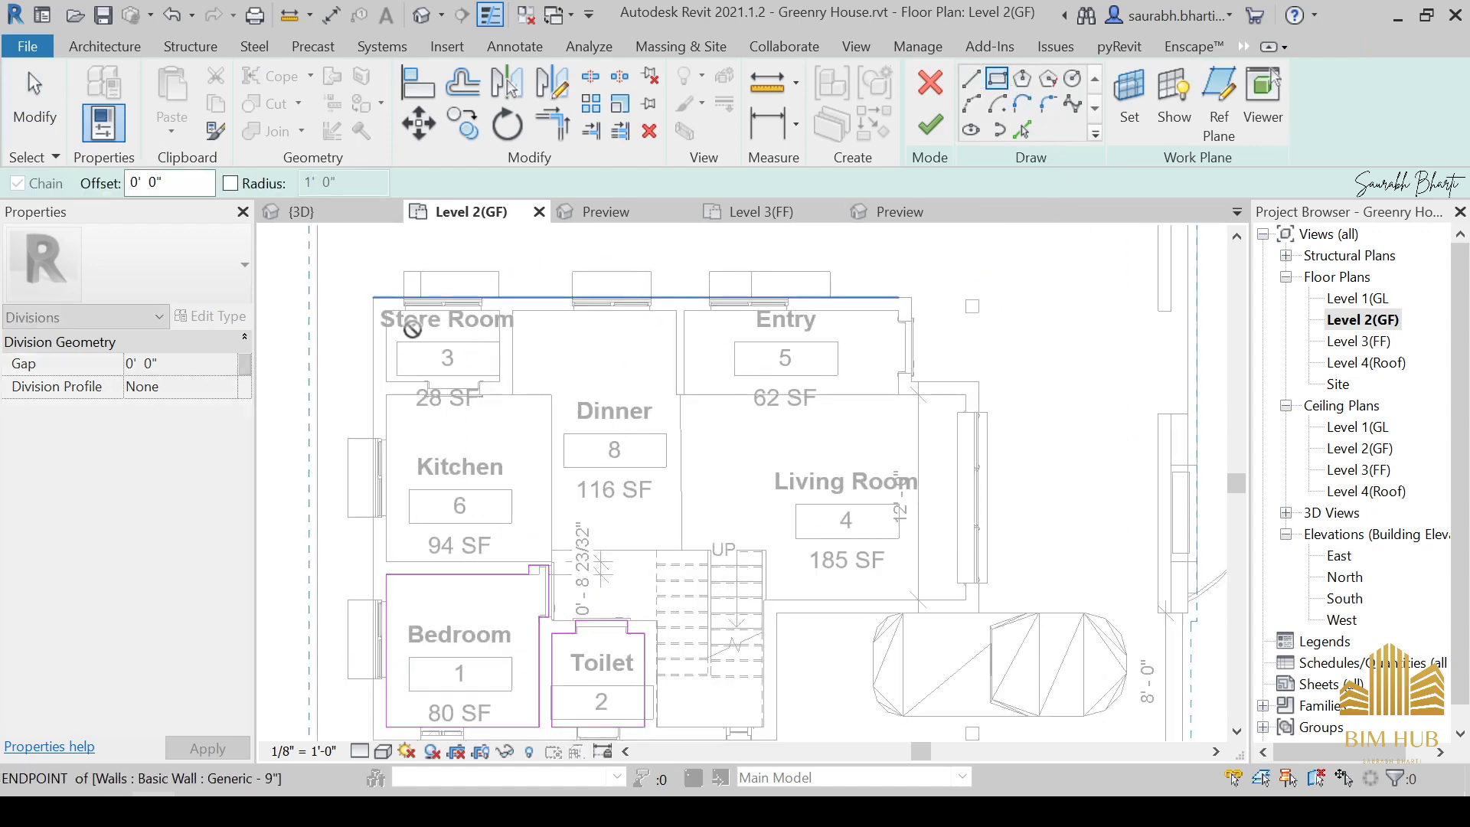
{"action": "left_click", "coordinate": [374, 297]}
{"action": "scroll", "coordinate": [704, 545], "scroll_direction": "down", "scroll_amount": 4}
{"action": "middle_click_drag", "start_coordinate": [719, 551], "coordinate": [771, 413]}
{"action": "scroll", "coordinate": [938, 524], "scroll_direction": "up", "scroll_amount": 5}
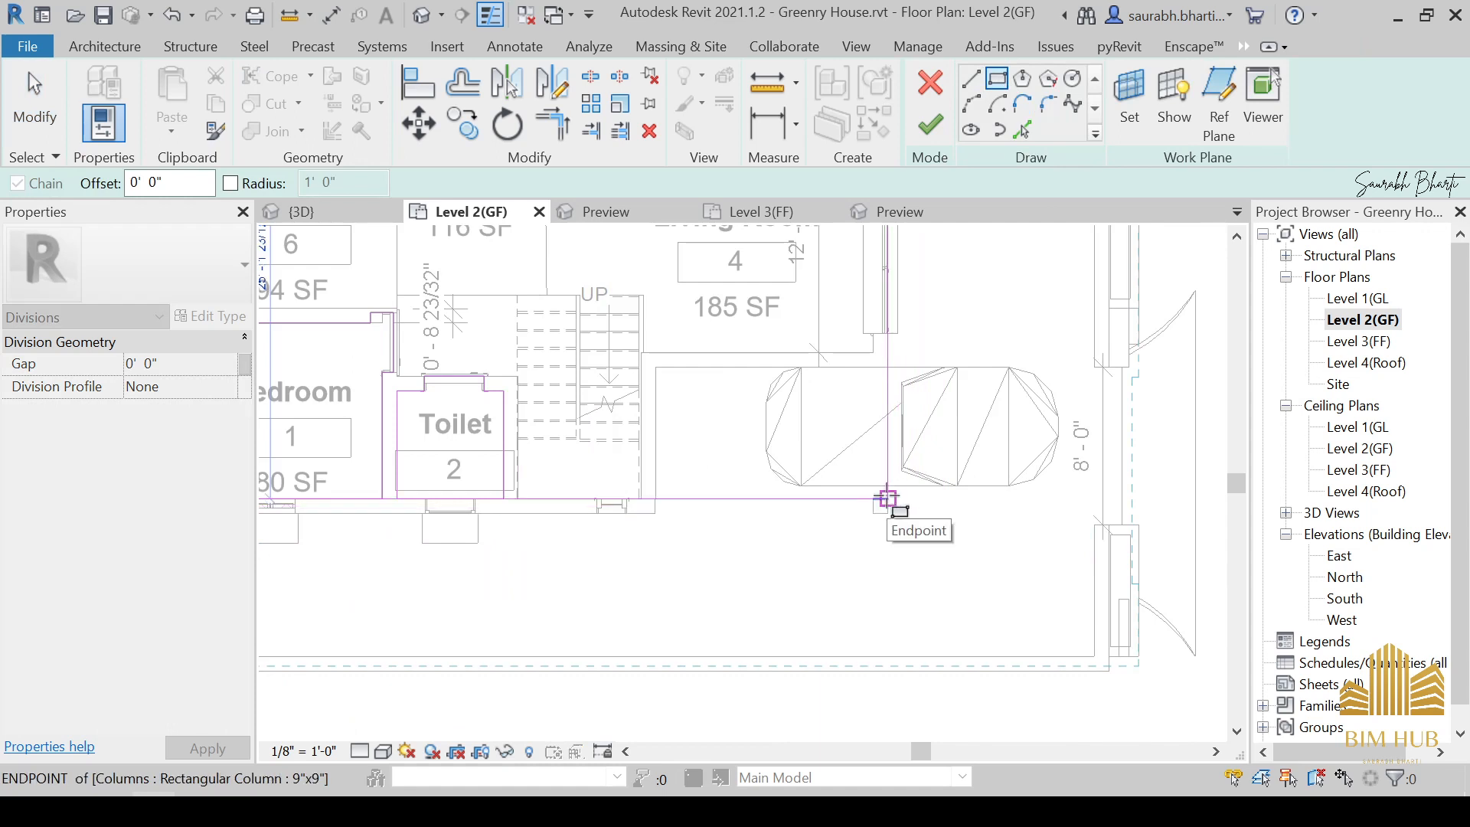
{"action": "left_click", "coordinate": [888, 499]}
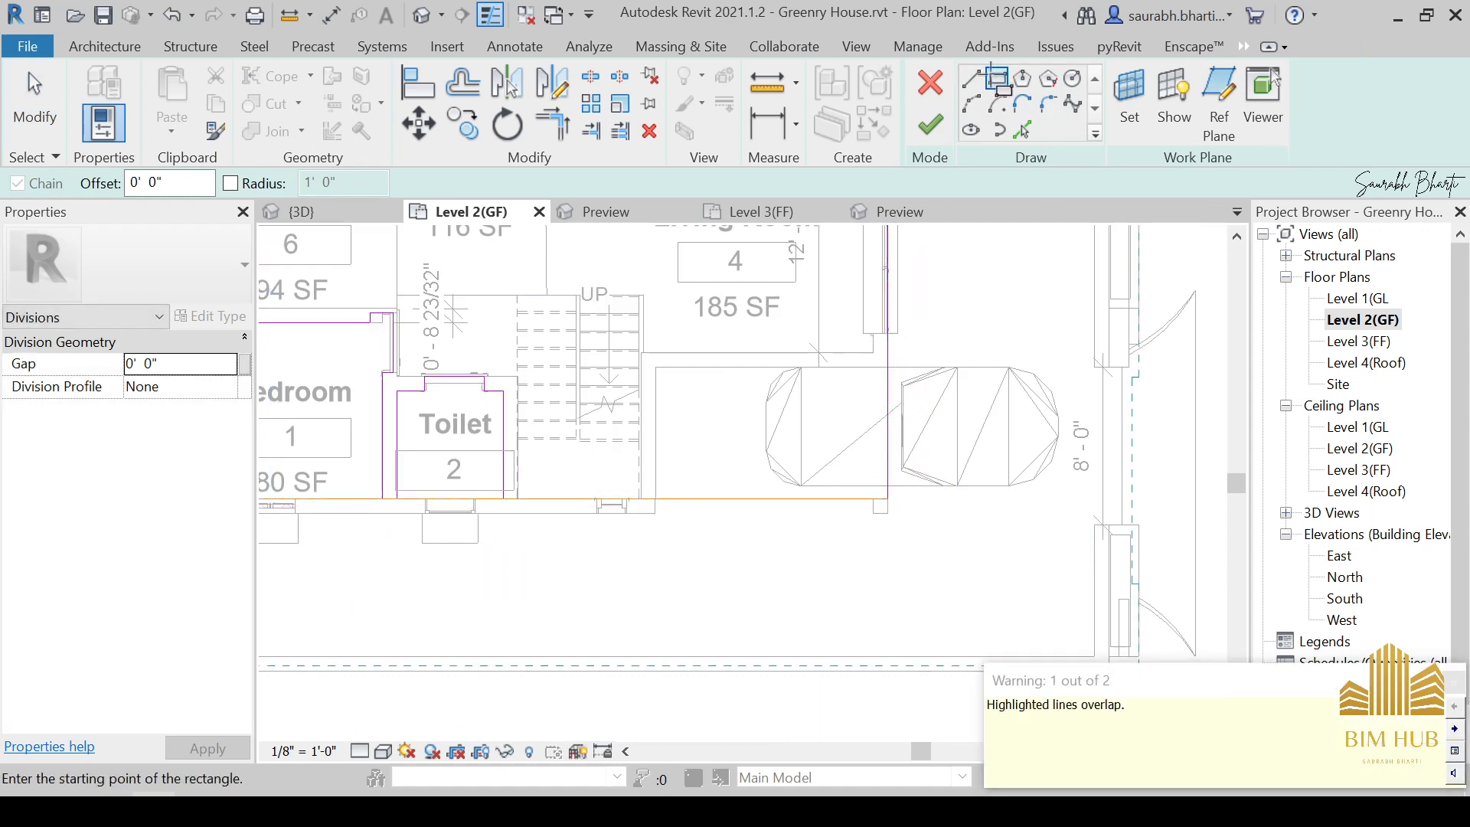
Draw division lines about 12'-6" along the Living Room's wall by the car porch and down the stair wall to the rectangle's edge.
{"action": "key", "text": "l"}
{"action": "key", "text": "i"}
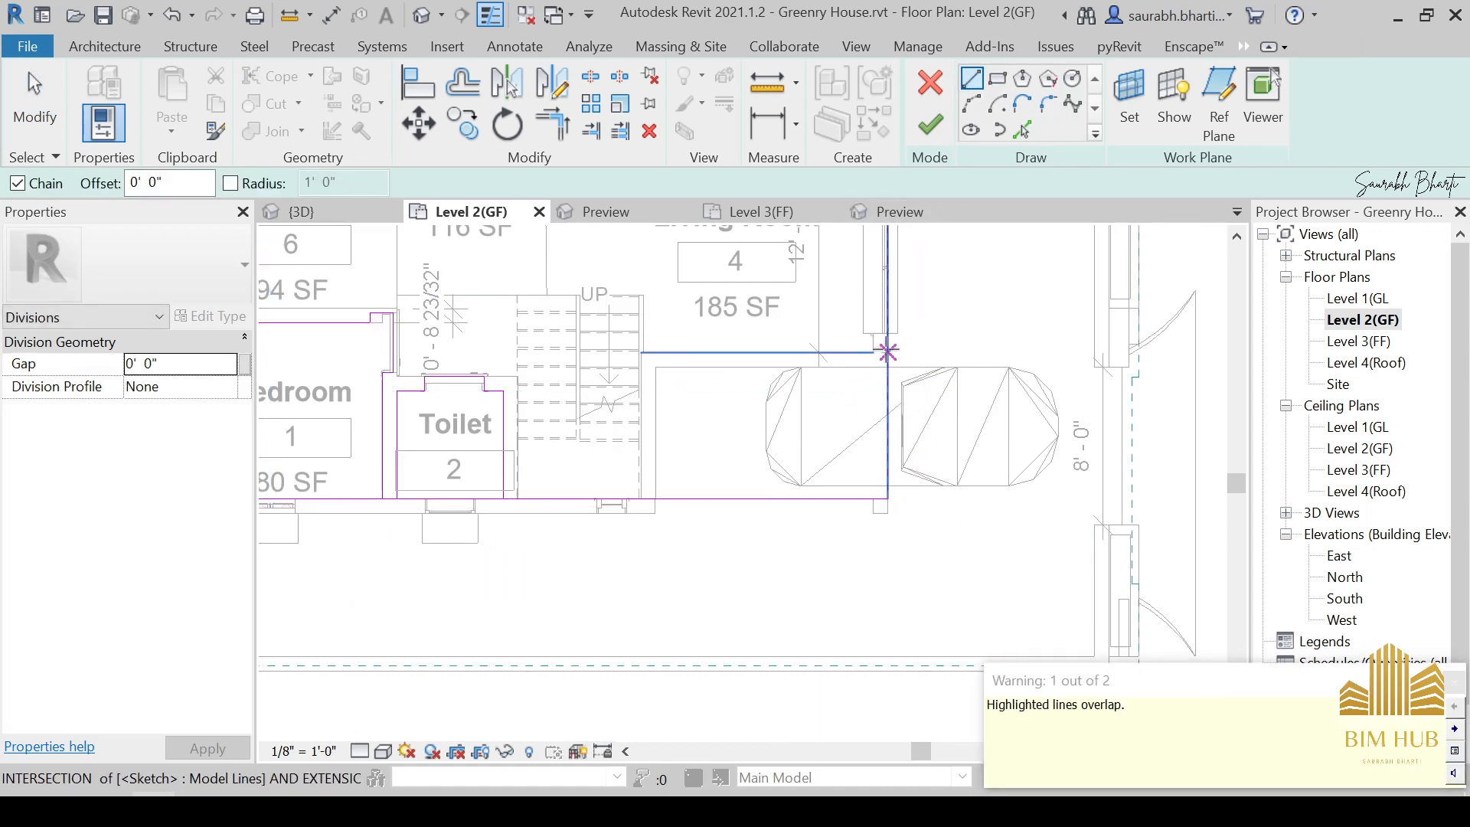
{"action": "left_click", "coordinate": [888, 352]}
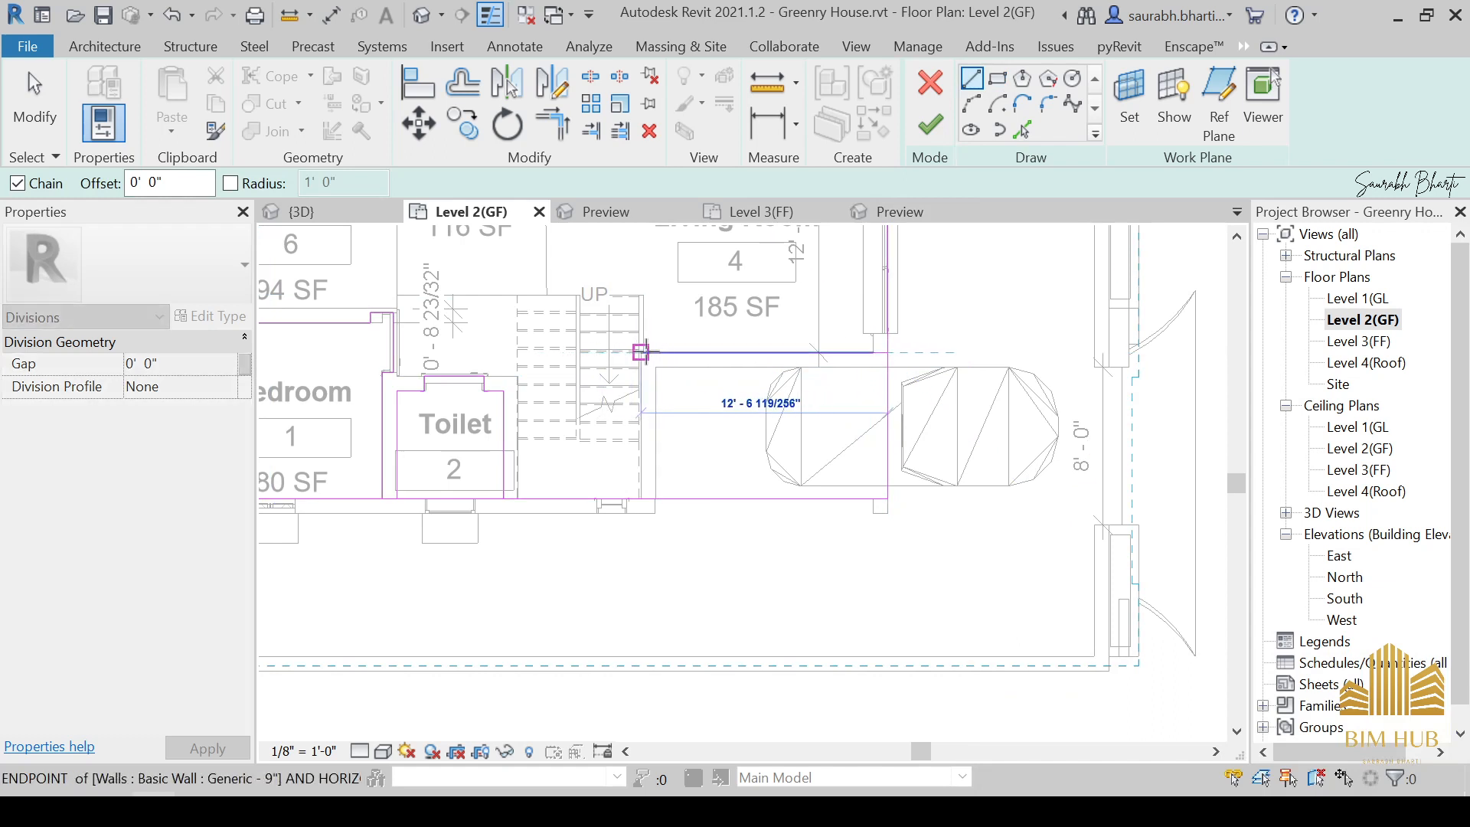
{"action": "left_click", "coordinate": [641, 352]}
{"action": "left_click", "coordinate": [641, 499]}
{"action": "key", "text": "Escape"}
{"action": "key", "text": "Escape"}
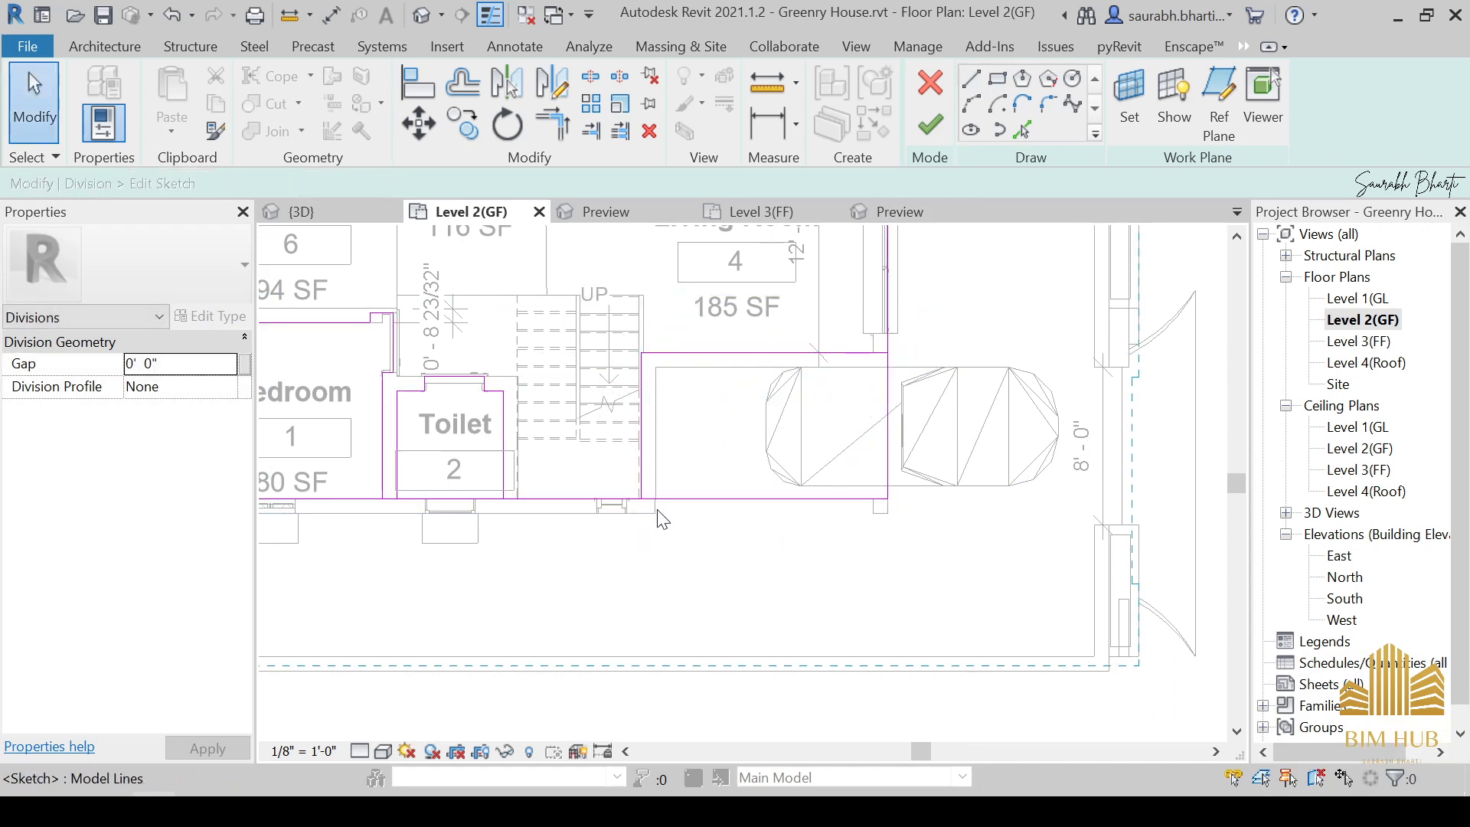
Trim the sketch lines around the car porch so the division boundary follows the Living Room and stair walls.
{"action": "key", "text": "t"}
{"action": "key", "text": "r"}
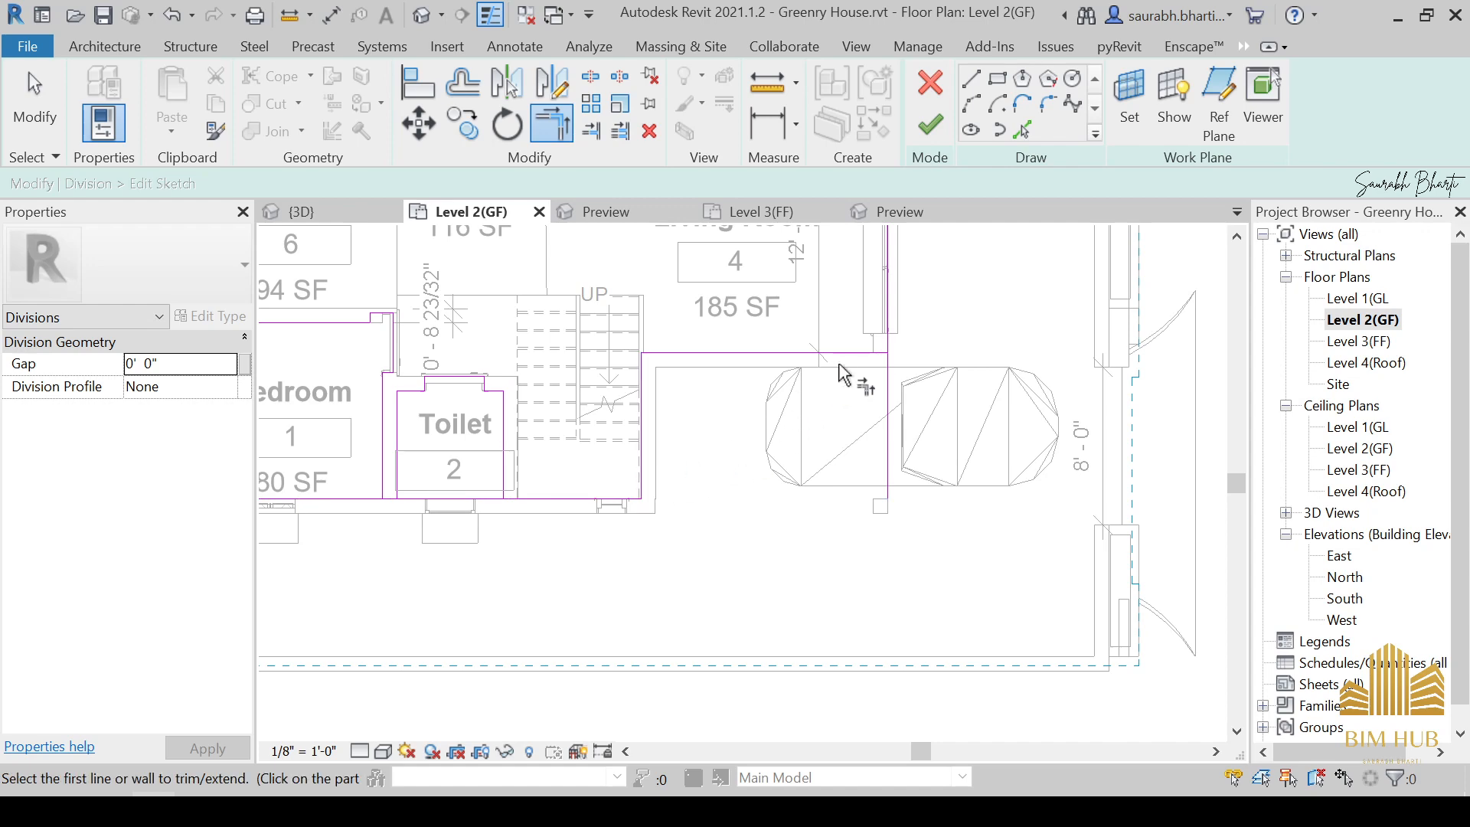
{"action": "scroll", "coordinate": [882, 342], "scroll_direction": "down", "scroll_amount": 5}
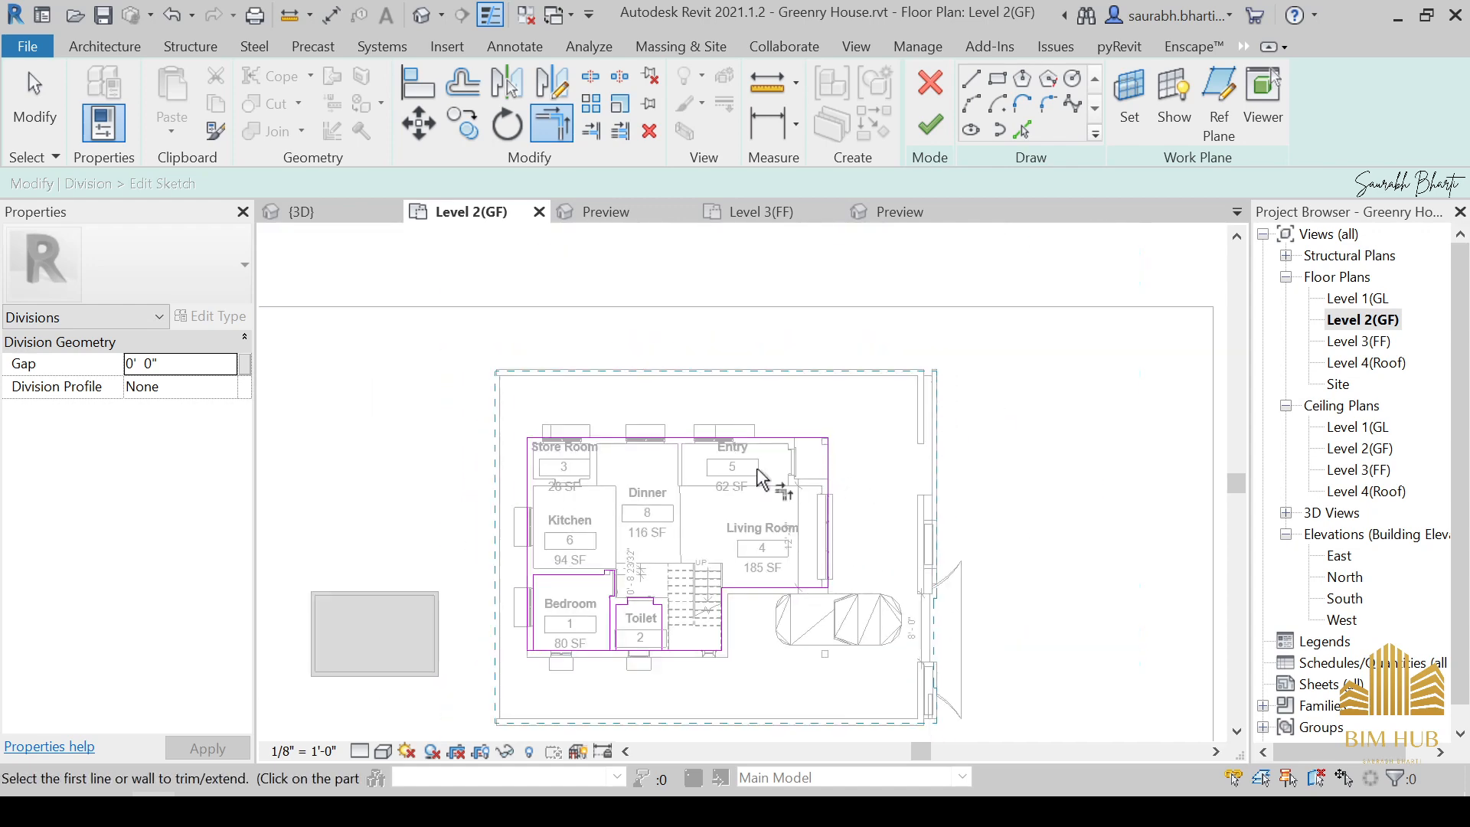
{"action": "key", "text": "Escape"}
Move the division line along the Store Room and Entry's exterior wall inward from the outer face to within the wall's thickness.
{"action": "scroll", "coordinate": [644, 459], "scroll_direction": "up", "scroll_amount": 5}
{"action": "left_click", "coordinate": [731, 457]}
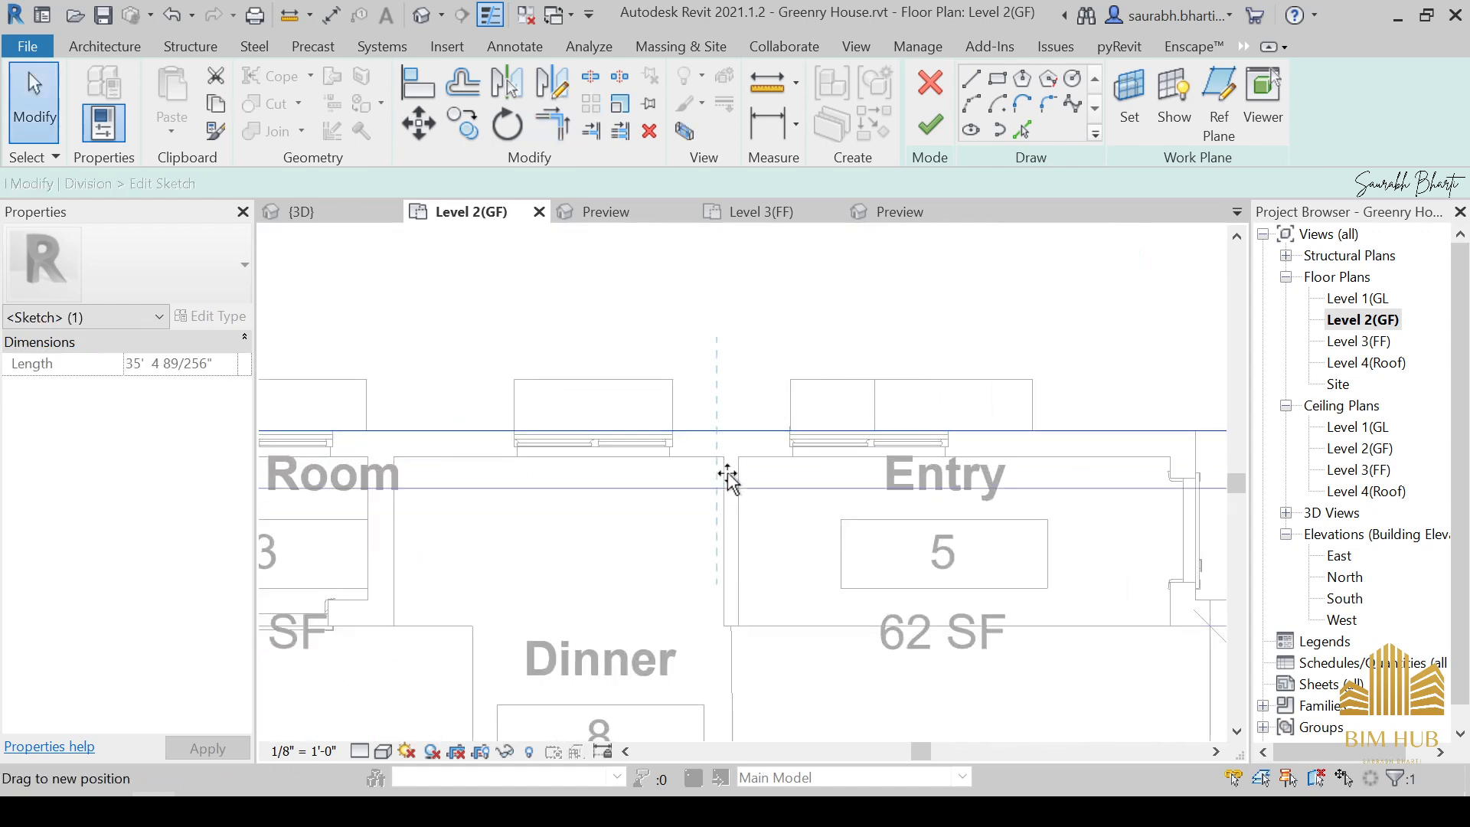
{"action": "key", "text": "Escape"}
{"action": "scroll", "coordinate": [732, 458], "scroll_direction": "down", "scroll_amount": 3}
{"action": "middle_click_drag", "start_coordinate": [932, 590], "coordinate": [922, 460]}
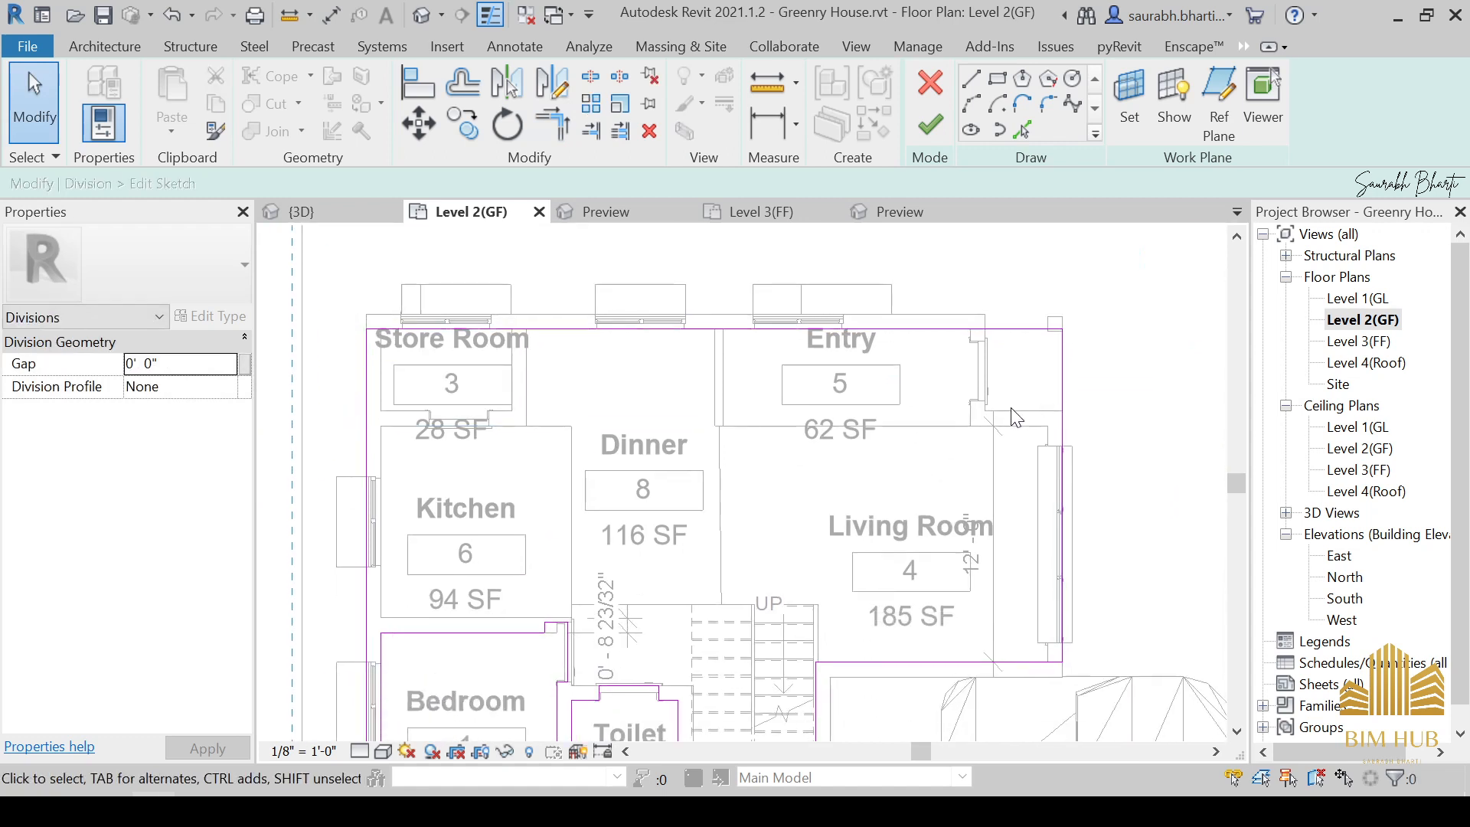
Draw division lines along the Entry door's wall and the Living Room's wall, out to the boundary beside the entrance porch.
{"action": "scroll", "coordinate": [982, 375], "scroll_direction": "up", "scroll_amount": 3}
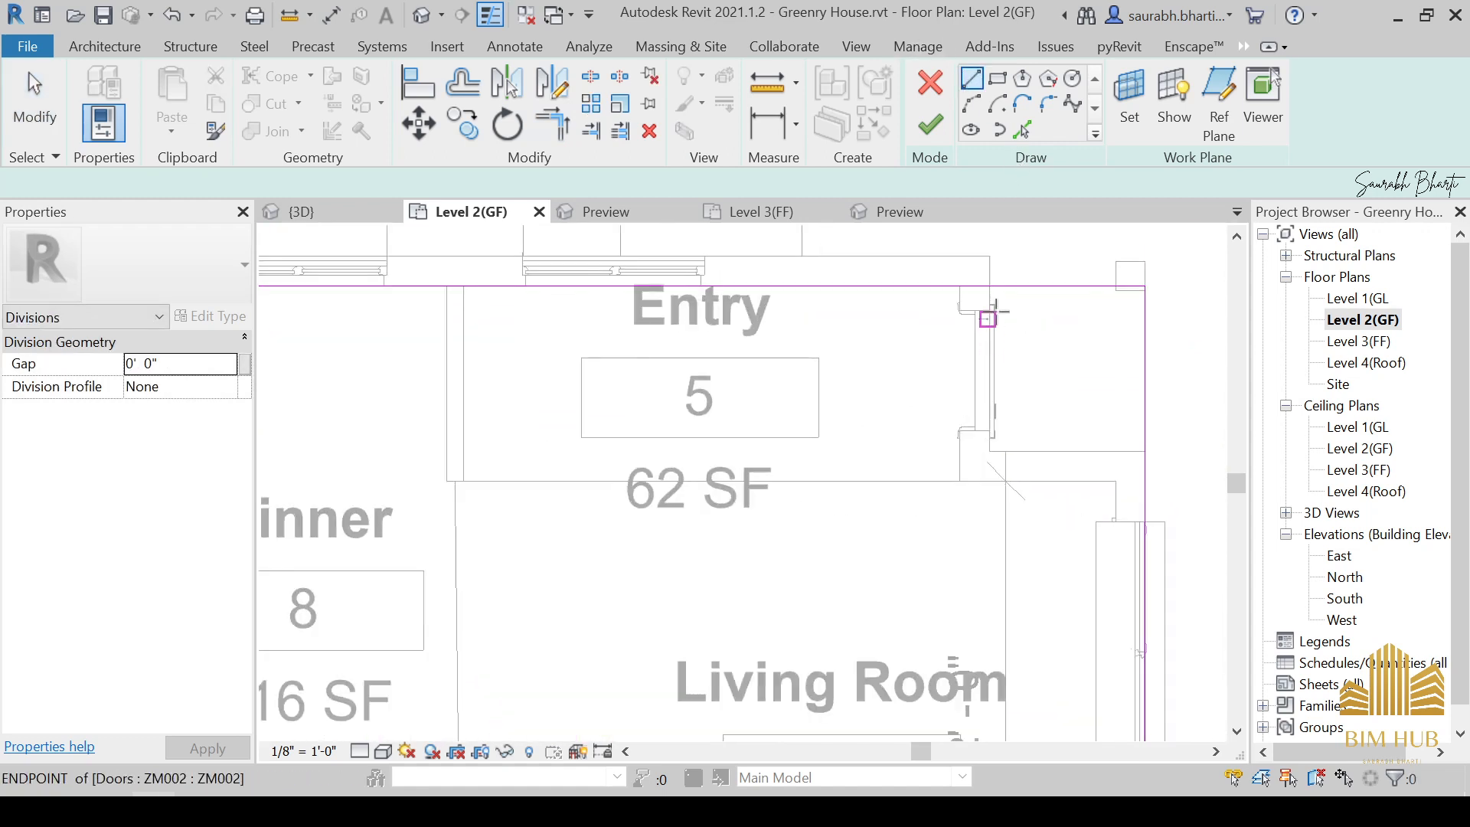
{"action": "left_click", "coordinate": [989, 286]}
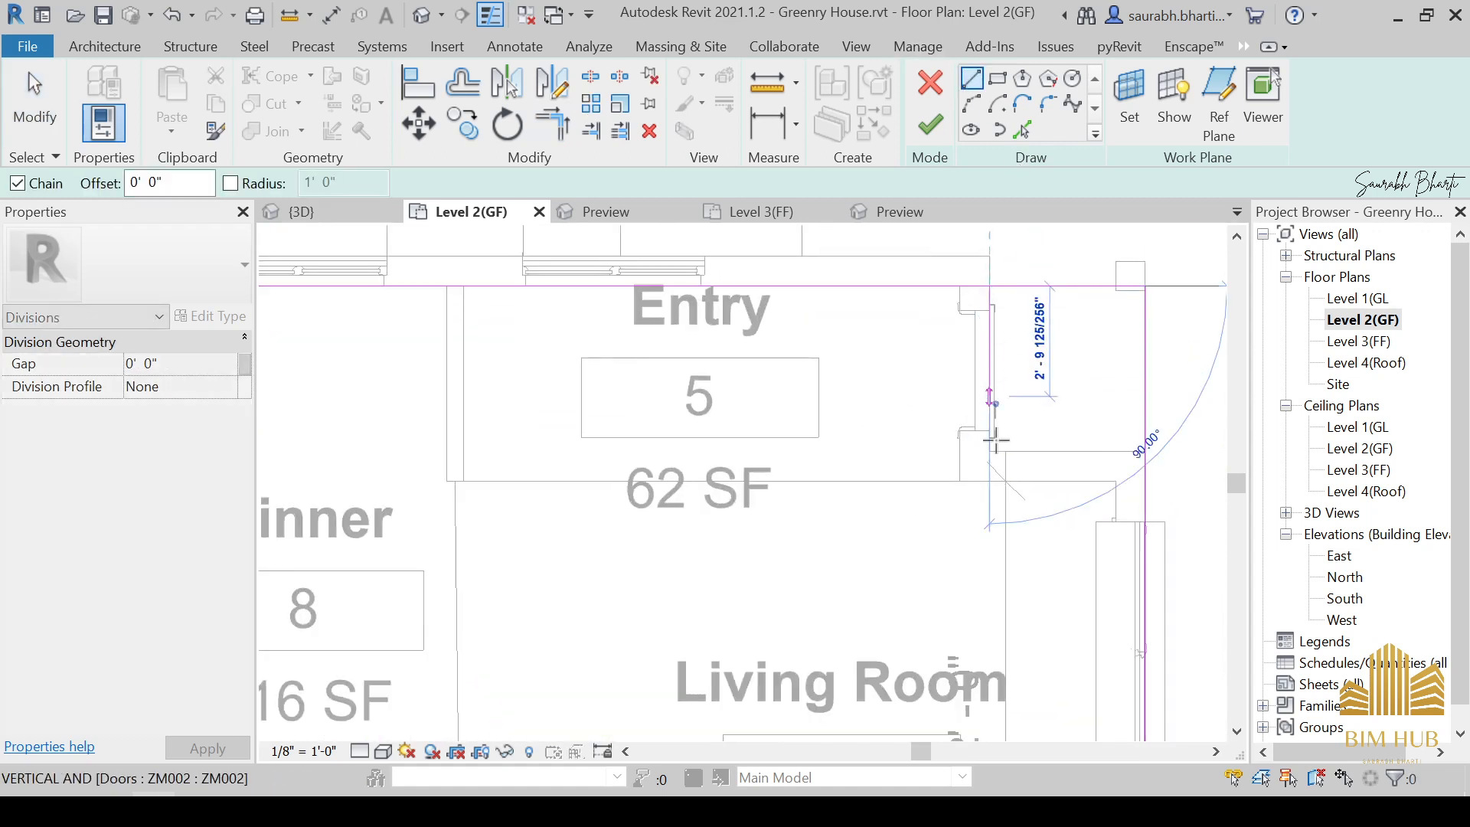
{"action": "left_click", "coordinate": [990, 450]}
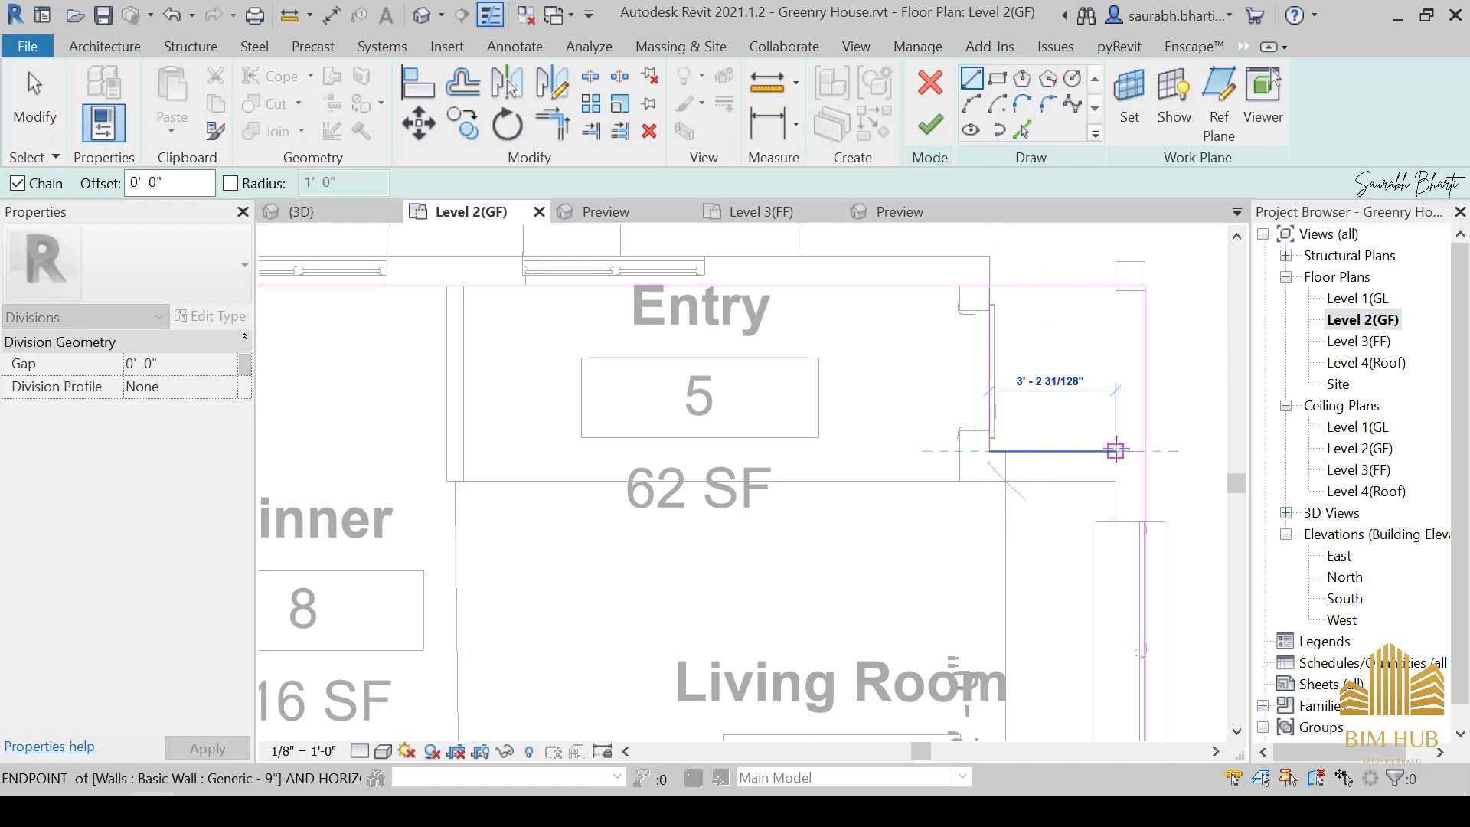
{"action": "left_click", "coordinate": [1143, 450]}
{"action": "key", "text": "Escape"}
{"action": "key", "text": "Escape"}
Trim the sketch lines at the entrance porch corners so the division boundary excludes the porch area.
{"action": "key", "text": "t"}
{"action": "key", "text": "r"}
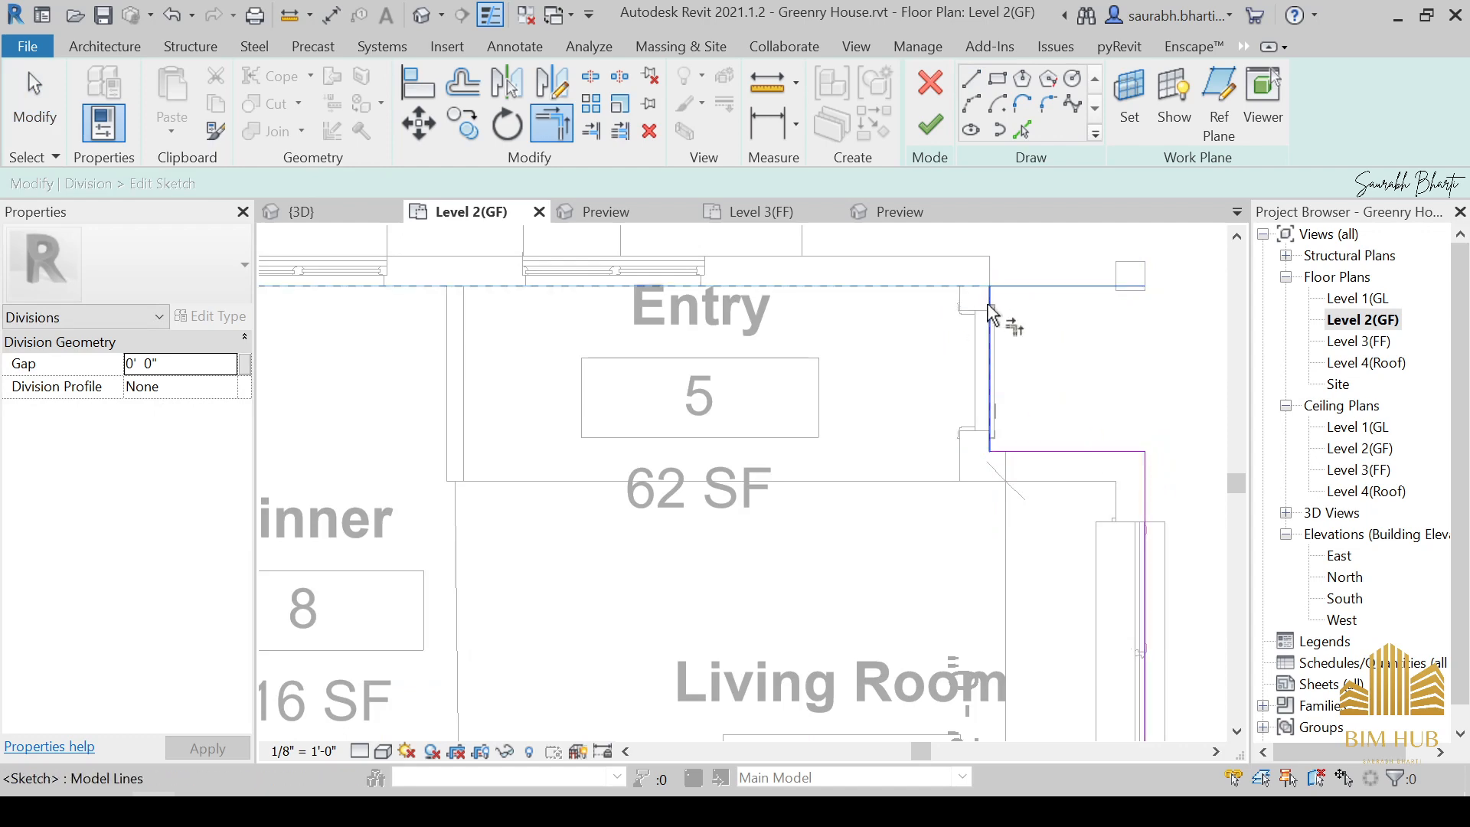
{"action": "scroll", "coordinate": [992, 314], "scroll_direction": "down", "scroll_amount": 5}
{"action": "scroll", "coordinate": [923, 383], "scroll_direction": "up", "scroll_amount": 1}
{"action": "middle_click_drag", "start_coordinate": [775, 492], "coordinate": [951, 500]}
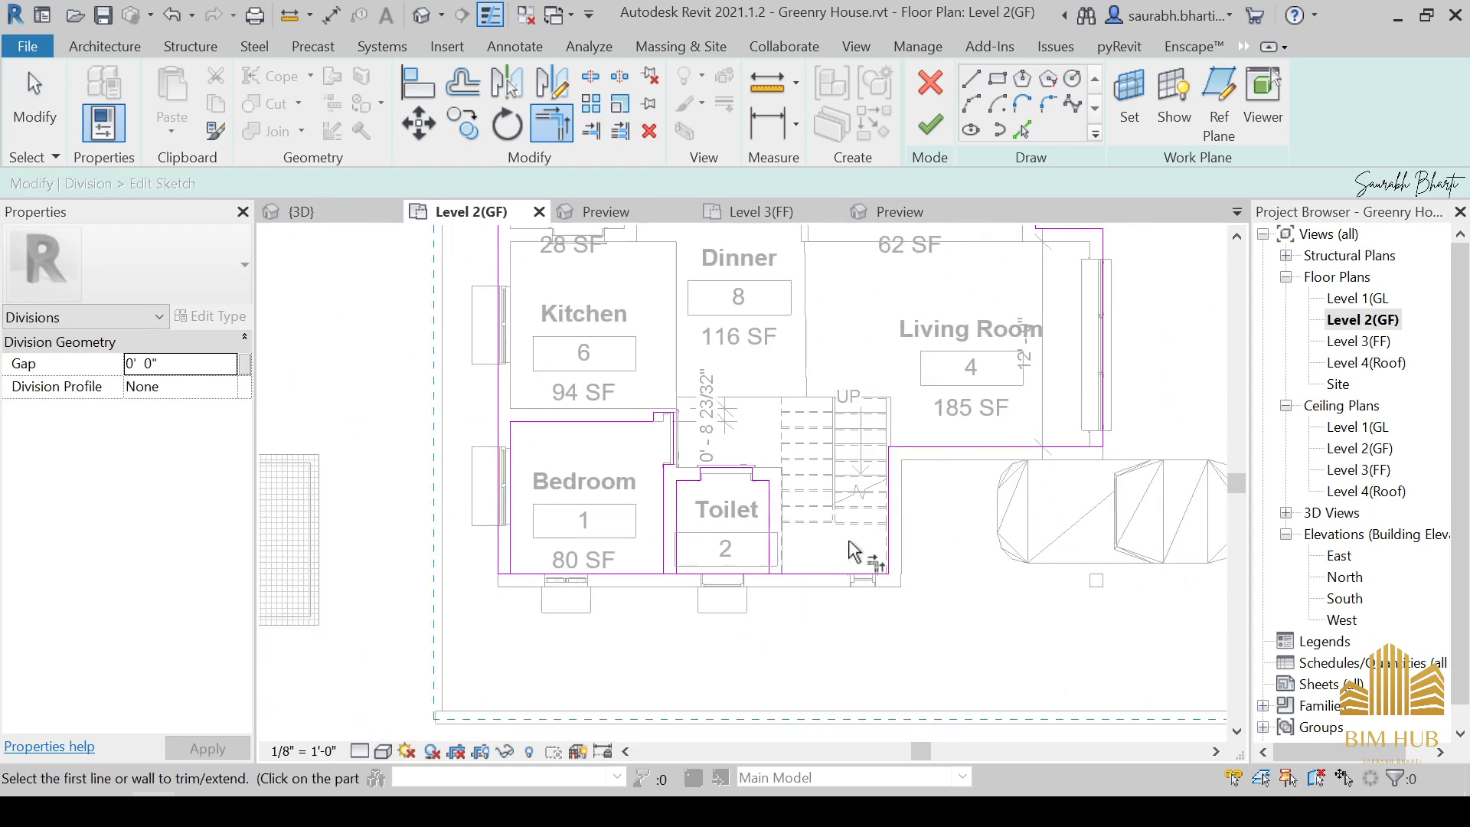
Shift the division line below the Bedroom and Toilet slightly outward so it clears the edges of the room divisions.
{"action": "middle_click_drag", "start_coordinate": [581, 429], "coordinate": [613, 517]}
{"action": "scroll", "coordinate": [624, 652], "scroll_direction": "up", "scroll_amount": 1}
{"action": "scroll", "coordinate": [627, 652], "scroll_direction": "up", "scroll_amount": 2}
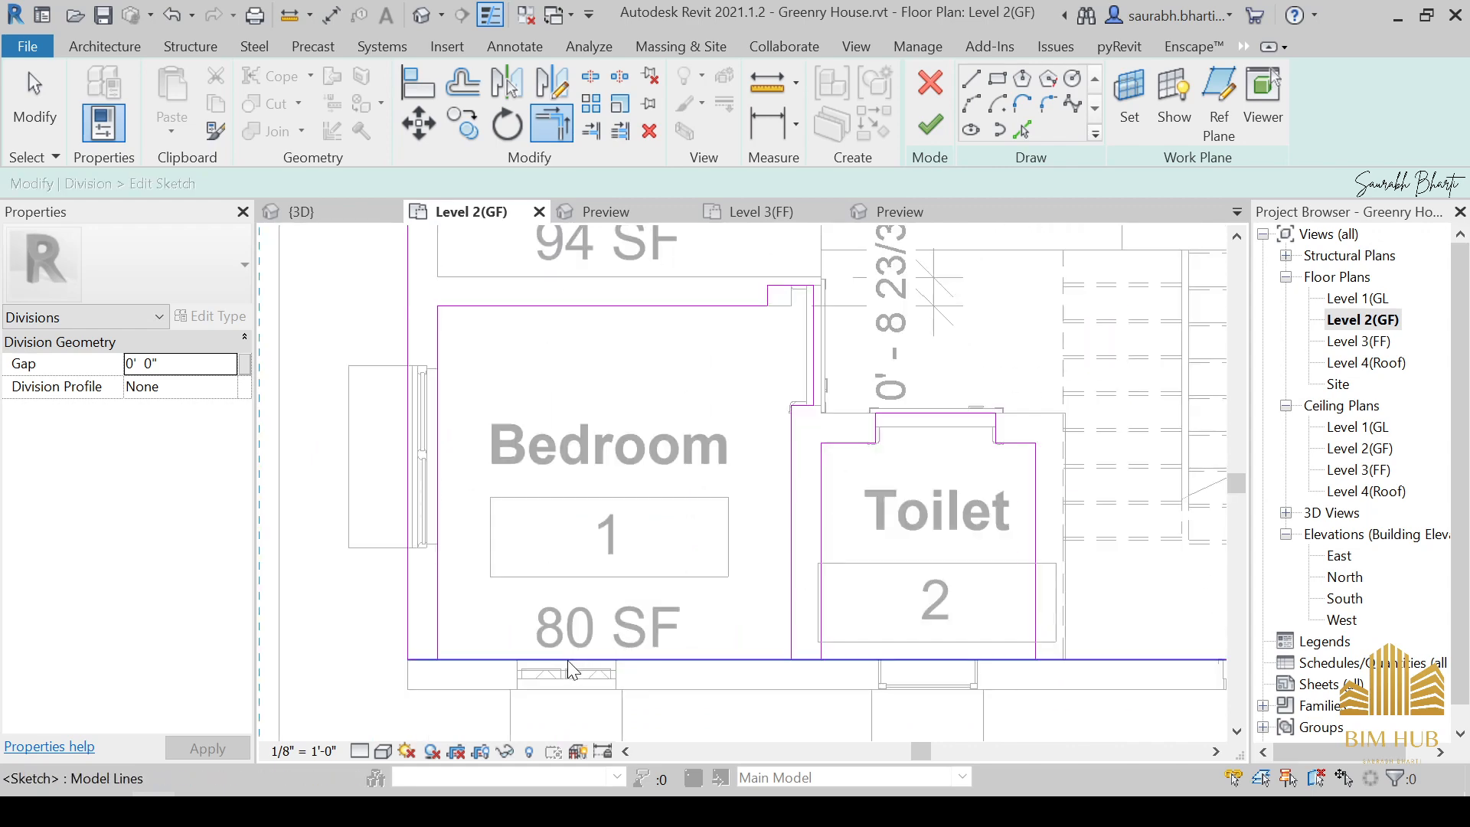
{"action": "scroll", "coordinate": [398, 674], "scroll_direction": "up", "scroll_amount": 1}
{"action": "key", "text": "Escape"}
{"action": "left_click", "coordinate": [390, 660]}
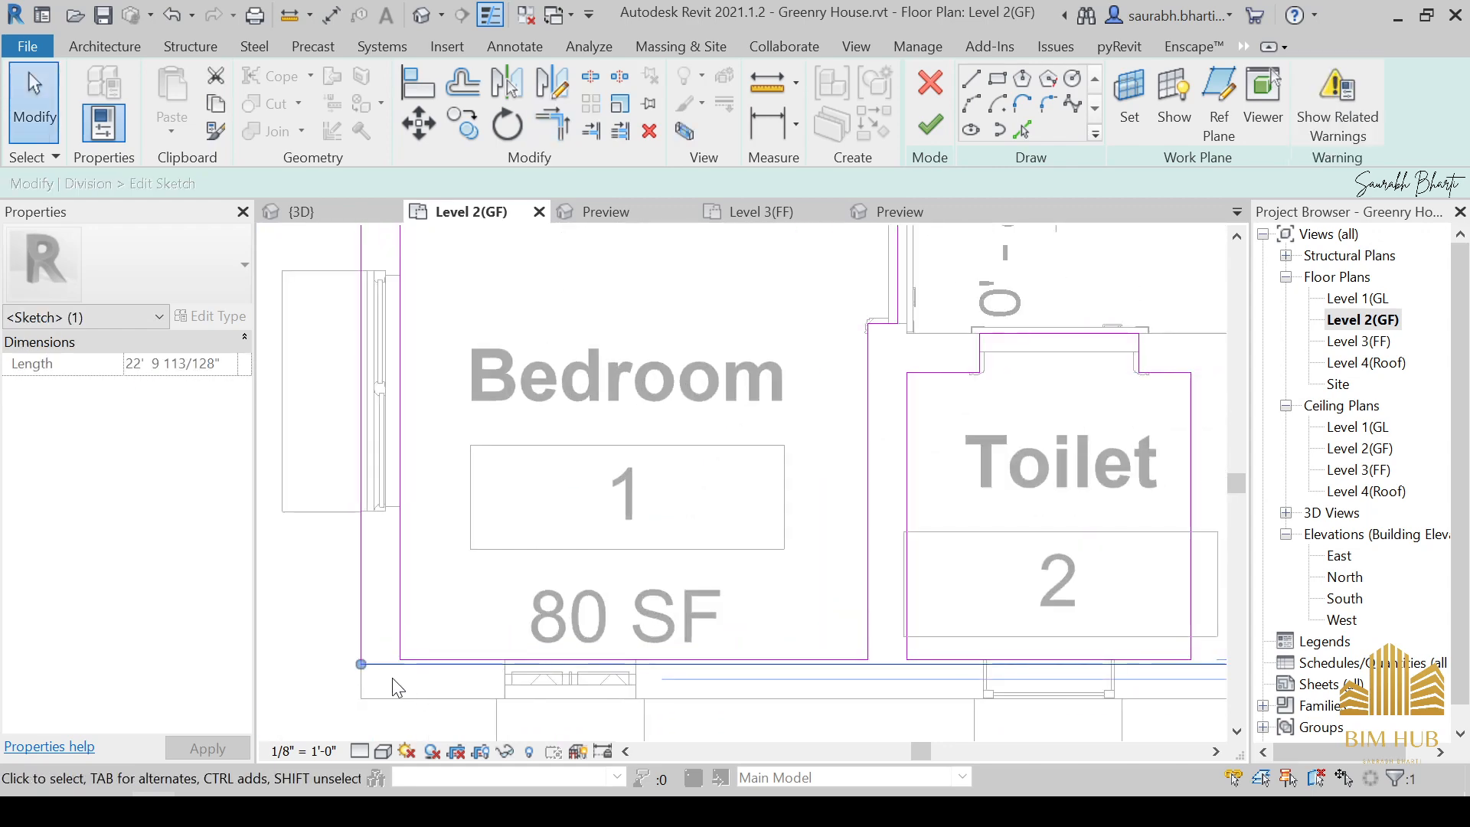
{"action": "key", "text": "Escape"}
Move the division line along the Kitchen and Bedroom's exterior wall to within the wall's thickness, clear of the Bedroom division's edge.
{"action": "scroll", "coordinate": [540, 632], "scroll_direction": "down", "scroll_amount": 1}
{"action": "scroll", "coordinate": [587, 601], "scroll_direction": "down", "scroll_amount": 1}
{"action": "middle_click_drag", "start_coordinate": [753, 447], "coordinate": [764, 530]}
{"action": "middle_click_drag", "start_coordinate": [594, 287], "coordinate": [598, 358]}
{"action": "scroll", "coordinate": [585, 442], "scroll_direction": "down", "scroll_amount": 2}
{"action": "middle_click_drag", "start_coordinate": [566, 441], "coordinate": [555, 472]}
{"action": "scroll", "coordinate": [556, 472], "scroll_direction": "down", "scroll_amount": 4}
{"action": "scroll", "coordinate": [558, 435], "scroll_direction": "up", "scroll_amount": 2}
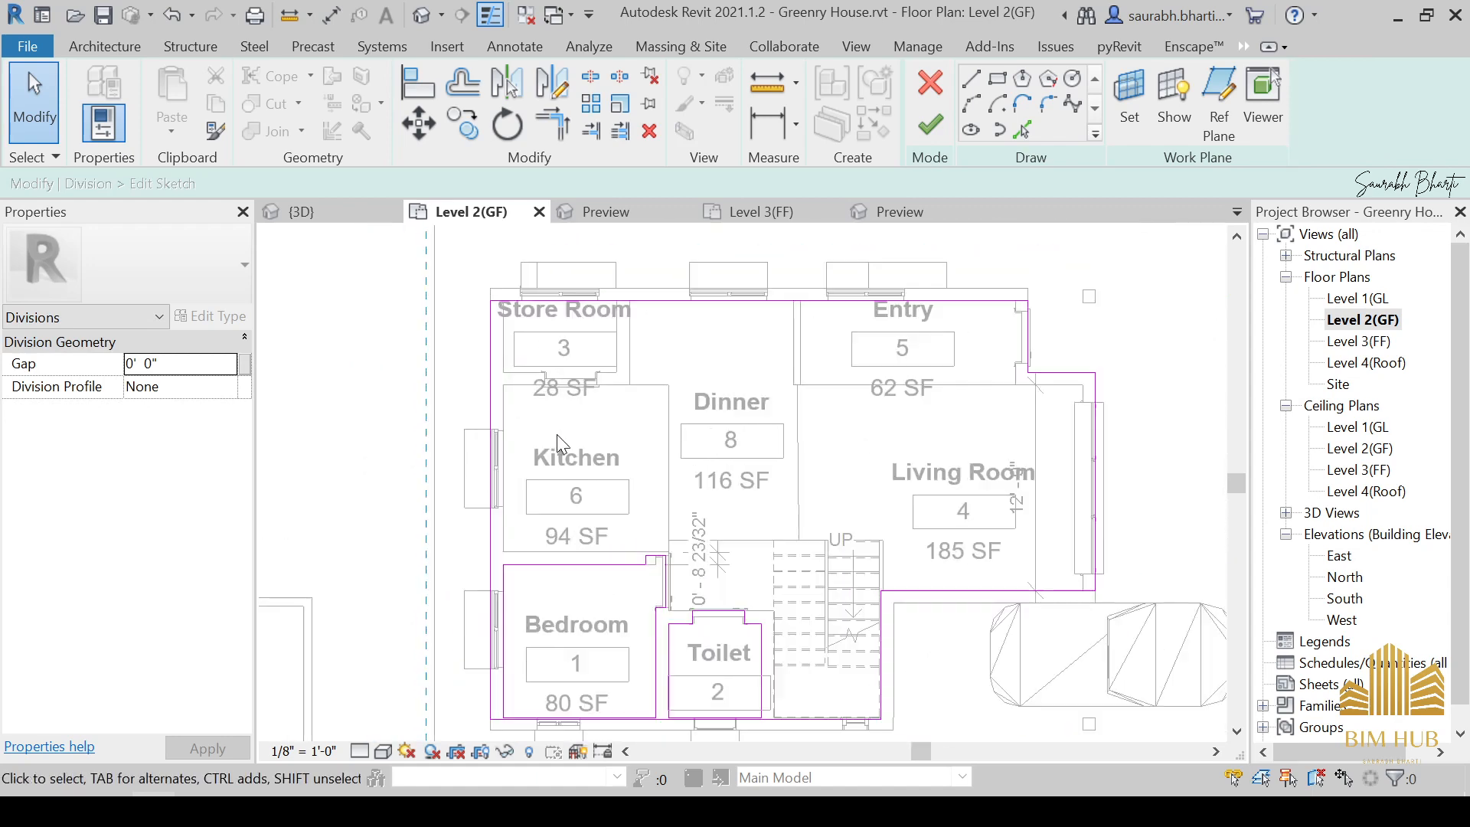
{"action": "left_click", "coordinate": [504, 465]}
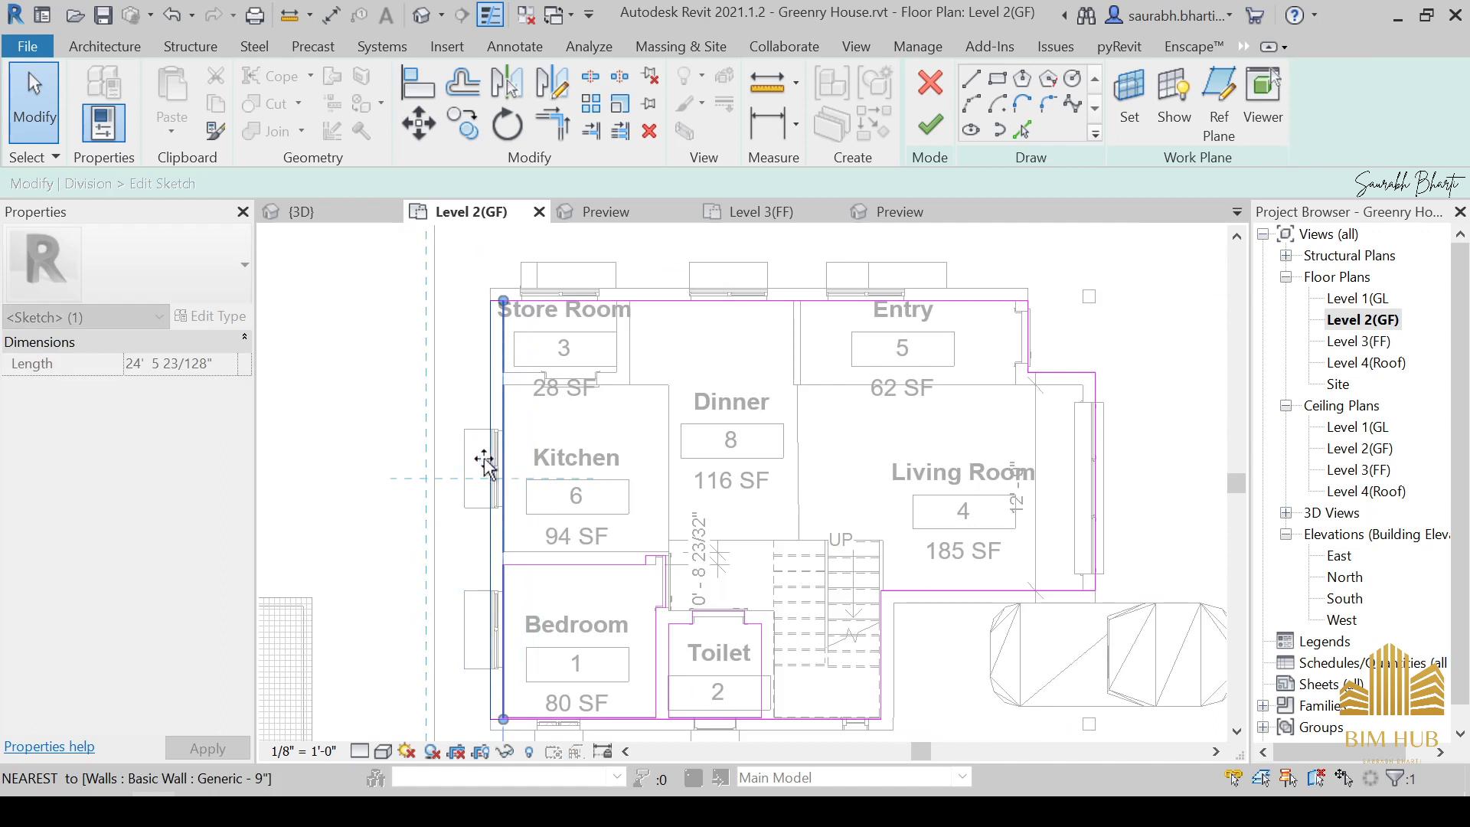
{"action": "scroll", "coordinate": [488, 467], "scroll_direction": "up", "scroll_amount": 2}
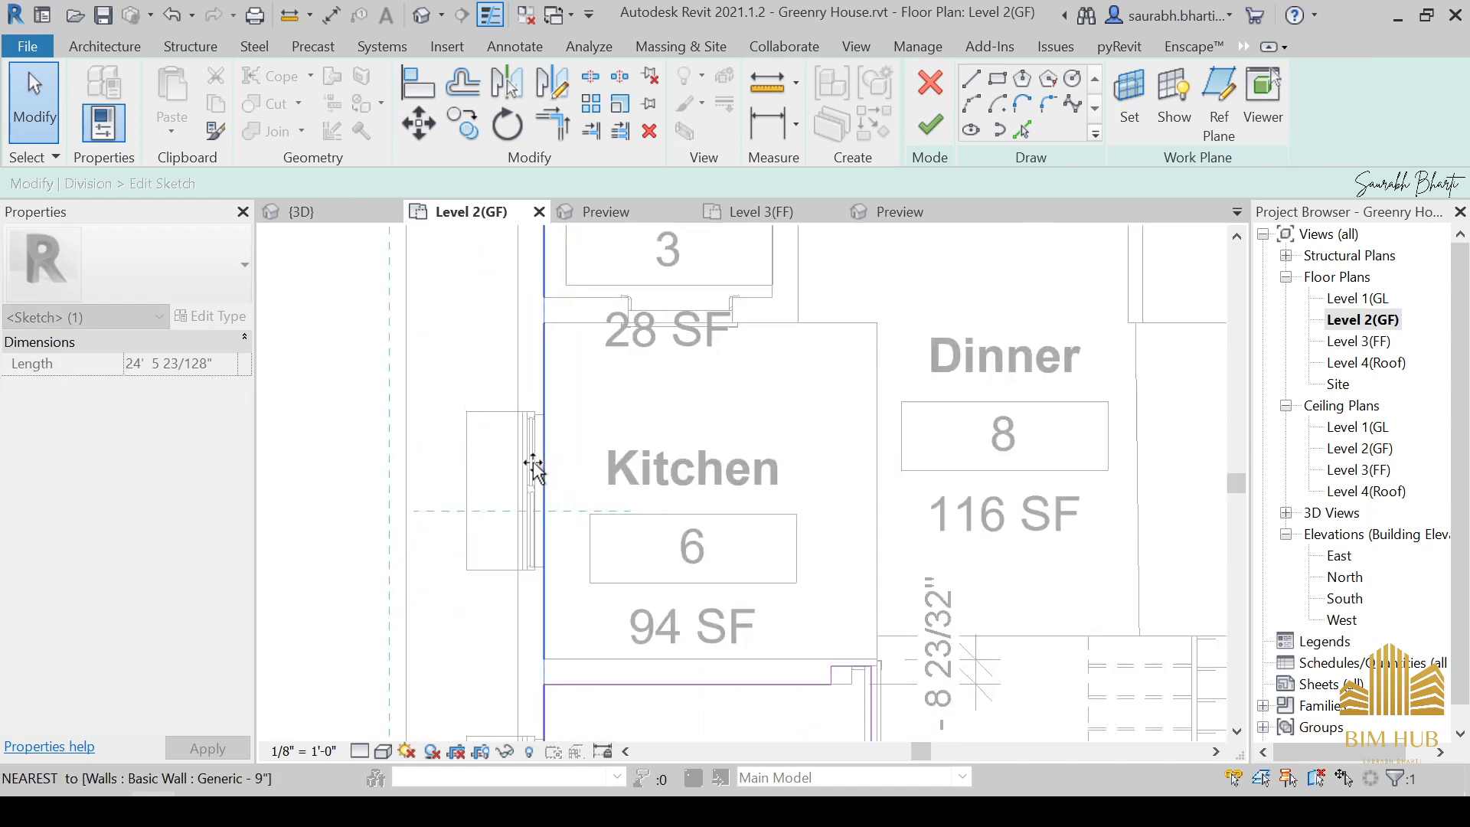
{"action": "scroll", "coordinate": [525, 437], "scroll_direction": "up", "scroll_amount": 2}
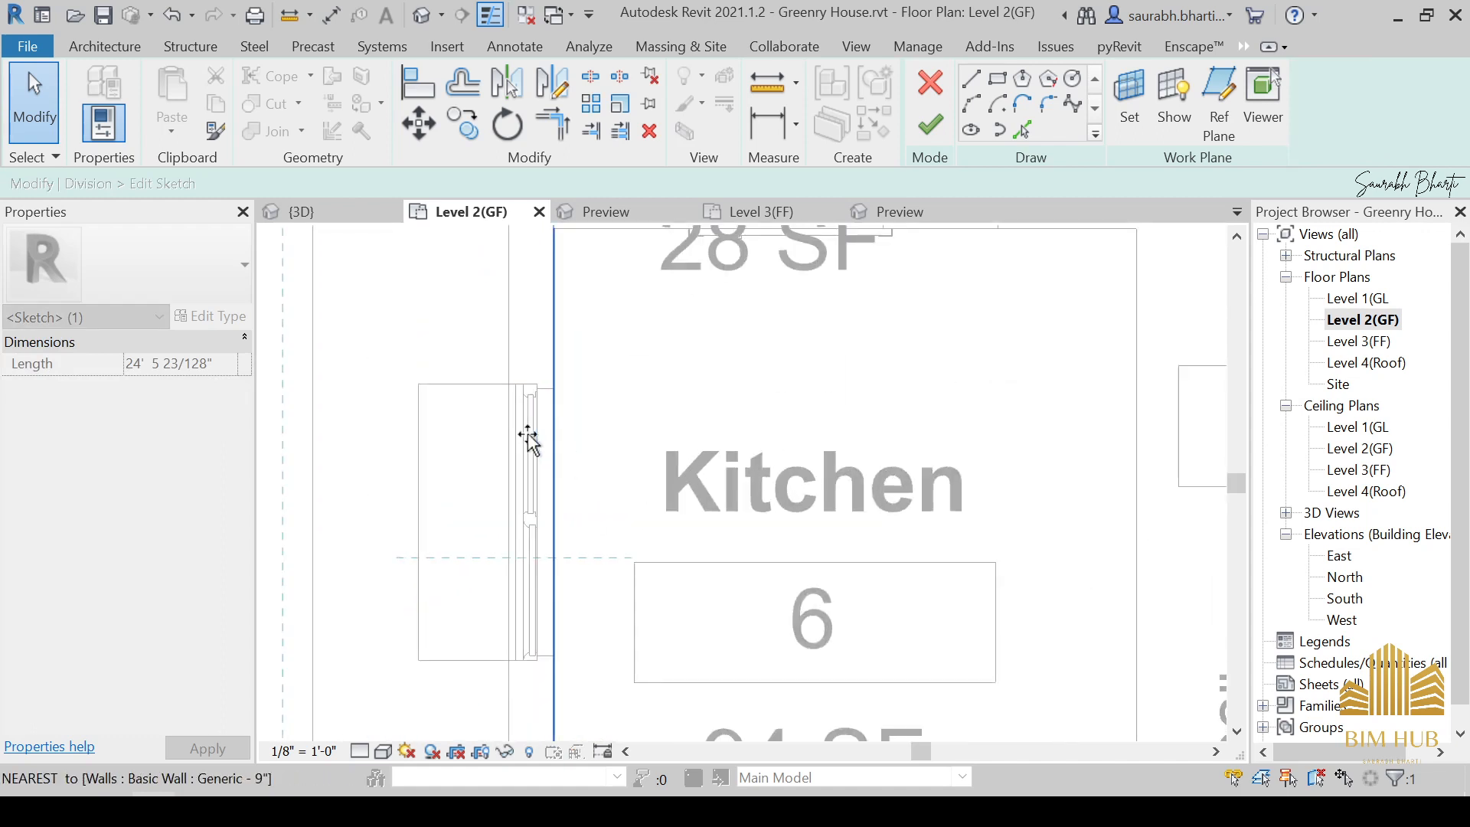
{"action": "left_click_drag", "start_coordinate": [527, 434], "coordinate": [528, 437]}
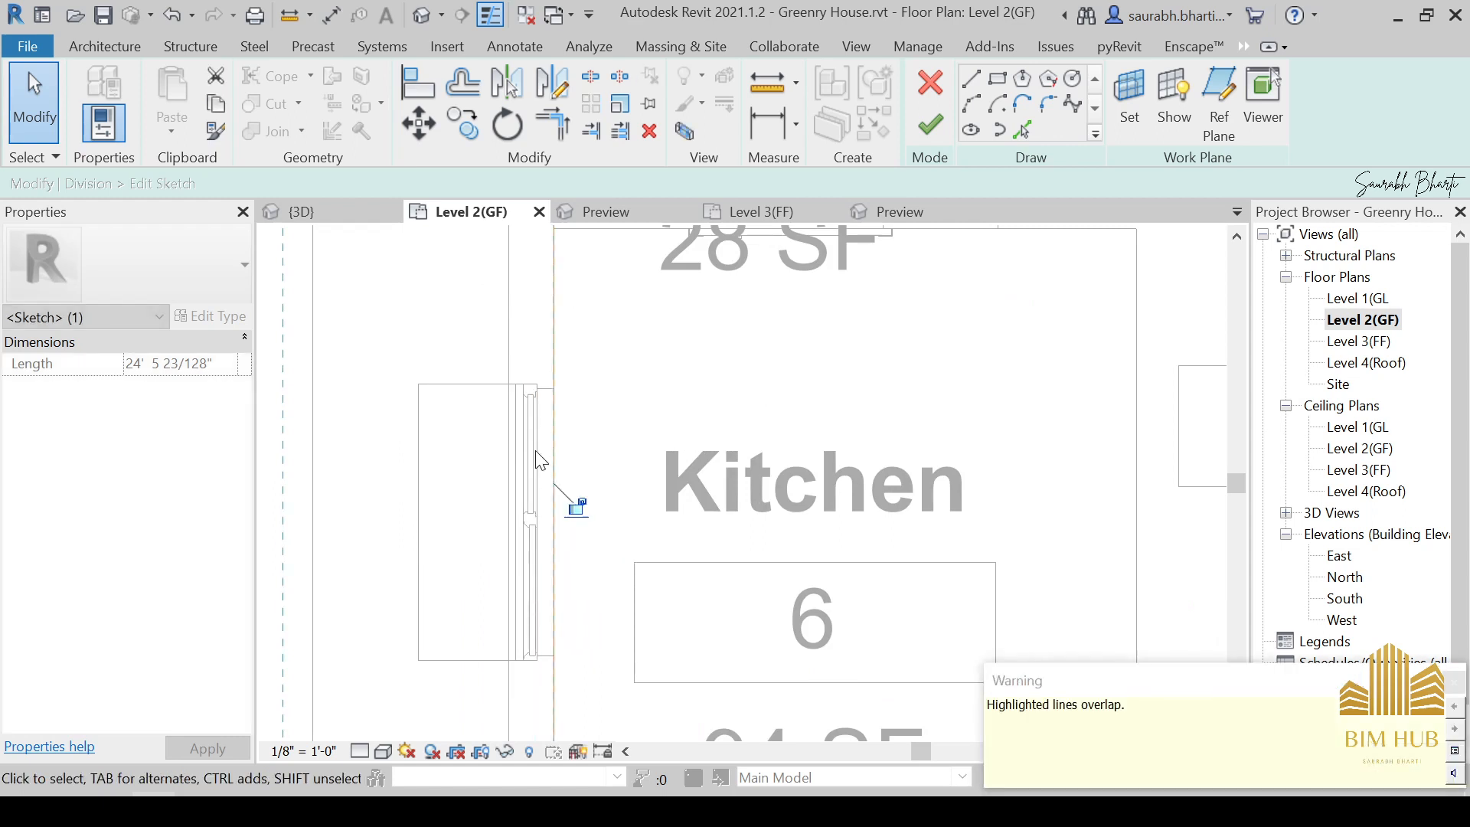
{"action": "scroll", "coordinate": [526, 479], "scroll_direction": "up", "scroll_amount": 2}
{"action": "left_click_drag", "start_coordinate": [542, 529], "coordinate": [544, 525]}
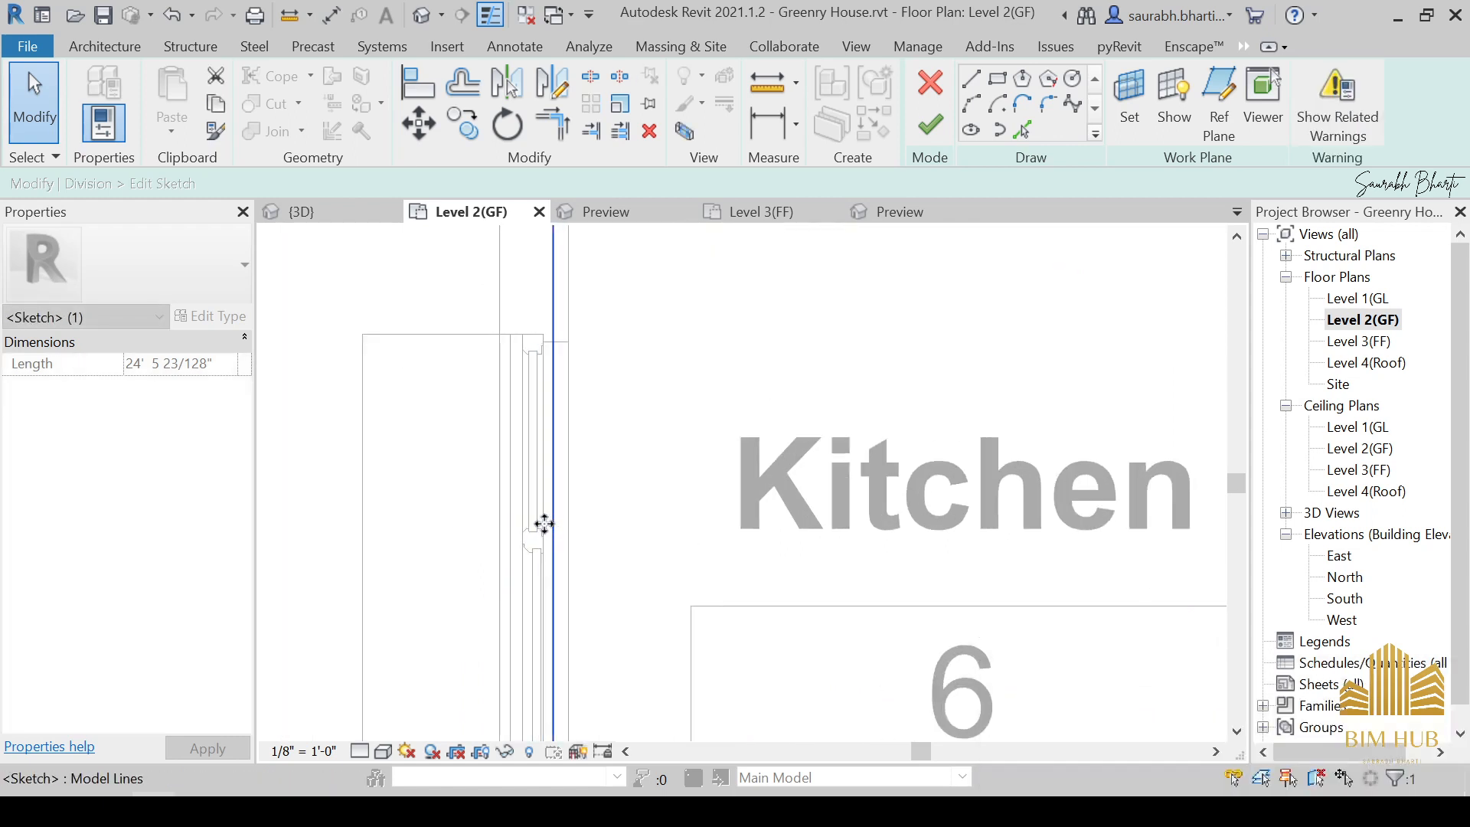
Finish the division sketch and the slab's division, and switch to the 3D view.
{"action": "scroll", "coordinate": [544, 525], "scroll_direction": "down", "scroll_amount": 6}
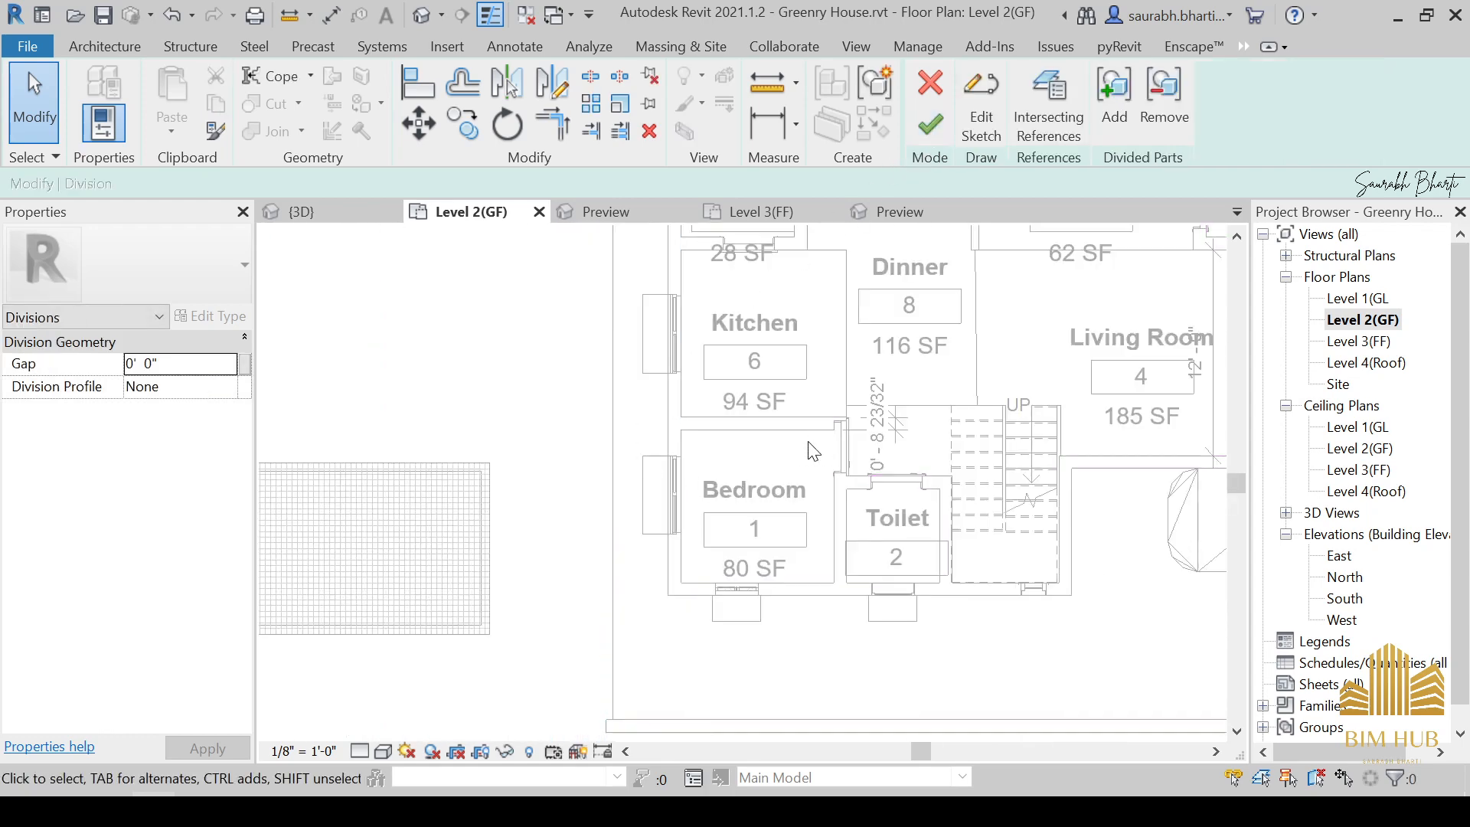
{"action": "scroll", "coordinate": [809, 444], "scroll_direction": "down", "scroll_amount": 2}
{"action": "left_click", "coordinate": [929, 126]}
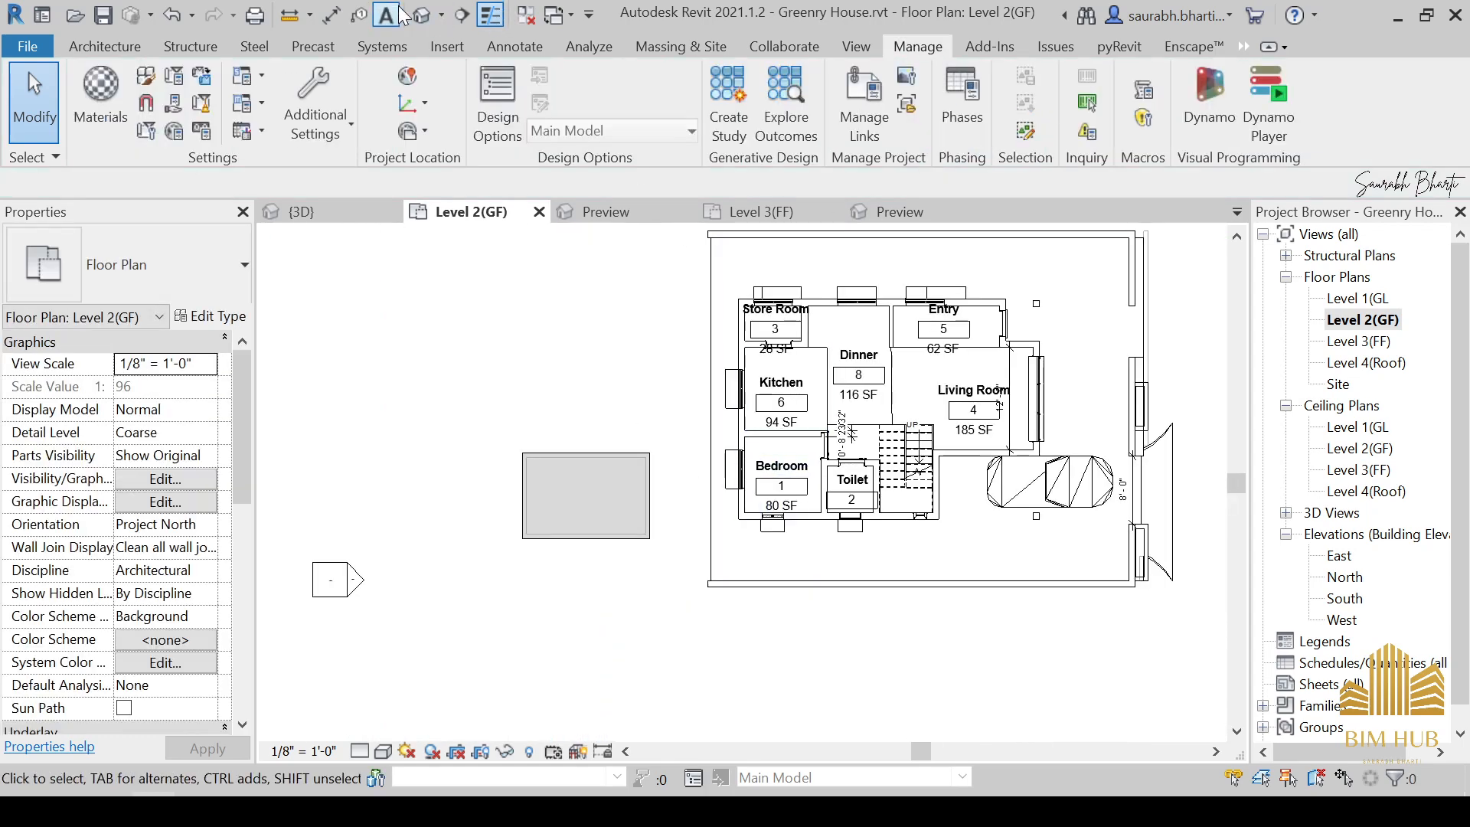
{"action": "left_click", "coordinate": [421, 14]}
Open the outdoor slab part's division for editing from the front gate area and switch to the Level 2(GF) floor plan.
{"action": "middle_click_drag", "start_coordinate": [591, 436], "coordinate": [874, 573], "text": "shift"}
{"action": "scroll", "coordinate": [874, 573], "scroll_direction": "up", "scroll_amount": 3}
{"action": "middle_click_drag", "start_coordinate": [662, 545], "coordinate": [739, 547], "text": "shift"}
{"action": "scroll", "coordinate": [708, 481], "scroll_direction": "up", "scroll_amount": 1}
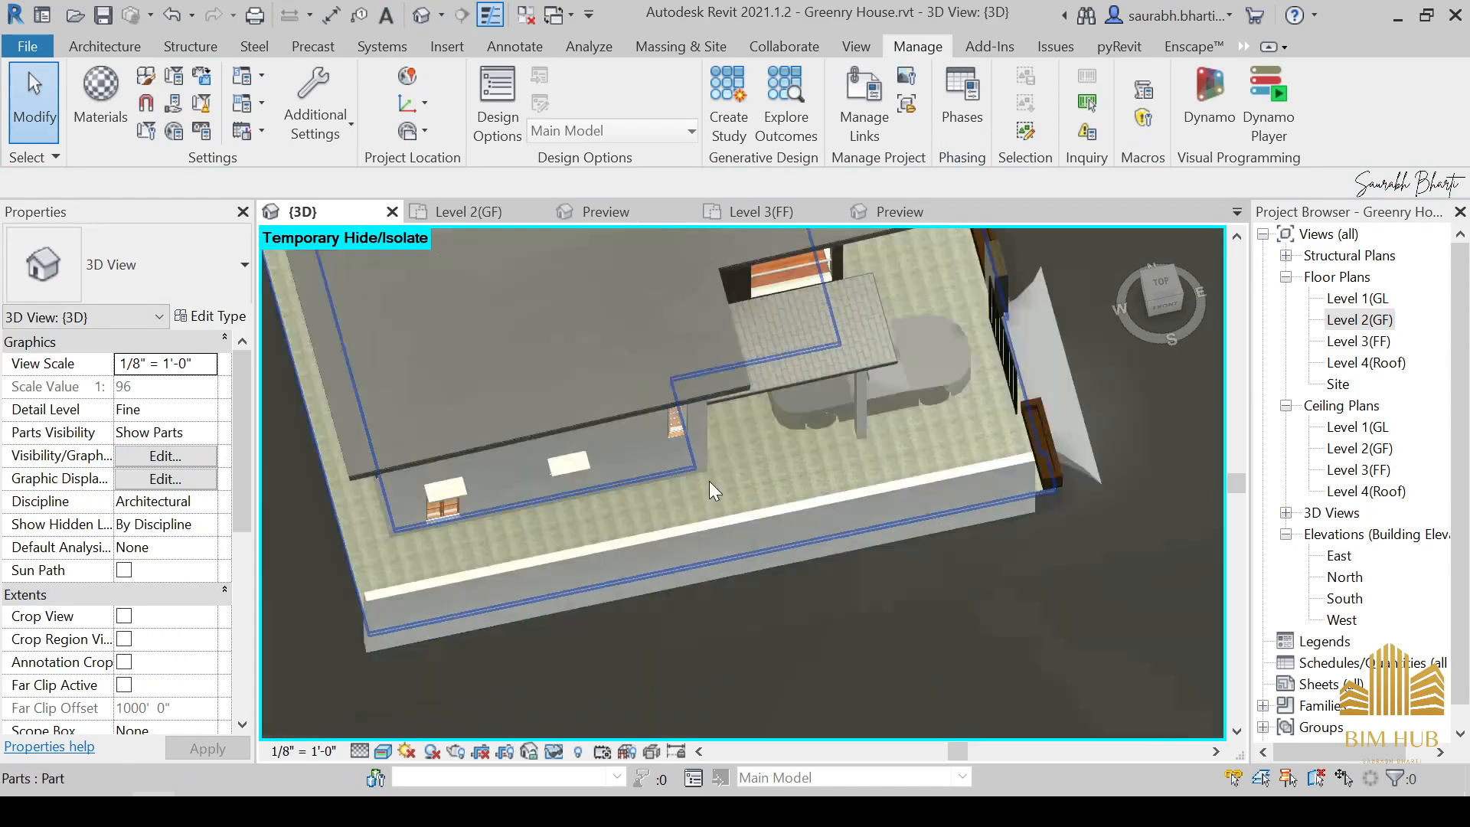
{"action": "middle_click_drag", "start_coordinate": [709, 481], "coordinate": [846, 337], "text": "shift"}
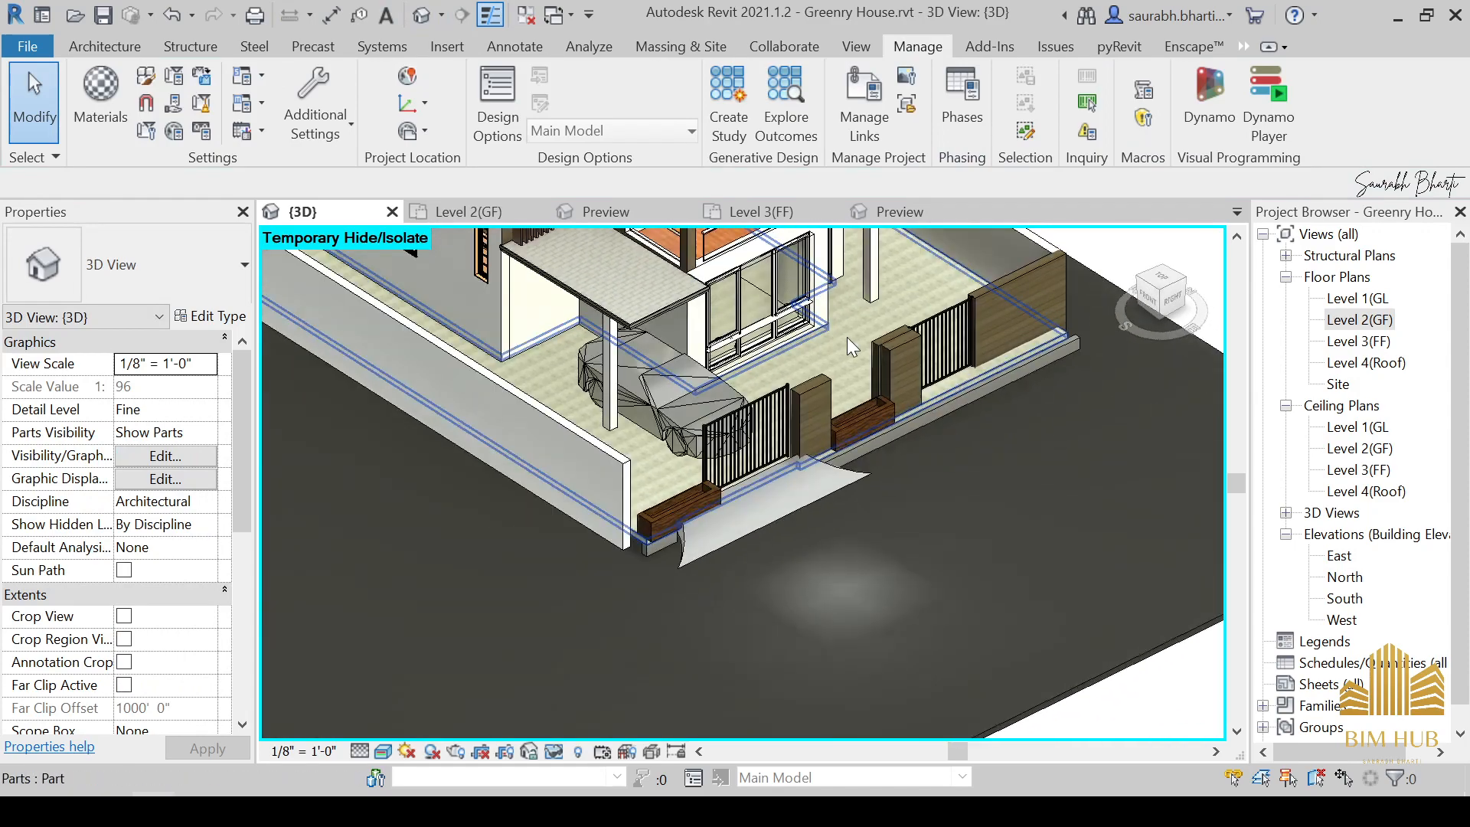
{"action": "scroll", "coordinate": [847, 337], "scroll_direction": "up", "scroll_amount": 3}
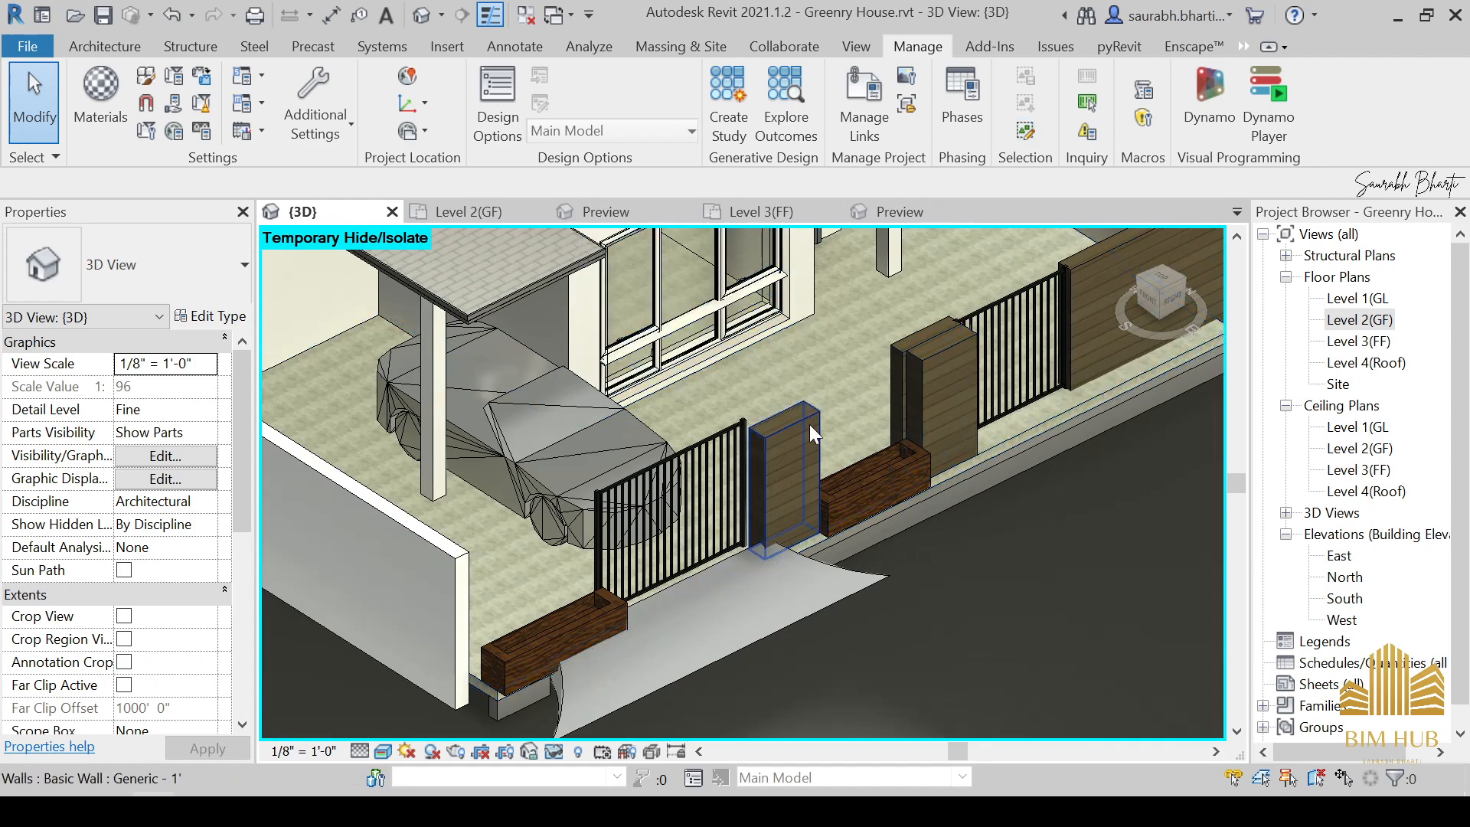
{"action": "left_click", "coordinate": [855, 453]}
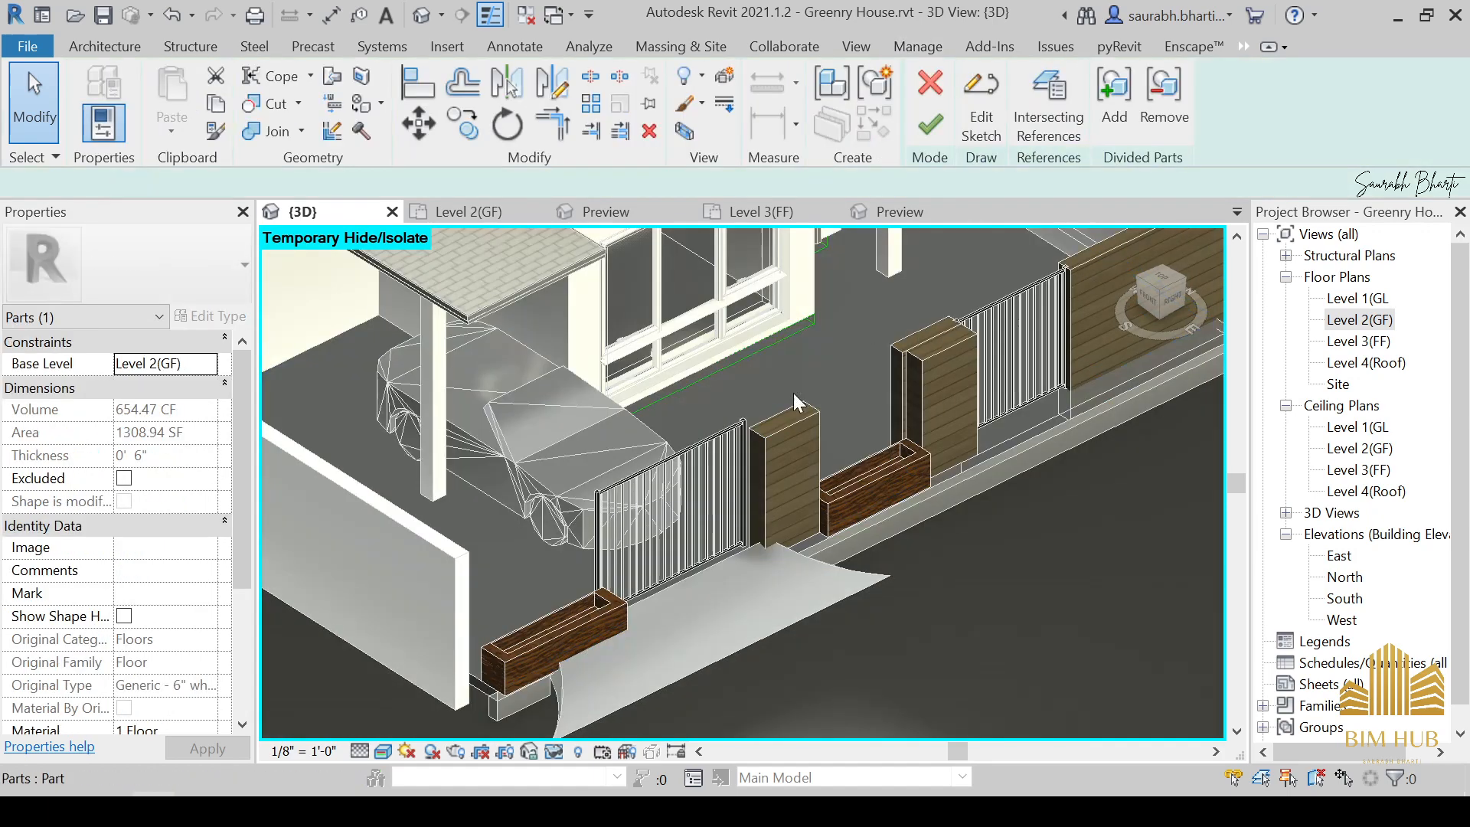
{"action": "middle_click_drag", "start_coordinate": [583, 492], "coordinate": [693, 547], "text": "shift"}
{"action": "double_click", "coordinate": [1346, 323]}
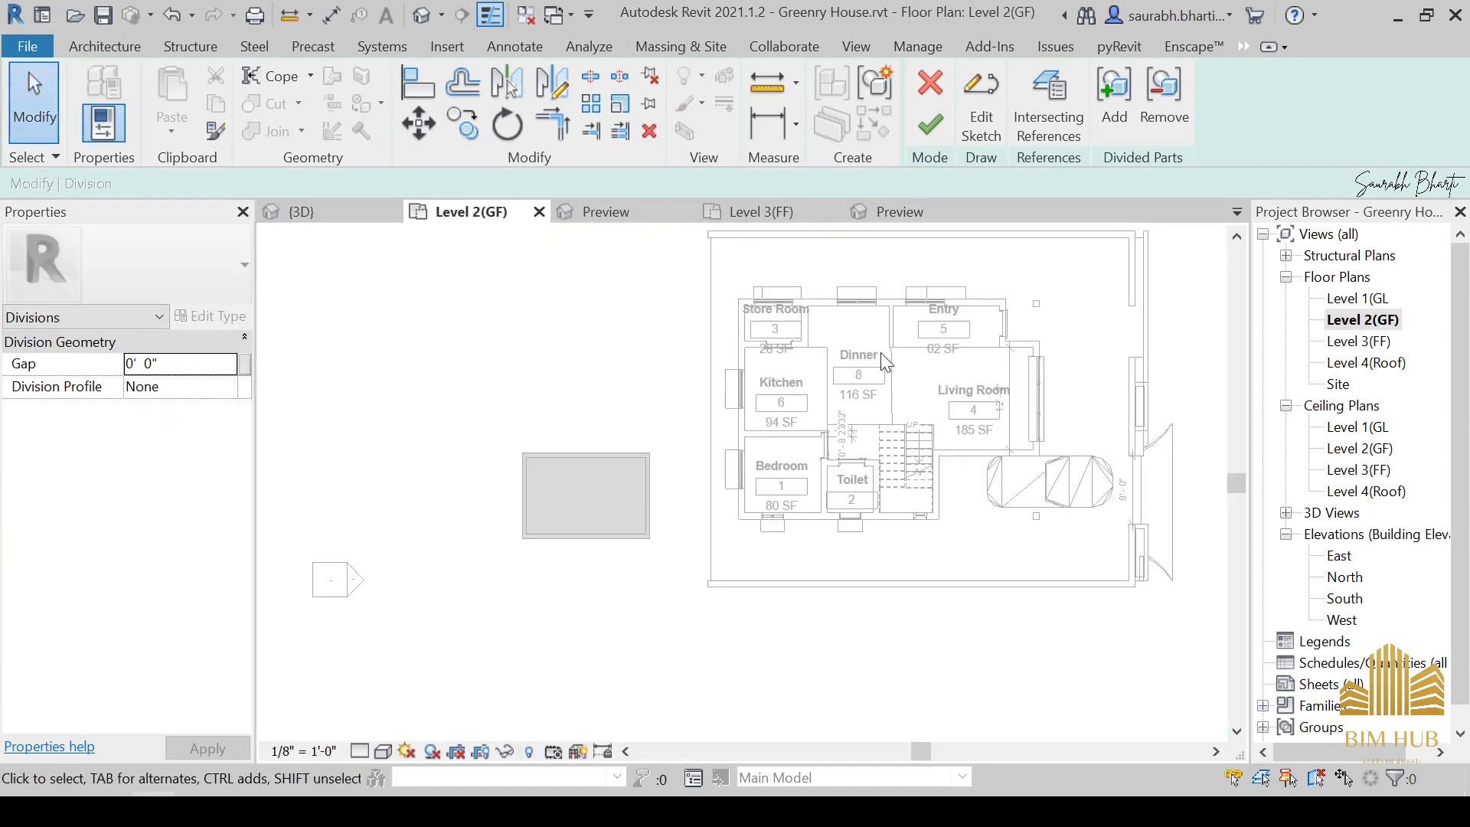
Leave the outdoor slab part's division editing in the Level 2(GF) floor plan, keeping the division lines as drawn.
{"action": "scroll", "coordinate": [871, 425], "scroll_direction": "up", "scroll_amount": 2}
{"action": "middle_click_drag", "start_coordinate": [872, 422], "coordinate": [755, 463]}
{"action": "scroll", "coordinate": [949, 335], "scroll_direction": "up", "scroll_amount": 1}
{"action": "scroll", "coordinate": [960, 283], "scroll_direction": "down", "scroll_amount": 2}
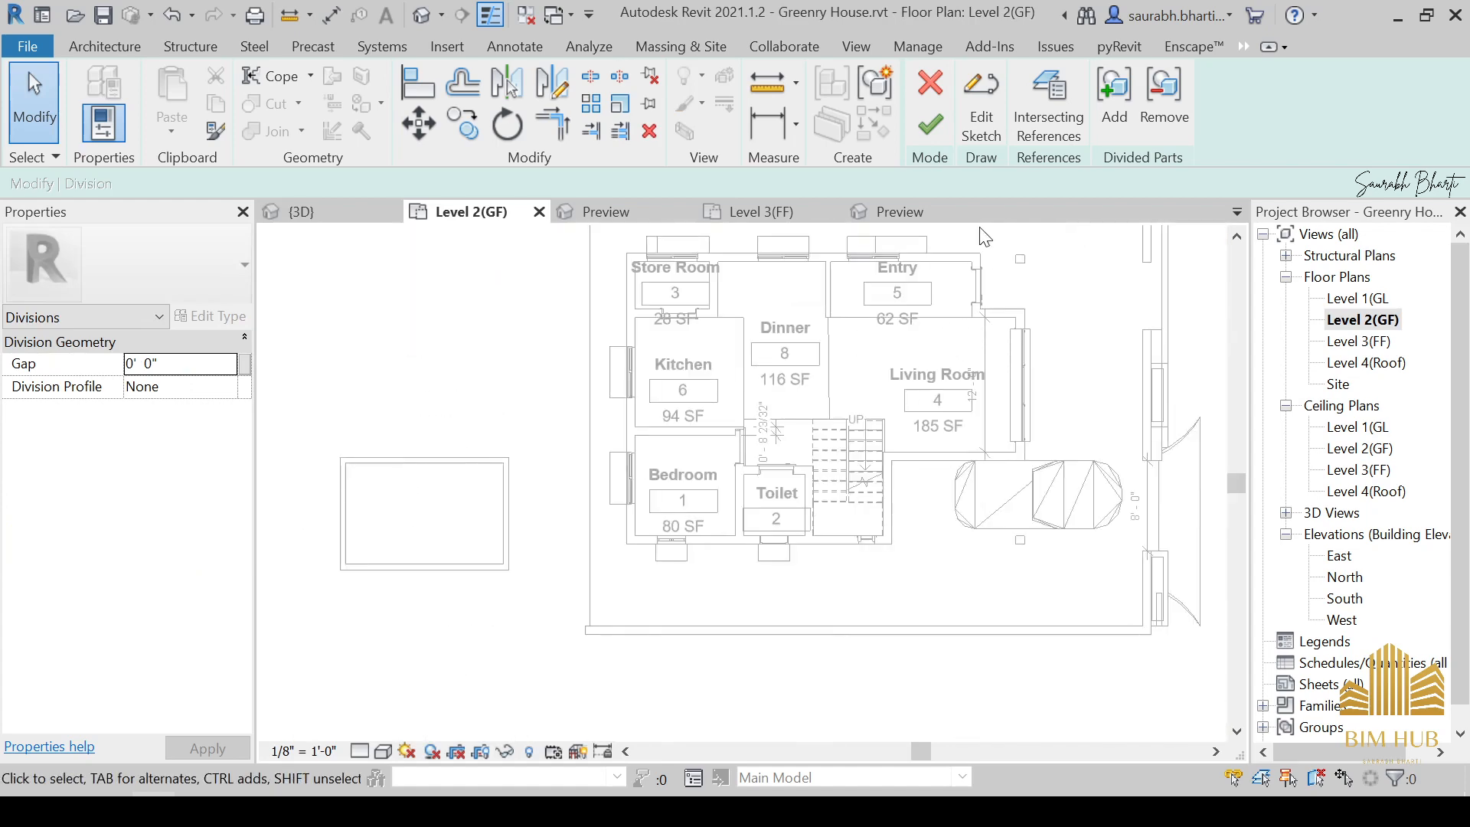
{"action": "left_click", "coordinate": [982, 129]}
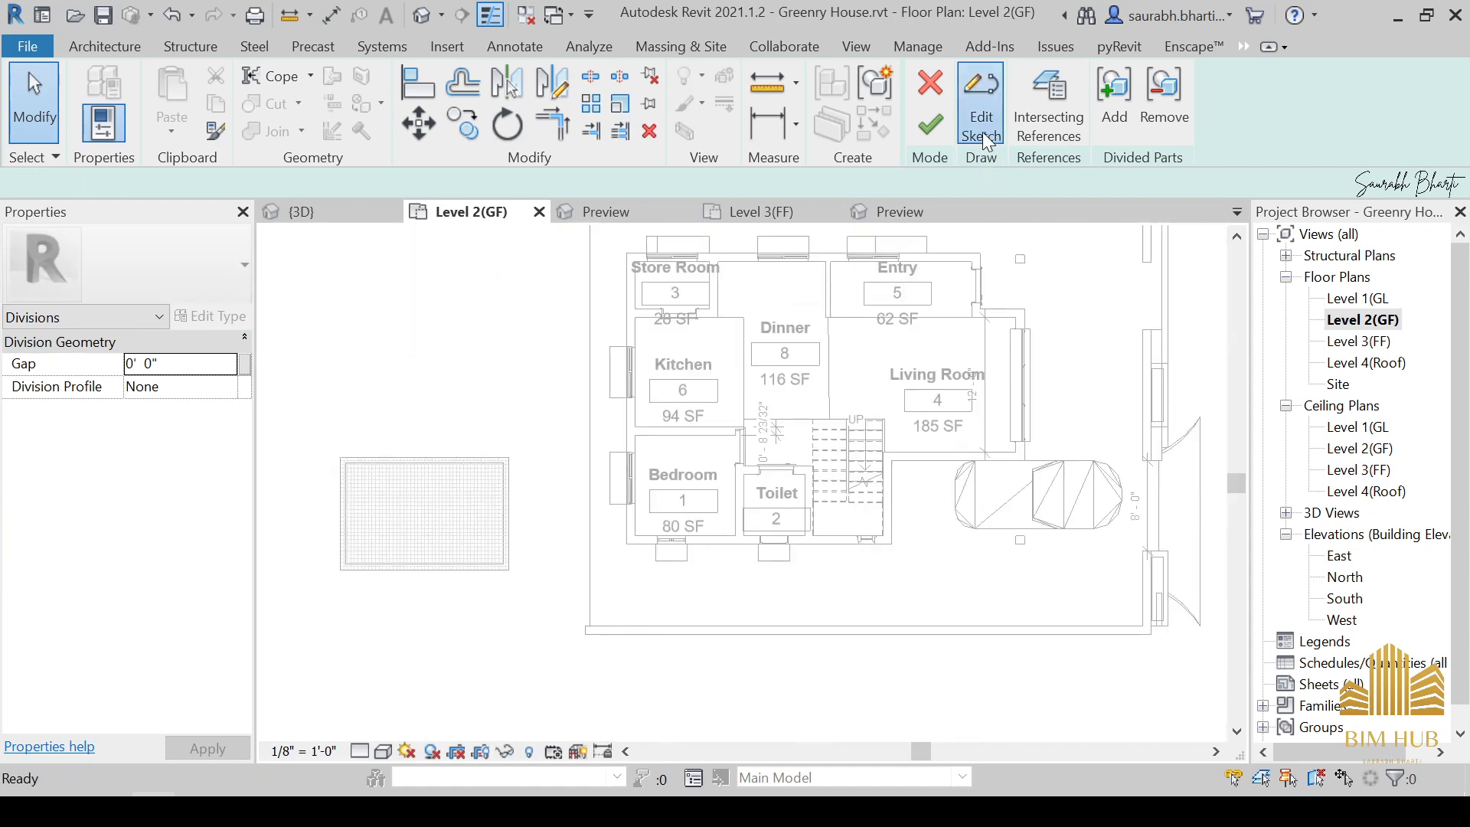
{"action": "left_click", "coordinate": [932, 94]}
{"action": "left_click", "coordinate": [930, 124]}
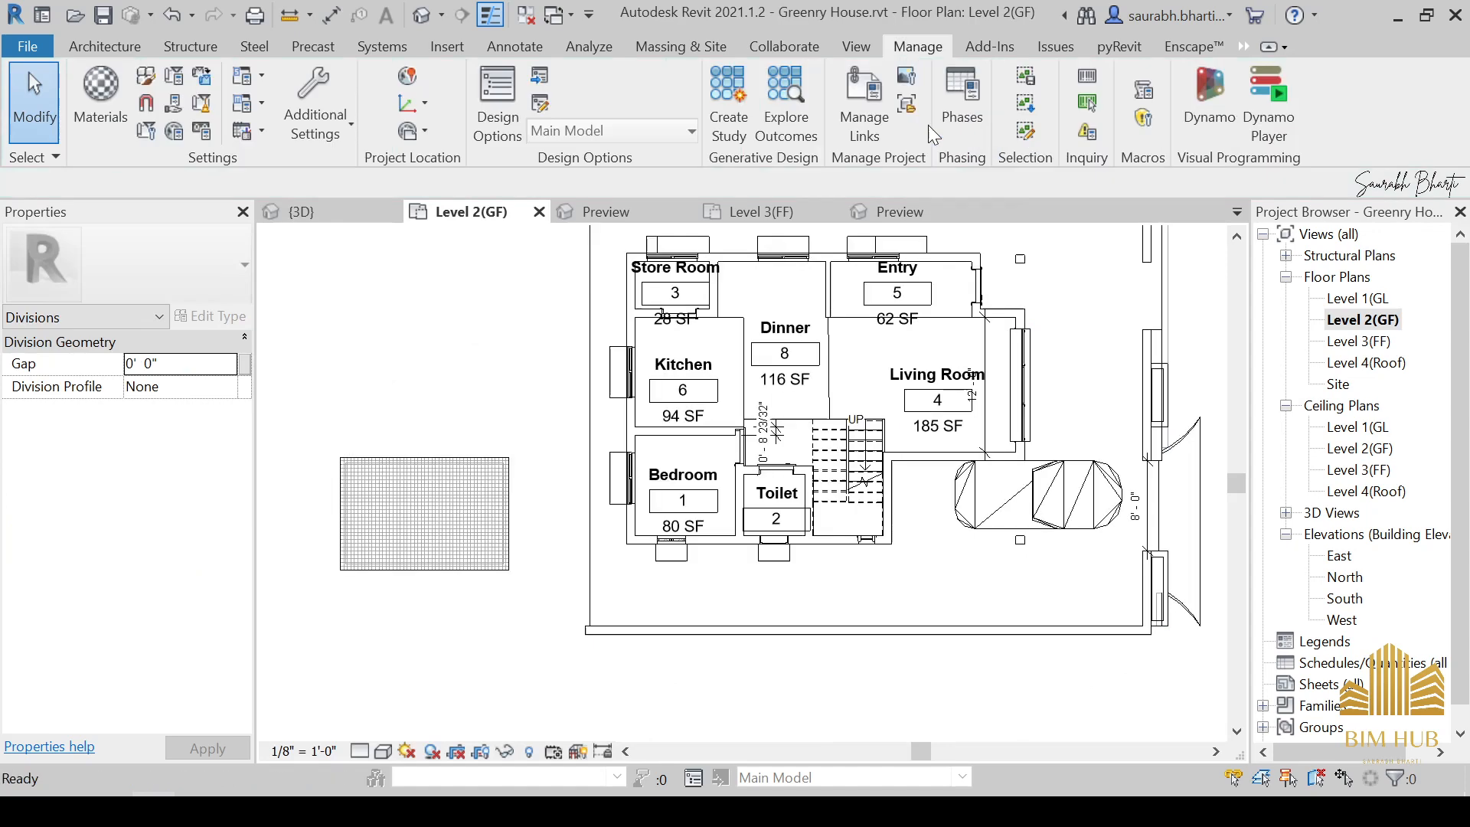
Temporarily hide the exterior wall running below the Bedroom, Toilet and stairs in the Level 2(GF) floor plan.
{"action": "scroll", "coordinate": [942, 309], "scroll_direction": "up", "scroll_amount": 1}
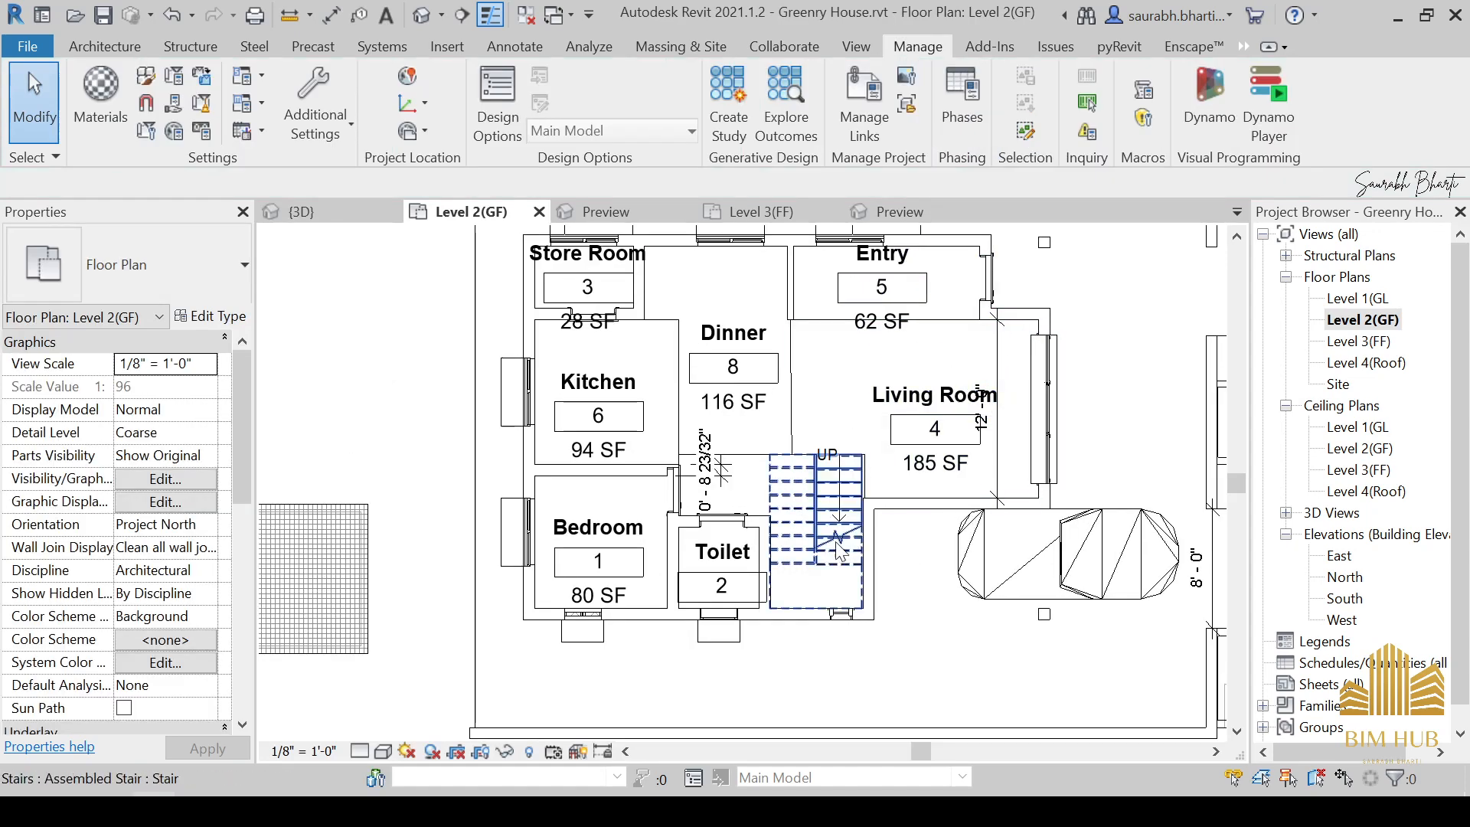
{"action": "scroll", "coordinate": [793, 628], "scroll_direction": "up", "scroll_amount": 3}
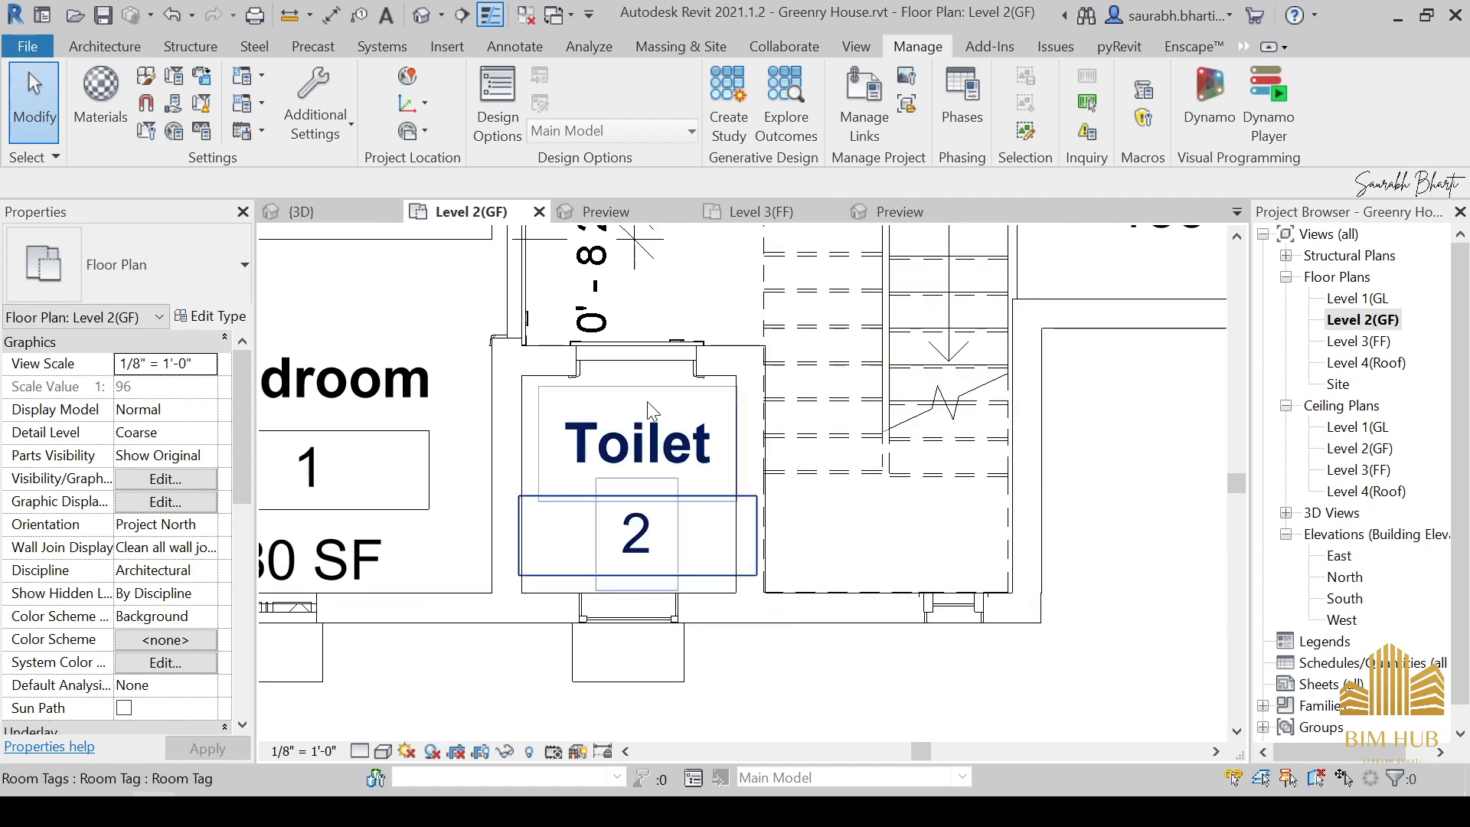
{"action": "scroll", "coordinate": [646, 401], "scroll_direction": "down", "scroll_amount": 3}
{"action": "left_click", "coordinate": [553, 512]}
{"action": "key", "text": "h"}
{"action": "key", "text": "h"}
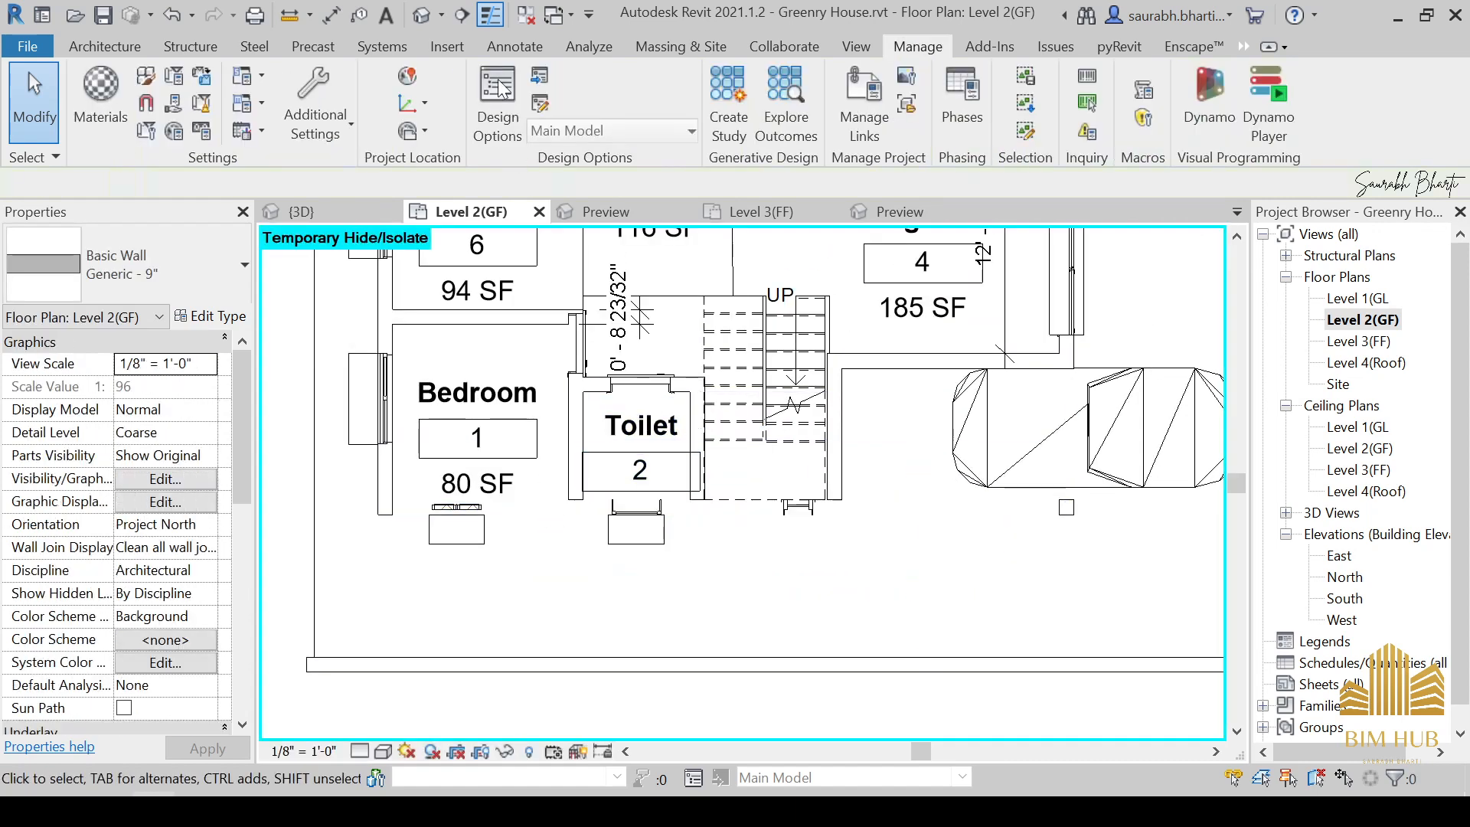
Switch to the 3D view and temporarily hide the house's exterior wall beside the car.
{"action": "left_click", "coordinate": [421, 15]}
{"action": "middle_click_drag", "start_coordinate": [526, 530], "coordinate": [420, 384], "text": "shift"}
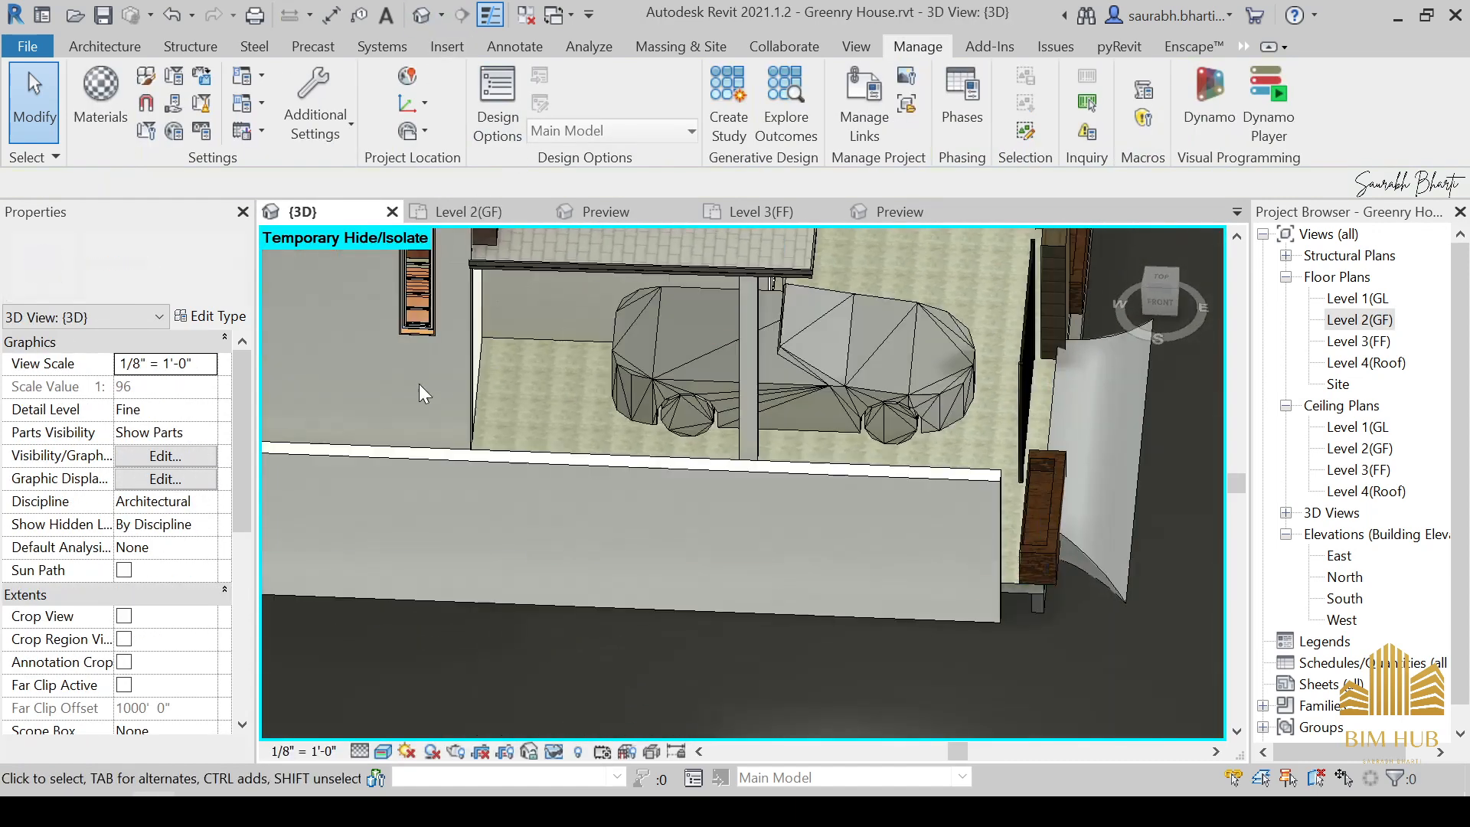
{"action": "scroll", "coordinate": [419, 383], "scroll_direction": "up", "scroll_amount": 1}
{"action": "left_click", "coordinate": [480, 374]}
{"action": "key", "text": "h"}
{"action": "key", "text": "h"}
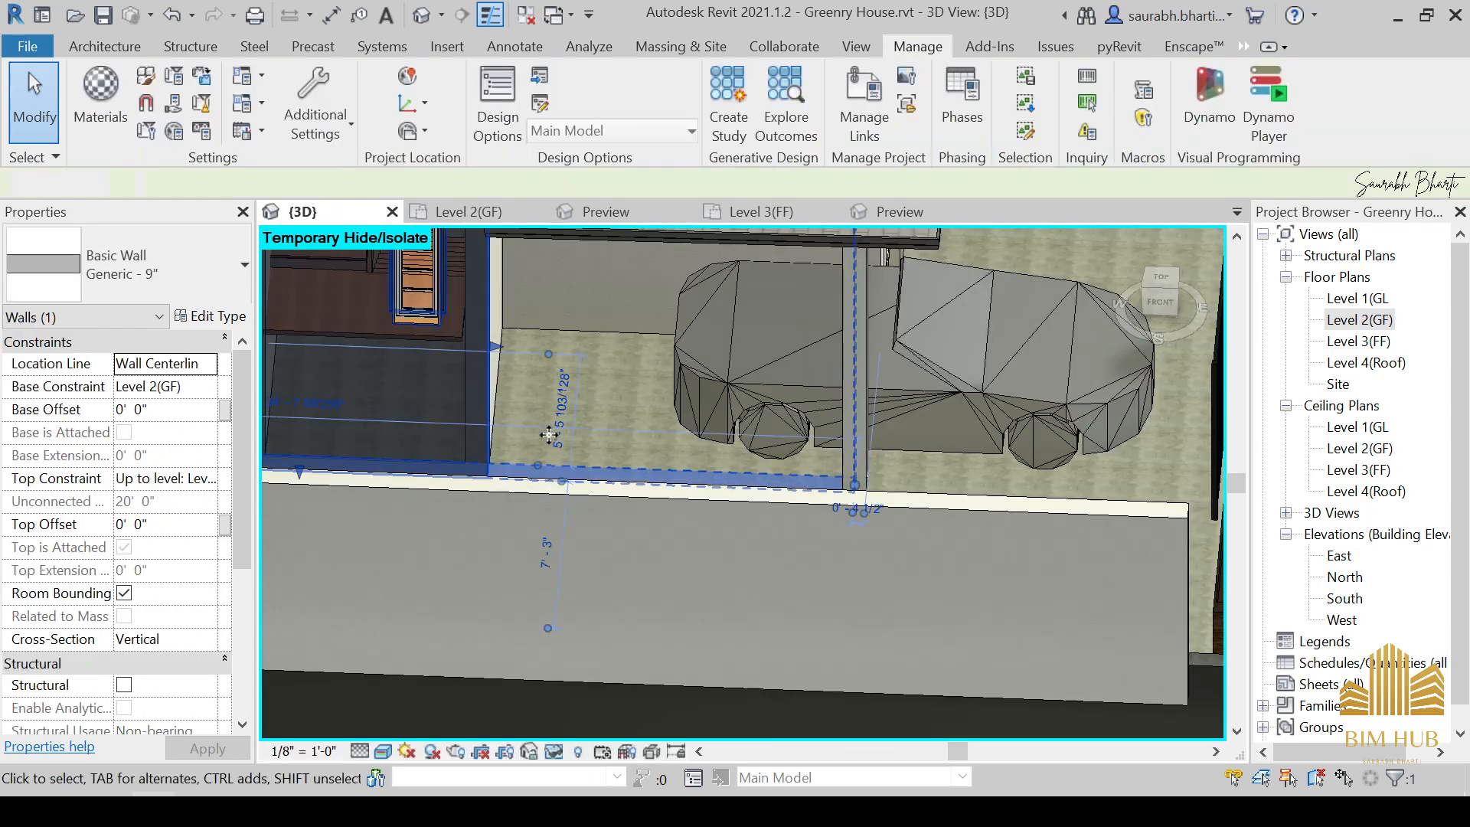
Temporarily hide the boundary wall that runs in front of the exposed ground floor rooms in the 3D view.
{"action": "middle_click_drag", "start_coordinate": [564, 450], "coordinate": [402, 395], "text": "shift"}
{"action": "scroll", "coordinate": [544, 462], "scroll_direction": "up", "scroll_amount": 1}
{"action": "left_click", "coordinate": [511, 424]}
{"action": "key", "text": "Escape"}
{"action": "left_click", "coordinate": [370, 461]}
{"action": "scroll", "coordinate": [370, 461], "scroll_direction": "down", "scroll_amount": 2}
{"action": "scroll", "coordinate": [678, 303], "scroll_direction": "up", "scroll_amount": 2}
{"action": "middle_click_drag", "start_coordinate": [299, 421], "coordinate": [591, 462]}
{"action": "key", "text": "Escape"}
{"action": "left_click", "coordinate": [584, 463]}
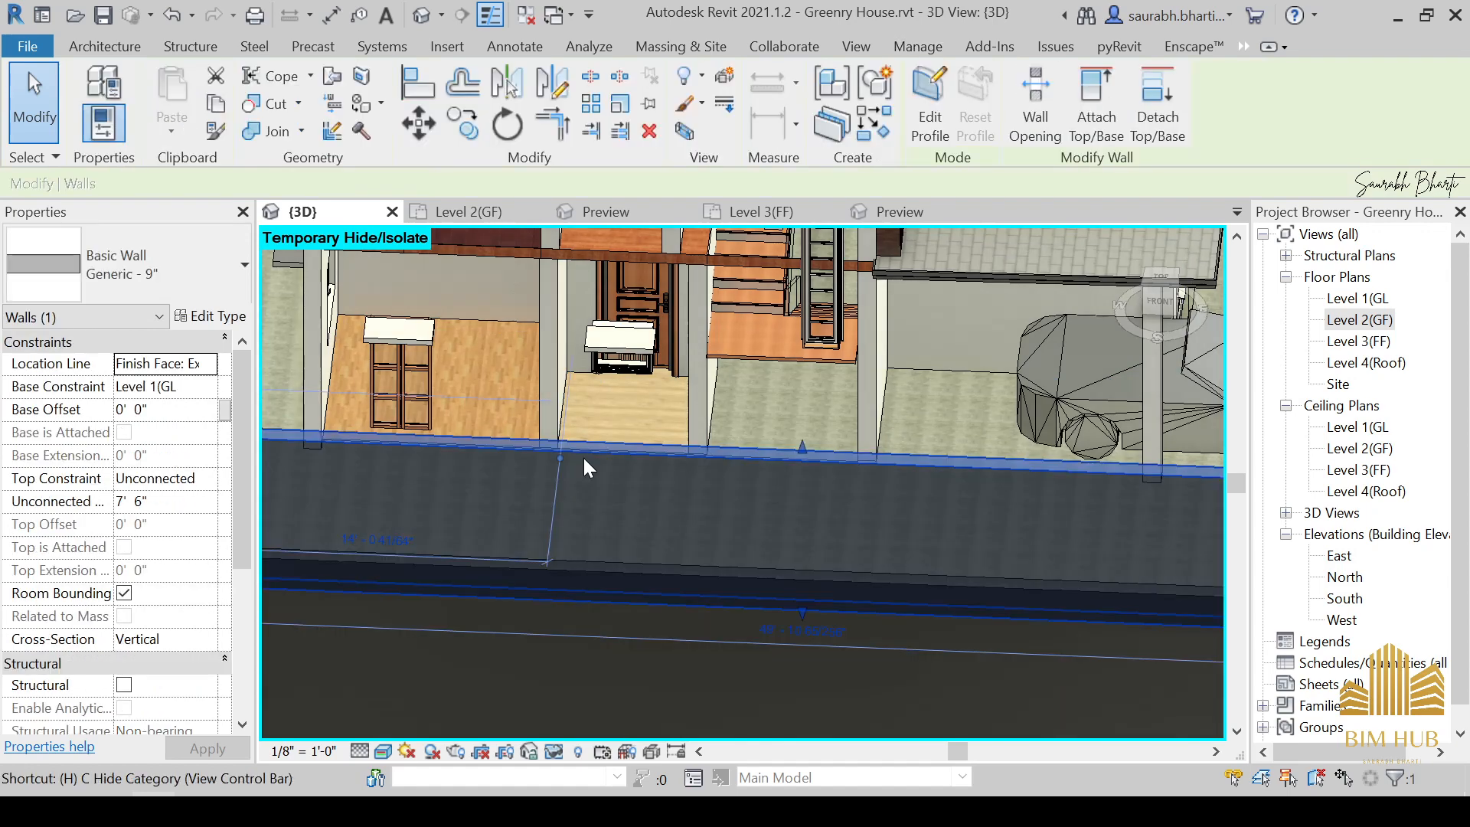
{"action": "key", "text": "Escape"}
Temporarily hide the exterior wall along the Kitchen and Bedroom to expose the indoor slab part.
{"action": "scroll", "coordinate": [488, 446], "scroll_direction": "down", "scroll_amount": 2}
{"action": "middle_click_drag", "start_coordinate": [487, 448], "coordinate": [577, 475], "text": "shift"}
{"action": "scroll", "coordinate": [591, 406], "scroll_direction": "up", "scroll_amount": 3}
{"action": "left_click", "coordinate": [577, 475]}
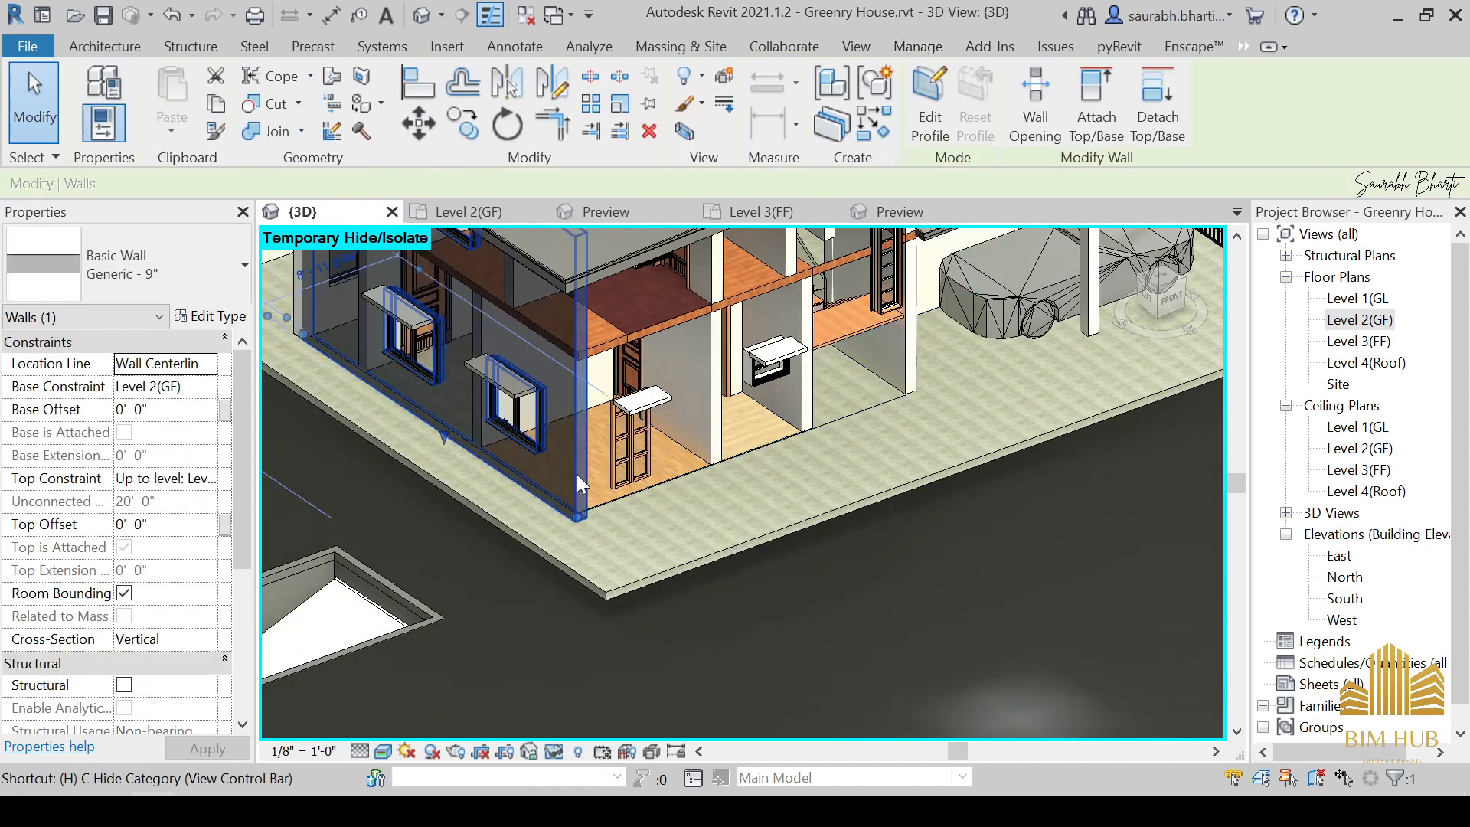
{"action": "key", "text": "h"}
{"action": "middle_click_drag", "start_coordinate": [411, 444], "coordinate": [599, 517], "text": "shift"}
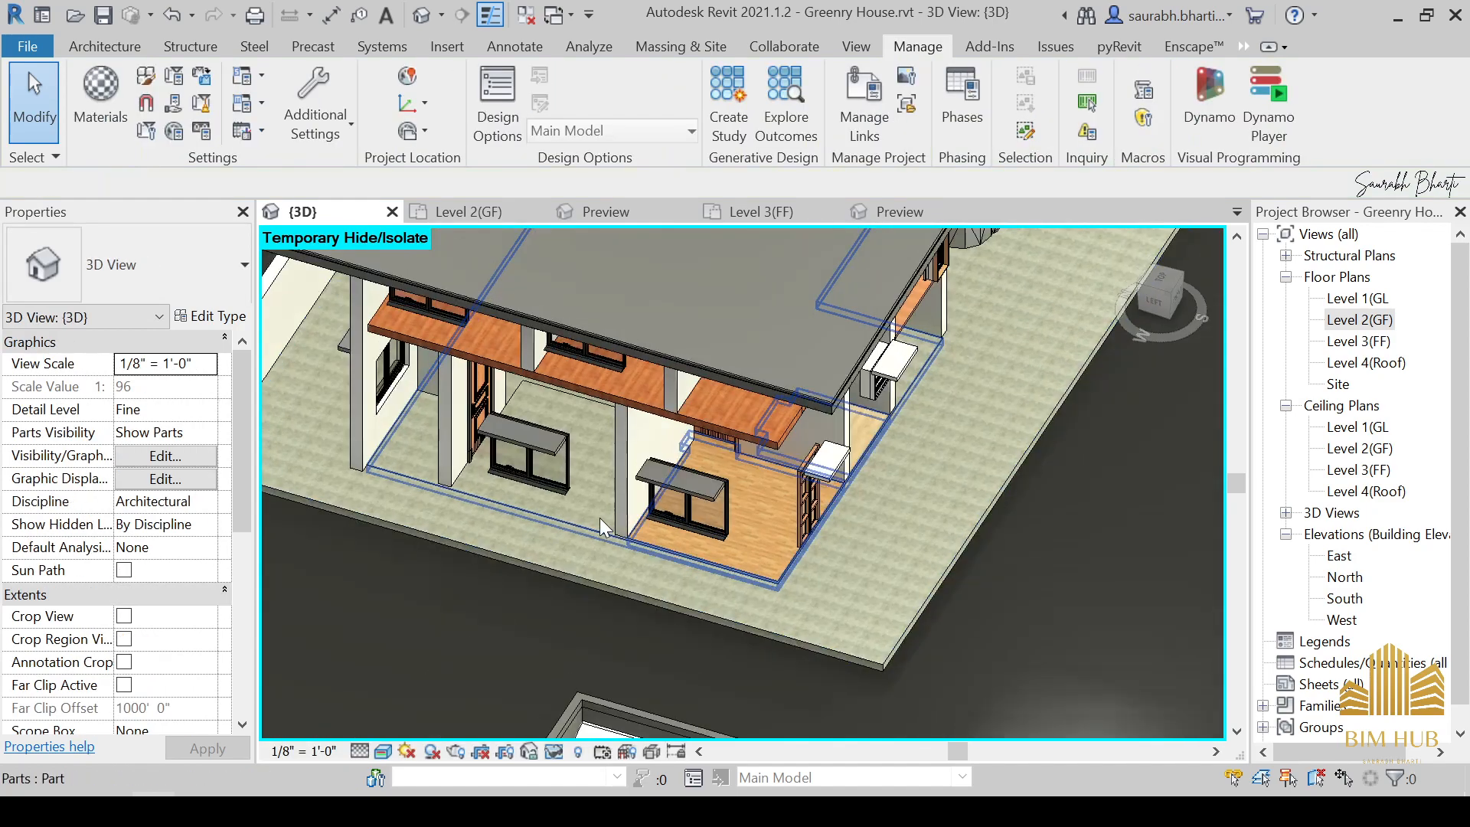
Check the division of the indoor slab part and close it unchanged.
{"action": "left_click", "coordinate": [569, 520]}
{"action": "left_click", "coordinate": [931, 136]}
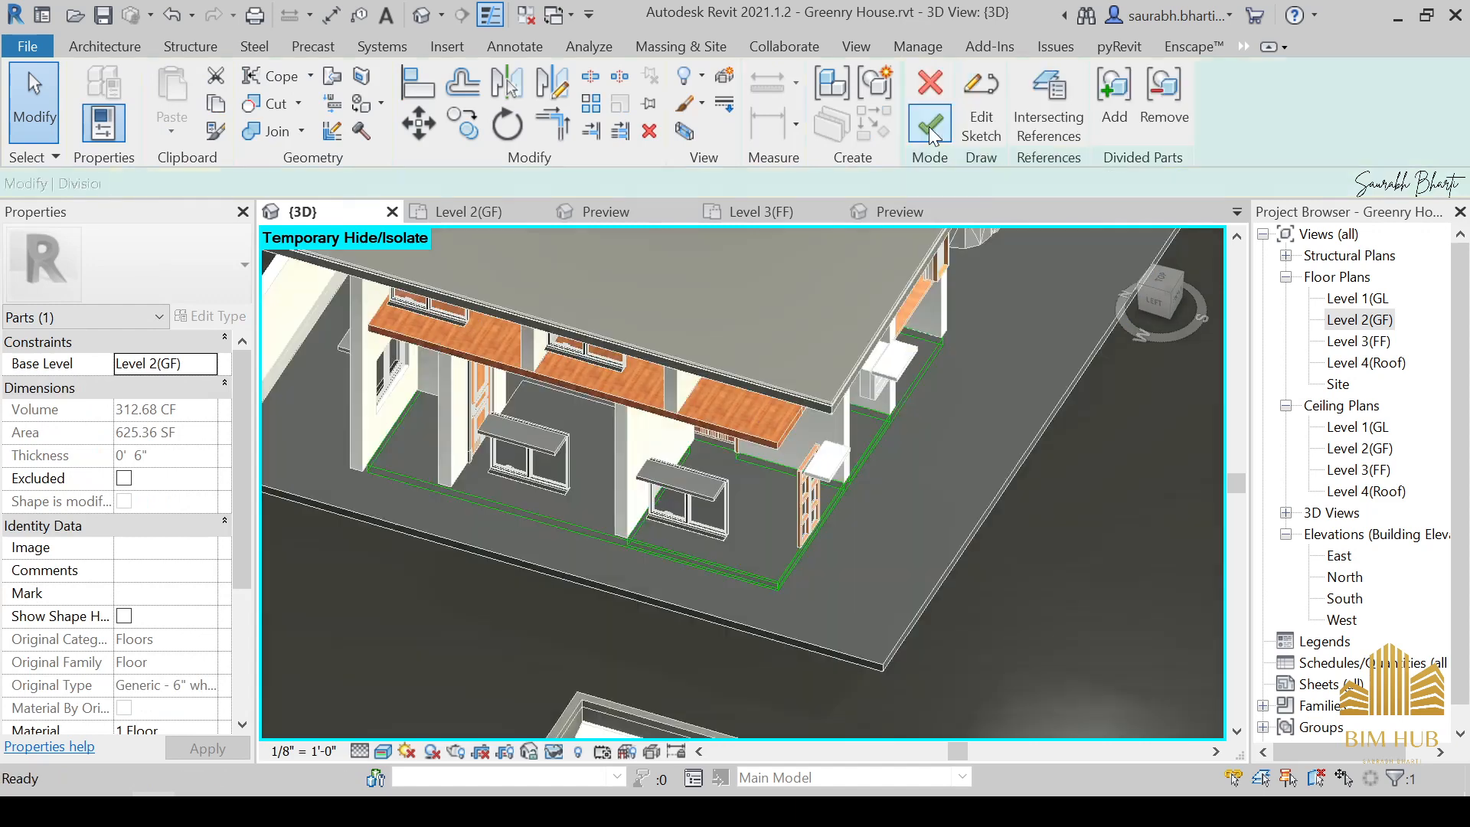
{"action": "left_click", "coordinate": [931, 137]}
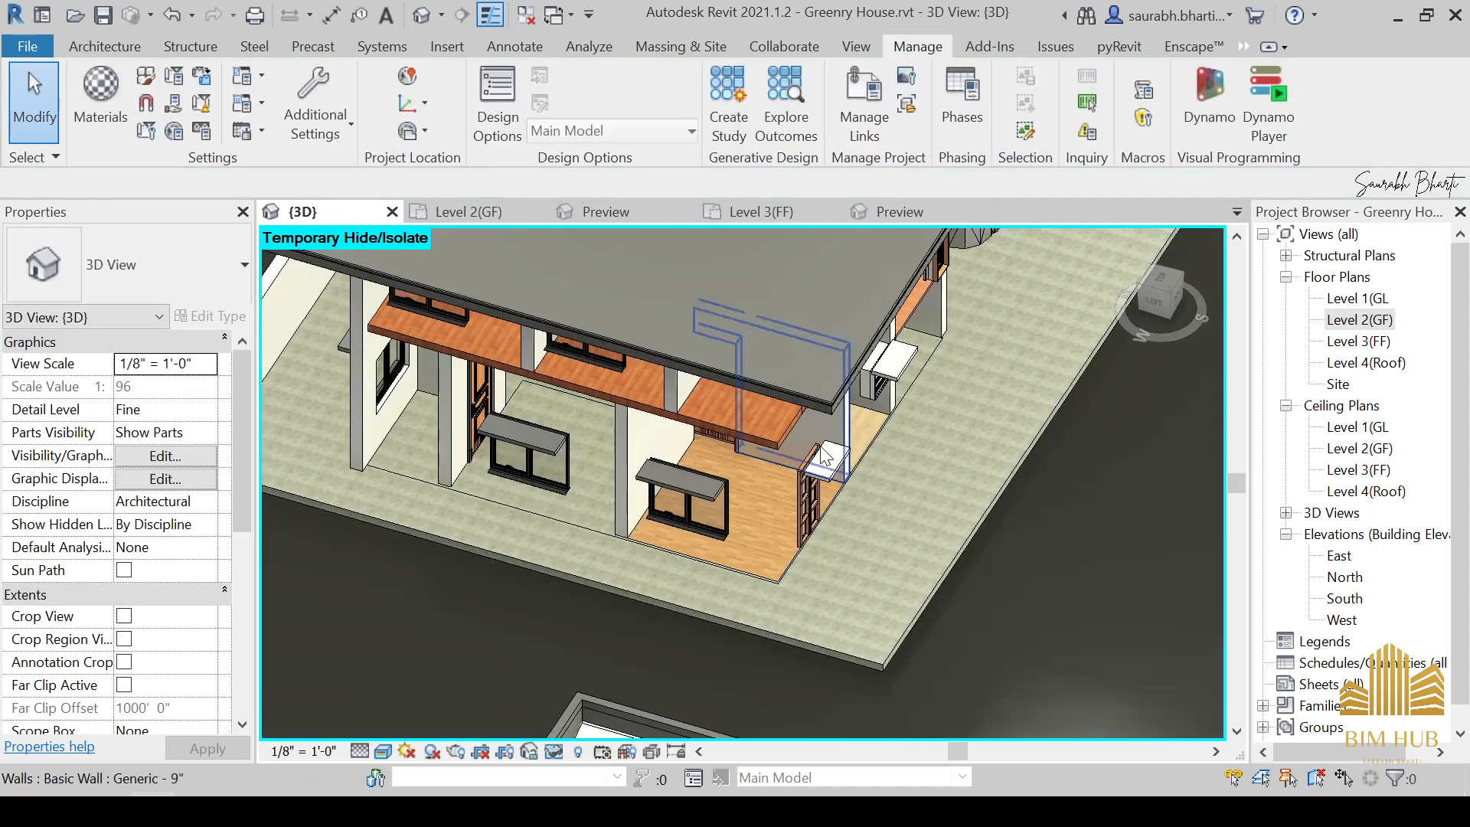
Assign a Laminate material ("Laminate, Iv...") to the indoor slab part in place of 1.Floor.
{"action": "left_click", "coordinate": [595, 517]}
{"action": "scroll", "coordinate": [192, 619], "scroll_direction": "down", "scroll_amount": 3}
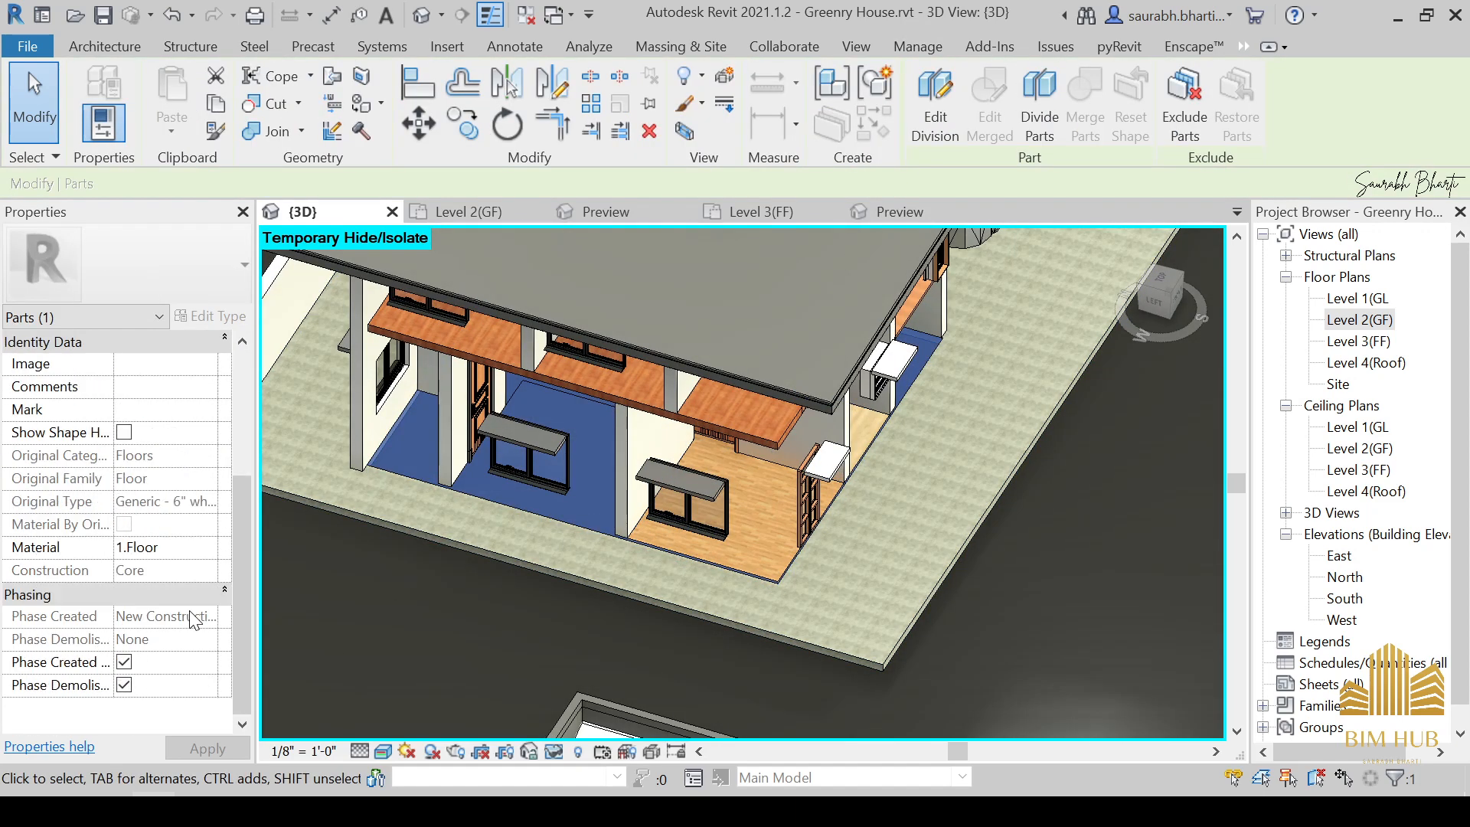
{"action": "left_click", "coordinate": [209, 547]}
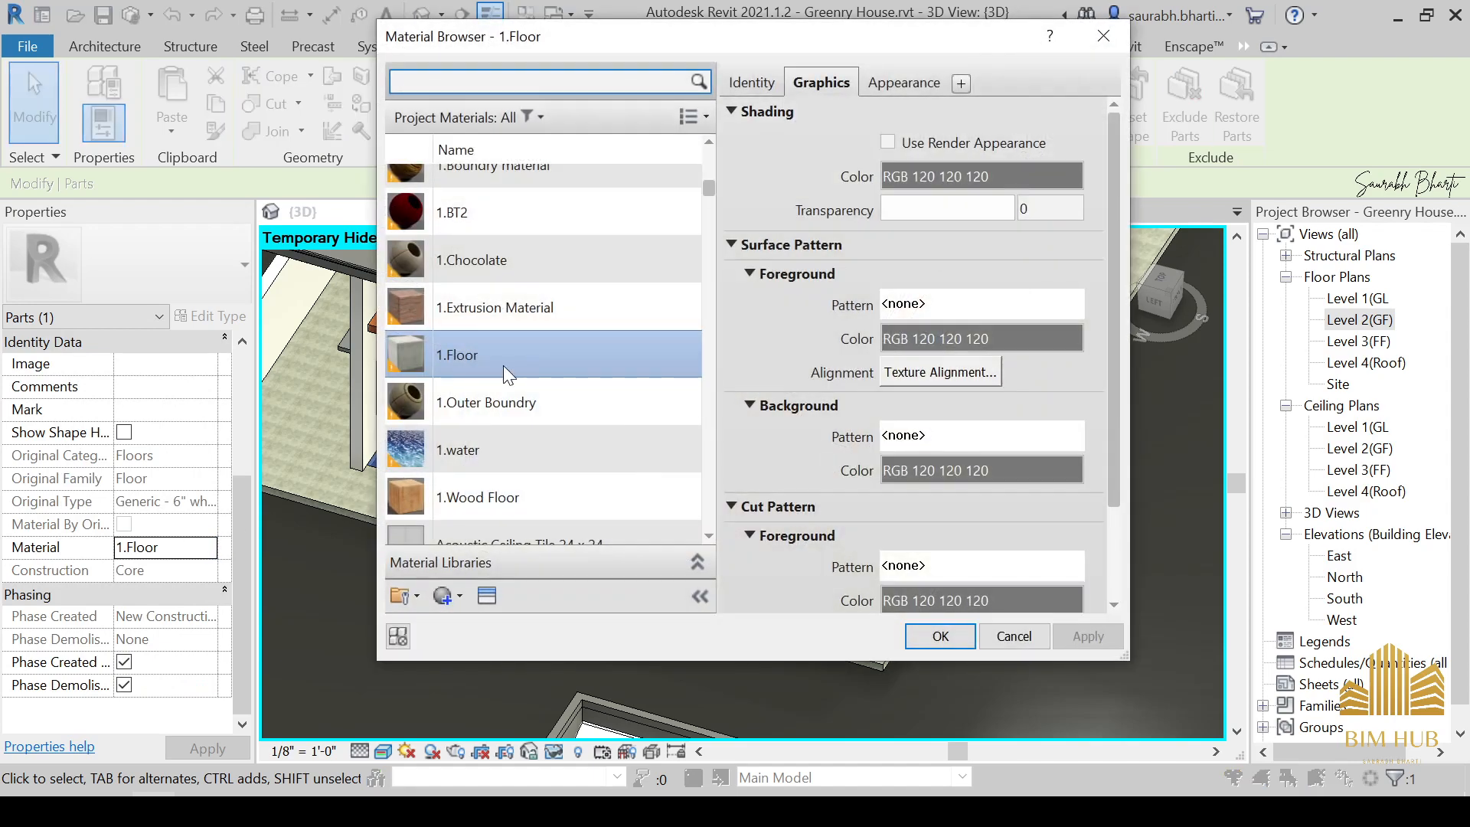
{"action": "scroll", "coordinate": [495, 418], "scroll_direction": "down", "scroll_amount": 6}
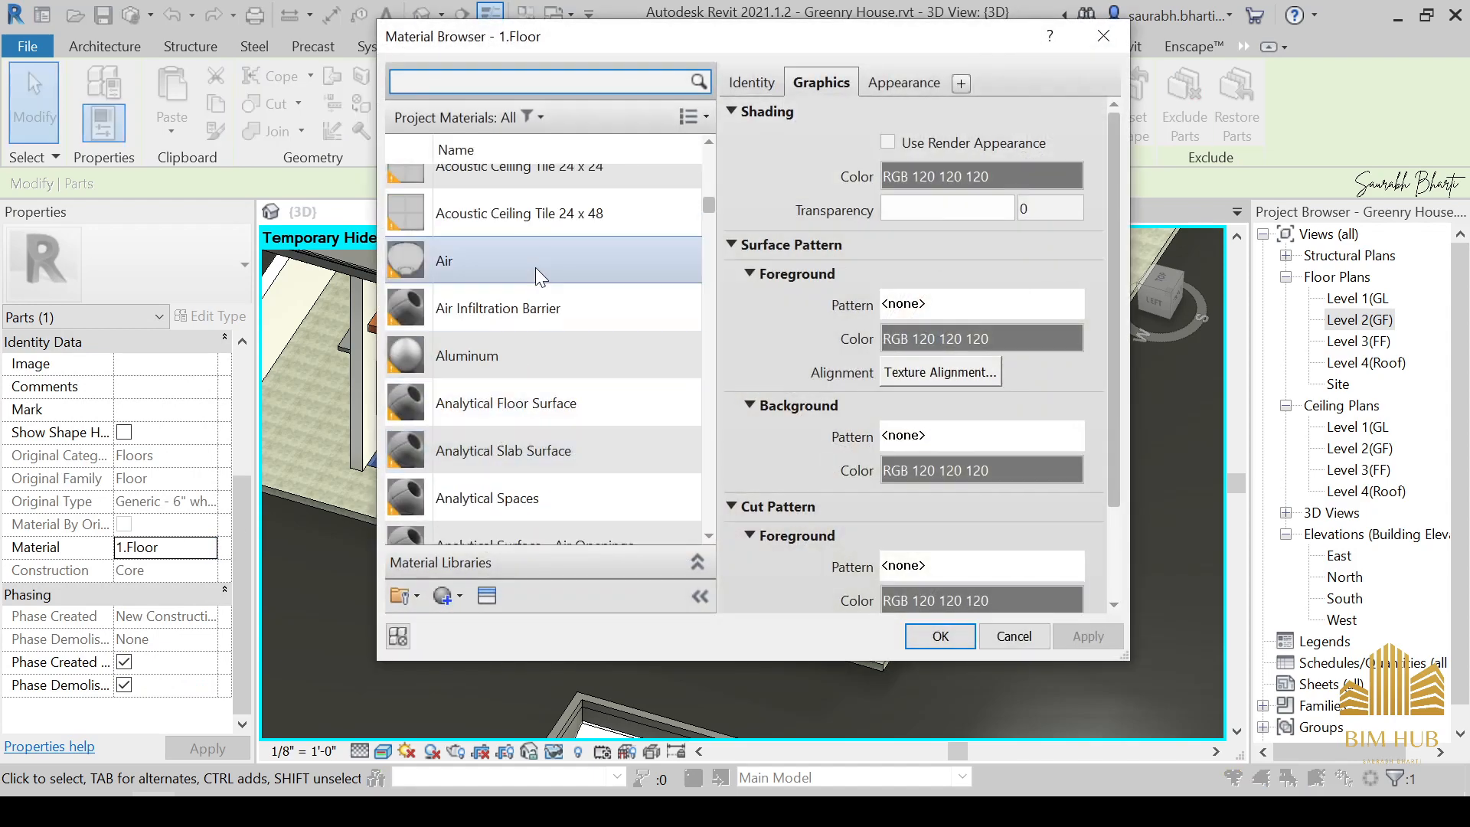
{"action": "scroll", "coordinate": [542, 364], "scroll_direction": "down", "scroll_amount": 10}
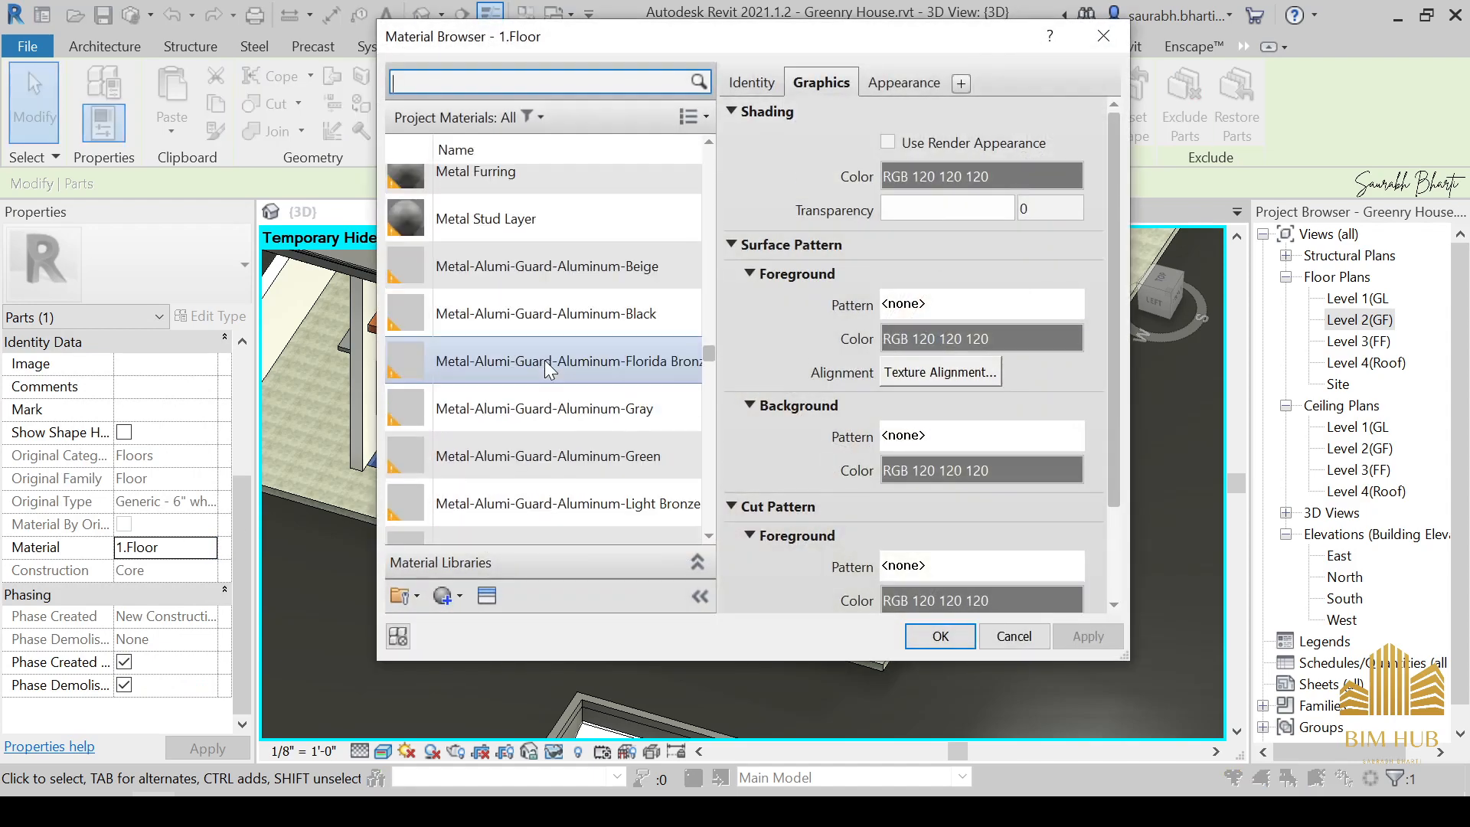
{"action": "double_click", "coordinate": [527, 303]}
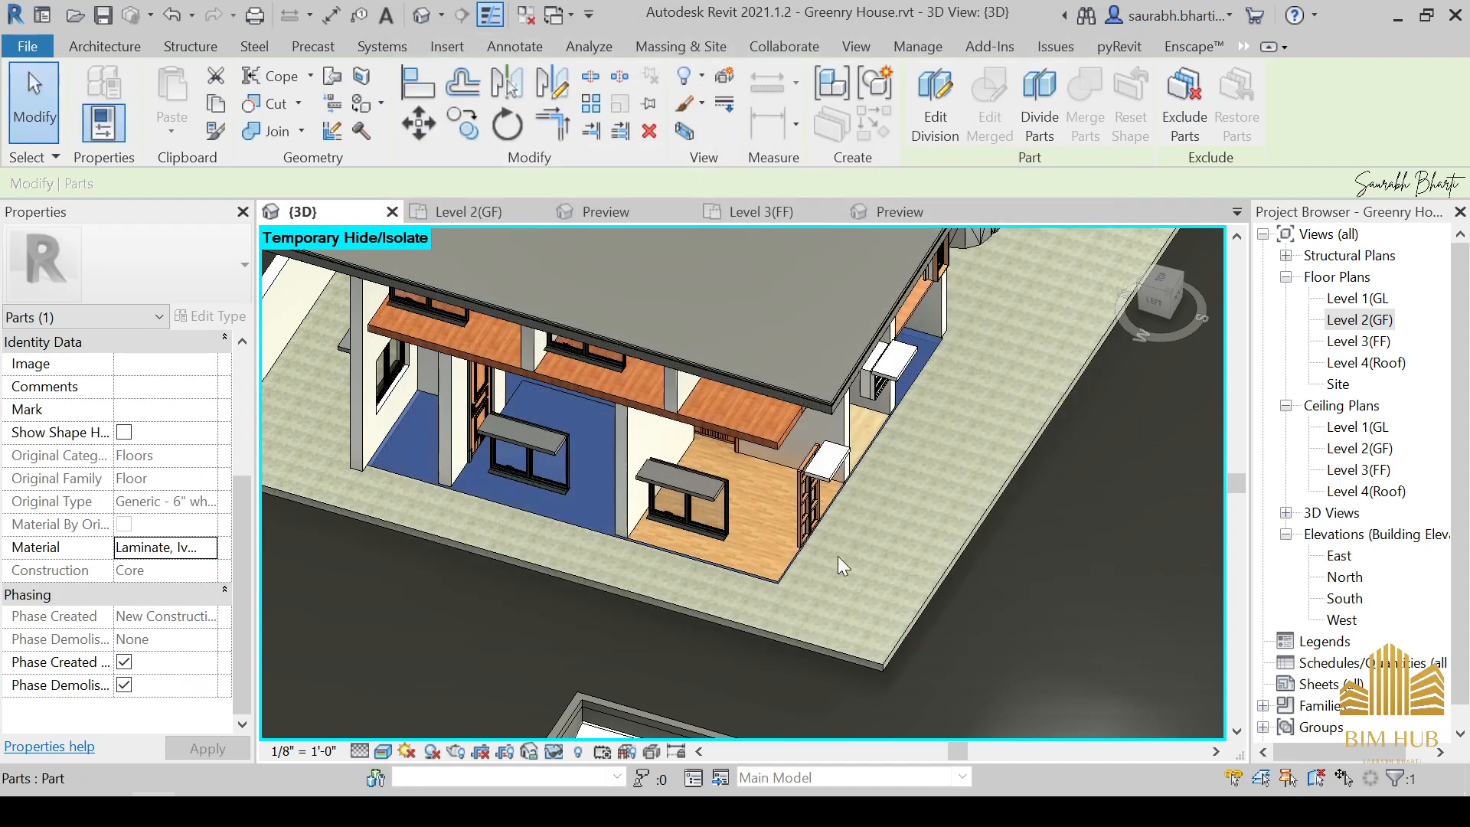
Reset the temporary hiding in the 3D view to bring all walls back, and view the house from several sides.
{"action": "left_click", "coordinate": [924, 500]}
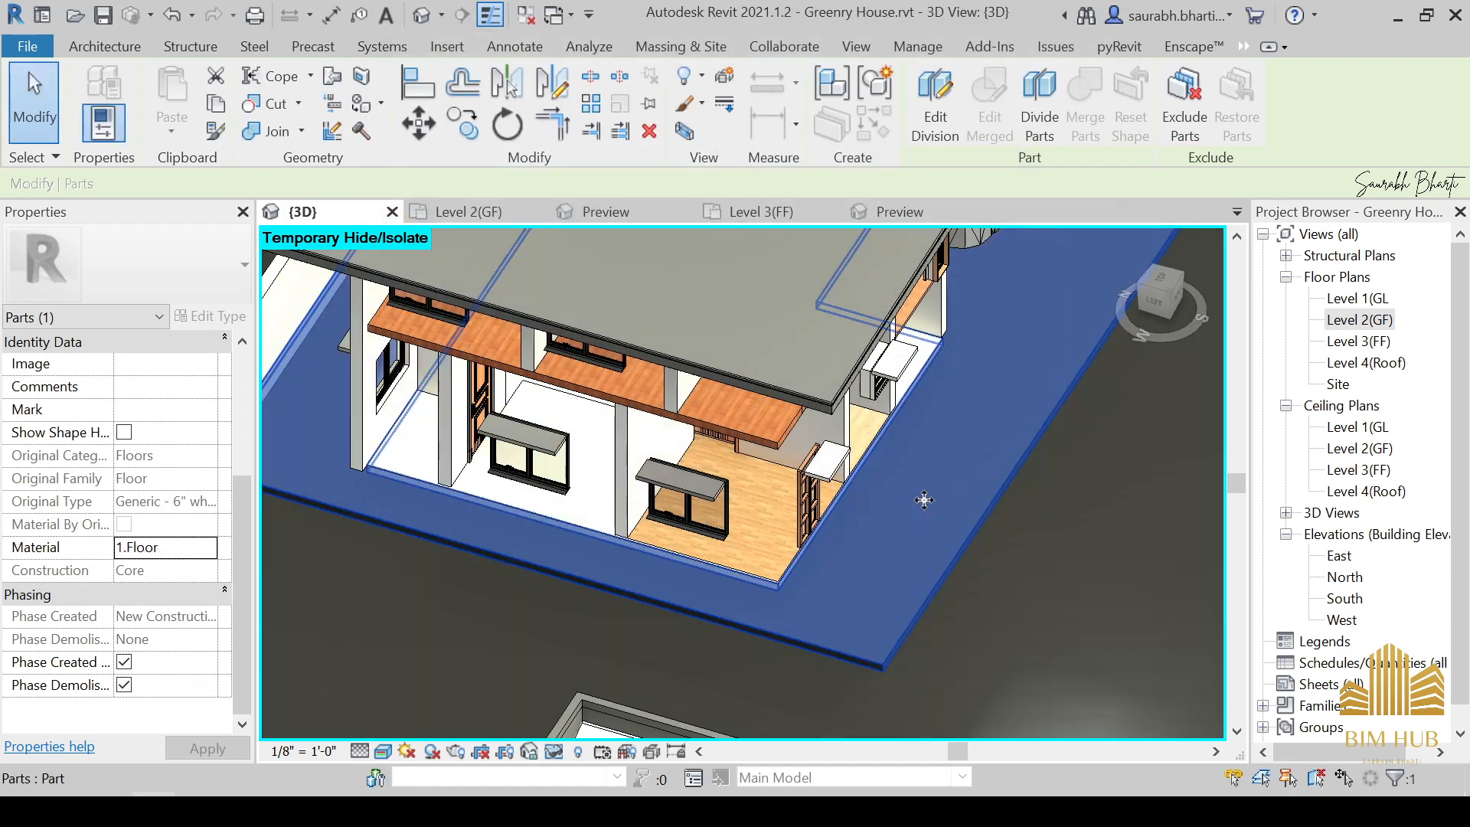
{"action": "middle_click_drag", "start_coordinate": [967, 455], "coordinate": [762, 498], "text": "shift"}
{"action": "key", "text": "h"}
{"action": "key", "text": "r"}
{"action": "scroll", "coordinate": [777, 503], "scroll_direction": "down", "scroll_amount": 2}
{"action": "middle_click_drag", "start_coordinate": [976, 605], "coordinate": [832, 437], "text": "shift"}
{"action": "scroll", "coordinate": [628, 443], "scroll_direction": "up", "scroll_amount": 2}
{"action": "middle_click_drag", "start_coordinate": [628, 442], "coordinate": [962, 533], "text": "shift"}
{"action": "scroll", "coordinate": [854, 535], "scroll_direction": "down", "scroll_amount": 2}
{"action": "middle_click_drag", "start_coordinate": [853, 535], "coordinate": [636, 536], "text": "shift"}
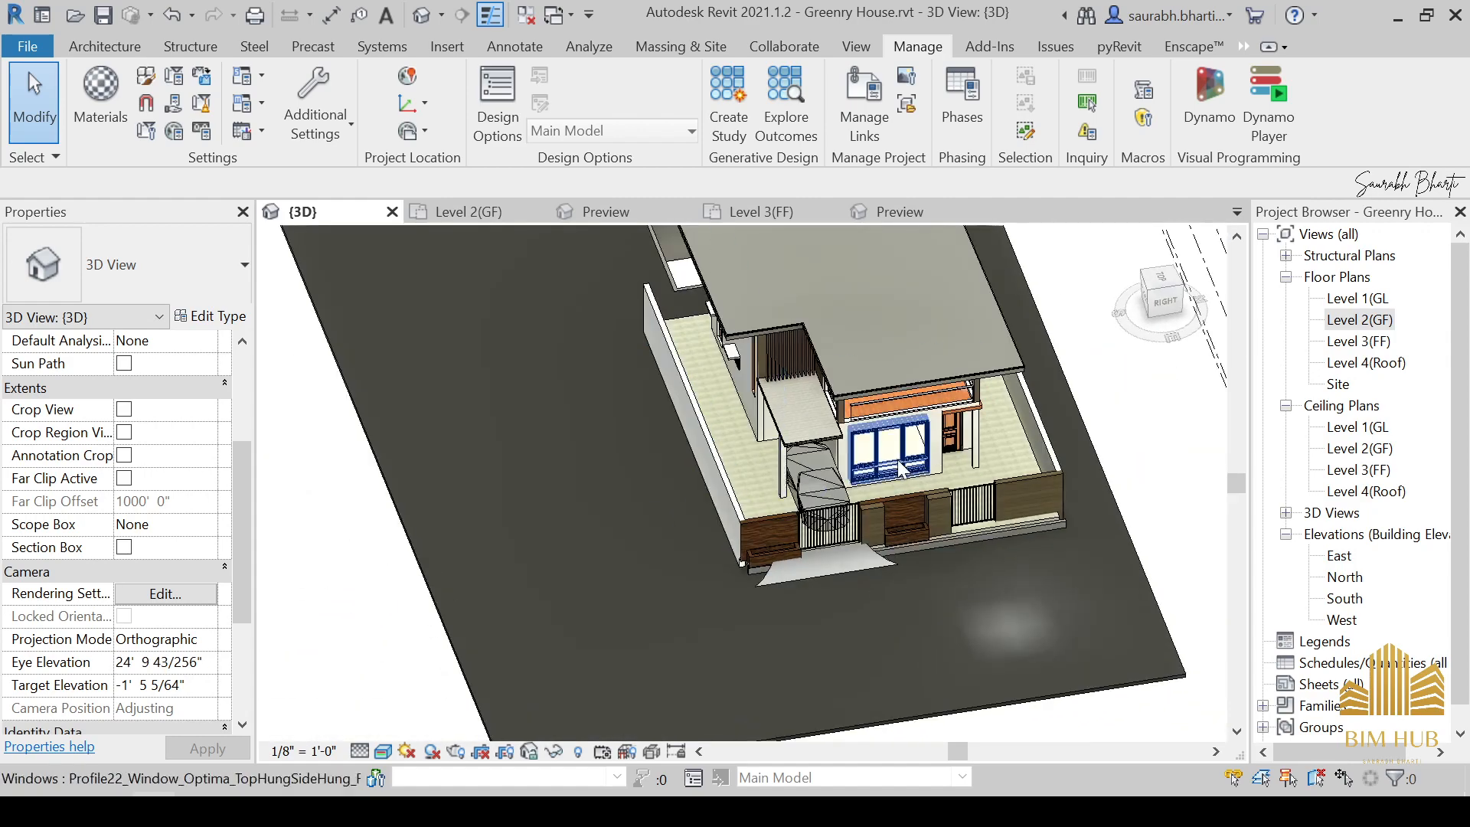
{"action": "scroll", "coordinate": [900, 464], "scroll_direction": "up", "scroll_amount": 1}
{"action": "middle_click_drag", "start_coordinate": [900, 464], "coordinate": [908, 589]}
{"action": "scroll", "coordinate": [398, 605], "scroll_direction": "up", "scroll_amount": 2}
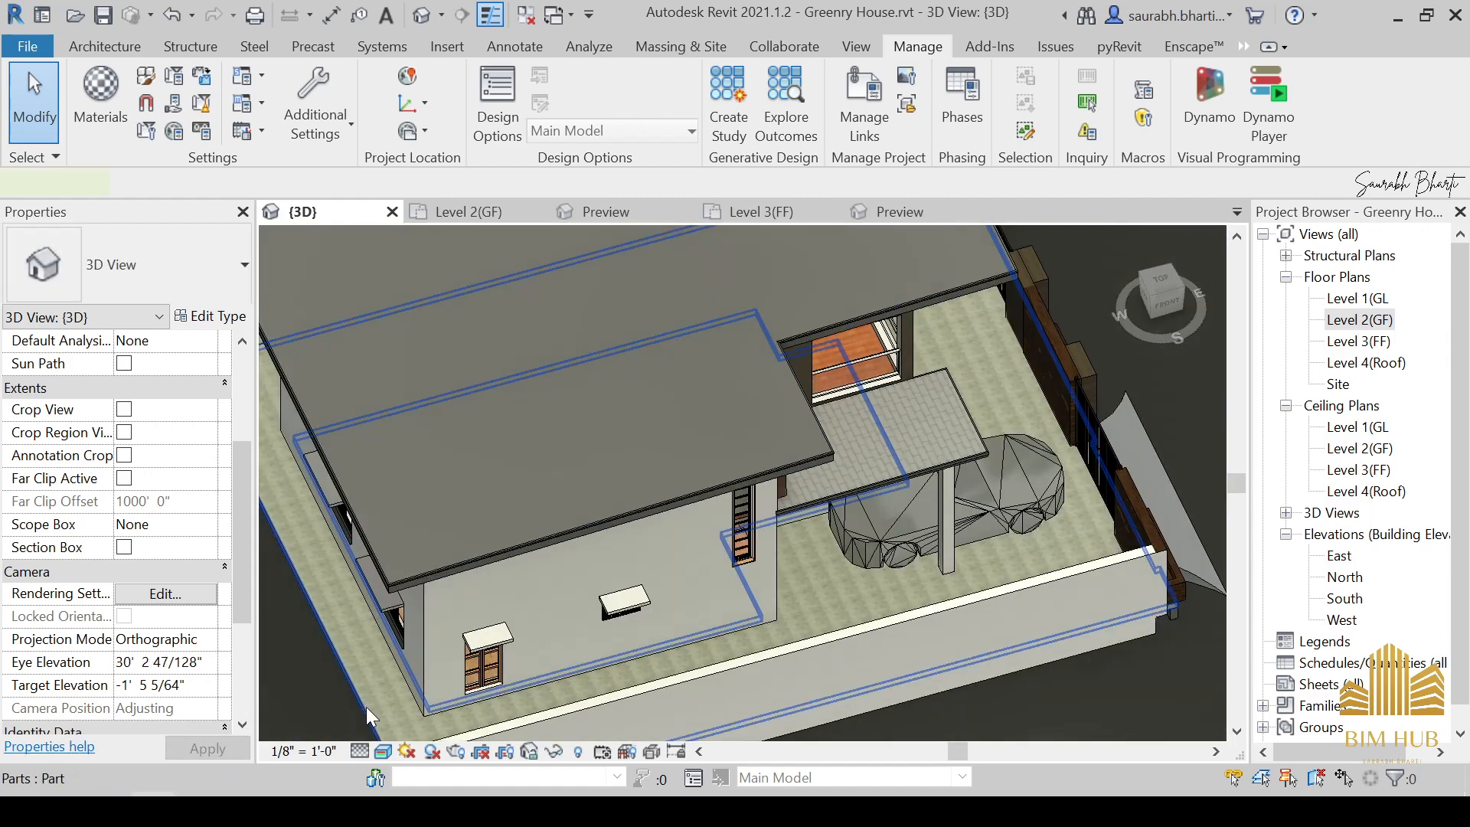
Replace the appearance of the outdoor slab part's 1.Floor material with the Concrete - Polished - Weathered asset.
{"action": "left_click", "coordinate": [366, 706]}
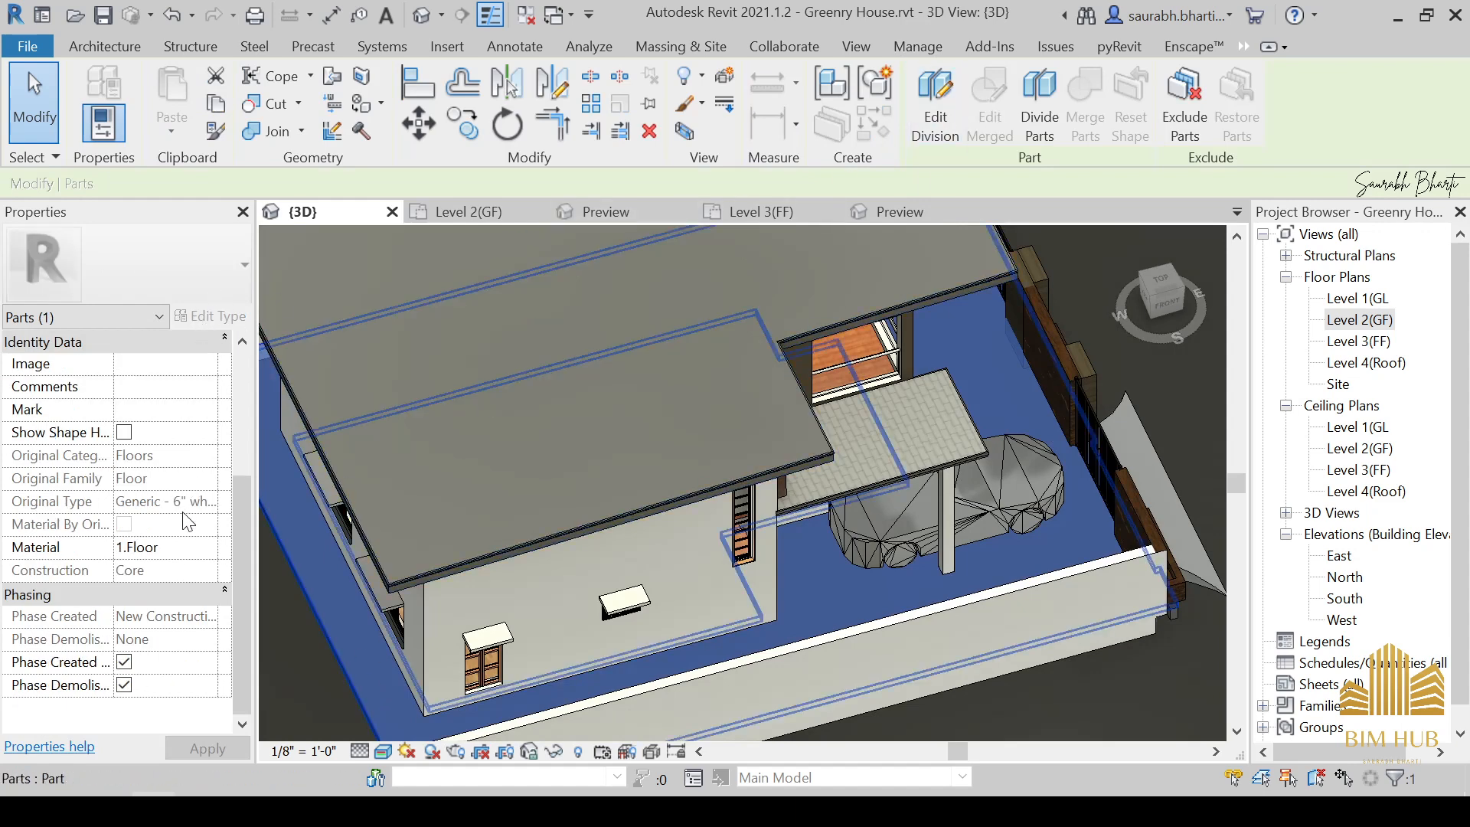
{"action": "left_click", "coordinate": [208, 546]}
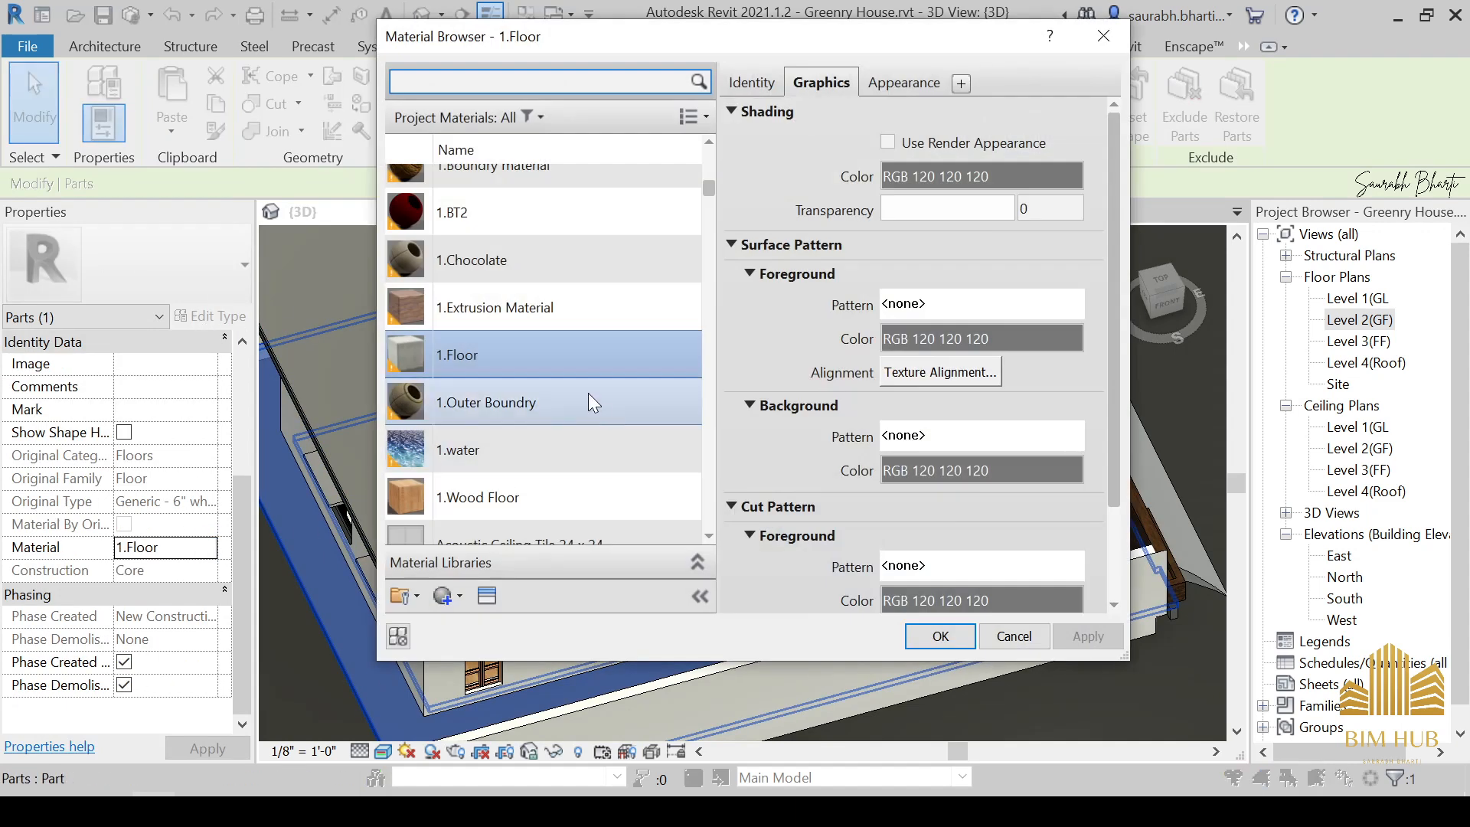
{"action": "left_click", "coordinate": [487, 595]}
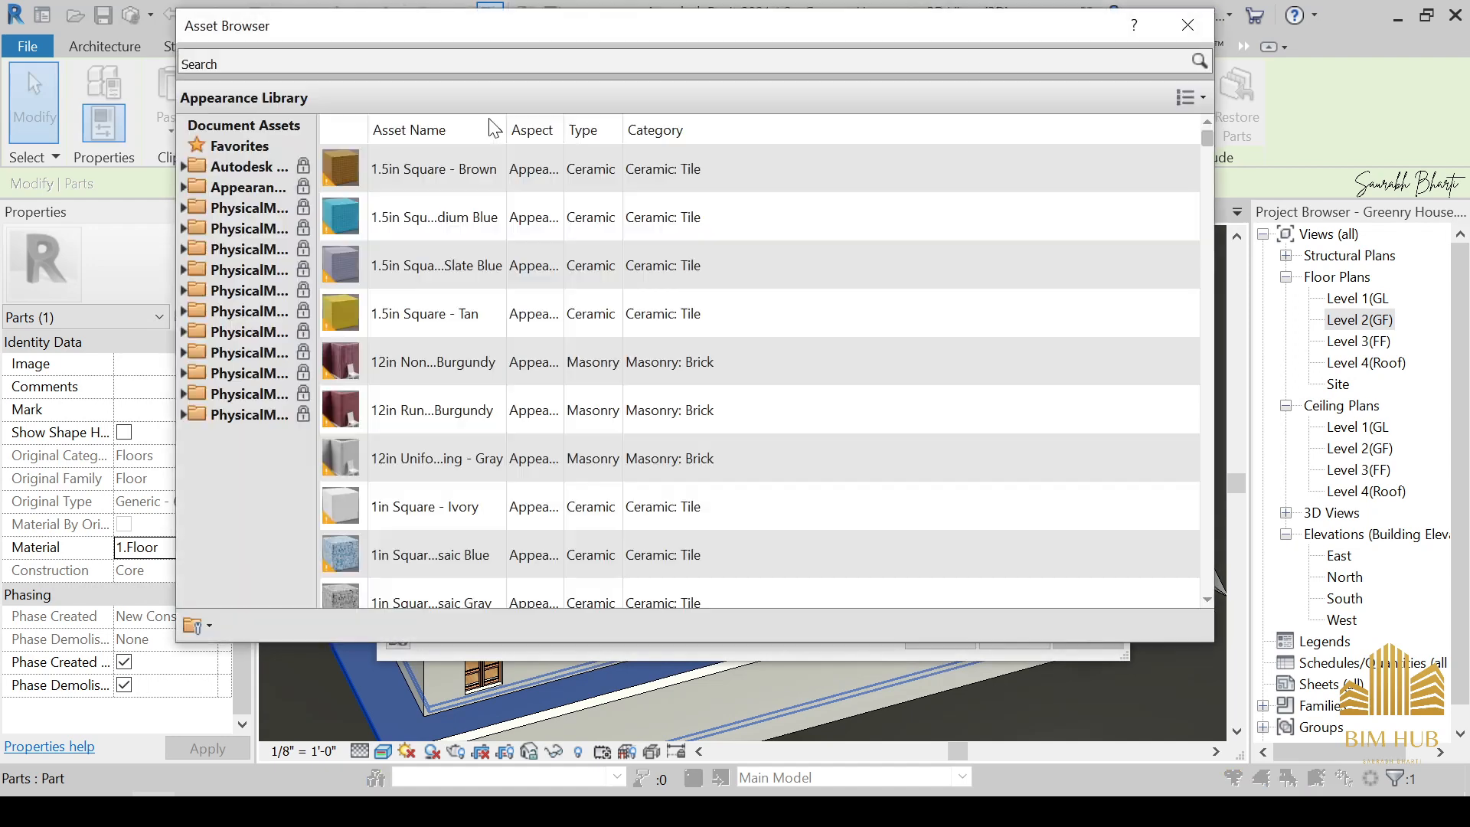
{"action": "left_click", "coordinate": [186, 185]}
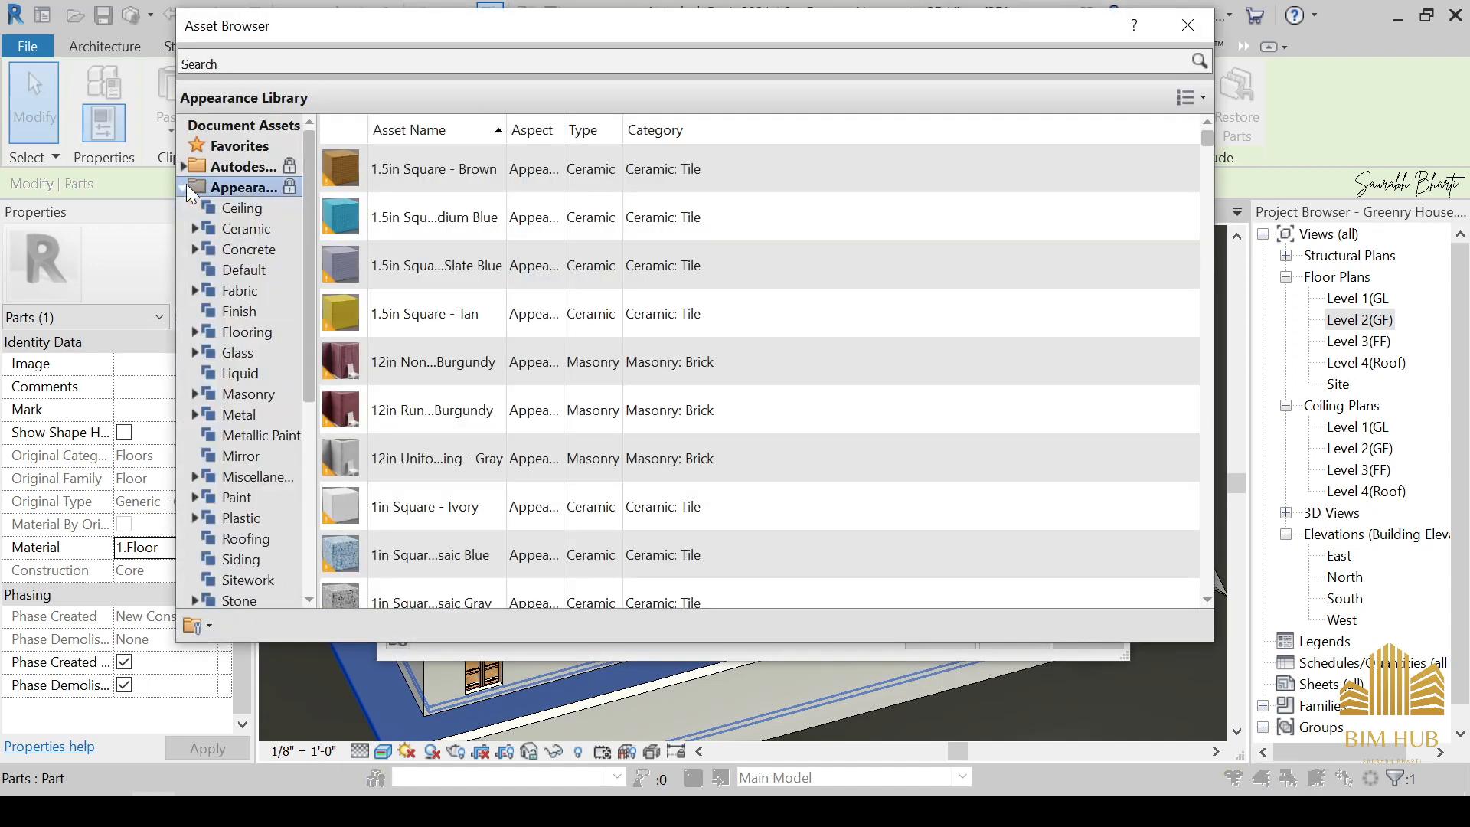
{"action": "left_click", "coordinate": [252, 253]}
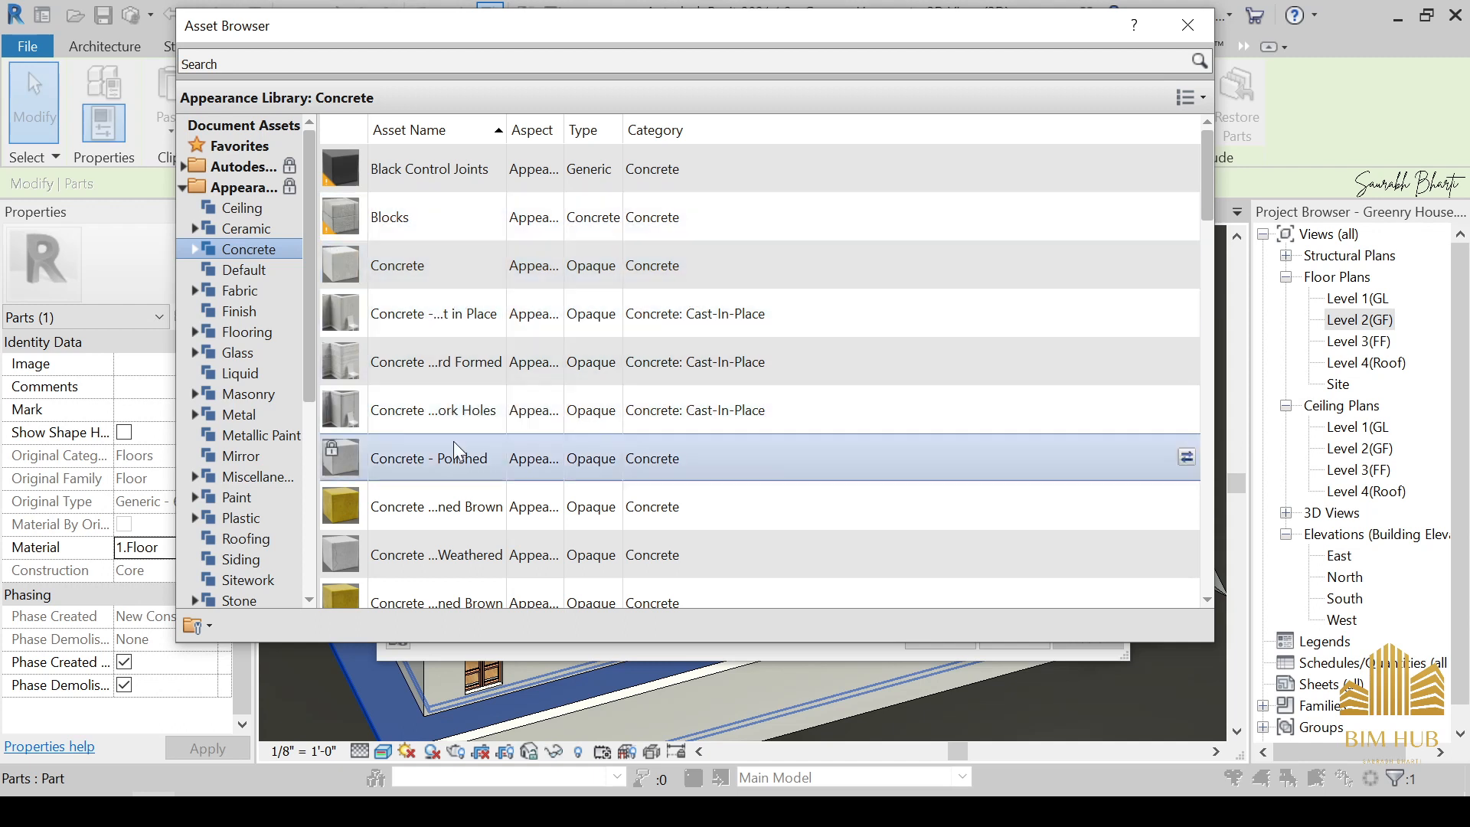
{"action": "scroll", "coordinate": [447, 460], "scroll_direction": "down", "scroll_amount": 1}
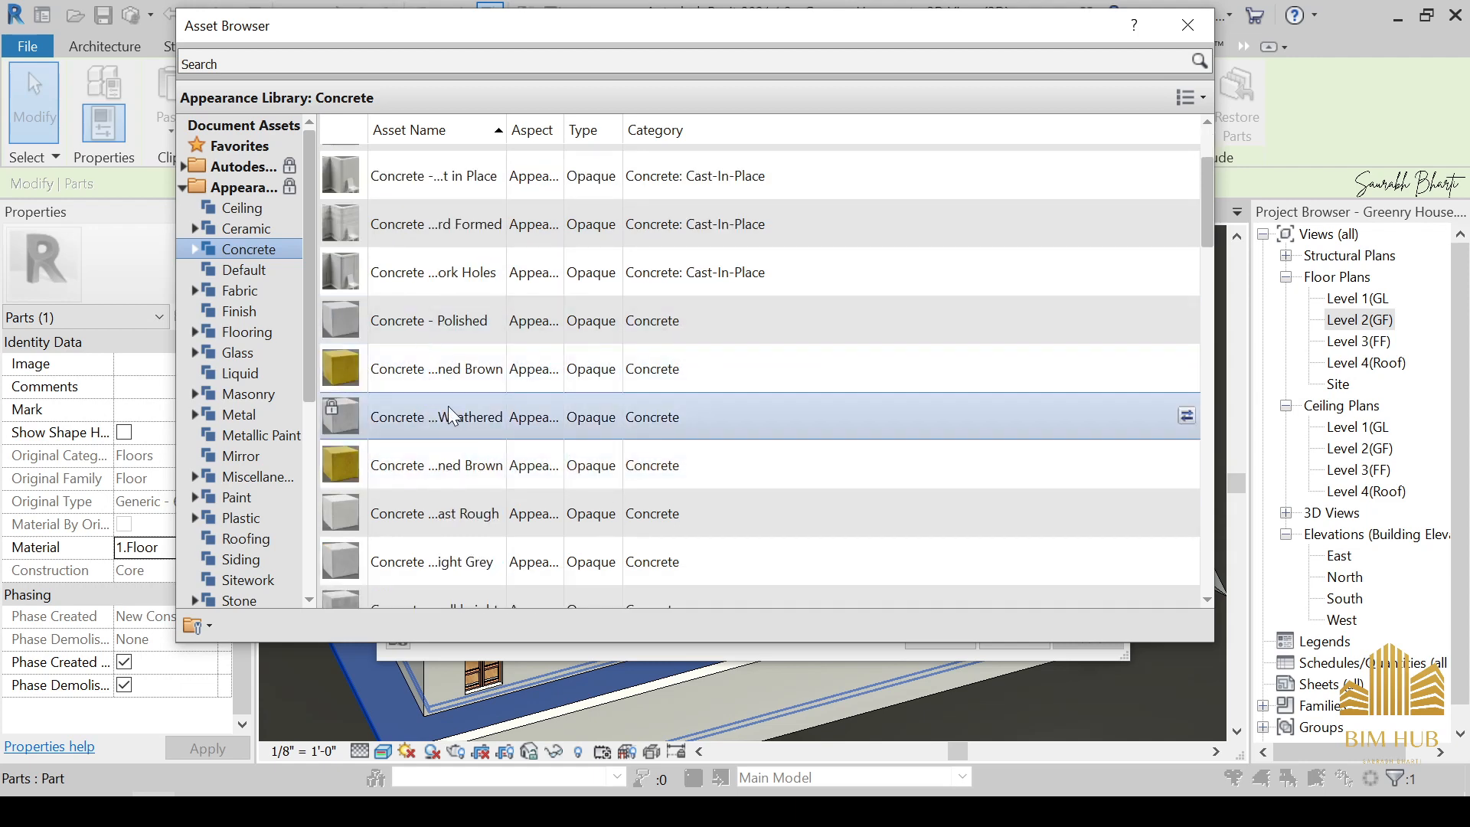
{"action": "left_click_drag", "start_coordinate": [1050, 31], "coordinate": [1072, 61]}
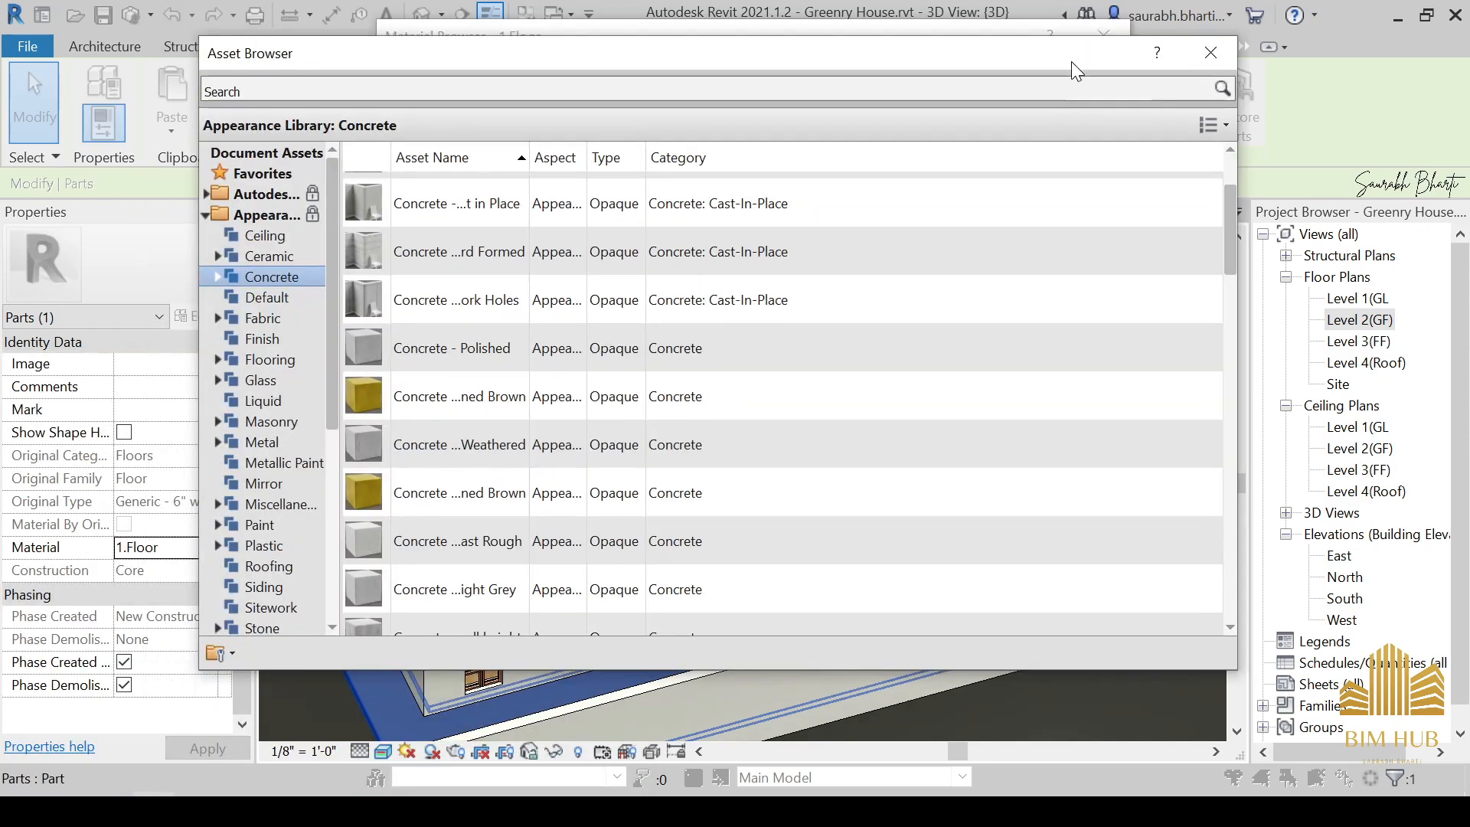
{"action": "scroll", "coordinate": [797, 269], "scroll_direction": "up", "scroll_amount": 1}
{"action": "left_click", "coordinate": [1213, 56]}
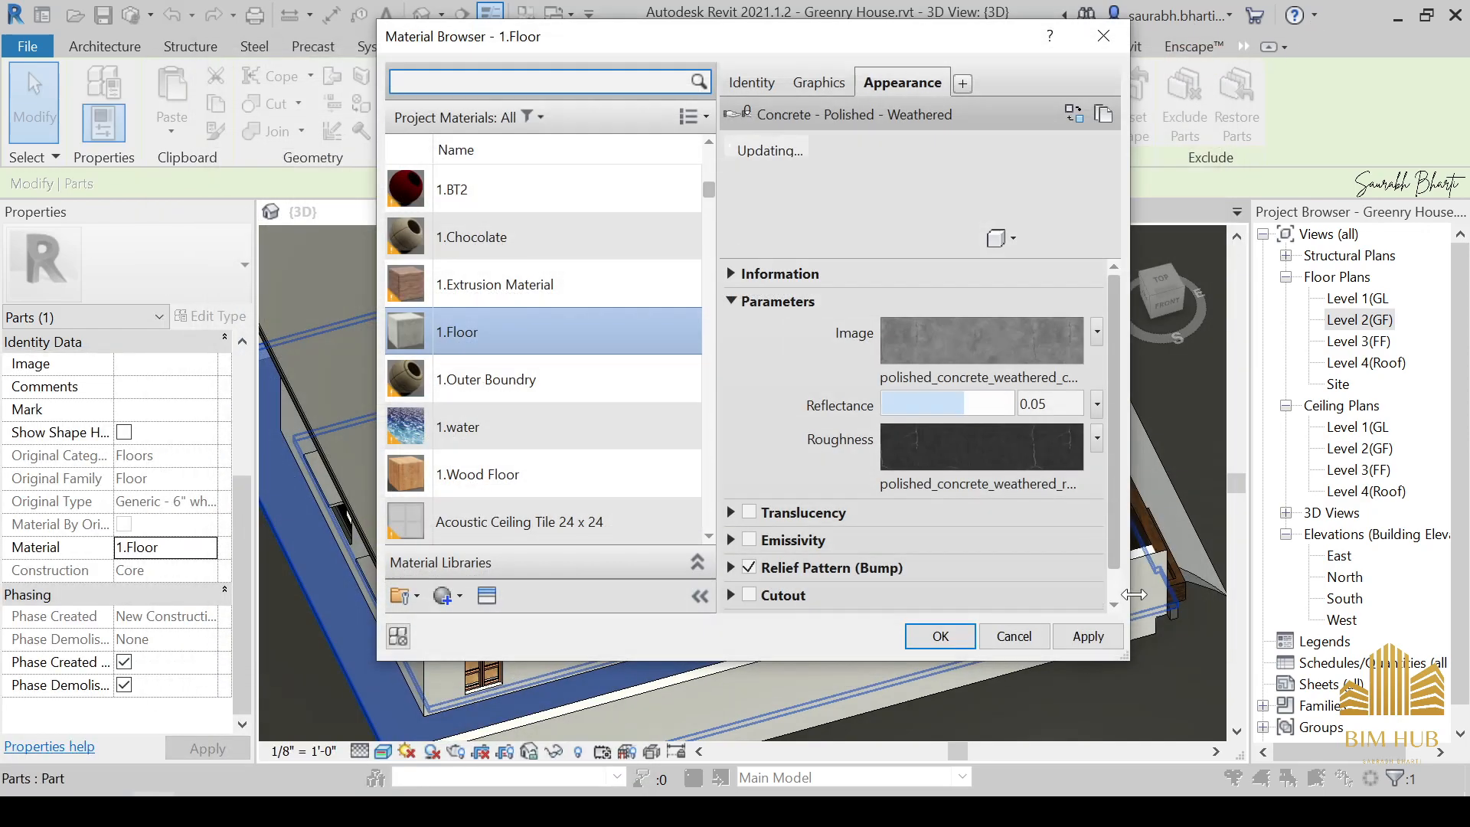
{"action": "left_click", "coordinate": [941, 636]}
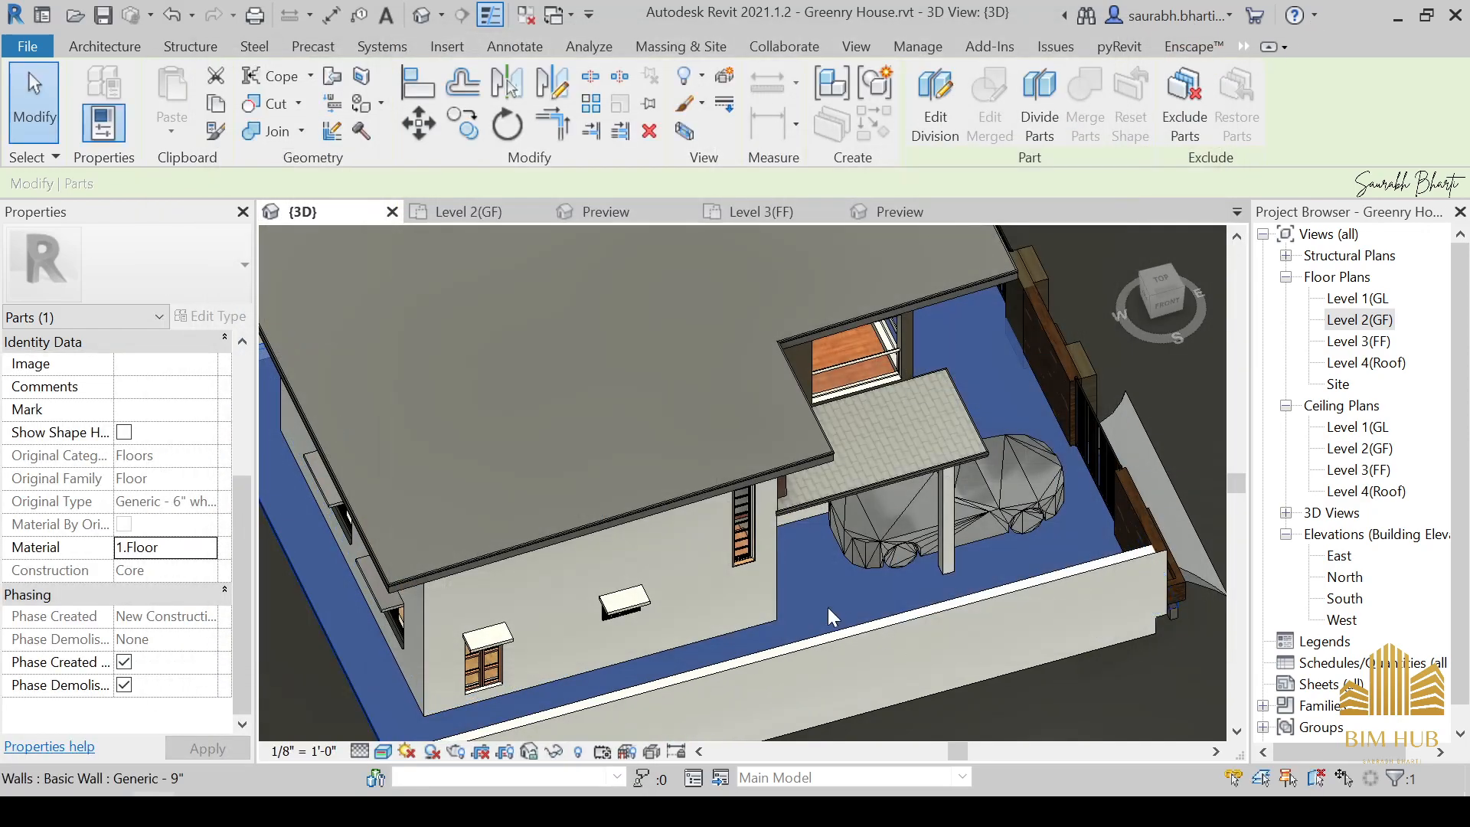
{"action": "key", "text": "Escape"}
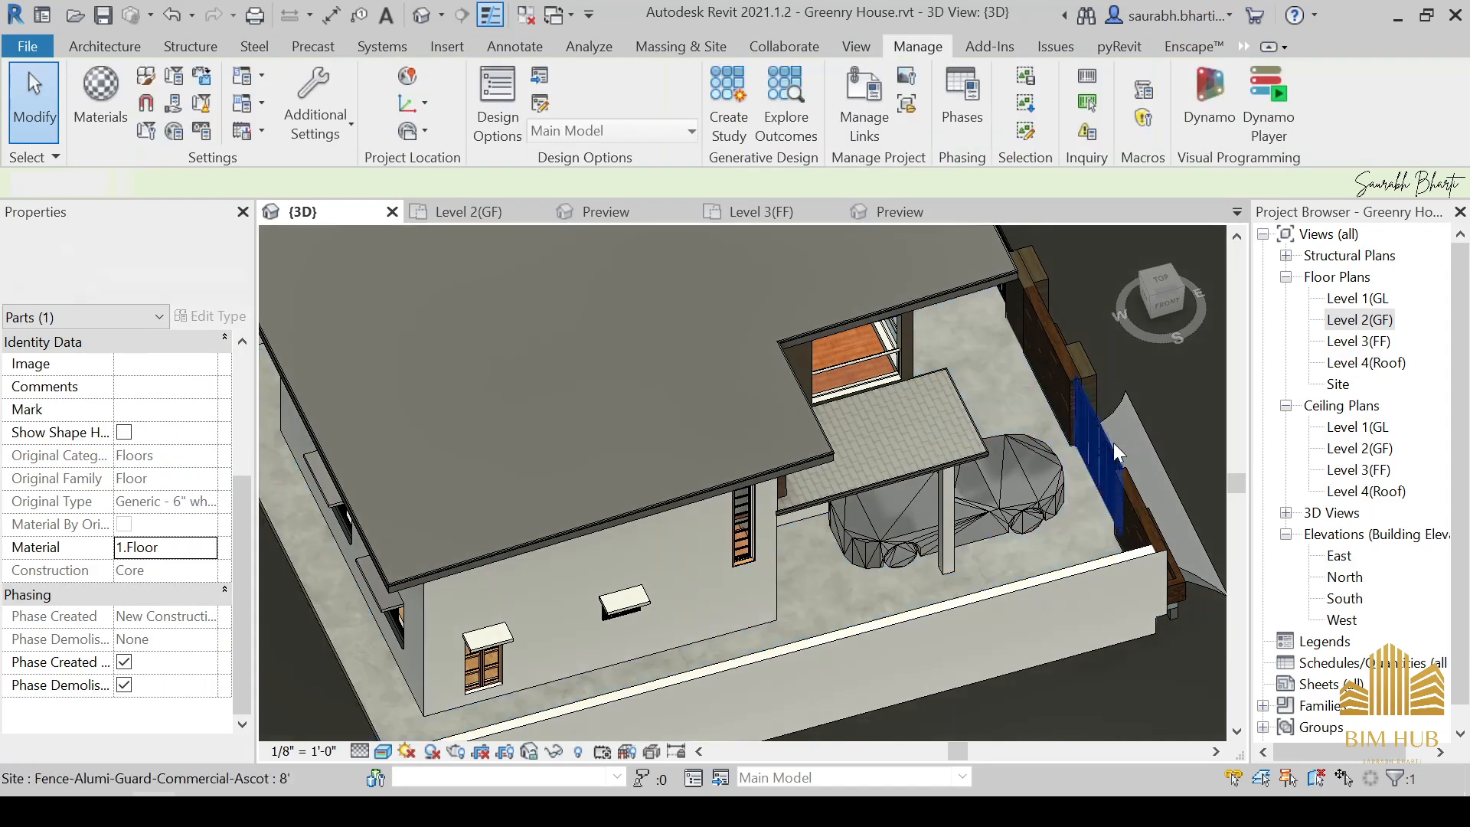
Look at the front gate and ramp in the 3D view and open the Site floor plan.
{"action": "scroll", "coordinate": [962, 544], "scroll_direction": "down", "scroll_amount": 2}
{"action": "middle_click_drag", "start_coordinate": [744, 510], "coordinate": [1034, 429], "text": "shift"}
{"action": "scroll", "coordinate": [921, 544], "scroll_direction": "up", "scroll_amount": 3}
{"action": "double_click", "coordinate": [1347, 385]}
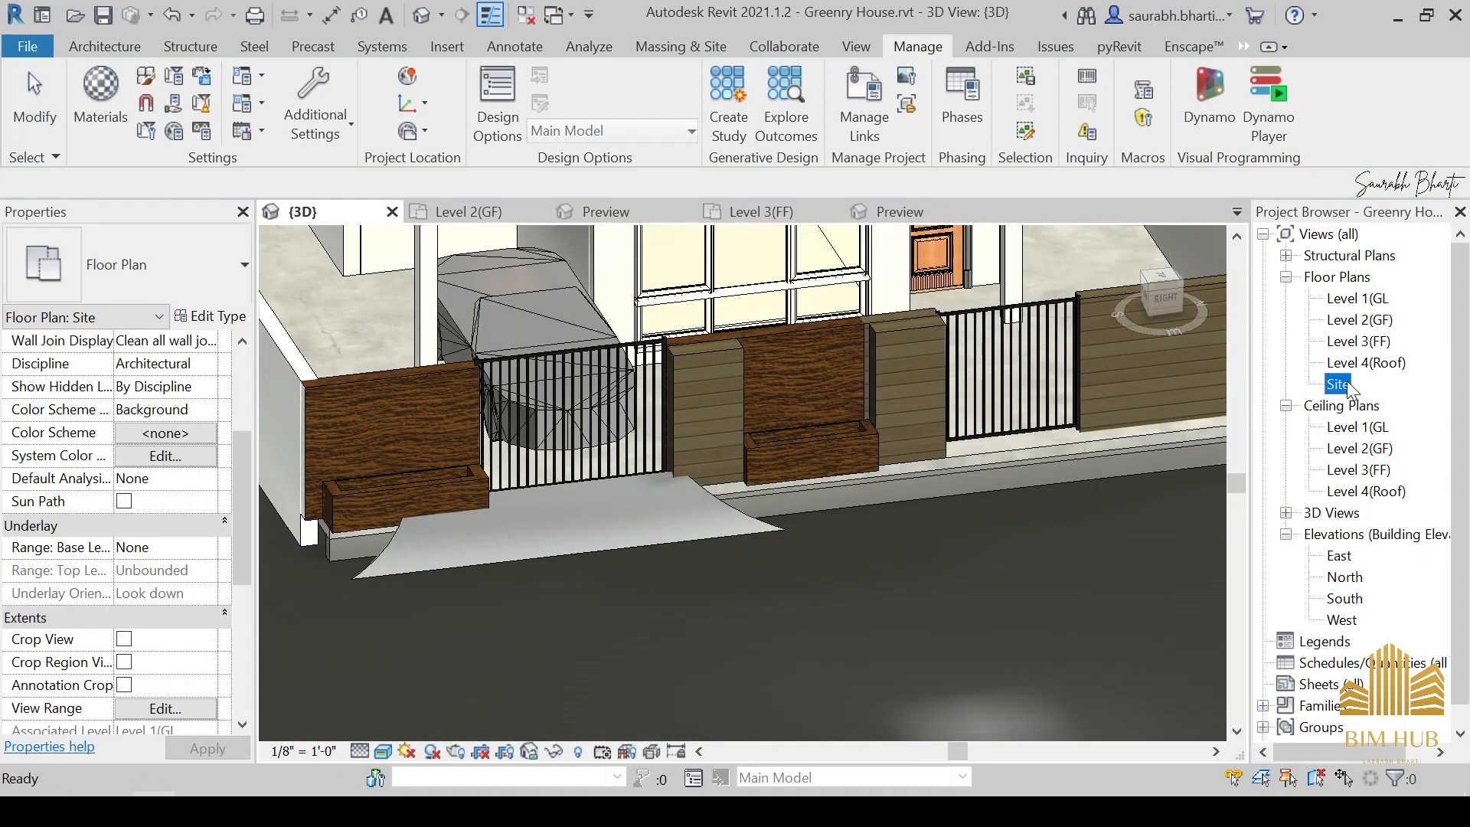
{"action": "scroll", "coordinate": [842, 490], "scroll_direction": "up", "scroll_amount": 2}
{"action": "scroll", "coordinate": [850, 473], "scroll_direction": "up", "scroll_amount": 2}
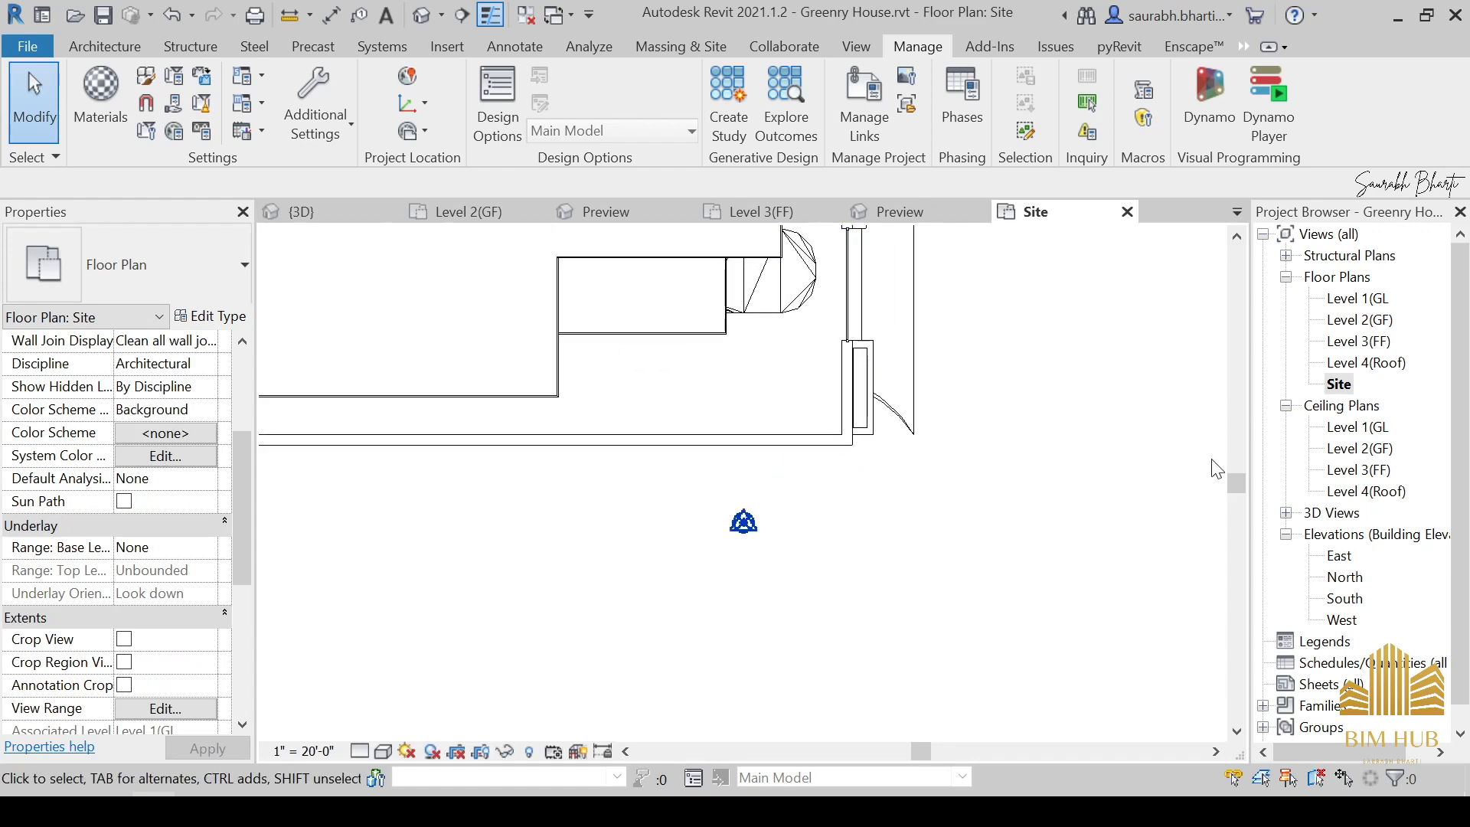
Open the Level 4(Roof) floor plan and switch from it to the Level 2(GF) floor plan.
{"action": "double_click", "coordinate": [1363, 362]}
{"action": "left_click", "coordinate": [1376, 320]}
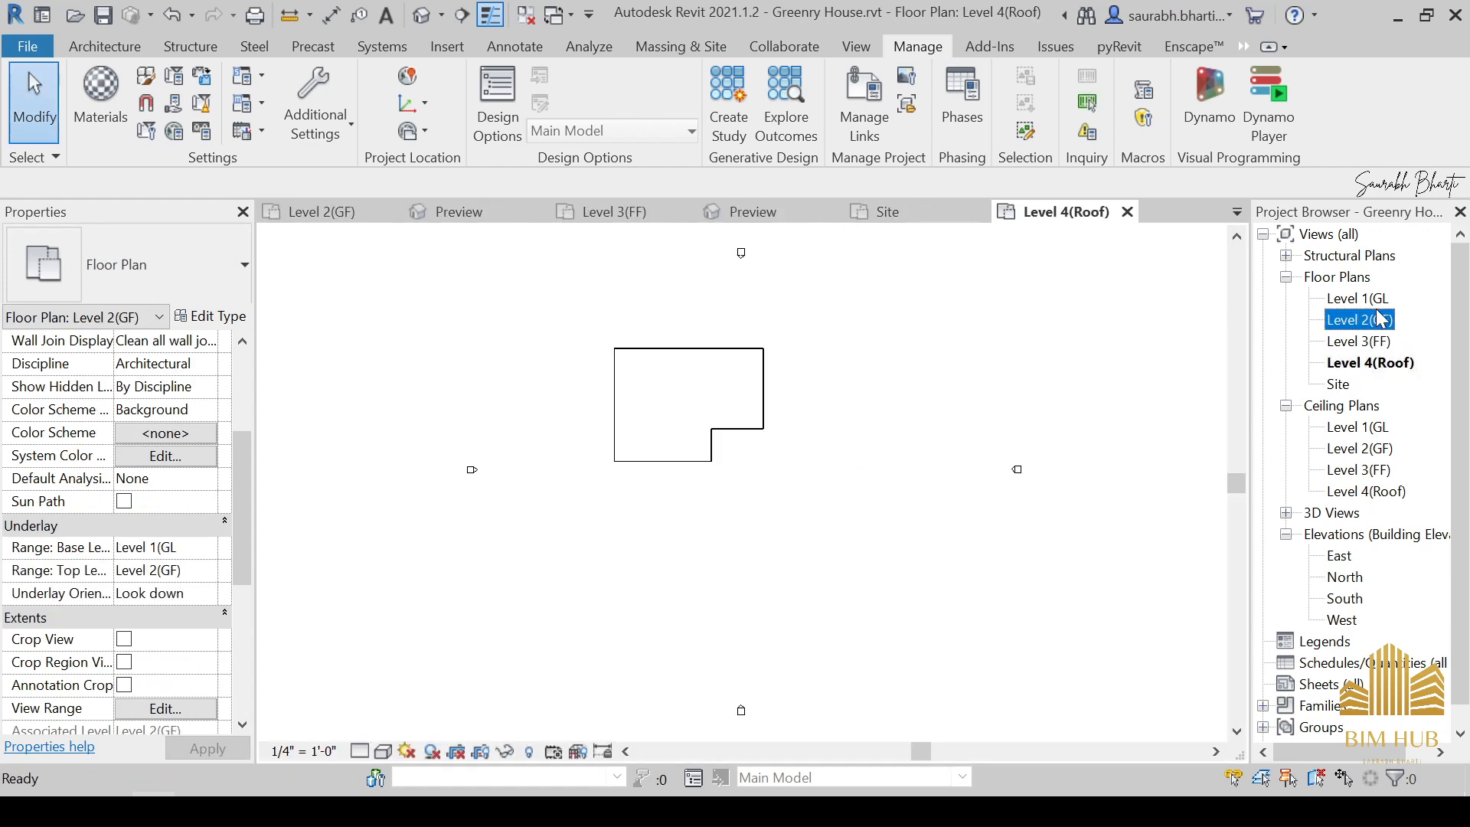
{"action": "double_click", "coordinate": [1377, 318]}
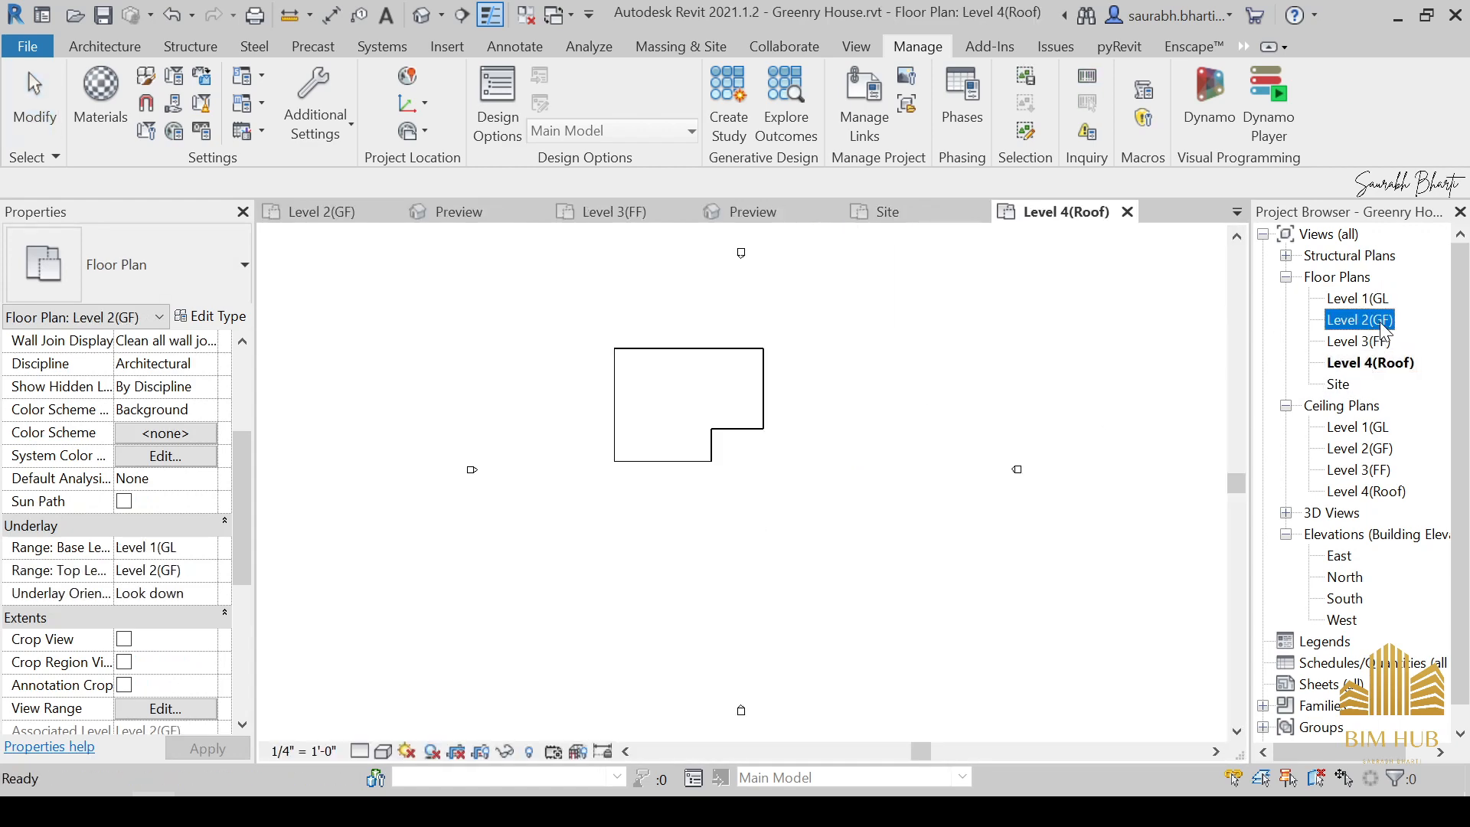
Open the Enscape Asset Library from the Level 2(GF) plan and show the Vegetation category.
{"action": "scroll", "coordinate": [949, 459], "scroll_direction": "down", "scroll_amount": 5}
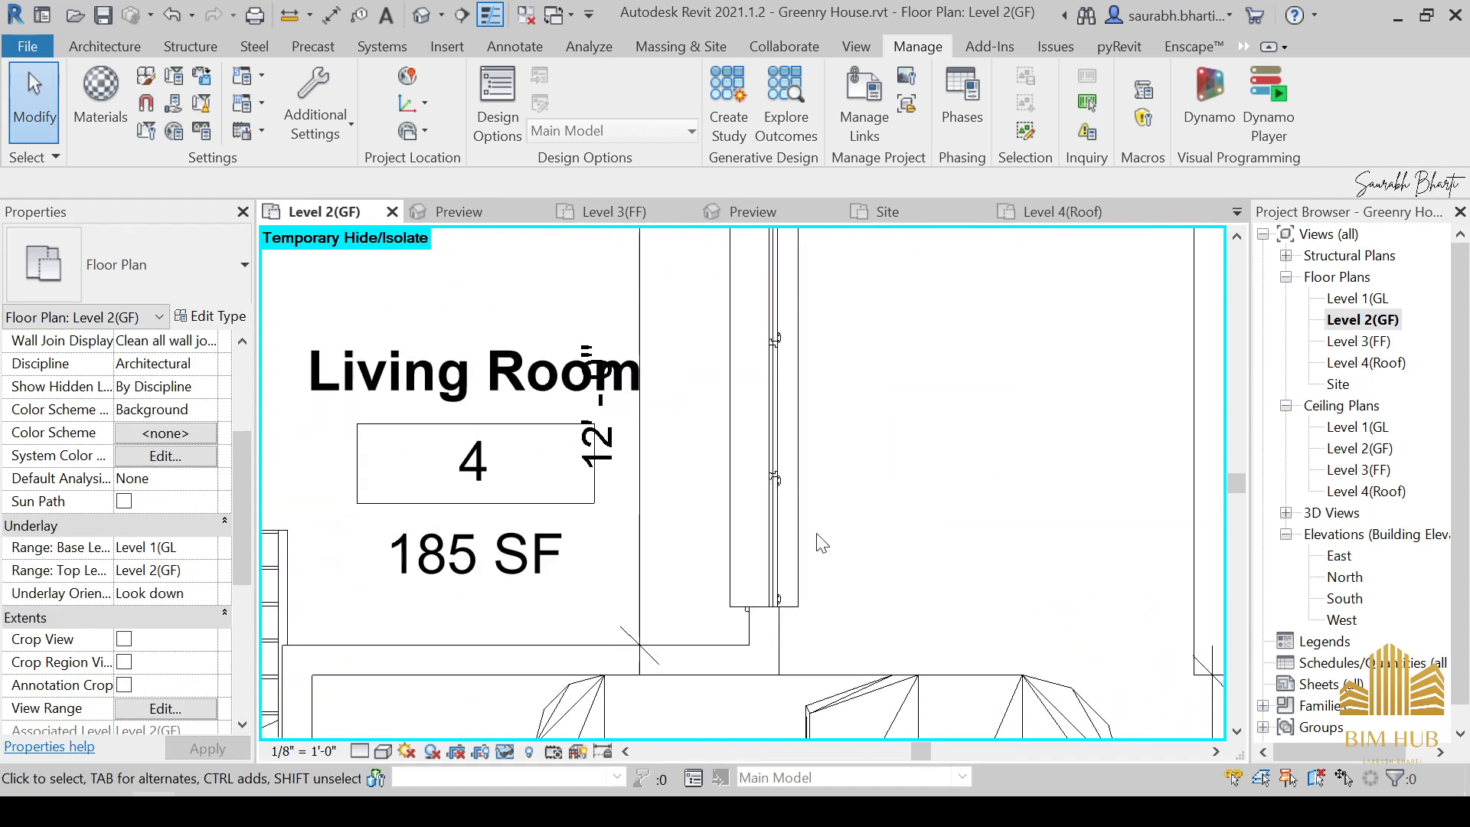
{"action": "scroll", "coordinate": [881, 540], "scroll_direction": "up", "scroll_amount": 4}
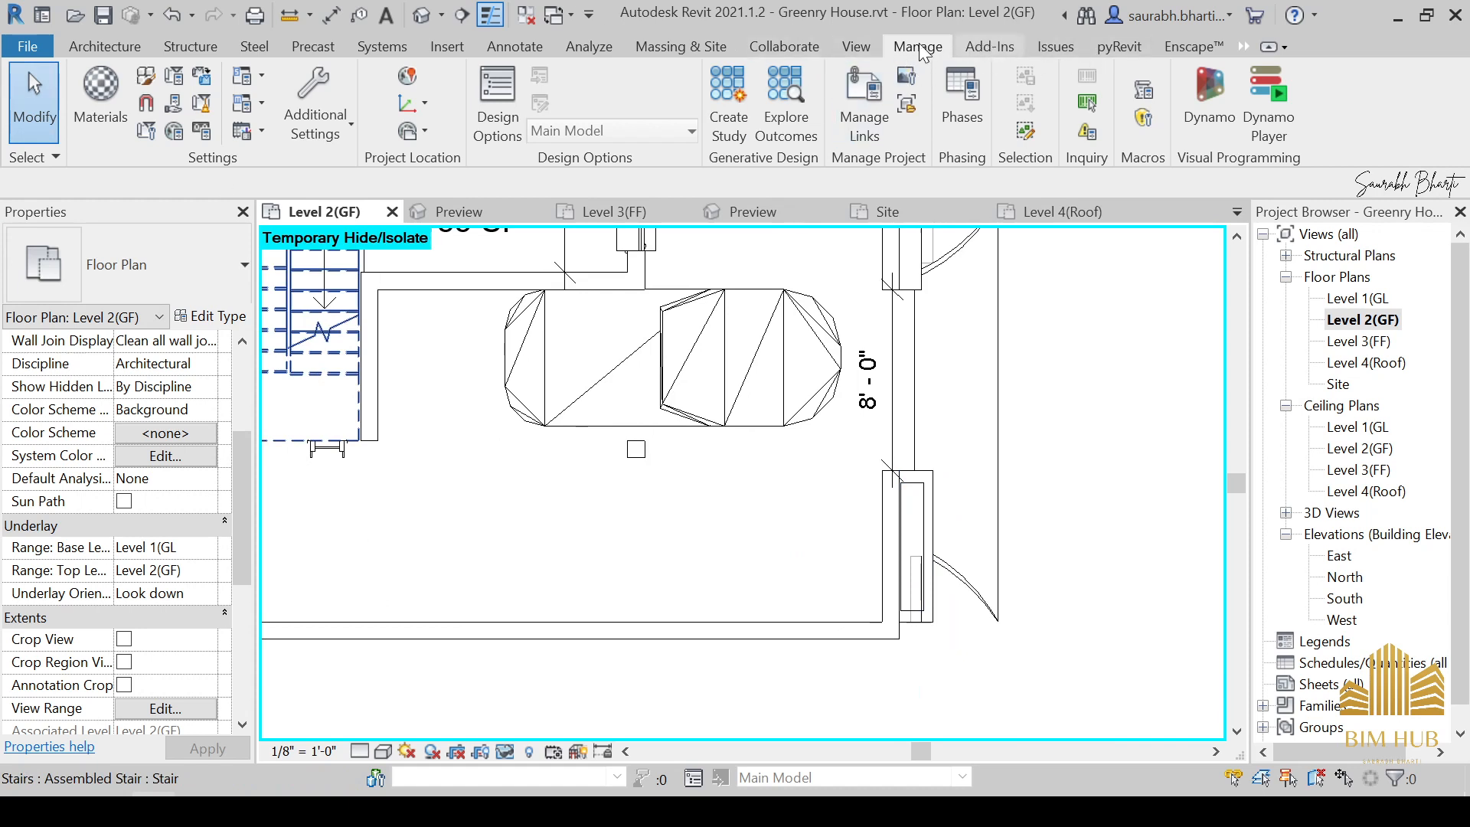
{"action": "left_click", "coordinate": [1194, 46]}
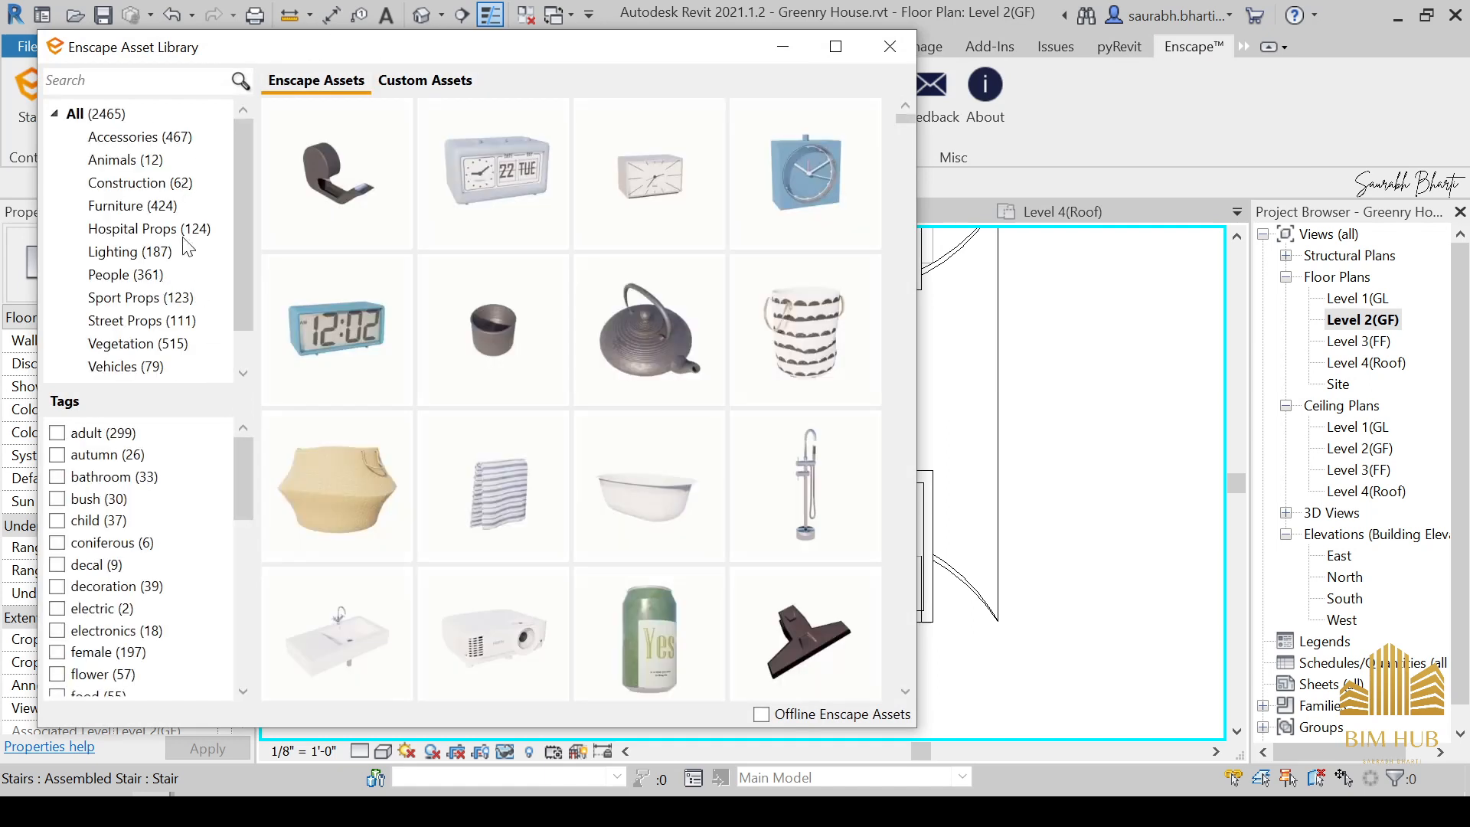
{"action": "left_click", "coordinate": [170, 346]}
{"action": "mouse_move", "coordinate": [529, 378]}
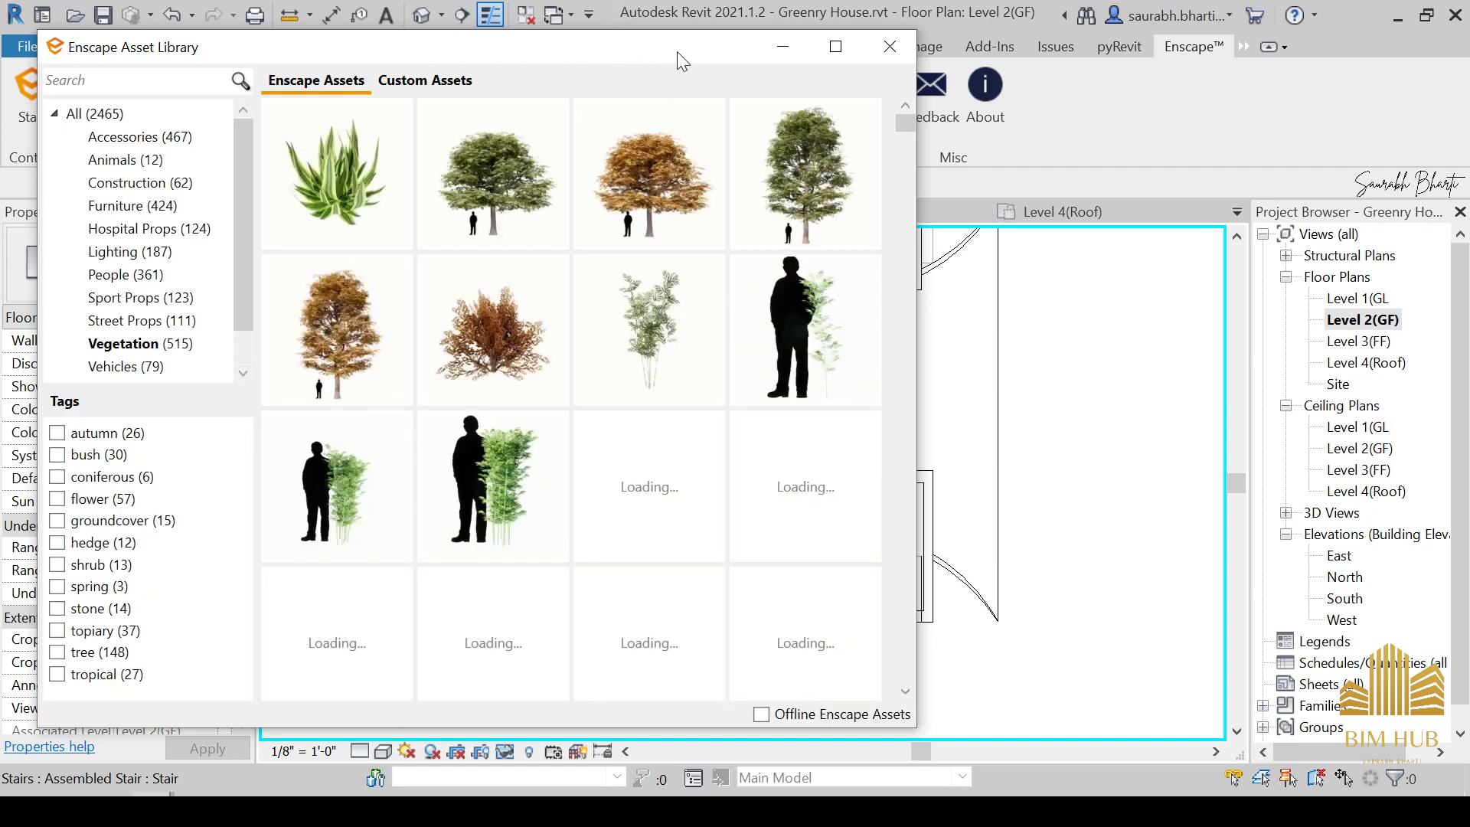
{"action": "left_click_drag", "start_coordinate": [677, 52], "coordinate": [439, 52]}
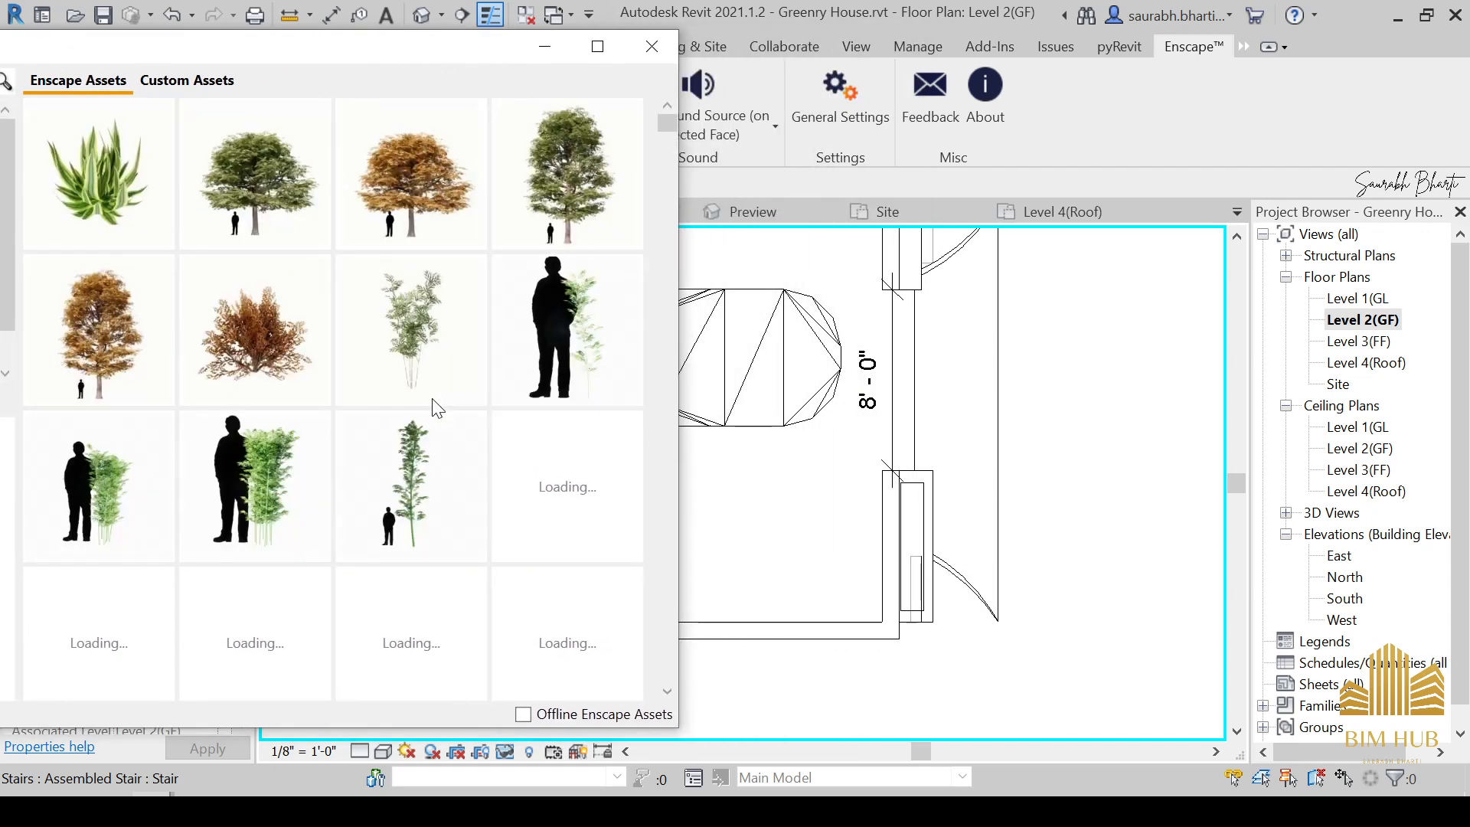
Try to switch the asset library to Offline Enscape Assets and dismiss the download directory request.
{"action": "scroll", "coordinate": [439, 407], "scroll_direction": "down", "scroll_amount": 5}
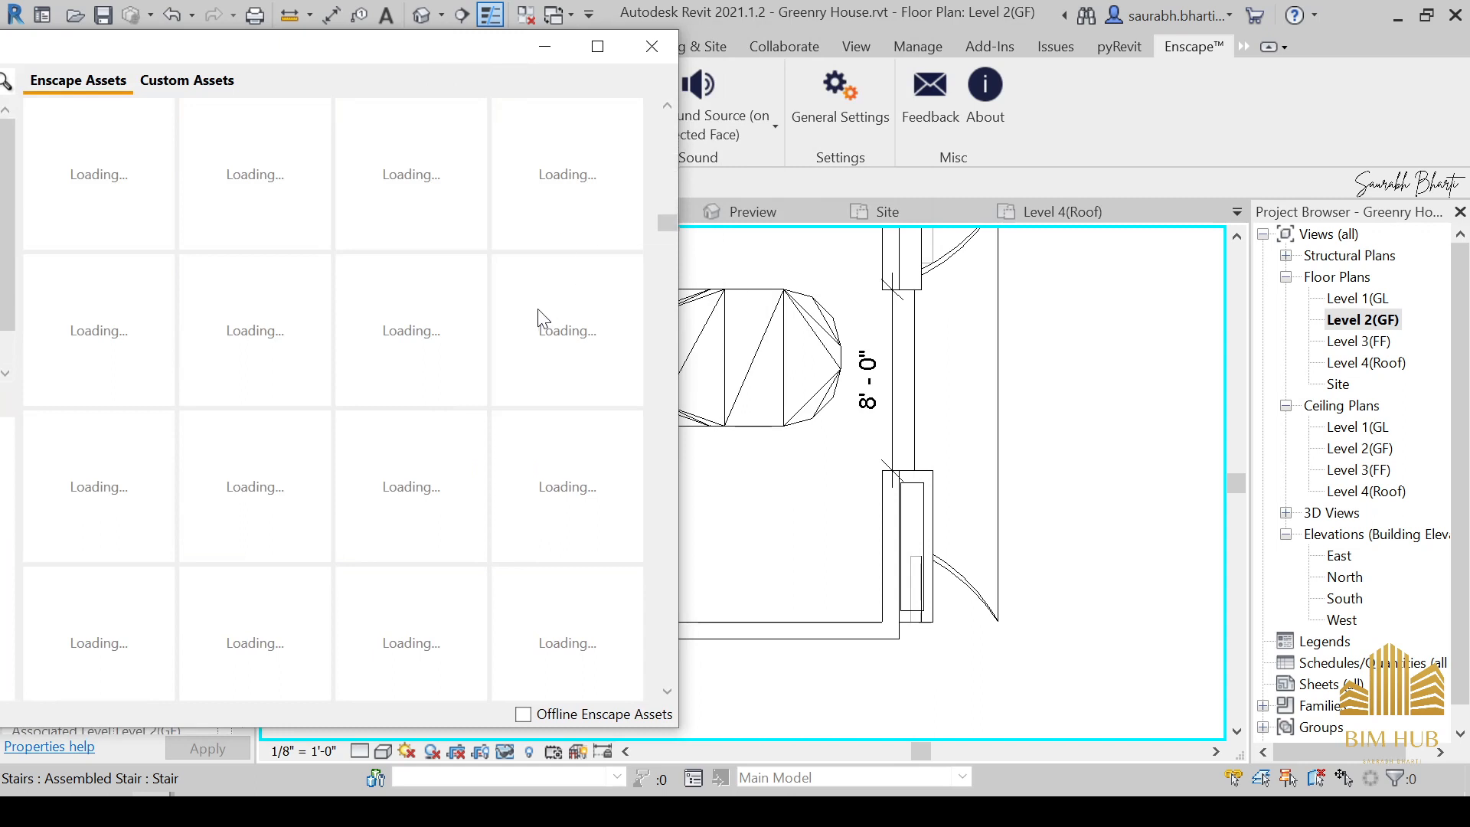
{"action": "scroll", "coordinate": [538, 309], "scroll_direction": "down", "scroll_amount": 2}
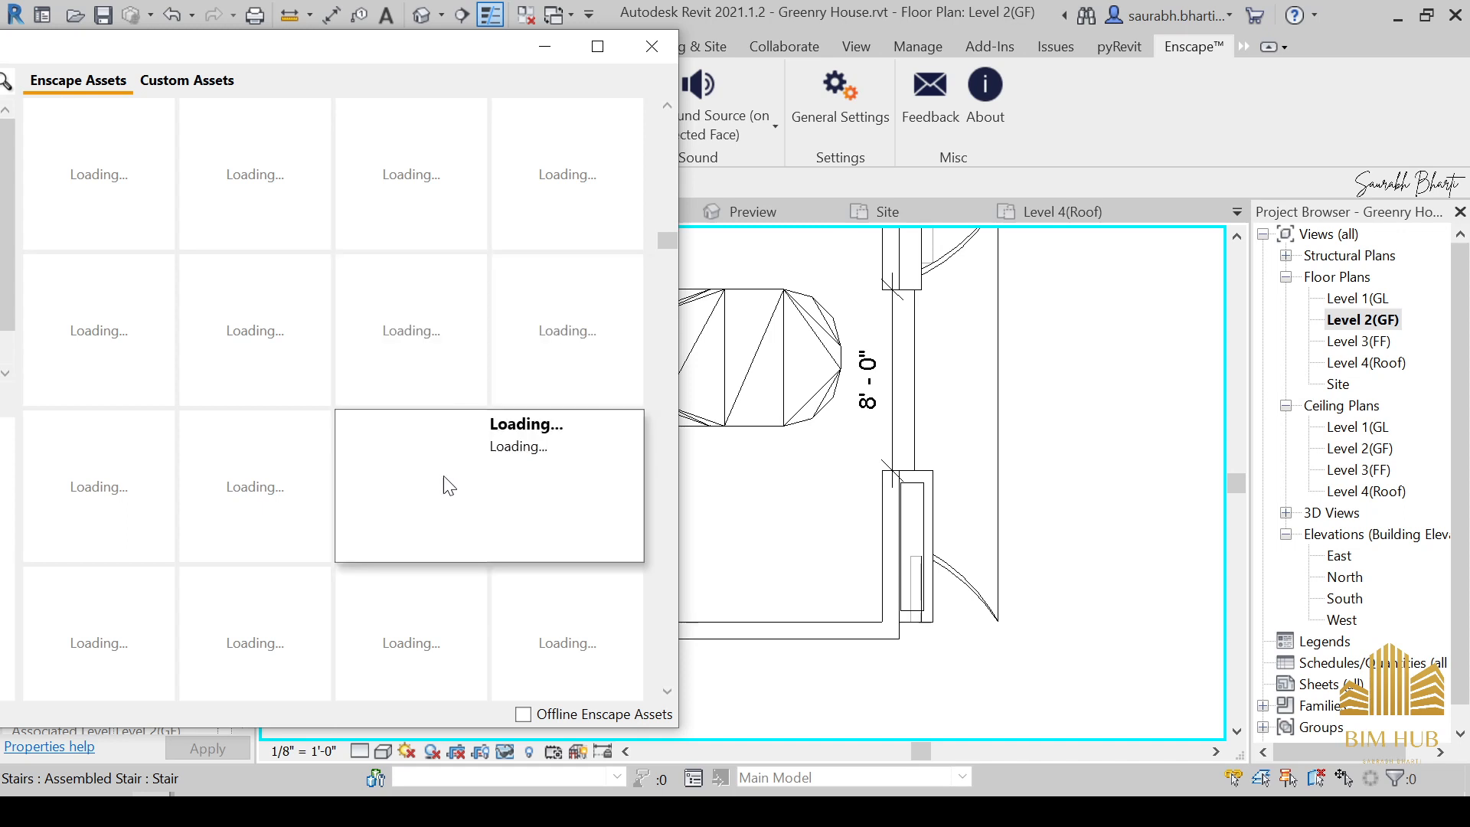
{"action": "left_click", "coordinate": [553, 715]}
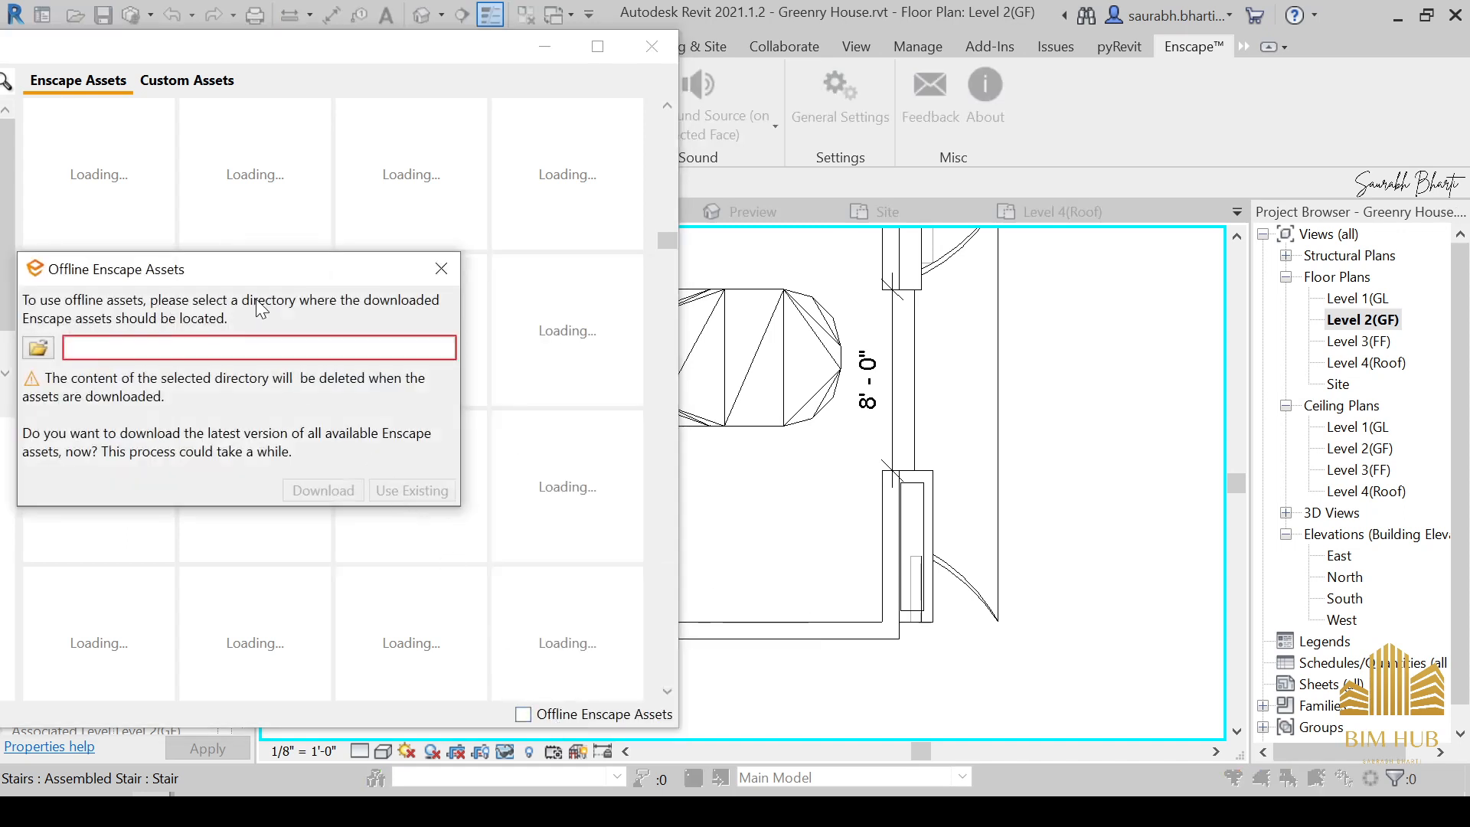
{"action": "left_click", "coordinate": [442, 268]}
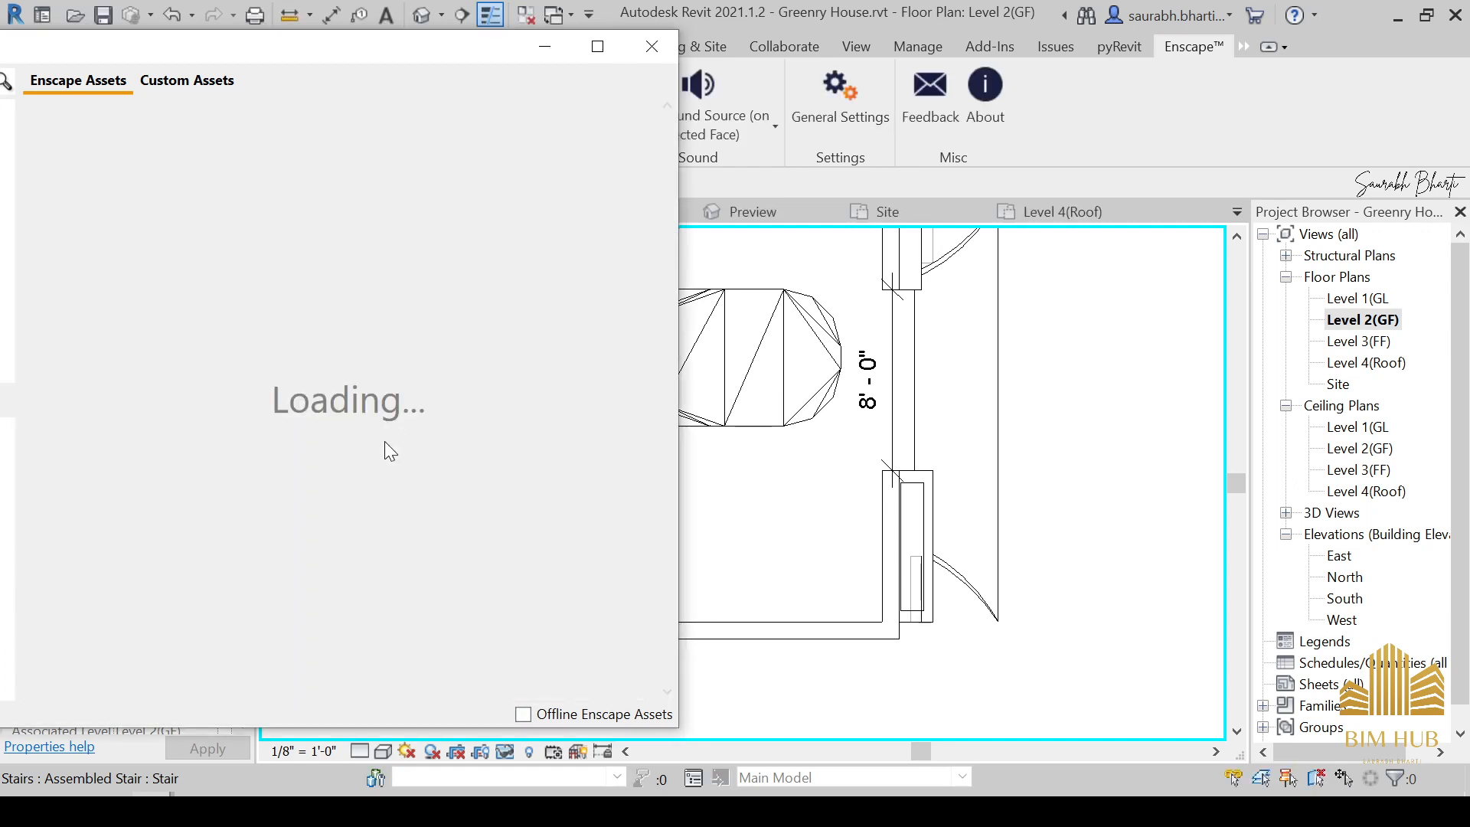
{"action": "left_click_drag", "start_coordinate": [320, 66], "coordinate": [434, 57]}
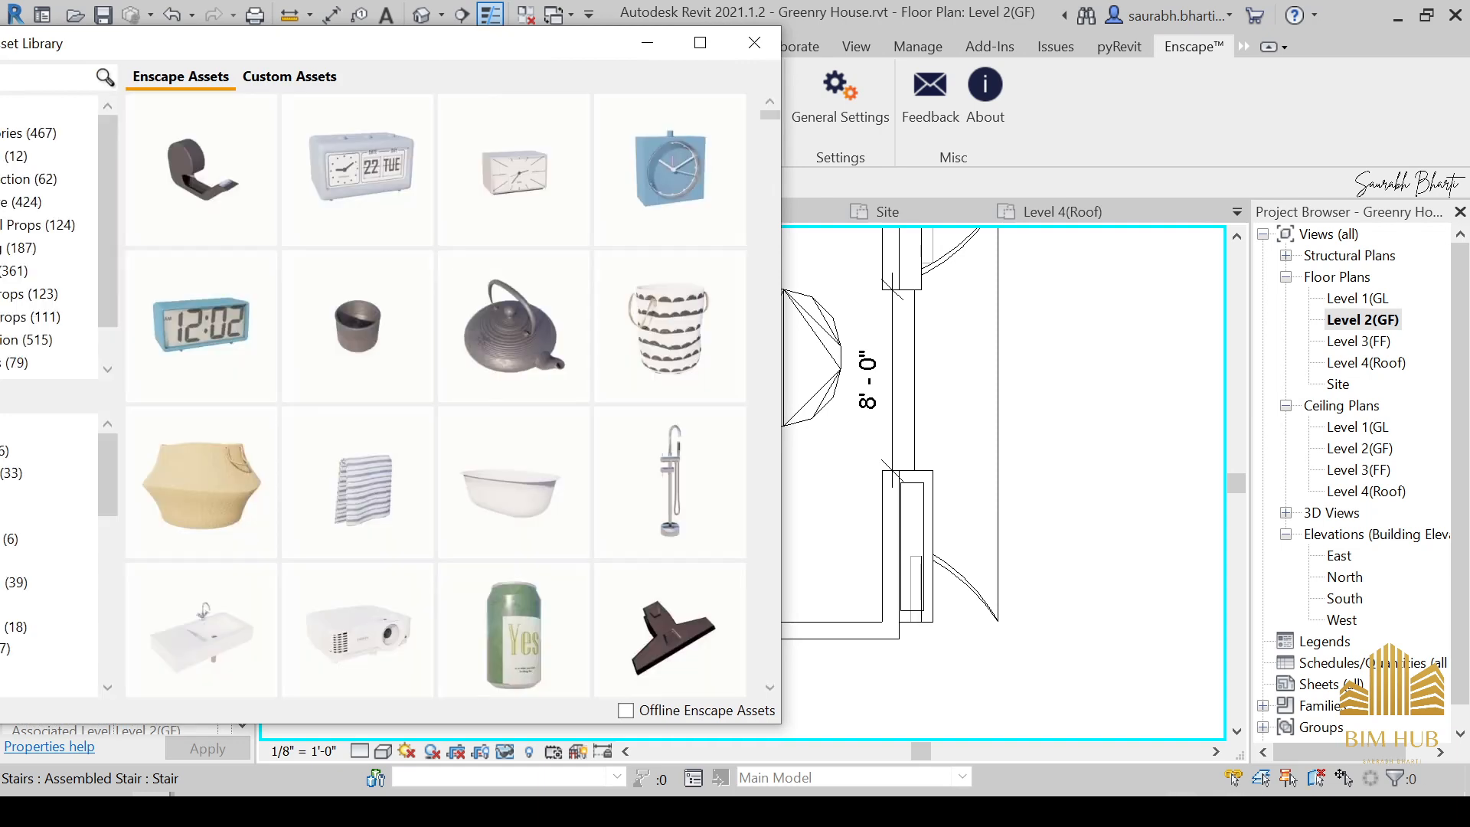
{"action": "scroll", "coordinate": [517, 457], "scroll_direction": "down", "scroll_amount": 3}
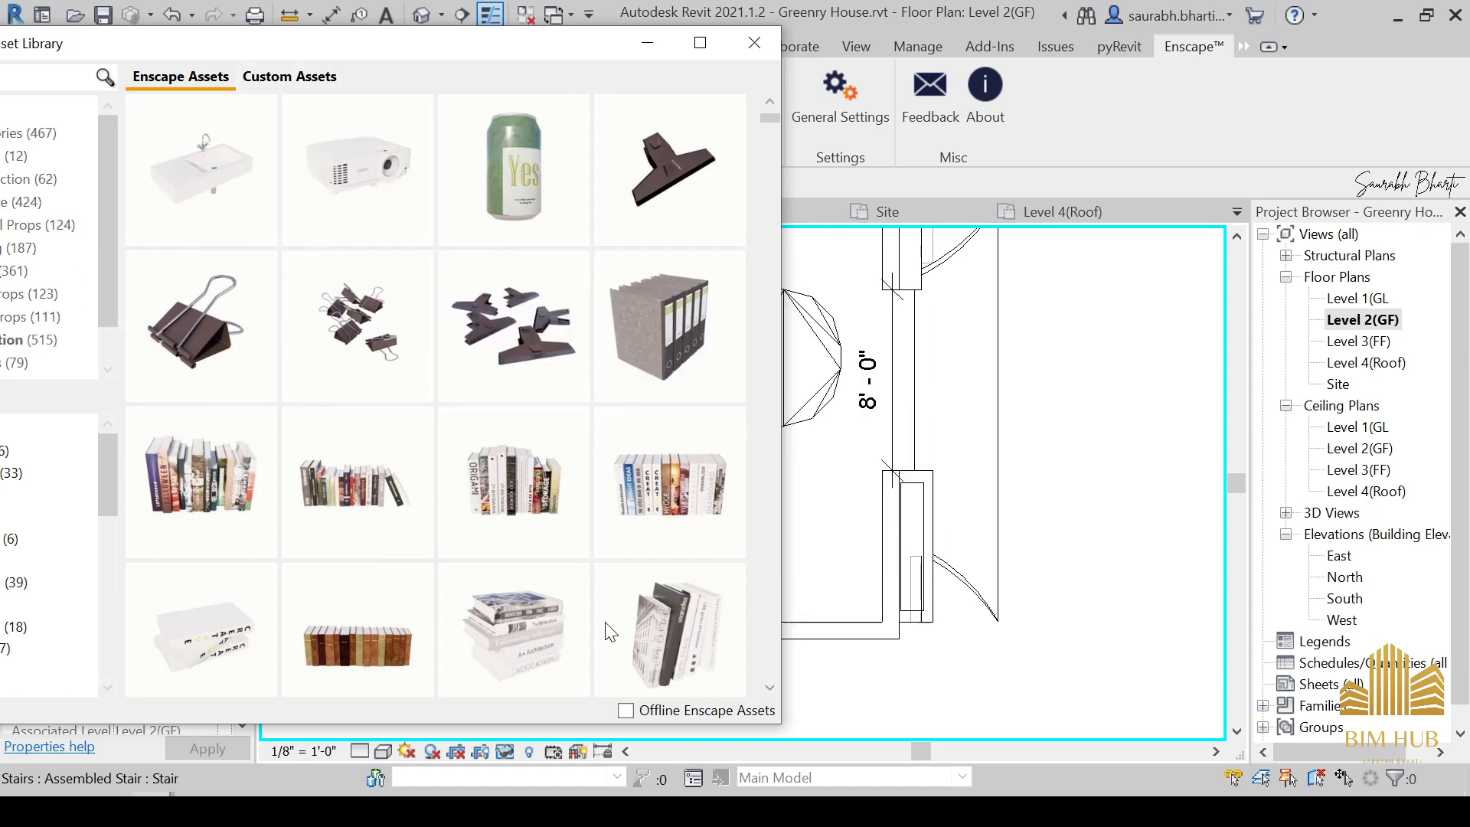
{"action": "mouse_move", "coordinate": [575, 673]}
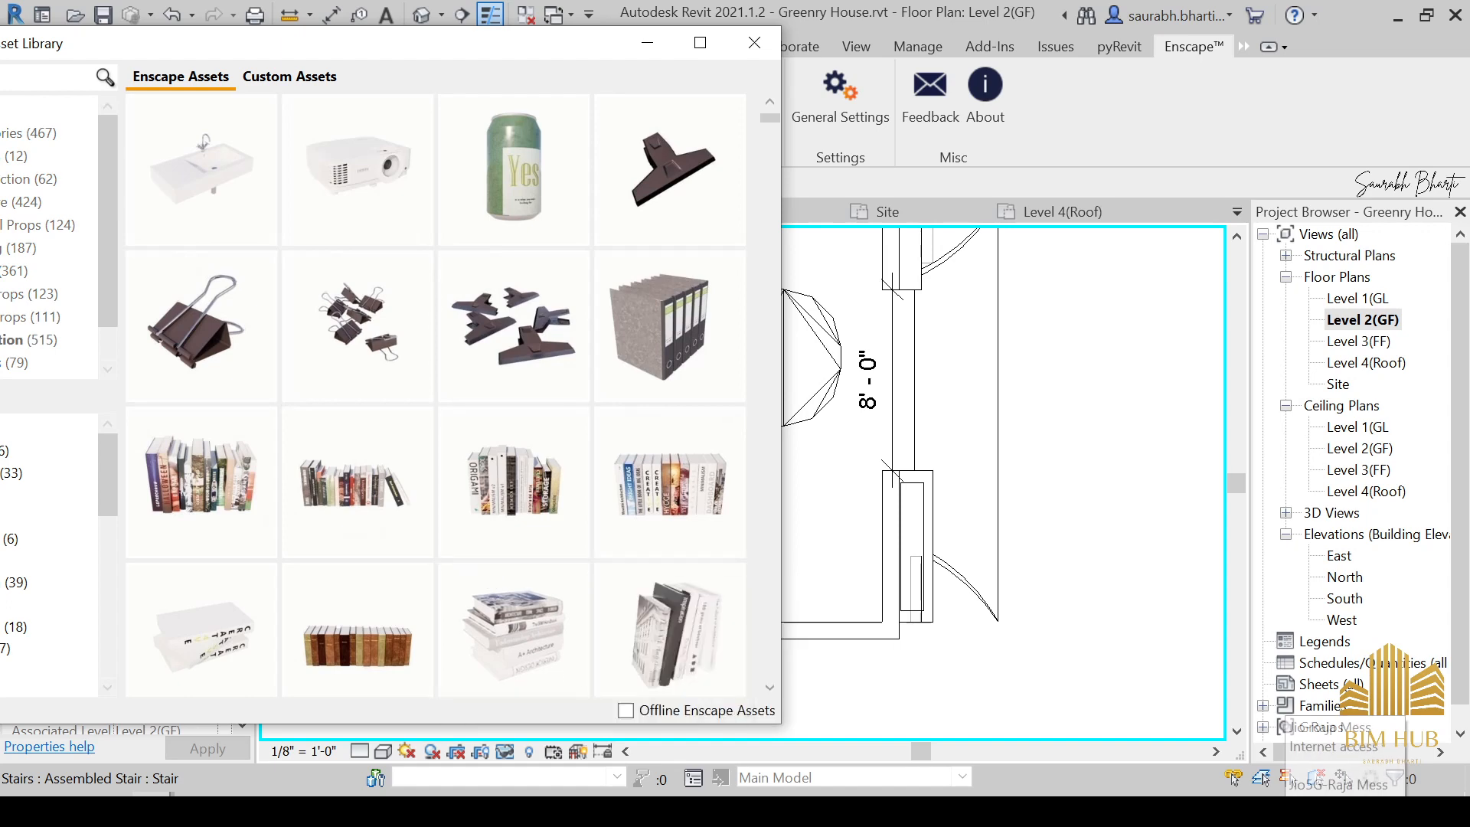
Disconnect the computer from its current Wi-Fi network, then switch to OBS and minimize it.
{"action": "left_click", "coordinate": [1345, 812]}
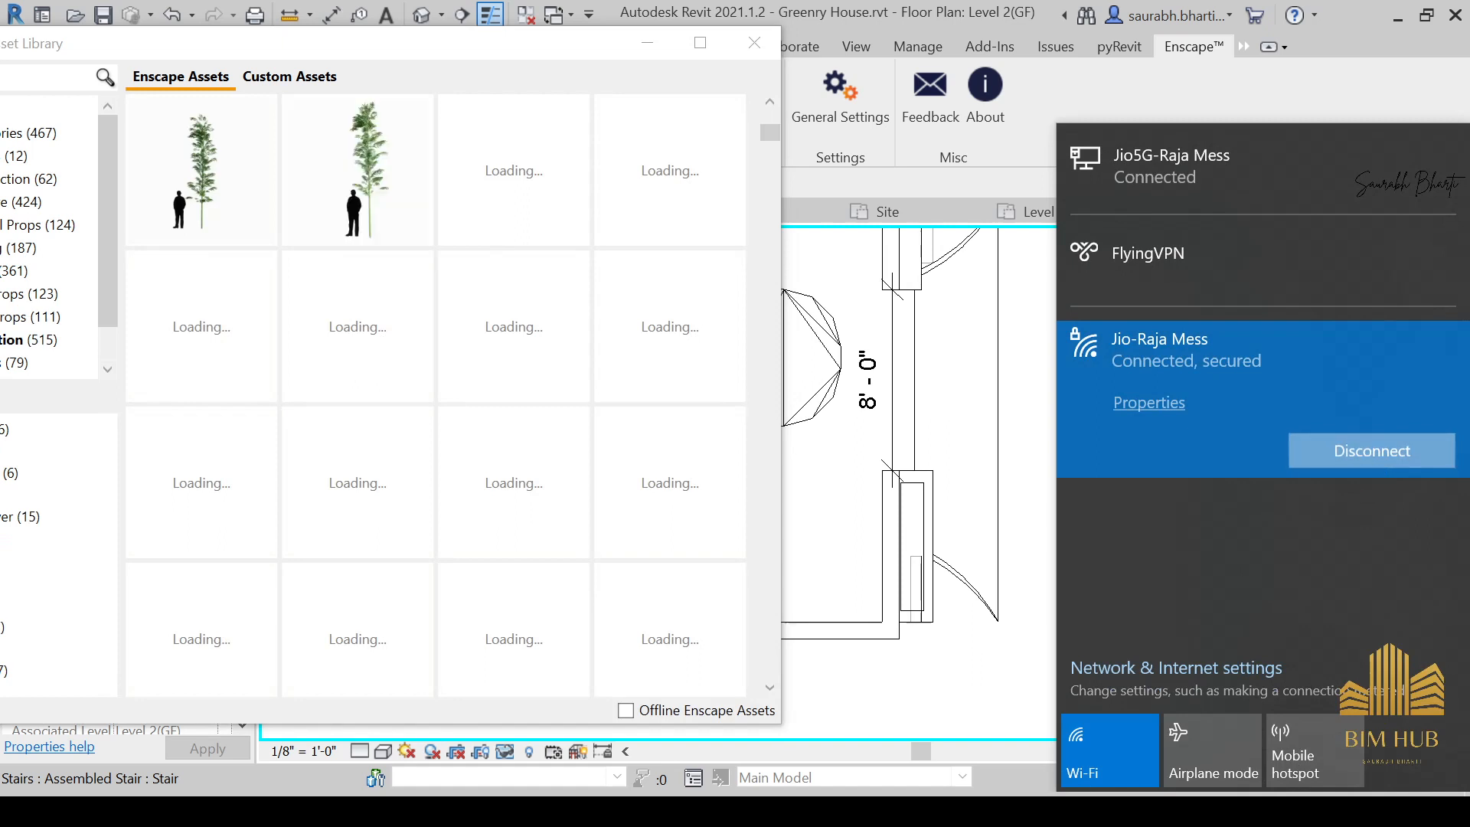
{"action": "left_click", "coordinate": [1372, 450]}
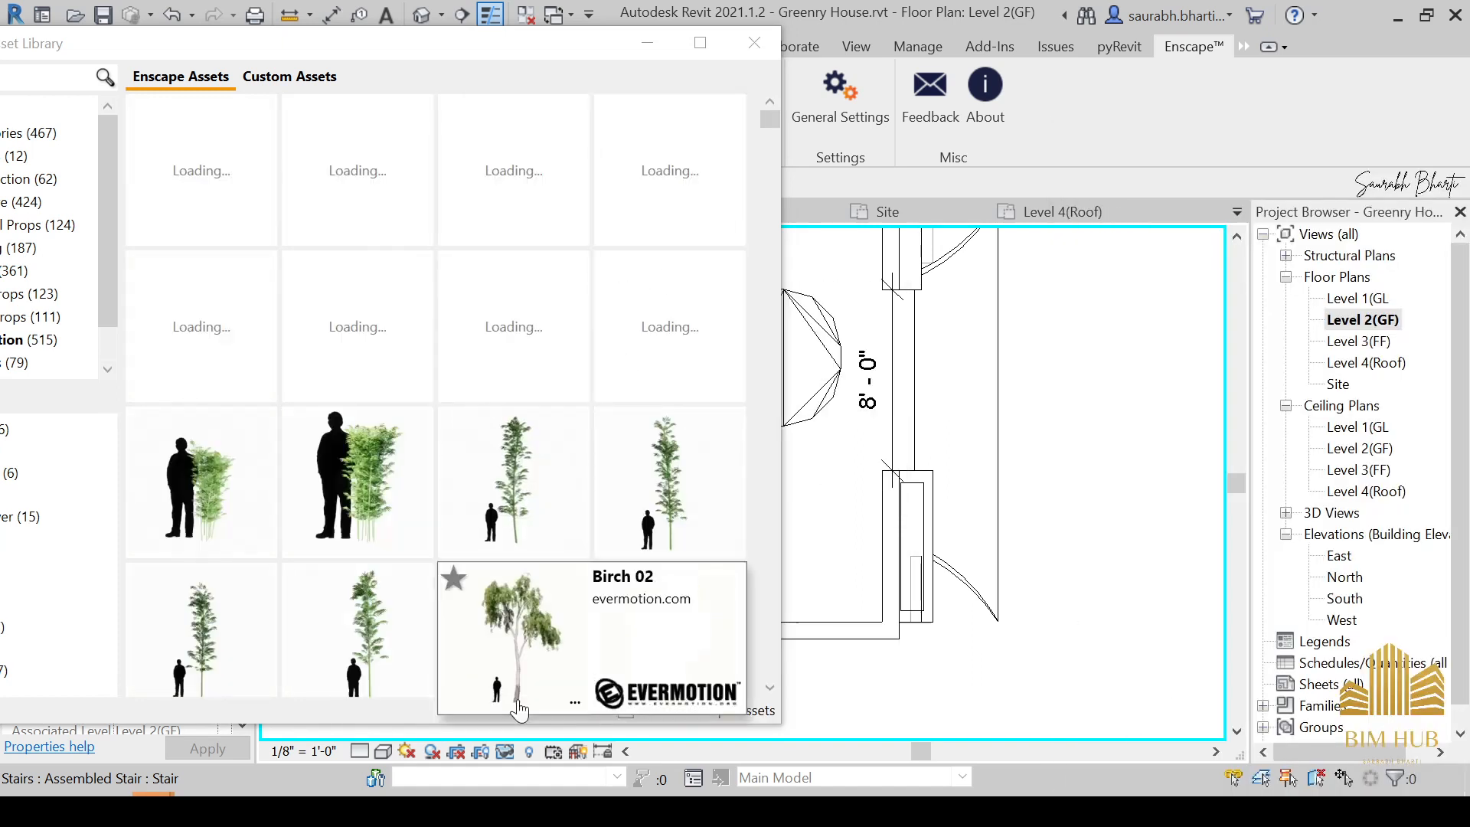
{"action": "left_click", "coordinate": [612, 812]}
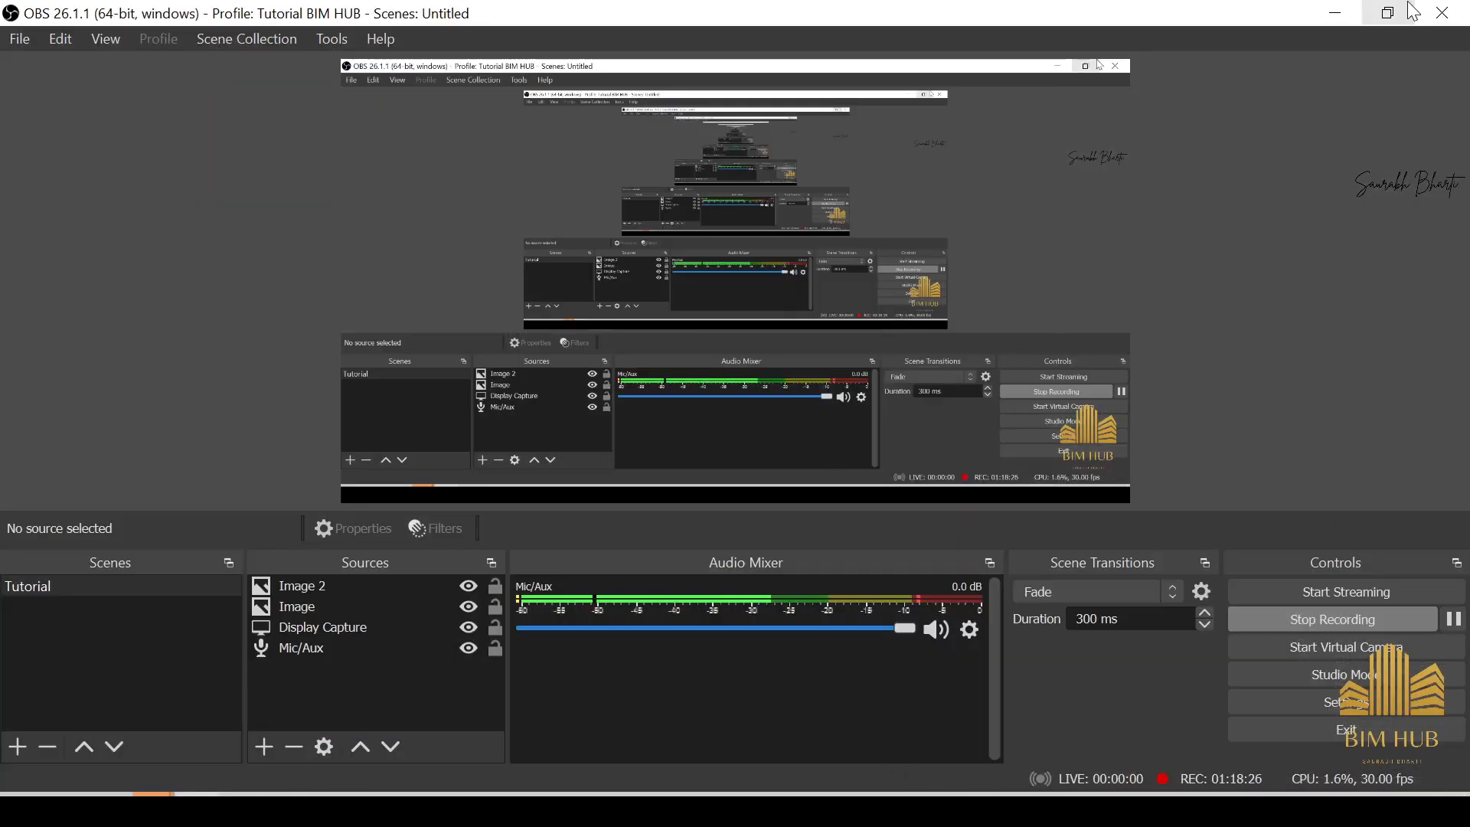
{"action": "left_click", "coordinate": [1336, 14]}
Browse the vegetation assets and examine the Level 2(GF) plan between the front gate and the house rooms.
{"action": "scroll", "coordinate": [240, 519], "scroll_direction": "down", "scroll_amount": 5}
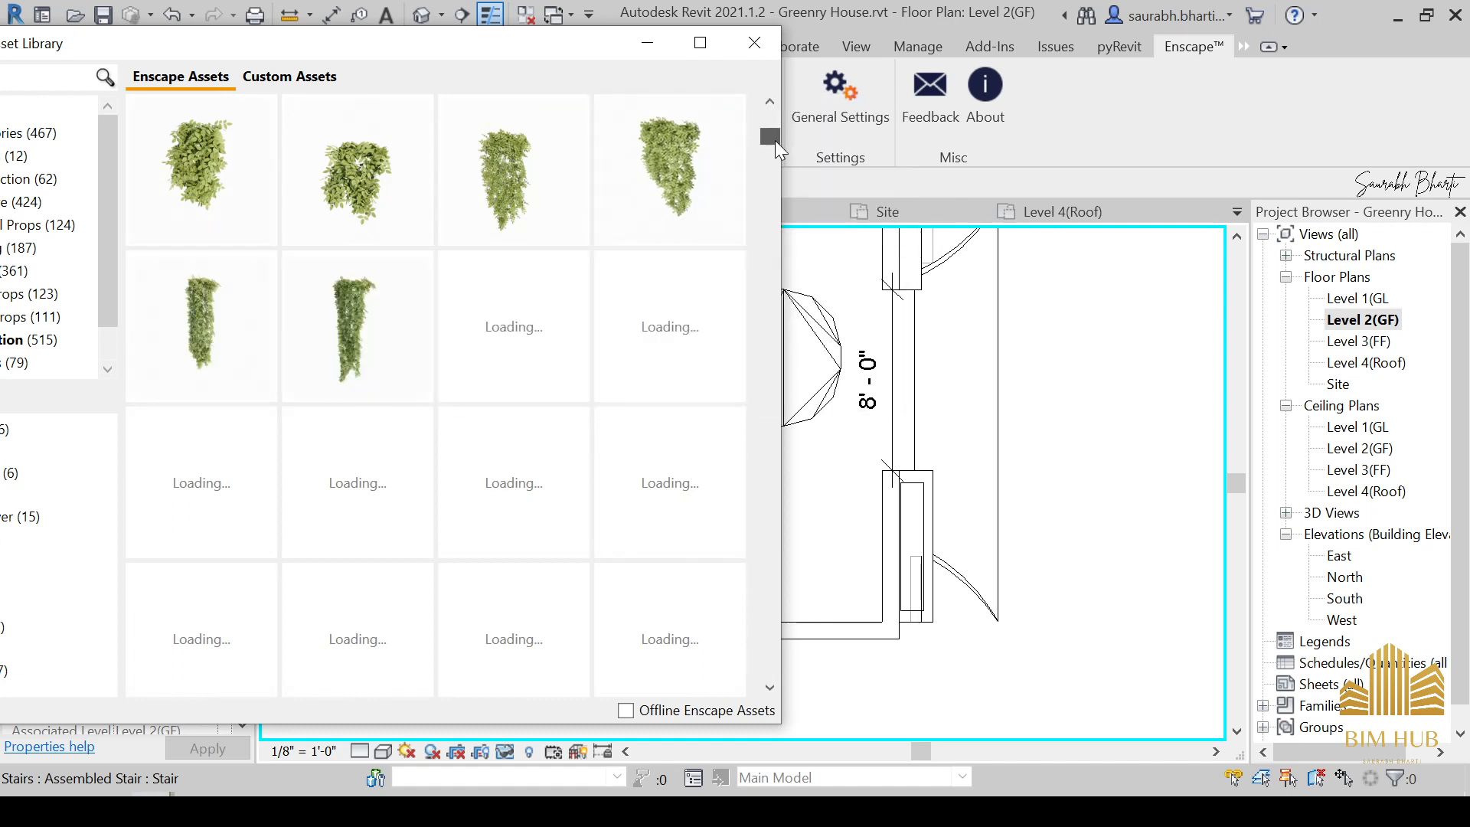
{"action": "left_click_drag", "start_coordinate": [774, 263], "coordinate": [773, 262]}
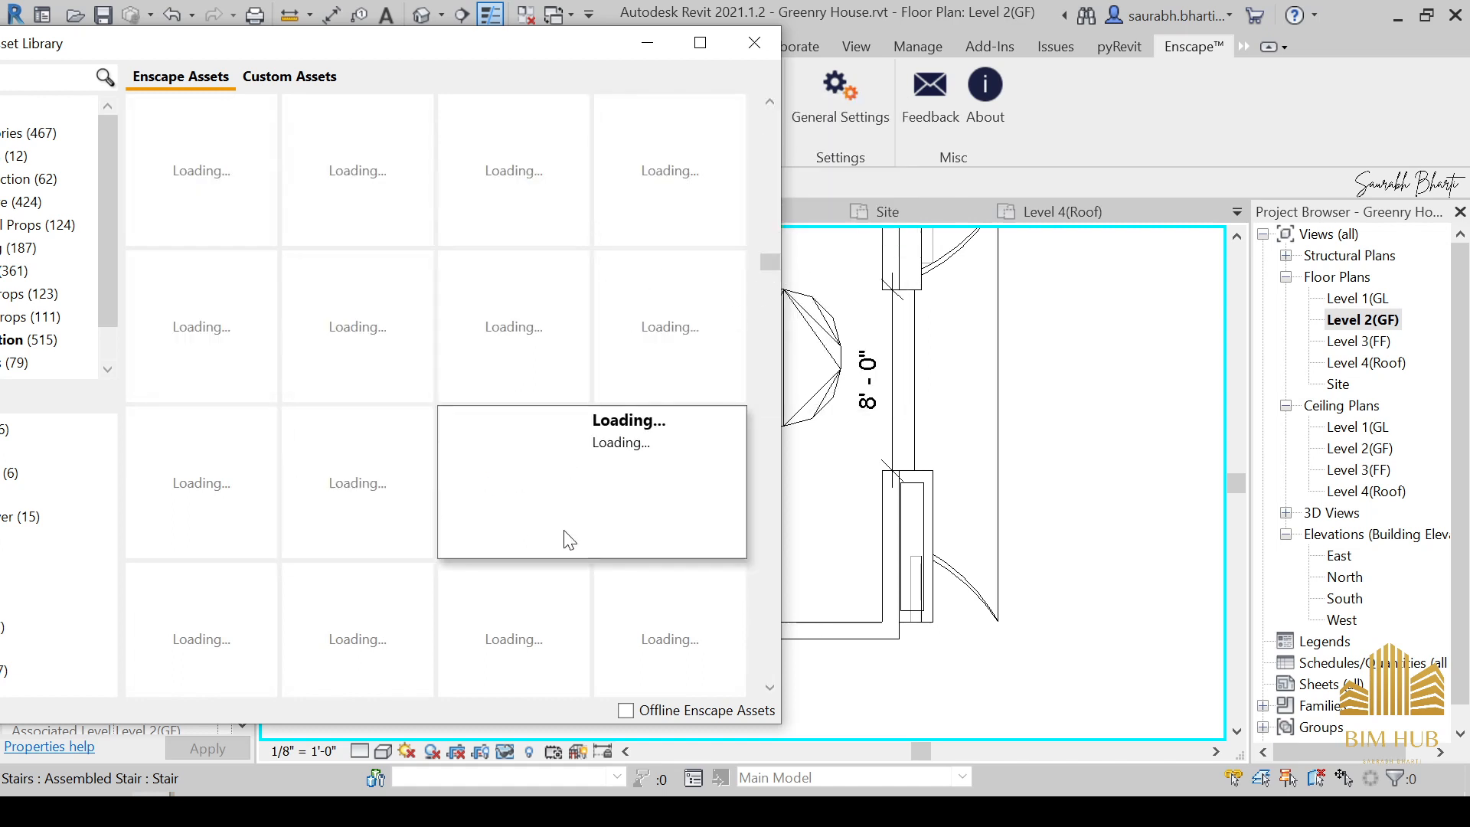
{"action": "scroll", "coordinate": [485, 500], "scroll_direction": "up", "scroll_amount": 1}
{"action": "mouse_move", "coordinate": [465, 487]}
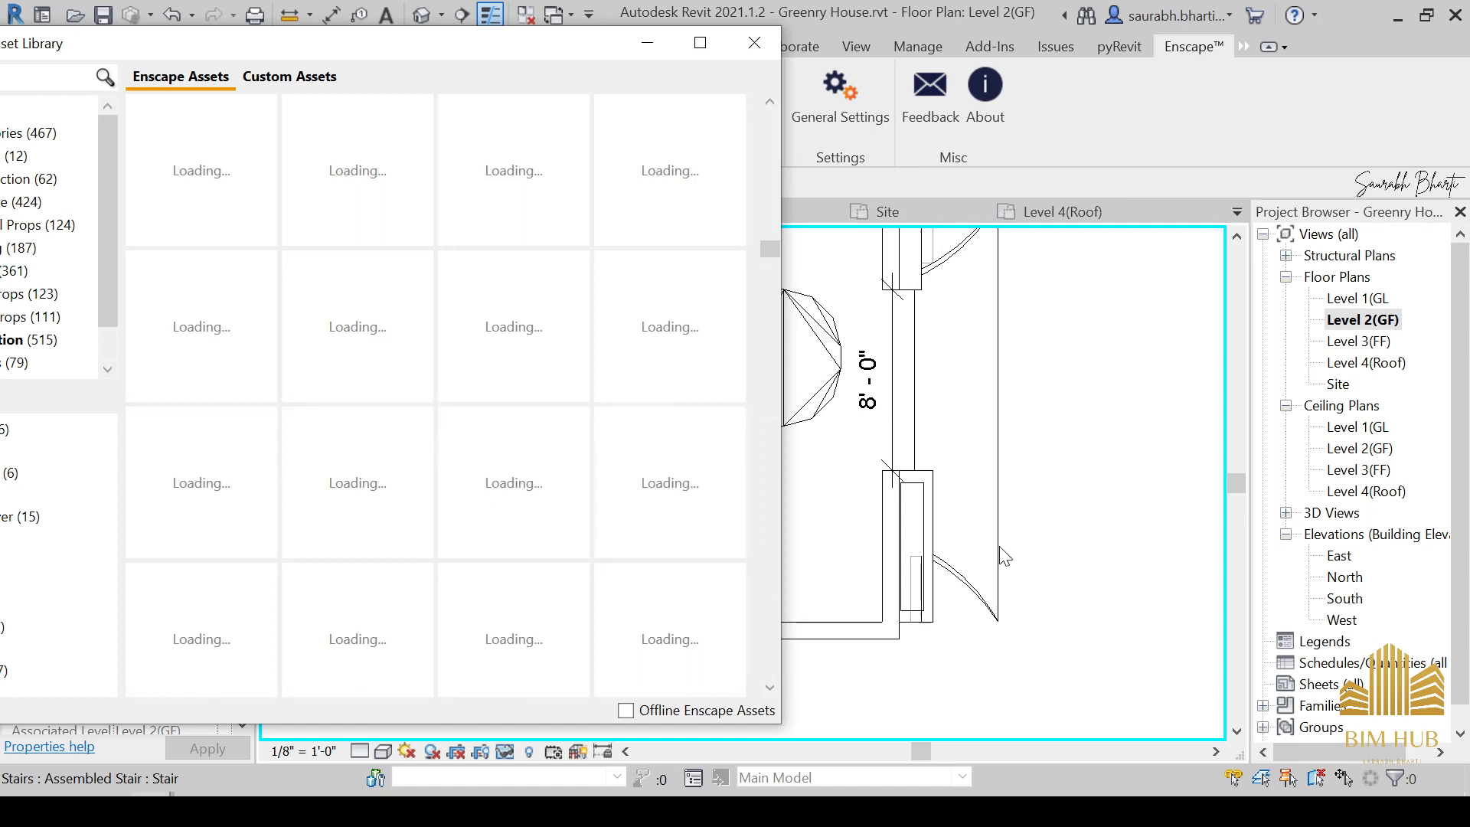
{"action": "scroll", "coordinate": [1000, 553], "scroll_direction": "down", "scroll_amount": 2}
{"action": "middle_click_drag", "start_coordinate": [951, 498], "coordinate": [1046, 478]}
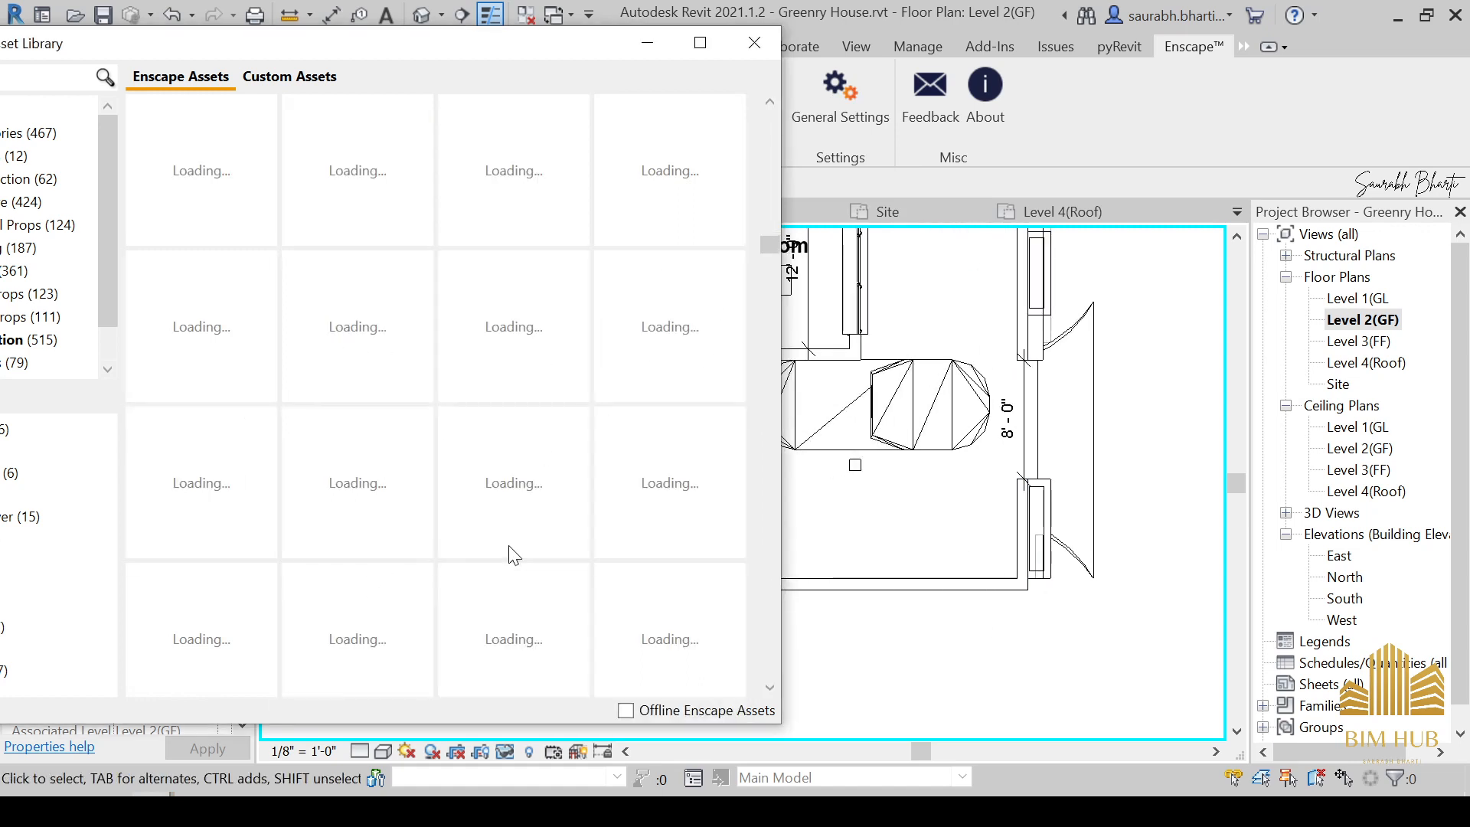
{"action": "scroll", "coordinate": [1011, 518], "scroll_direction": "down", "scroll_amount": 2}
{"action": "middle_click_drag", "start_coordinate": [1010, 519], "coordinate": [1106, 506]}
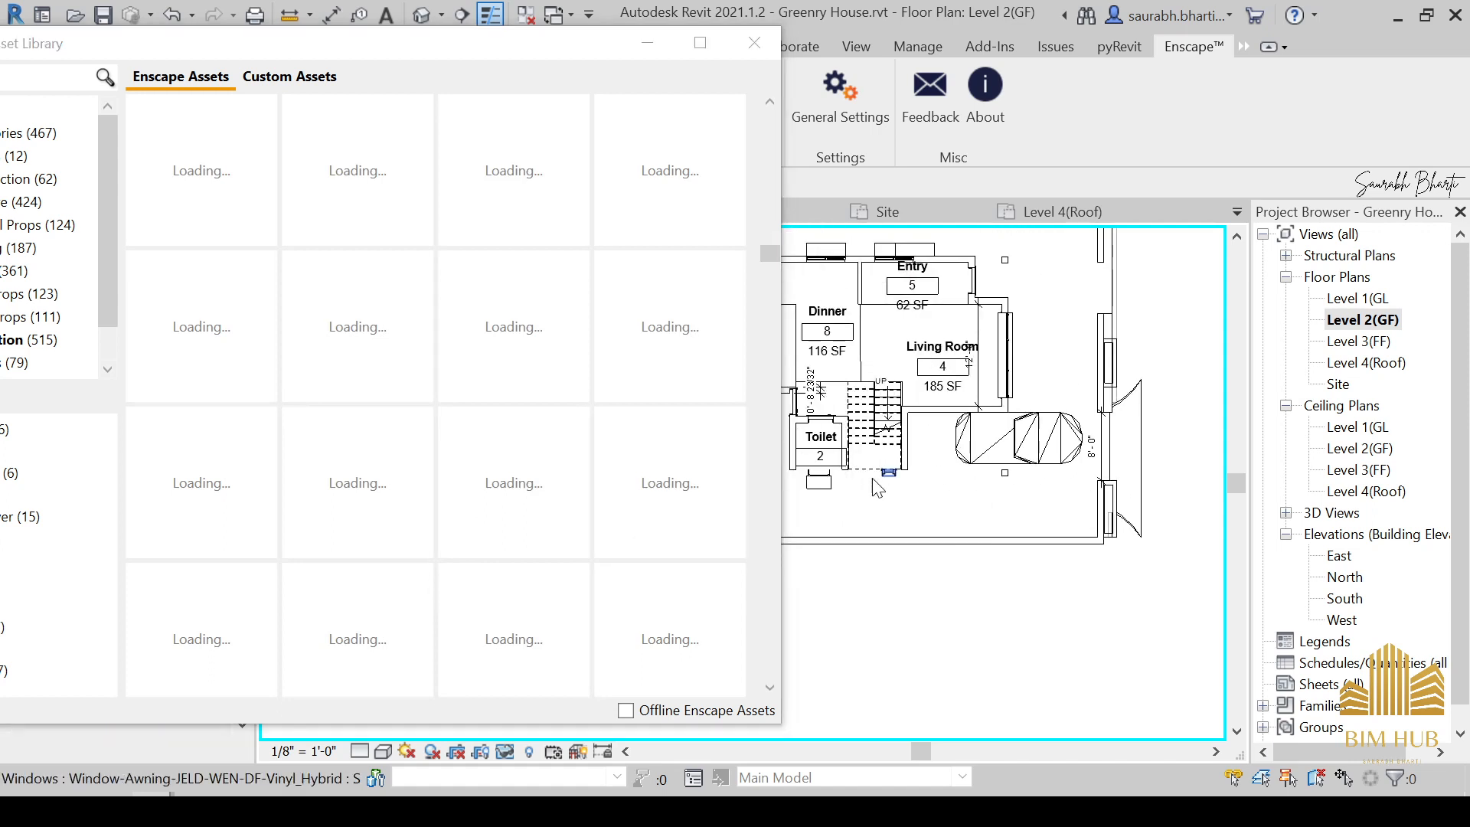
{"action": "mouse_move", "coordinate": [472, 480]}
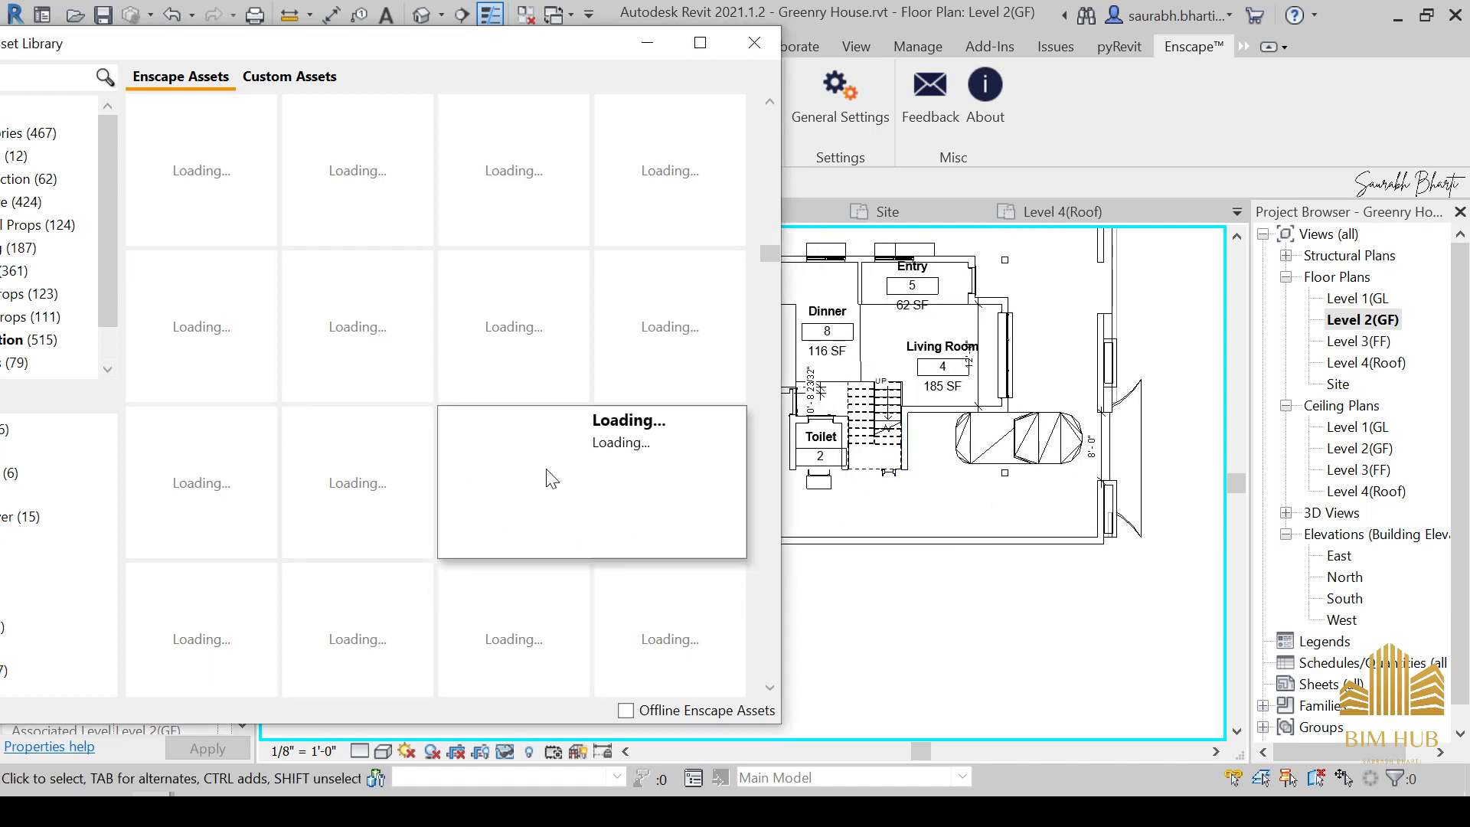
{"action": "scroll", "coordinate": [1000, 477], "scroll_direction": "down", "scroll_amount": 2}
{"action": "middle_click_drag", "start_coordinate": [999, 476], "coordinate": [1044, 487]}
{"action": "scroll", "coordinate": [904, 358], "scroll_direction": "up", "scroll_amount": 1}
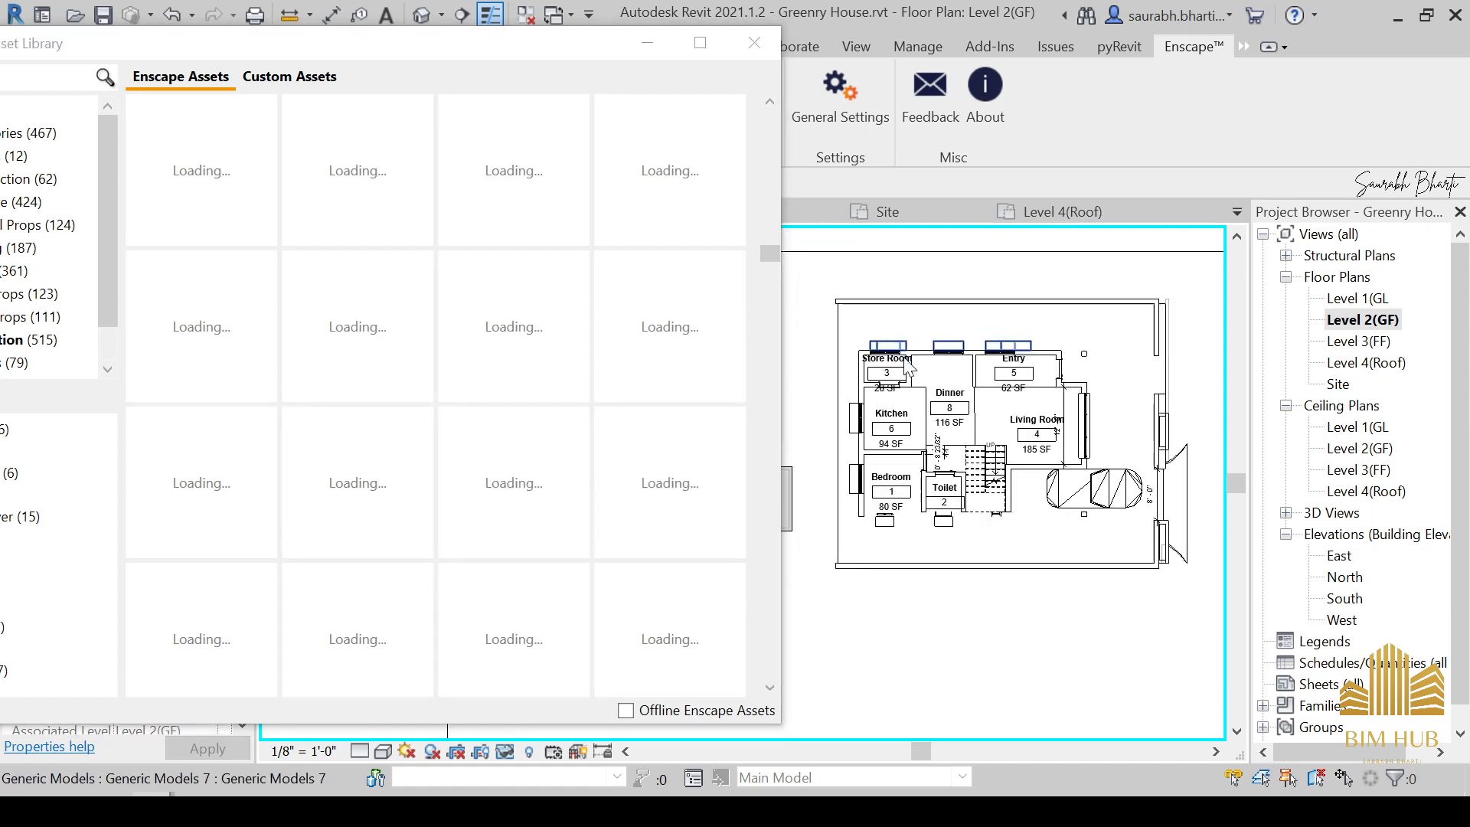
{"action": "scroll", "coordinate": [908, 366], "scroll_direction": "up", "scroll_amount": 1}
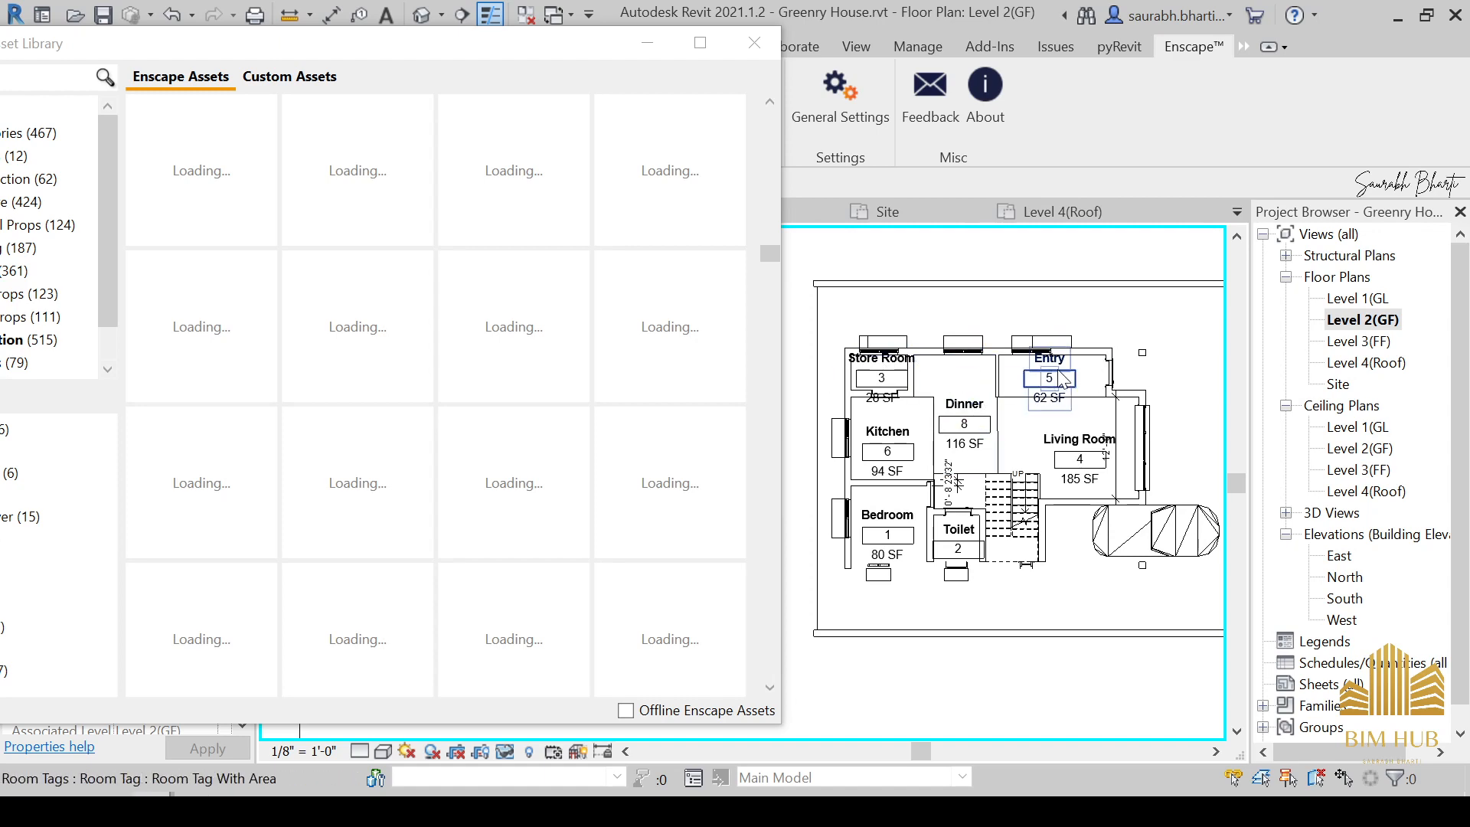
{"action": "scroll", "coordinate": [1062, 379], "scroll_direction": "up", "scroll_amount": 1}
{"action": "scroll", "coordinate": [1056, 375], "scroll_direction": "up", "scroll_amount": 1}
{"action": "scroll", "coordinate": [1026, 539], "scroll_direction": "down", "scroll_amount": 2}
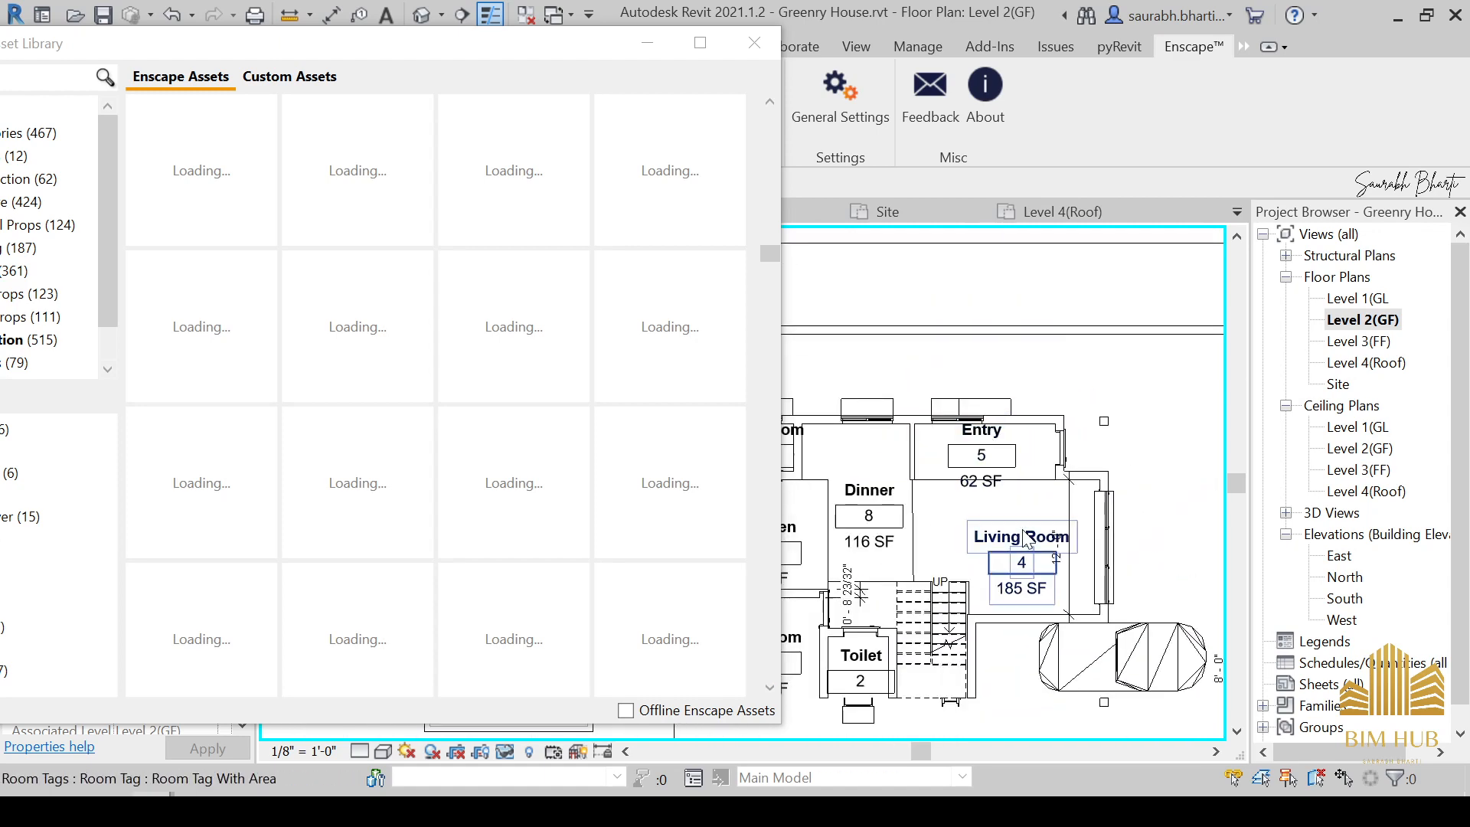
{"action": "middle_click_drag", "start_coordinate": [1026, 540], "coordinate": [923, 433]}
Browse more vegetation assets, move the library window clear of its hidden filters, and filter the assets by the shrub tag.
{"action": "mouse_move", "coordinate": [402, 641]}
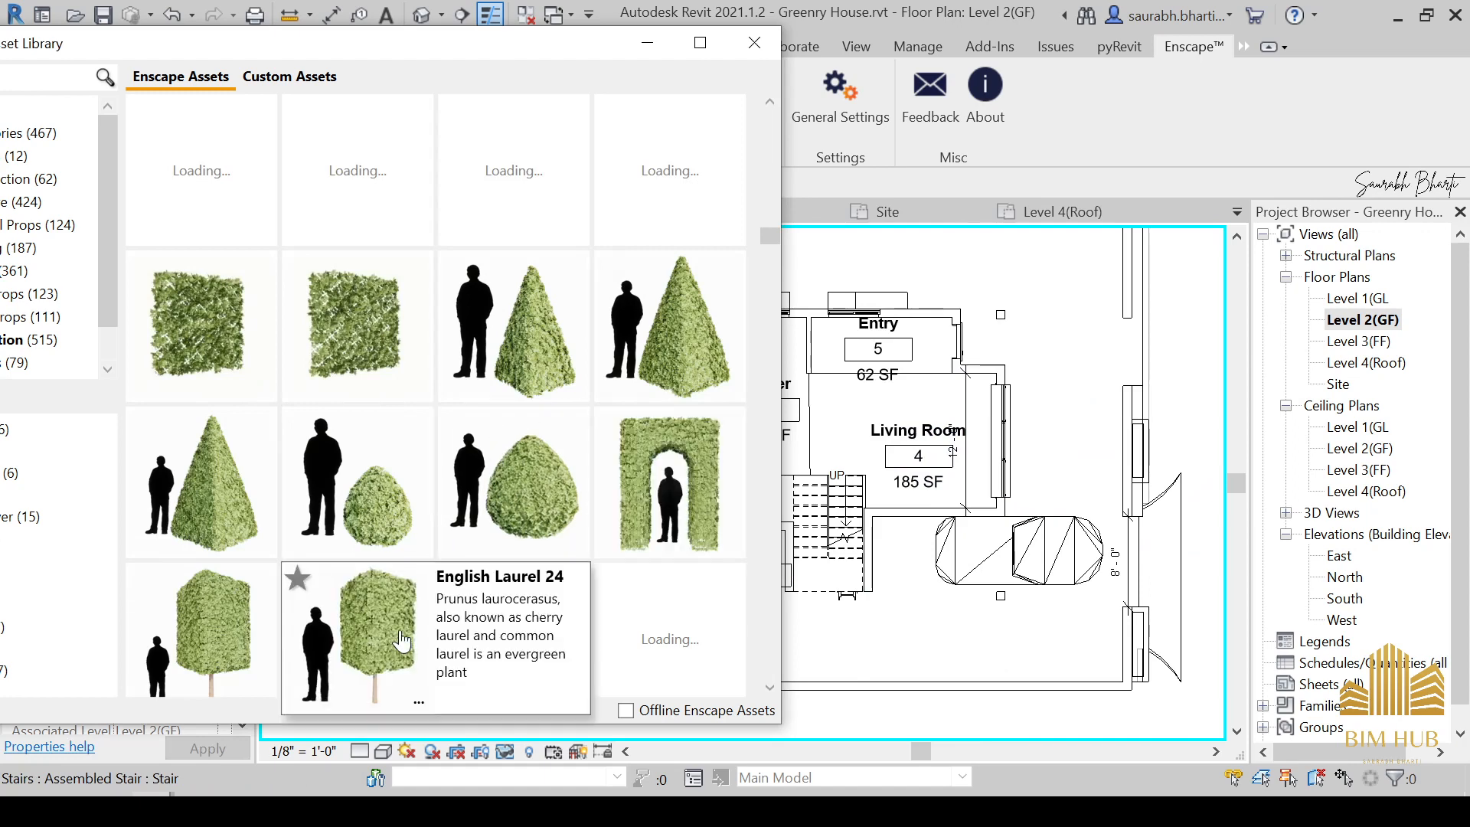
{"action": "scroll", "coordinate": [402, 642], "scroll_direction": "down", "scroll_amount": 3}
{"action": "left_click_drag", "start_coordinate": [769, 329], "coordinate": [769, 362]}
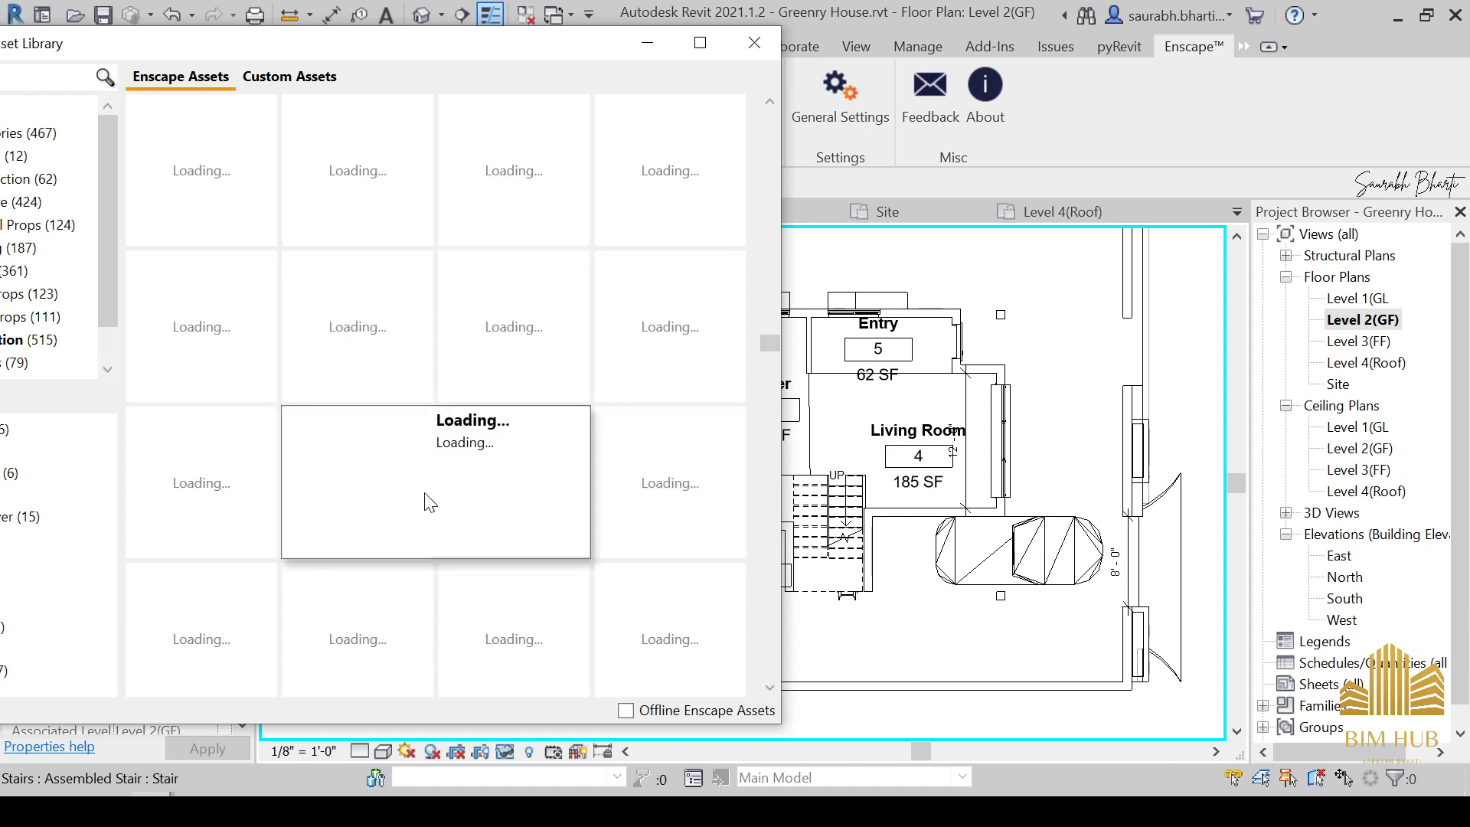
{"action": "left_click_drag", "start_coordinate": [422, 51], "coordinate": [652, 44]}
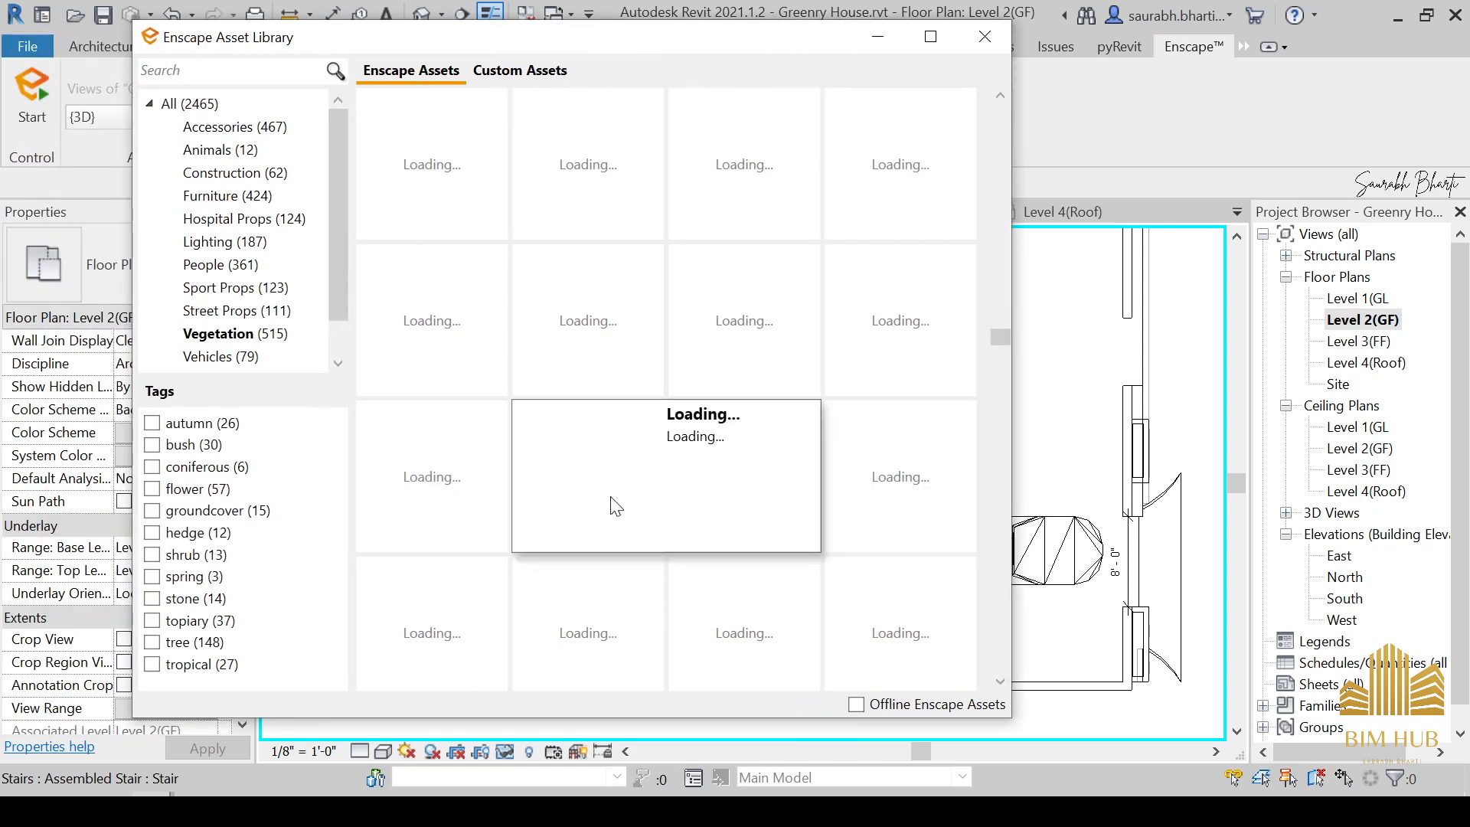
{"action": "left_click", "coordinate": [186, 557]}
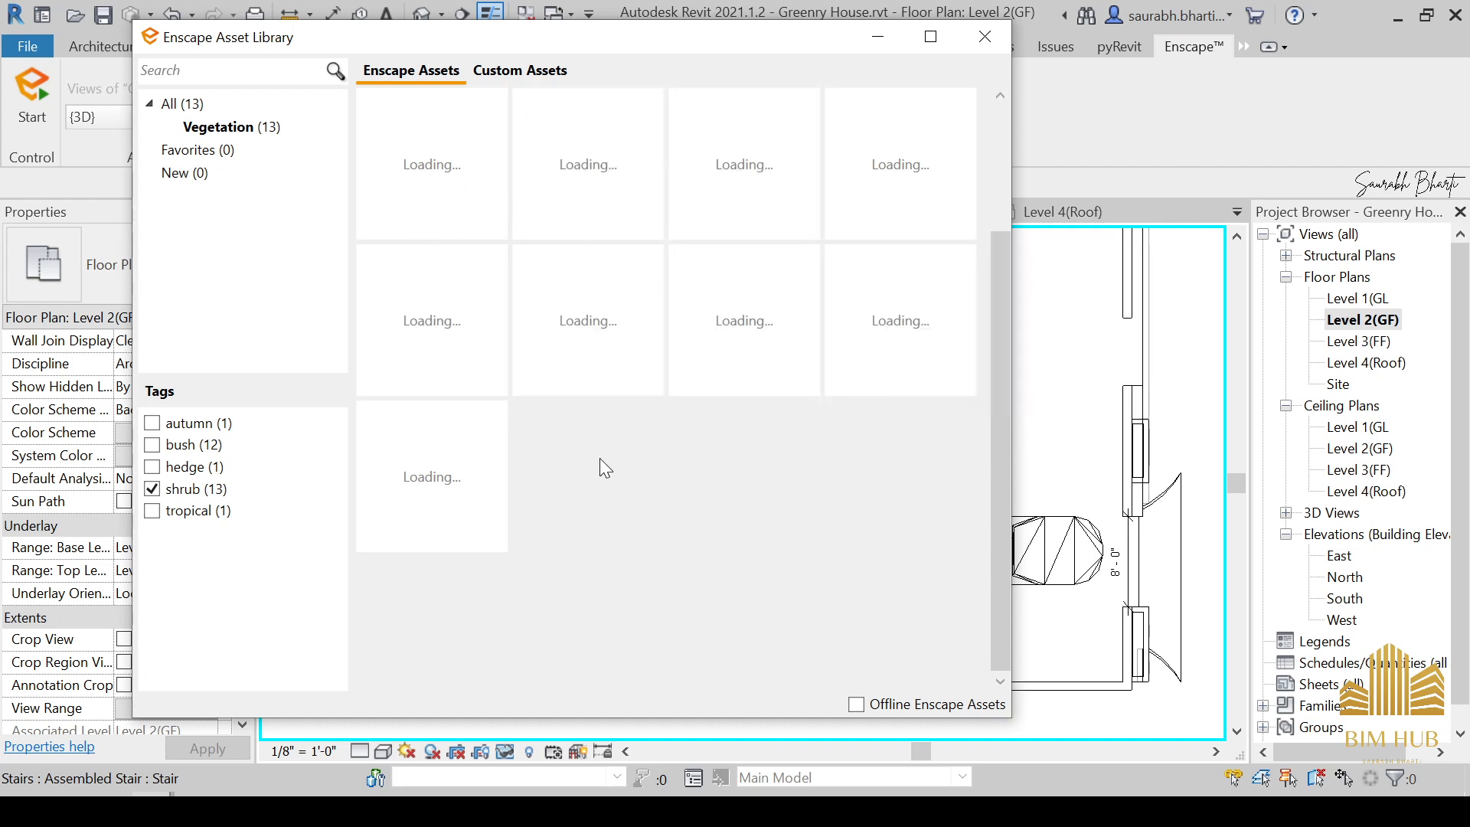
Place one Fern 02 asset on the short front wall segment between the gate and the lower plot corner.
{"action": "mouse_move", "coordinate": [482, 211]}
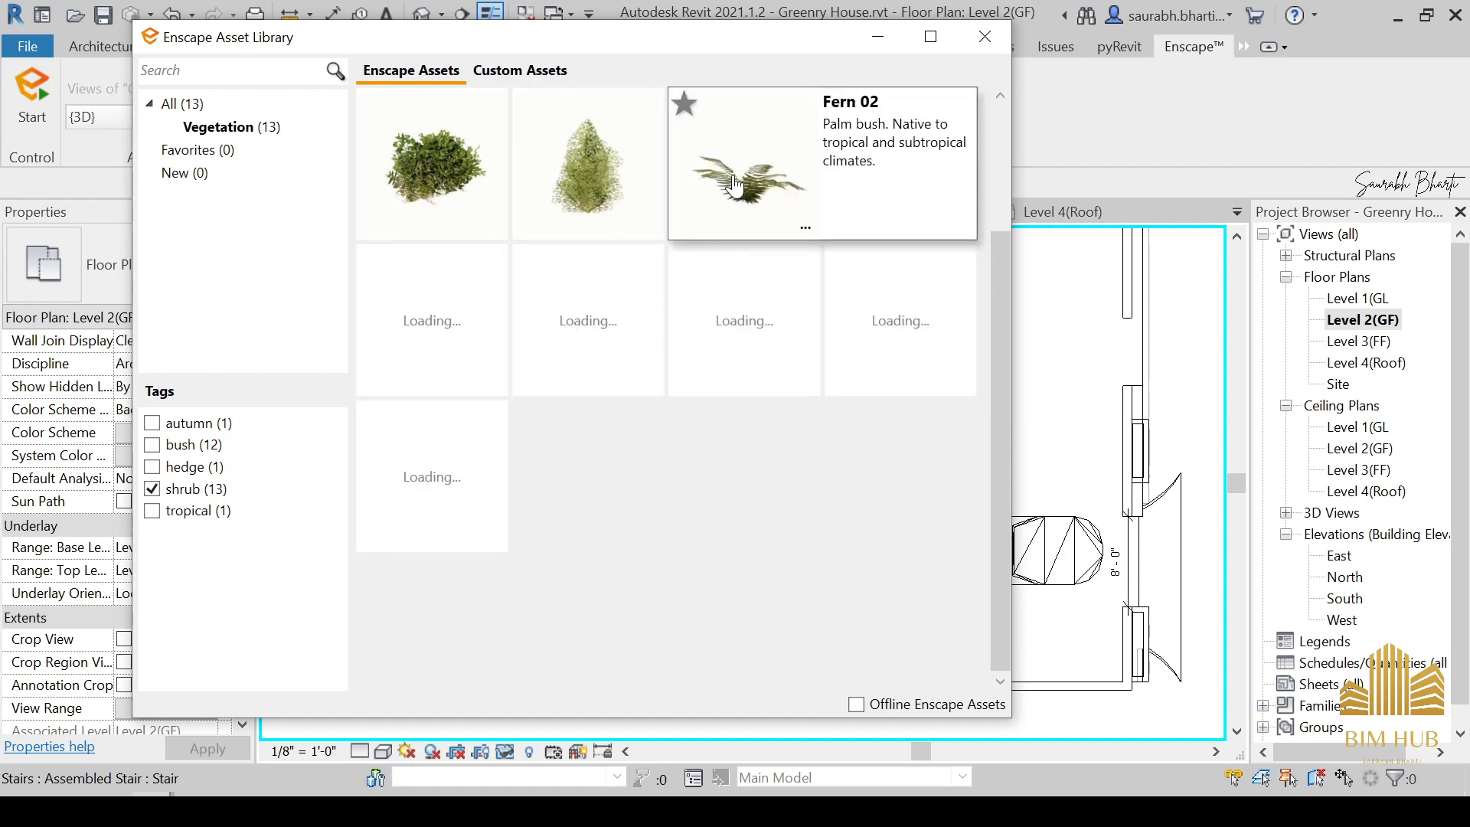
{"action": "left_click", "coordinate": [734, 184]}
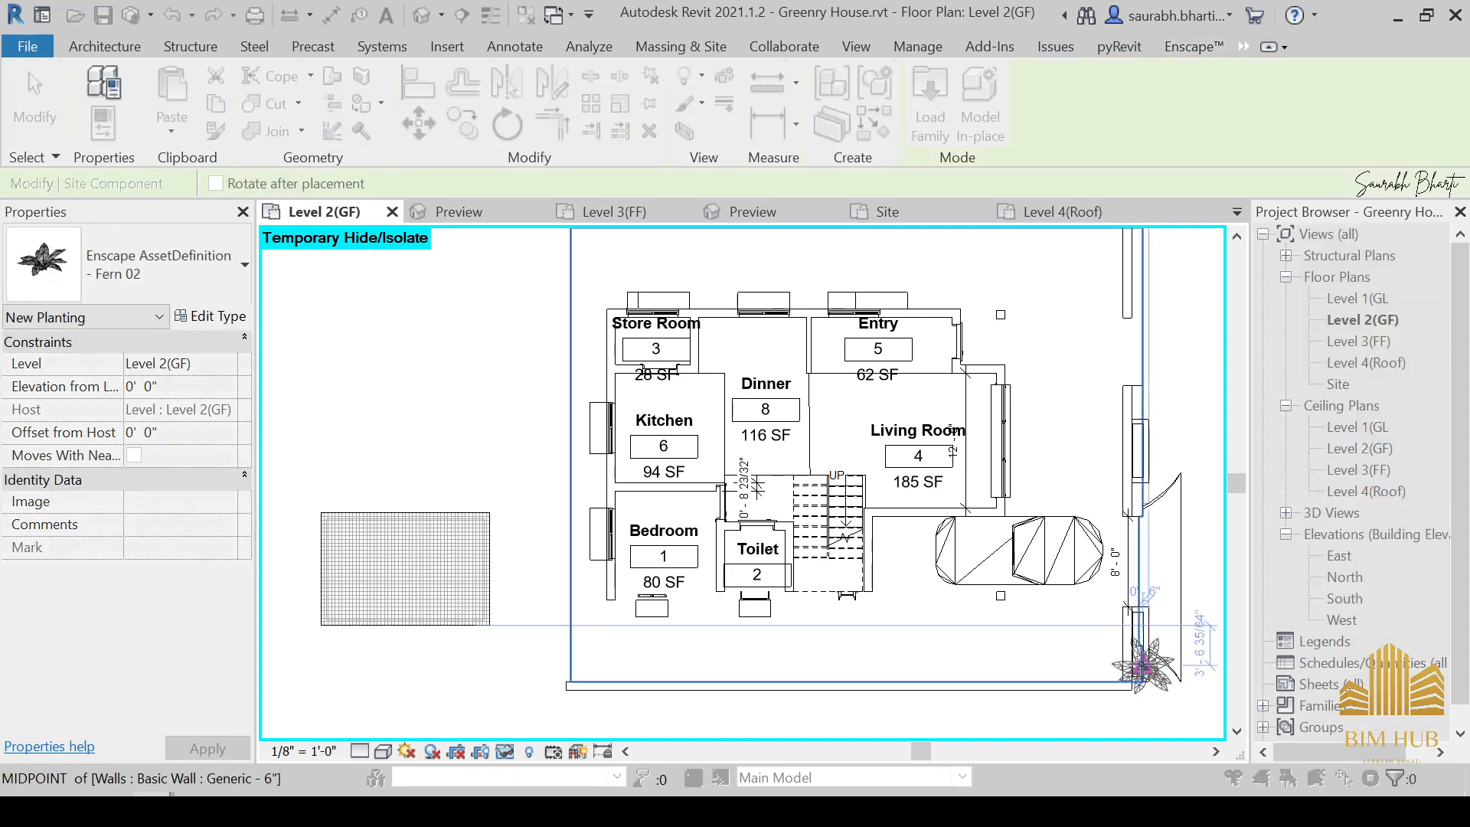
{"action": "left_click", "coordinate": [1141, 647]}
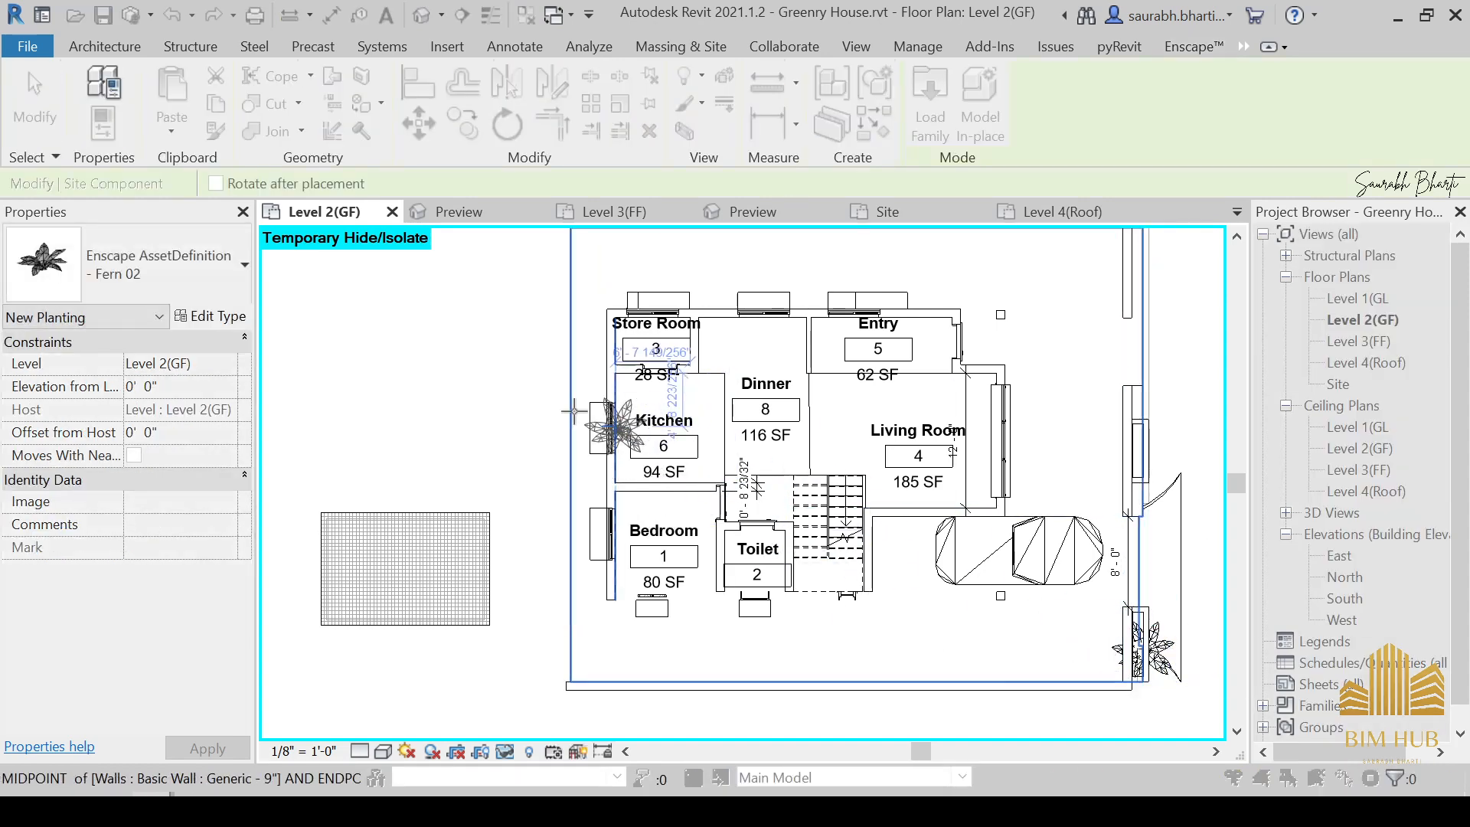
{"action": "key", "text": "Escape"}
{"action": "key", "text": "Escape"}
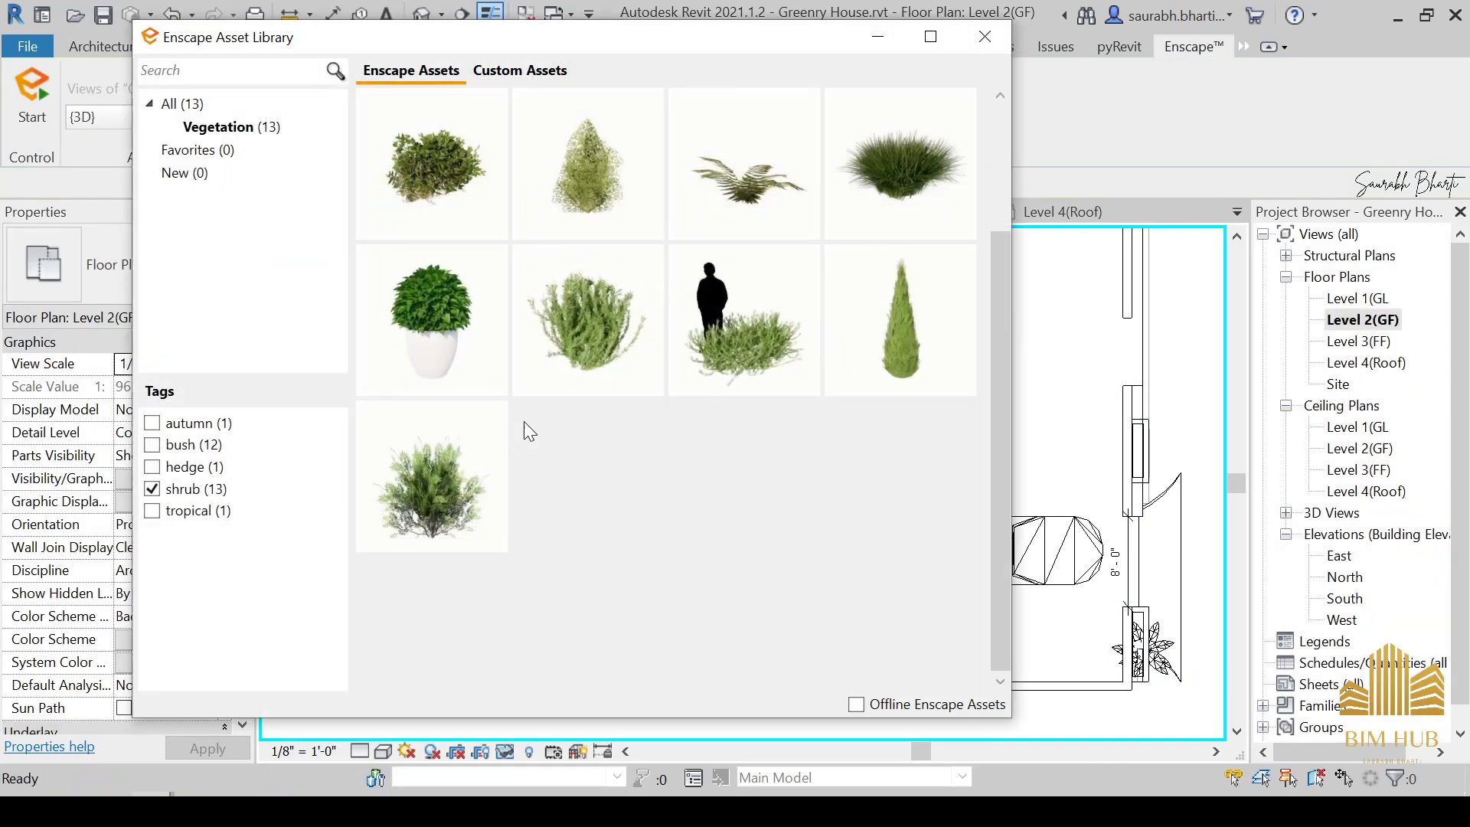
{"action": "left_click", "coordinate": [610, 362]}
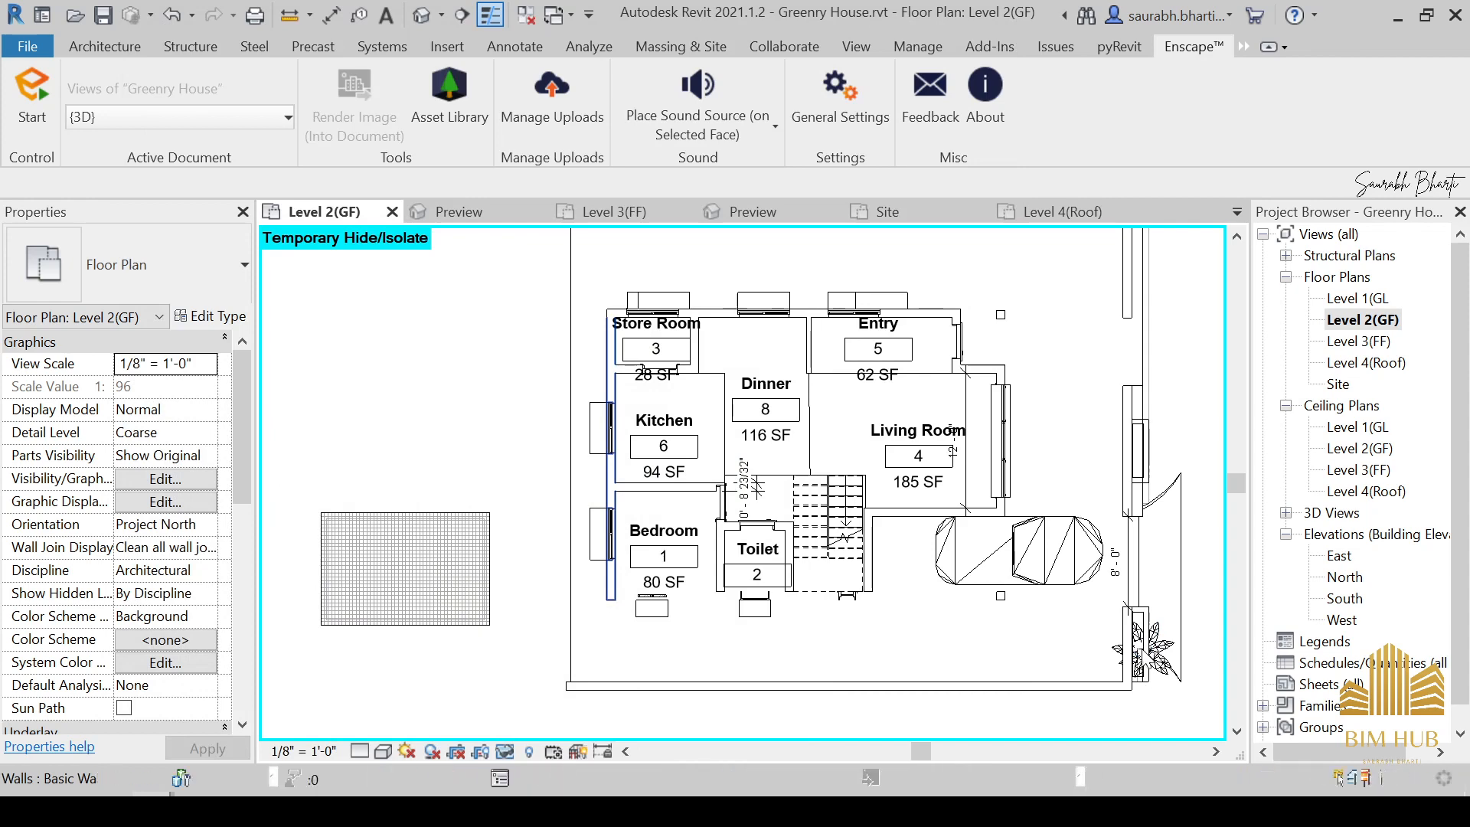
{"action": "left_click", "coordinate": [1141, 649]}
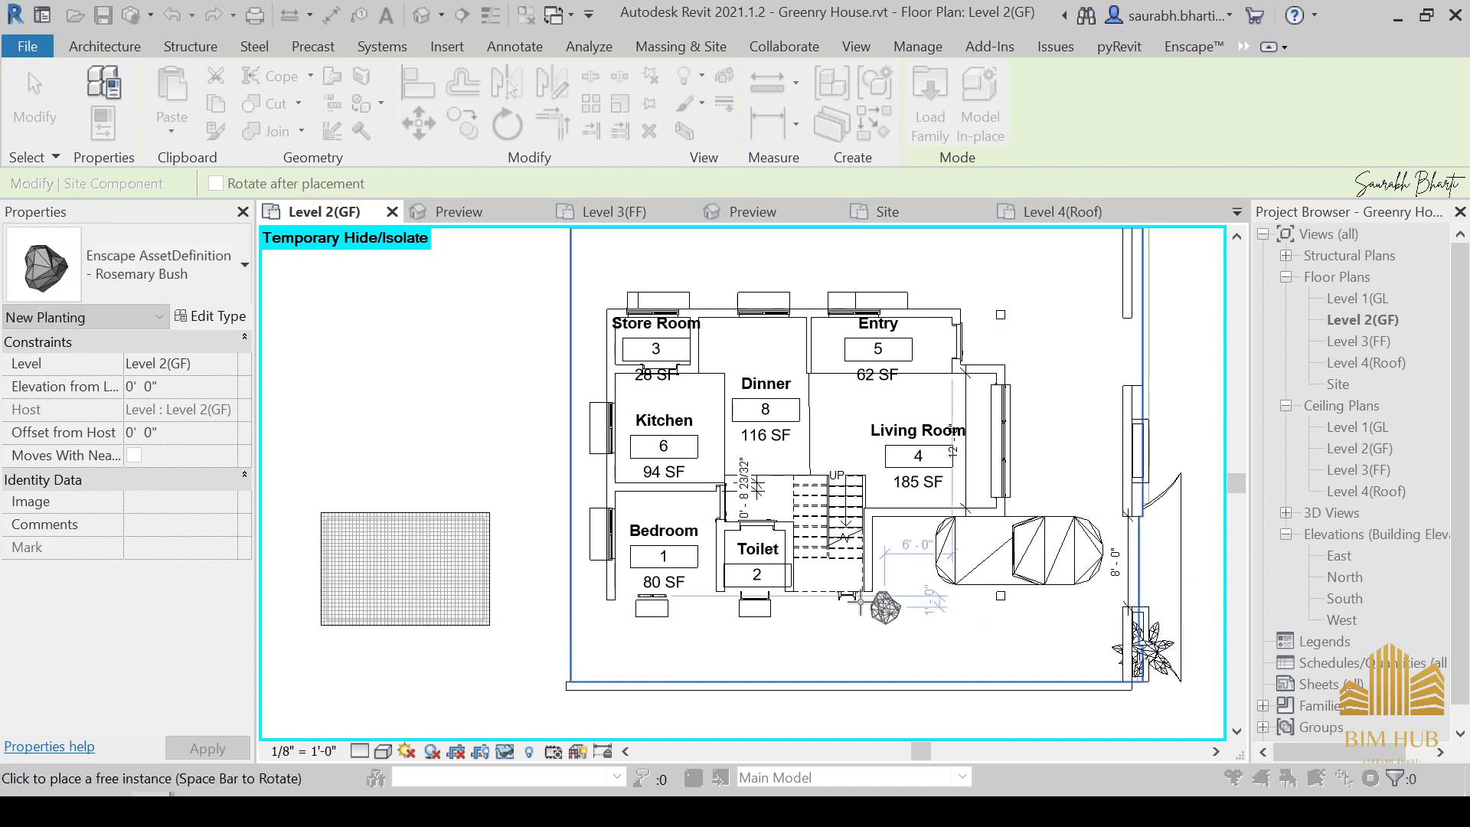
{"action": "key", "text": "Escape"}
Place one Thuja asset on the upper front wall segment beside the gate and another at the lower front plot corner.
{"action": "left_click", "coordinate": [882, 386]}
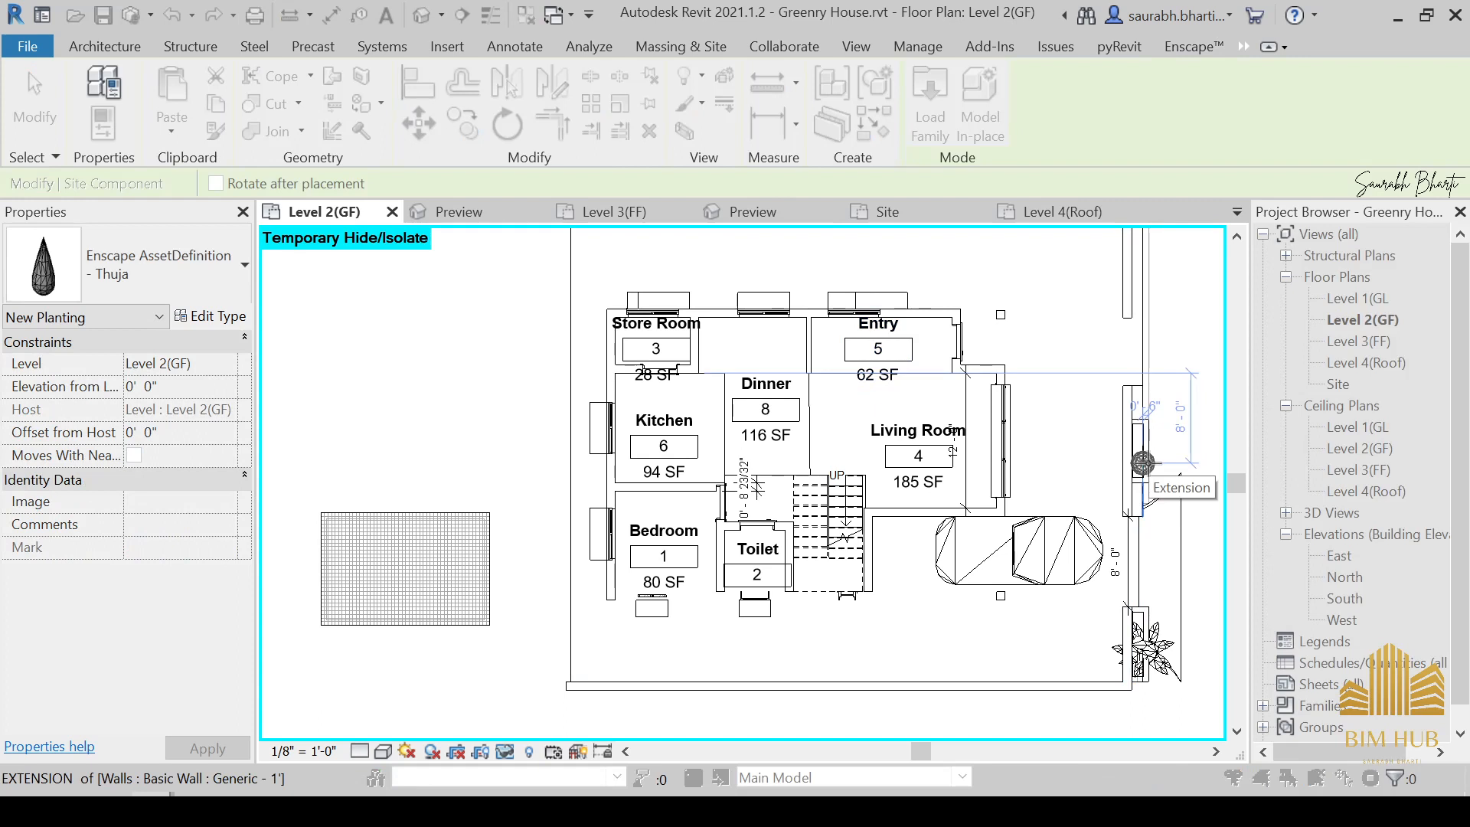
{"action": "left_click", "coordinate": [1142, 463]}
{"action": "left_click", "coordinate": [1140, 442]}
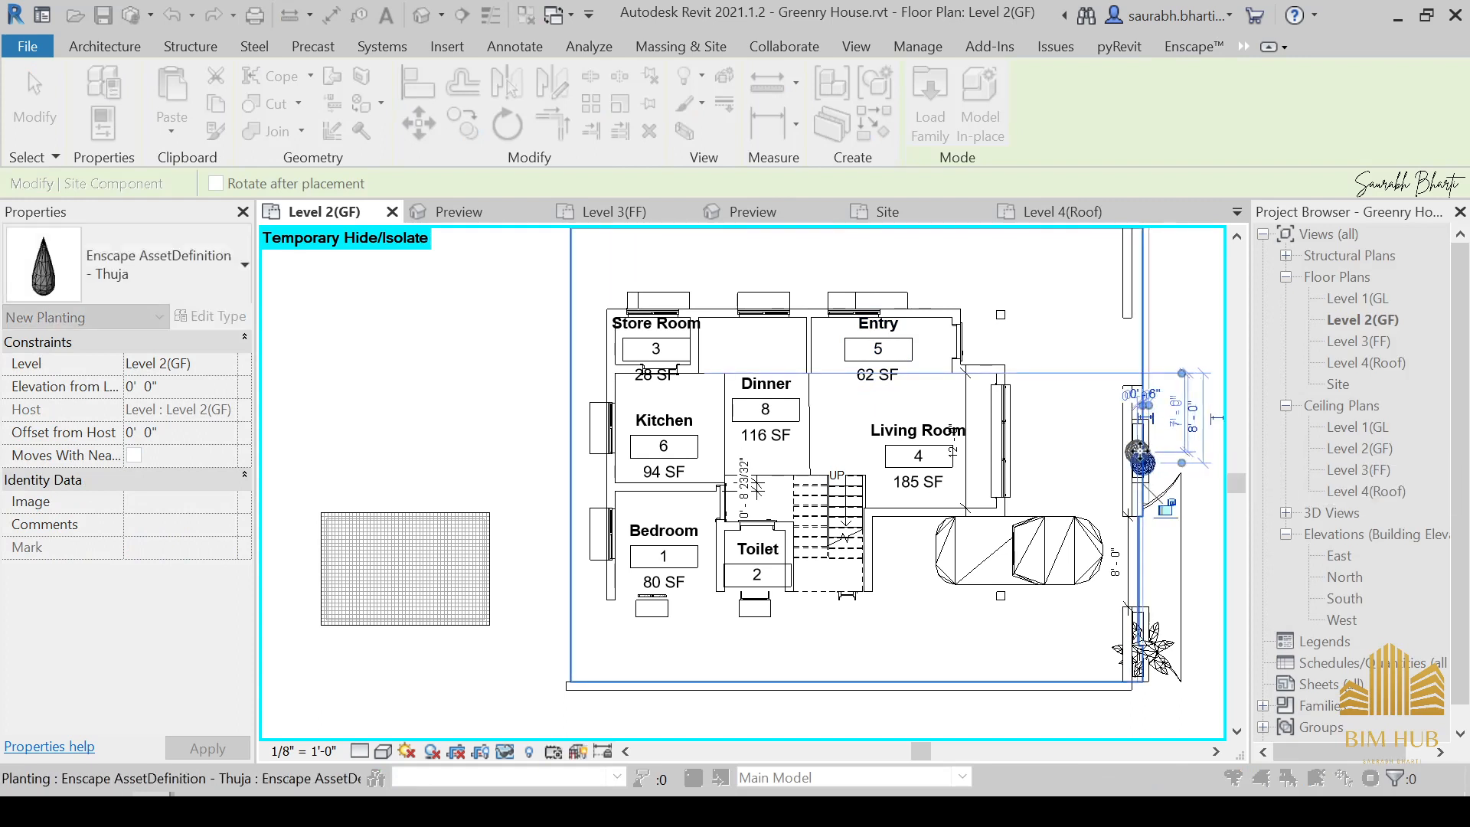
{"action": "left_click", "coordinate": [1141, 657]}
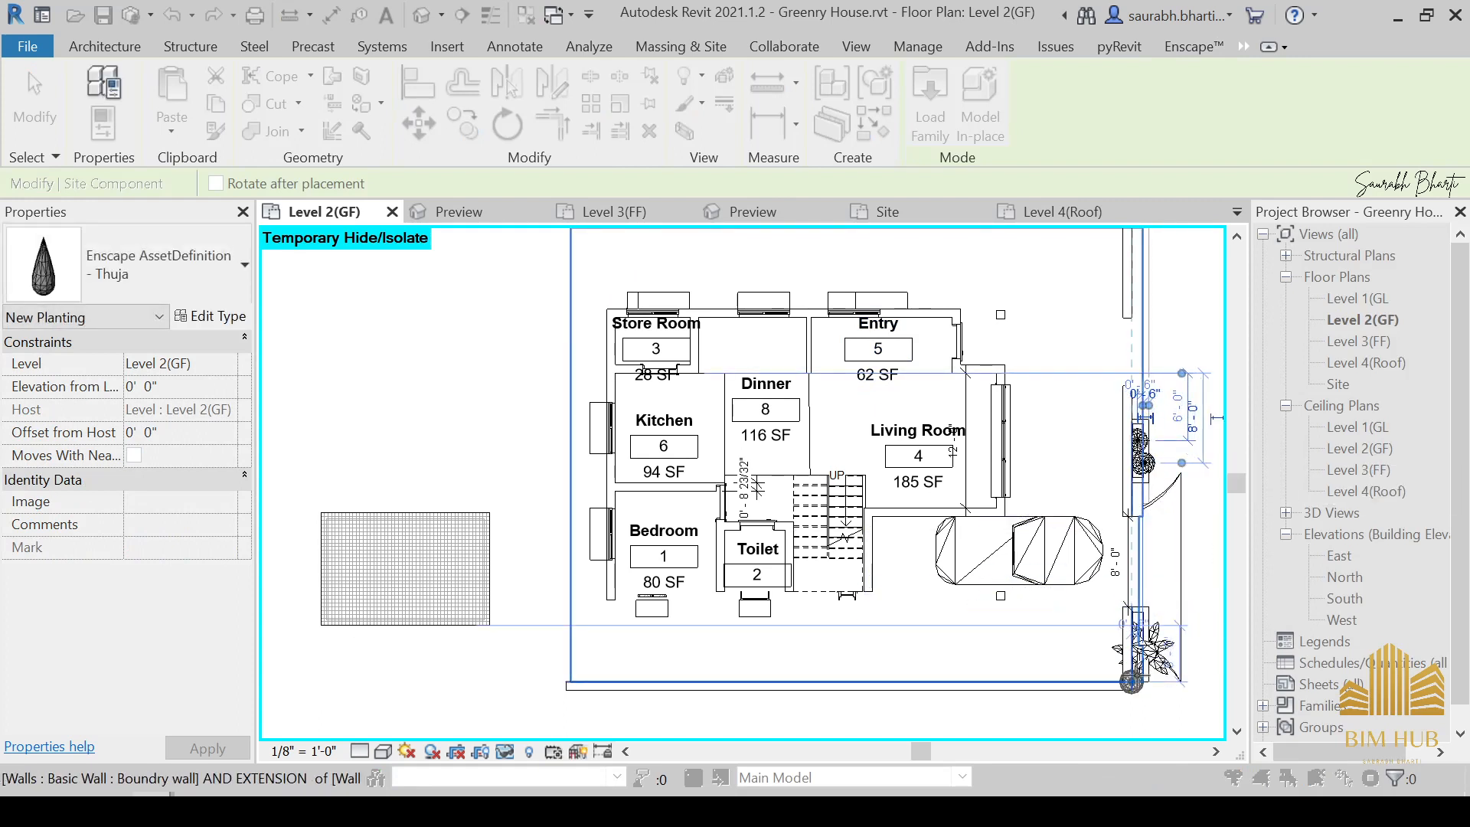
{"action": "left_click", "coordinate": [1133, 682]}
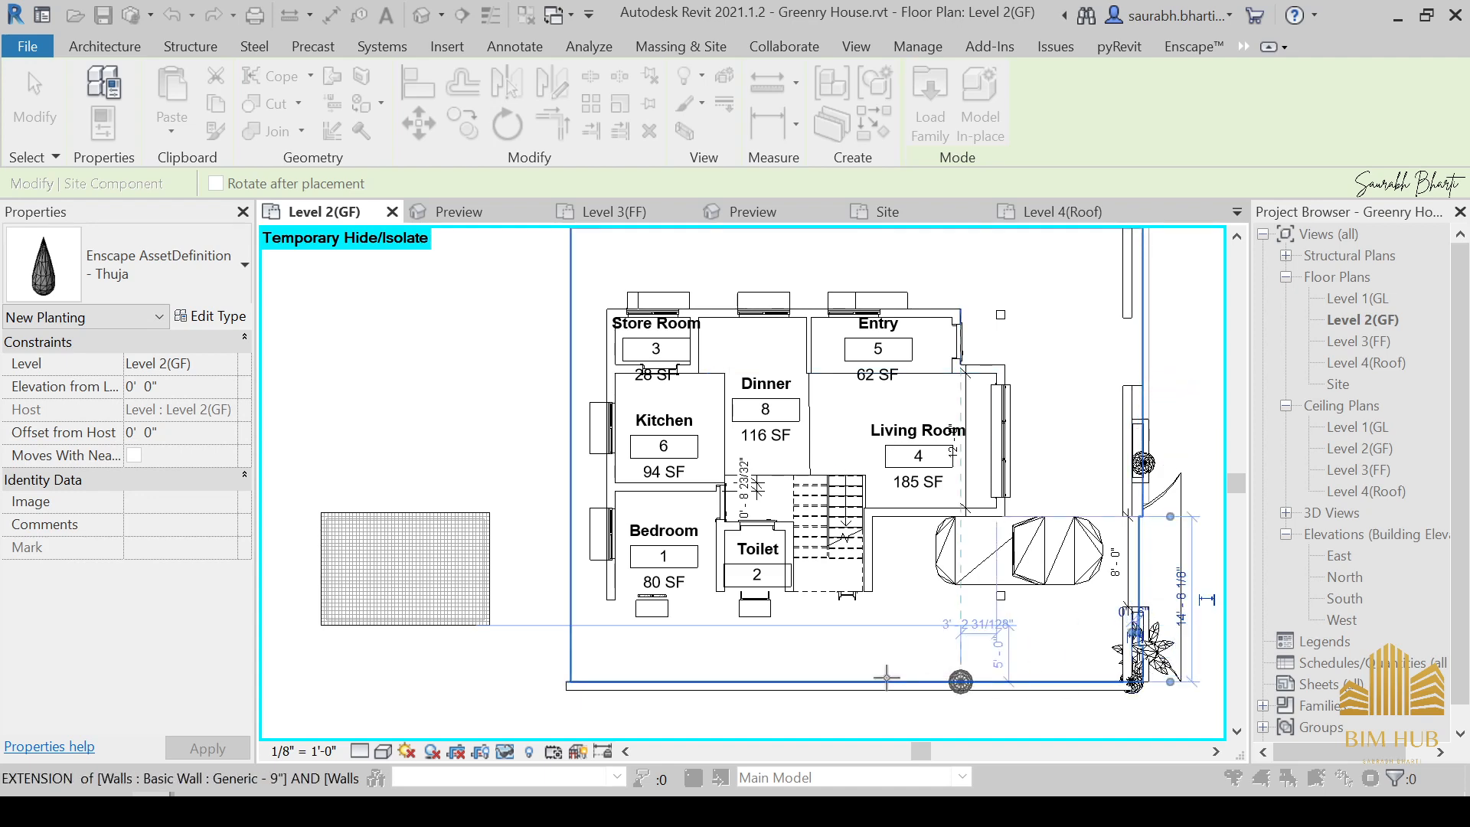
{"action": "key", "text": "Escape"}
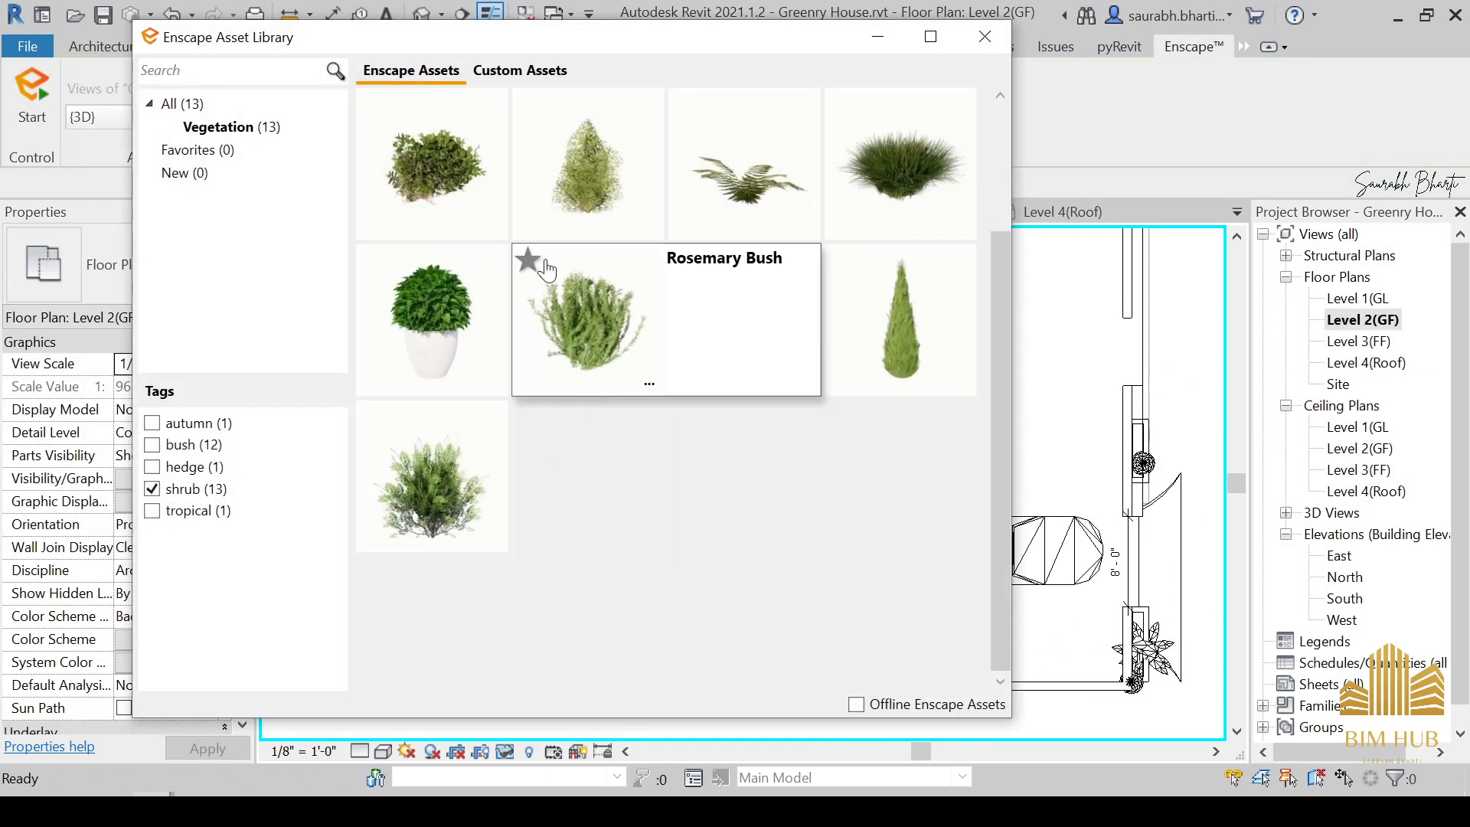
Add a Fern 02 and a Grass Bush beside the Thuja on the upper front wall segment, then close the asset library.
{"action": "mouse_move", "coordinate": [911, 394]}
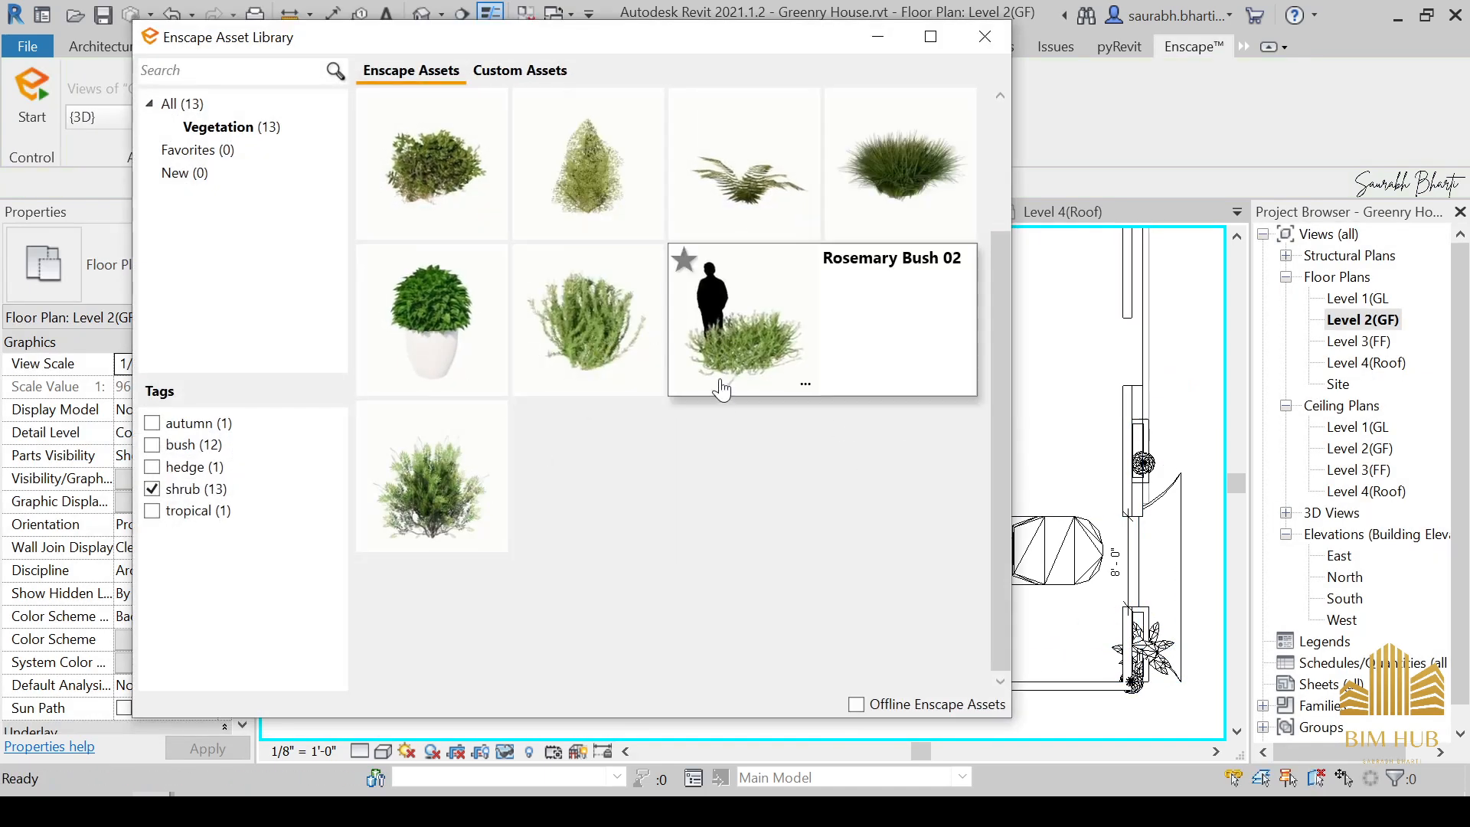
{"action": "left_click", "coordinate": [727, 201]}
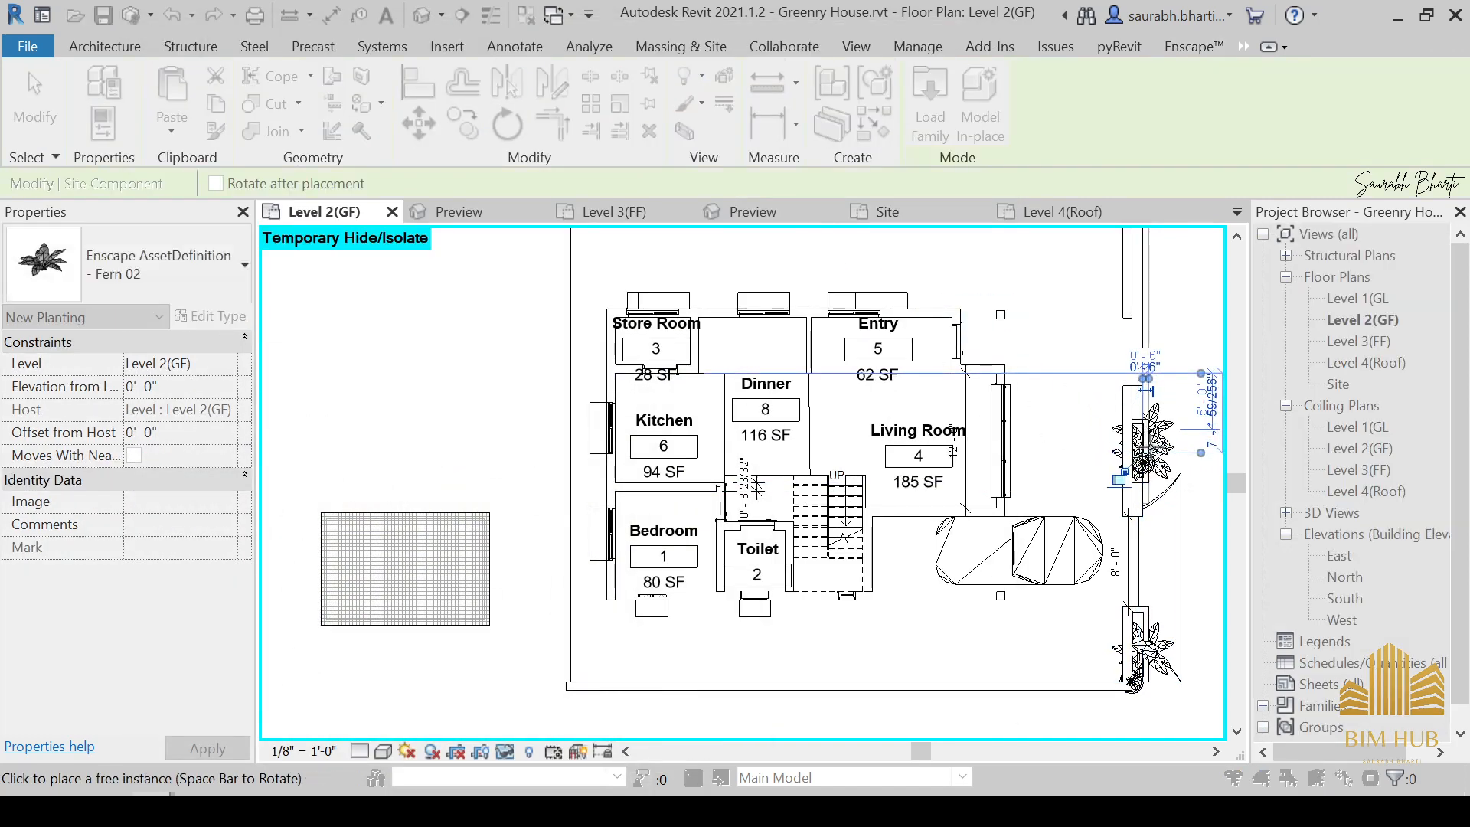
{"action": "left_click", "coordinate": [1143, 457]}
{"action": "key", "text": "Escape"}
{"action": "mouse_move", "coordinate": [845, 342]}
{"action": "left_click", "coordinate": [926, 188]}
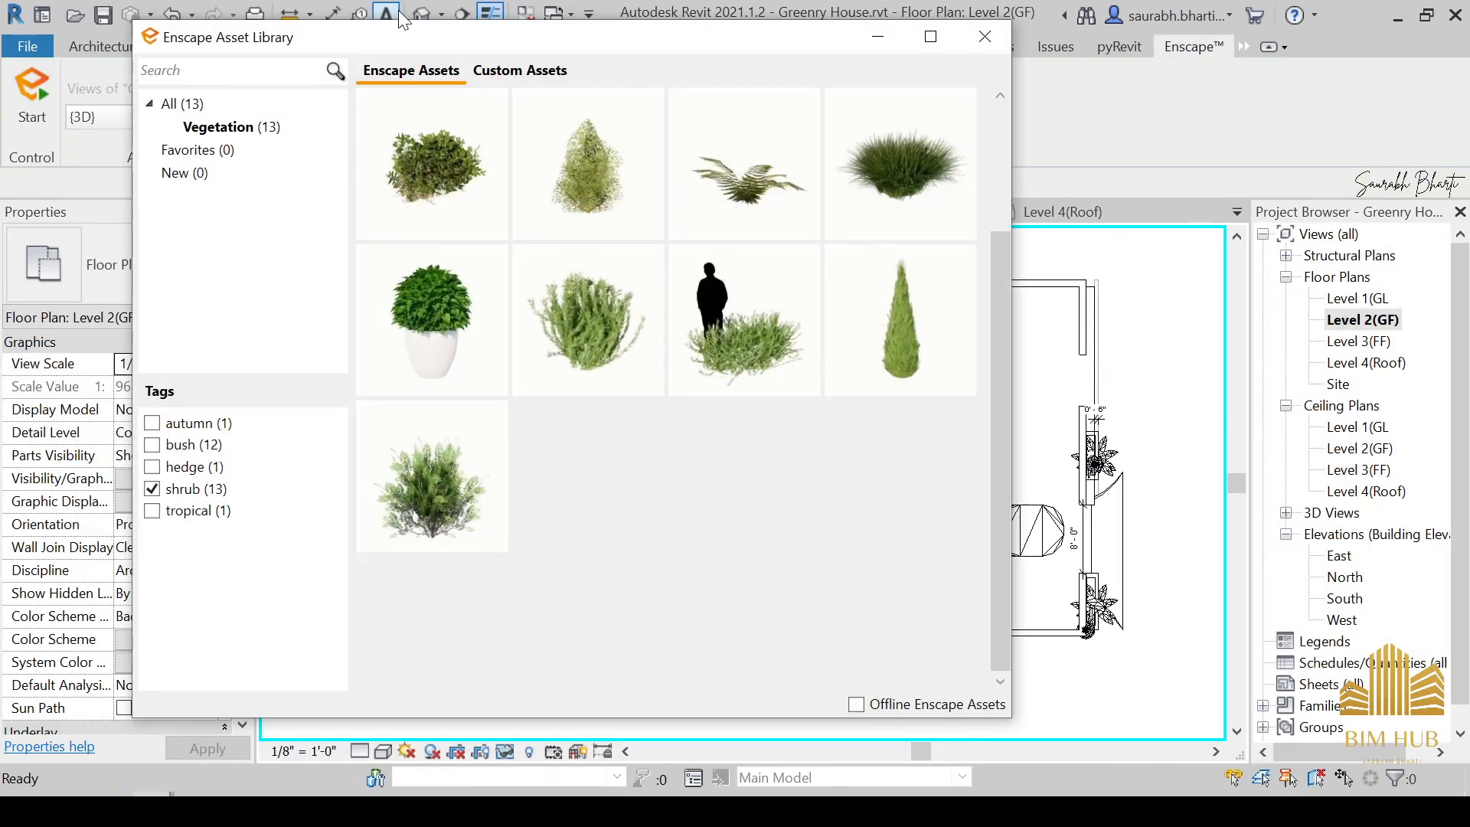
{"action": "left_click", "coordinate": [985, 36]}
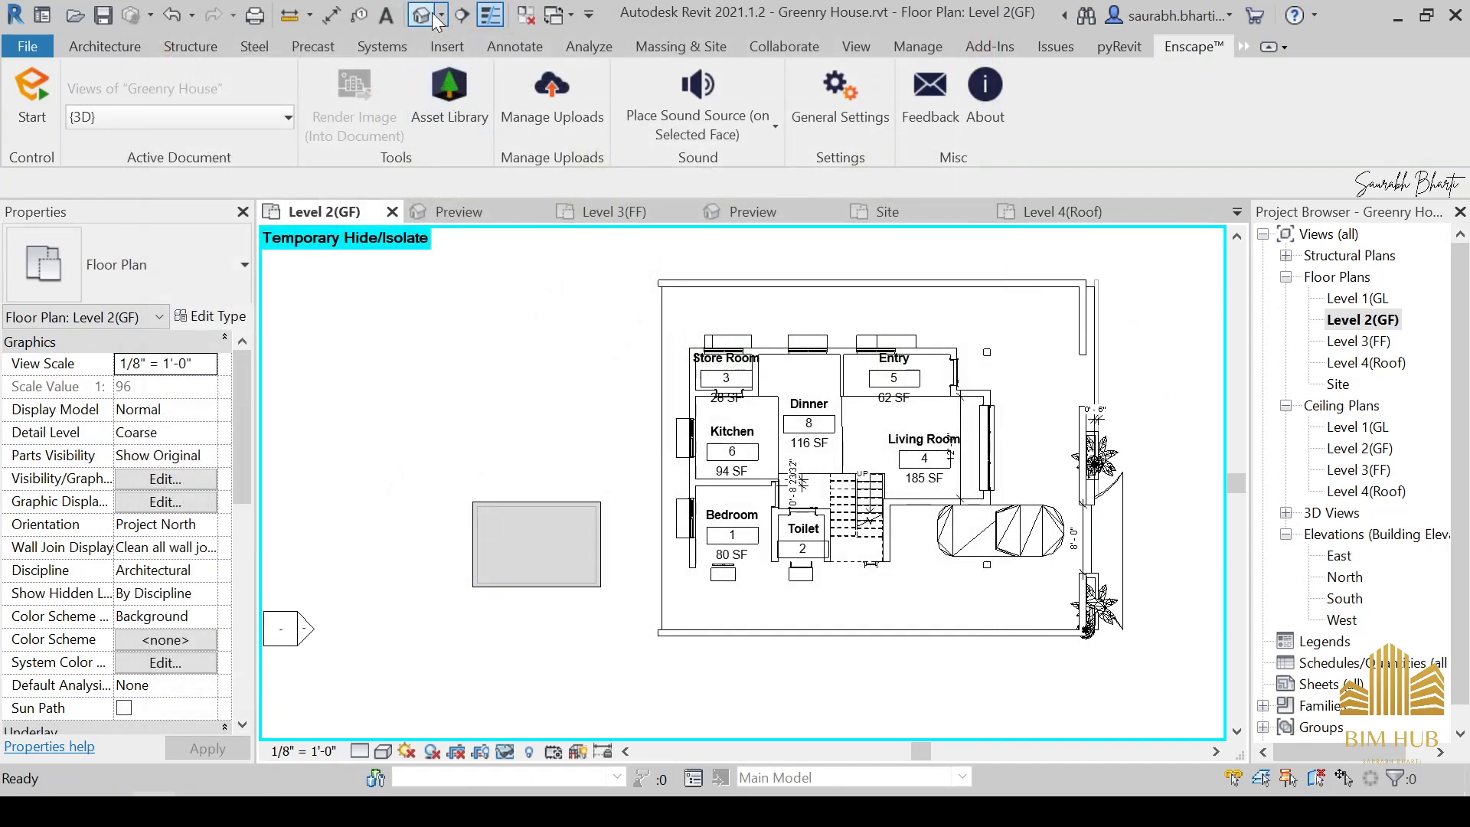
In the default 3D view, raise both Fern 02 plants at the front wall planters to an elevation of 2' 0".
{"action": "left_click", "coordinate": [432, 13]}
{"action": "scroll", "coordinate": [772, 586], "scroll_direction": "up", "scroll_amount": 2}
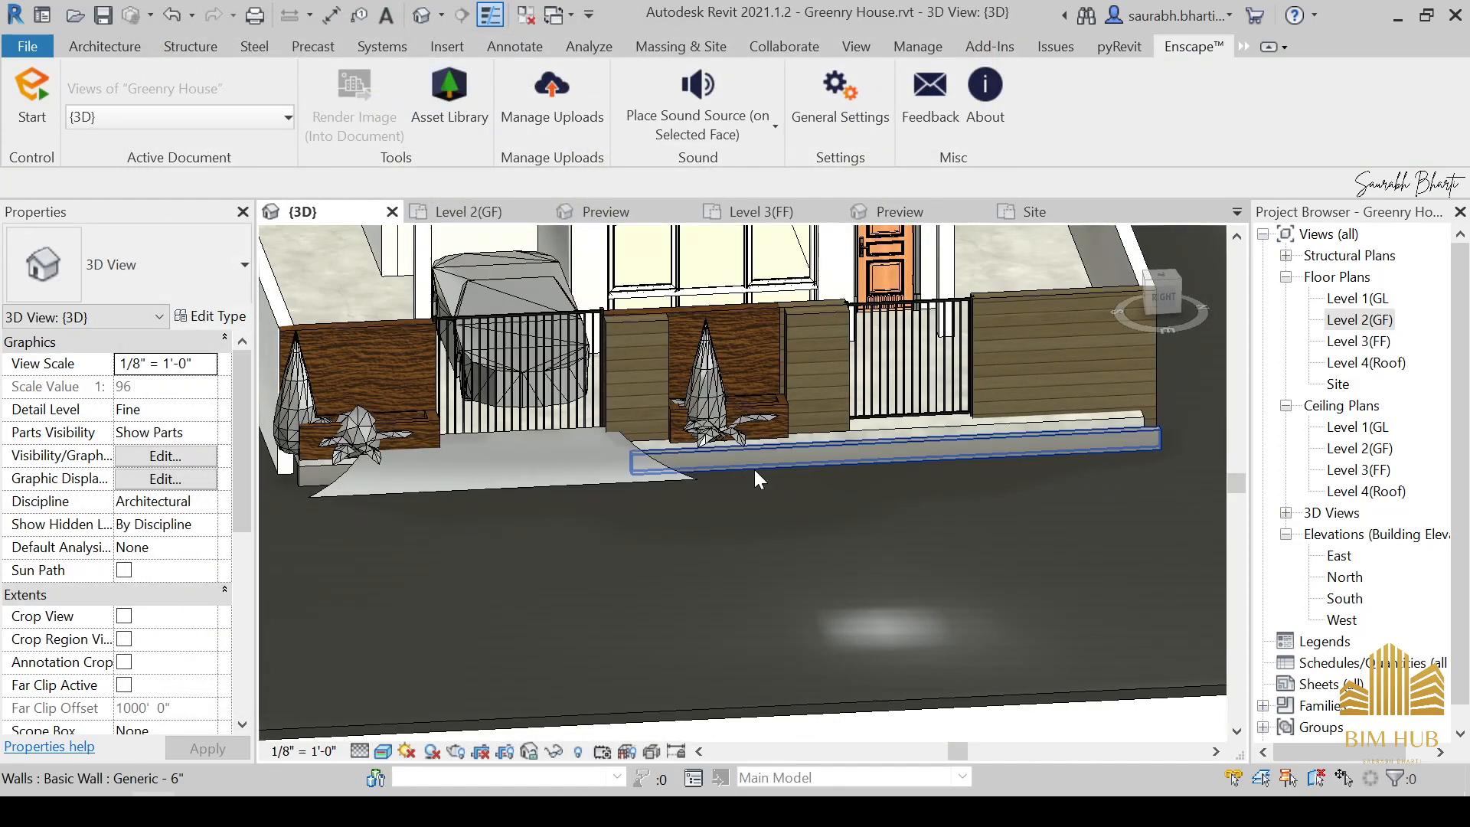
{"action": "middle_click_drag", "start_coordinate": [754, 470], "coordinate": [847, 506], "text": "shift"}
{"action": "scroll", "coordinate": [847, 507], "scroll_direction": "up", "scroll_amount": 2}
{"action": "middle_click_drag", "start_coordinate": [1063, 542], "coordinate": [895, 541], "text": "shift"}
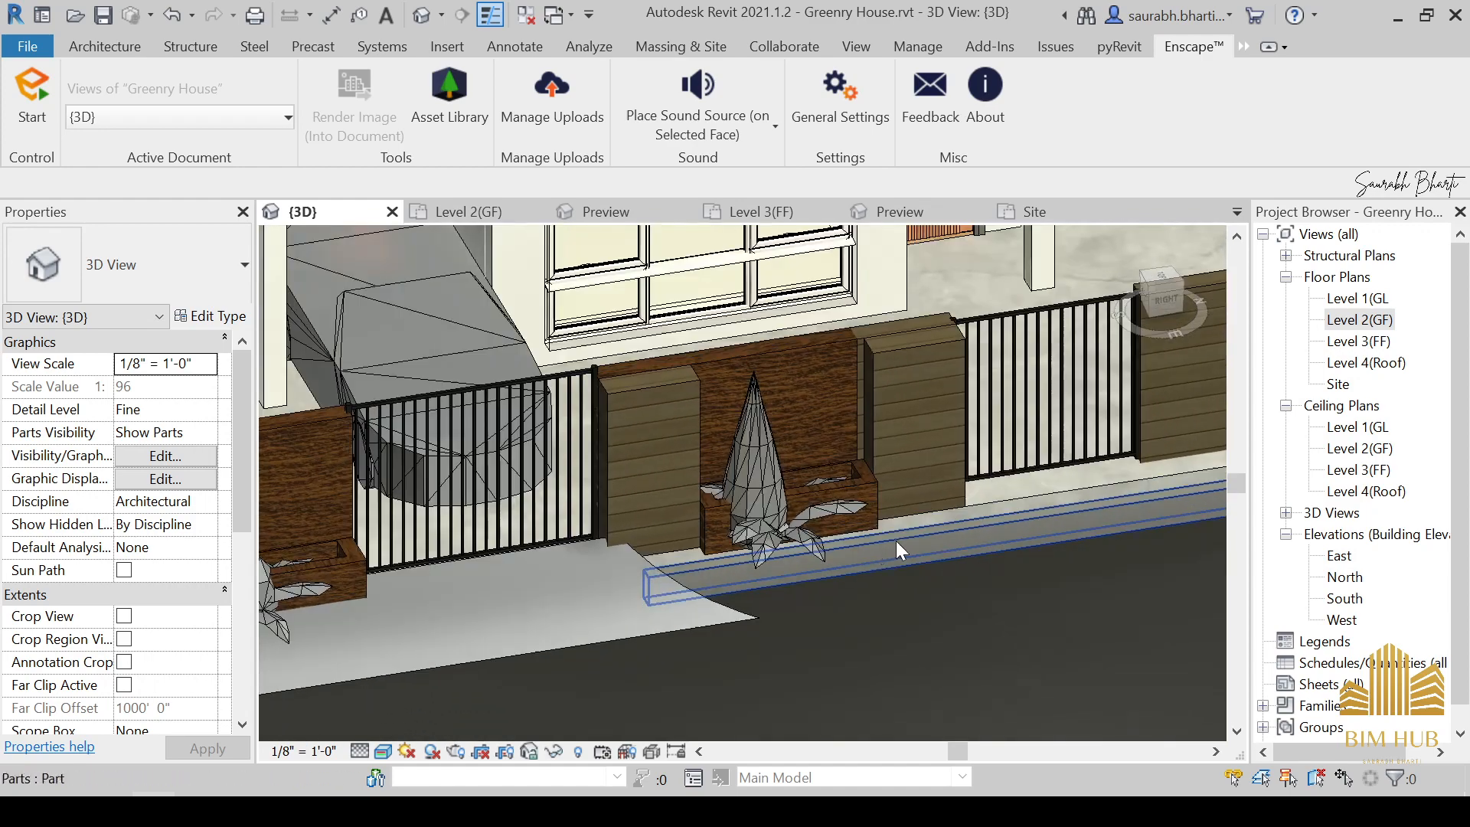
{"action": "left_click", "coordinate": [797, 531]}
{"action": "left_click", "coordinate": [302, 590], "text": "ctrl"}
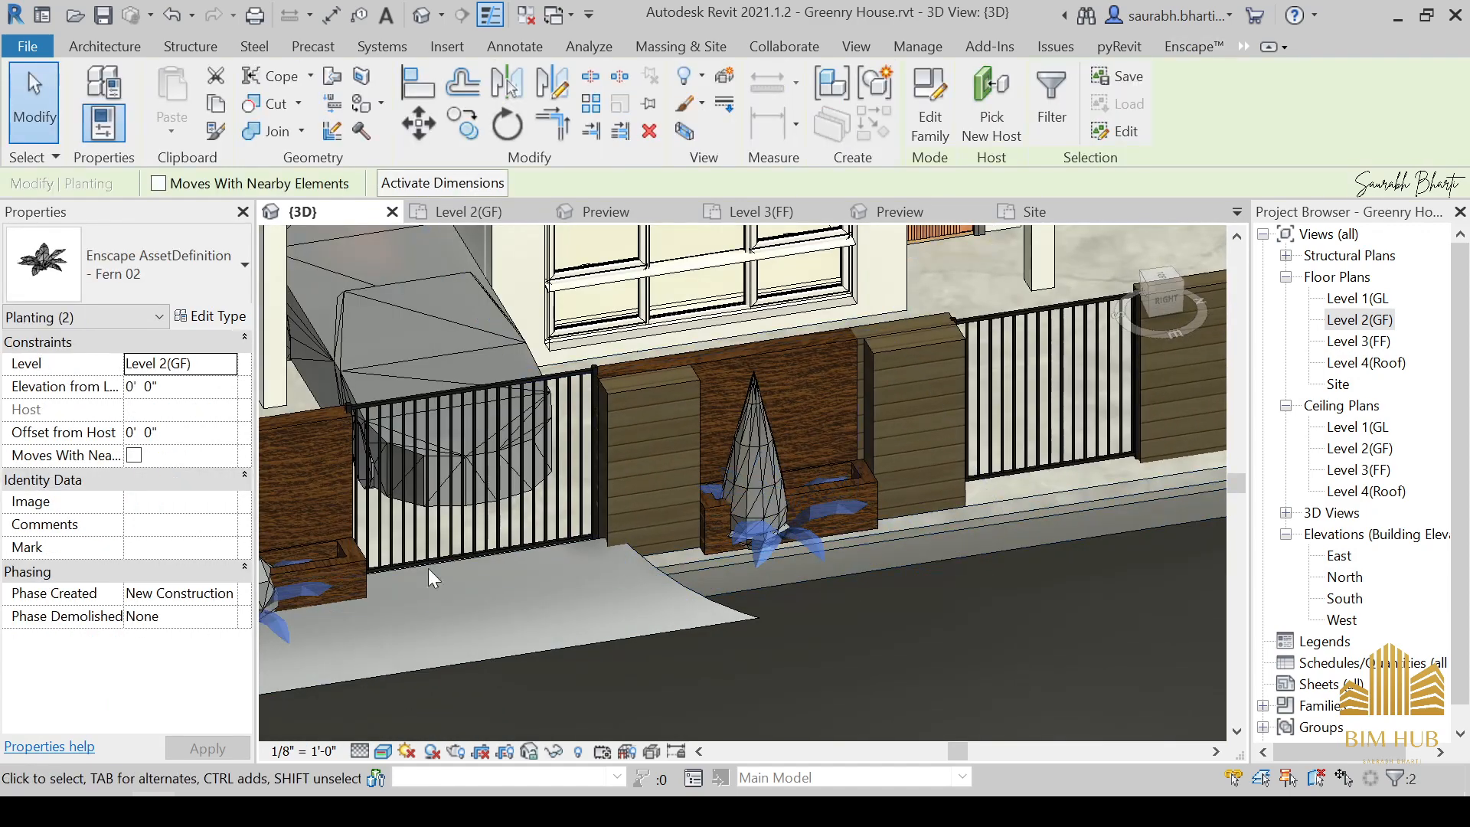
{"action": "middle_click_drag", "start_coordinate": [429, 568], "coordinate": [741, 560]}
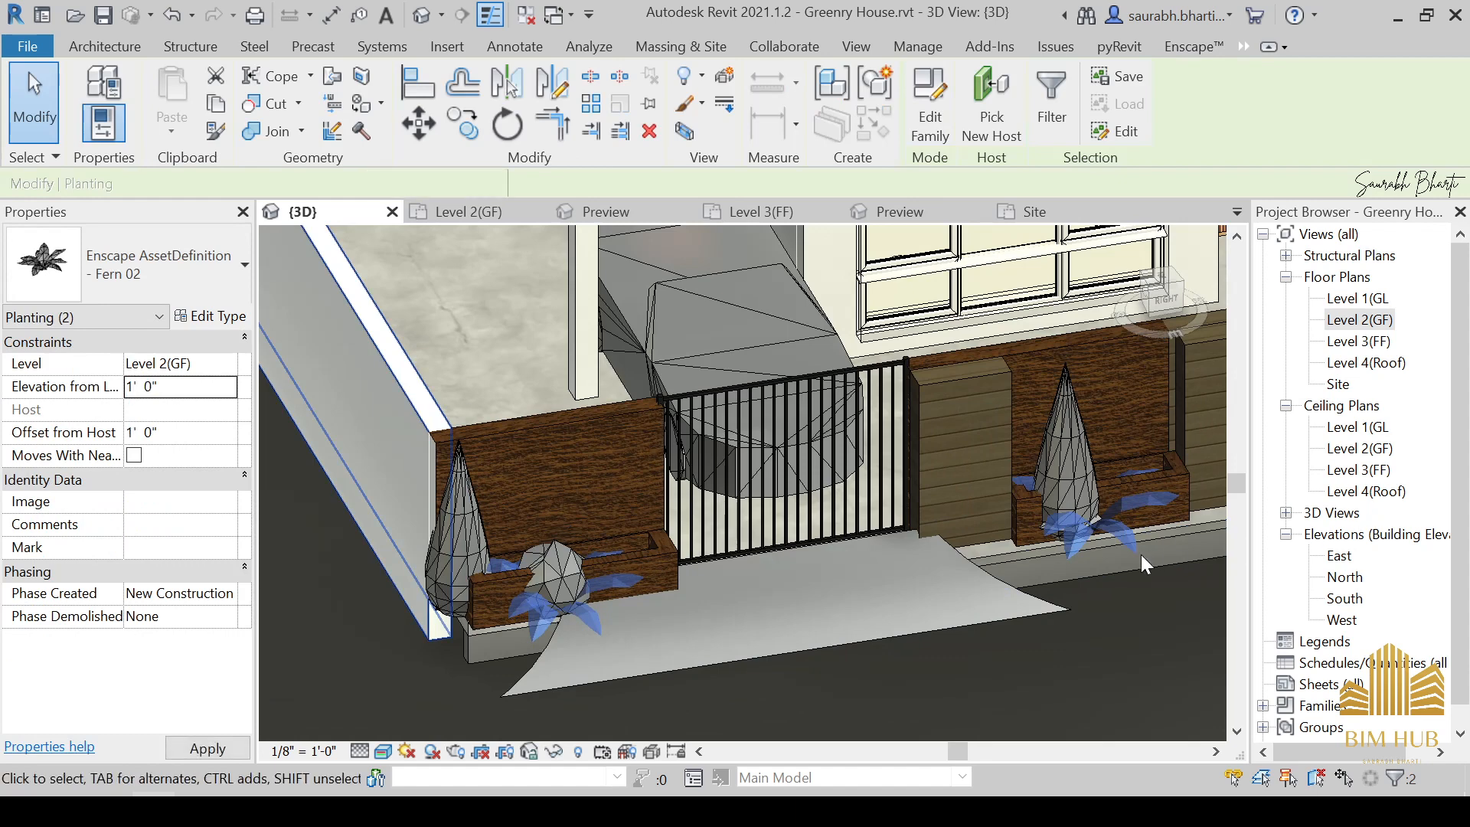
{"action": "key", "text": "space"}
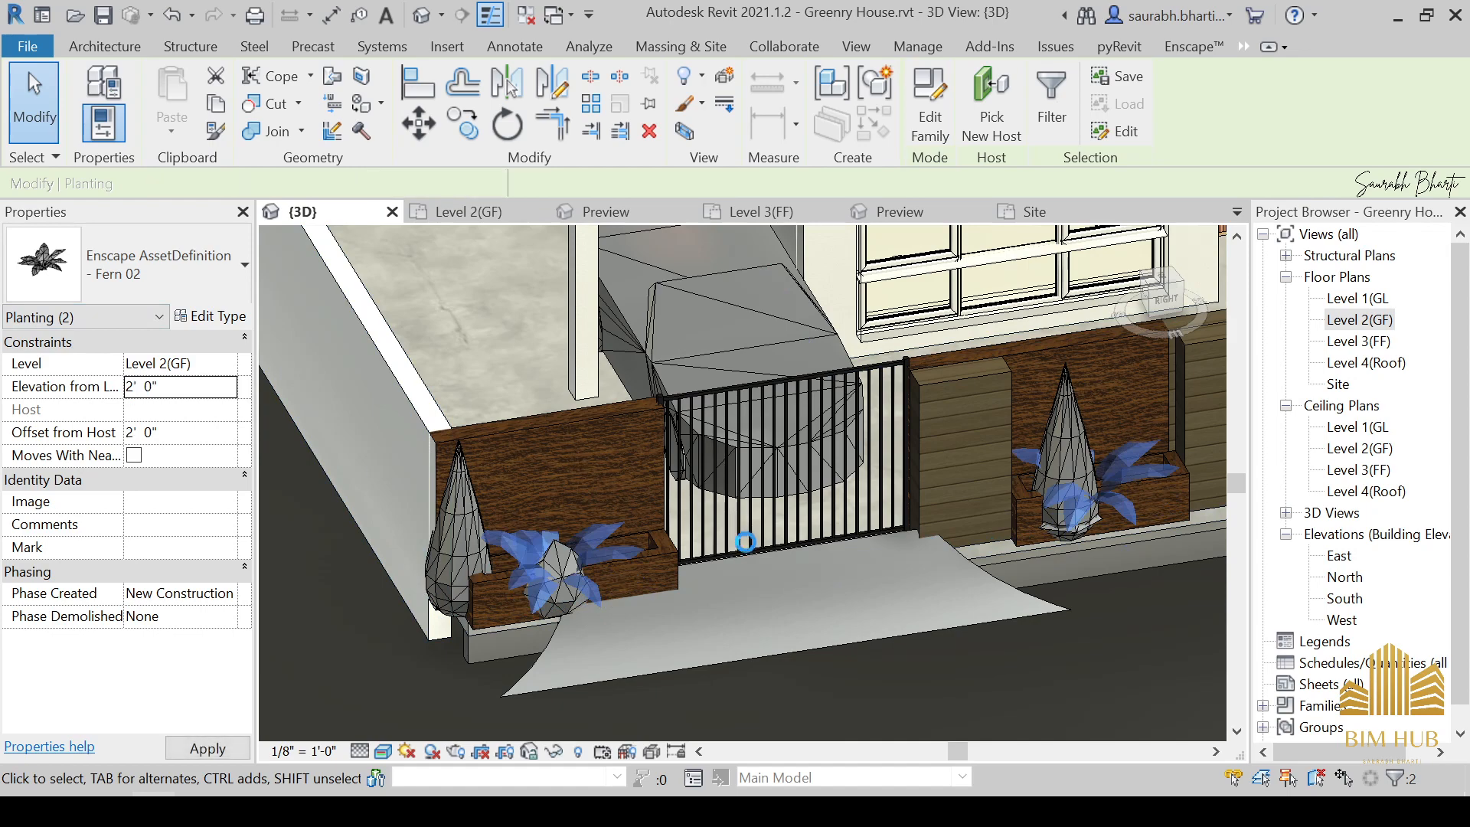
Set the elevation of the Rosemary Bush in the planter at the plot corner to 2' 0".
{"action": "middle_click_drag", "start_coordinate": [814, 590], "coordinate": [758, 597], "text": "shift"}
{"action": "key", "text": "Escape"}
{"action": "scroll", "coordinate": [542, 557], "scroll_direction": "up", "scroll_amount": 3}
{"action": "left_click", "coordinate": [544, 557]}
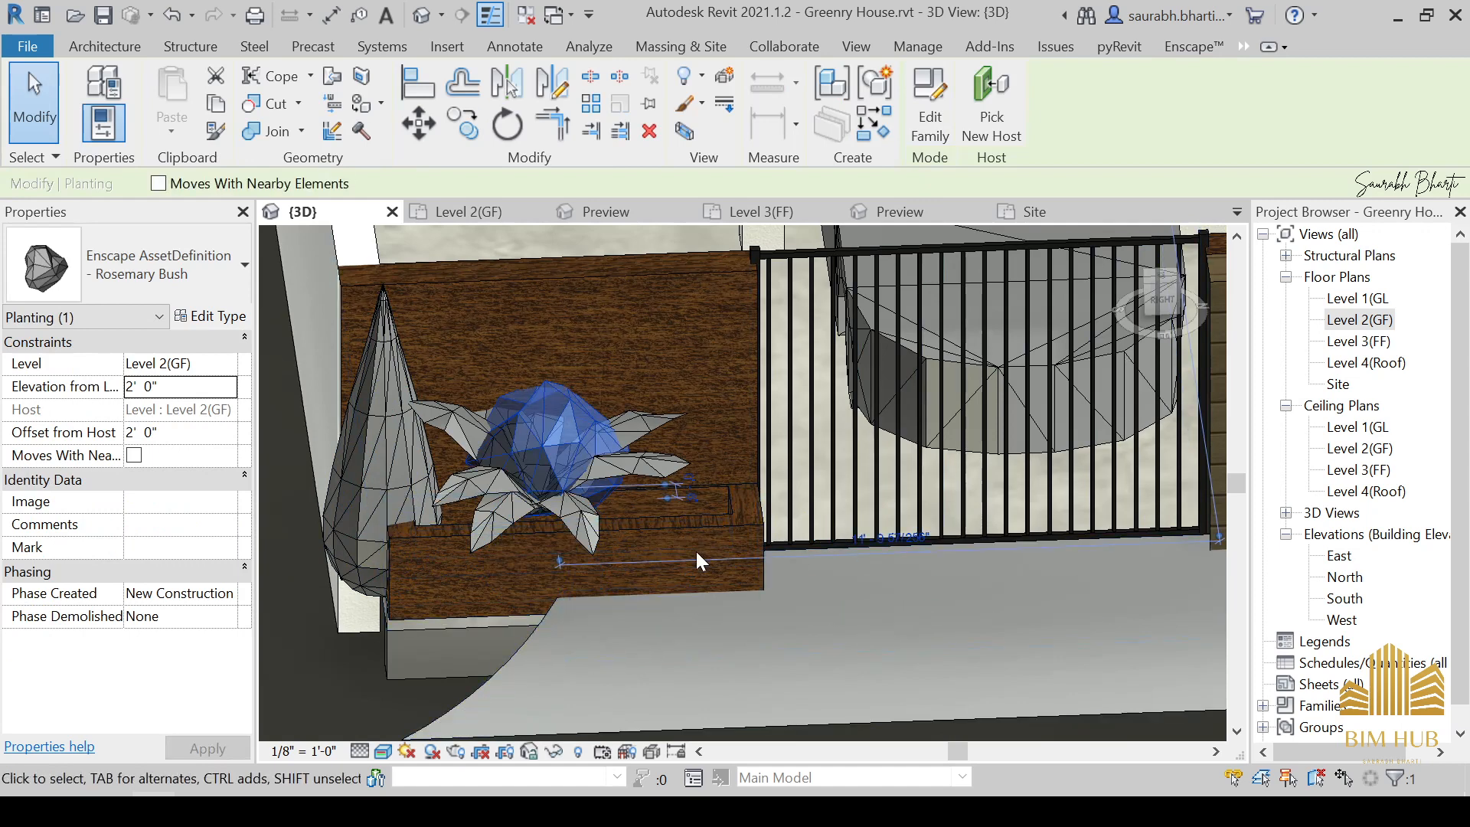
{"action": "key", "text": "Escape"}
Nudge the Thuja at the plot corner toward the car gate so it stands within the corner planter.
{"action": "left_click", "coordinate": [447, 490]}
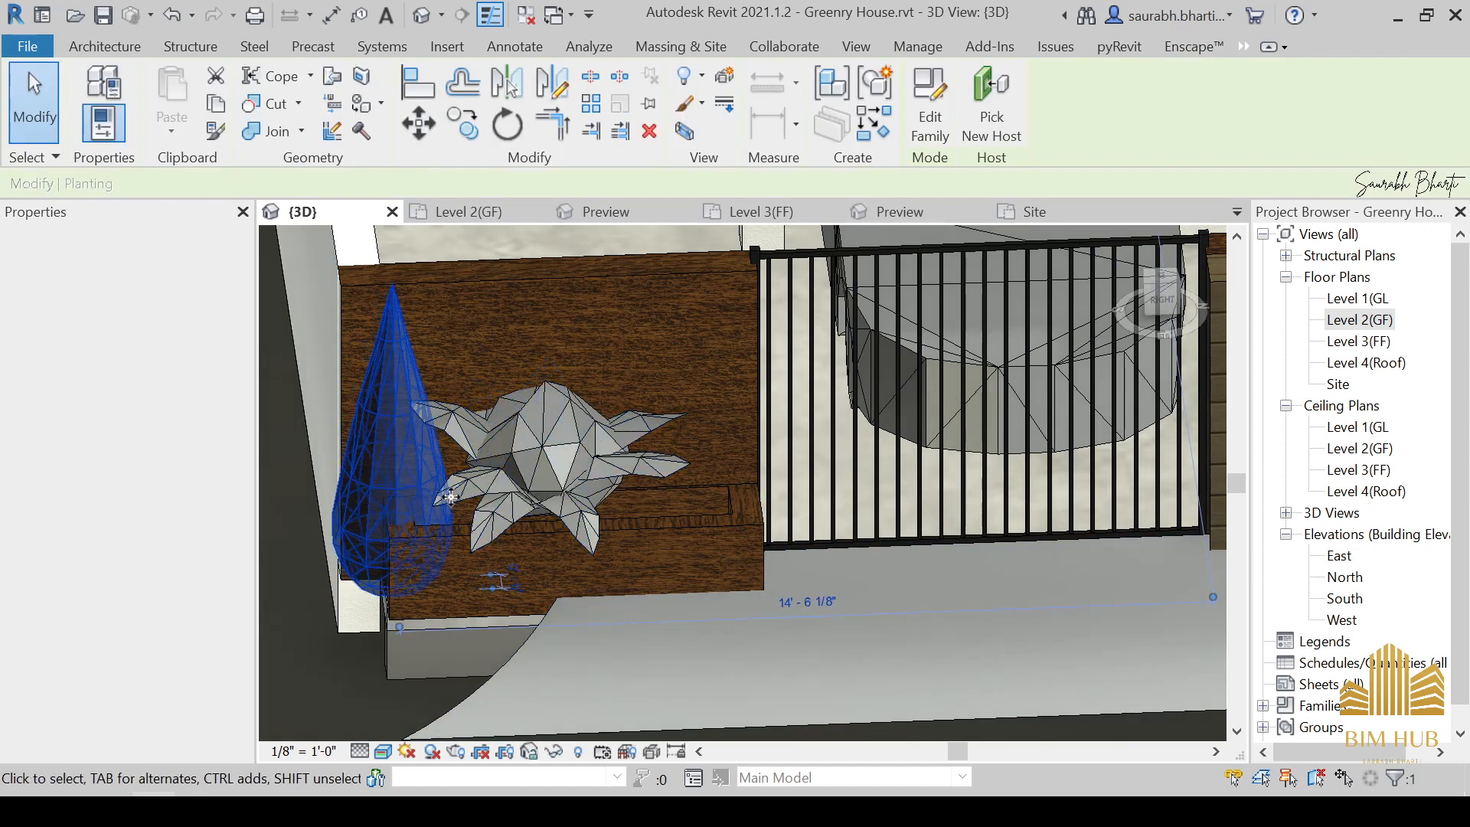
{"action": "key", "text": "Right"}
{"action": "key", "text": "Right"}
{"action": "key", "text": "Right"}
{"action": "key", "text": "Right"}
{"action": "key", "text": "Right"}
{"action": "key", "text": "Right"}
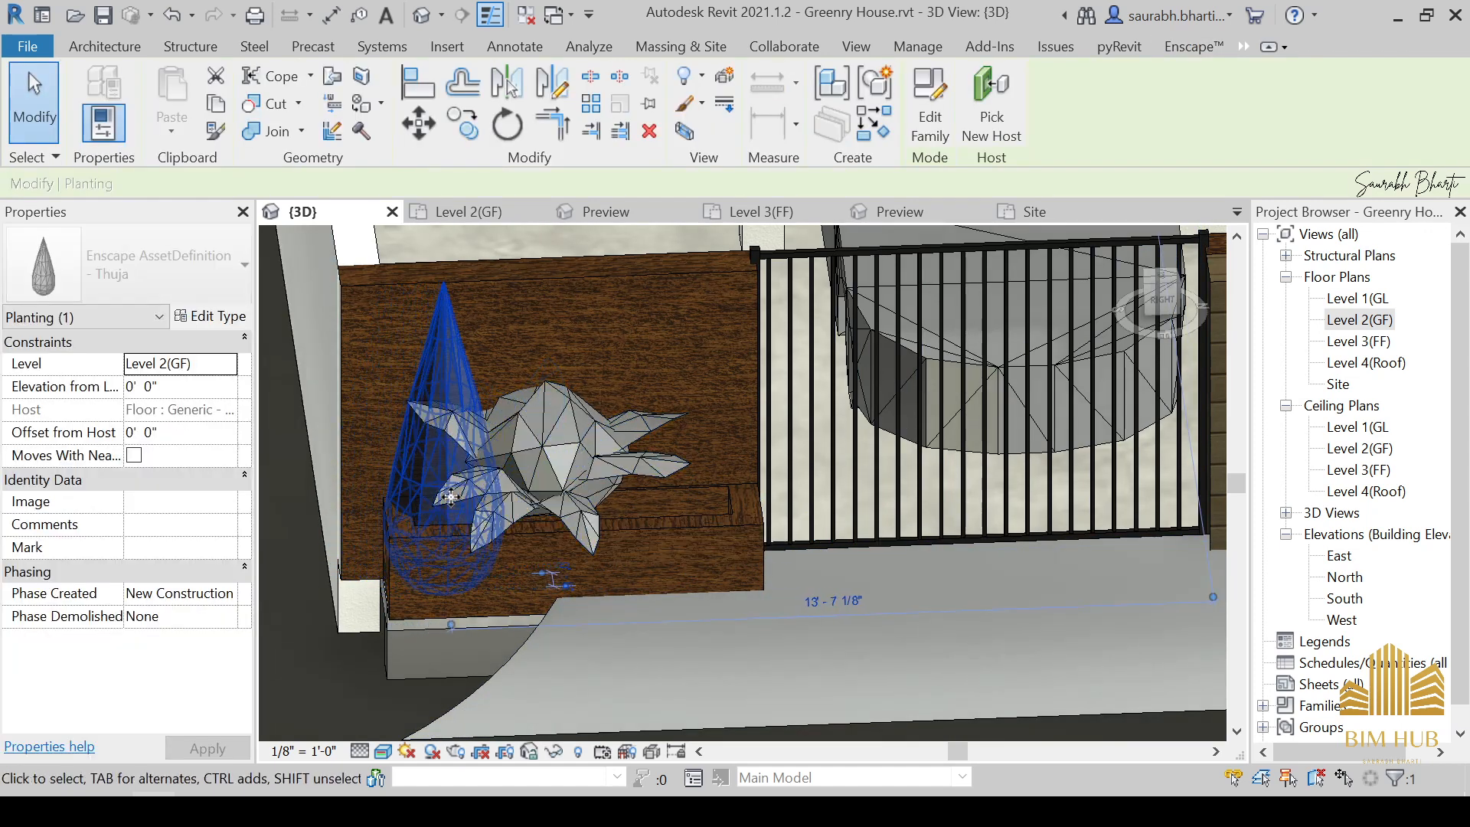
{"action": "key", "text": "Right"}
{"action": "key", "text": "Right"}
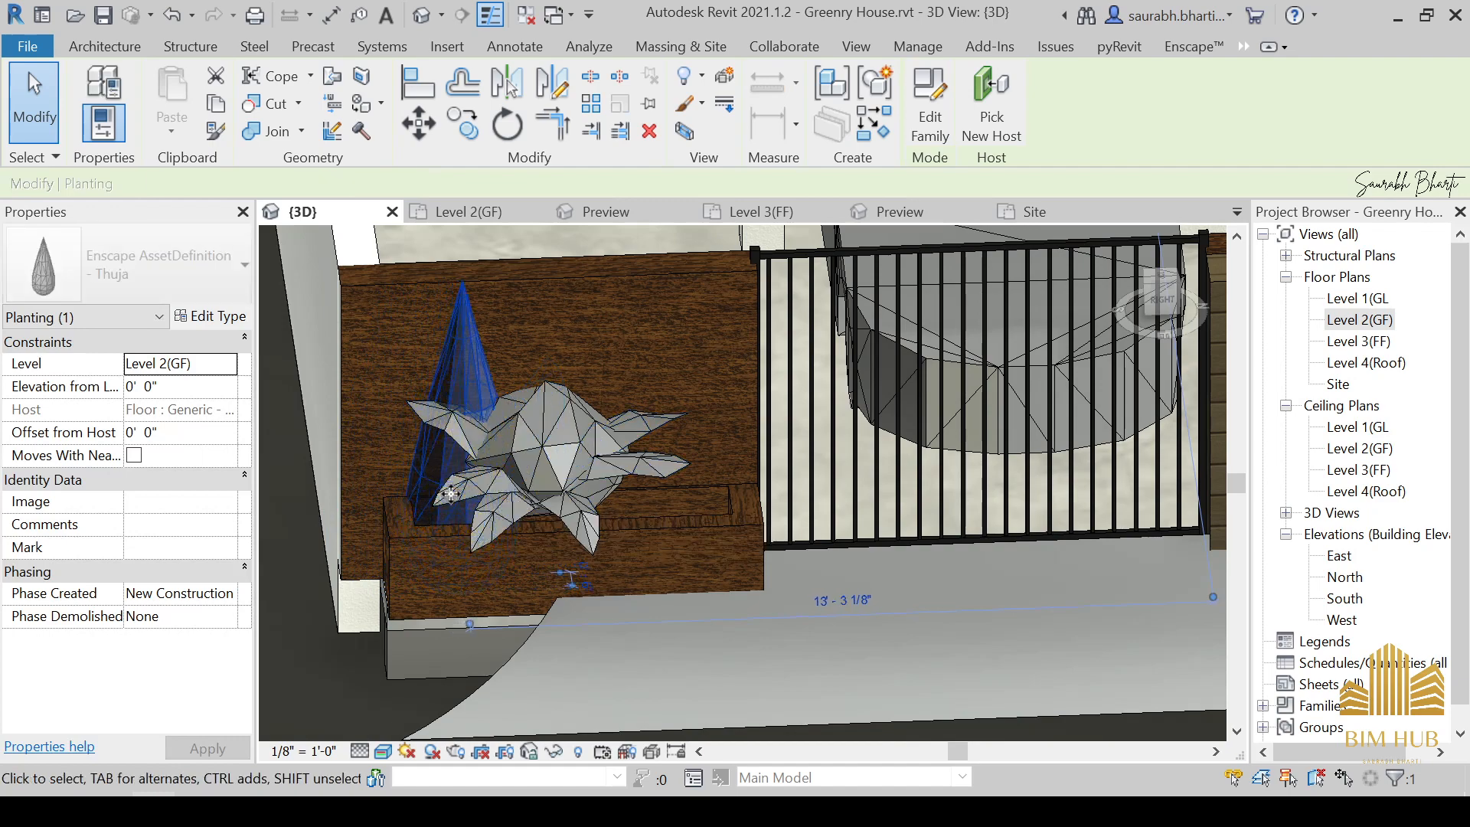
{"action": "key", "text": "Right"}
Nudge the Fern 02 in the planter between the two gates away from the Thuja, toward the small gate.
{"action": "middle_click_drag", "start_coordinate": [450, 494], "coordinate": [833, 490], "text": "shift"}
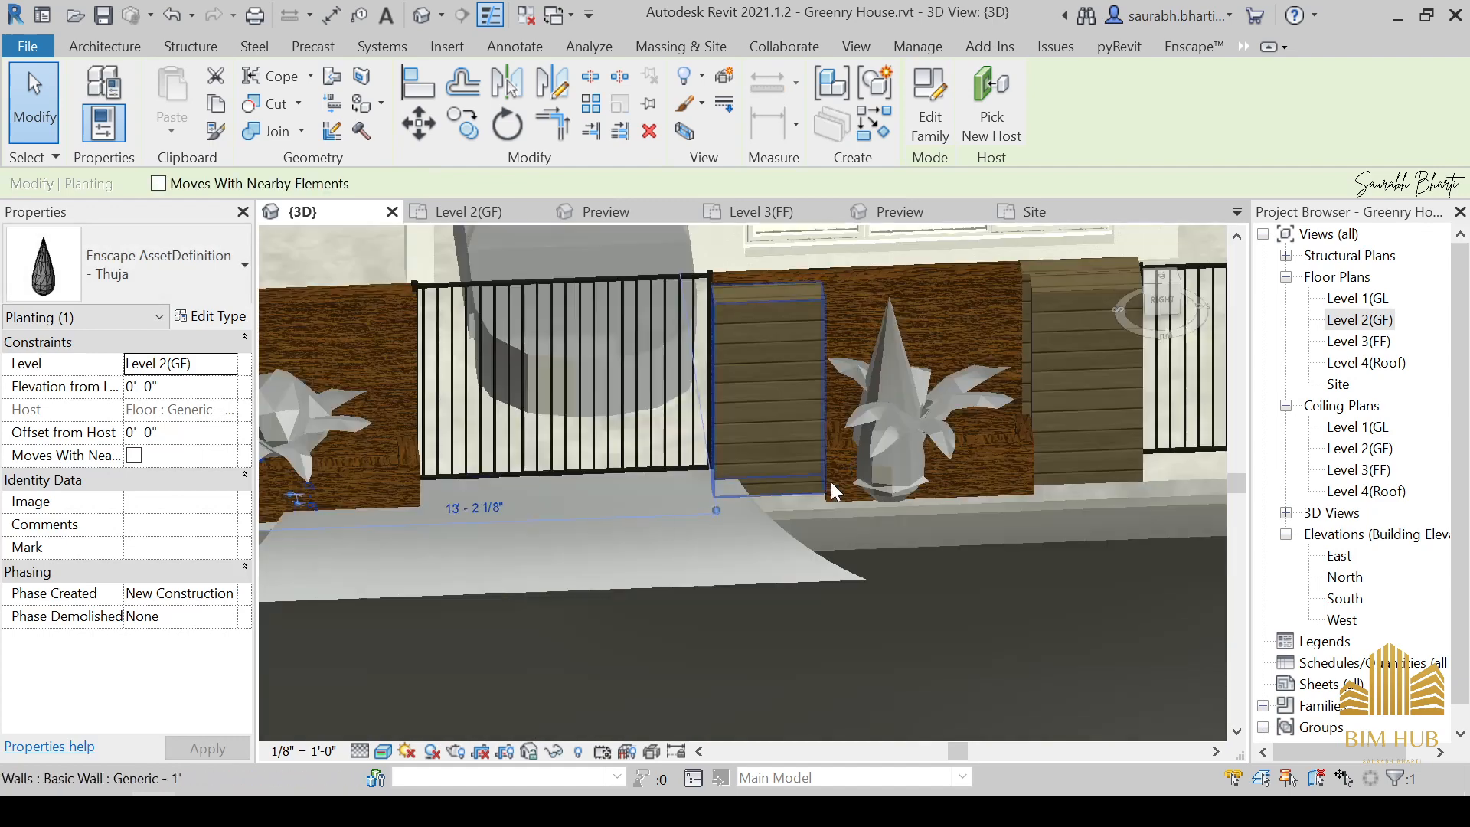
{"action": "scroll", "coordinate": [767, 521], "scroll_direction": "up", "scroll_amount": 4}
{"action": "left_click", "coordinate": [770, 439]}
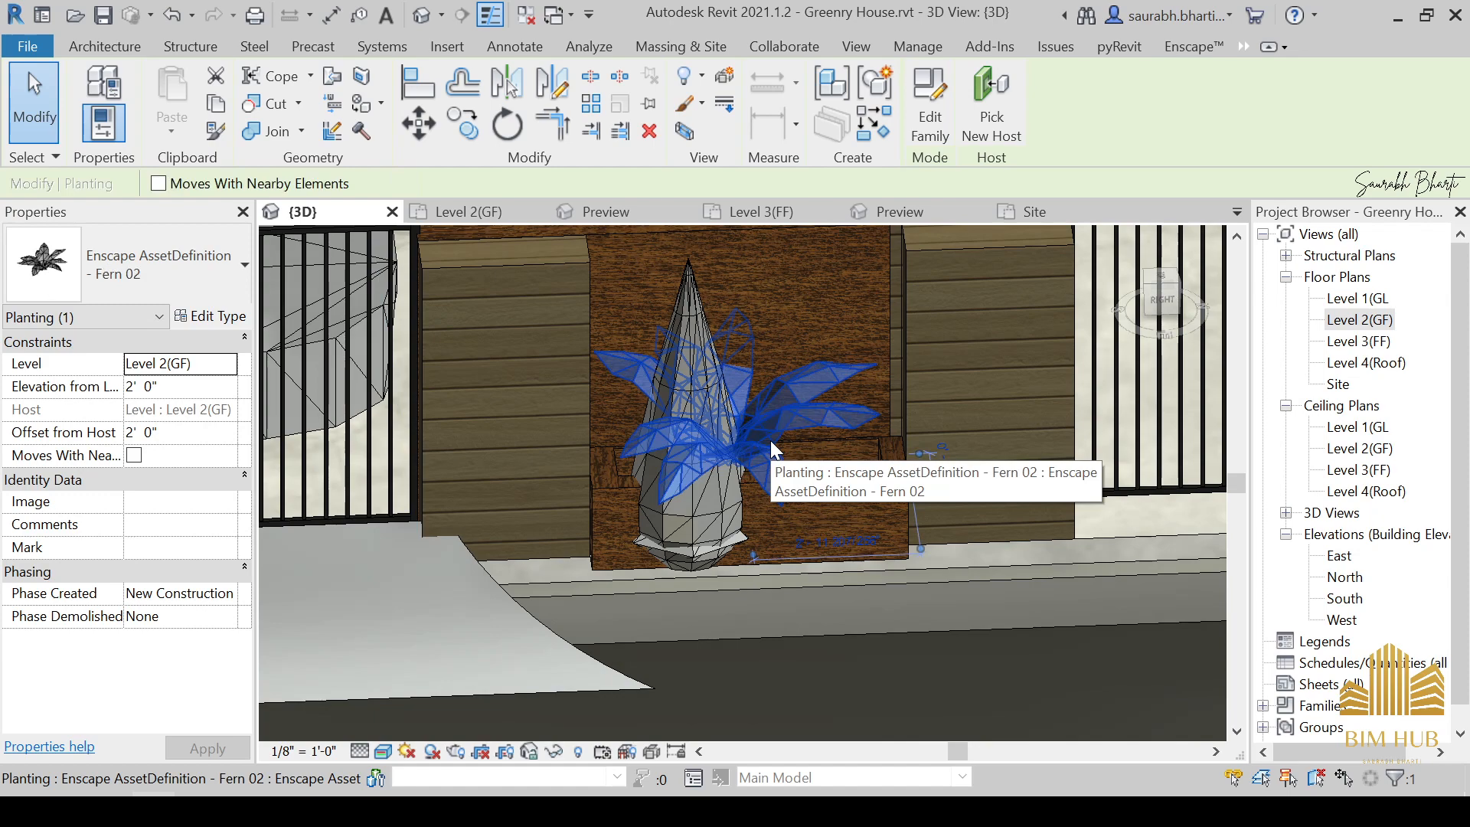
{"action": "key", "text": "Right"}
{"action": "key", "text": "Right"}
{"action": "key", "text": "Right"}
{"action": "key", "text": "Right"}
{"action": "key", "text": "Right"}
{"action": "key", "text": "Right"}
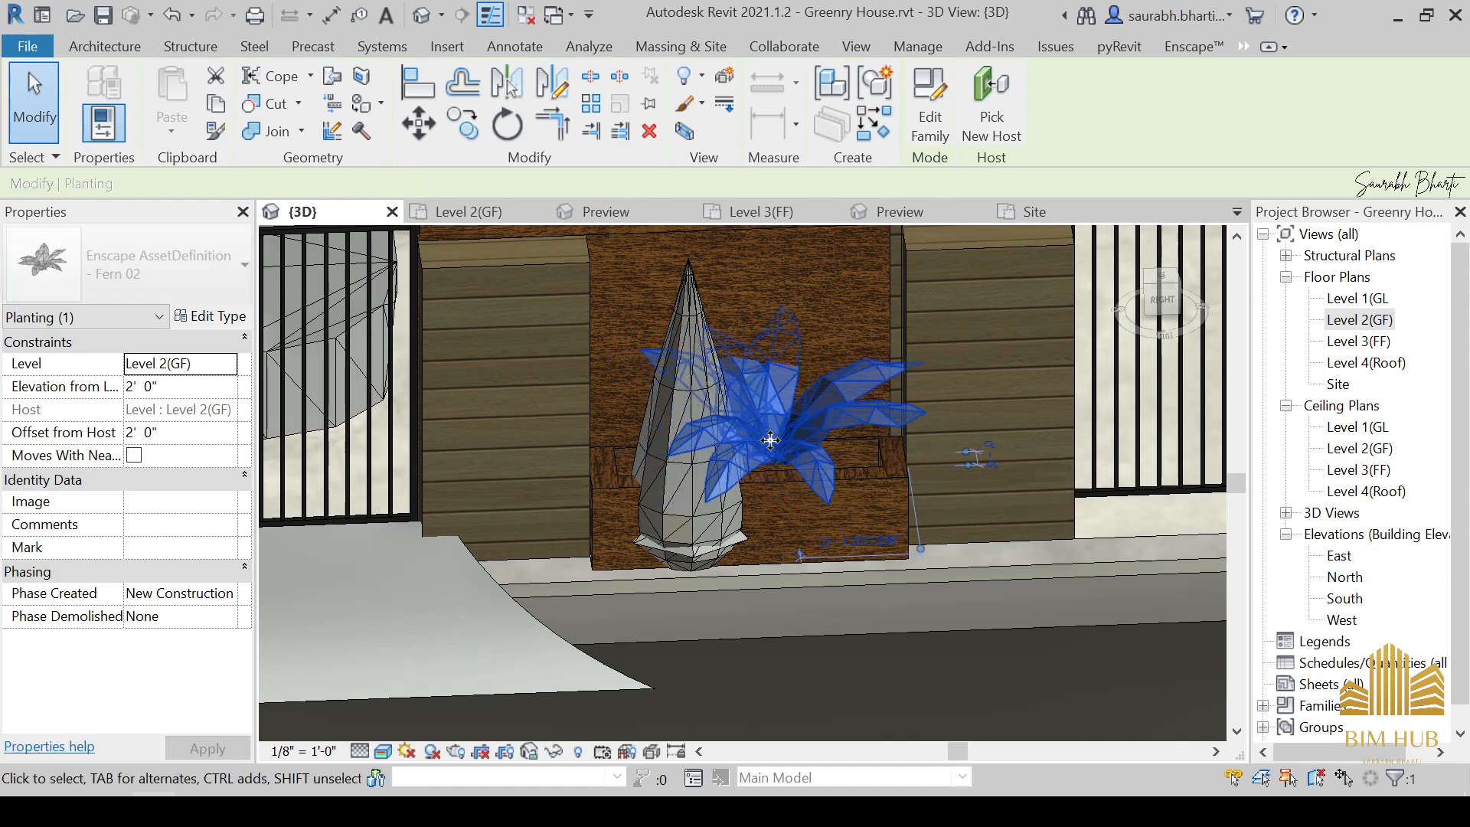
Nudge the Thuja in the planter between the two gates back toward the wooden wall.
{"action": "scroll", "coordinate": [770, 440], "scroll_direction": "down", "scroll_amount": 3}
{"action": "middle_click_drag", "start_coordinate": [771, 439], "coordinate": [724, 400], "text": "shift"}
{"action": "left_click", "coordinate": [724, 401]}
{"action": "middle_click_drag", "start_coordinate": [709, 549], "coordinate": [841, 651], "text": "shift"}
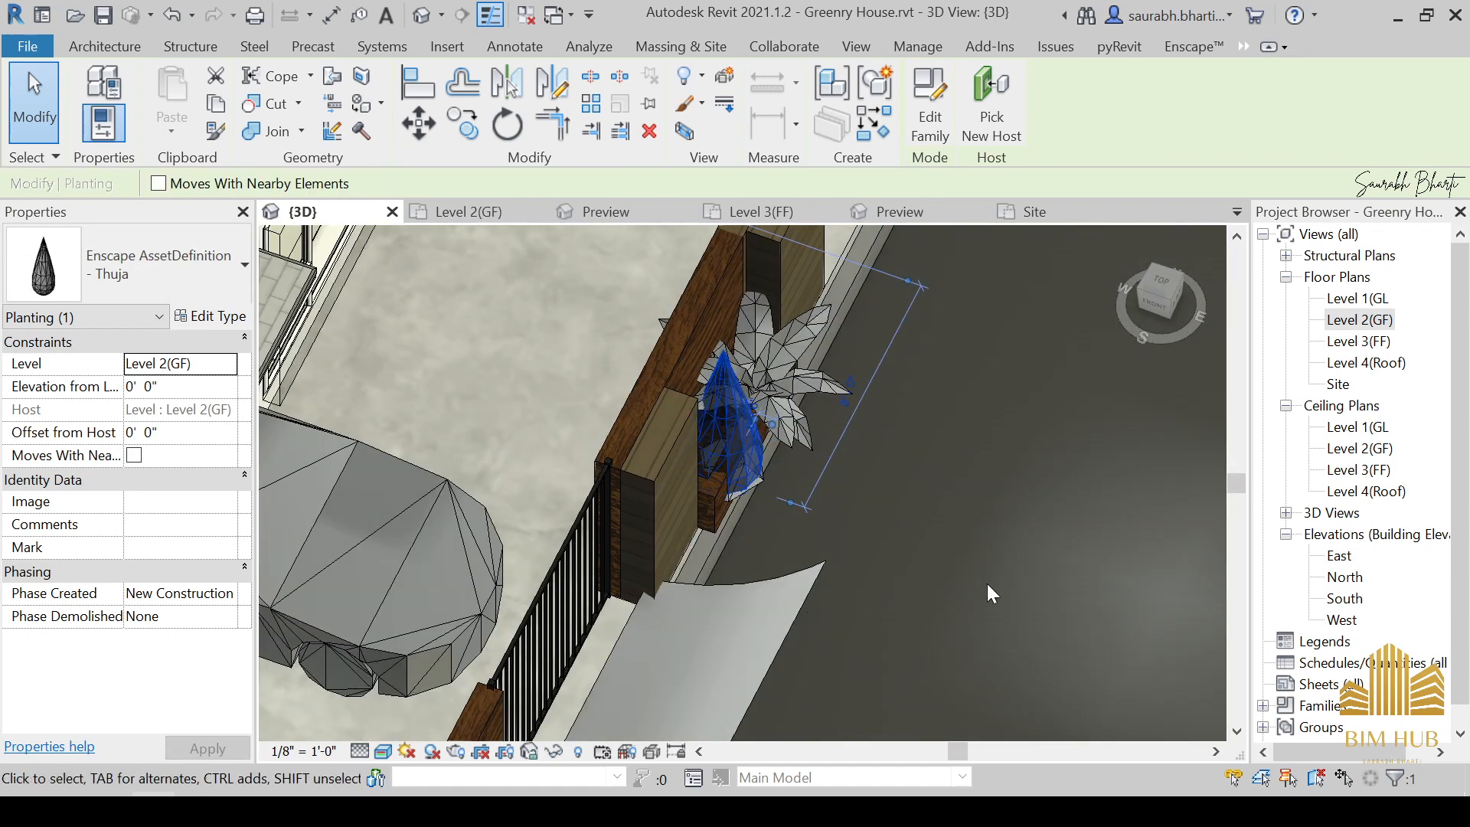
{"action": "key", "text": "Left"}
{"action": "key", "text": "Left"}
{"action": "key", "text": "Left"}
{"action": "key", "text": "Left"}
{"action": "key", "text": "Left"}
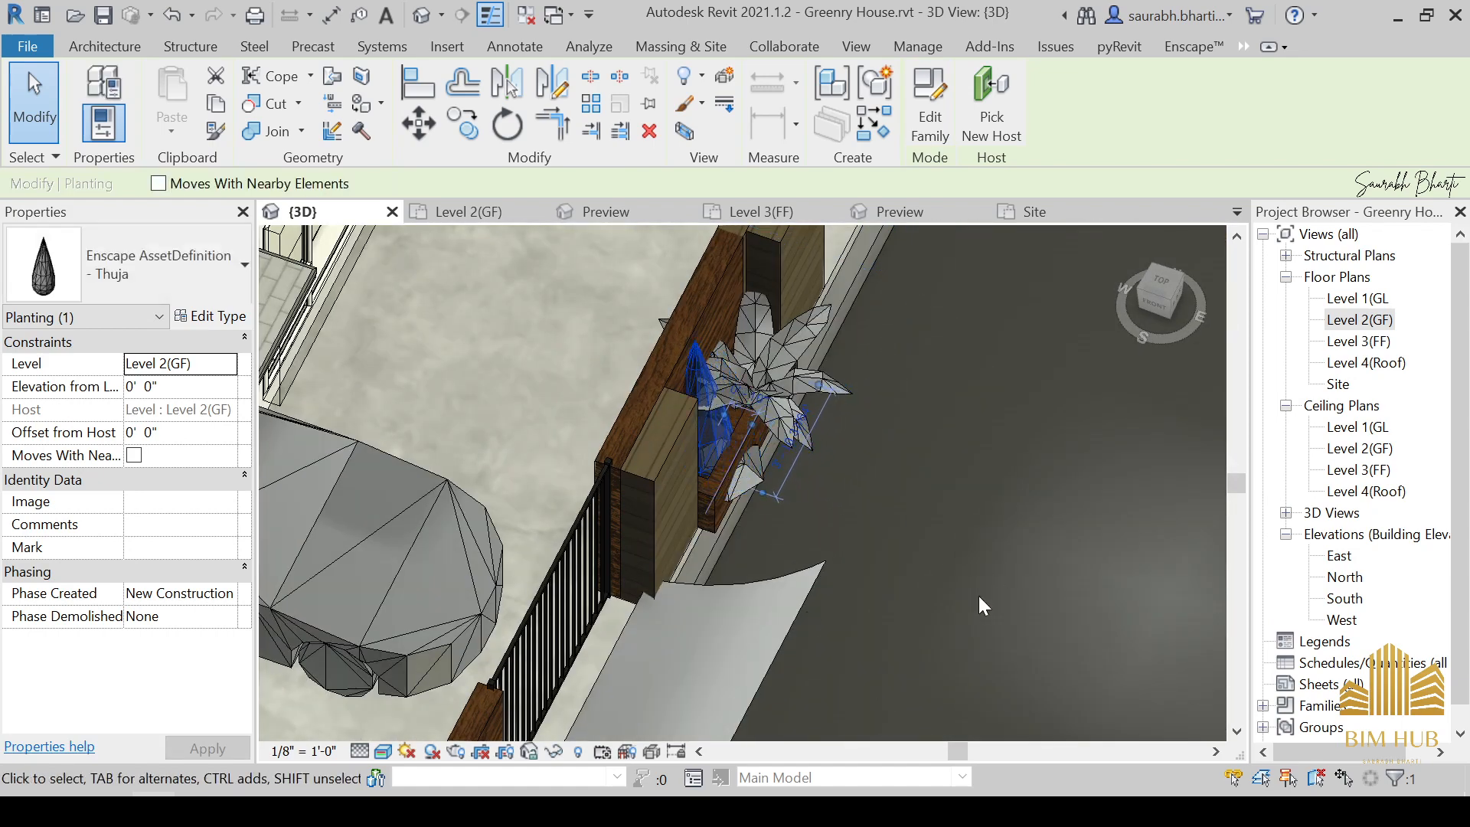
{"action": "left_click", "coordinate": [979, 596]}
Fine-tune the positions of the Thuja and Fern 02 in the planter between the two gates.
{"action": "middle_click_drag", "start_coordinate": [979, 597], "coordinate": [925, 589], "text": "shift"}
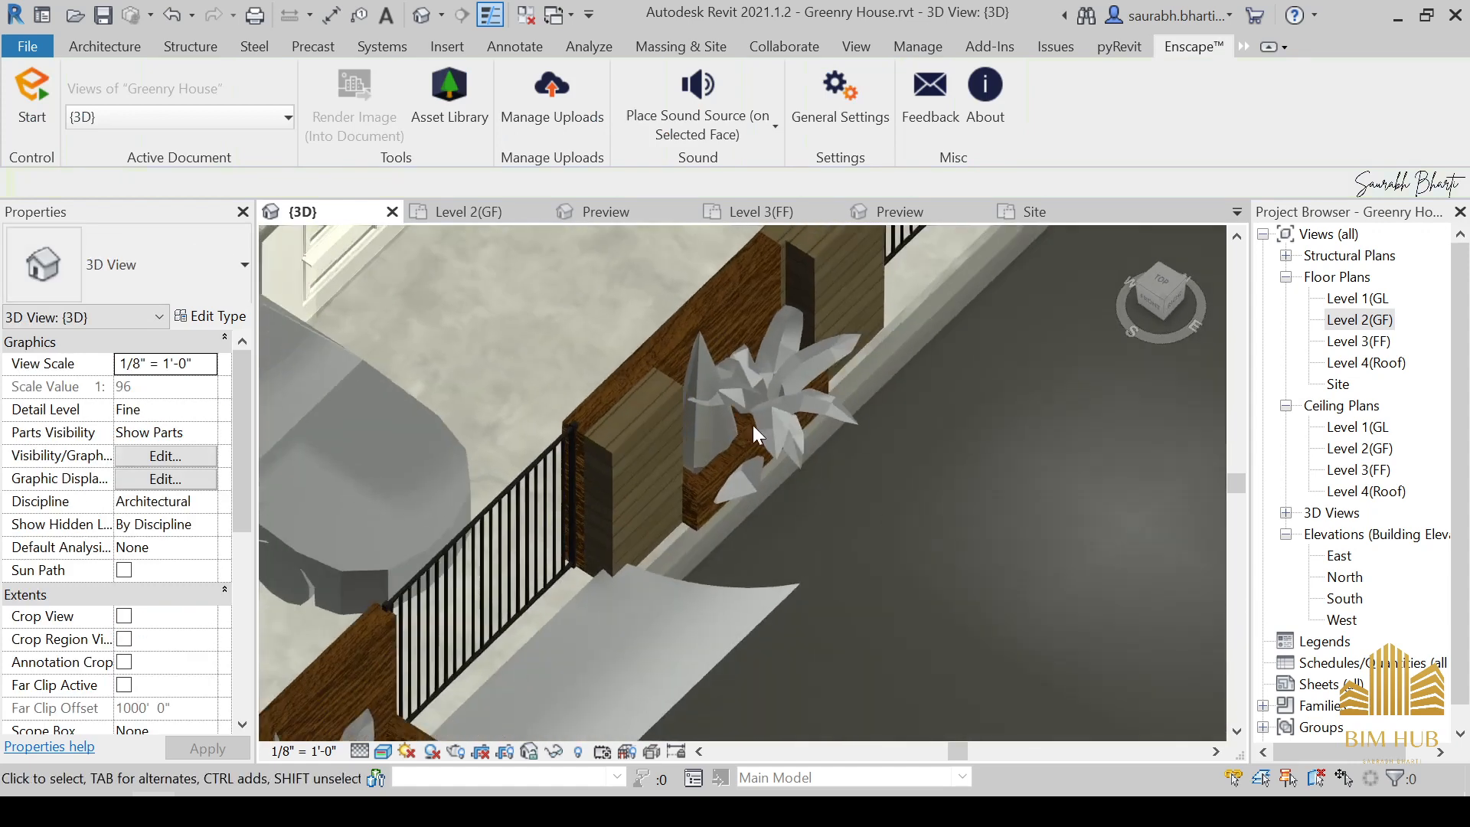
{"action": "left_click", "coordinate": [703, 420]}
{"action": "key", "text": "Escape"}
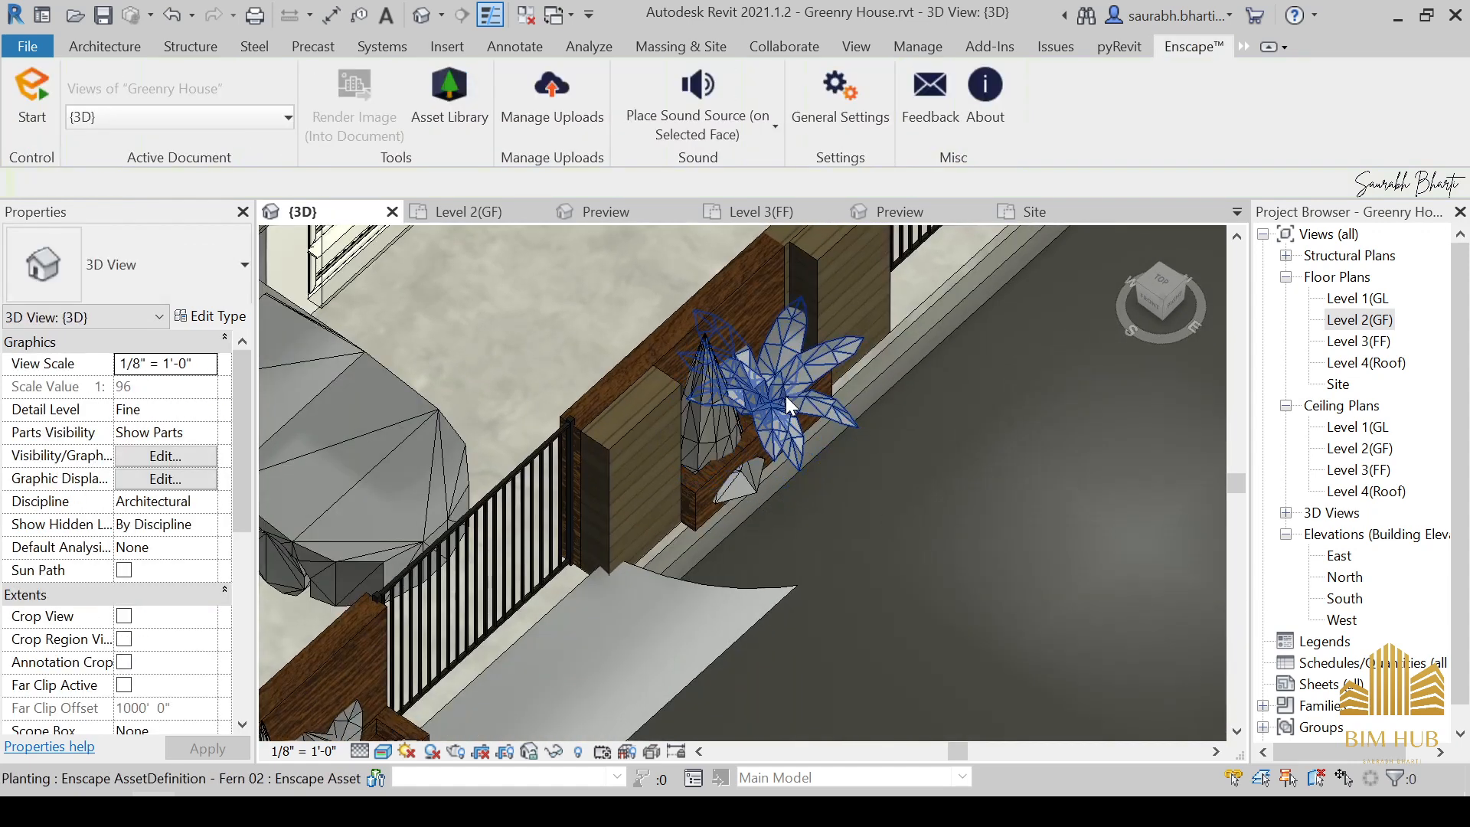
{"action": "left_click", "coordinate": [787, 398]}
{"action": "key", "text": "Escape"}
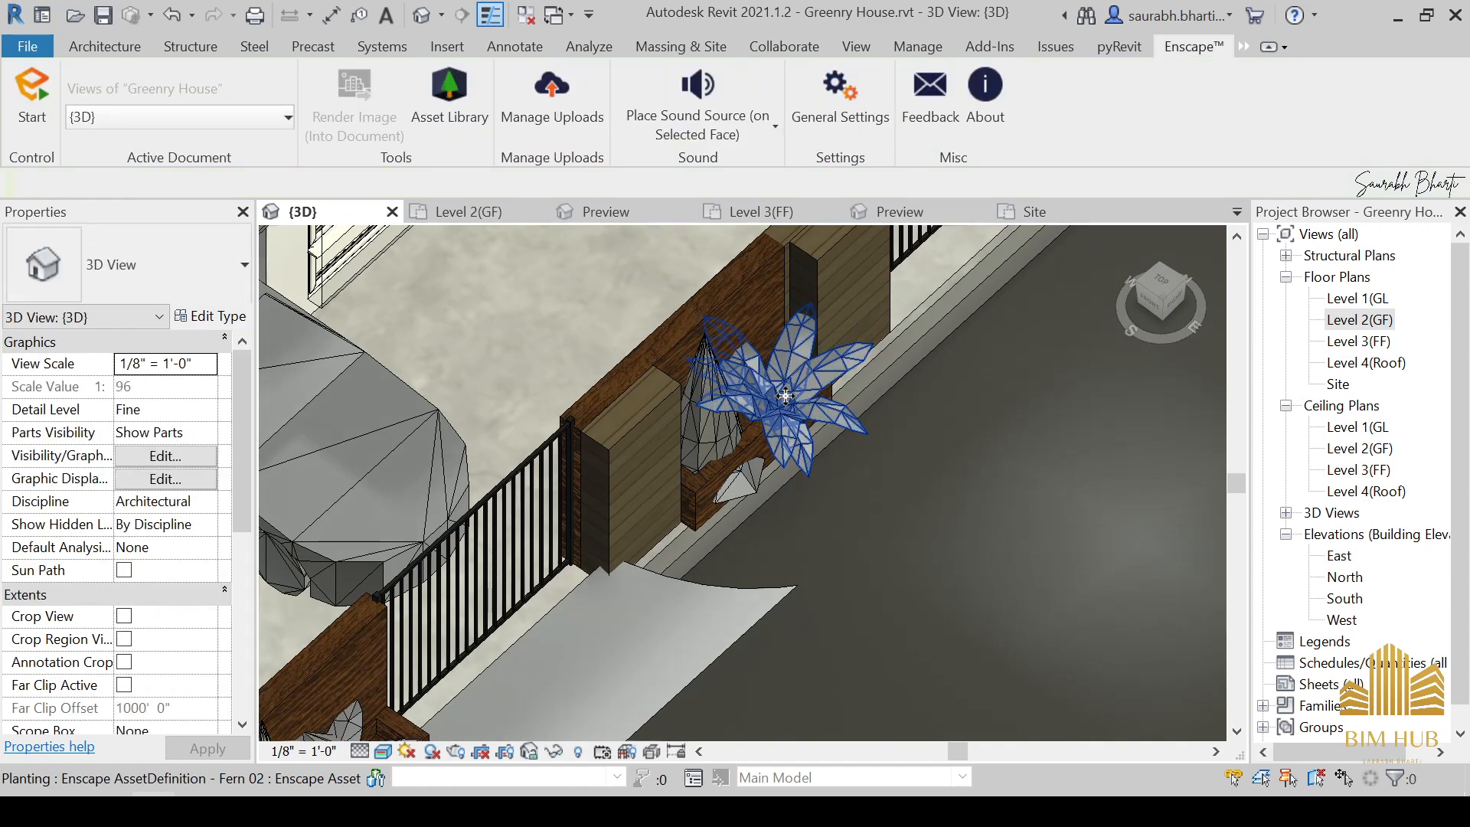
Shift the Grass Bush slightly within the planter between the two gates.
{"action": "middle_click_drag", "start_coordinate": [785, 397], "coordinate": [731, 490], "text": "shift"}
{"action": "left_click", "coordinate": [731, 490]}
{"action": "left_click_drag", "start_coordinate": [731, 490], "coordinate": [730, 482]}
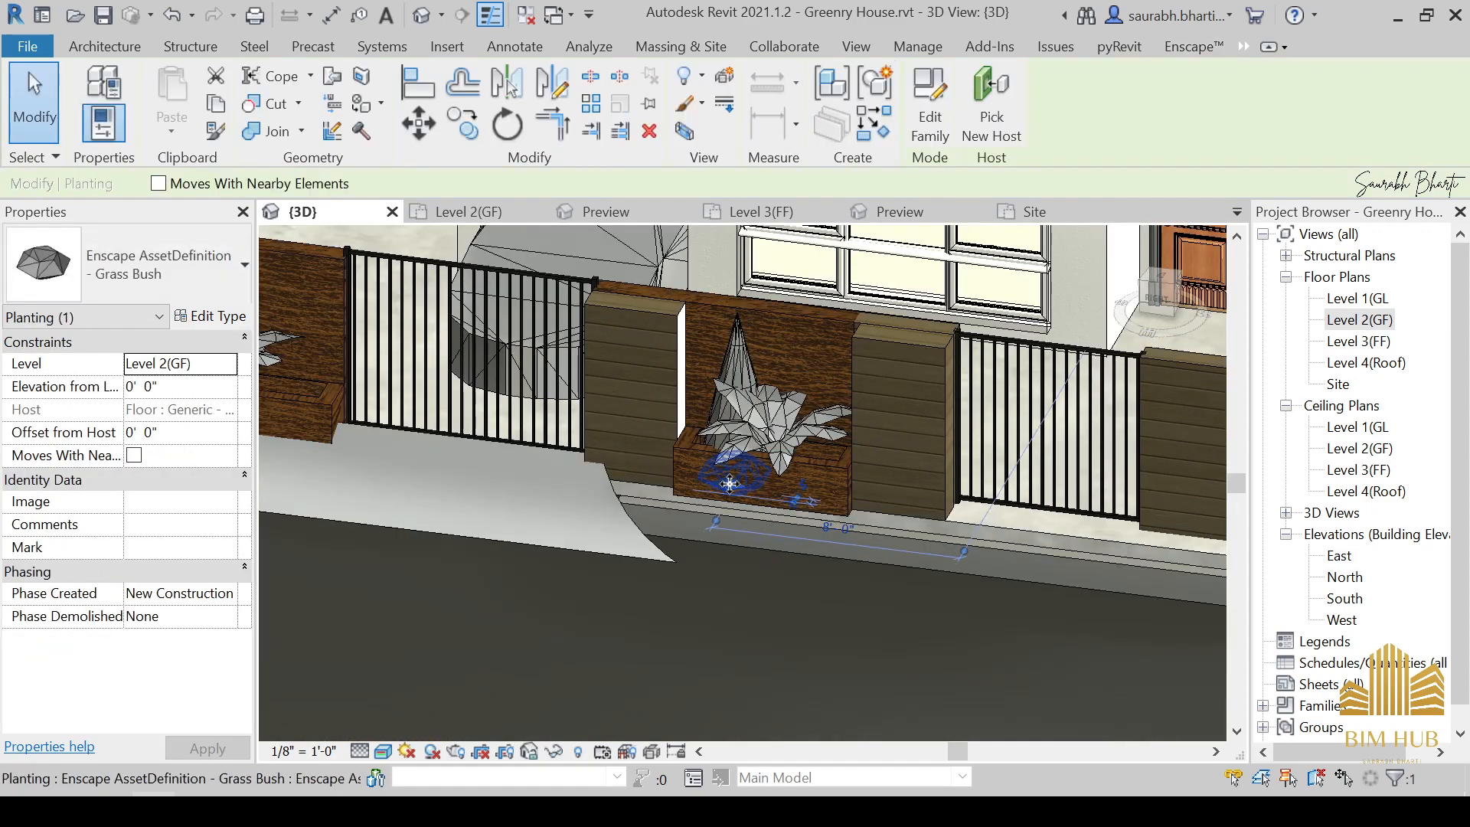
{"action": "scroll", "coordinate": [730, 483], "scroll_direction": "down", "scroll_amount": 1}
{"action": "scroll", "coordinate": [705, 617], "scroll_direction": "down", "scroll_amount": 1}
{"action": "left_click", "coordinate": [693, 643]}
Temporarily hide the wooden planter box between the two gates to expose the plants standing in it.
{"action": "middle_click_drag", "start_coordinate": [702, 659], "coordinate": [596, 680], "text": "shift"}
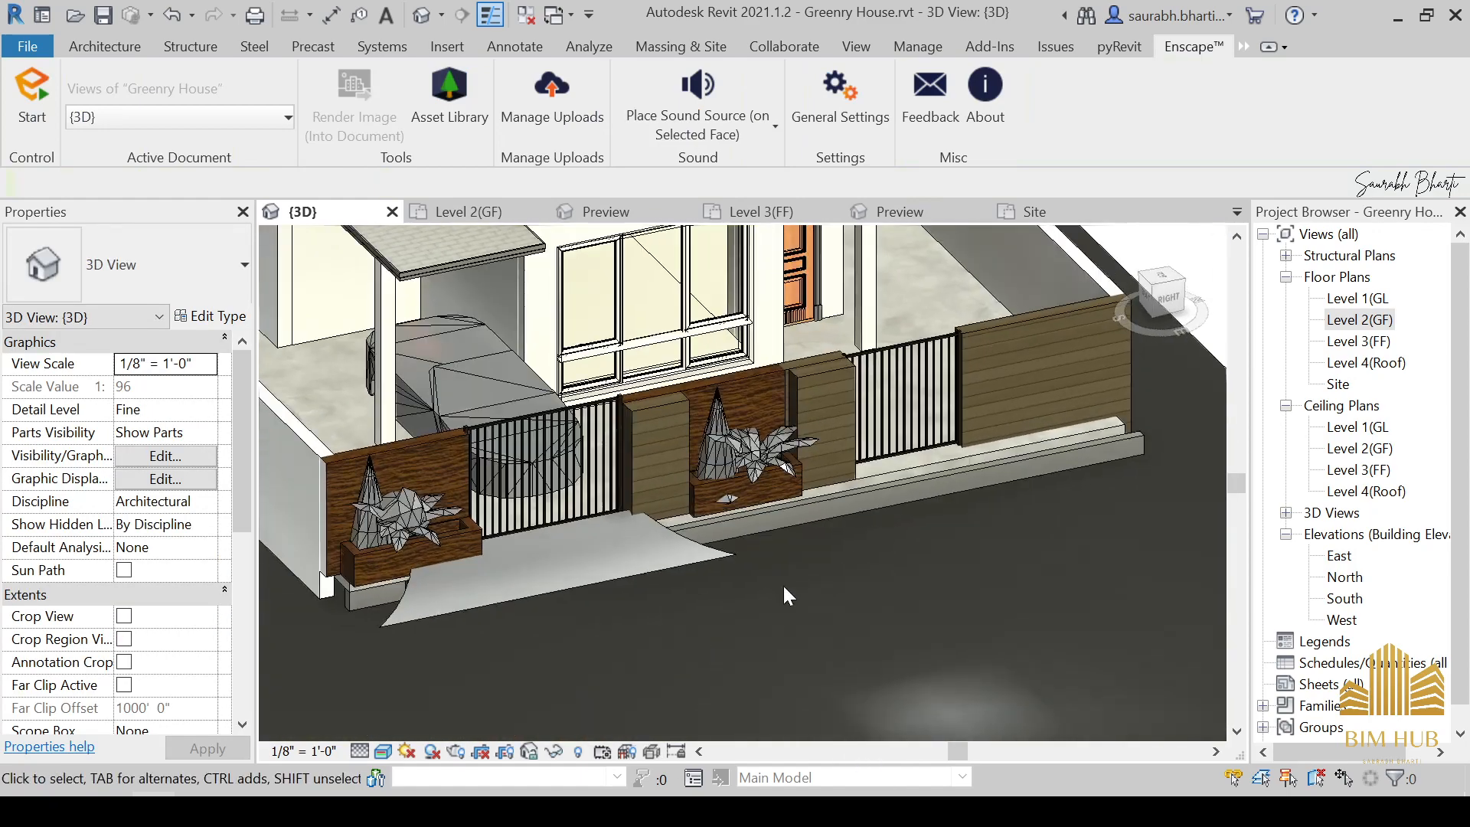
{"action": "middle_click_drag", "start_coordinate": [784, 588], "coordinate": [748, 493], "text": "shift"}
{"action": "scroll", "coordinate": [741, 539], "scroll_direction": "up", "scroll_amount": 2}
{"action": "scroll", "coordinate": [742, 537], "scroll_direction": "up", "scroll_amount": 2}
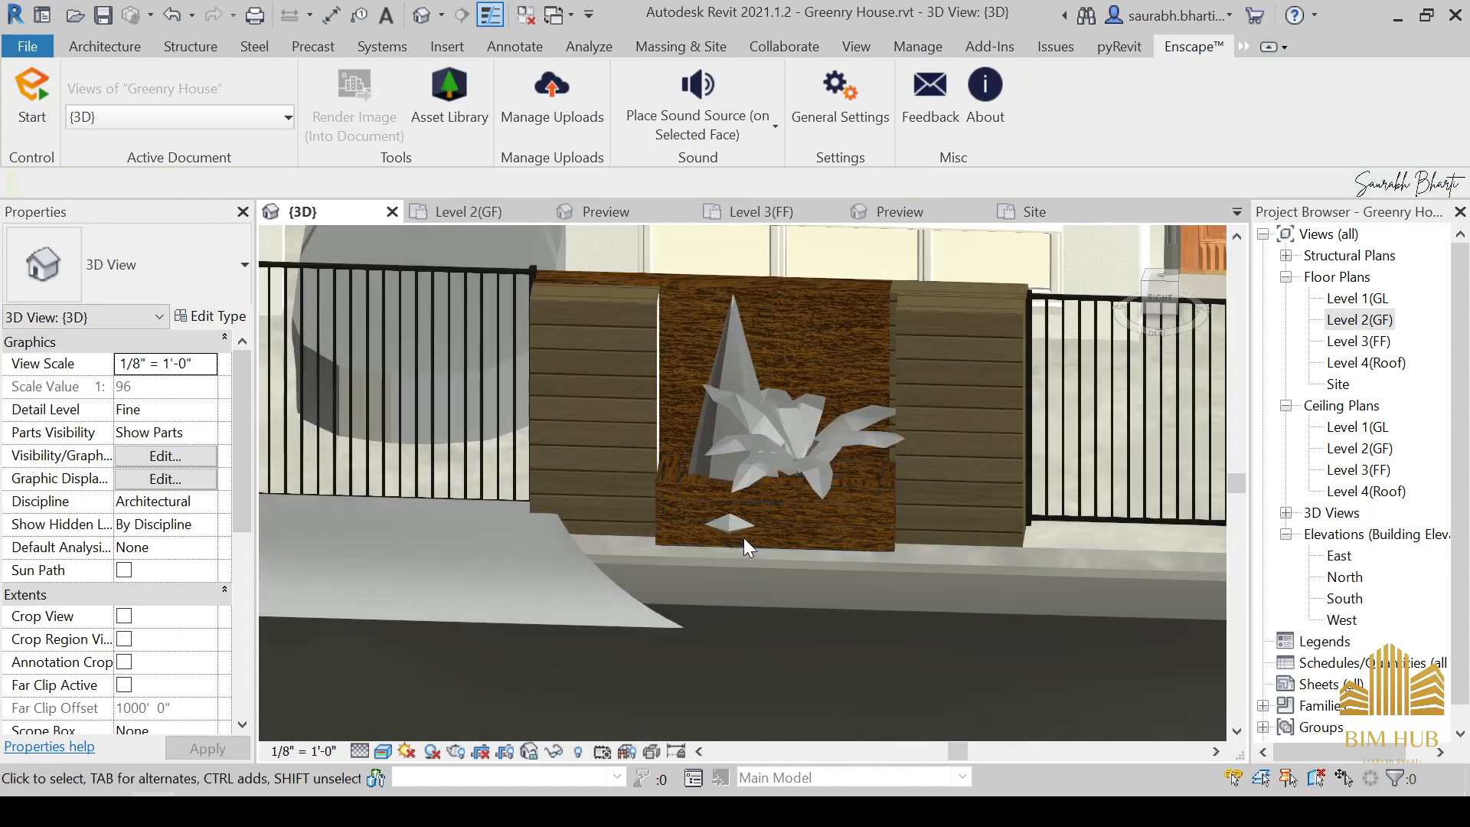
{"action": "left_click", "coordinate": [852, 504]}
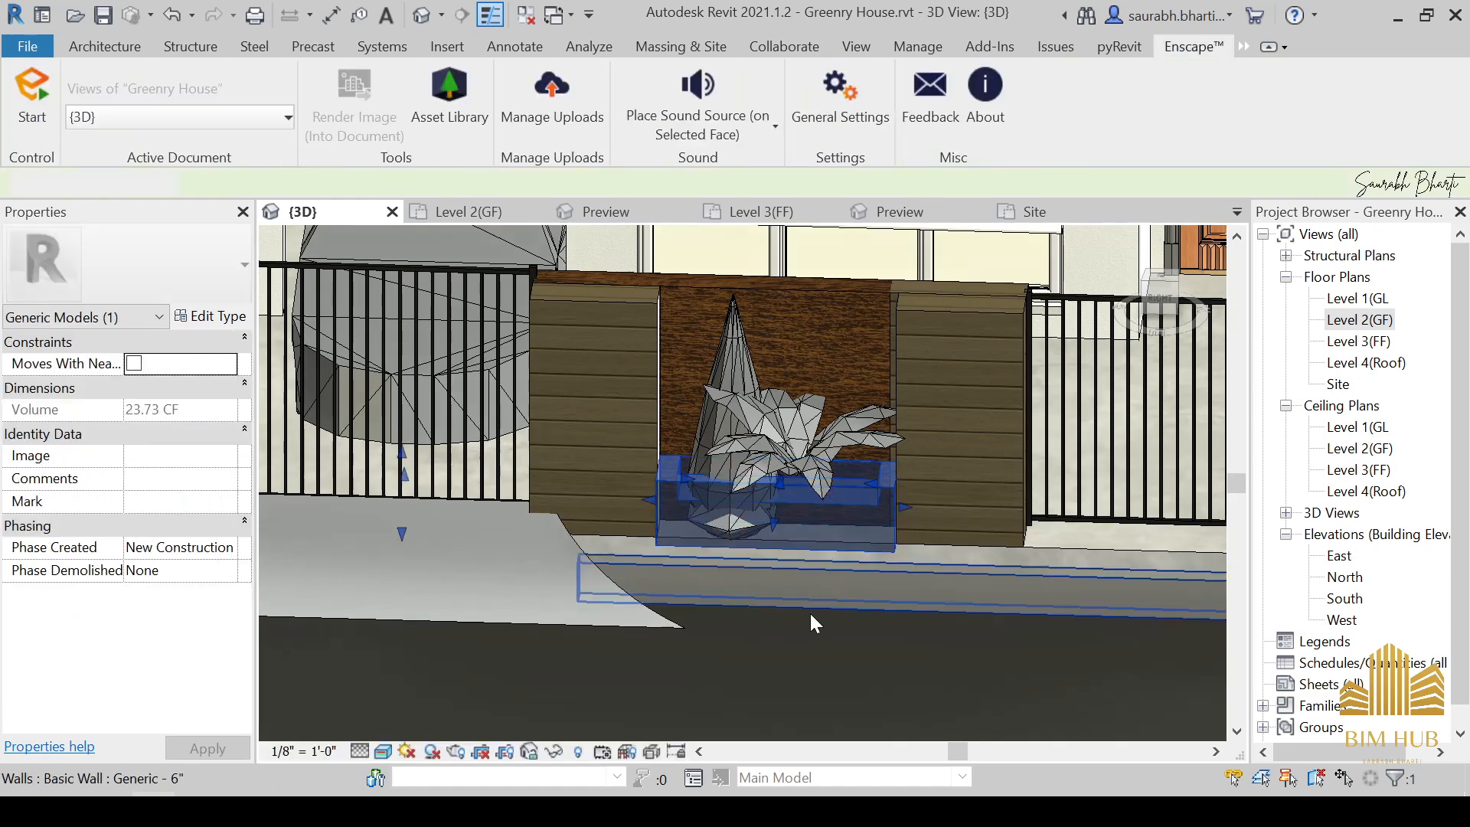
{"action": "key", "text": "h"}
{"action": "key", "text": "h"}
Nudge the exposed Fern 02 further toward the small gate and set the neighbouring Grass Bush's elevation to 2' 0".
{"action": "middle_click_drag", "start_coordinate": [825, 535], "coordinate": [805, 445], "text": "shift"}
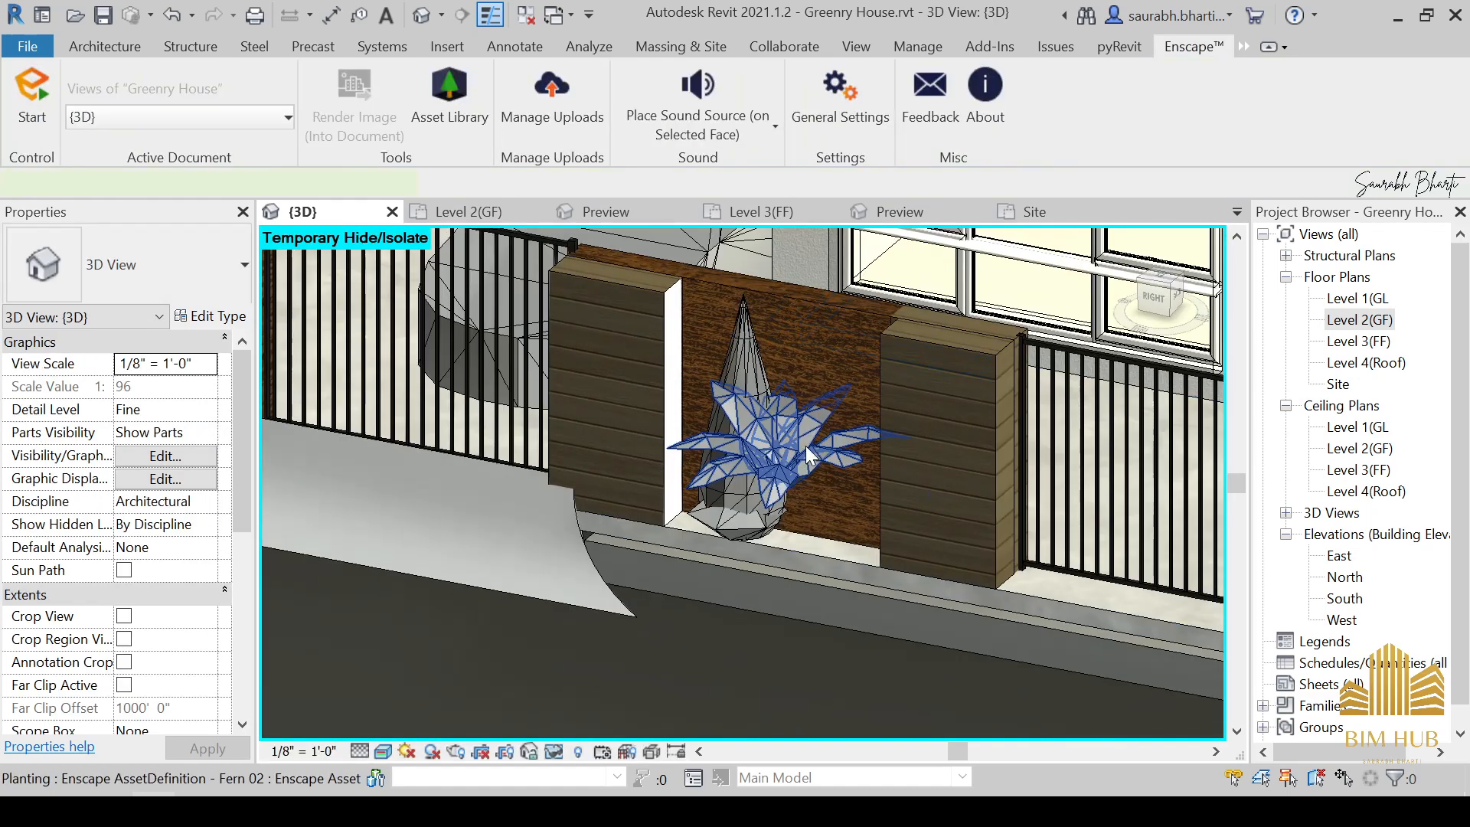
{"action": "left_click", "coordinate": [805, 445]}
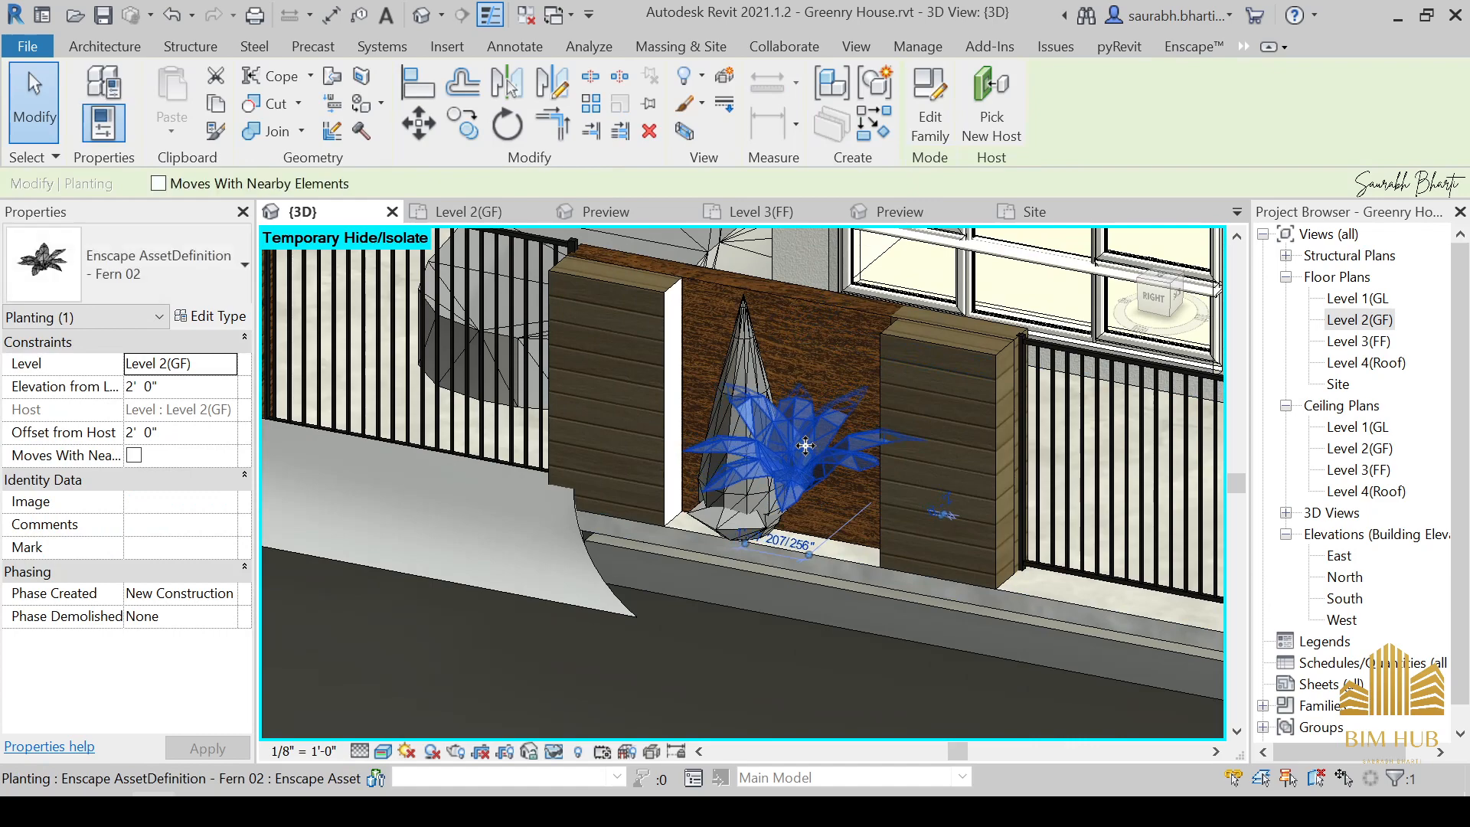
{"action": "scroll", "coordinate": [805, 446], "scroll_direction": "down", "scroll_amount": 2}
{"action": "middle_click_drag", "start_coordinate": [796, 553], "coordinate": [727, 556], "text": "shift"}
{"action": "scroll", "coordinate": [727, 544], "scroll_direction": "up", "scroll_amount": 2}
{"action": "left_click", "coordinate": [724, 504]}
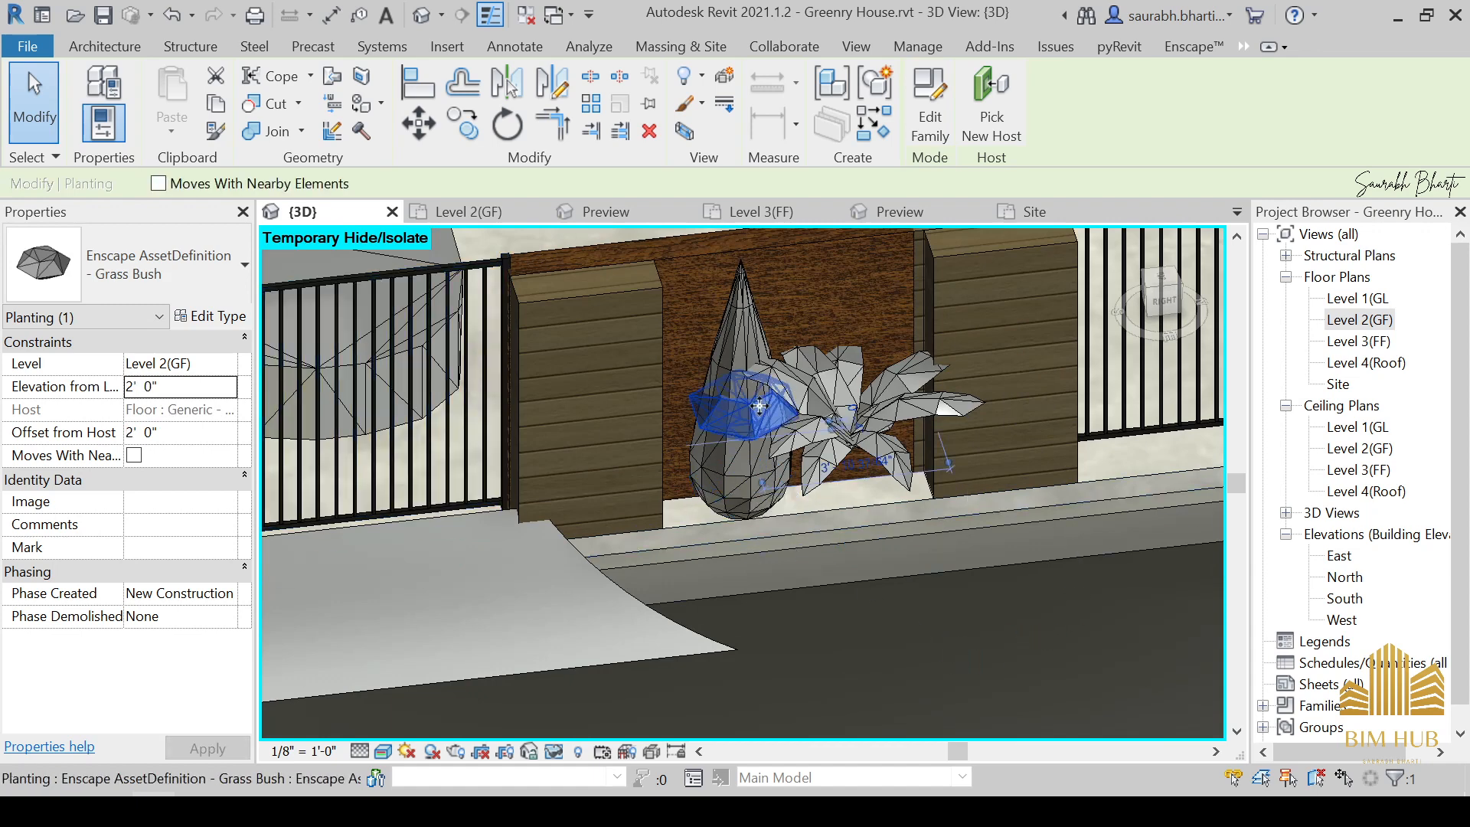
Nudge the exposed Thuja between the two gates along the wall toward the Fern 02.
{"action": "left_click", "coordinate": [762, 351]}
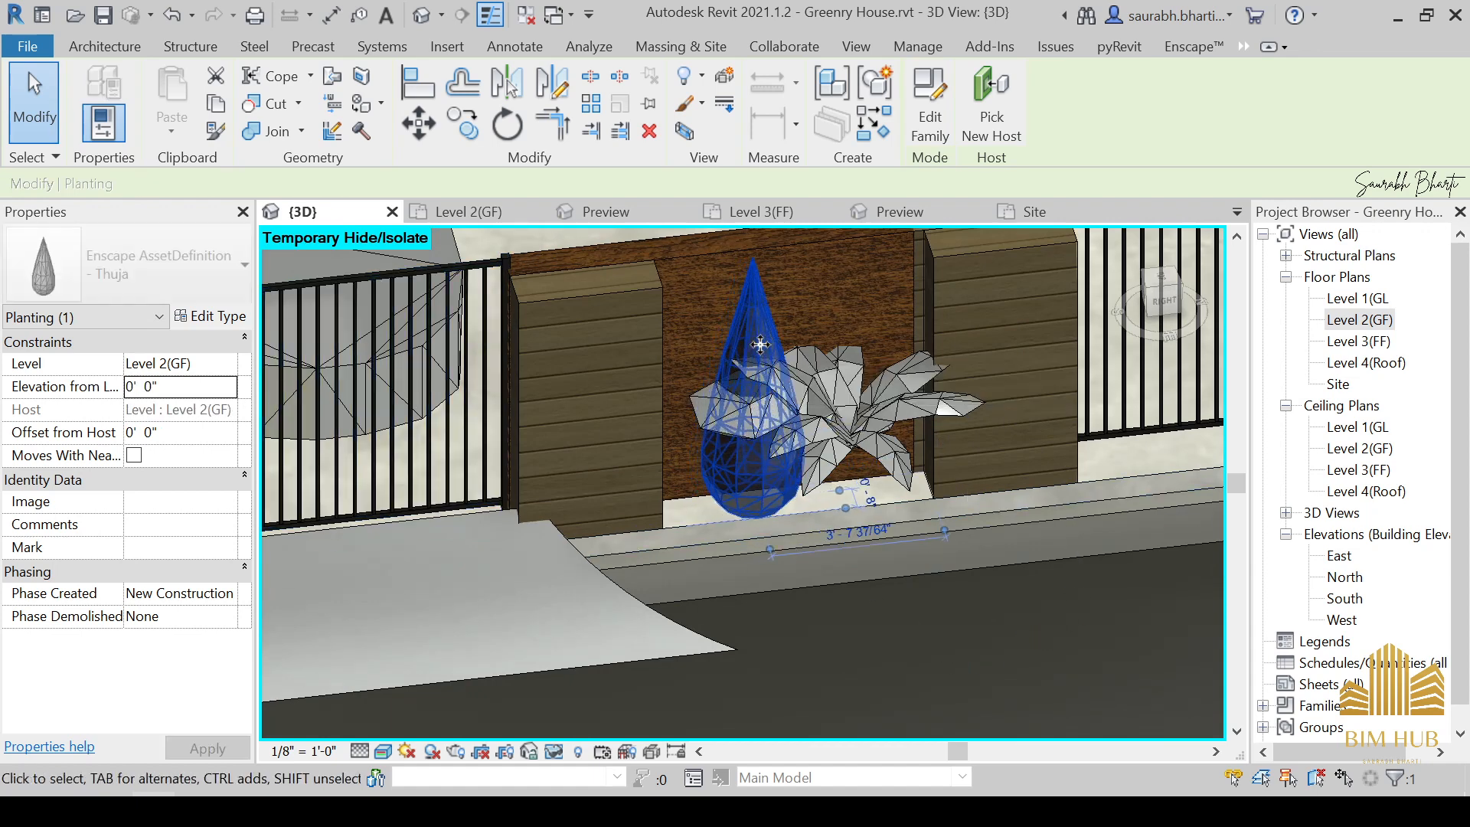
{"action": "key", "text": "Right"}
{"action": "key", "text": "Right"}
{"action": "key", "text": "Right"}
{"action": "key", "text": "Right"}
{"action": "key", "text": "Right"}
{"action": "key", "text": "Right"}
{"action": "key", "text": "Right"}
{"action": "key", "text": "Right"}
{"action": "key", "text": "Right"}
{"action": "key", "text": "Right"}
{"action": "key", "text": "Right"}
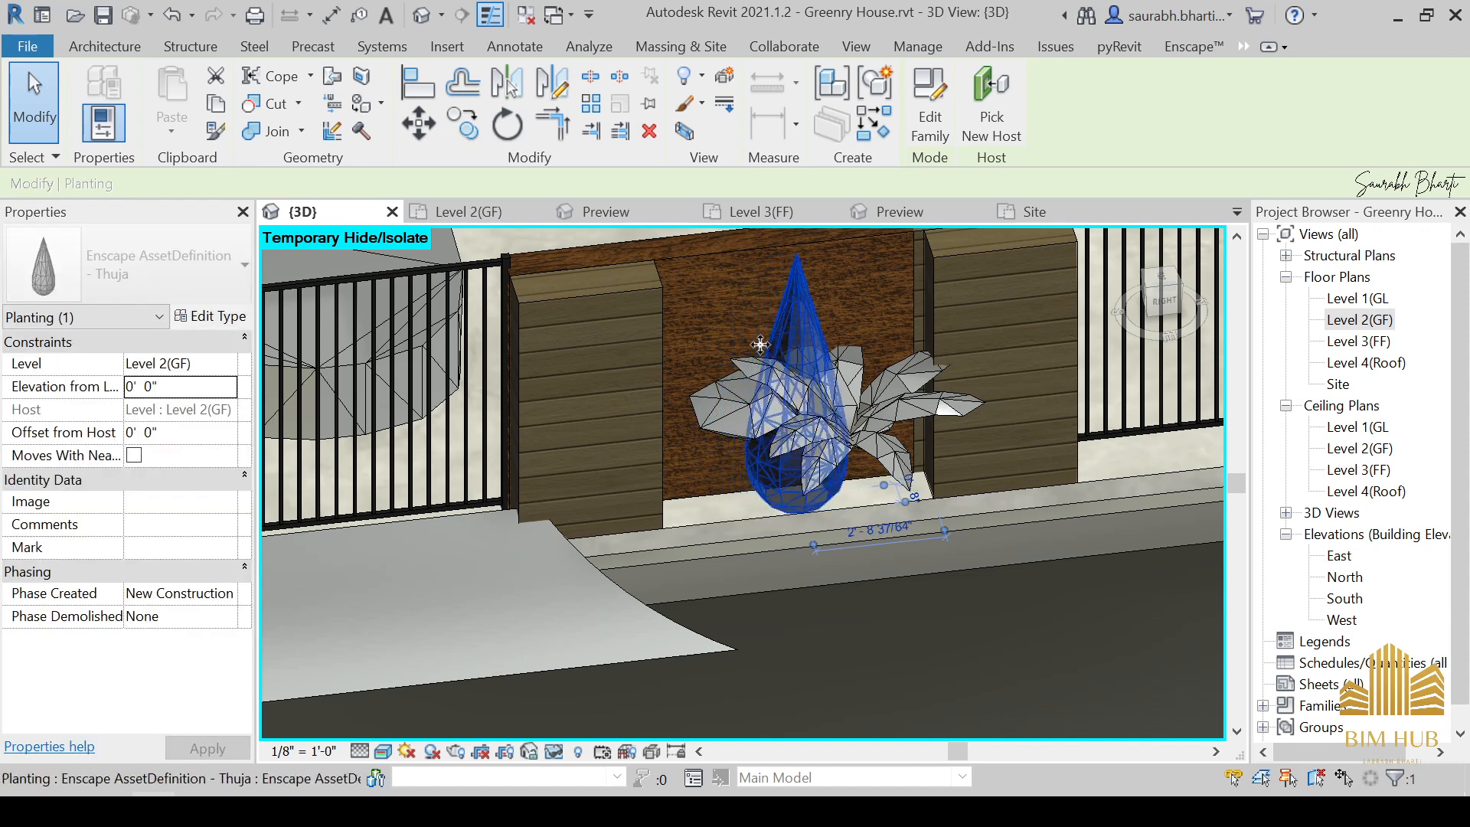
Nudge the exposed Grass Bush along the wall away from the Fern 02, toward the large gate.
{"action": "key", "text": "Escape"}
{"action": "left_click", "coordinate": [735, 398]}
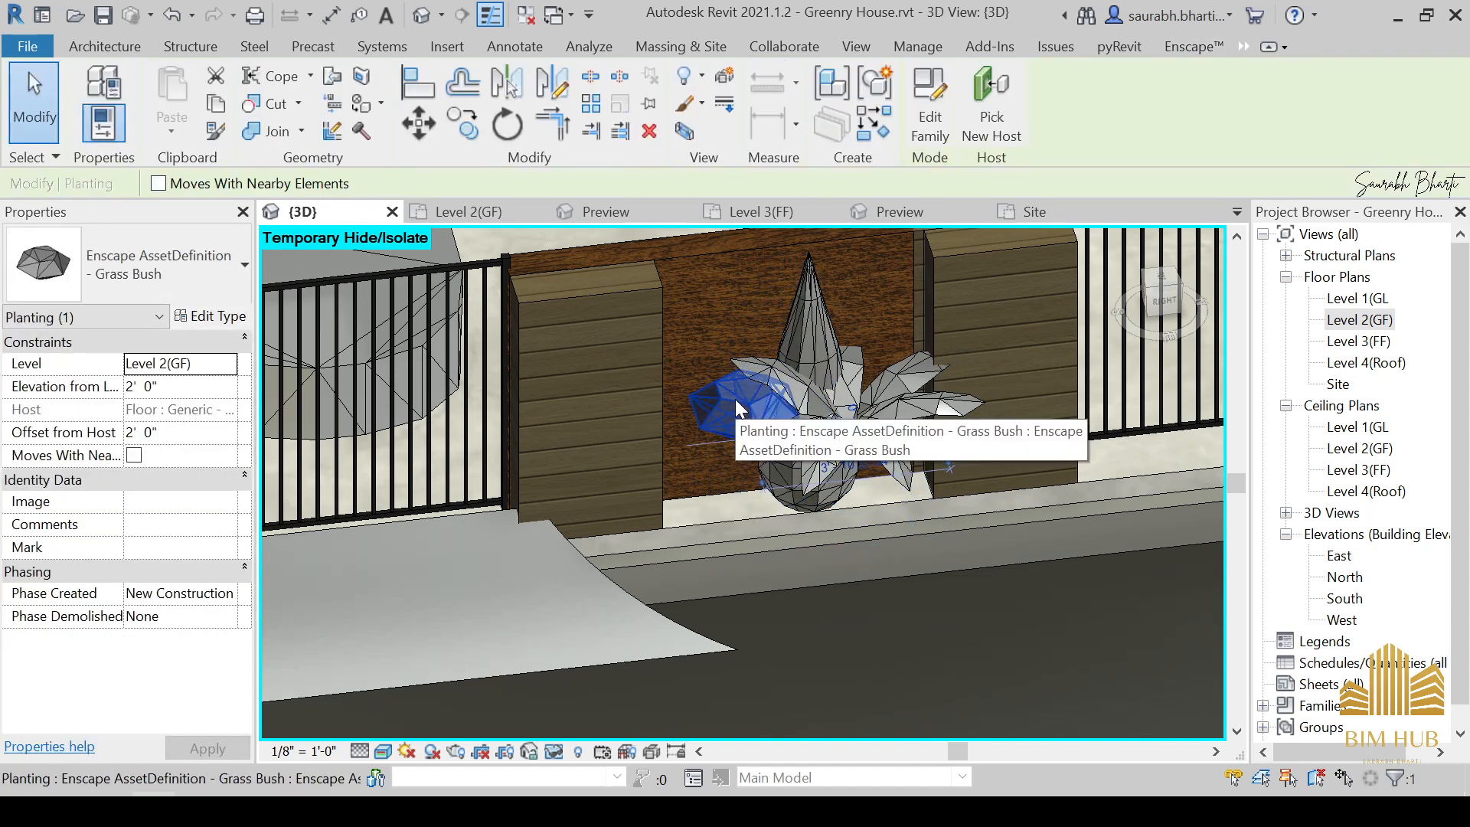
{"action": "key", "text": "Left"}
{"action": "key", "text": "Left"}
{"action": "key", "text": "Left"}
{"action": "key", "text": "Left"}
{"action": "key", "text": "Left"}
{"action": "key", "text": "Left"}
{"action": "key", "text": "Left"}
{"action": "key", "text": "space"}
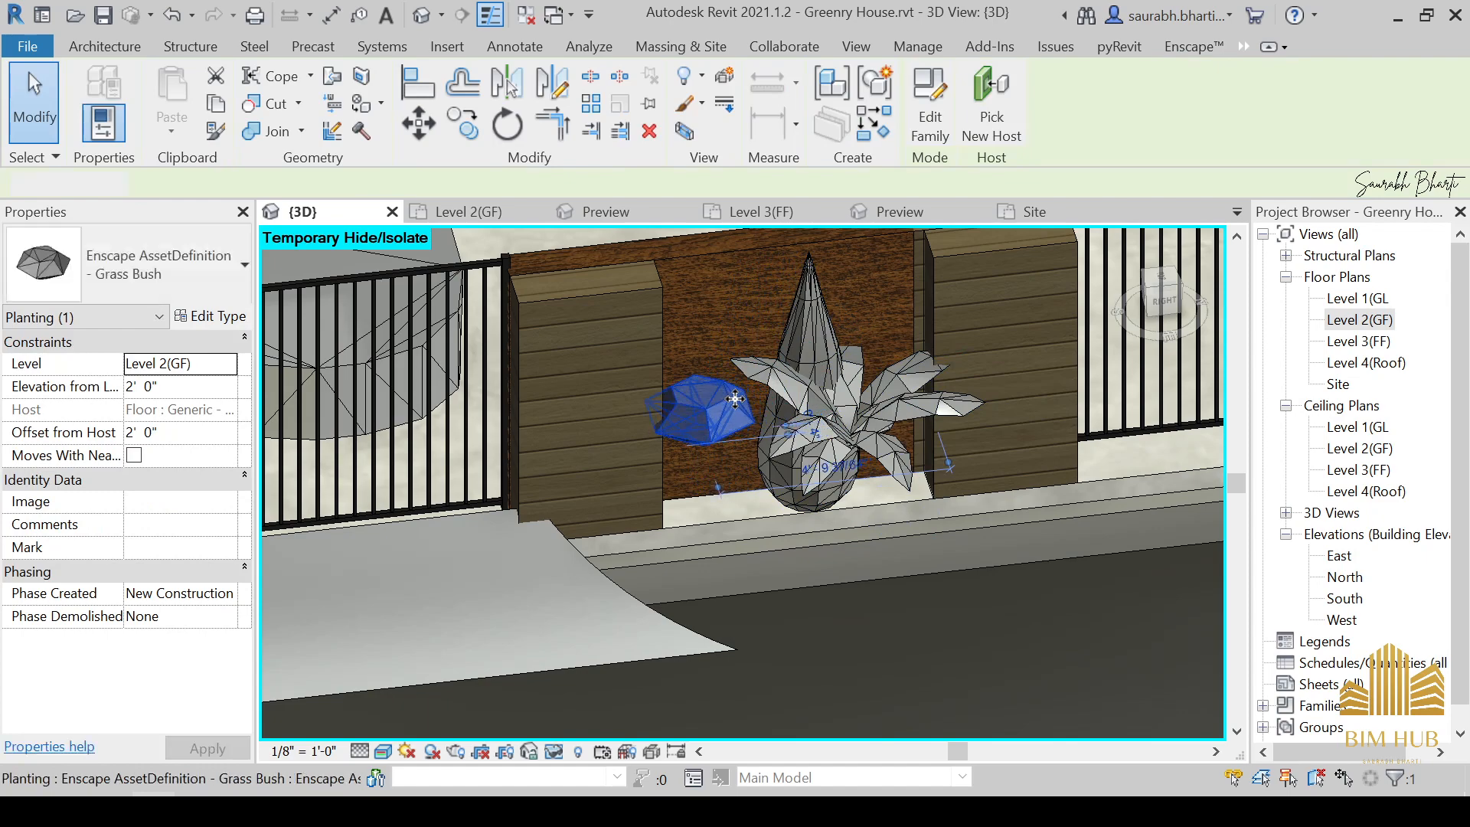
{"action": "key", "text": "Escape"}
Nudge the exposed Fern 02 slightly further along the wall toward the small gate.
{"action": "left_click", "coordinate": [843, 430]}
{"action": "key", "text": "Right"}
{"action": "key", "text": "Right"}
{"action": "key", "text": "Right"}
{"action": "key", "text": "Right"}
{"action": "key", "text": "Right"}
{"action": "key", "text": "Right"}
{"action": "key", "text": "Right"}
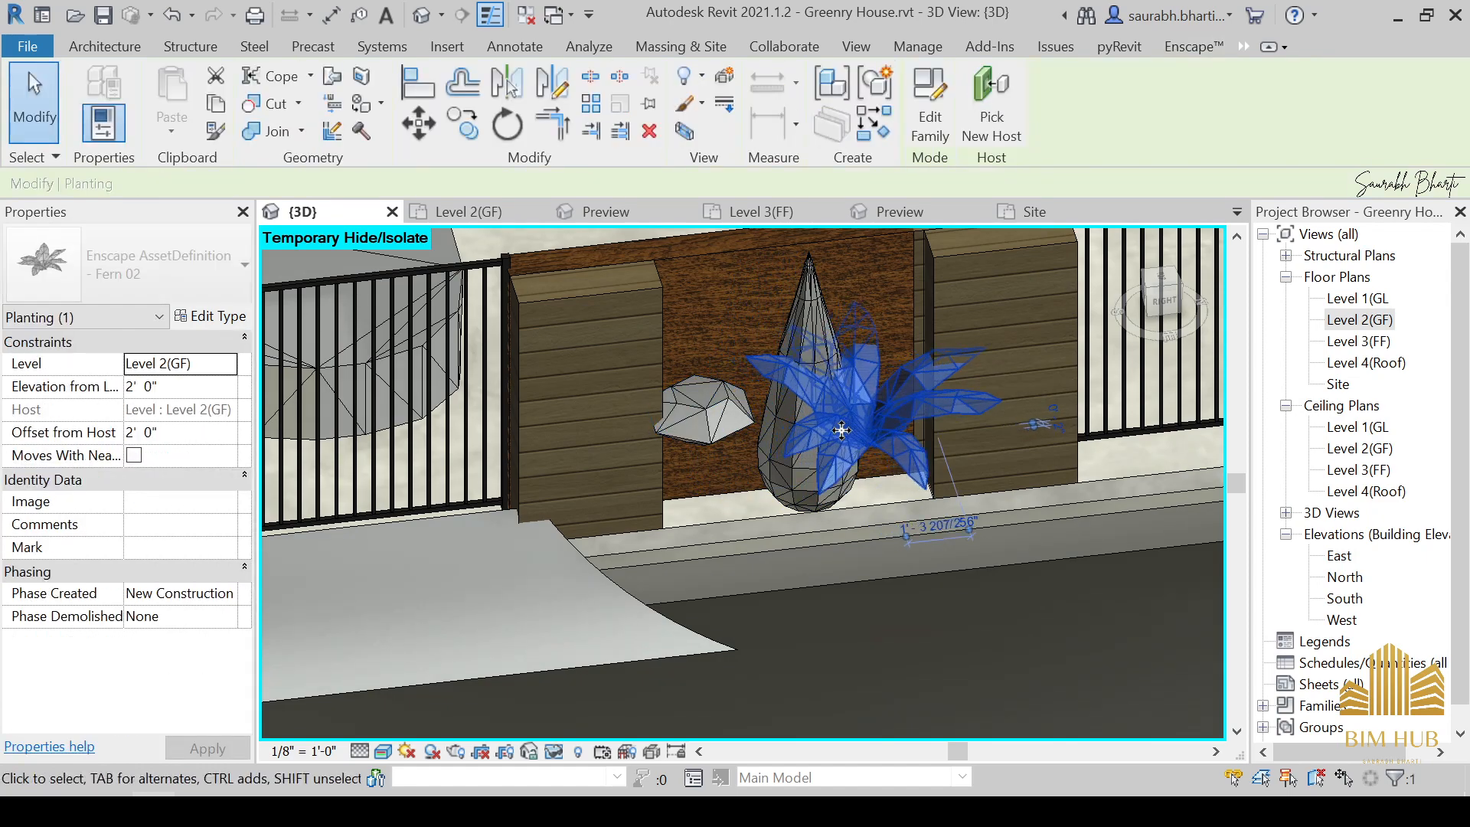
{"action": "key", "text": "Escape"}
Restore the temporarily hidden planter box in the 3D view and look over the whole house from outside.
{"action": "scroll", "coordinate": [765, 485], "scroll_direction": "down", "scroll_amount": 6}
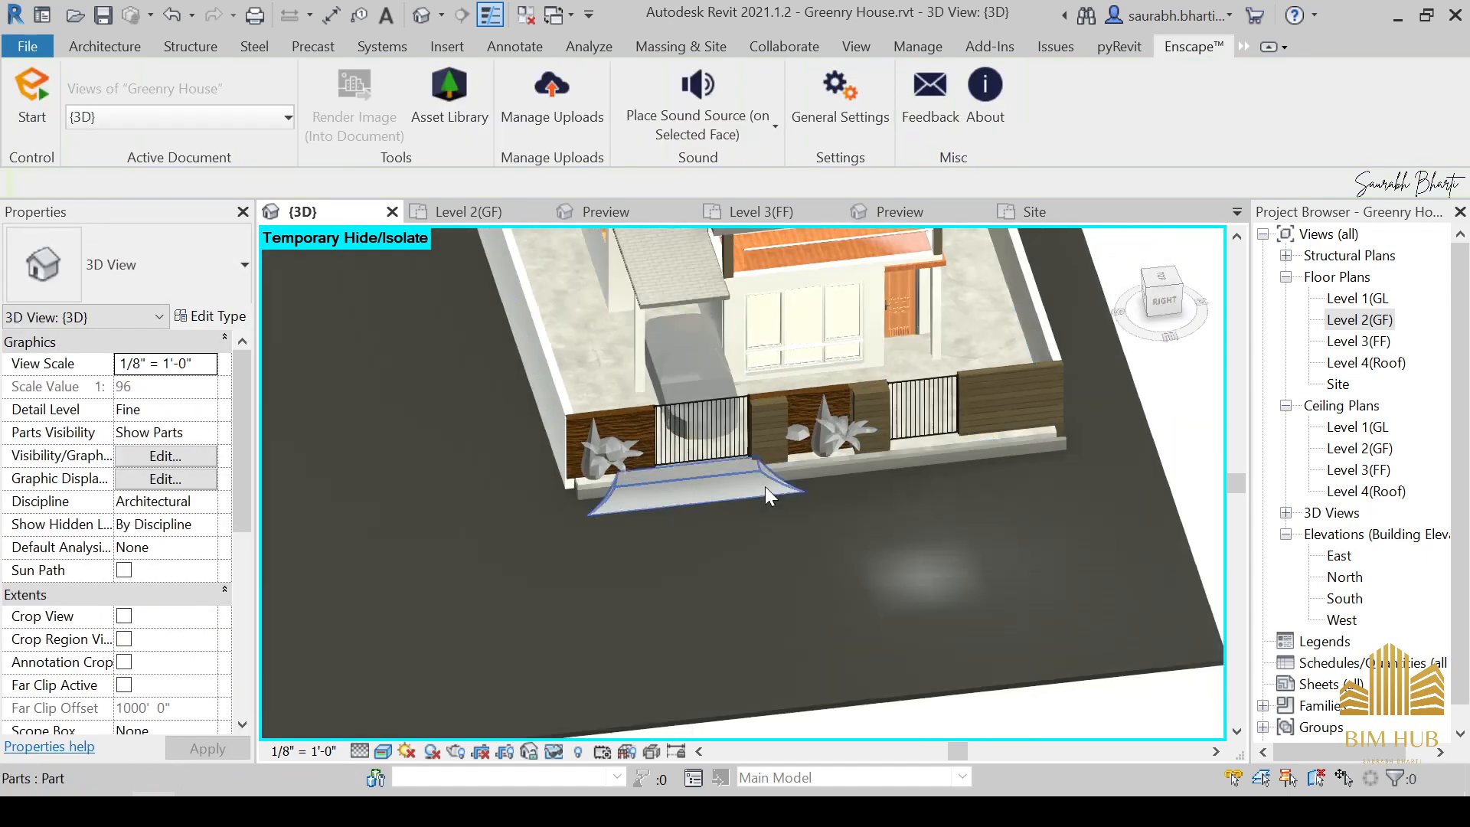
{"action": "key", "text": "h"}
{"action": "key", "text": "r"}
{"action": "scroll", "coordinate": [760, 558], "scroll_direction": "down", "scroll_amount": 2}
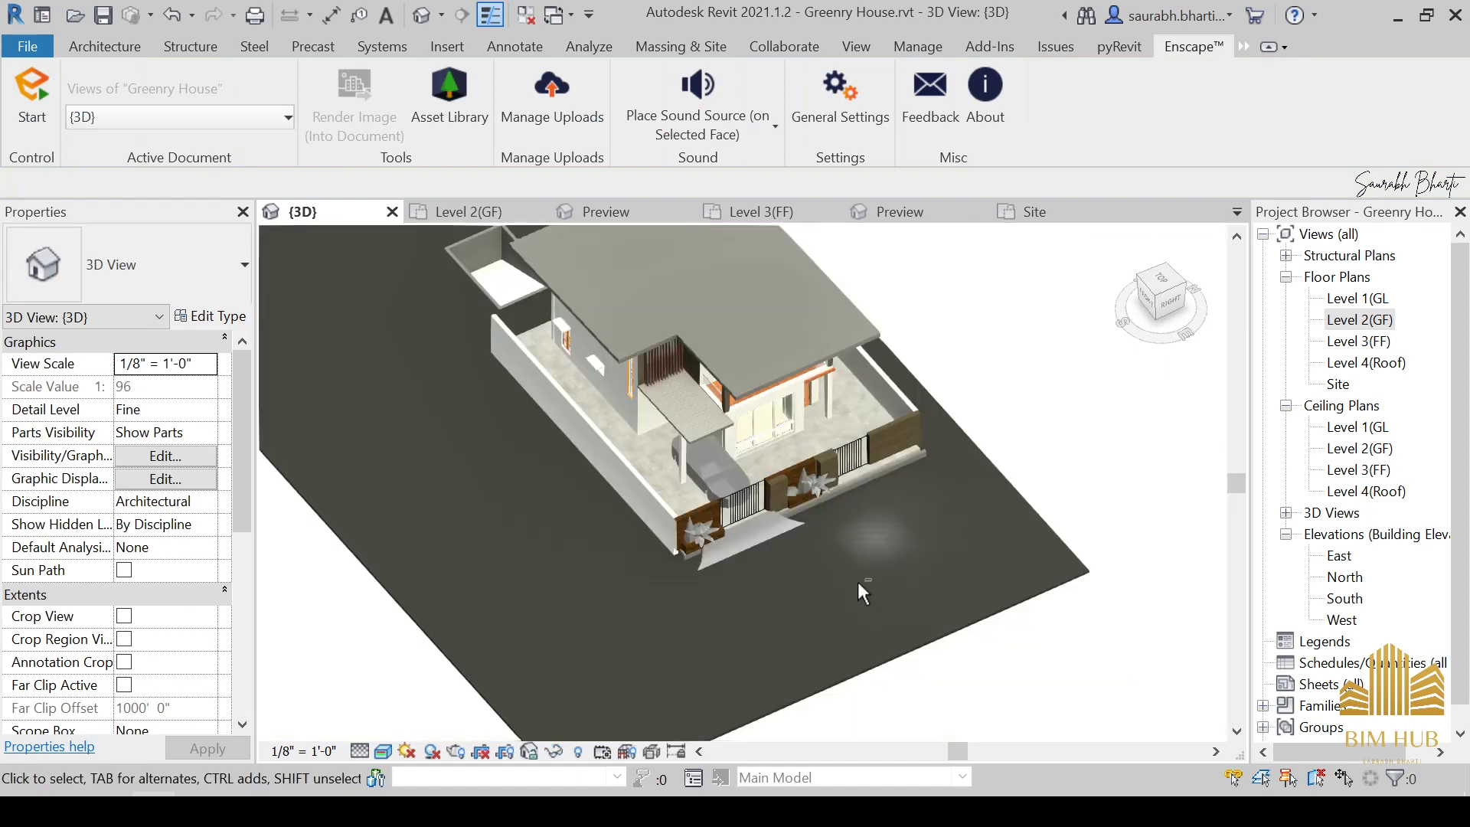
{"action": "middle_click_drag", "start_coordinate": [858, 581], "coordinate": [1078, 394], "text": "shift"}
{"action": "scroll", "coordinate": [828, 509], "scroll_direction": "up", "scroll_amount": 2}
{"action": "scroll", "coordinate": [788, 529], "scroll_direction": "up", "scroll_amount": 3}
{"action": "scroll", "coordinate": [651, 531], "scroll_direction": "down", "scroll_amount": 3}
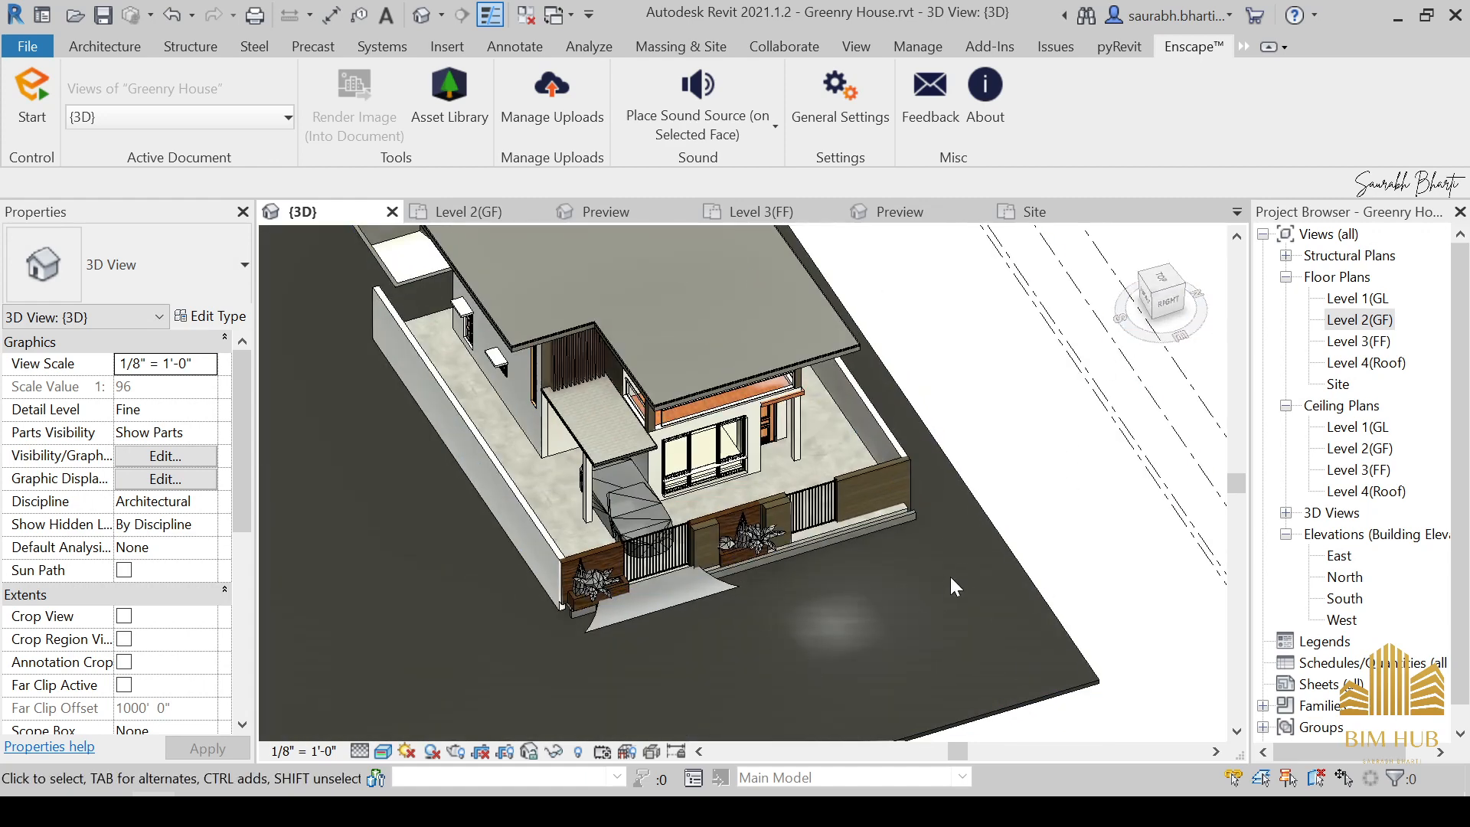
Widen the Road floor by moving its long boundary edge nearest the house outward, then finish the boundary edit.
{"action": "scroll", "coordinate": [989, 534], "scroll_direction": "down", "scroll_amount": 4}
{"action": "left_click", "coordinate": [987, 536]}
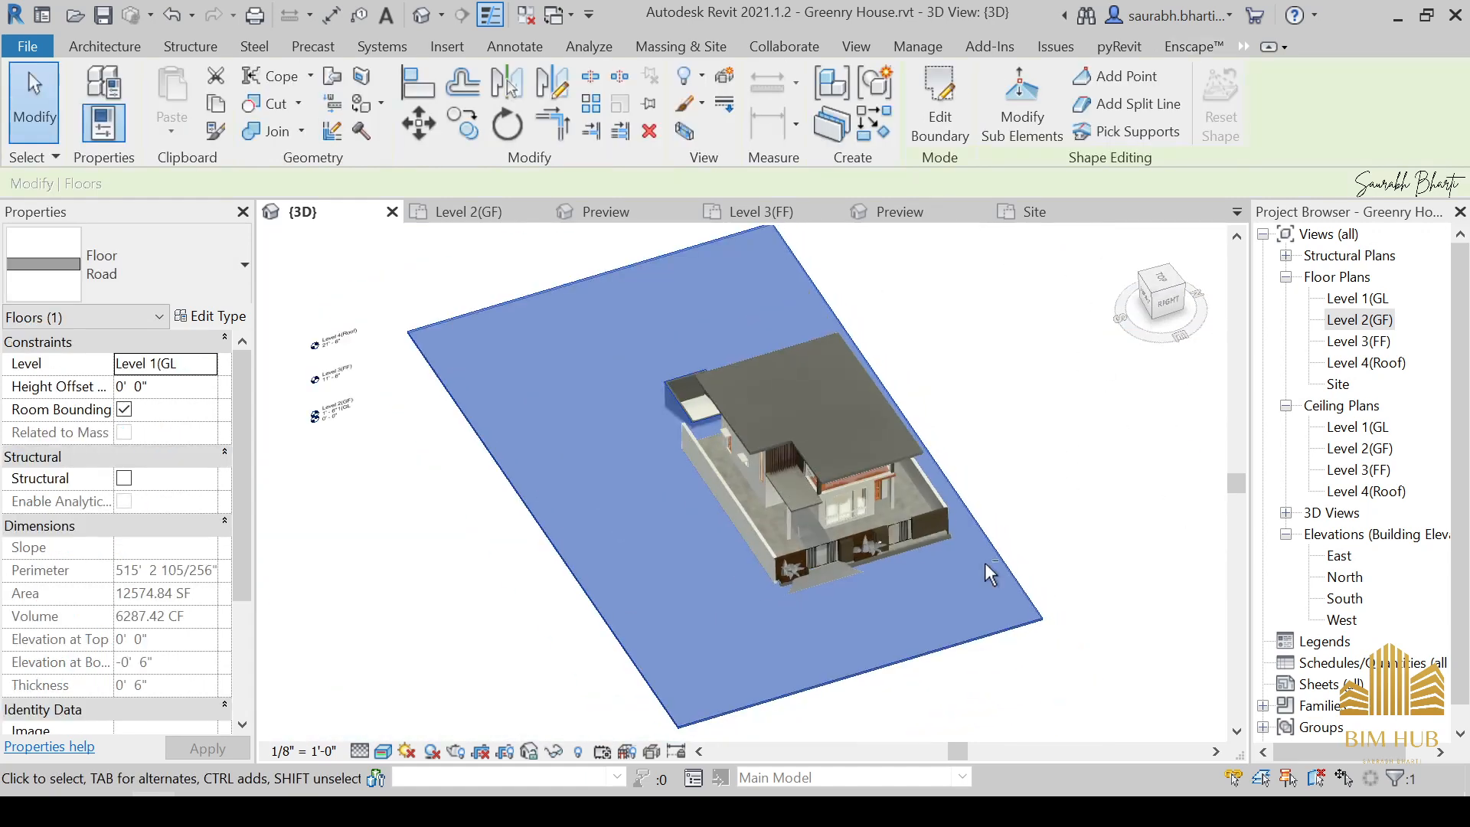
{"action": "left_click", "coordinate": [1161, 281]}
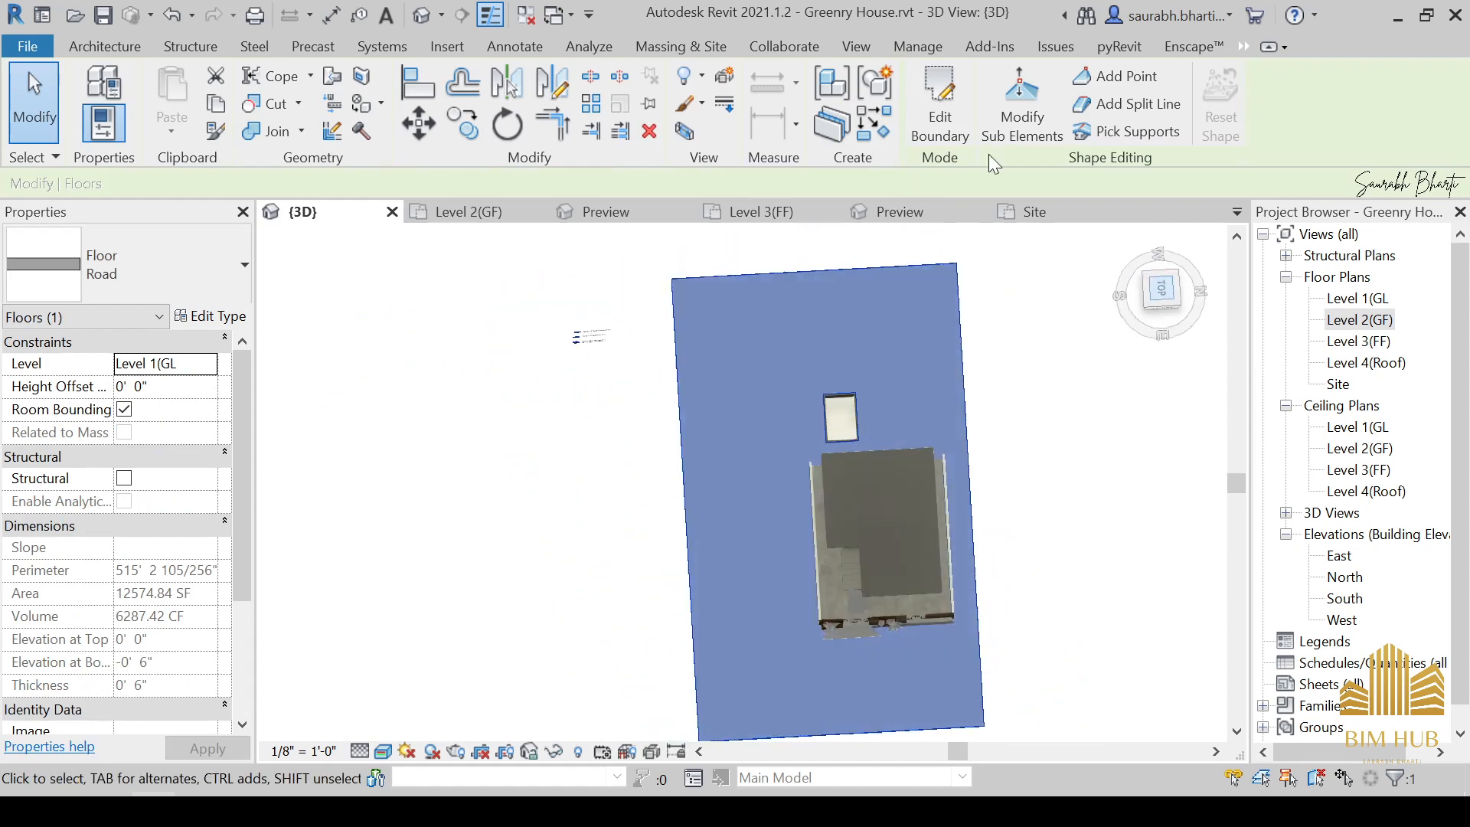
{"action": "left_click", "coordinate": [940, 111]}
{"action": "left_click_drag", "start_coordinate": [960, 530], "coordinate": [963, 531]}
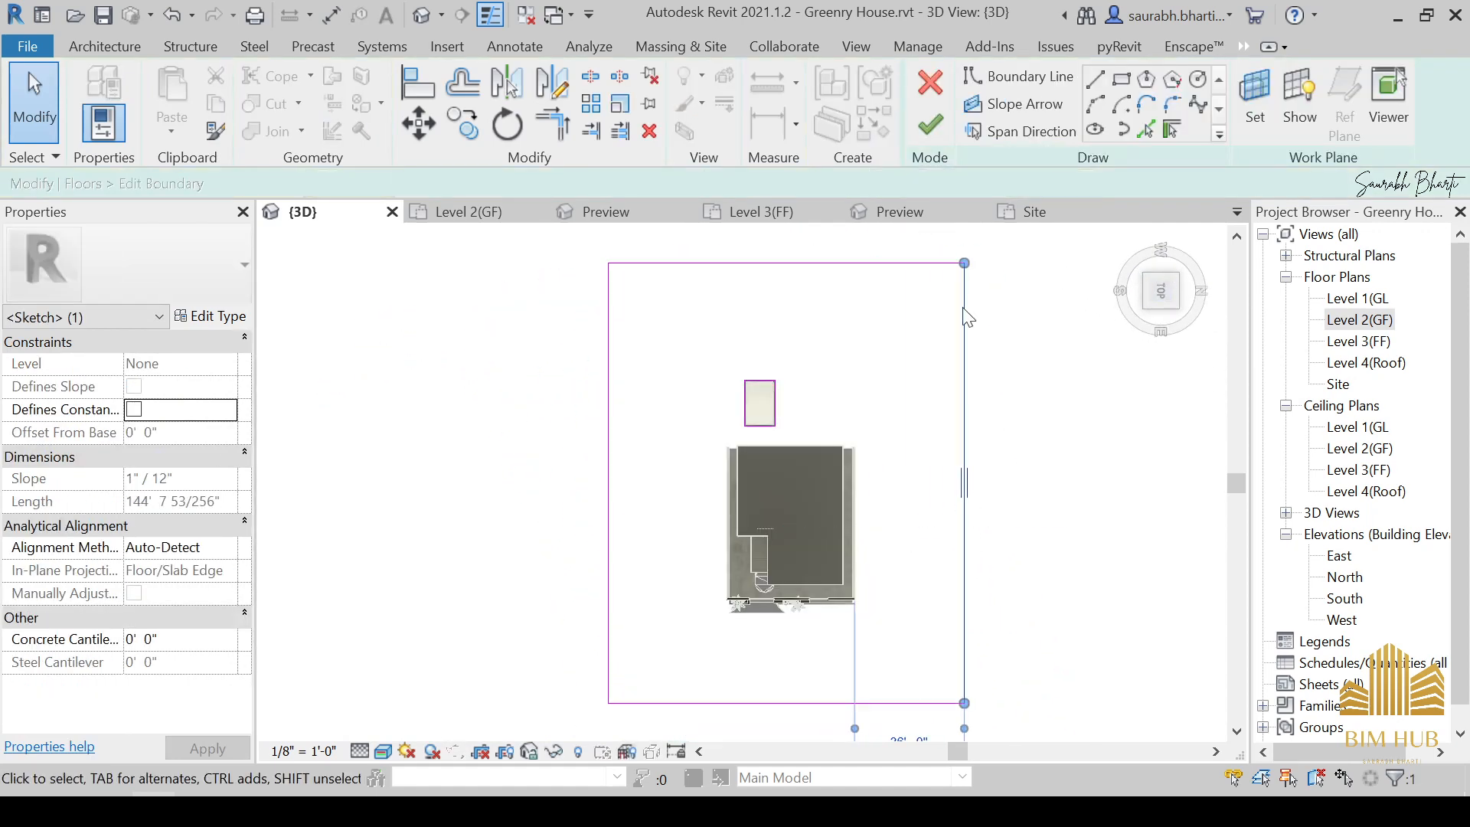
{"action": "left_click", "coordinate": [930, 124]}
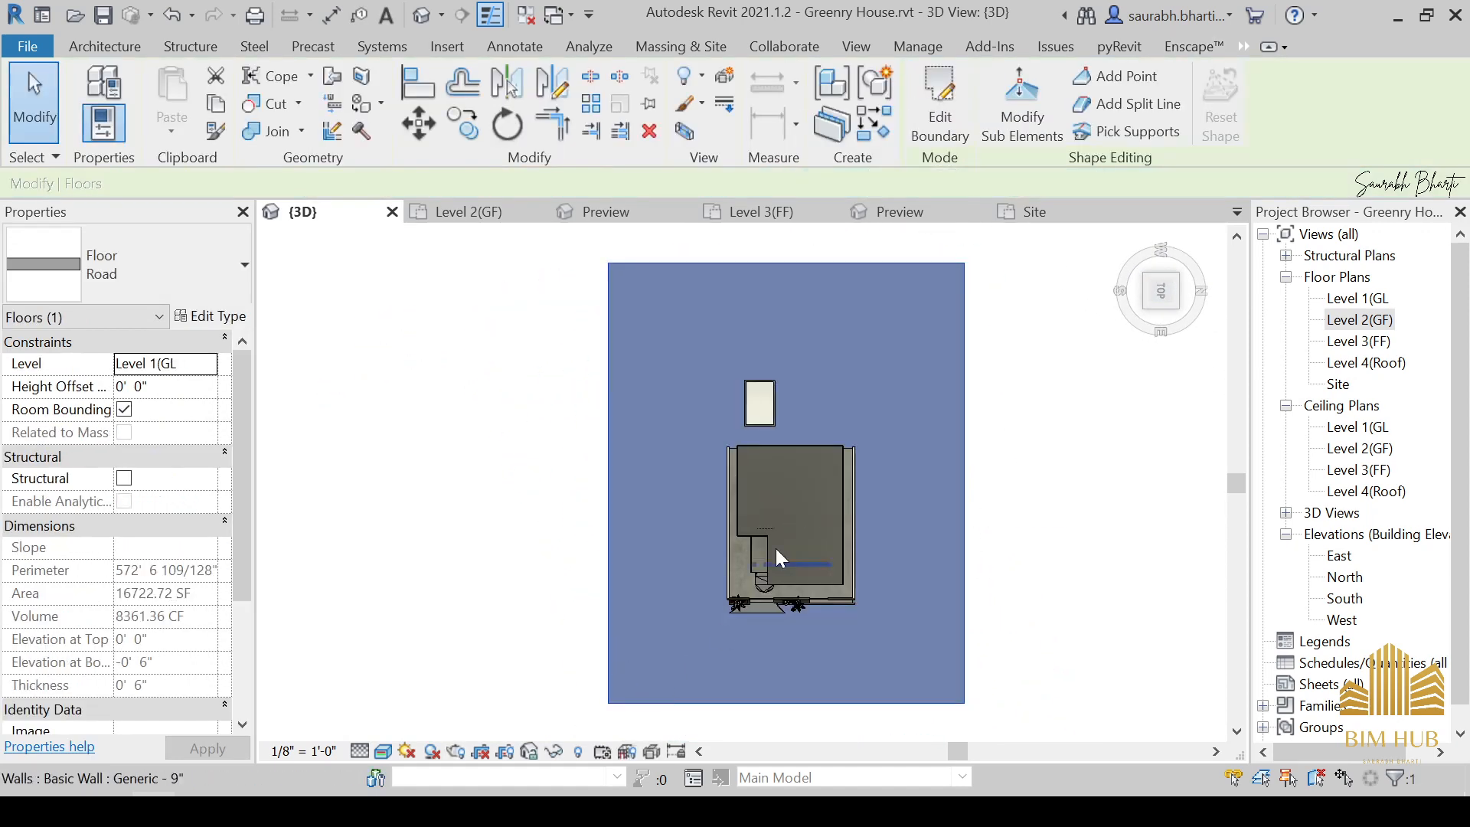
{"action": "left_click", "coordinate": [469, 541]}
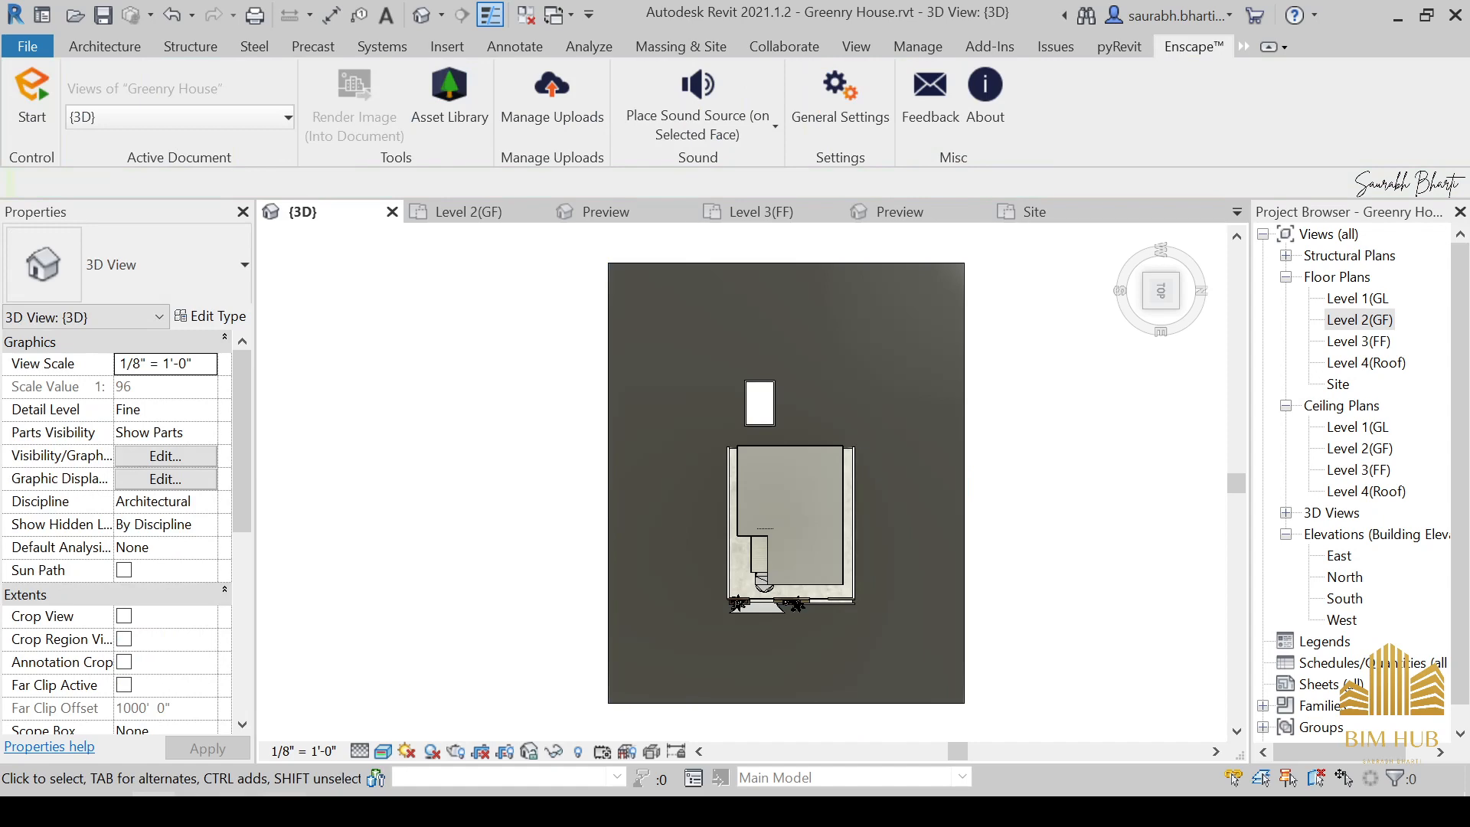
Open the Enscape Asset Library and filter the Vegetation category by the tree tag.
{"action": "left_click", "coordinate": [284, 810]}
{"action": "left_click", "coordinate": [1035, 57]}
{"action": "left_click", "coordinate": [503, 120]}
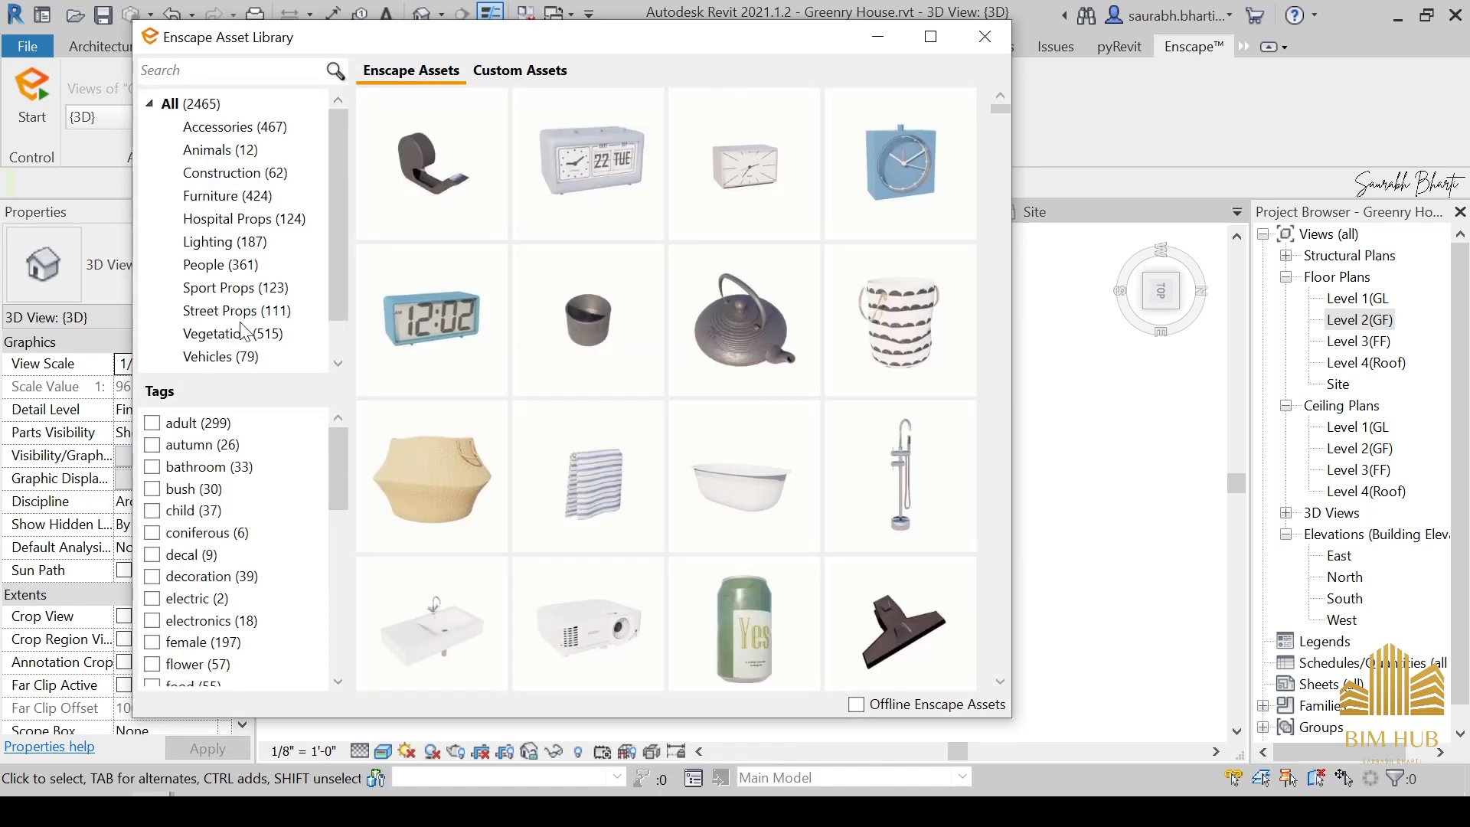
{"action": "left_click", "coordinate": [245, 334]}
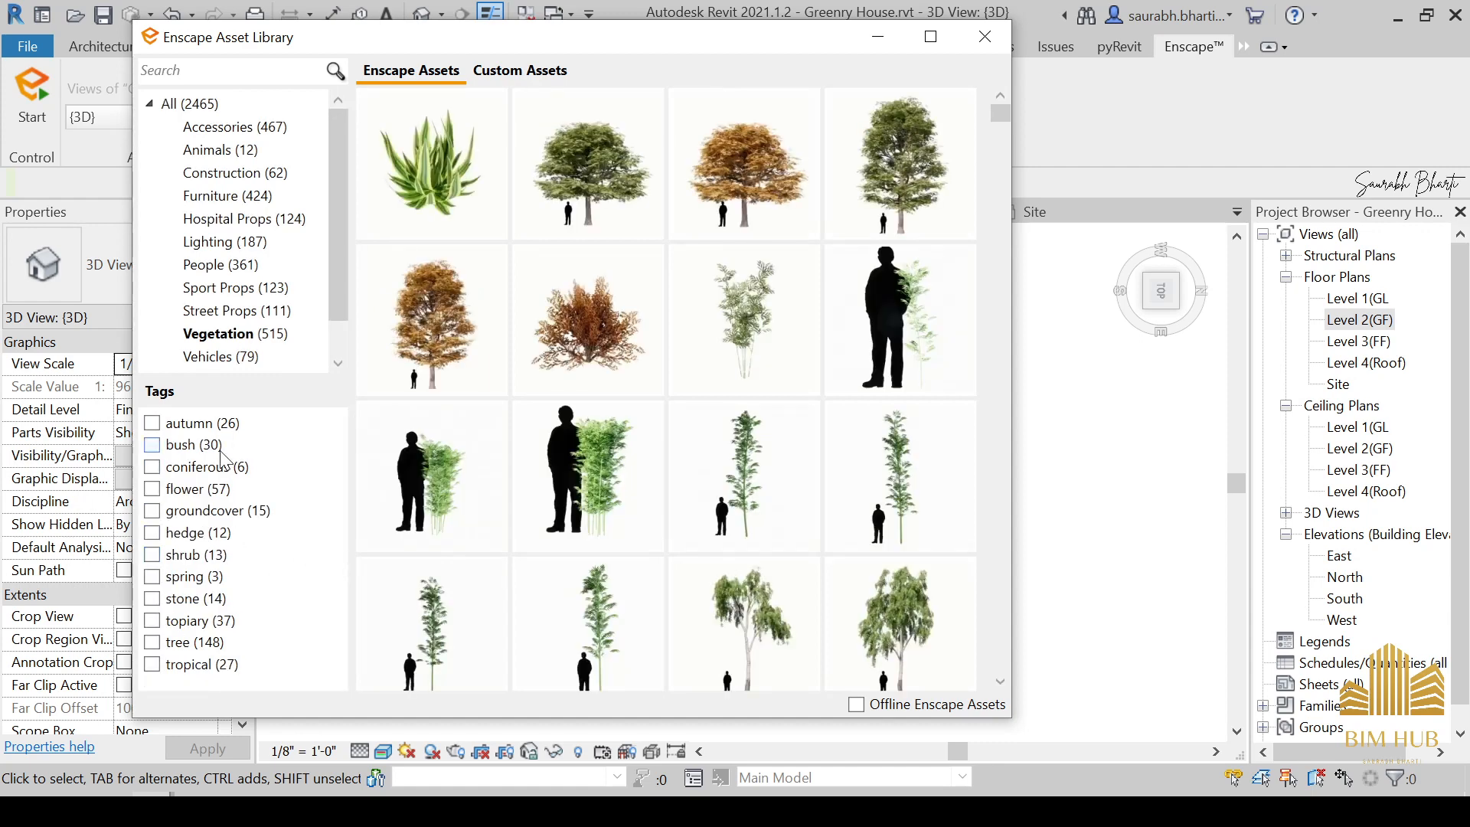
{"action": "left_click", "coordinate": [196, 643]}
{"action": "mouse_move", "coordinate": [457, 492]}
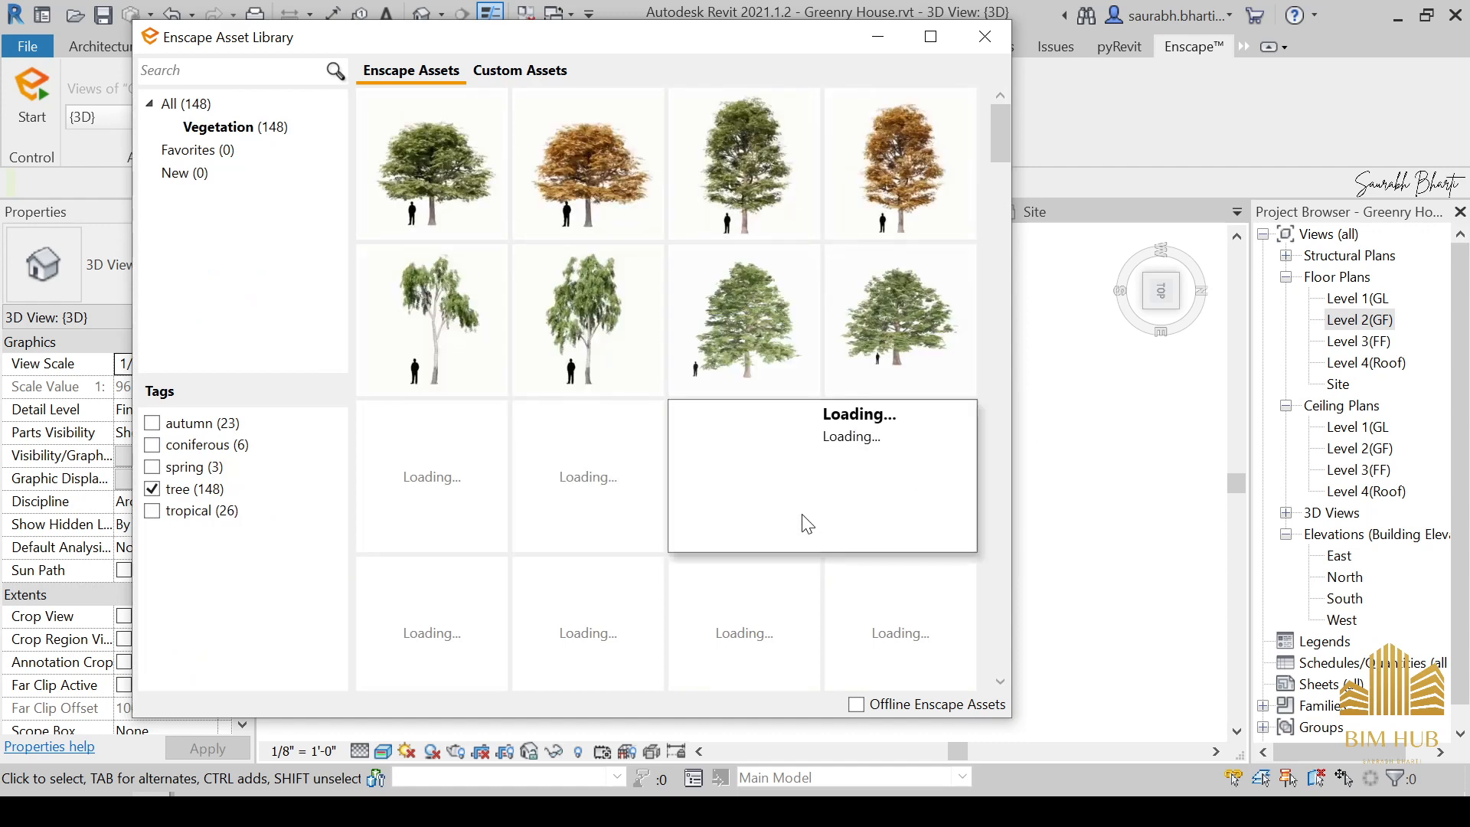
Cancel the tree placement started in the 3D view and open the Site floor plan instead.
{"action": "left_click", "coordinate": [887, 362]}
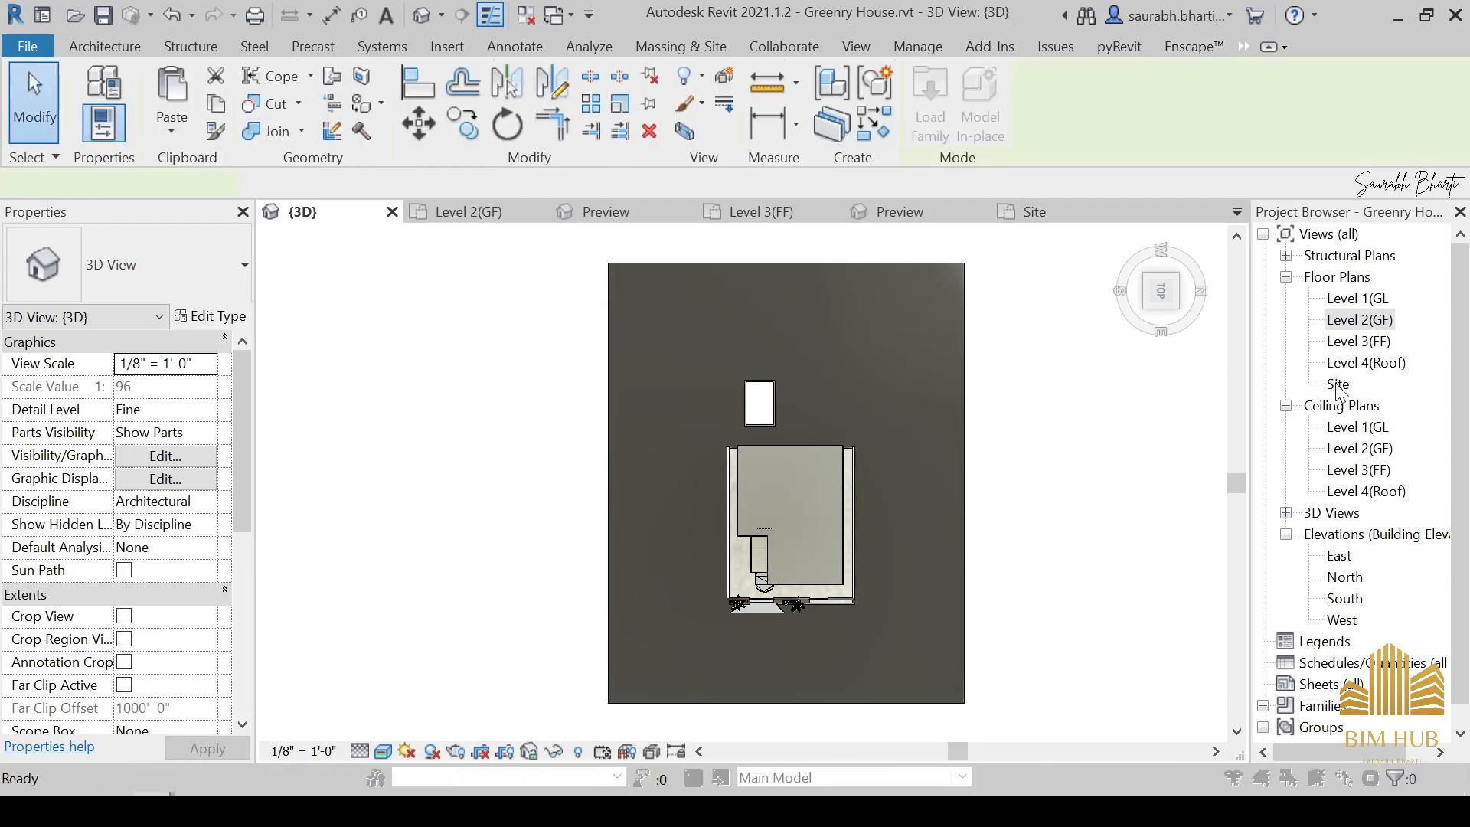
{"action": "key", "text": "Escape"}
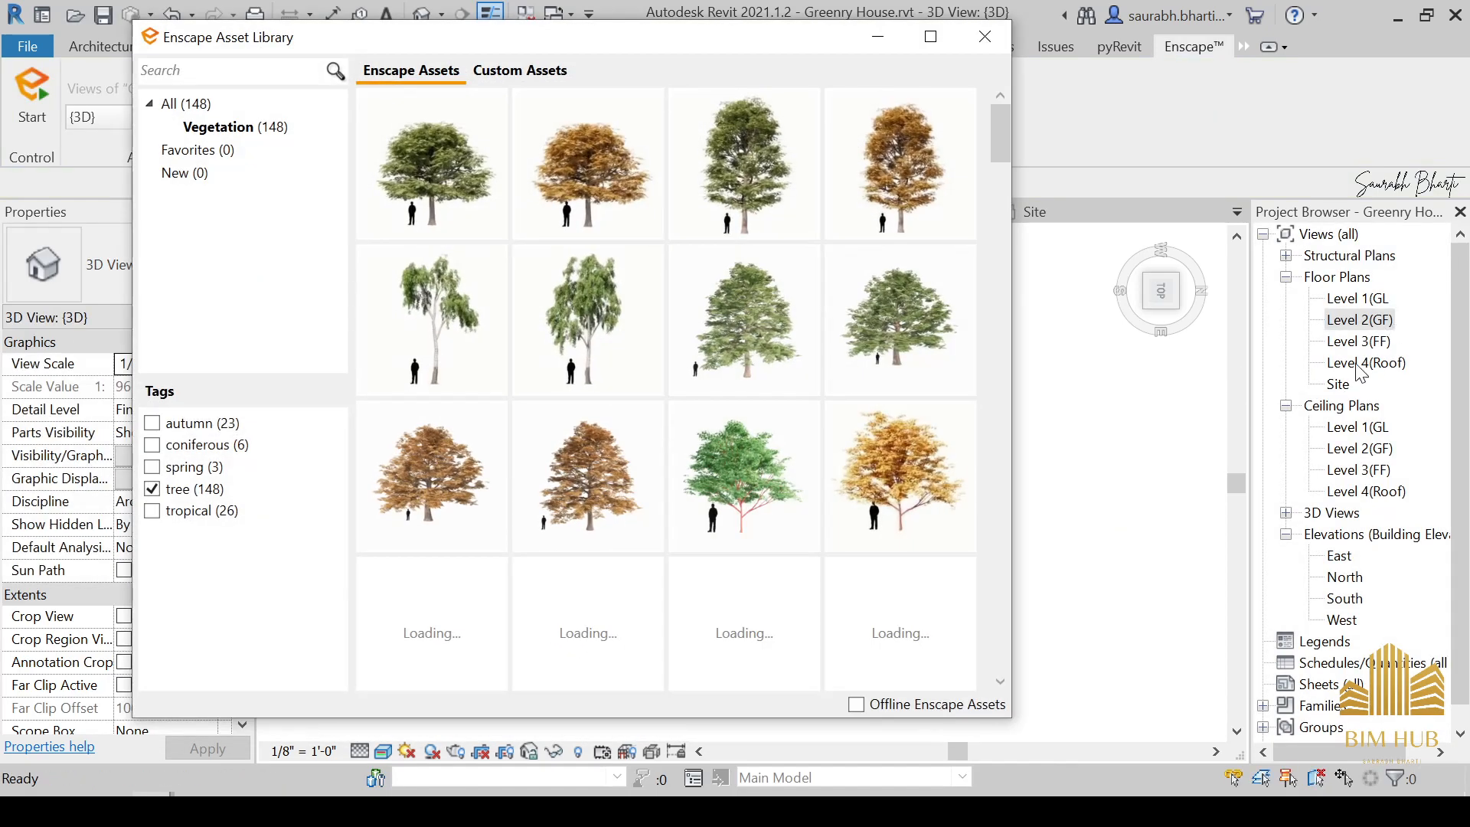
{"action": "left_click", "coordinate": [873, 41]}
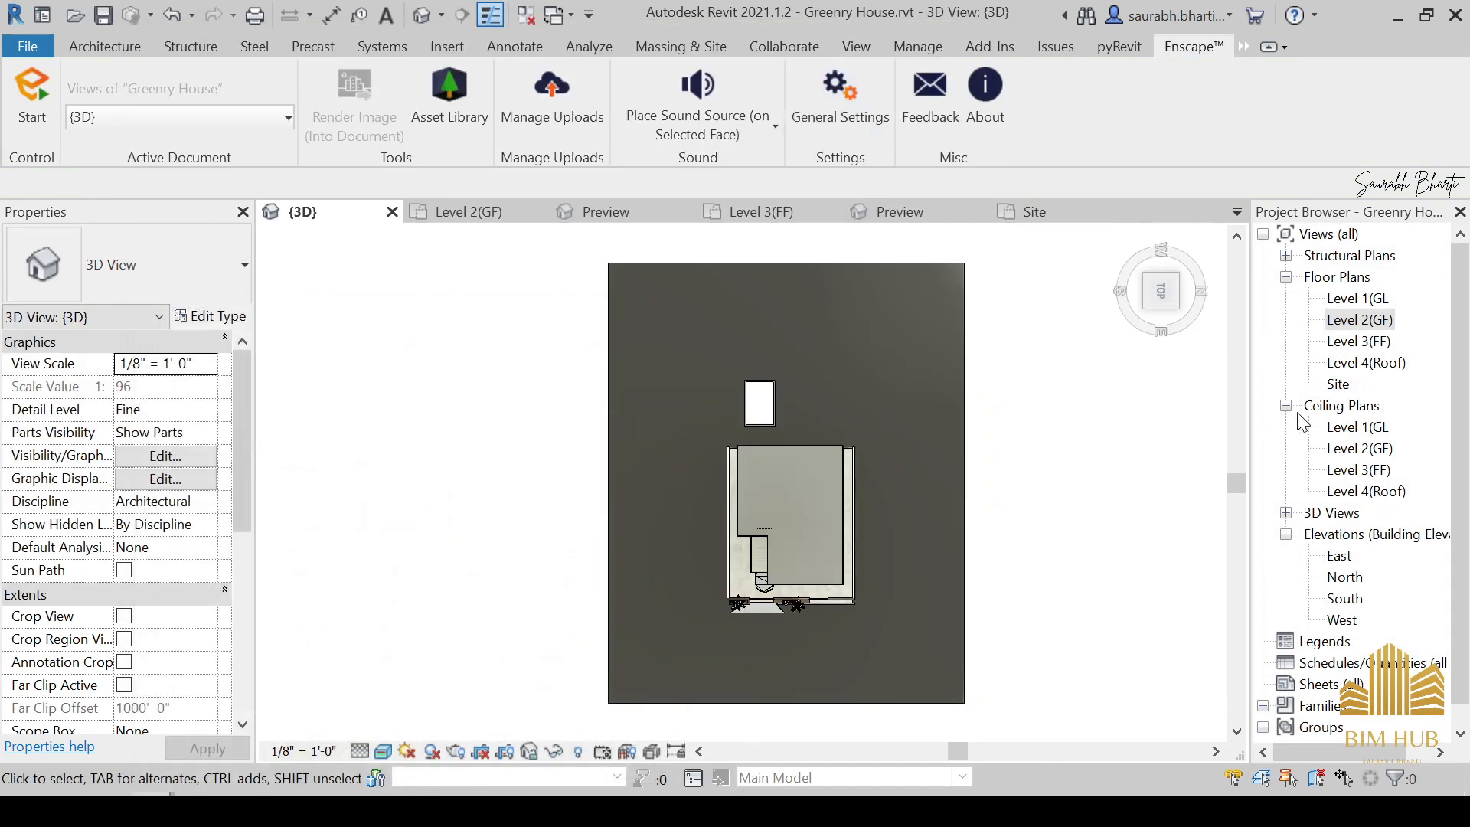
{"action": "double_click", "coordinate": [1336, 385]}
{"action": "scroll", "coordinate": [880, 605], "scroll_direction": "down", "scroll_amount": 3}
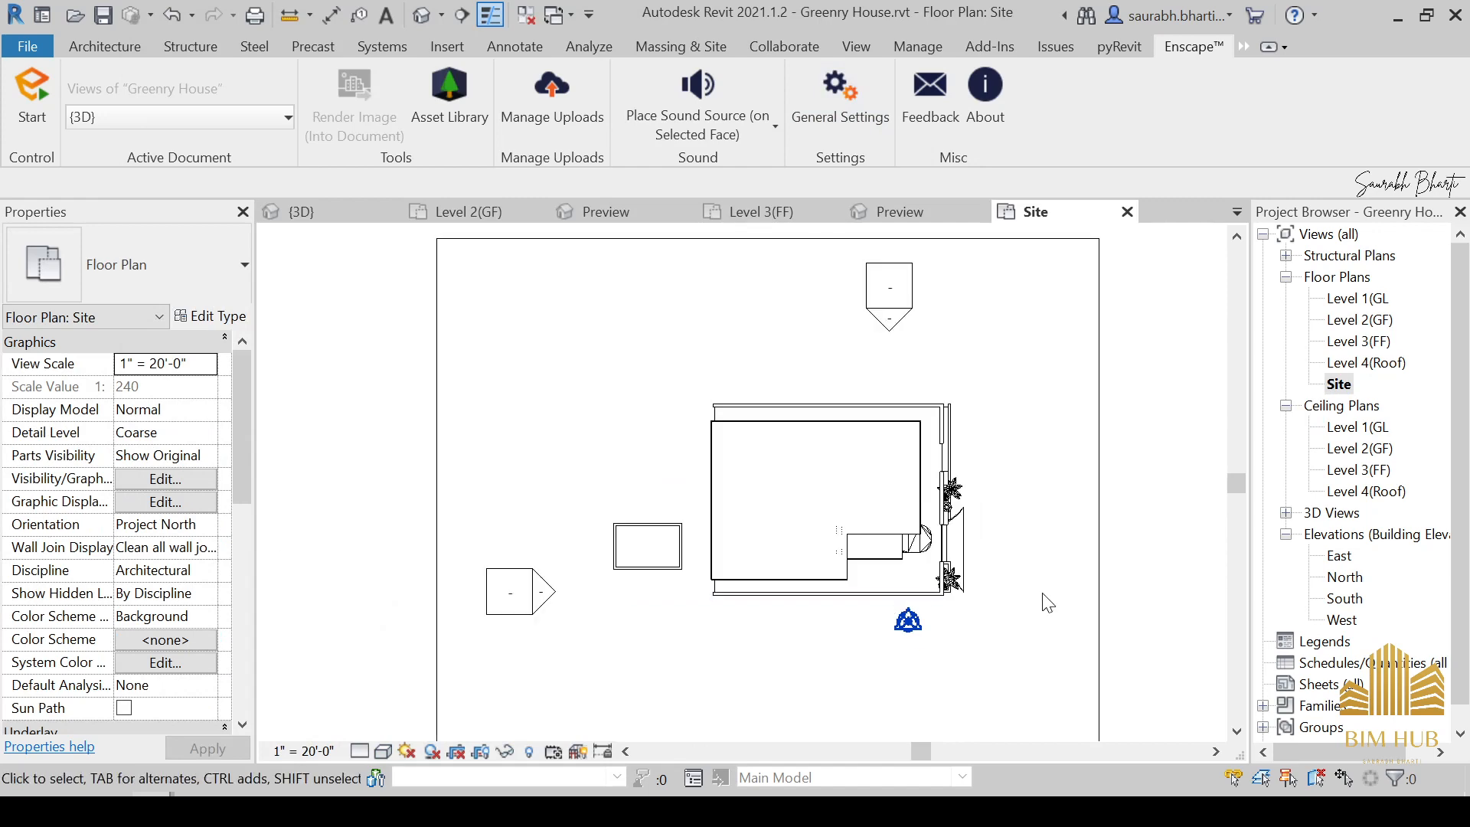
{"action": "scroll", "coordinate": [881, 576], "scroll_direction": "up", "scroll_amount": 5}
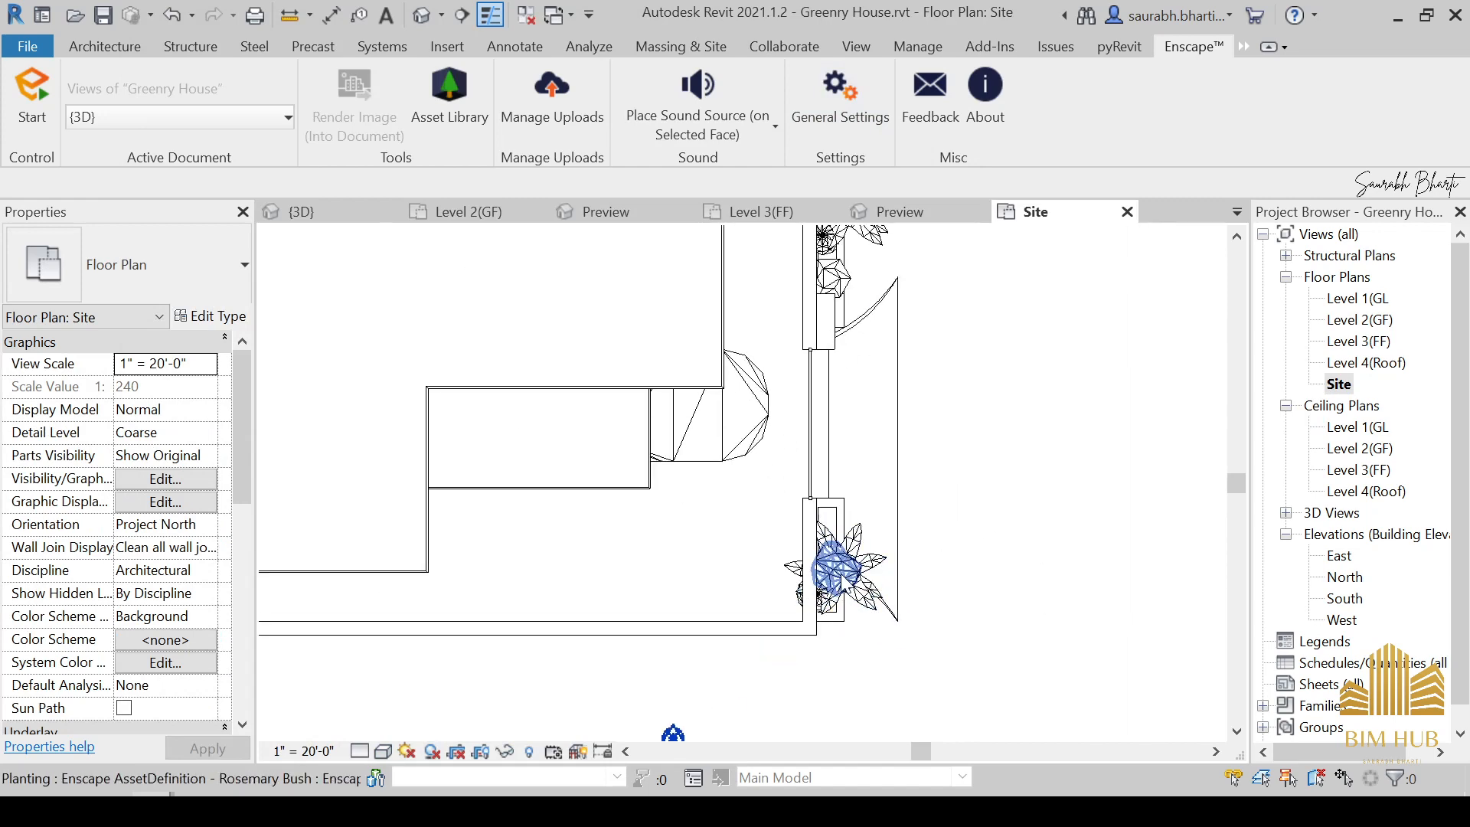
{"action": "scroll", "coordinate": [616, 542], "scroll_direction": "down", "scroll_amount": 2}
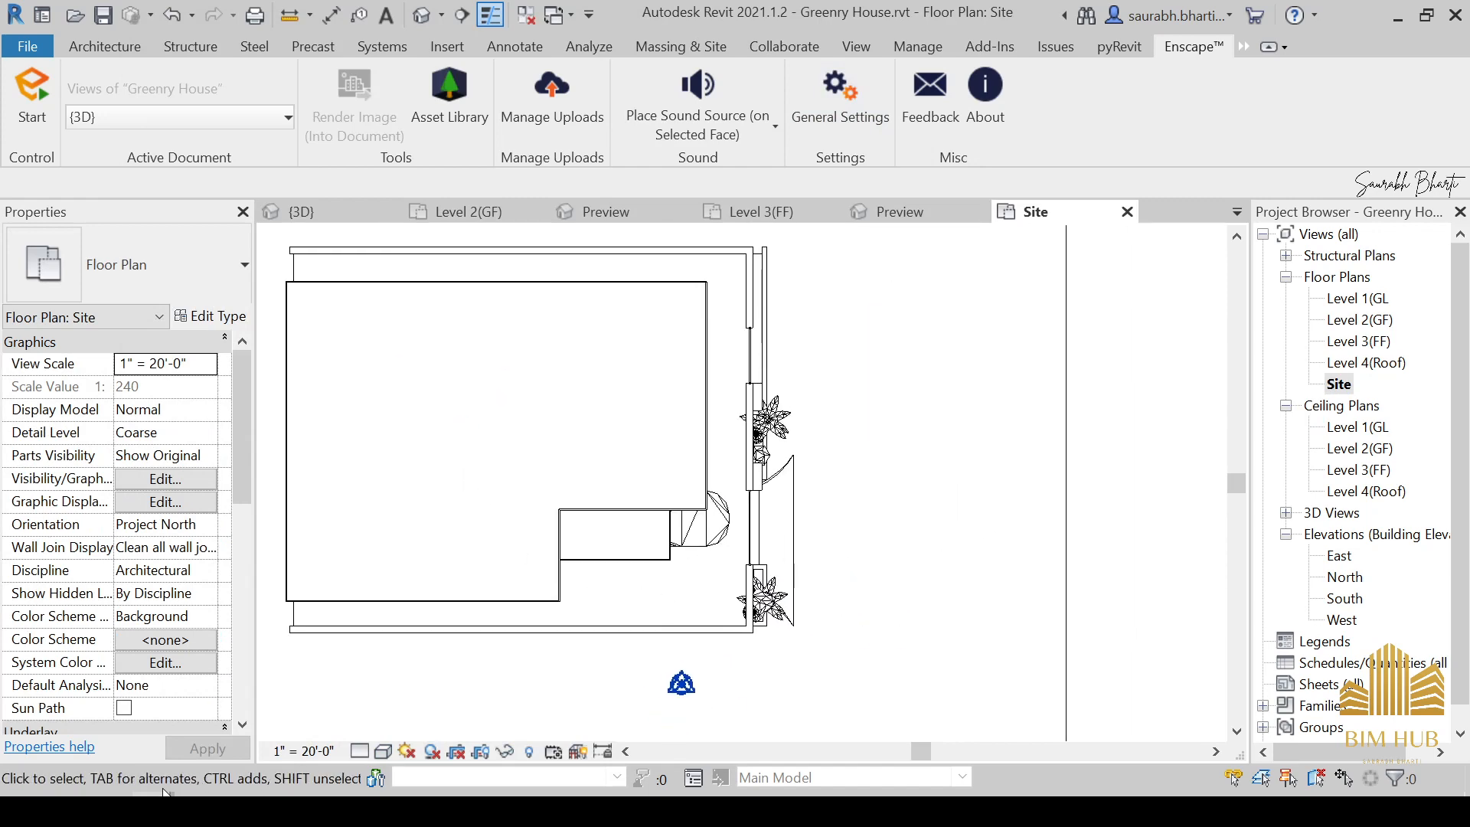
Place seven Chestnut trees from the Enscape library along both sides of the house and behind it.
{"action": "mouse_move", "coordinate": [164, 794]}
{"action": "left_click", "coordinate": [368, 706]}
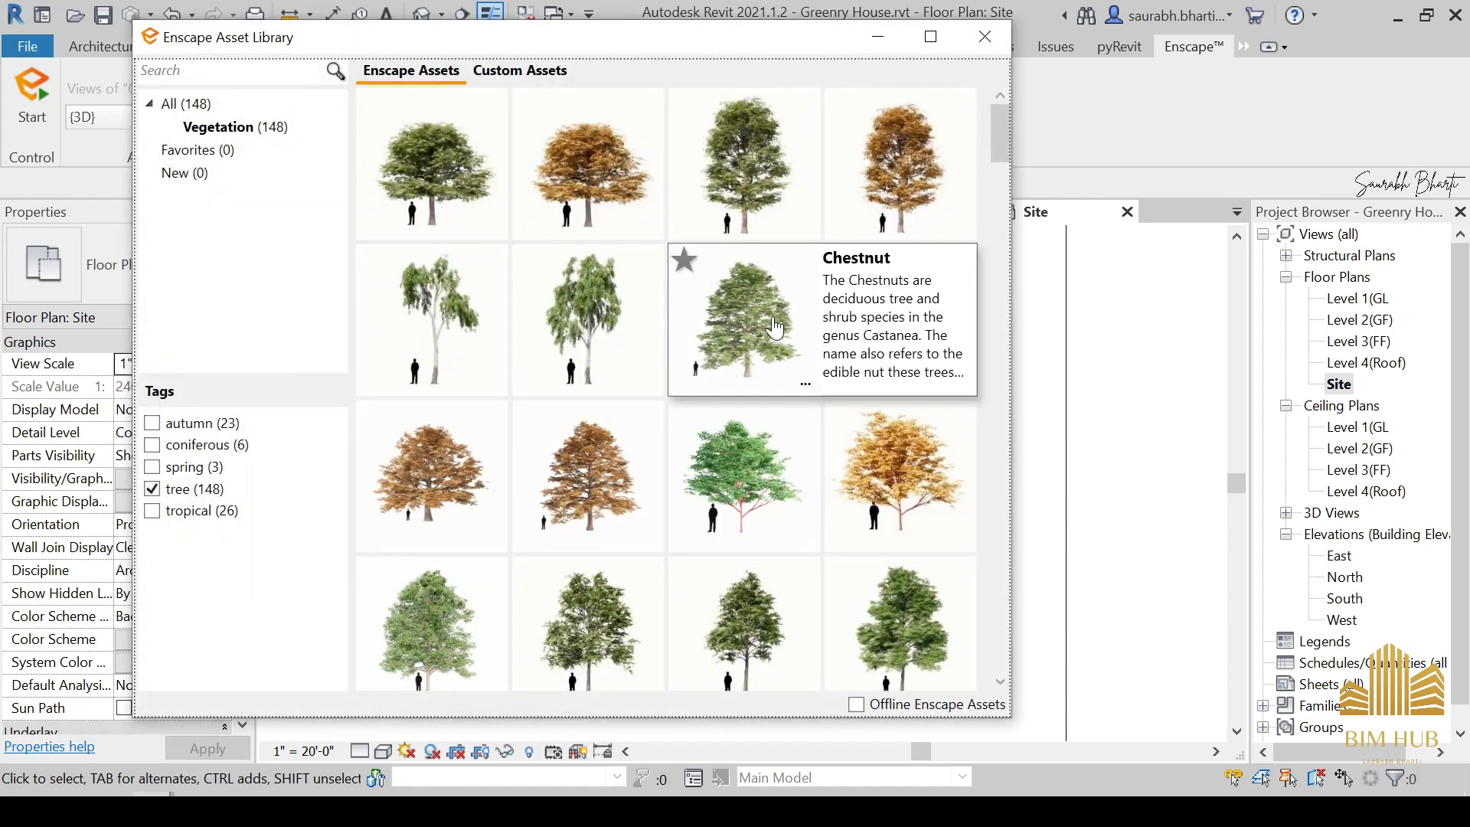
{"action": "left_click", "coordinate": [765, 299]}
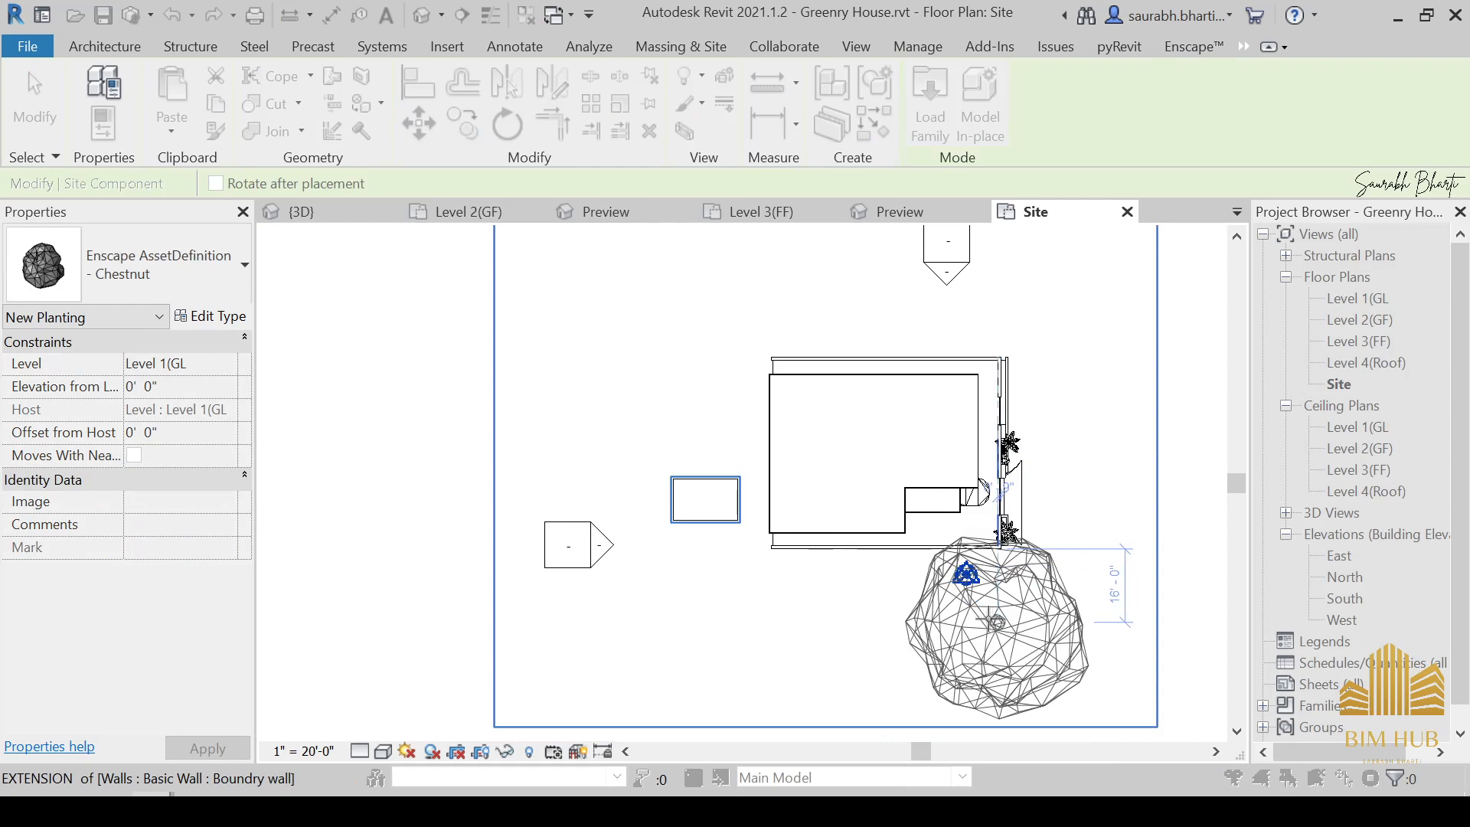
{"action": "left_click", "coordinate": [1004, 622]}
{"action": "left_click", "coordinate": [670, 622]}
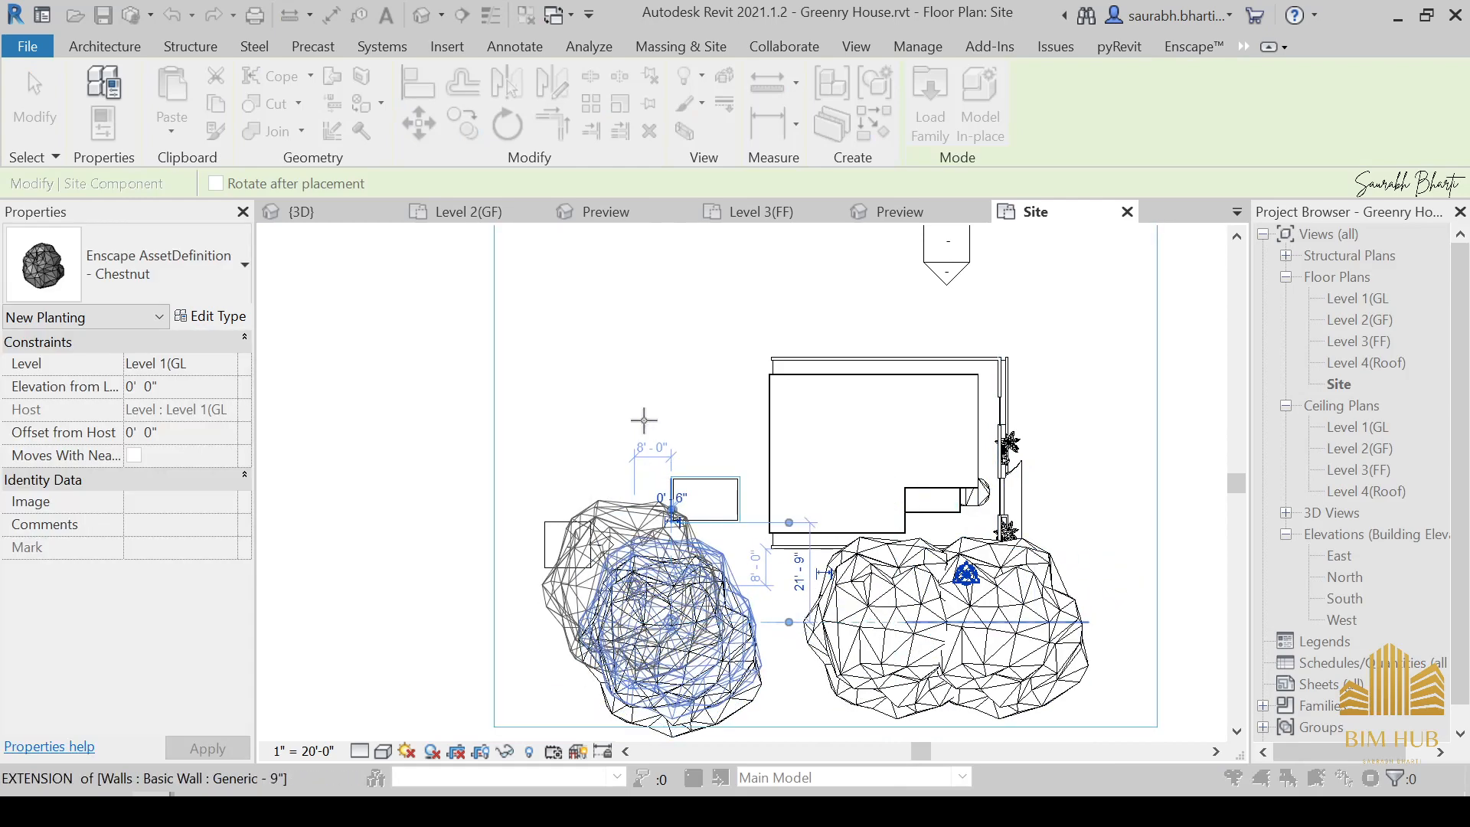
{"action": "left_click", "coordinate": [1008, 269]}
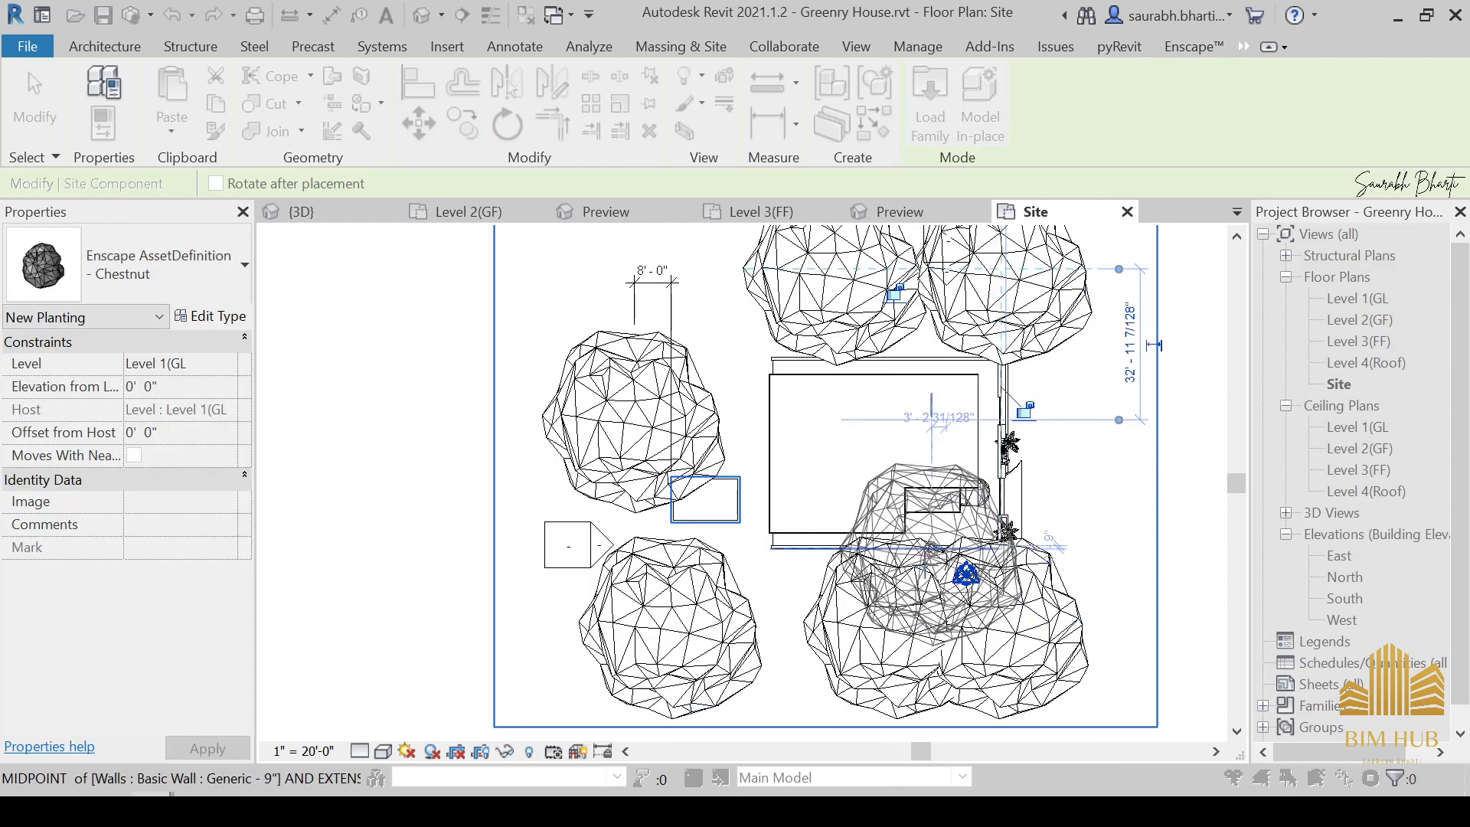
{"action": "left_click", "coordinate": [670, 270]}
{"action": "key", "text": "Escape"}
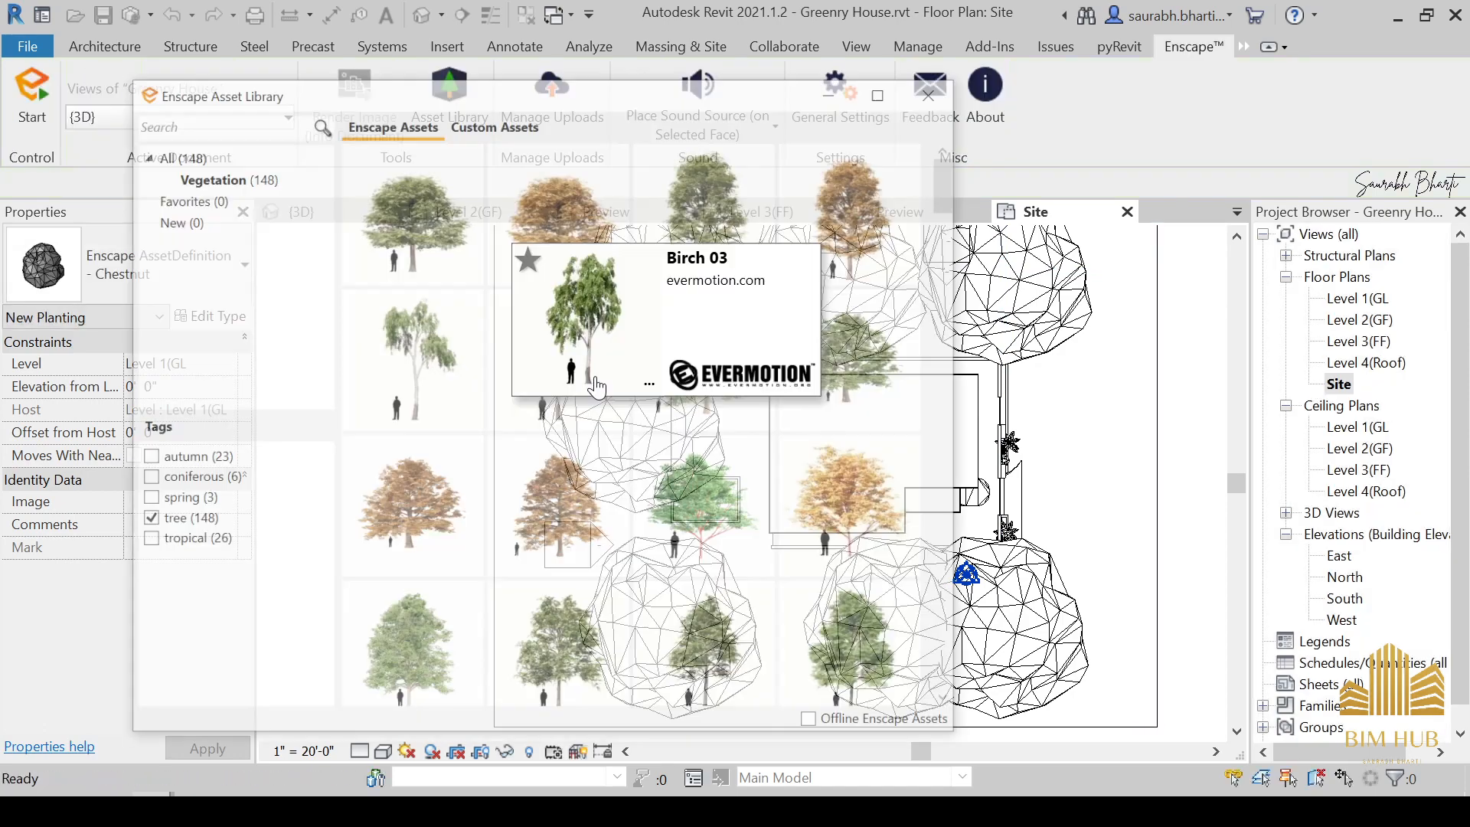
Place Coral Bark Maple trees between and around the Chestnuts beside and behind the house.
{"action": "mouse_move", "coordinate": [503, 466]}
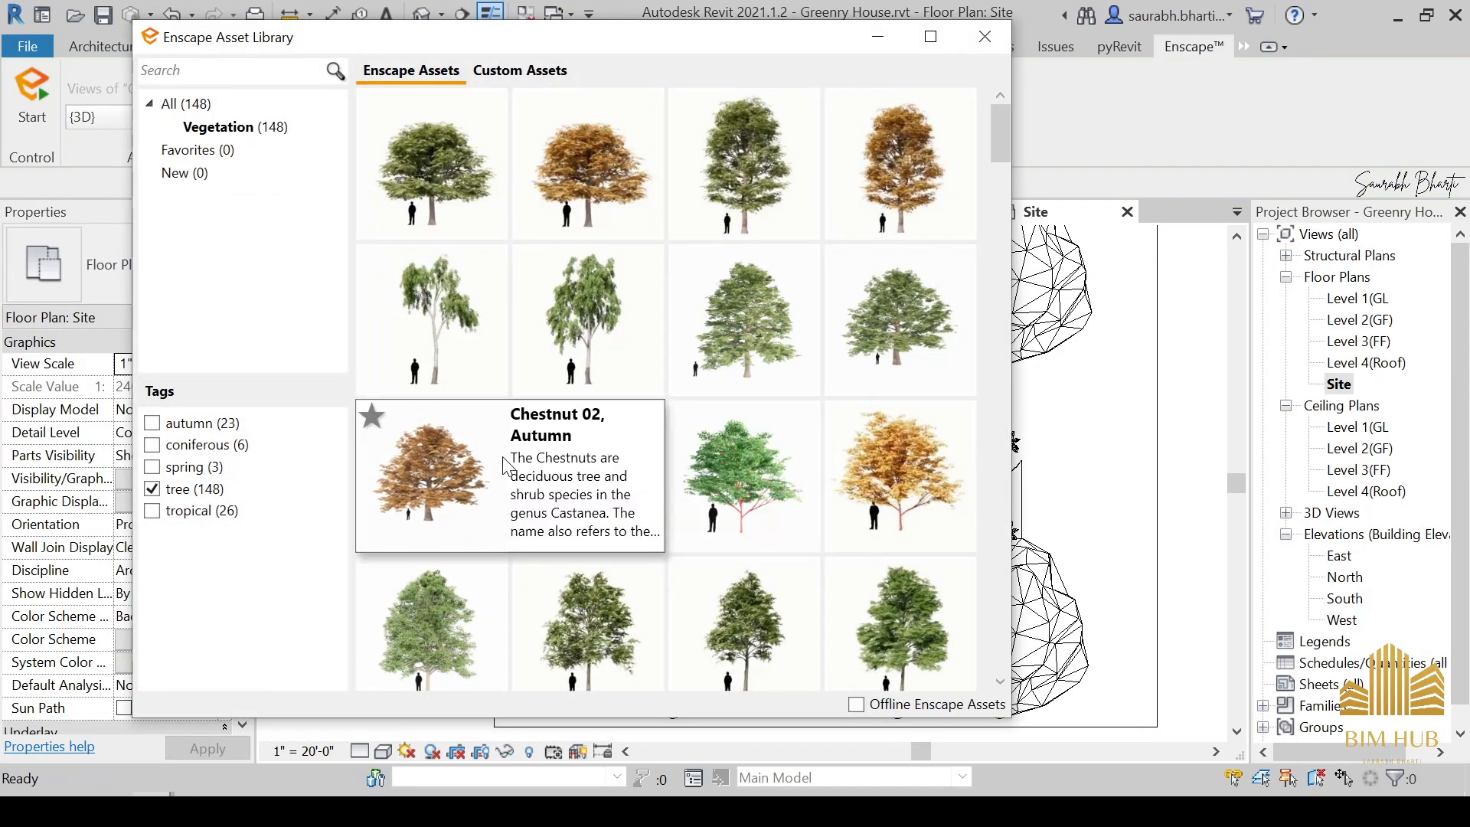
{"action": "left_click", "coordinate": [742, 494]}
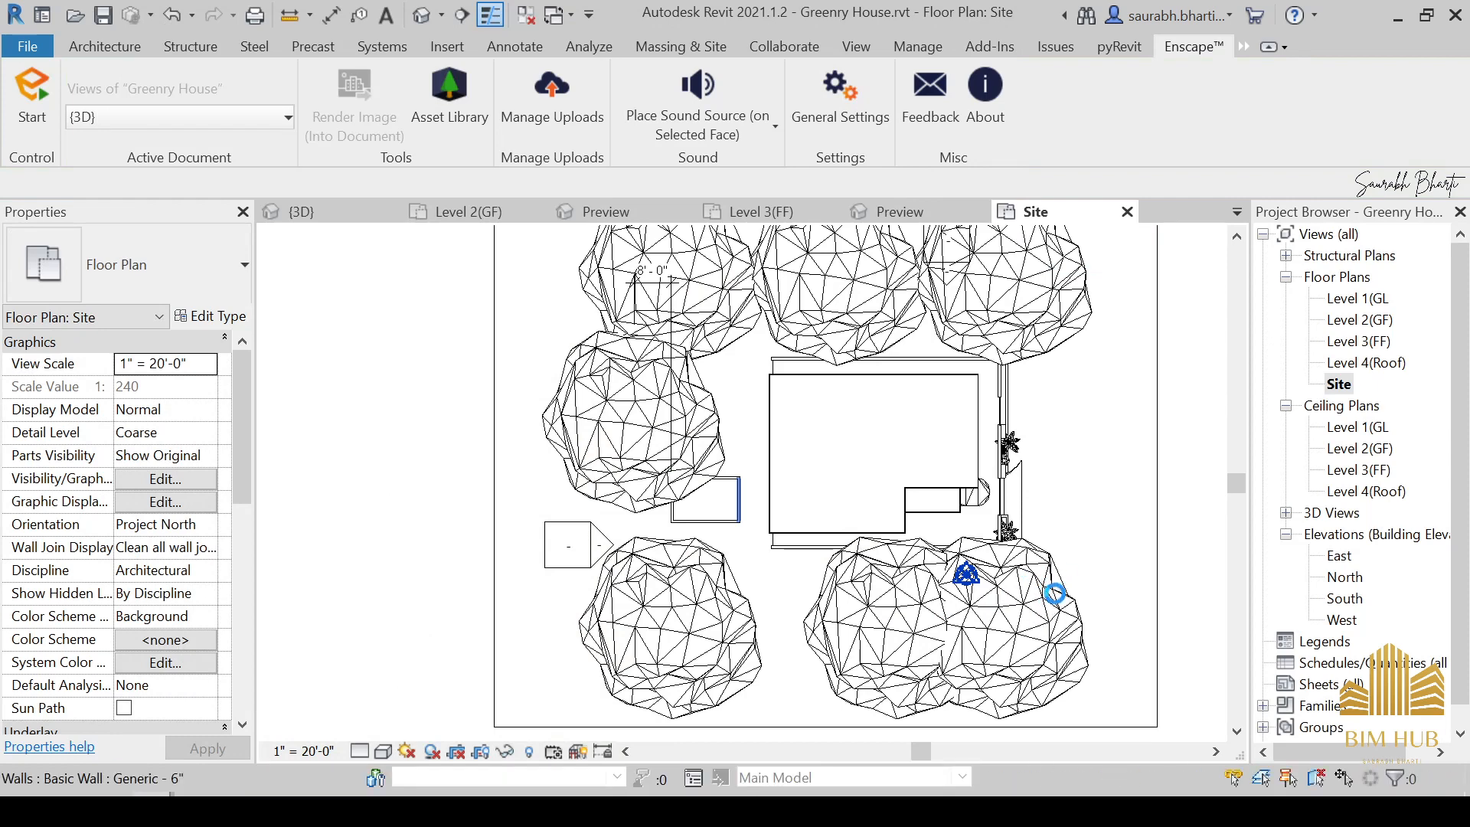
{"action": "left_click", "coordinate": [771, 610]}
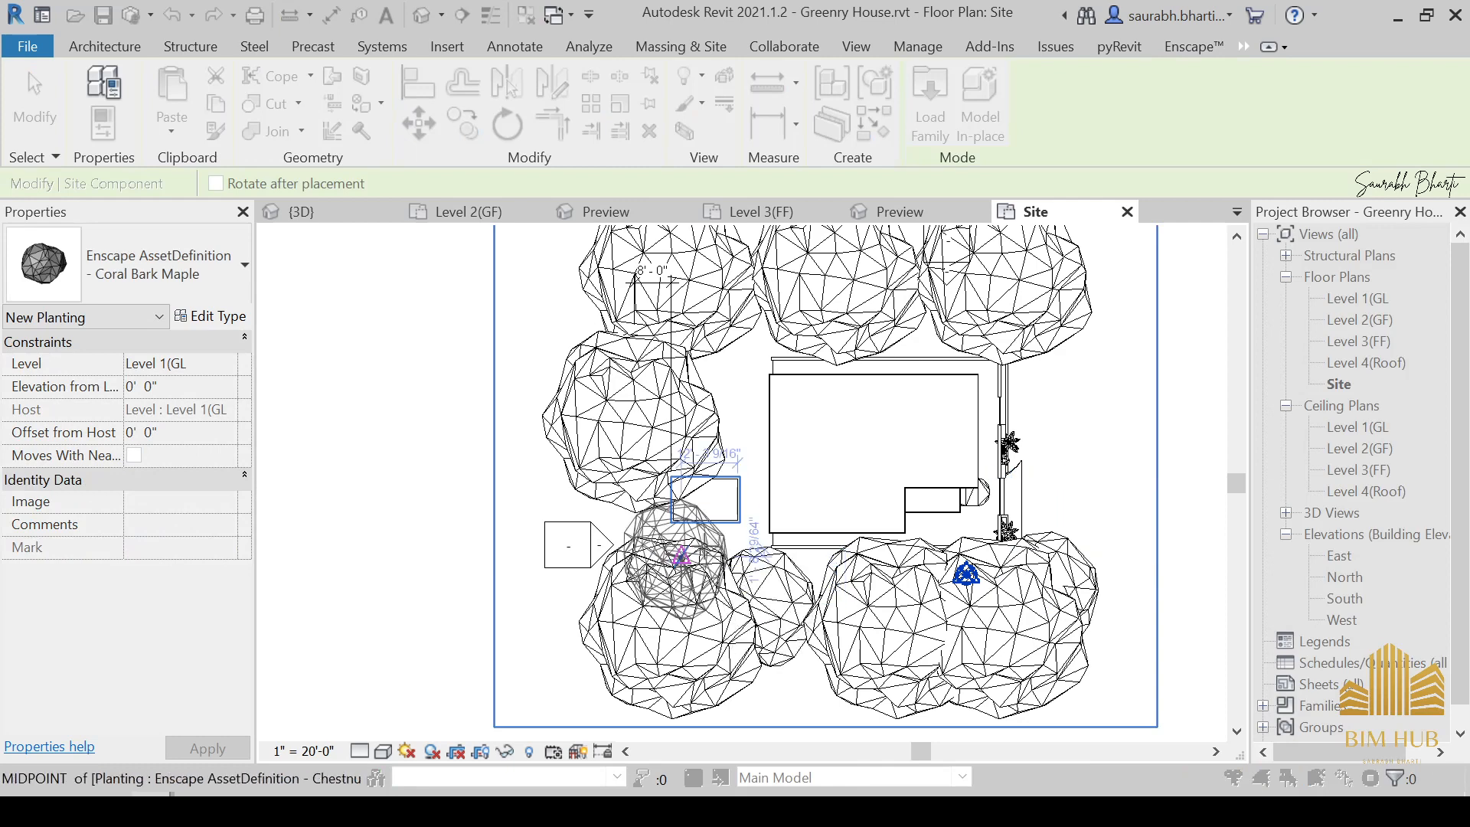
{"action": "left_click", "coordinate": [581, 458]}
{"action": "left_click", "coordinate": [694, 326]}
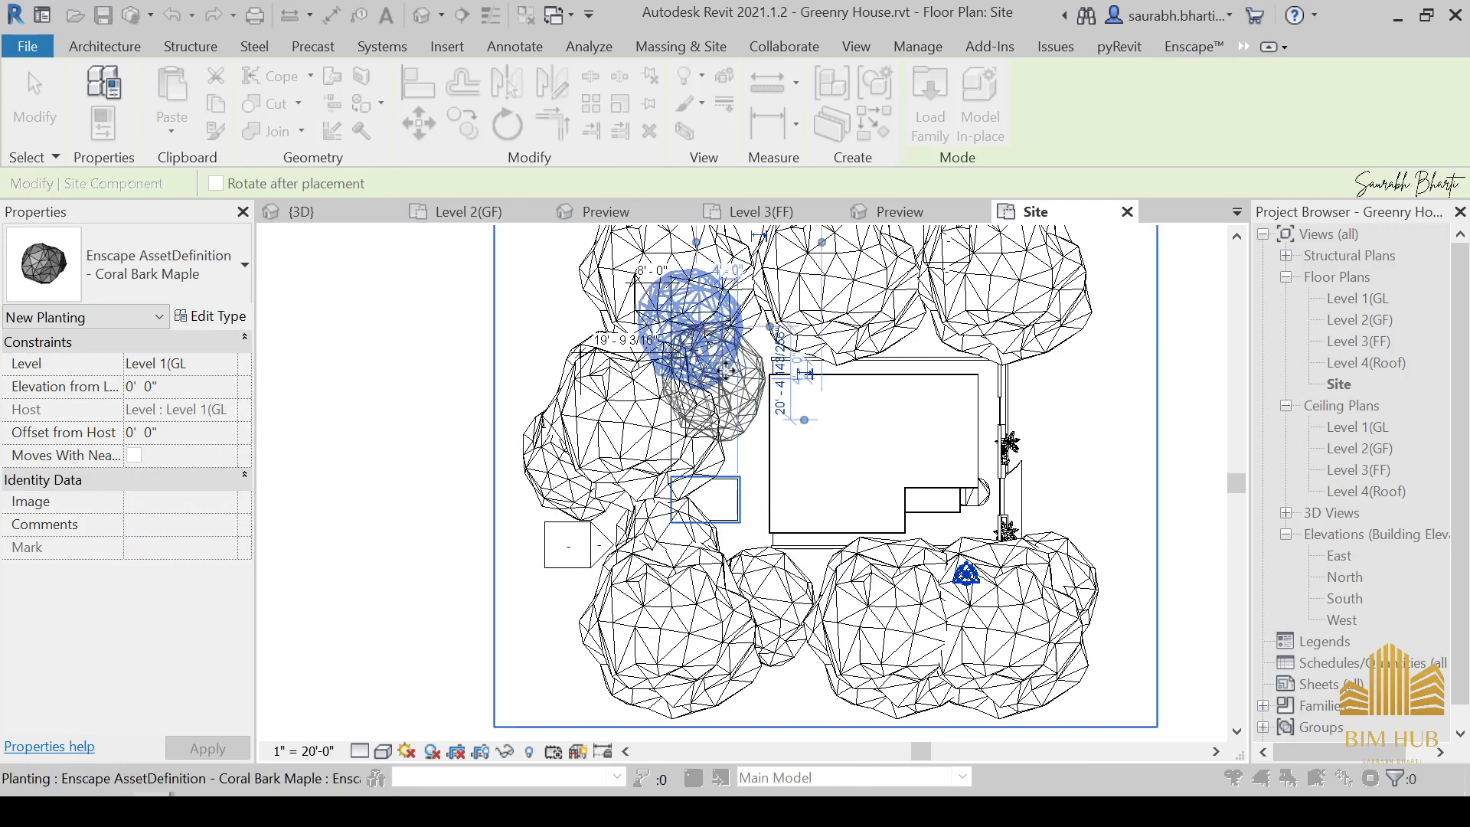
{"action": "left_click", "coordinate": [588, 288]}
{"action": "left_click", "coordinate": [580, 371]}
{"action": "left_click", "coordinate": [608, 555]}
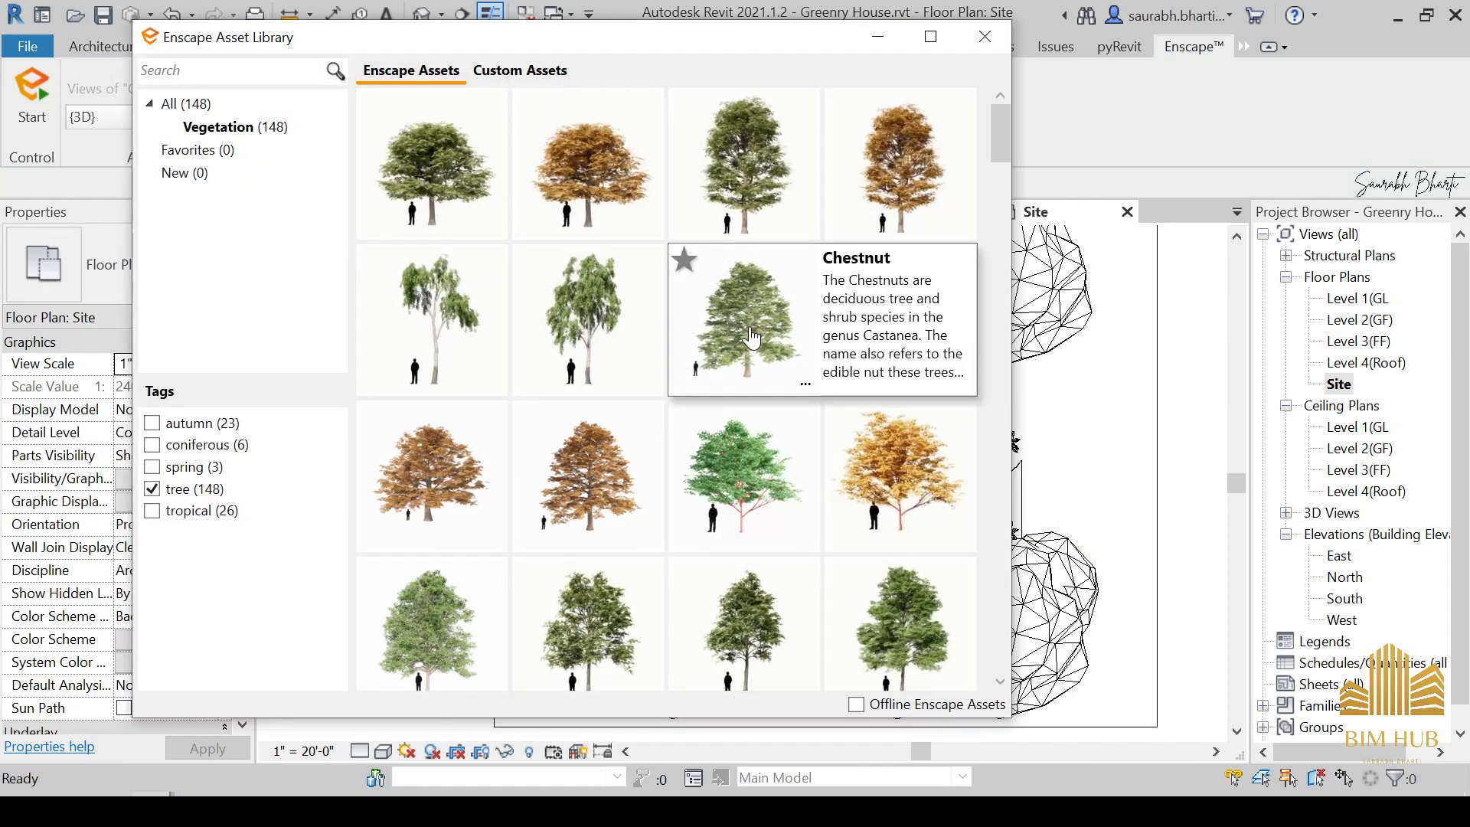
Place a green tree with exposed roots from the library between the Coral Bark Maple and the Chestnuts beside the house.
{"action": "scroll", "coordinate": [776, 572], "scroll_direction": "down", "scroll_amount": 5}
{"action": "mouse_move", "coordinate": [711, 520]}
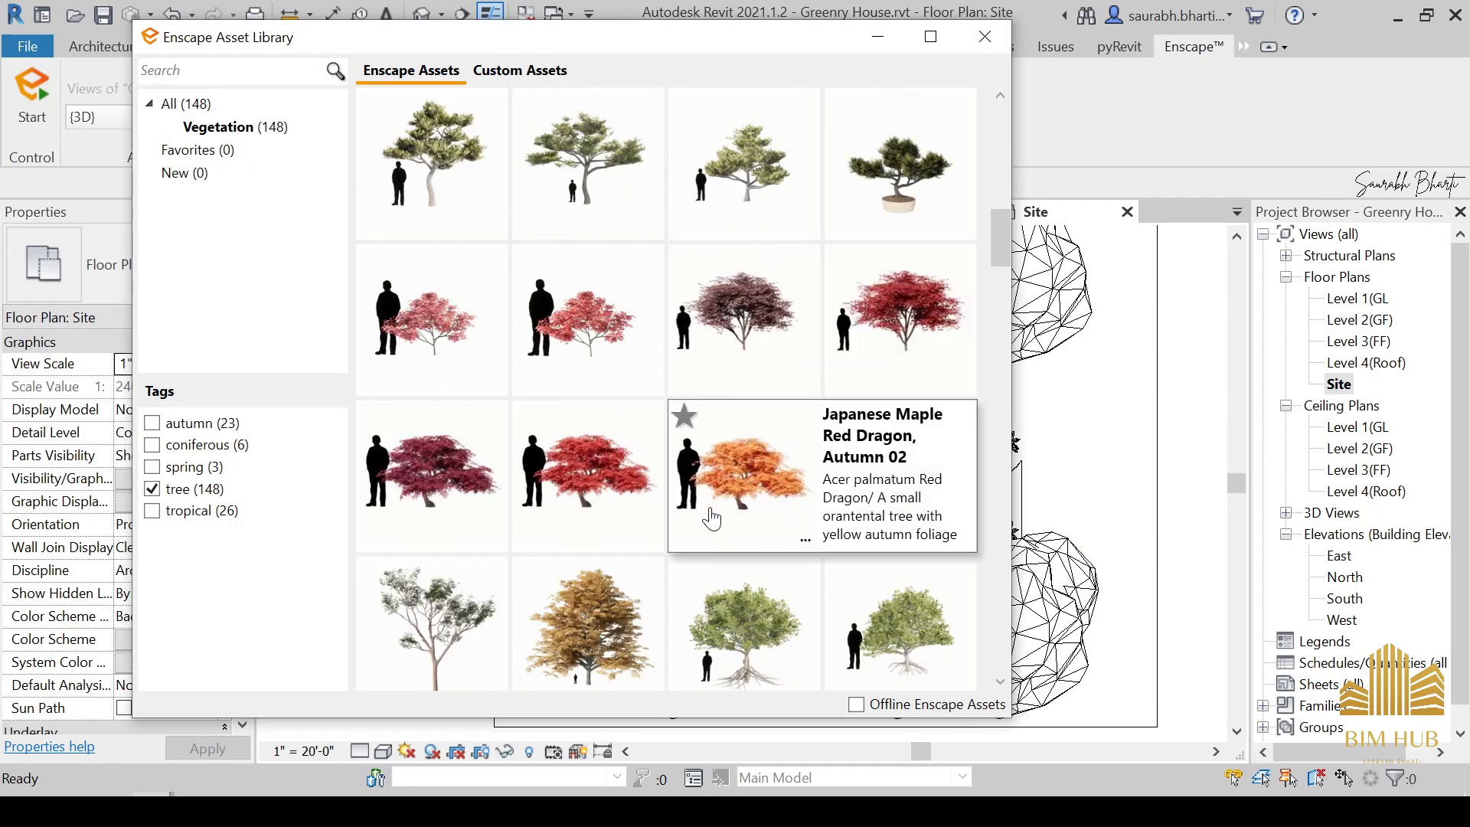
{"action": "scroll", "coordinate": [751, 429], "scroll_direction": "down", "scroll_amount": 5}
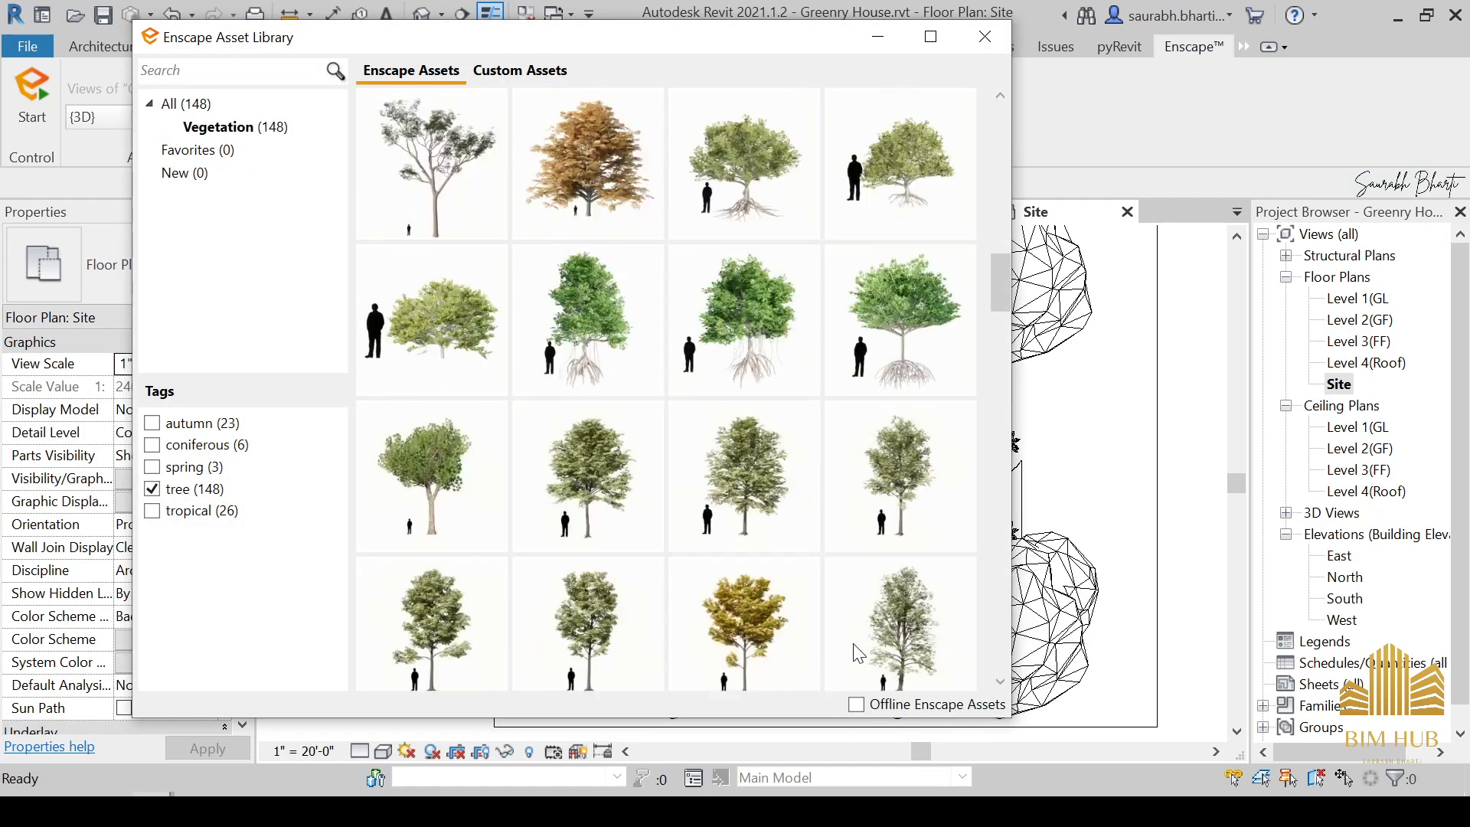
{"action": "mouse_move", "coordinate": [760, 378]}
{"action": "left_click", "coordinate": [765, 326]}
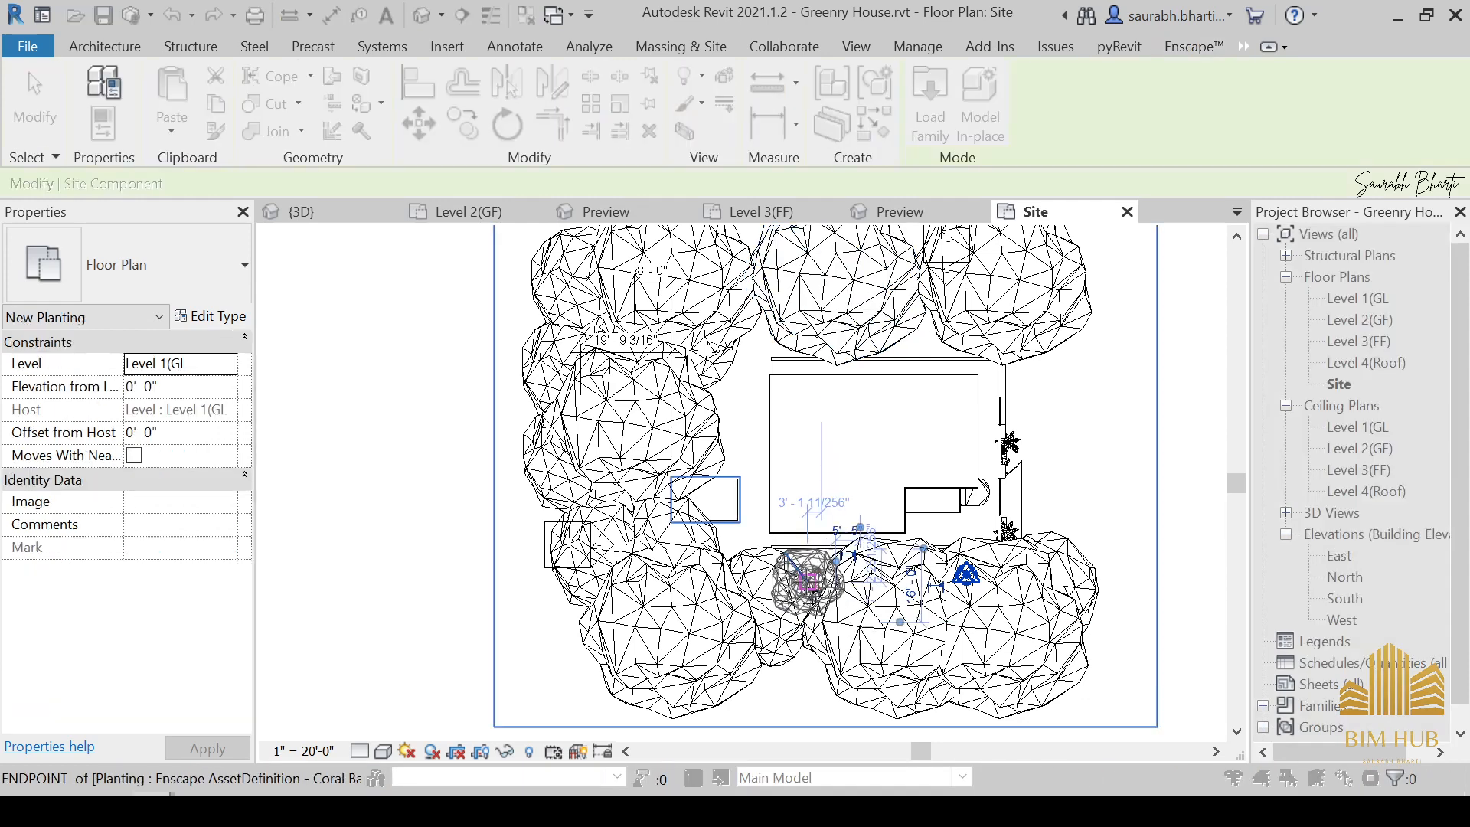
{"action": "left_click", "coordinate": [812, 584]}
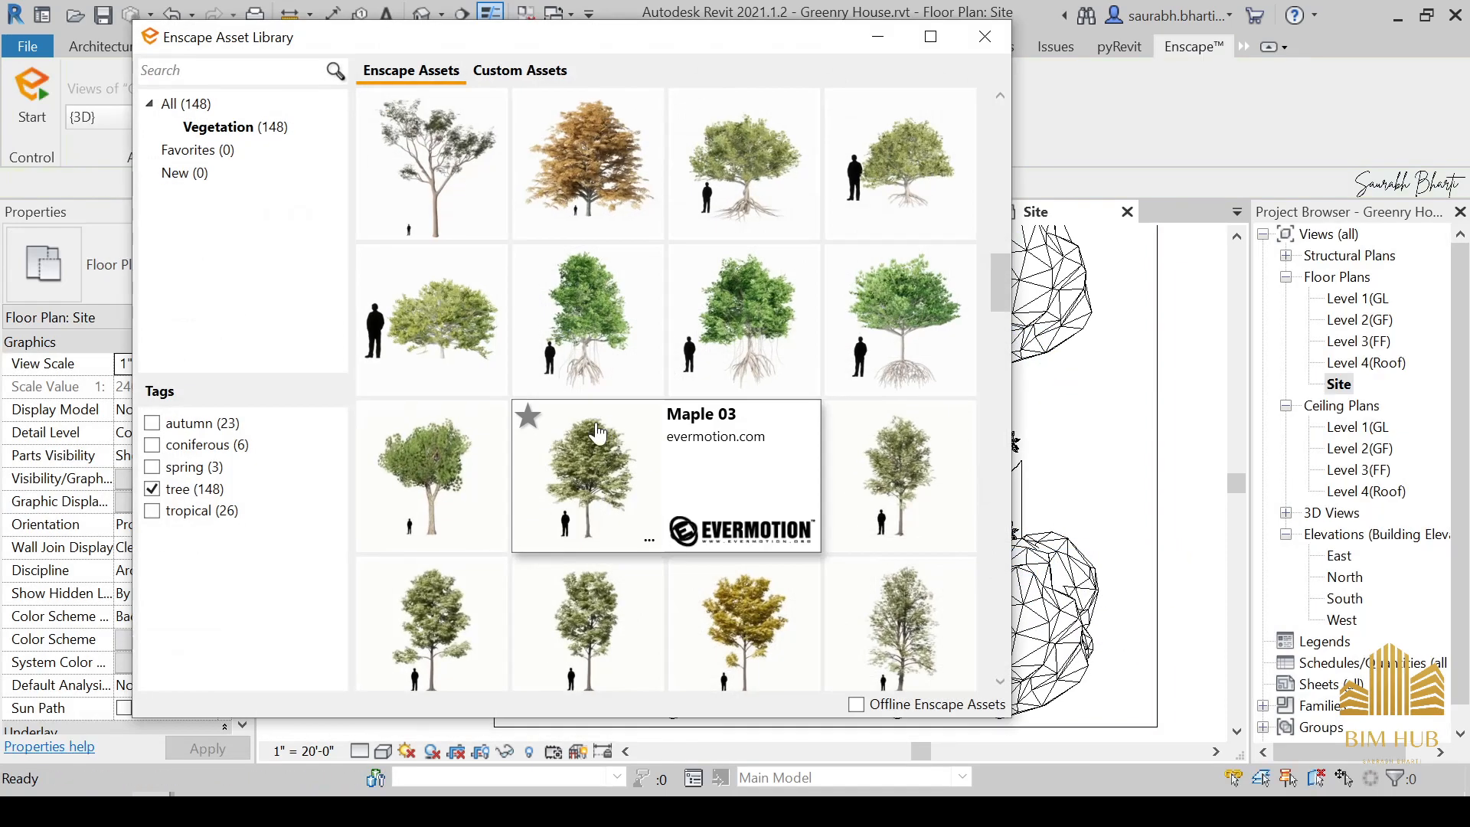
Place Palm 09 trees from the Enscape library in the gaps between the existing trees around the house.
{"action": "scroll", "coordinate": [597, 435], "scroll_direction": "down", "scroll_amount": 5}
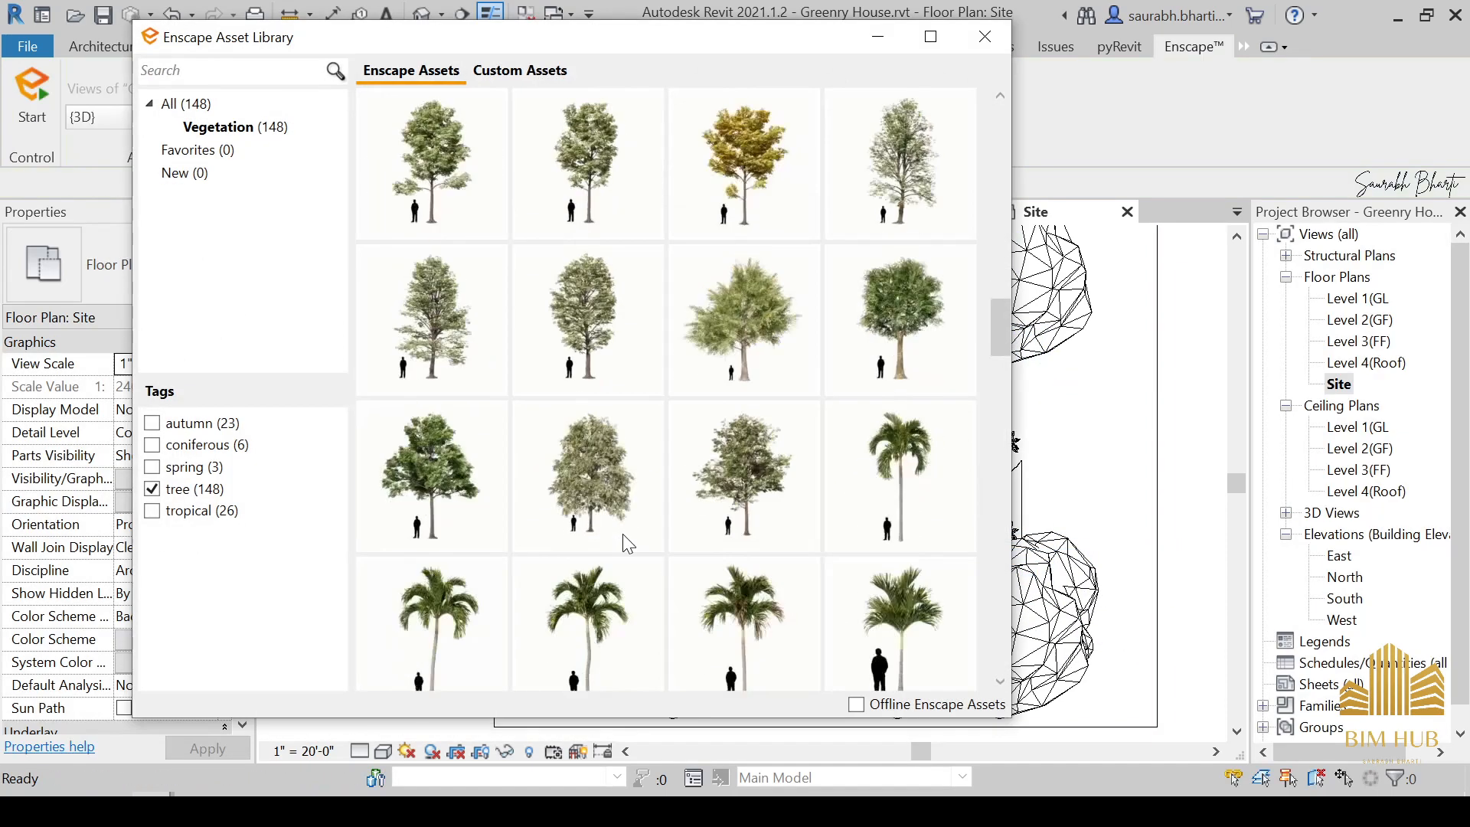
{"action": "scroll", "coordinate": [591, 429], "scroll_direction": "up", "scroll_amount": 2}
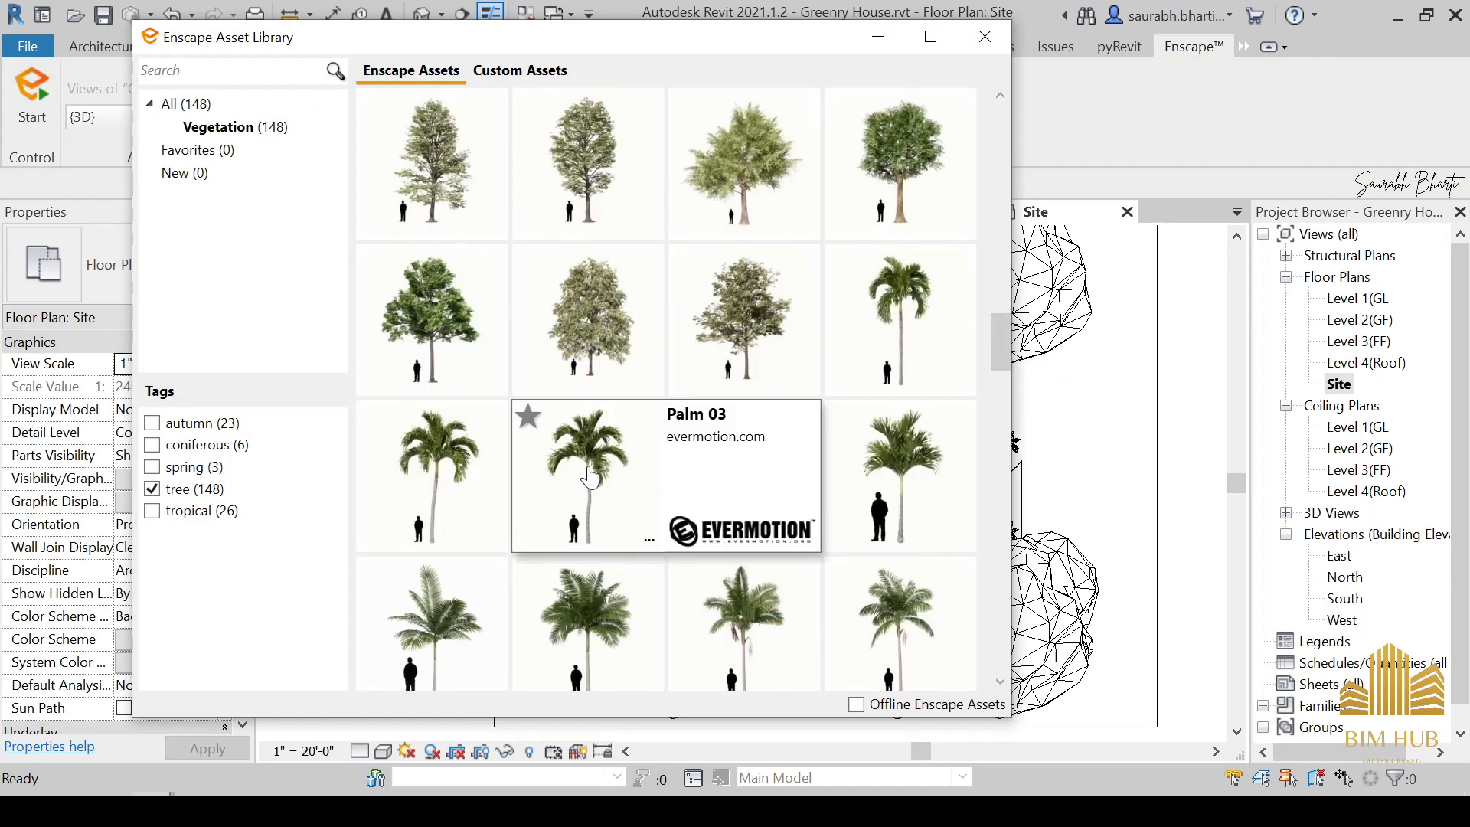
{"action": "left_click", "coordinate": [818, 571]}
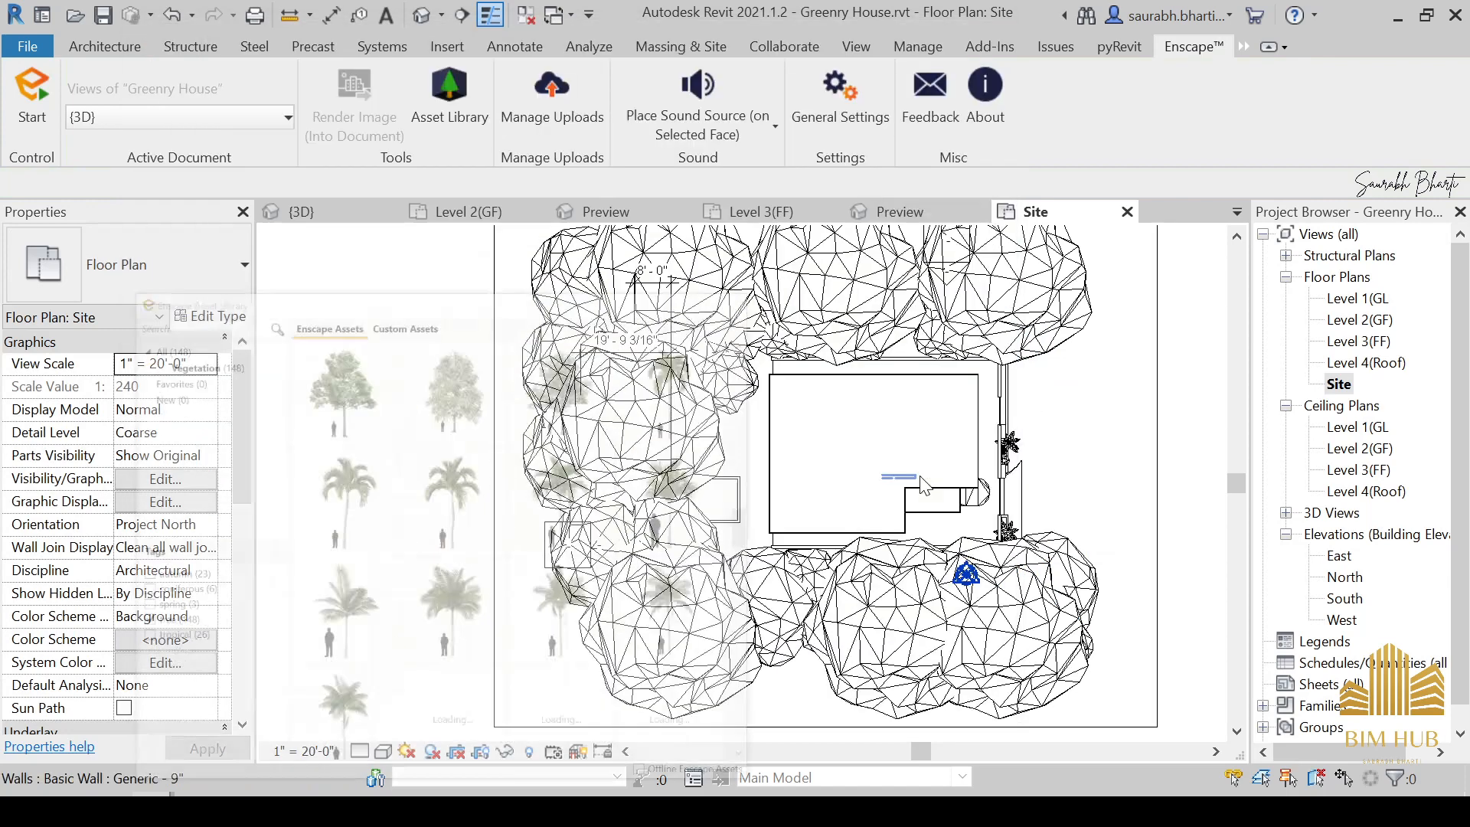
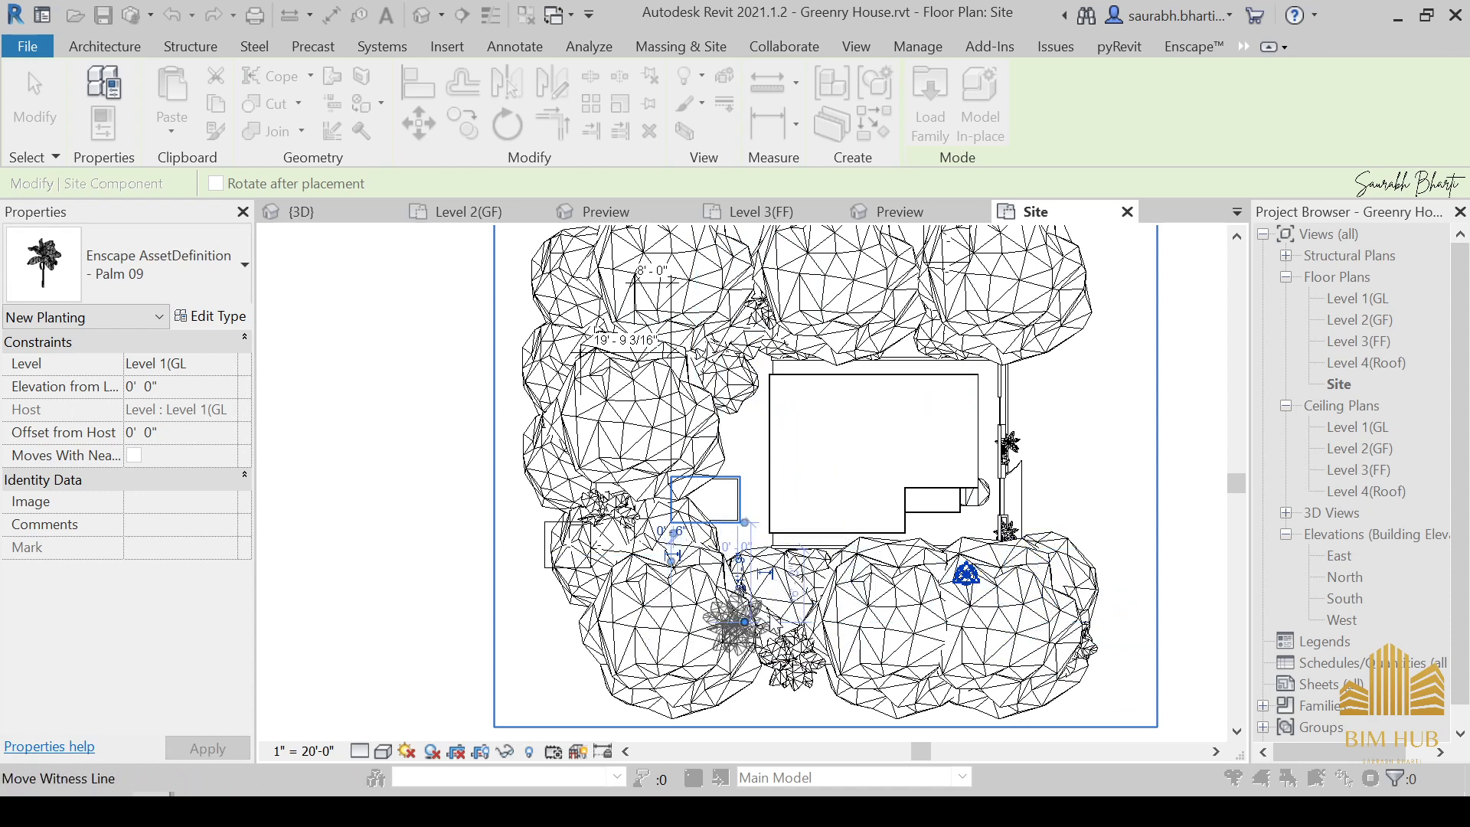
{"action": "key", "text": "Escape"}
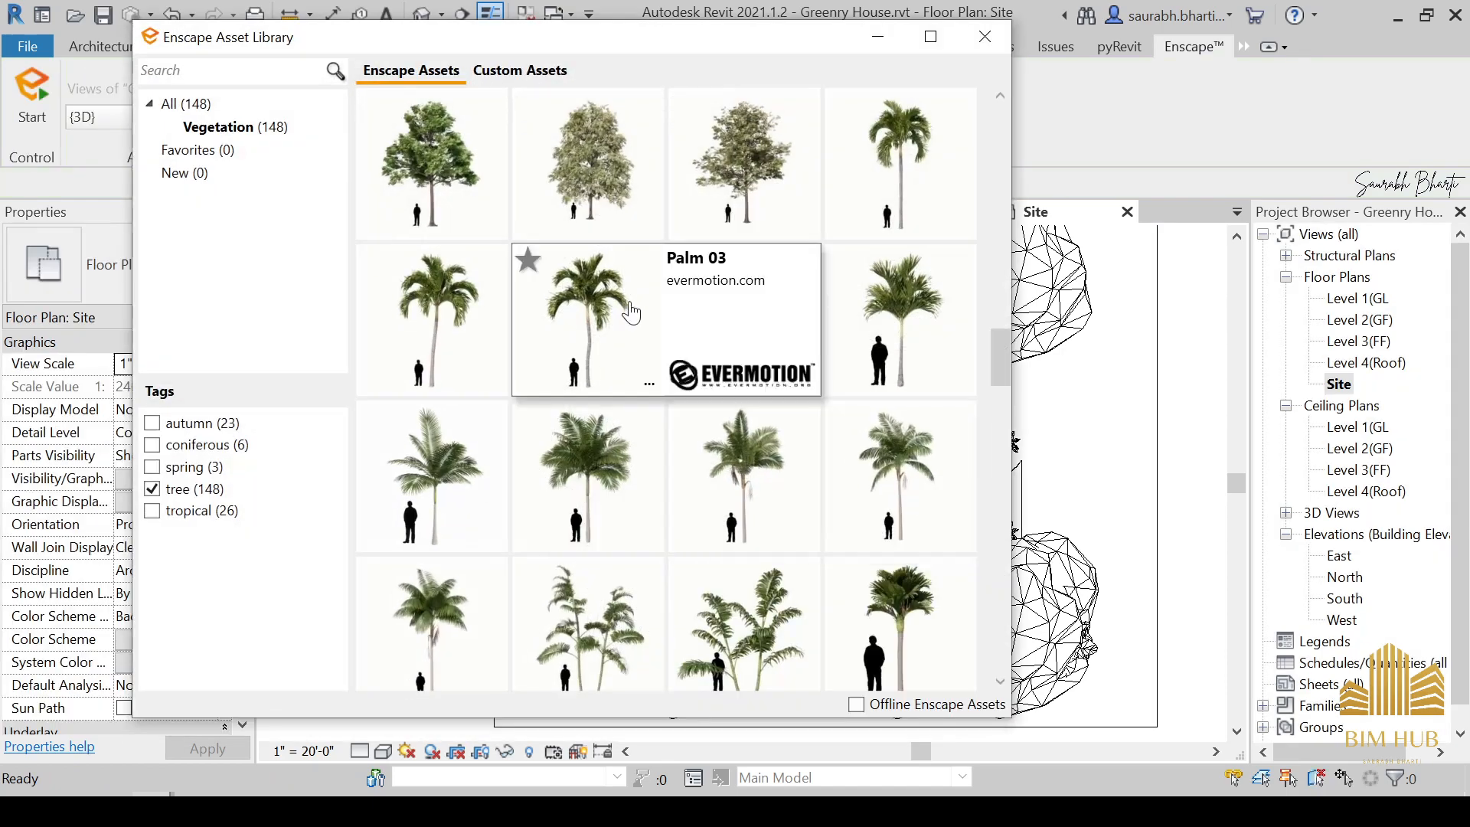
{"action": "key", "text": "Escape"}
In the 3D view from above, nudge the row of five trees along the south side of the house slightly outward.
{"action": "left_click", "coordinate": [424, 16]}
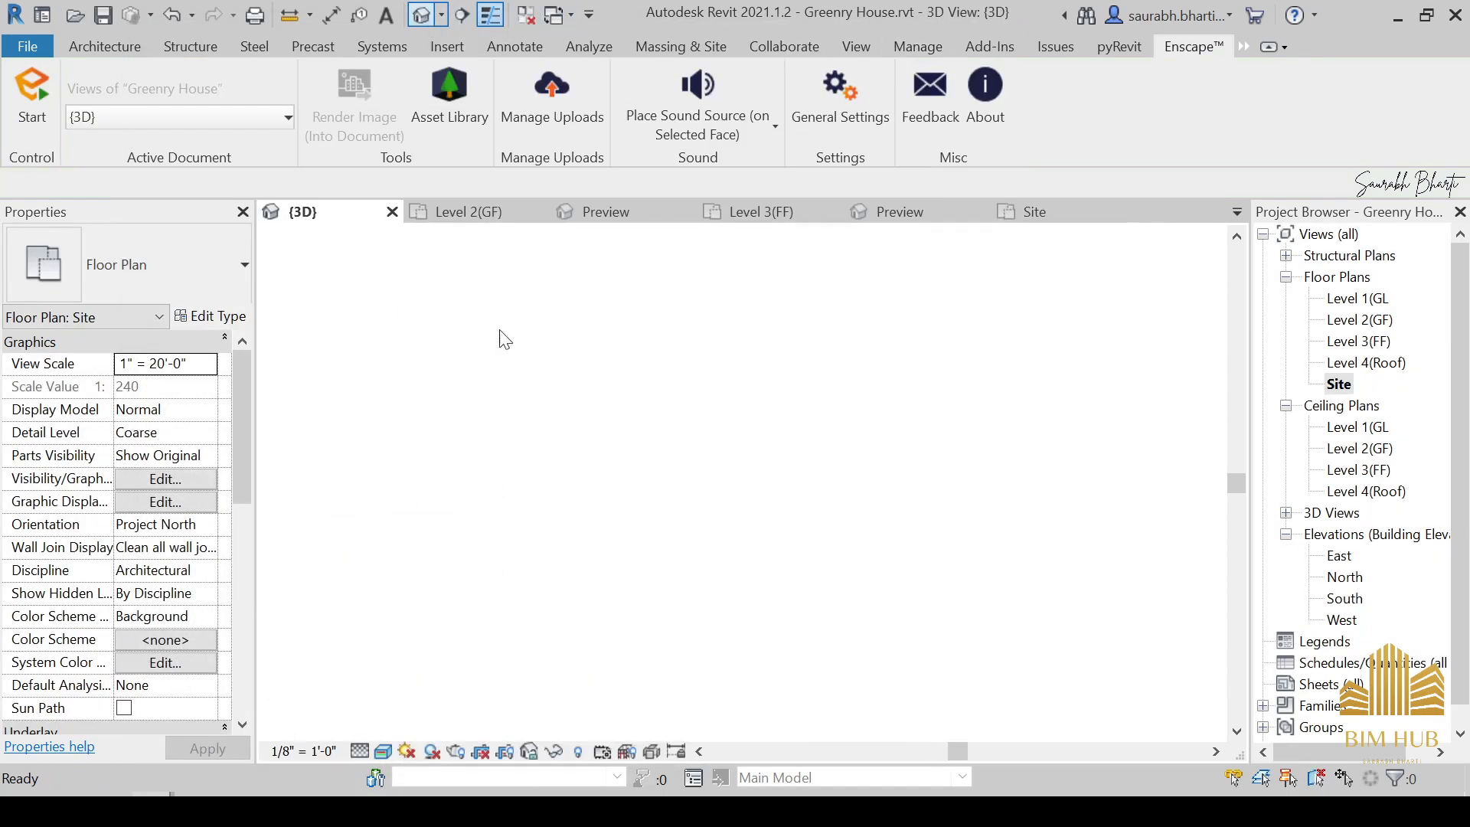
{"action": "middle_click_drag", "start_coordinate": [800, 553], "coordinate": [692, 383], "text": "shift"}
{"action": "scroll", "coordinate": [692, 383], "scroll_direction": "up", "scroll_amount": 5}
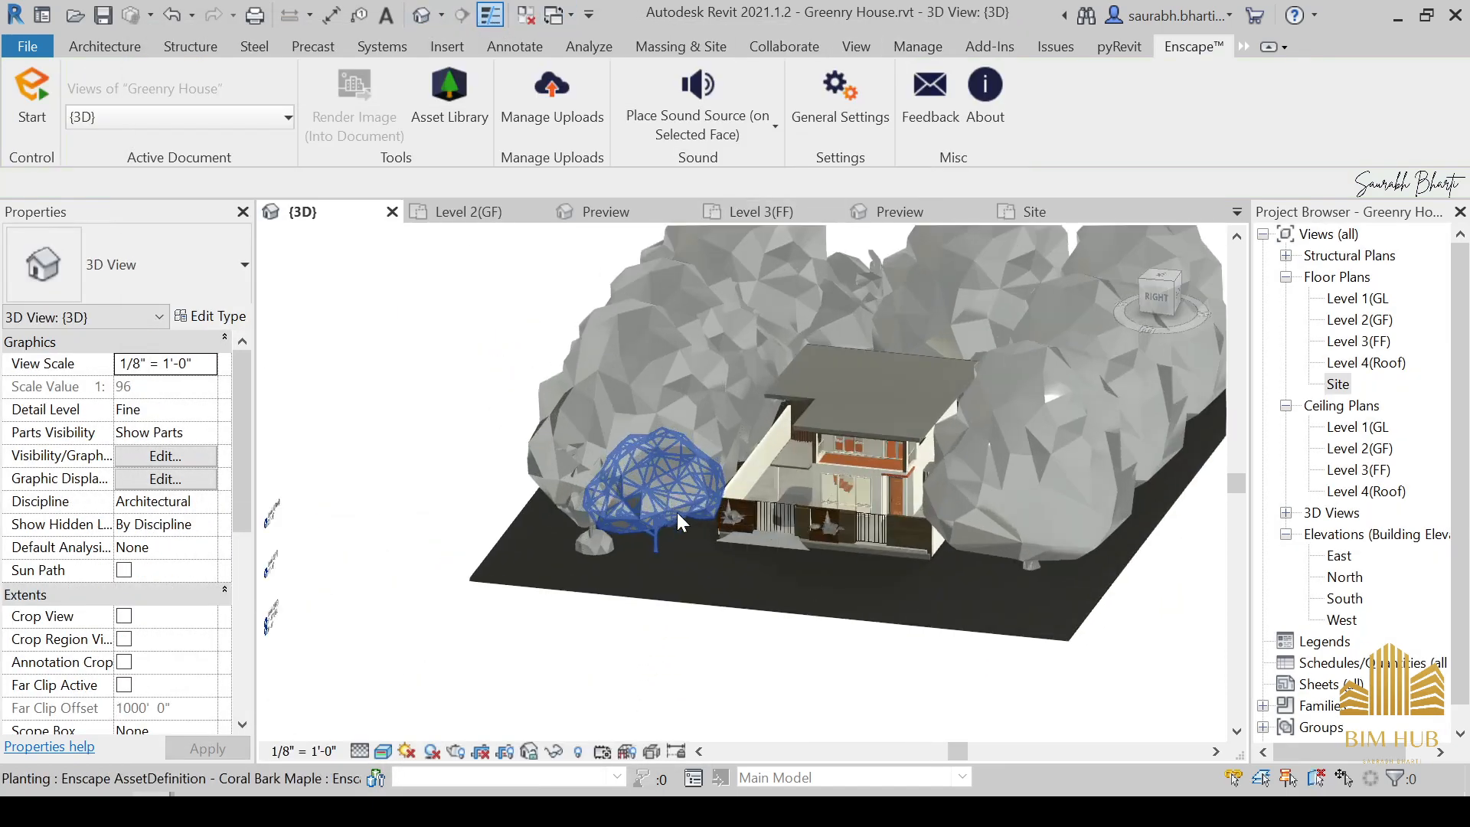
{"action": "middle_click_drag", "start_coordinate": [677, 512], "coordinate": [777, 448], "text": "shift"}
{"action": "left_click", "coordinate": [718, 373]}
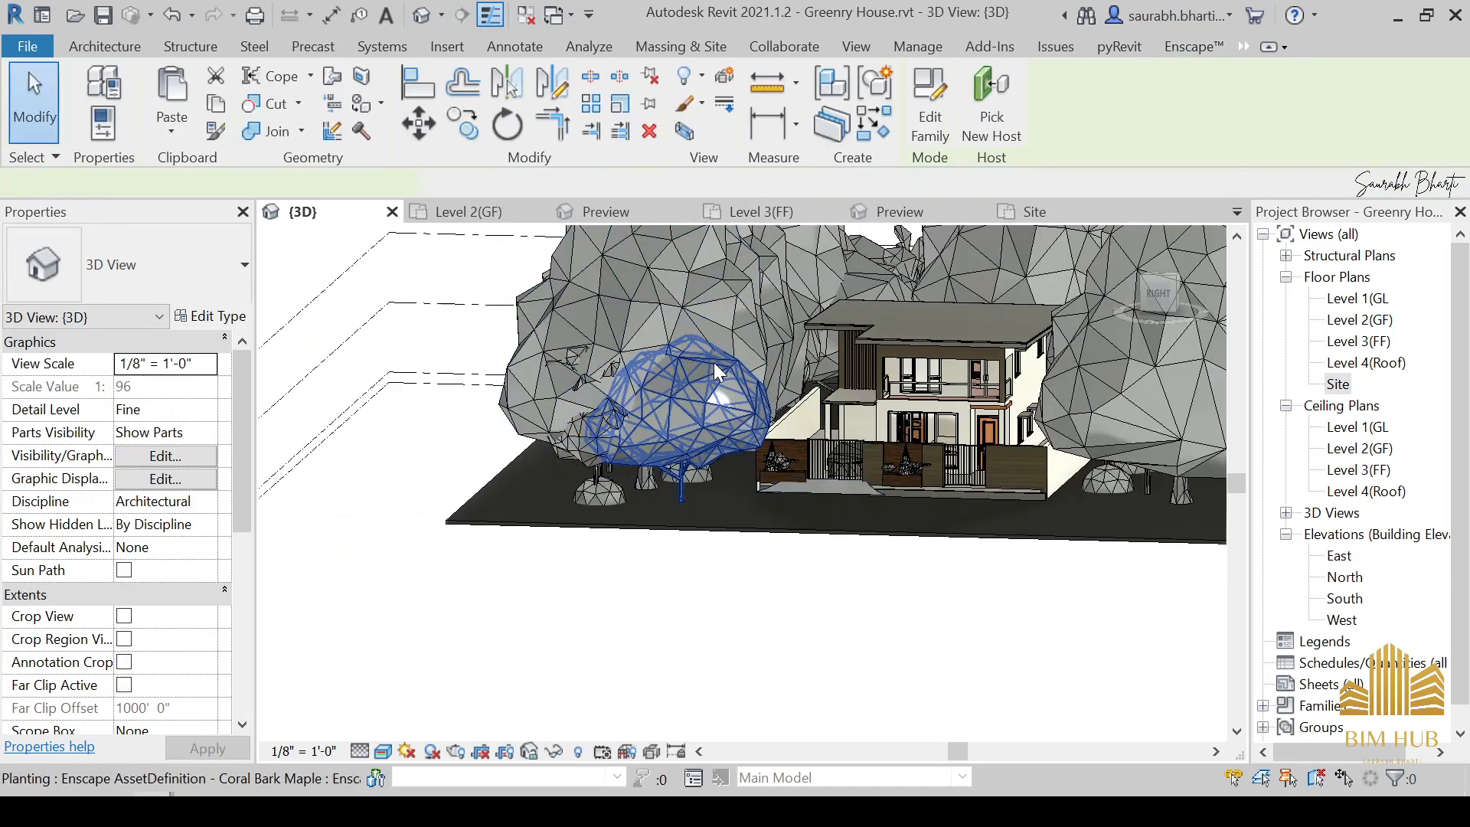
{"action": "middle_click_drag", "start_coordinate": [724, 398], "coordinate": [972, 613], "text": "shift"}
{"action": "left_click", "coordinate": [1166, 287]}
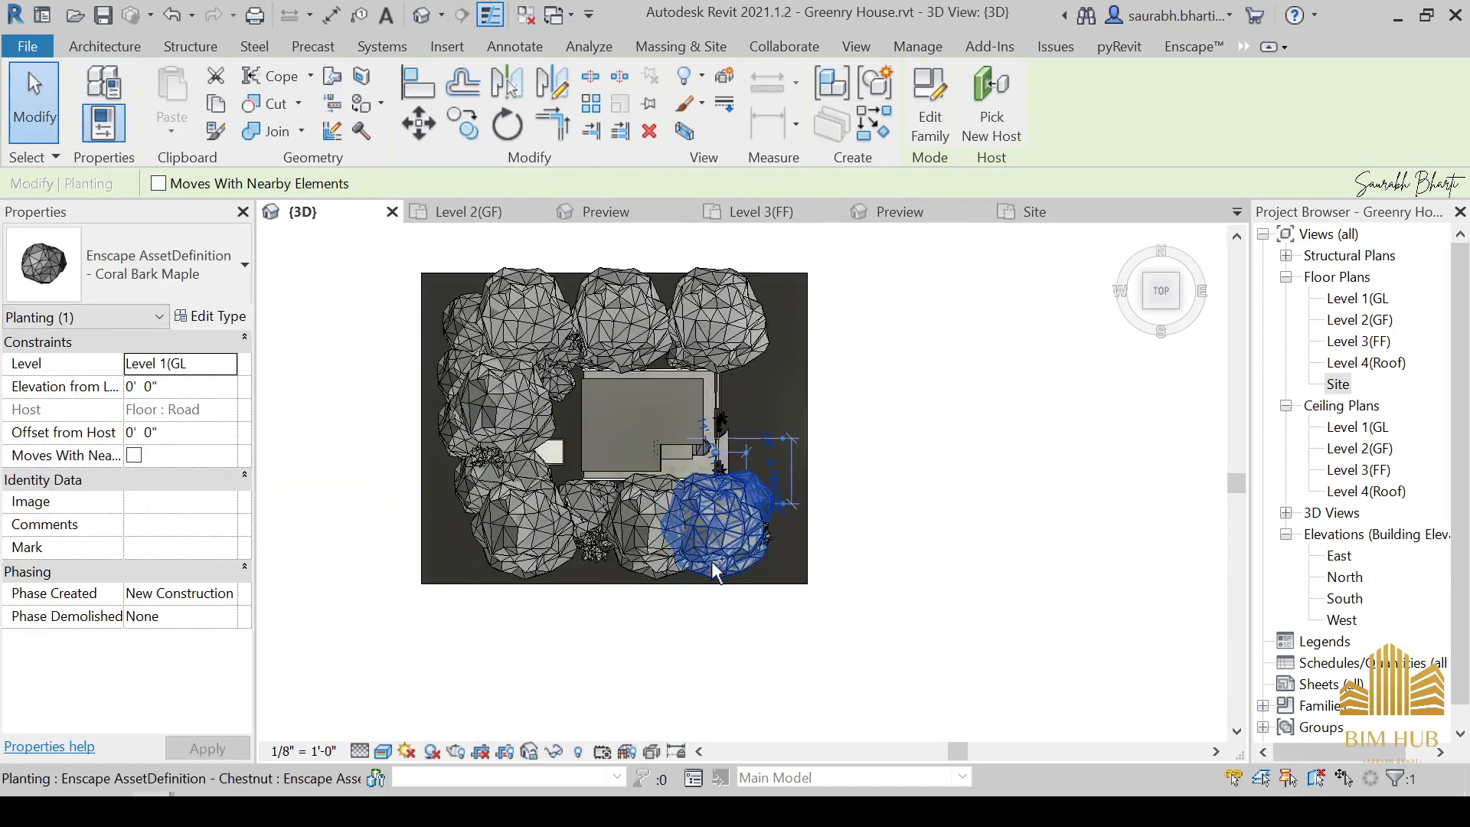
{"action": "left_click", "coordinate": [644, 538], "text": "ctrl"}
{"action": "left_click", "coordinate": [583, 505], "text": "ctrl"}
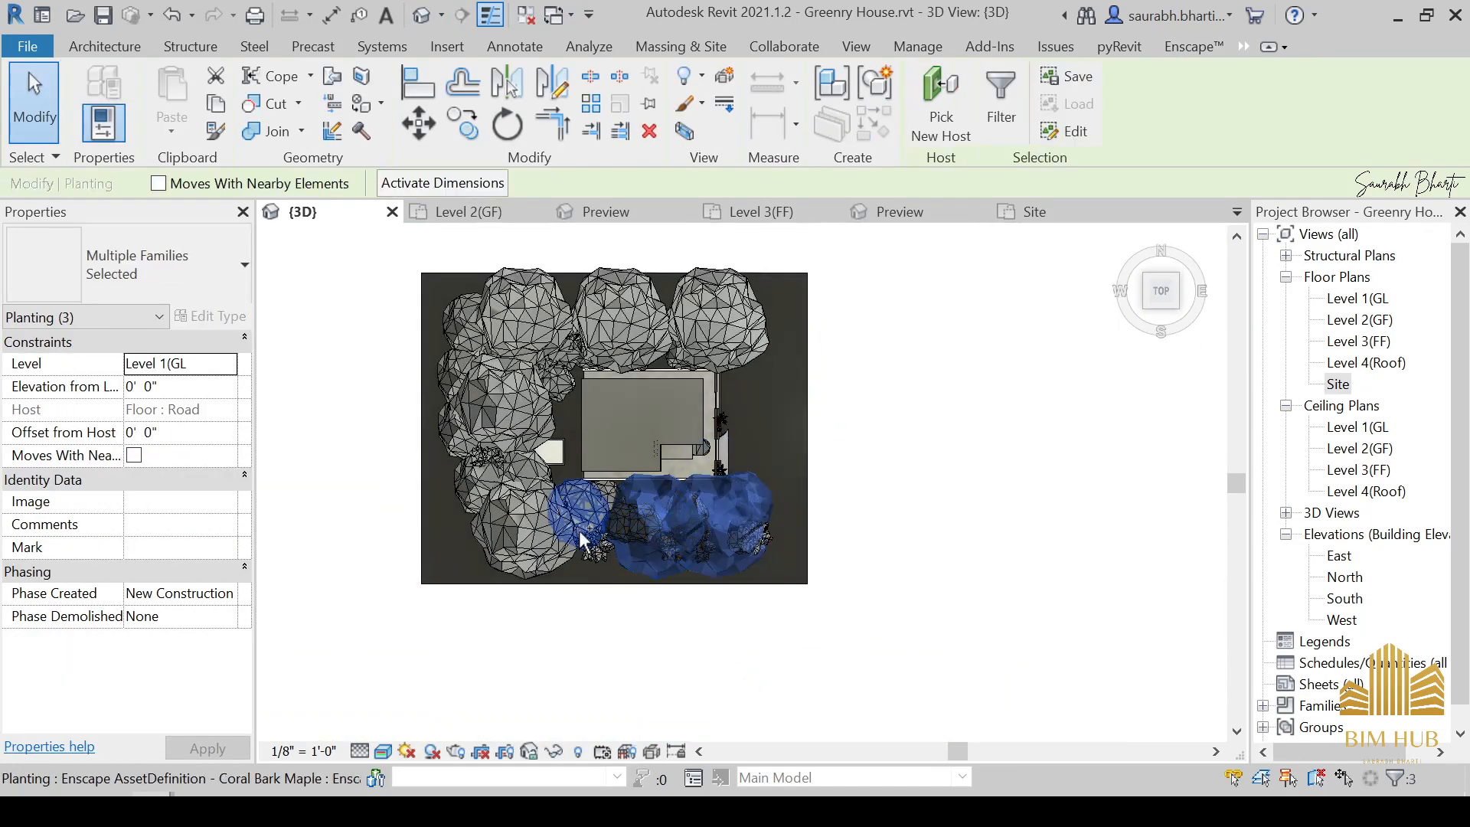
{"action": "left_click", "coordinate": [513, 549], "text": "ctrl"}
{"action": "key", "text": "Down"}
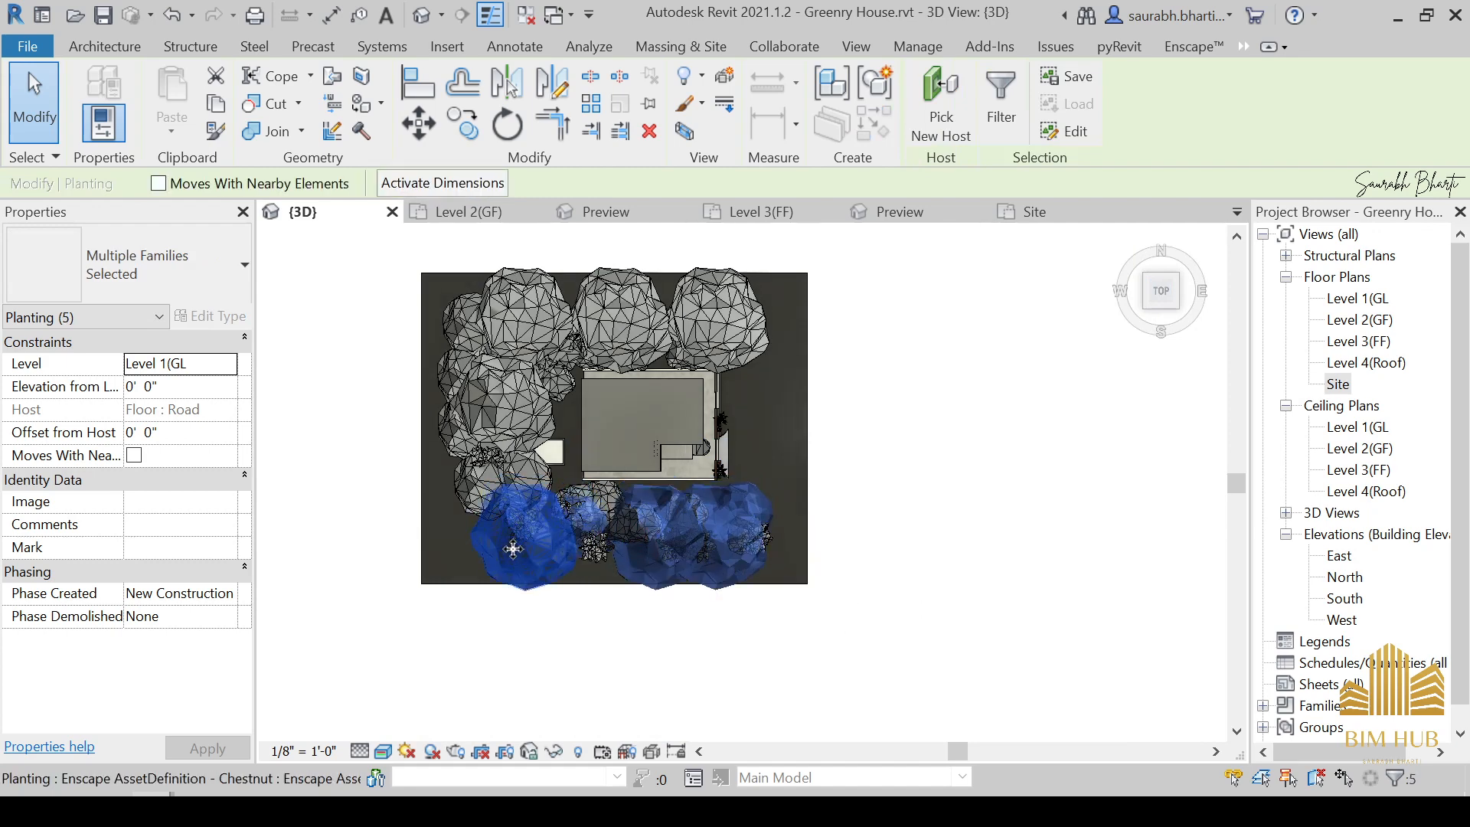
{"action": "key", "text": "Escape"}
Reposition the Chestnut behind the house and the Mangrove Tree 05 at the house's rear corner.
{"action": "scroll", "coordinate": [766, 605], "scroll_direction": "down", "scroll_amount": 2}
{"action": "middle_click_drag", "start_coordinate": [827, 677], "coordinate": [561, 482], "text": "shift"}
{"action": "scroll", "coordinate": [768, 559], "scroll_direction": "up", "scroll_amount": 3}
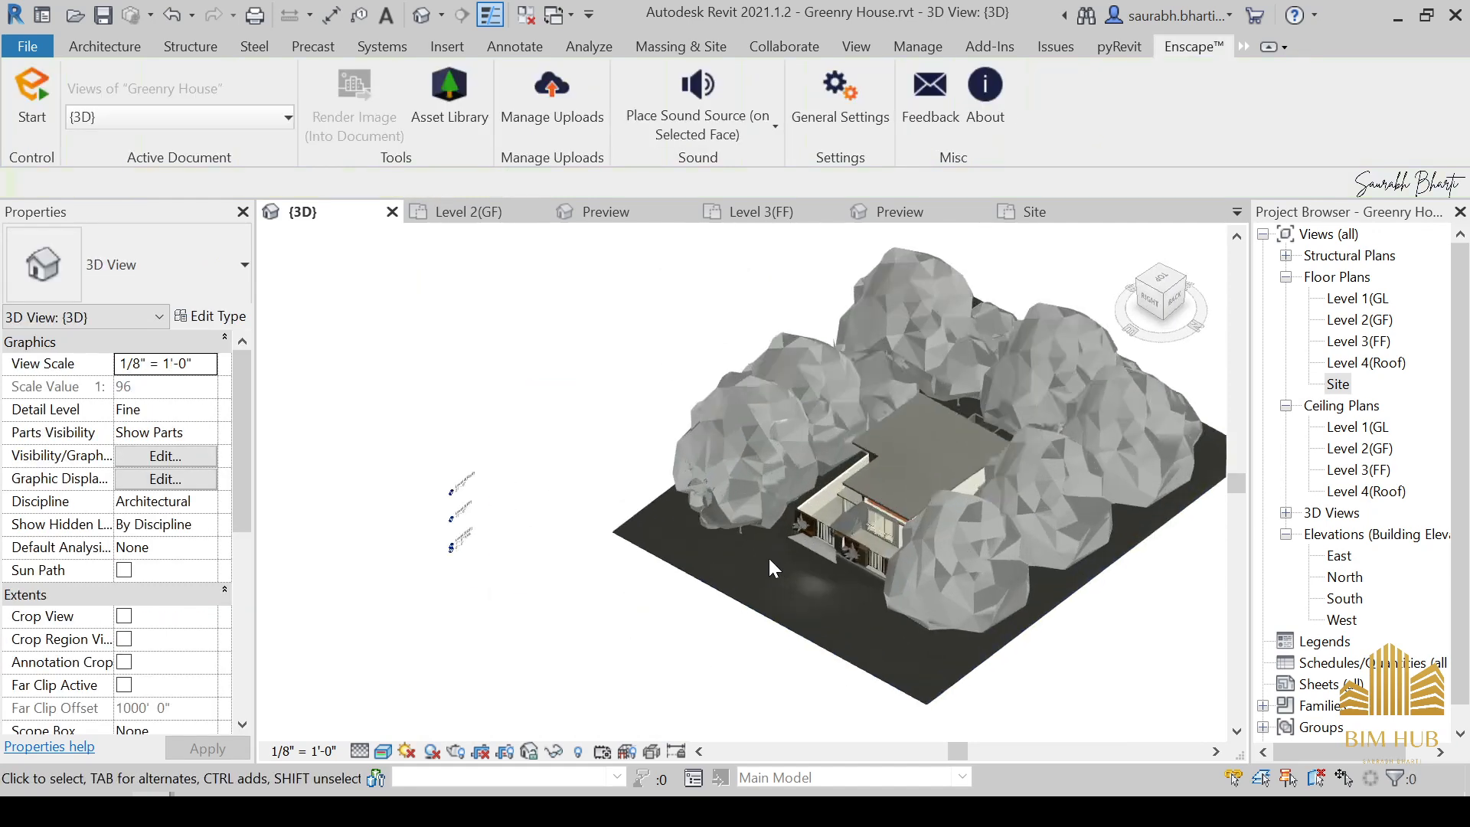
{"action": "scroll", "coordinate": [768, 556], "scroll_direction": "up", "scroll_amount": 5}
{"action": "middle_click_drag", "start_coordinate": [977, 519], "coordinate": [774, 433], "text": "shift"}
{"action": "scroll", "coordinate": [1014, 535], "scroll_direction": "down", "scroll_amount": 3}
{"action": "scroll", "coordinate": [960, 494], "scroll_direction": "up", "scroll_amount": 3}
{"action": "scroll", "coordinate": [841, 583], "scroll_direction": "down", "scroll_amount": 3}
{"action": "scroll", "coordinate": [851, 582], "scroll_direction": "up", "scroll_amount": 2}
{"action": "scroll", "coordinate": [852, 582], "scroll_direction": "down", "scroll_amount": 2}
{"action": "left_click", "coordinate": [775, 434]}
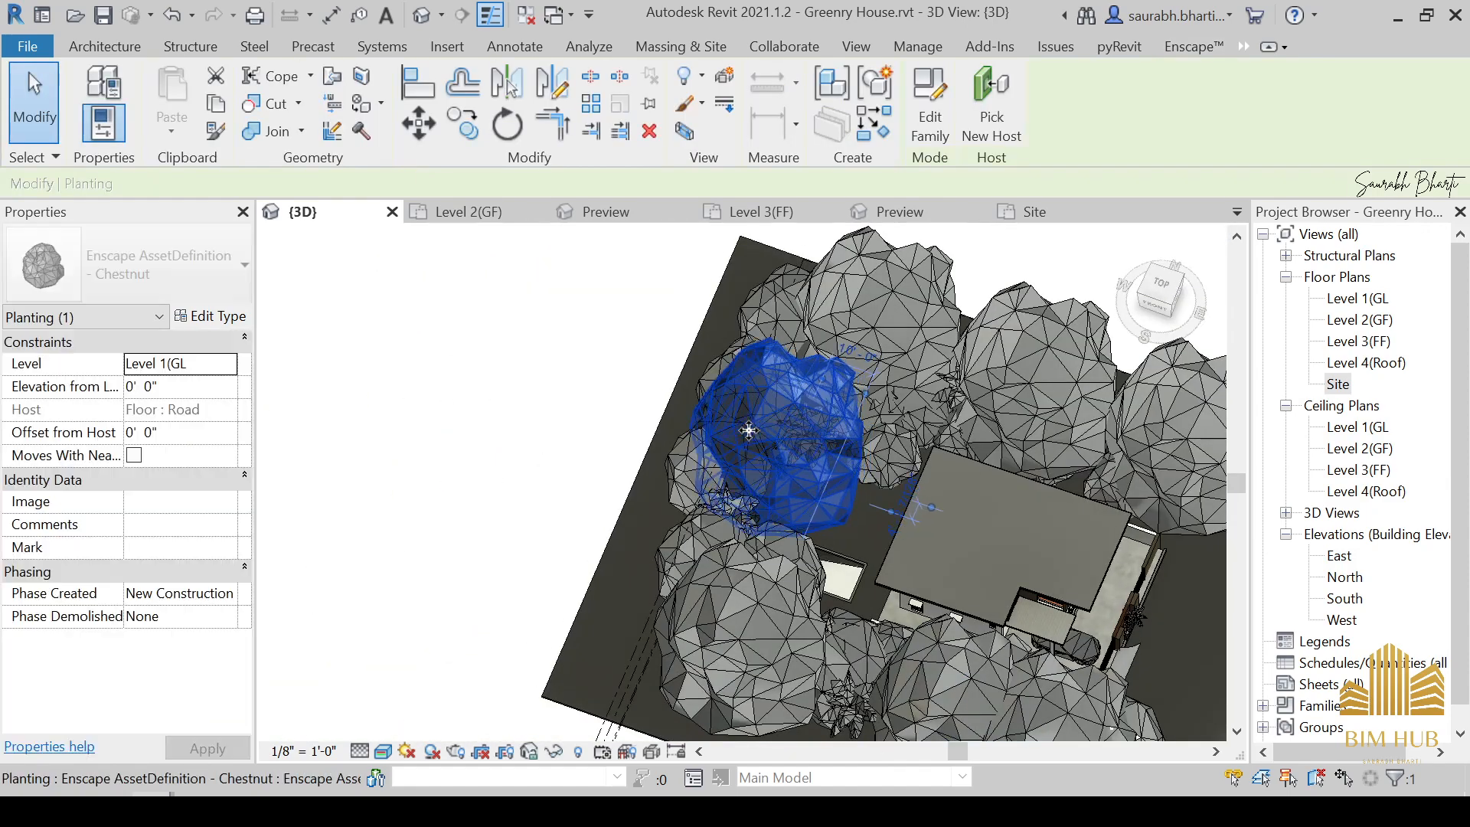
{"action": "left_click", "coordinate": [877, 430]}
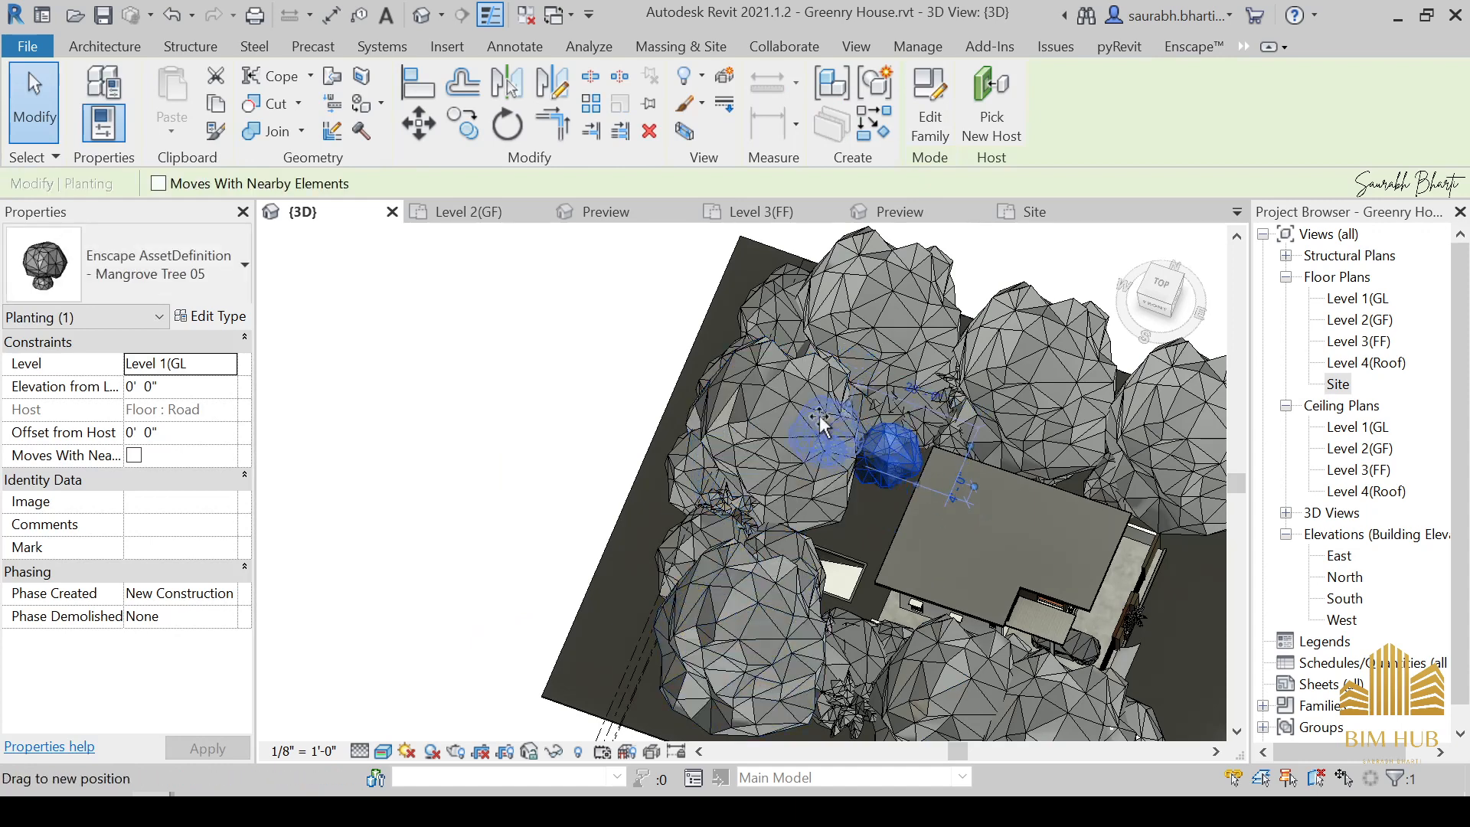
{"action": "left_click_drag", "start_coordinate": [820, 423], "coordinate": [827, 420]}
{"action": "left_click", "coordinate": [819, 457]}
Examine the house front and the surrounding trees from several angles.
{"action": "scroll", "coordinate": [814, 475], "scroll_direction": "down", "scroll_amount": 3}
{"action": "middle_click_drag", "start_coordinate": [814, 475], "coordinate": [693, 425], "text": "shift"}
{"action": "scroll", "coordinate": [833, 586], "scroll_direction": "up", "scroll_amount": 4}
{"action": "middle_click_drag", "start_coordinate": [833, 586], "coordinate": [950, 578], "text": "shift"}
{"action": "scroll", "coordinate": [935, 620], "scroll_direction": "down", "scroll_amount": 2}
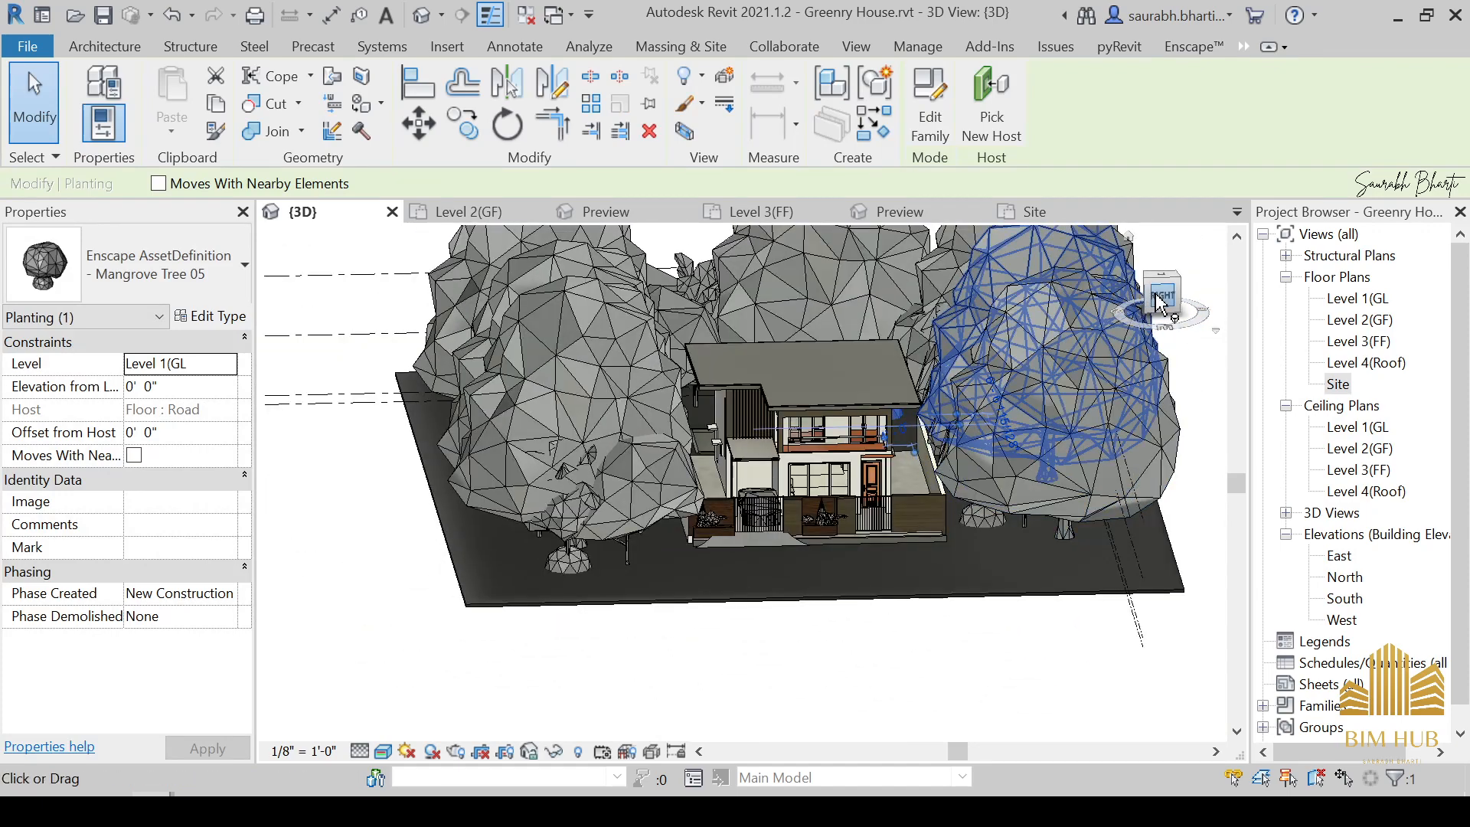
{"action": "middle_click_drag", "start_coordinate": [980, 458], "coordinate": [865, 570], "text": "shift"}
{"action": "scroll", "coordinate": [865, 570], "scroll_direction": "up", "scroll_amount": 4}
{"action": "scroll", "coordinate": [866, 604], "scroll_direction": "down", "scroll_amount": 4}
{"action": "middle_click_drag", "start_coordinate": [817, 659], "coordinate": [713, 602], "text": "shift"}
{"action": "scroll", "coordinate": [720, 635], "scroll_direction": "up", "scroll_amount": 3}
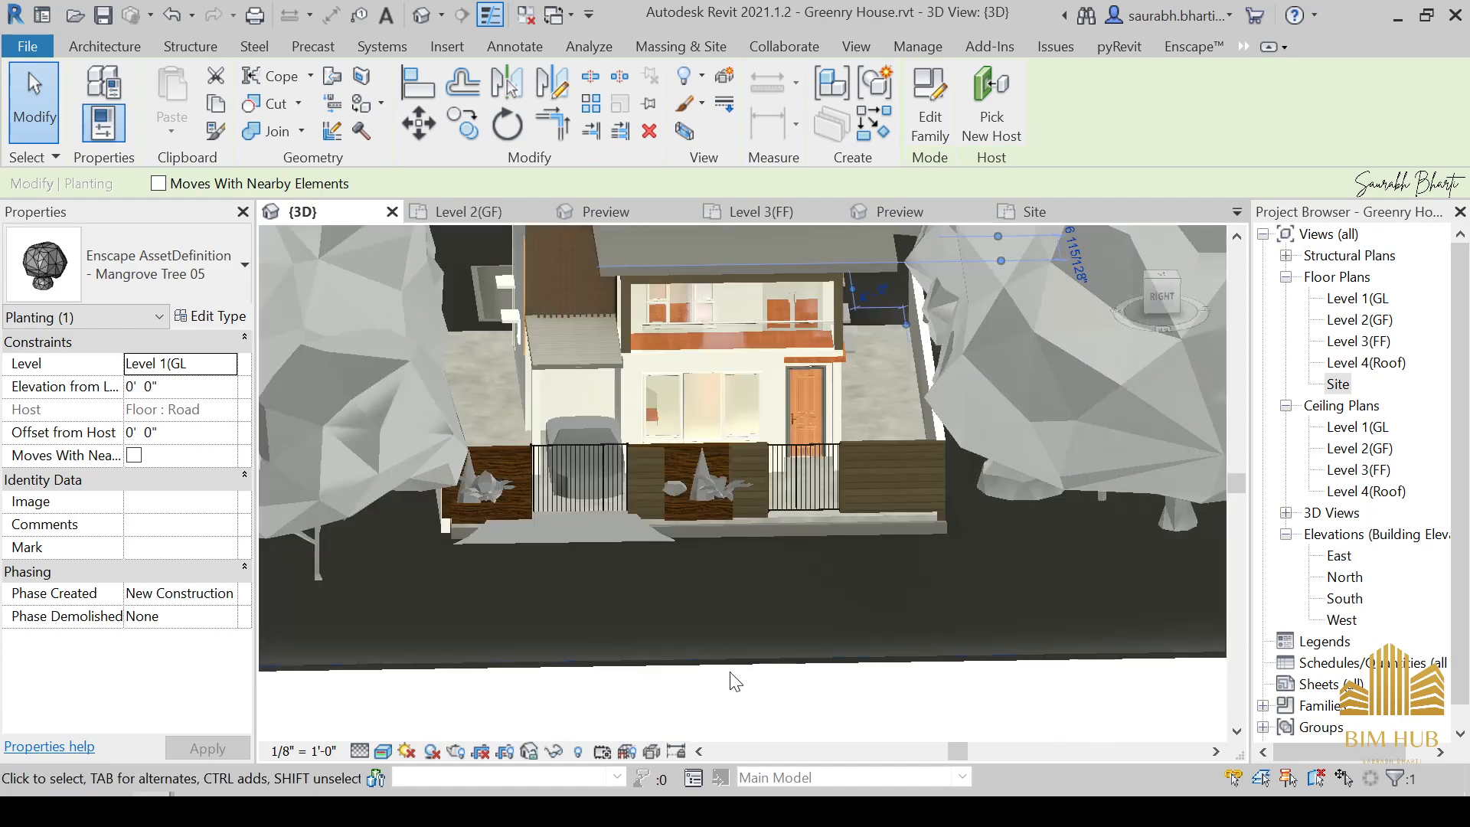
Start a new Generic - 6" floor and sketch a rectangular strip across the full site width near the front edge of the road.
{"action": "left_click", "coordinate": [787, 640]}
{"action": "scroll", "coordinate": [787, 640], "scroll_direction": "down", "scroll_amount": 1}
{"action": "middle_click_drag", "start_coordinate": [787, 640], "coordinate": [800, 705], "text": "shift"}
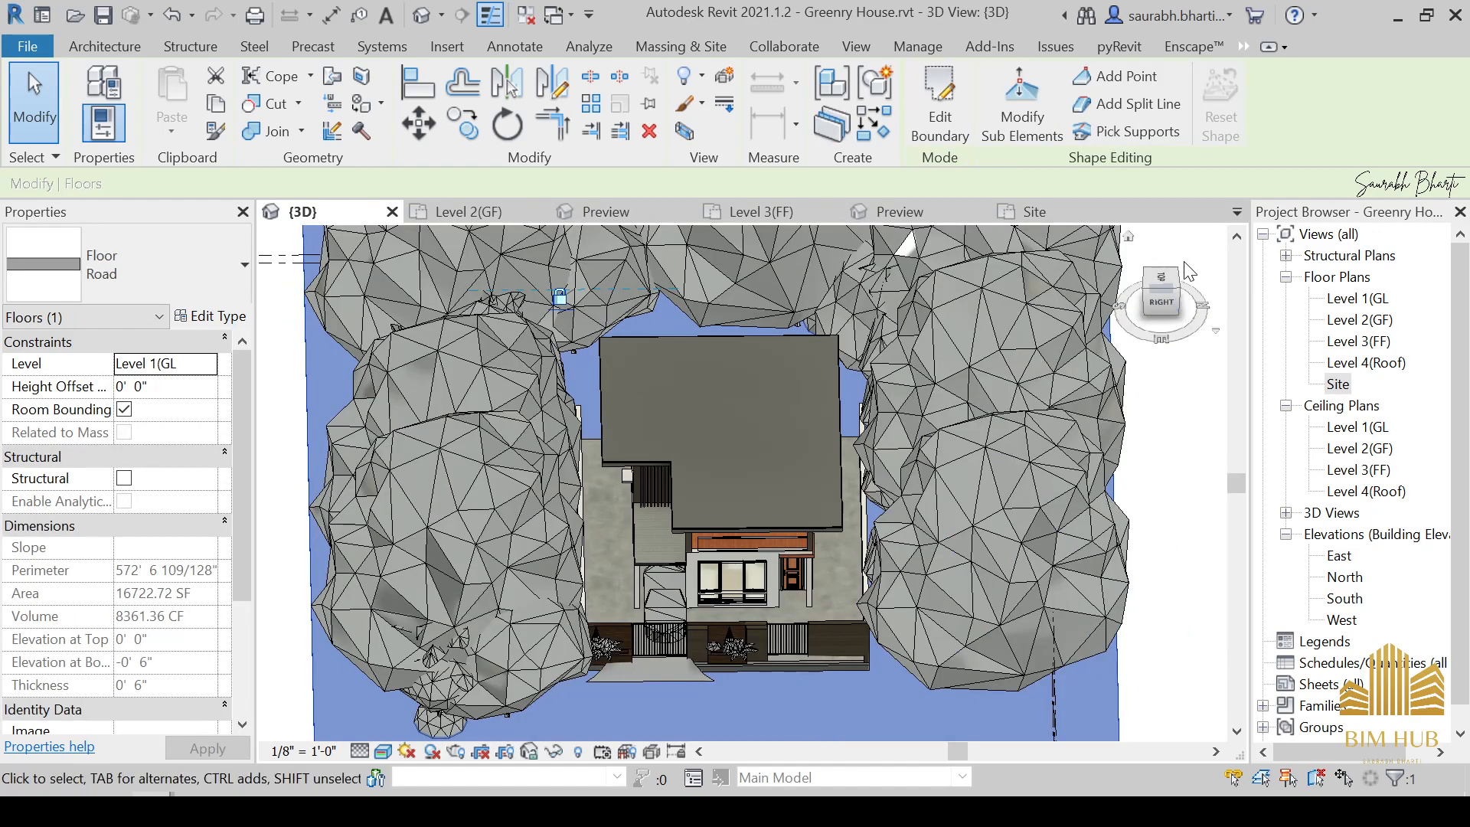
{"action": "left_click", "coordinate": [1161, 282]}
{"action": "scroll", "coordinate": [892, 285], "scroll_direction": "down", "scroll_amount": 4}
{"action": "left_click", "coordinate": [107, 47]}
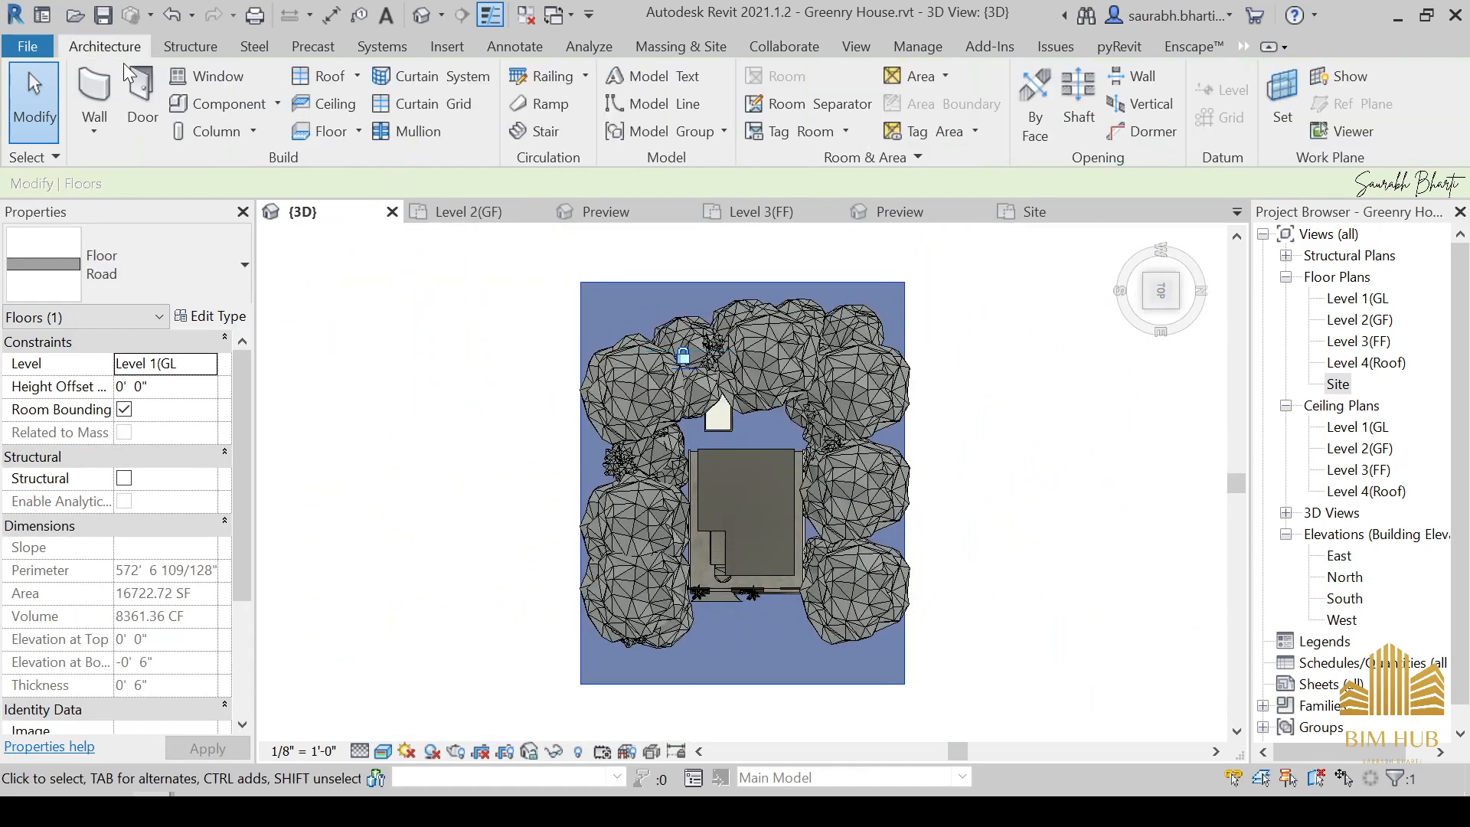
{"action": "left_click", "coordinate": [318, 131]}
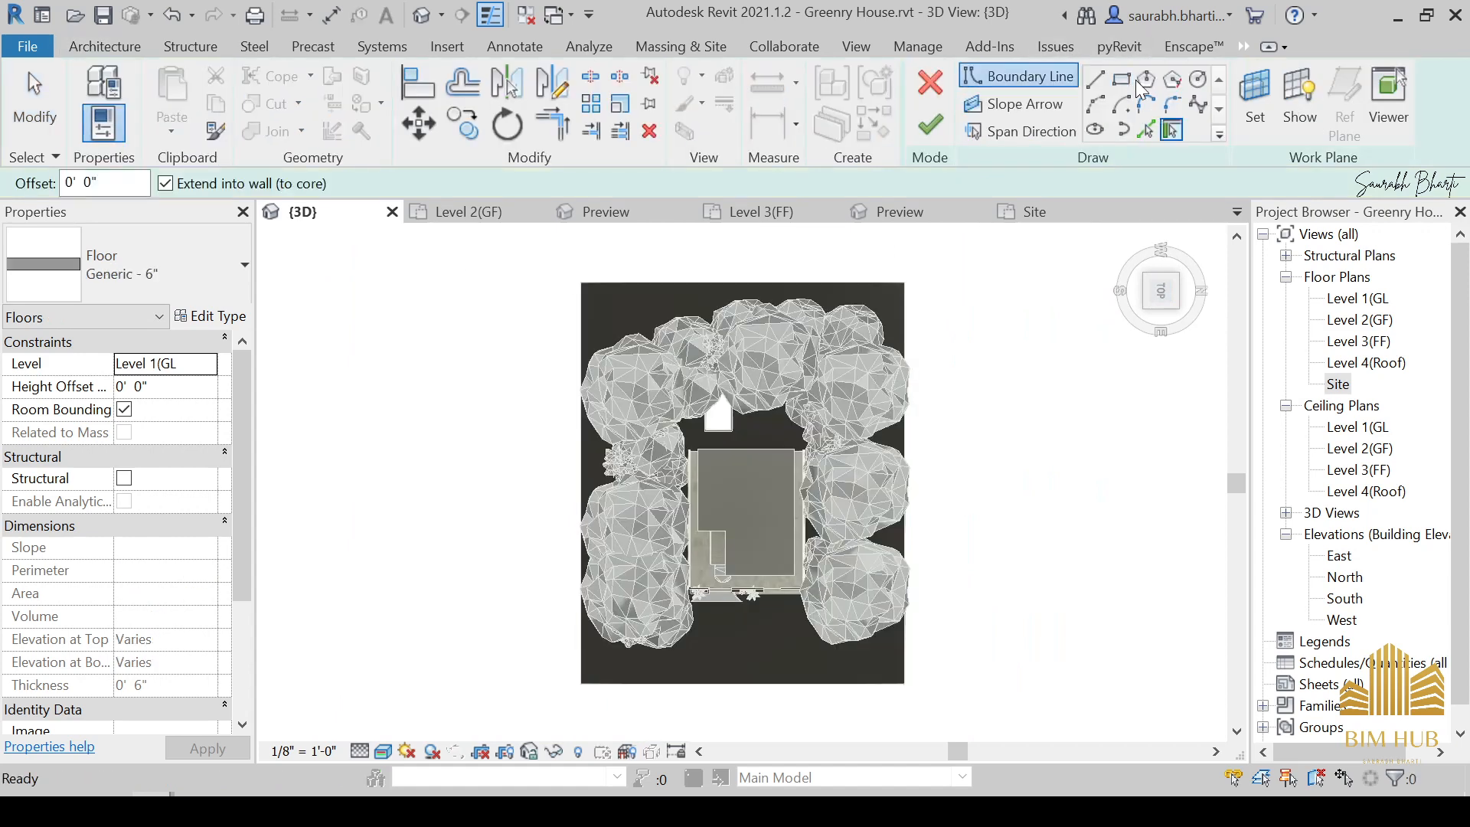
{"action": "scroll", "coordinate": [628, 681], "scroll_direction": "up", "scroll_amount": 5}
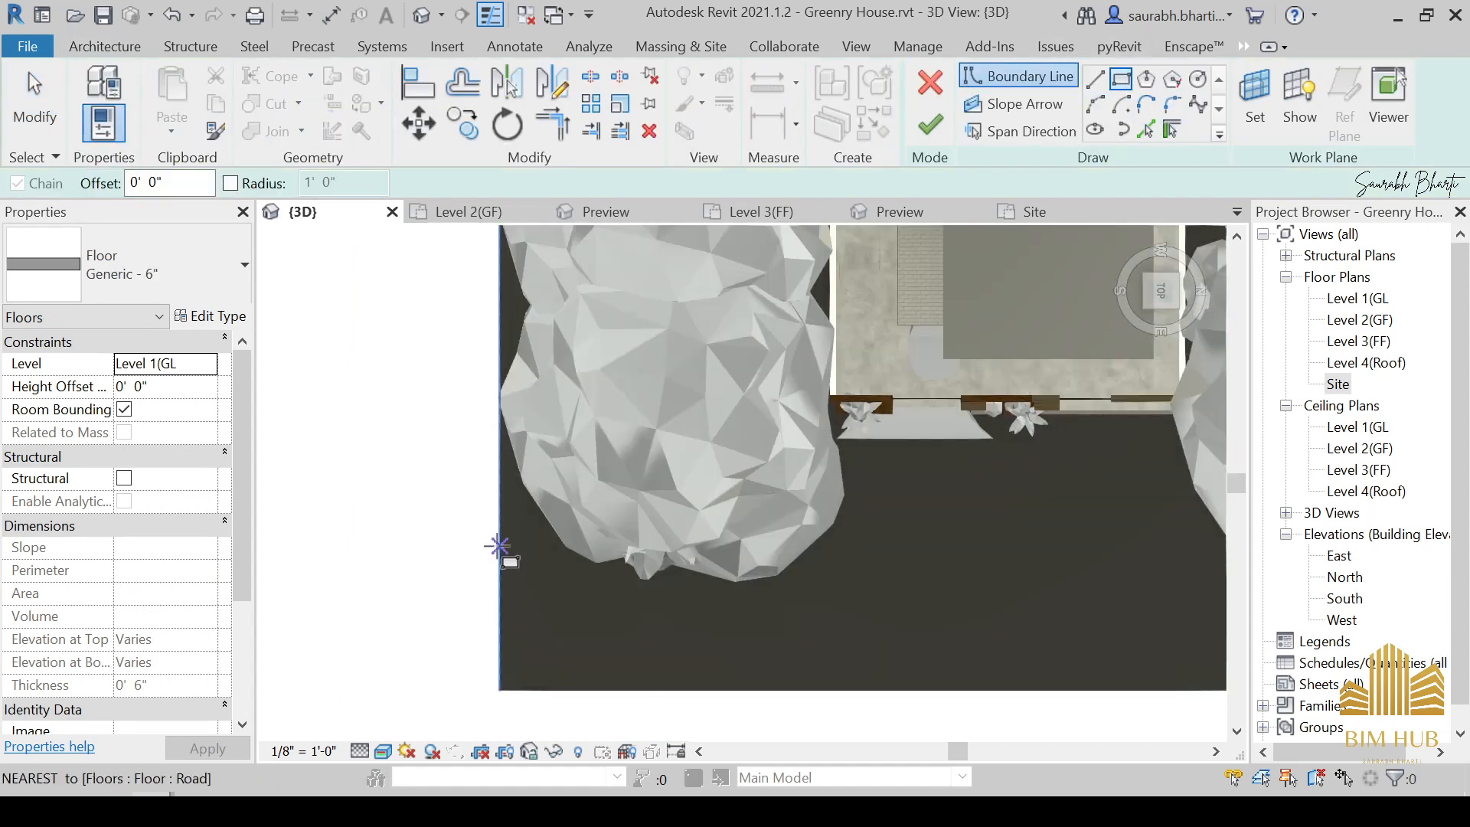
{"action": "left_click", "coordinate": [500, 546]}
{"action": "middle_click_drag", "start_coordinate": [1059, 692], "coordinate": [646, 693]}
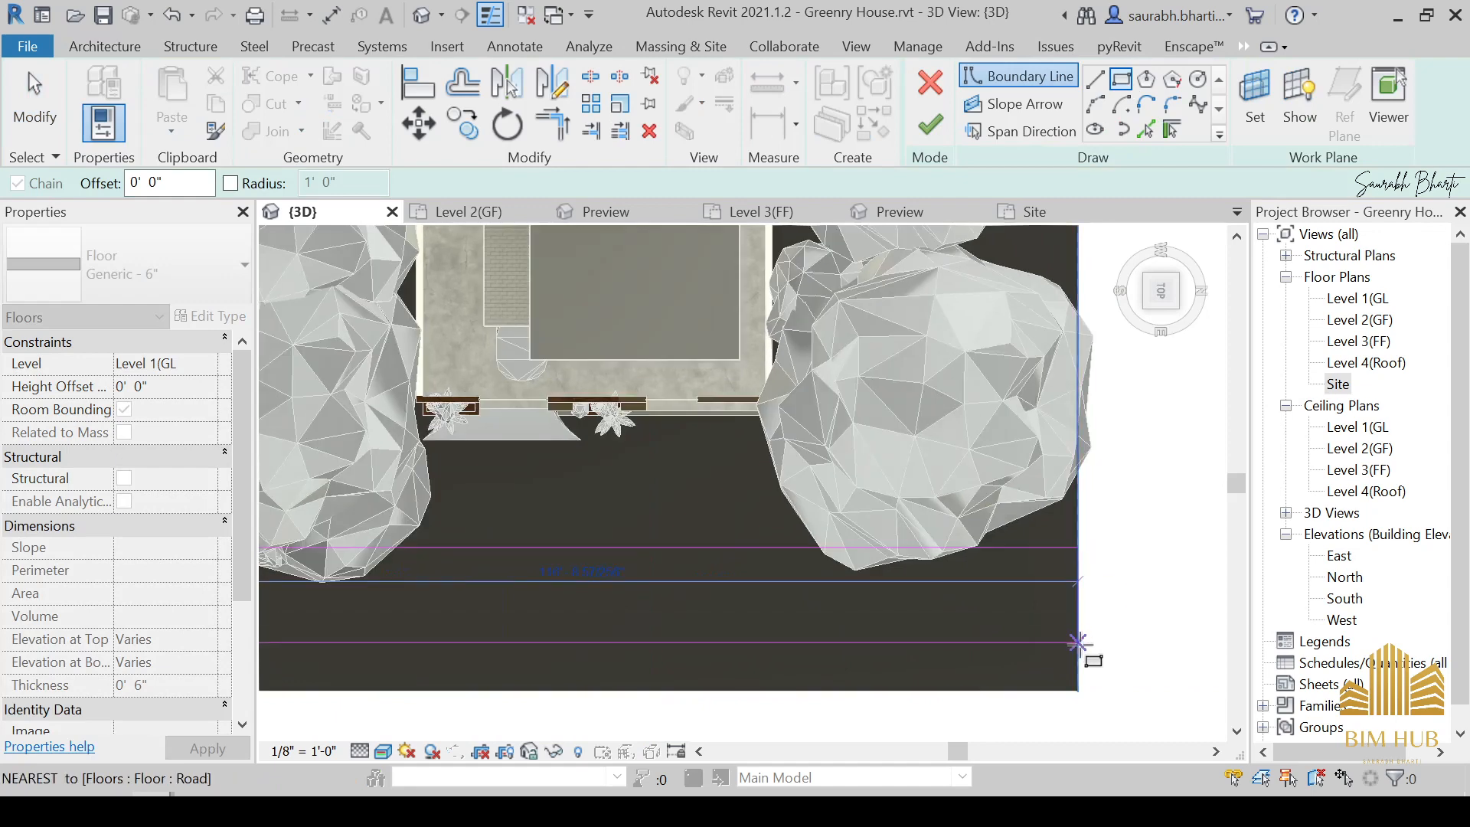
{"action": "left_click", "coordinate": [1075, 666]}
{"action": "key", "text": "Escape"}
{"action": "key", "text": "Escape"}
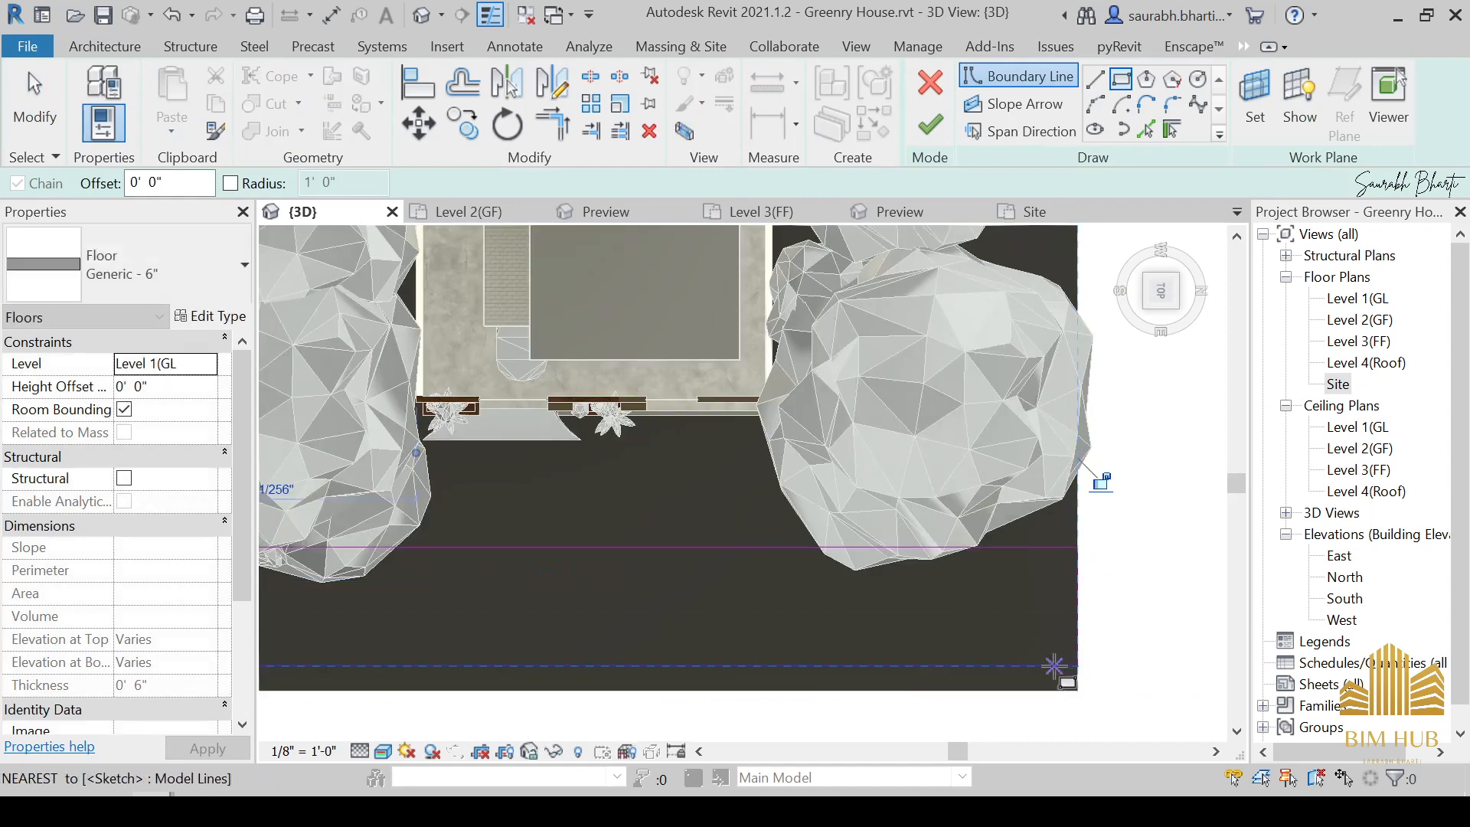
Set the strip floor's height offset to 0' 4" and finish its boundary sketch.
{"action": "scroll", "coordinate": [835, 628], "scroll_direction": "down", "scroll_amount": 3}
{"action": "scroll", "coordinate": [835, 630], "scroll_direction": "down", "scroll_amount": 1}
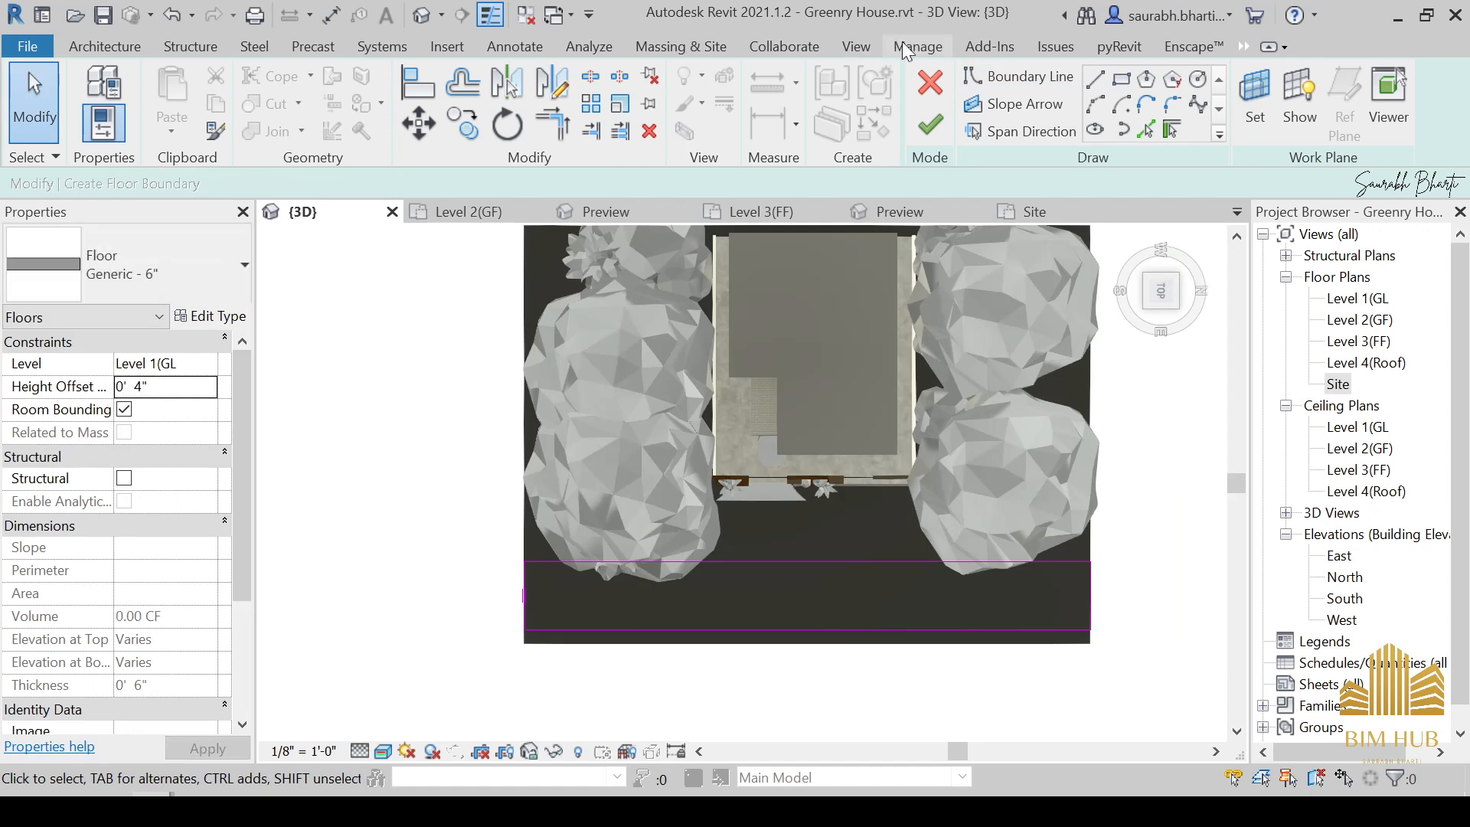
{"action": "left_click", "coordinate": [931, 127]}
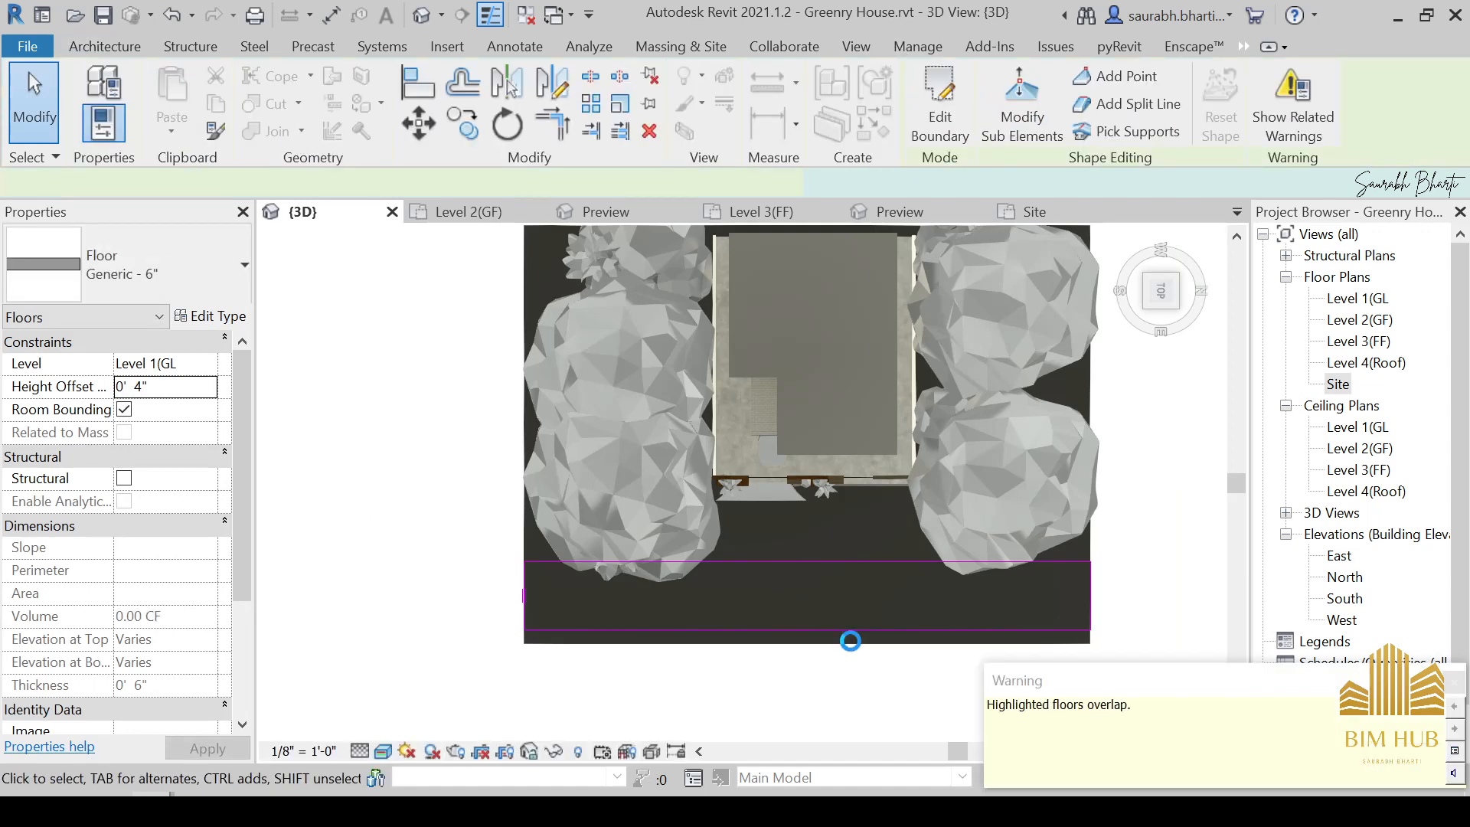
{"action": "middle_click_drag", "start_coordinate": [901, 621], "coordinate": [902, 398], "text": "shift"}
{"action": "left_click", "coordinate": [827, 649]}
{"action": "scroll", "coordinate": [822, 612], "scroll_direction": "up", "scroll_amount": 2}
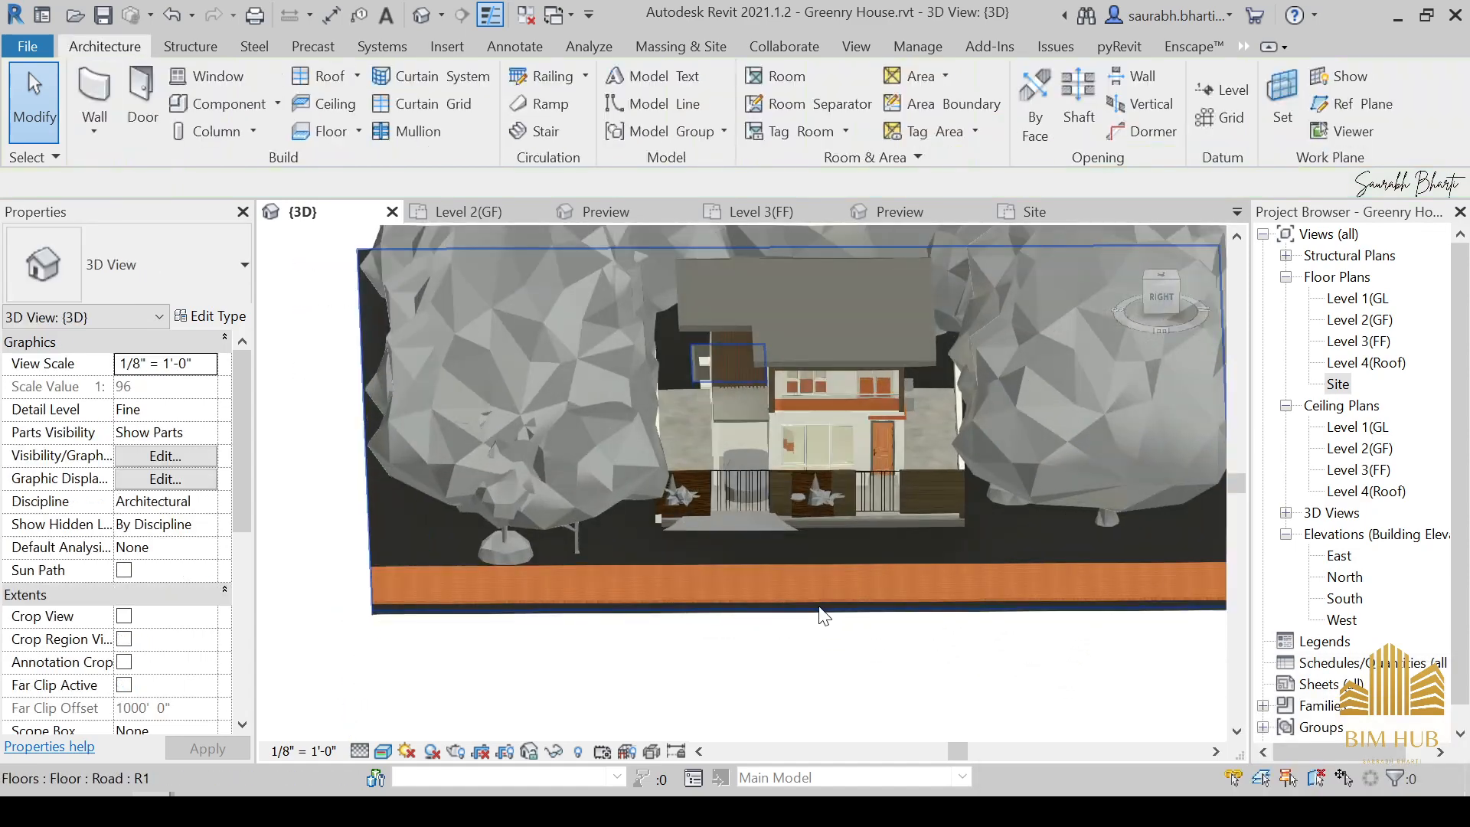
Change the structure layer material of the strip floor's type to Default Wall.
{"action": "middle_click_drag", "start_coordinate": [822, 611], "coordinate": [759, 590], "text": "shift"}
{"action": "left_click", "coordinate": [761, 595]}
{"action": "scroll", "coordinate": [761, 595], "scroll_direction": "up", "scroll_amount": 2}
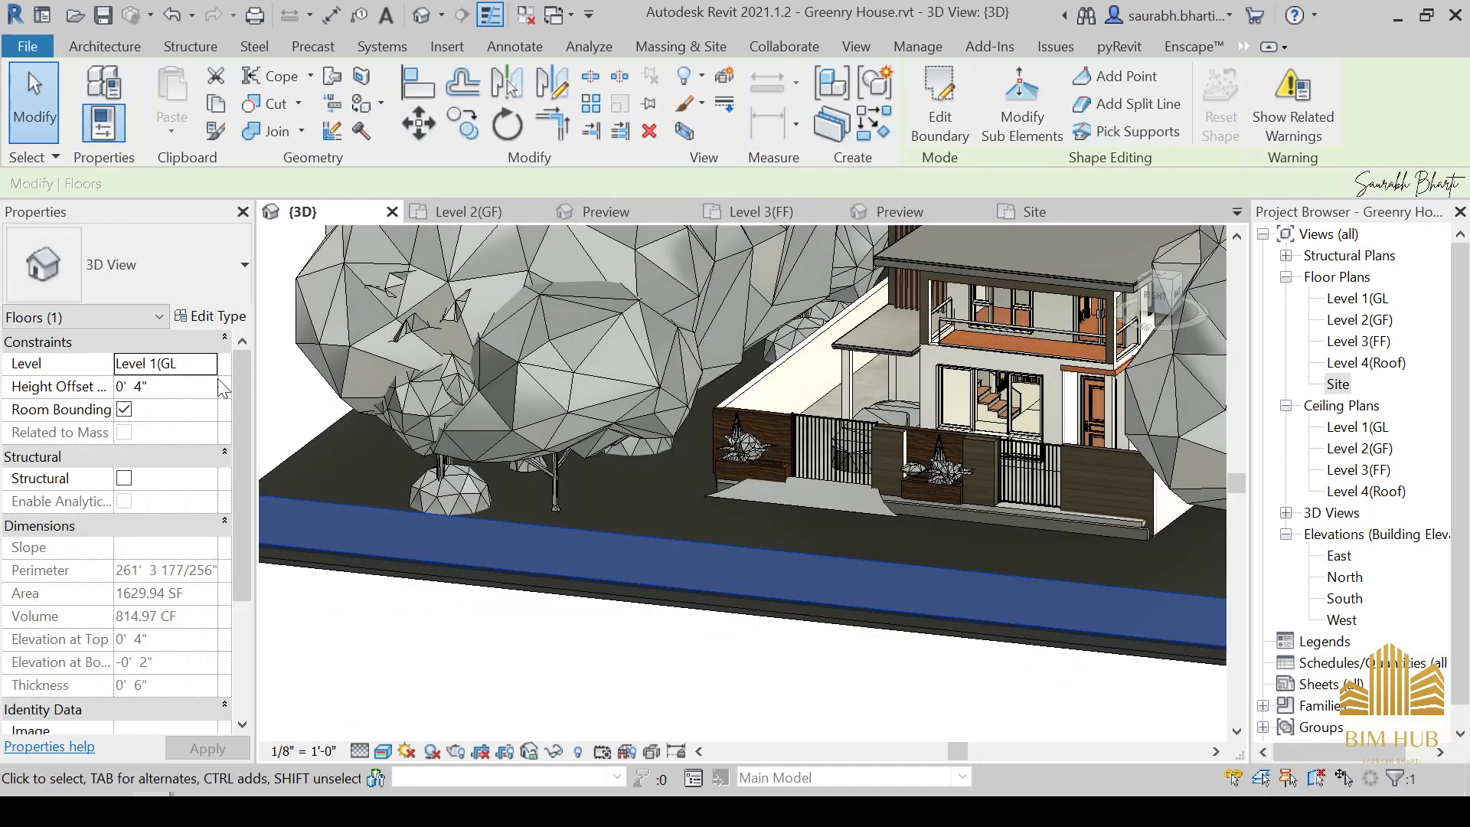
{"action": "left_click", "coordinate": [226, 316]}
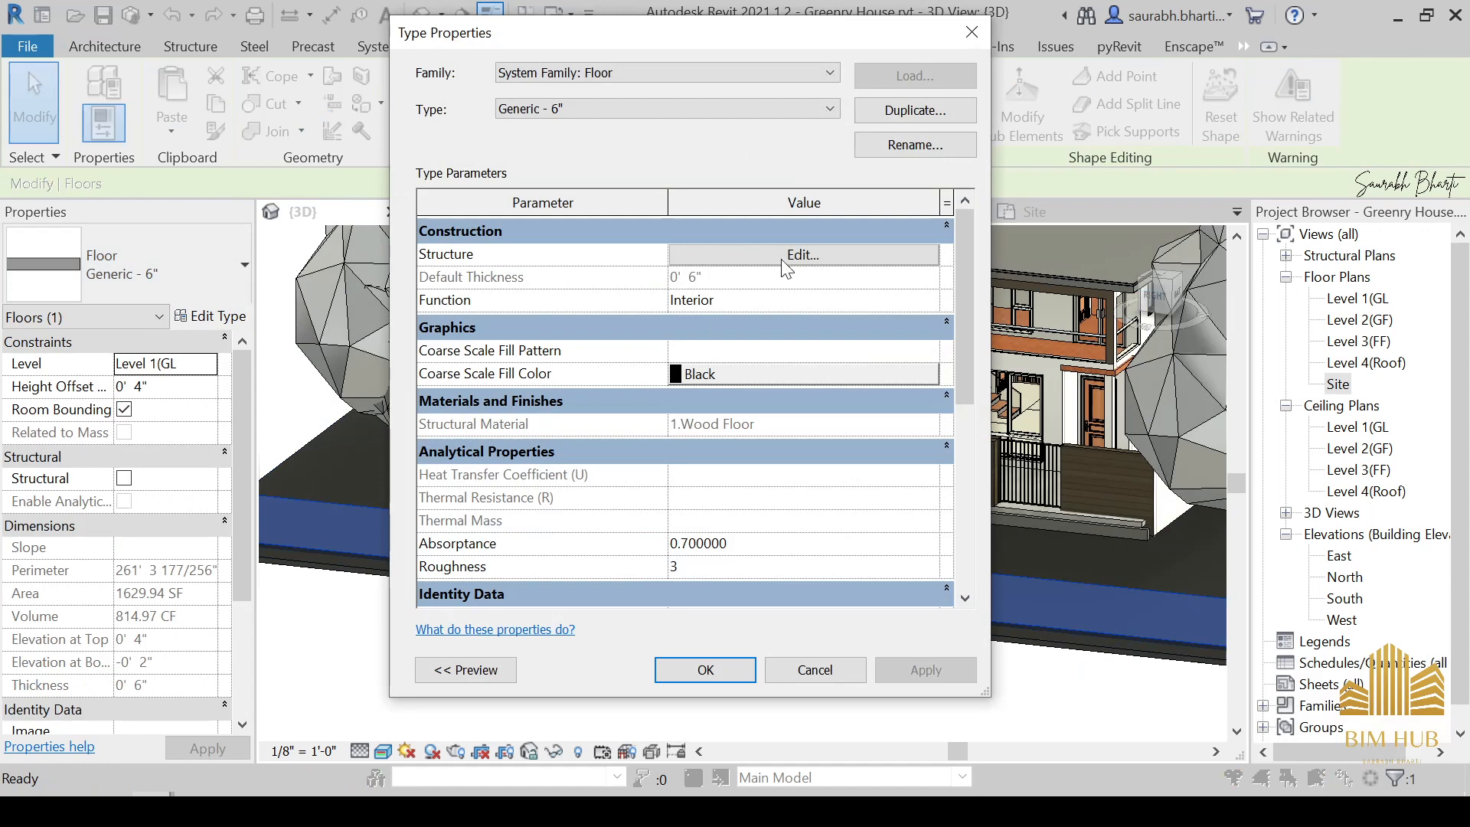
{"action": "left_click", "coordinate": [784, 255]}
{"action": "left_click", "coordinate": [648, 269]}
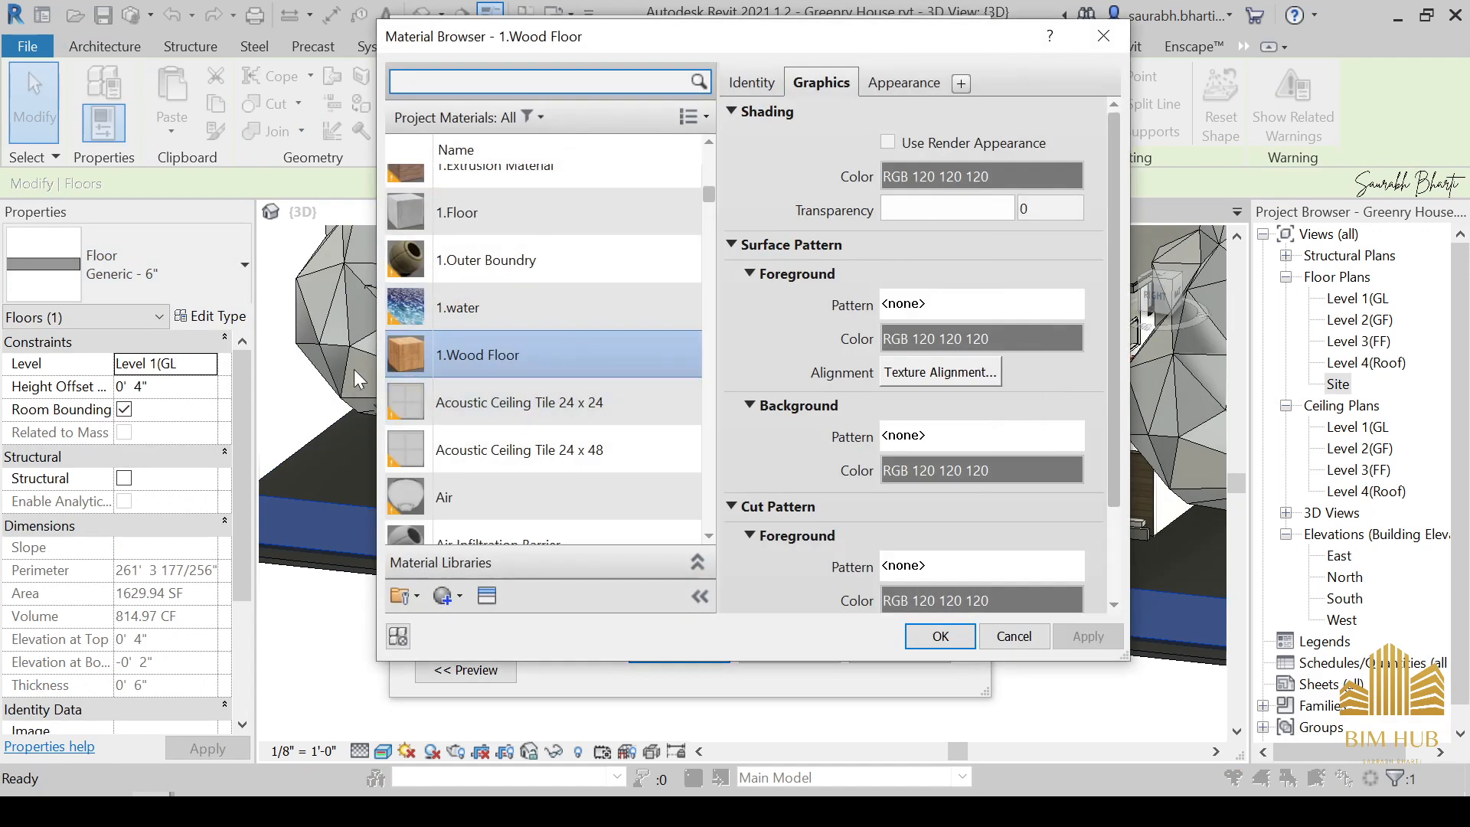
{"action": "scroll", "coordinate": [506, 509], "scroll_direction": "down", "scroll_amount": 3}
{"action": "scroll", "coordinate": [505, 509], "scroll_direction": "up", "scroll_amount": 1}
{"action": "scroll", "coordinate": [531, 375], "scroll_direction": "down", "scroll_amount": 8}
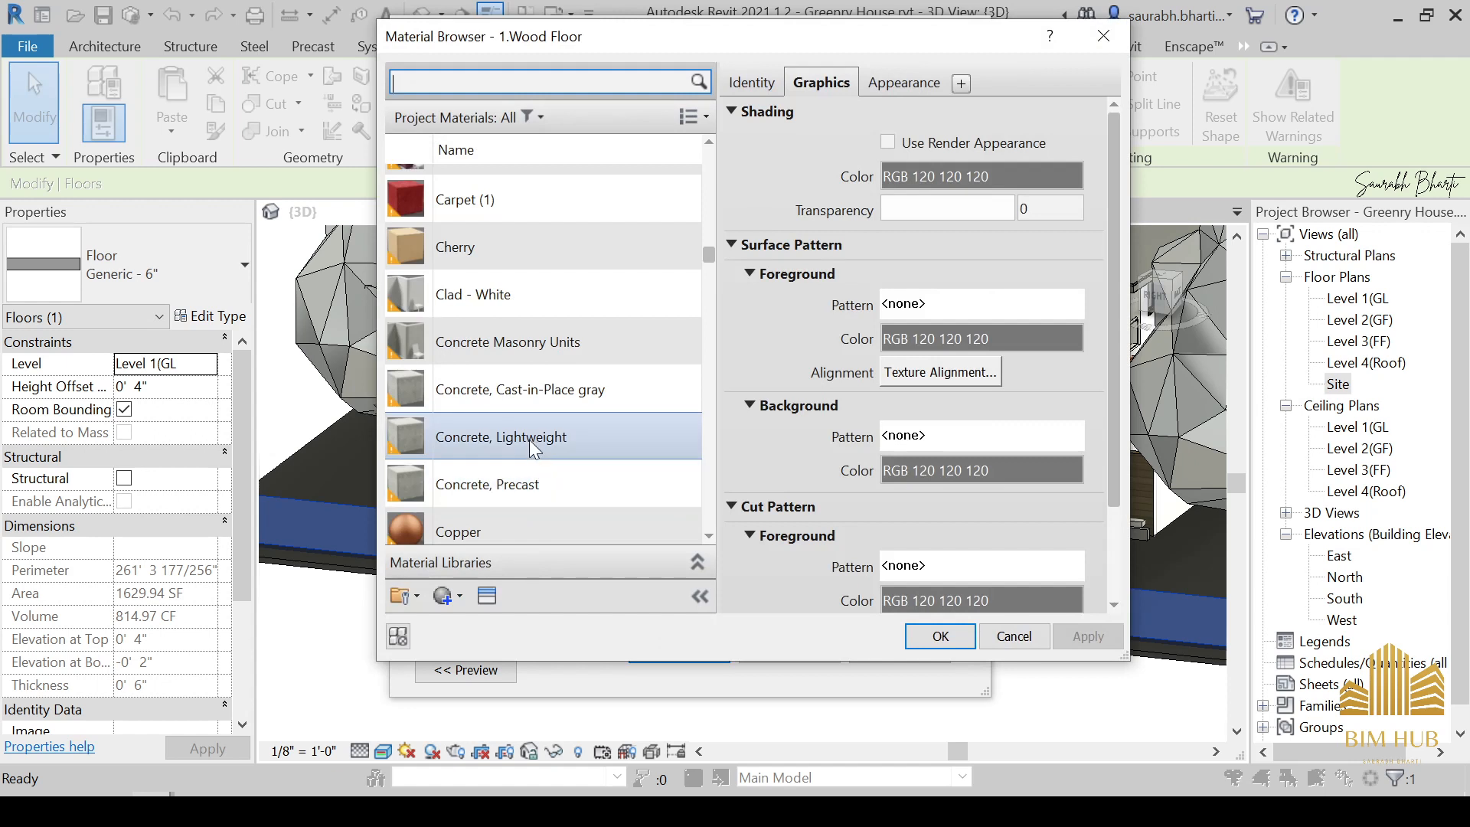
{"action": "scroll", "coordinate": [536, 480], "scroll_direction": "down", "scroll_amount": 3}
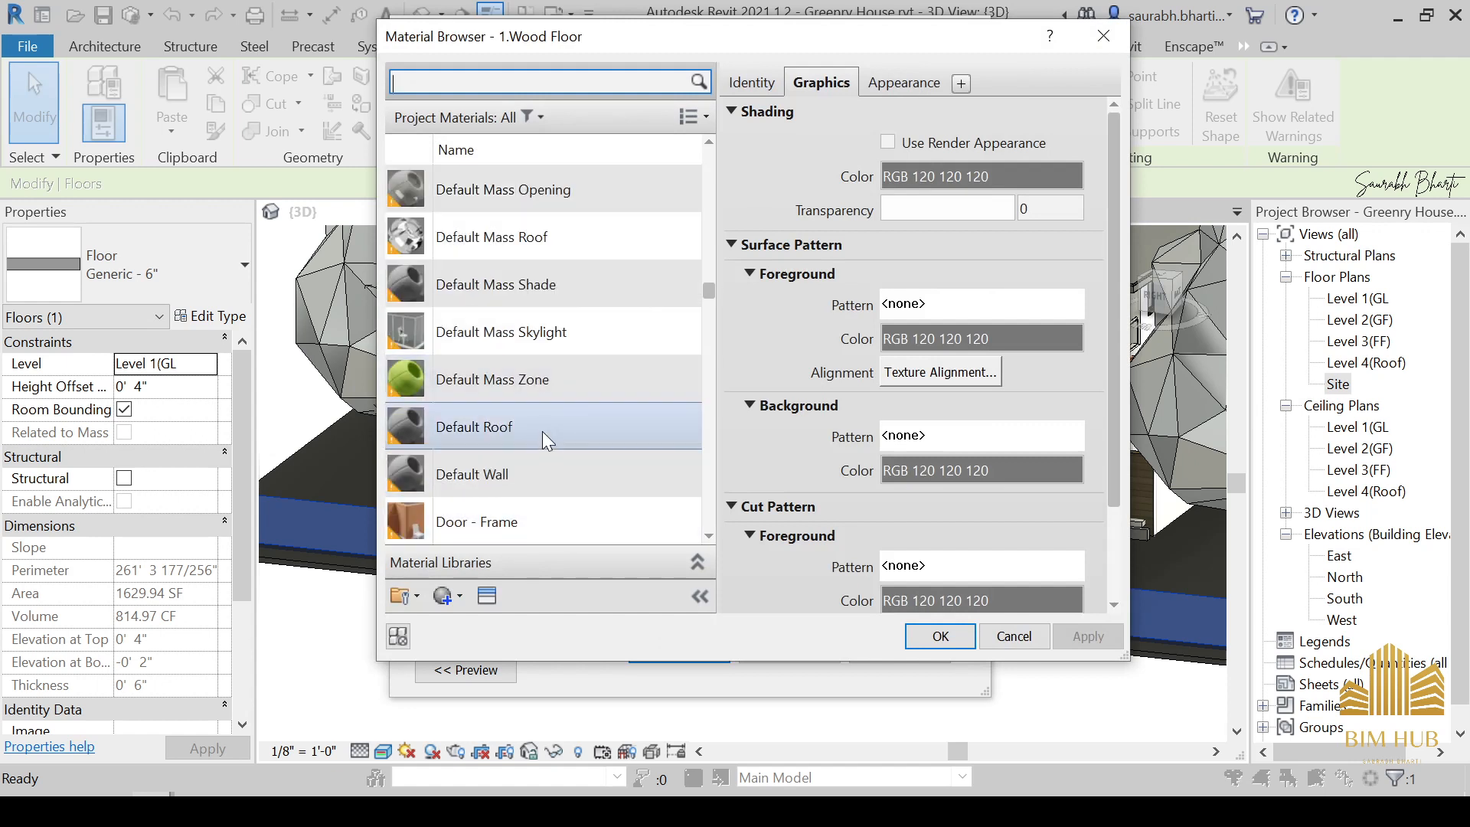
{"action": "left_click", "coordinate": [483, 379]}
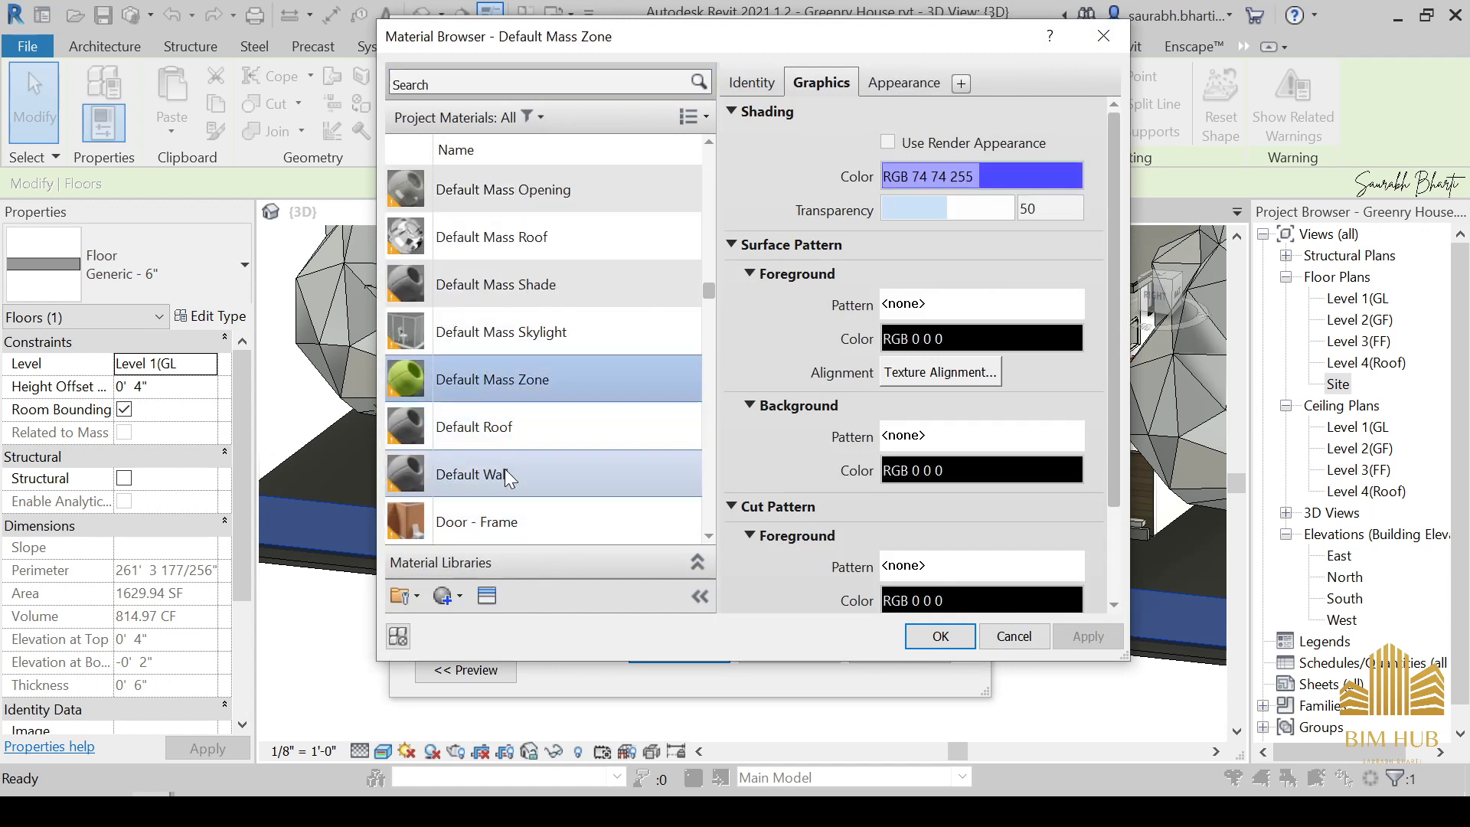
{"action": "left_click", "coordinate": [523, 476]}
{"action": "scroll", "coordinate": [526, 474], "scroll_direction": "down", "scroll_amount": 5}
{"action": "scroll", "coordinate": [536, 513], "scroll_direction": "down", "scroll_amount": 5}
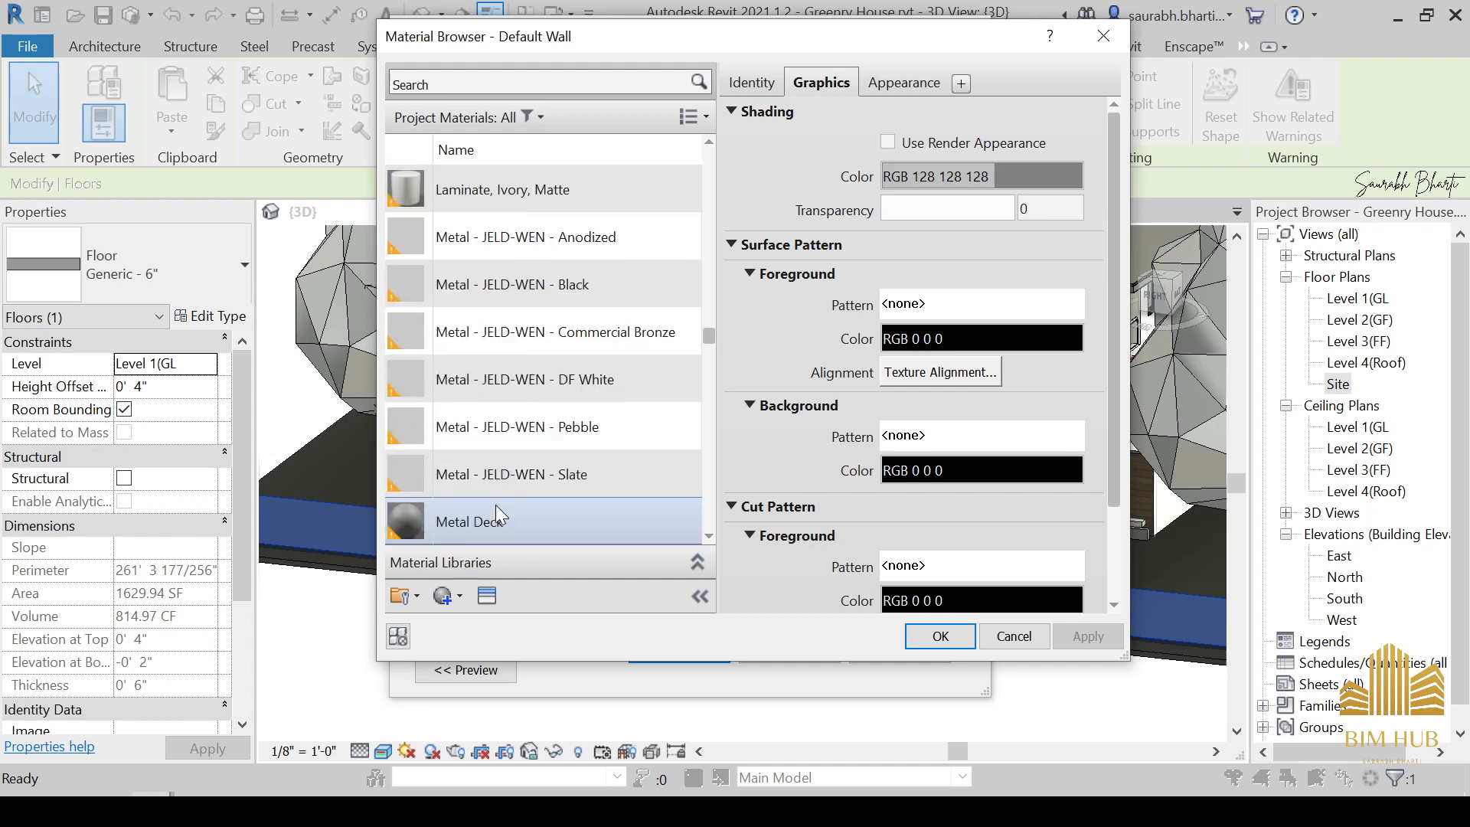
{"action": "left_click", "coordinate": [921, 636]}
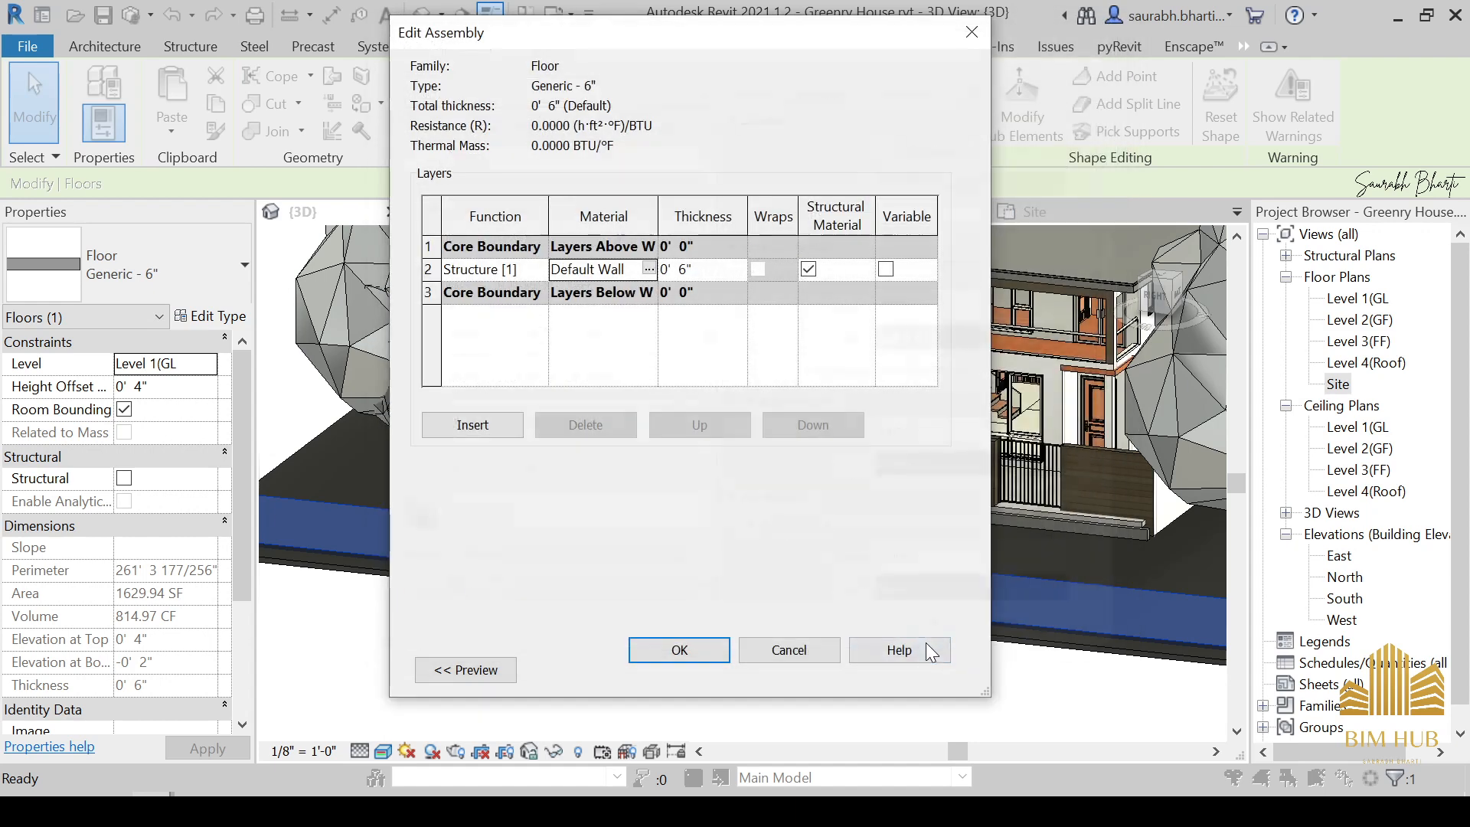
{"action": "left_click", "coordinate": [923, 653]}
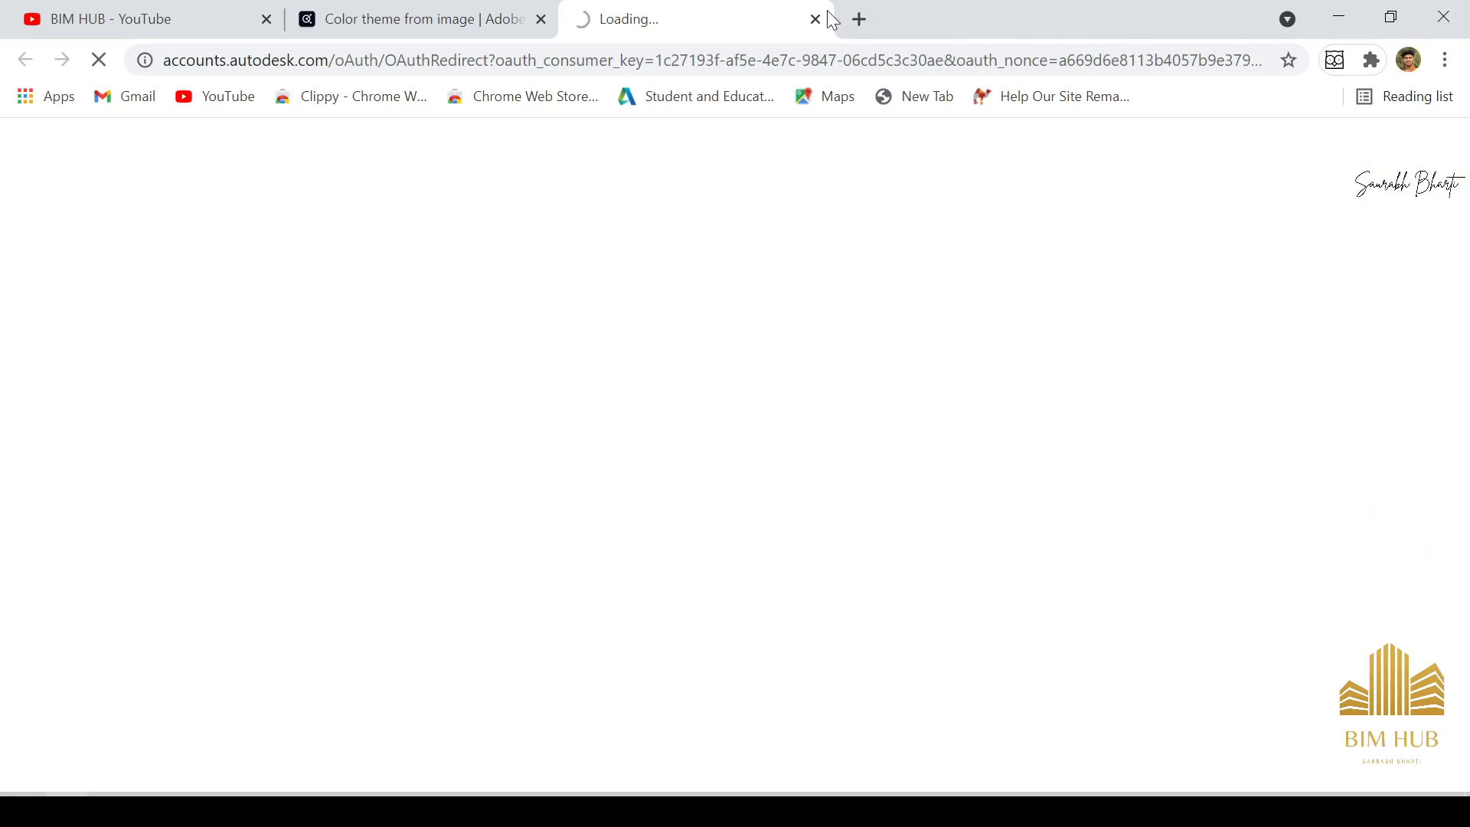
{"action": "left_click", "coordinate": [815, 19]}
{"action": "left_click", "coordinate": [1338, 17]}
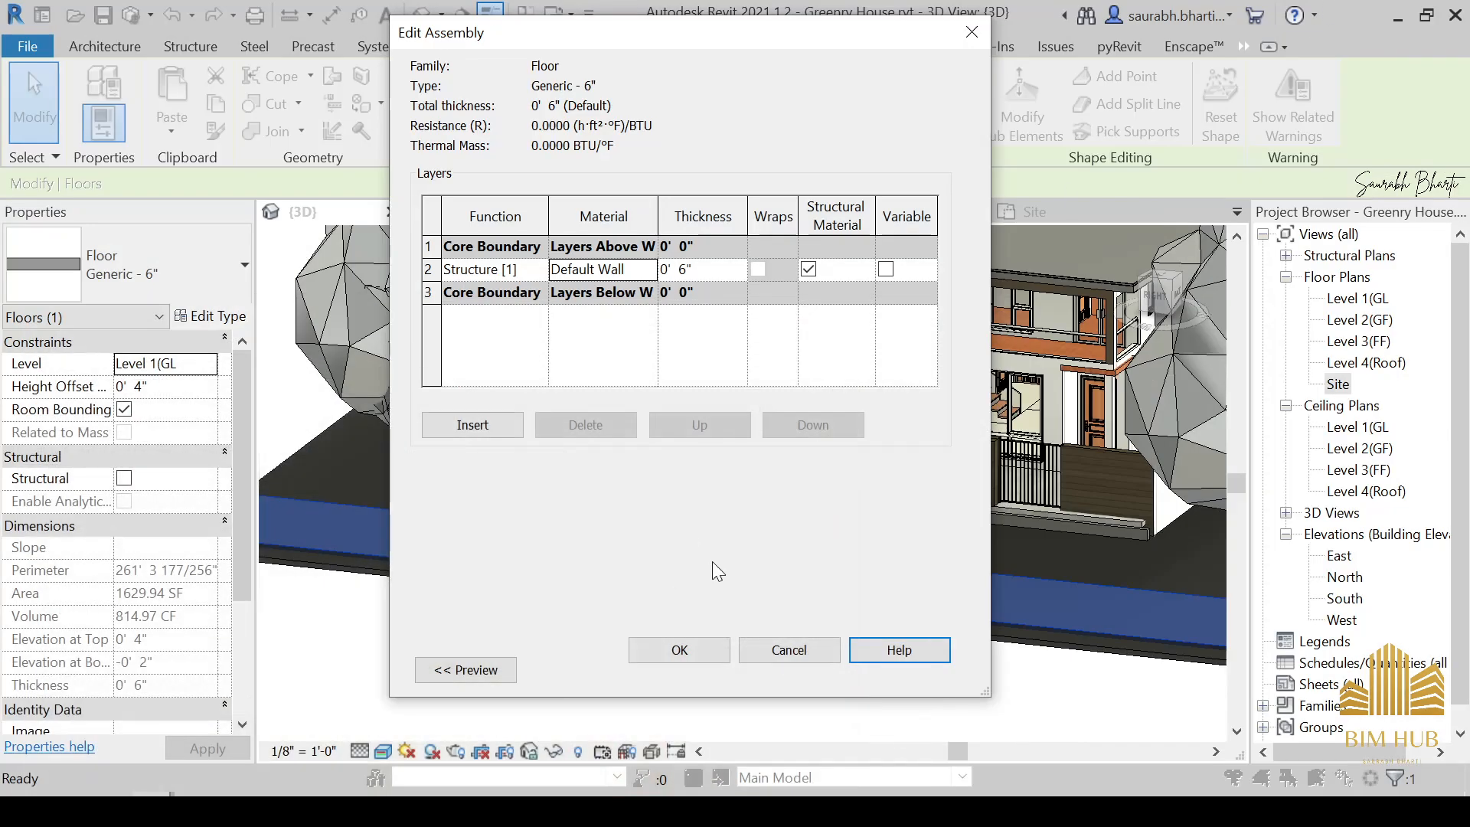
Apply the edited layer structure to the strip floor's type and deselect the floor.
{"action": "left_click", "coordinate": [728, 650]}
{"action": "left_click", "coordinate": [682, 666]}
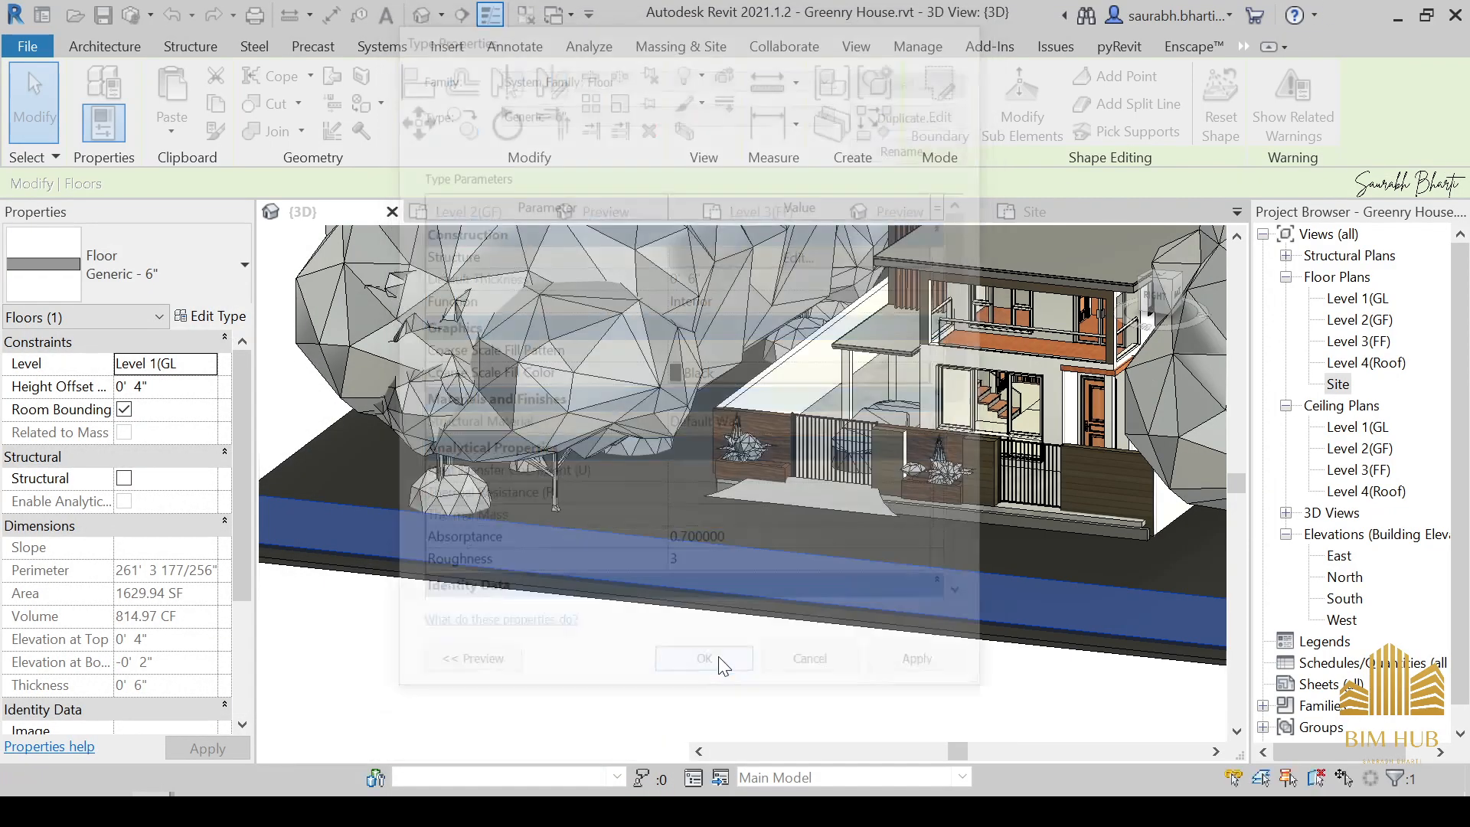
{"action": "left_click", "coordinate": [634, 675]}
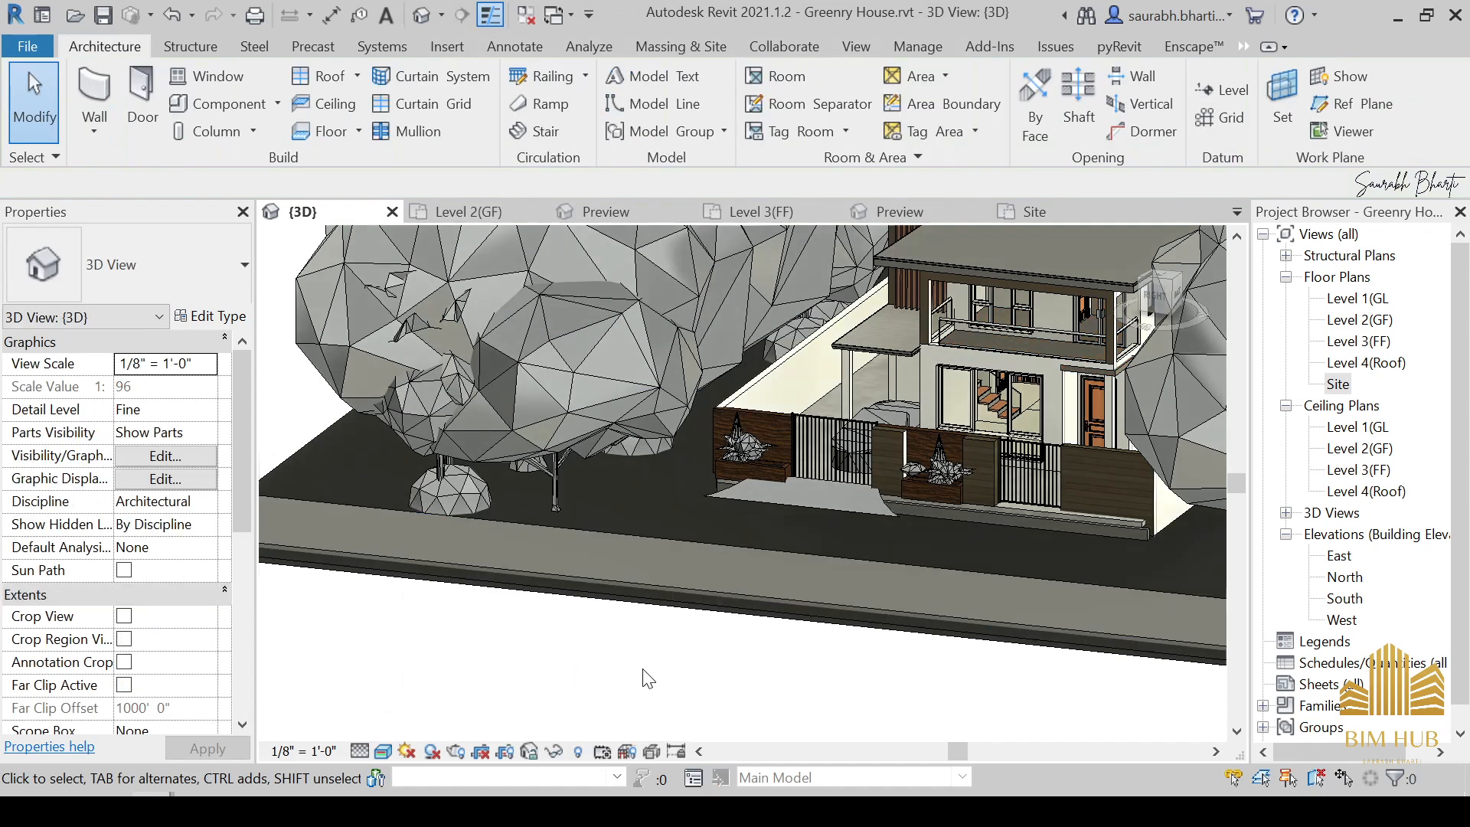
Move the strip floor toward the house, up to the outer edge of the driveway ramp.
{"action": "middle_click_drag", "start_coordinate": [714, 655], "coordinate": [735, 568], "text": "shift"}
{"action": "scroll", "coordinate": [758, 523], "scroll_direction": "up", "scroll_amount": 4}
{"action": "scroll", "coordinate": [758, 522], "scroll_direction": "down", "scroll_amount": 2}
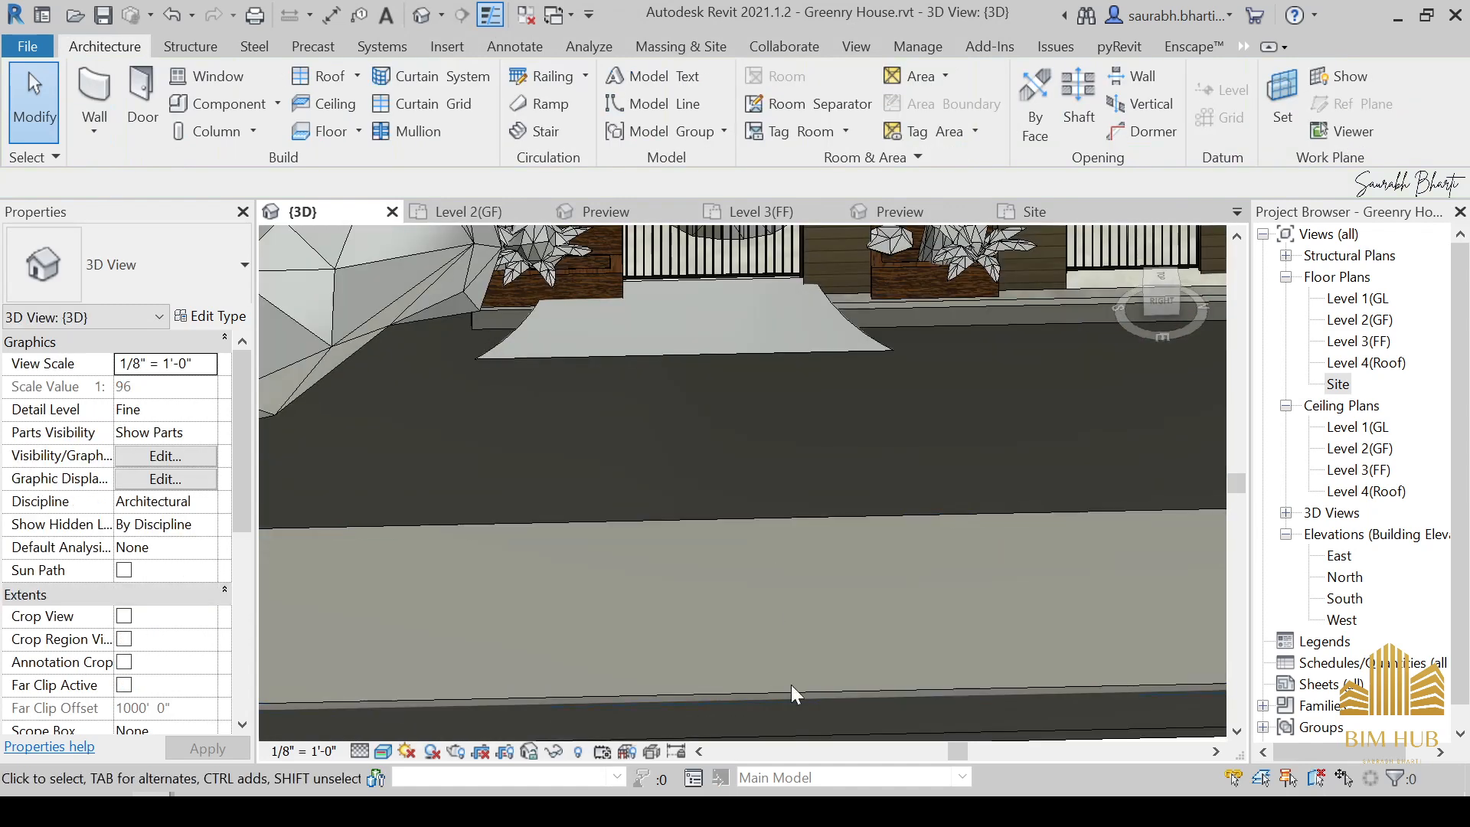
{"action": "middle_click_drag", "start_coordinate": [791, 689], "coordinate": [828, 624], "text": "shift"}
{"action": "scroll", "coordinate": [816, 628], "scroll_direction": "down", "scroll_amount": 4}
{"action": "left_click", "coordinate": [818, 622]}
{"action": "key", "text": "Escape"}
{"action": "left_click", "coordinate": [1165, 280]}
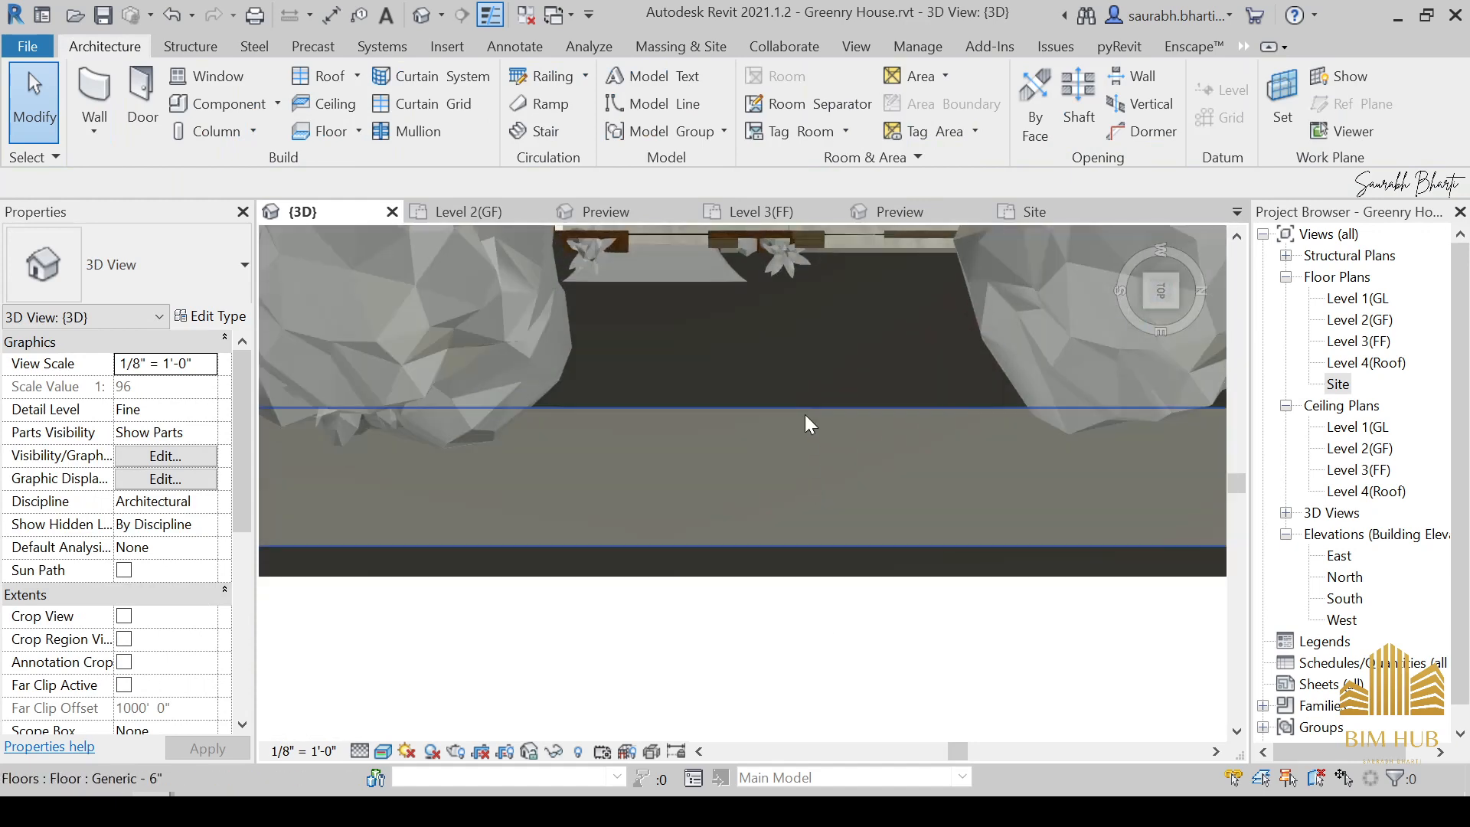
{"action": "left_click", "coordinate": [805, 425]}
{"action": "key", "text": "Escape"}
{"action": "left_click", "coordinate": [793, 446]}
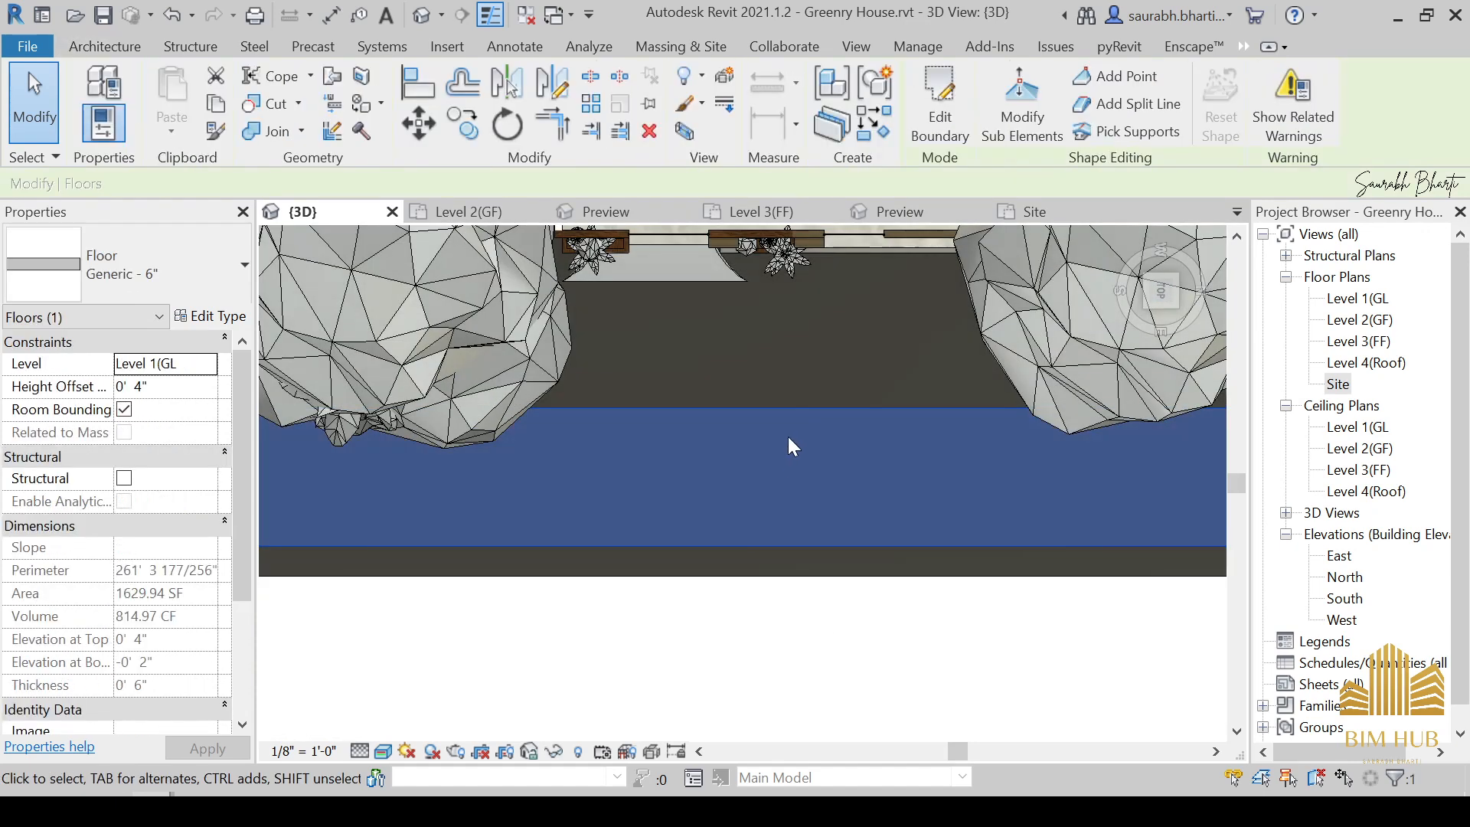
{"action": "left_click_drag", "start_coordinate": [787, 413], "coordinate": [796, 288]}
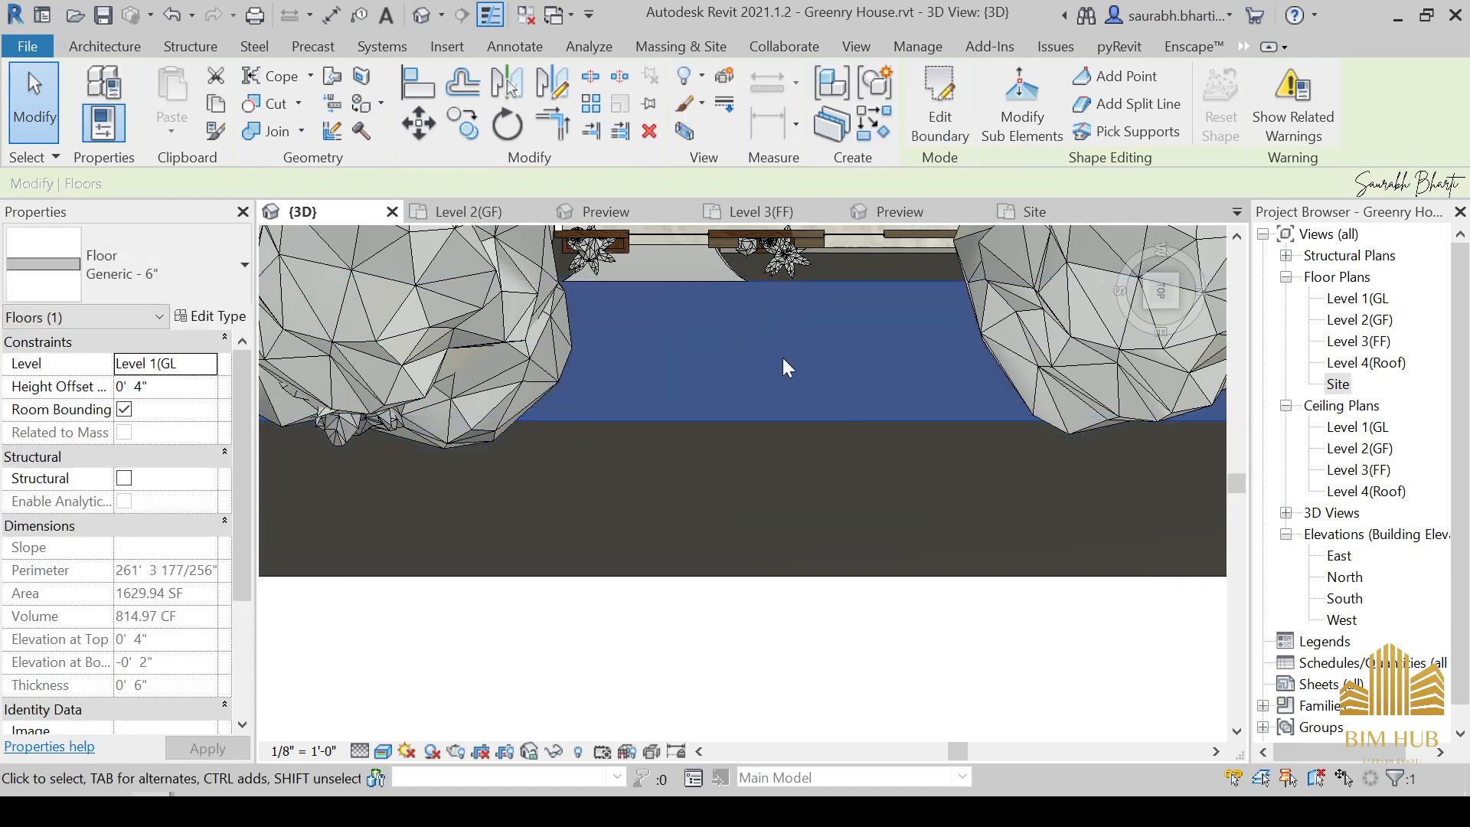
{"action": "key", "text": "Escape"}
Nudge the Chestnut tree beside the front corner of the site slightly sideways.
{"action": "middle_click_drag", "start_coordinate": [830, 613], "coordinate": [767, 460], "text": "shift"}
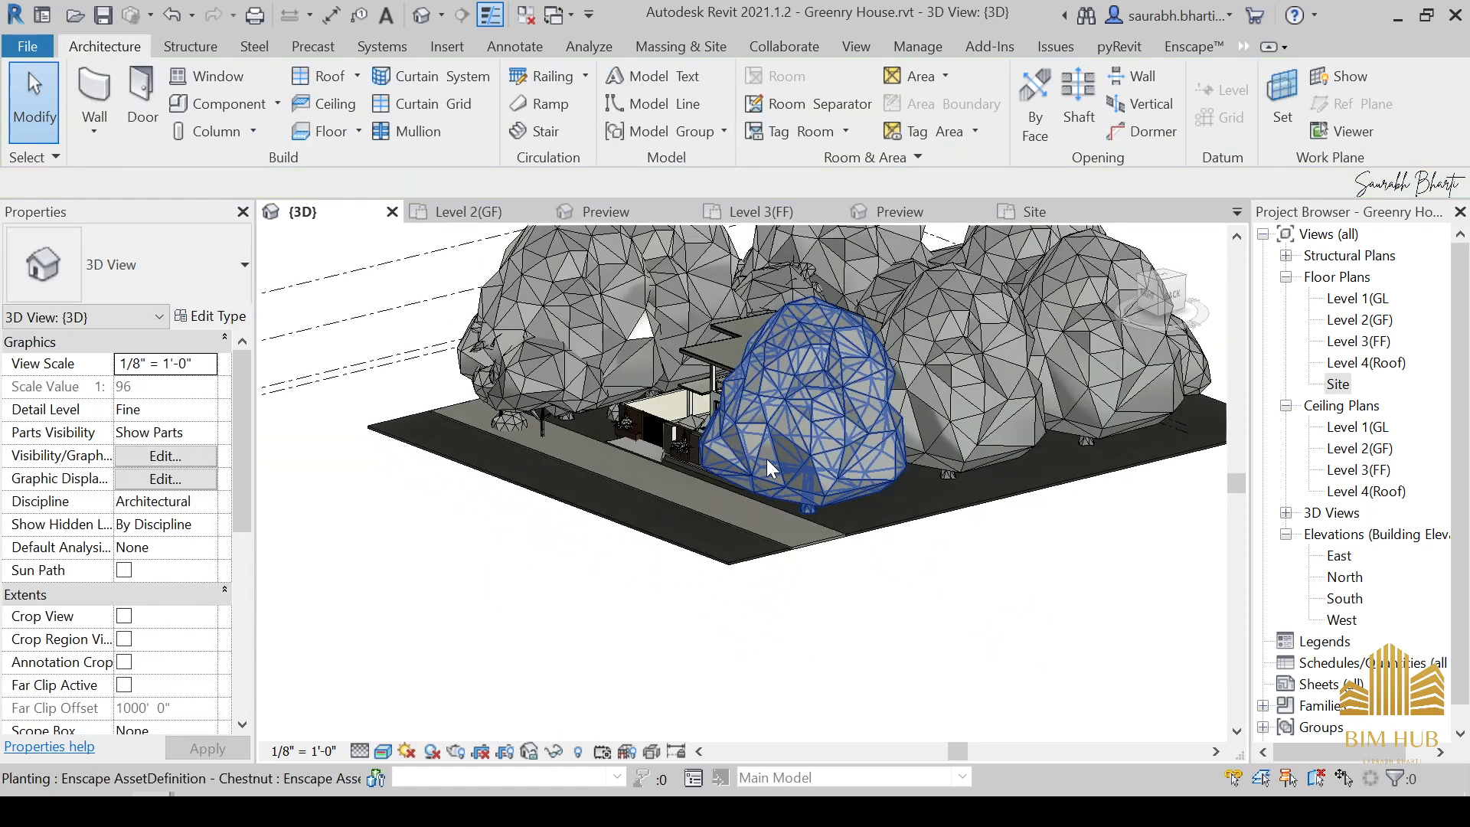
{"action": "left_click", "coordinate": [767, 458]}
{"action": "key", "text": "Right"}
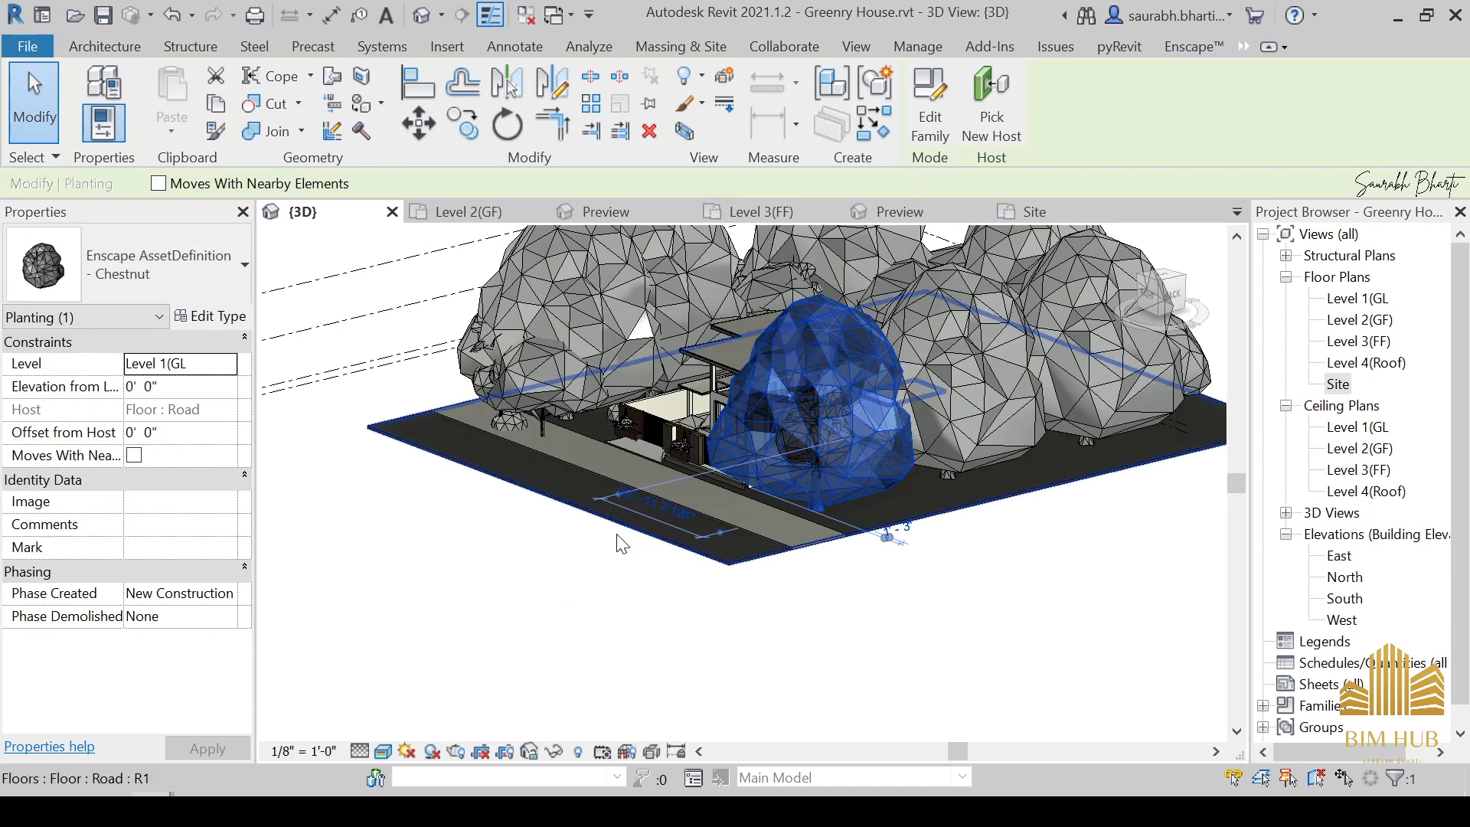
{"action": "key", "text": "Escape"}
Start the Enscape live rendering of the {3D} view.
{"action": "middle_click_drag", "start_coordinate": [622, 543], "coordinate": [667, 615], "text": "shift"}
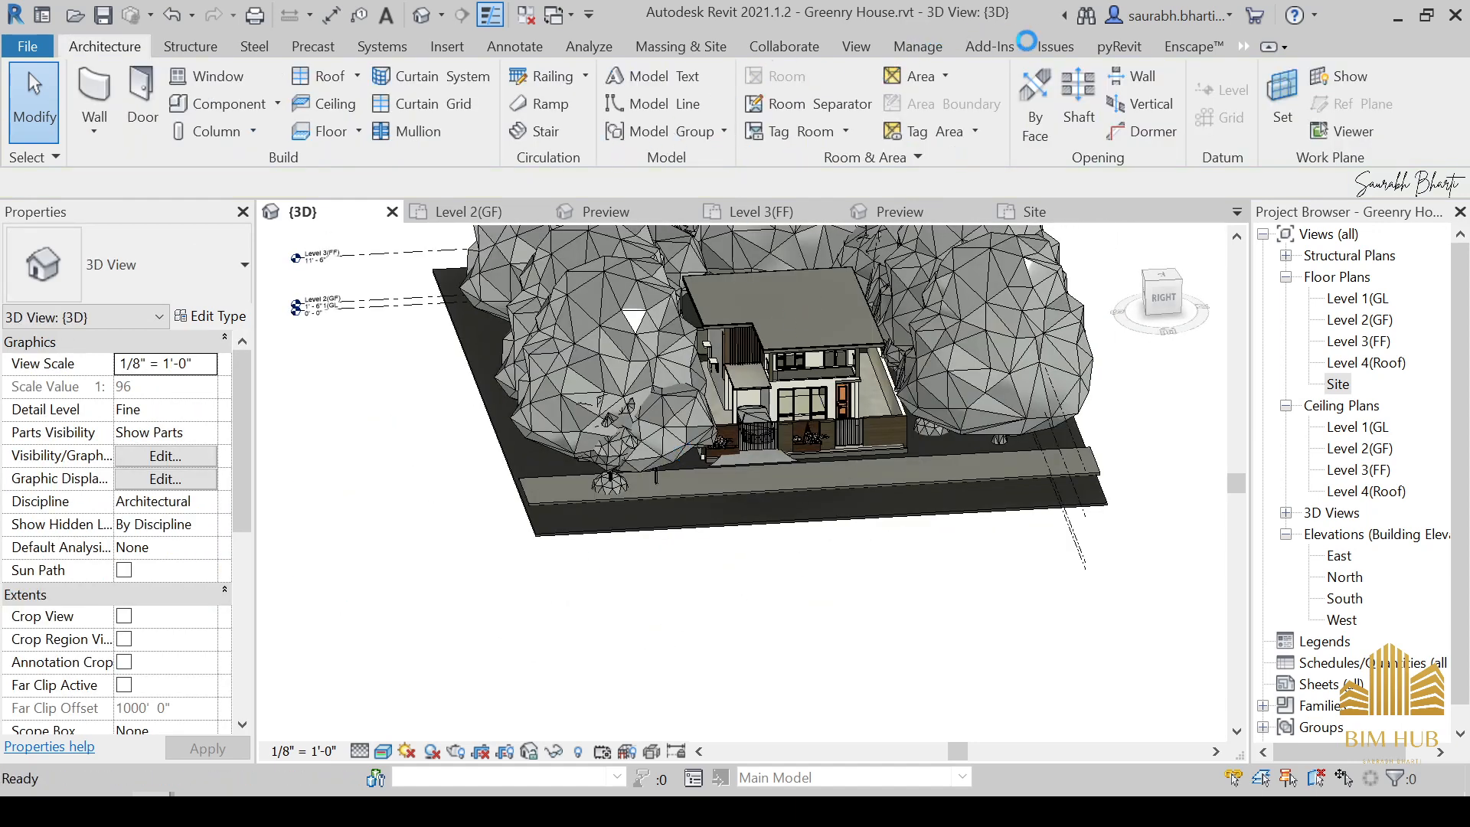
{"action": "left_click", "coordinate": [1188, 48]}
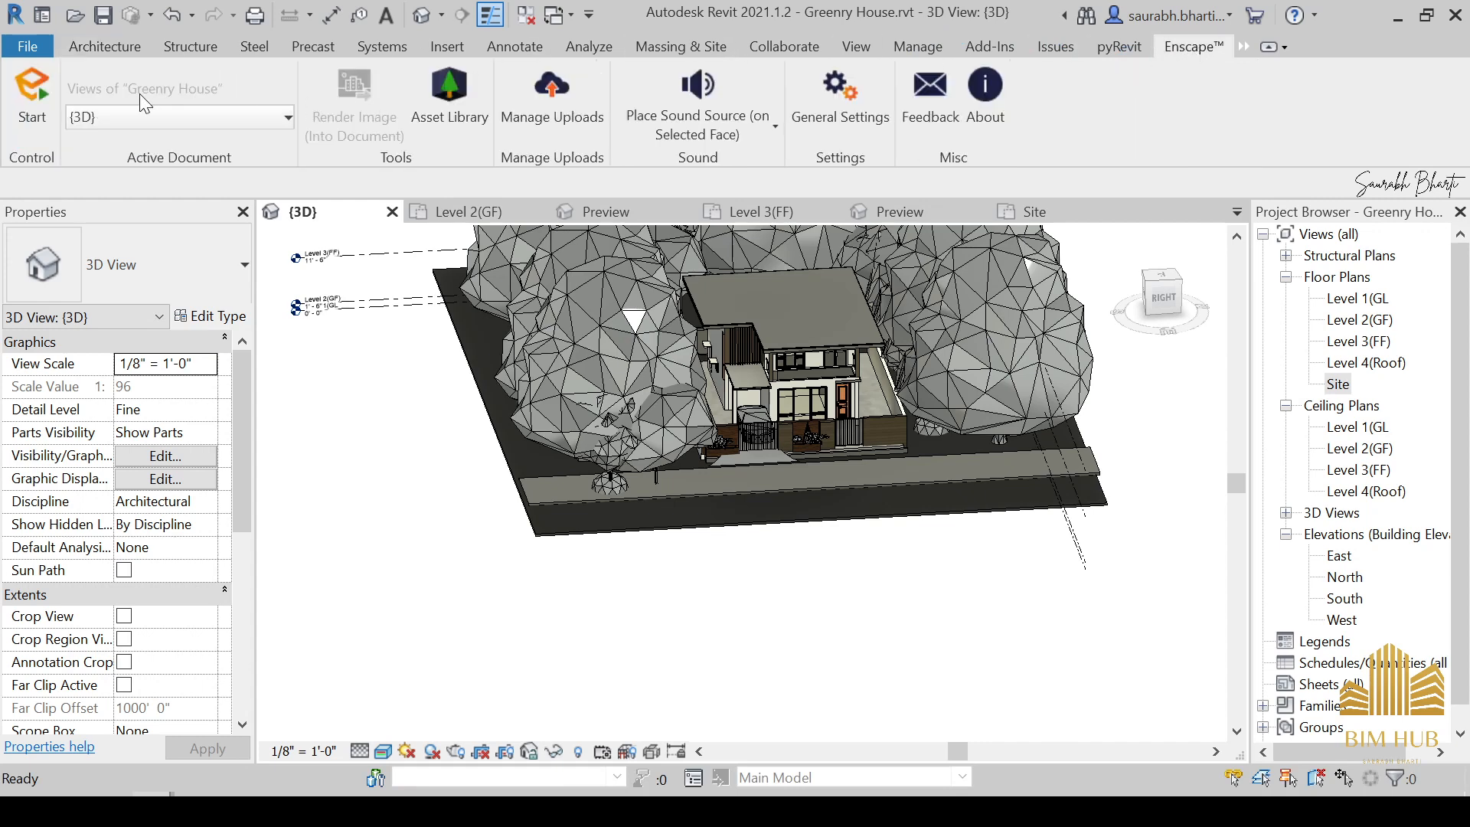
{"action": "left_click", "coordinate": [40, 90]}
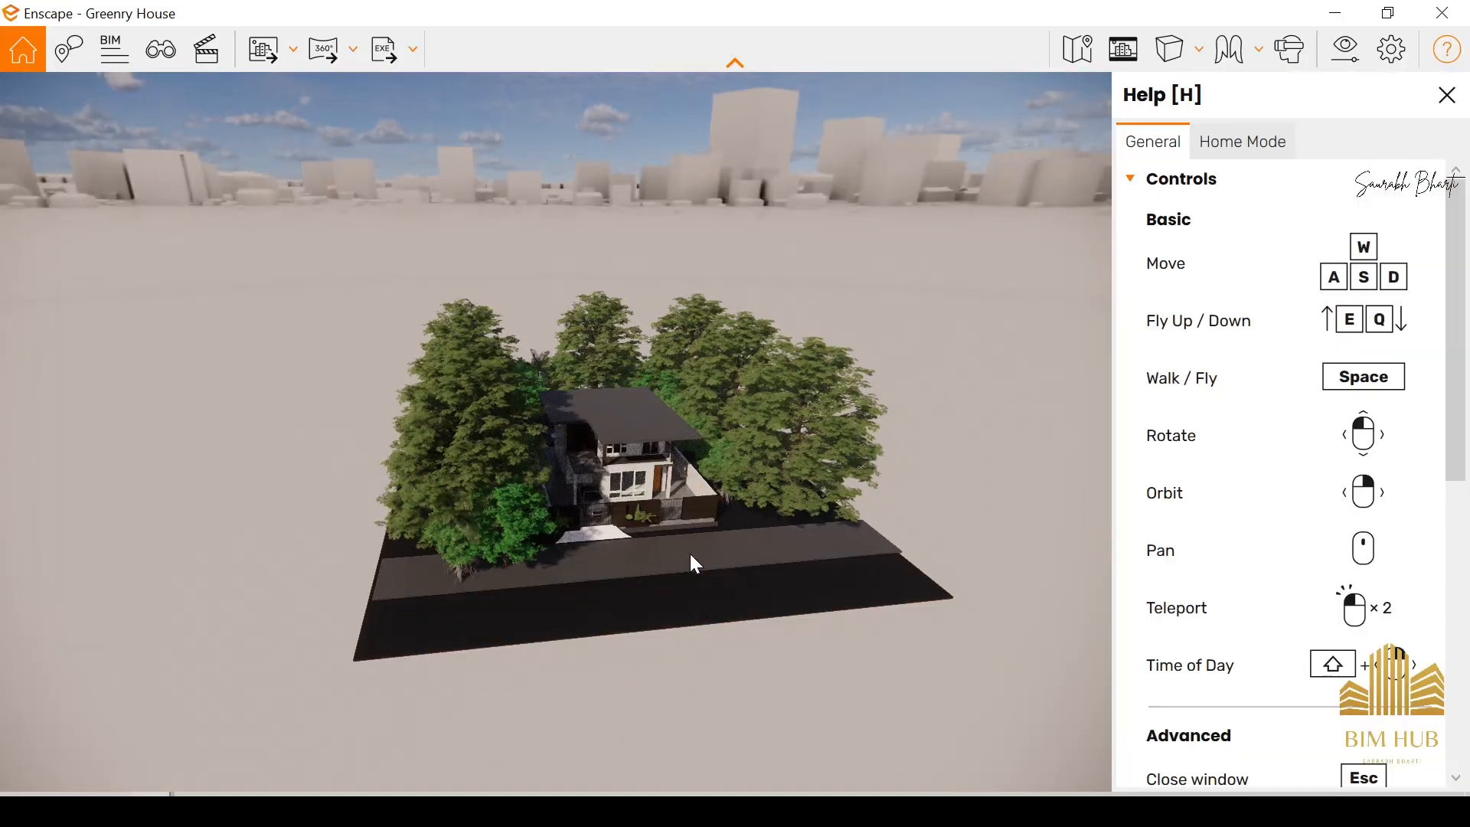
Approach the house in the Enscape rendering and examine its facade, driveway gate and front planters.
{"action": "key", "text": "w"}
{"action": "left_click_drag", "start_coordinate": [691, 554], "coordinate": [686, 505]}
{"action": "key", "text": "w"}
{"action": "key", "text": "space"}
{"action": "key", "text": "w"}
{"action": "key", "text": "XF86MonBrightnessUp"}
{"action": "key", "text": "XF86MonBrightnessUp"}
{"action": "key", "text": "XF86MonBrightnessUp"}
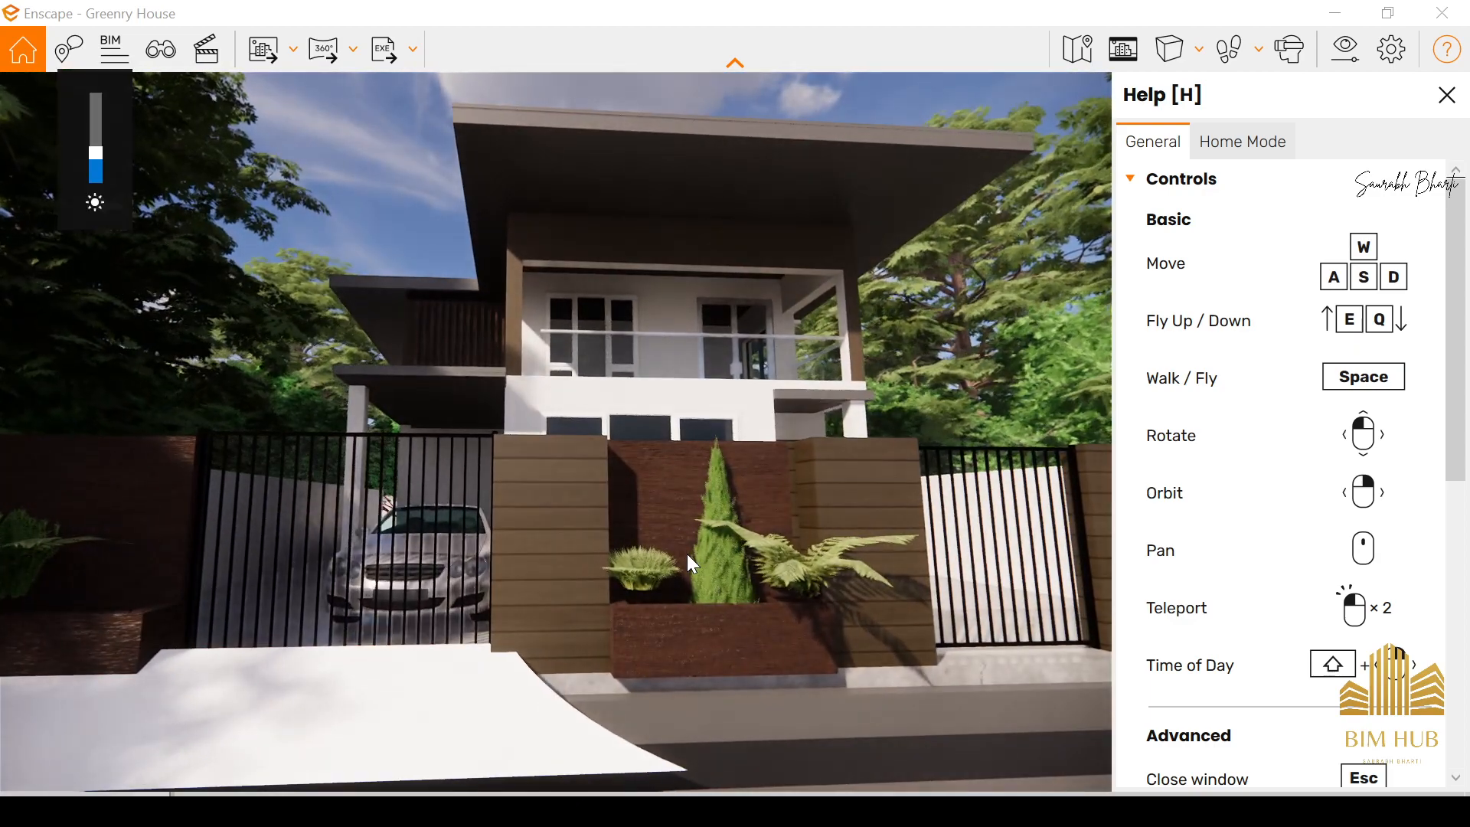
{"action": "key", "text": "w"}
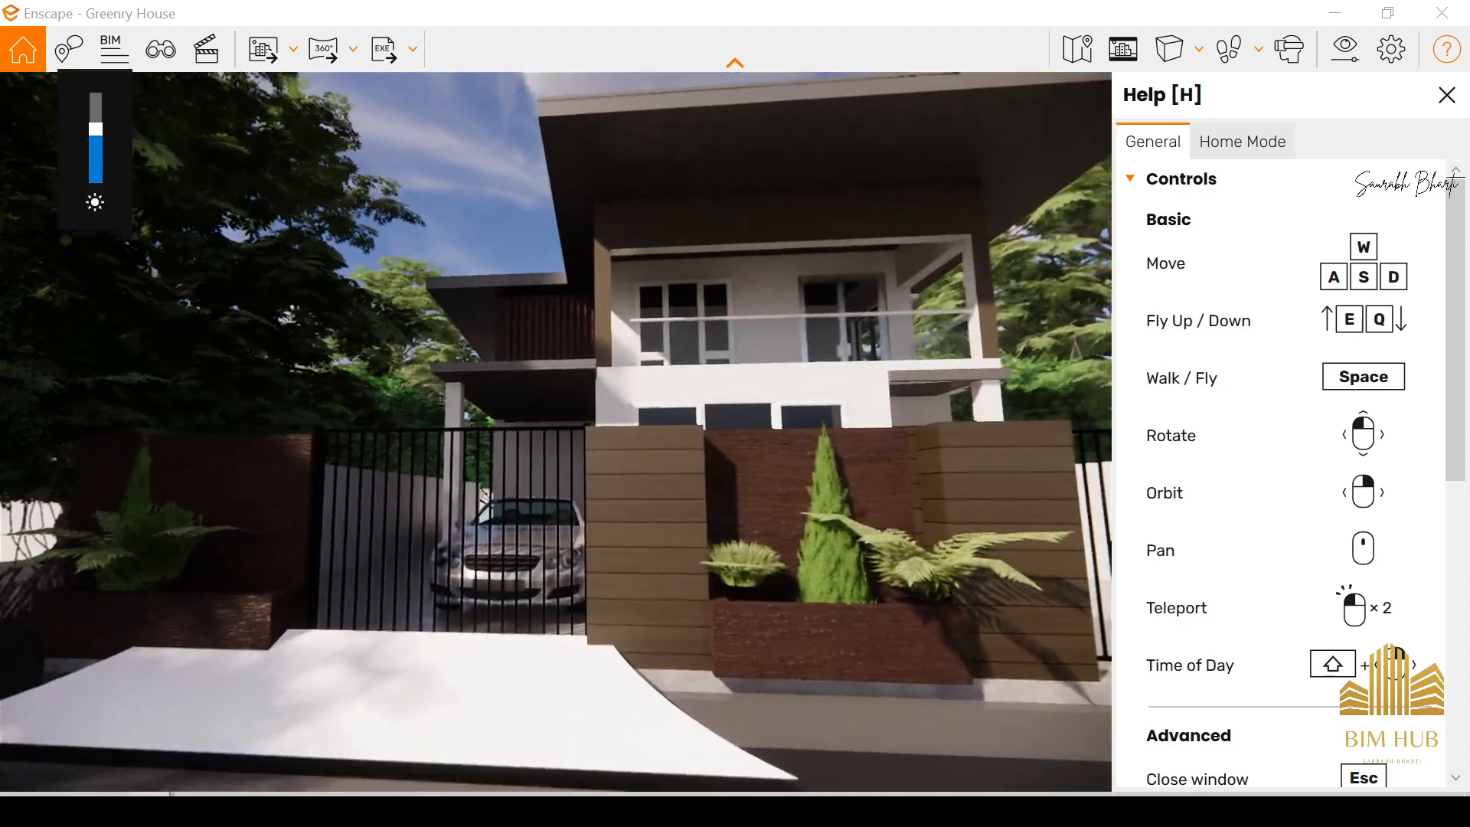
{"action": "key", "text": "w"}
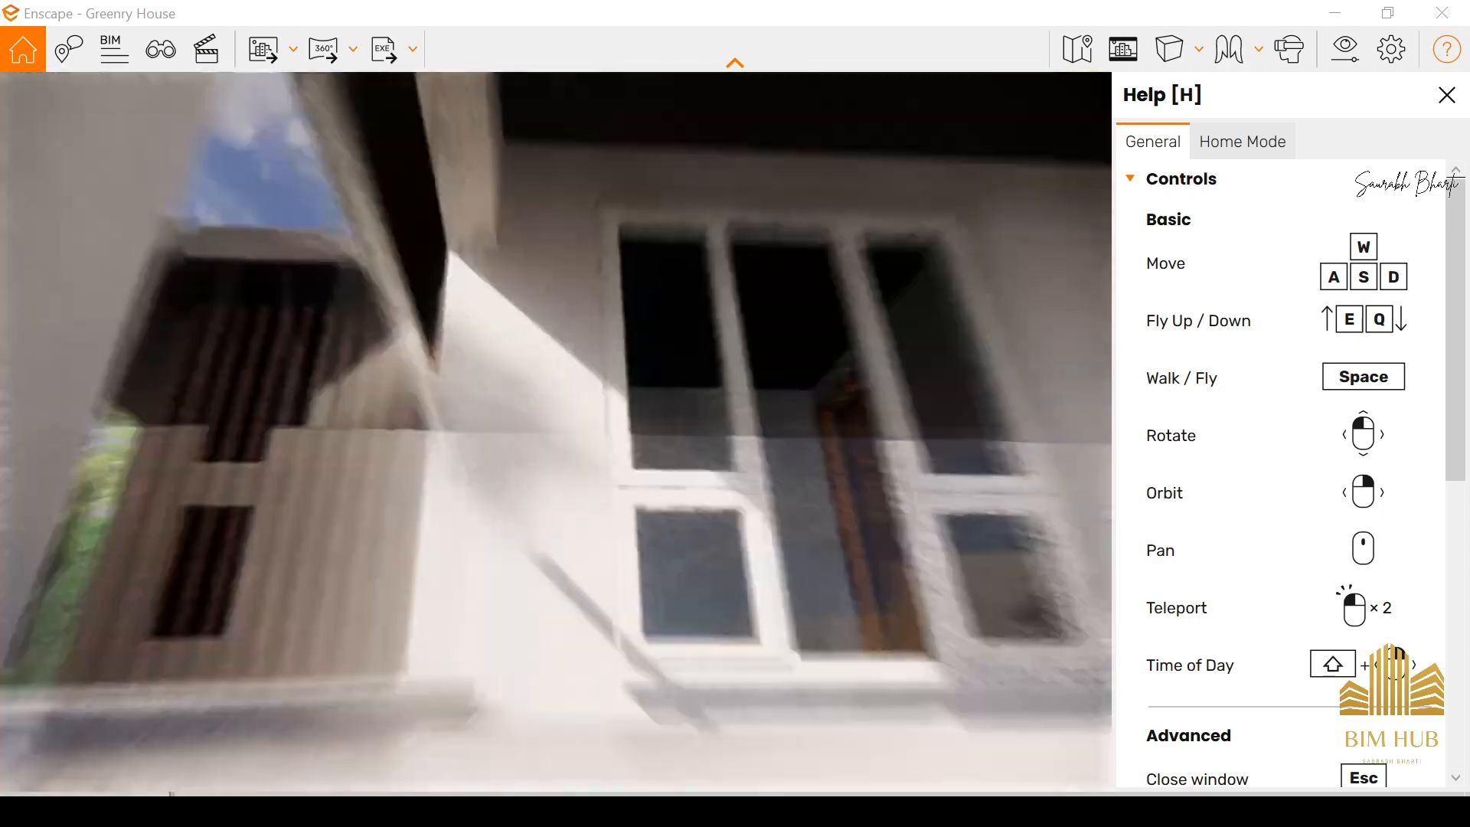
{"action": "key", "text": "s"}
{"action": "key", "text": "space"}
{"action": "key", "text": "s"}
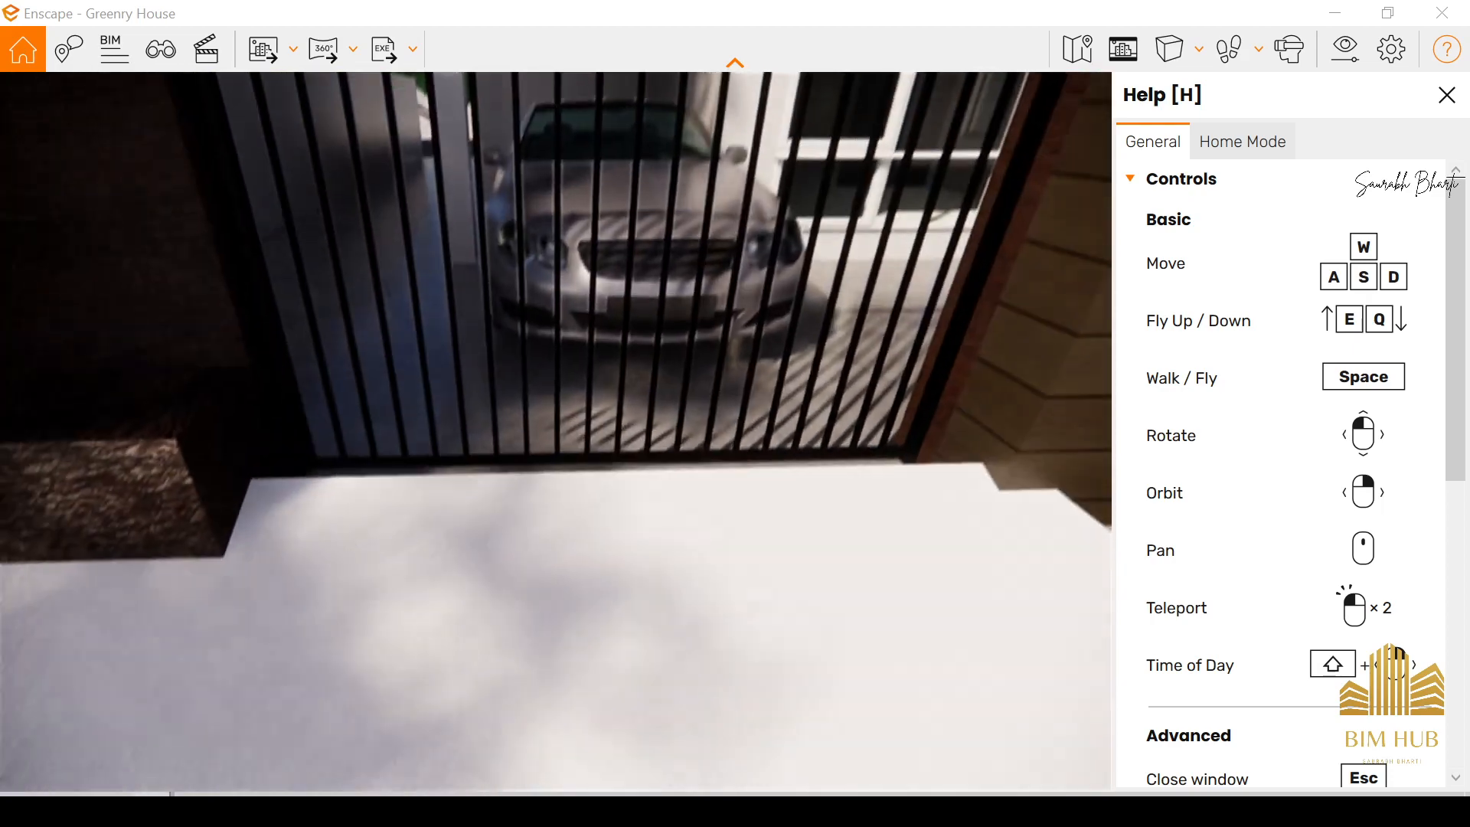
{"action": "key", "text": "s"}
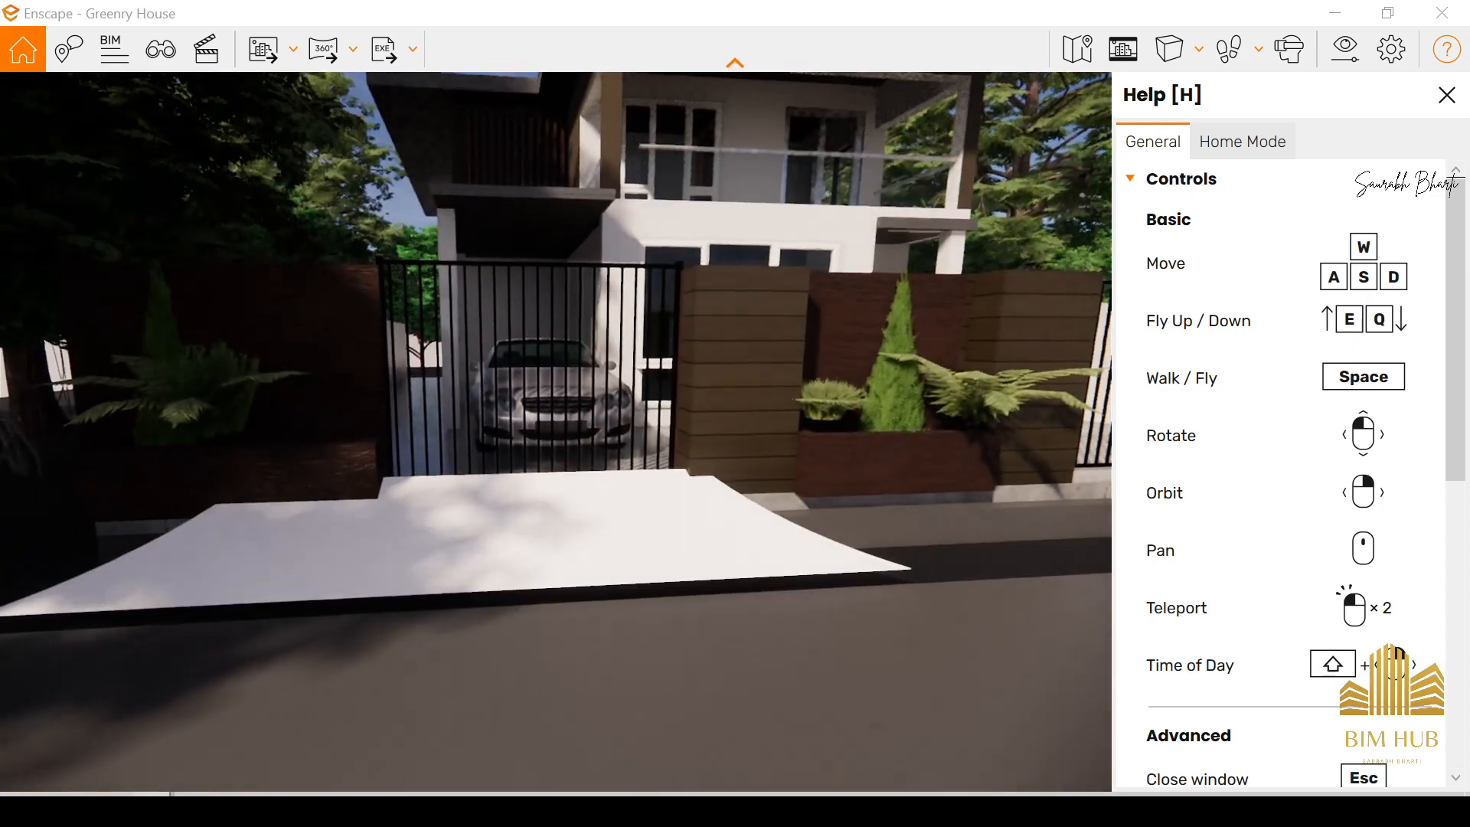
Examine the boundary wall, the pedestrian gate and the driveway from street level.
{"action": "key", "text": "w"}
{"action": "key", "text": "w"}
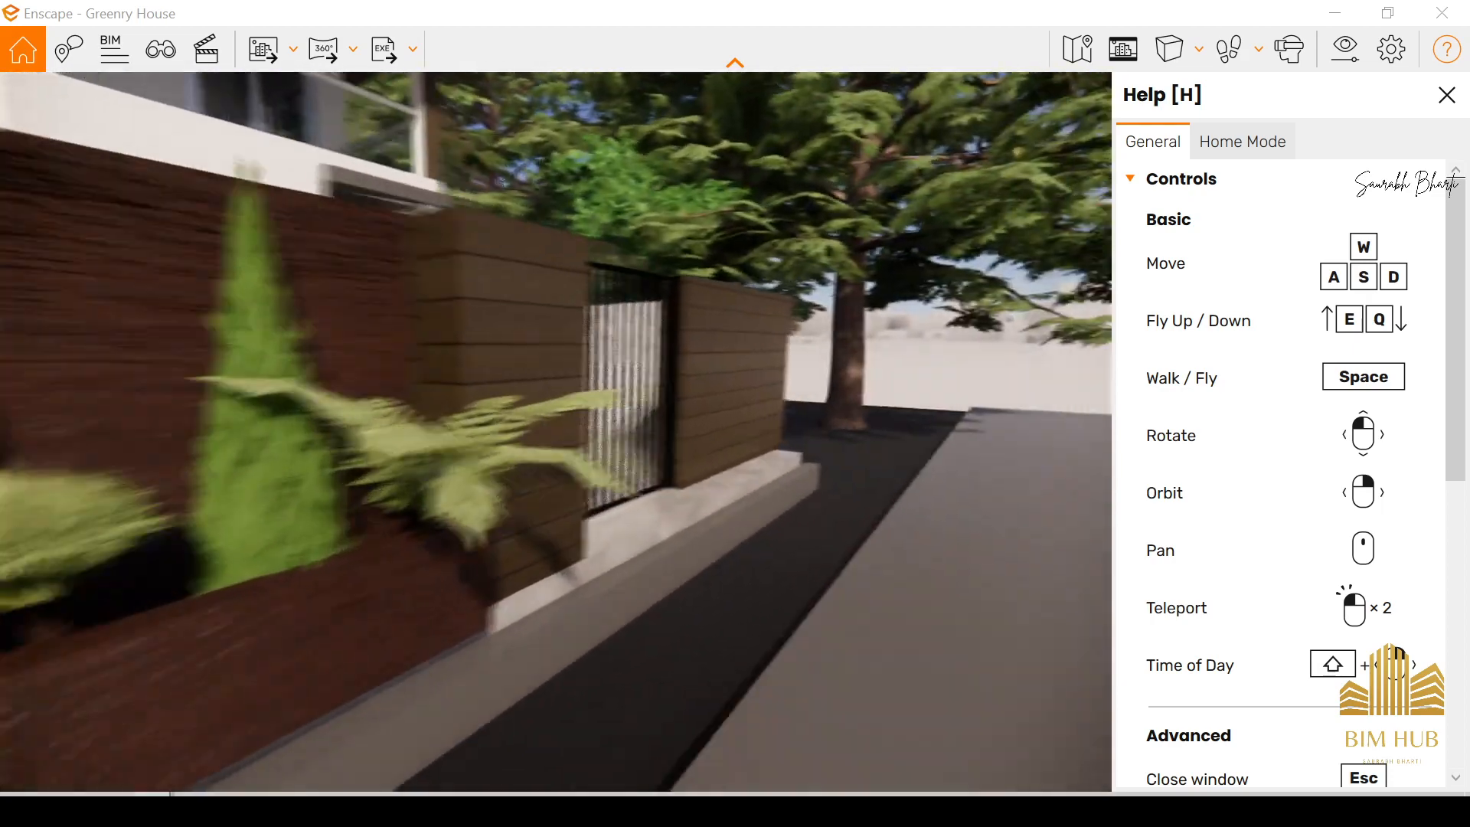
{"action": "key", "text": "s"}
{"action": "key", "text": "w"}
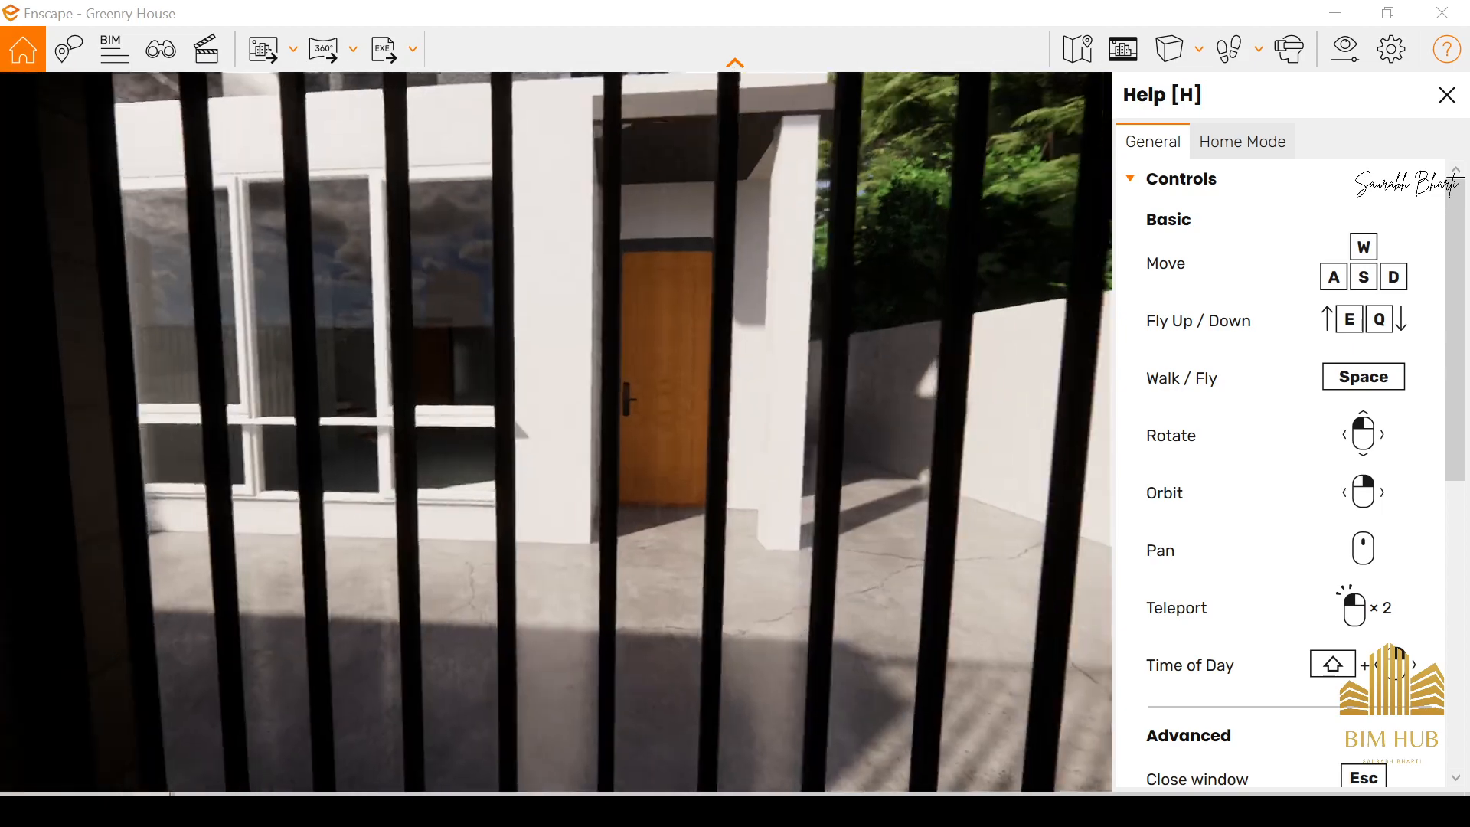
{"action": "key", "text": "s"}
{"action": "key", "text": "a"}
{"action": "key", "text": "d"}
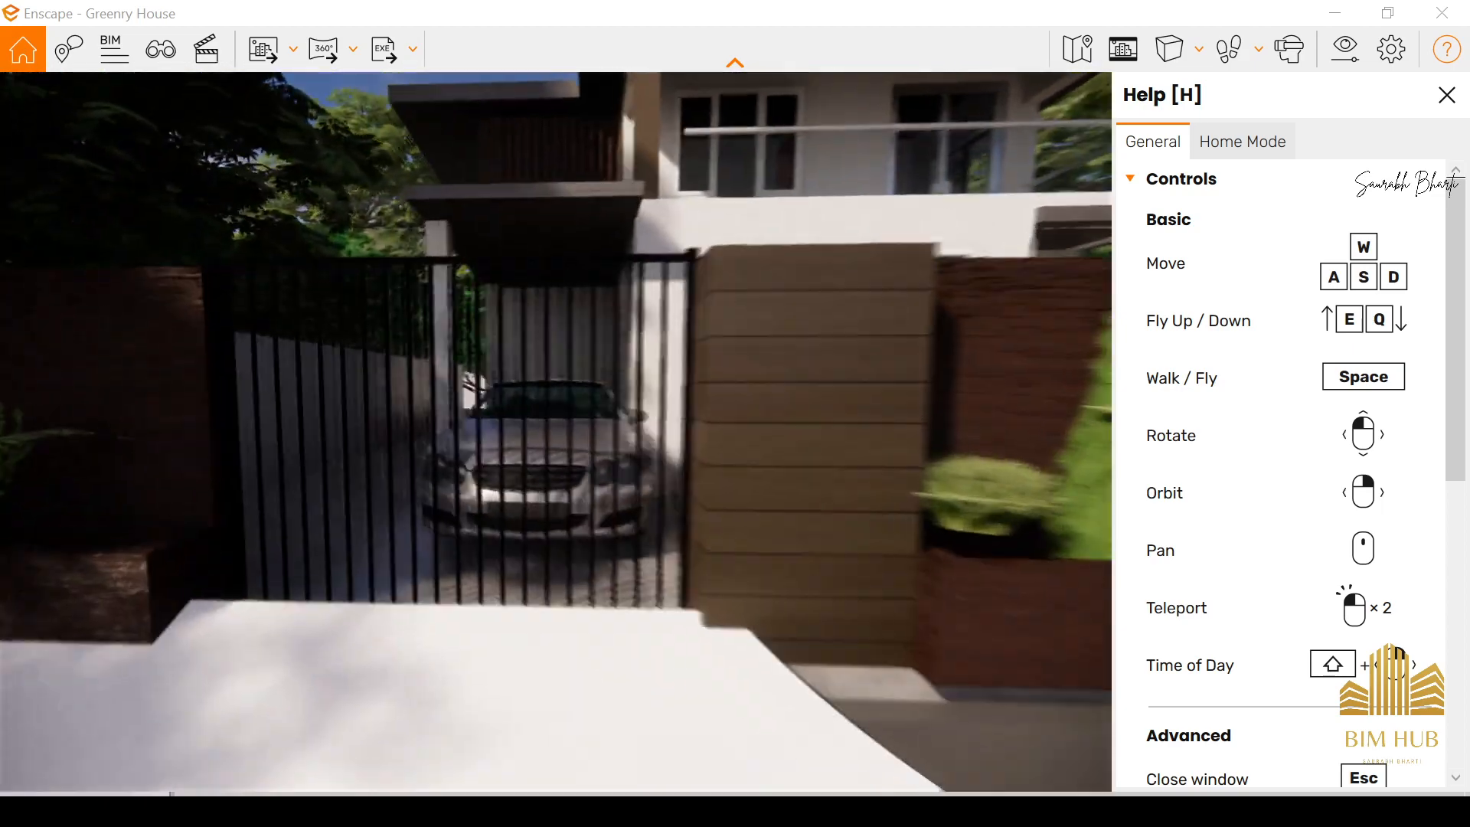
Pass through the driveway gate into the carport and inspect how the car is parked.
{"action": "key", "text": "space"}
{"action": "key", "text": "w"}
{"action": "key", "text": "space"}
{"action": "key", "text": "s"}
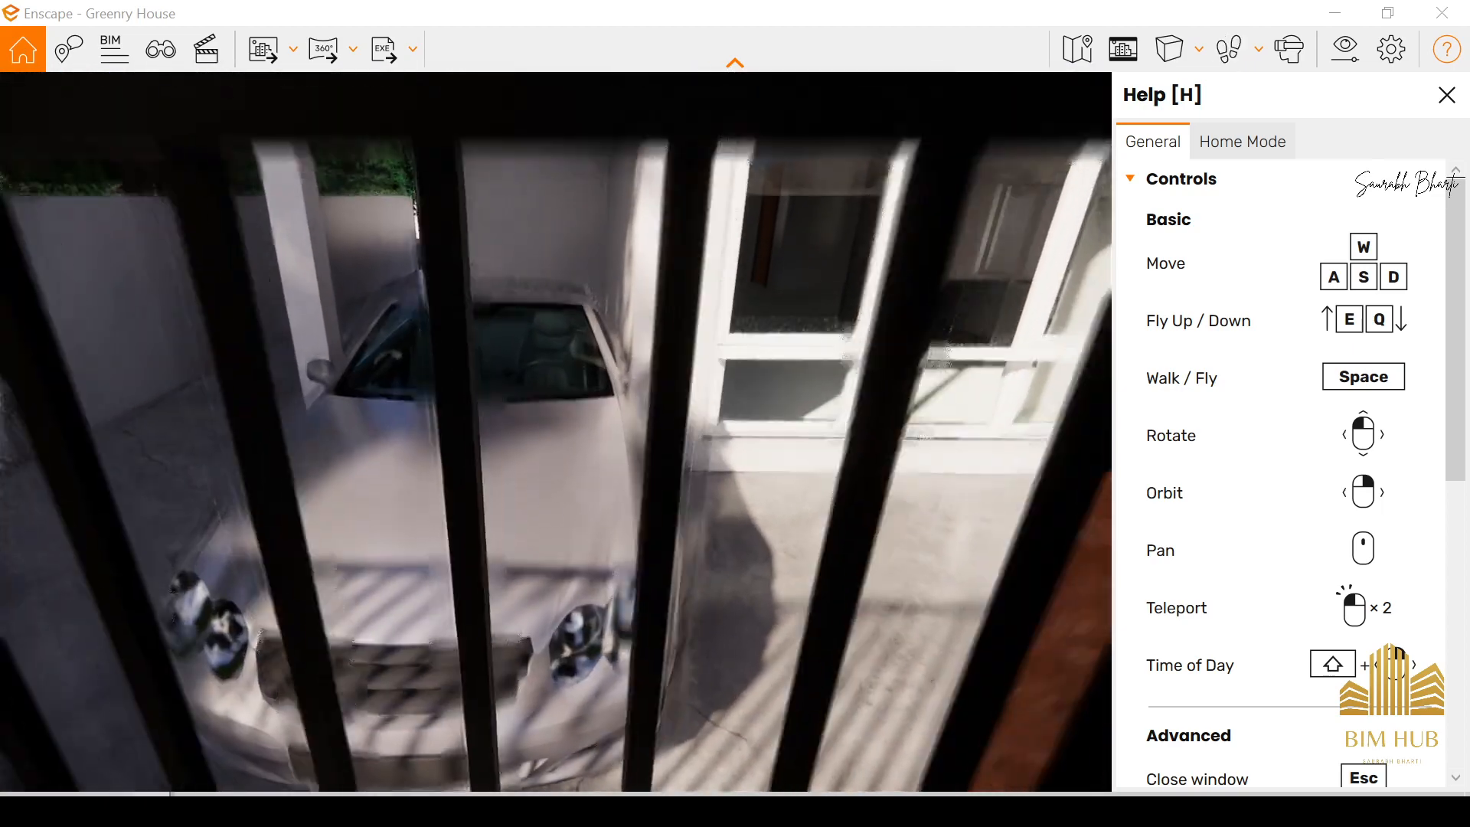
{"action": "key", "text": "space"}
{"action": "key", "text": "w"}
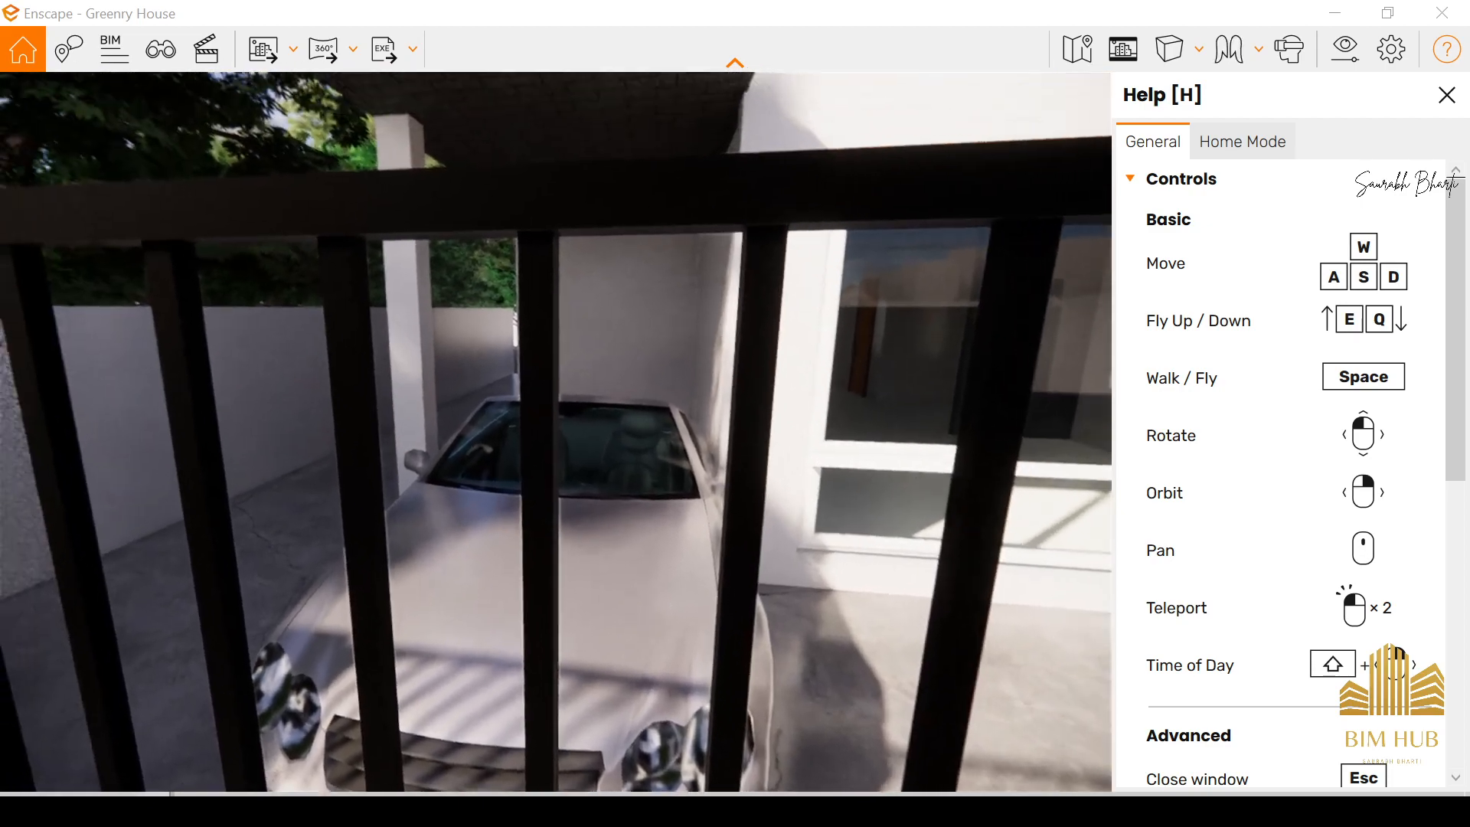
{"action": "key", "text": "space"}
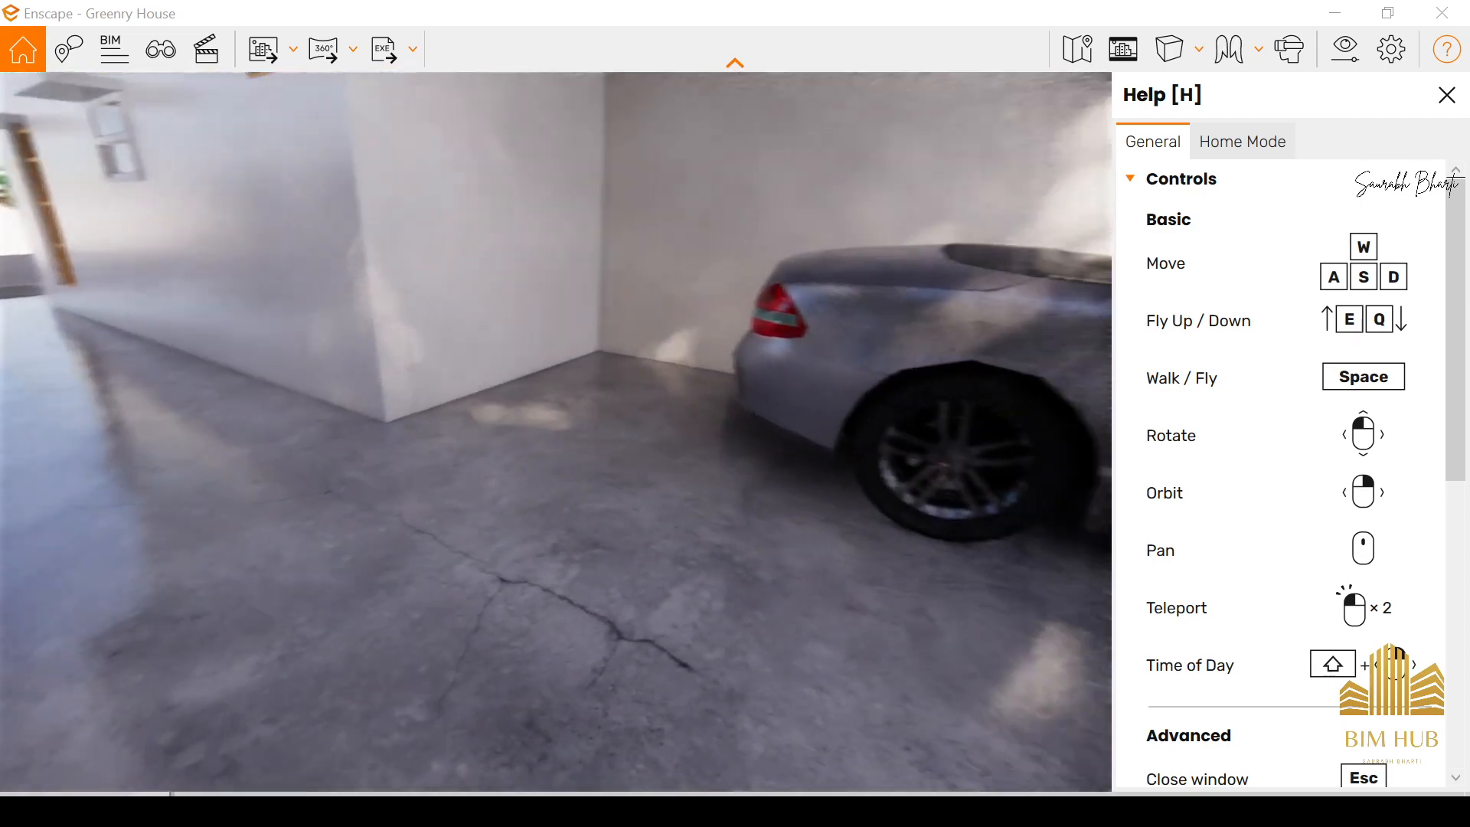
{"action": "key", "text": "s"}
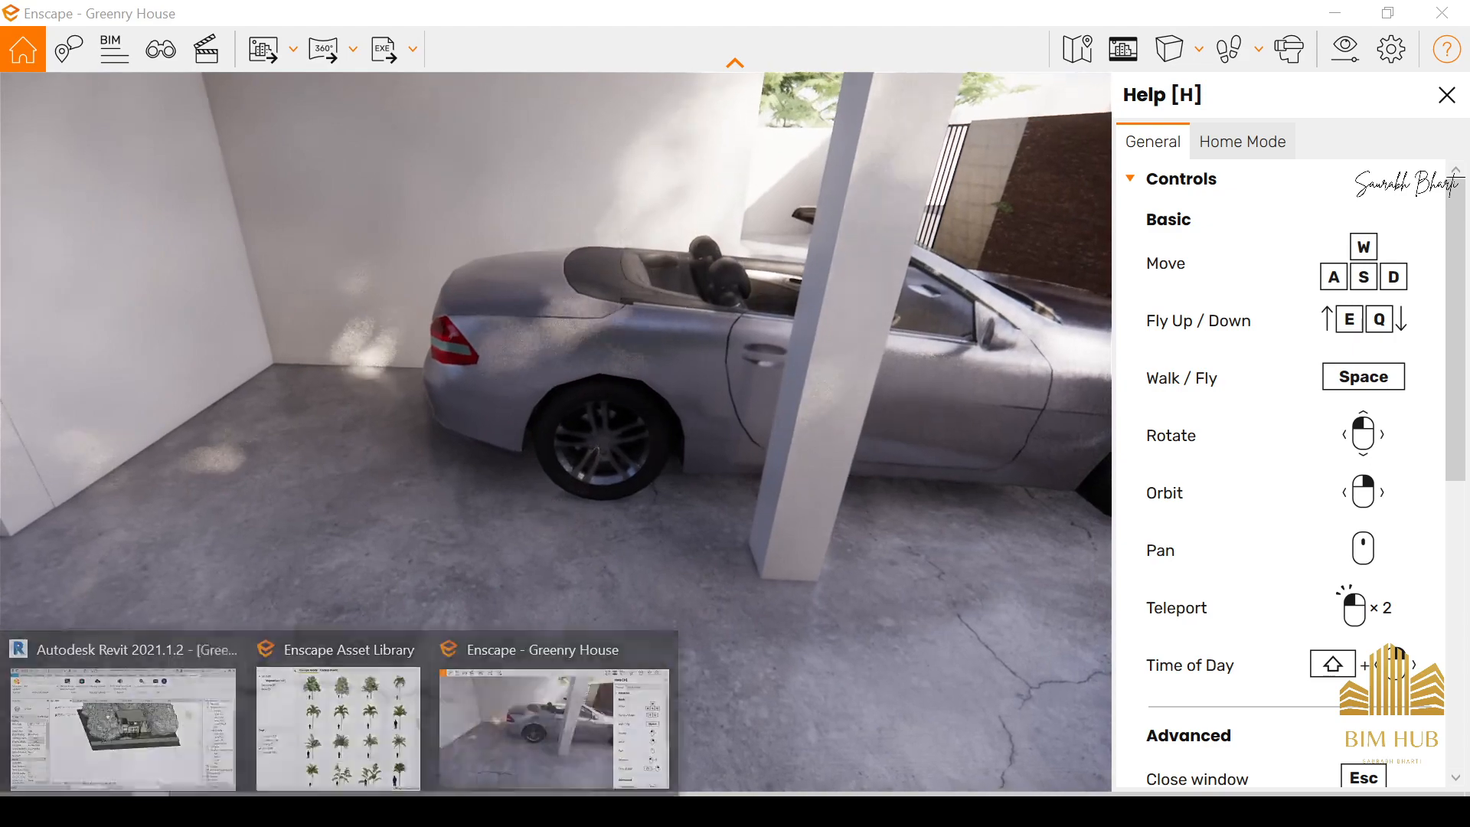
Switch to Revit and move Car 16 deeper into the carport, away from the driveway gate.
{"action": "left_click", "coordinate": [205, 703]}
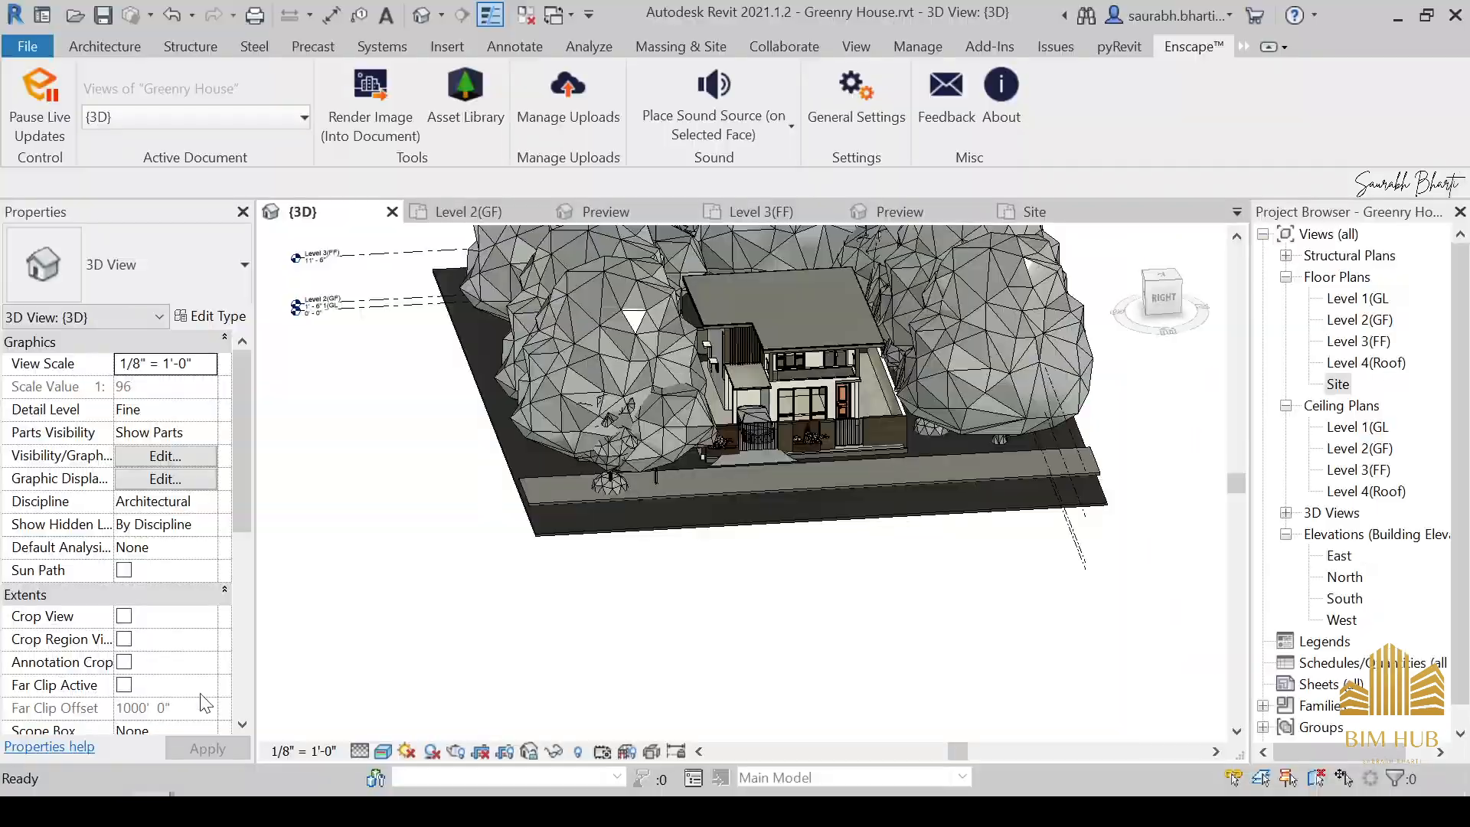
{"action": "left_click", "coordinate": [755, 422]}
{"action": "left_click", "coordinate": [1162, 280]}
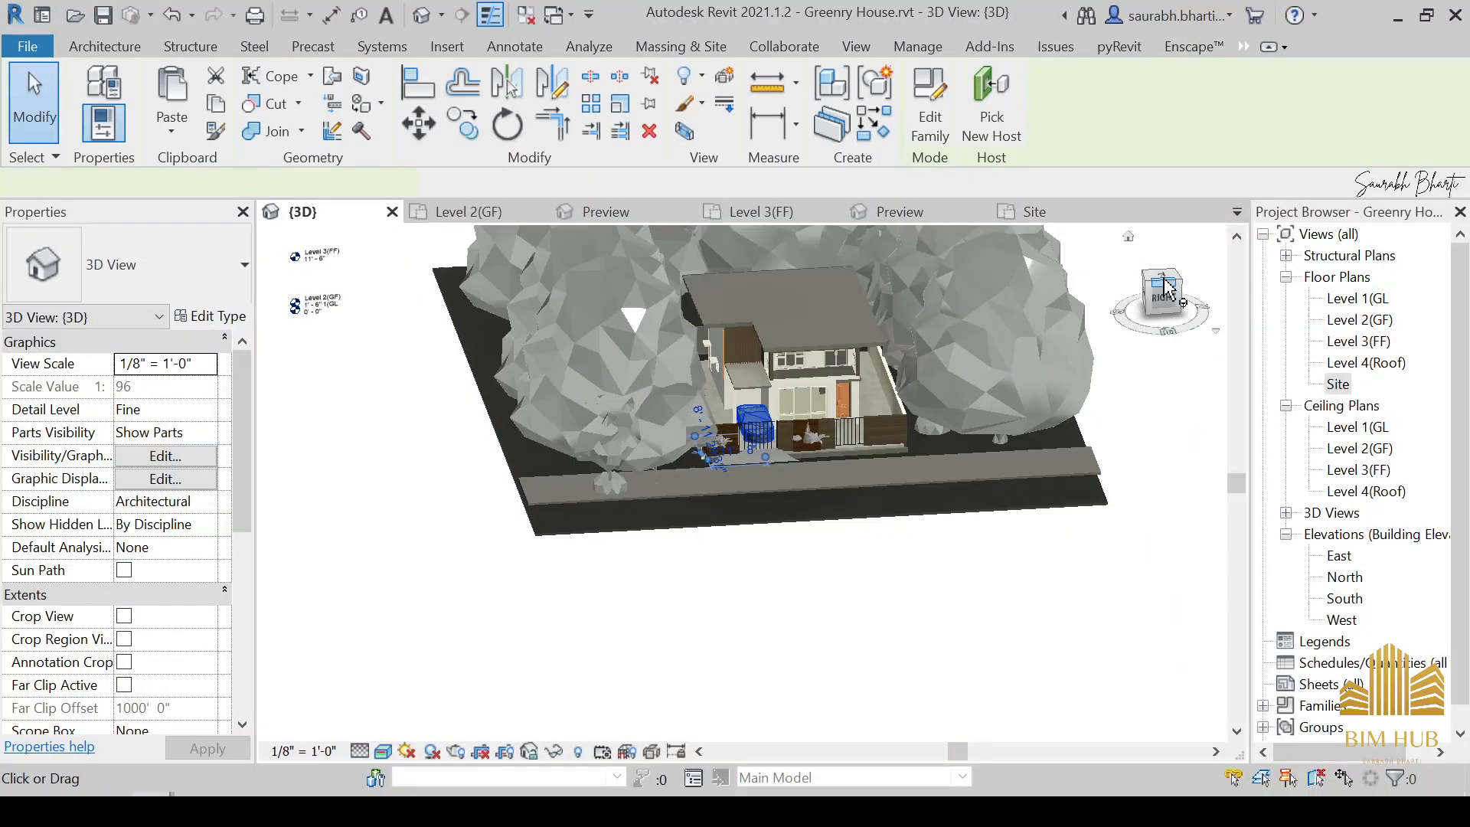
{"action": "scroll", "coordinate": [994, 338], "scroll_direction": "down", "scroll_amount": 3}
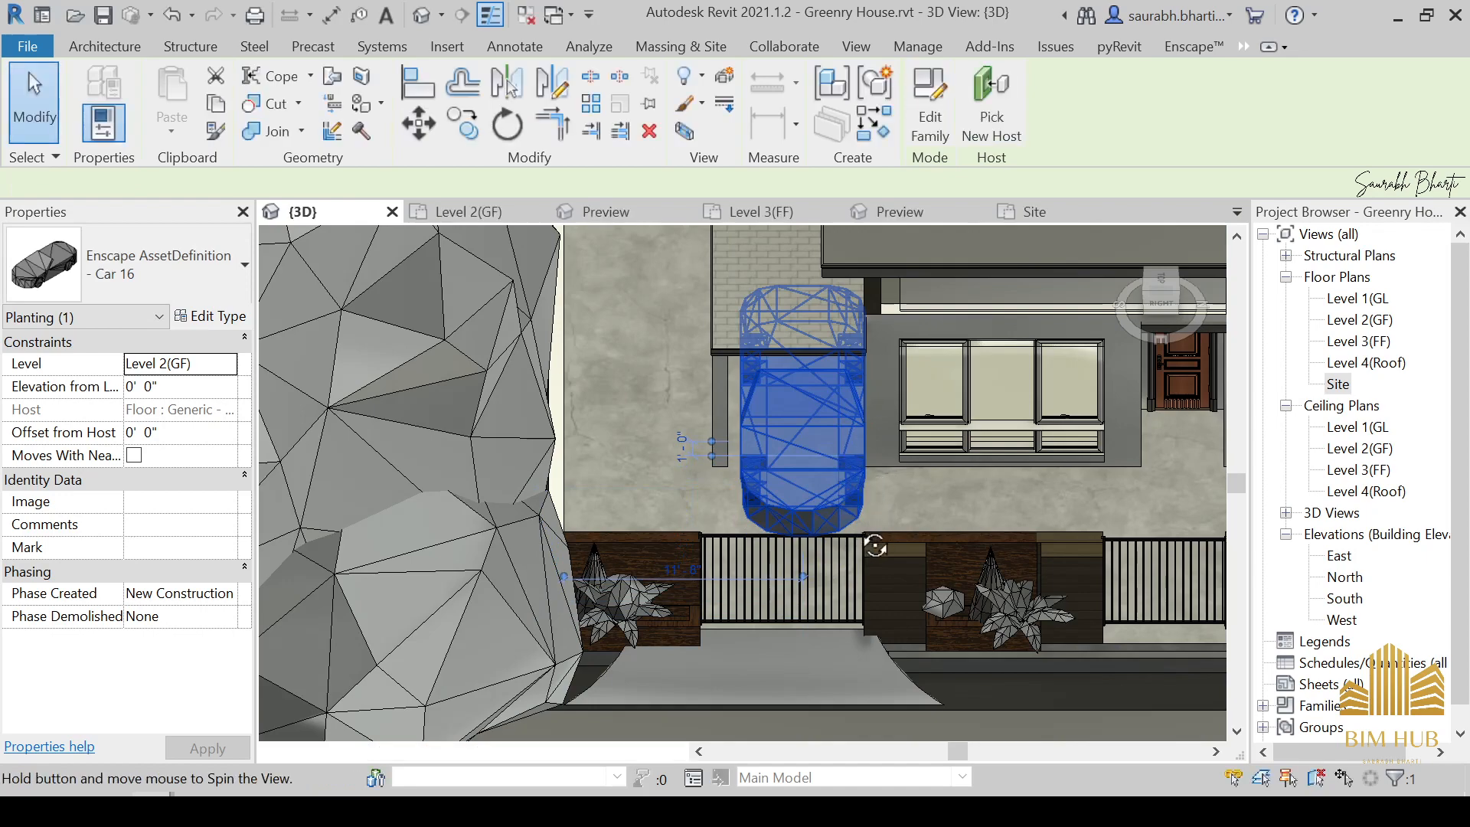
{"action": "middle_click_drag", "start_coordinate": [875, 546], "coordinate": [886, 747], "text": "shift"}
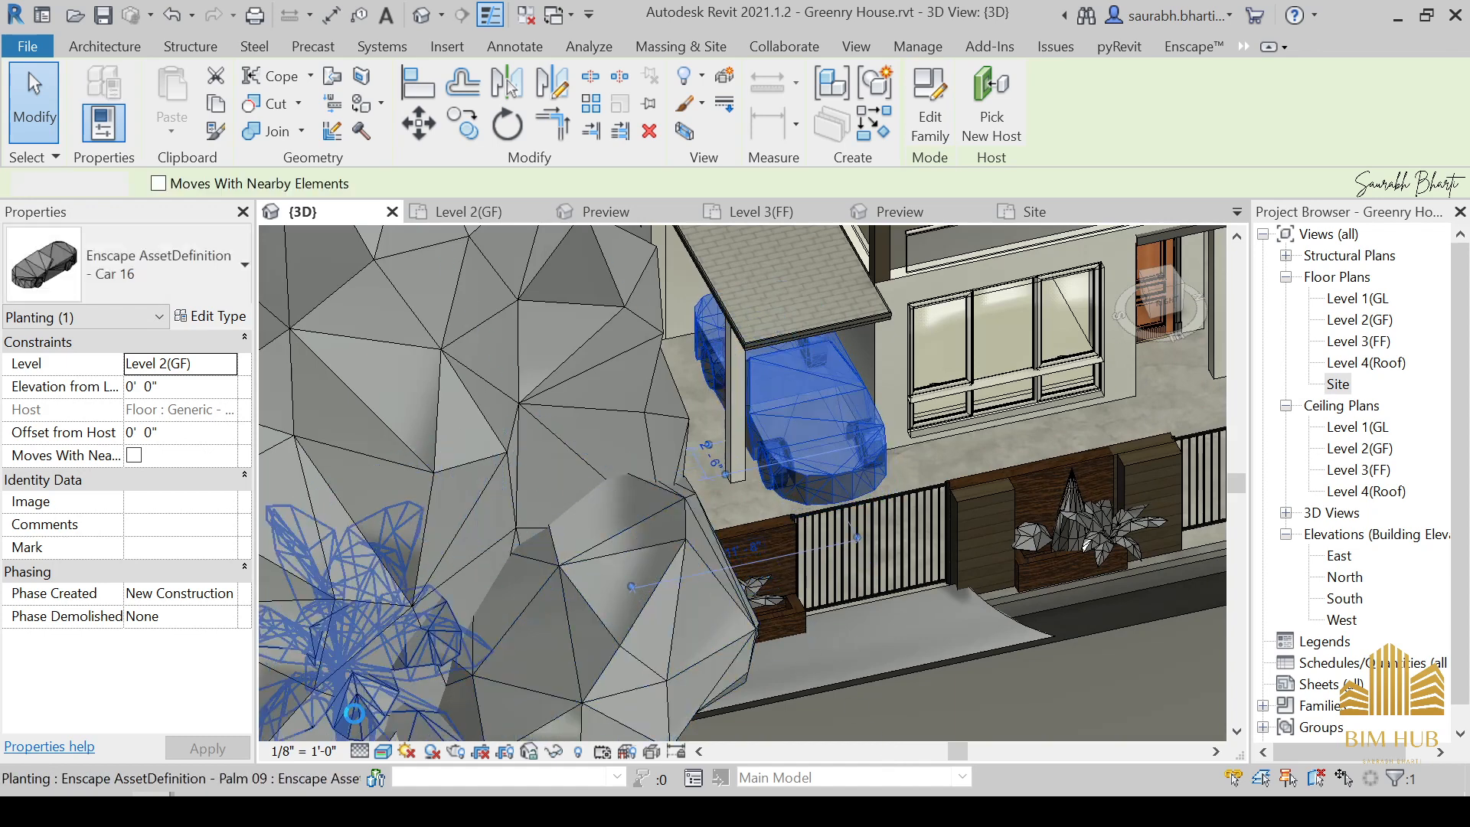
Return to the Enscape rendering and check the car's position and the paved front yard.
{"action": "mouse_move", "coordinate": [277, 732]}
{"action": "left_click", "coordinate": [547, 728]}
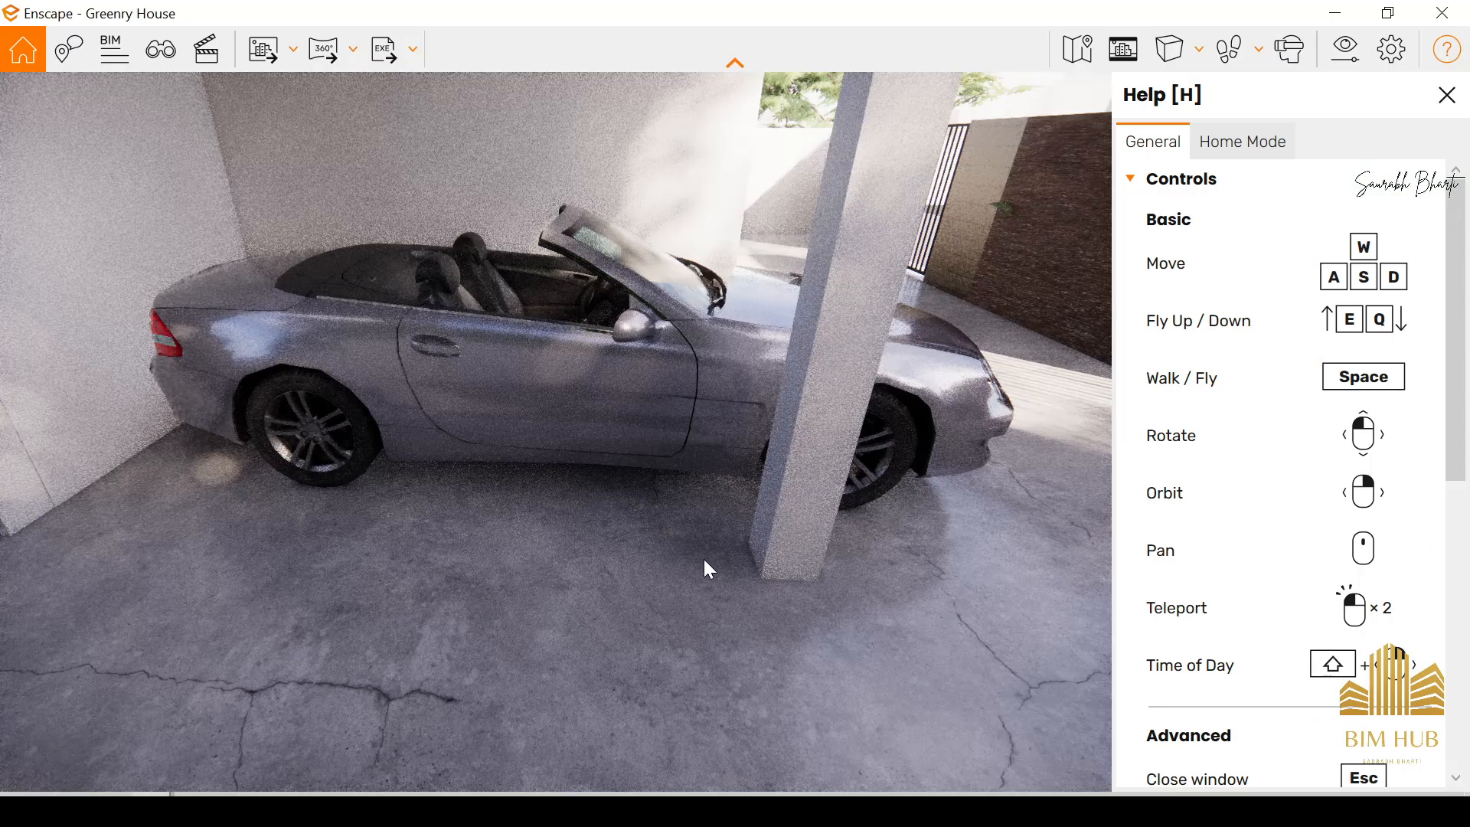
{"action": "key", "text": "space"}
{"action": "key", "text": "w"}
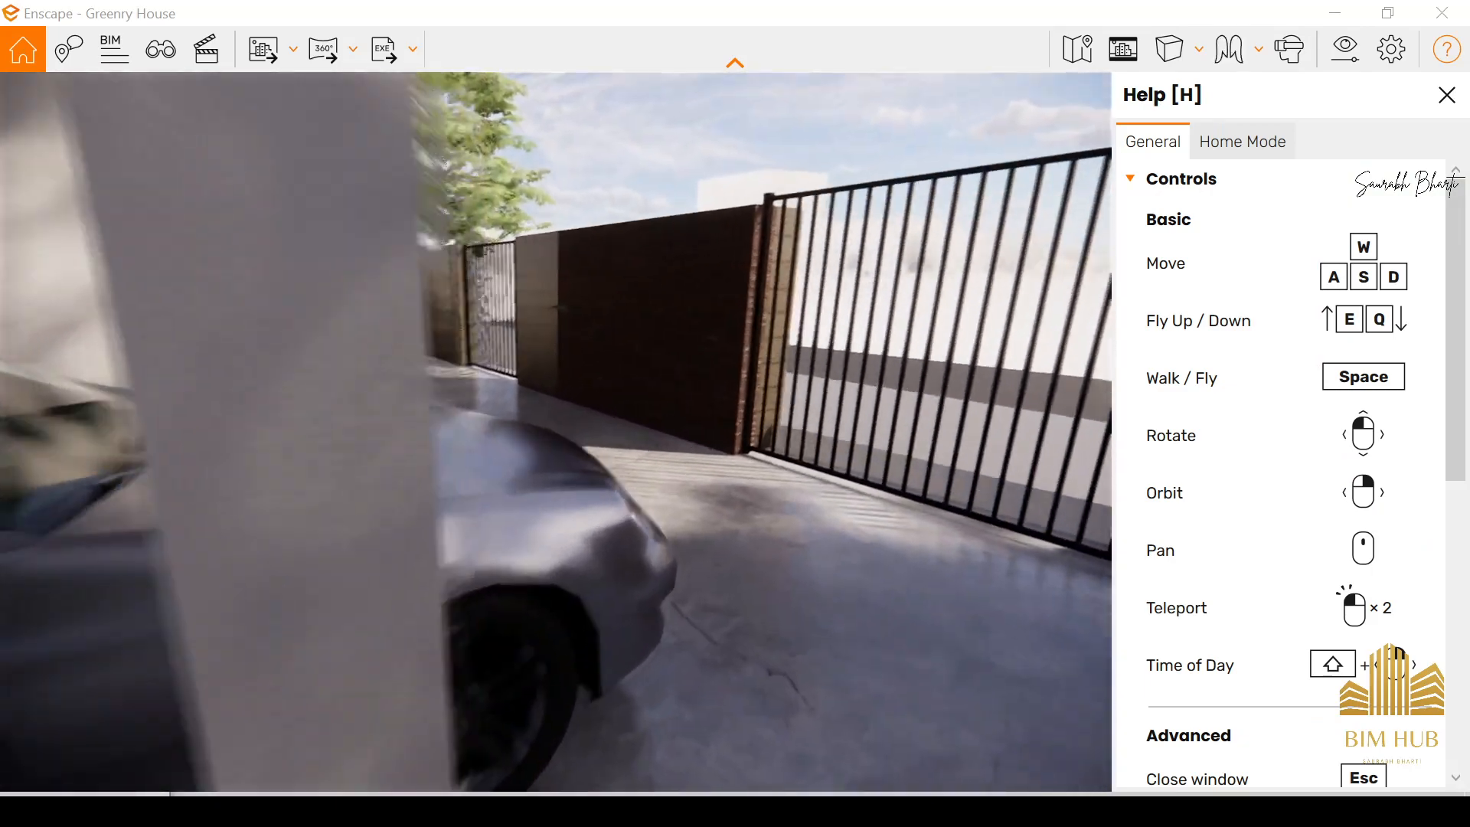
{"action": "key", "text": "w"}
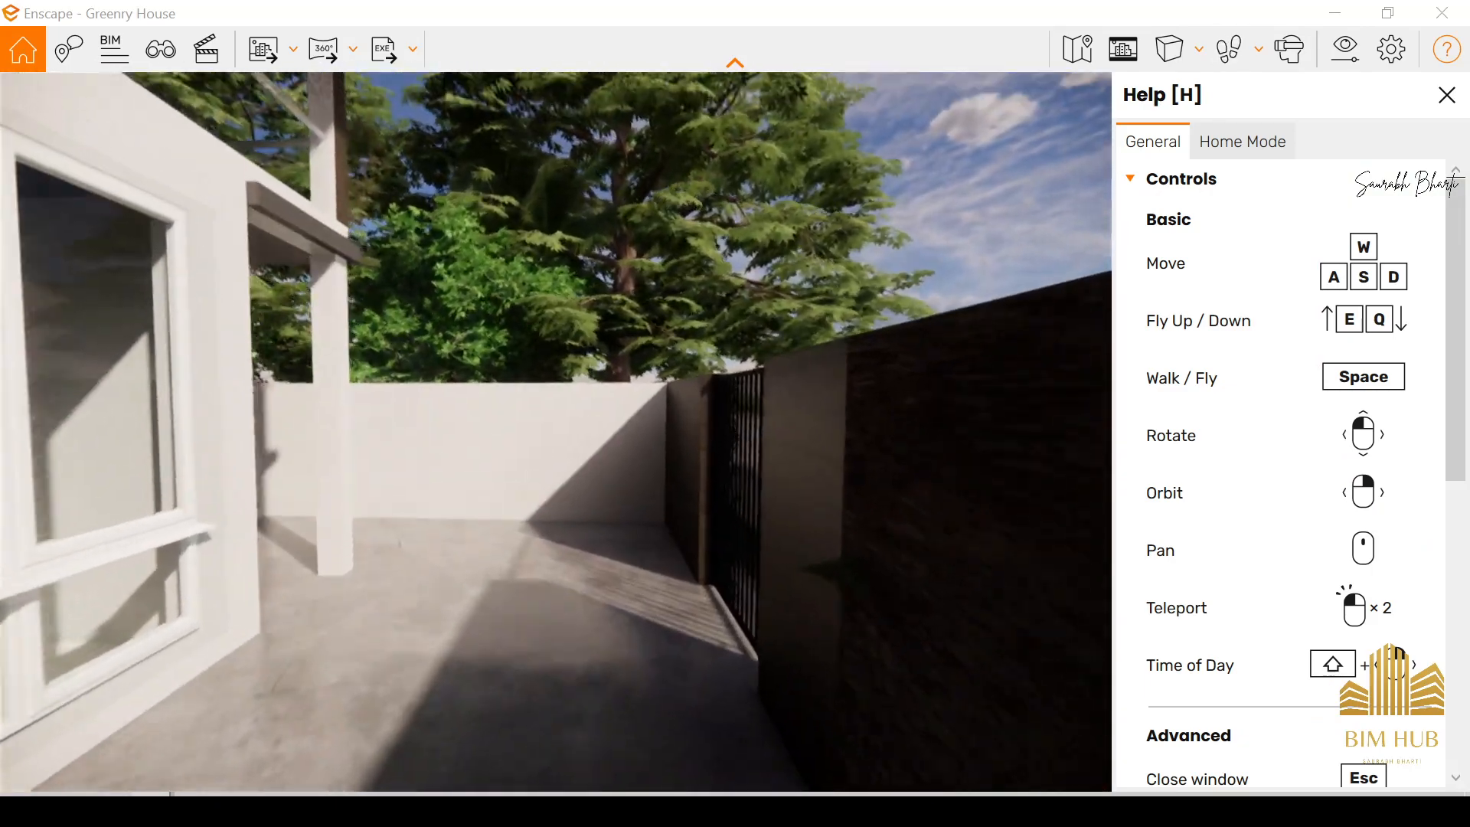
Walk across the front yard to the entrance door and inspect the side passage along the boundary wall.
{"action": "key", "text": "space"}
{"action": "key", "text": "w"}
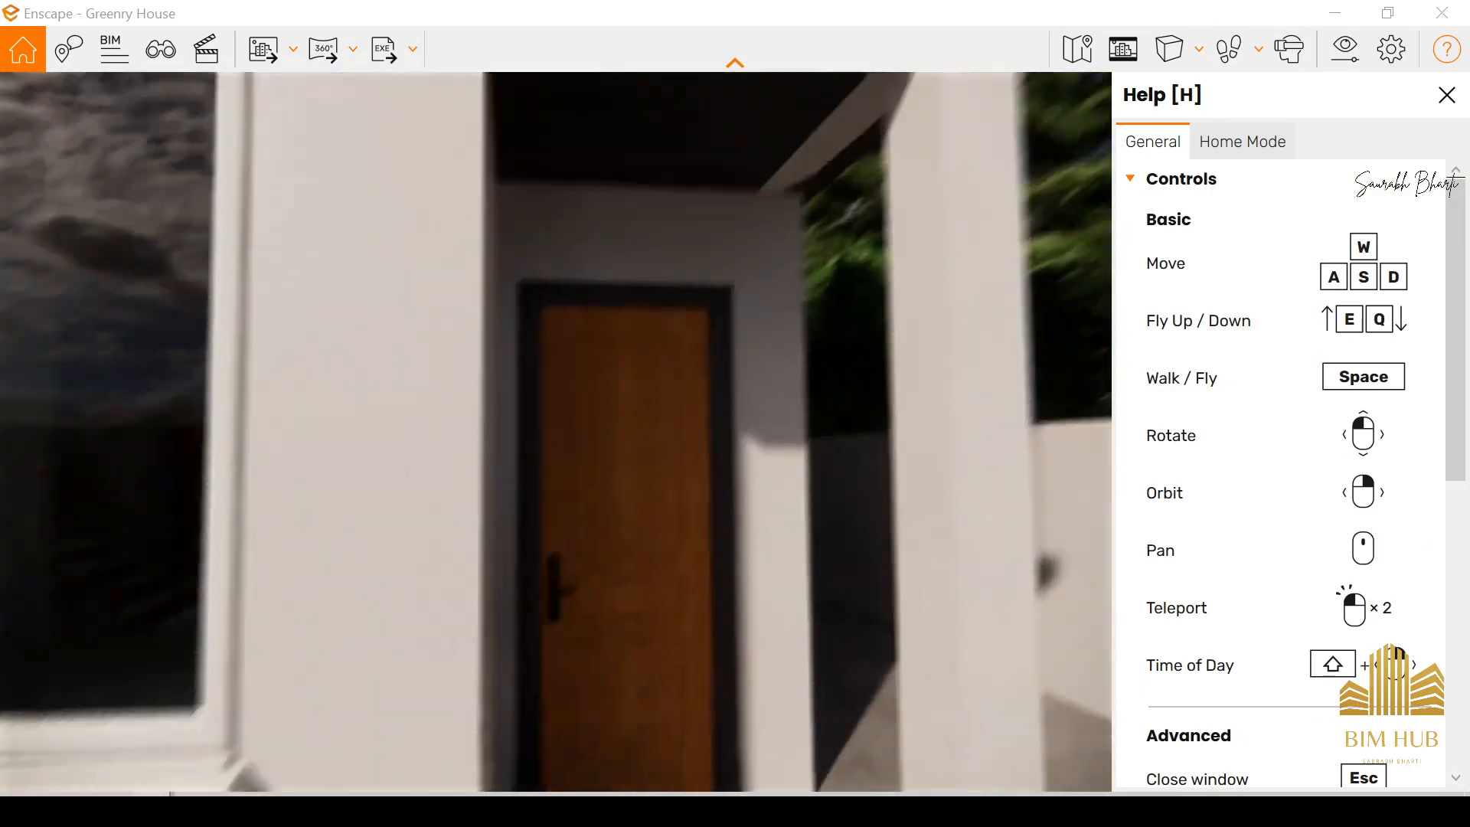
{"action": "key", "text": "w"}
{"action": "key", "text": "s"}
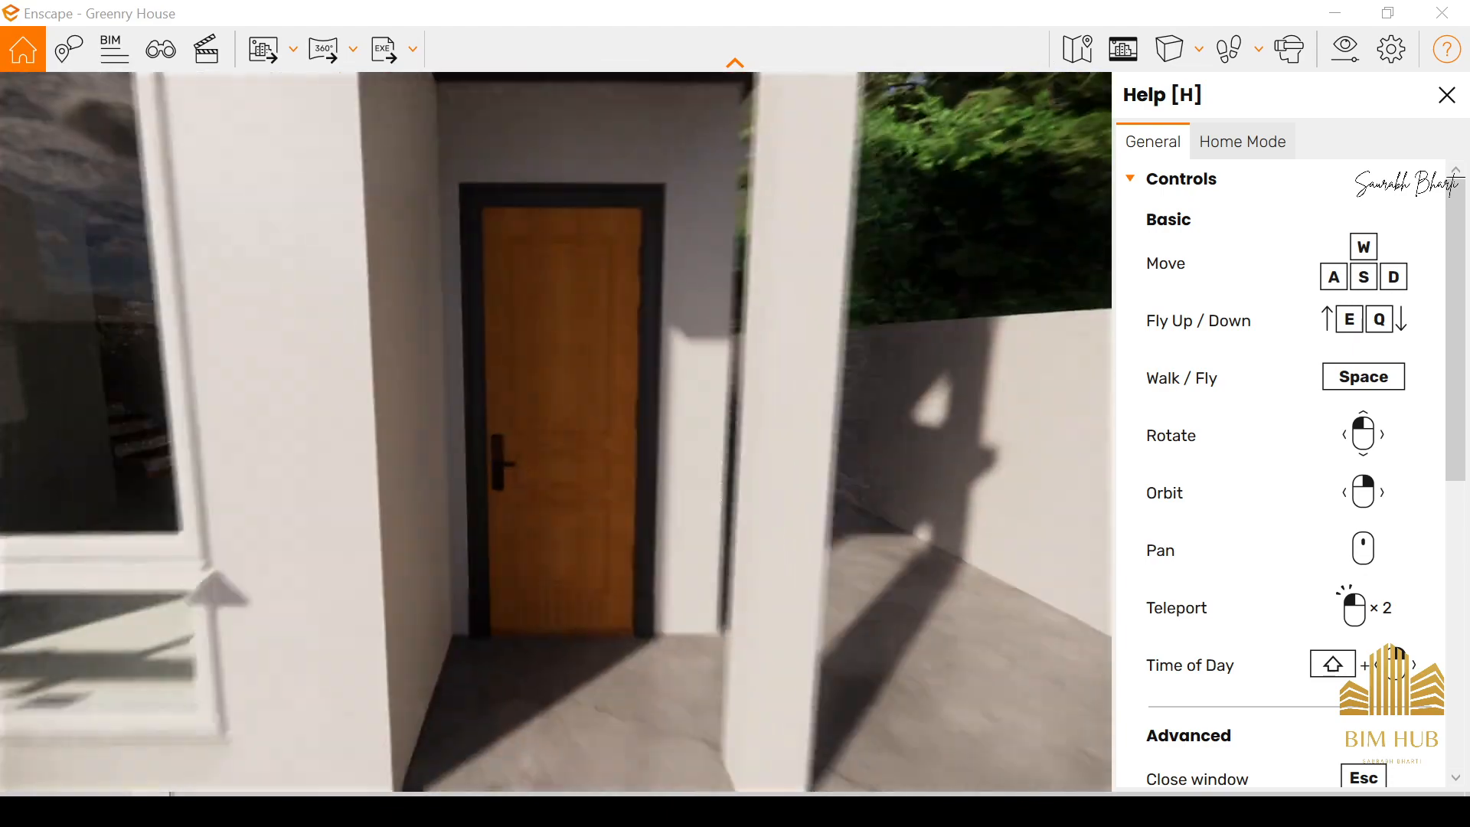
{"action": "key", "text": "w"}
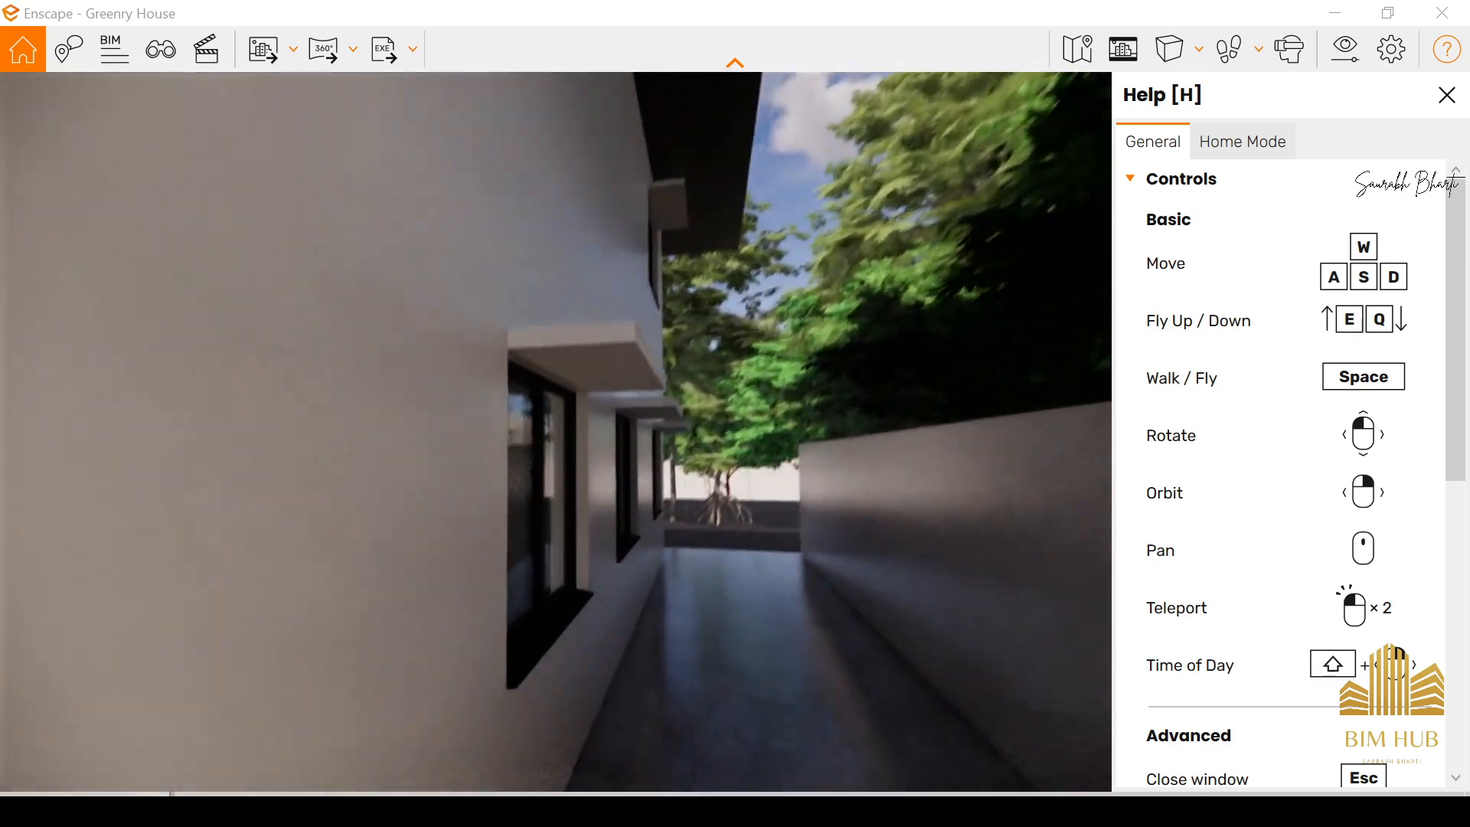
{"action": "key", "text": "w"}
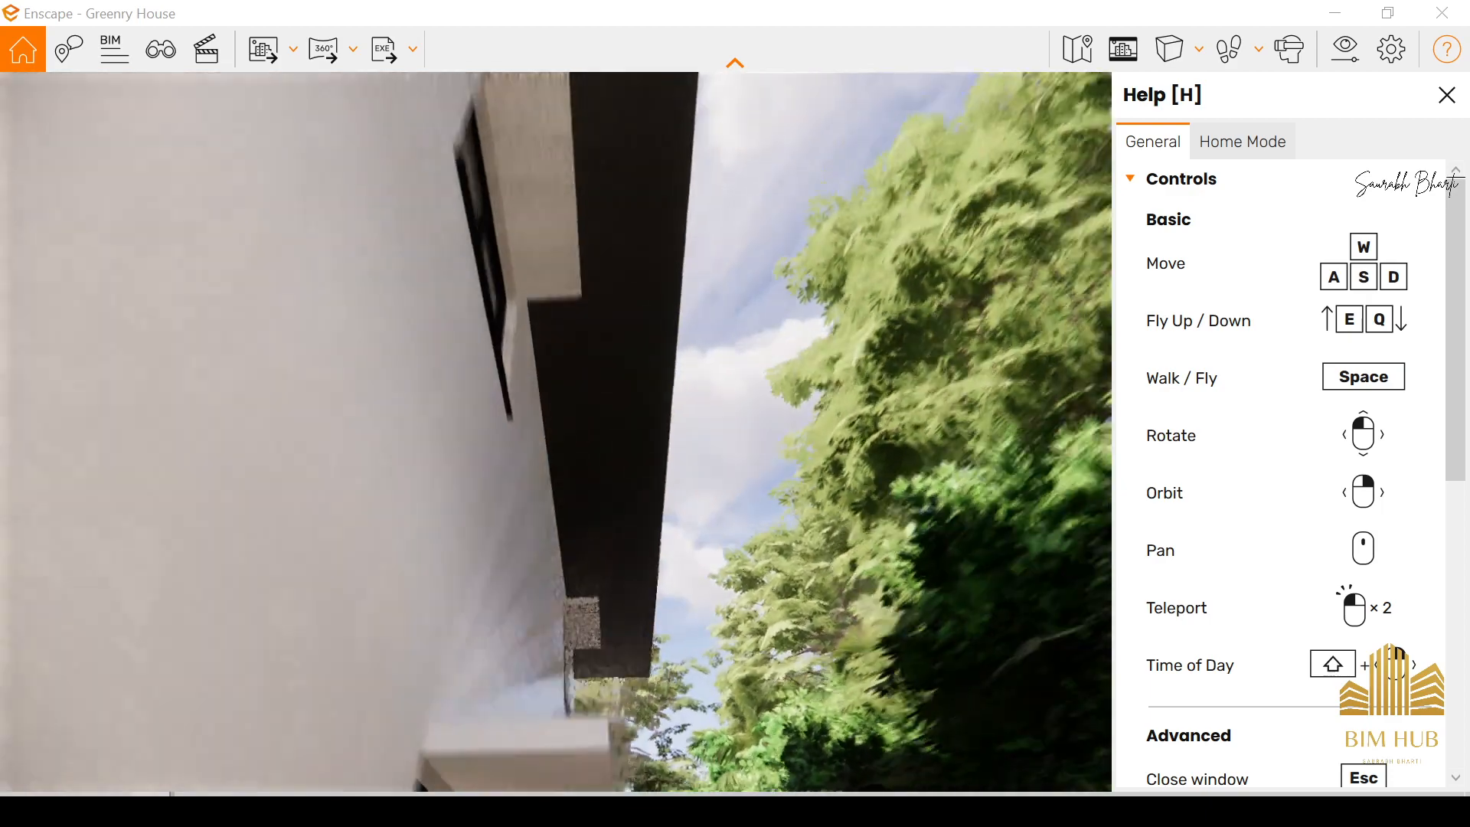
Enter the house through the entrance door and examine the living room, its large window, the staircase and the partition wall.
{"action": "key", "text": "s"}
{"action": "key", "text": "w"}
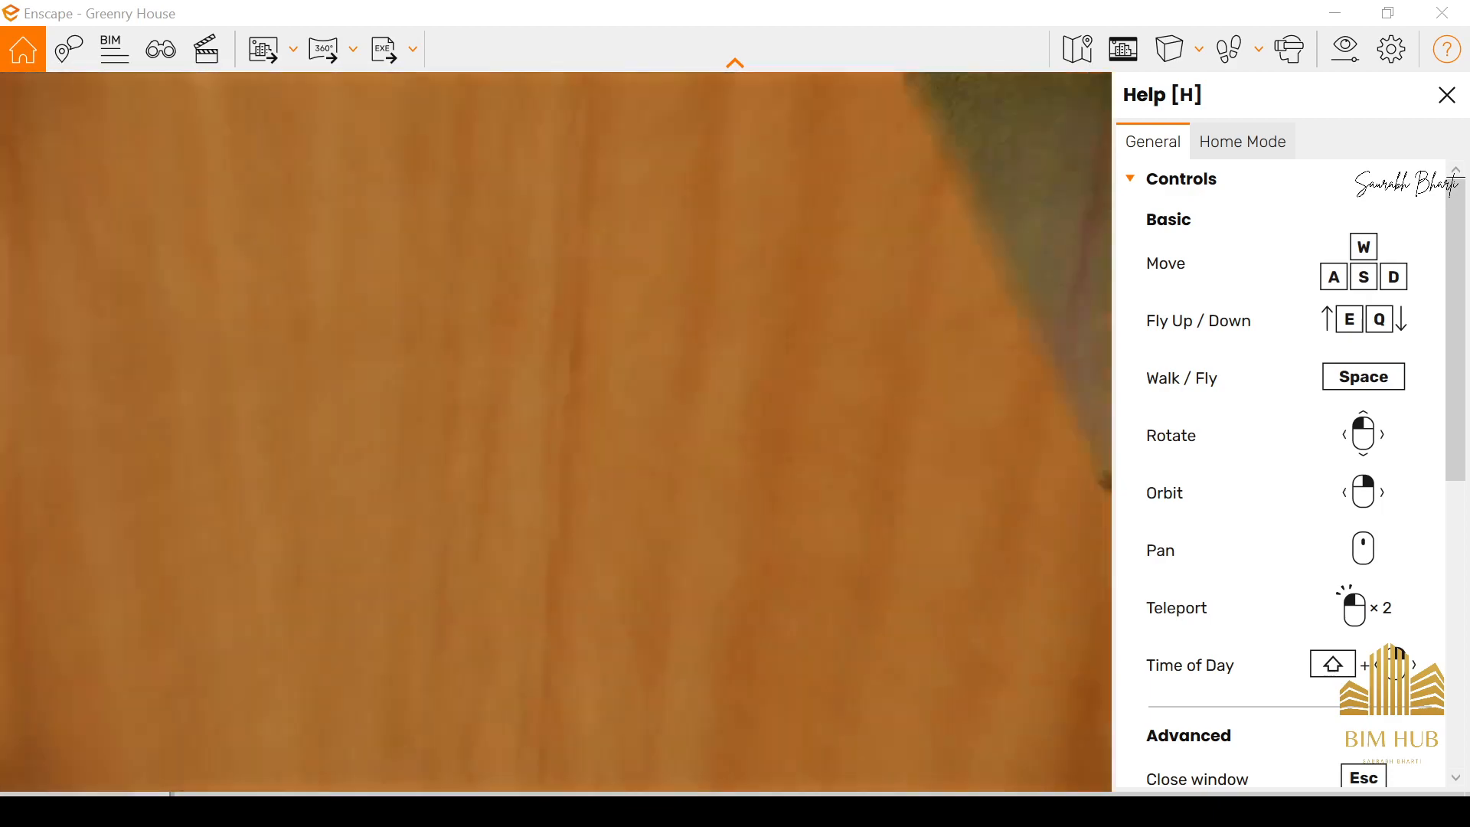
{"action": "key", "text": "w"}
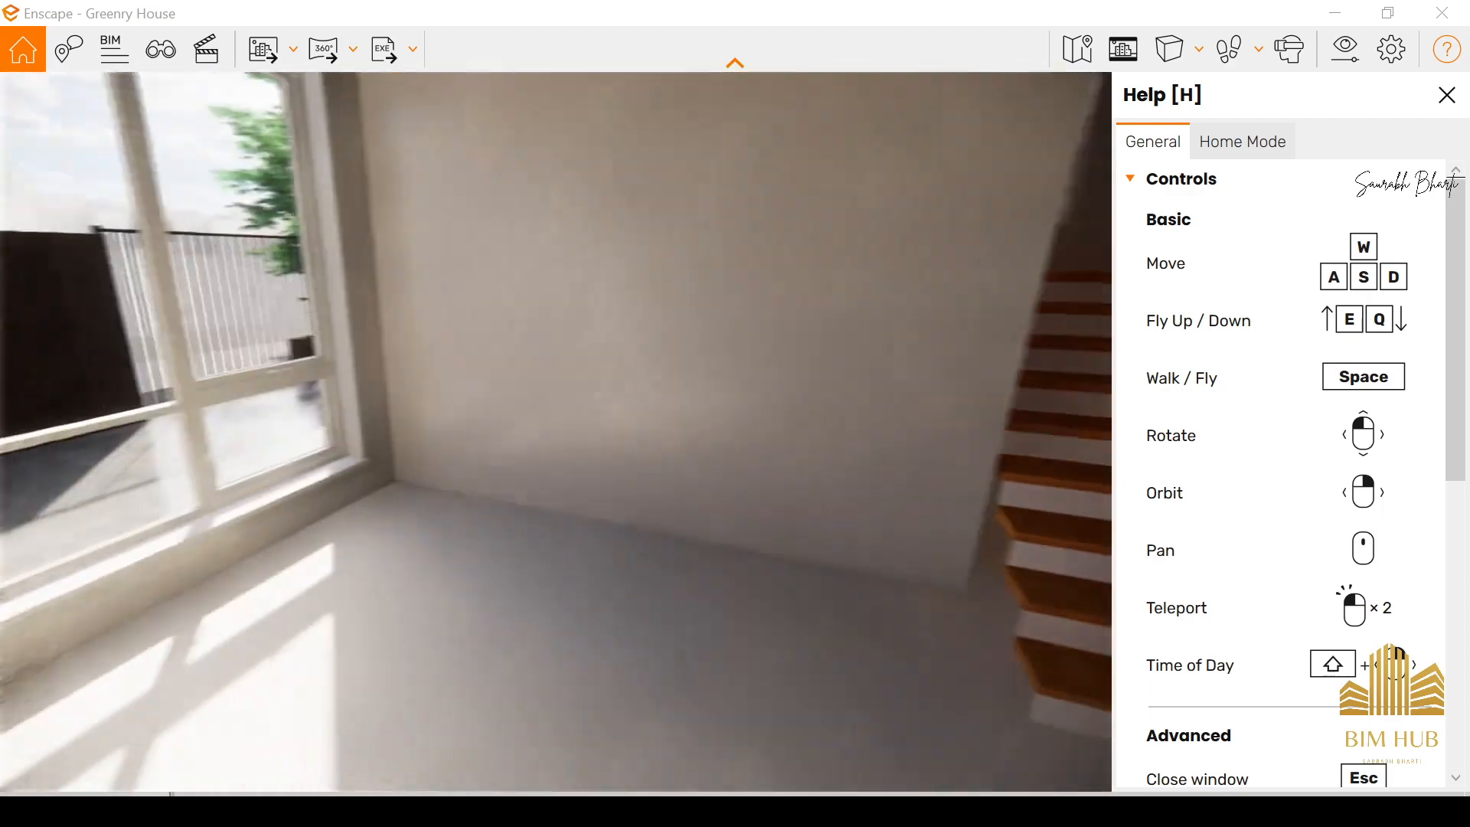
{"action": "key", "text": "s"}
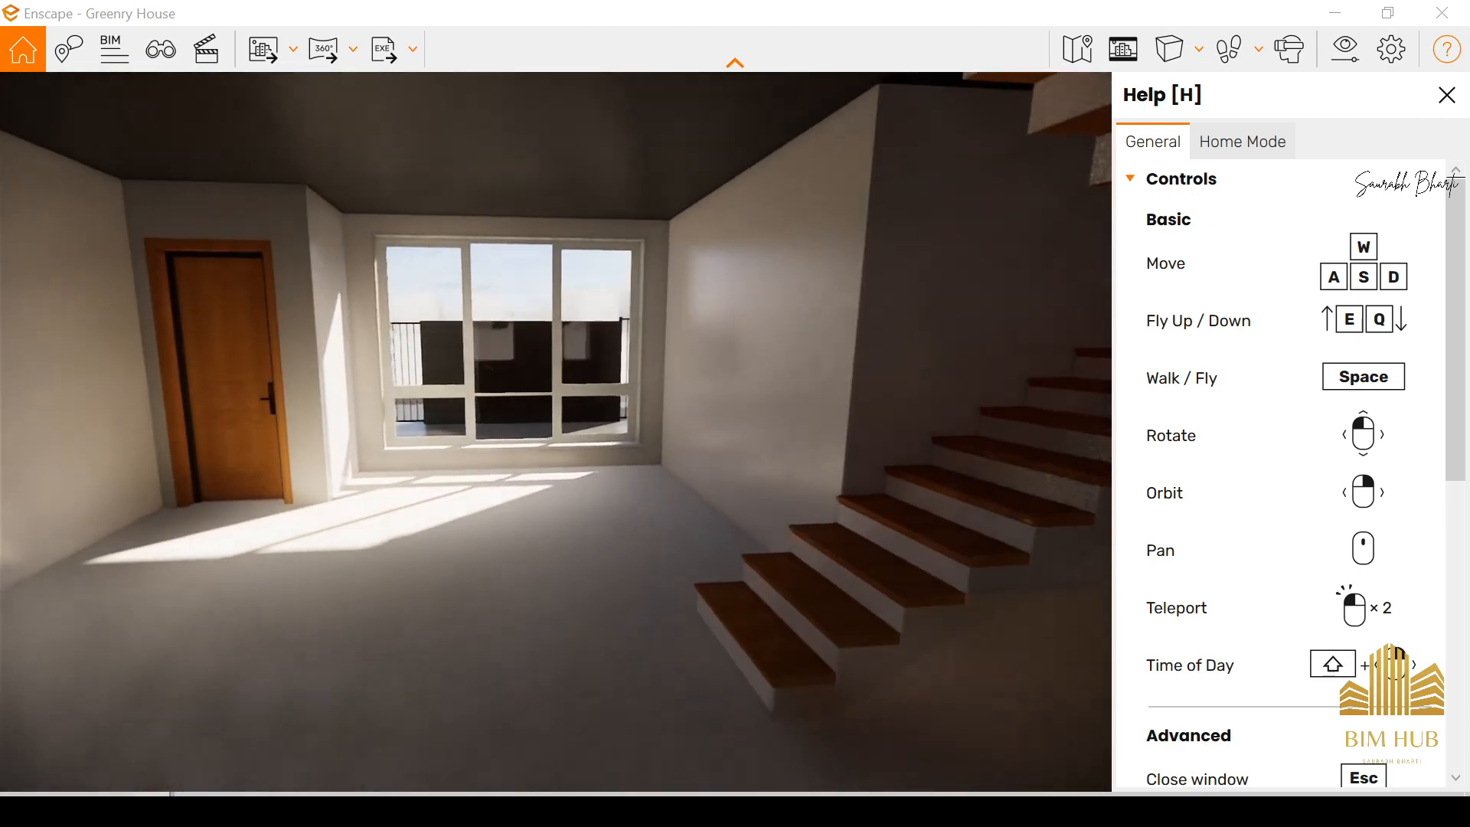
{"action": "key", "text": "w"}
{"action": "key", "text": "w"}
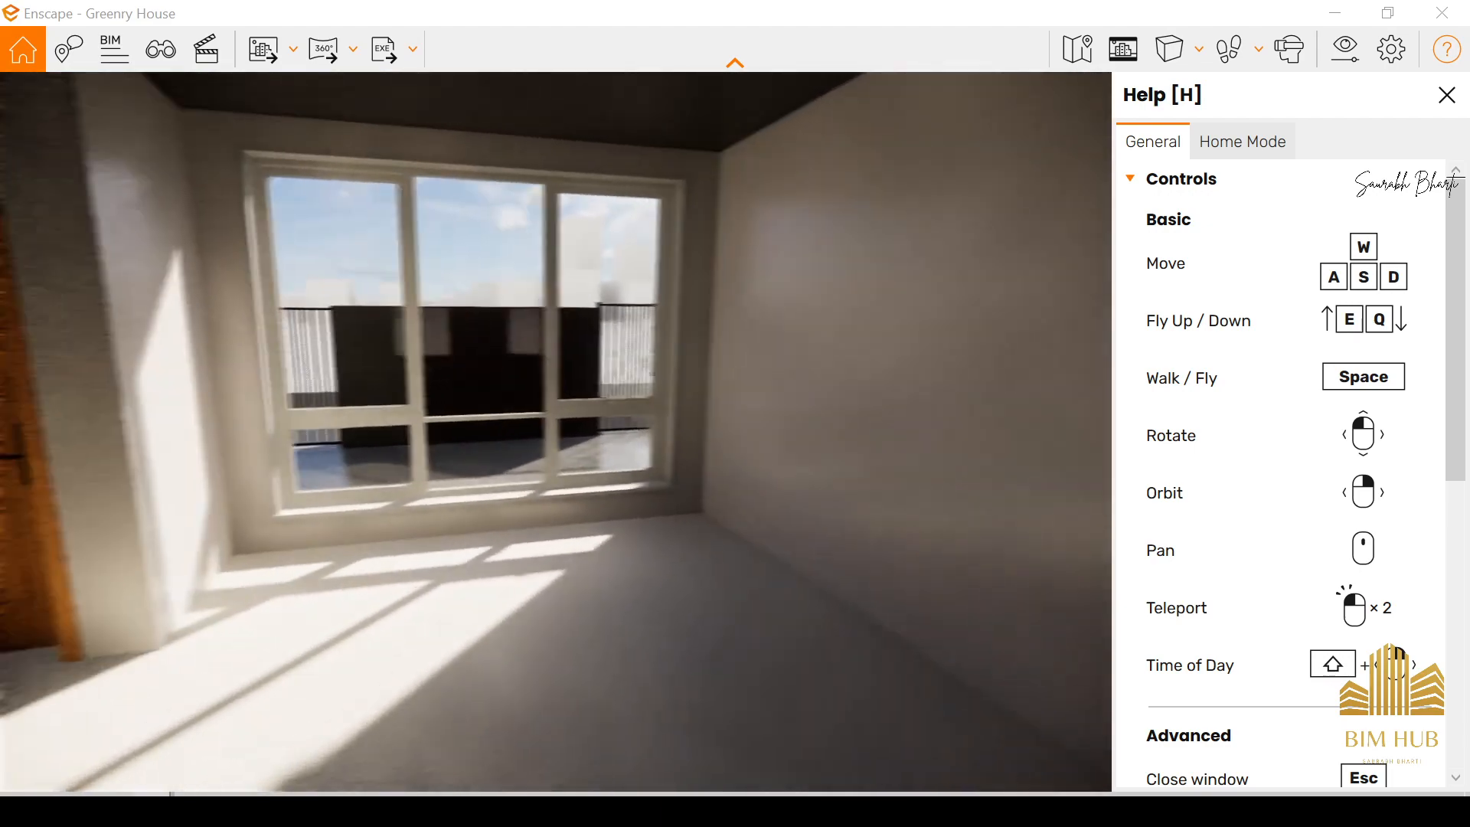
{"action": "key", "text": "w"}
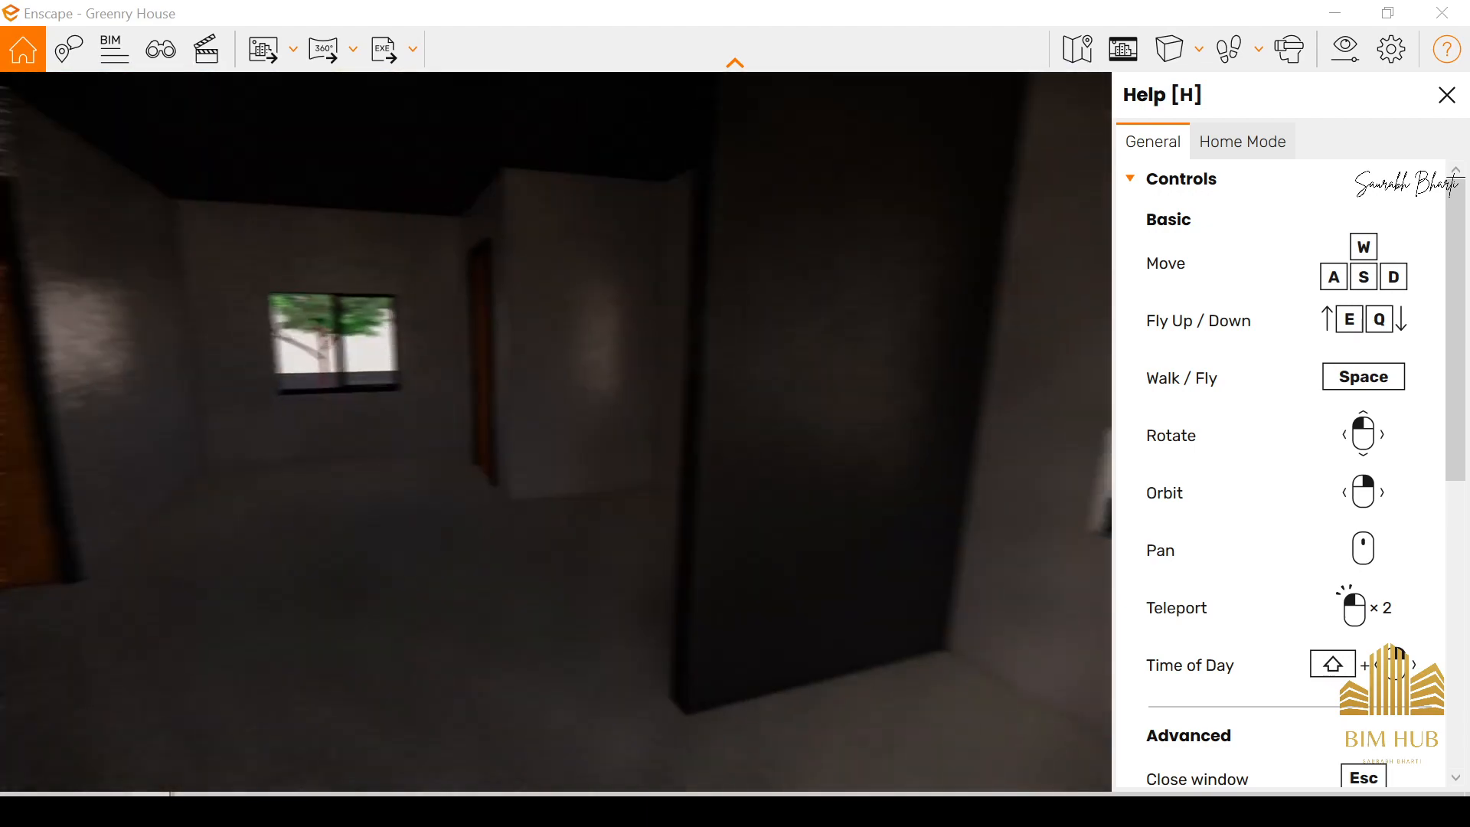
{"action": "right_click_drag", "start_coordinate": [780, 373], "coordinate": [949, 375]}
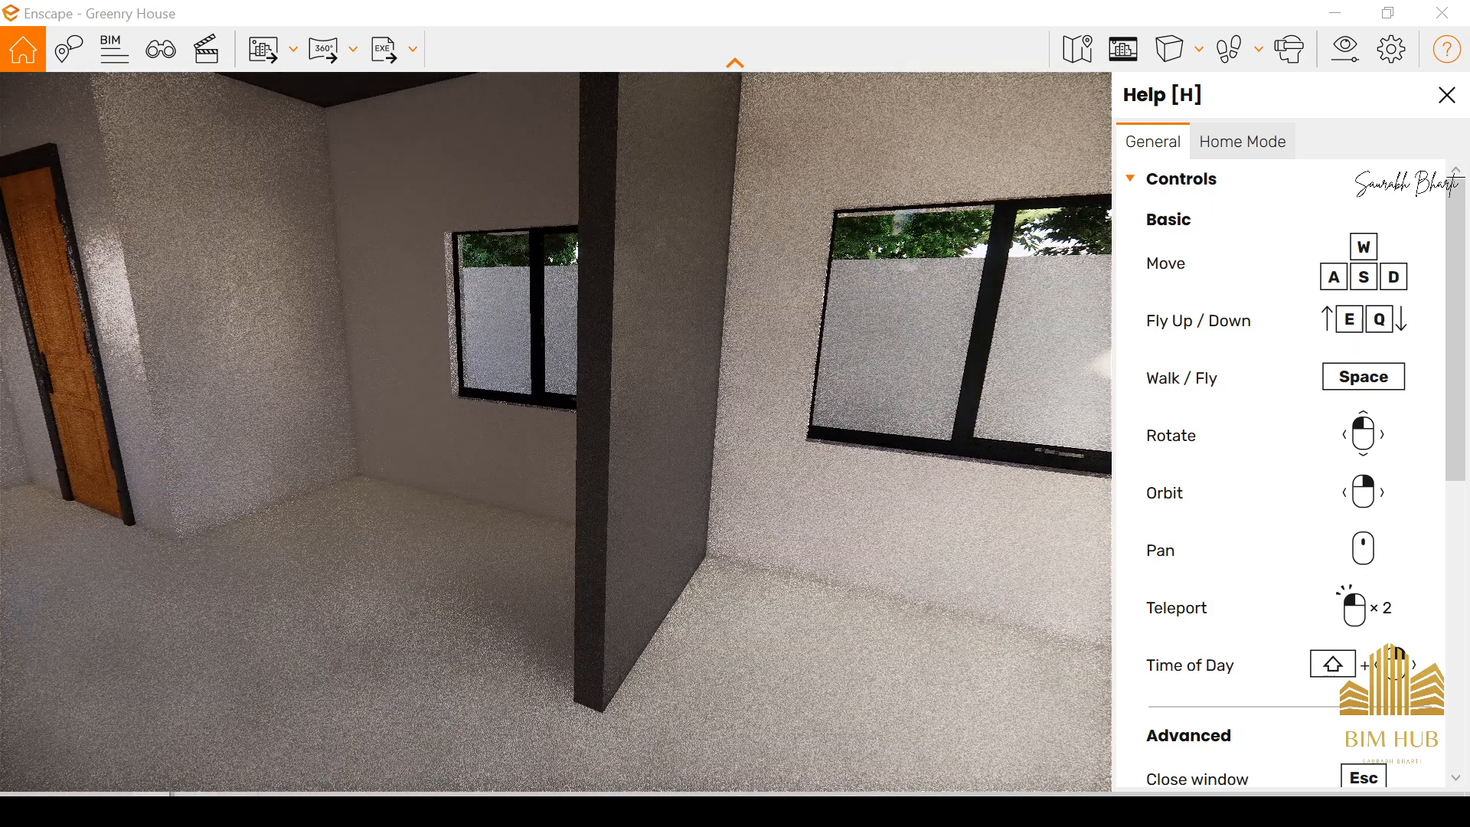
Switch to Revit, open the Level 2(GF) floor plan and try to delete the wall between Dinner and Entry.
{"action": "mouse_move", "coordinate": [347, 810]}
{"action": "left_click", "coordinate": [126, 712]}
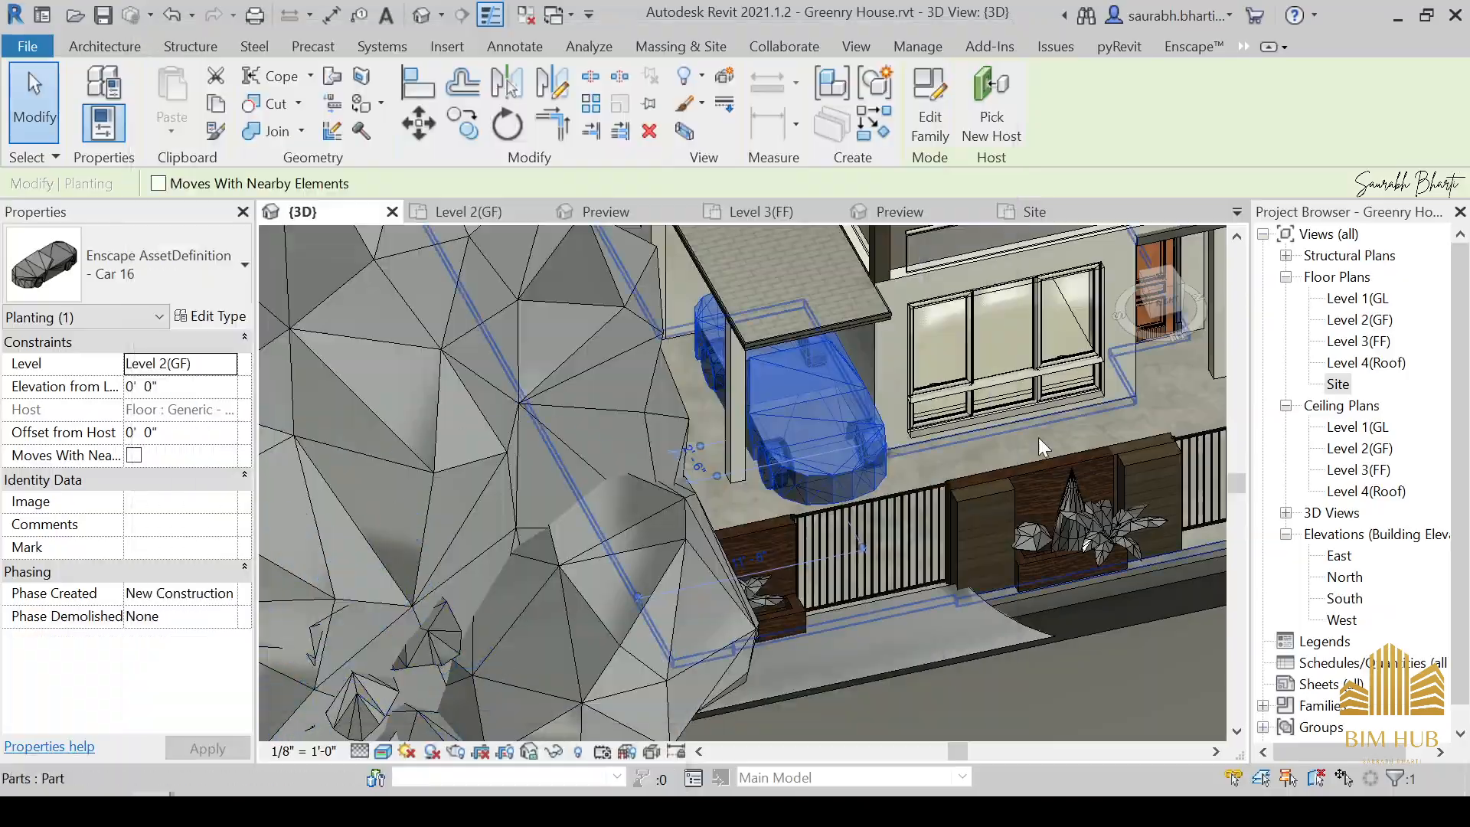
{"action": "double_click", "coordinate": [1386, 326]}
{"action": "scroll", "coordinate": [858, 358], "scroll_direction": "up", "scroll_amount": 5}
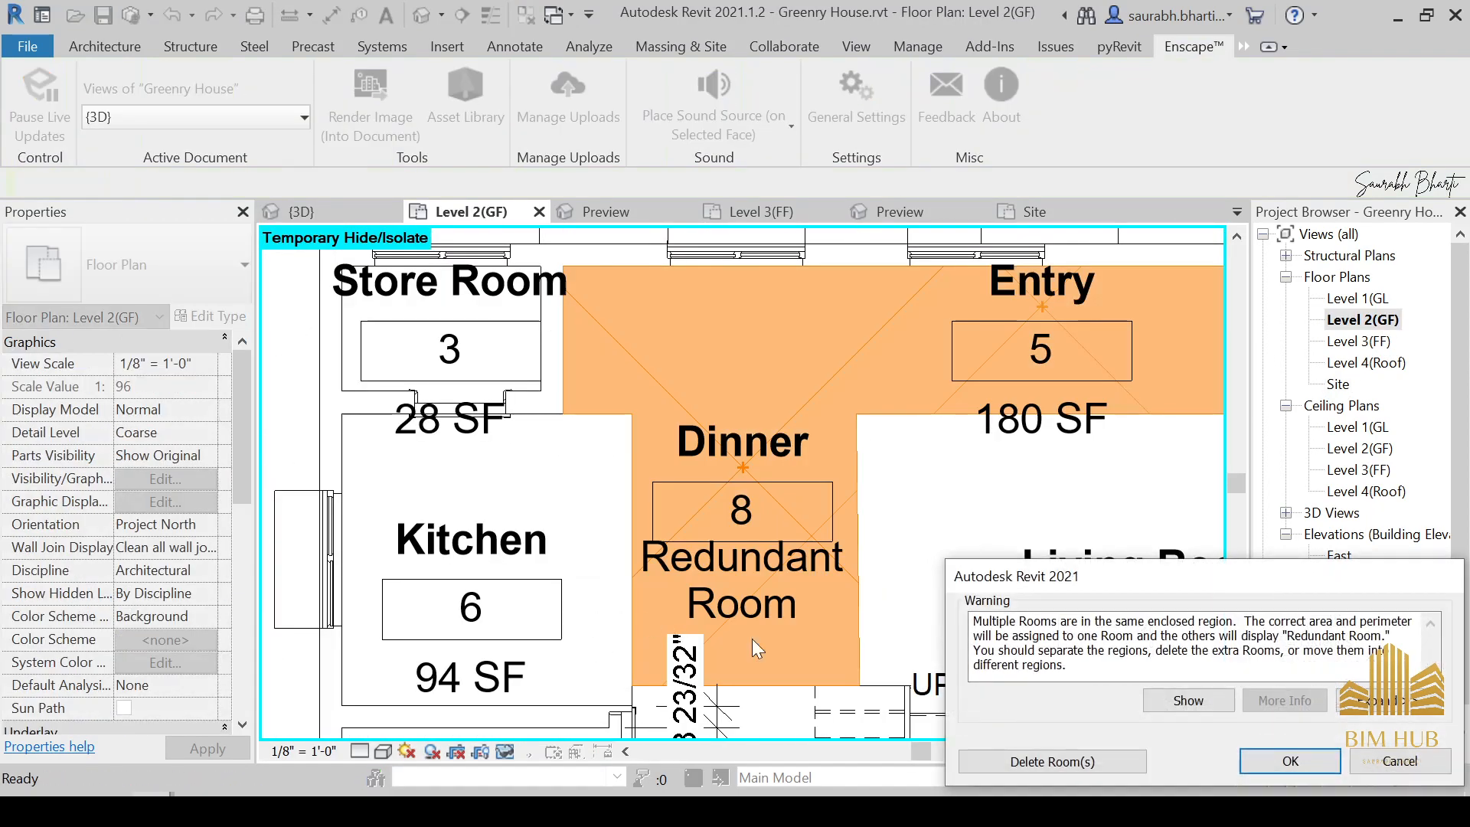
{"action": "left_click", "coordinate": [1381, 767]}
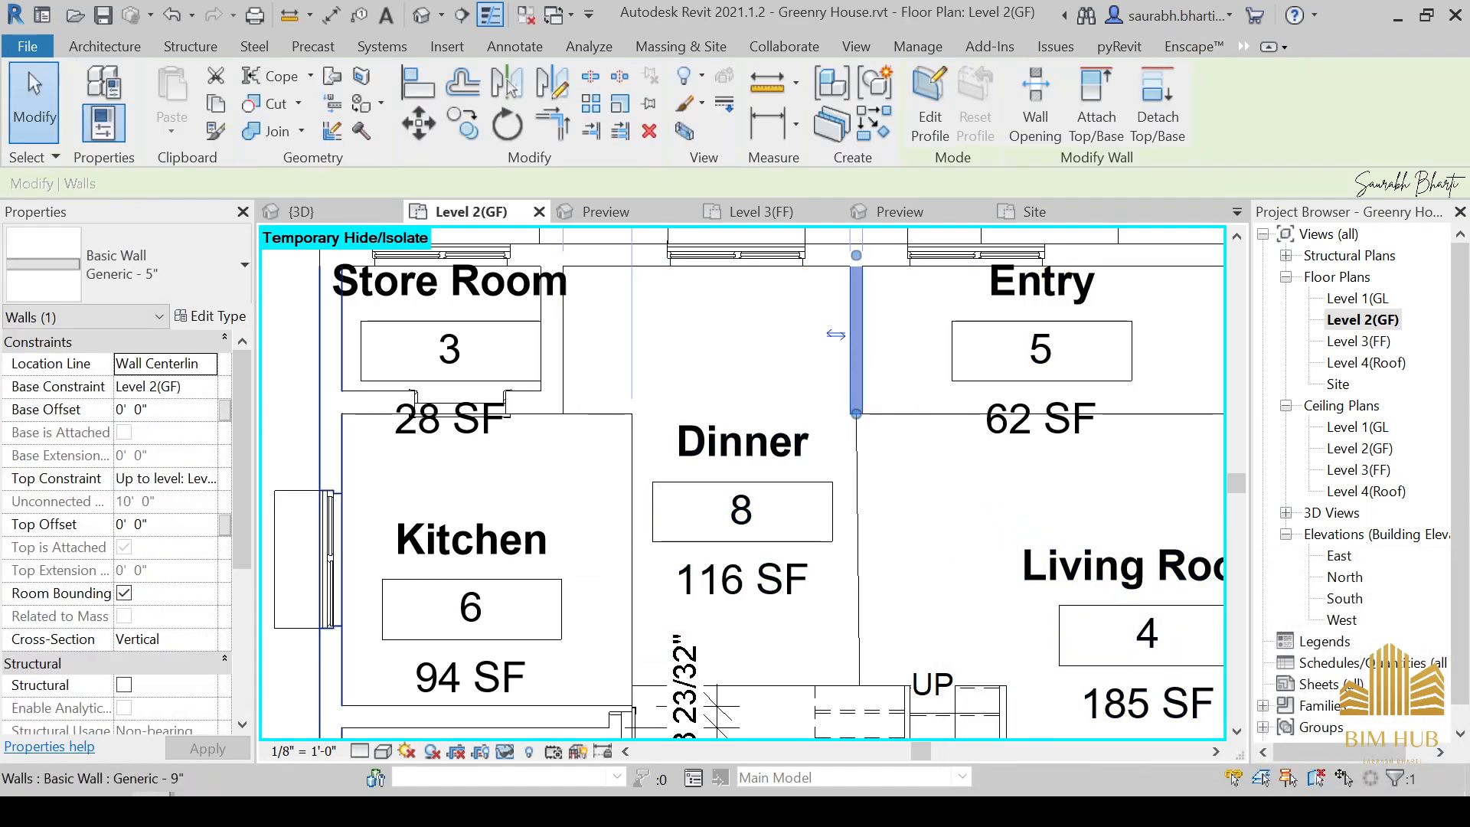
Return to the Enscape walkthrough and inspect the ground-floor rooms, doors and windows.
{"action": "mouse_move", "coordinate": [267, 795]}
{"action": "left_click", "coordinate": [499, 729]}
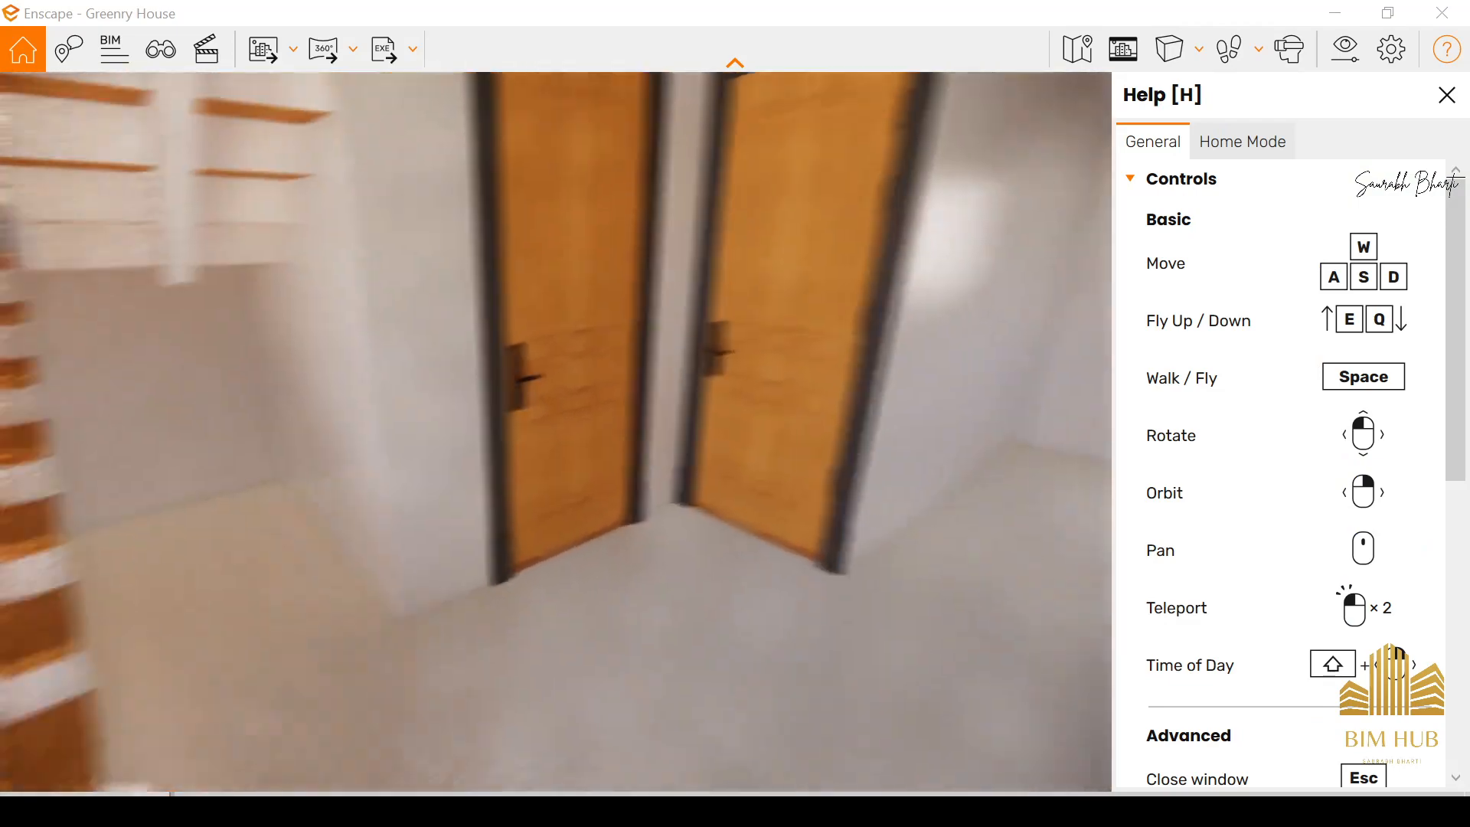
{"action": "left_click_drag", "start_coordinate": [556, 432], "coordinate": [659, 459]}
{"action": "key", "text": "w"}
{"action": "key", "text": "w"}
{"action": "key", "text": "s"}
{"action": "key", "text": "w"}
{"action": "key", "text": "s"}
{"action": "key", "text": "w"}
{"action": "key", "text": "s"}
{"action": "key", "text": "w"}
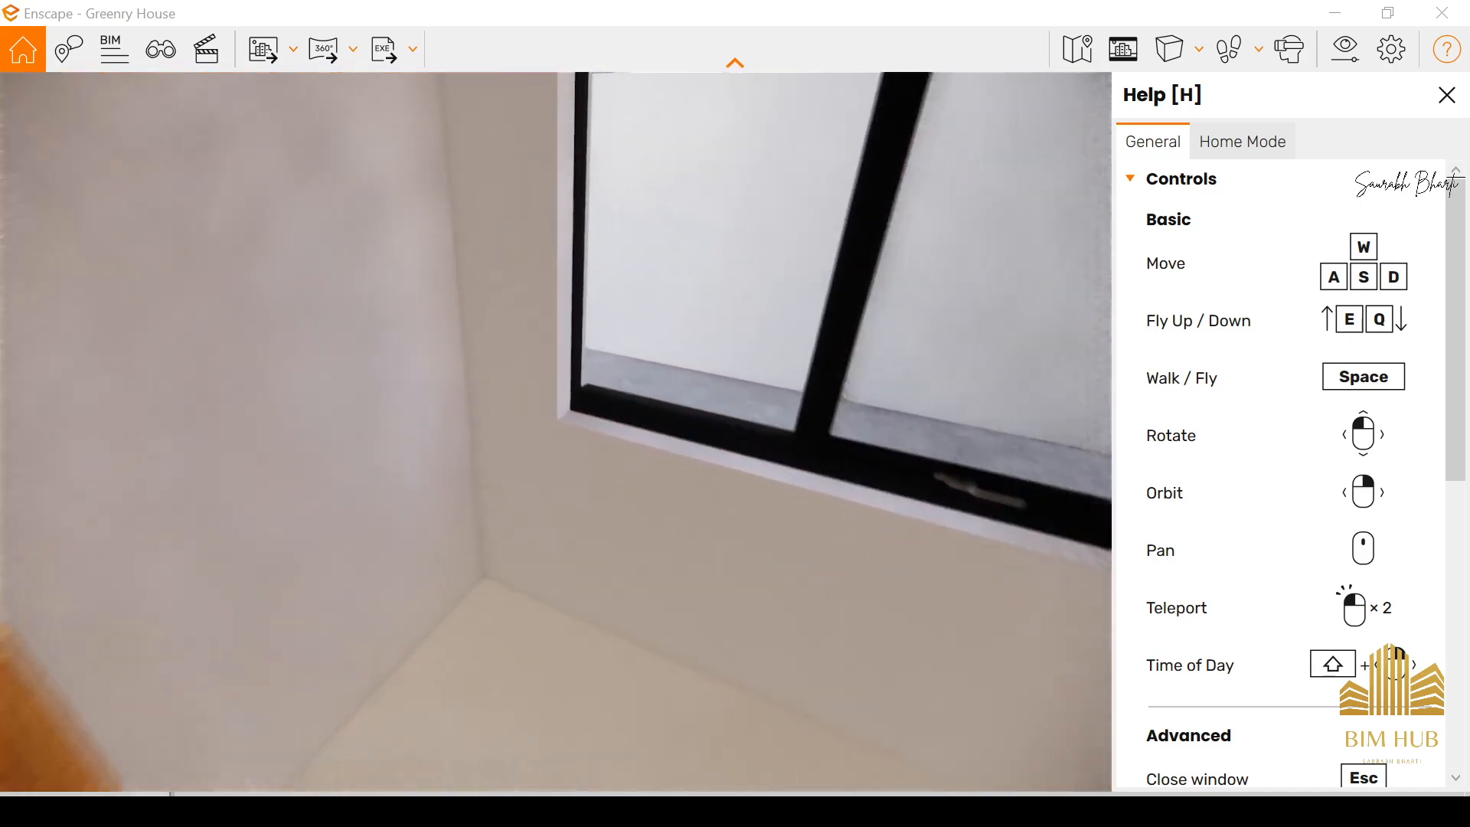
Walk to the staircase, climb the first flight and look up toward the first-floor door.
{"action": "left_click_drag", "start_coordinate": [659, 459], "coordinate": [957, 417]}
{"action": "key", "text": "w"}
{"action": "key", "text": "w"}
{"action": "key", "text": "w"}
{"action": "mouse_move", "coordinate": [454, 751]}
{"action": "left_mouse_down"}
{"action": "mouse_move", "coordinate": [605, 752]}
{"action": "mouse_move", "coordinate": [455, 752]}
{"action": "left_mouse_up"}
{"action": "key", "text": "s"}
{"action": "key", "text": "a"}
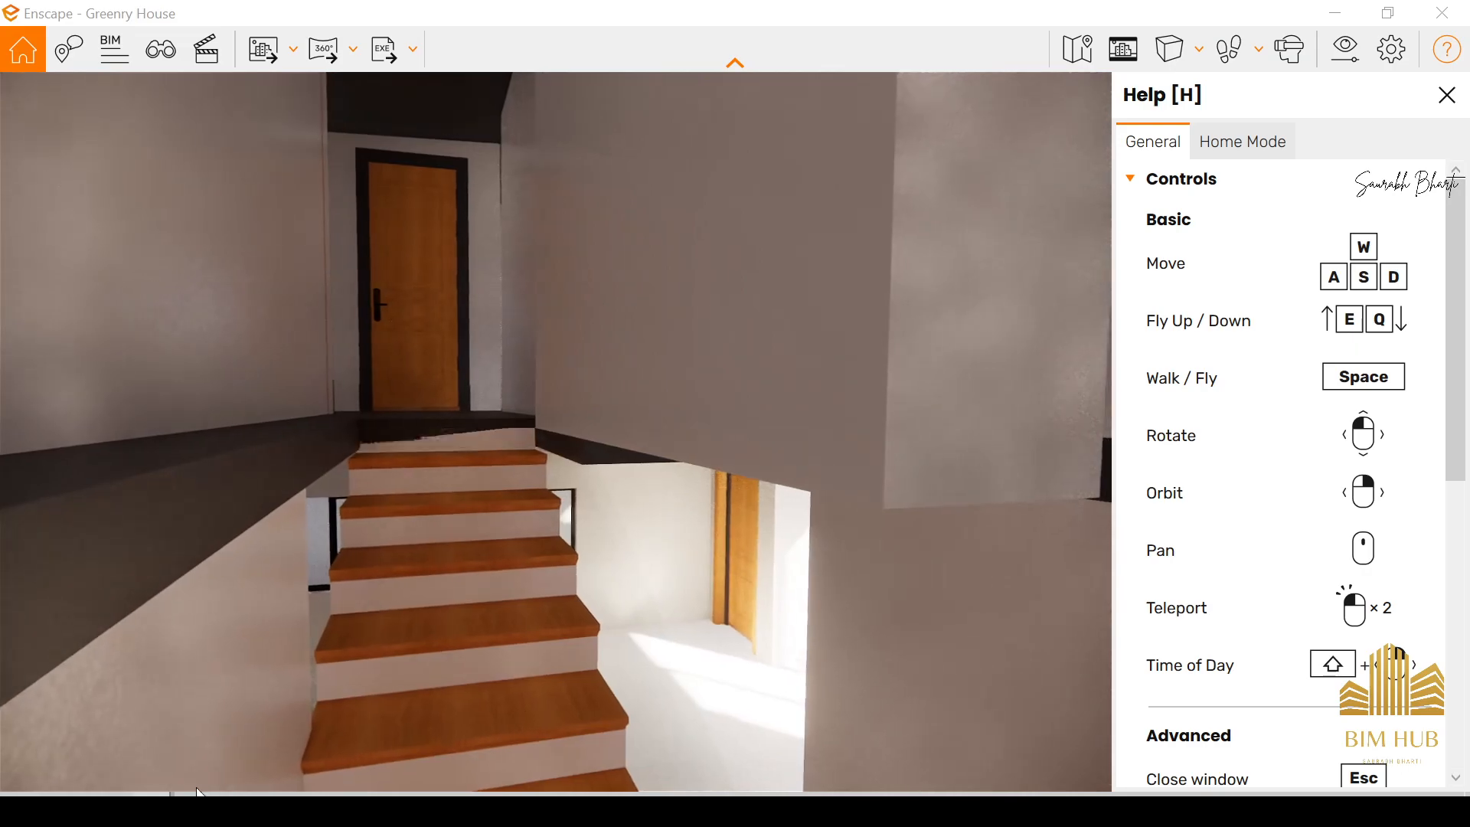
Switch to Revit and open the Level 3(FF) floor plan to check the staircase layout.
{"action": "mouse_move", "coordinate": [199, 792]}
{"action": "left_click", "coordinate": [184, 735]}
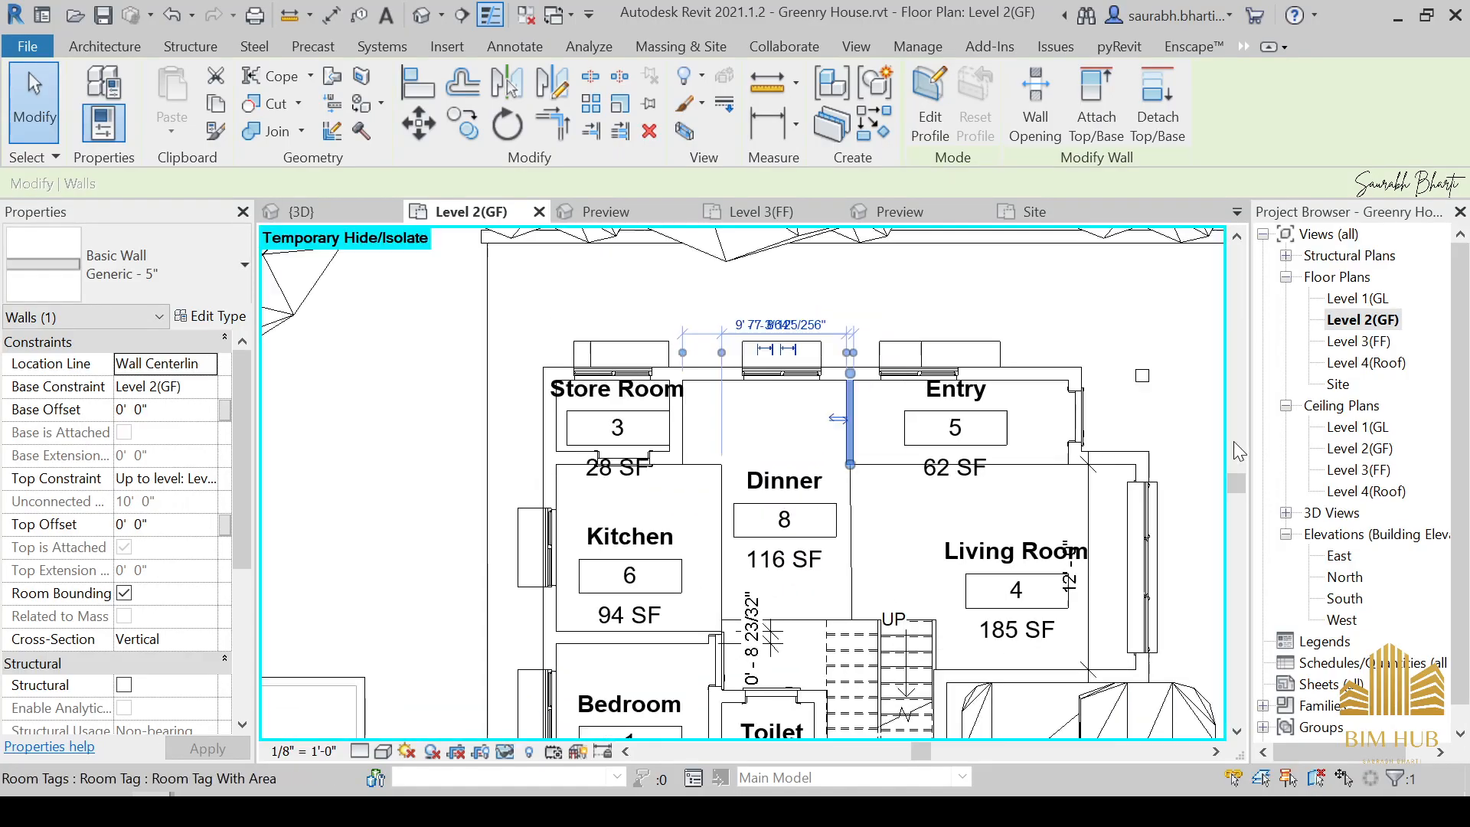
{"action": "double_click", "coordinate": [1352, 343]}
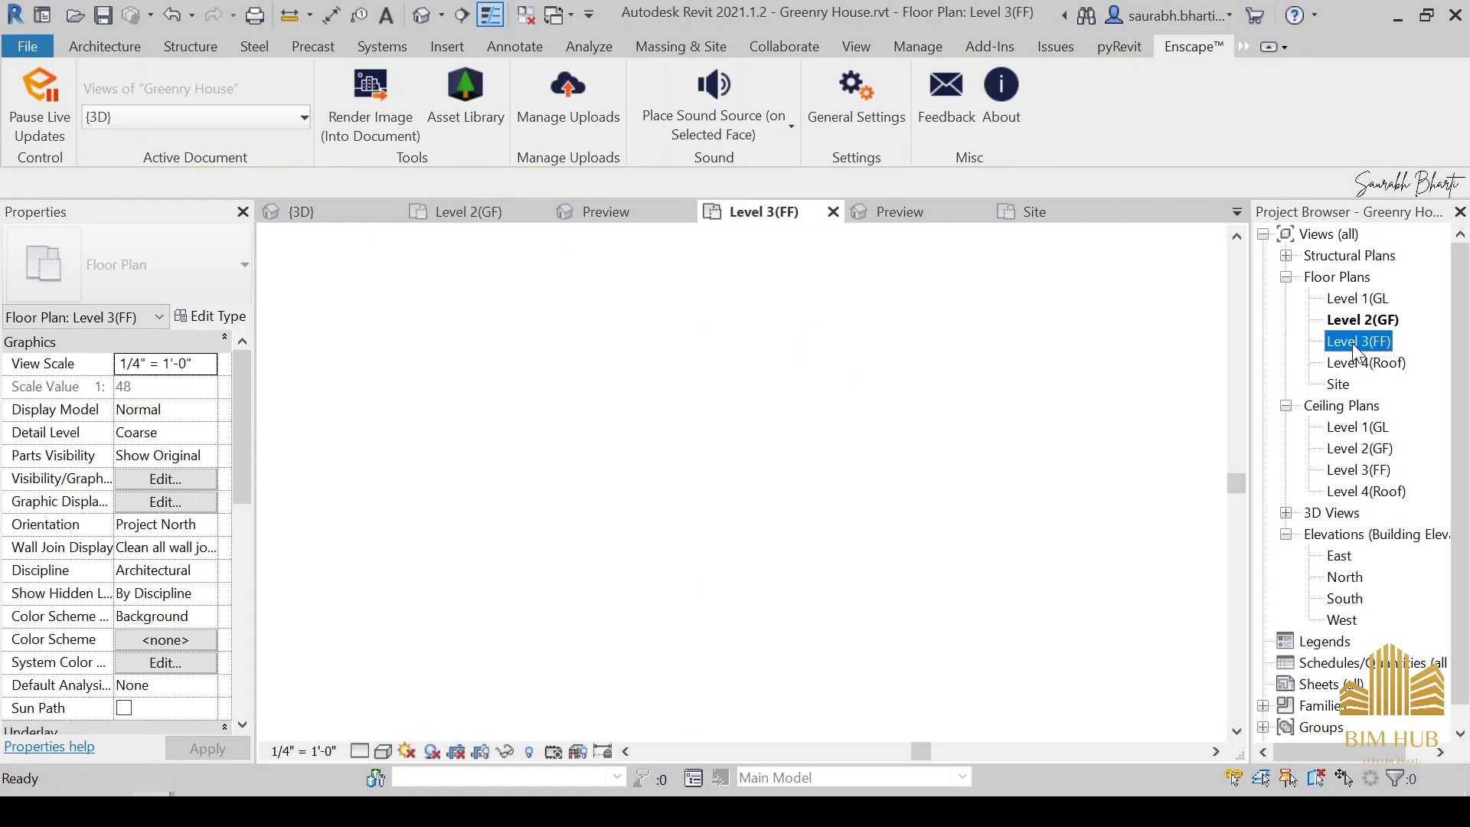
{"action": "middle_click_drag", "start_coordinate": [760, 629], "coordinate": [778, 346]}
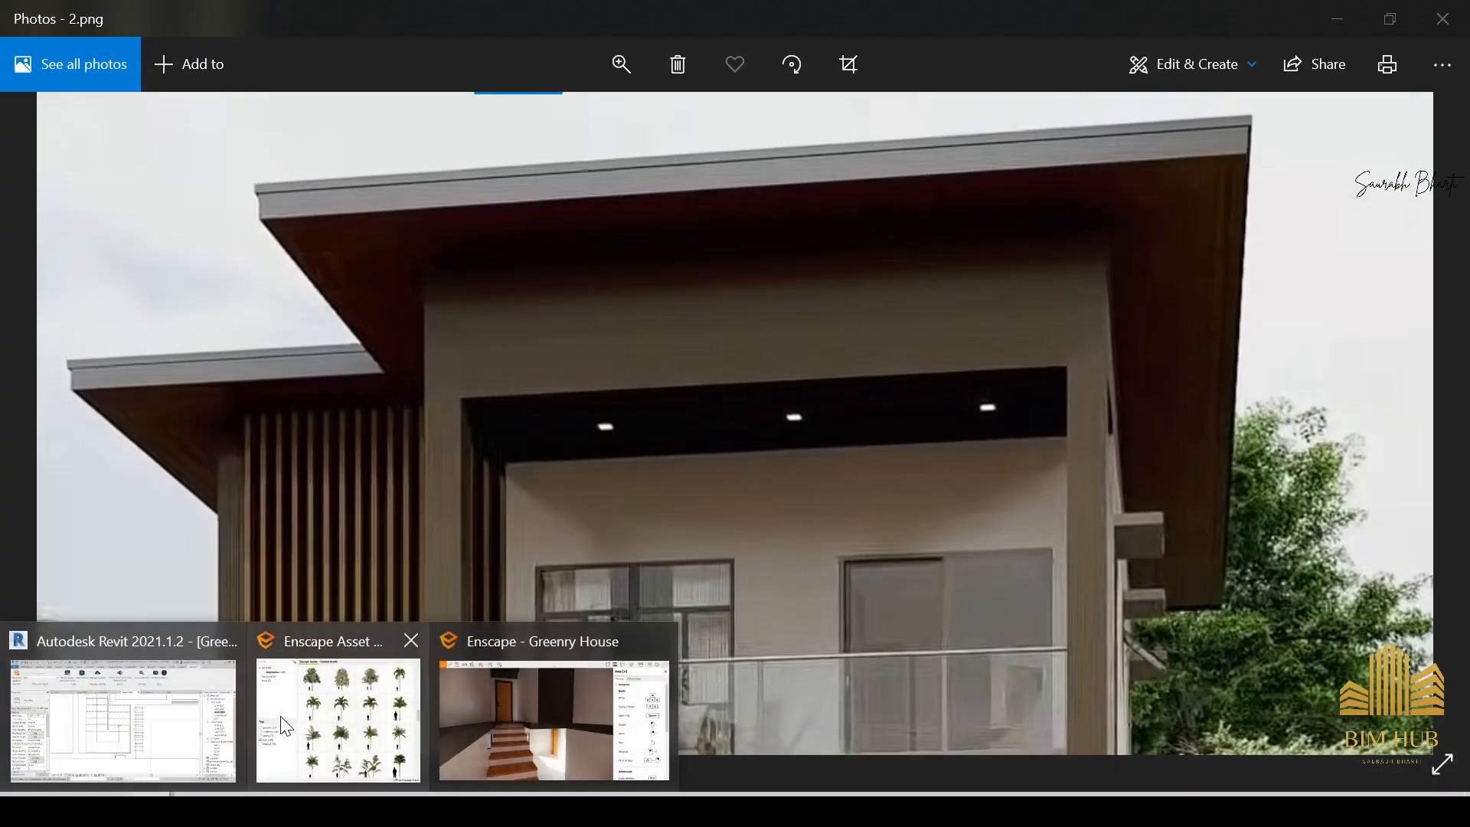
Return to the Enscape walkthrough and climb the remaining stairs to the first-floor hallway doors.
{"action": "left_click", "coordinate": [471, 727]}
{"action": "key", "text": "w"}
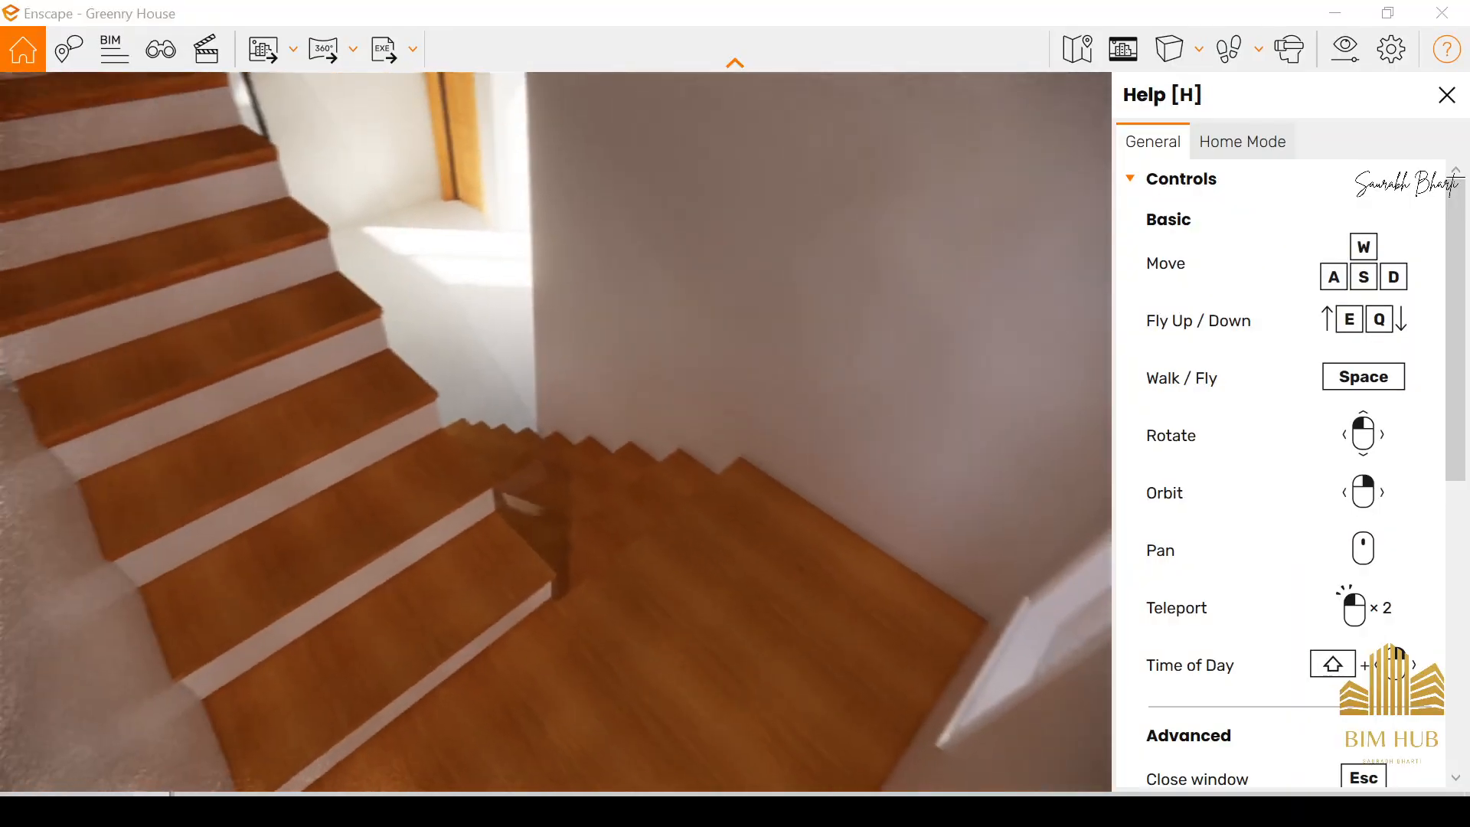
{"action": "key", "text": "w"}
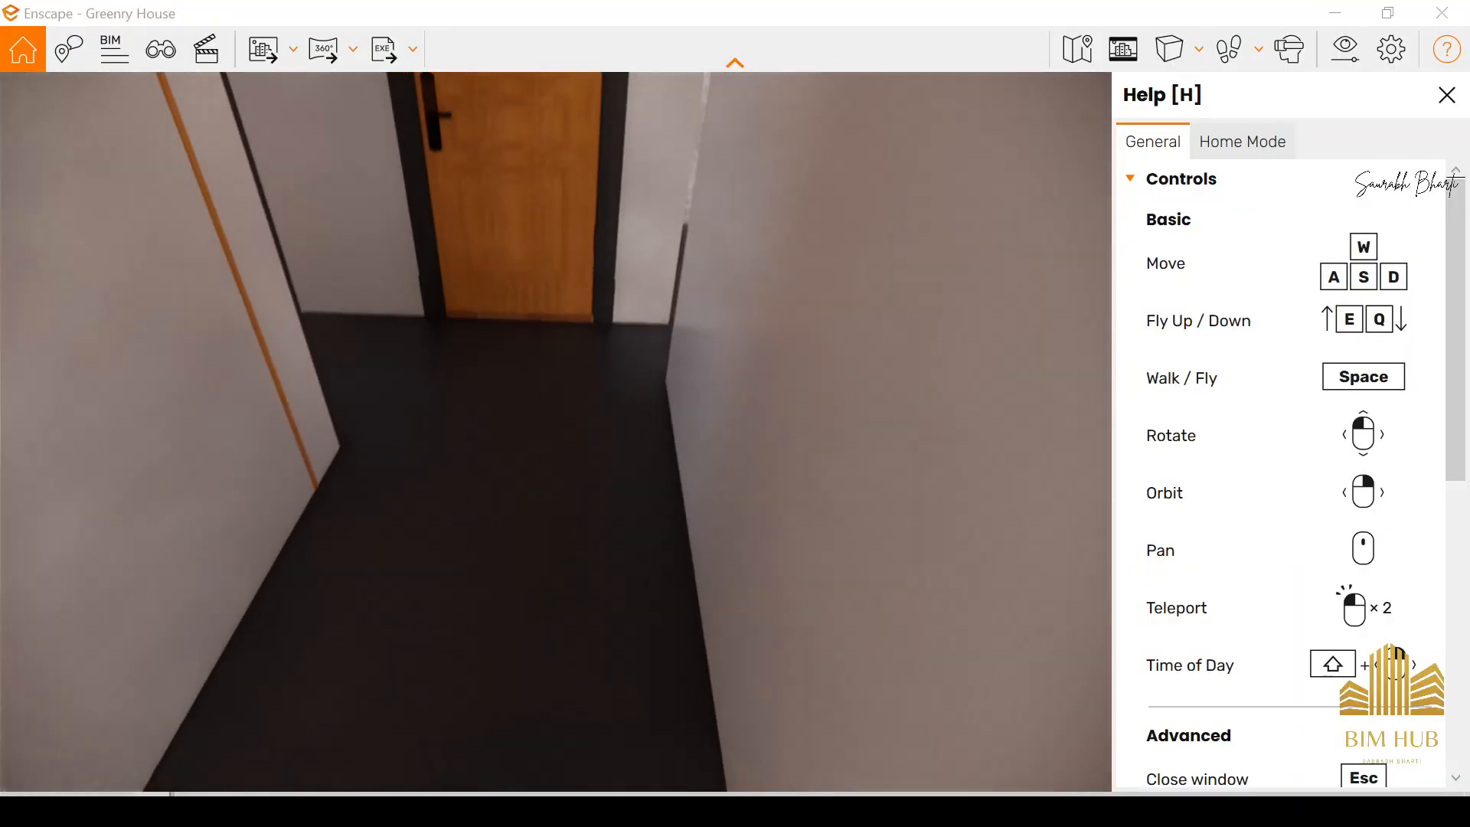
{"action": "key", "text": "w"}
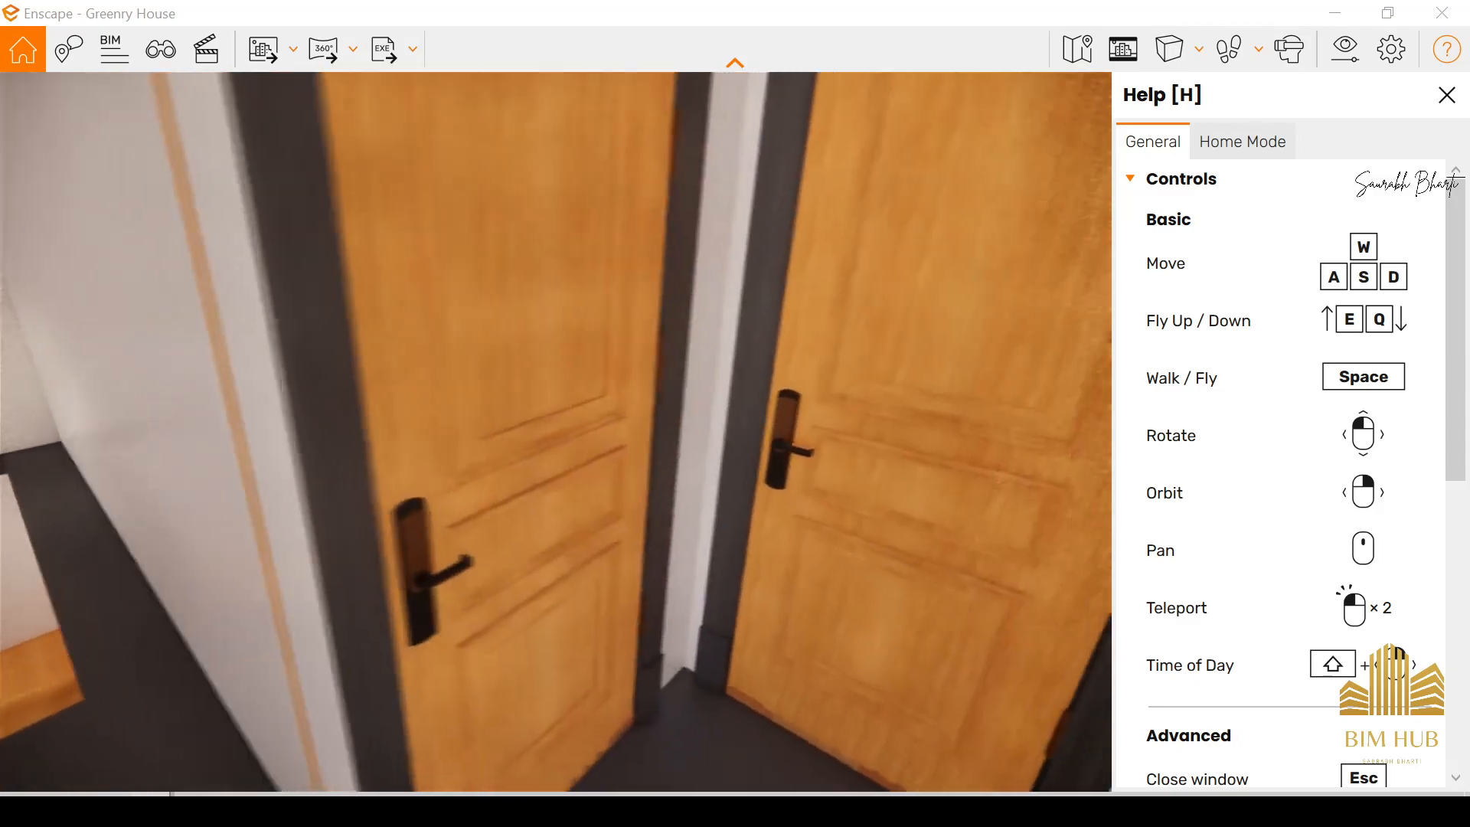
Enter the narrow first-floor room and examine its dark red and grey floor finishes.
{"action": "key", "text": "w"}
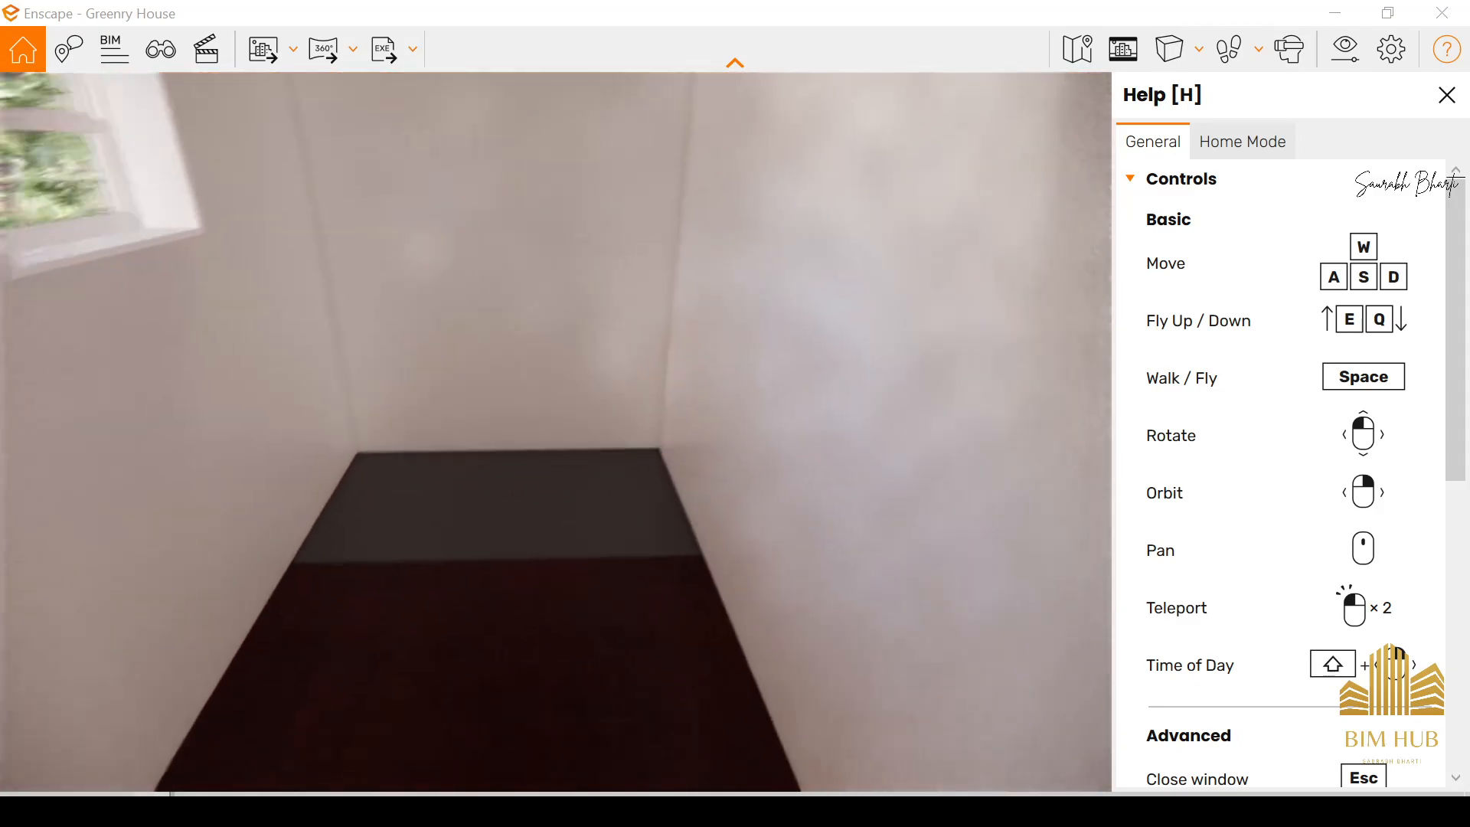
{"action": "key", "text": "w"}
{"action": "left_click_drag", "start_coordinate": [556, 432], "coordinate": [847, 421]}
{"action": "left_click_drag", "start_coordinate": [556, 432], "coordinate": [679, 405]}
{"action": "key", "text": "w"}
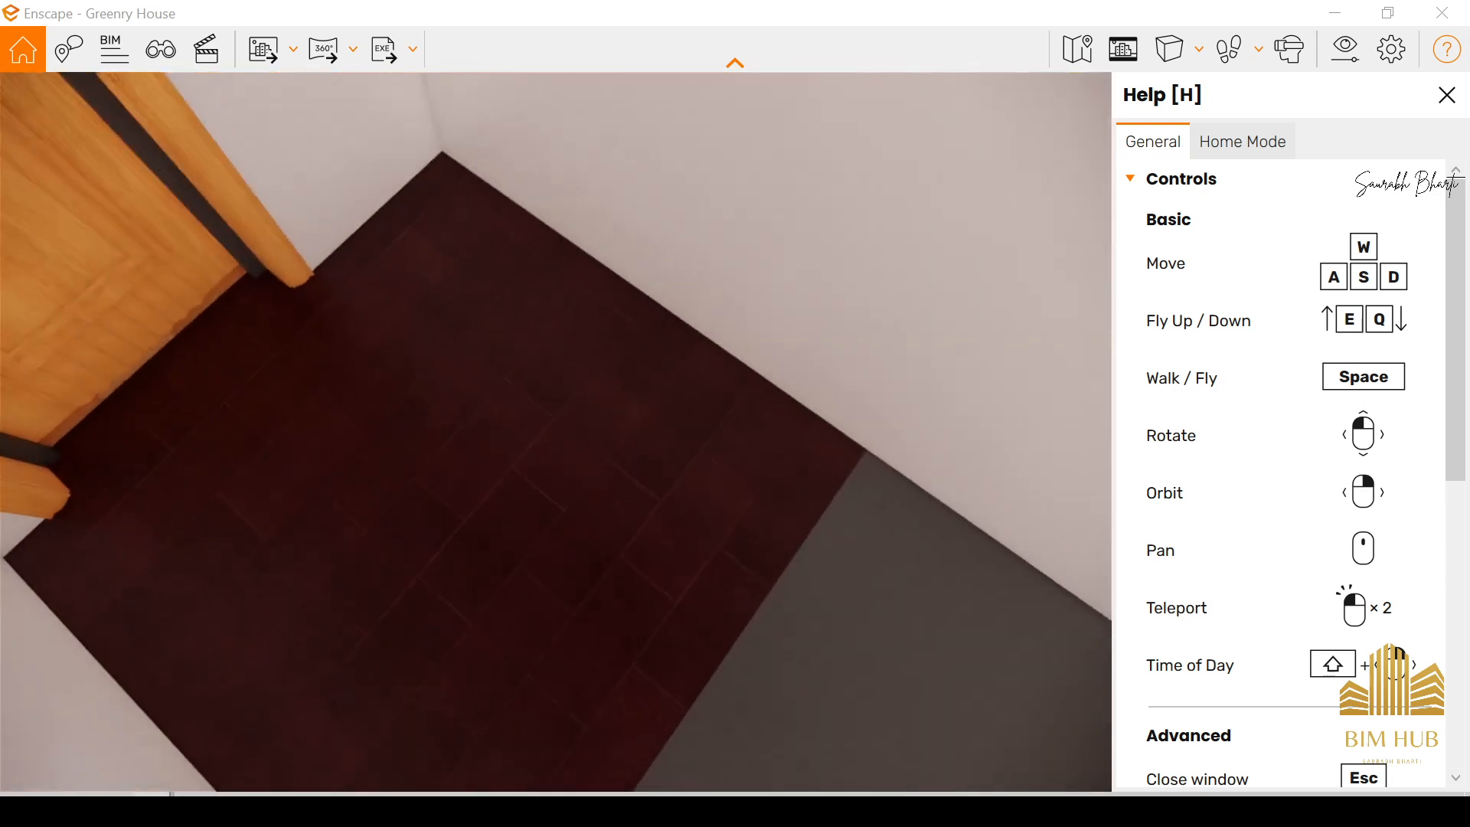
{"action": "left_click_drag", "start_coordinate": [556, 431], "coordinate": [529, 309]}
{"action": "key", "text": "w"}
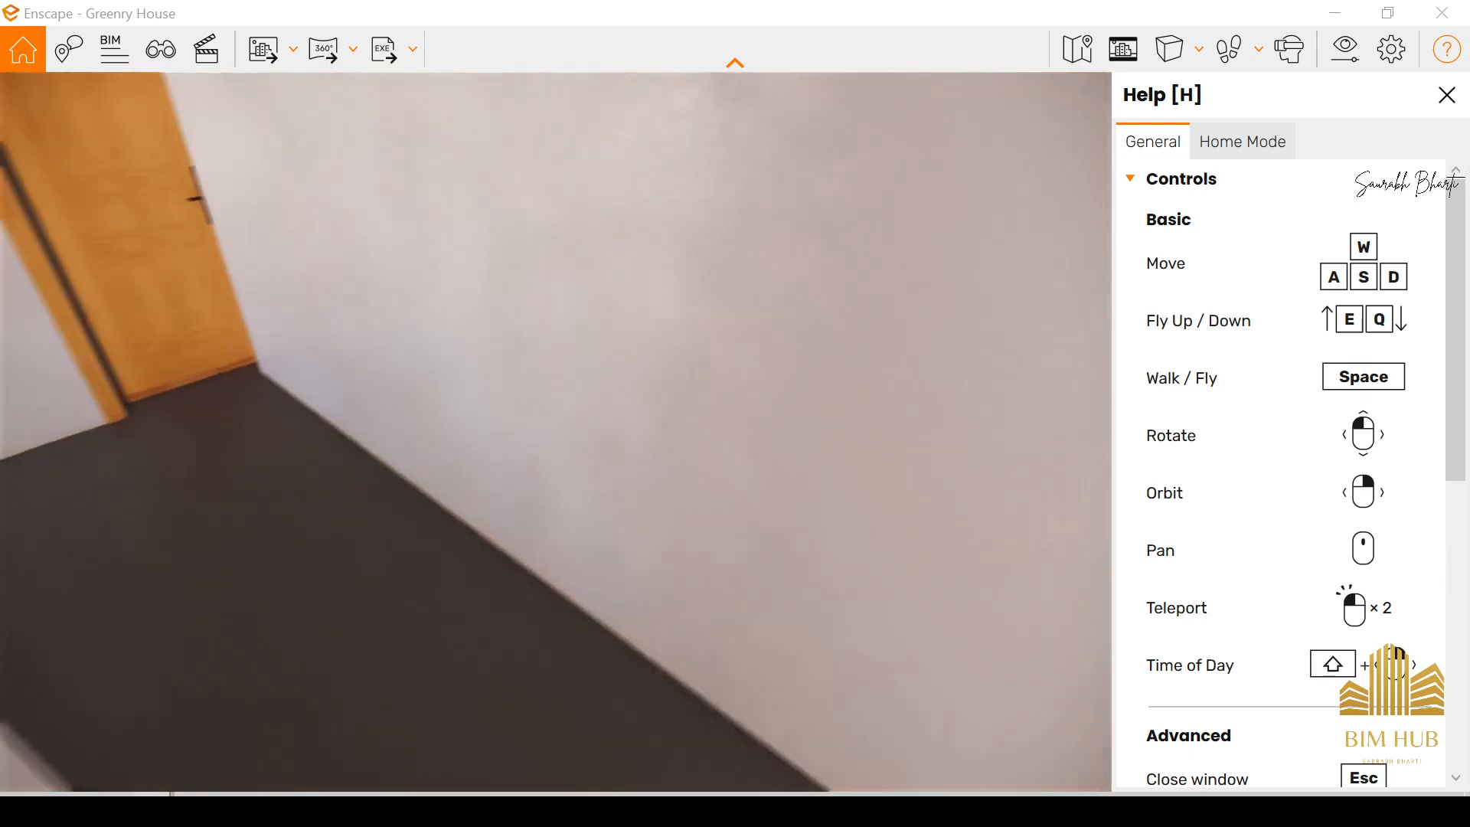
Walk on through the adjoining first-floor space and its wooden doors.
{"action": "left_click_drag", "start_coordinate": [556, 432], "coordinate": [529, 490]}
{"action": "key", "text": "s"}
{"action": "key", "text": "w"}
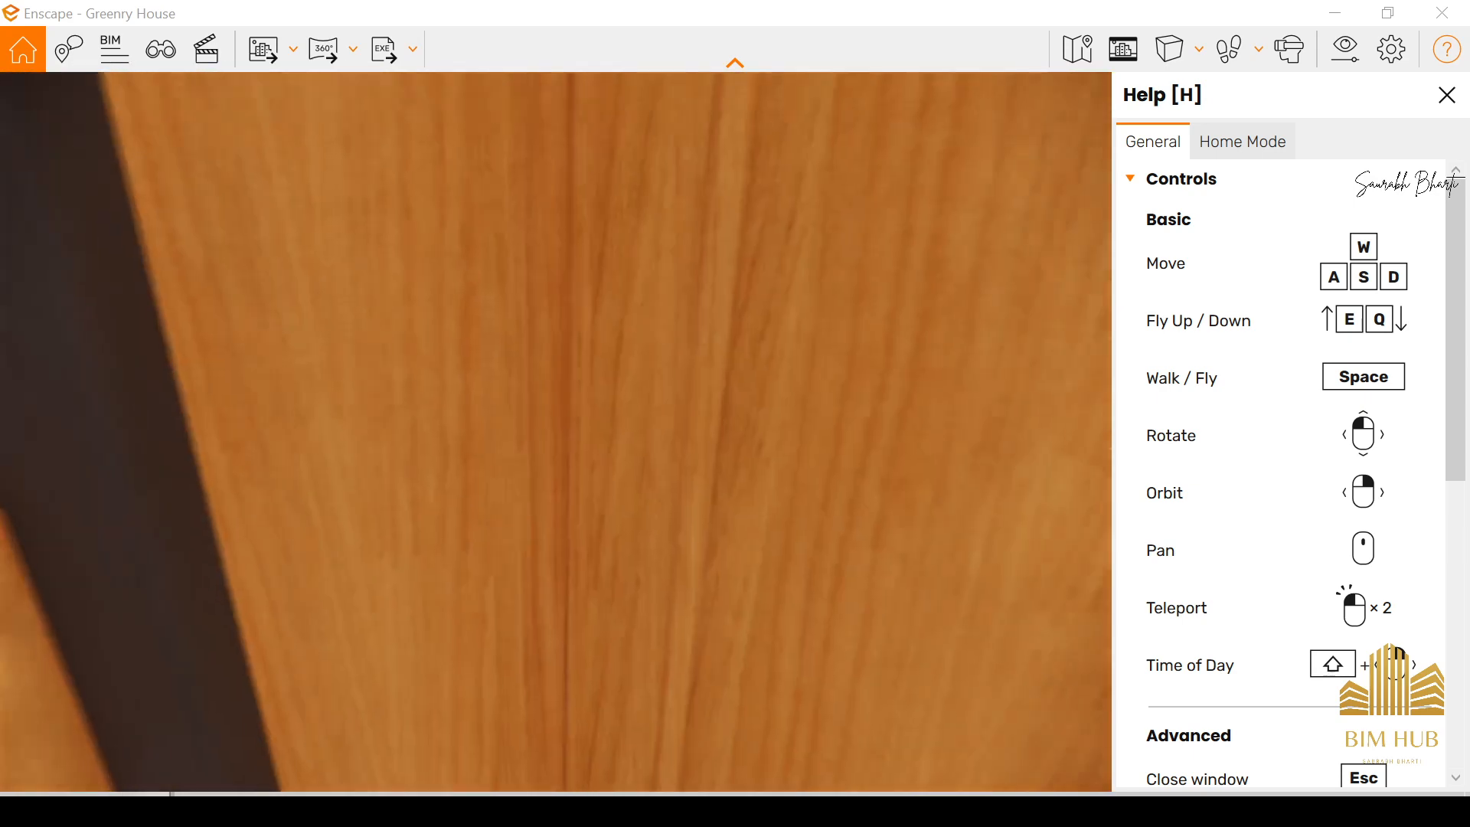
{"action": "left_click_drag", "start_coordinate": [556, 431], "coordinate": [651, 459]}
{"action": "key", "text": "w"}
Switch to Revit and select the door of Bedroom 13 near the staircase in the Level 3(FF) plan.
{"action": "left_click_drag", "start_coordinate": [321, 651], "coordinate": [297, 743]}
{"action": "left_click", "coordinate": [150, 746]}
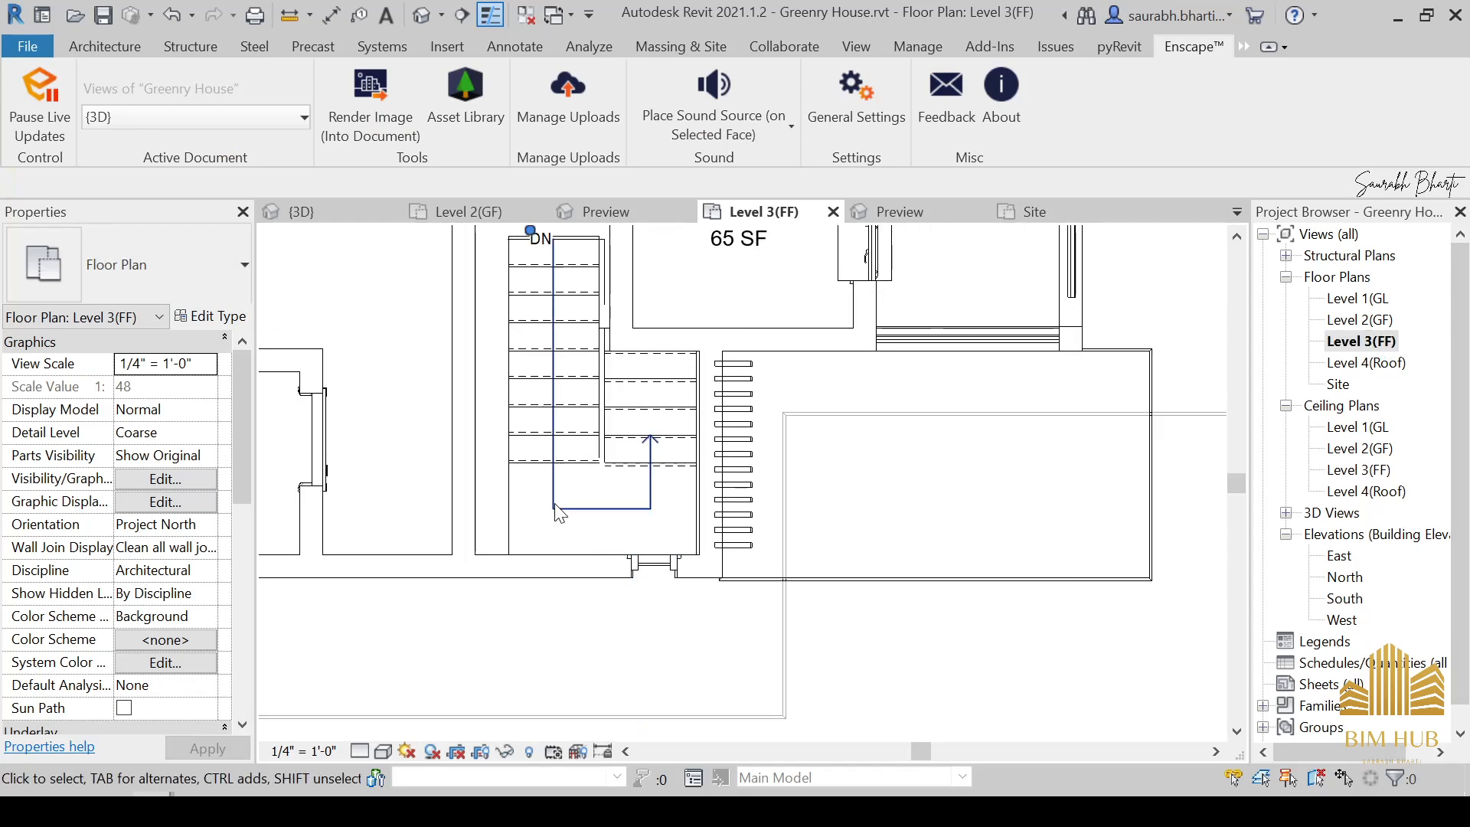
{"action": "left_click", "coordinate": [700, 338]}
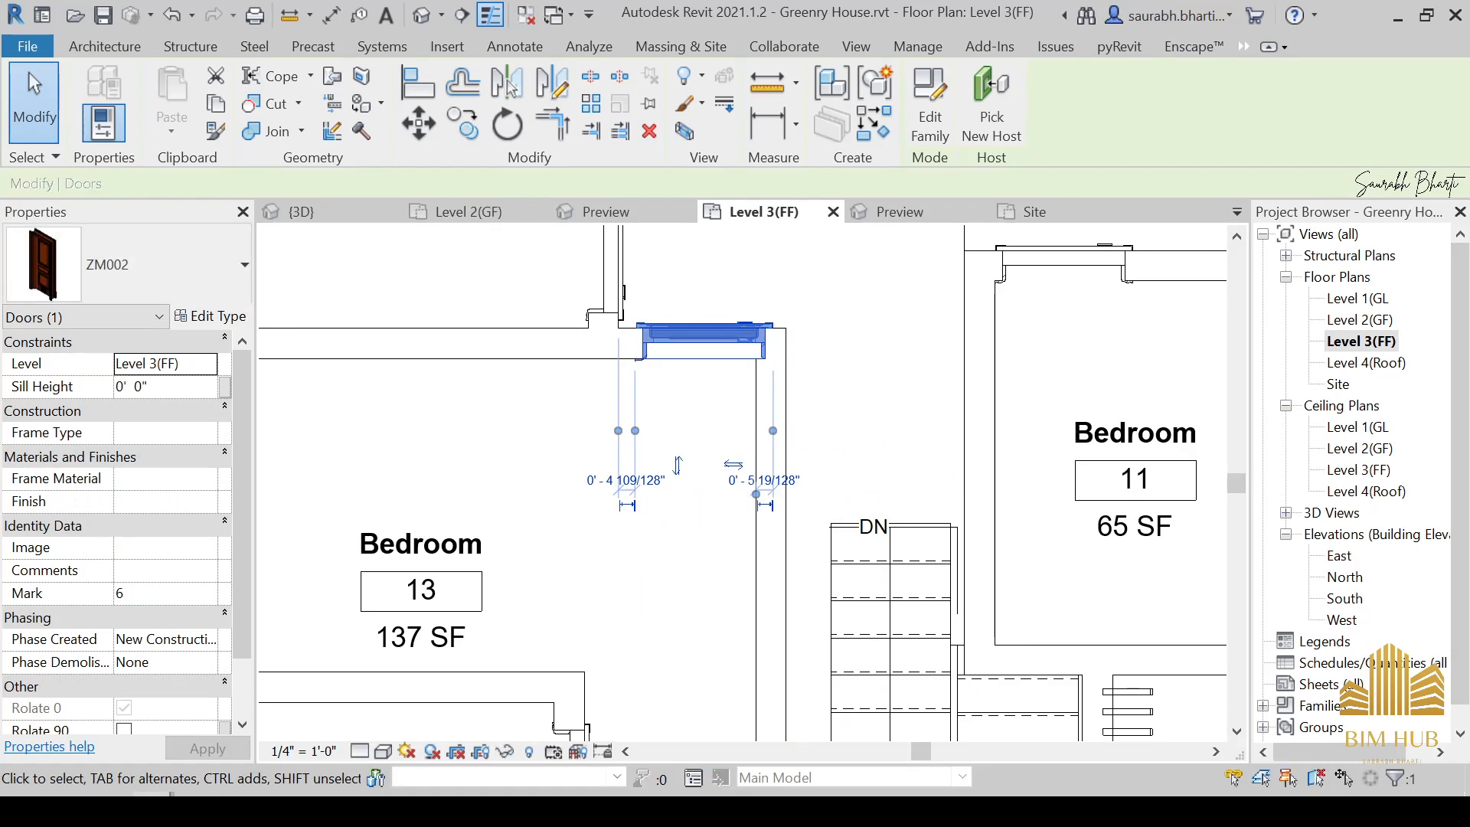
Return to the Enscape walkthrough, pass the paired hallway doors and inspect the first-floor bedroom and its window.
{"action": "left_click", "coordinate": [557, 704]}
{"action": "key", "text": "s"}
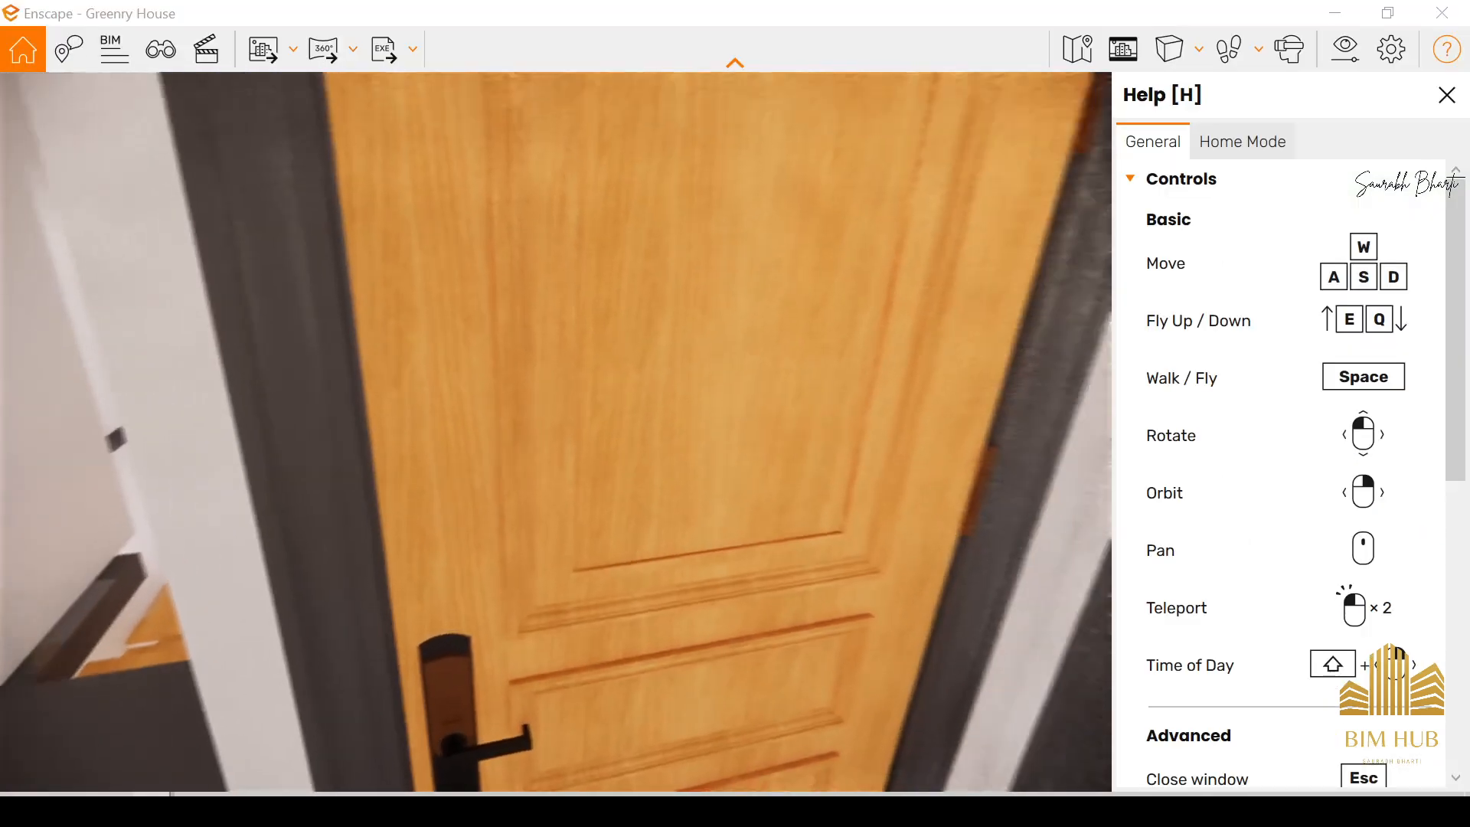
{"action": "key", "text": "w"}
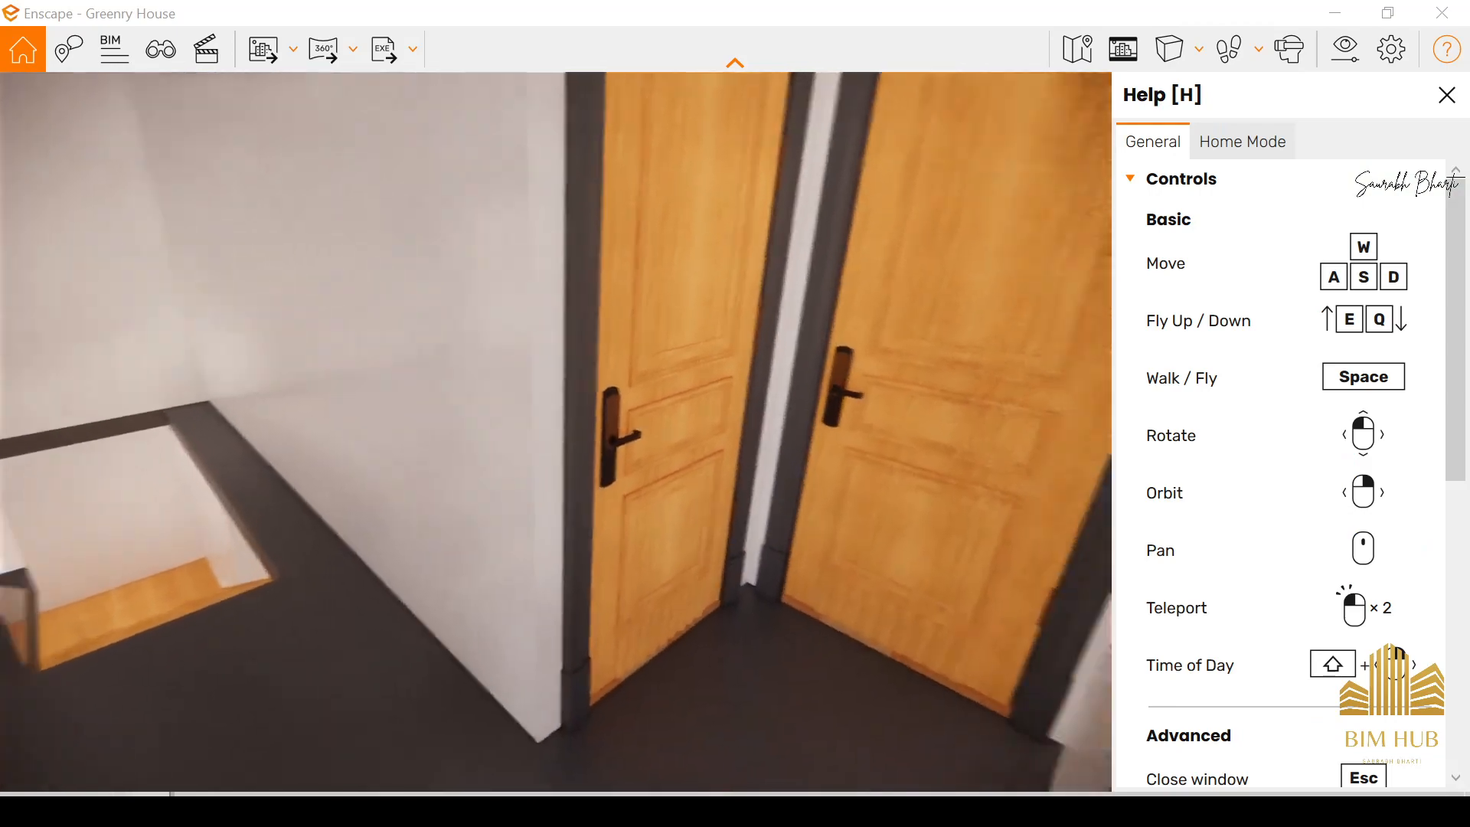
{"action": "key", "text": "w"}
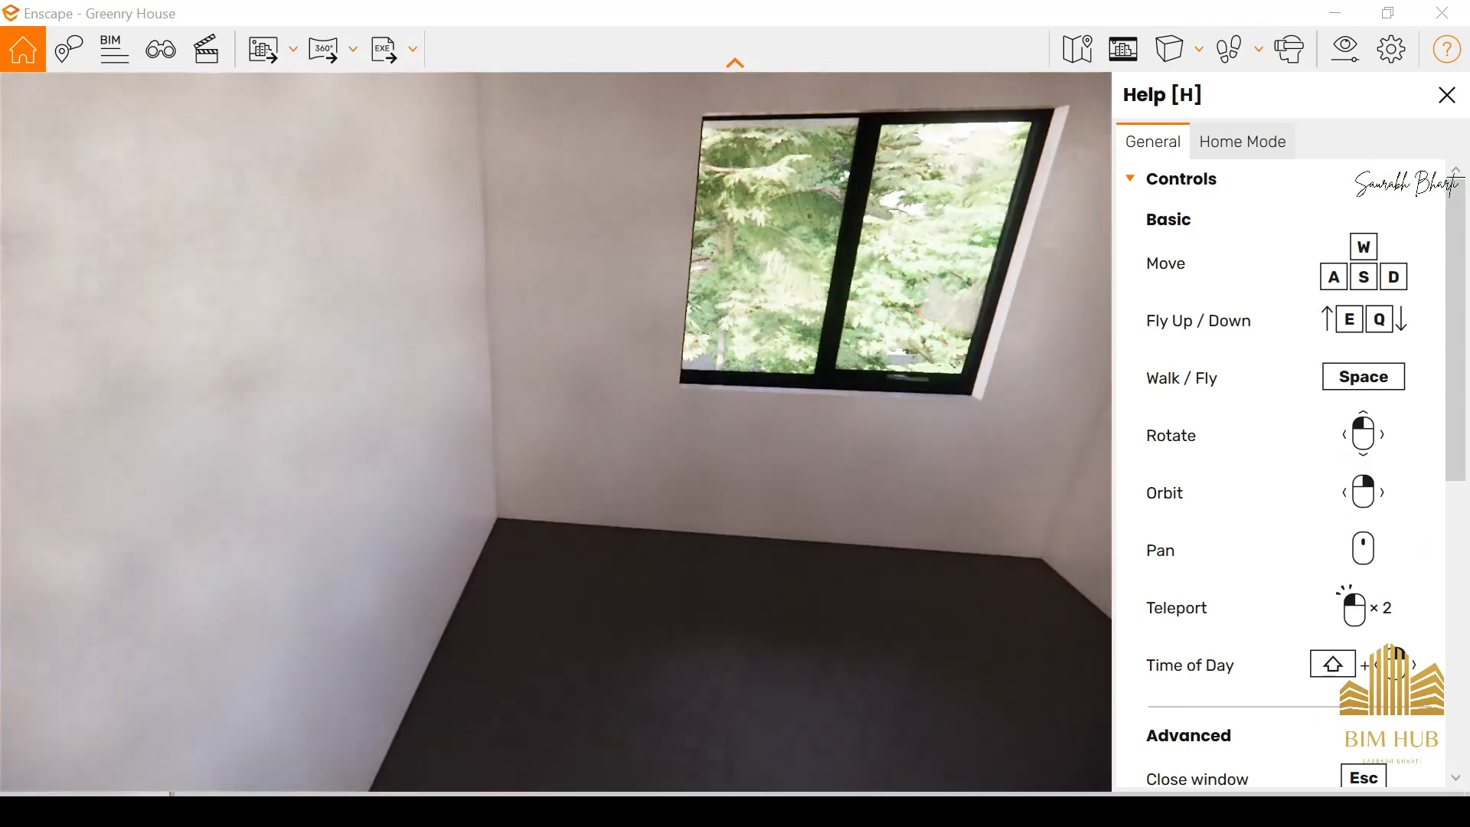
{"action": "key", "text": "s"}
{"action": "key", "text": "w"}
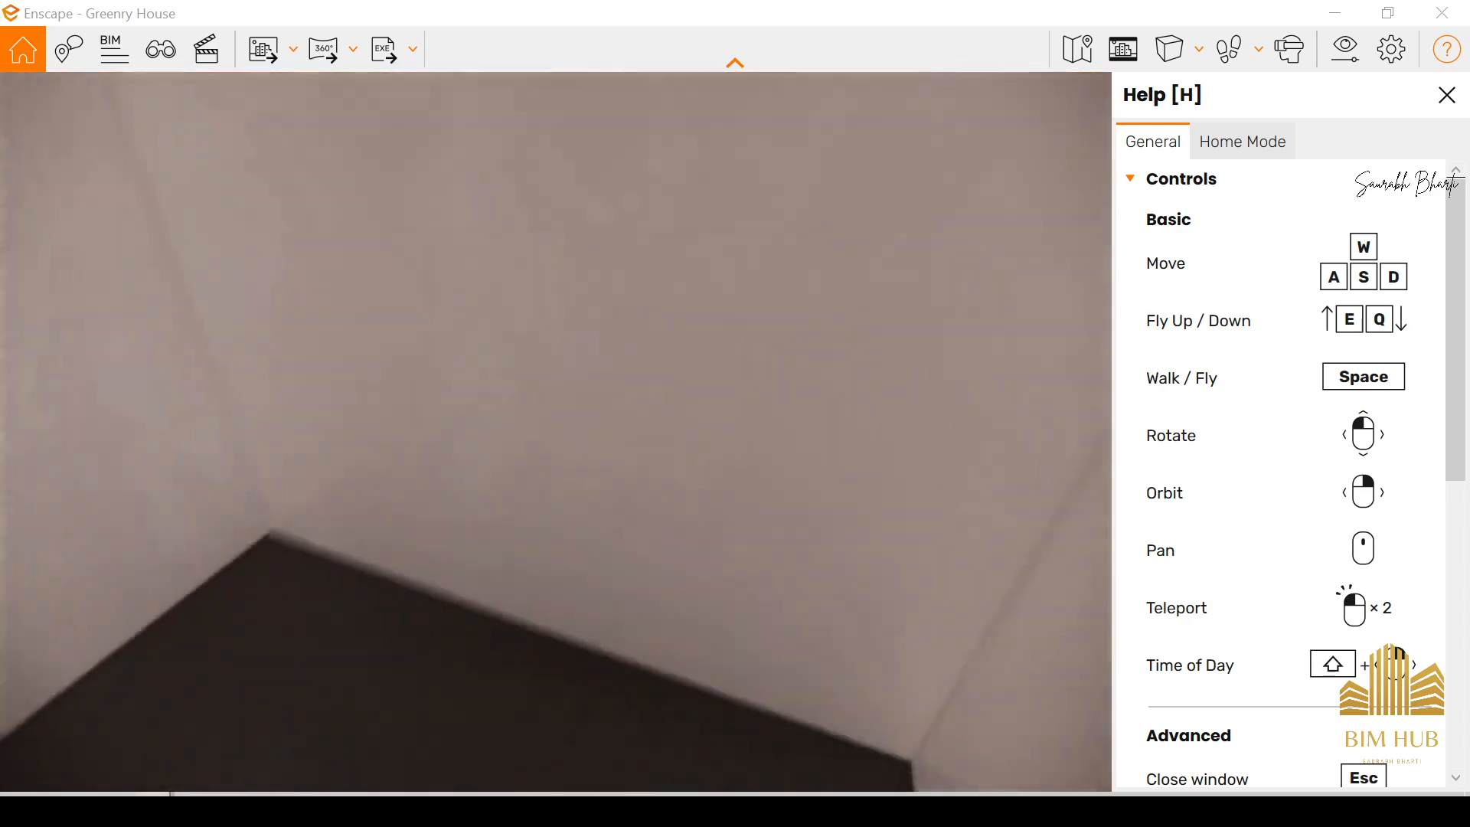
Leave the bedroom, look down the stairwell and continue out to the paved terrace beside the vertical slats.
{"action": "key", "text": "w"}
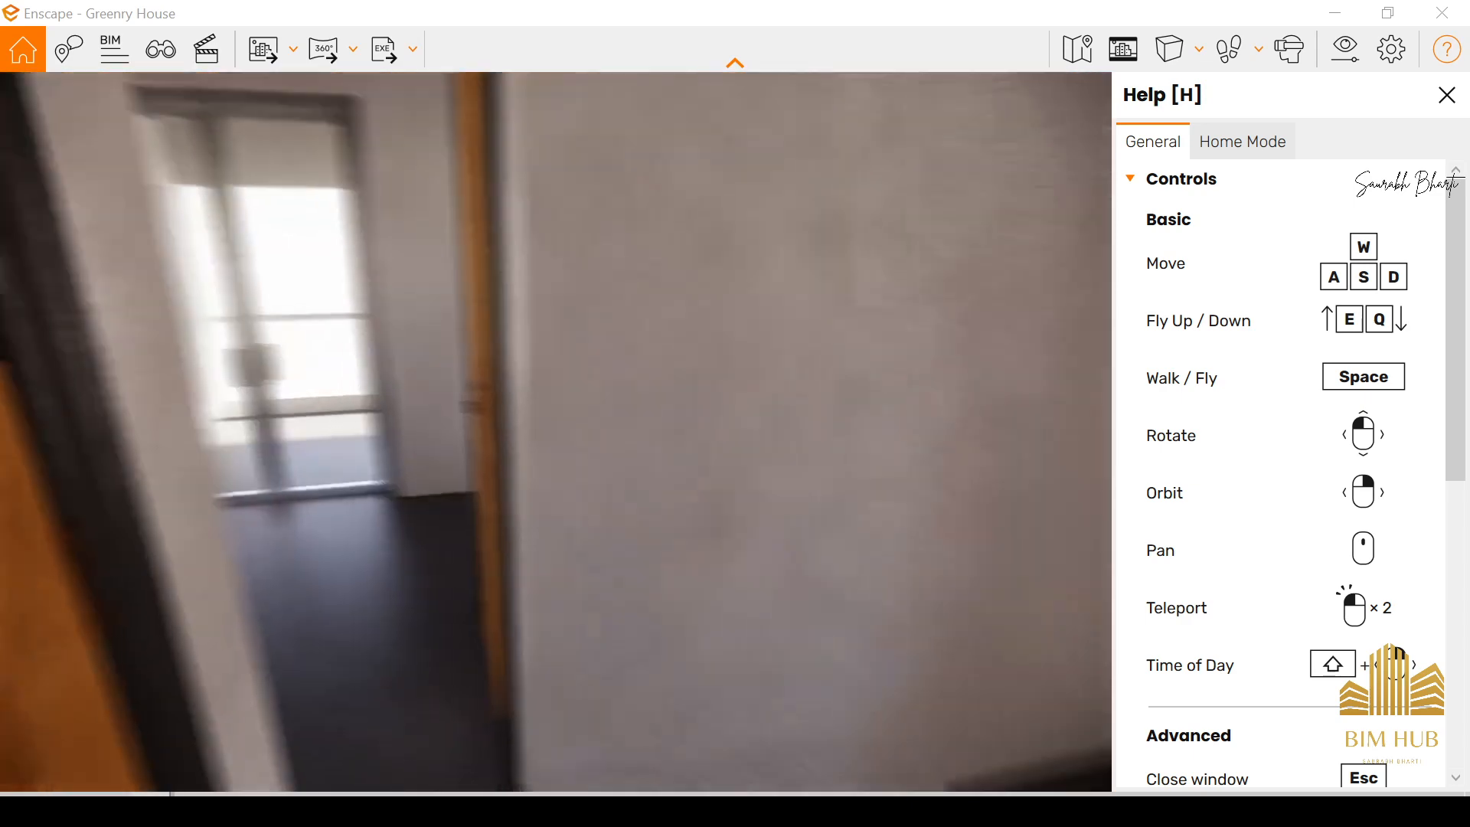
{"action": "key", "text": "w"}
{"action": "key", "text": "w"}
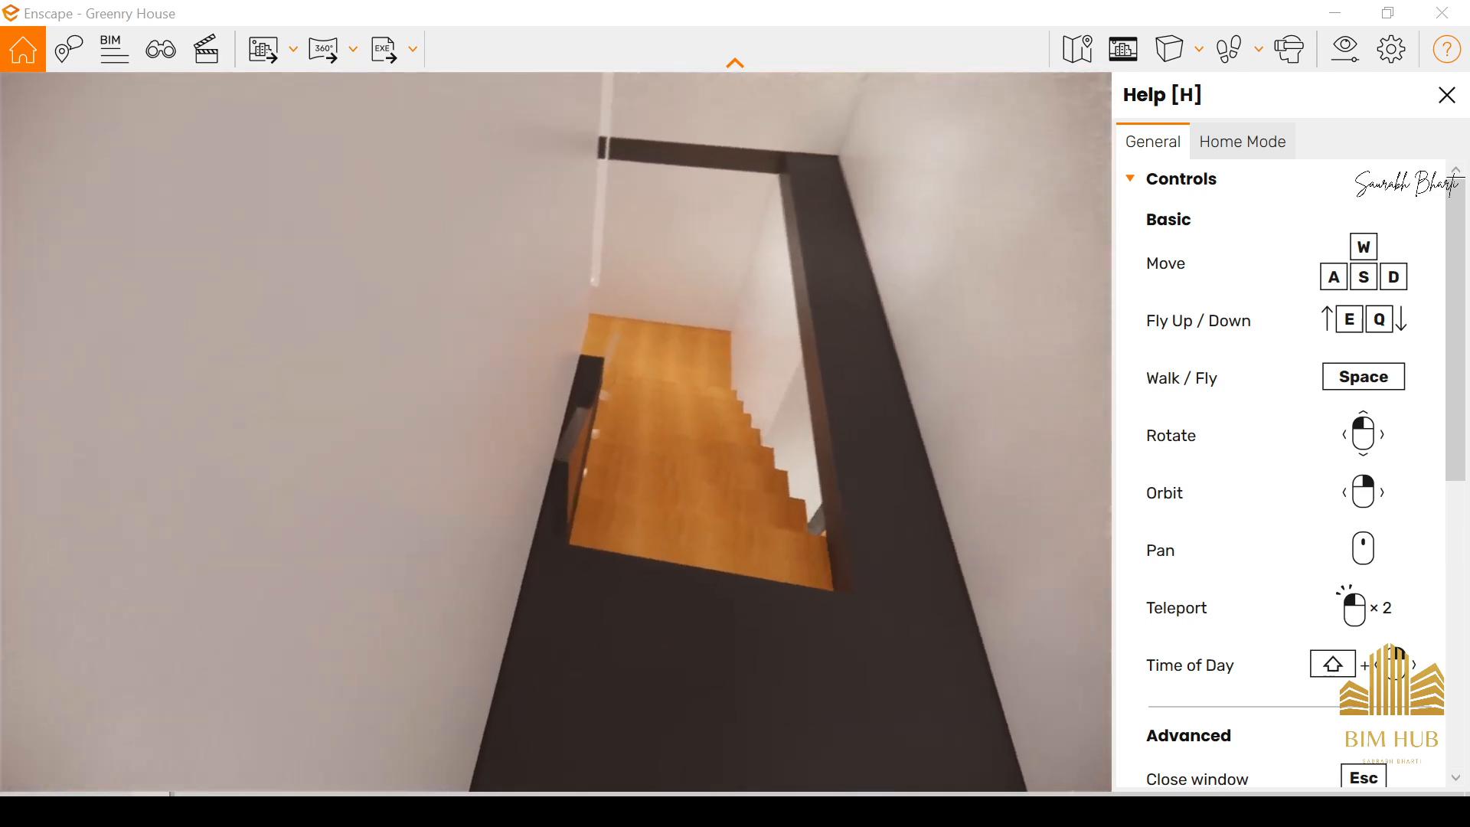
{"action": "key", "text": "w"}
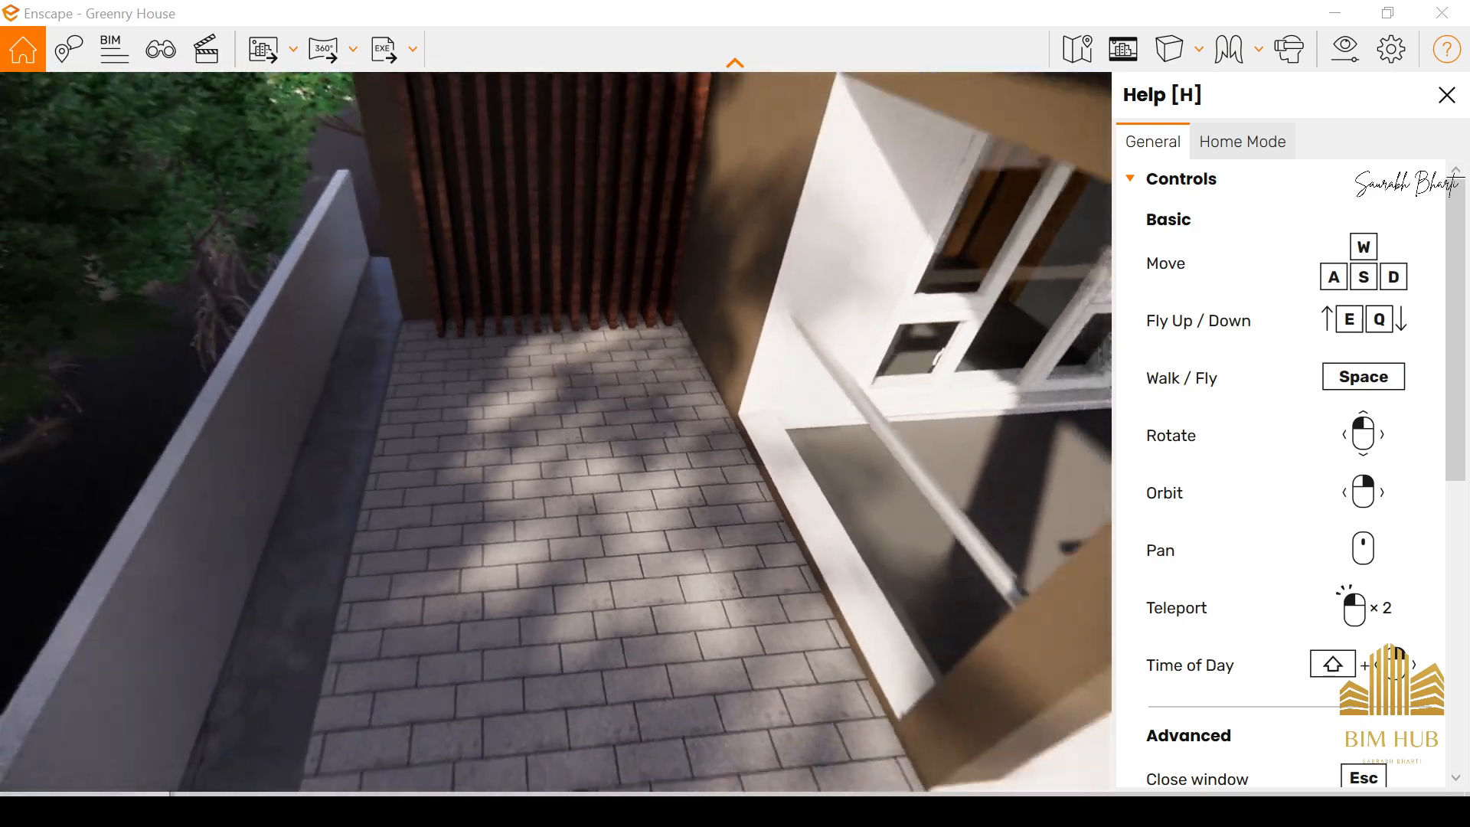
Fly off the paved terrace and around the flat roof overhang, examining the roof edge, soffit and front balcony.
{"action": "key", "text": "d"}
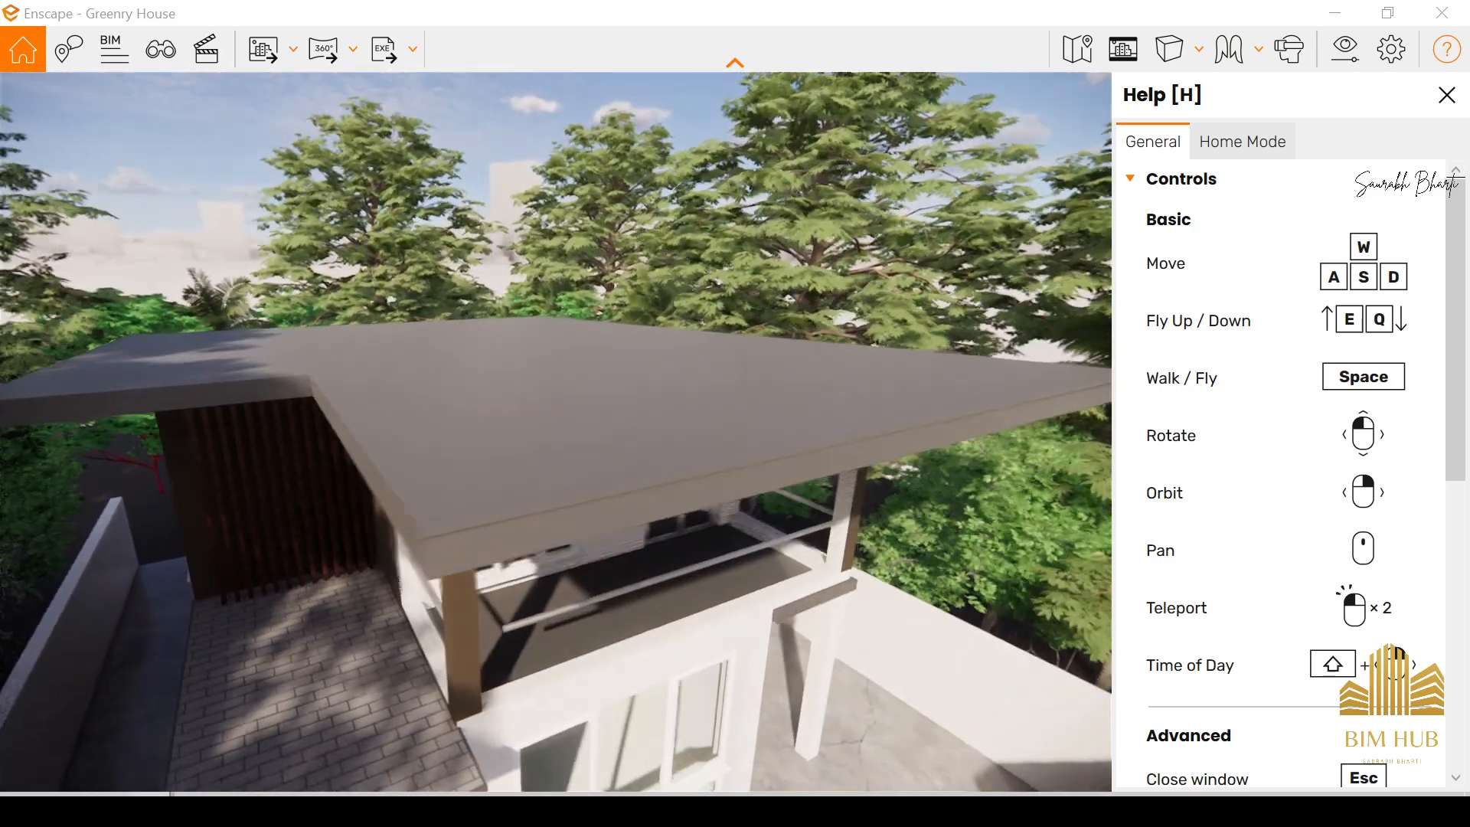
{"action": "key", "text": "d"}
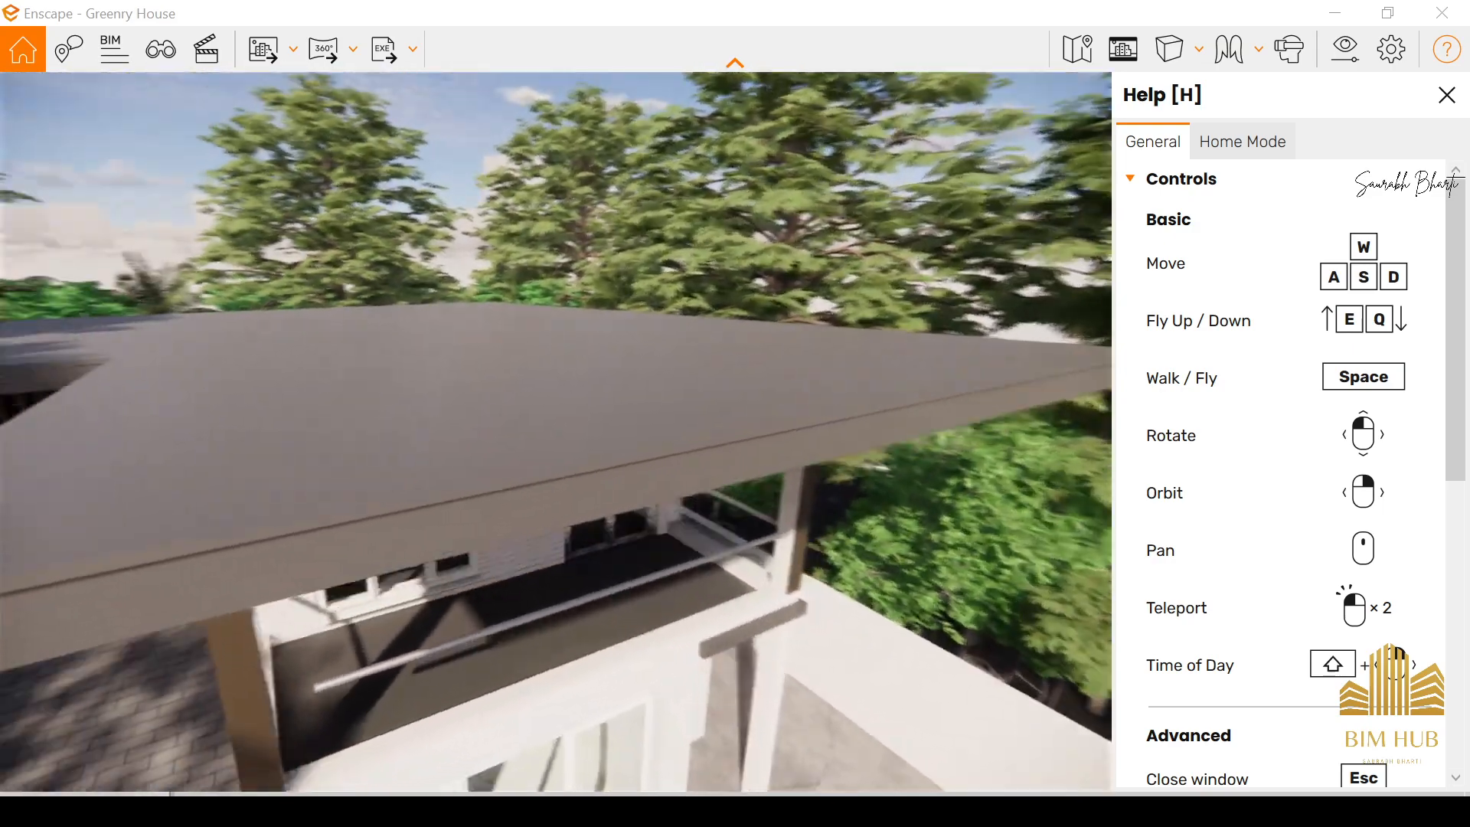
{"action": "key", "text": "q"}
{"action": "key", "text": "w"}
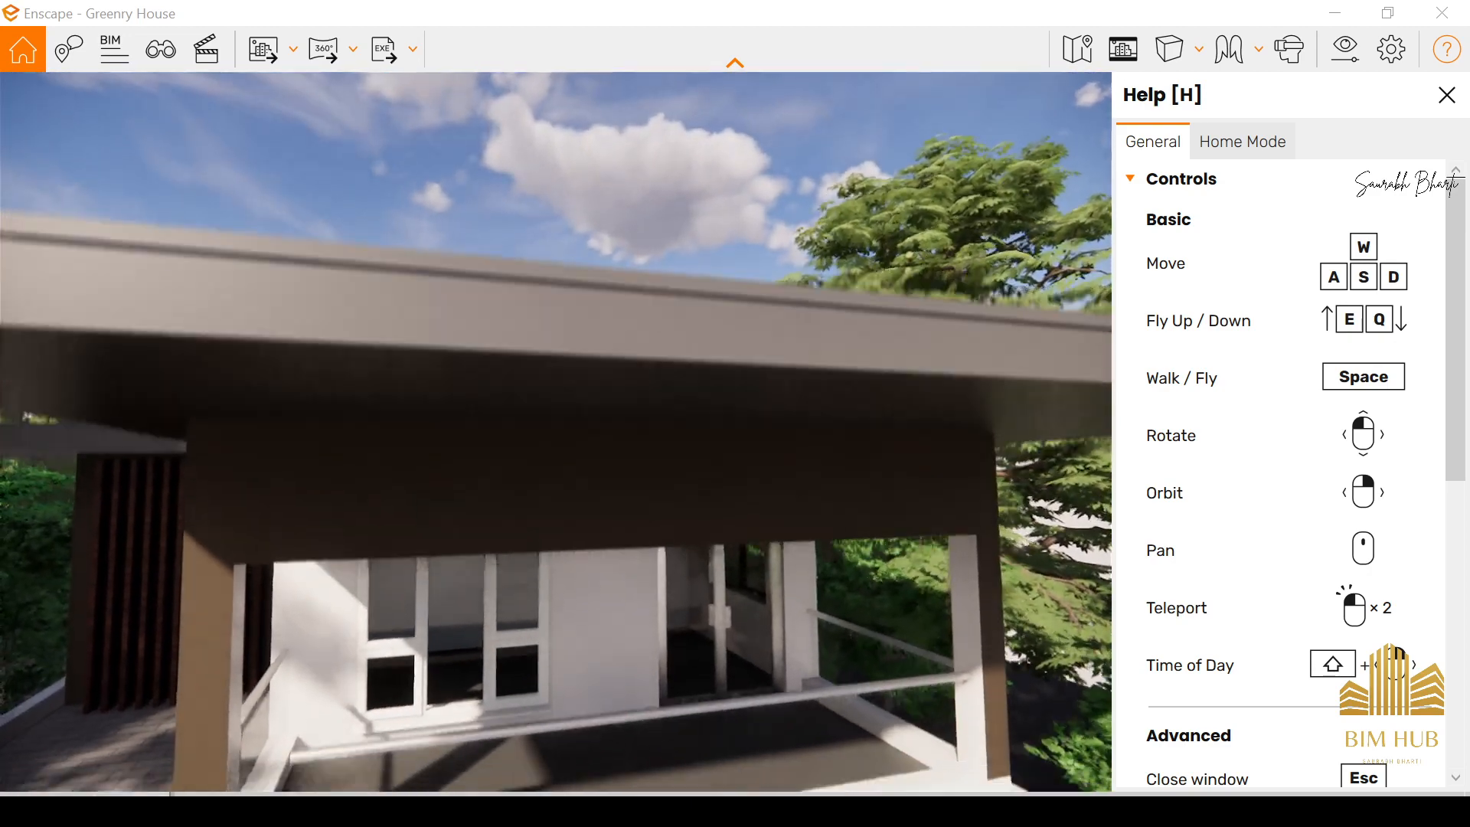
{"action": "key", "text": "w"}
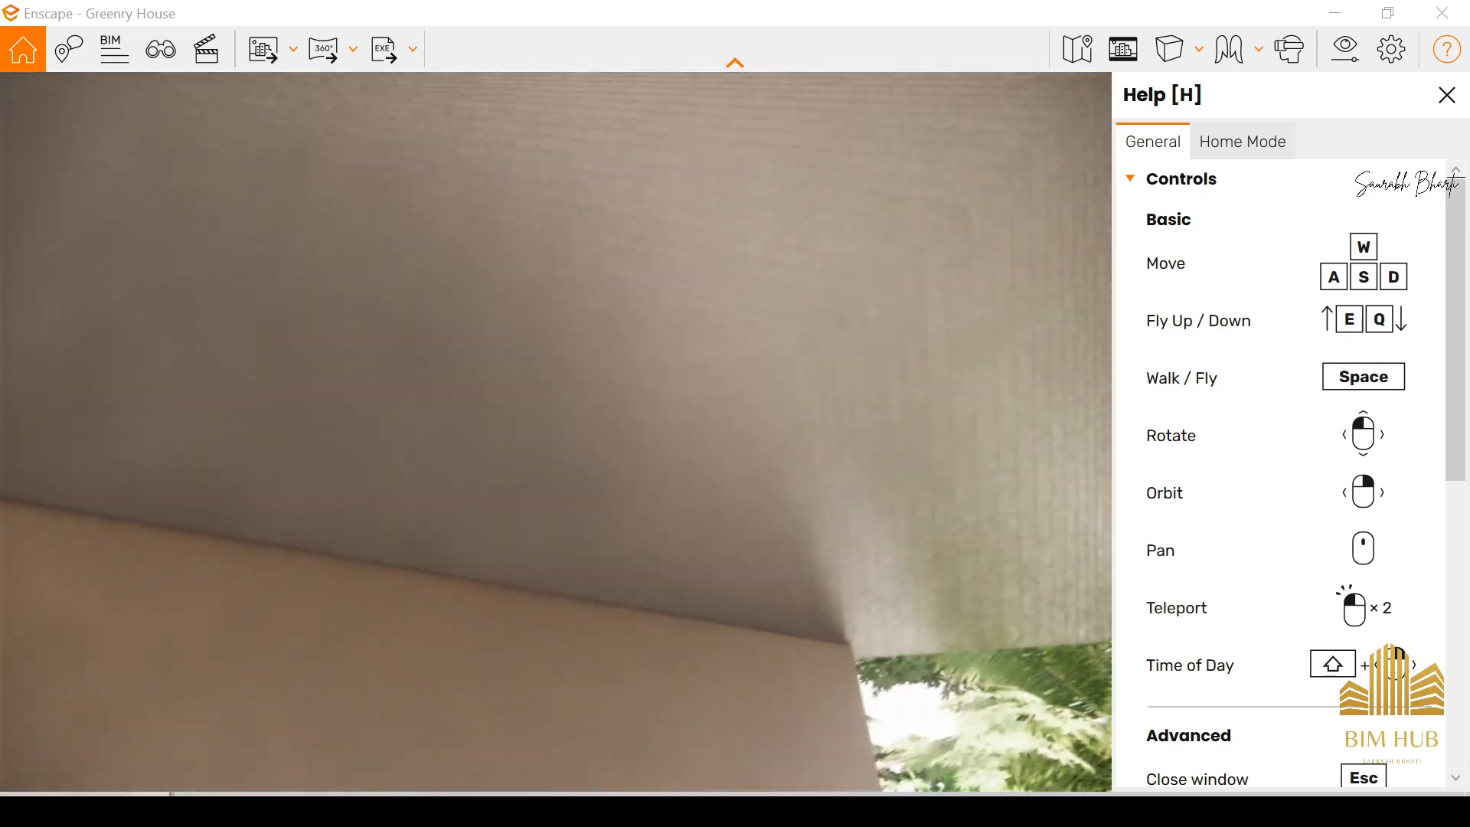
{"action": "left_click_drag", "start_coordinate": [556, 431], "coordinate": [528, 494]}
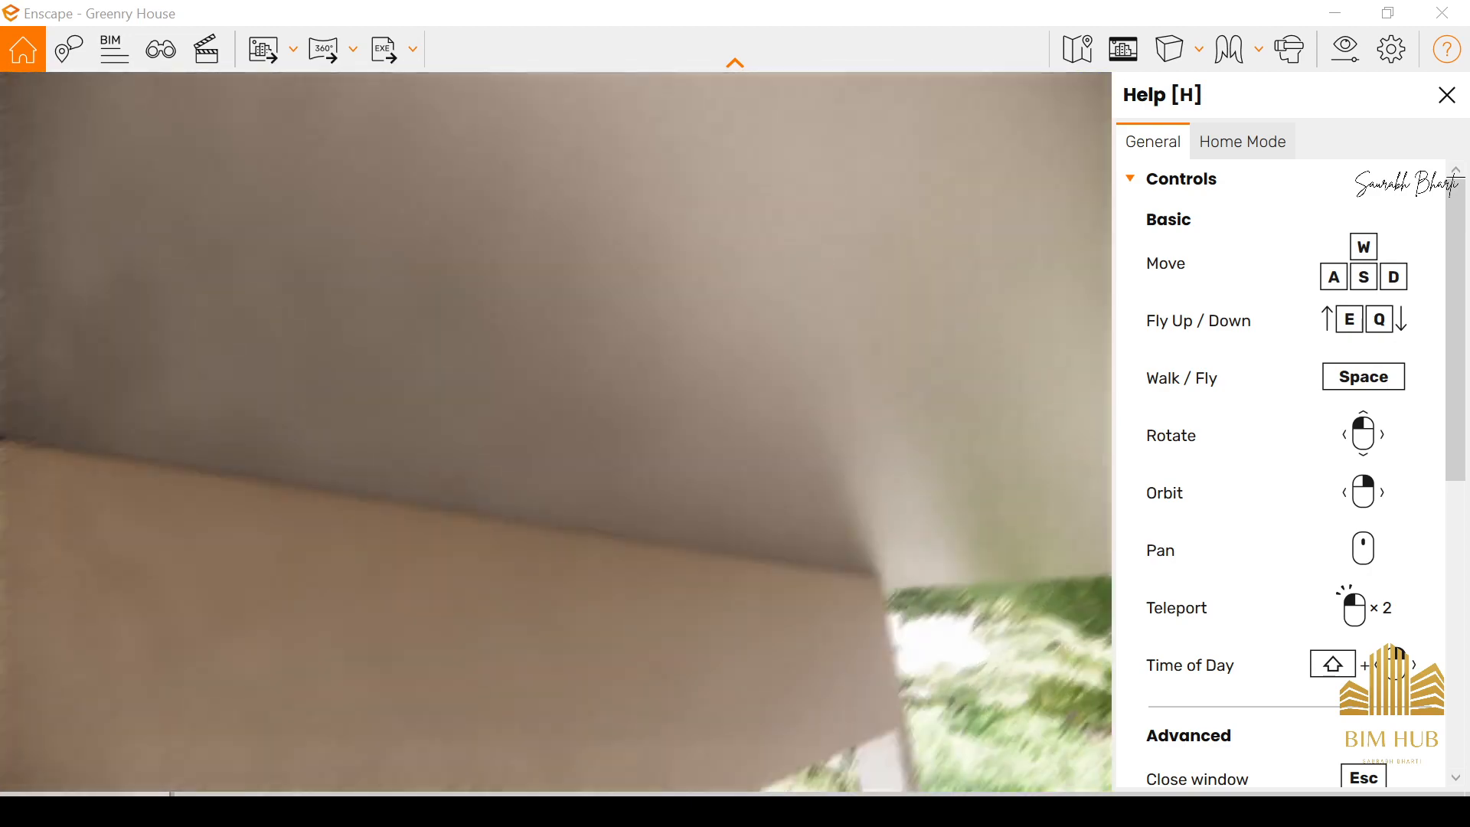
{"action": "key", "text": "s"}
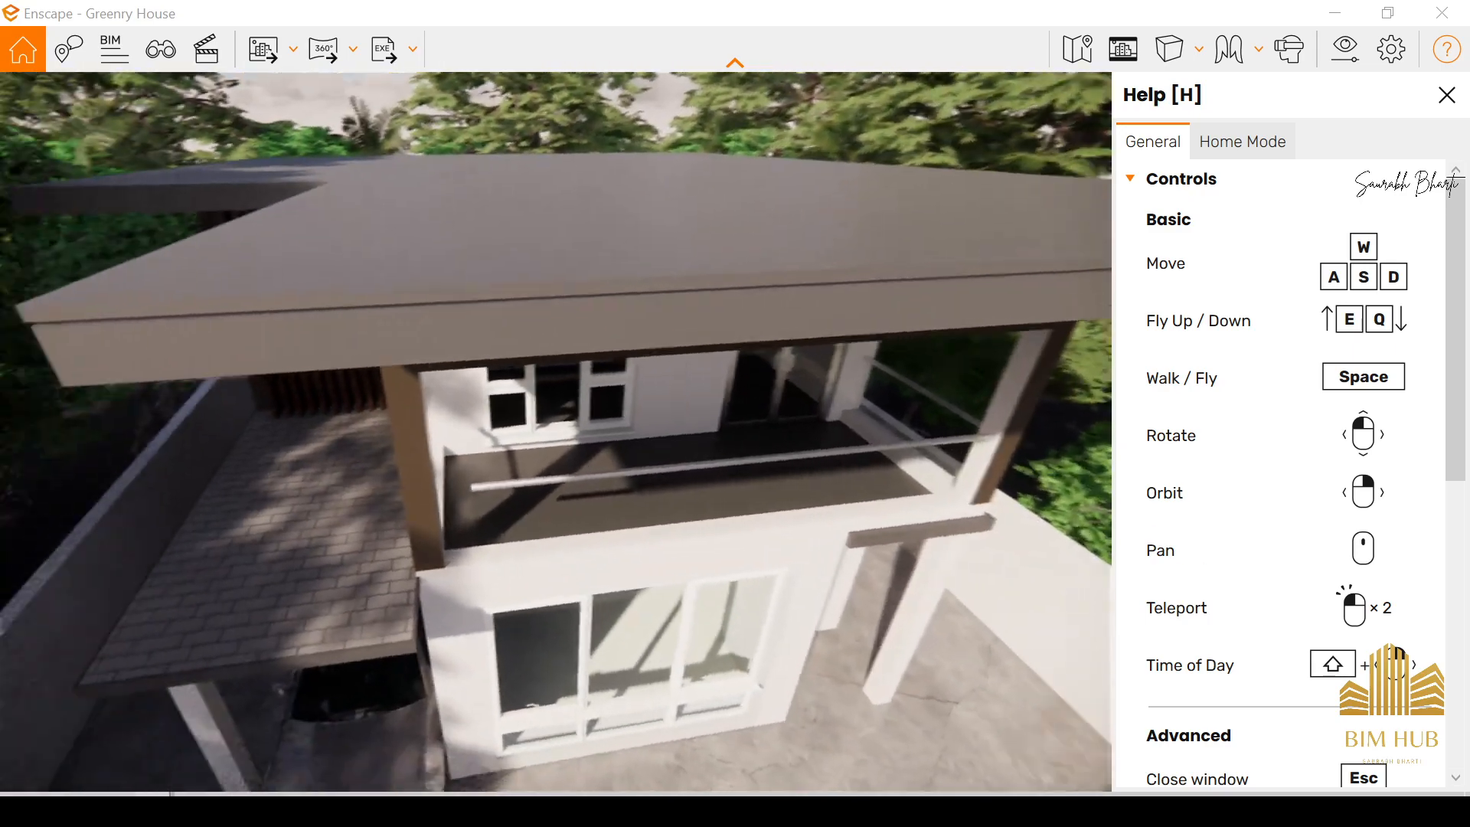
{"action": "key", "text": "w"}
{"action": "left_click_drag", "start_coordinate": [556, 432], "coordinate": [483, 268]}
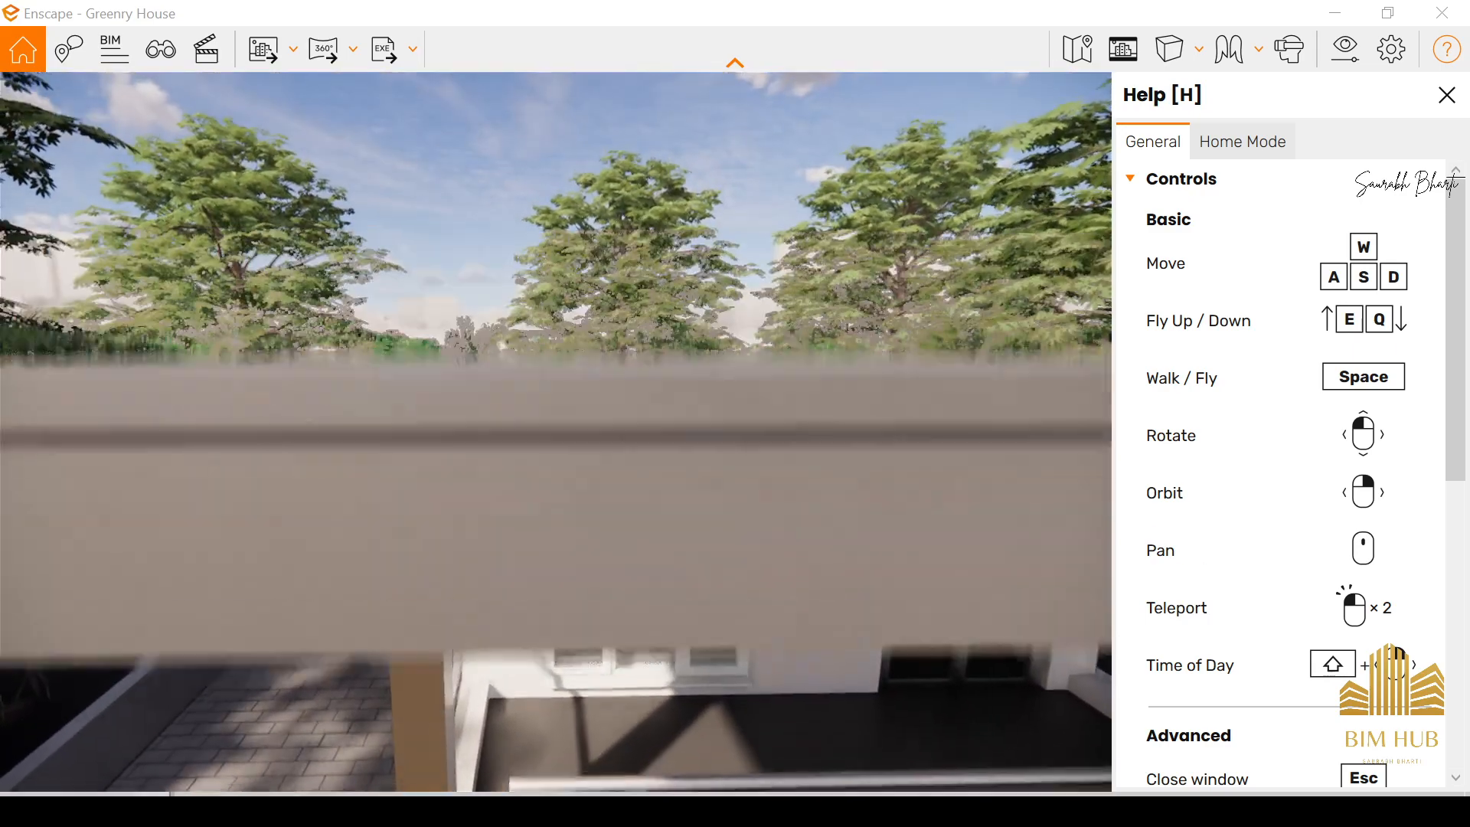
{"action": "key", "text": "e"}
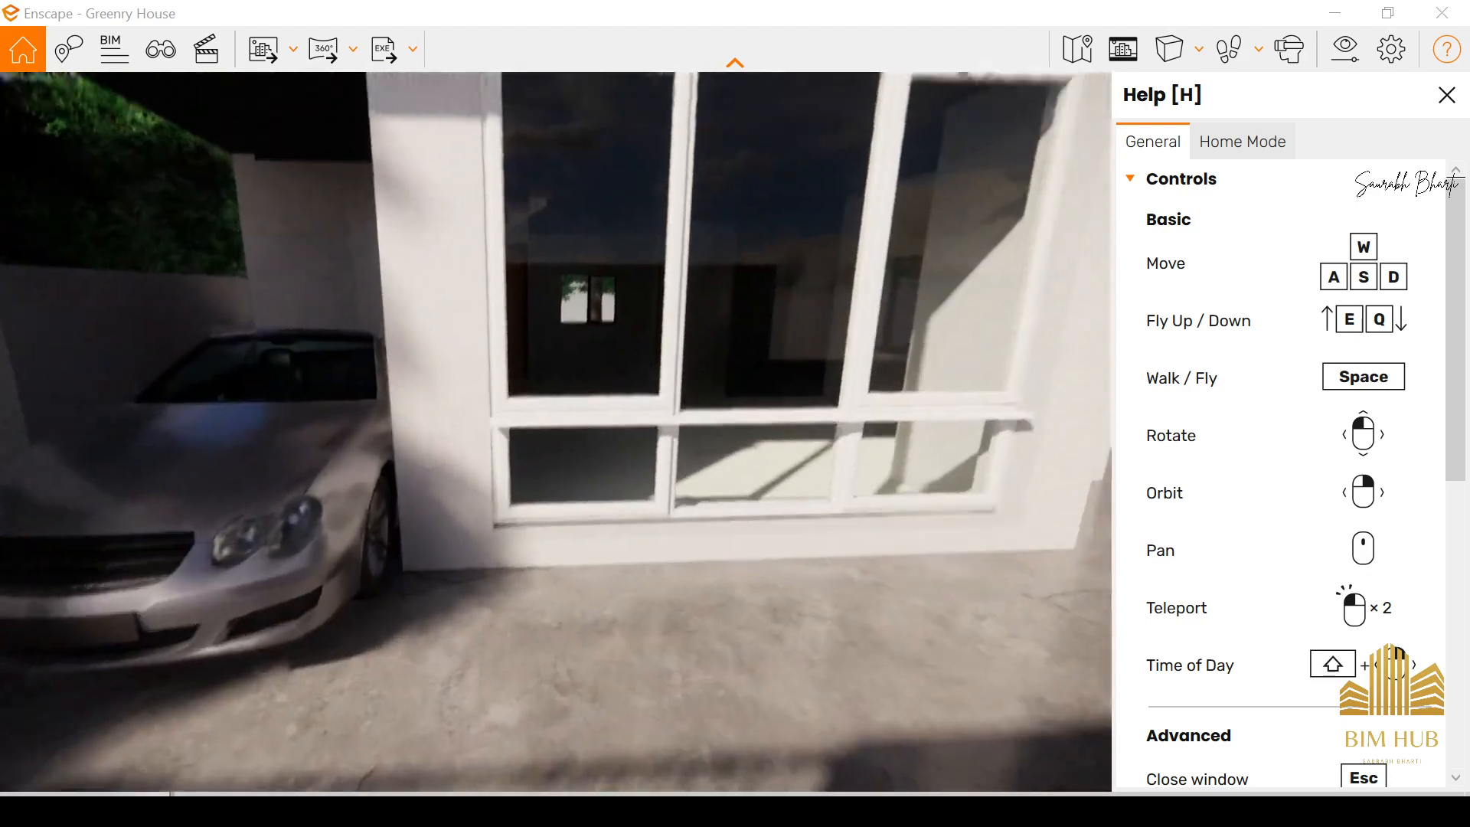
Back out past the car and front window to the street view of the house, adjusting the time of day to about 05:38.
{"action": "left_click_drag", "start_coordinate": [555, 432], "coordinate": [555, 360]}
{"action": "key", "text": "space"}
{"action": "key", "text": "s"}
{"action": "key", "text": "s"}
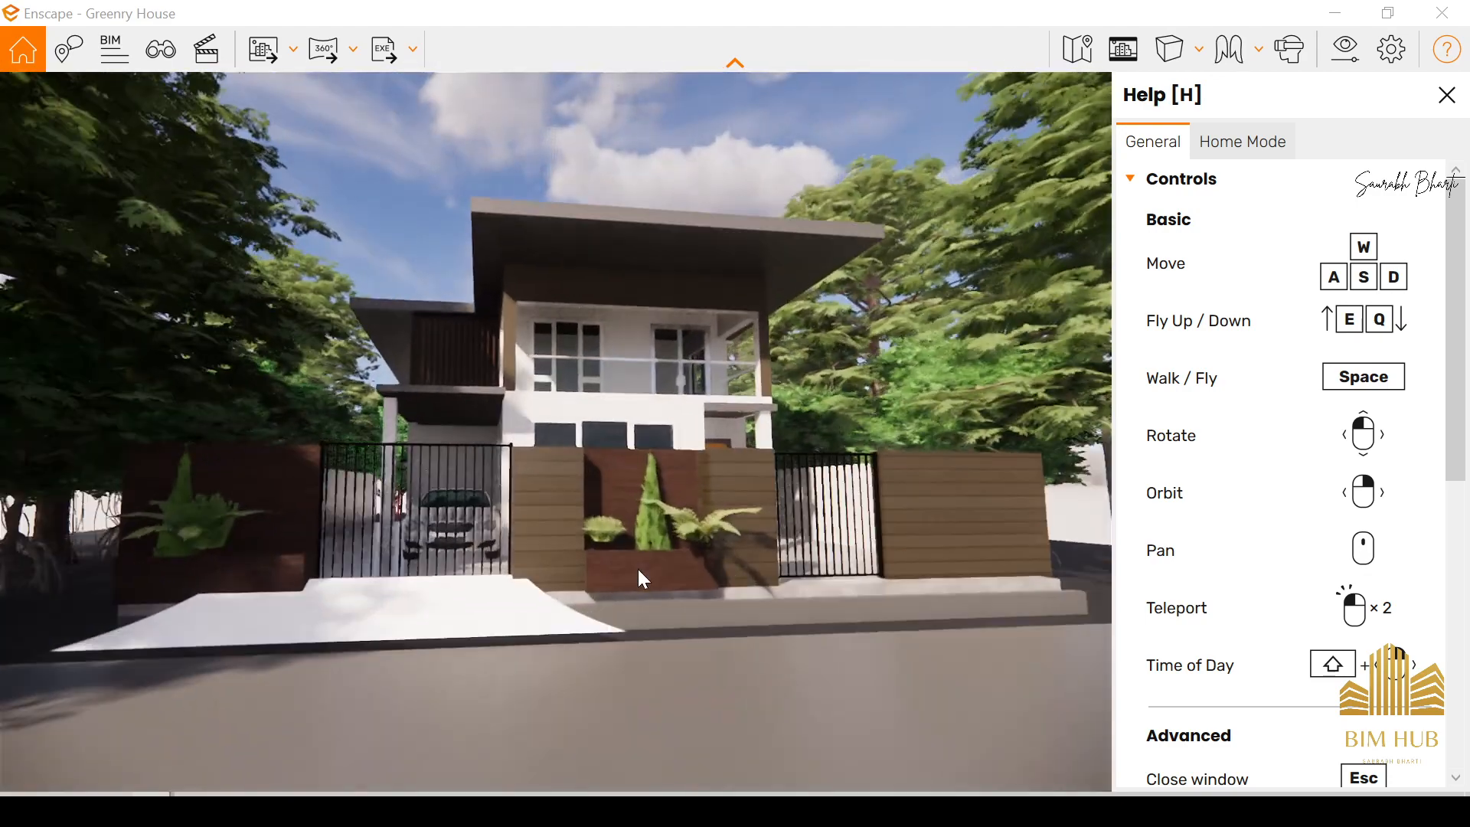
{"action": "right_click_drag", "start_coordinate": [556, 432], "coordinate": [459, 431], "text": "shift"}
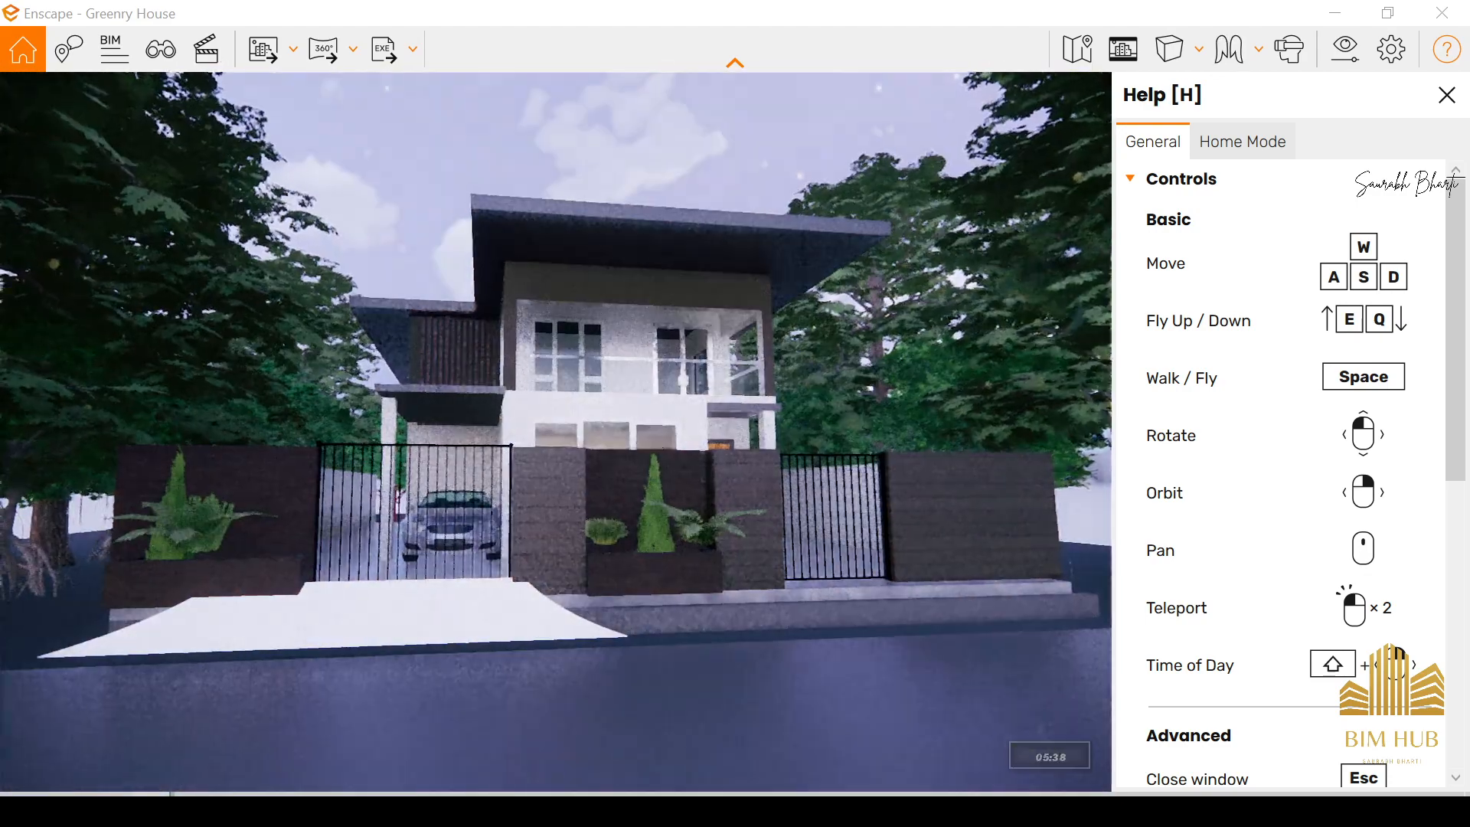
{"action": "right_click_drag", "start_coordinate": [656, 535], "coordinate": [689, 536]}
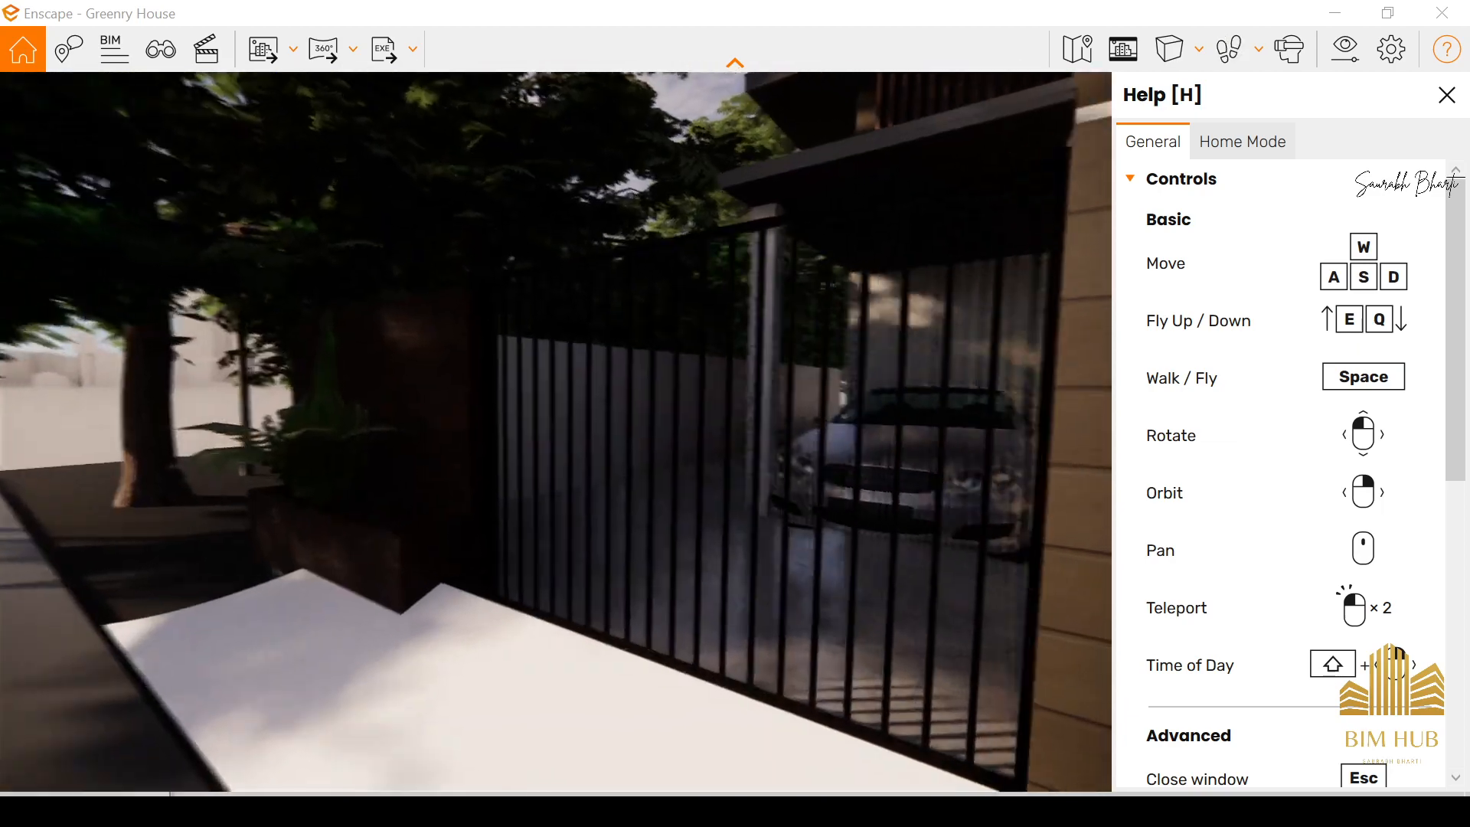
Pass through the driveway gate and the carport, and follow the side passage to the rear corner of the house.
{"action": "key", "text": "space"}
{"action": "key", "text": "w"}
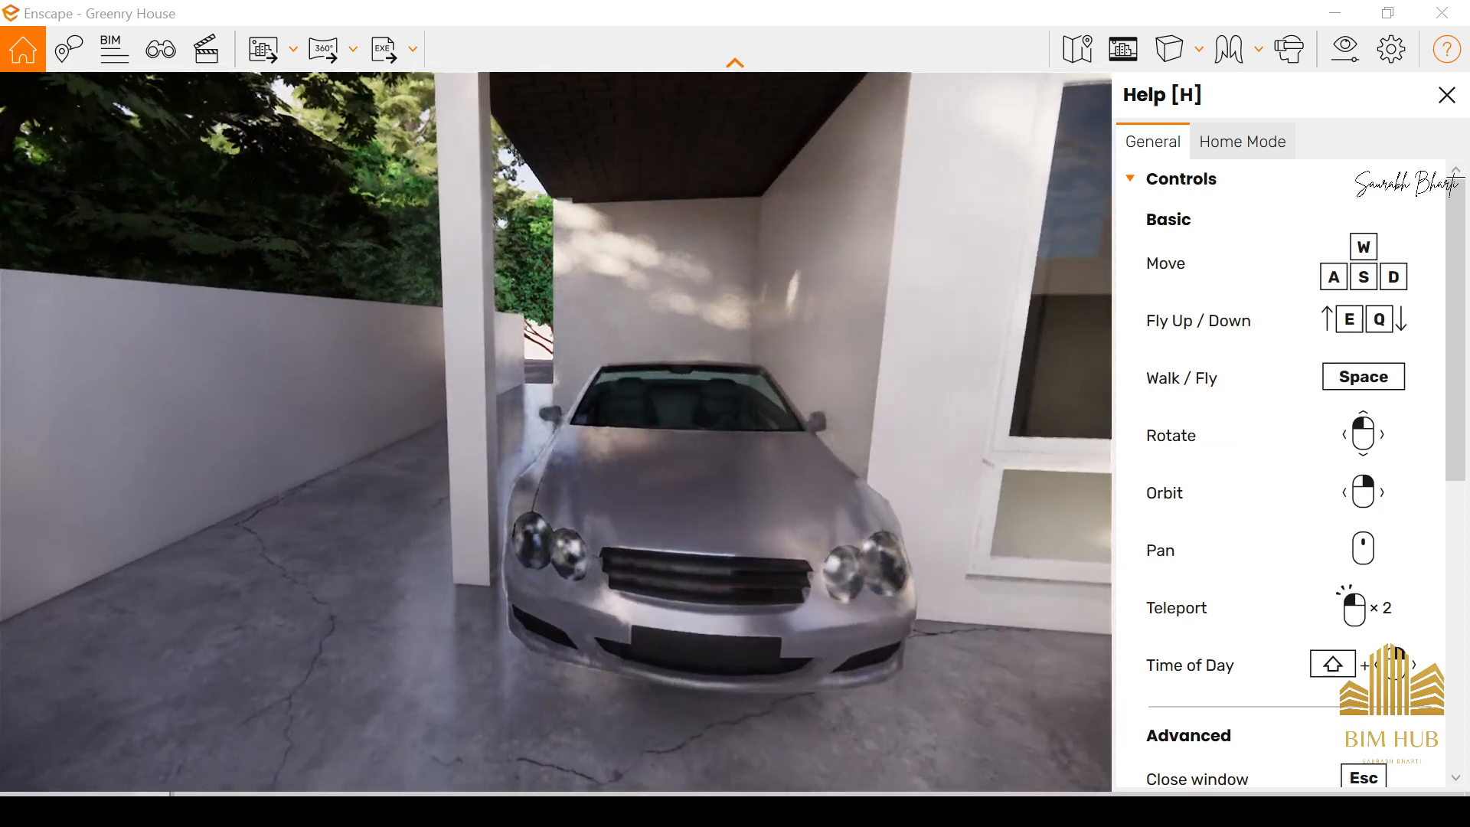
{"action": "key", "text": "w"}
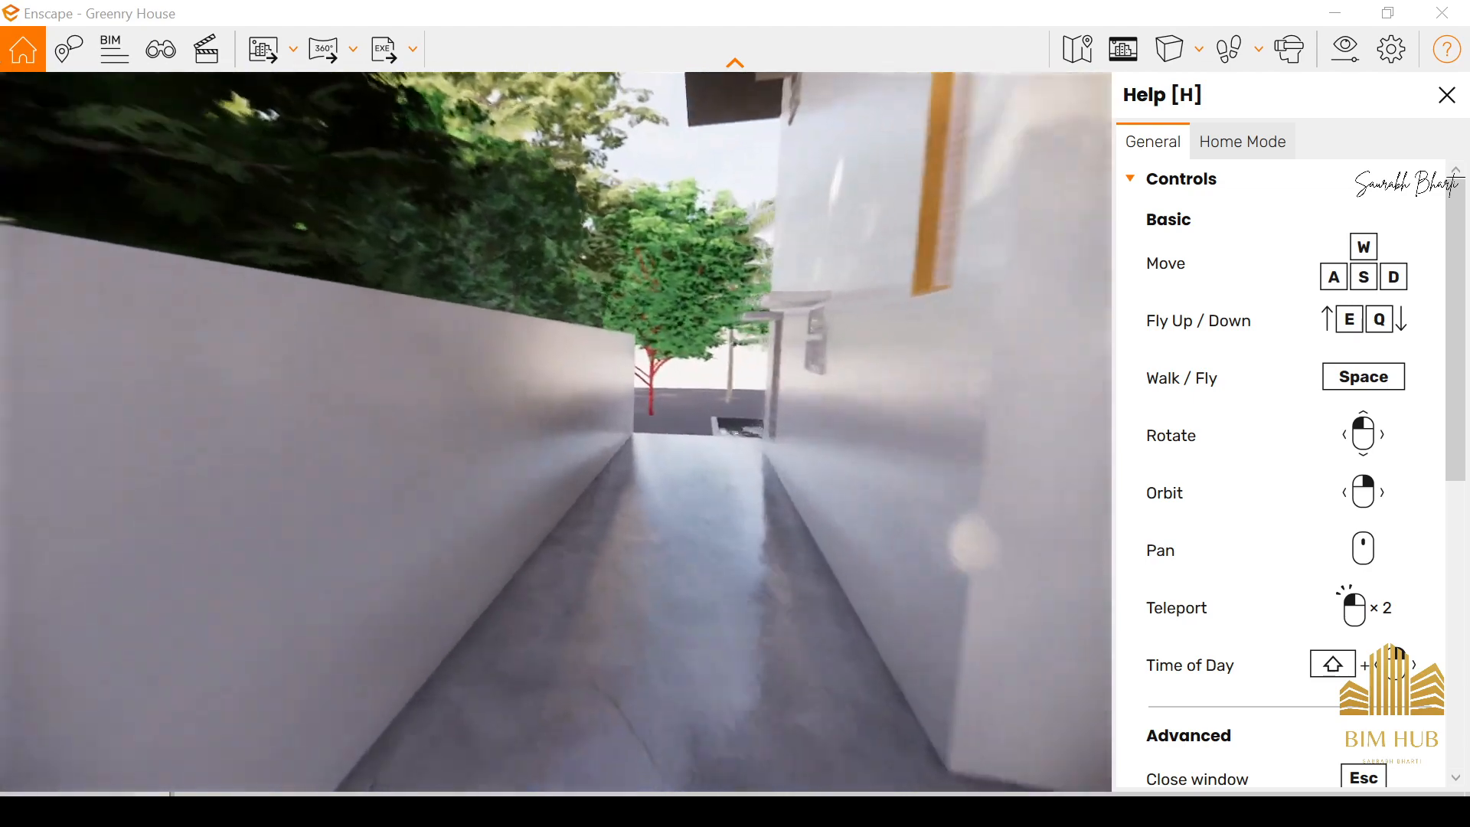
{"action": "key", "text": "w"}
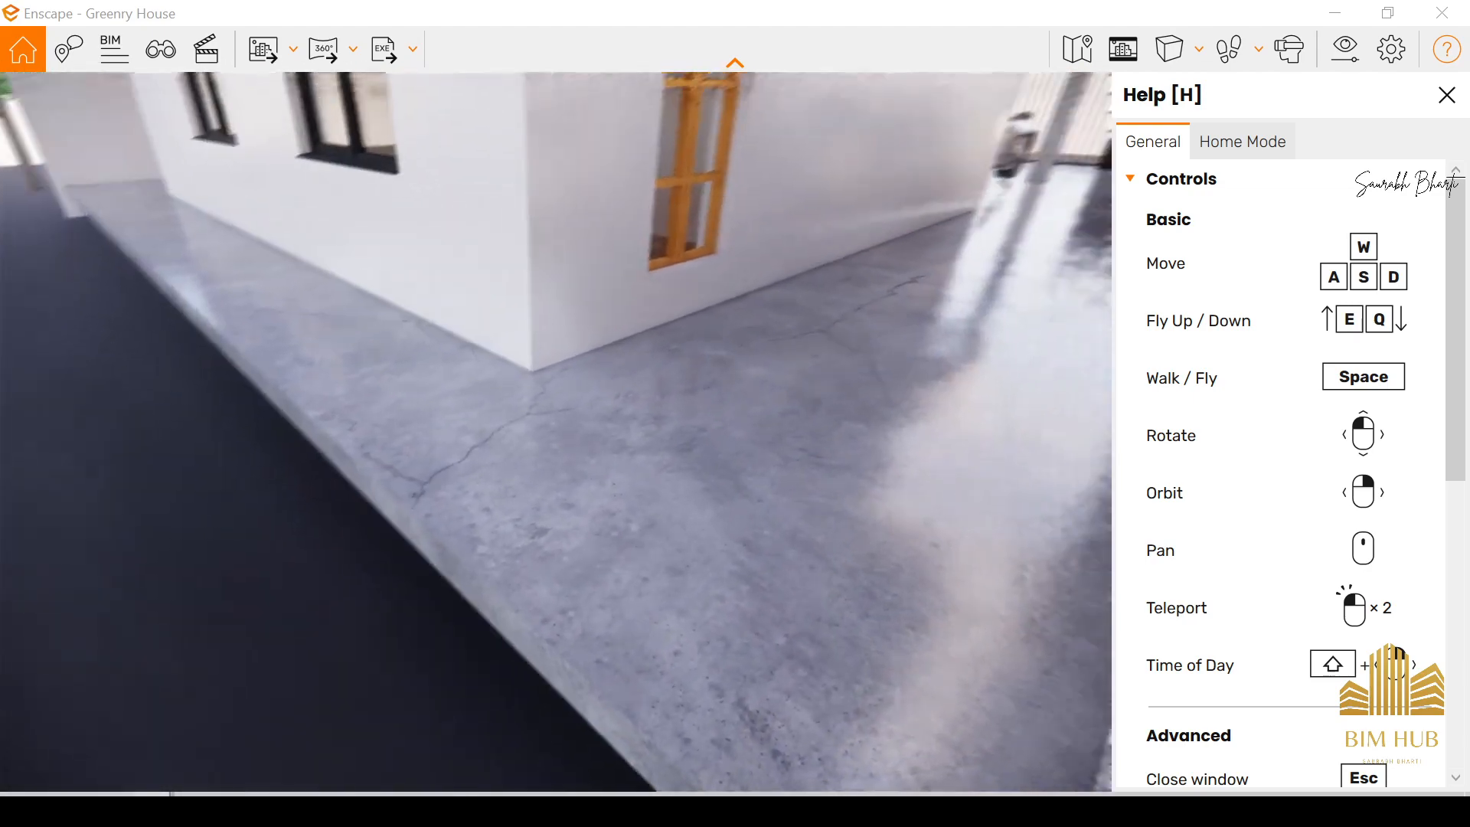
{"action": "right_click_drag", "start_coordinate": [536, 536], "coordinate": [658, 513]}
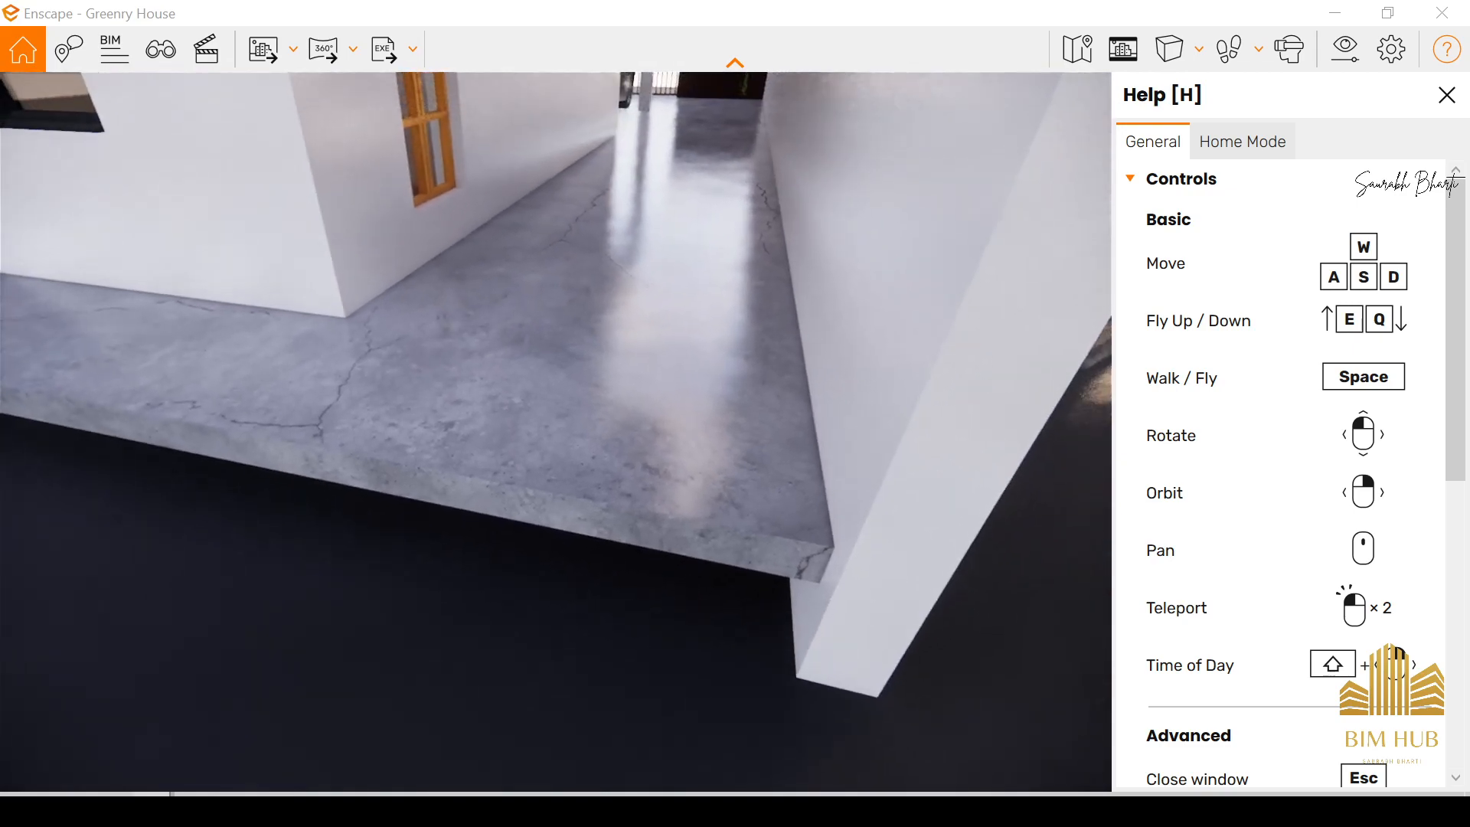
Inspect the swimming pool in the backyard, and the windows and raised plinth along the rear wall.
{"action": "key", "text": "w"}
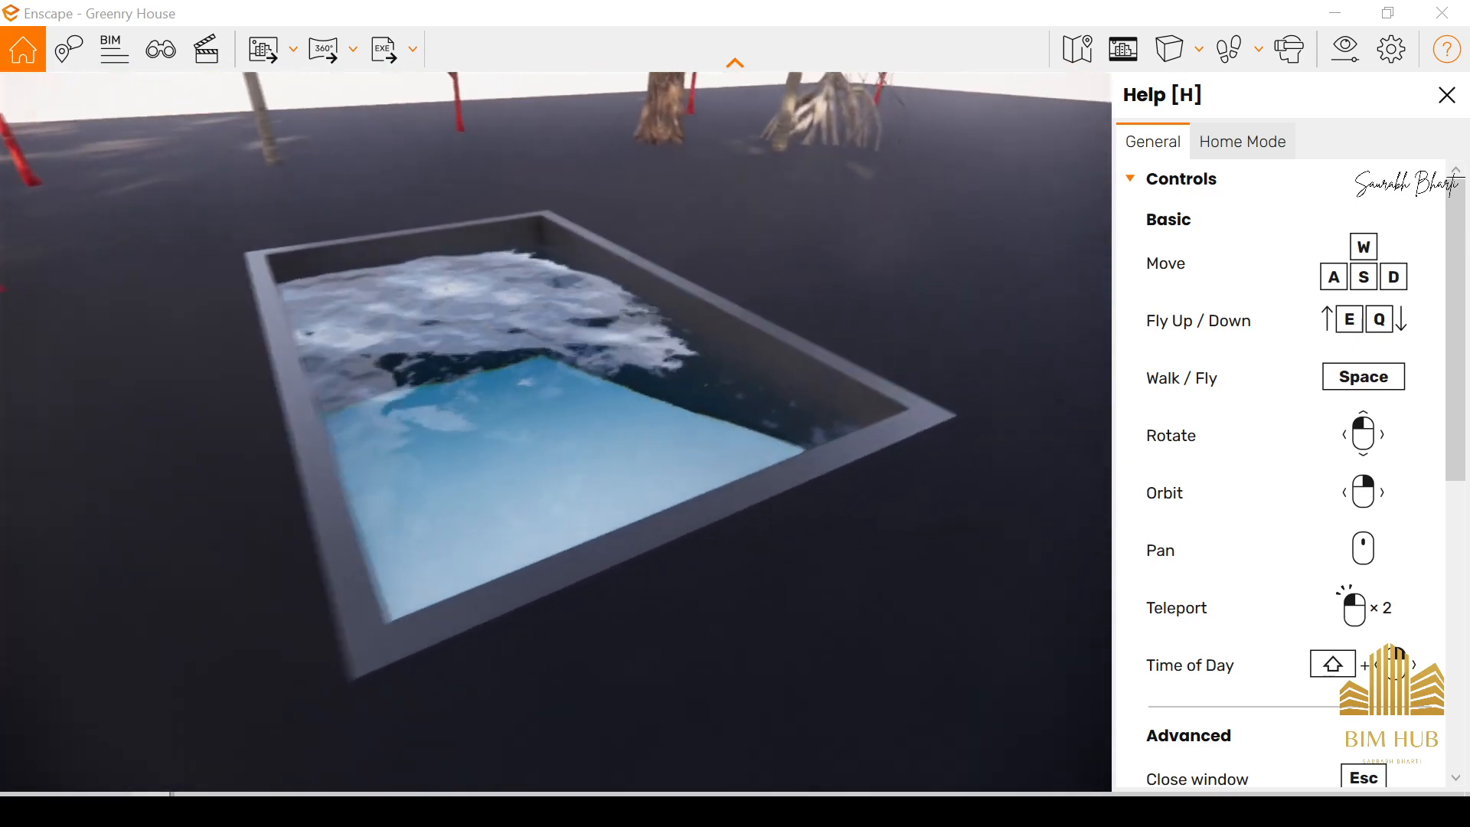
{"action": "key", "text": "w"}
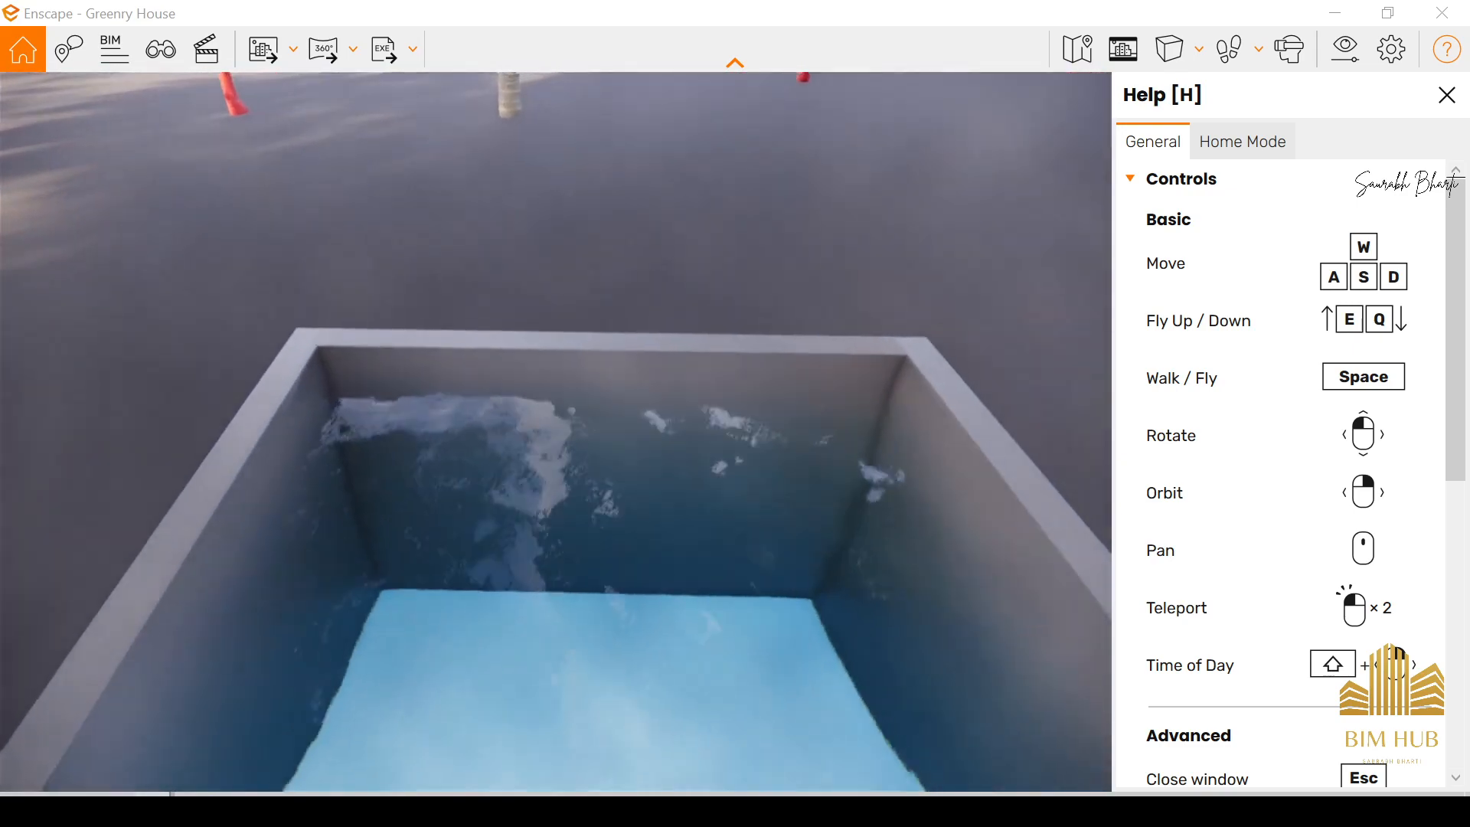
{"action": "key", "text": "w"}
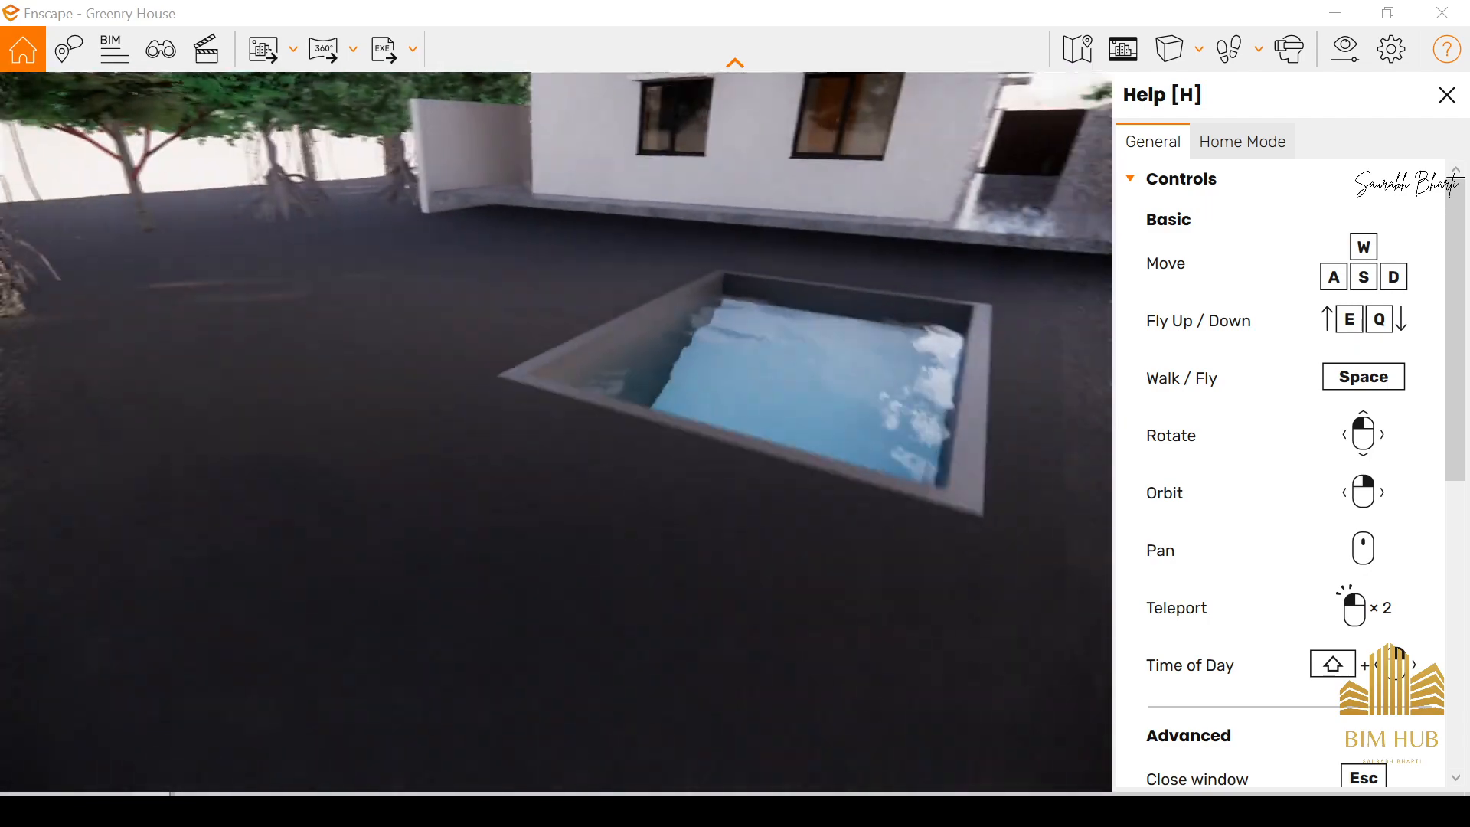
{"action": "key", "text": "w"}
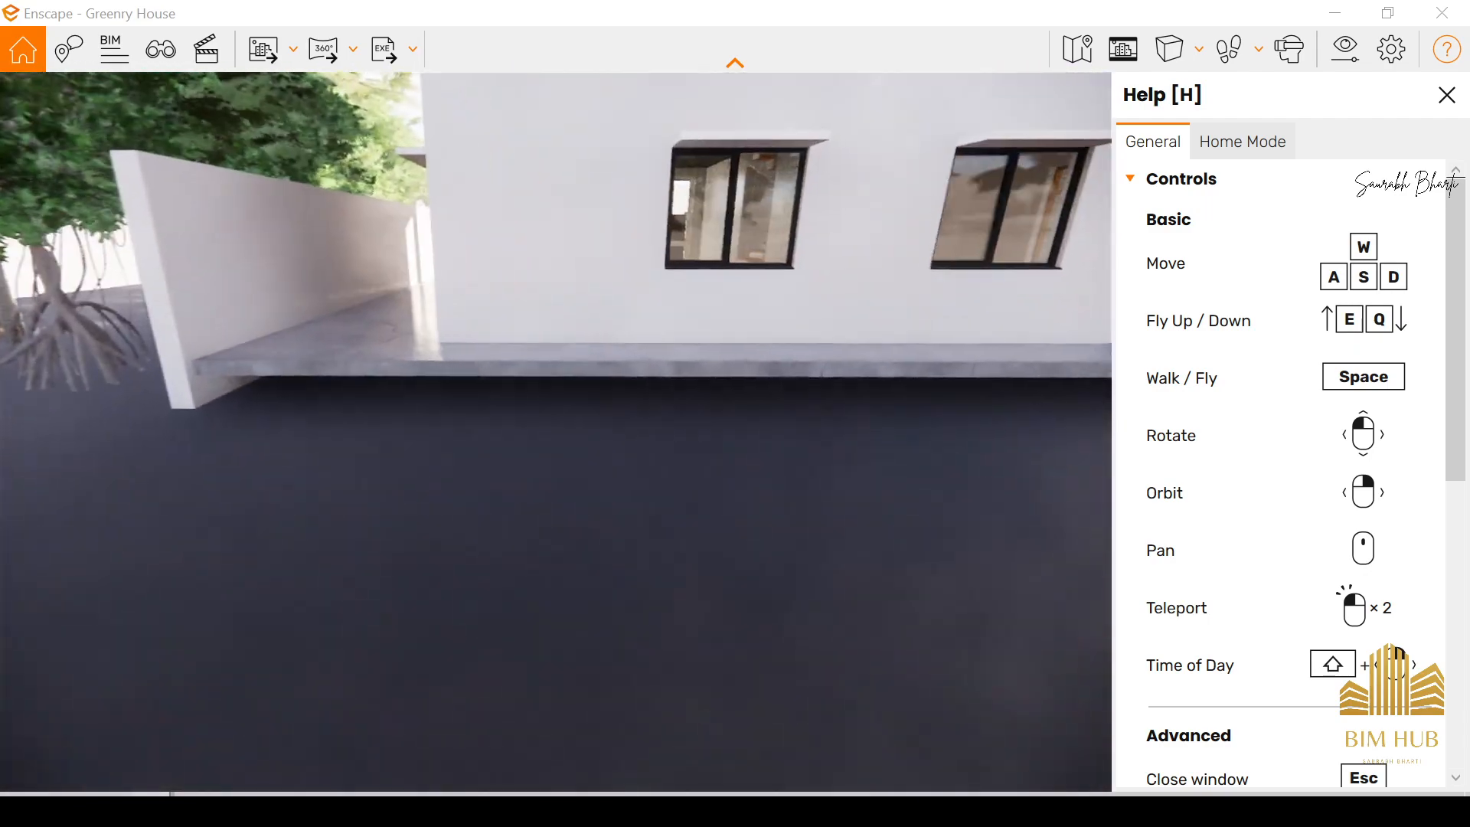
{"action": "left_click_drag", "start_coordinate": [460, 475], "coordinate": [689, 413]}
{"action": "key", "text": "w"}
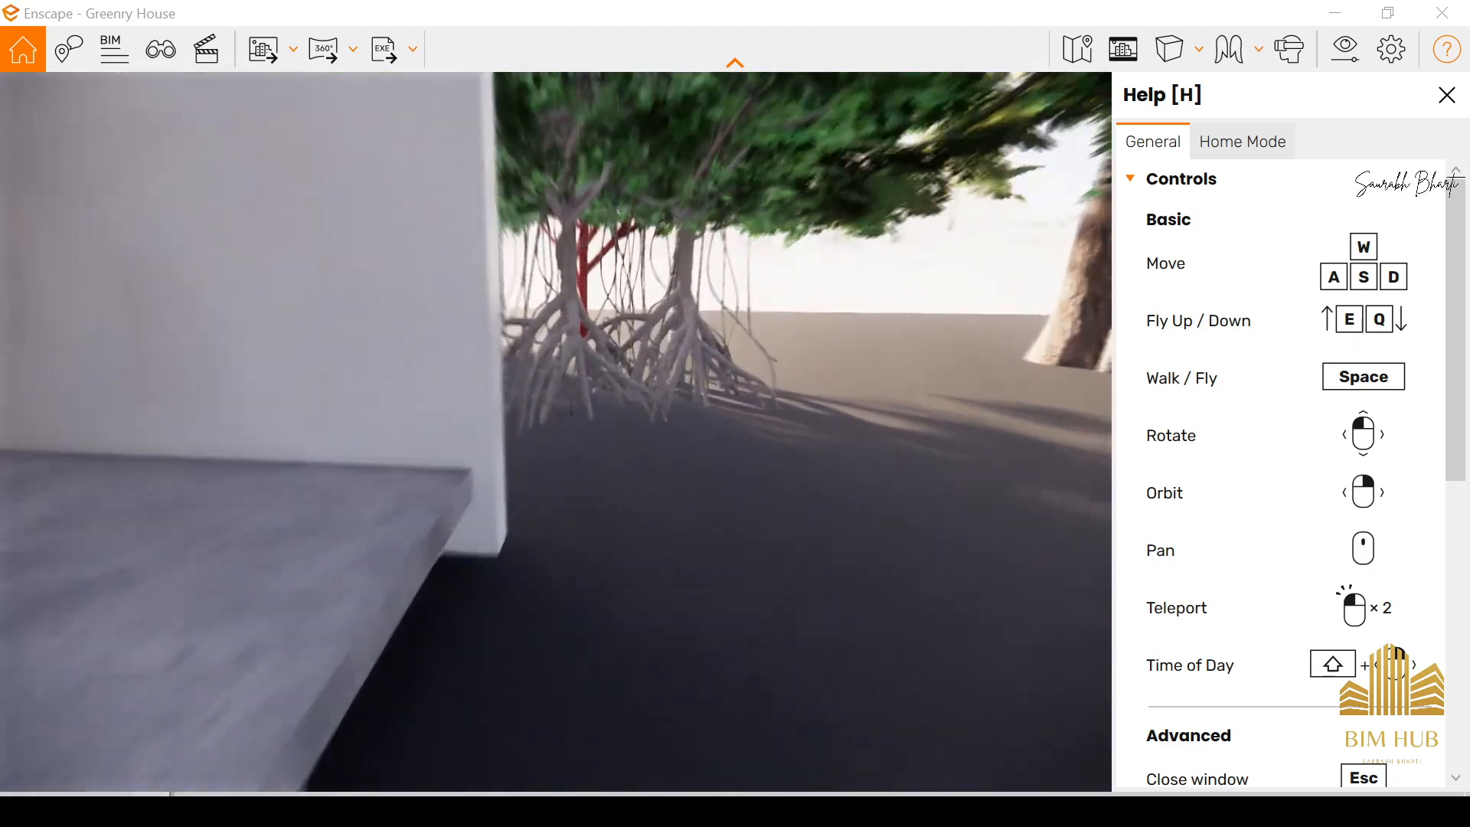
Leave the backyard and travel through the trees beside the boundary wall back out to the road.
{"action": "key", "text": "q"}
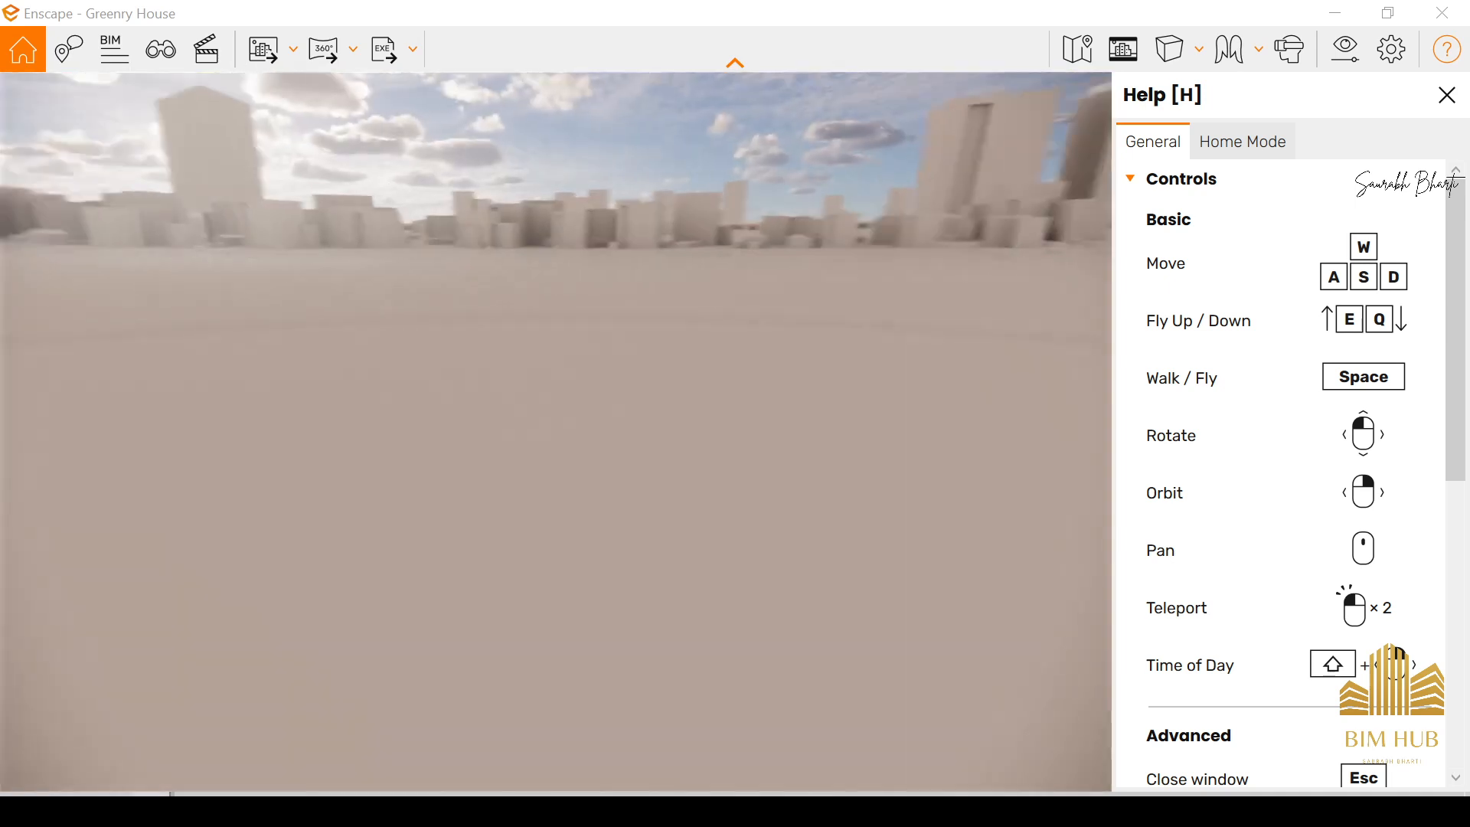
{"action": "key", "text": "e"}
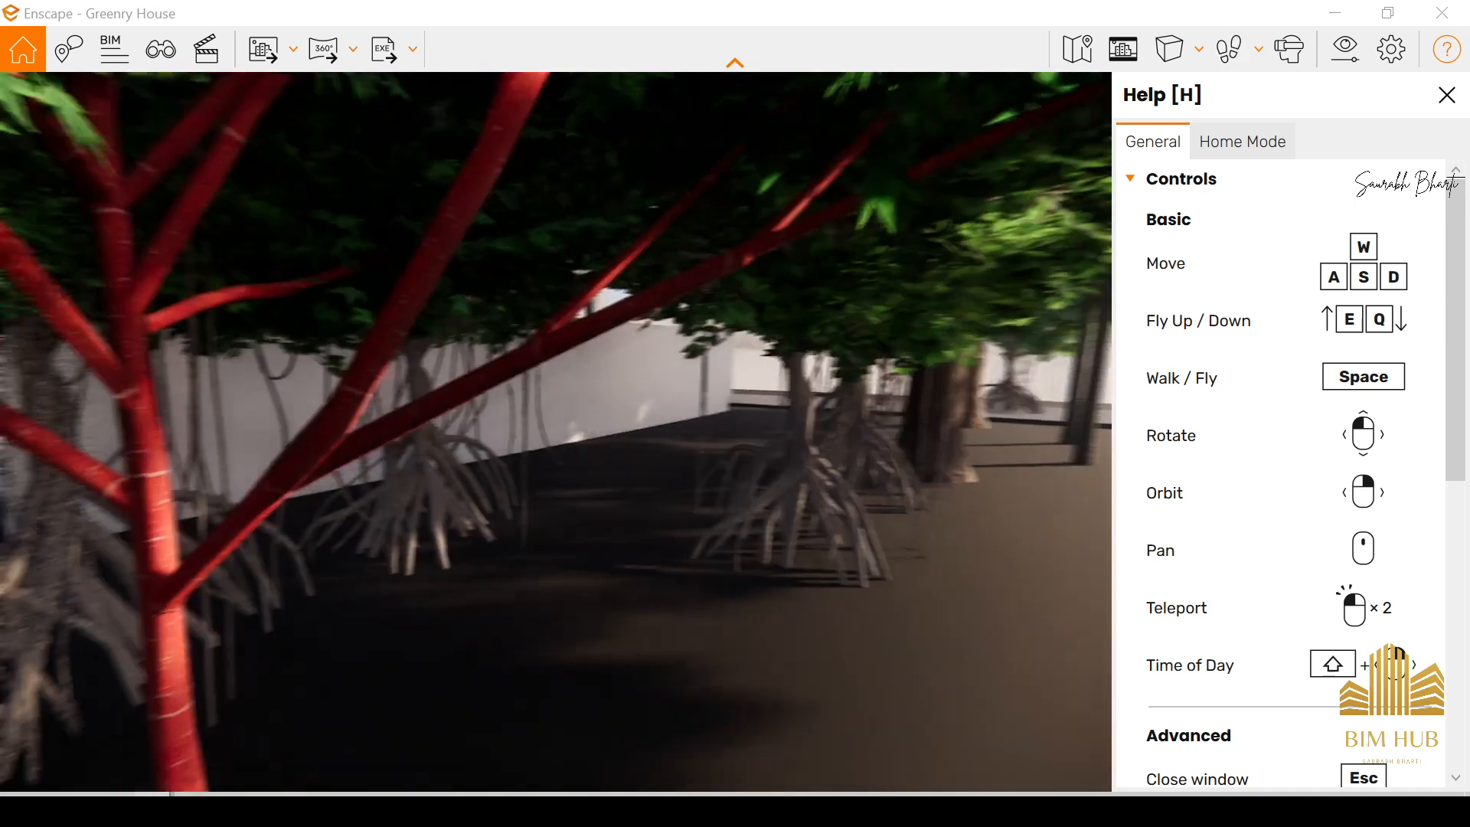
{"action": "key", "text": "space"}
{"action": "key", "text": "d"}
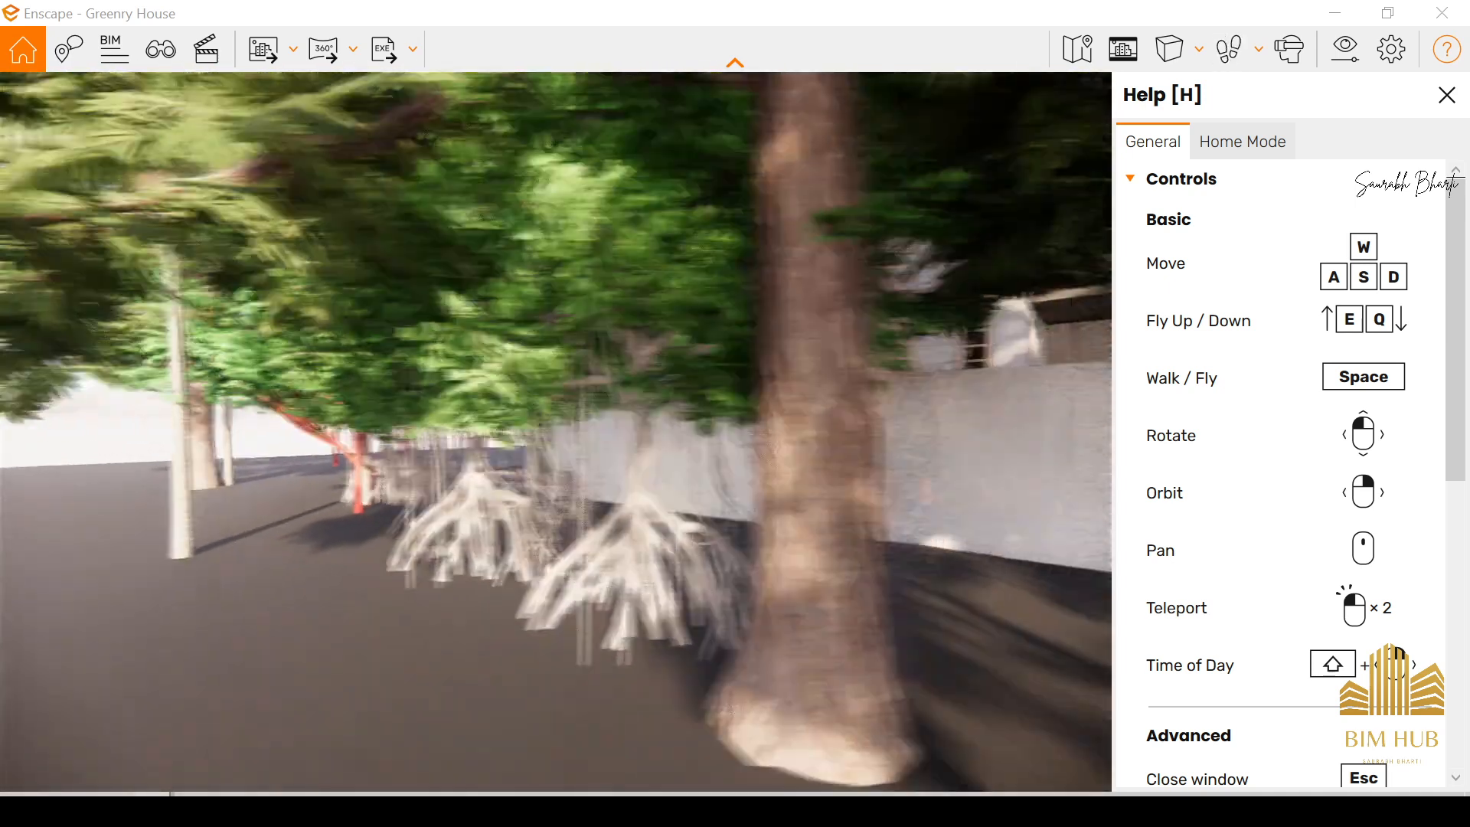
{"action": "key", "text": "d"}
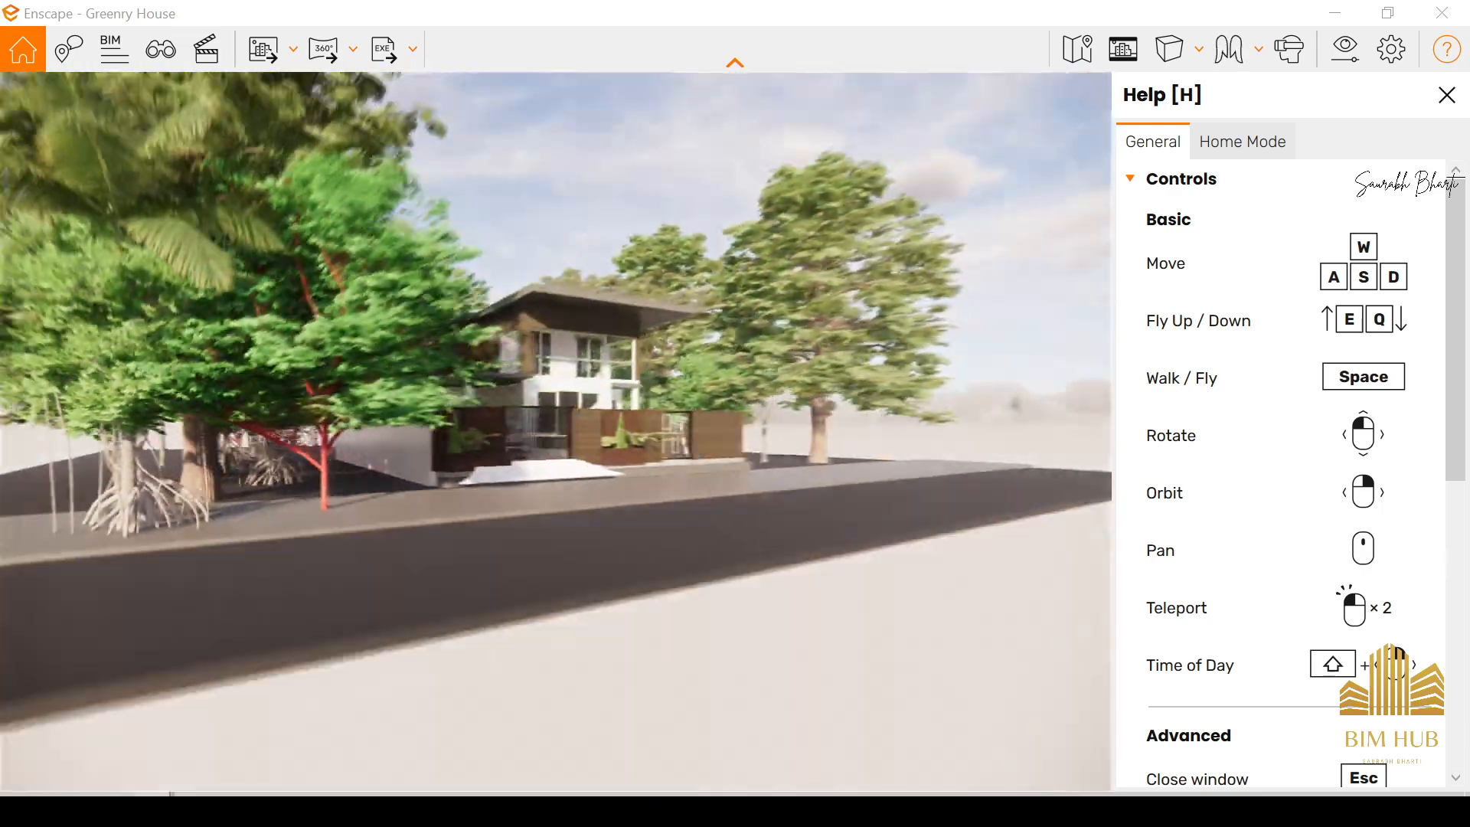
Approach the front gates in walk mode and set the time of day to about 16:07 to view the facade.
{"action": "key", "text": "w"}
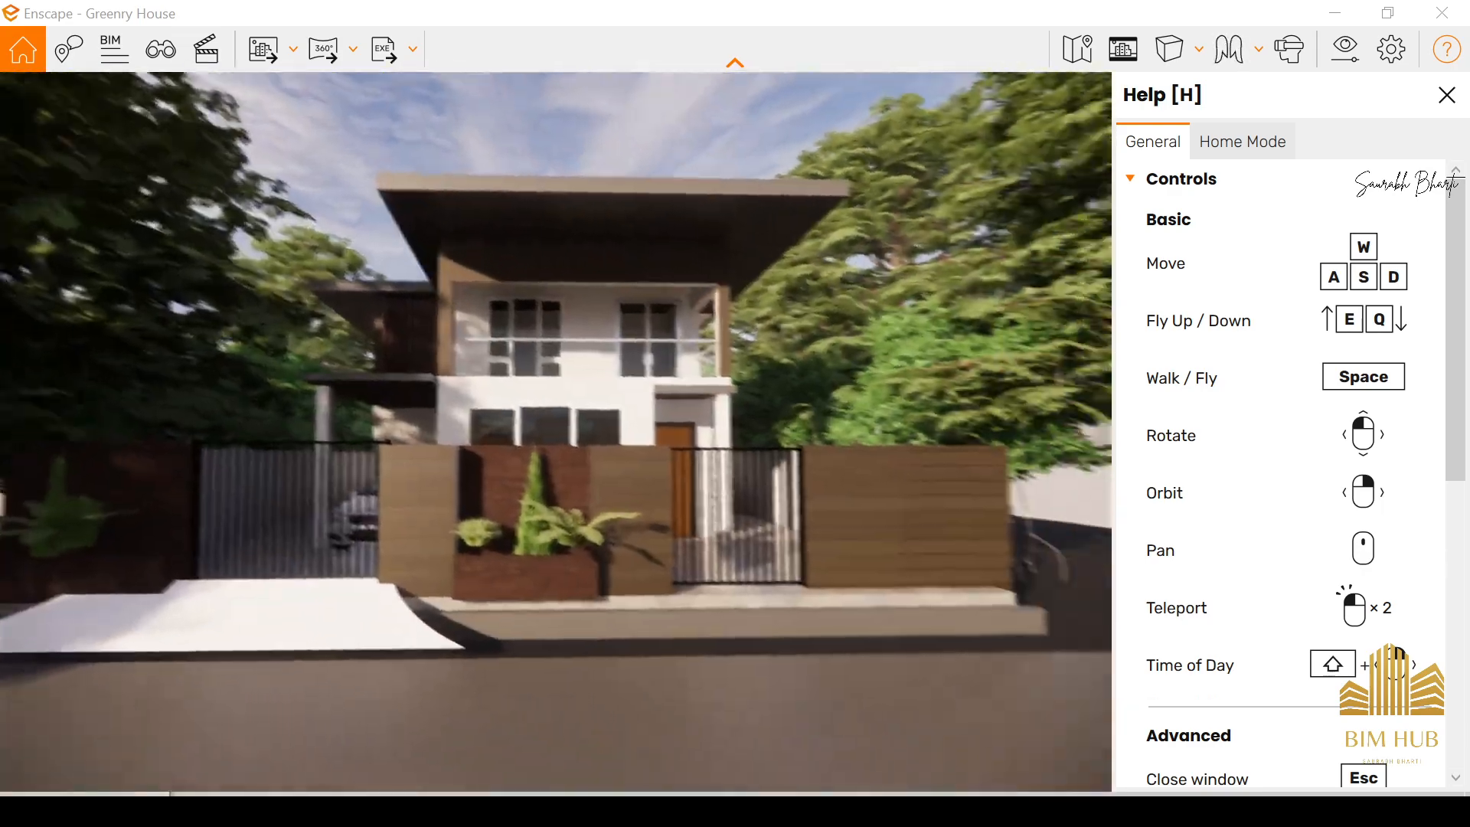
{"action": "key", "text": "w"}
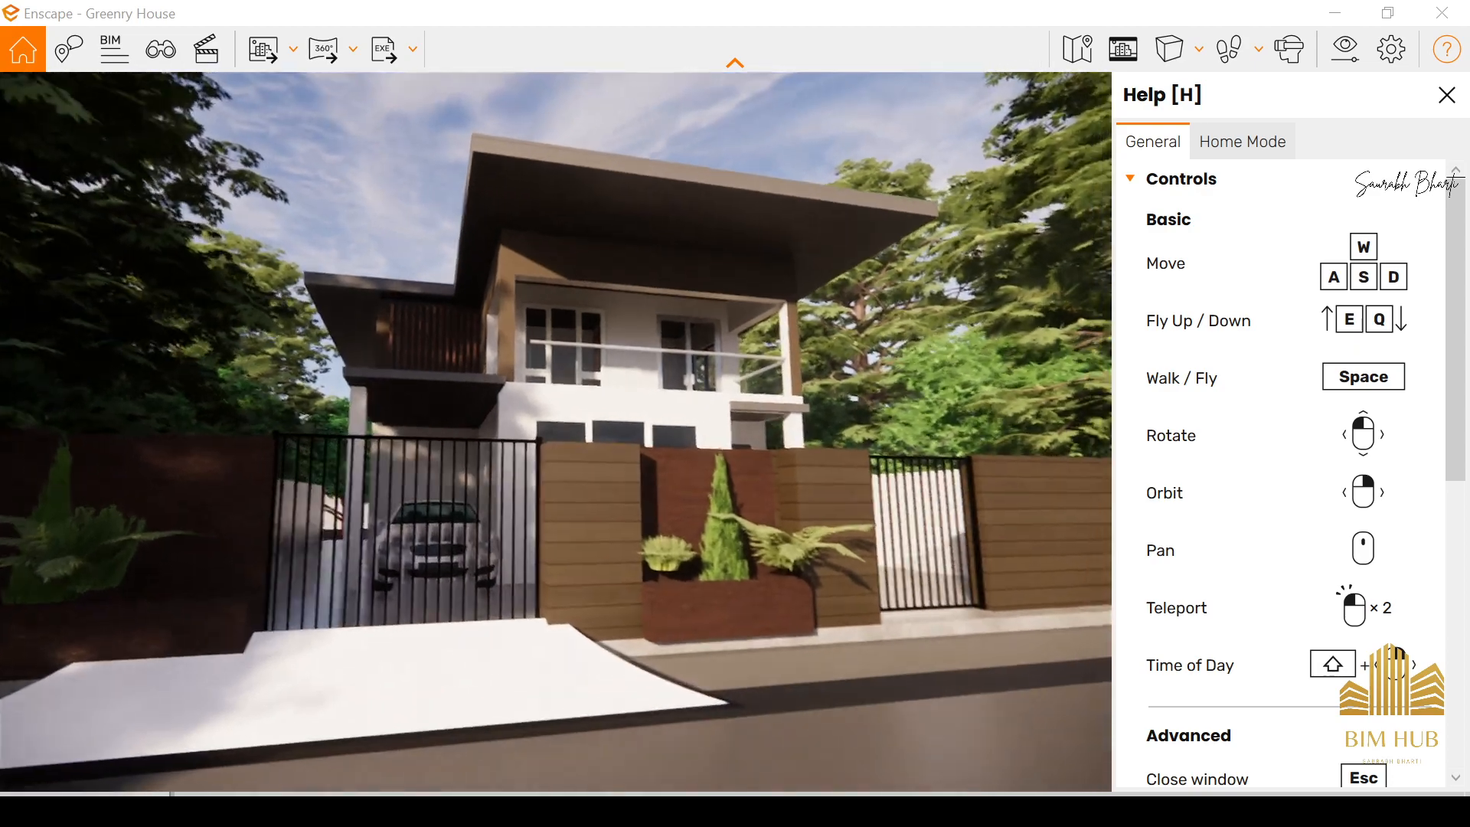
{"action": "key", "text": "space"}
{"action": "right_click_drag", "start_coordinate": [613, 429], "coordinate": [987, 429], "text": "shift"}
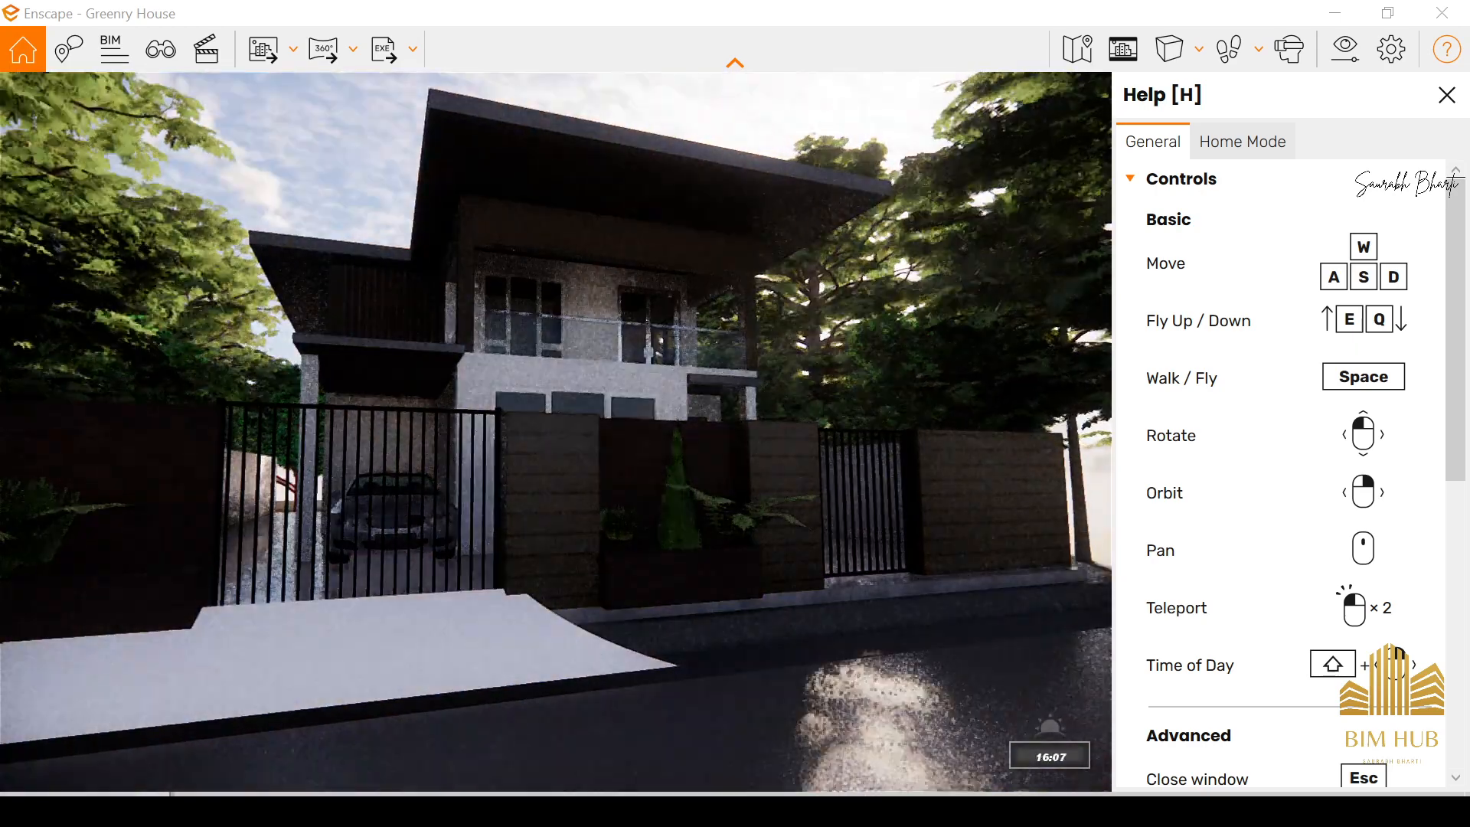
Enter through the driveway gate and inspect the parked car, carport walls and large front window in the afternoon light.
{"action": "key", "text": "w"}
{"action": "right_click_drag", "start_coordinate": [230, 269], "coordinate": [27, 269]}
{"action": "double_click", "coordinate": [400, 511]}
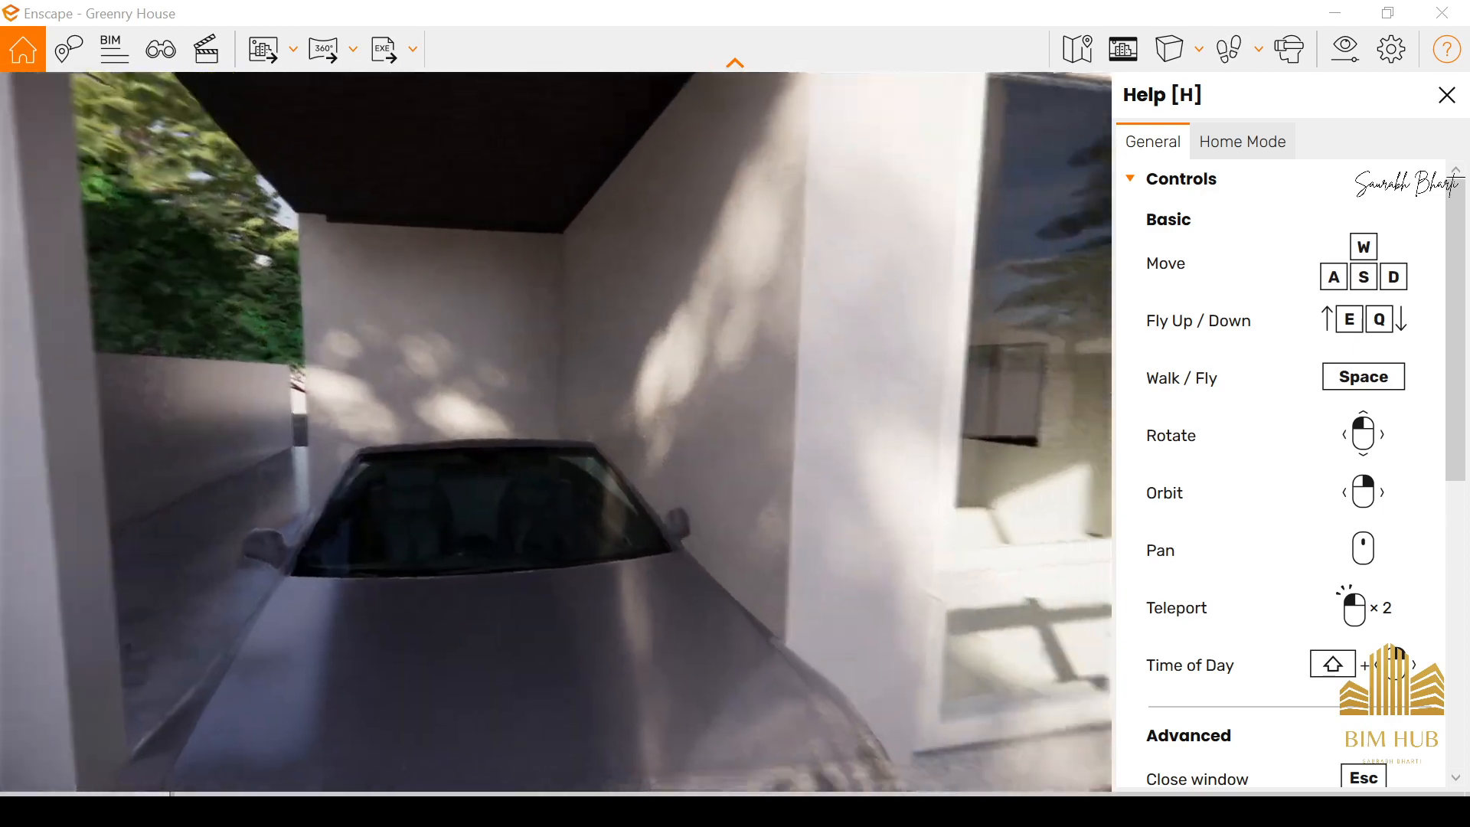
{"action": "right_click_drag", "start_coordinate": [400, 511], "coordinate": [582, 511]}
{"action": "key", "text": "w"}
{"action": "left_click_drag", "start_coordinate": [582, 511], "coordinate": [21, 257]}
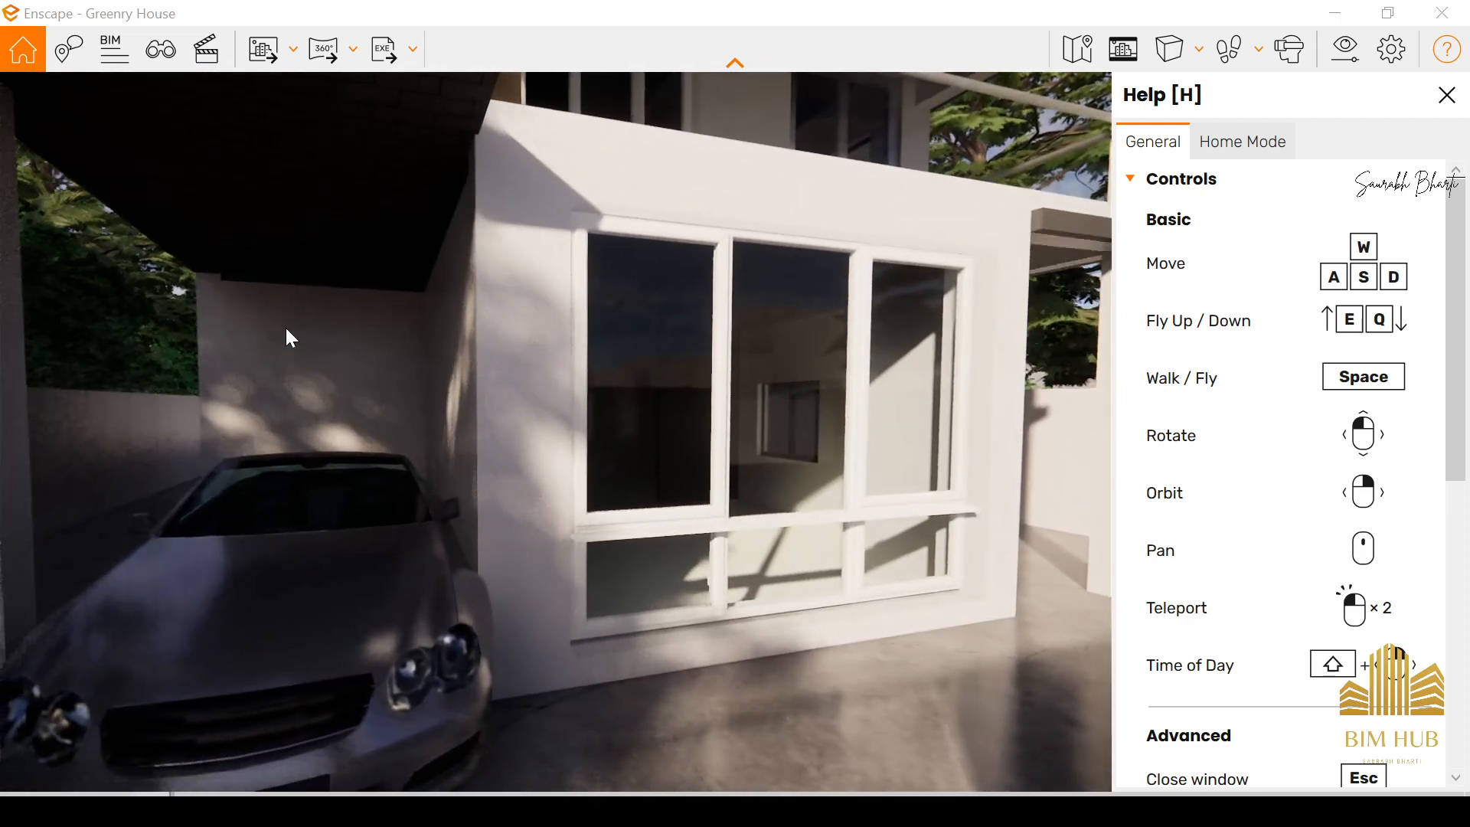
{"action": "double_click", "coordinate": [286, 328]}
{"action": "left_click_drag", "start_coordinate": [262, 376], "coordinate": [262, 406]}
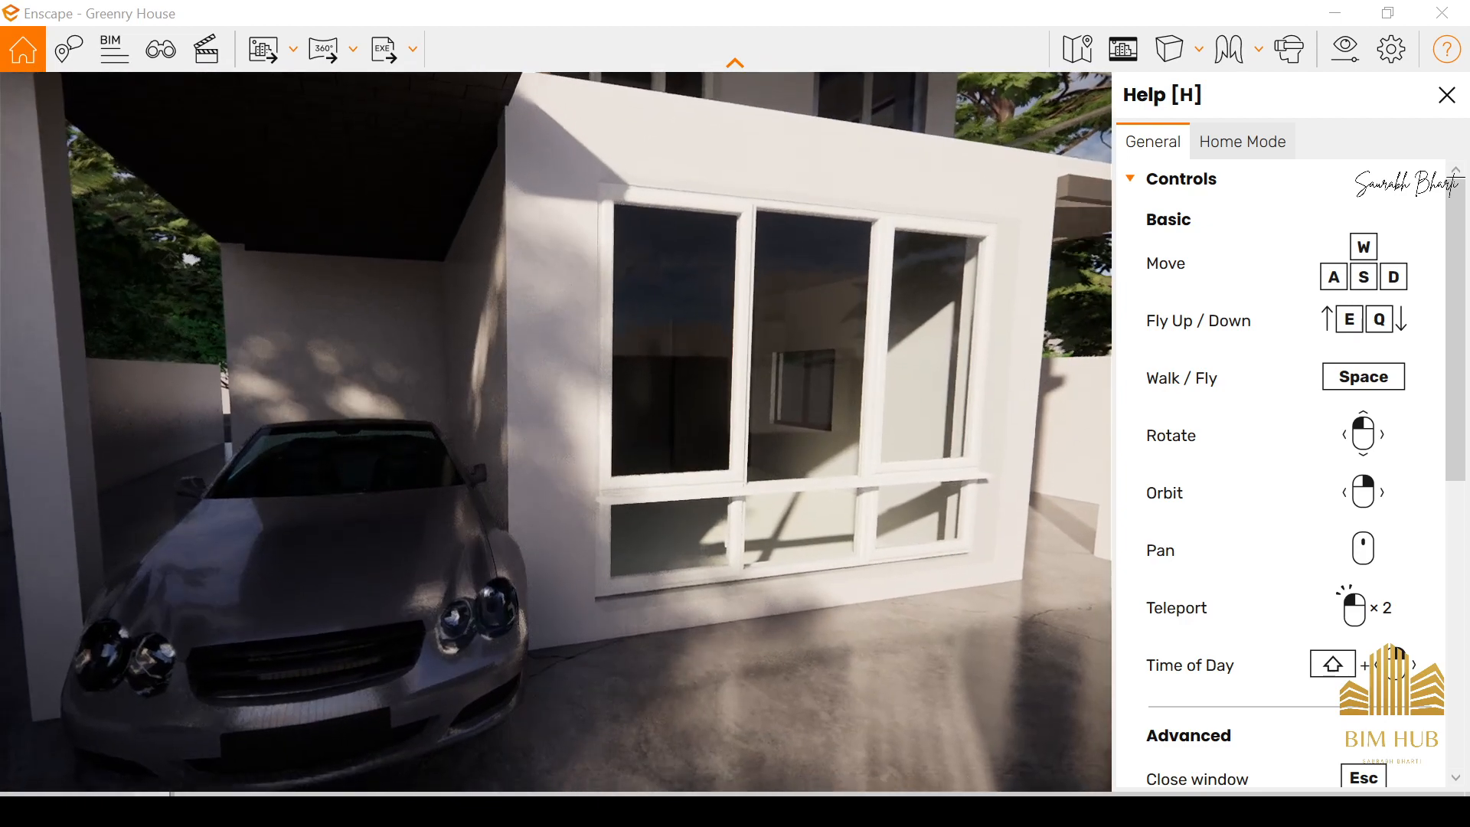
{"action": "mouse_move", "coordinate": [146, 808]}
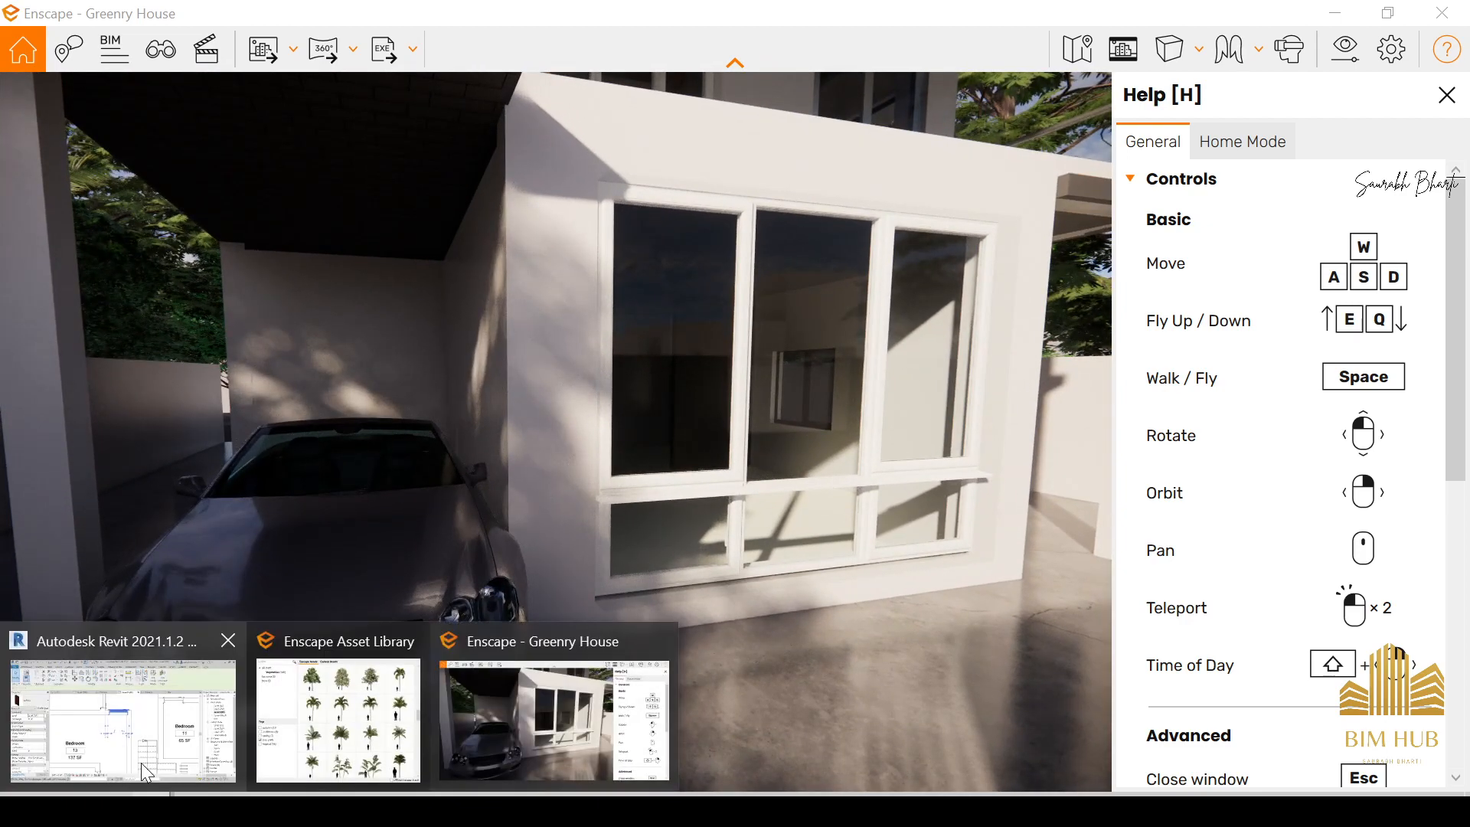
{"action": "left_click", "coordinate": [205, 809]}
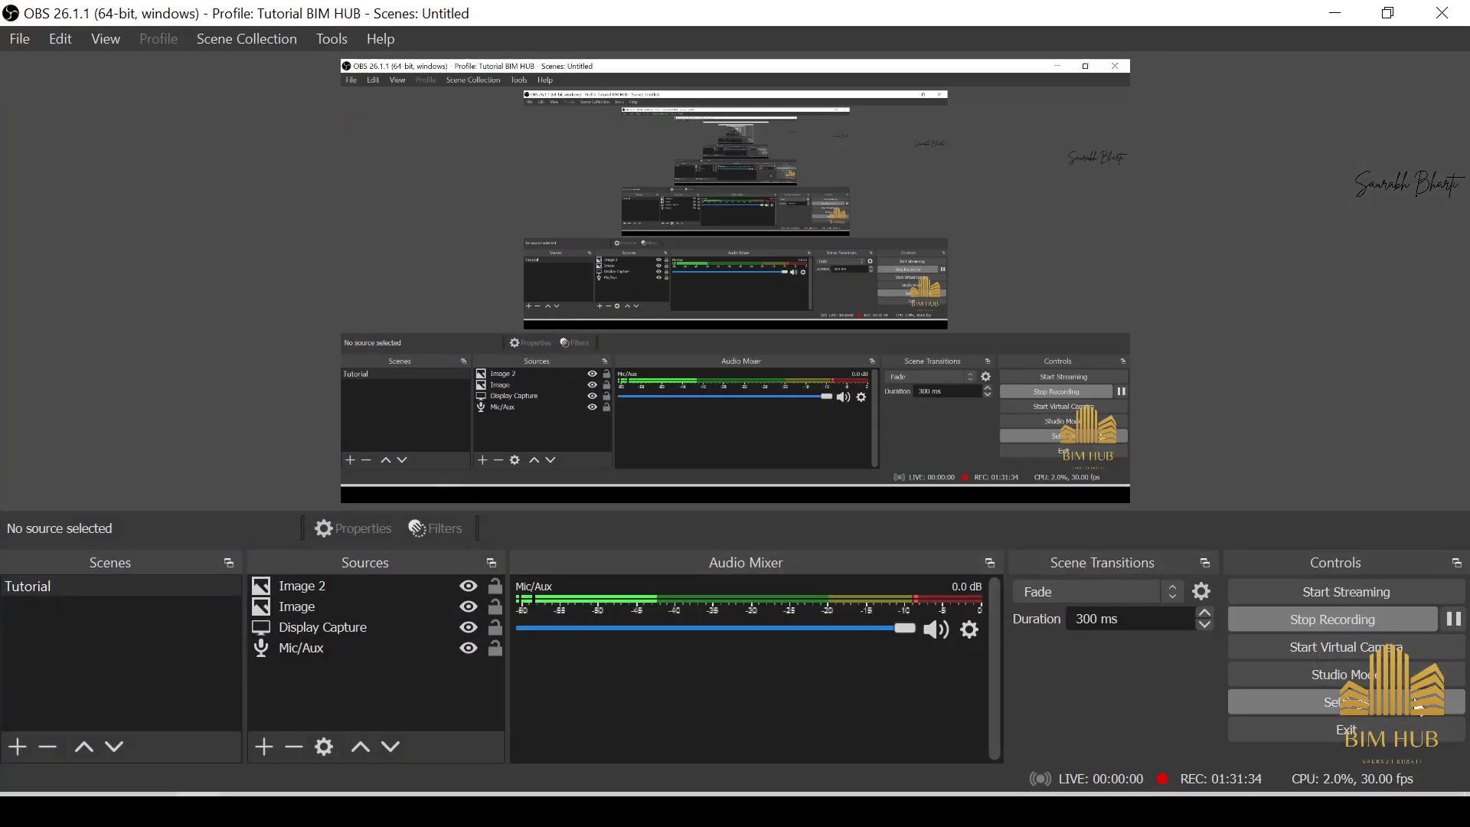